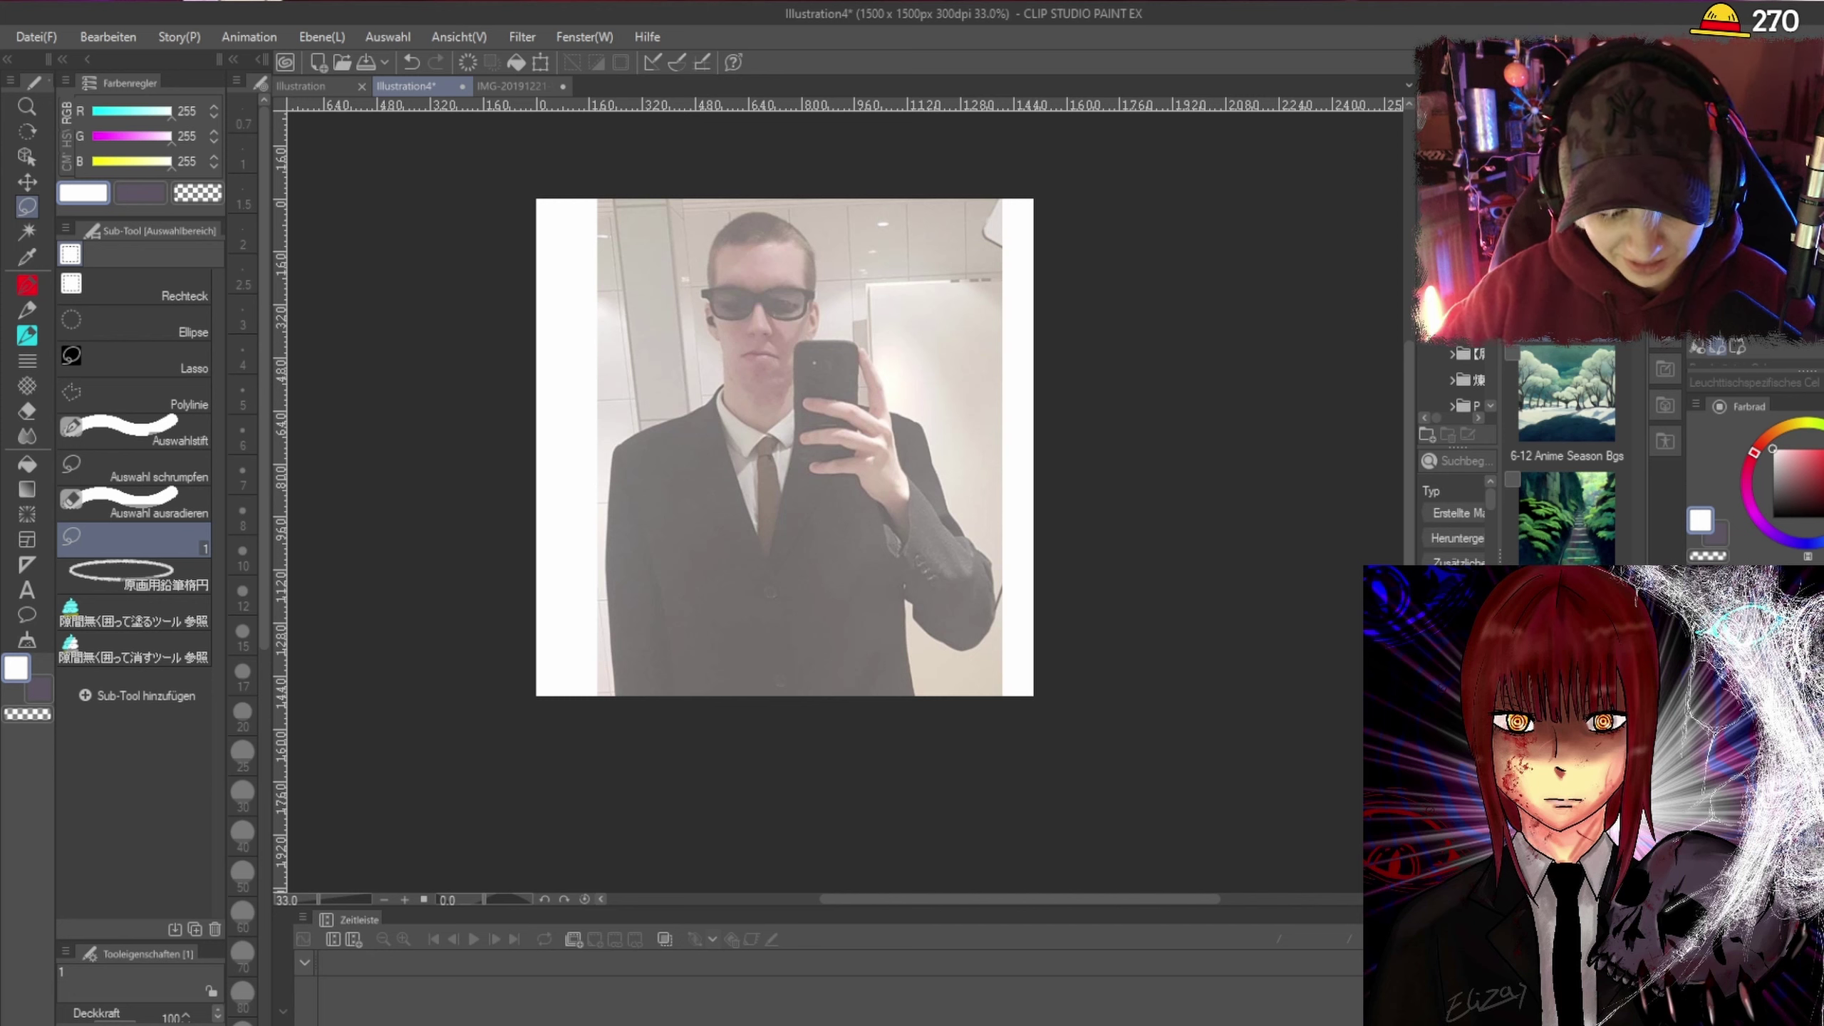
Switch to the Pen tool and set the main drawing colour to black (0,0,0).
{"action": "left_click", "coordinate": [29, 289]}
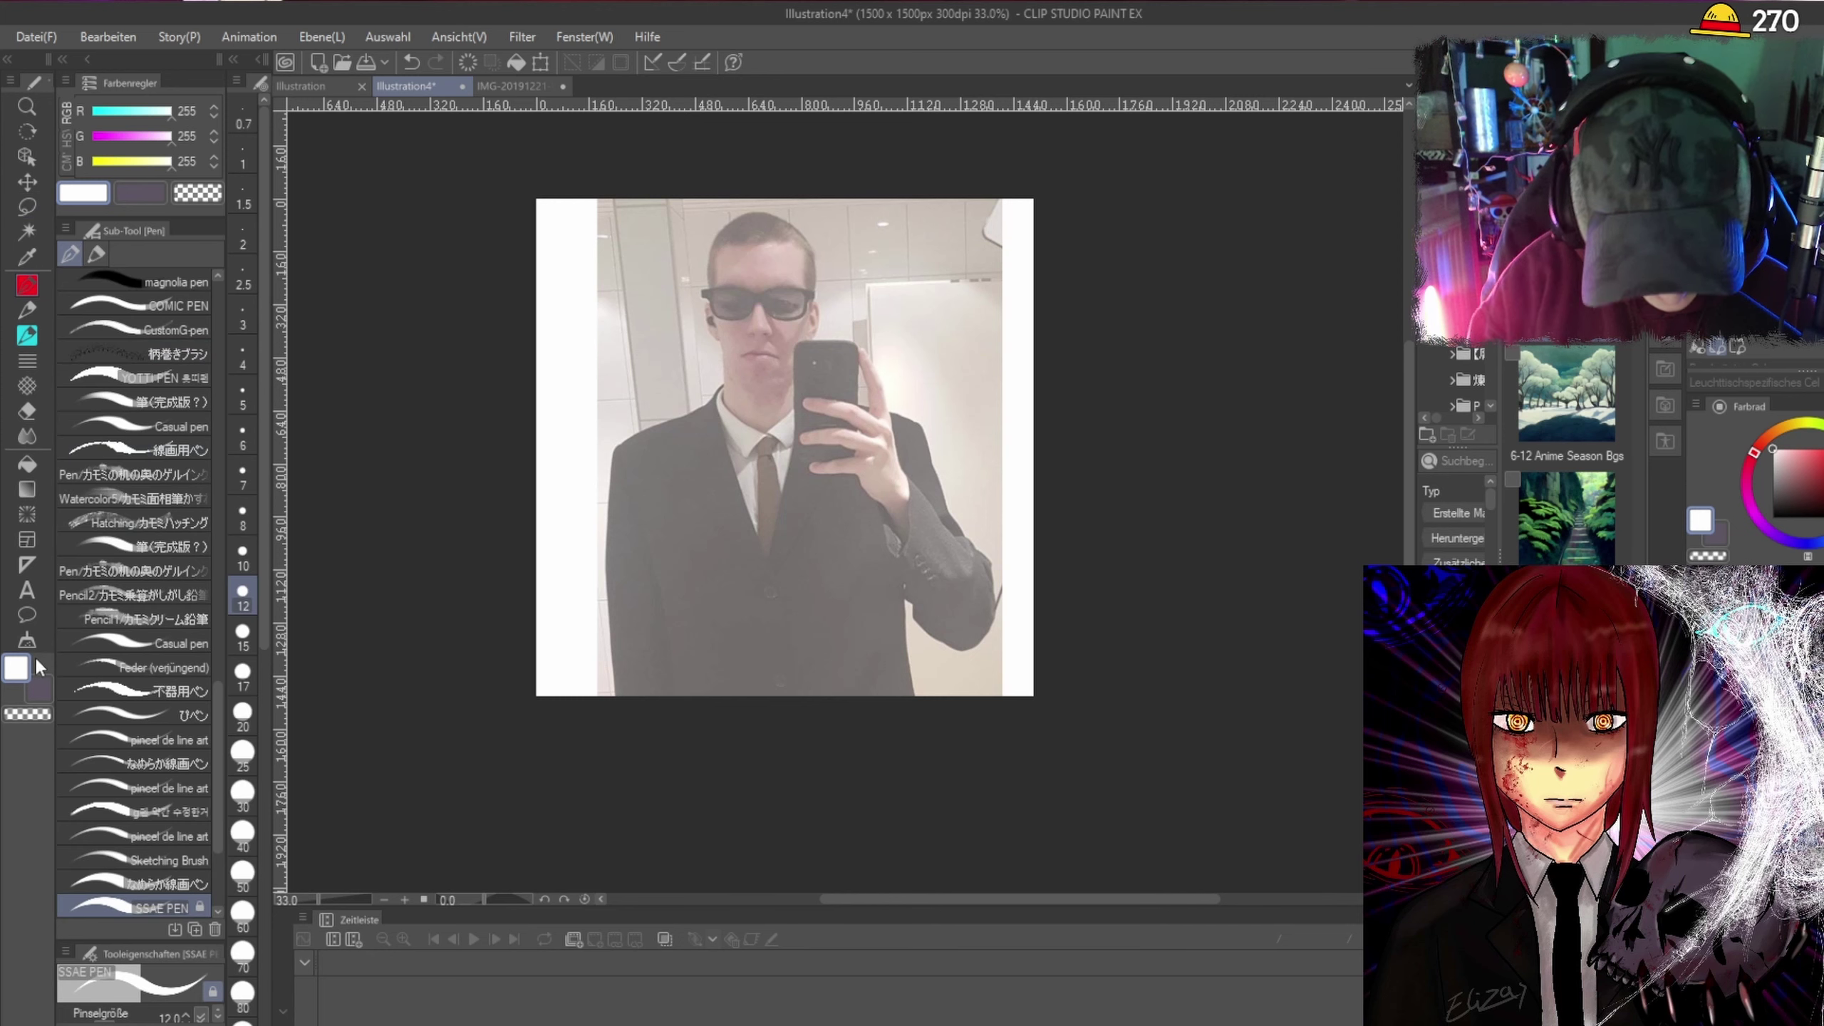
{"action": "double_click", "coordinate": [15, 670]}
{"action": "left_click", "coordinate": [674, 581]}
{"action": "key", "text": "Return"}
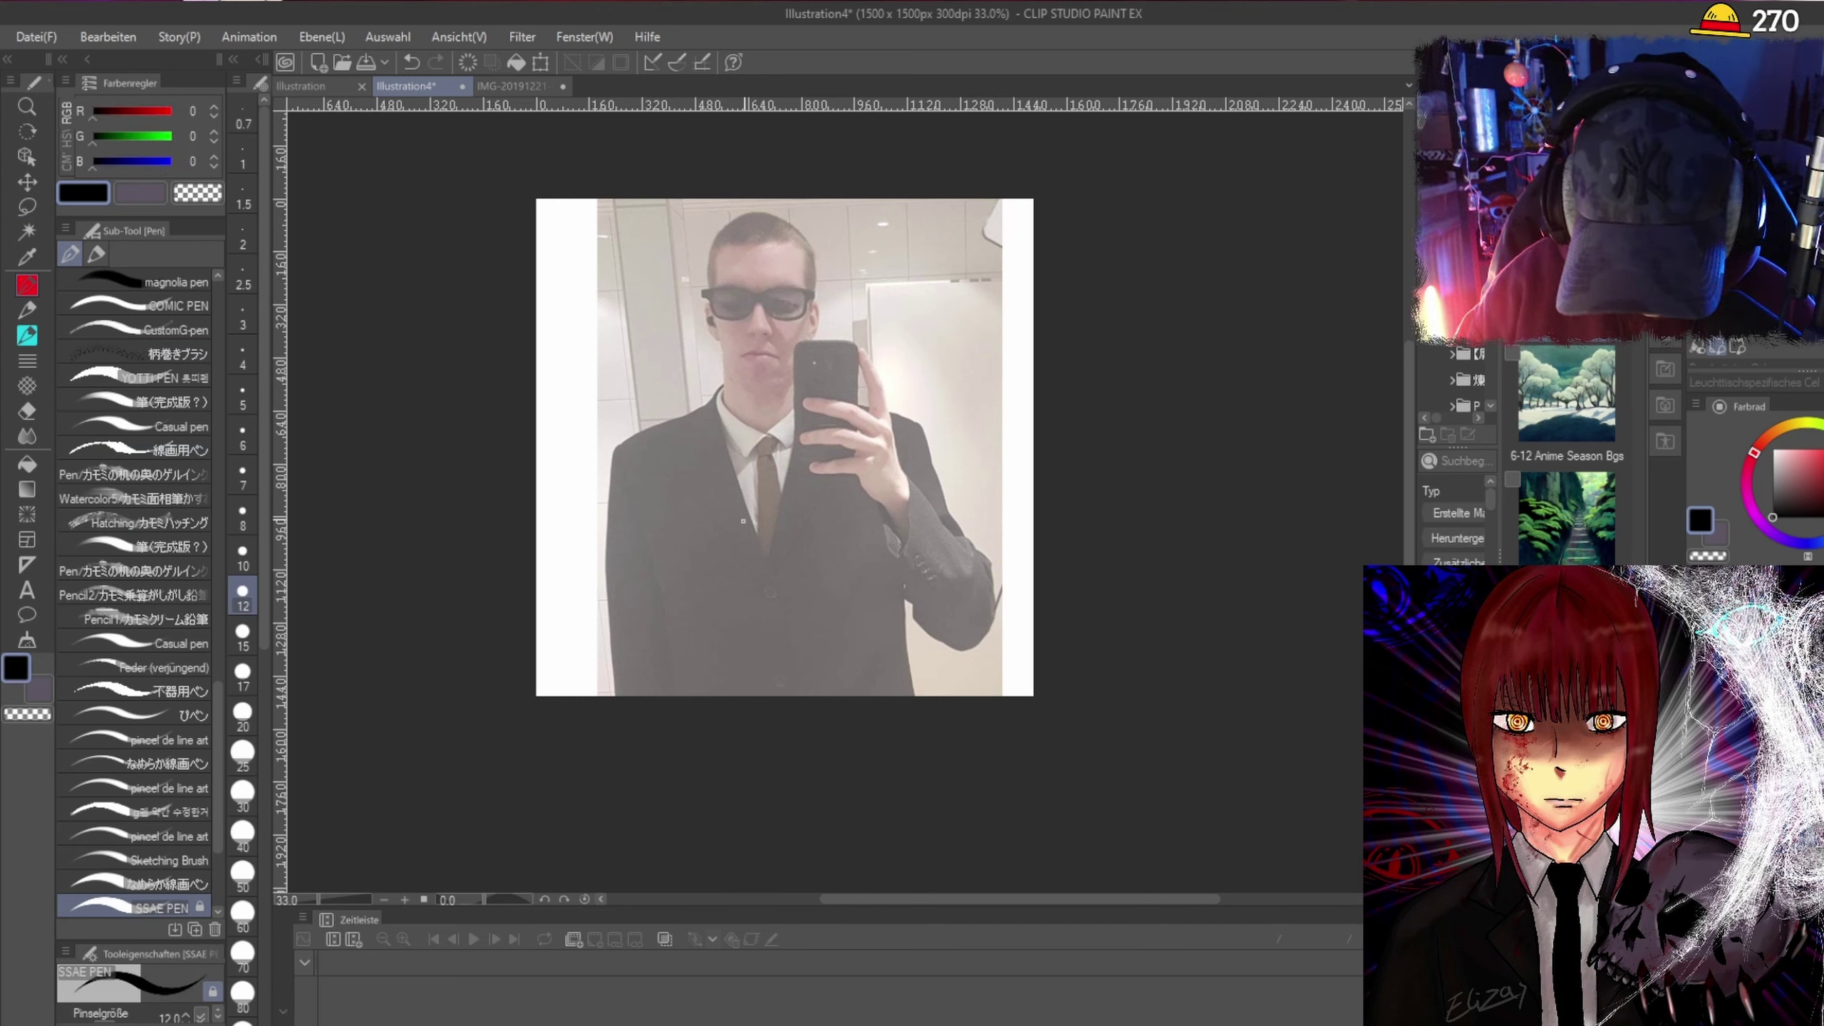
Draw a test stick figure and a '47' on the photo, then undo both.
{"action": "mouse_move", "coordinate": [940, 264]}
{"action": "left_mouse_down"}
{"action": "mouse_move", "coordinate": [953, 321]}
{"action": "mouse_move", "coordinate": [937, 253]}
{"action": "left_mouse_up"}
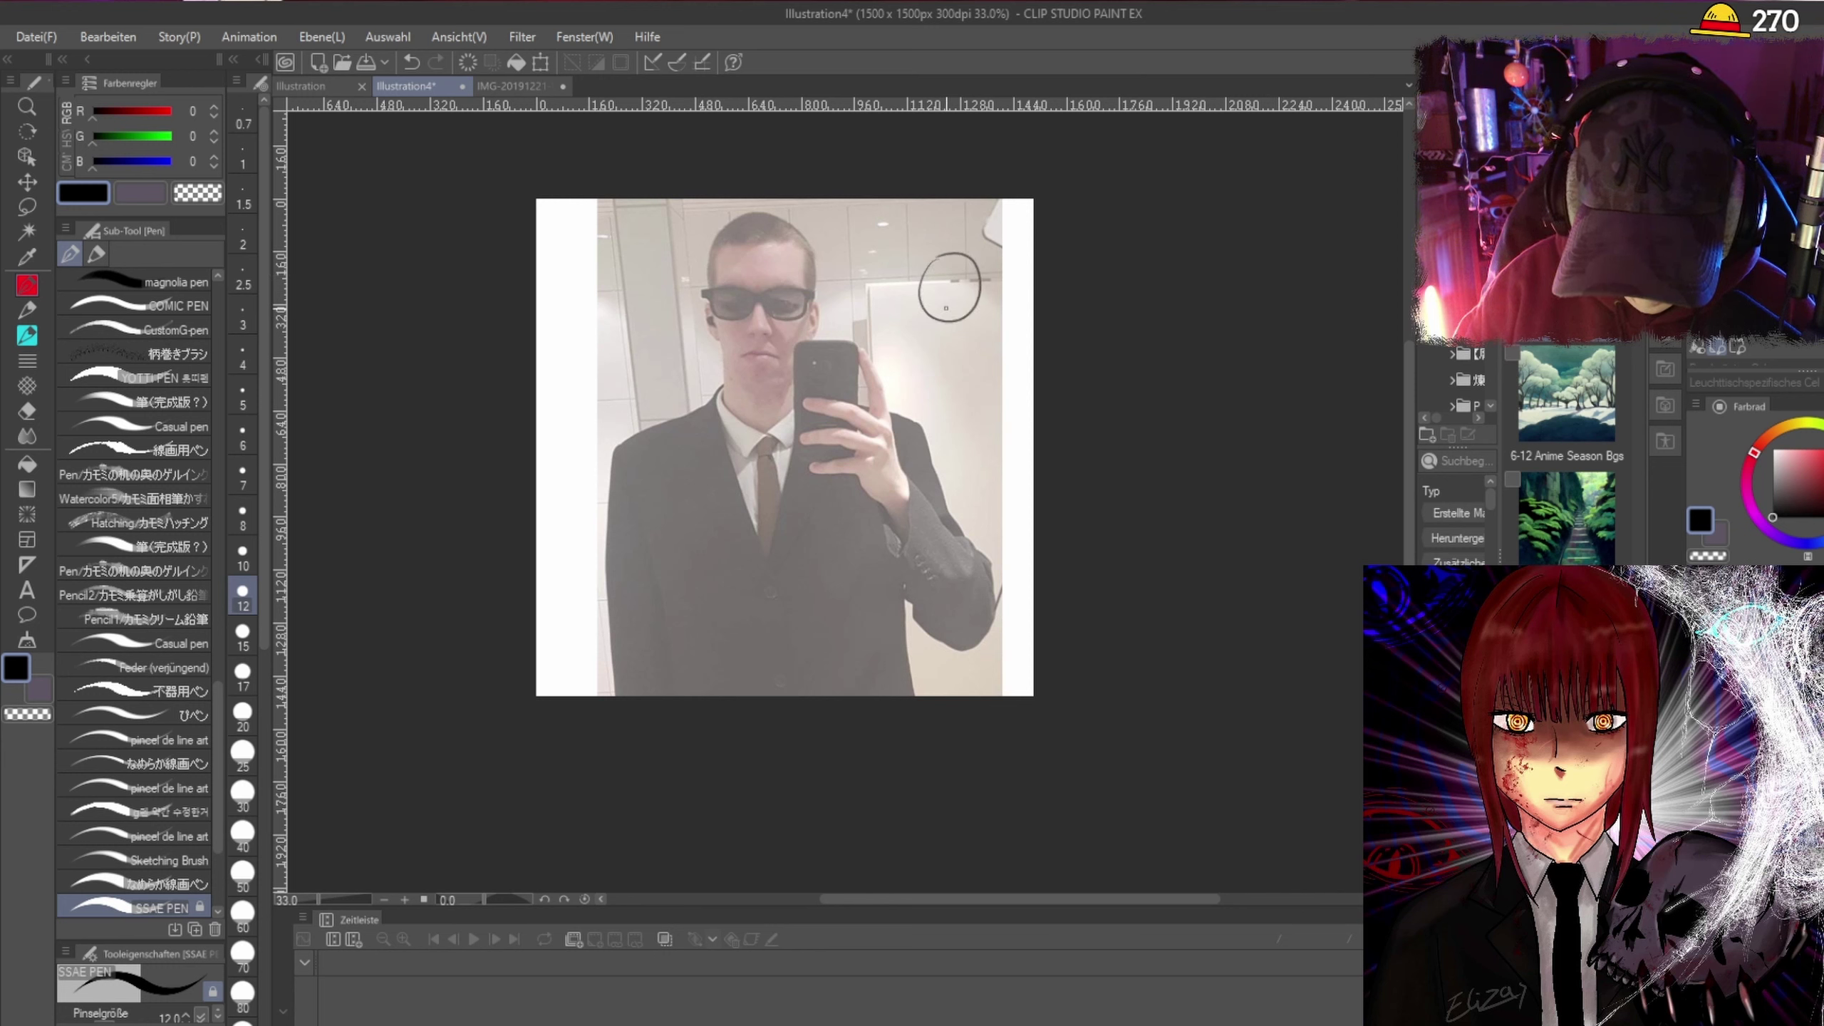
{"action": "left_click_drag", "start_coordinate": [948, 327], "coordinate": [952, 459]}
{"action": "mouse_move", "coordinate": [973, 379]}
{"action": "left_mouse_down"}
{"action": "mouse_move", "coordinate": [992, 316]}
{"action": "mouse_move", "coordinate": [1002, 344]}
{"action": "mouse_move", "coordinate": [979, 346]}
{"action": "mouse_move", "coordinate": [966, 286]}
{"action": "left_mouse_up"}
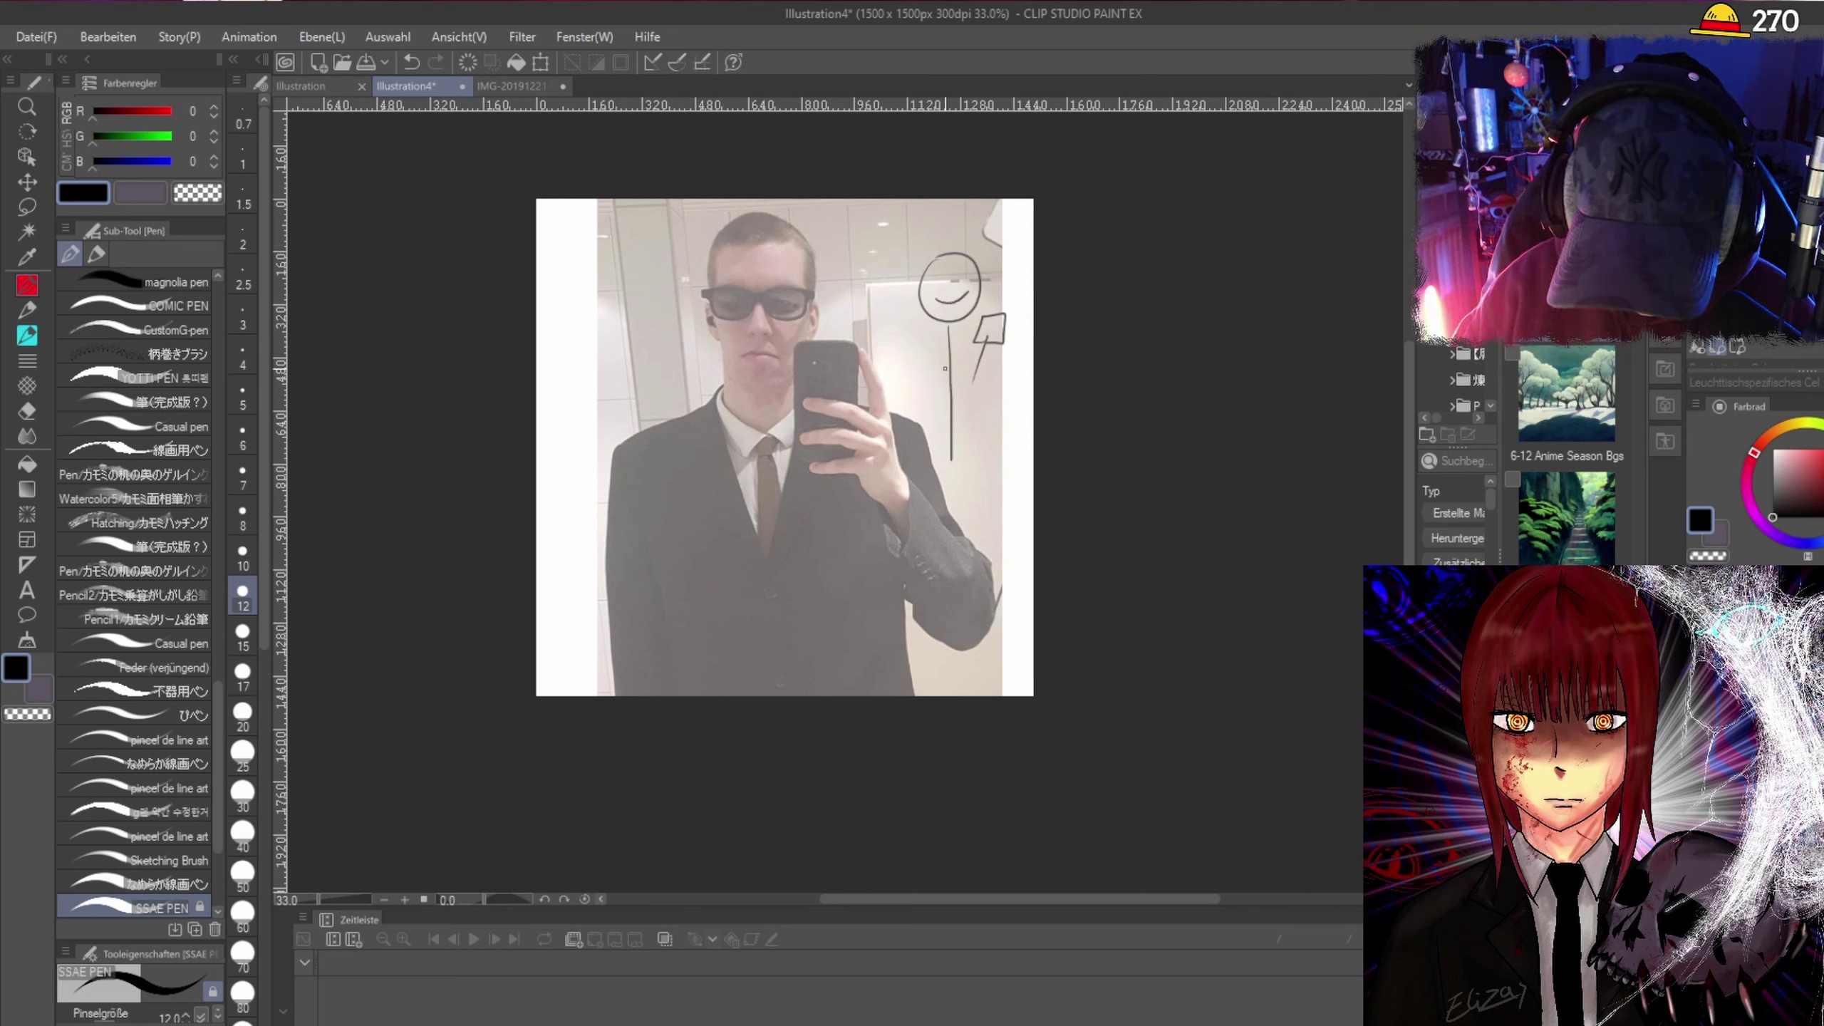
{"action": "left_click_drag", "start_coordinate": [944, 368], "coordinate": [904, 478]}
{"action": "left_click_drag", "start_coordinate": [994, 379], "coordinate": [1006, 449]}
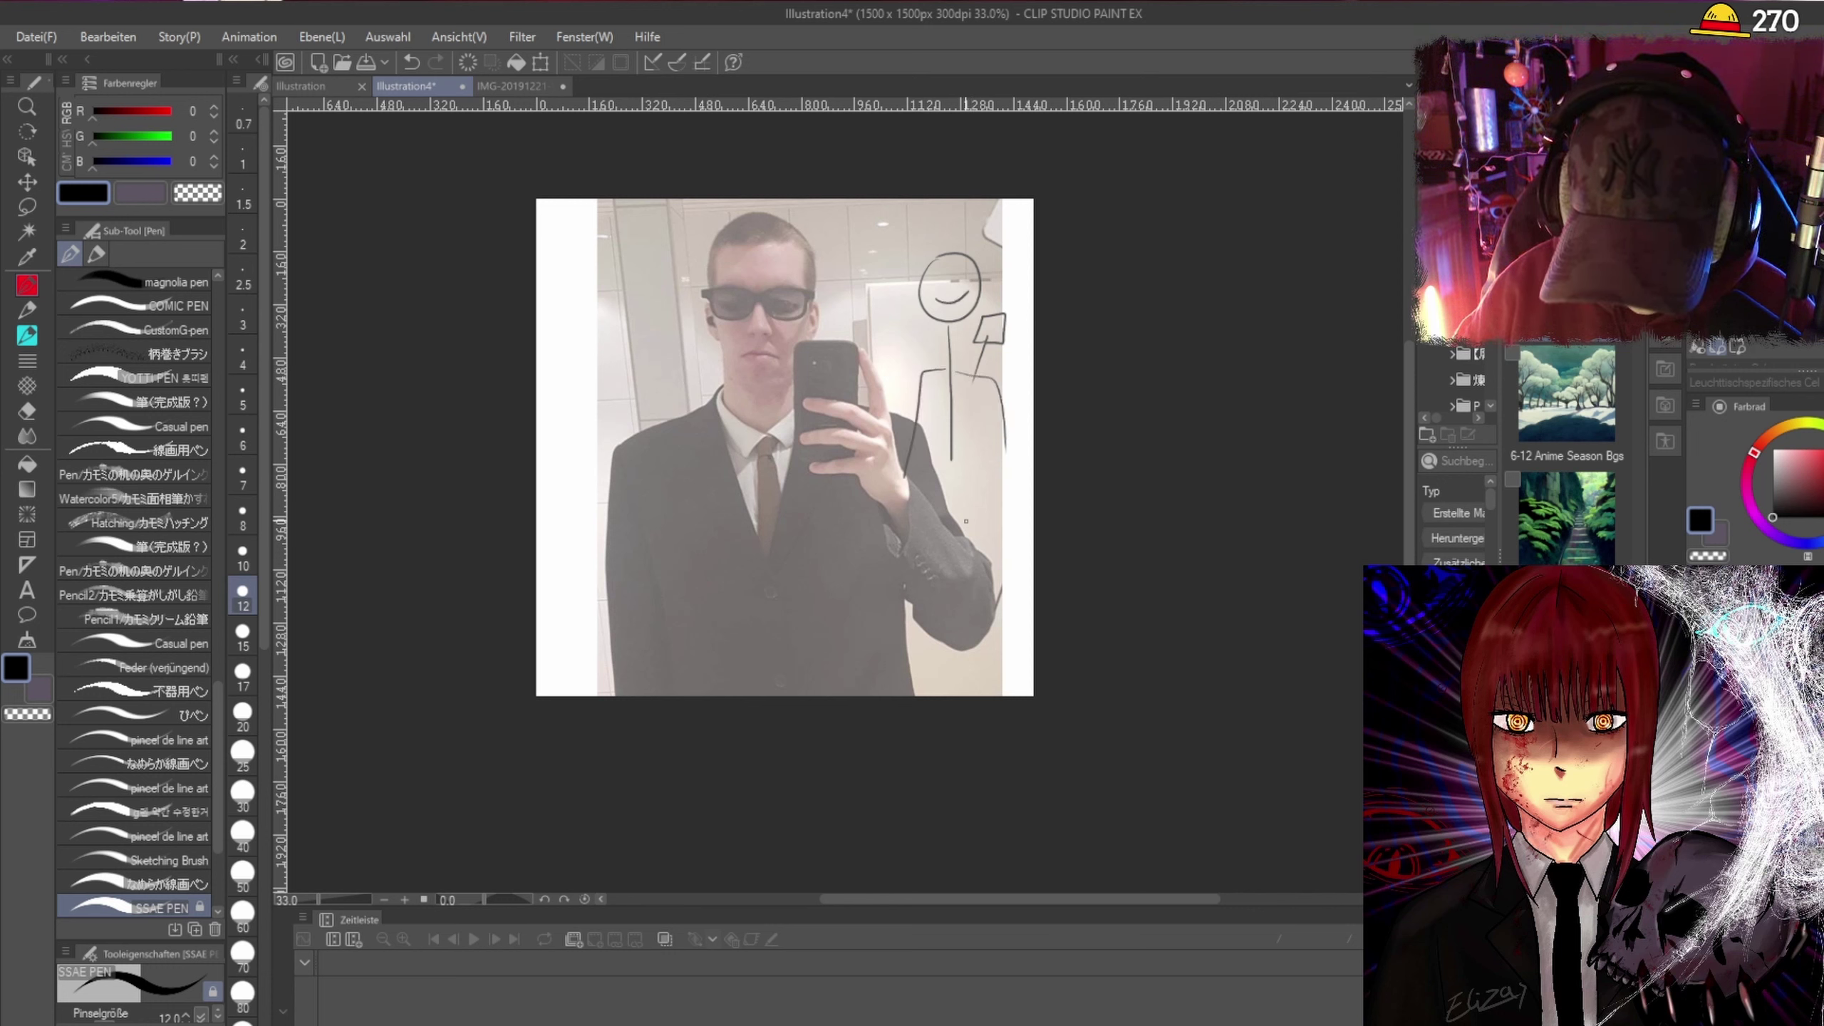
{"action": "key", "text": "ctrl+z"}
{"action": "key", "text": "ctrl+z"}
{"action": "key", "text": "ctrl+z"}
{"action": "key", "text": "ctrl+z"}
{"action": "key", "text": "ctrl+z"}
{"action": "key", "text": "ctrl+z"}
{"action": "key", "text": "ctrl+z"}
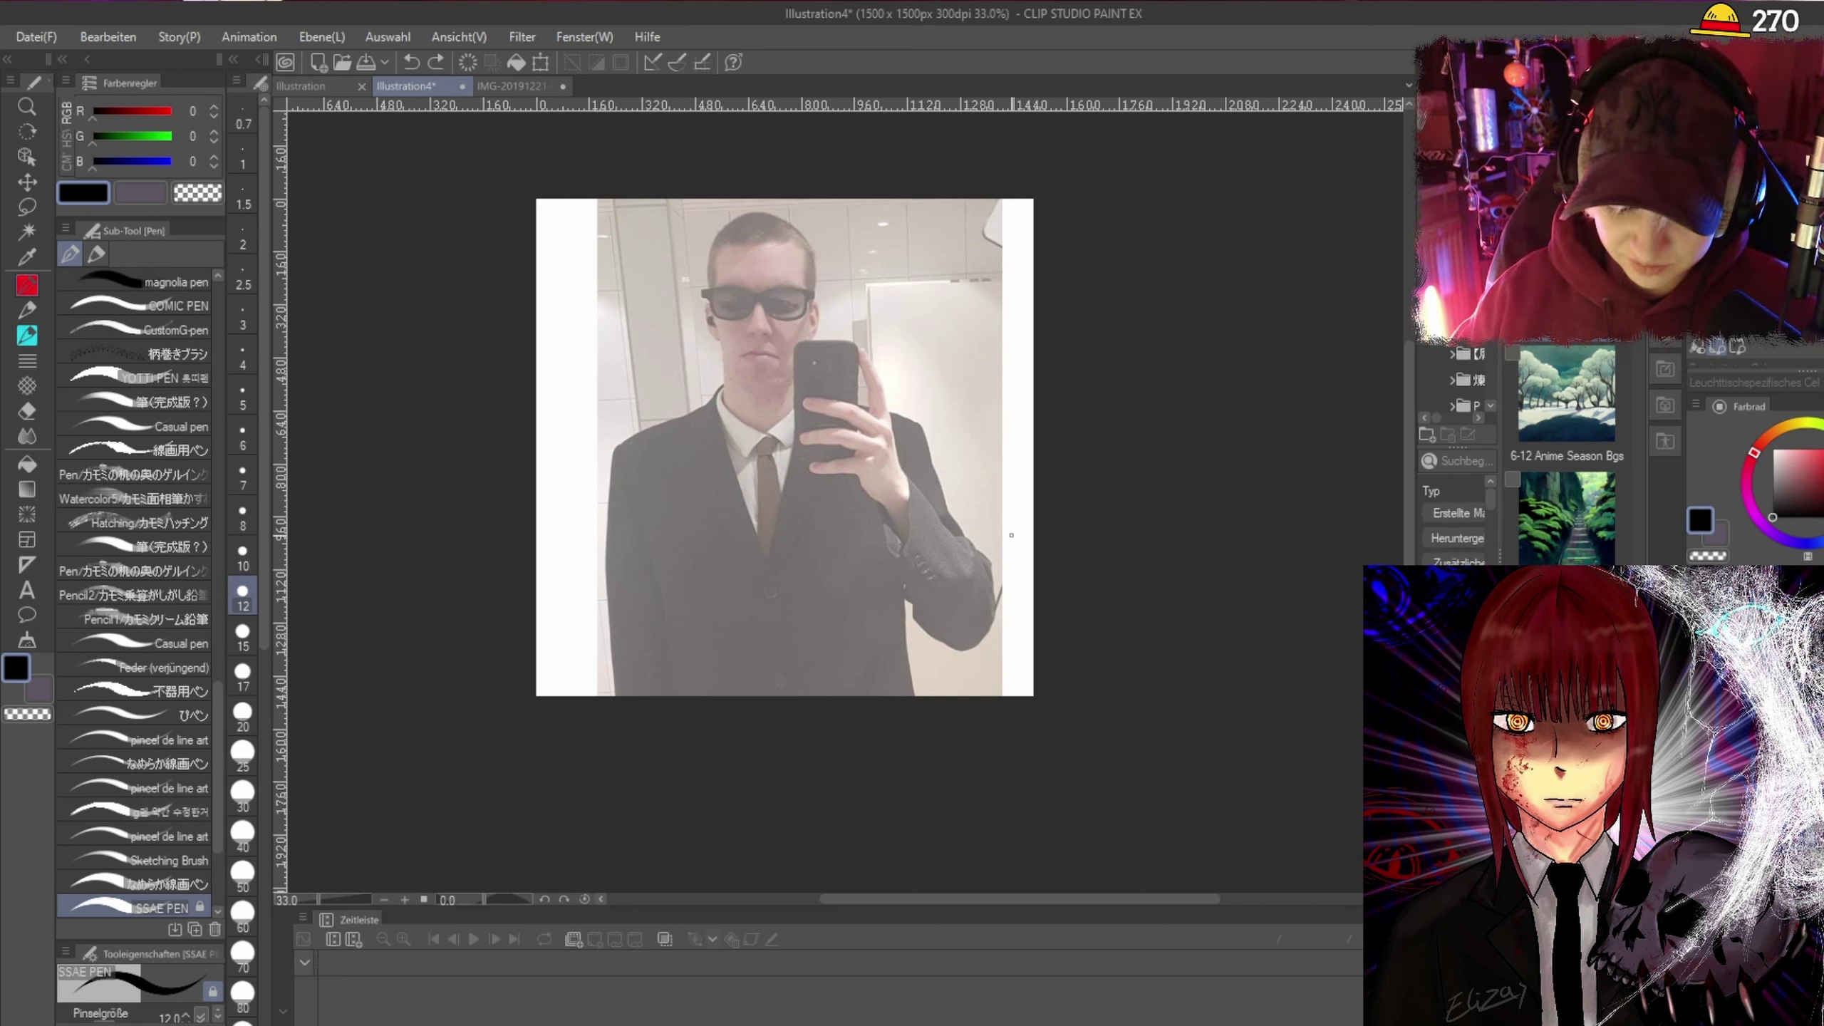
{"action": "left_click_drag", "start_coordinate": [751, 258], "coordinate": [760, 267]}
{"action": "left_click_drag", "start_coordinate": [757, 259], "coordinate": [772, 275]}
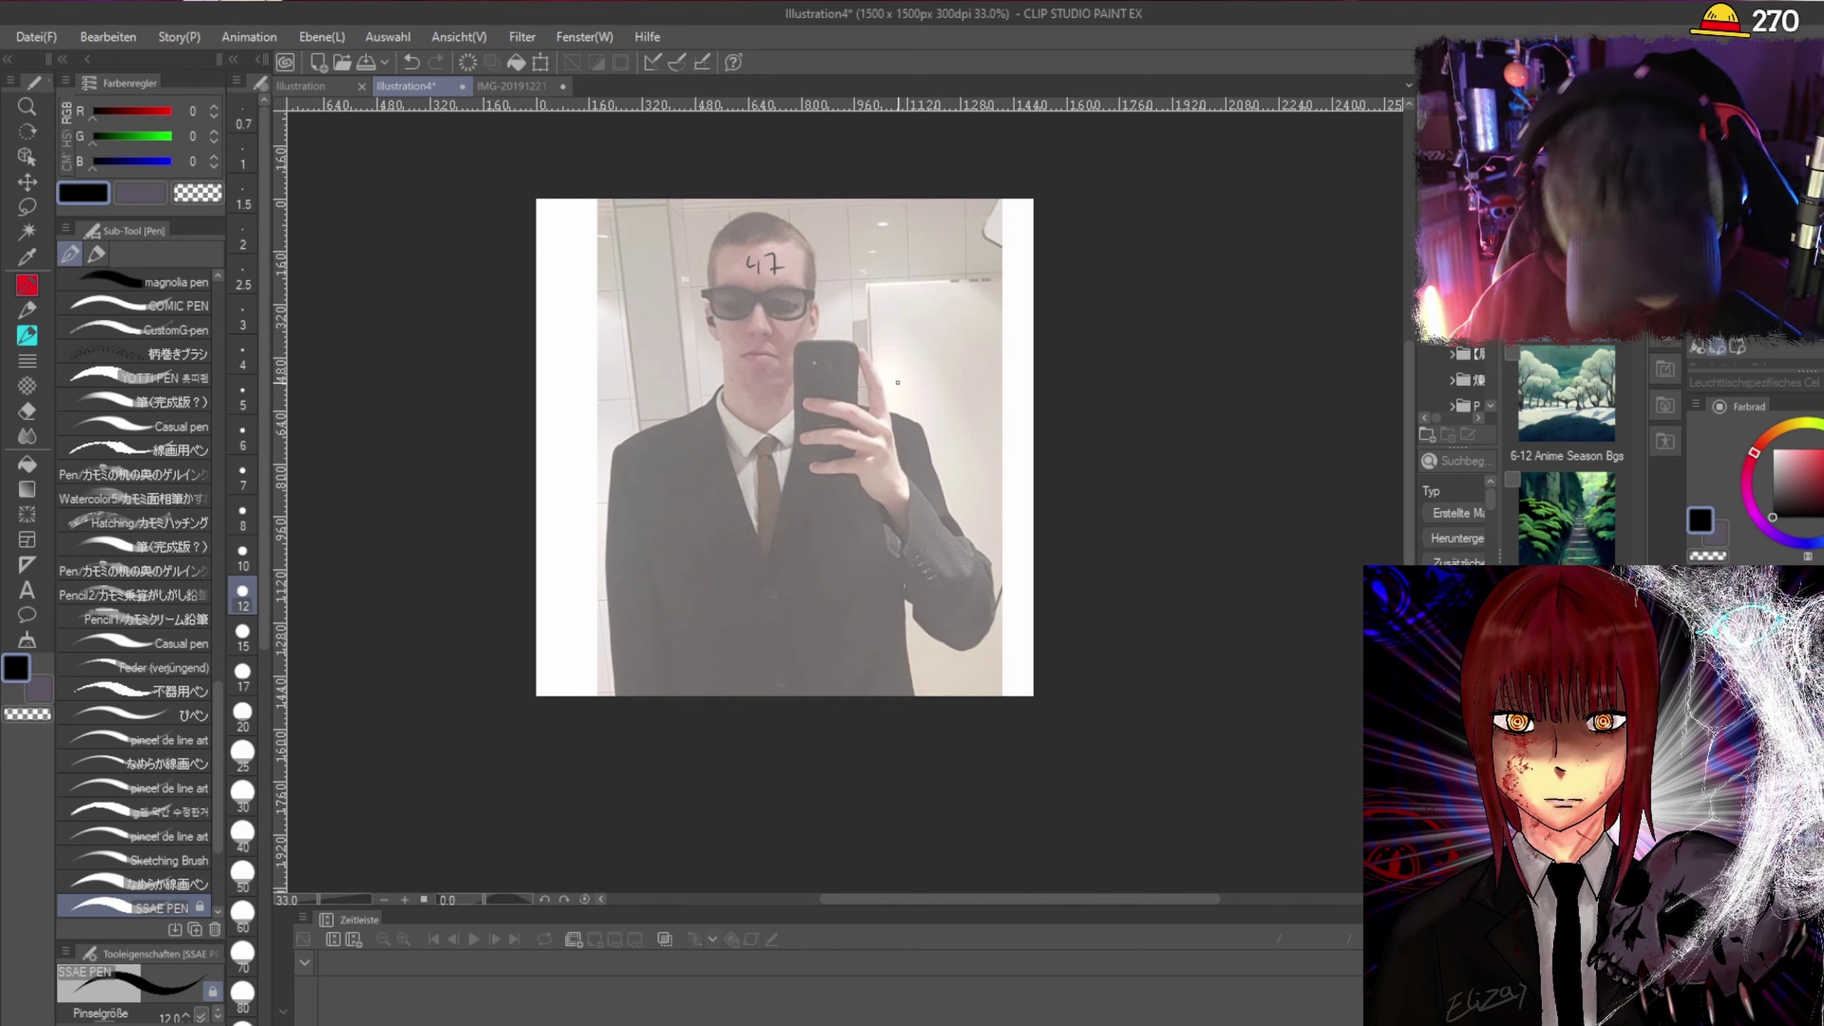
{"action": "key", "text": "ctrl+z"}
{"action": "key", "text": "ctrl+z"}
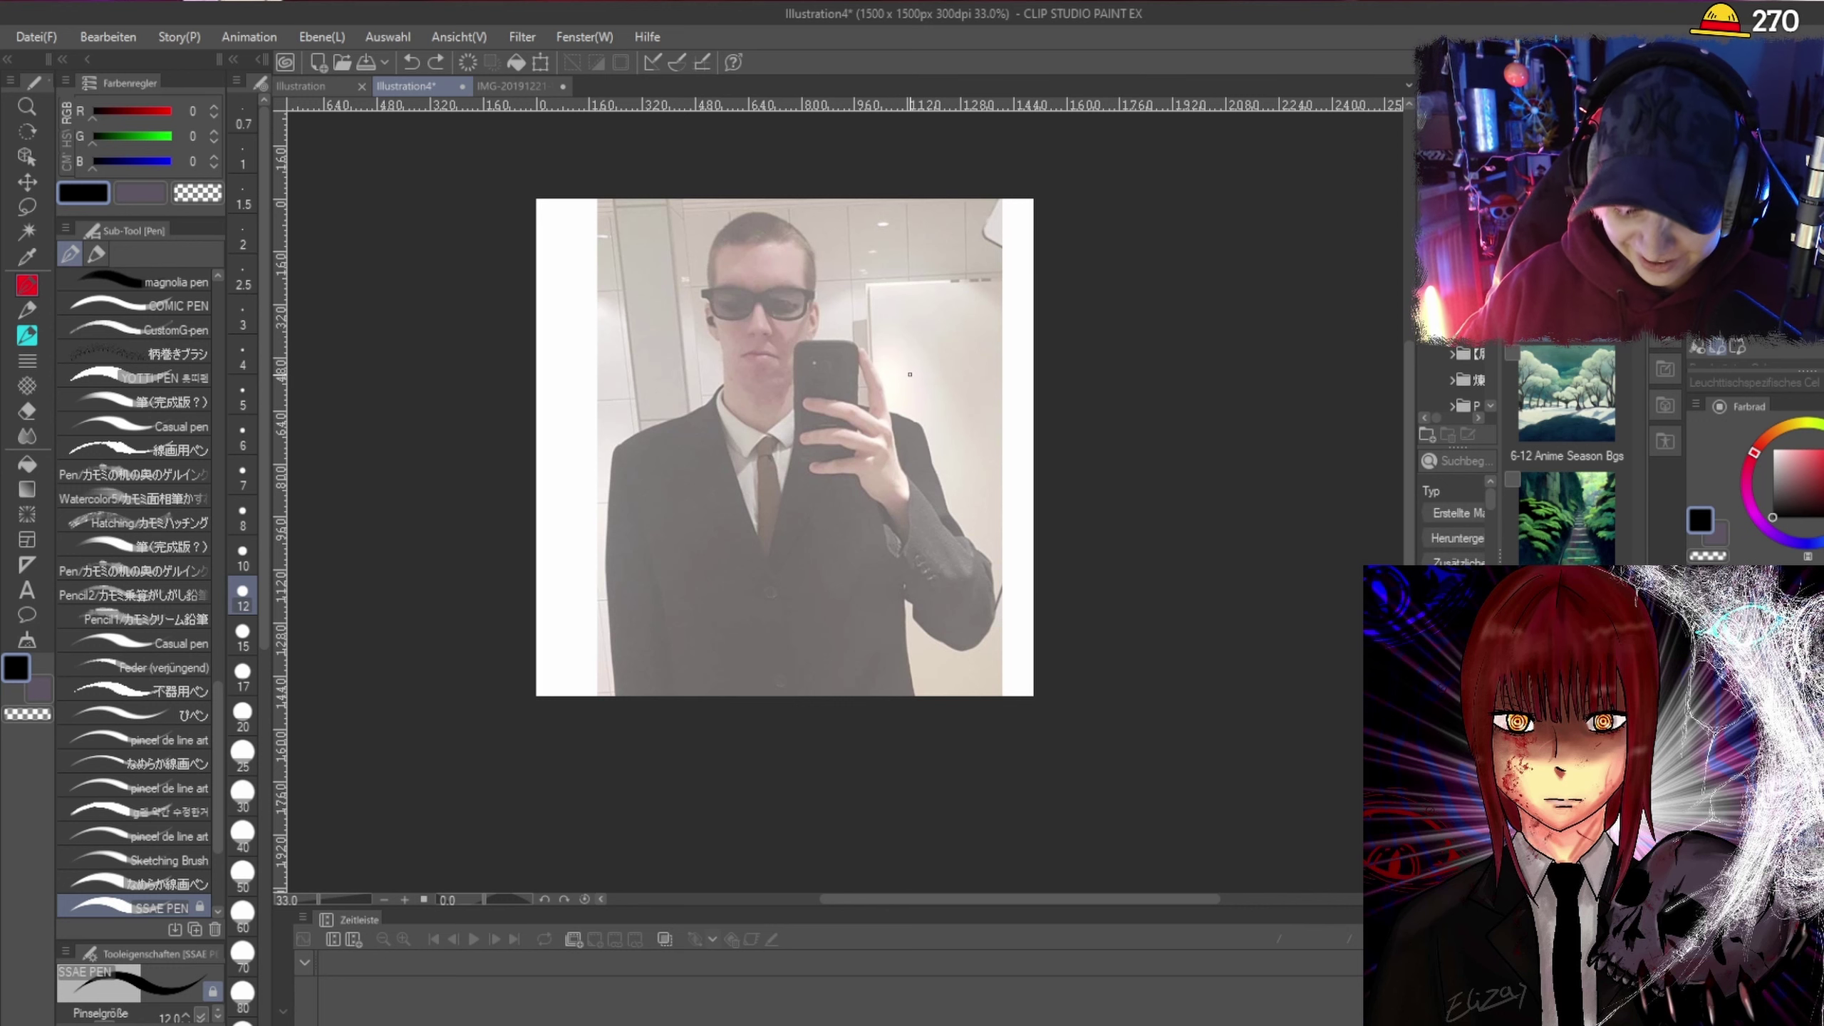
{"action": "scroll", "coordinate": [889, 416], "scroll_direction": "up", "scroll_amount": 1}
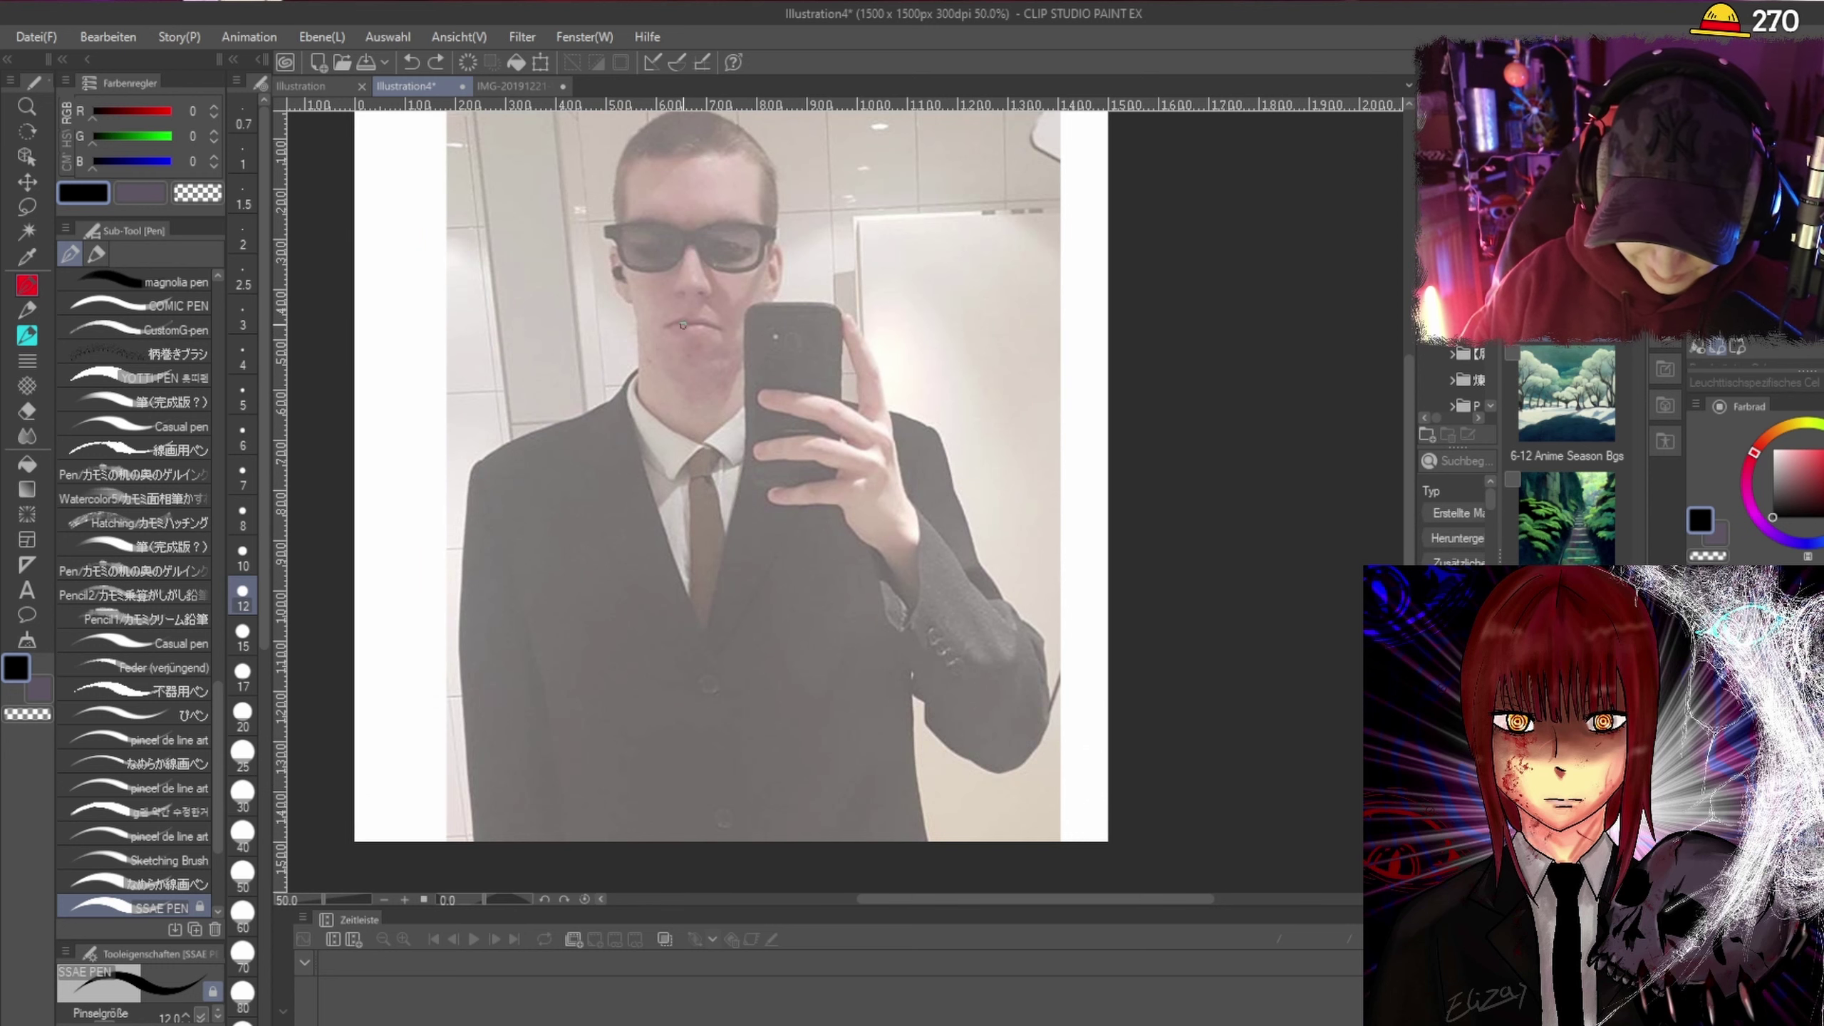
{"action": "left_click_drag", "start_coordinate": [690, 361], "coordinate": [702, 359]}
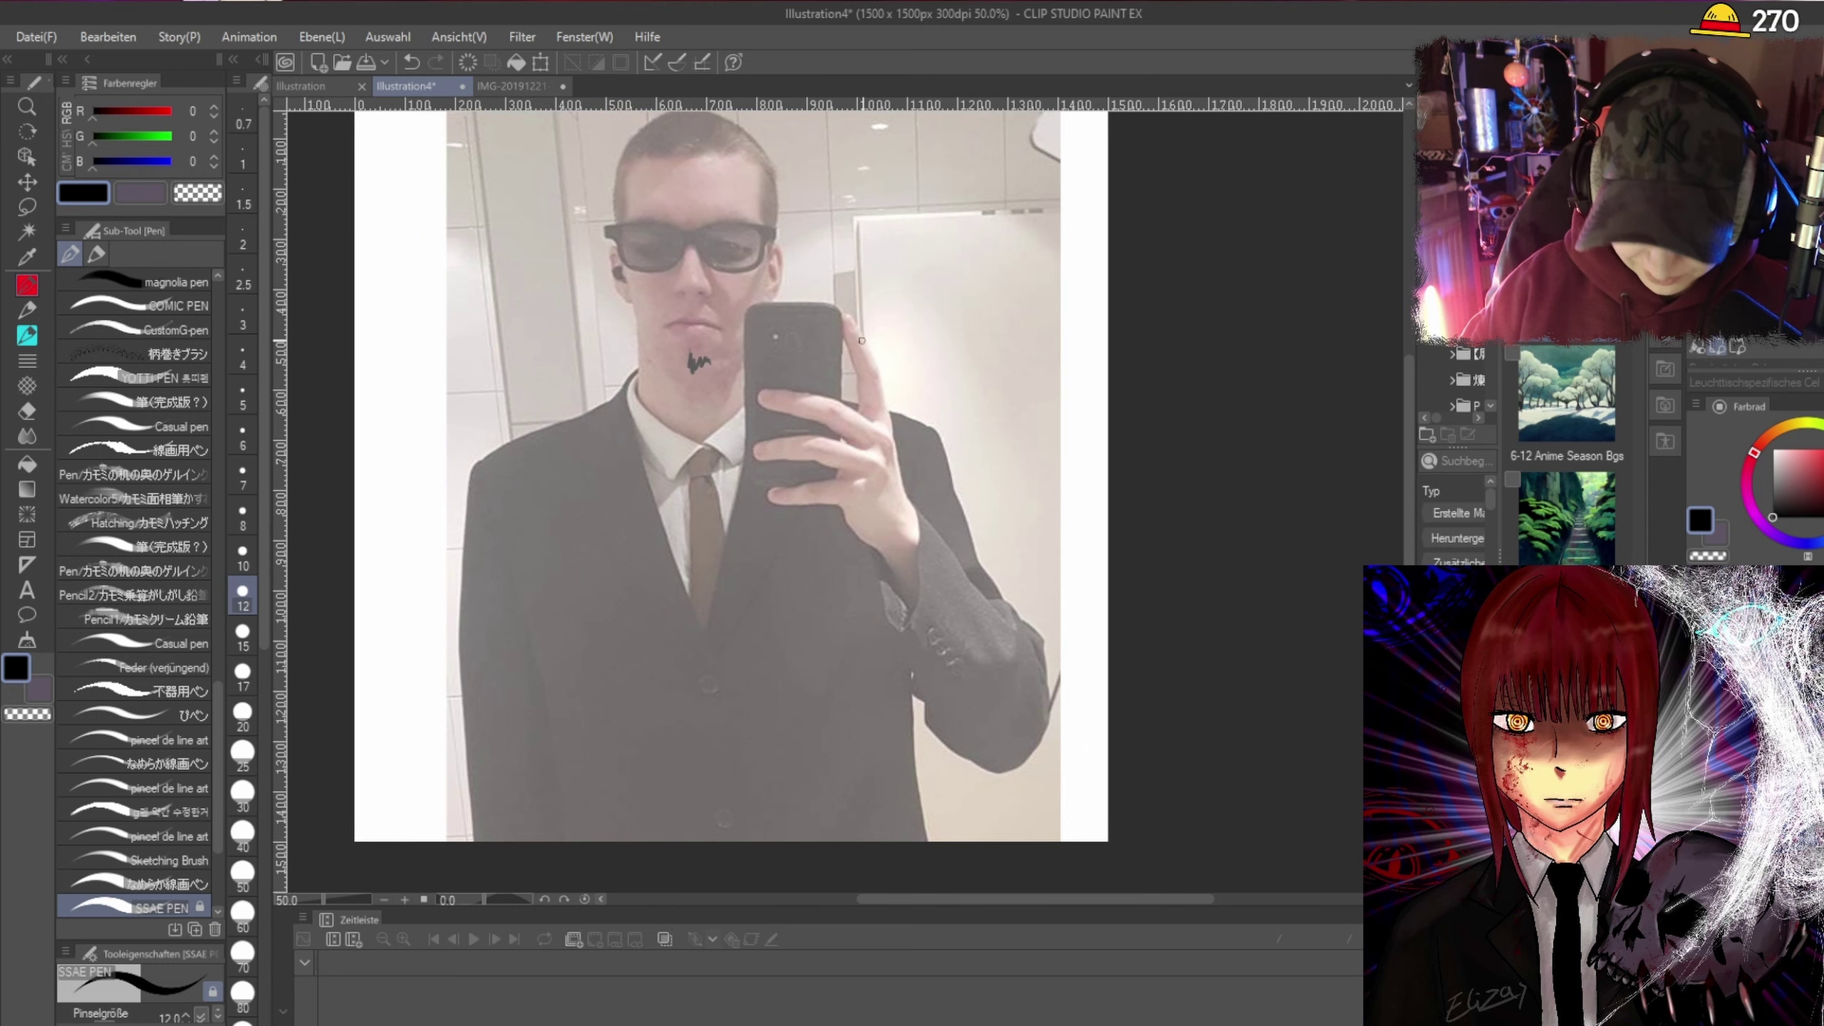
{"action": "key", "text": "ctrl+z"}
{"action": "scroll", "coordinate": [948, 475], "scroll_direction": "down", "scroll_amount": 2}
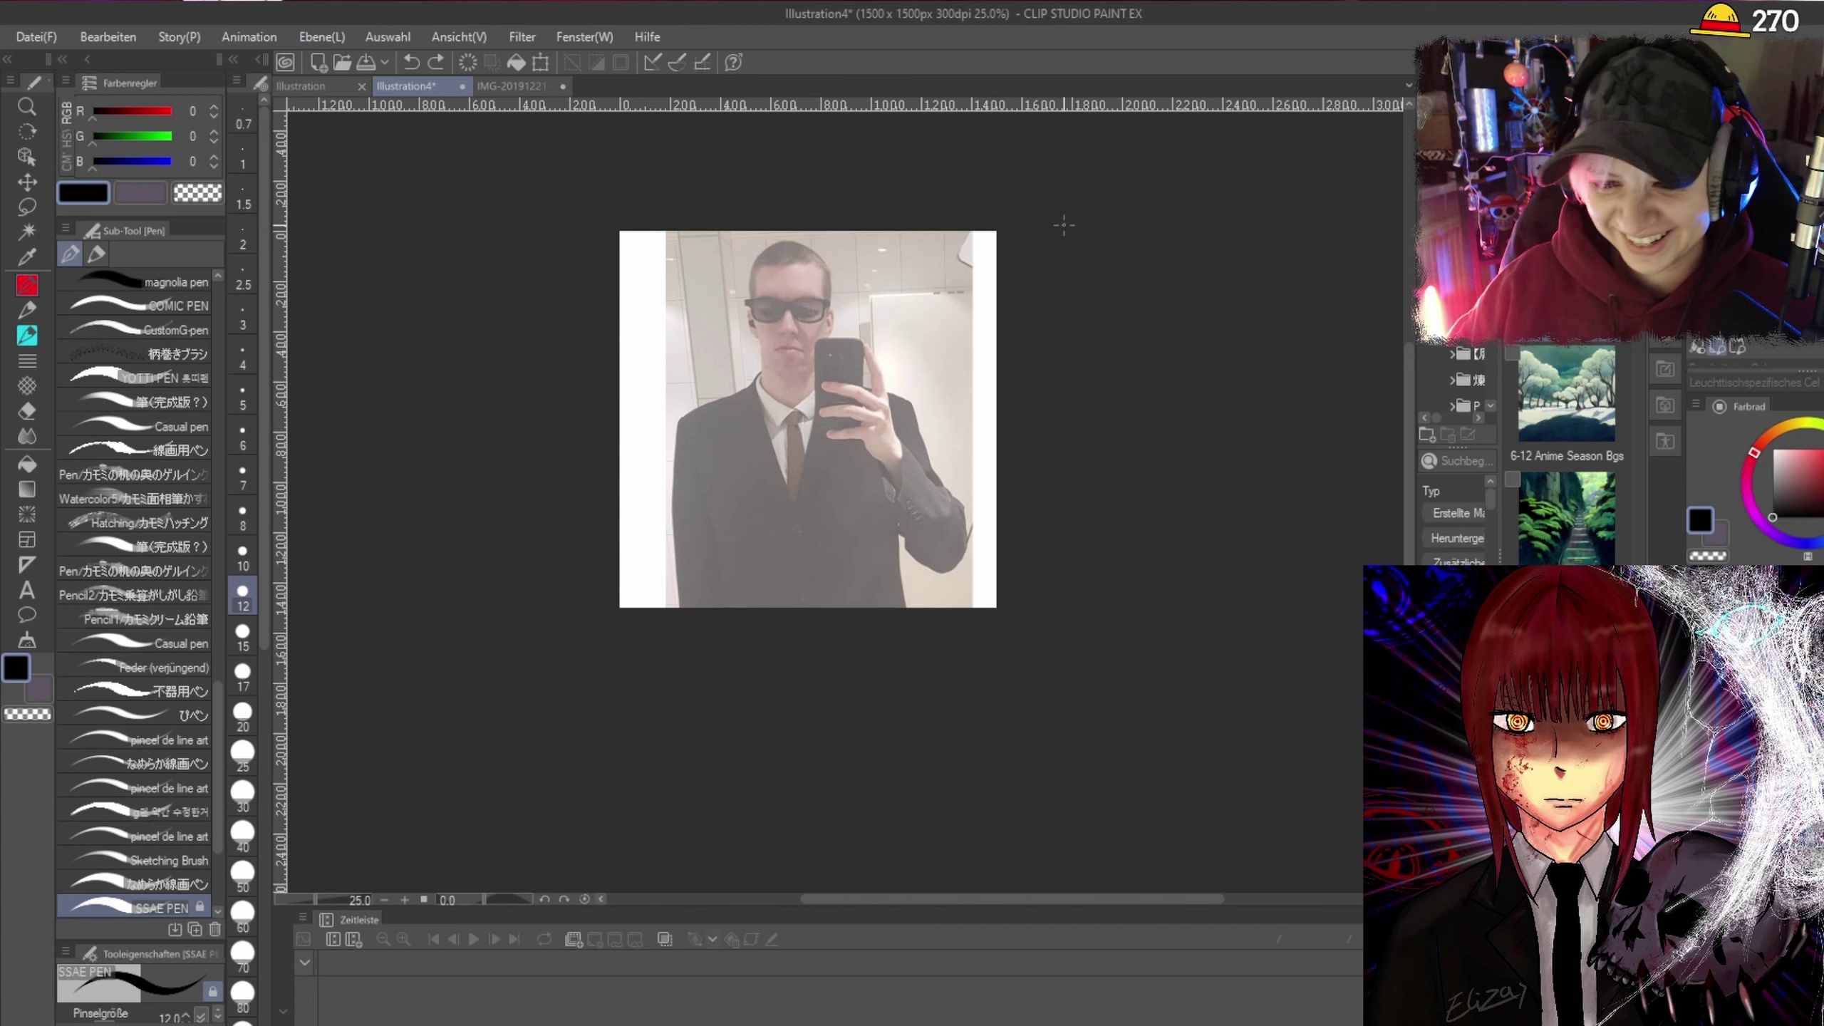
{"action": "scroll", "coordinate": [1056, 256], "scroll_direction": "up", "scroll_amount": 1}
{"action": "scroll", "coordinate": [1048, 265], "scroll_direction": "up", "scroll_amount": 1}
{"action": "scroll", "coordinate": [1040, 273], "scroll_direction": "down", "scroll_amount": 1}
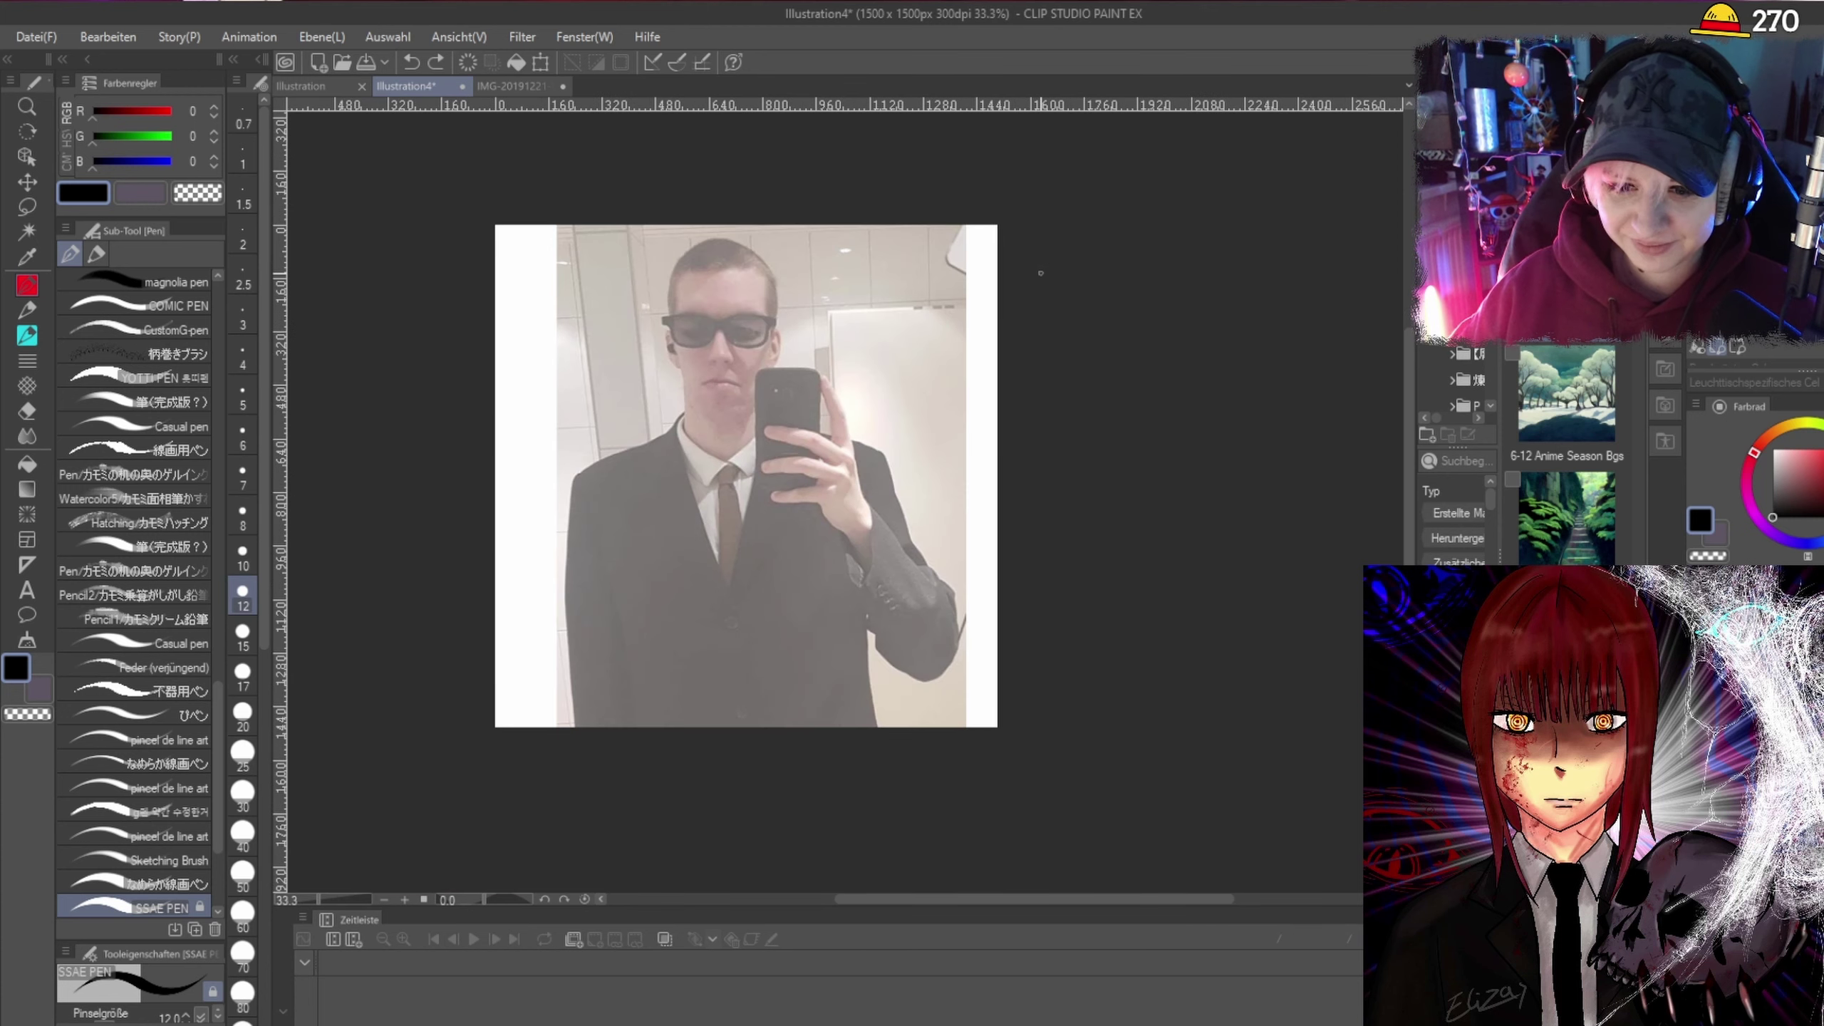
{"action": "scroll", "coordinate": [590, 170], "scroll_direction": "up", "scroll_amount": 1}
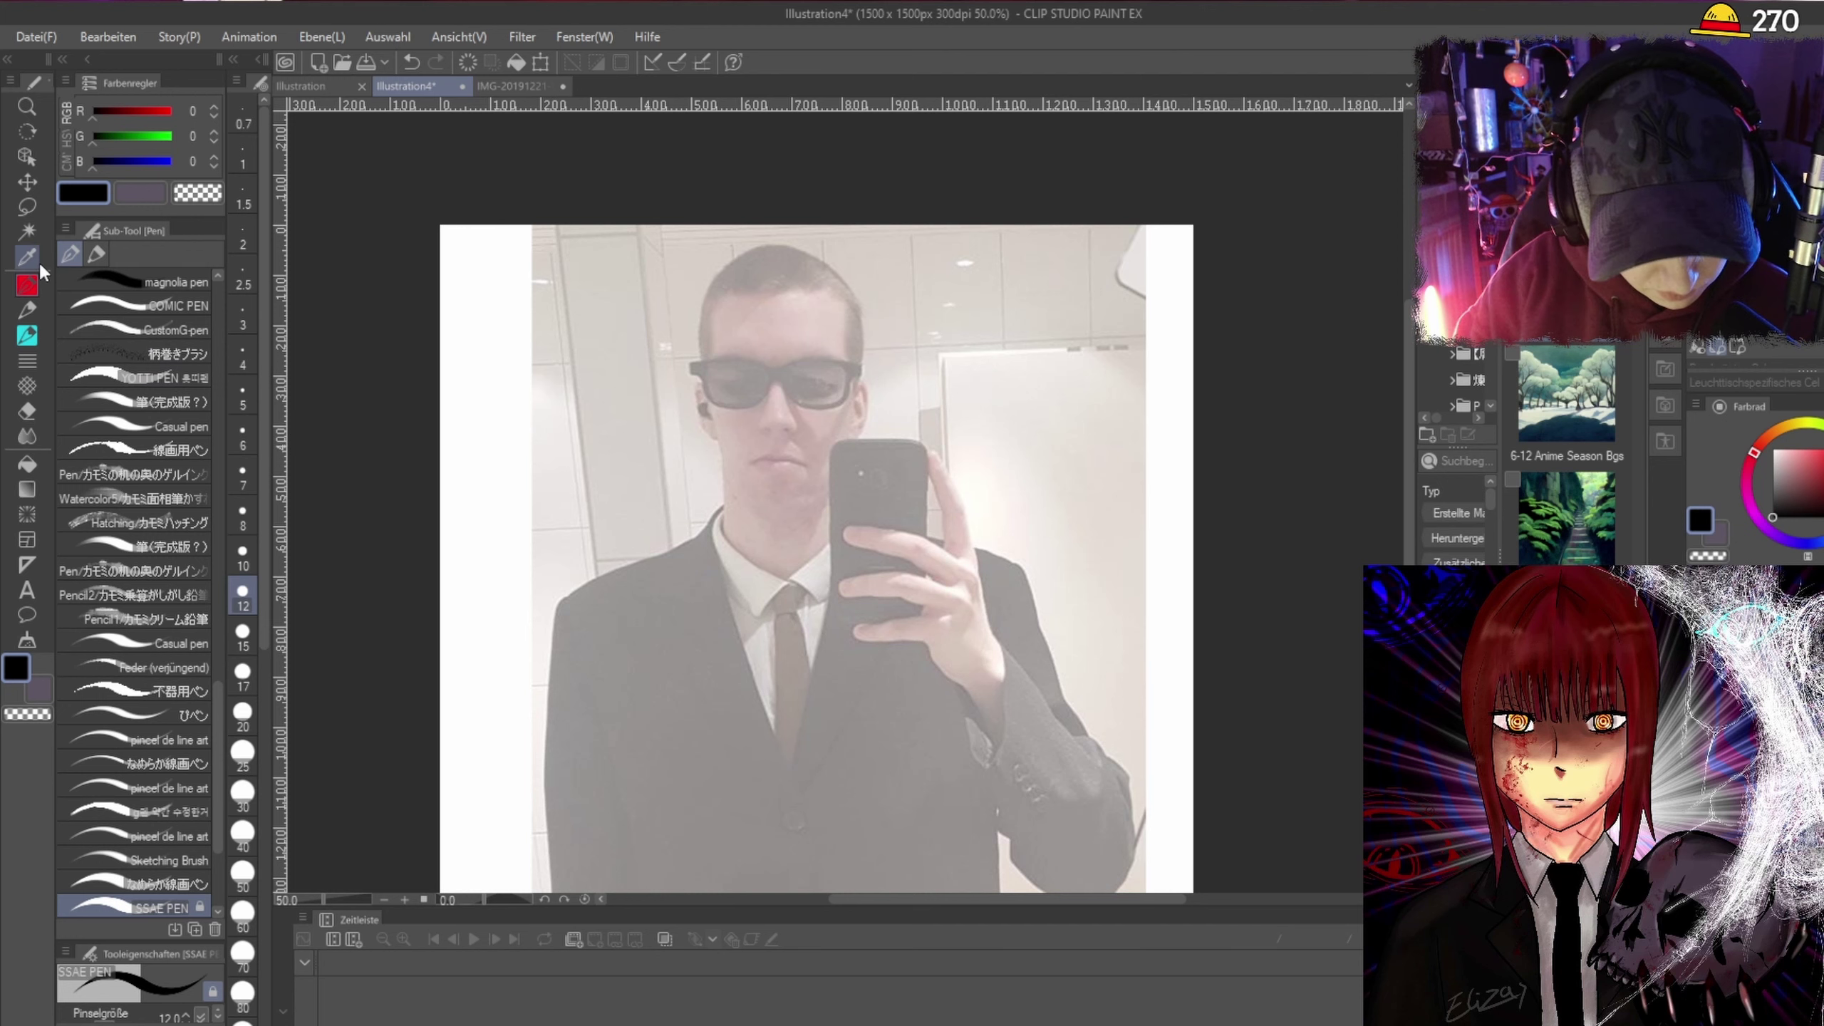
Trace the phone's right edge and the finger and knuckle outline running down the hand.
{"action": "scroll", "coordinate": [885, 511], "scroll_direction": "up", "scroll_amount": 1}
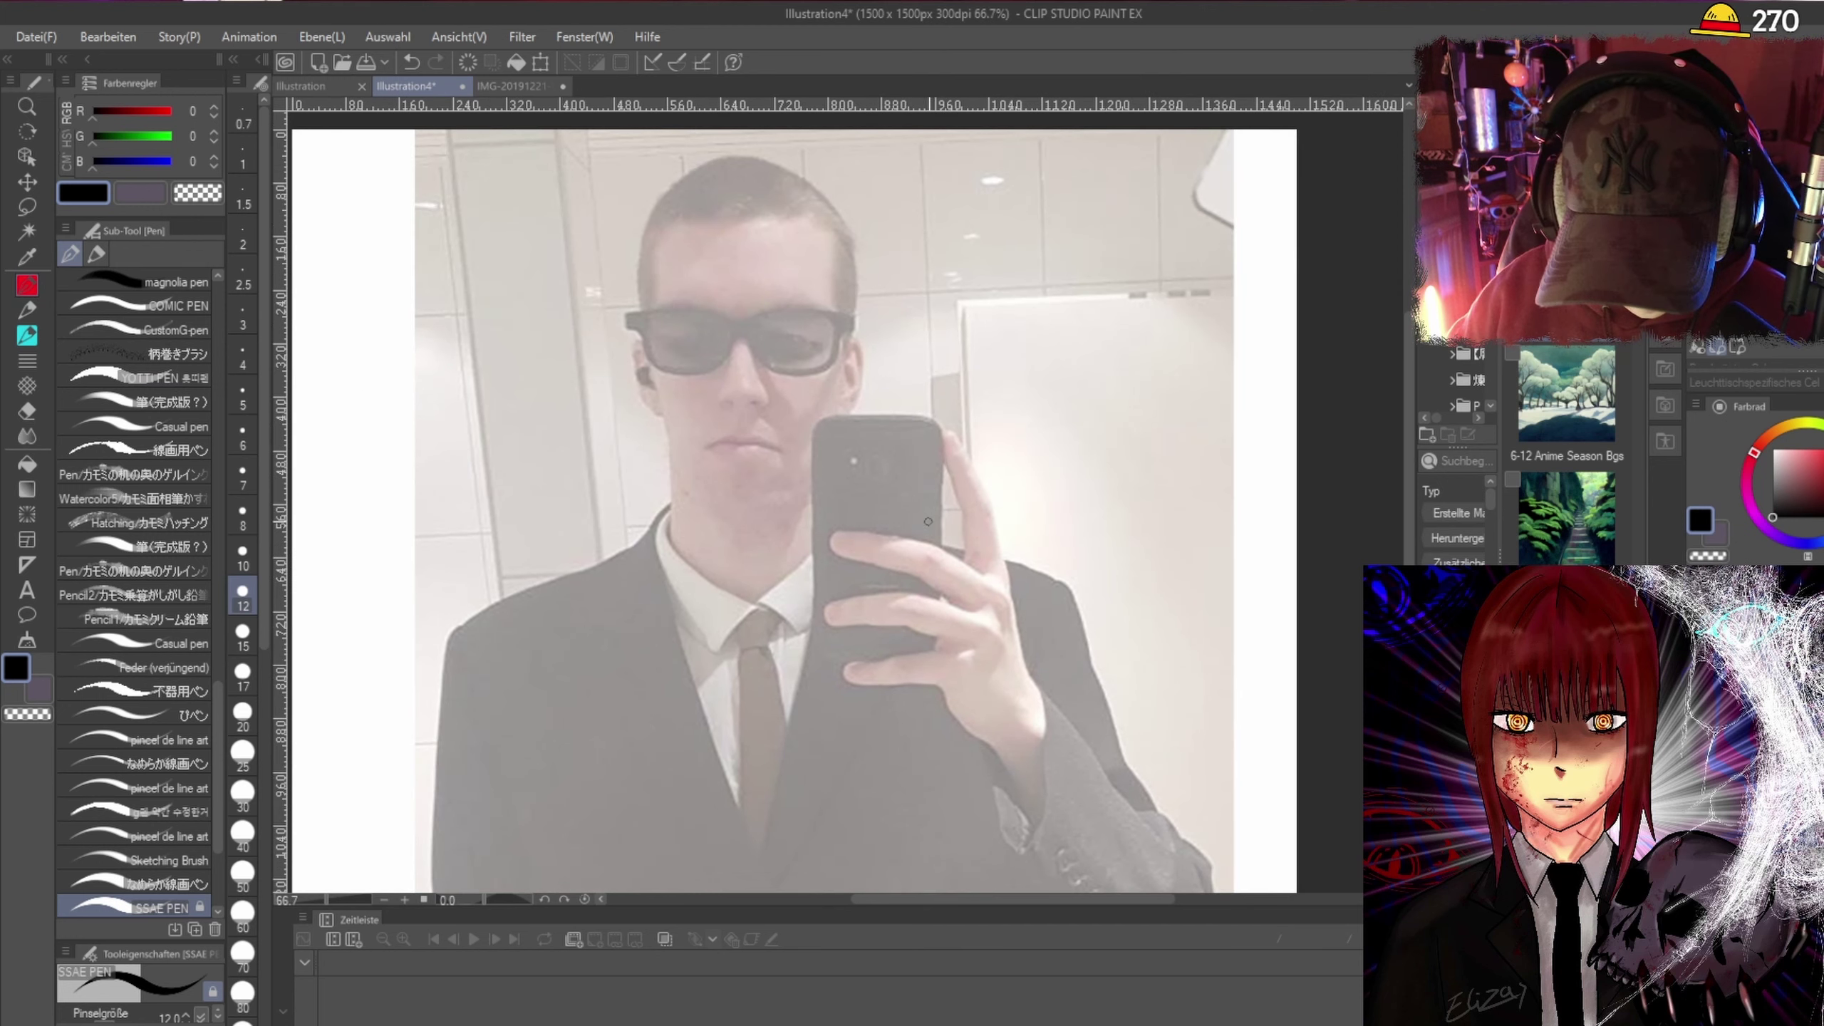
{"action": "left_click_drag", "start_coordinate": [943, 451], "coordinate": [960, 504]}
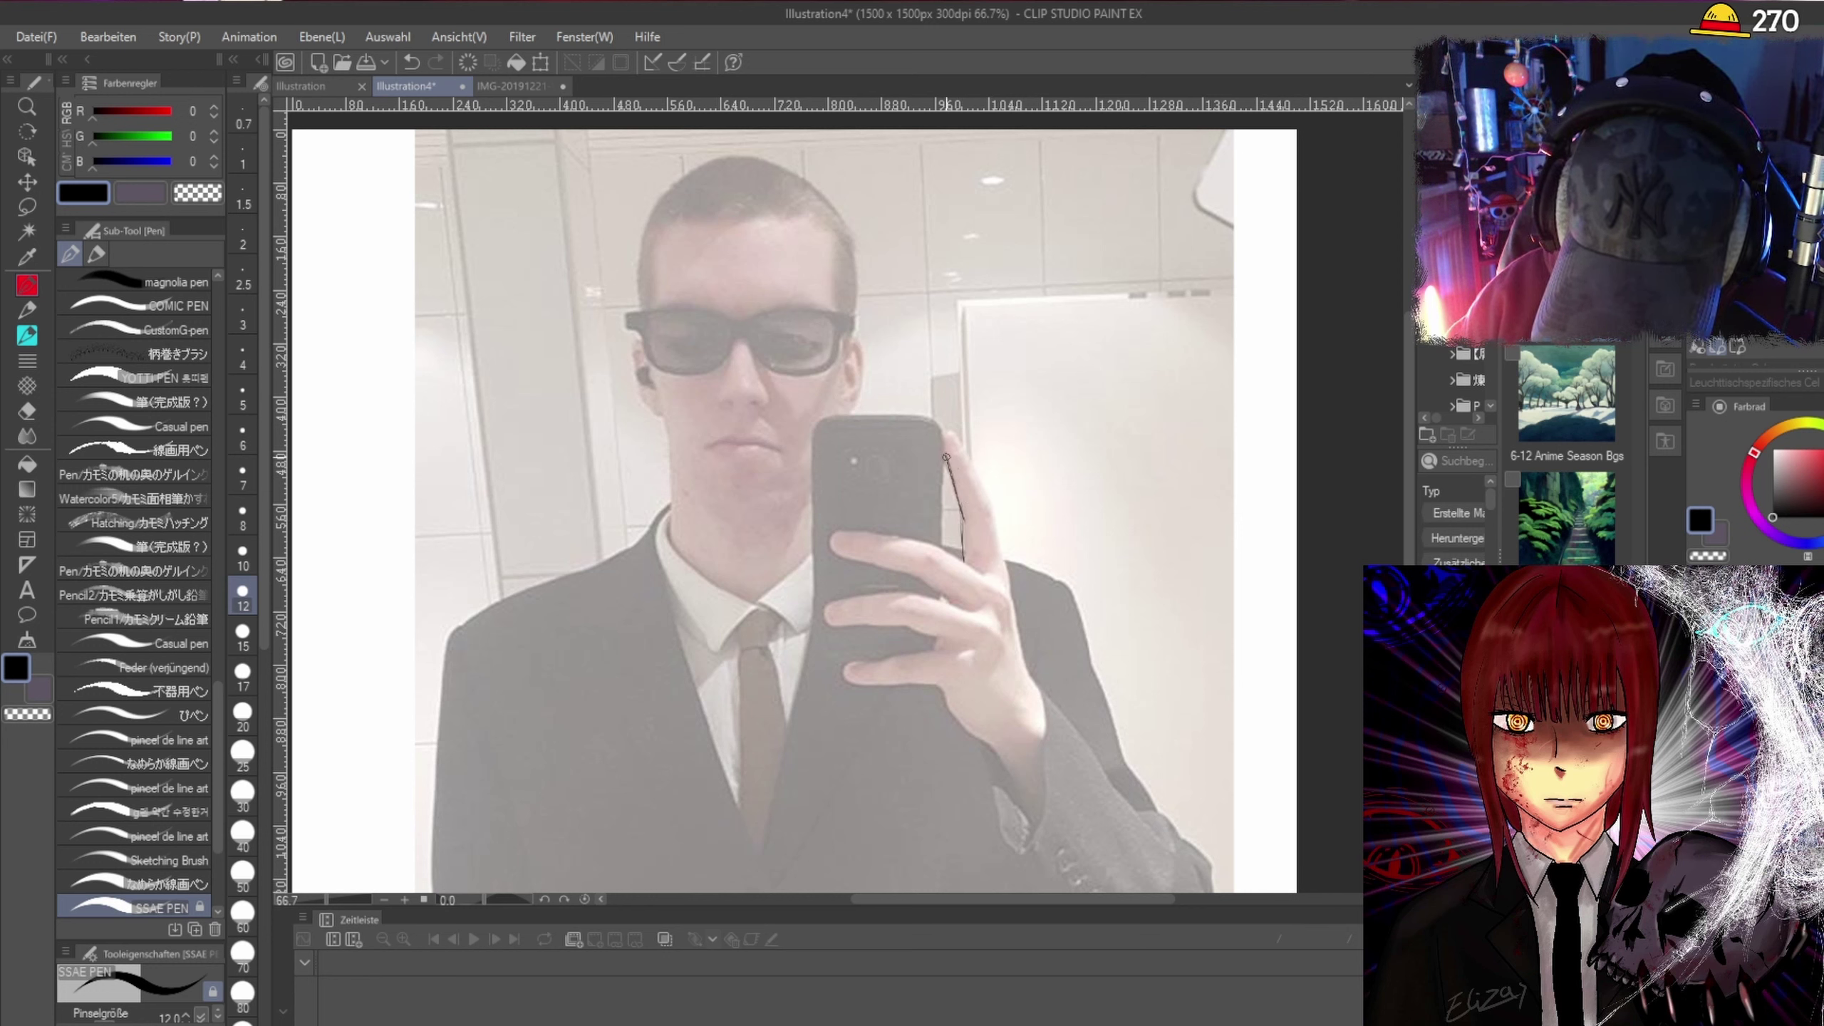
{"action": "left_click_drag", "start_coordinate": [938, 431], "coordinate": [942, 531]}
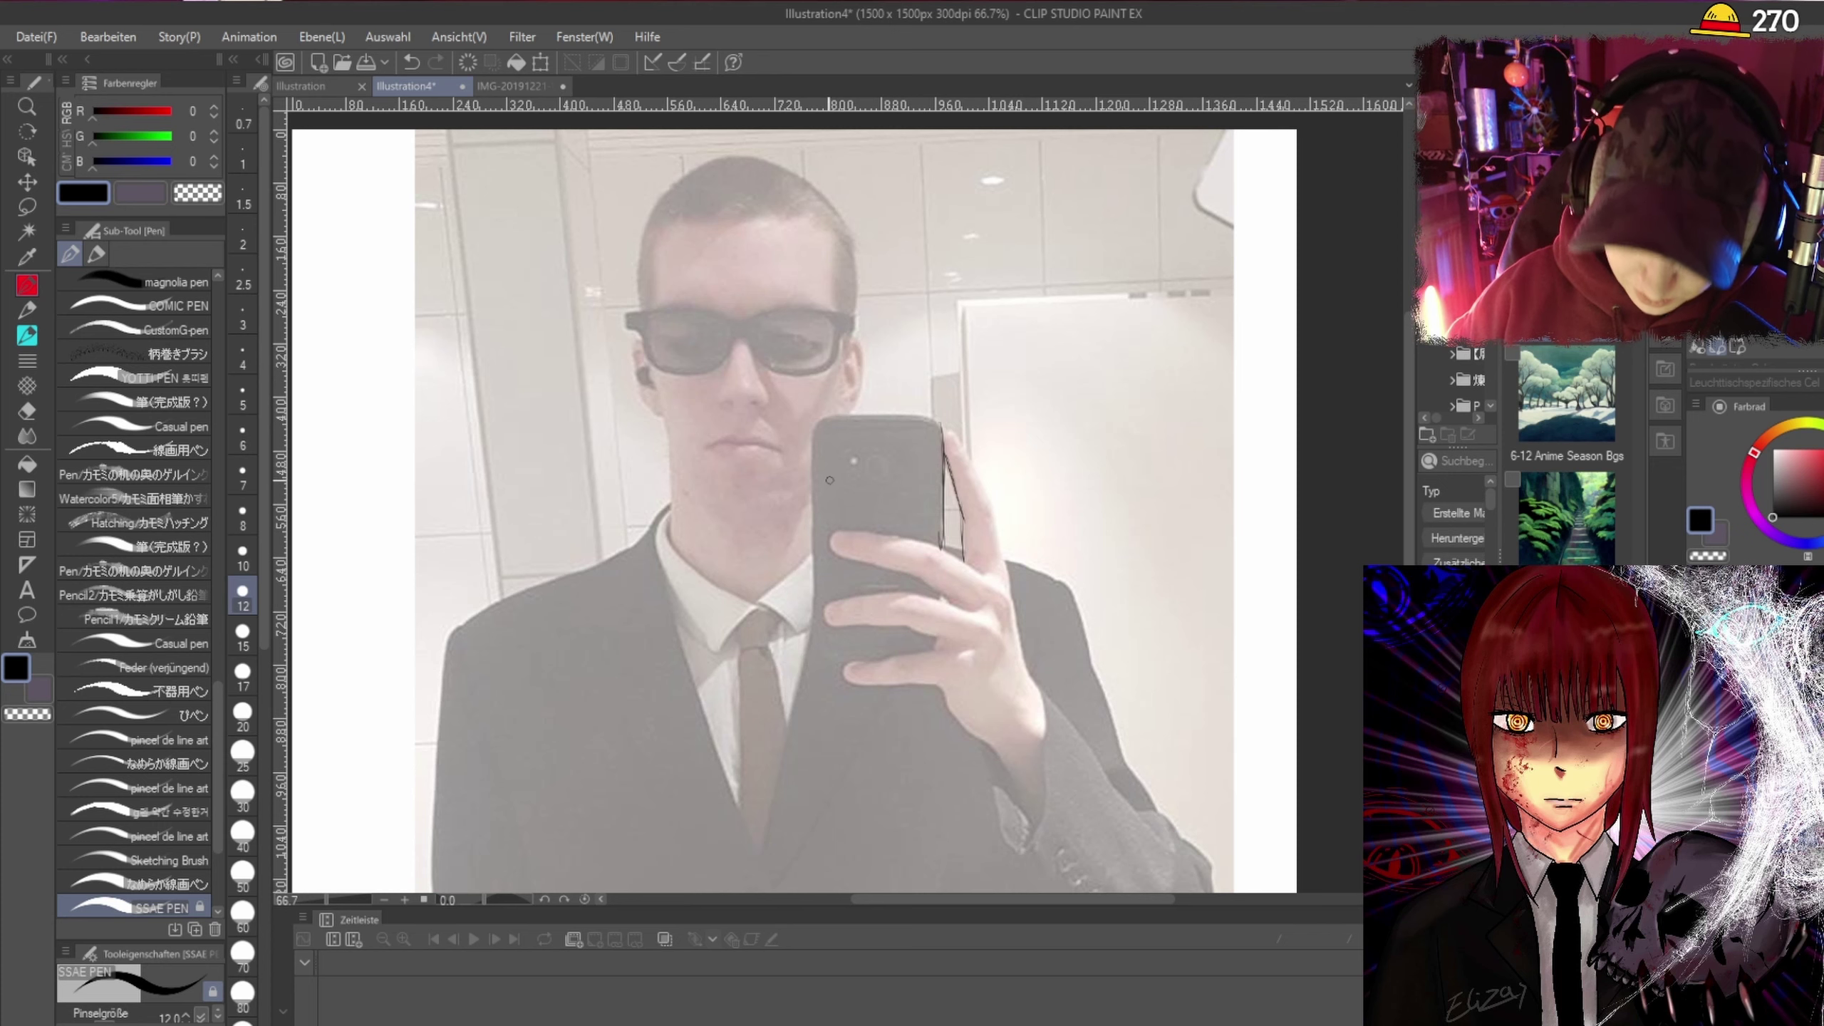
{"action": "scroll", "coordinate": [946, 443], "scroll_direction": "up", "scroll_amount": 2}
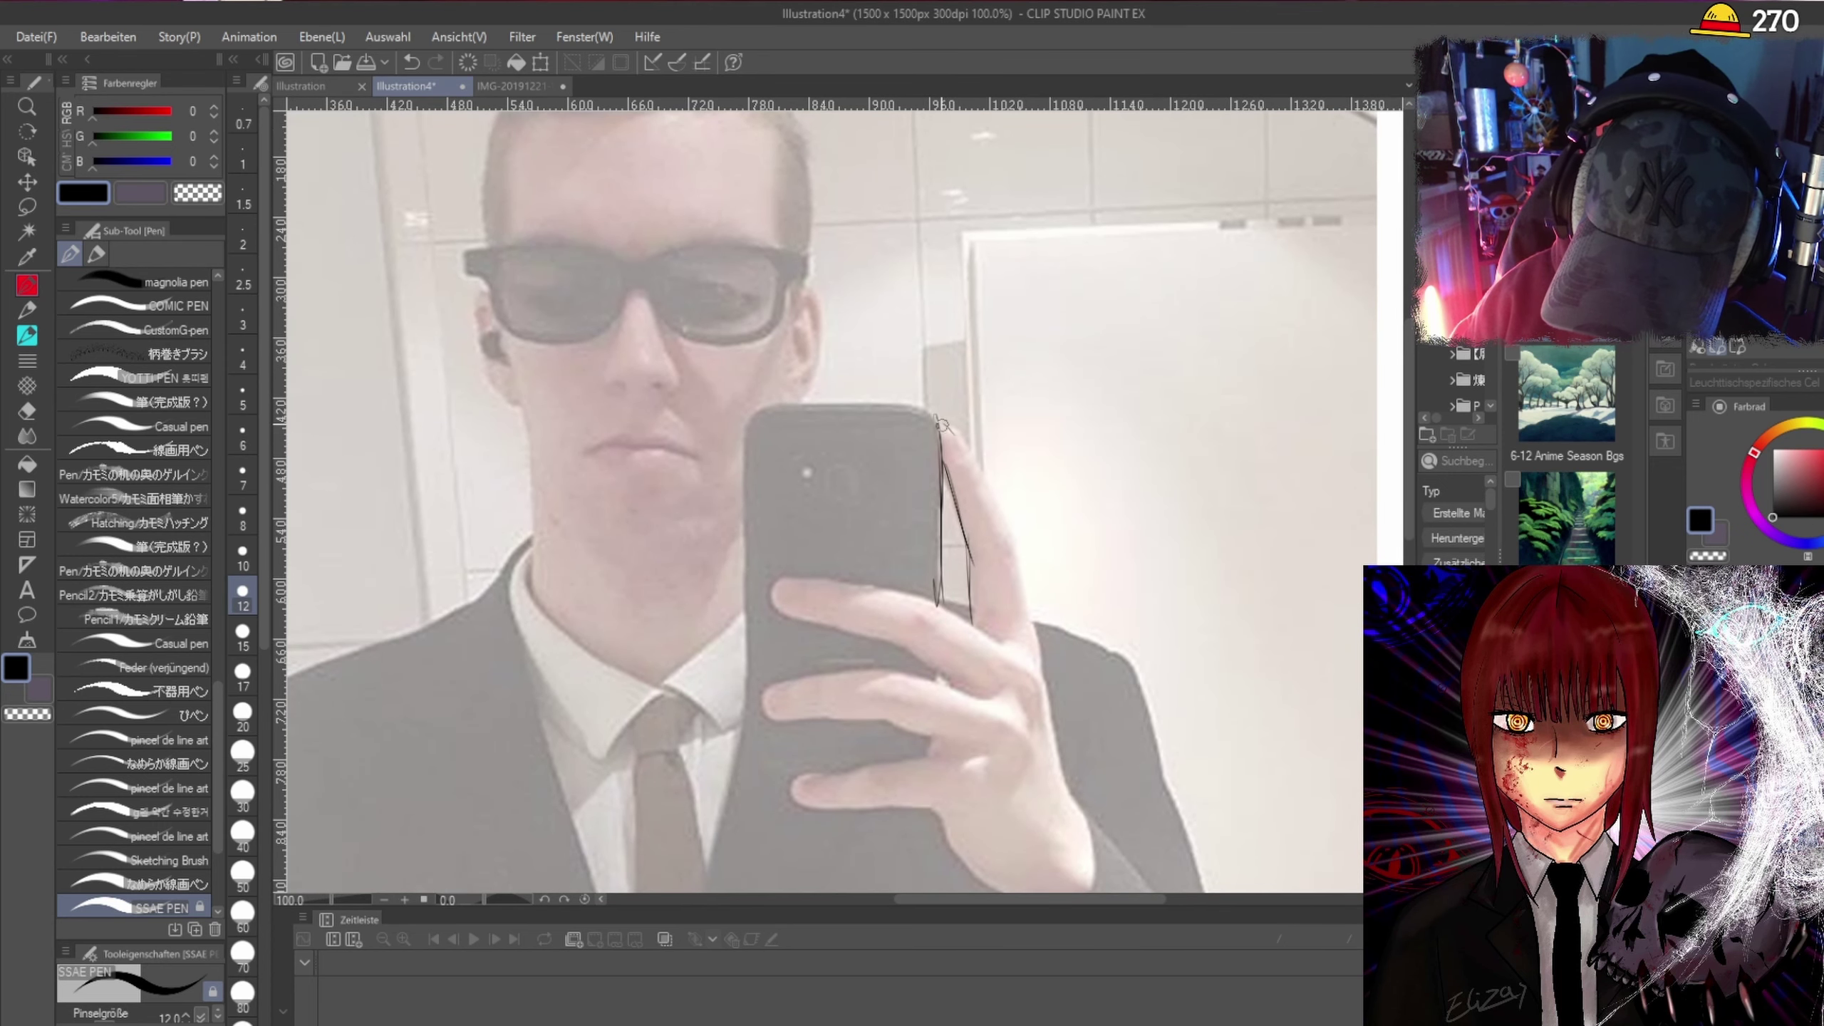
{"action": "mouse_move", "coordinate": [939, 422]}
{"action": "left_mouse_down"}
{"action": "mouse_move", "coordinate": [1013, 530]}
{"action": "mouse_move", "coordinate": [998, 503]}
{"action": "mouse_move", "coordinate": [1045, 691]}
{"action": "left_mouse_up"}
{"action": "left_click_drag", "start_coordinate": [1034, 627], "coordinate": [1062, 778]}
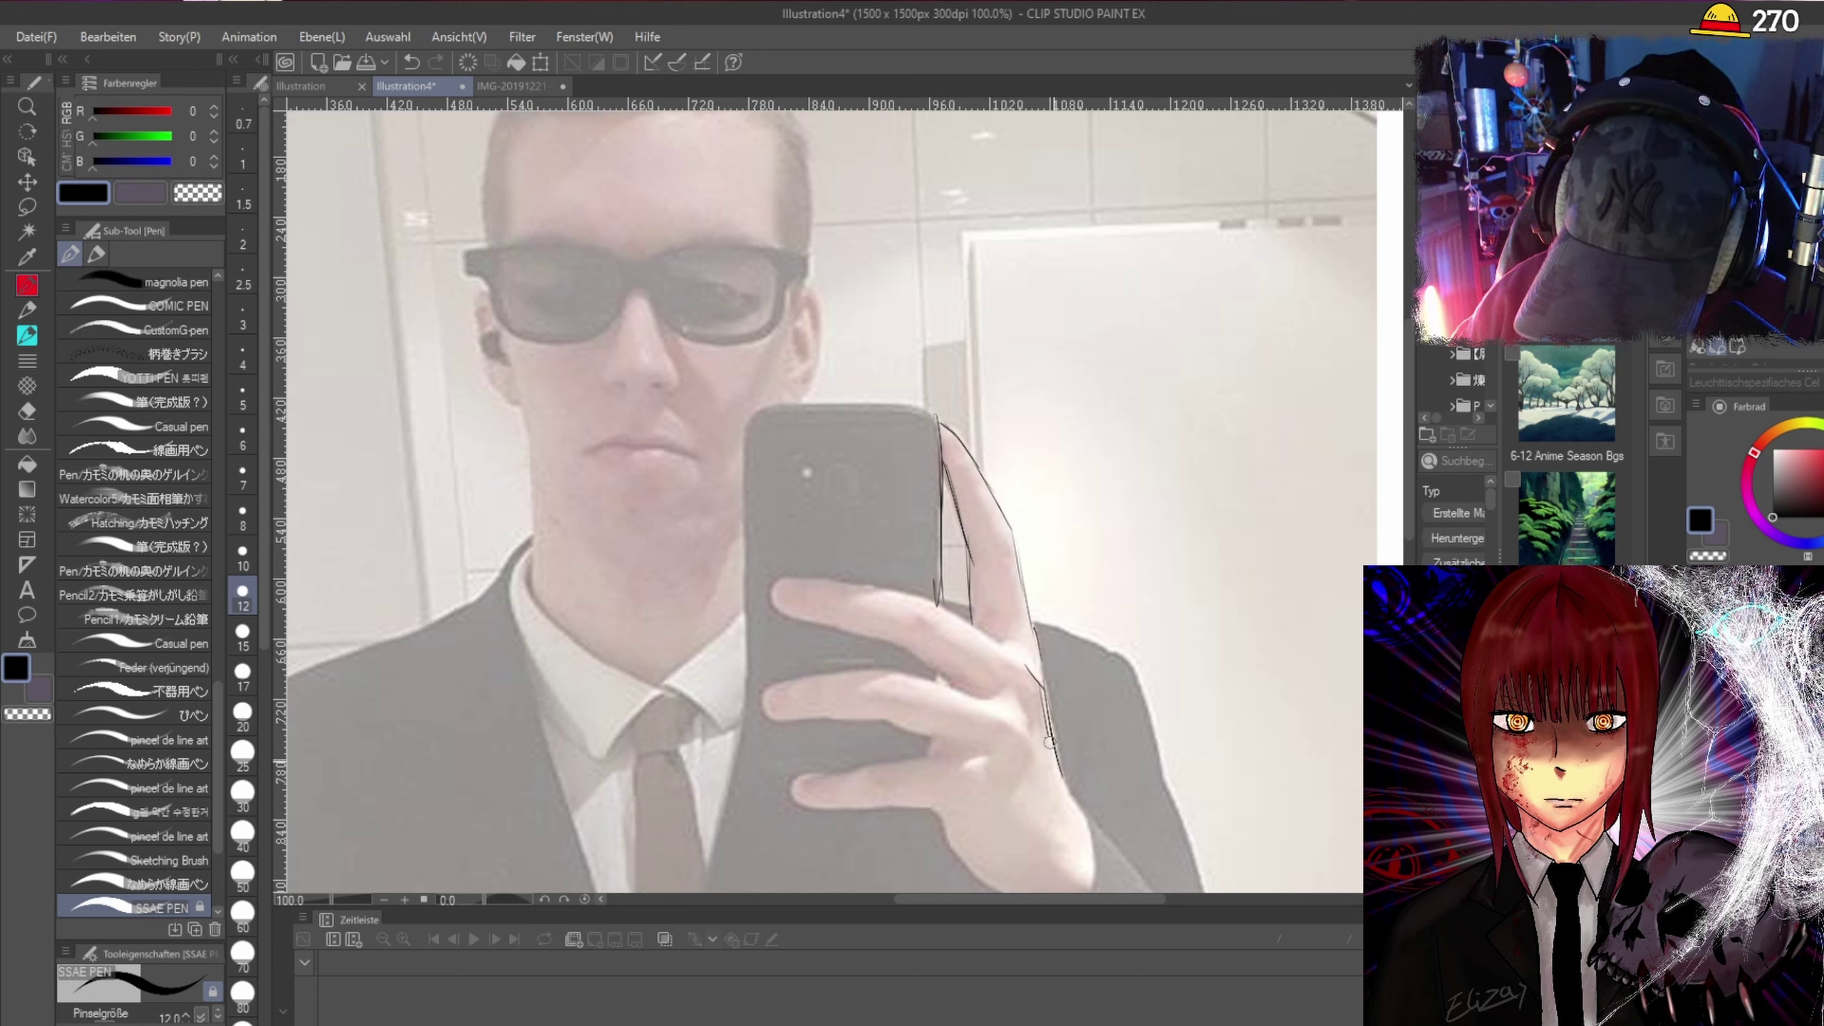
{"action": "left_click_drag", "start_coordinate": [1040, 712], "coordinate": [1075, 803]}
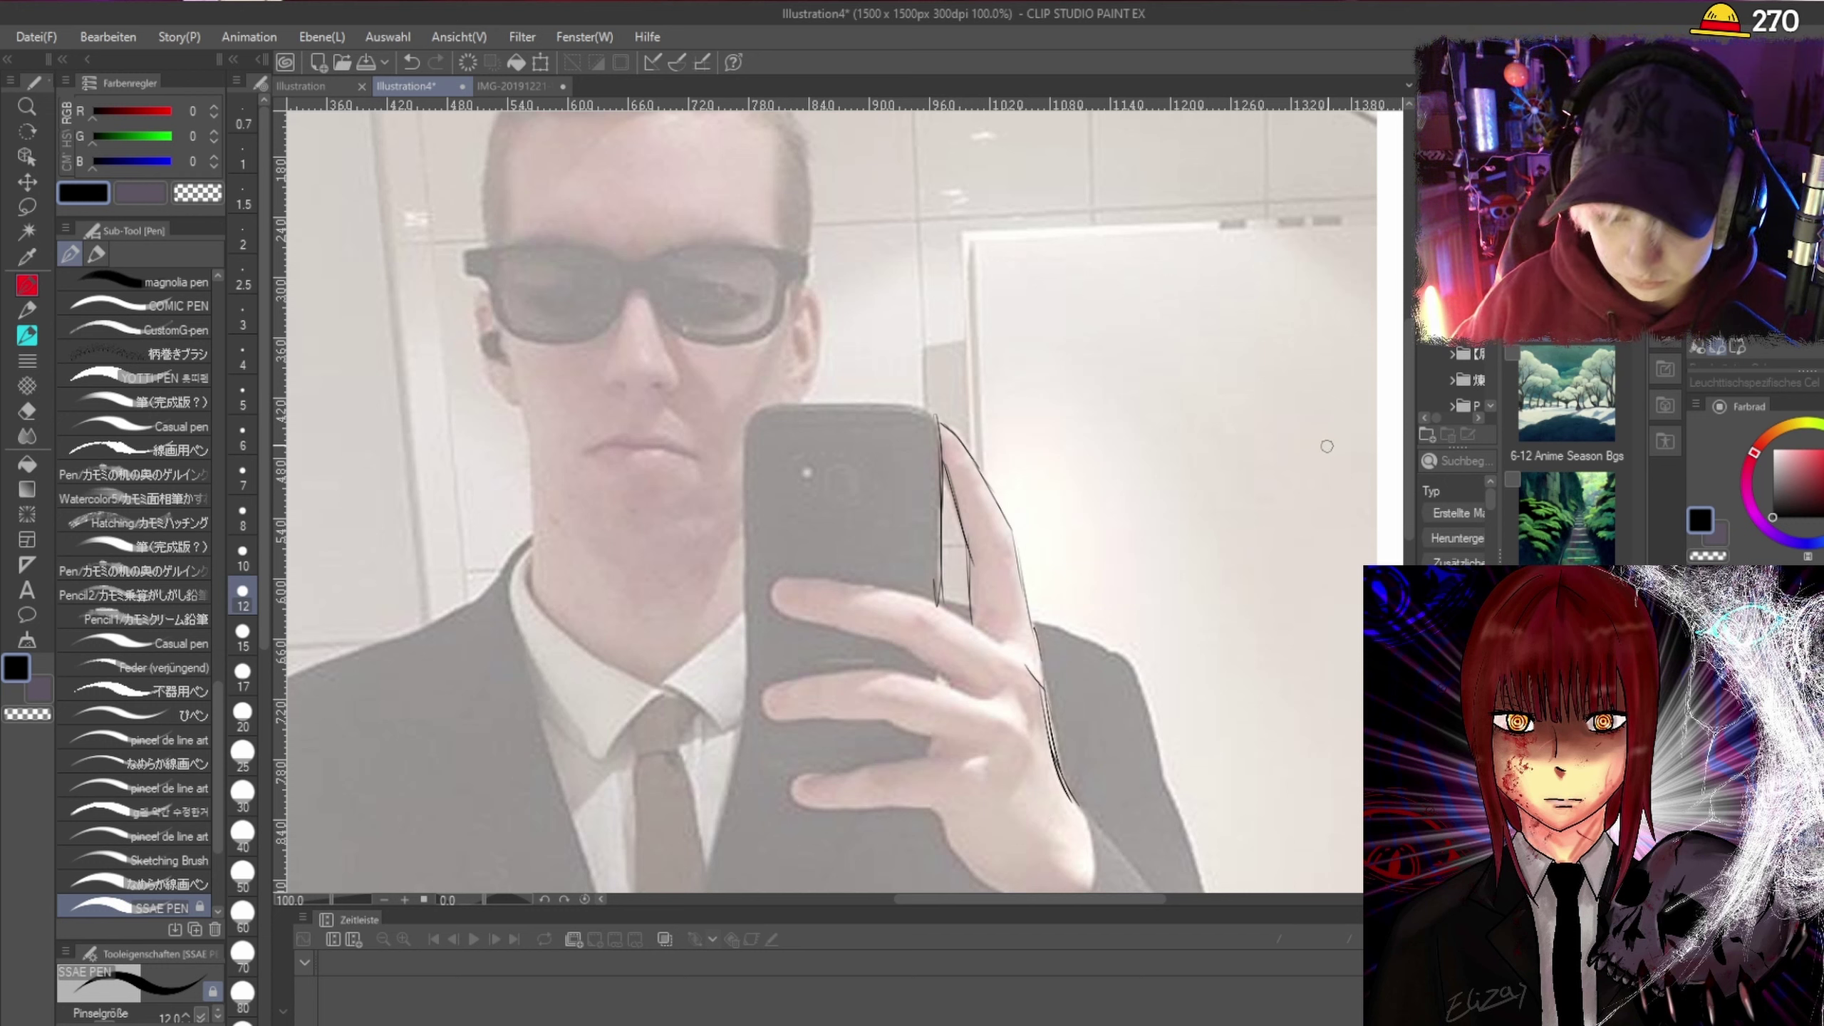
Ink the top and lower edges of the fingers and the line between them.
{"action": "left_click_drag", "start_coordinate": [1407, 365], "coordinate": [1408, 412]}
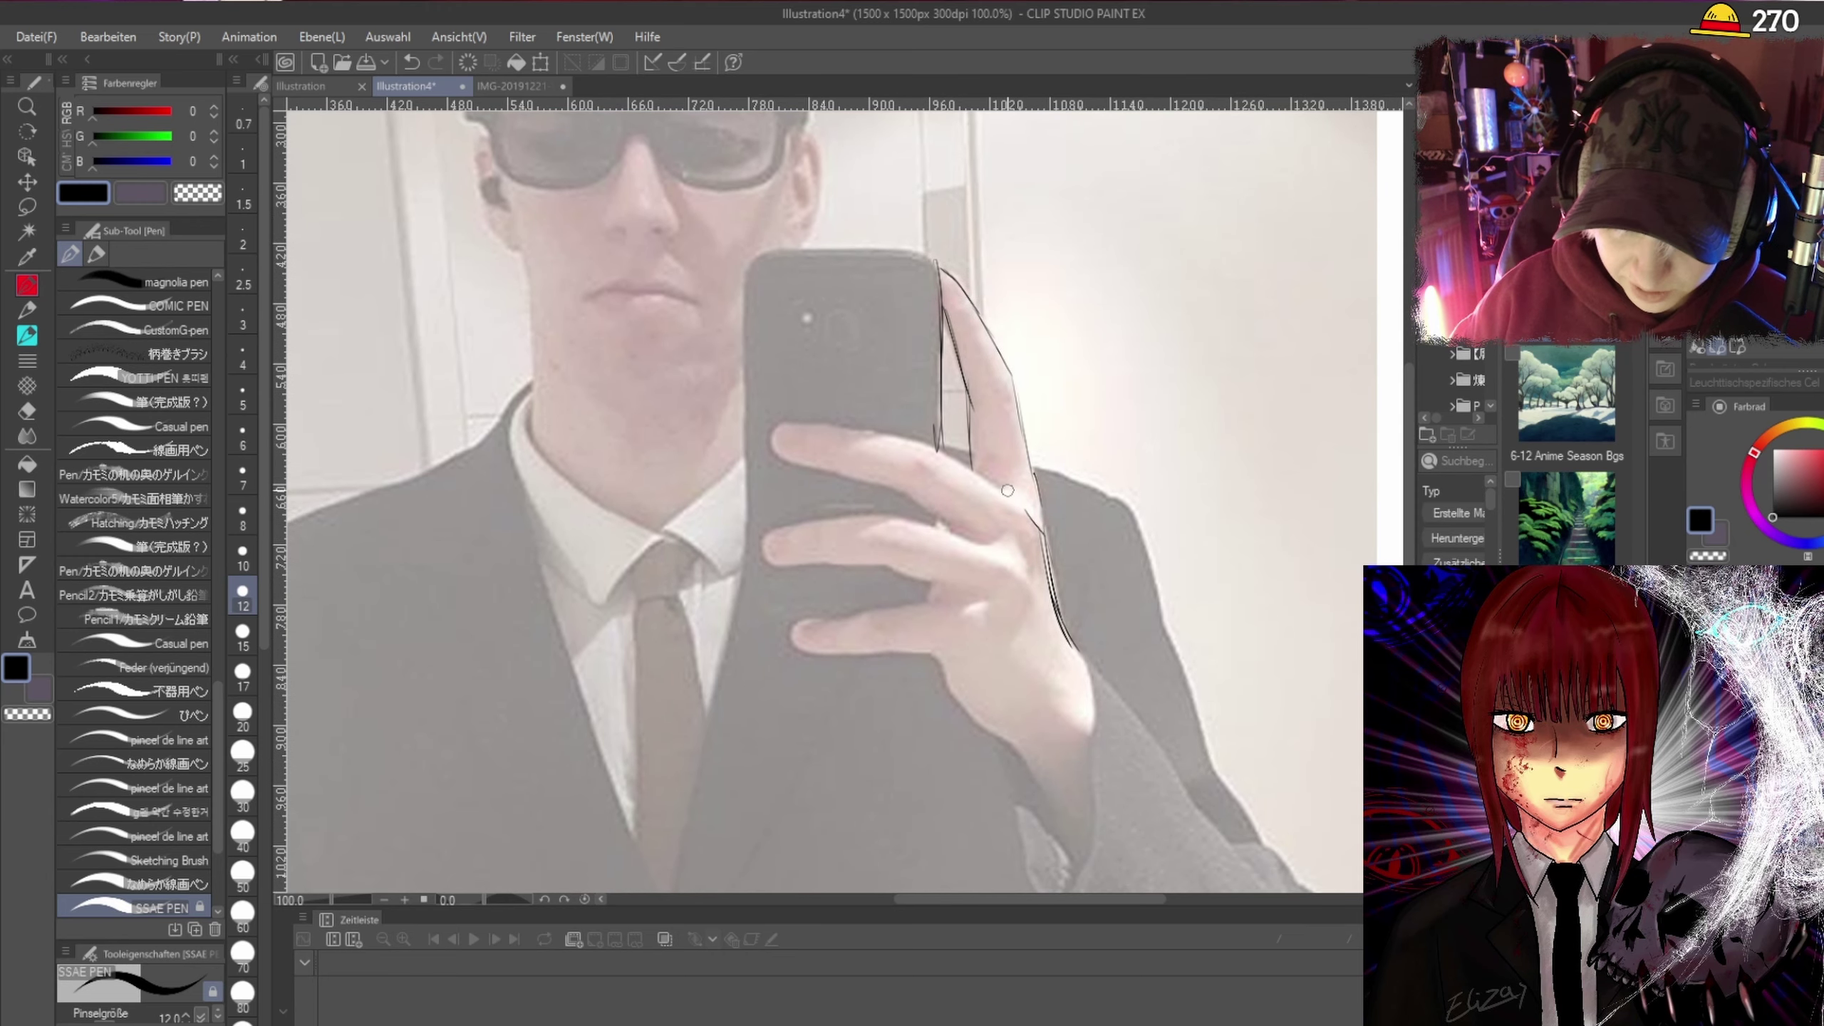
{"action": "left_click_drag", "start_coordinate": [937, 448], "coordinate": [790, 423]}
{"action": "mouse_move", "coordinate": [951, 528]}
{"action": "left_mouse_down"}
{"action": "mouse_move", "coordinate": [903, 491]}
{"action": "mouse_move", "coordinate": [802, 461]}
{"action": "mouse_move", "coordinate": [791, 424]}
{"action": "left_mouse_up"}
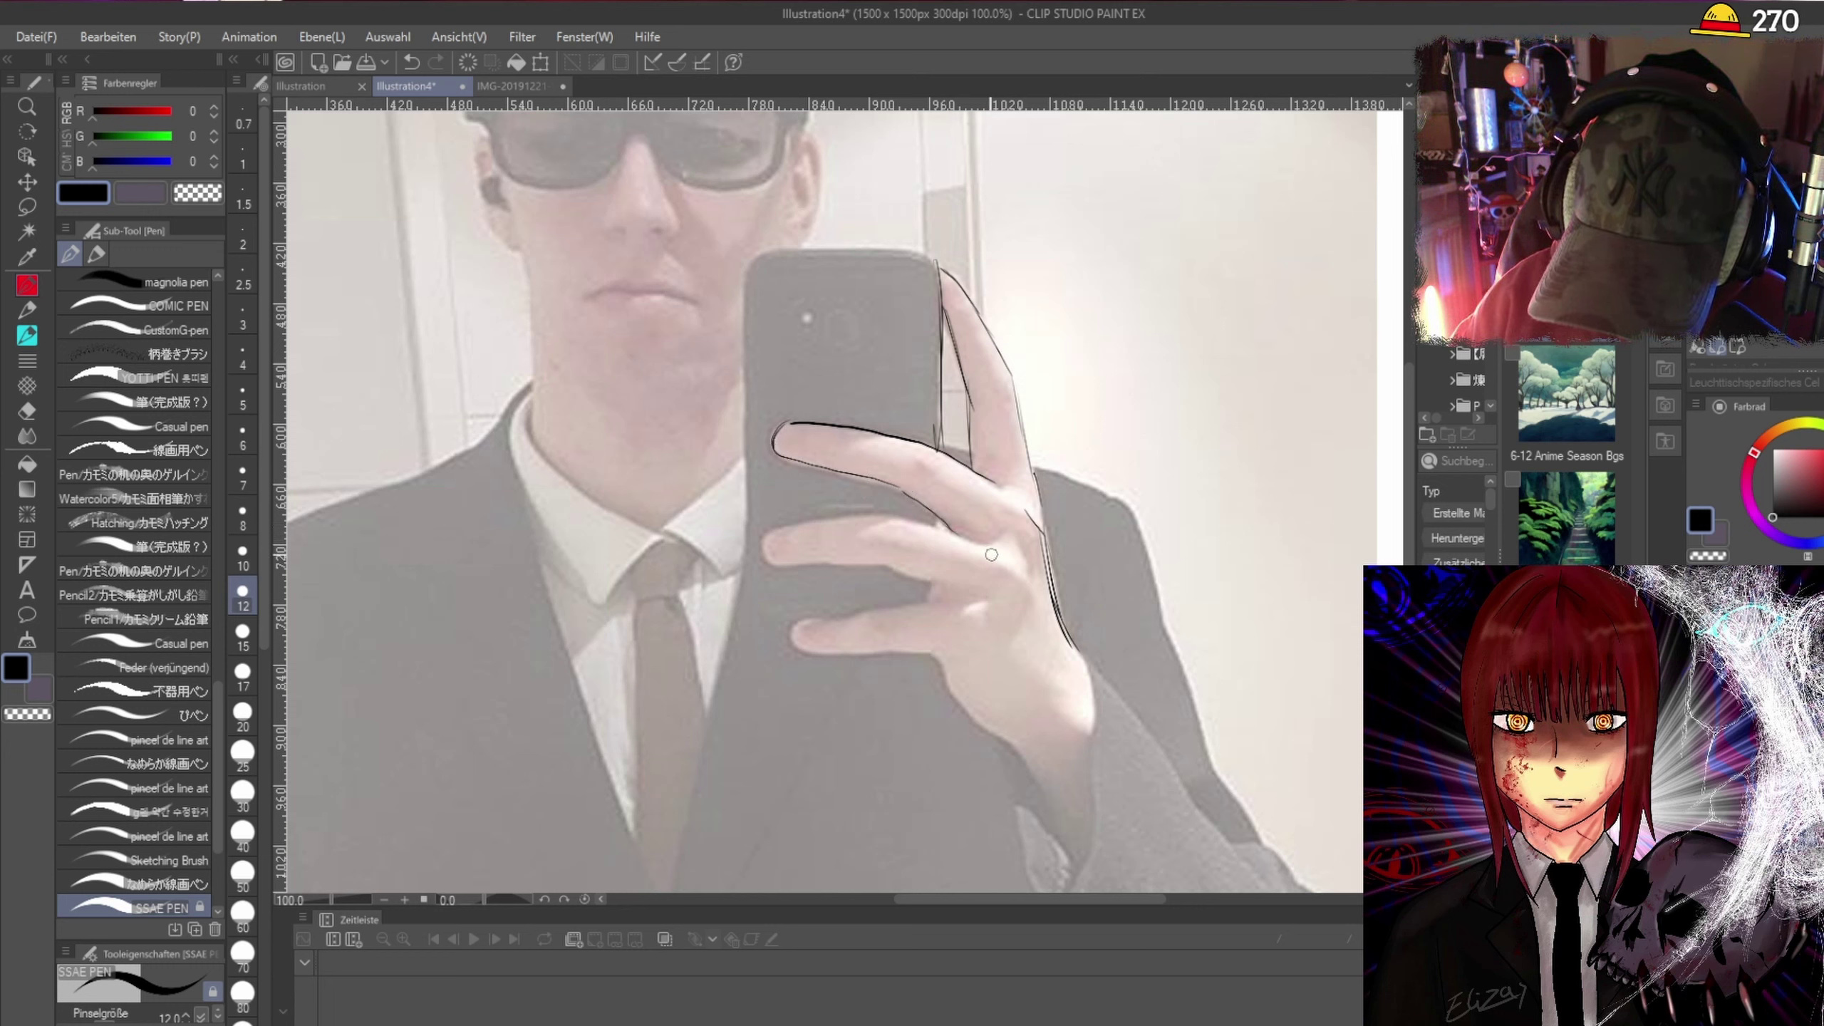
{"action": "mouse_move", "coordinate": [967, 538]}
{"action": "left_mouse_down"}
{"action": "mouse_move", "coordinate": [900, 509]}
{"action": "mouse_move", "coordinate": [928, 543]}
{"action": "mouse_move", "coordinate": [900, 514]}
{"action": "mouse_move", "coordinate": [762, 512]}
{"action": "mouse_move", "coordinate": [767, 555]}
{"action": "mouse_move", "coordinate": [791, 565]}
{"action": "mouse_move", "coordinate": [931, 610]}
{"action": "left_mouse_up"}
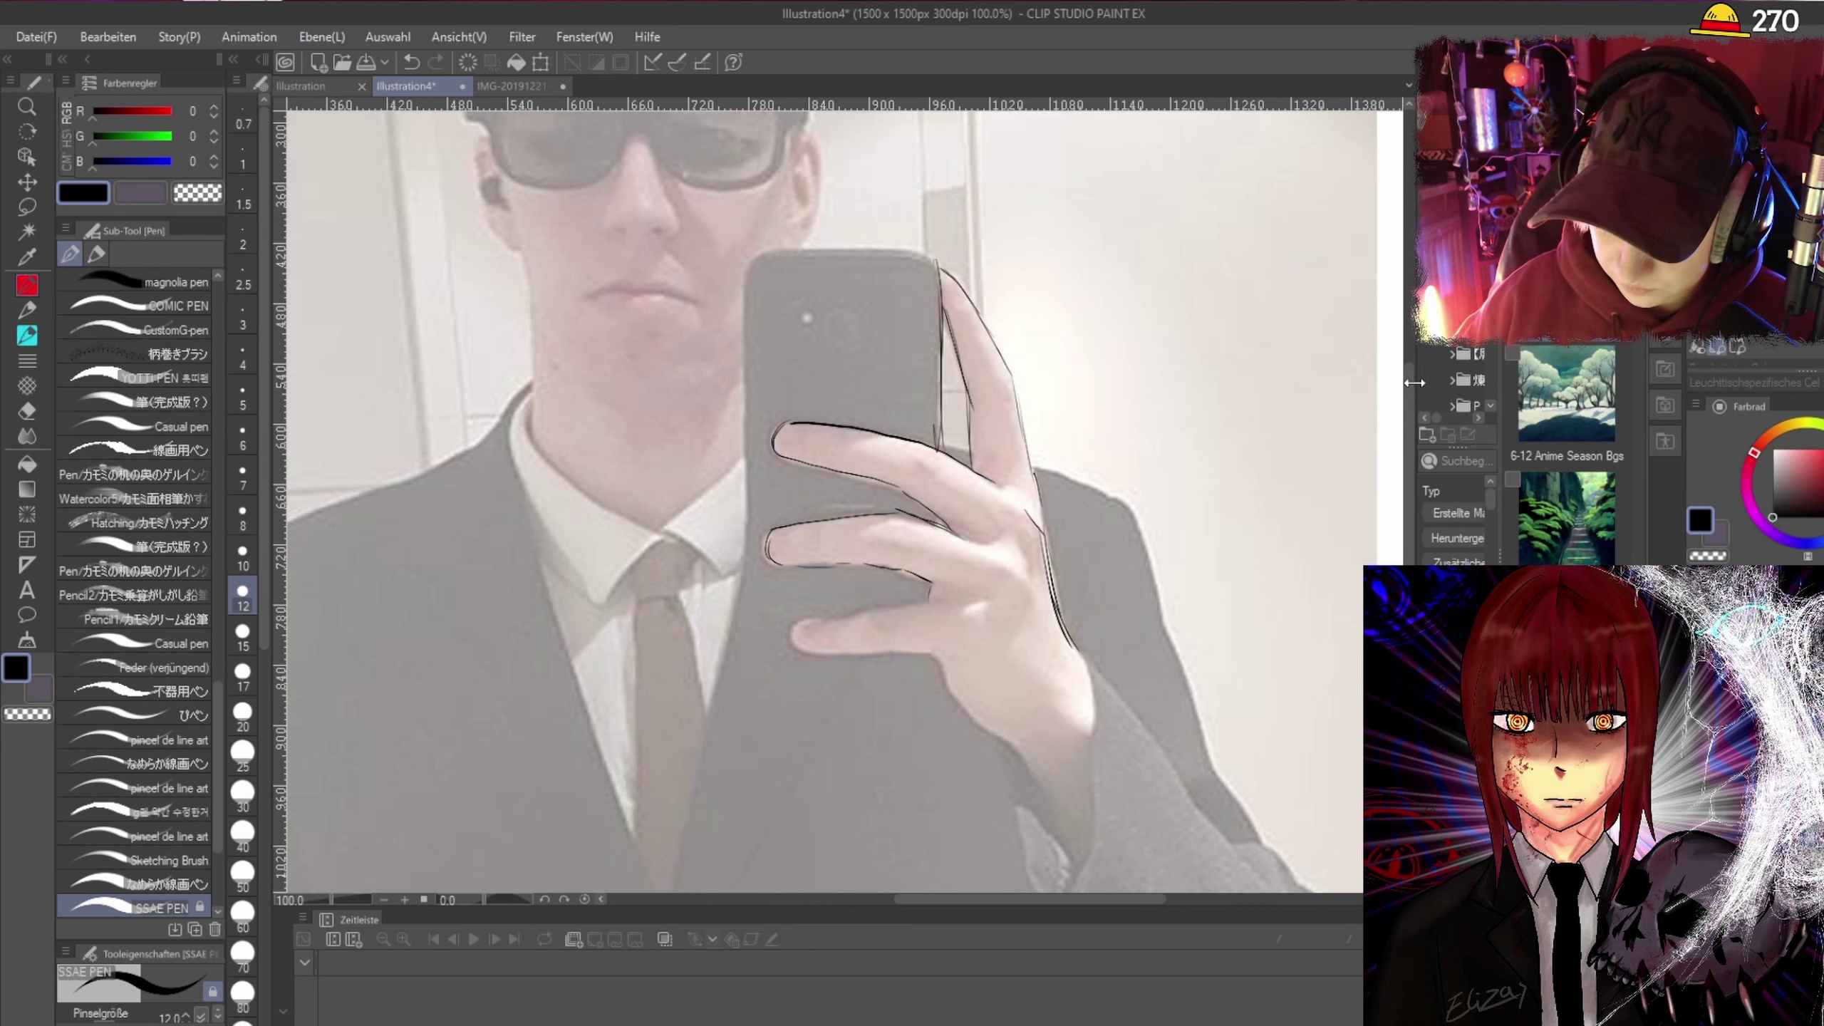
Ink the finger's lower edge, the hand's outer contour and both edges of the wrist.
{"action": "left_click_drag", "start_coordinate": [1405, 392], "coordinate": [1406, 407]}
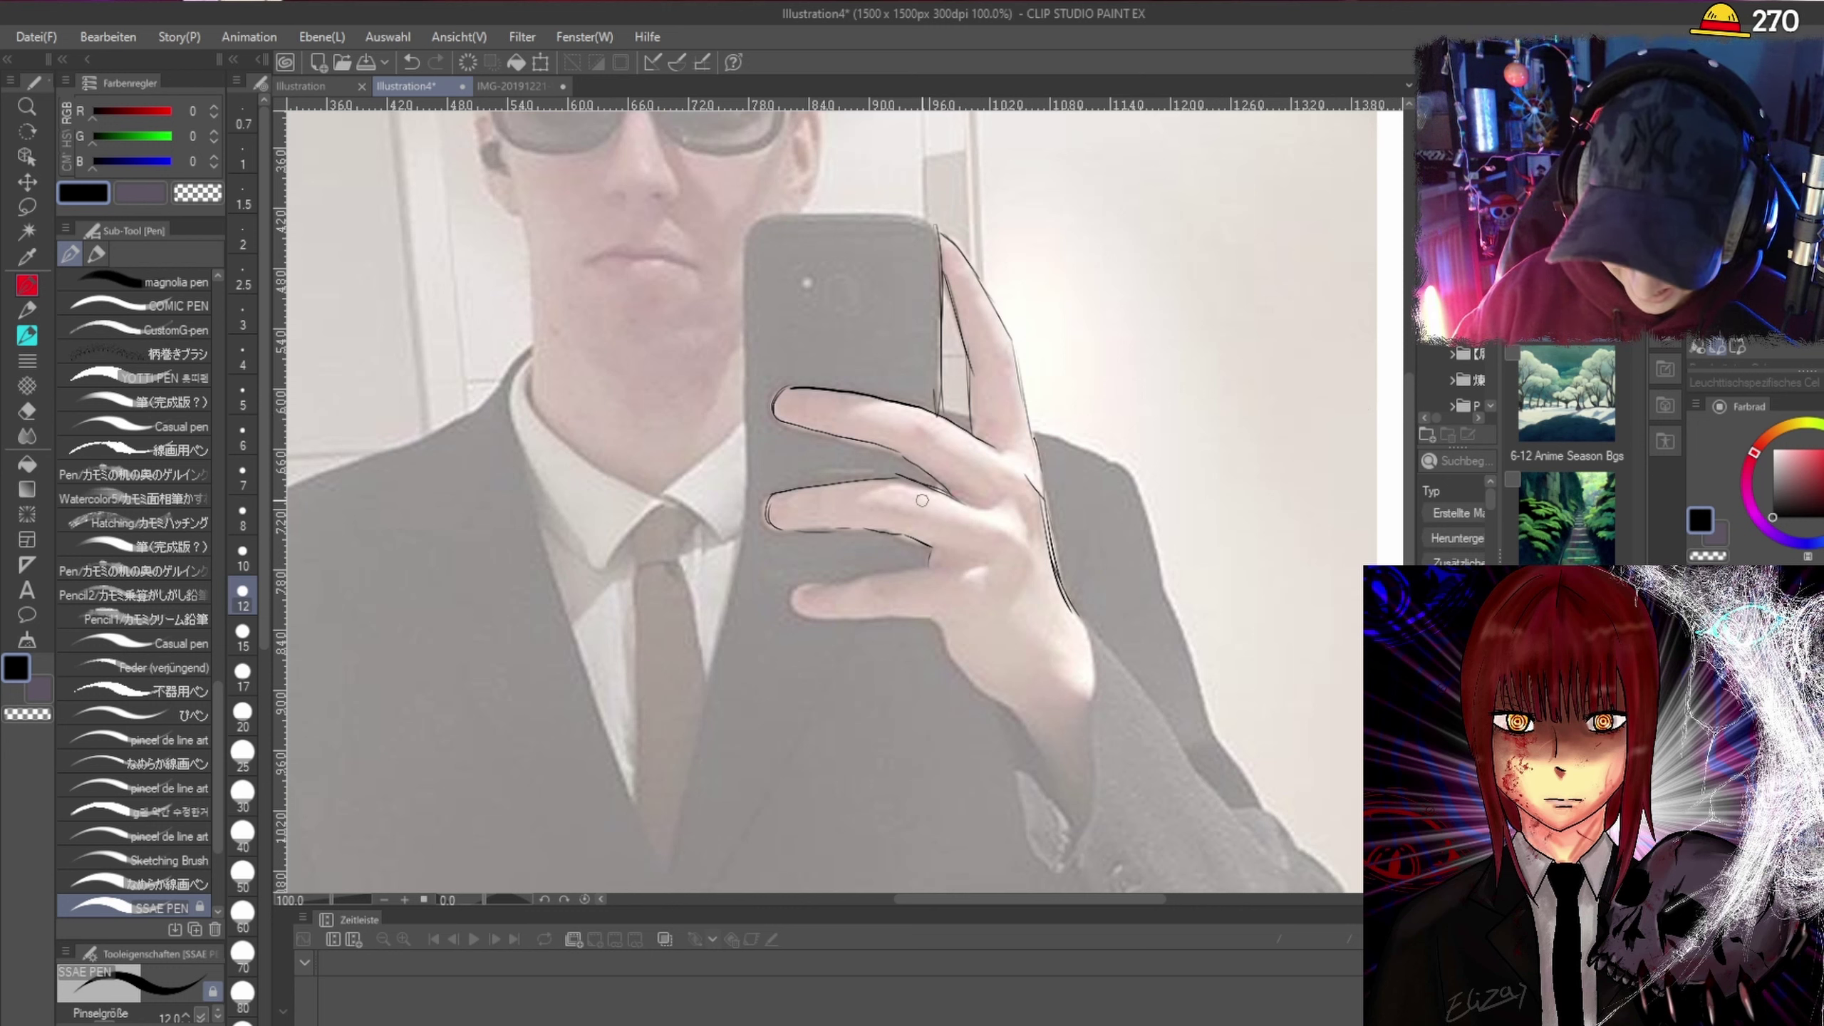
{"action": "mouse_move", "coordinate": [928, 565]}
{"action": "left_mouse_down"}
{"action": "mouse_move", "coordinate": [800, 589]}
{"action": "mouse_move", "coordinate": [801, 615]}
{"action": "mouse_move", "coordinate": [951, 625]}
{"action": "mouse_move", "coordinate": [935, 622]}
{"action": "mouse_move", "coordinate": [949, 659]}
{"action": "mouse_move", "coordinate": [1013, 704]}
{"action": "left_mouse_up"}
{"action": "left_click_drag", "start_coordinate": [1063, 592], "coordinate": [1094, 645]}
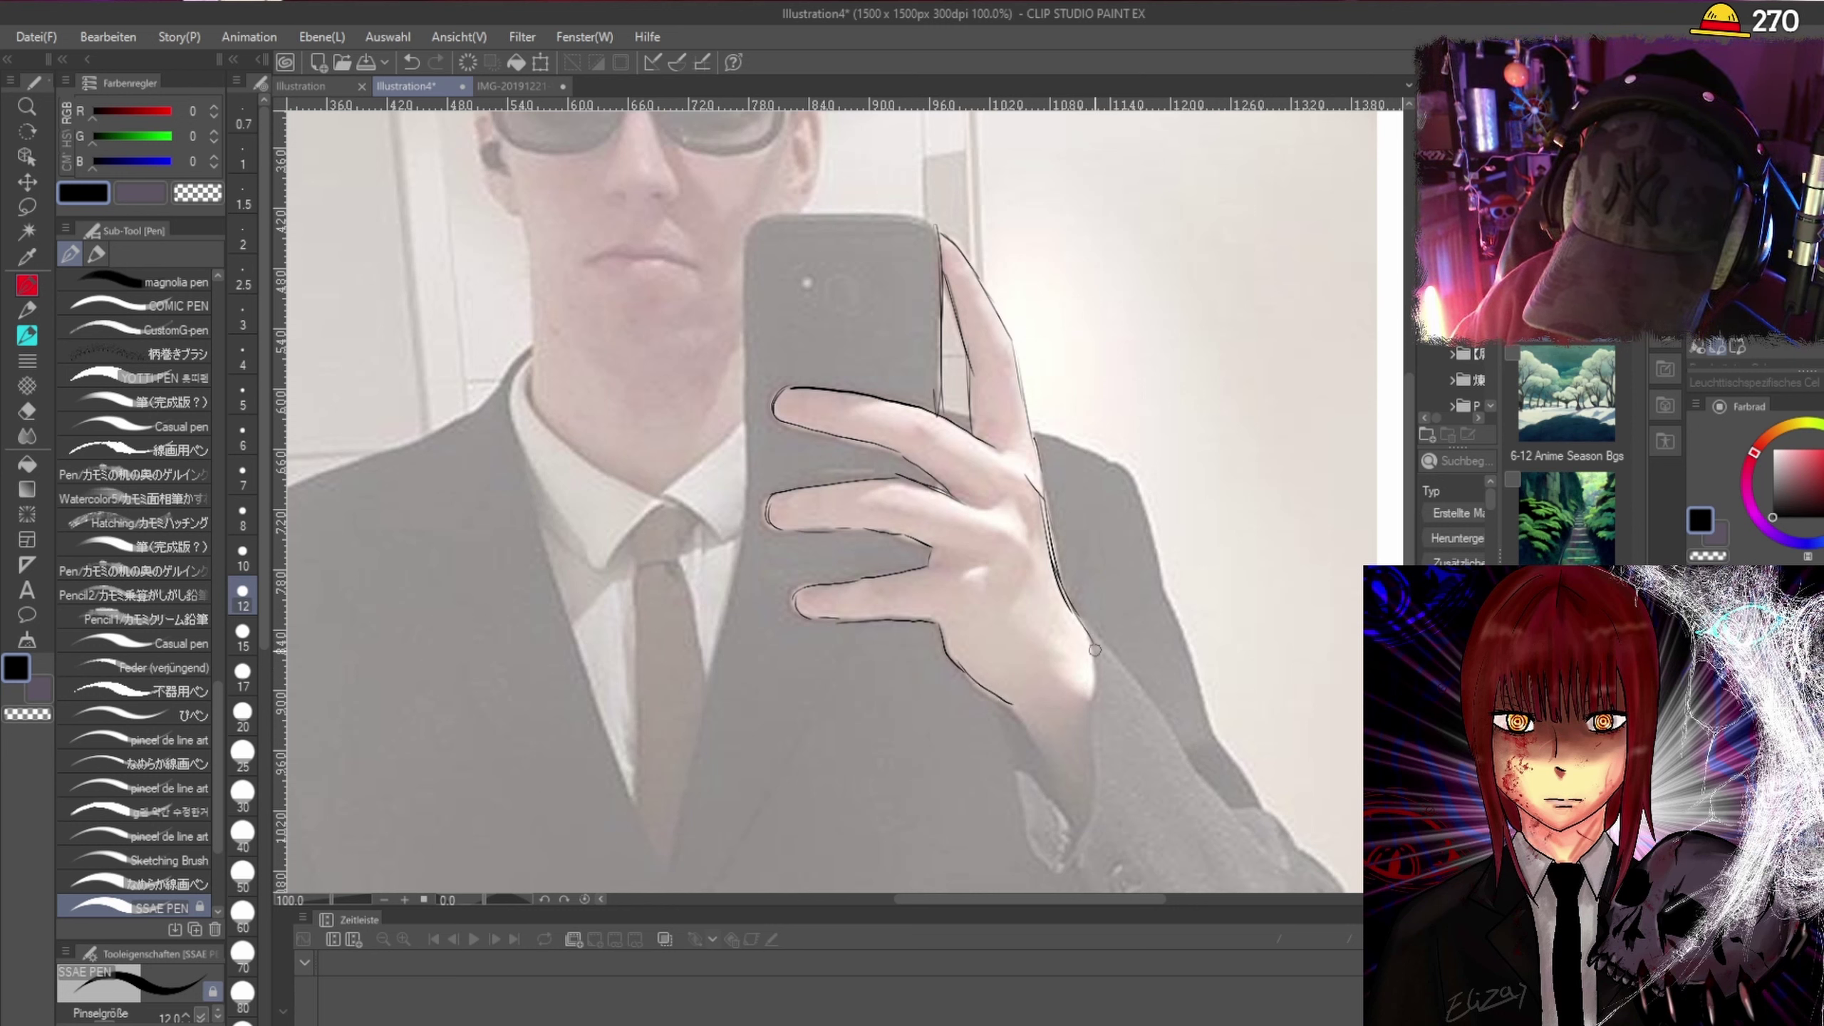
{"action": "mouse_move", "coordinate": [1012, 702]}
{"action": "left_mouse_down"}
{"action": "mouse_move", "coordinate": [1035, 713]}
{"action": "mouse_move", "coordinate": [1074, 812]}
{"action": "left_mouse_up"}
{"action": "left_click_drag", "start_coordinate": [1086, 635], "coordinate": [1096, 776]}
{"action": "left_click_drag", "start_coordinate": [1098, 666], "coordinate": [1089, 842]}
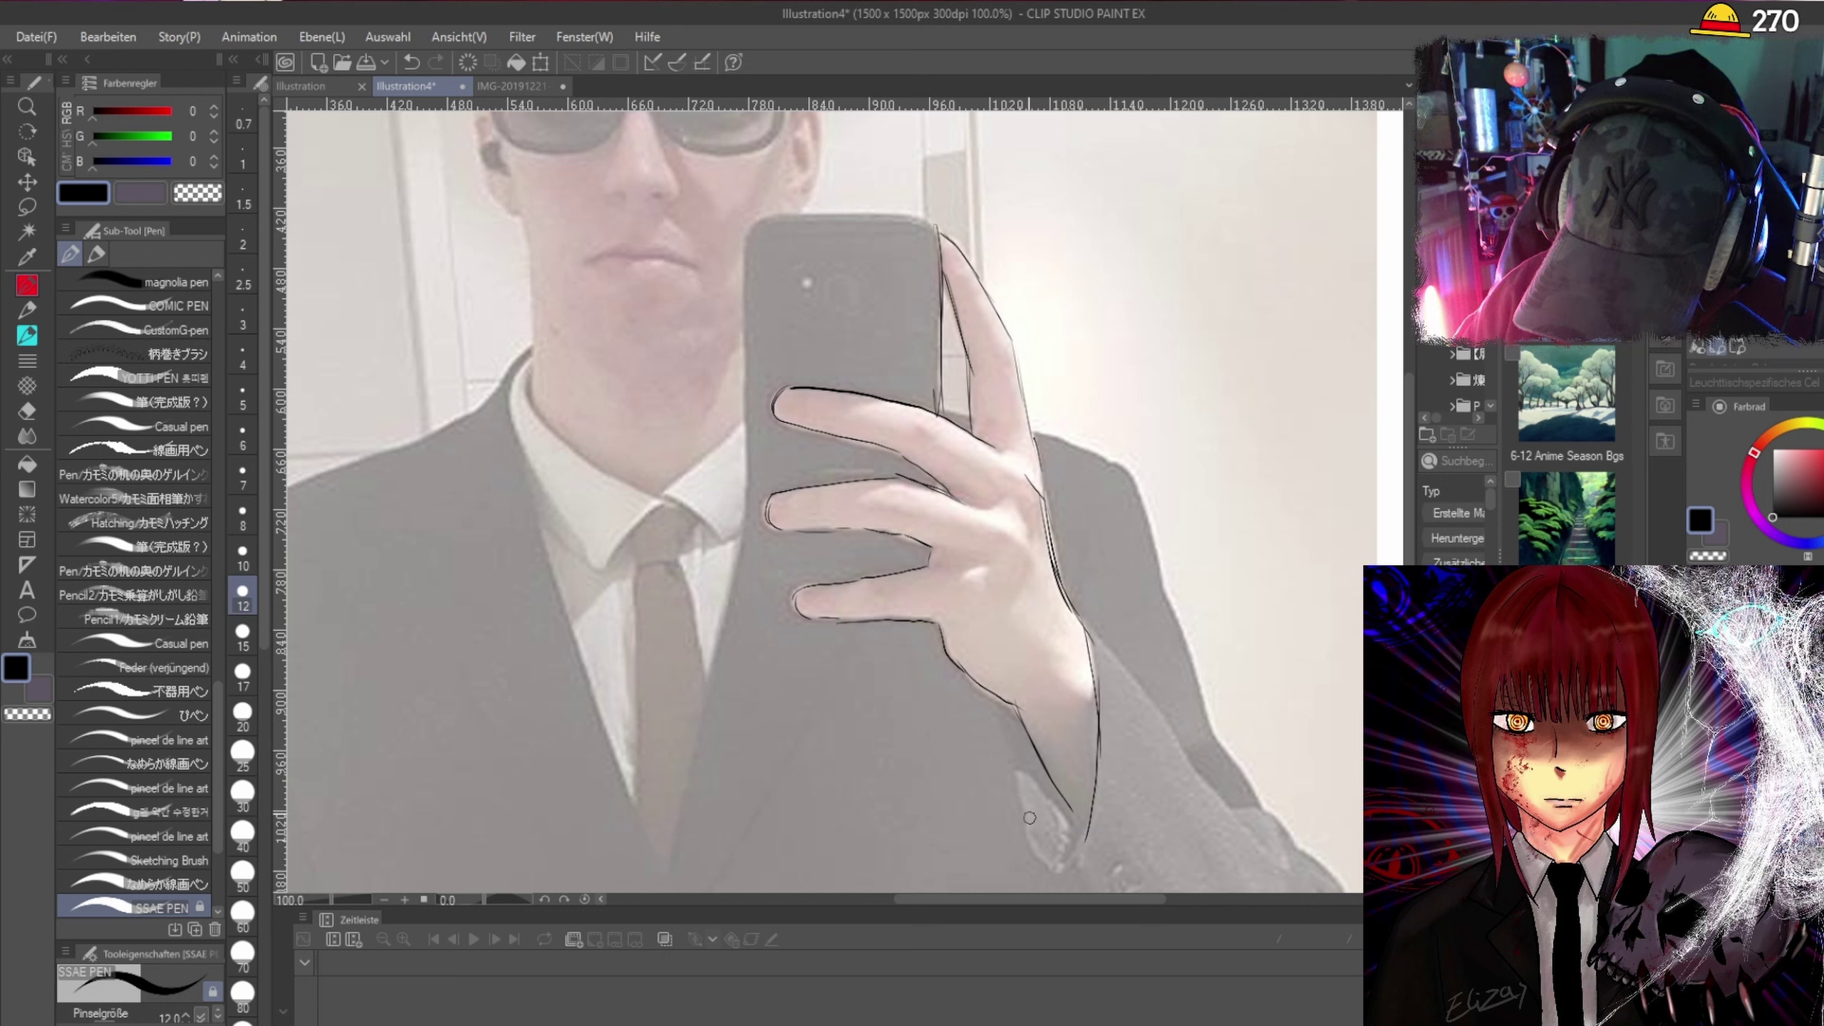
{"action": "mouse_move", "coordinate": [1018, 708]}
{"action": "left_mouse_down"}
{"action": "mouse_move", "coordinate": [1023, 828]}
{"action": "mouse_move", "coordinate": [1060, 877]}
{"action": "mouse_move", "coordinate": [1081, 818]}
{"action": "left_mouse_up"}
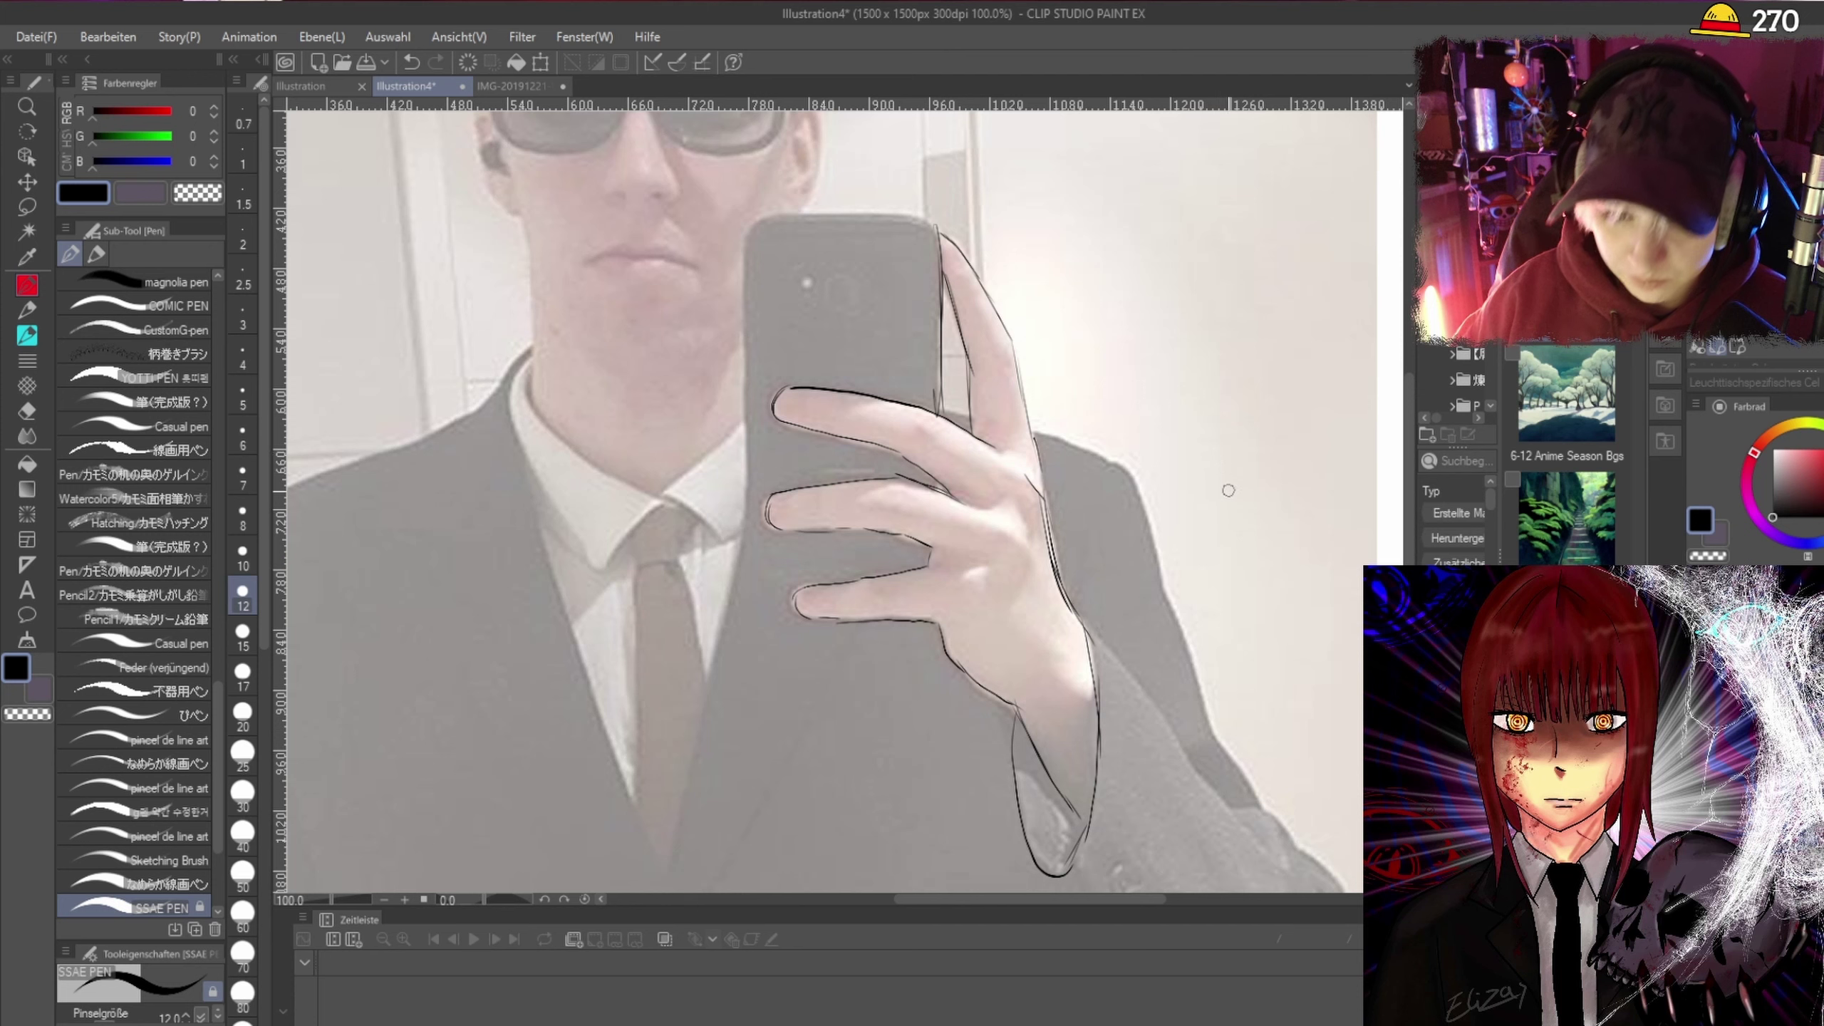
Ink the jacket sleeve's lower and upper edges and a small cuff button.
{"action": "left_click_drag", "start_coordinate": [1408, 444], "coordinate": [1412, 482]}
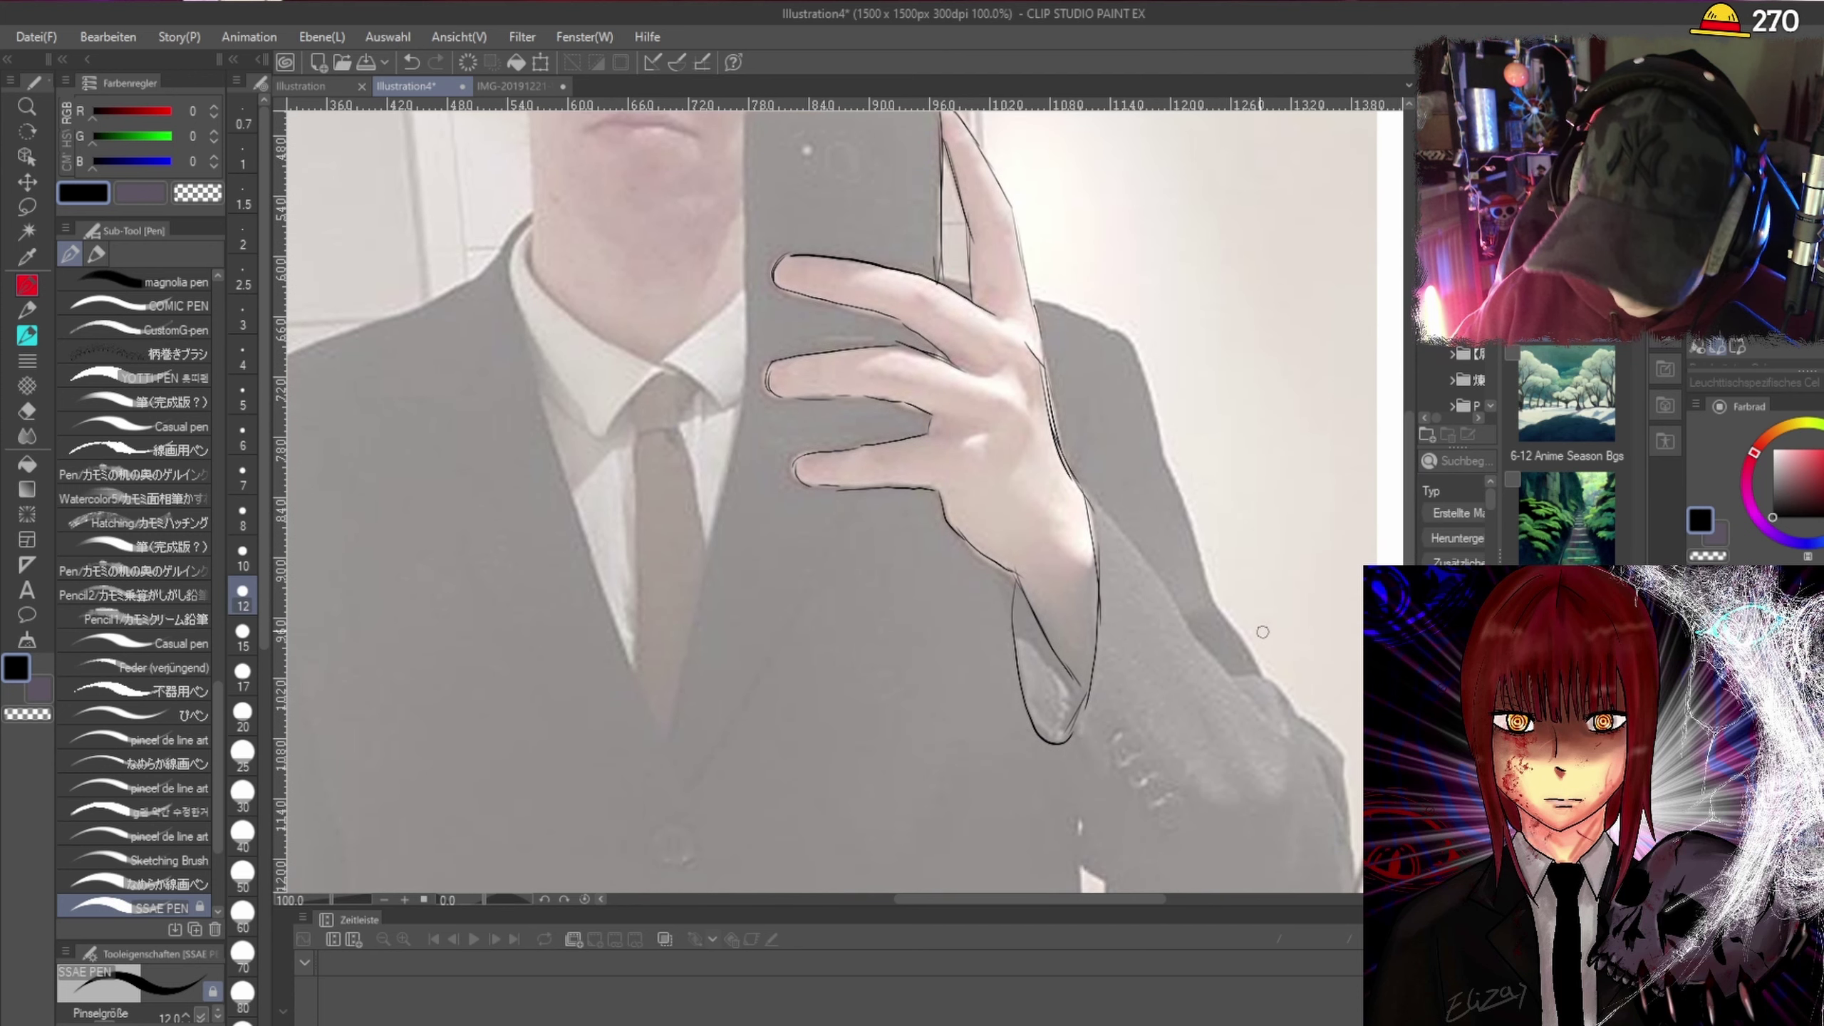
{"action": "left_click_drag", "start_coordinate": [1087, 494], "coordinate": [1278, 737]}
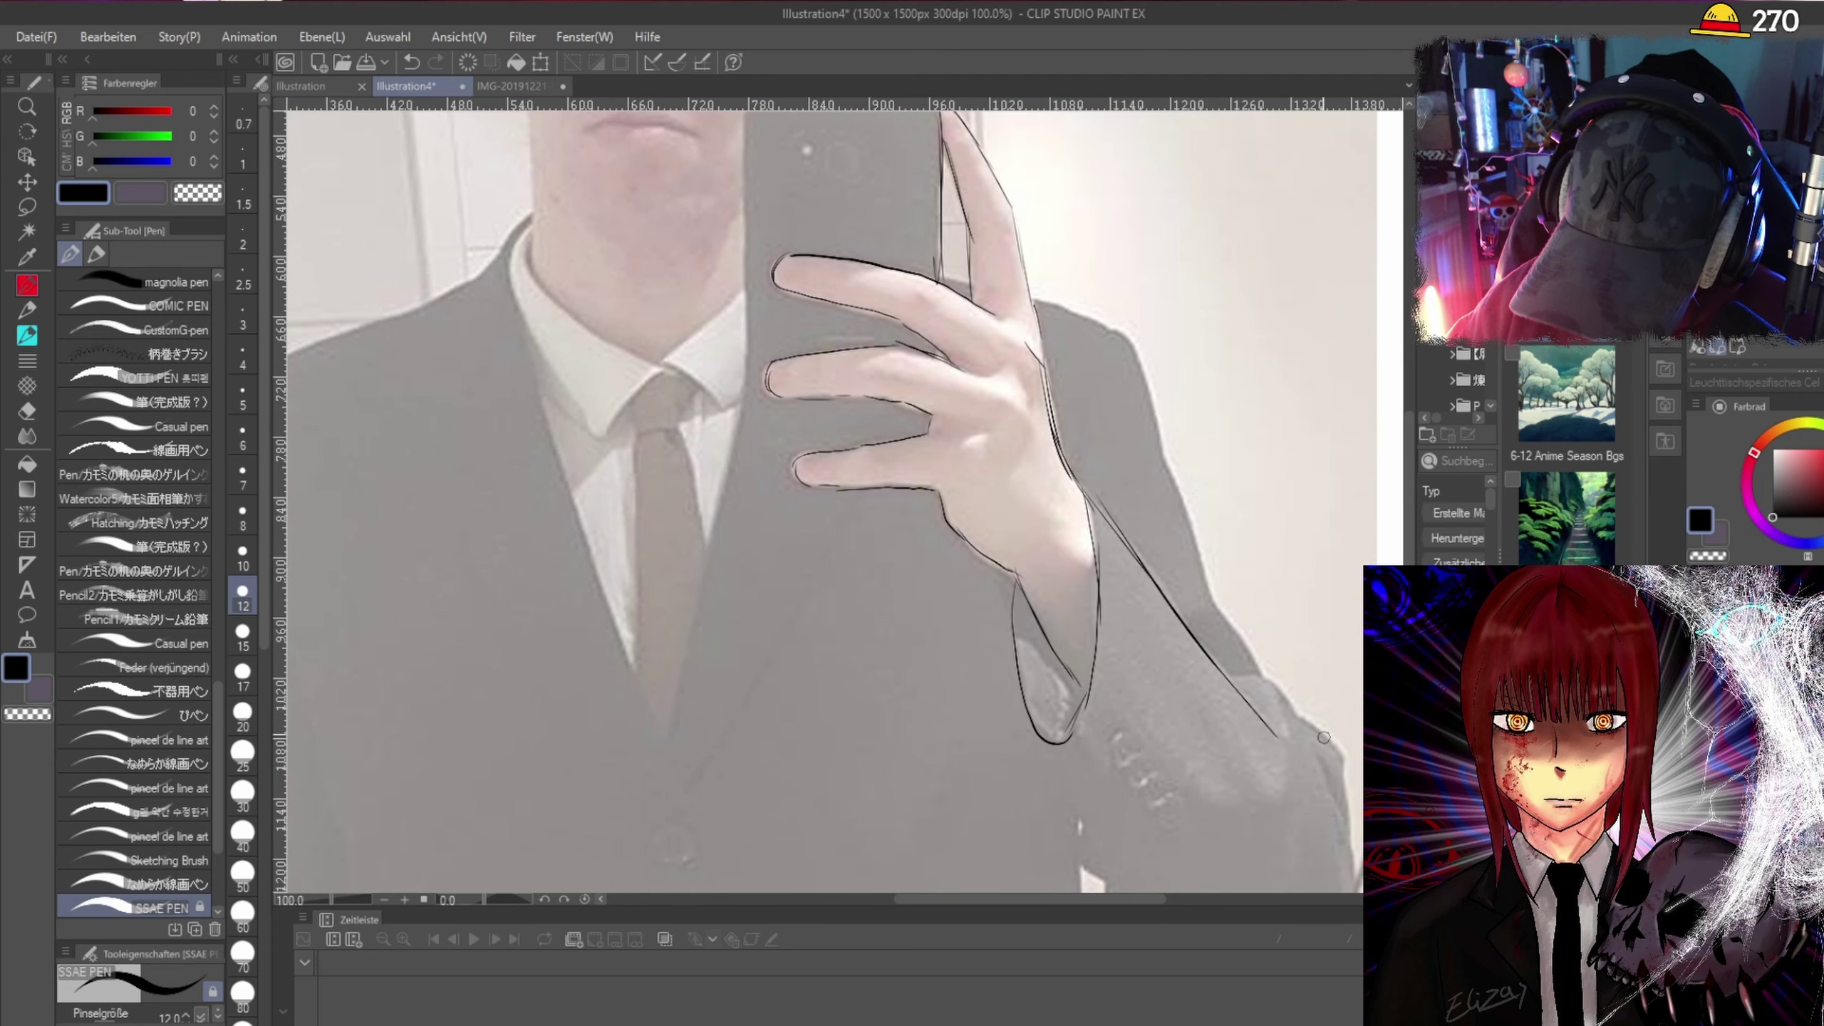
{"action": "left_click_drag", "start_coordinate": [1411, 458], "coordinate": [1411, 503]}
{"action": "mouse_move", "coordinate": [1062, 574]}
{"action": "left_mouse_down"}
{"action": "mouse_move", "coordinate": [1102, 647]}
{"action": "mouse_move", "coordinate": [1098, 682]}
{"action": "mouse_move", "coordinate": [1189, 817]}
{"action": "left_mouse_up"}
{"action": "left_click_drag", "start_coordinate": [1121, 729], "coordinate": [1286, 850]}
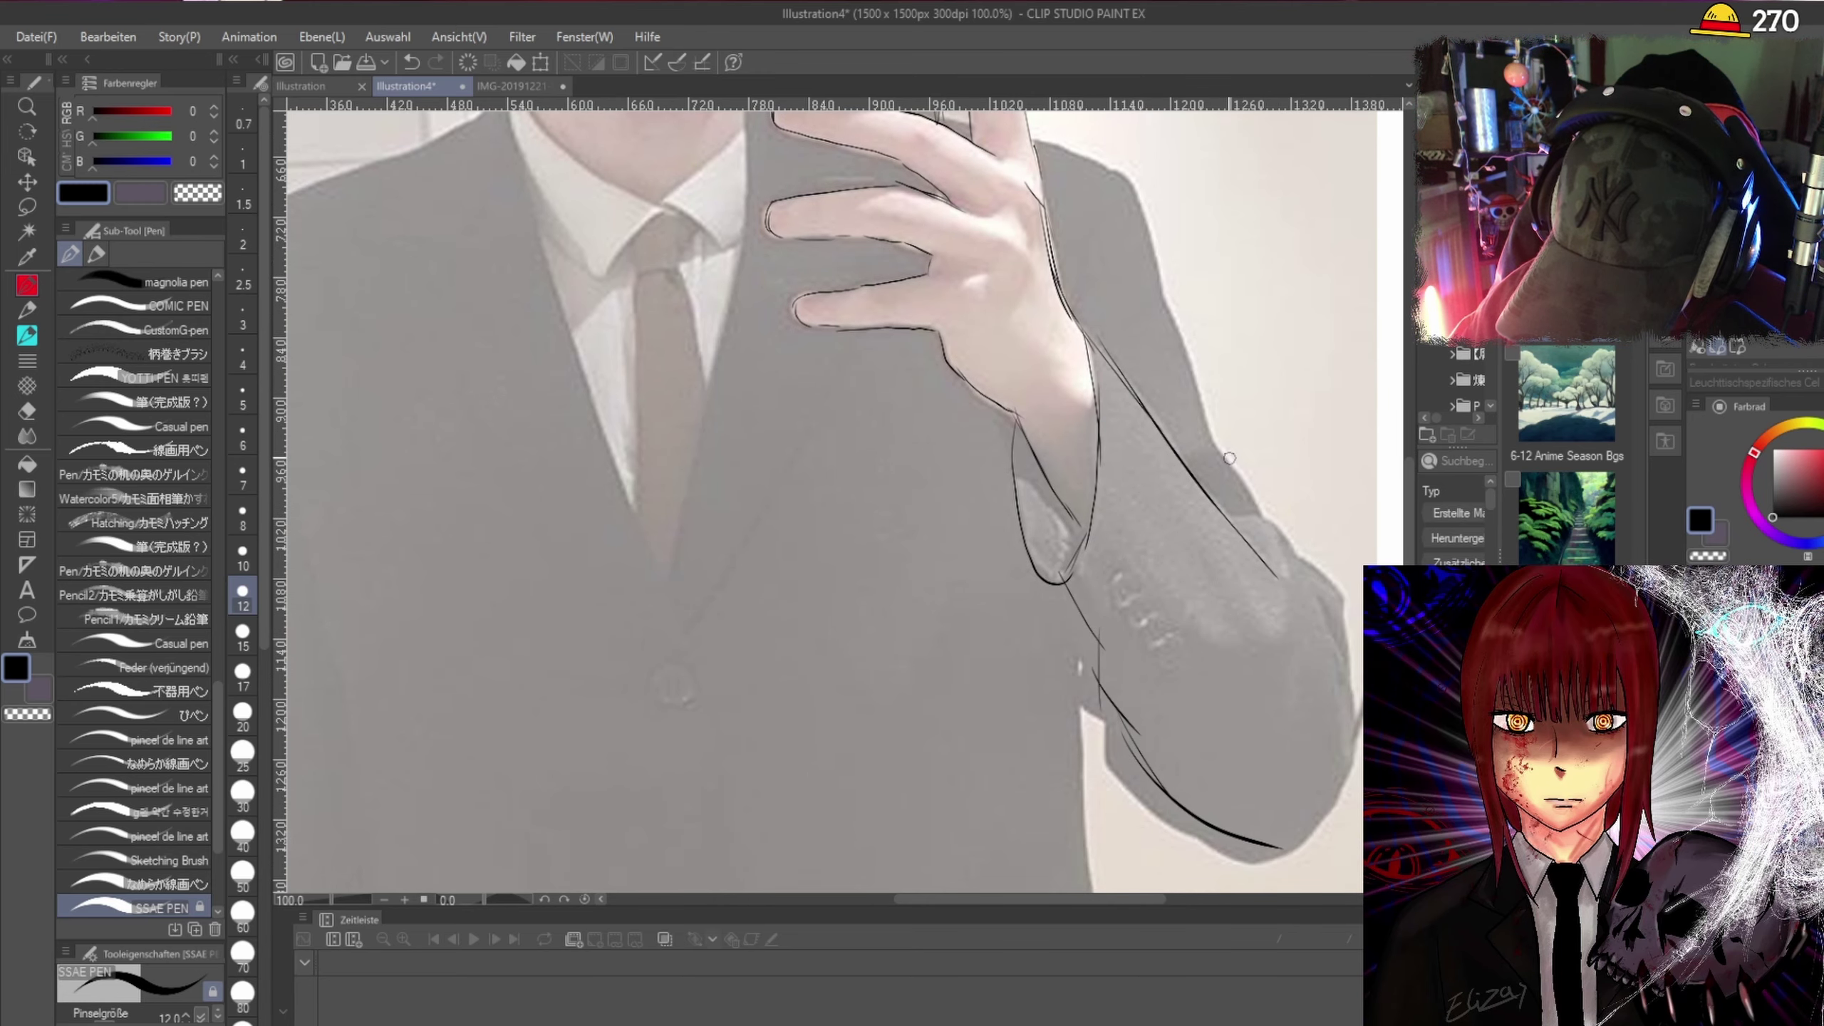
{"action": "mouse_move", "coordinate": [1273, 557]}
{"action": "left_mouse_down"}
{"action": "mouse_move", "coordinate": [1344, 689]}
{"action": "mouse_move", "coordinate": [1342, 770]}
{"action": "mouse_move", "coordinate": [1286, 851]}
{"action": "left_mouse_up"}
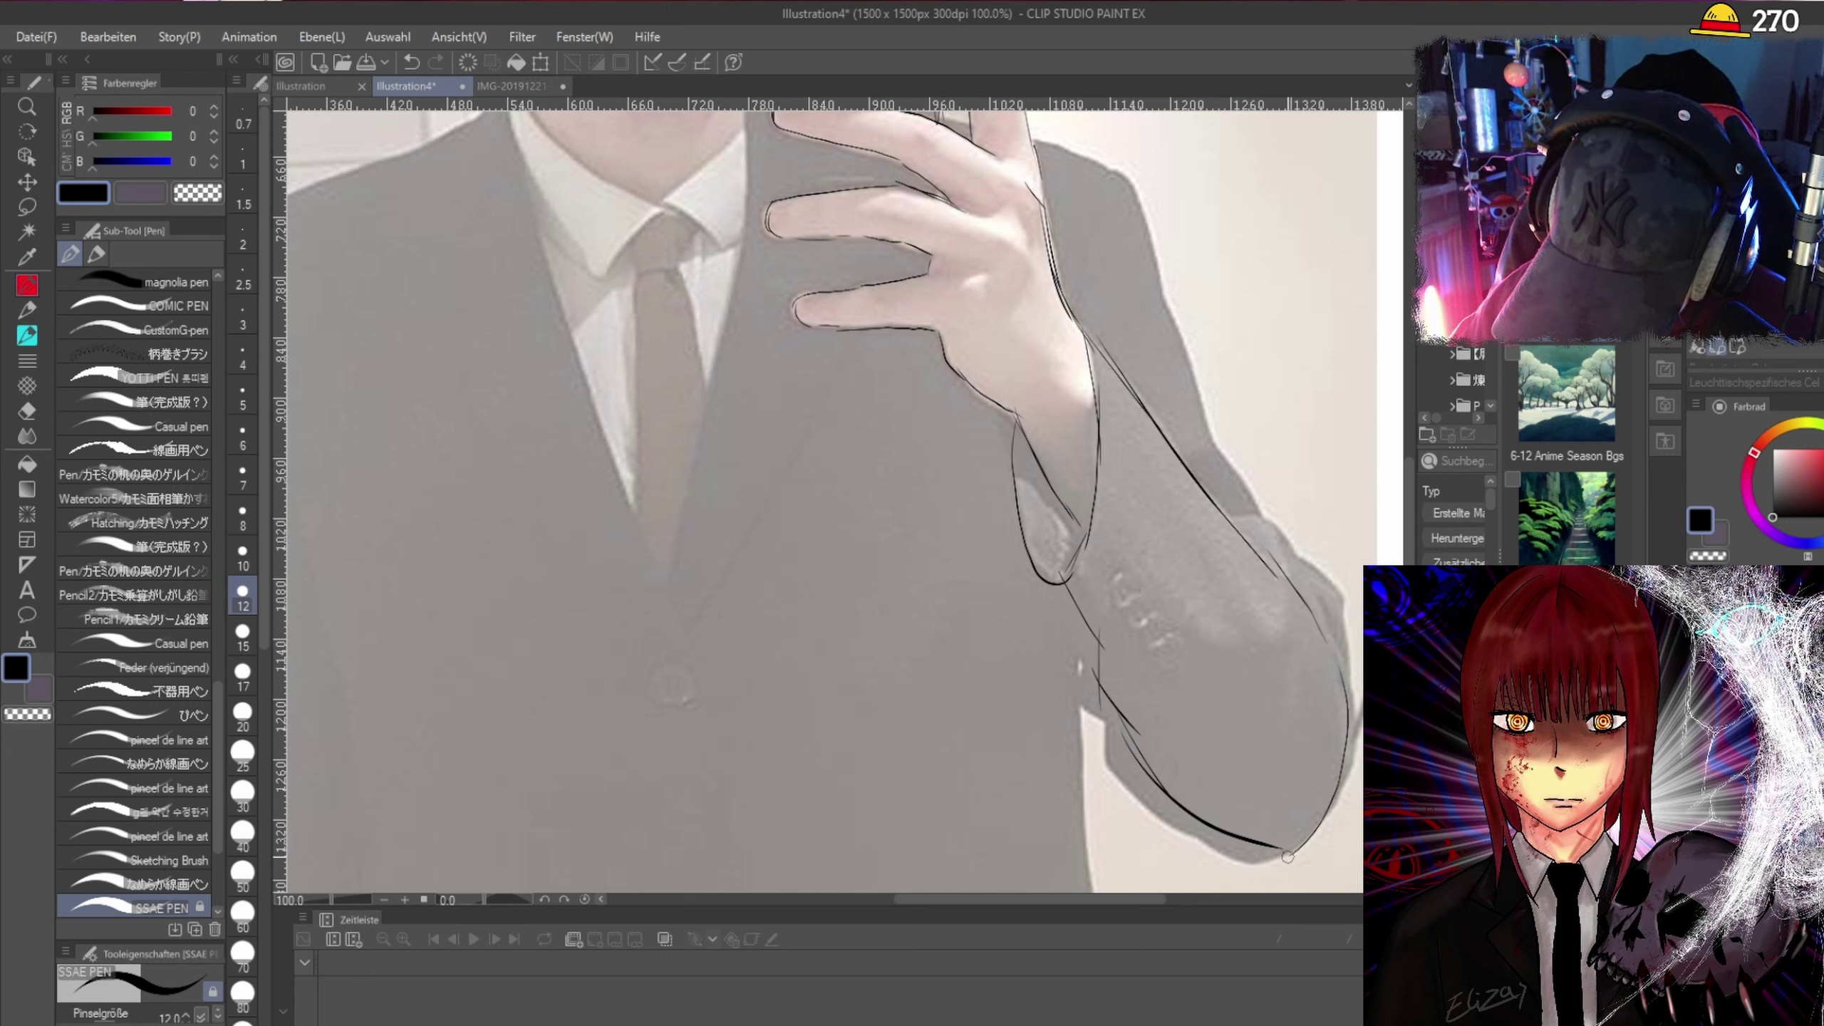
{"action": "mouse_move", "coordinate": [1122, 577]}
{"action": "left_mouse_down"}
{"action": "mouse_move", "coordinate": [1110, 598]}
{"action": "mouse_move", "coordinate": [1133, 582]}
{"action": "left_mouse_up"}
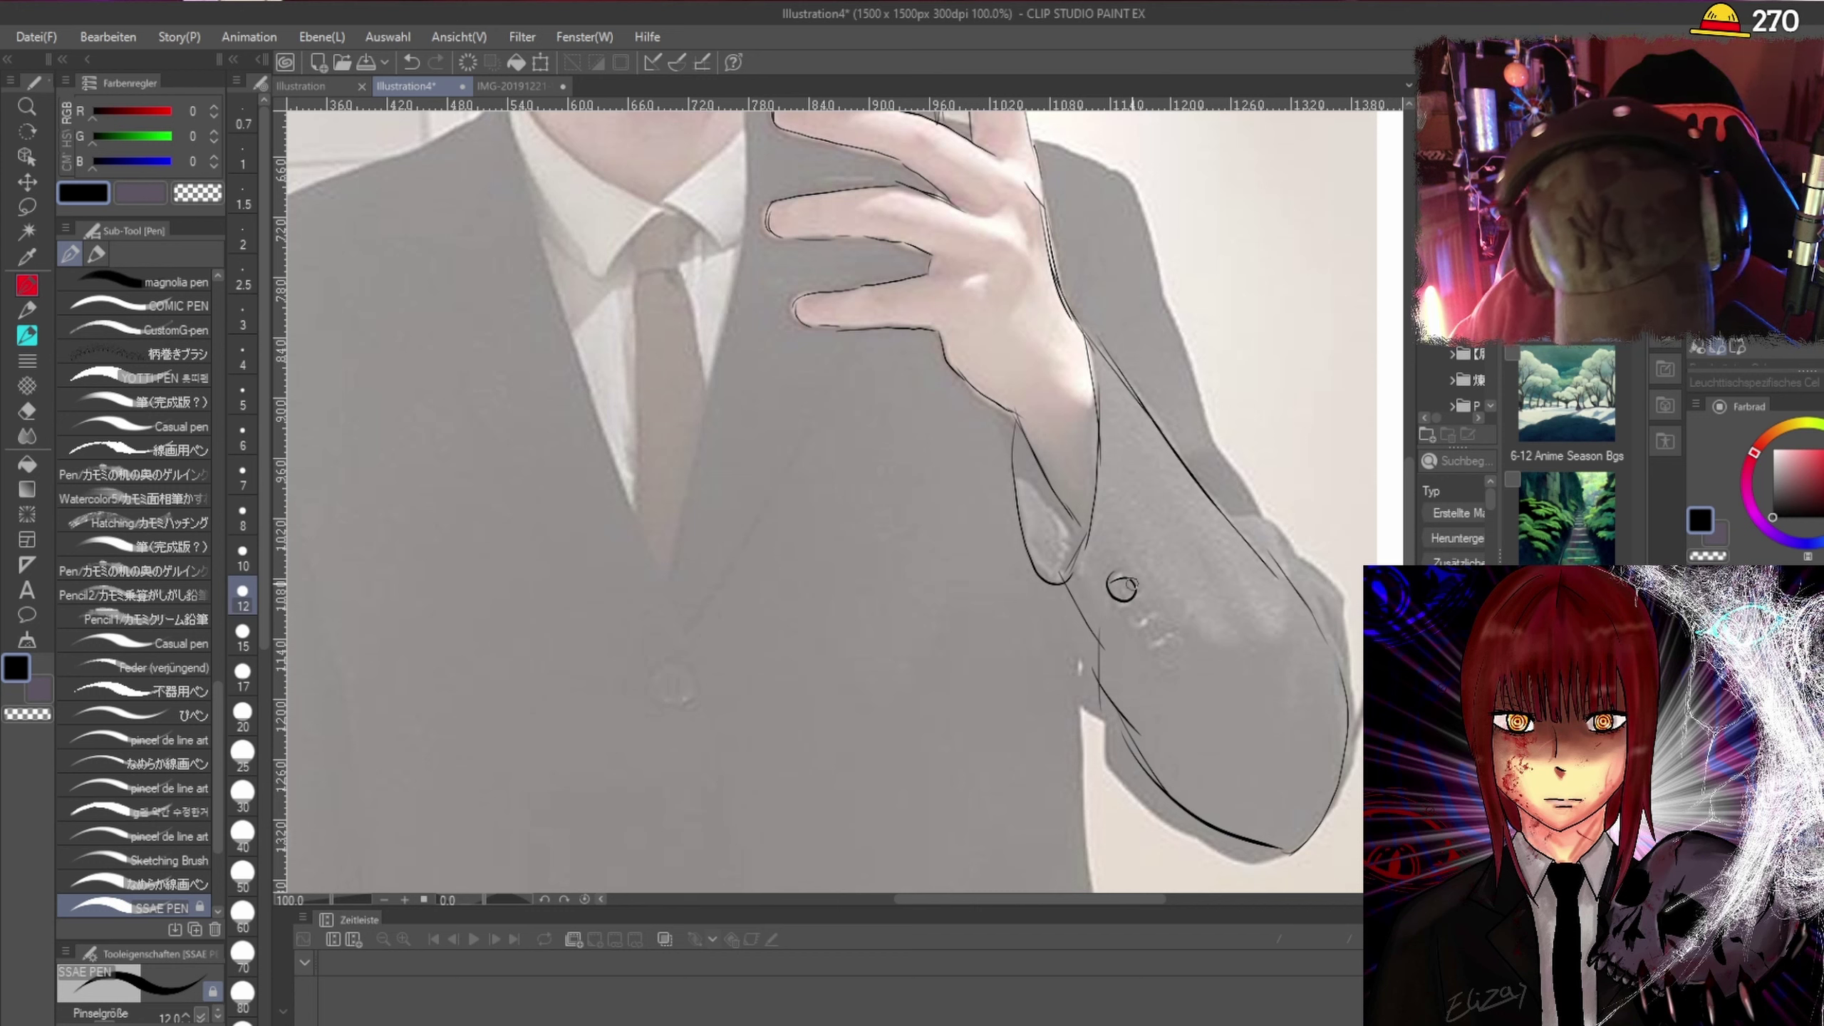
Redo the cuff button as a full circle and ink the raised arm's shoulder contour.
{"action": "key", "text": "ctrl+z"}
{"action": "mouse_move", "coordinate": [1125, 608]}
{"action": "left_mouse_down"}
{"action": "mouse_move", "coordinate": [1113, 576]}
{"action": "mouse_move", "coordinate": [1194, 682]}
{"action": "mouse_move", "coordinate": [1188, 652]}
{"action": "left_mouse_up"}
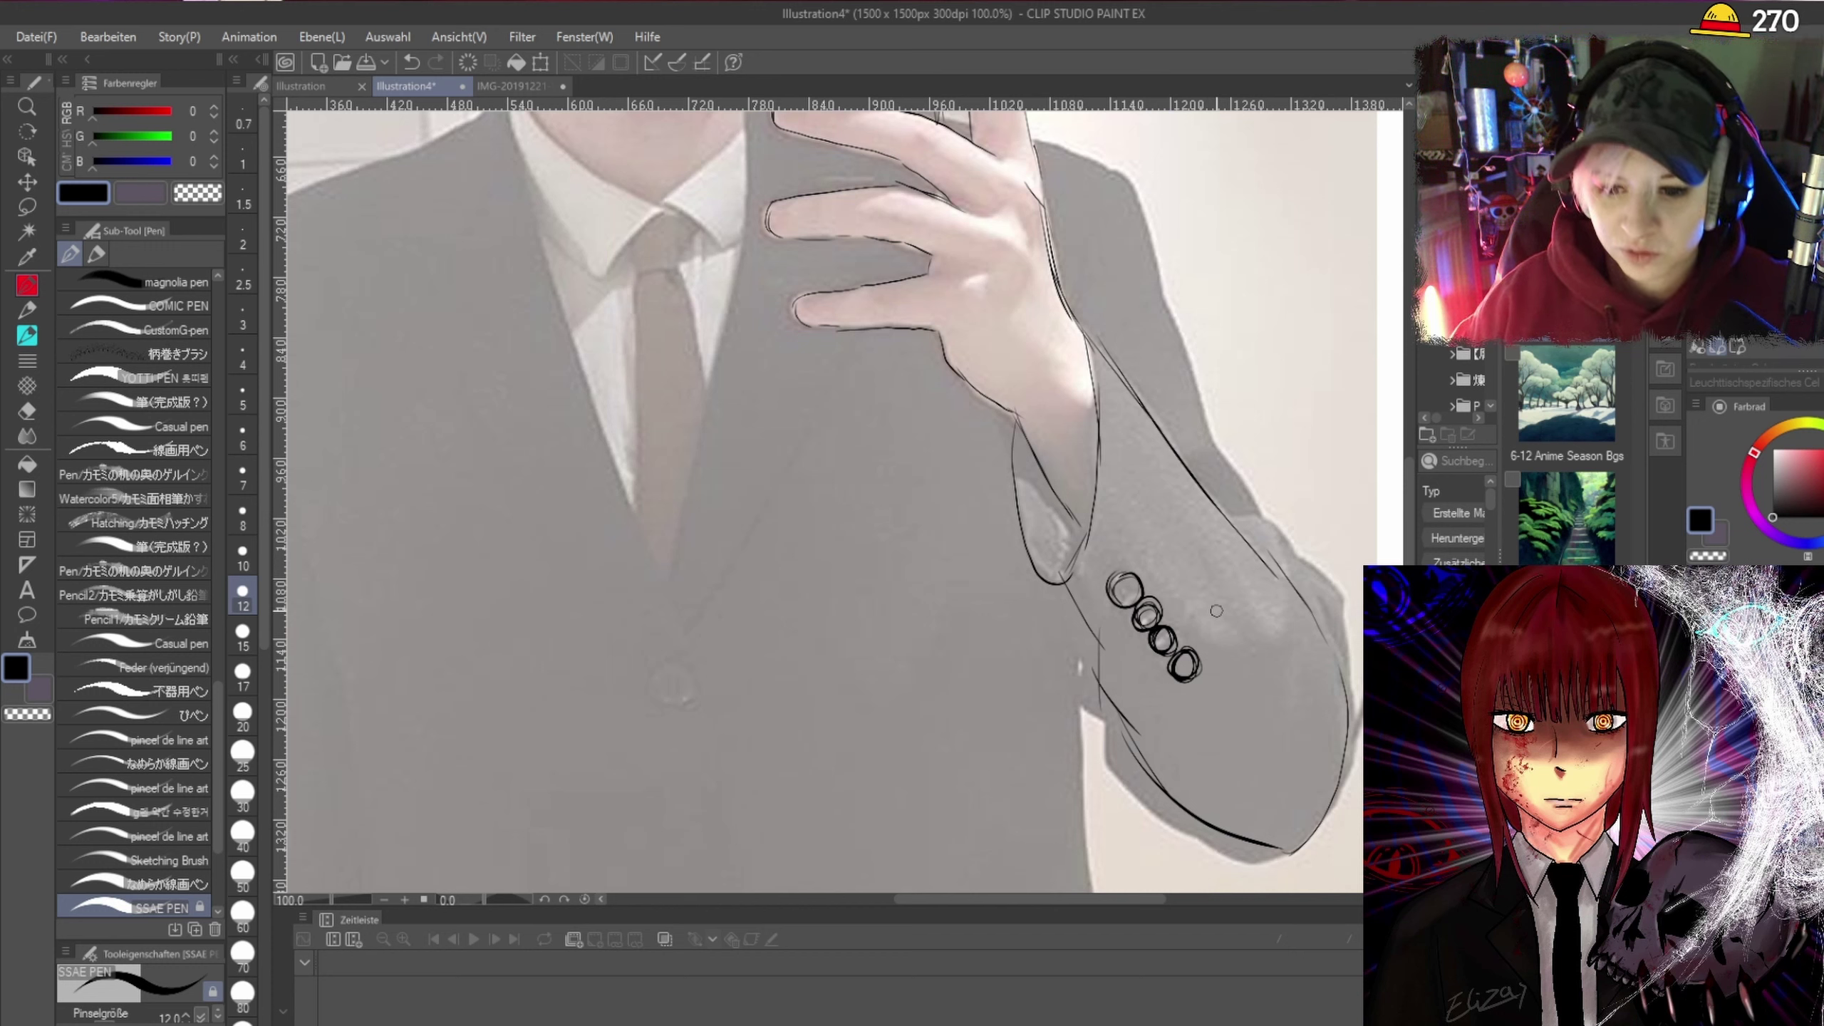
{"action": "mouse_move", "coordinate": [1038, 142]}
{"action": "left_mouse_down"}
{"action": "mouse_move", "coordinate": [1133, 182]}
{"action": "mouse_move", "coordinate": [1165, 287]}
{"action": "left_mouse_up"}
{"action": "left_click_drag", "start_coordinate": [1145, 206], "coordinate": [1221, 451]}
Extend the outer sleeve line to the cuff and ink the cuff's left and lower edges.
{"action": "left_click_drag", "start_coordinate": [1165, 287], "coordinate": [1321, 641]}
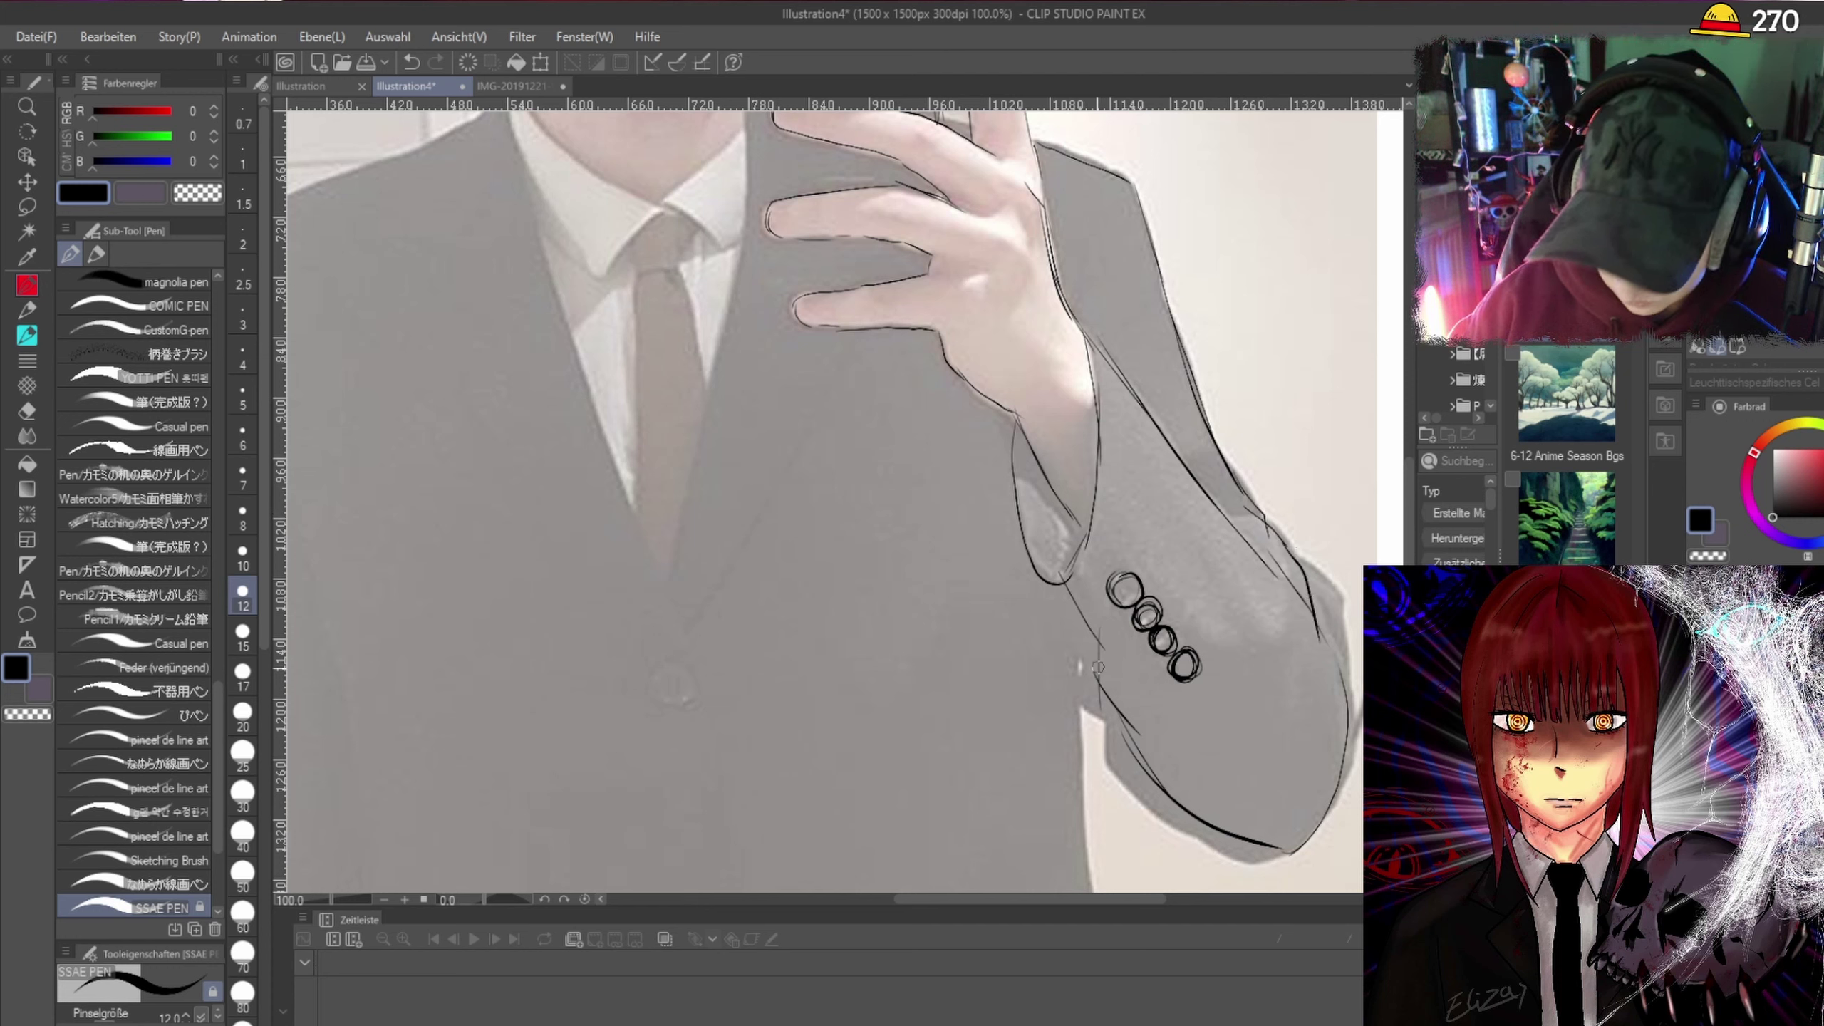
{"action": "left_click_drag", "start_coordinate": [1097, 667], "coordinate": [1086, 687]}
{"action": "left_click_drag", "start_coordinate": [1034, 579], "coordinate": [1079, 664]}
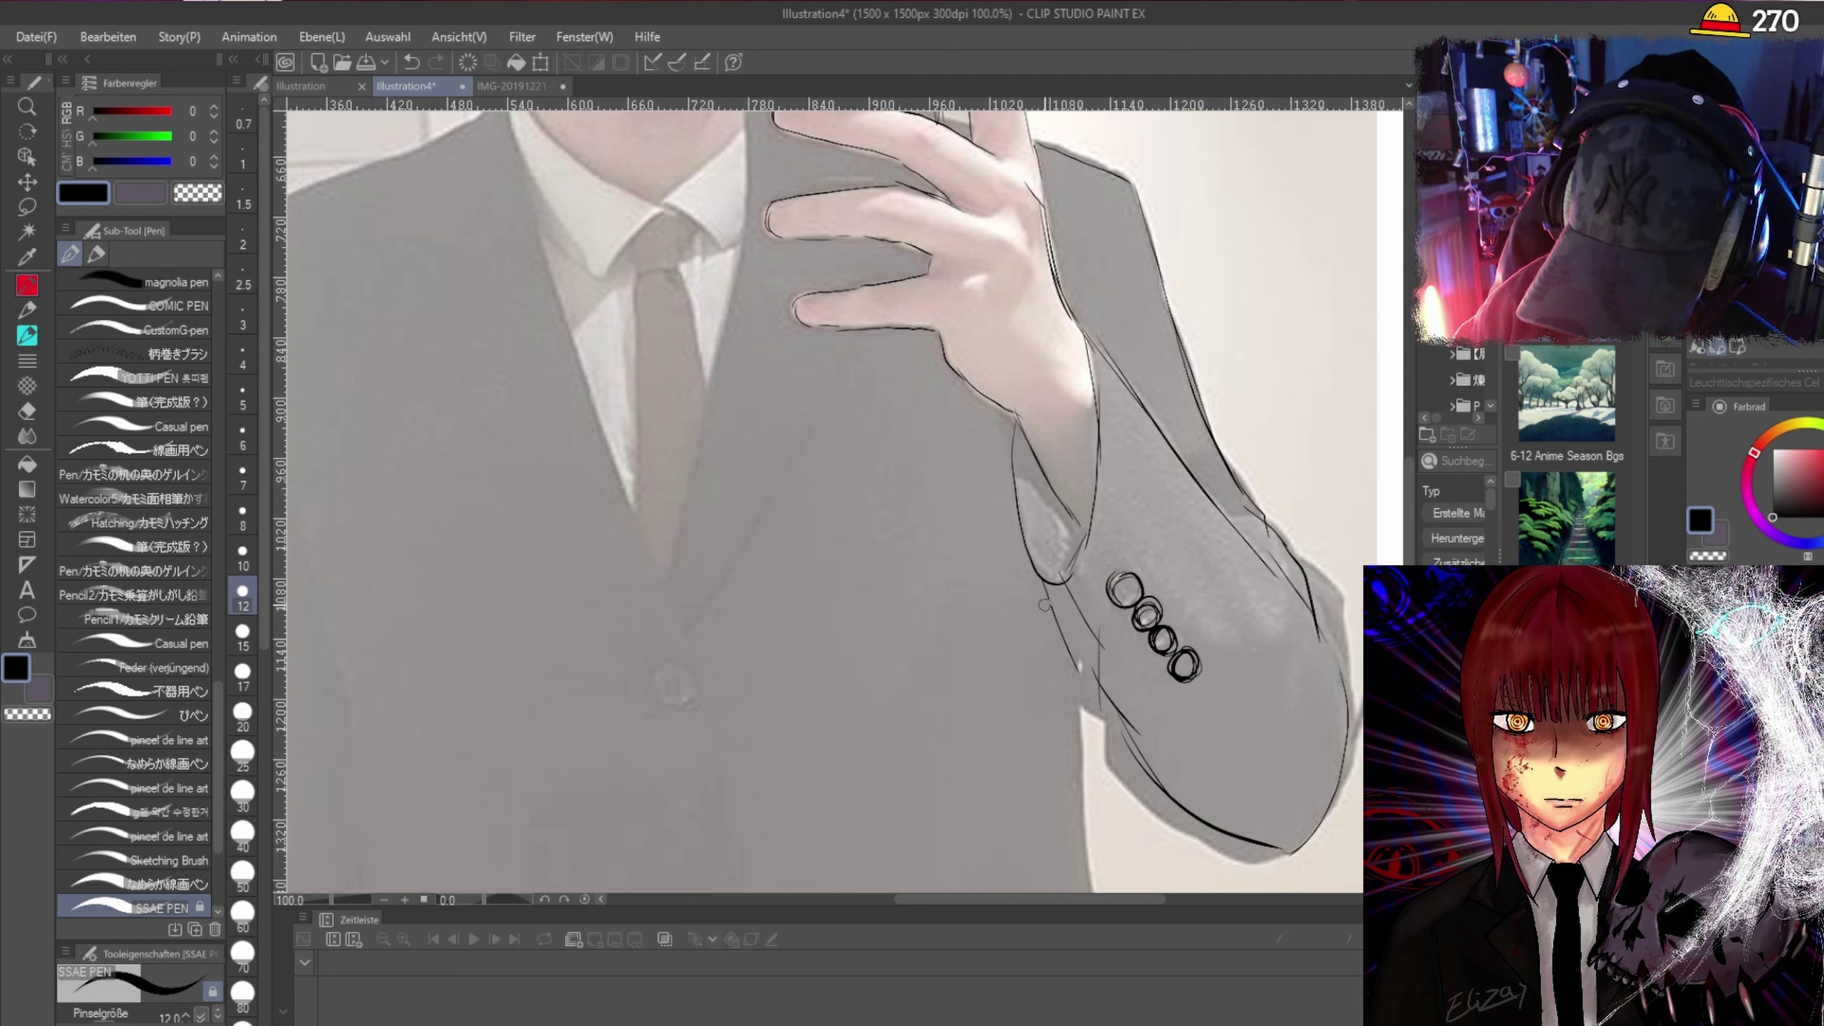
{"action": "key", "text": "ctrl+z"}
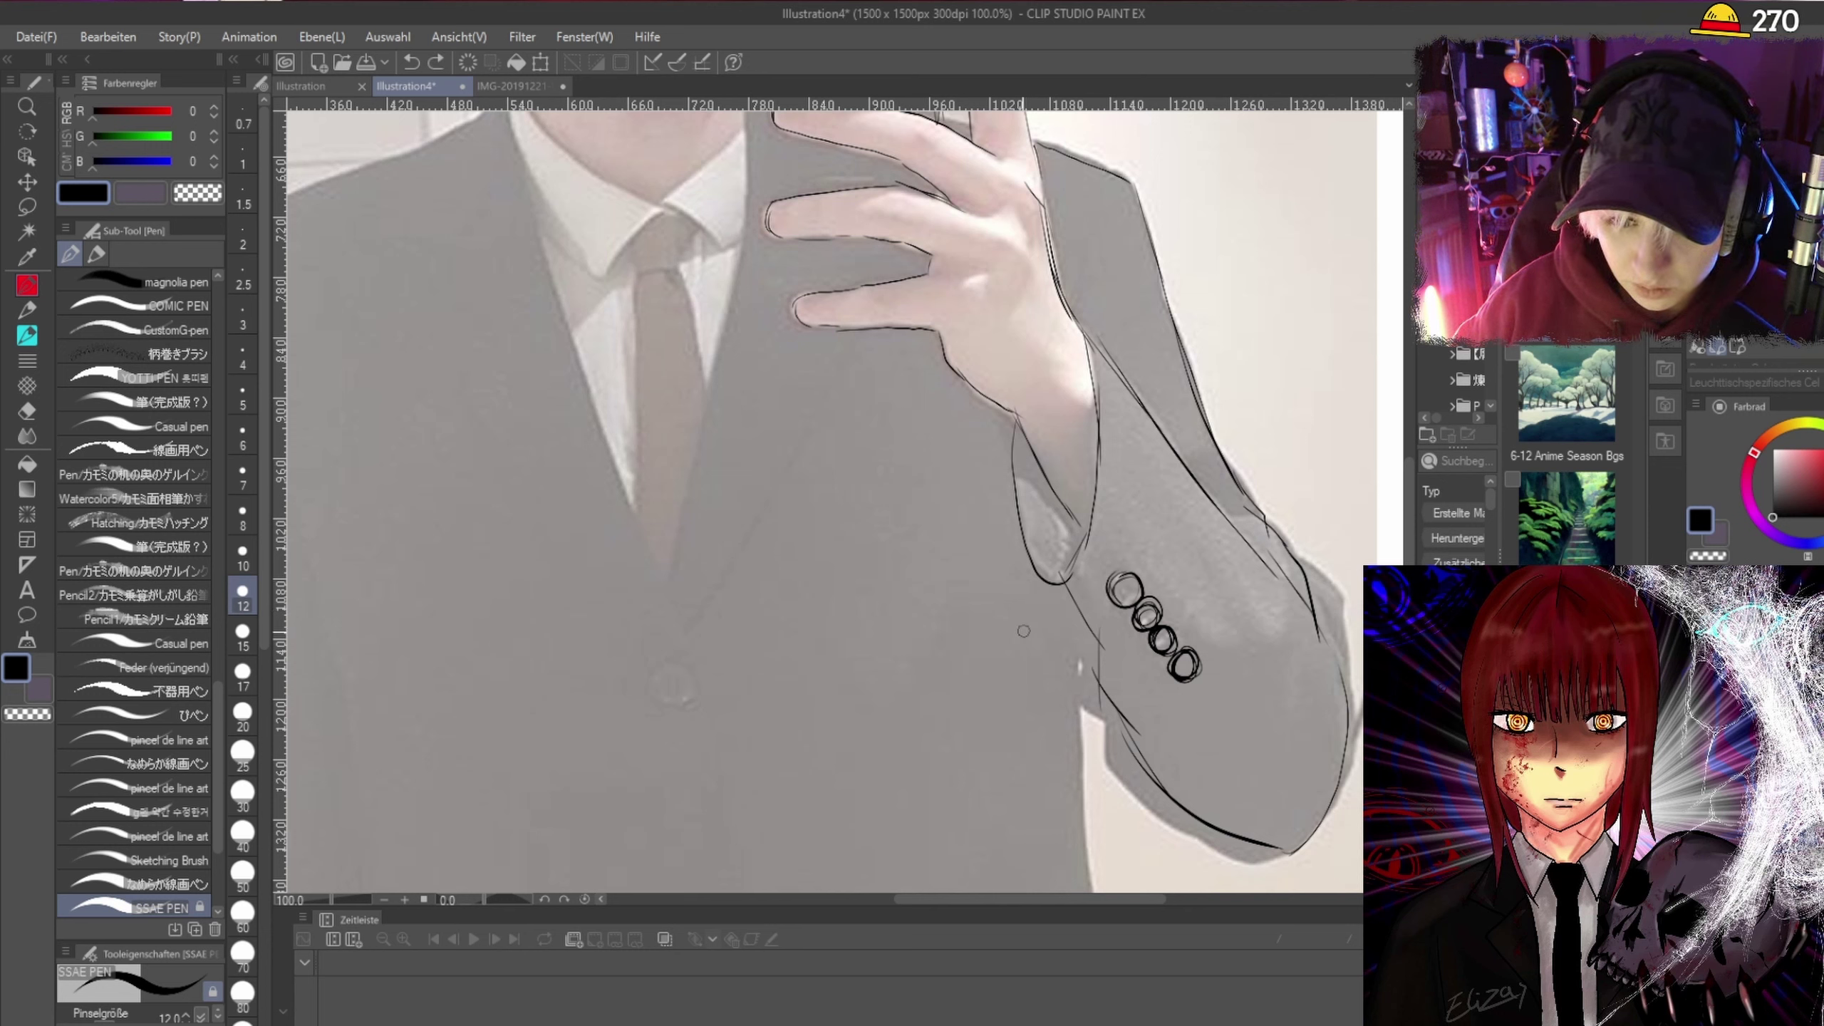
{"action": "left_click_drag", "start_coordinate": [1061, 583], "coordinate": [1085, 777]}
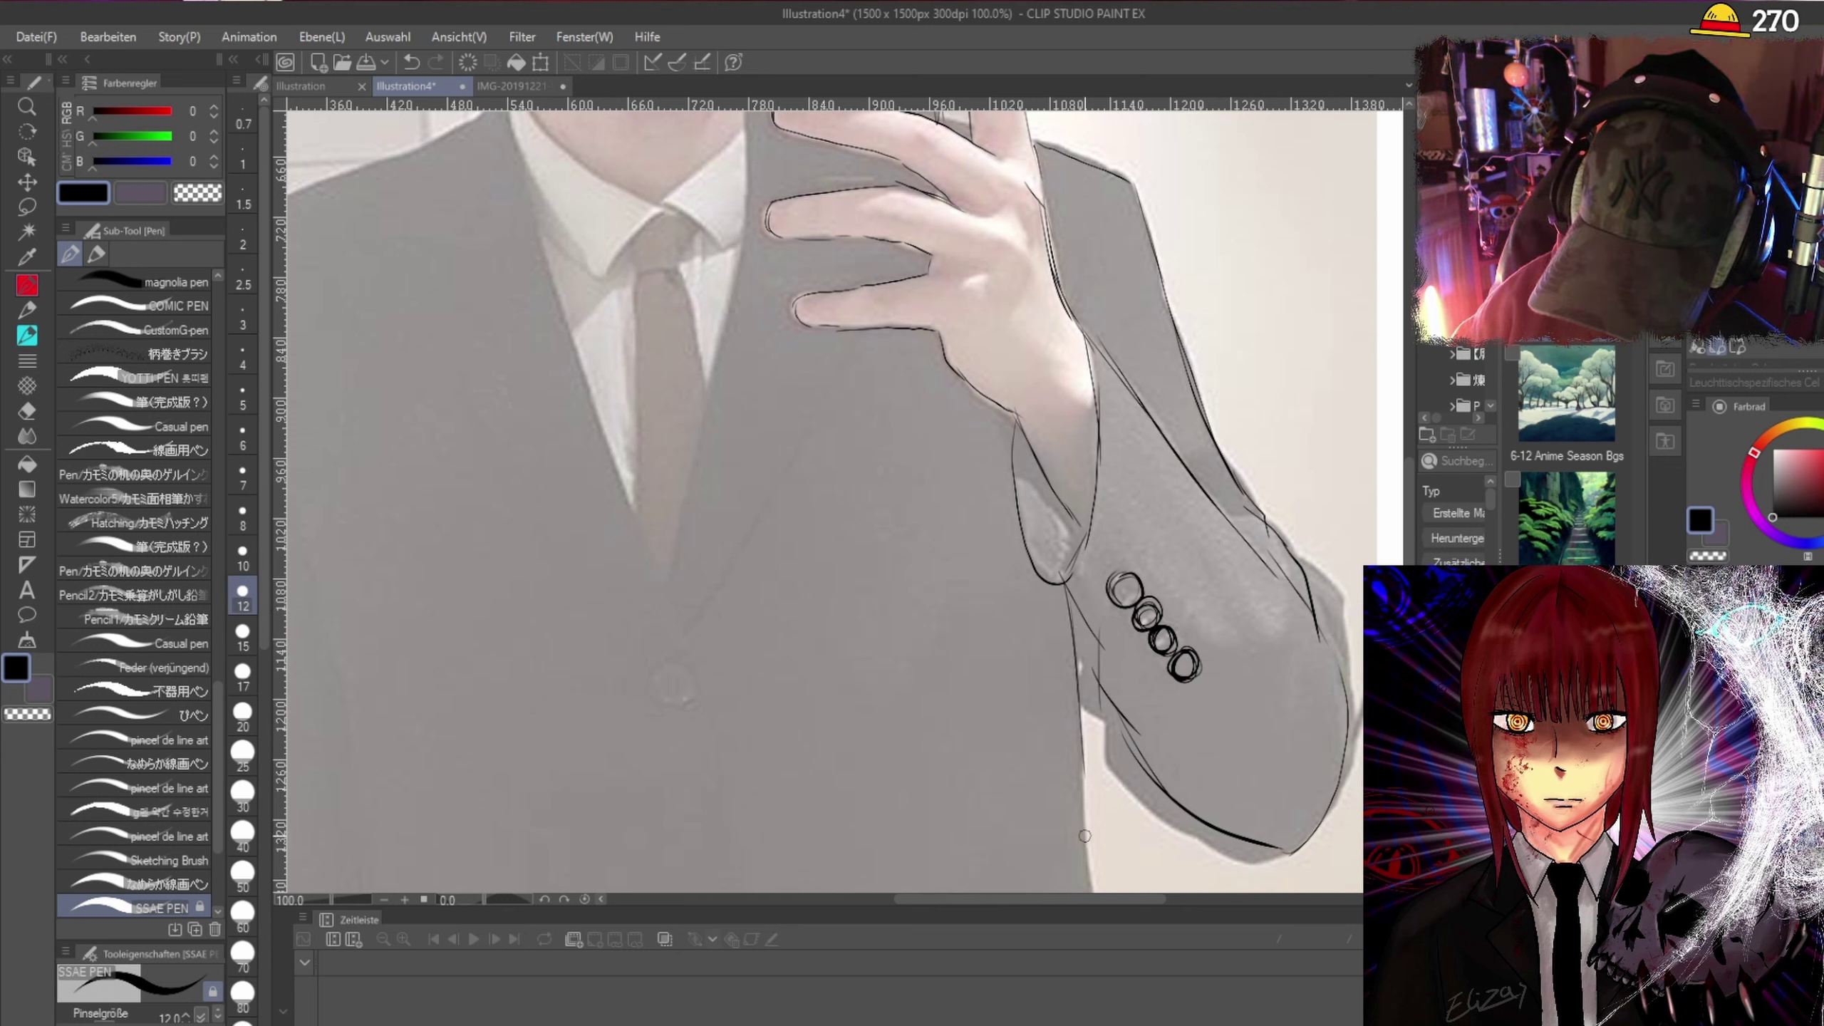
{"action": "left_click_drag", "start_coordinate": [1071, 686], "coordinate": [1088, 888]}
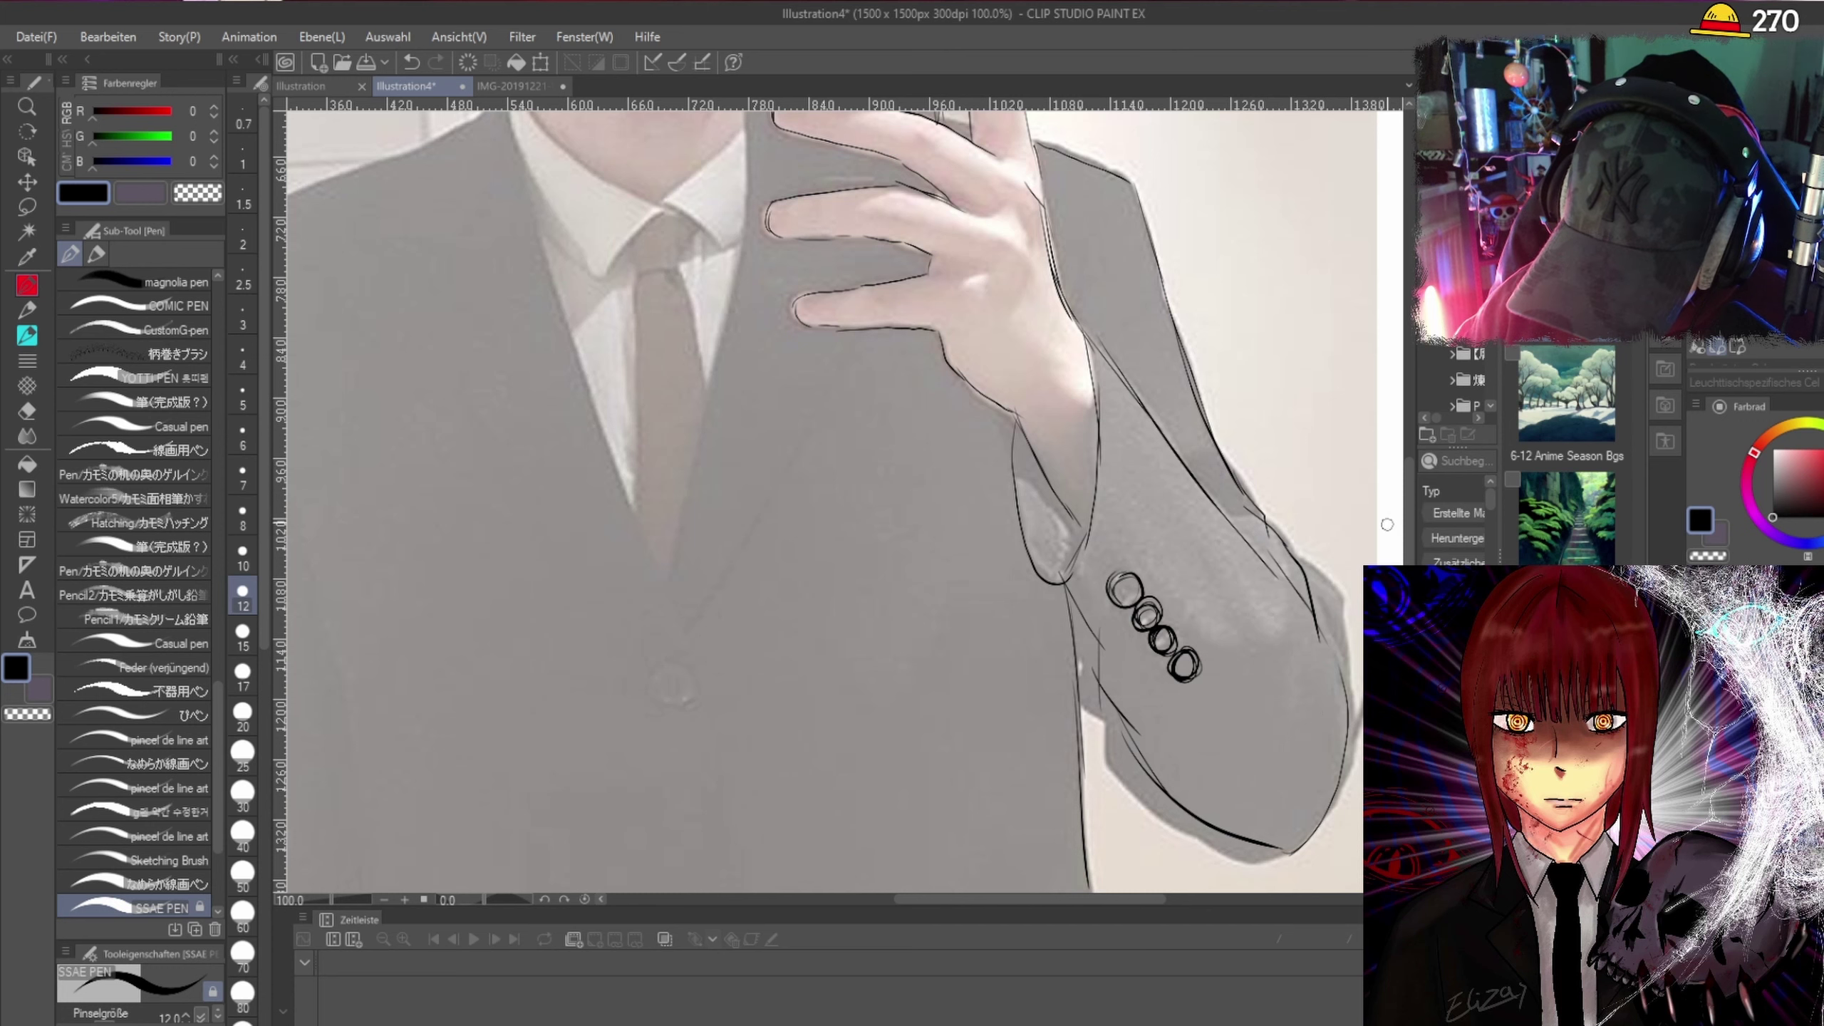
Ink the phone's full left edge in four connected strokes.
{"action": "scroll", "coordinate": [1071, 414], "scroll_direction": "down", "scroll_amount": 5}
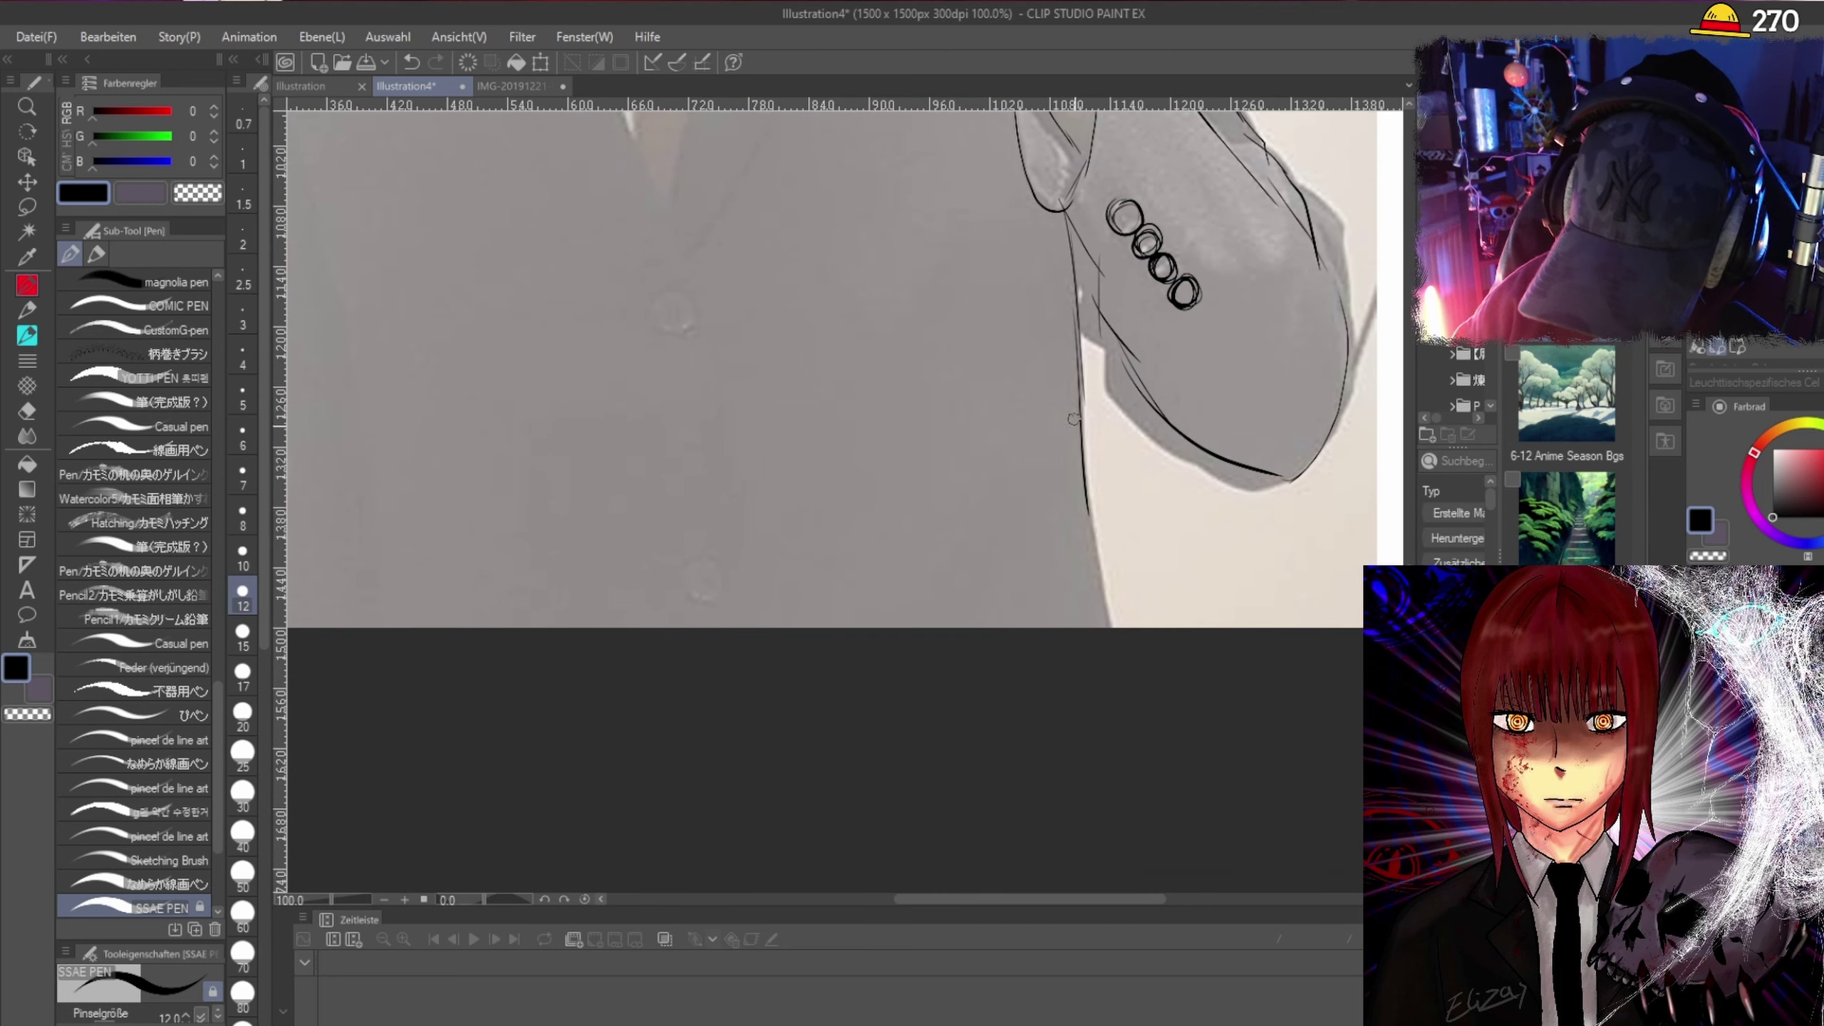
{"action": "scroll", "coordinate": [999, 605], "scroll_direction": "down", "scroll_amount": 1}
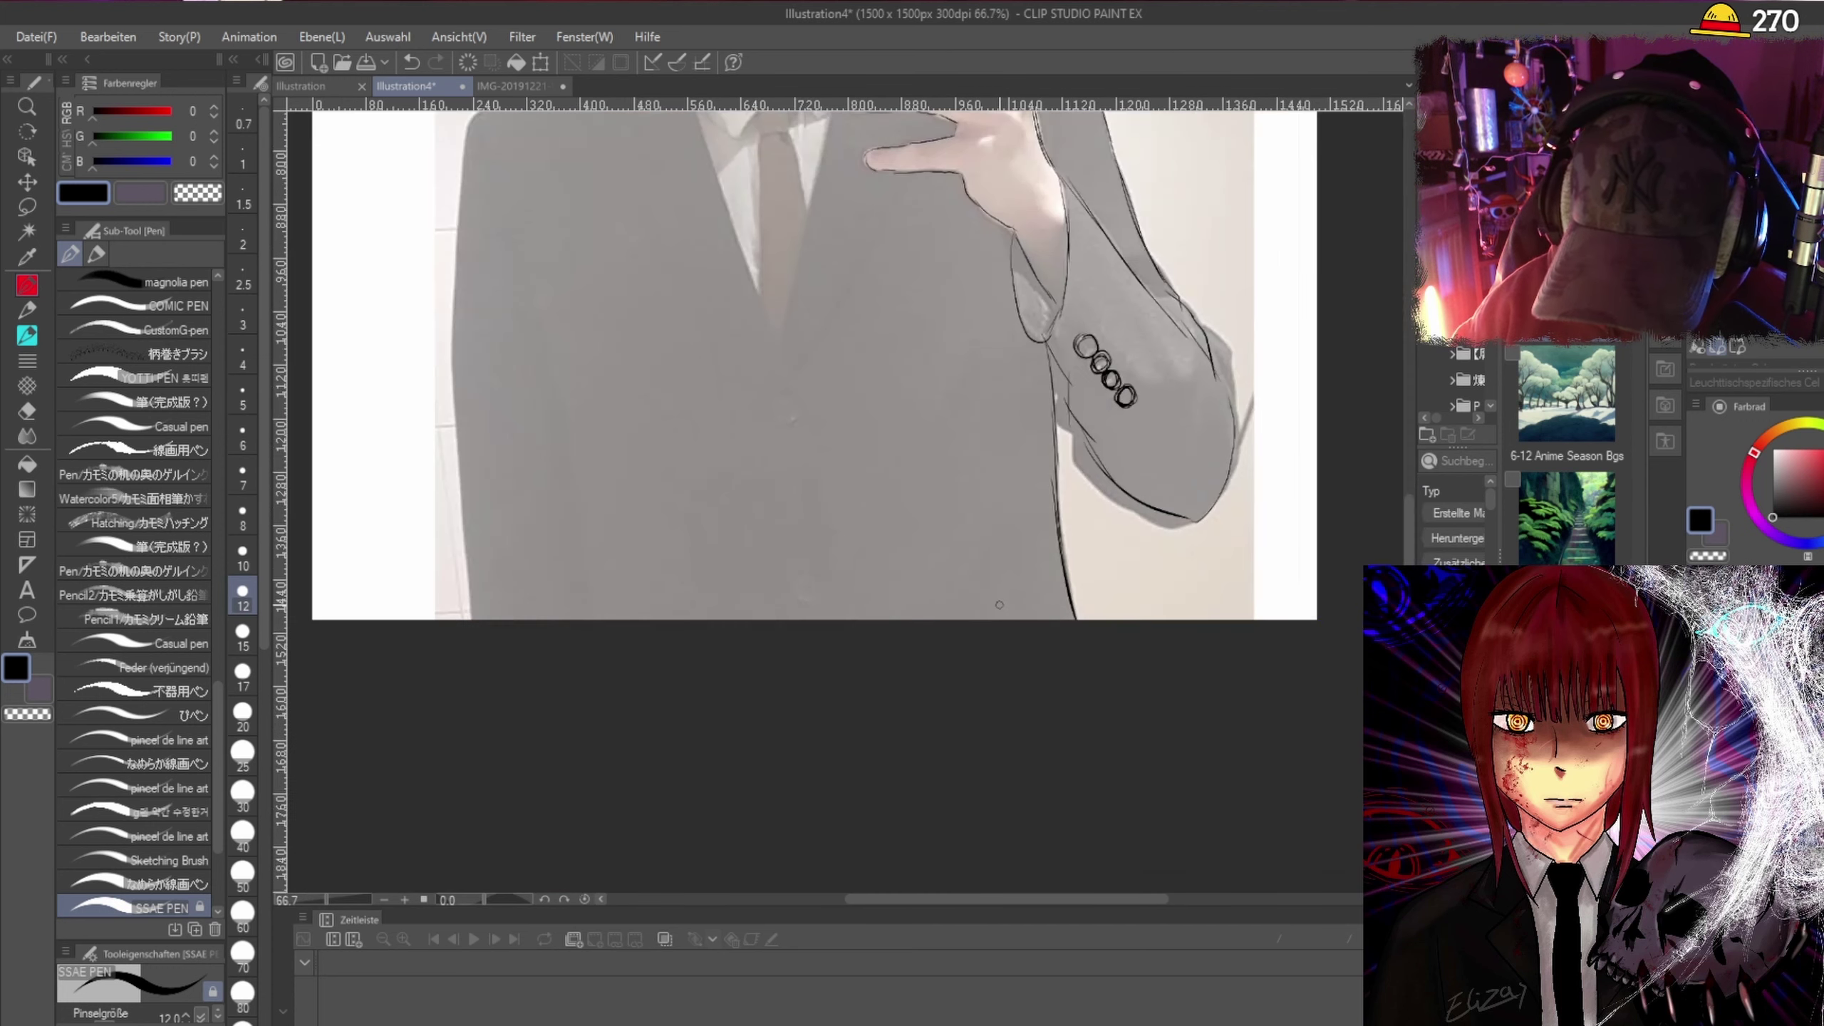
{"action": "scroll", "coordinate": [999, 605], "scroll_direction": "down", "scroll_amount": 1}
{"action": "scroll", "coordinate": [1000, 366], "scroll_direction": "up", "scroll_amount": 1}
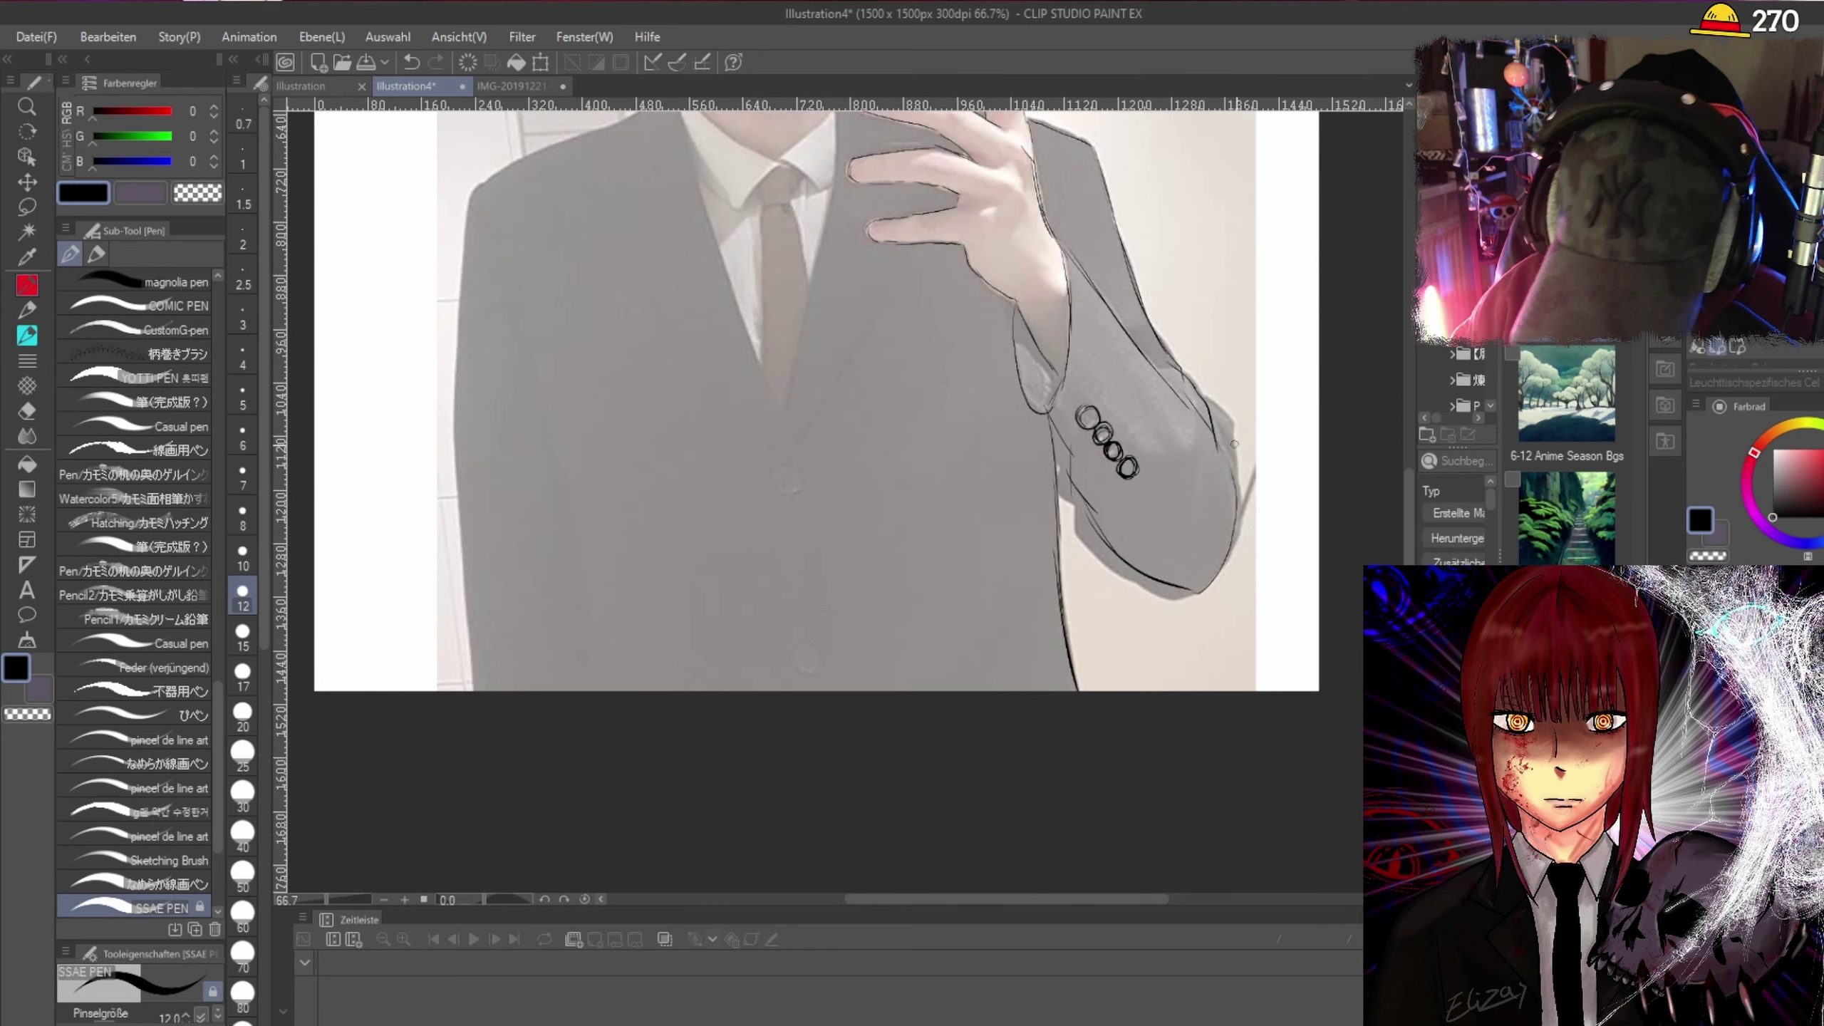
{"action": "scroll", "coordinate": [1405, 525], "scroll_direction": "up", "scroll_amount": 5}
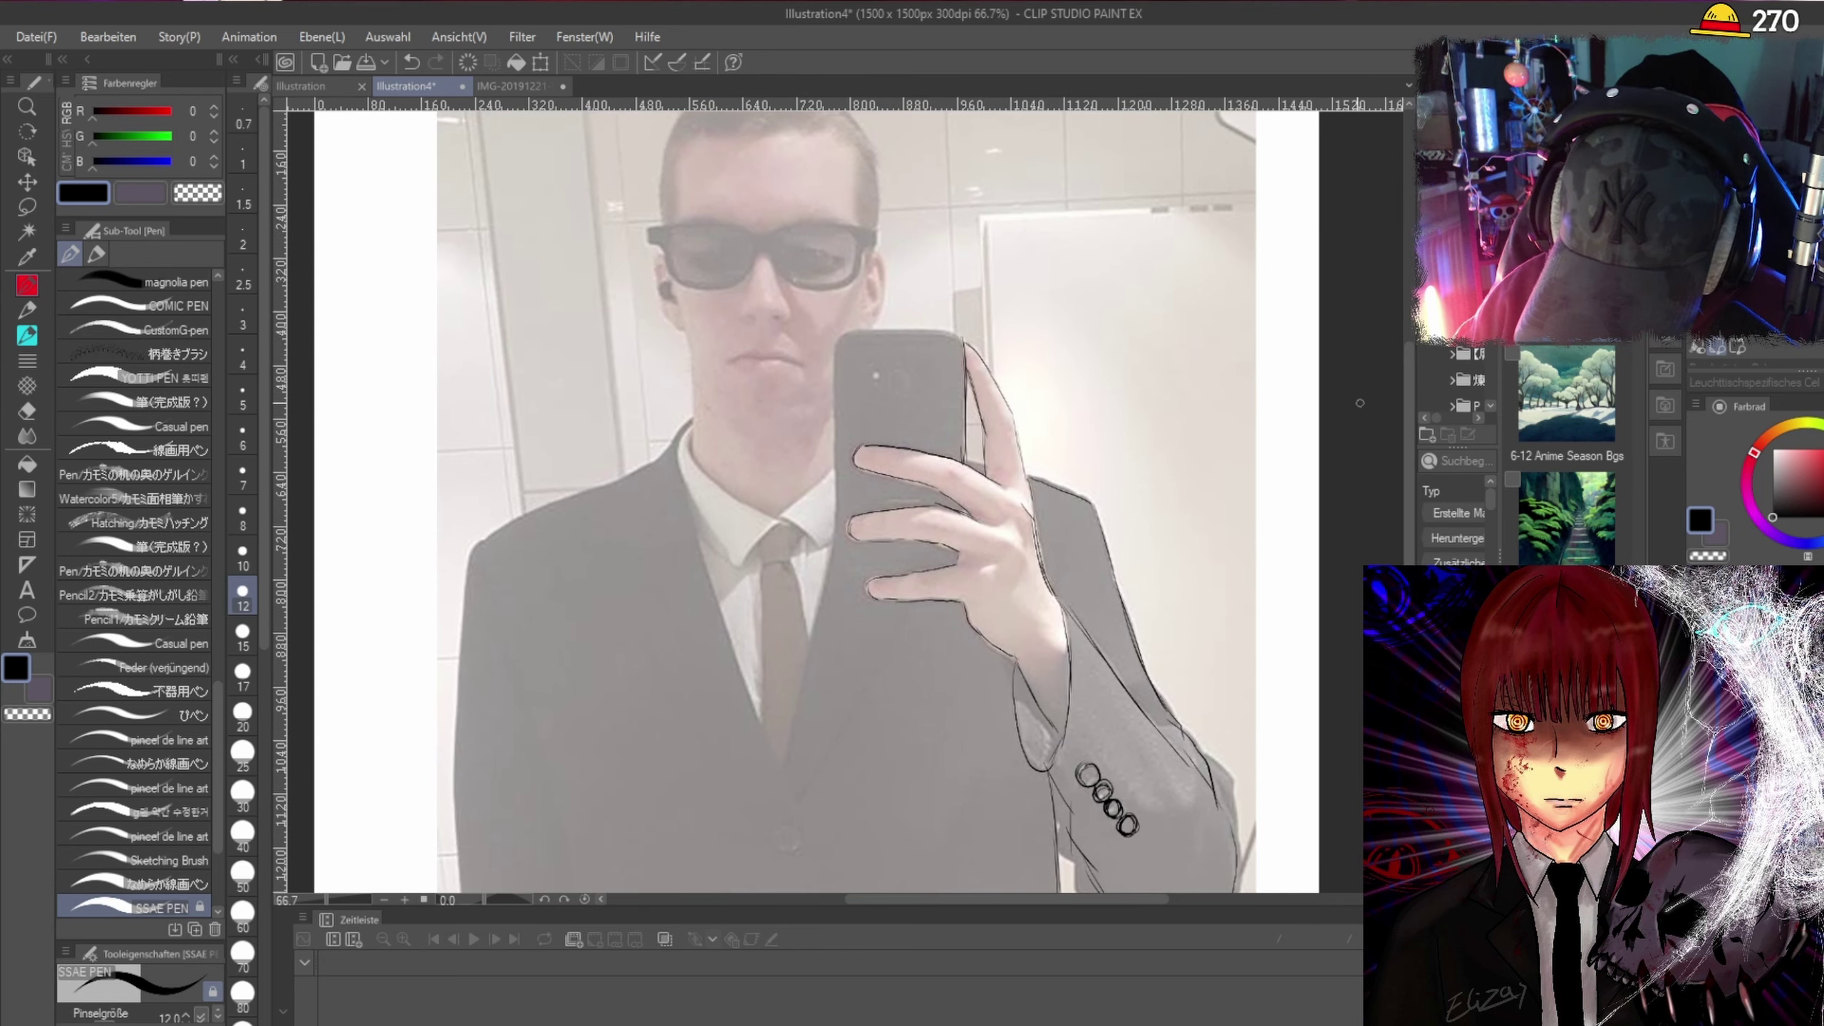
{"action": "scroll", "coordinate": [1143, 430], "scroll_direction": "up", "scroll_amount": 1}
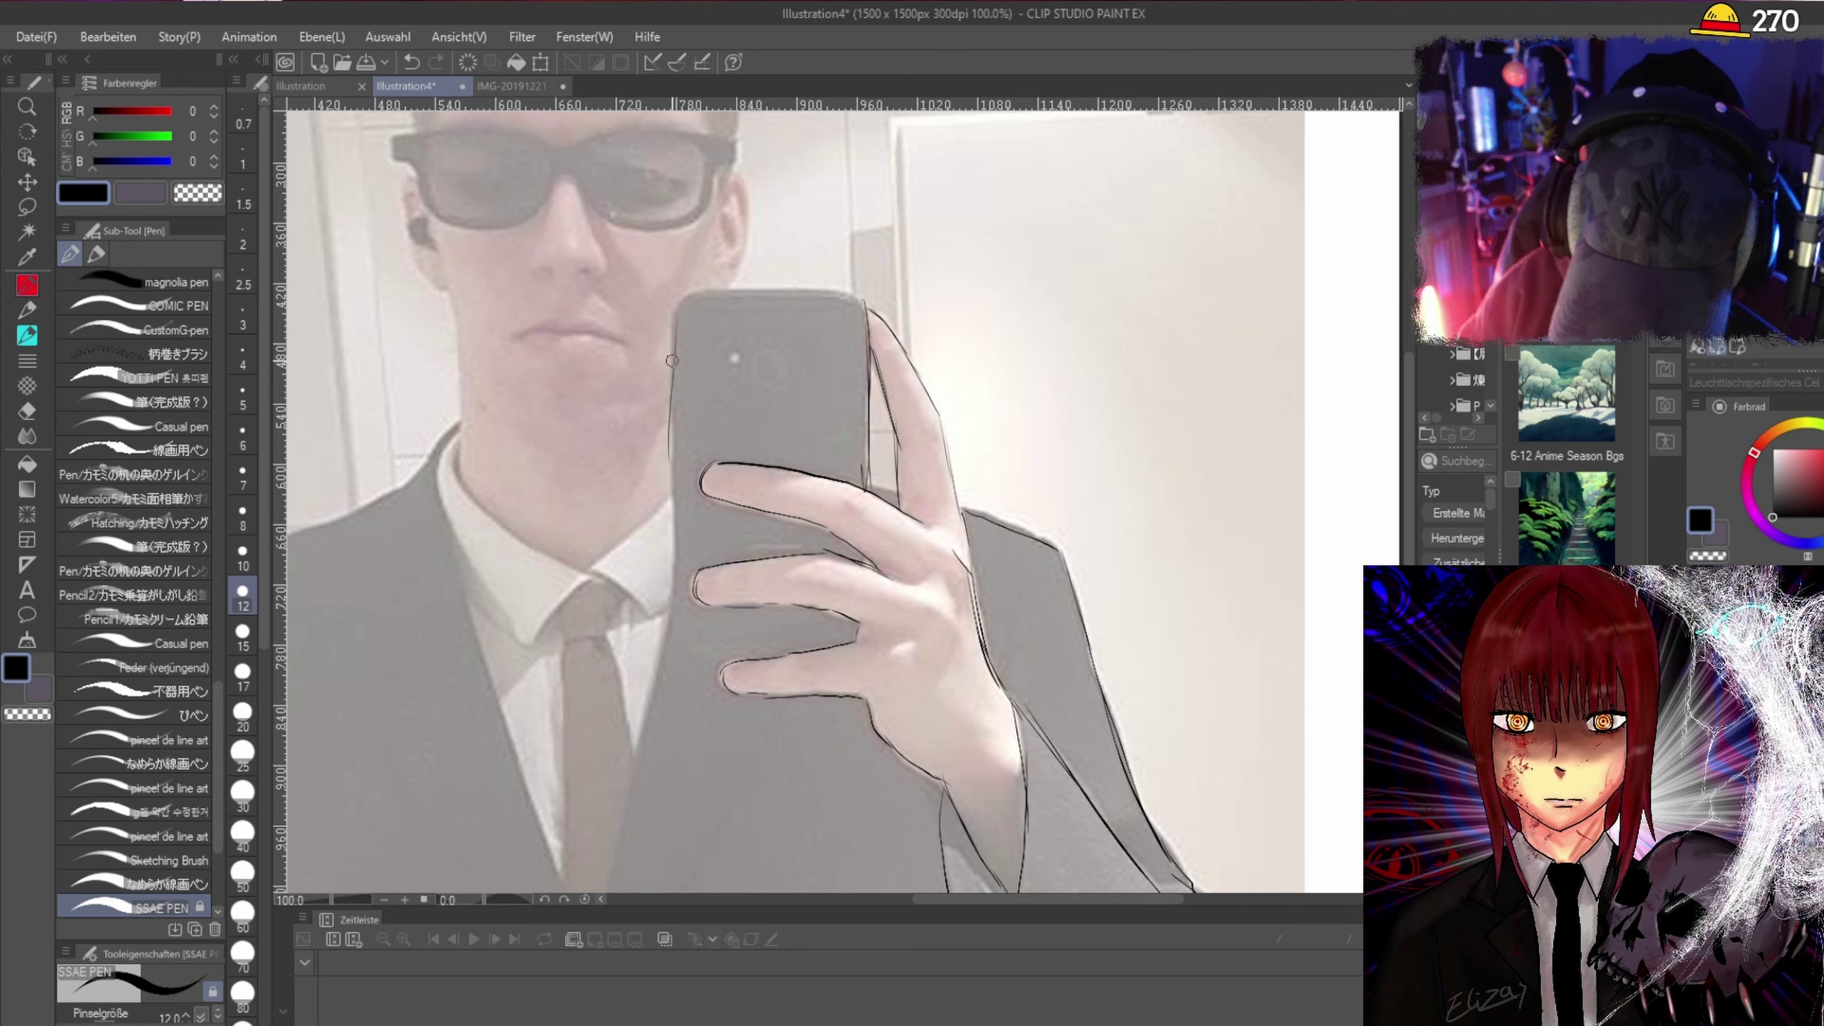
{"action": "left_click_drag", "start_coordinate": [669, 336], "coordinate": [676, 493]}
{"action": "left_click_drag", "start_coordinate": [676, 375], "coordinate": [680, 553]}
{"action": "left_click_drag", "start_coordinate": [674, 435], "coordinate": [678, 603]}
{"action": "left_click_drag", "start_coordinate": [676, 526], "coordinate": [684, 645]}
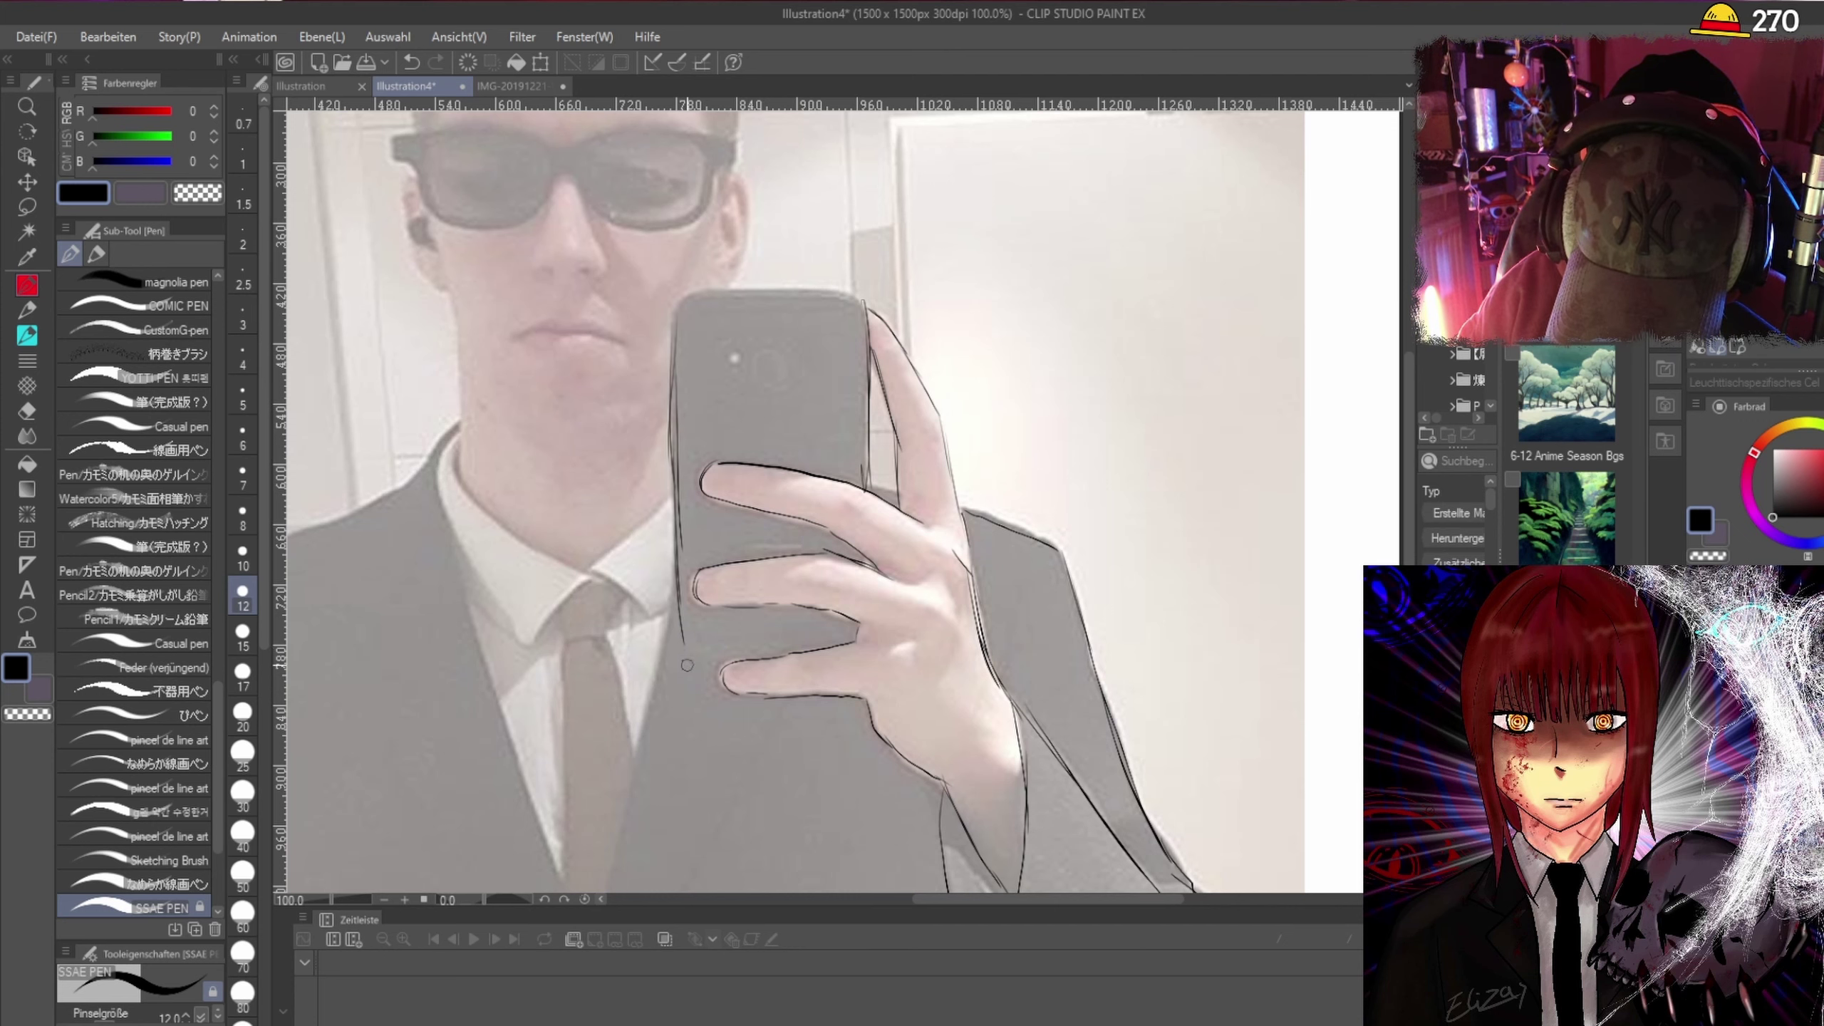
{"action": "scroll", "coordinate": [718, 689], "scroll_direction": "up", "scroll_amount": 3}
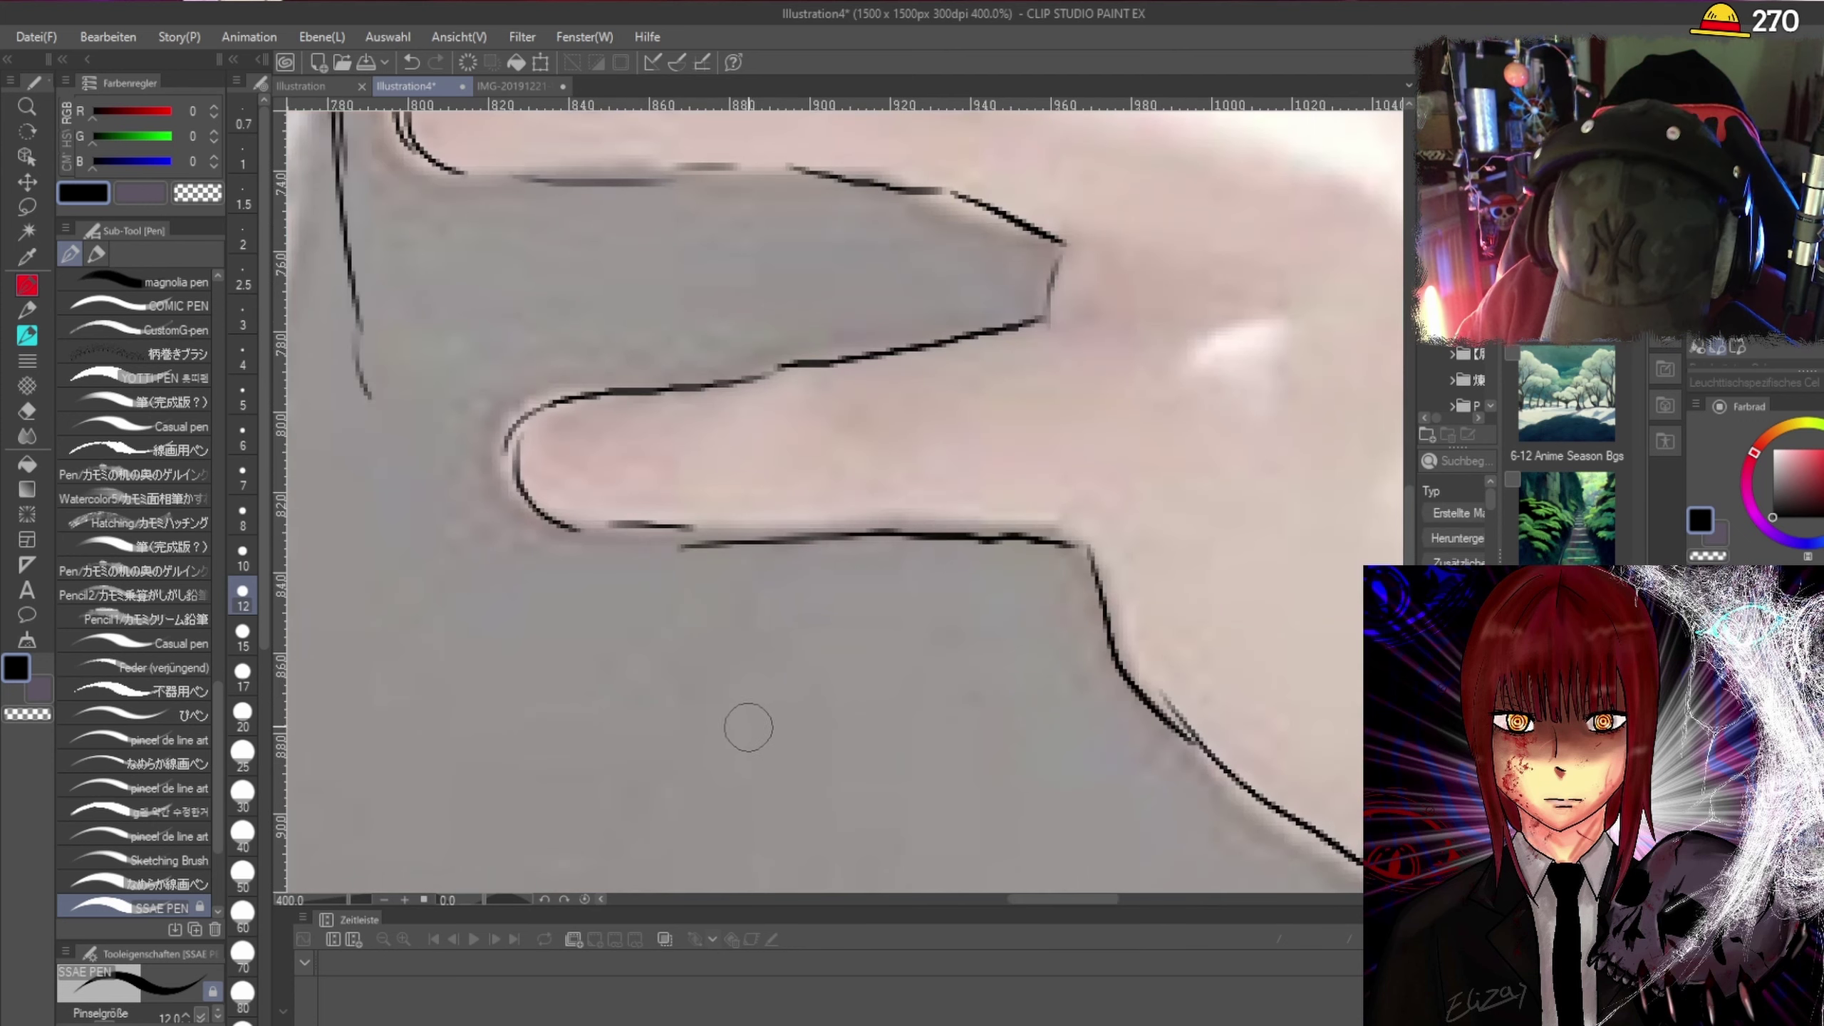
{"action": "scroll", "coordinate": [748, 727], "scroll_direction": "down", "scroll_amount": 3}
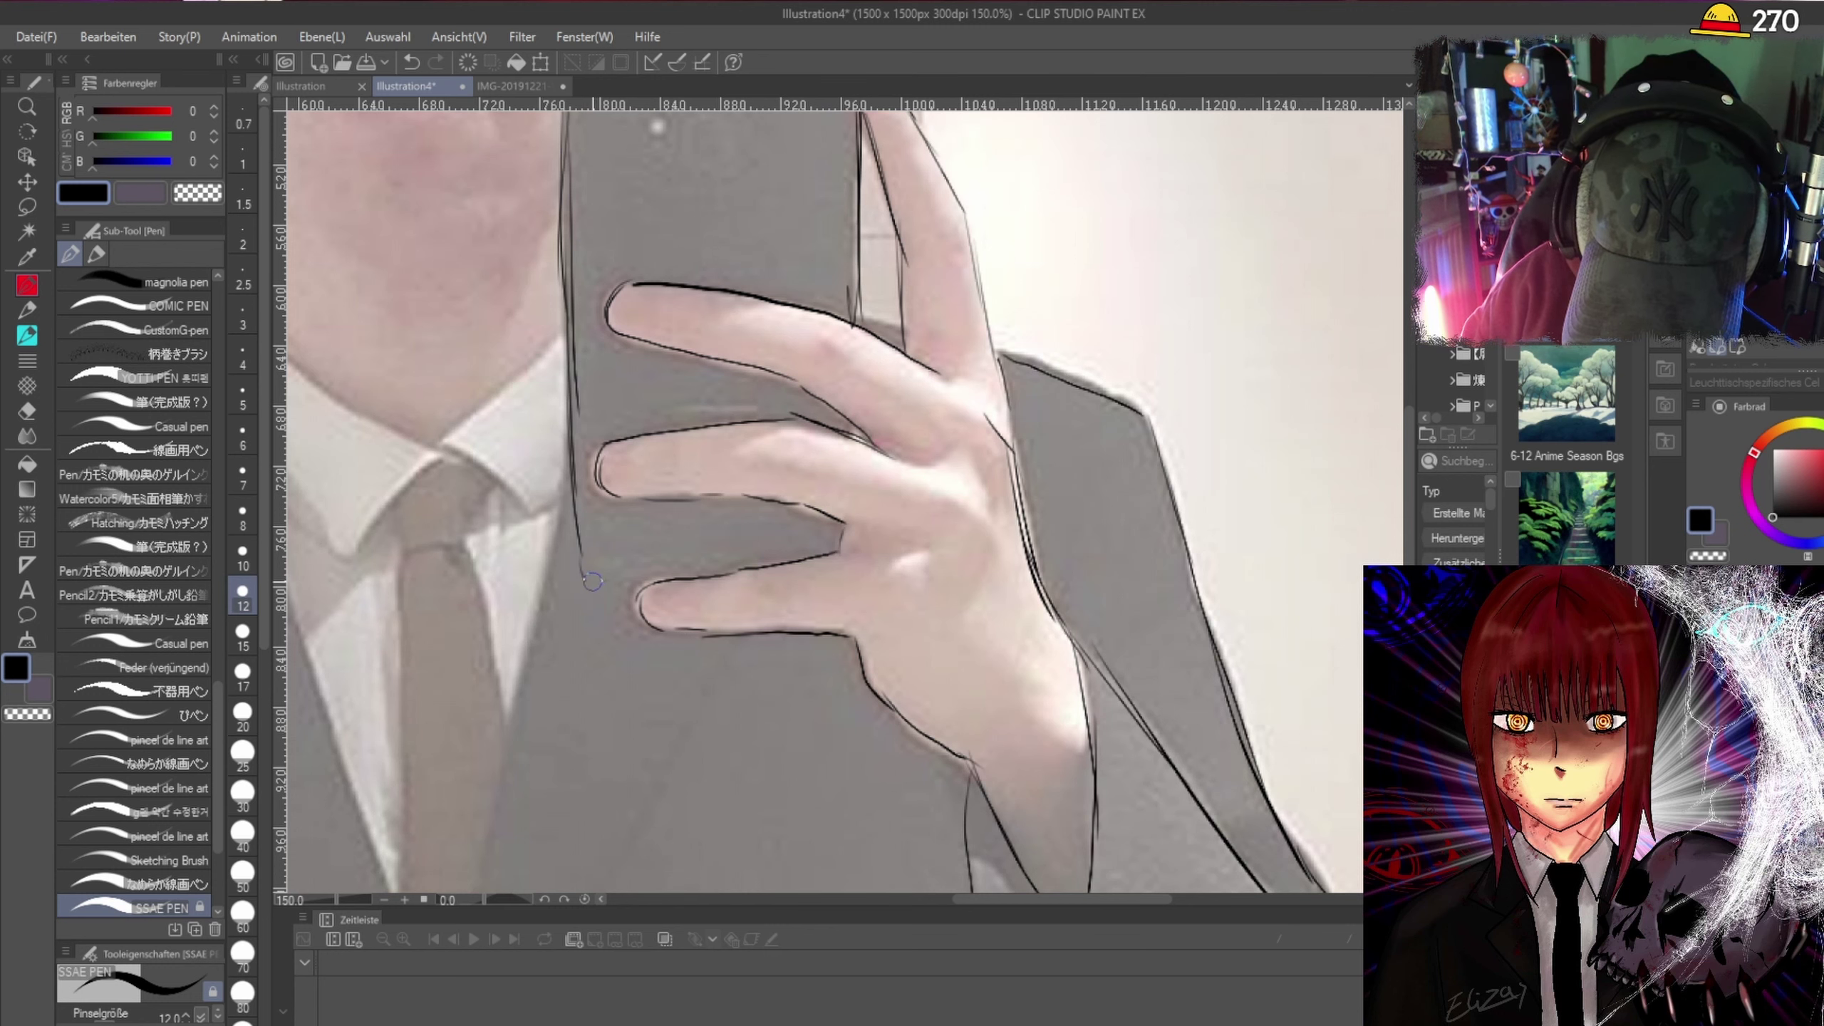
Join the phone edge to the finger and ink the camera module and phone's top edge.
{"action": "left_click_drag", "start_coordinate": [583, 578], "coordinate": [630, 583]}
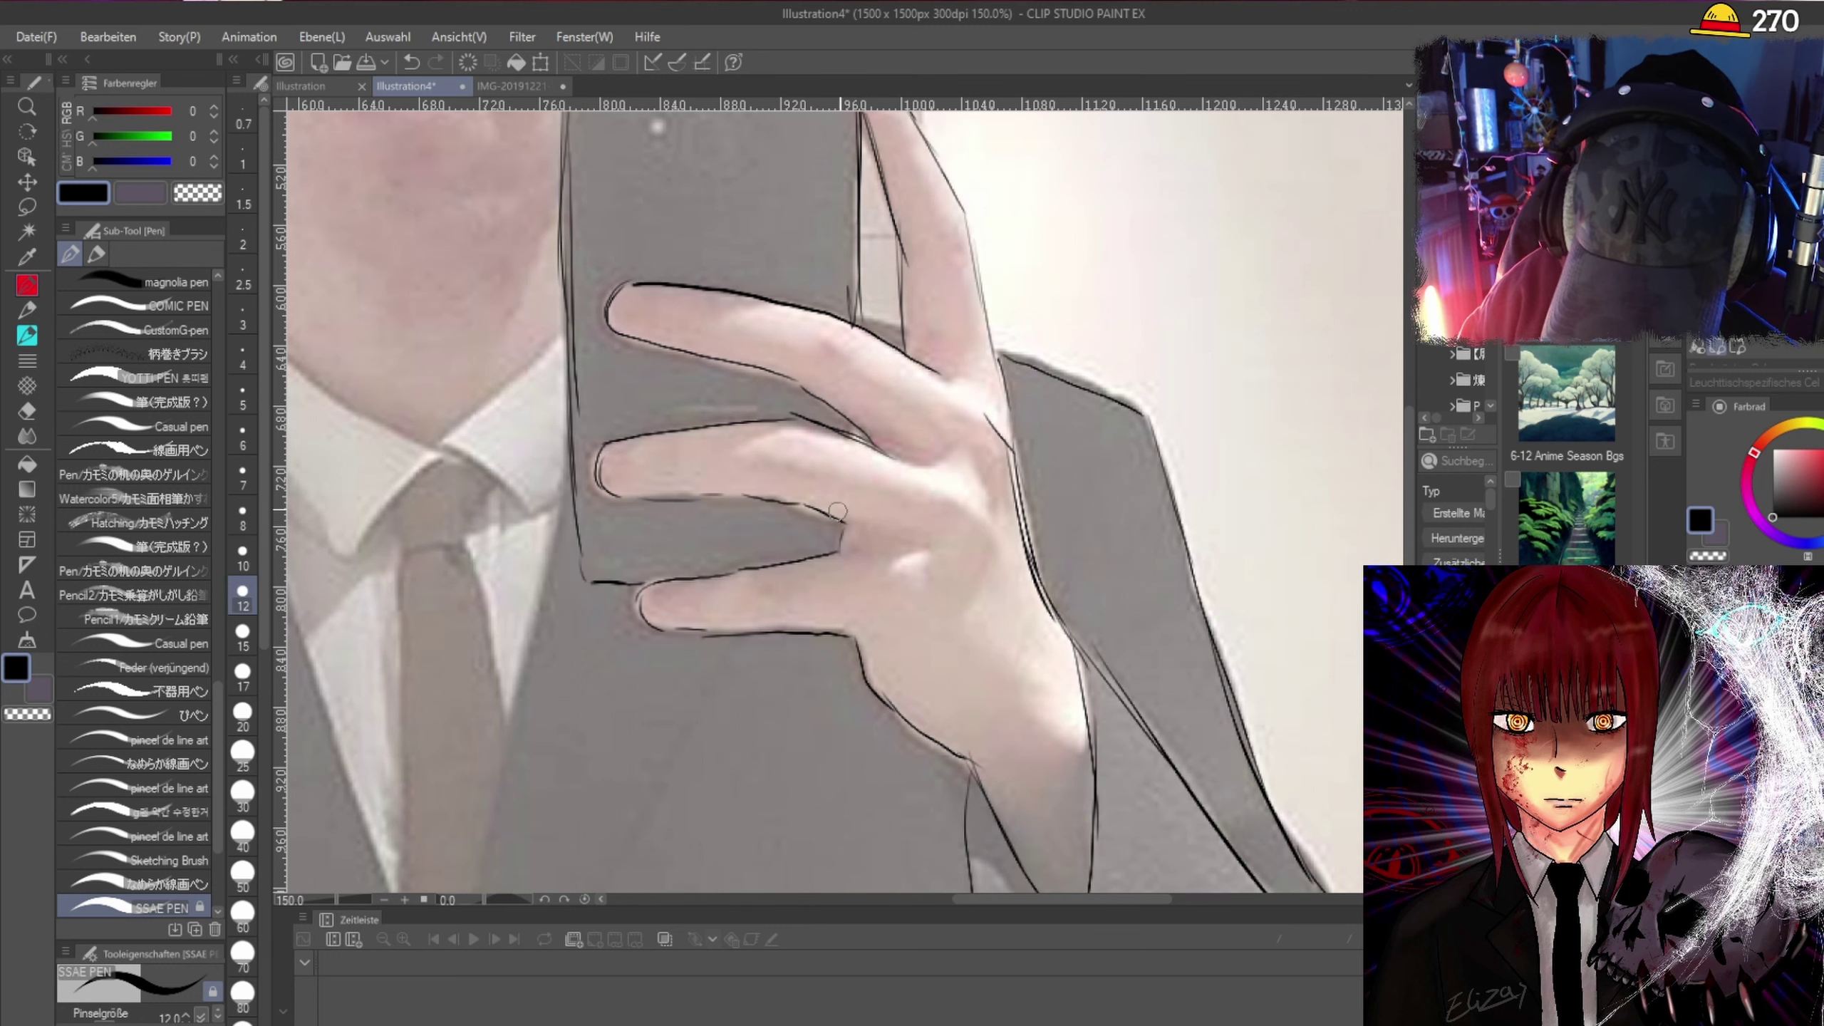
{"action": "left_click_drag", "start_coordinate": [1409, 429], "coordinate": [1411, 368]}
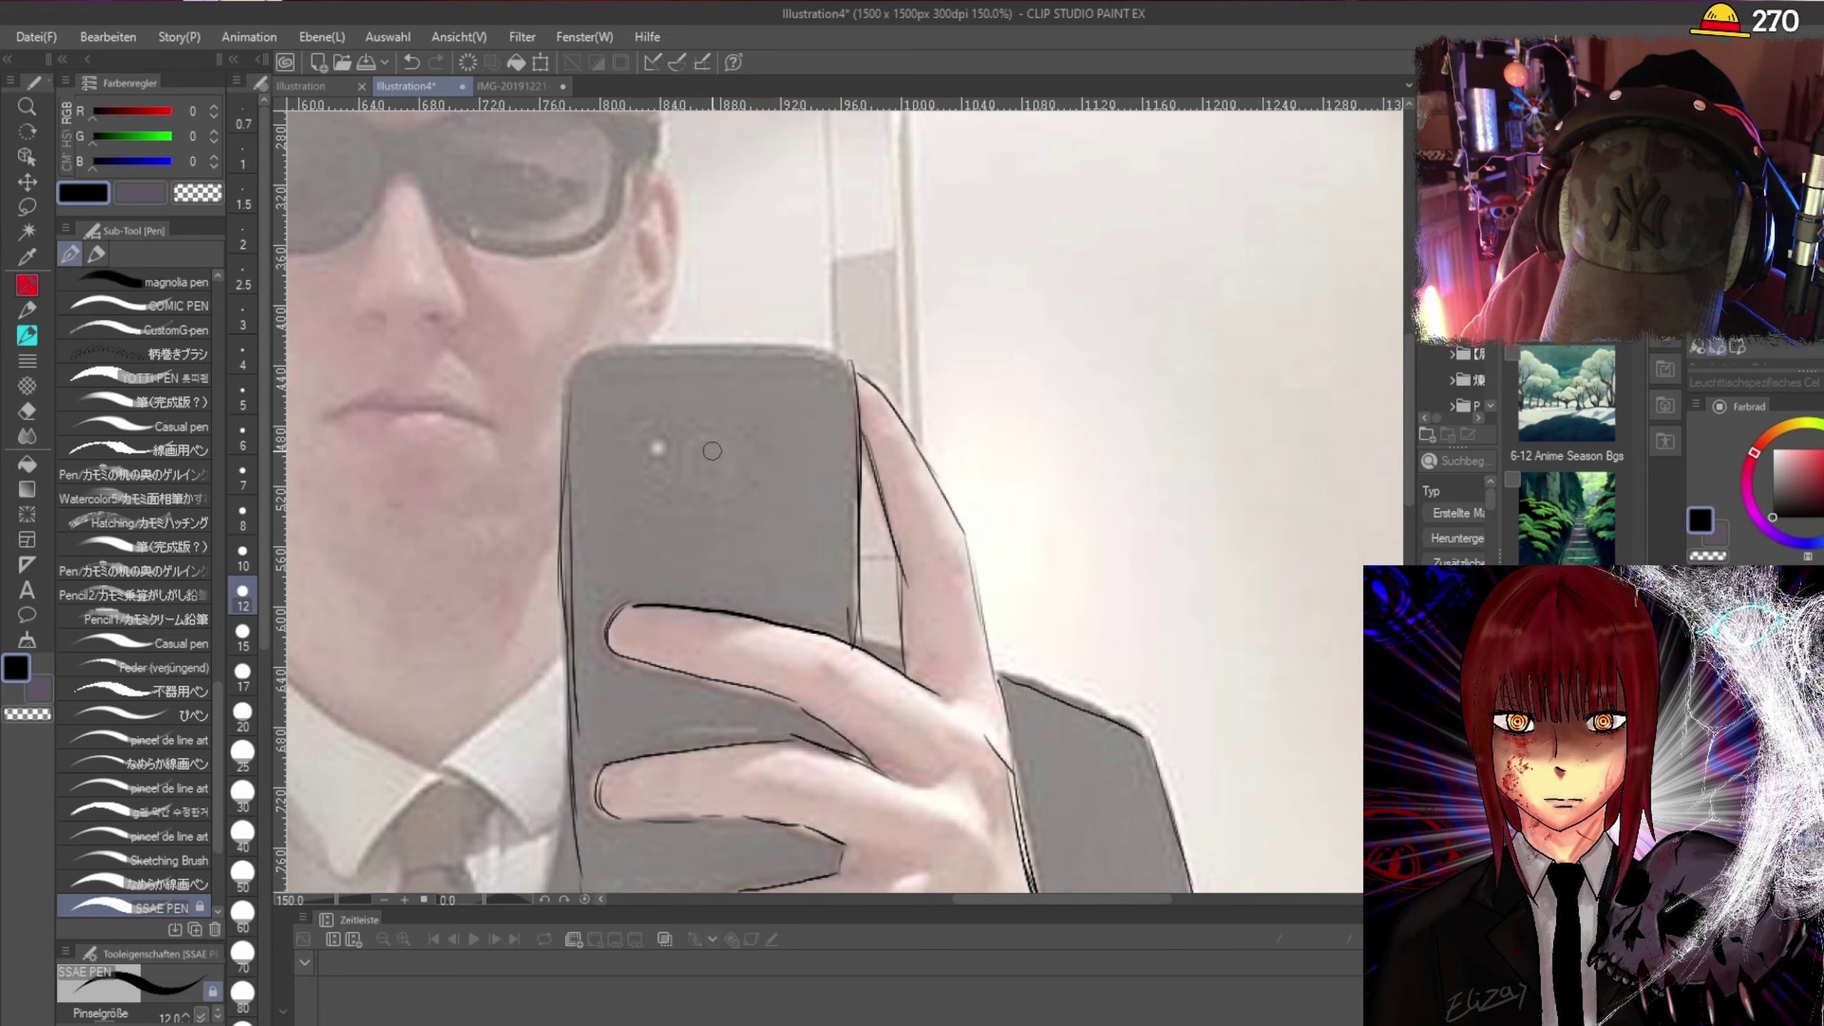
{"action": "mouse_move", "coordinate": [689, 434]}
{"action": "left_mouse_down"}
{"action": "mouse_move", "coordinate": [694, 486]}
{"action": "mouse_move", "coordinate": [727, 436]}
{"action": "mouse_move", "coordinate": [712, 430]}
{"action": "mouse_move", "coordinate": [739, 442]}
{"action": "mouse_move", "coordinate": [716, 482]}
{"action": "mouse_move", "coordinate": [698, 436]}
{"action": "mouse_move", "coordinate": [744, 432]}
{"action": "mouse_move", "coordinate": [745, 474]}
{"action": "mouse_move", "coordinate": [729, 481]}
{"action": "mouse_move", "coordinate": [672, 449]}
{"action": "left_mouse_up"}
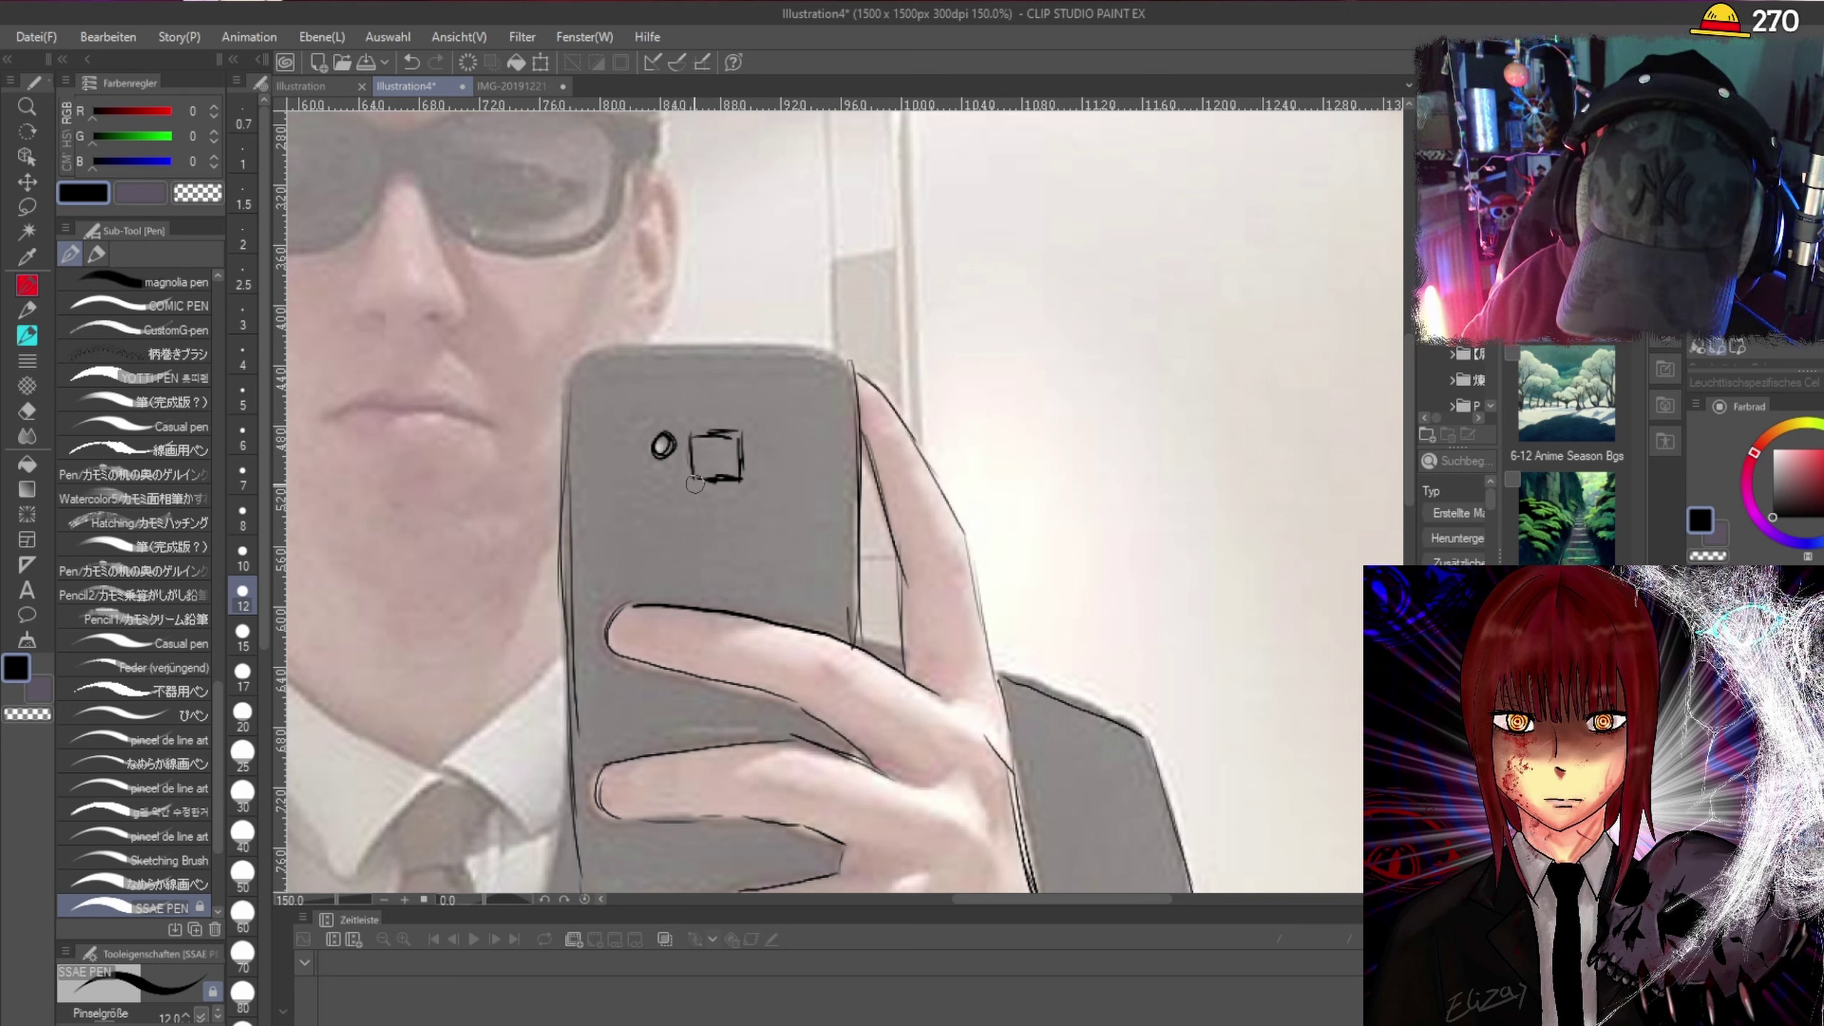
{"action": "mouse_move", "coordinate": [686, 434]}
{"action": "left_mouse_down"}
{"action": "mouse_move", "coordinate": [690, 485]}
{"action": "mouse_move", "coordinate": [728, 488]}
{"action": "mouse_move", "coordinate": [752, 457]}
{"action": "mouse_move", "coordinate": [748, 434]}
{"action": "mouse_move", "coordinate": [739, 431]}
{"action": "left_mouse_up"}
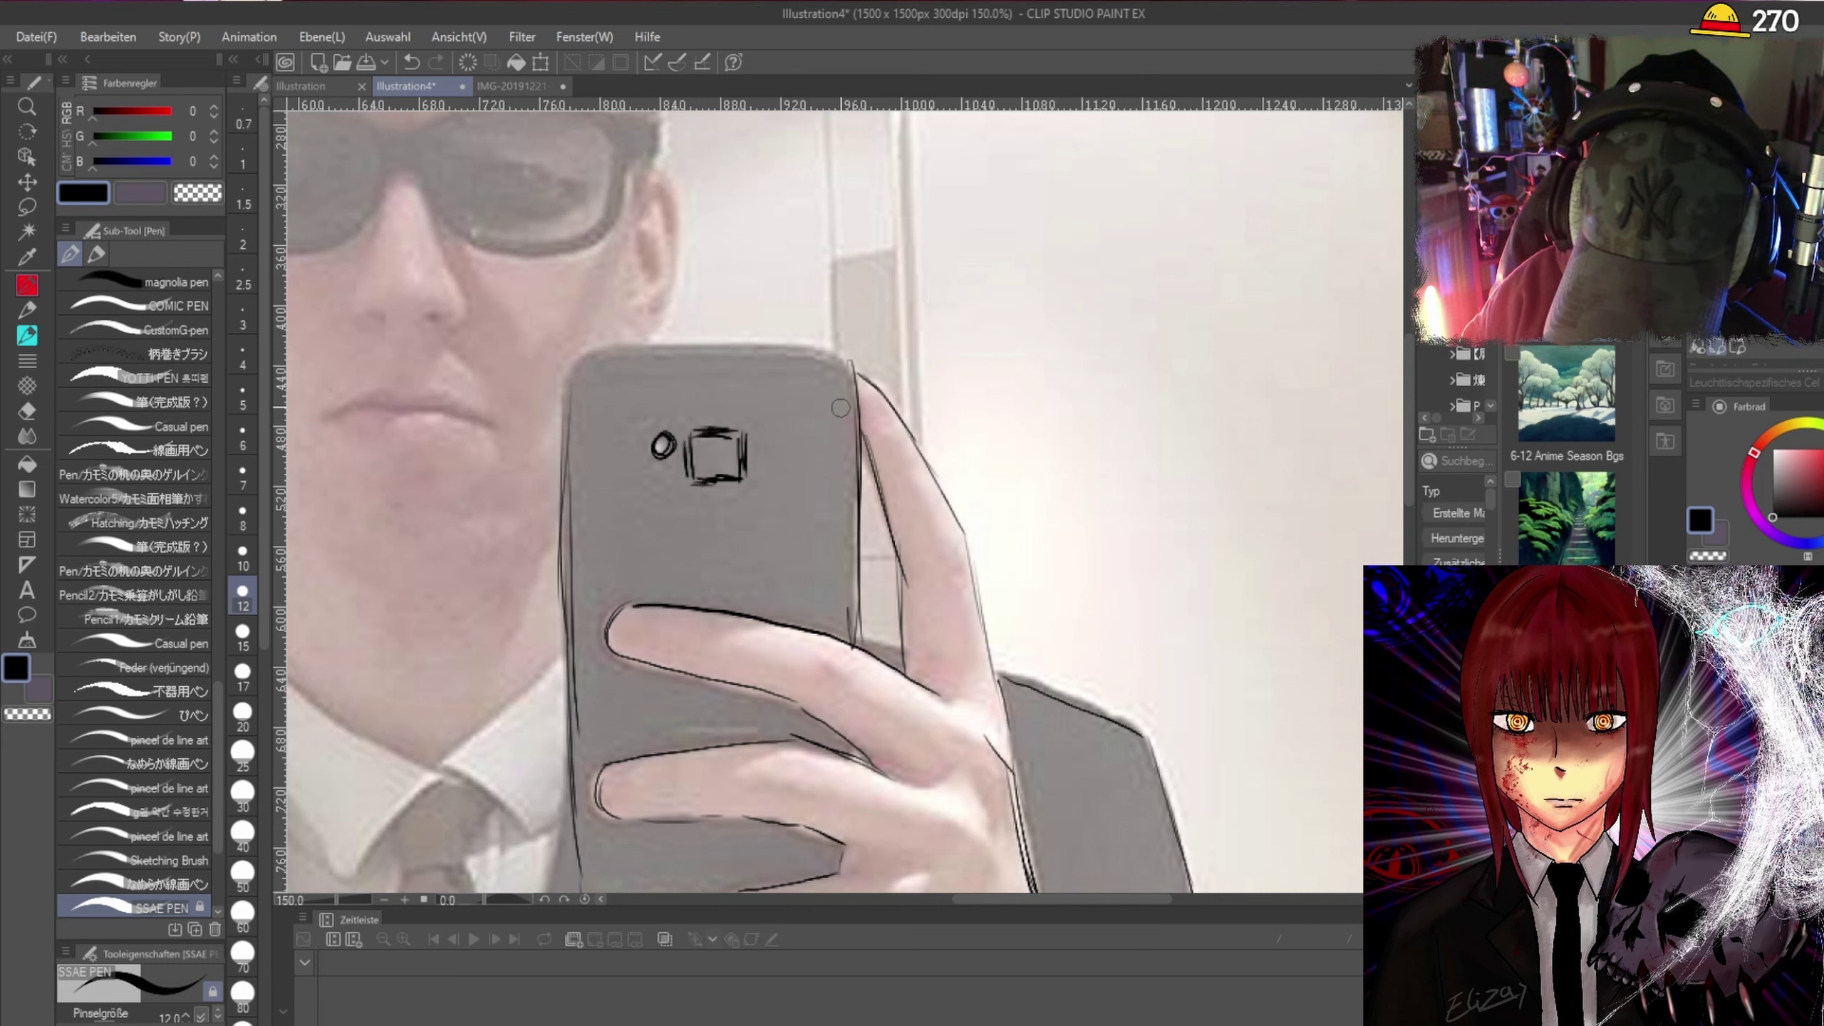
{"action": "mouse_move", "coordinate": [847, 368]}
{"action": "left_mouse_down"}
{"action": "mouse_move", "coordinate": [786, 345]}
{"action": "mouse_move", "coordinate": [576, 367]}
{"action": "left_mouse_up"}
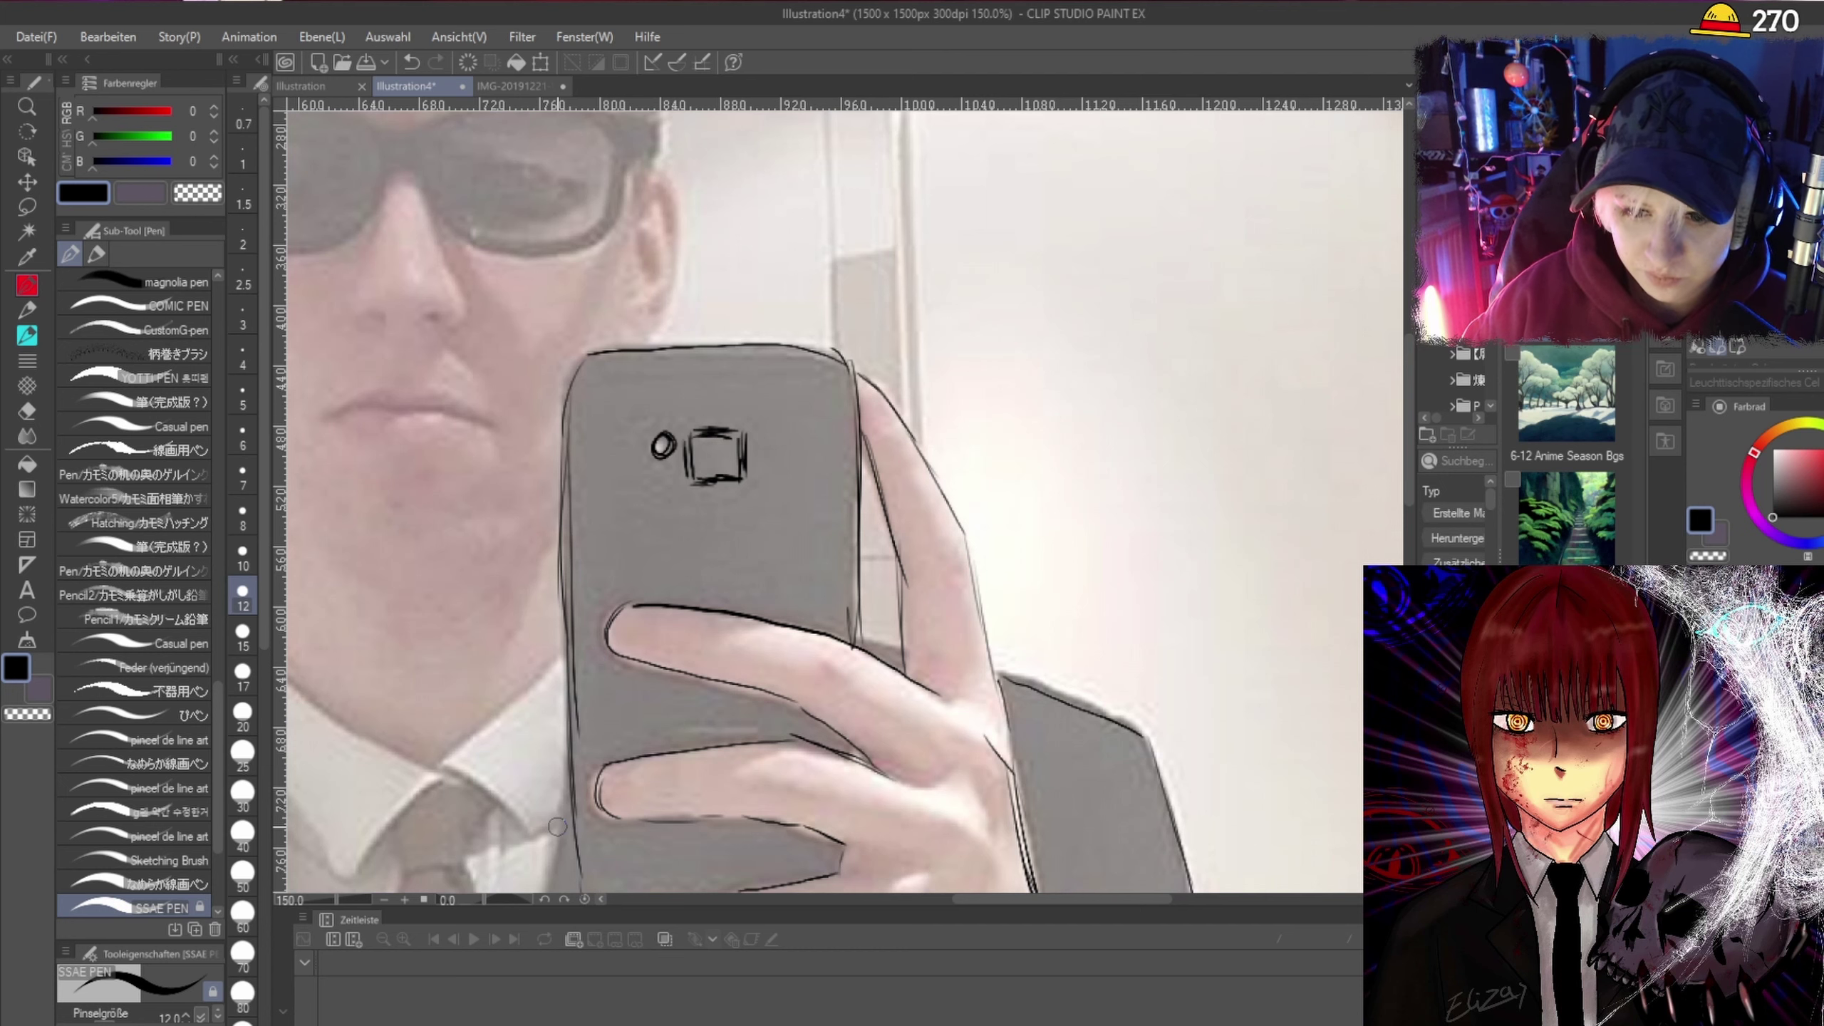
Add two knuckle lines and outline the fingernails on the three fingertips.
{"action": "left_click_drag", "start_coordinate": [983, 550], "coordinate": [840, 643]}
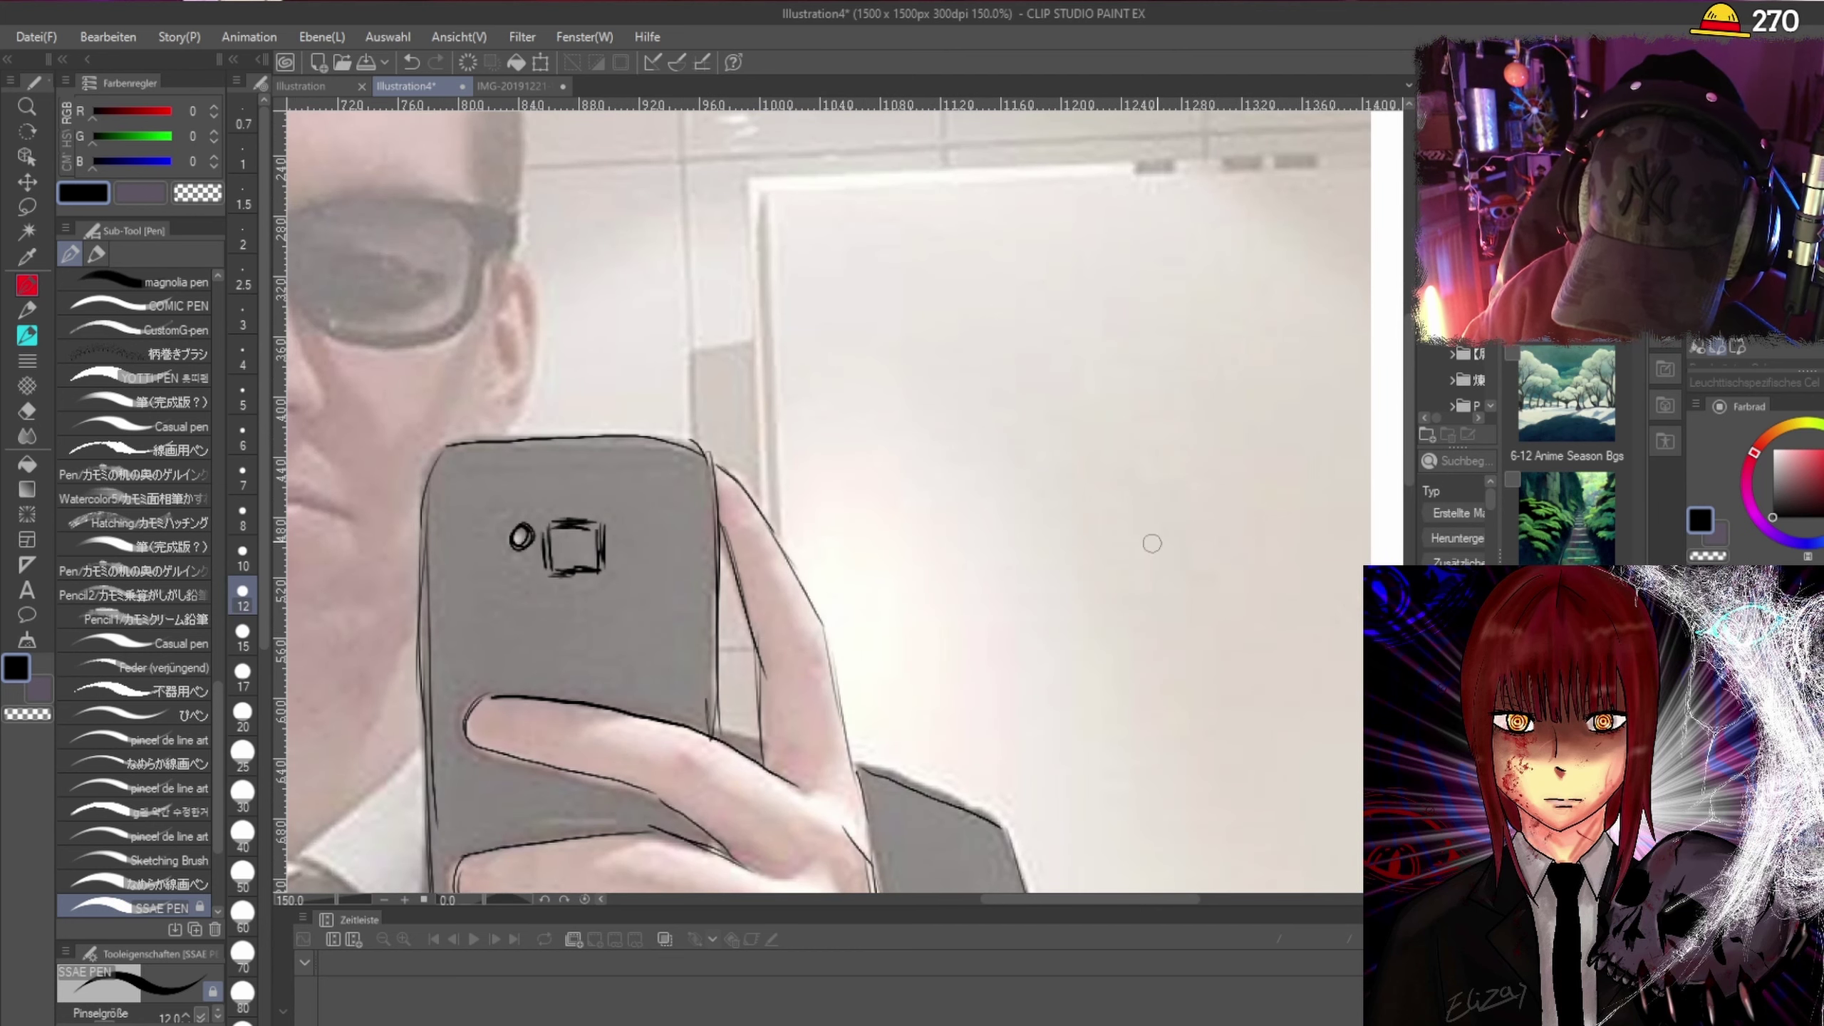
{"action": "left_click_drag", "start_coordinate": [1409, 397], "coordinate": [1411, 476]}
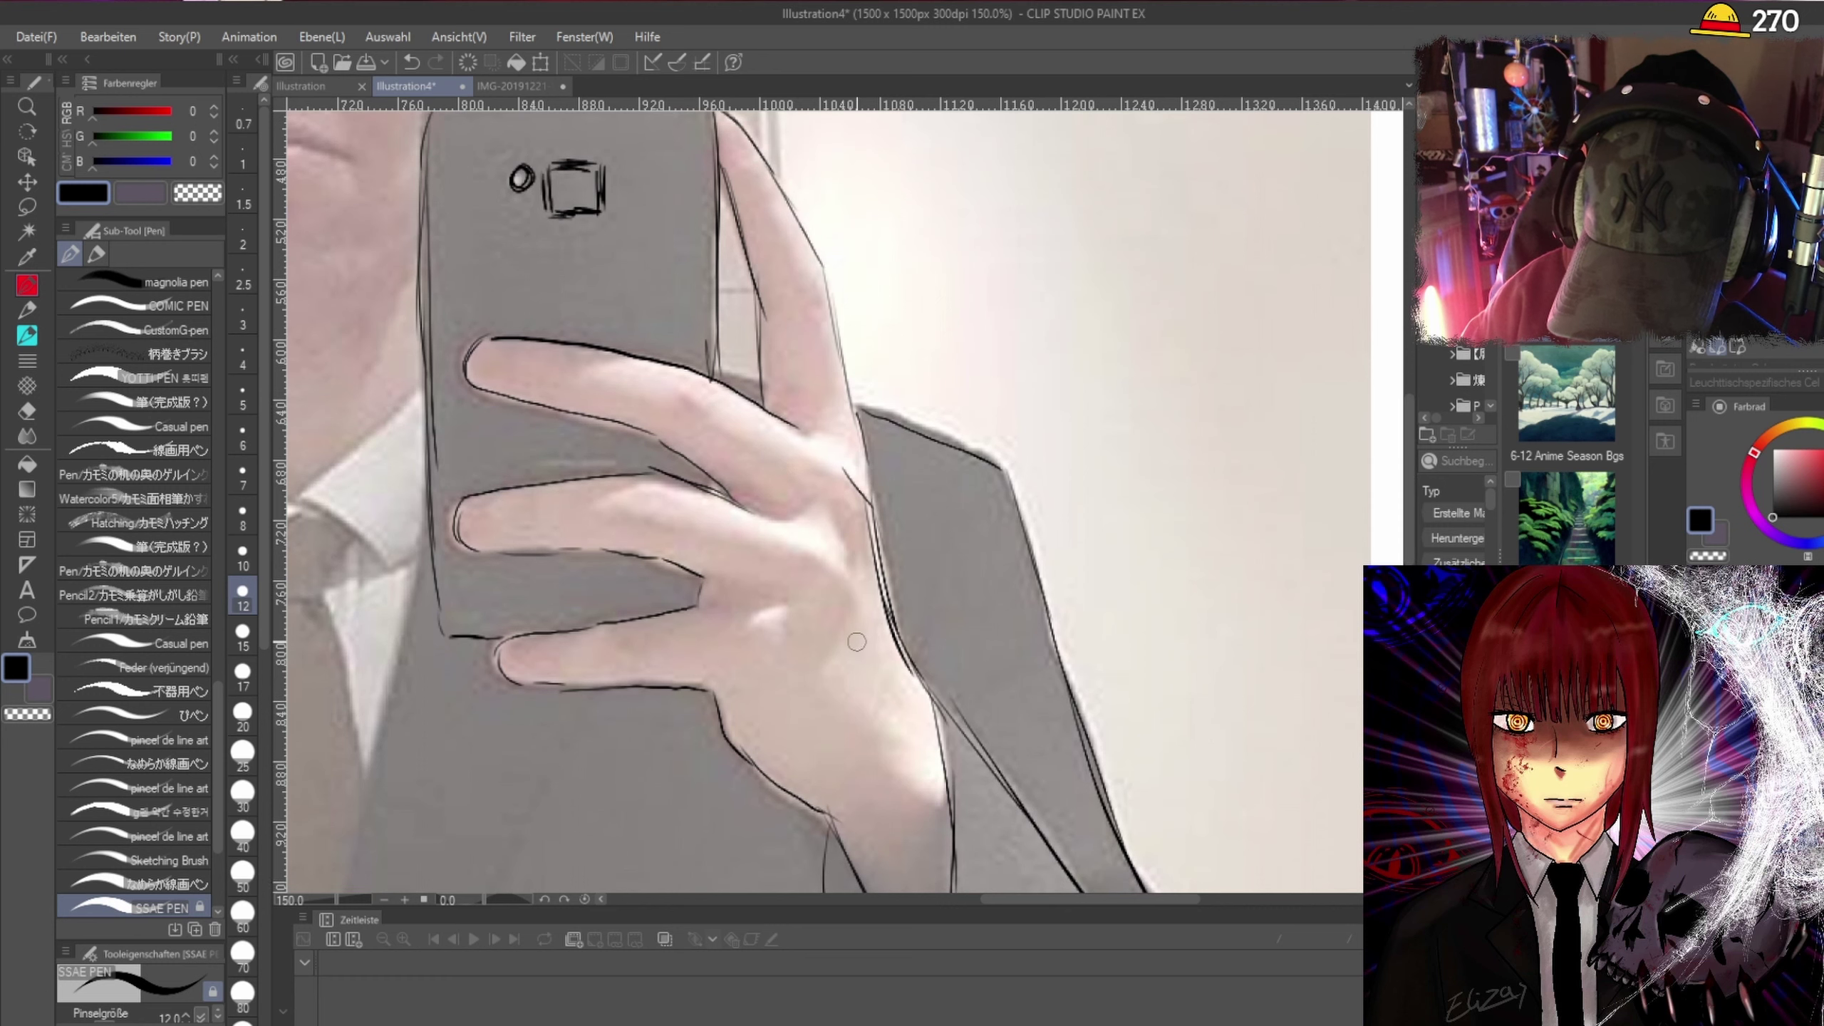
{"action": "left_click_drag", "start_coordinate": [802, 553], "coordinate": [836, 576]}
{"action": "left_click_drag", "start_coordinate": [838, 581], "coordinate": [840, 606]}
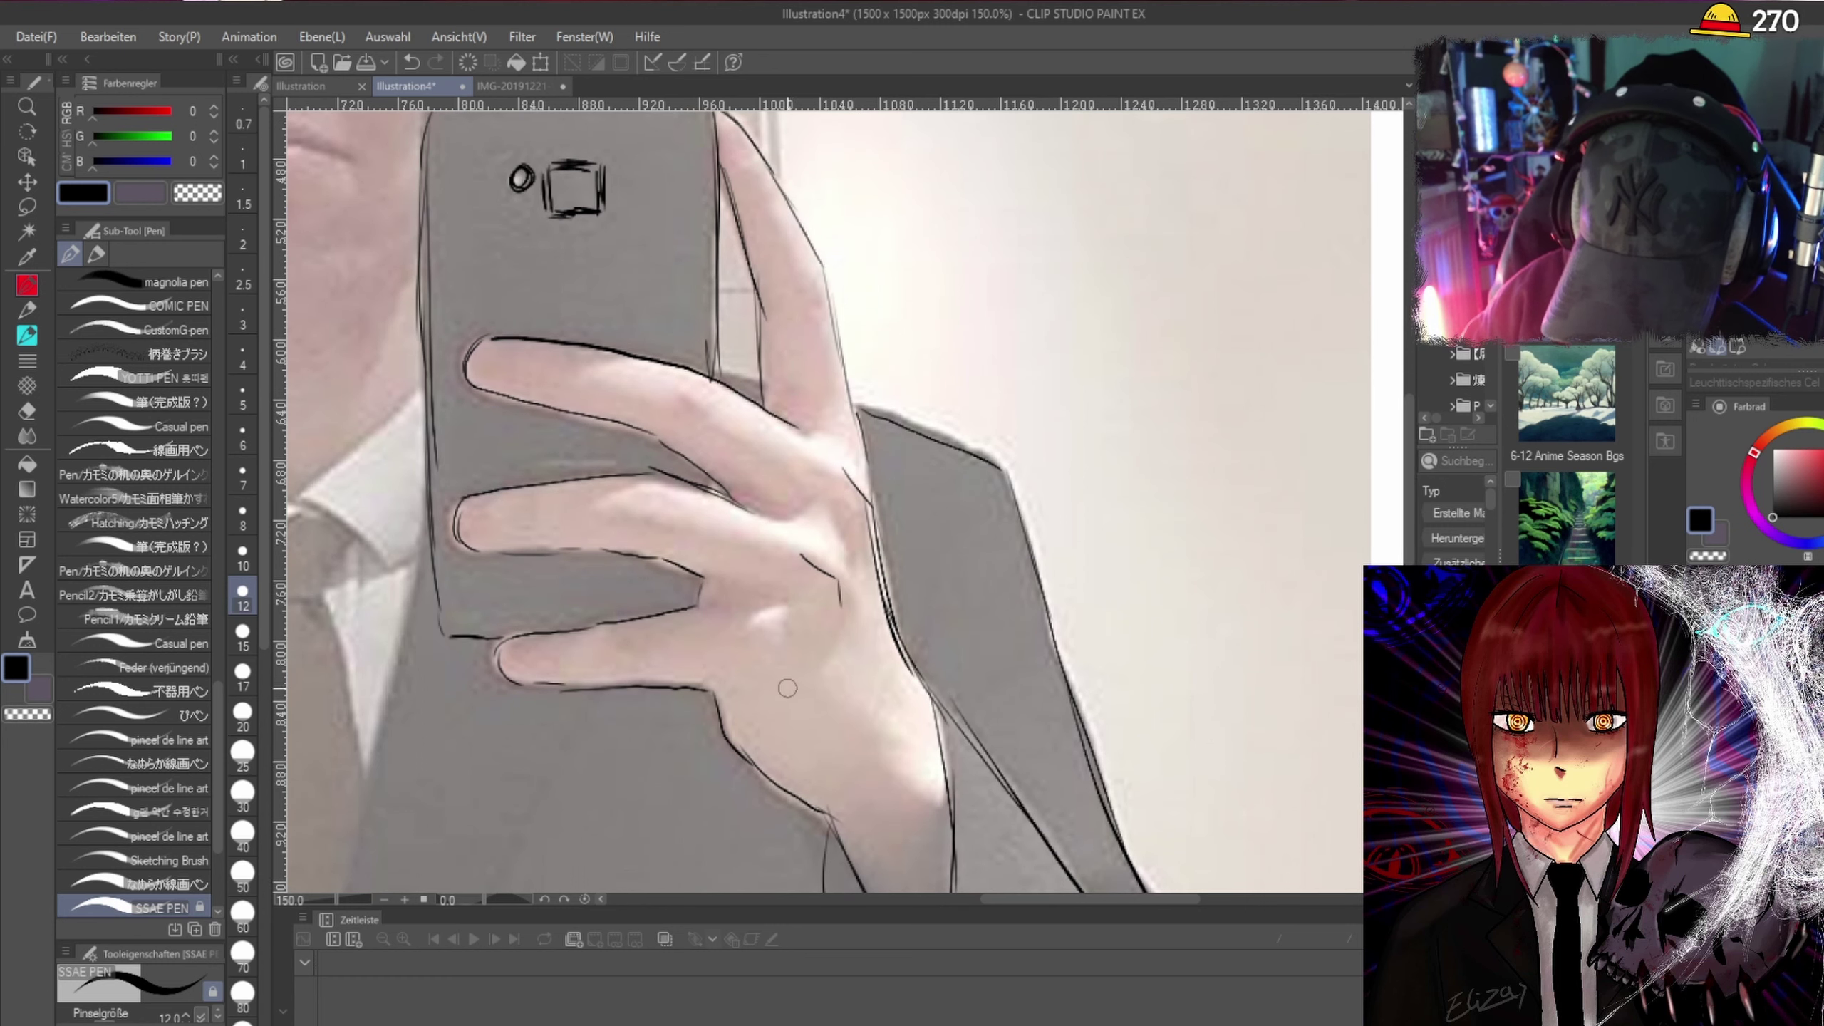
{"action": "mouse_move", "coordinate": [485, 348]}
{"action": "left_mouse_down"}
{"action": "mouse_move", "coordinate": [494, 384]}
{"action": "mouse_move", "coordinate": [508, 347]}
{"action": "left_mouse_up"}
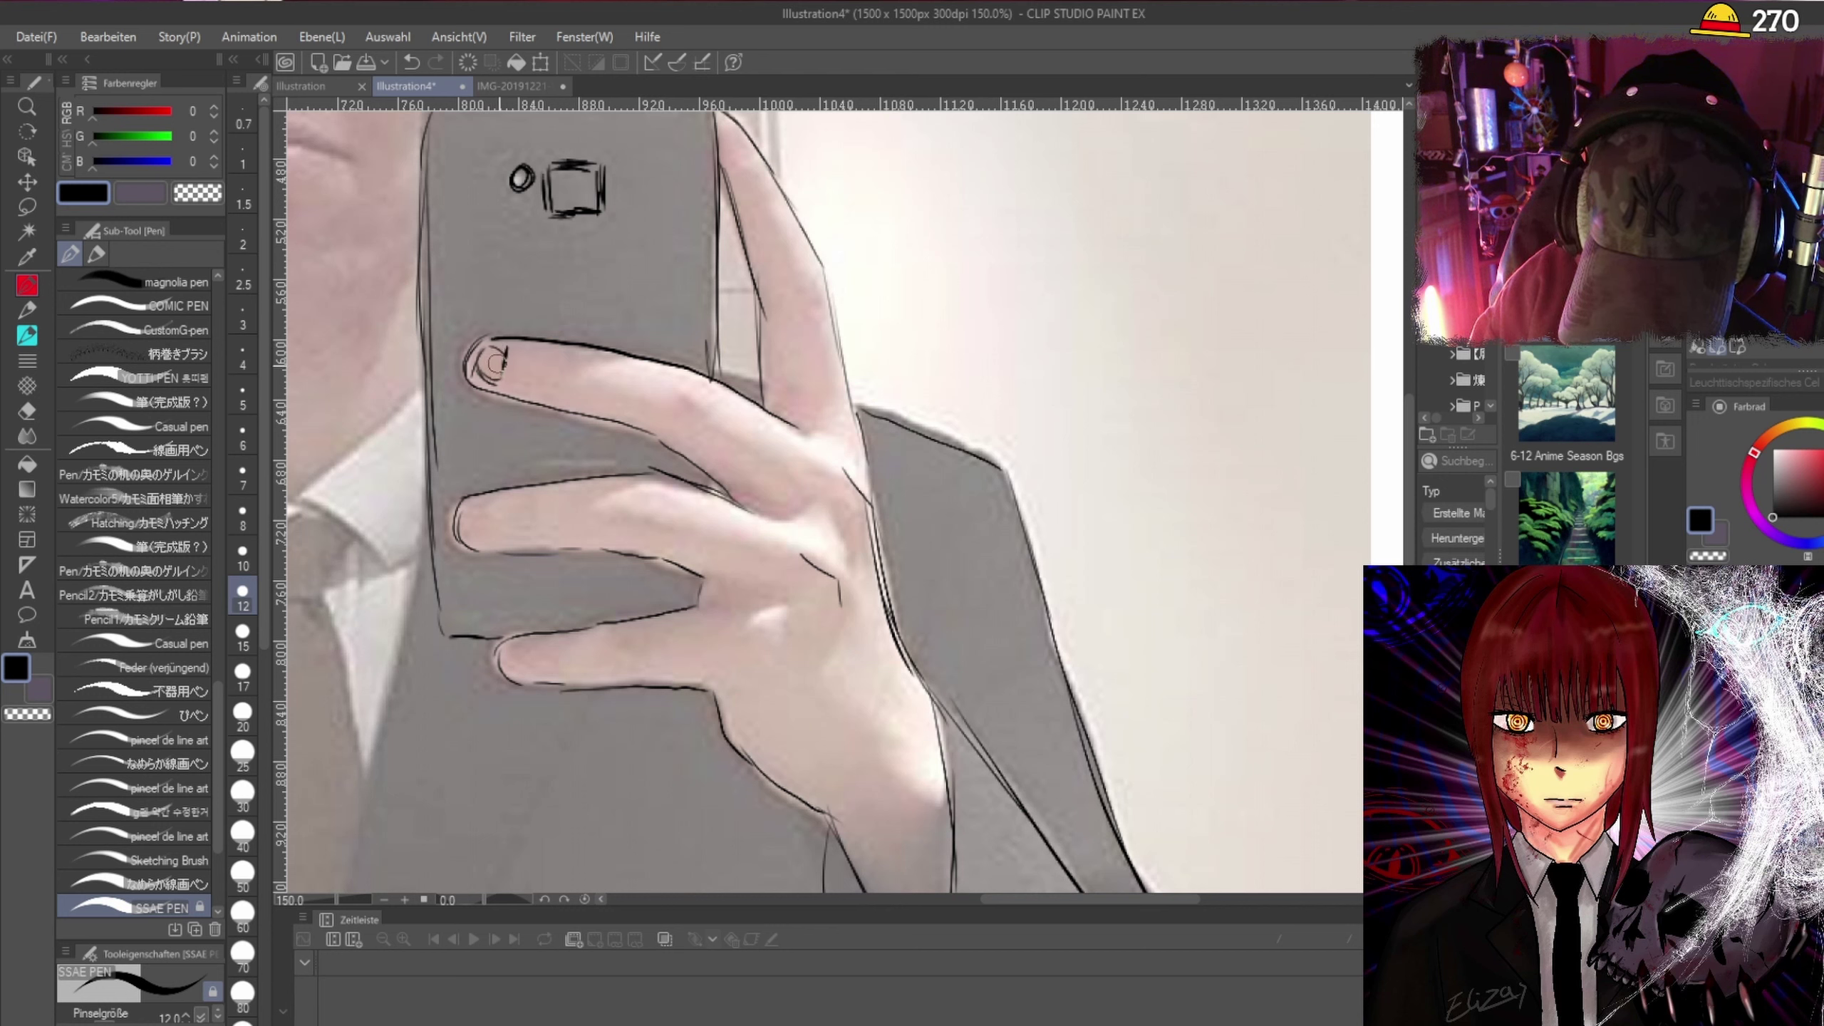
{"action": "mouse_move", "coordinate": [476, 507]}
{"action": "left_mouse_down"}
{"action": "mouse_move", "coordinate": [463, 525]}
{"action": "mouse_move", "coordinate": [493, 536]}
{"action": "mouse_move", "coordinate": [492, 502]}
{"action": "mouse_move", "coordinate": [494, 533]}
{"action": "left_mouse_up"}
{"action": "mouse_move", "coordinate": [516, 649]}
{"action": "left_mouse_down"}
{"action": "mouse_move", "coordinate": [504, 666]}
{"action": "mouse_move", "coordinate": [532, 679]}
{"action": "mouse_move", "coordinate": [530, 659]}
{"action": "left_mouse_up"}
Ink the left lapel's diagonal and left edges down to the V.
{"action": "scroll", "coordinate": [883, 221], "scroll_direction": "down", "scroll_amount": 3}
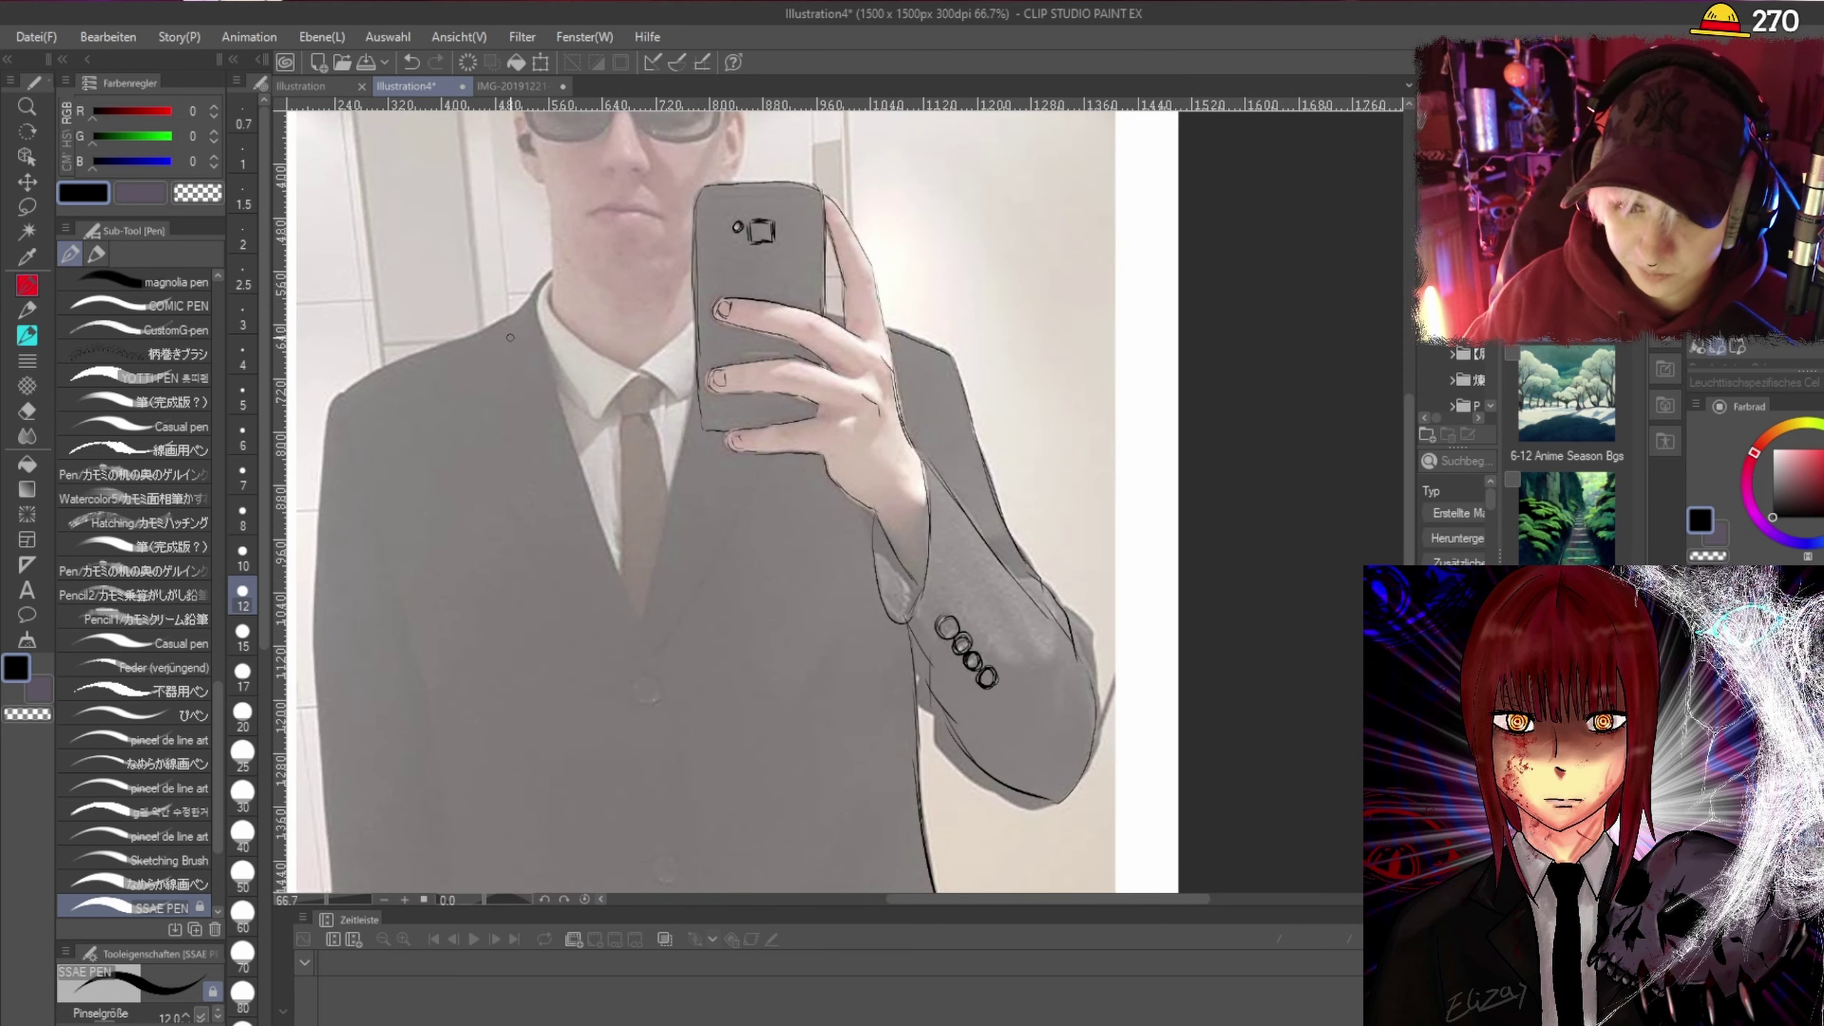
{"action": "left_click_drag", "start_coordinate": [1408, 445], "coordinate": [1405, 463]}
{"action": "mouse_move", "coordinate": [774, 402]}
{"action": "left_mouse_down"}
{"action": "mouse_move", "coordinate": [688, 568]}
{"action": "mouse_move", "coordinate": [744, 454]}
{"action": "left_mouse_up"}
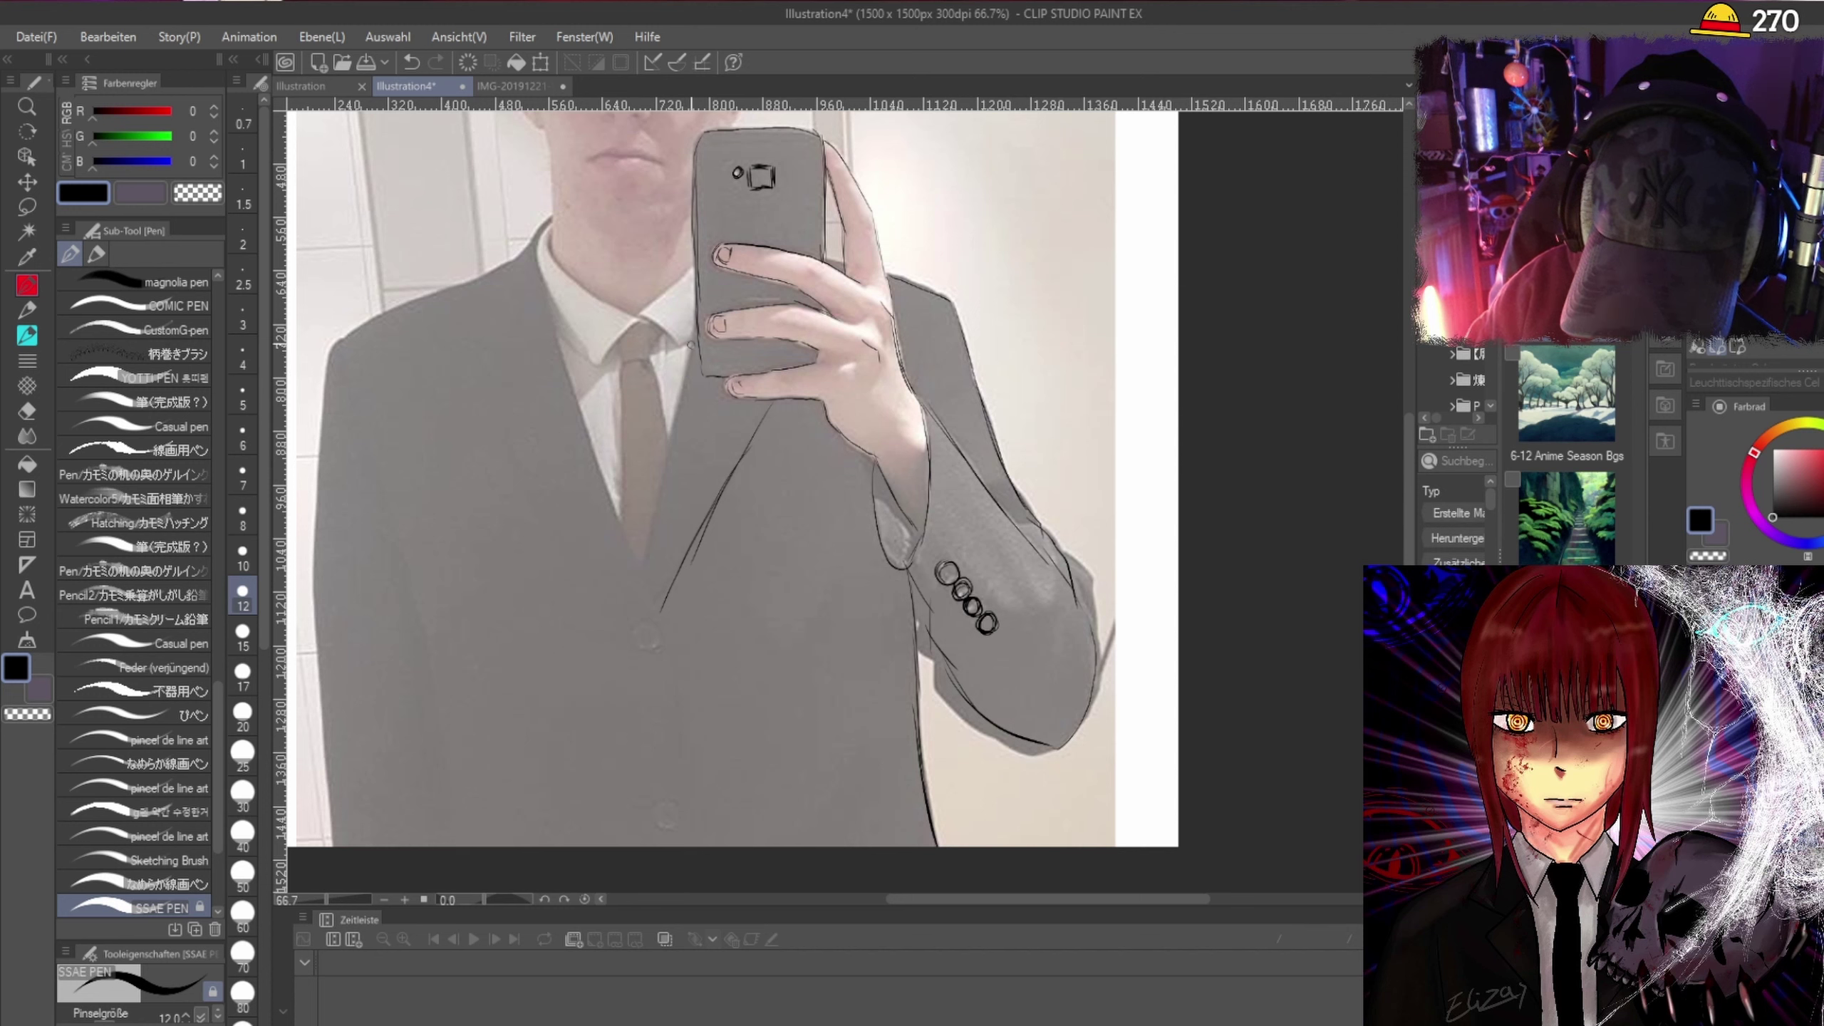
{"action": "left_click_drag", "start_coordinate": [692, 345], "coordinate": [650, 559]}
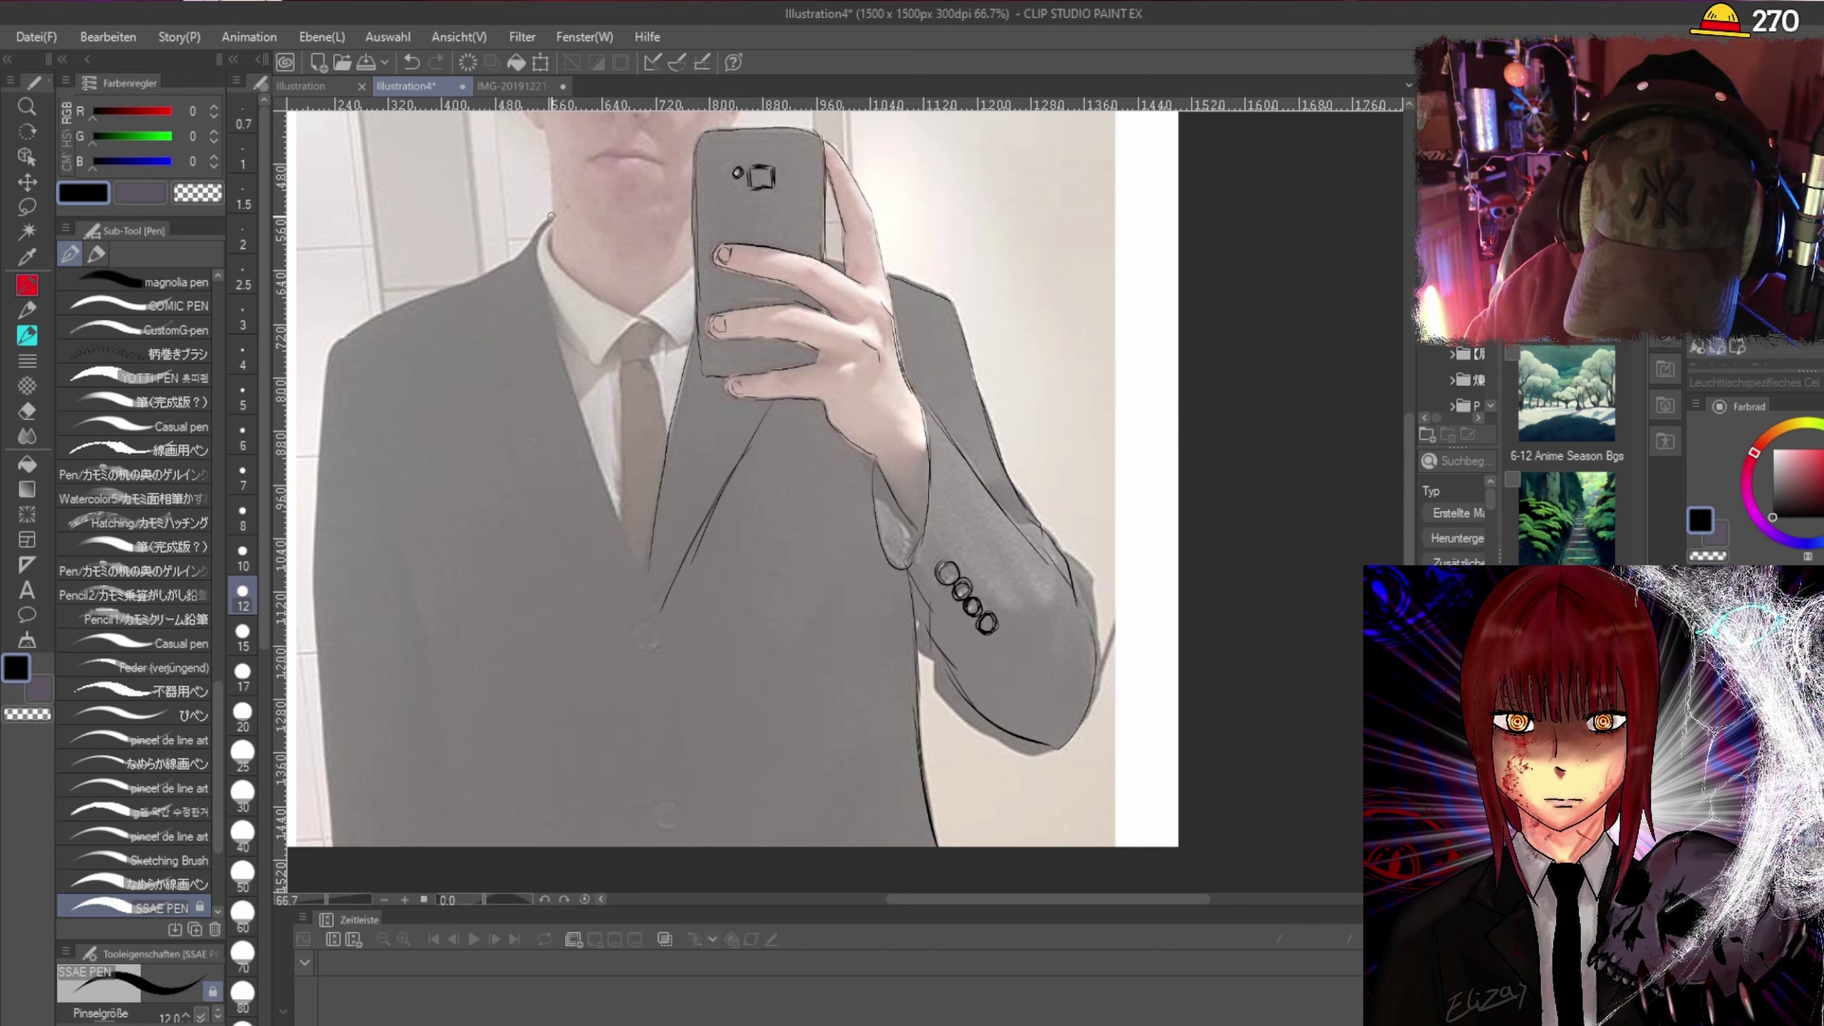
{"action": "mouse_move", "coordinate": [543, 232]}
{"action": "left_mouse_down"}
{"action": "mouse_move", "coordinate": [575, 409]}
{"action": "mouse_move", "coordinate": [657, 618]}
{"action": "left_mouse_up"}
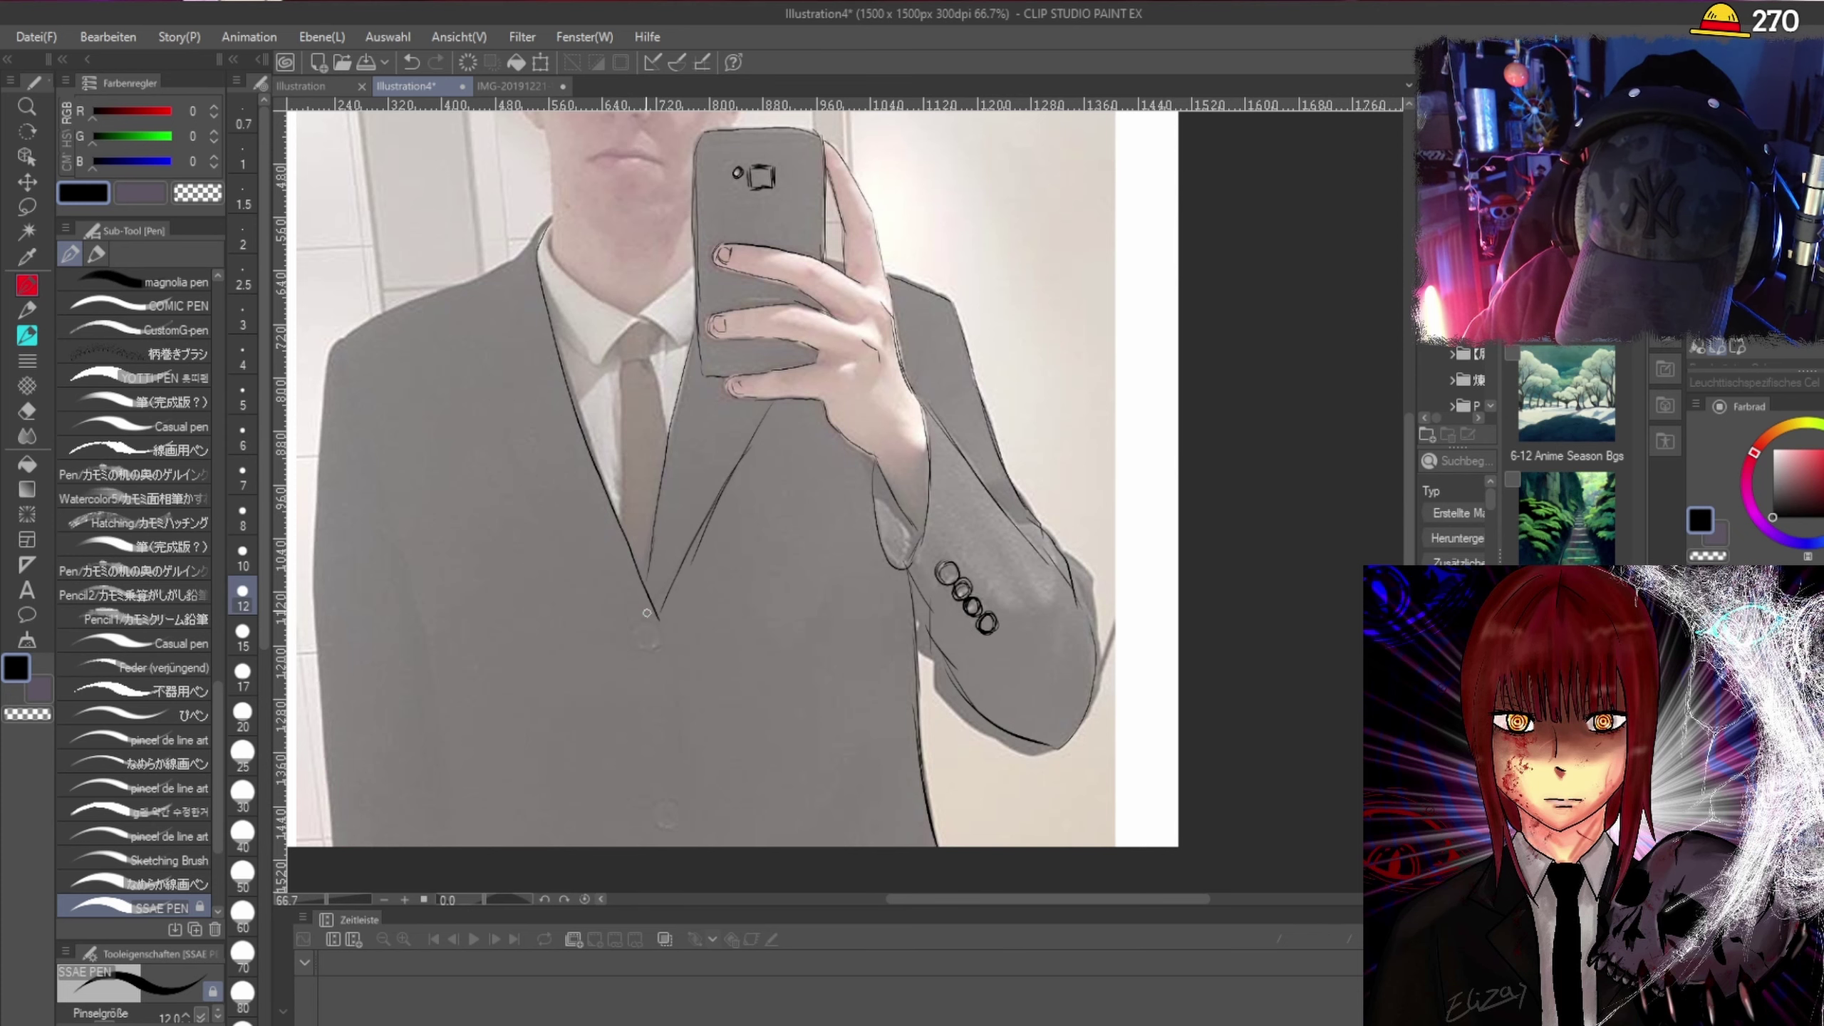
Ink the two jacket buttons, extend the sleeve outline, and raise the photo to full opacity.
{"action": "scroll", "coordinate": [651, 528], "scroll_direction": "down", "scroll_amount": 1}
{"action": "scroll", "coordinate": [693, 642], "scroll_direction": "up", "scroll_amount": 2}
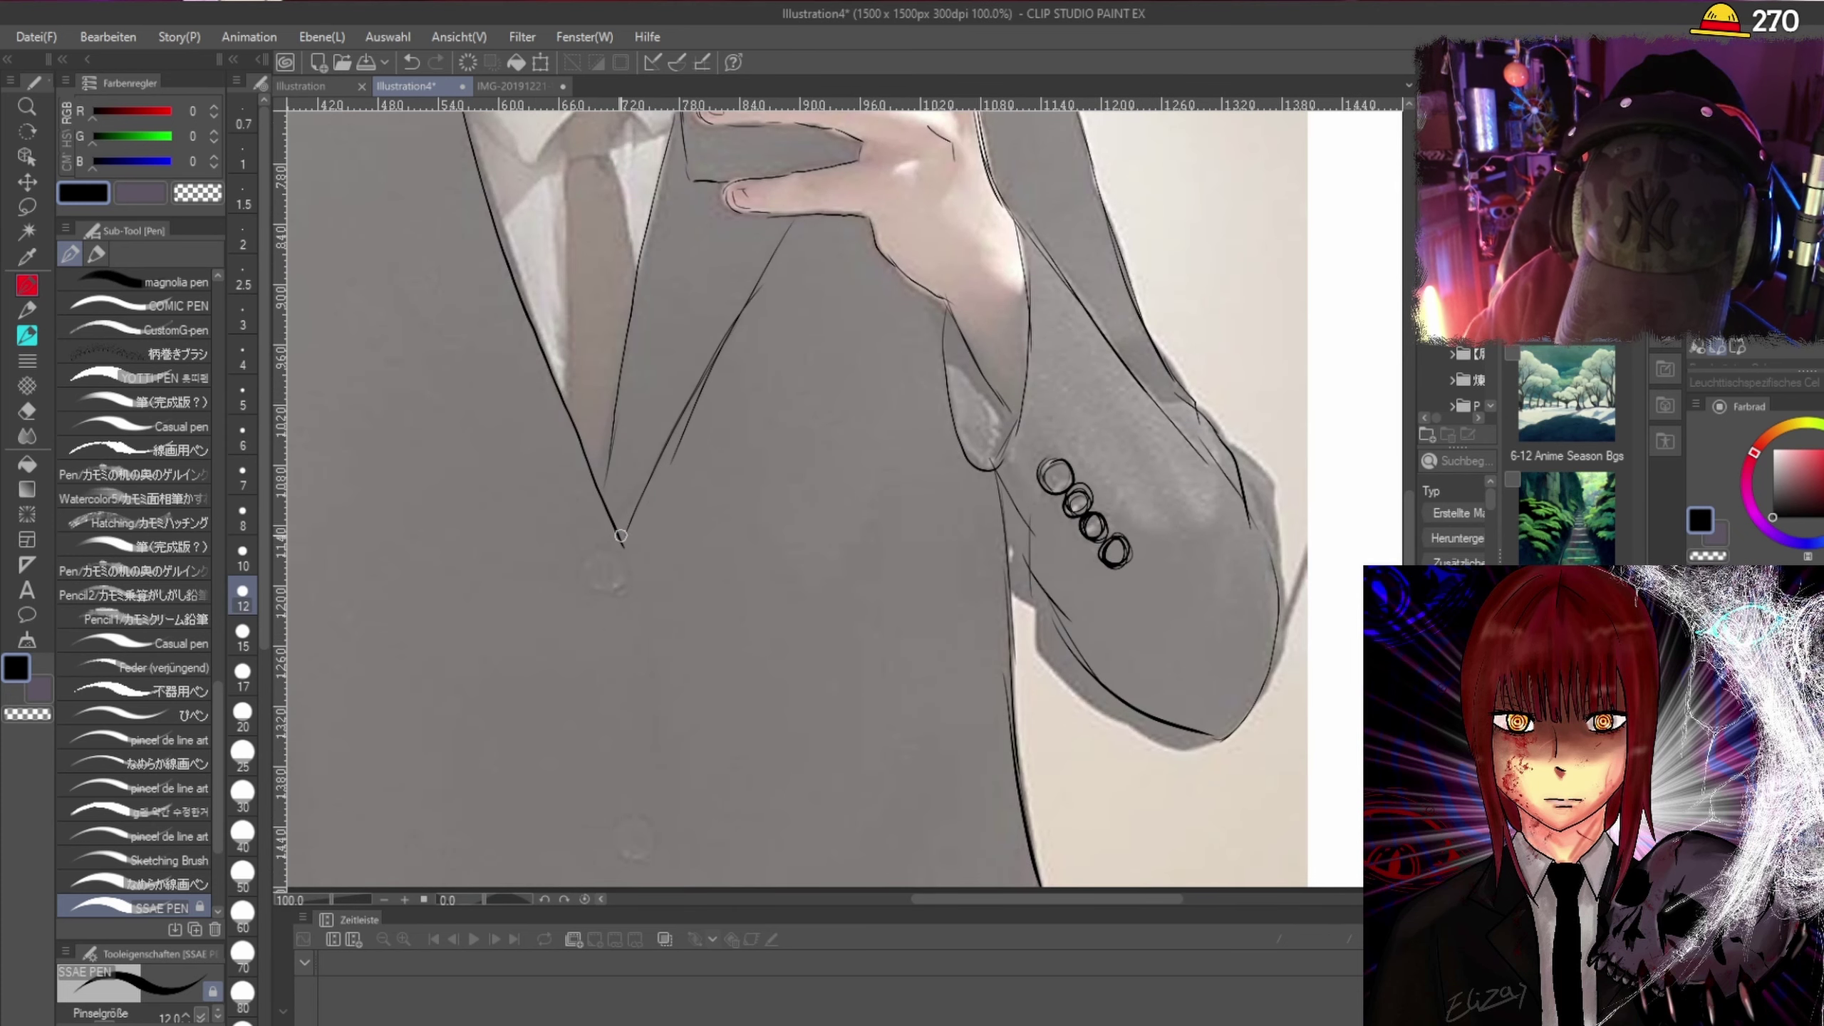
{"action": "scroll", "coordinate": [620, 535], "scroll_direction": "down", "scroll_amount": 1}
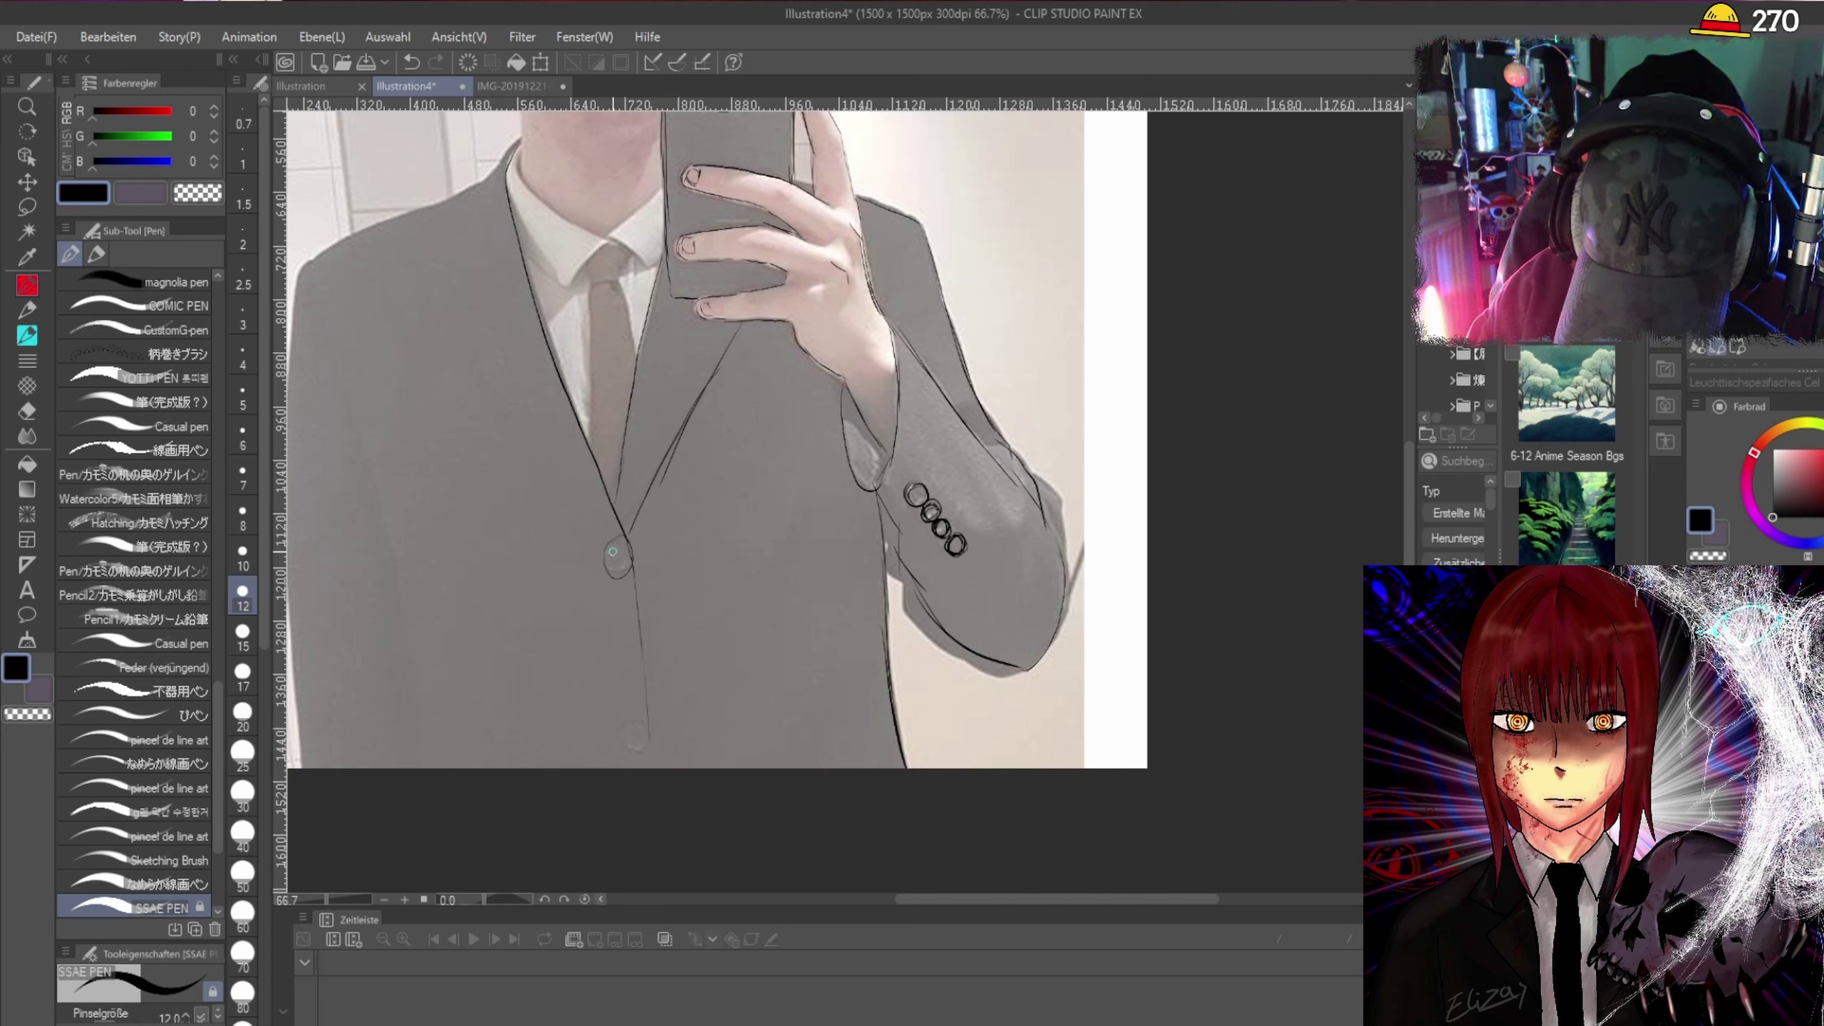
{"action": "mouse_move", "coordinate": [612, 550]}
{"action": "left_mouse_down"}
{"action": "mouse_move", "coordinate": [623, 567]}
{"action": "mouse_move", "coordinate": [612, 550]}
{"action": "left_mouse_up"}
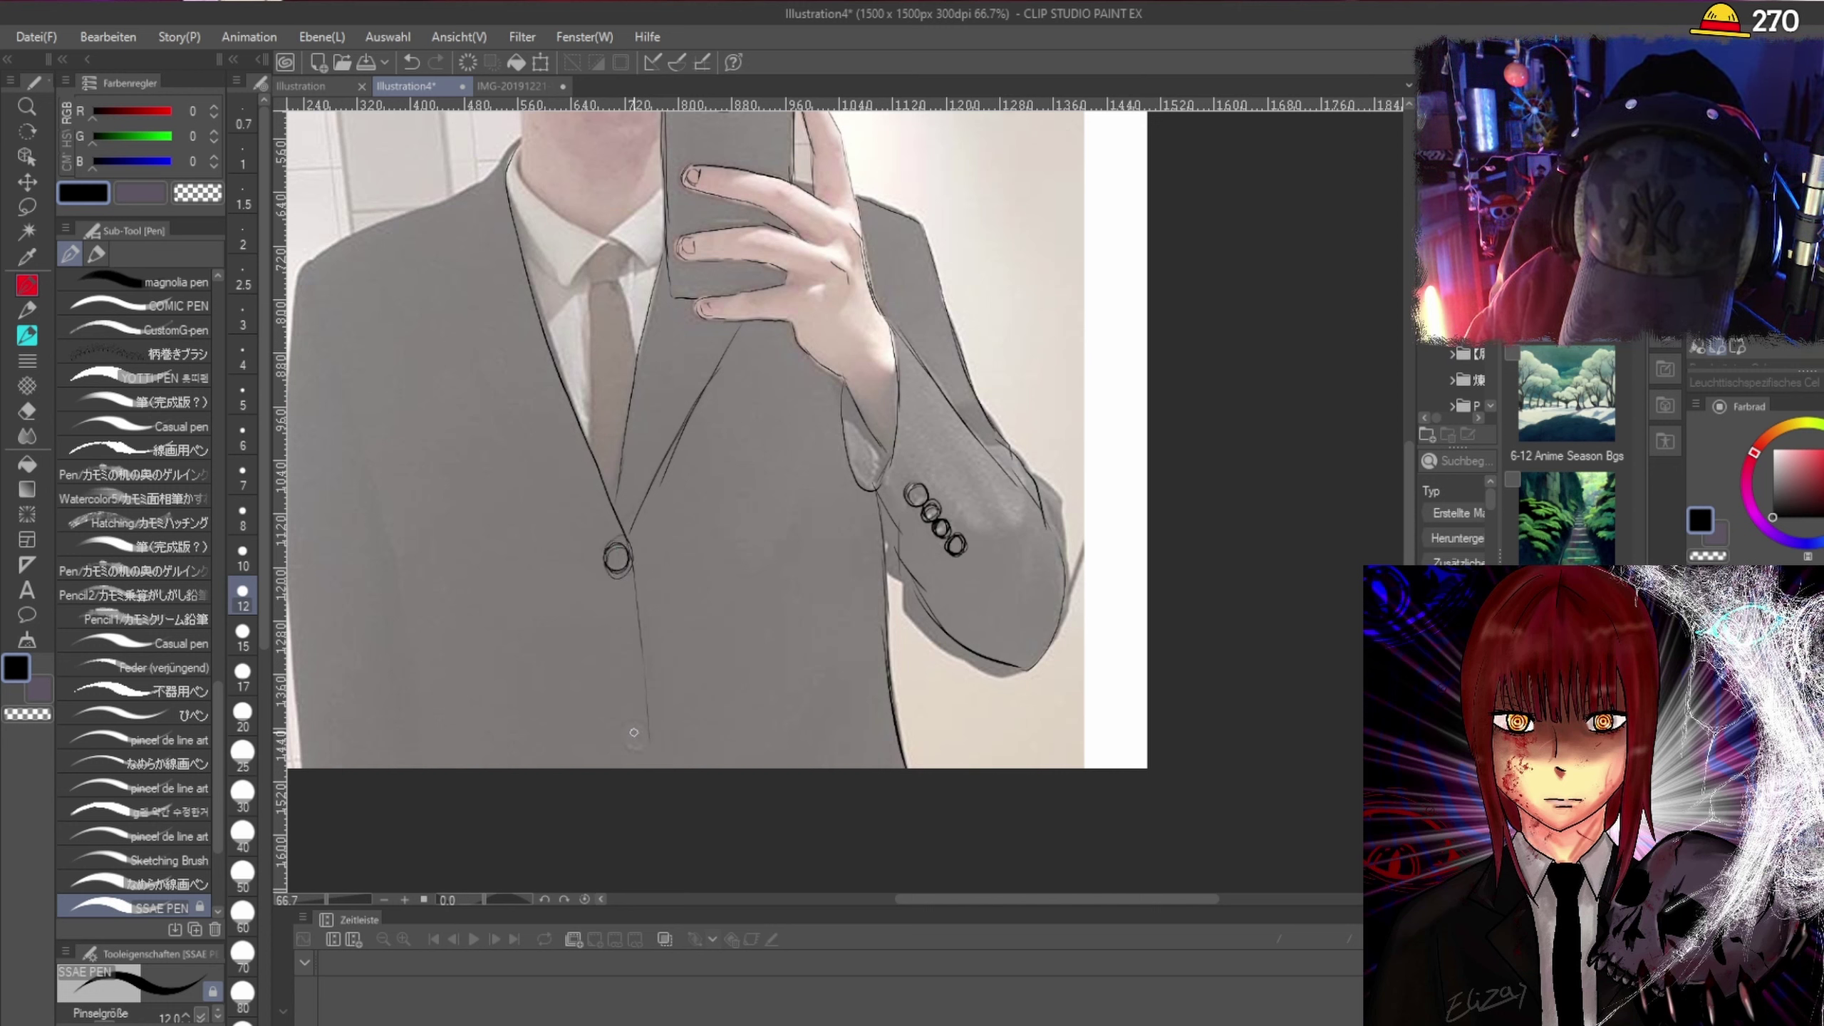
{"action": "left_click_drag", "start_coordinate": [633, 733], "coordinate": [644, 721]}
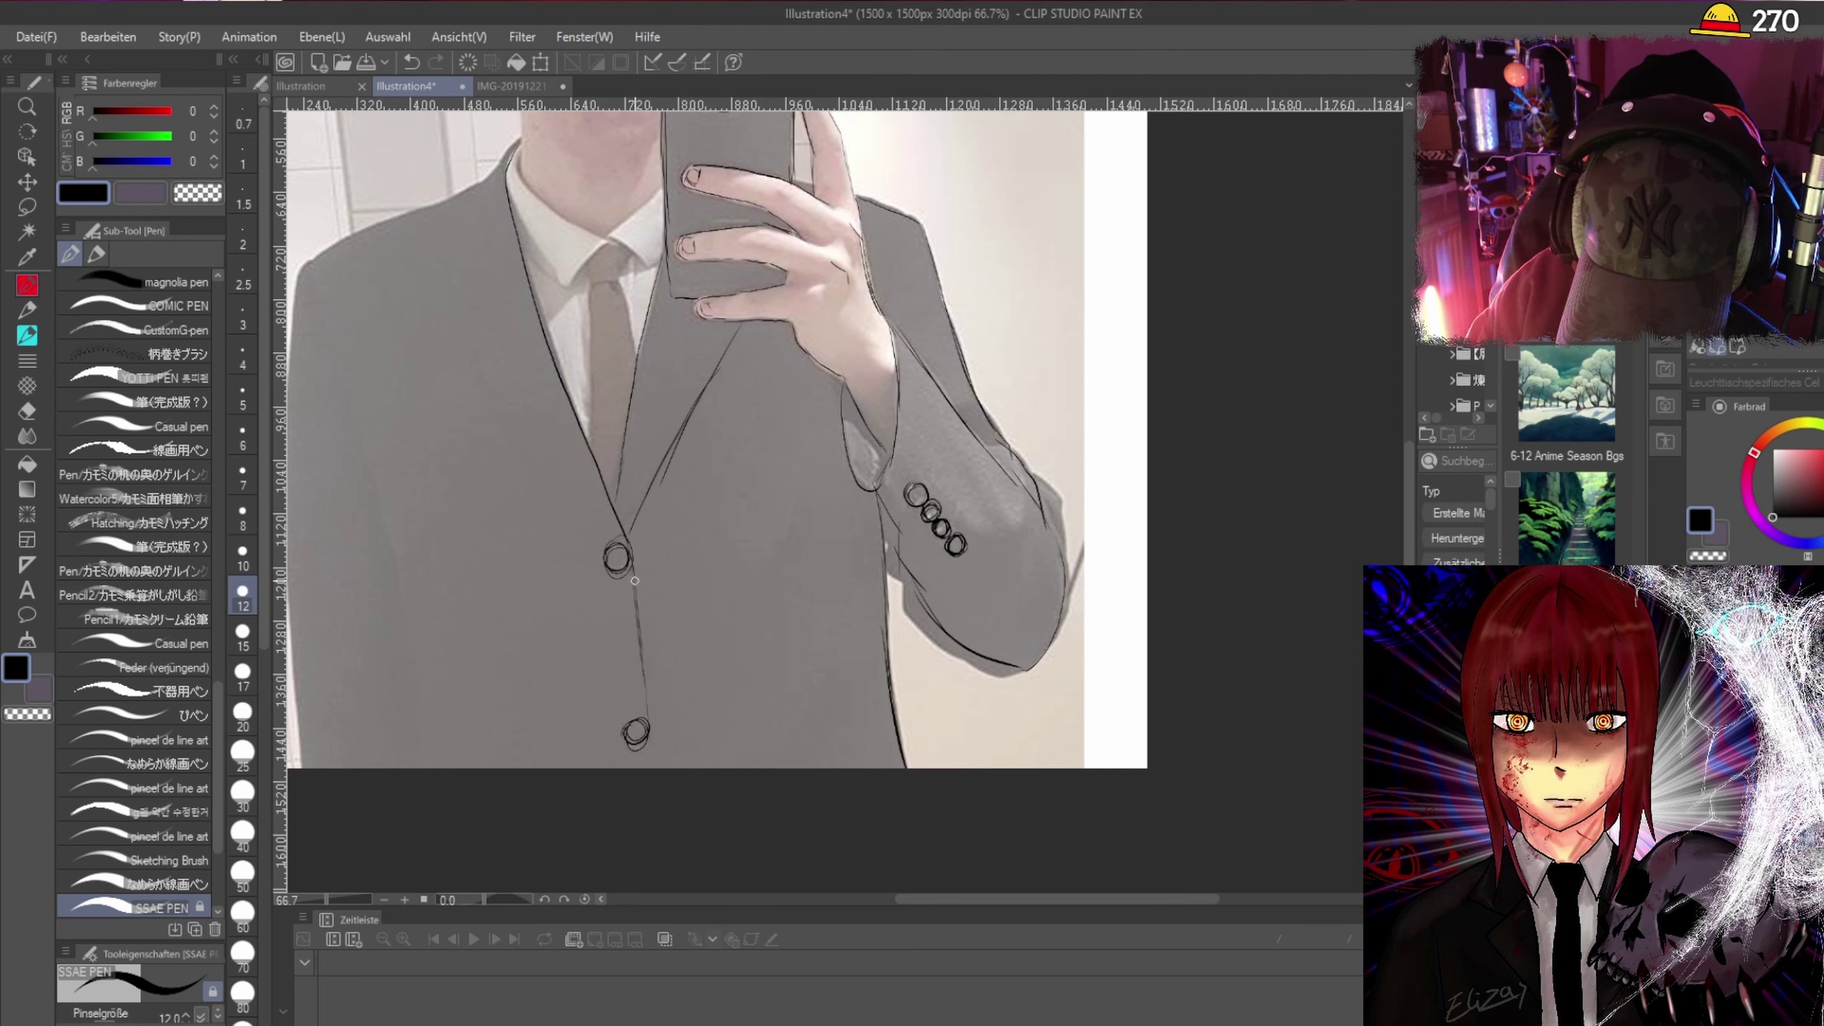
{"action": "left_click_drag", "start_coordinate": [634, 580], "coordinate": [654, 766]}
{"action": "scroll", "coordinate": [640, 703], "scroll_direction": "down", "scroll_amount": 1}
{"action": "scroll", "coordinate": [602, 313], "scroll_direction": "up", "scroll_amount": 2}
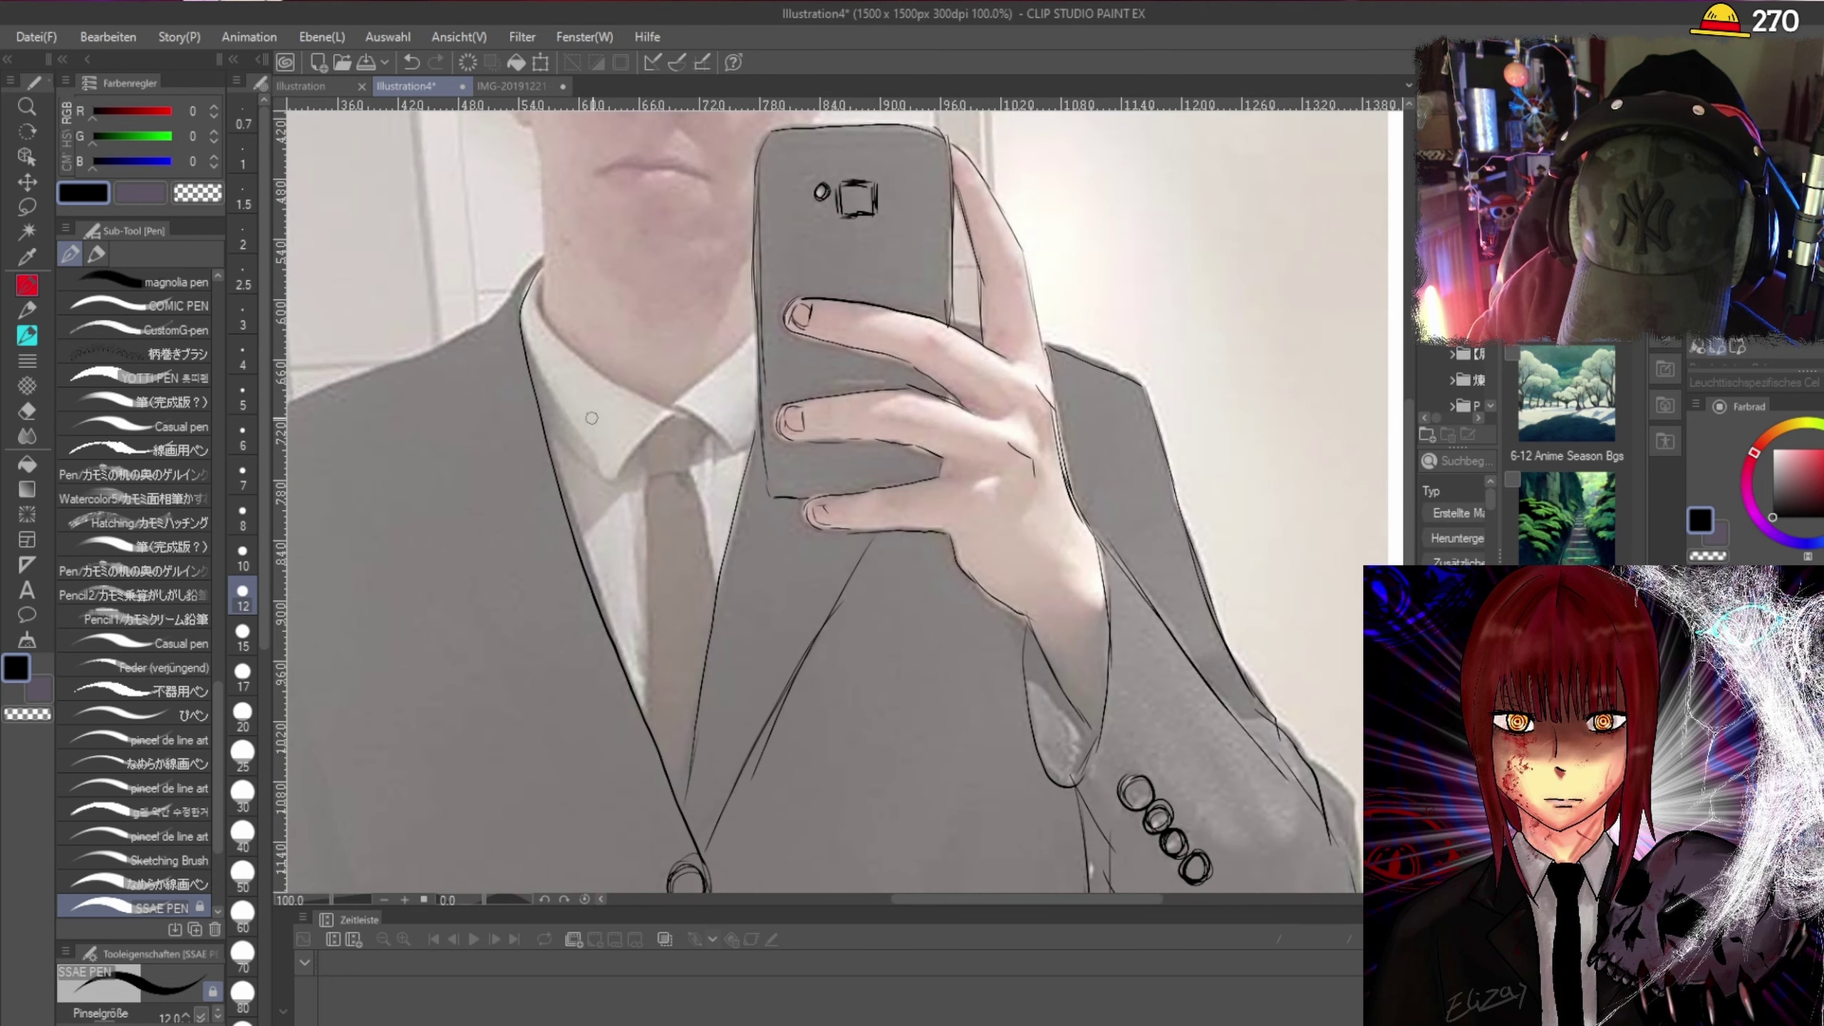
{"action": "scroll", "coordinate": [697, 461], "scroll_direction": "down", "scroll_amount": 1}
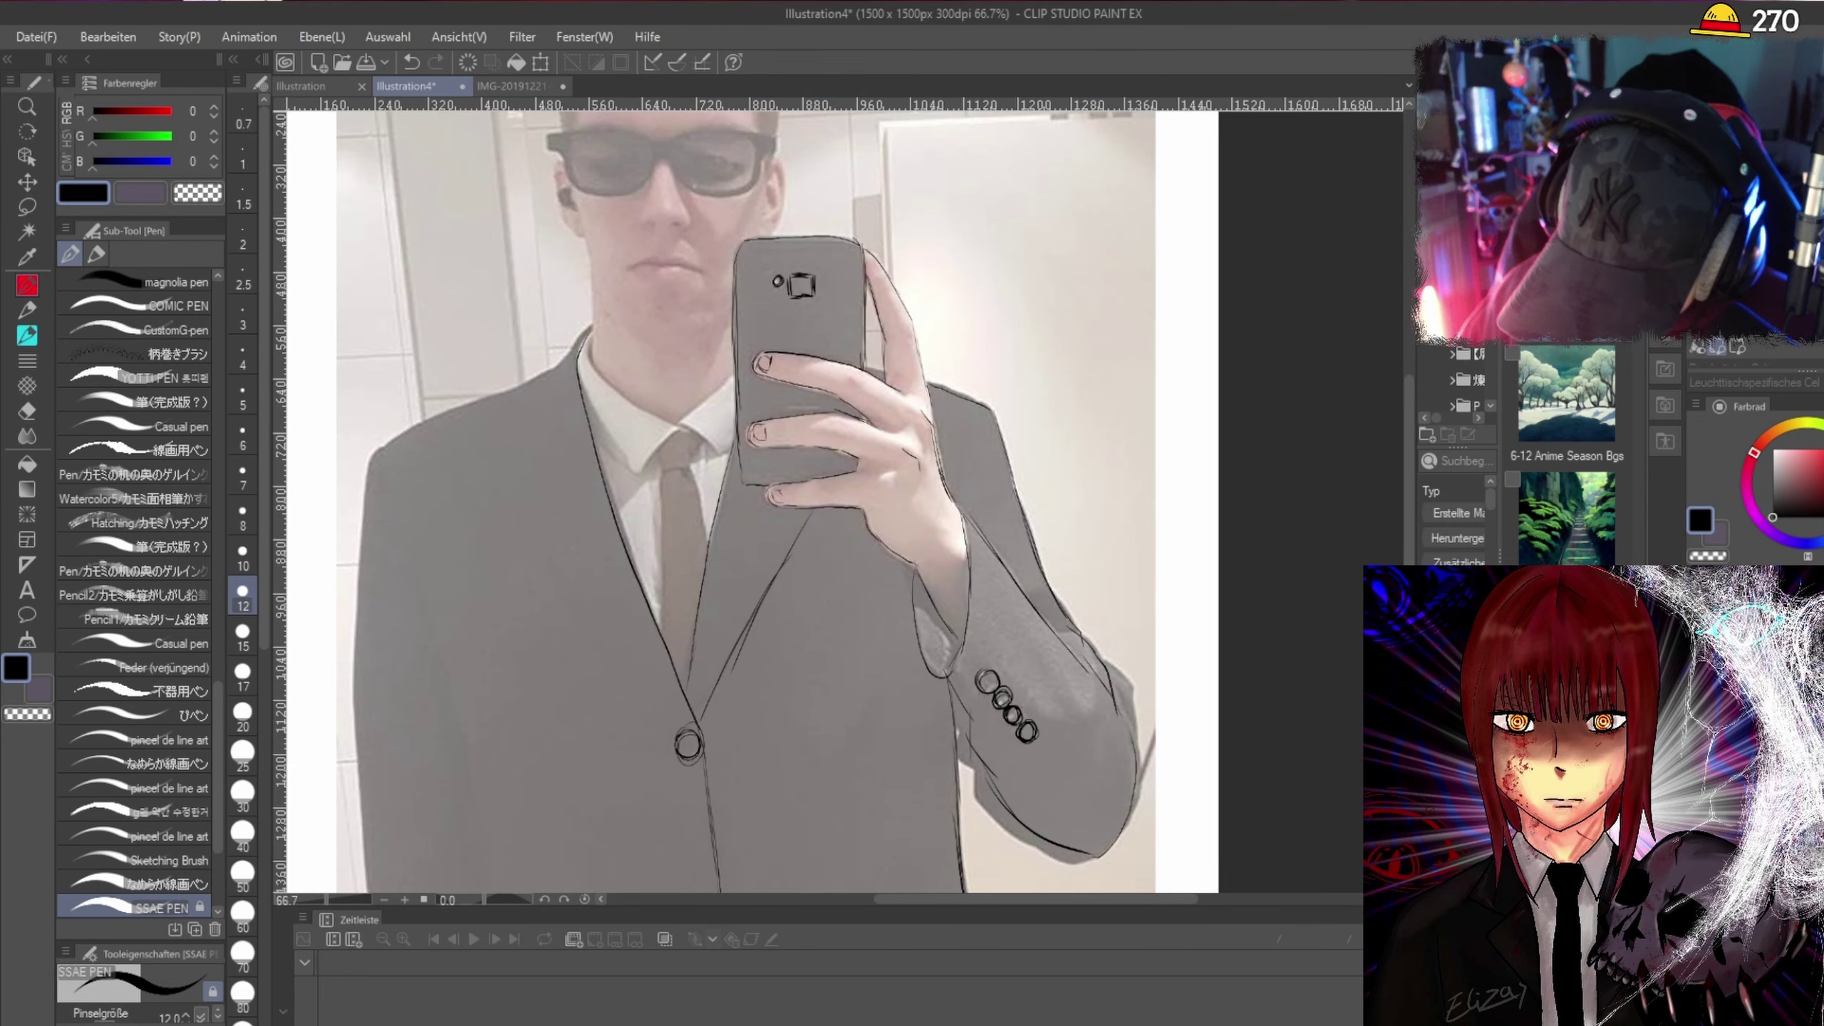
{"action": "left_click_drag", "start_coordinate": [1761, 619], "coordinate": [1799, 620]}
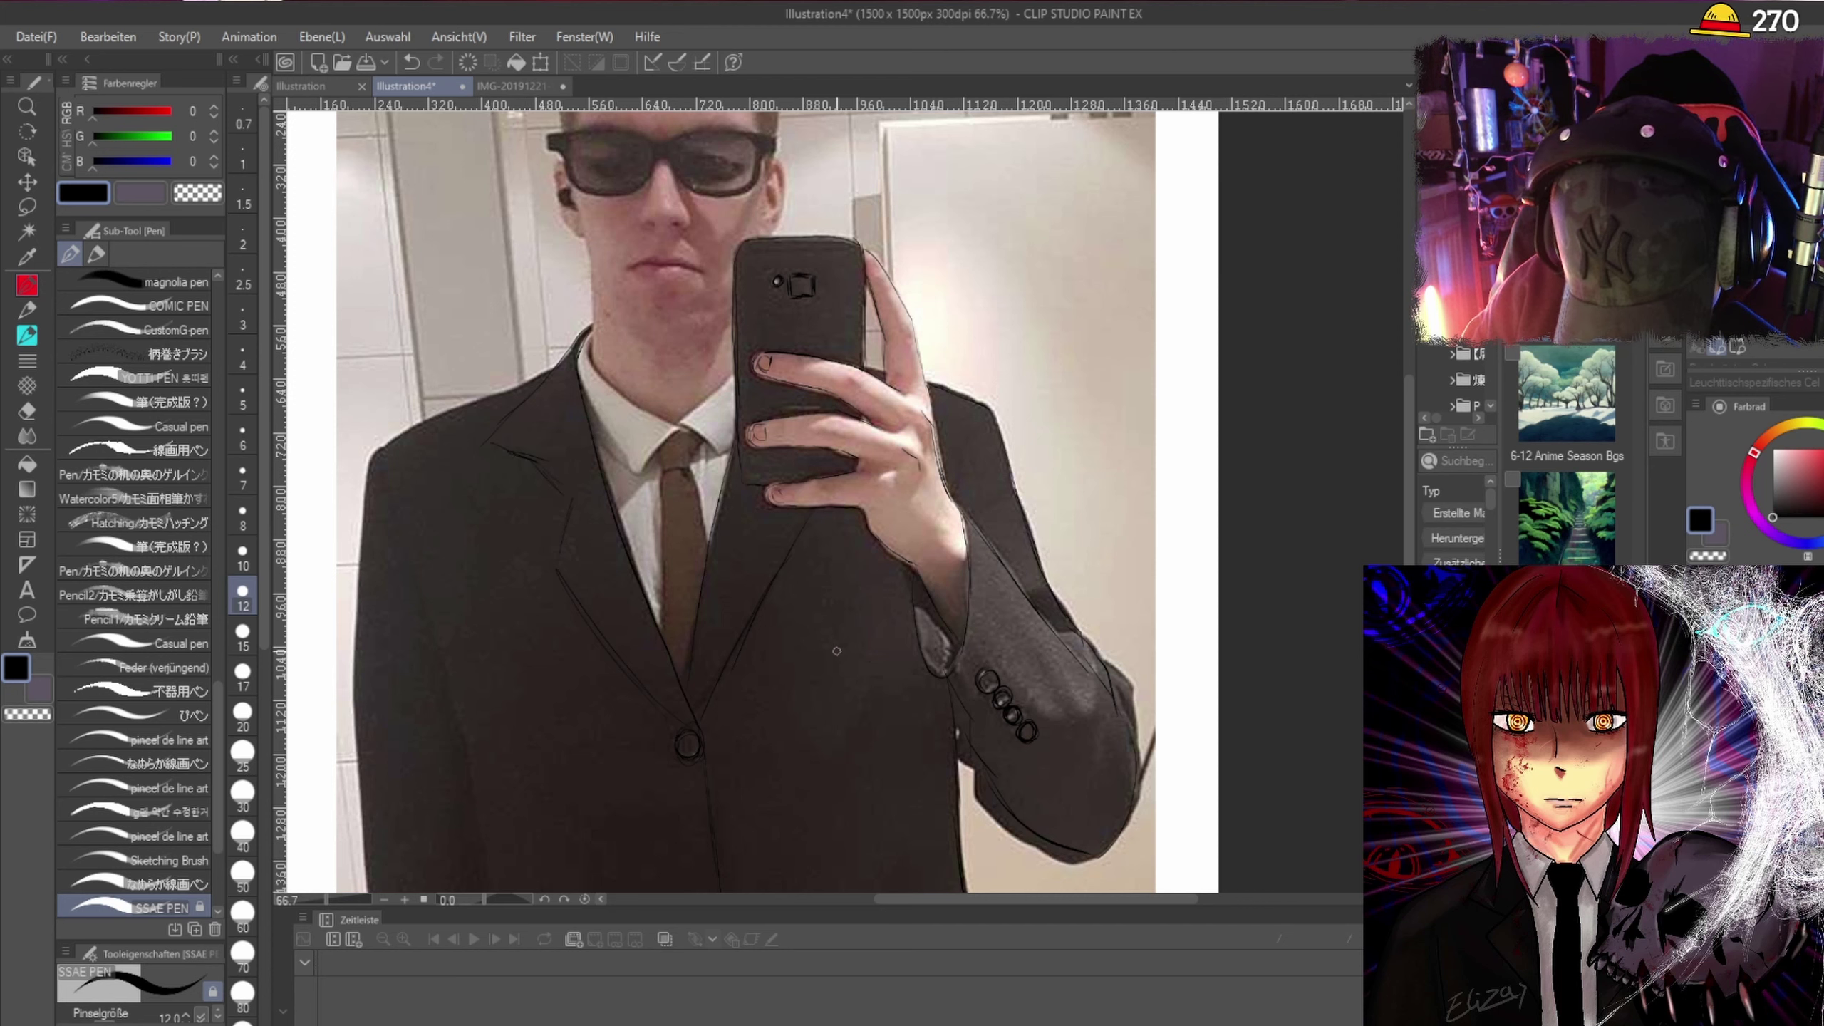
Try short strokes on the jacket, the phone's left edge and below the phone, undoing each.
{"action": "scroll", "coordinate": [560, 496], "scroll_direction": "up", "scroll_amount": 1}
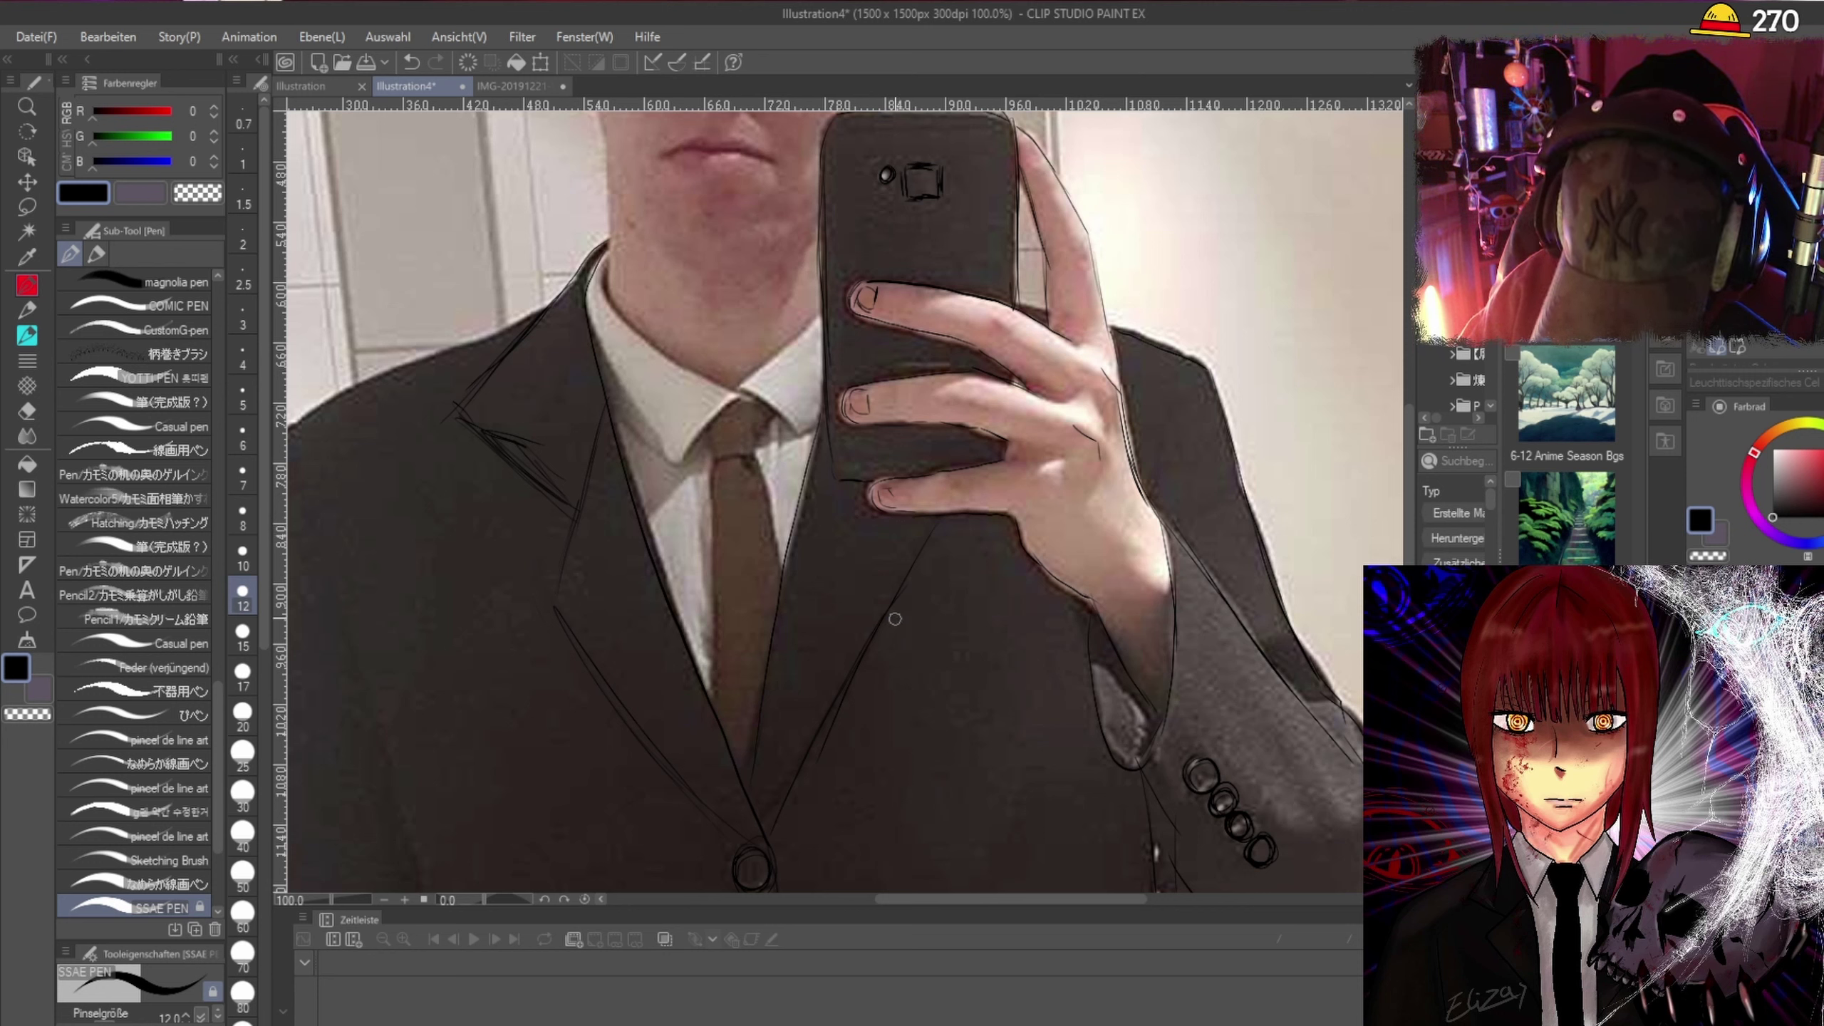
{"action": "left_click_drag", "start_coordinate": [879, 517], "coordinate": [882, 598]}
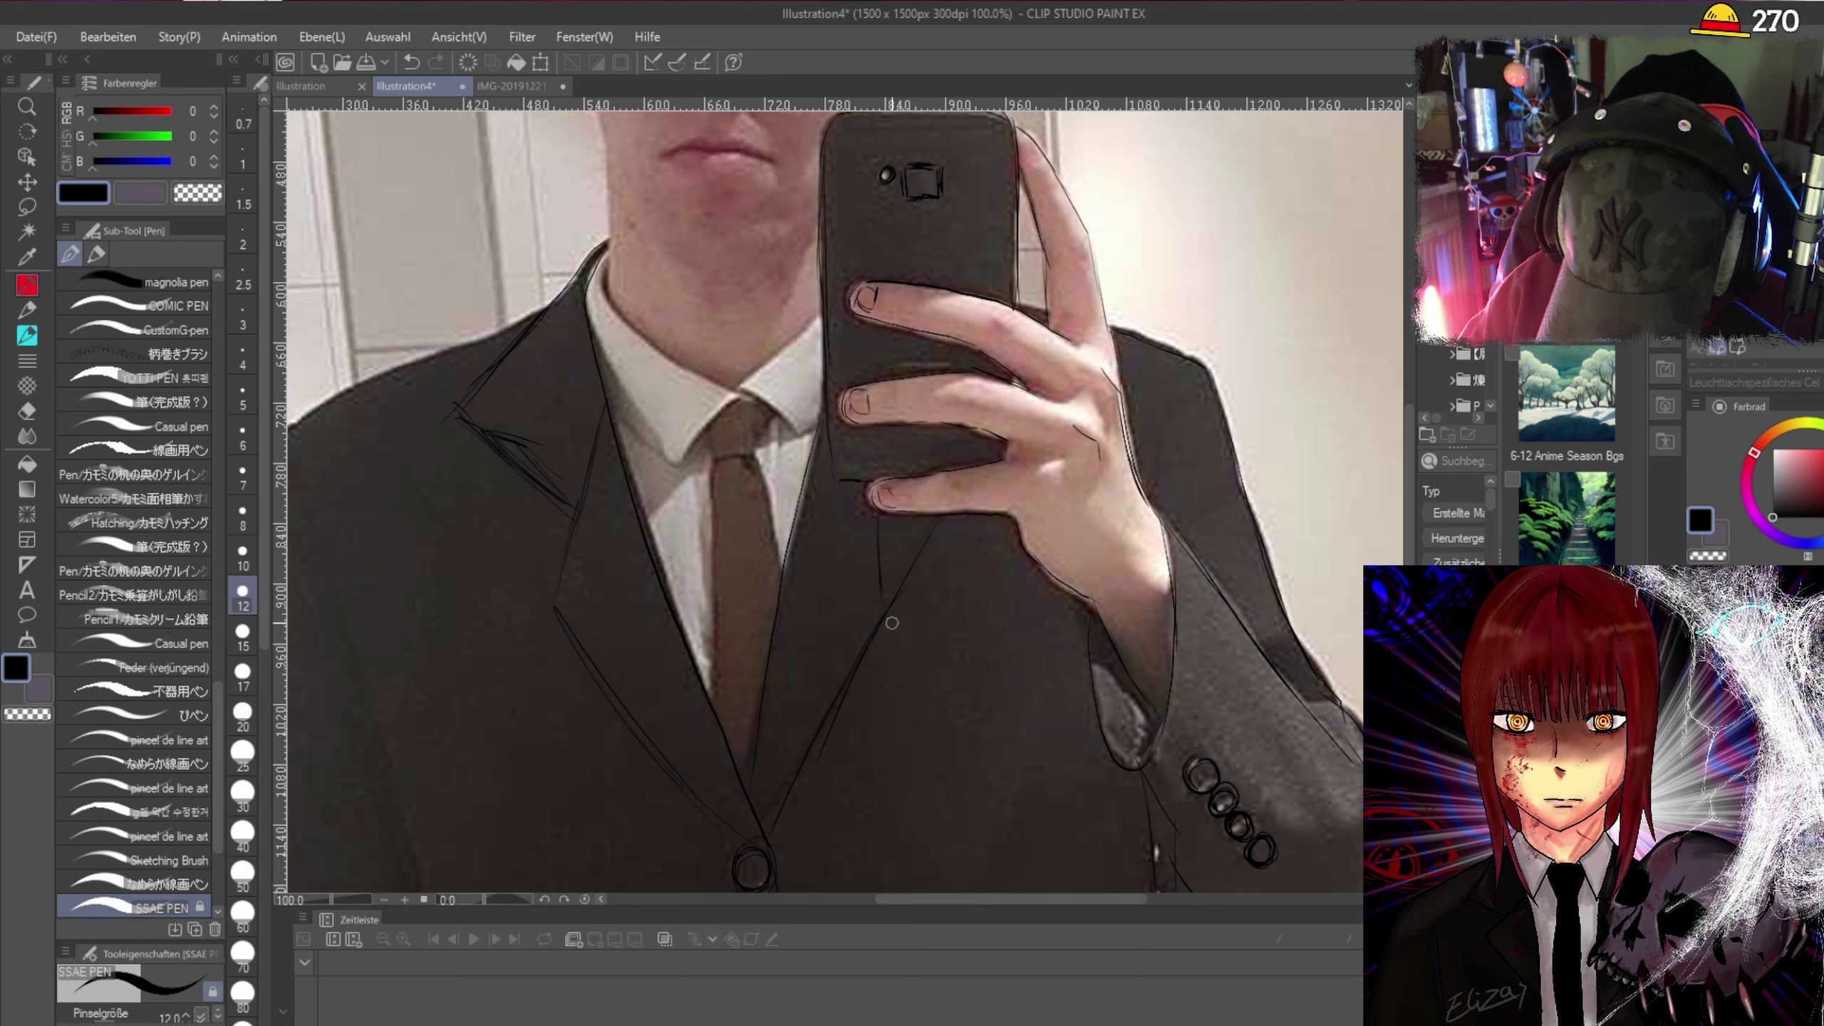
{"action": "key", "text": "ctrl+z"}
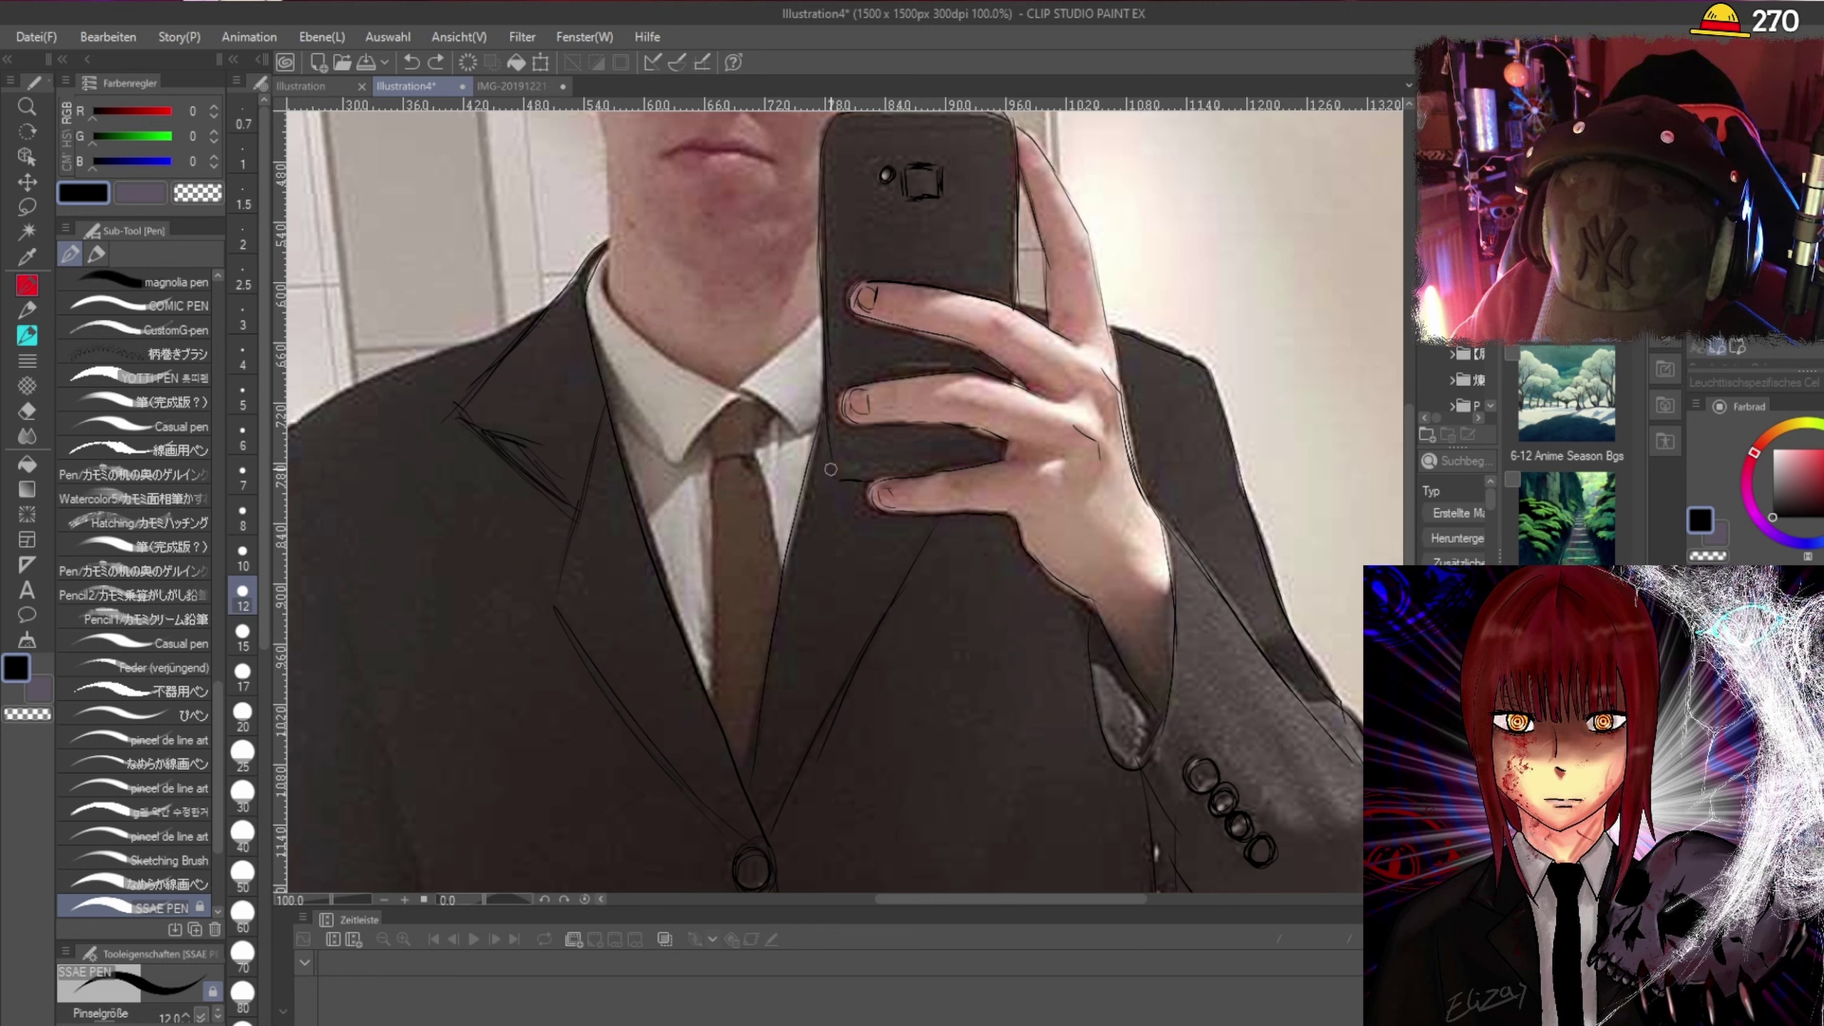
{"action": "left_click_drag", "start_coordinate": [817, 446], "coordinate": [832, 476]}
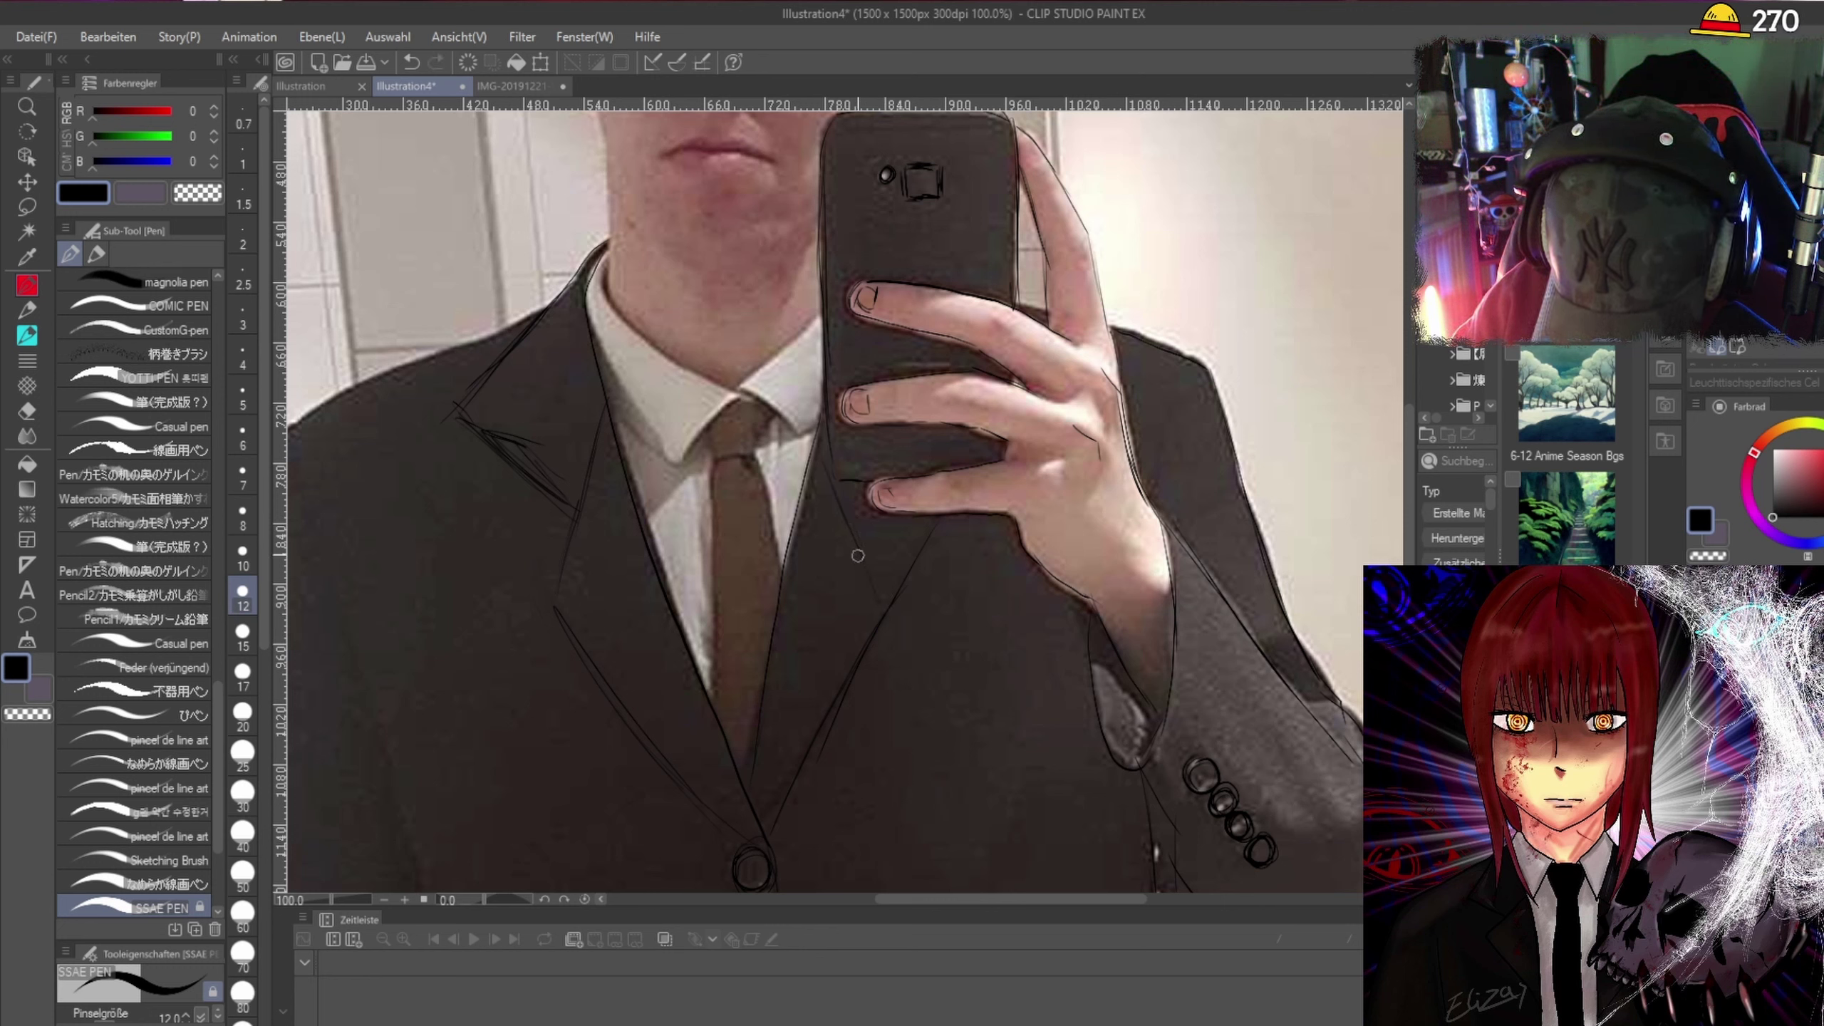
{"action": "key", "text": "ctrl+z"}
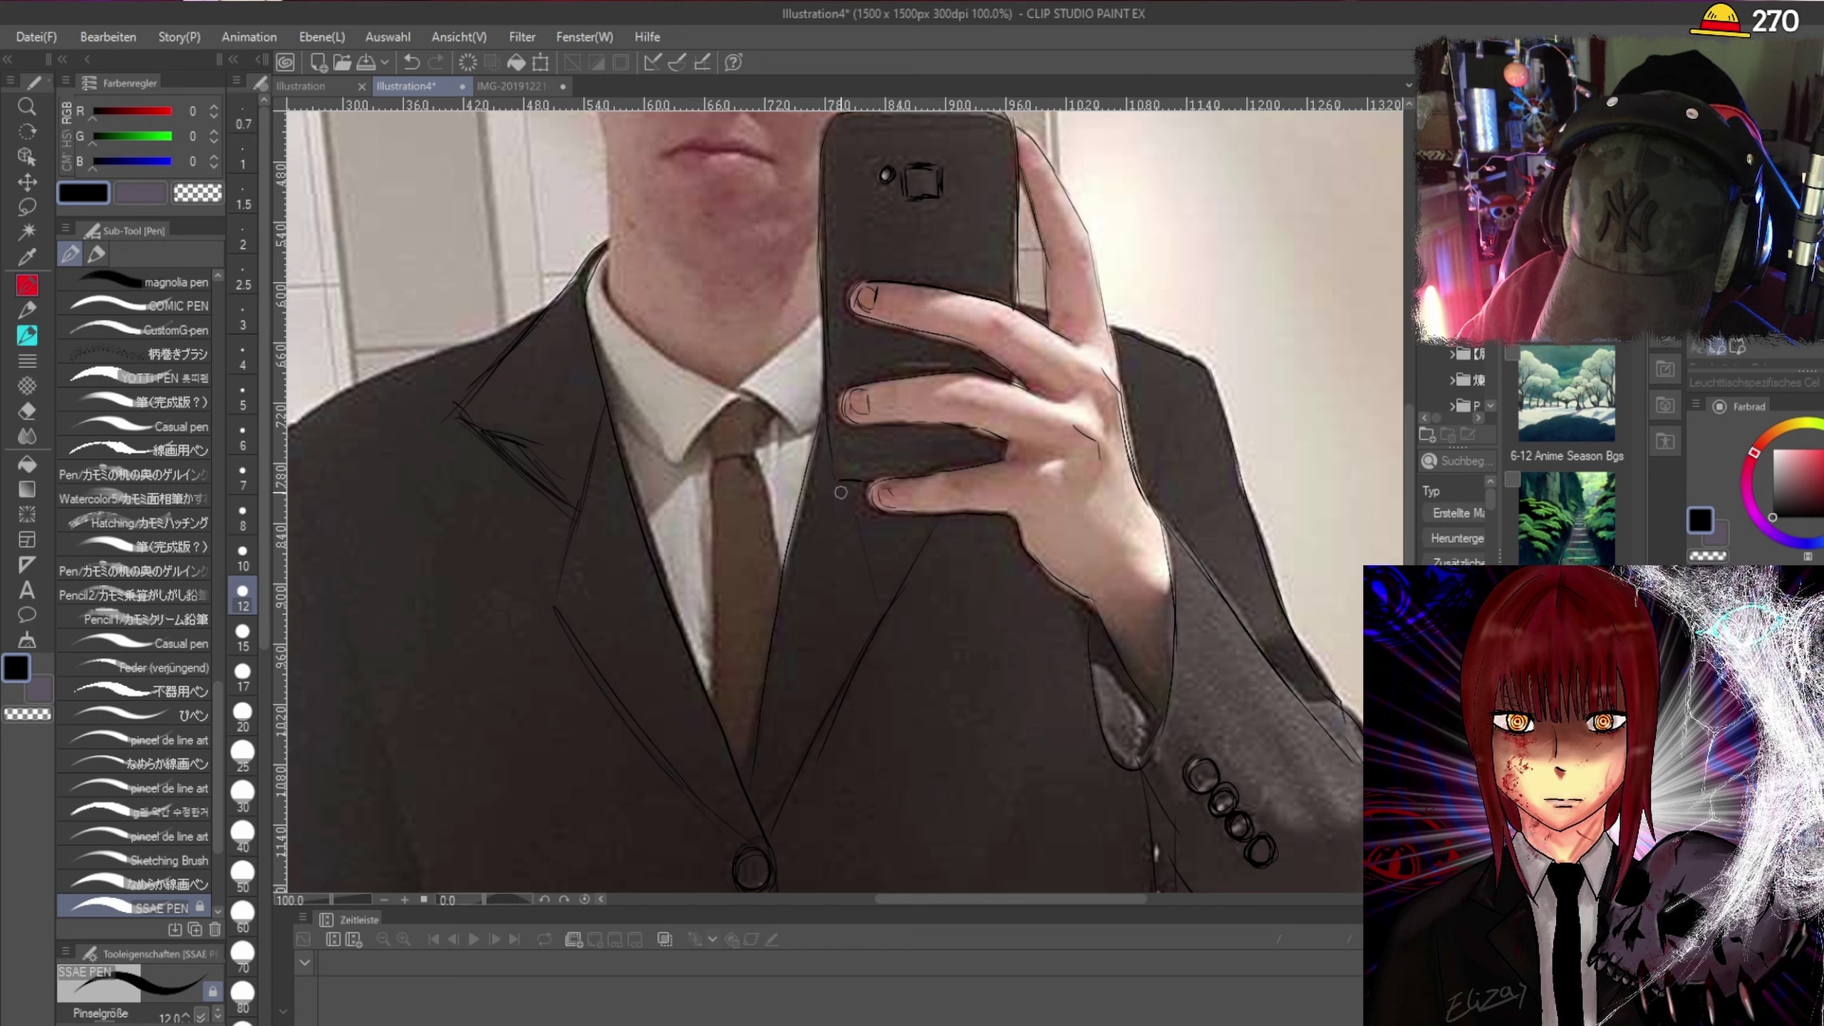
{"action": "left_click_drag", "start_coordinate": [833, 503], "coordinate": [873, 560]}
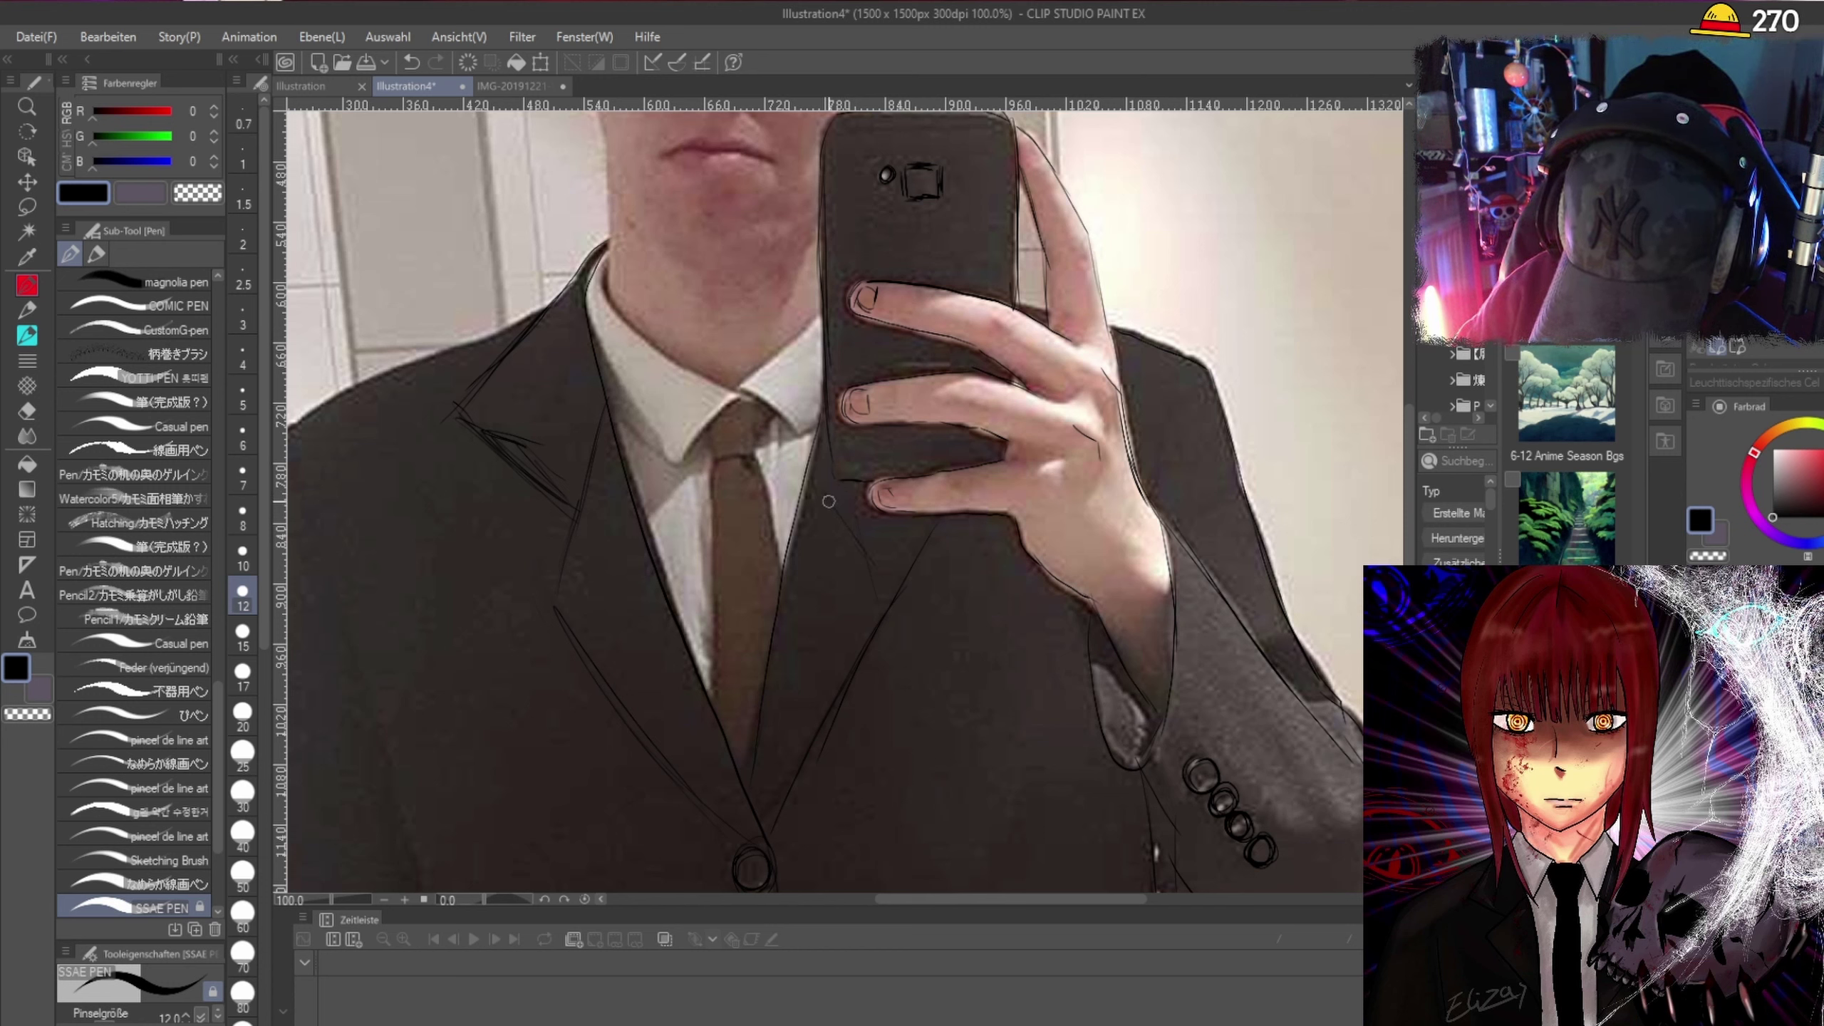
{"action": "key", "text": "ctrl+z"}
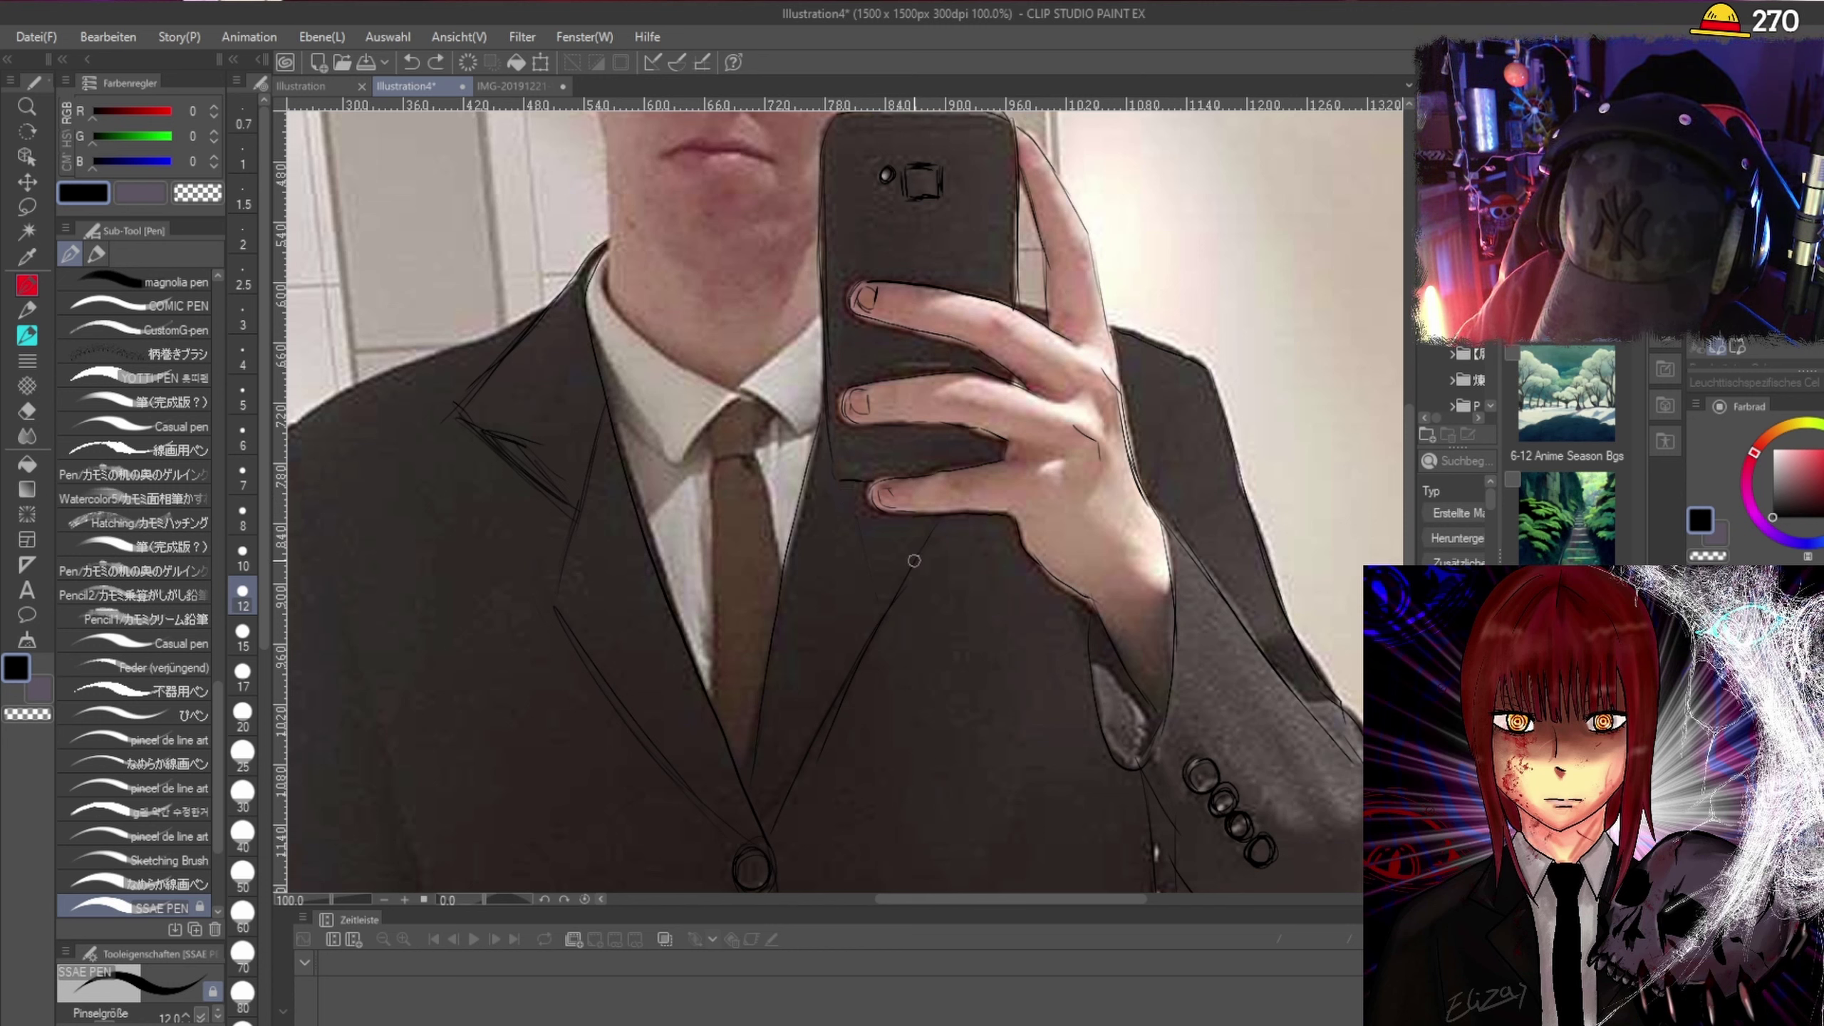
Erase the old left lapel lines, then undo back through the lapel notch strokes.
{"action": "left_click", "coordinate": [26, 411]}
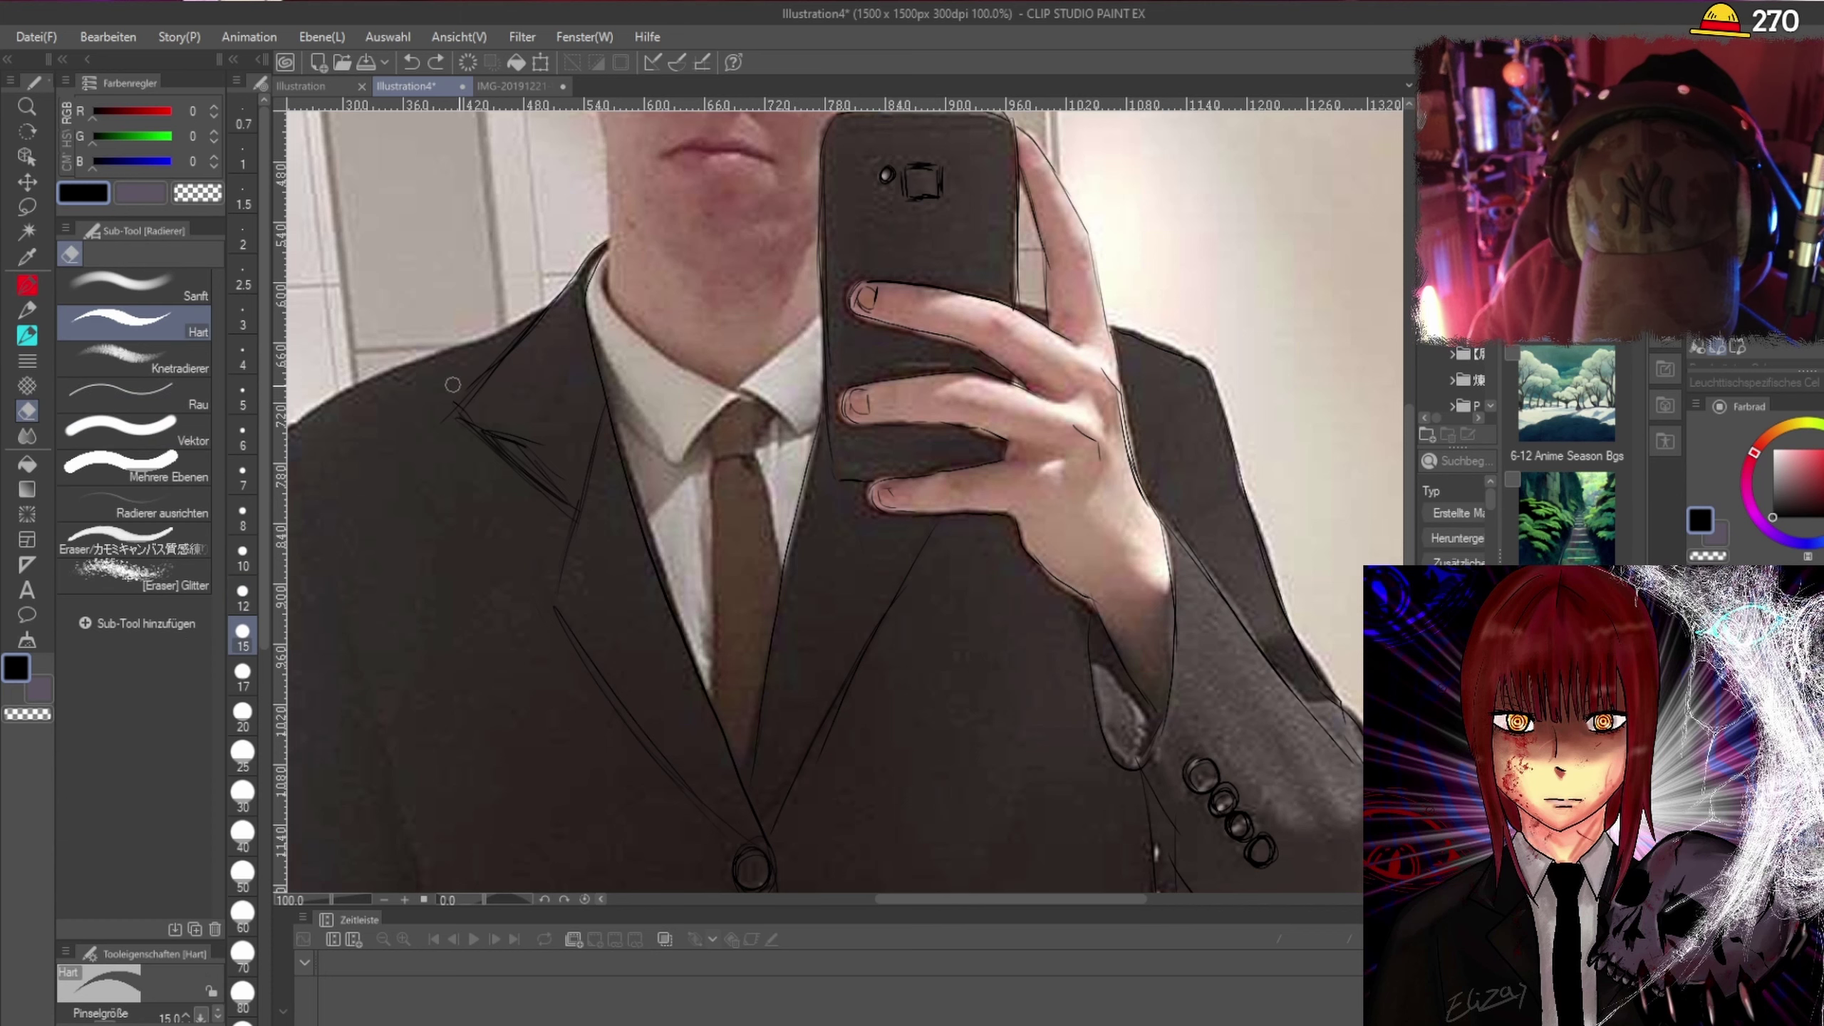
{"action": "mouse_move", "coordinate": [572, 457]}
{"action": "left_mouse_down"}
{"action": "mouse_move", "coordinate": [557, 614]}
{"action": "mouse_move", "coordinate": [570, 480]}
{"action": "left_mouse_up"}
{"action": "key", "text": "ctrl+z"}
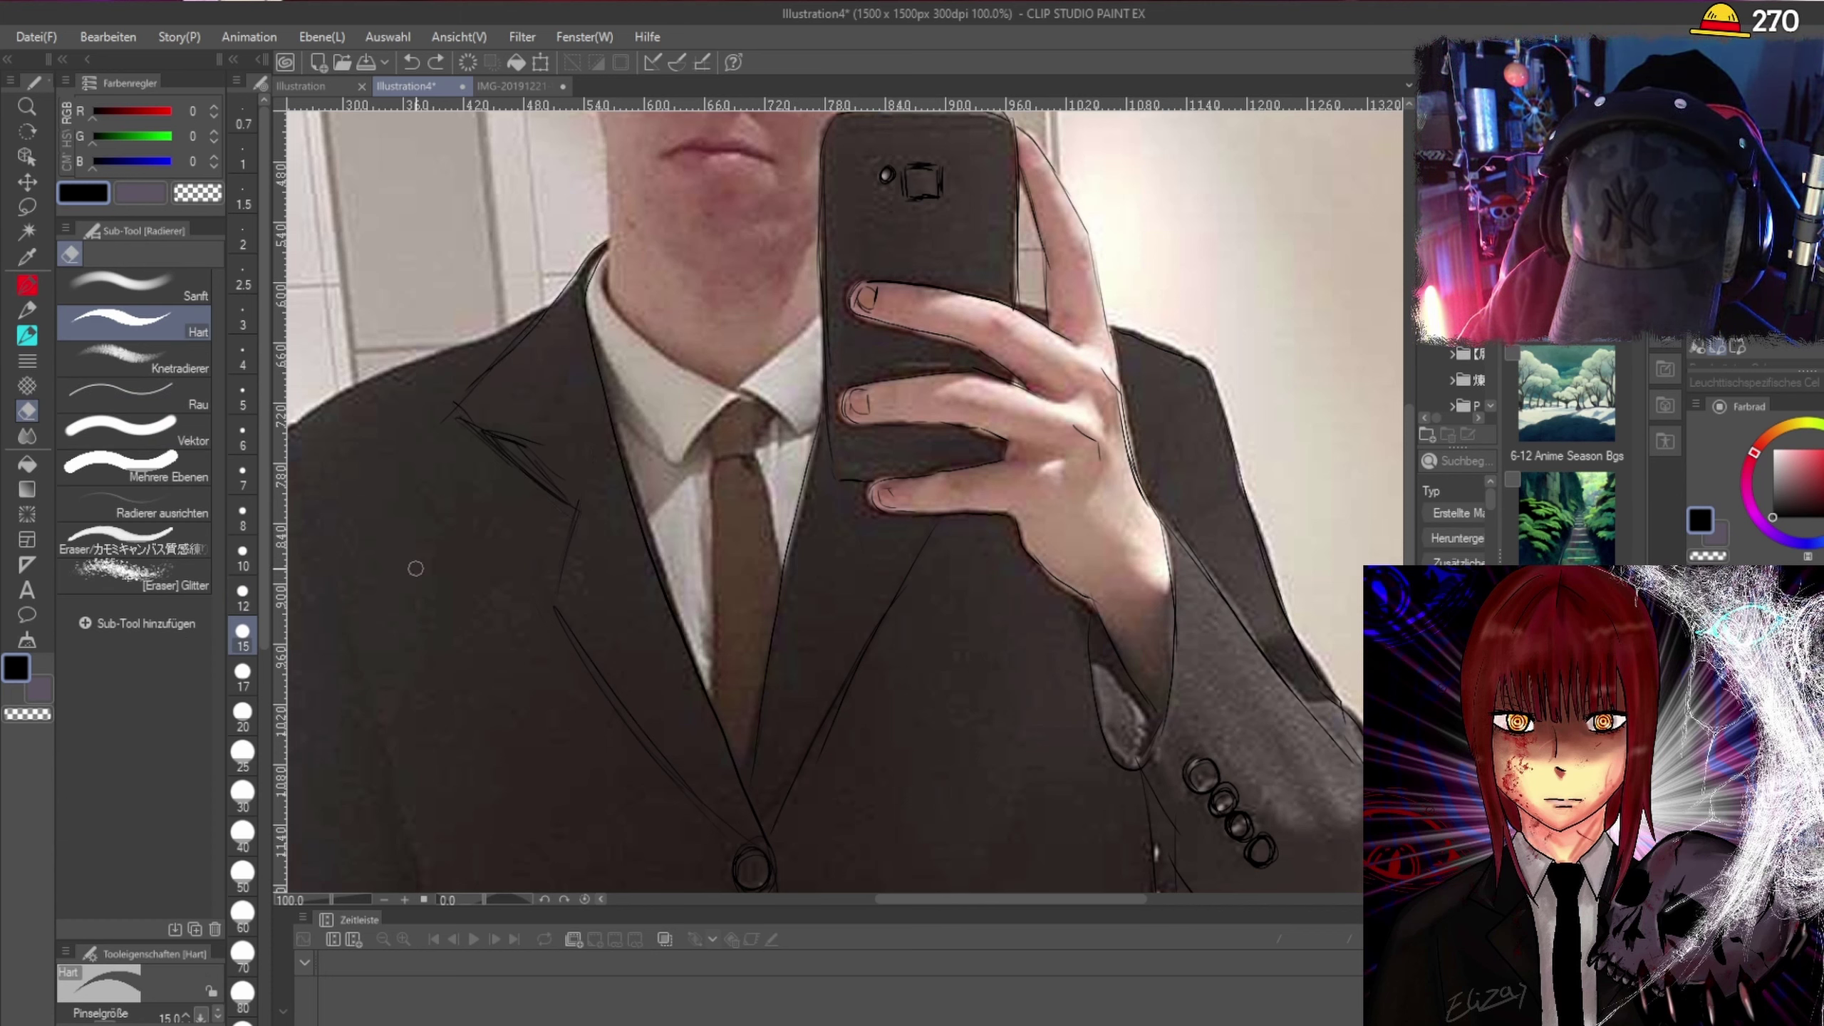
{"action": "key", "text": "ctrl+z"}
{"action": "key", "text": "ctrl+z"}
{"action": "key", "text": "ctrl+z"}
{"action": "key", "text": "ctrl+z"}
{"action": "key", "text": "ctrl+z"}
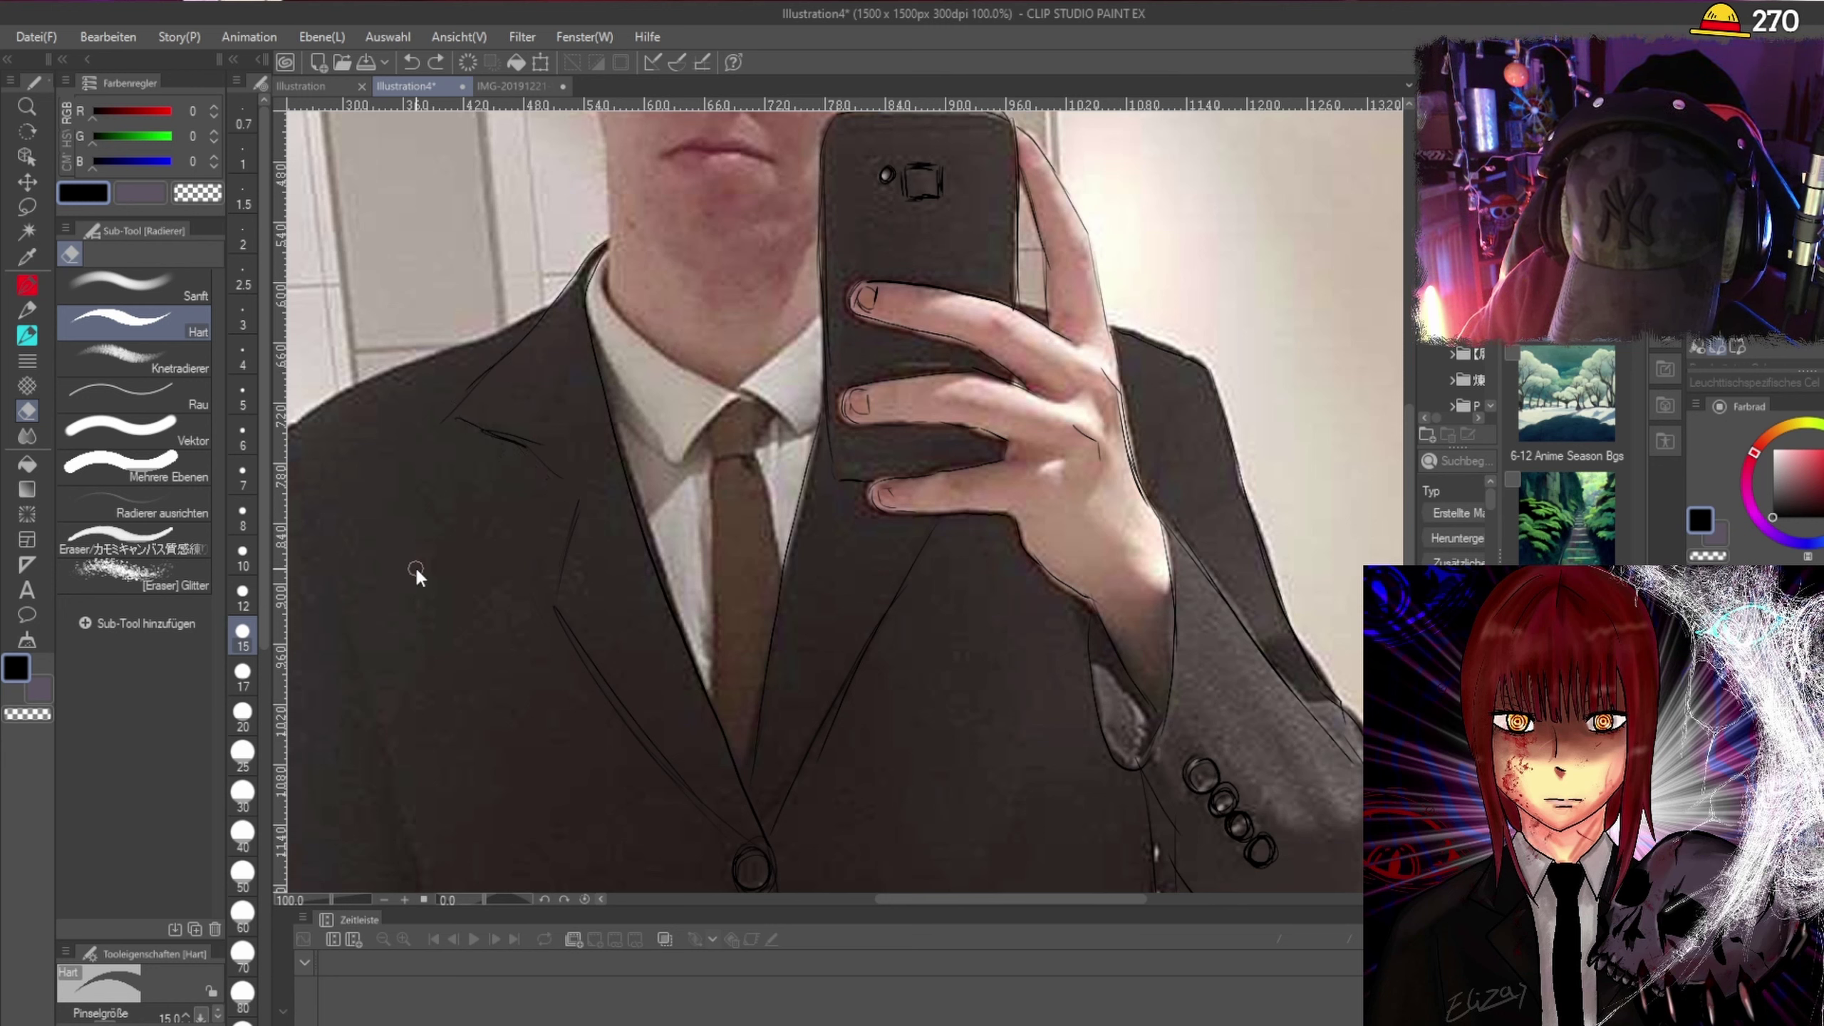
With the Pen, extend the left lapel line and ink the shoulder down from the collar.
{"action": "left_click", "coordinate": [29, 310]}
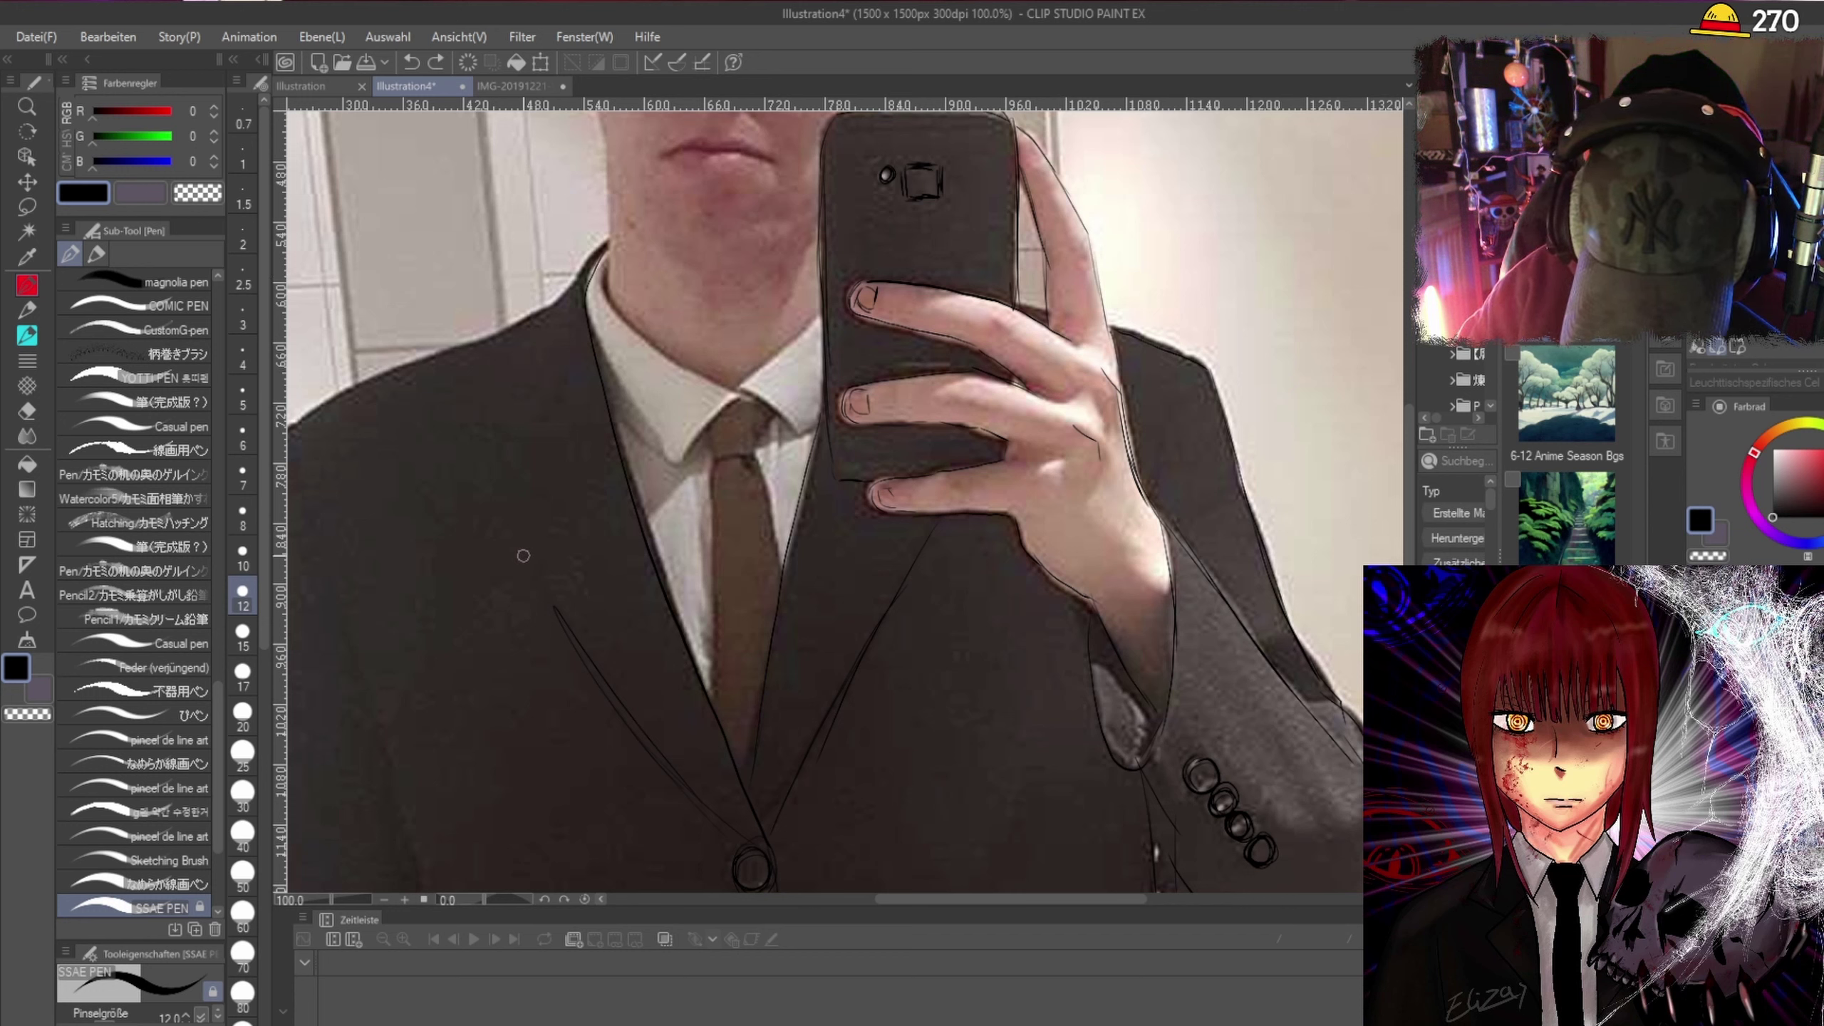
{"action": "left_click_drag", "start_coordinate": [501, 517], "coordinate": [556, 614]}
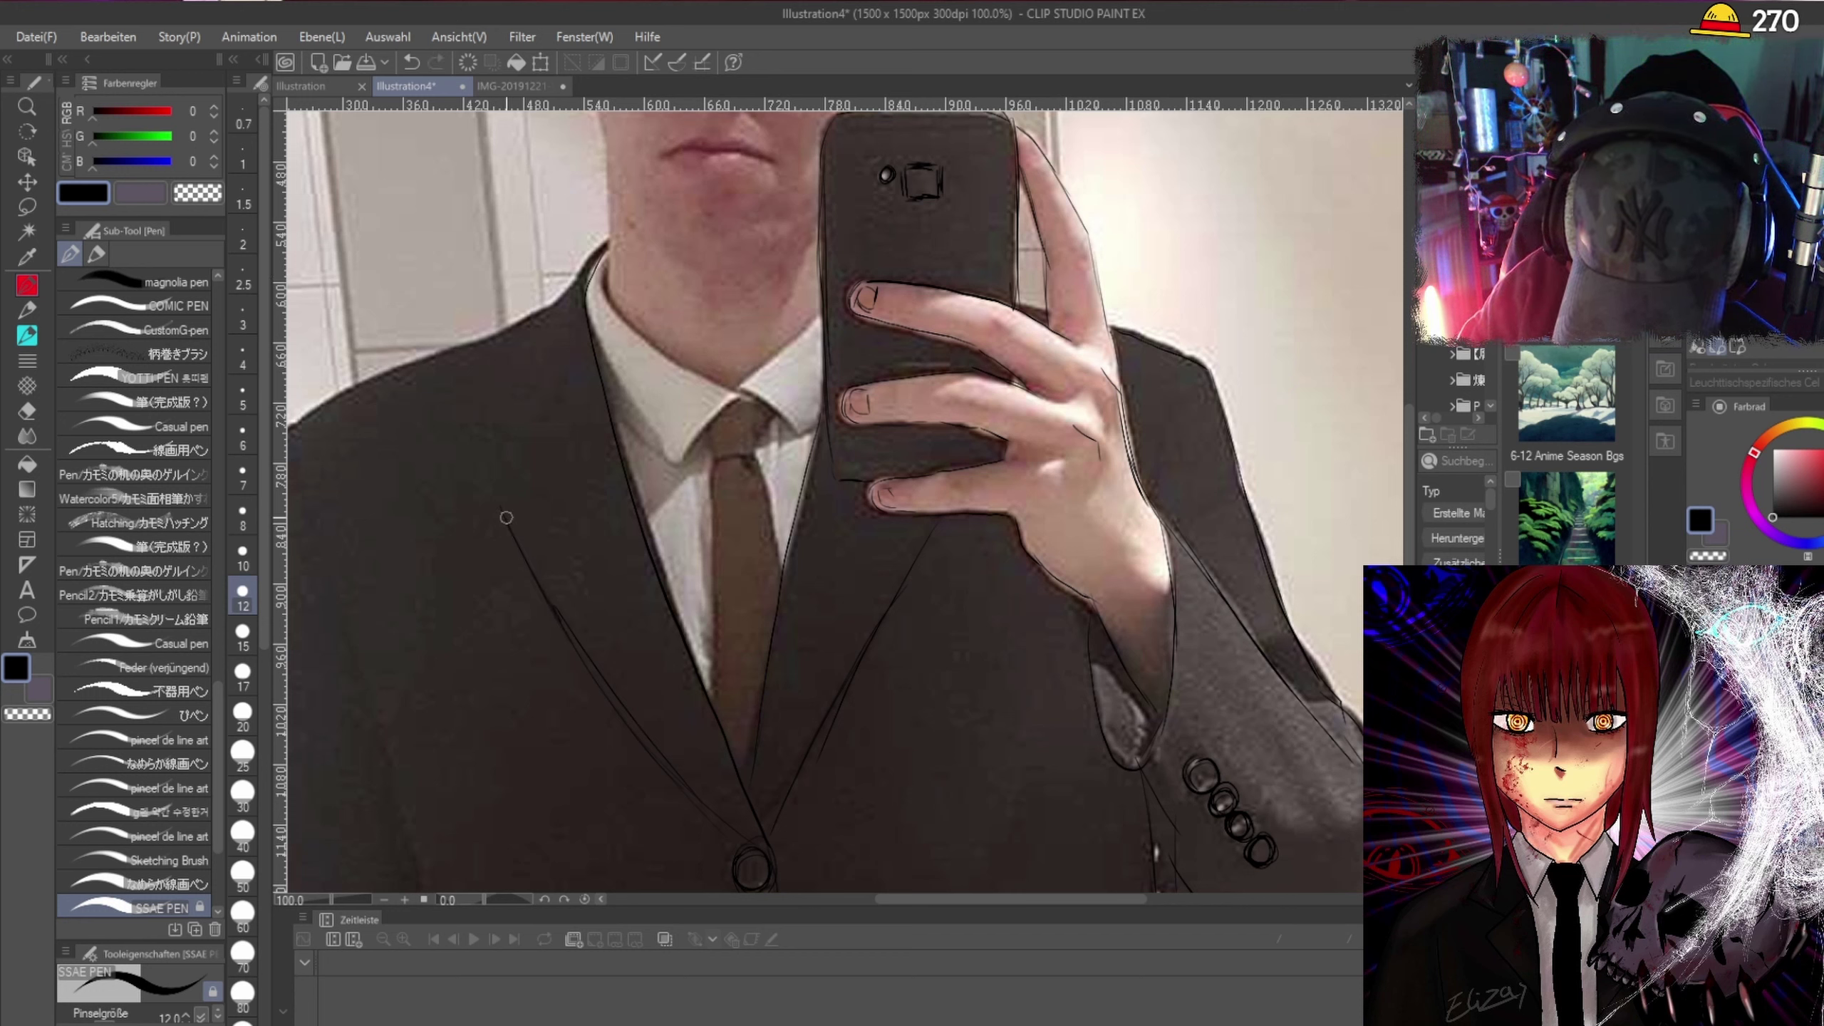
{"action": "left_click_drag", "start_coordinate": [490, 484], "coordinate": [520, 551]}
{"action": "left_click_drag", "start_coordinate": [597, 249], "coordinate": [457, 410]}
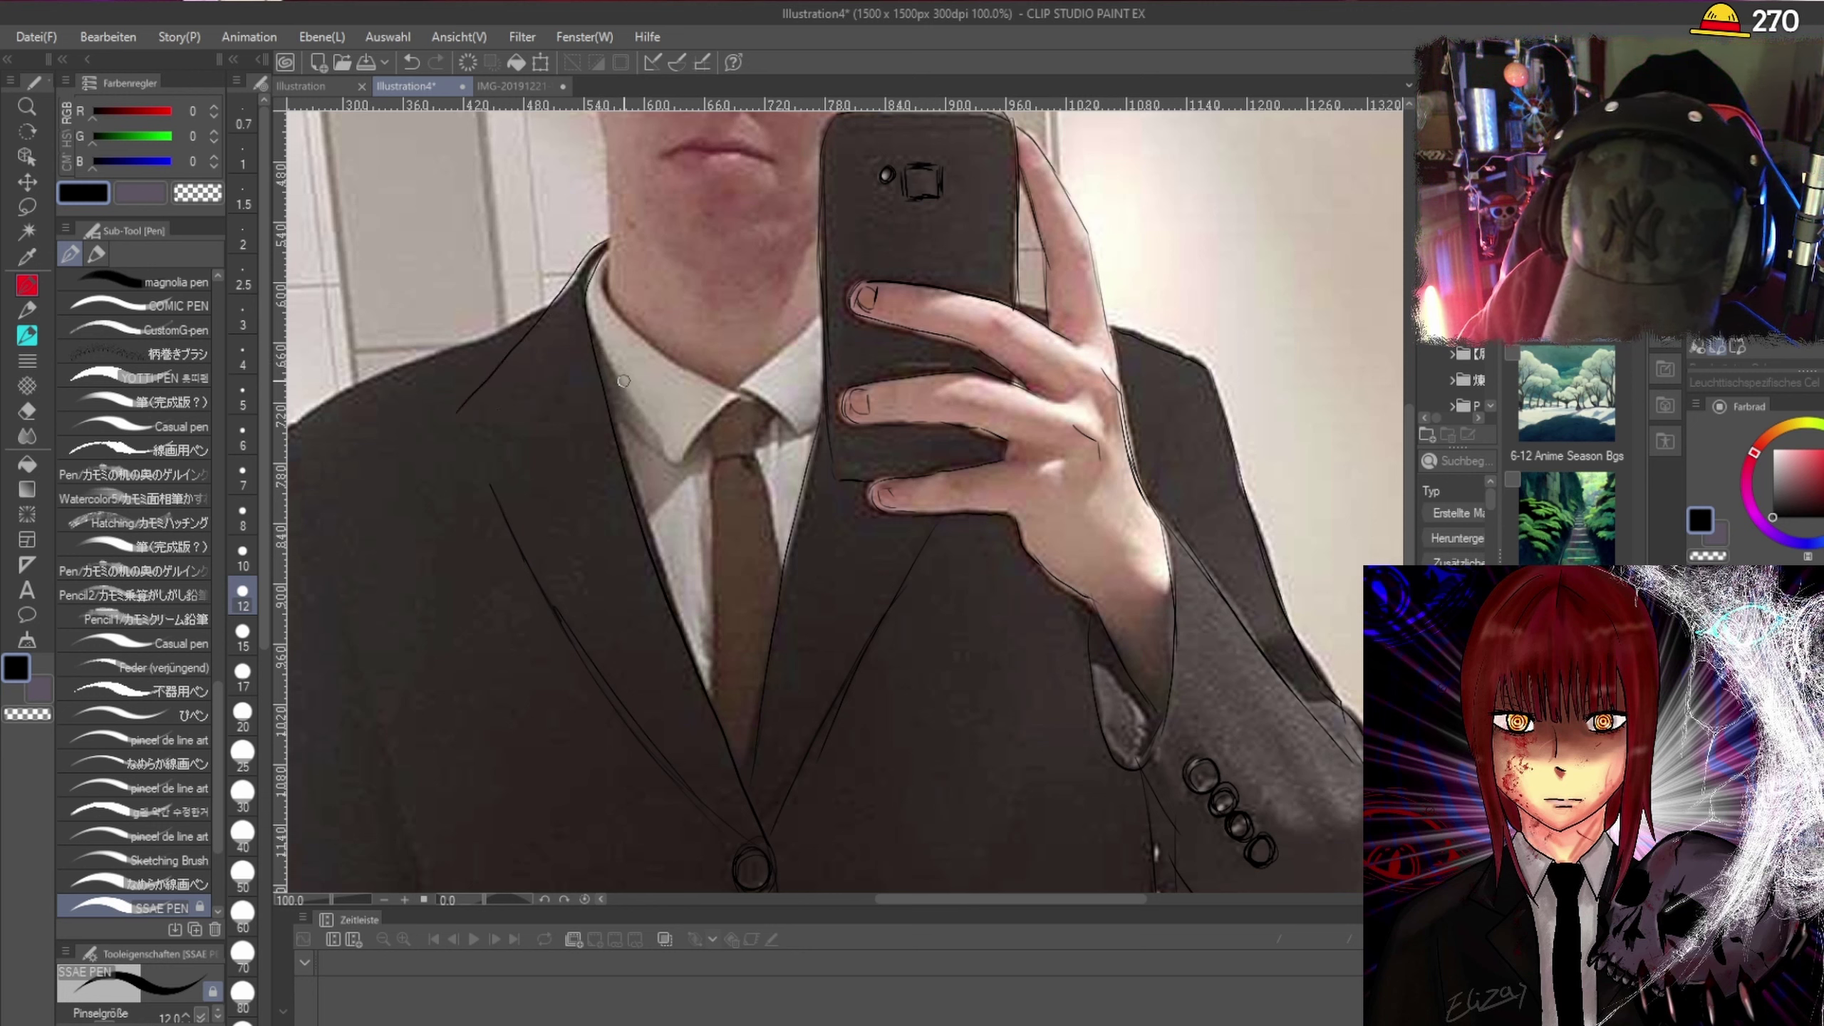
Retrace the right lapel after undoing trial lapel strokes, and fade the photo to about half opacity.
{"action": "scroll", "coordinate": [623, 380], "scroll_direction": "up", "scroll_amount": 2}
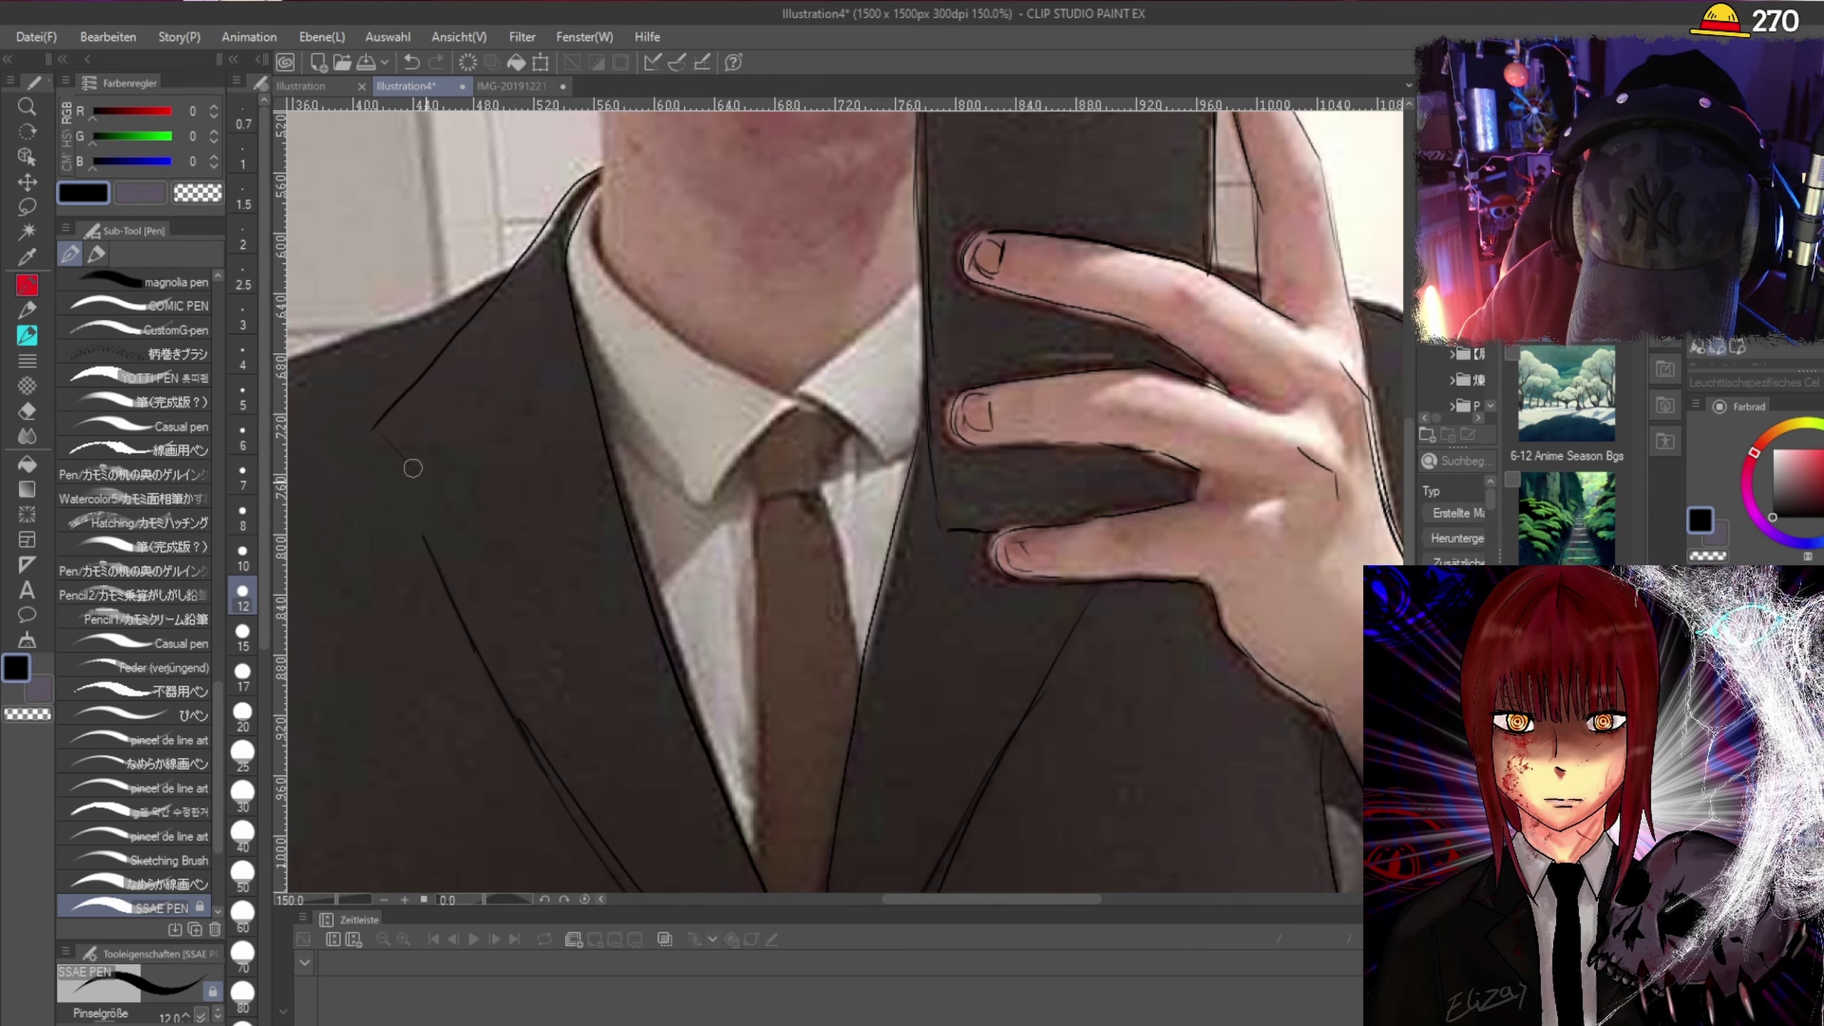
{"action": "left_click_drag", "start_coordinate": [413, 467], "coordinate": [669, 707]}
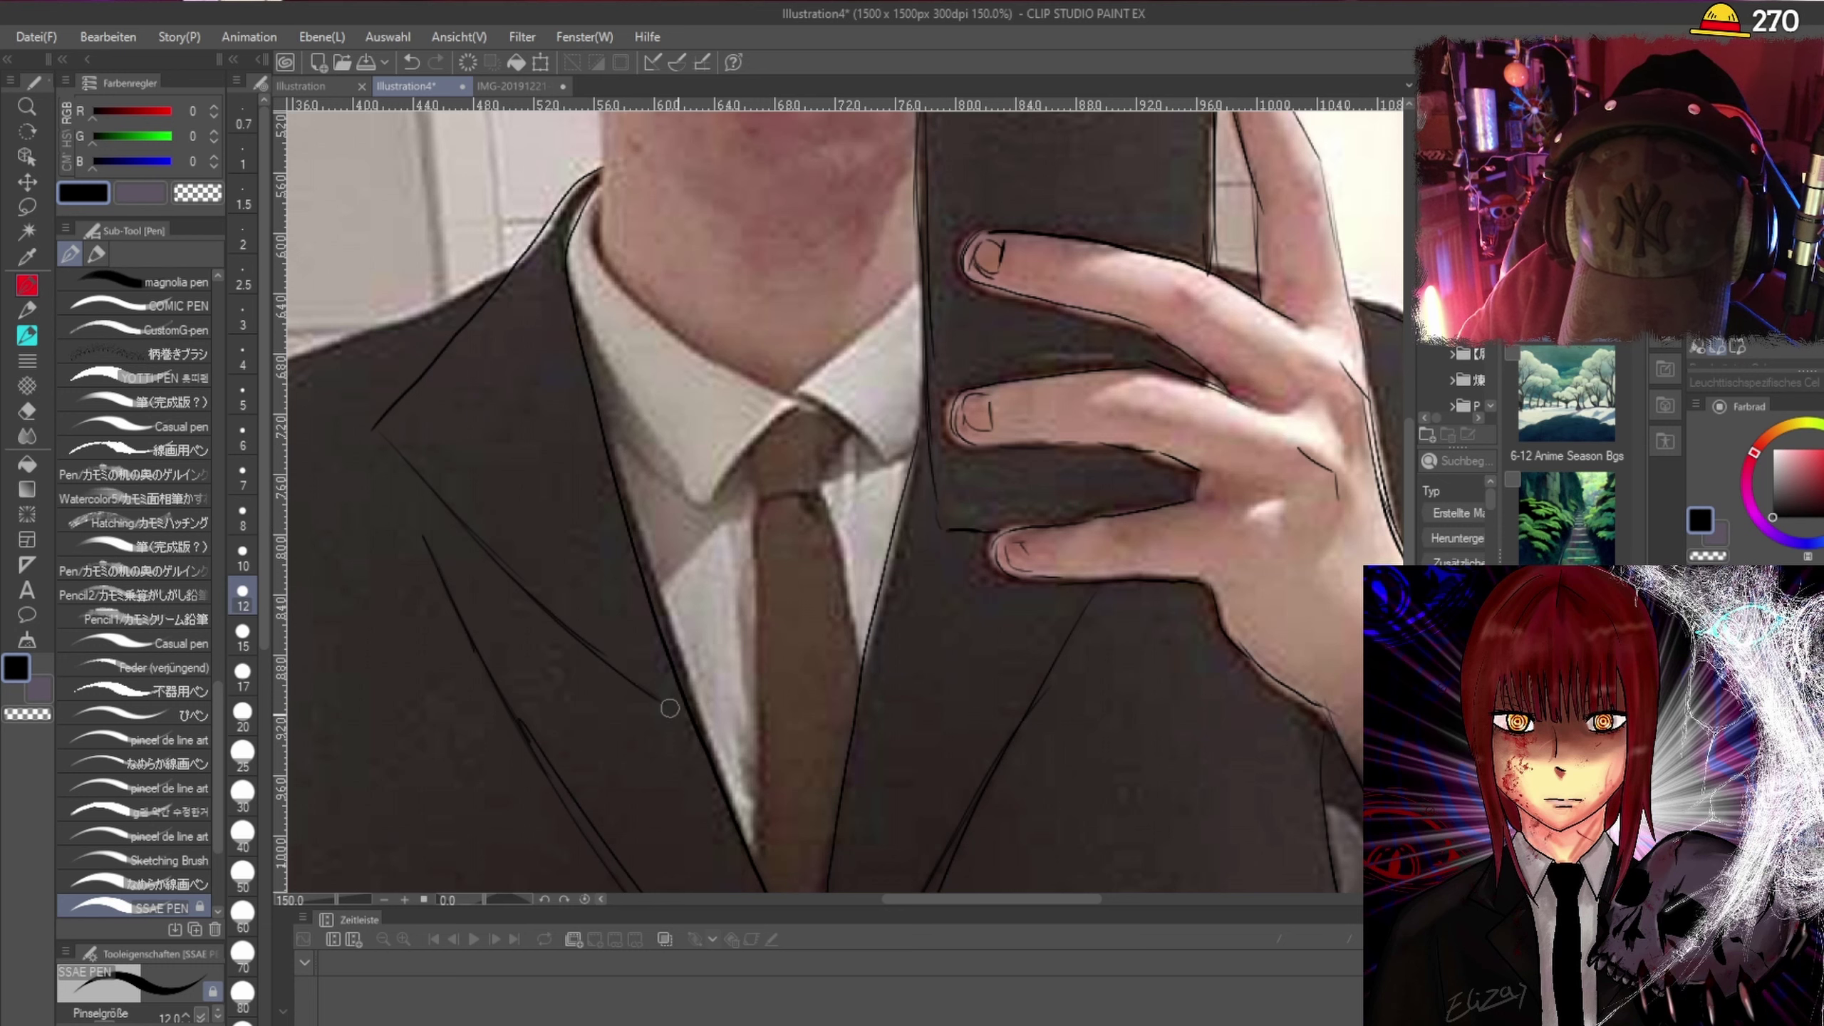
{"action": "scroll", "coordinate": [413, 478], "scroll_direction": "down", "scroll_amount": 2}
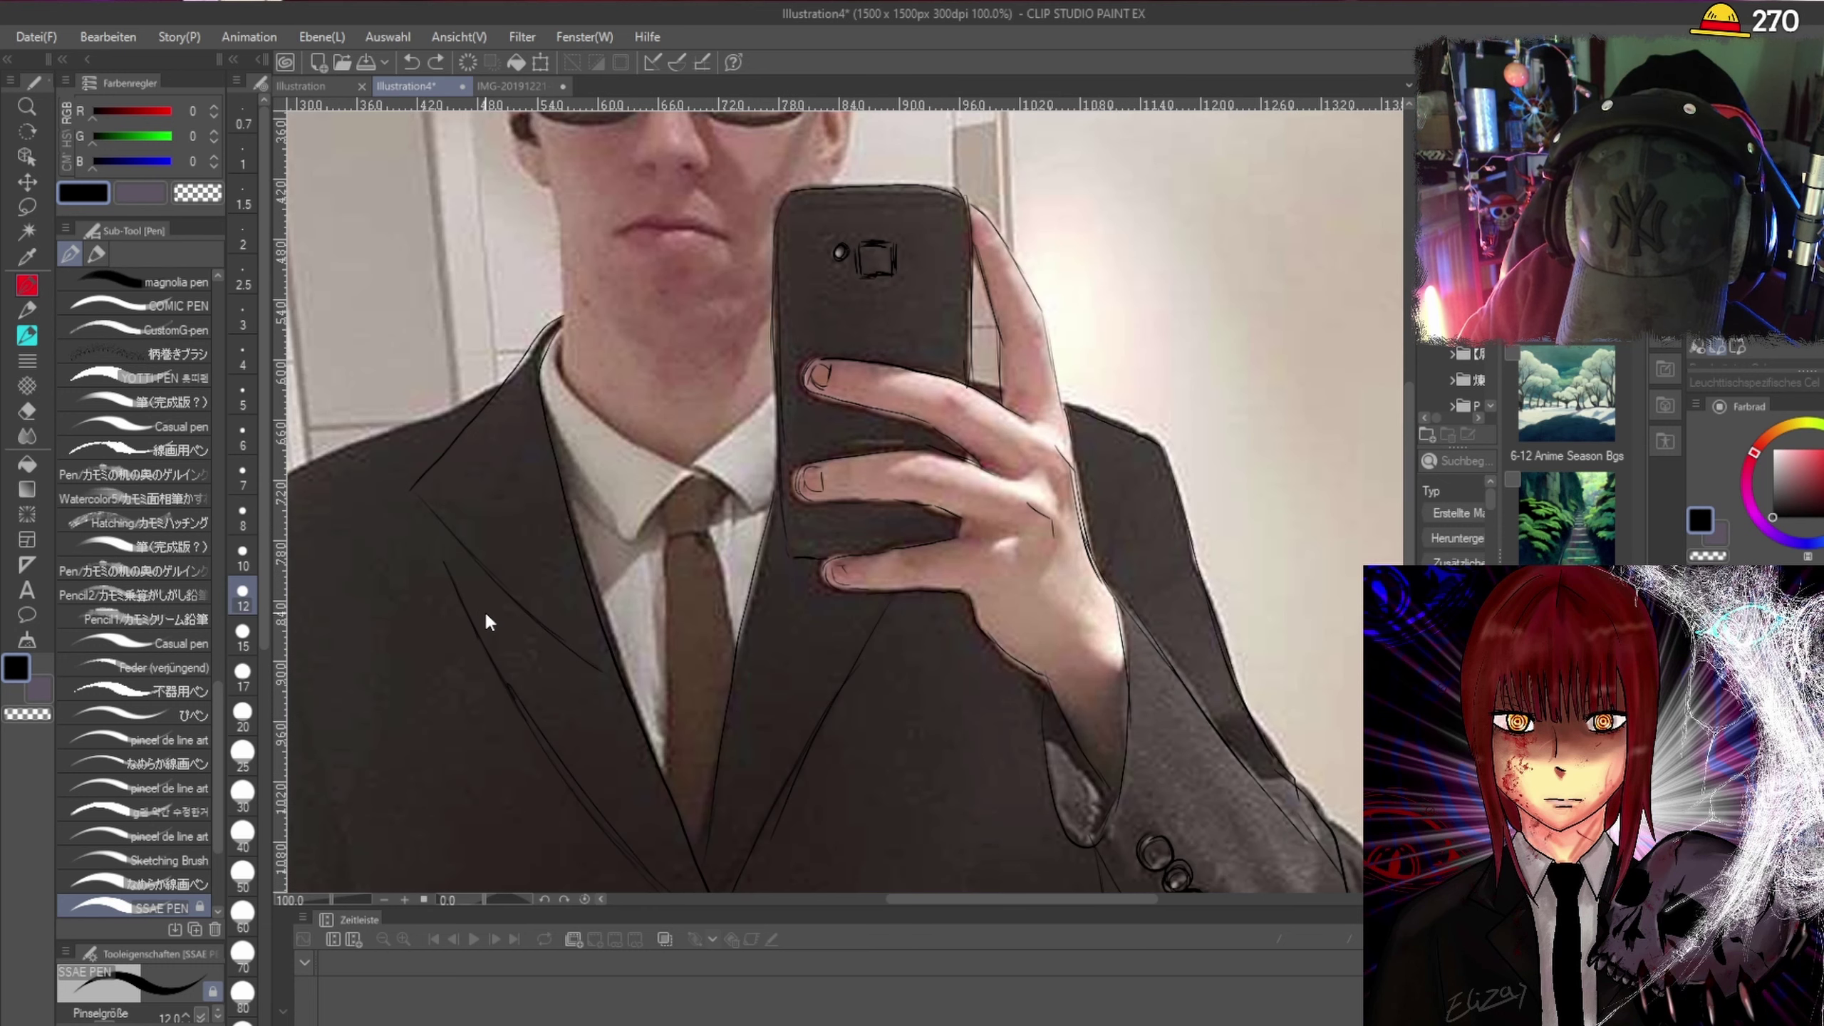
{"action": "key", "text": "ctrl+z"}
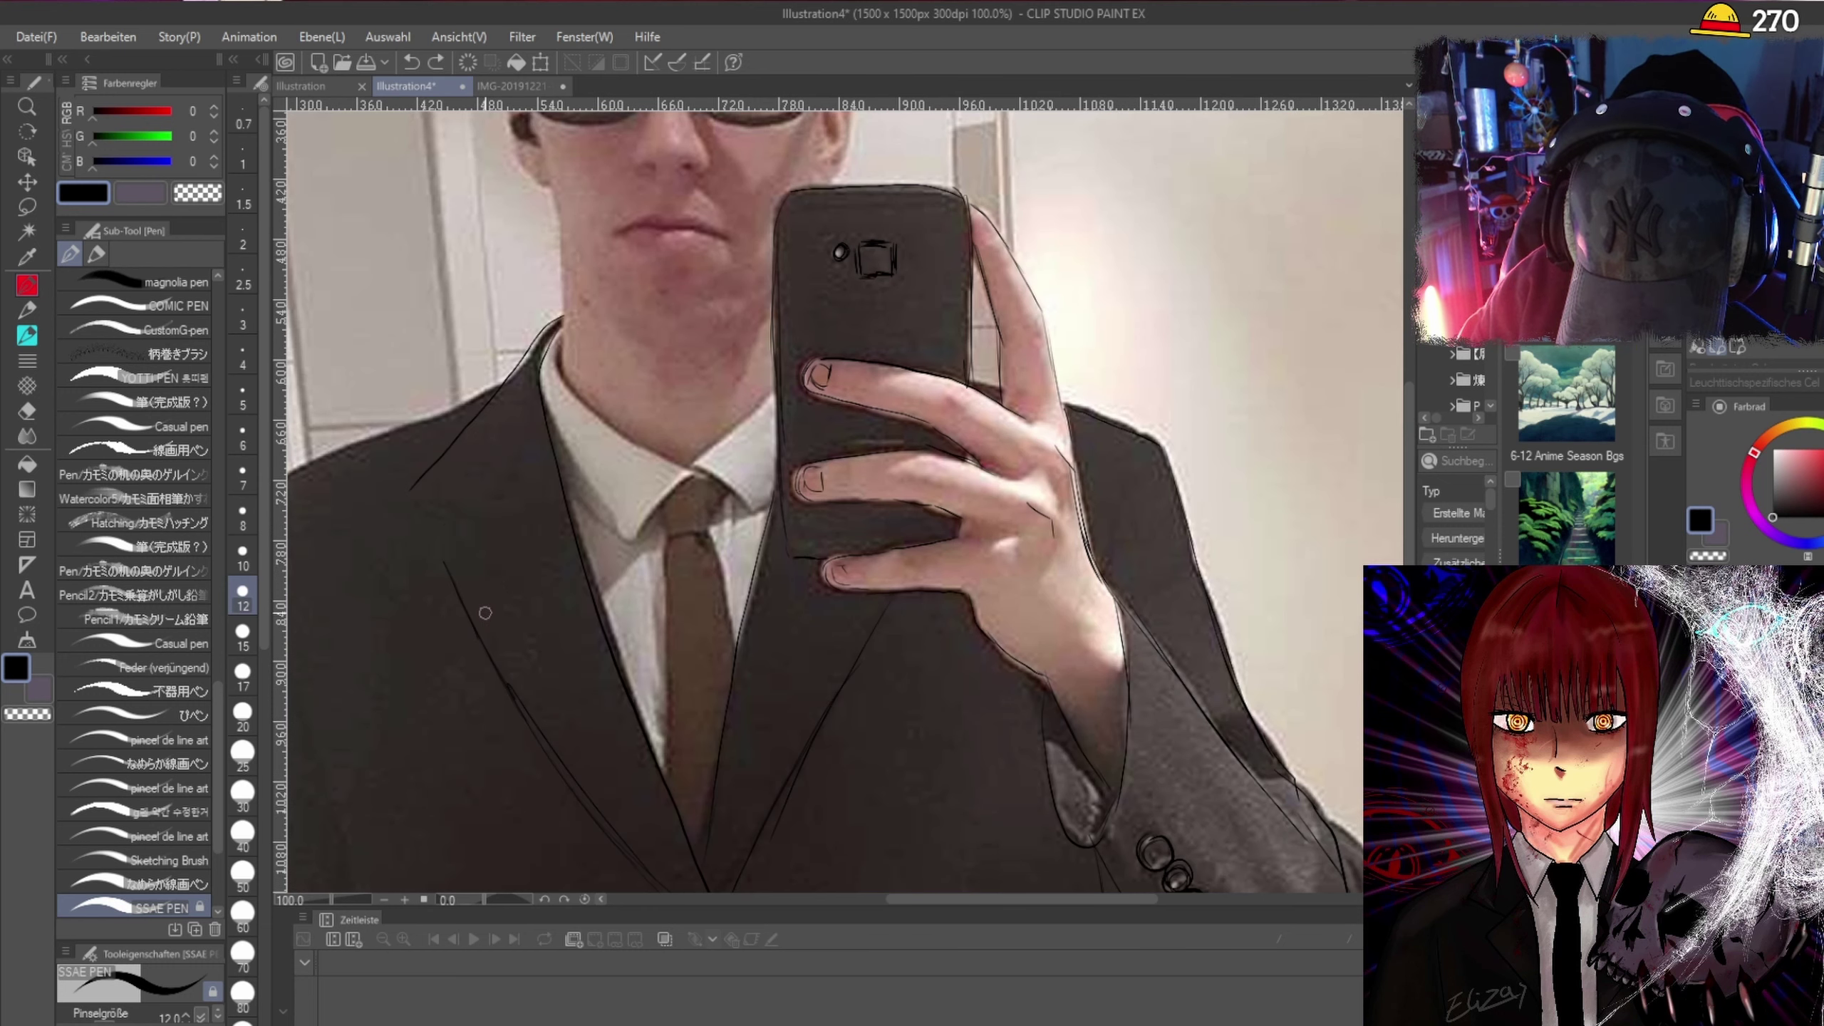
{"action": "key", "text": "ctrl+z"}
{"action": "key", "text": "ctrl+z"}
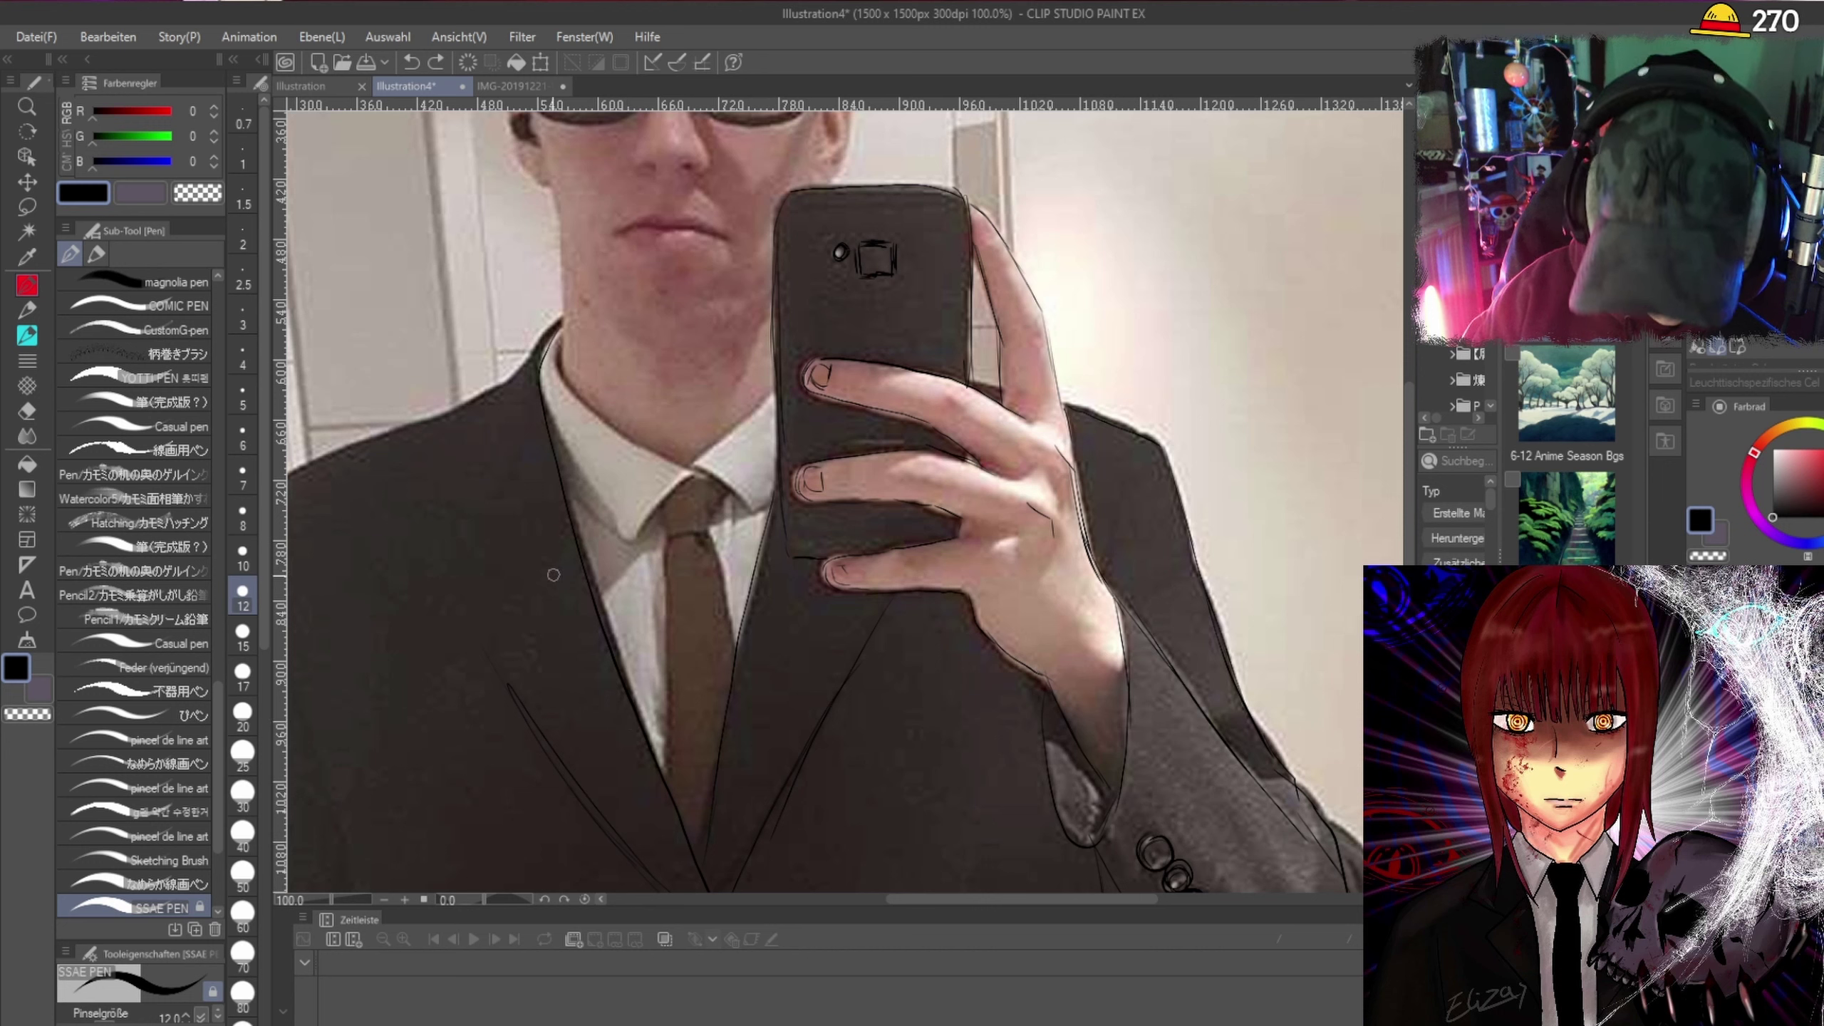
{"action": "left_click_drag", "start_coordinate": [767, 822], "coordinate": [791, 776]}
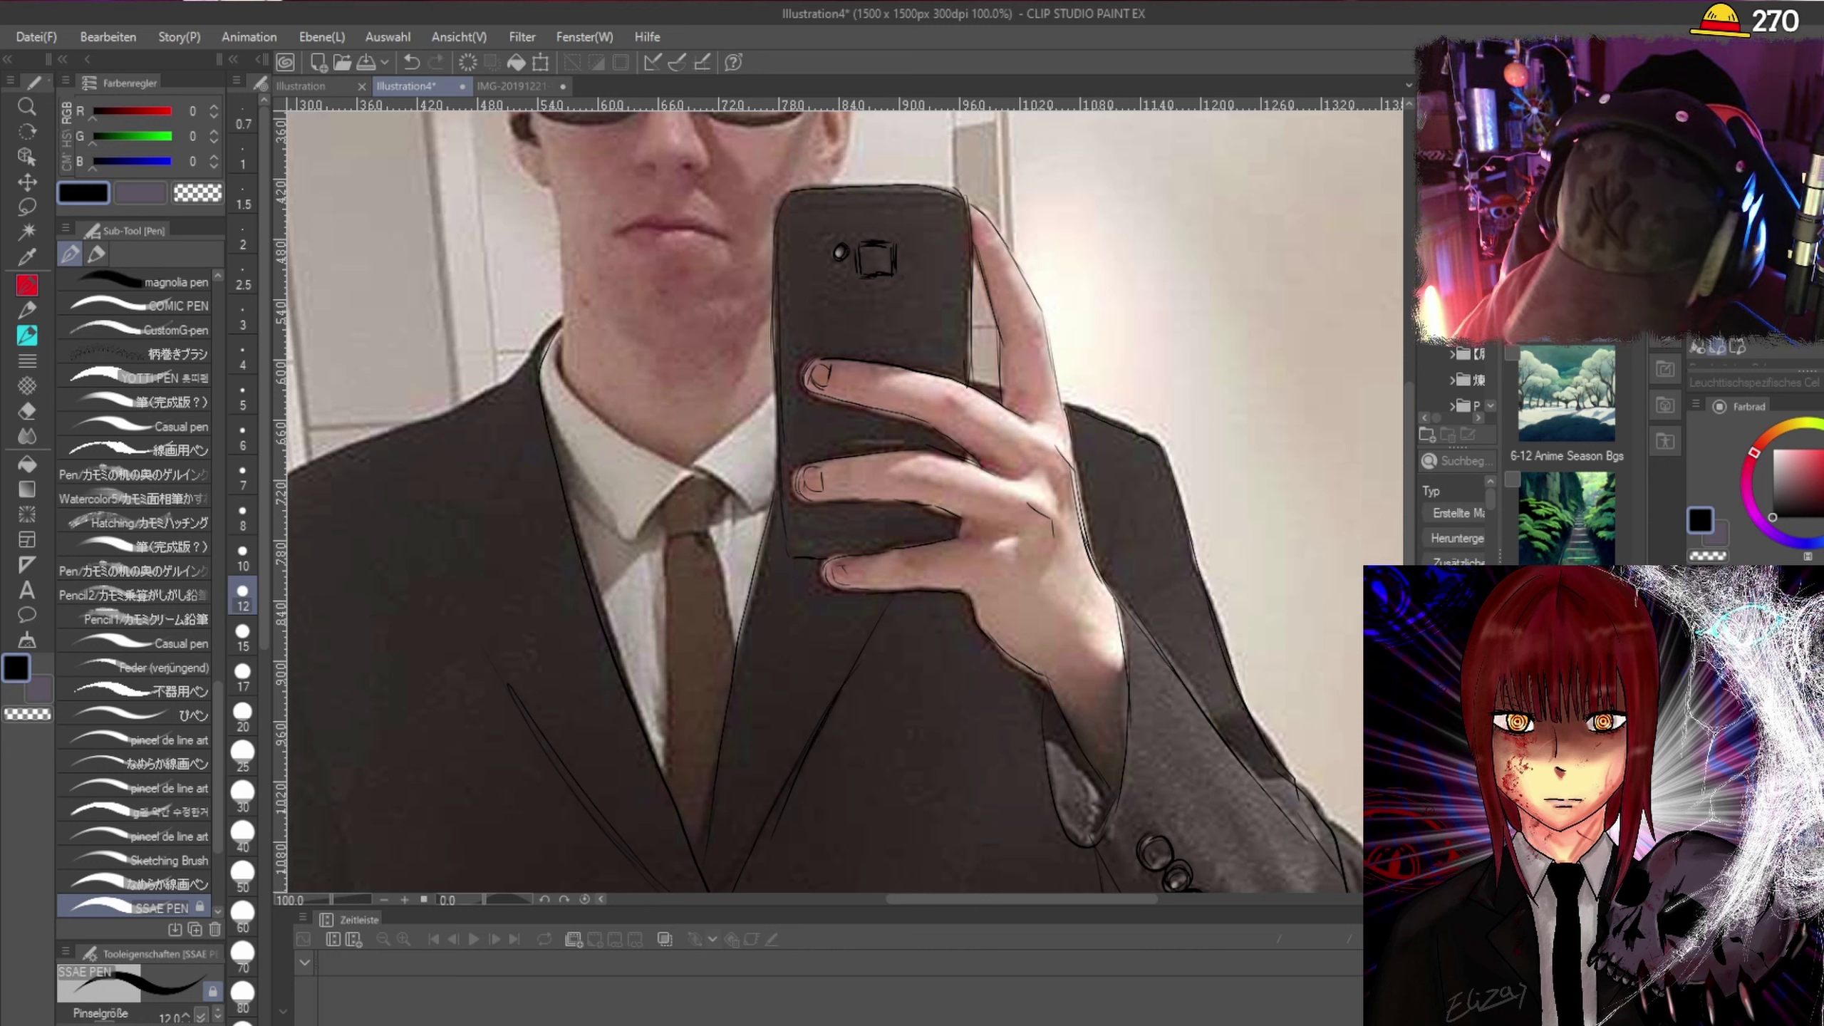
{"action": "left_click_drag", "start_coordinate": [1802, 611], "coordinate": [1773, 610]}
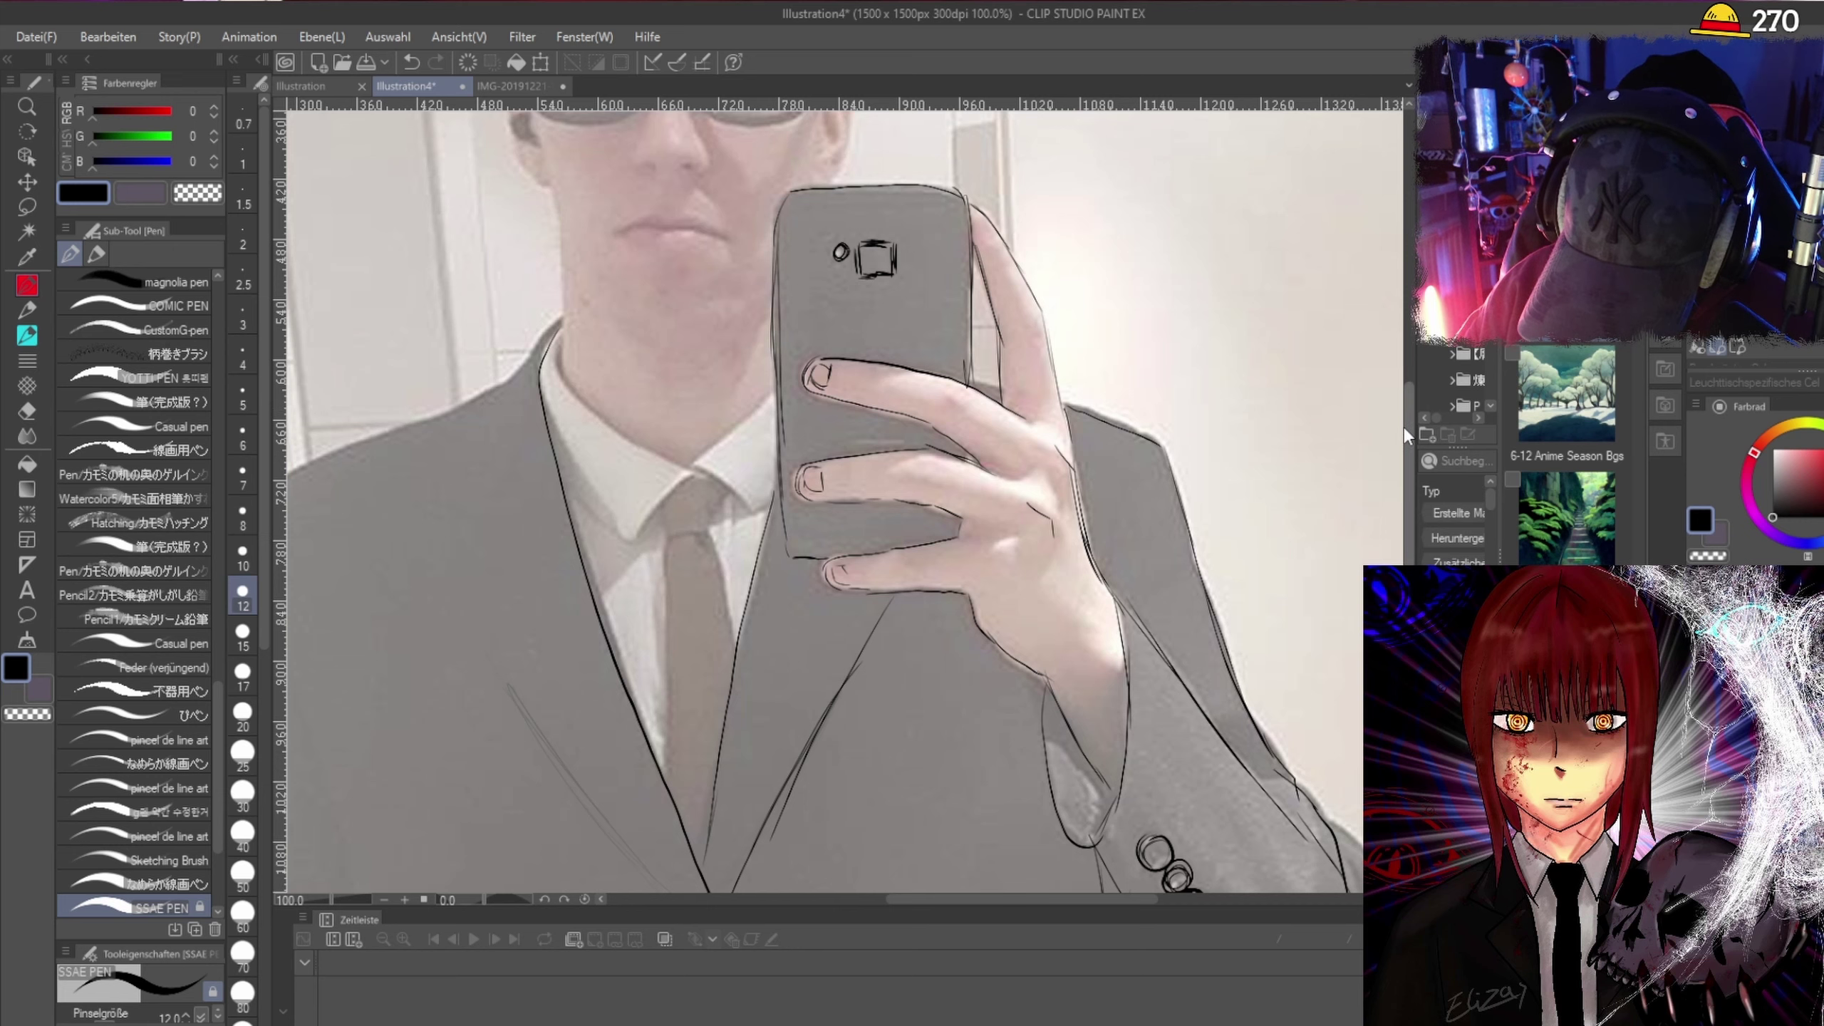
Ink the left lapel edge down to the button and the right lapel up to the phone.
{"action": "scroll", "coordinate": [992, 657], "scroll_direction": "down", "scroll_amount": 2}
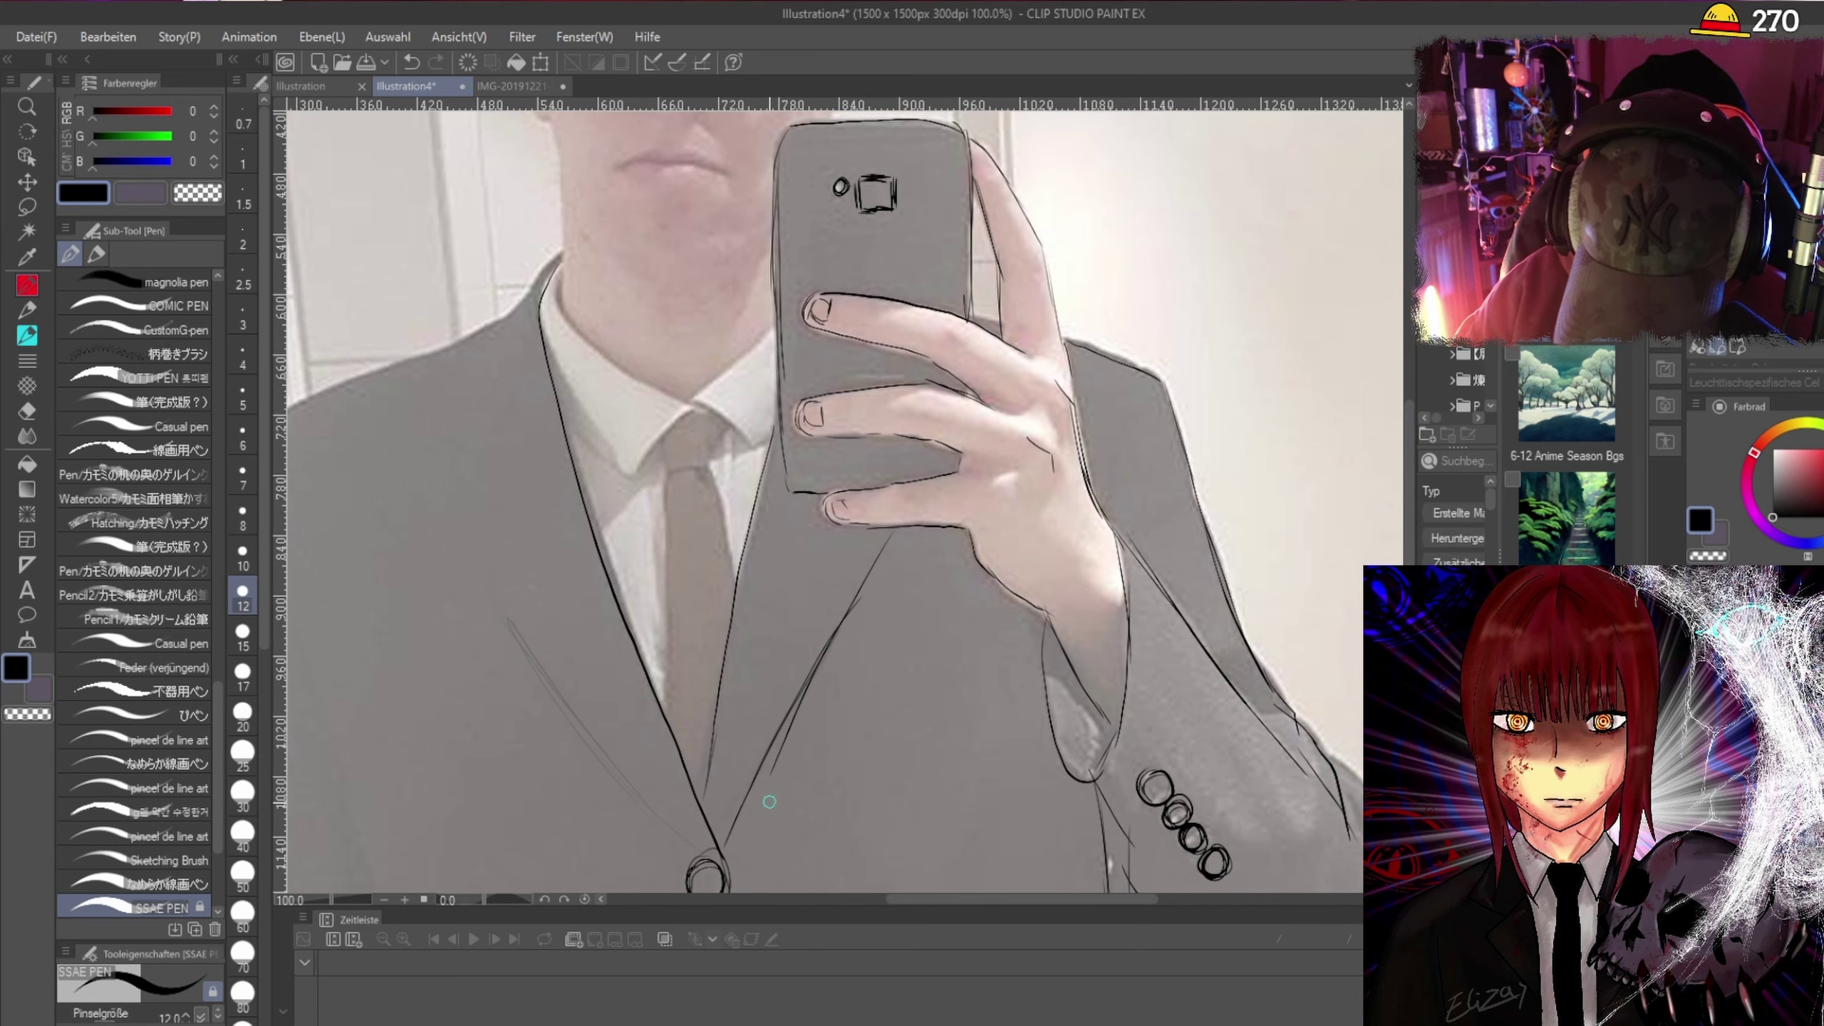
{"action": "left_click_drag", "start_coordinate": [526, 627], "coordinate": [688, 862]}
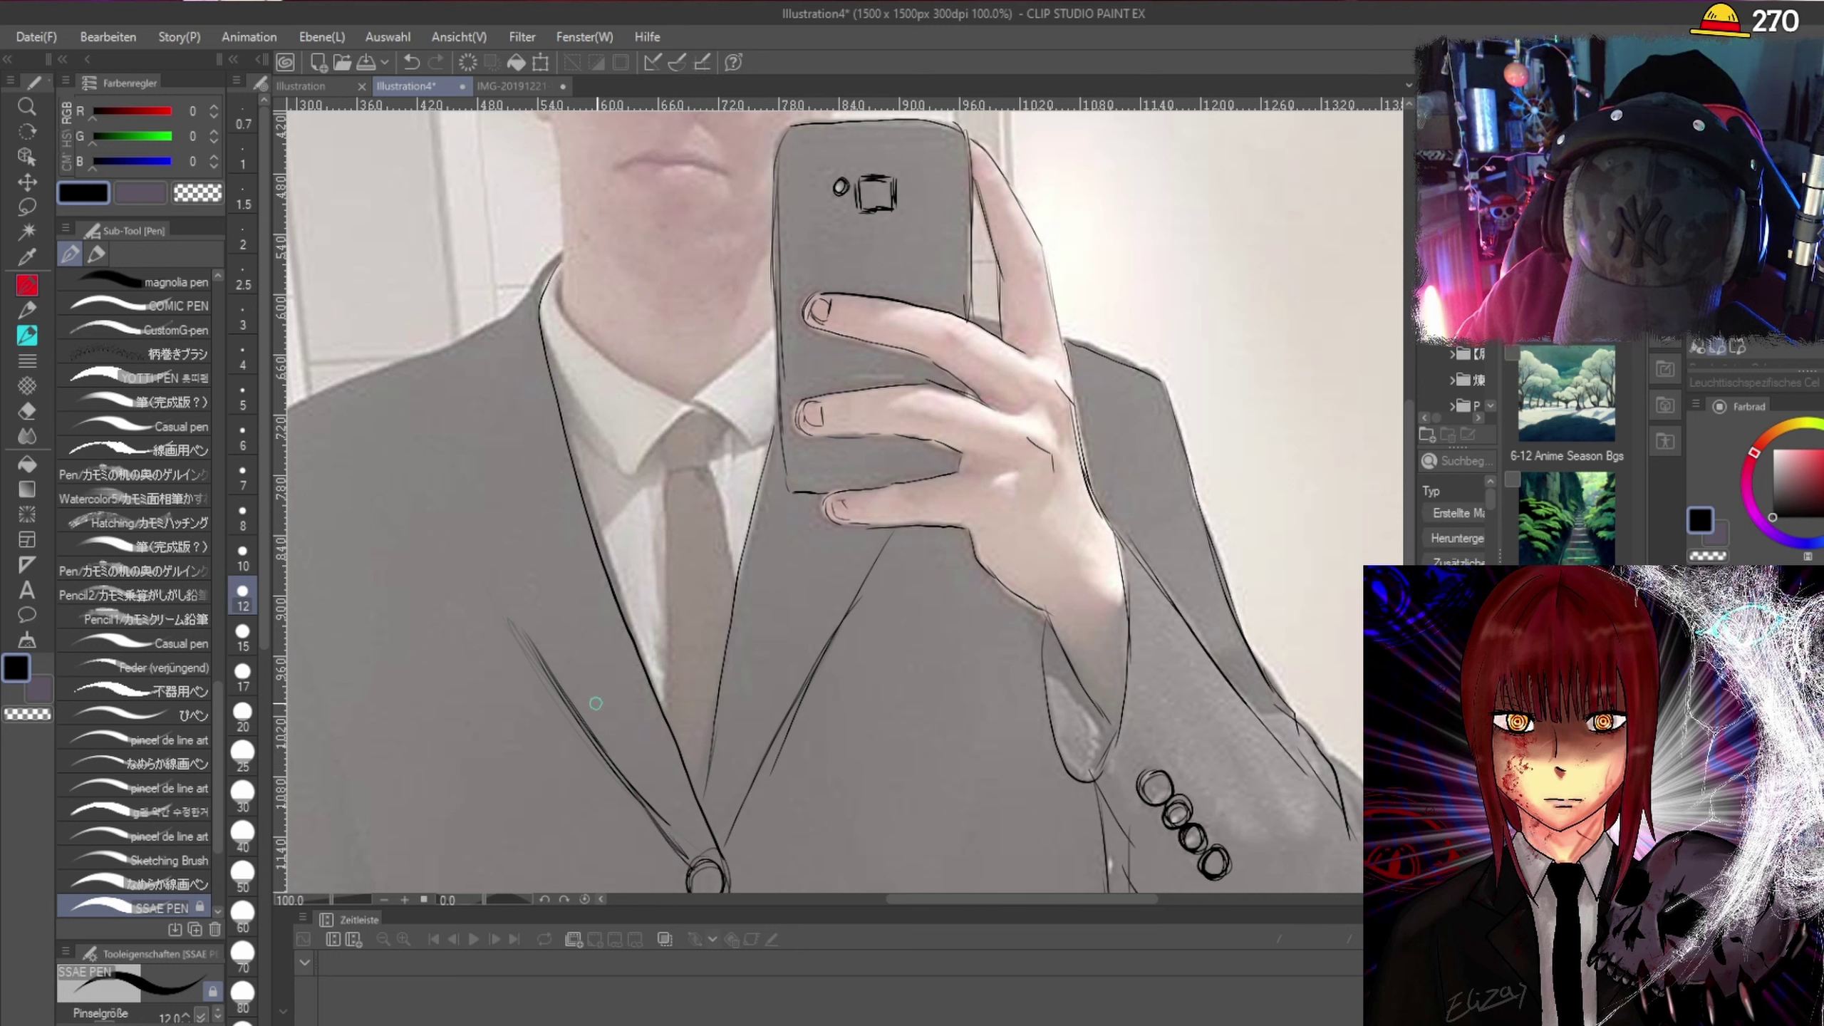
{"action": "left_click_drag", "start_coordinate": [497, 572], "coordinate": [554, 676]}
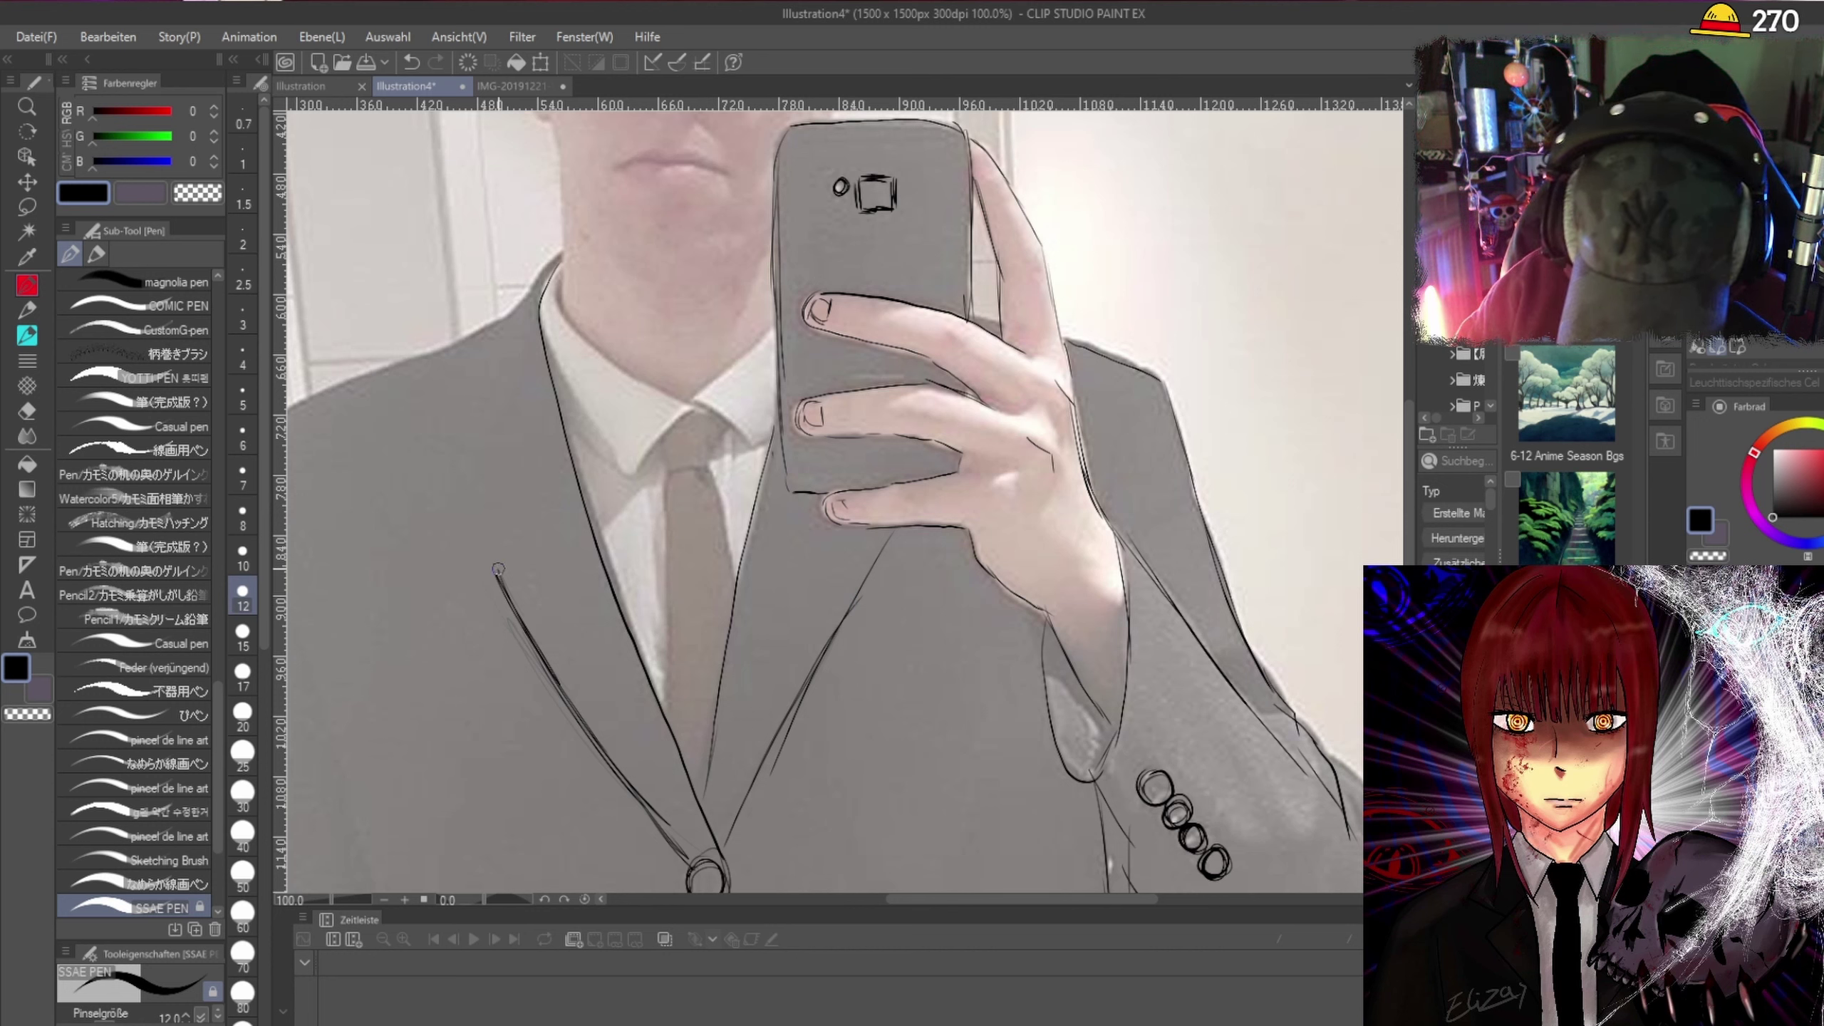
{"action": "left_click_drag", "start_coordinate": [555, 458], "coordinate": [505, 557]}
{"action": "left_click_drag", "start_coordinate": [855, 593], "coordinate": [805, 504]}
{"action": "left_click_drag", "start_coordinate": [847, 588], "coordinate": [815, 528]}
Erase the stray line below the little finger, then ink the shoulder line from the neck.
{"action": "key", "text": "e"}
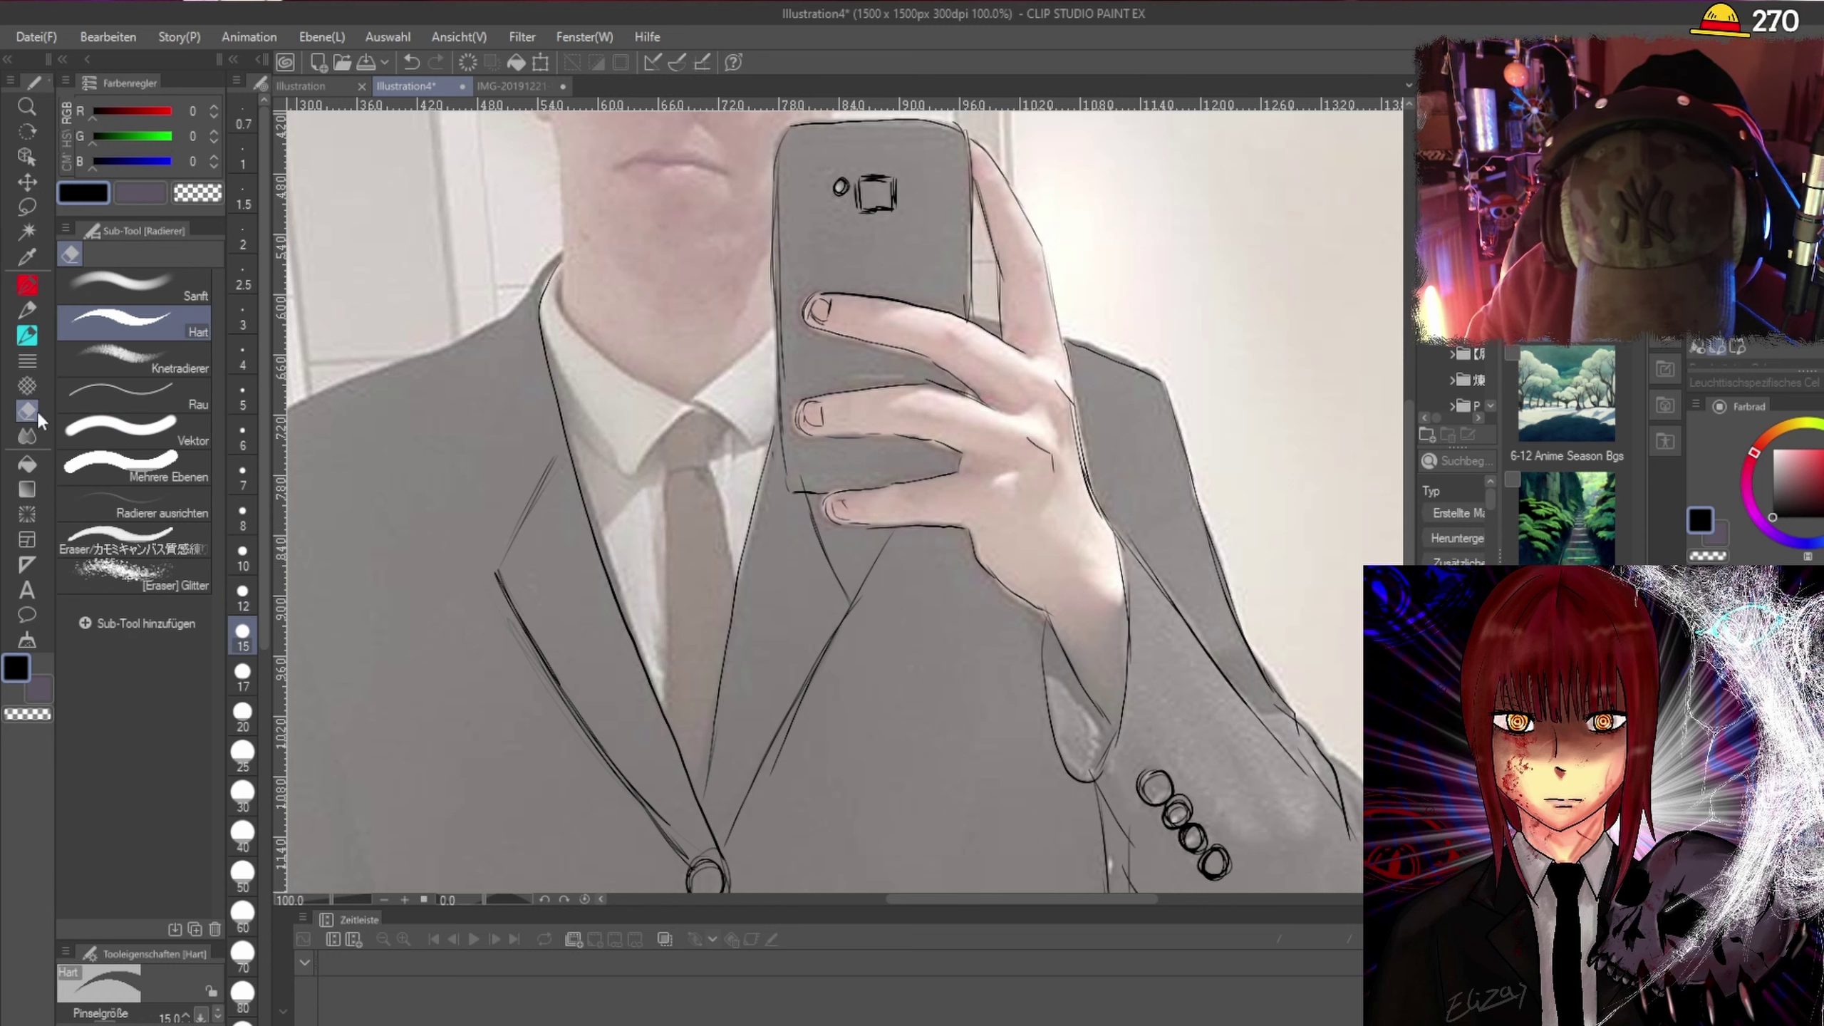
{"action": "left_click_drag", "start_coordinate": [873, 550], "coordinate": [898, 541]}
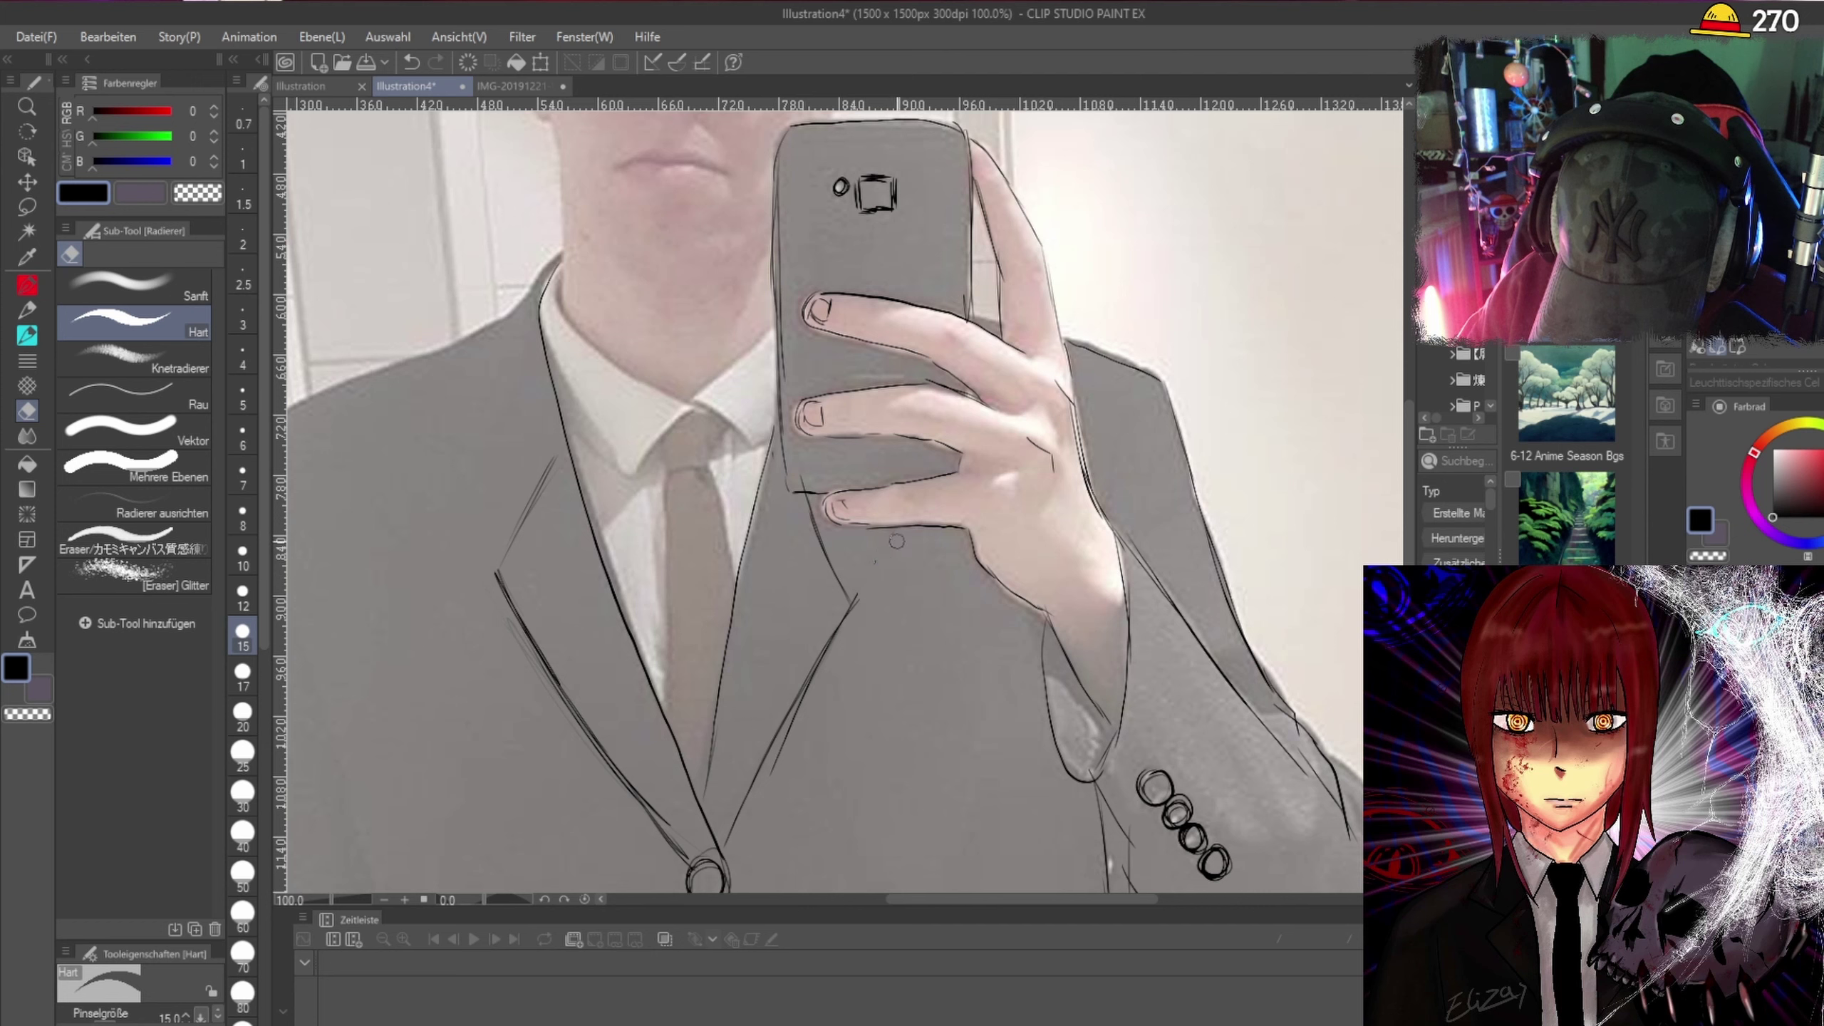
{"action": "left_click", "coordinate": [29, 287]}
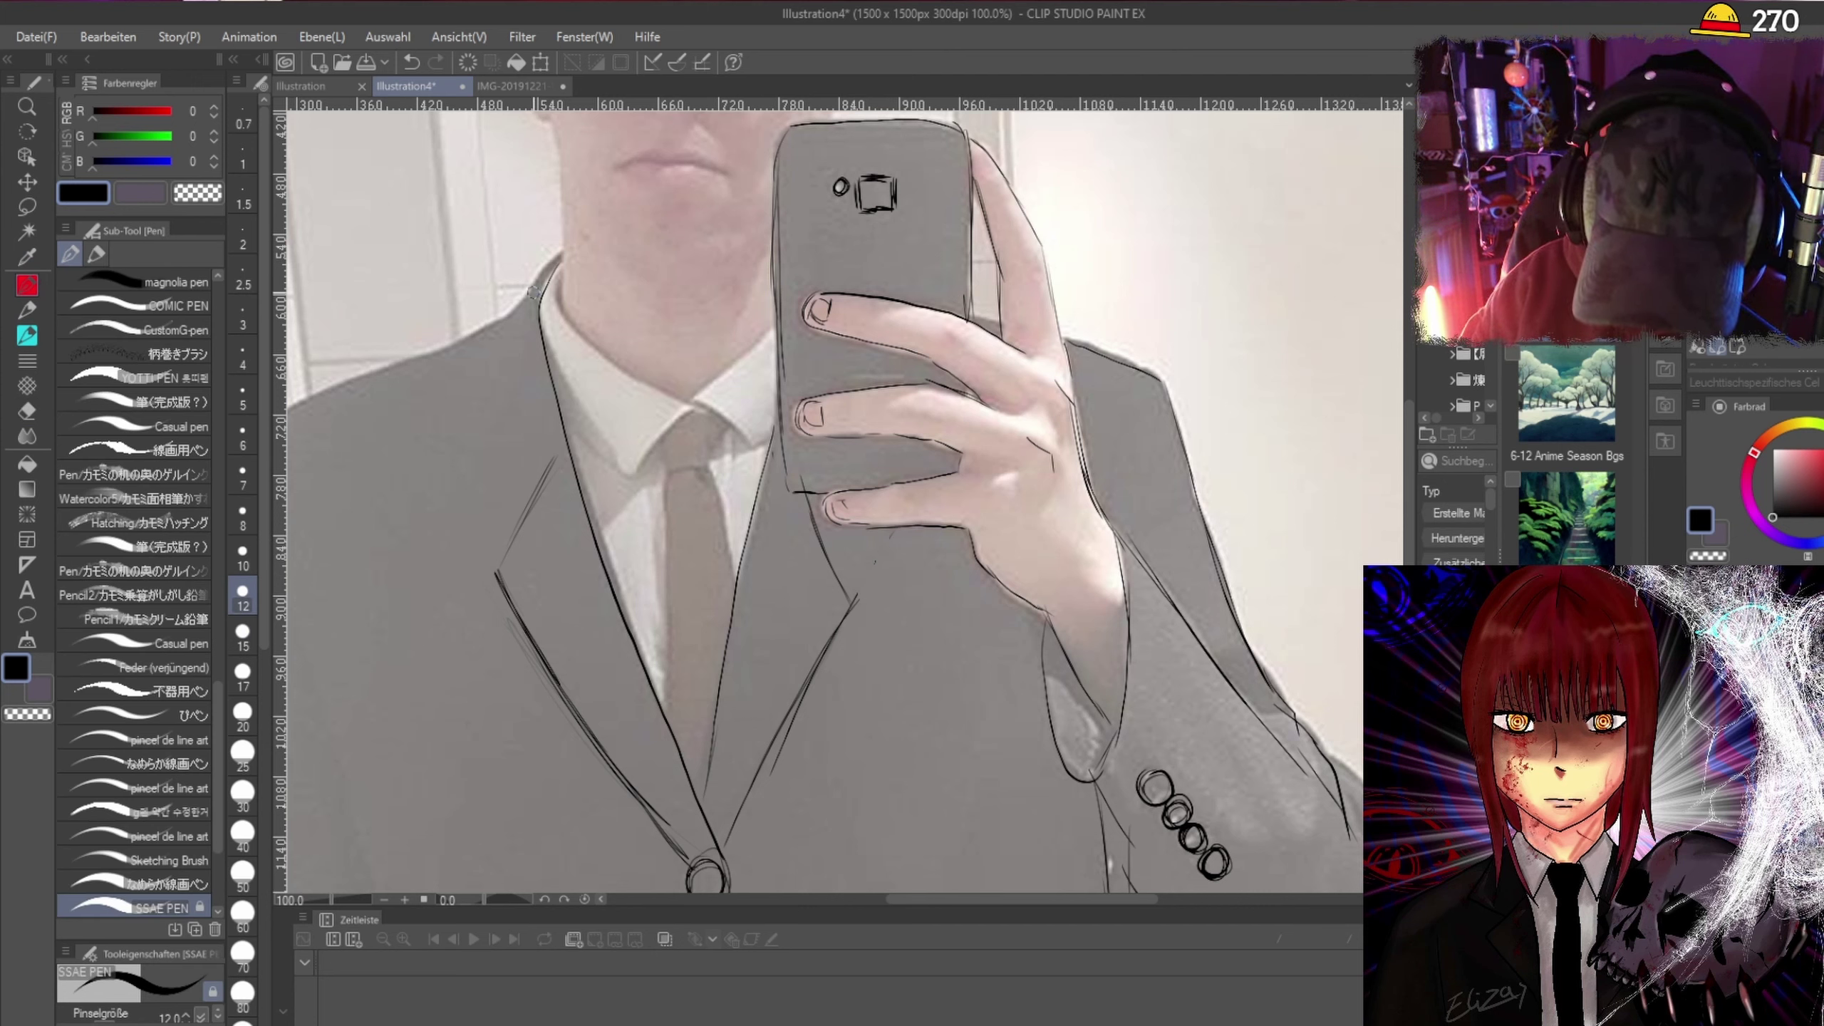
{"action": "mouse_move", "coordinate": [564, 250]}
{"action": "left_mouse_down"}
{"action": "mouse_move", "coordinate": [432, 467]}
{"action": "mouse_move", "coordinate": [525, 545]}
{"action": "left_mouse_up"}
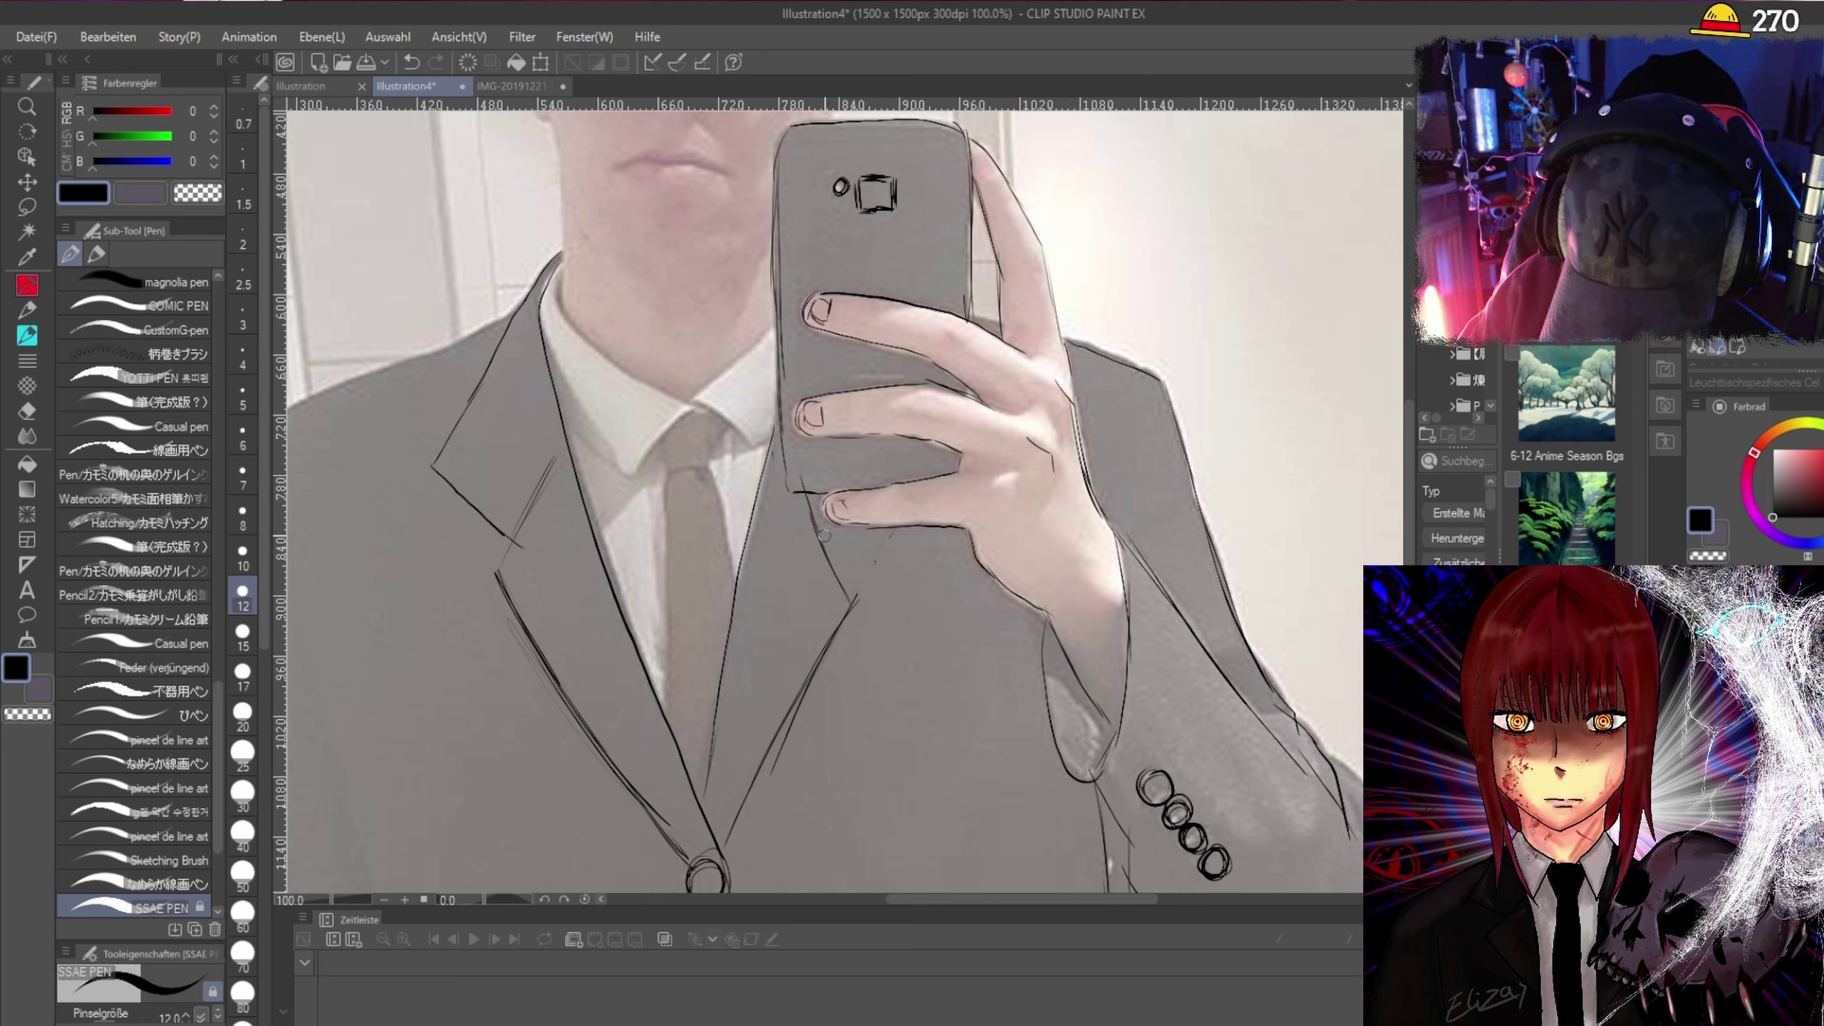
{"action": "left_click_drag", "start_coordinate": [825, 540], "coordinate": [835, 529]}
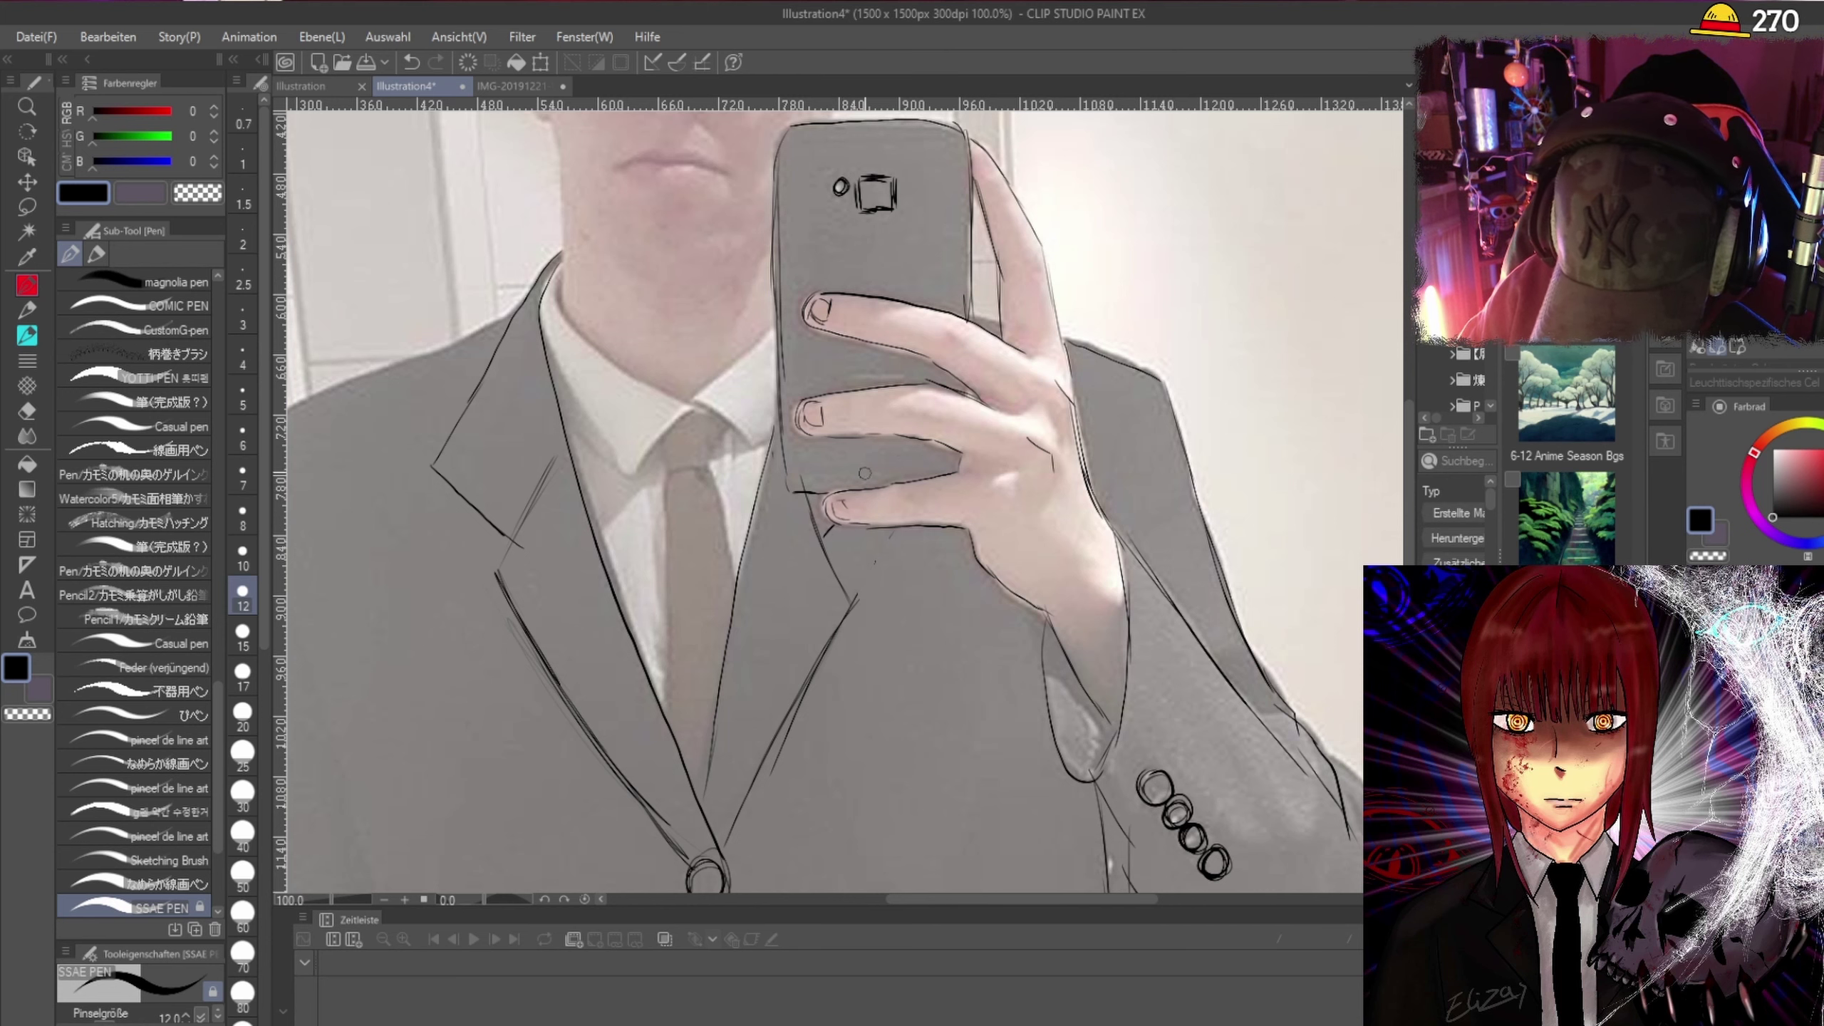
Draw the jacket's left shoulder and left side lines down to the bottom edge.
{"action": "scroll", "coordinate": [871, 452], "scroll_direction": "down", "scroll_amount": 1}
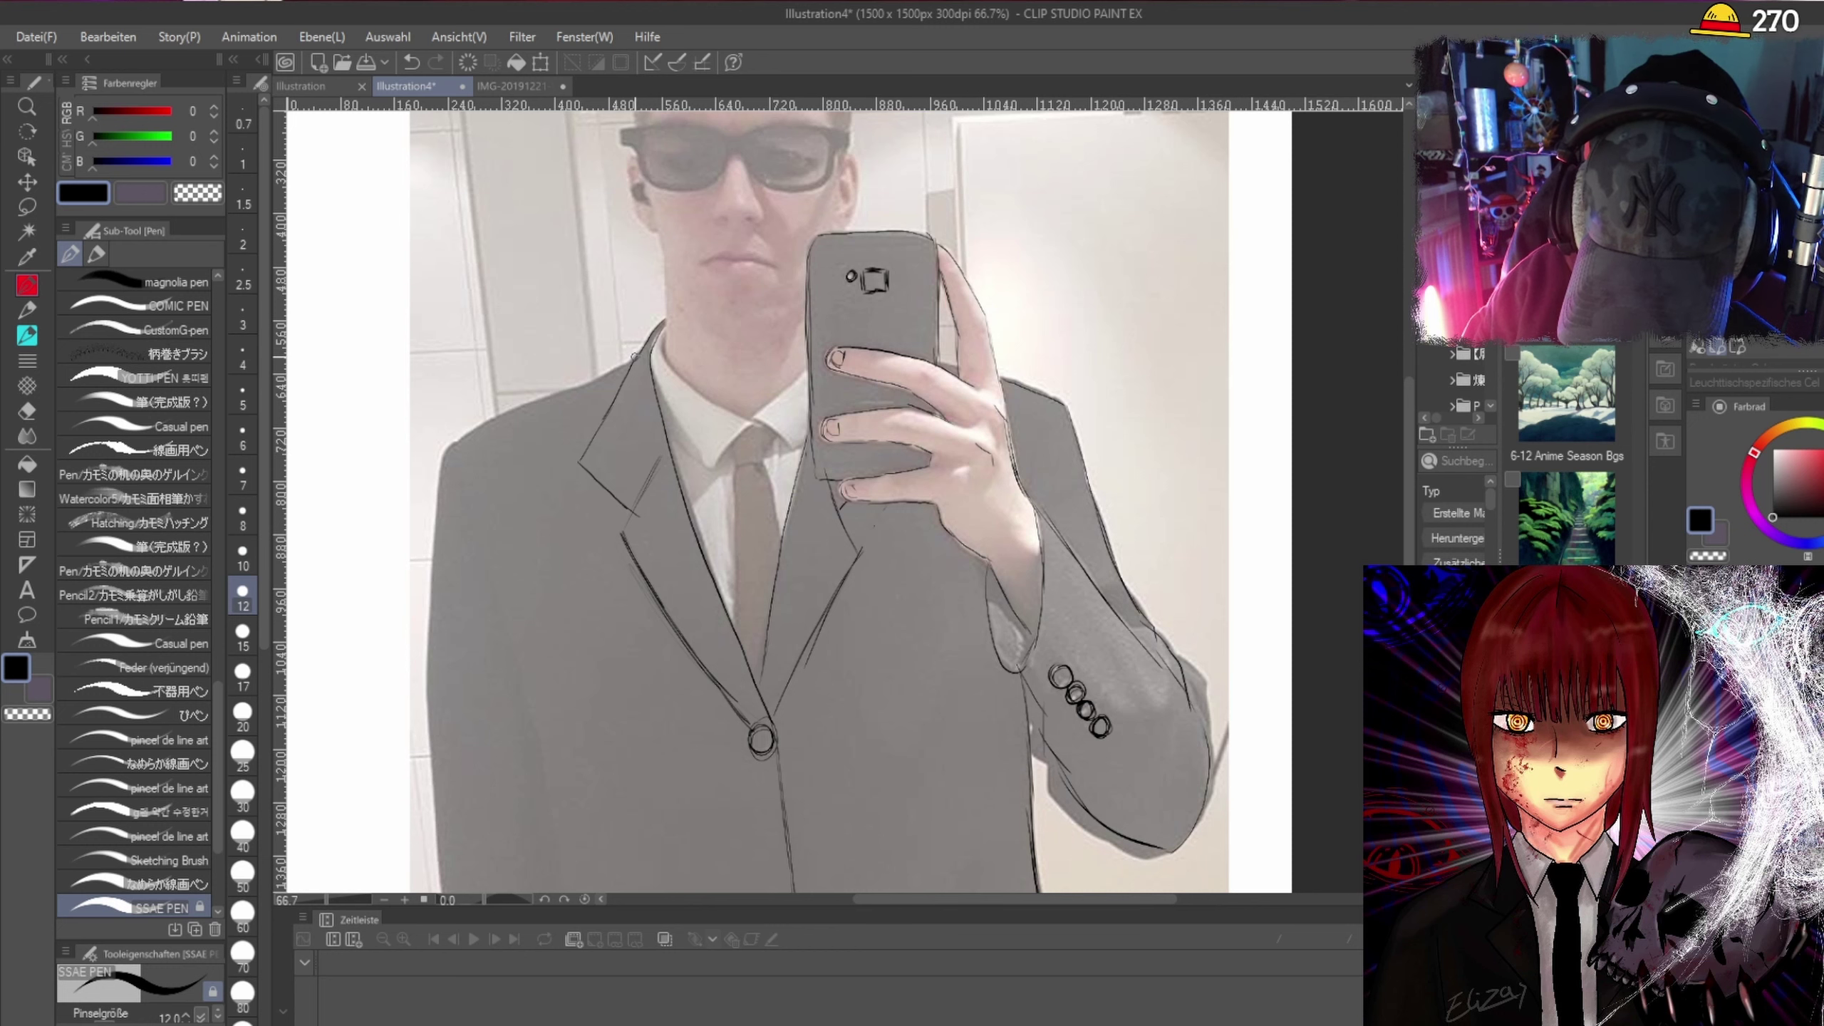
{"action": "left_click_drag", "start_coordinate": [622, 362], "coordinate": [474, 429]}
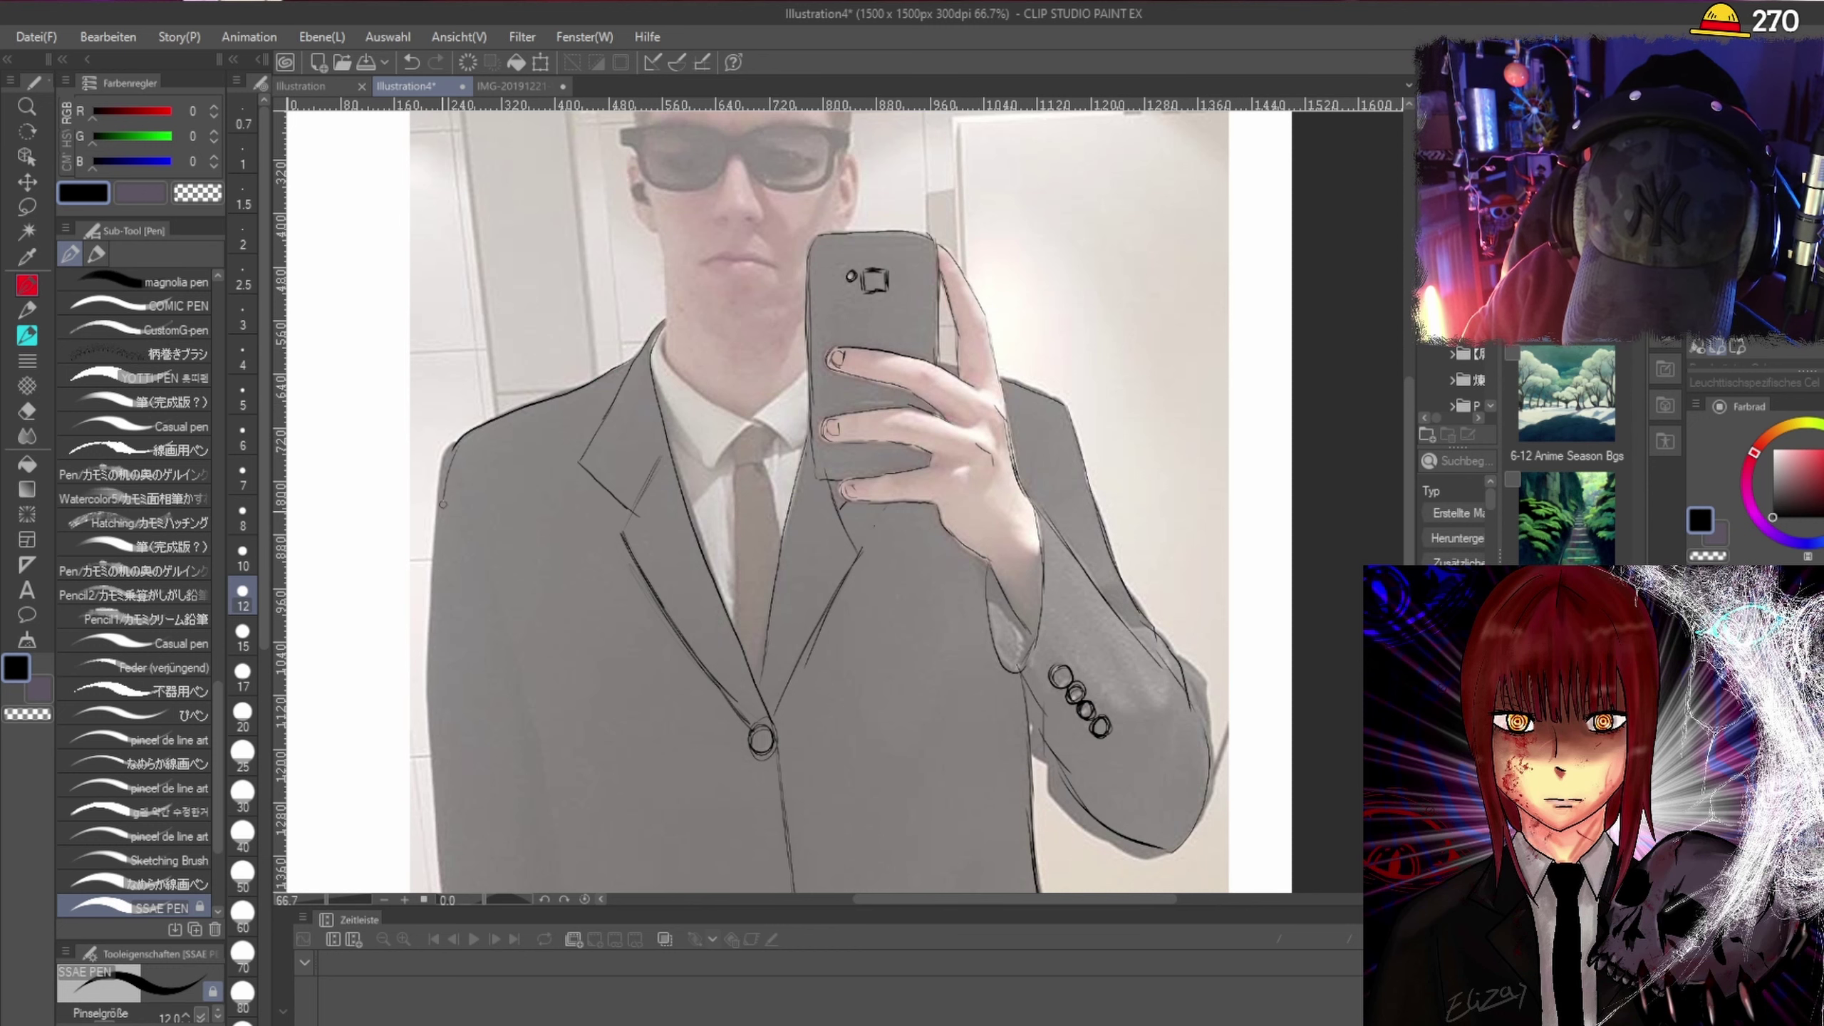
{"action": "left_click_drag", "start_coordinate": [444, 505], "coordinate": [437, 734]}
{"action": "scroll", "coordinate": [614, 686], "scroll_direction": "down", "scroll_amount": 3}
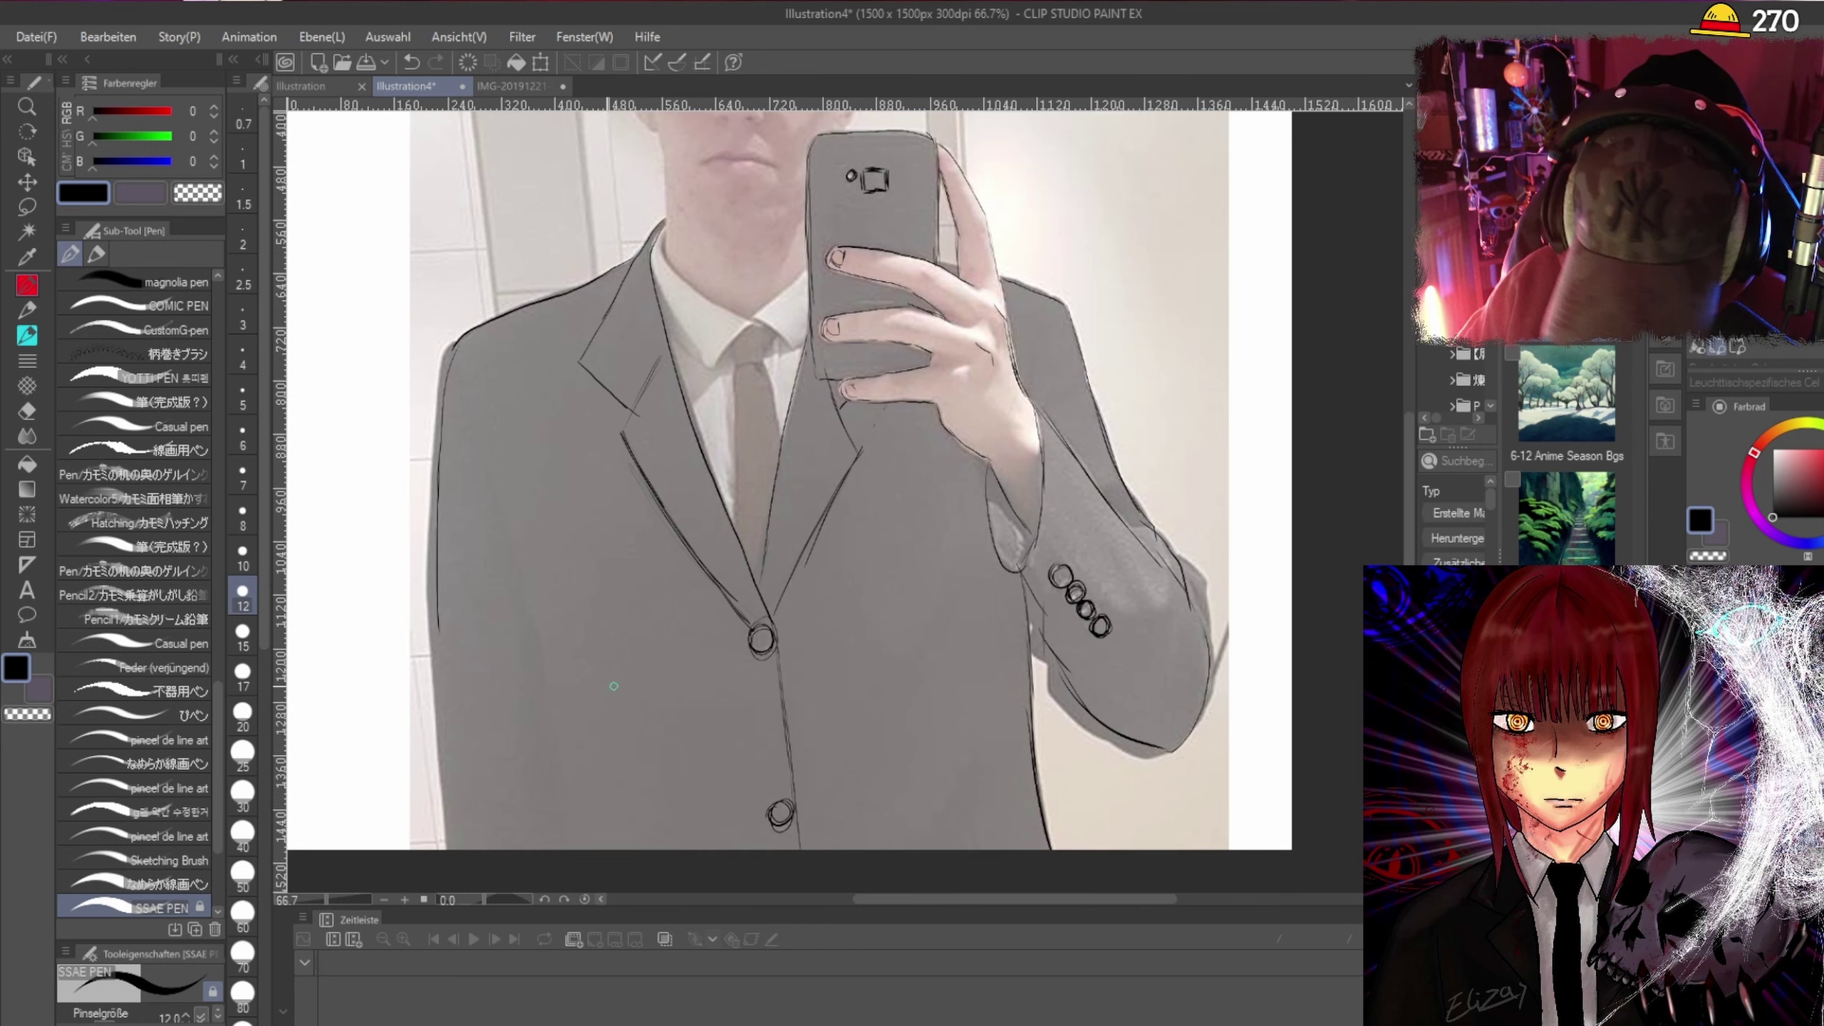
{"action": "left_click_drag", "start_coordinate": [444, 653], "coordinate": [439, 684]}
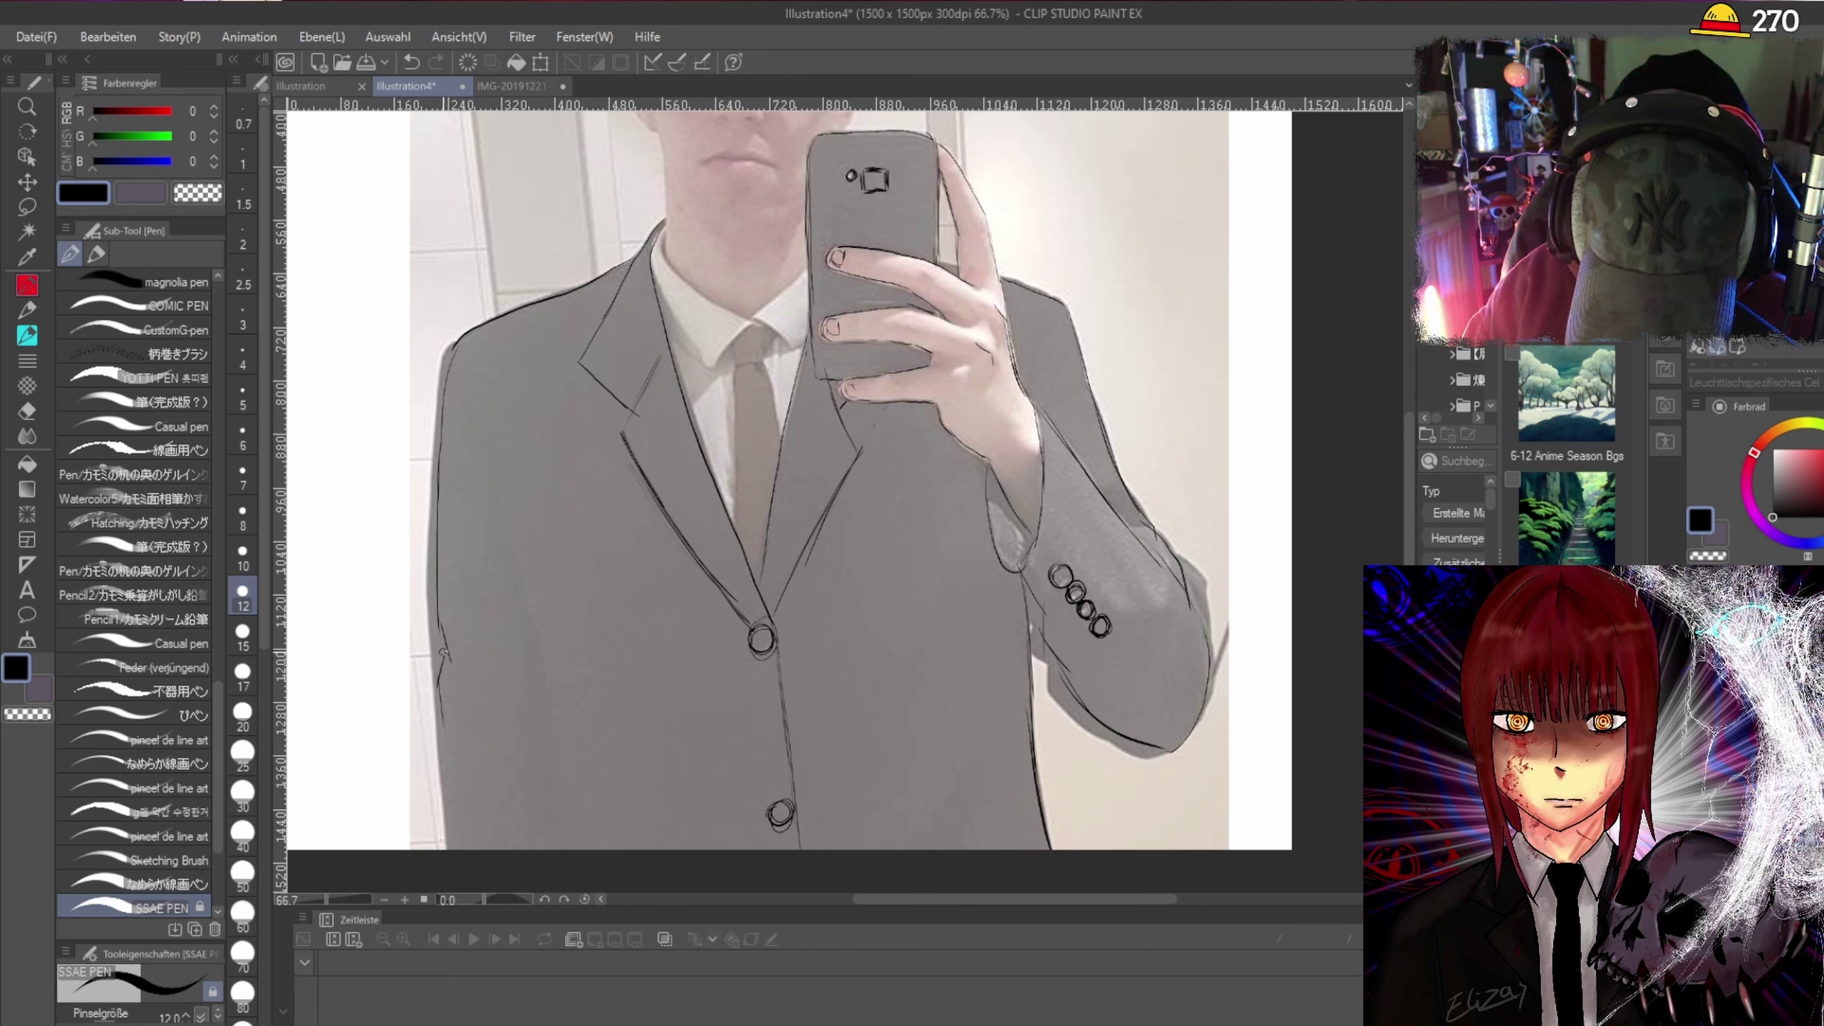
{"action": "key", "text": "ctrl+z"}
{"action": "key", "text": "ctrl+z"}
{"action": "key", "text": "ctrl+z"}
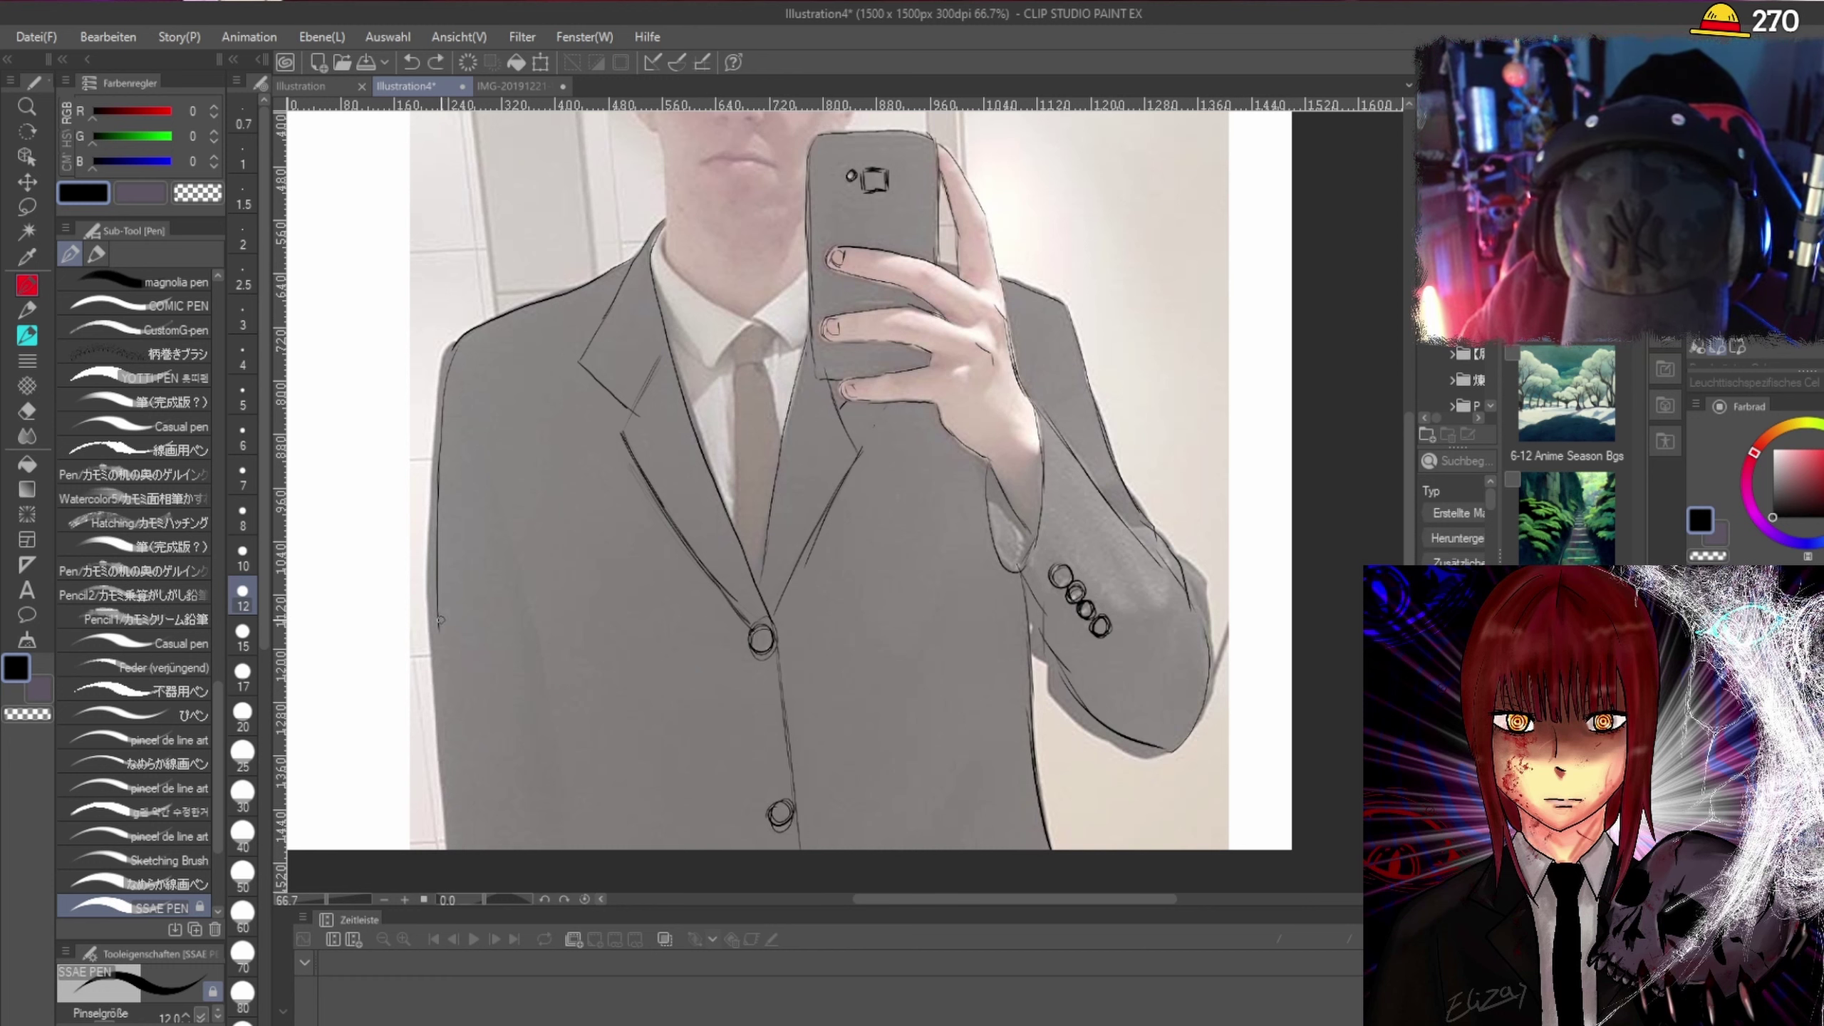
{"action": "left_click_drag", "start_coordinate": [438, 614], "coordinate": [459, 847]}
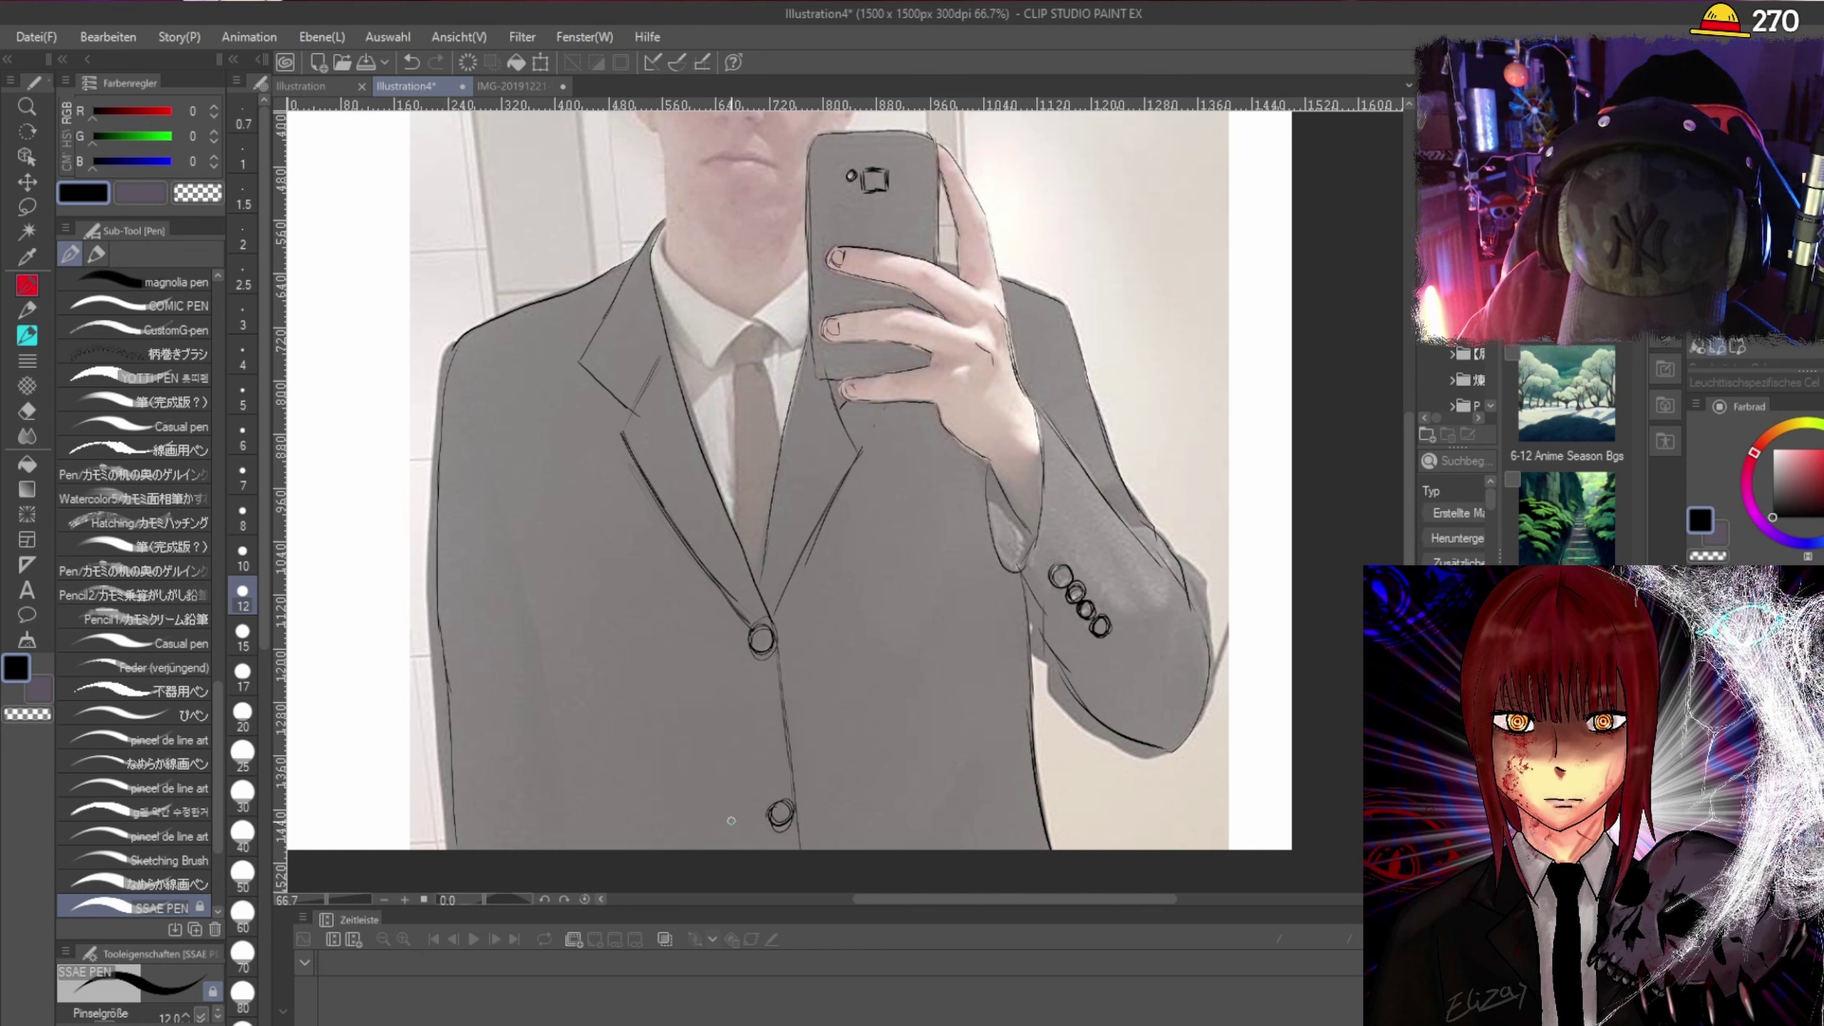
{"action": "left_click_drag", "start_coordinate": [501, 489], "coordinate": [553, 690]}
{"action": "left_click_drag", "start_coordinate": [532, 476], "coordinate": [561, 791]}
{"action": "left_click_drag", "start_coordinate": [549, 672], "coordinate": [568, 850]}
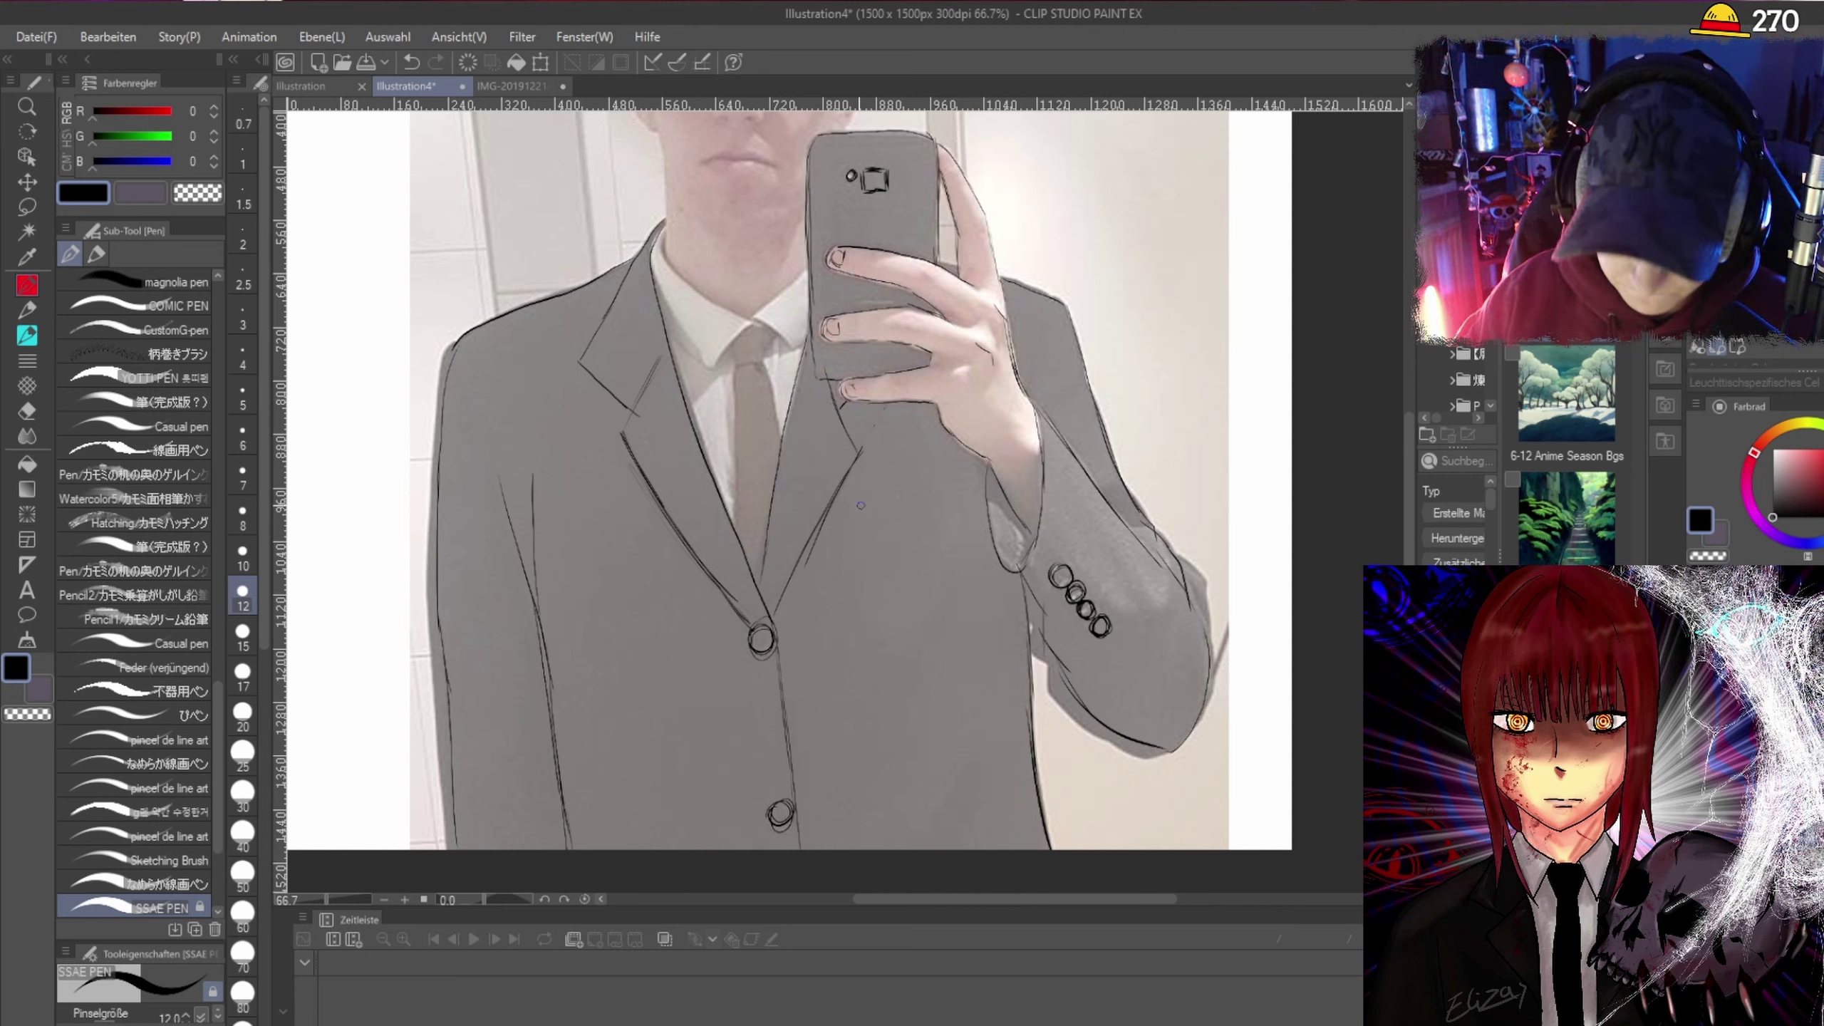
Ink the right lapel toward the hand and the tie's right edge down to the button.
{"action": "mouse_move", "coordinate": [784, 602]}
{"action": "left_mouse_down"}
{"action": "mouse_move", "coordinate": [816, 543]}
{"action": "mouse_move", "coordinate": [778, 621]}
{"action": "mouse_move", "coordinate": [854, 465]}
{"action": "left_mouse_up"}
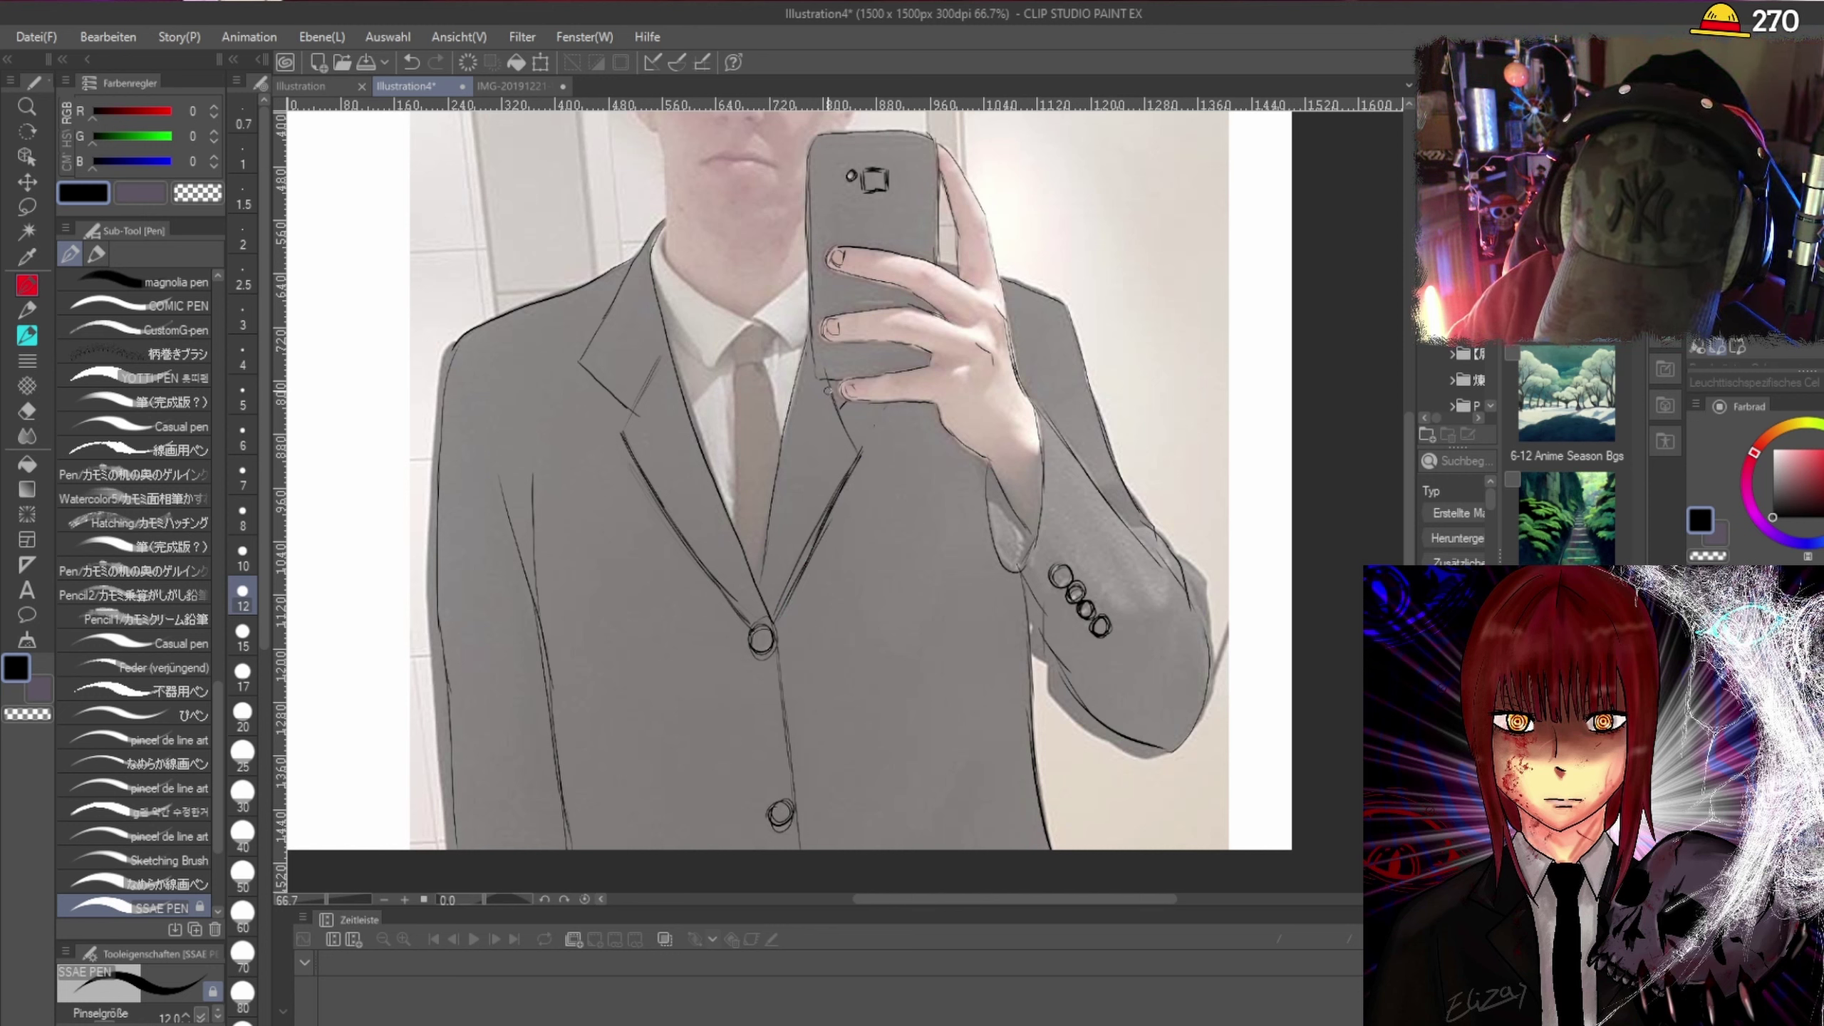
{"action": "left_click_drag", "start_coordinate": [811, 335], "coordinate": [757, 562]}
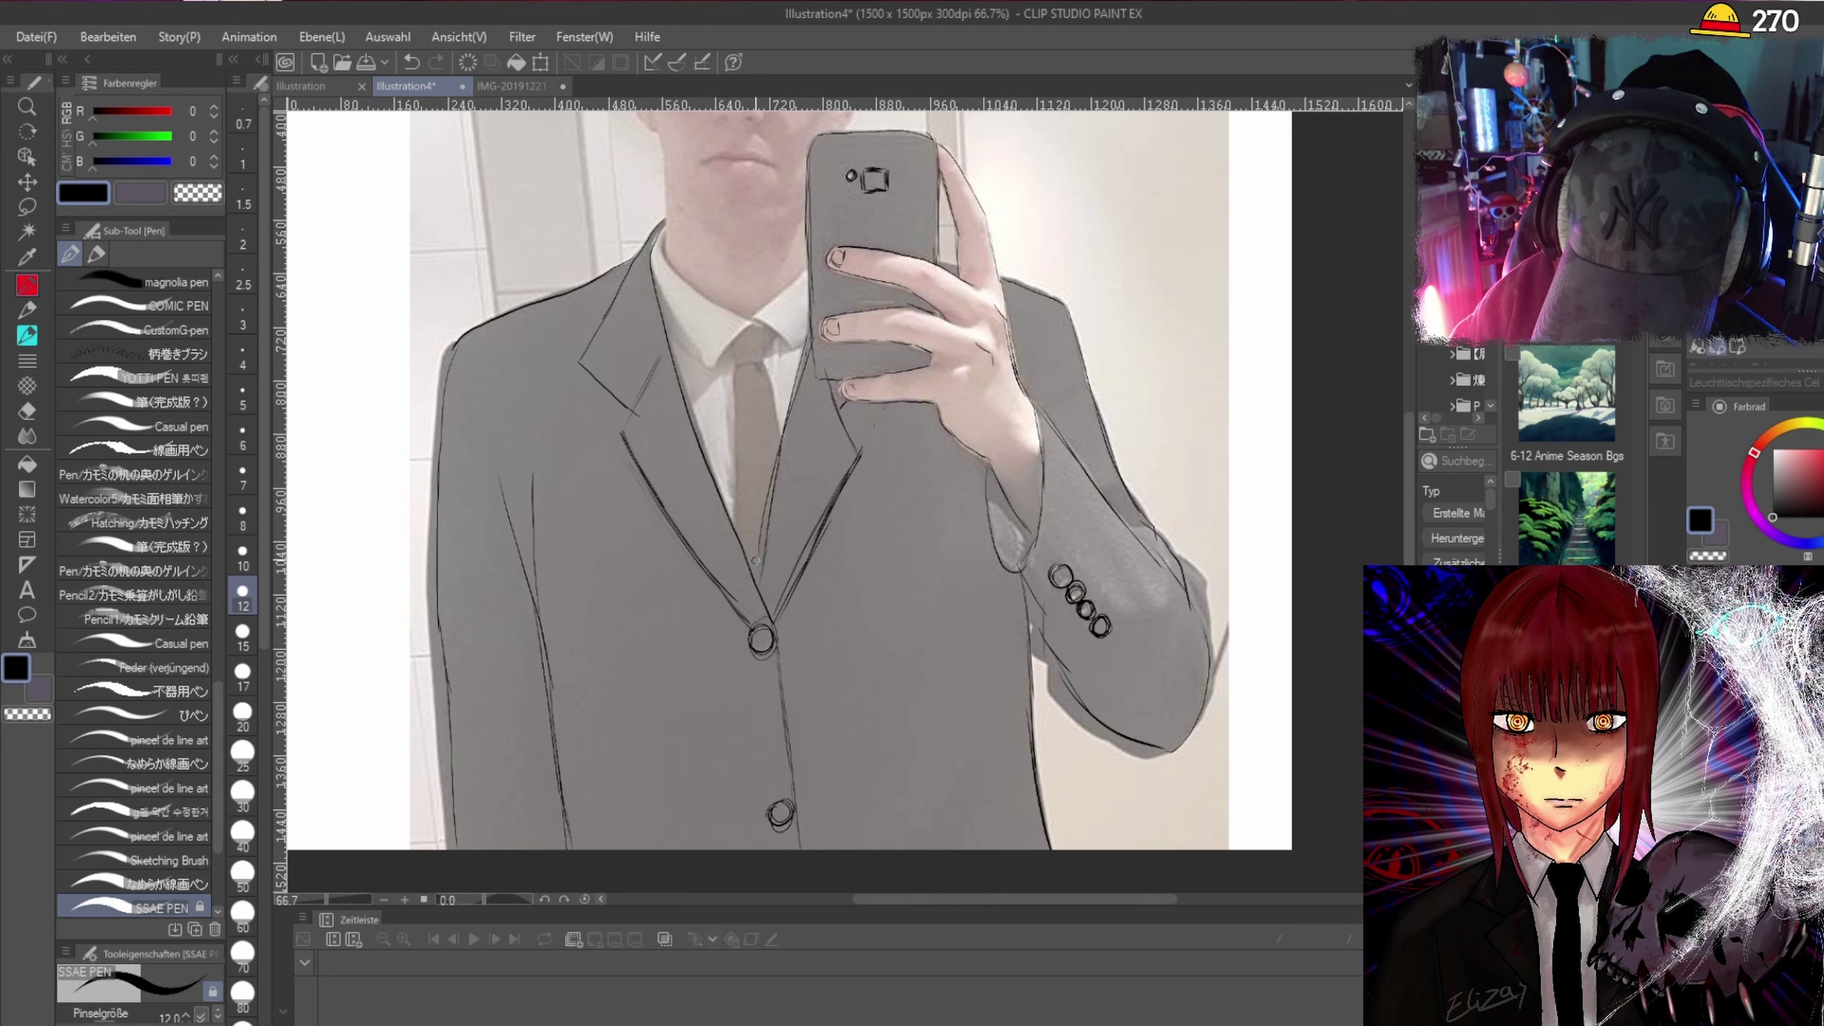
{"action": "left_click_drag", "start_coordinate": [814, 346], "coordinate": [756, 598]}
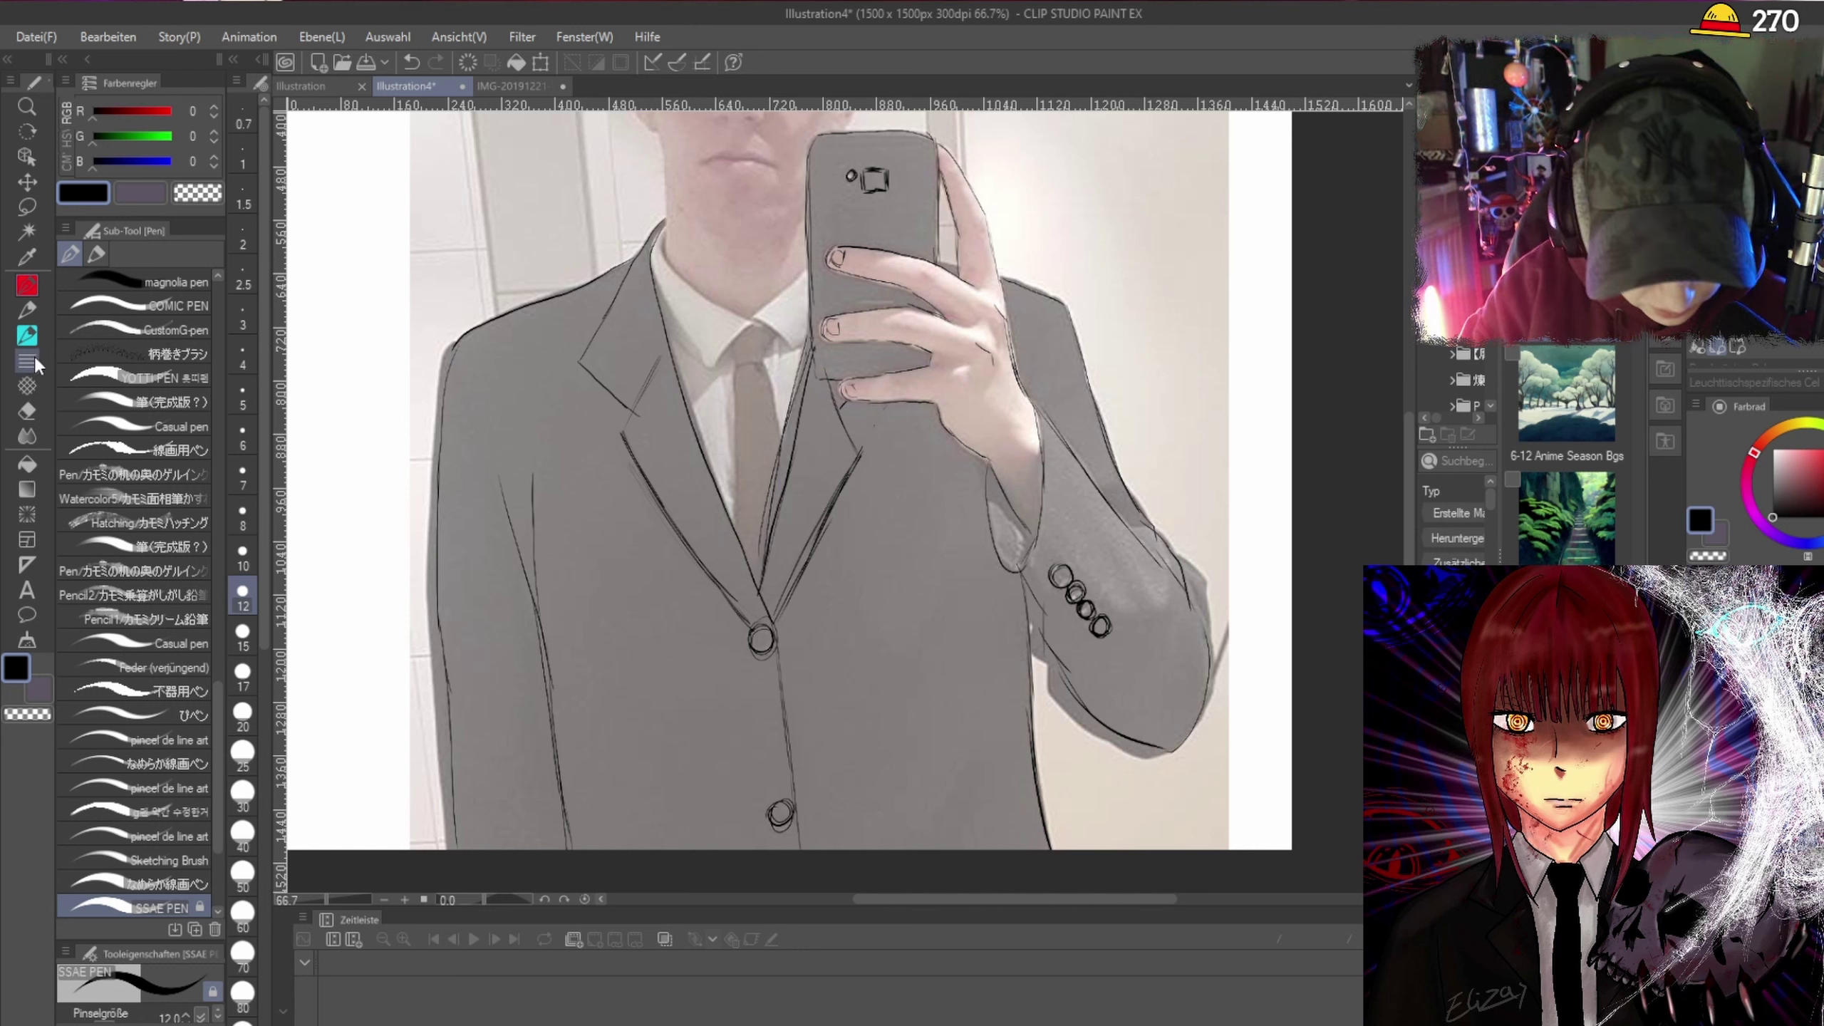
Erase the stray thin line beside the lapel with the hard eraser at 150%.
{"action": "left_click", "coordinate": [27, 412]}
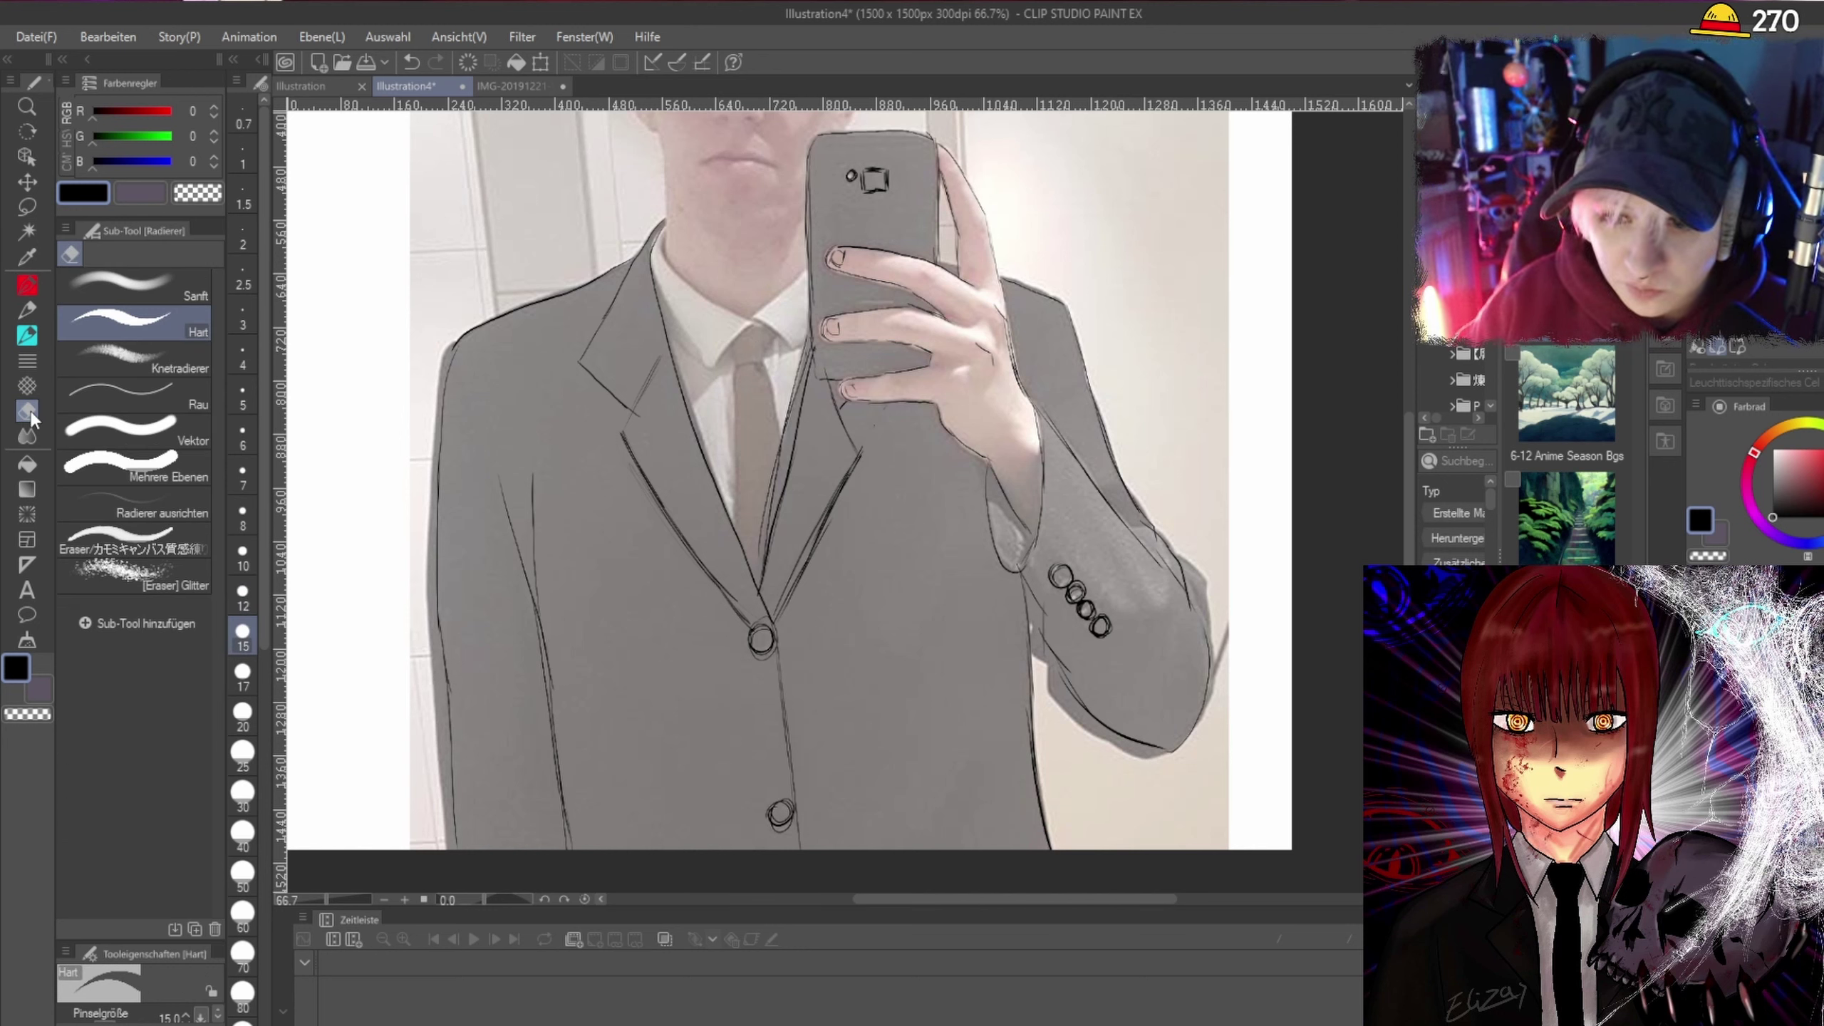
{"action": "scroll", "coordinate": [837, 557], "scroll_direction": "up", "scroll_amount": 2}
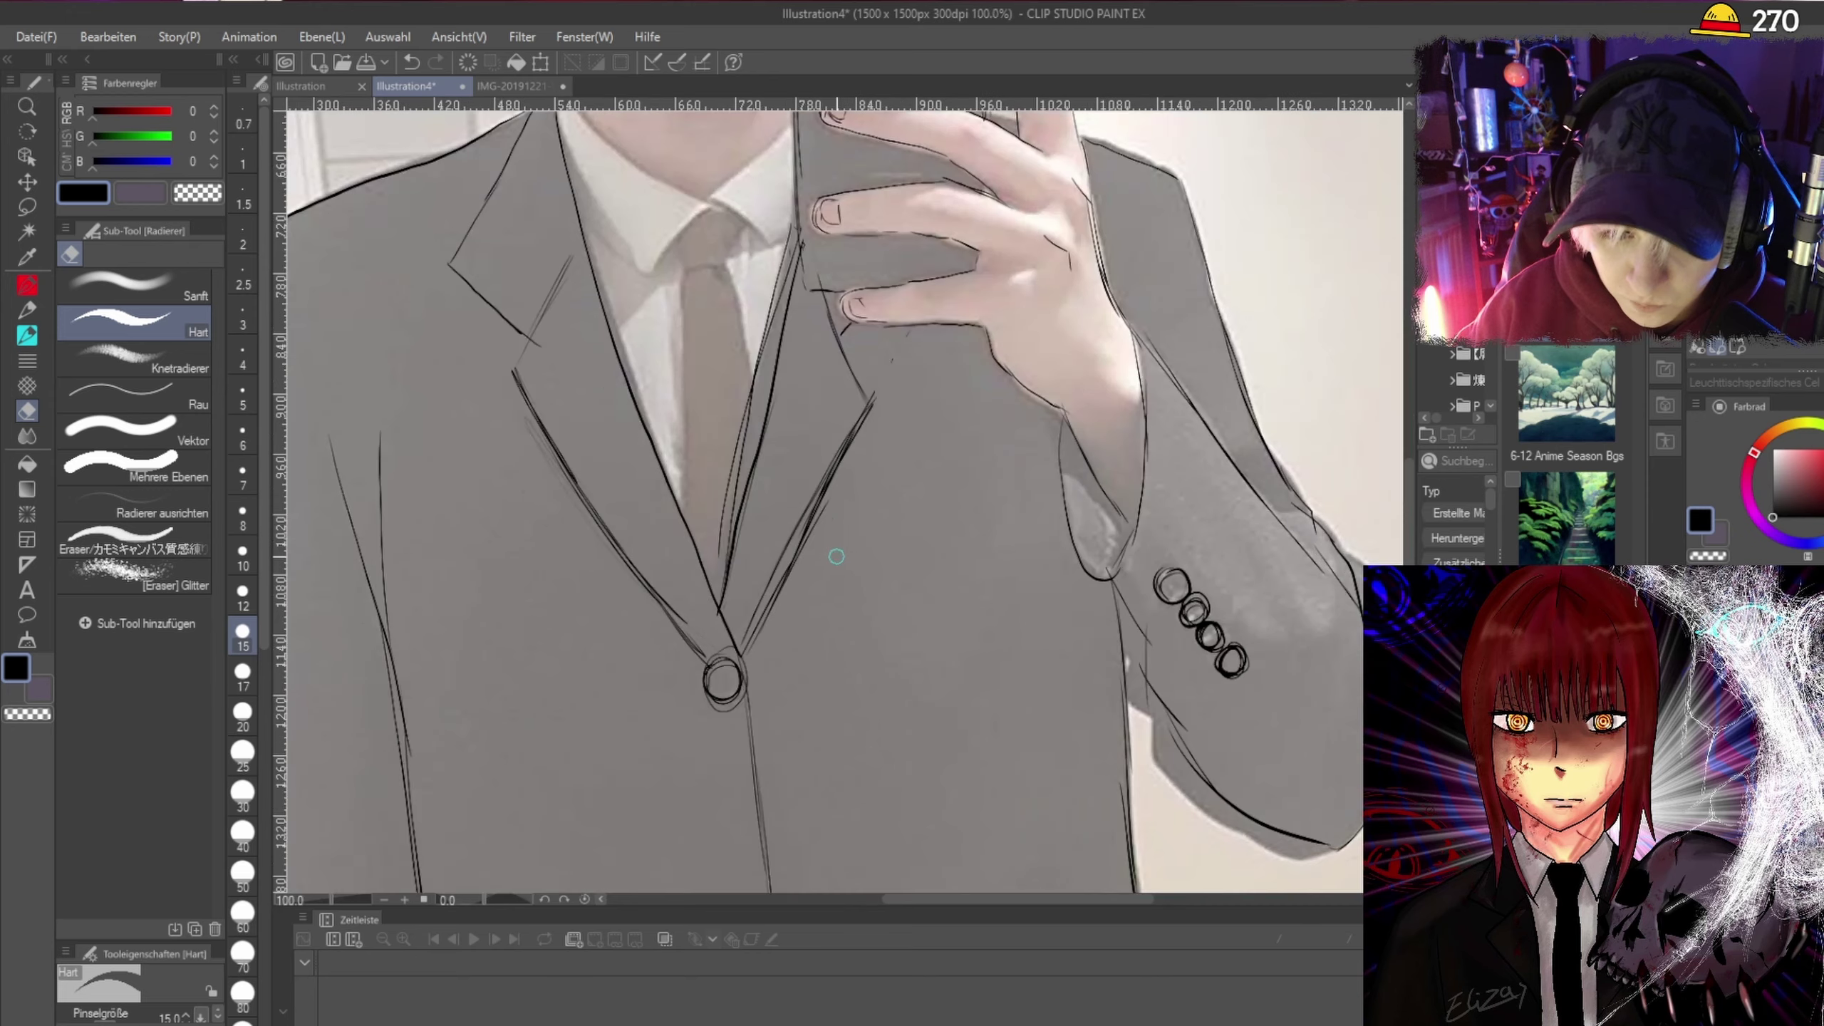
{"action": "left_click_drag", "start_coordinate": [677, 383], "coordinate": [653, 543]}
{"action": "mouse_move", "coordinate": [675, 437]}
{"action": "left_mouse_down"}
{"action": "mouse_move", "coordinate": [666, 493]}
{"action": "mouse_move", "coordinate": [705, 332]}
{"action": "mouse_move", "coordinate": [668, 528]}
{"action": "mouse_move", "coordinate": [733, 195]}
{"action": "left_mouse_up"}
{"action": "scroll", "coordinate": [738, 171], "scroll_direction": "down", "scroll_amount": 1}
{"action": "scroll", "coordinate": [742, 171], "scroll_direction": "up", "scroll_amount": 1}
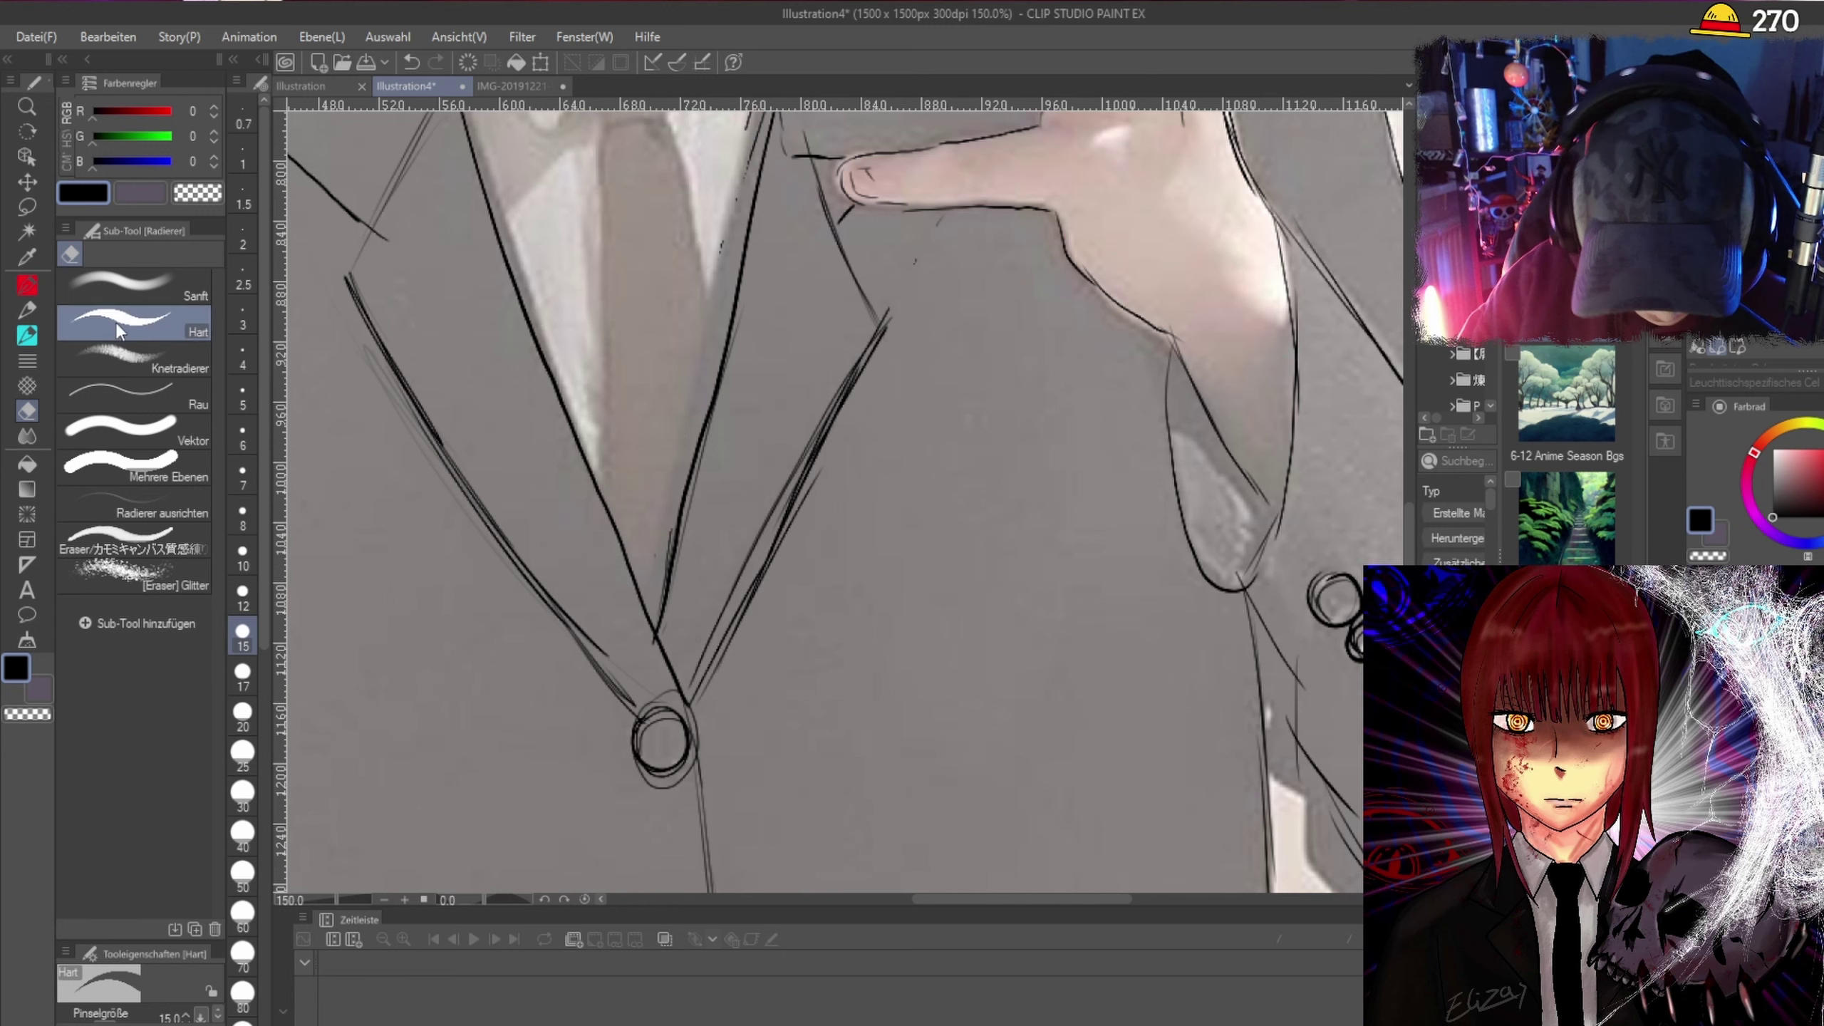
With the pen, ink the shirt collar's left and right edges down to the tie knot.
{"action": "left_click", "coordinate": [27, 285]}
{"action": "key", "text": "ctrl+minus"}
{"action": "key", "text": "ctrl+minus"}
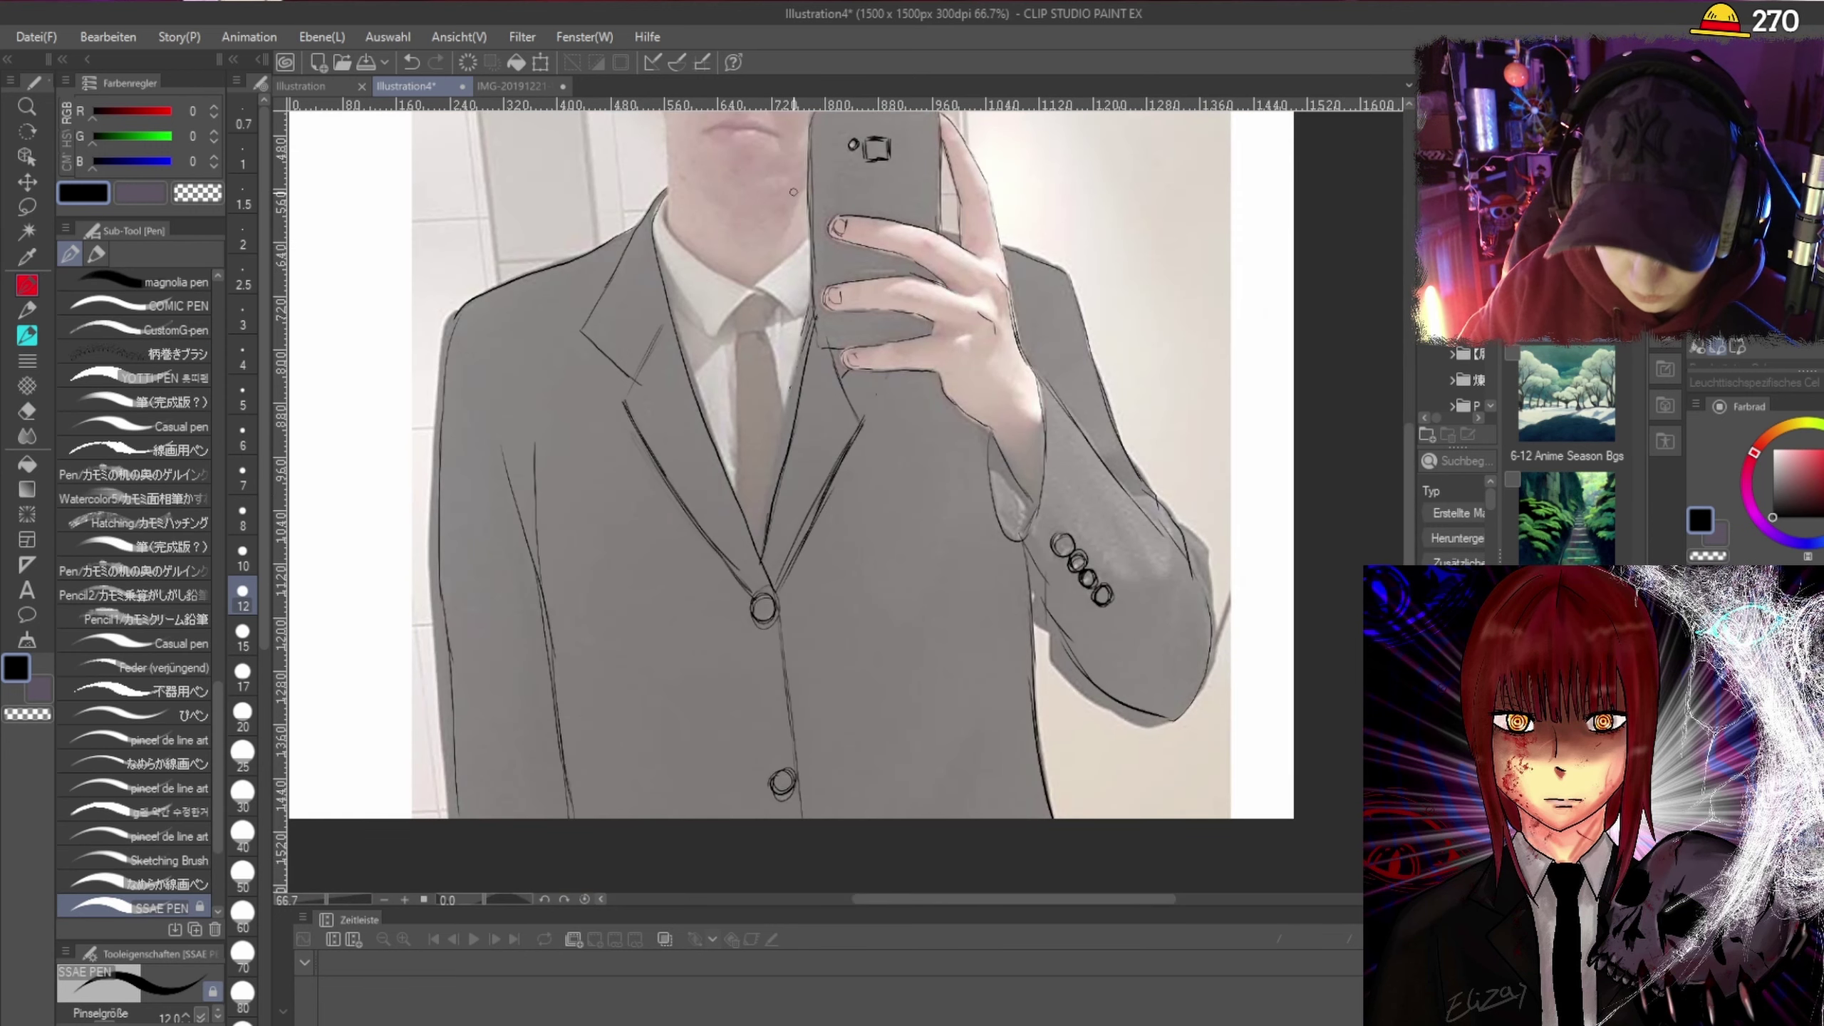
{"action": "scroll", "coordinate": [826, 263], "scroll_direction": "up", "scroll_amount": 1}
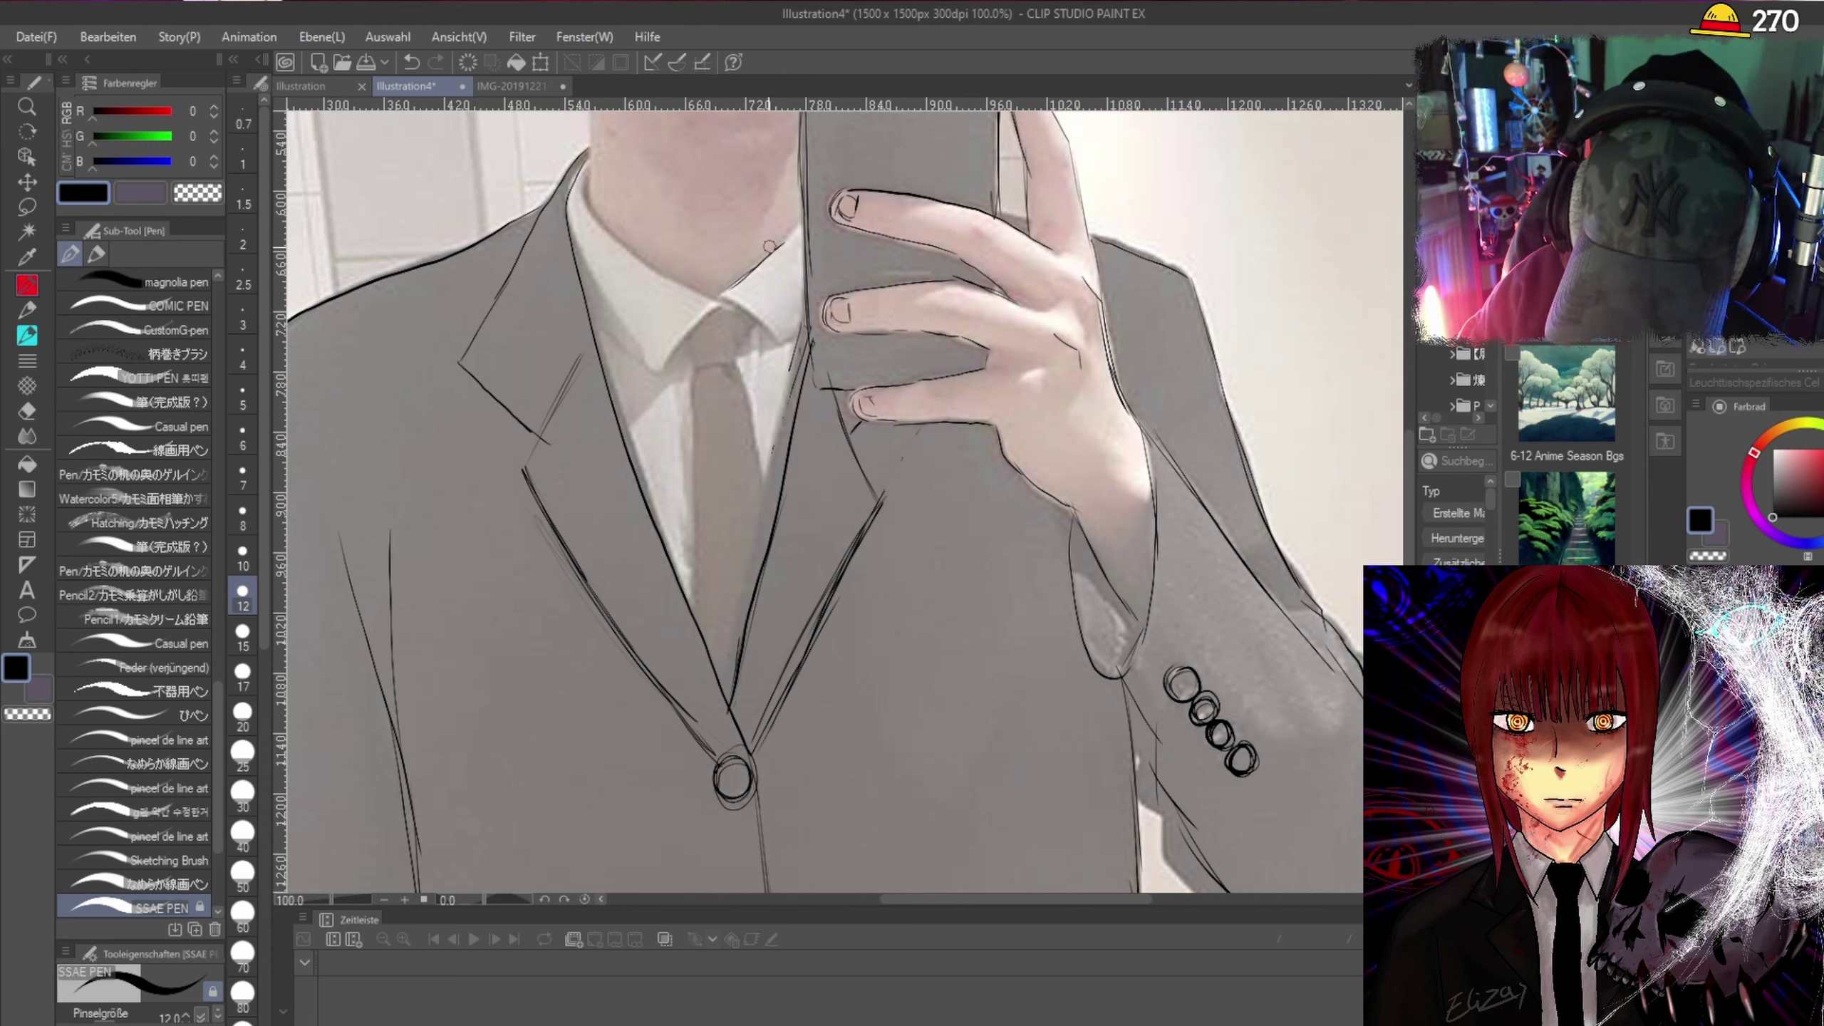
{"action": "mouse_move", "coordinate": [594, 165]}
{"action": "left_mouse_down"}
{"action": "mouse_move", "coordinate": [624, 246]}
{"action": "mouse_move", "coordinate": [724, 308]}
{"action": "mouse_move", "coordinate": [660, 382]}
{"action": "left_mouse_up"}
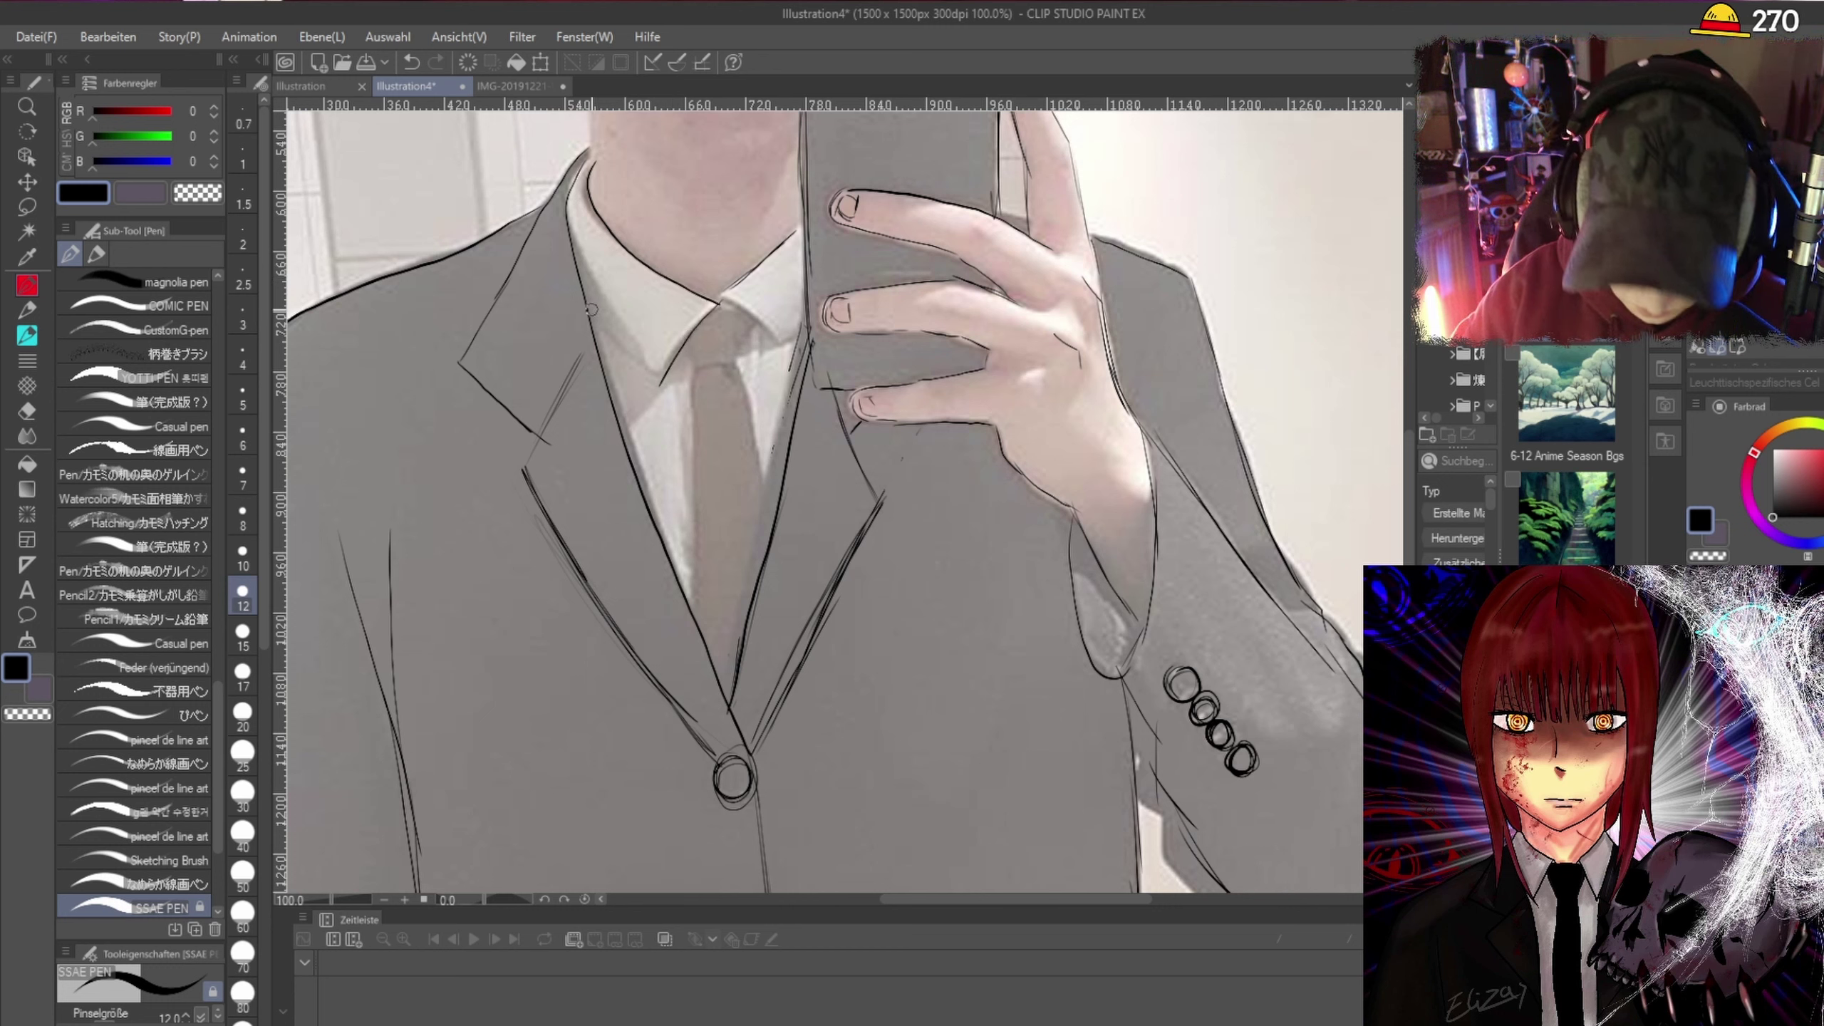
{"action": "left_click_drag", "start_coordinate": [587, 305], "coordinate": [658, 374]}
{"action": "mouse_move", "coordinate": [724, 305]}
{"action": "left_mouse_down"}
{"action": "mouse_move", "coordinate": [765, 373]}
{"action": "mouse_move", "coordinate": [774, 357]}
{"action": "mouse_move", "coordinate": [697, 364]}
{"action": "mouse_move", "coordinate": [738, 362]}
{"action": "mouse_move", "coordinate": [699, 362]}
{"action": "mouse_move", "coordinate": [697, 627]}
{"action": "left_mouse_up"}
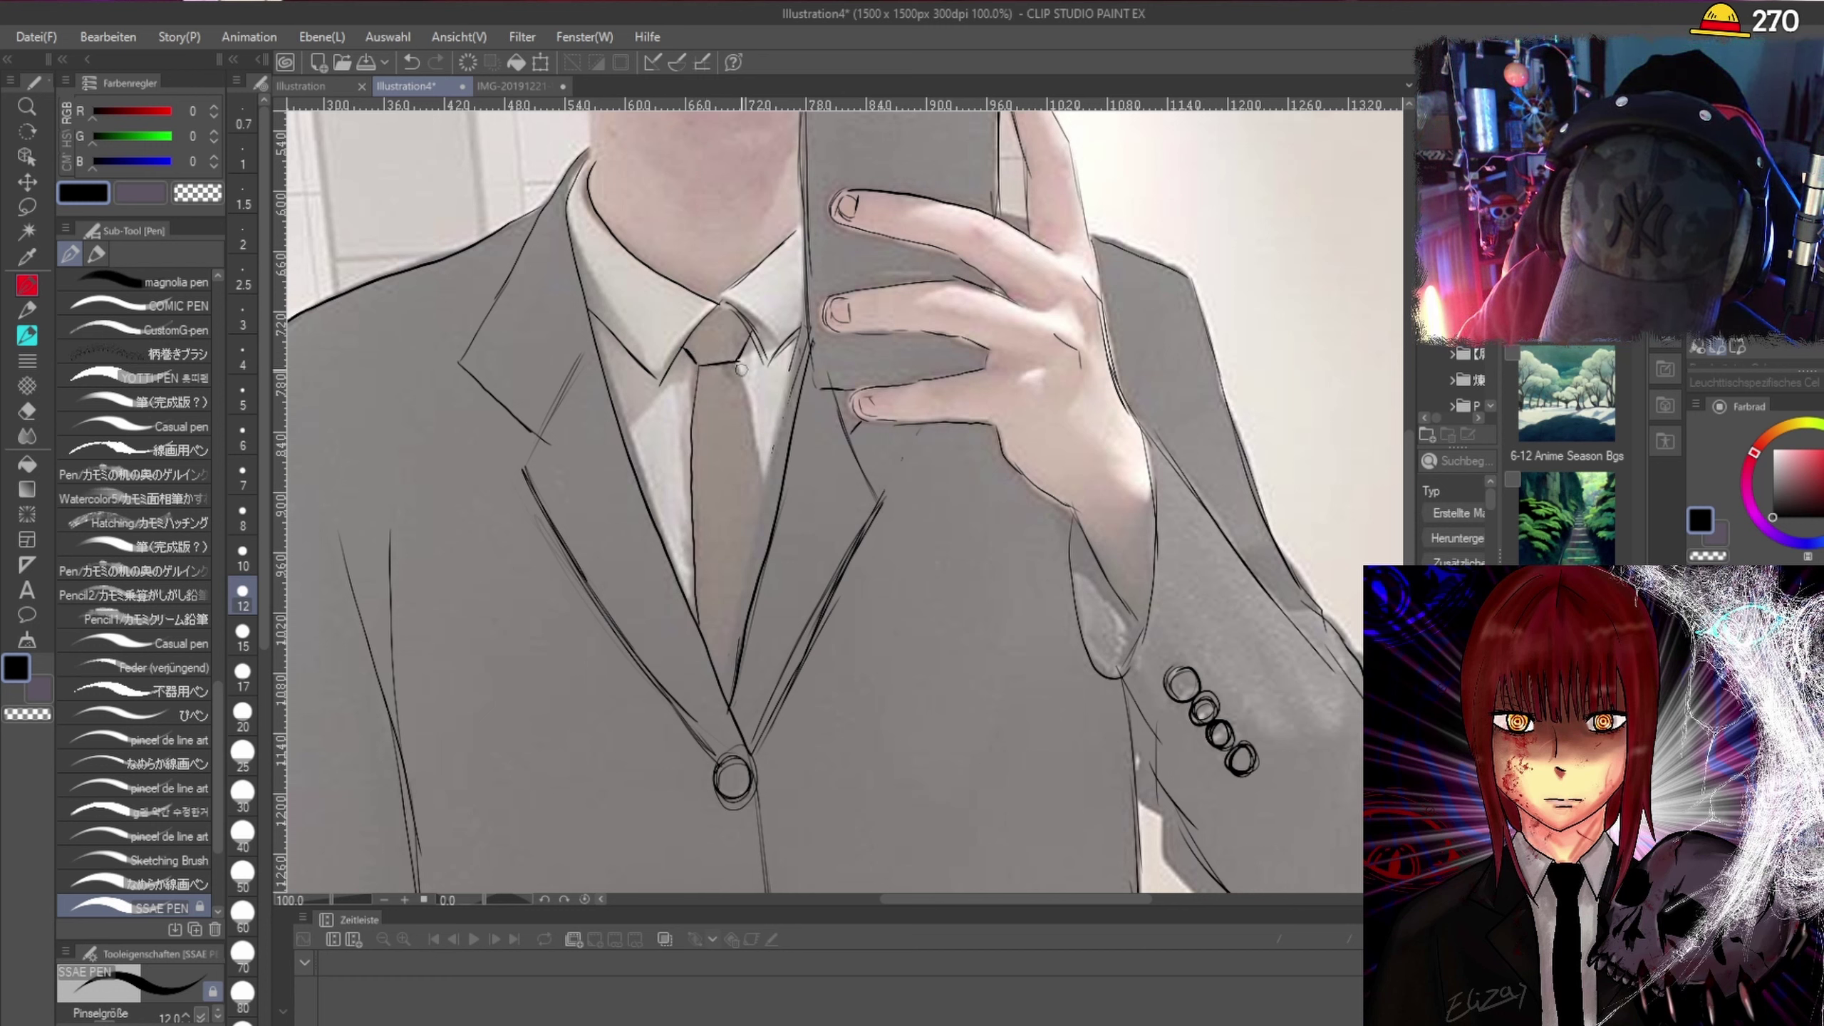
Outline the tie and hatch it diagonally, undoing and redrawing one bad edge stroke.
{"action": "mouse_move", "coordinate": [740, 363]}
{"action": "left_mouse_down"}
{"action": "mouse_move", "coordinate": [760, 478]}
{"action": "mouse_move", "coordinate": [747, 629]}
{"action": "left_mouse_up"}
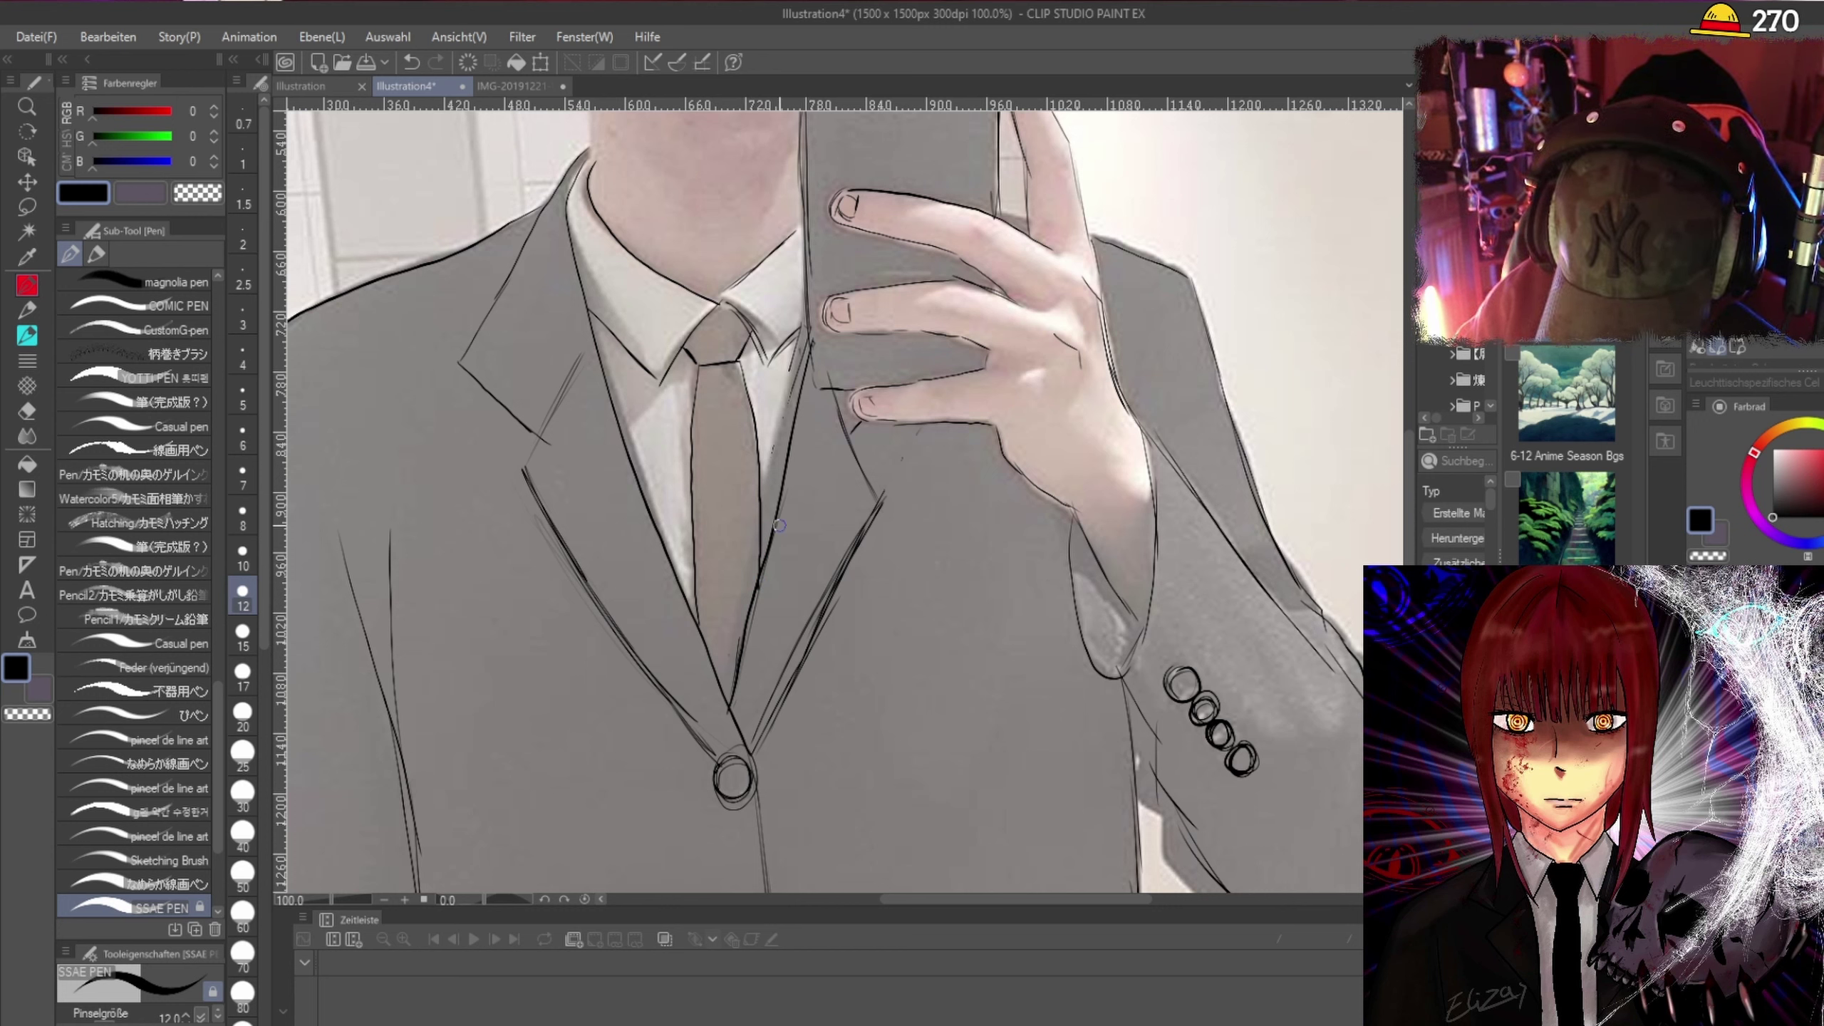
{"action": "left_click_drag", "start_coordinate": [800, 411], "coordinate": [734, 720]}
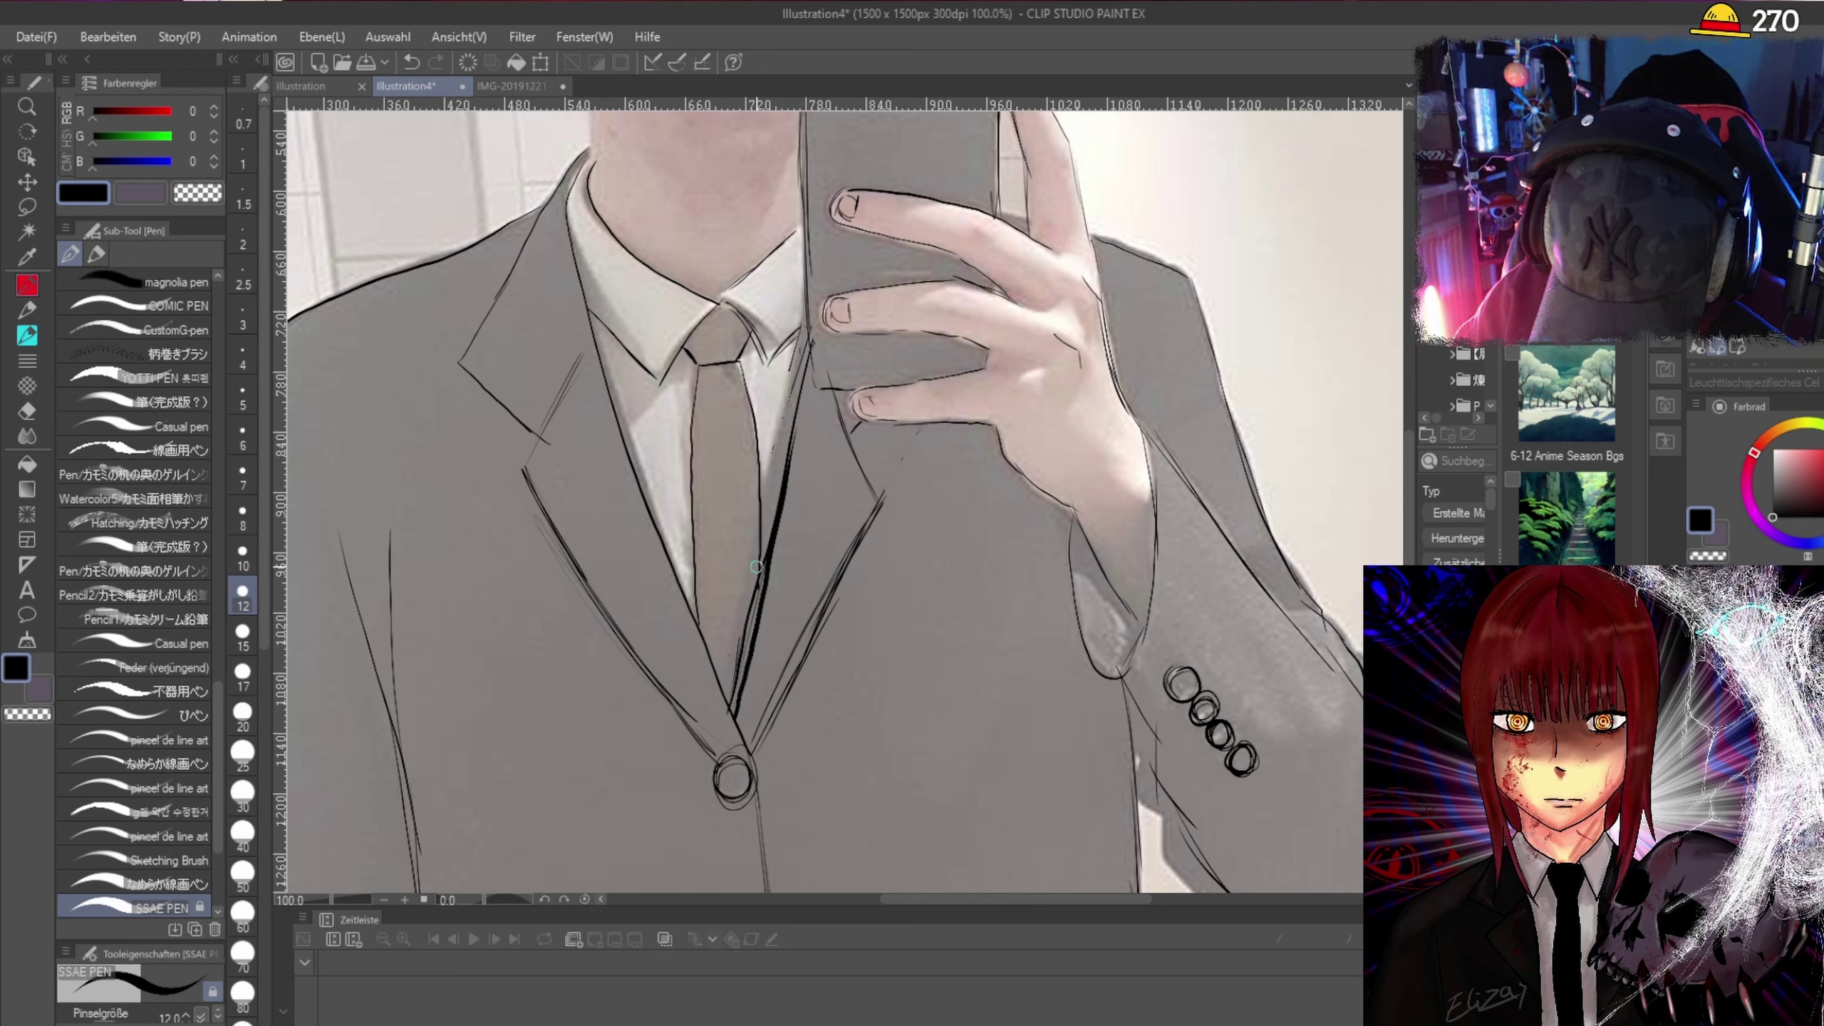
{"action": "mouse_move", "coordinate": [755, 567]}
{"action": "left_mouse_down"}
{"action": "mouse_move", "coordinate": [734, 711]}
{"action": "mouse_move", "coordinate": [748, 624]}
{"action": "mouse_move", "coordinate": [710, 654]}
{"action": "mouse_move", "coordinate": [753, 563]}
{"action": "mouse_move", "coordinate": [709, 590]}
{"action": "mouse_move", "coordinate": [743, 509]}
{"action": "mouse_move", "coordinate": [702, 545]}
{"action": "mouse_move", "coordinate": [749, 458]}
{"action": "mouse_move", "coordinate": [705, 480]}
{"action": "mouse_move", "coordinate": [742, 397]}
{"action": "mouse_move", "coordinate": [704, 405]}
{"action": "mouse_move", "coordinate": [701, 329]}
{"action": "left_mouse_up"}
{"action": "mouse_move", "coordinate": [763, 532]}
{"action": "left_mouse_down"}
{"action": "mouse_move", "coordinate": [736, 718]}
{"action": "mouse_move", "coordinate": [761, 634]}
{"action": "left_mouse_up"}
{"action": "left_click_drag", "start_coordinate": [742, 697], "coordinate": [794, 461]}
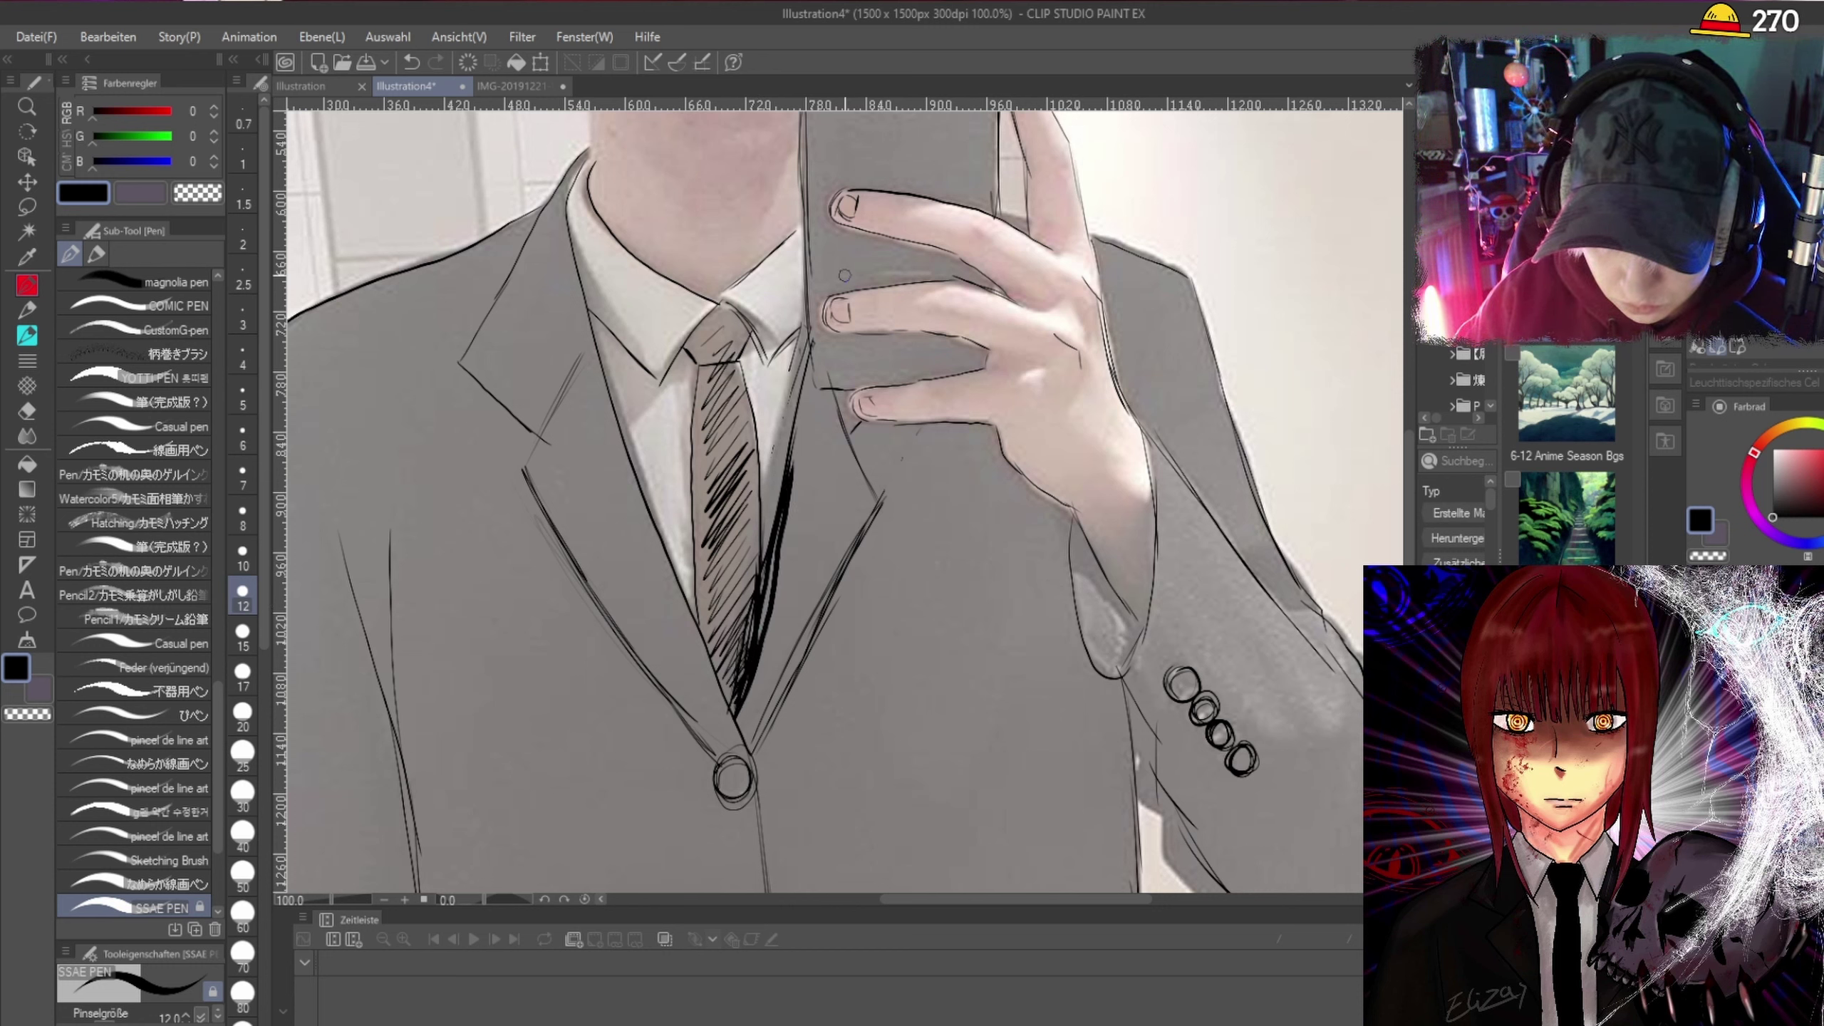
{"action": "key", "text": "ctrl+z"}
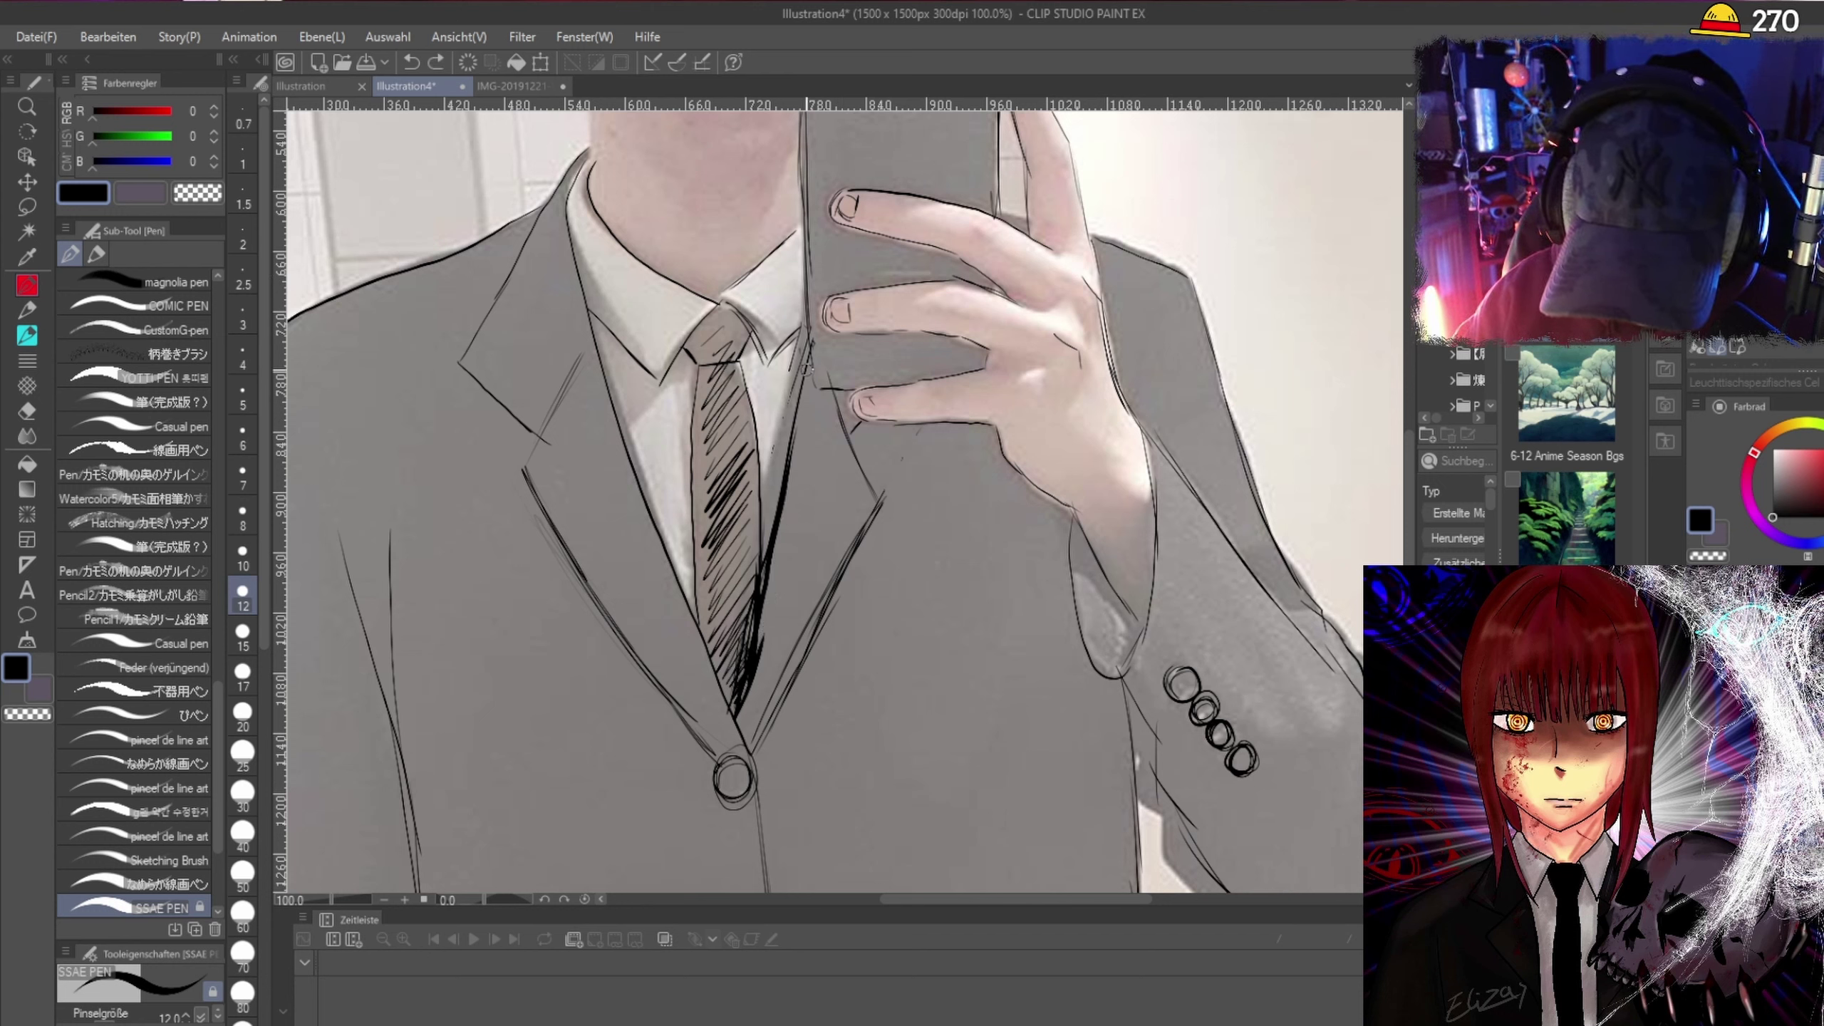
{"action": "left_click_drag", "start_coordinate": [811, 338], "coordinate": [737, 738]}
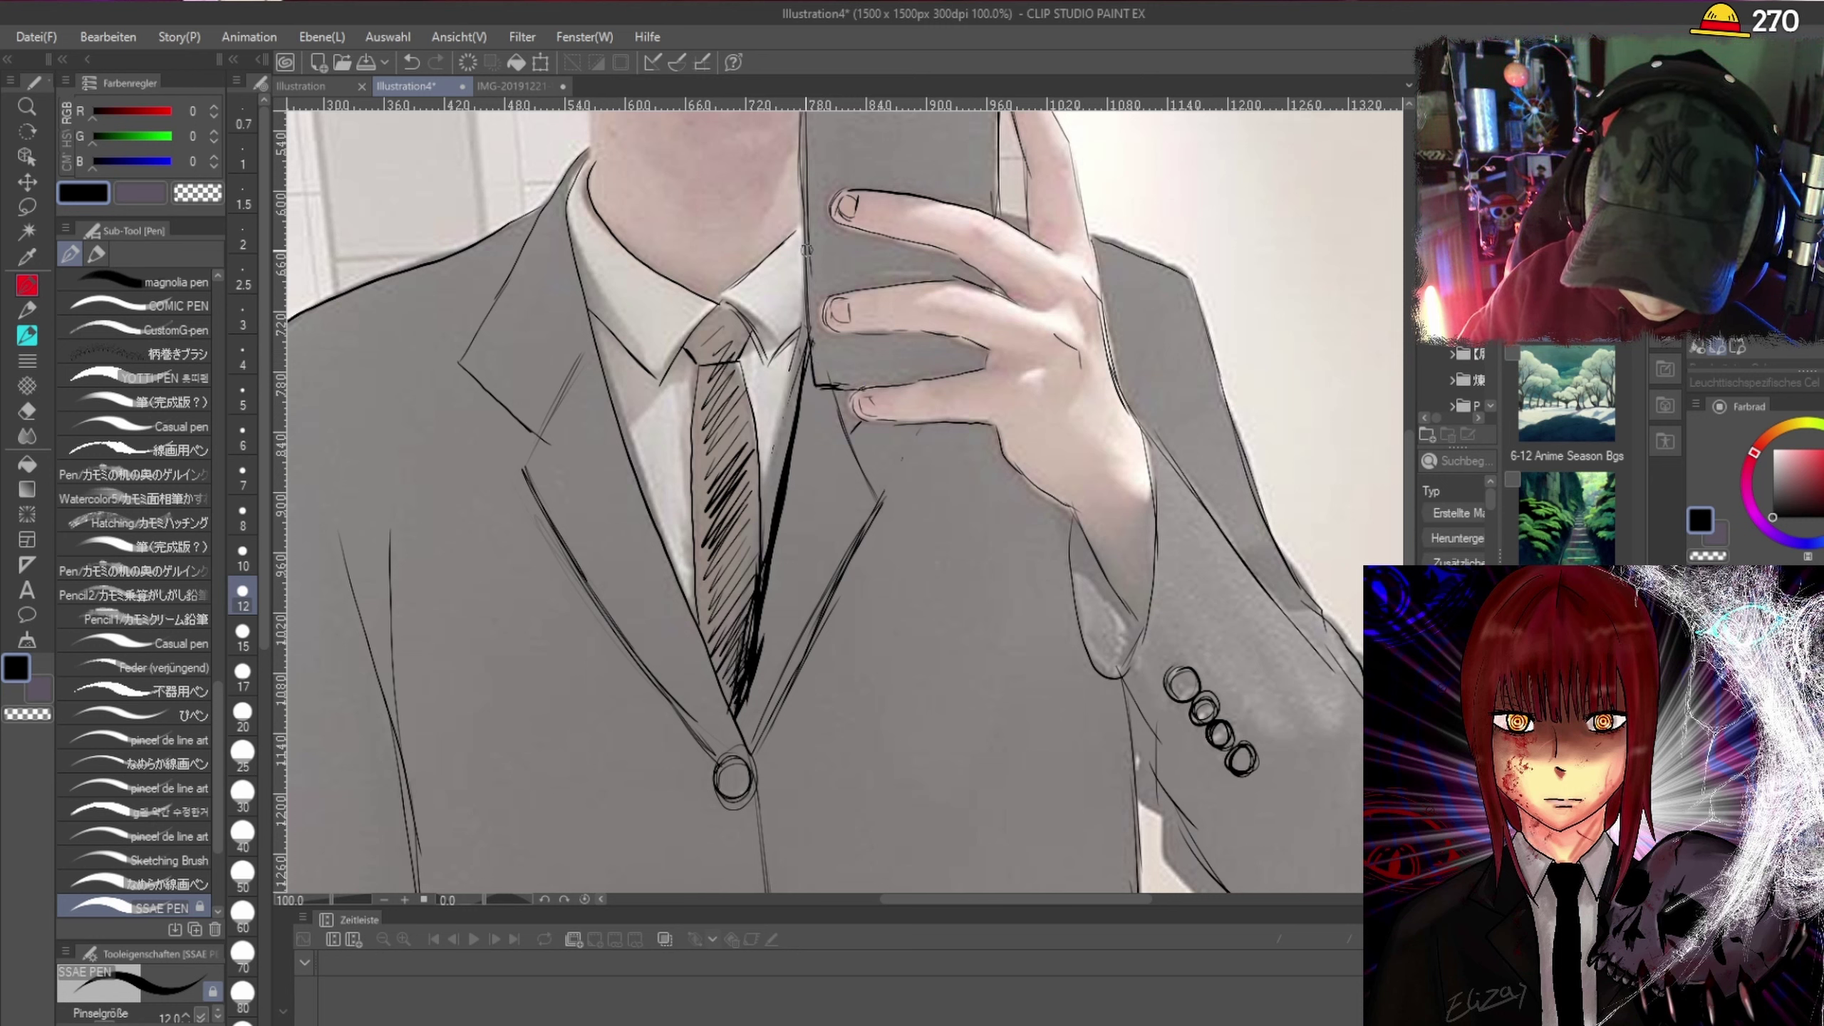
Thicken the right and left lapel lines, shoulder and notch down to the jacket button.
{"action": "left_click_drag", "start_coordinate": [834, 394], "coordinate": [873, 499]}
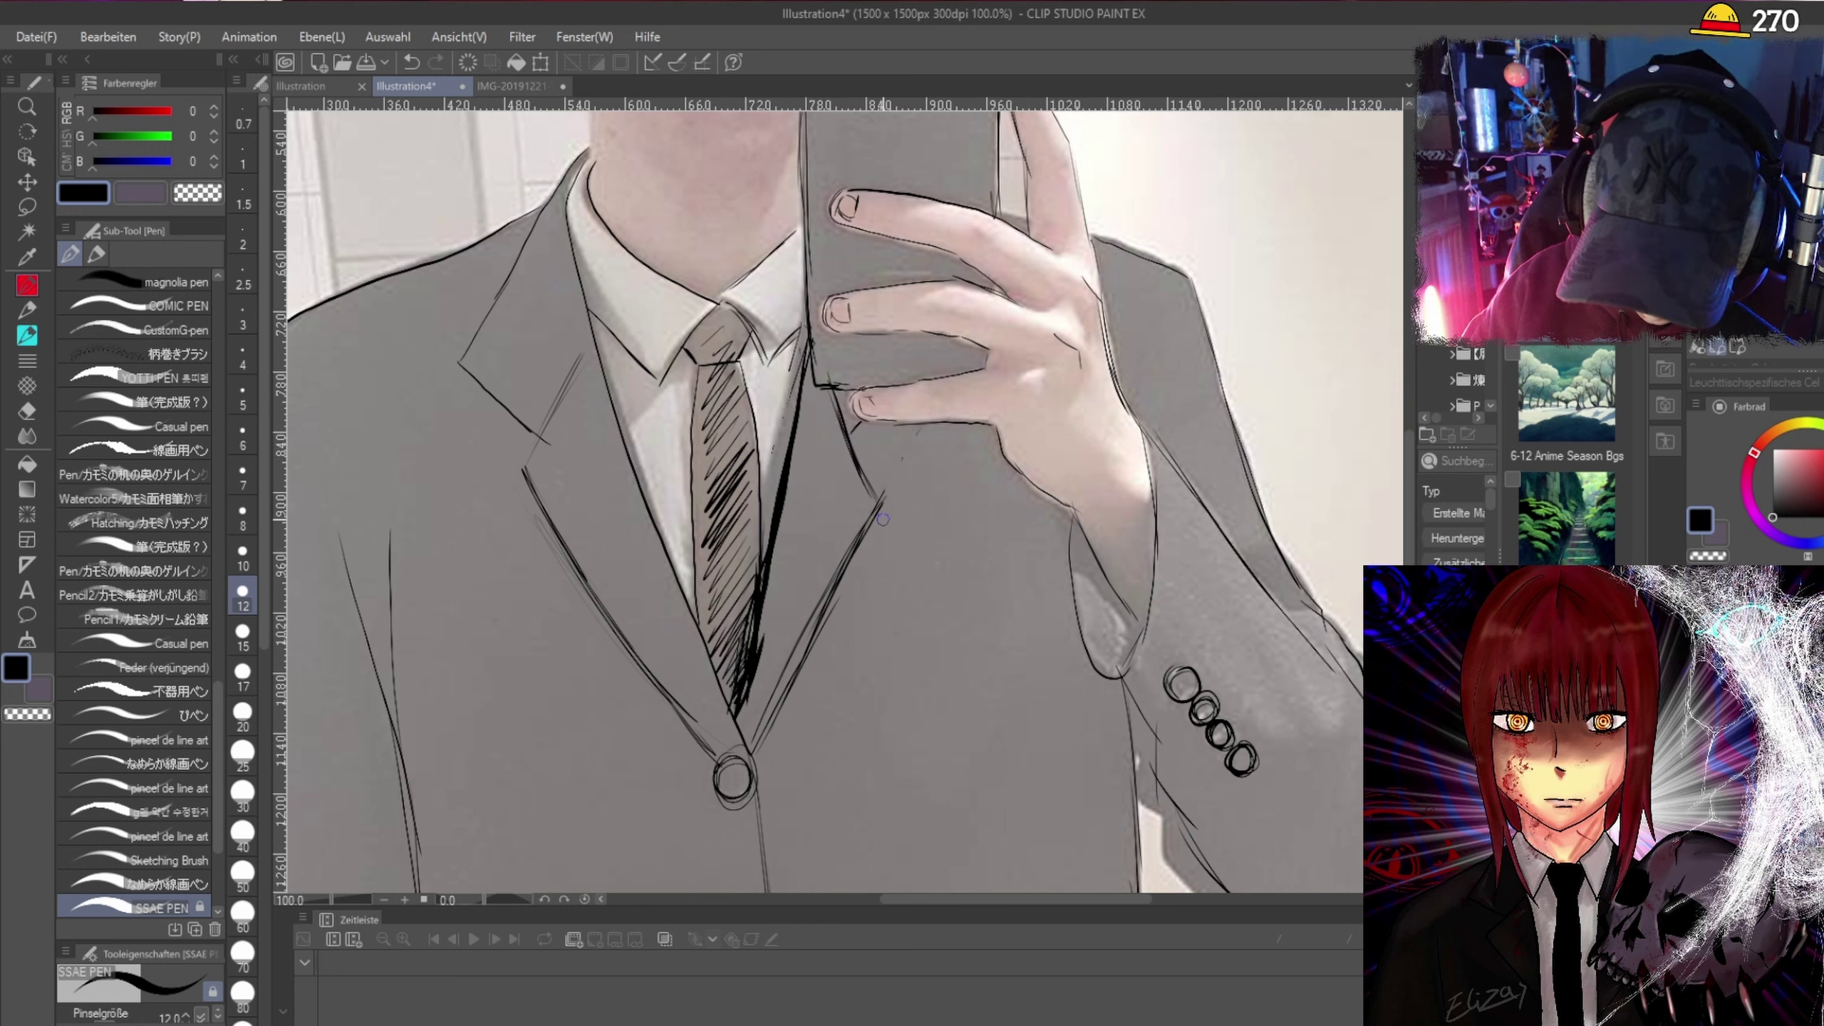
{"action": "mouse_move", "coordinate": [855, 568]}
{"action": "left_mouse_down"}
{"action": "mouse_move", "coordinate": [748, 770]}
{"action": "mouse_move", "coordinate": [819, 624]}
{"action": "left_mouse_up"}
{"action": "mouse_move", "coordinate": [746, 779]}
{"action": "left_mouse_down"}
{"action": "mouse_move", "coordinate": [872, 519]}
{"action": "mouse_move", "coordinate": [852, 438]}
{"action": "left_mouse_up"}
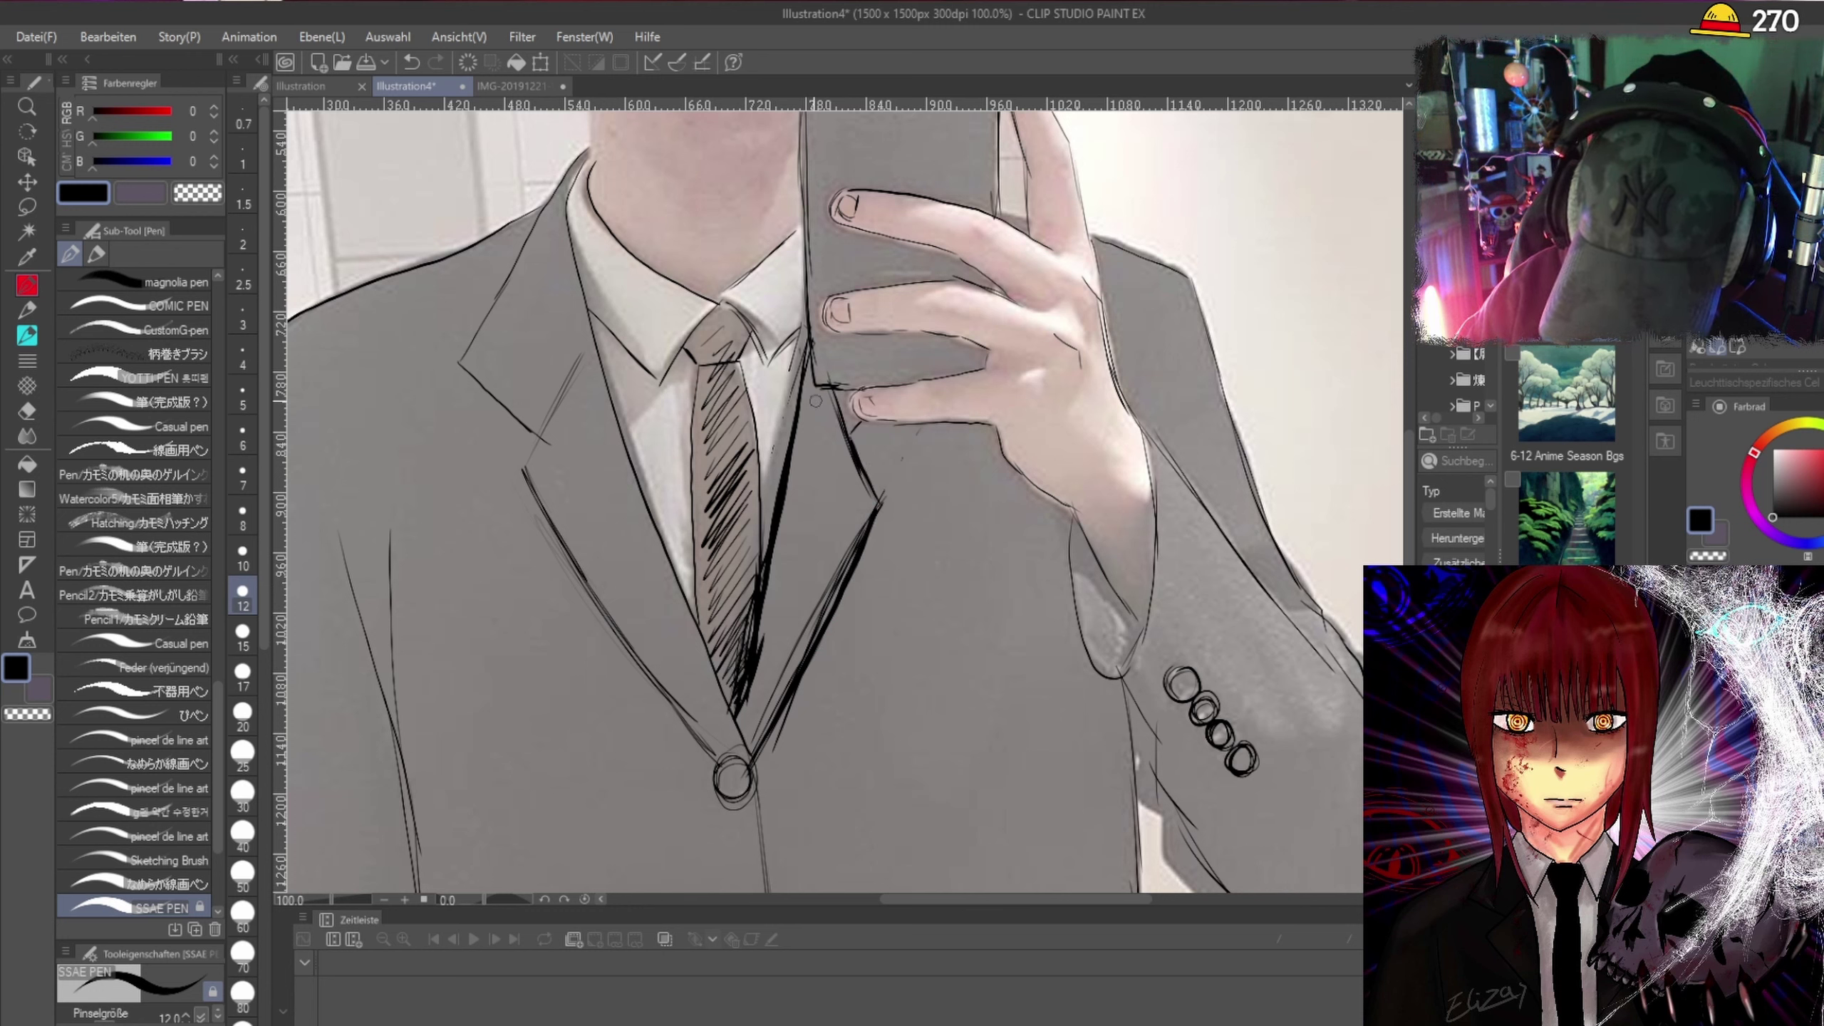
{"action": "mouse_move", "coordinate": [596, 362]}
{"action": "left_mouse_down"}
{"action": "mouse_move", "coordinate": [525, 474]}
{"action": "mouse_move", "coordinate": [621, 633]}
{"action": "mouse_move", "coordinate": [744, 766]}
{"action": "left_mouse_up"}
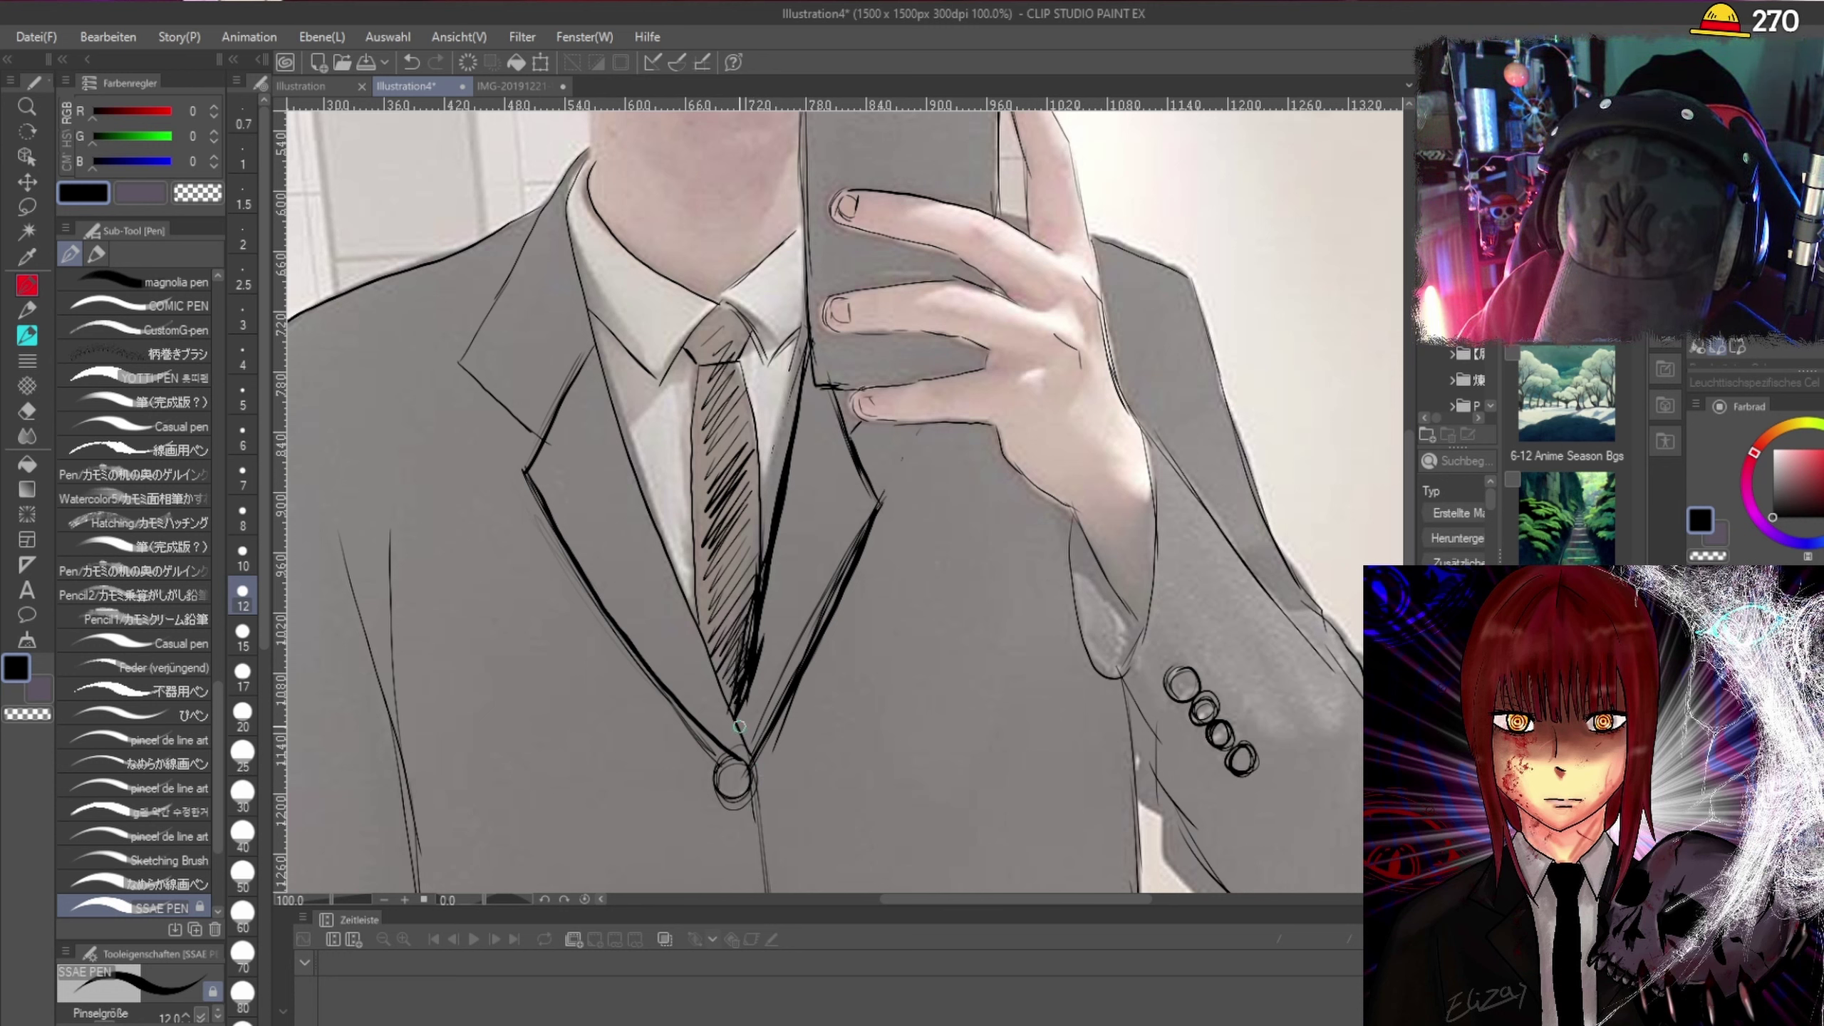
{"action": "left_click_drag", "start_coordinate": [632, 464], "coordinate": [740, 741]}
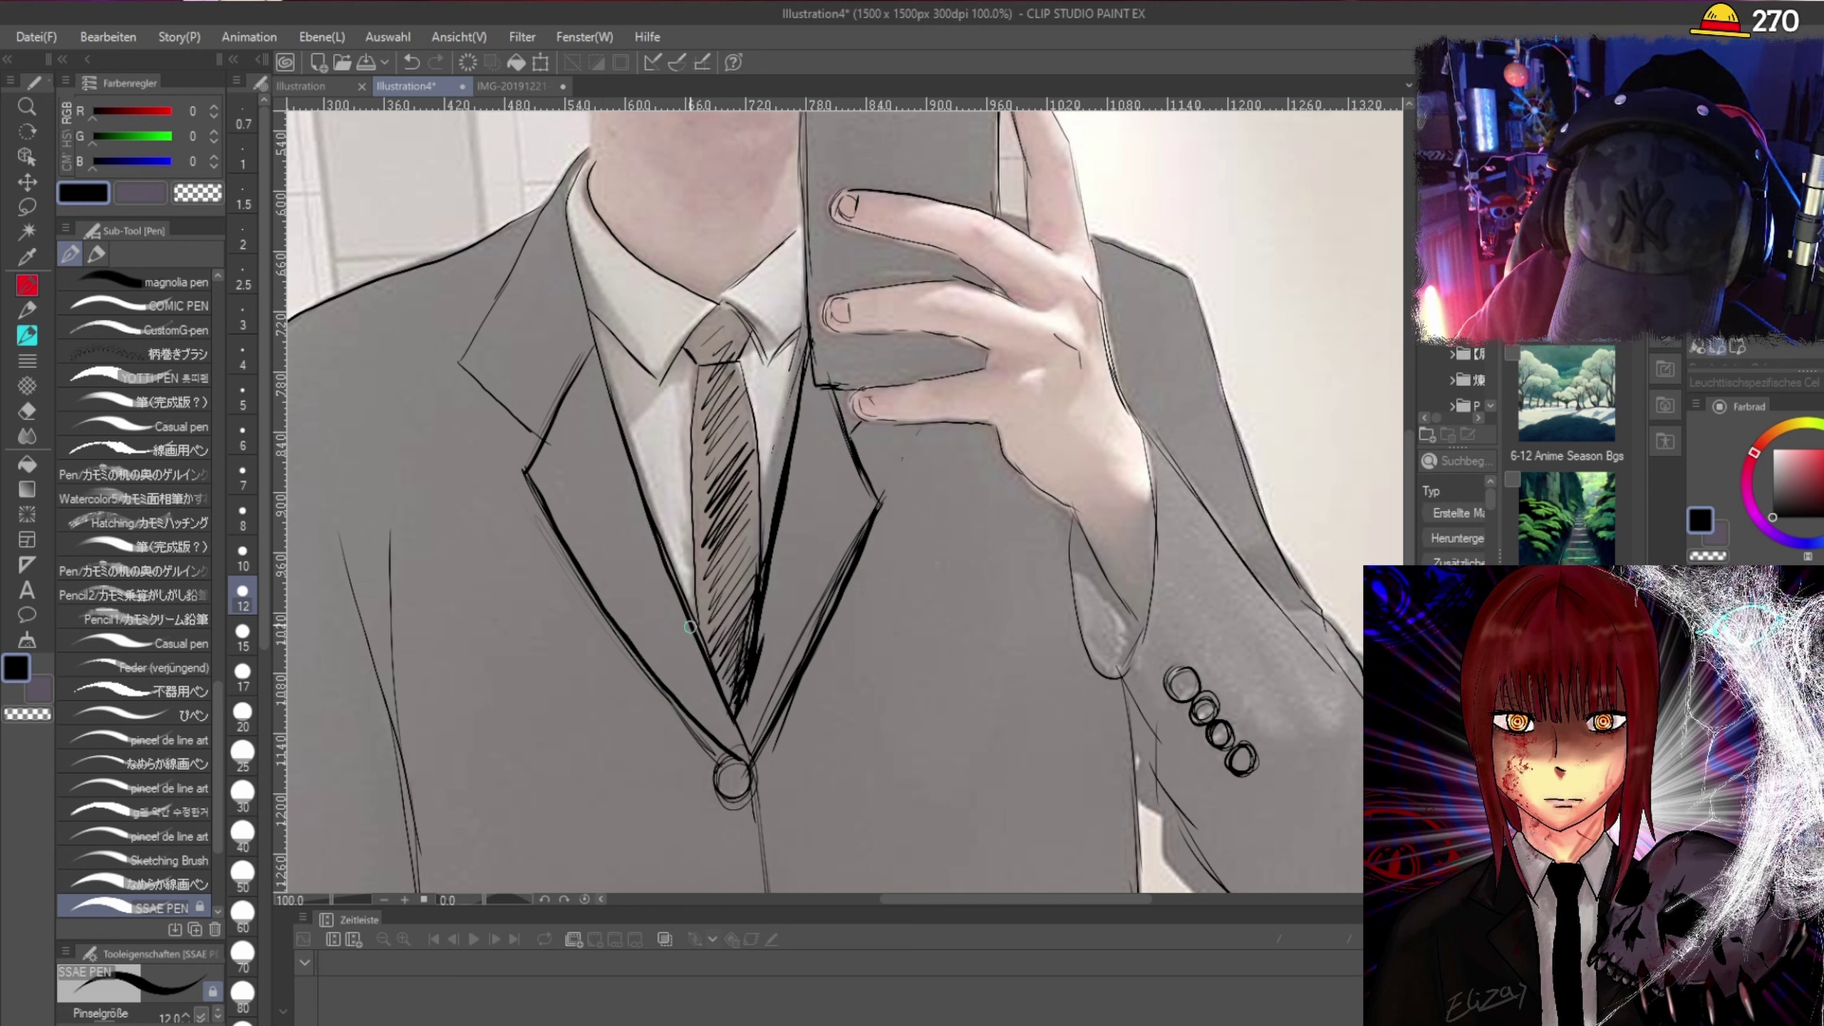
{"action": "left_click_drag", "start_coordinate": [691, 627], "coordinate": [742, 751]}
{"action": "left_click_drag", "start_coordinate": [572, 248], "coordinate": [635, 460]}
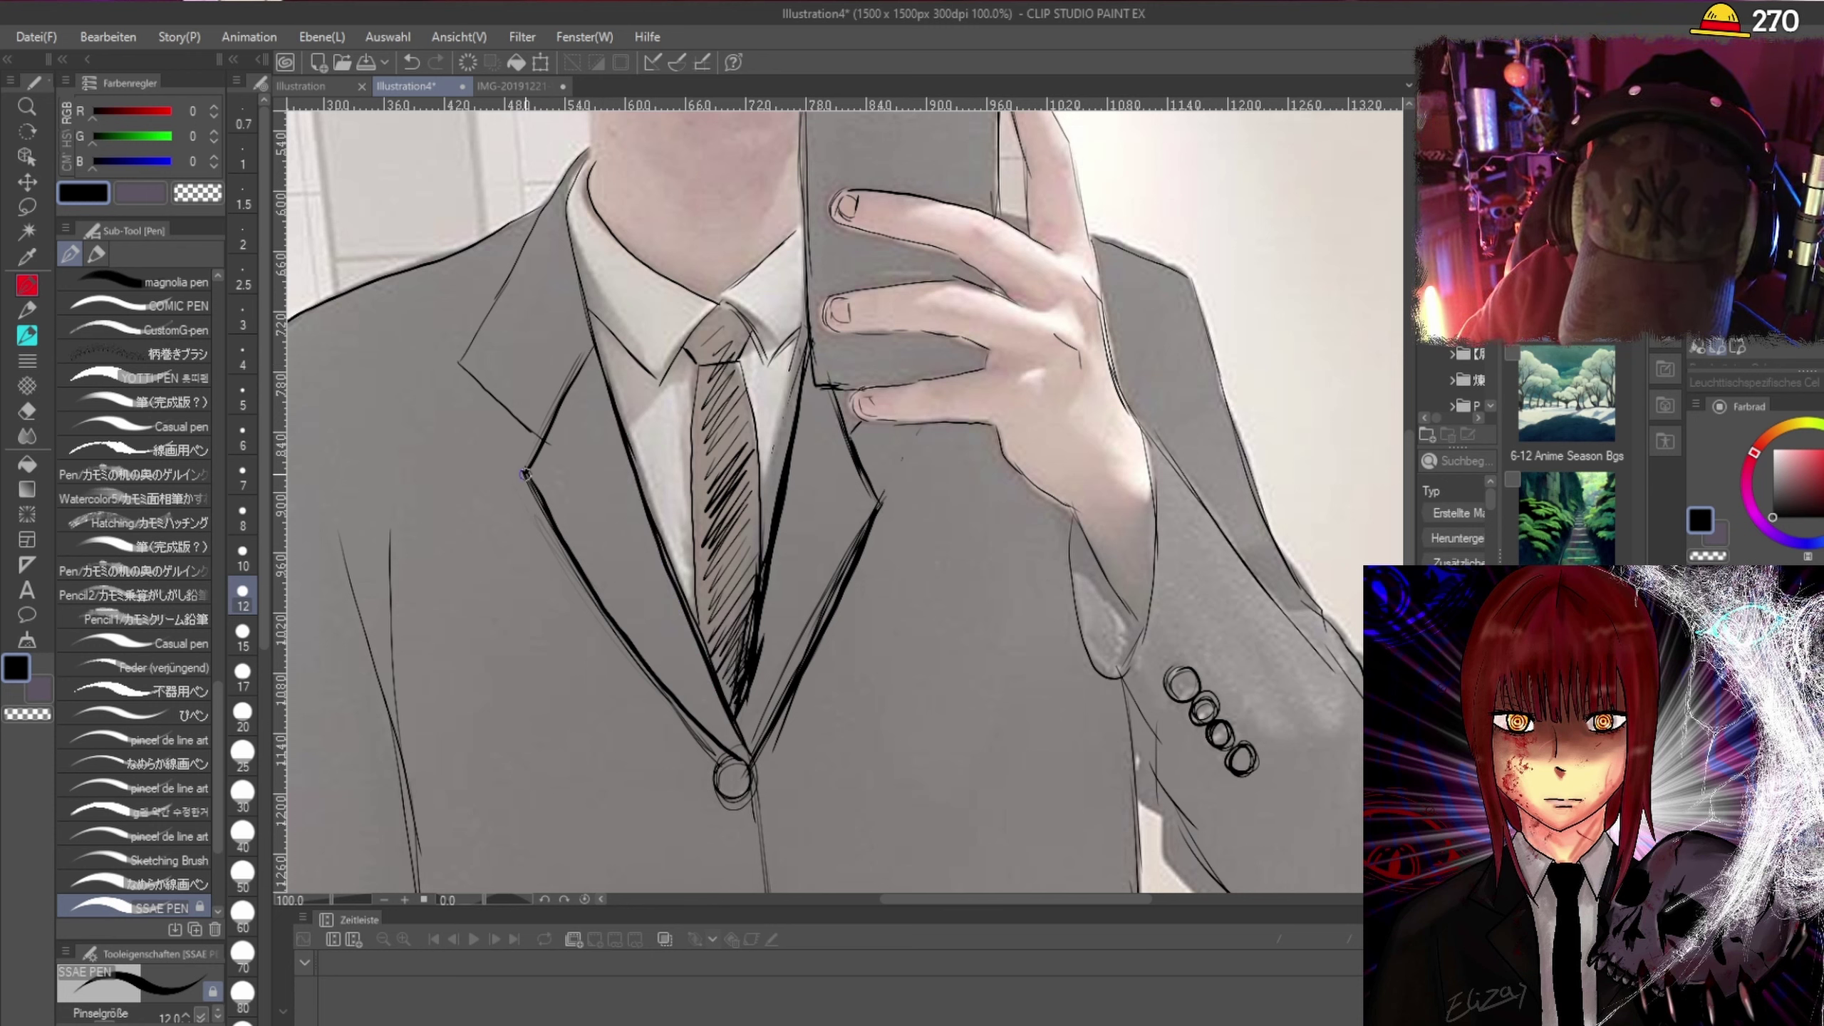
{"action": "left_click_drag", "start_coordinate": [526, 474], "coordinate": [583, 353]}
{"action": "left_click_drag", "start_coordinate": [588, 147], "coordinate": [492, 313]}
{"action": "mouse_move", "coordinate": [542, 229]}
{"action": "left_mouse_down"}
{"action": "mouse_move", "coordinate": [463, 367]}
{"action": "mouse_move", "coordinate": [549, 457]}
{"action": "left_mouse_up"}
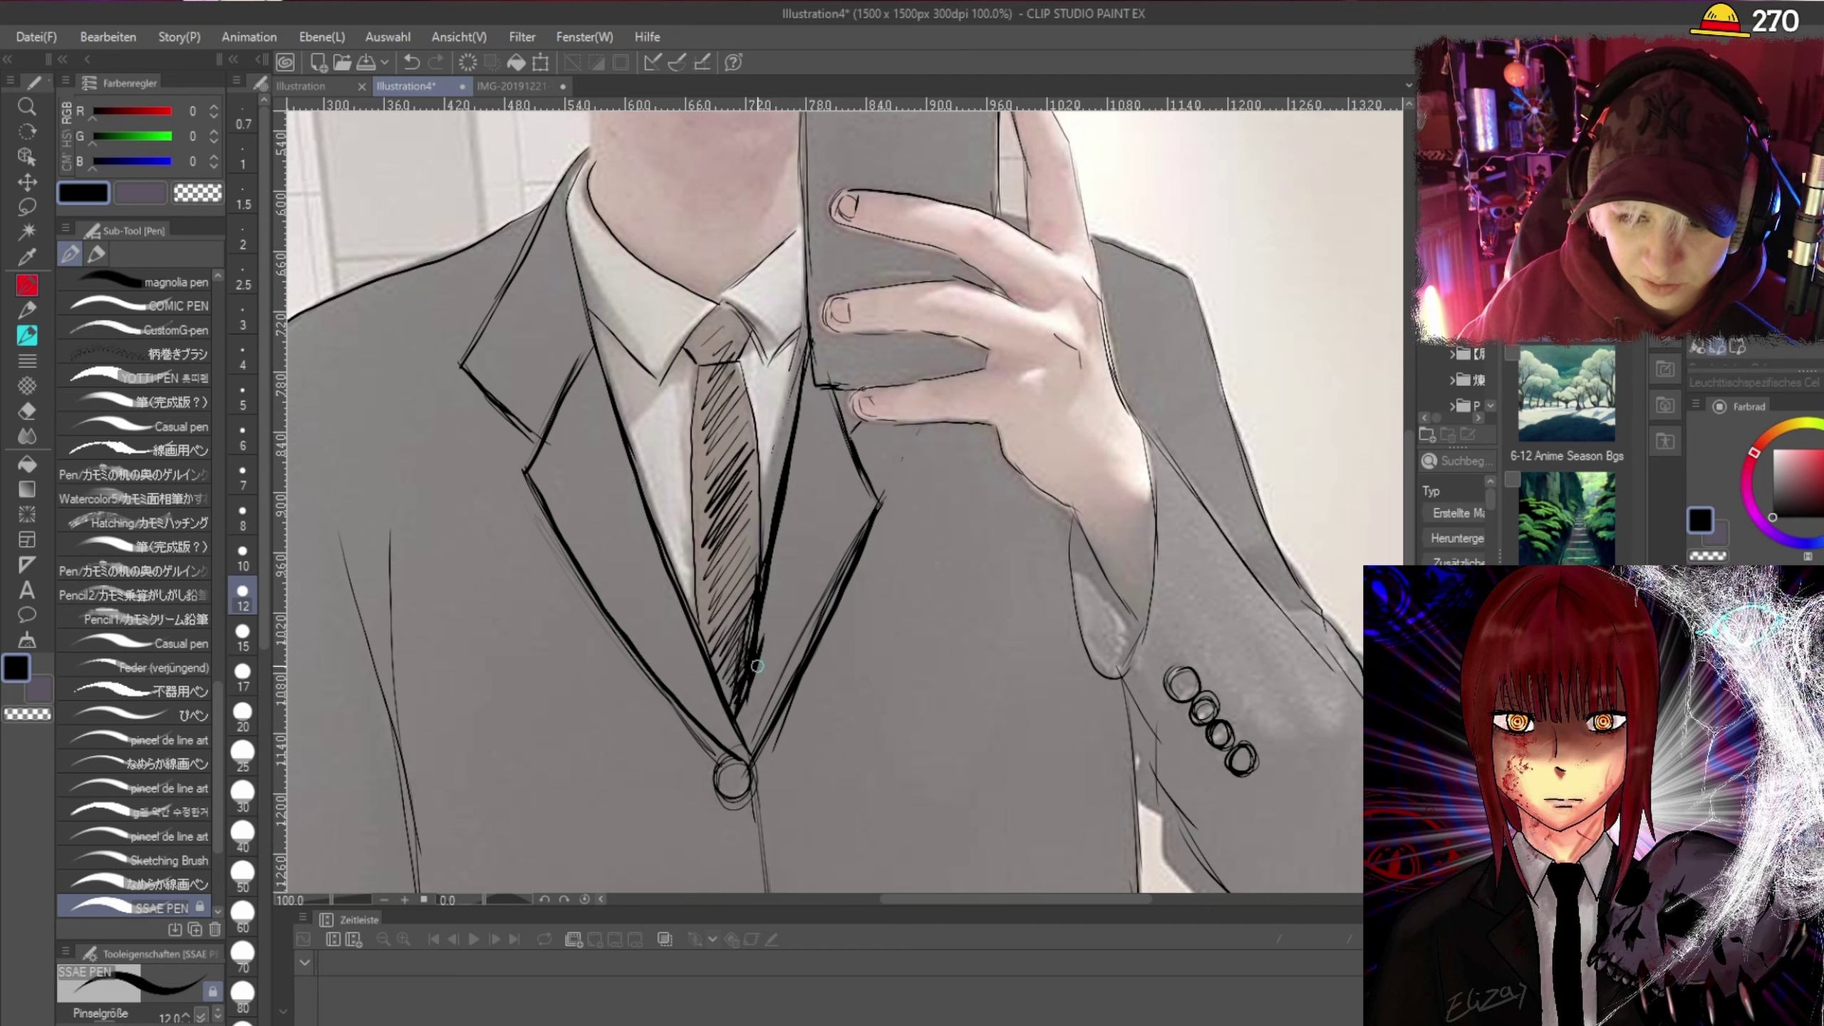
Zoom out from 150% to 33.3% to see the inked phone, hand and jacket at once.
{"action": "key", "text": "ctrl+minus"}
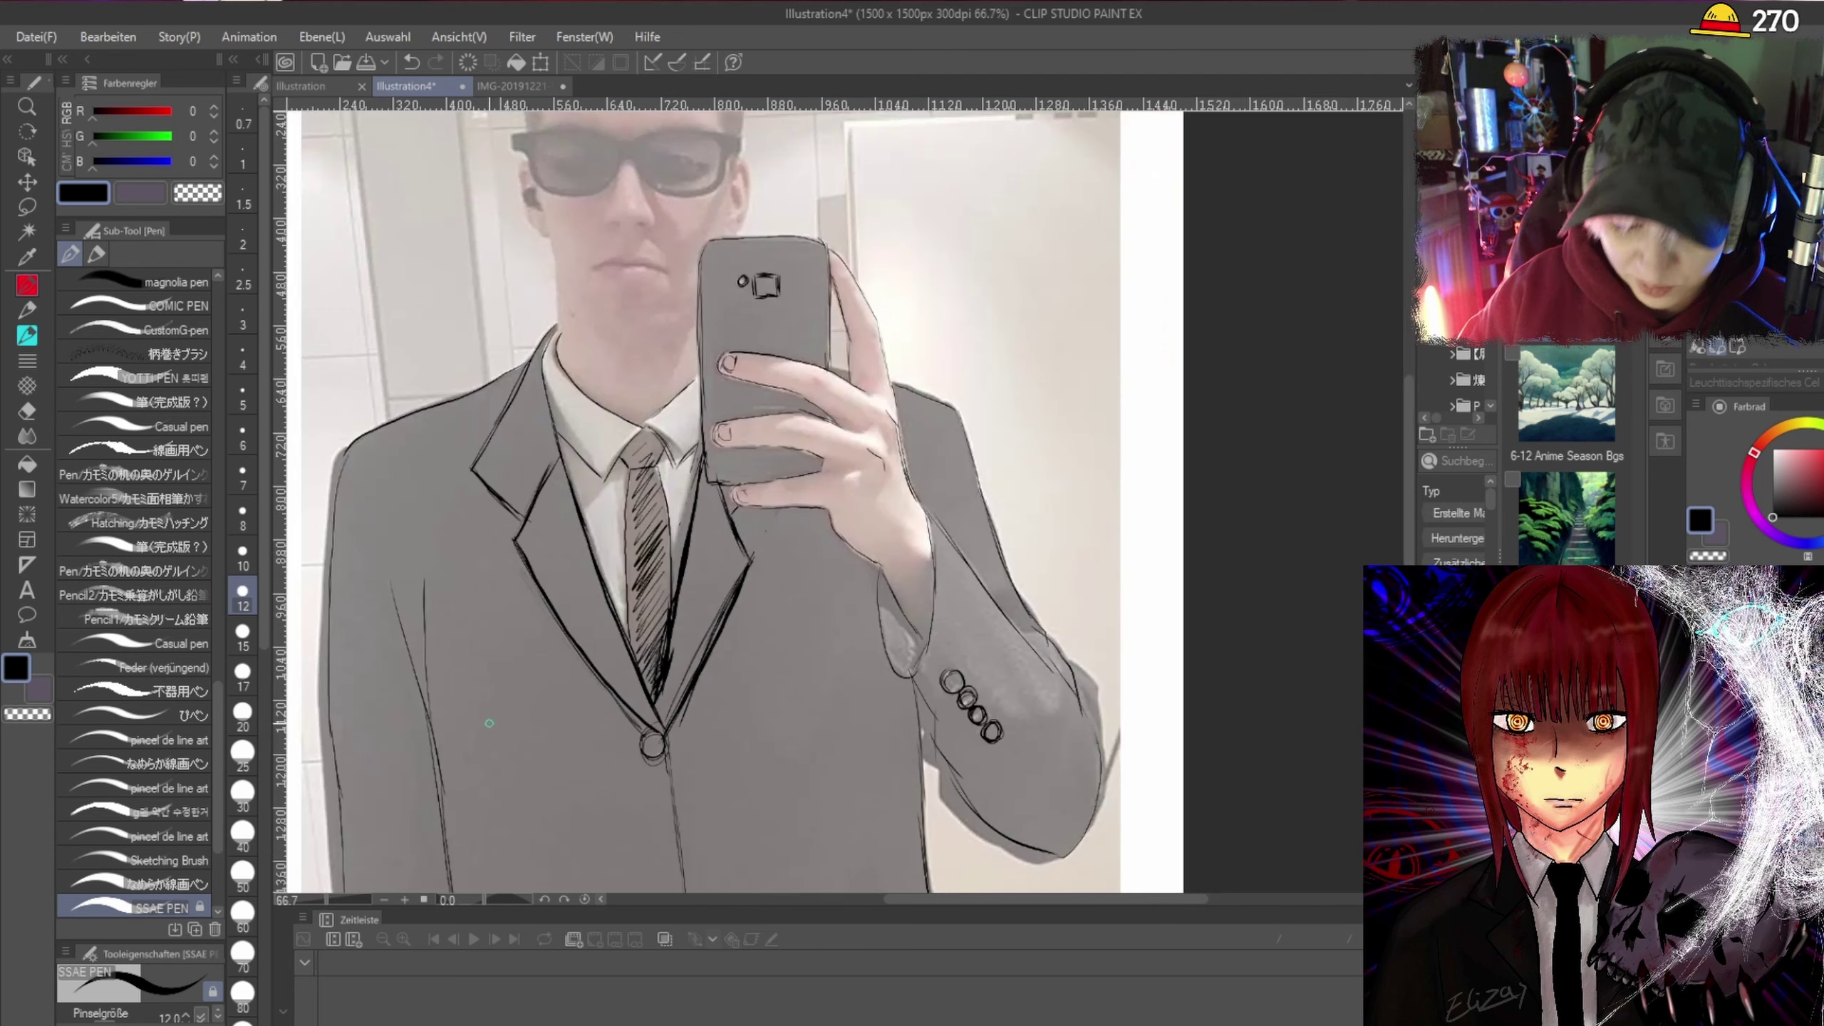
{"action": "key", "text": "ctrl+plus"}
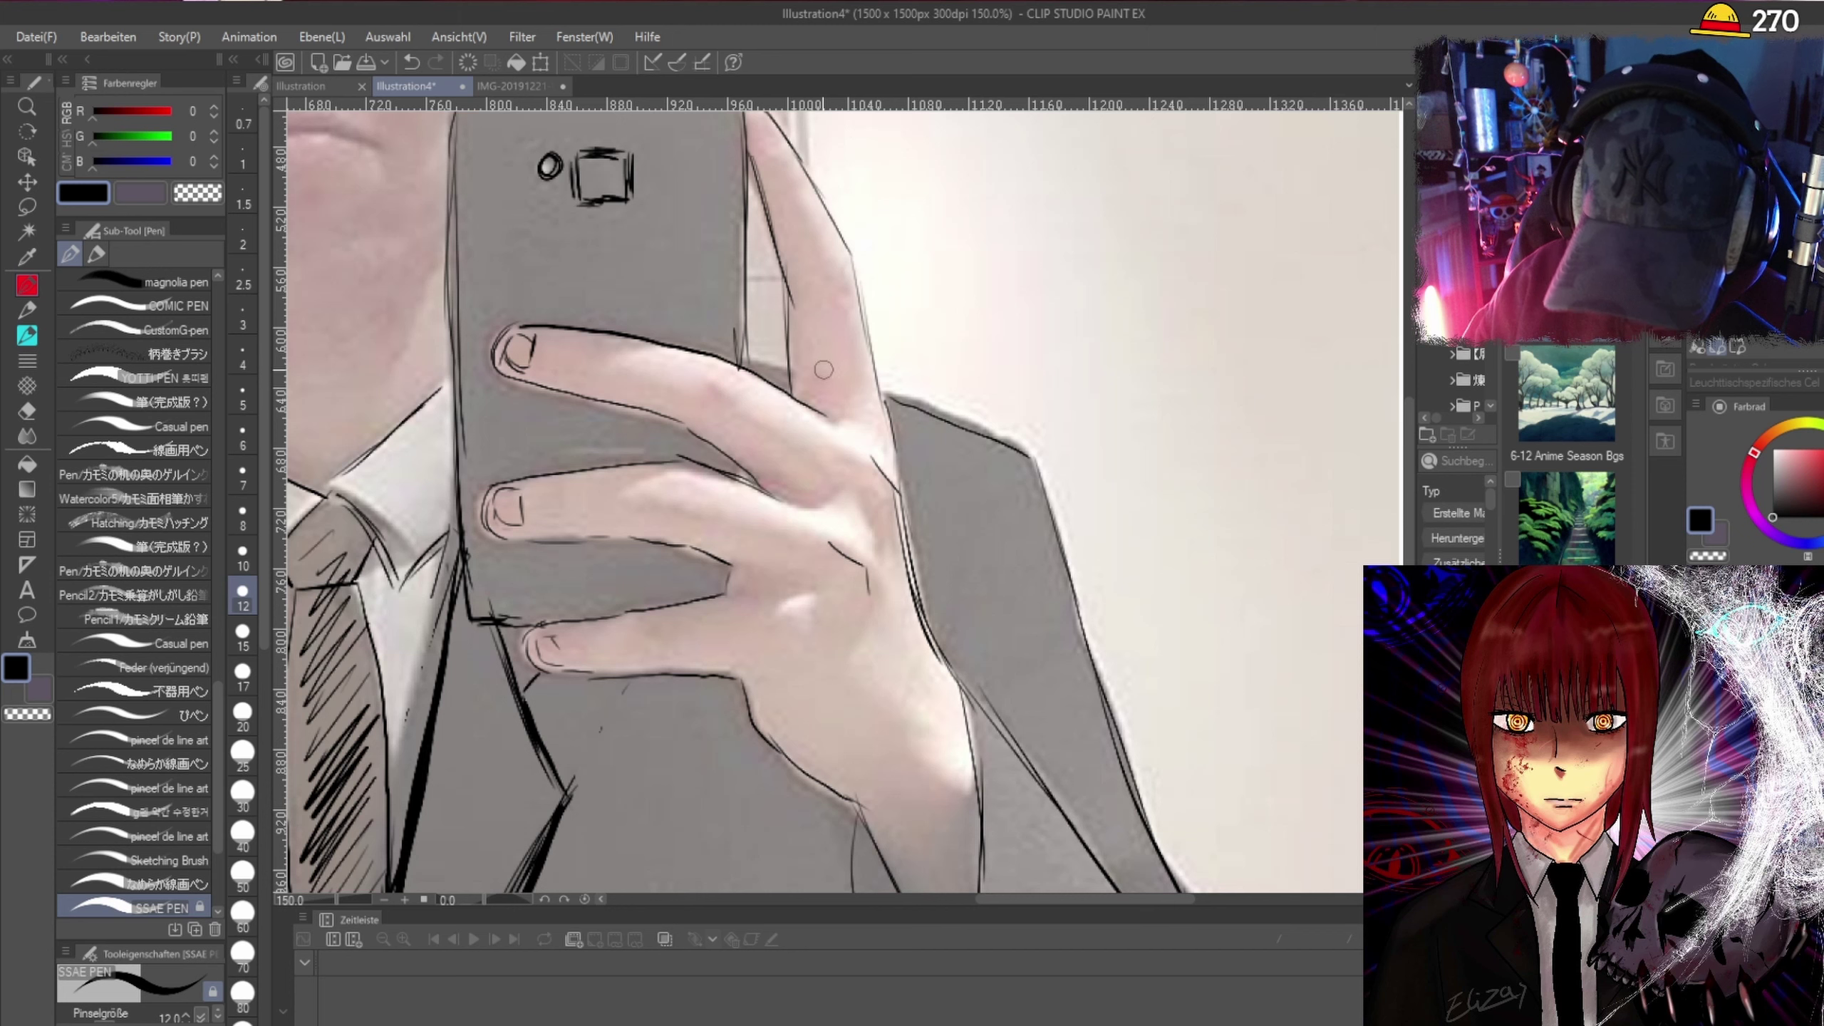
{"action": "key", "text": "ctrl+plus"}
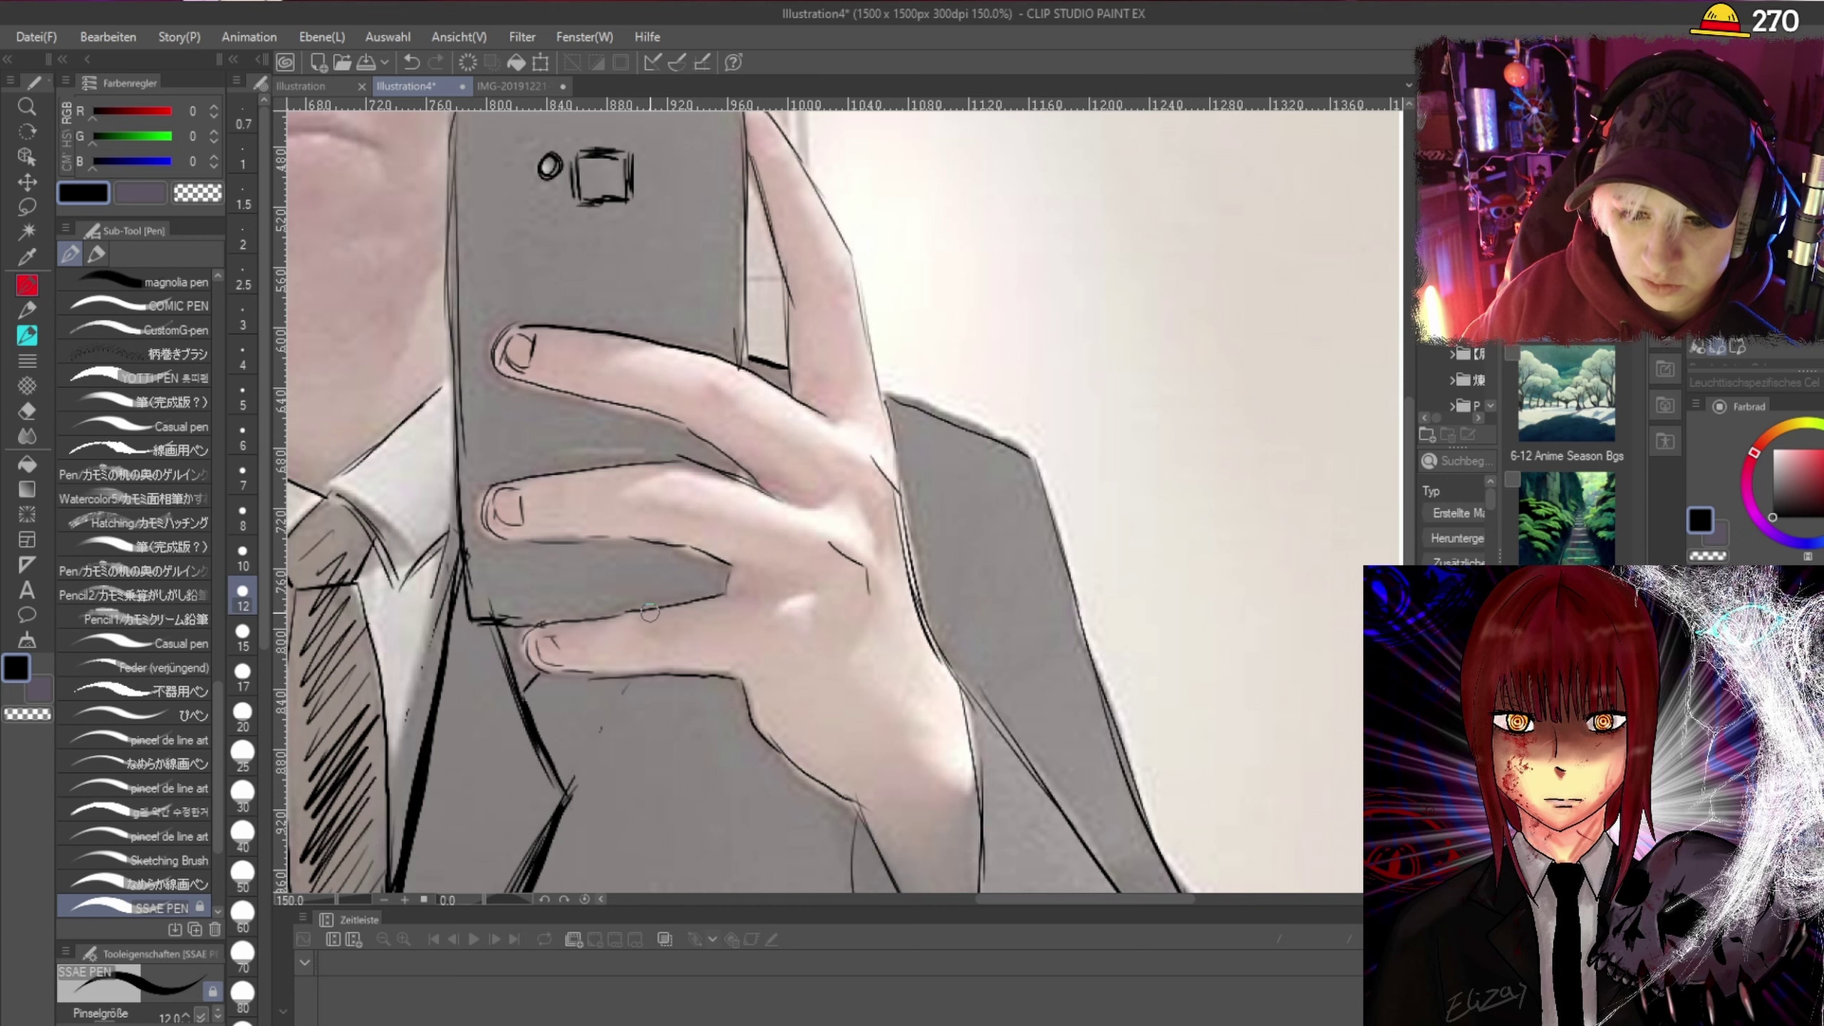
{"action": "scroll", "coordinate": [651, 612], "scroll_direction": "down", "scroll_amount": 1}
{"action": "scroll", "coordinate": [618, 617], "scroll_direction": "down", "scroll_amount": 2}
Ink the outlines of the upper and bottom jacket buttons.
{"action": "scroll", "coordinate": [577, 863], "scroll_direction": "down", "scroll_amount": 1}
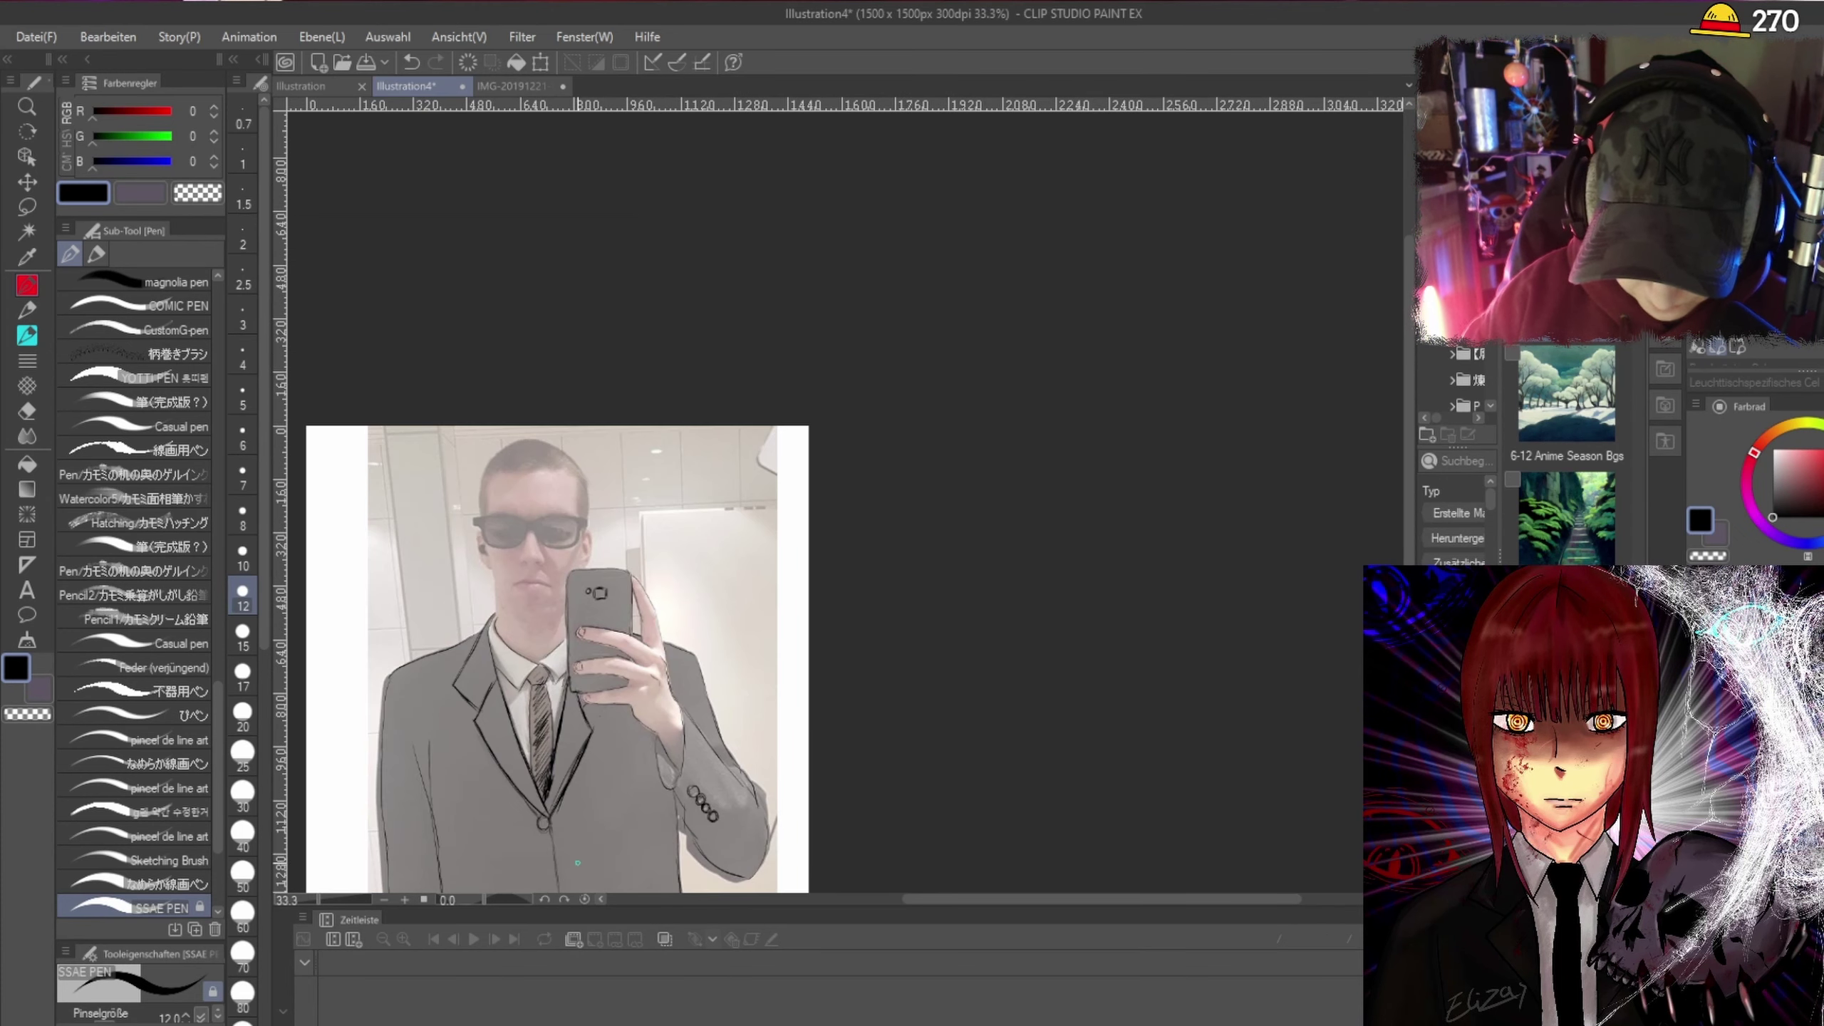
{"action": "scroll", "coordinate": [594, 792], "scroll_direction": "up", "scroll_amount": 3}
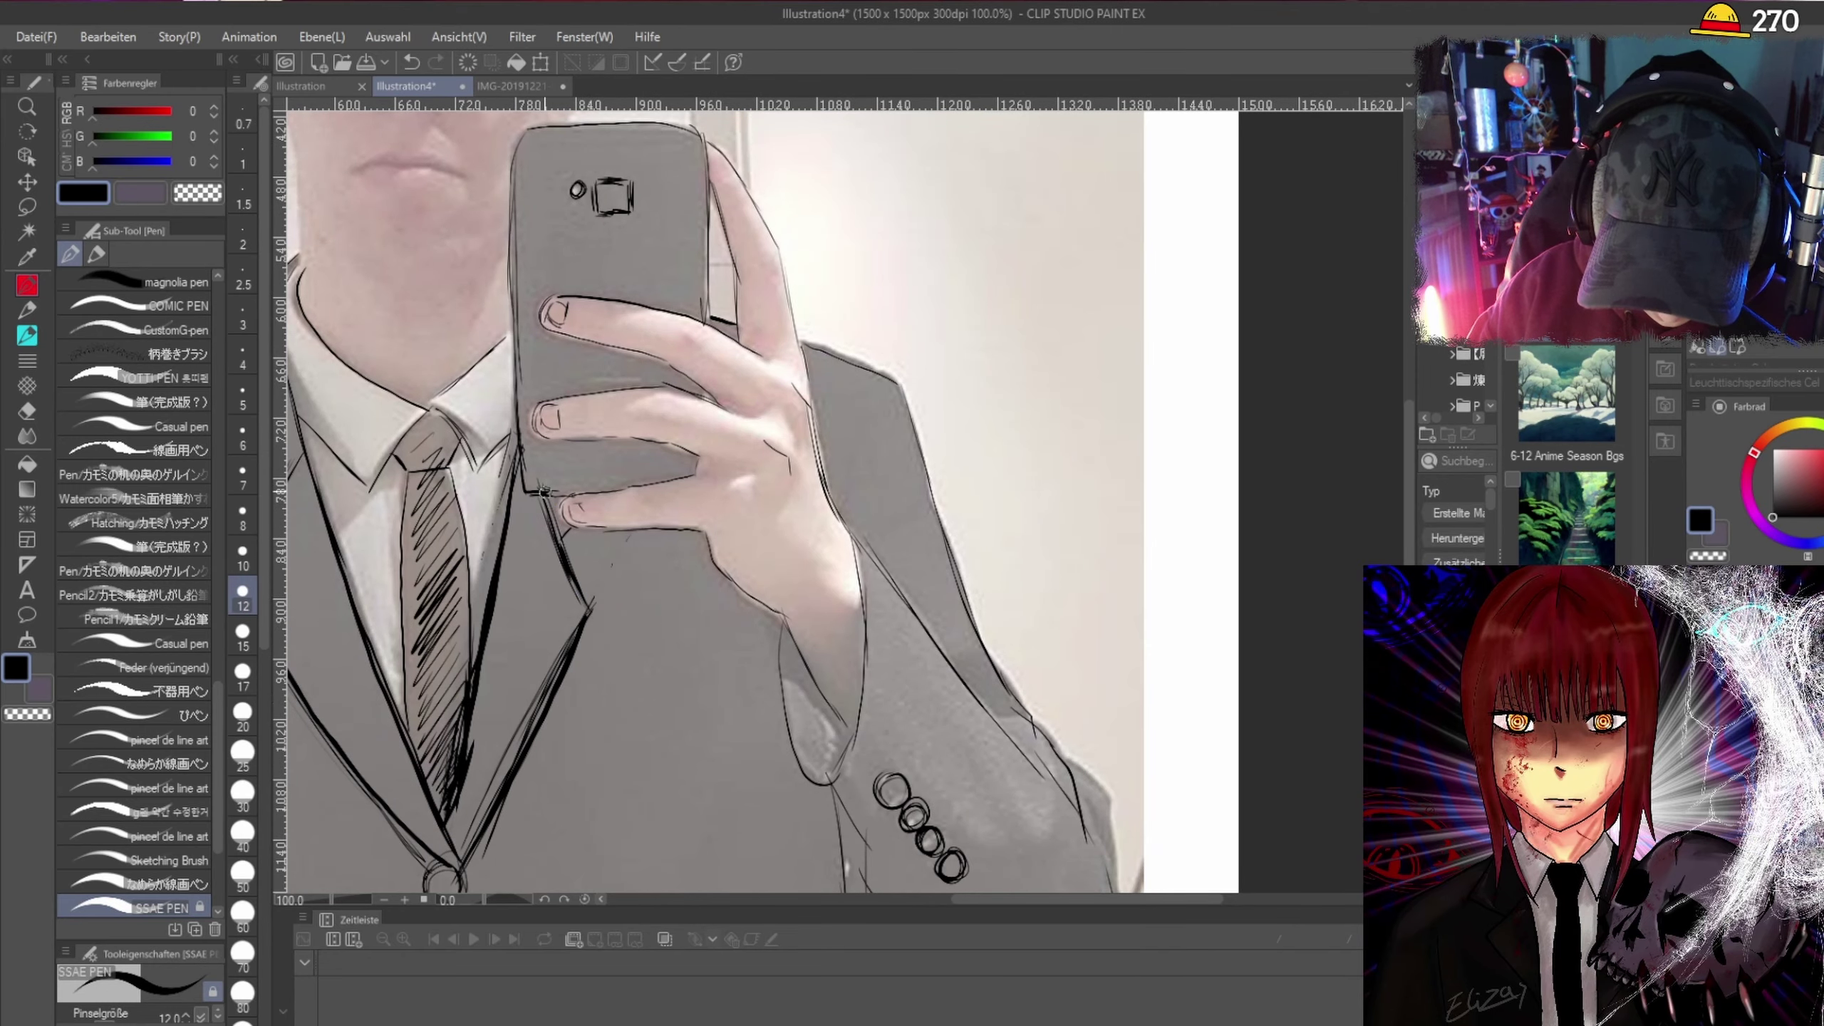
{"action": "scroll", "coordinate": [578, 862], "scroll_direction": "down", "scroll_amount": 3}
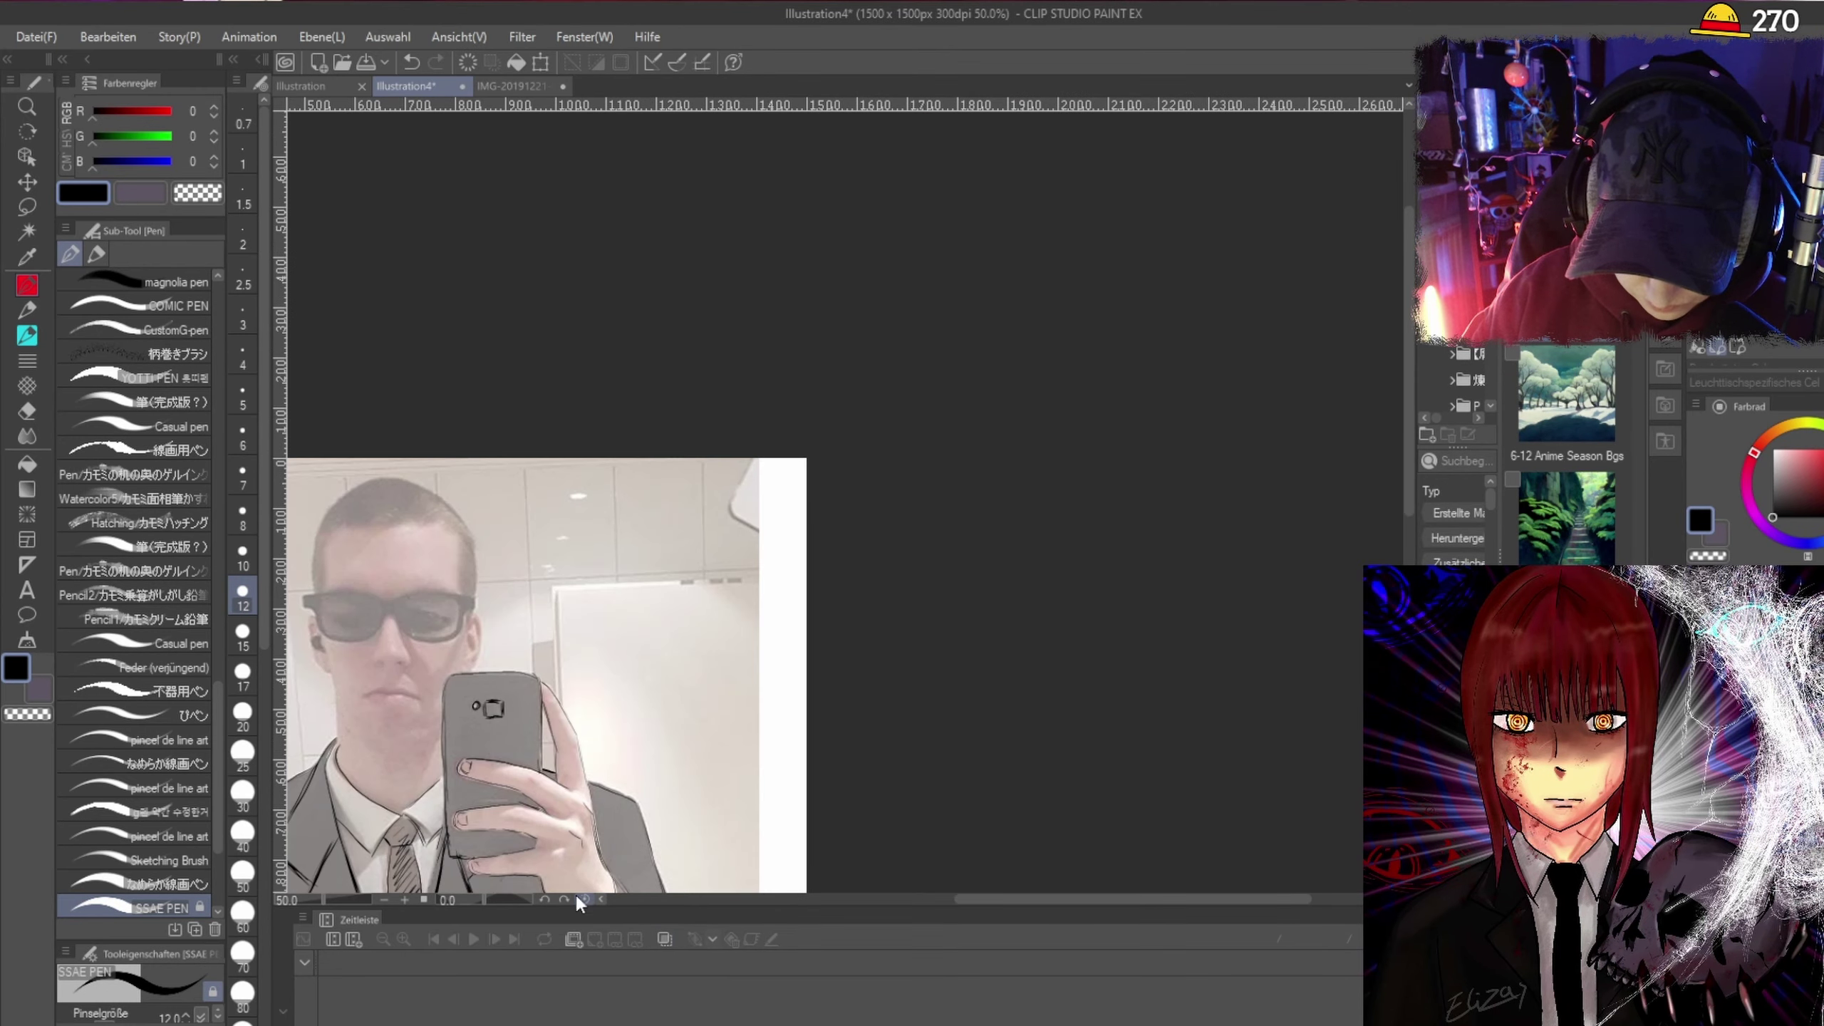
{"action": "scroll", "coordinate": [577, 896], "scroll_direction": "down", "scroll_amount": 1}
{"action": "left_click_drag", "start_coordinate": [1407, 297], "coordinate": [1410, 452]}
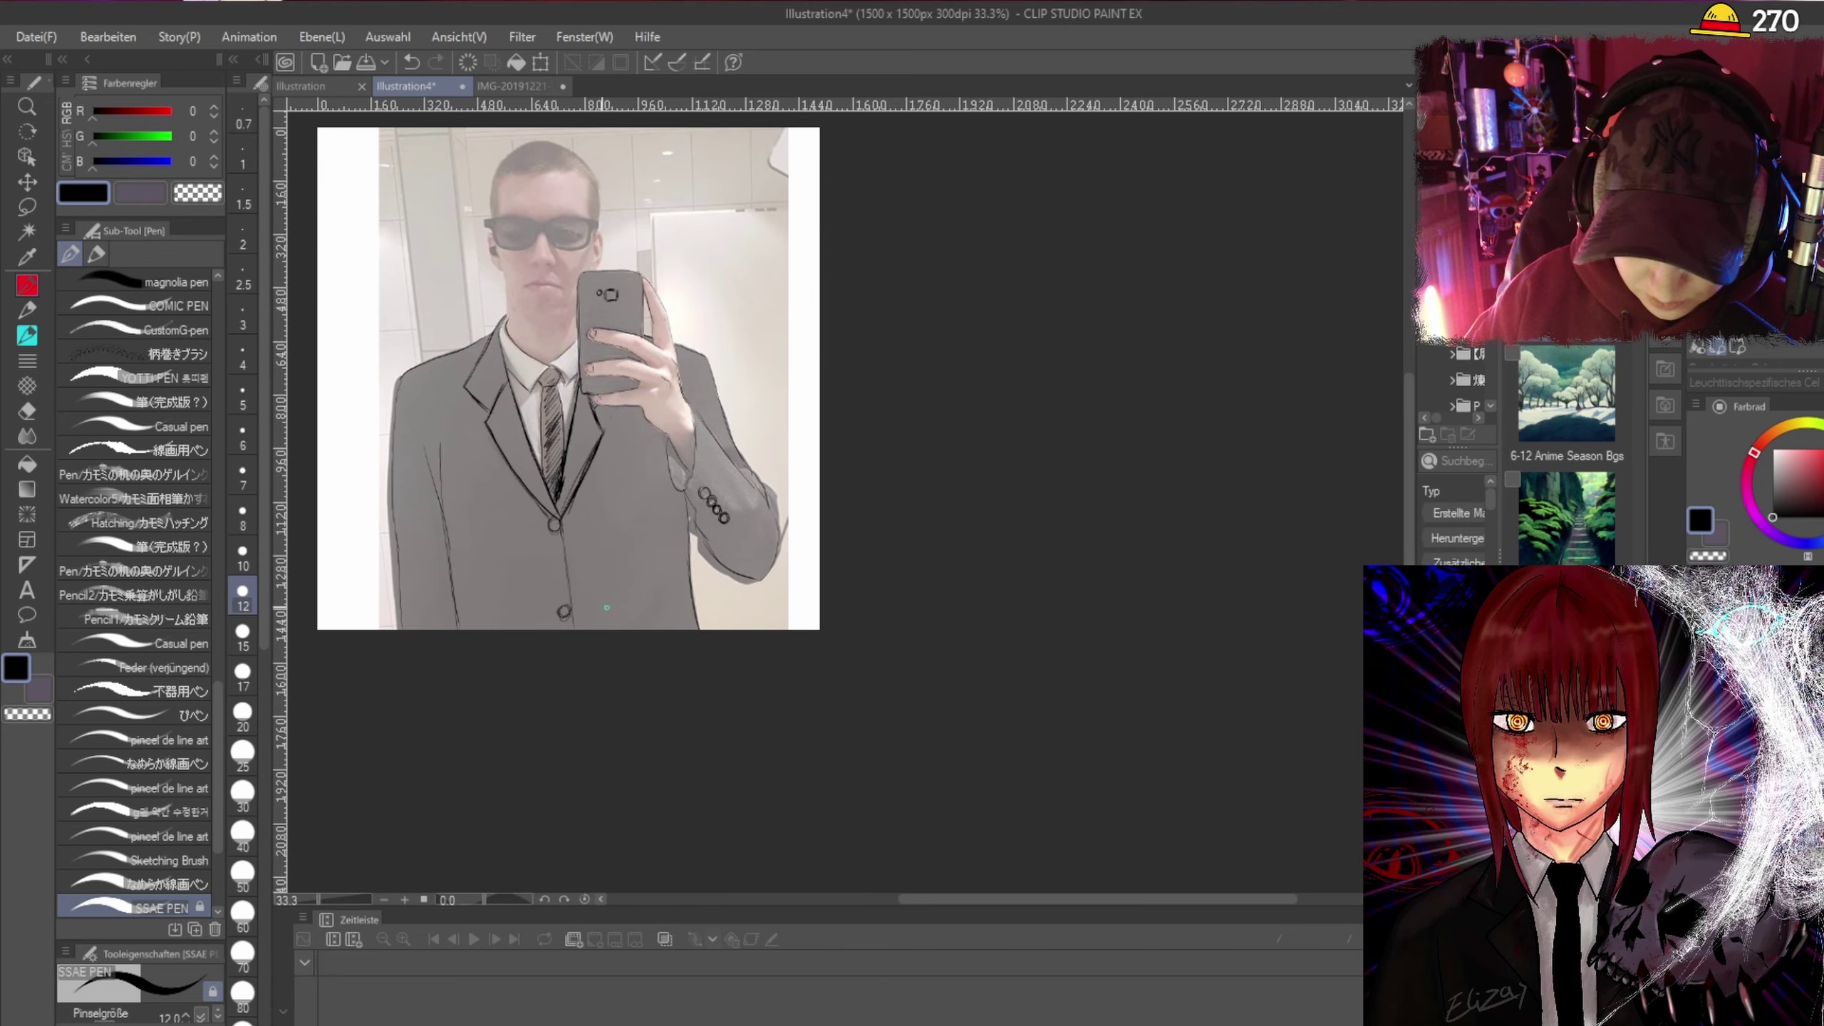
{"action": "scroll", "coordinate": [624, 609], "scroll_direction": "up", "scroll_amount": 1}
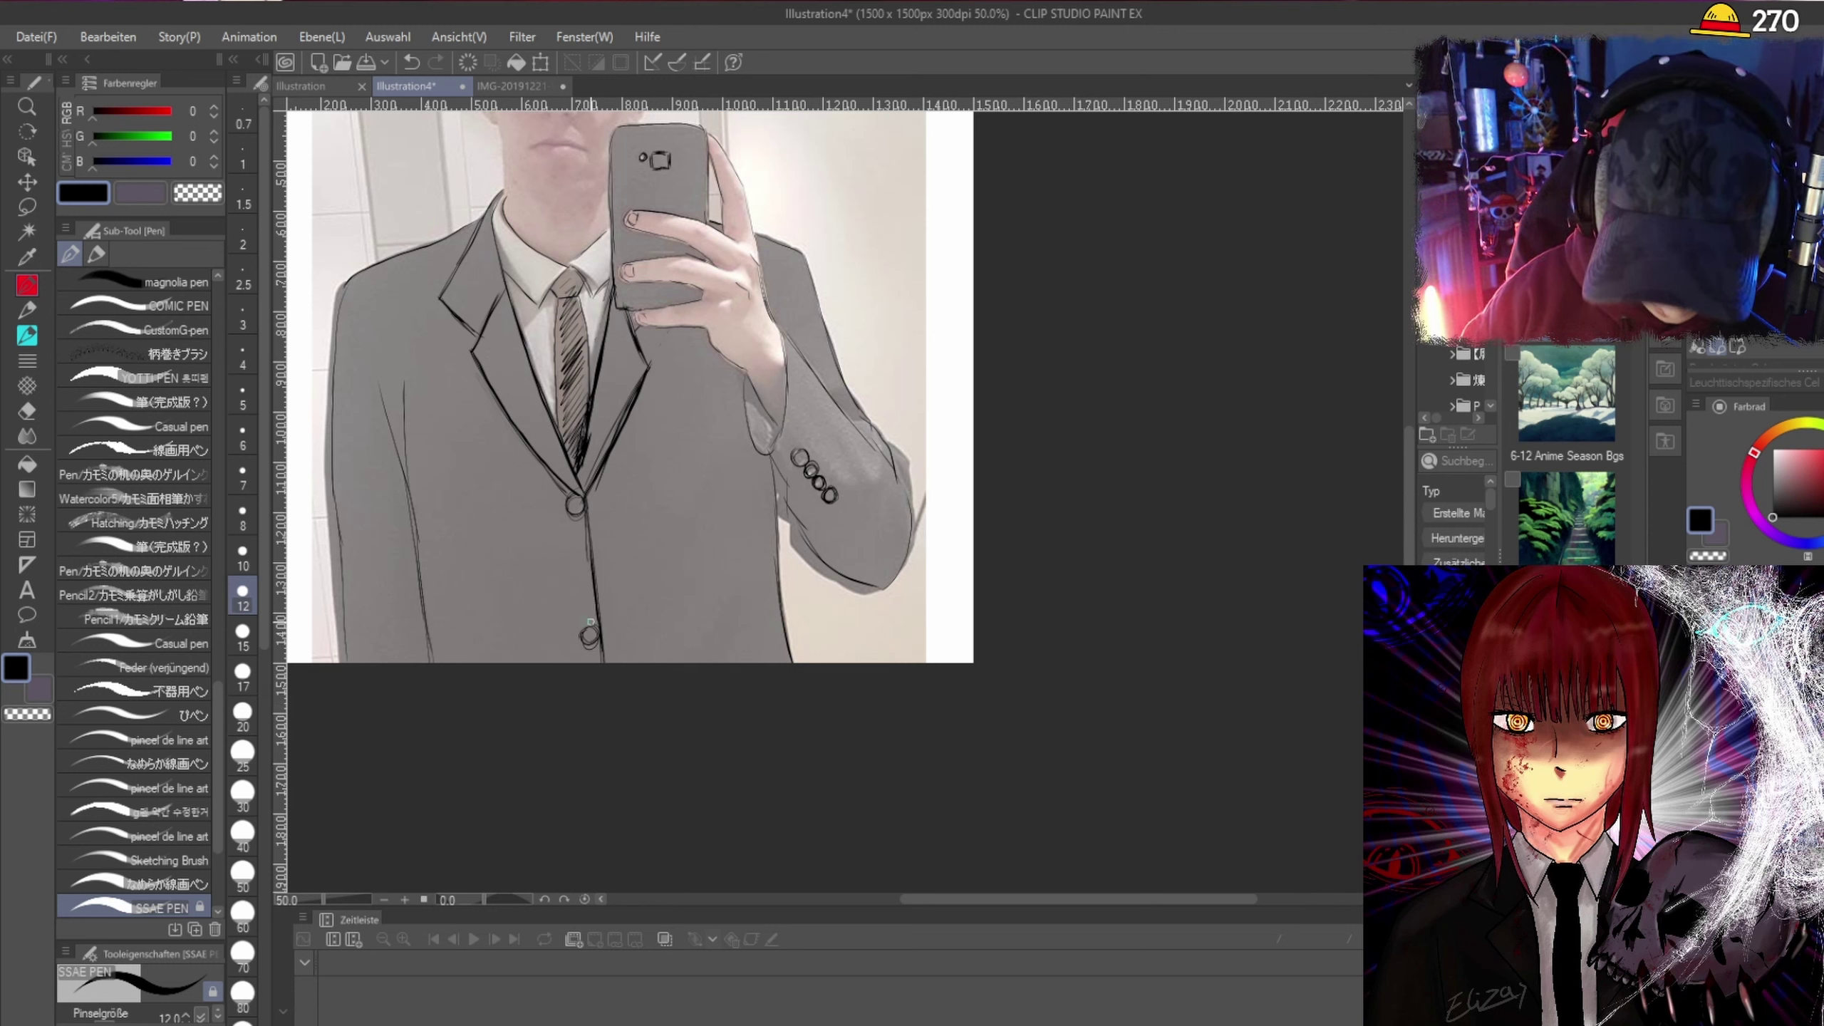
{"action": "left_click_drag", "start_coordinate": [599, 625], "coordinate": [600, 629]}
{"action": "mouse_move", "coordinate": [579, 494]}
{"action": "left_mouse_down"}
{"action": "mouse_move", "coordinate": [573, 515]}
{"action": "mouse_move", "coordinate": [583, 498]}
{"action": "mouse_move", "coordinate": [621, 554]}
{"action": "mouse_move", "coordinate": [571, 580]}
{"action": "left_mouse_up"}
Trace the jacket's left fold to the canvas bottom and draw its left edge.
{"action": "left_click_drag", "start_coordinate": [420, 503], "coordinate": [416, 449]}
{"action": "left_click_drag", "start_coordinate": [419, 381], "coordinate": [412, 437]}
{"action": "left_click_drag", "start_coordinate": [411, 499], "coordinate": [430, 662]}
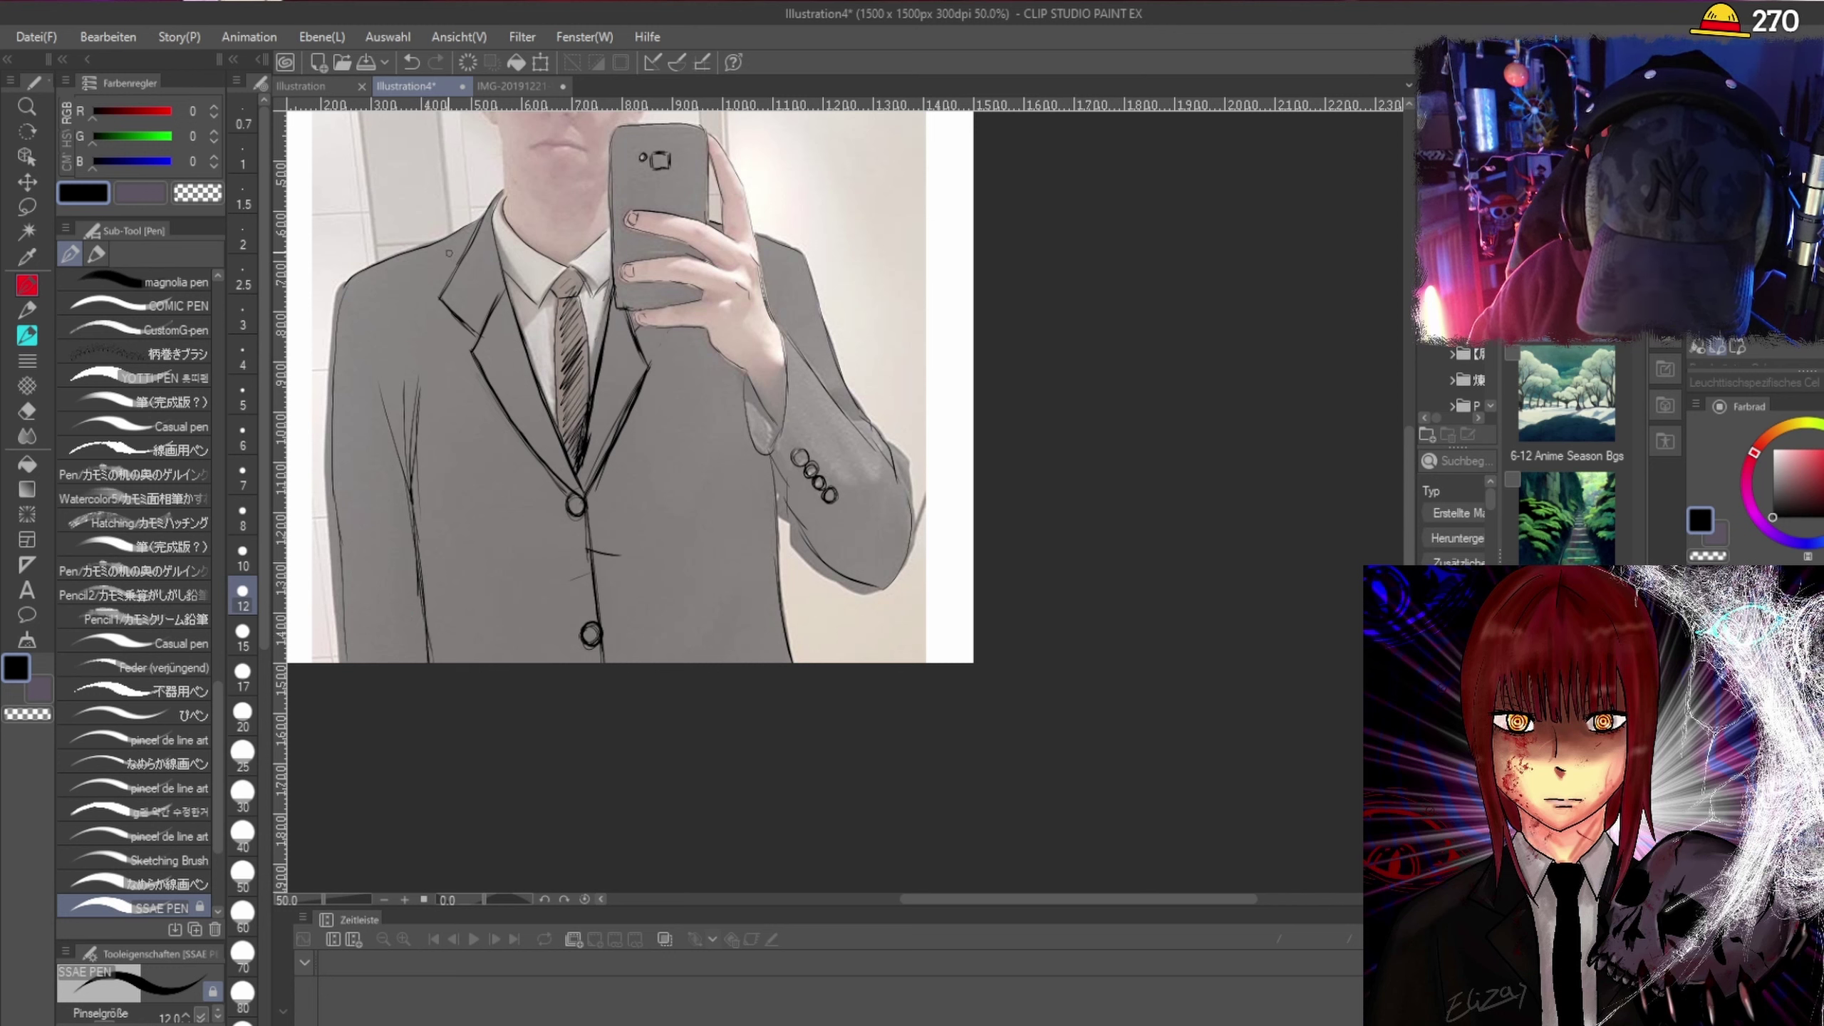
{"action": "left_click_drag", "start_coordinate": [332, 298], "coordinate": [341, 663]}
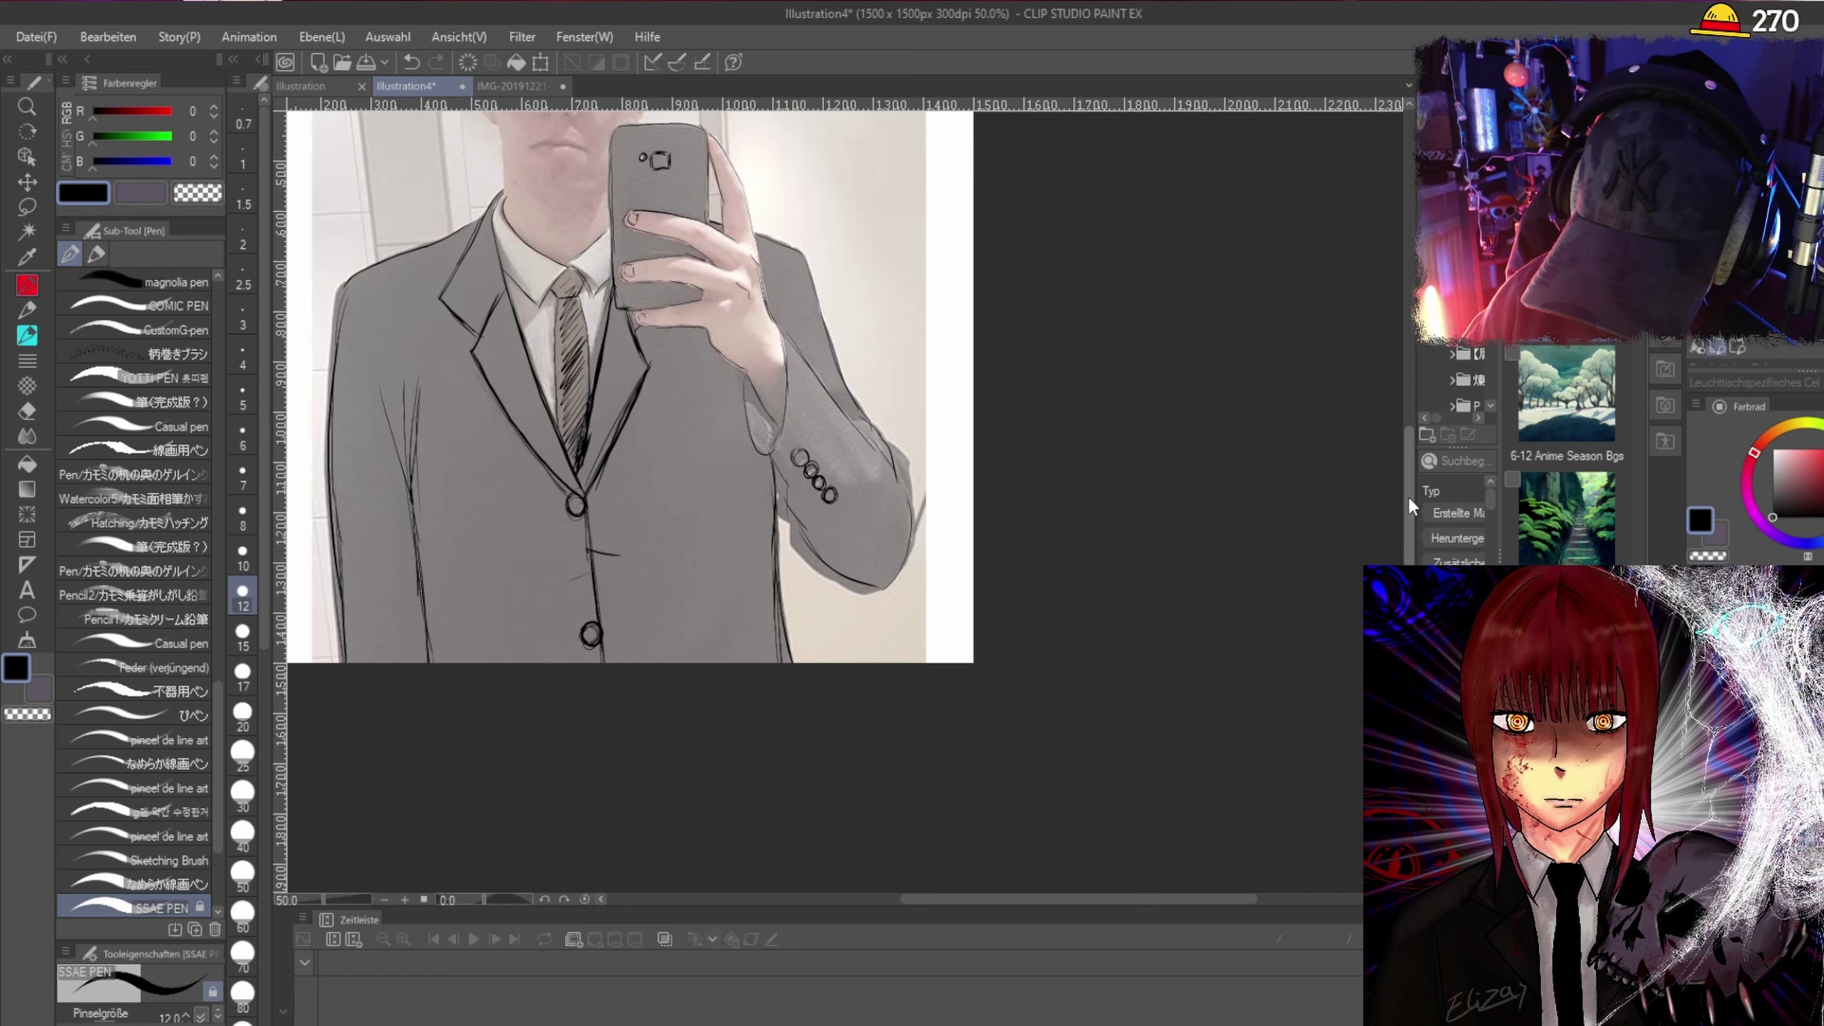
{"action": "left_click_drag", "start_coordinate": [1408, 493], "coordinate": [1414, 397]}
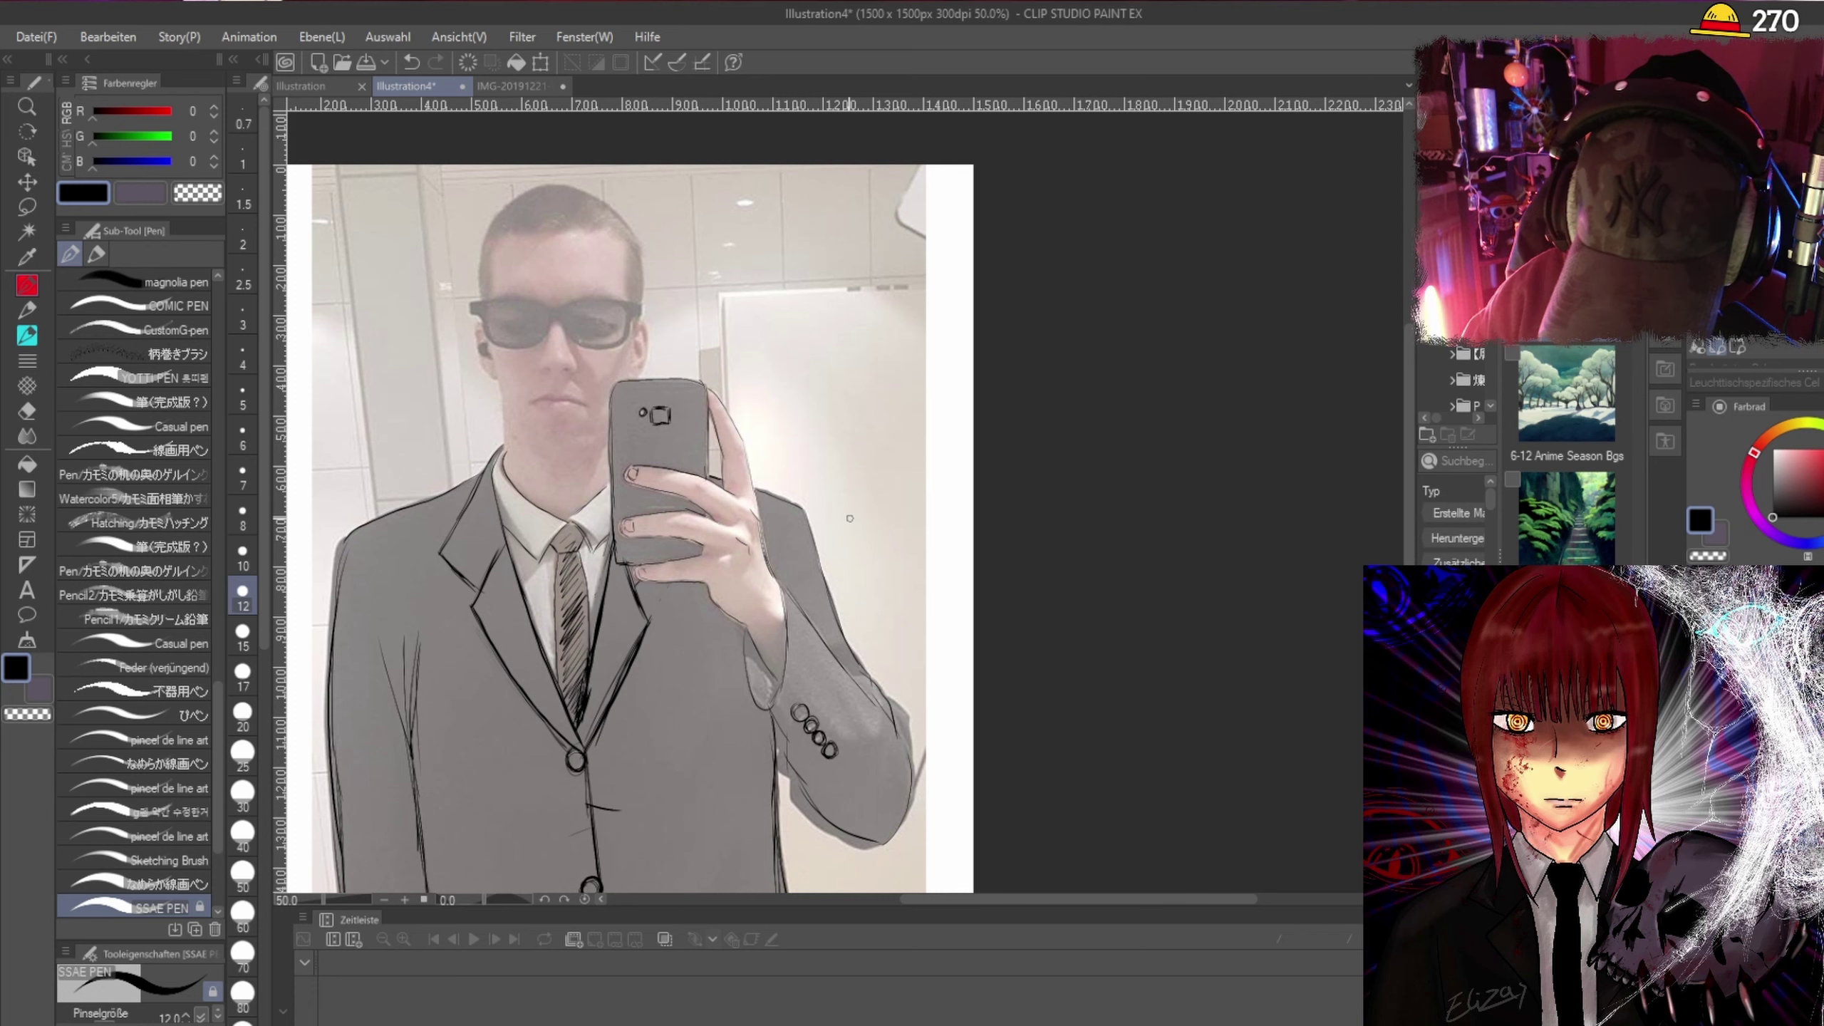
Ink a short line along the sleeve edge.
{"action": "key", "text": "ctrl+plus"}
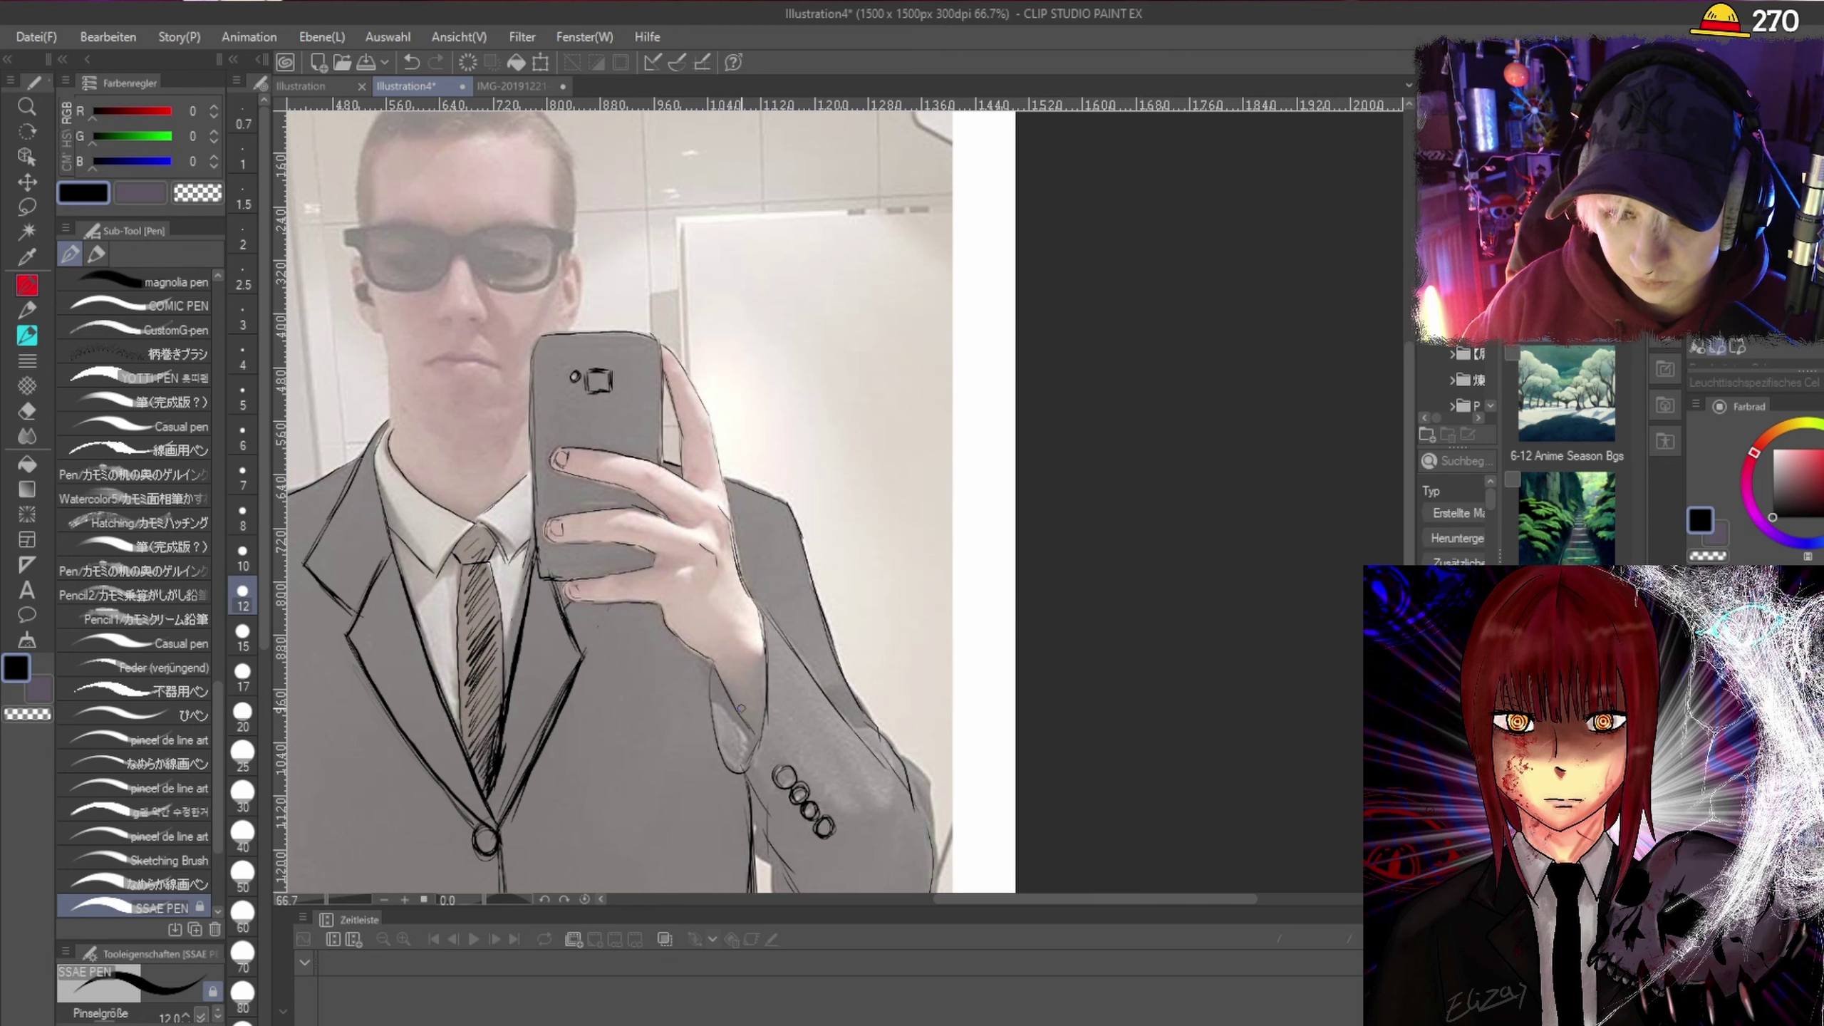
{"action": "key", "text": "ctrl+minus"}
{"action": "key", "text": "ctrl+minus"}
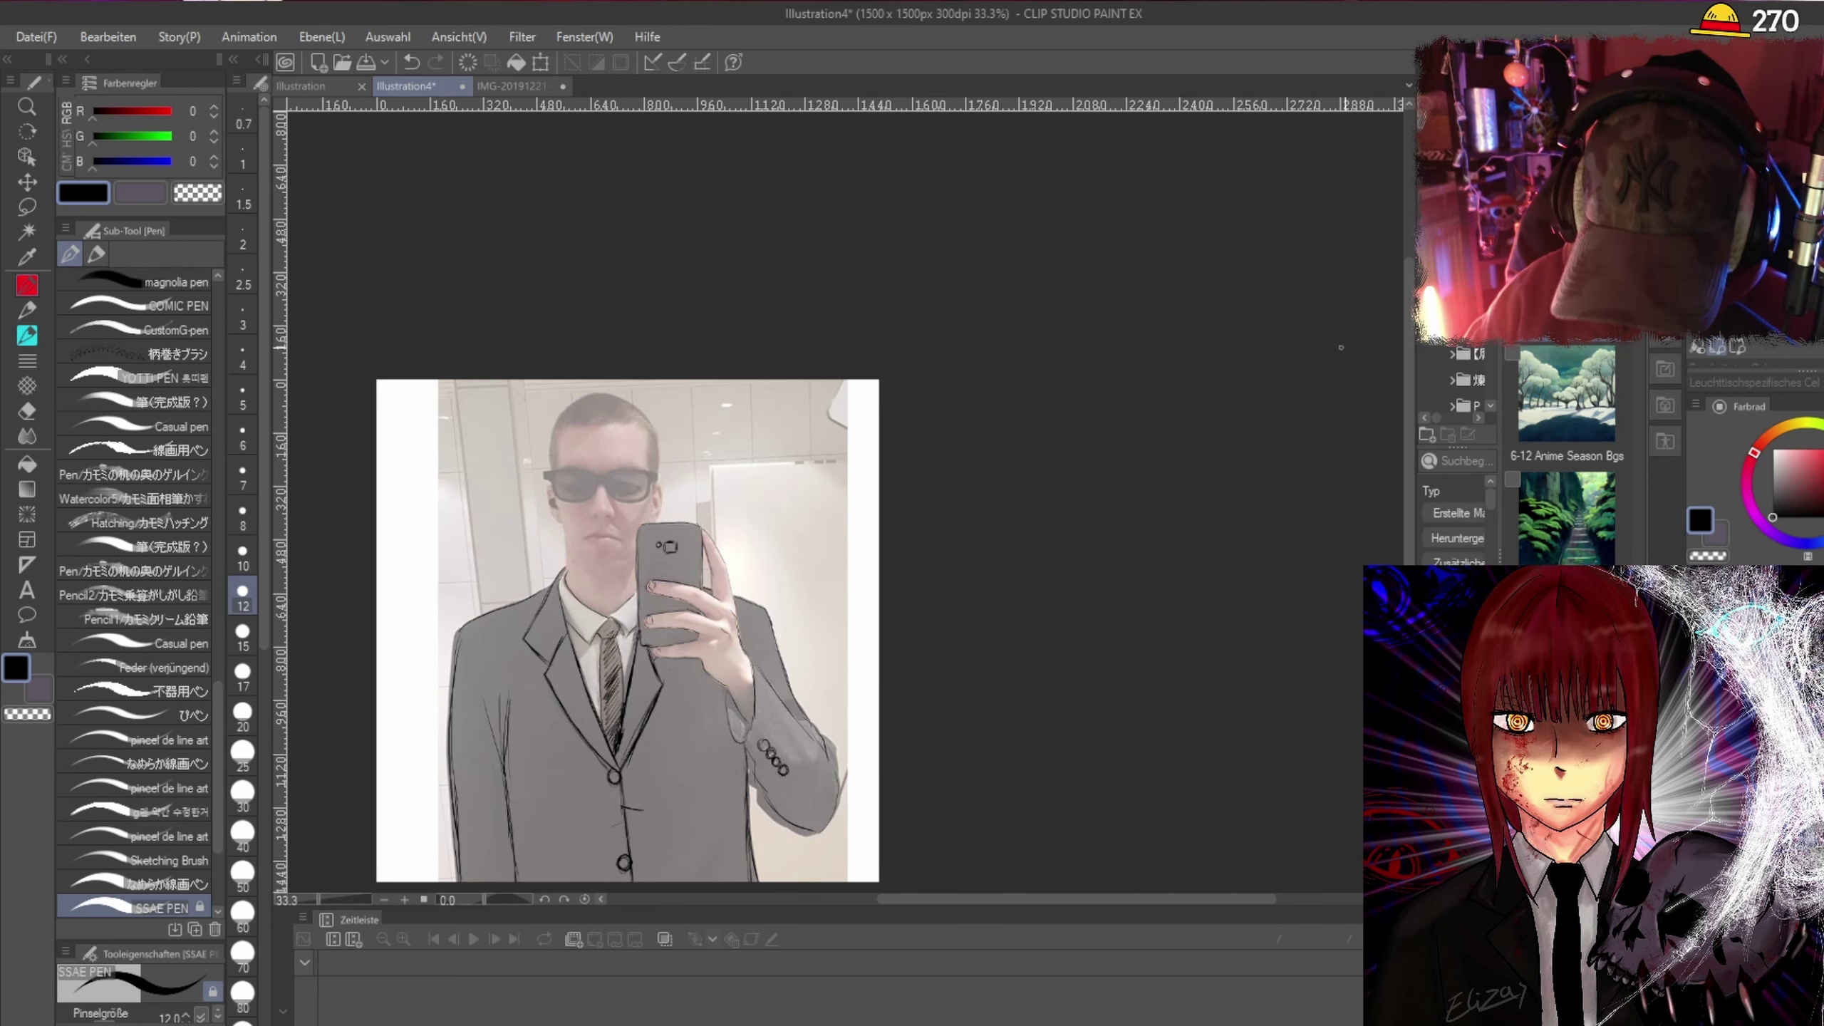
{"action": "scroll", "coordinate": [731, 714], "scroll_direction": "up", "scroll_amount": 1}
{"action": "left_click_drag", "start_coordinate": [753, 558], "coordinate": [757, 654]}
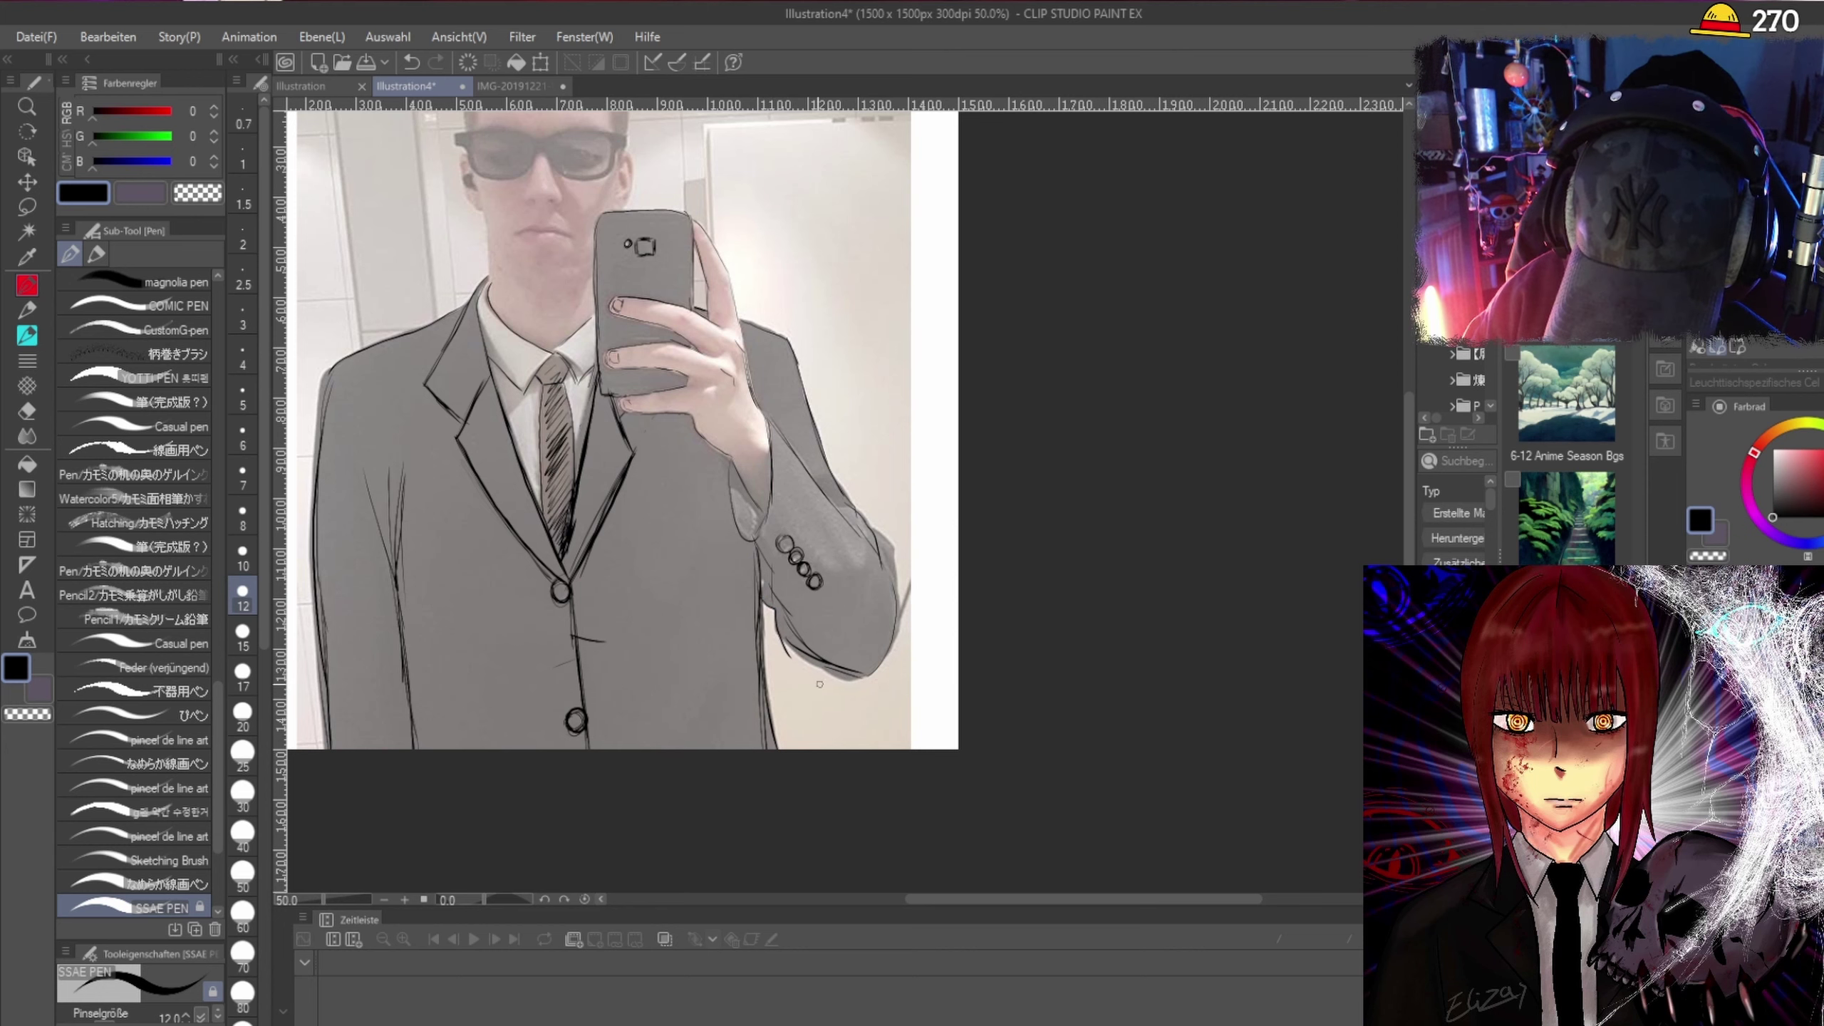
{"action": "scroll", "coordinate": [653, 745], "scroll_direction": "down", "scroll_amount": 1}
{"action": "scroll", "coordinate": [496, 302], "scroll_direction": "up", "scroll_amount": 3}
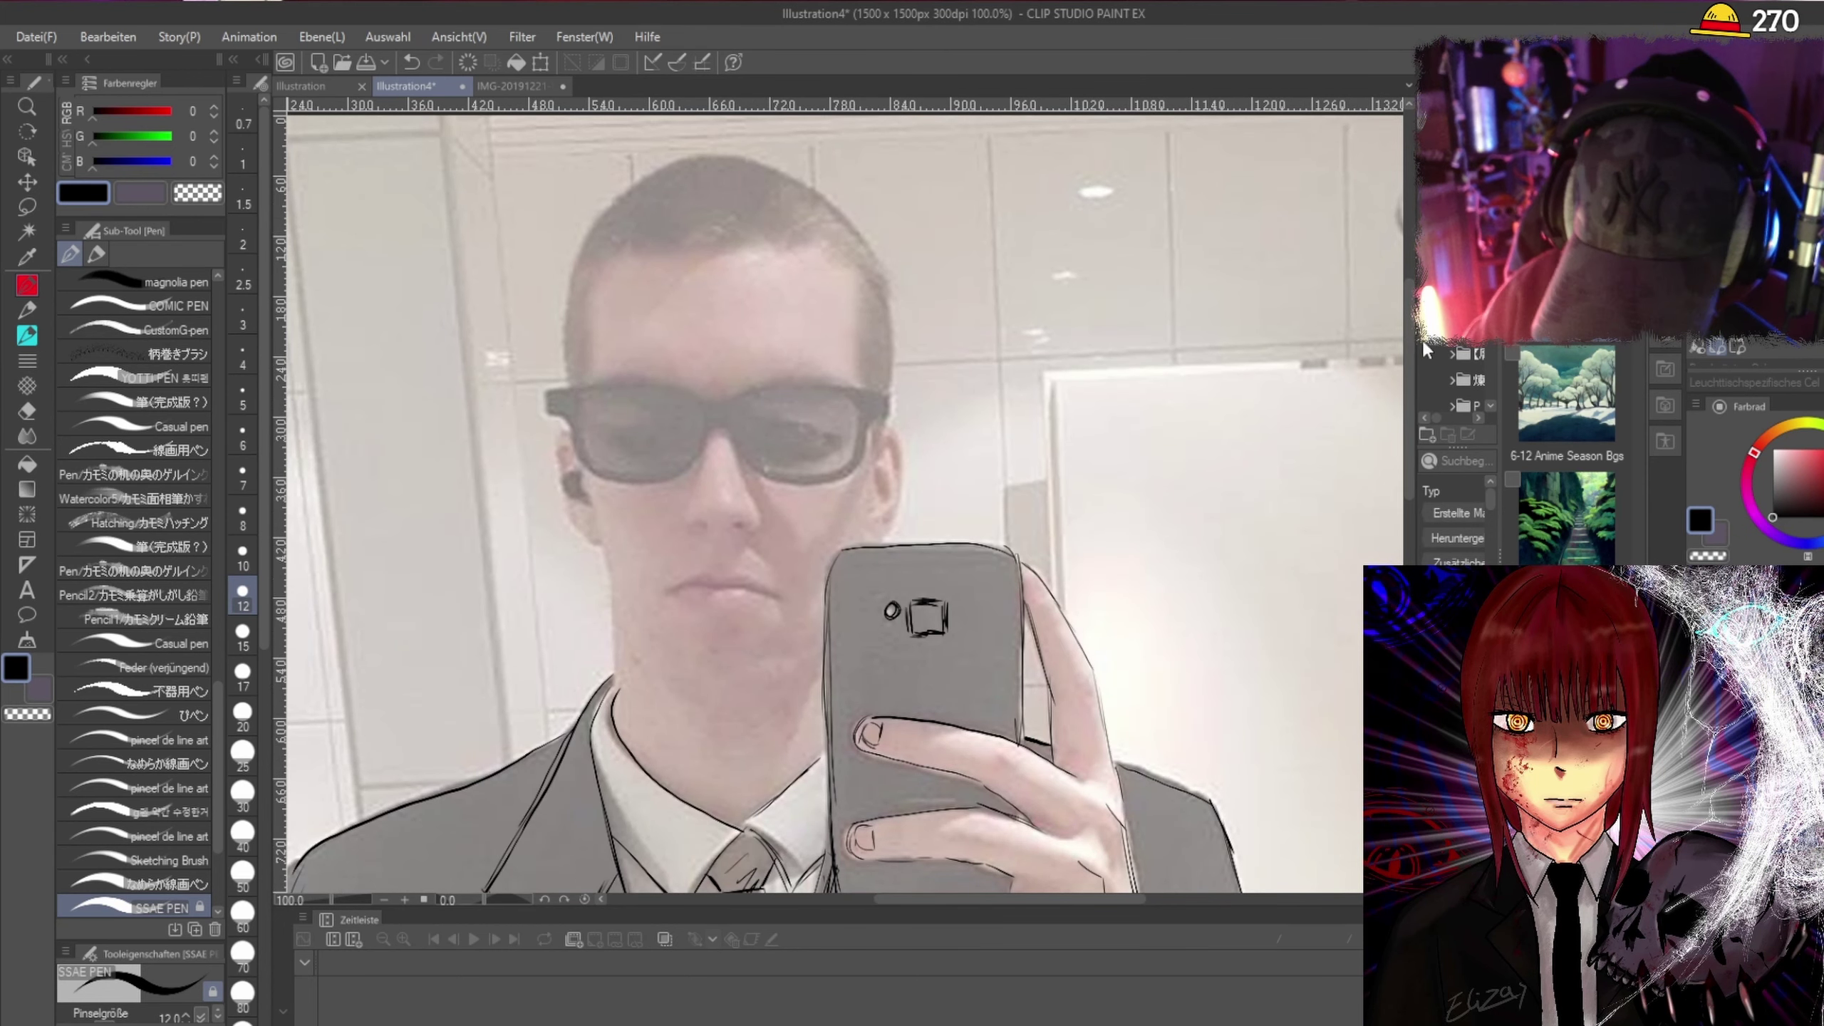
{"action": "left_click_drag", "start_coordinate": [1408, 346], "coordinate": [1408, 305]}
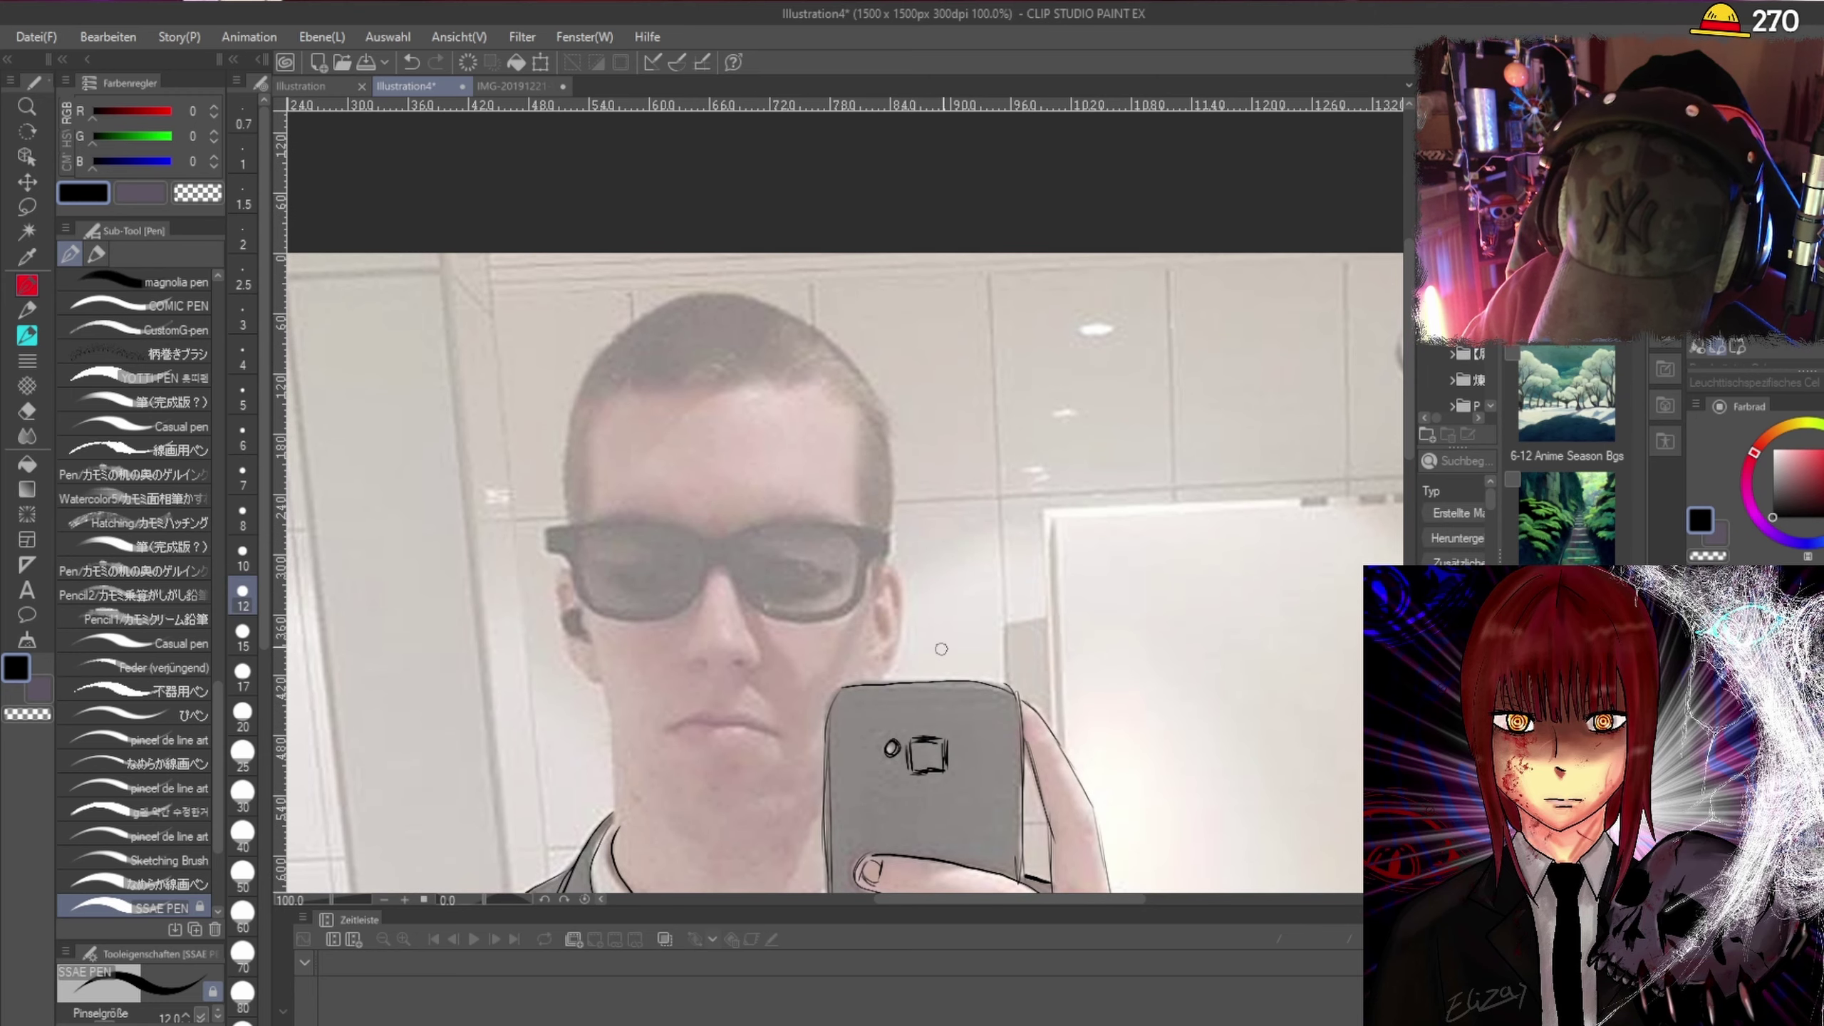
{"action": "left_click_drag", "start_coordinate": [1406, 368], "coordinate": [1407, 394]}
{"action": "scroll", "coordinate": [982, 528], "scroll_direction": "up", "scroll_amount": 1}
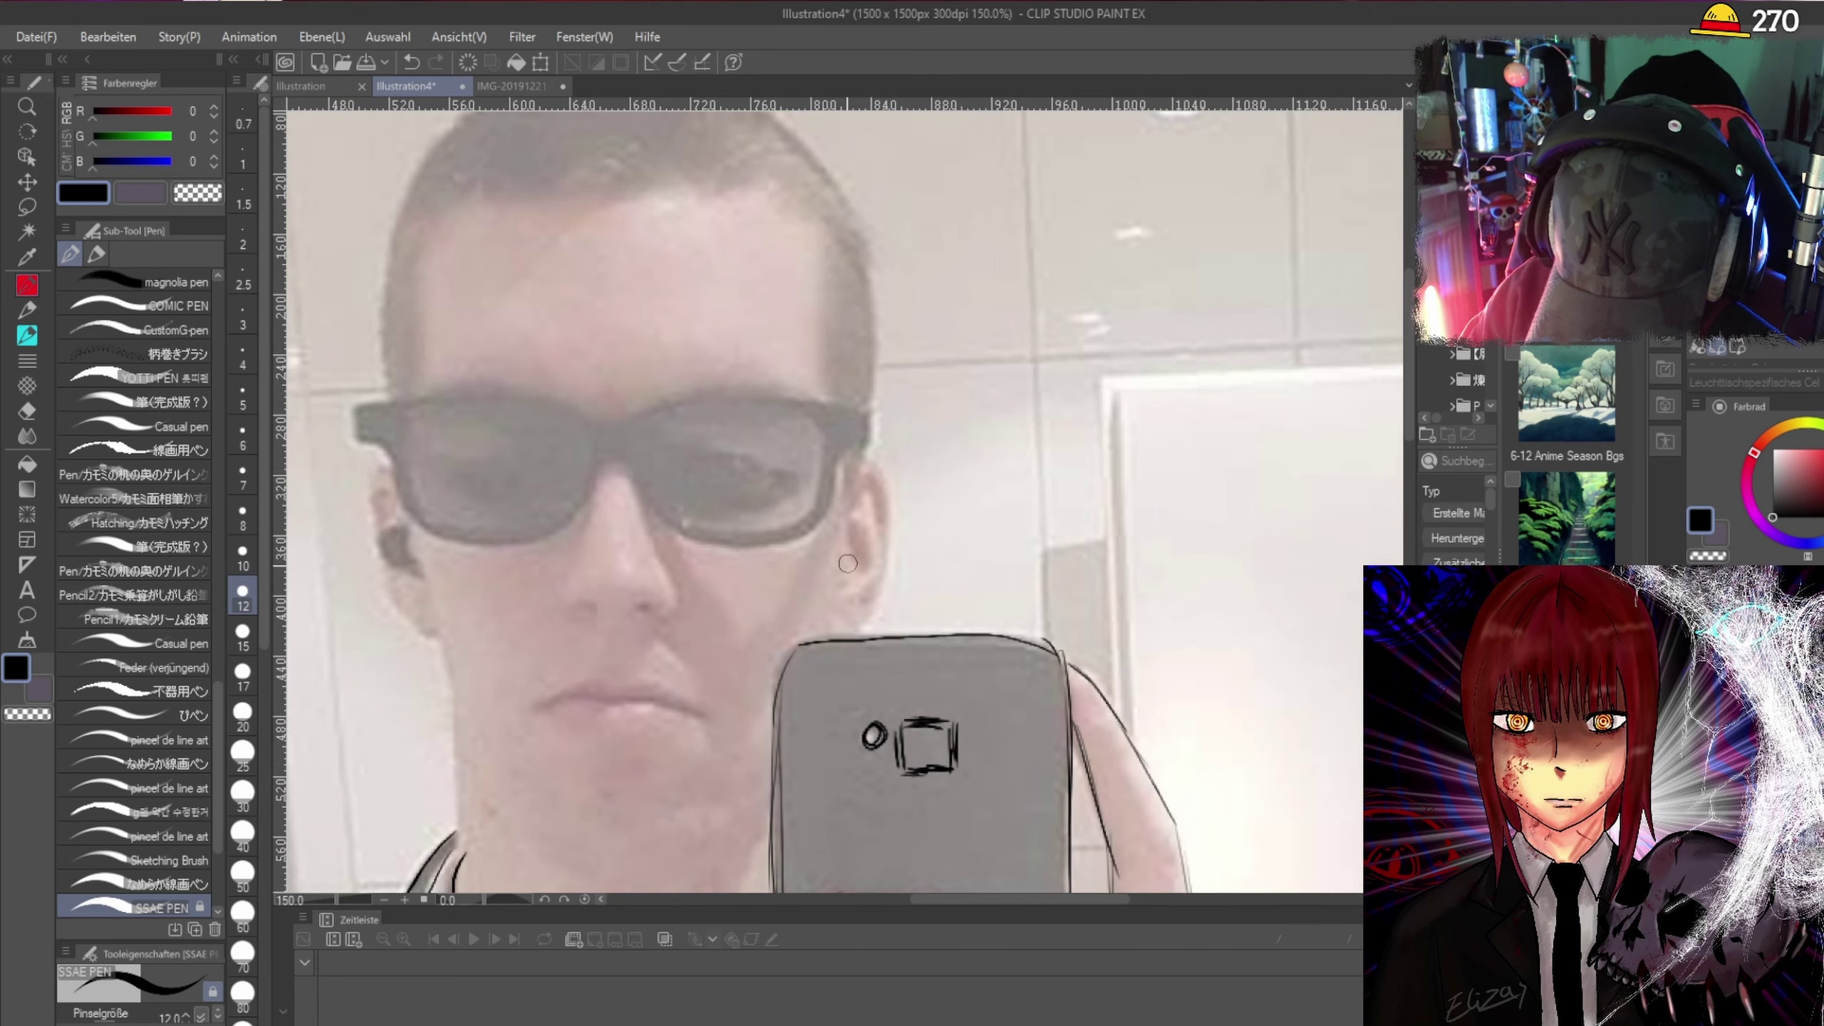
Ink the right cheek and ear and the left face line down to the neck.
{"action": "mouse_move", "coordinate": [858, 463]}
{"action": "left_mouse_down"}
{"action": "mouse_move", "coordinate": [879, 476]}
{"action": "mouse_move", "coordinate": [881, 584]}
{"action": "mouse_move", "coordinate": [848, 624]}
{"action": "left_mouse_up"}
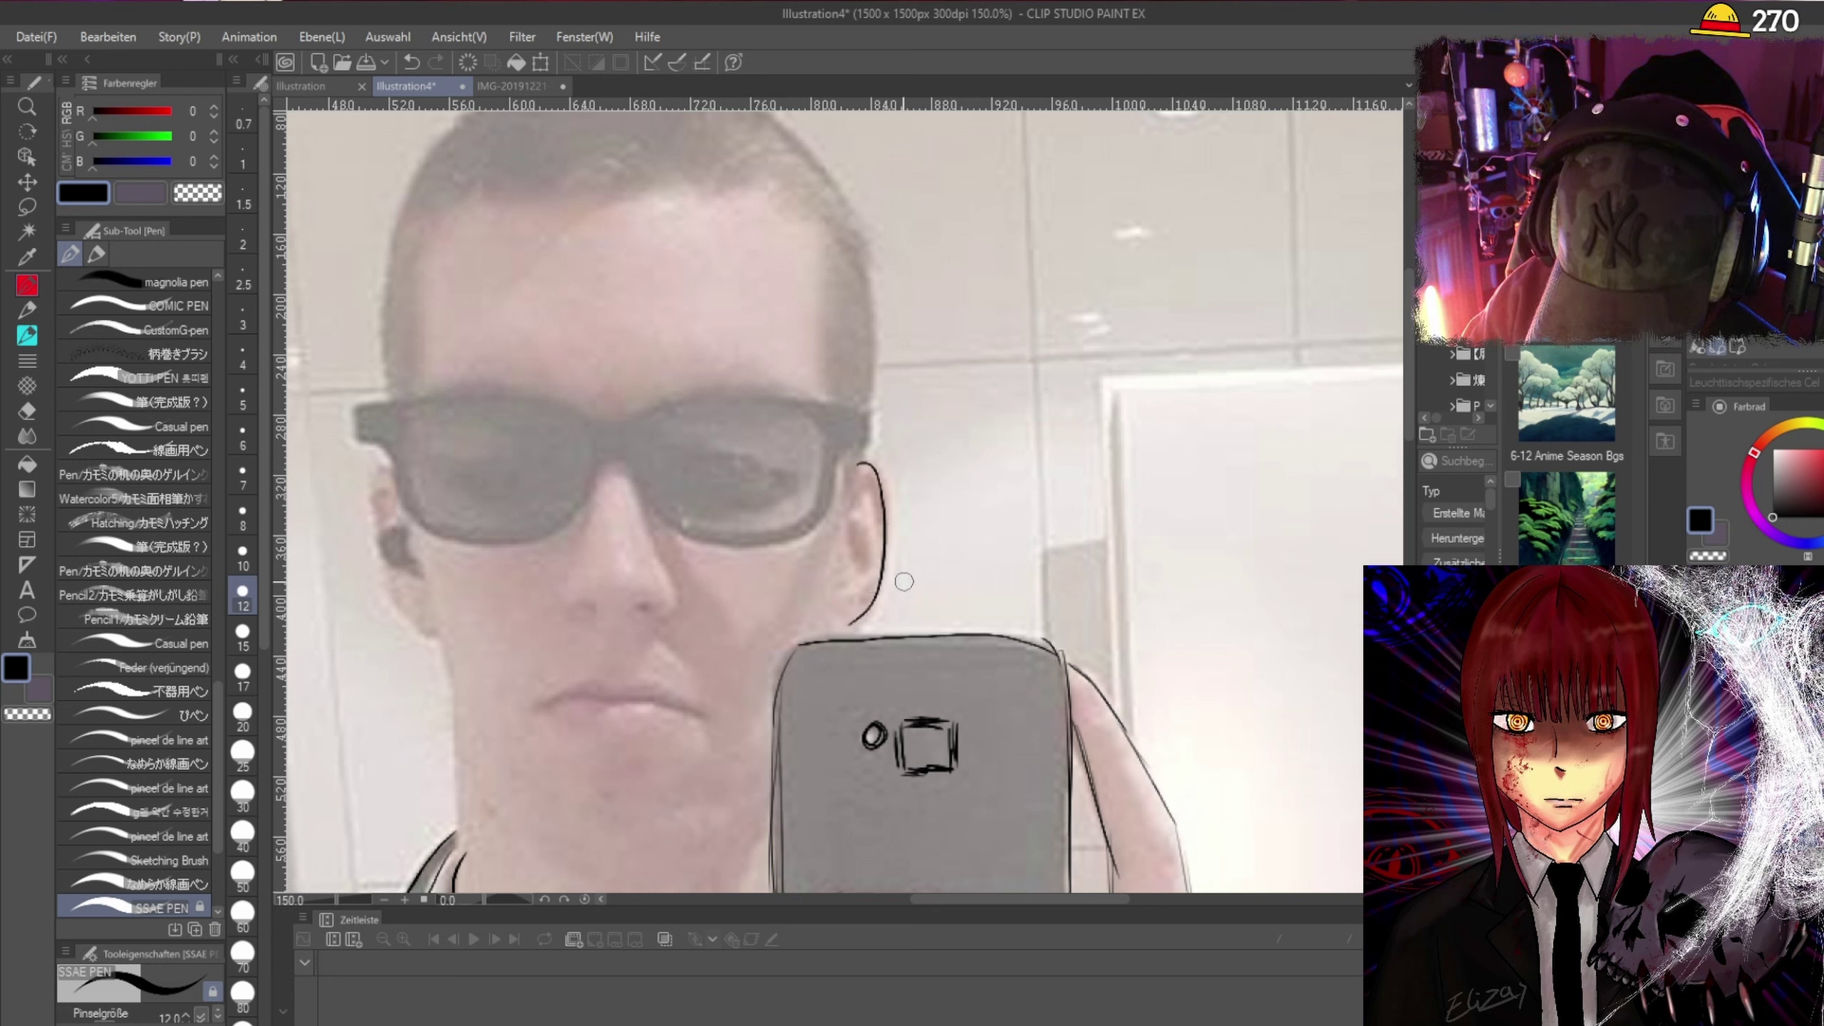
{"action": "mouse_move", "coordinate": [383, 466]}
{"action": "left_mouse_down"}
{"action": "mouse_move", "coordinate": [368, 507]}
{"action": "mouse_move", "coordinate": [388, 583]}
{"action": "mouse_move", "coordinate": [429, 636]}
{"action": "left_mouse_up"}
{"action": "left_click_drag", "start_coordinate": [411, 530], "coordinate": [491, 744]}
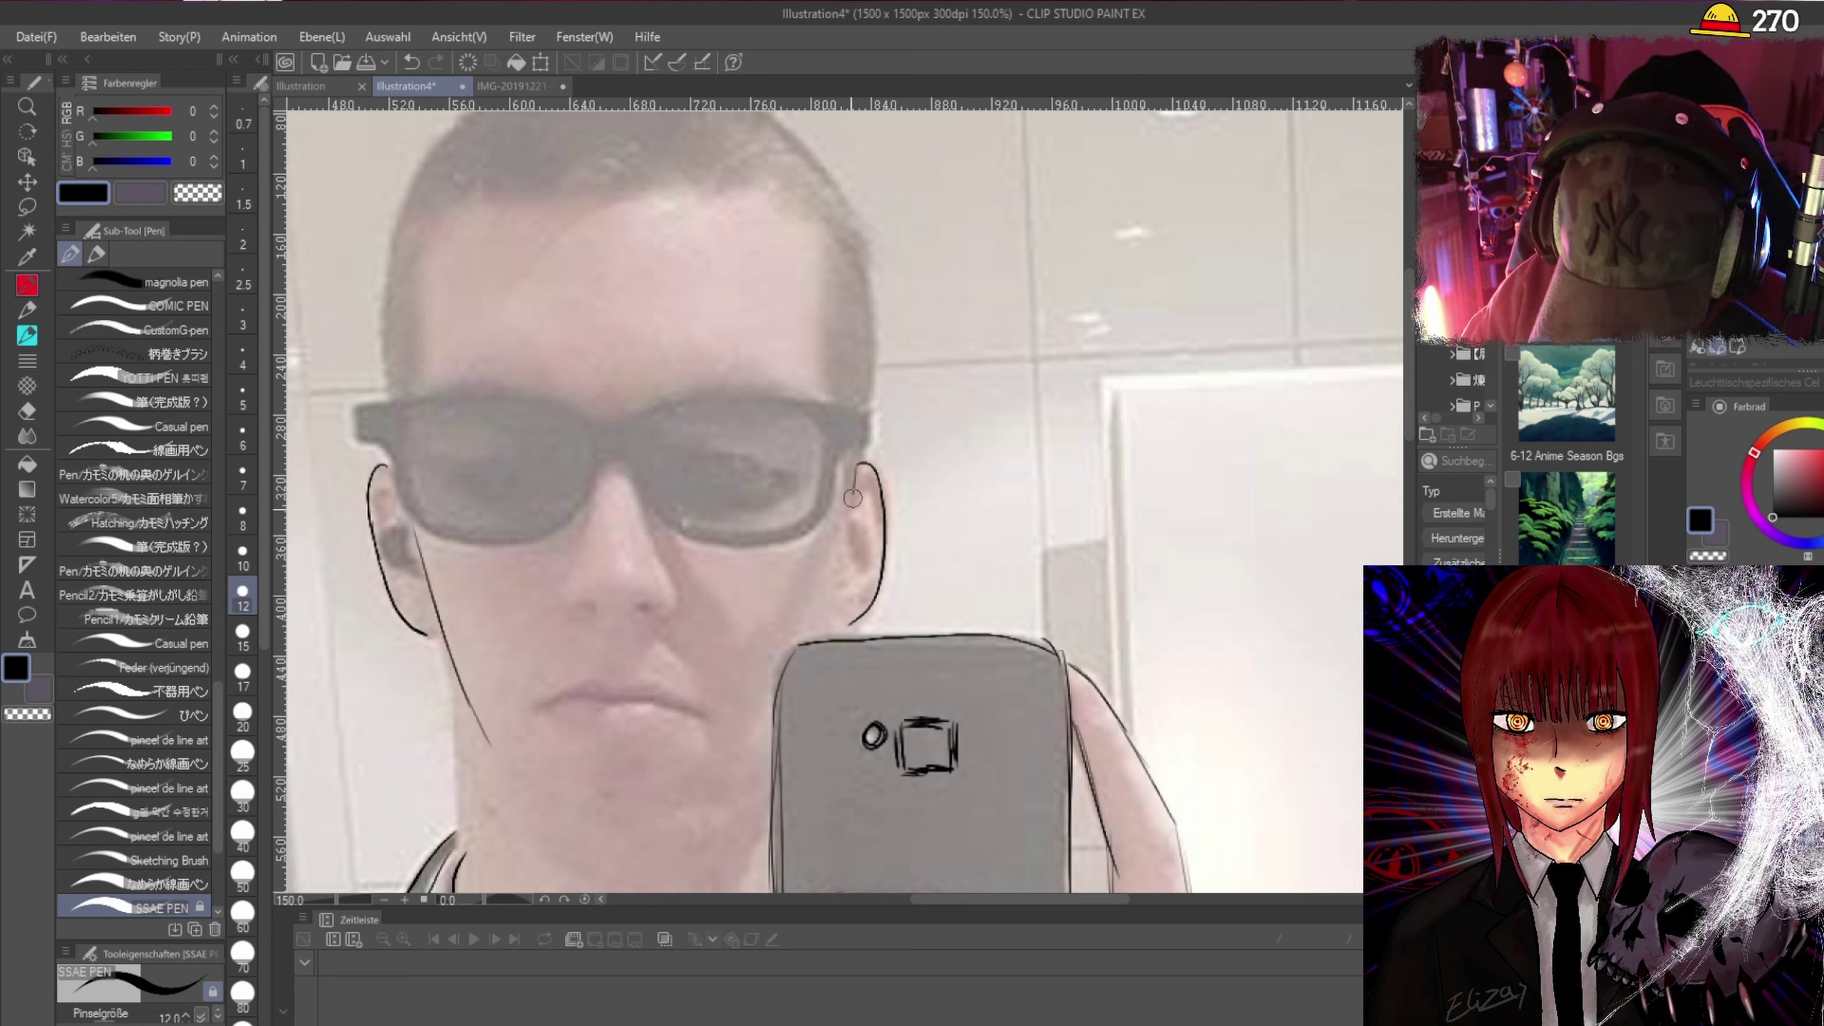
{"action": "left_click_drag", "start_coordinate": [854, 478], "coordinate": [826, 607]}
{"action": "mouse_move", "coordinate": [859, 465]}
{"action": "left_mouse_down"}
{"action": "mouse_move", "coordinate": [880, 561]}
{"action": "mouse_move", "coordinate": [828, 631]}
{"action": "mouse_move", "coordinate": [868, 568]}
{"action": "left_mouse_up"}
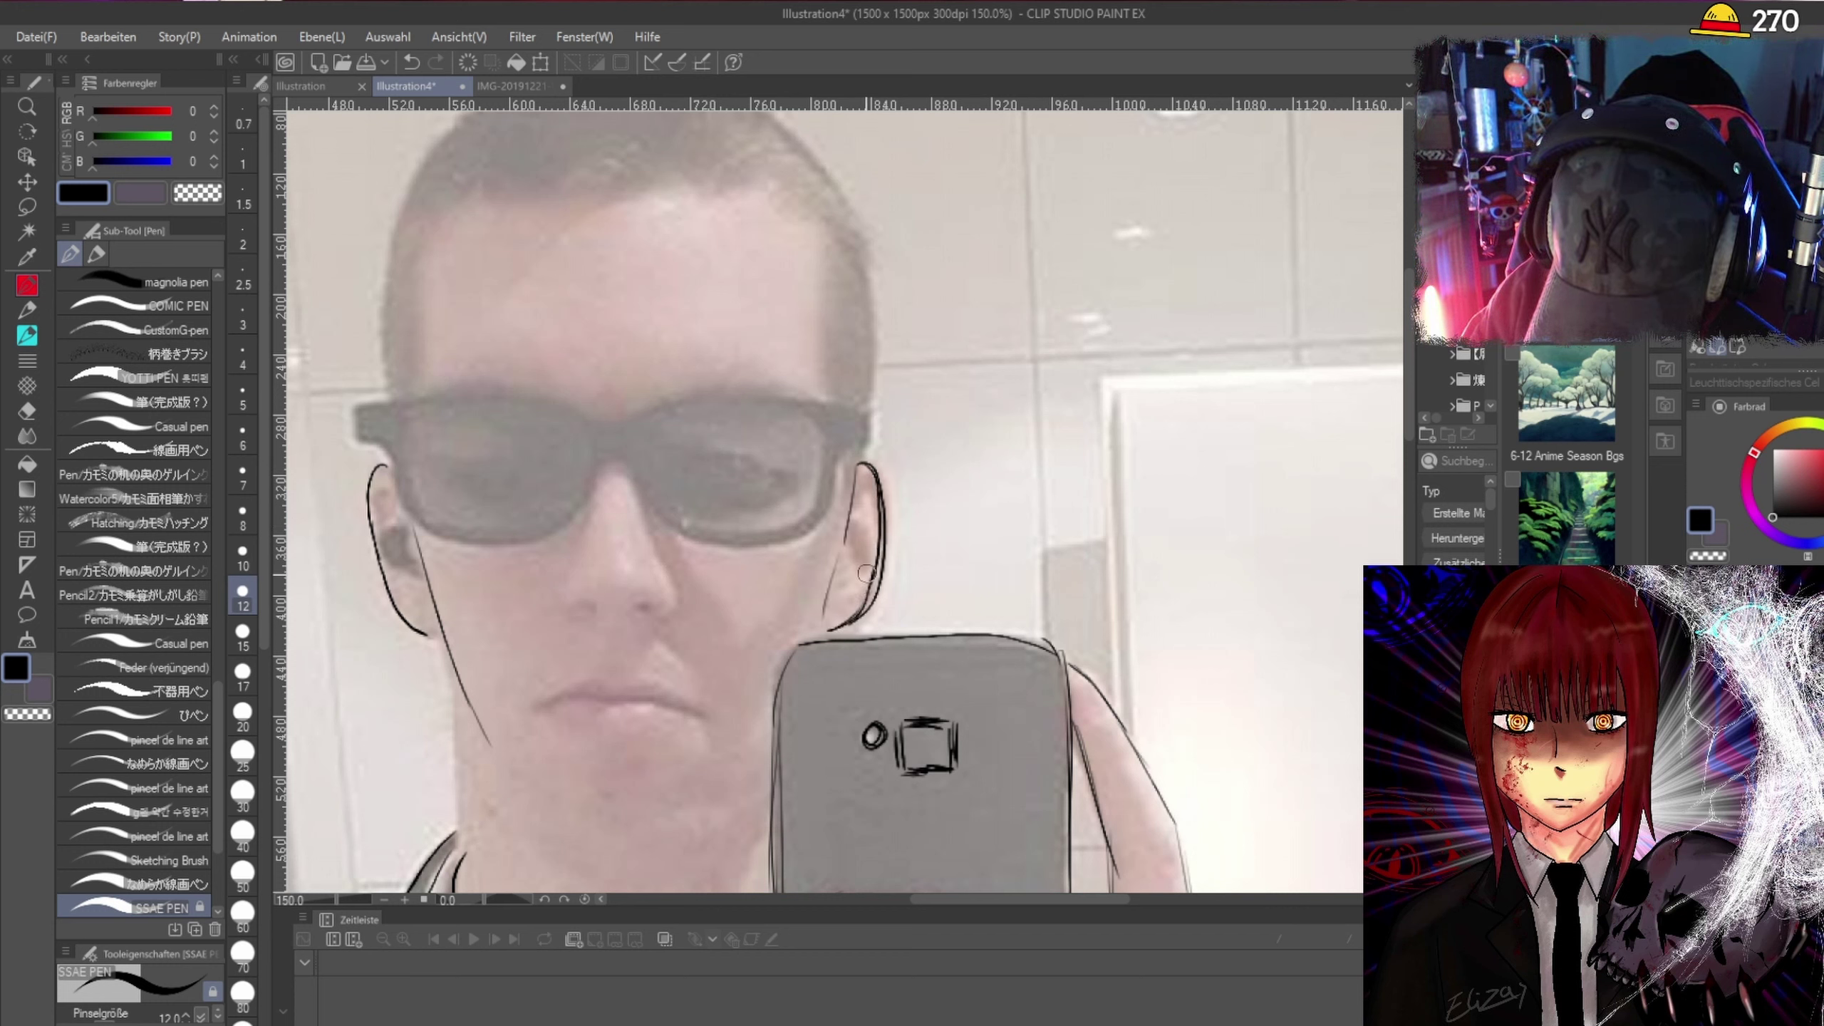
{"action": "left_click_drag", "start_coordinate": [853, 475], "coordinate": [818, 642]}
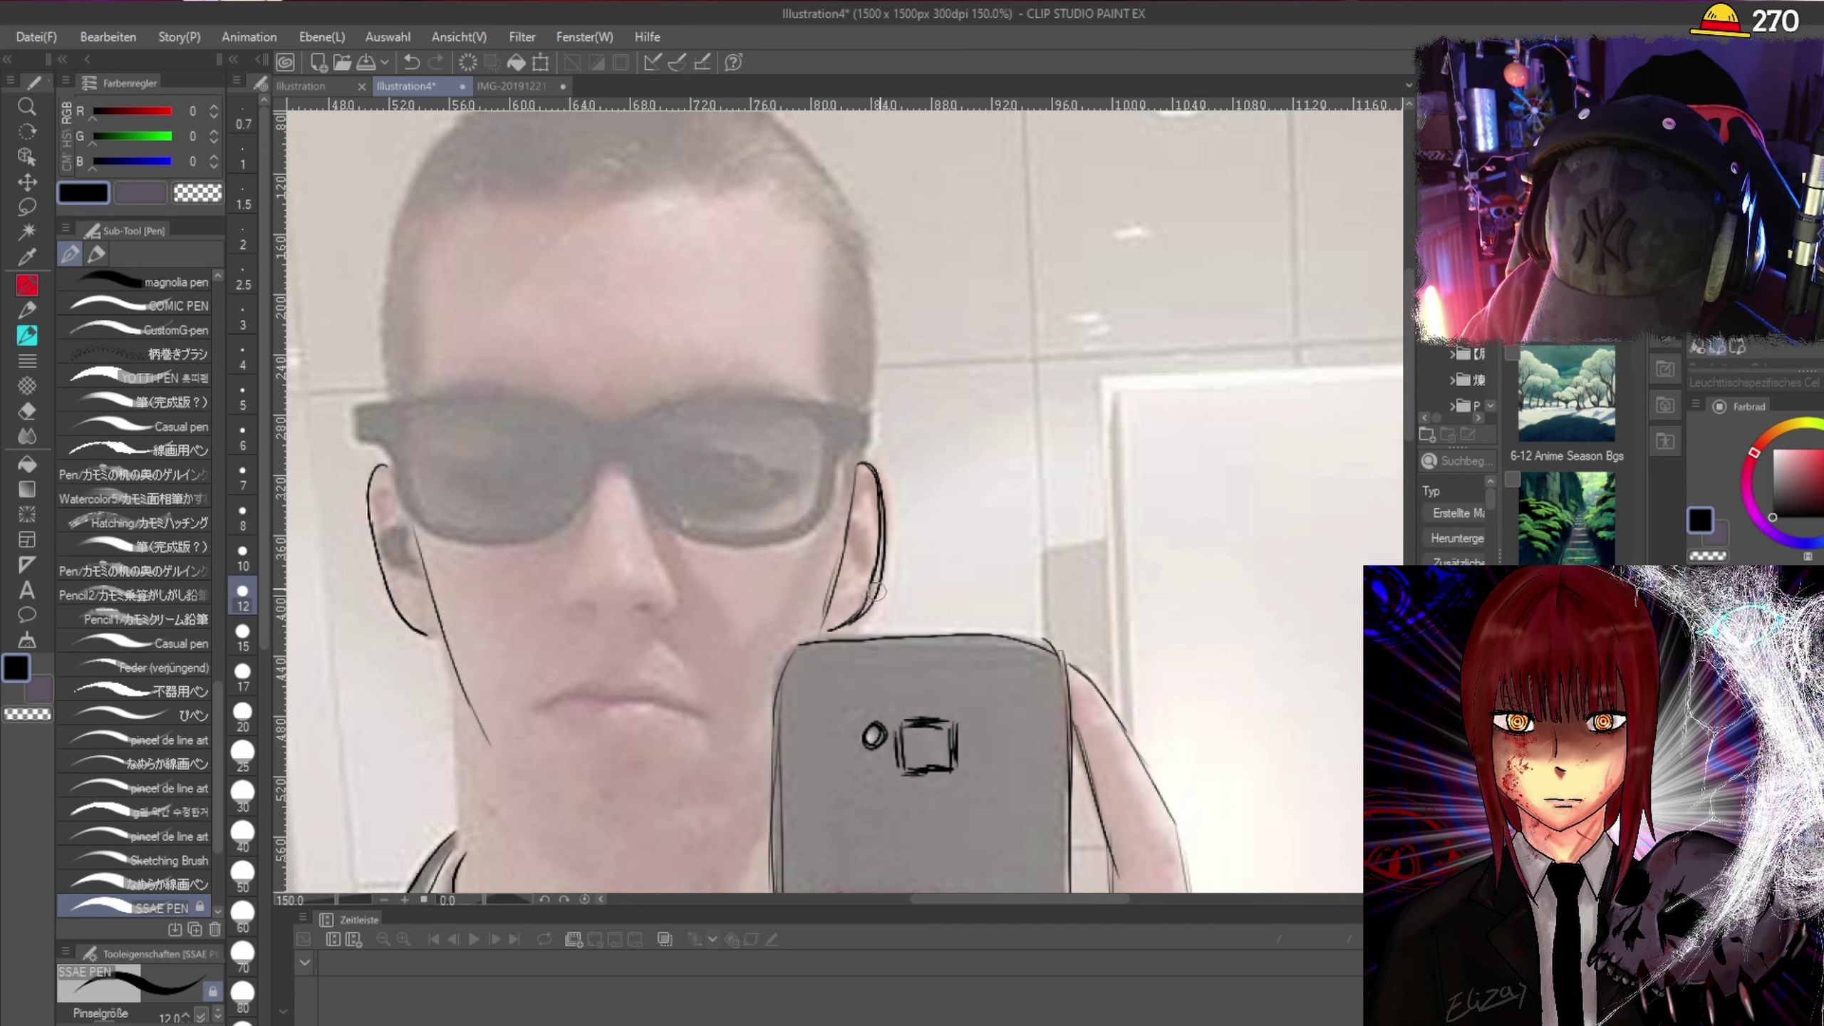
{"action": "left_click_drag", "start_coordinate": [1408, 399], "coordinate": [1410, 444]}
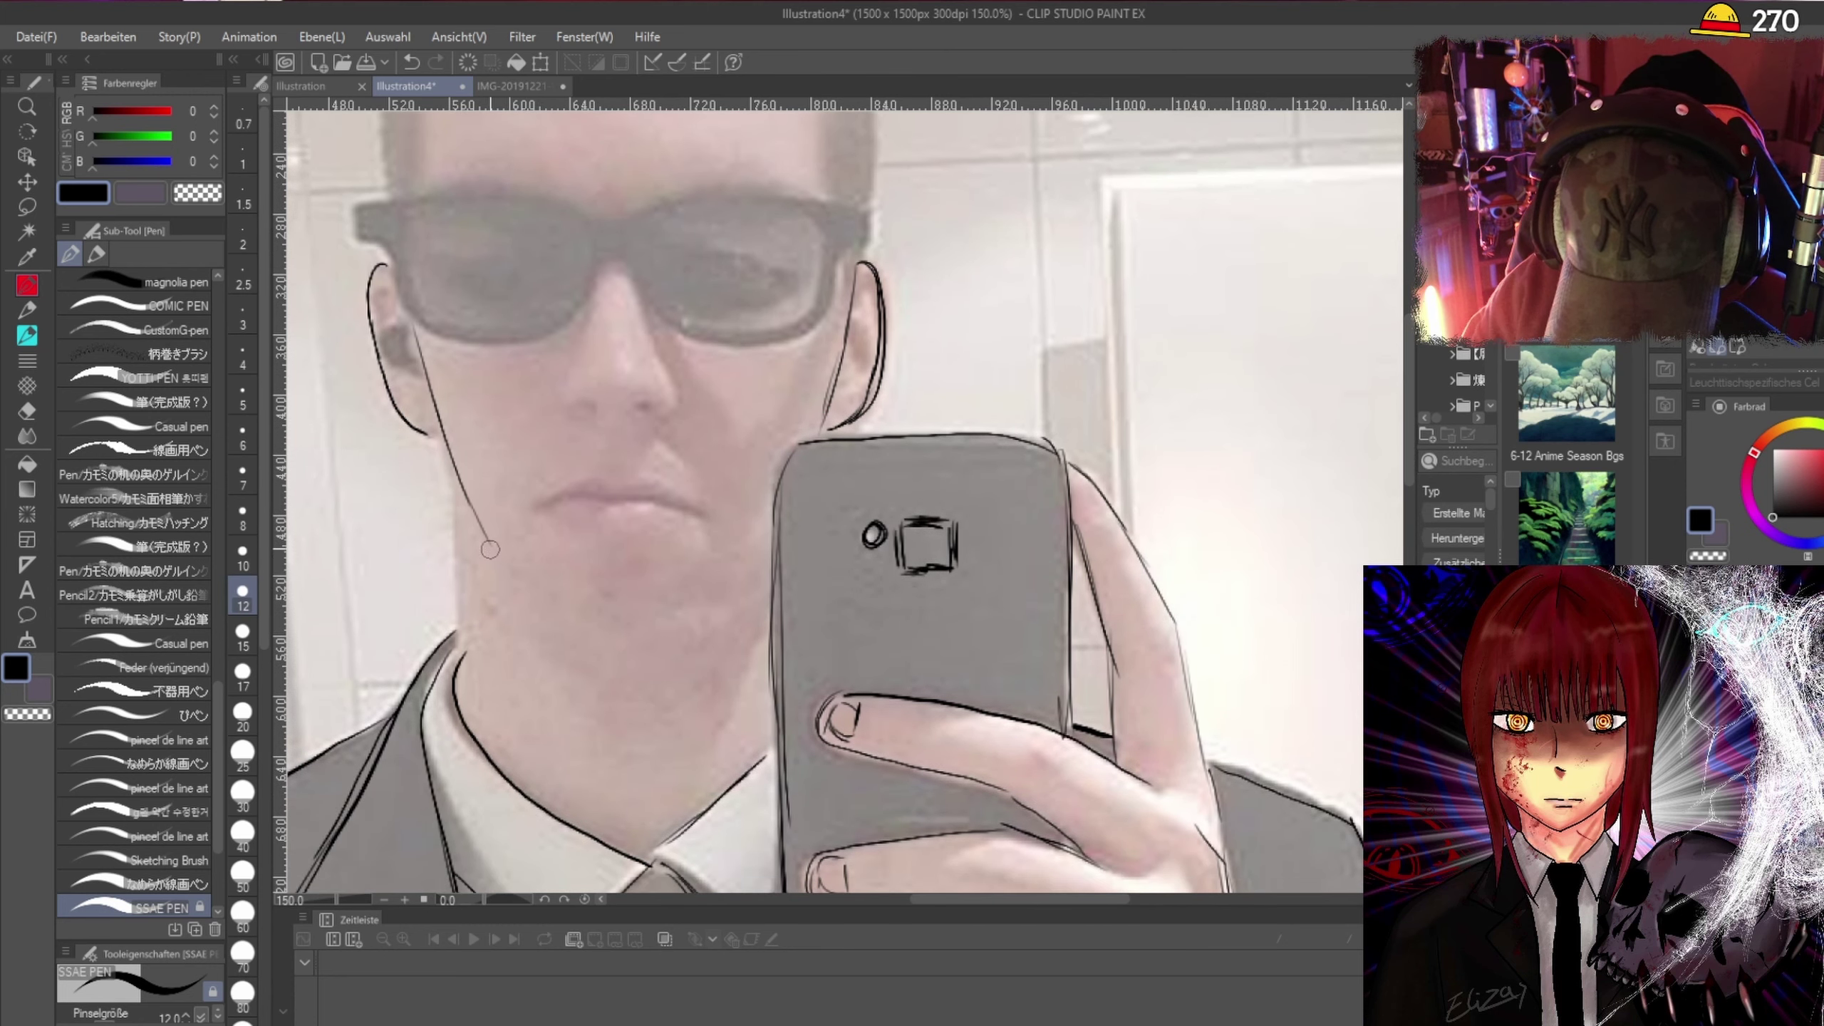
{"action": "left_click_drag", "start_coordinate": [490, 549], "coordinate": [467, 700]}
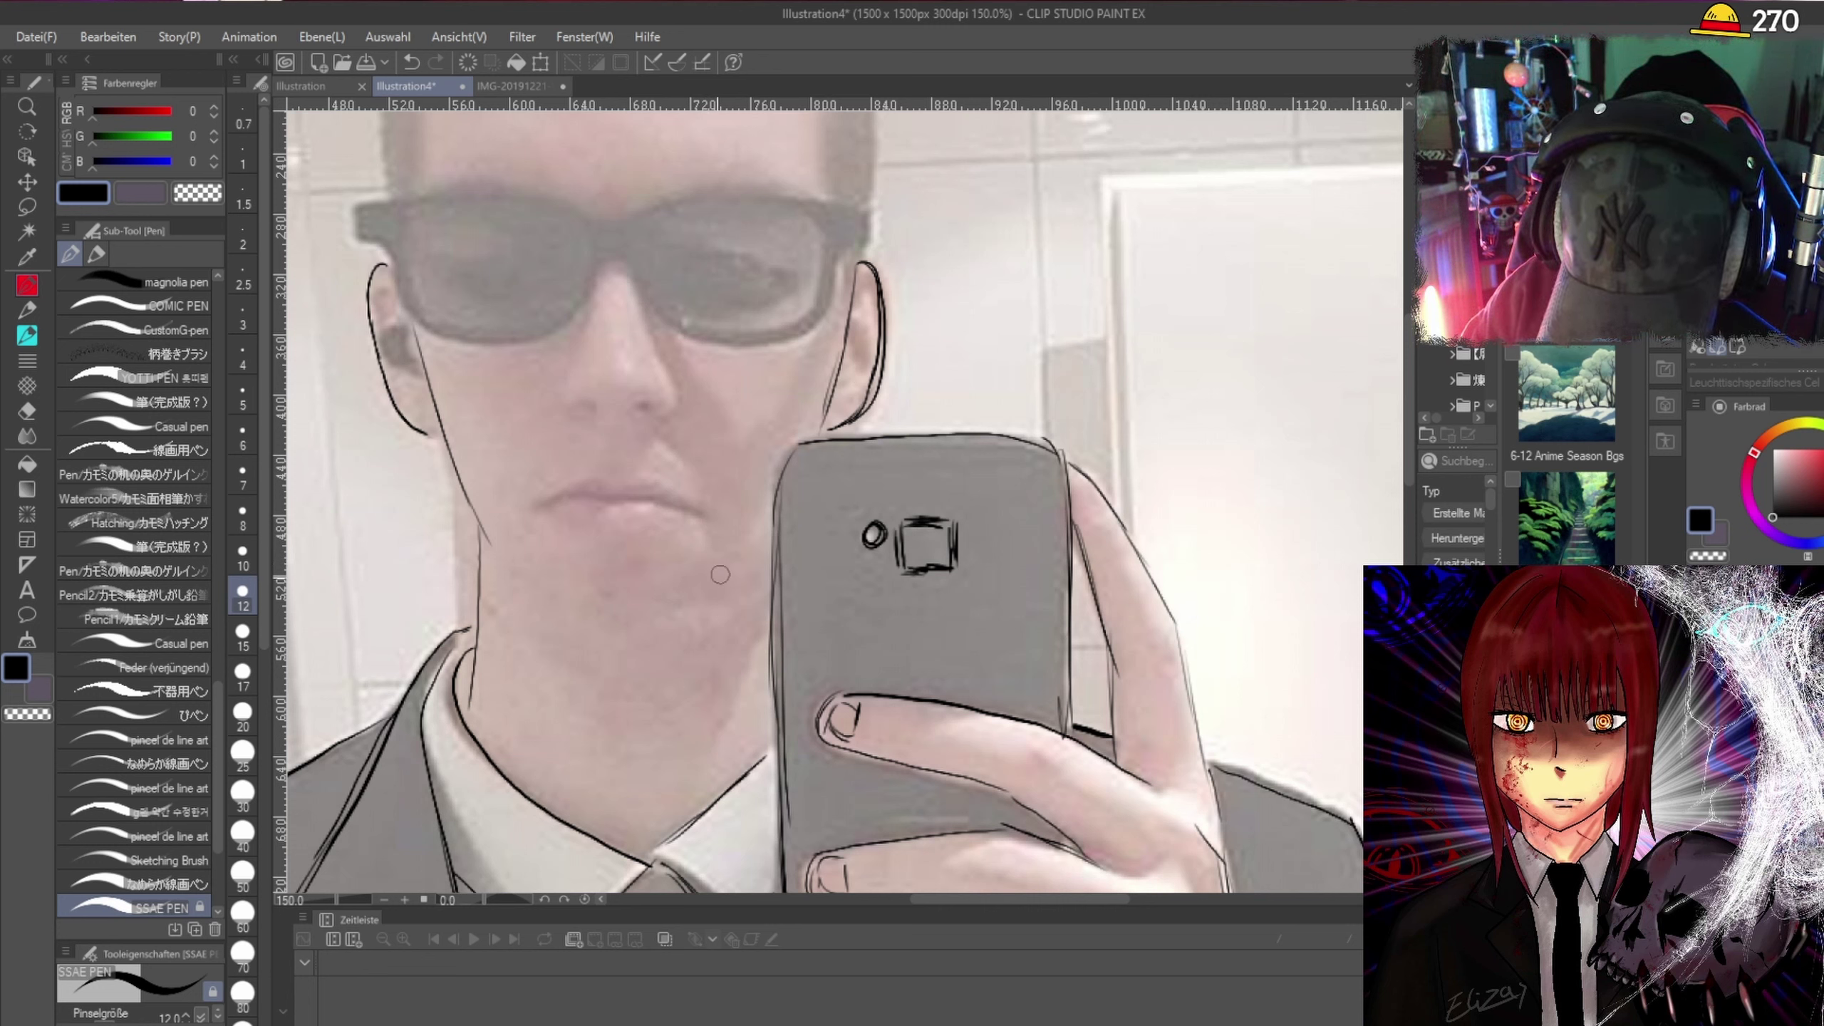
Try the jaw line toward the chin, undo it, and thicken the phone's left edge.
{"action": "left_click_drag", "start_coordinate": [477, 529], "coordinate": [620, 611]}
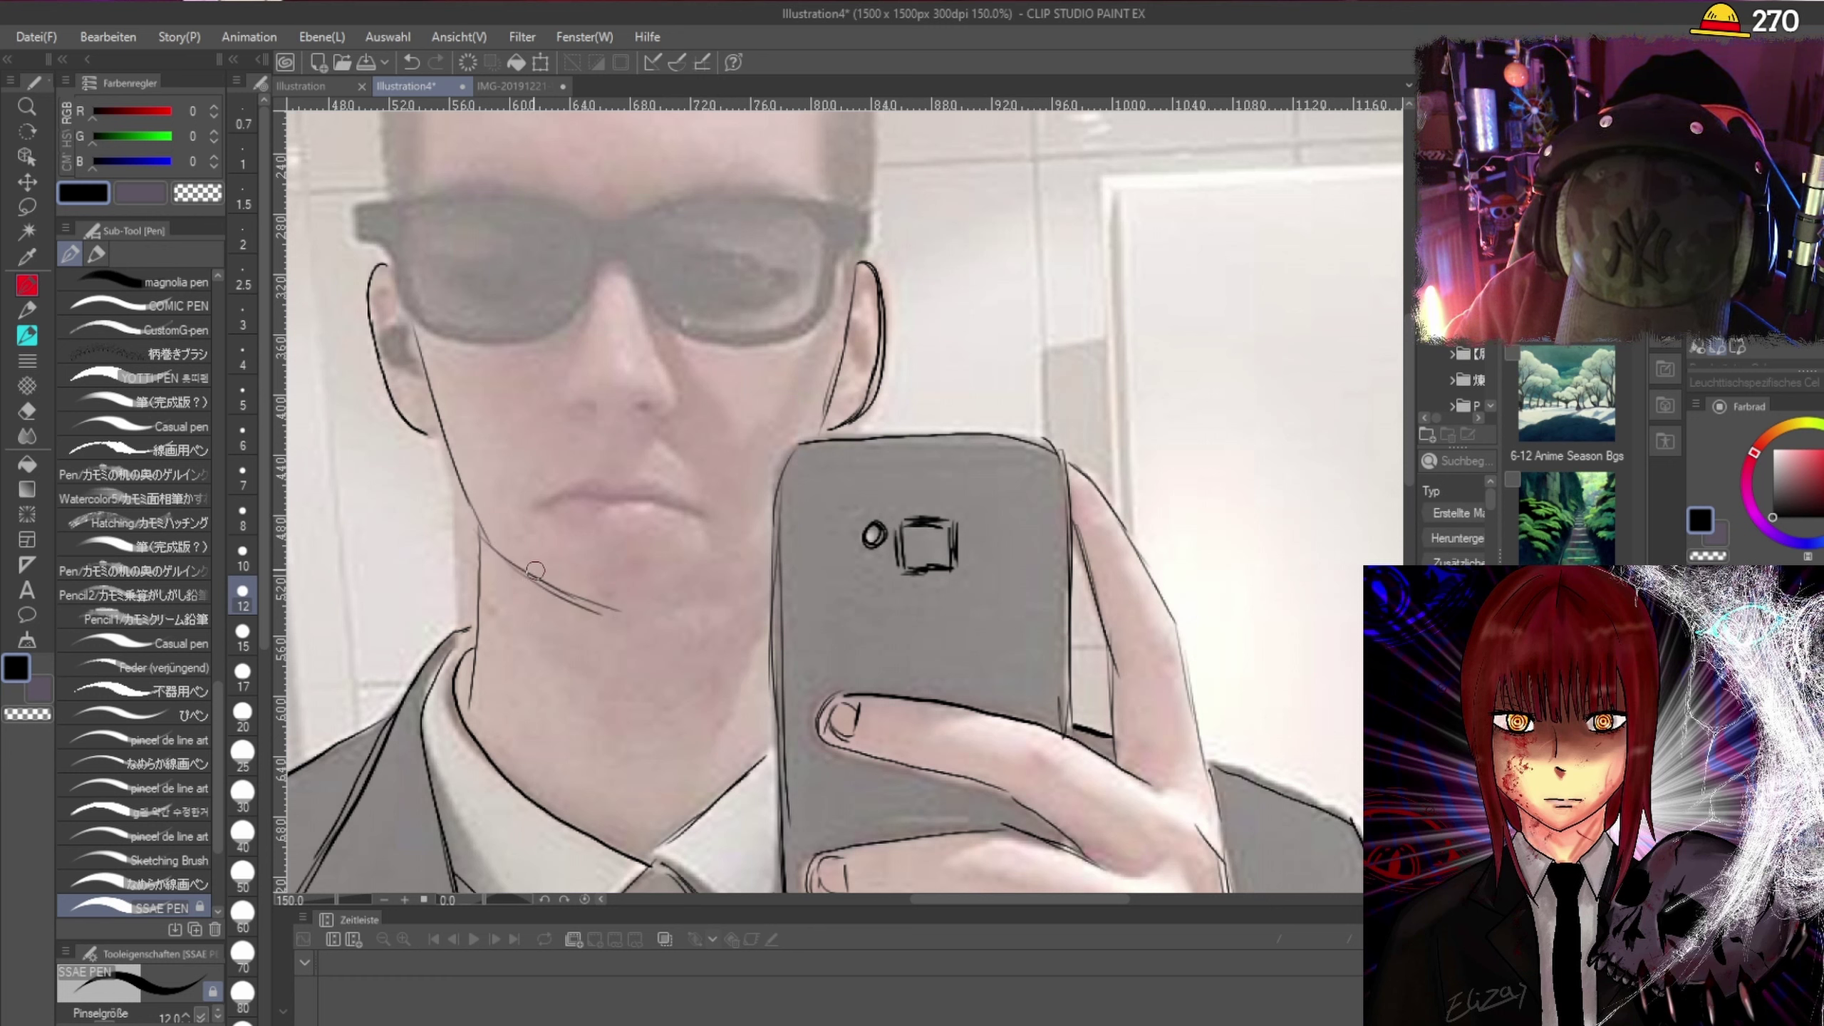
{"action": "left_click_drag", "start_coordinate": [483, 538], "coordinate": [622, 612]}
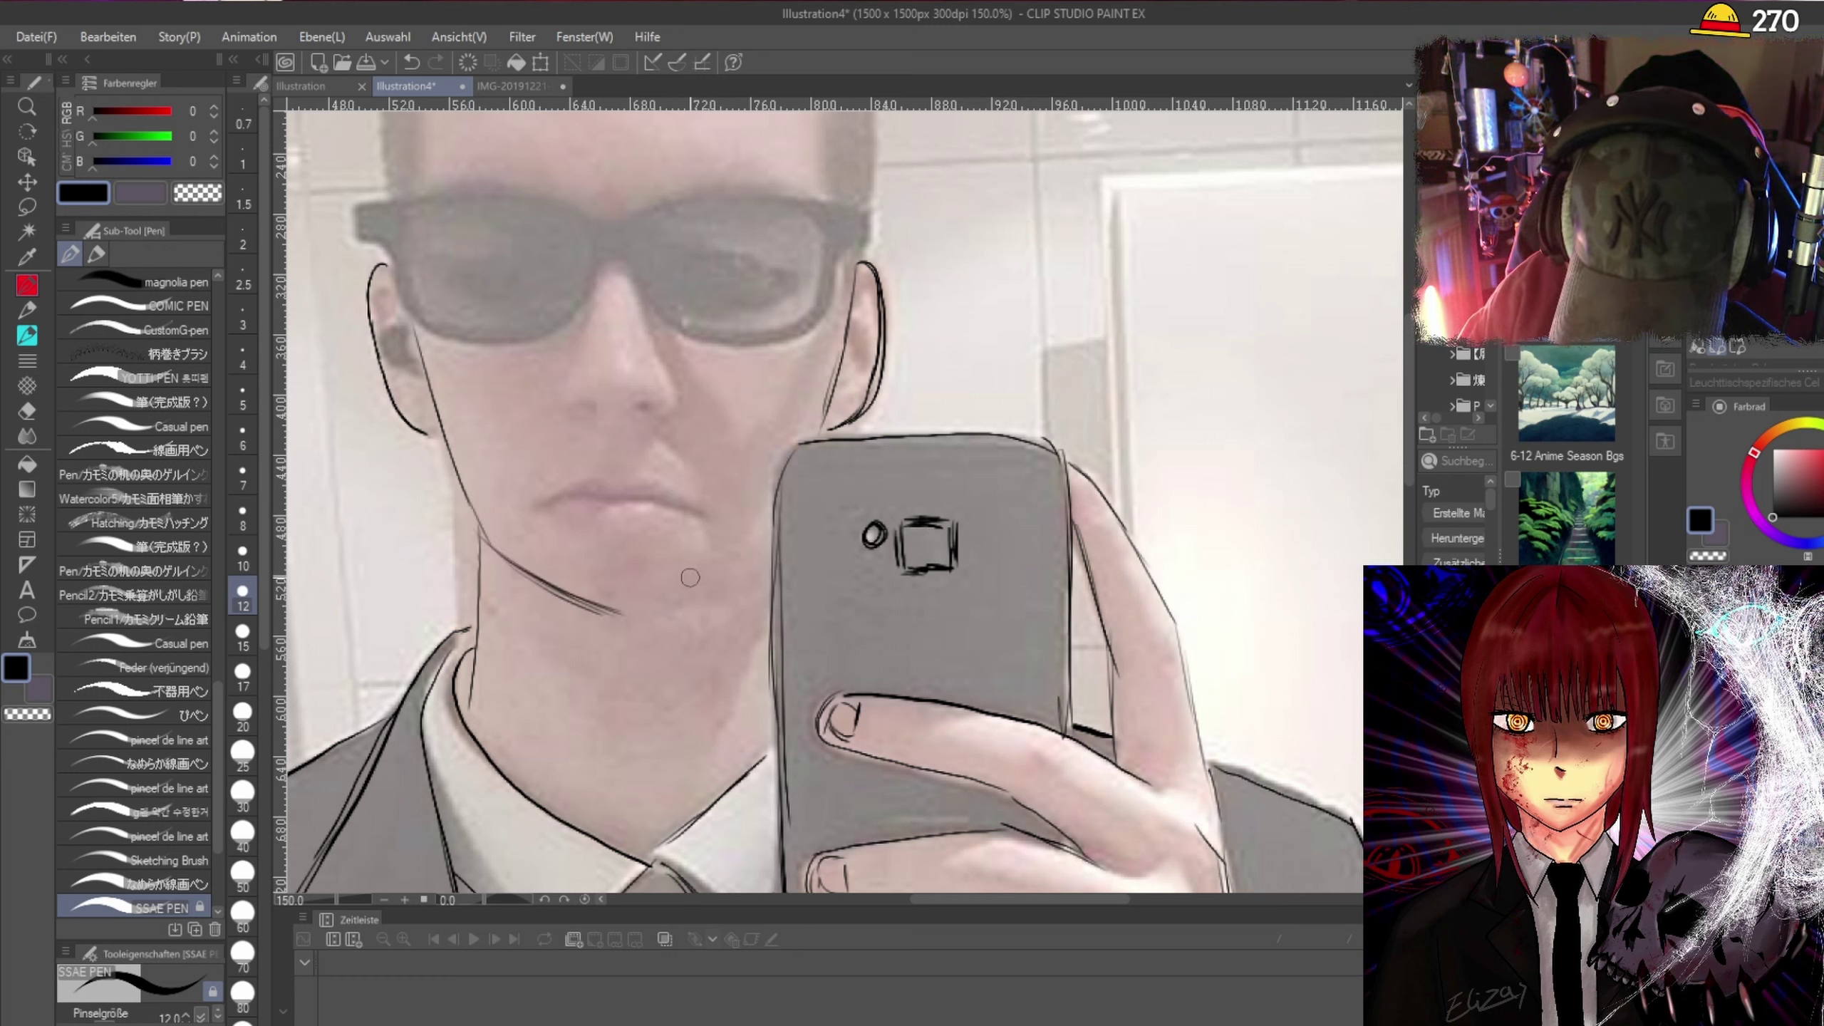
{"action": "key", "text": "ctrl+z"}
{"action": "key", "text": "ctrl+z"}
{"action": "key", "text": "ctrl+z"}
{"action": "key", "text": "ctrl+z"}
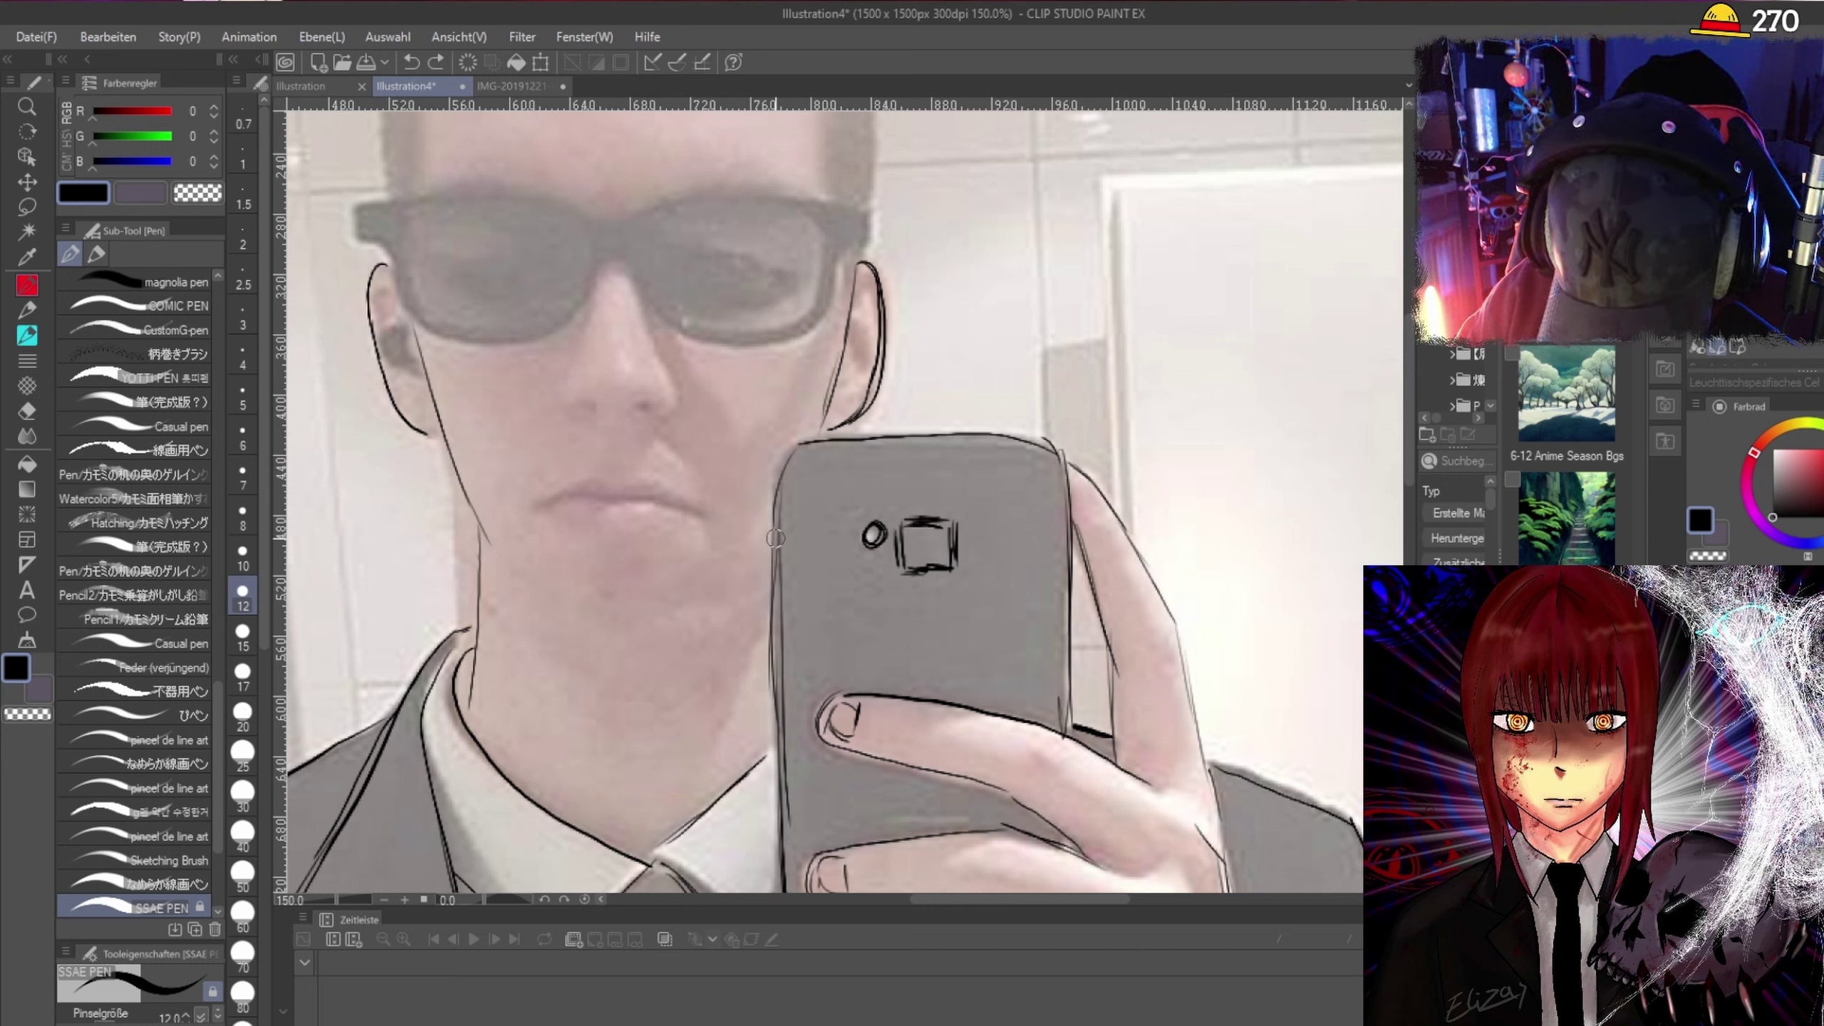
{"action": "left_click_drag", "start_coordinate": [790, 449], "coordinate": [777, 765]}
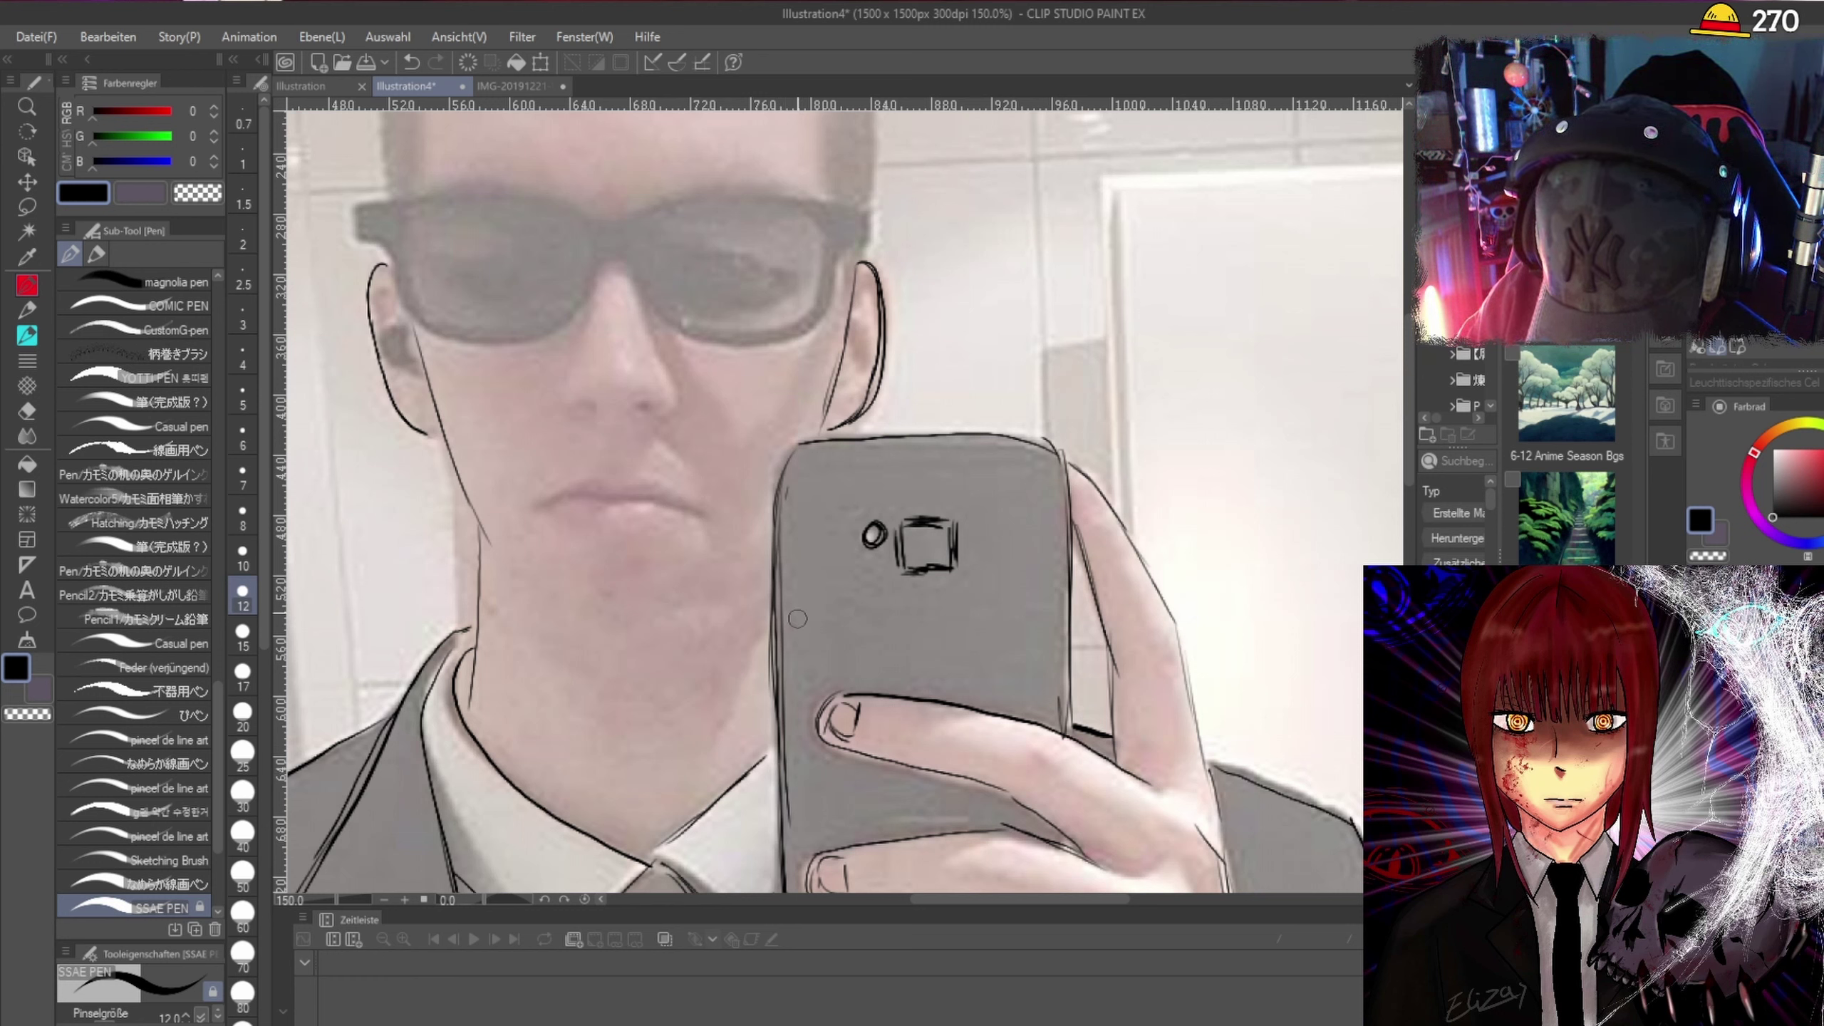
Erase and redraw the right ear's outer curve, add the left ear's inner curve, extend the jaw.
{"action": "key", "text": "e"}
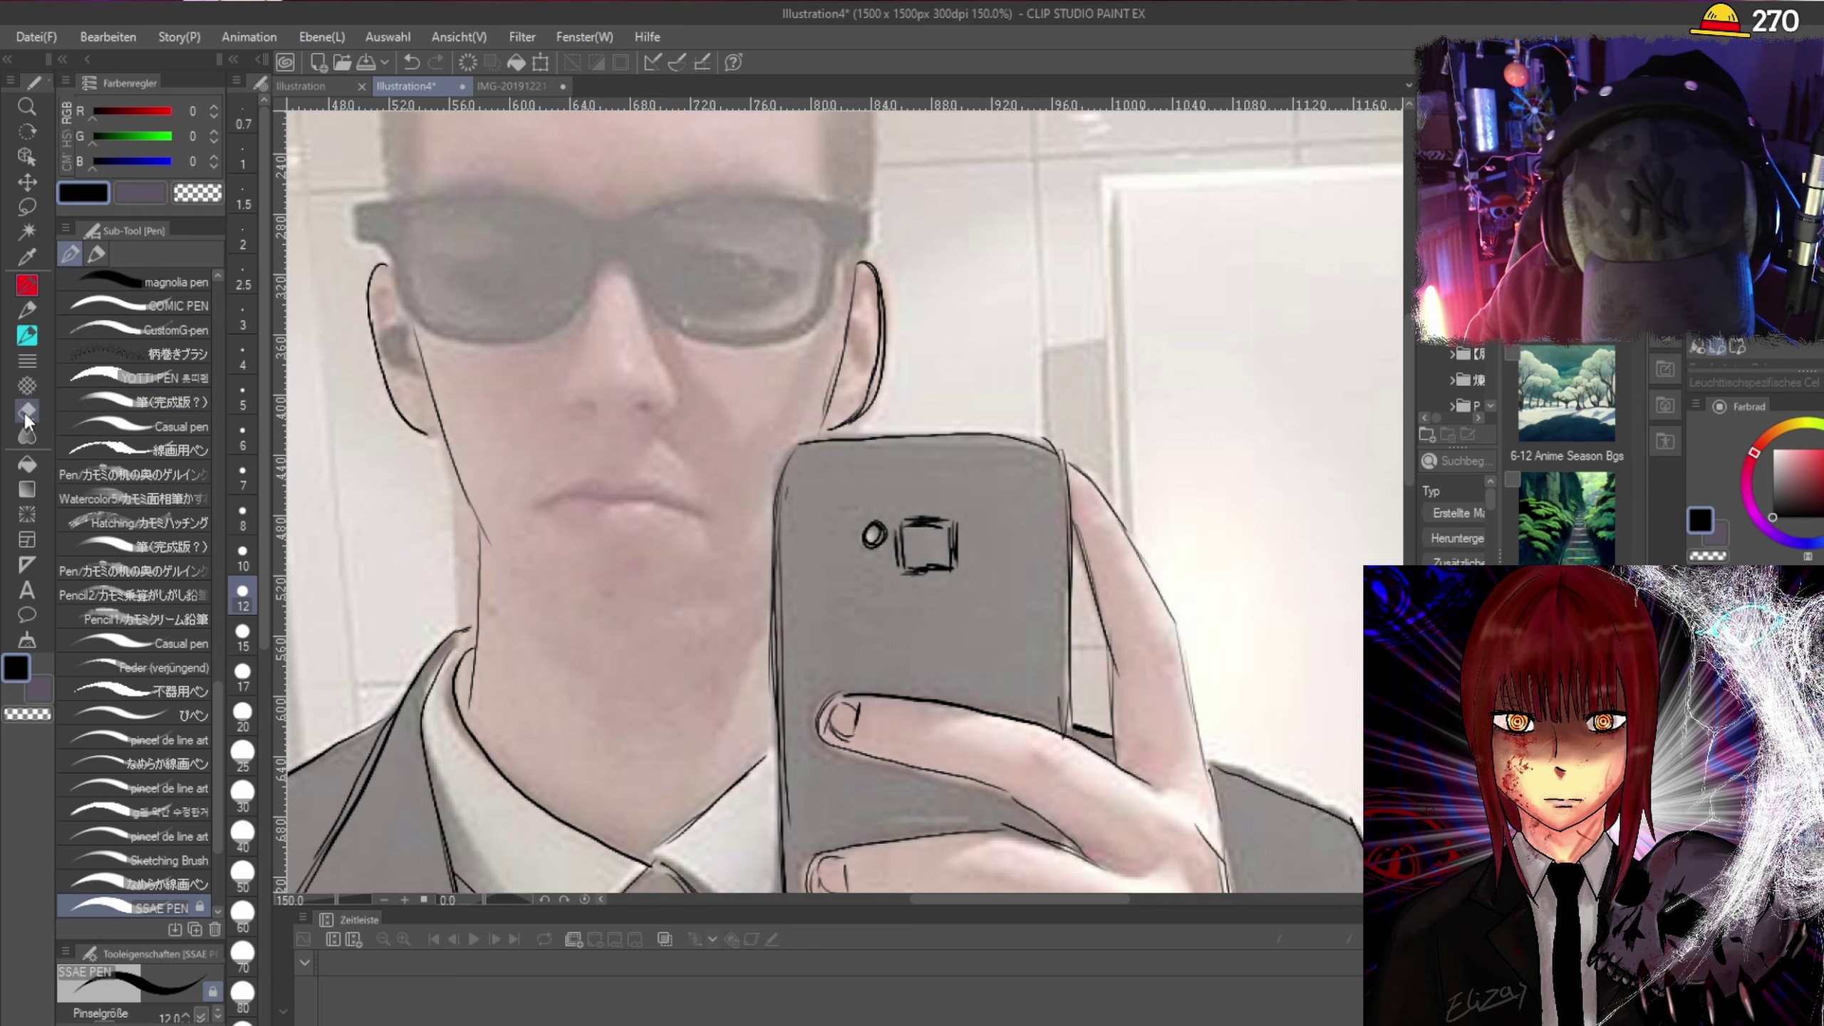
{"action": "mouse_move", "coordinate": [852, 406]}
{"action": "left_mouse_down"}
{"action": "mouse_move", "coordinate": [878, 381]}
{"action": "mouse_move", "coordinate": [882, 286]}
{"action": "left_mouse_up"}
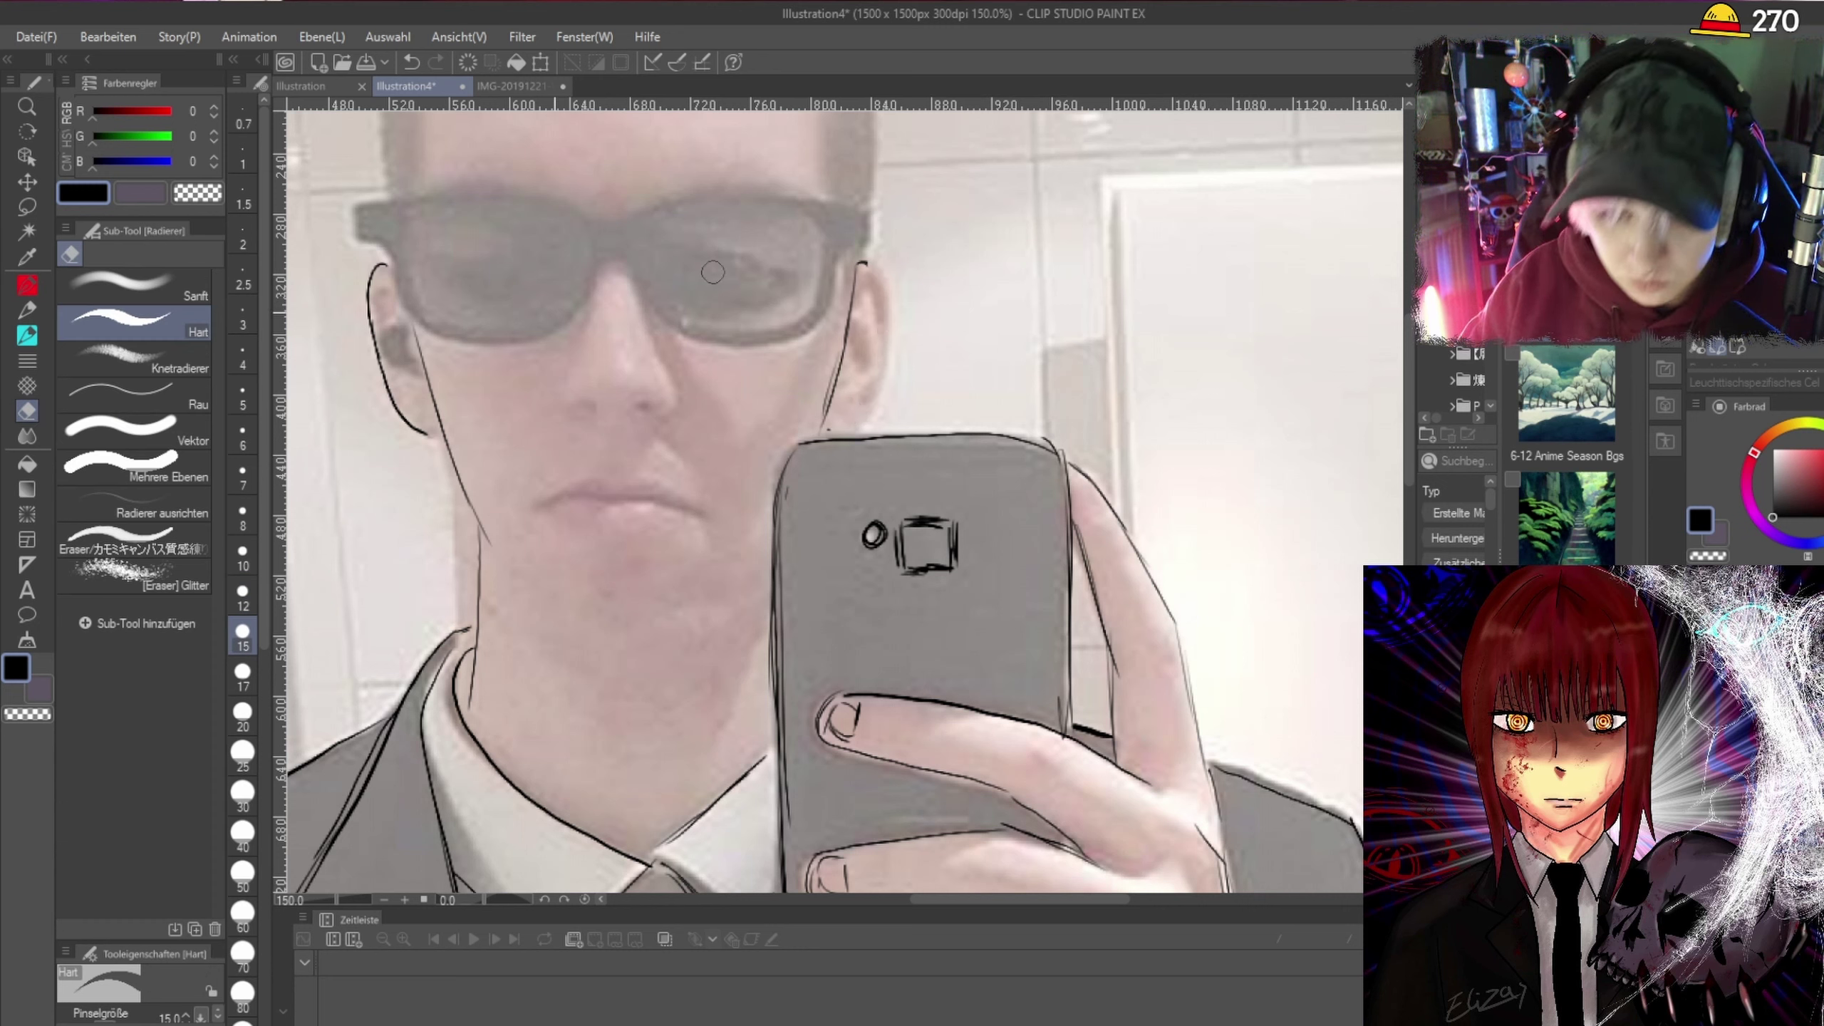
{"action": "left_click", "coordinate": [28, 285]}
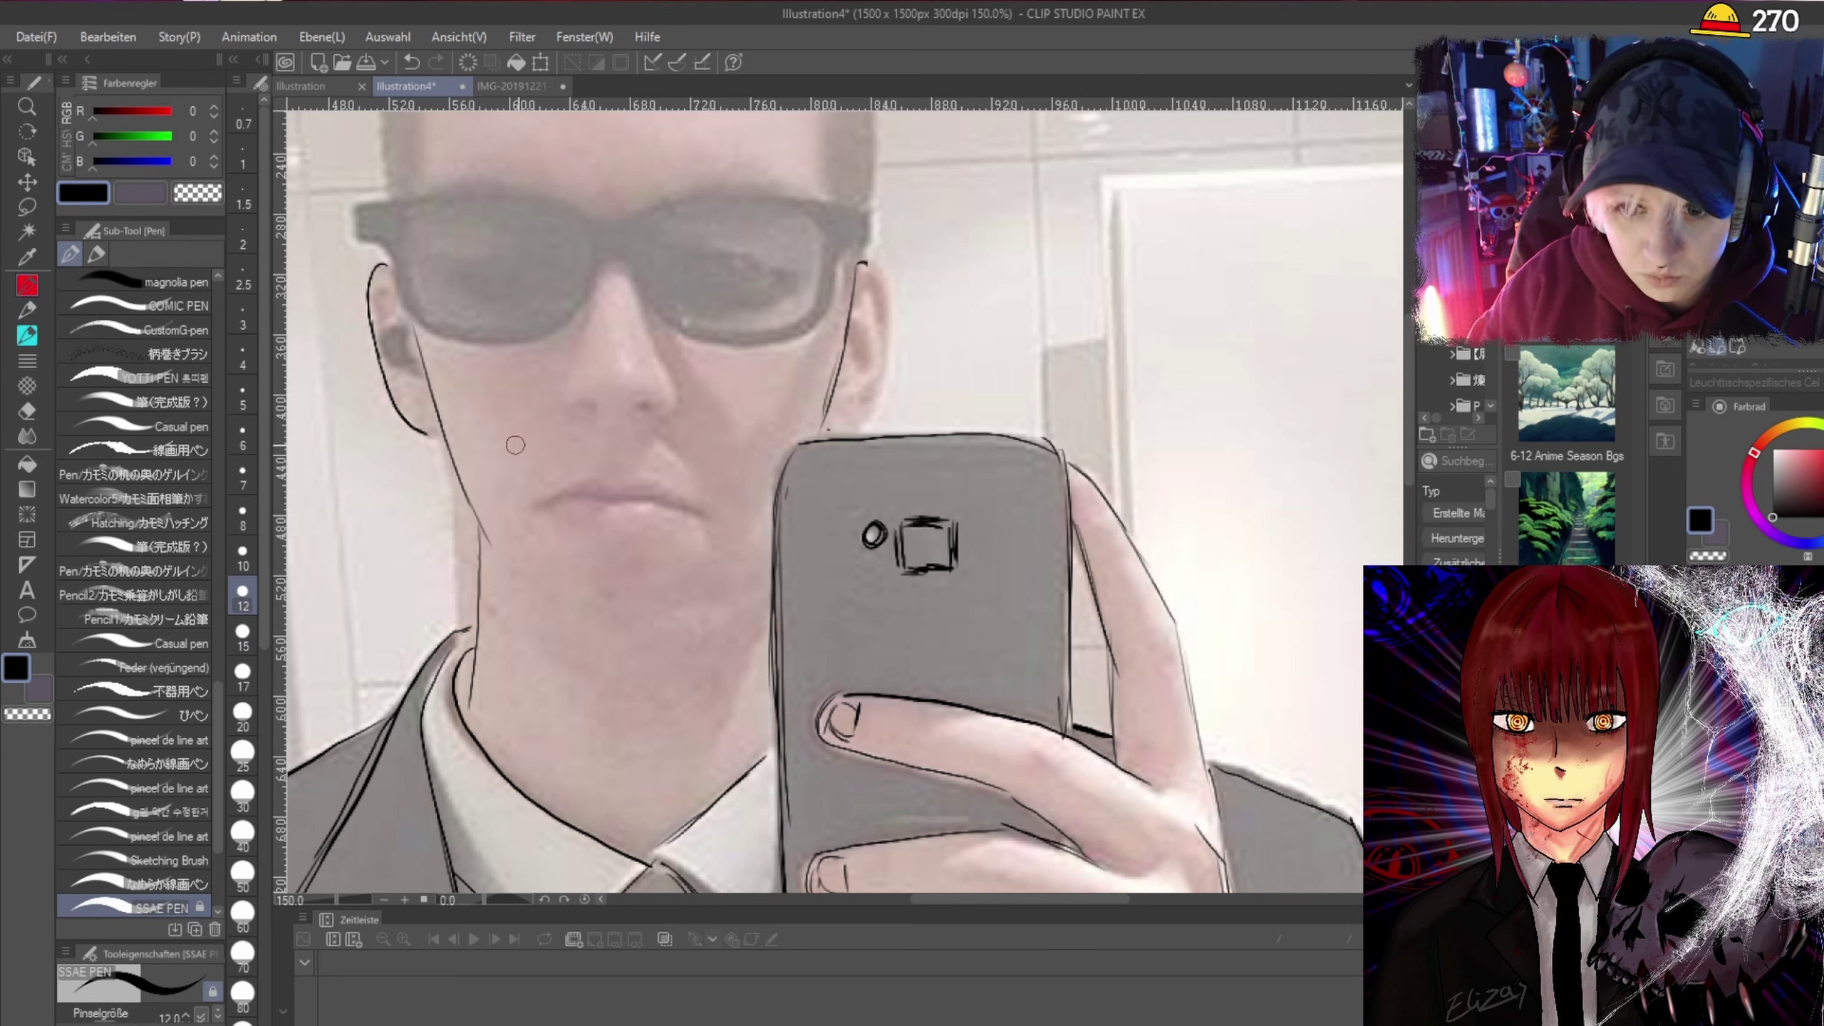
{"action": "mouse_move", "coordinate": [874, 269]}
{"action": "left_mouse_down"}
{"action": "mouse_move", "coordinate": [880, 371]}
{"action": "mouse_move", "coordinate": [851, 410]}
{"action": "mouse_move", "coordinate": [879, 378]}
{"action": "mouse_move", "coordinate": [859, 389]}
{"action": "mouse_move", "coordinate": [854, 328]}
{"action": "left_mouse_up"}
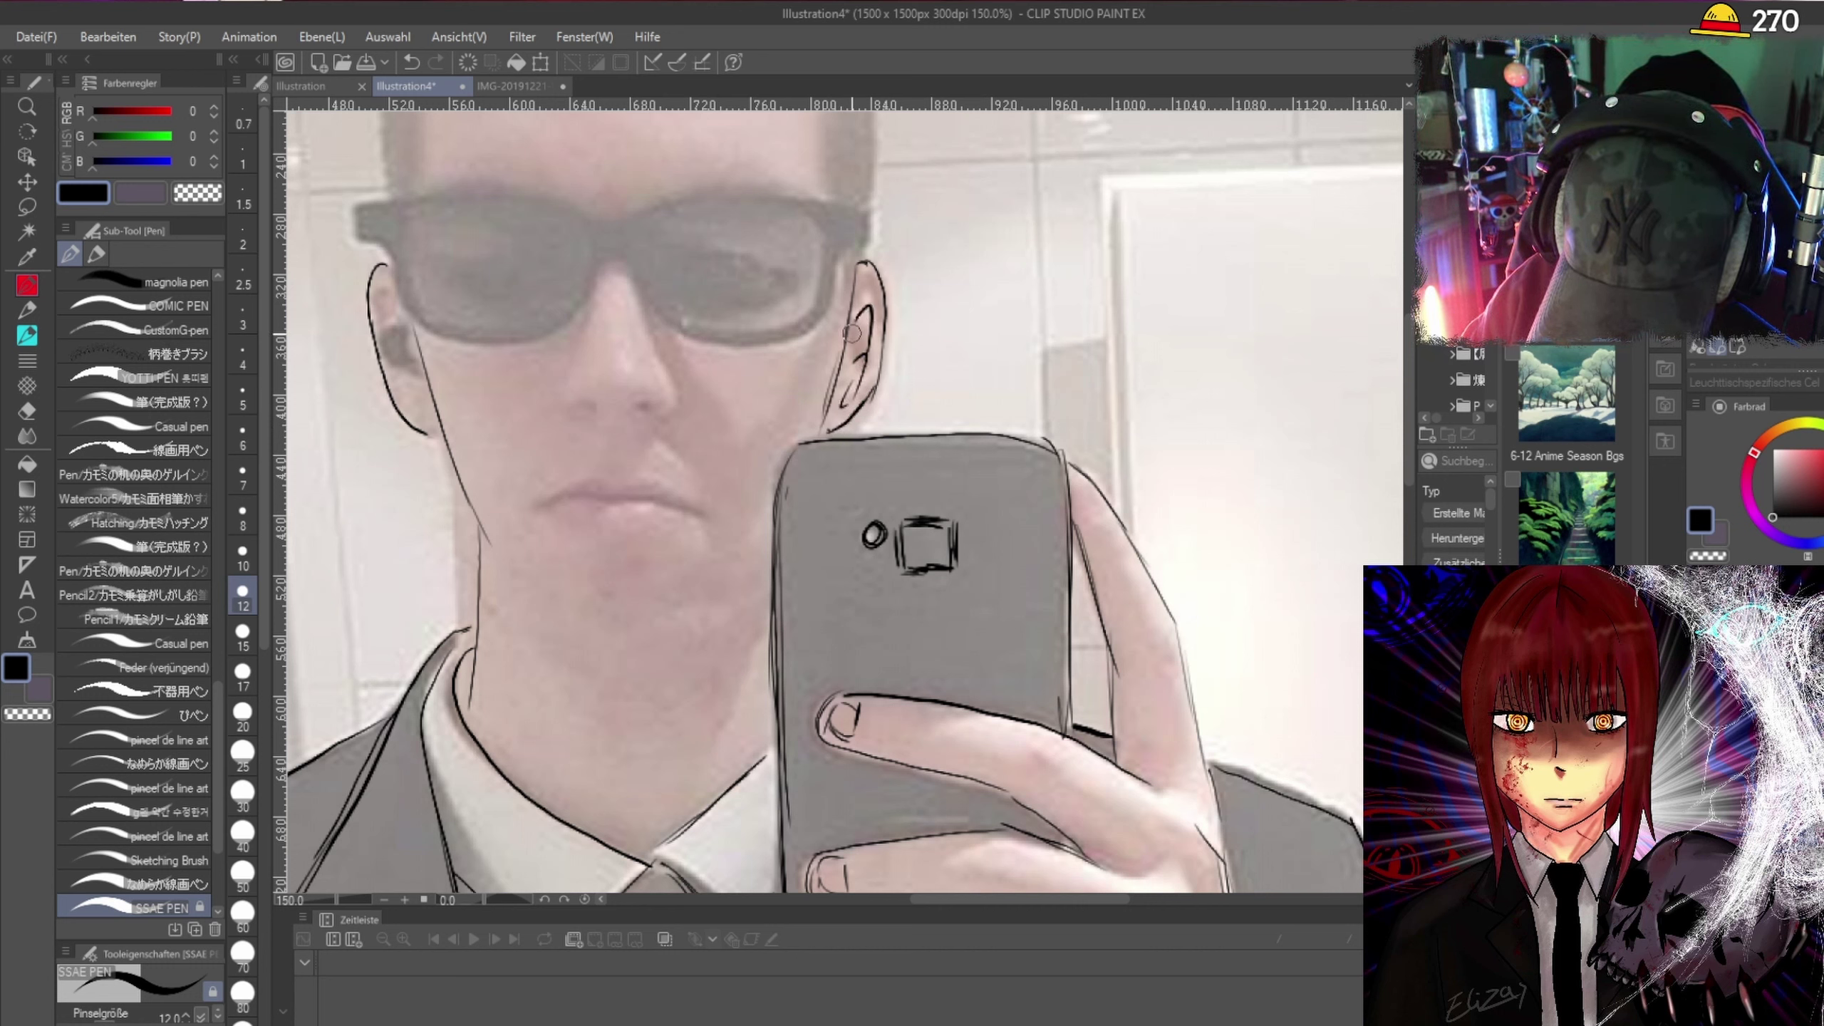
{"action": "mouse_move", "coordinate": [419, 370]}
{"action": "left_mouse_down"}
{"action": "mouse_move", "coordinate": [422, 417]}
{"action": "mouse_move", "coordinate": [399, 326]}
{"action": "mouse_move", "coordinate": [435, 401]}
{"action": "left_mouse_up"}
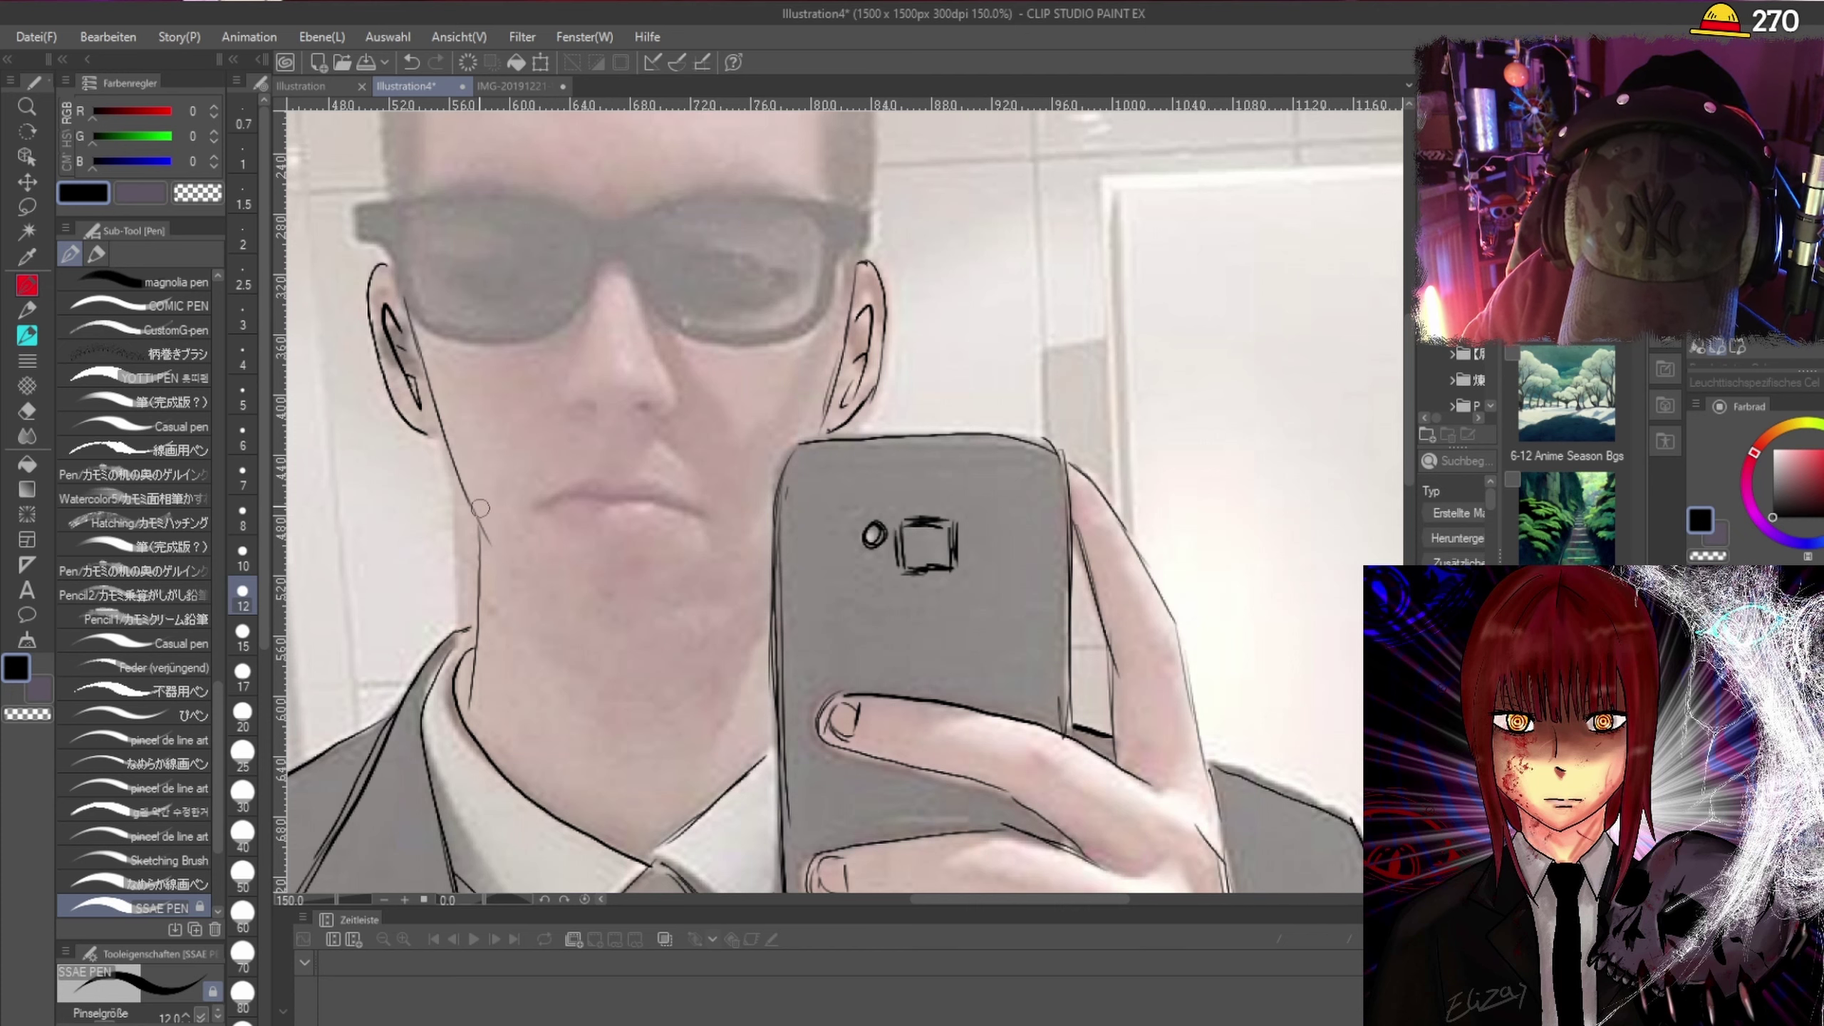
{"action": "left_click_drag", "start_coordinate": [478, 517], "coordinate": [505, 573]}
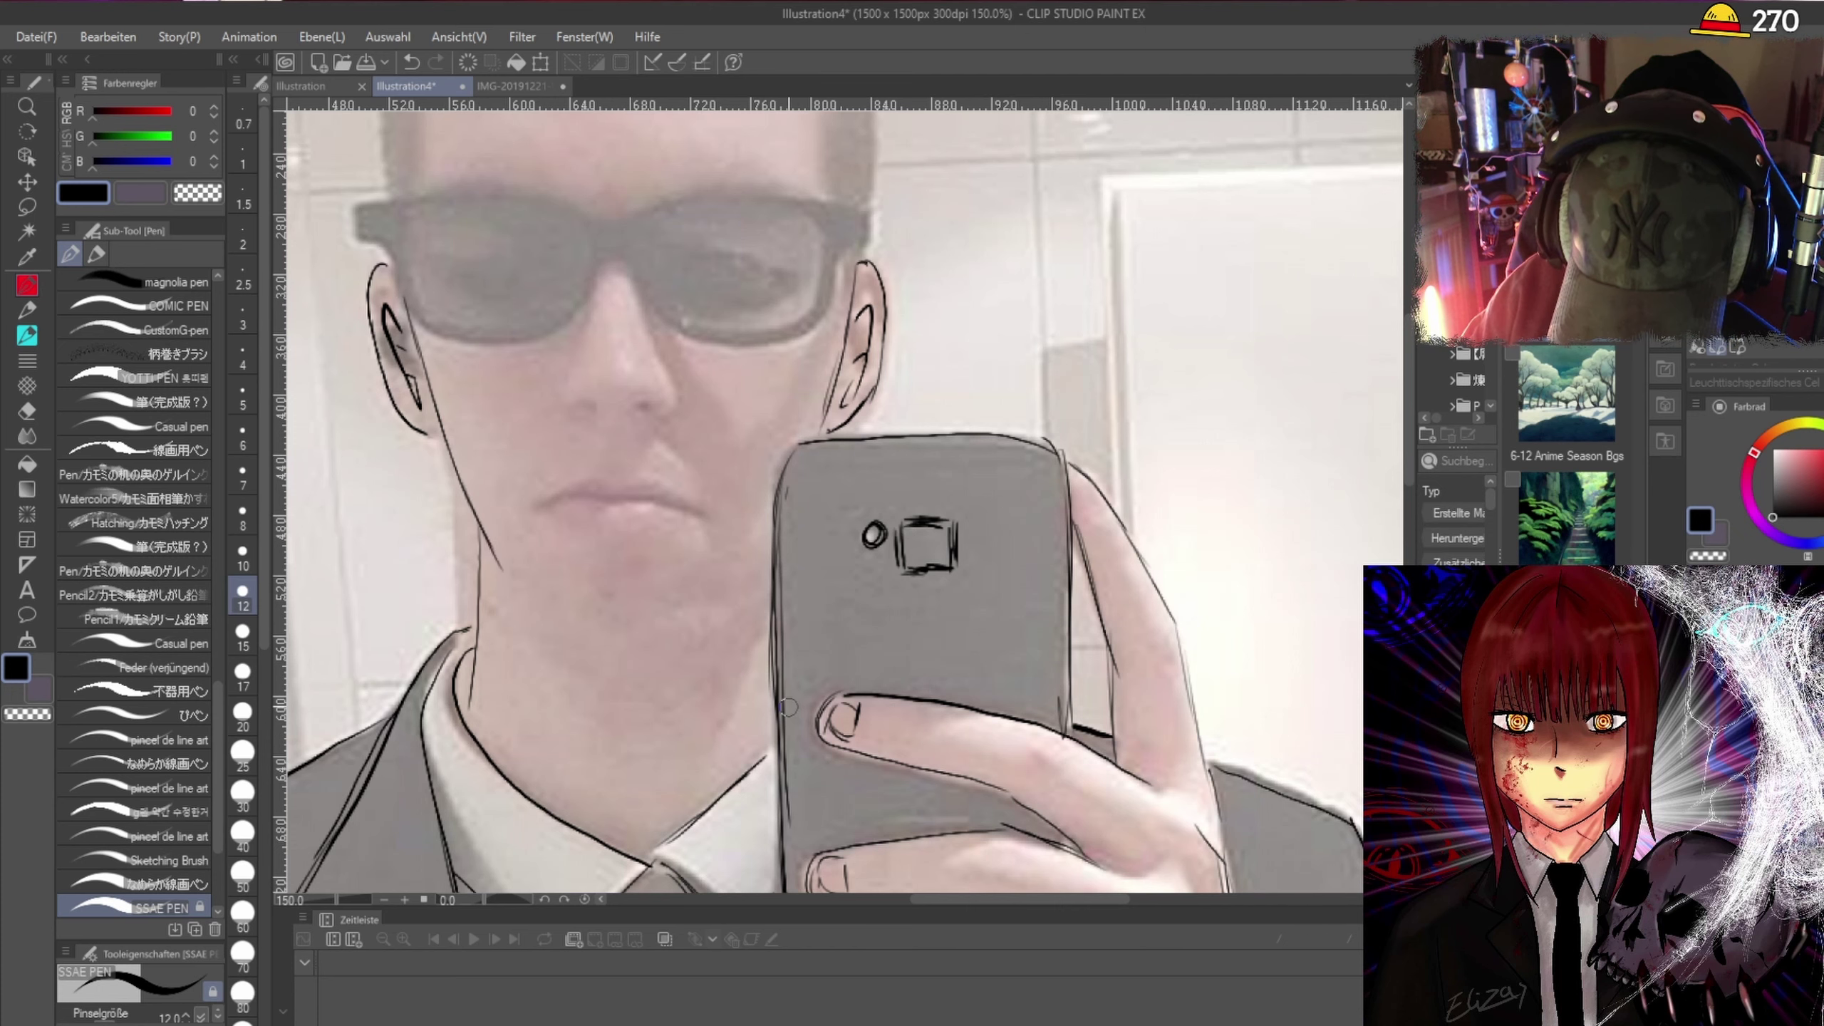
Draw a vertical centre guideline down the face and fade the reference photo's opacity.
{"action": "scroll", "coordinate": [789, 705], "scroll_direction": "down", "scroll_amount": 2}
{"action": "scroll", "coordinate": [784, 593], "scroll_direction": "up", "scroll_amount": 1}
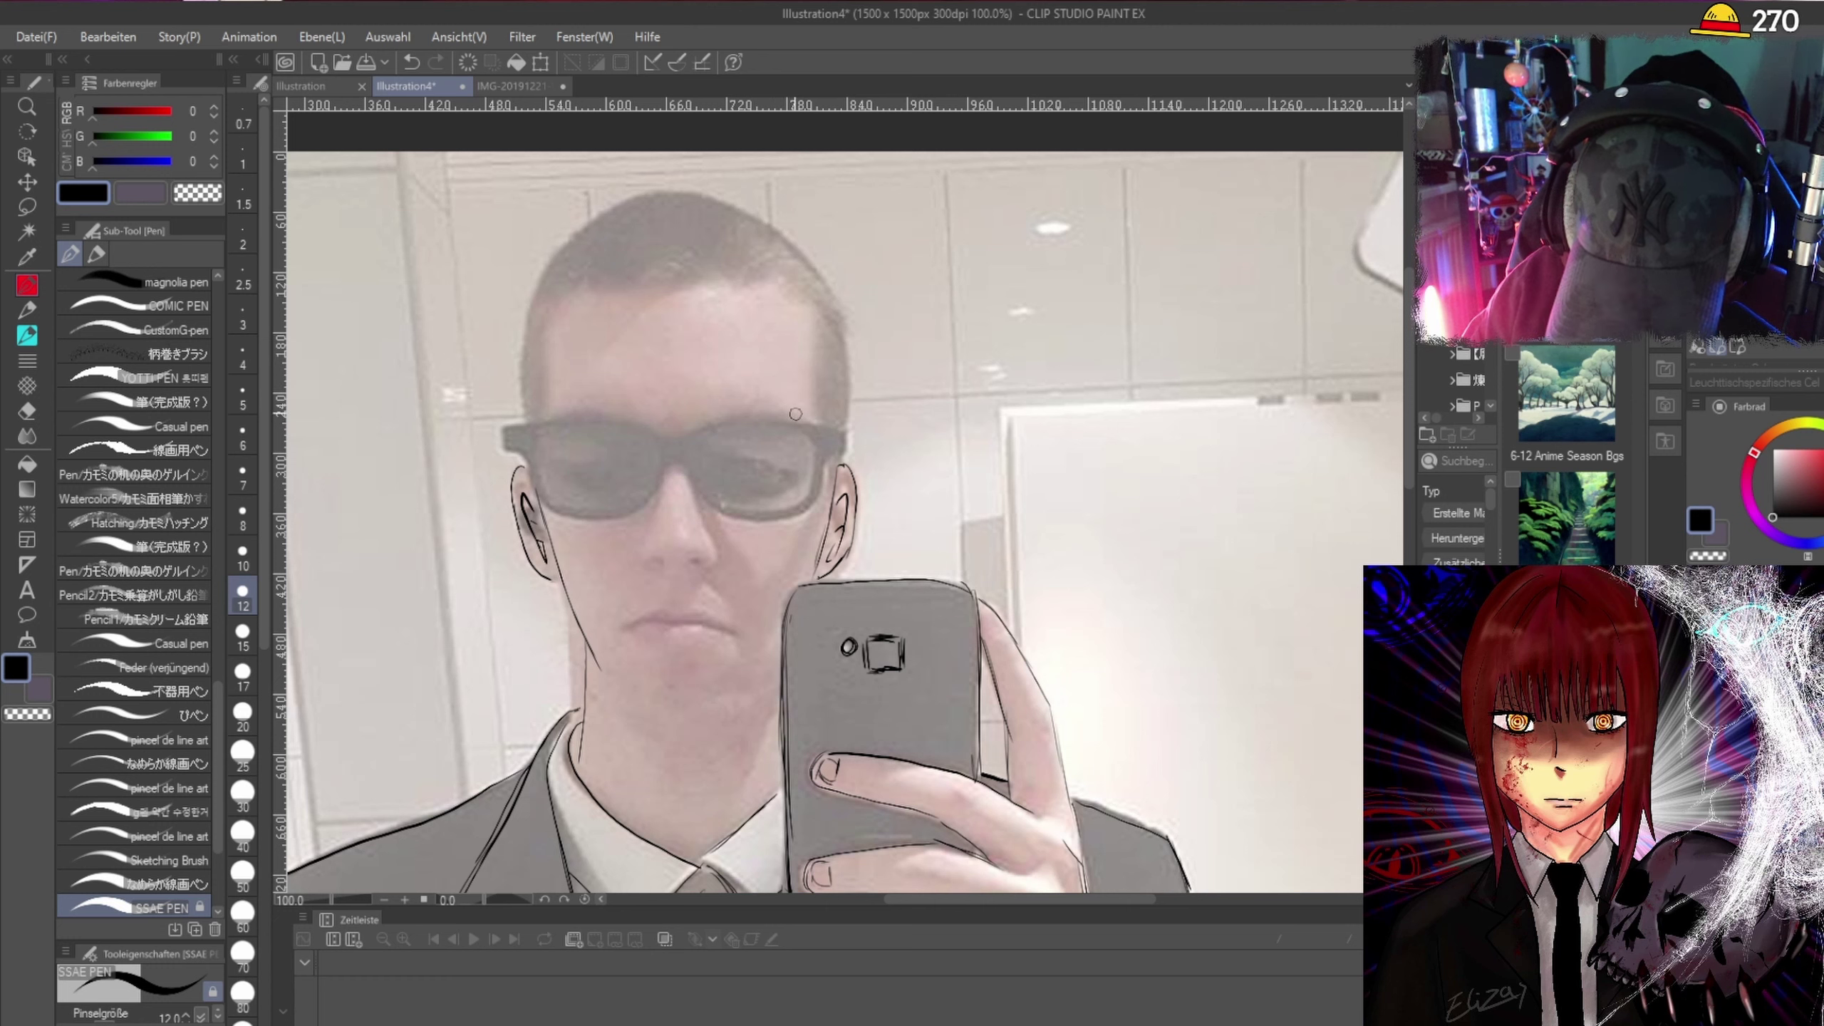
{"action": "left_click_drag", "start_coordinate": [675, 226], "coordinate": [696, 761]}
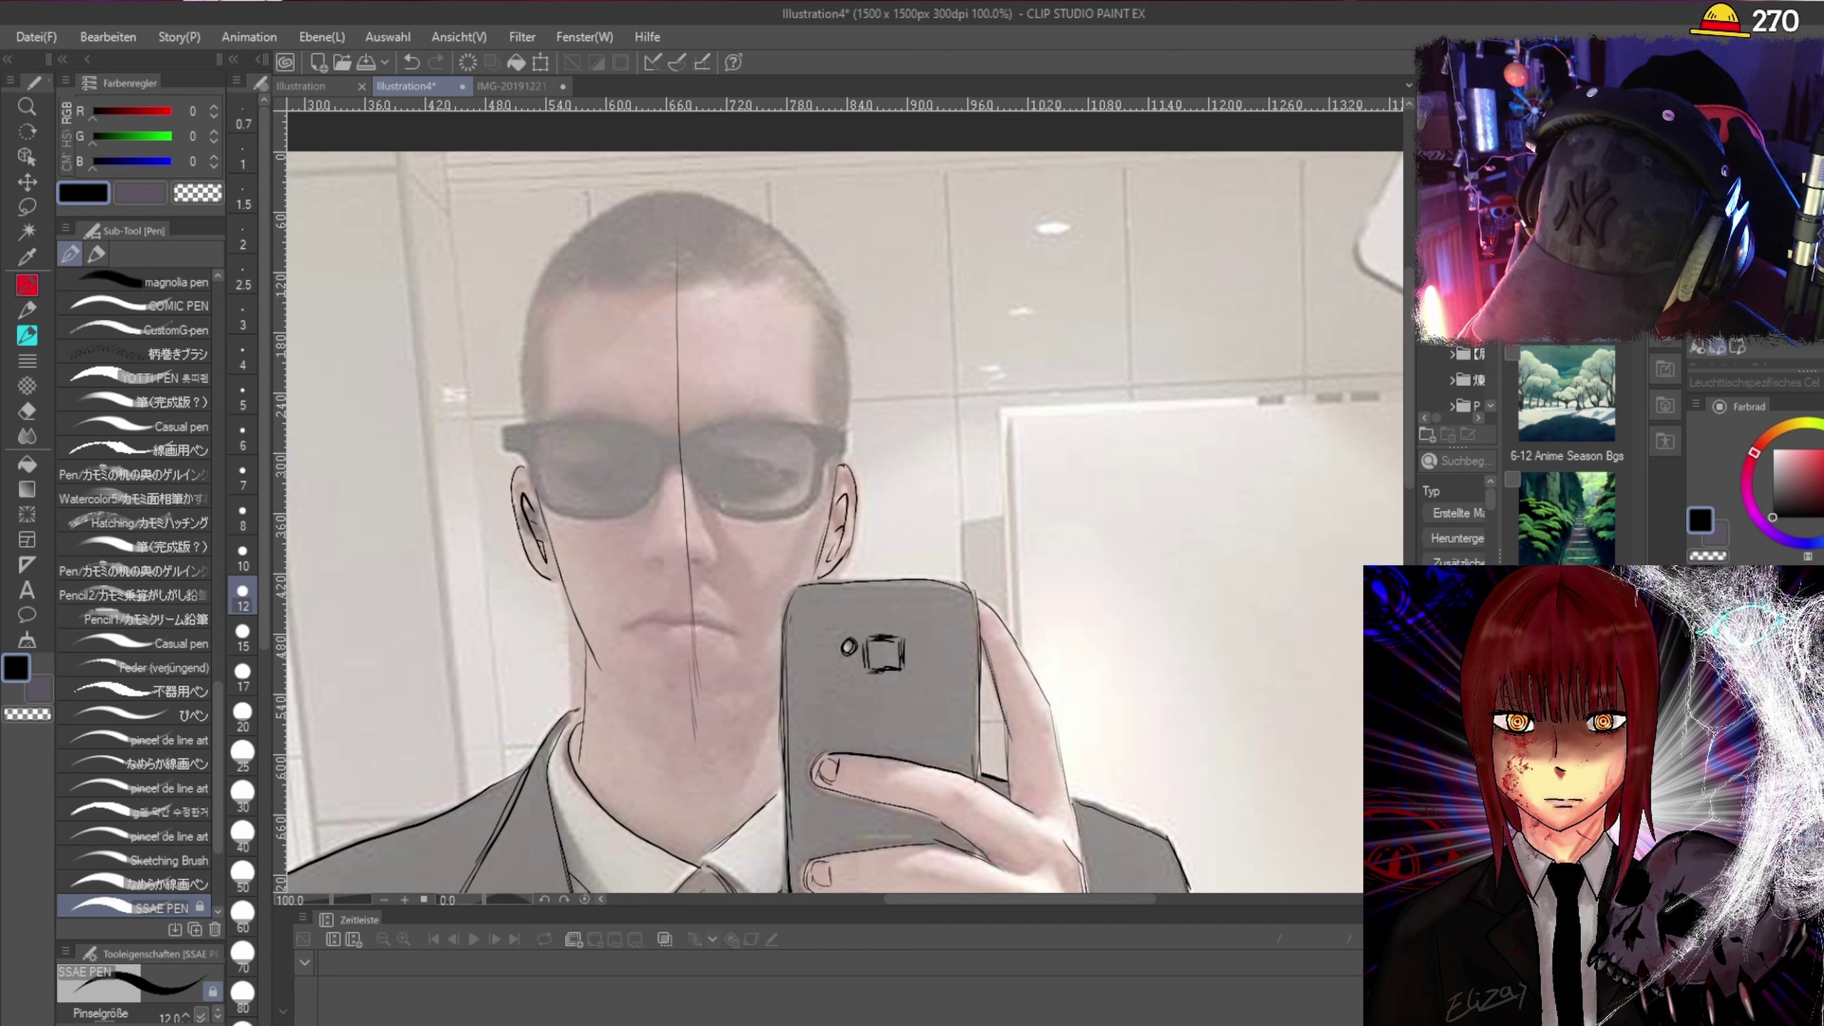
{"action": "mouse_move", "coordinate": [1759, 619]}
{"action": "left_mouse_down"}
{"action": "mouse_move", "coordinate": [1781, 620]}
{"action": "mouse_move", "coordinate": [1756, 619]}
{"action": "left_mouse_up"}
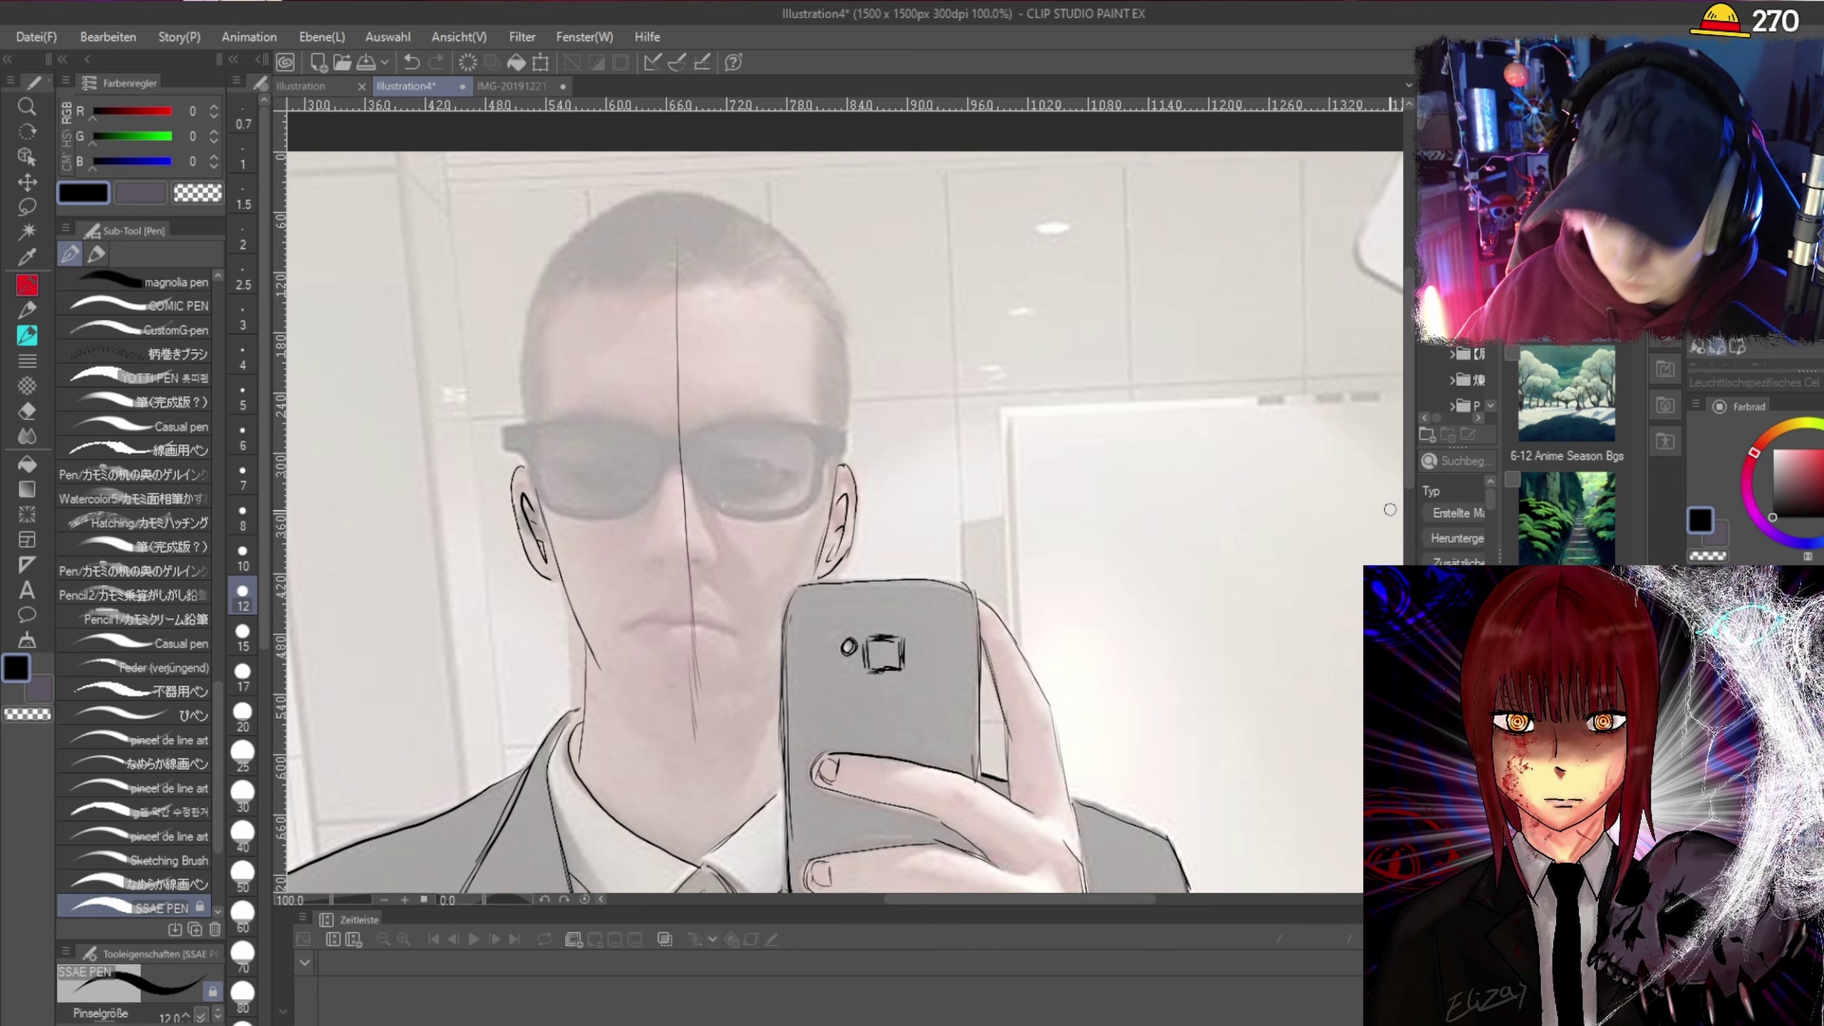
{"action": "scroll", "coordinate": [1400, 488], "scroll_direction": "down", "scroll_amount": 4}
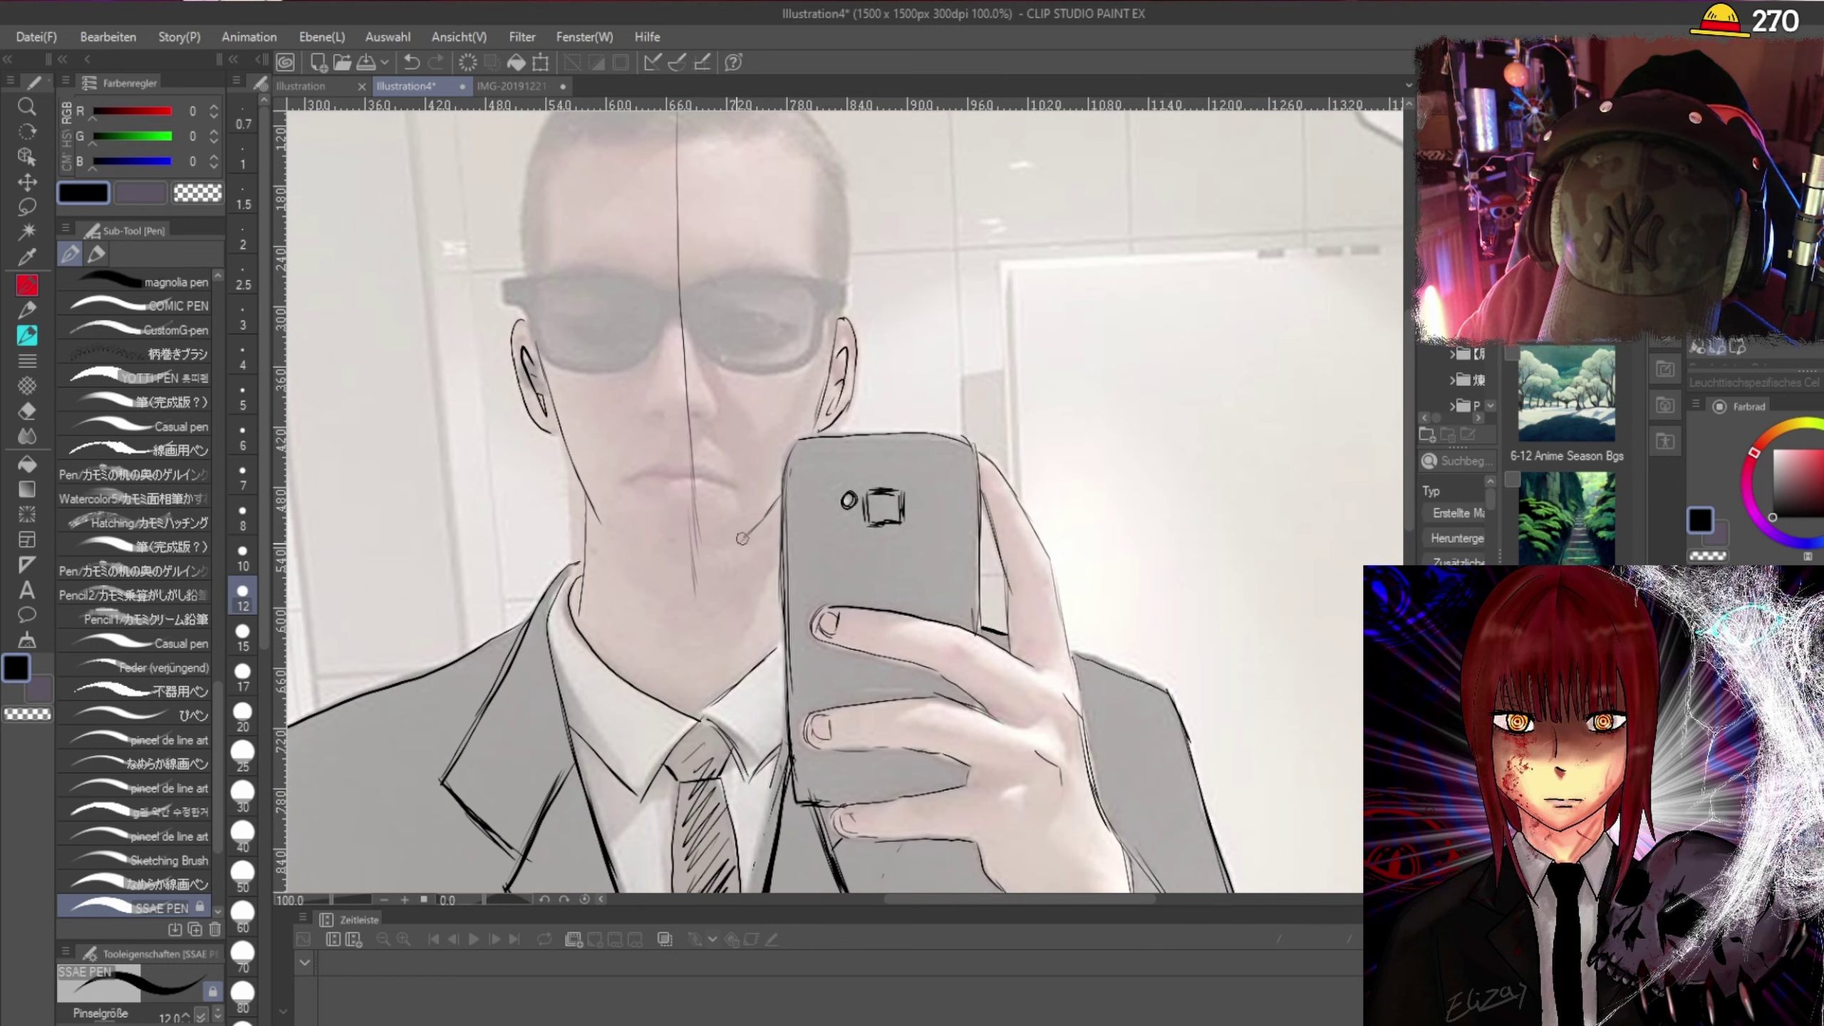
Ink the jaw line to the chin and add neck lines below the jaw and beside the phone.
{"action": "left_click_drag", "start_coordinate": [560, 457], "coordinate": [665, 555]}
{"action": "left_click_drag", "start_coordinate": [589, 506], "coordinate": [666, 558]}
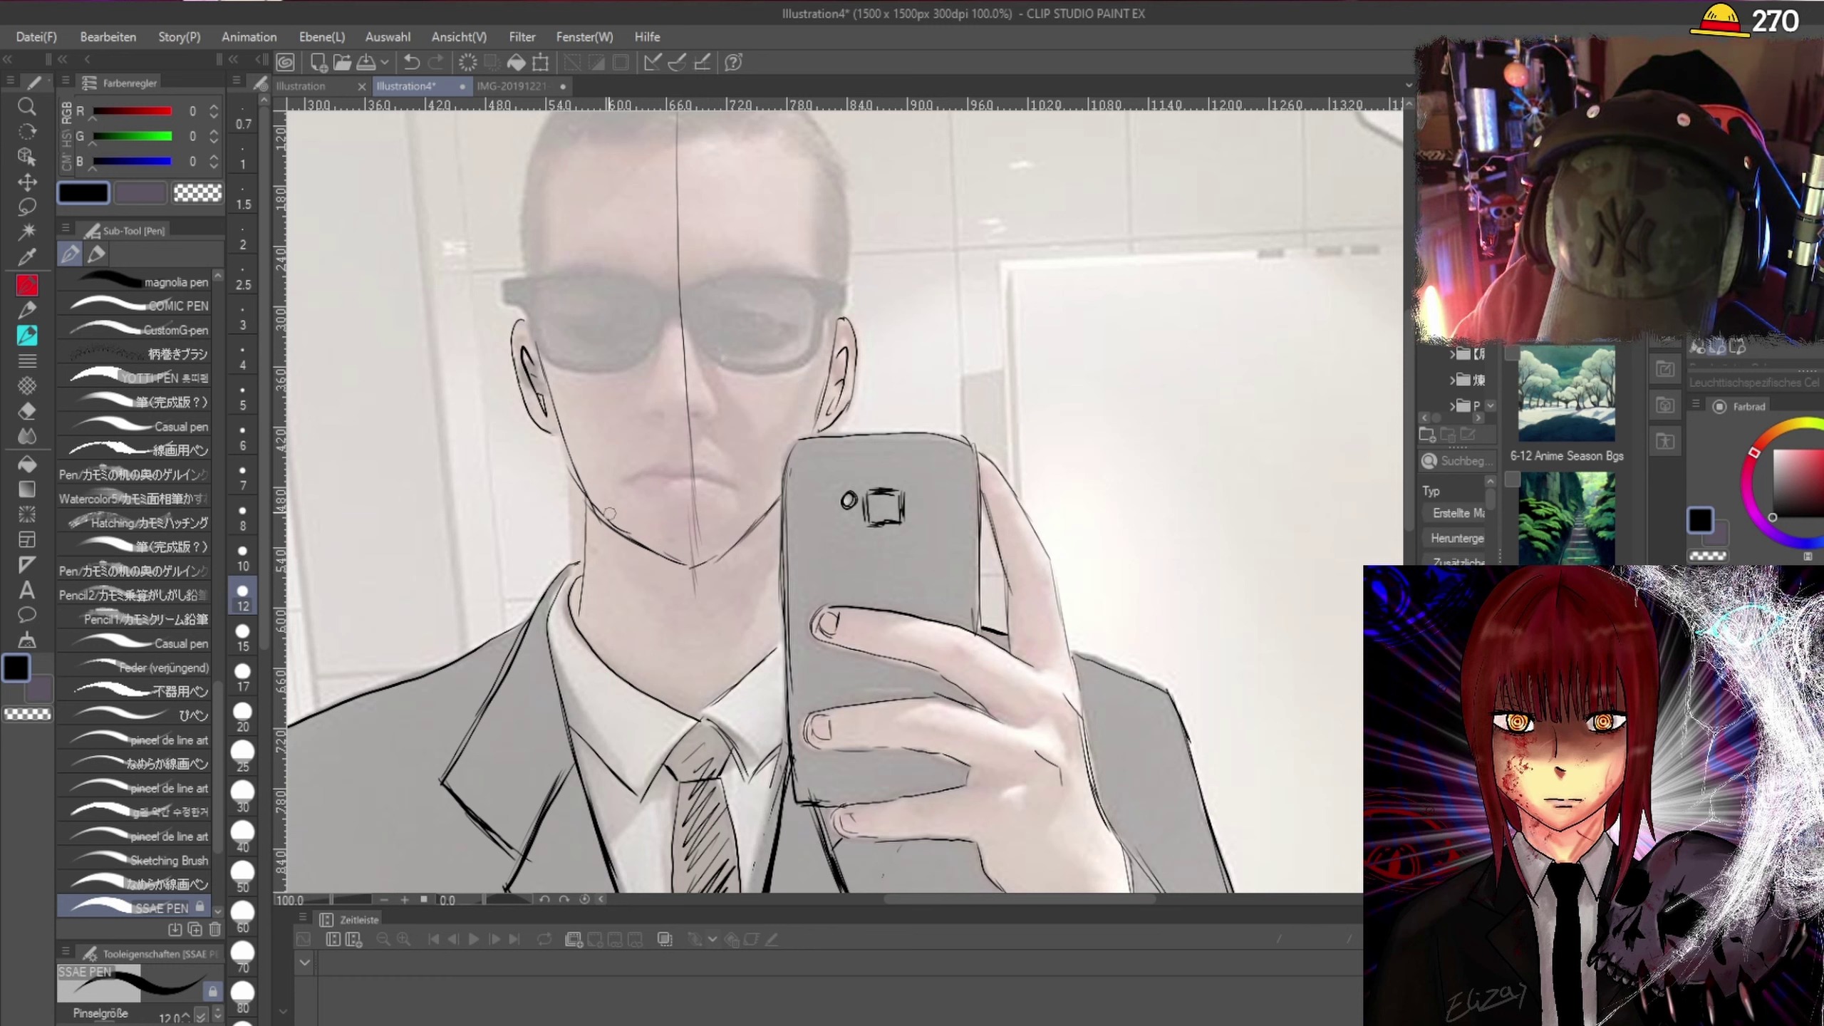
{"action": "mouse_move", "coordinate": [583, 504]}
{"action": "left_mouse_down"}
{"action": "mouse_move", "coordinate": [563, 445]}
{"action": "mouse_move", "coordinate": [590, 507]}
{"action": "mouse_move", "coordinate": [641, 547]}
{"action": "left_mouse_up"}
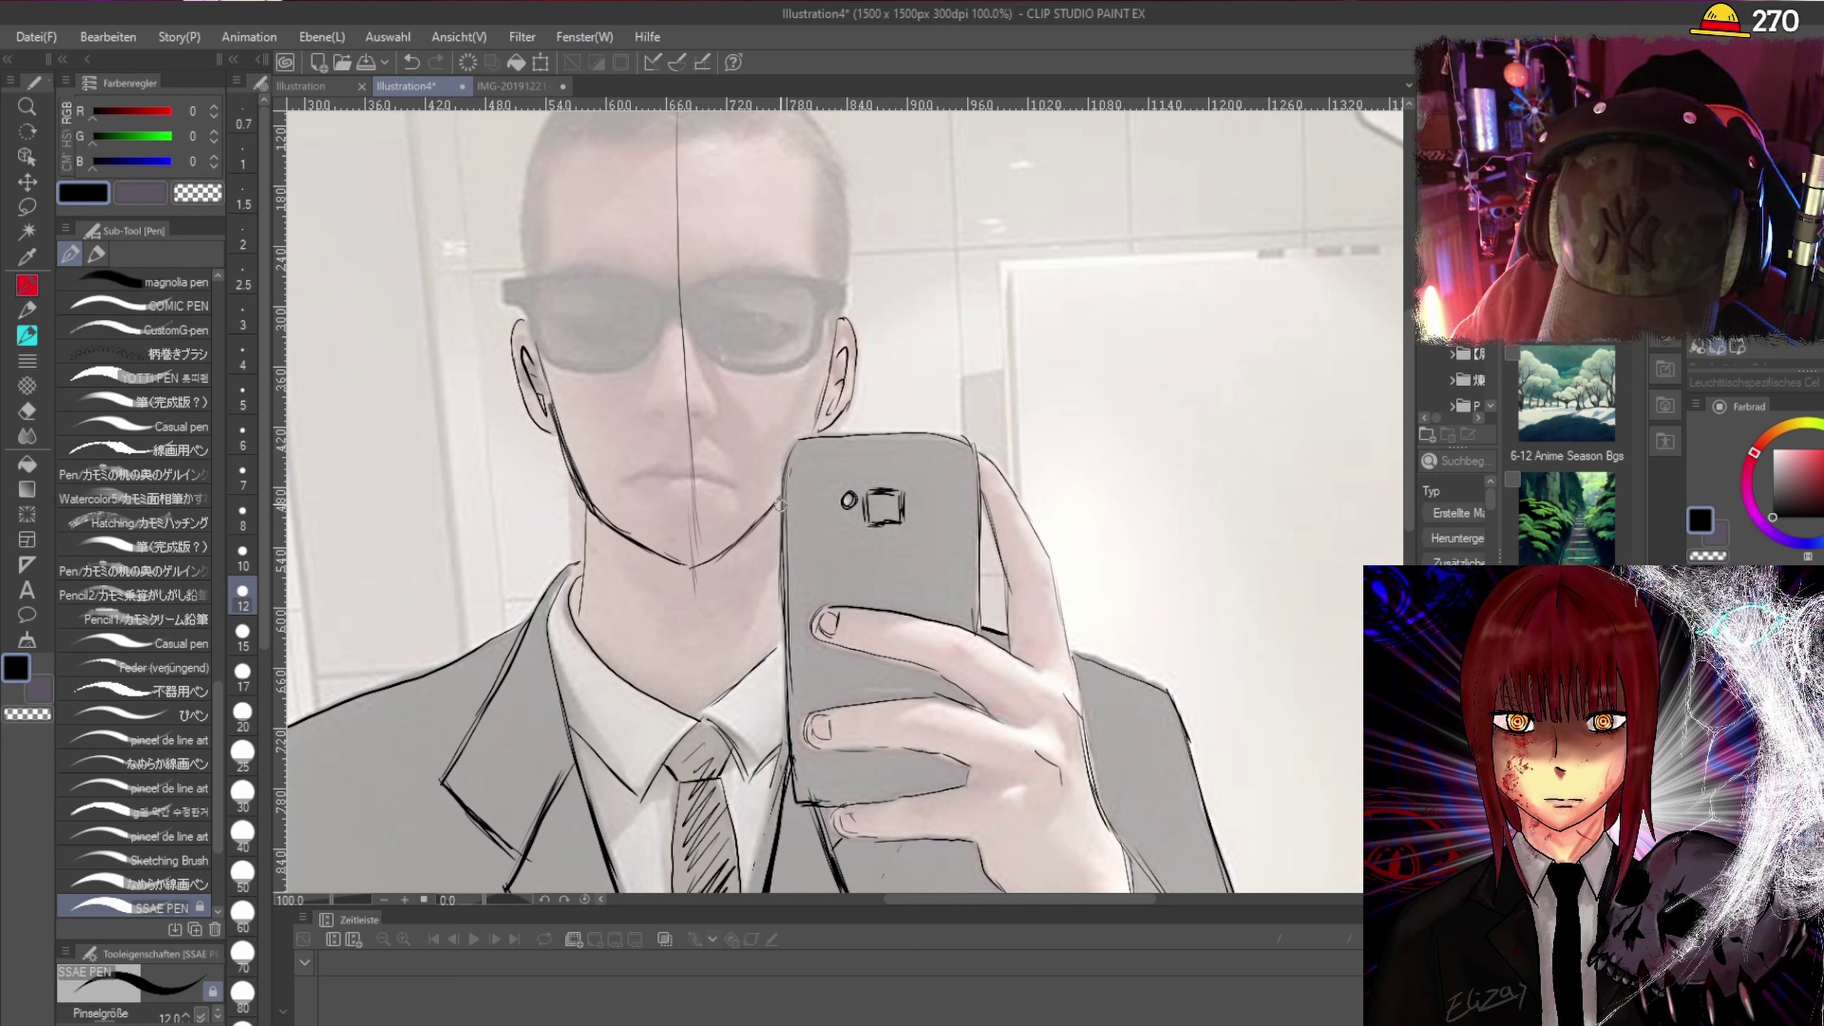
{"action": "left_click_drag", "start_coordinate": [585, 503], "coordinate": [580, 596]}
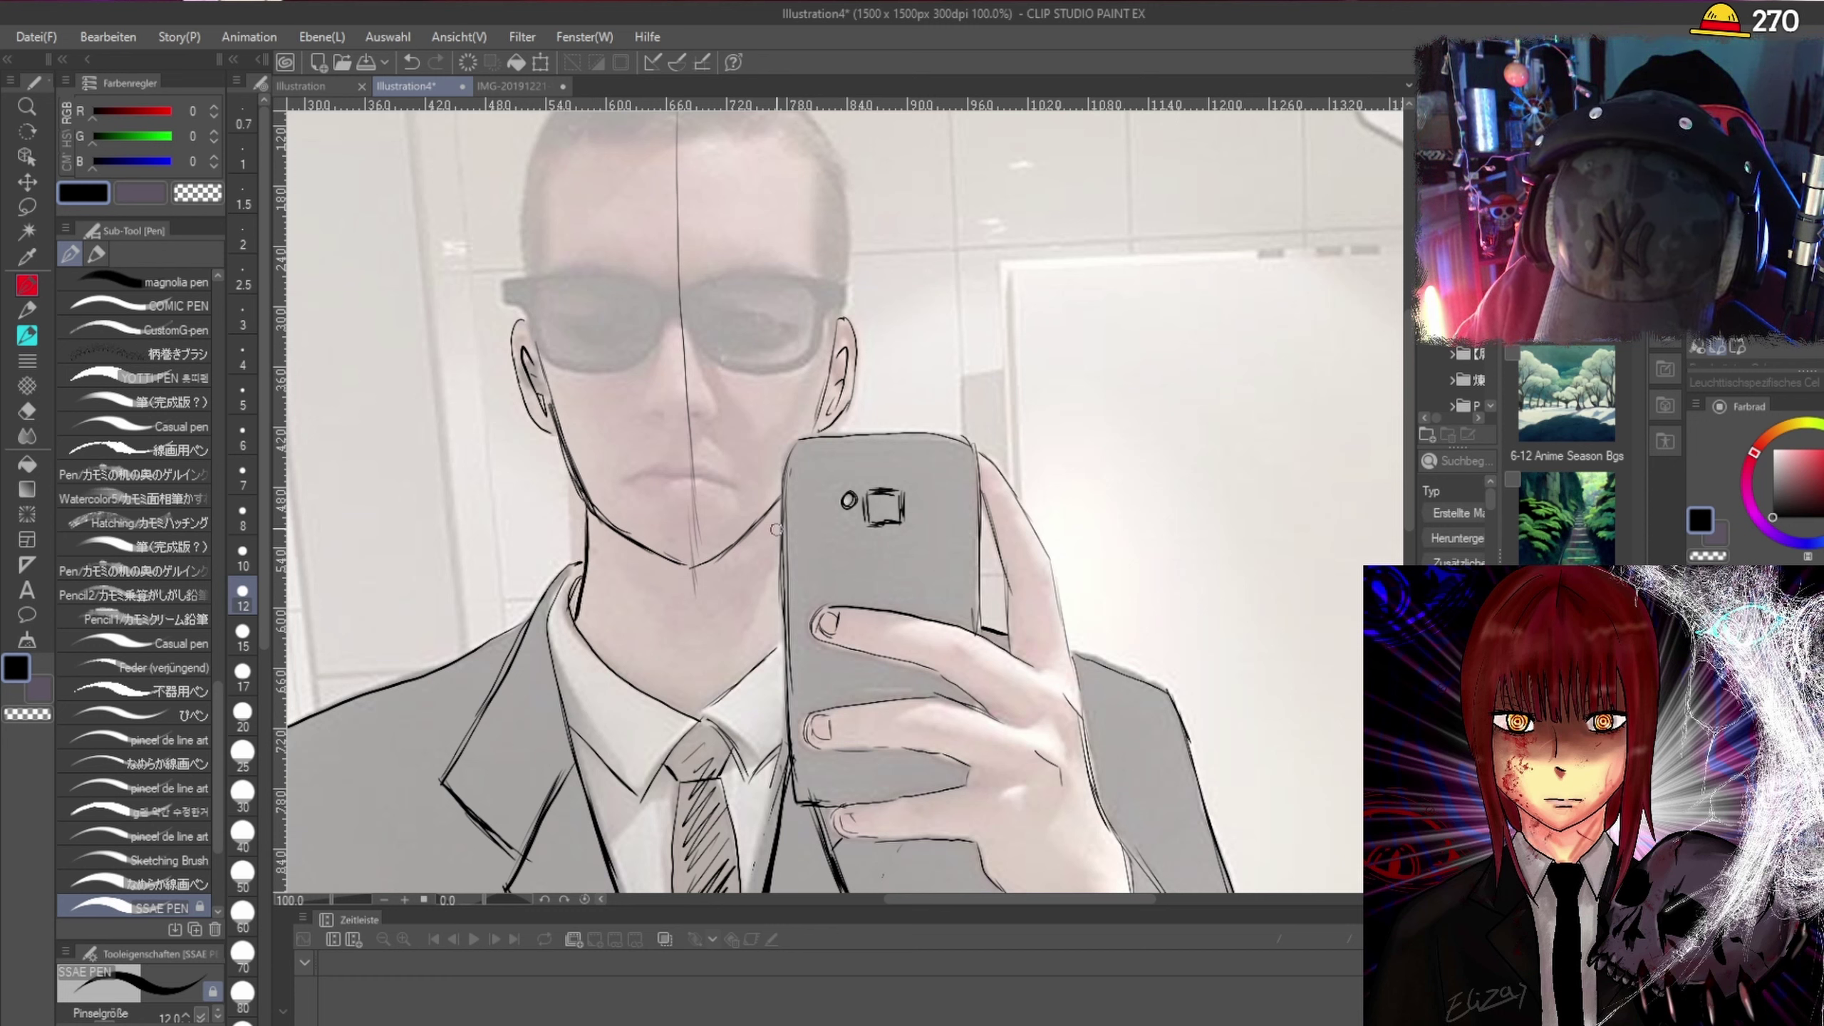
{"action": "left_click_drag", "start_coordinate": [780, 517], "coordinate": [758, 631]}
{"action": "left_click_drag", "start_coordinate": [602, 541], "coordinate": [638, 651]}
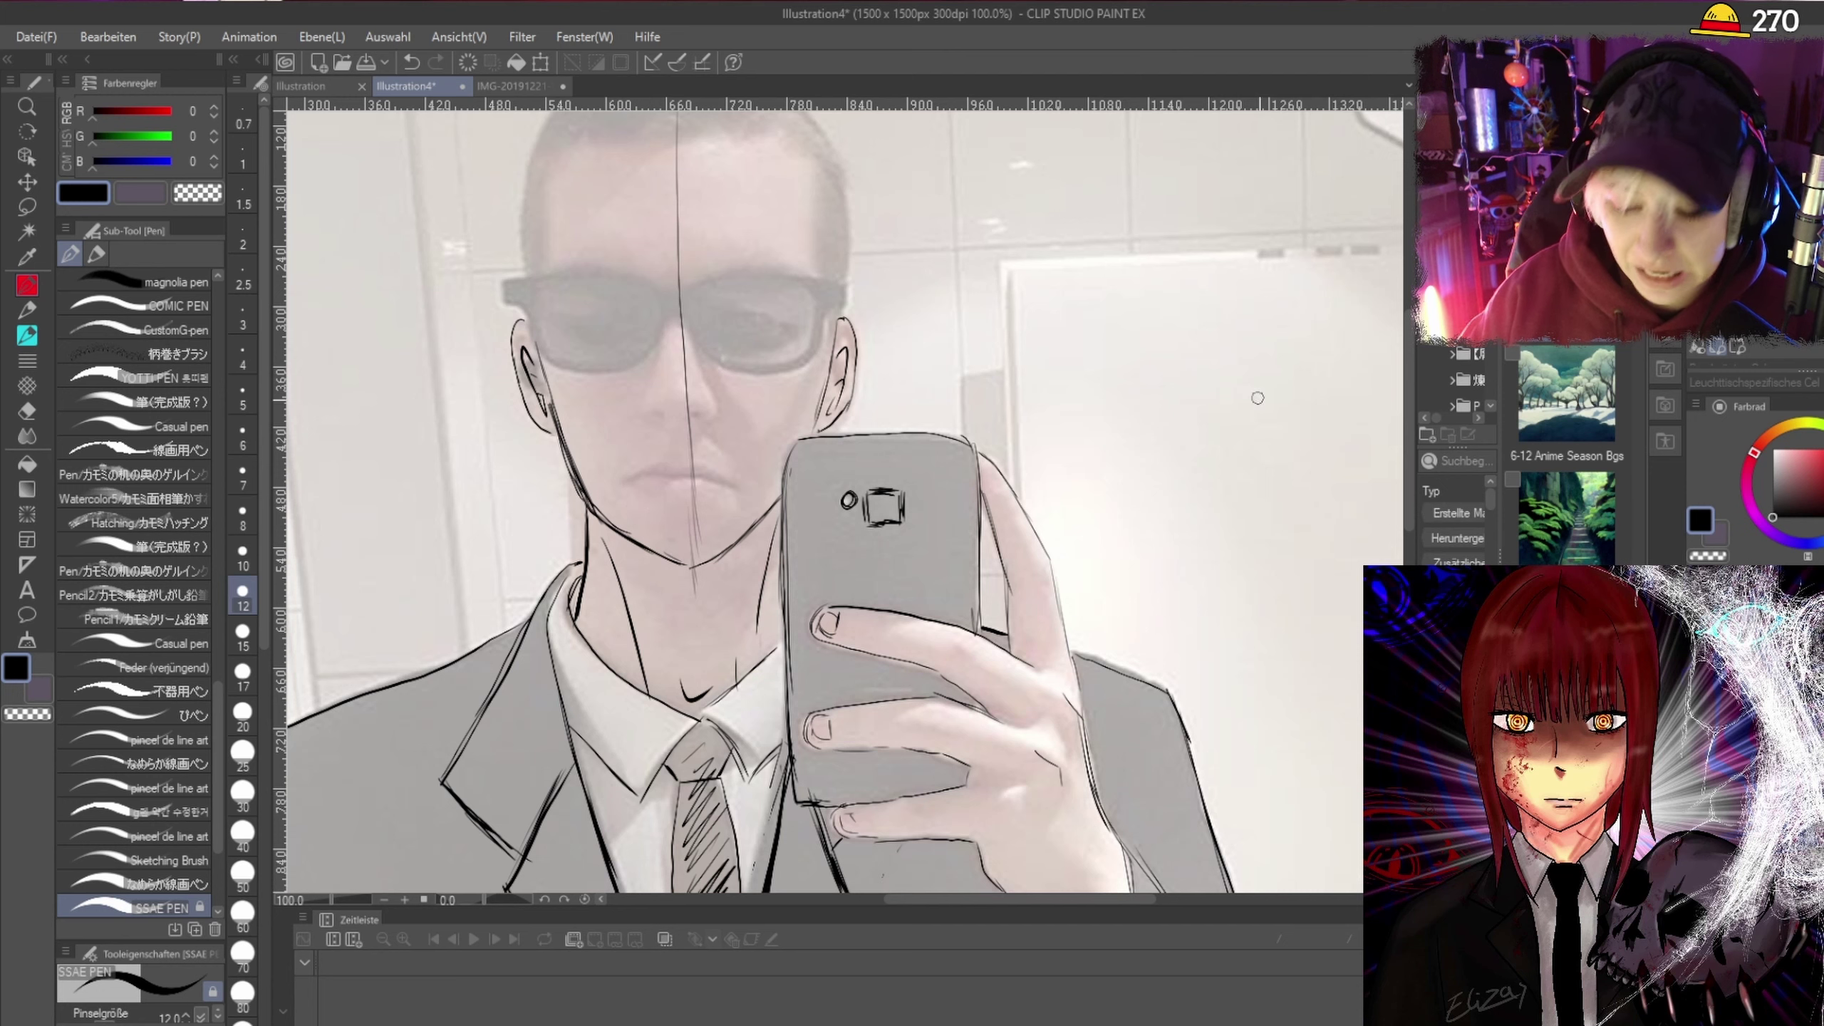
{"action": "scroll", "coordinate": [1185, 403], "scroll_direction": "up", "scroll_amount": 5}
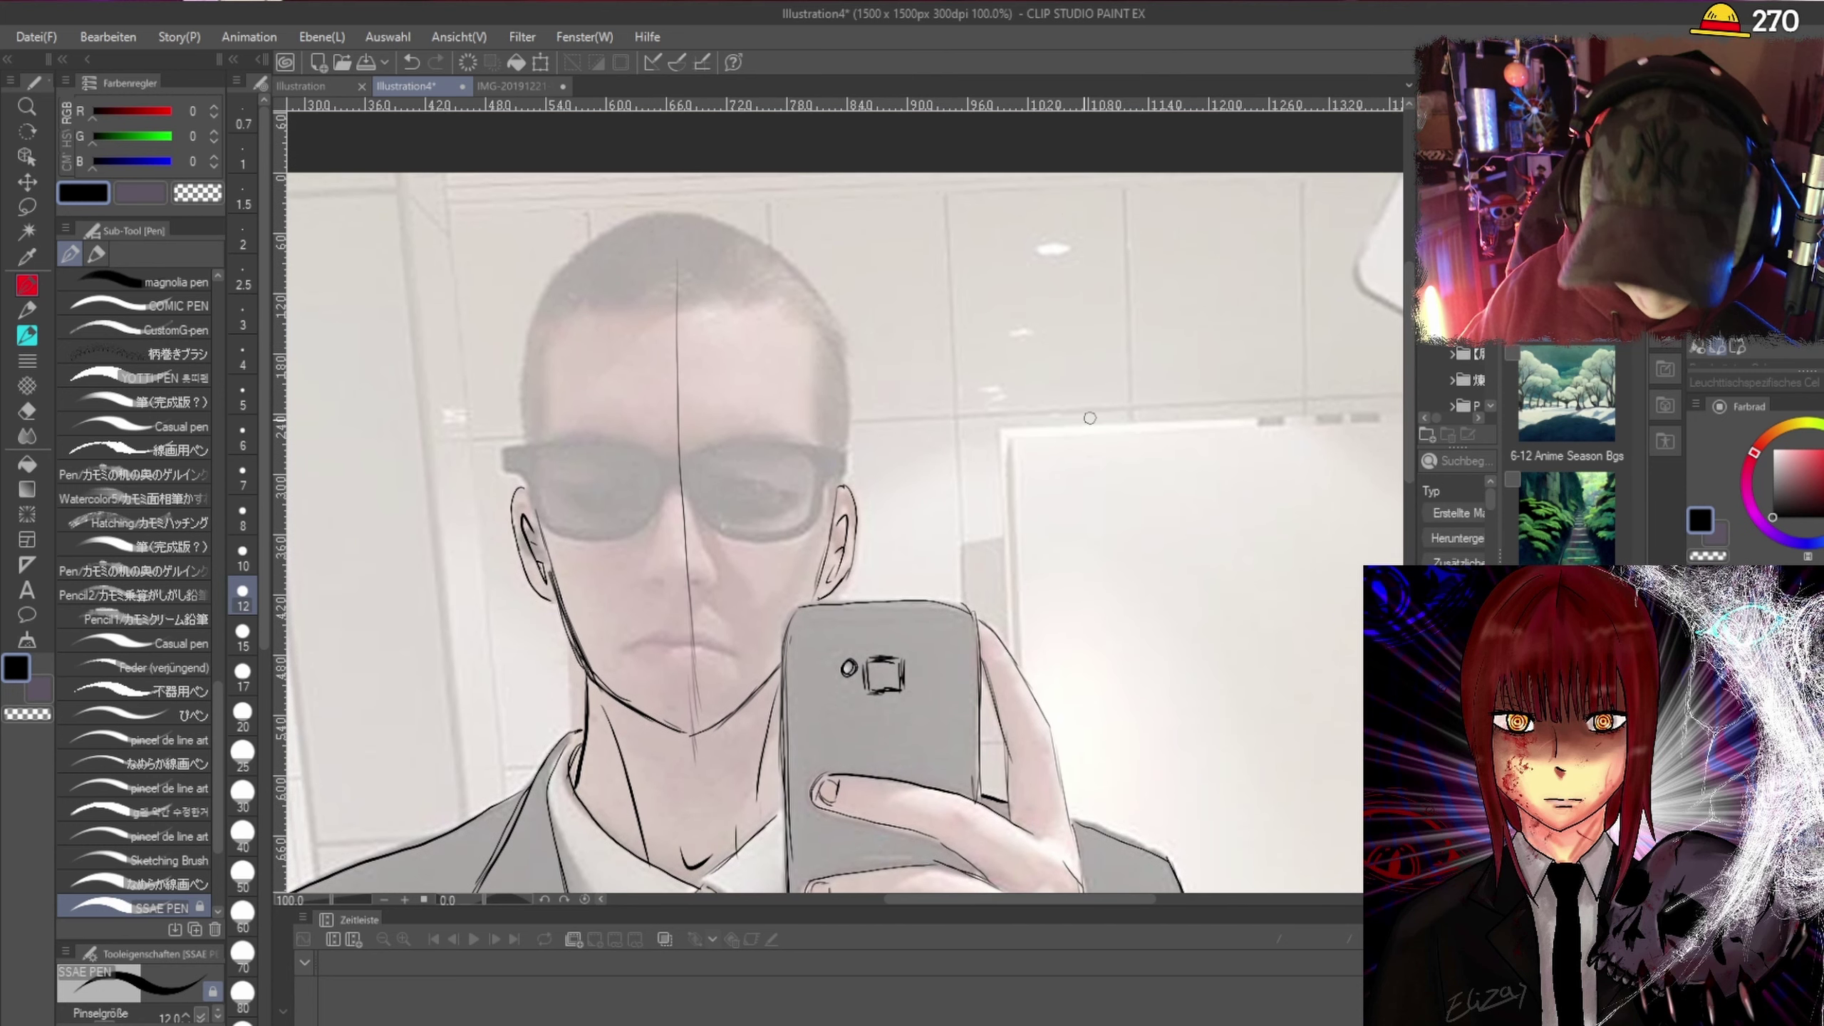
At 150%, ink the upper ear edge and the sunglasses' frame edges, hinges, lens edges and top rim.
{"action": "key", "text": "ctrl+plus"}
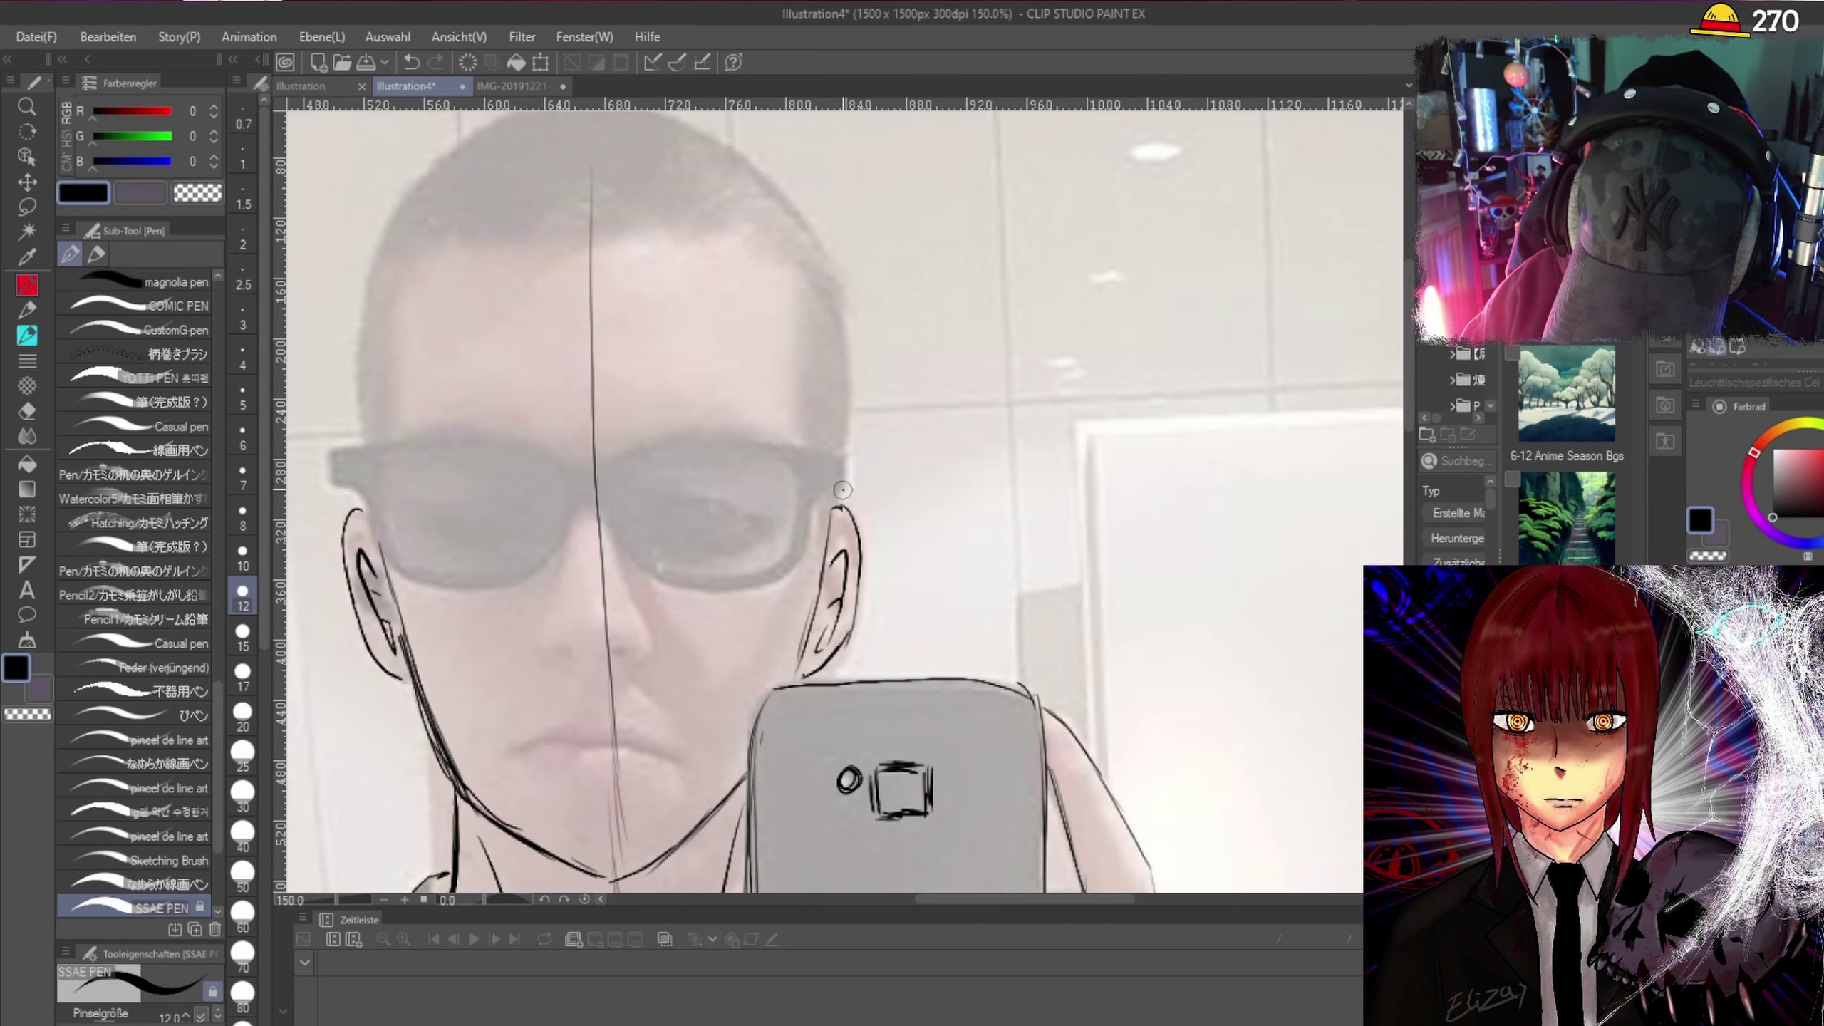
{"action": "mouse_move", "coordinate": [821, 492]}
{"action": "left_mouse_down"}
{"action": "mouse_move", "coordinate": [841, 486]}
{"action": "mouse_move", "coordinate": [810, 452]}
{"action": "mouse_move", "coordinate": [841, 510]}
{"action": "mouse_move", "coordinate": [847, 454]}
{"action": "mouse_move", "coordinate": [843, 492]}
{"action": "left_mouse_up"}
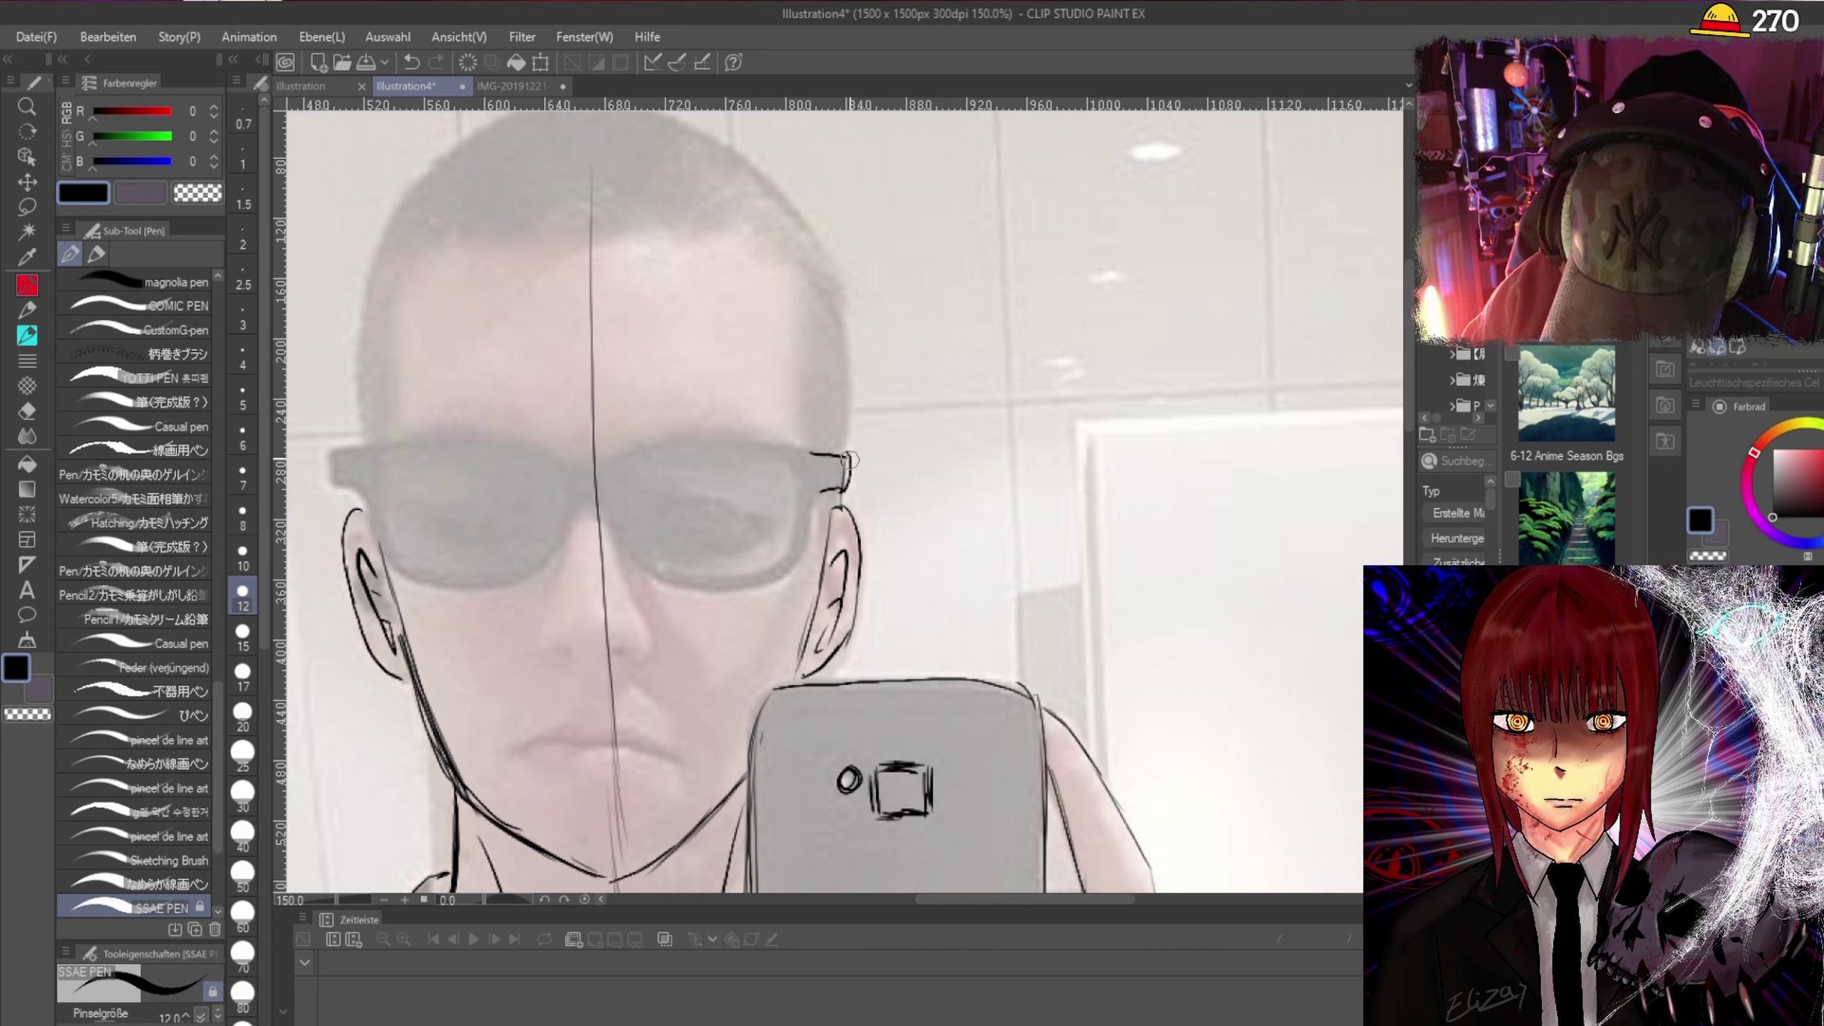
{"action": "mouse_move", "coordinate": [375, 449]}
{"action": "left_mouse_down"}
{"action": "mouse_move", "coordinate": [332, 453]}
{"action": "mouse_move", "coordinate": [362, 515]}
{"action": "left_mouse_up"}
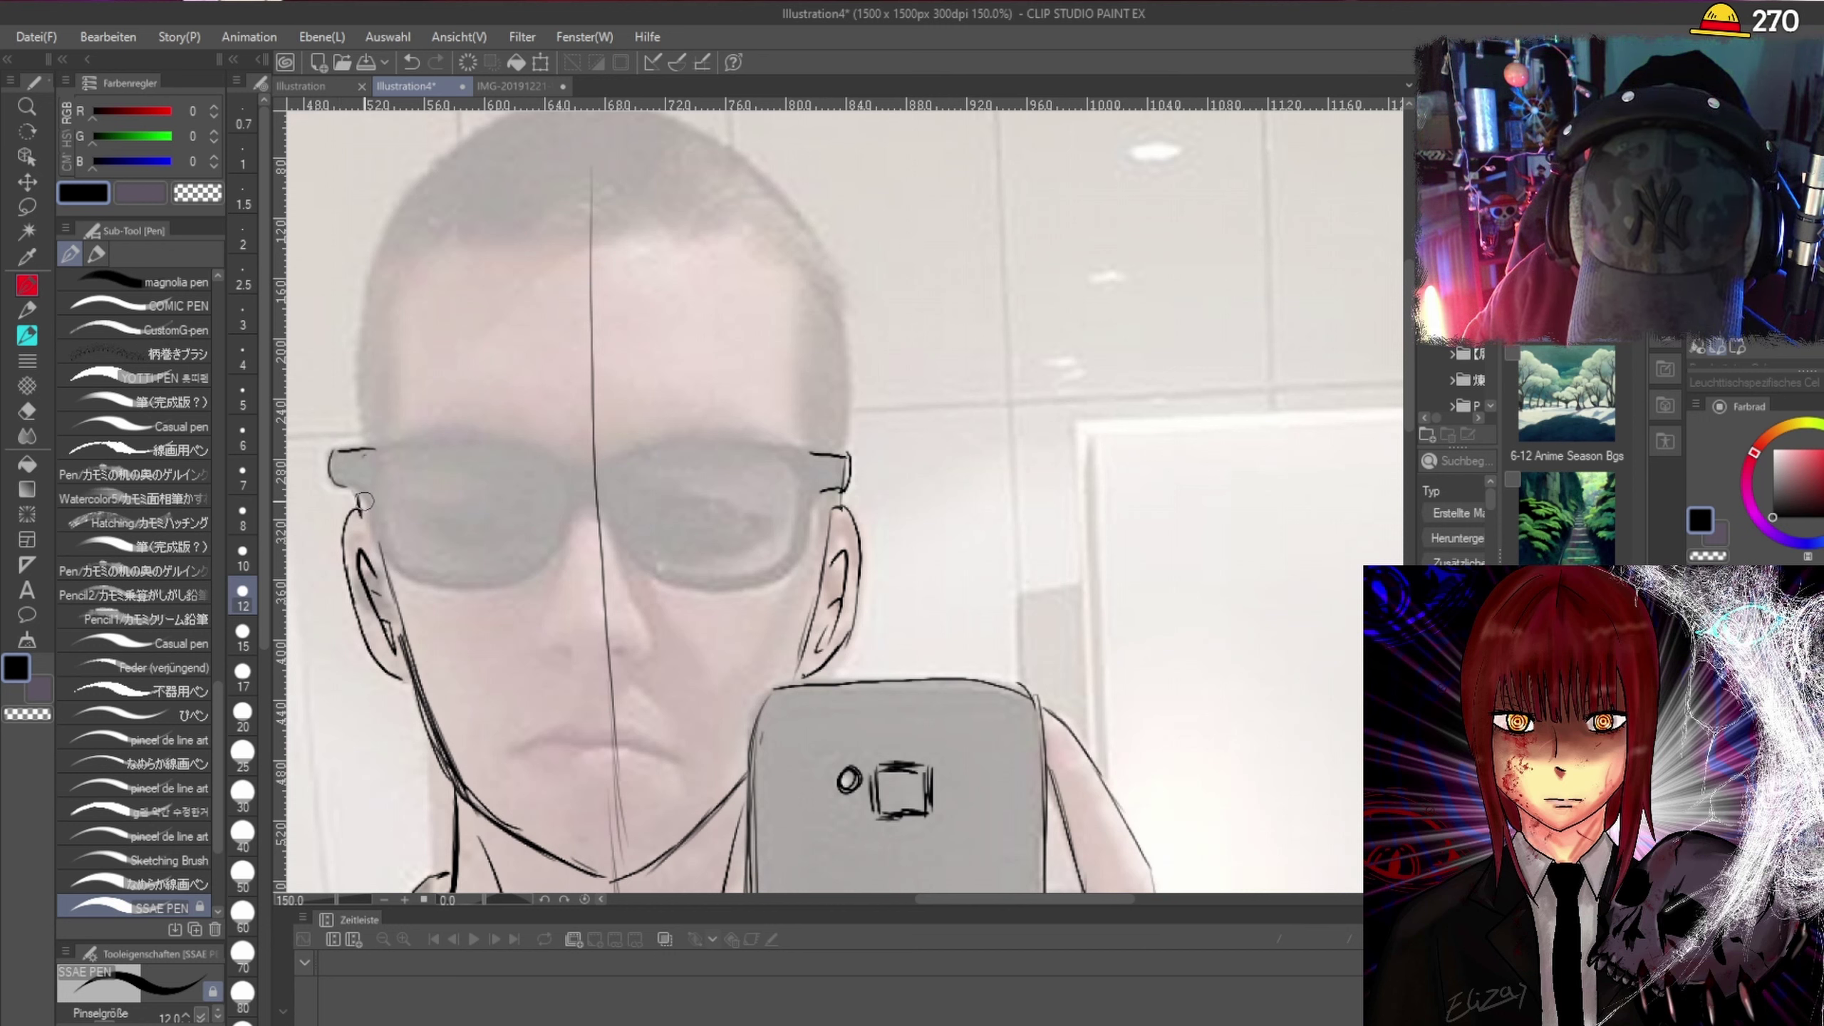
{"action": "mouse_move", "coordinate": [846, 456]}
{"action": "left_mouse_down"}
{"action": "mouse_move", "coordinate": [858, 480]}
{"action": "mouse_move", "coordinate": [842, 491]}
{"action": "left_mouse_up"}
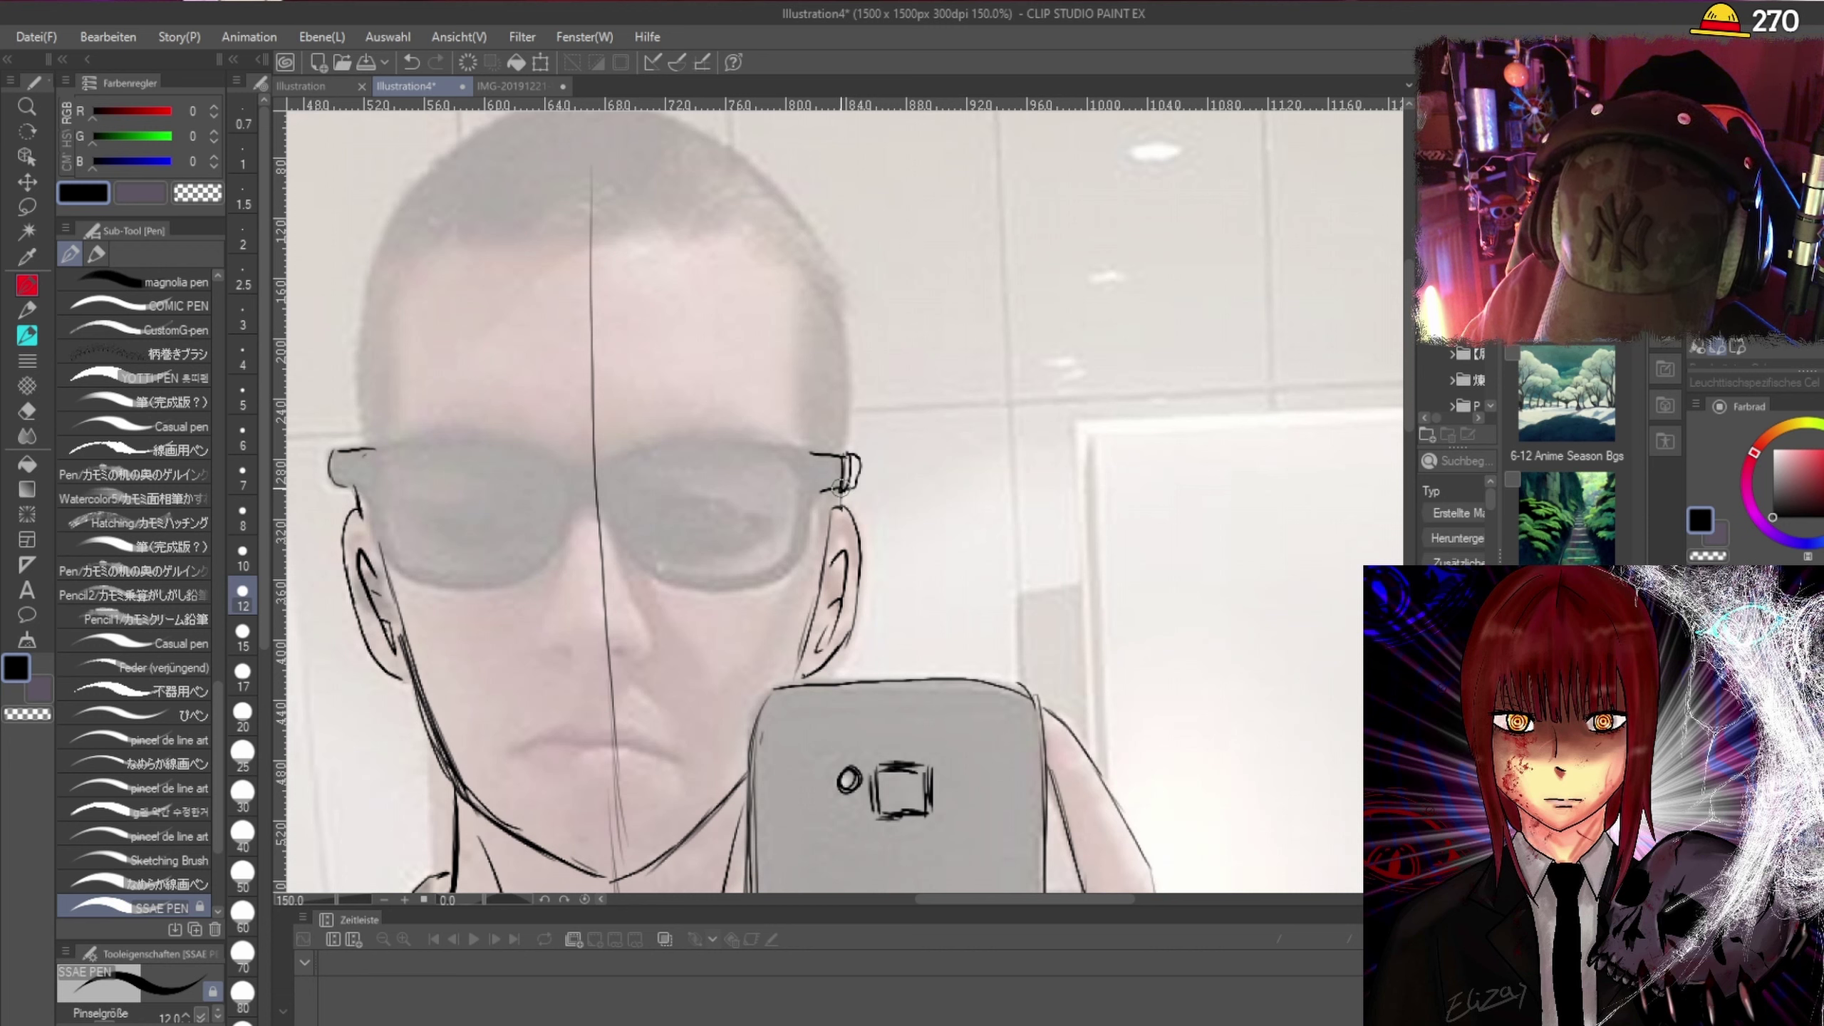
{"action": "left_click_drag", "start_coordinate": [342, 454], "coordinate": [345, 485]}
{"action": "mouse_move", "coordinate": [351, 451]}
{"action": "left_mouse_down"}
{"action": "mouse_move", "coordinate": [363, 507]}
{"action": "mouse_move", "coordinate": [375, 451]}
{"action": "mouse_move", "coordinate": [377, 548]}
{"action": "mouse_move", "coordinate": [366, 502]}
{"action": "mouse_move", "coordinate": [418, 582]}
{"action": "mouse_move", "coordinate": [537, 580]}
{"action": "mouse_move", "coordinate": [596, 505]}
{"action": "left_mouse_up"}
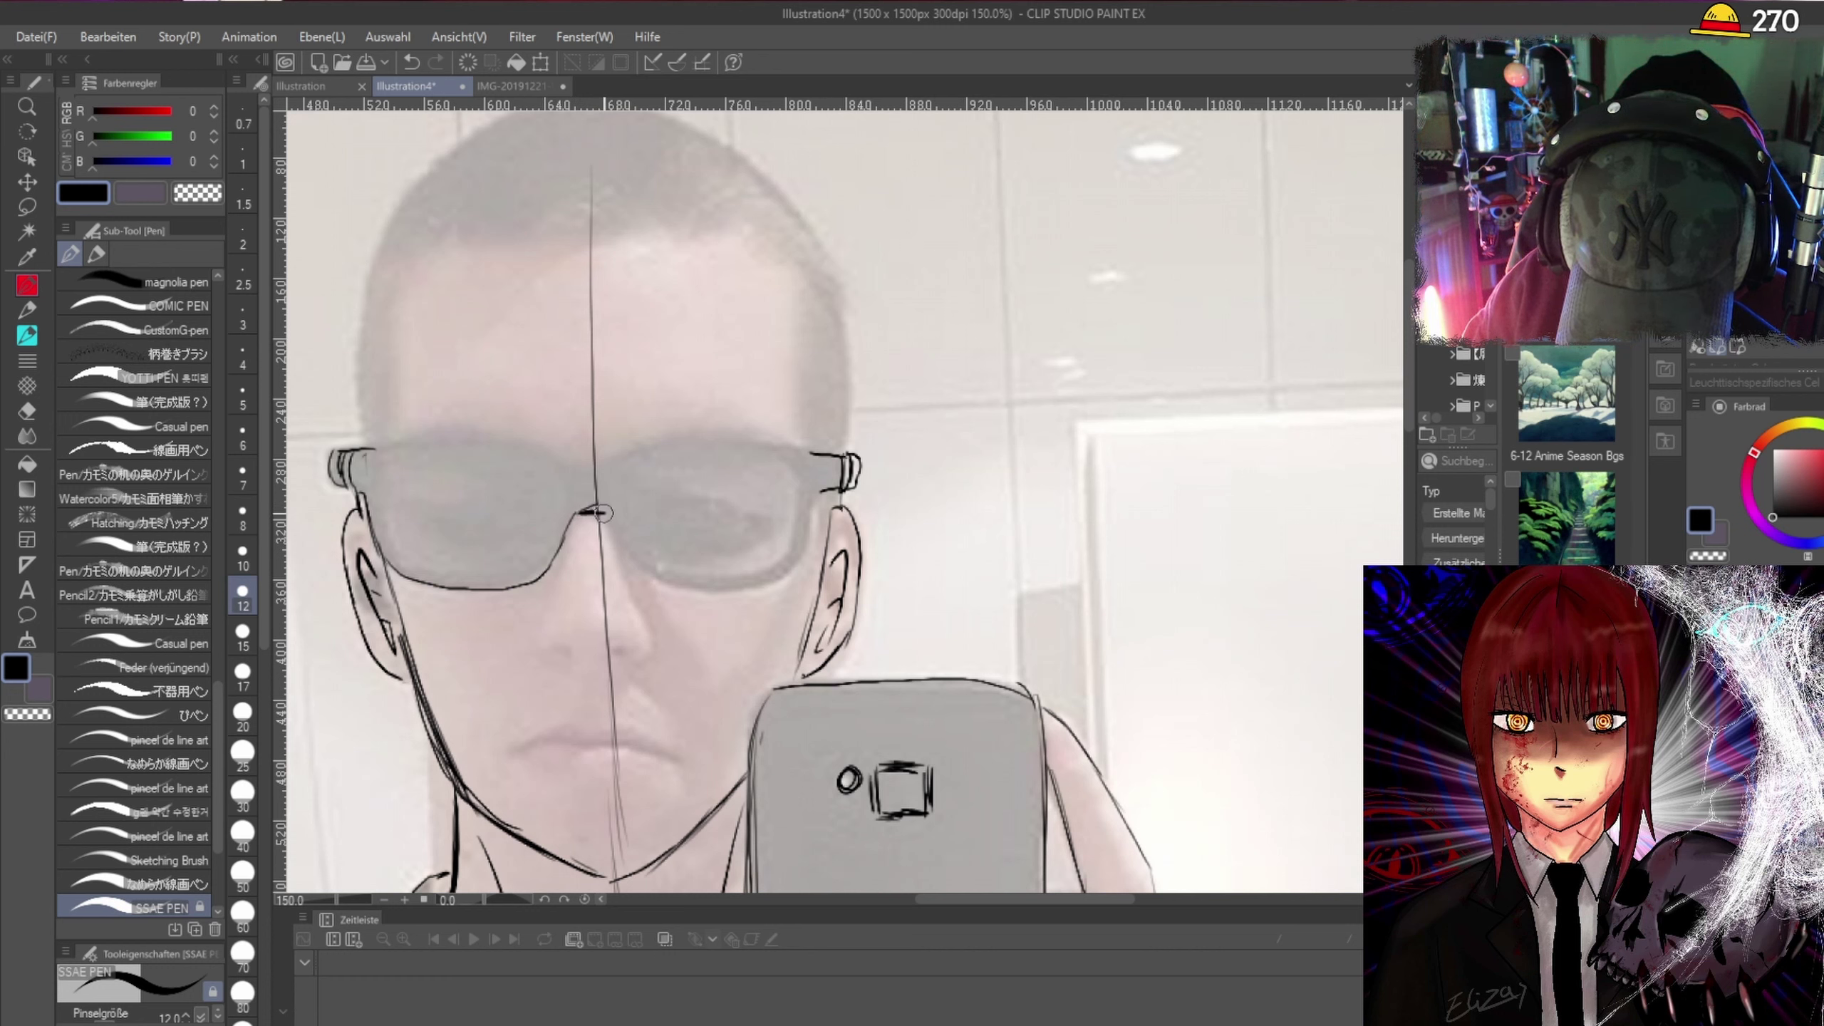
{"action": "mouse_move", "coordinate": [602, 513]}
{"action": "left_mouse_down"}
{"action": "mouse_move", "coordinate": [670, 583]}
{"action": "mouse_move", "coordinate": [733, 590]}
{"action": "mouse_move", "coordinate": [808, 544]}
{"action": "left_mouse_up"}
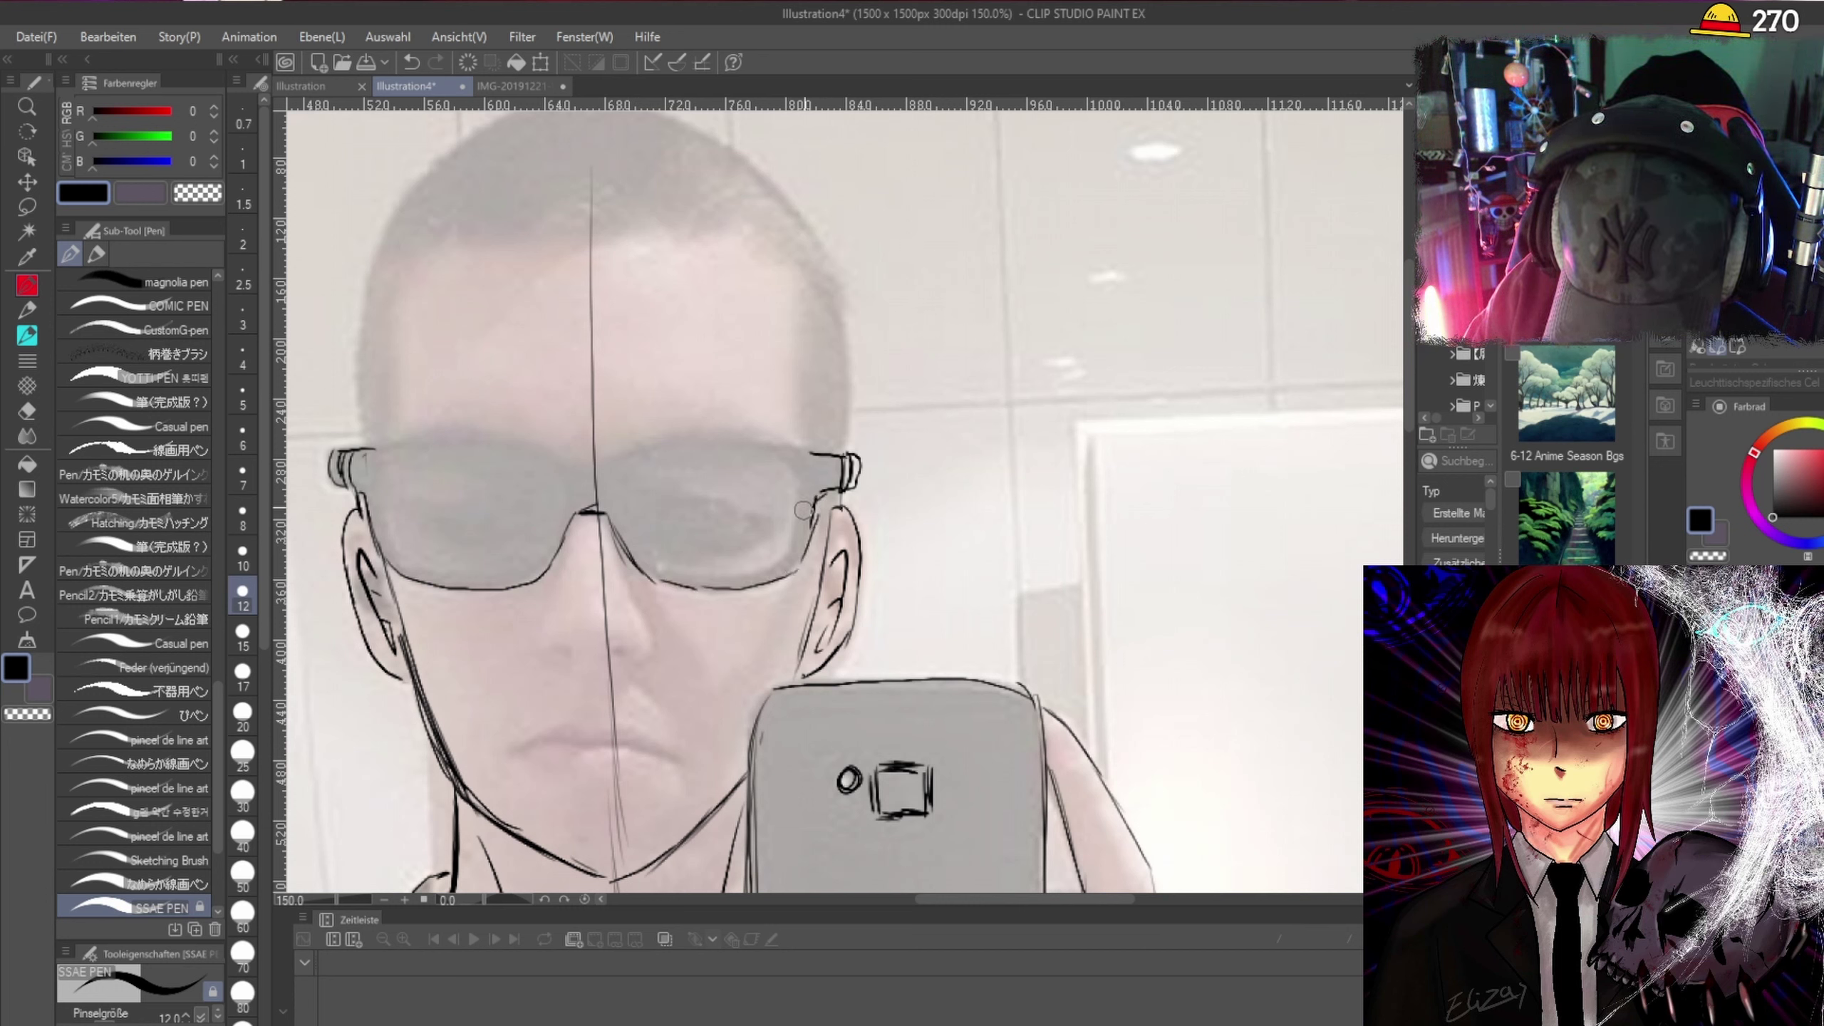
{"action": "mouse_move", "coordinate": [800, 450]}
{"action": "left_mouse_down"}
{"action": "mouse_move", "coordinate": [661, 441]}
{"action": "mouse_move", "coordinate": [566, 464]}
{"action": "mouse_move", "coordinate": [493, 438]}
{"action": "mouse_move", "coordinate": [377, 447]}
{"action": "left_mouse_up"}
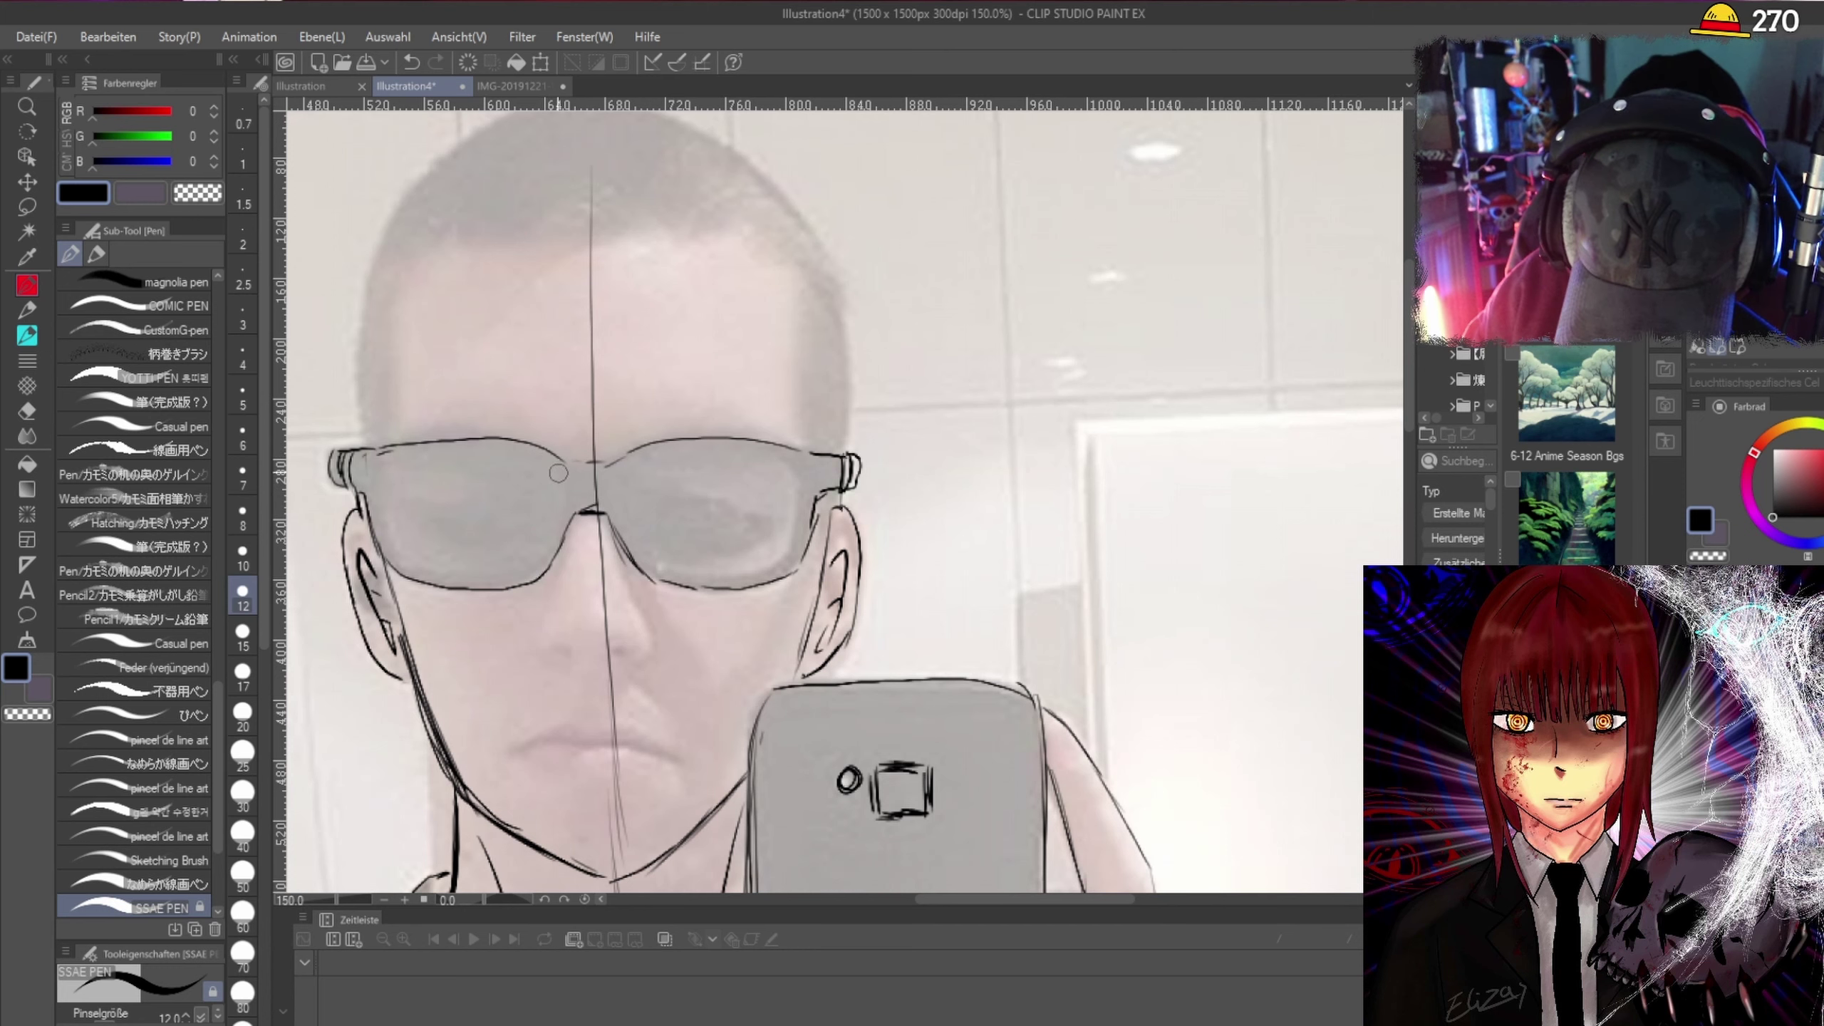
Hatch diagonal reflection strokes across the right and left lenses.
{"action": "scroll", "coordinate": [792, 394], "scroll_direction": "down", "scroll_amount": 1}
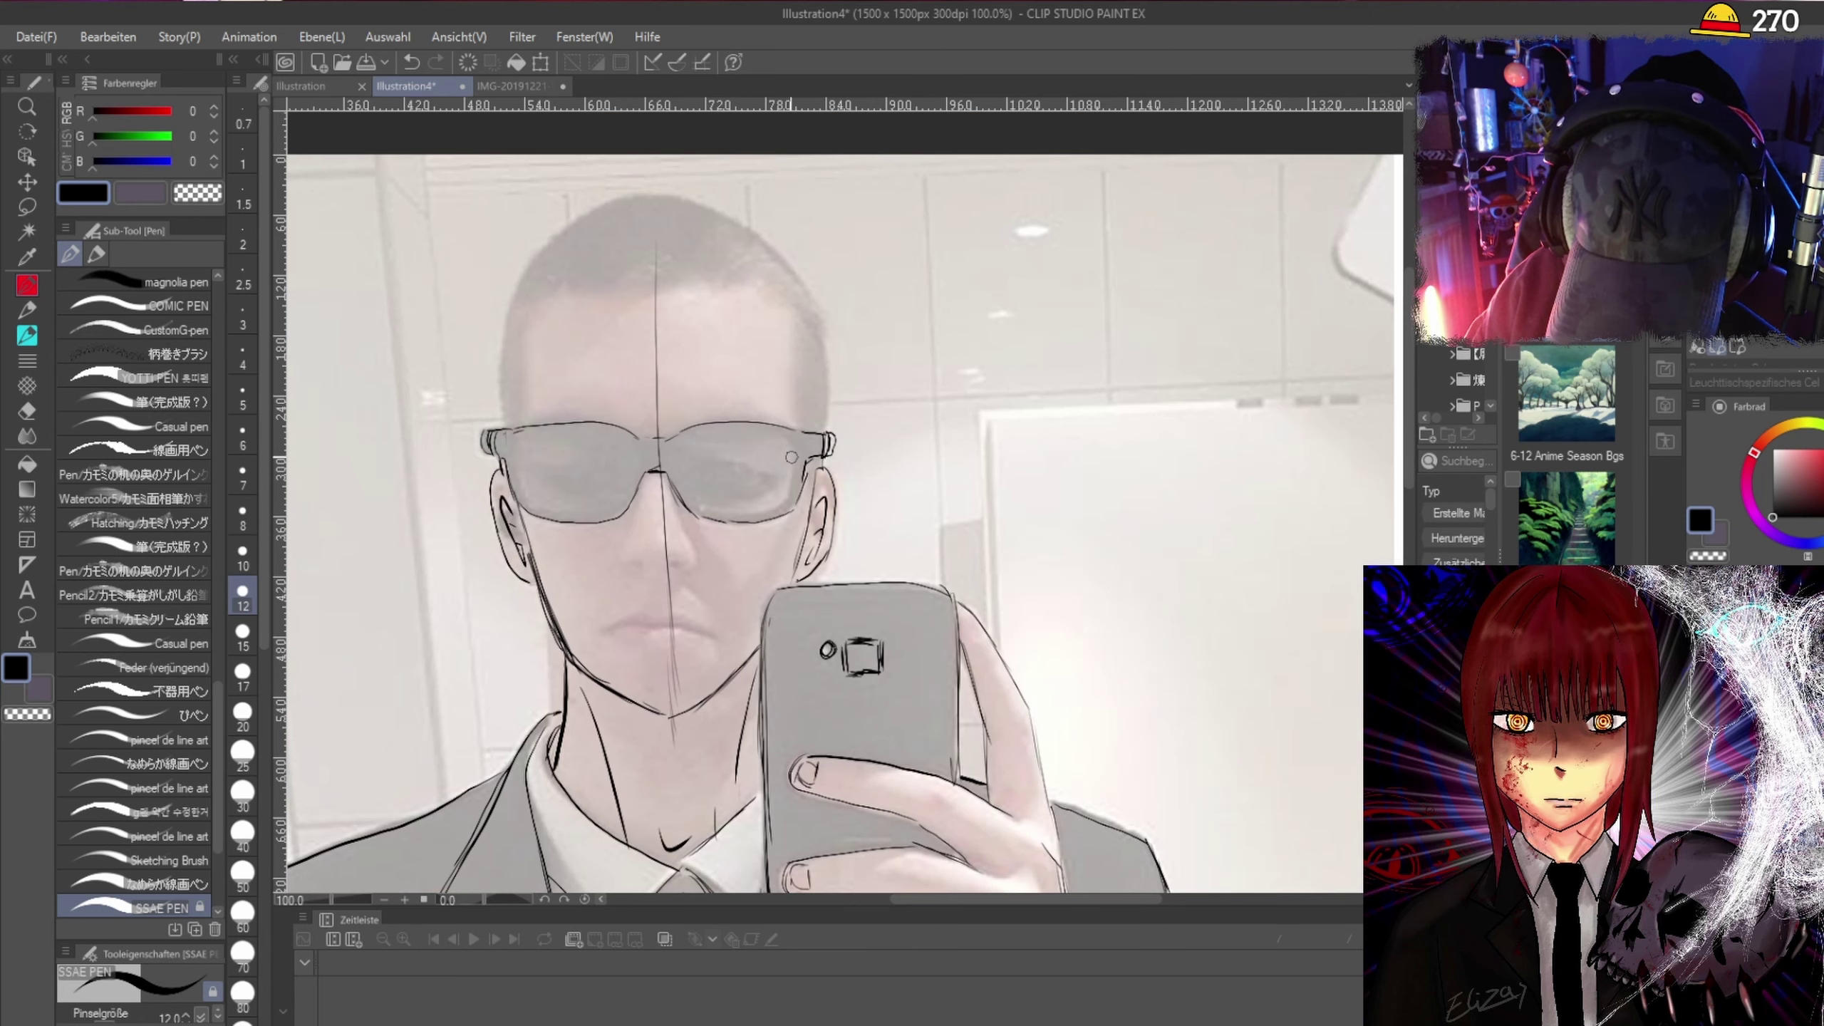
{"action": "scroll", "coordinate": [794, 459], "scroll_direction": "up", "scroll_amount": 1}
{"action": "mouse_move", "coordinate": [663, 531]}
{"action": "left_mouse_down"}
{"action": "mouse_move", "coordinate": [748, 403]}
{"action": "mouse_move", "coordinate": [702, 482]}
{"action": "mouse_move", "coordinate": [739, 431]}
{"action": "left_mouse_up"}
{"action": "mouse_move", "coordinate": [730, 516]}
{"action": "left_mouse_down"}
{"action": "mouse_move", "coordinate": [781, 430]}
{"action": "mouse_move", "coordinate": [789, 450]}
{"action": "left_mouse_up"}
{"action": "left_click_drag", "start_coordinate": [374, 523], "coordinate": [467, 406]}
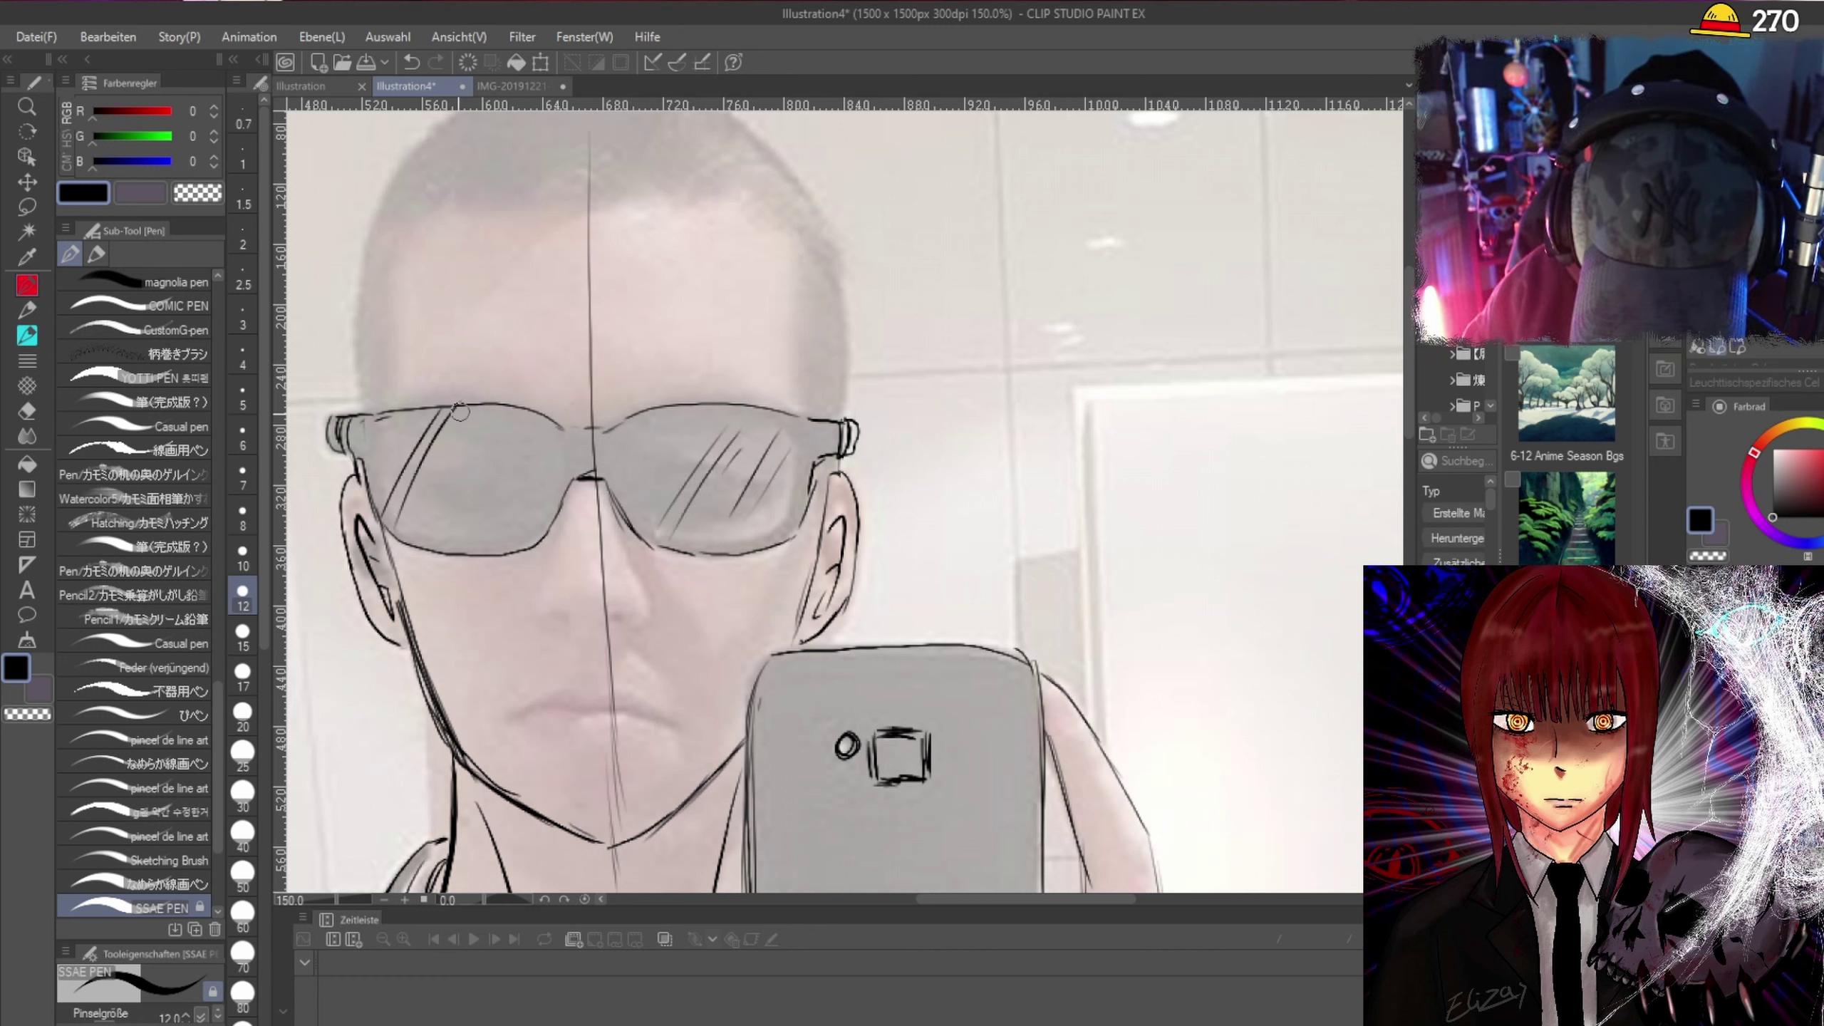
{"action": "left_click_drag", "start_coordinate": [438, 500], "coordinate": [481, 428]}
{"action": "mouse_move", "coordinate": [488, 552]}
{"action": "left_mouse_down"}
{"action": "mouse_move", "coordinate": [535, 424]}
{"action": "mouse_move", "coordinate": [535, 465]}
{"action": "left_mouse_up"}
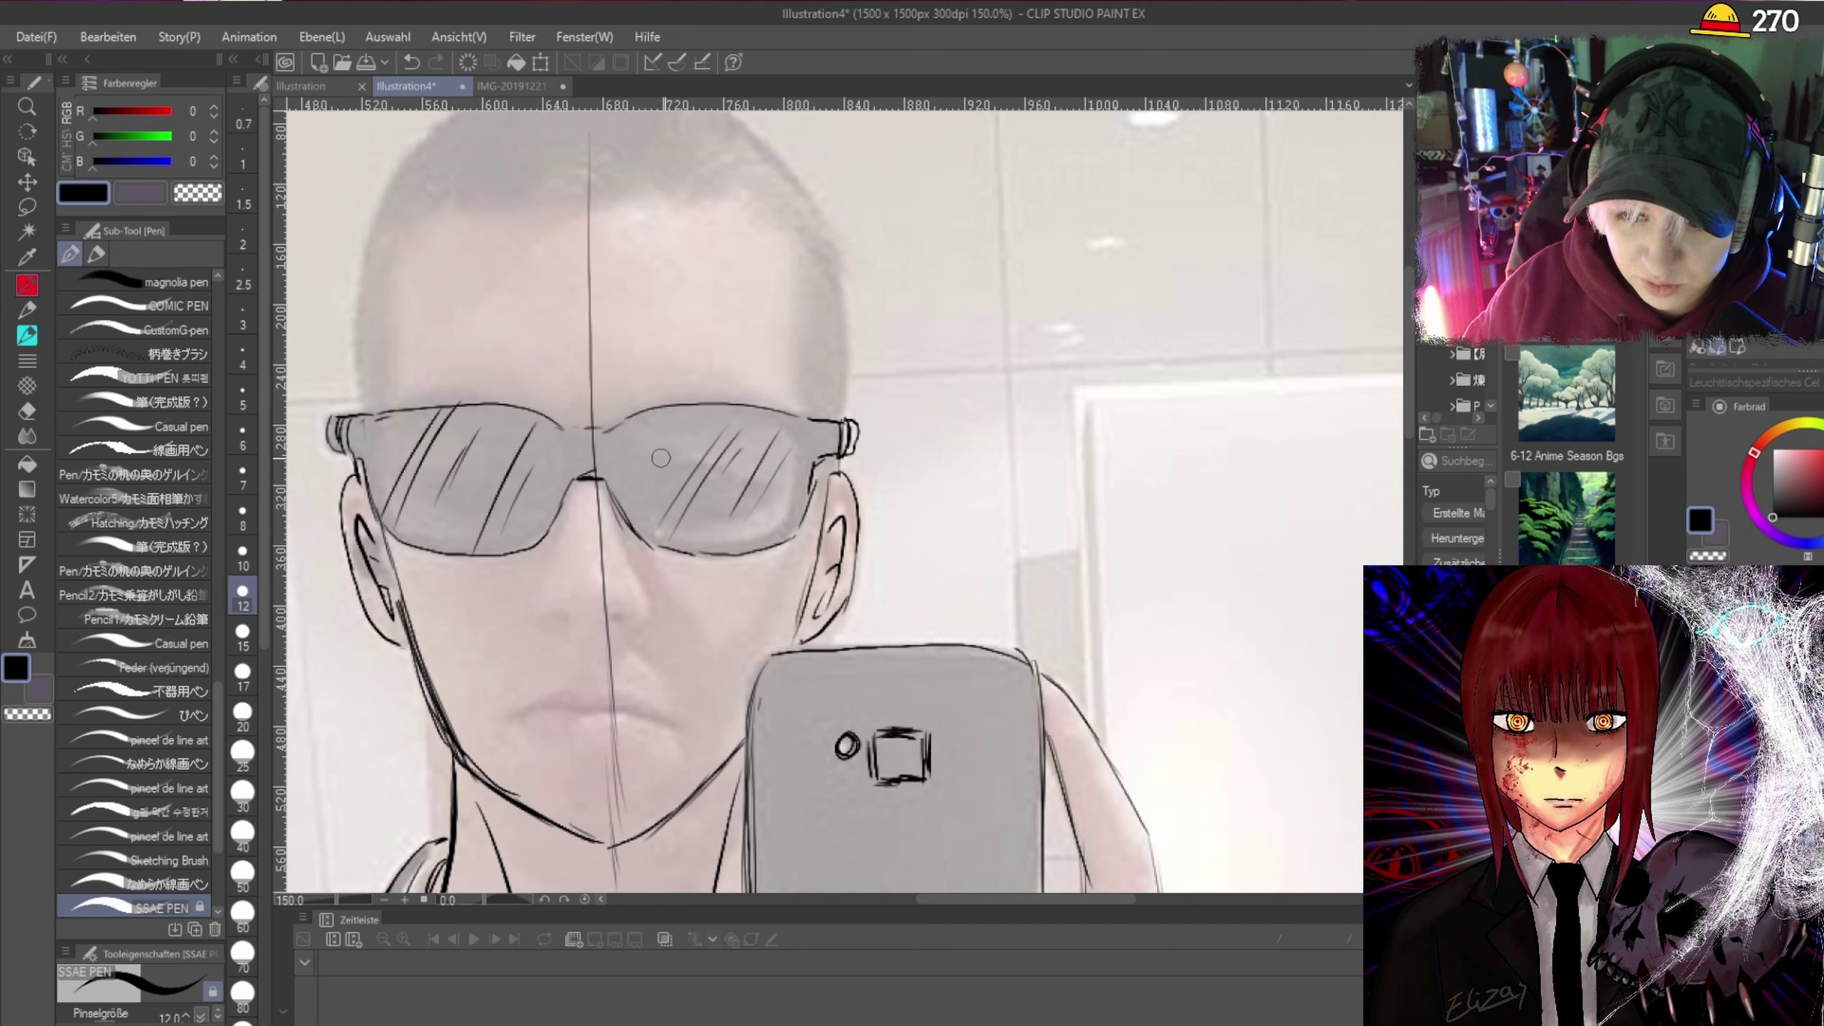
Thicken the right temple arm's top edge and ink the ear's front edge.
{"action": "scroll", "coordinate": [641, 458], "scroll_direction": "up", "scroll_amount": 1}
{"action": "mouse_move", "coordinate": [805, 393]}
{"action": "left_mouse_down"}
{"action": "mouse_move", "coordinate": [850, 461]}
{"action": "mouse_move", "coordinate": [830, 457]}
{"action": "mouse_move", "coordinate": [822, 525]}
{"action": "left_mouse_up"}
{"action": "mouse_move", "coordinate": [841, 463]}
{"action": "left_mouse_down"}
{"action": "mouse_move", "coordinate": [820, 575]}
{"action": "mouse_move", "coordinate": [833, 525]}
{"action": "left_mouse_up"}
{"action": "scroll", "coordinate": [847, 453], "scroll_direction": "down", "scroll_amount": 1}
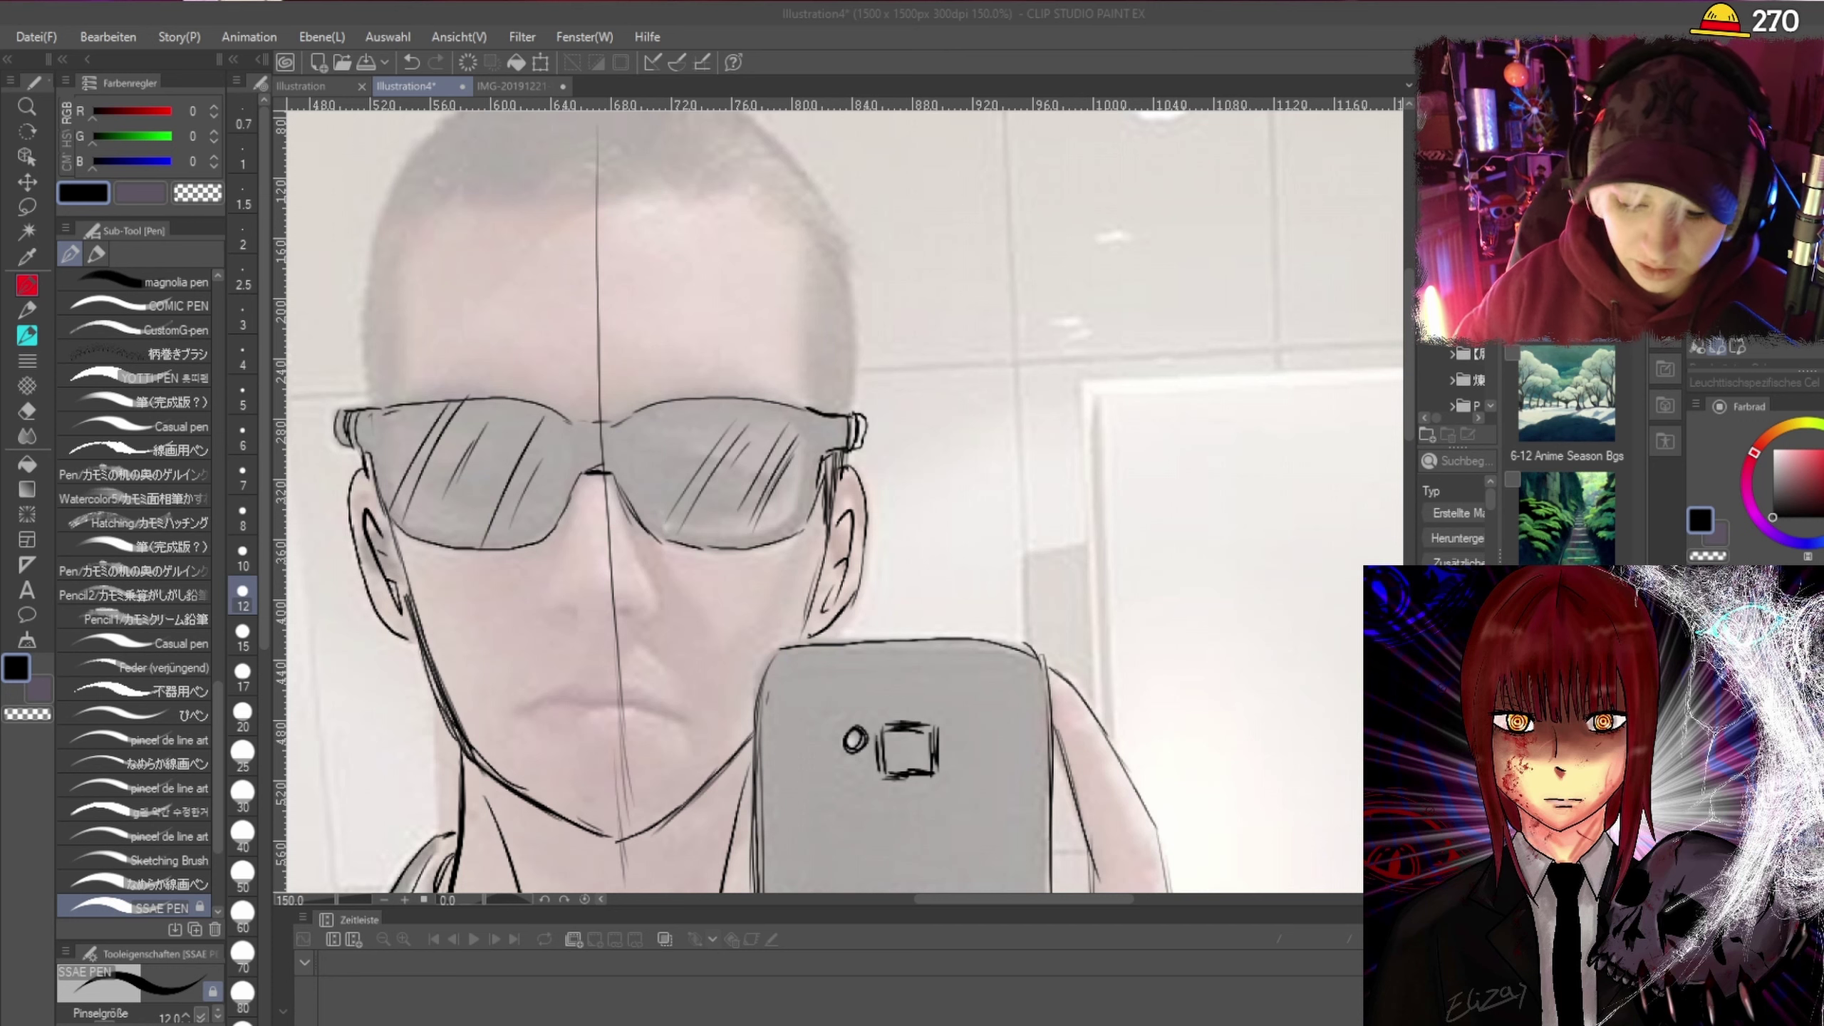
Draw spiky hair strokes down the right edge of the head.
{"action": "left_click_drag", "start_coordinate": [1409, 352], "coordinate": [1409, 317]}
{"action": "scroll", "coordinate": [700, 489], "scroll_direction": "down", "scroll_amount": 1}
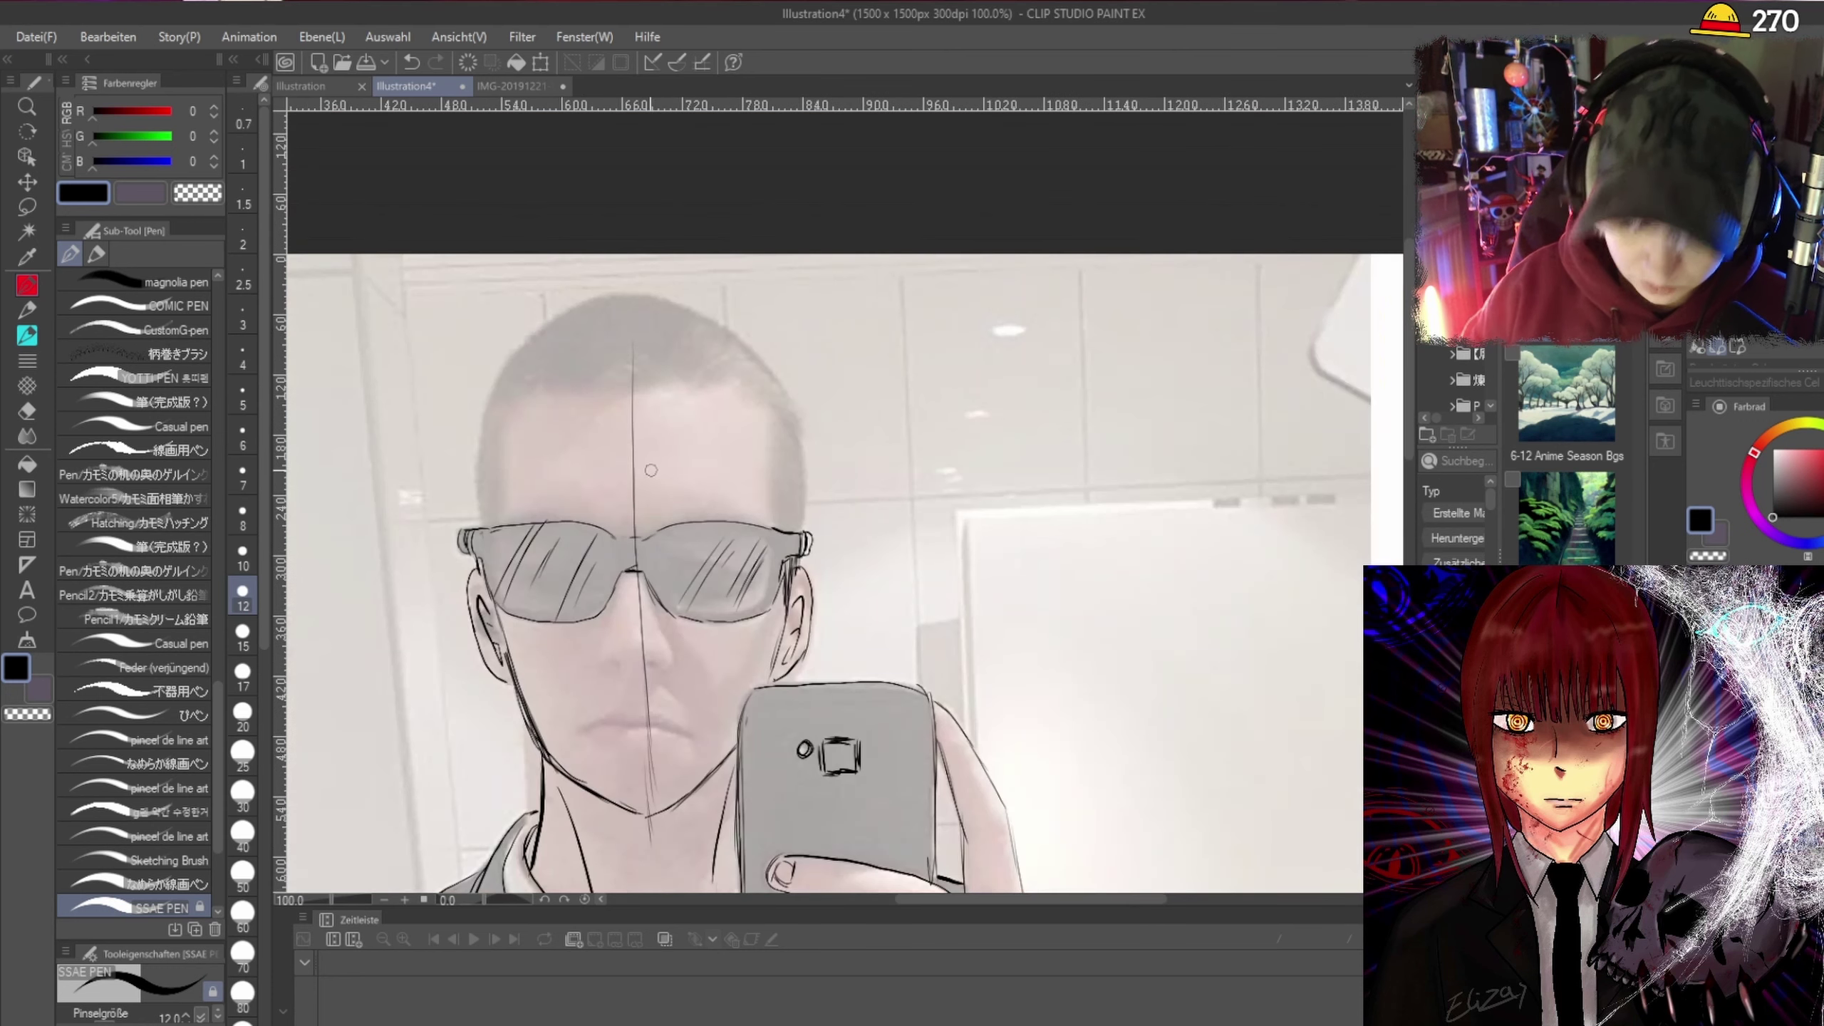
{"action": "scroll", "coordinate": [807, 500], "scroll_direction": "up", "scroll_amount": 1}
{"action": "scroll", "coordinate": [807, 500], "scroll_direction": "up", "scroll_amount": 1}
{"action": "mouse_move", "coordinate": [788, 371]}
{"action": "left_mouse_down"}
{"action": "mouse_move", "coordinate": [820, 502]}
{"action": "mouse_move", "coordinate": [796, 477]}
{"action": "mouse_move", "coordinate": [824, 527]}
{"action": "mouse_move", "coordinate": [794, 531]}
{"action": "mouse_move", "coordinate": [804, 594]}
{"action": "left_mouse_up"}
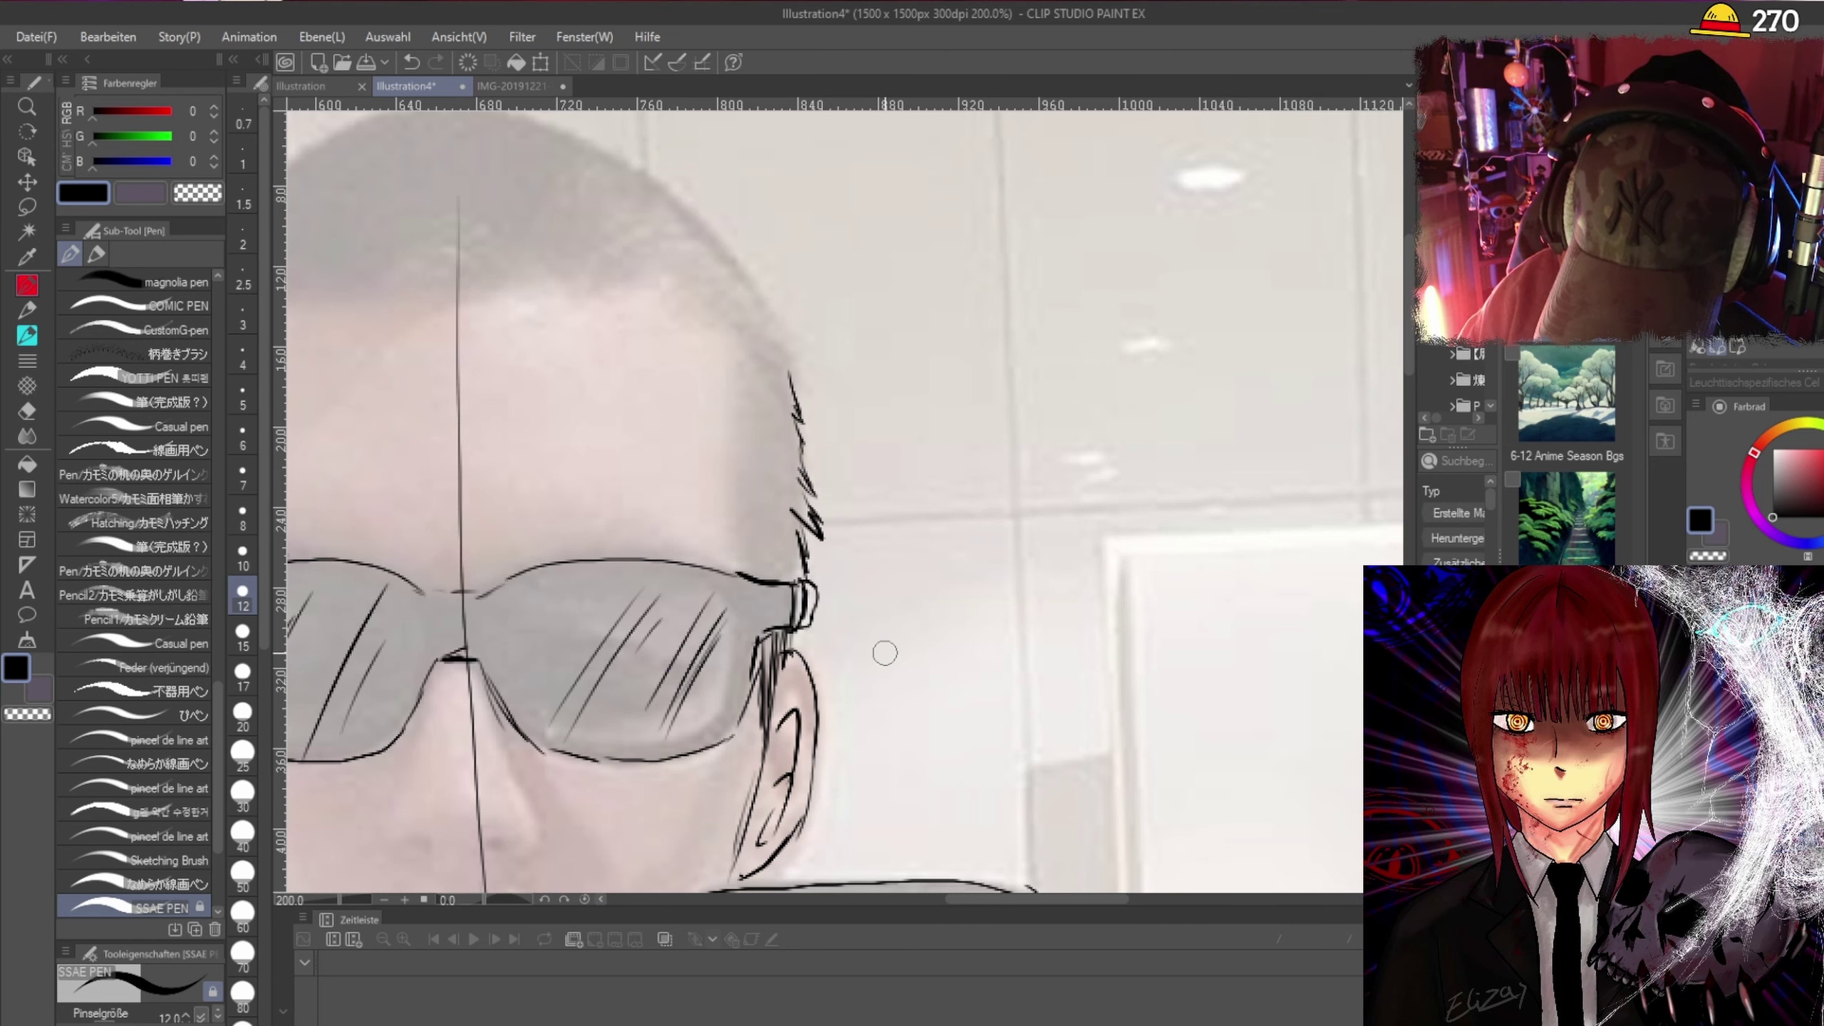
{"action": "scroll", "coordinate": [885, 653], "scroll_direction": "down", "scroll_amount": 2}
{"action": "scroll", "coordinate": [685, 463], "scroll_direction": "up", "scroll_amount": 1}
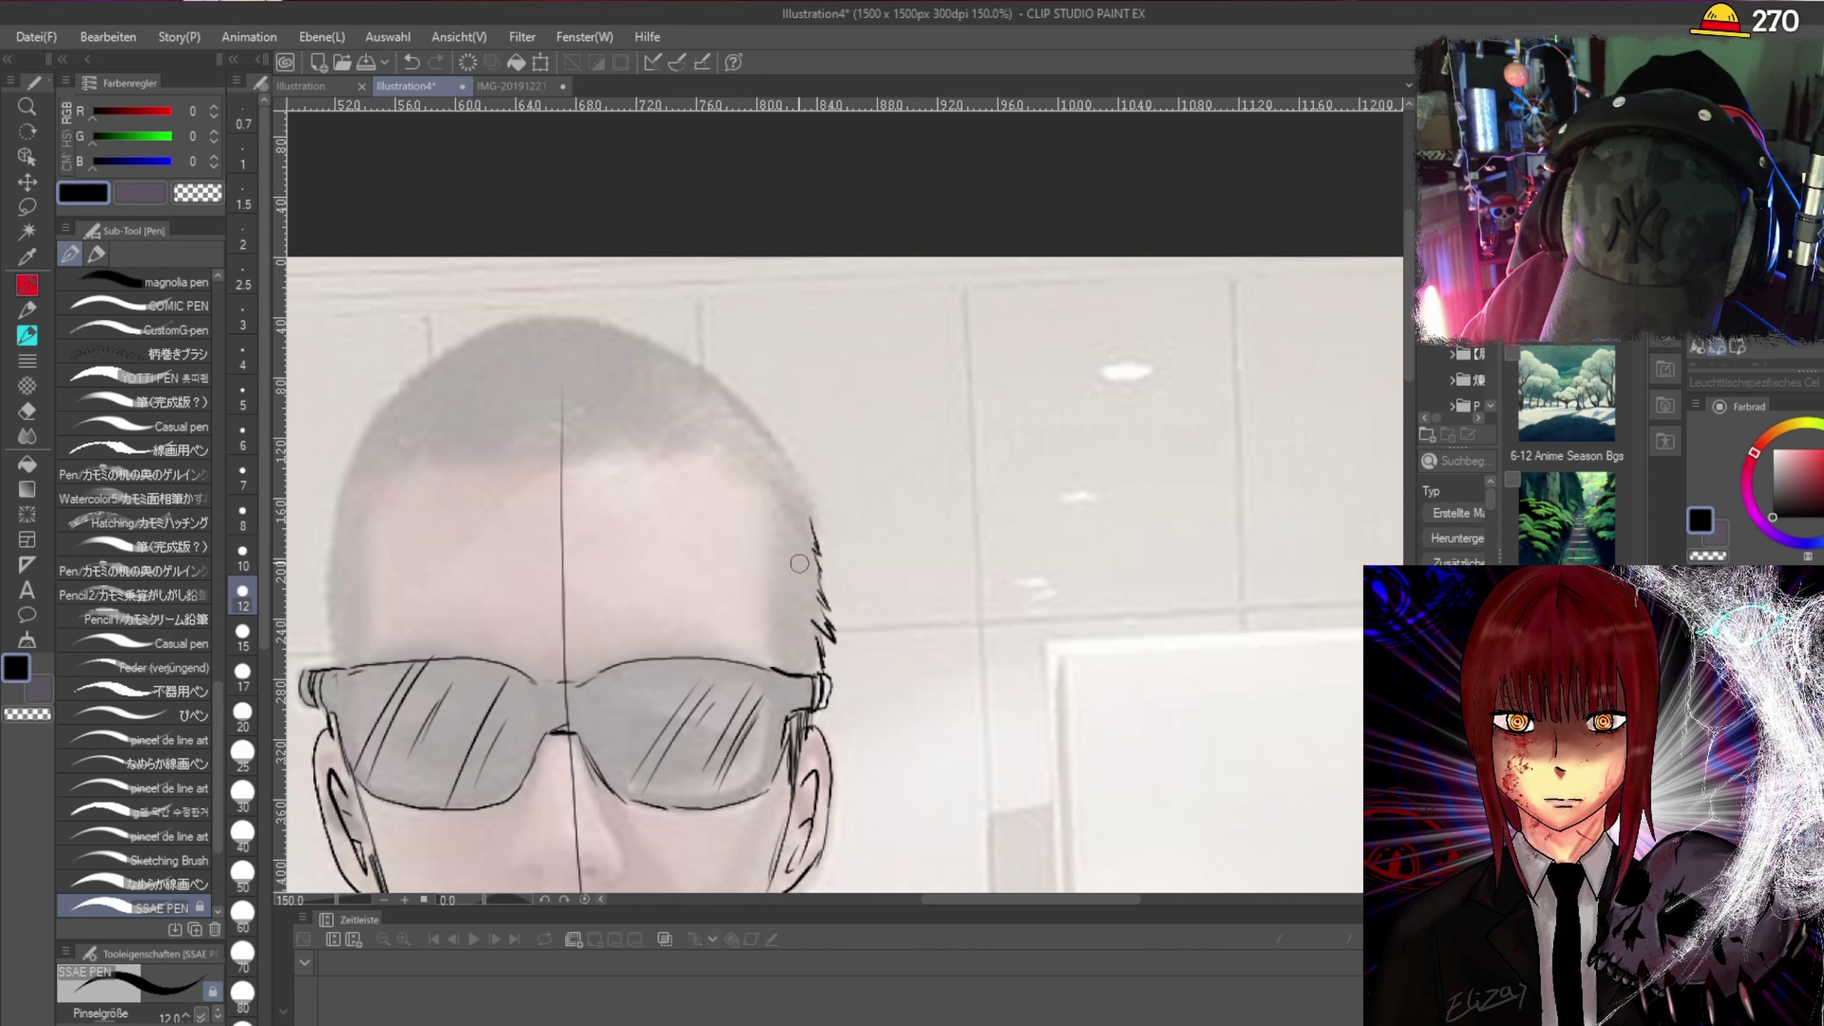
{"action": "left_click_drag", "start_coordinate": [769, 496], "coordinate": [784, 677]}
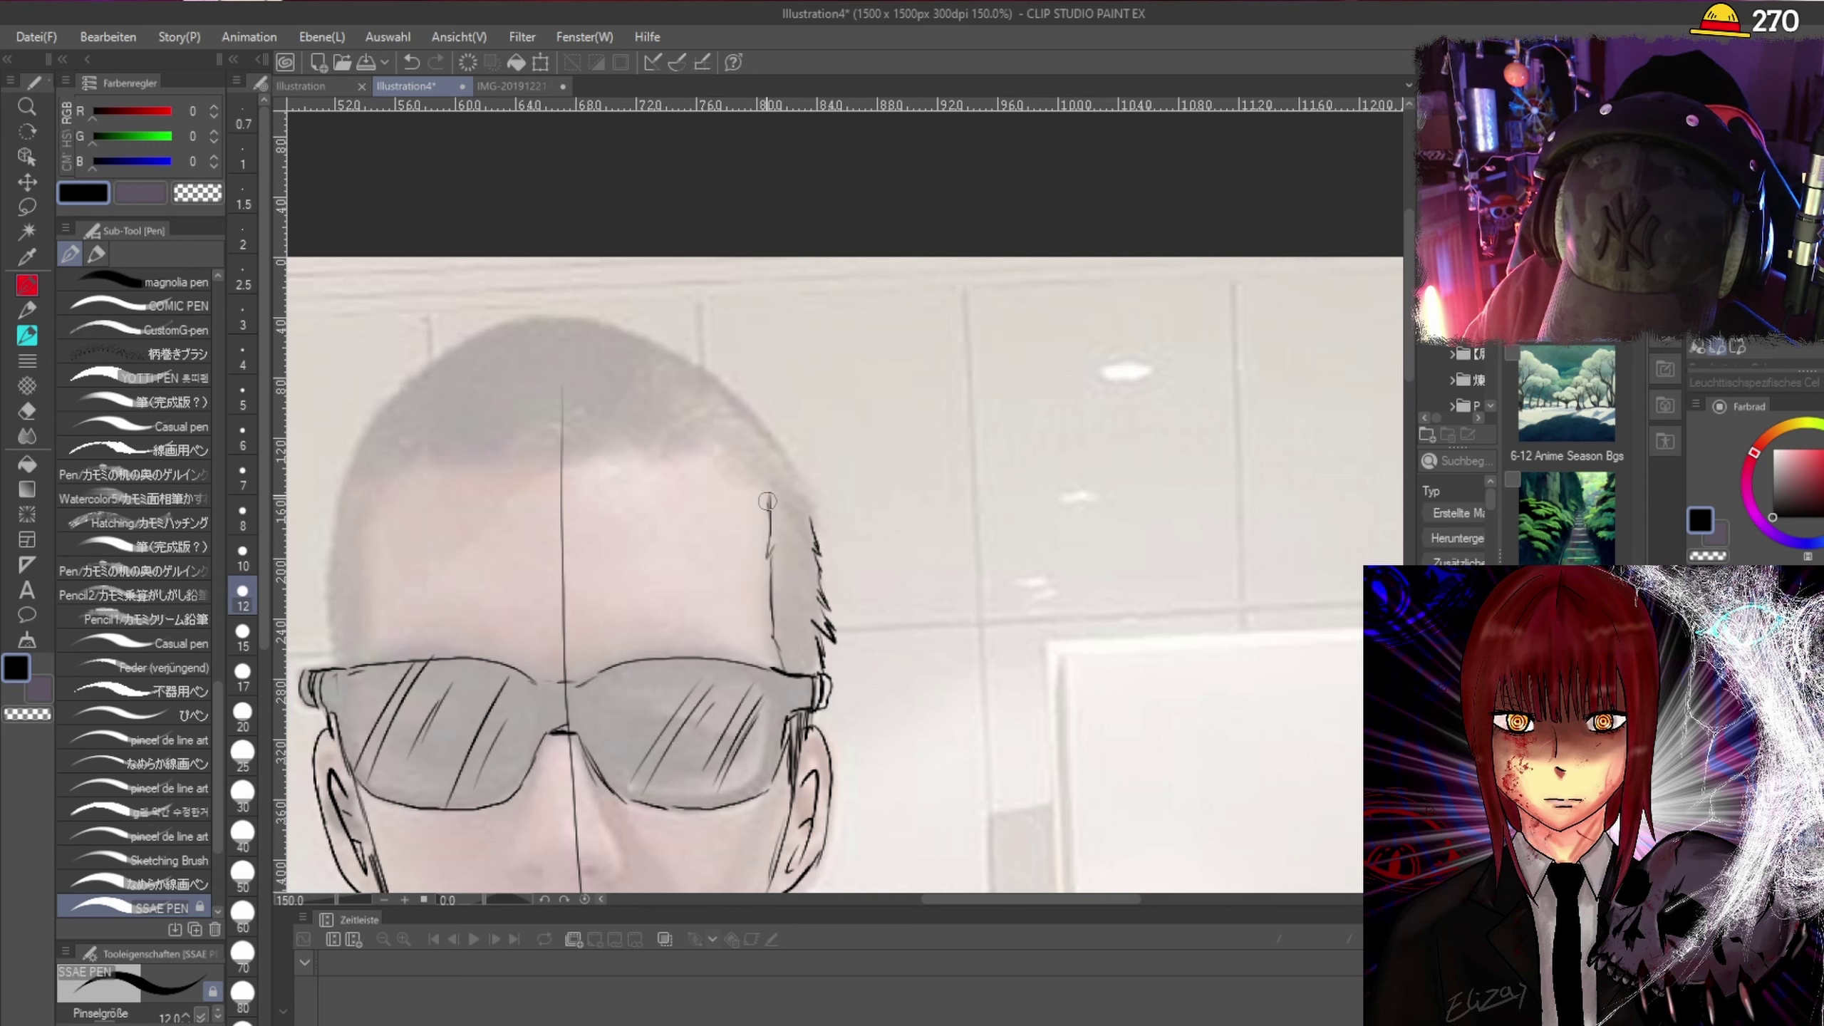
Add zigzag hair down the left side, across the forehead hairline and along the upper-left outline.
{"action": "scroll", "coordinate": [807, 436], "scroll_direction": "down", "scroll_amount": 1}
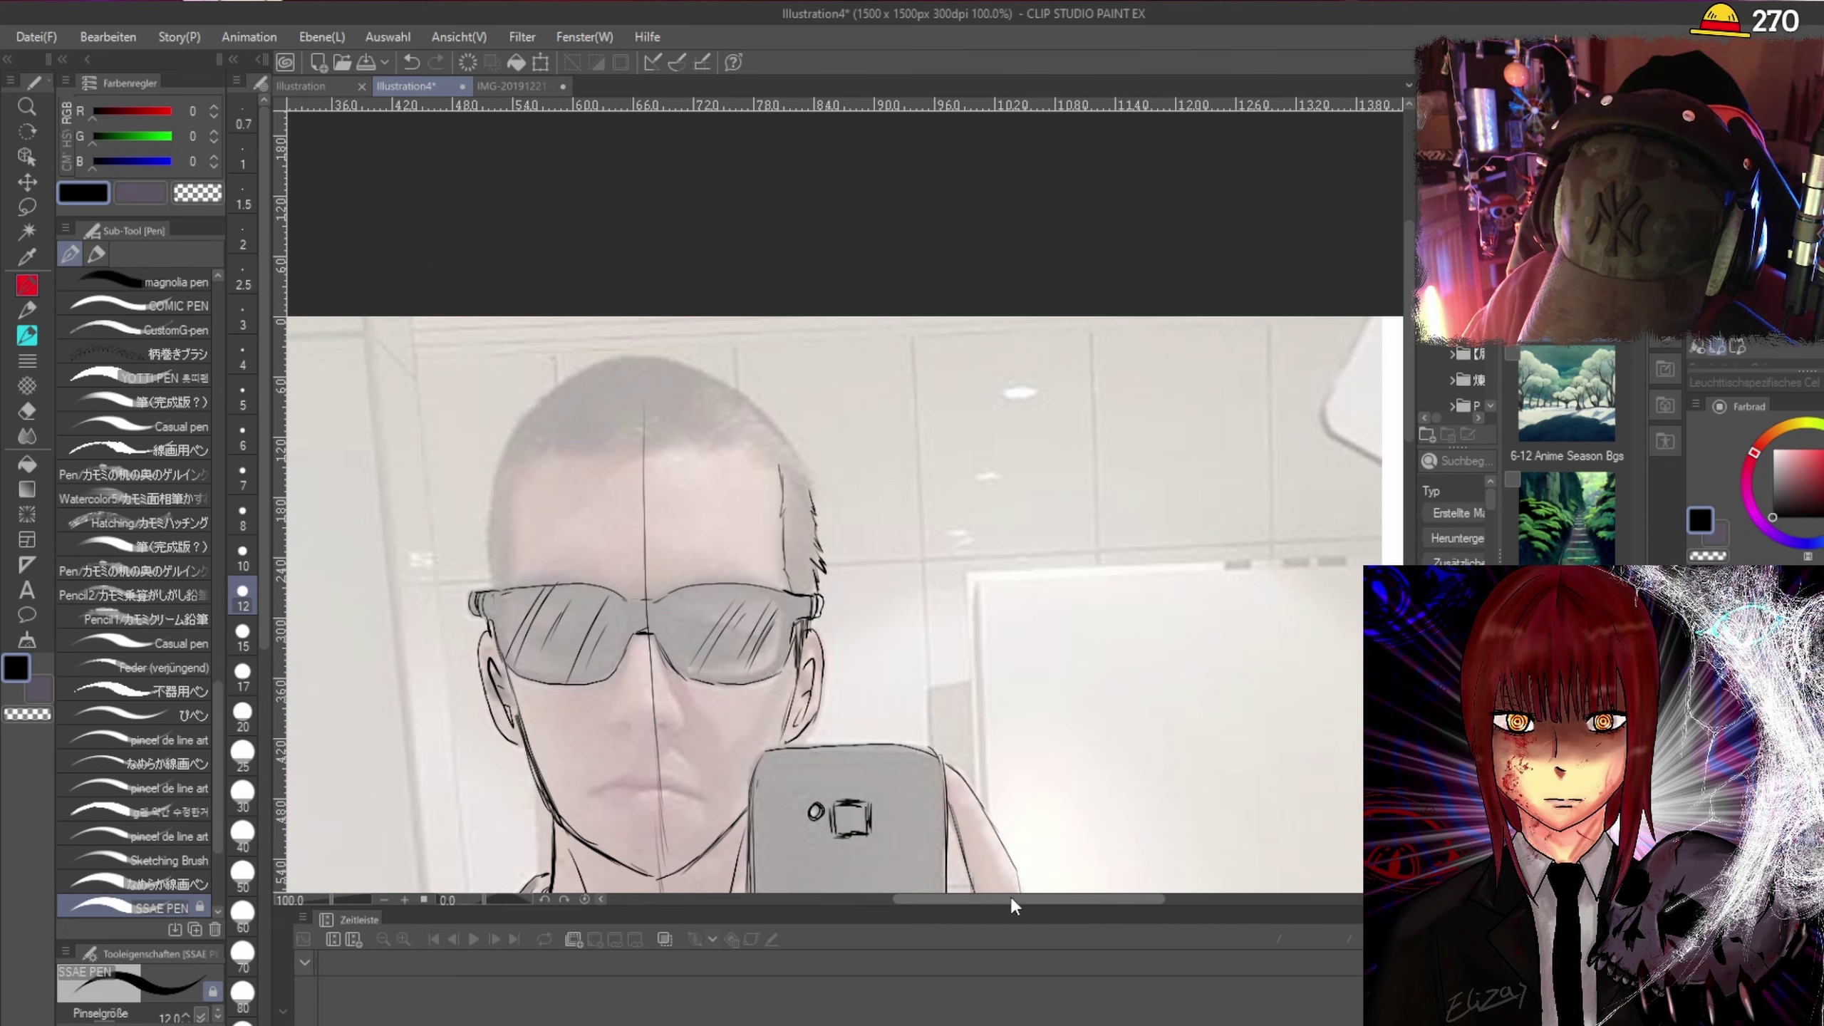
{"action": "left_click_drag", "start_coordinate": [1009, 899], "coordinate": [948, 898]}
{"action": "scroll", "coordinate": [839, 597], "scroll_direction": "up", "scroll_amount": 1}
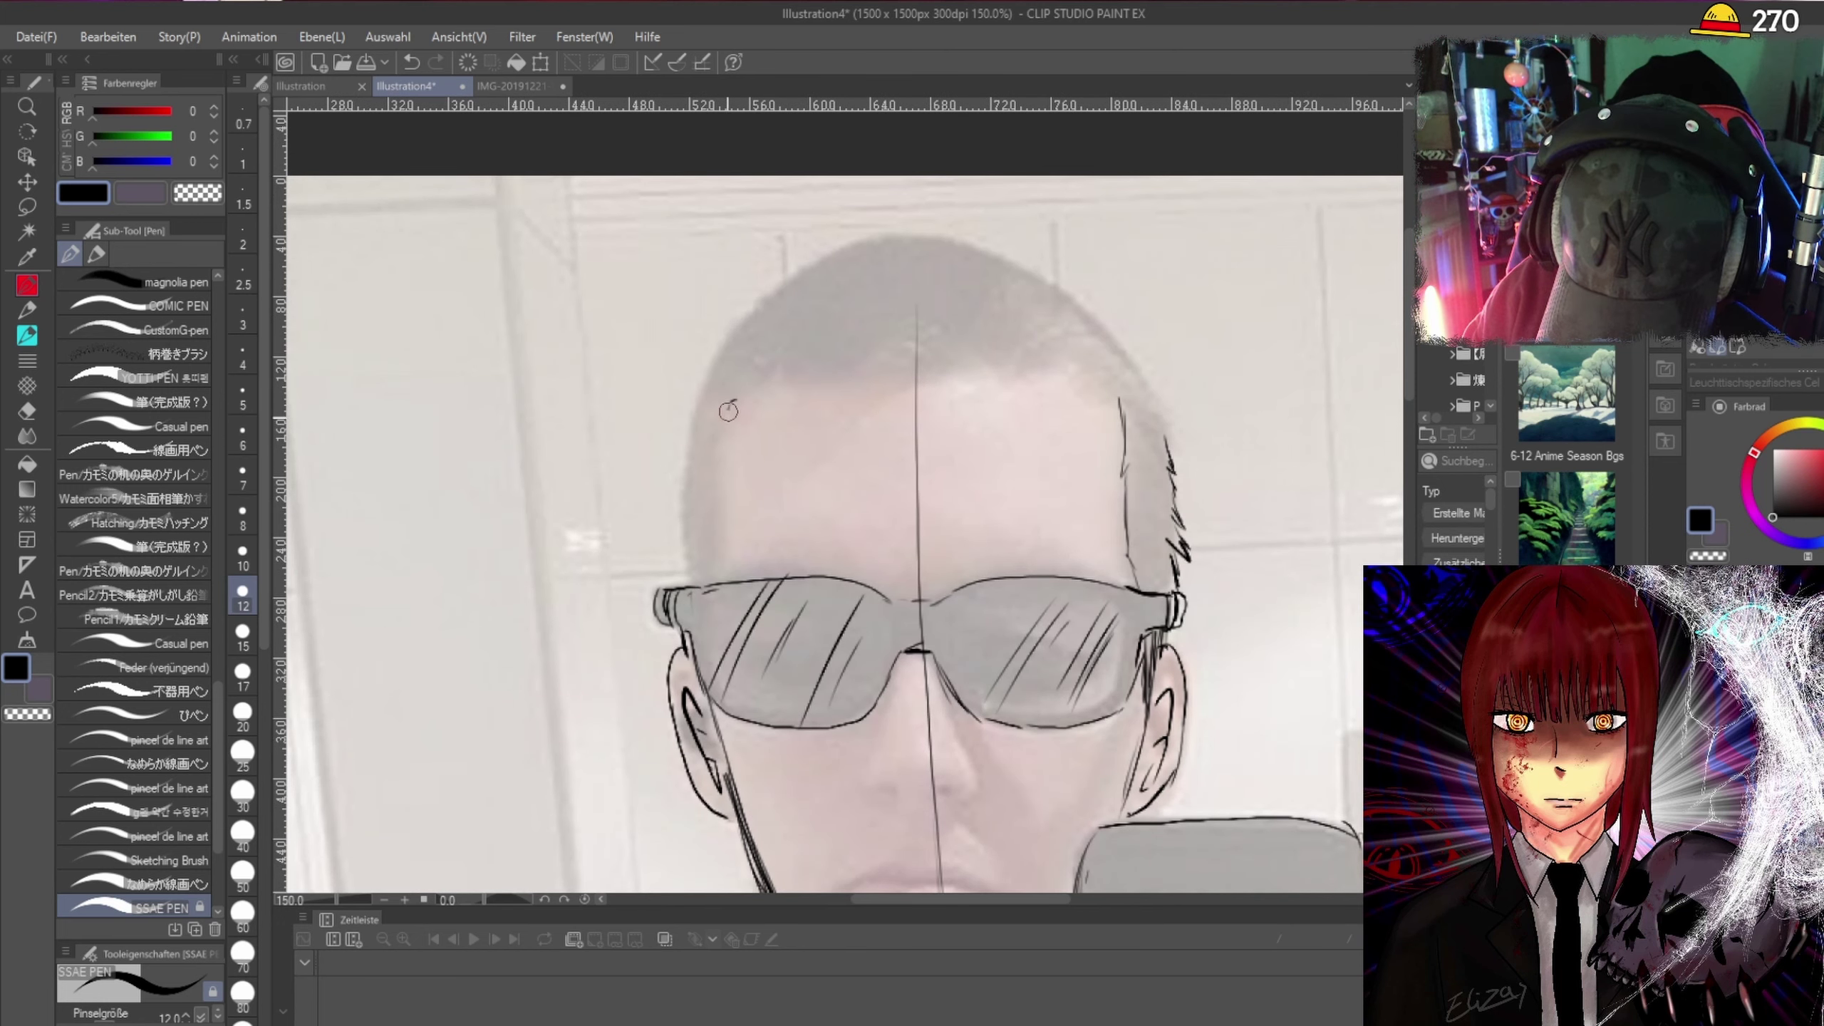
{"action": "left_click_drag", "start_coordinate": [723, 431], "coordinate": [713, 531]}
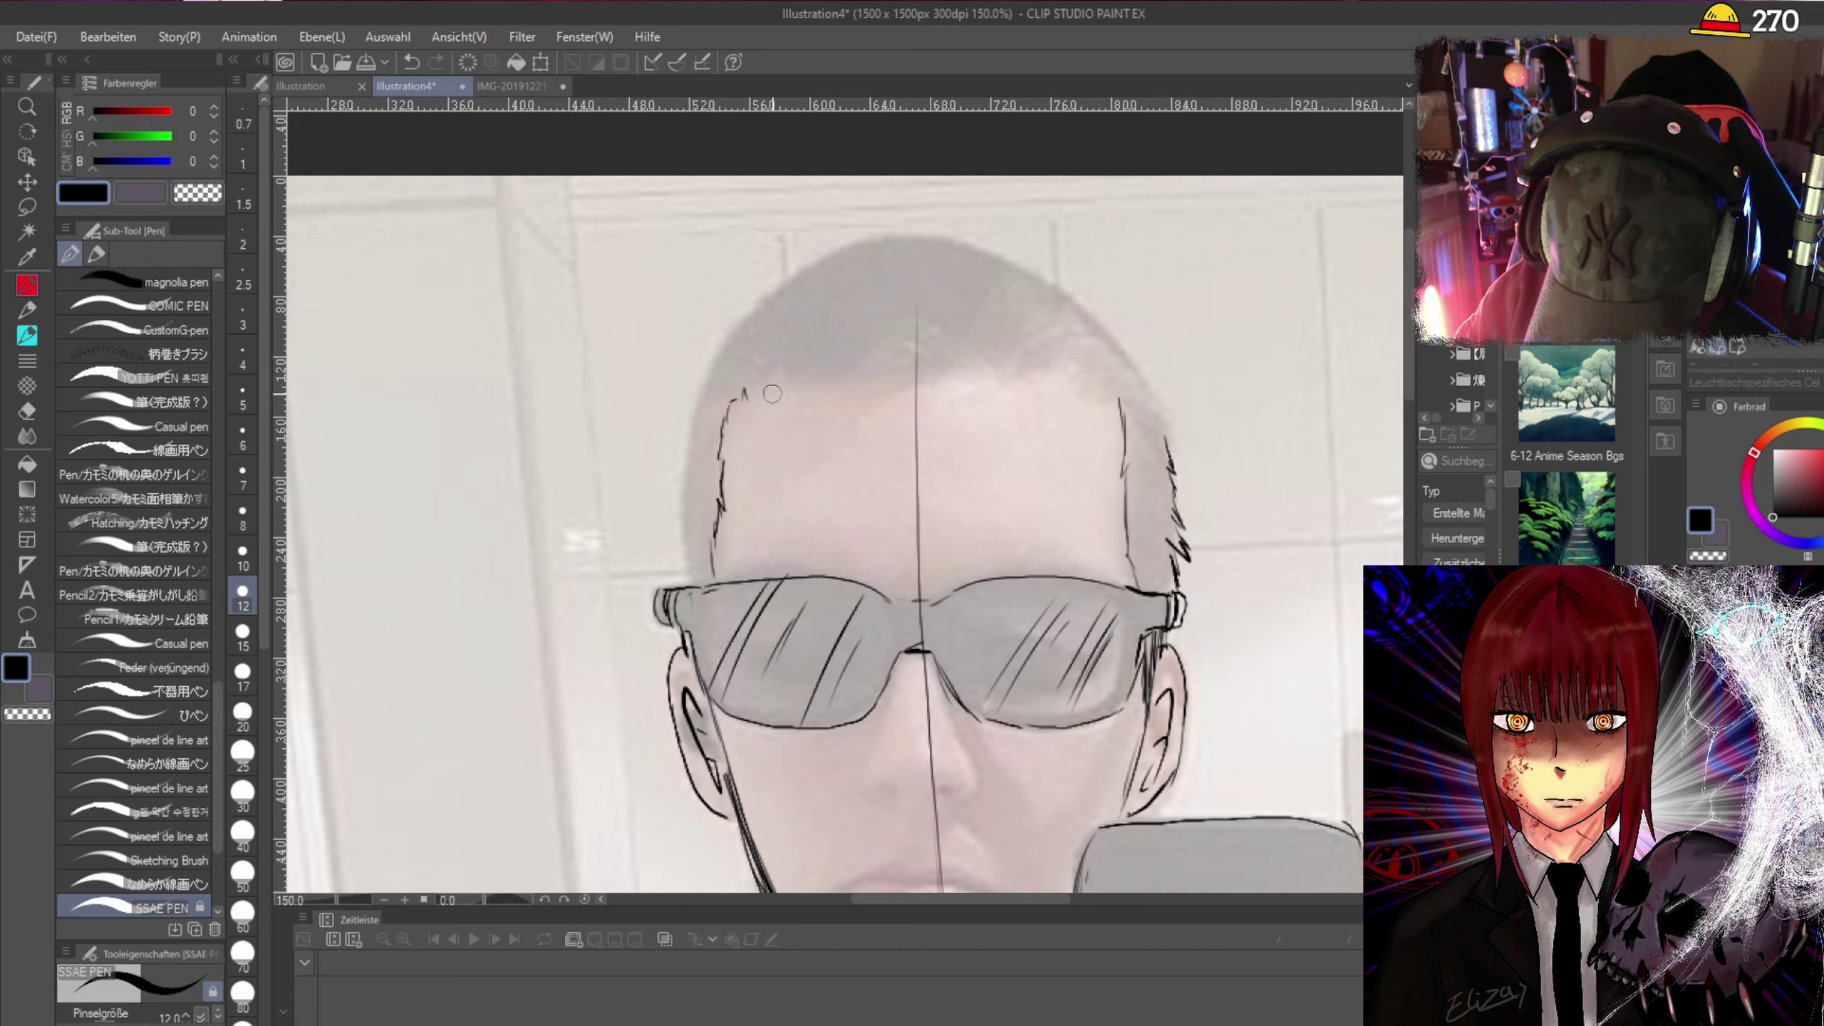
{"action": "mouse_move", "coordinate": [797, 376]}
{"action": "left_mouse_down"}
{"action": "mouse_move", "coordinate": [852, 365]}
{"action": "mouse_move", "coordinate": [872, 387]}
{"action": "mouse_move", "coordinate": [966, 372]}
{"action": "mouse_move", "coordinate": [968, 393]}
{"action": "mouse_move", "coordinate": [993, 366]}
{"action": "mouse_move", "coordinate": [1056, 389]}
{"action": "mouse_move", "coordinate": [1094, 387]}
{"action": "left_mouse_up"}
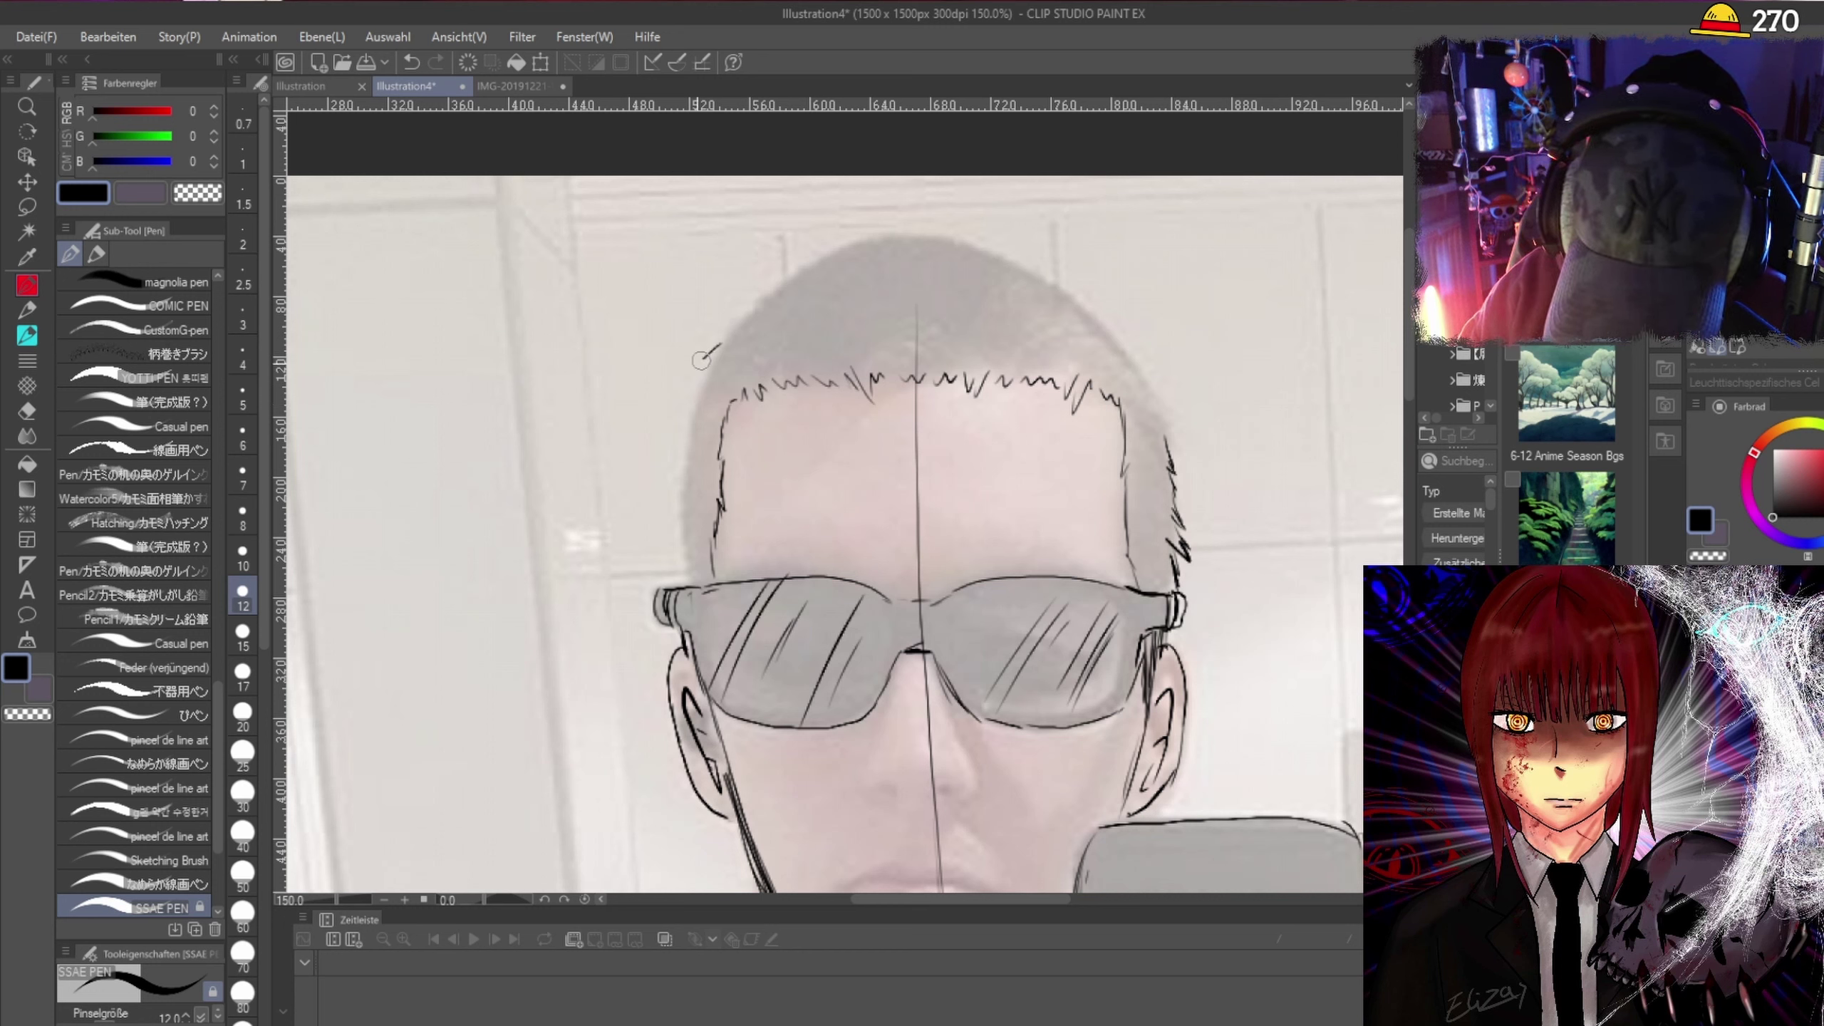
{"action": "mouse_move", "coordinate": [701, 361]}
{"action": "left_mouse_down"}
{"action": "mouse_move", "coordinate": [688, 452]}
{"action": "mouse_move", "coordinate": [704, 456]}
{"action": "mouse_move", "coordinate": [672, 519]}
{"action": "mouse_move", "coordinate": [694, 569]}
{"action": "left_mouse_up"}
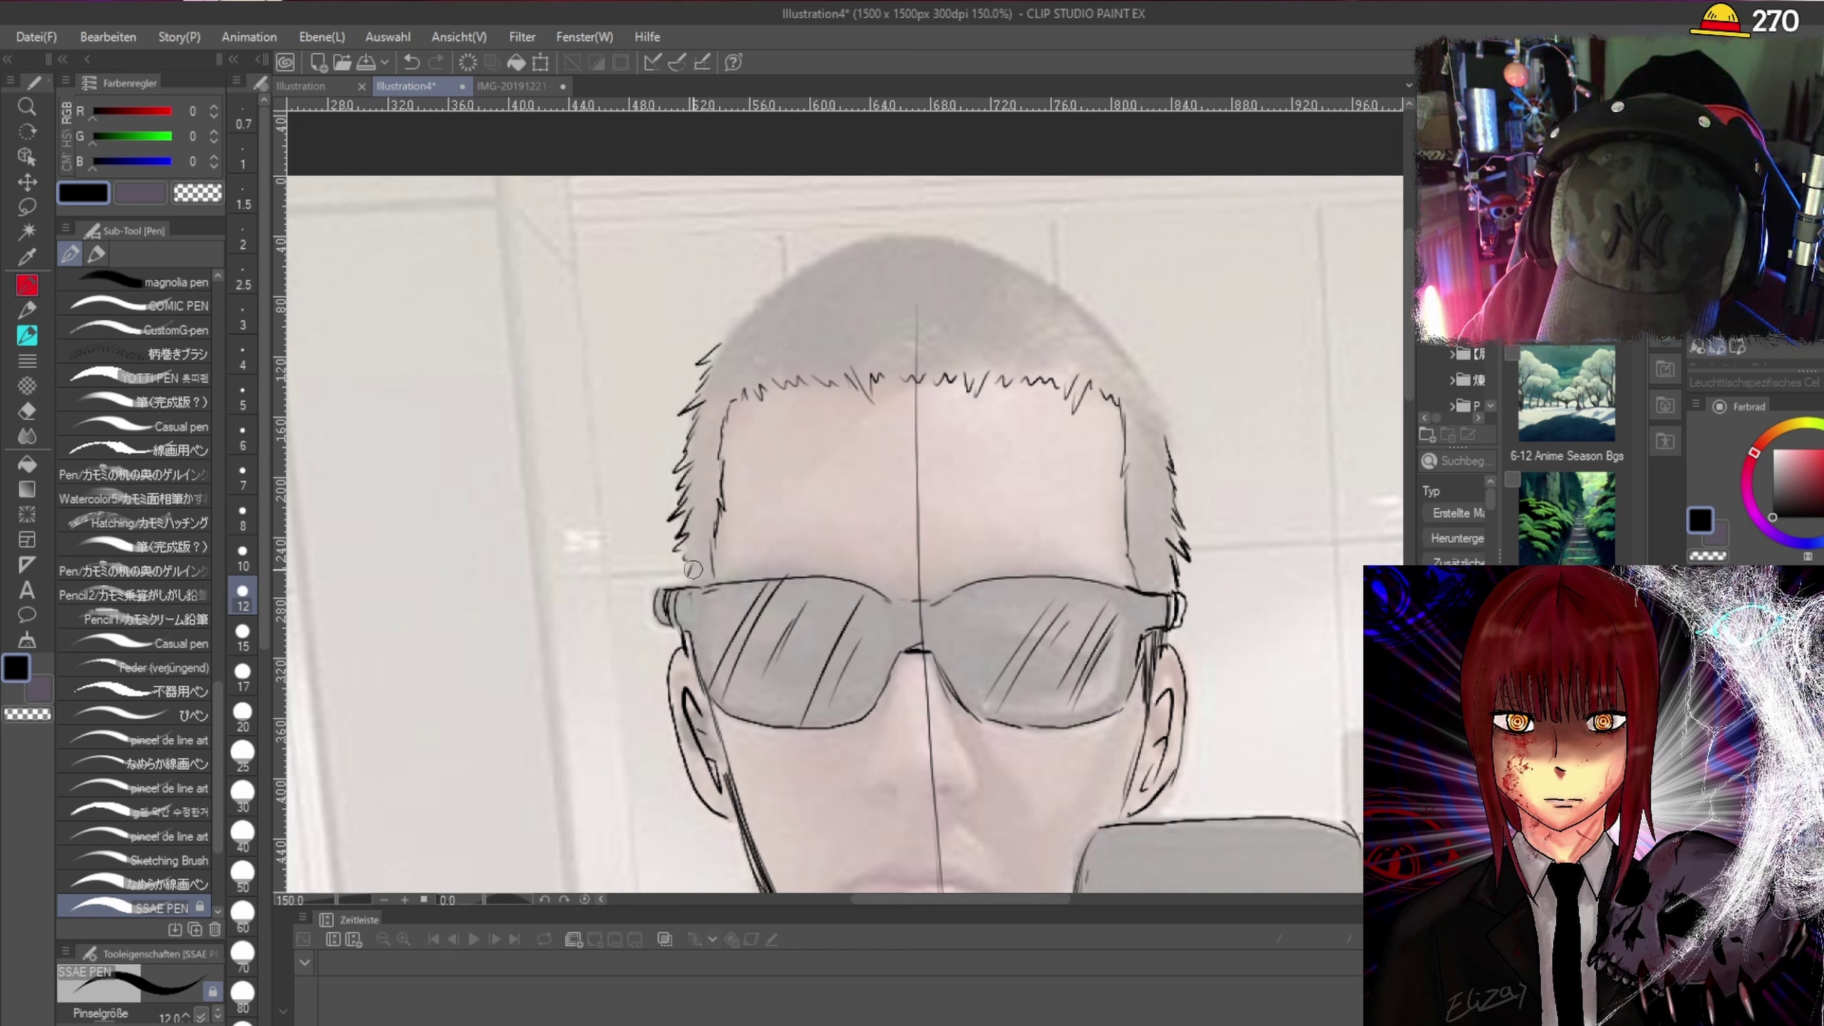
{"action": "mouse_move", "coordinate": [729, 339]}
{"action": "left_mouse_down"}
{"action": "mouse_move", "coordinate": [870, 255]}
{"action": "mouse_move", "coordinate": [813, 260]}
{"action": "mouse_move", "coordinate": [869, 231]}
{"action": "mouse_move", "coordinate": [955, 226]}
{"action": "mouse_move", "coordinate": [1091, 295]}
{"action": "mouse_move", "coordinate": [1176, 435]}
{"action": "left_mouse_up"}
{"action": "key", "text": "ctrl+minus"}
{"action": "key", "text": "ctrl+plus"}
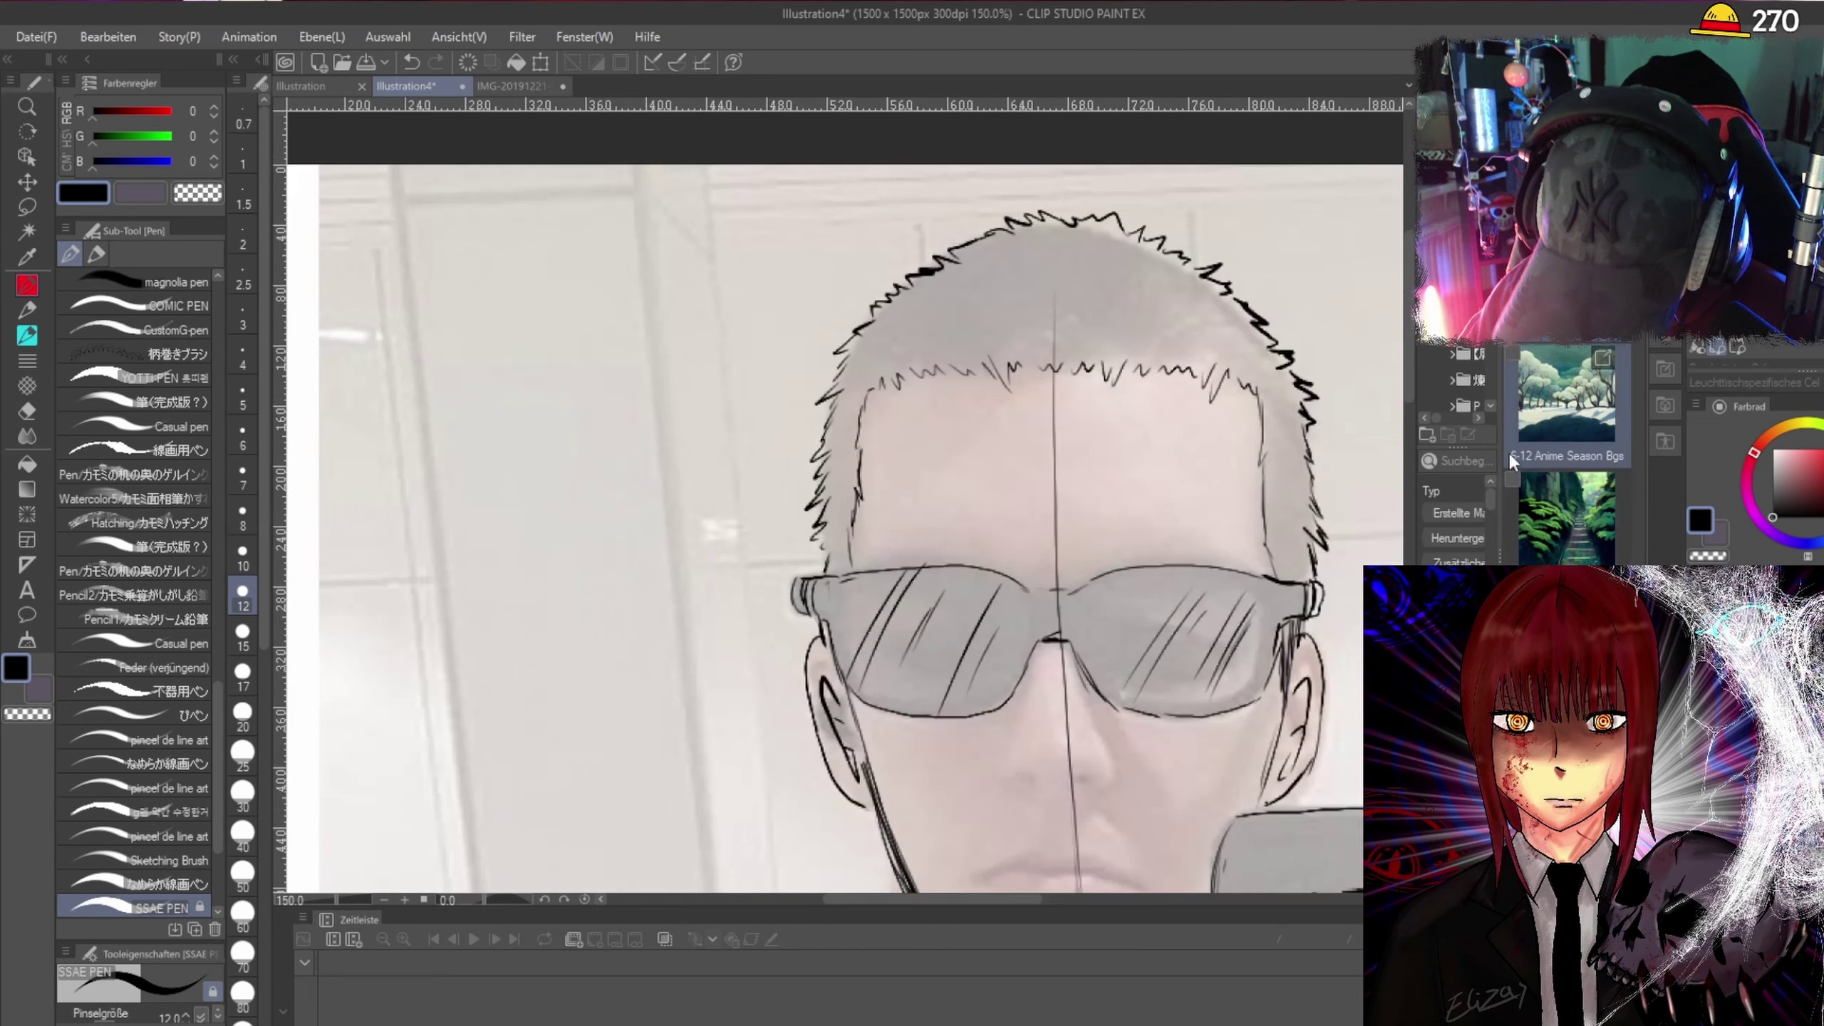
{"action": "left_click_drag", "start_coordinate": [1409, 318], "coordinate": [1413, 361]}
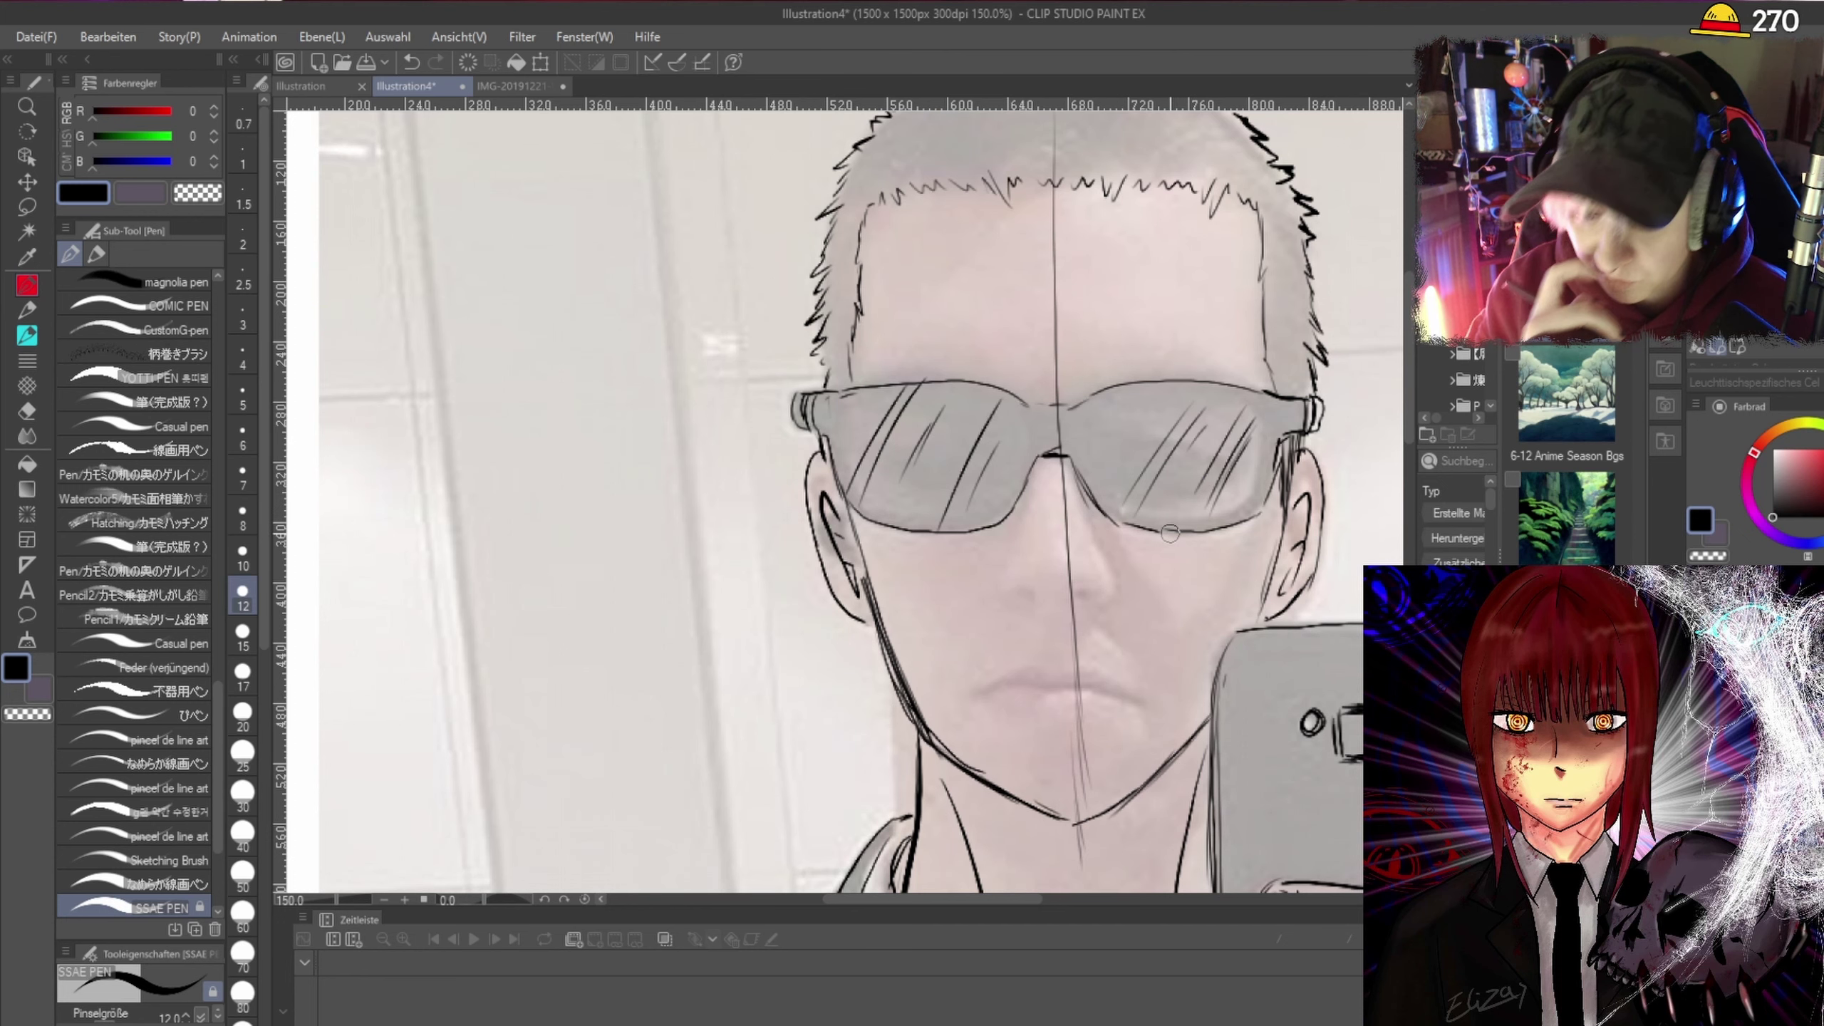
{"action": "left_click_drag", "start_coordinate": [970, 901], "coordinate": [1012, 901]}
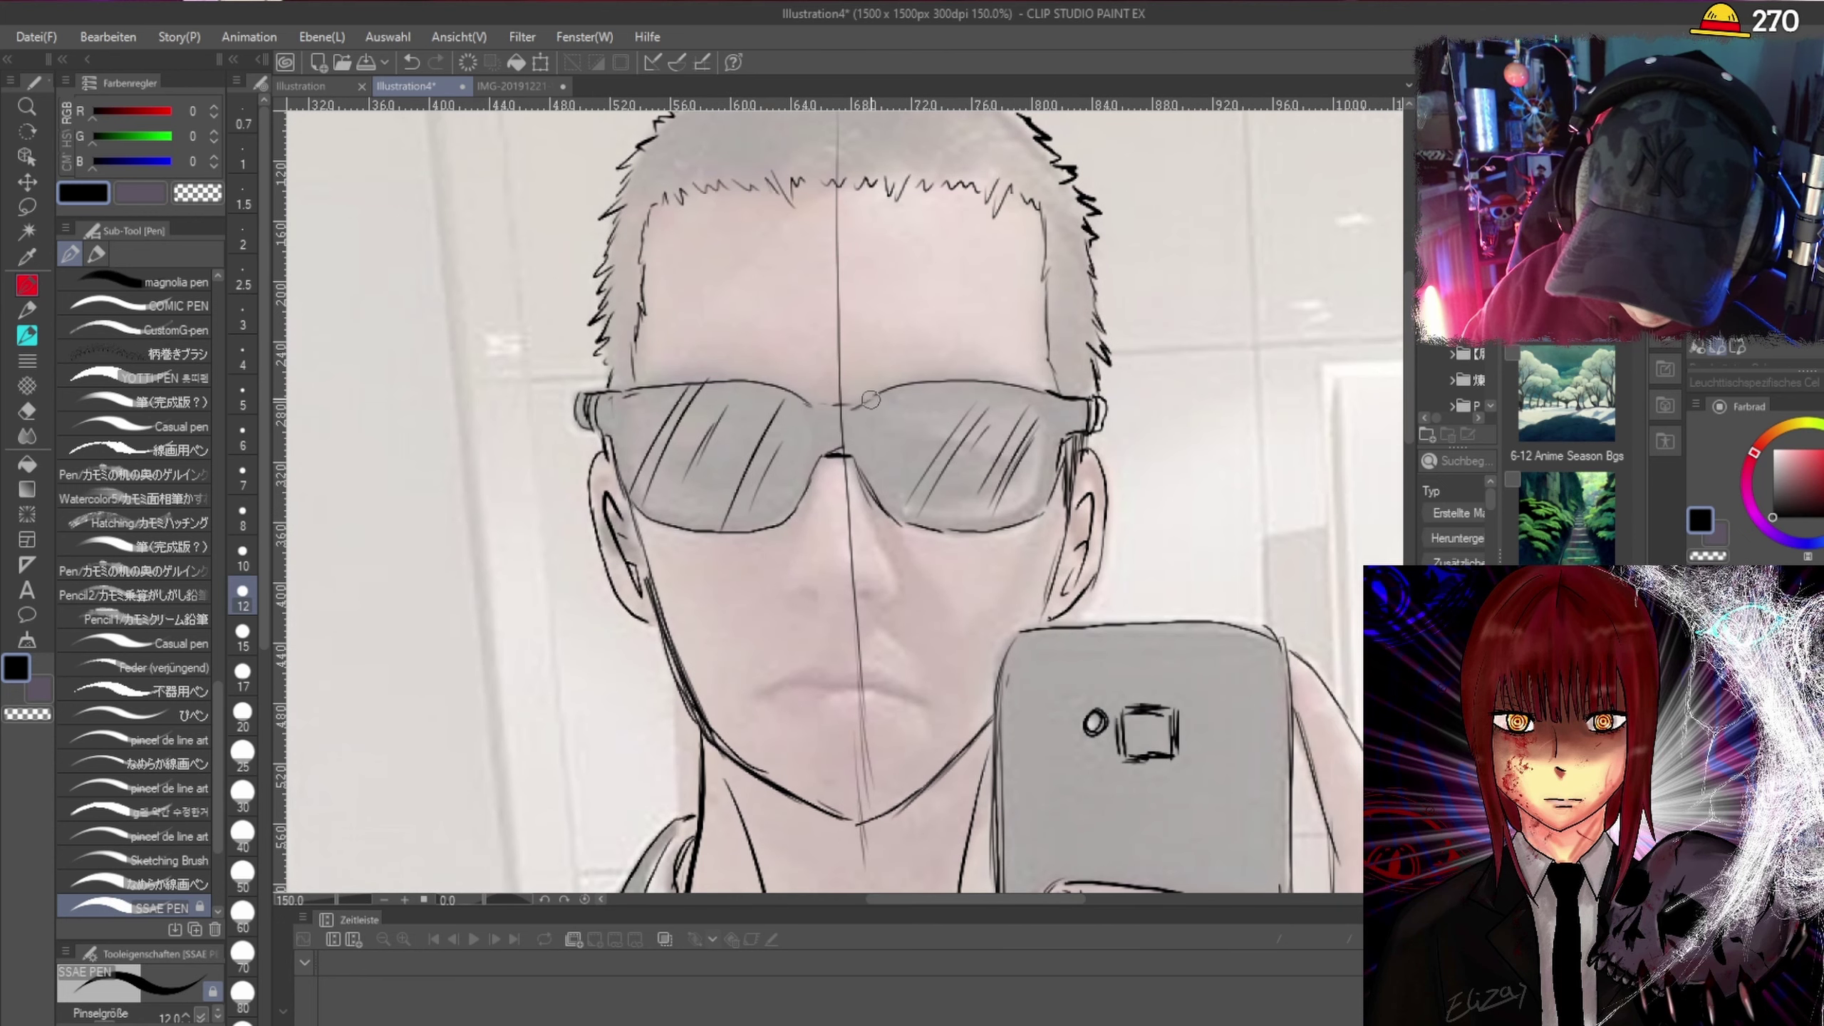
Darken the glasses bridge and ink the nostril curve and nose base.
{"action": "mouse_move", "coordinate": [871, 400]}
{"action": "left_mouse_down"}
{"action": "mouse_move", "coordinate": [819, 409]}
{"action": "mouse_move", "coordinate": [890, 384]}
{"action": "mouse_move", "coordinate": [850, 452]}
{"action": "left_mouse_up"}
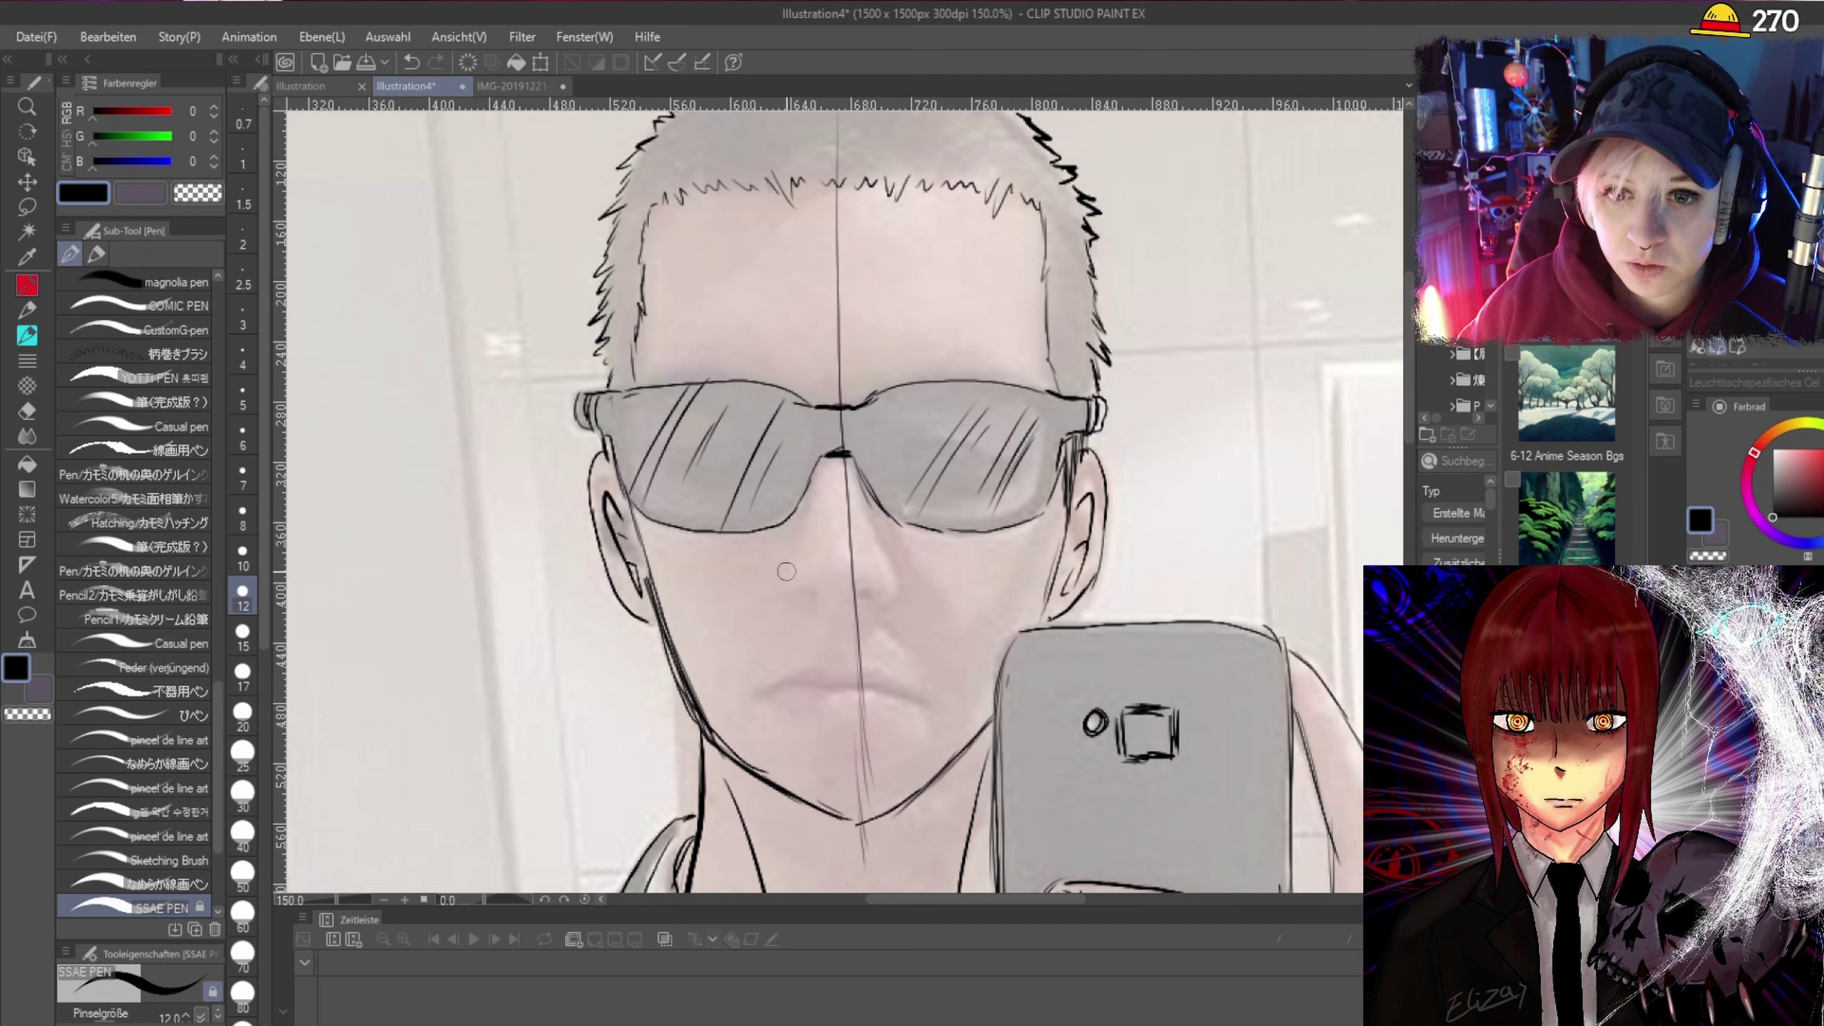
{"action": "scroll", "coordinate": [1010, 487], "scroll_direction": "up", "scroll_amount": 1}
{"action": "left_click_drag", "start_coordinate": [736, 615], "coordinate": [829, 642]}
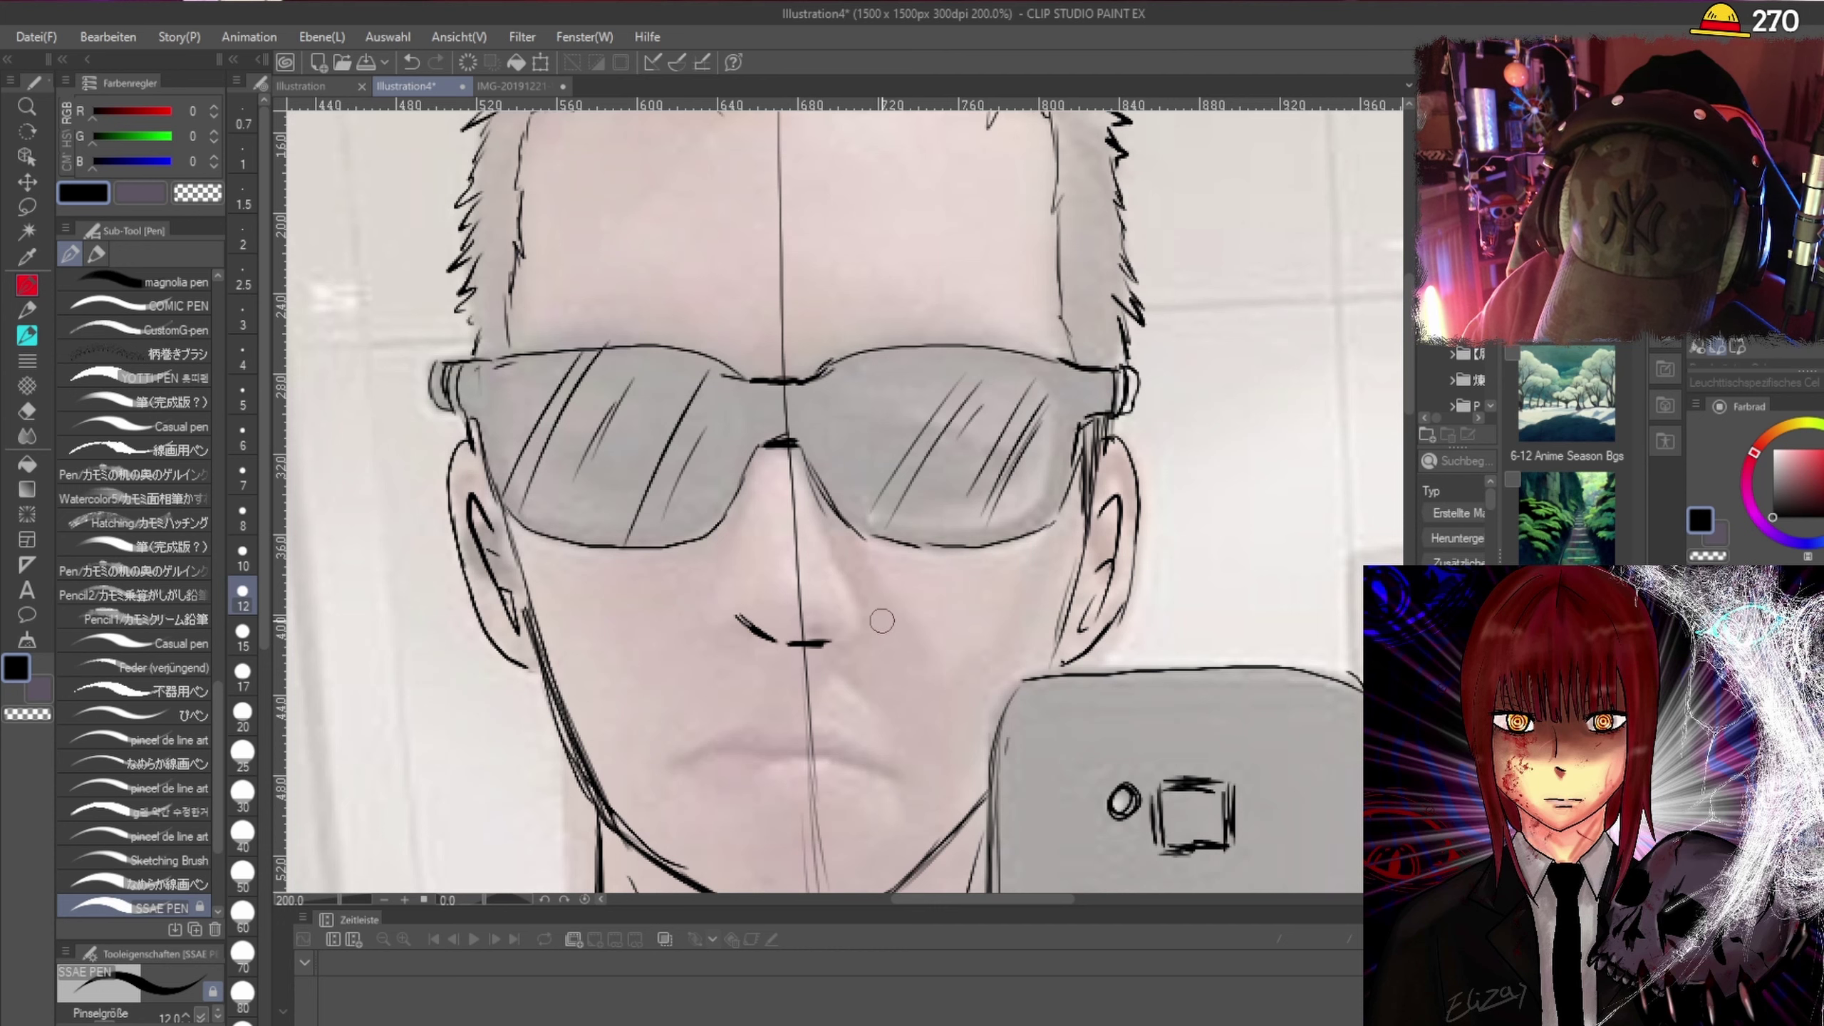
{"action": "scroll", "coordinate": [847, 603], "scroll_direction": "down", "scroll_amount": 3}
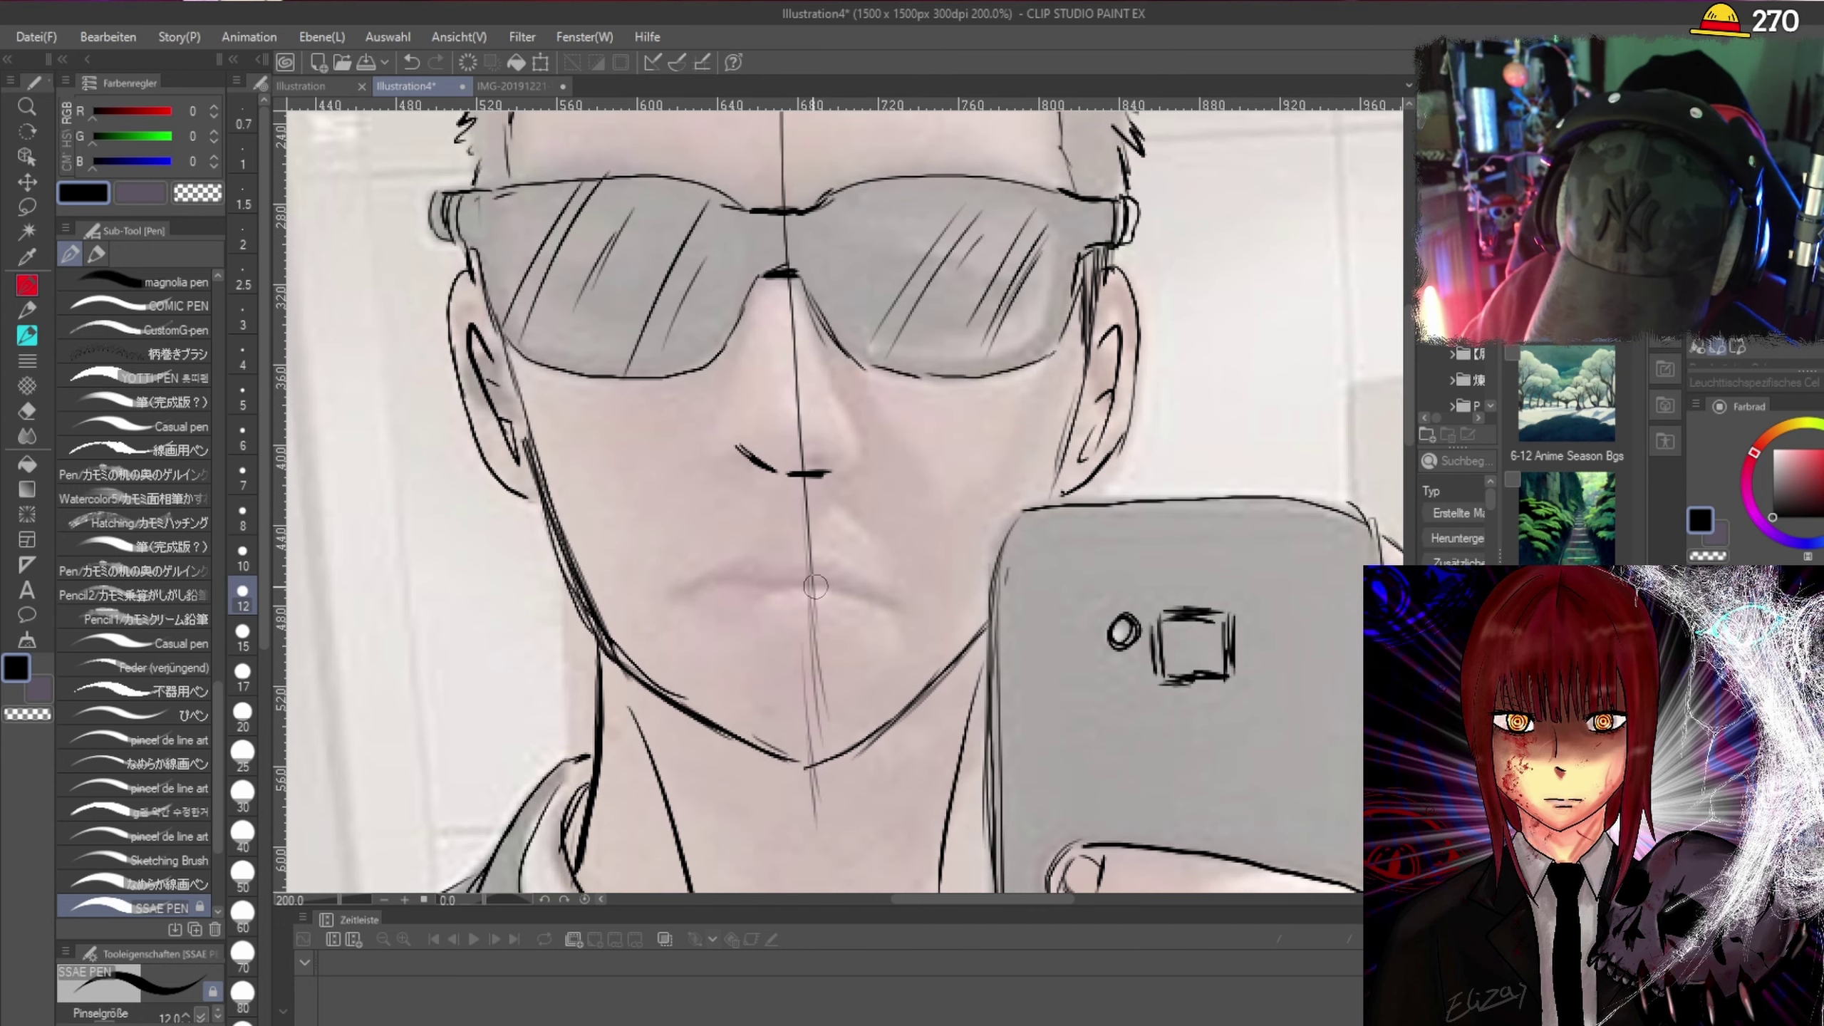
Ink the closed mouth line, undoing and re-stroking the bad lip strokes.
{"action": "mouse_move", "coordinate": [744, 572]}
{"action": "left_mouse_down"}
{"action": "mouse_move", "coordinate": [709, 583]}
{"action": "mouse_move", "coordinate": [917, 566]}
{"action": "left_mouse_up"}
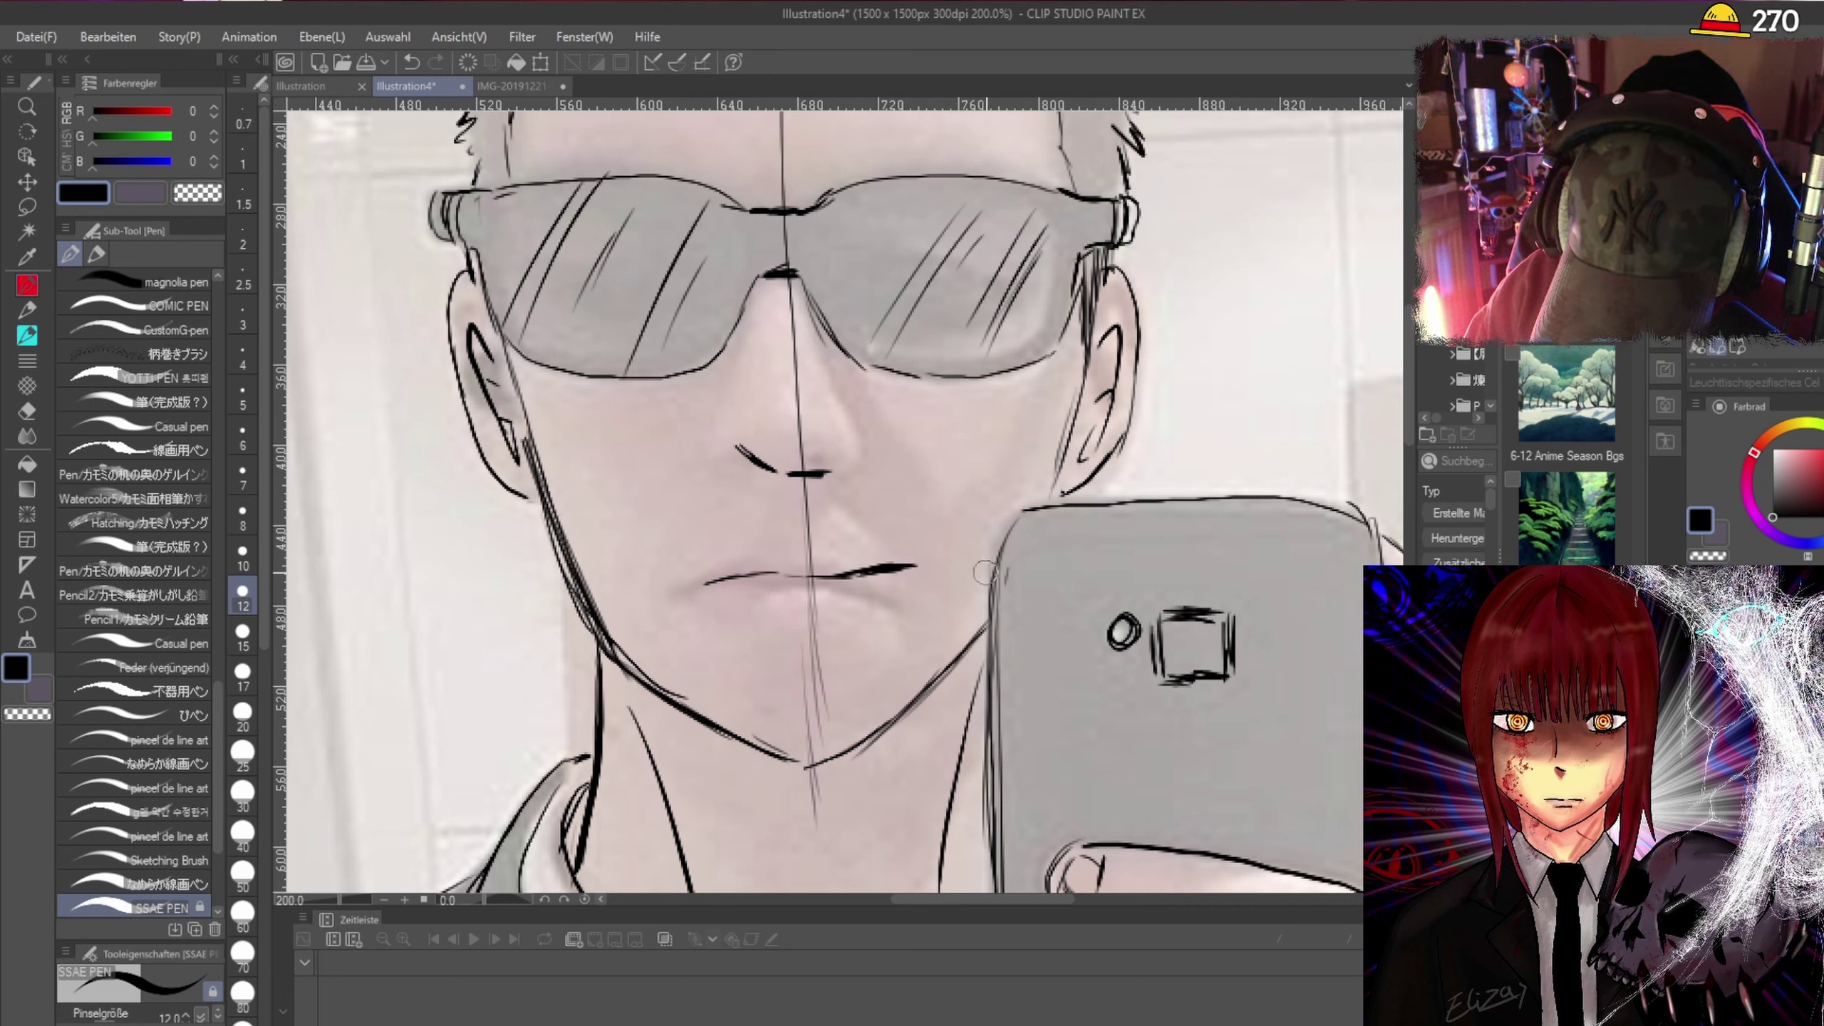
{"action": "key", "text": "ctrl+z"}
{"action": "key", "text": "ctrl+z"}
{"action": "key", "text": "ctrl+z"}
{"action": "key", "text": "ctrl+z"}
{"action": "key", "text": "ctrl+z"}
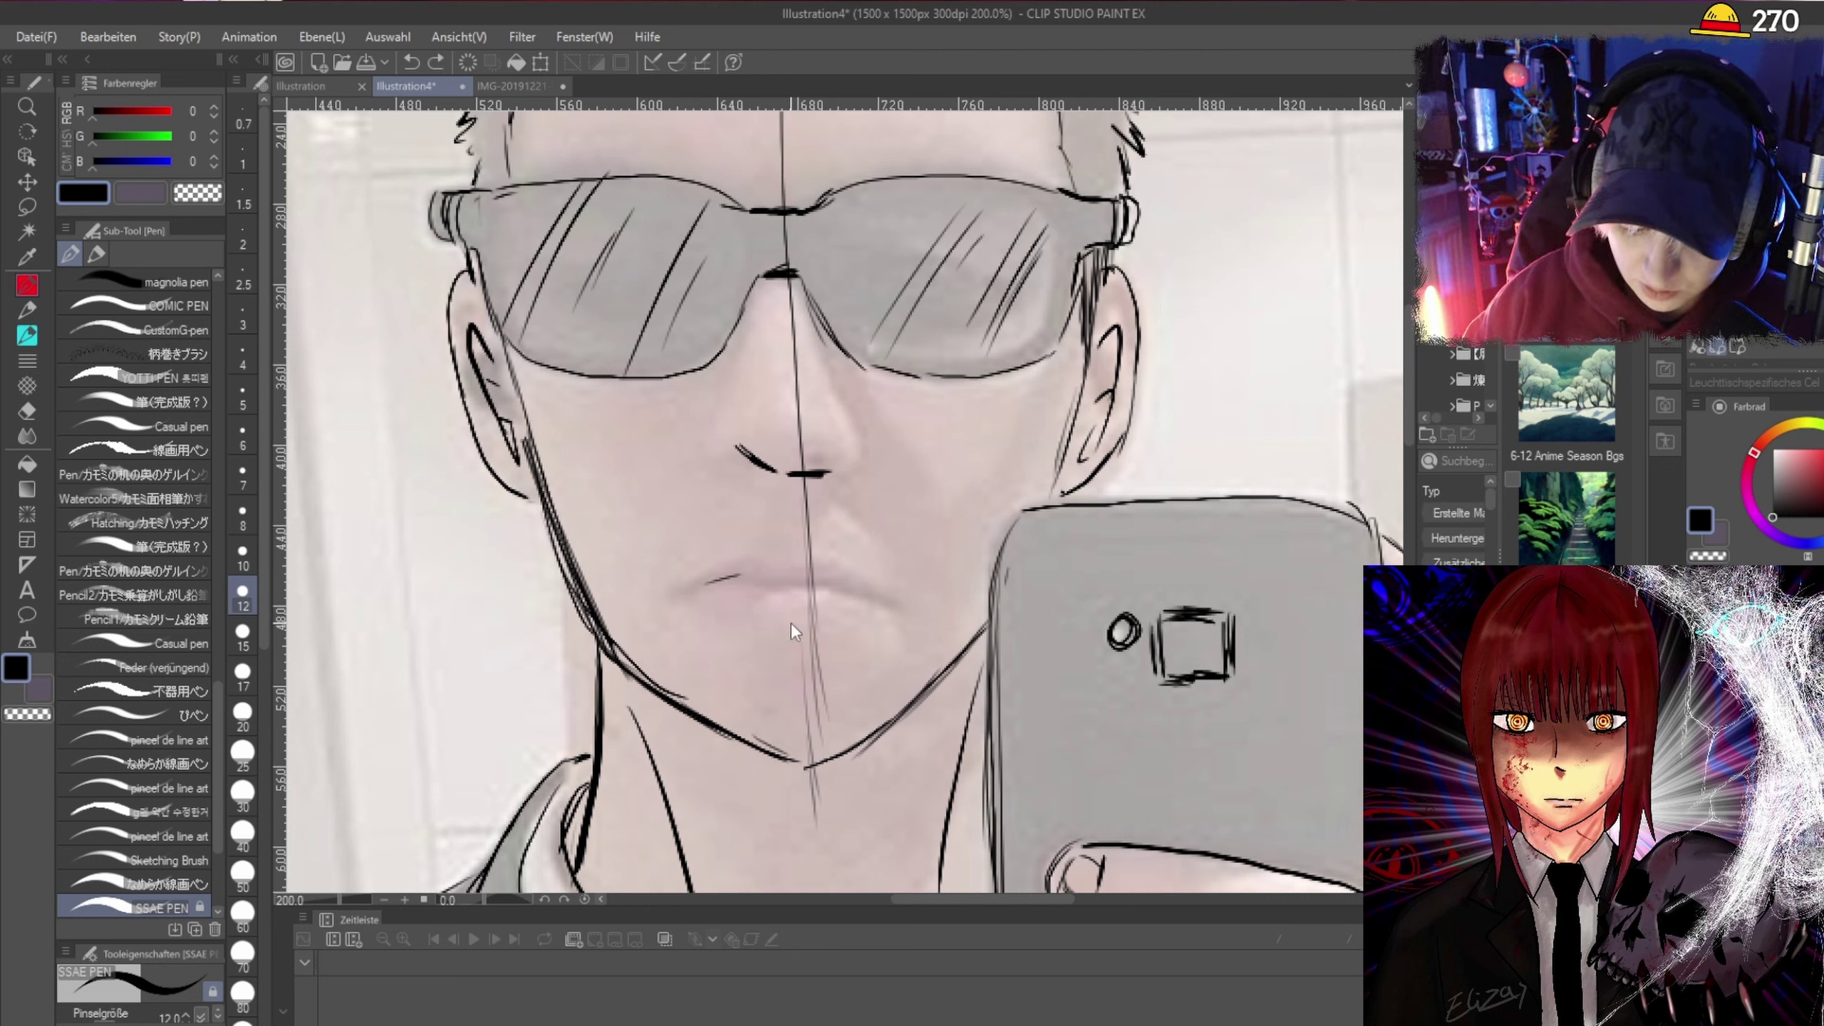
{"action": "left_click_drag", "start_coordinate": [702, 583], "coordinate": [856, 575]}
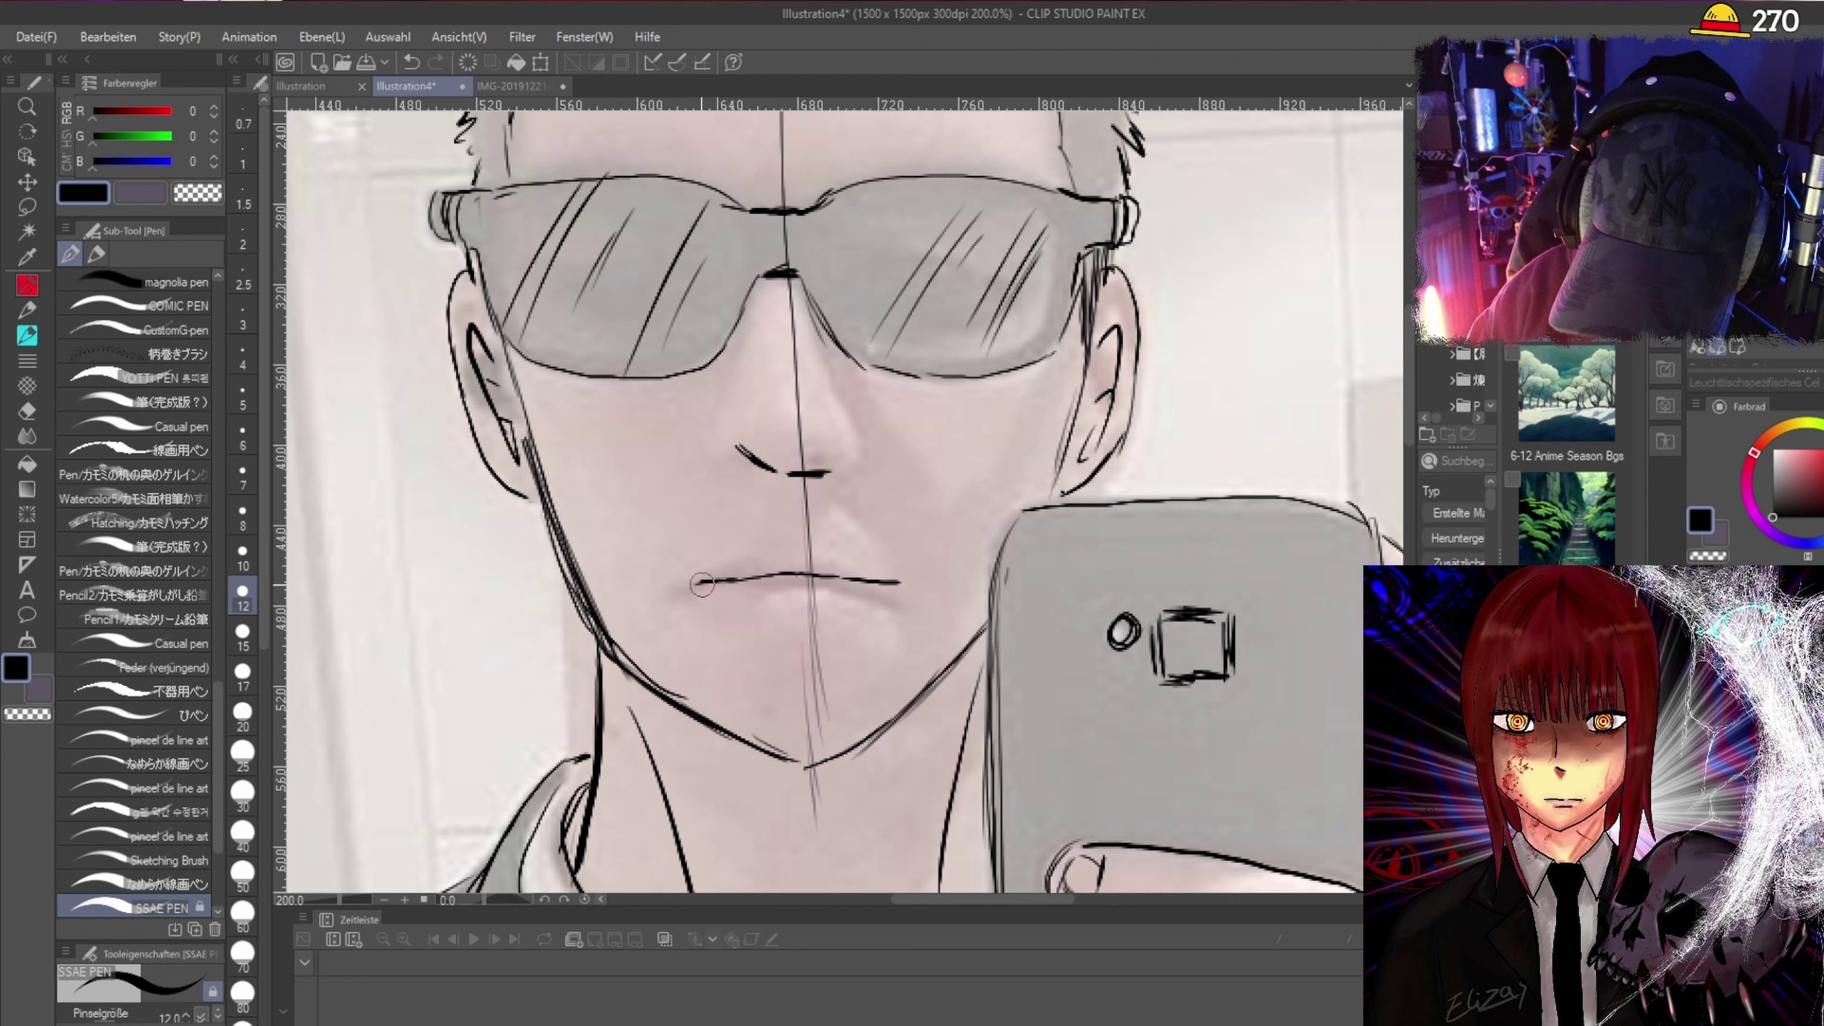
{"action": "left_click_drag", "start_coordinate": [701, 584], "coordinate": [824, 595]}
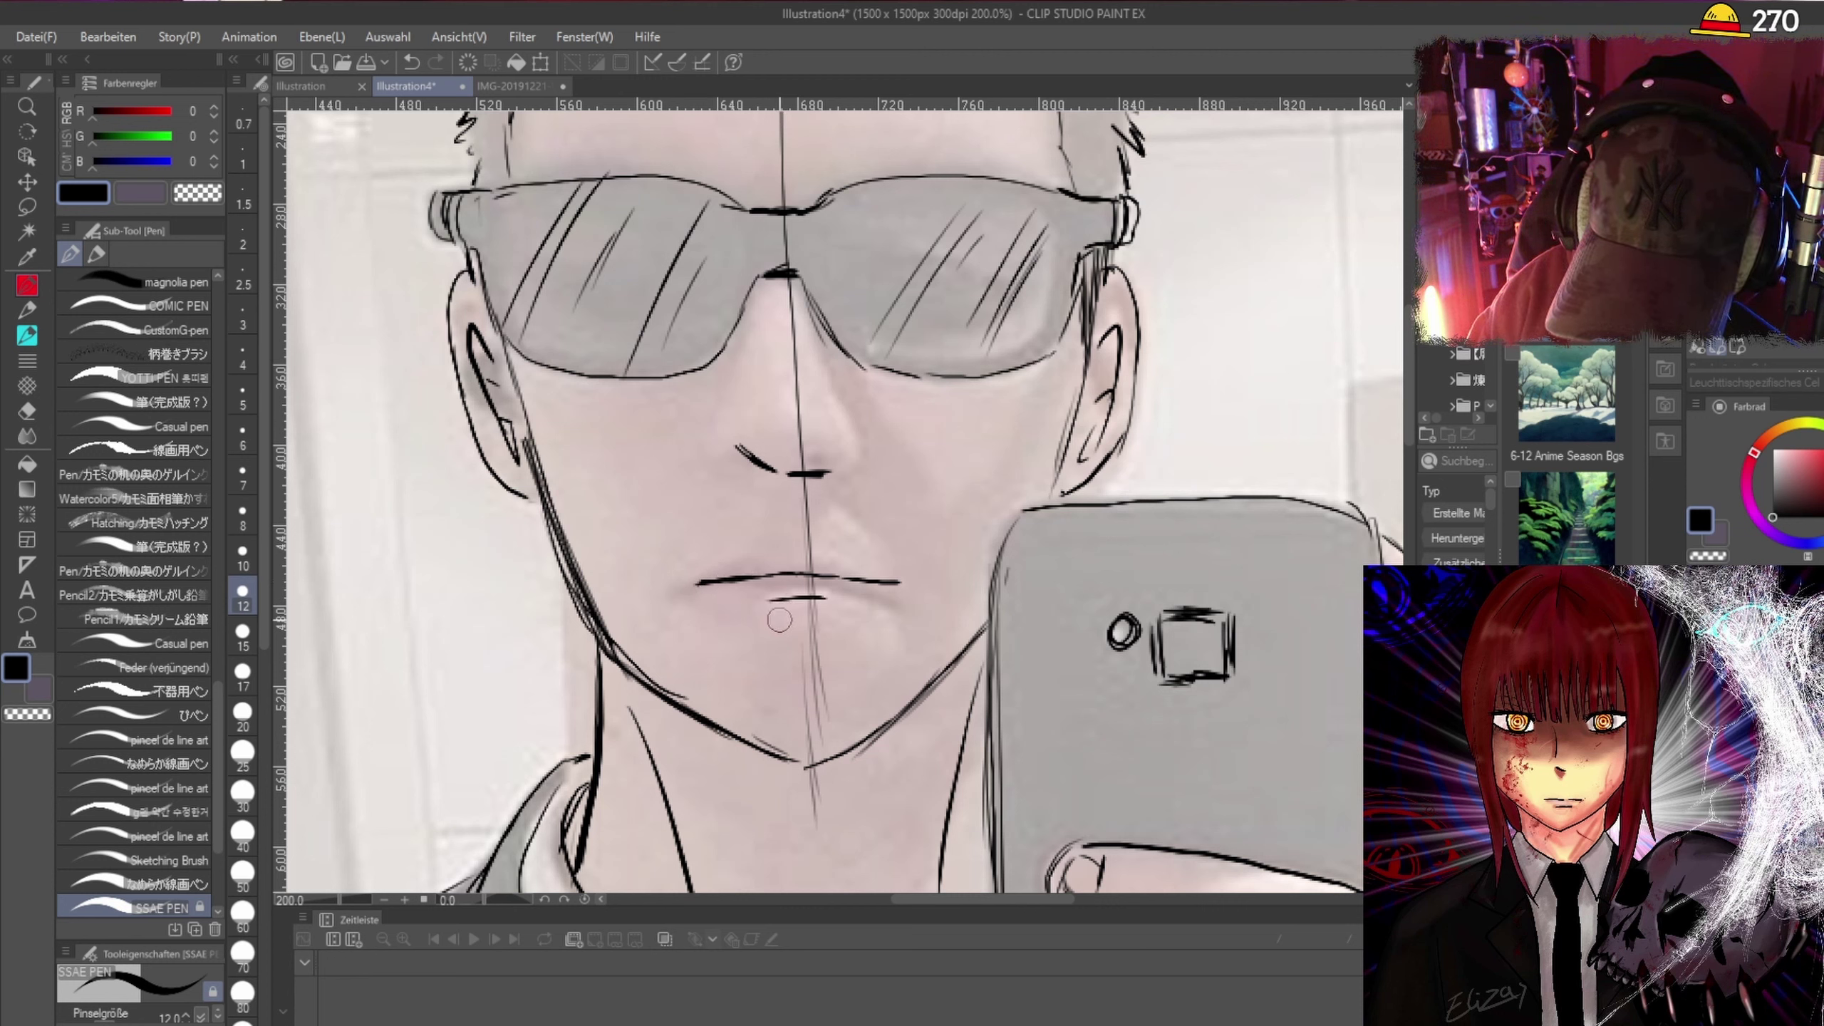
{"action": "key", "text": "ctrl+z"}
{"action": "left_click_drag", "start_coordinate": [711, 581], "coordinate": [849, 582]}
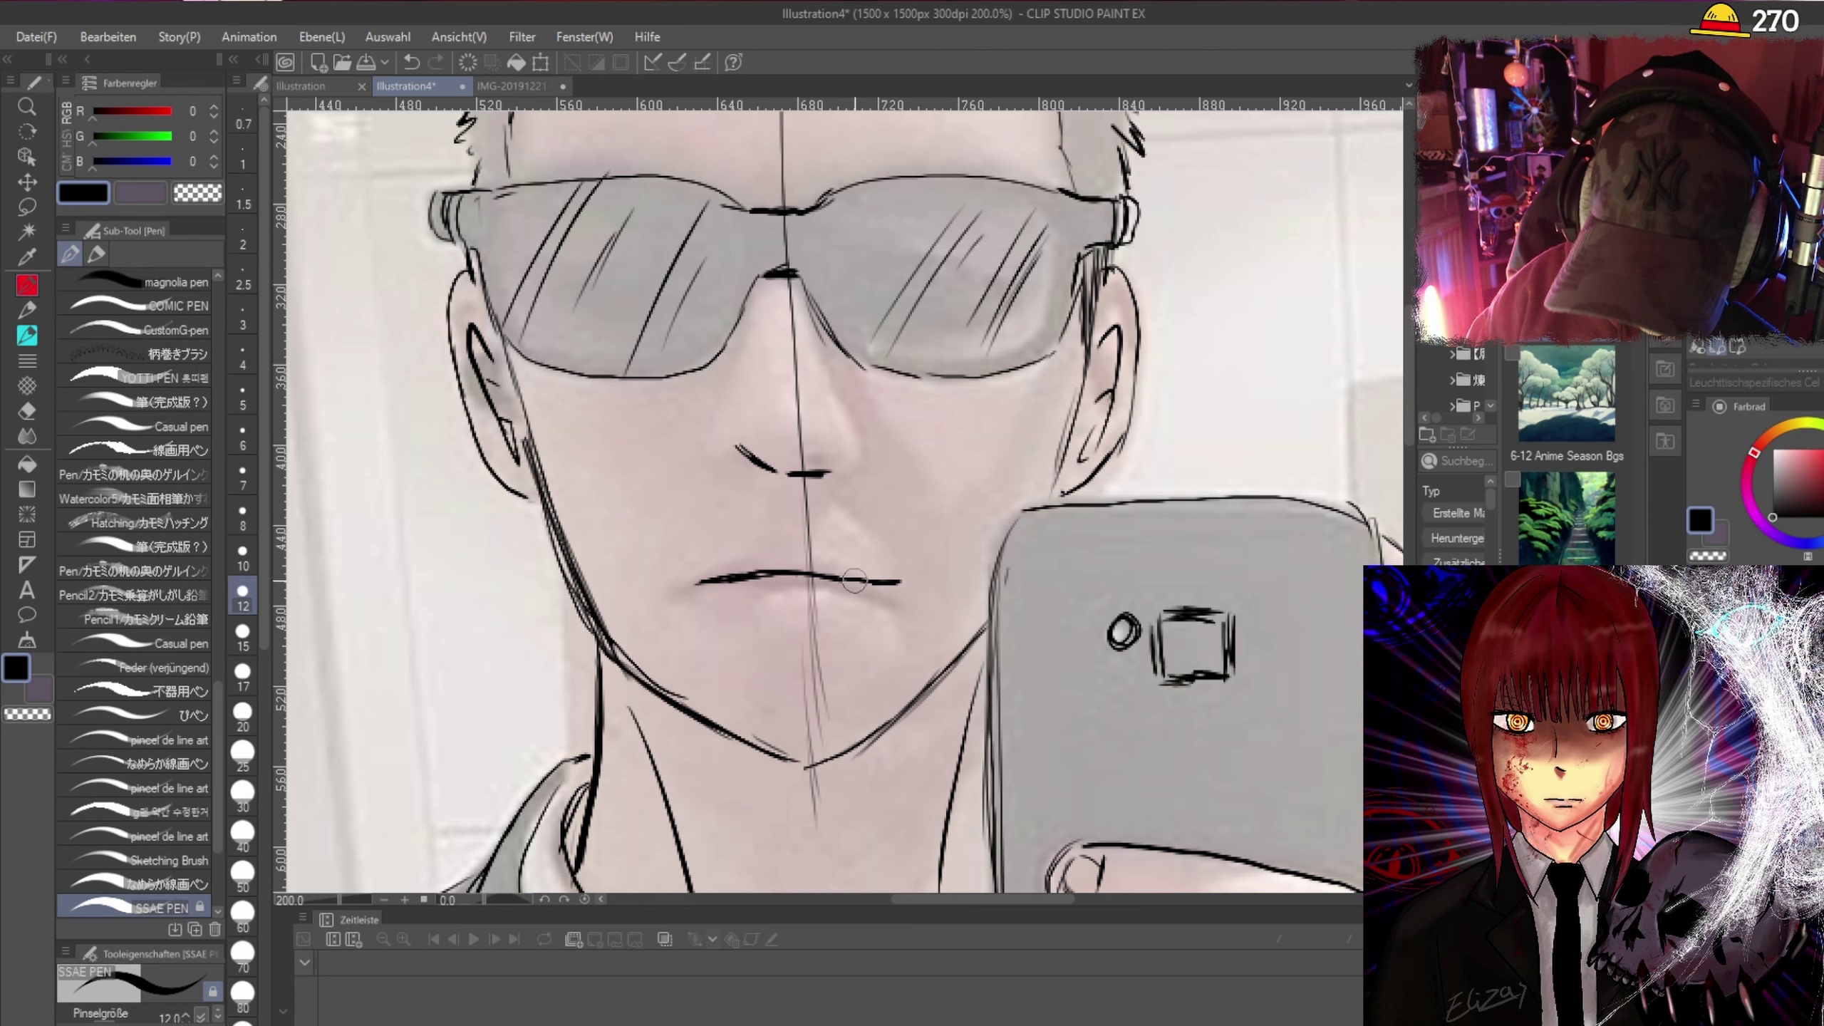
{"action": "mouse_move", "coordinate": [838, 578]}
{"action": "left_mouse_down"}
{"action": "mouse_move", "coordinate": [891, 589]}
{"action": "mouse_move", "coordinate": [701, 580]}
{"action": "left_mouse_up"}
{"action": "key", "text": "ctrl+z"}
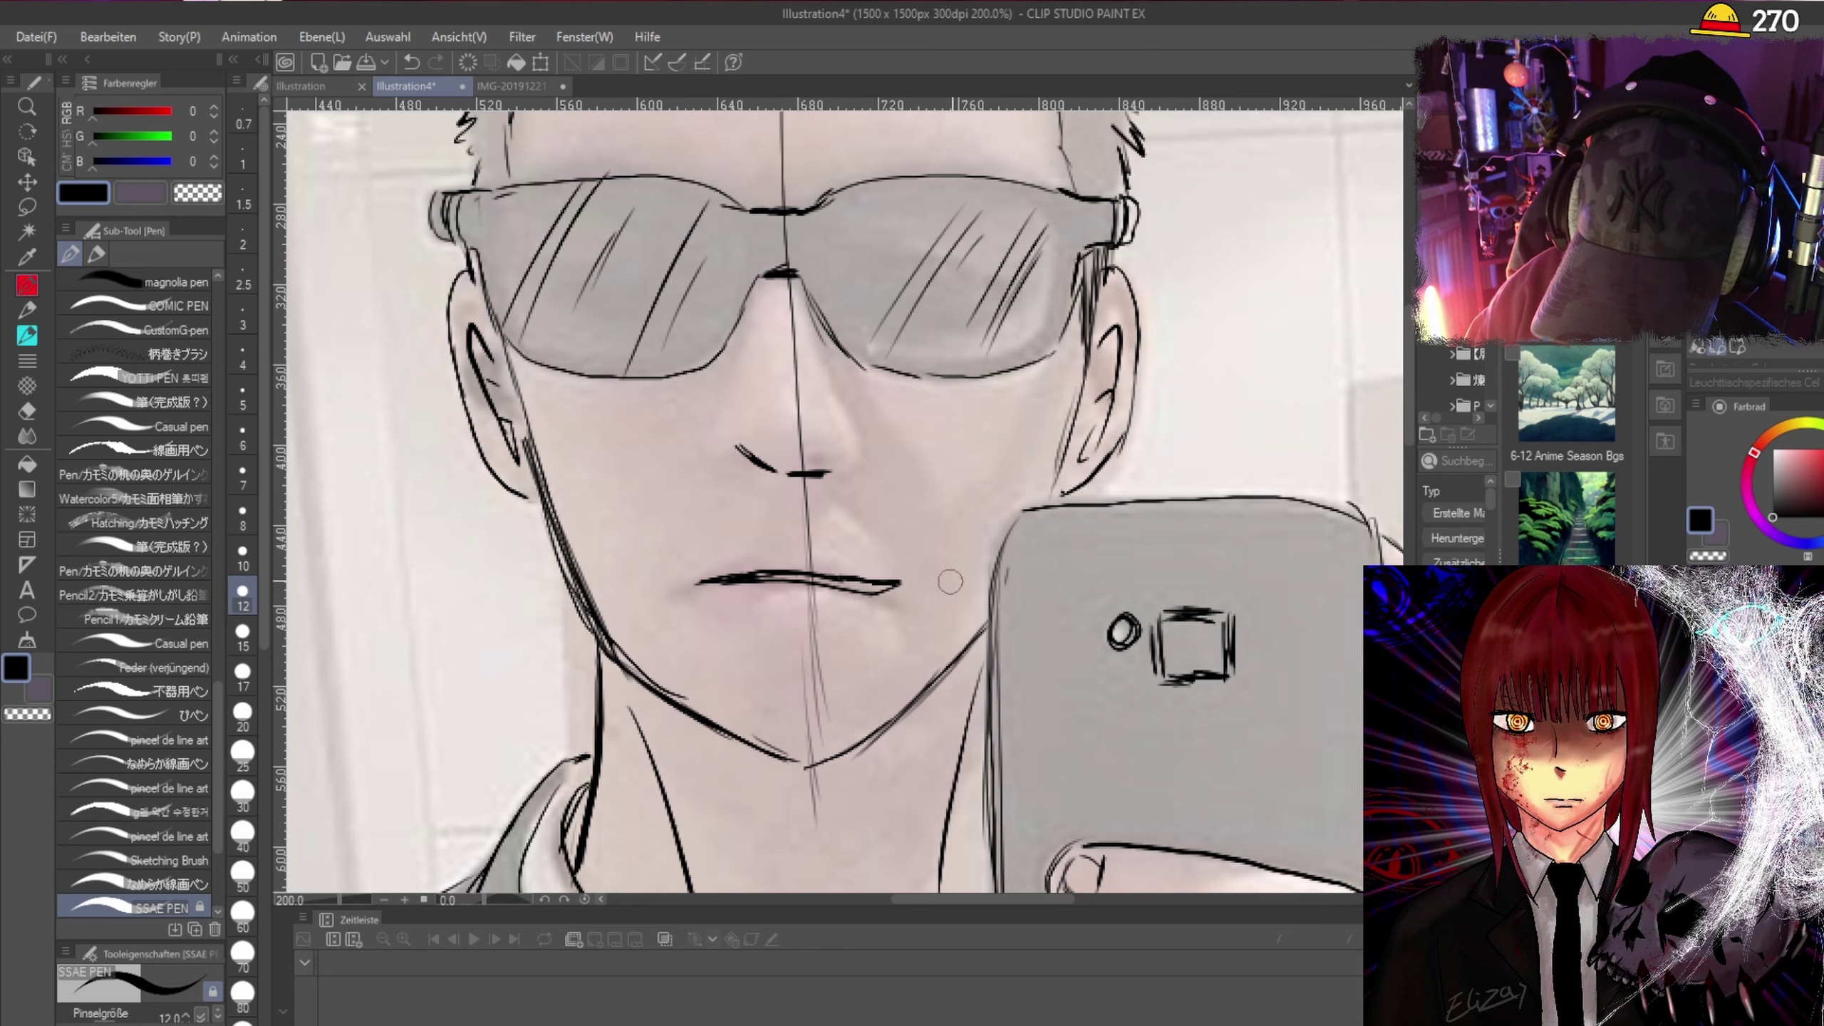
{"action": "scroll", "coordinate": [1042, 557], "scroll_direction": "down", "scroll_amount": 2}
Replace the stray lip stroke with a new lower-lip line, and ink the nose side and bridge.
{"action": "scroll", "coordinate": [1067, 546], "scroll_direction": "up", "scroll_amount": 2}
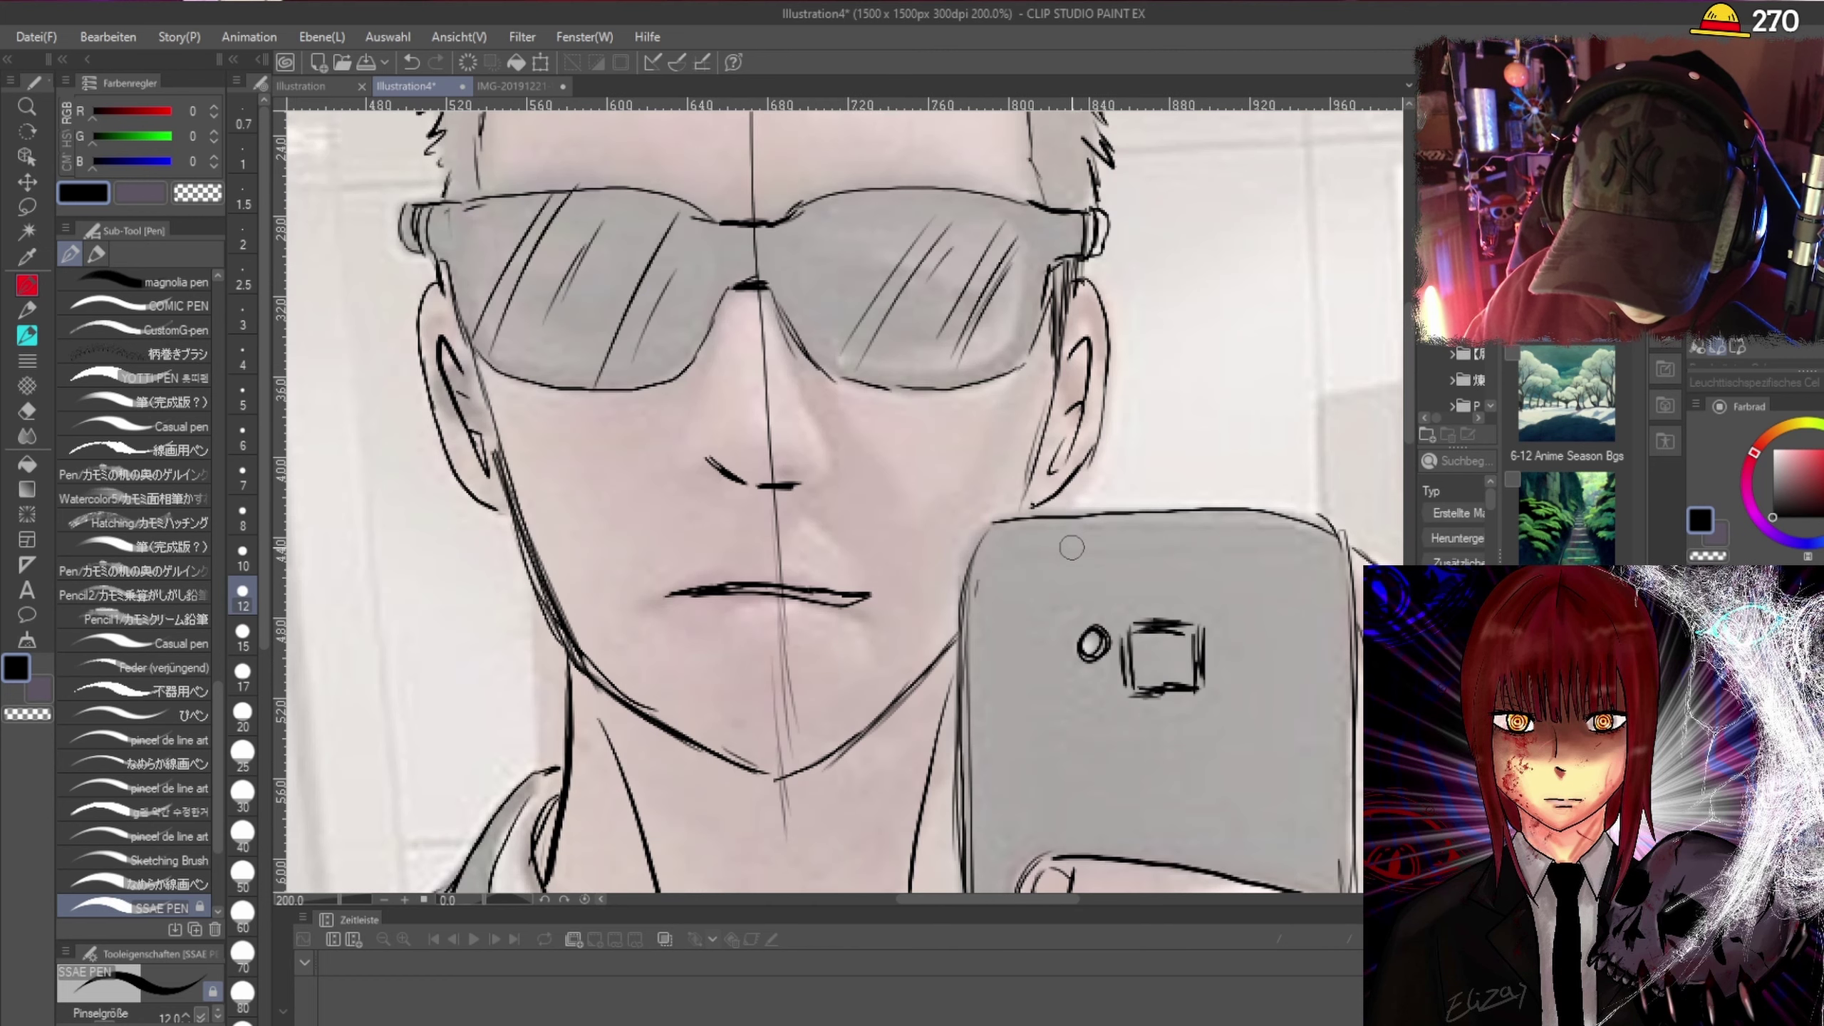
{"action": "key", "text": "ctrl+z"}
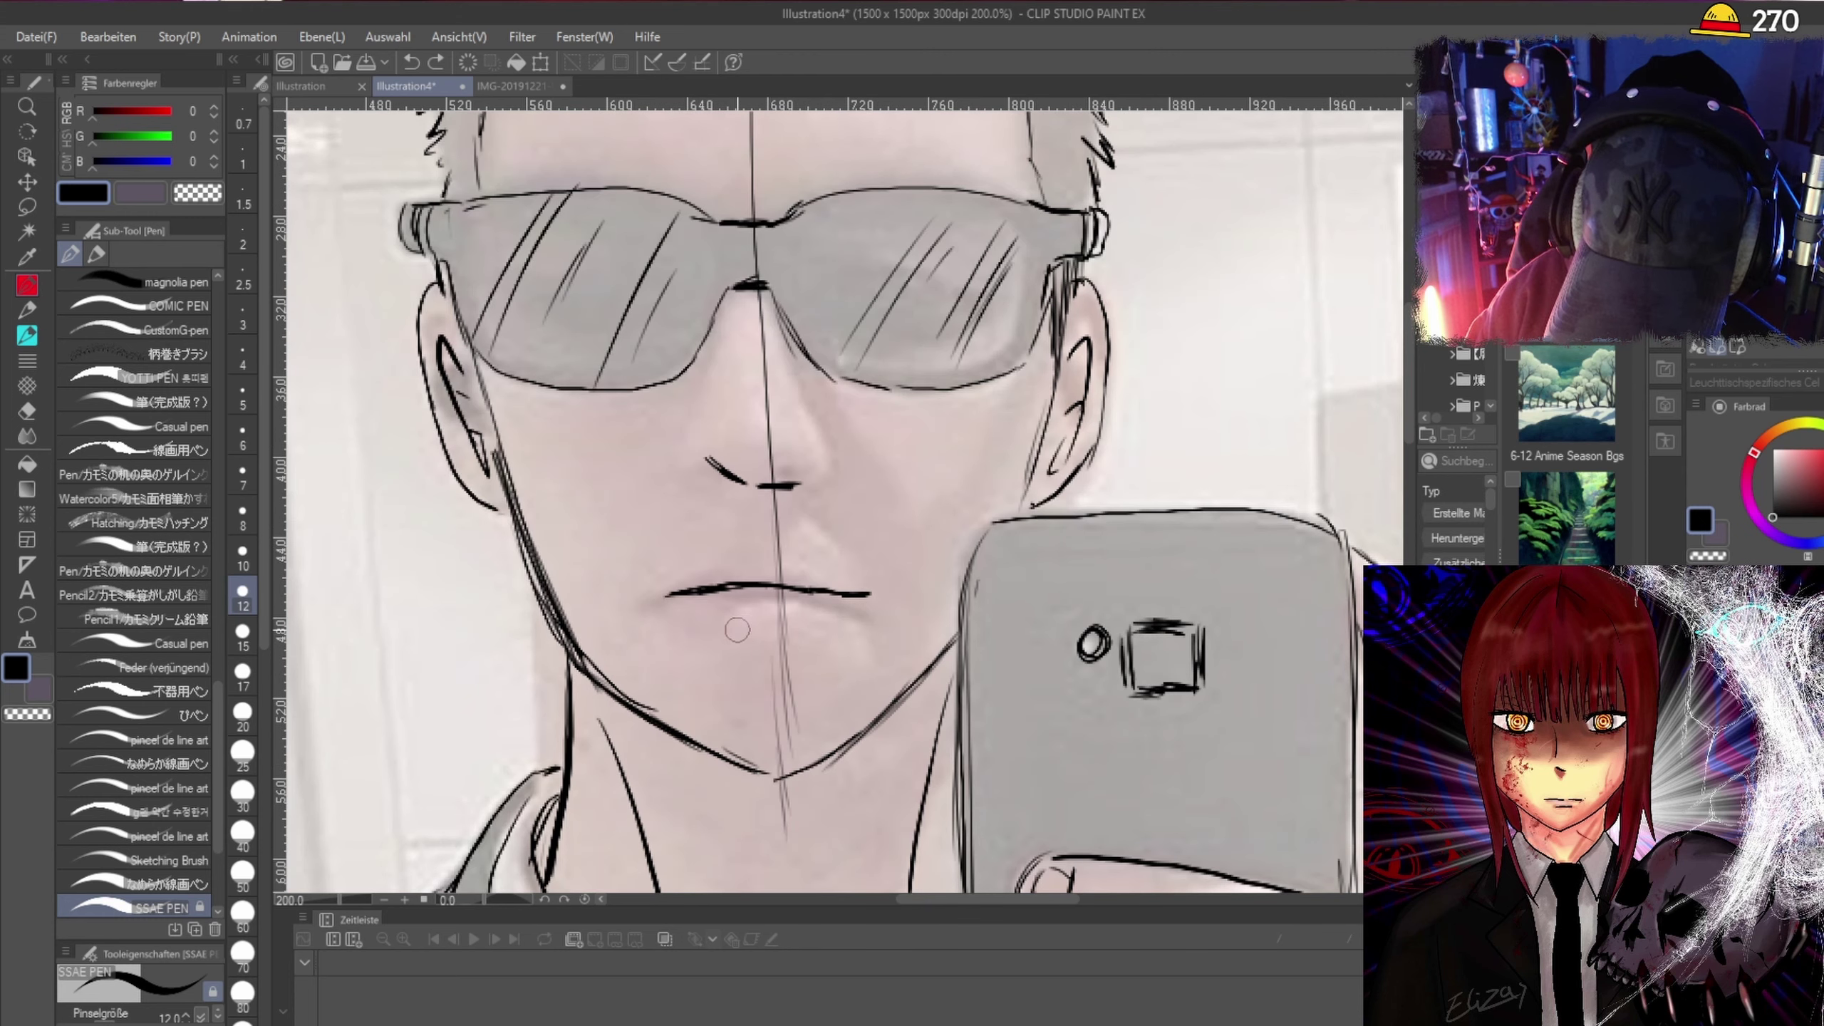
{"action": "left_click_drag", "start_coordinate": [741, 626], "coordinate": [814, 630]}
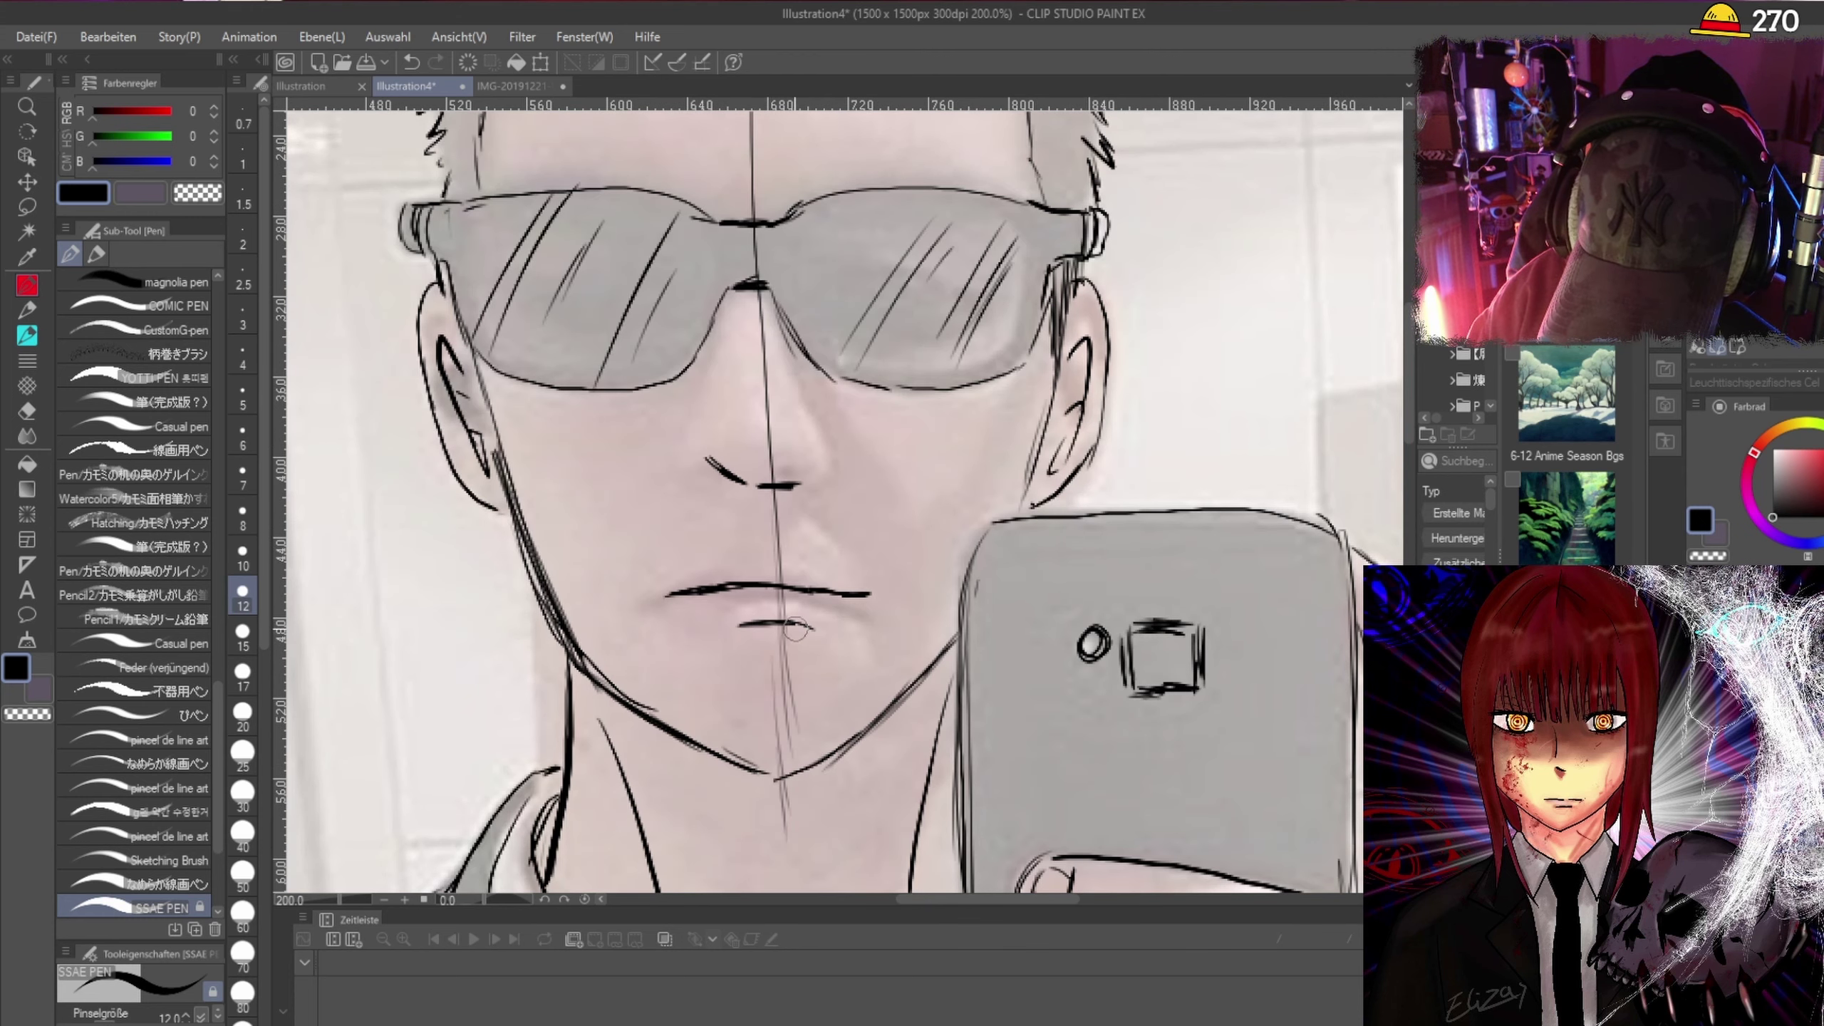
{"action": "left_click_drag", "start_coordinate": [719, 321], "coordinate": [729, 392]}
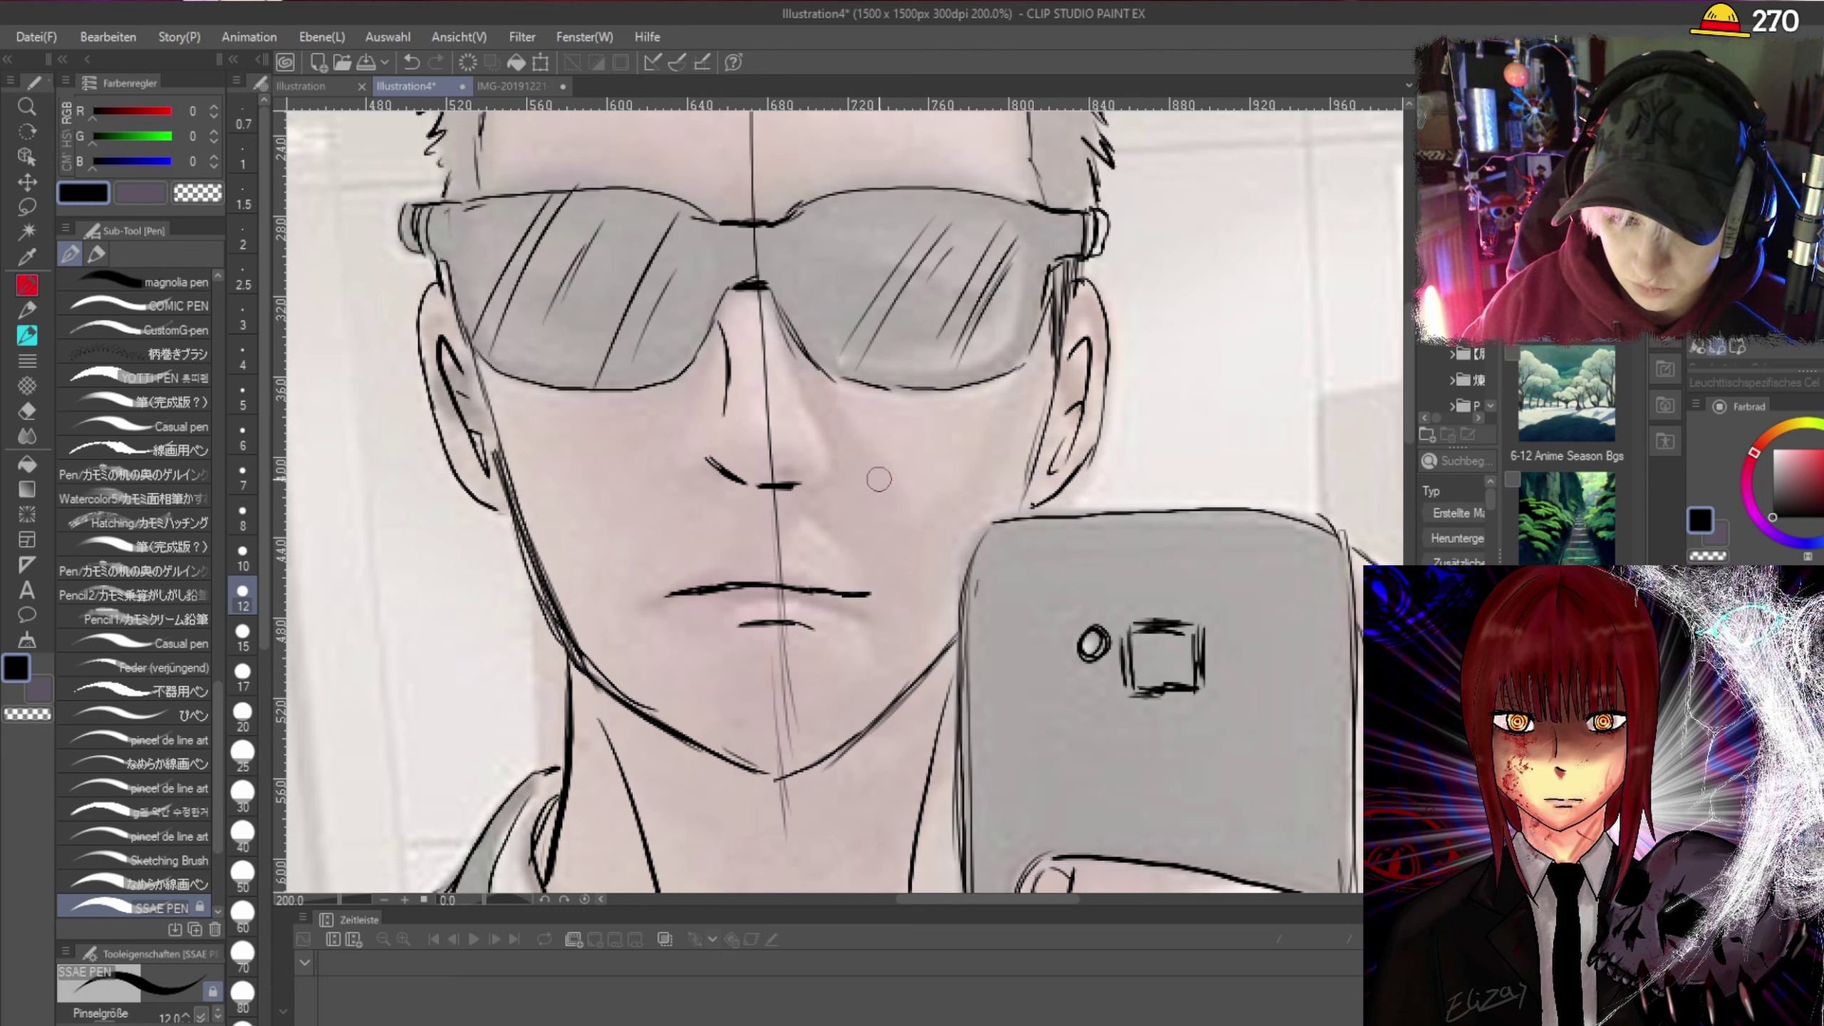
{"action": "left_click_drag", "start_coordinate": [720, 324], "coordinate": [732, 401]}
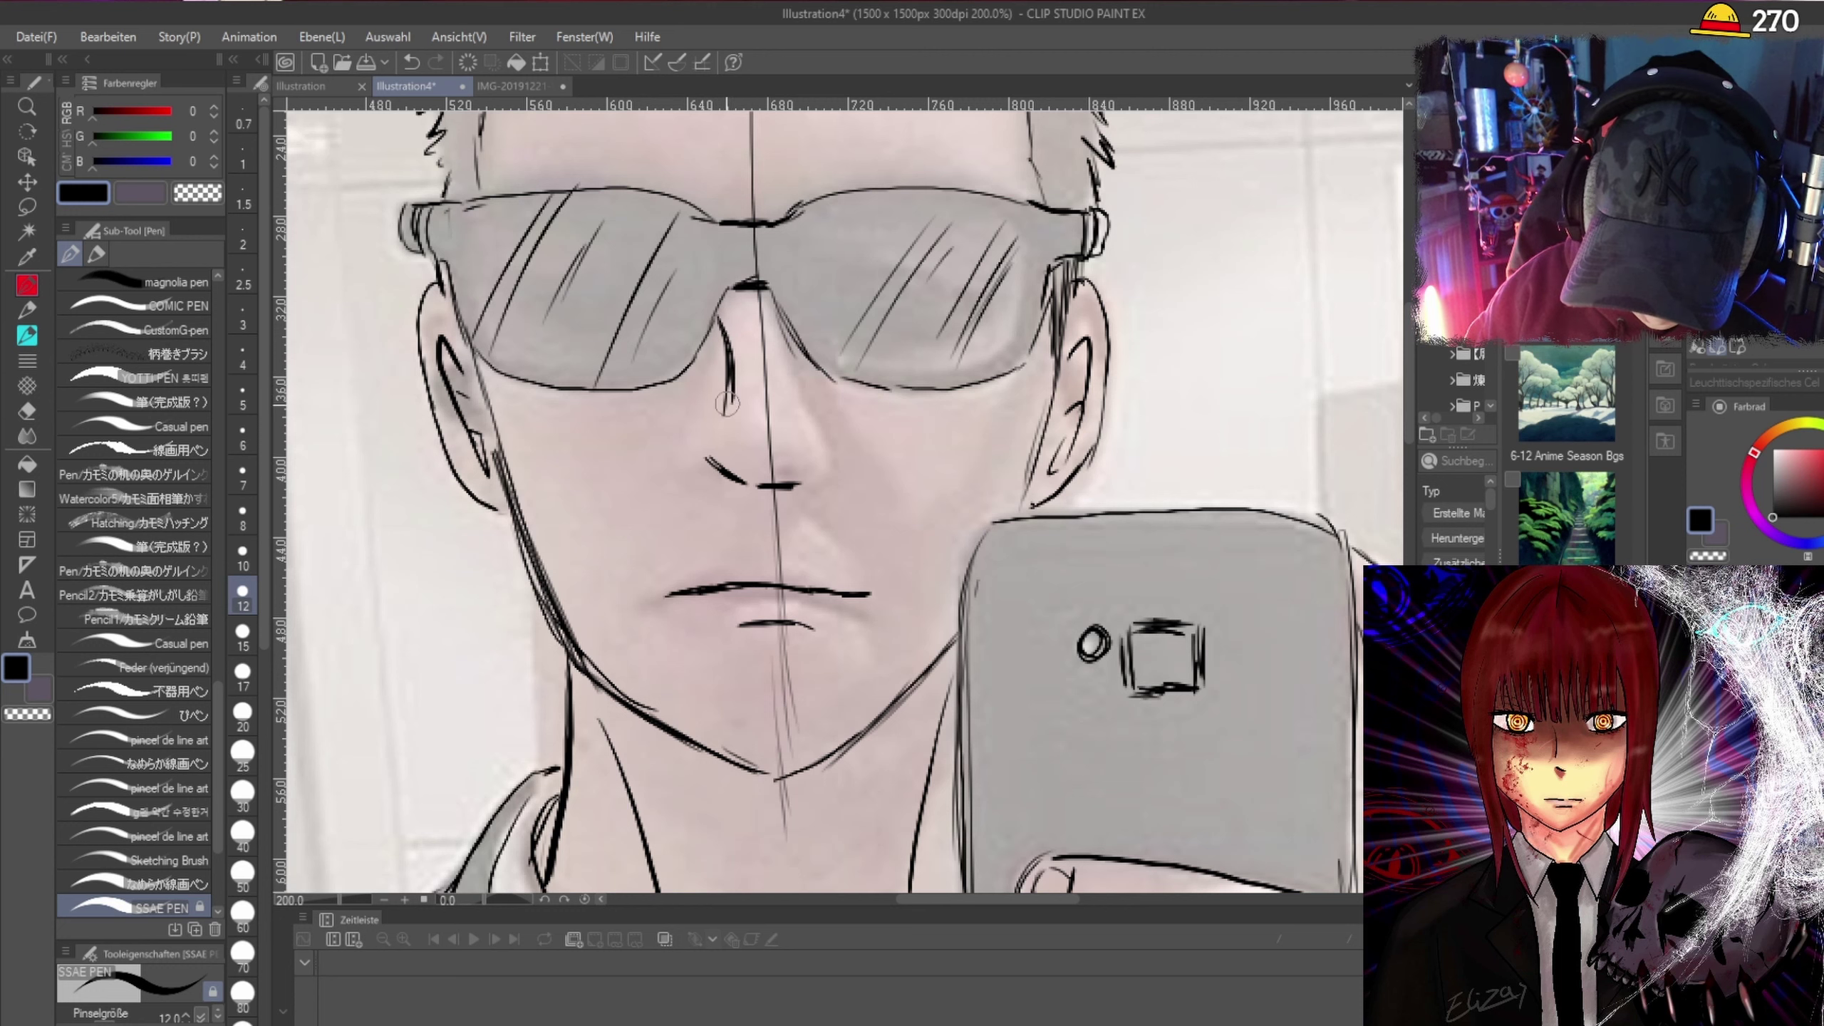
Darken the right jaw line toward the chin and the left face outline by the ear.
{"action": "scroll", "coordinate": [1115, 453], "scroll_direction": "down", "scroll_amount": 1}
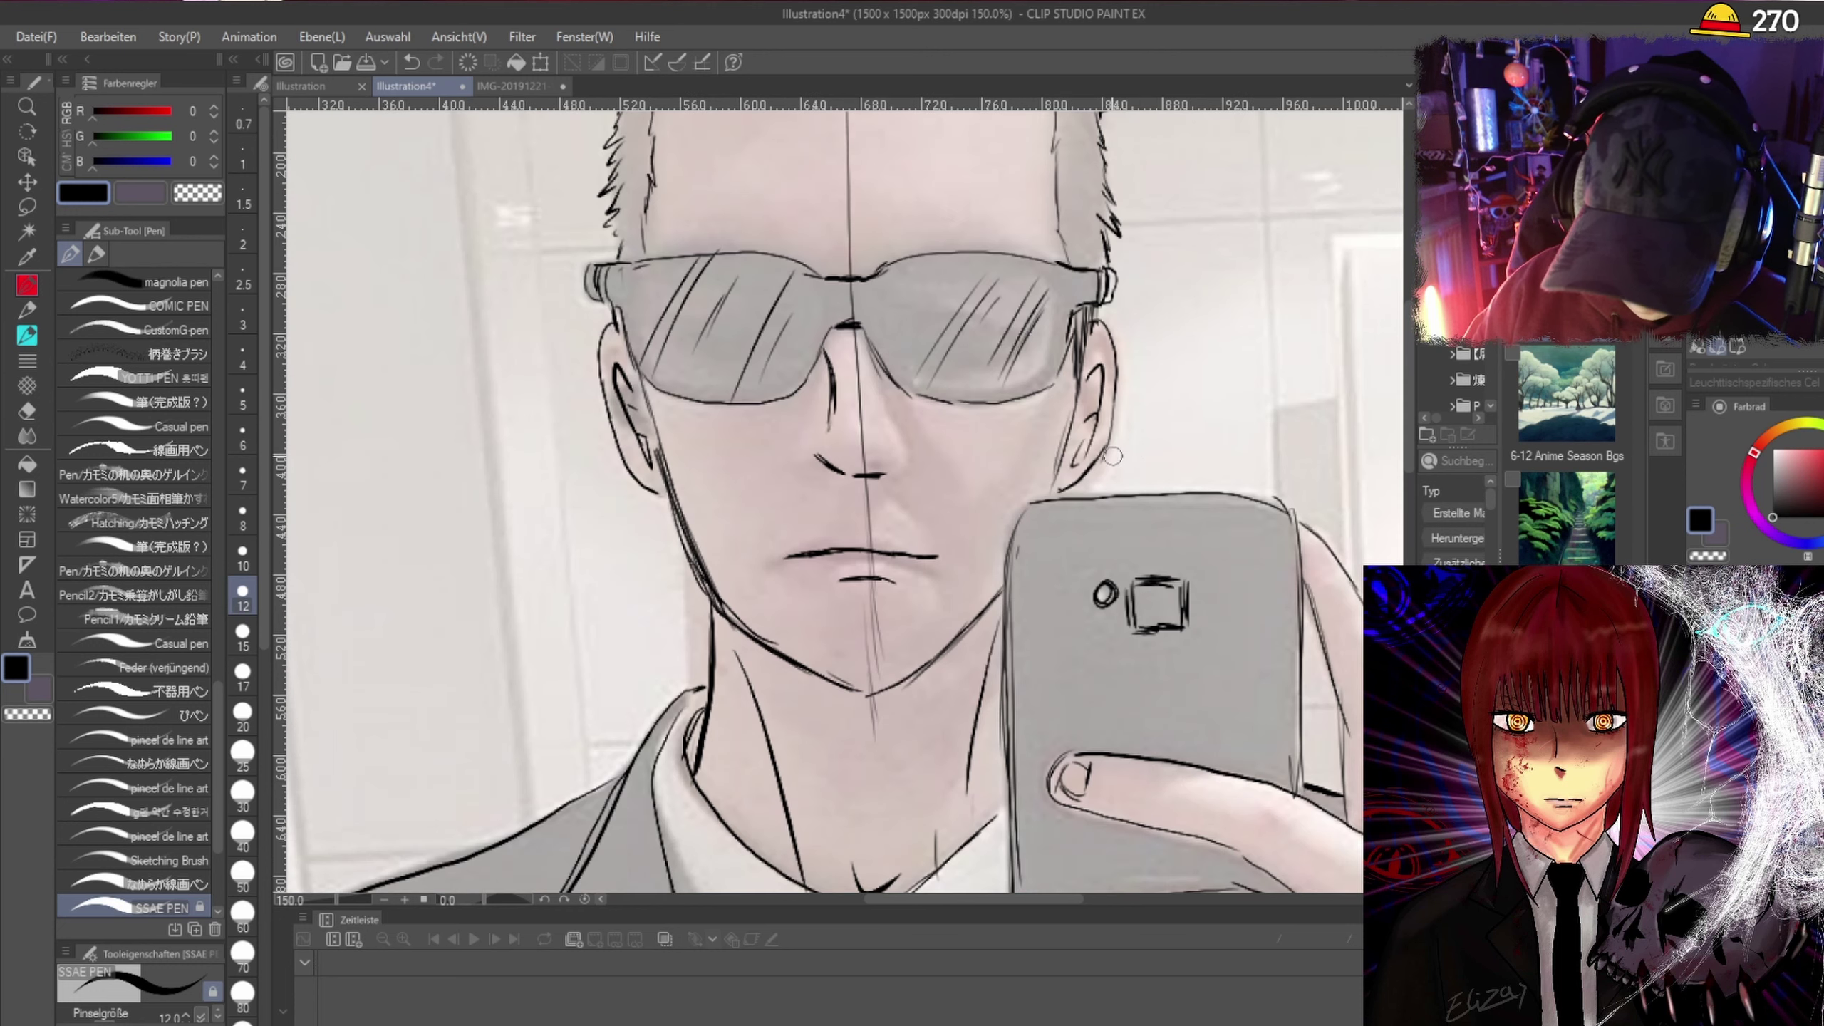
{"action": "left_click_drag", "start_coordinate": [1065, 440], "coordinate": [1046, 499]}
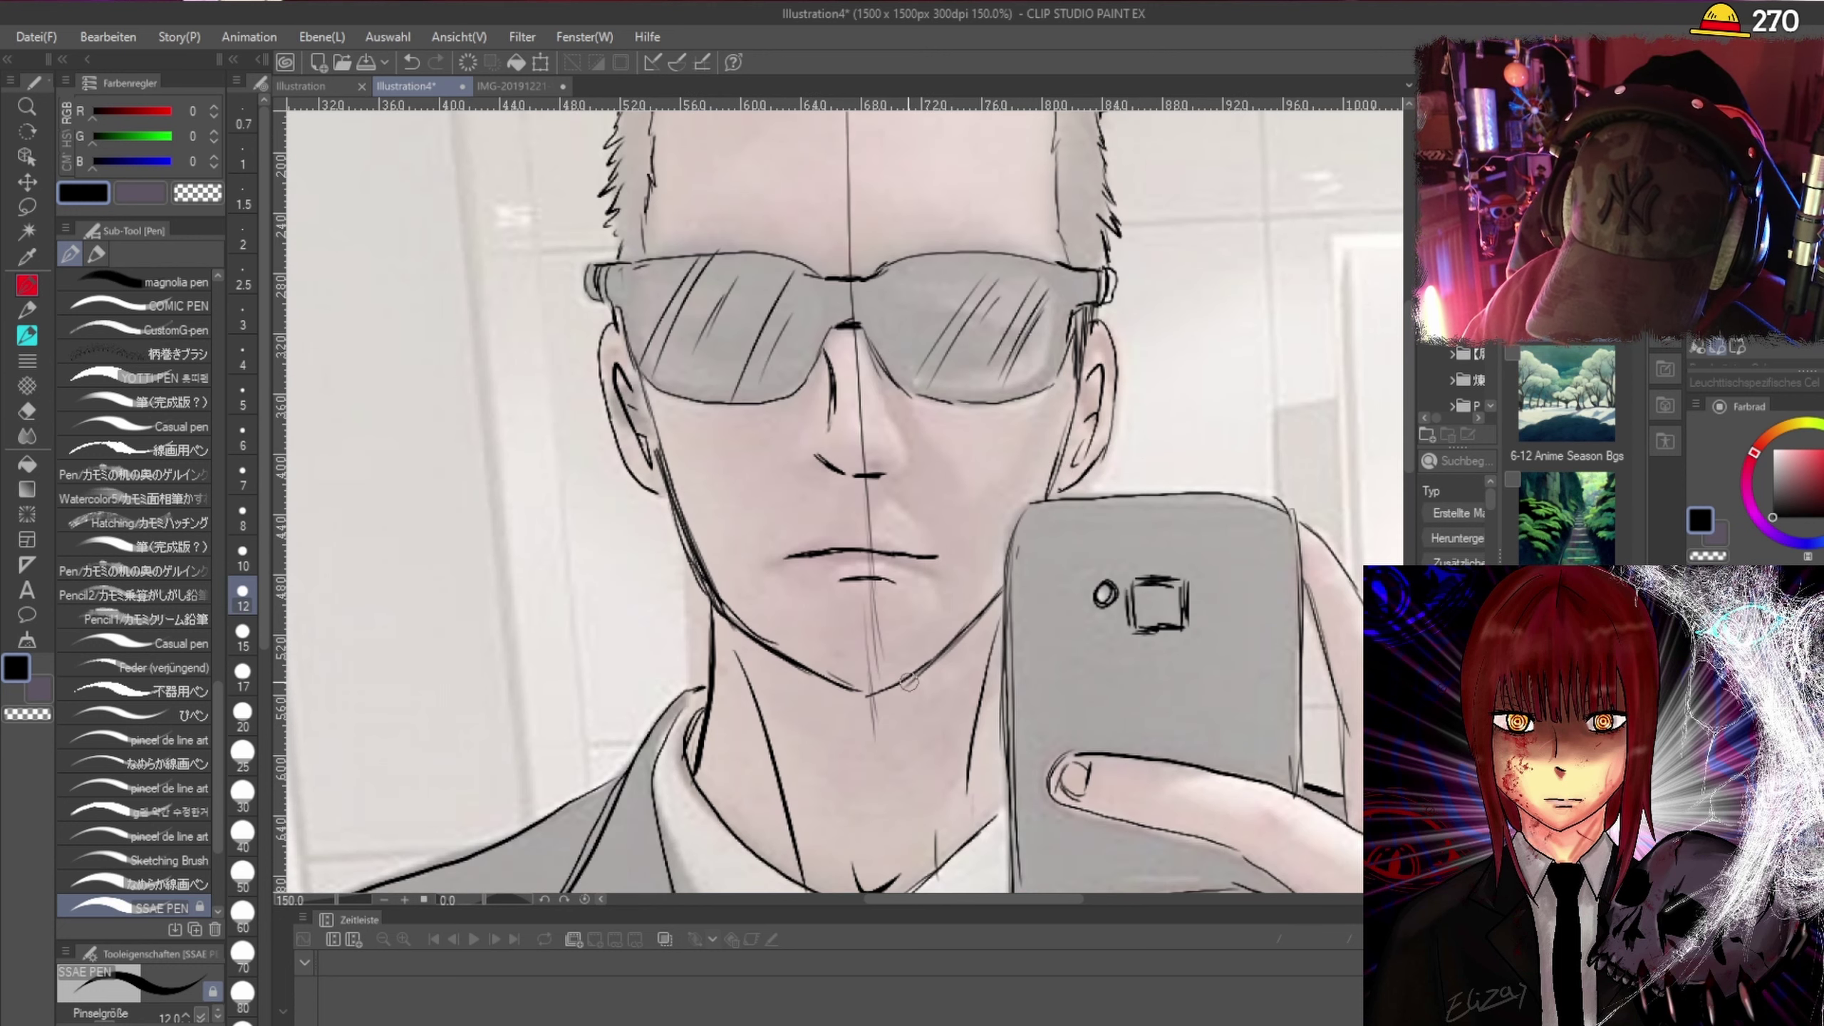
{"action": "left_click_drag", "start_coordinate": [881, 691], "coordinate": [962, 623]}
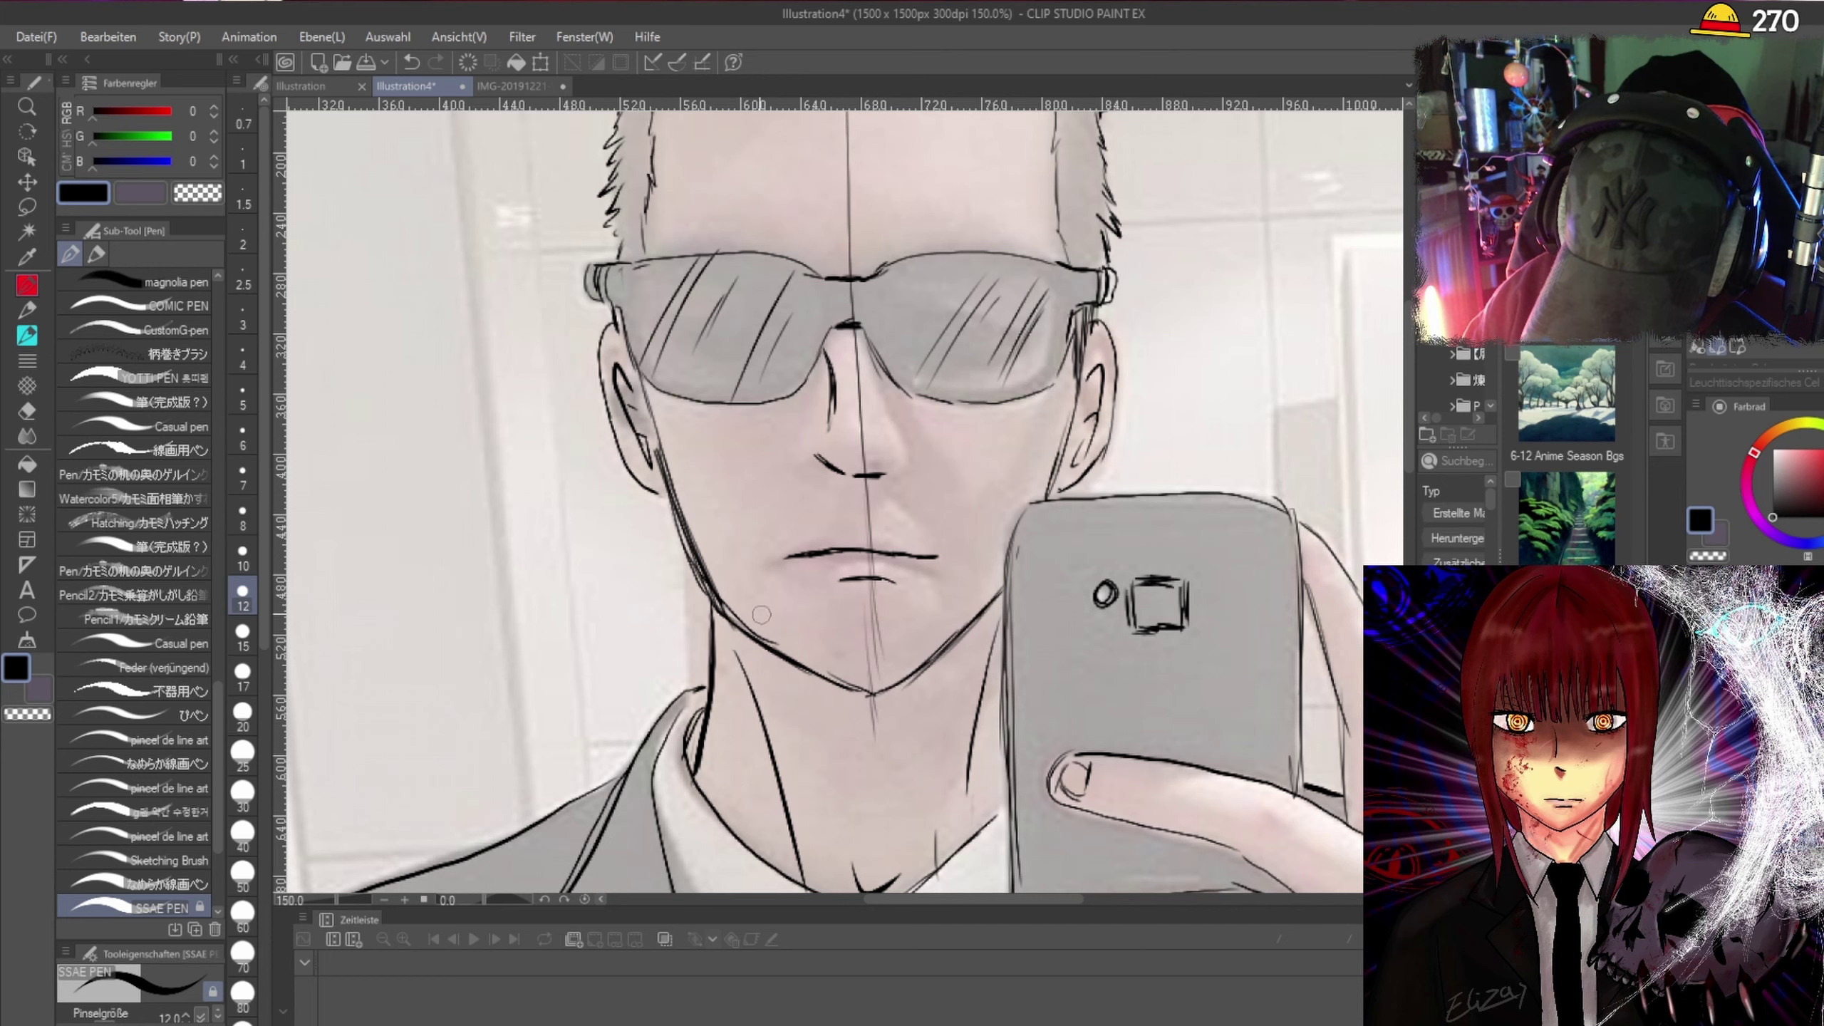
{"action": "left_click_drag", "start_coordinate": [639, 377], "coordinate": [674, 498]}
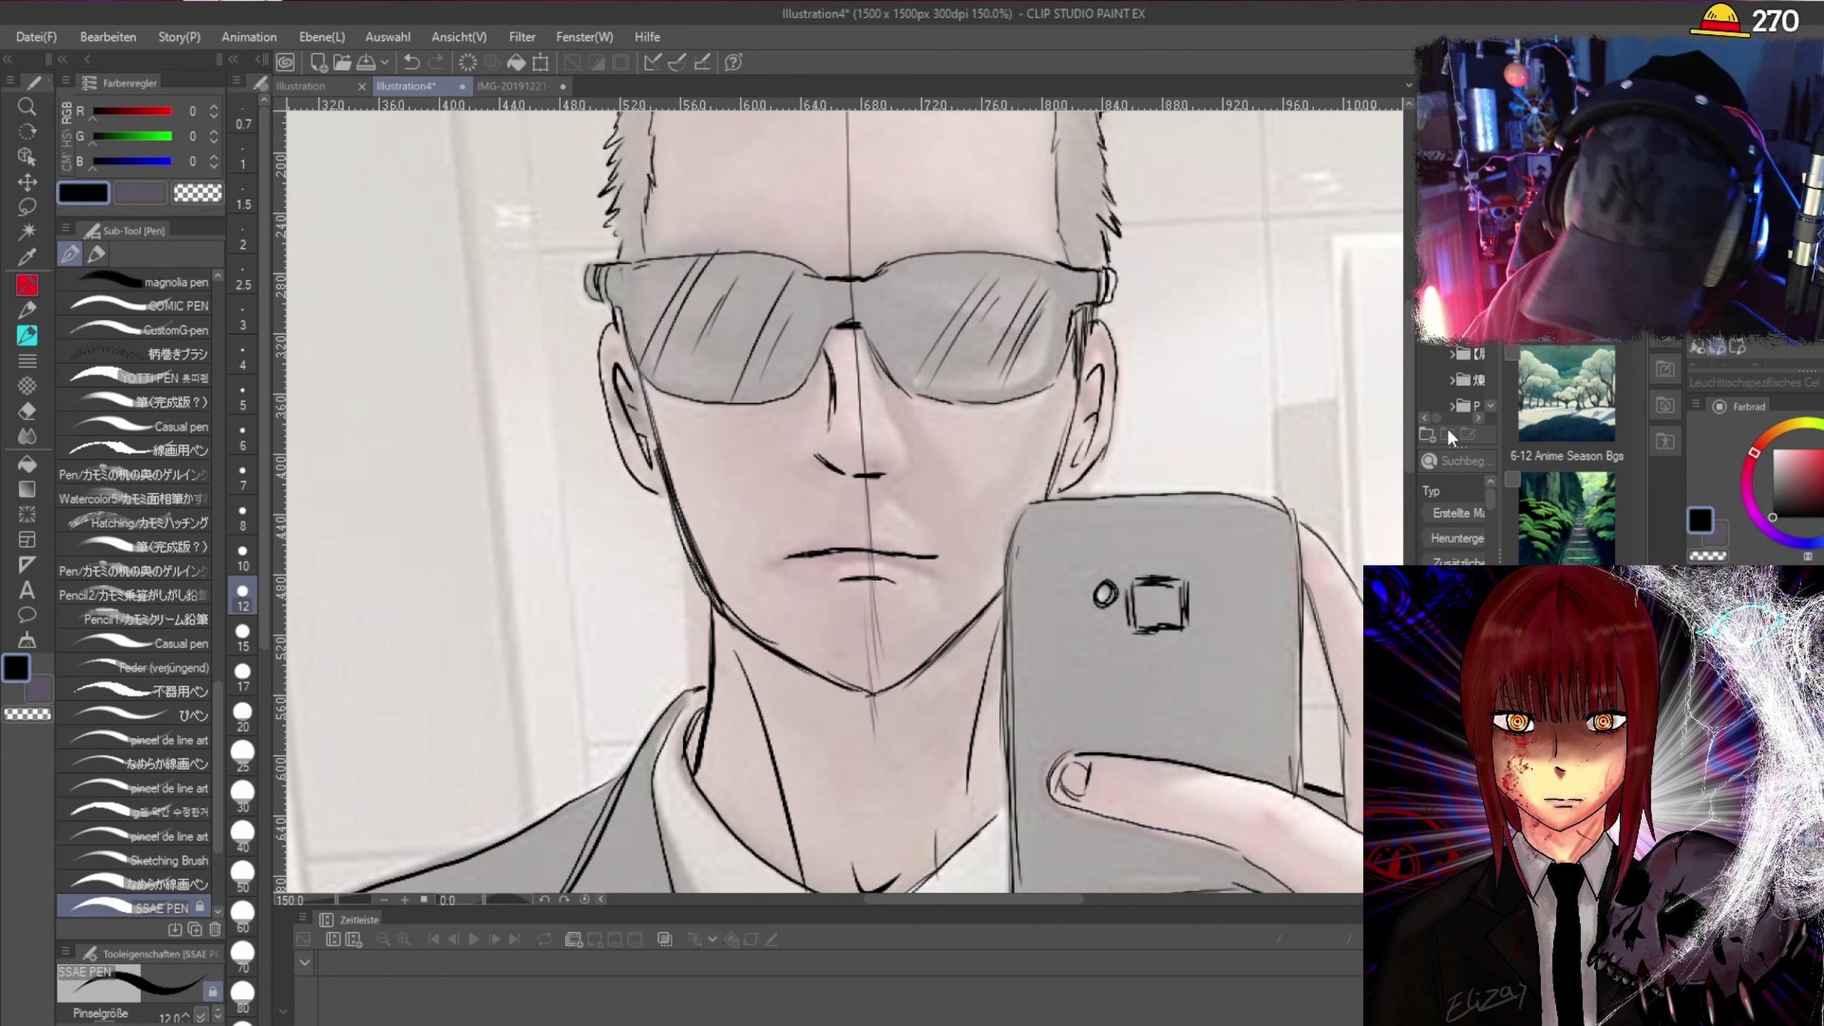
{"action": "key", "text": "ctrl+minus"}
{"action": "key", "text": "ctrl+minus"}
{"action": "mouse_move", "coordinate": [1406, 355]}
{"action": "left_mouse_down"}
{"action": "mouse_move", "coordinate": [1402, 338]}
{"action": "mouse_move", "coordinate": [1409, 530]}
{"action": "mouse_move", "coordinate": [1407, 352]}
{"action": "left_mouse_up"}
{"action": "scroll", "coordinate": [1236, 392], "scroll_direction": "up", "scroll_amount": 1}
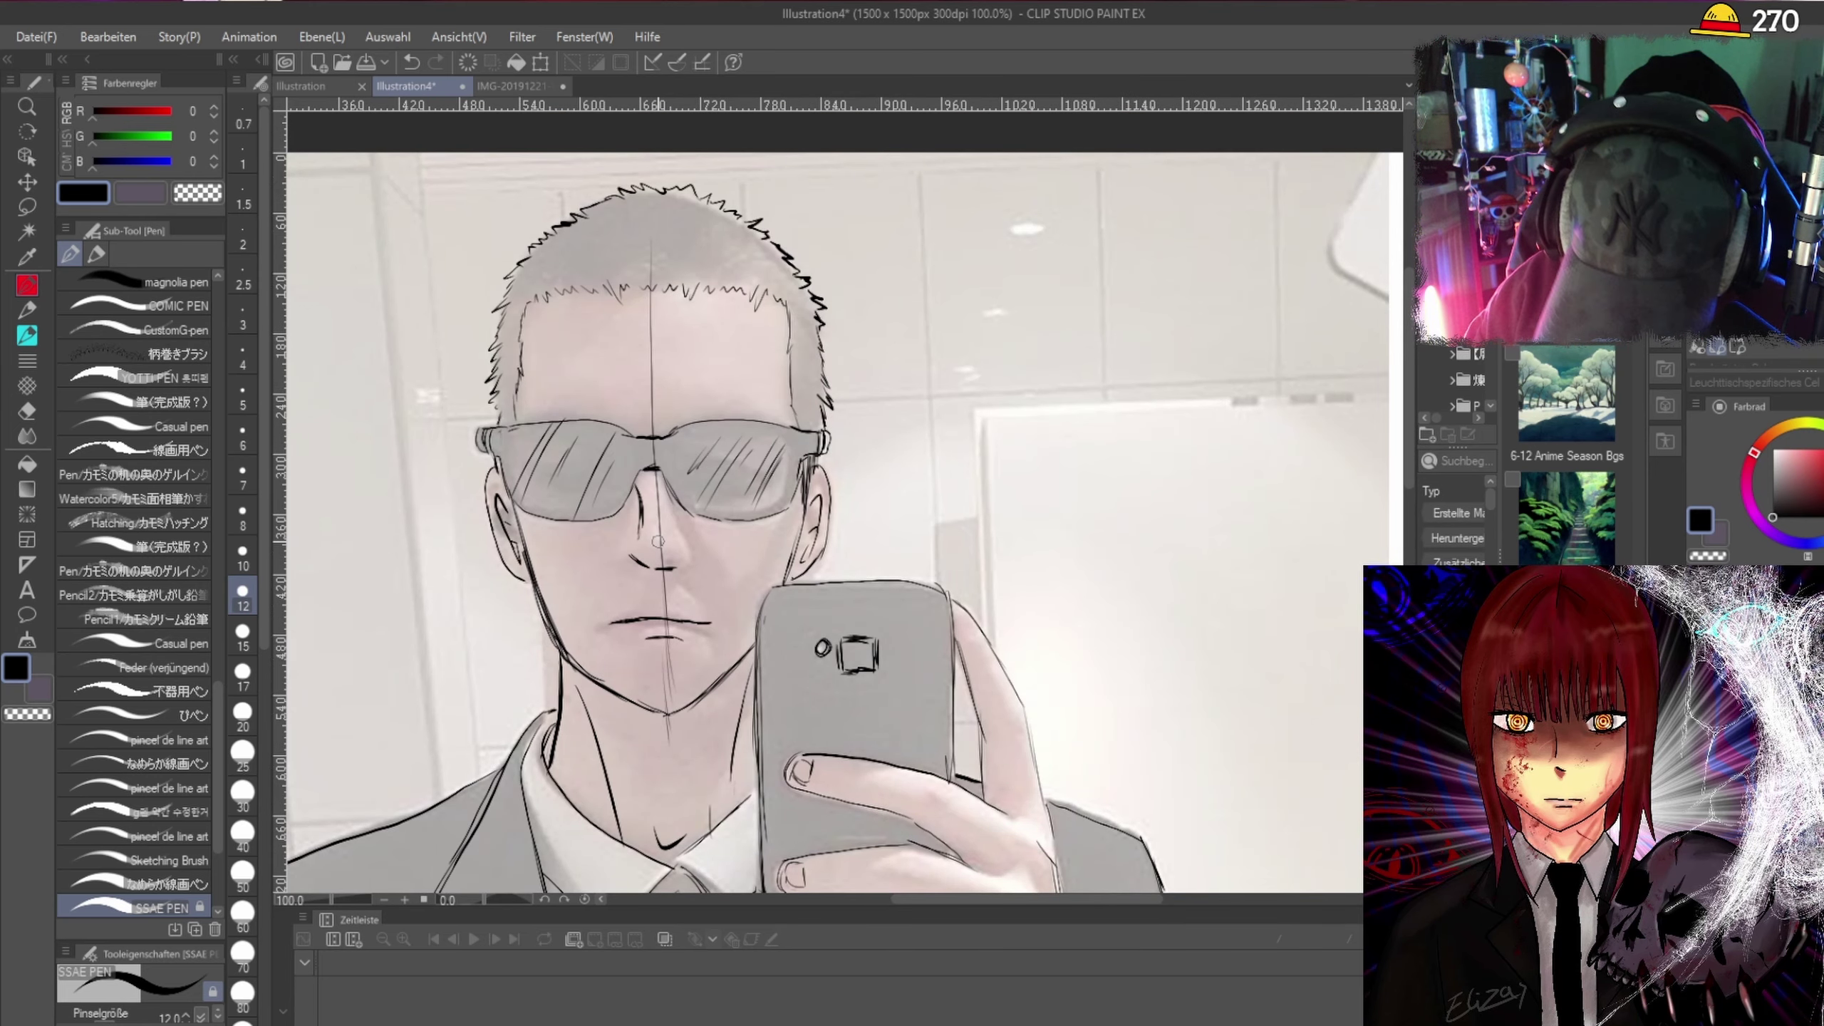
Hide the photo reference layer and view the bare line art at 66.7% zoom.
{"action": "left_click", "coordinate": [1700, 762]}
{"action": "key", "text": "ctrl+minus"}
{"action": "key", "text": "ctrl+minus"}
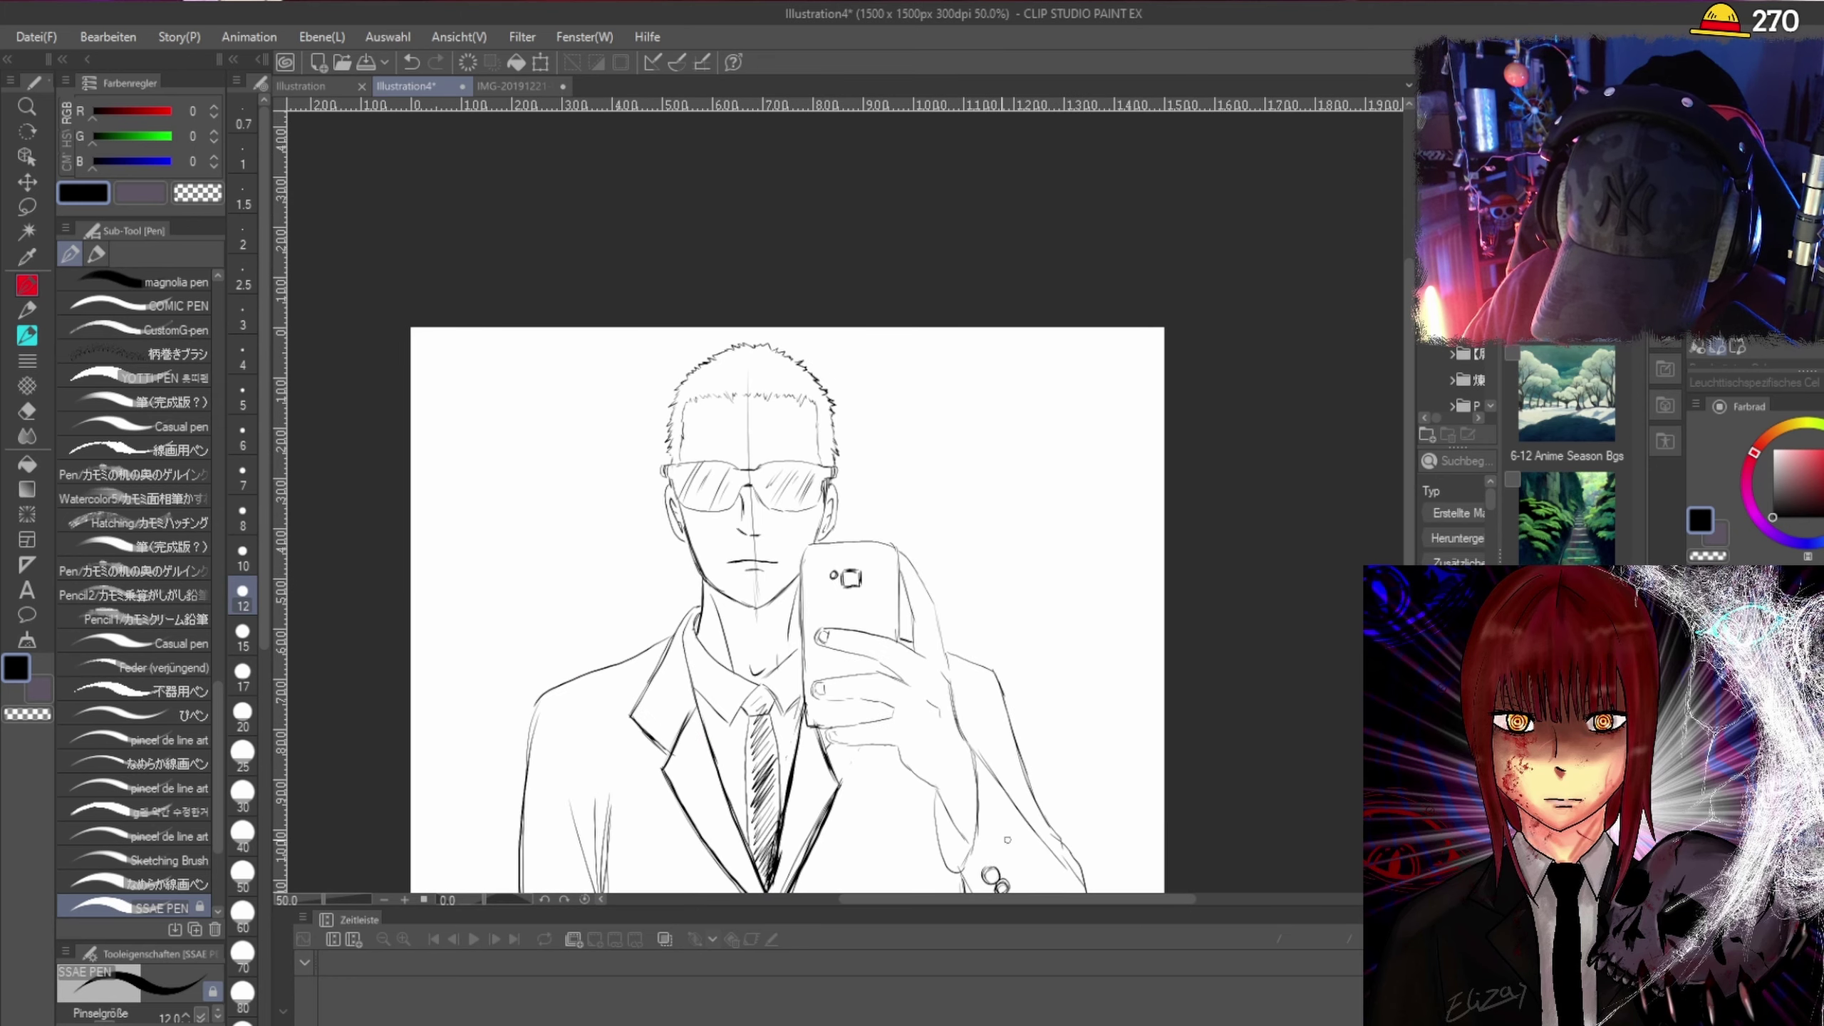
{"action": "key", "text": "ctrl+plus"}
{"action": "key", "text": "ctrl+plus"}
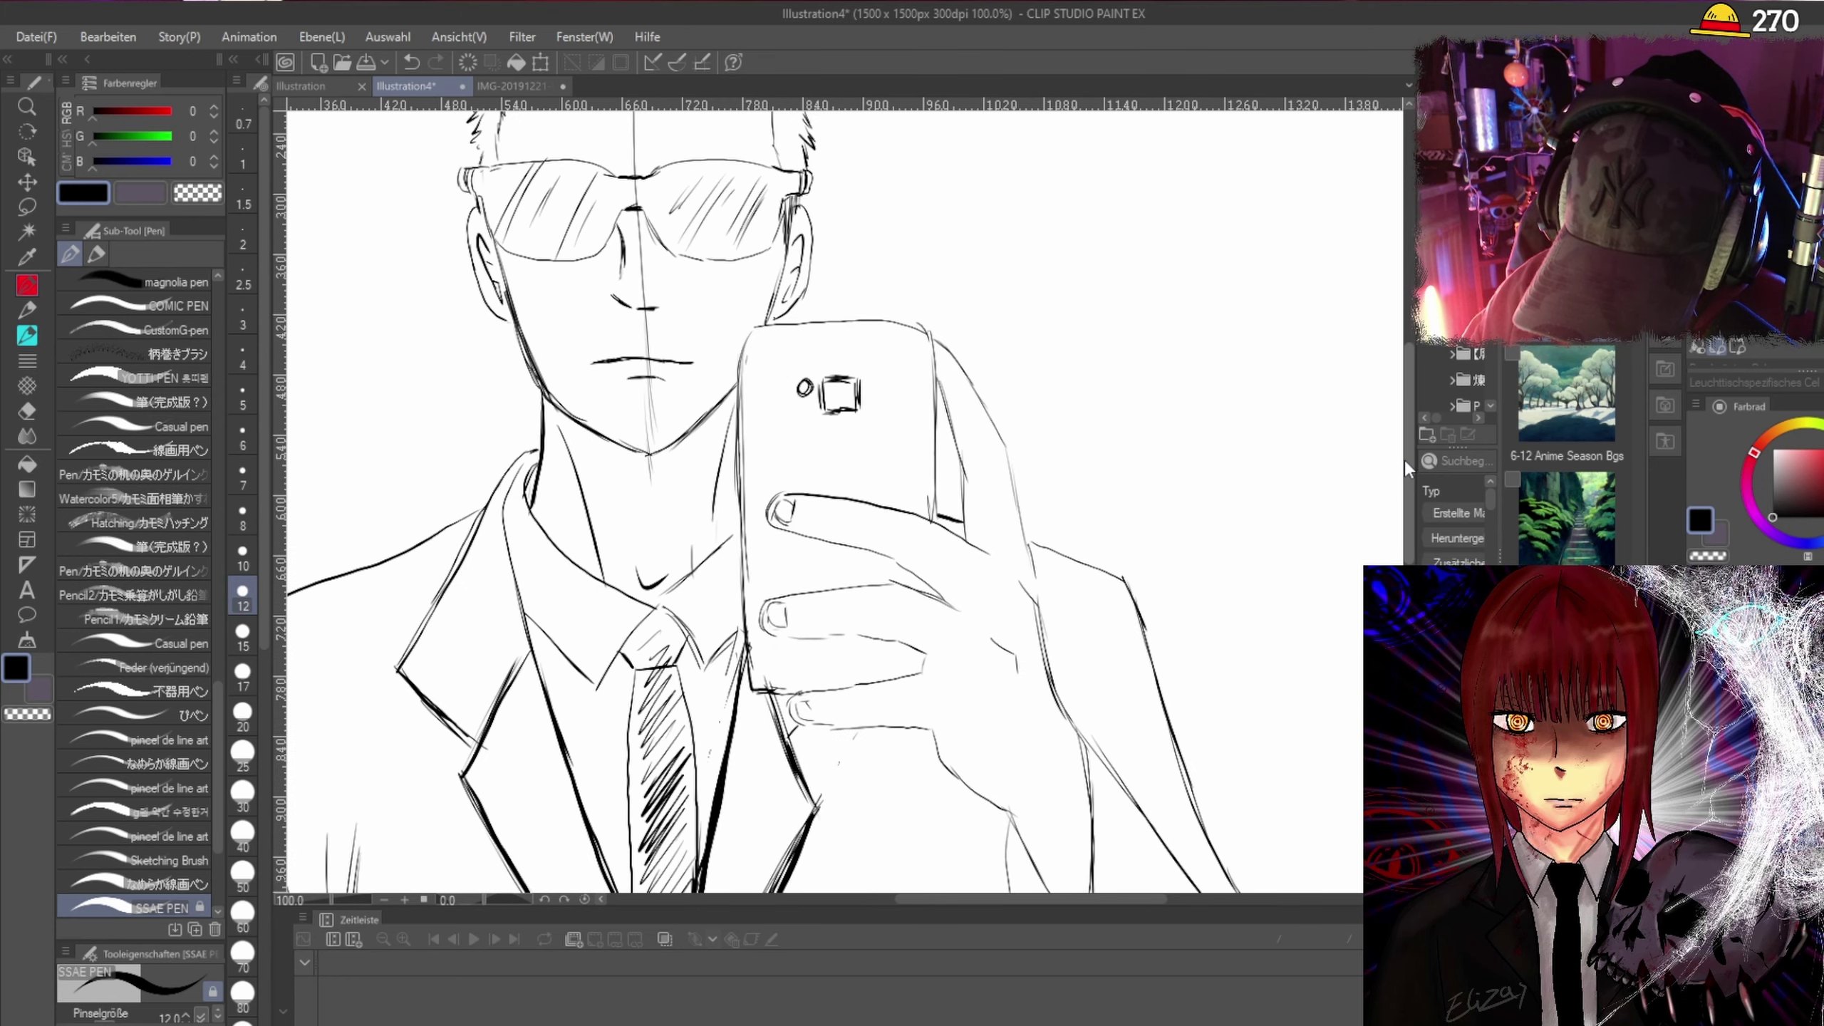
{"action": "key", "text": "ctrl+minus"}
{"action": "key", "text": "ctrl+minus"}
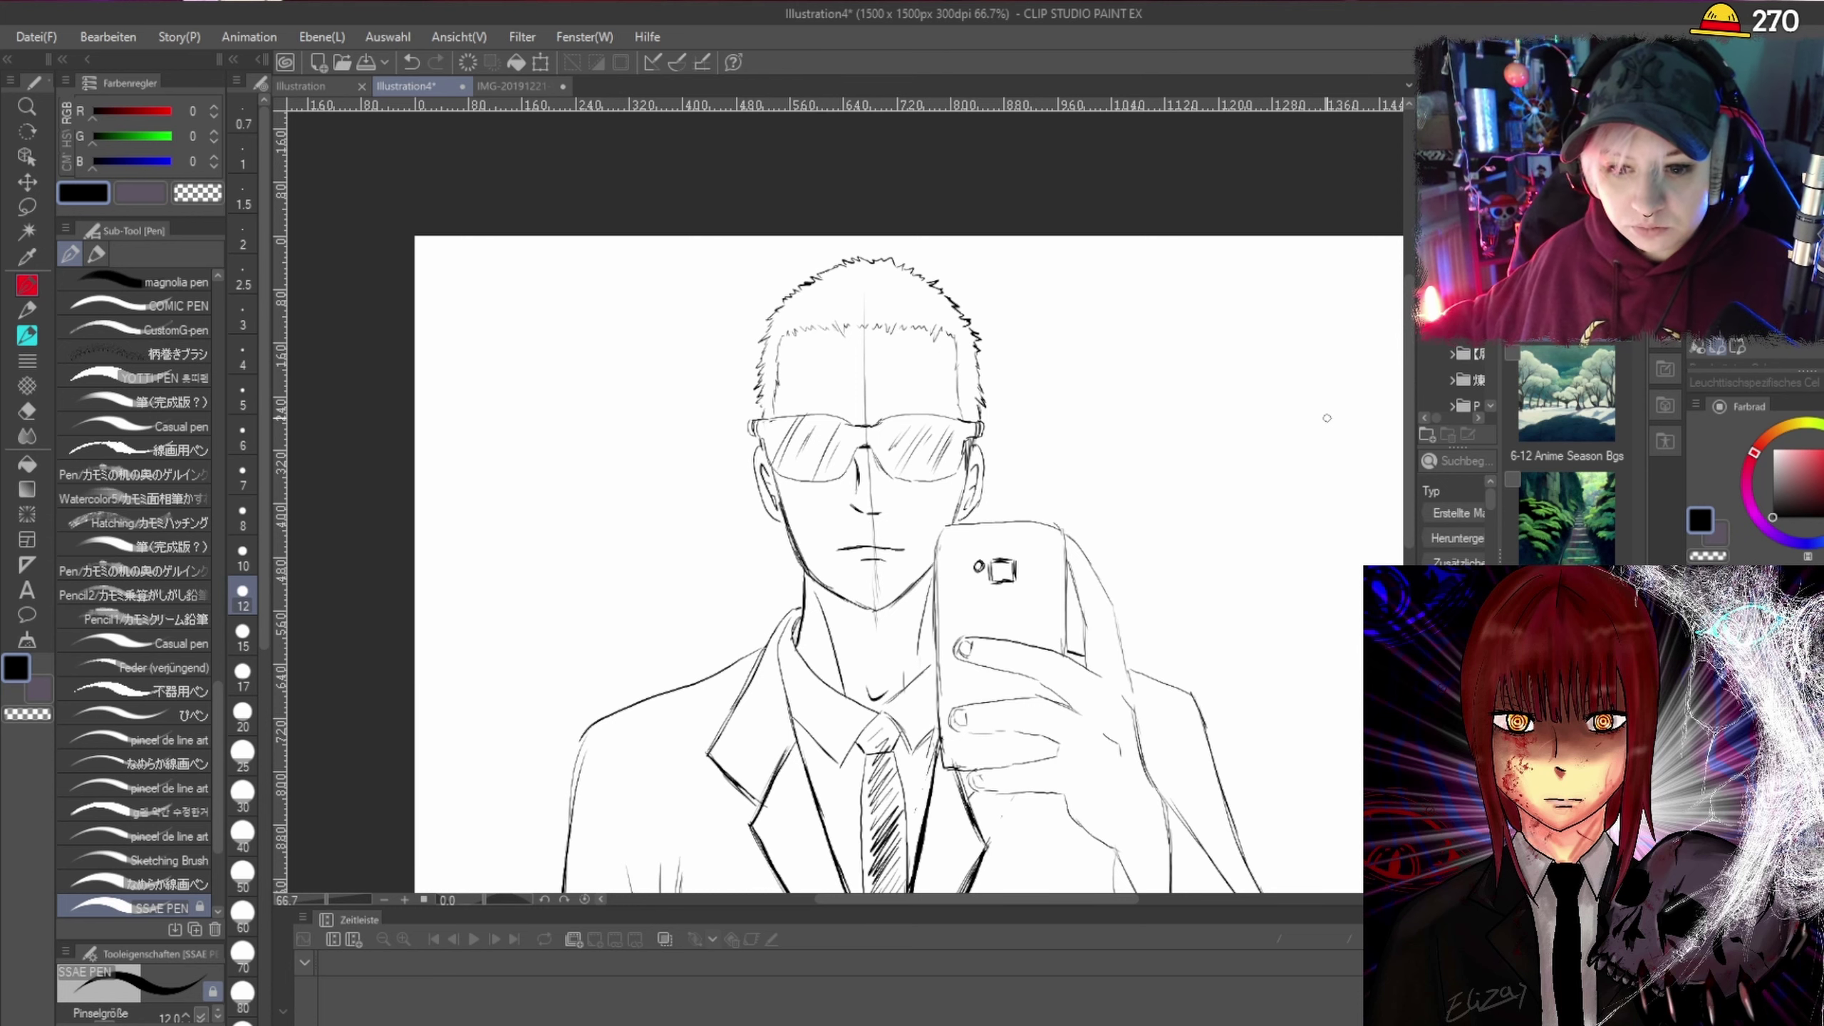
{"action": "scroll", "coordinate": [1327, 418], "scroll_direction": "up", "scroll_amount": 1}
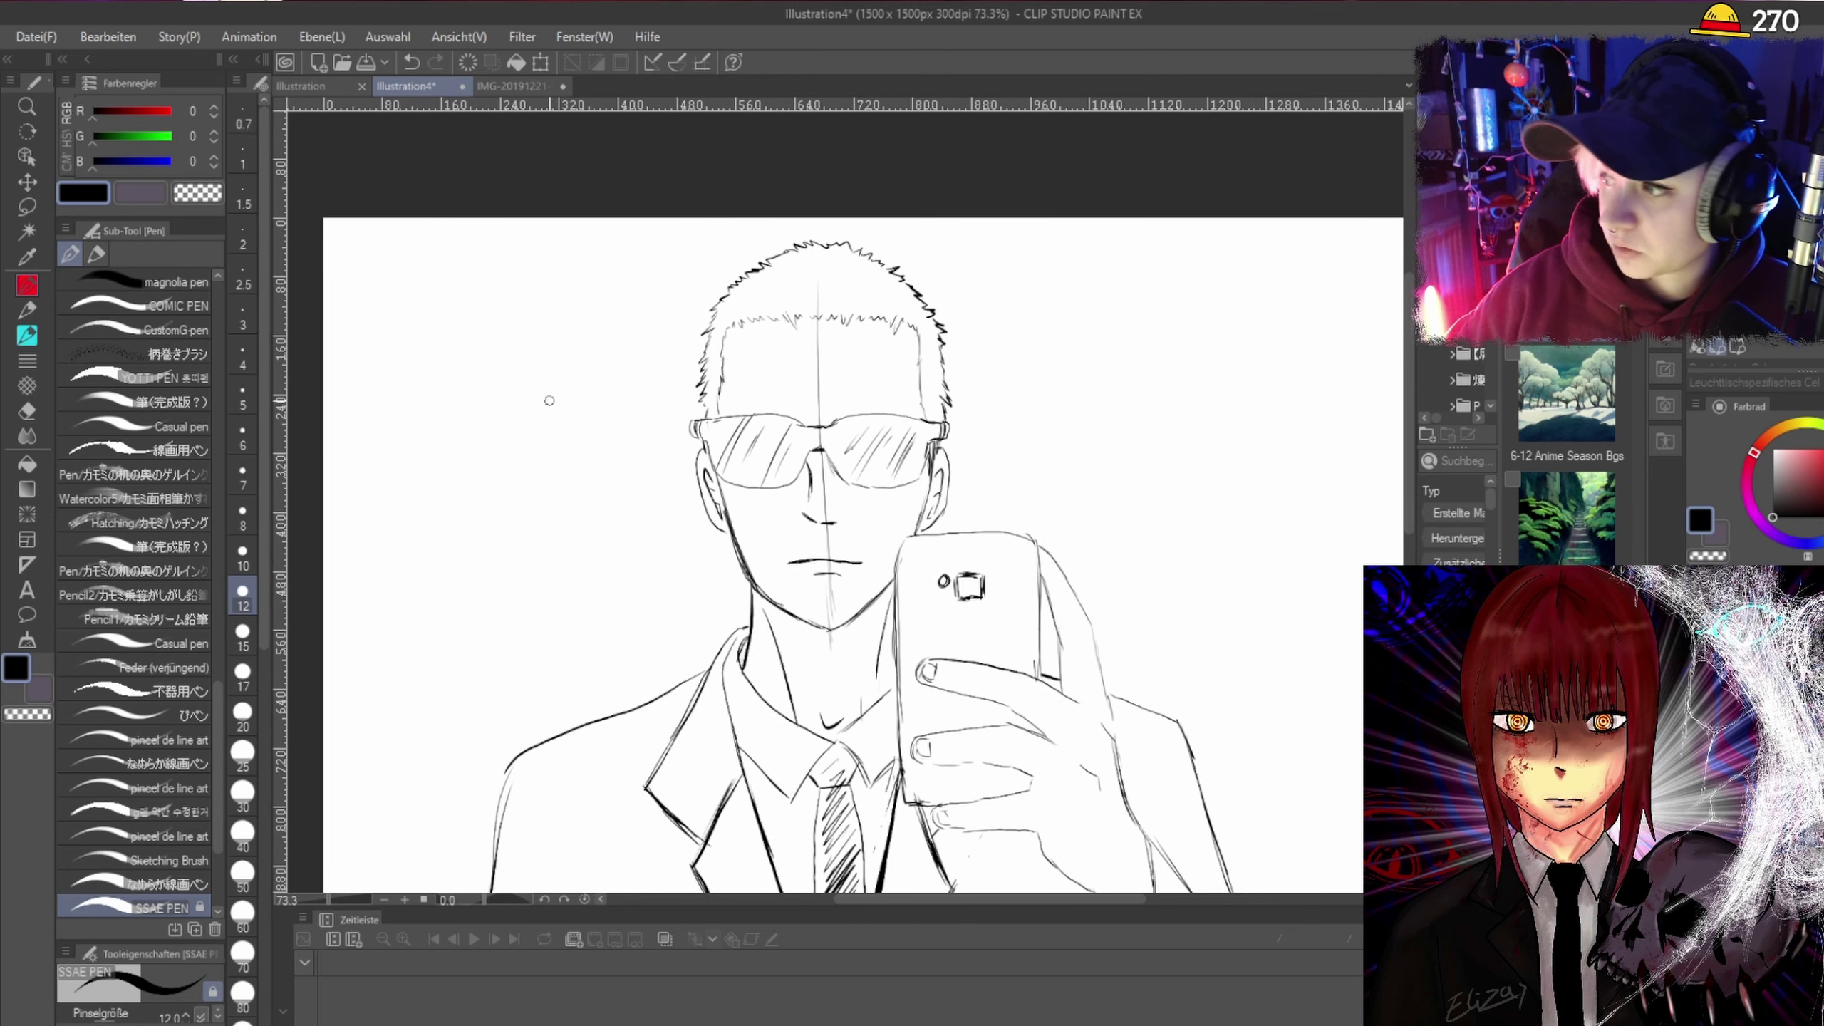
{"action": "scroll", "coordinate": [549, 400], "scroll_direction": "down", "scroll_amount": 1}
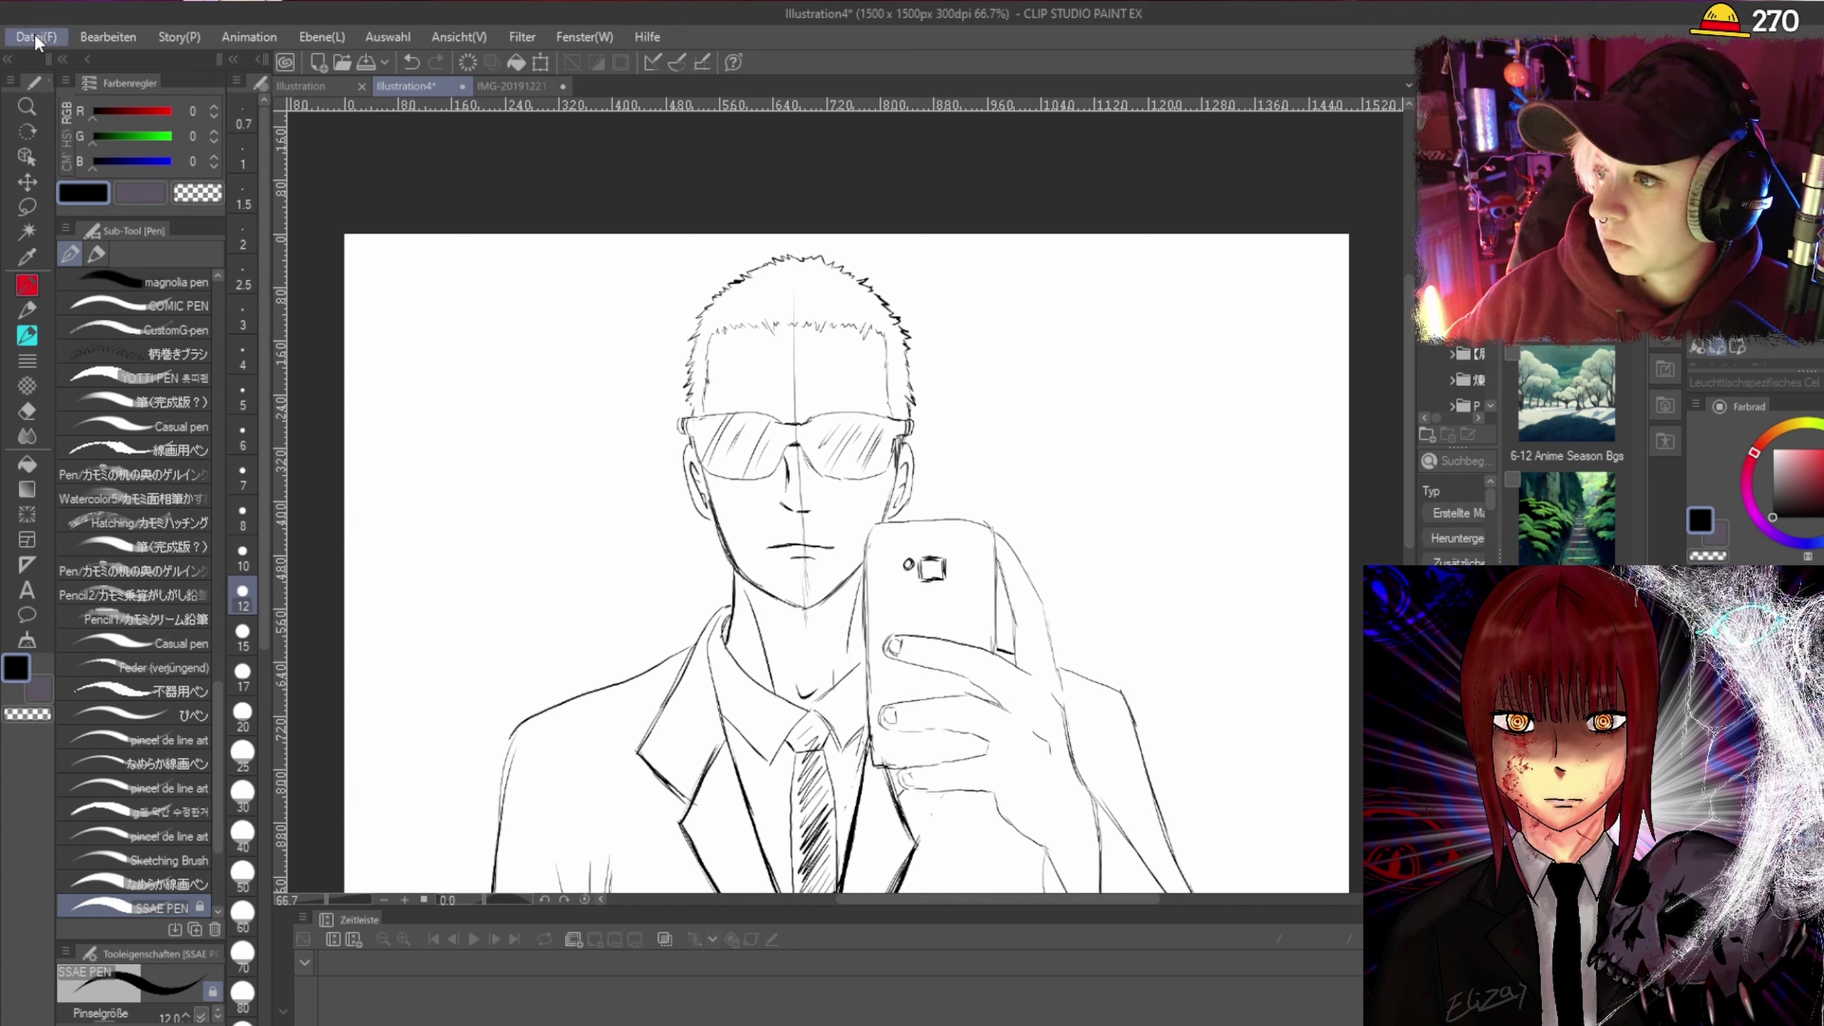
Save Illustration4 with Ctrl+S.
{"action": "key", "text": "alt+Tab"}
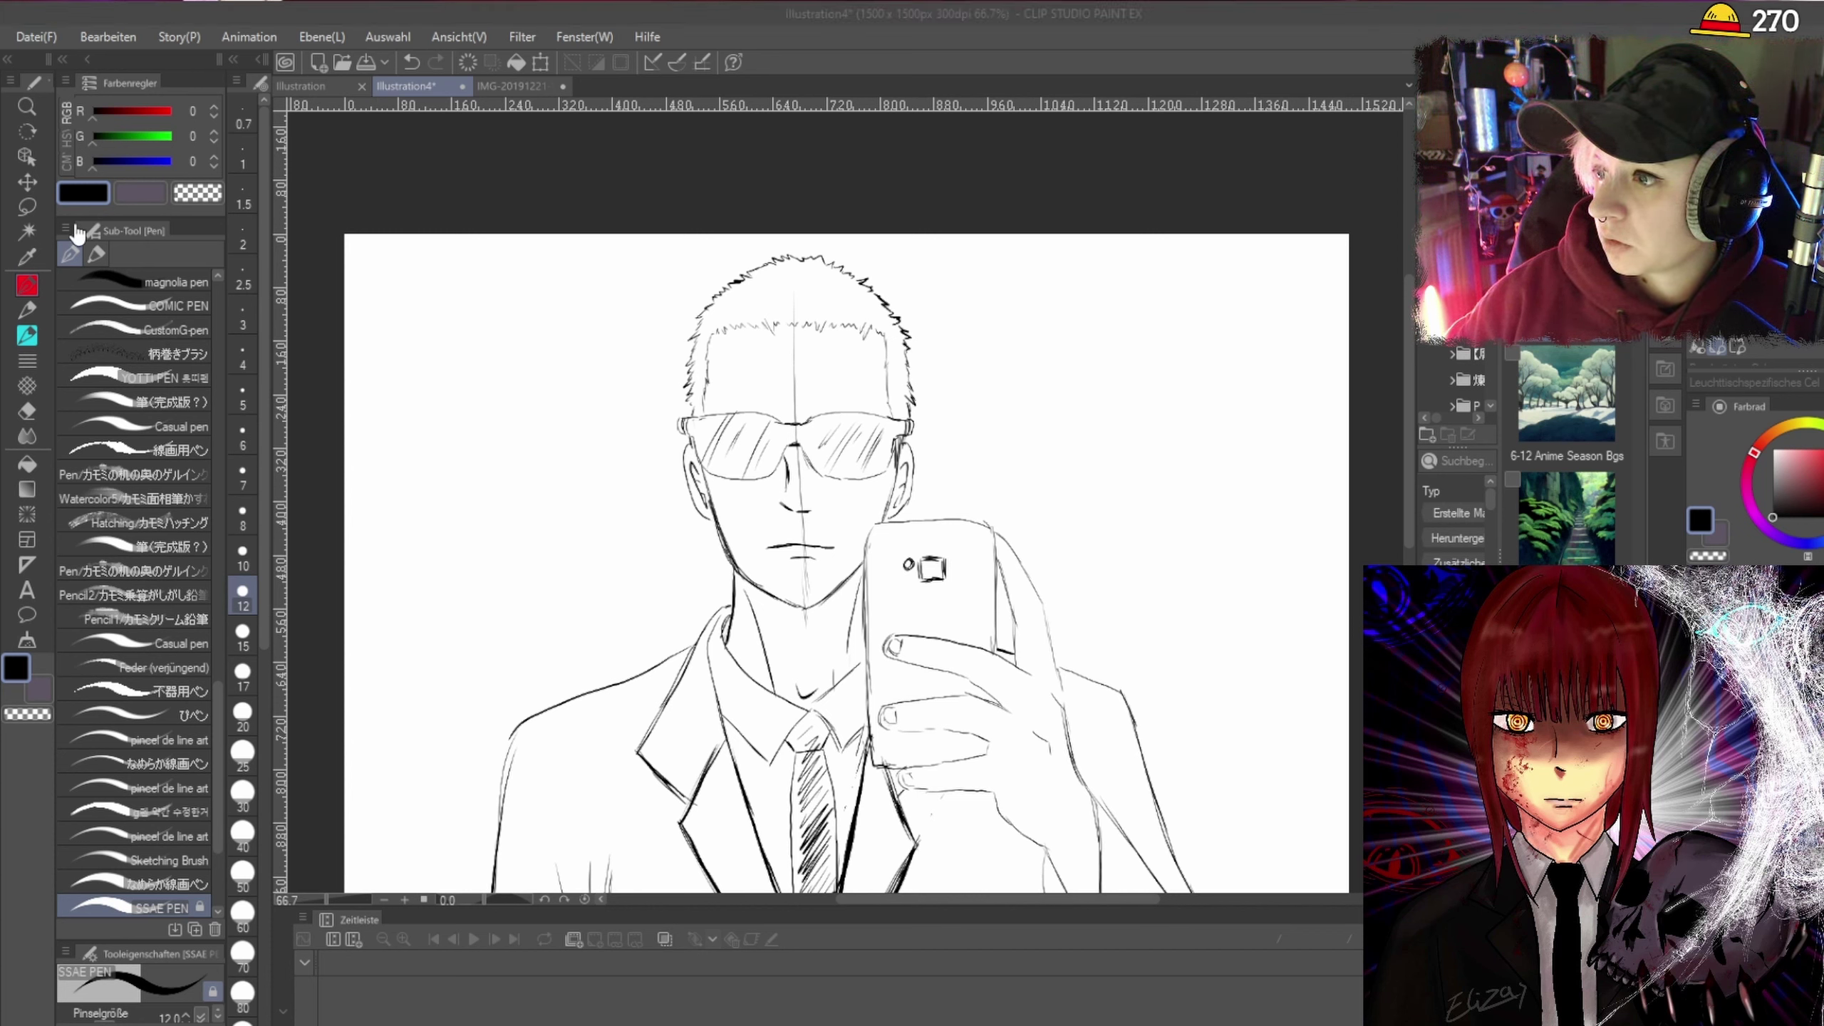
{"action": "key", "text": "ctrl+s"}
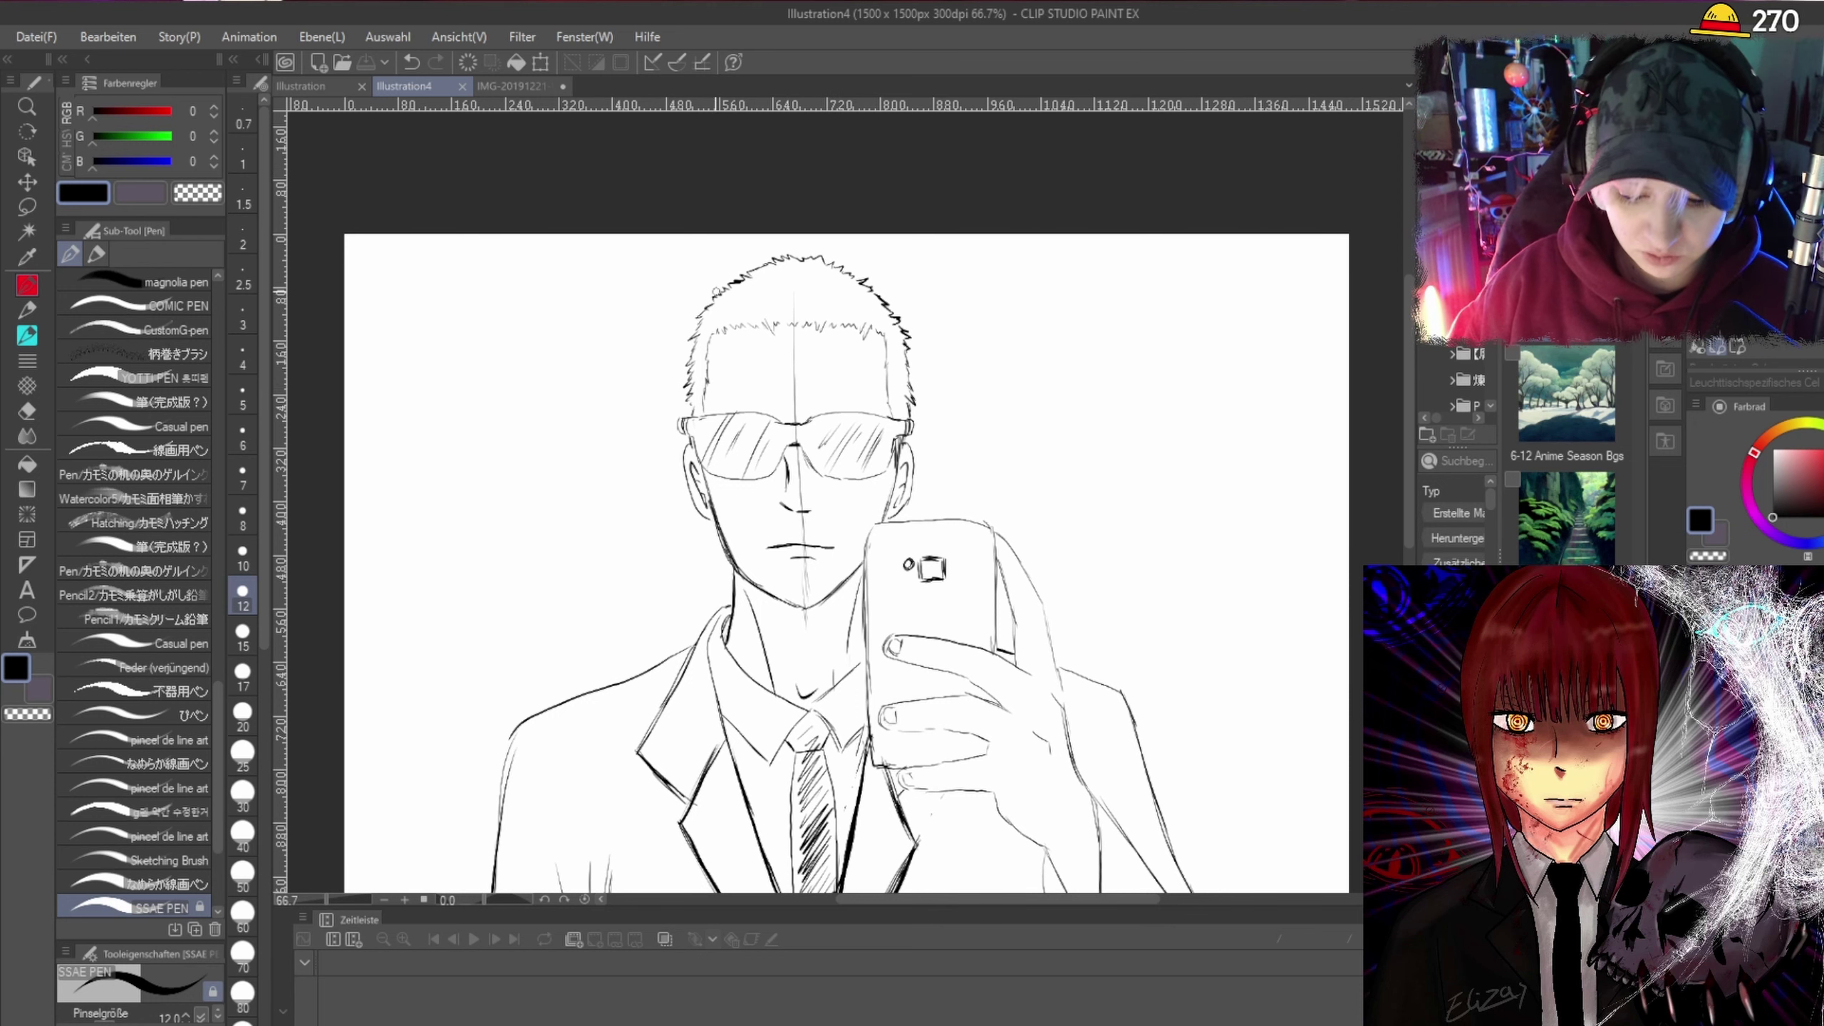
{"action": "scroll", "coordinate": [718, 293], "scroll_direction": "up", "scroll_amount": 2}
{"action": "left_click_drag", "start_coordinate": [710, 340], "coordinate": [700, 369]}
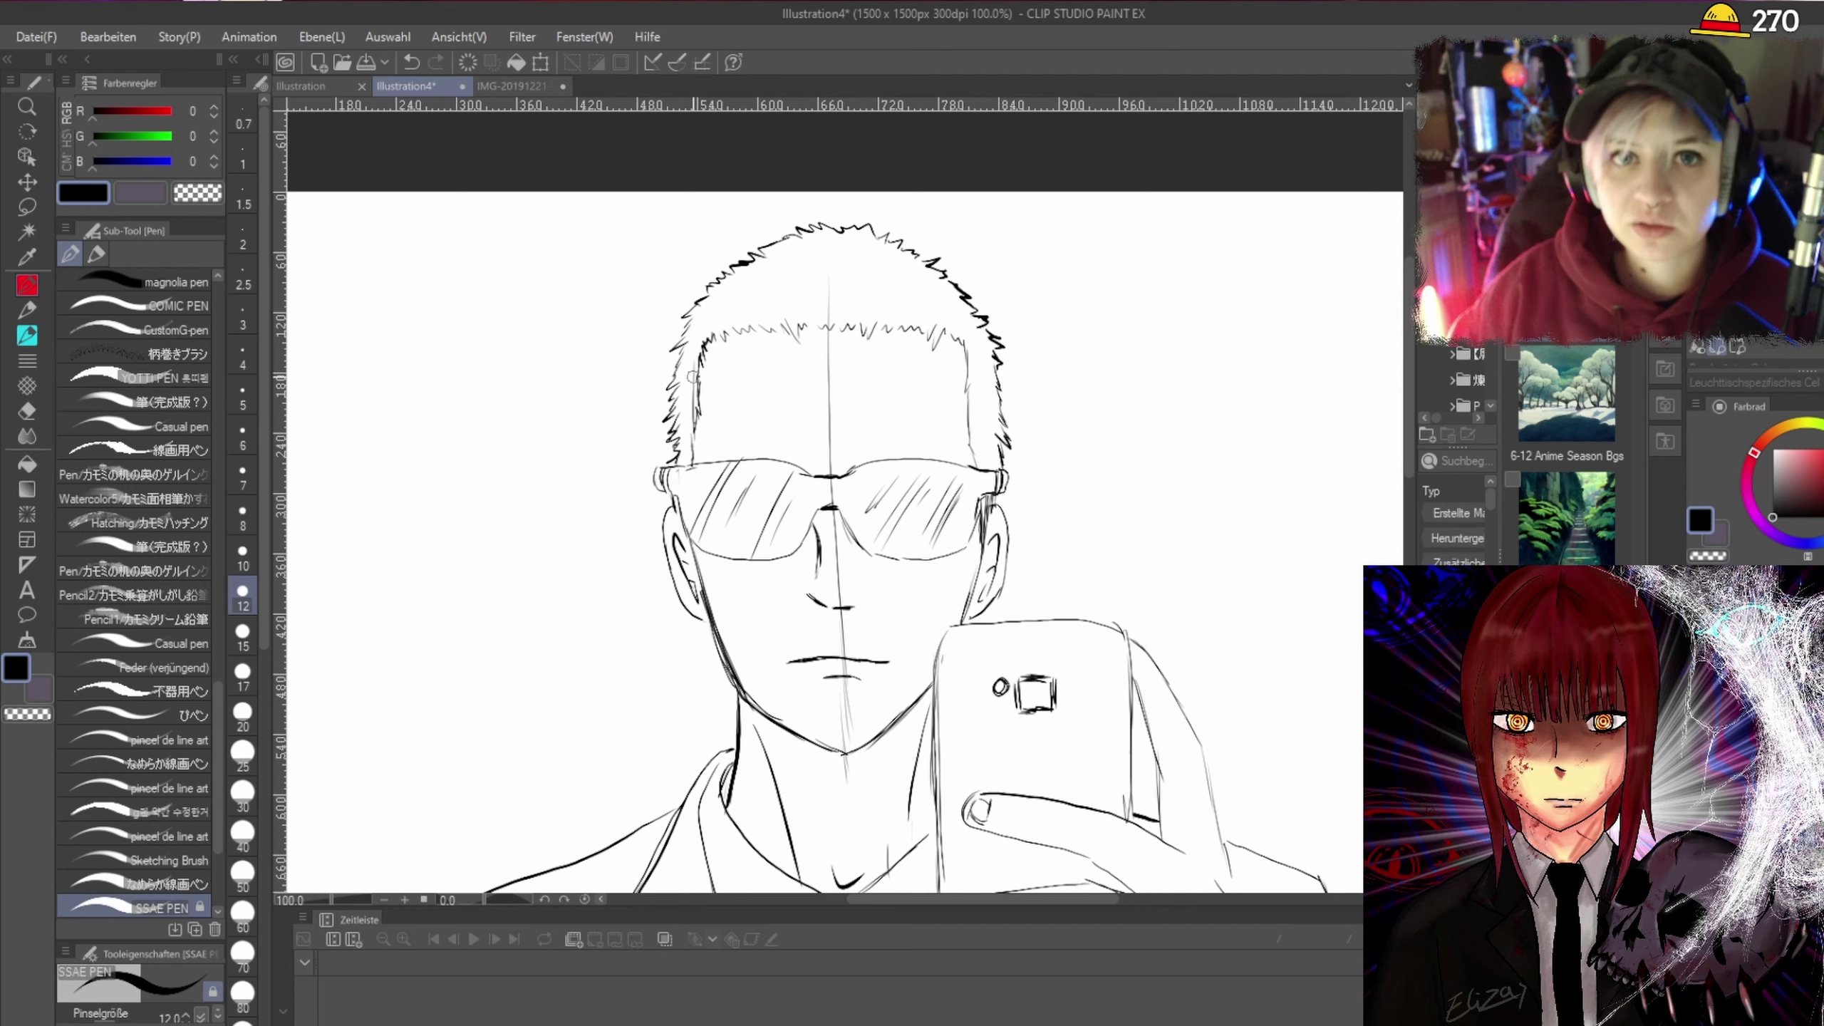
{"action": "scroll", "coordinate": [980, 289], "scroll_direction": "up", "scroll_amount": 1}
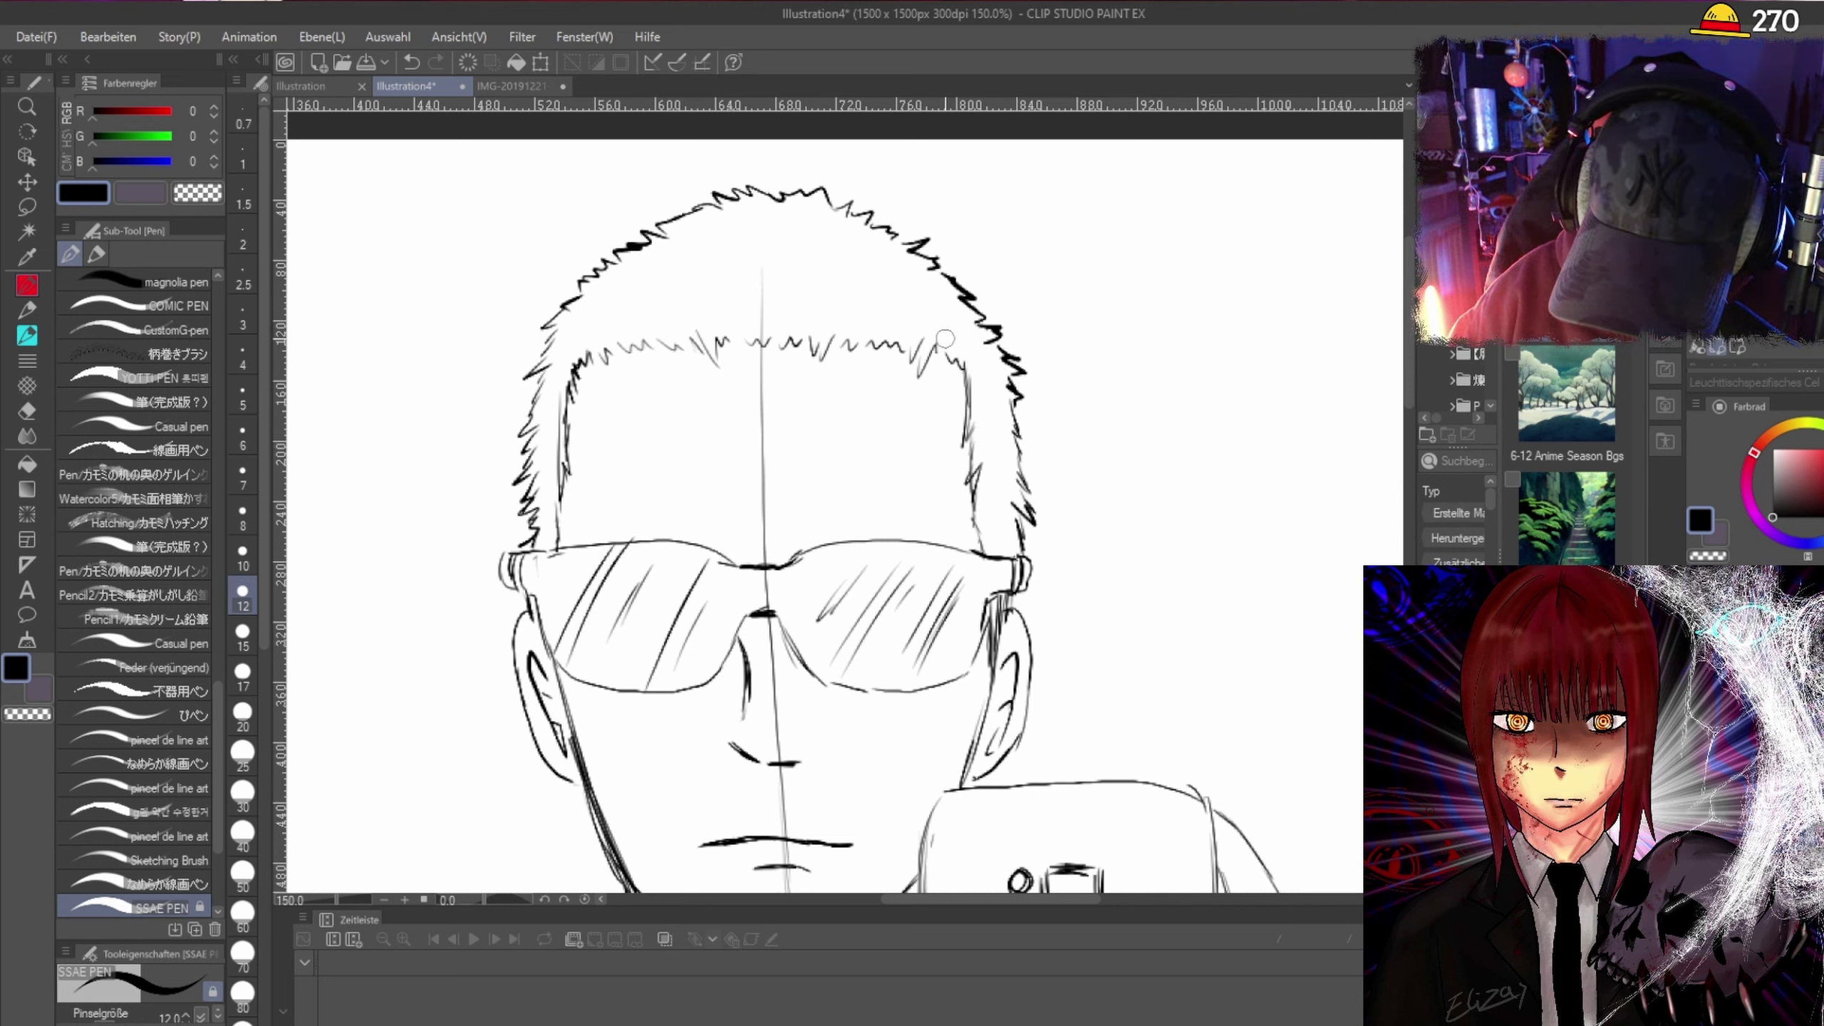
{"action": "left_click_drag", "start_coordinate": [914, 389], "coordinate": [932, 456]}
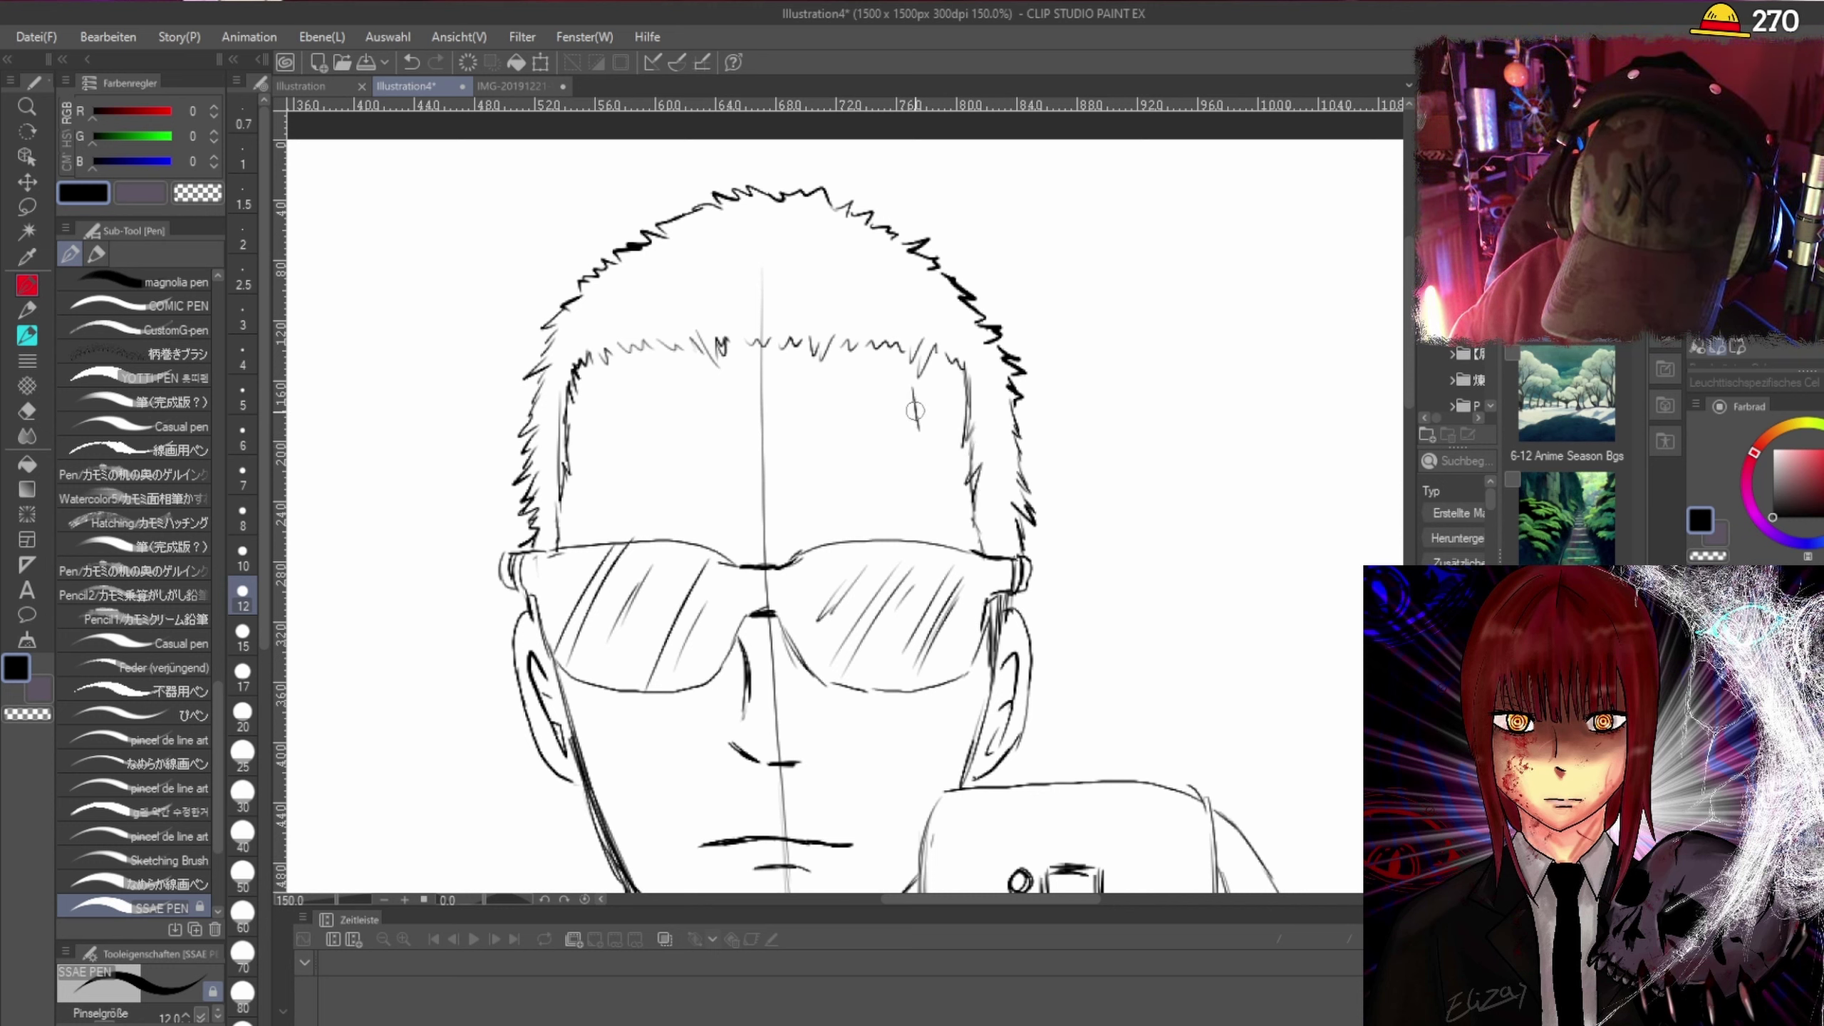
{"action": "mouse_move", "coordinate": [602, 431]}
{"action": "left_mouse_down"}
{"action": "mouse_move", "coordinate": [601, 409]}
{"action": "mouse_move", "coordinate": [579, 496]}
{"action": "mouse_move", "coordinate": [592, 475]}
{"action": "left_mouse_up"}
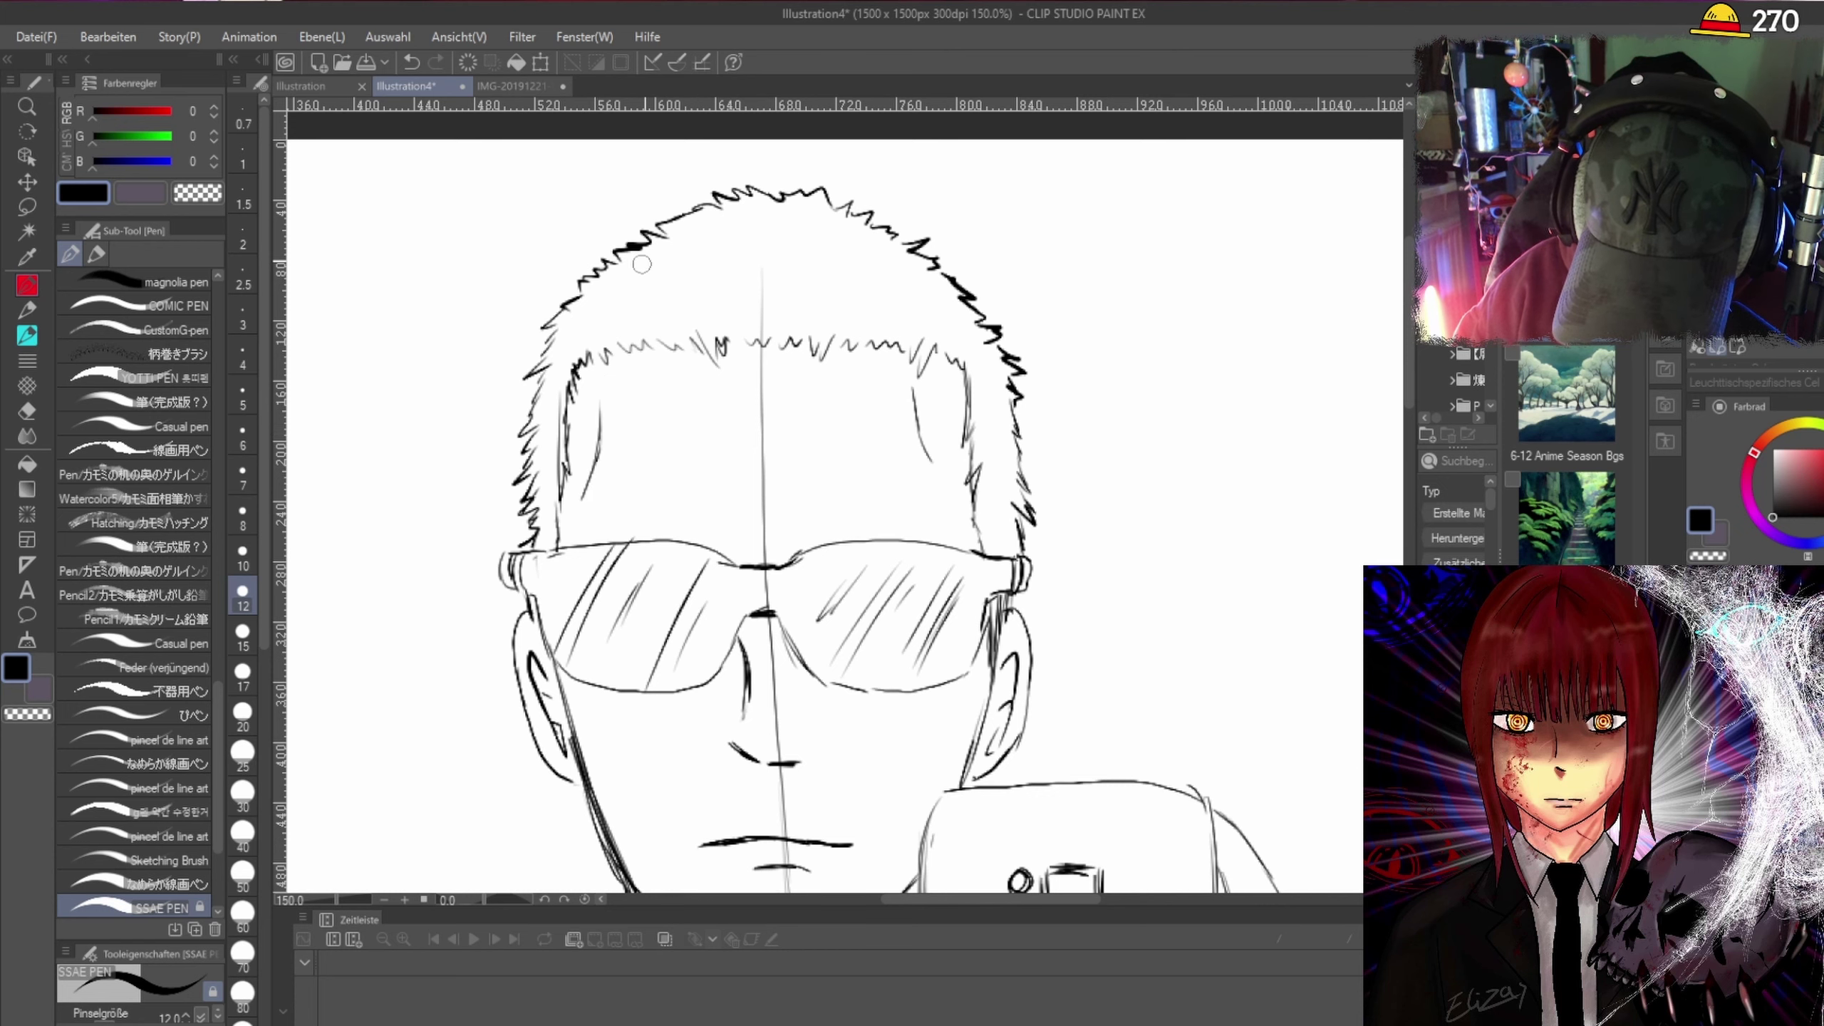
{"action": "key", "text": "ctrl+minus"}
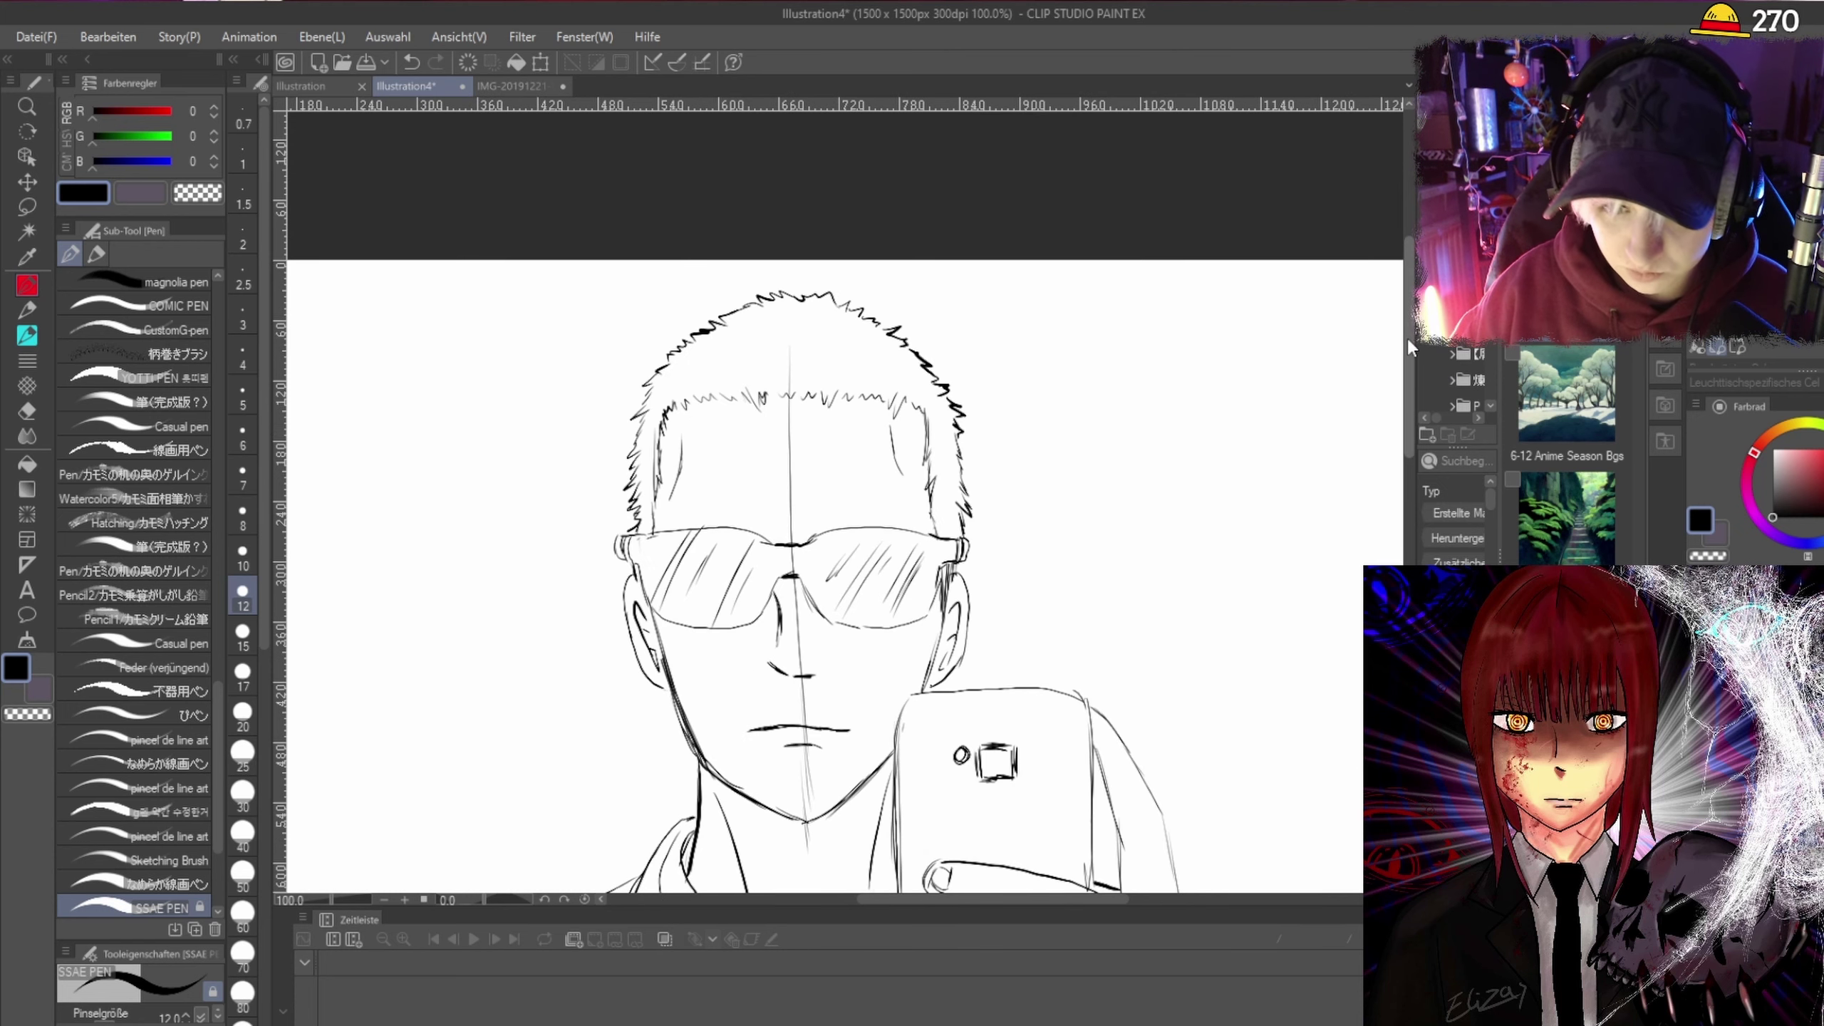
{"action": "left_click_drag", "start_coordinate": [1408, 335], "coordinate": [1411, 442]}
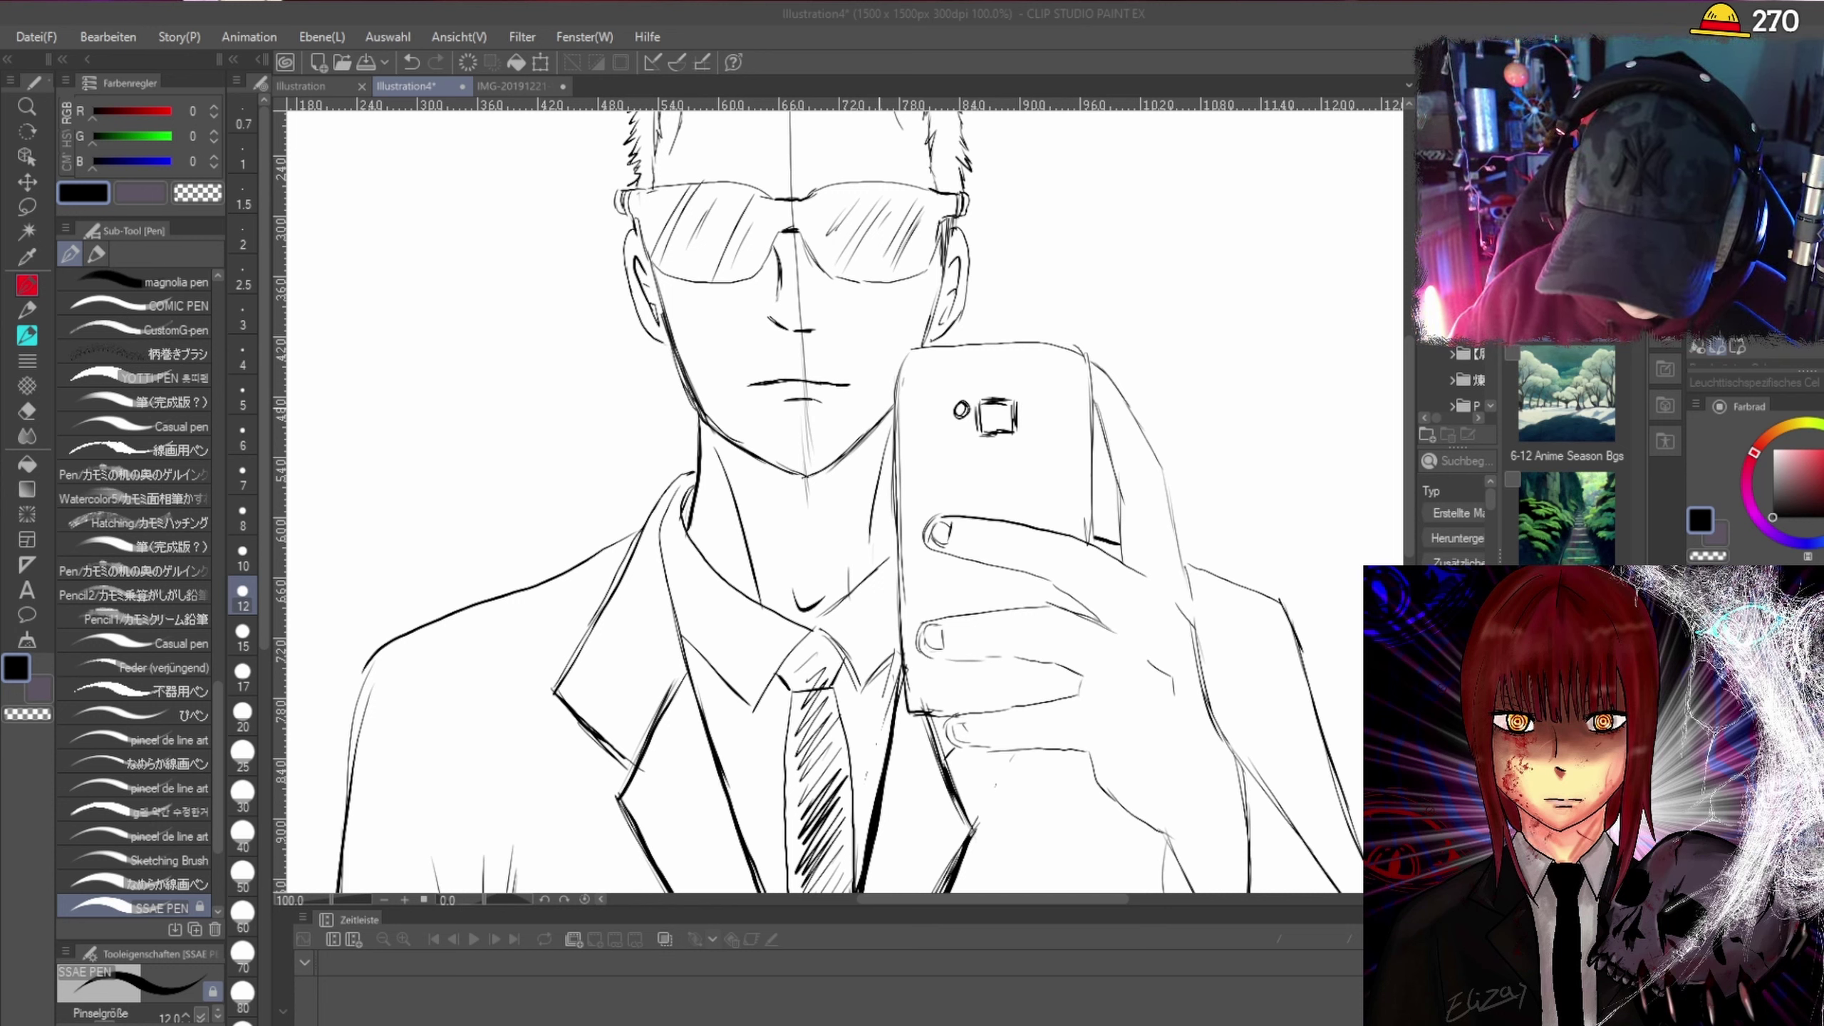
Darken the left lens's outer edge and the cheek outline beside the left ear.
{"action": "left_click", "coordinate": [767, 255]}
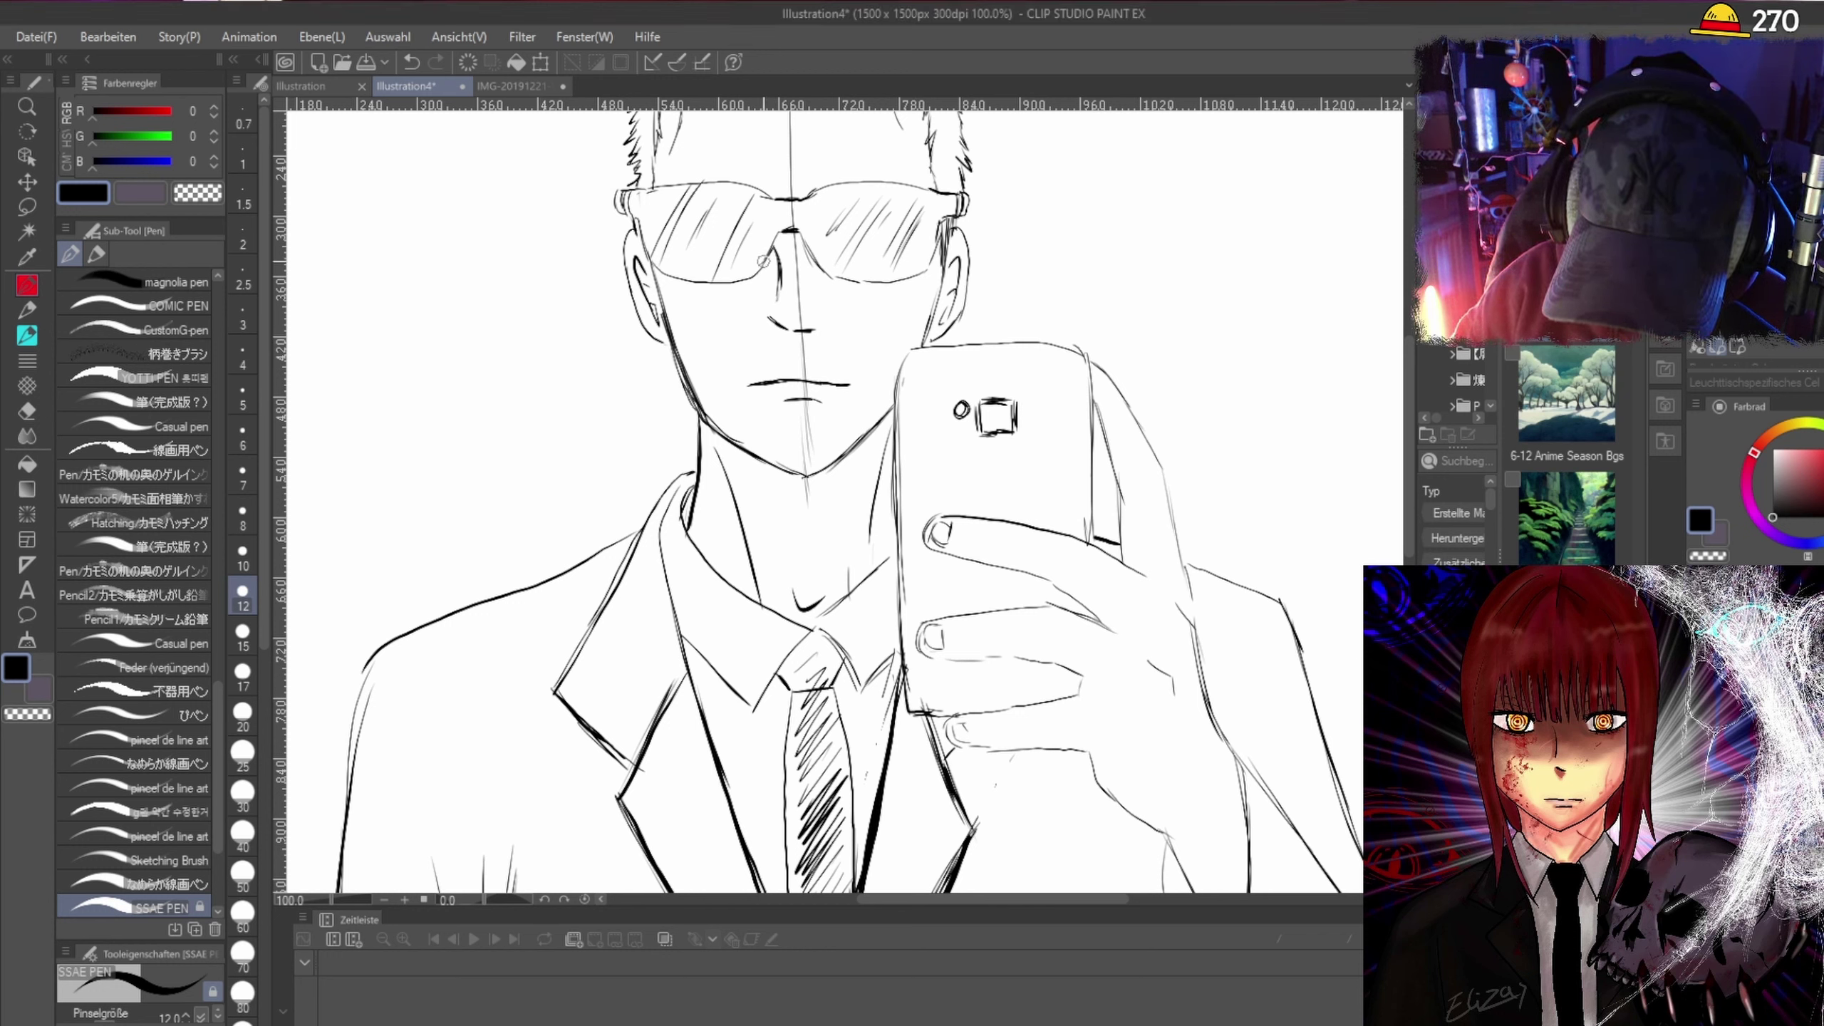
{"action": "left_click_drag", "start_coordinate": [637, 218], "coordinate": [671, 273]}
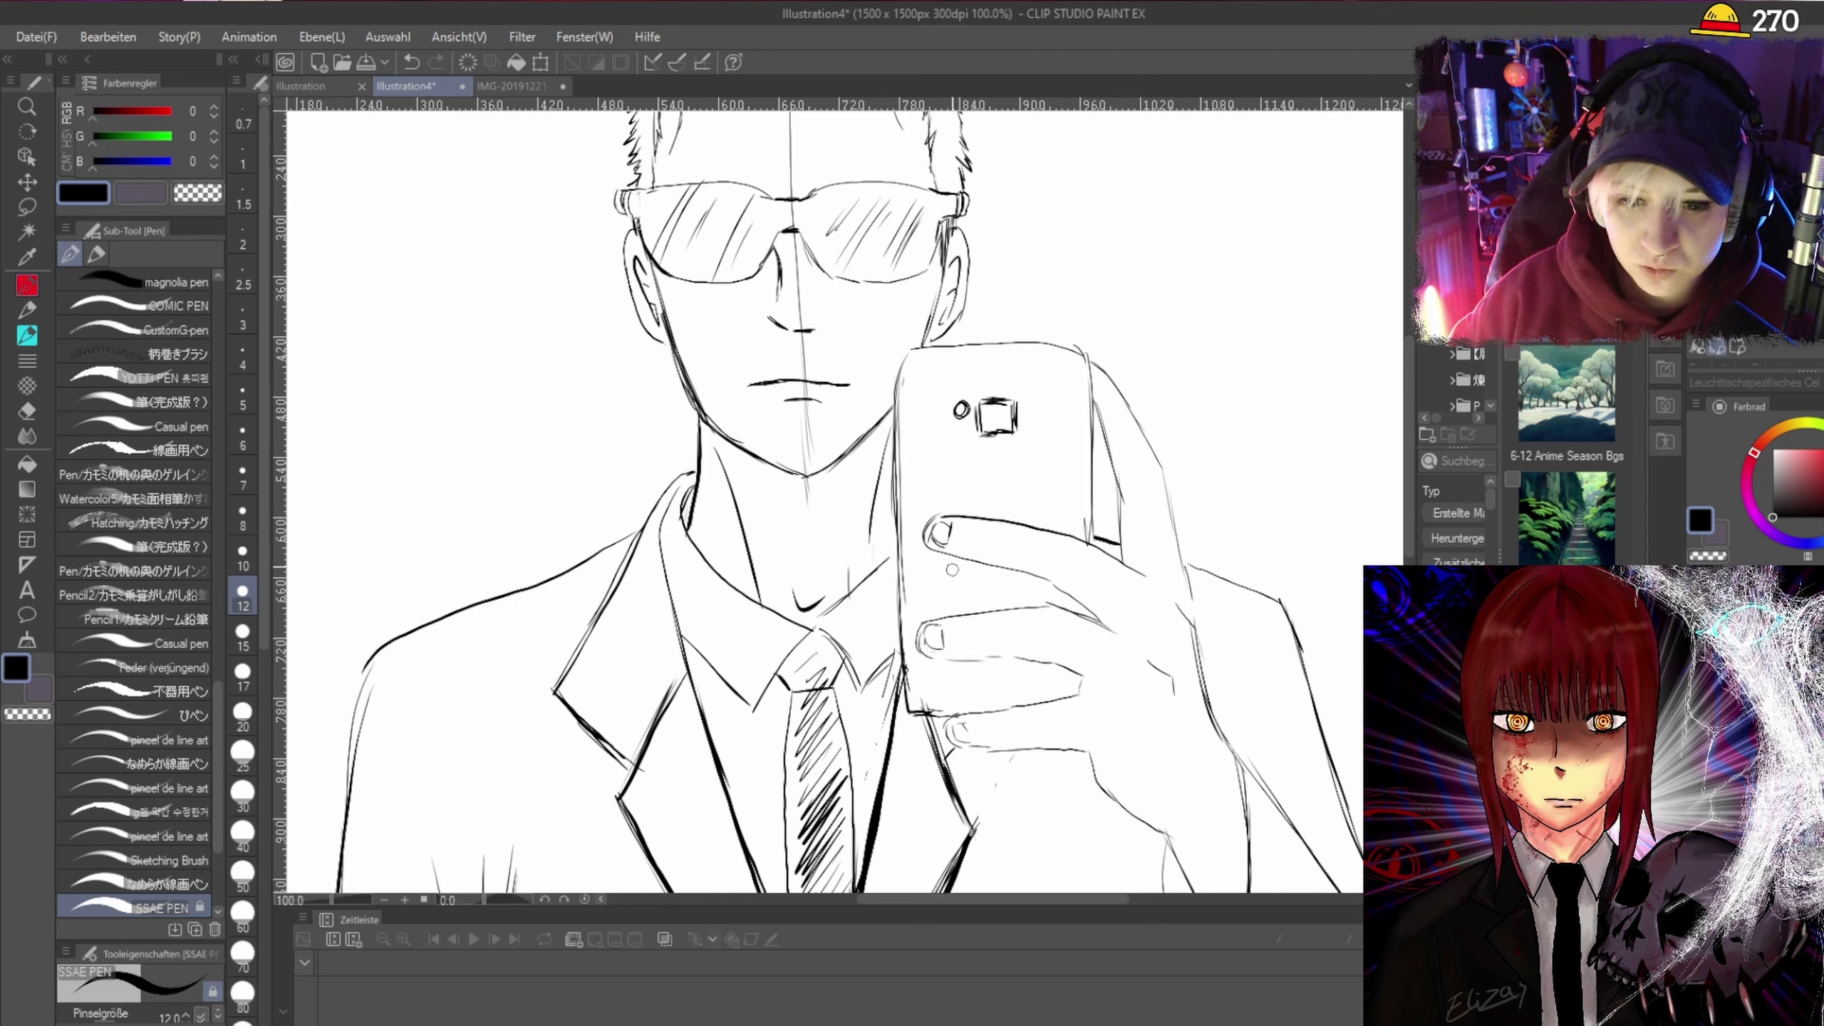
{"action": "scroll", "coordinate": [844, 503], "scroll_direction": "up", "scroll_amount": 4}
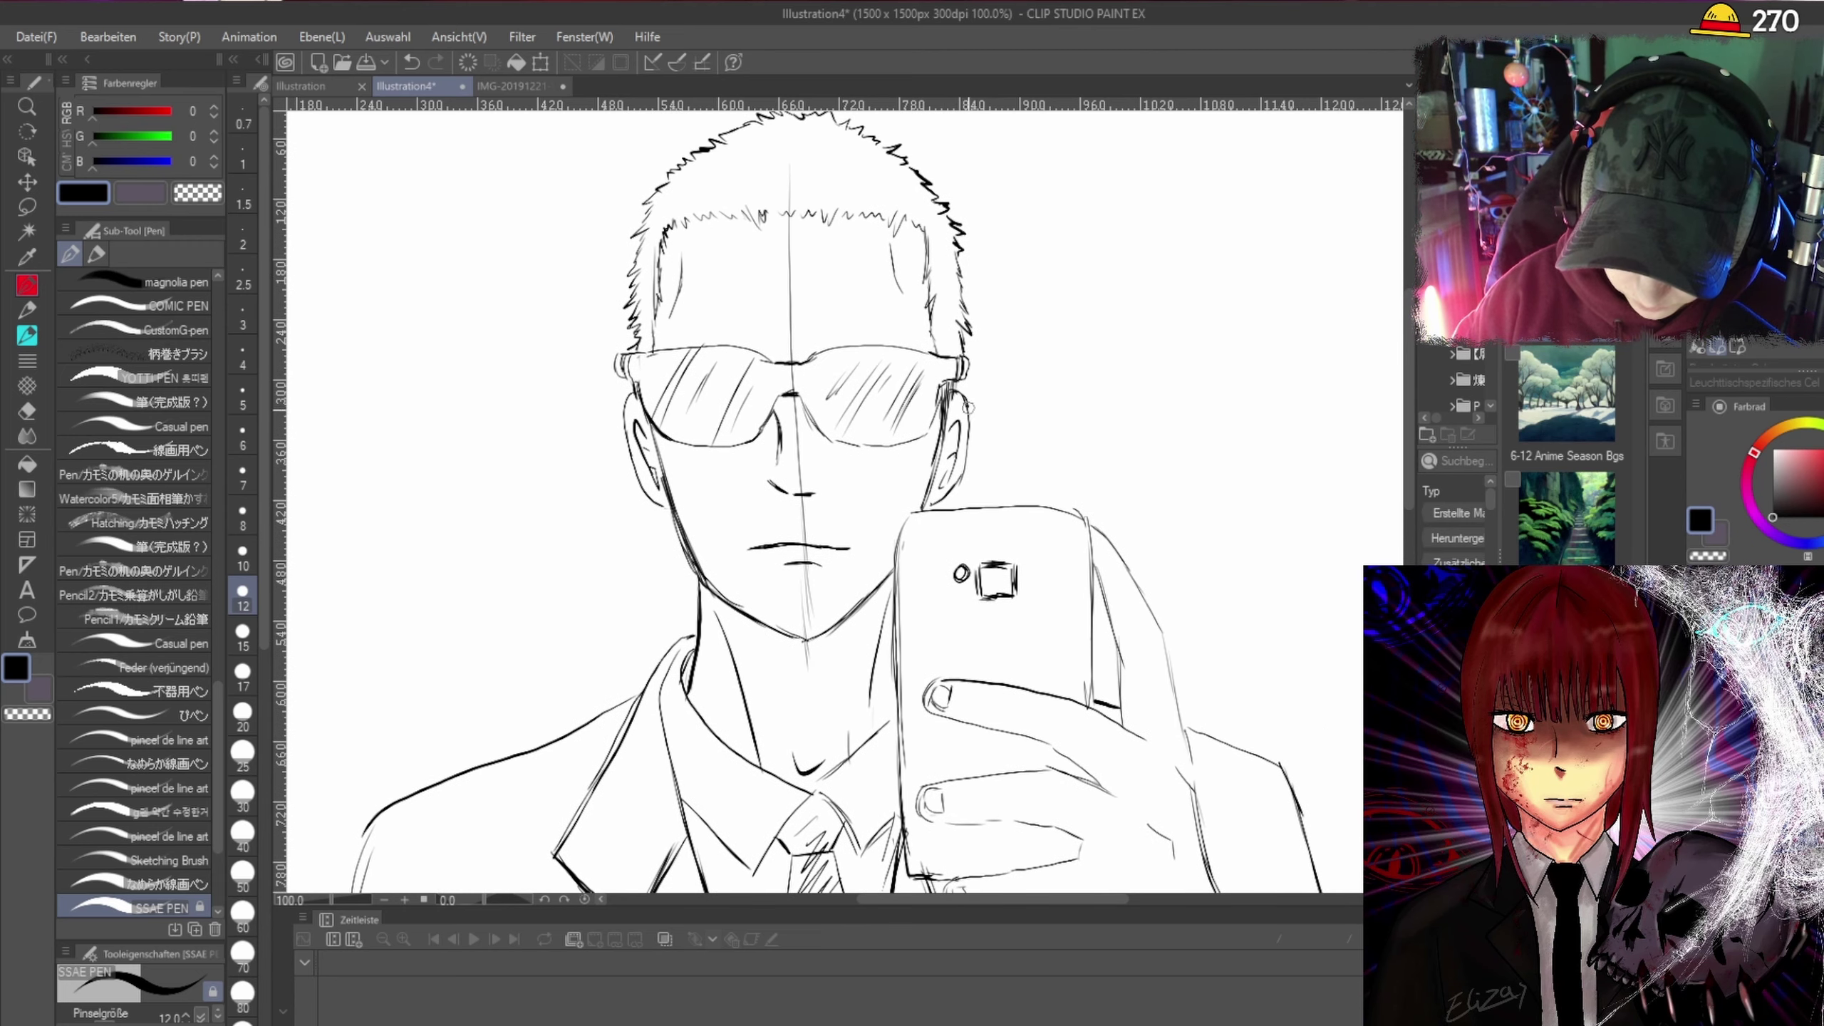
{"action": "left_click_drag", "start_coordinate": [625, 414], "coordinate": [635, 477]}
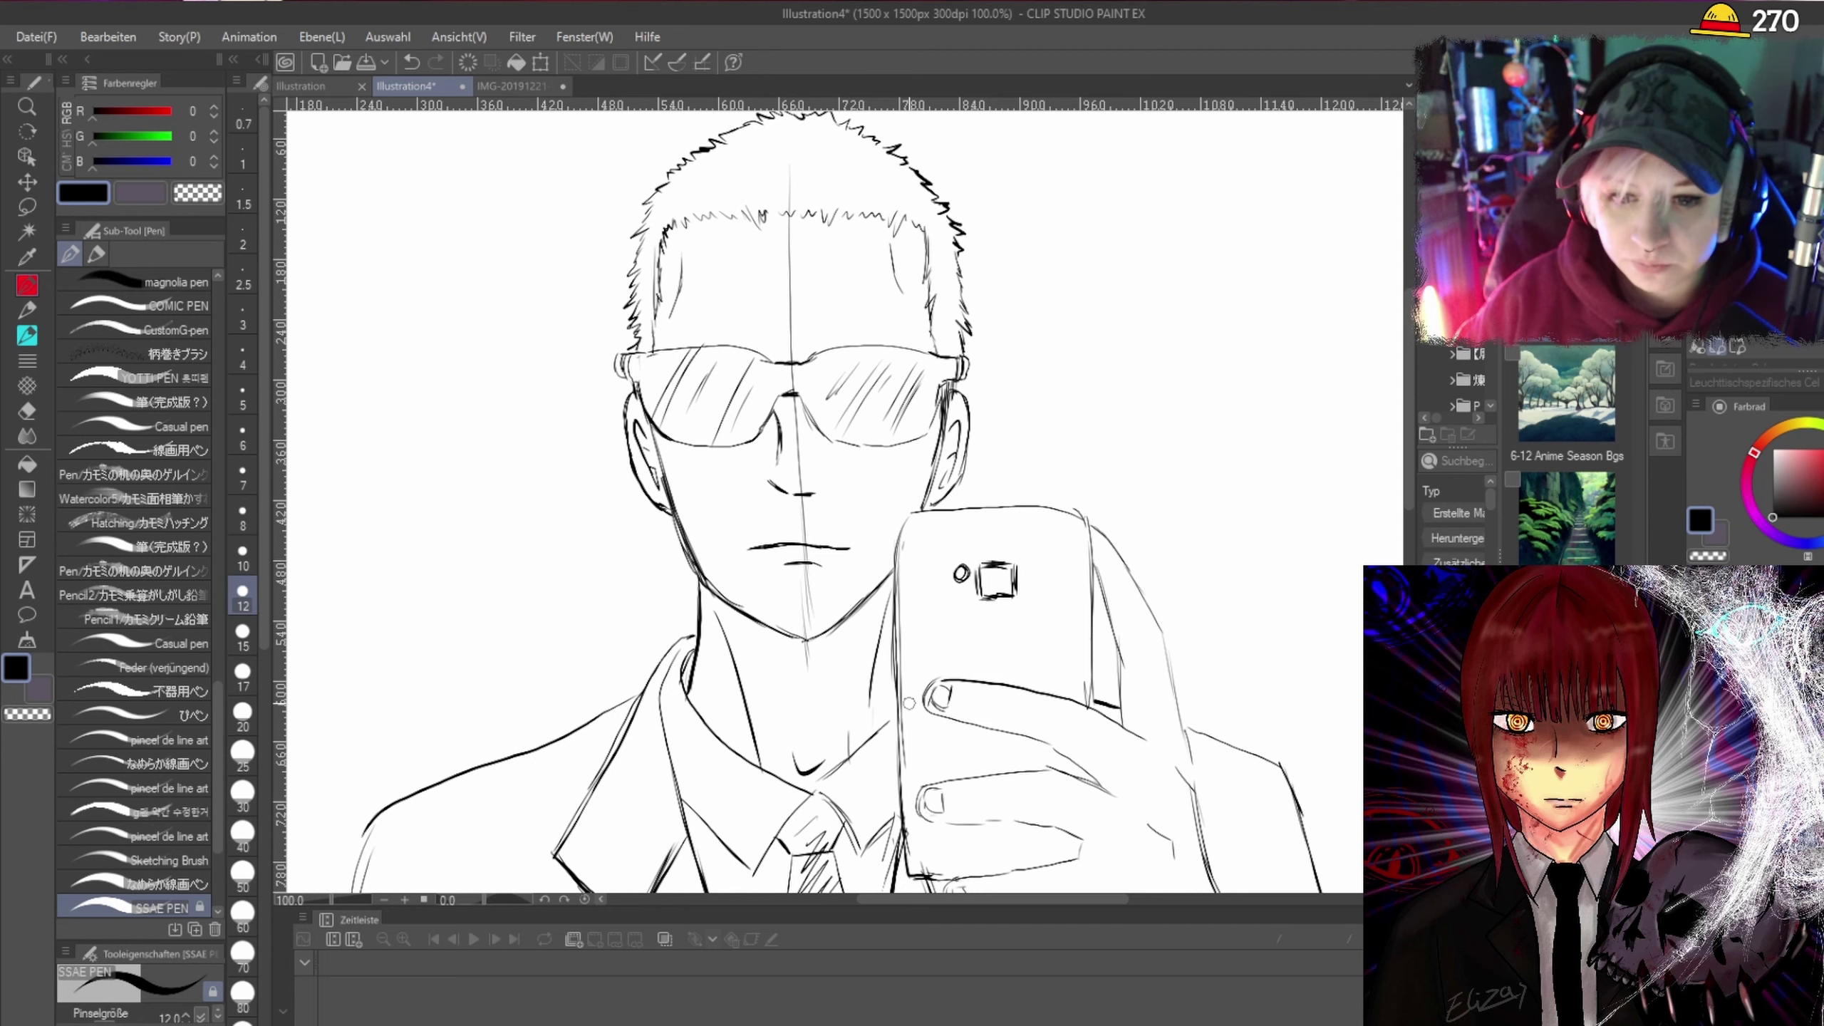
{"action": "scroll", "coordinate": [1396, 322], "scroll_direction": "down", "scroll_amount": 3}
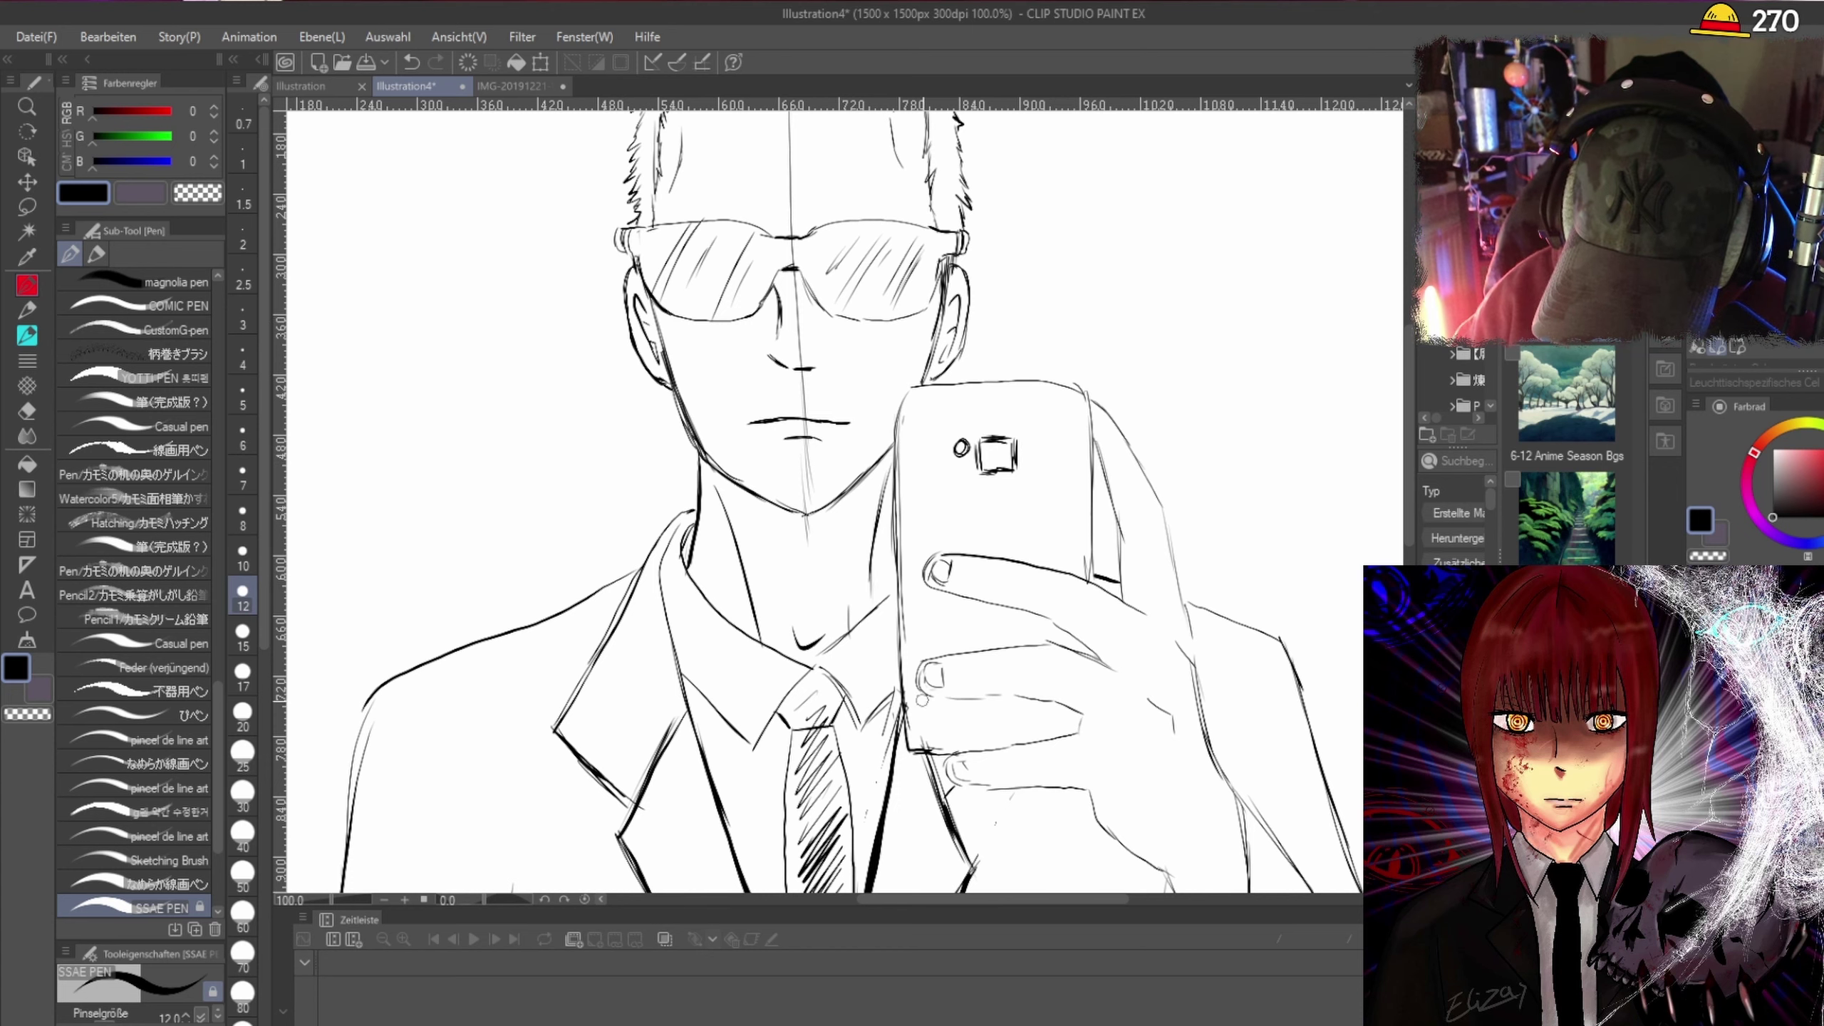
{"action": "left_click_drag", "start_coordinate": [1410, 327], "coordinate": [1413, 457]}
{"action": "scroll", "coordinate": [1405, 436], "scroll_direction": "down", "scroll_amount": 2}
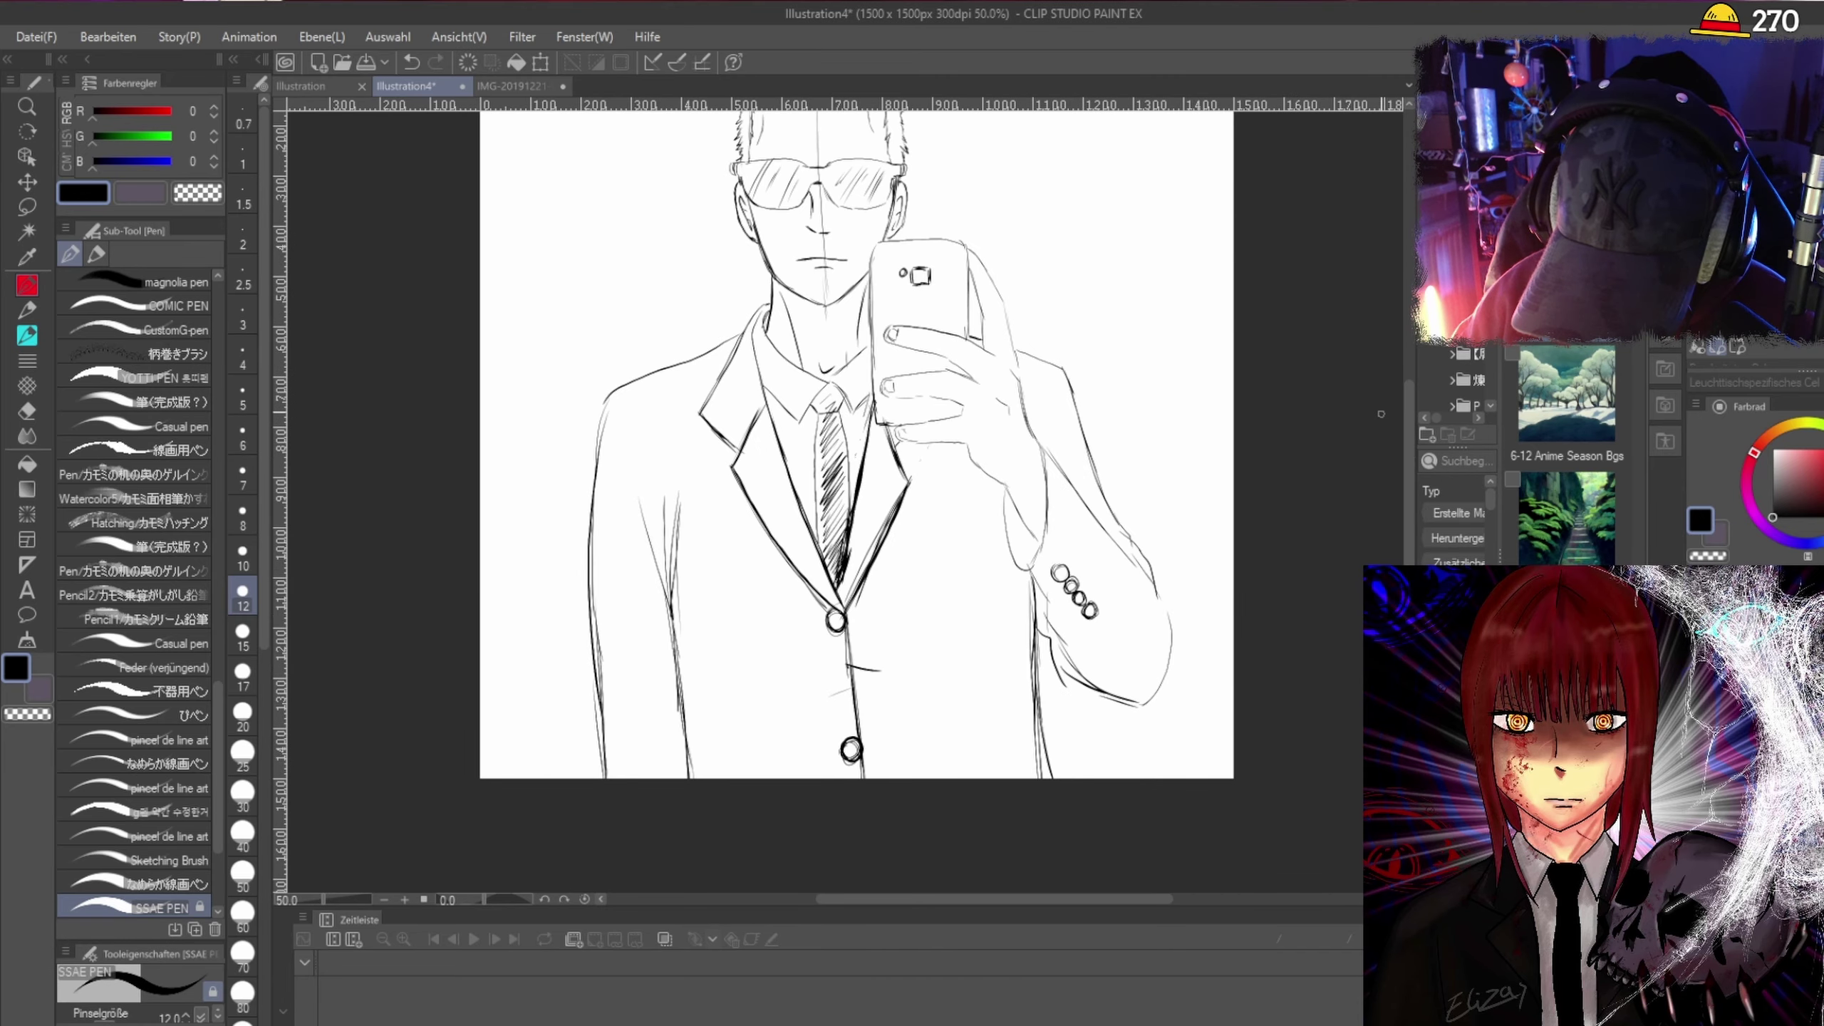
{"action": "scroll", "coordinate": [1328, 317], "scroll_direction": "down", "scroll_amount": 1}
{"action": "scroll", "coordinate": [1185, 179], "scroll_direction": "up", "scroll_amount": 1}
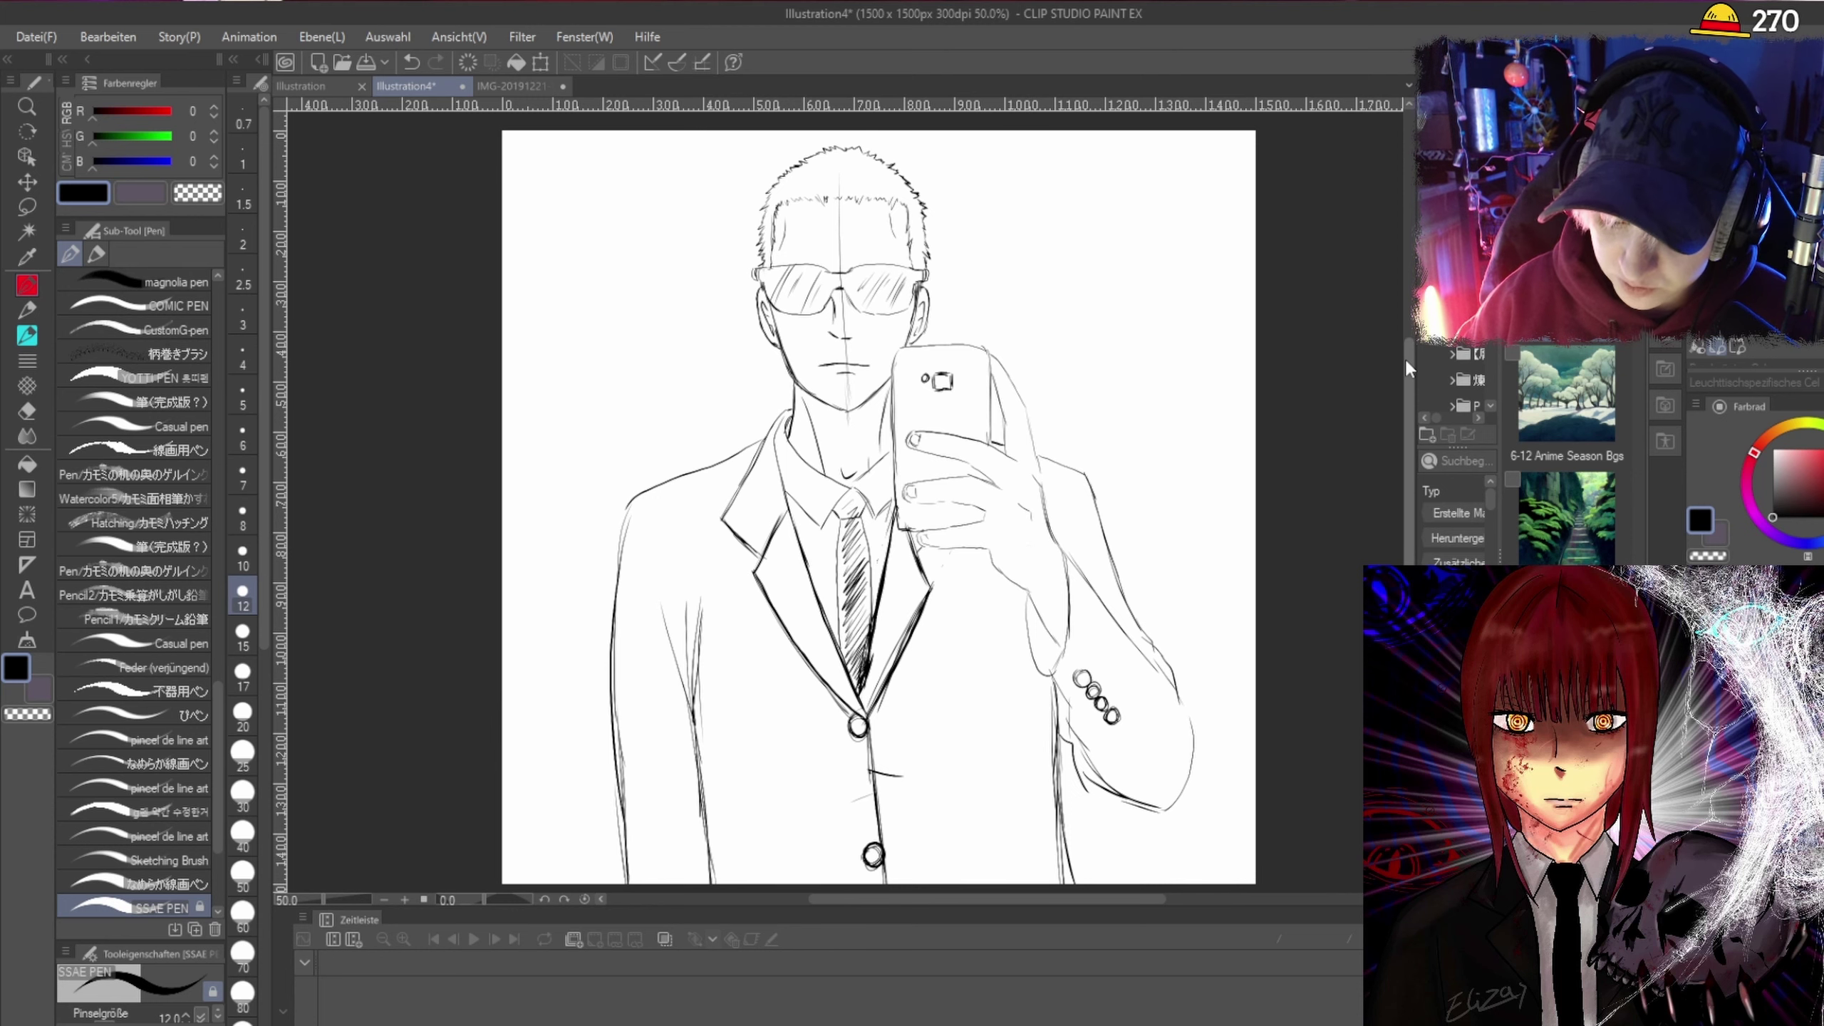
Zoom the canvas in to 200% on the man's head.
{"action": "scroll", "coordinate": [1405, 352], "scroll_direction": "up", "scroll_amount": 1}
{"action": "scroll", "coordinate": [871, 281], "scroll_direction": "up", "scroll_amount": 4}
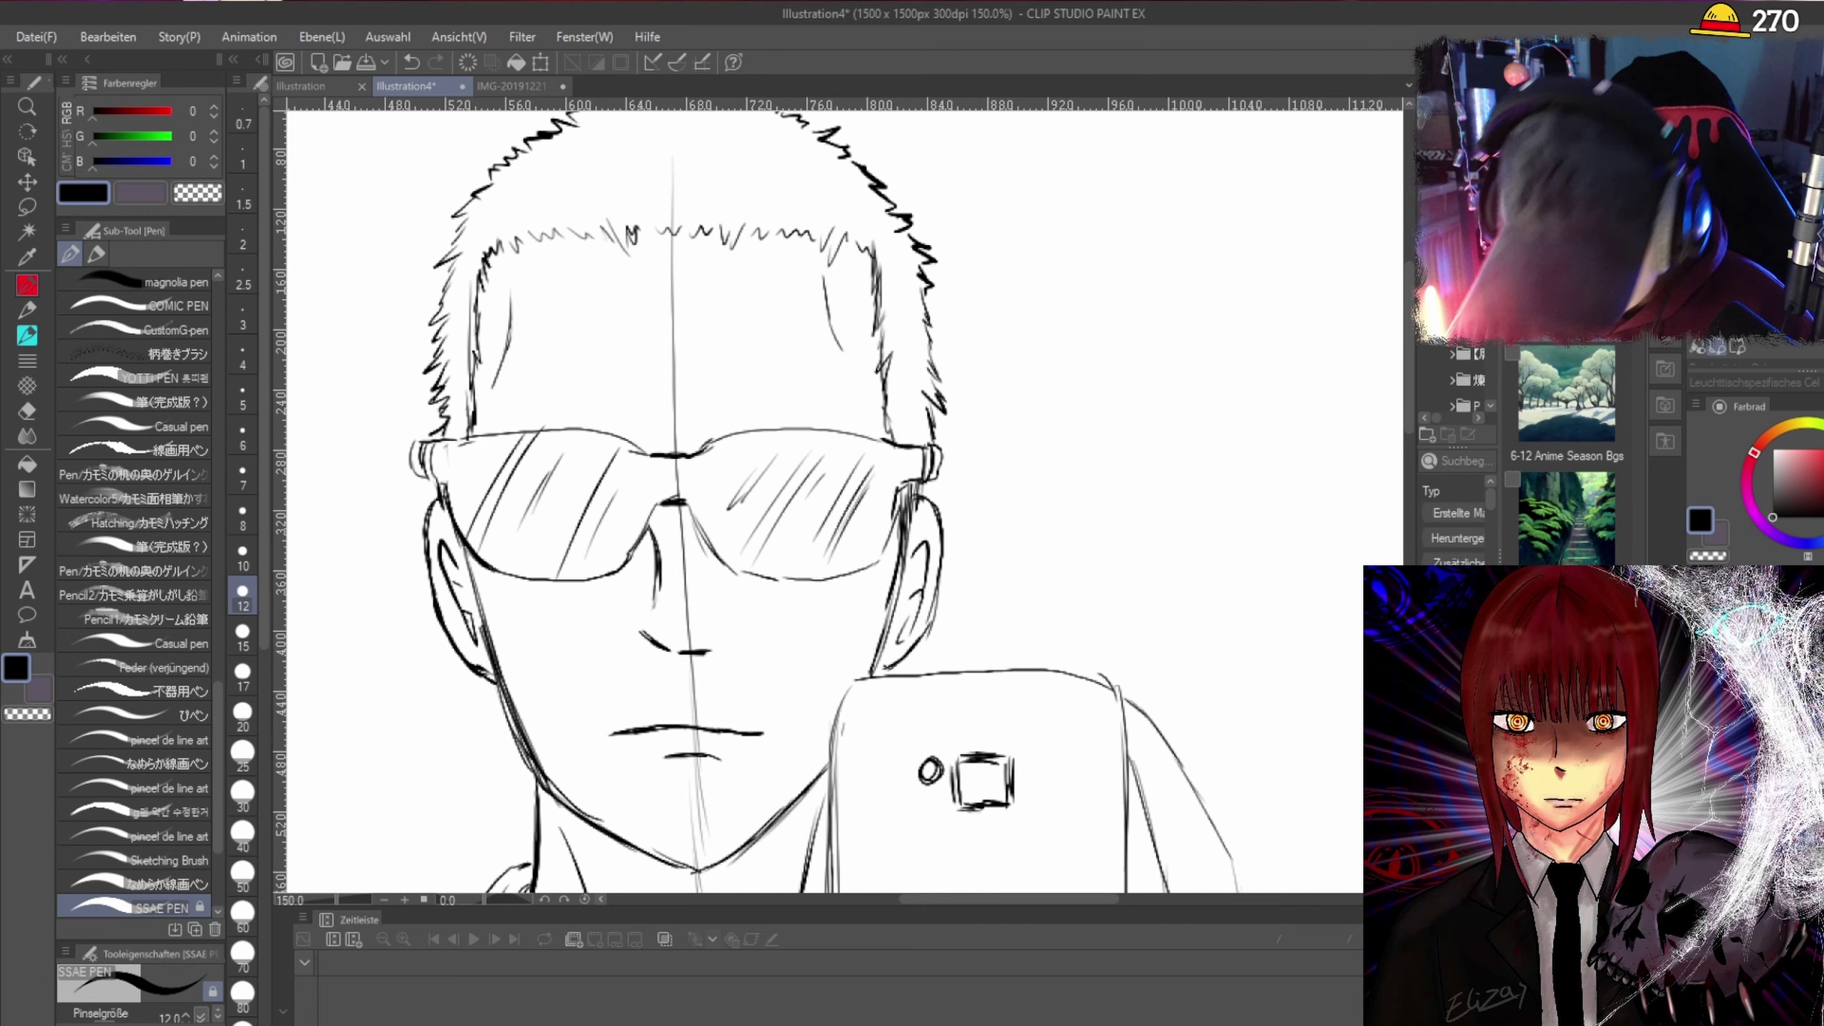
{"action": "scroll", "coordinate": [845, 503], "scroll_direction": "down", "scroll_amount": 2}
{"action": "scroll", "coordinate": [1358, 686], "scroll_direction": "down", "scroll_amount": 1}
{"action": "scroll", "coordinate": [1358, 686], "scroll_direction": "up", "scroll_amount": 2}
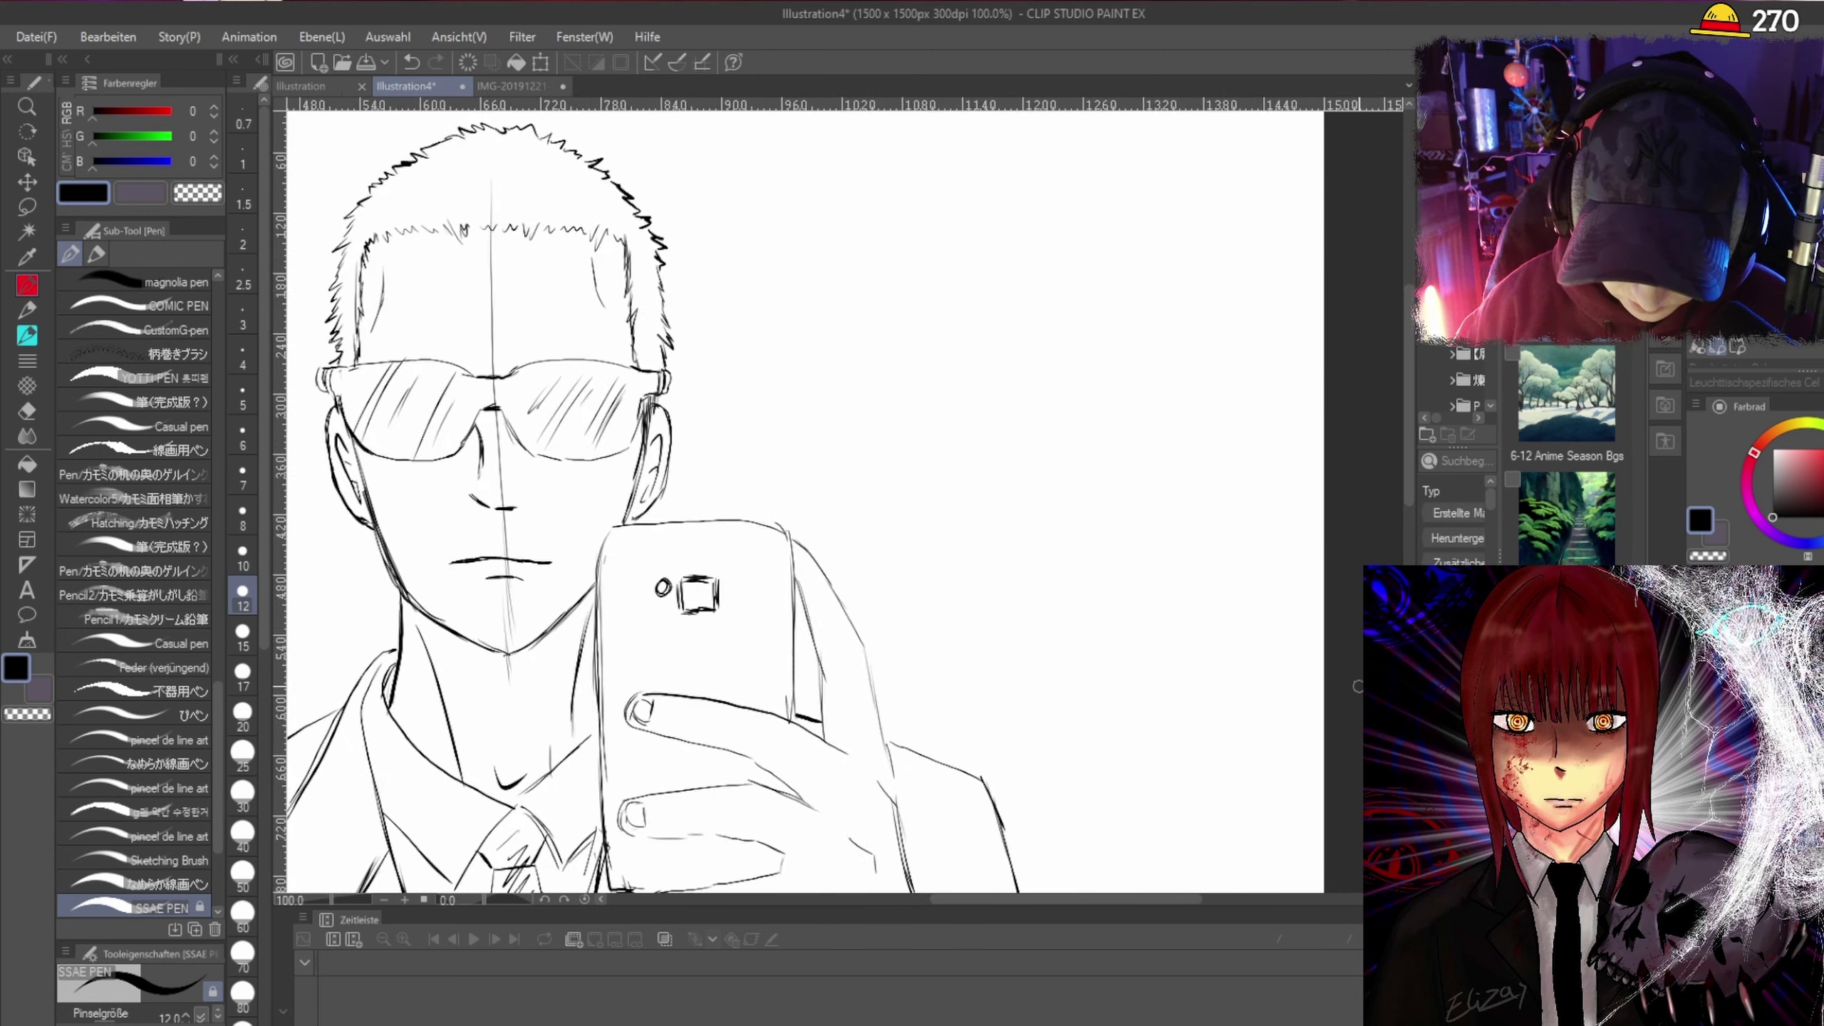
{"action": "scroll", "coordinate": [1359, 686], "scroll_direction": "up", "scroll_amount": 1}
{"action": "scroll", "coordinate": [1358, 686], "scroll_direction": "down", "scroll_amount": 3}
{"action": "scroll", "coordinate": [1358, 687], "scroll_direction": "up", "scroll_amount": 3}
{"action": "scroll", "coordinate": [1358, 686], "scroll_direction": "down", "scroll_amount": 2}
{"action": "scroll", "coordinate": [1359, 686], "scroll_direction": "up", "scroll_amount": 1}
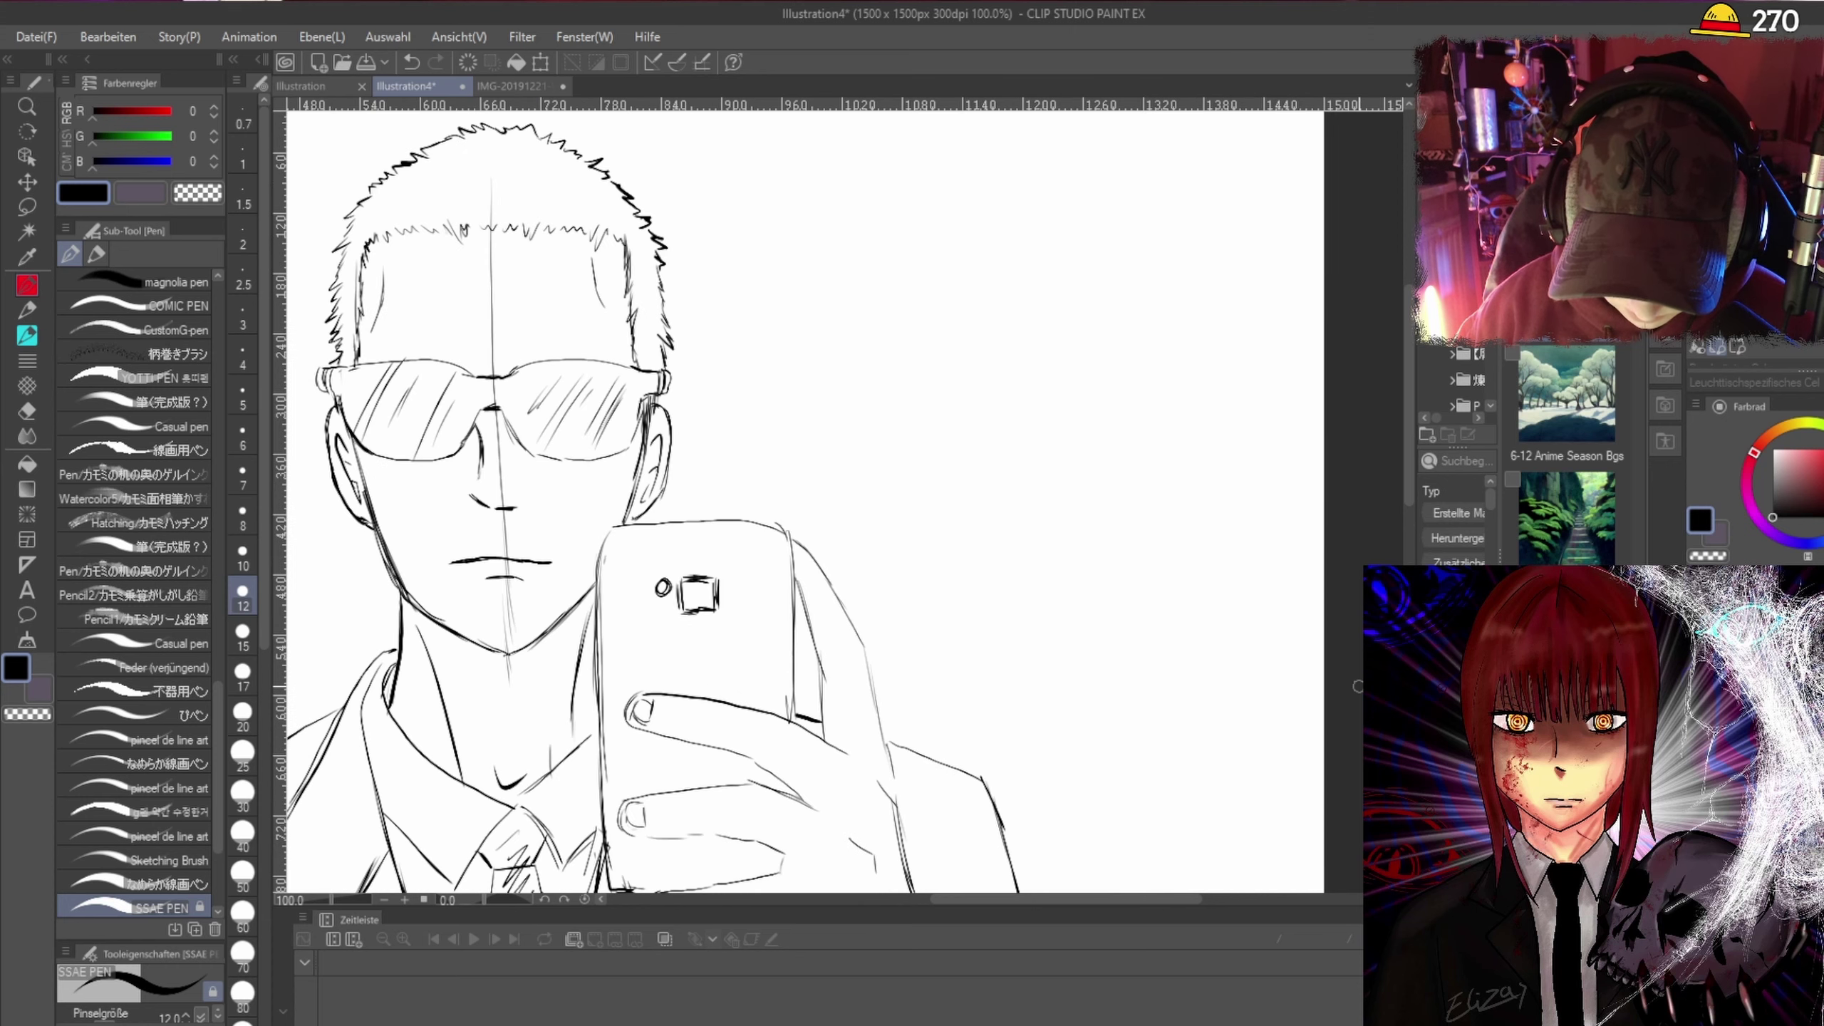
{"action": "scroll", "coordinate": [1357, 686], "scroll_direction": "down", "scroll_amount": 3}
{"action": "scroll", "coordinate": [777, 466], "scroll_direction": "up", "scroll_amount": 3}
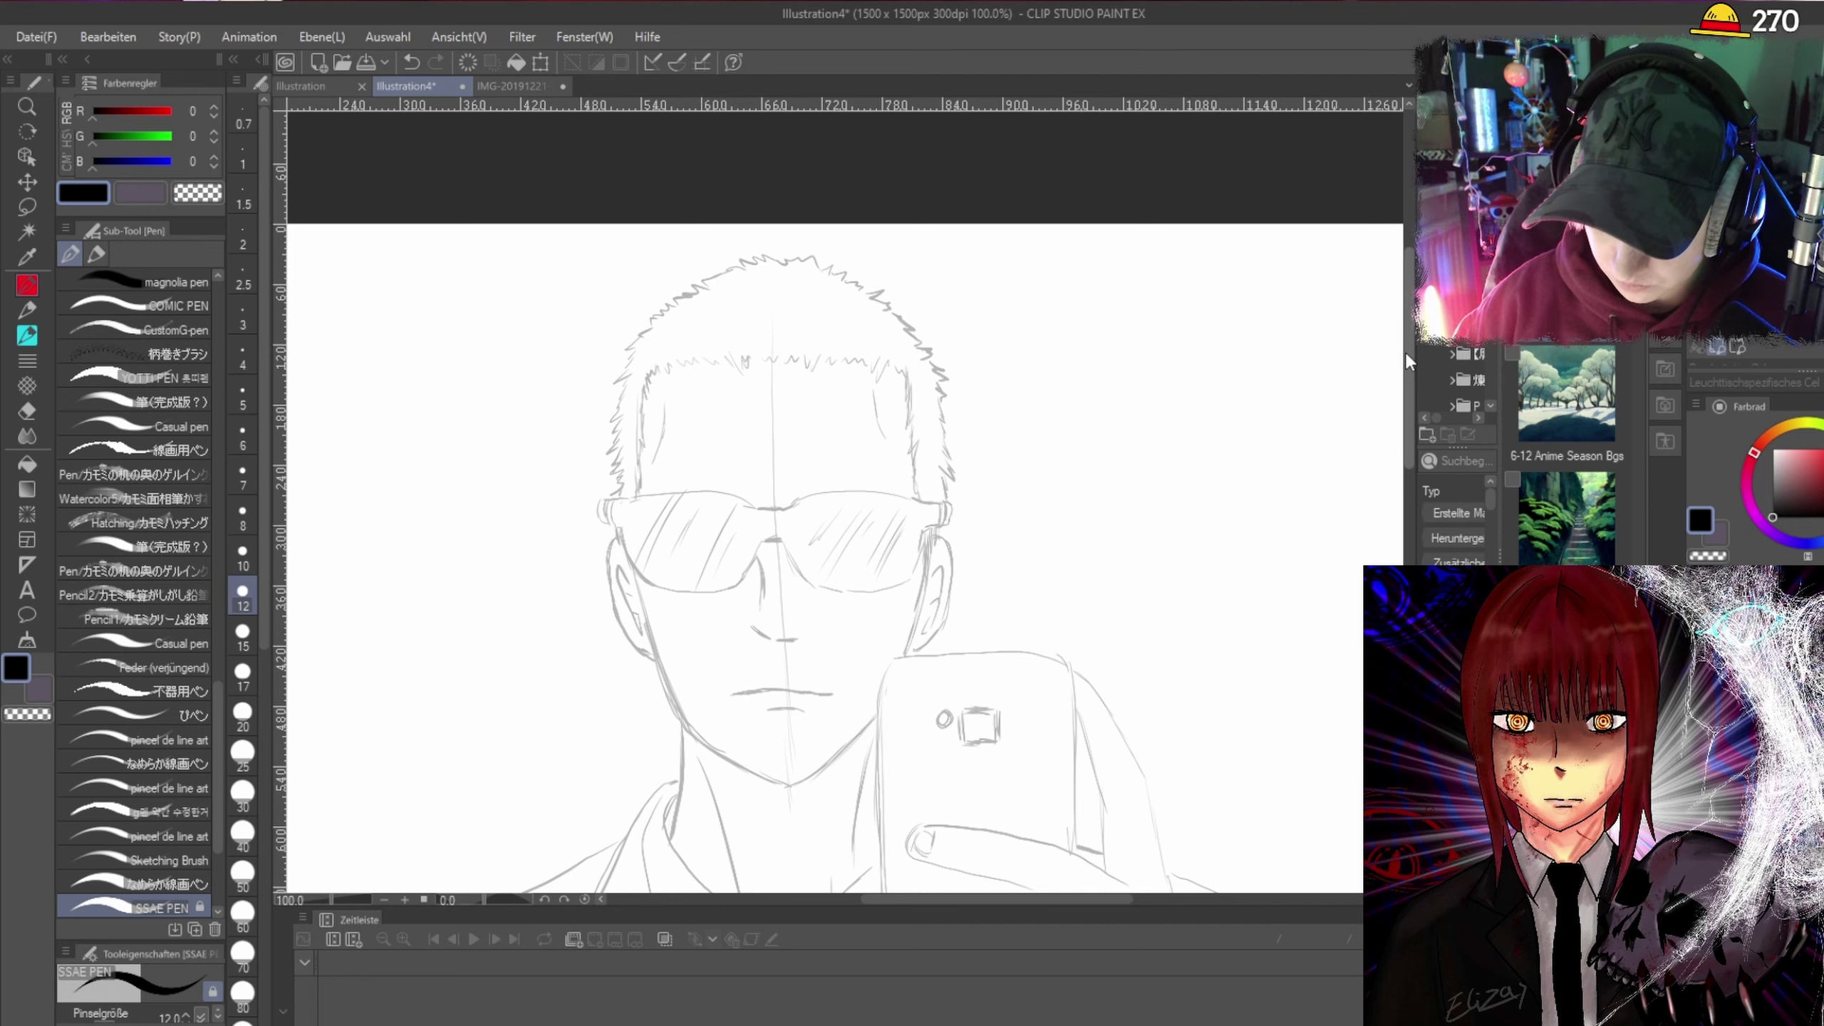
Fade the sketch layer to light grey and centre the head in the view.
{"action": "left_click_drag", "start_coordinate": [1408, 351], "coordinate": [1410, 338]}
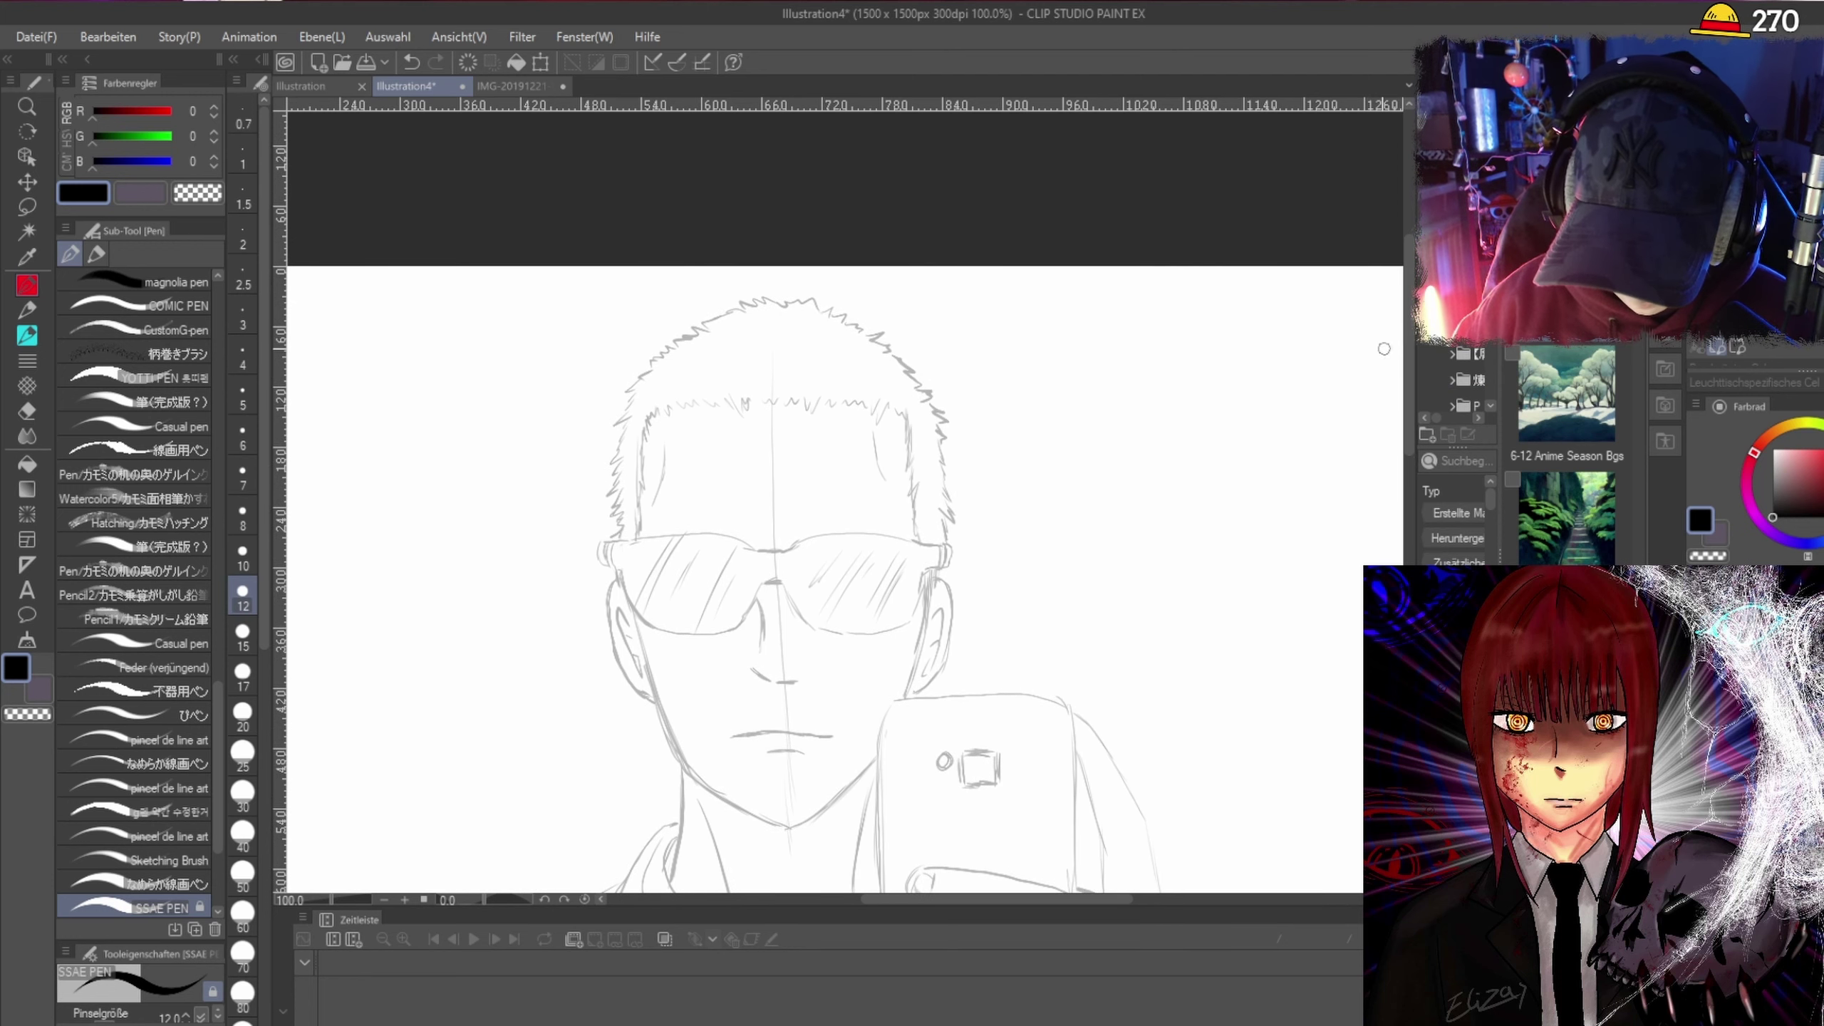
{"action": "scroll", "coordinate": [988, 440], "scroll_direction": "up", "scroll_amount": 2}
{"action": "scroll", "coordinate": [845, 572], "scroll_direction": "down", "scroll_amount": 1}
{"action": "scroll", "coordinate": [698, 731], "scroll_direction": "down", "scroll_amount": 1}
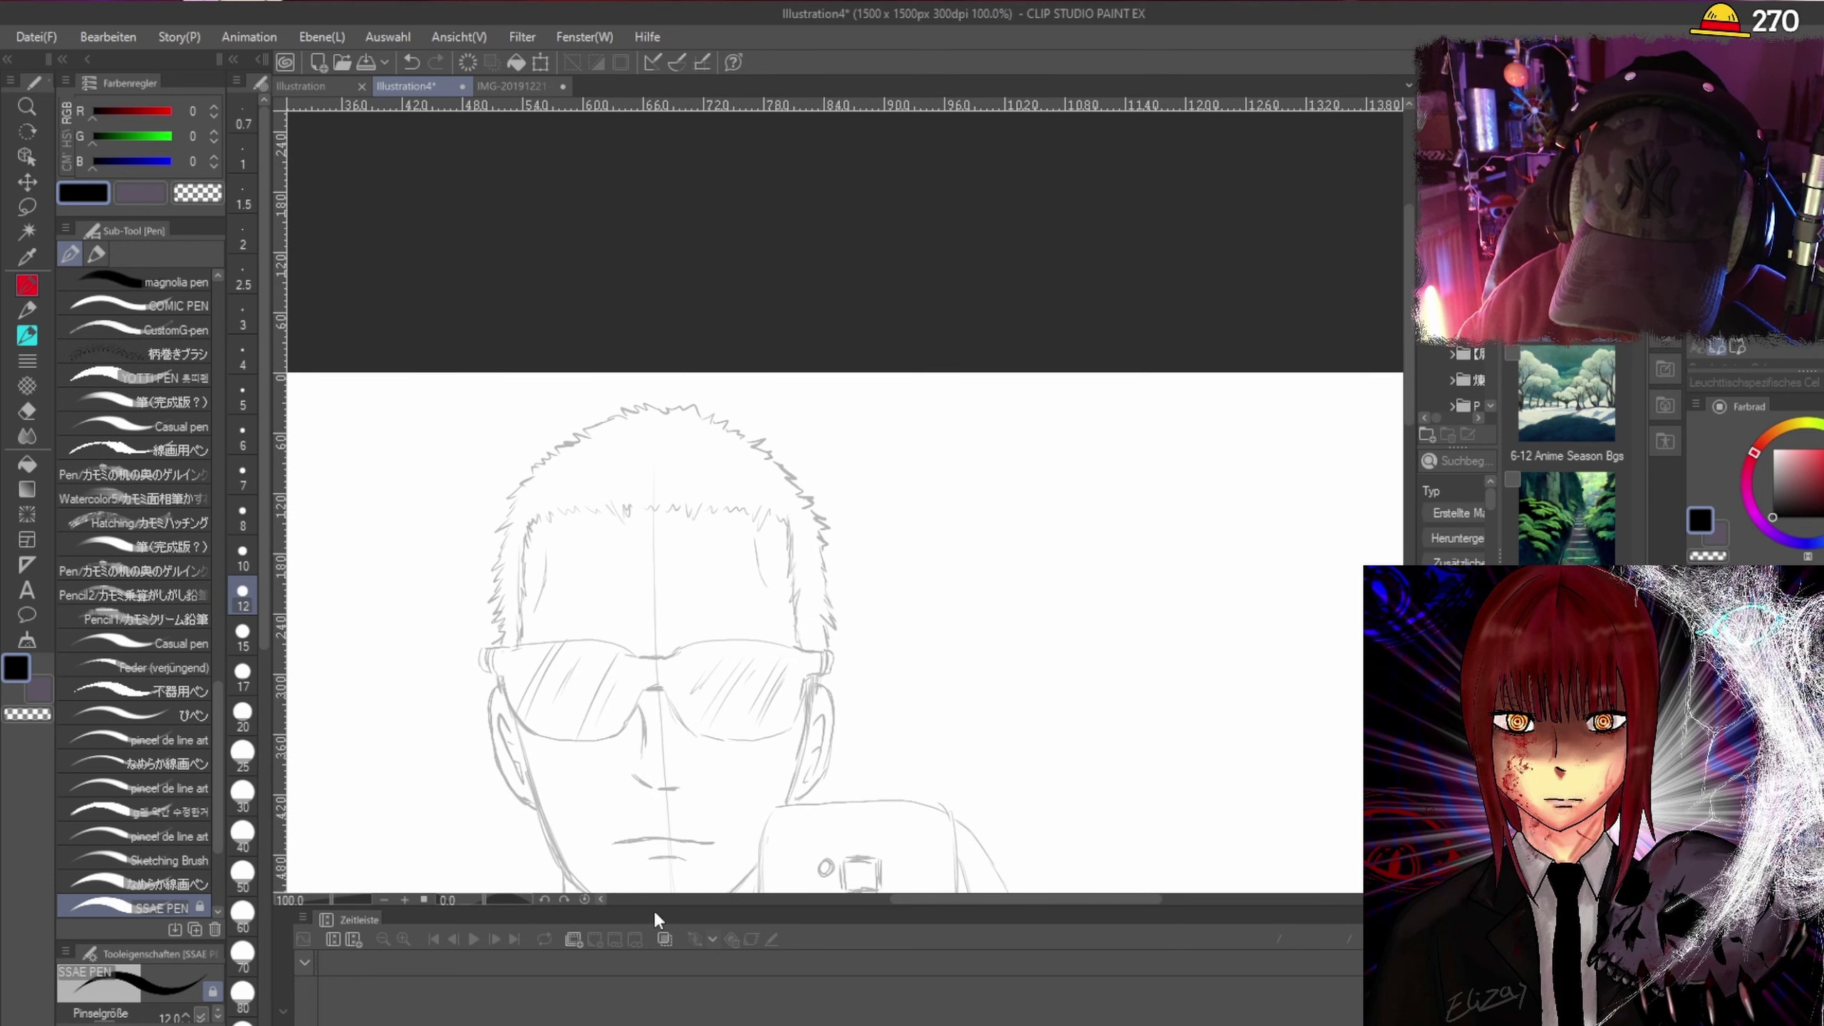
{"action": "scroll", "coordinate": [655, 922], "scroll_direction": "up", "scroll_amount": 2}
{"action": "left_click_drag", "start_coordinate": [1408, 301], "coordinate": [1408, 358]}
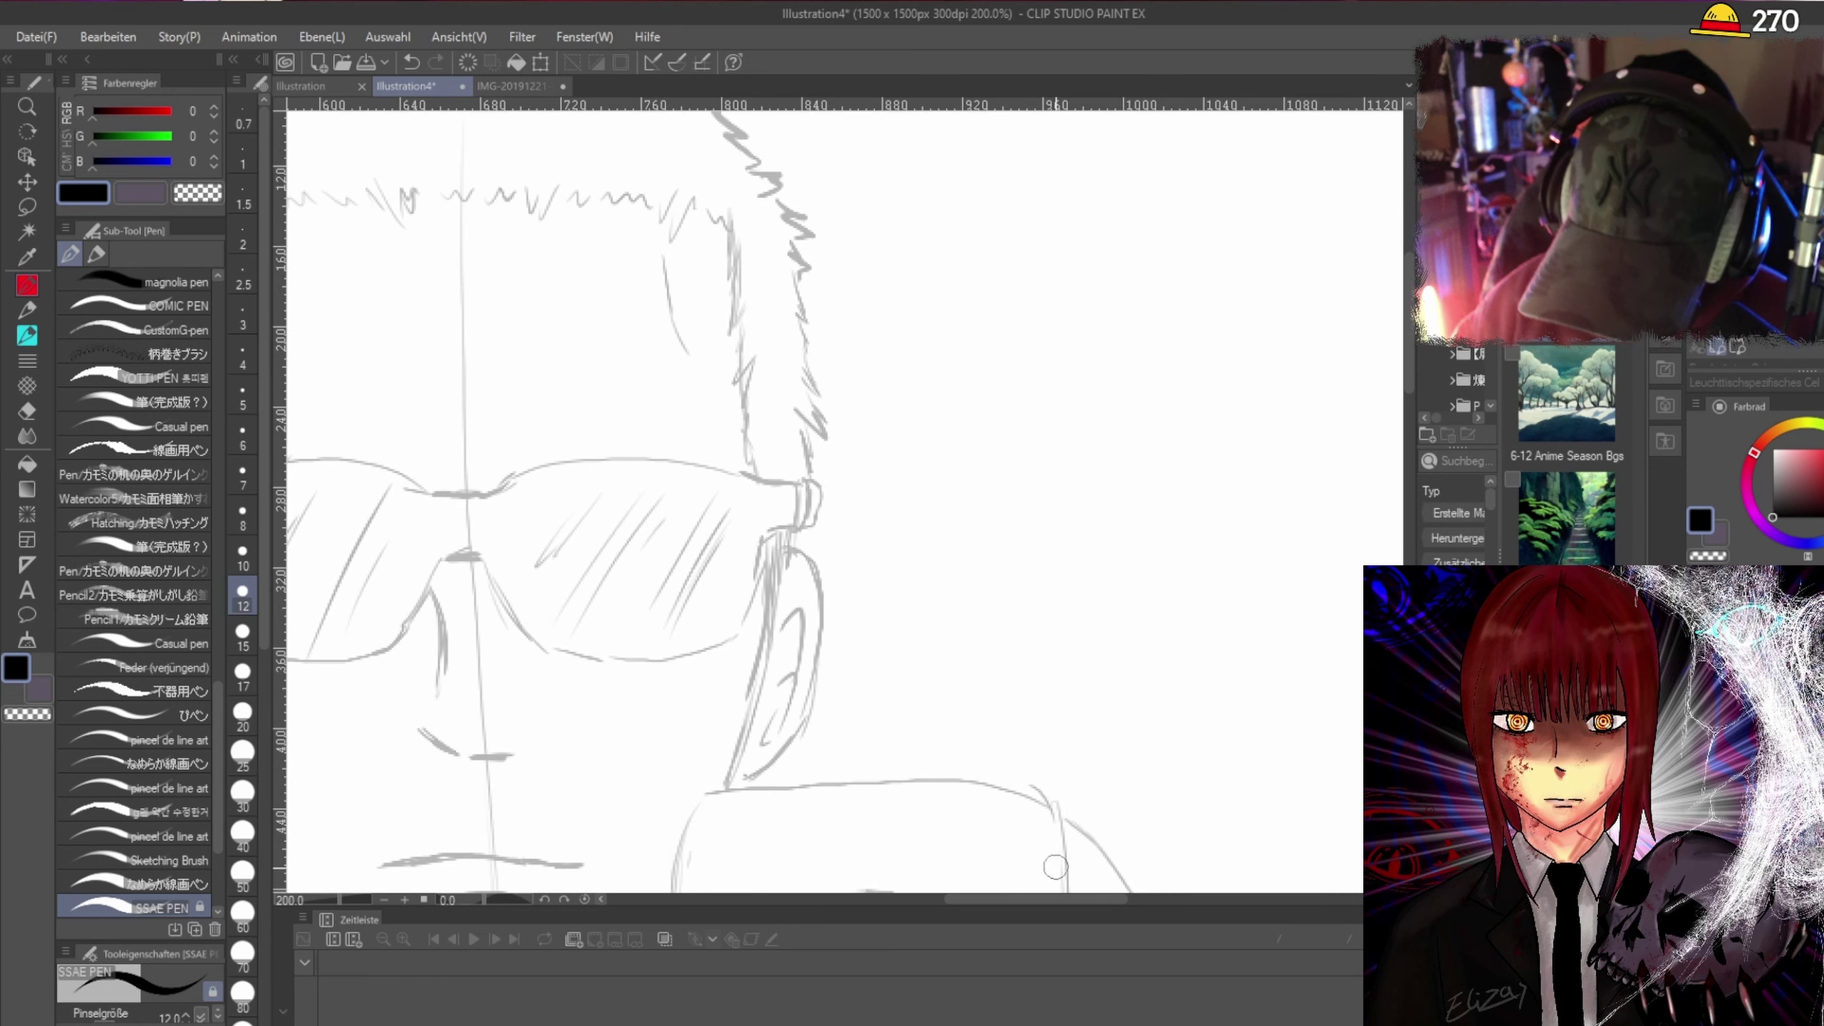
{"action": "left_click_drag", "start_coordinate": [1054, 900], "coordinate": [1000, 900]}
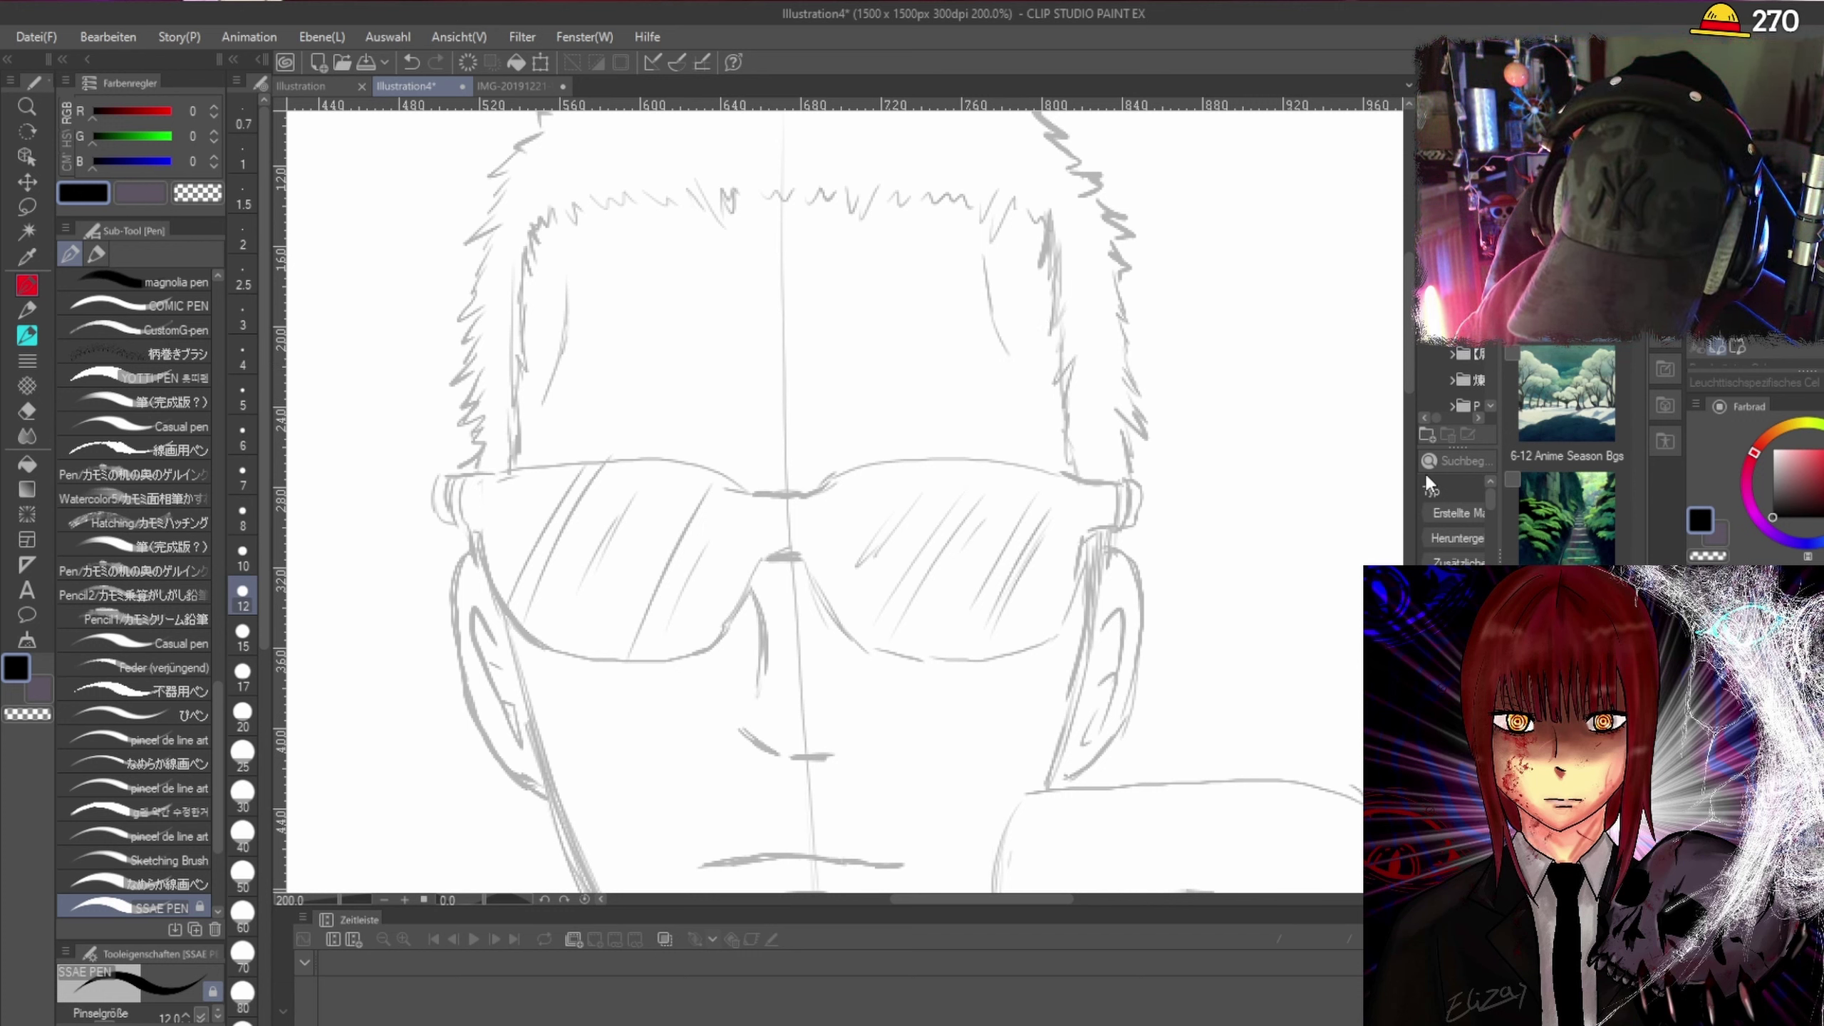
Ink a spiky hair strand on the right and the top edge of the sunglasses.
{"action": "mouse_move", "coordinate": [1046, 206]}
{"action": "left_mouse_down"}
{"action": "mouse_move", "coordinate": [1032, 271]}
{"action": "mouse_move", "coordinate": [1062, 237]}
{"action": "mouse_move", "coordinate": [1042, 297]}
{"action": "left_mouse_up"}
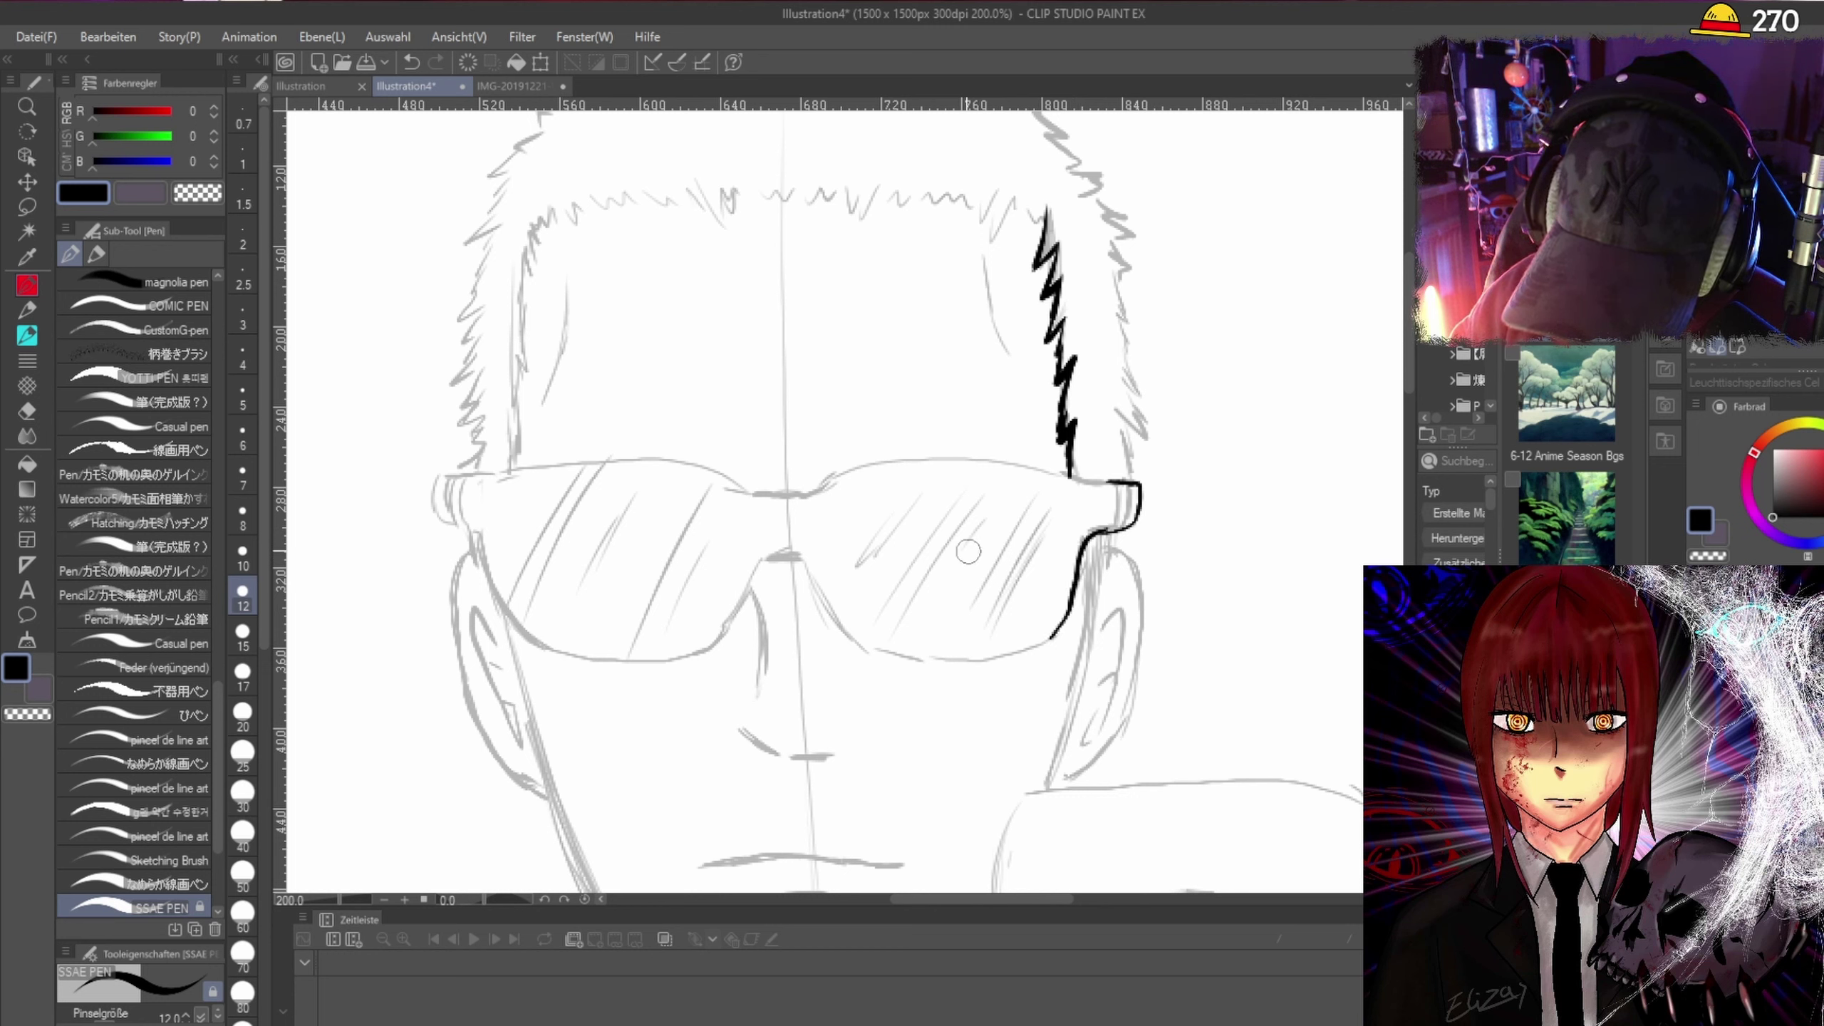
{"action": "left_click_drag", "start_coordinate": [852, 474], "coordinate": [927, 465]}
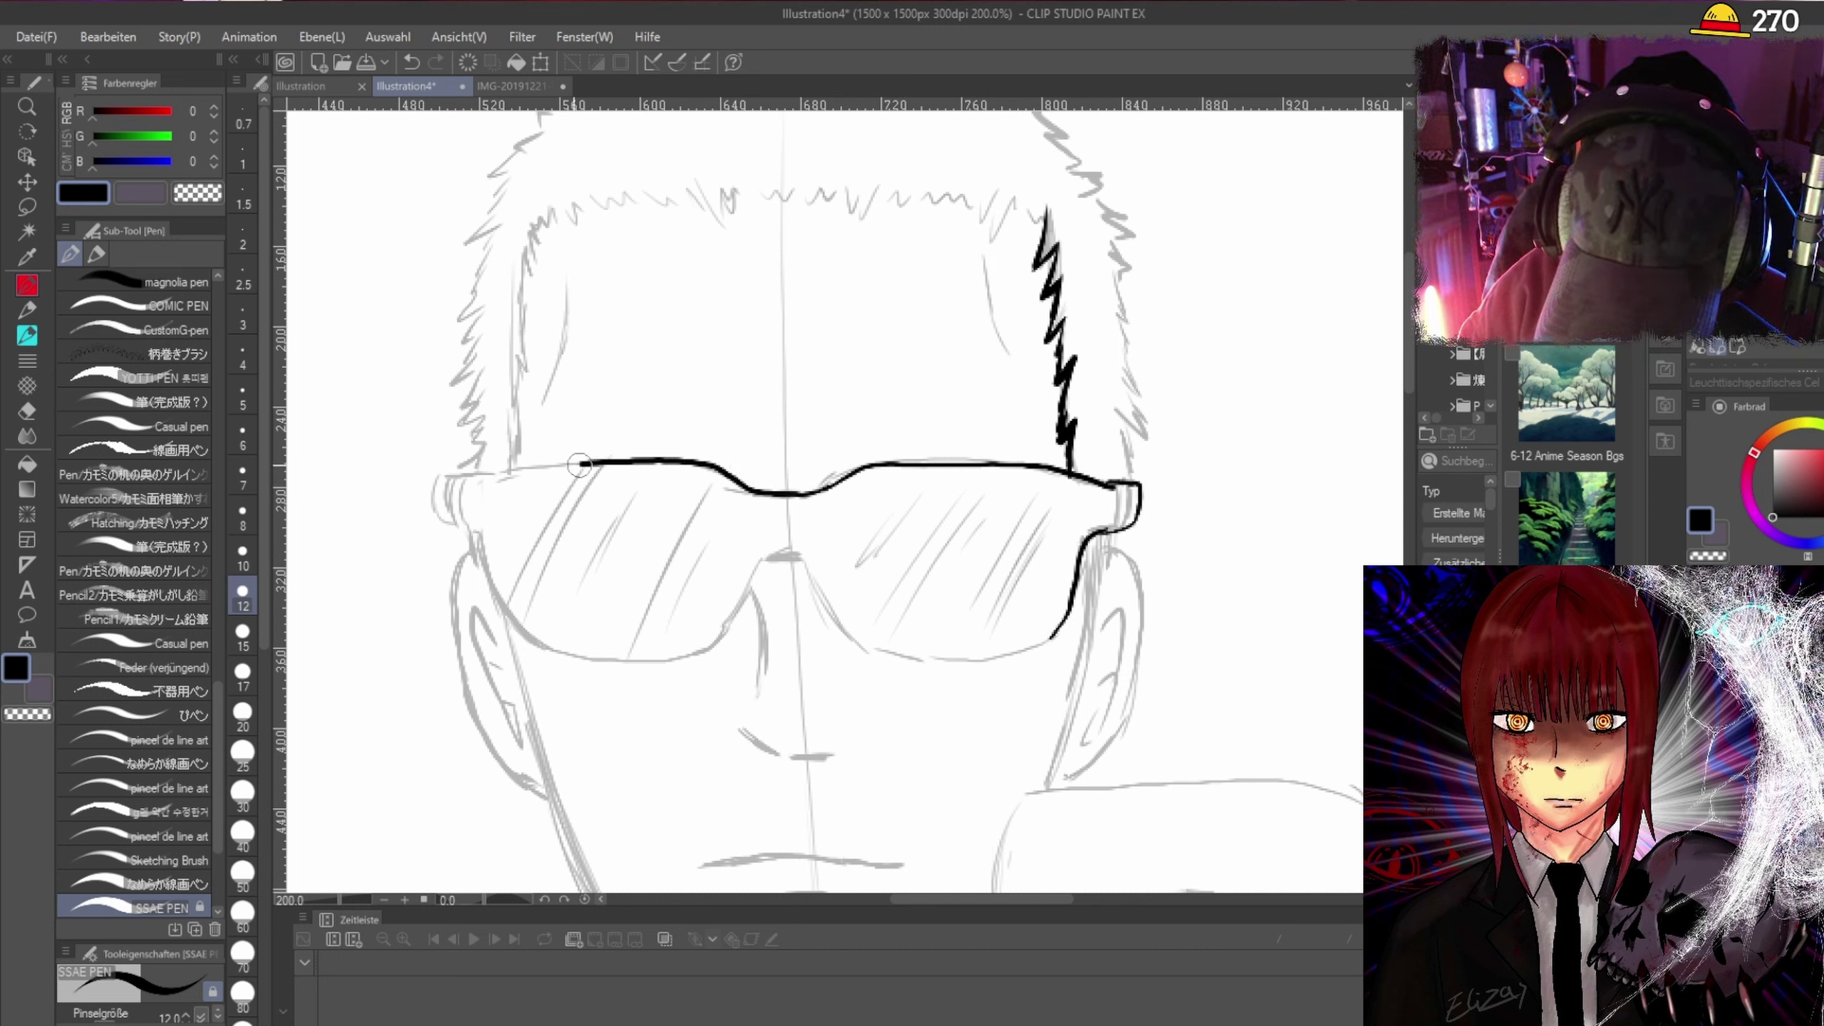
{"action": "left_click_drag", "start_coordinate": [449, 476], "coordinate": [436, 501]}
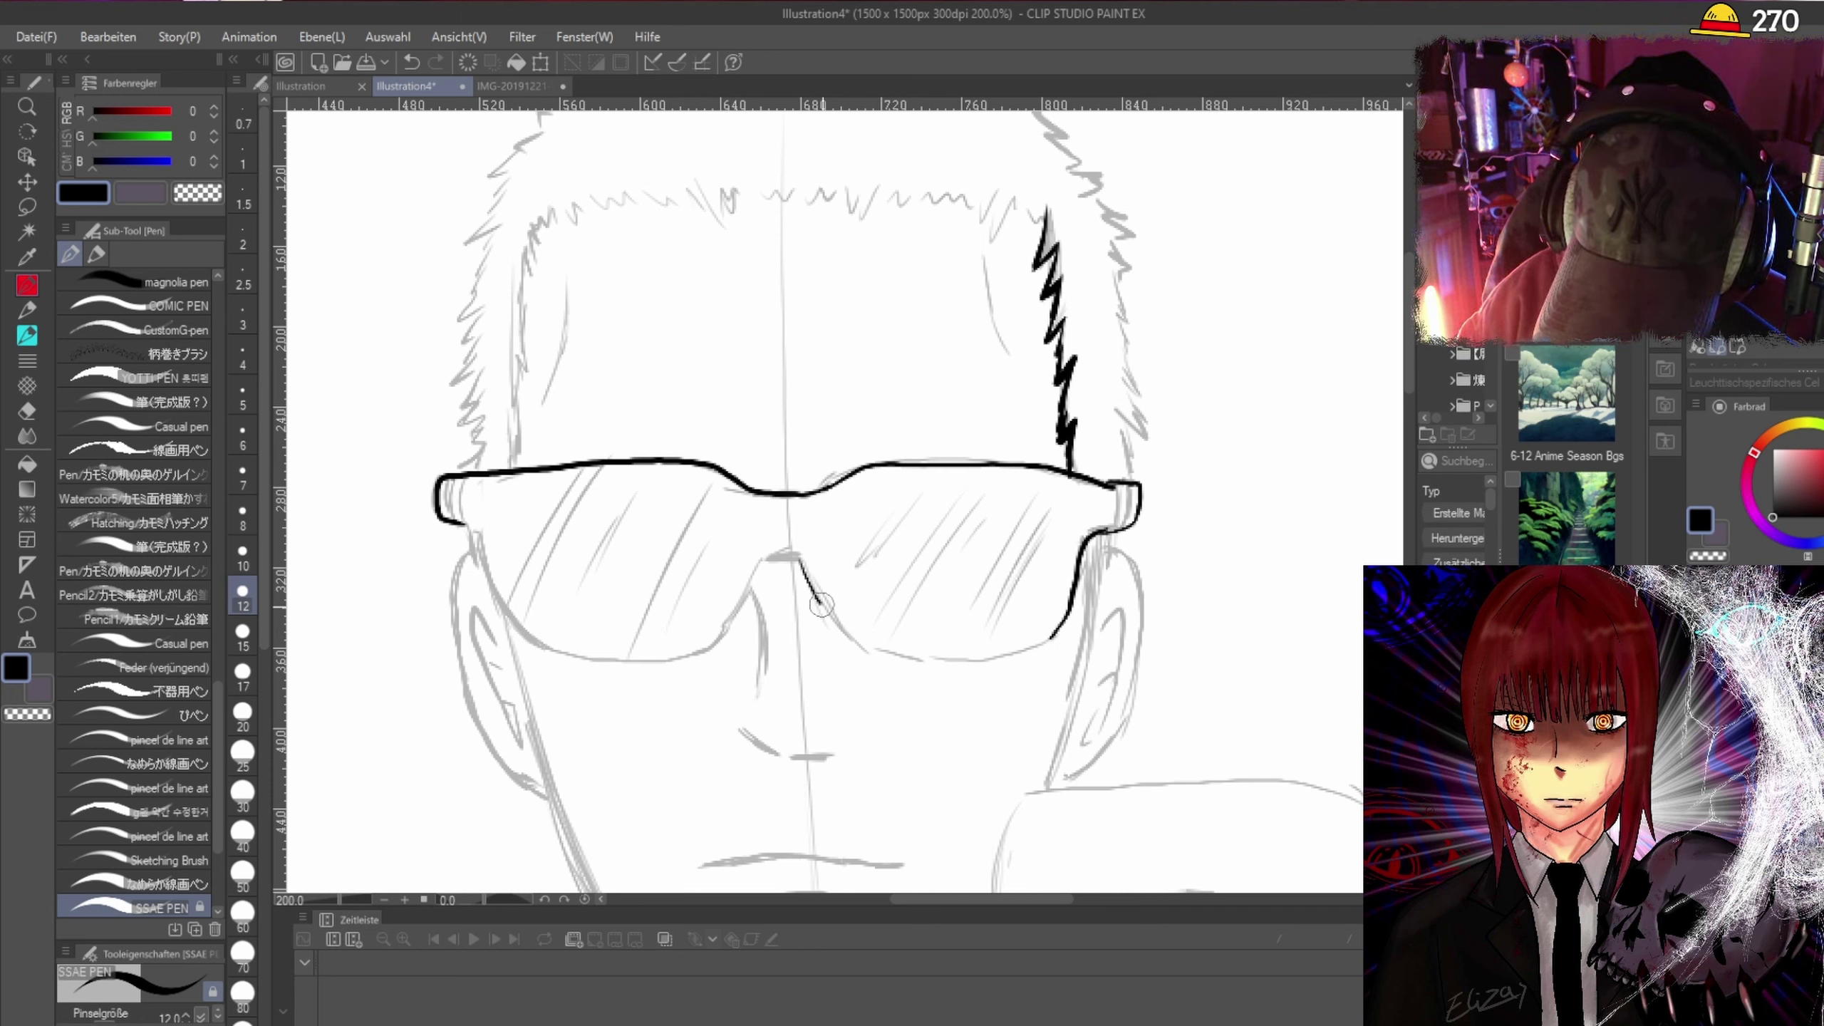
{"action": "left_click_drag", "start_coordinate": [1014, 646], "coordinate": [1047, 626]}
{"action": "key", "text": "ctrl+z"}
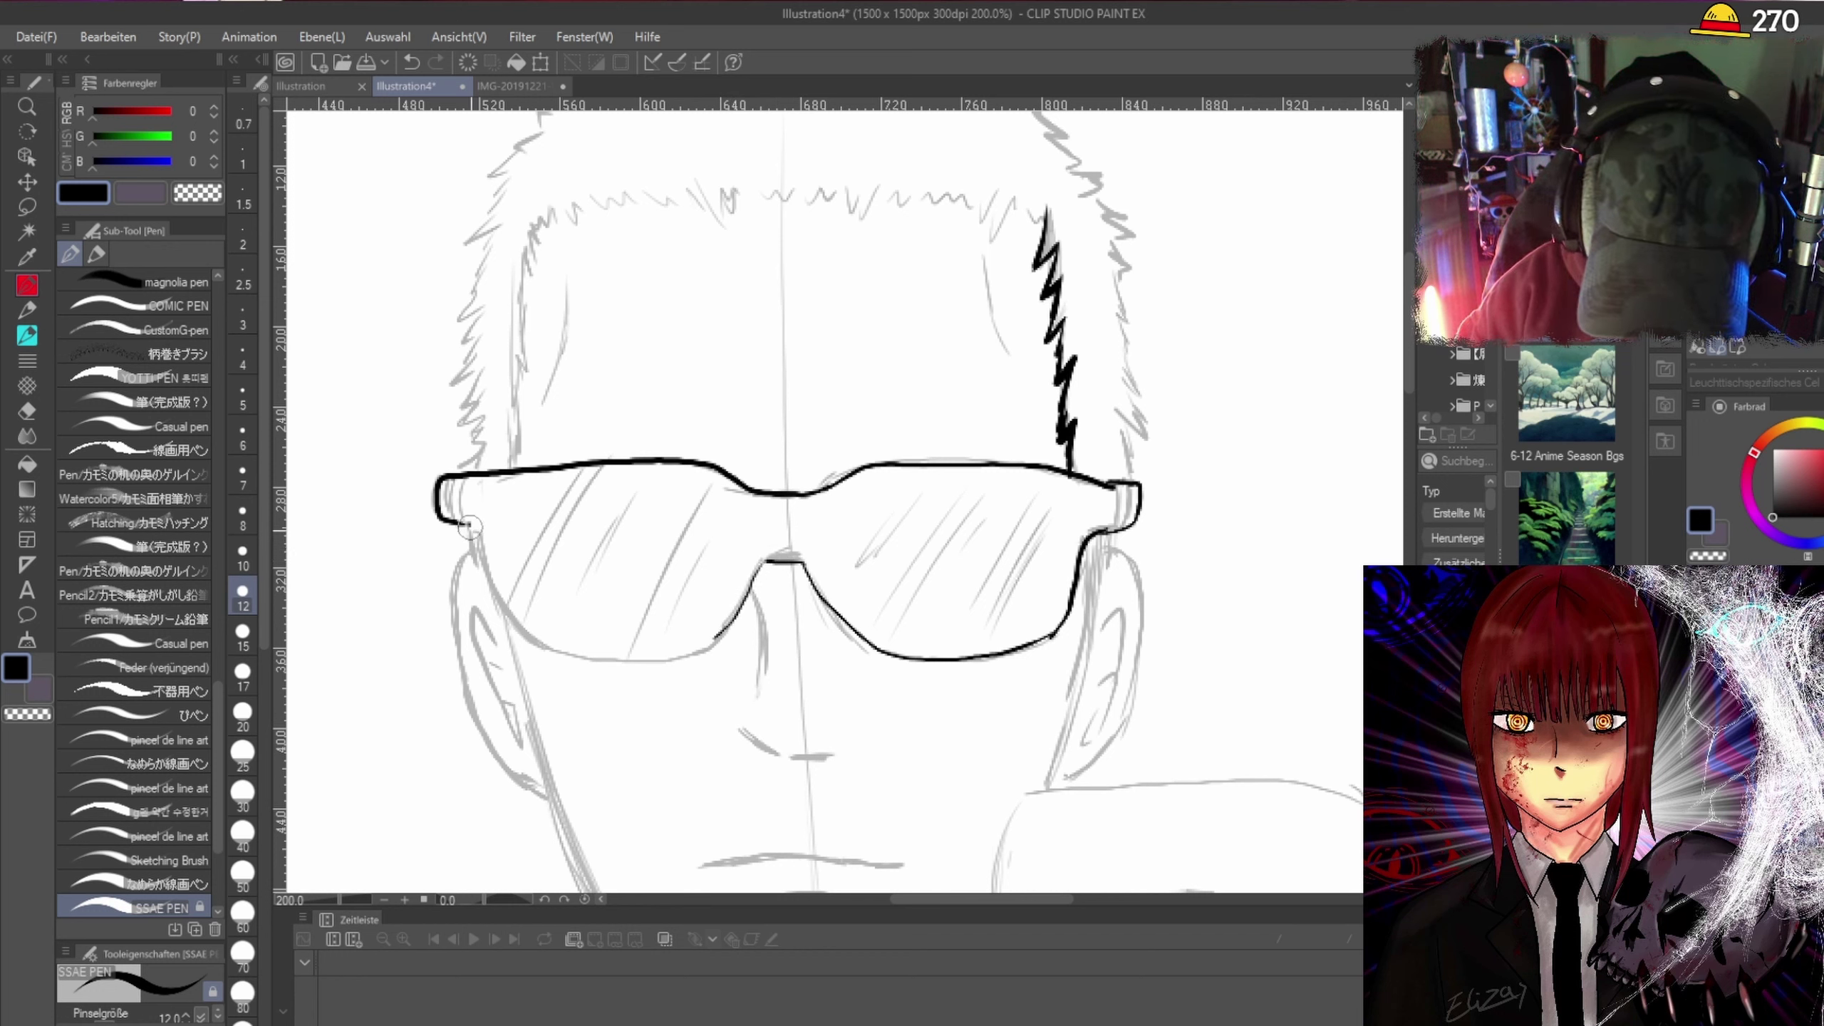
Ink the left lens bottom, the nose side, and both lenses' outer frame edges.
{"action": "mouse_move", "coordinate": [612, 658]}
{"action": "left_mouse_down"}
{"action": "mouse_move", "coordinate": [702, 651]}
{"action": "mouse_move", "coordinate": [753, 596]}
{"action": "mouse_move", "coordinate": [757, 684]}
{"action": "left_mouse_up"}
{"action": "key", "text": "ctrl+z"}
{"action": "left_click_drag", "start_coordinate": [758, 589], "coordinate": [764, 644]}
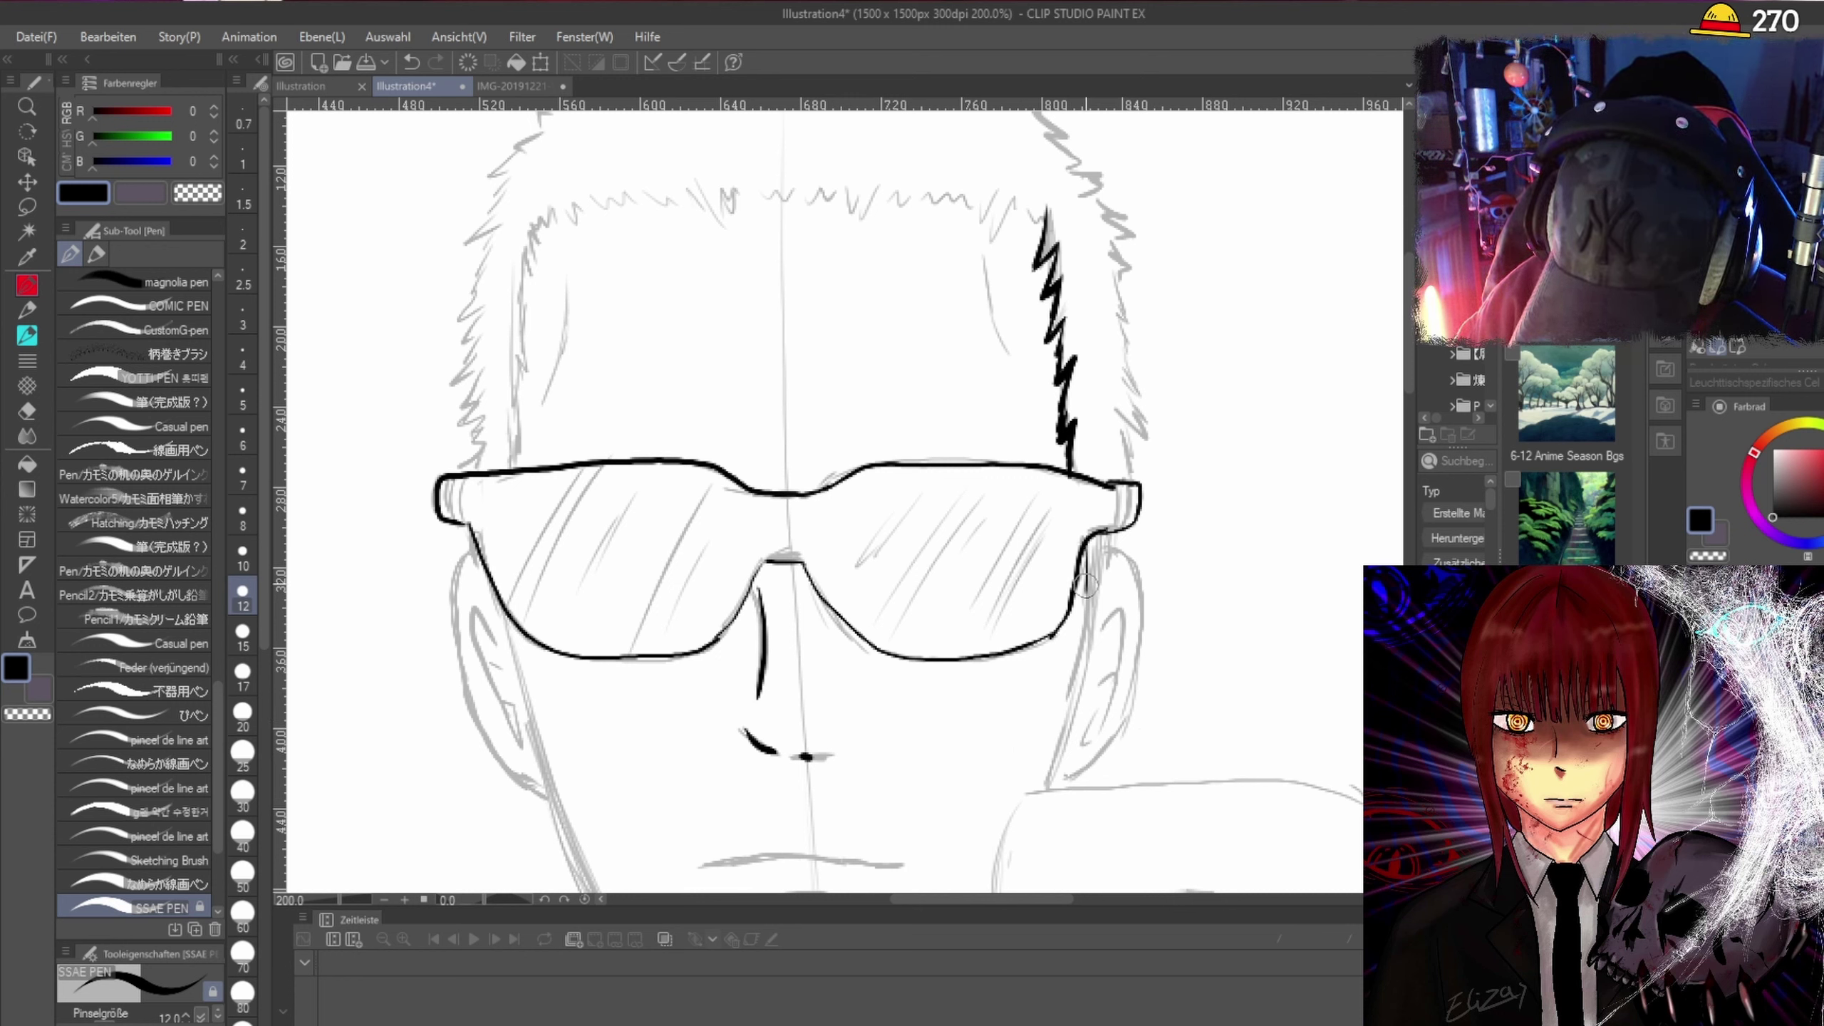
{"action": "left_click_drag", "start_coordinate": [1112, 529], "coordinate": [1095, 606]}
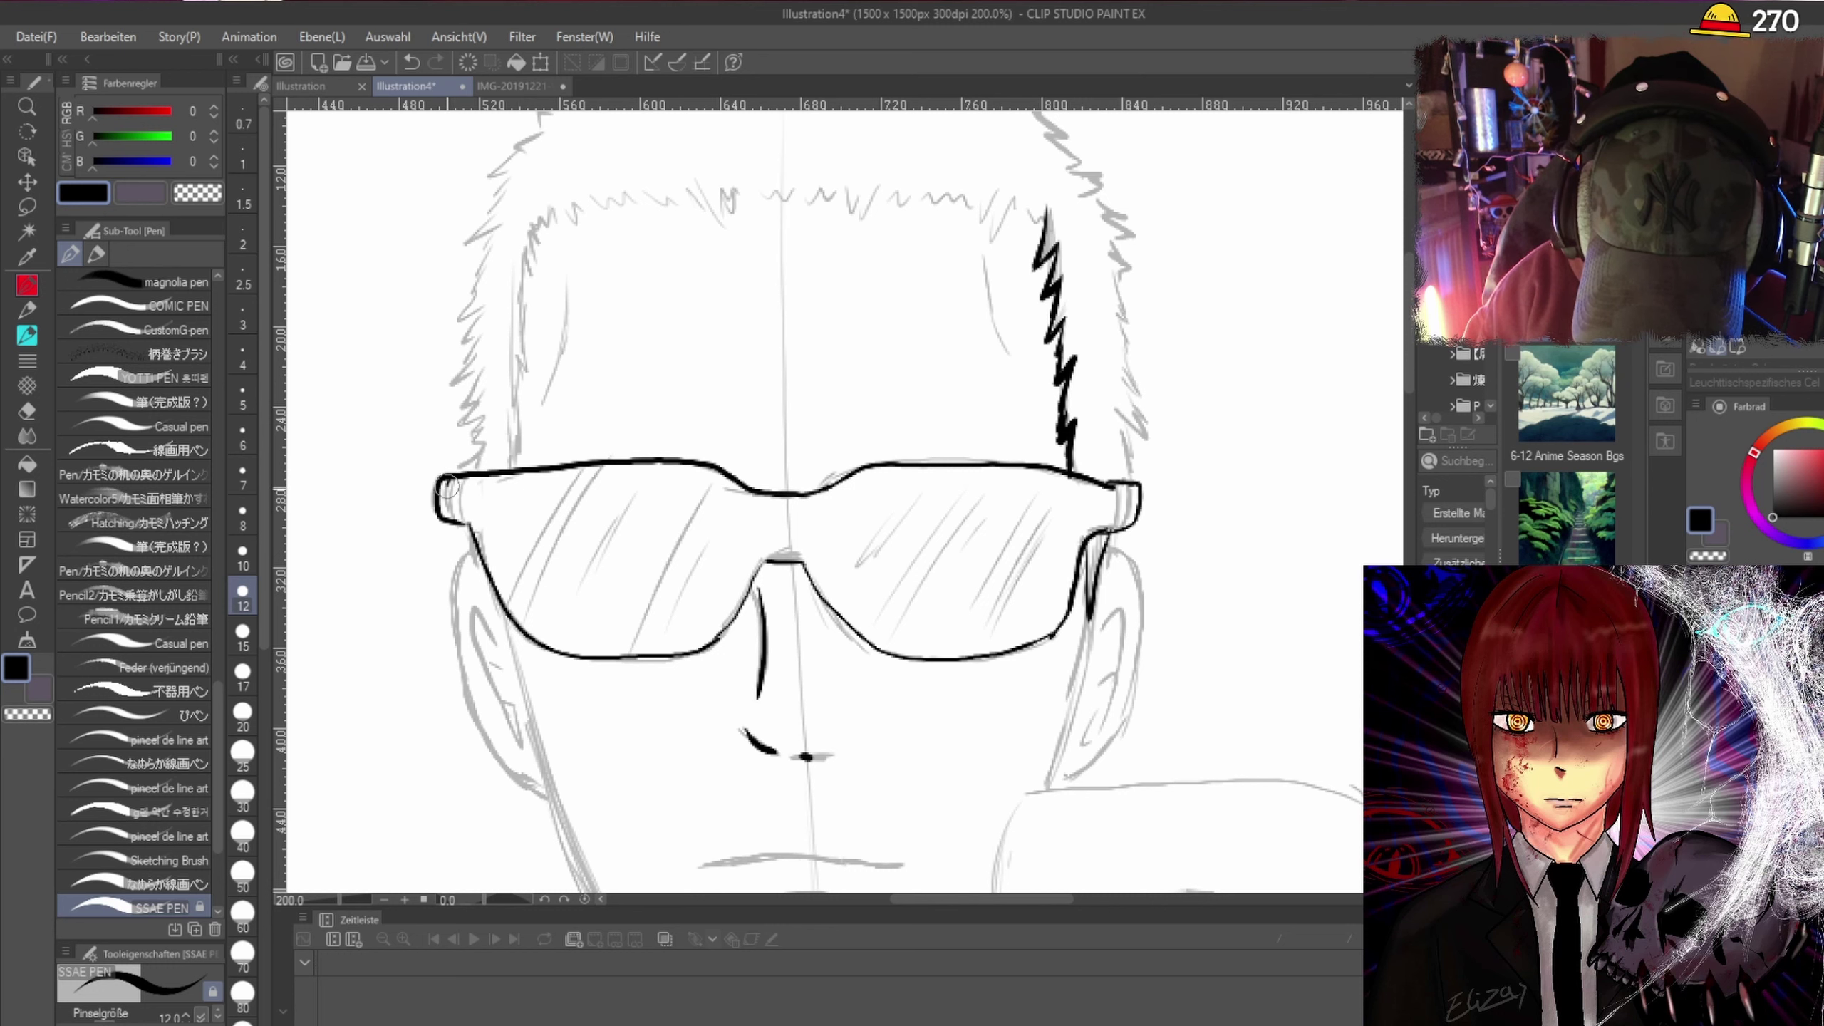
{"action": "left_click_drag", "start_coordinate": [459, 478], "coordinate": [458, 521]}
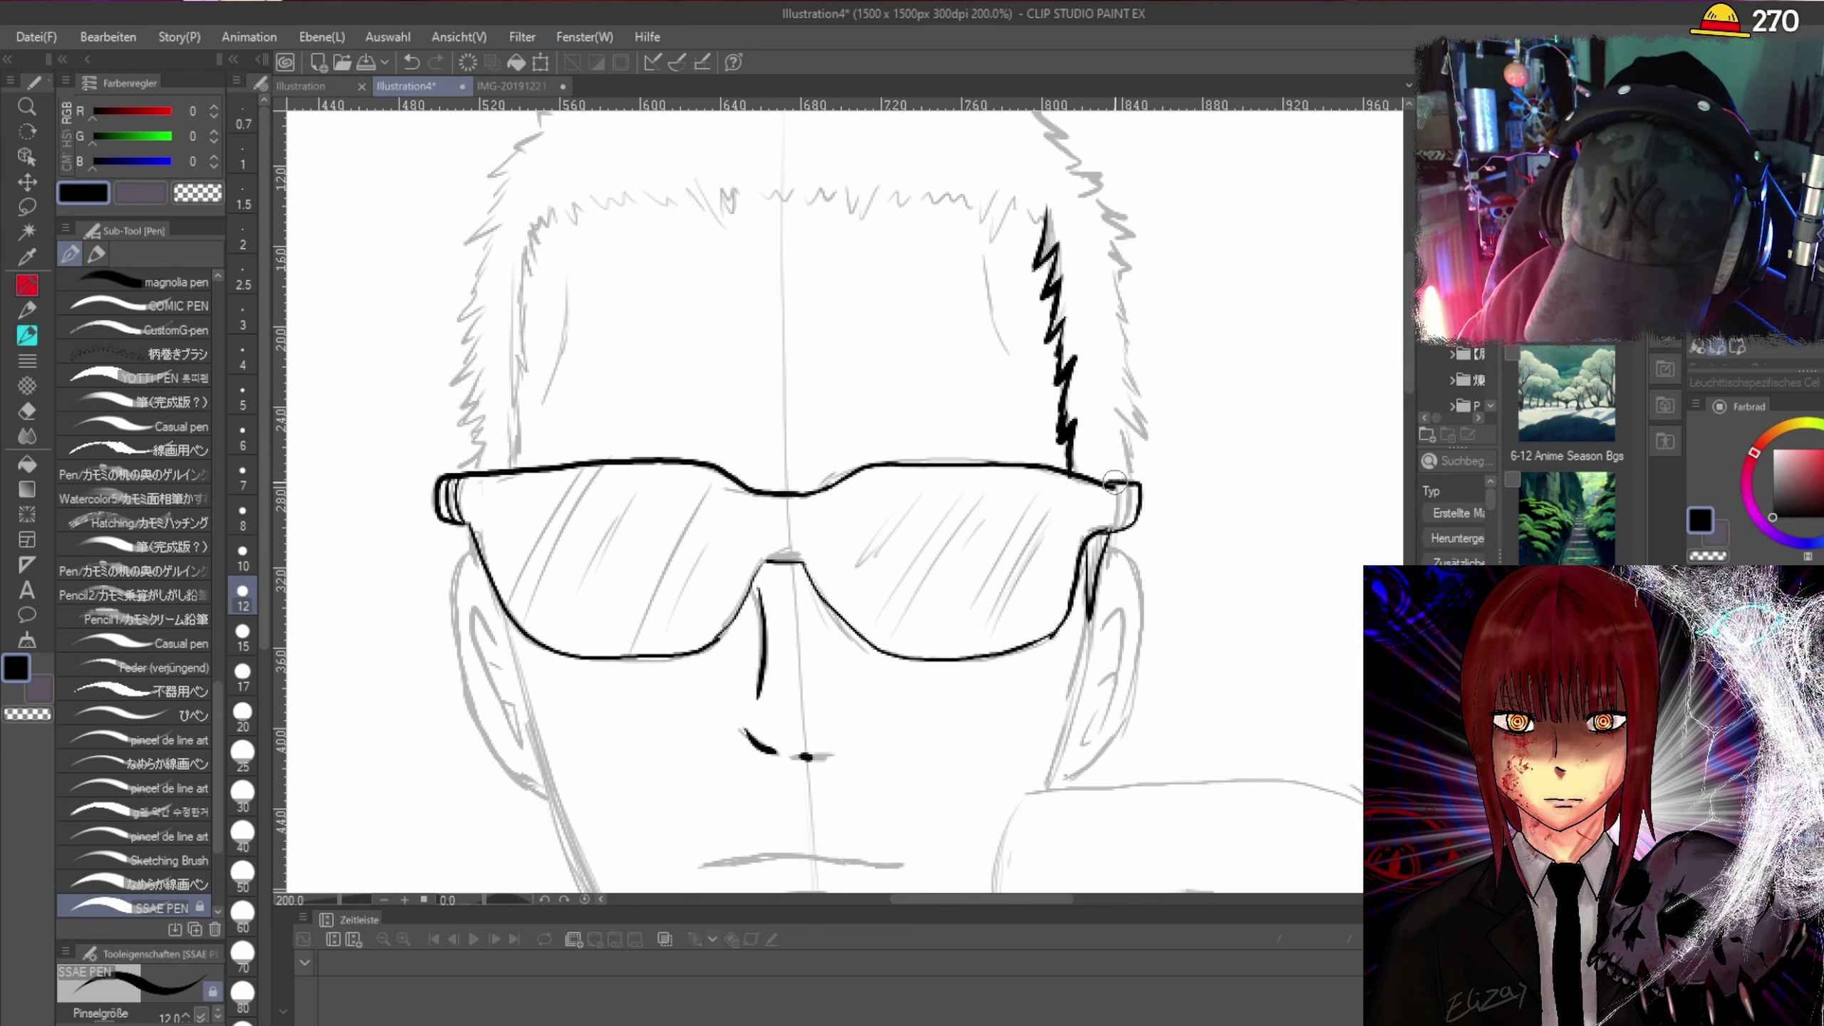
{"action": "mouse_move", "coordinate": [1115, 531]}
{"action": "left_mouse_down"}
{"action": "mouse_move", "coordinate": [1128, 481]}
{"action": "mouse_move", "coordinate": [1128, 523]}
{"action": "left_mouse_up"}
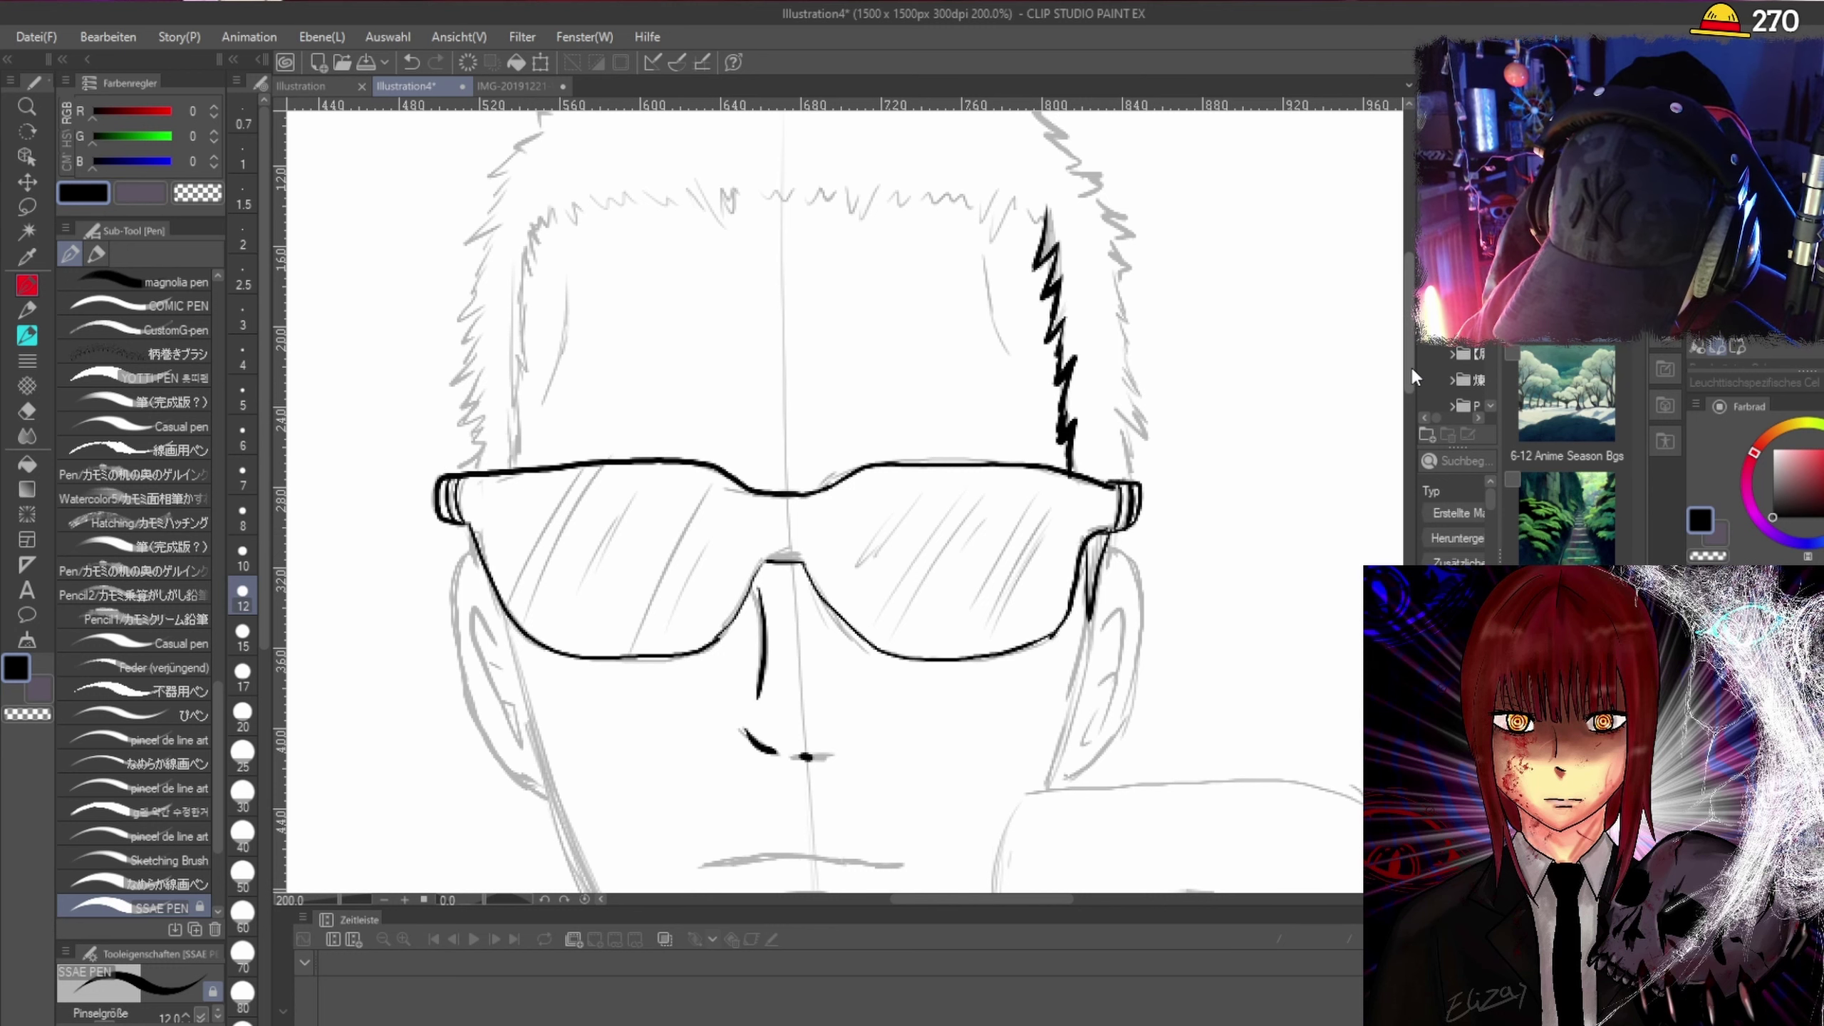
{"action": "left_click_drag", "start_coordinate": [1410, 368], "coordinate": [1408, 414]}
{"action": "left_click_drag", "start_coordinate": [1099, 363], "coordinate": [1075, 444]}
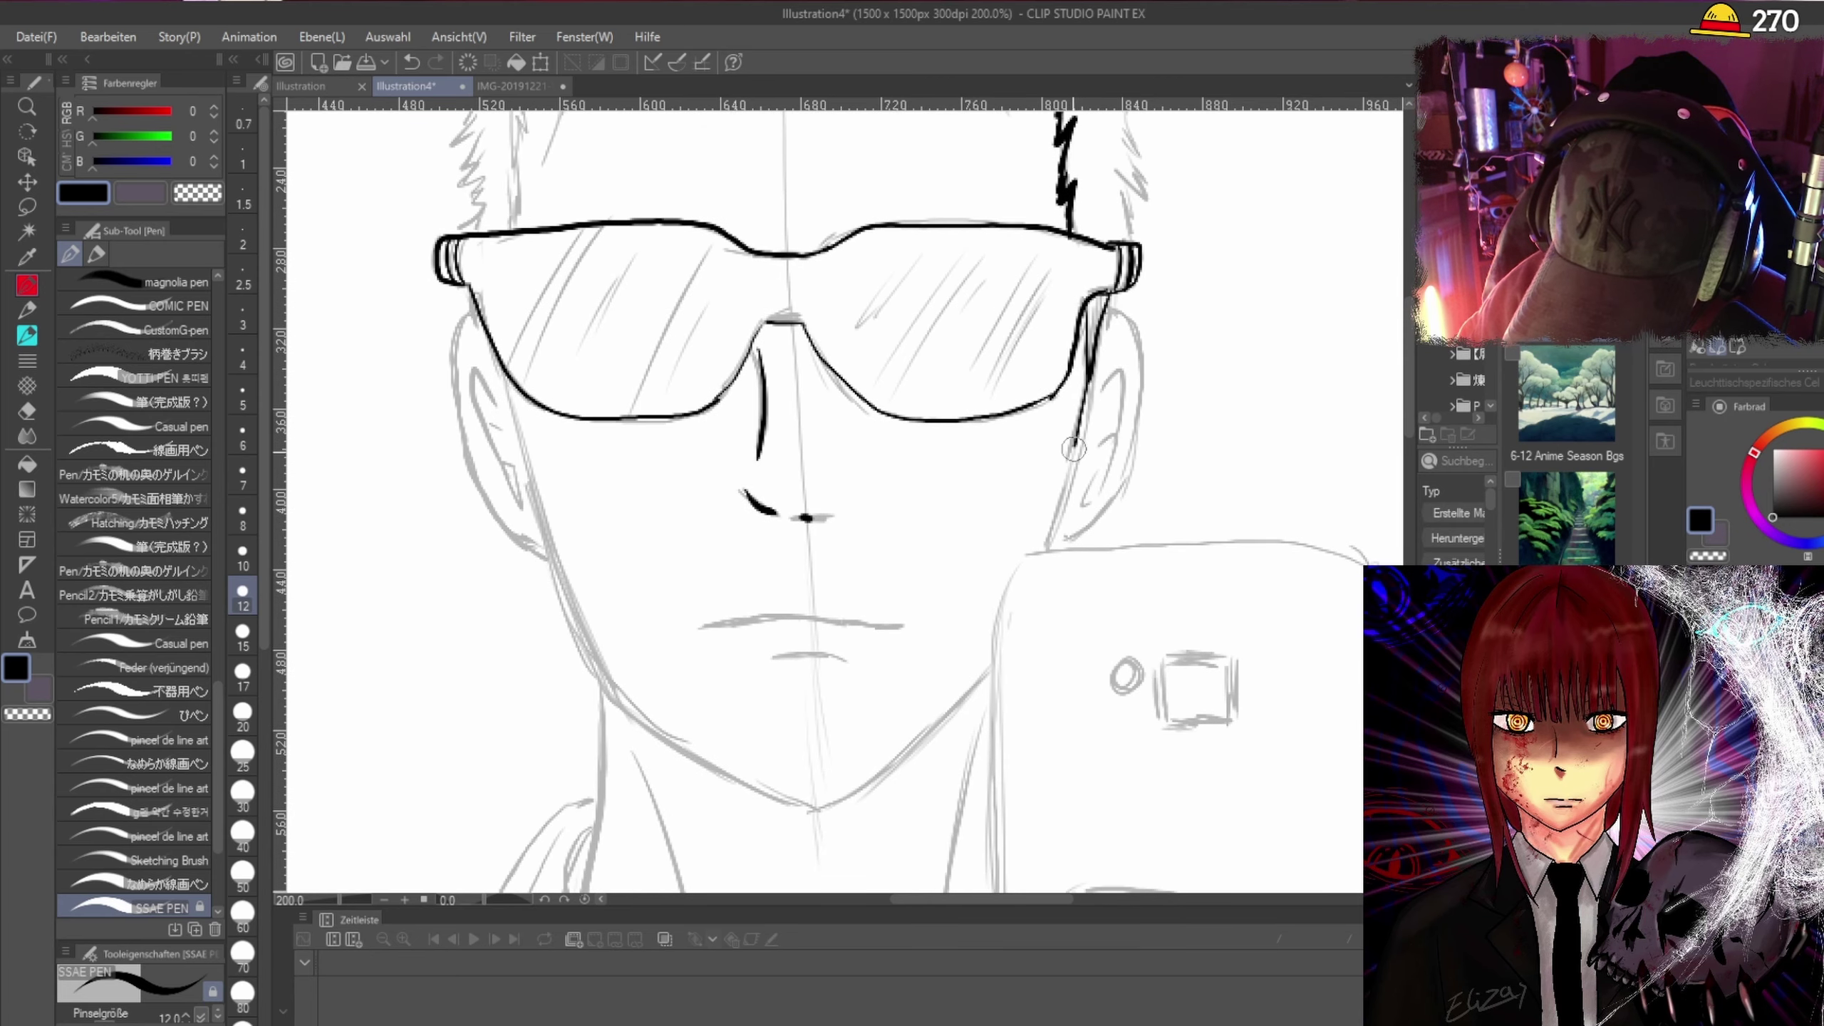
Ink the left side of the face down to the chin, then redraw the right jawline upward.
{"action": "left_click_drag", "start_coordinate": [488, 345], "coordinate": [579, 628]}
{"action": "mouse_move", "coordinate": [644, 709]}
{"action": "left_mouse_down"}
{"action": "mouse_move", "coordinate": [792, 798]}
{"action": "mouse_move", "coordinate": [845, 800]}
{"action": "mouse_move", "coordinate": [820, 809]}
{"action": "mouse_move", "coordinate": [970, 681]}
{"action": "left_mouse_up"}
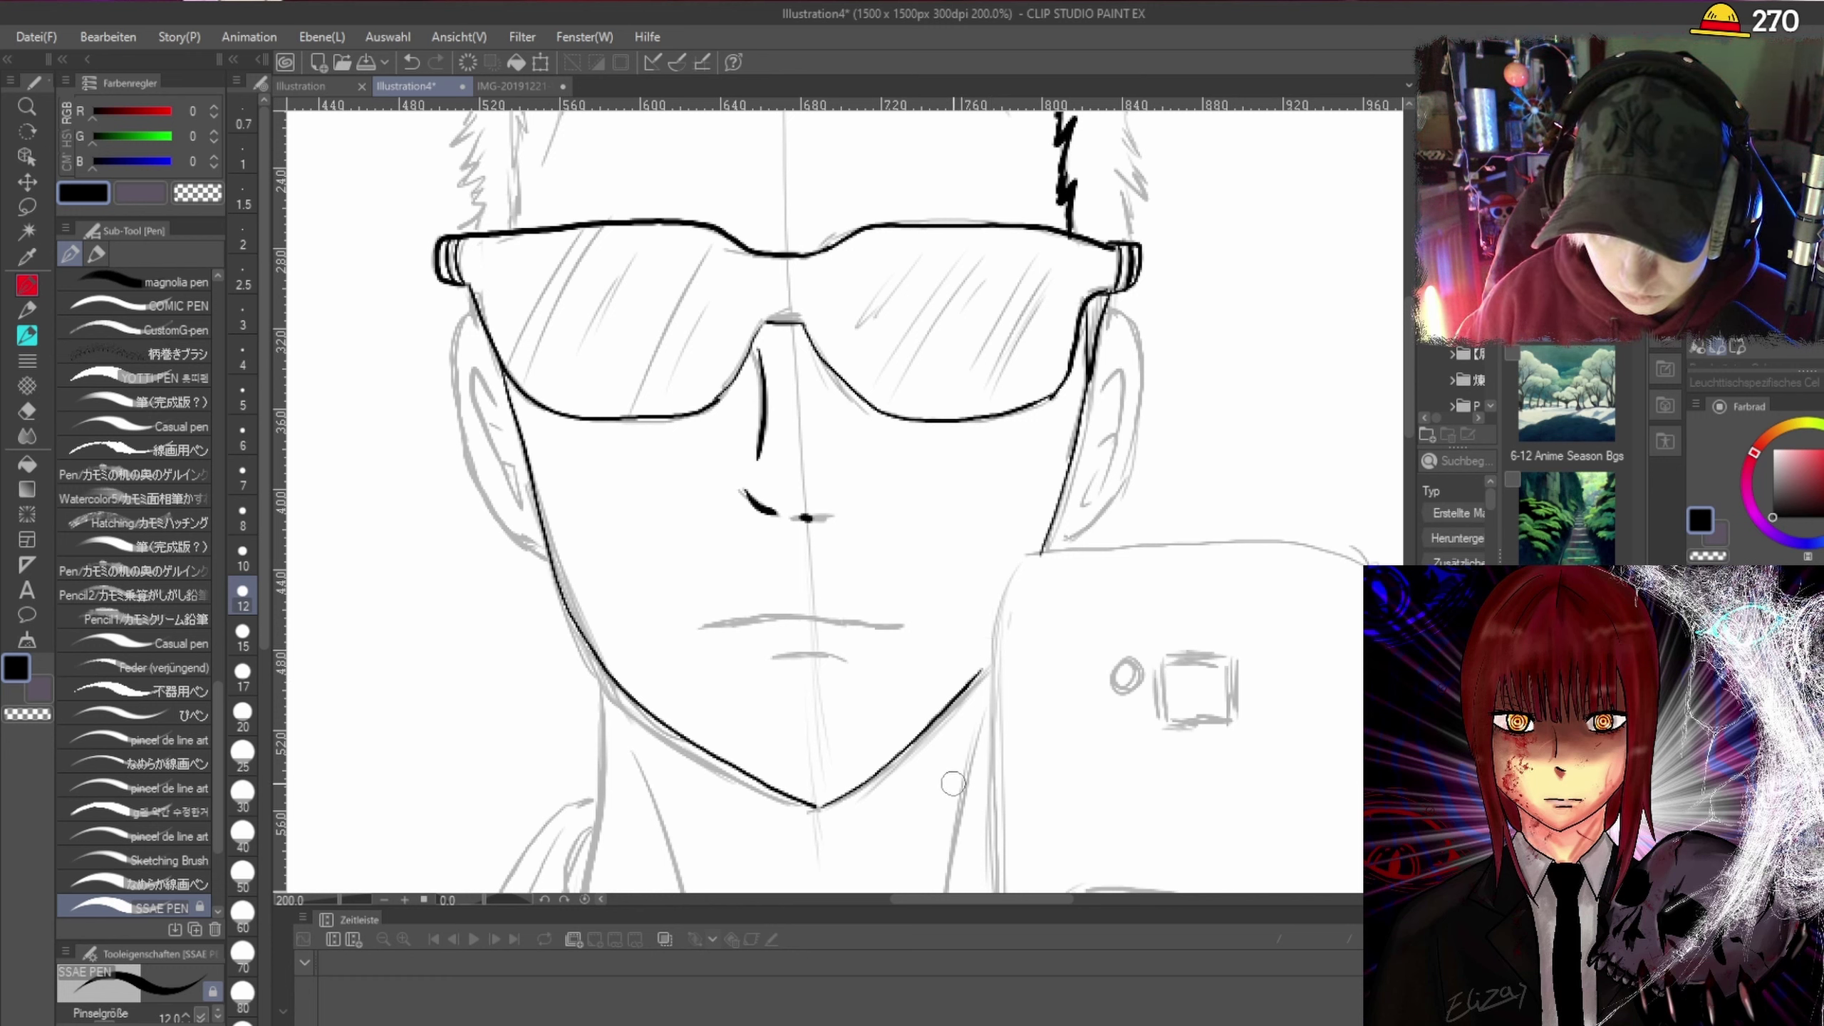
{"action": "key", "text": "ctrl+z"}
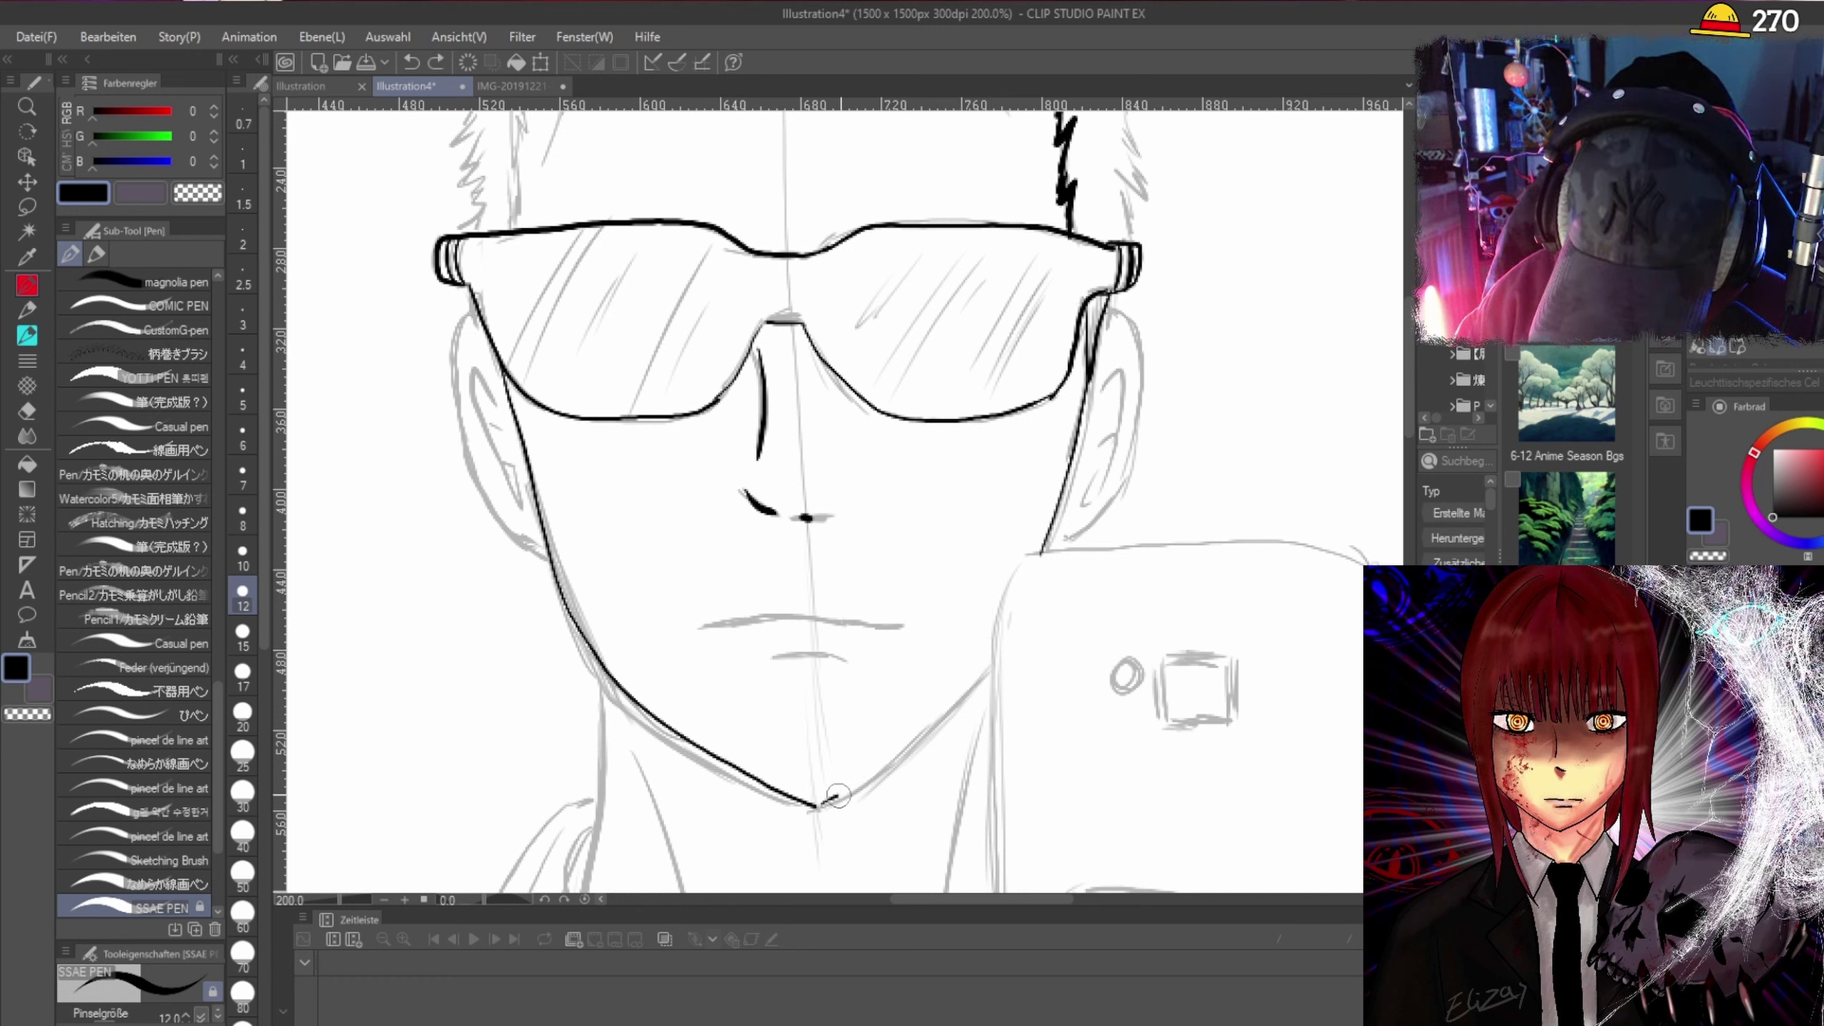
{"action": "left_click_drag", "start_coordinate": [837, 796], "coordinate": [988, 671]}
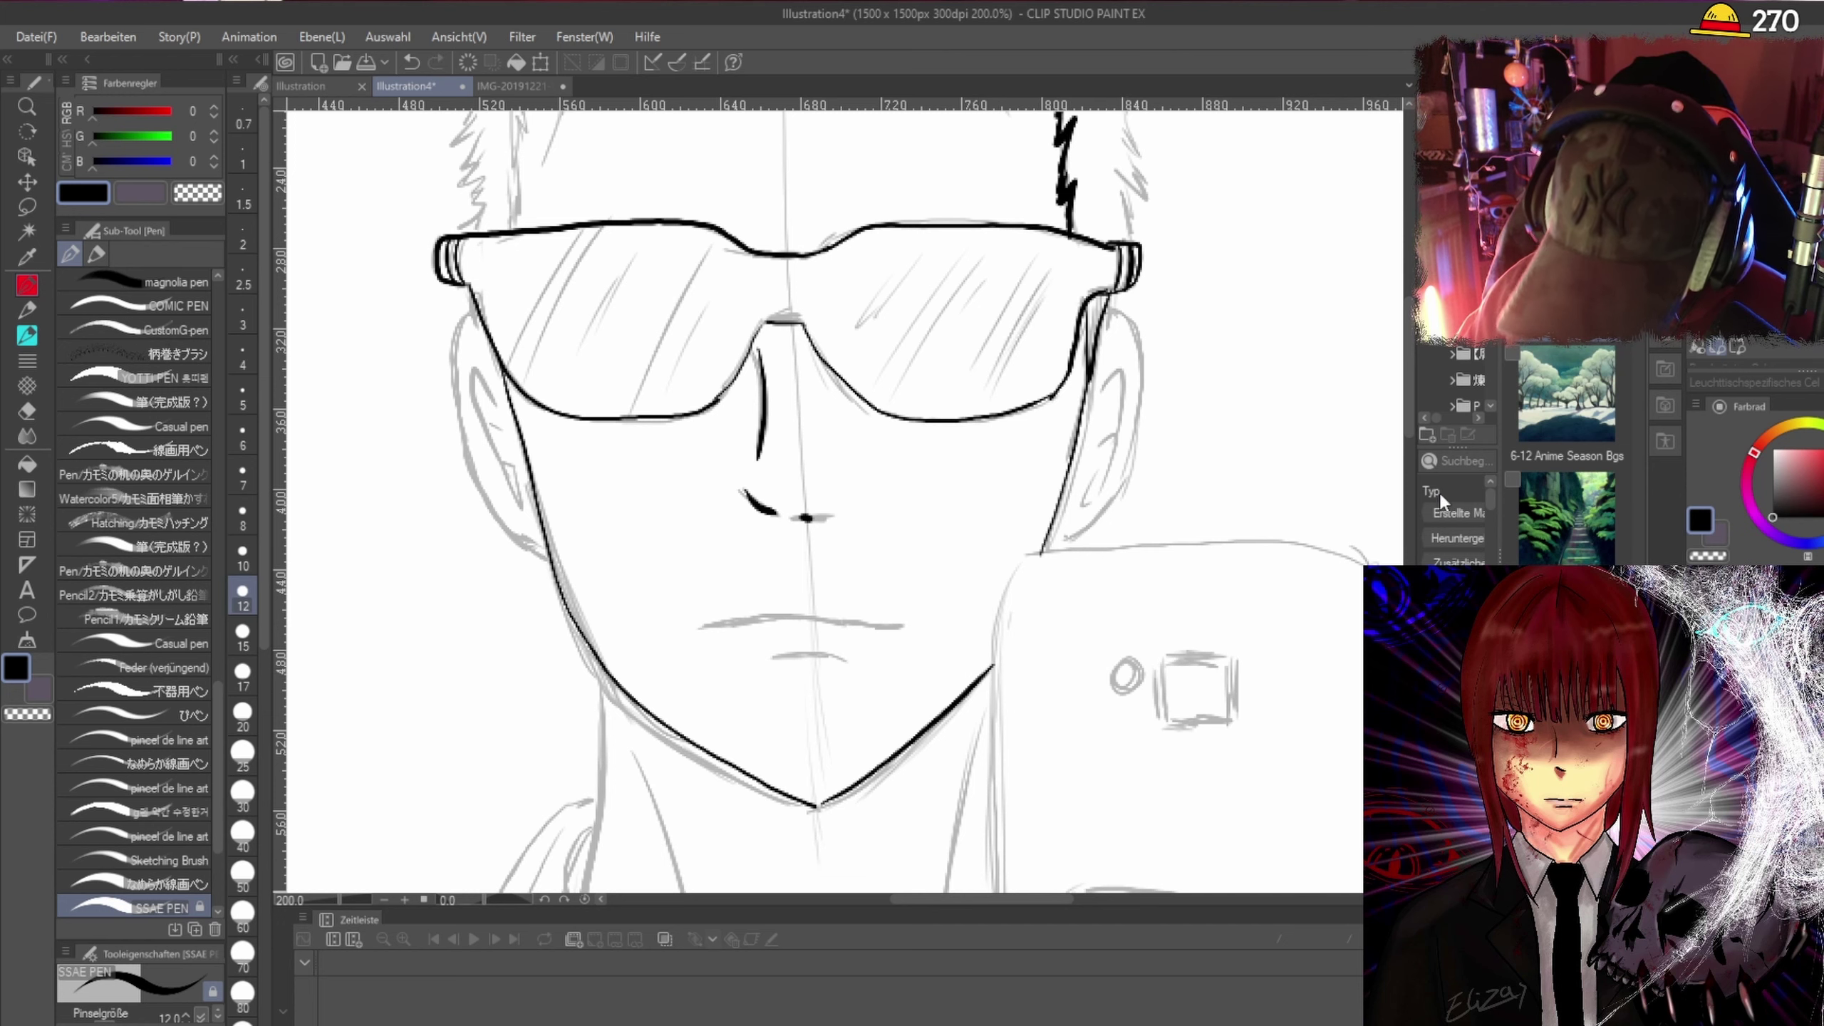
{"action": "left_click_drag", "start_coordinate": [1407, 388], "coordinate": [1409, 412]}
{"action": "left_click_drag", "start_coordinate": [1010, 899], "coordinate": [1042, 904]}
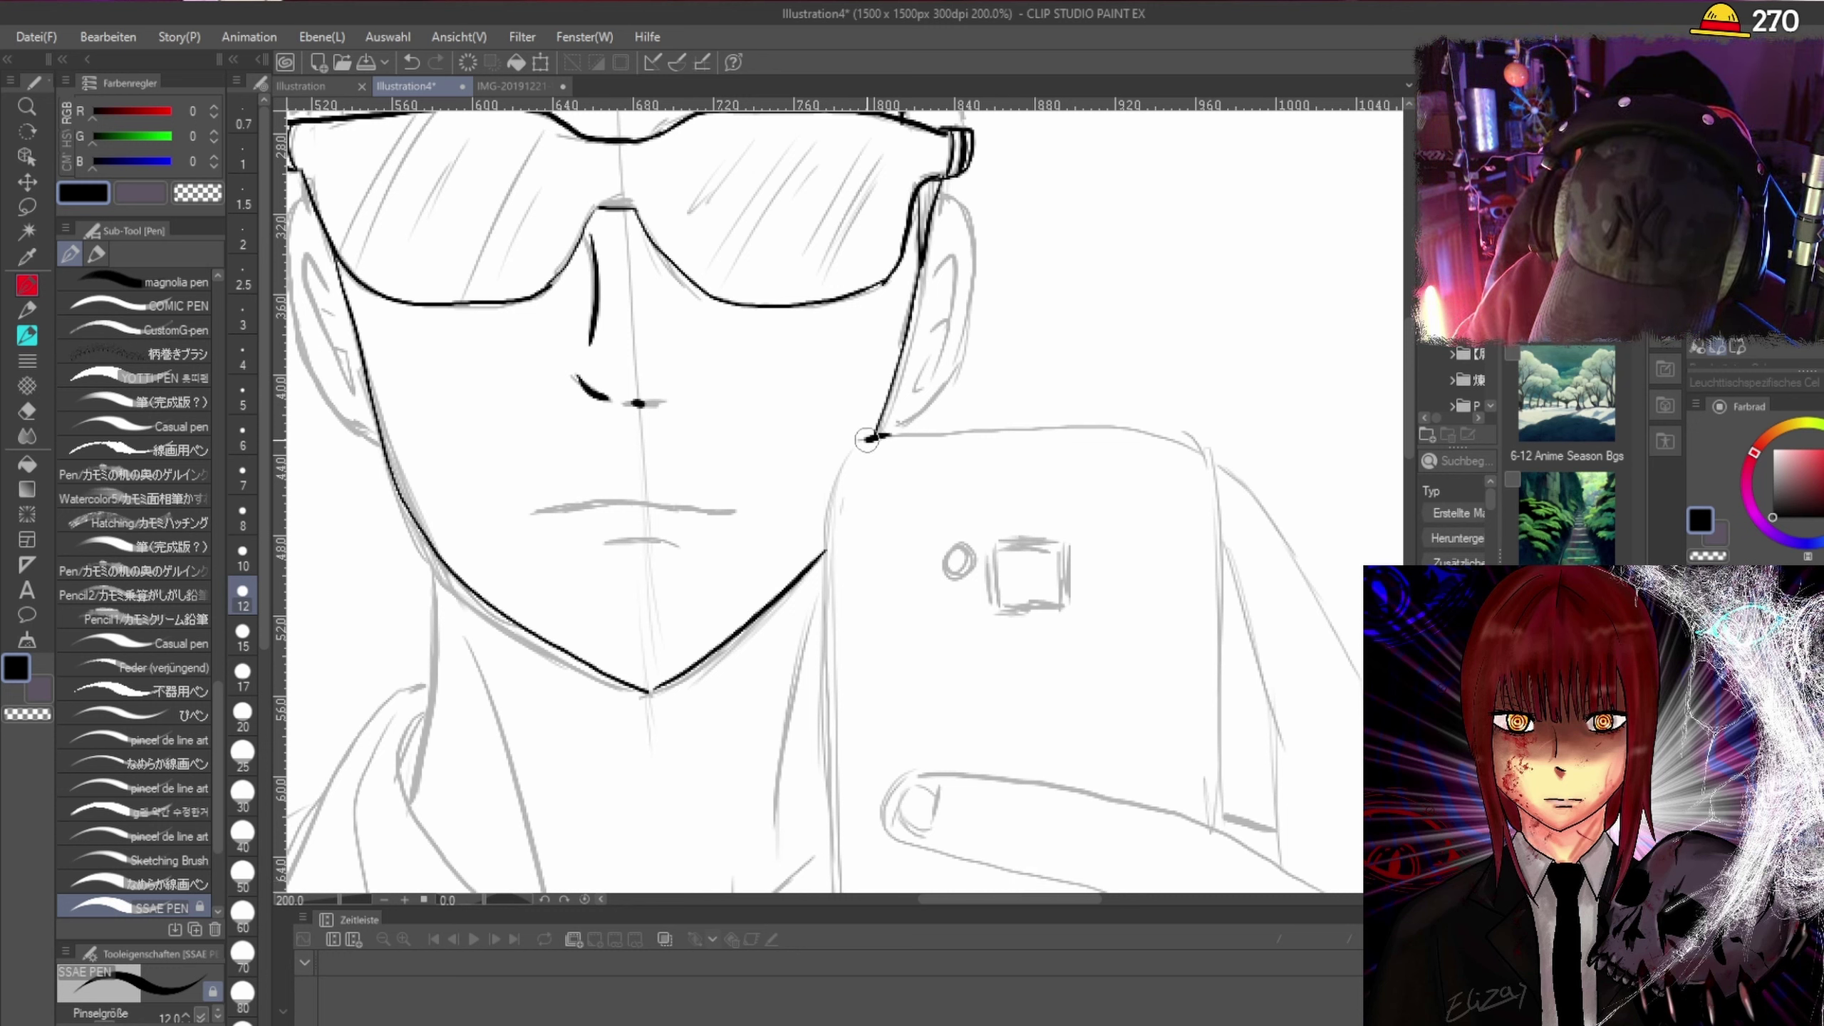
Make first passes at the phone's left and top edges, undoing the misses.
{"action": "left_click_drag", "start_coordinate": [833, 524], "coordinate": [831, 889]}
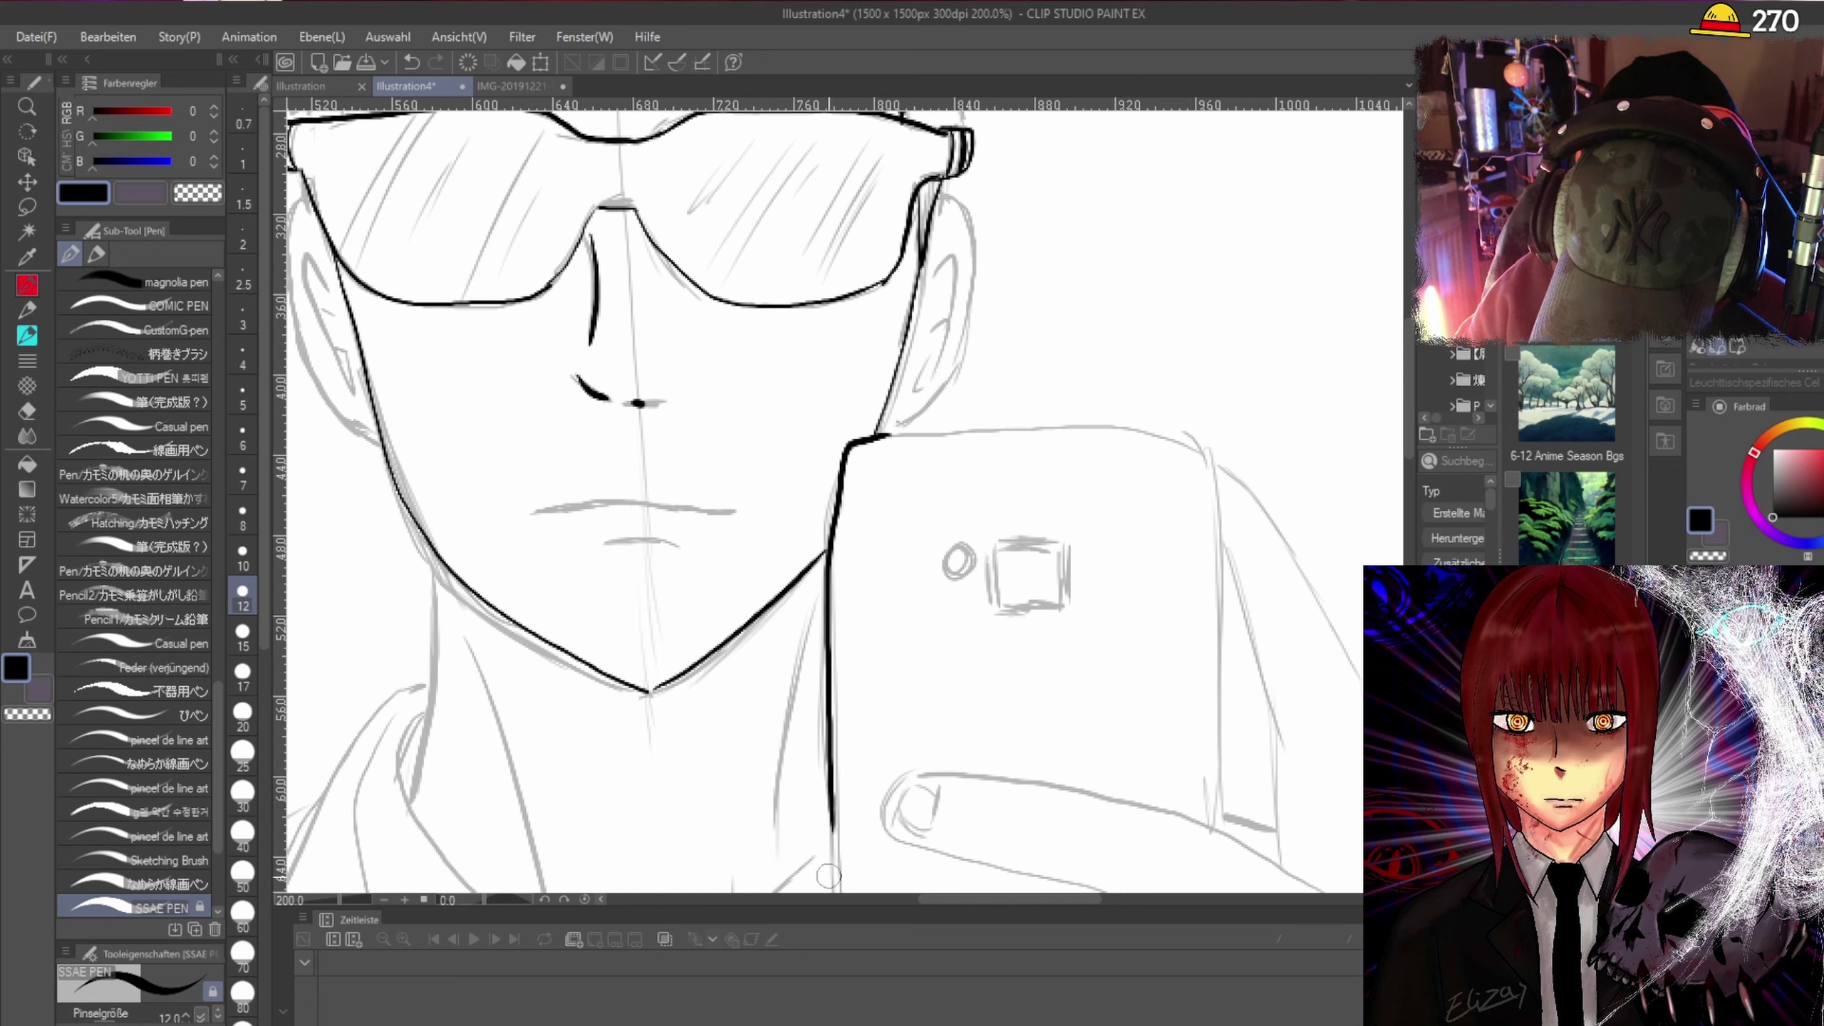
{"action": "key", "text": "ctrl+z"}
{"action": "left_click_drag", "start_coordinate": [854, 440], "coordinate": [1213, 429]}
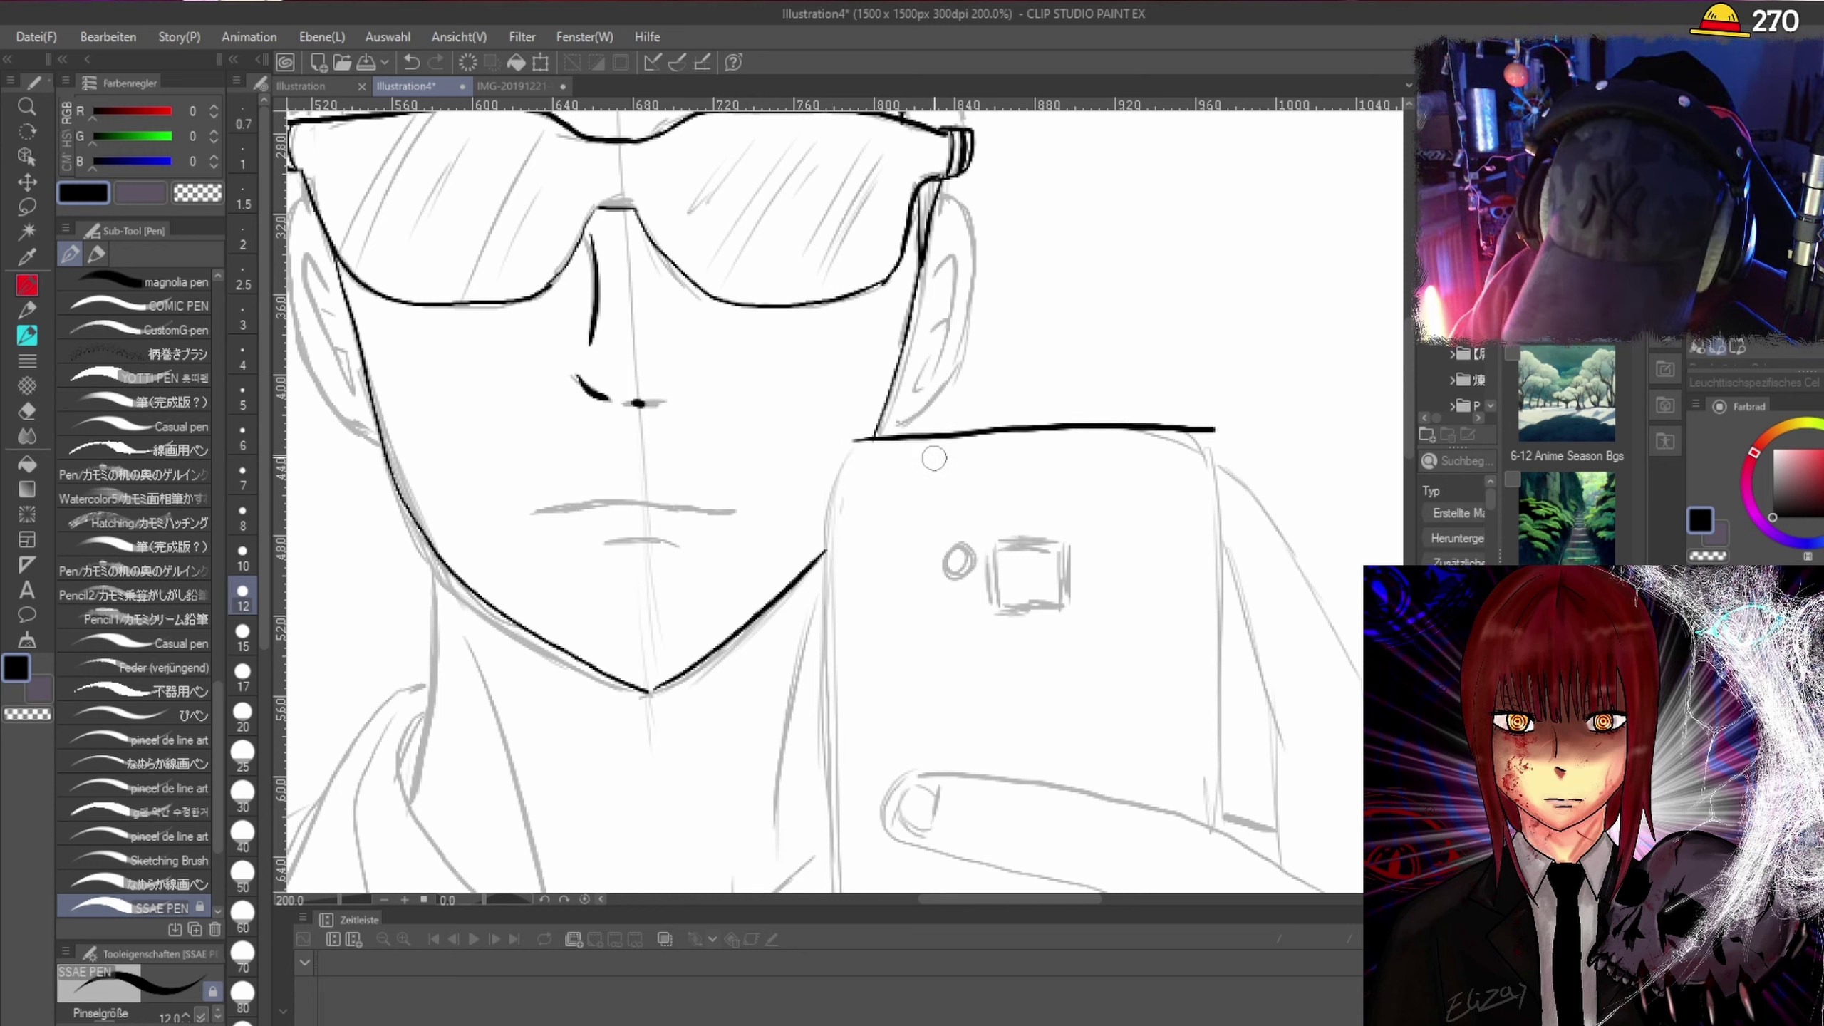
{"action": "left_click_drag", "start_coordinate": [833, 527], "coordinate": [835, 862]}
{"action": "key", "text": "ctrl+z"}
{"action": "key", "text": "ctrl+z"}
{"action": "key", "text": "ctrl+z"}
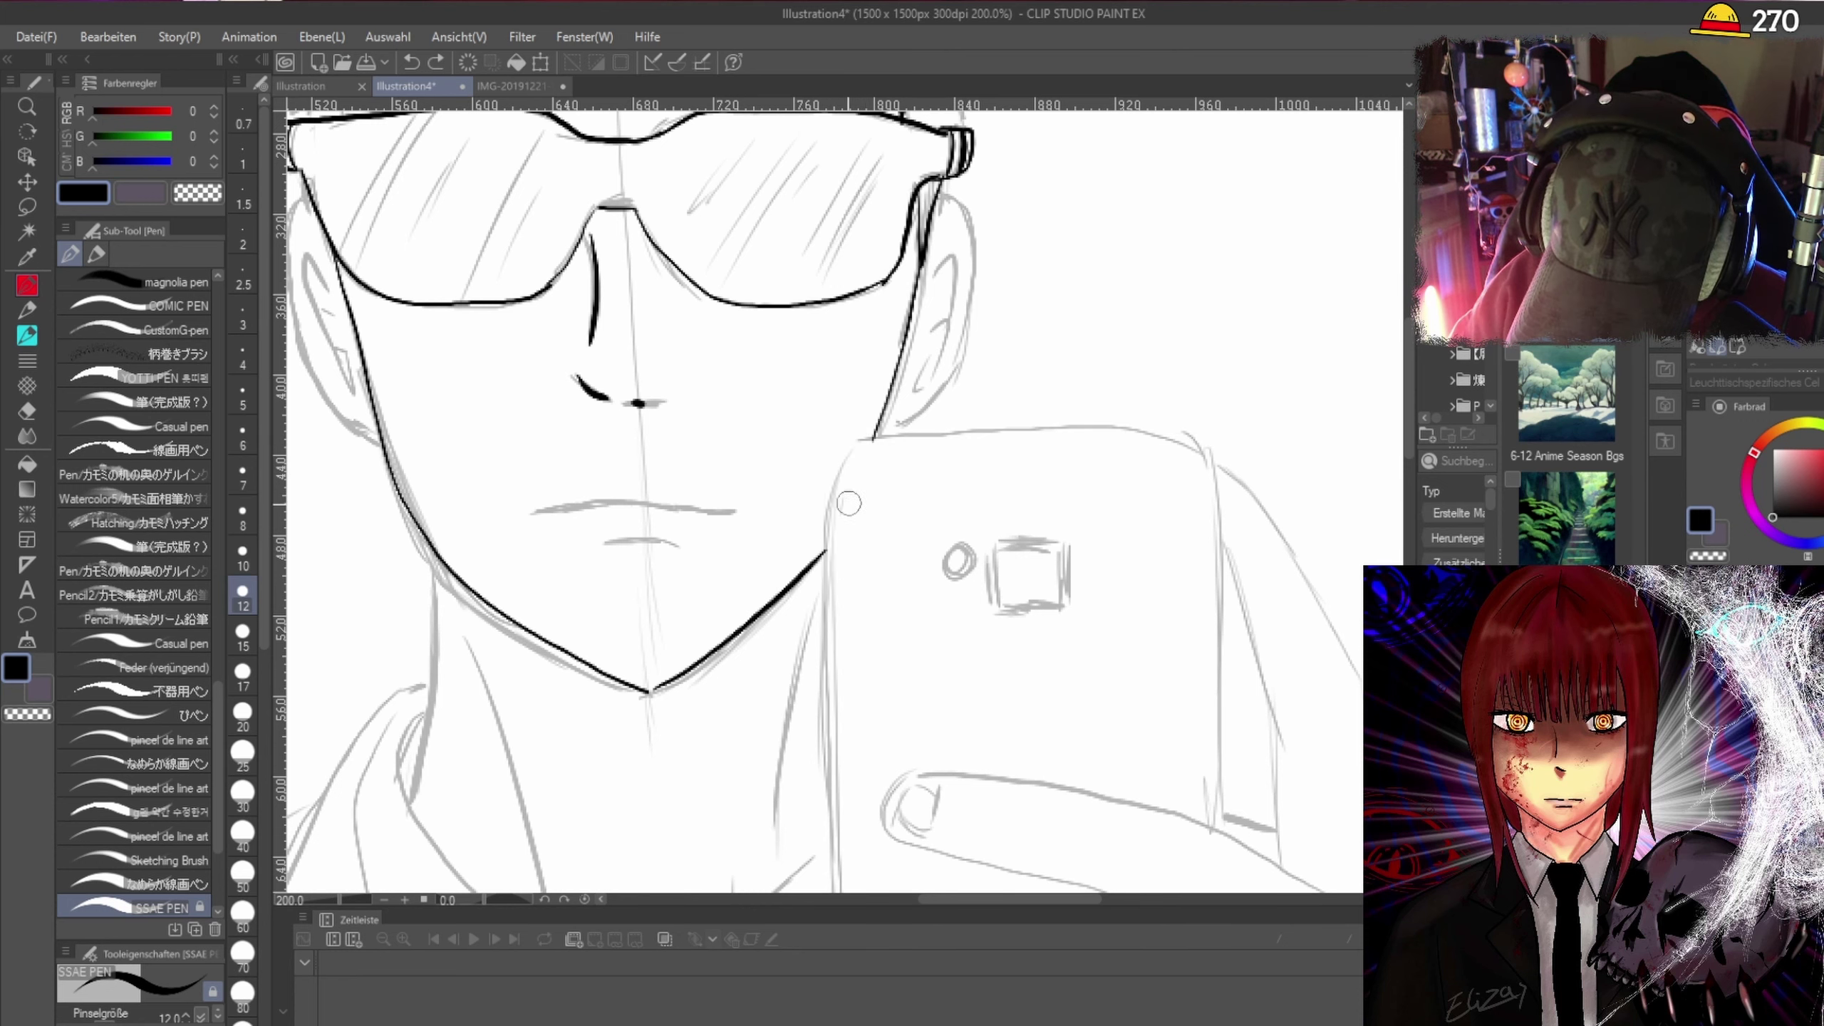
{"action": "left_click_drag", "start_coordinate": [1406, 362], "coordinate": [1407, 379]}
{"action": "key", "text": "ctrl+minus"}
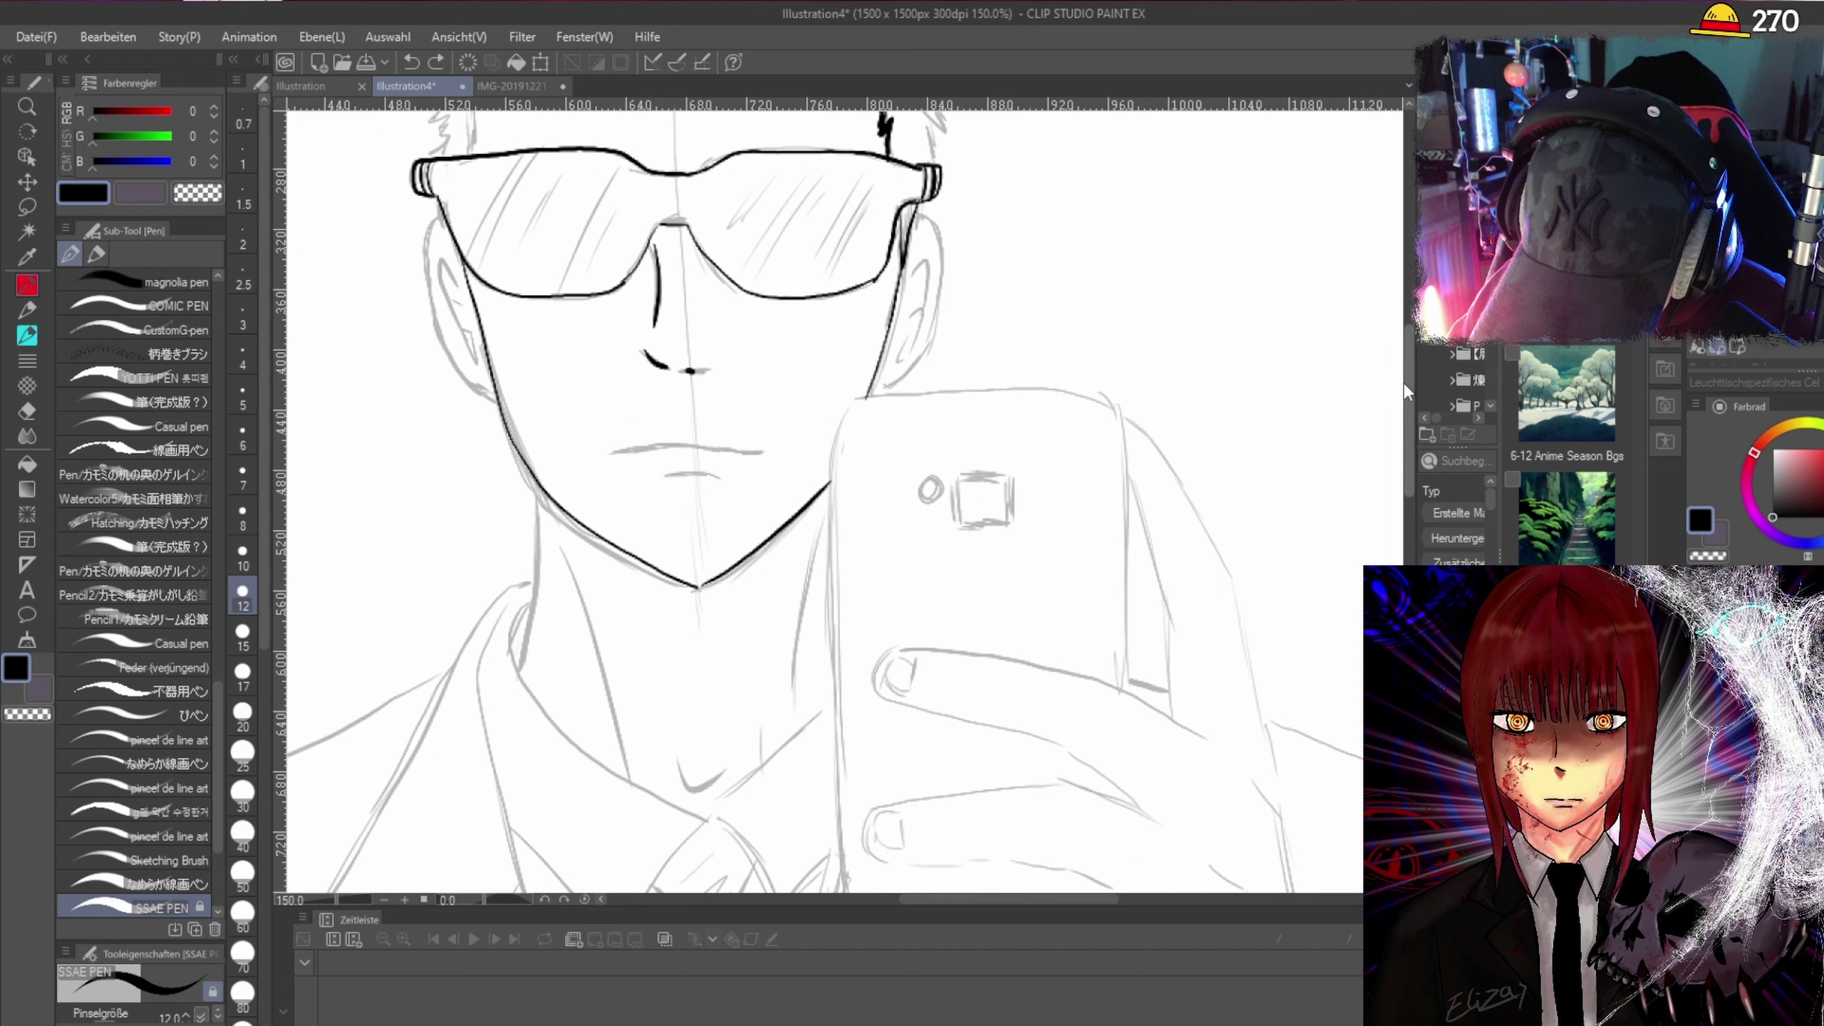
Ink the phone's right edge and redraw its top edge from the right corner.
{"action": "left_click_drag", "start_coordinate": [1122, 410], "coordinate": [1125, 454]}
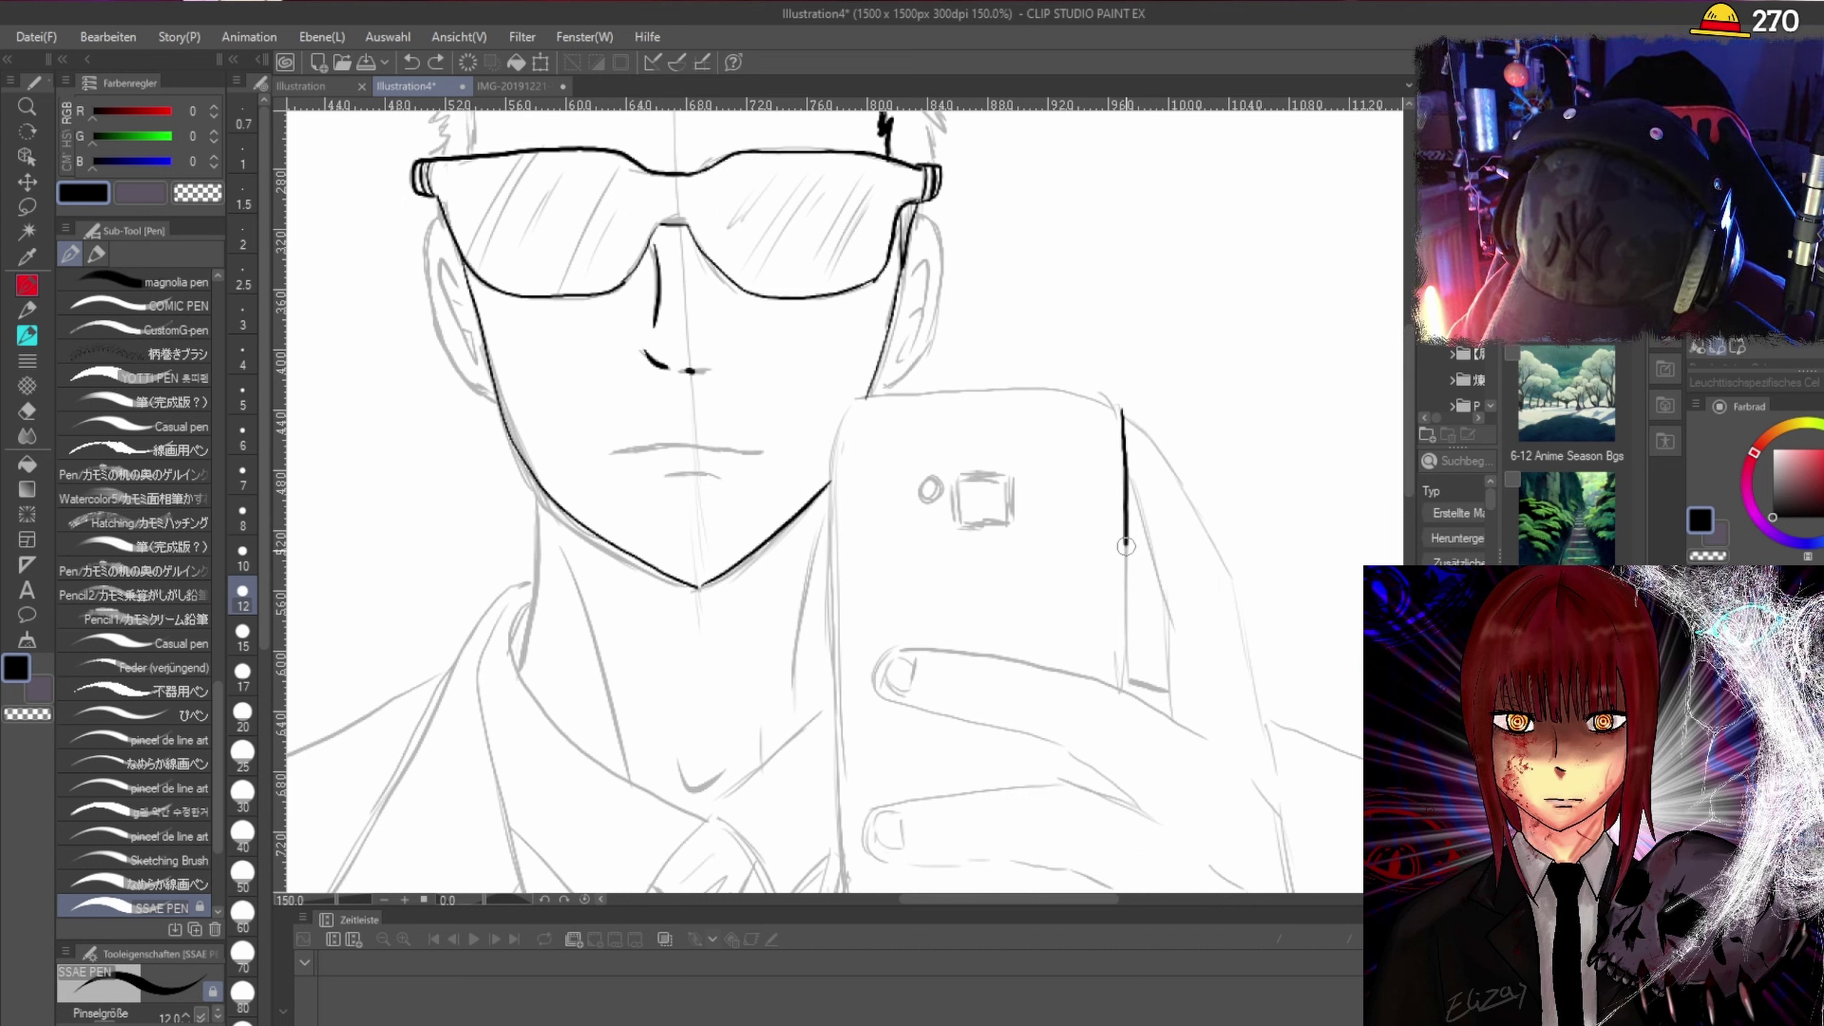
{"action": "left_click_drag", "start_coordinate": [1125, 545], "coordinate": [1127, 667]}
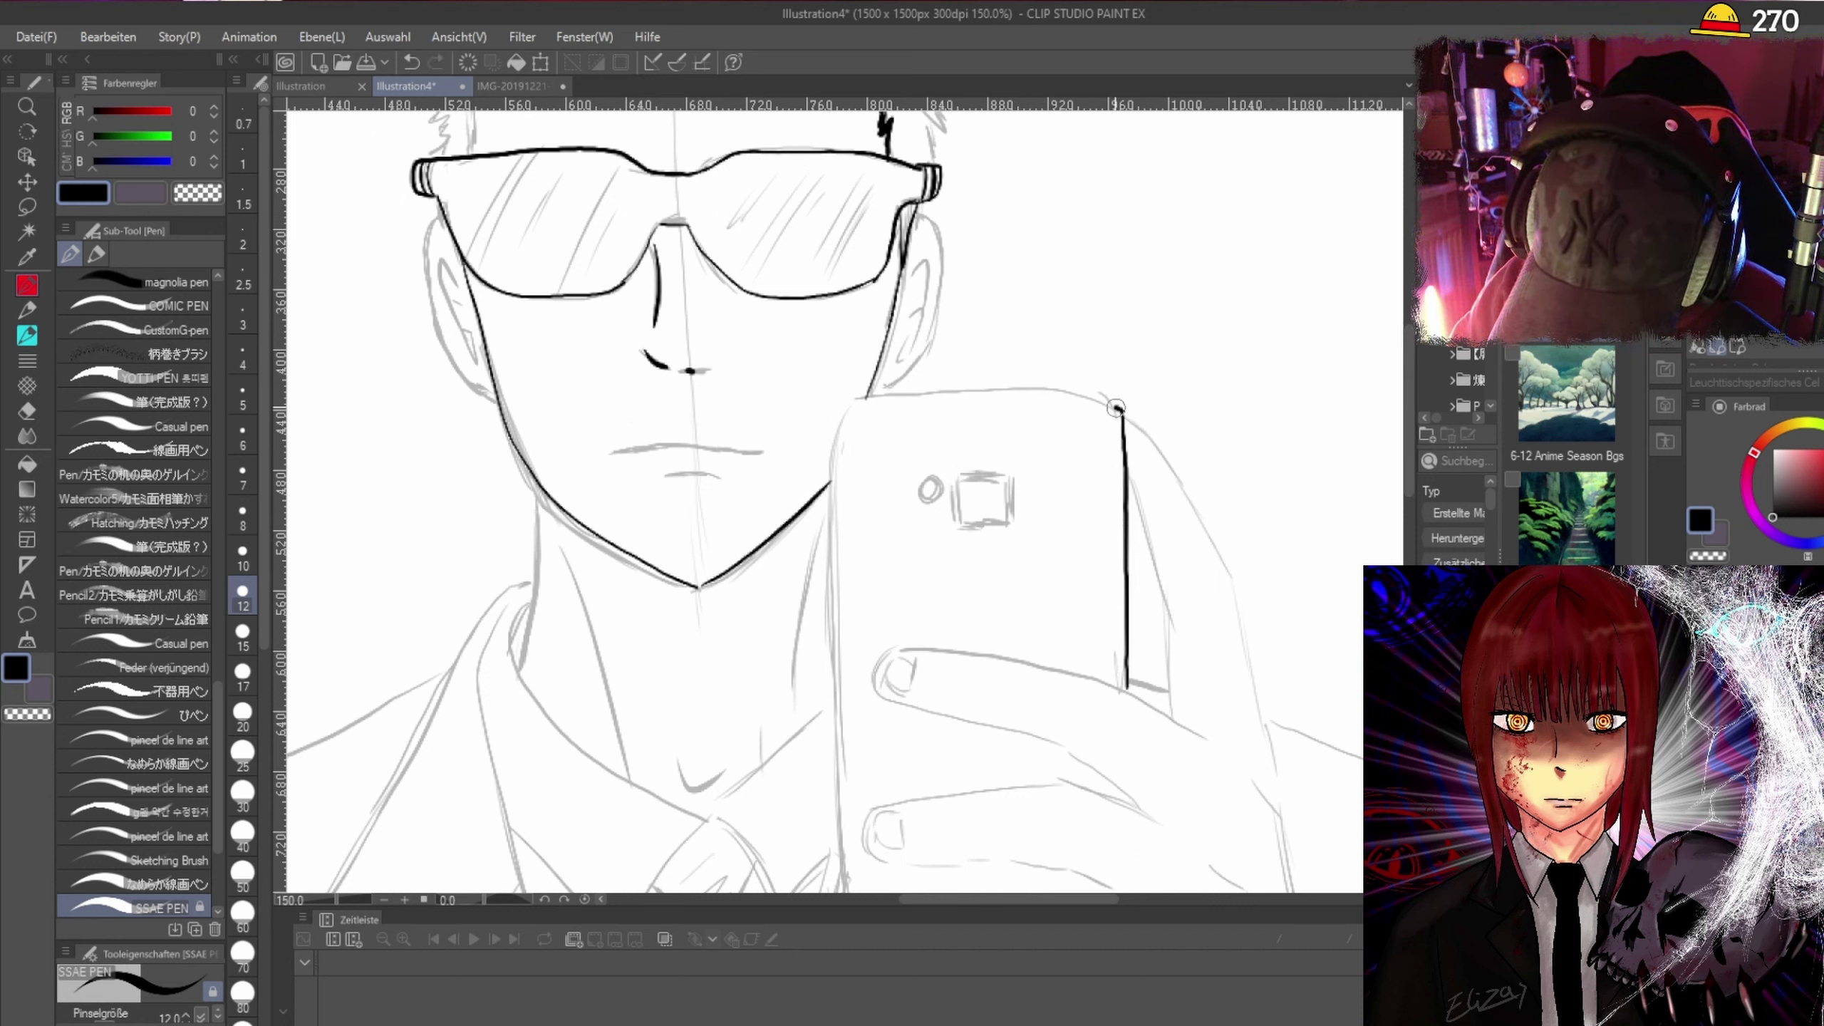
{"action": "mouse_move", "coordinate": [1115, 408]}
{"action": "left_mouse_down"}
{"action": "mouse_move", "coordinate": [989, 388]}
{"action": "mouse_move", "coordinate": [849, 407]}
{"action": "mouse_move", "coordinate": [832, 467]}
{"action": "left_mouse_up"}
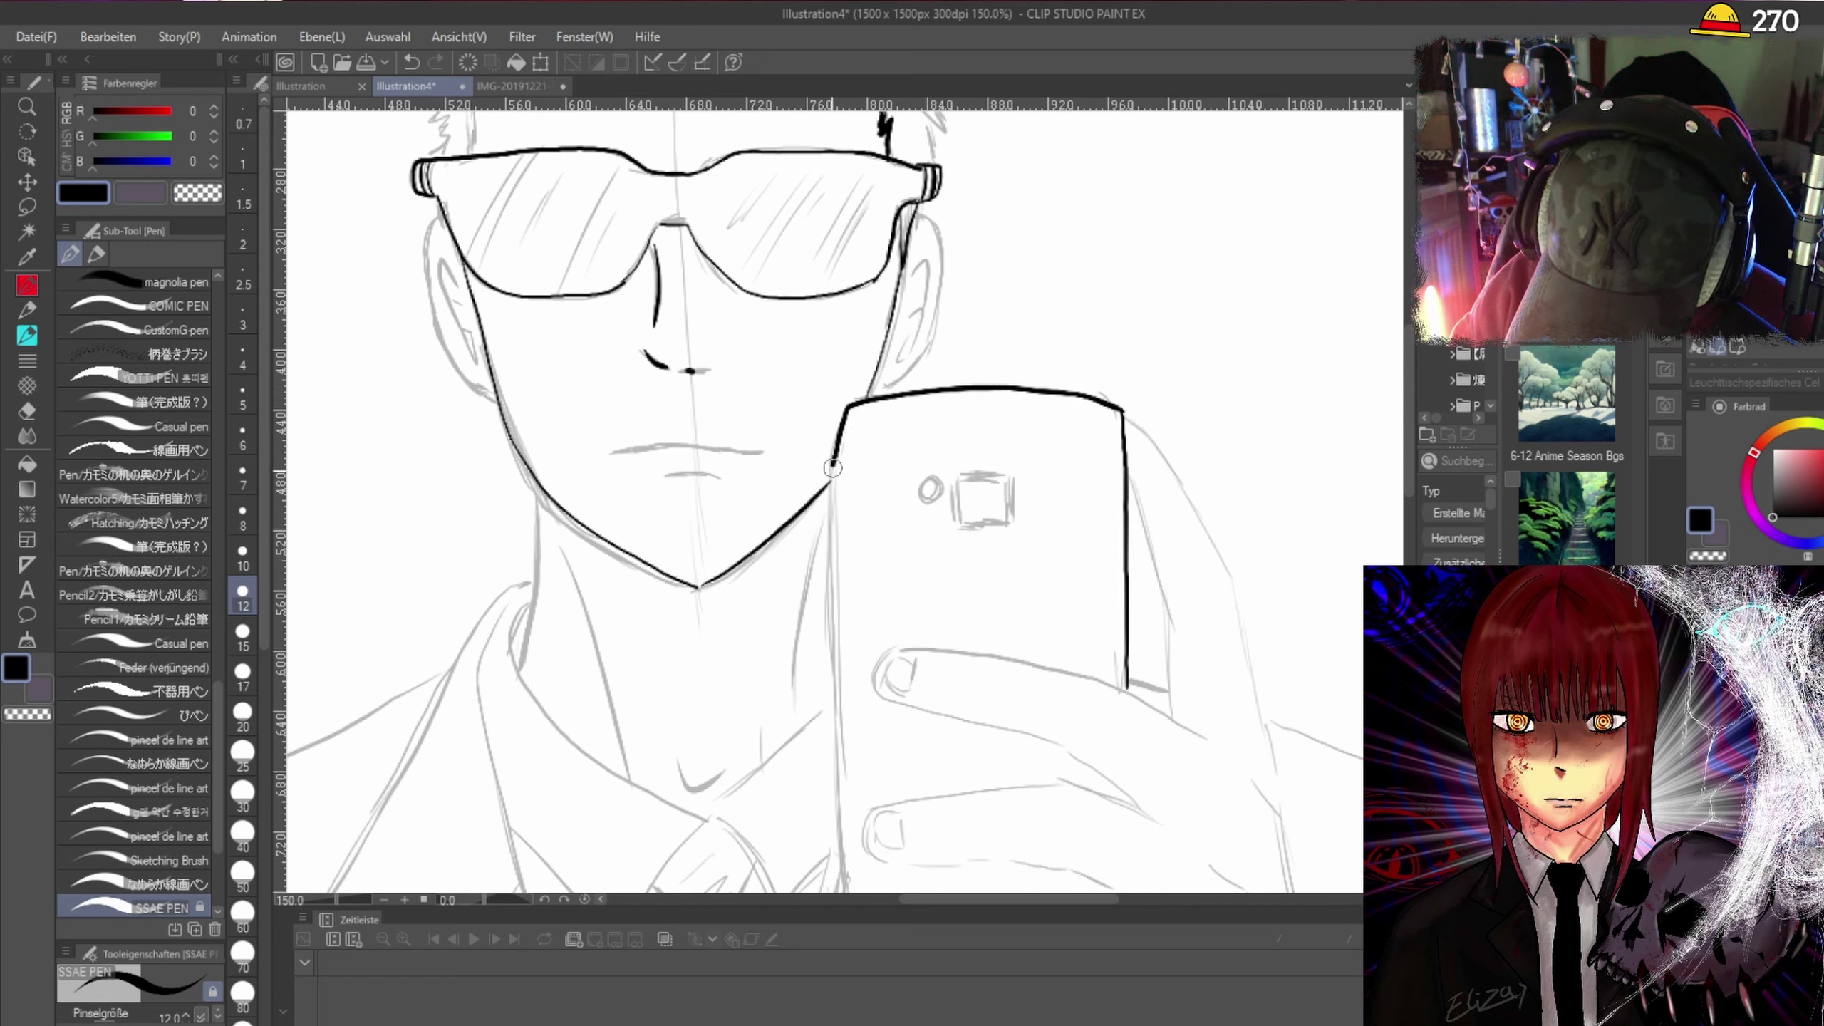
{"action": "left_click_drag", "start_coordinate": [832, 702], "coordinate": [834, 828]}
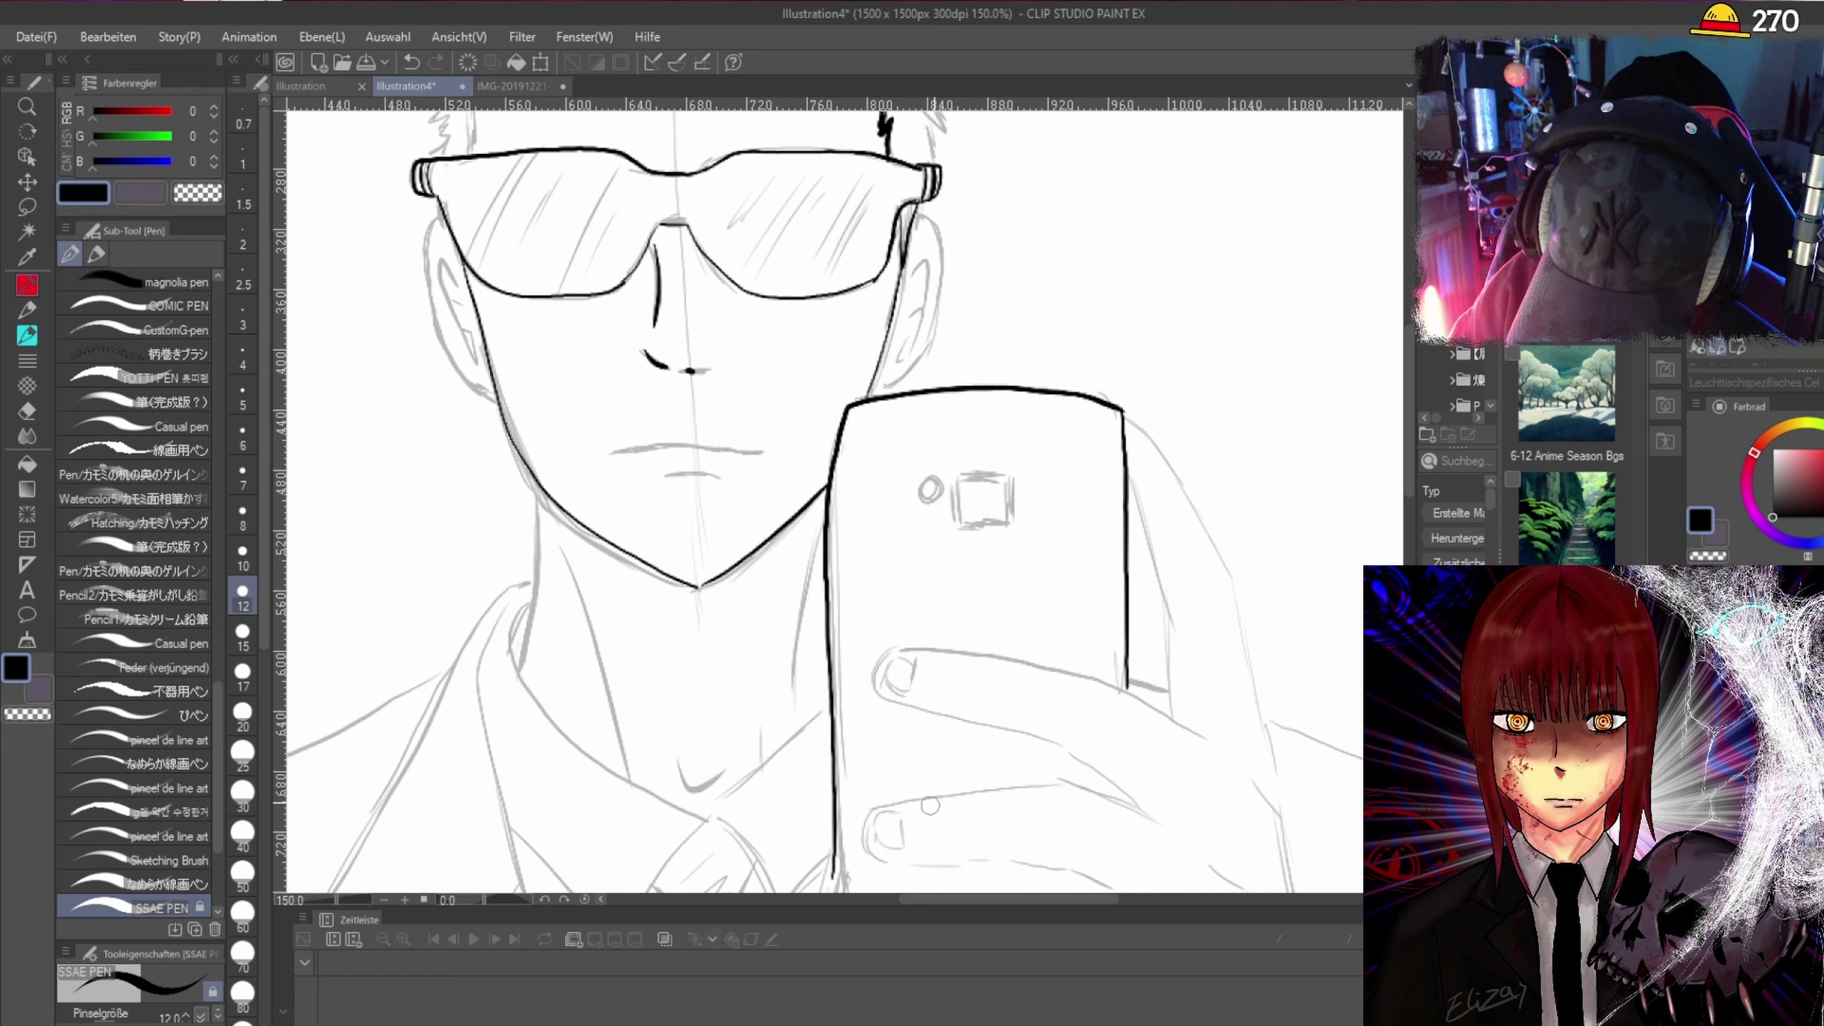
{"action": "key", "text": "ctrl+z"}
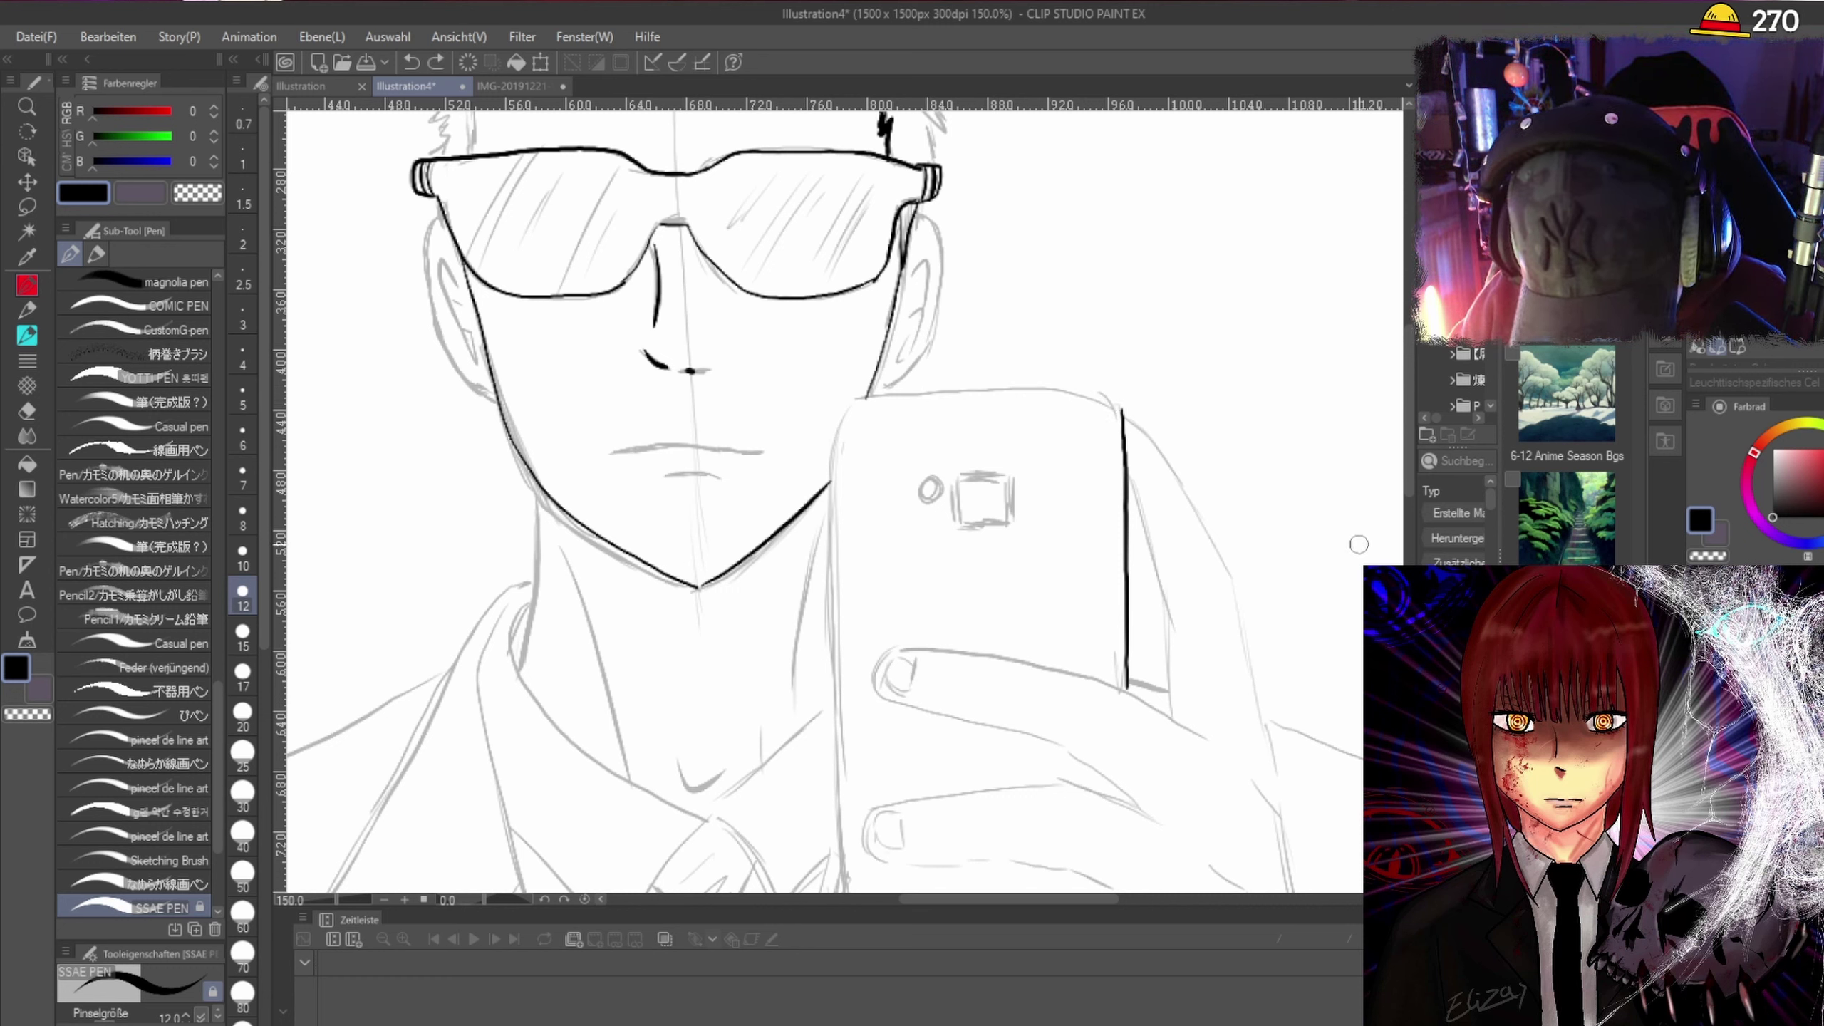
{"action": "left_click_drag", "start_coordinate": [1121, 408], "coordinate": [840, 415]}
{"action": "key", "text": "ctrl+z"}
{"action": "left_click_drag", "start_coordinate": [1122, 407], "coordinate": [844, 414]}
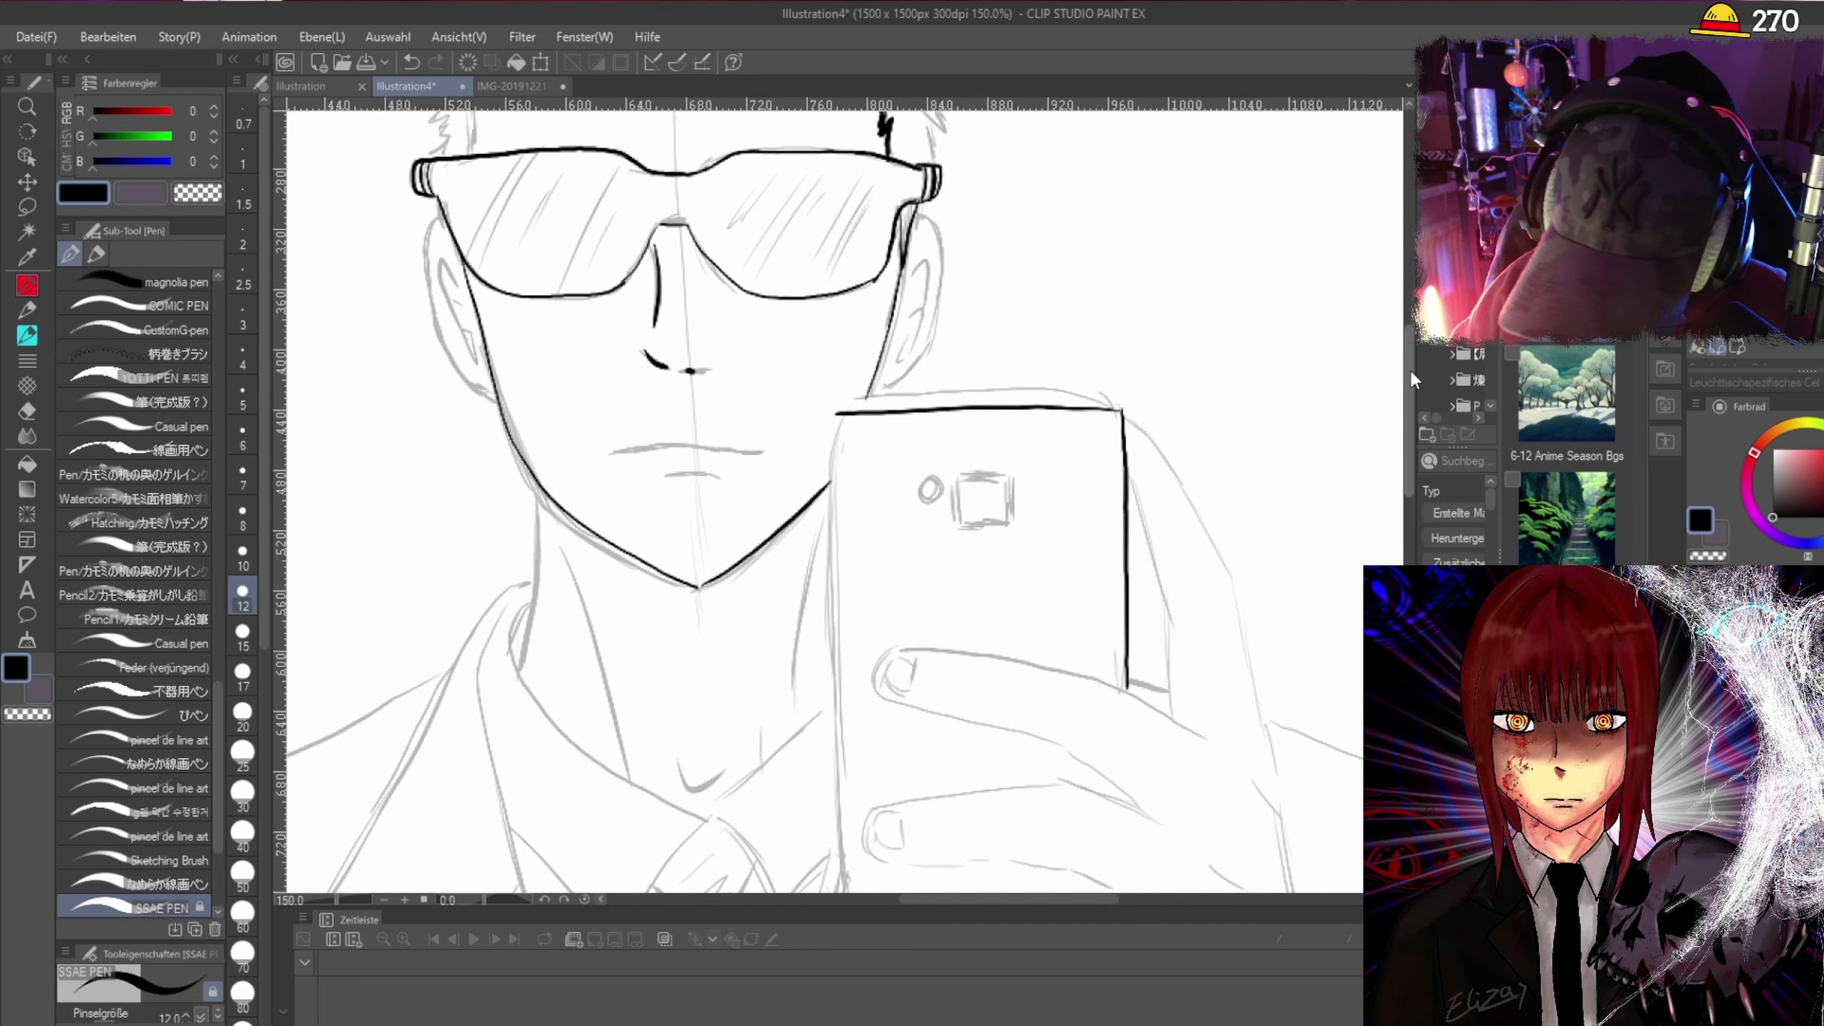
Redraw the phone's left edge from its top corner after discarding a bottom-edge stroke.
{"action": "left_click_drag", "start_coordinate": [1408, 366], "coordinate": [1417, 436]}
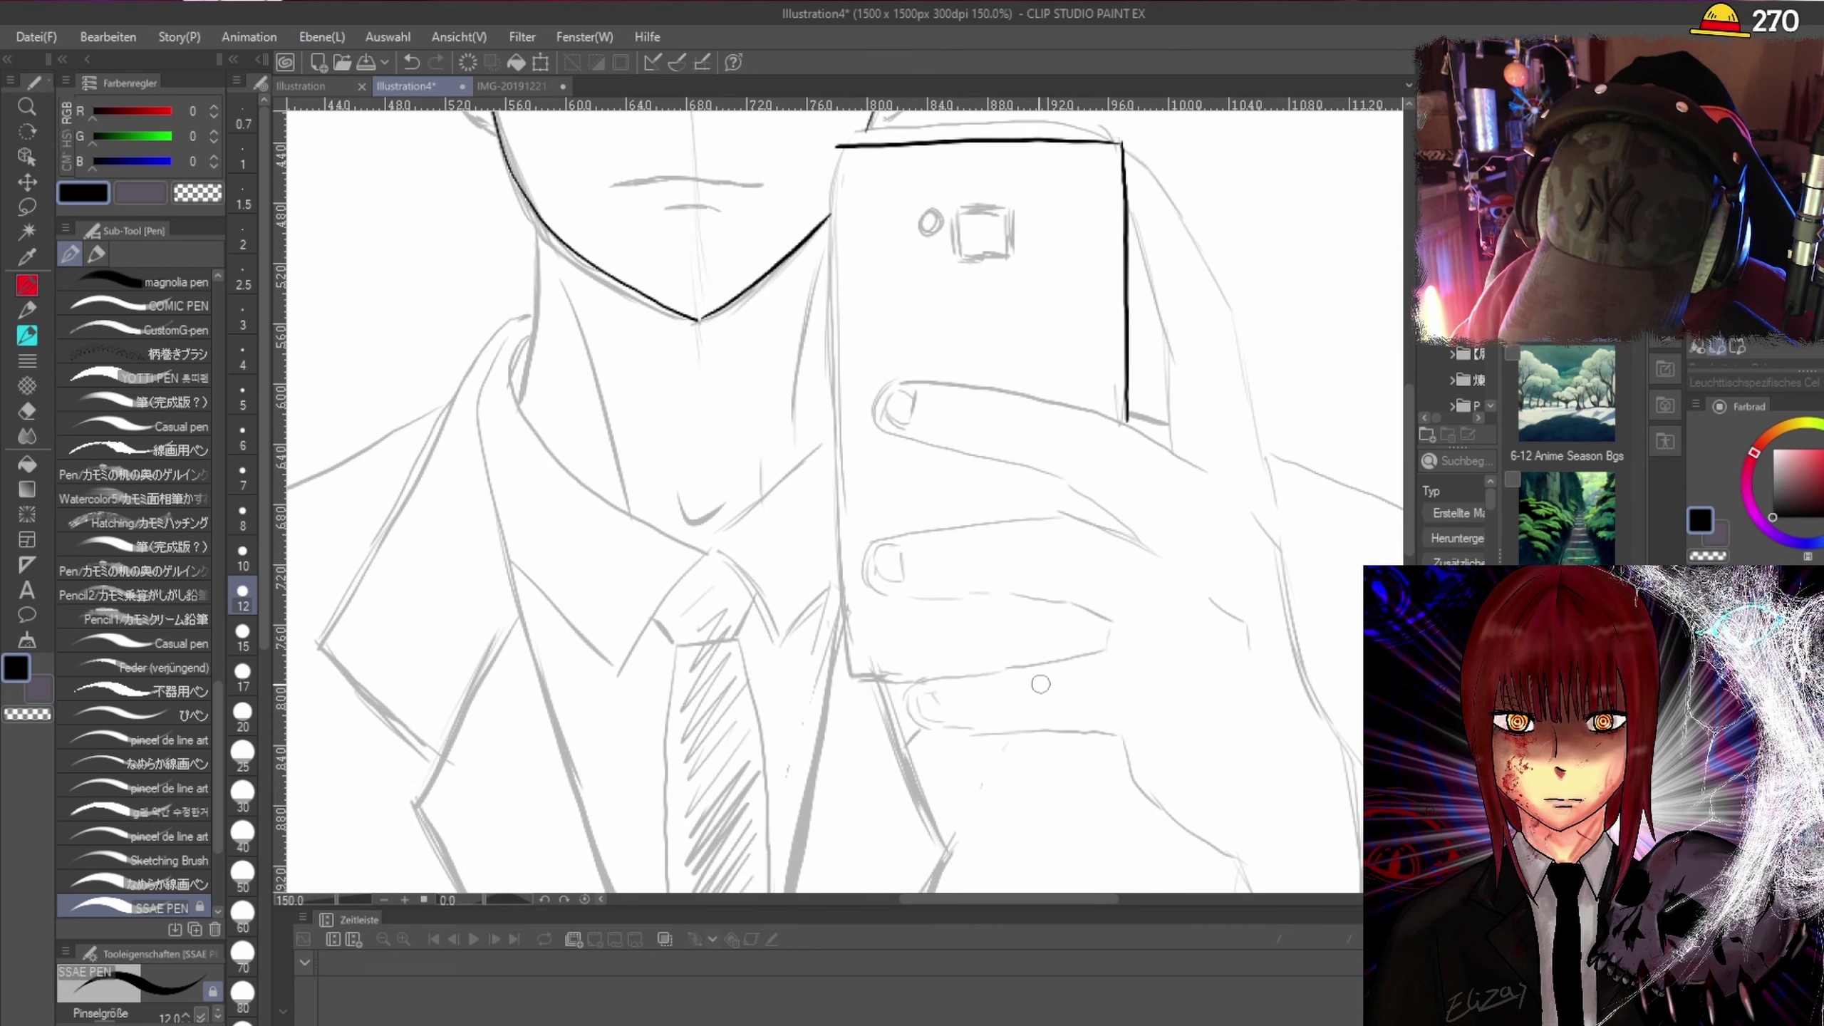
{"action": "left_click_drag", "start_coordinate": [915, 683], "coordinate": [852, 678]}
{"action": "key", "text": "ctrl+z"}
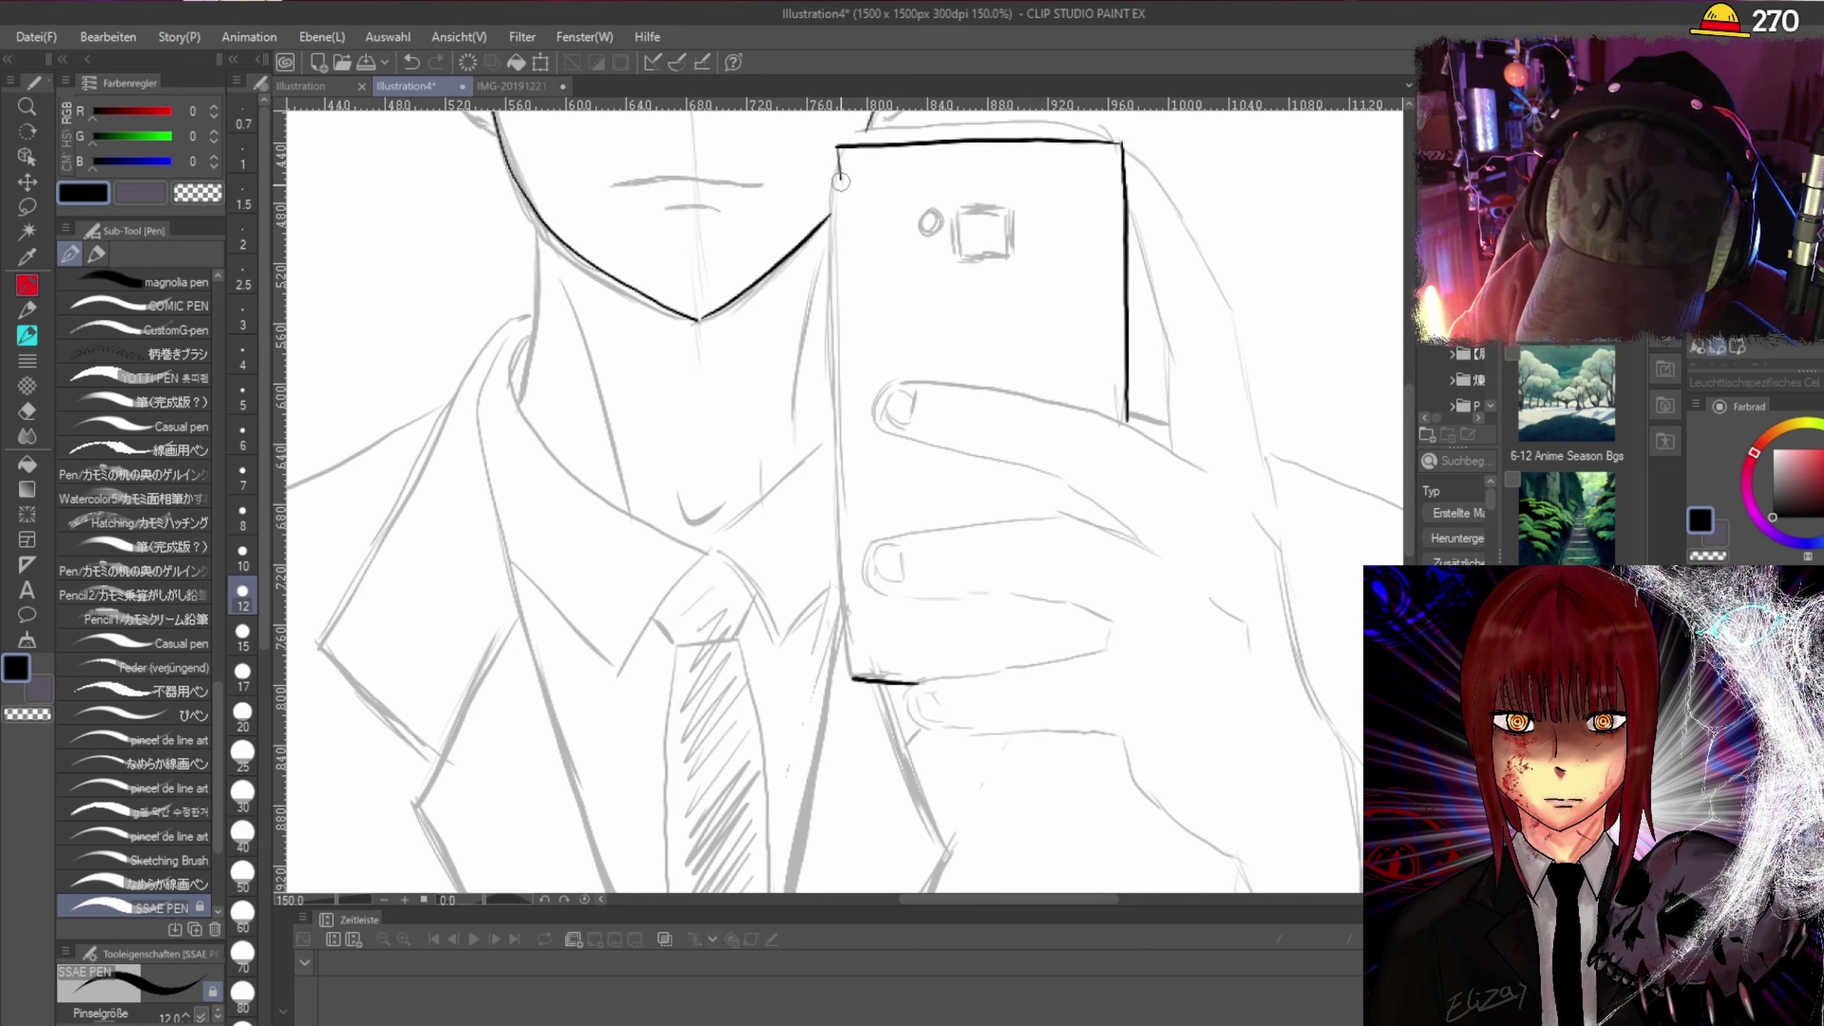
{"action": "left_click_drag", "start_coordinate": [834, 154], "coordinate": [837, 586]}
{"action": "key", "text": "ctrl+z"}
{"action": "left_click_drag", "start_coordinate": [835, 146], "coordinate": [841, 232]}
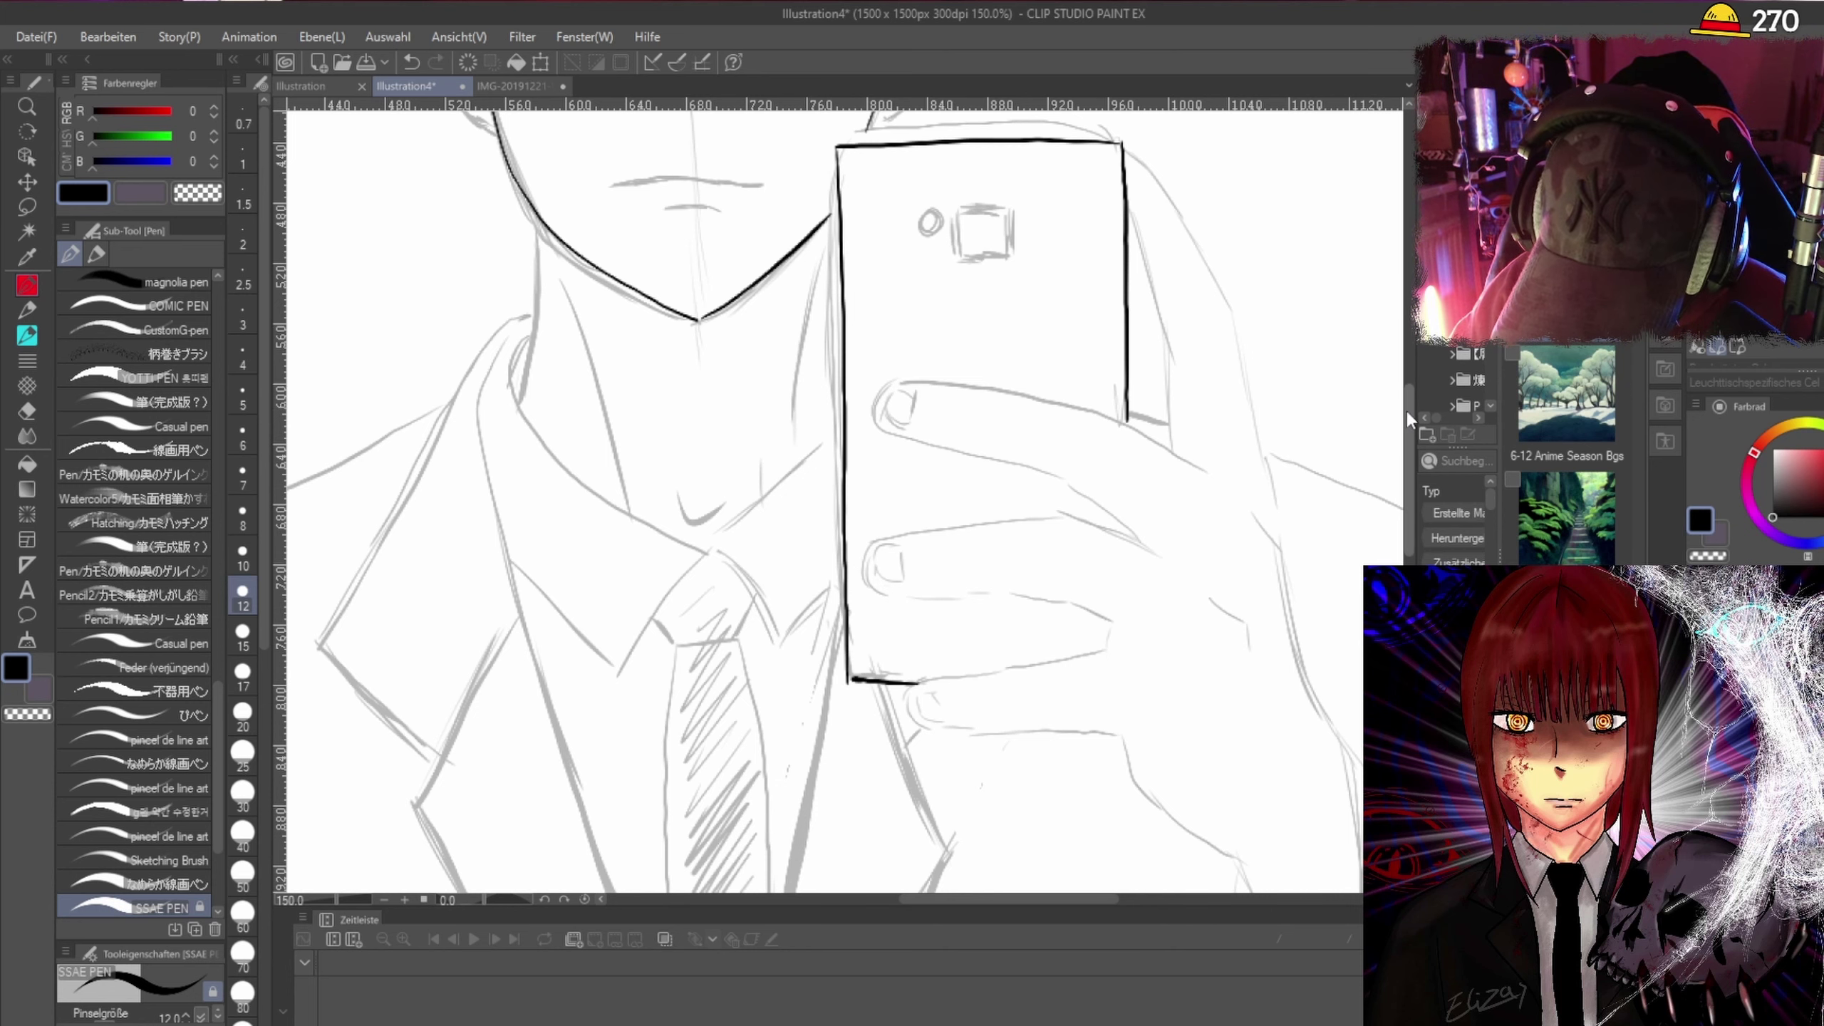
Ink the phone's camera square at 400% zoom, redoing the first attempt.
{"action": "left_click_drag", "start_coordinate": [1408, 412], "coordinate": [1411, 367]}
{"action": "scroll", "coordinate": [1410, 360], "scroll_direction": "up", "scroll_amount": 2}
{"action": "scroll", "coordinate": [1411, 347], "scroll_direction": "down", "scroll_amount": 2}
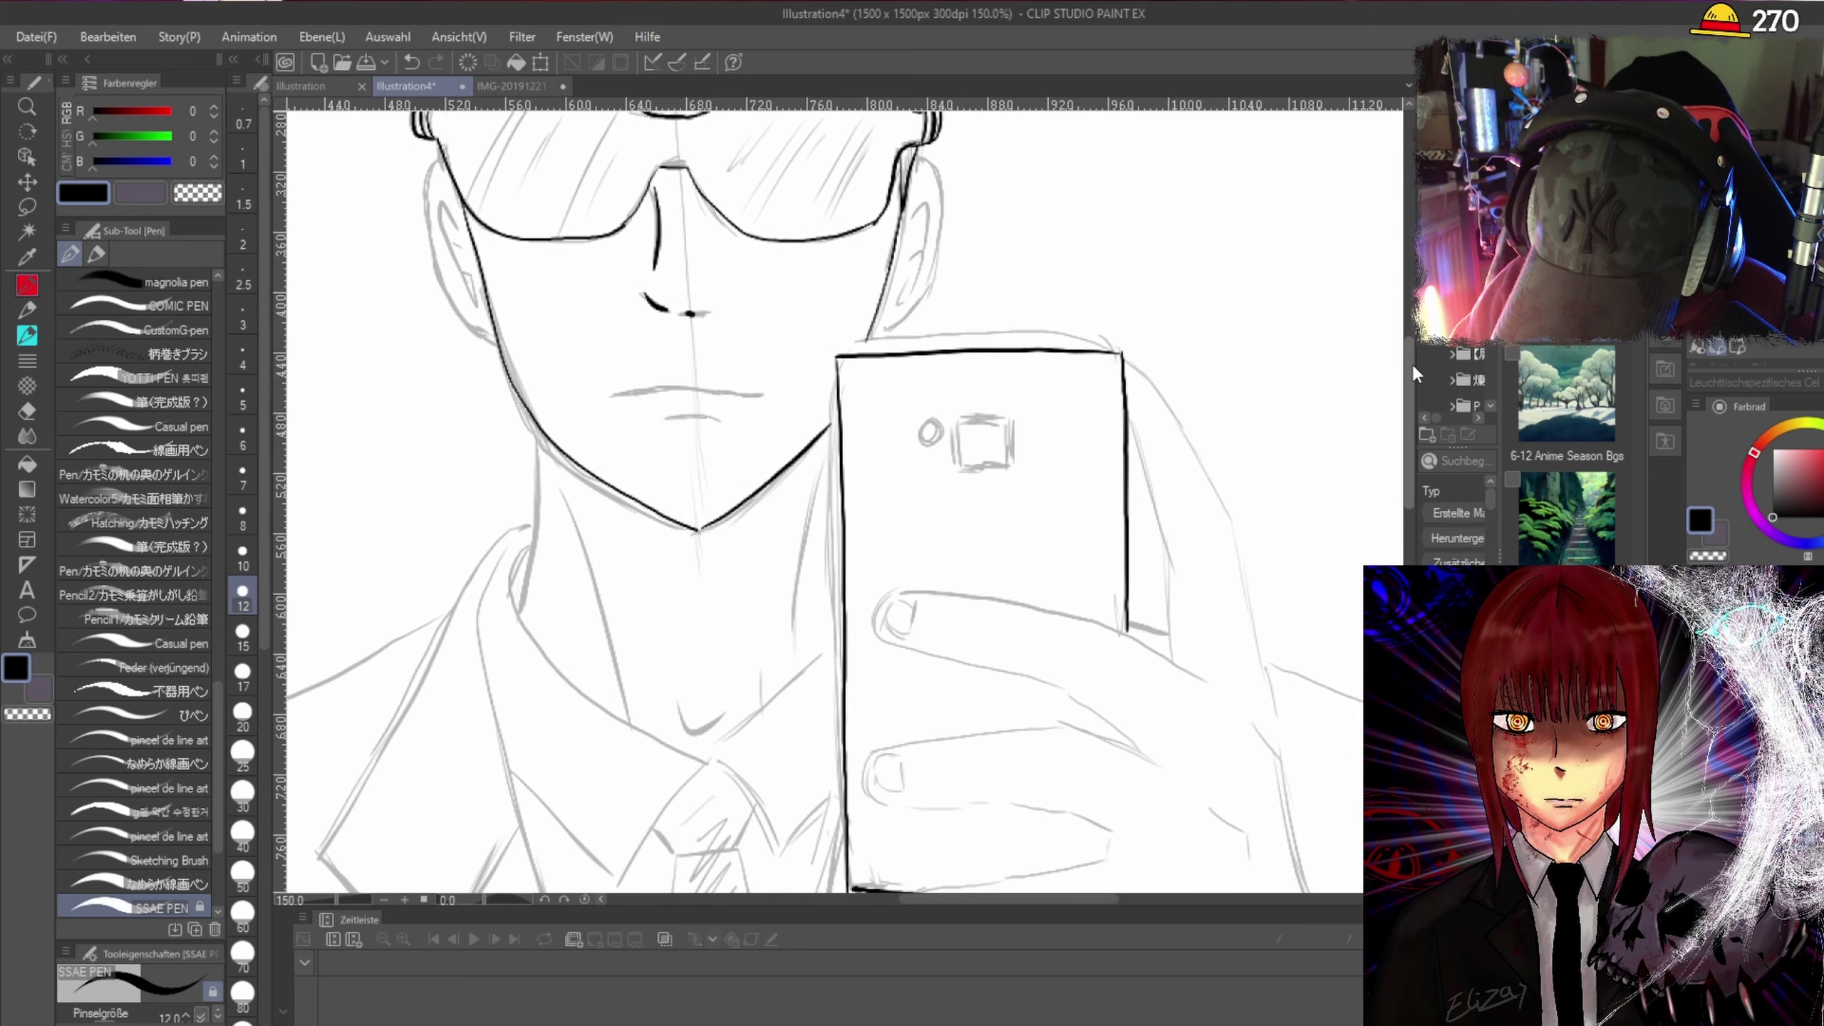
{"action": "scroll", "coordinate": [1411, 365], "scroll_direction": "up", "scroll_amount": 1}
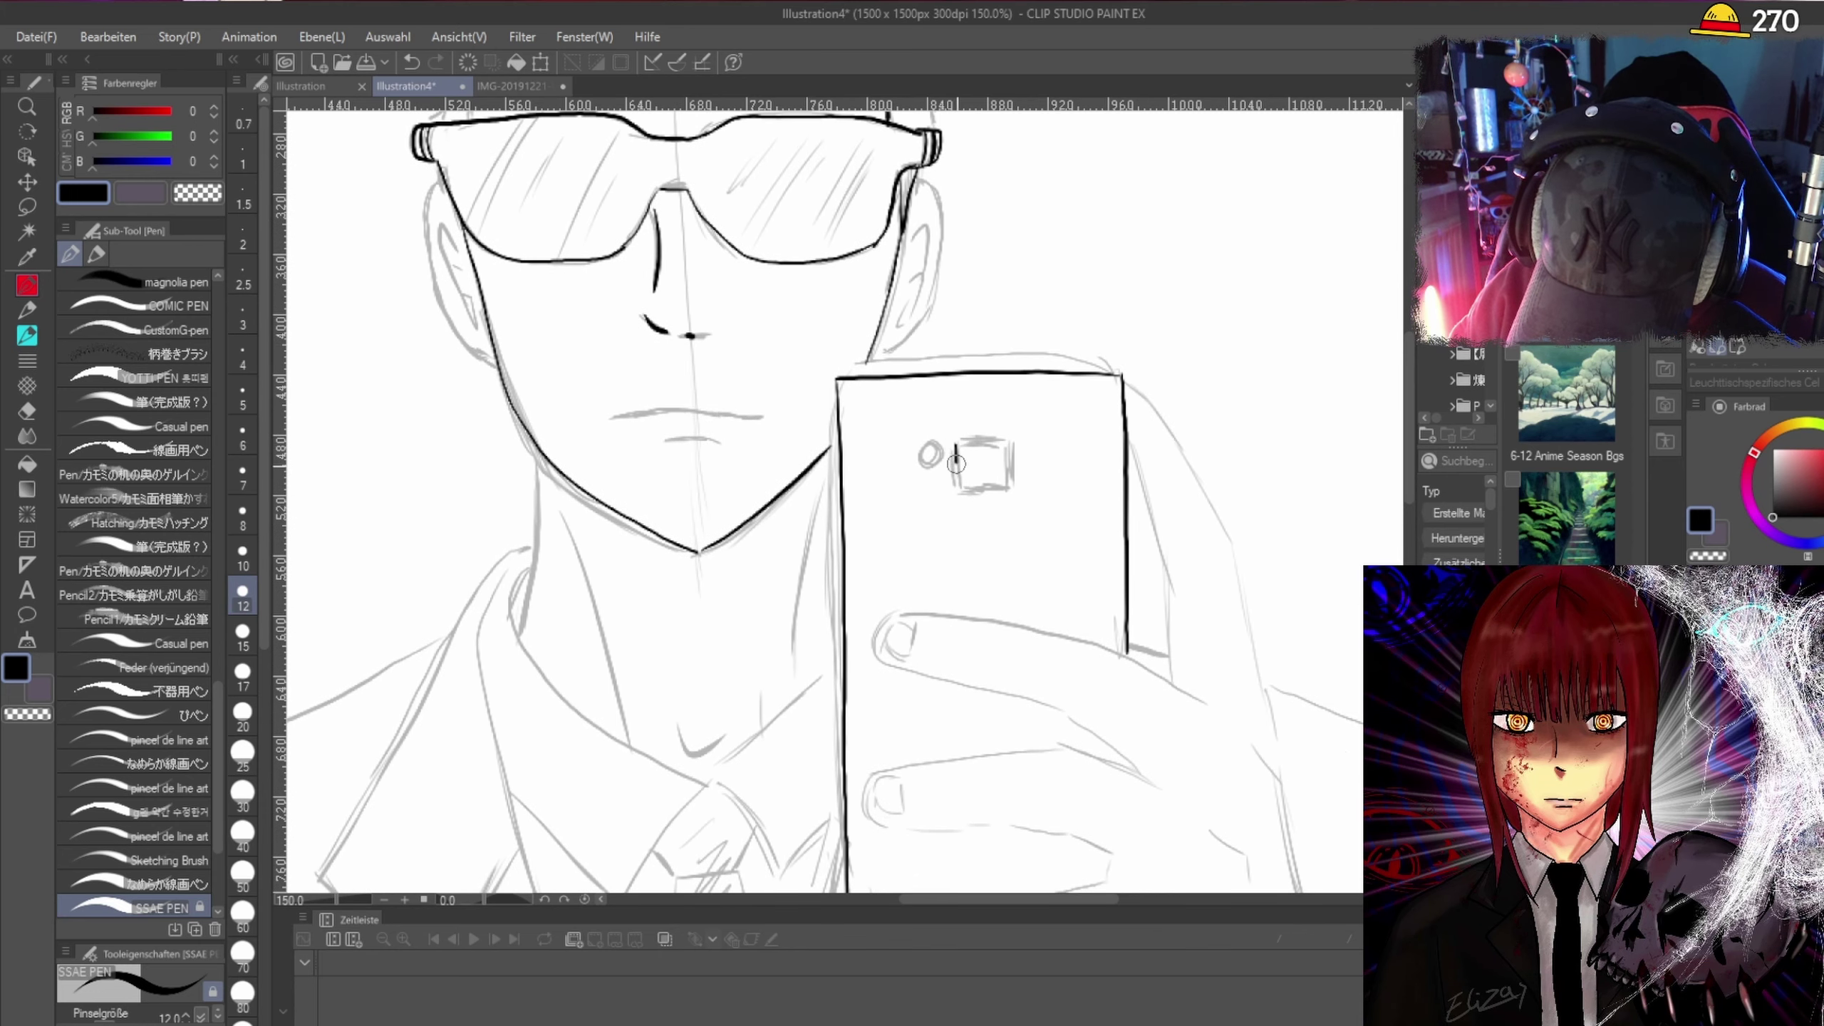
{"action": "mouse_move", "coordinate": [956, 446]}
{"action": "left_mouse_down"}
{"action": "mouse_move", "coordinate": [960, 490]}
{"action": "mouse_move", "coordinate": [971, 444]}
{"action": "mouse_move", "coordinate": [1006, 446]}
{"action": "mouse_move", "coordinate": [1009, 487]}
{"action": "left_mouse_up"}
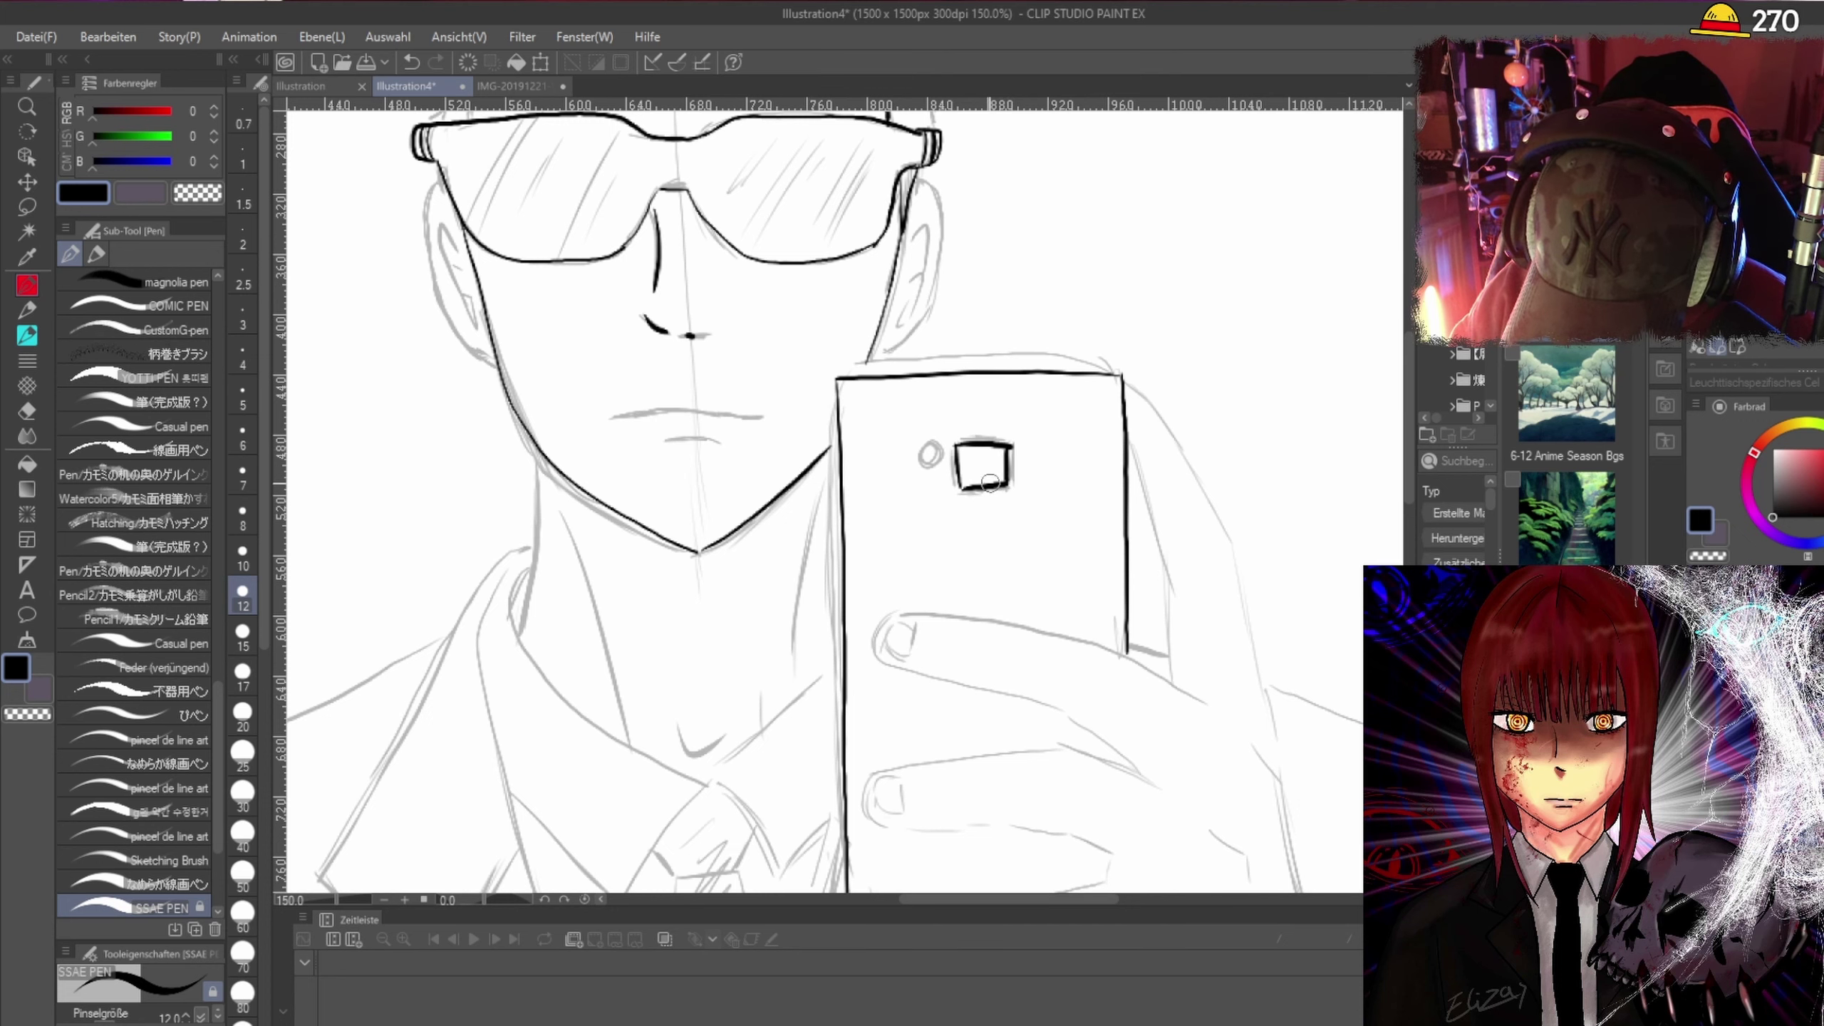
{"action": "scroll", "coordinate": [1148, 390], "scroll_direction": "up", "scroll_amount": 3}
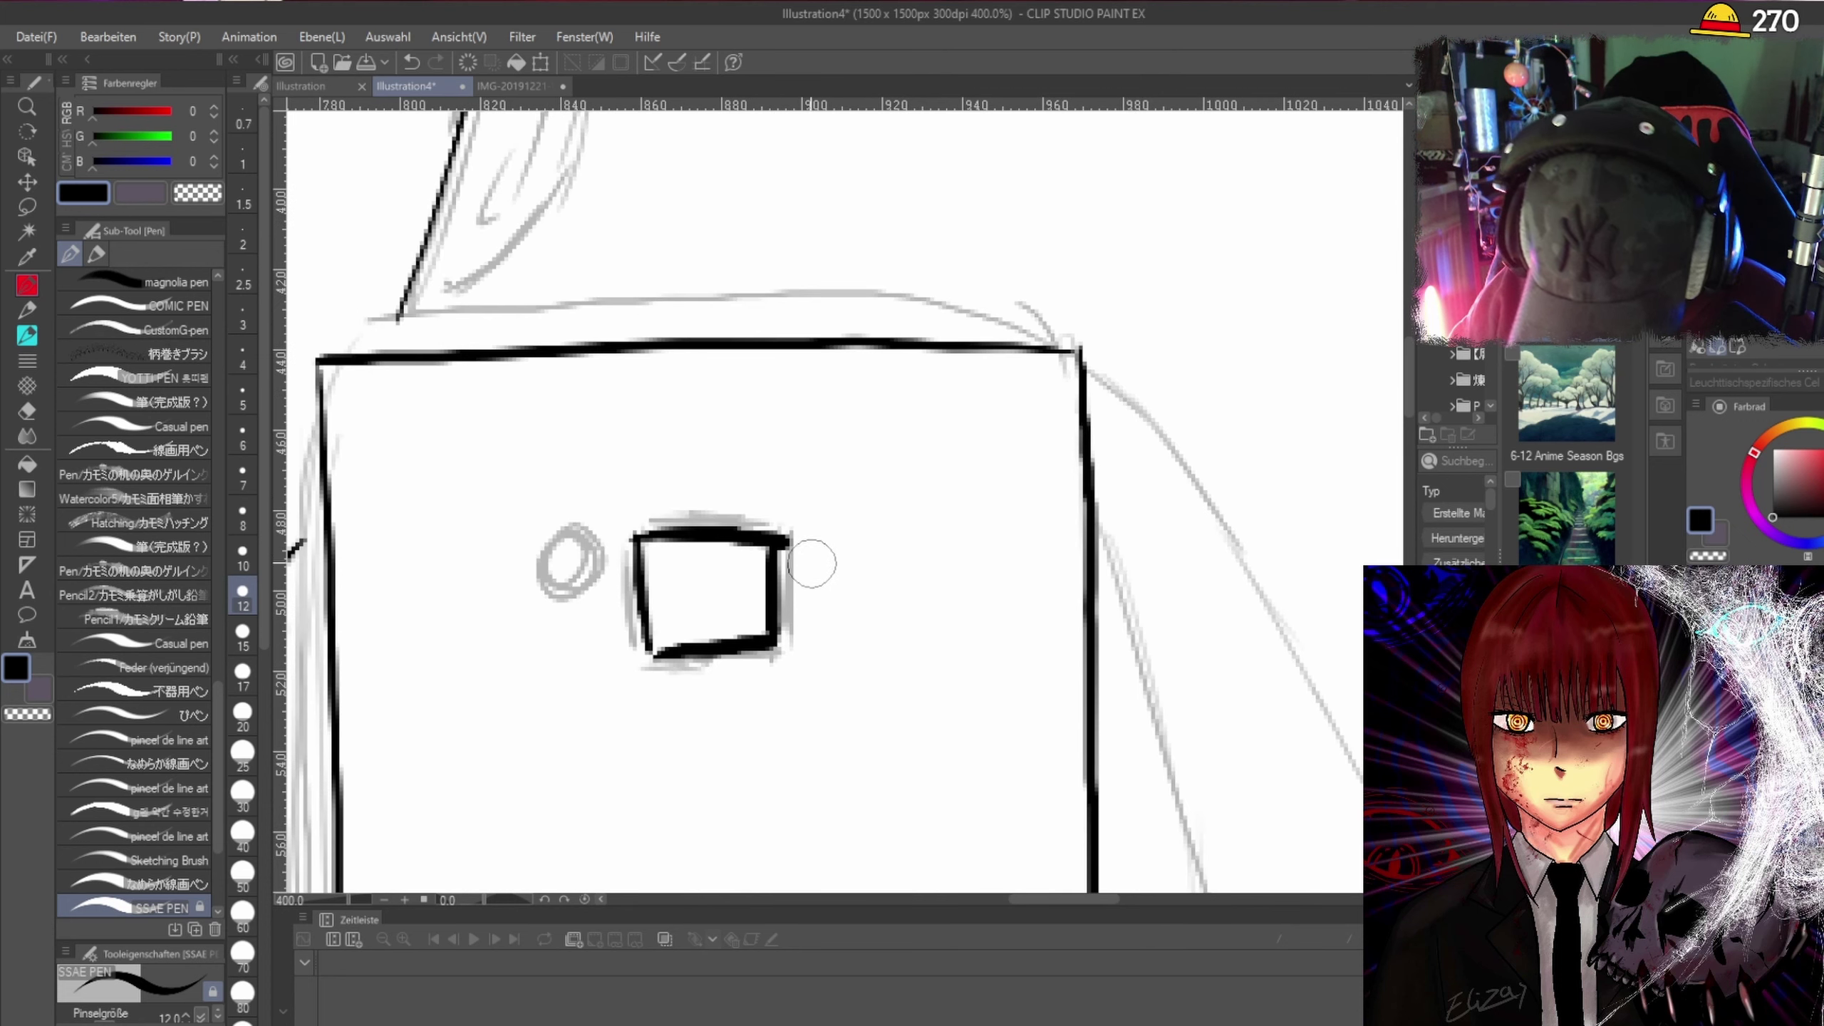
{"action": "left_click_drag", "start_coordinate": [790, 543], "coordinate": [789, 642]}
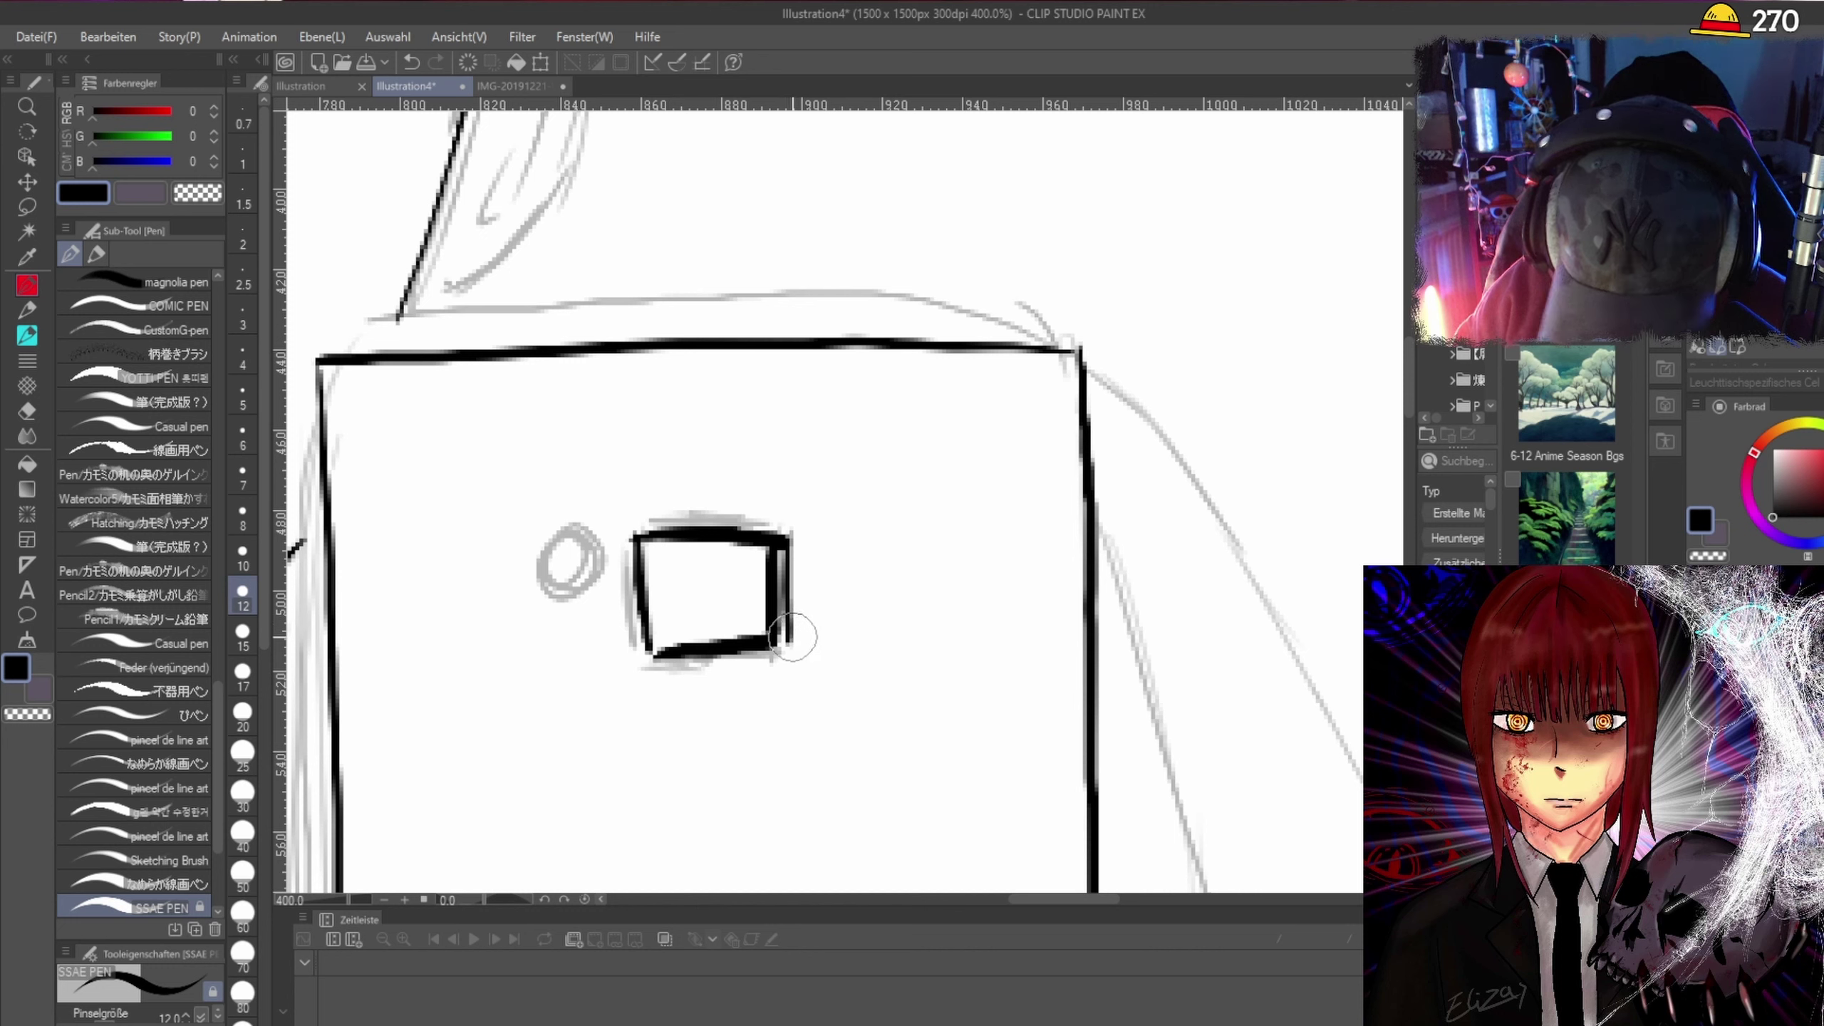
{"action": "key", "text": "ctrl+z"}
{"action": "key", "text": "ctrl+z"}
{"action": "key", "text": "ctrl+z"}
{"action": "key", "text": "ctrl+z"}
{"action": "key", "text": "ctrl+z"}
{"action": "key", "text": "ctrl+z"}
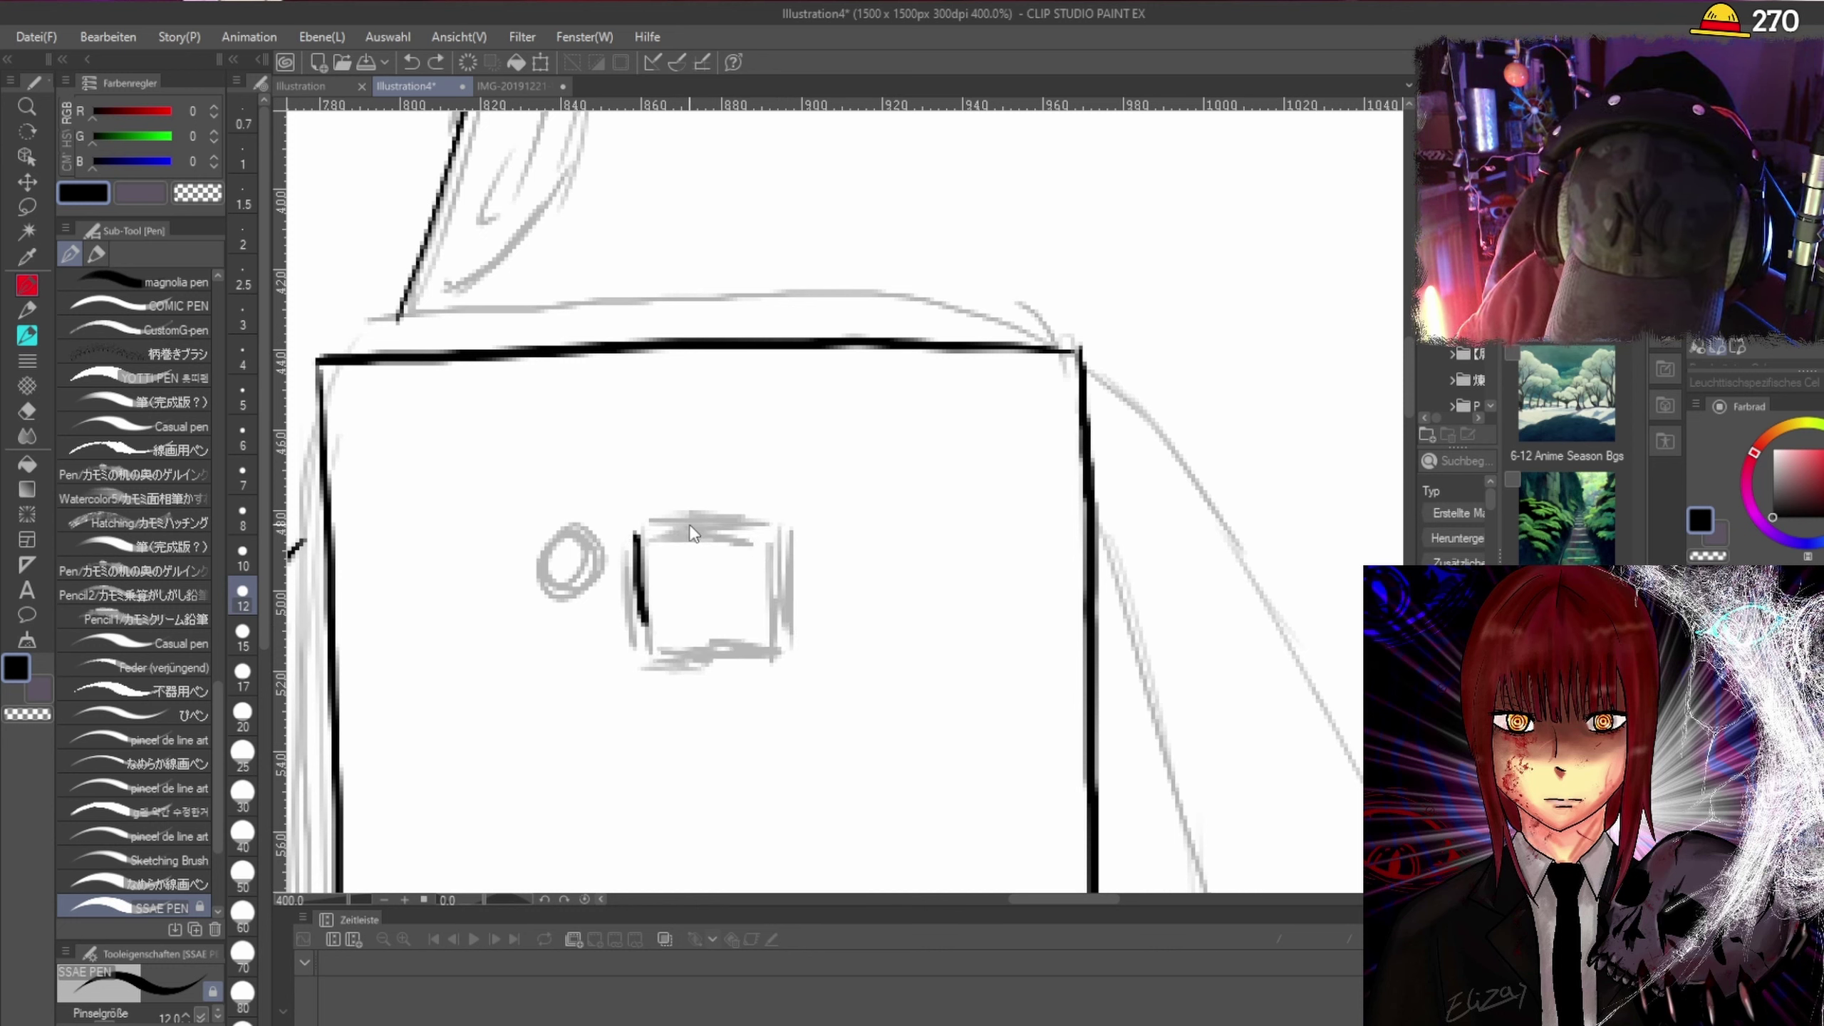
{"action": "key", "text": "ctrl+z"}
{"action": "mouse_move", "coordinate": [638, 533]}
{"action": "left_mouse_down"}
{"action": "mouse_move", "coordinate": [773, 537]}
{"action": "mouse_move", "coordinate": [639, 553]}
{"action": "mouse_move", "coordinate": [643, 669]}
{"action": "mouse_move", "coordinate": [781, 672]}
{"action": "left_mouse_up"}
{"action": "left_click_drag", "start_coordinate": [778, 536], "coordinate": [771, 670]}
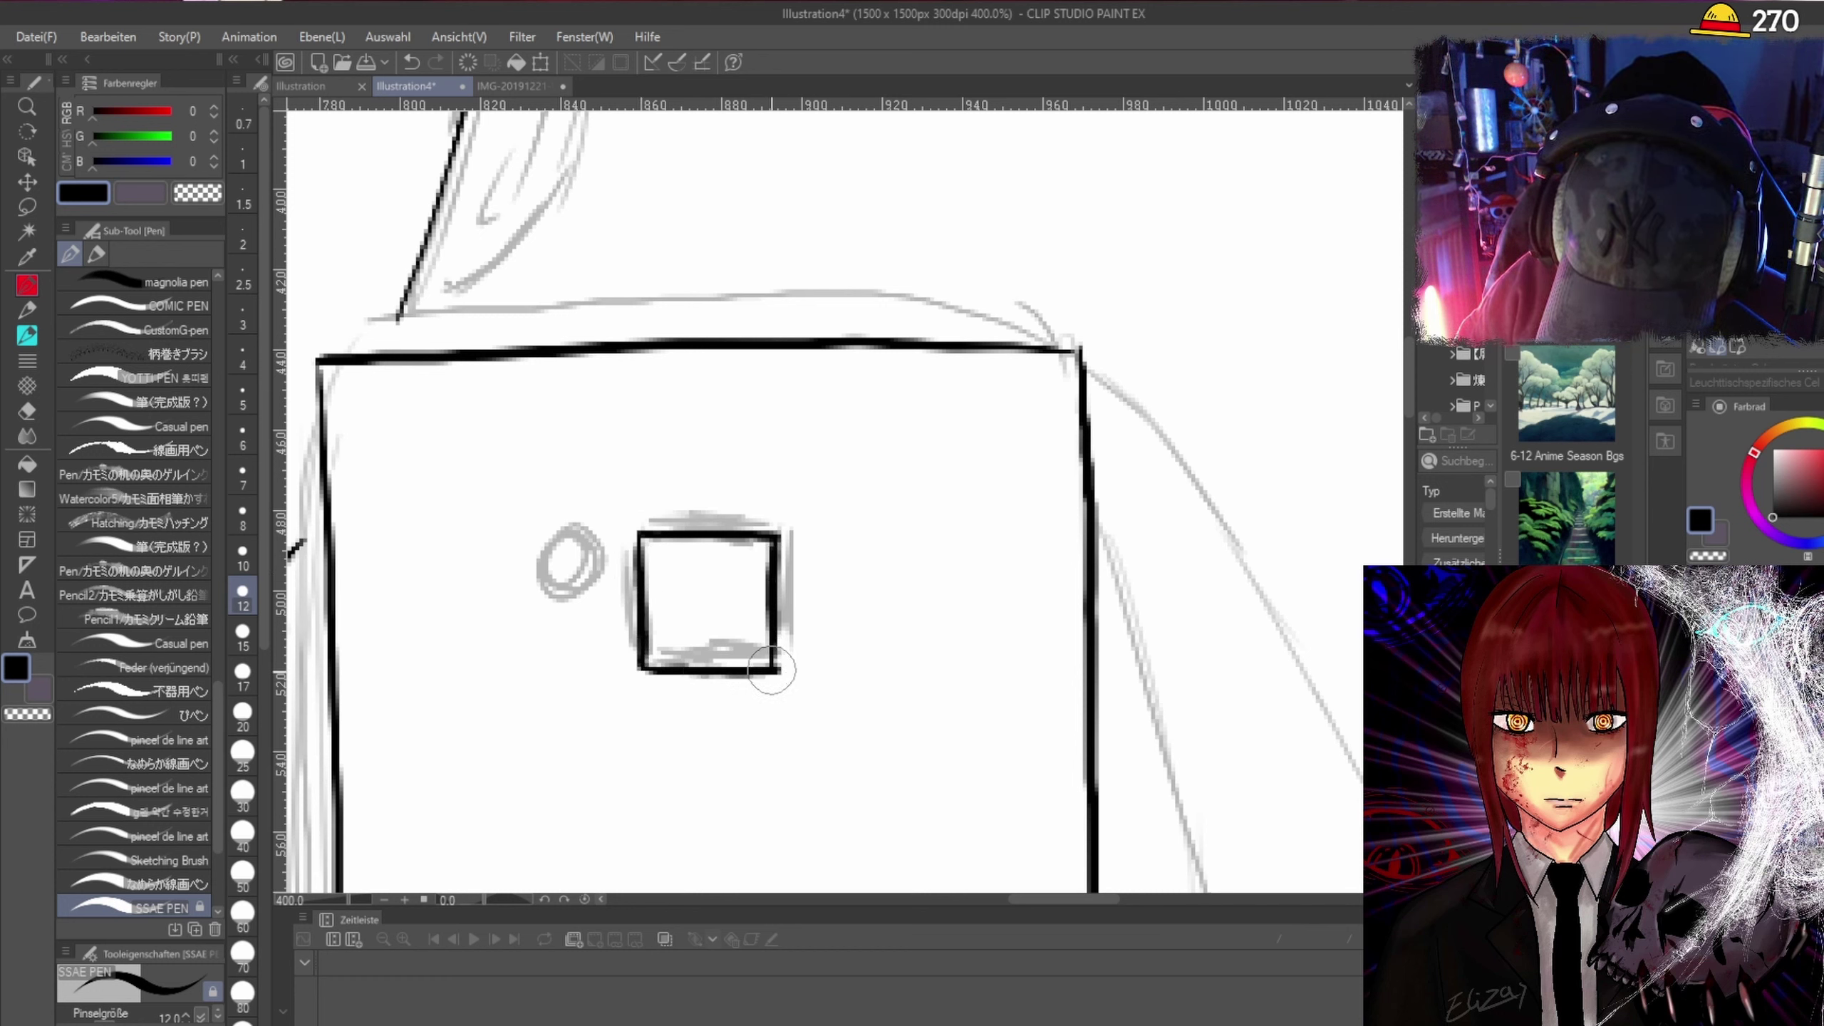
Add the square's outer border, the lens circle, and a filled dot below it.
{"action": "left_click_drag", "start_coordinate": [795, 568], "coordinate": [795, 636]}
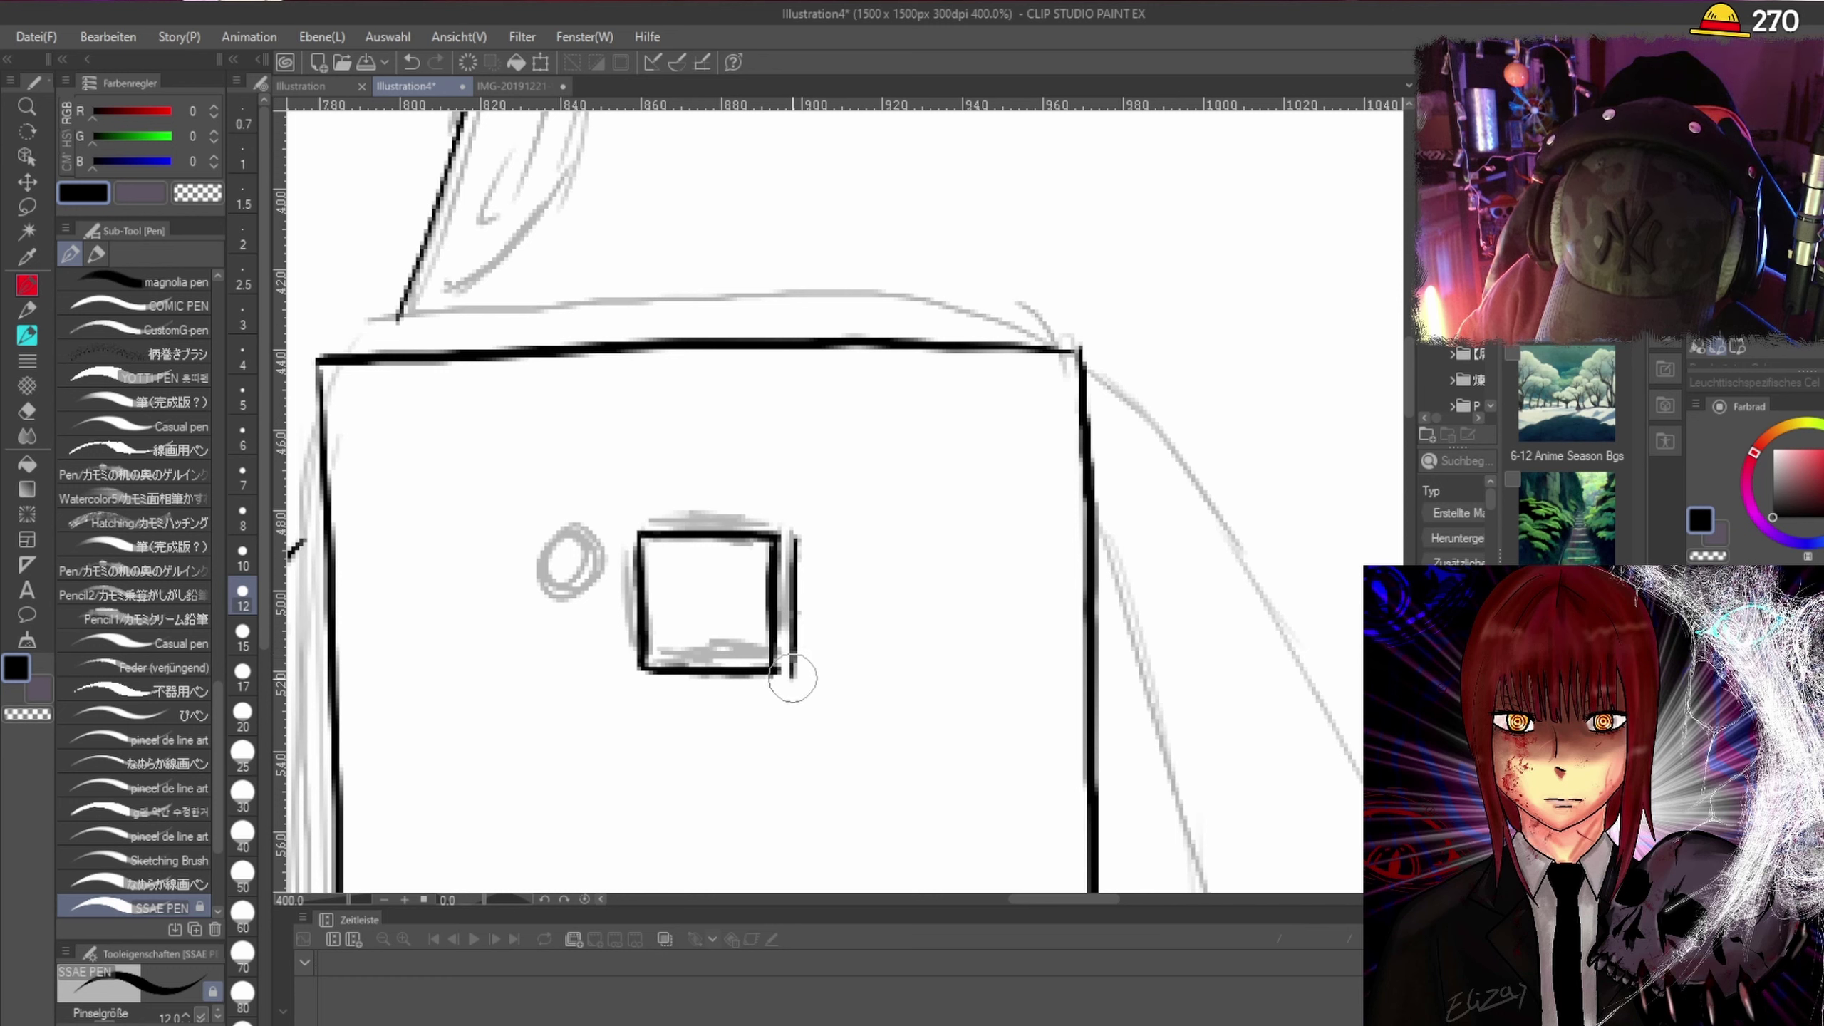
{"action": "left_click_drag", "start_coordinate": [643, 515], "coordinate": [775, 524]}
{"action": "mouse_move", "coordinate": [627, 529]}
{"action": "left_mouse_down"}
{"action": "mouse_move", "coordinate": [626, 684]}
{"action": "mouse_move", "coordinate": [785, 691]}
{"action": "left_mouse_up"}
{"action": "mouse_move", "coordinate": [554, 536]}
{"action": "left_mouse_down"}
{"action": "mouse_move", "coordinate": [546, 572]}
{"action": "mouse_move", "coordinate": [572, 585]}
{"action": "mouse_move", "coordinate": [582, 524]}
{"action": "left_mouse_up"}
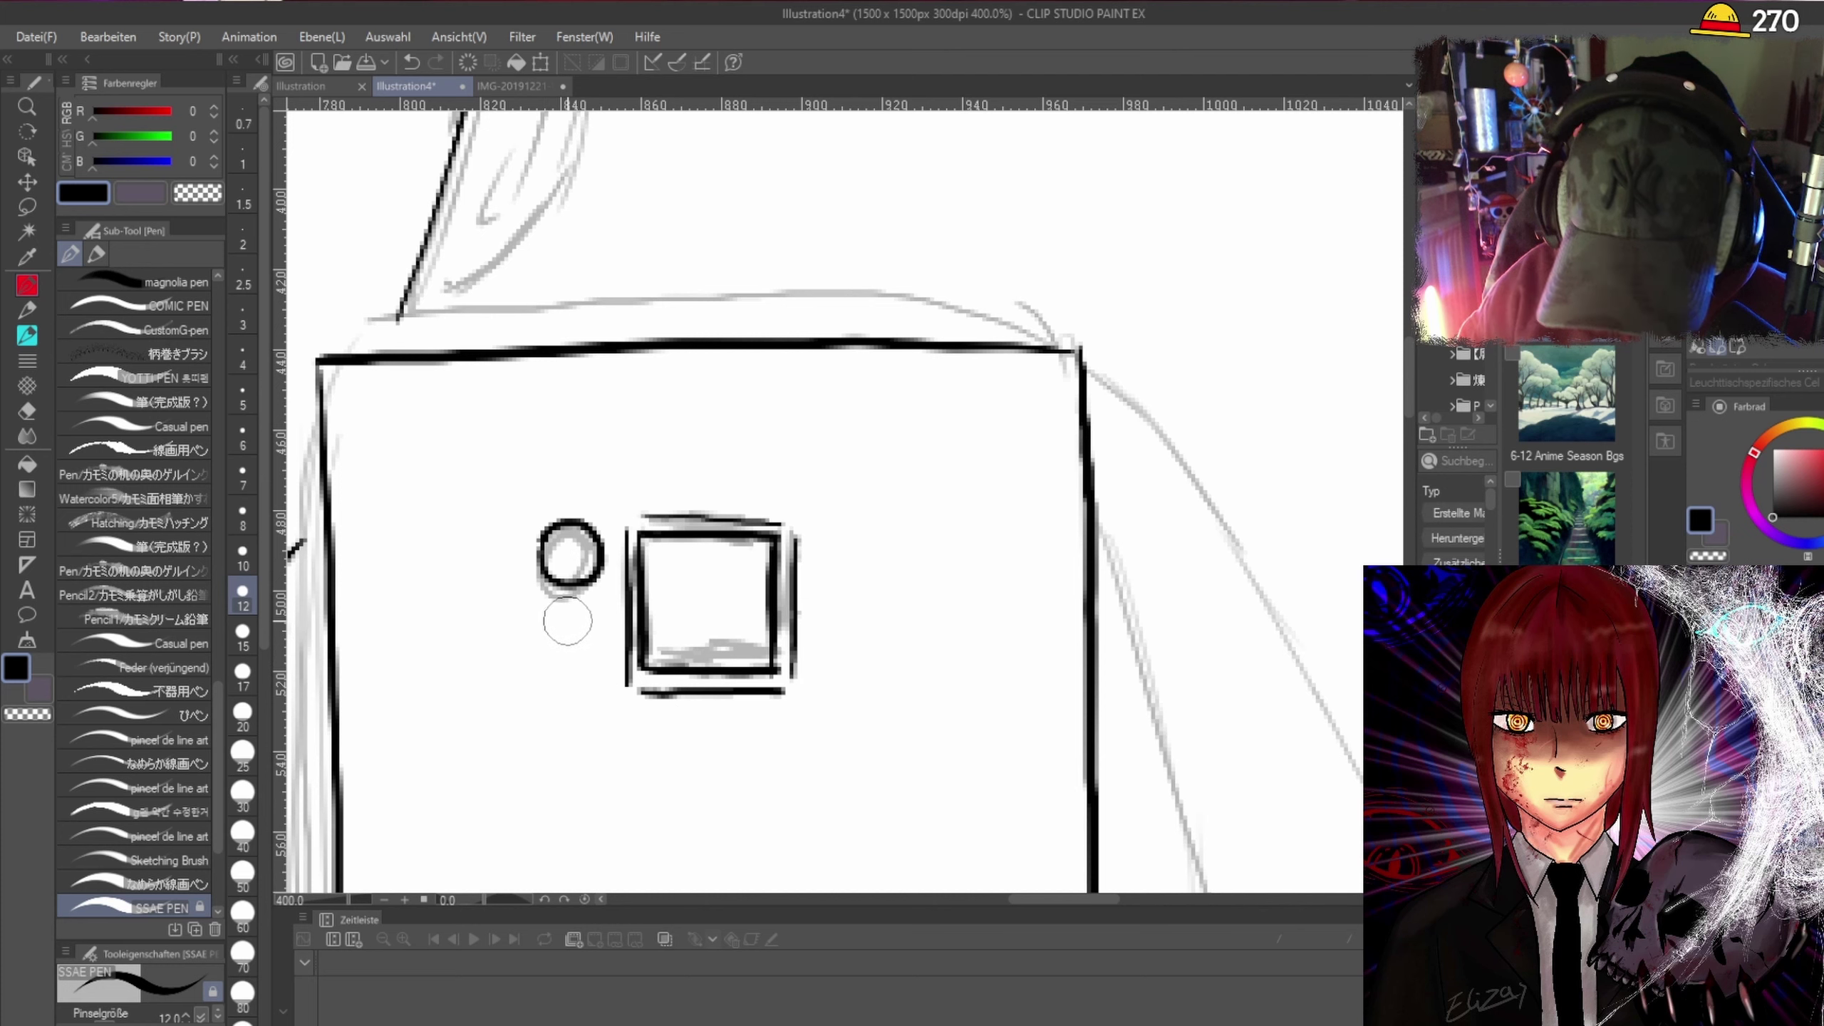
{"action": "left_click_drag", "start_coordinate": [556, 636], "coordinate": [577, 625]}
{"action": "scroll", "coordinate": [563, 709], "scroll_direction": "down", "scroll_amount": 3}
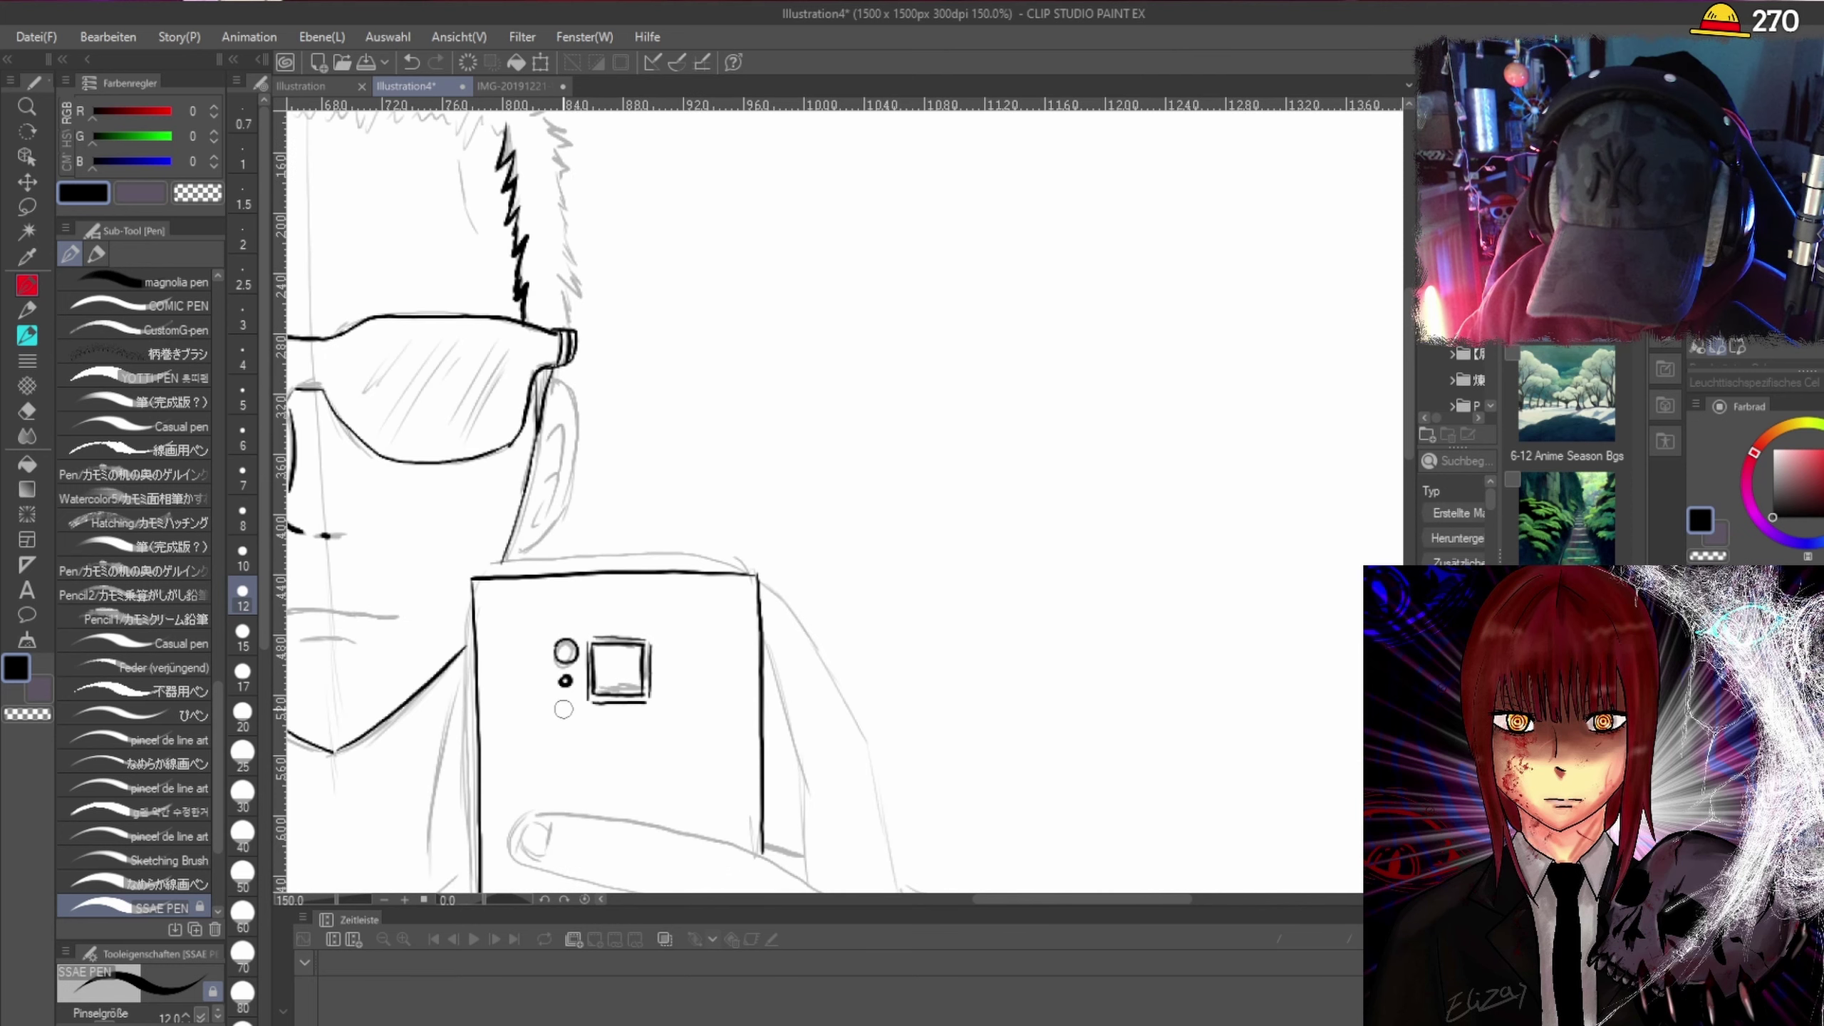
{"action": "left_click_drag", "start_coordinate": [1412, 402], "coordinate": [1412, 424]}
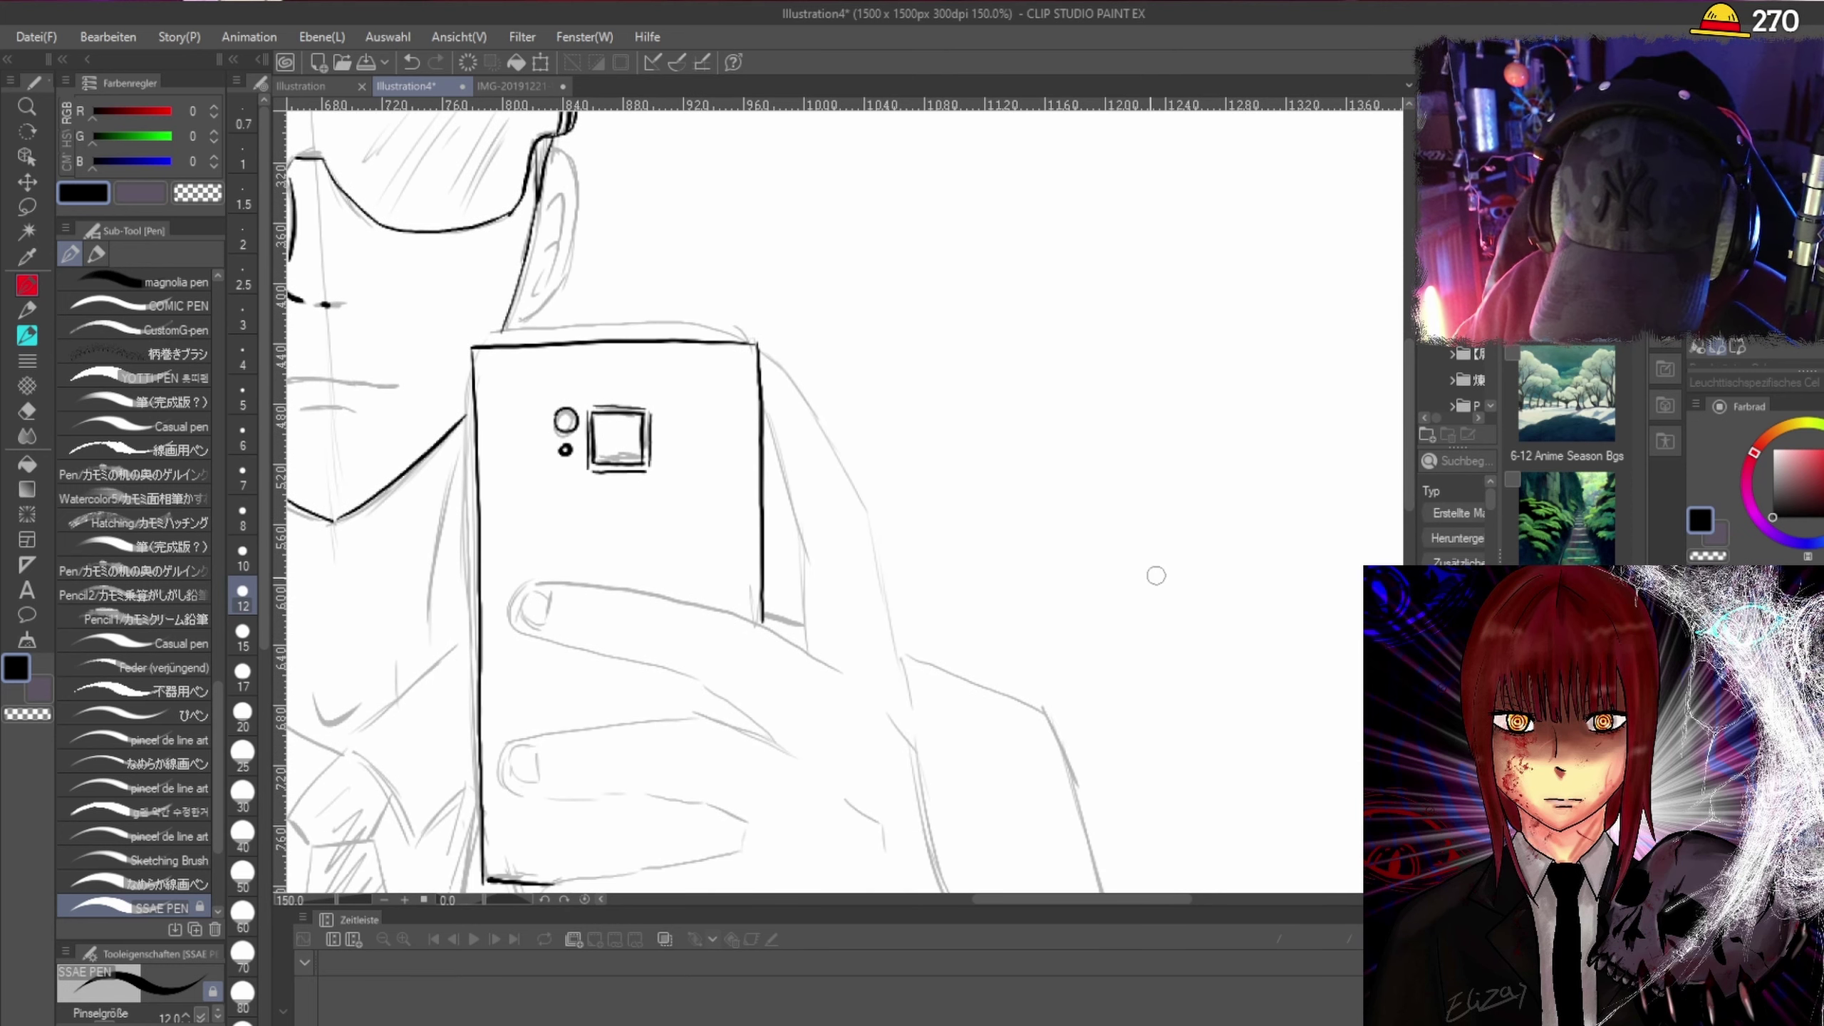
{"action": "scroll", "coordinate": [572, 823], "scroll_direction": "down", "scroll_amount": 1}
{"action": "scroll", "coordinate": [481, 876], "scroll_direction": "up", "scroll_amount": 2}
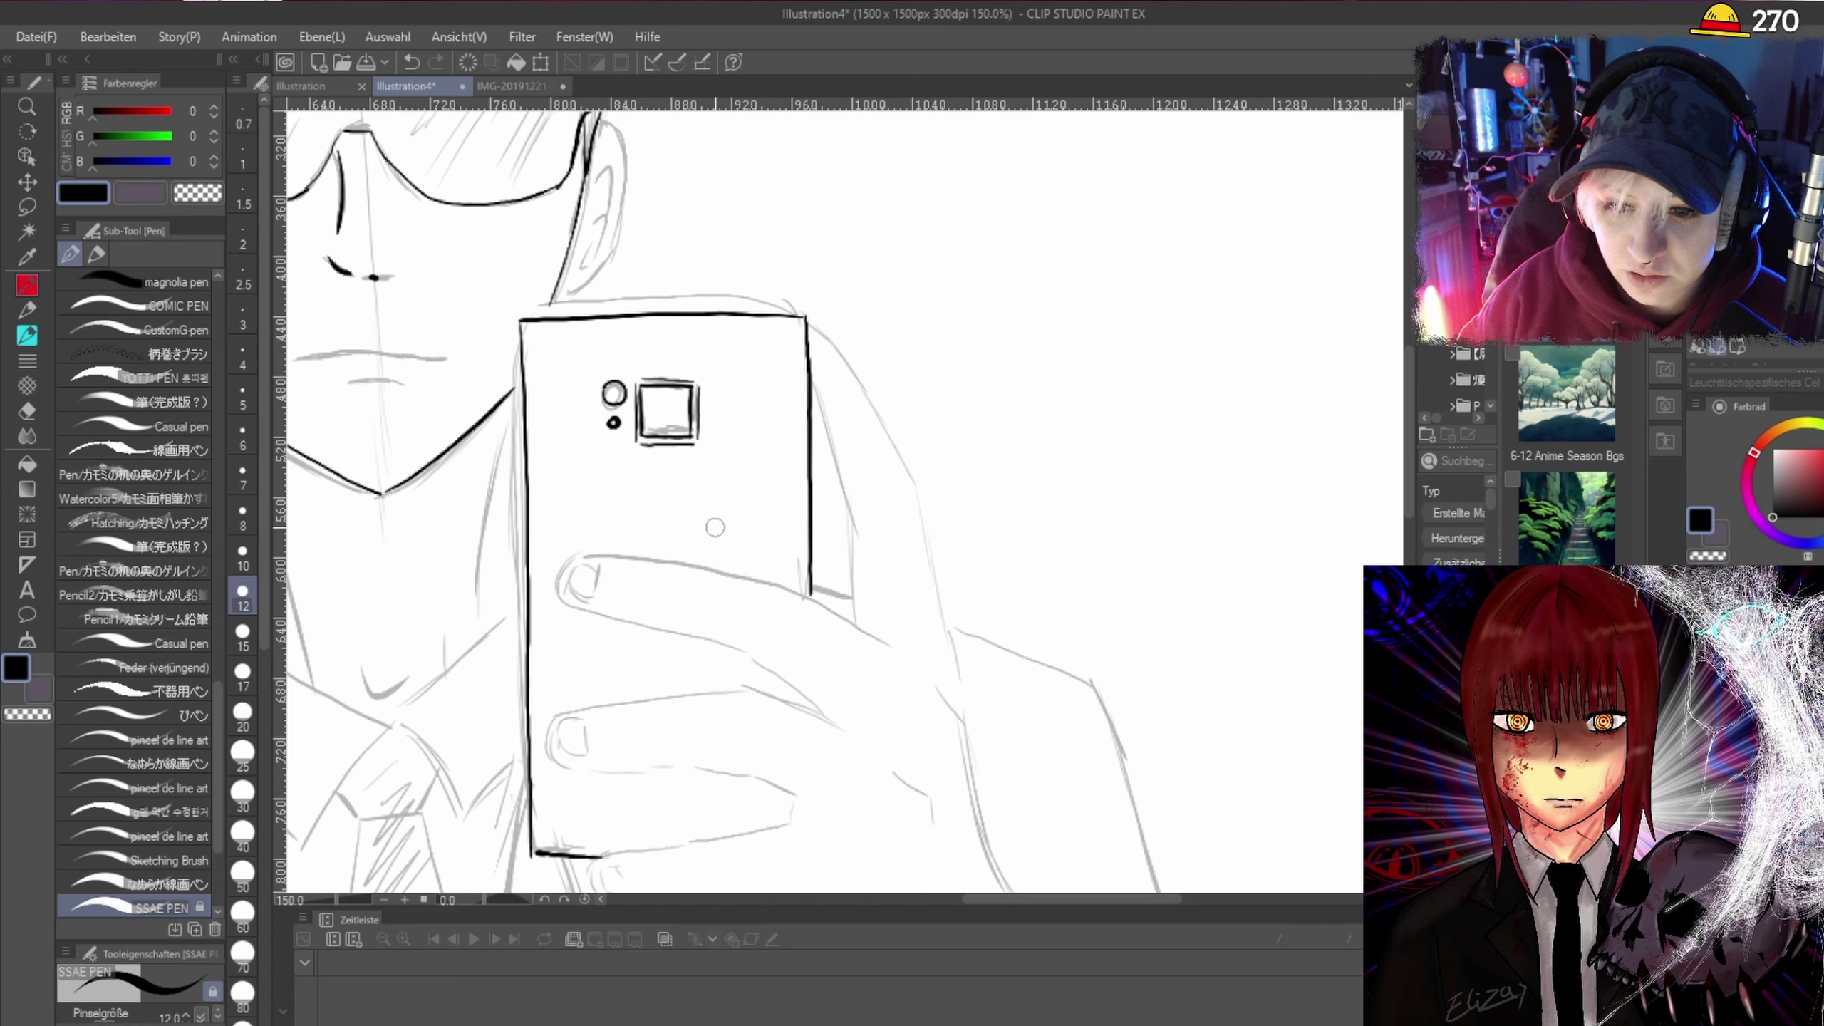
{"action": "scroll", "coordinate": [714, 528], "scroll_direction": "down", "scroll_amount": 3}
{"action": "scroll", "coordinate": [891, 492], "scroll_direction": "down", "scroll_amount": 1}
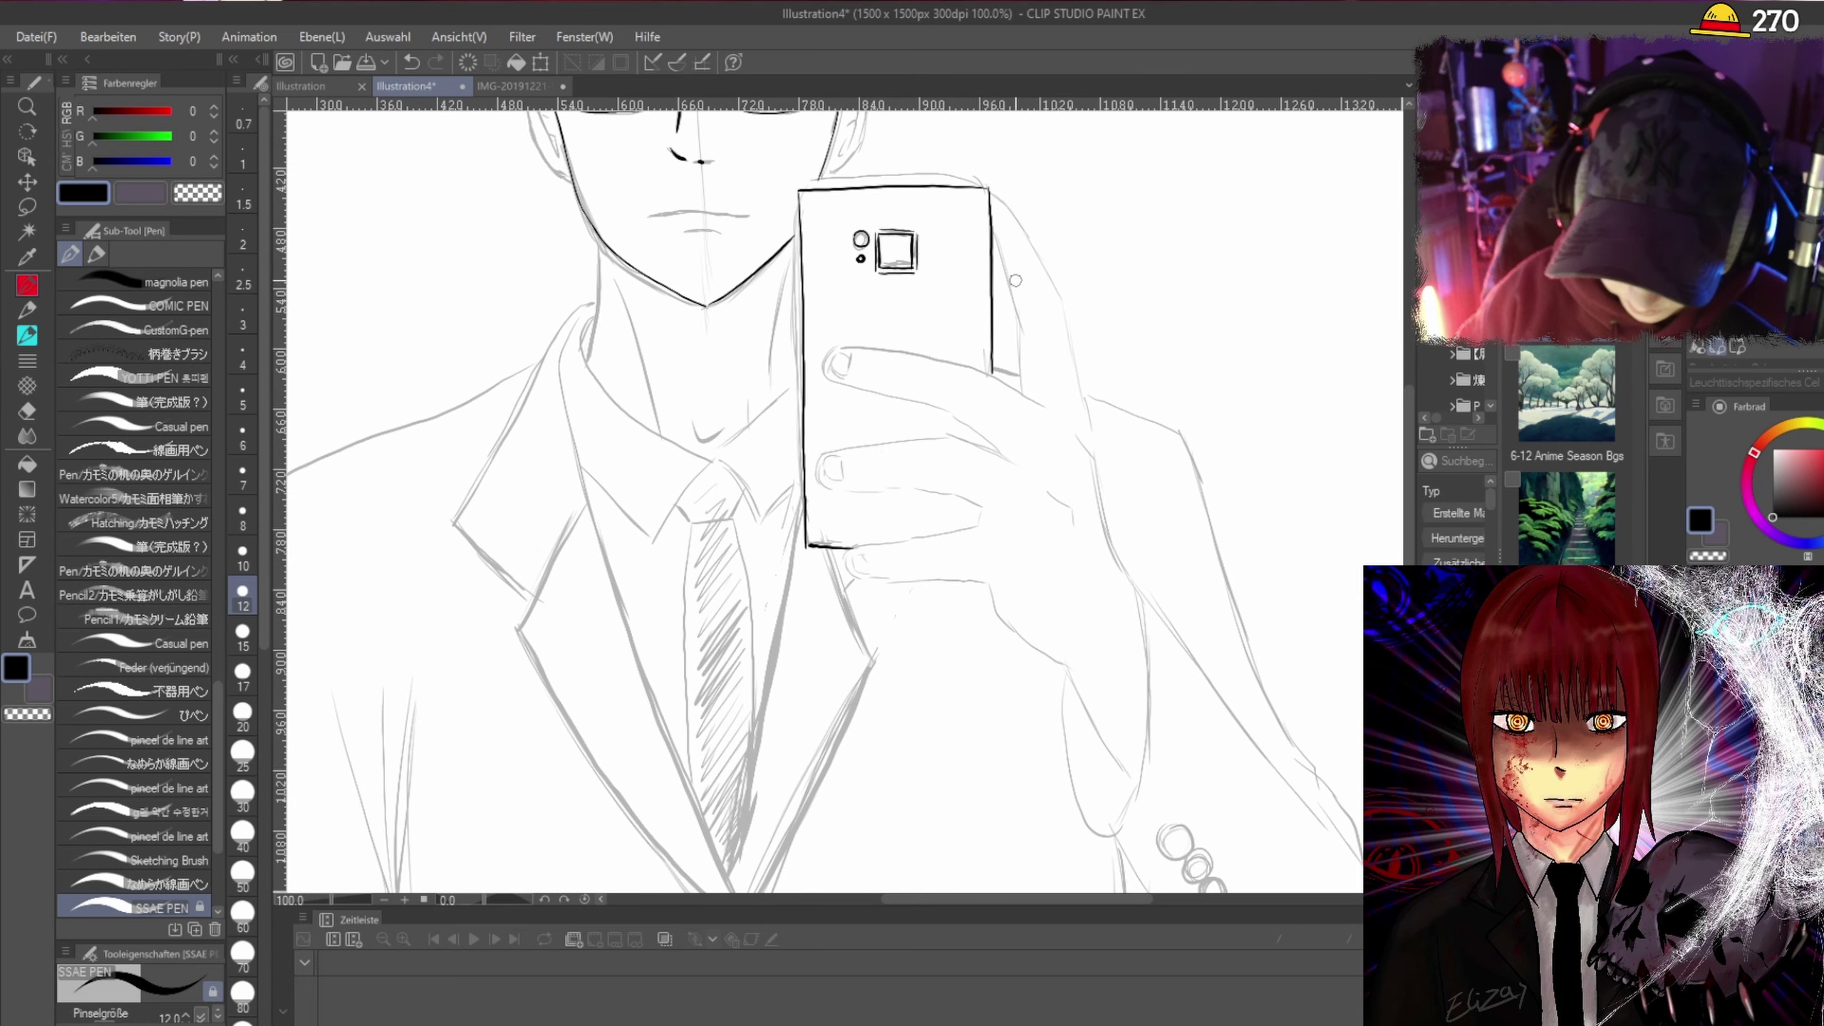
{"action": "scroll", "coordinate": [1218, 493], "scroll_direction": "up", "scroll_amount": 5}
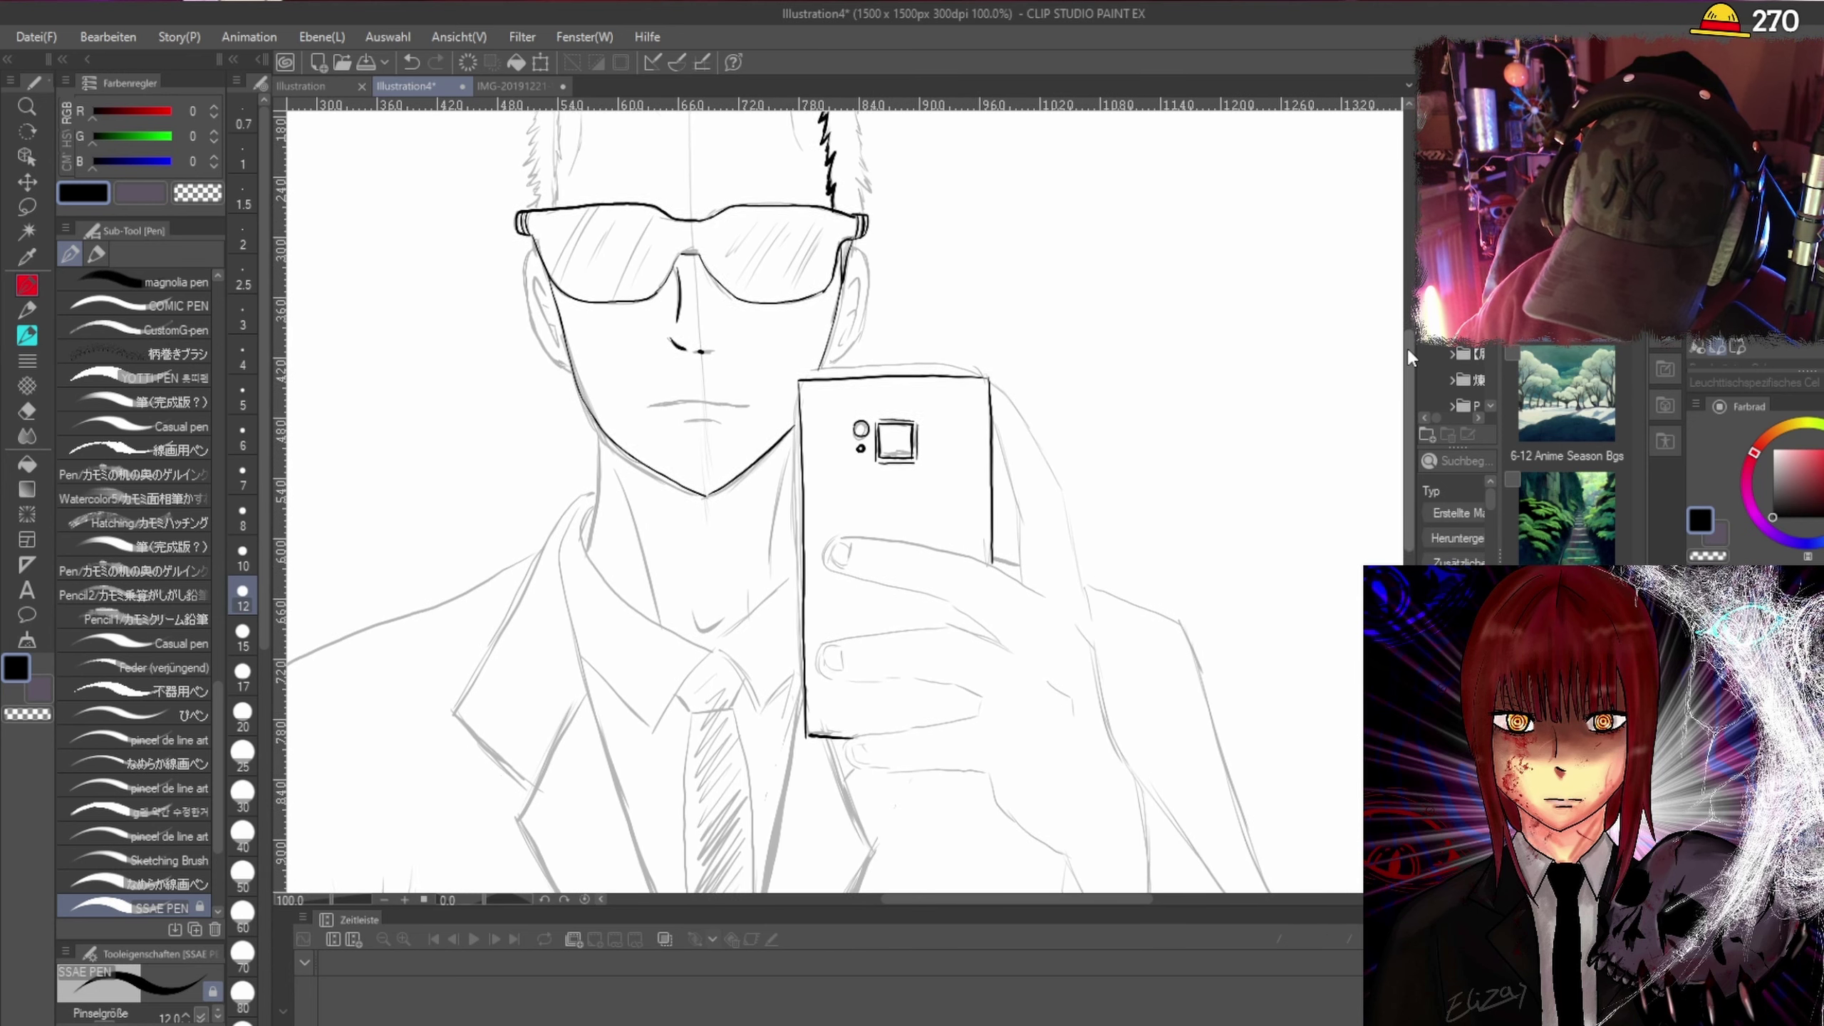
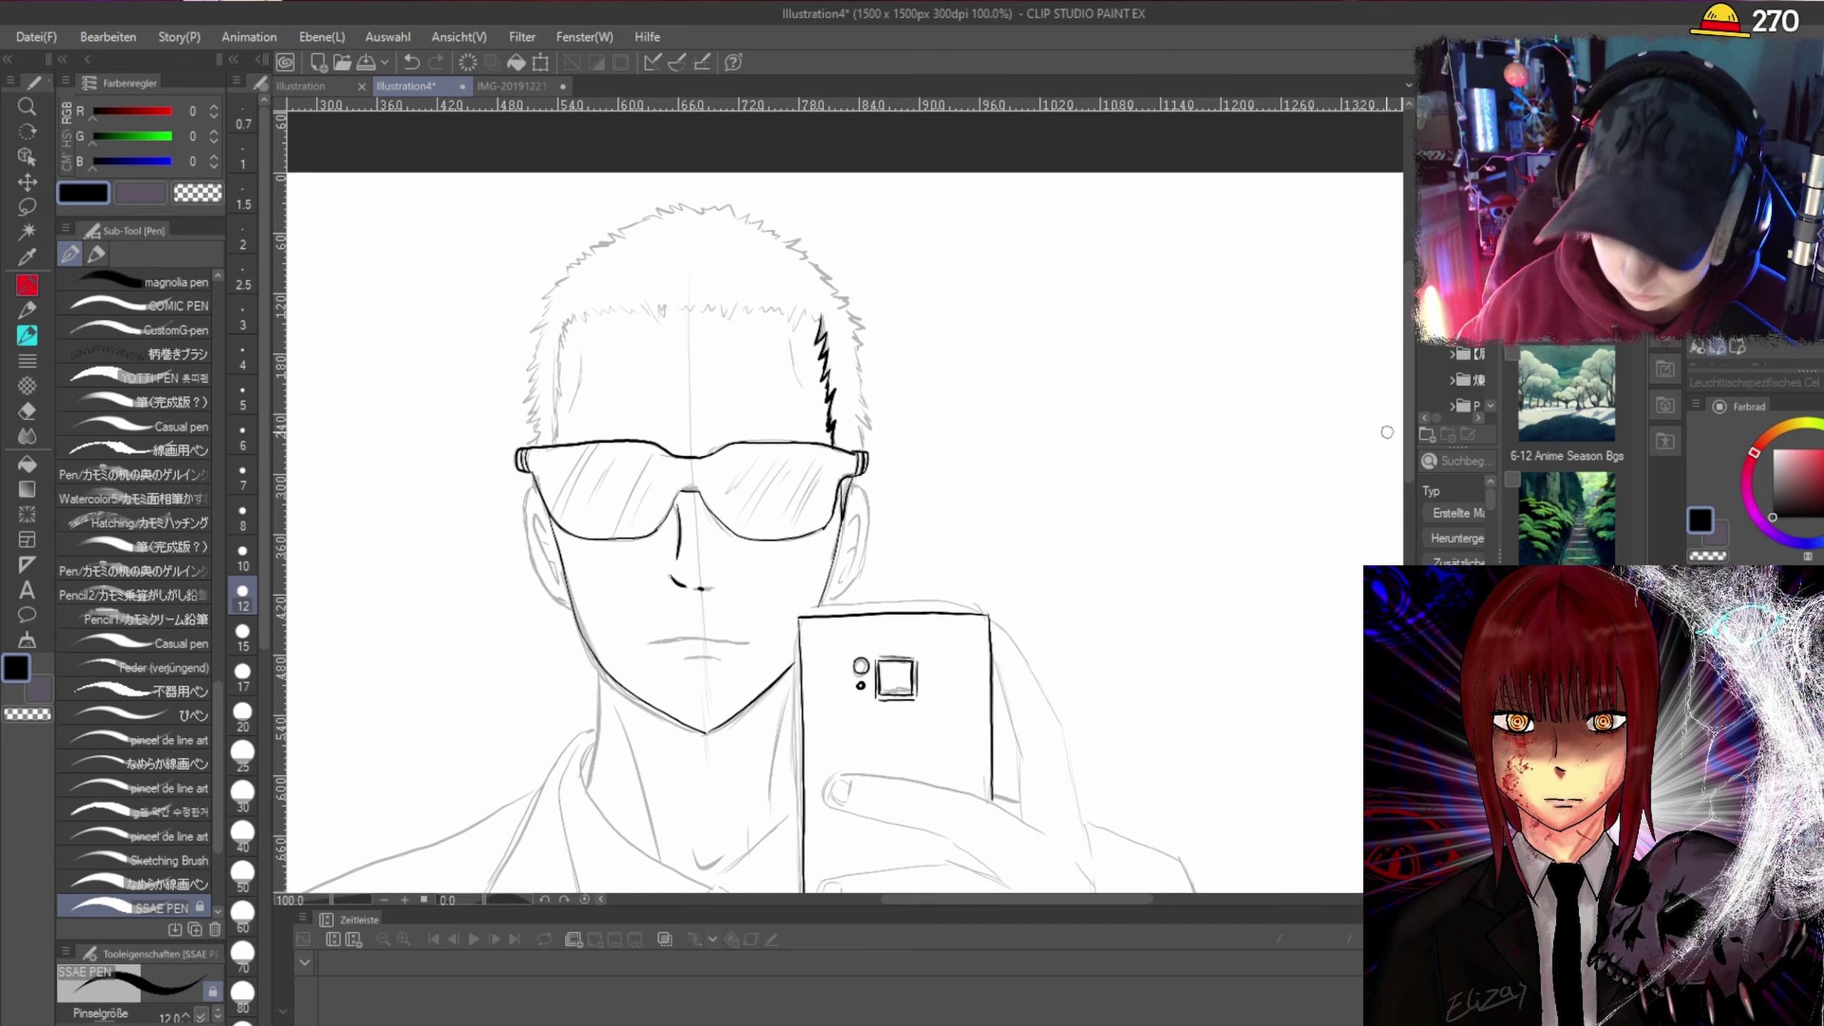
Ink the phone's right side edge and the back of the hand from the phone corner.
{"action": "scroll", "coordinate": [1066, 498], "scroll_direction": "down", "scroll_amount": 4}
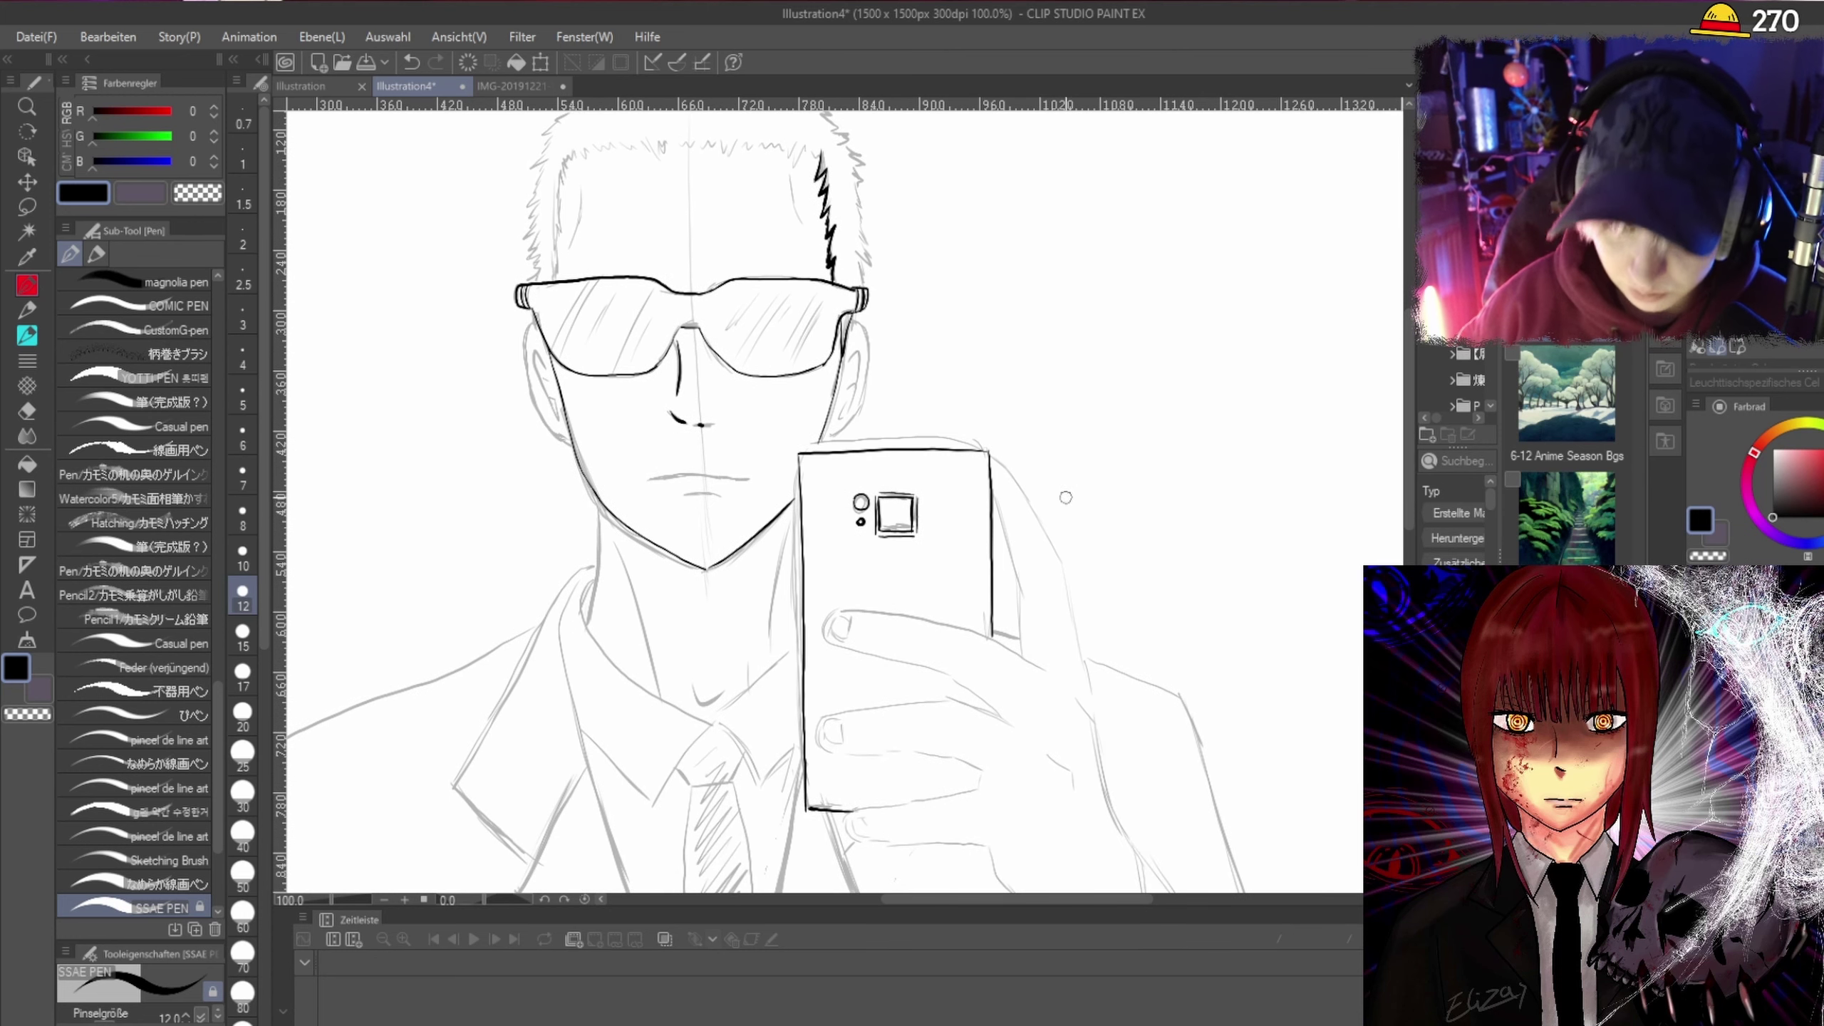
{"action": "scroll", "coordinate": [1066, 497], "scroll_direction": "up", "scroll_amount": 2}
{"action": "scroll", "coordinate": [1035, 434], "scroll_direction": "down", "scroll_amount": 3}
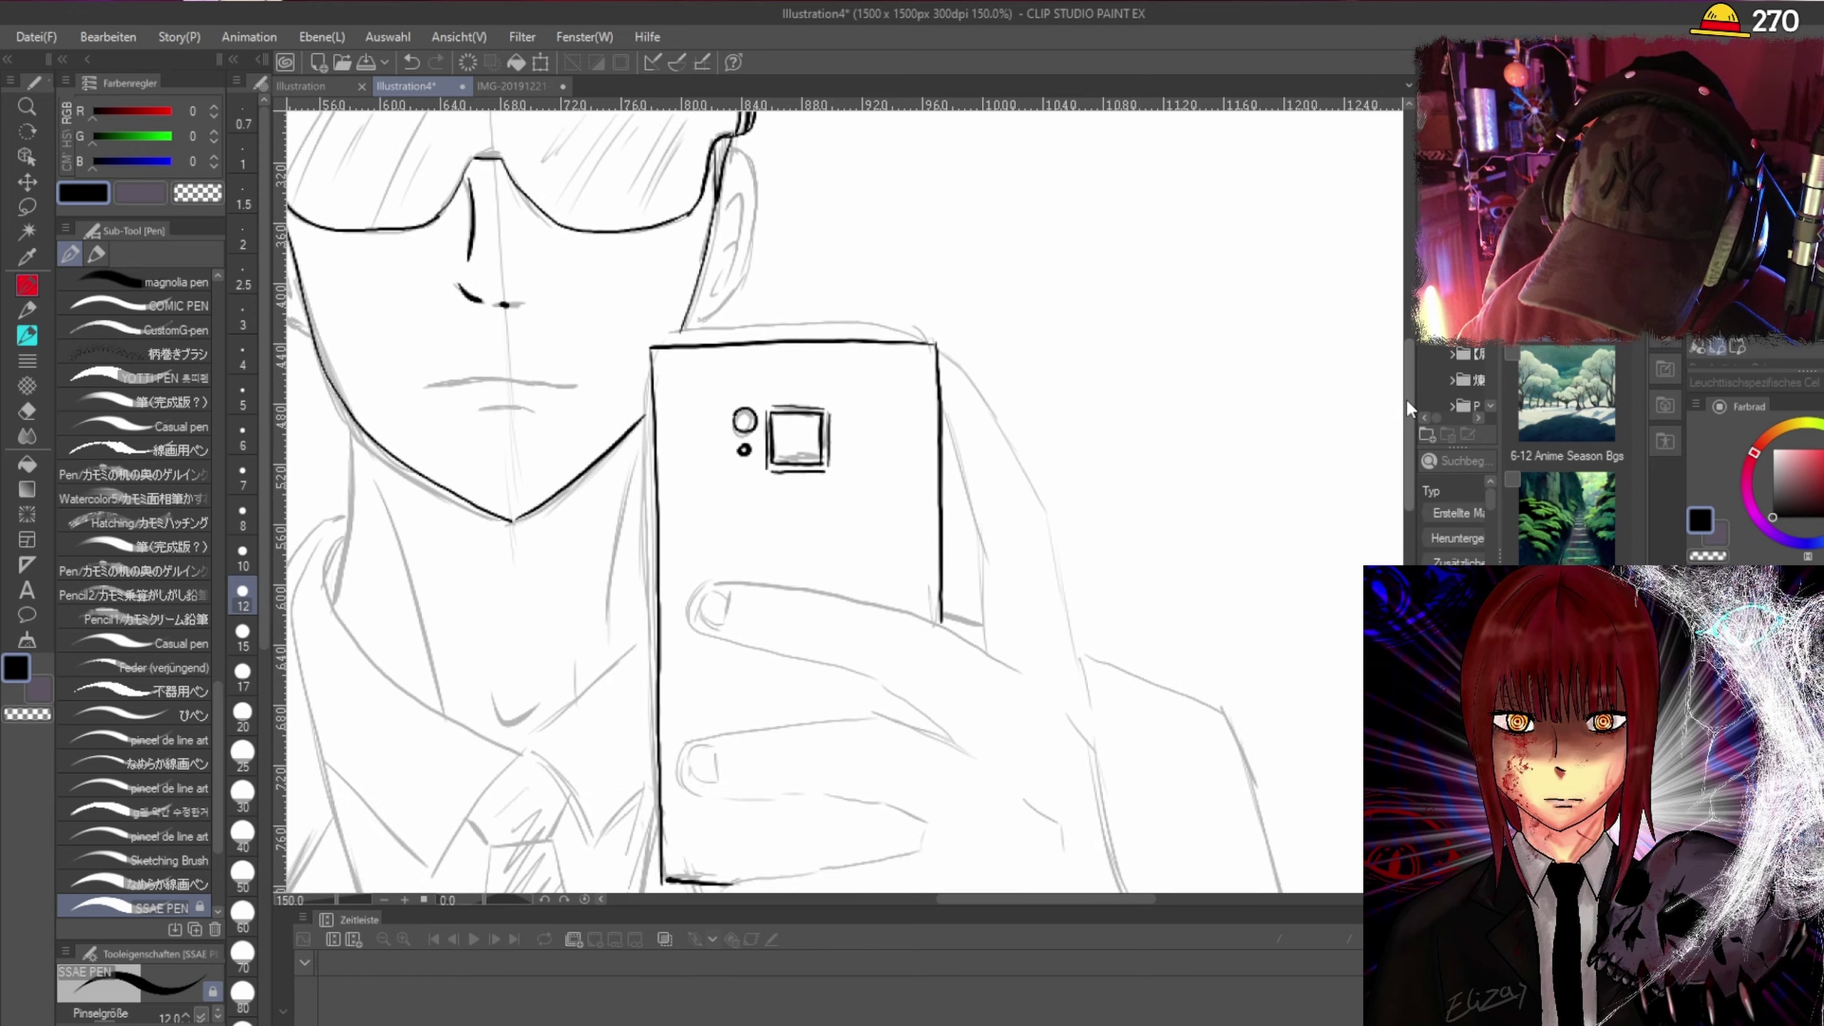
{"action": "mouse_move", "coordinate": [939, 355]}
{"action": "left_mouse_down"}
{"action": "mouse_move", "coordinate": [986, 502]}
{"action": "mouse_move", "coordinate": [984, 603]}
{"action": "left_mouse_up"}
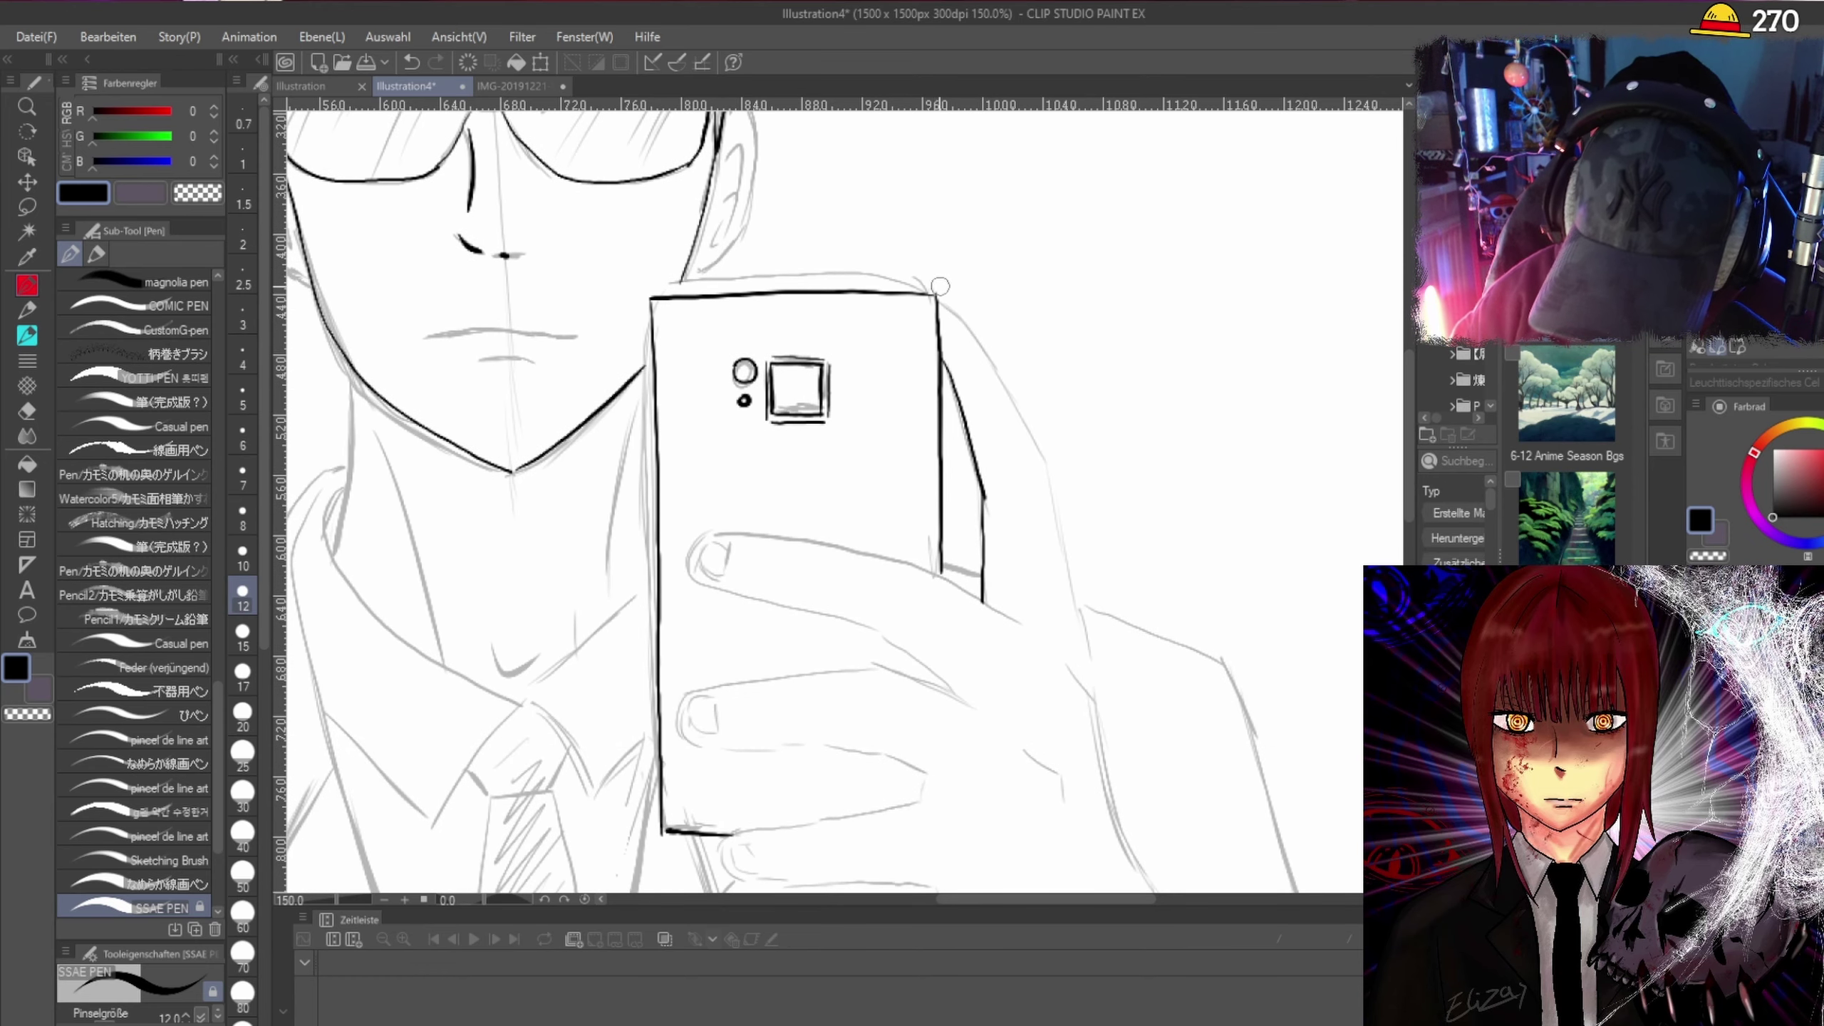
{"action": "mouse_move", "coordinate": [946, 310]}
{"action": "left_mouse_down"}
{"action": "mouse_move", "coordinate": [1047, 463]}
{"action": "mouse_move", "coordinate": [1081, 612]}
{"action": "left_mouse_up"}
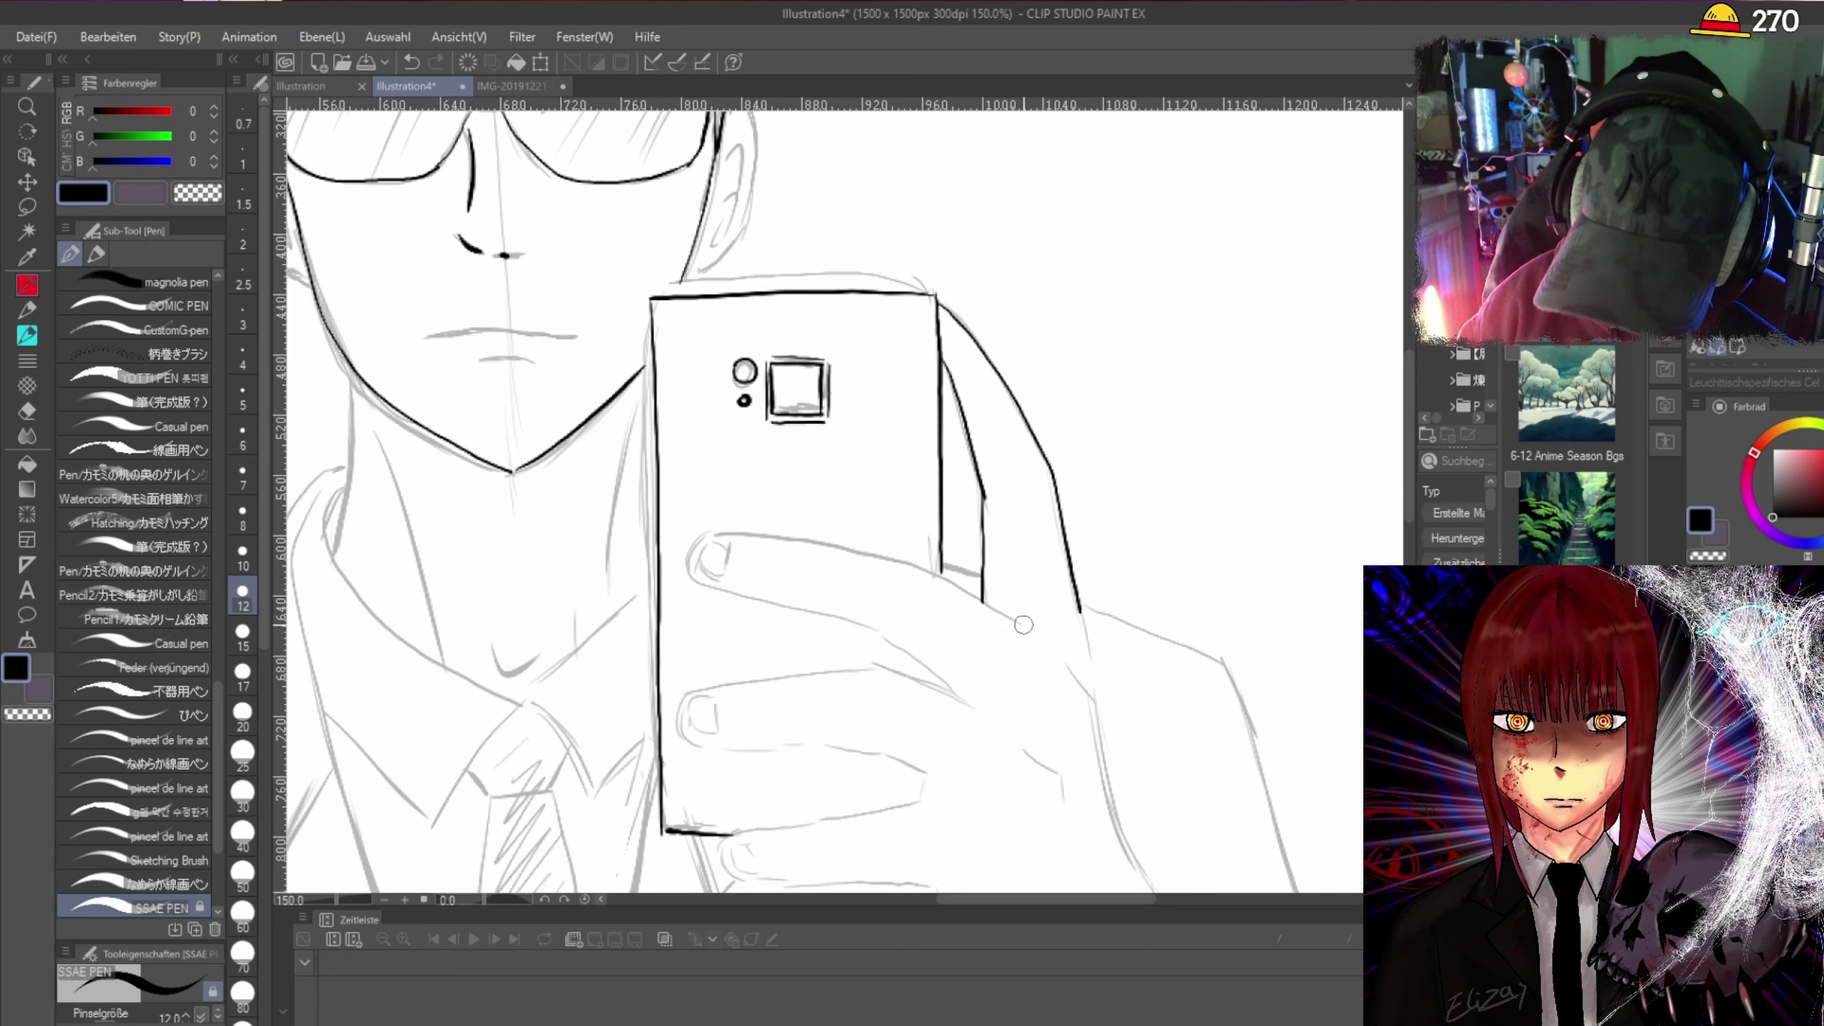
Ink the upper finger's top edge, the lower finger's bottom edge and the knuckle lines.
{"action": "mouse_move", "coordinate": [1024, 625]}
{"action": "left_mouse_down"}
{"action": "mouse_move", "coordinate": [911, 569]}
{"action": "mouse_move", "coordinate": [701, 533]}
{"action": "mouse_move", "coordinate": [700, 579]}
{"action": "mouse_move", "coordinate": [880, 636]}
{"action": "mouse_move", "coordinate": [963, 695]}
{"action": "mouse_move", "coordinate": [861, 668]}
{"action": "mouse_move", "coordinate": [693, 692]}
{"action": "mouse_move", "coordinate": [682, 737]}
{"action": "mouse_move", "coordinate": [715, 752]}
{"action": "left_mouse_up"}
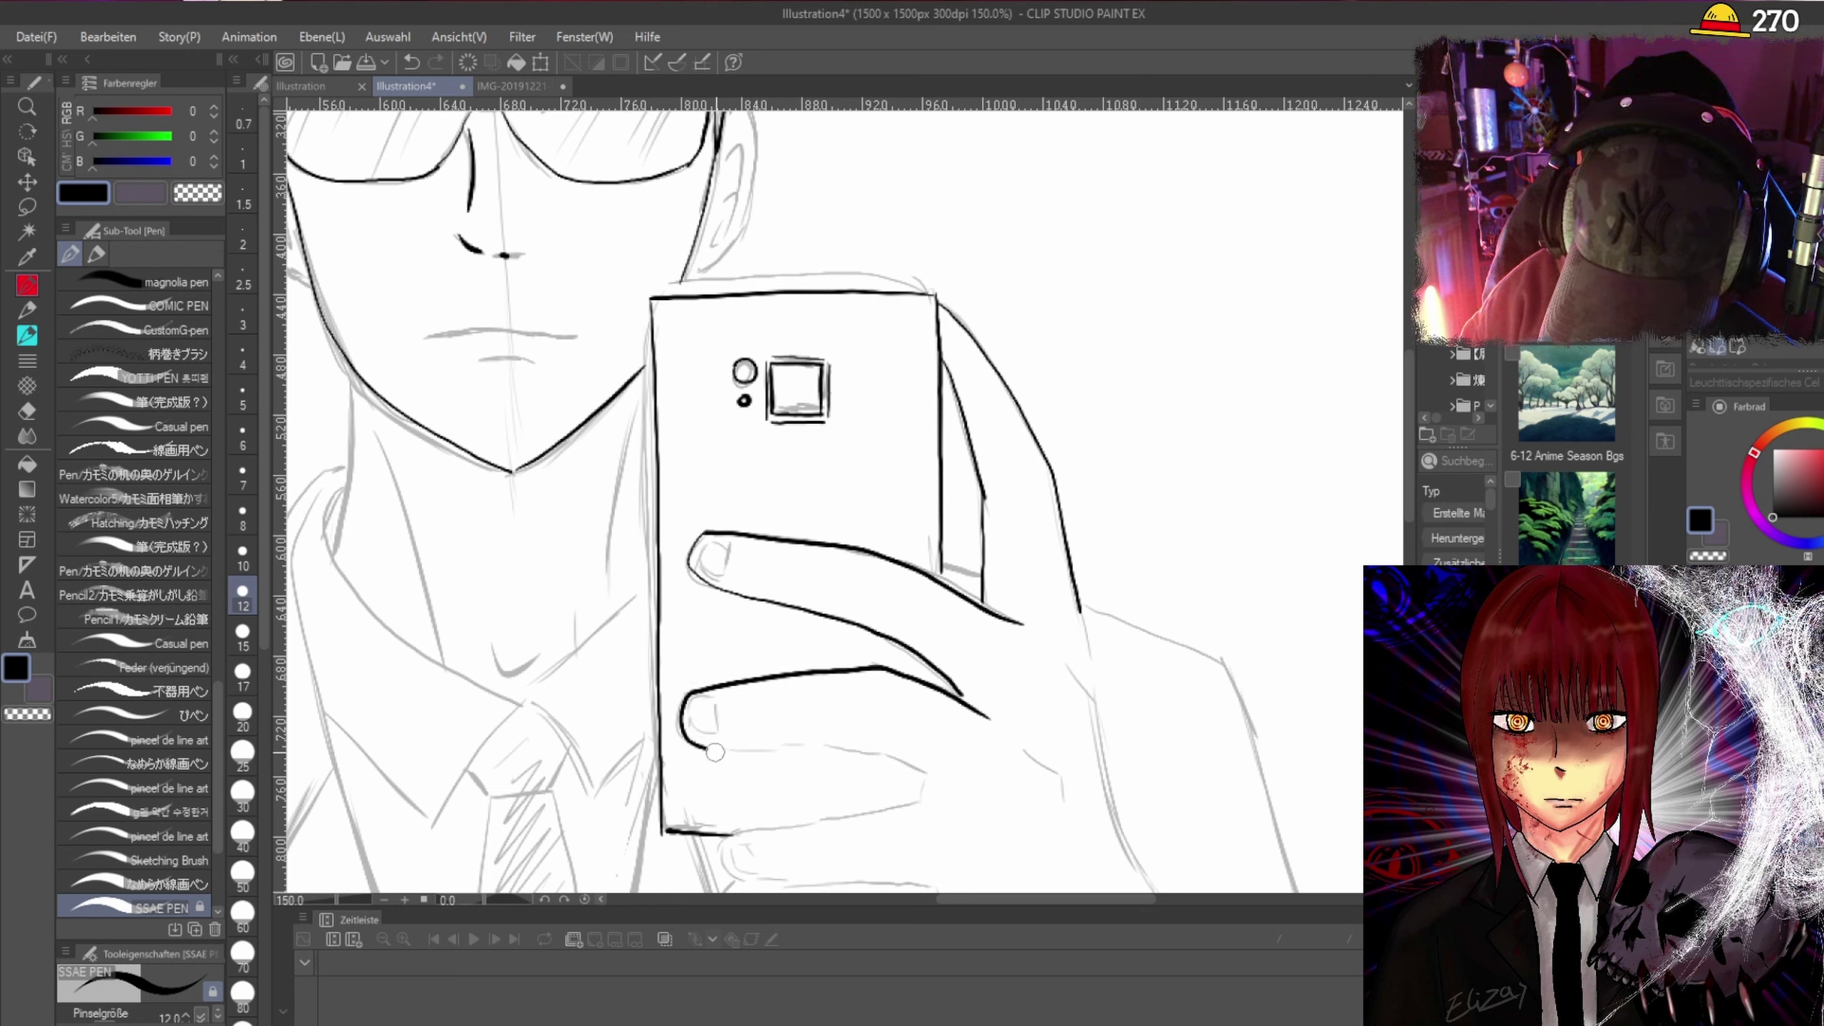
{"action": "mouse_move", "coordinate": [942, 782]}
{"action": "left_mouse_down"}
{"action": "mouse_move", "coordinate": [822, 747]}
{"action": "mouse_move", "coordinate": [704, 746]}
{"action": "left_mouse_up"}
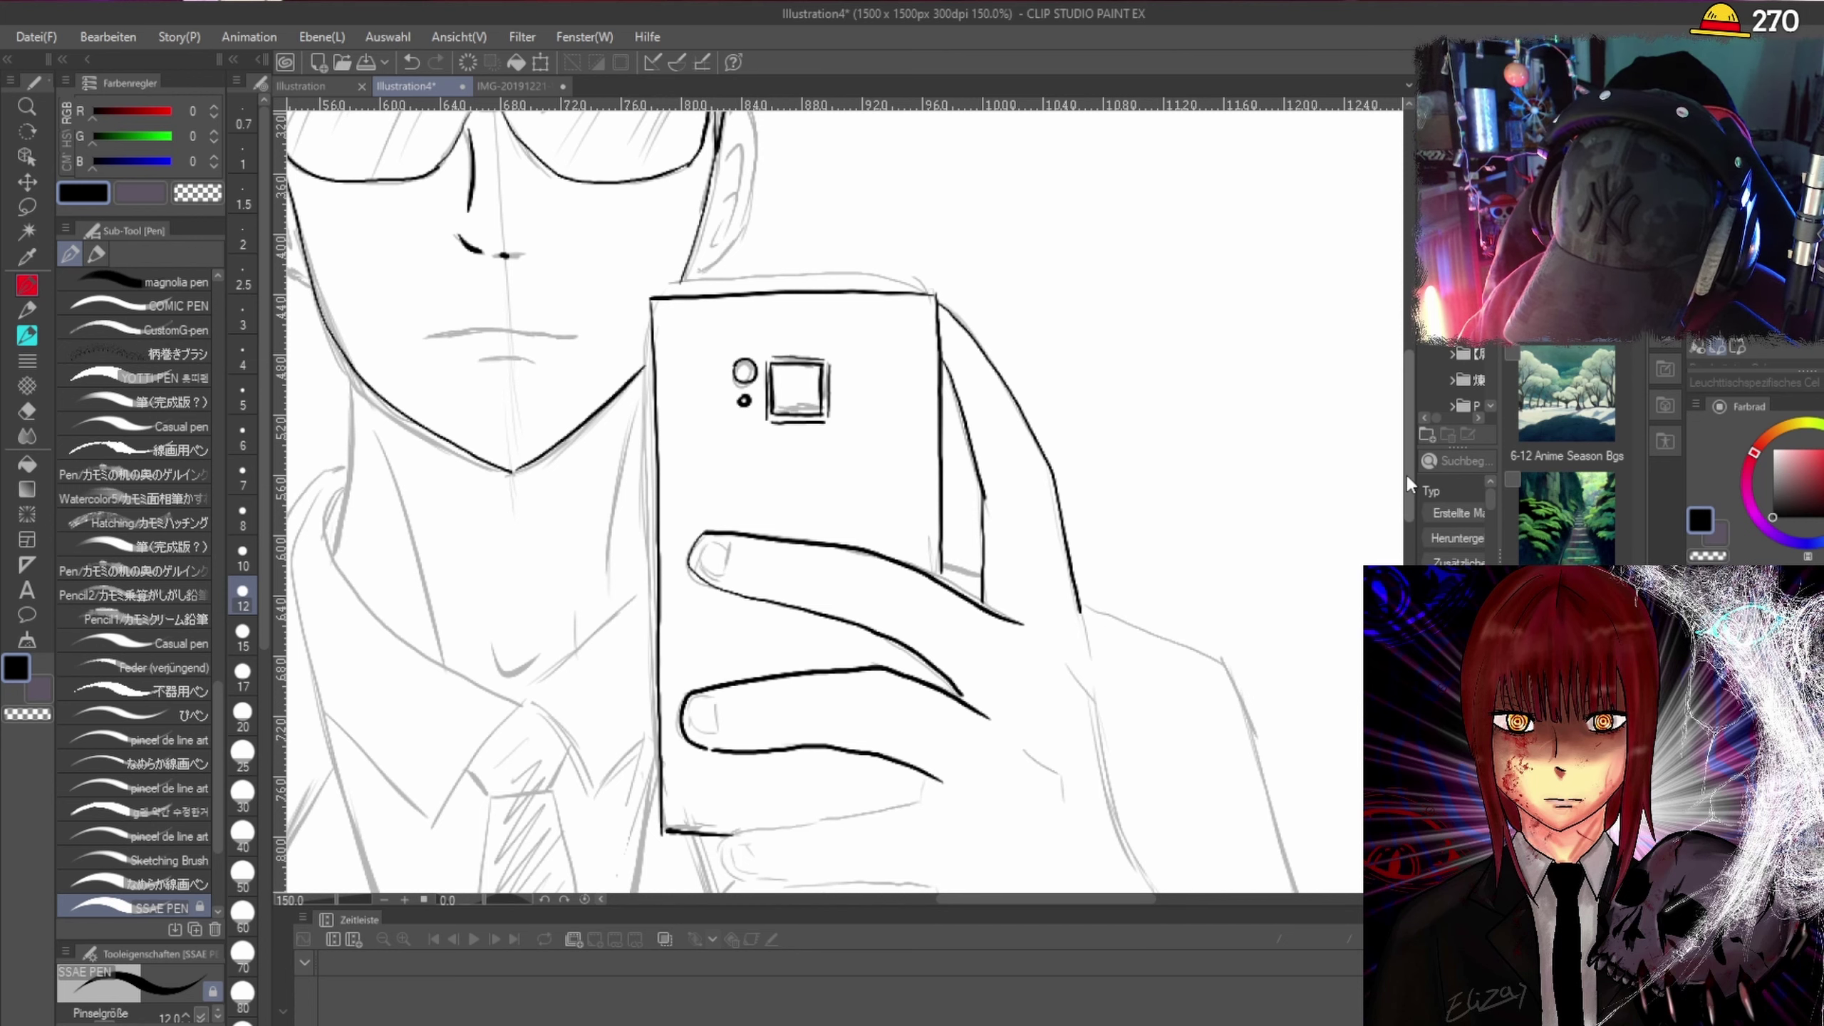
{"action": "left_click_drag", "start_coordinate": [1408, 476], "coordinate": [1408, 513]}
{"action": "mouse_move", "coordinate": [927, 619]}
{"action": "left_mouse_down"}
{"action": "mouse_move", "coordinate": [928, 654]}
{"action": "mouse_move", "coordinate": [722, 689]}
{"action": "mouse_move", "coordinate": [747, 724]}
{"action": "mouse_move", "coordinate": [916, 721]}
{"action": "mouse_move", "coordinate": [946, 749]}
{"action": "left_mouse_up"}
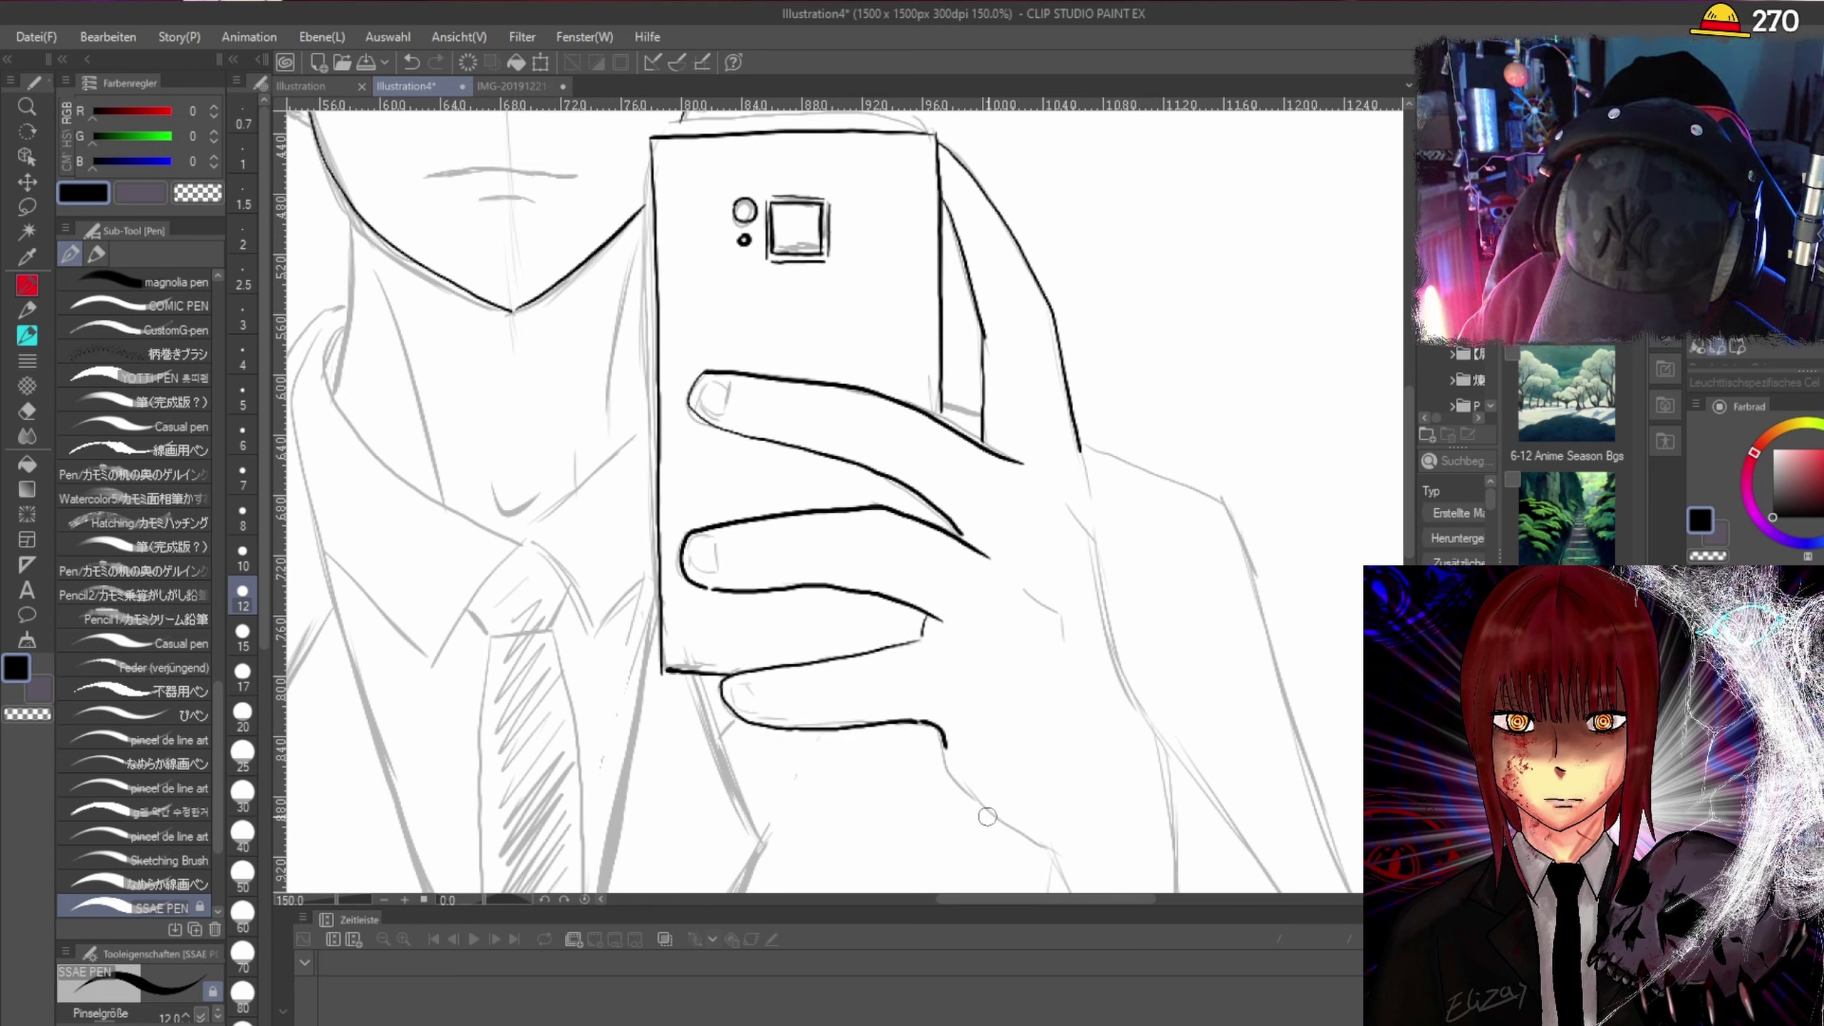
Ink the knuckle curve, the hand's outer edge down to the wrist, and the lower finger into the palm.
{"action": "left_click_drag", "start_coordinate": [1019, 582], "coordinate": [1069, 638]}
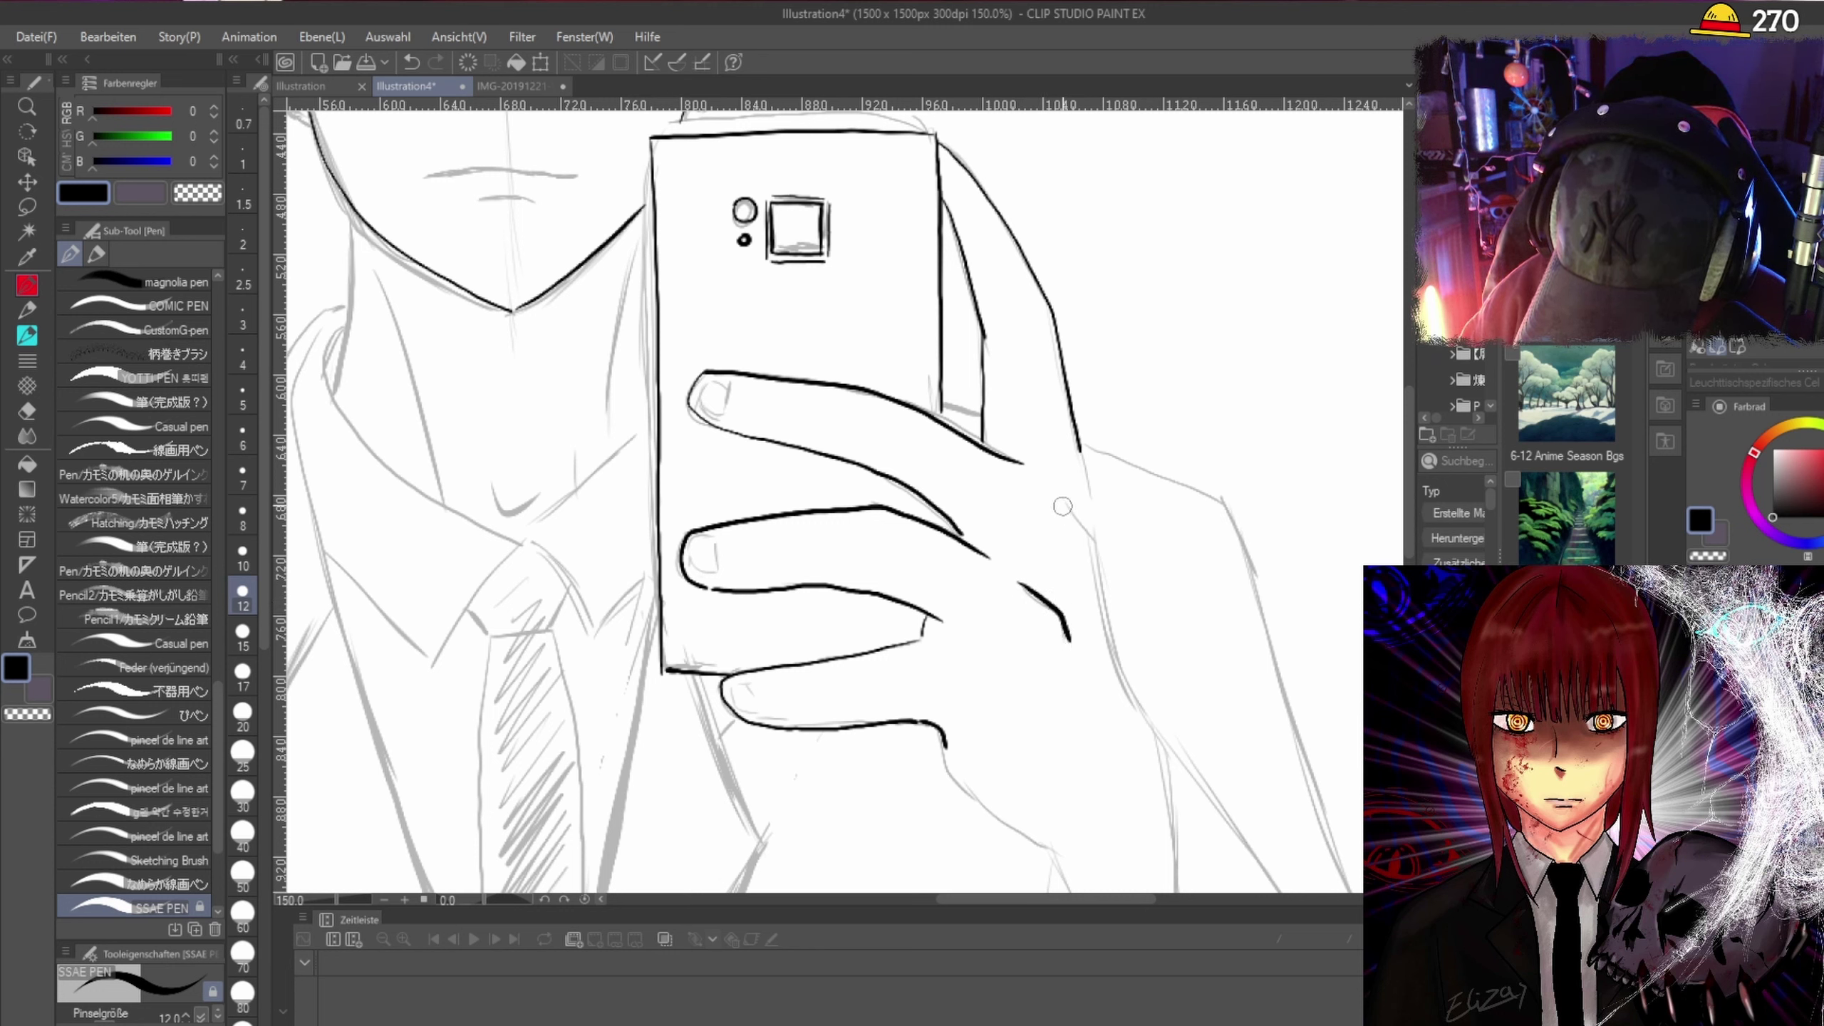
{"action": "left_click_drag", "start_coordinate": [1064, 507], "coordinate": [1169, 750]}
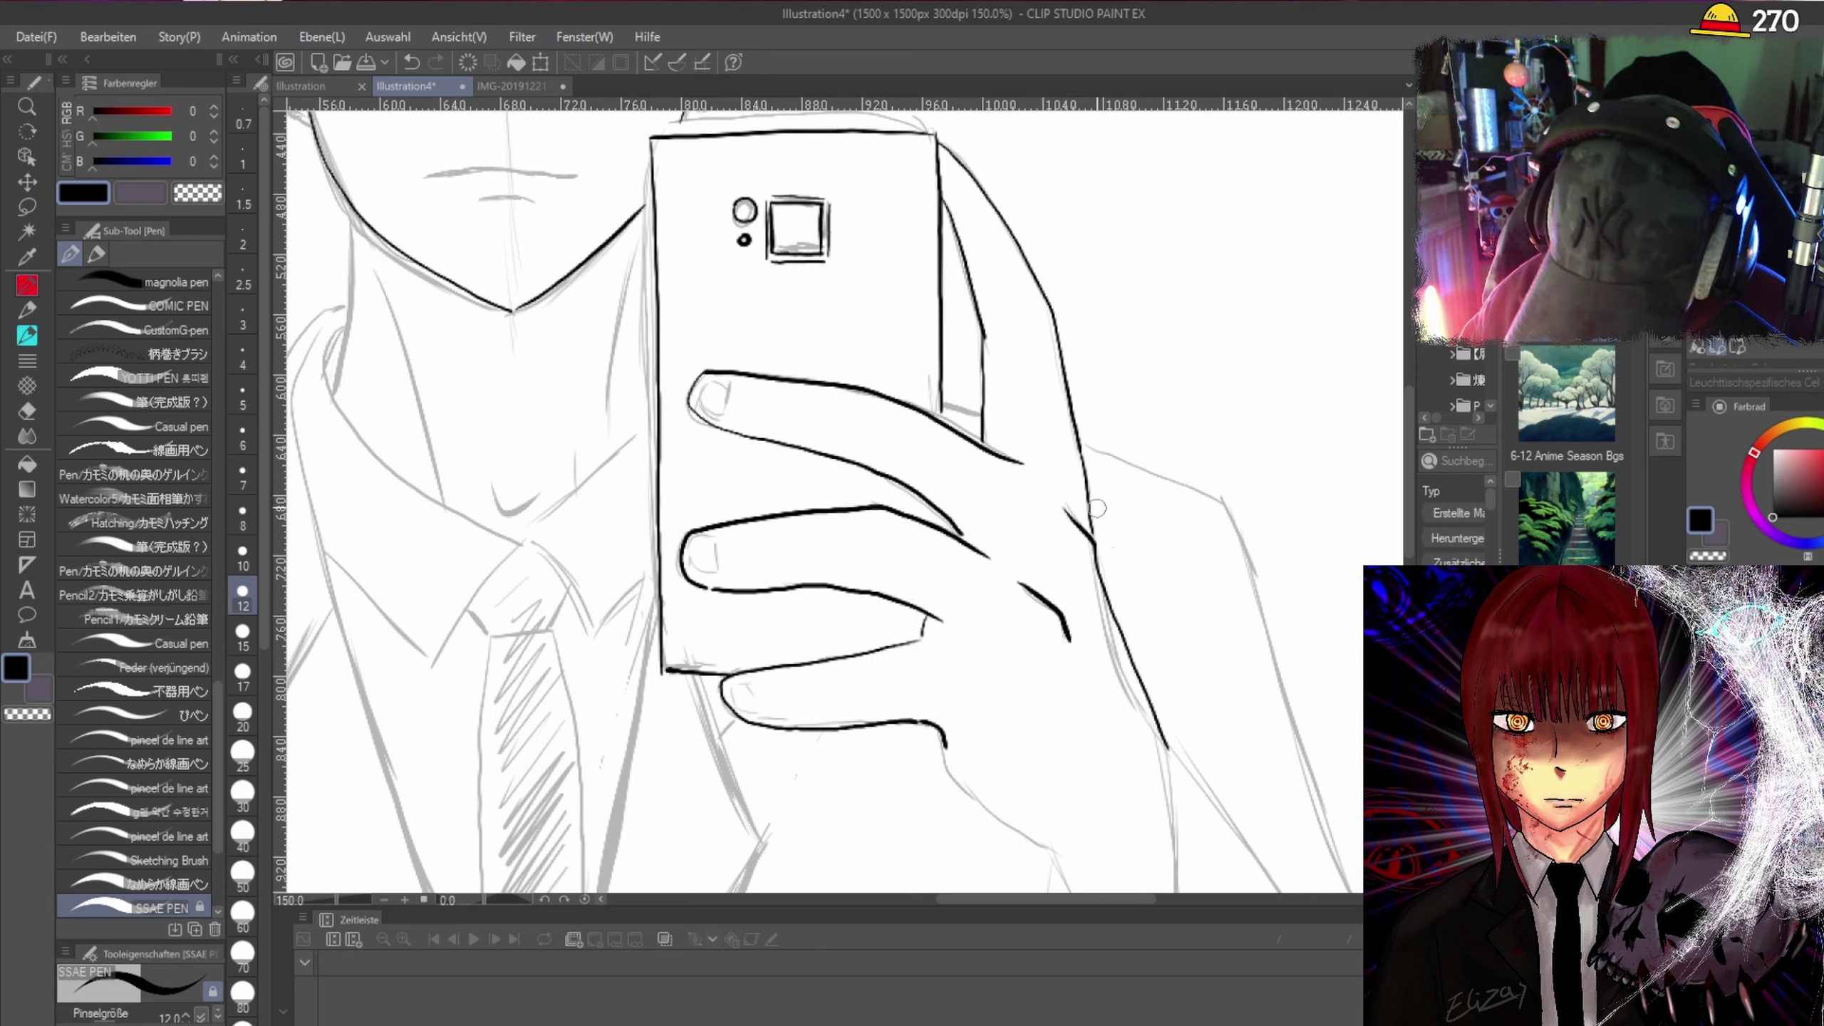
{"action": "scroll", "coordinate": [1149, 482], "scroll_direction": "down", "scroll_amount": 4}
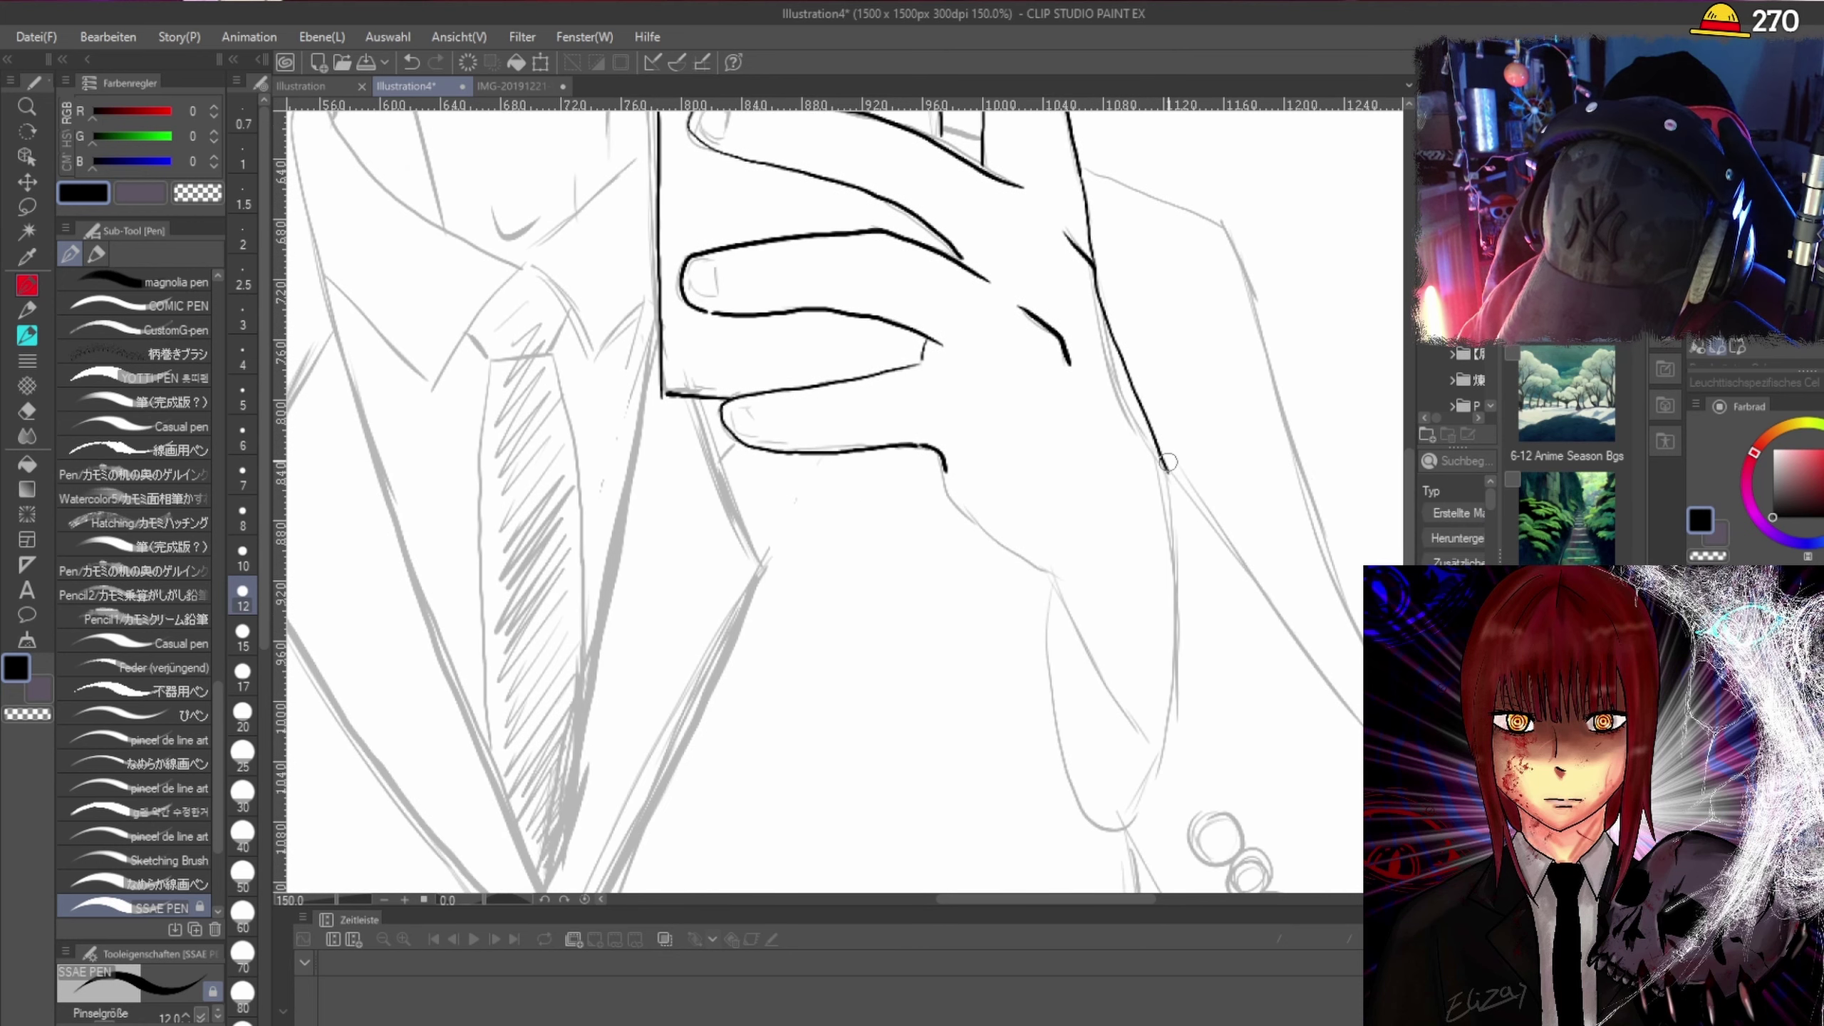
{"action": "mouse_move", "coordinate": [1168, 462]}
{"action": "left_mouse_down"}
{"action": "mouse_move", "coordinate": [1176, 660]}
{"action": "mouse_move", "coordinate": [1165, 746]}
{"action": "mouse_move", "coordinate": [1129, 811]}
{"action": "mouse_move", "coordinate": [1084, 796]}
{"action": "mouse_move", "coordinate": [1057, 582]}
{"action": "left_mouse_up"}
{"action": "mouse_move", "coordinate": [946, 466]}
{"action": "left_mouse_down"}
{"action": "mouse_move", "coordinate": [988, 532]}
{"action": "mouse_move", "coordinate": [1089, 578]}
{"action": "mouse_move", "coordinate": [1073, 606]}
{"action": "mouse_move", "coordinate": [1149, 754]}
{"action": "left_mouse_up"}
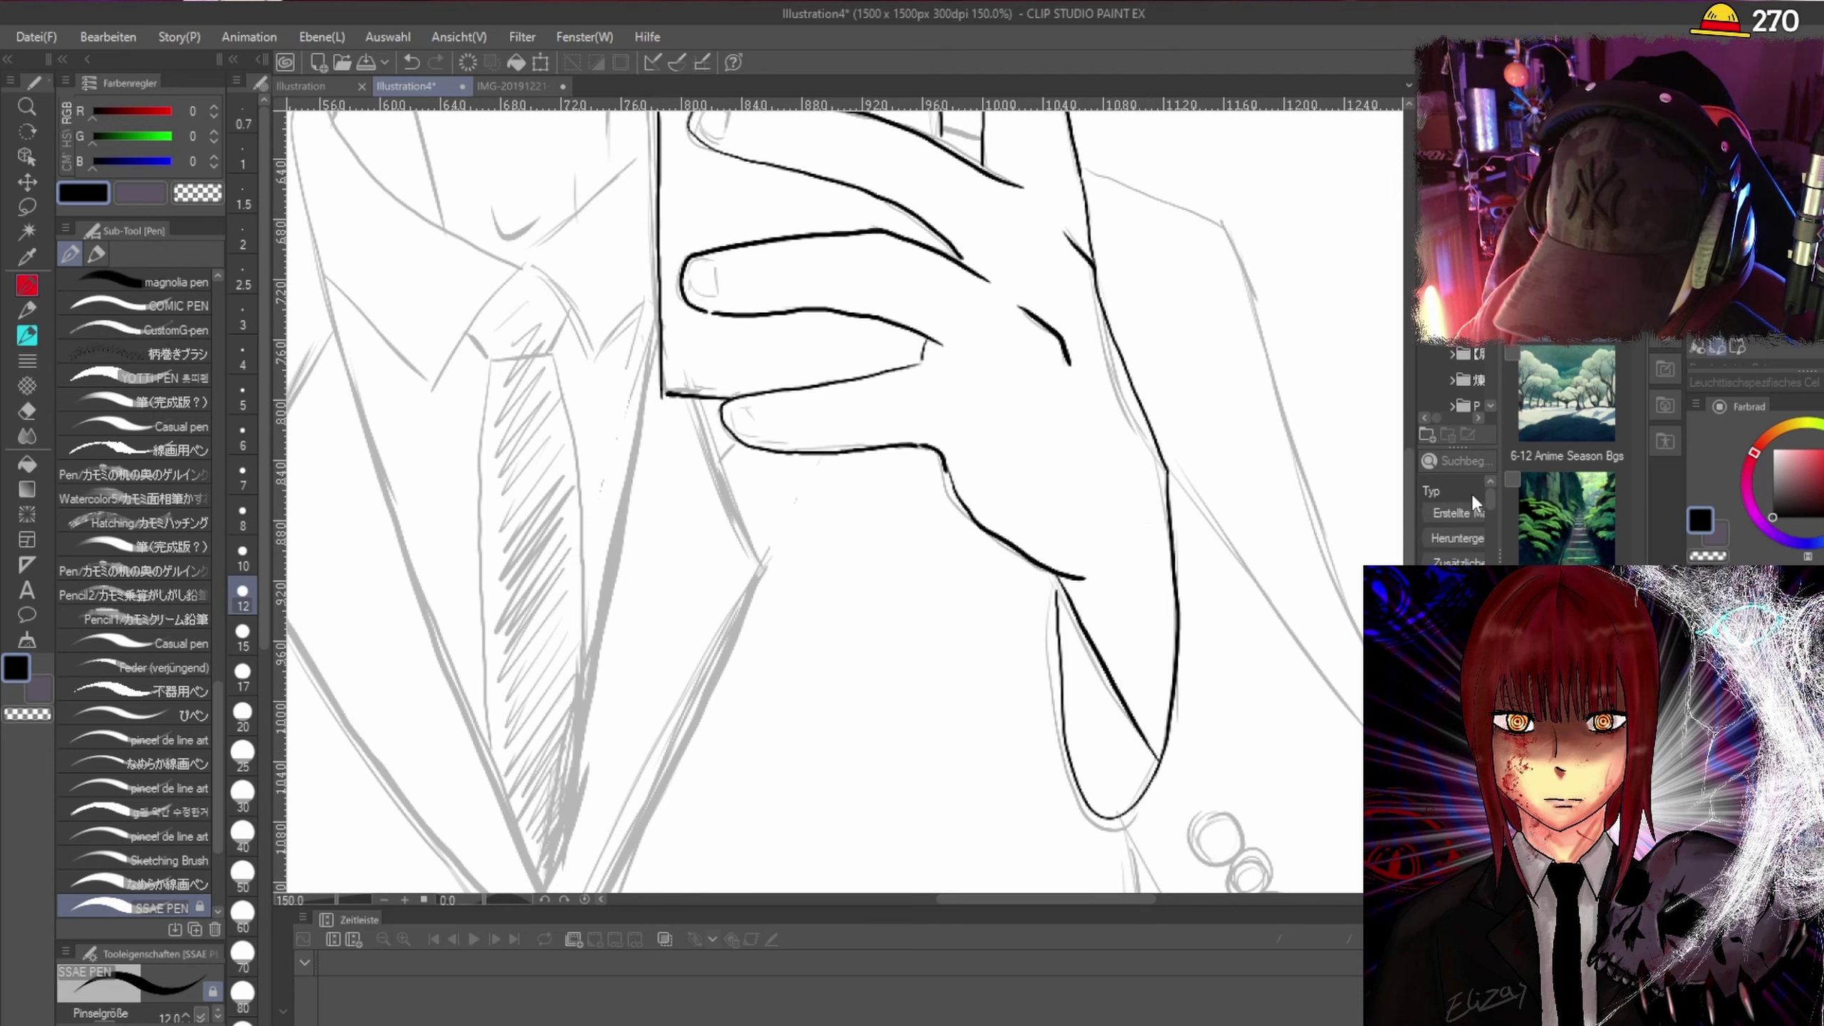
{"action": "left_click_drag", "start_coordinate": [1408, 476], "coordinate": [1413, 342]}
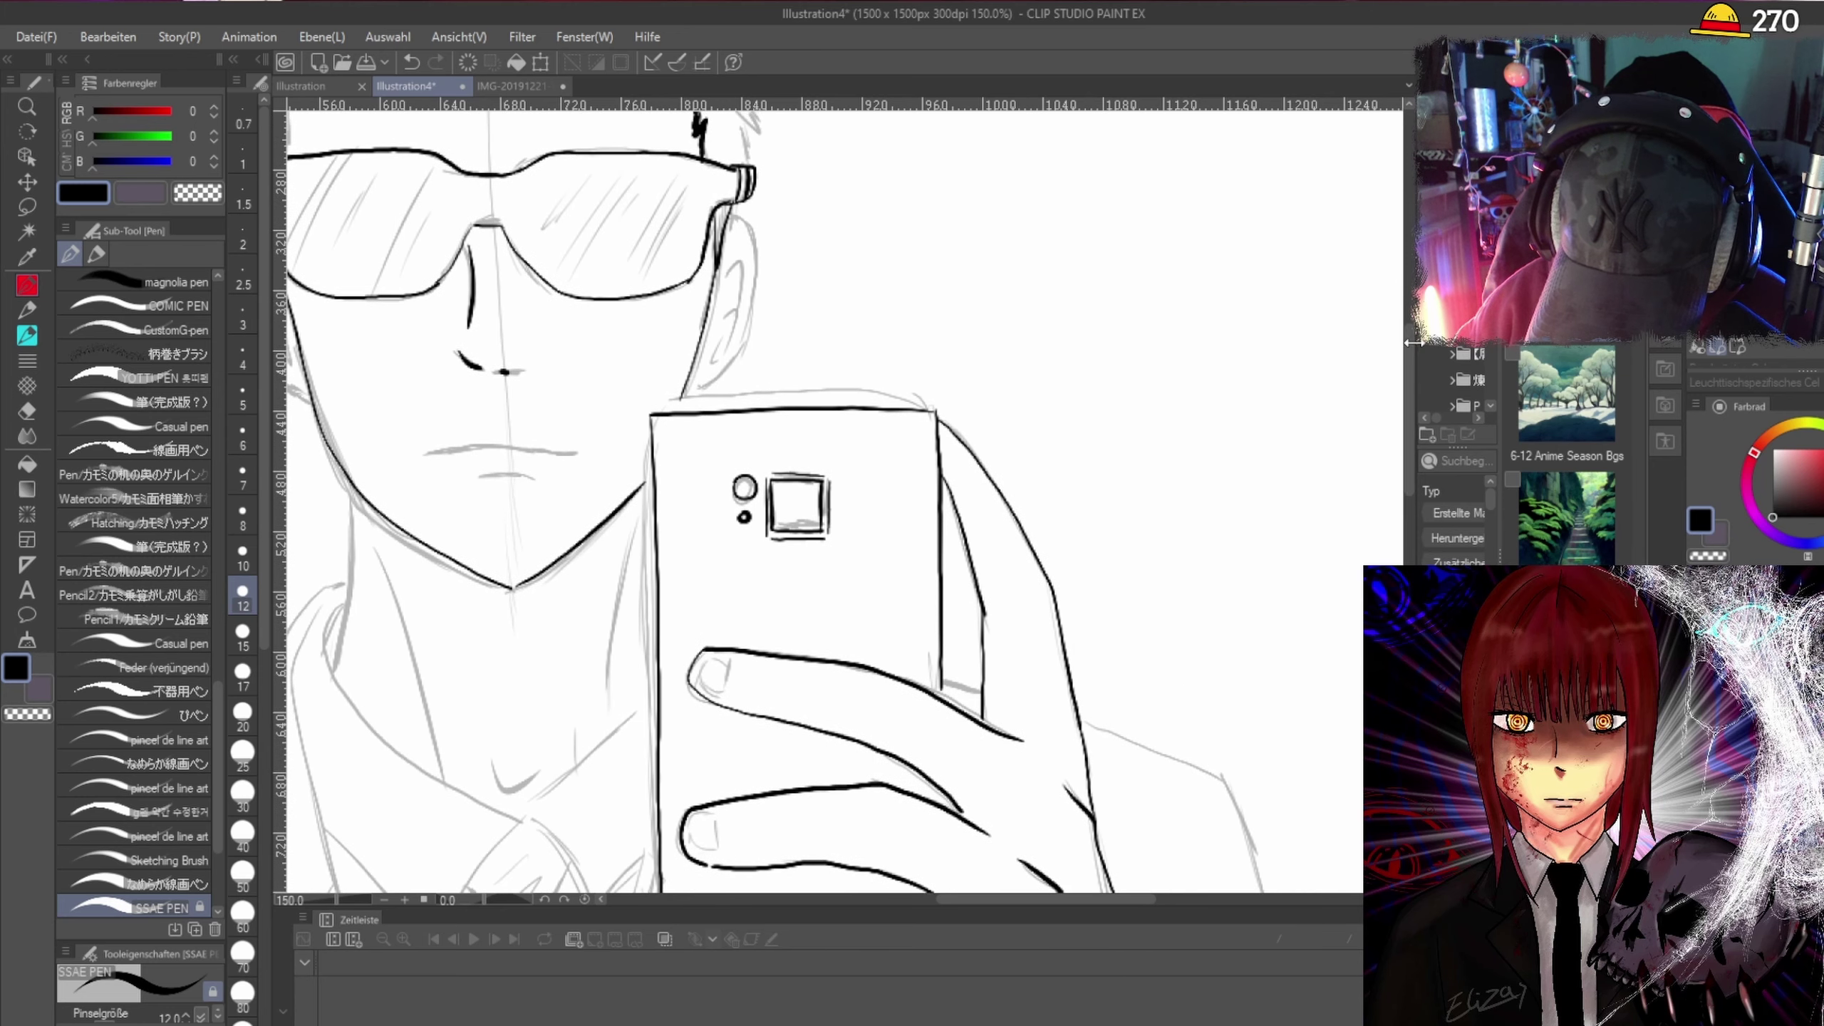
At 400% zoom, join the lines to the phone's top edge and left edge.
{"action": "scroll", "coordinate": [668, 403], "scroll_direction": "up", "scroll_amount": 2}
{"action": "scroll", "coordinate": [655, 404], "scroll_direction": "up", "scroll_amount": 2}
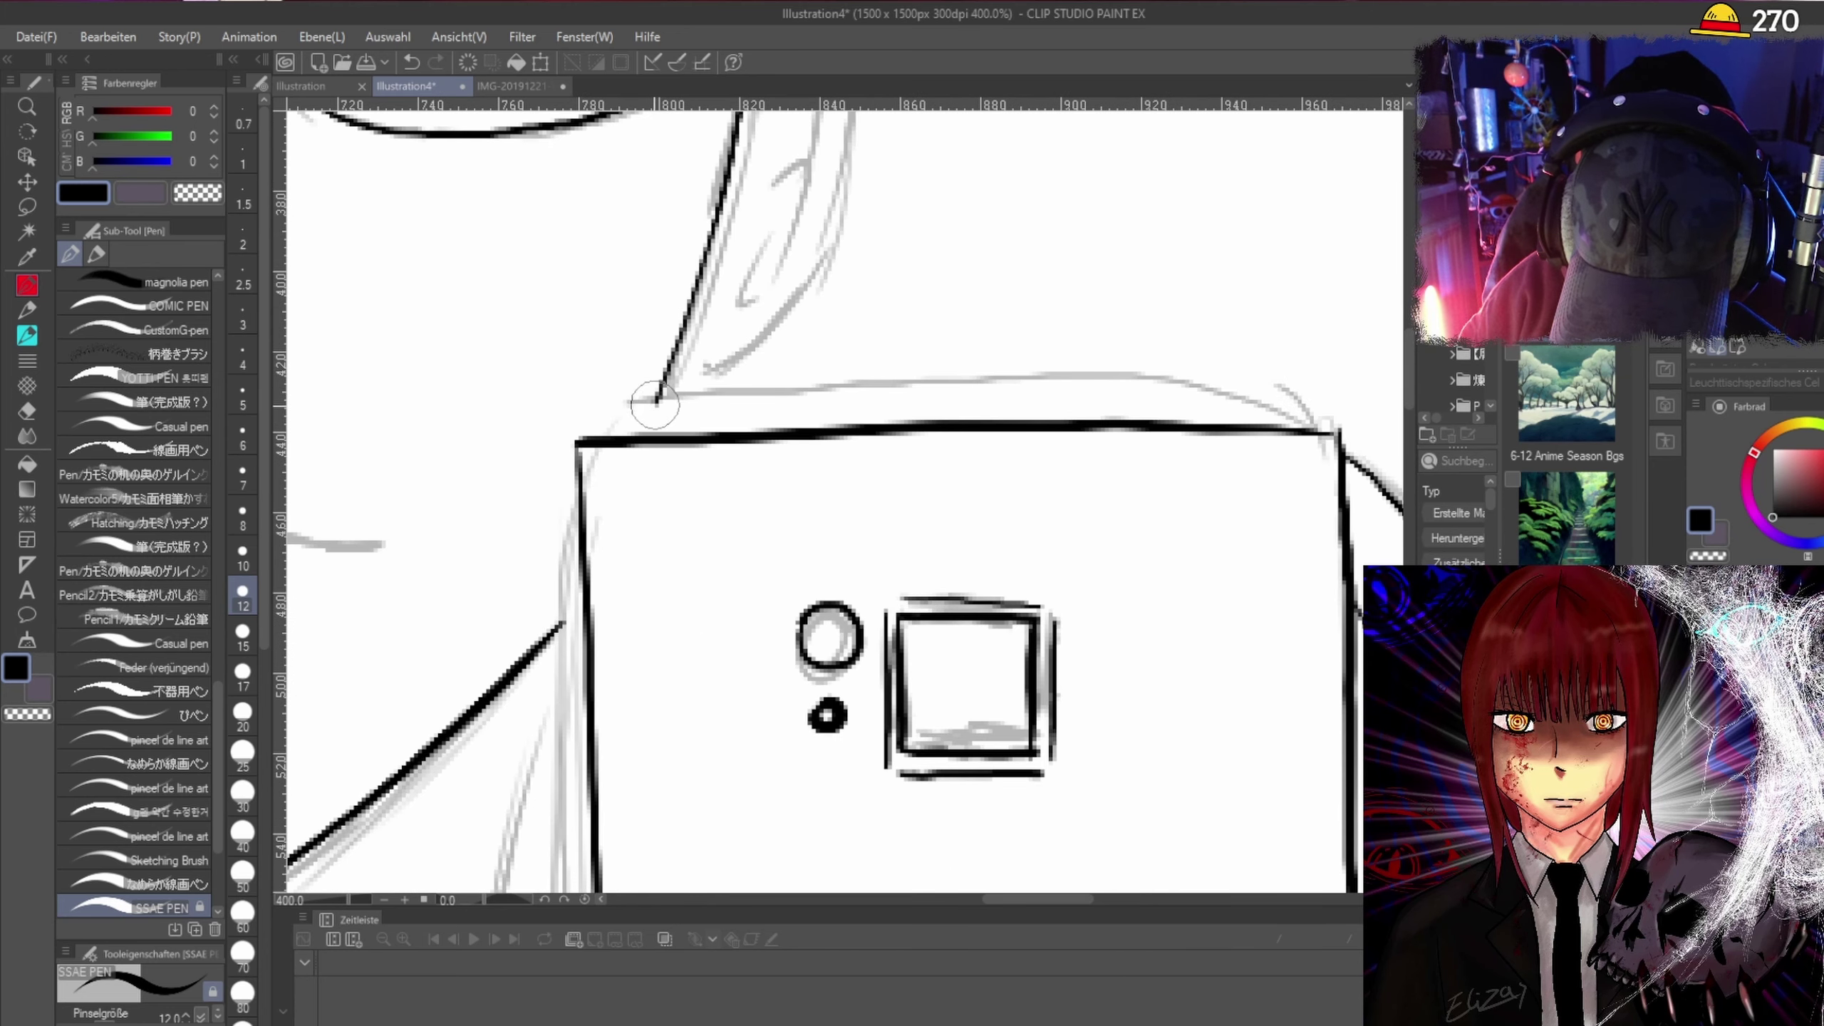
{"action": "left_click_drag", "start_coordinate": [654, 404], "coordinate": [639, 436]}
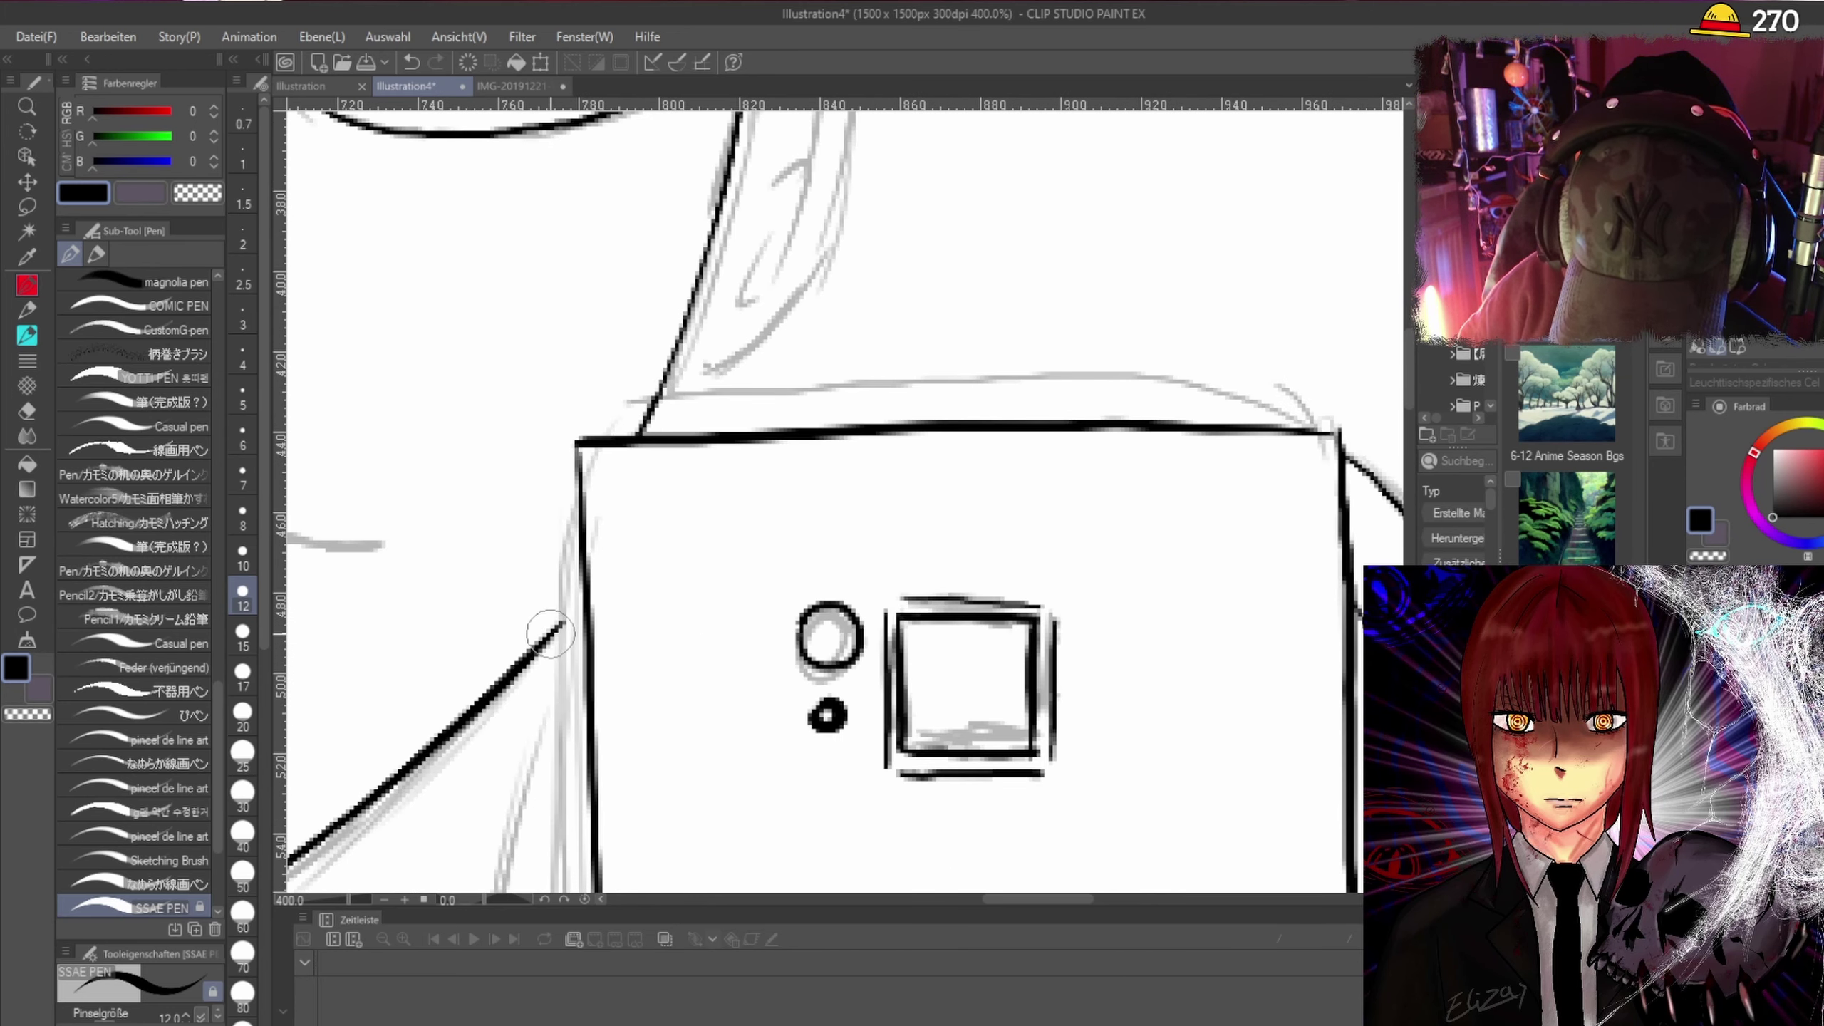
{"action": "left_click_drag", "start_coordinate": [553, 629], "coordinate": [581, 575]}
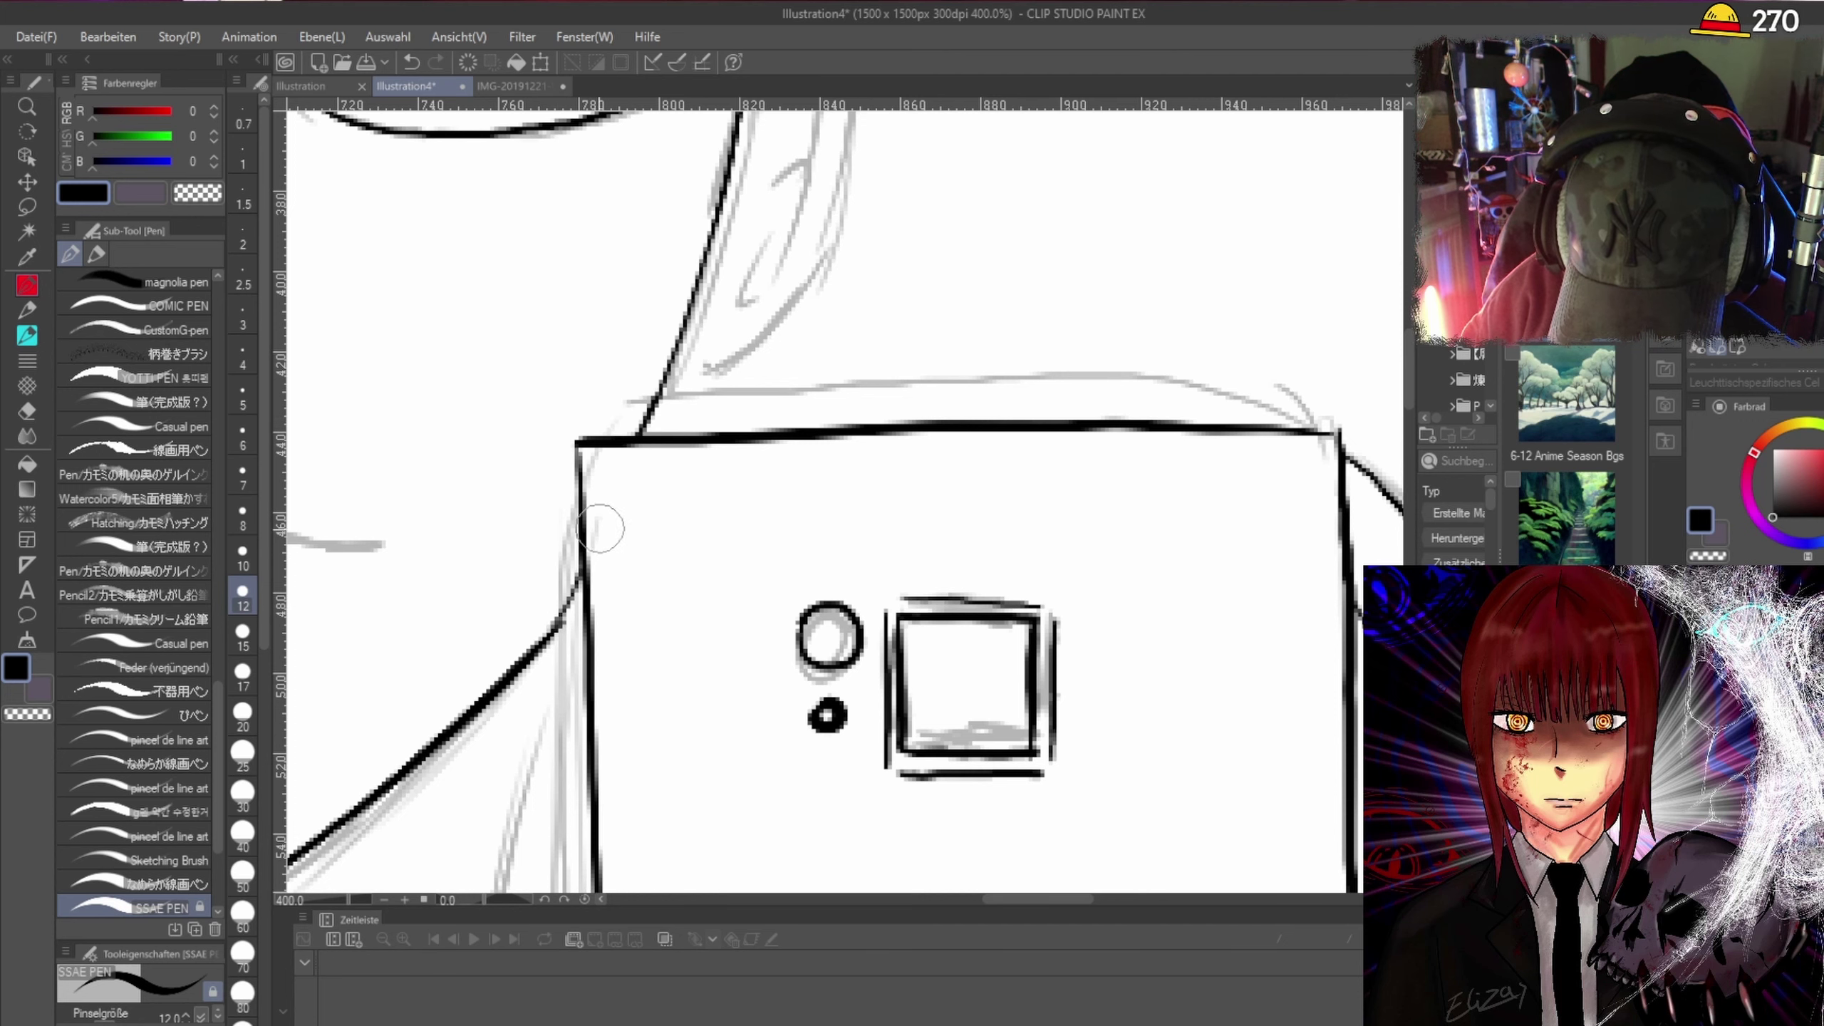
Ink the ear outline beside the glasses and its inner-ear detail at 200%.
{"action": "scroll", "coordinate": [570, 597], "scroll_direction": "down", "scroll_amount": 3}
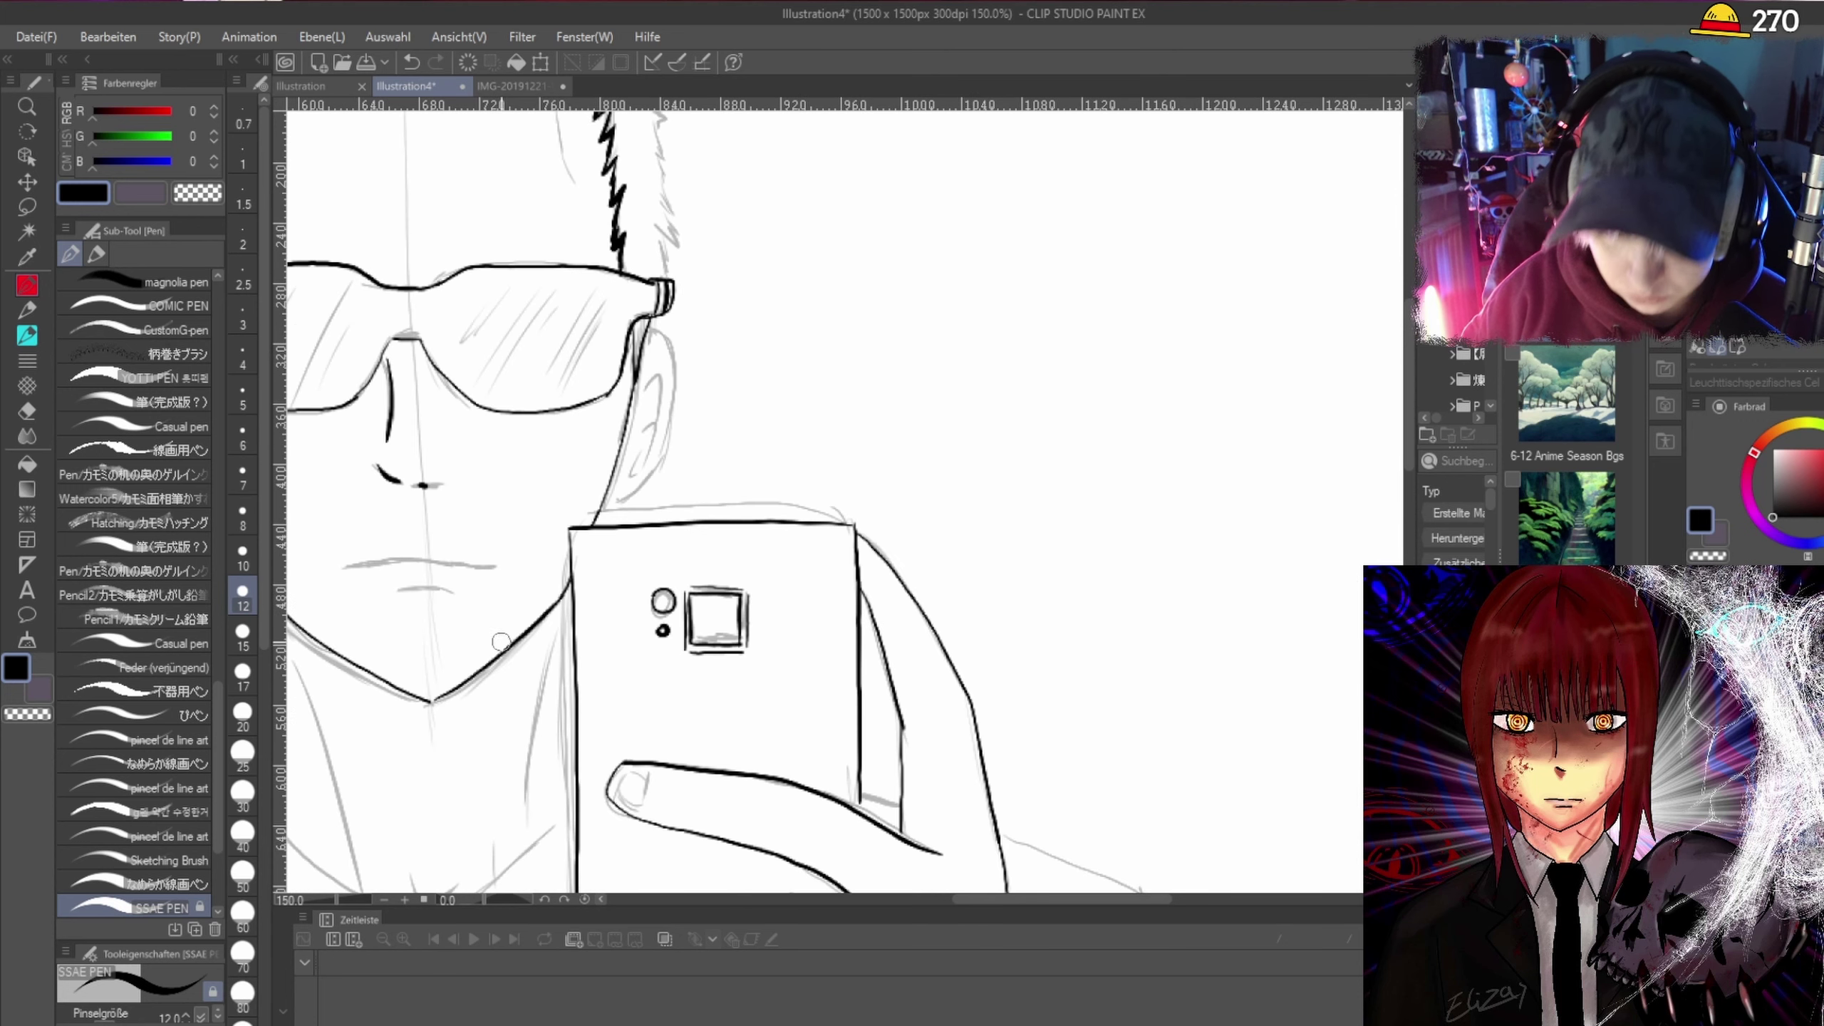
{"action": "scroll", "coordinate": [768, 359], "scroll_direction": "up", "scroll_amount": 1}
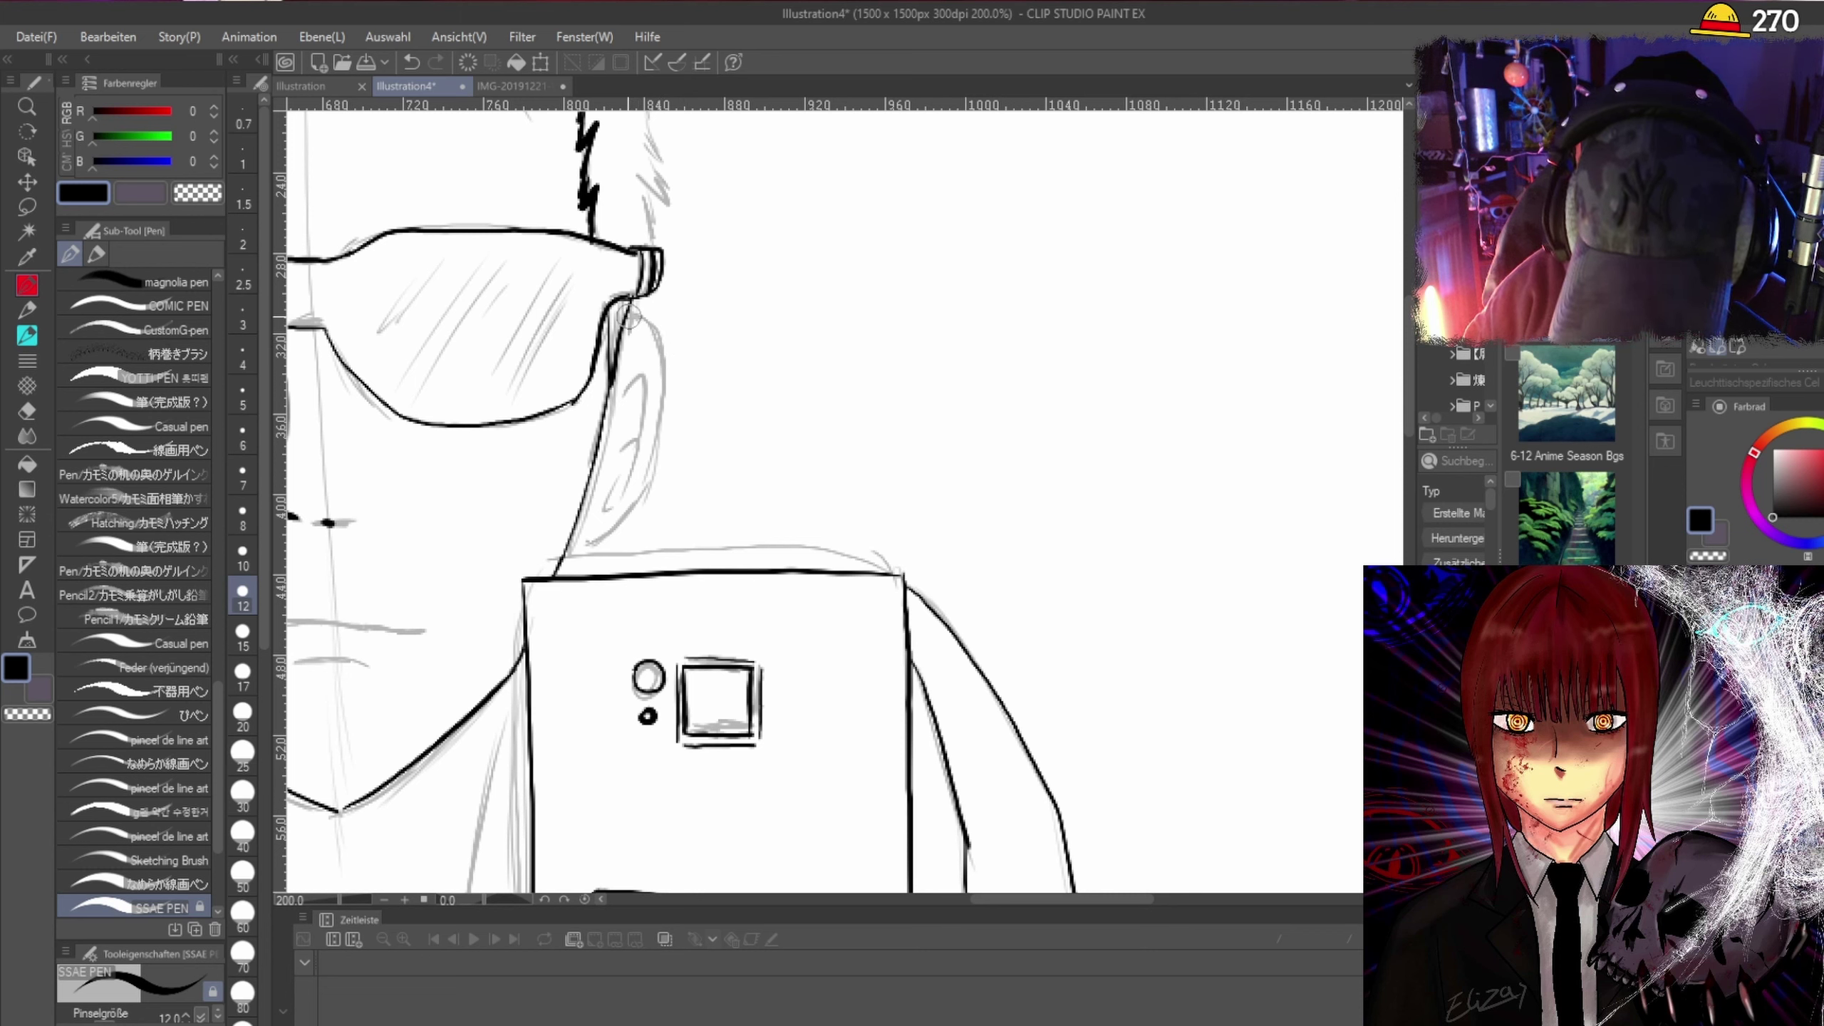
{"action": "mouse_move", "coordinate": [629, 316]}
{"action": "left_mouse_down"}
{"action": "mouse_move", "coordinate": [657, 332]}
{"action": "mouse_move", "coordinate": [659, 445]}
{"action": "mouse_move", "coordinate": [571, 561]}
{"action": "left_mouse_up"}
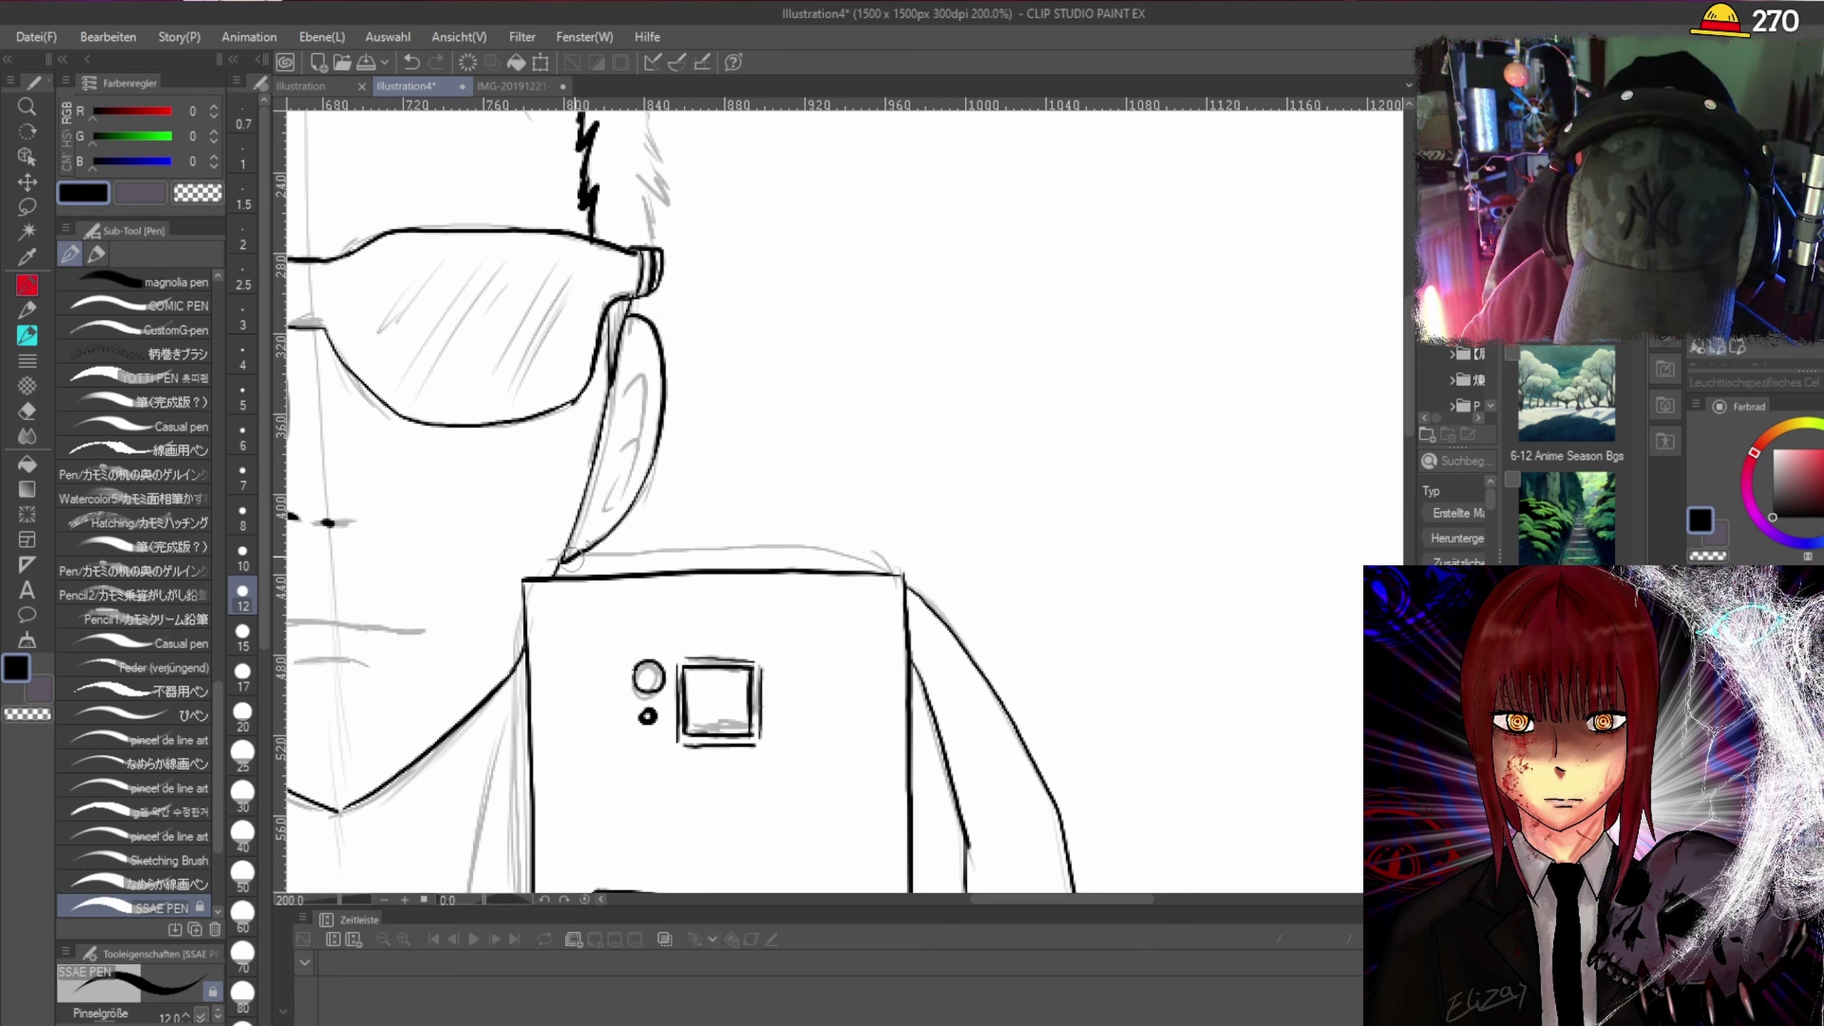
{"action": "mouse_move", "coordinate": [628, 467]}
{"action": "left_mouse_down"}
{"action": "mouse_move", "coordinate": [598, 513]}
{"action": "mouse_move", "coordinate": [643, 384]}
{"action": "mouse_move", "coordinate": [630, 425]}
{"action": "left_mouse_up"}
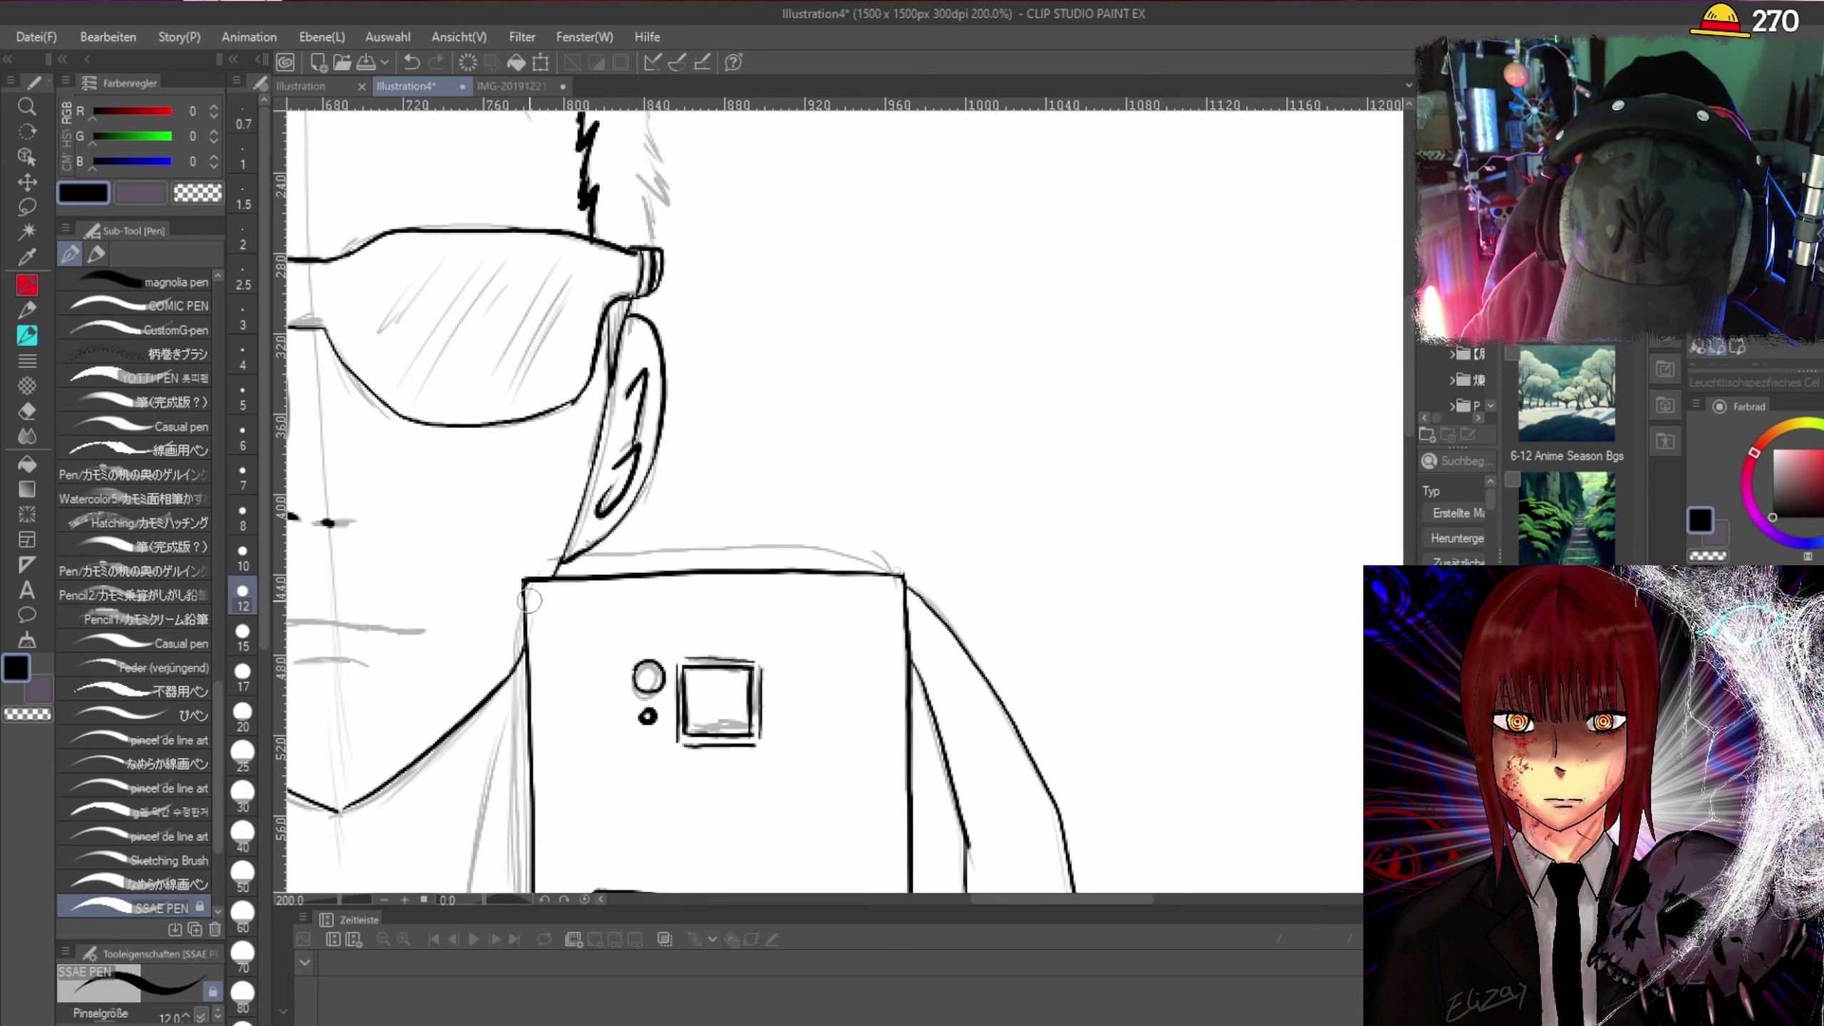
{"action": "scroll", "coordinate": [989, 790], "scroll_direction": "down", "scroll_amount": 3}
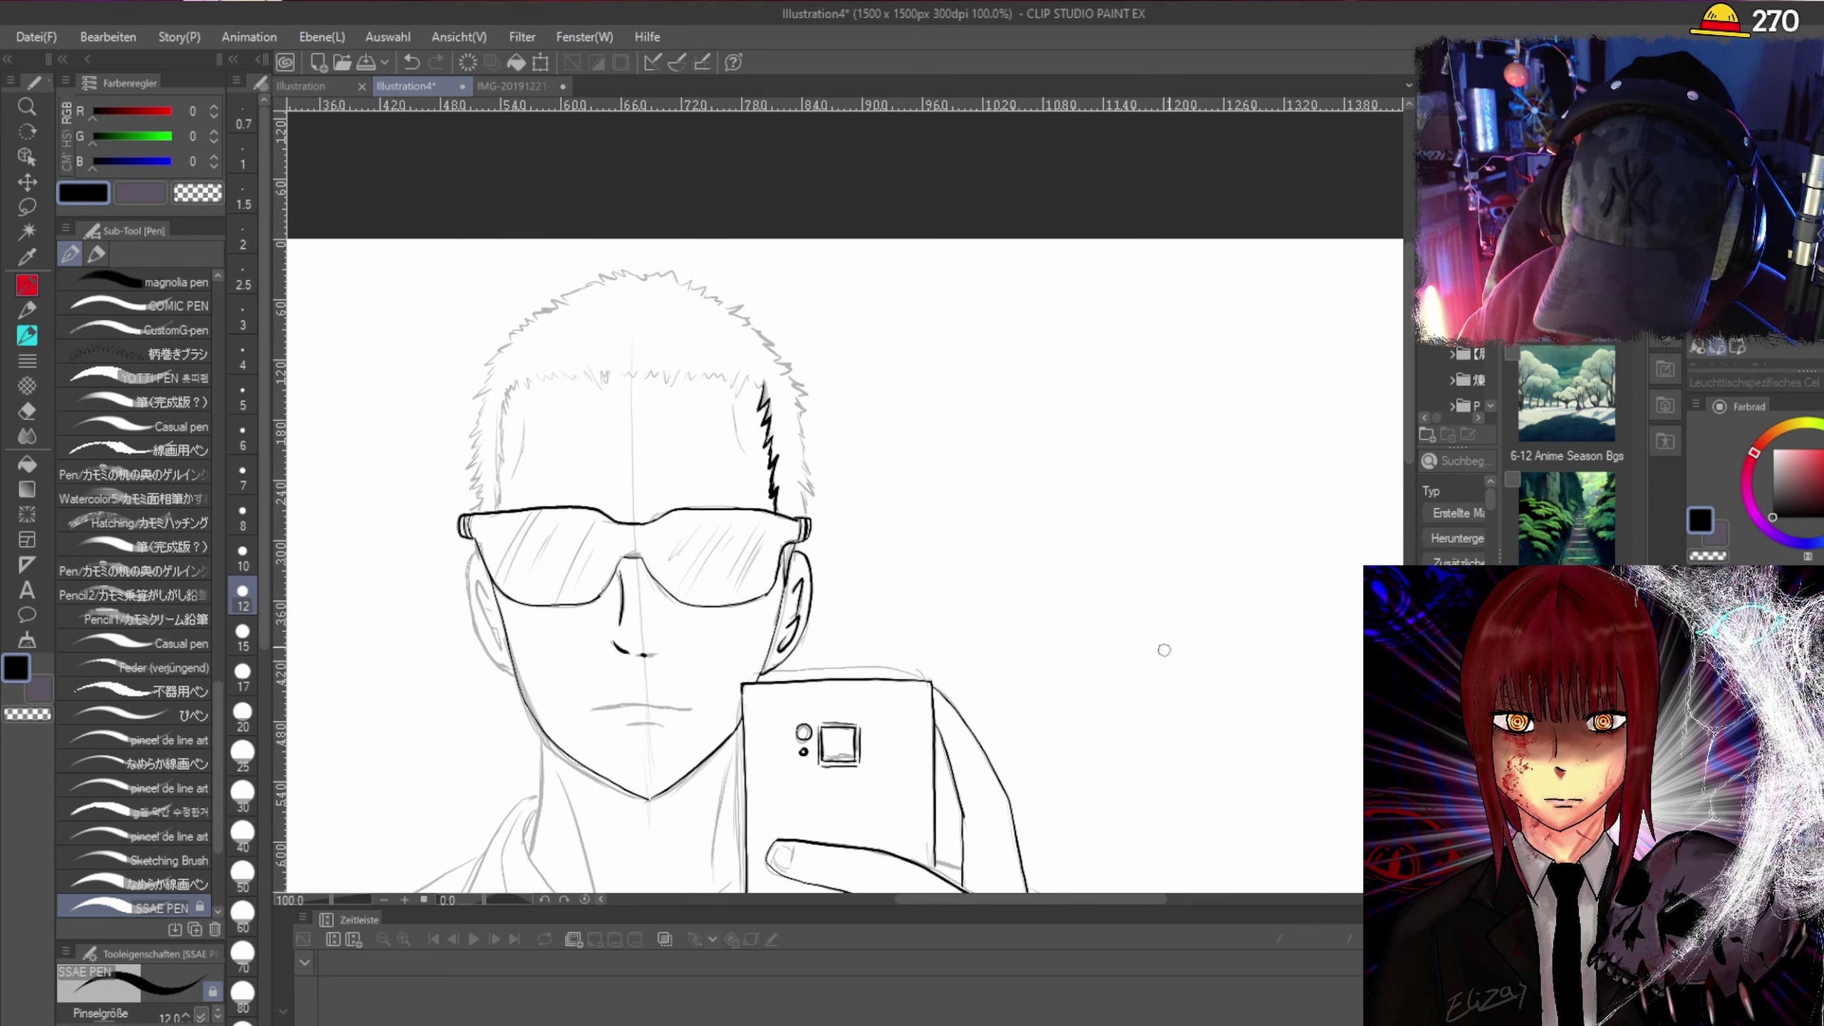
Ink the jacket shoulder, the sleeve cuff with a fold line, and the sleeve's inner and outer edges.
{"action": "left_click_drag", "start_coordinate": [1409, 388], "coordinate": [1438, 551]}
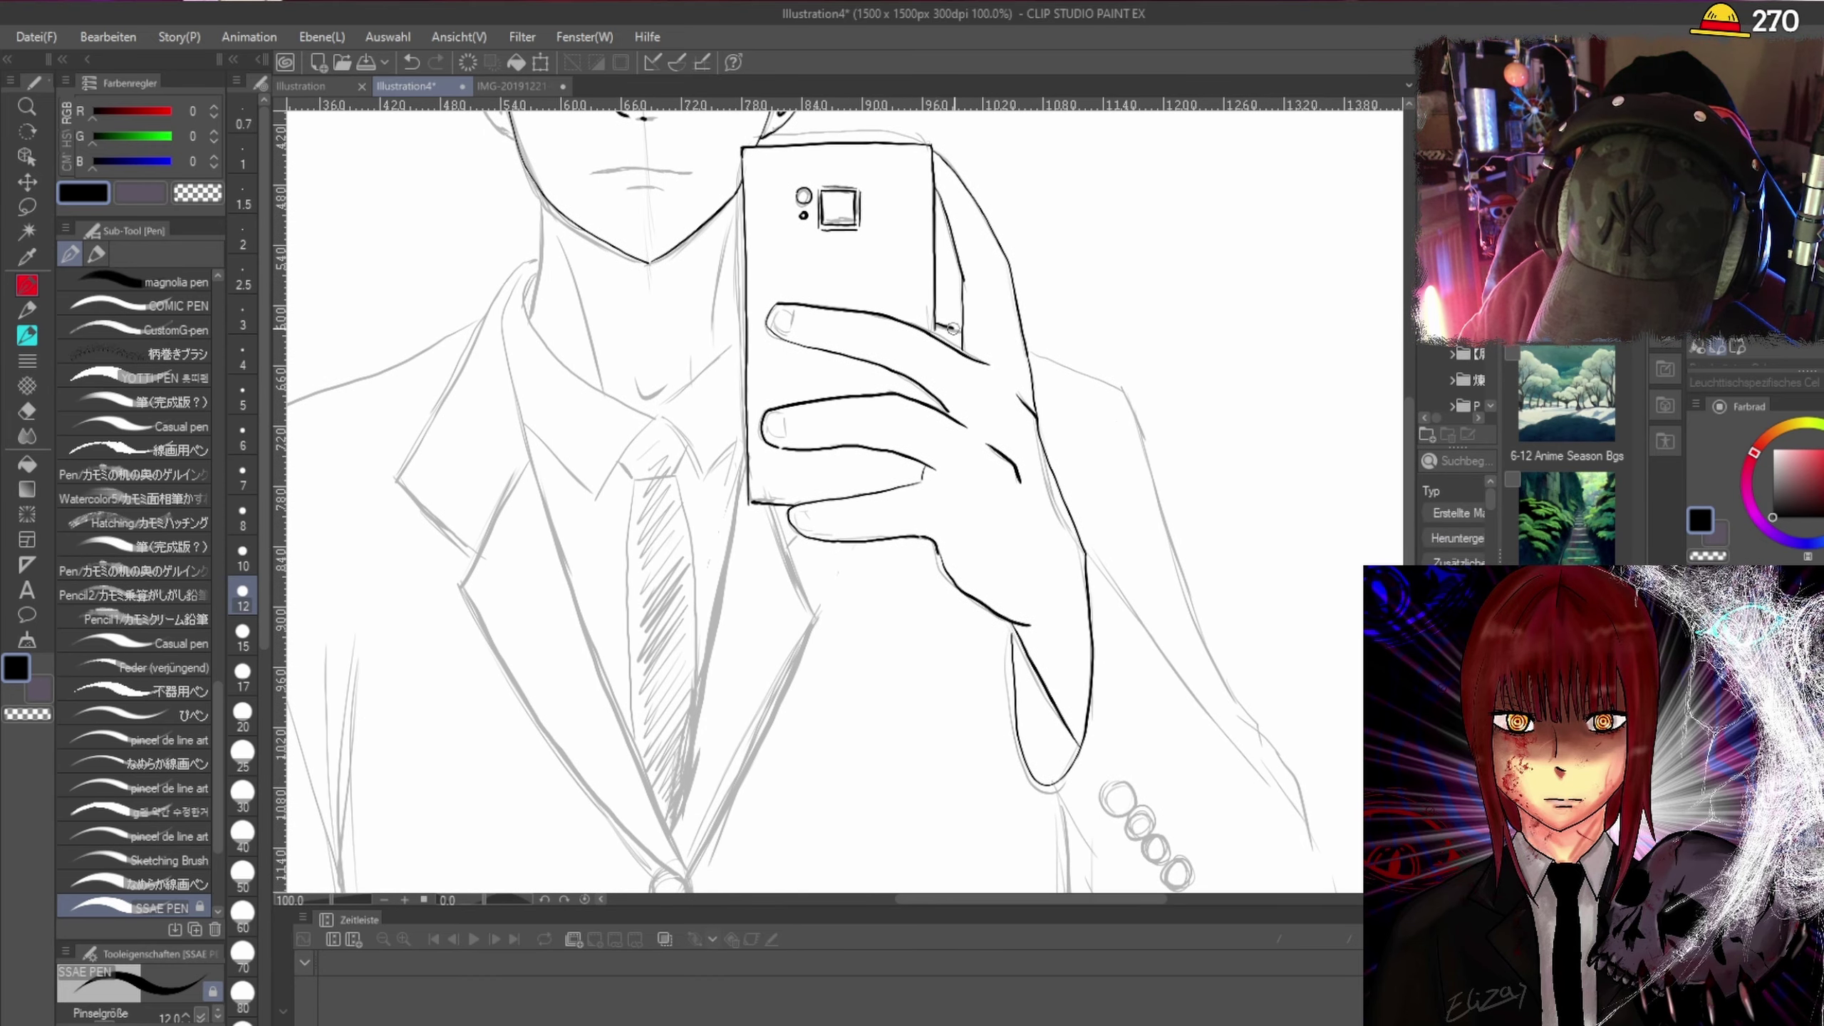
{"action": "mouse_move", "coordinate": [1028, 351]}
{"action": "left_mouse_down"}
{"action": "mouse_move", "coordinate": [1129, 392]}
{"action": "mouse_move", "coordinate": [1222, 661]}
{"action": "mouse_move", "coordinate": [1319, 846]}
{"action": "left_mouse_up"}
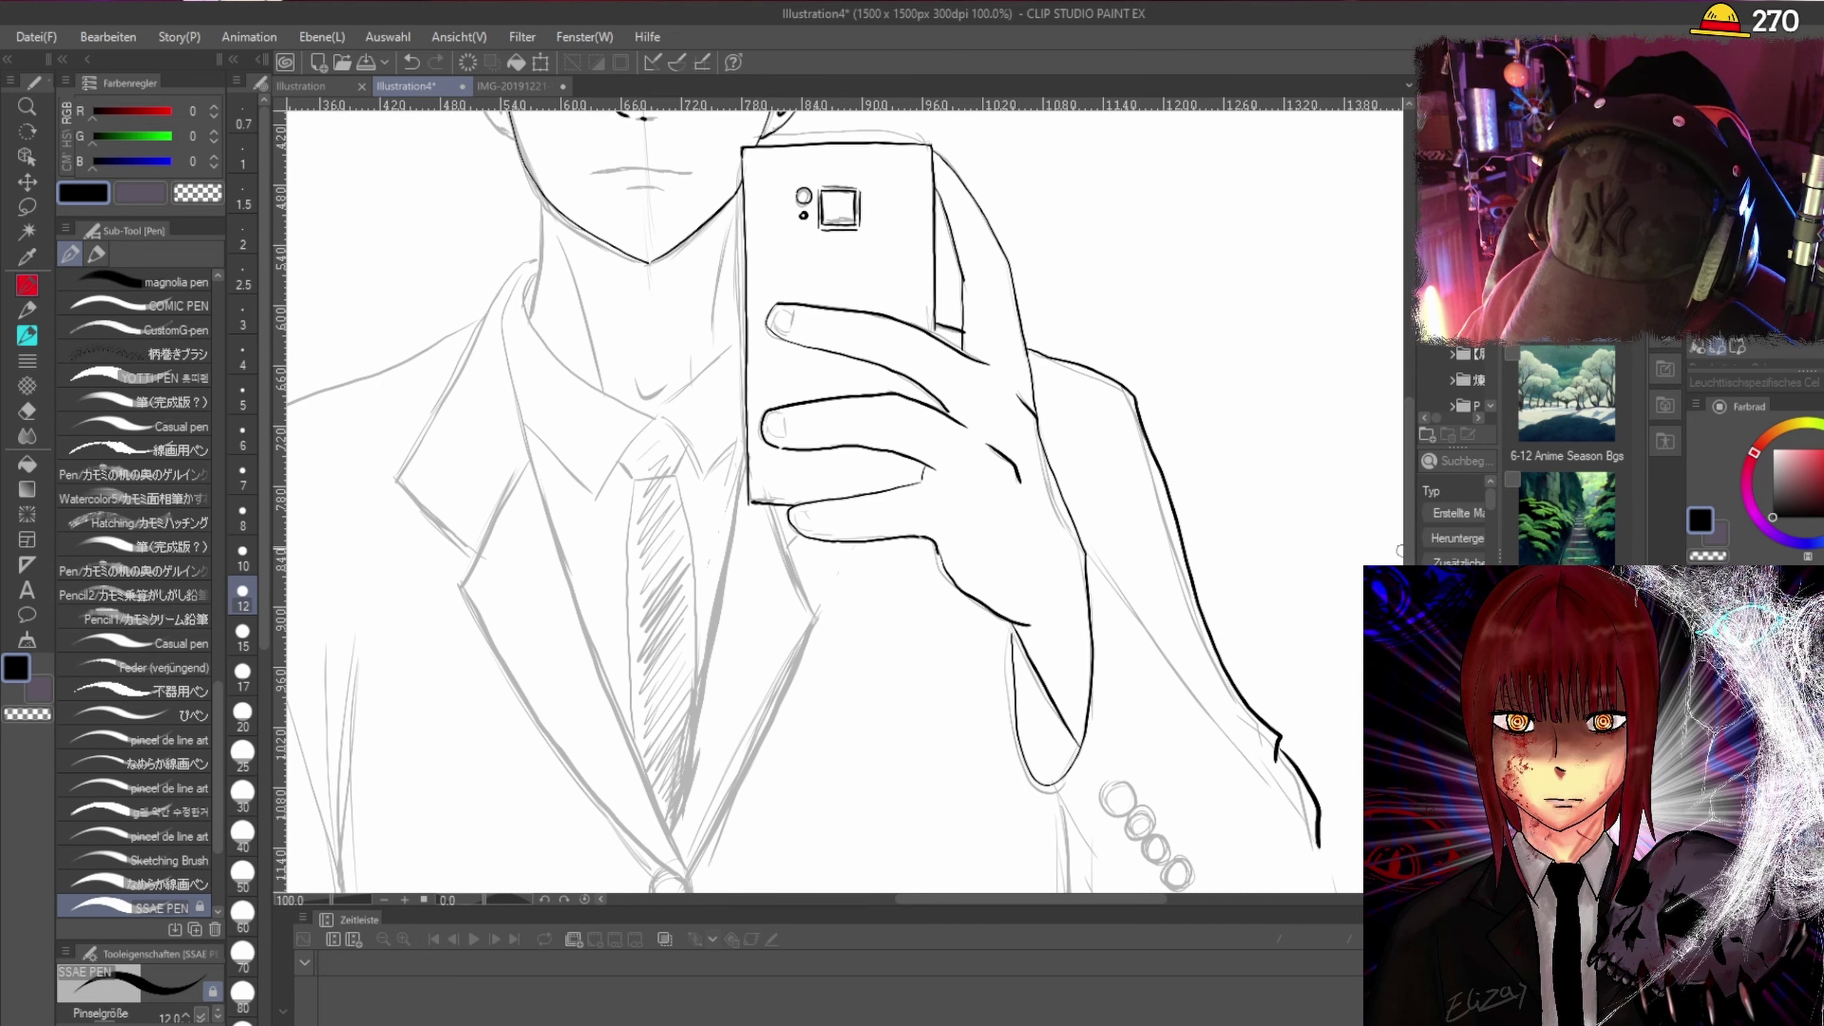
{"action": "left_click_drag", "start_coordinate": [1409, 496], "coordinate": [1419, 564]}
{"action": "scroll", "coordinate": [1319, 606], "scroll_direction": "down", "scroll_amount": 2}
{"action": "mouse_move", "coordinate": [1318, 516]}
{"action": "left_mouse_down"}
{"action": "mouse_move", "coordinate": [1330, 673]}
{"action": "mouse_move", "coordinate": [1290, 746]}
{"action": "mouse_move", "coordinate": [1175, 686]}
{"action": "mouse_move", "coordinate": [1103, 611]}
{"action": "left_mouse_up"}
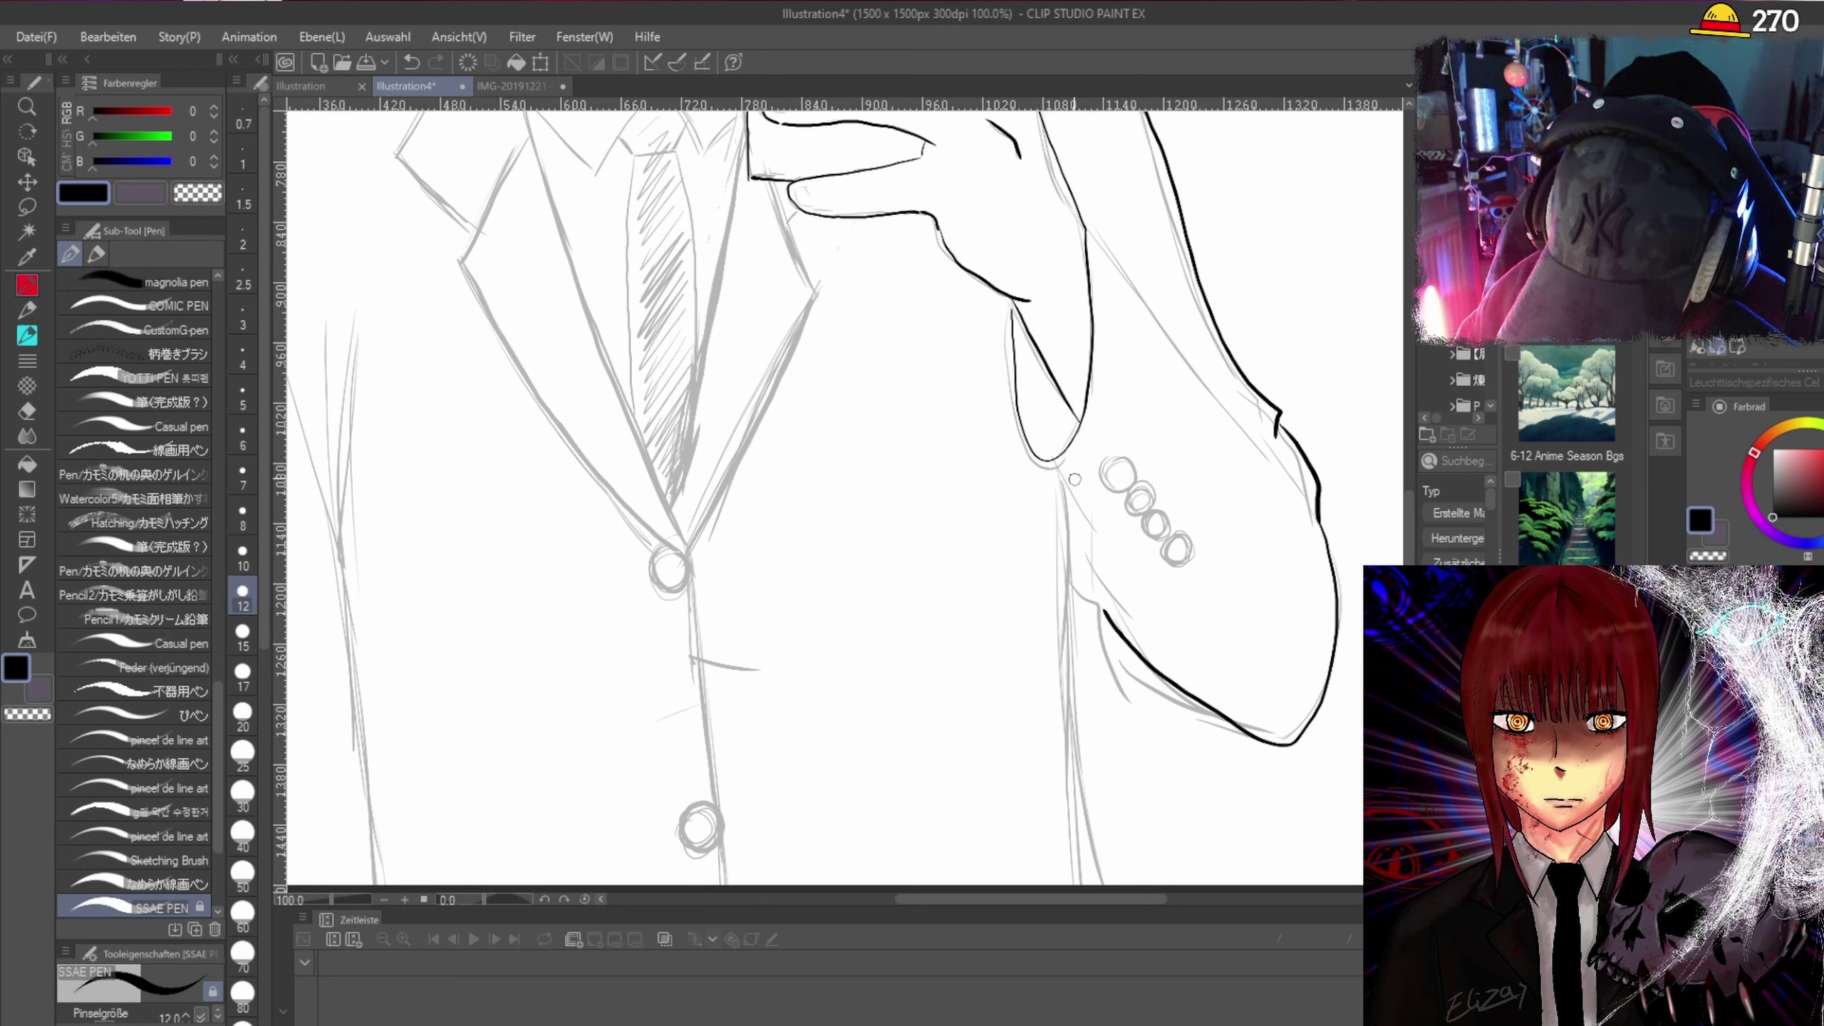
{"action": "mouse_move", "coordinate": [1050, 456]}
{"action": "left_mouse_down"}
{"action": "mouse_move", "coordinate": [1120, 559]}
{"action": "mouse_move", "coordinate": [1182, 606]}
{"action": "left_mouse_up"}
{"action": "left_click_drag", "start_coordinate": [1074, 503], "coordinate": [1120, 636]}
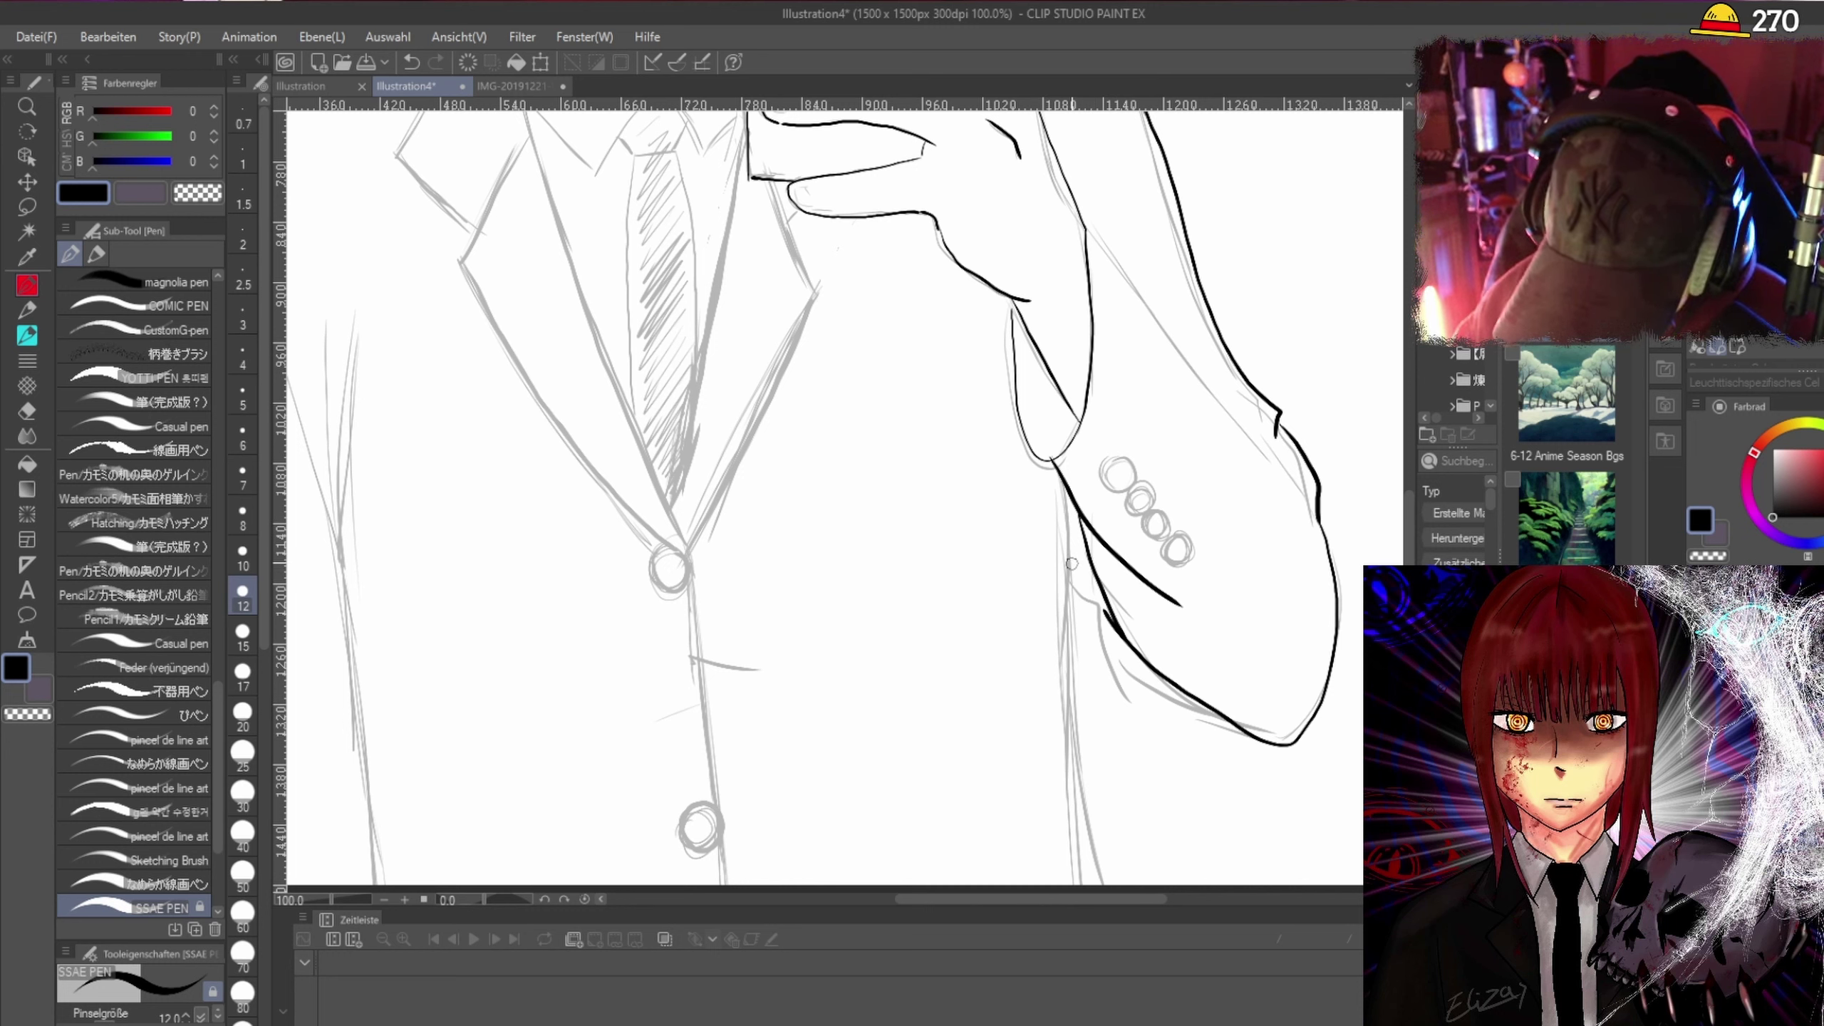
{"action": "left_click_drag", "start_coordinate": [1063, 568], "coordinate": [1116, 627]}
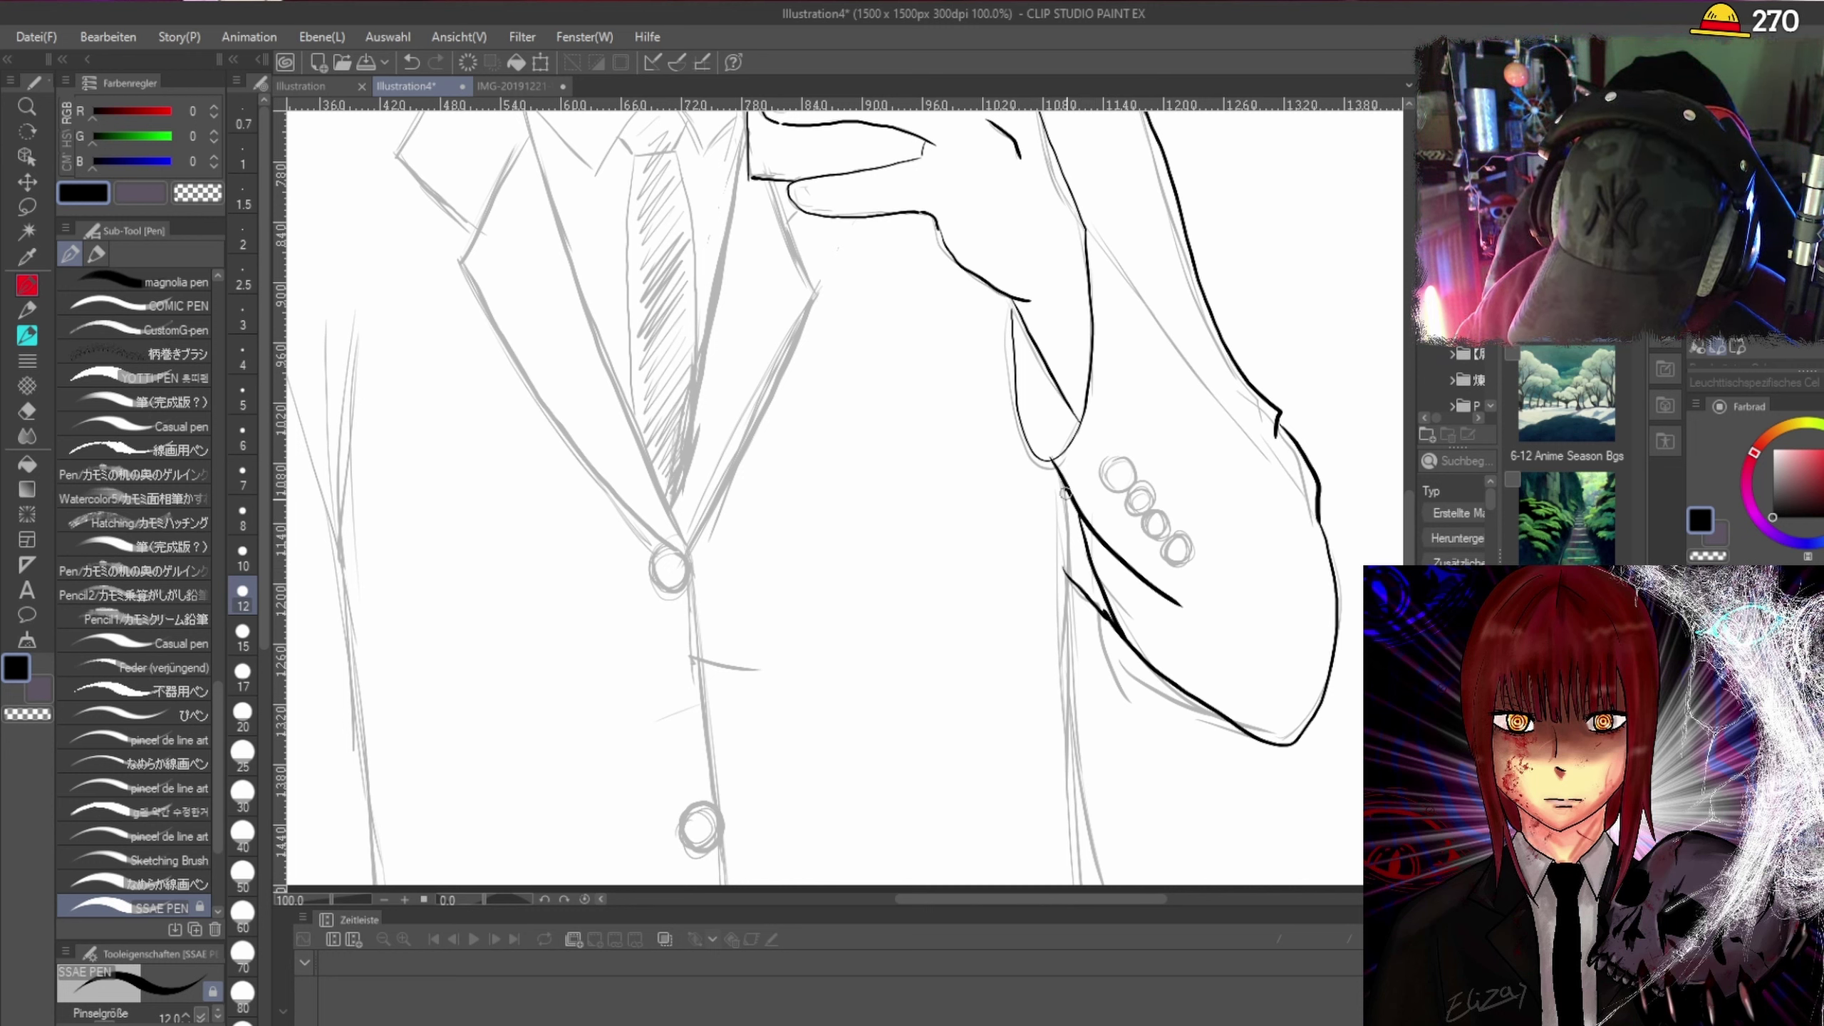
{"action": "left_click_drag", "start_coordinate": [1066, 493], "coordinate": [1089, 884]}
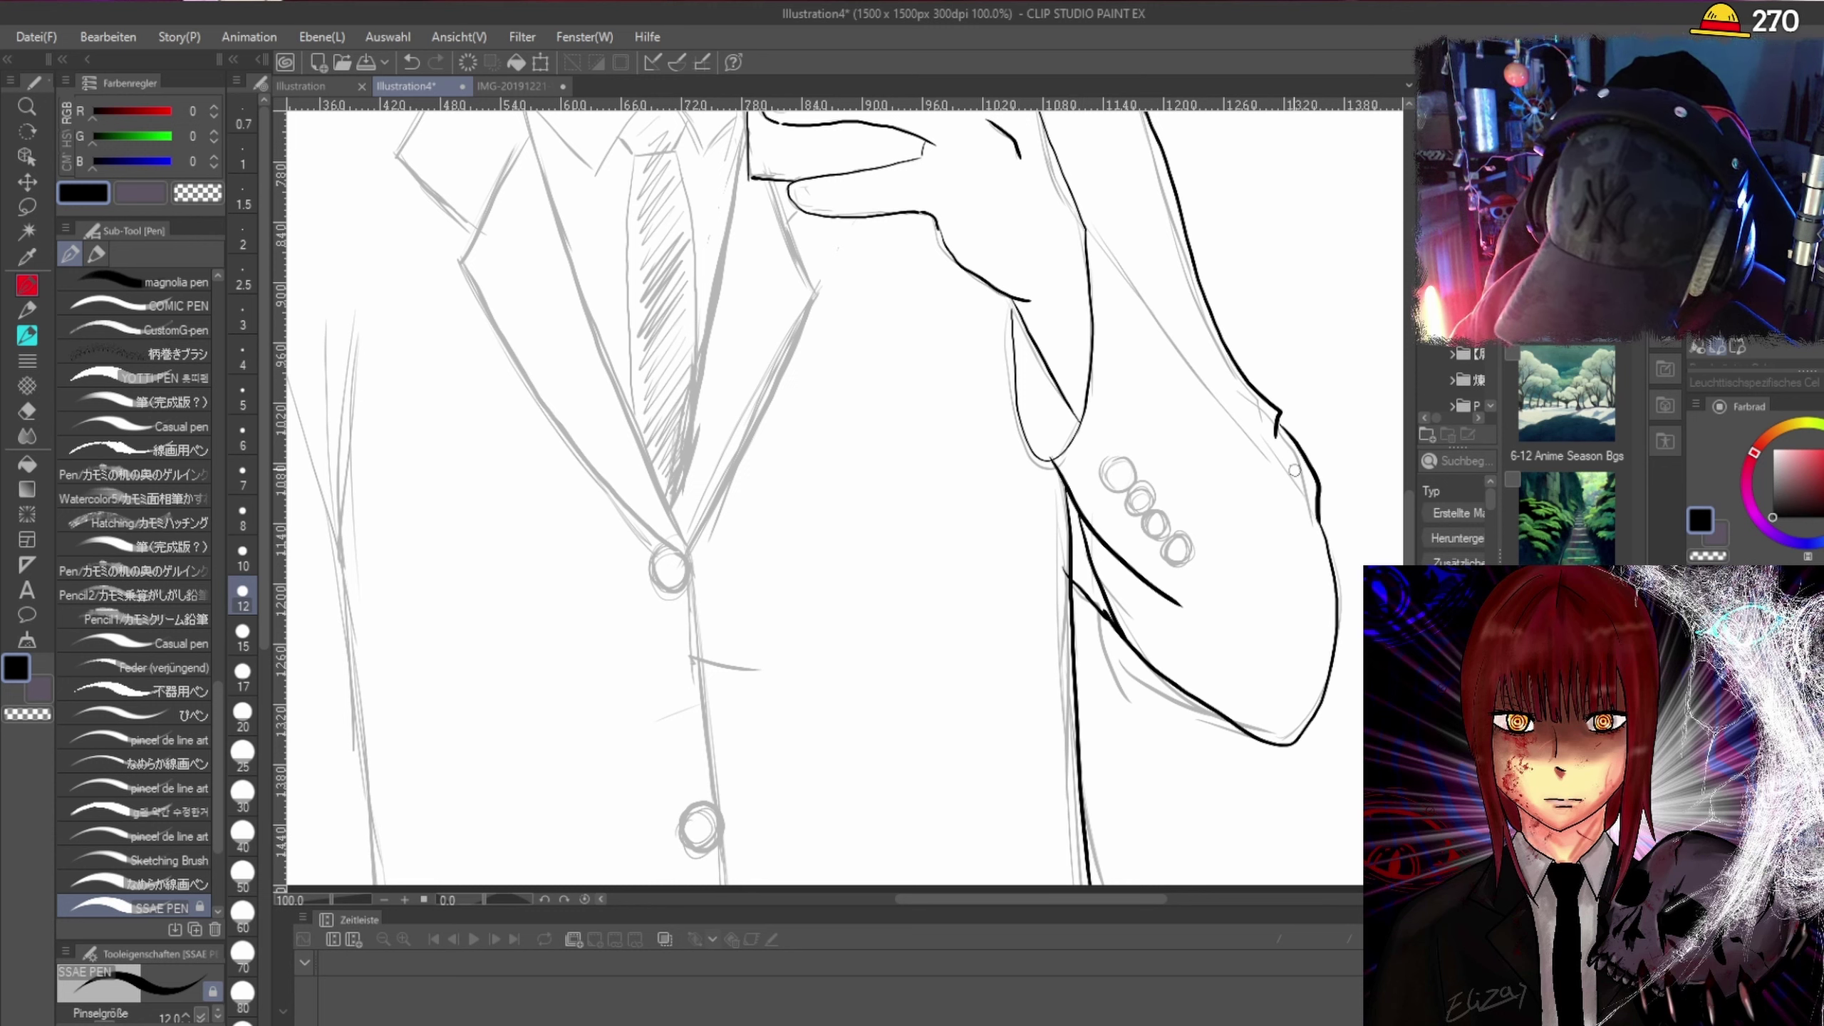
{"action": "left_click_drag", "start_coordinate": [1085, 230], "coordinate": [1285, 483]}
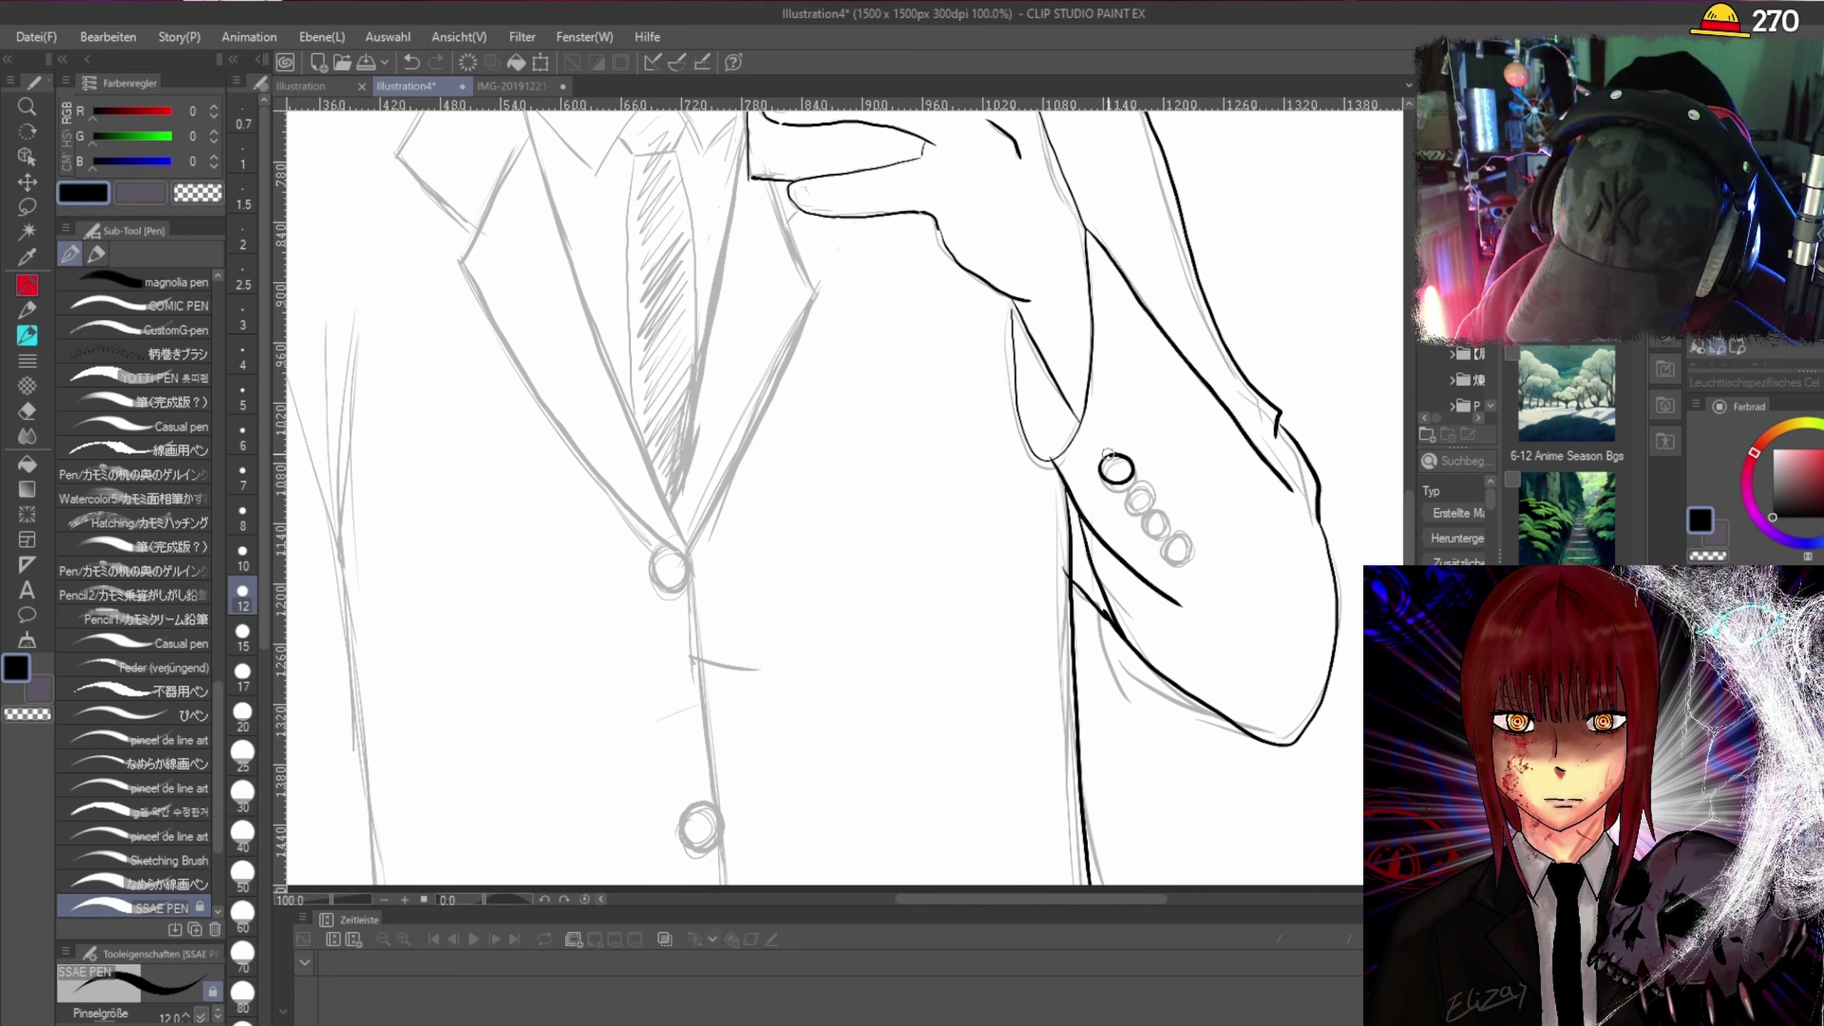
Draw the four cuff buttons on the sleeve and add their thread holes.
{"action": "mouse_move", "coordinate": [1135, 478]}
{"action": "left_mouse_down"}
{"action": "mouse_move", "coordinate": [1126, 497]}
{"action": "mouse_move", "coordinate": [1148, 512]}
{"action": "mouse_move", "coordinate": [1137, 478]}
{"action": "mouse_move", "coordinate": [1196, 512]}
{"action": "mouse_move", "coordinate": [1172, 533]}
{"action": "left_mouse_up"}
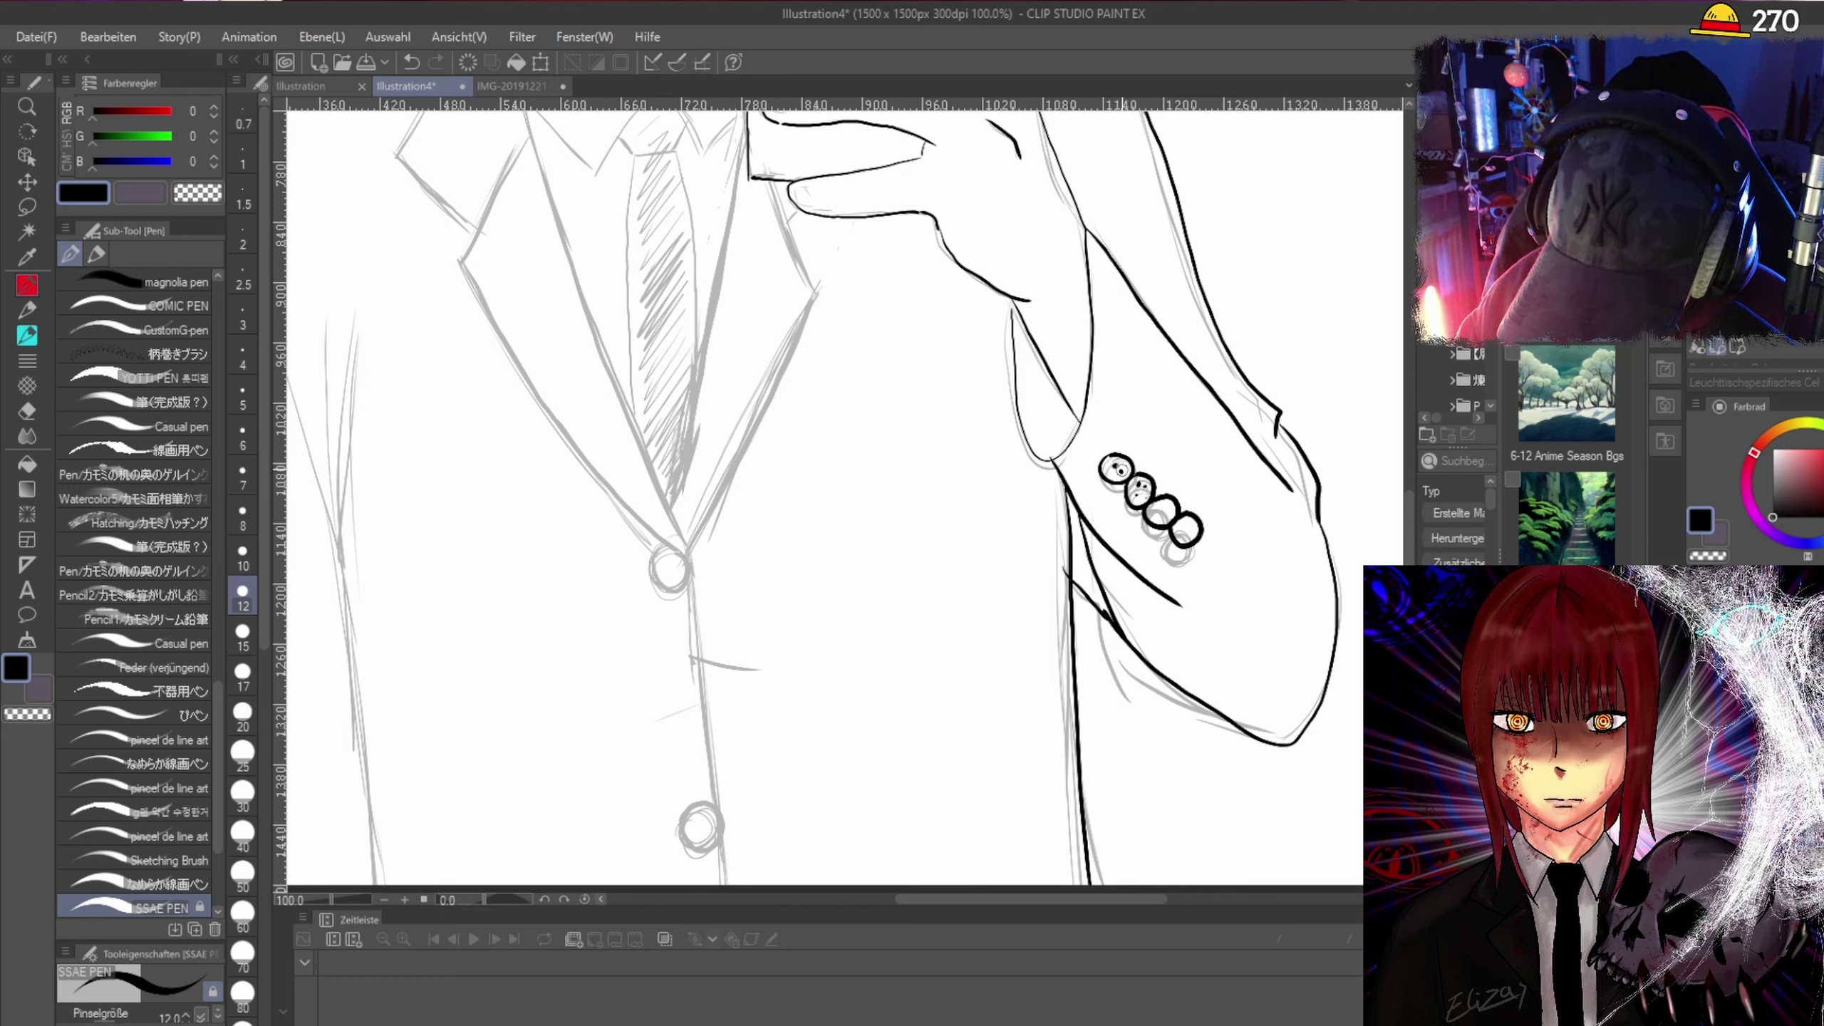
{"action": "left_click", "coordinate": [1113, 472]}
{"action": "left_click", "coordinate": [1158, 512]}
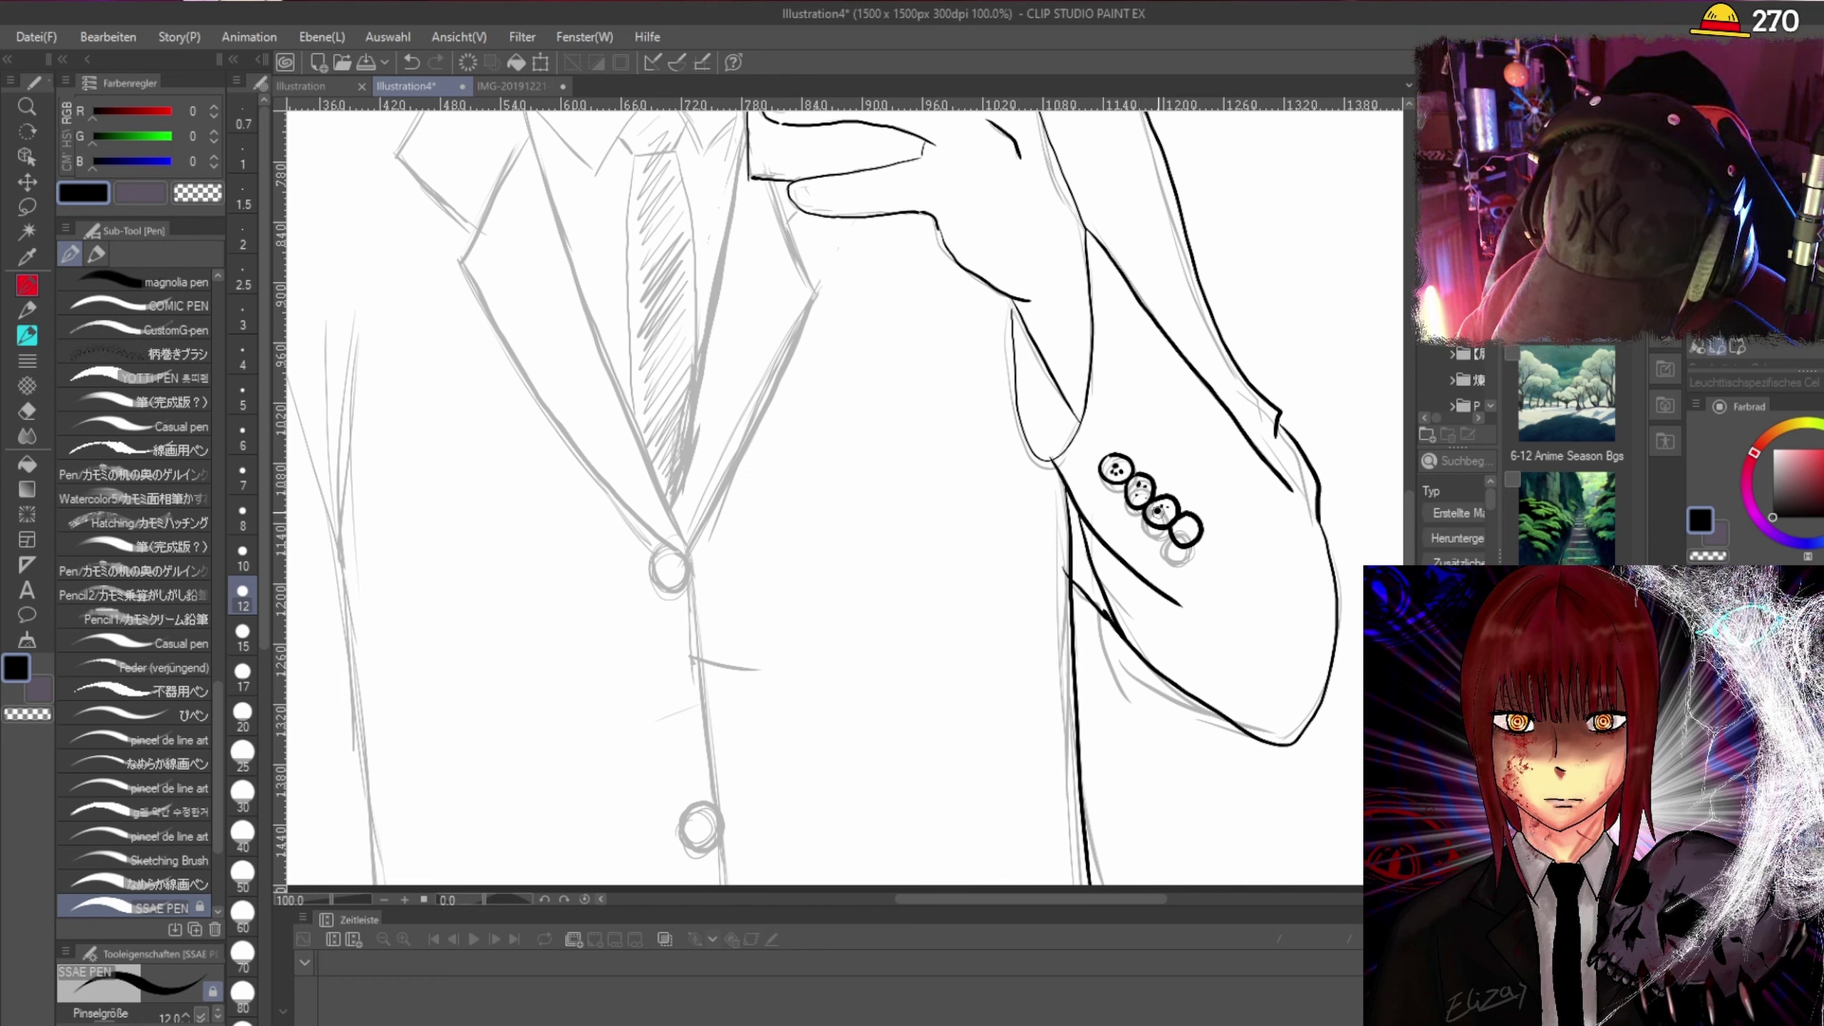
{"action": "left_click", "coordinate": [1189, 528]}
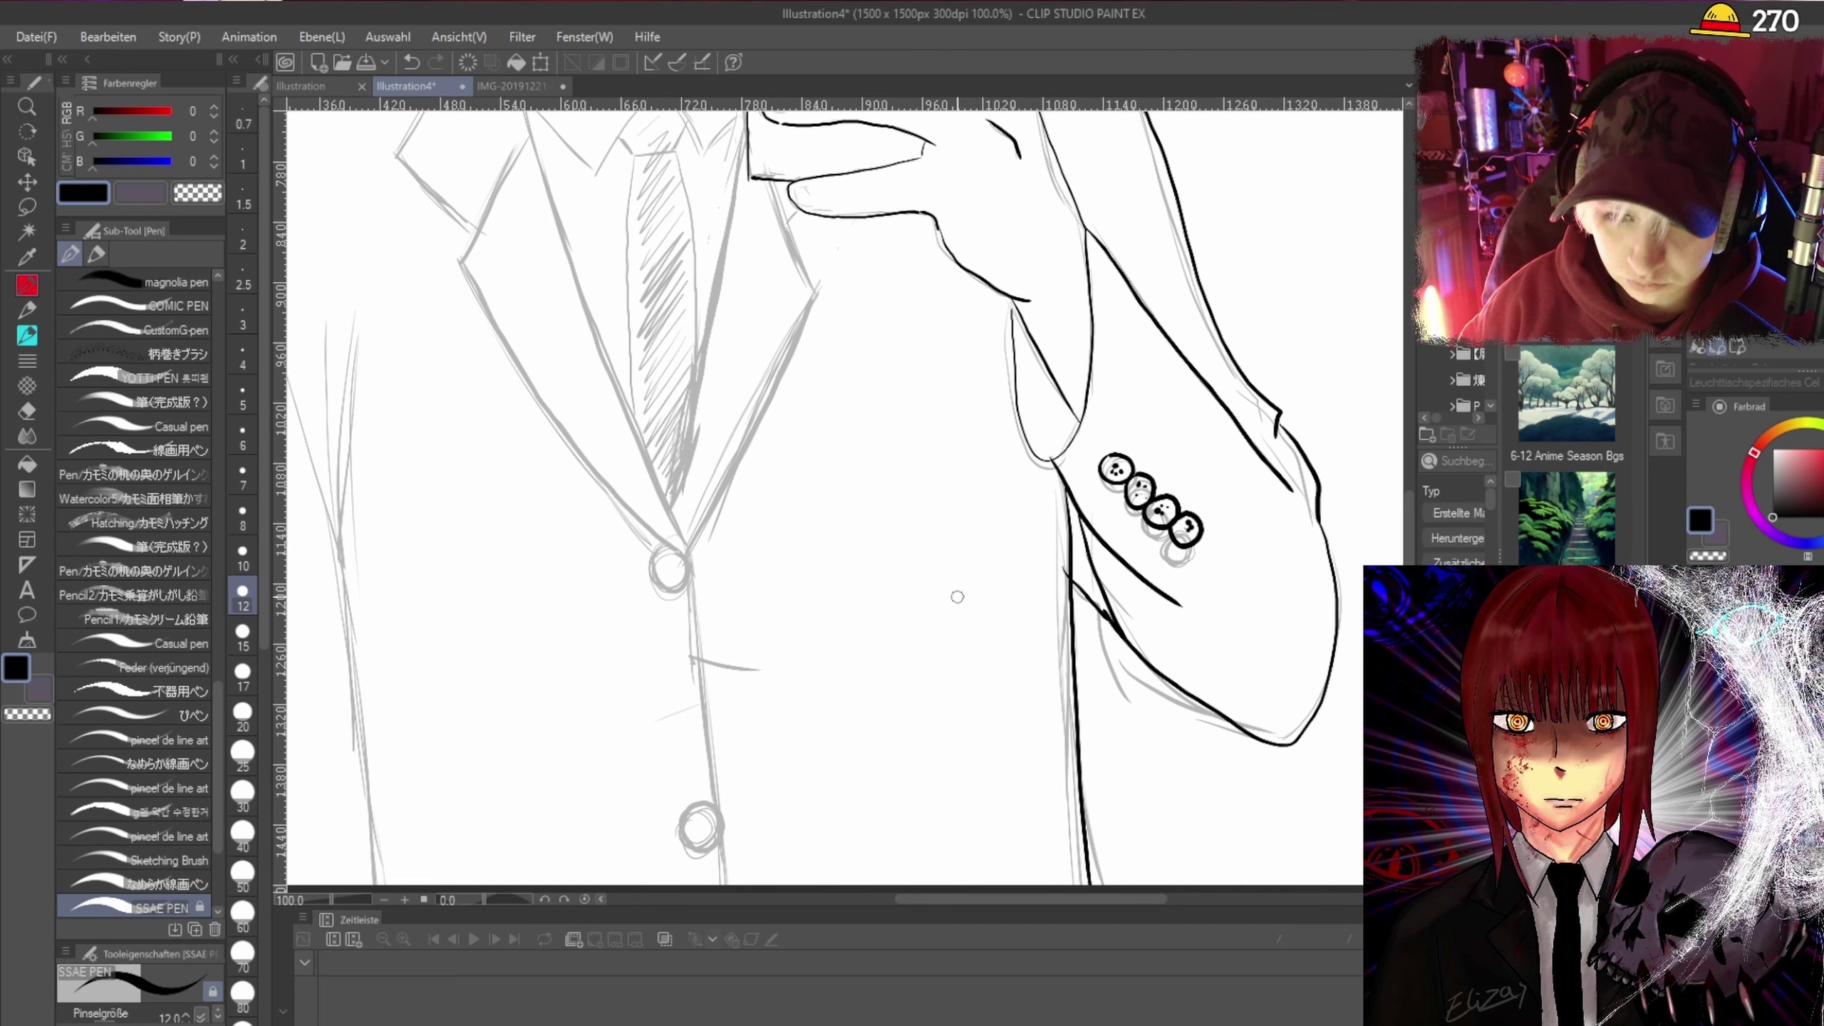
Erase the sleeve line below the cuff buttons with the Hard eraser.
{"action": "scroll", "coordinate": [831, 694], "scroll_direction": "down", "scroll_amount": 1}
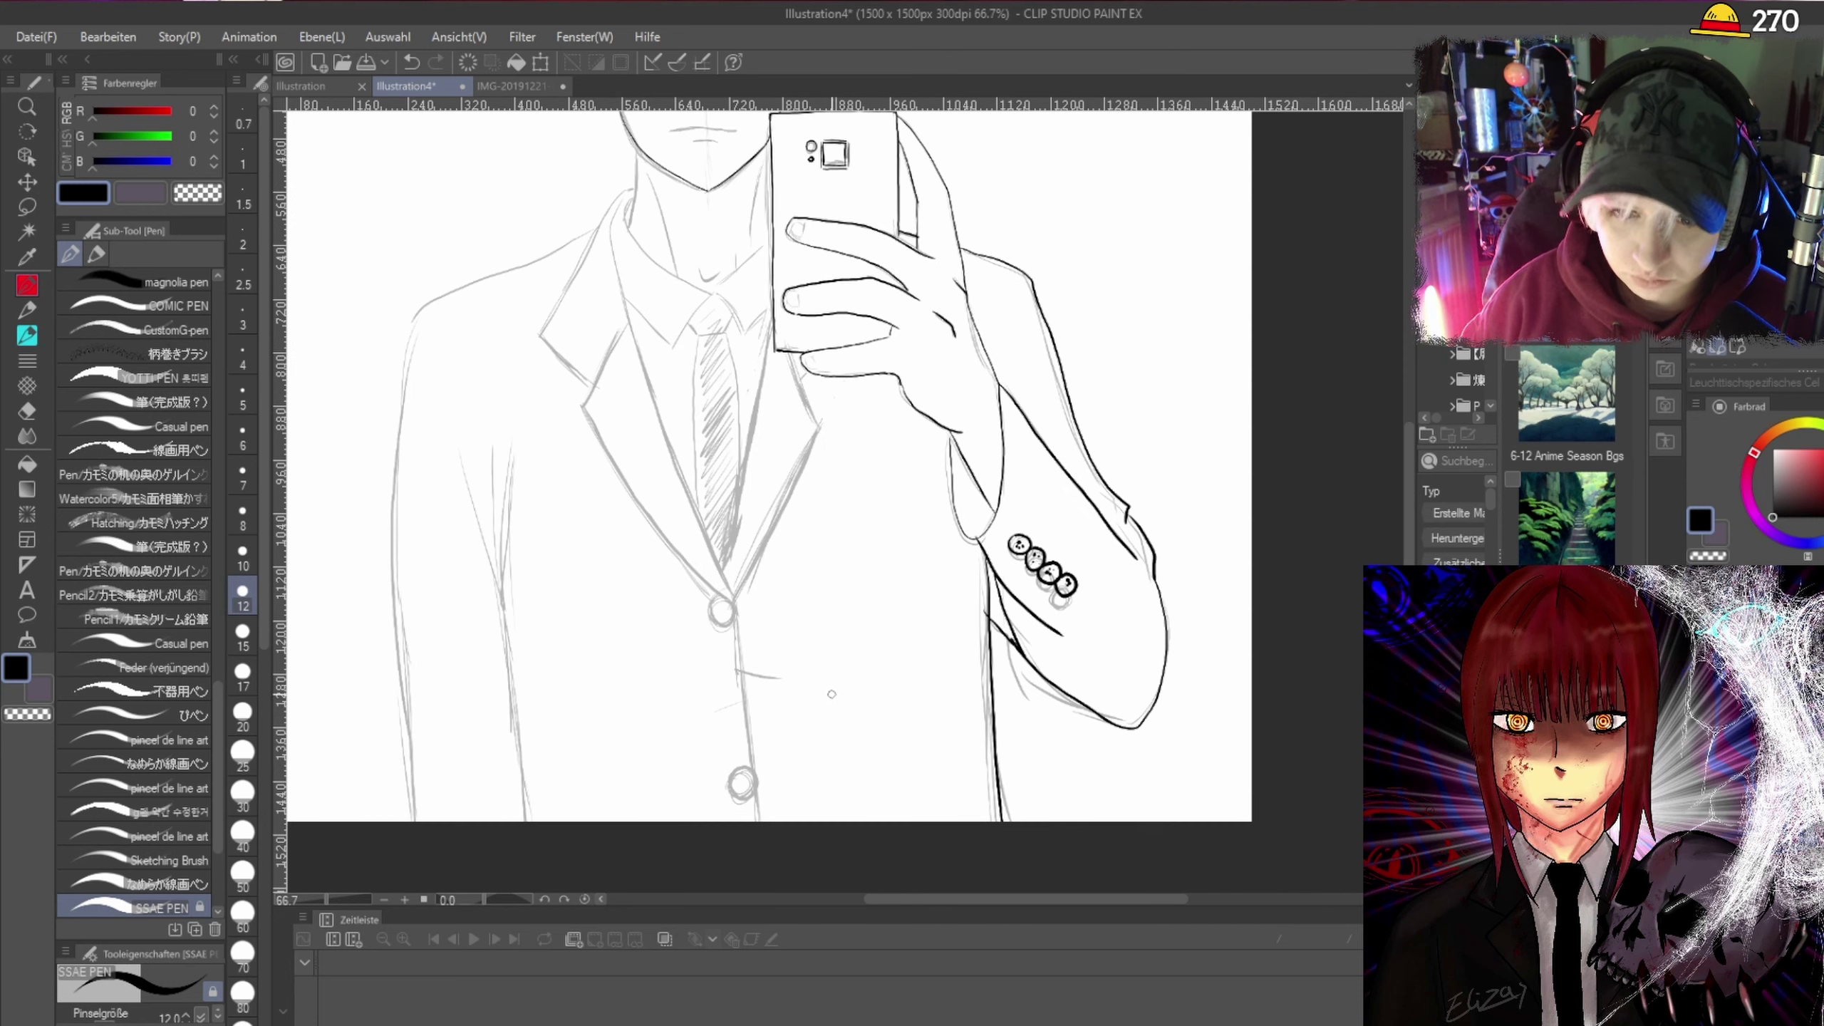
{"action": "scroll", "coordinate": [808, 447], "scroll_direction": "down", "scroll_amount": 1}
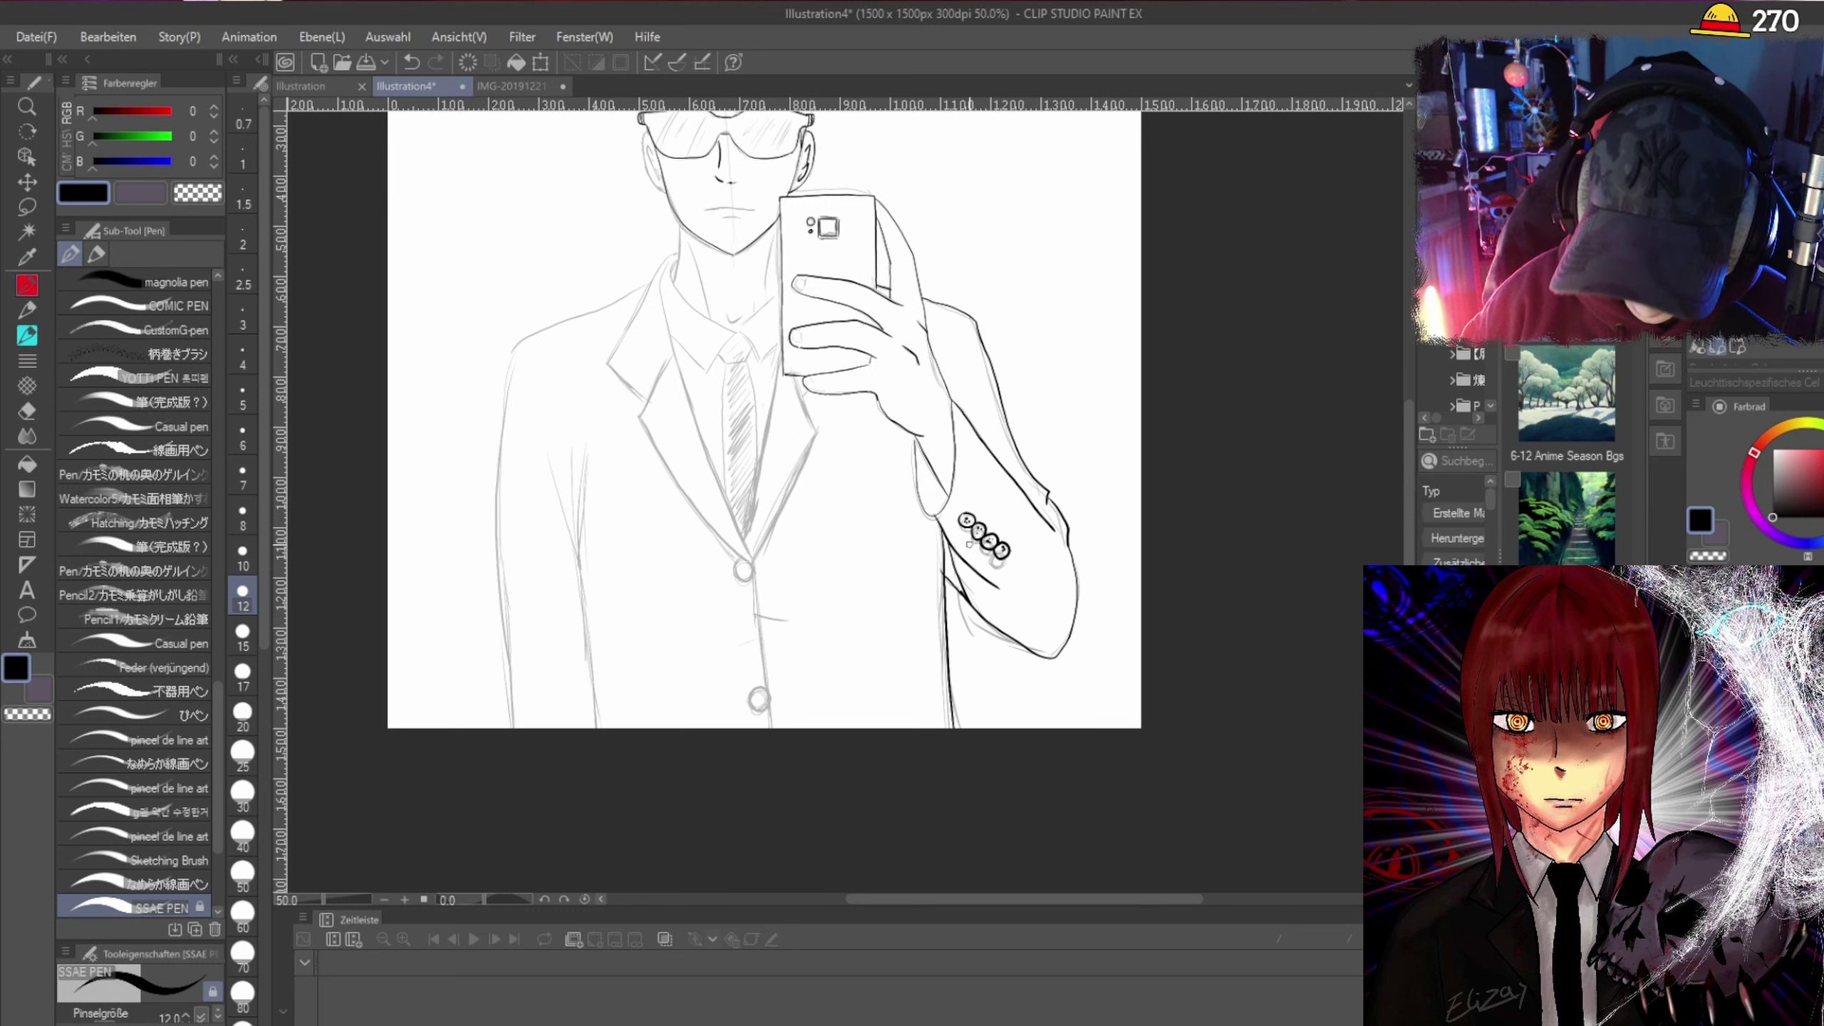
{"action": "scroll", "coordinate": [1045, 603], "scroll_direction": "up", "scroll_amount": 2}
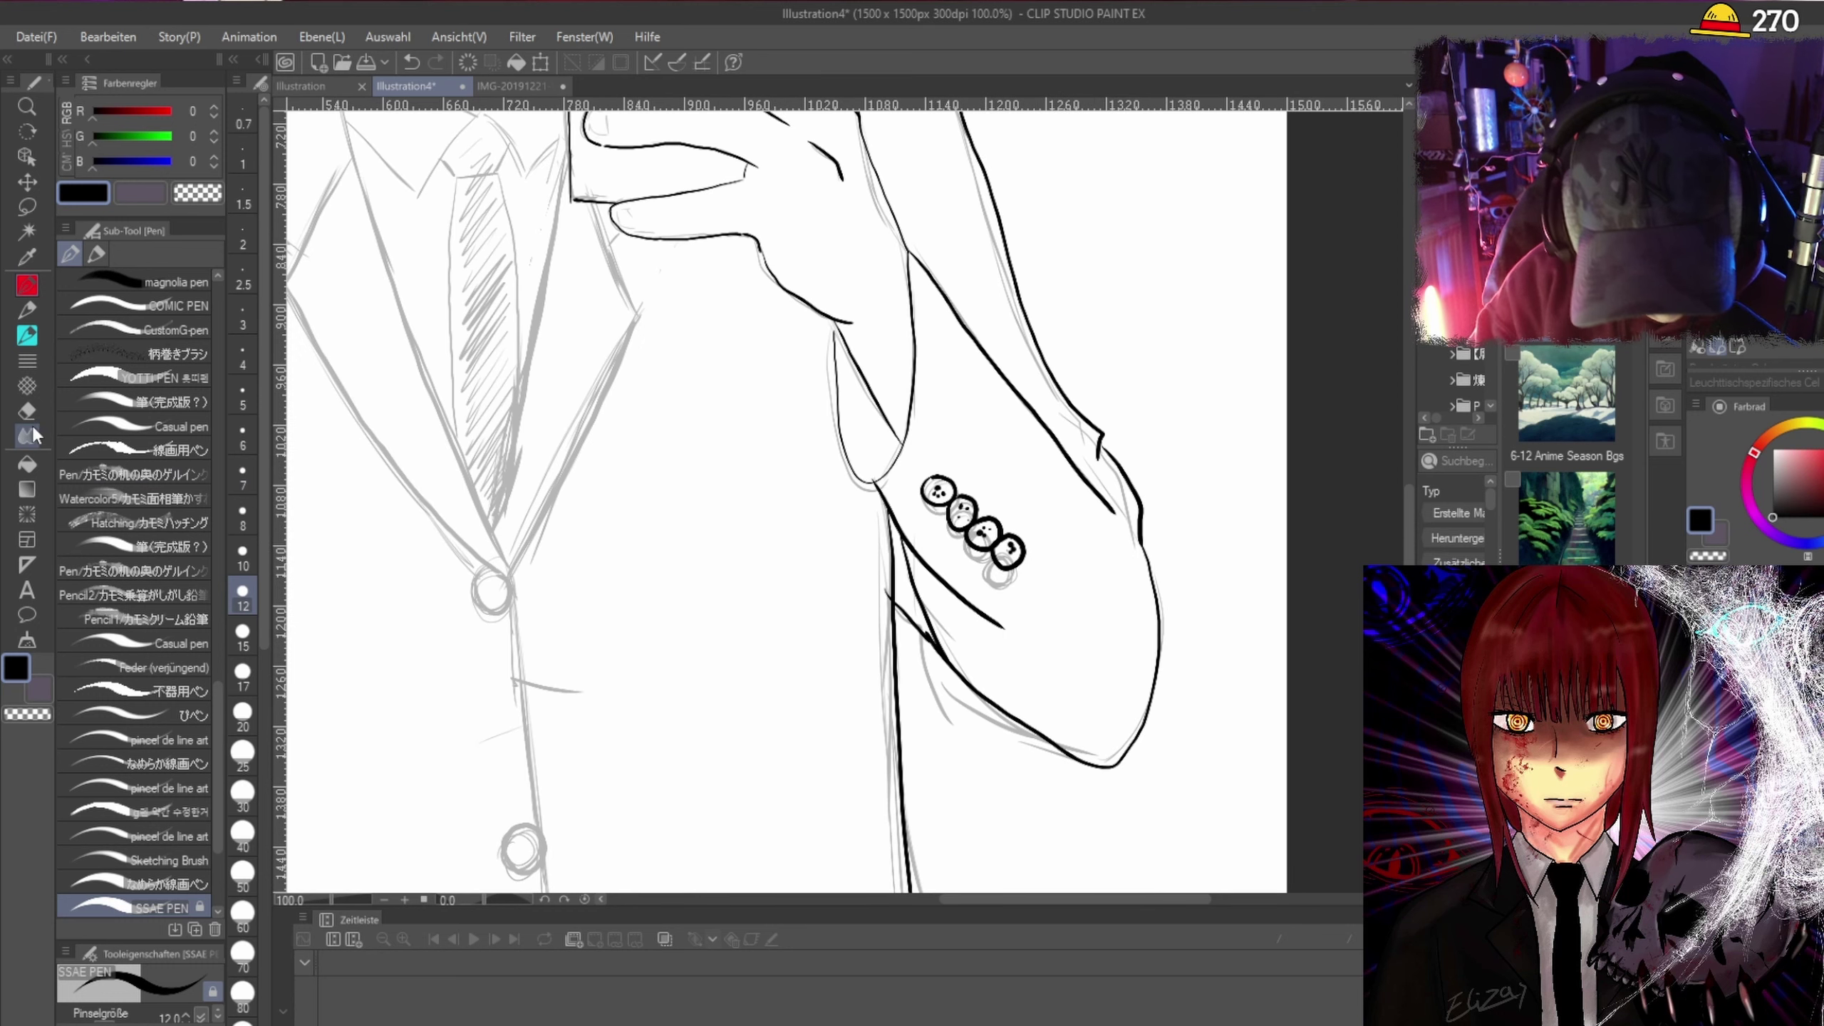
{"action": "left_click", "coordinate": [27, 464]}
{"action": "left_click", "coordinate": [27, 411]}
{"action": "left_click_drag", "start_coordinate": [901, 571], "coordinate": [932, 625]}
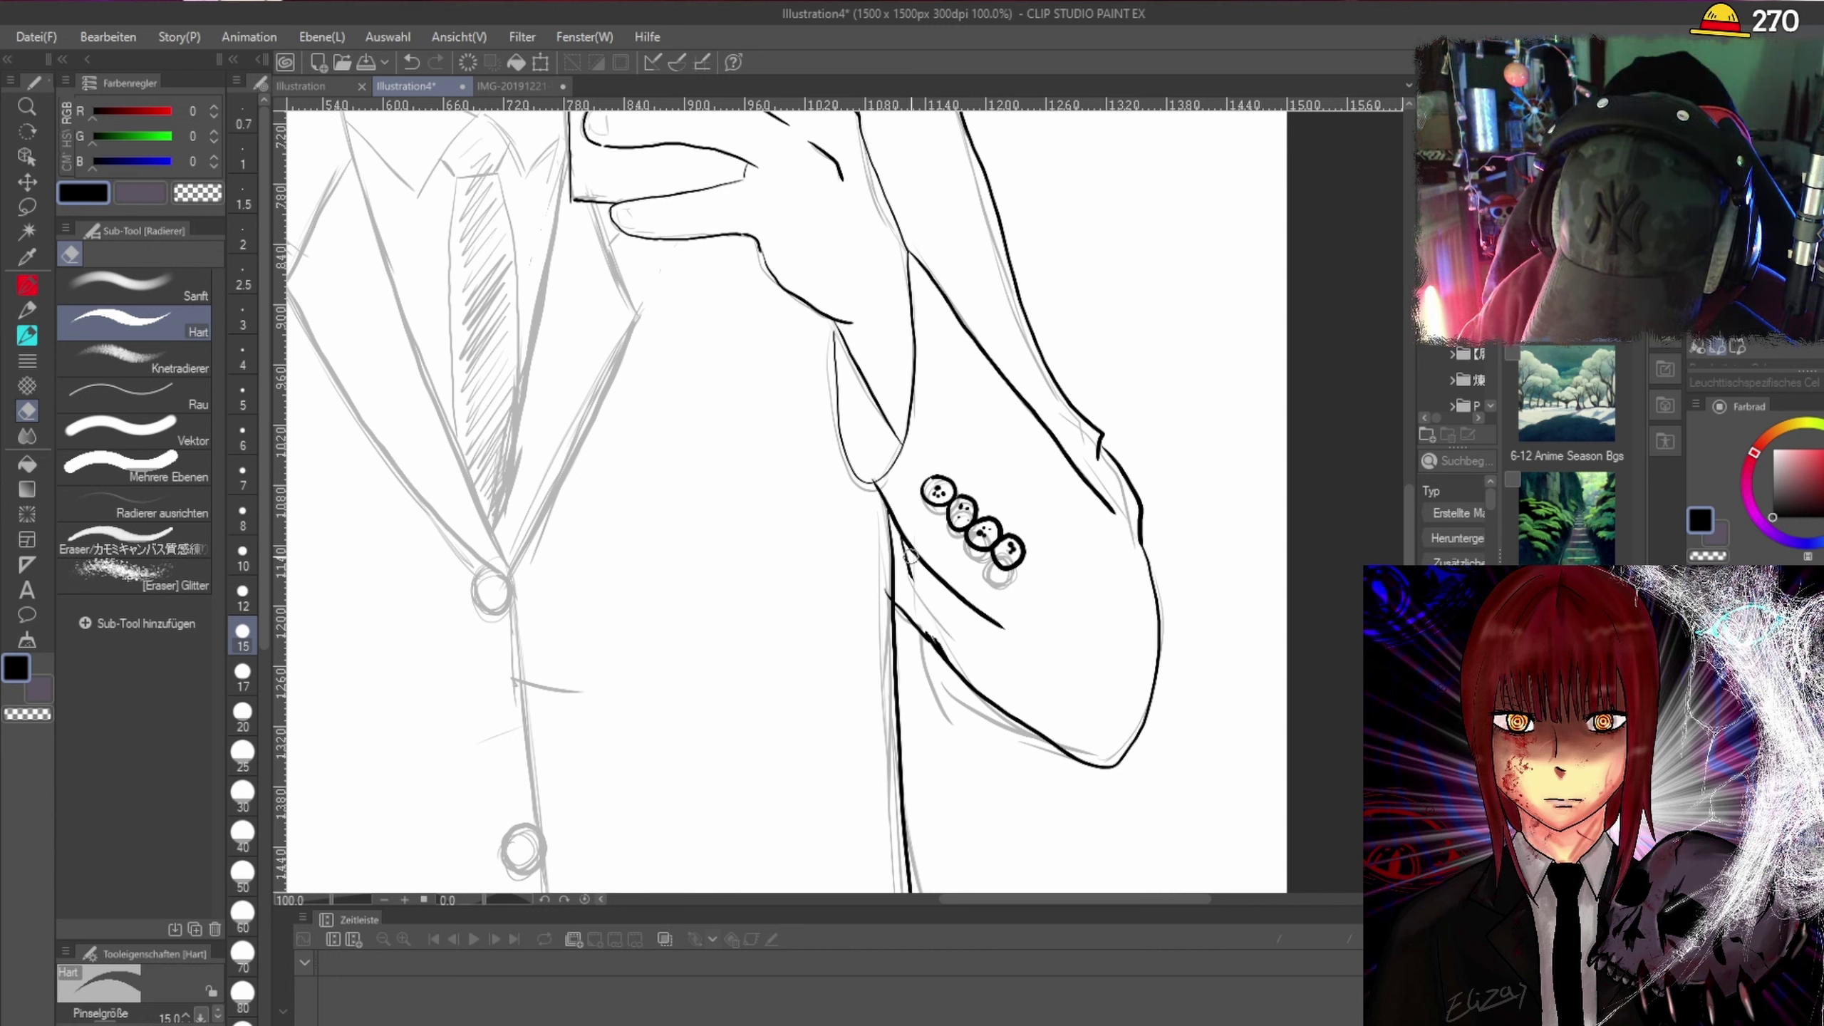
{"action": "left_click_drag", "start_coordinate": [928, 625], "coordinate": [932, 629]}
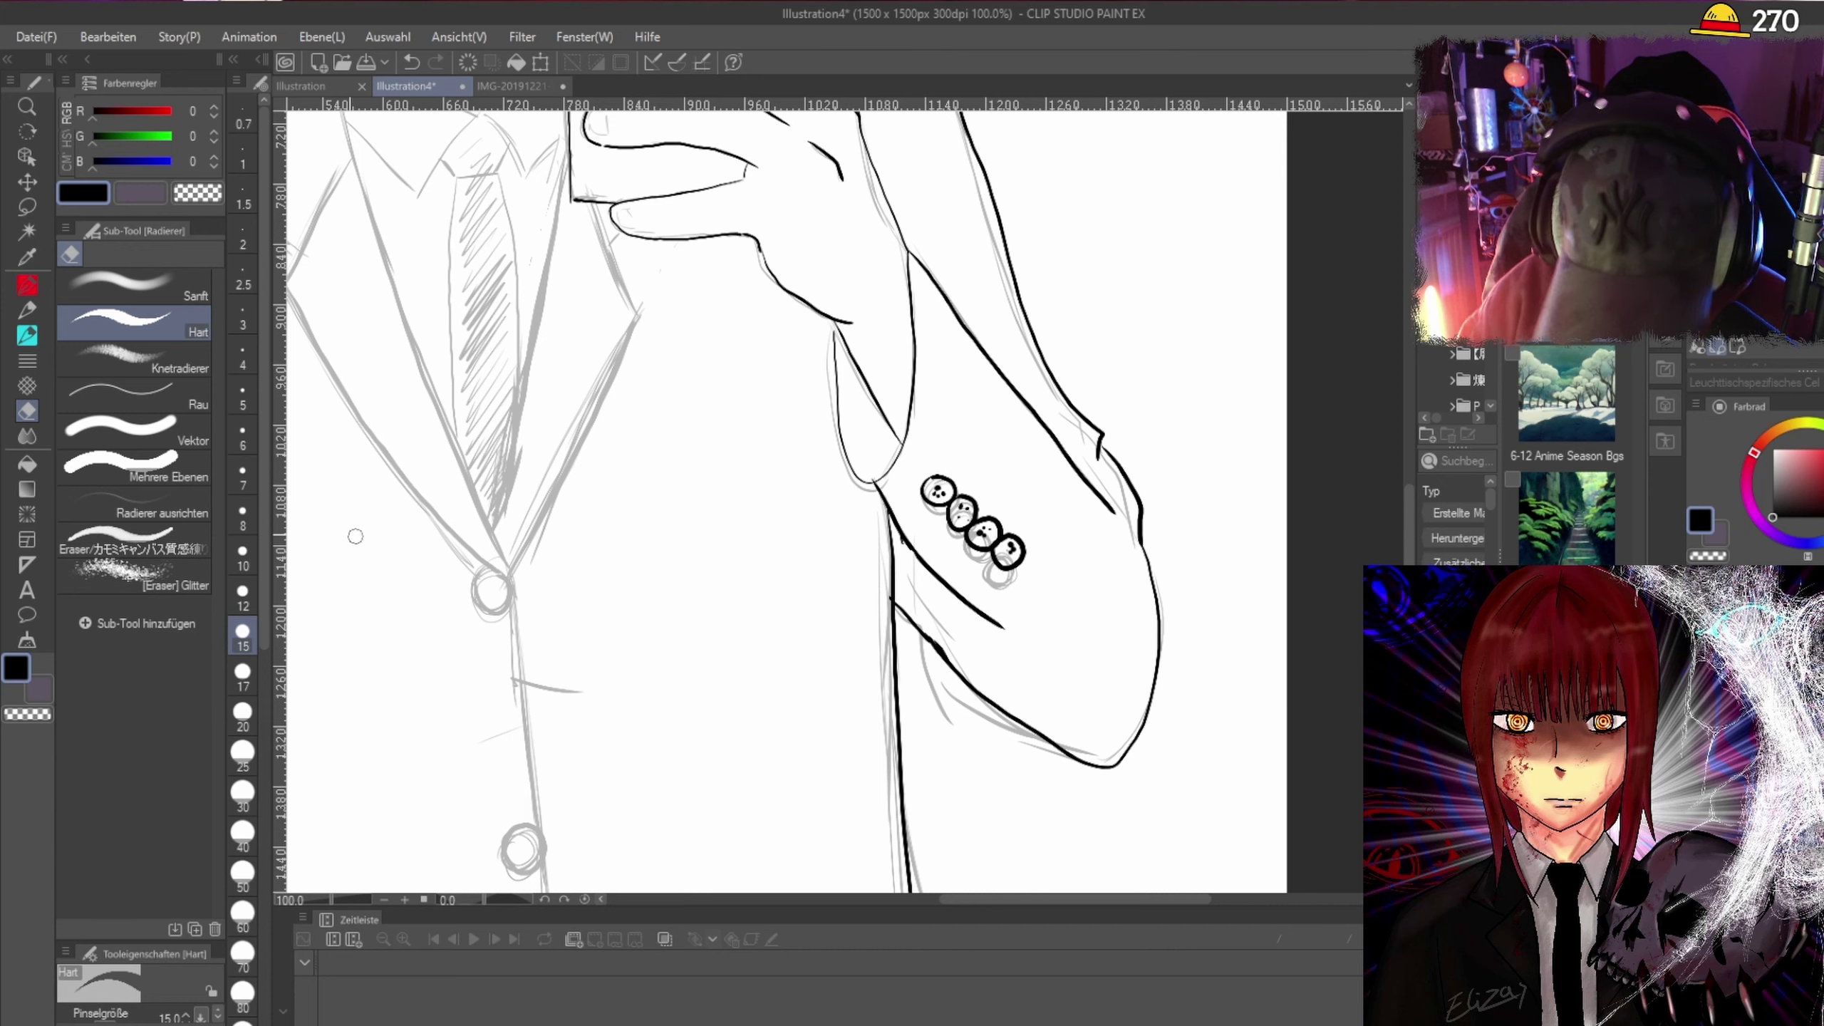
Redraw the sleeve edge below the buttons and thicken the lower line and fold line.
{"action": "left_click", "coordinate": [27, 285]}
{"action": "scroll", "coordinate": [930, 642], "scroll_direction": "up", "scroll_amount": 1}
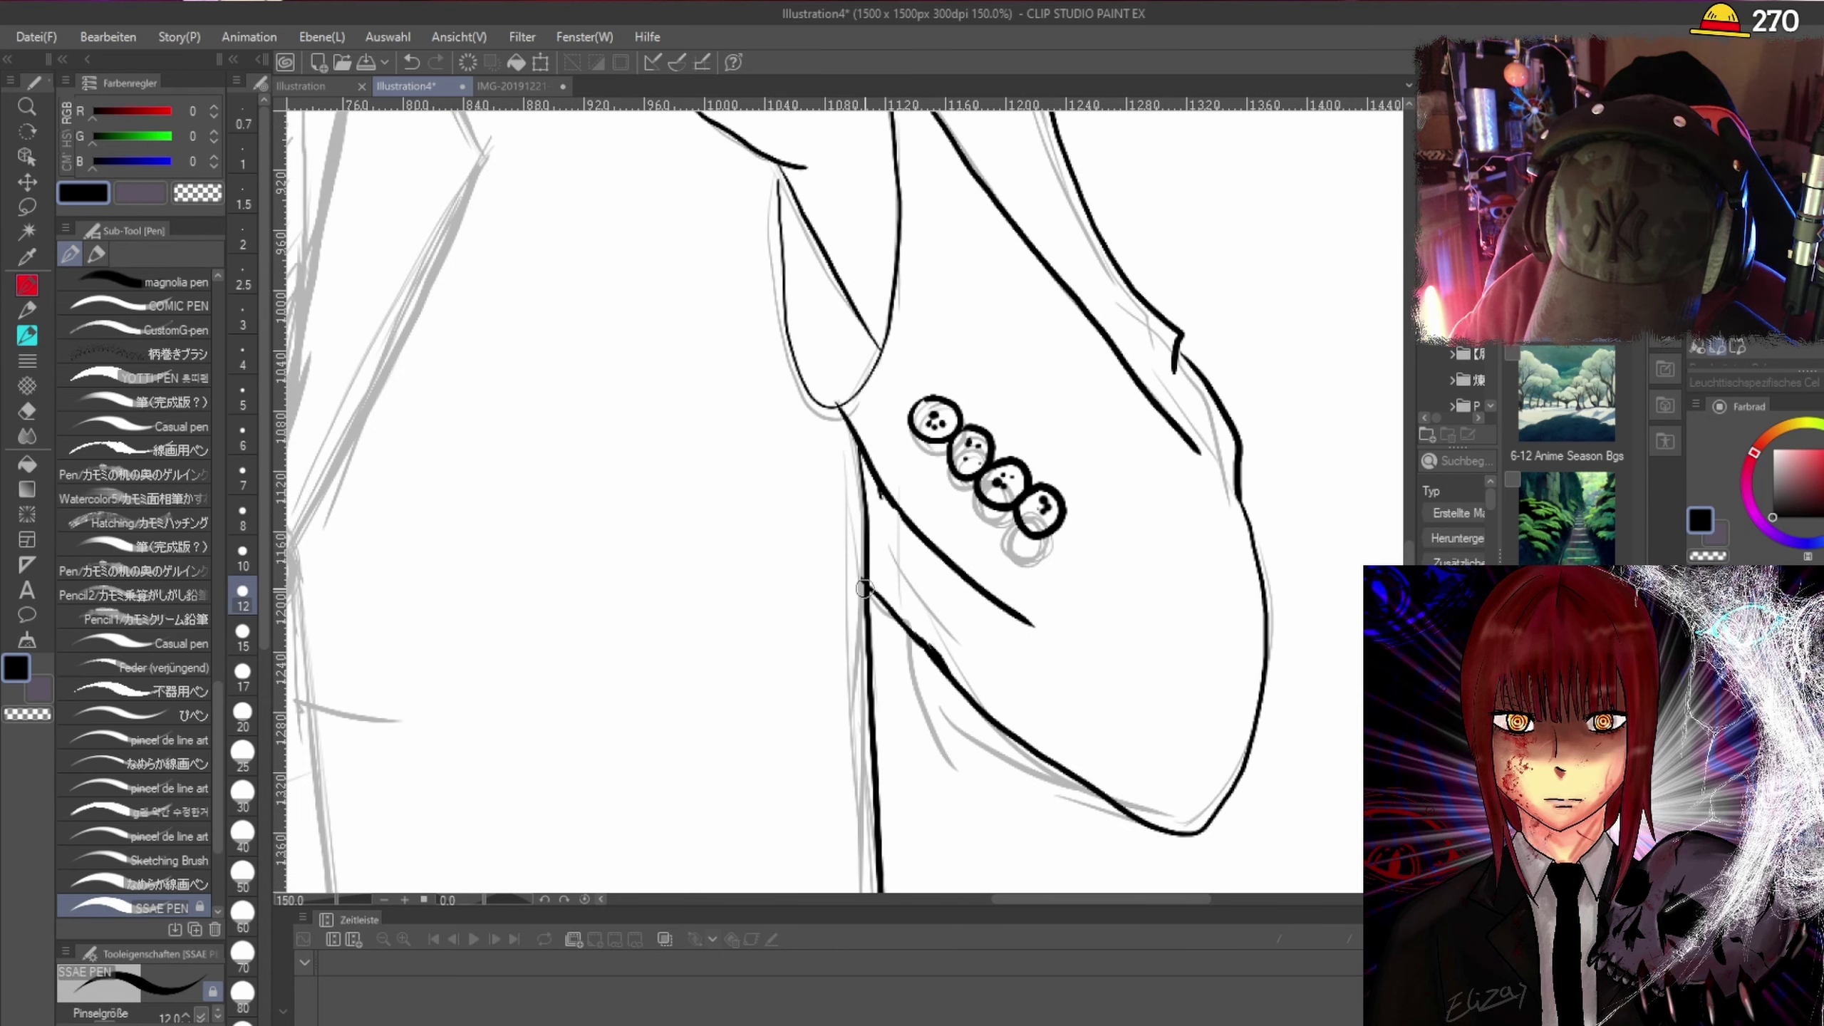
{"action": "left_click_drag", "start_coordinate": [864, 589], "coordinate": [915, 641]}
{"action": "left_click_drag", "start_coordinate": [922, 640], "coordinate": [883, 607]}
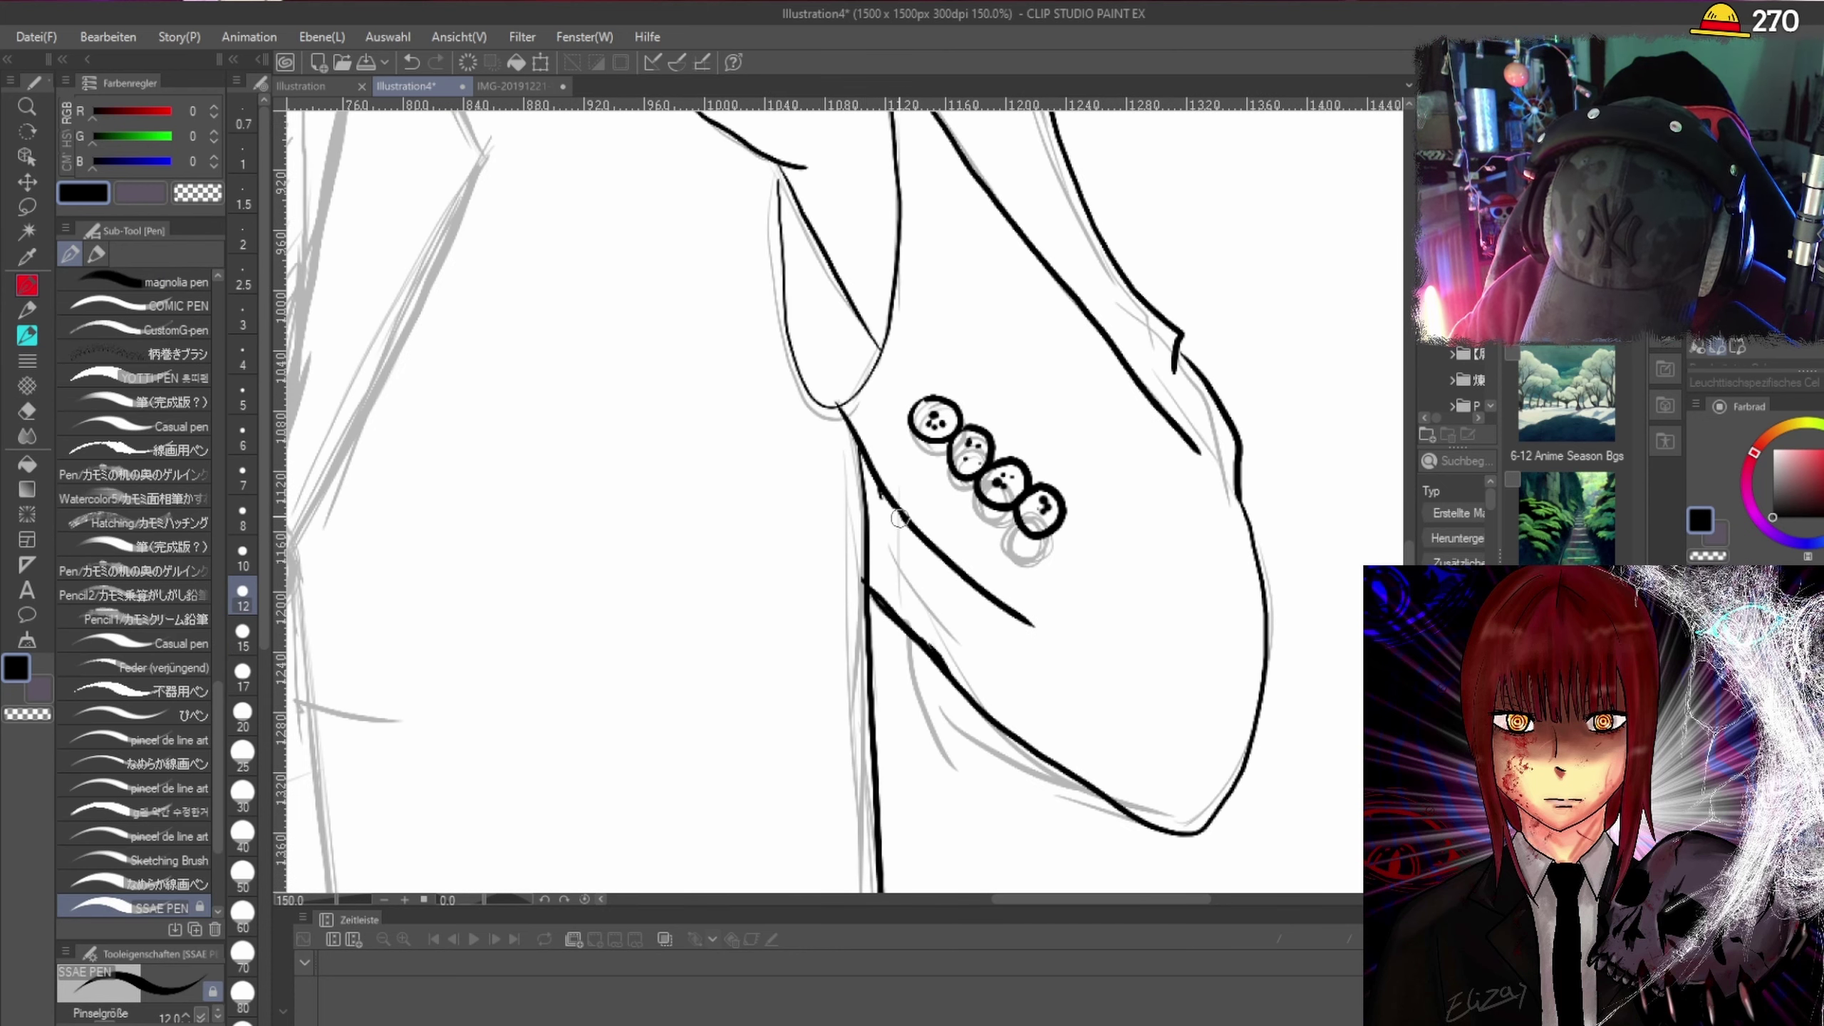
{"action": "left_click_drag", "start_coordinate": [874, 479], "coordinate": [959, 563]}
{"action": "mouse_move", "coordinate": [873, 474]}
{"action": "left_mouse_down"}
{"action": "mouse_move", "coordinate": [860, 451]}
{"action": "mouse_move", "coordinate": [870, 585]}
{"action": "left_mouse_up"}
{"action": "scroll", "coordinate": [872, 822], "scroll_direction": "down", "scroll_amount": 2}
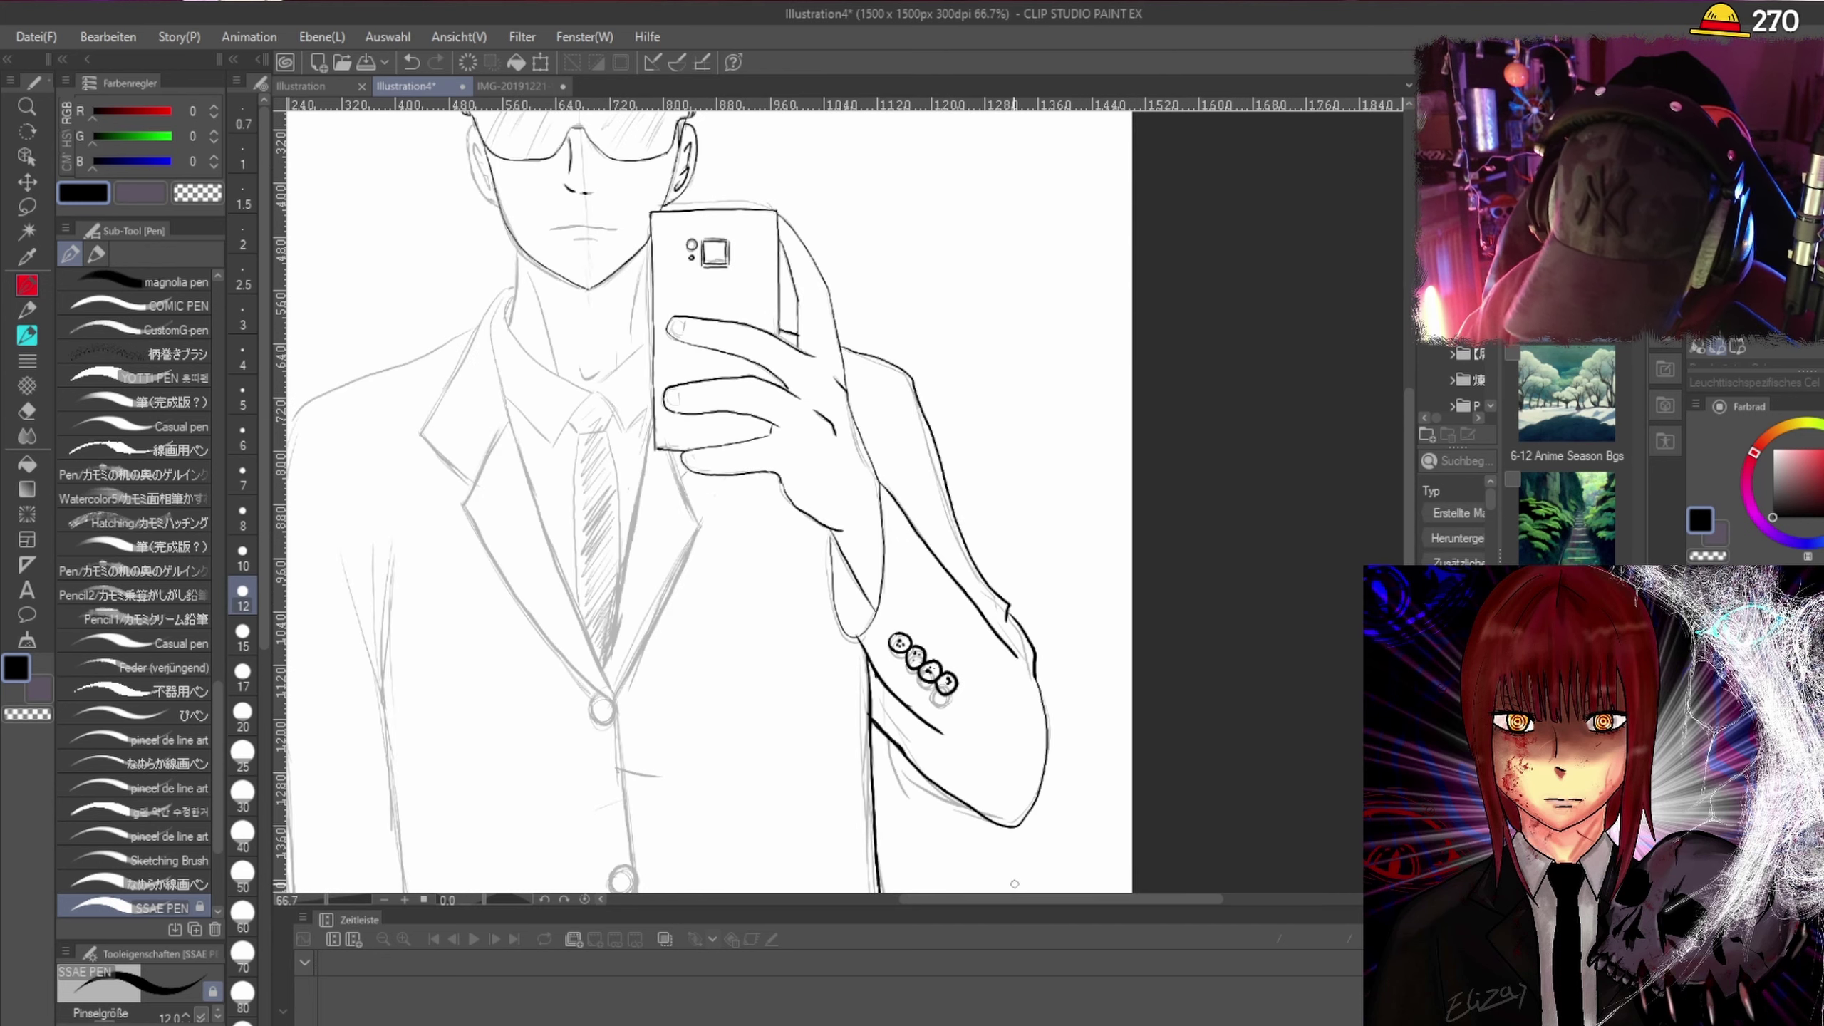
Ink a first pass of both lapels down to the button, then undo the last strokes.
{"action": "left_click_drag", "start_coordinate": [1025, 896], "coordinate": [926, 900]}
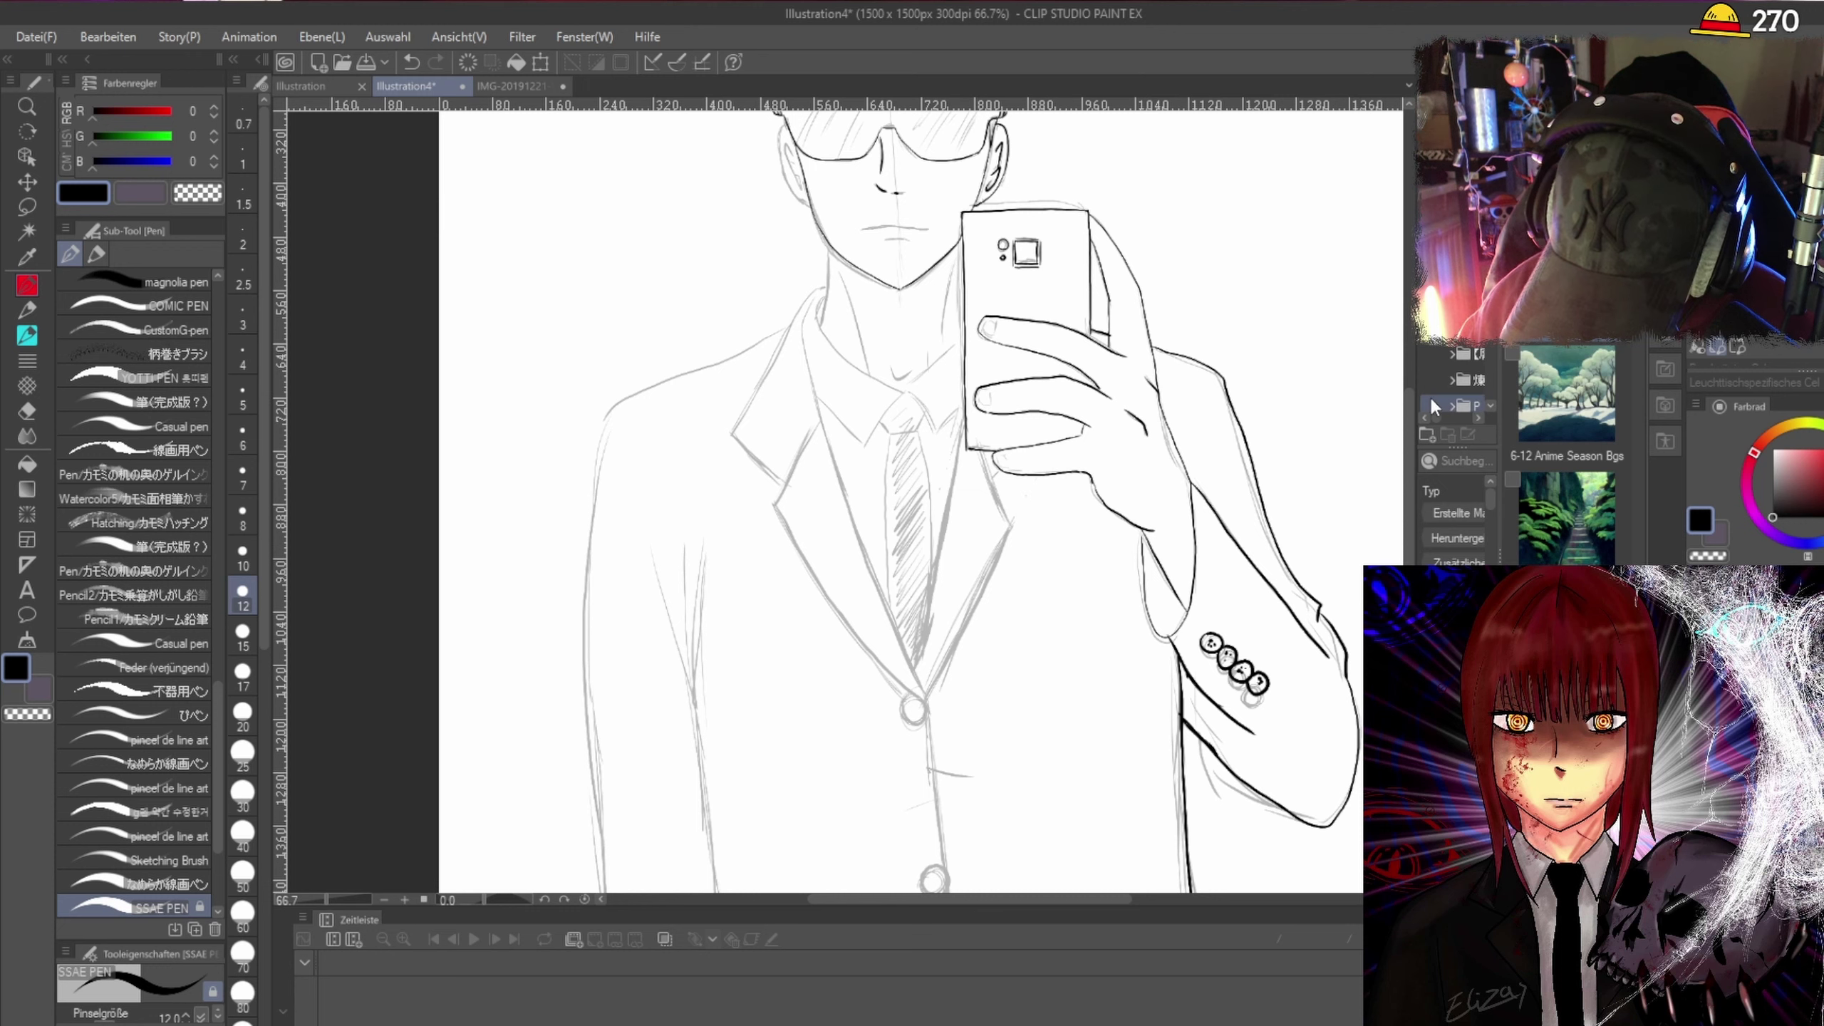
{"action": "scroll", "coordinate": [1004, 525], "scroll_direction": "up", "scroll_amount": 4}
{"action": "left_click_drag", "start_coordinate": [948, 335], "coordinate": [1018, 503]}
{"action": "left_click_drag", "start_coordinate": [1409, 481], "coordinate": [1412, 528]}
{"action": "left_click_drag", "start_coordinate": [1020, 363], "coordinate": [836, 757]}
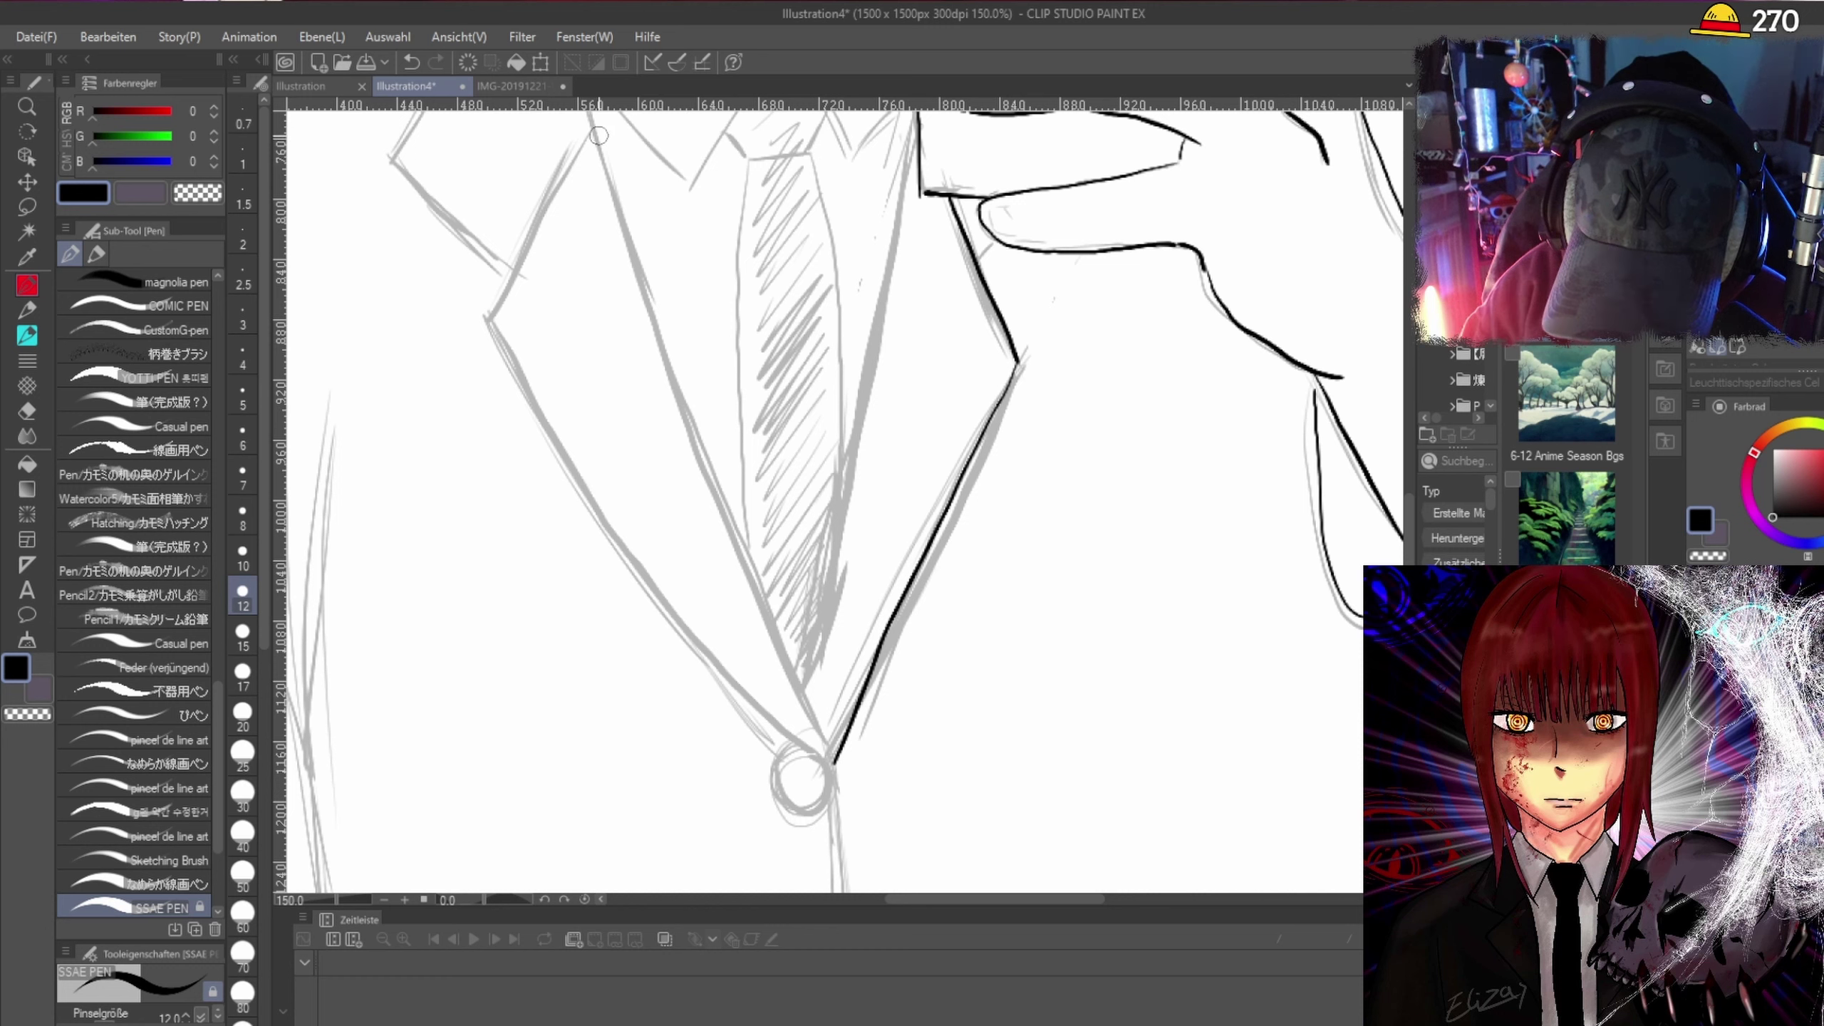
{"action": "mouse_move", "coordinate": [590, 135]}
{"action": "left_mouse_down"}
{"action": "mouse_move", "coordinate": [490, 317]}
{"action": "mouse_move", "coordinate": [636, 556]}
{"action": "mouse_move", "coordinate": [807, 755]}
{"action": "left_mouse_up"}
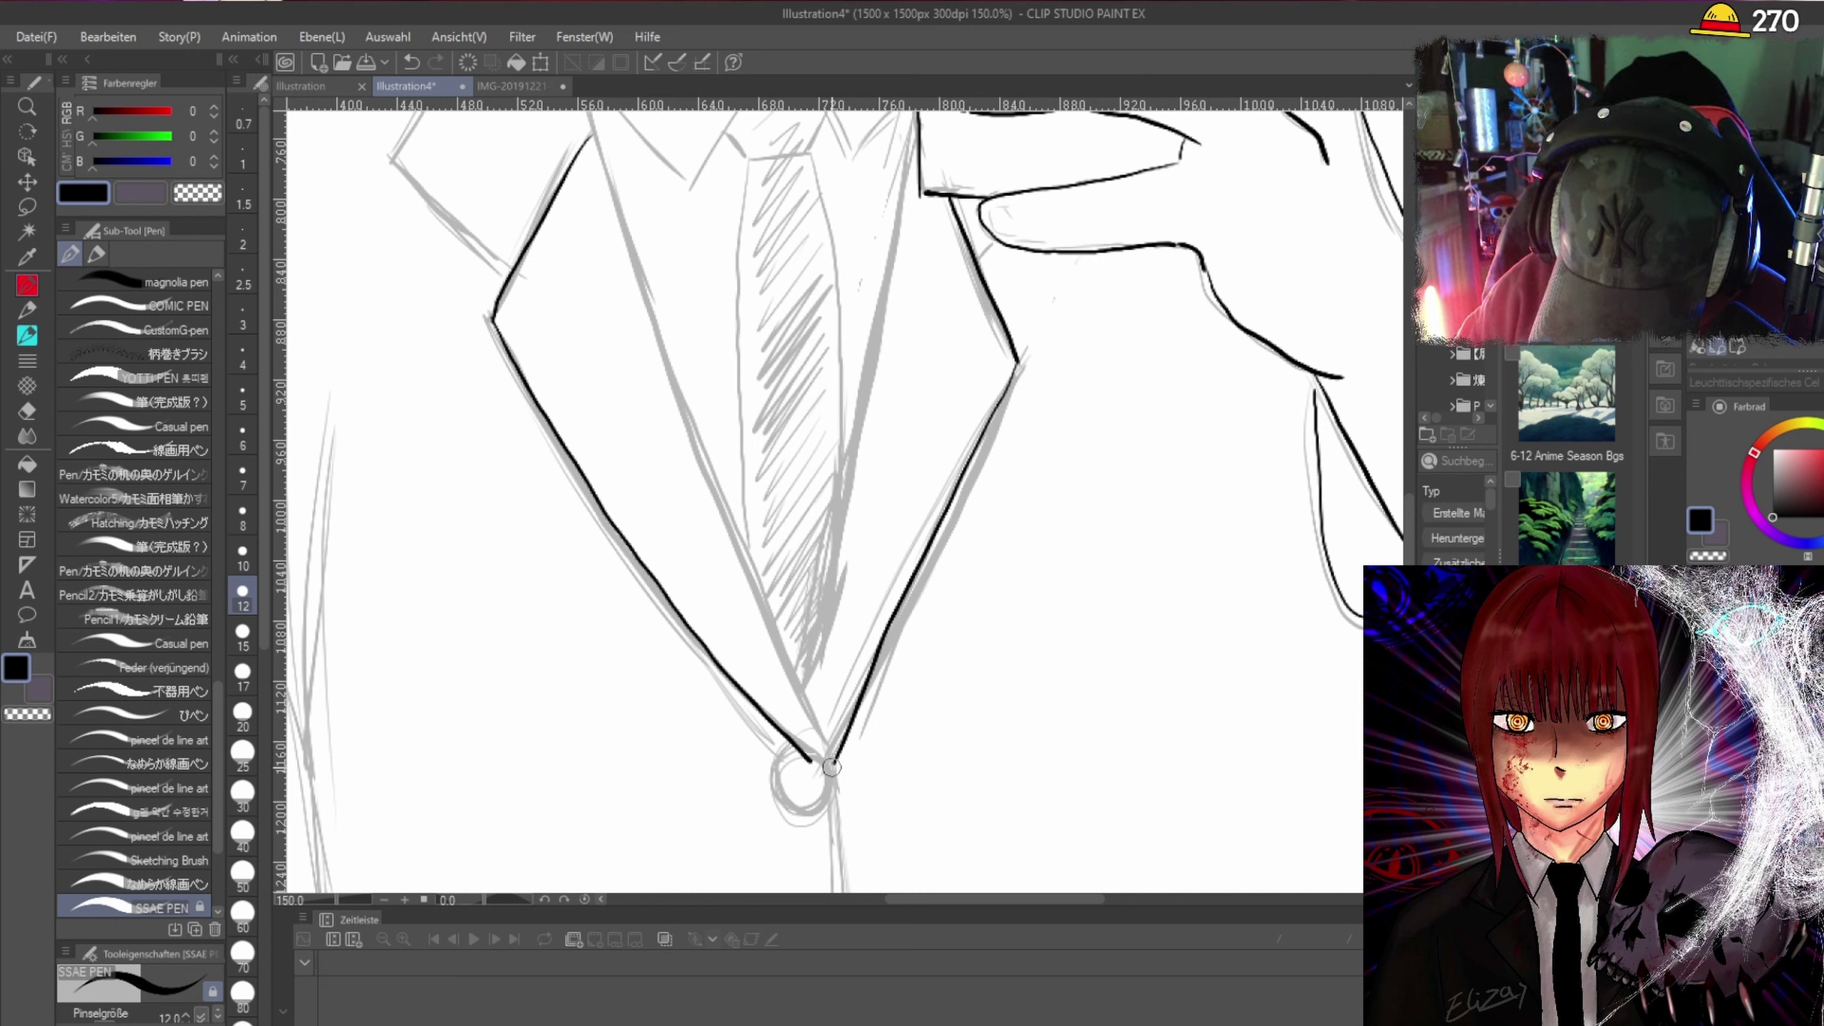
{"action": "left_click_drag", "start_coordinate": [803, 753], "coordinate": [814, 763]}
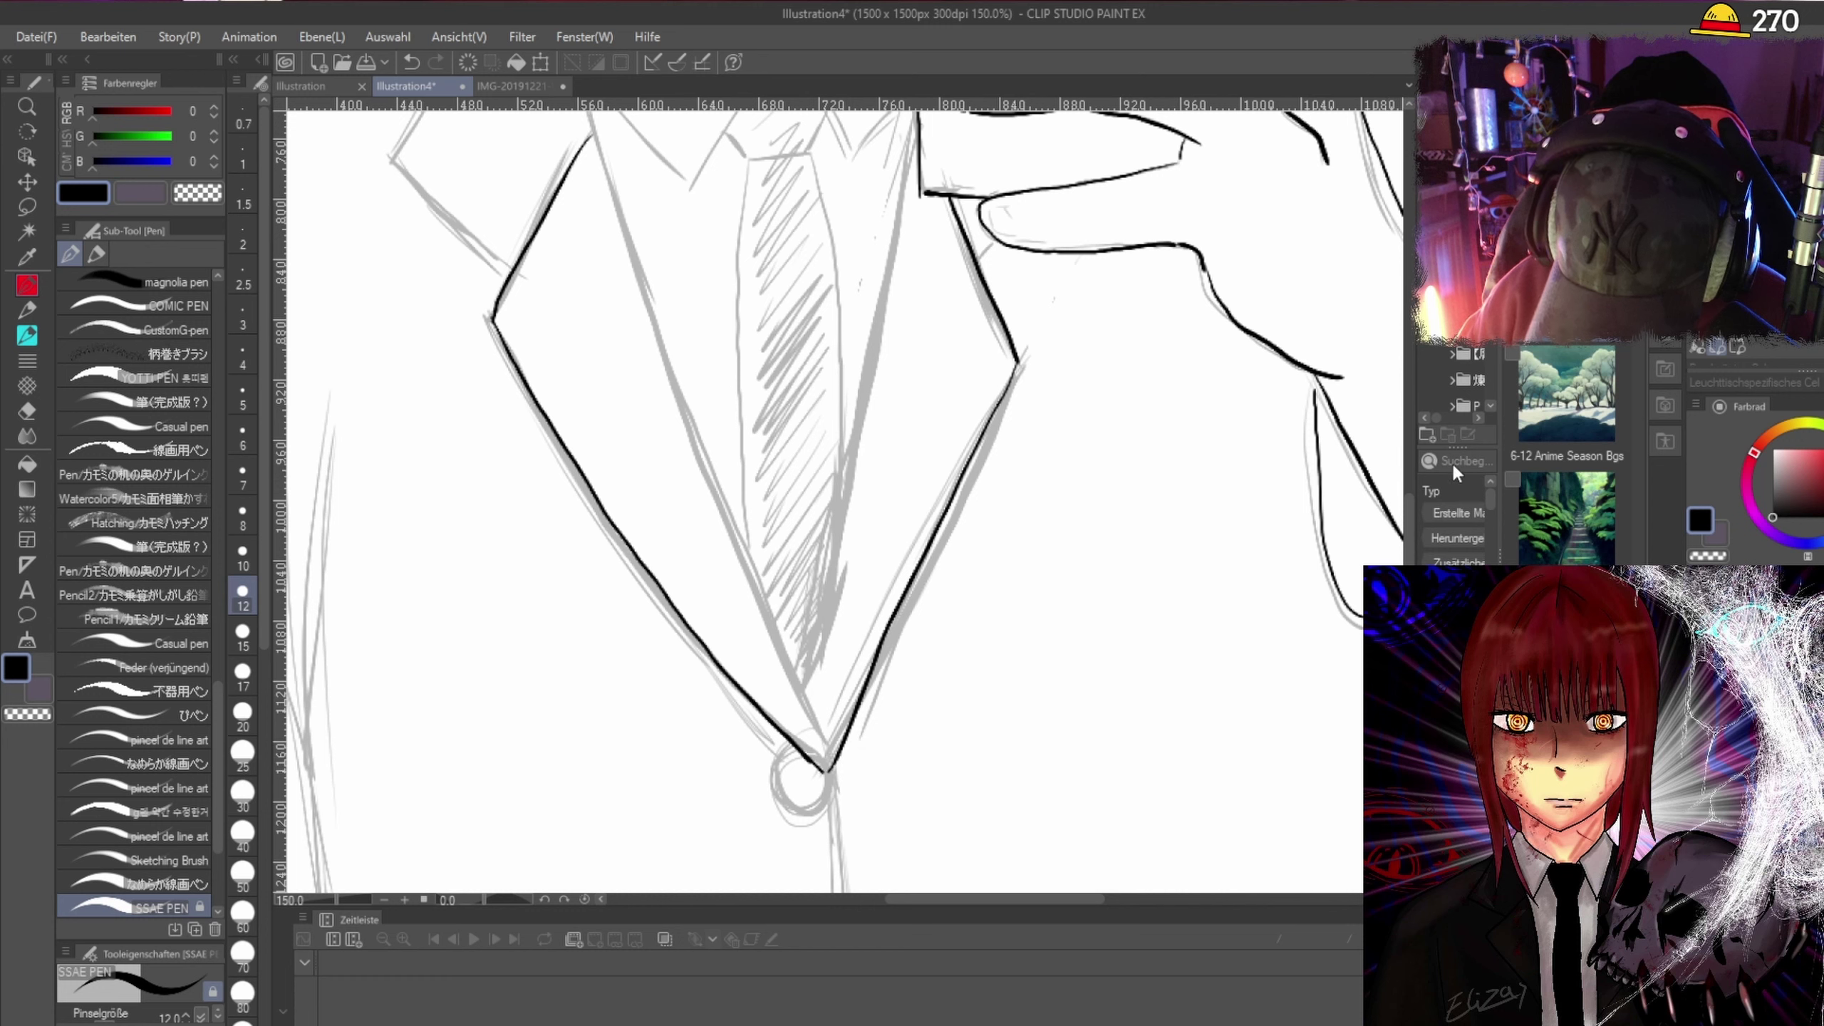
{"action": "scroll", "coordinate": [1088, 660], "scroll_direction": "down", "scroll_amount": 5}
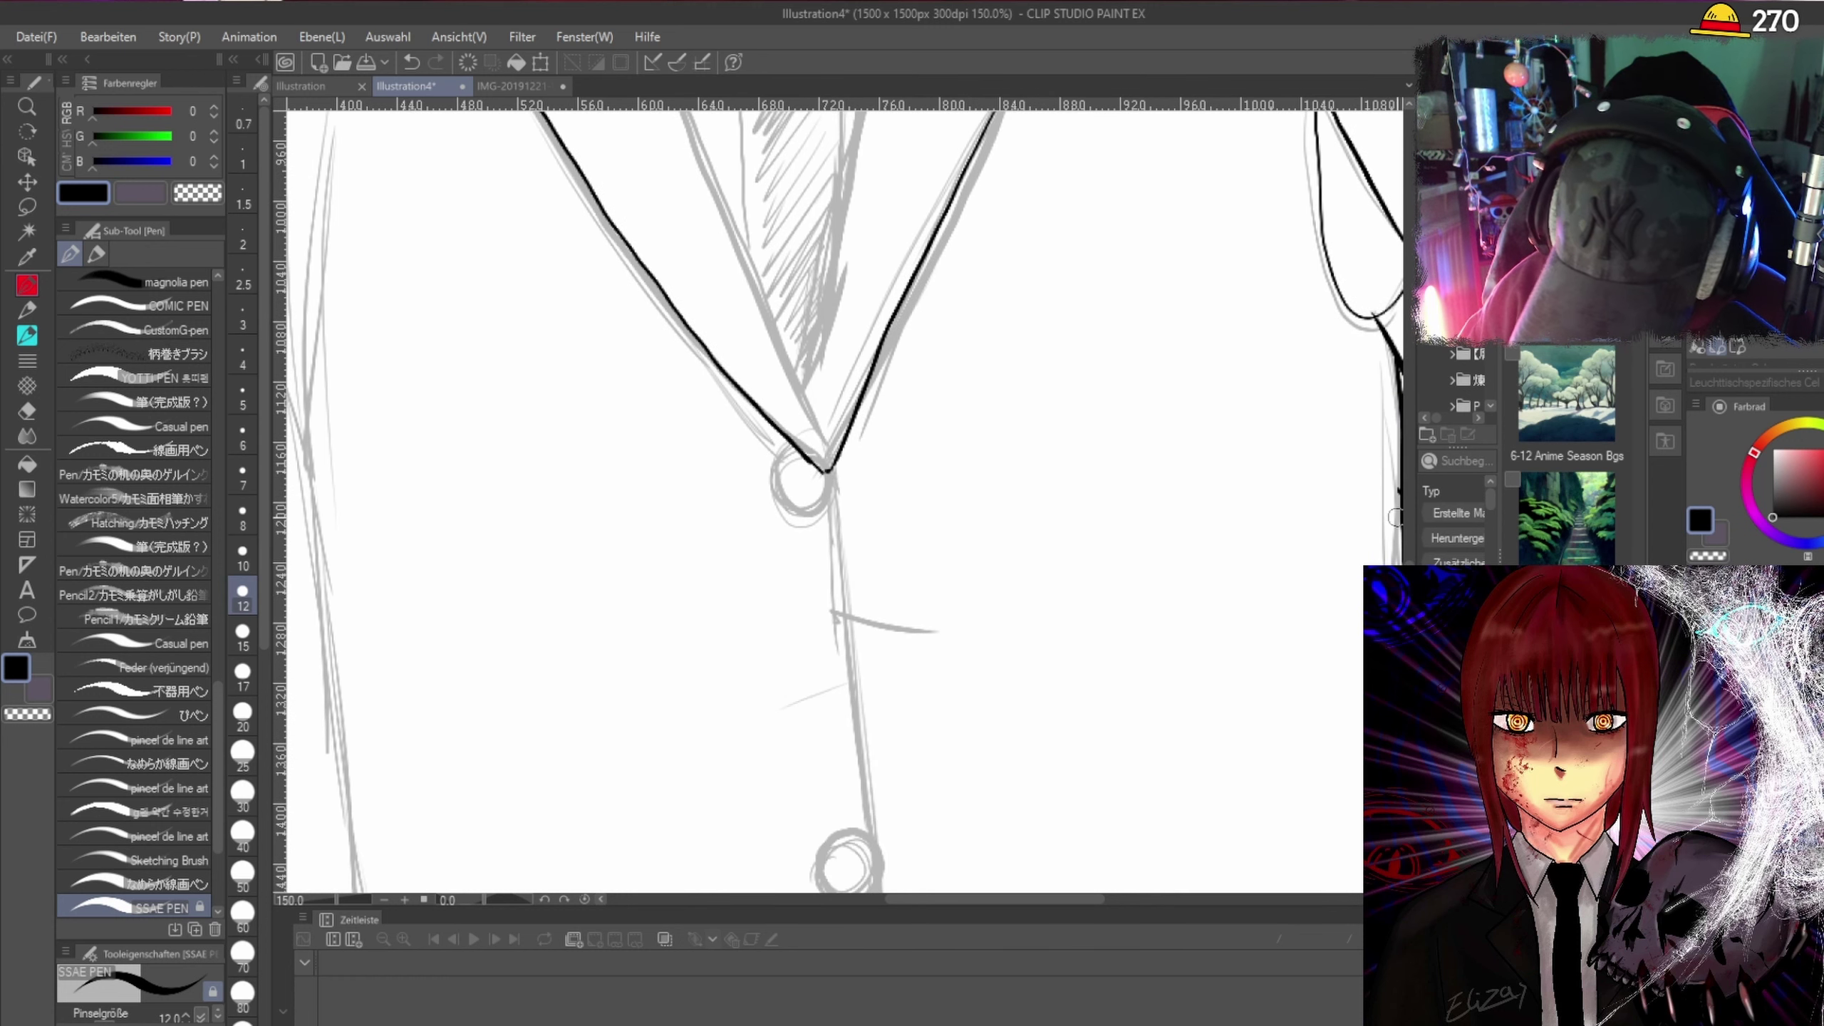
{"action": "scroll", "coordinate": [1329, 533], "scroll_direction": "down", "scroll_amount": 1}
{"action": "scroll", "coordinate": [1256, 555], "scroll_direction": "down", "scroll_amount": 1}
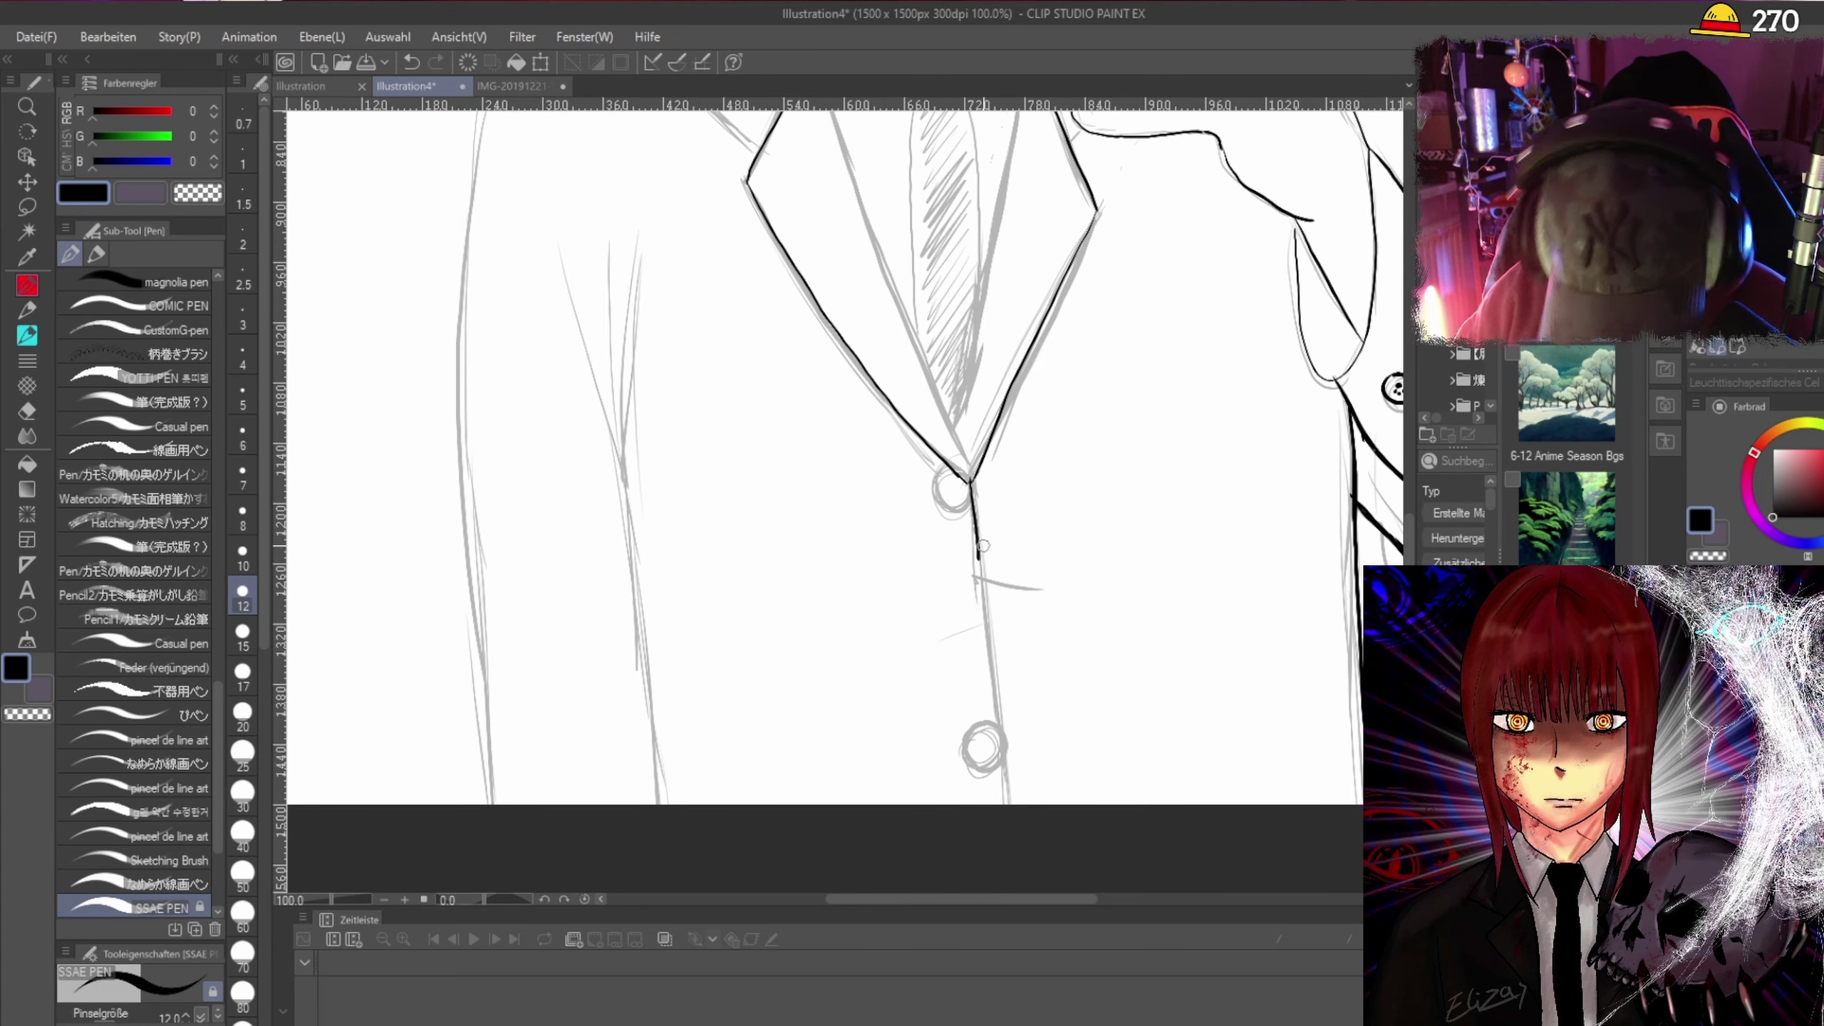
{"action": "key", "text": "ctrl+z"}
{"action": "key", "text": "ctrl+z"}
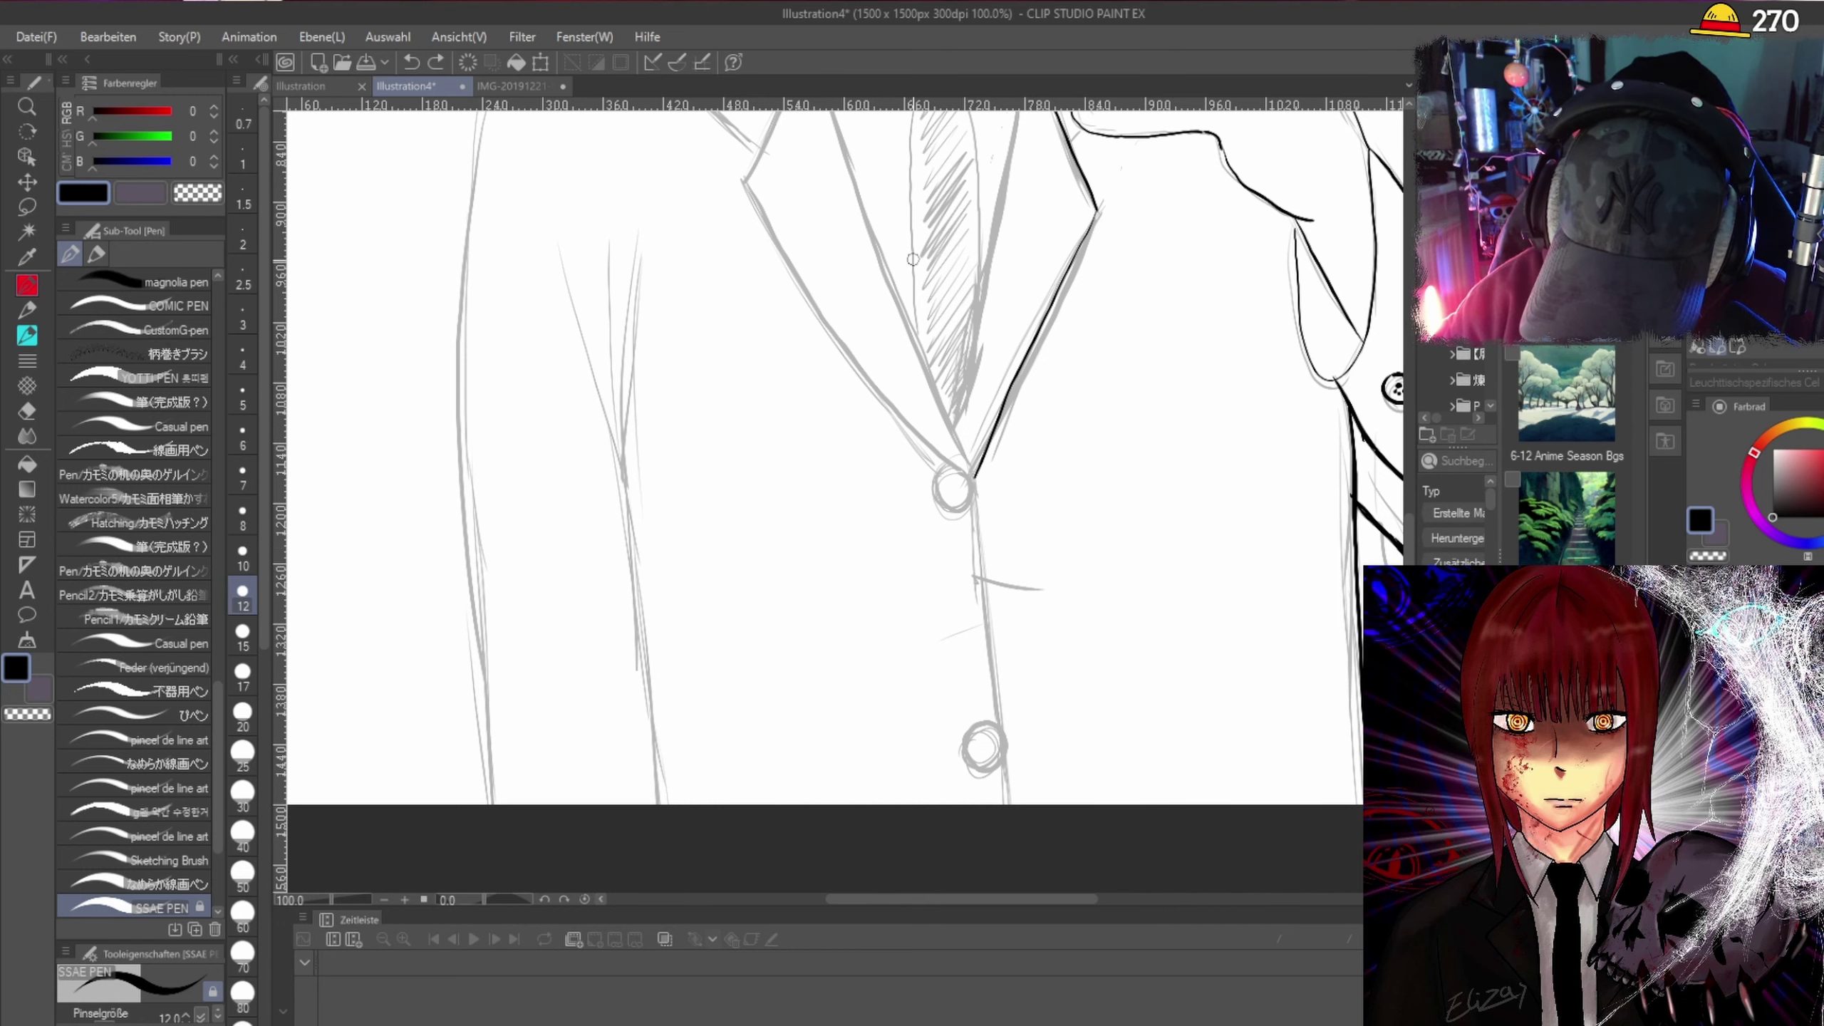
Redraw the lapel edges to the tie tip, the left lapel to the button, and its upper notch.
{"action": "left_click_drag", "start_coordinate": [1408, 536], "coordinate": [1383, 446]}
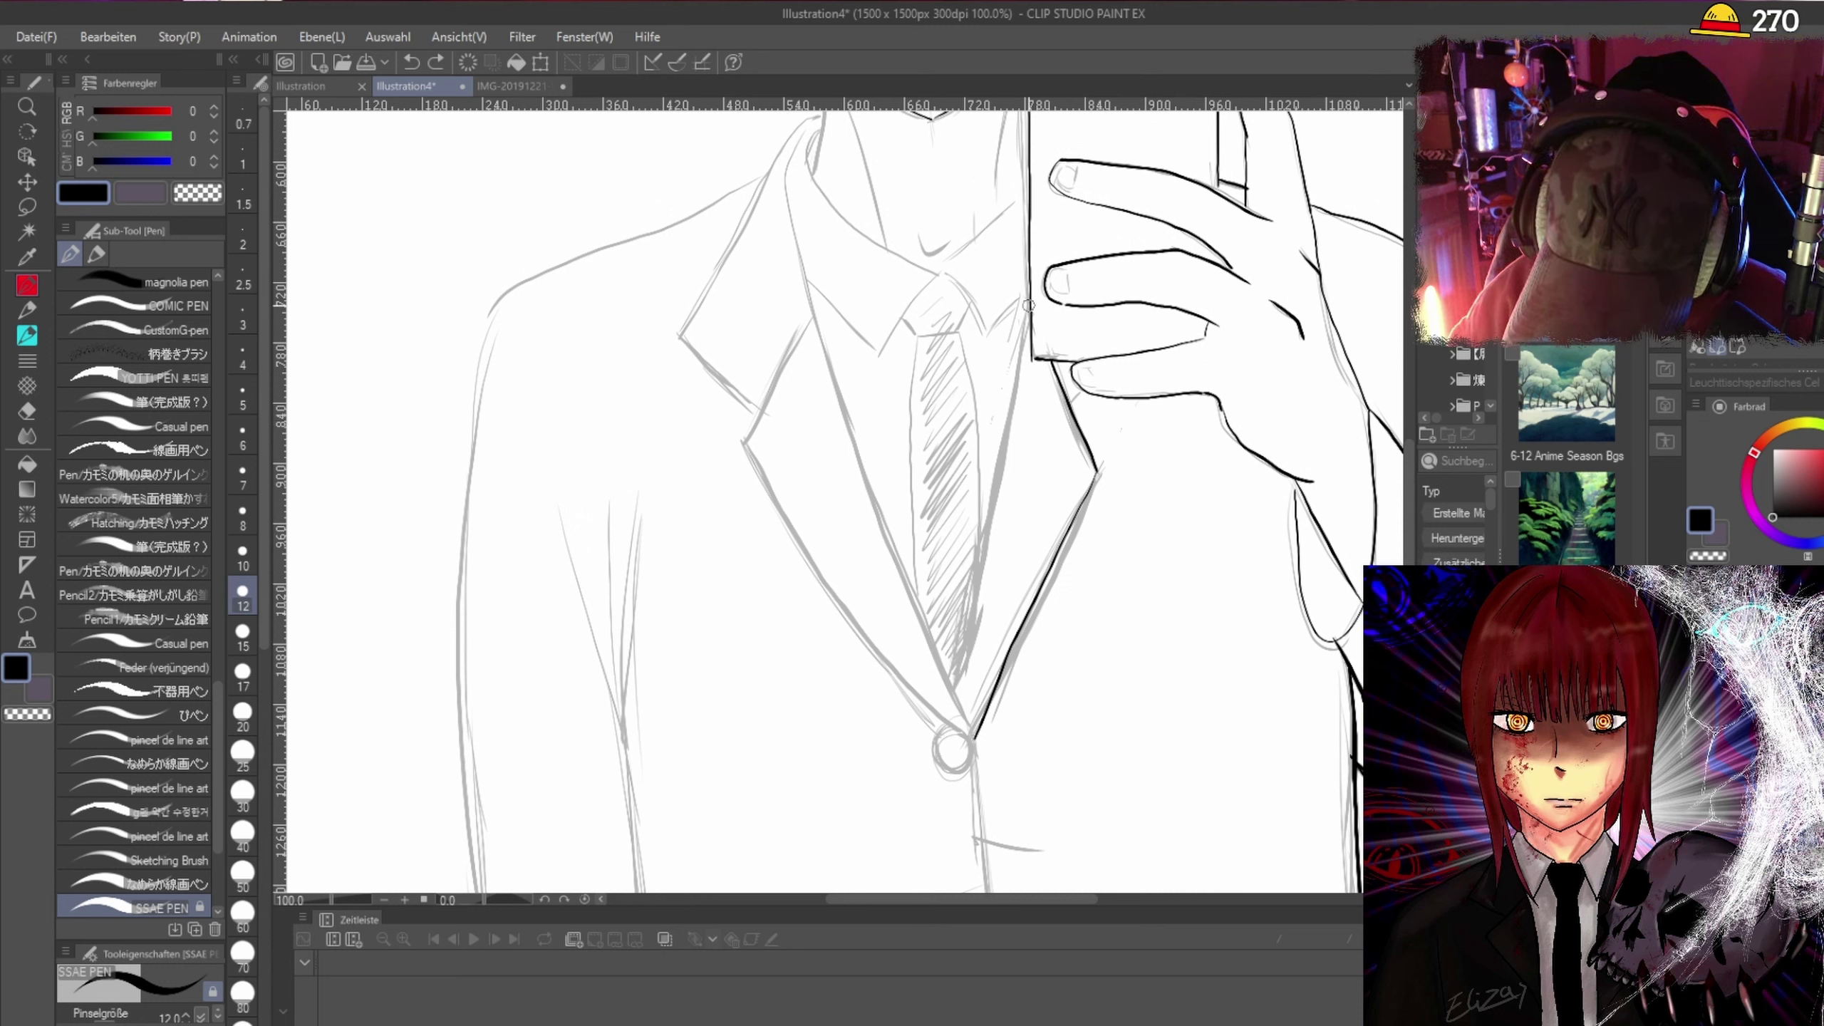
{"action": "left_click_drag", "start_coordinate": [1020, 346], "coordinate": [952, 652]}
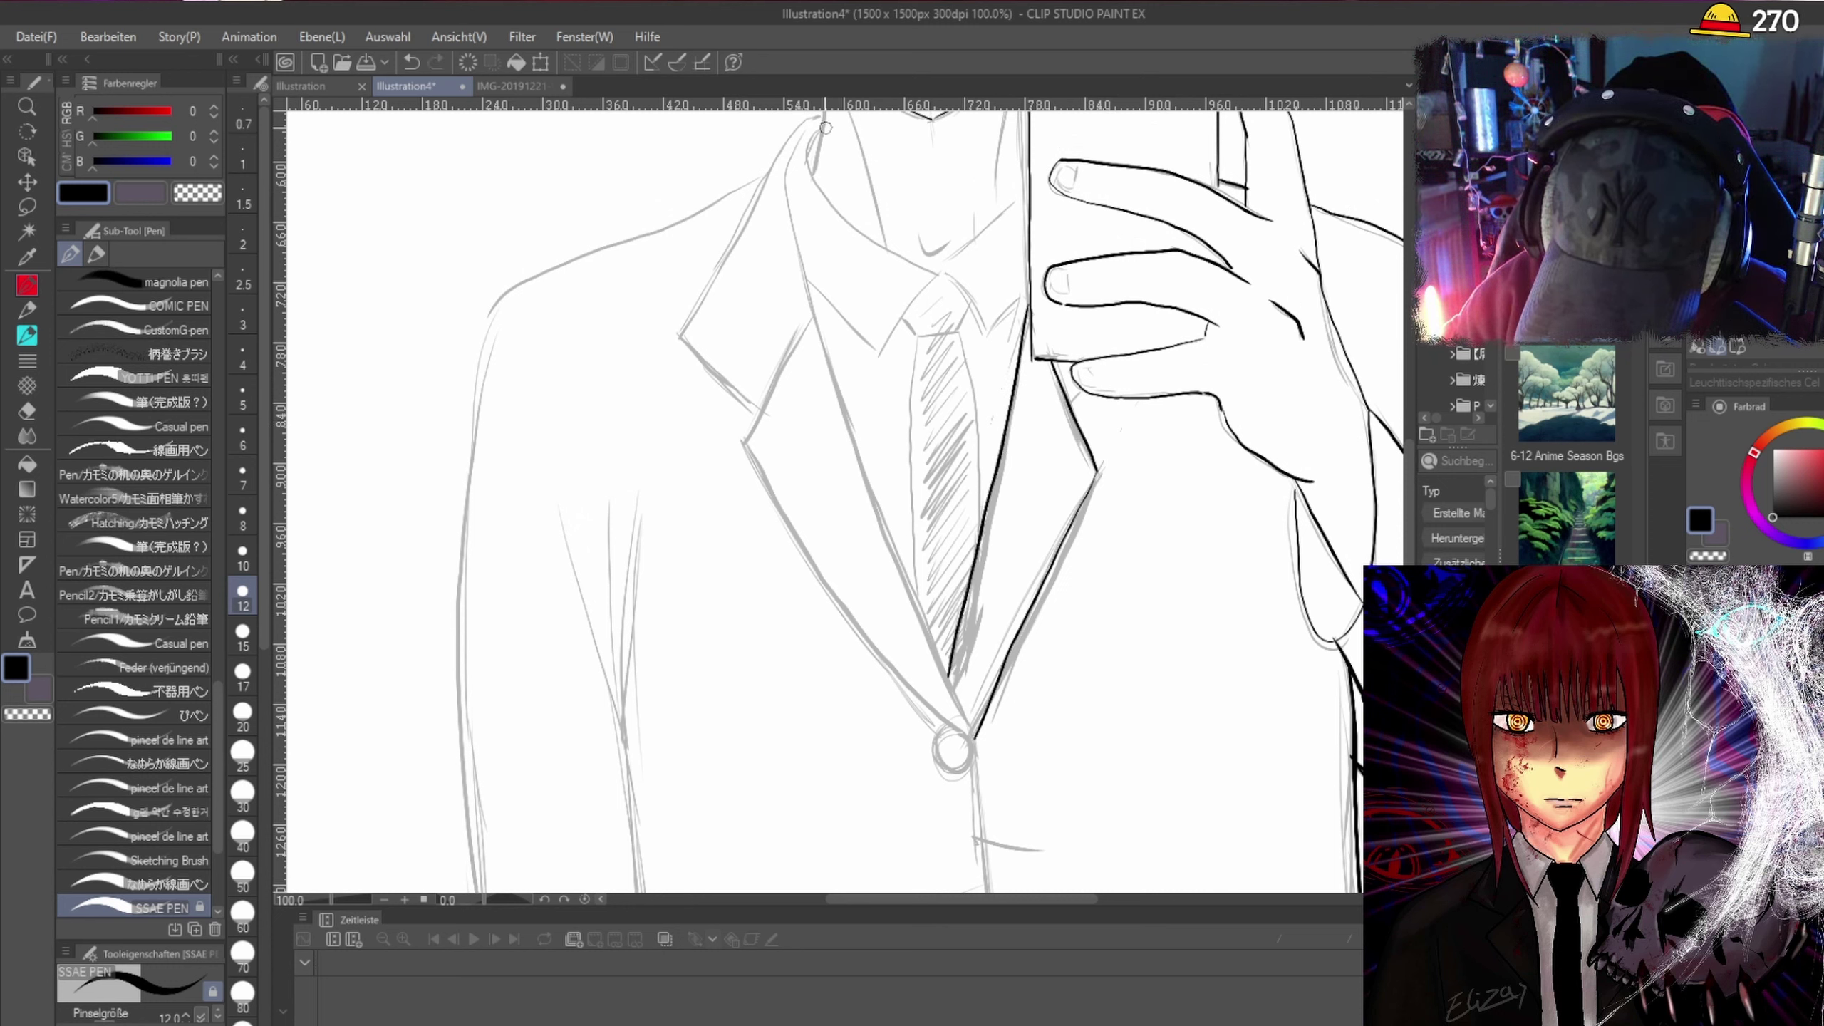
{"action": "mouse_move", "coordinate": [792, 228]}
{"action": "left_mouse_down"}
{"action": "mouse_move", "coordinate": [876, 527]}
{"action": "mouse_move", "coordinate": [944, 665]}
{"action": "left_mouse_up"}
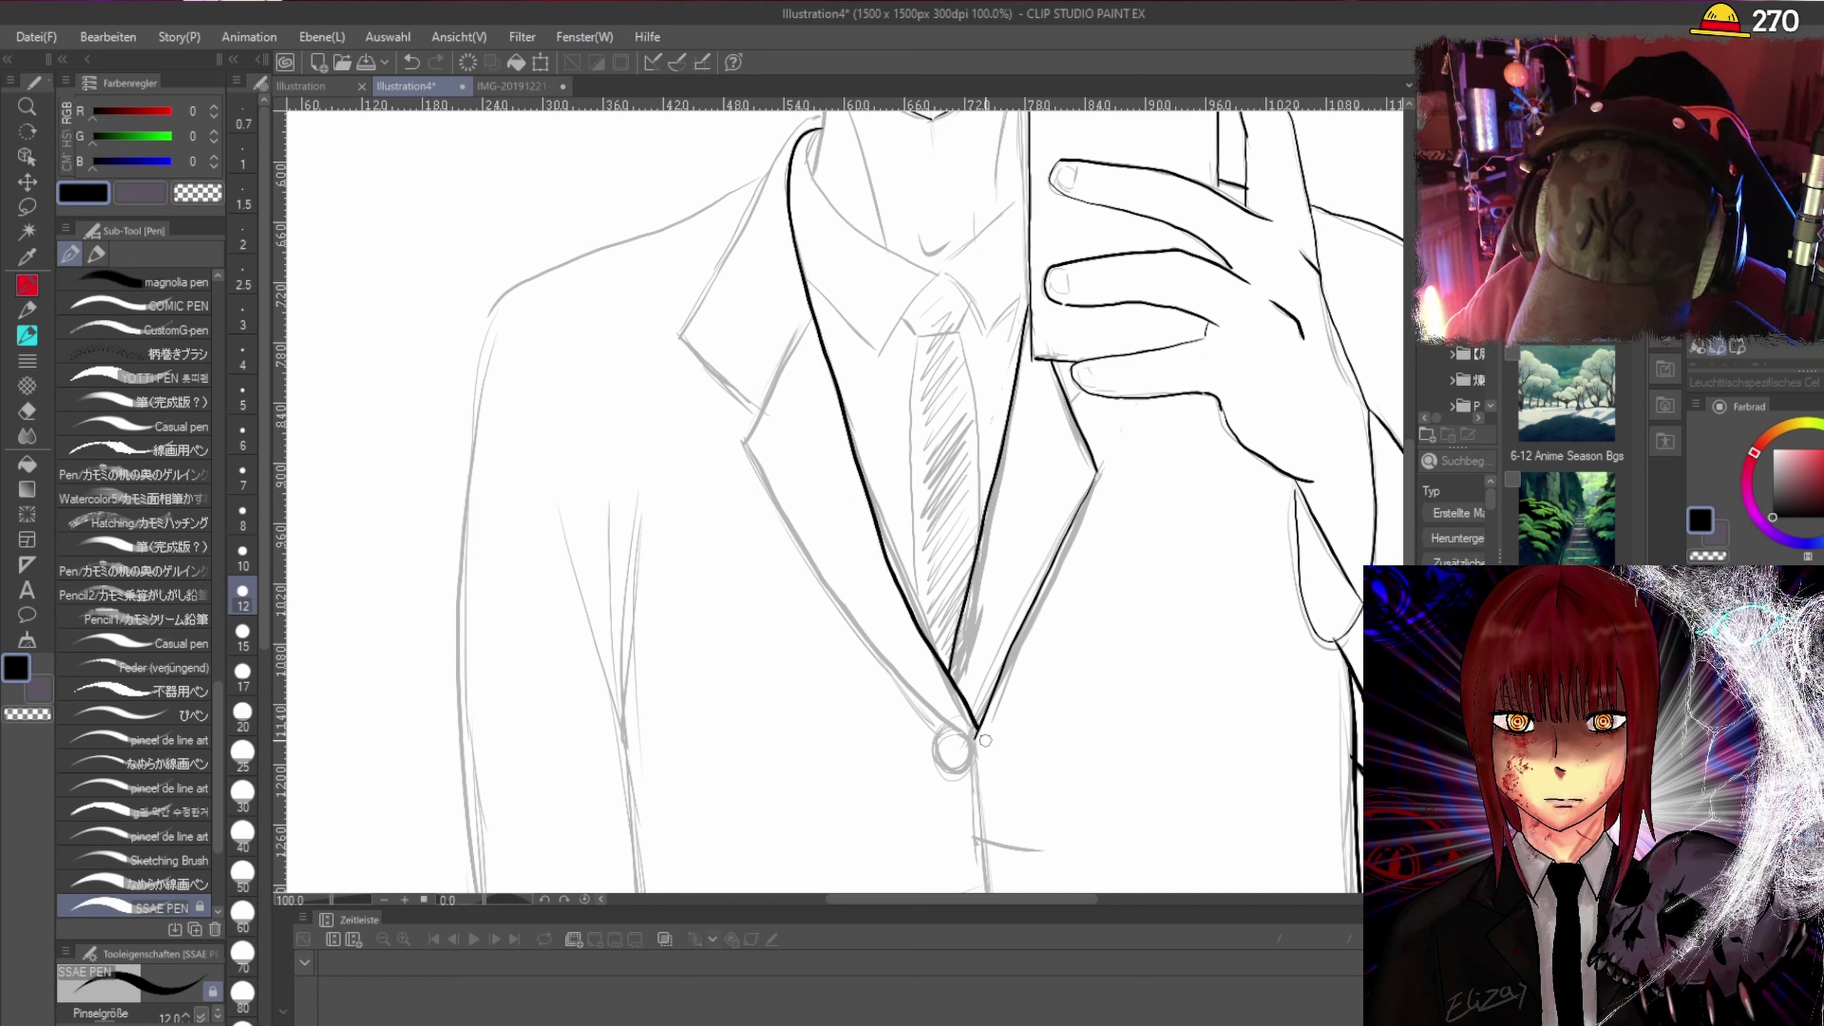
{"action": "mouse_move", "coordinate": [796, 349]}
{"action": "left_mouse_down"}
{"action": "mouse_move", "coordinate": [743, 442]}
{"action": "mouse_move", "coordinate": [829, 600]}
{"action": "mouse_move", "coordinate": [962, 732]}
{"action": "left_mouse_up"}
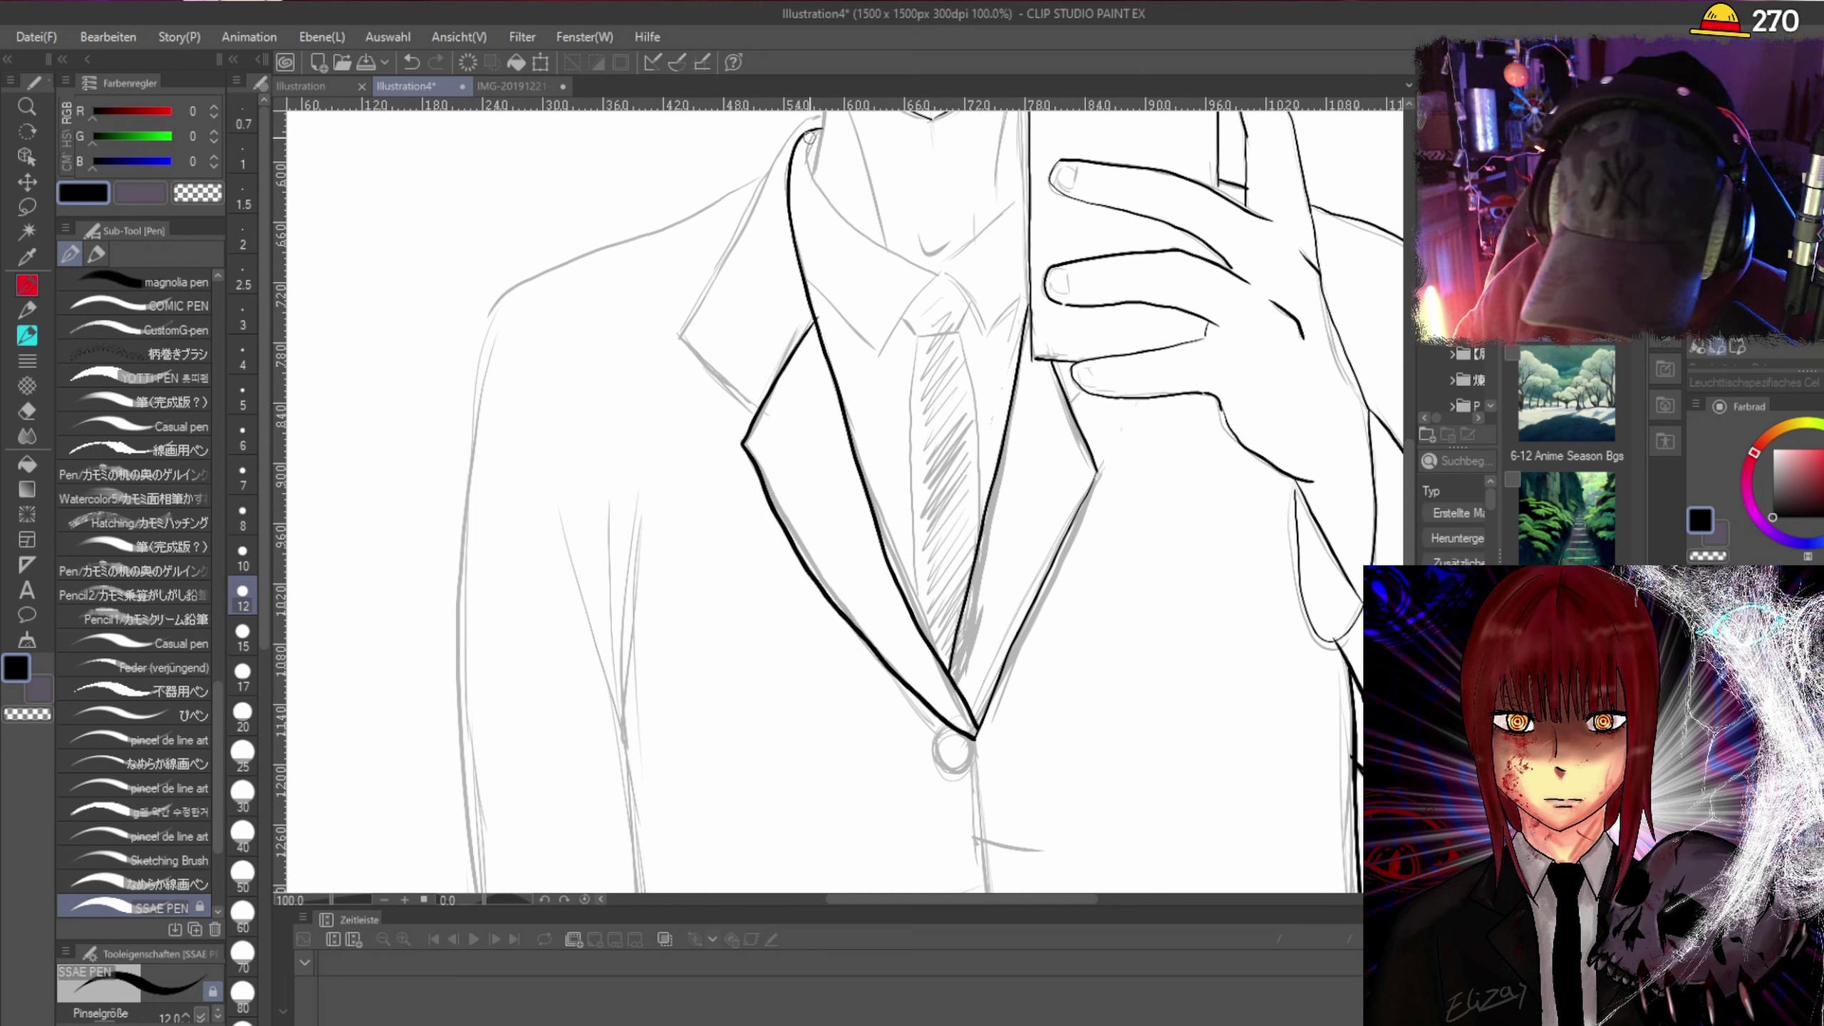
{"action": "mouse_move", "coordinate": [783, 142]}
{"action": "left_mouse_down"}
{"action": "mouse_move", "coordinate": [682, 333]}
{"action": "mouse_move", "coordinate": [729, 392]}
{"action": "left_mouse_up"}
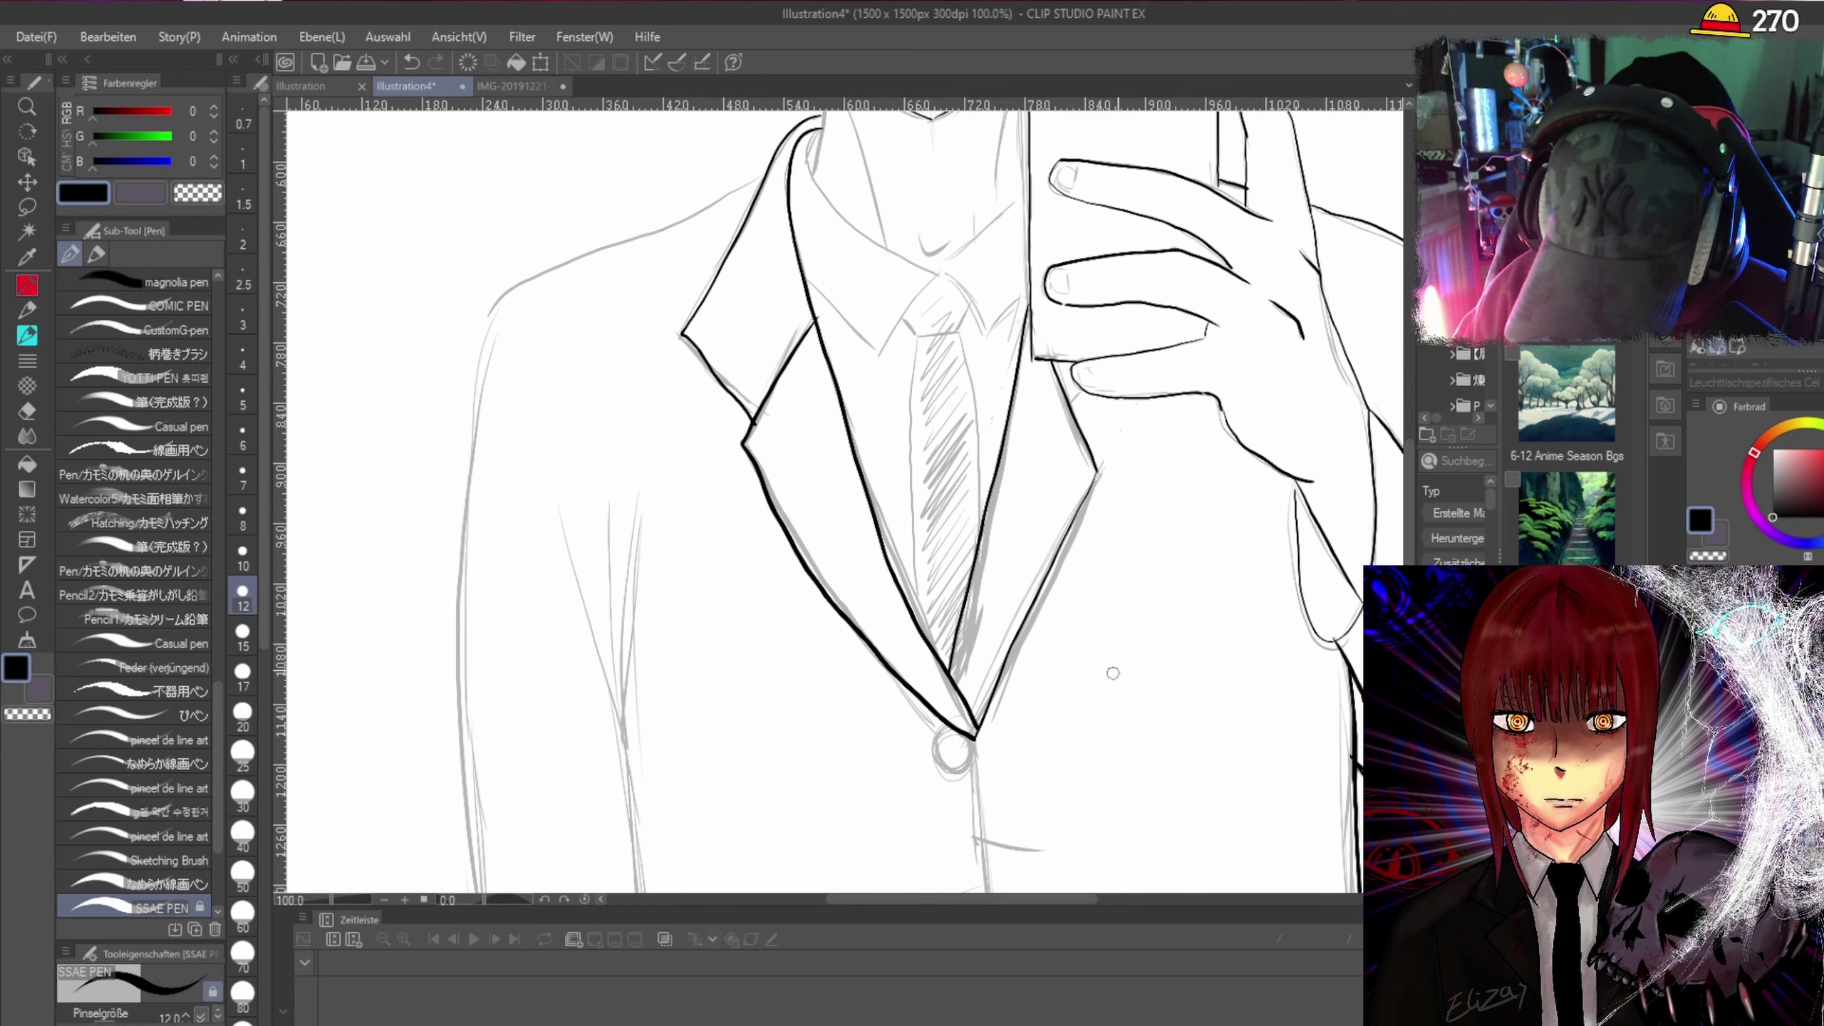
{"action": "scroll", "coordinate": [1411, 513], "scroll_direction": "down", "scroll_amount": 5}
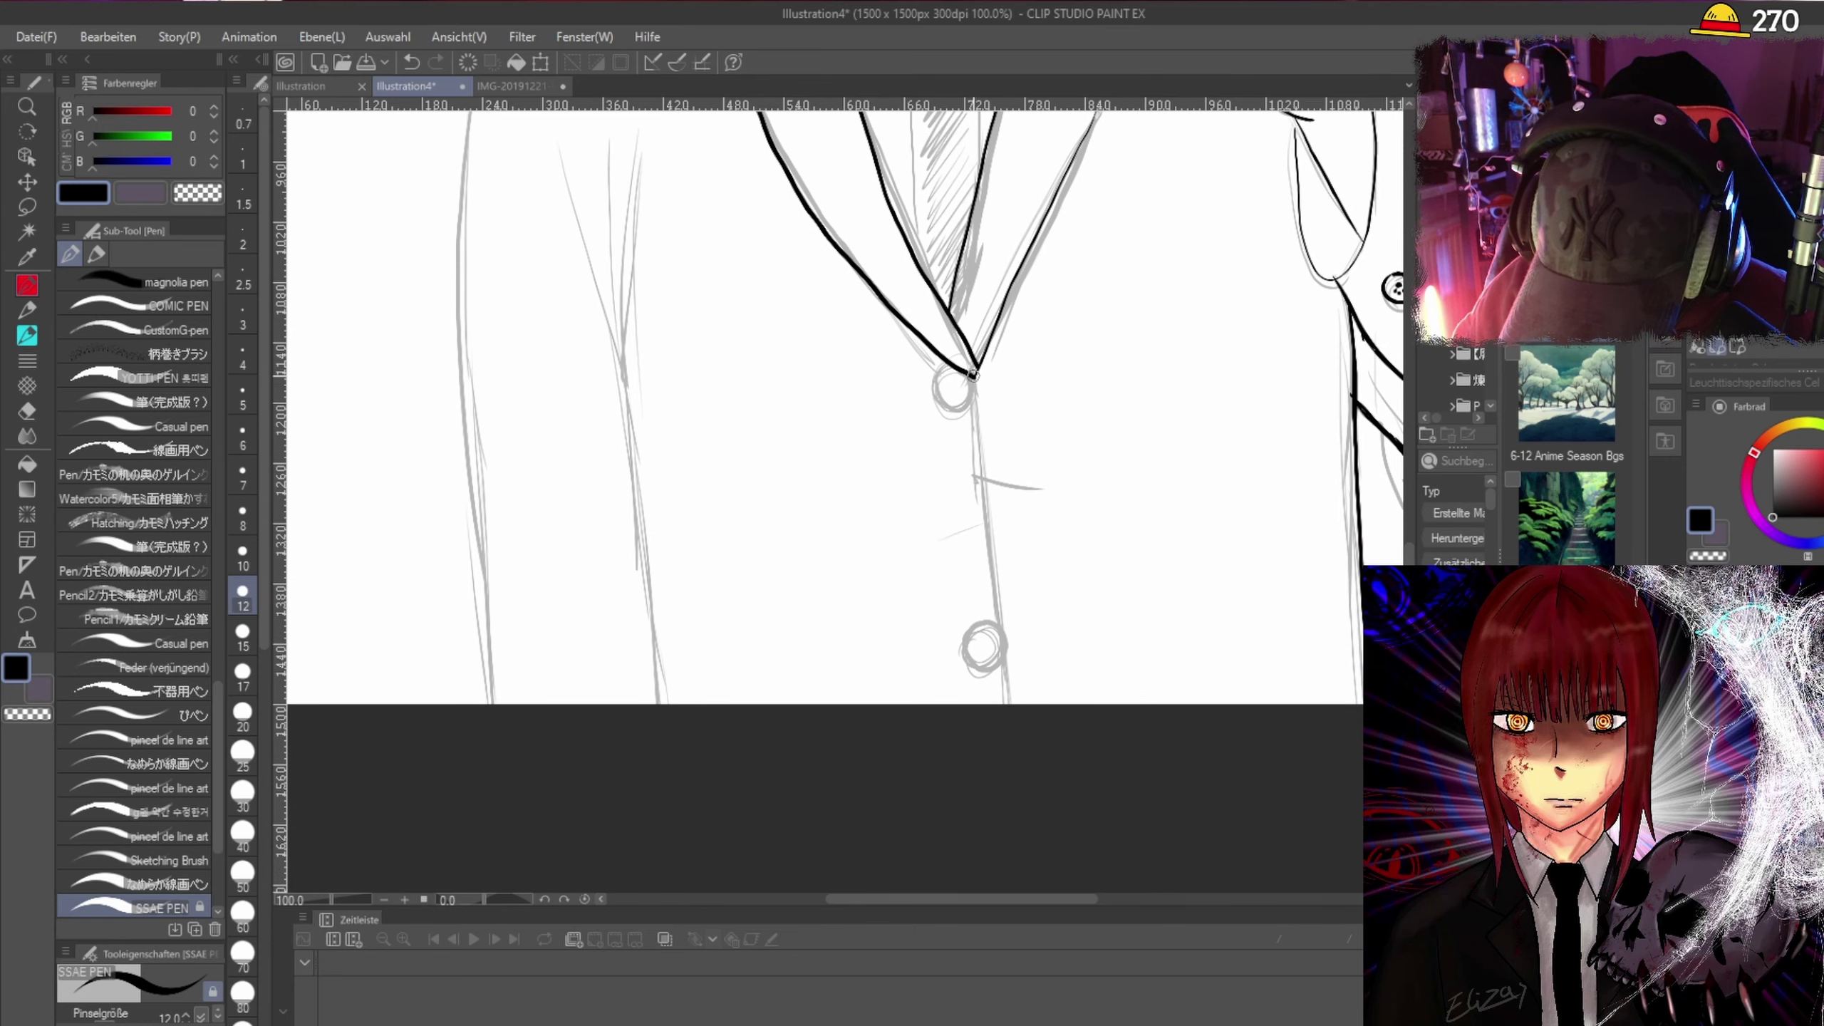
Extend the jacket's front edge to the page bottom, add fold strokes, and retrace the upper button.
{"action": "left_click_drag", "start_coordinate": [981, 456], "coordinate": [991, 552]}
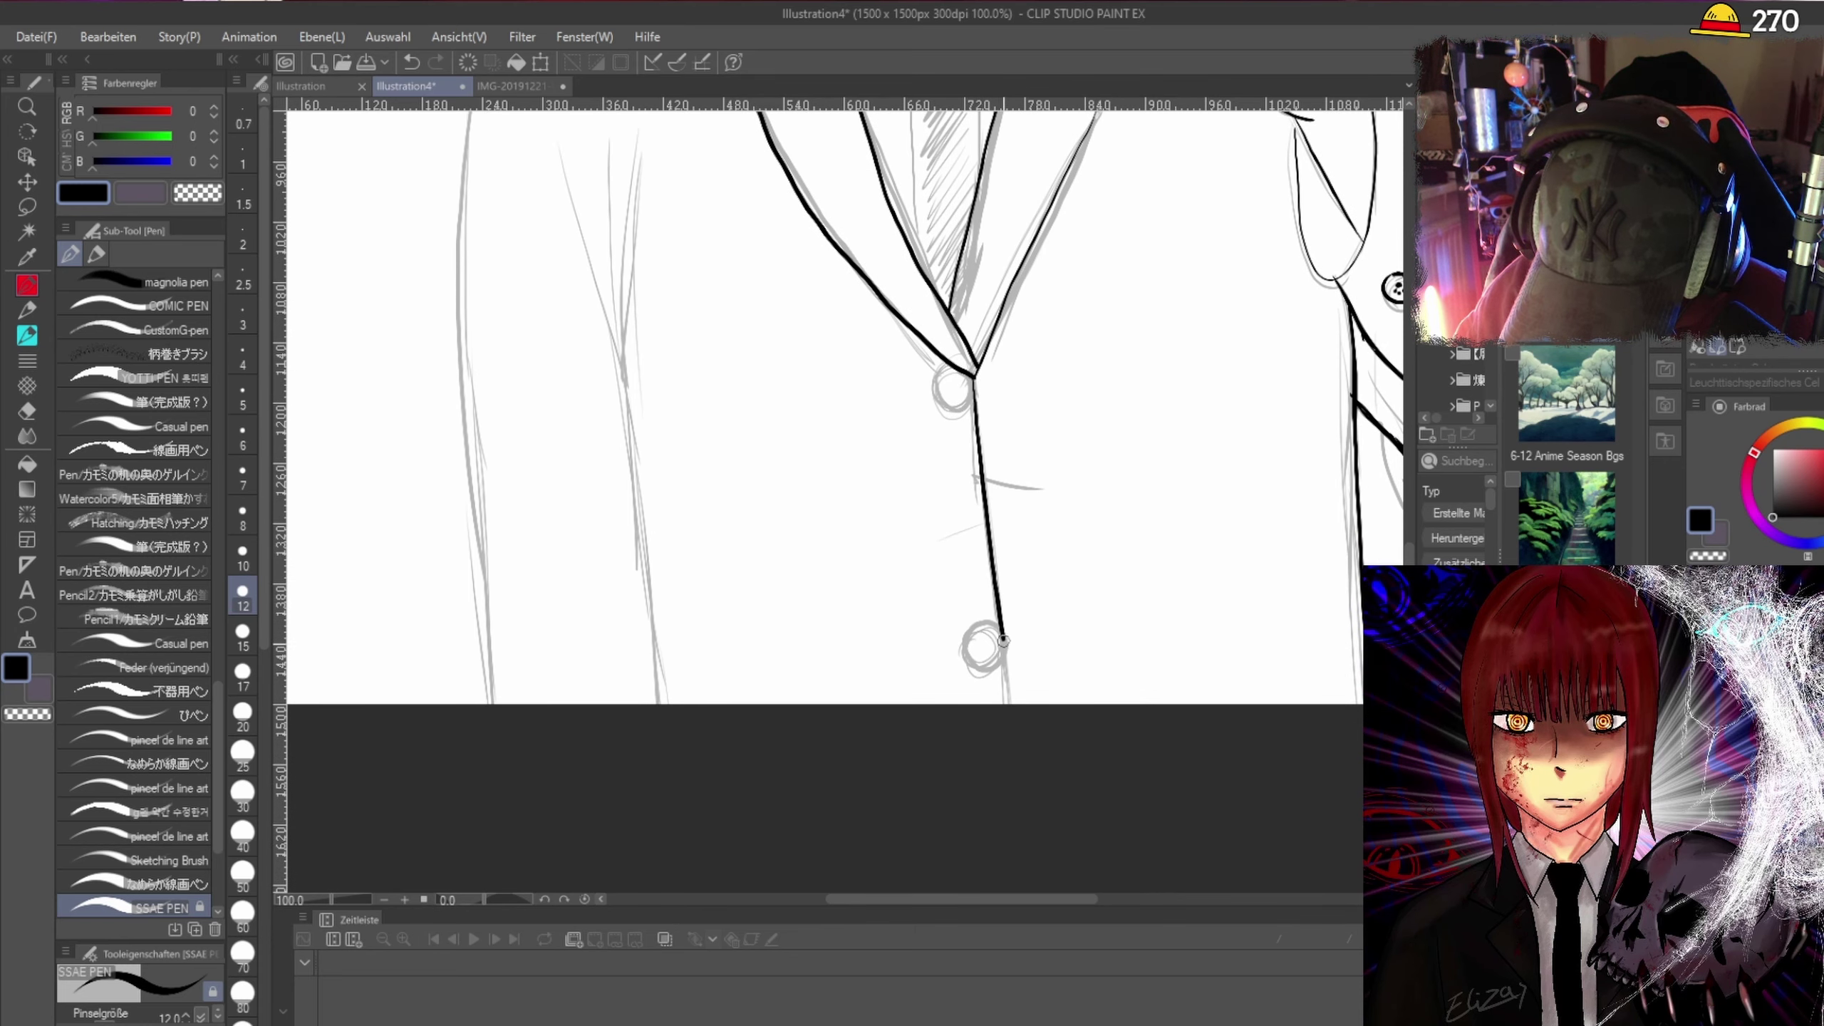
{"action": "left_click_drag", "start_coordinate": [1004, 640], "coordinate": [1009, 707]}
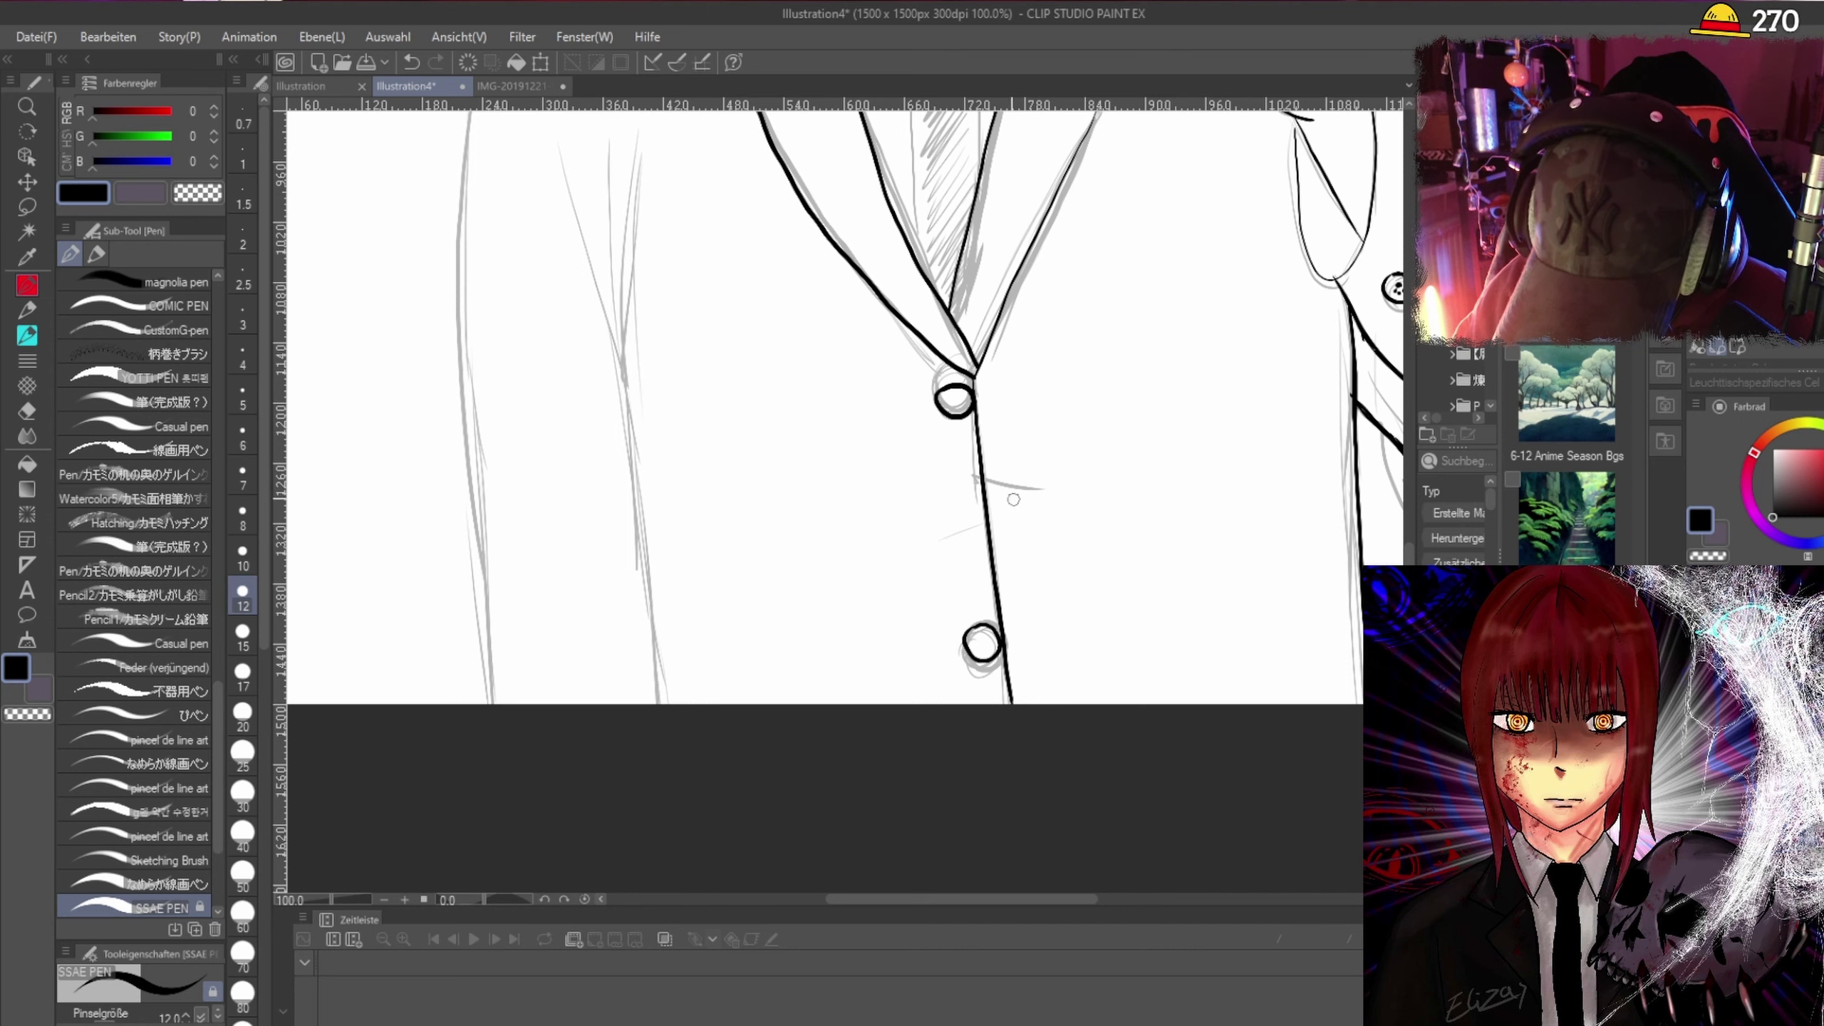
{"action": "mouse_move", "coordinate": [970, 475]}
{"action": "left_mouse_down"}
{"action": "mouse_move", "coordinate": [1038, 480]}
{"action": "mouse_move", "coordinate": [930, 598]}
{"action": "left_mouse_up"}
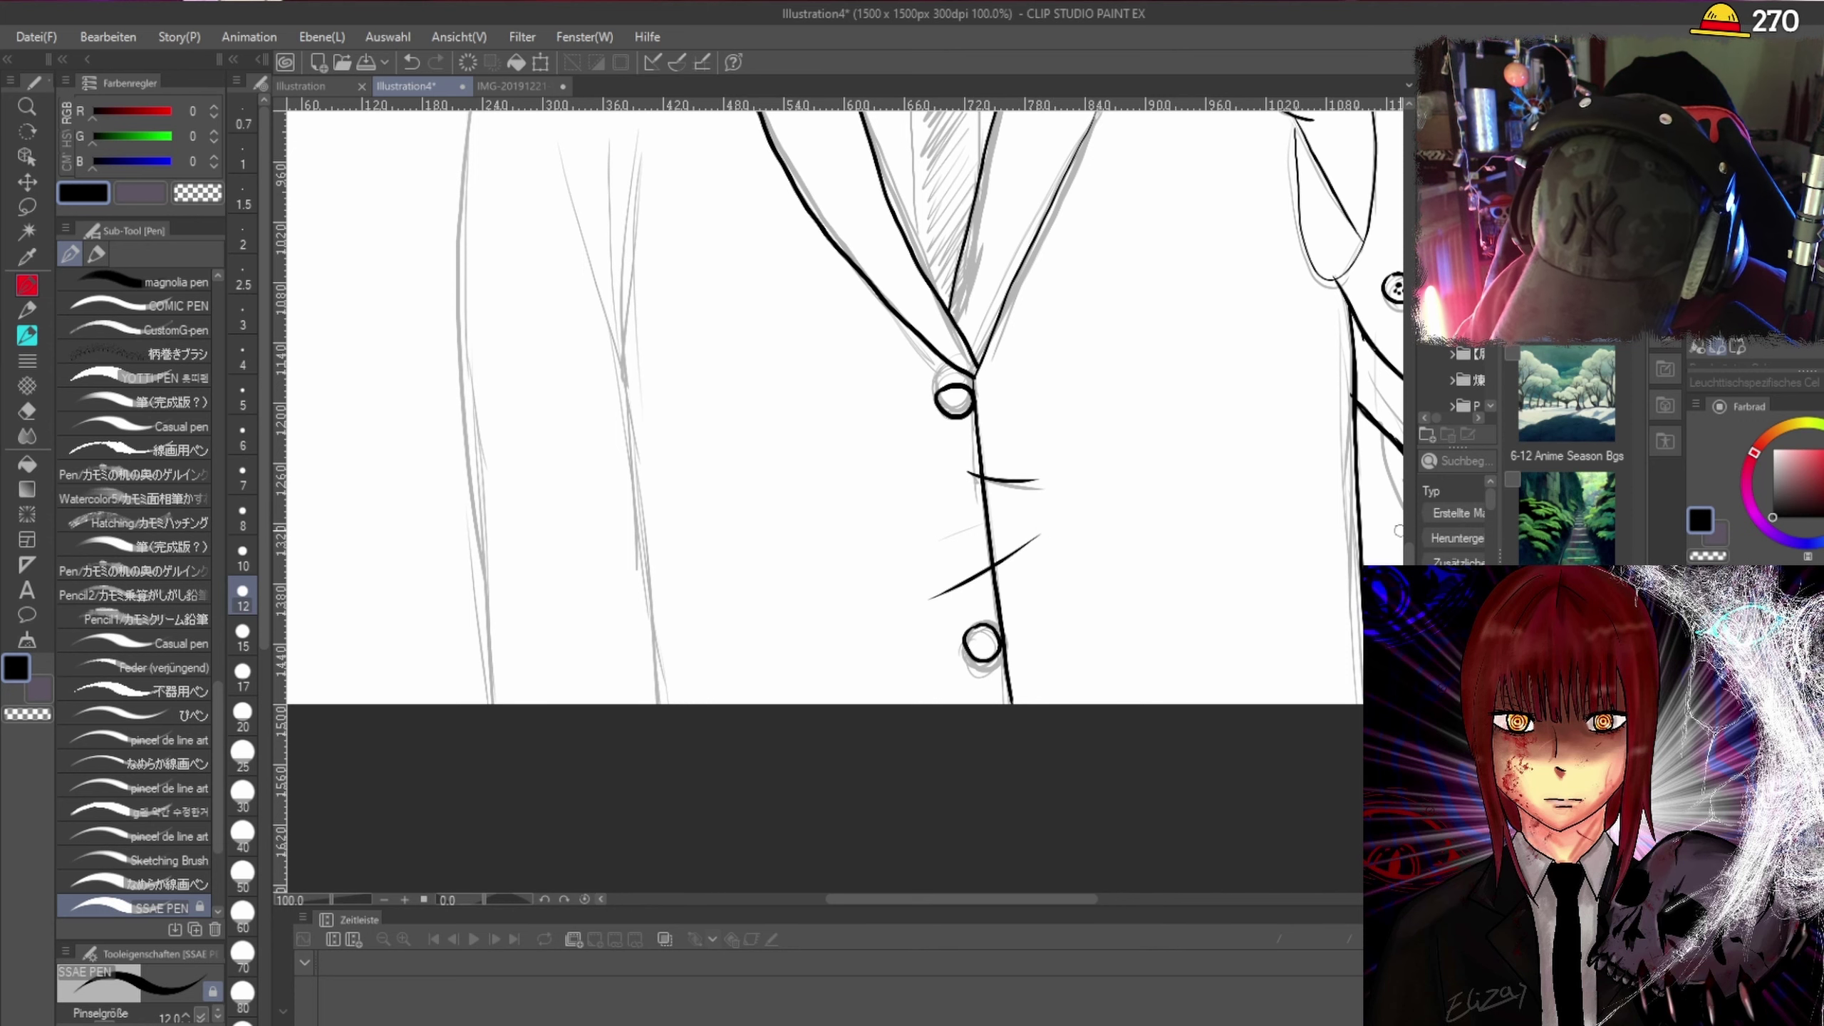
{"action": "scroll", "coordinate": [989, 622], "scroll_direction": "up", "scroll_amount": 4}
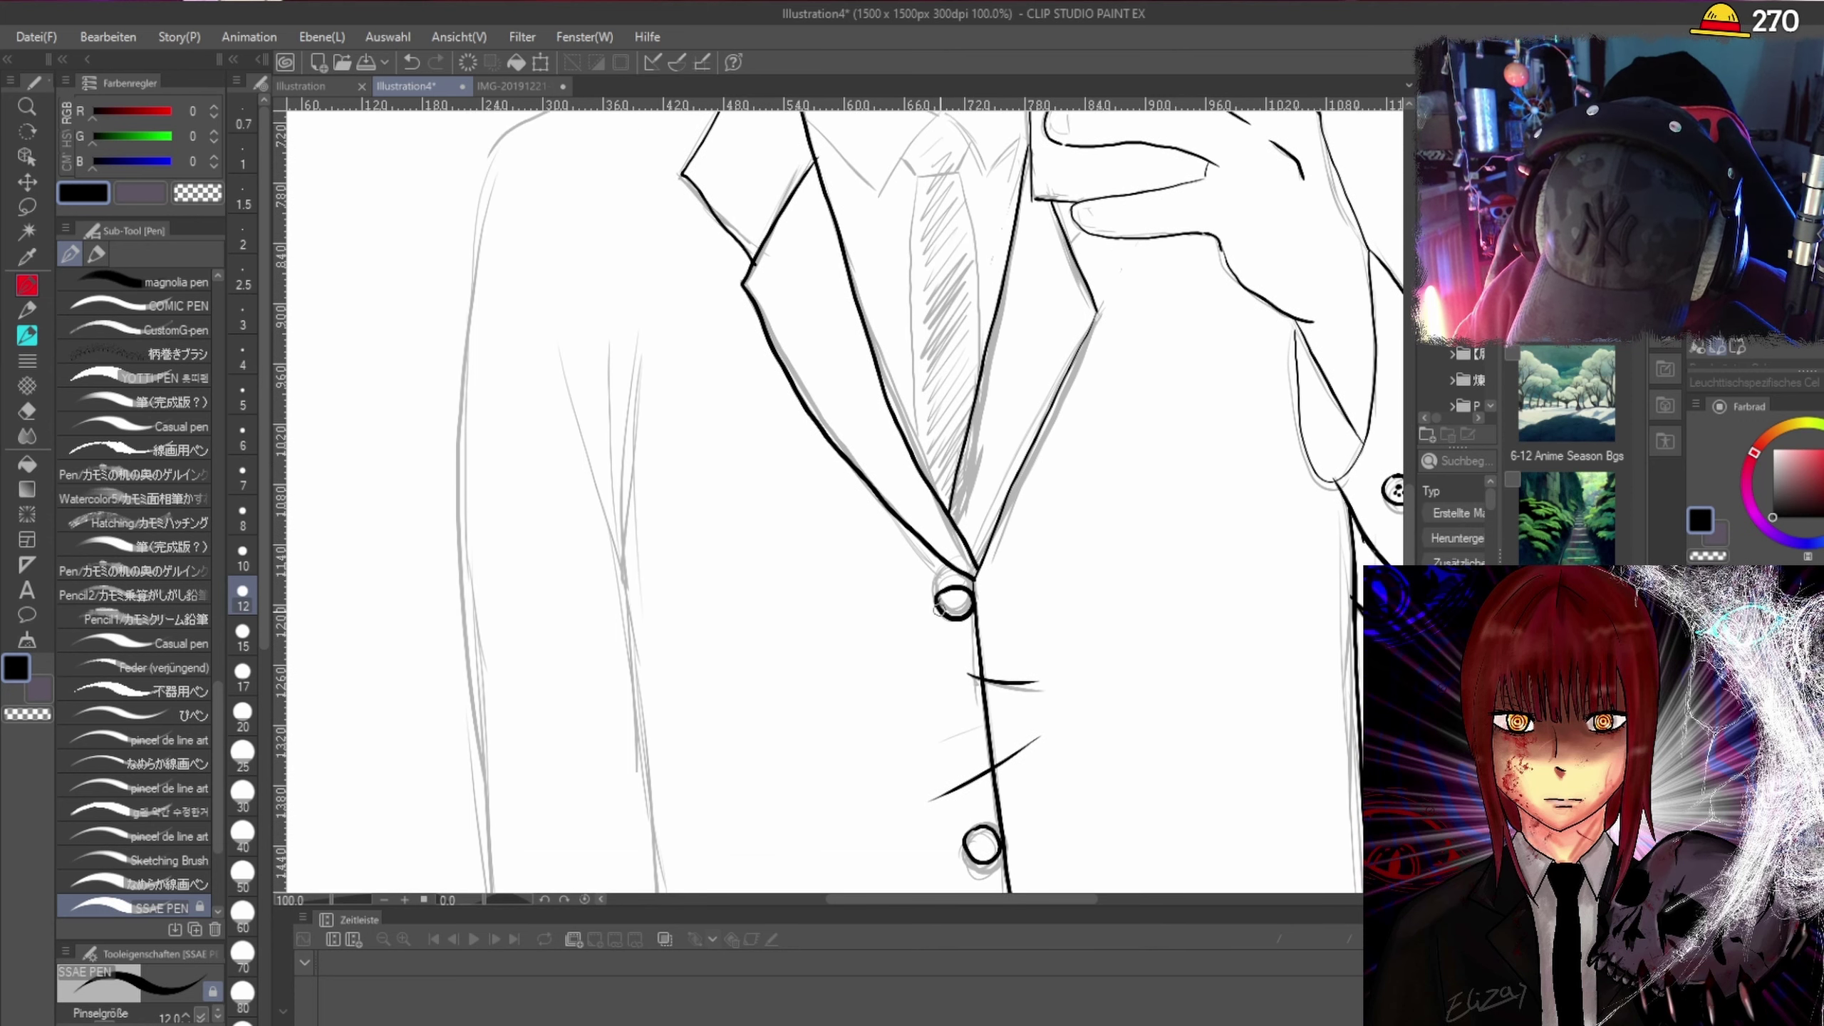
{"action": "left_click_drag", "start_coordinate": [972, 834], "coordinate": [997, 828]}
{"action": "key", "text": "ctrl+z"}
{"action": "key", "text": "ctrl+z"}
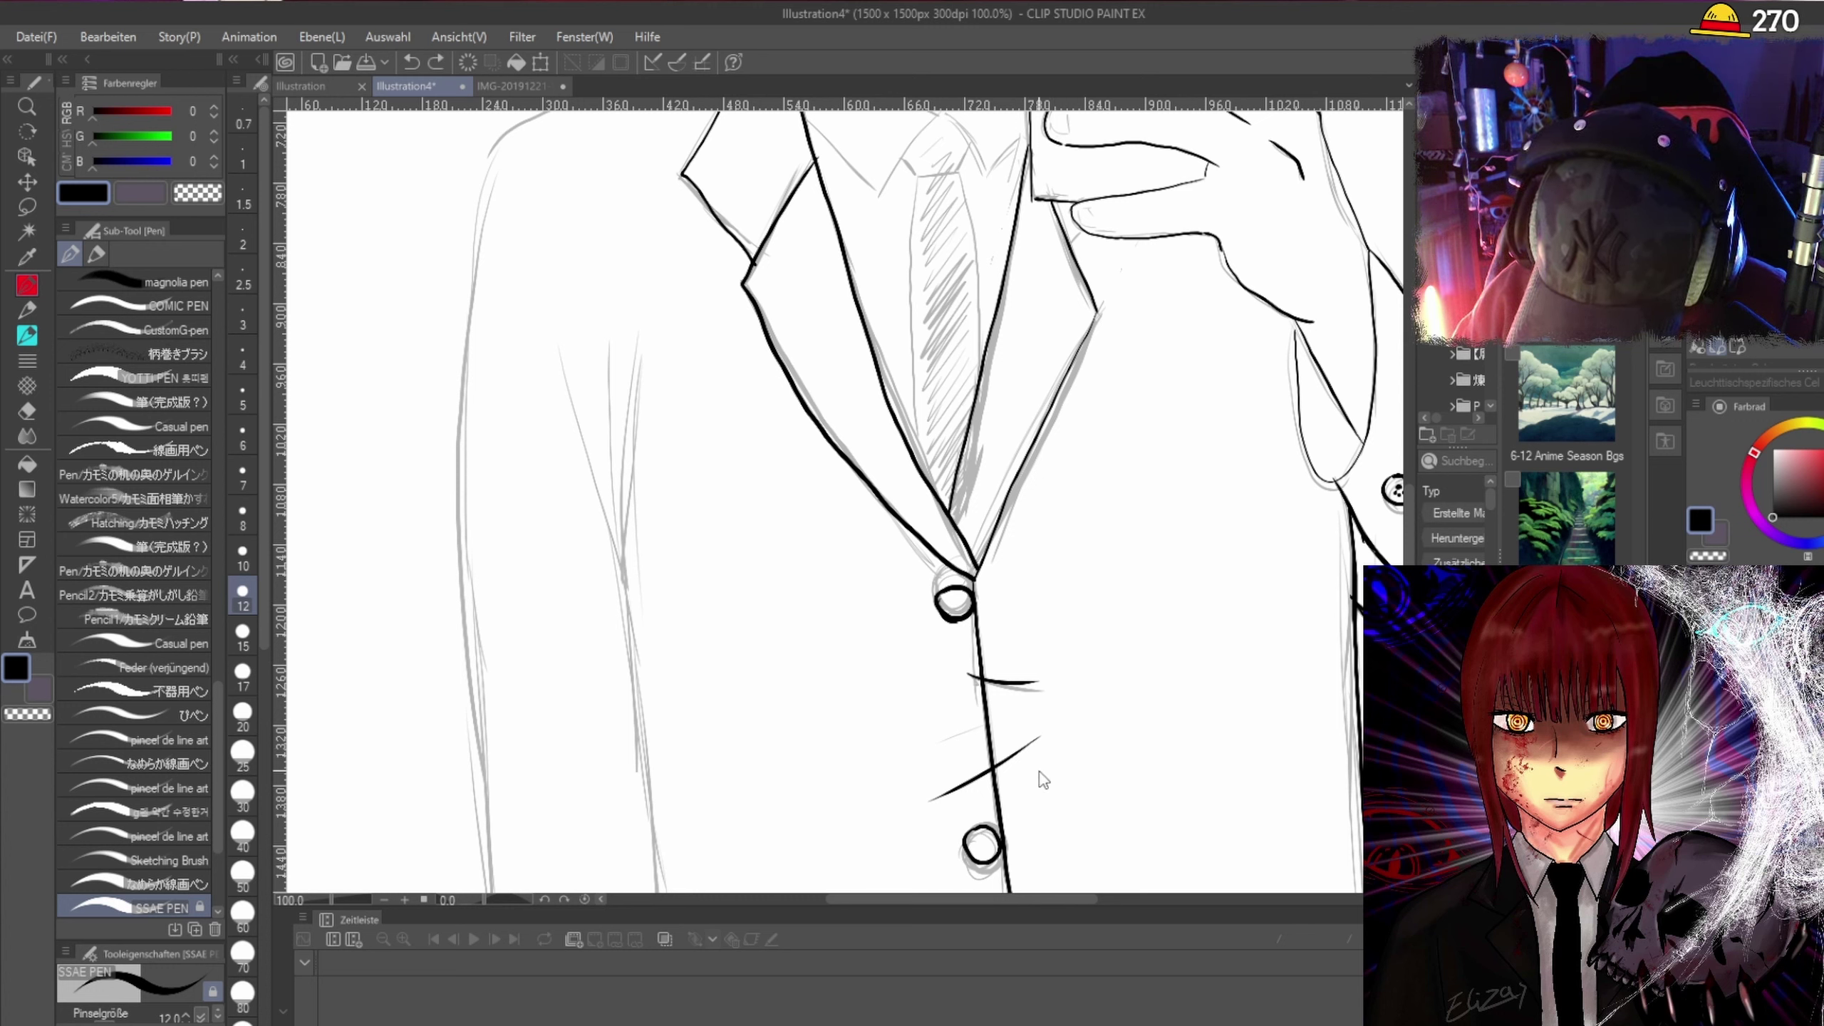
{"action": "left_click_drag", "start_coordinate": [946, 586], "coordinate": [942, 627]}
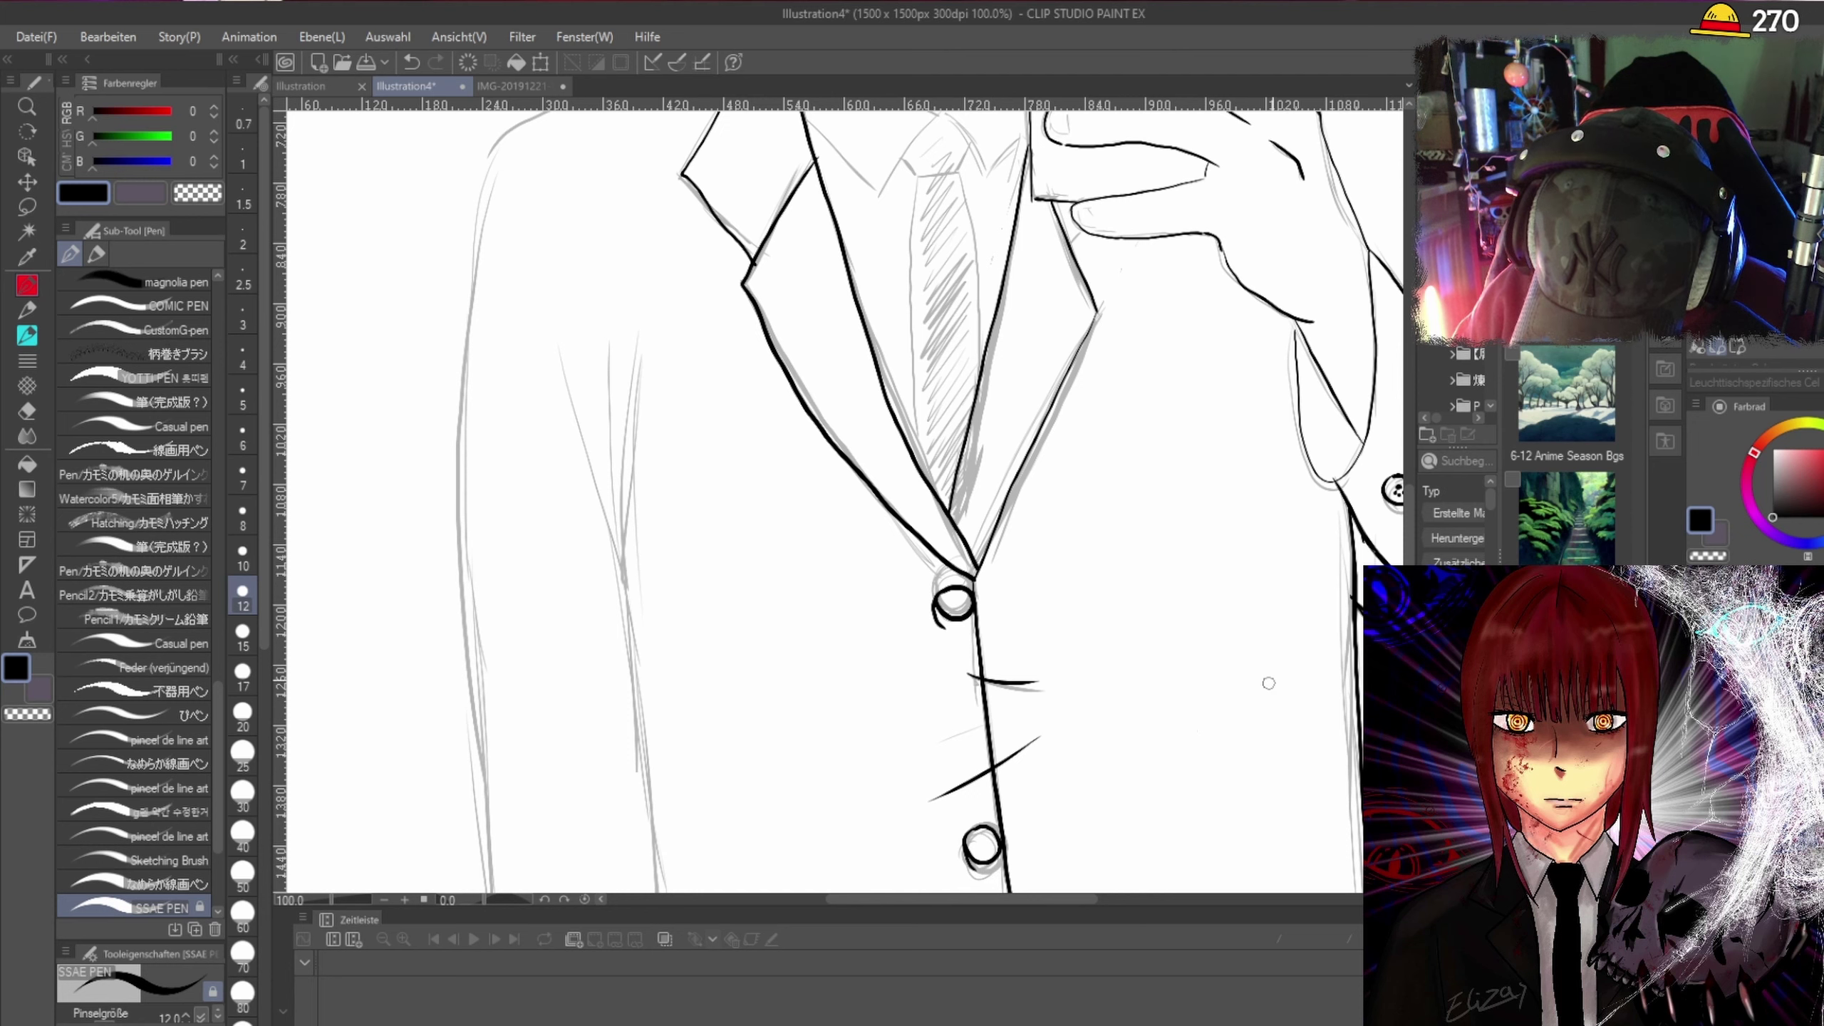
{"action": "scroll", "coordinate": [1404, 545], "scroll_direction": "up", "scroll_amount": 3}
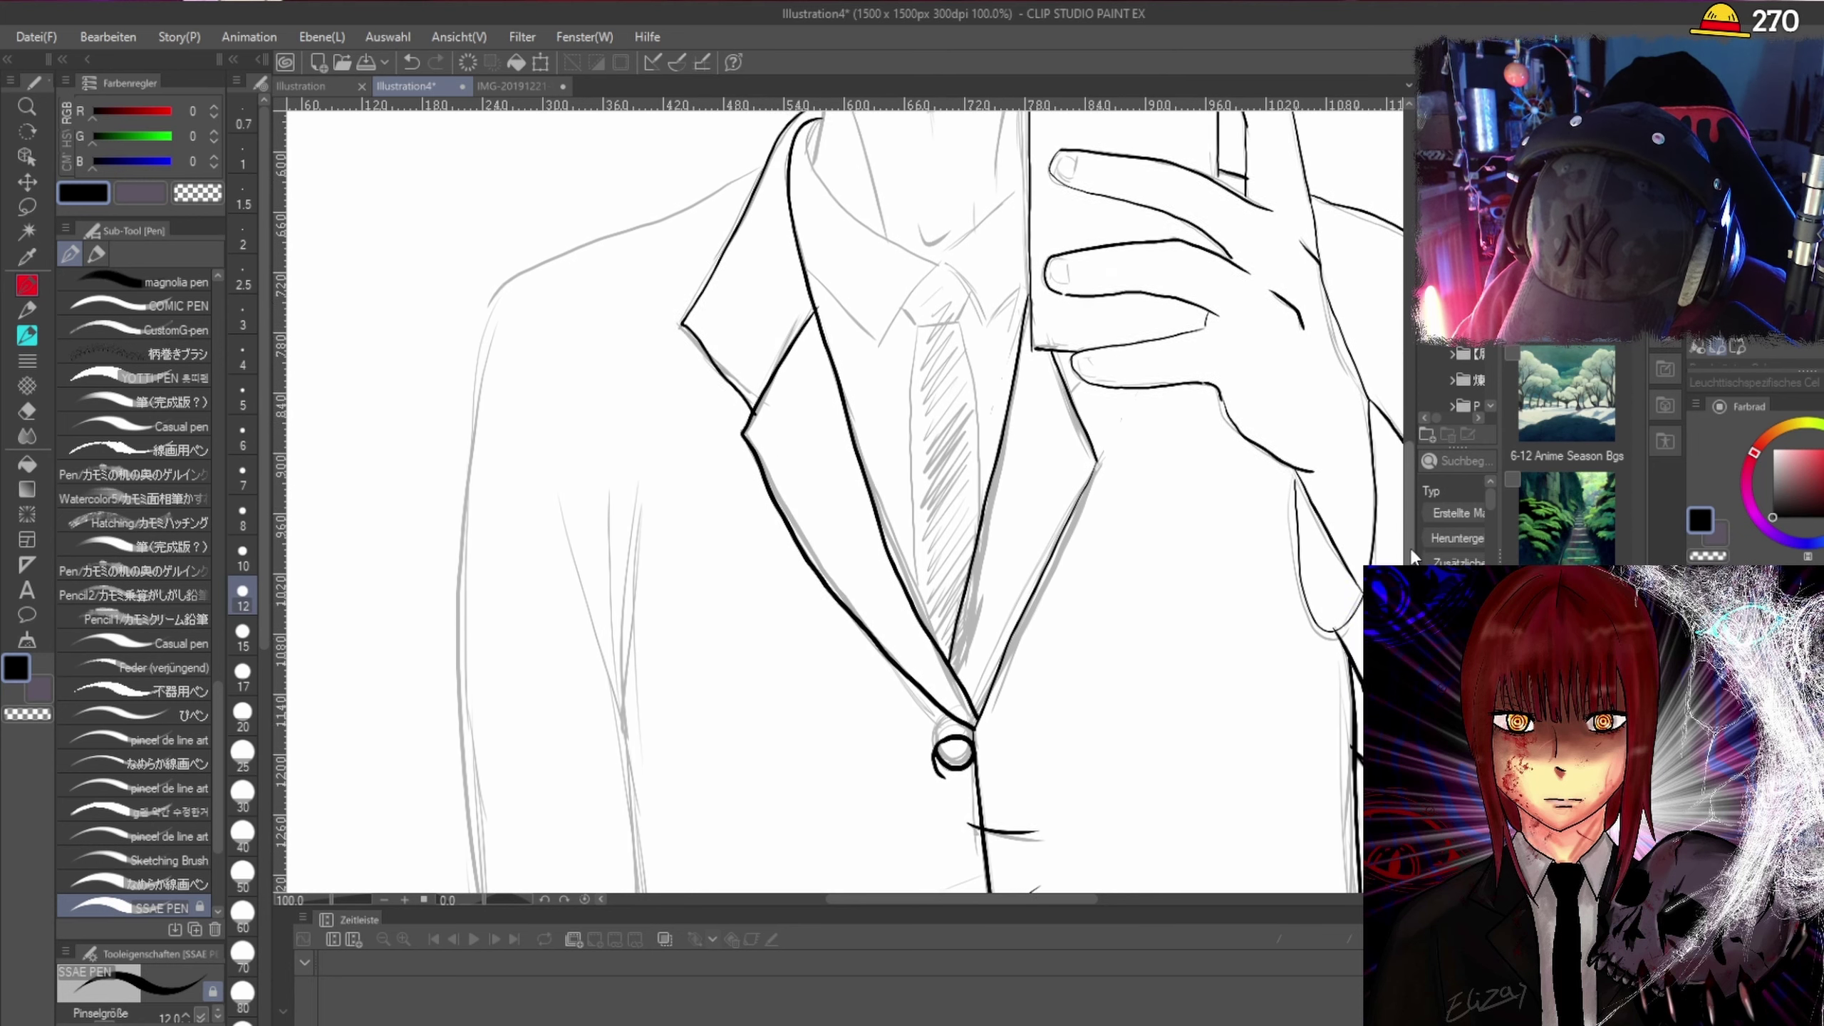
Ink the jacket's left shoulder line down toward the arm.
{"action": "scroll", "coordinate": [1410, 557], "scroll_direction": "up", "scroll_amount": 1}
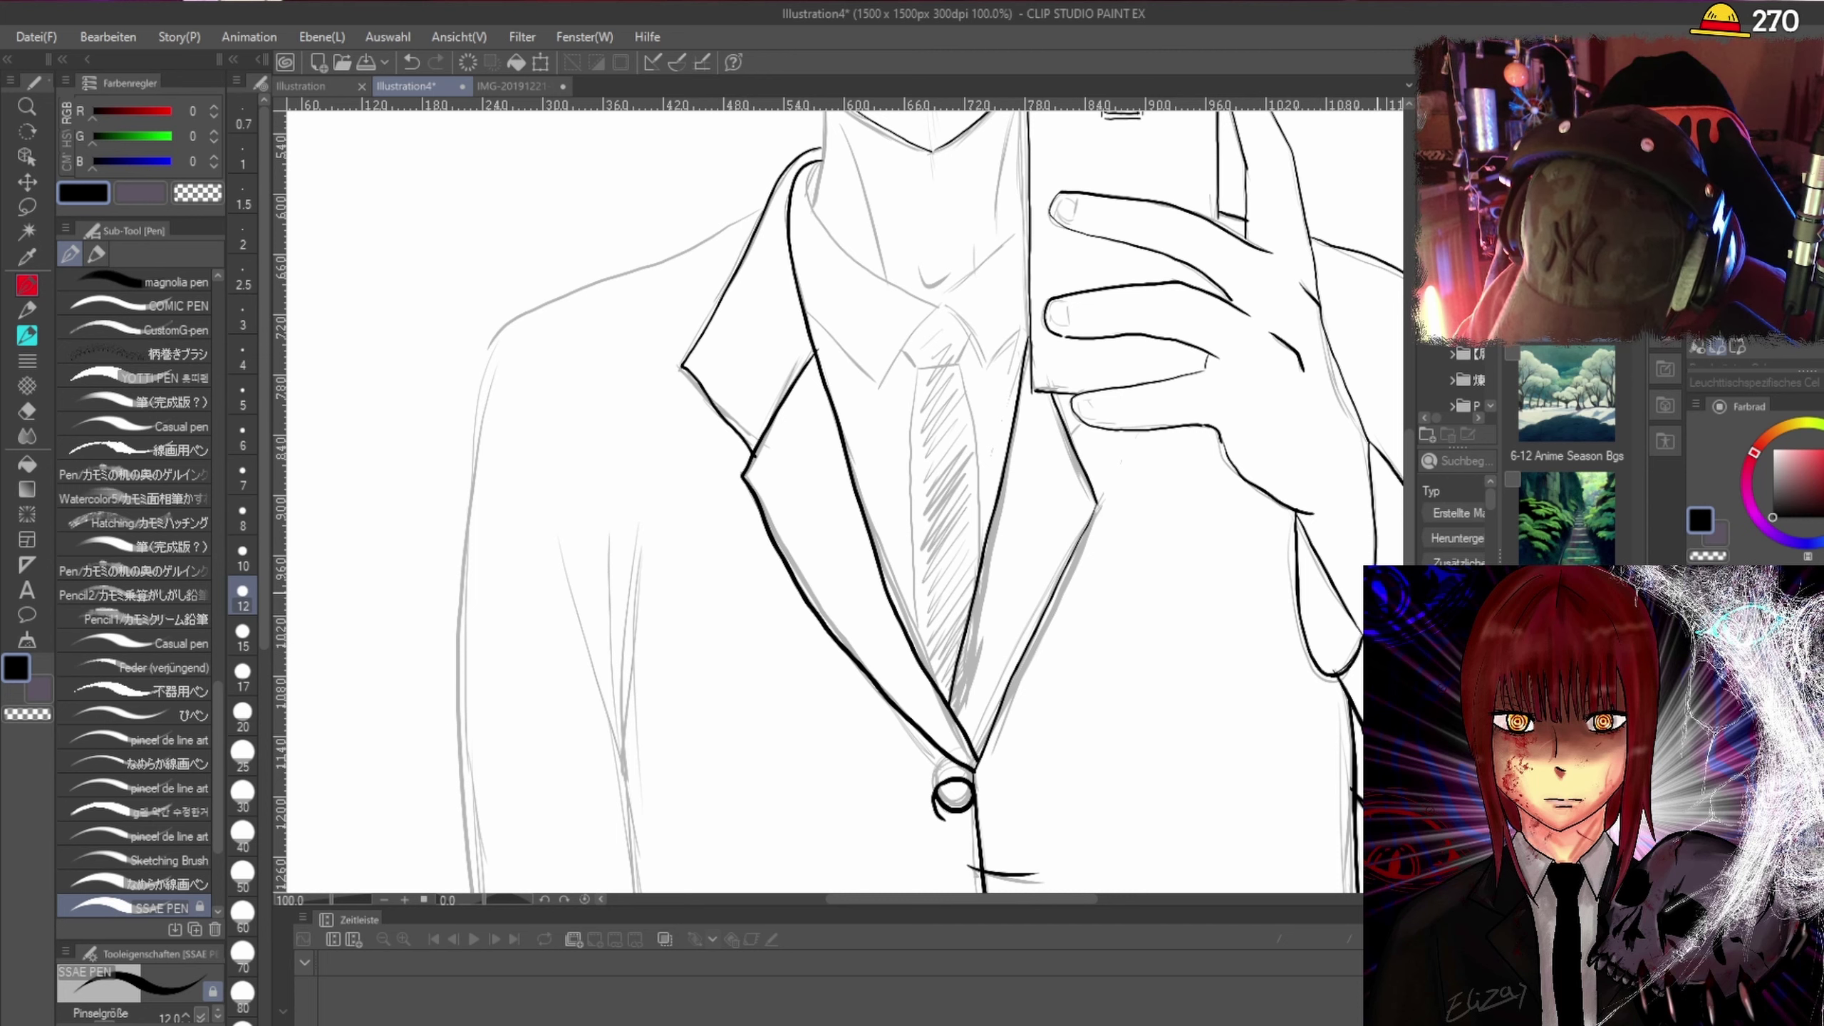
{"action": "key", "text": "ctrl+minus"}
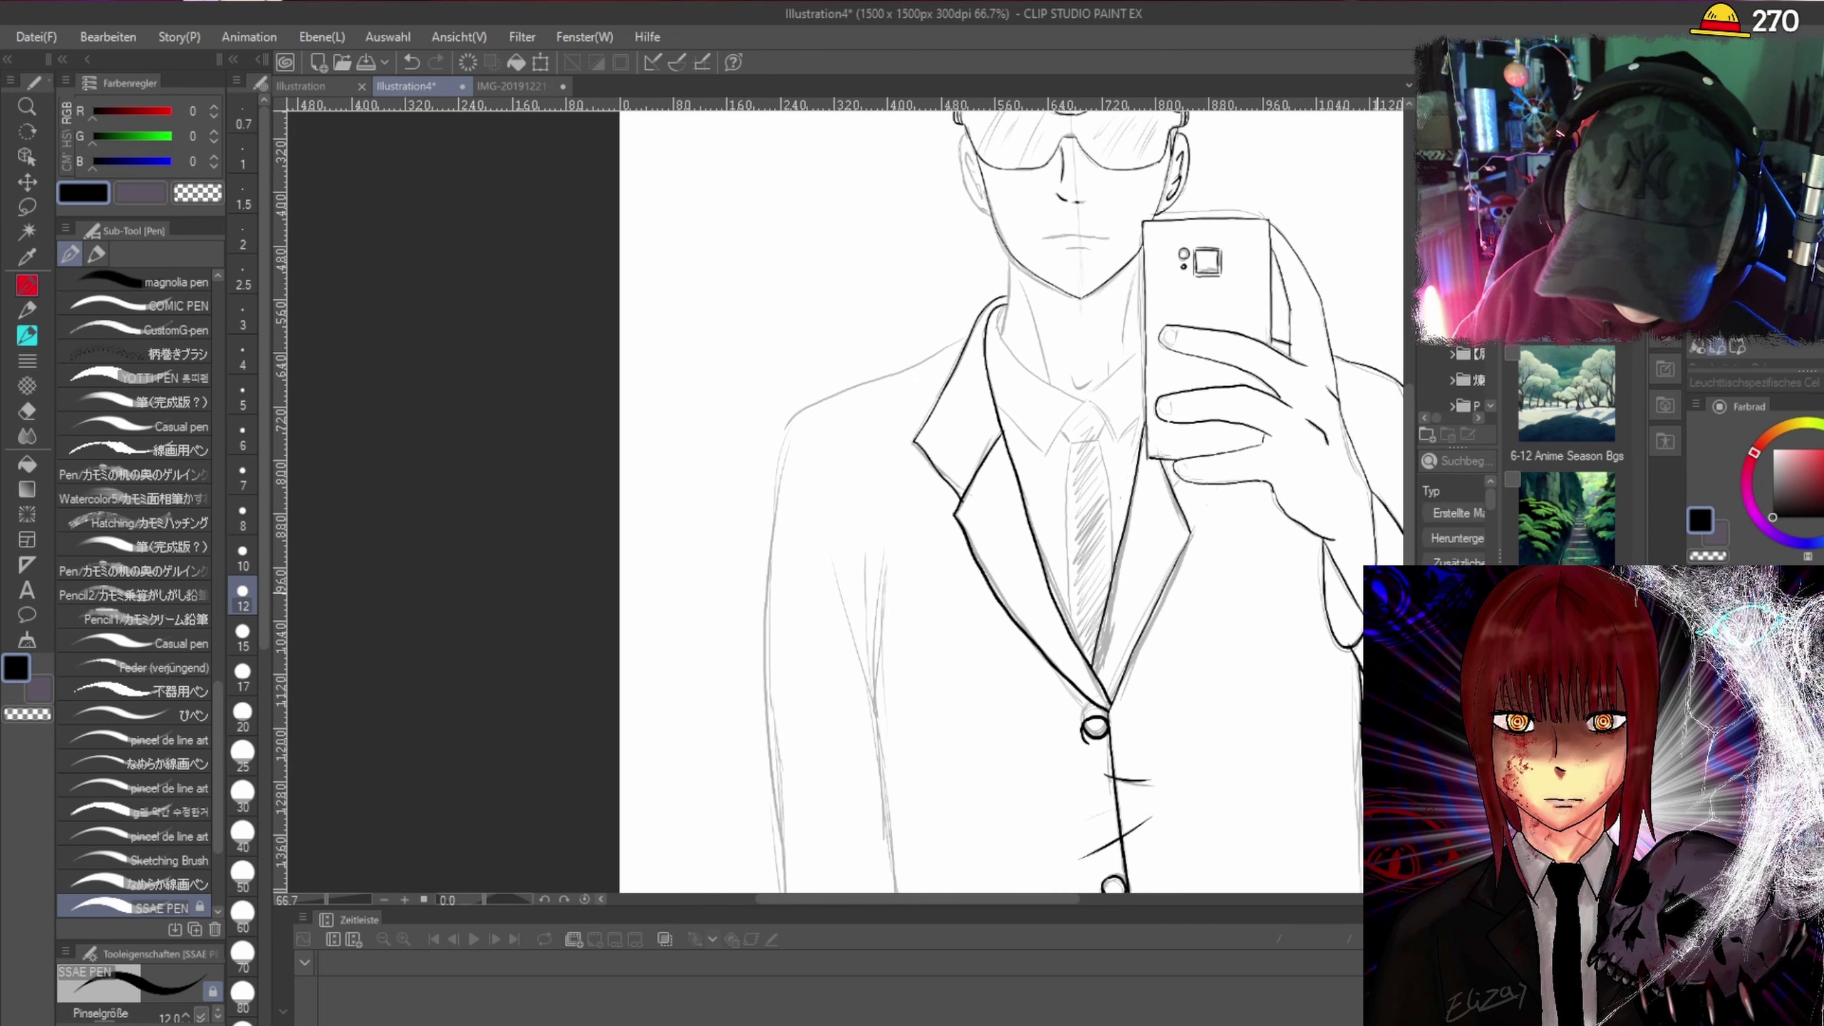
{"action": "key", "text": "ctrl+plus"}
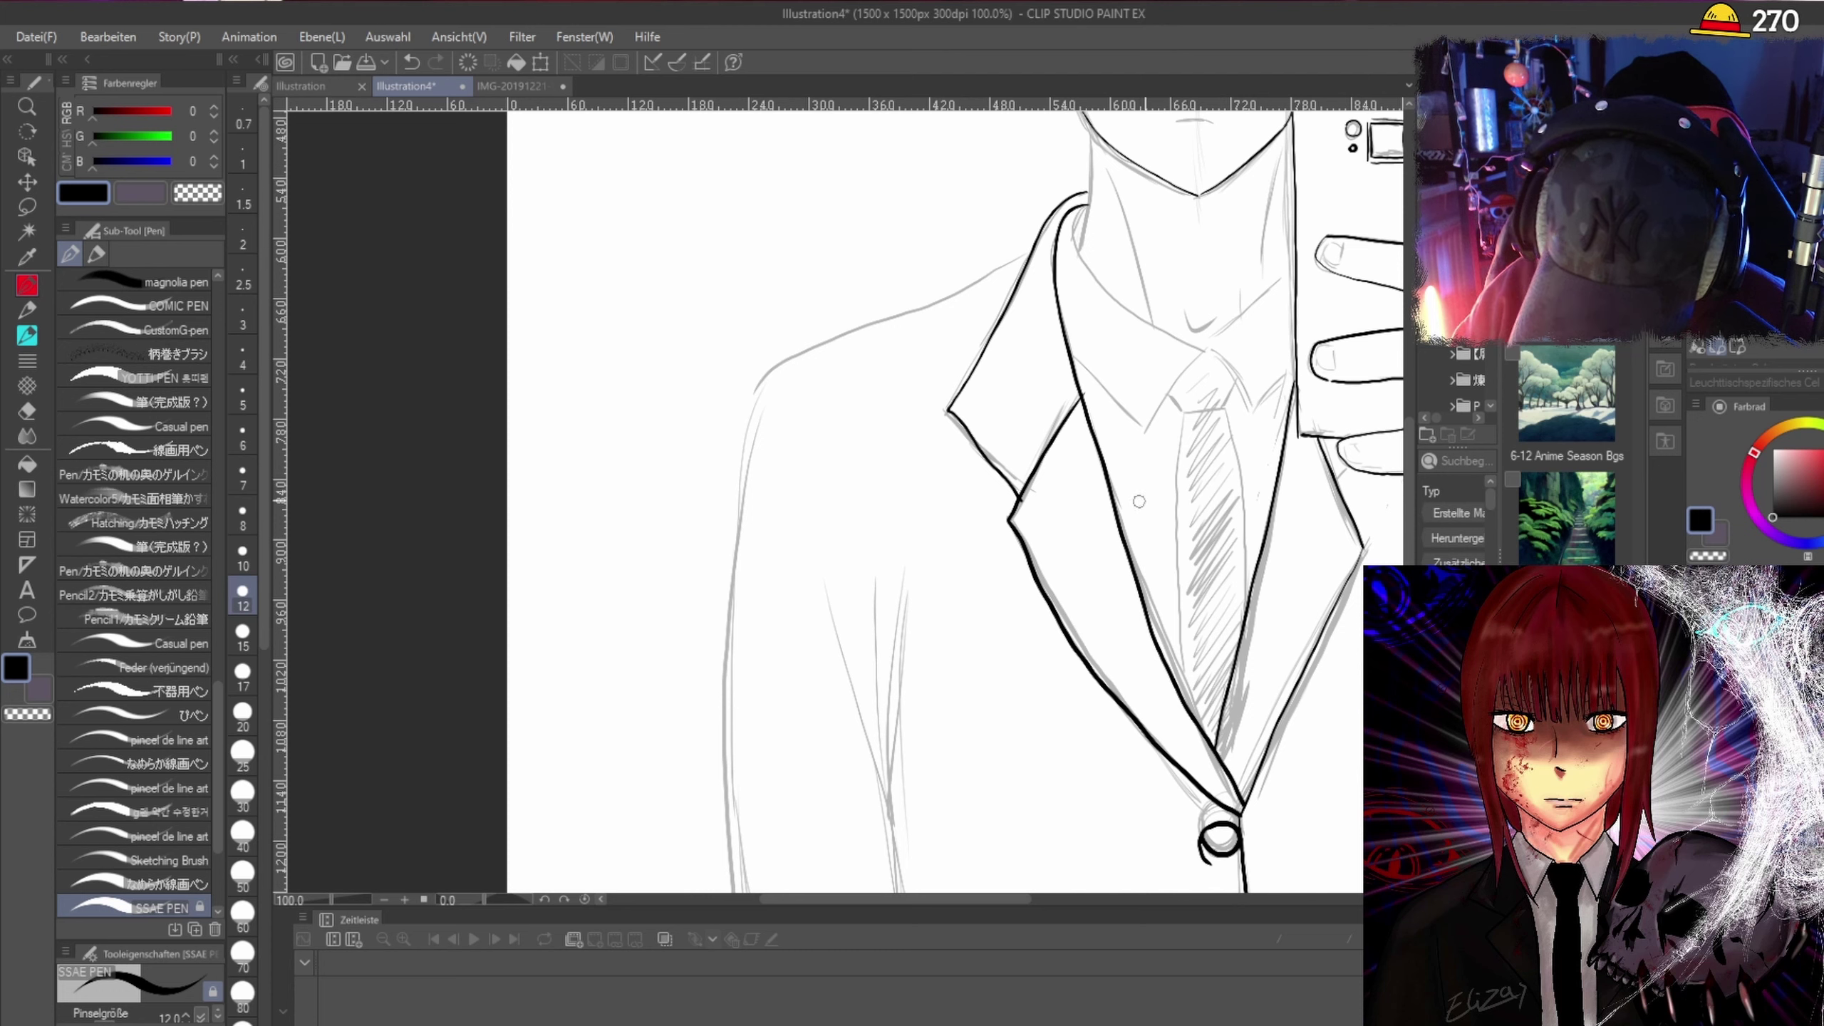
{"action": "scroll", "coordinate": [1410, 477], "scroll_direction": "down", "scroll_amount": 3}
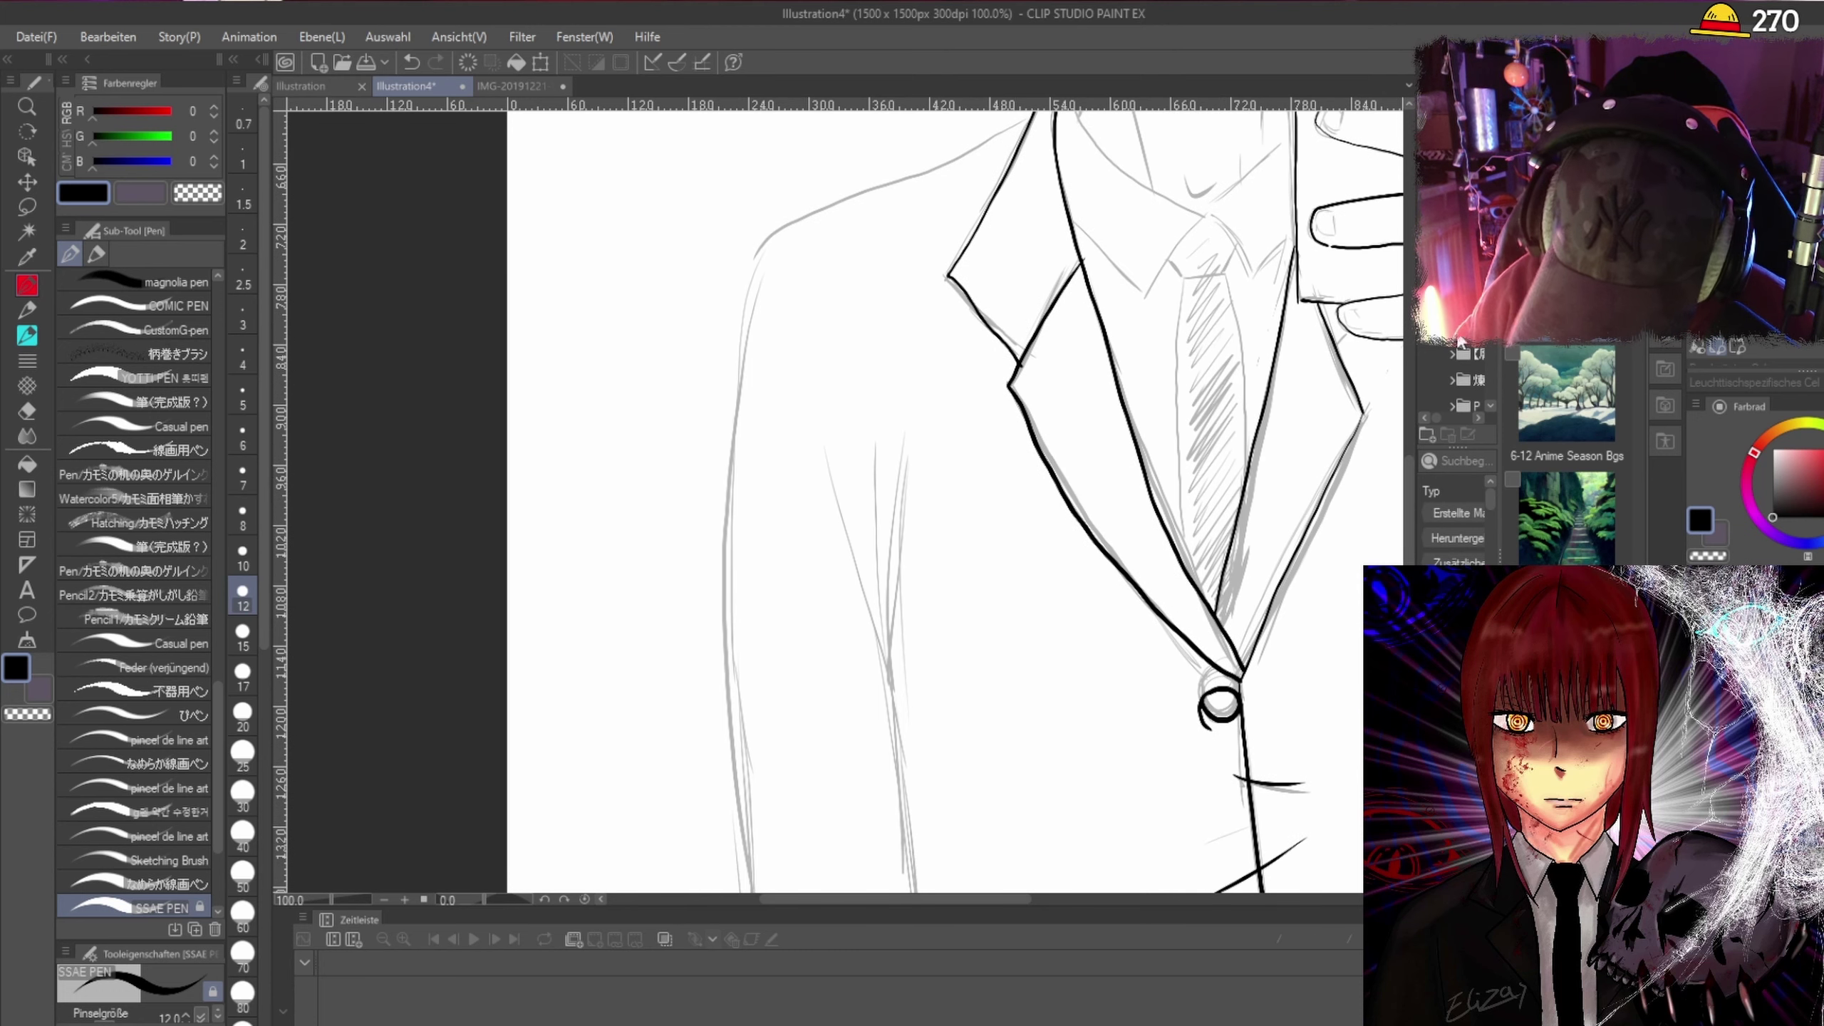
{"action": "scroll", "coordinate": [1408, 486], "scroll_direction": "up", "scroll_amount": 2}
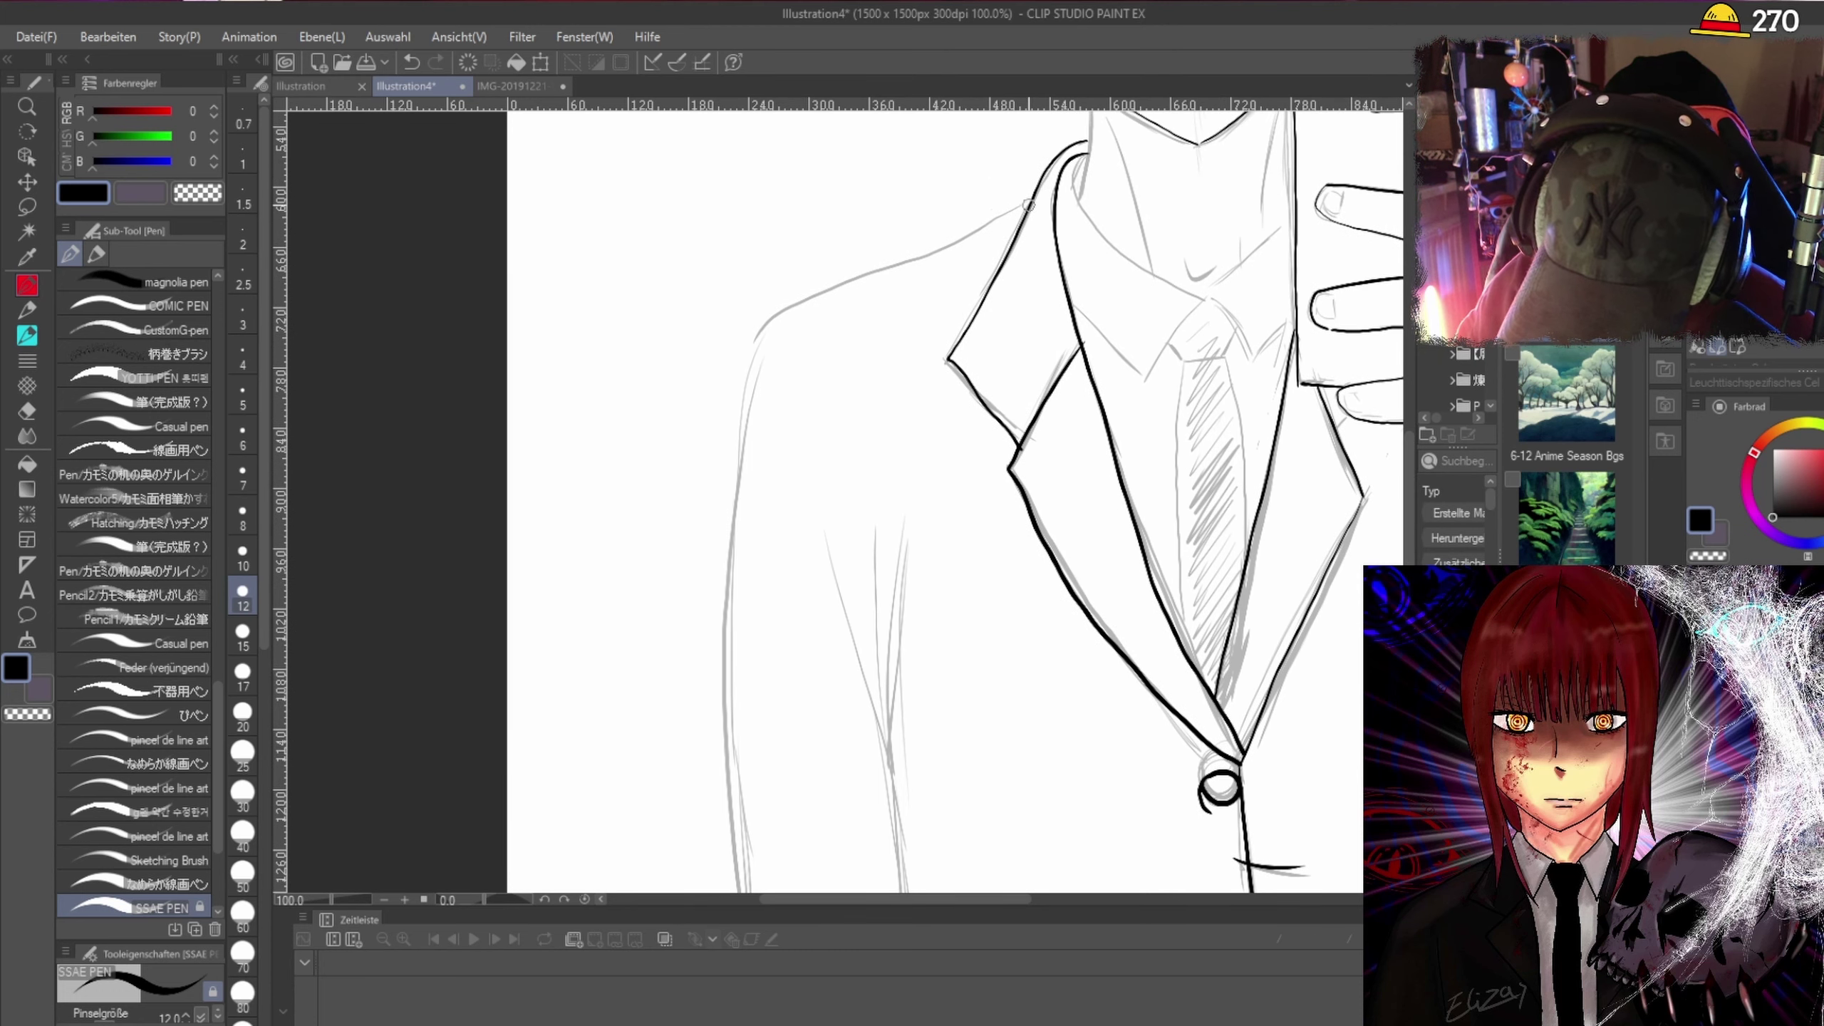
{"action": "mouse_move", "coordinate": [1030, 204]}
{"action": "left_mouse_down"}
{"action": "mouse_move", "coordinate": [776, 317]}
{"action": "mouse_move", "coordinate": [738, 433]}
{"action": "mouse_move", "coordinate": [732, 584]}
{"action": "left_mouse_up"}
{"action": "left_click_drag", "start_coordinate": [725, 683], "coordinate": [729, 803]}
Extend the left arm's outer line down the sleeve and ink two vertical sleeve fold lines.
{"action": "scroll", "coordinate": [1408, 521], "scroll_direction": "down", "scroll_amount": 6}
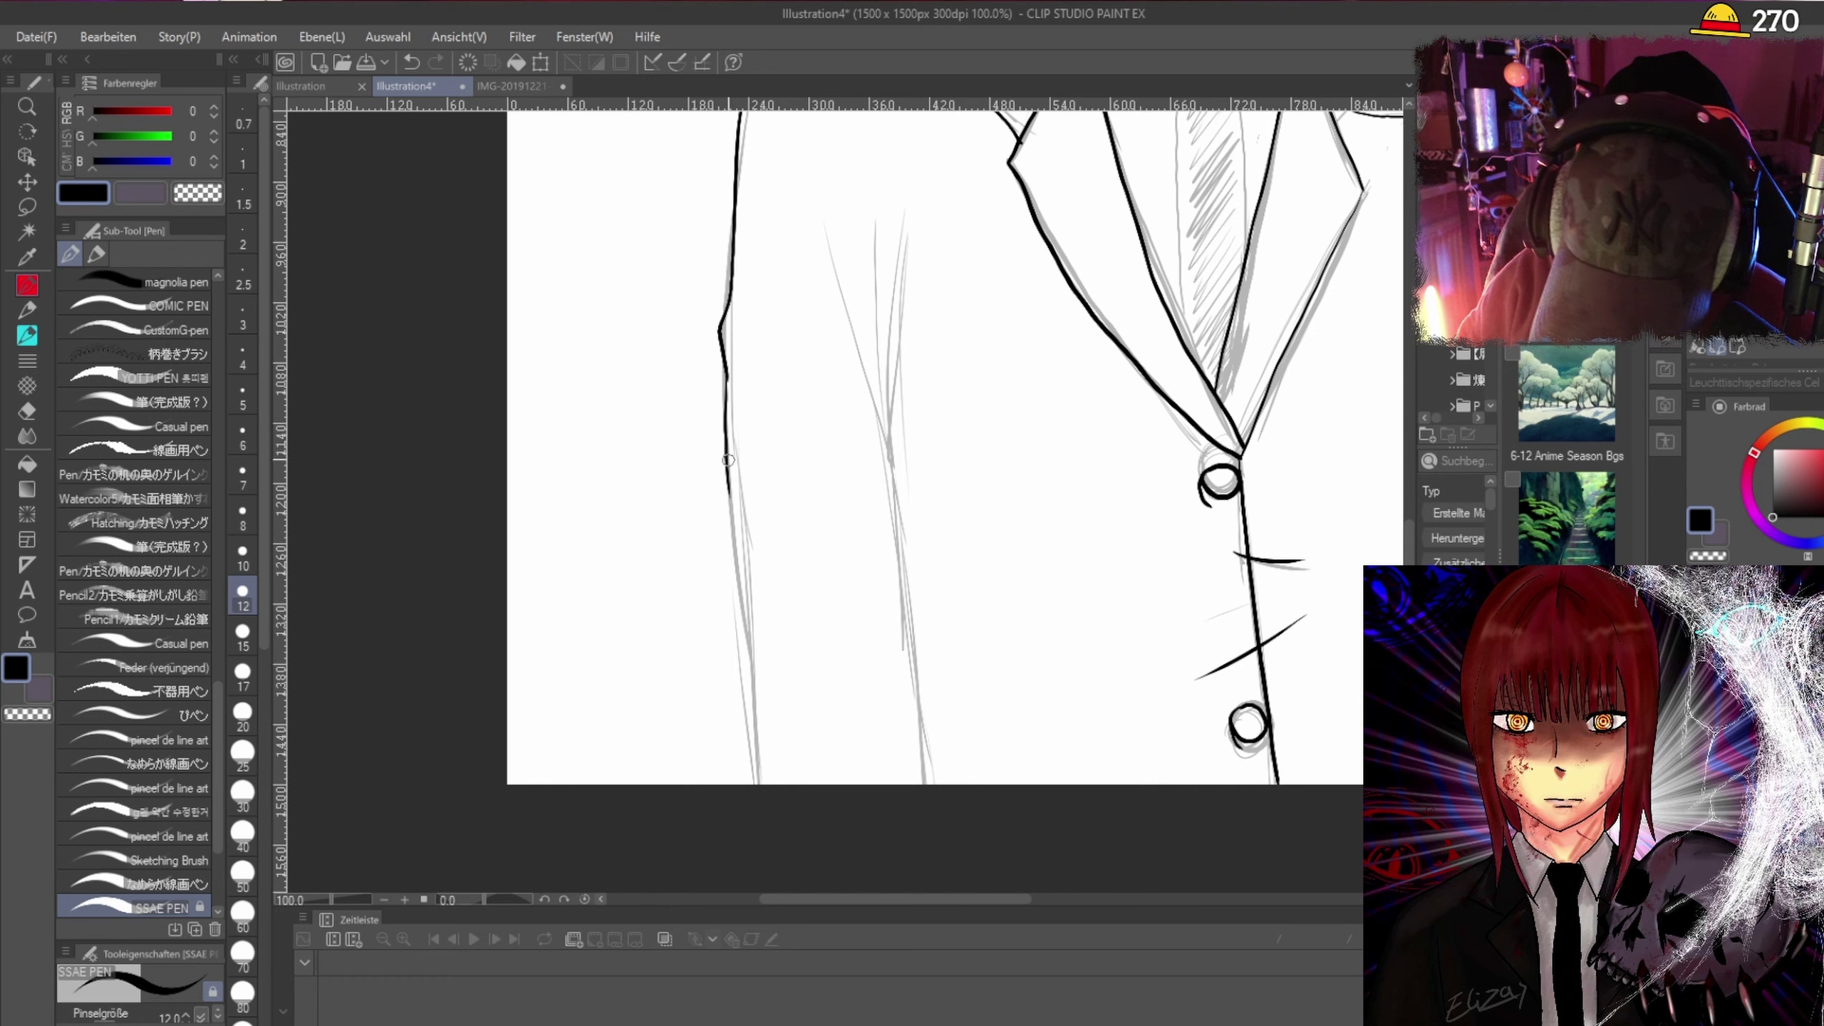
{"action": "left_click_drag", "start_coordinate": [727, 467], "coordinate": [756, 842]}
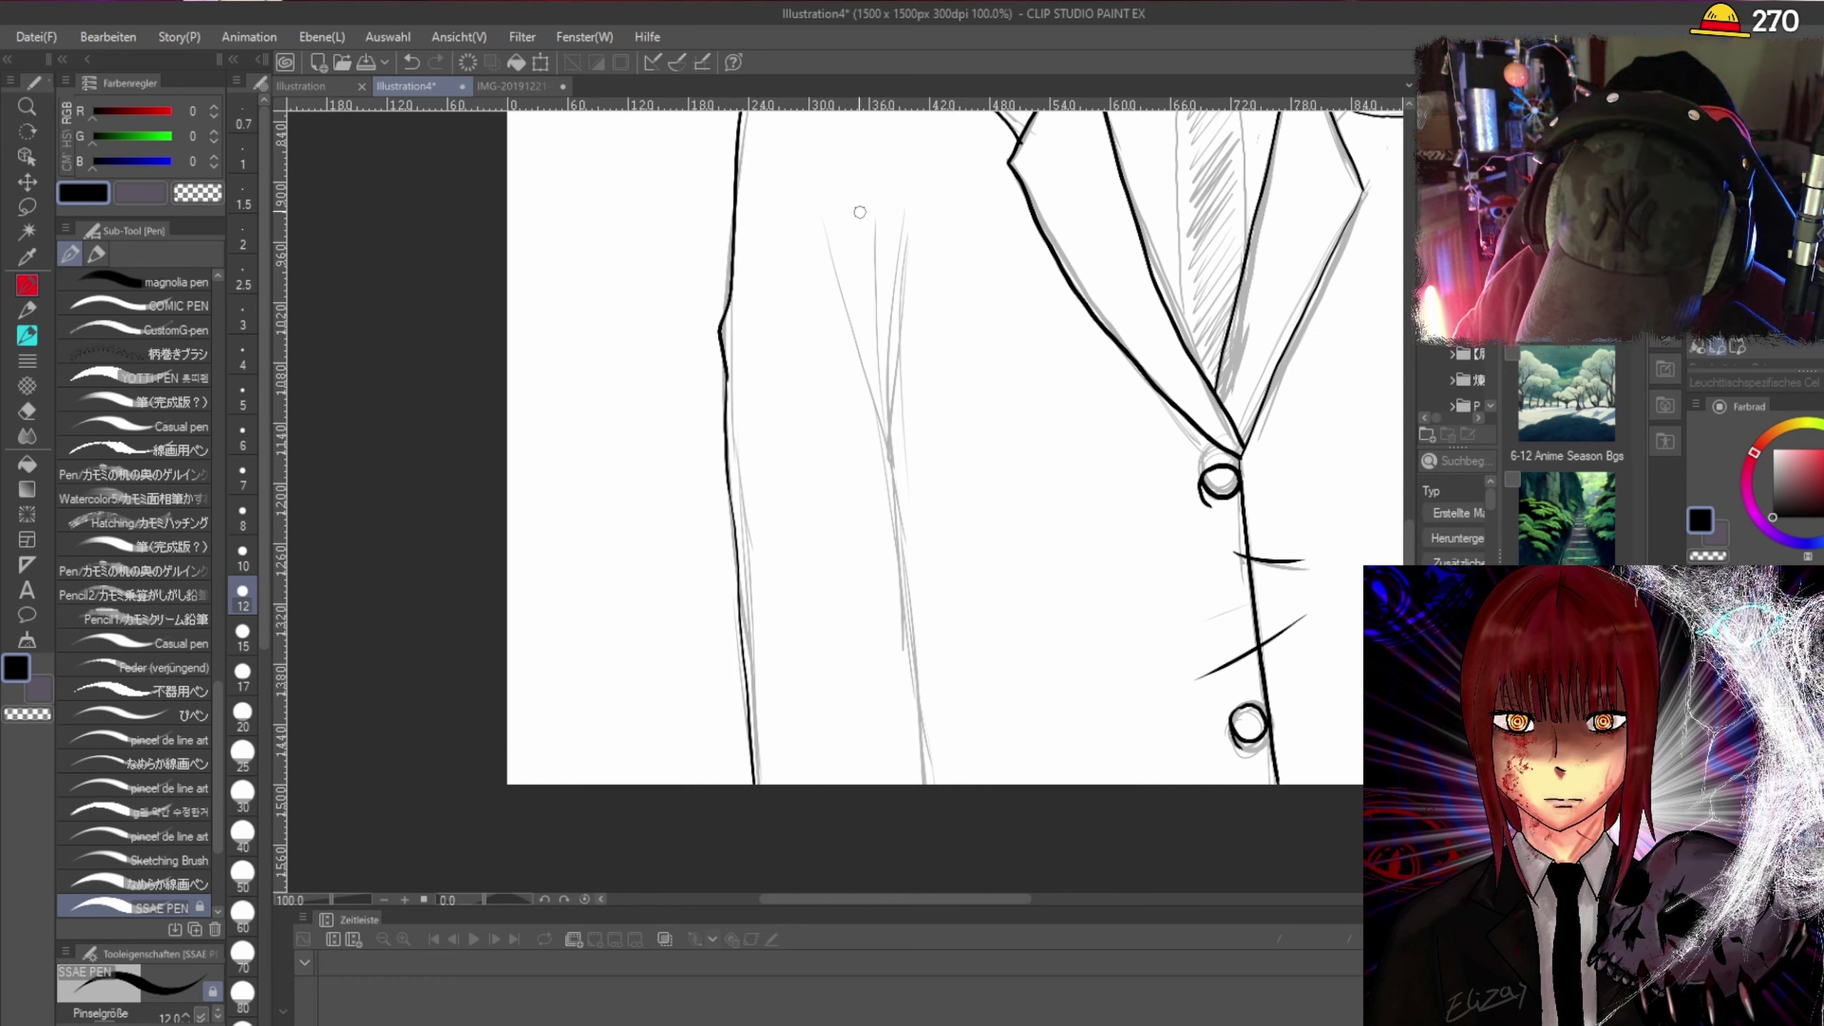
{"action": "left_click_drag", "start_coordinate": [850, 201], "coordinate": [875, 332]}
{"action": "mouse_move", "coordinate": [907, 188]}
{"action": "left_mouse_down"}
{"action": "mouse_move", "coordinate": [885, 345]}
{"action": "mouse_move", "coordinate": [913, 831]}
{"action": "left_mouse_up"}
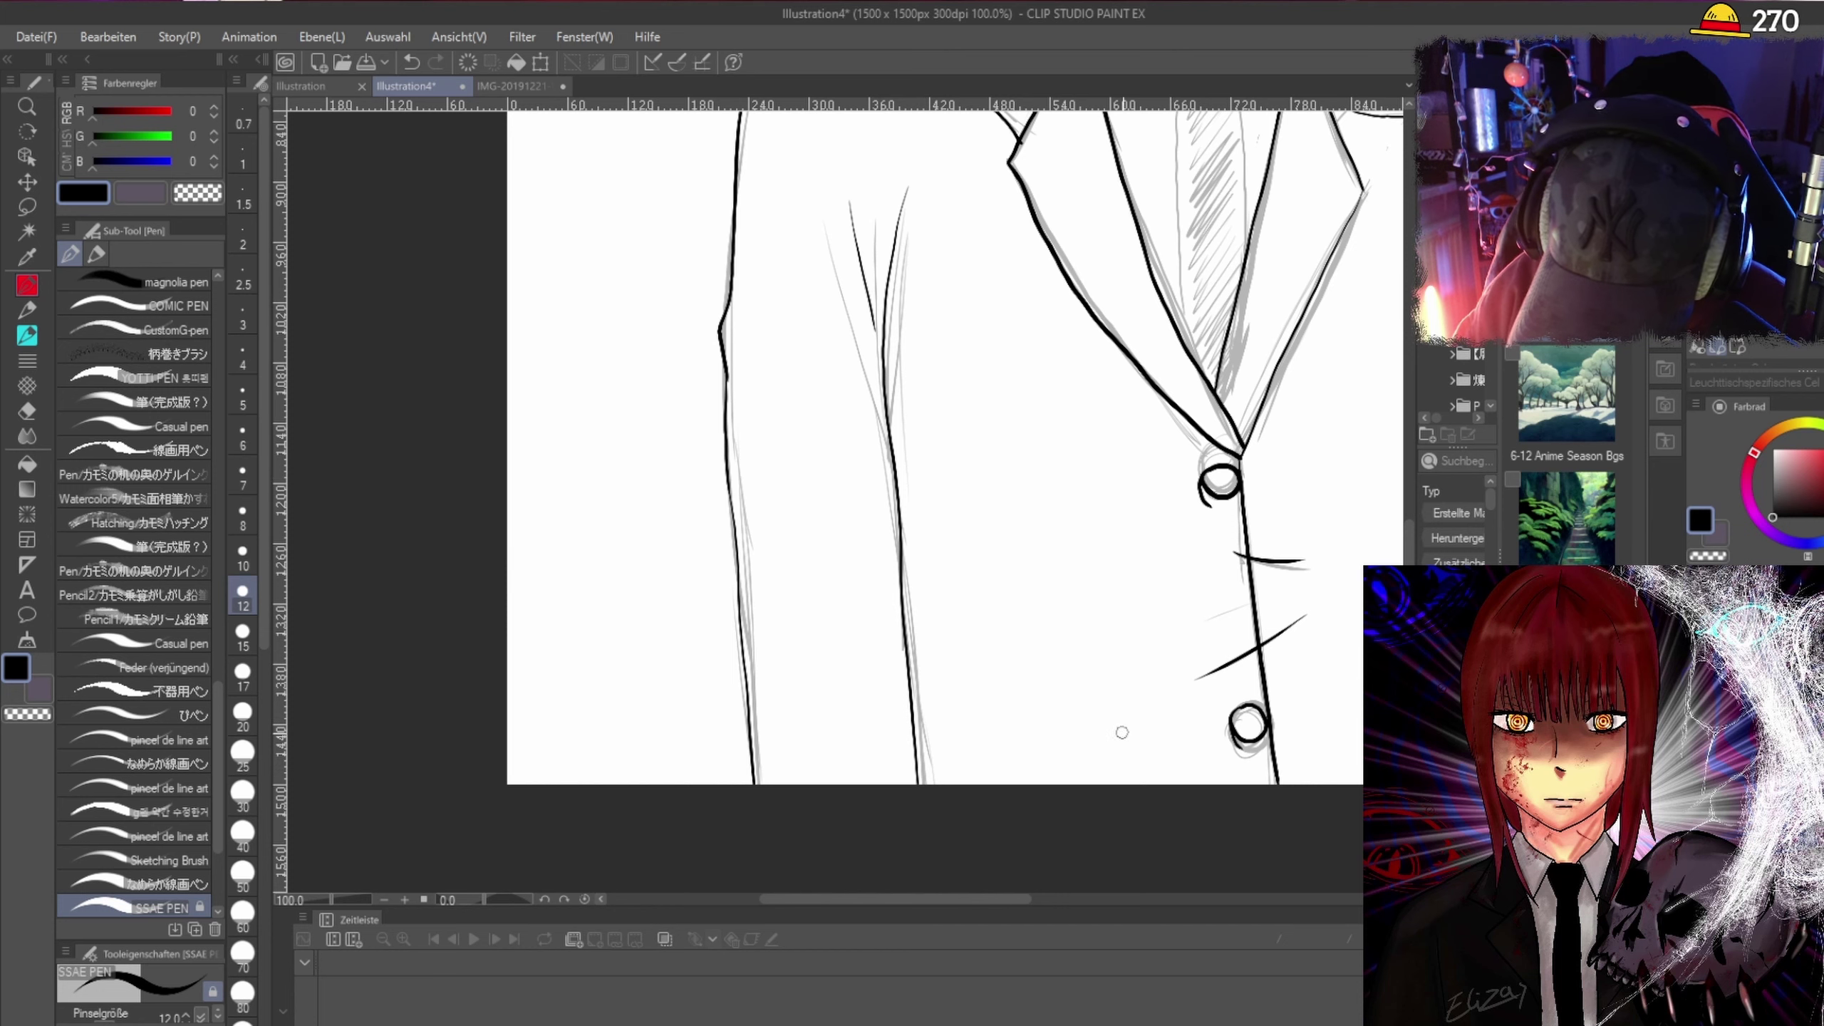
{"action": "scroll", "coordinate": [1361, 653], "scroll_direction": "down", "scroll_amount": 2}
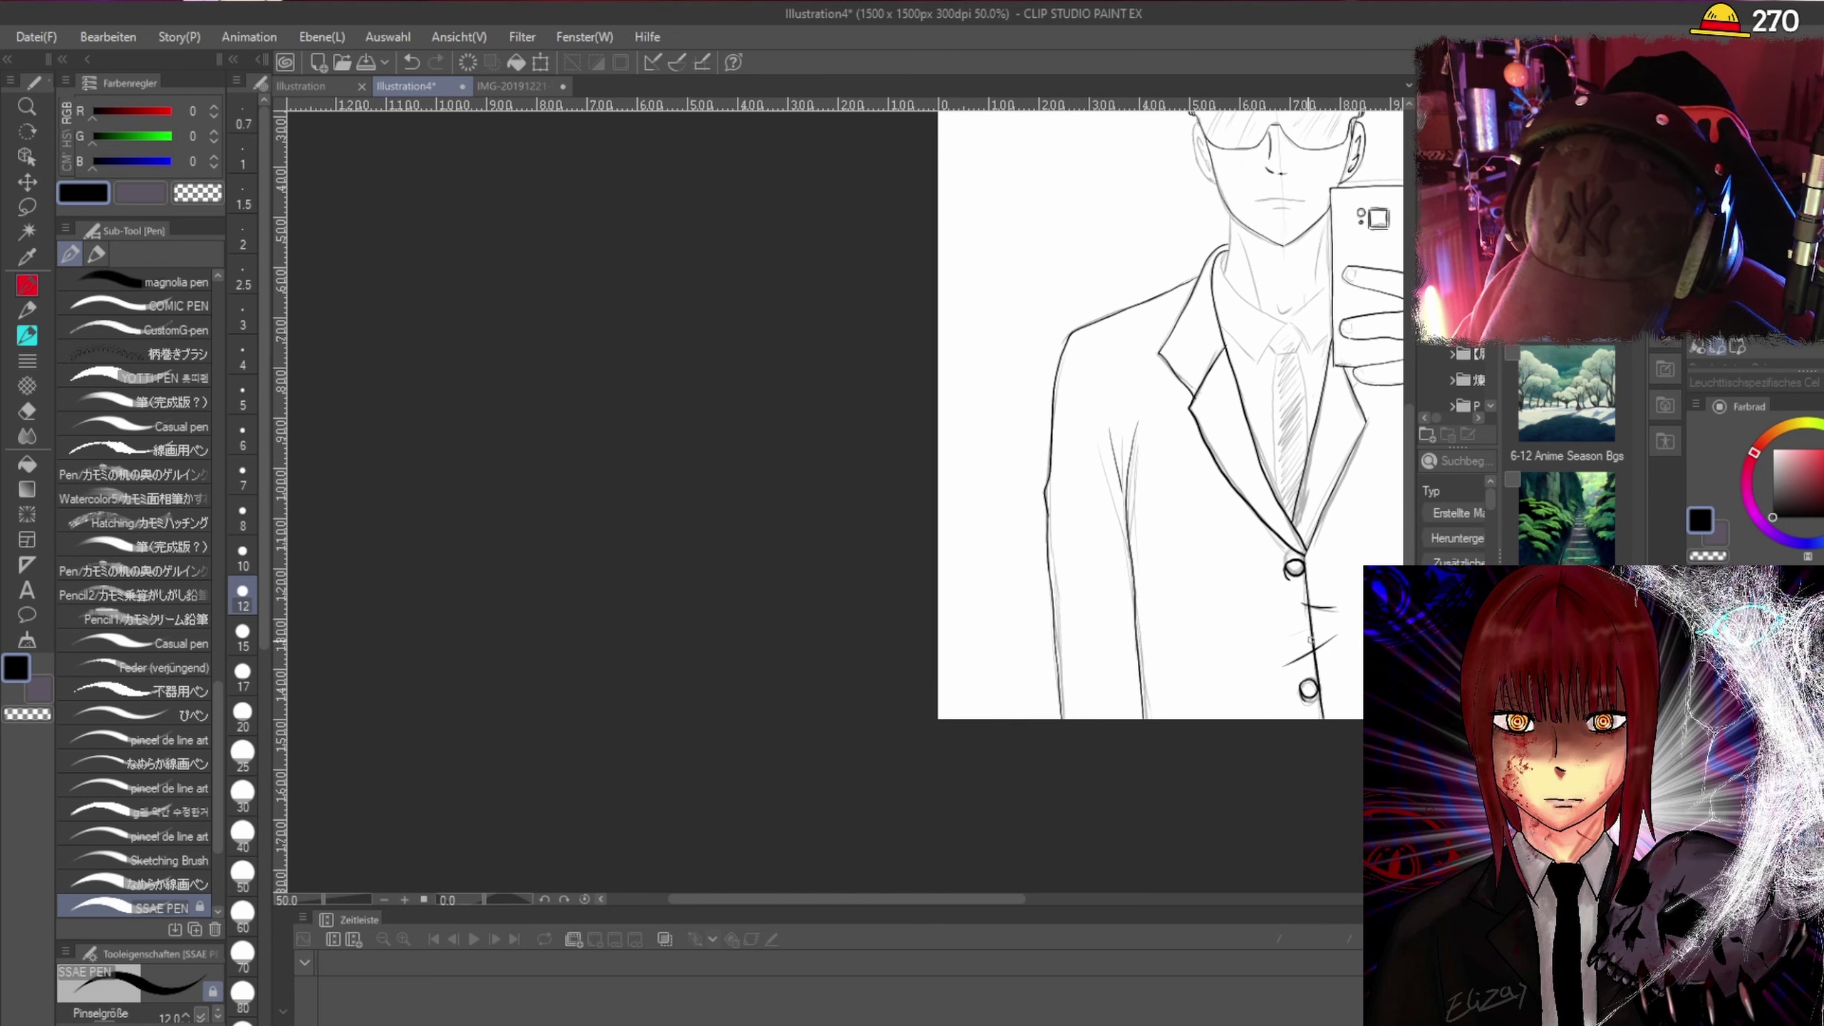
{"action": "left_click_drag", "start_coordinate": [987, 898], "coordinate": [1120, 889]}
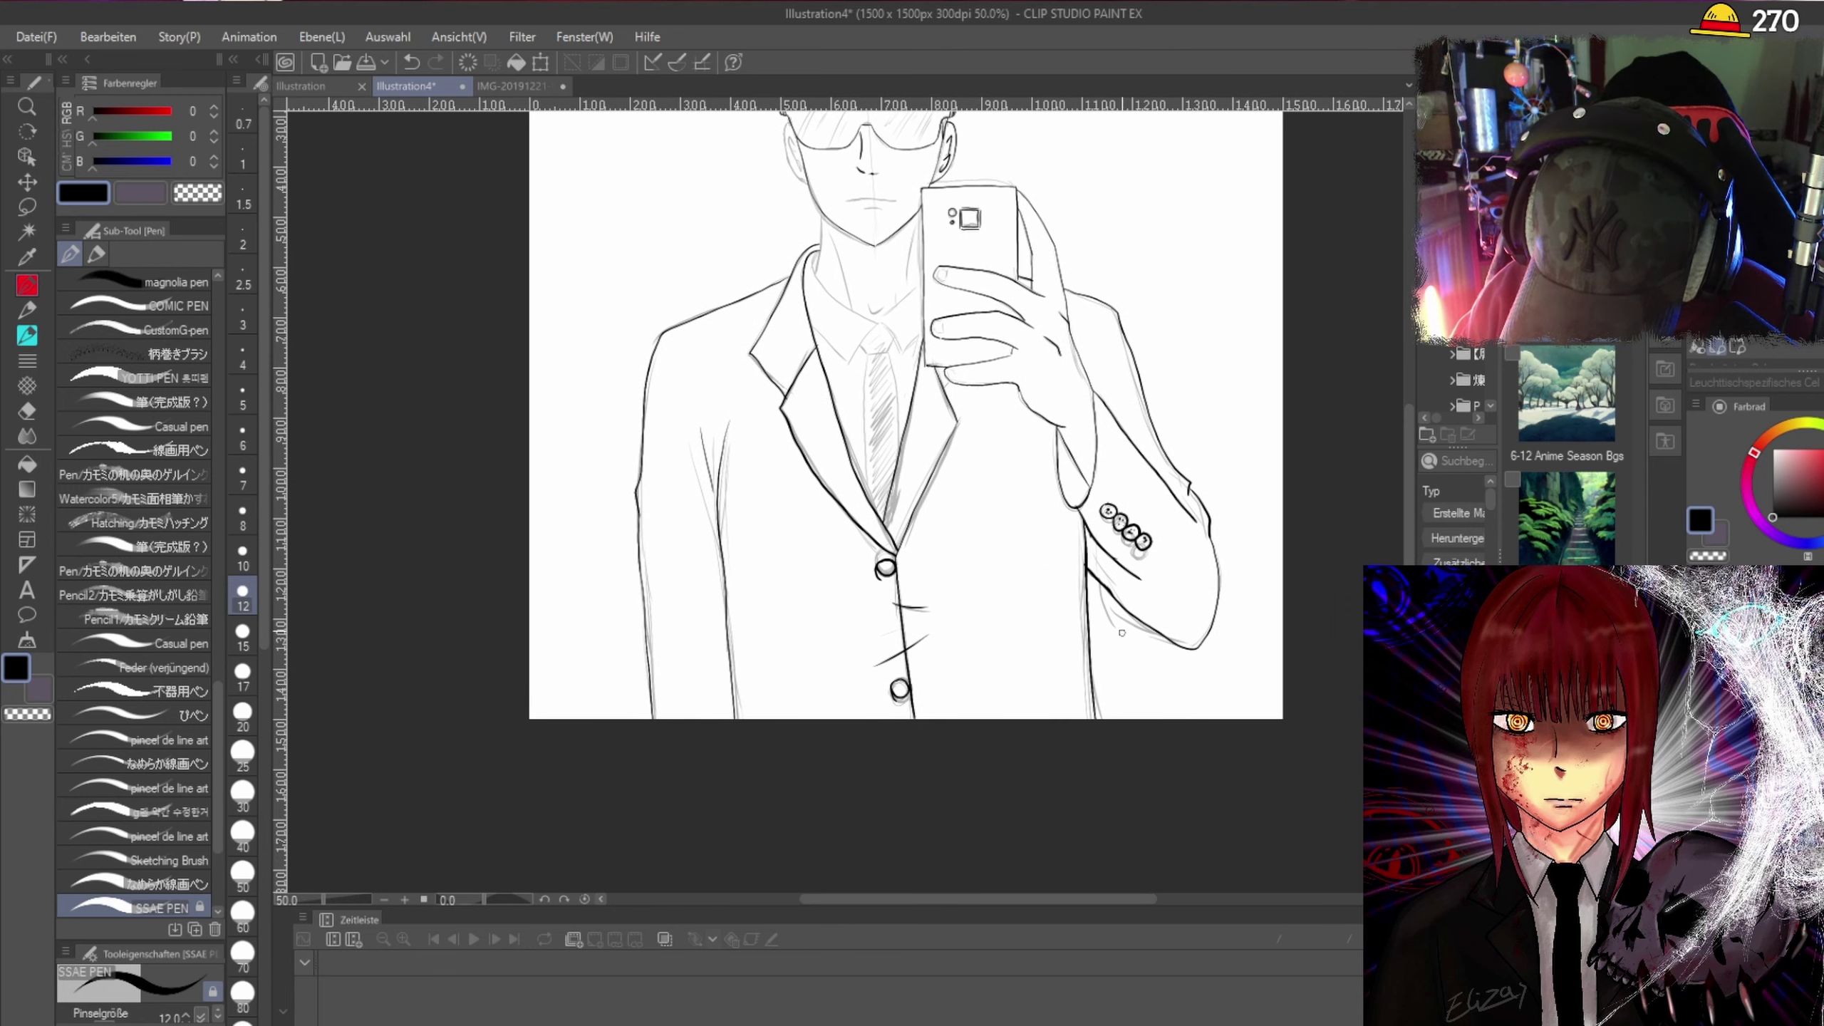
{"action": "scroll", "coordinate": [928, 158], "scroll_direction": "up", "scroll_amount": 1}
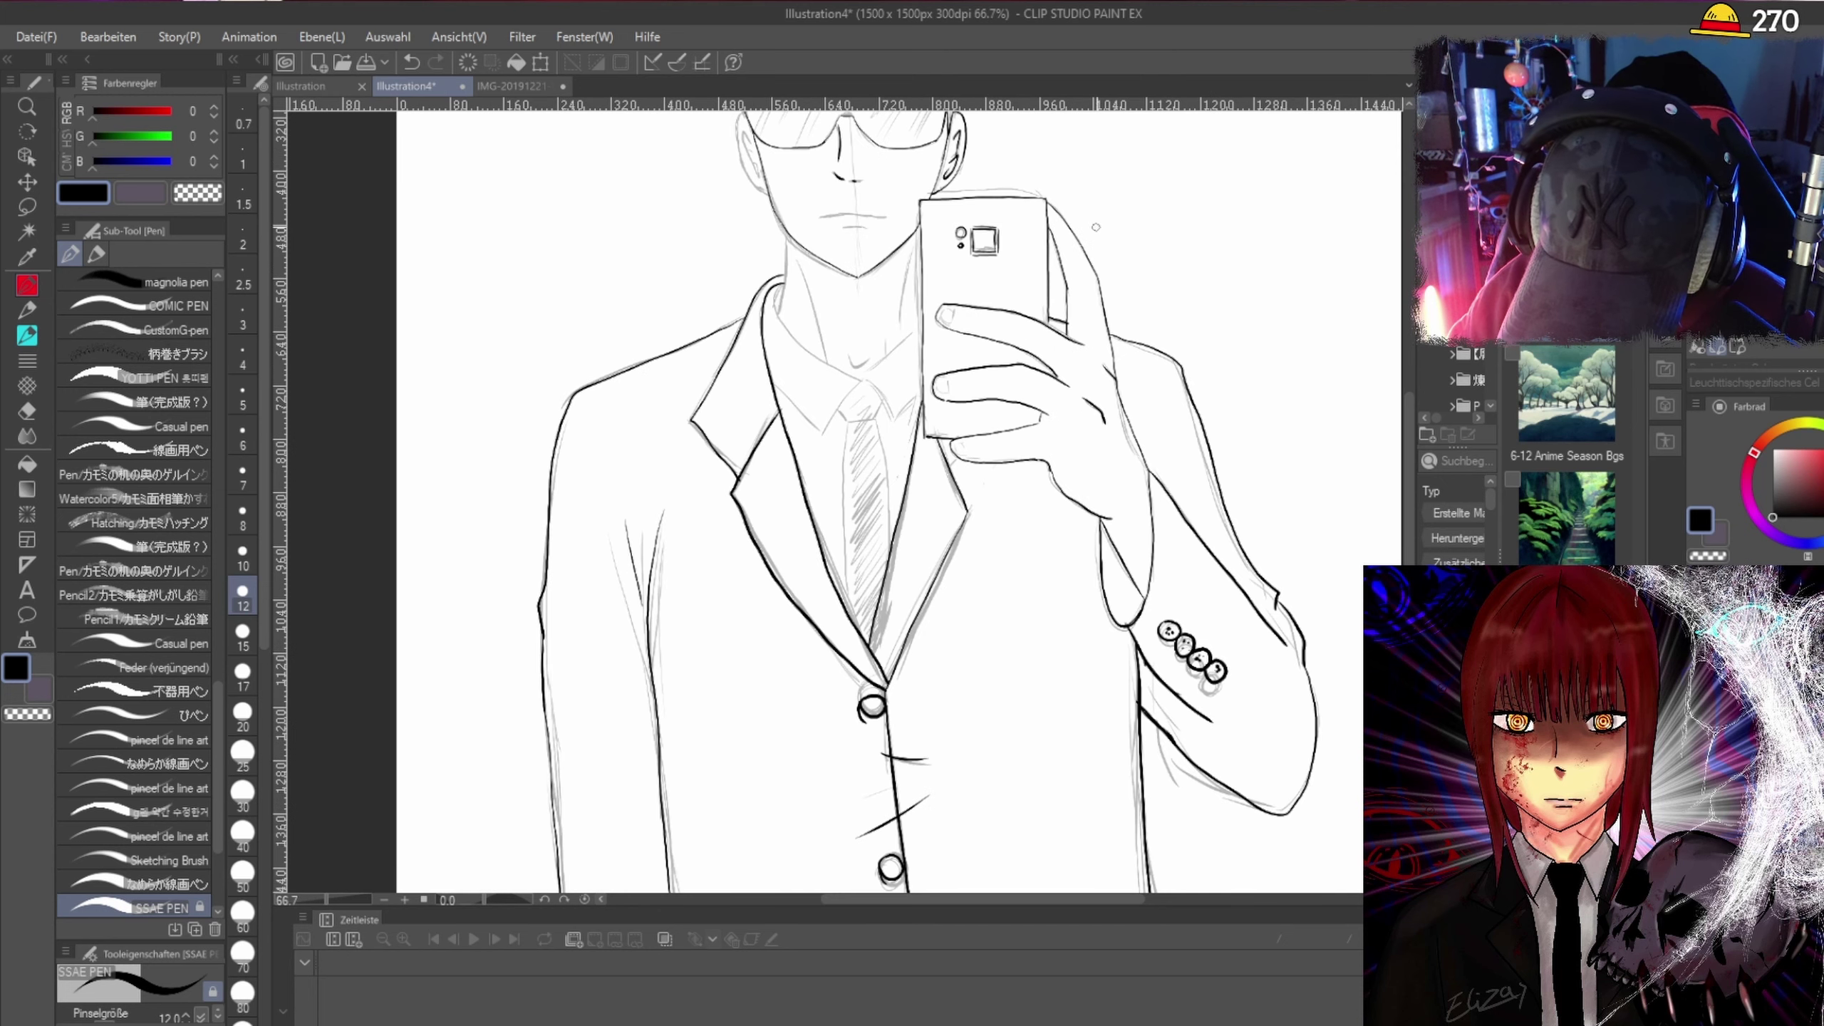
{"action": "scroll", "coordinate": [1009, 667], "scroll_direction": "up", "scroll_amount": 4}
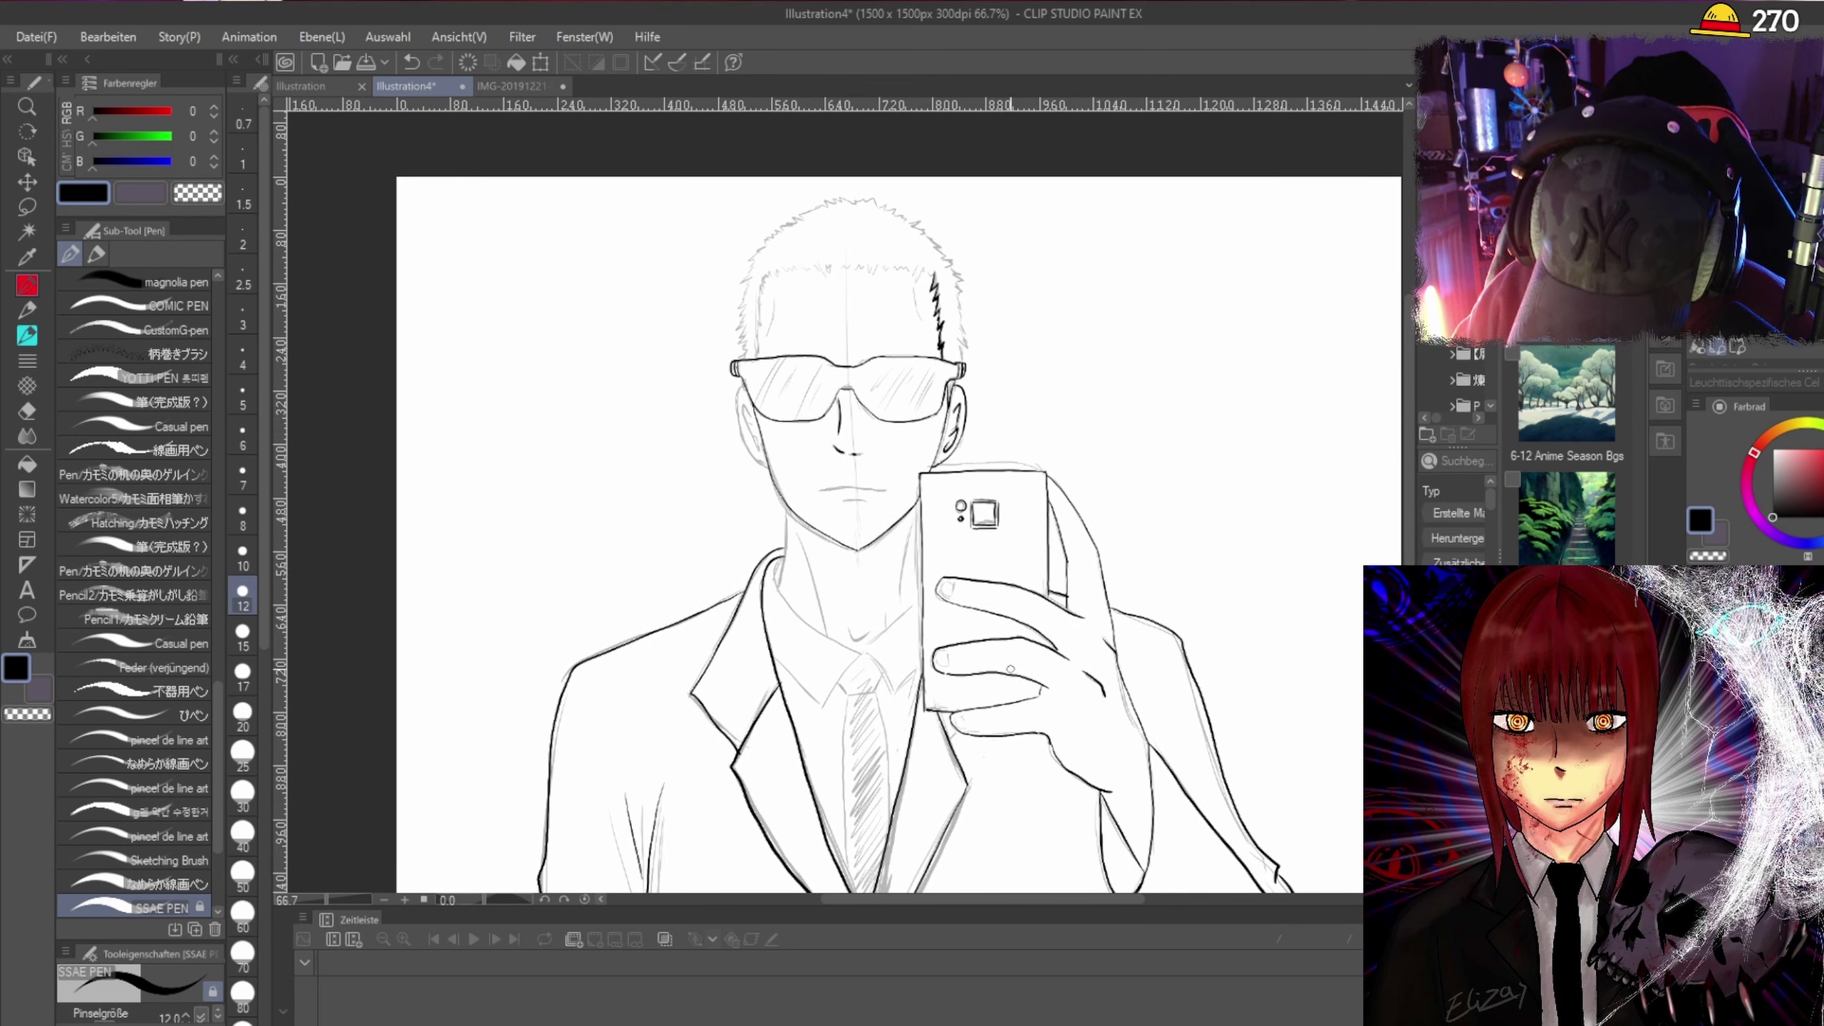
{"action": "scroll", "coordinate": [970, 633], "scroll_direction": "up", "scroll_amount": 2}
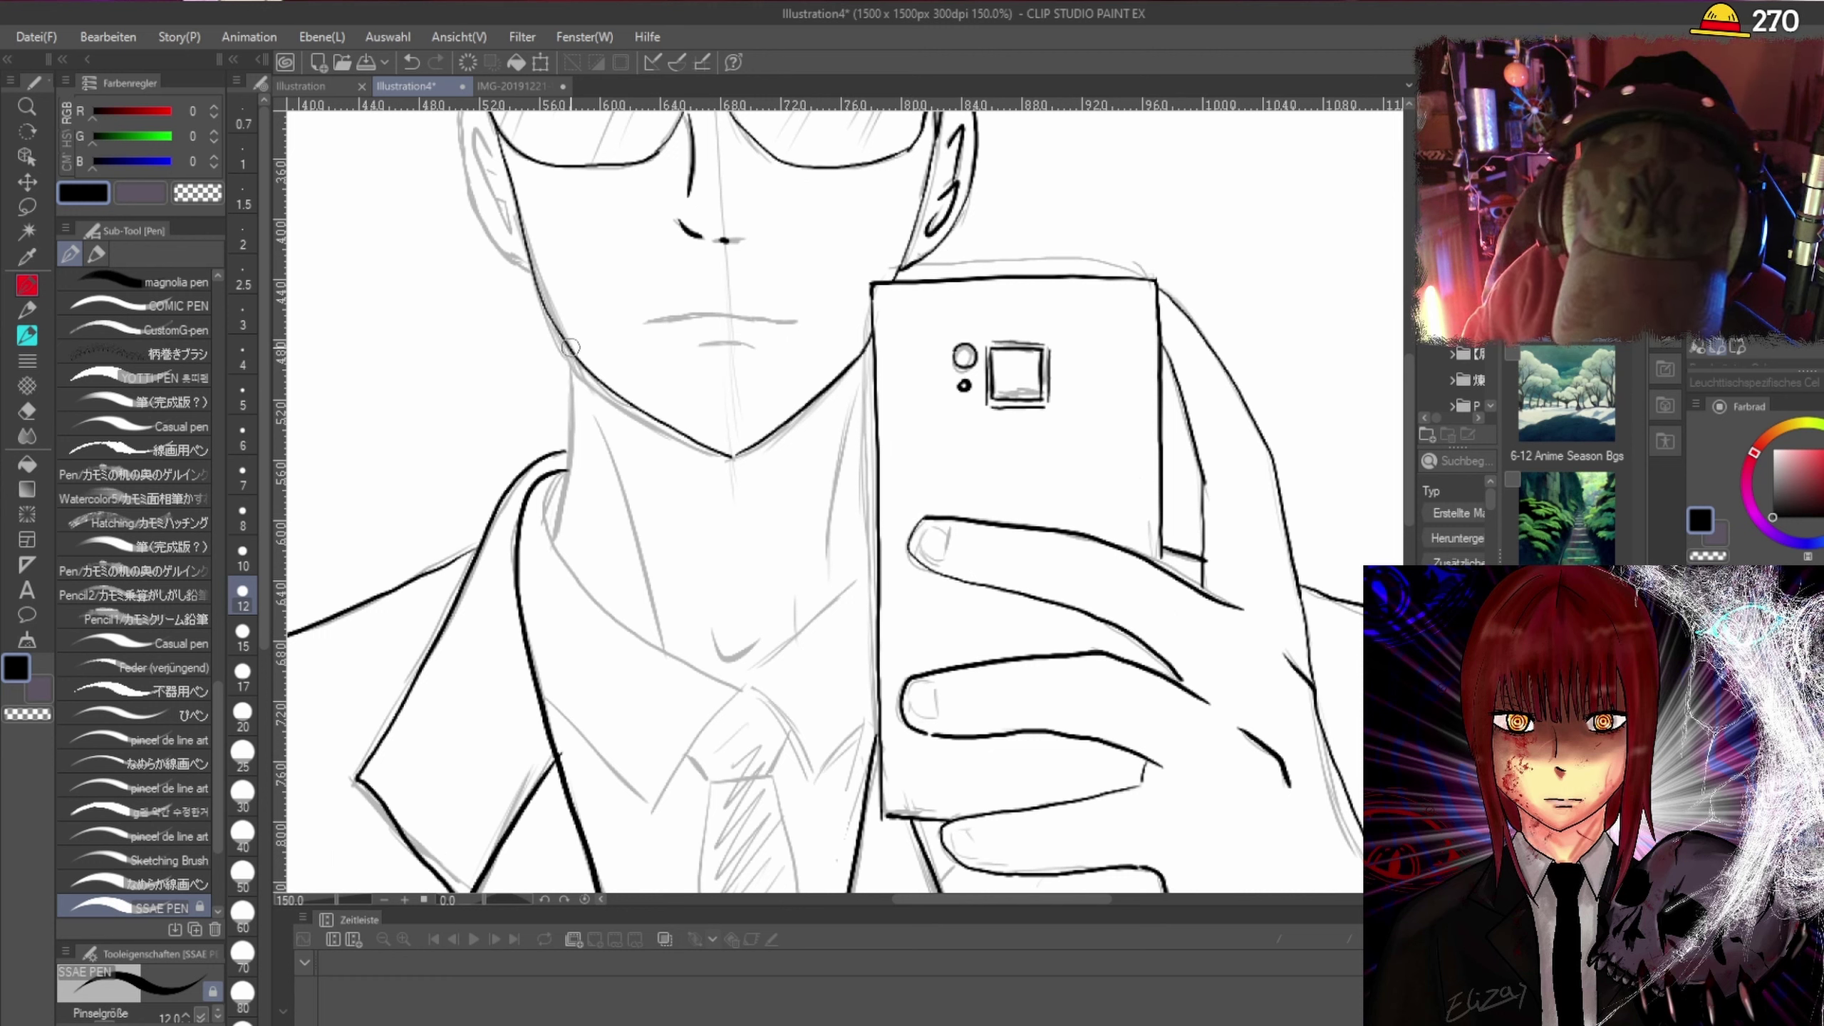
Ink the neck from jaw to collar and both shirt collar points toward the tie knot.
{"action": "left_click_drag", "start_coordinate": [571, 366], "coordinate": [550, 539]}
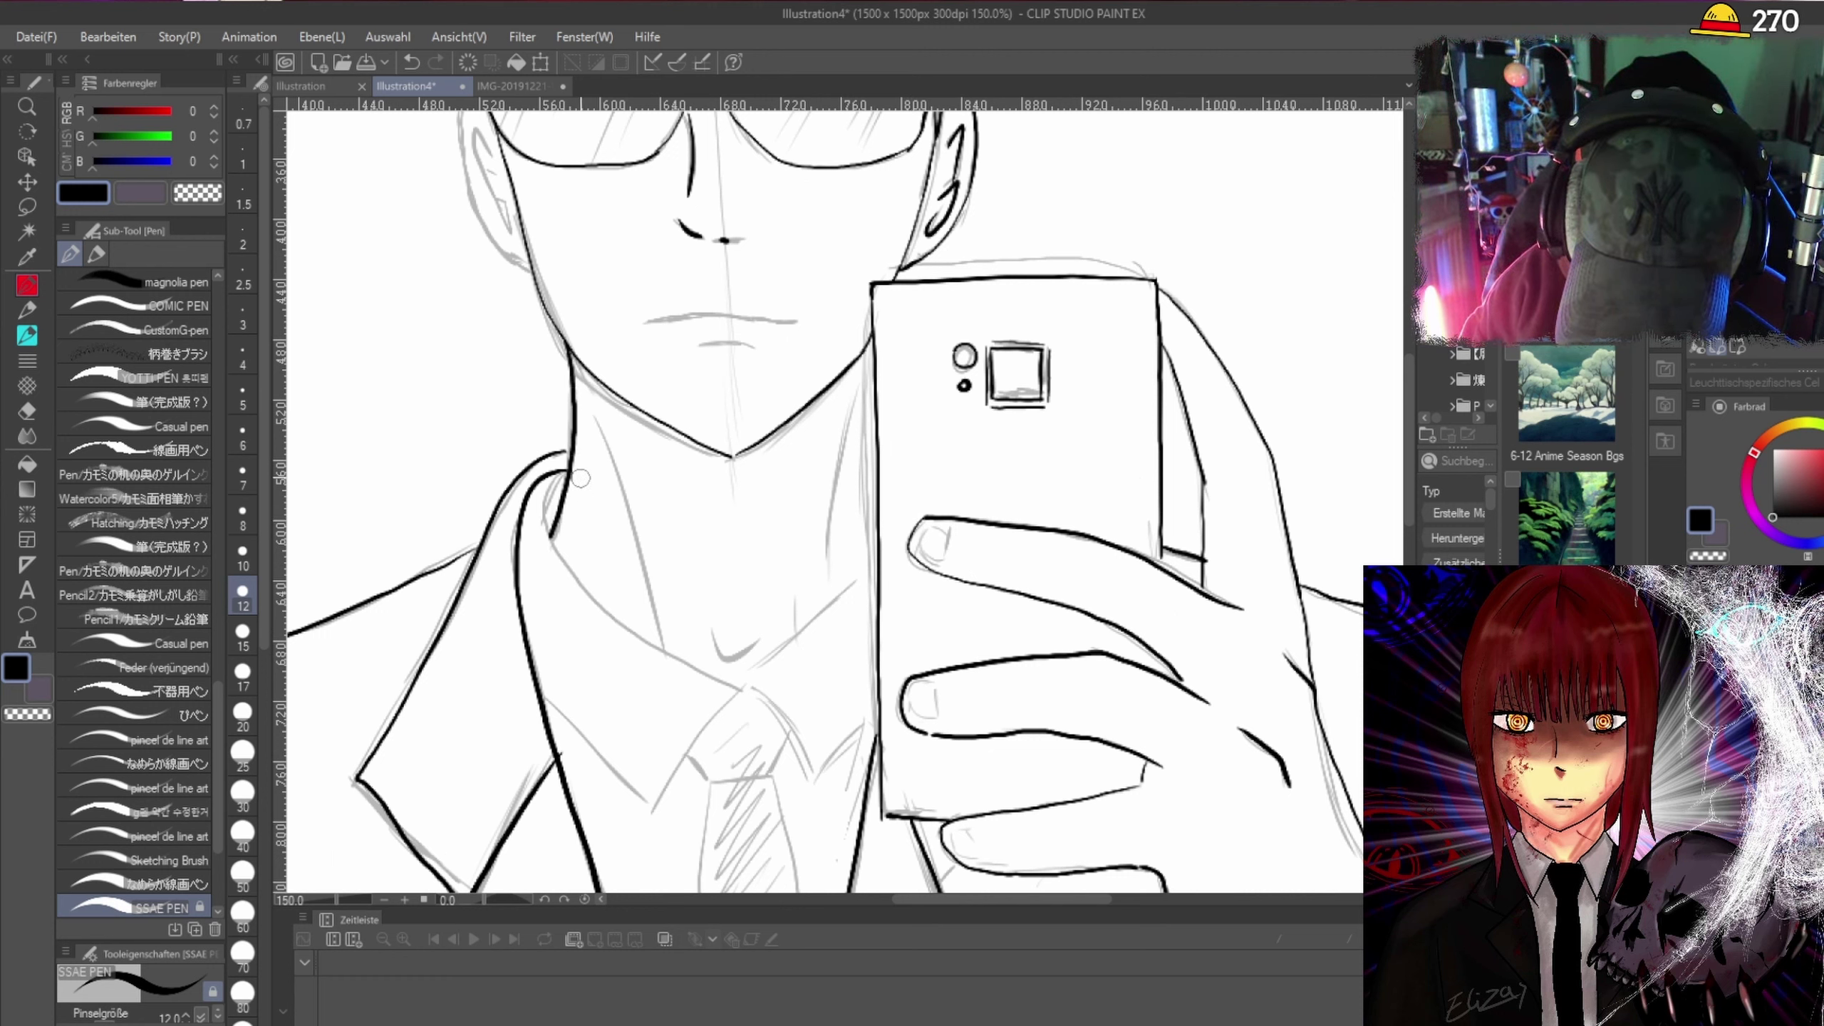
{"action": "mouse_move", "coordinate": [558, 474]}
{"action": "left_mouse_down"}
{"action": "mouse_move", "coordinate": [553, 547]}
{"action": "mouse_move", "coordinate": [625, 628]}
{"action": "mouse_move", "coordinate": [744, 690]}
{"action": "left_mouse_up"}
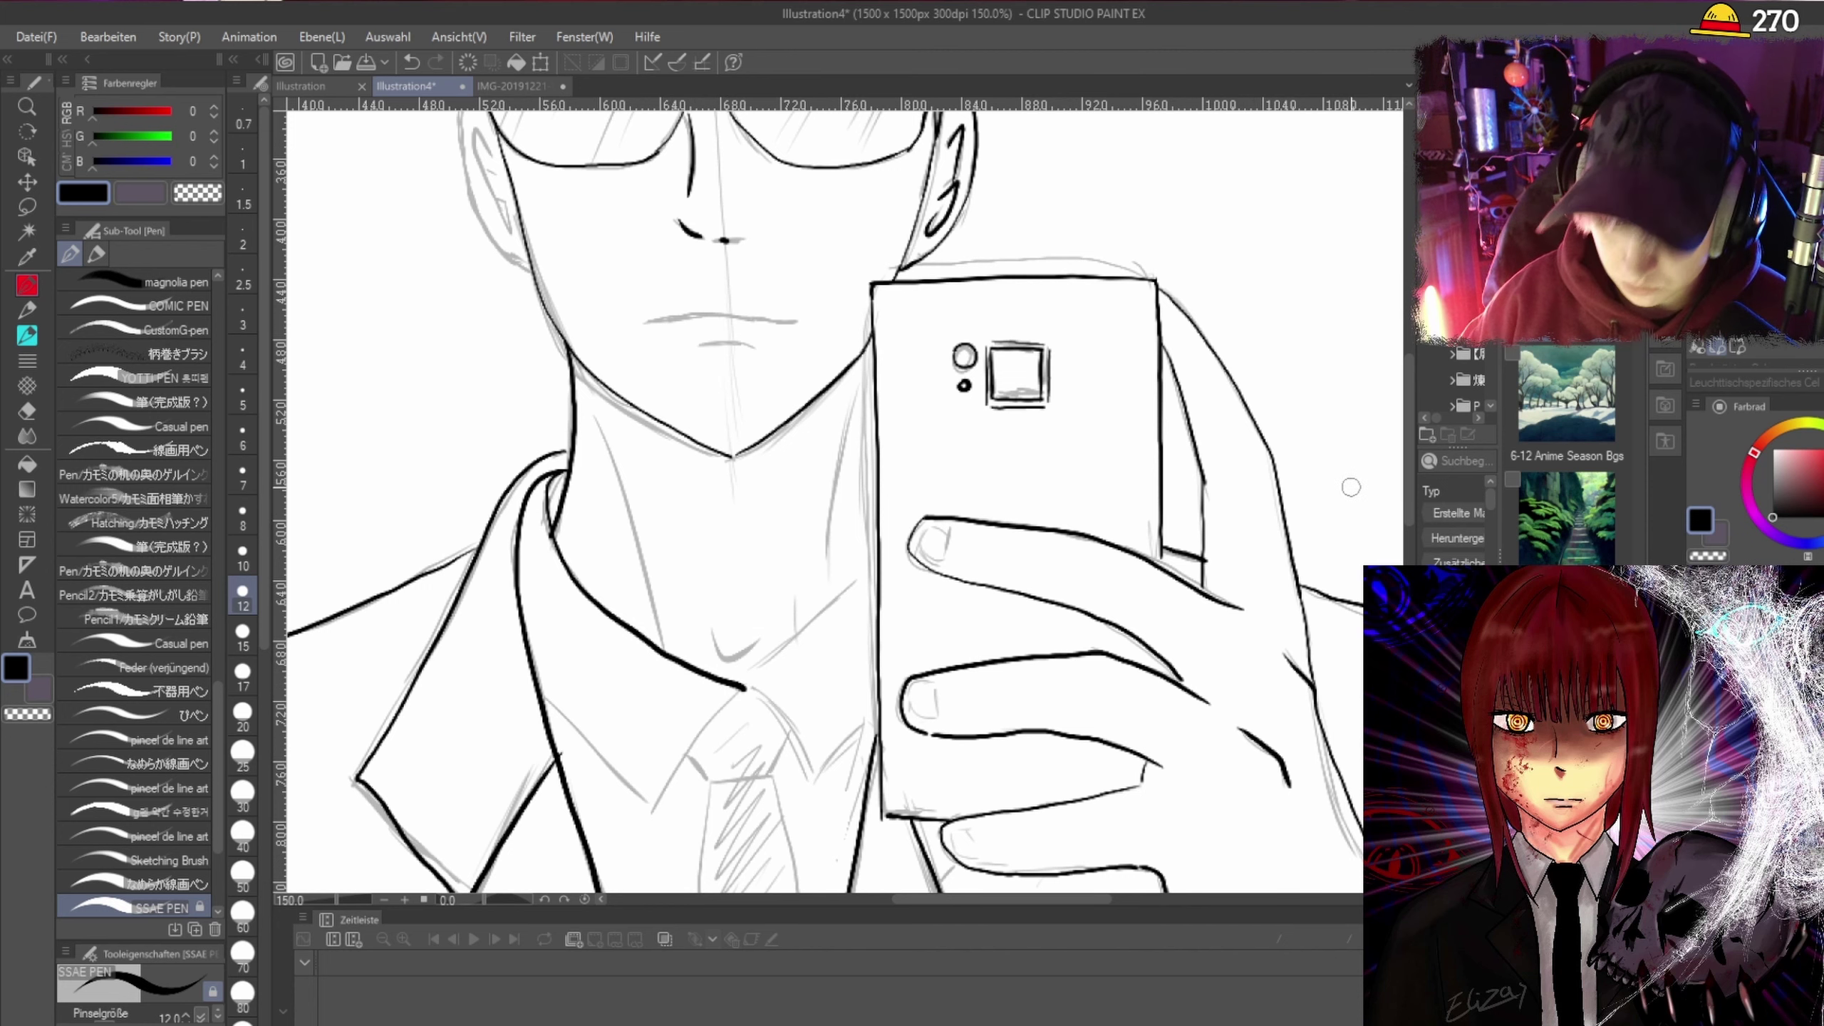
{"action": "left_click_drag", "start_coordinate": [1405, 447], "coordinate": [1408, 480]}
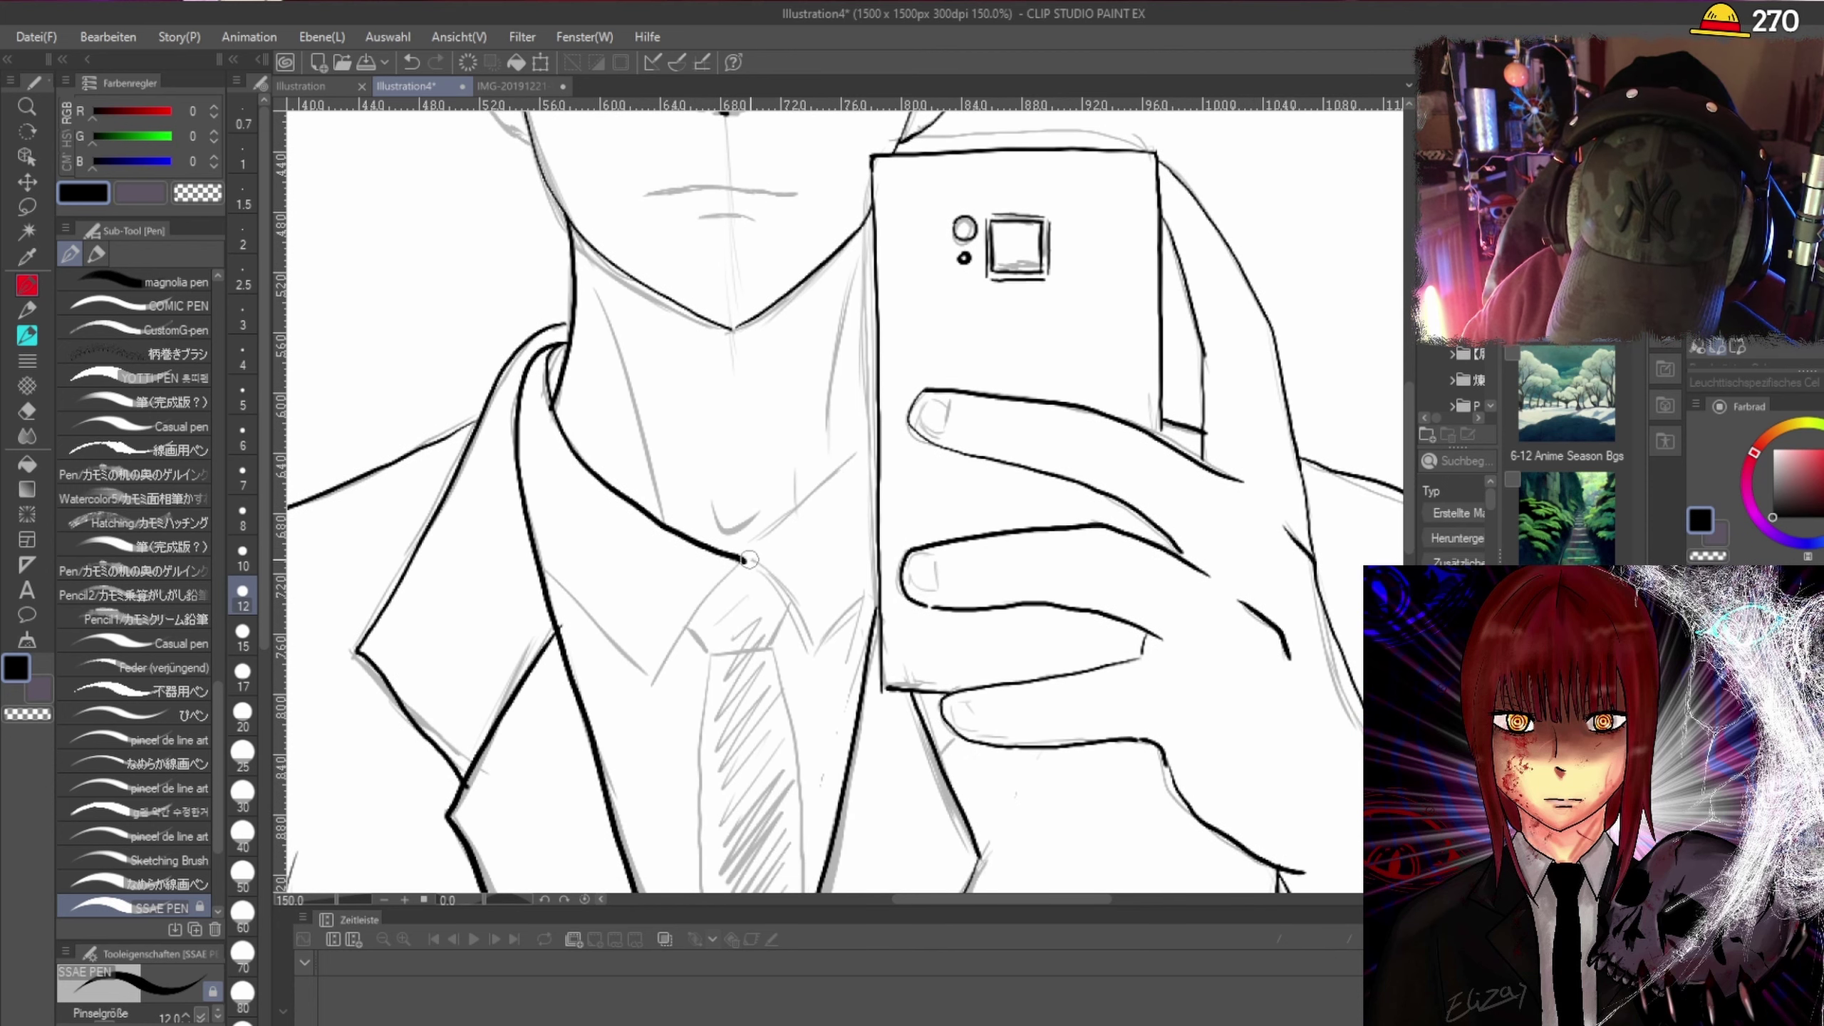
{"action": "left_click_drag", "start_coordinate": [749, 559], "coordinate": [657, 683]}
{"action": "left_click_drag", "start_coordinate": [543, 574], "coordinate": [657, 686]}
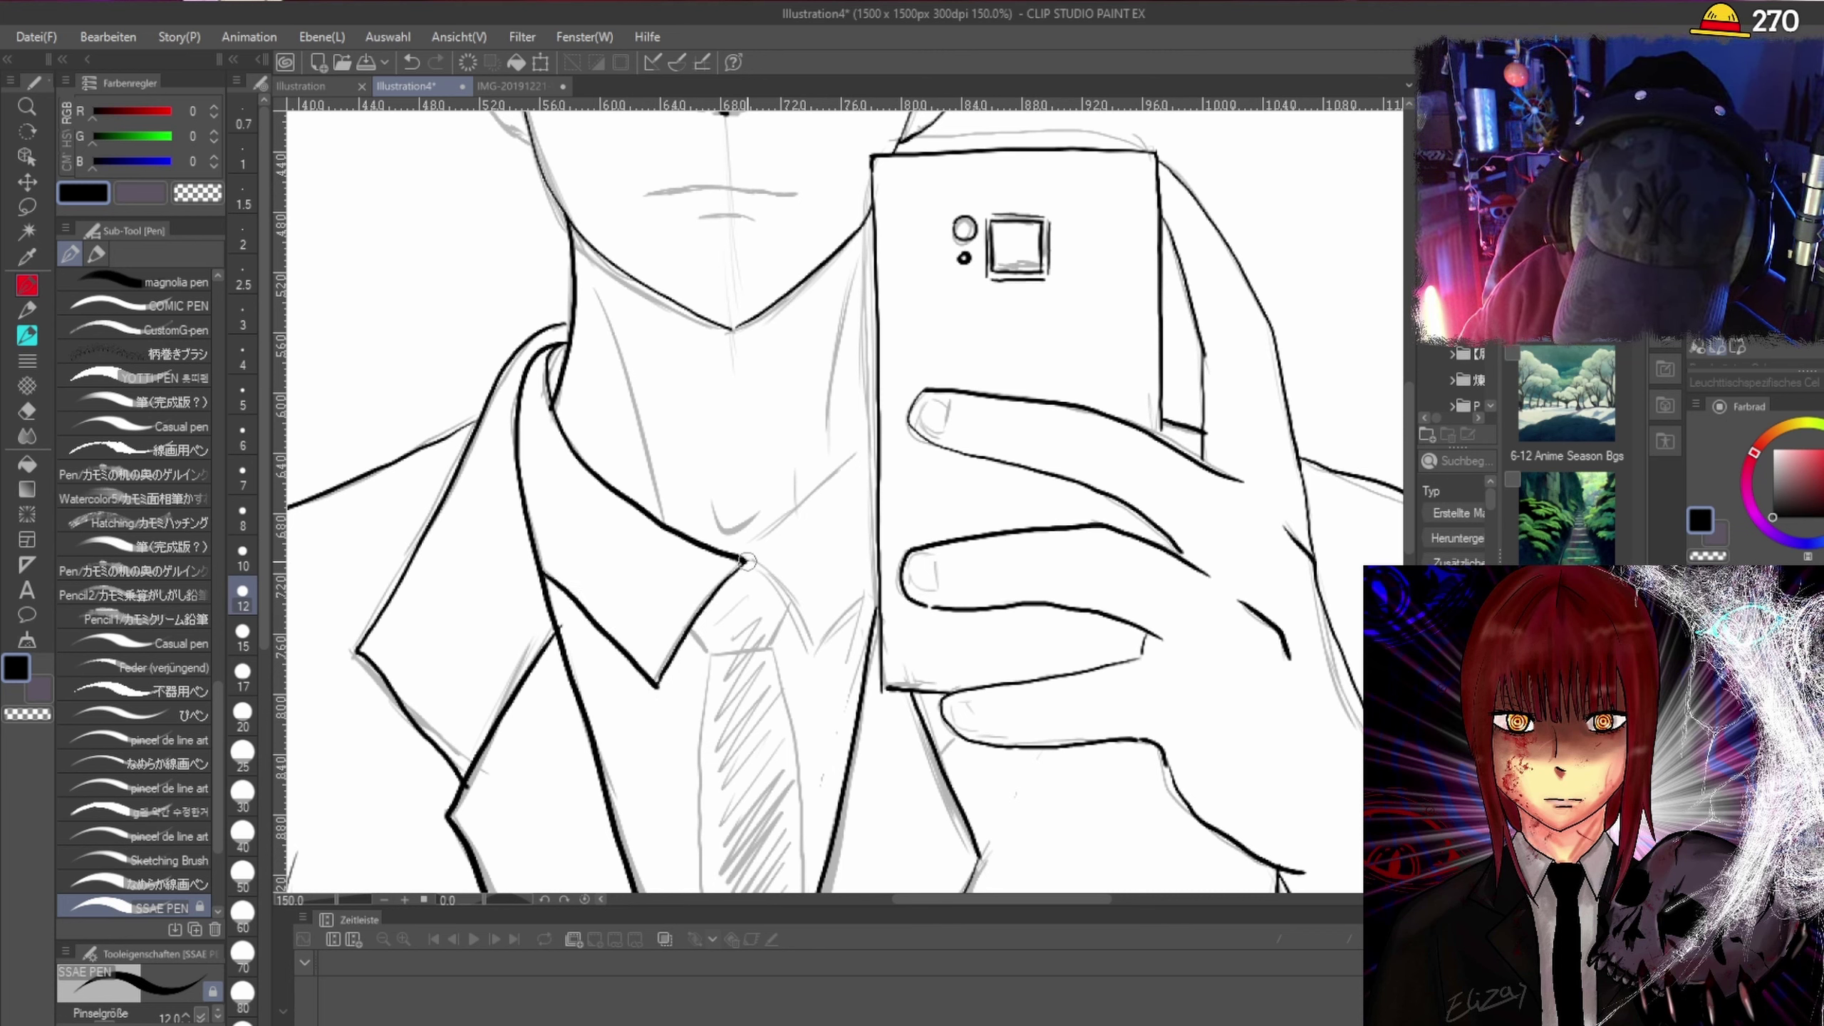
{"action": "left_click_drag", "start_coordinate": [772, 586], "coordinate": [806, 647]}
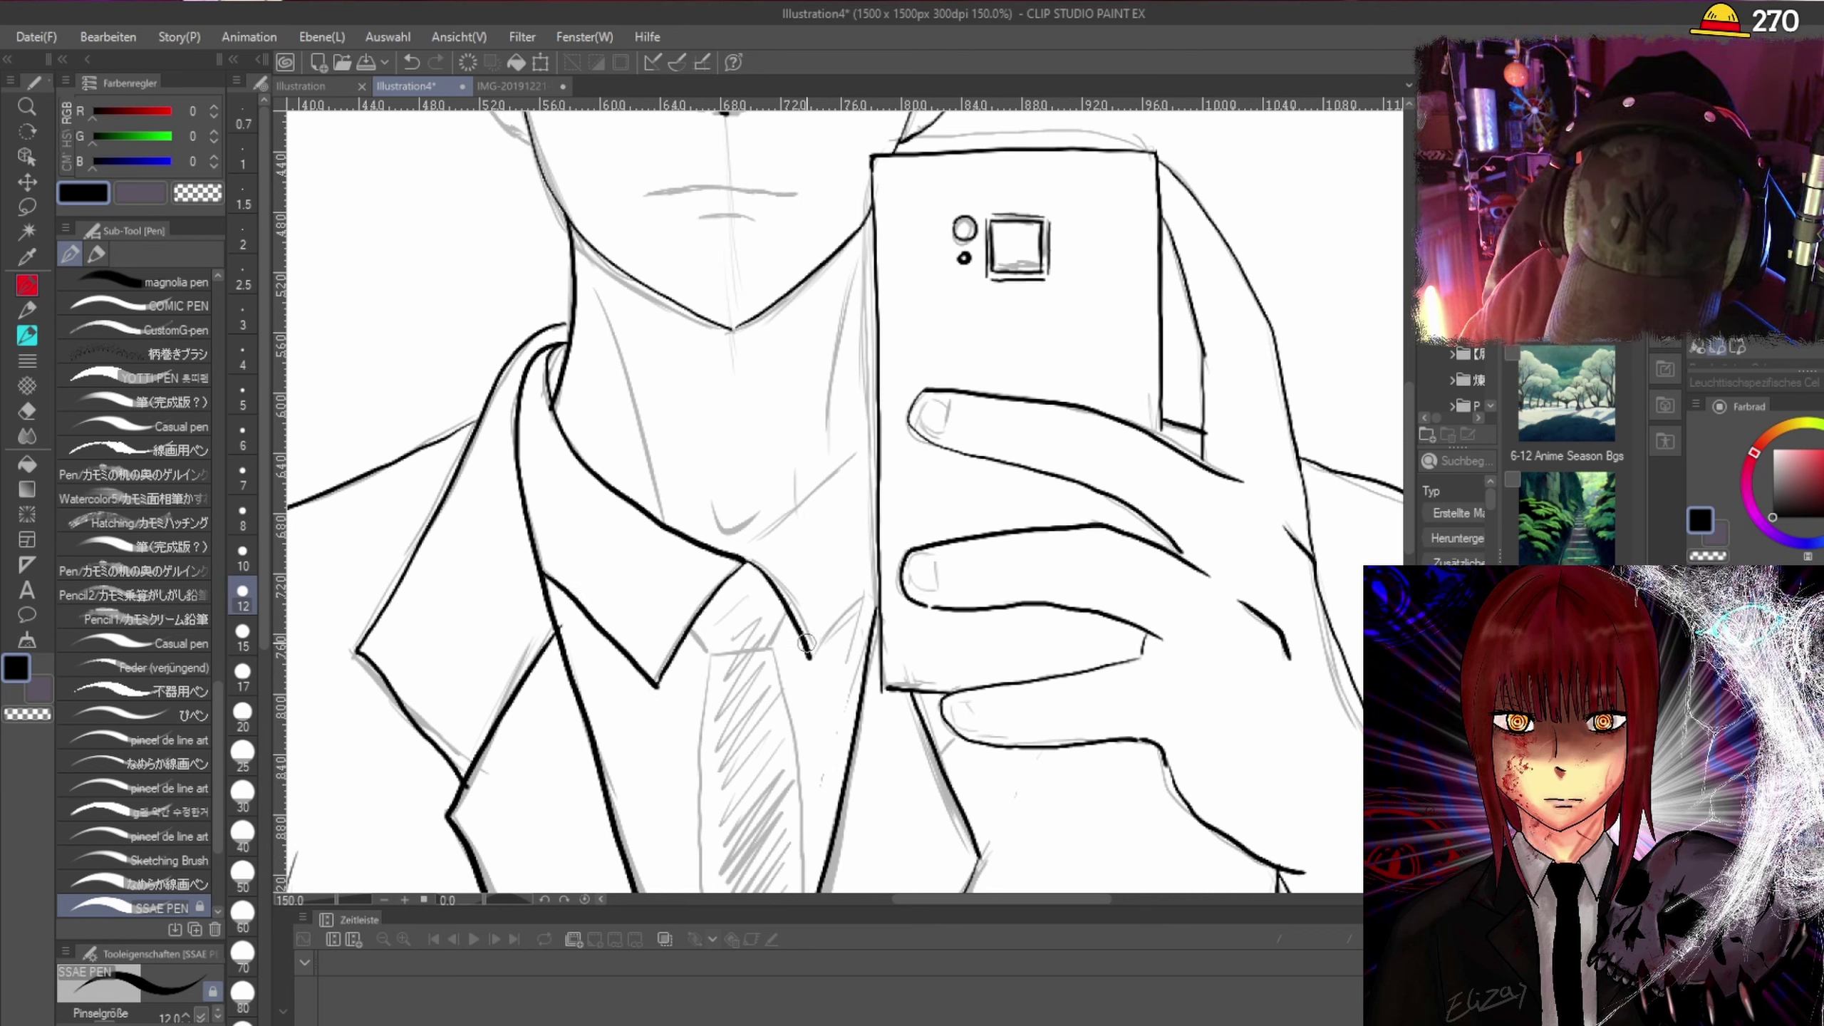
{"action": "left_click_drag", "start_coordinate": [810, 656], "coordinate": [865, 604]}
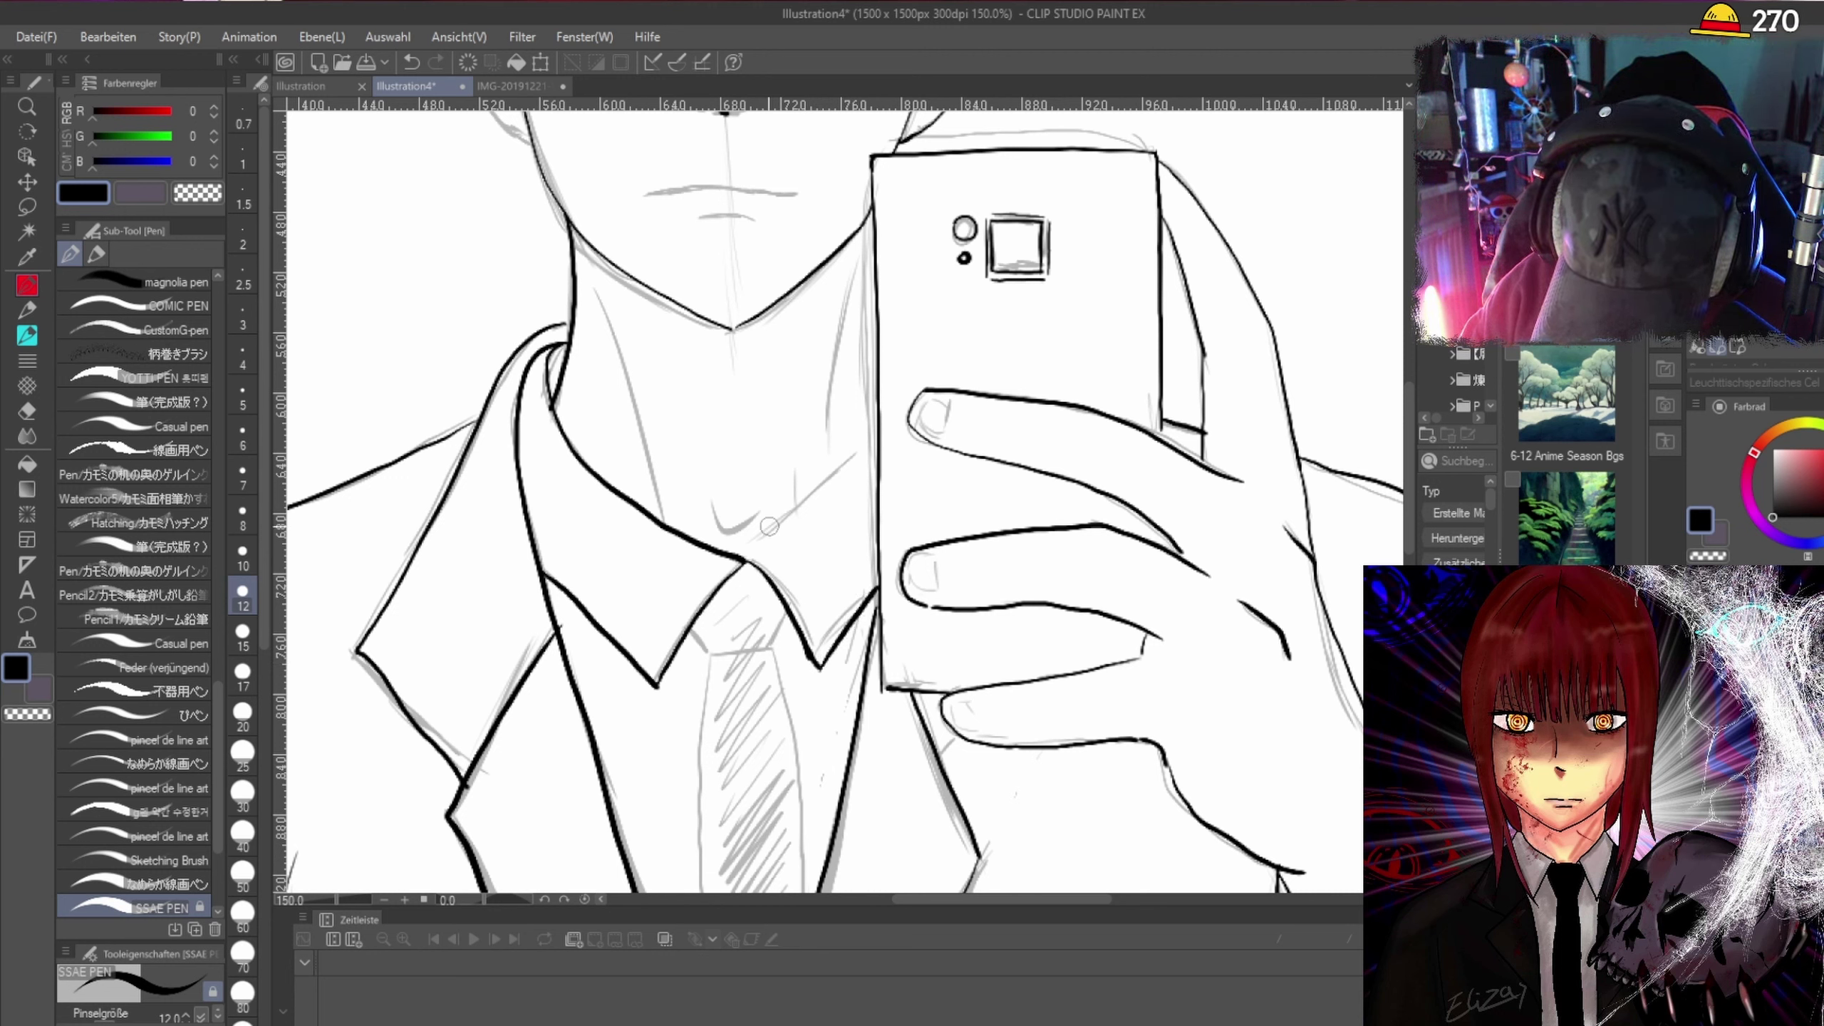
{"action": "left_click_drag", "start_coordinate": [745, 563], "coordinate": [861, 447]}
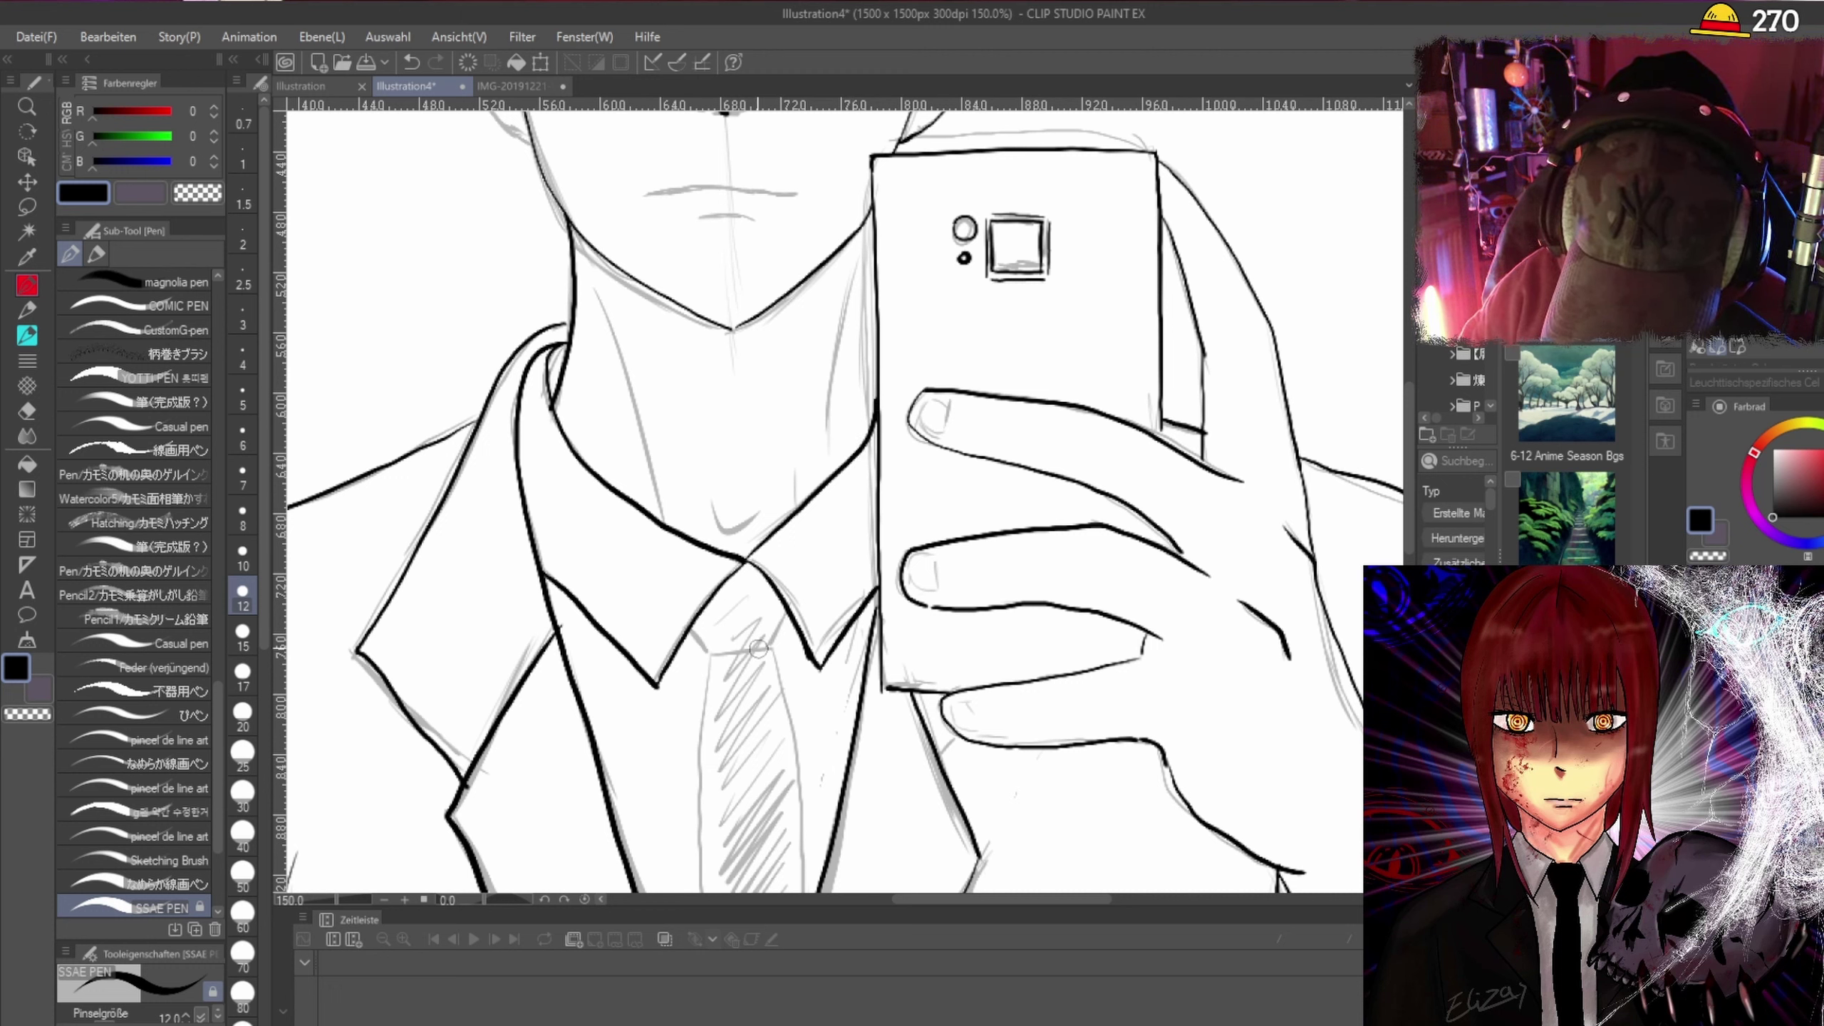
{"action": "mouse_move", "coordinate": [686, 618]}
{"action": "left_mouse_down"}
{"action": "mouse_move", "coordinate": [713, 655]}
{"action": "mouse_move", "coordinate": [740, 649]}
{"action": "mouse_move", "coordinate": [715, 652]}
{"action": "left_mouse_up"}
Ink both tie edges down from the knot and the inner lapel edge to the tie tip.
{"action": "scroll", "coordinate": [1411, 512], "scroll_direction": "down", "scroll_amount": 3}
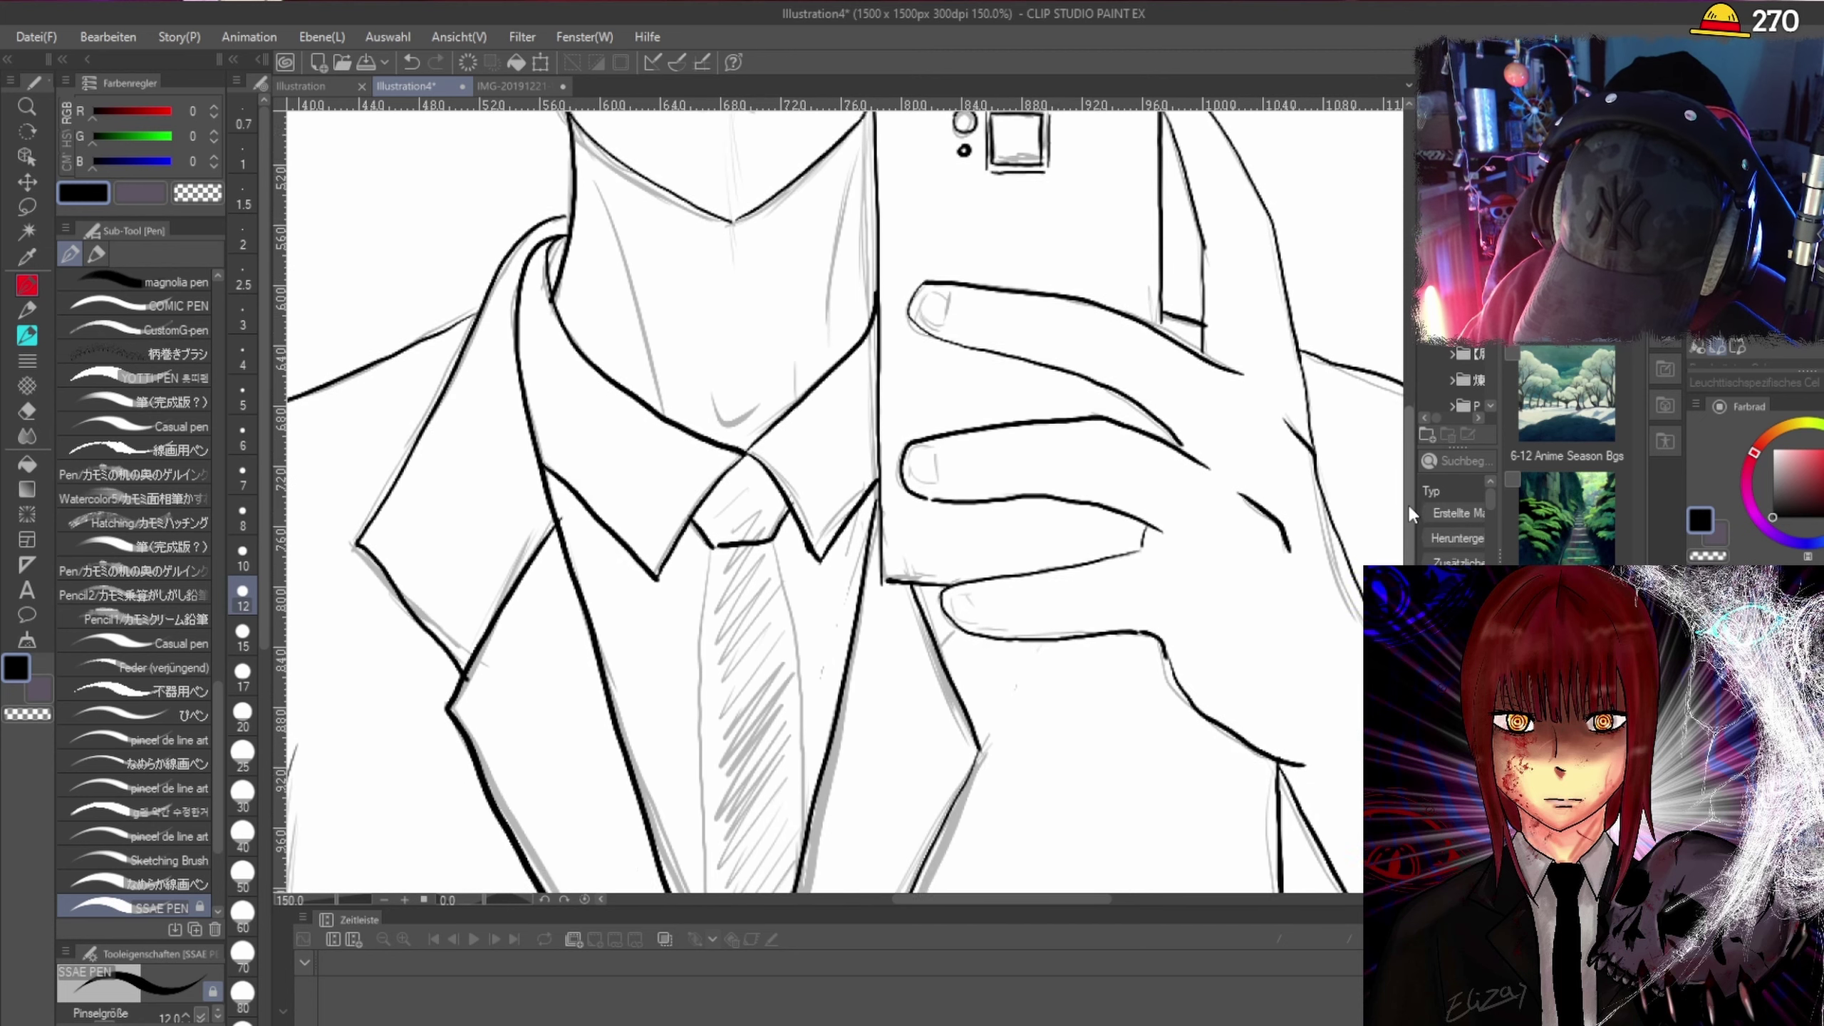
{"action": "scroll", "coordinate": [1411, 512], "scroll_direction": "down", "scroll_amount": 3}
{"action": "scroll", "coordinate": [1409, 459], "scroll_direction": "down", "scroll_amount": 2}
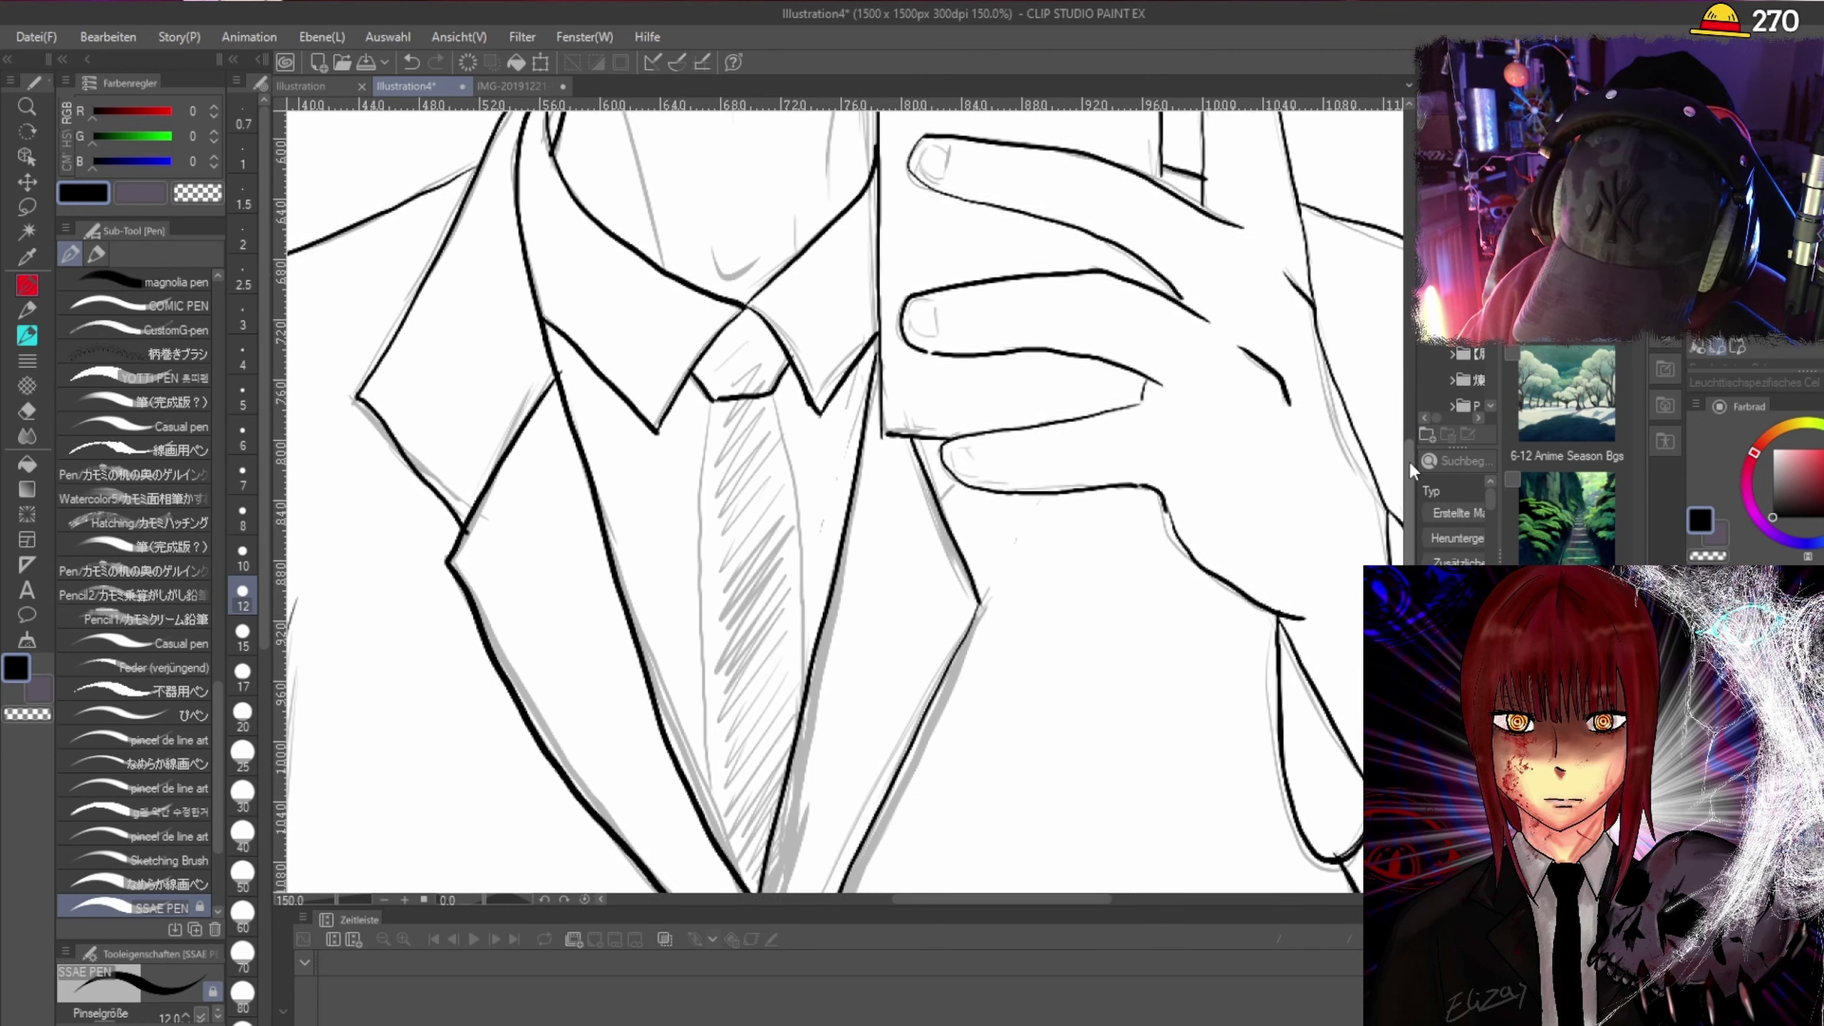
{"action": "scroll", "coordinate": [1408, 456], "scroll_direction": "down", "scroll_amount": 4}
{"action": "mouse_move", "coordinate": [713, 291]}
{"action": "left_mouse_down"}
{"action": "mouse_move", "coordinate": [697, 584]}
{"action": "mouse_move", "coordinate": [716, 742]}
{"action": "left_mouse_up"}
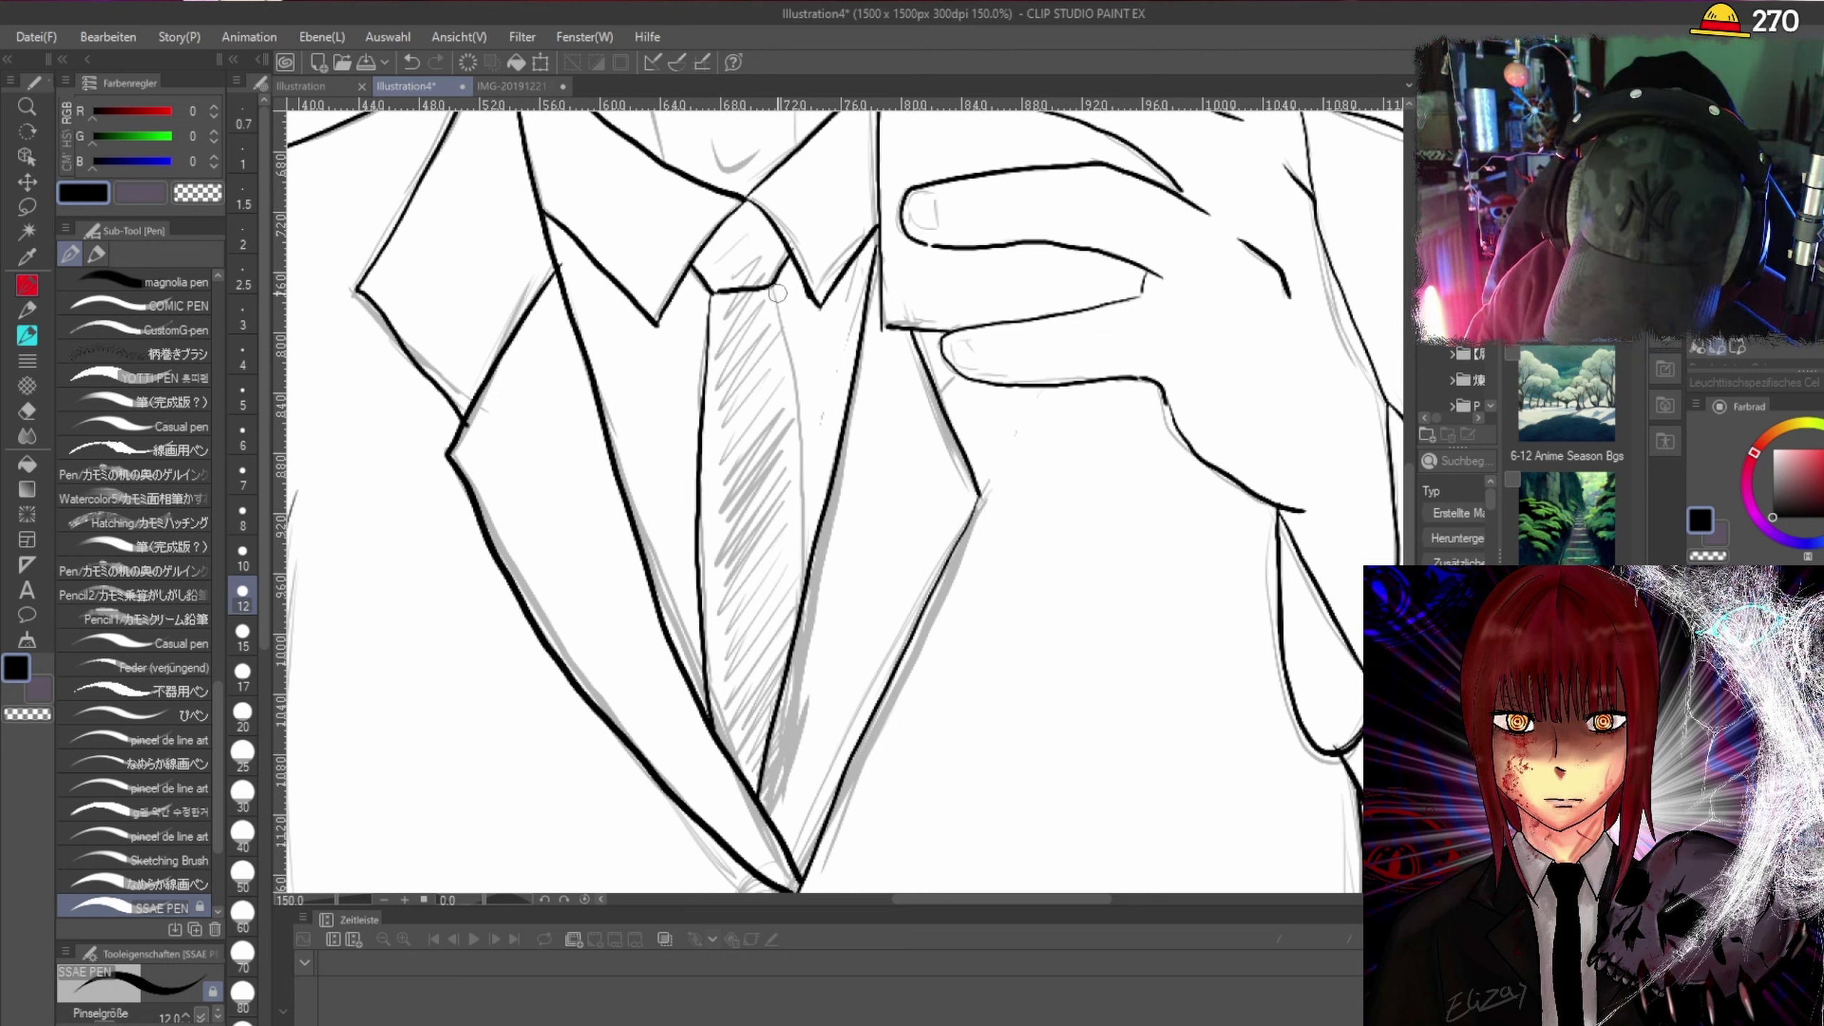
{"action": "mouse_move", "coordinate": [778, 293]}
{"action": "left_mouse_down"}
{"action": "mouse_move", "coordinate": [804, 464]}
{"action": "mouse_move", "coordinate": [797, 628]}
{"action": "left_mouse_up"}
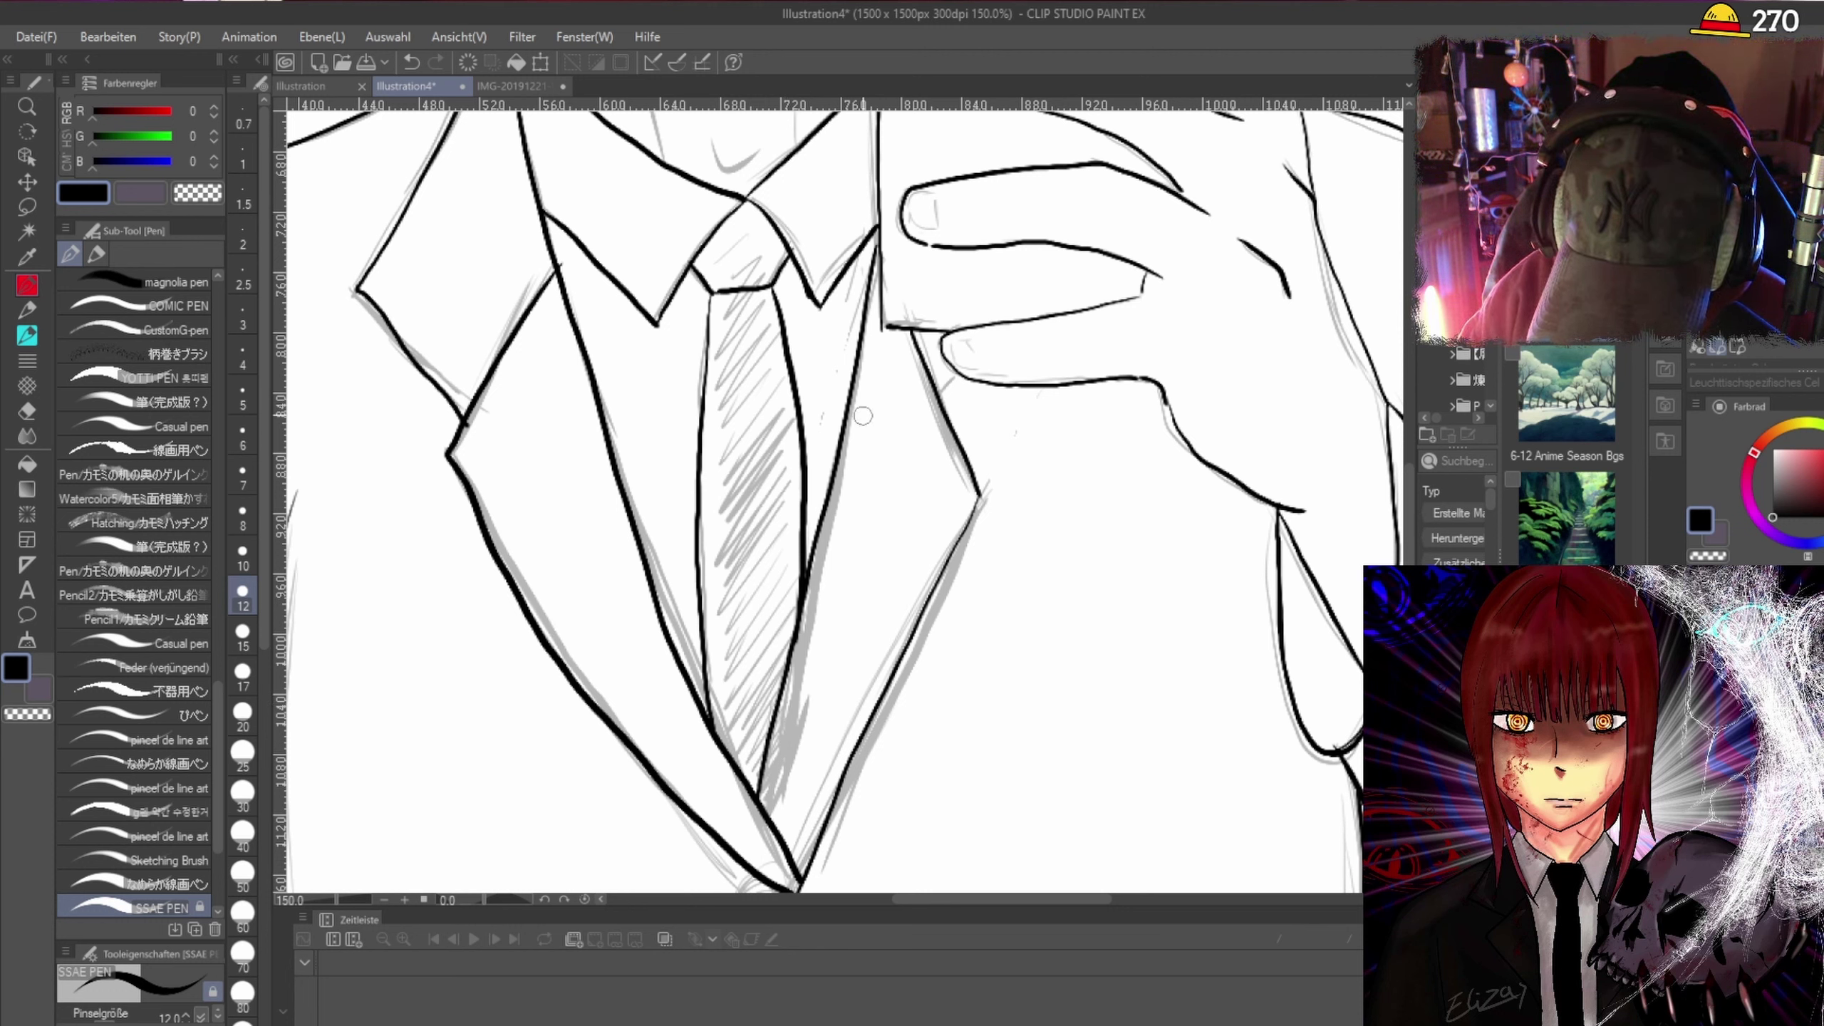
{"action": "mouse_move", "coordinate": [875, 255]}
{"action": "left_mouse_down"}
{"action": "mouse_move", "coordinate": [855, 492]}
{"action": "mouse_move", "coordinate": [760, 806]}
{"action": "left_mouse_up"}
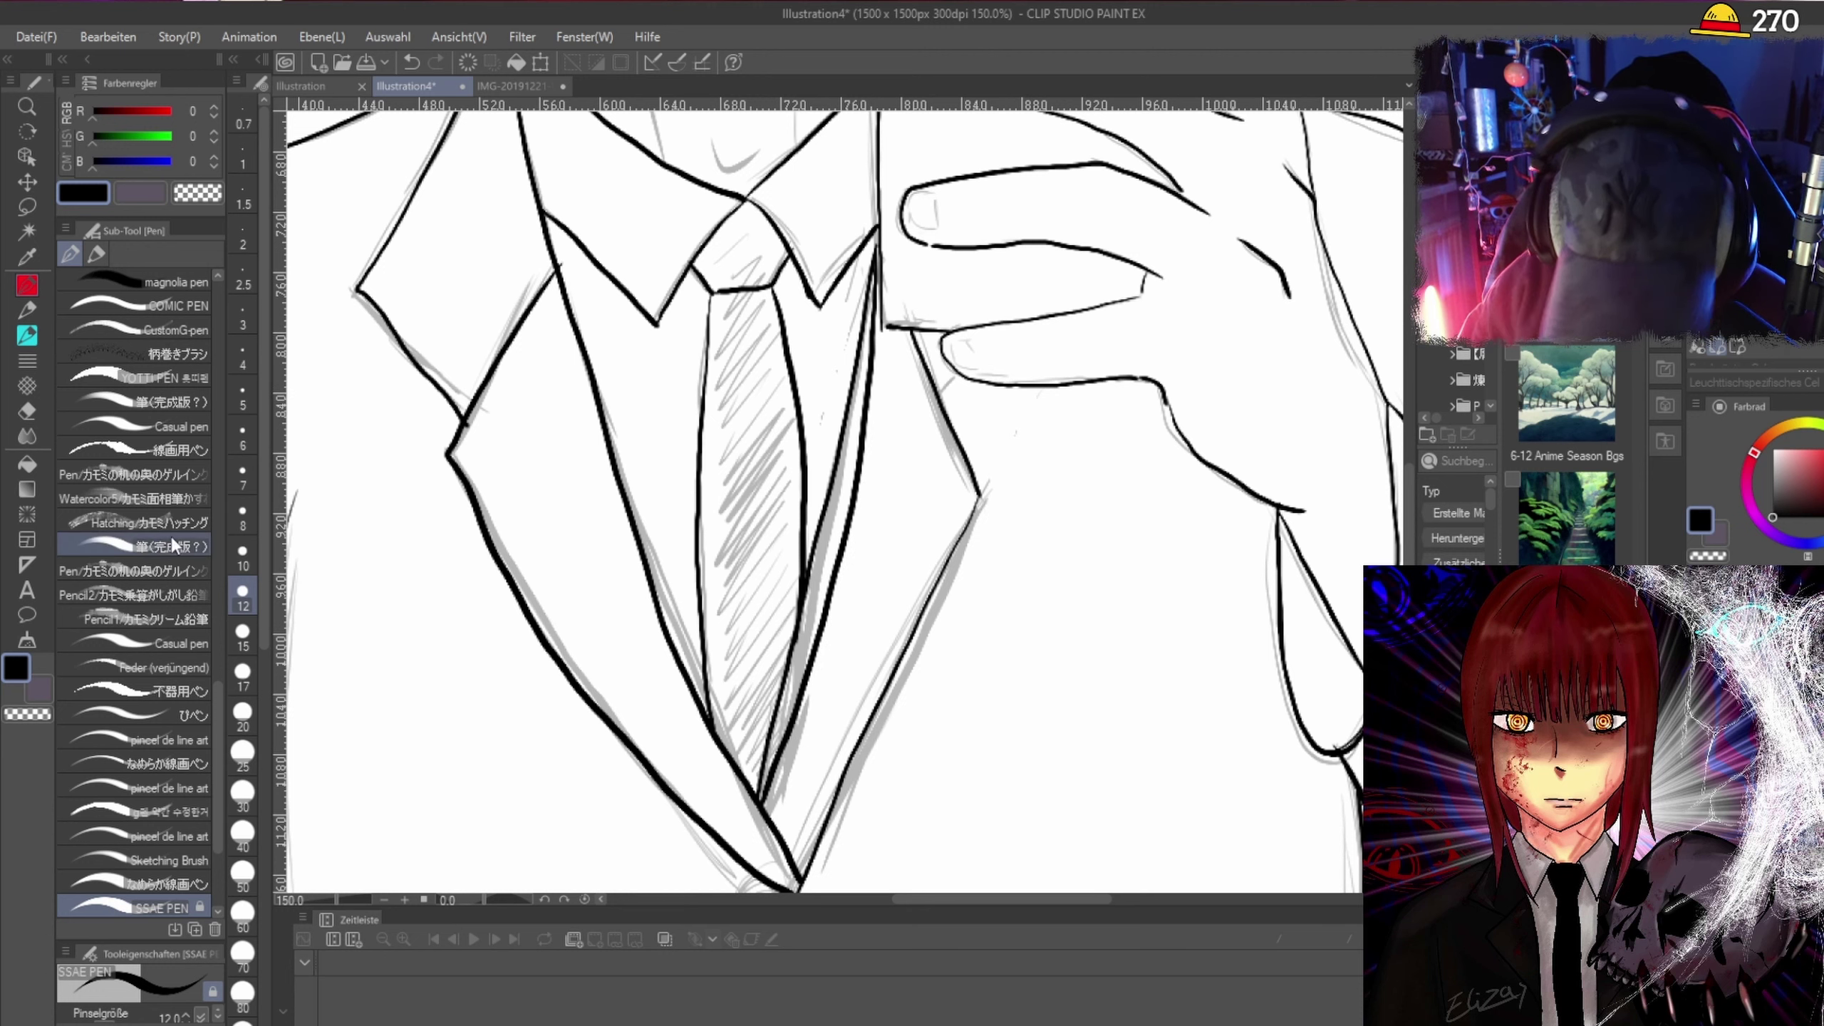
Erase the stray ink line right of the tie with the Hard eraser at 400% zoom, then resume inking.
{"action": "key", "text": "e"}
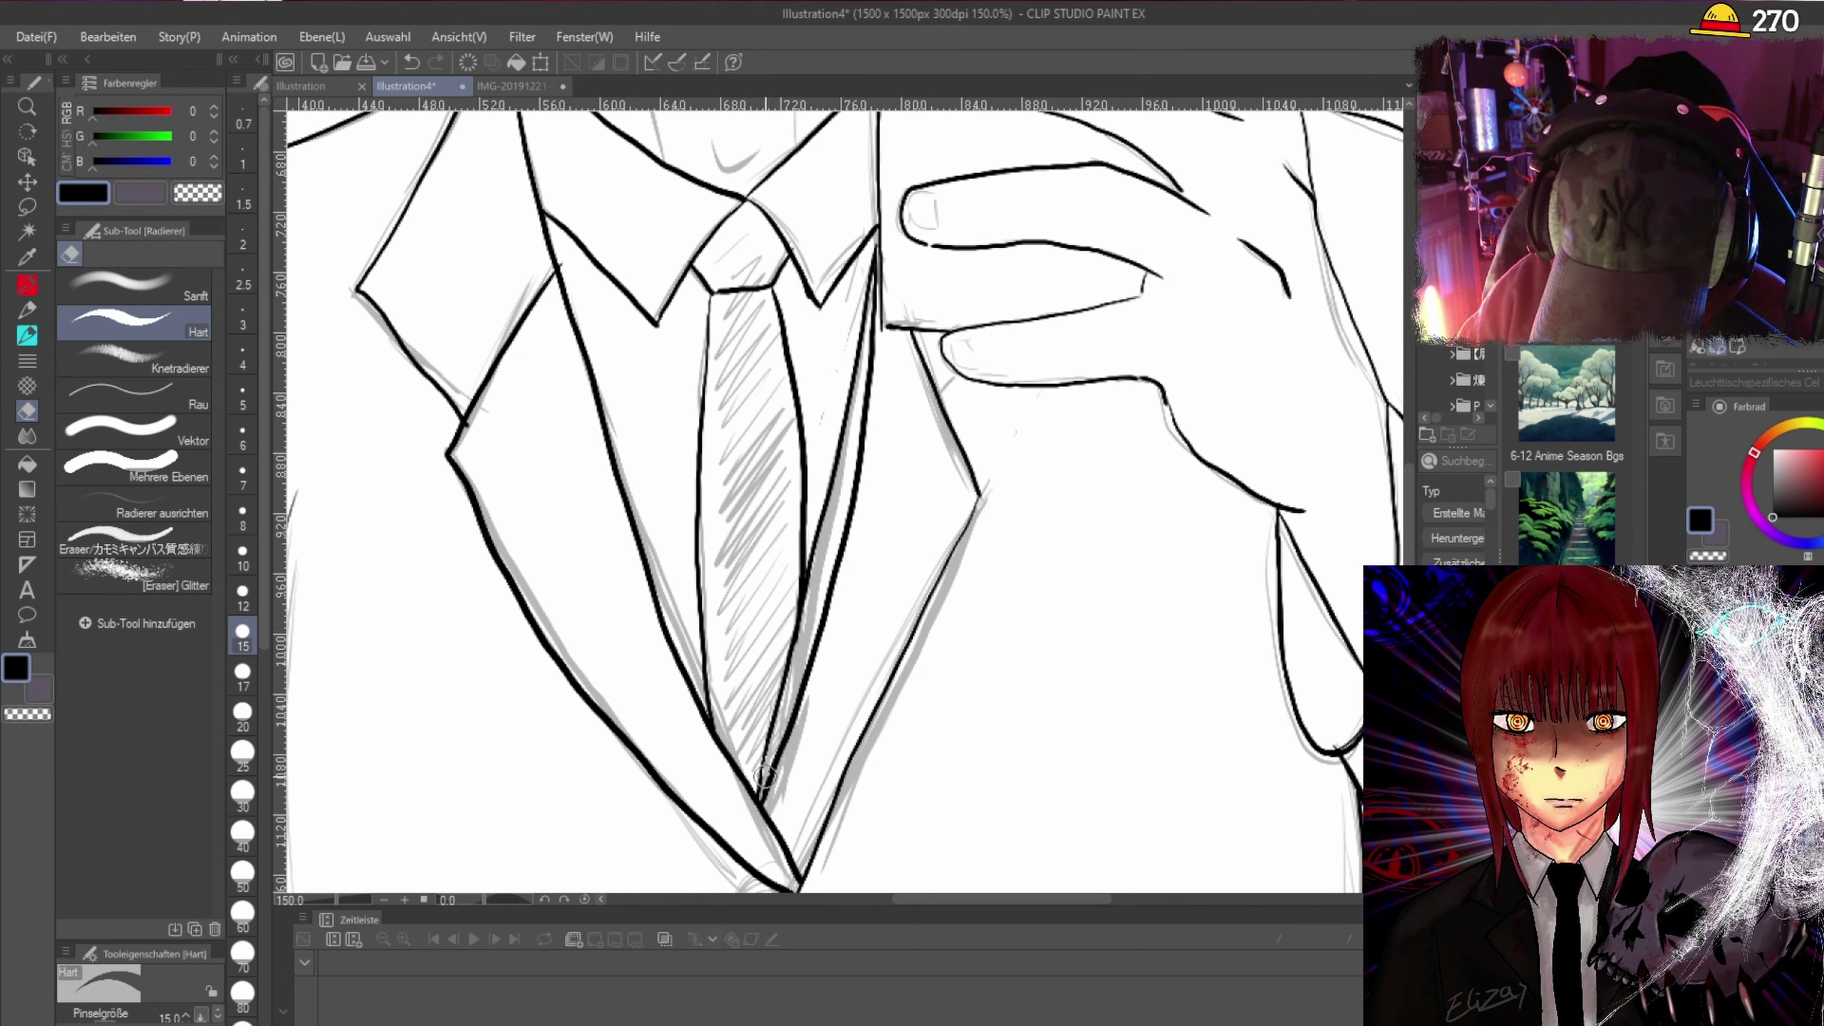
{"action": "mouse_move", "coordinate": [759, 791]}
{"action": "left_mouse_down"}
{"action": "mouse_move", "coordinate": [871, 260]}
{"action": "mouse_move", "coordinate": [851, 187]}
{"action": "mouse_move", "coordinate": [778, 645]}
{"action": "left_mouse_up"}
{"action": "scroll", "coordinate": [887, 277], "scroll_direction": "up", "scroll_amount": 3}
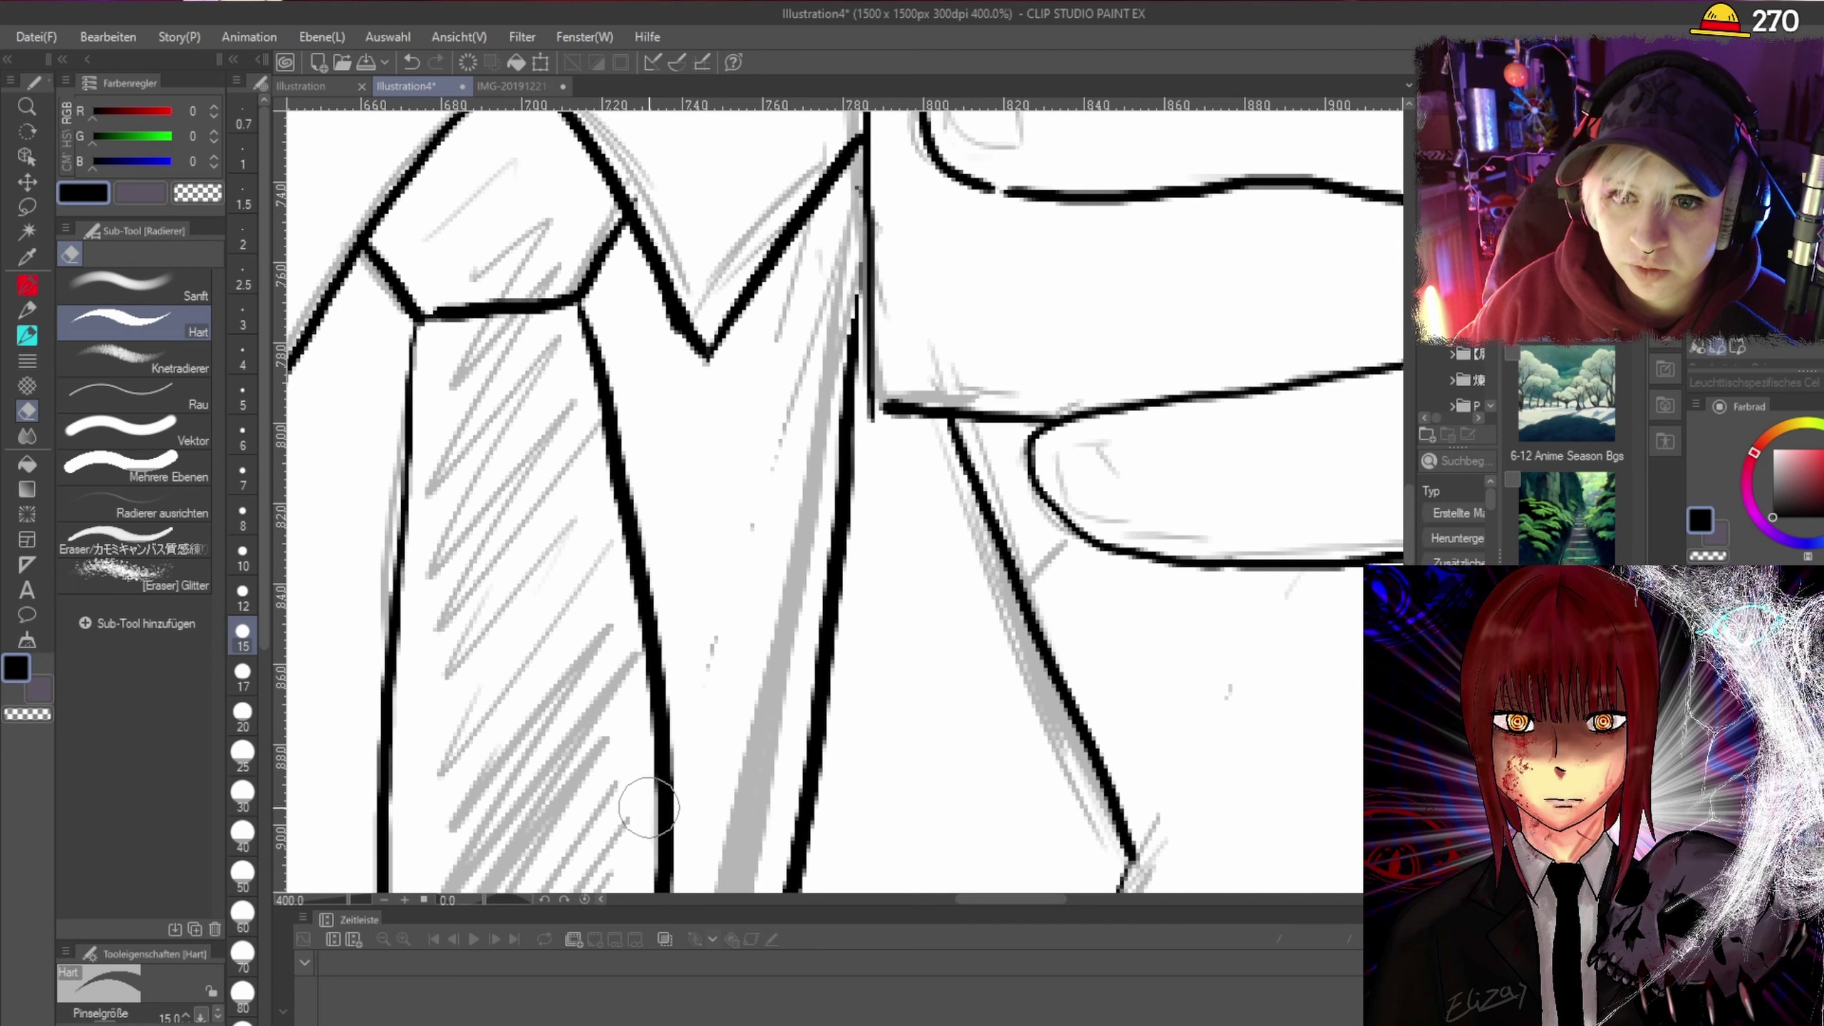
{"action": "left_click_drag", "start_coordinate": [1405, 492], "coordinate": [1409, 518]}
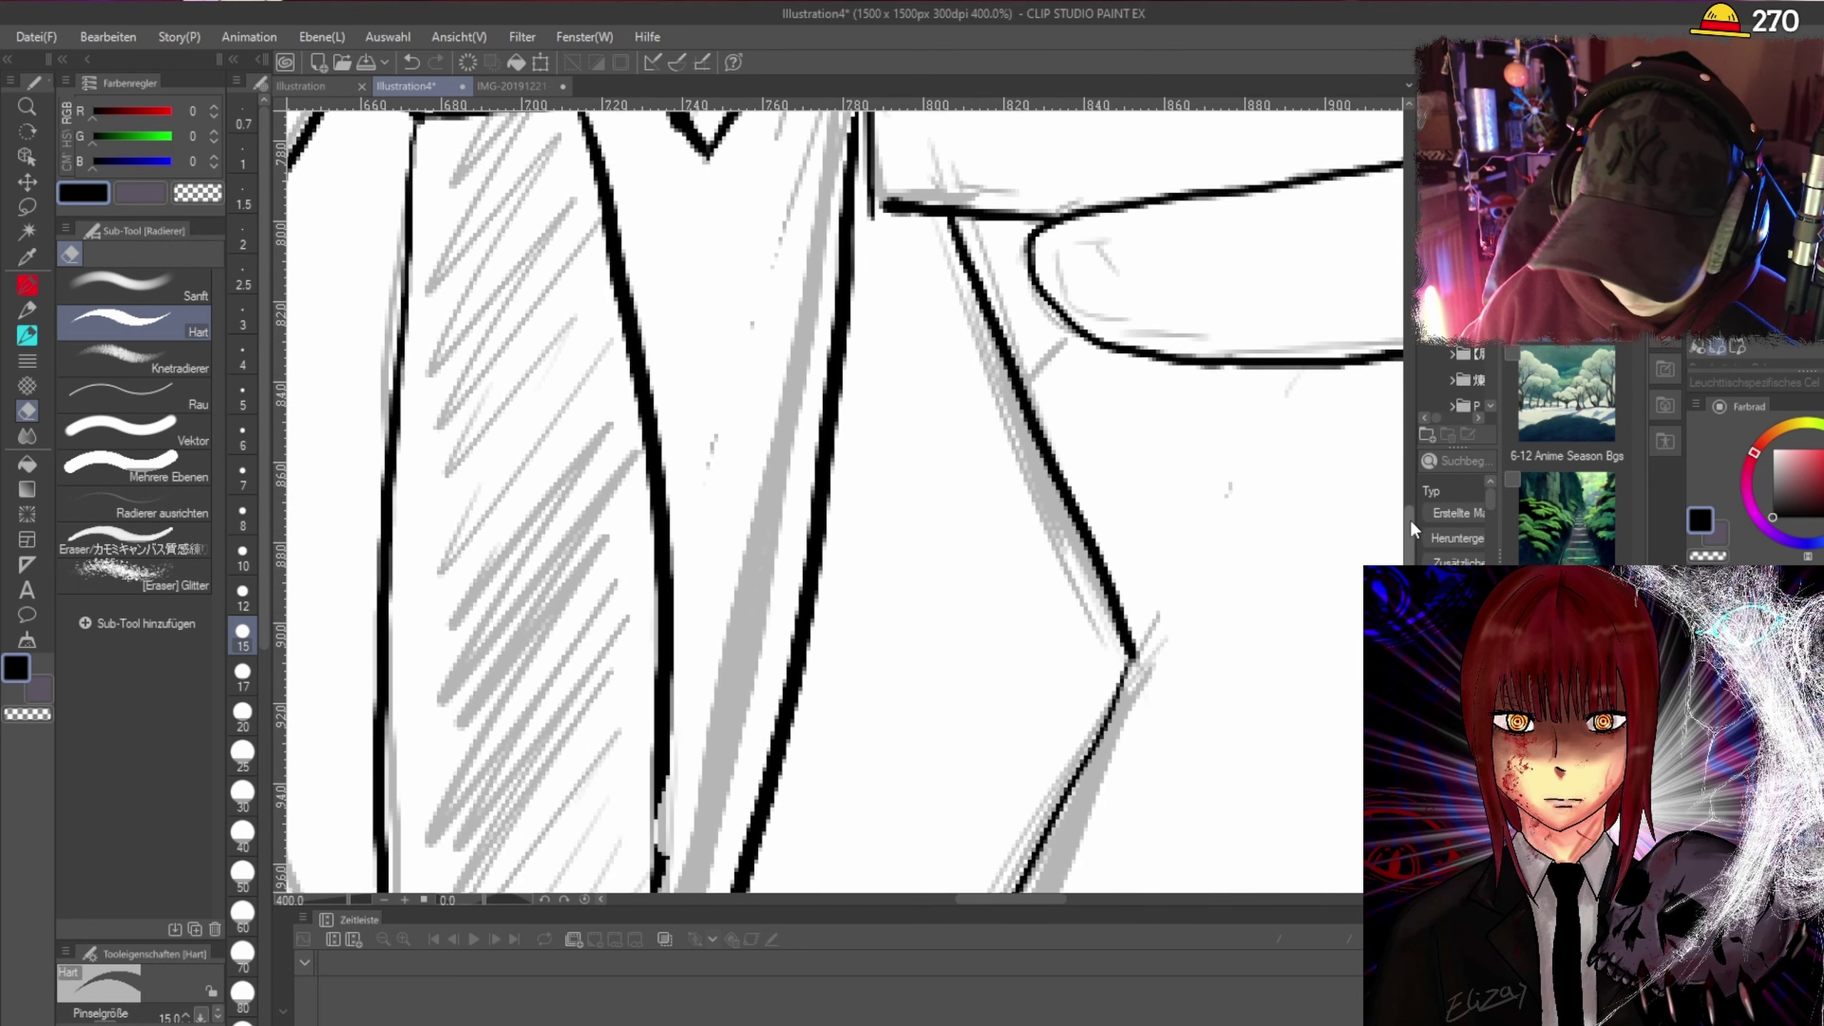
{"action": "left_click", "coordinate": [25, 289]}
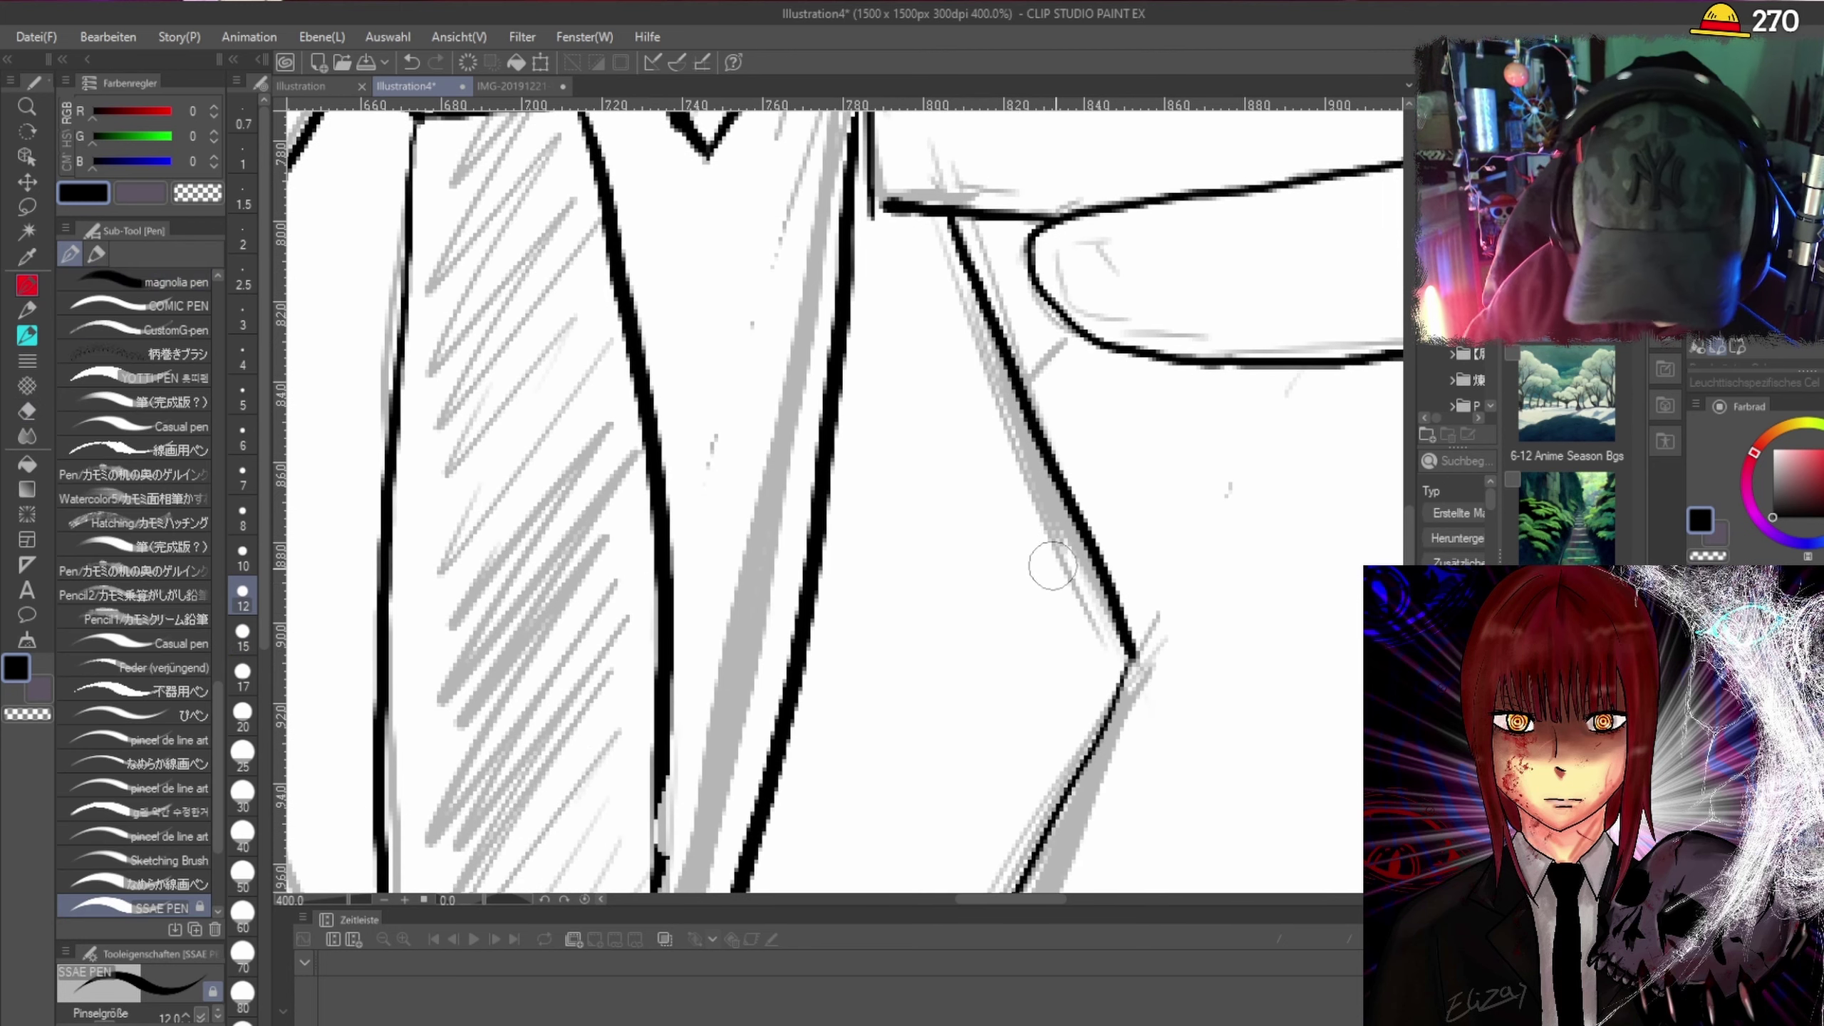
{"action": "scroll", "coordinate": [1284, 528], "scroll_direction": "down", "scroll_amount": 3}
Redraw the tie's right edge and thicken its left outline.
{"action": "scroll", "coordinate": [1405, 519], "scroll_direction": "up", "scroll_amount": 1}
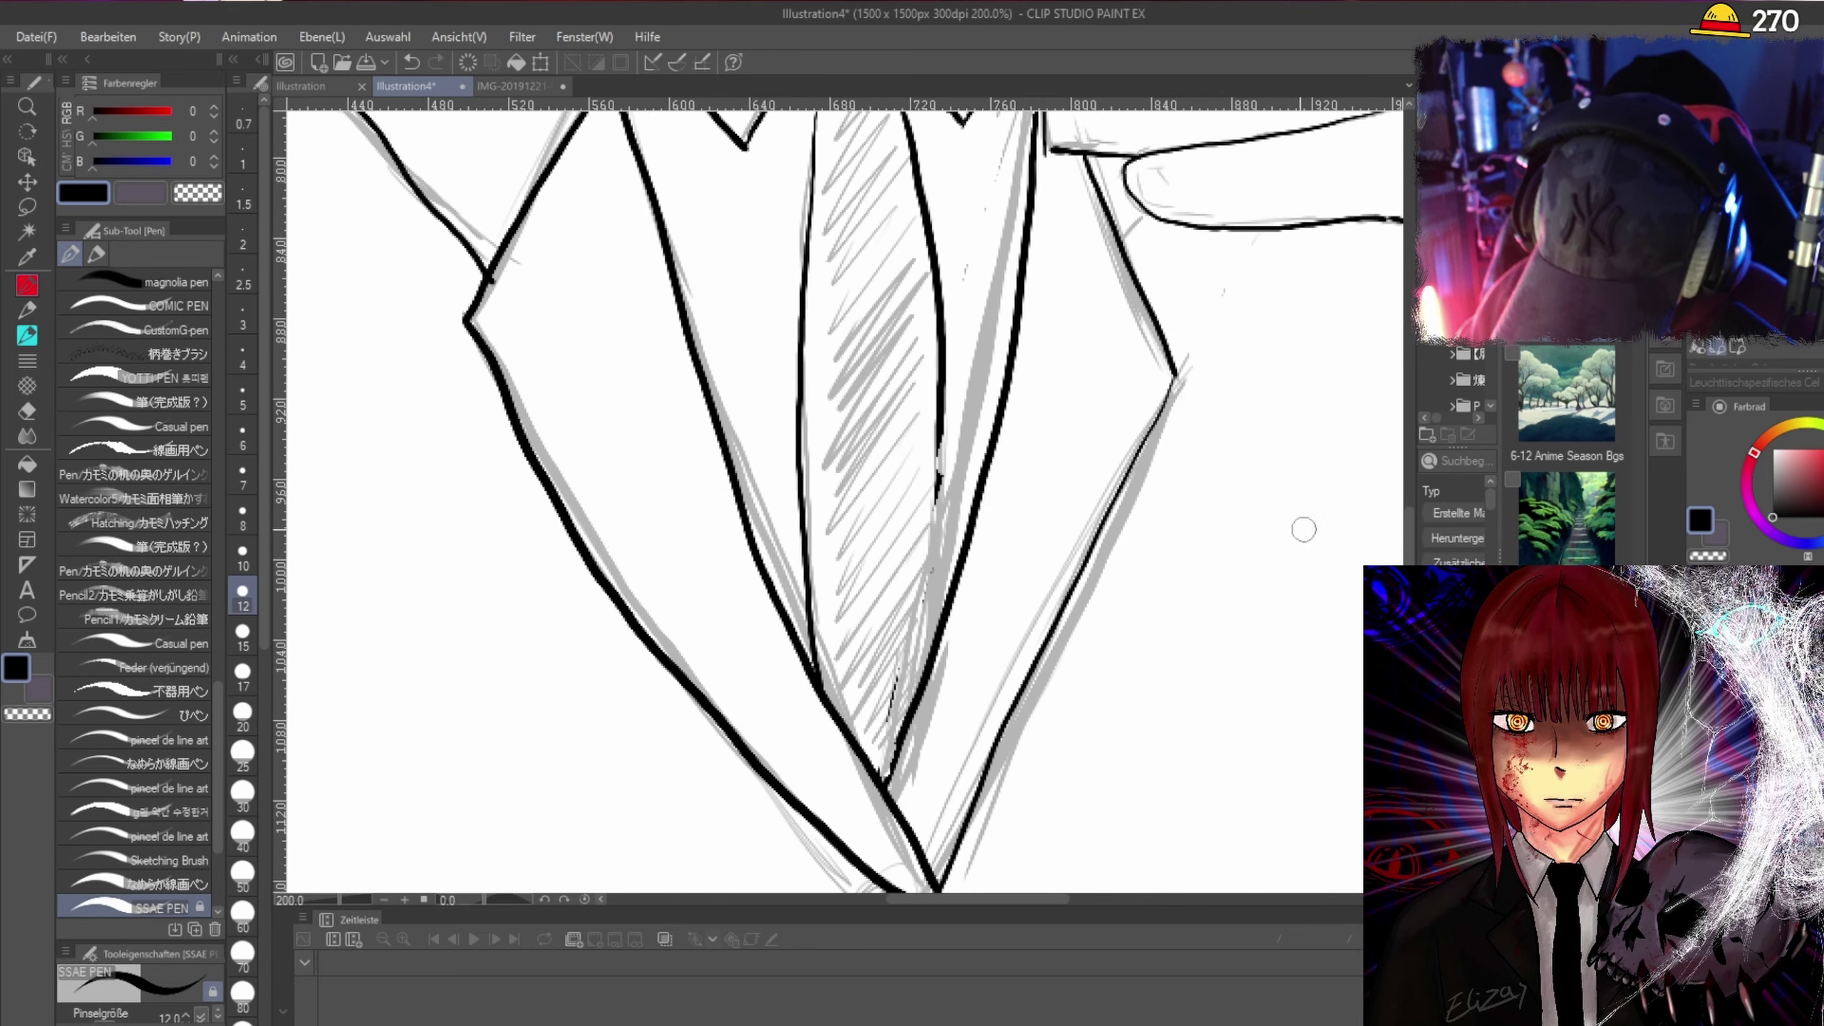
{"action": "left_click_drag", "start_coordinate": [936, 476], "coordinate": [918, 694]}
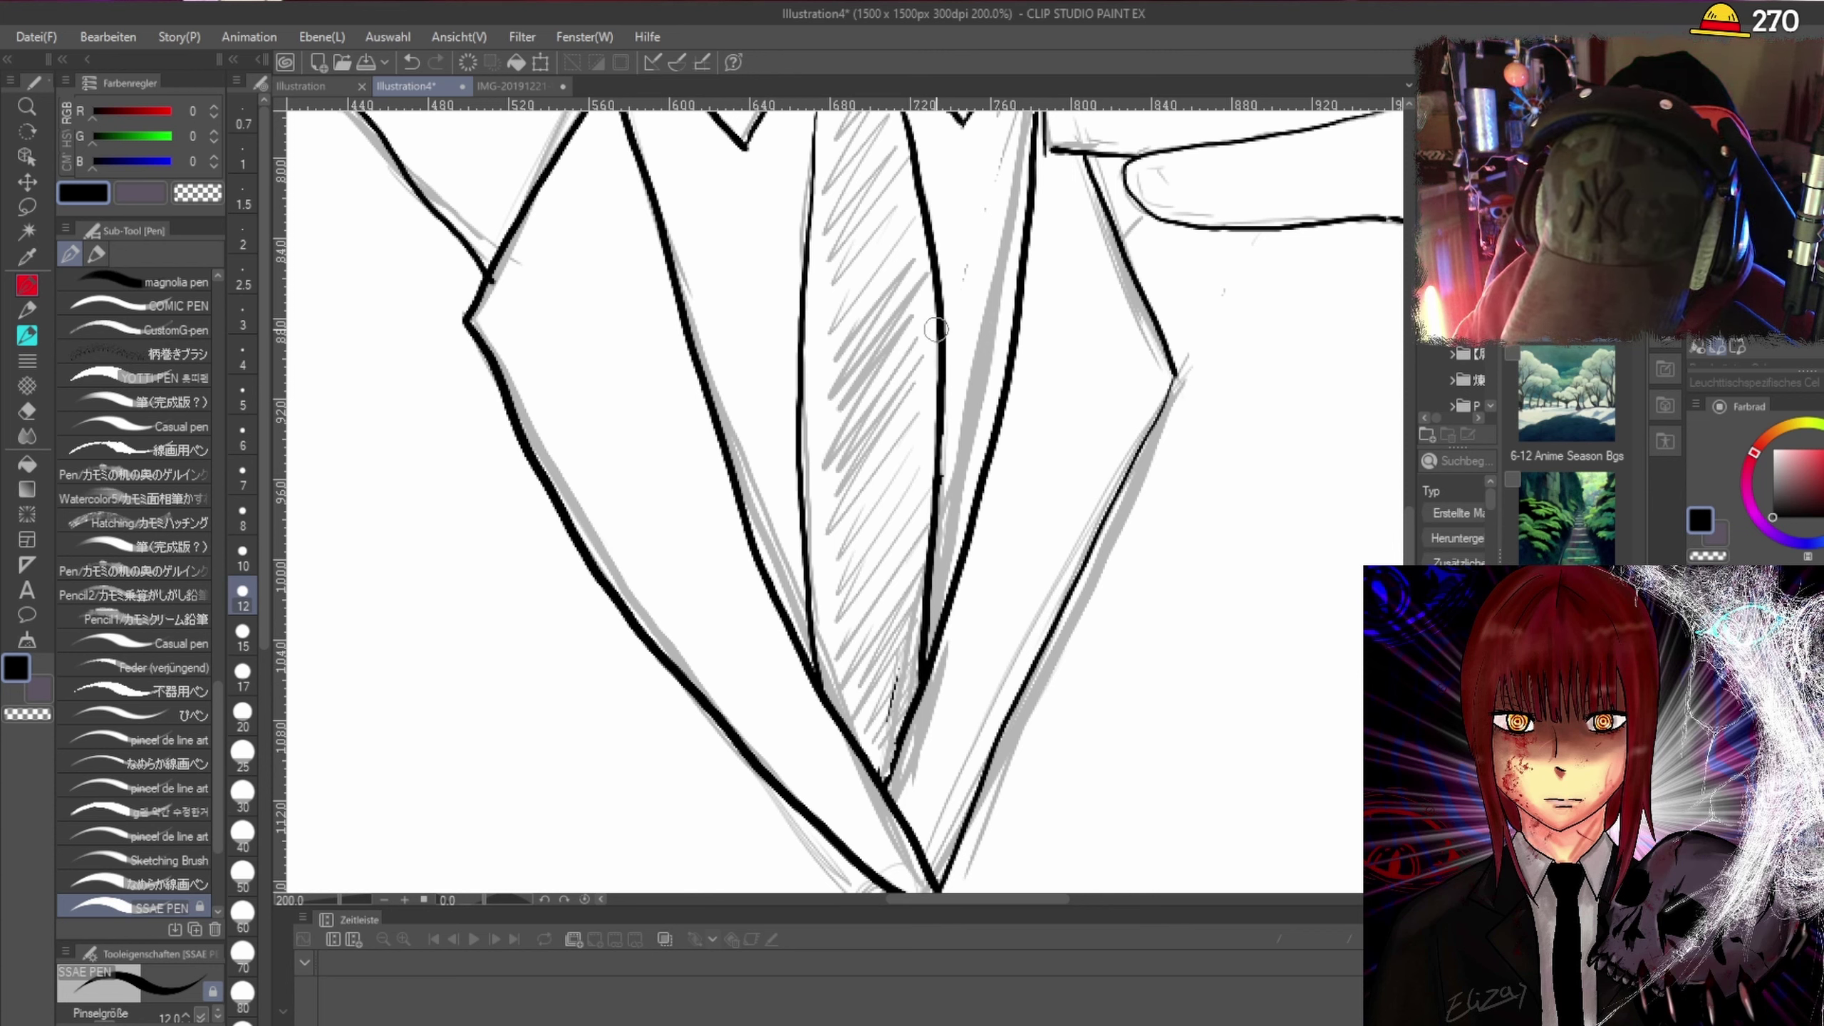
{"action": "mouse_move", "coordinate": [936, 308]}
{"action": "left_mouse_down"}
{"action": "mouse_move", "coordinate": [925, 667]}
{"action": "mouse_move", "coordinate": [884, 783]}
{"action": "left_mouse_up"}
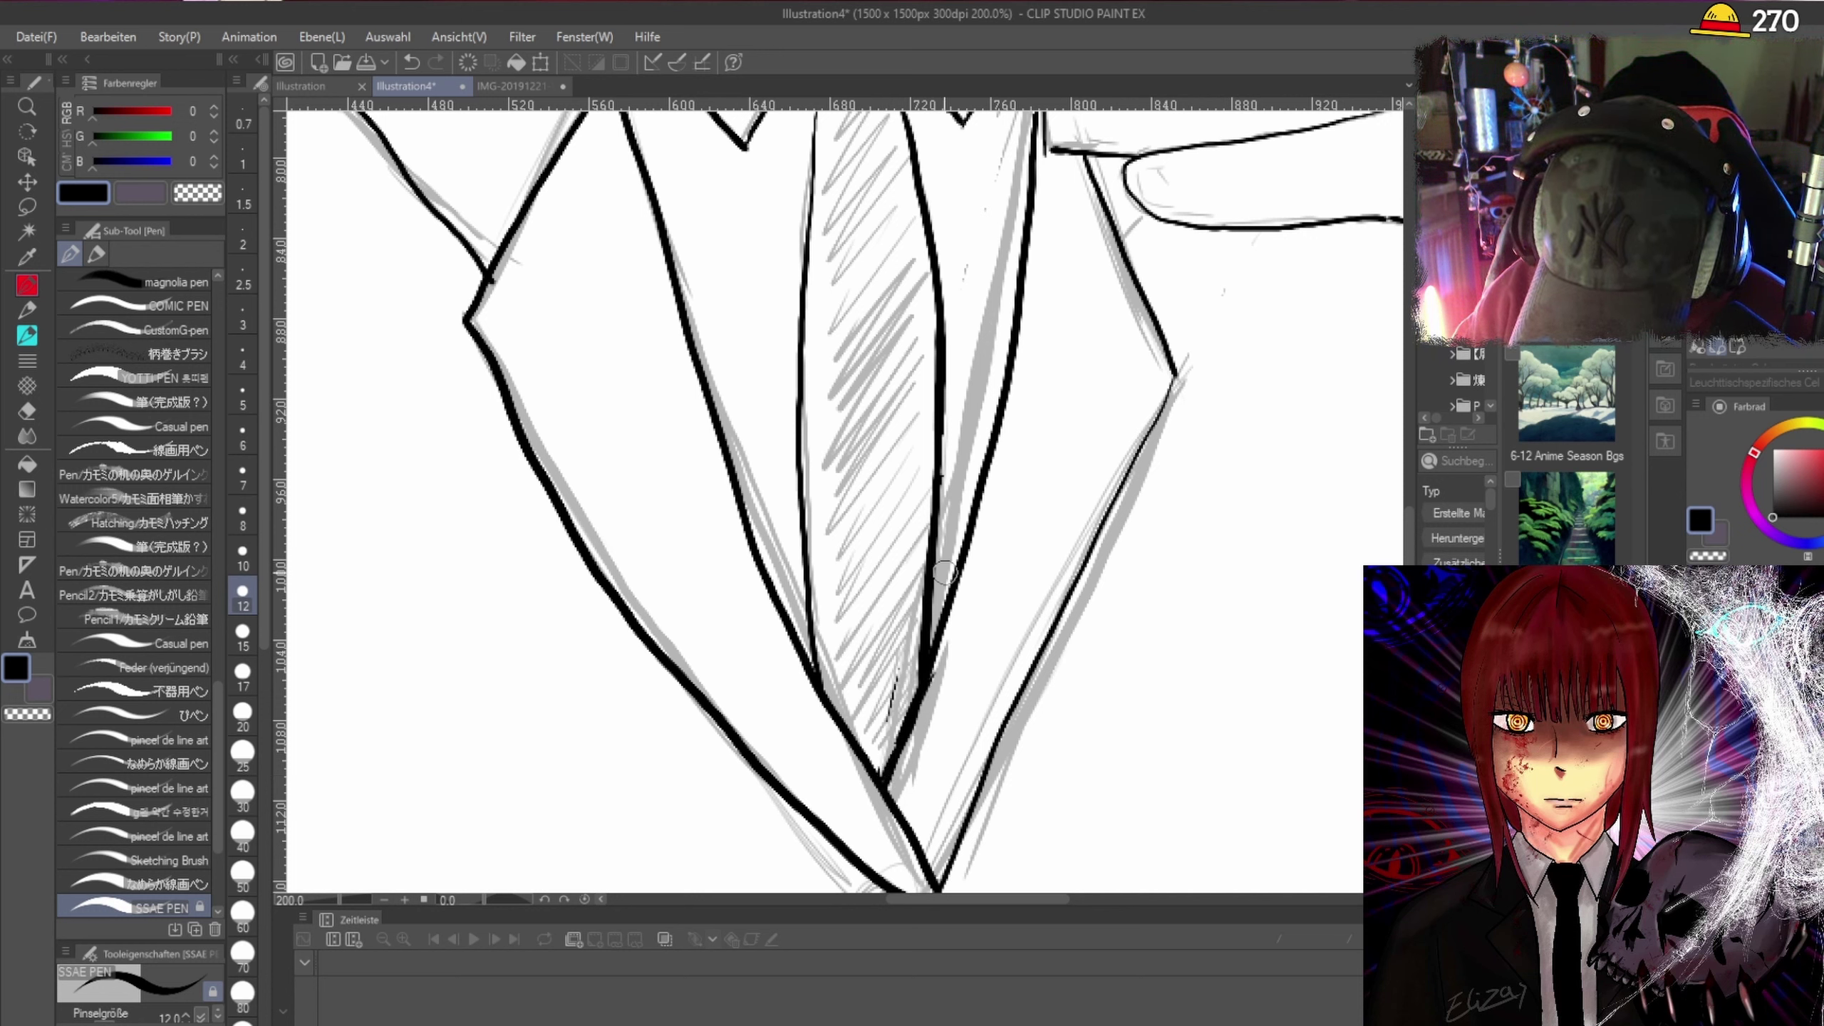
{"action": "left_click_drag", "start_coordinate": [812, 583], "coordinate": [823, 693]}
{"action": "left_click_drag", "start_coordinate": [799, 444], "coordinate": [814, 677]}
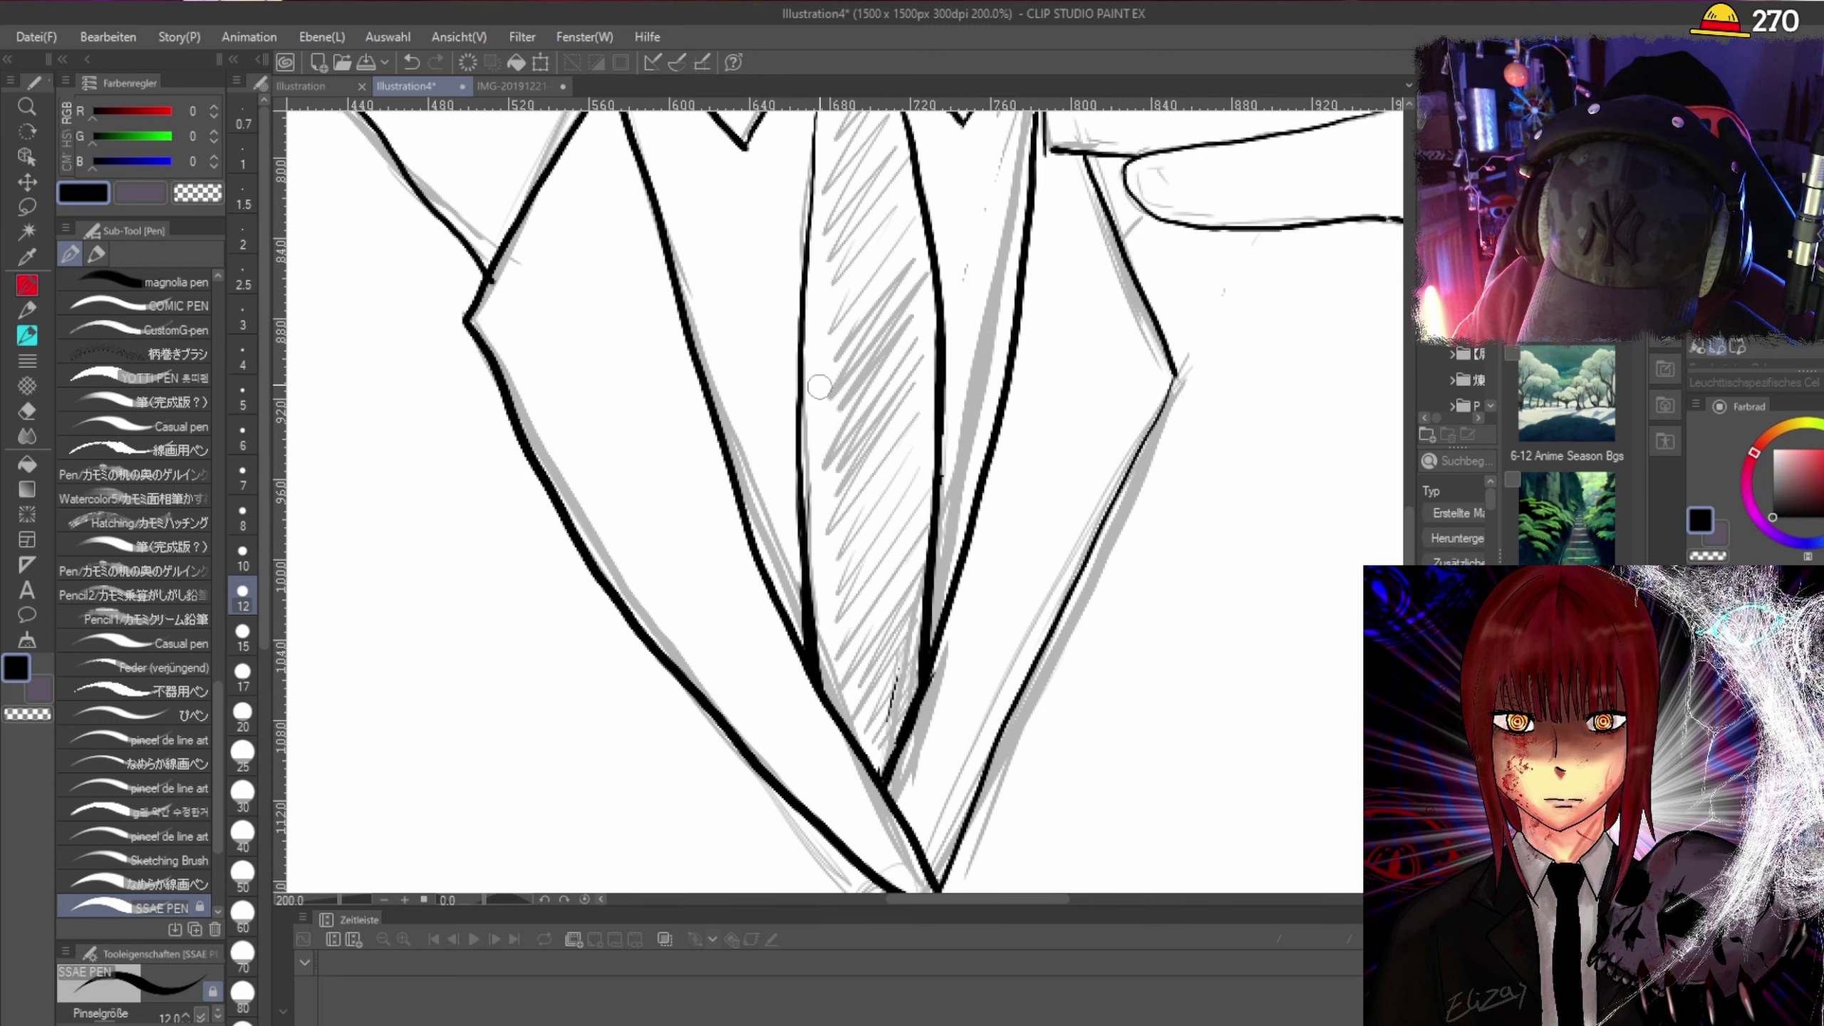
Ink the neck and collar line, then the phone's left edge.
{"action": "scroll", "coordinate": [823, 380], "scroll_direction": "down", "scroll_amount": 3}
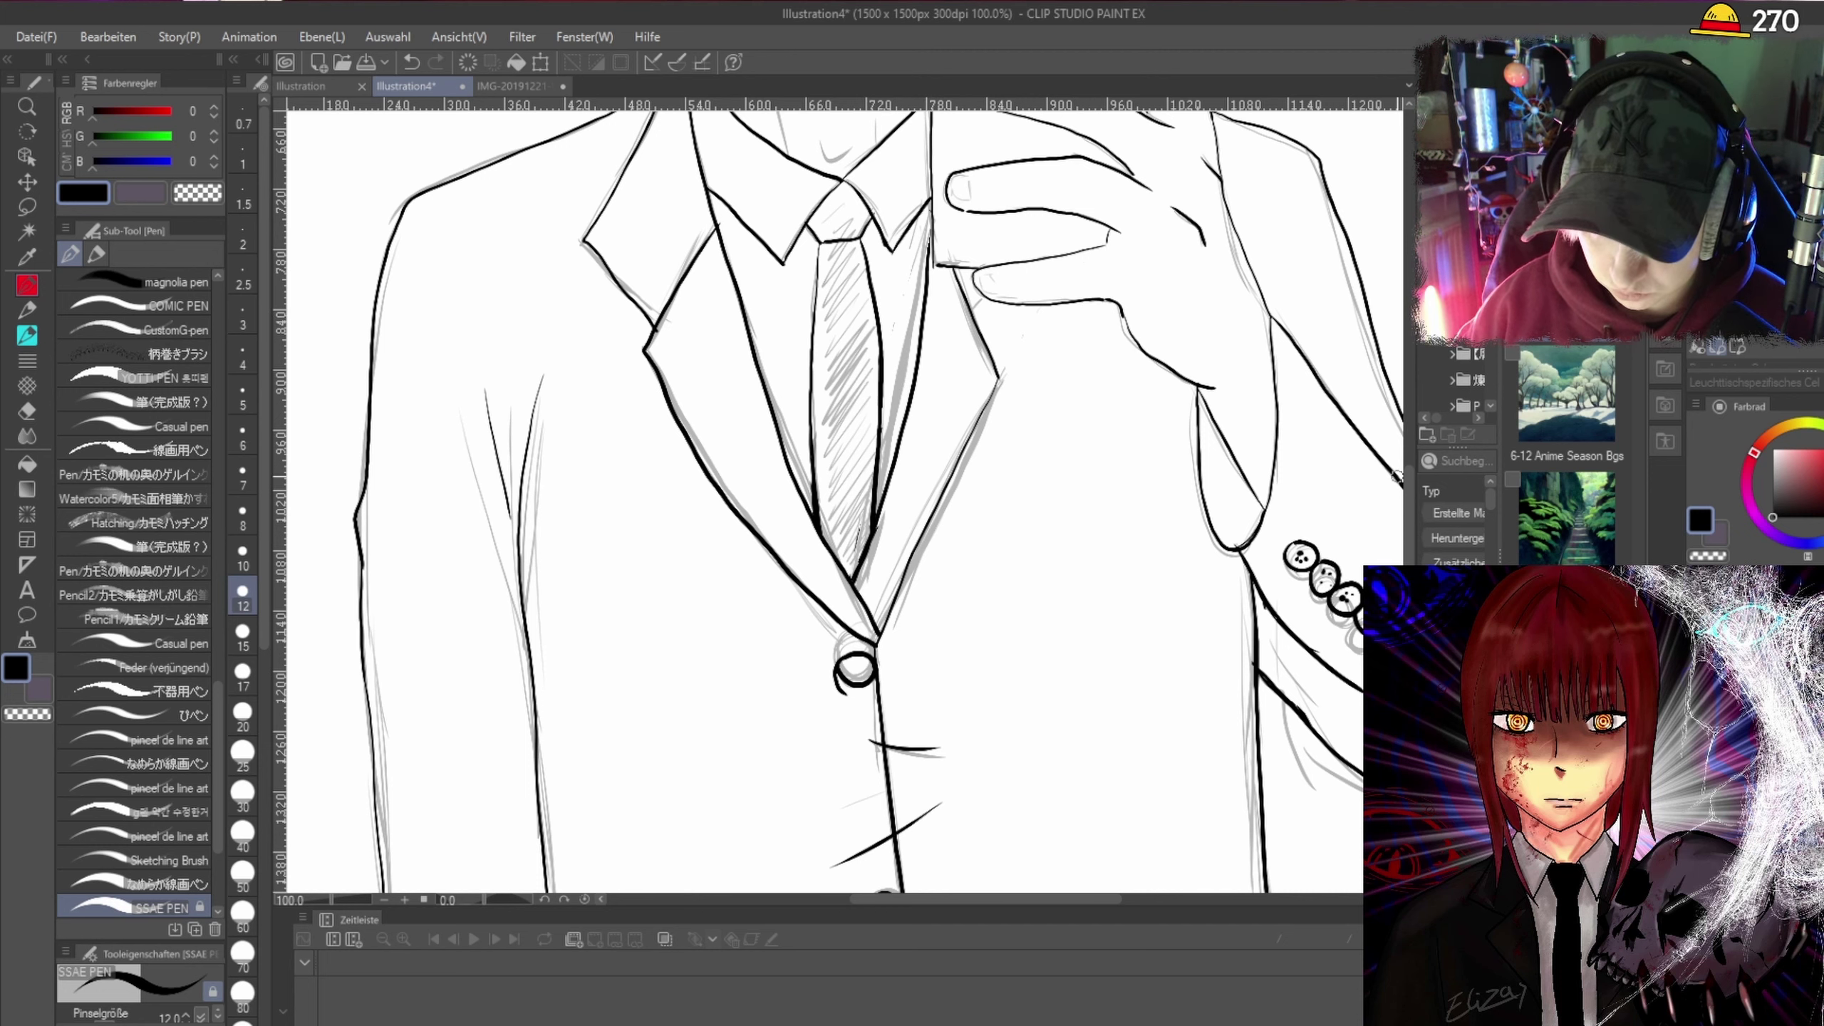
{"action": "left_click_drag", "start_coordinate": [1409, 537], "coordinate": [1387, 375]}
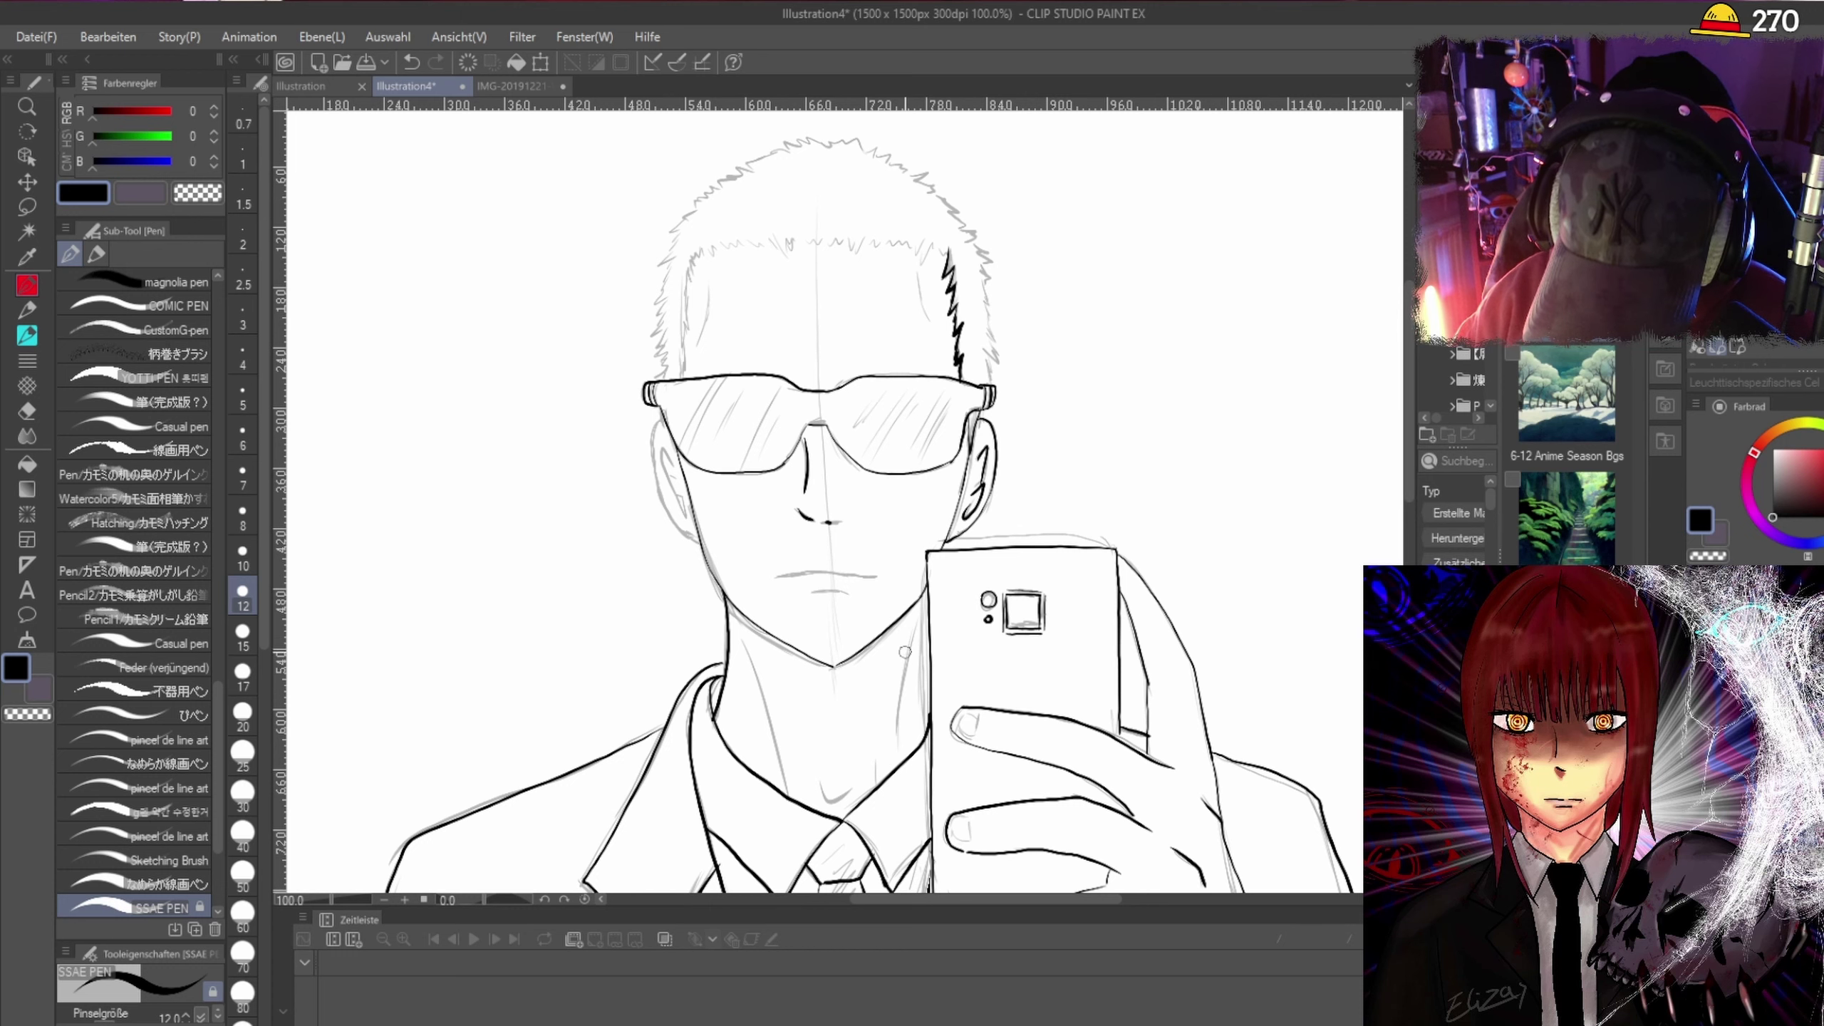
{"action": "scroll", "coordinate": [905, 652], "scroll_direction": "up", "scroll_amount": 2}
{"action": "left_click_drag", "start_coordinate": [917, 618], "coordinate": [890, 820]}
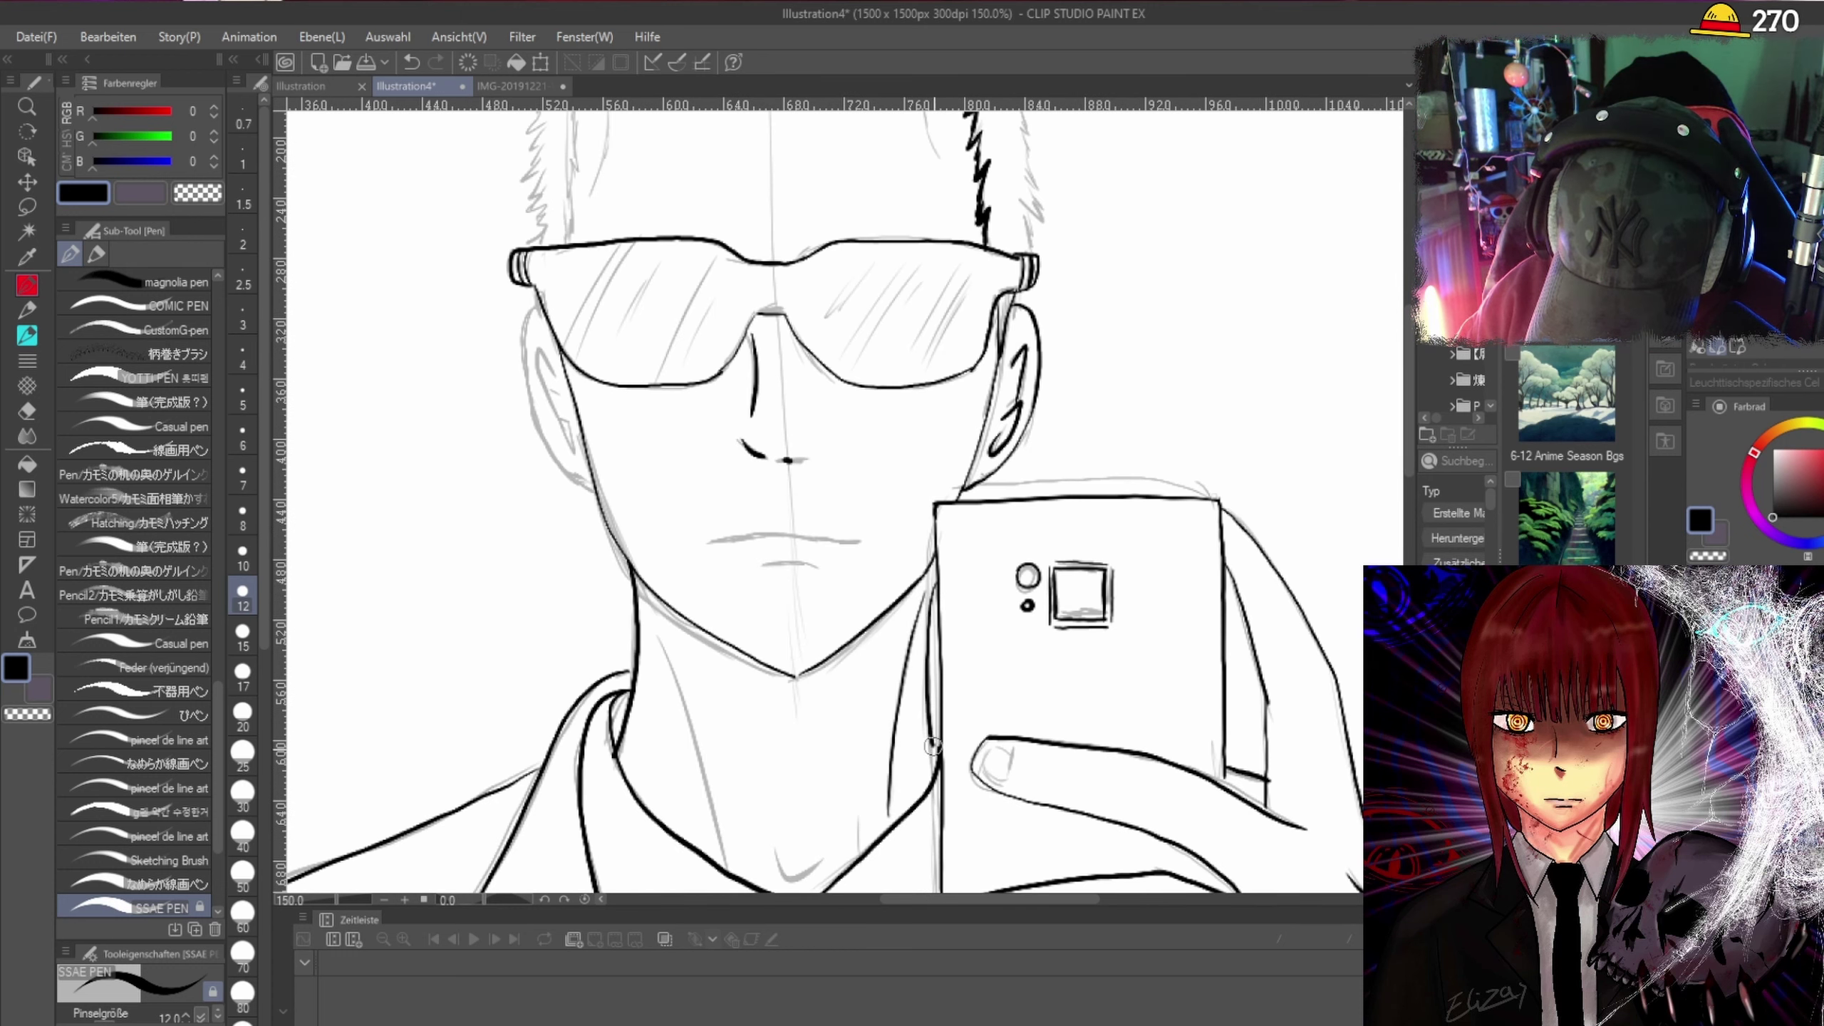
{"action": "scroll", "coordinate": [936, 764], "scroll_direction": "down", "scroll_amount": 4}
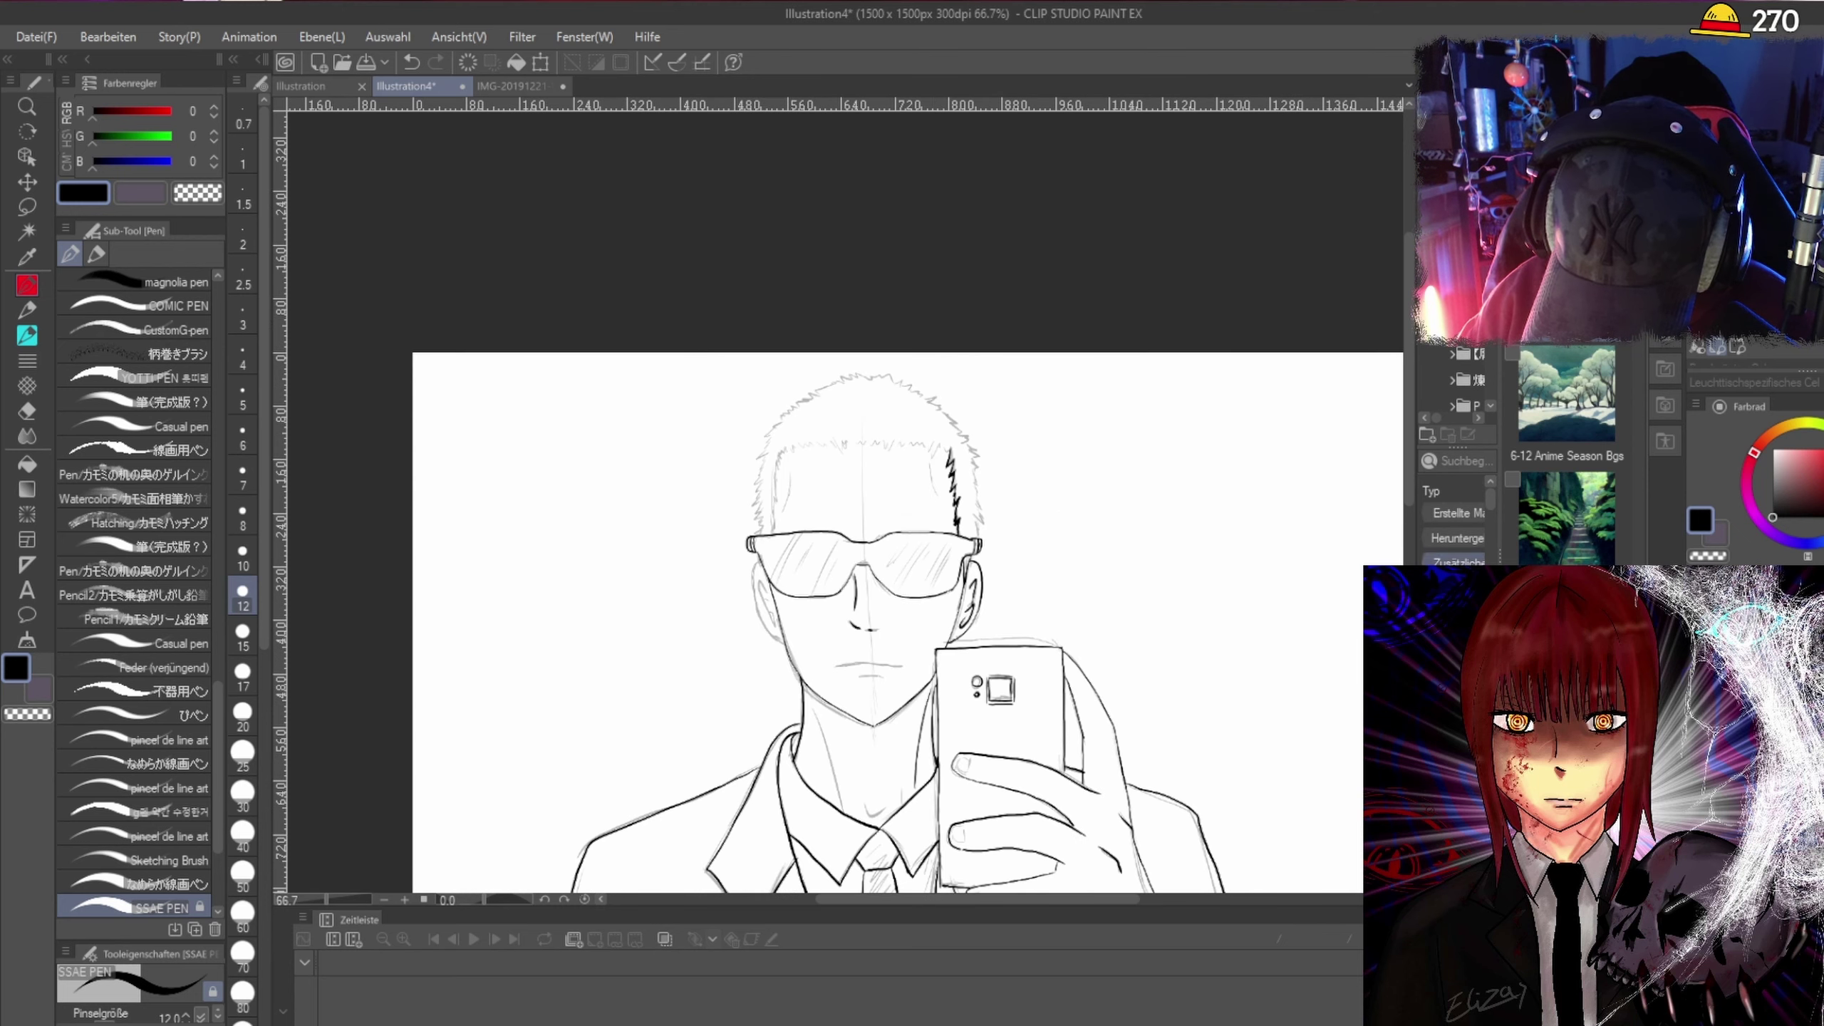
{"action": "scroll", "coordinate": [987, 749], "scroll_direction": "up", "scroll_amount": 4}
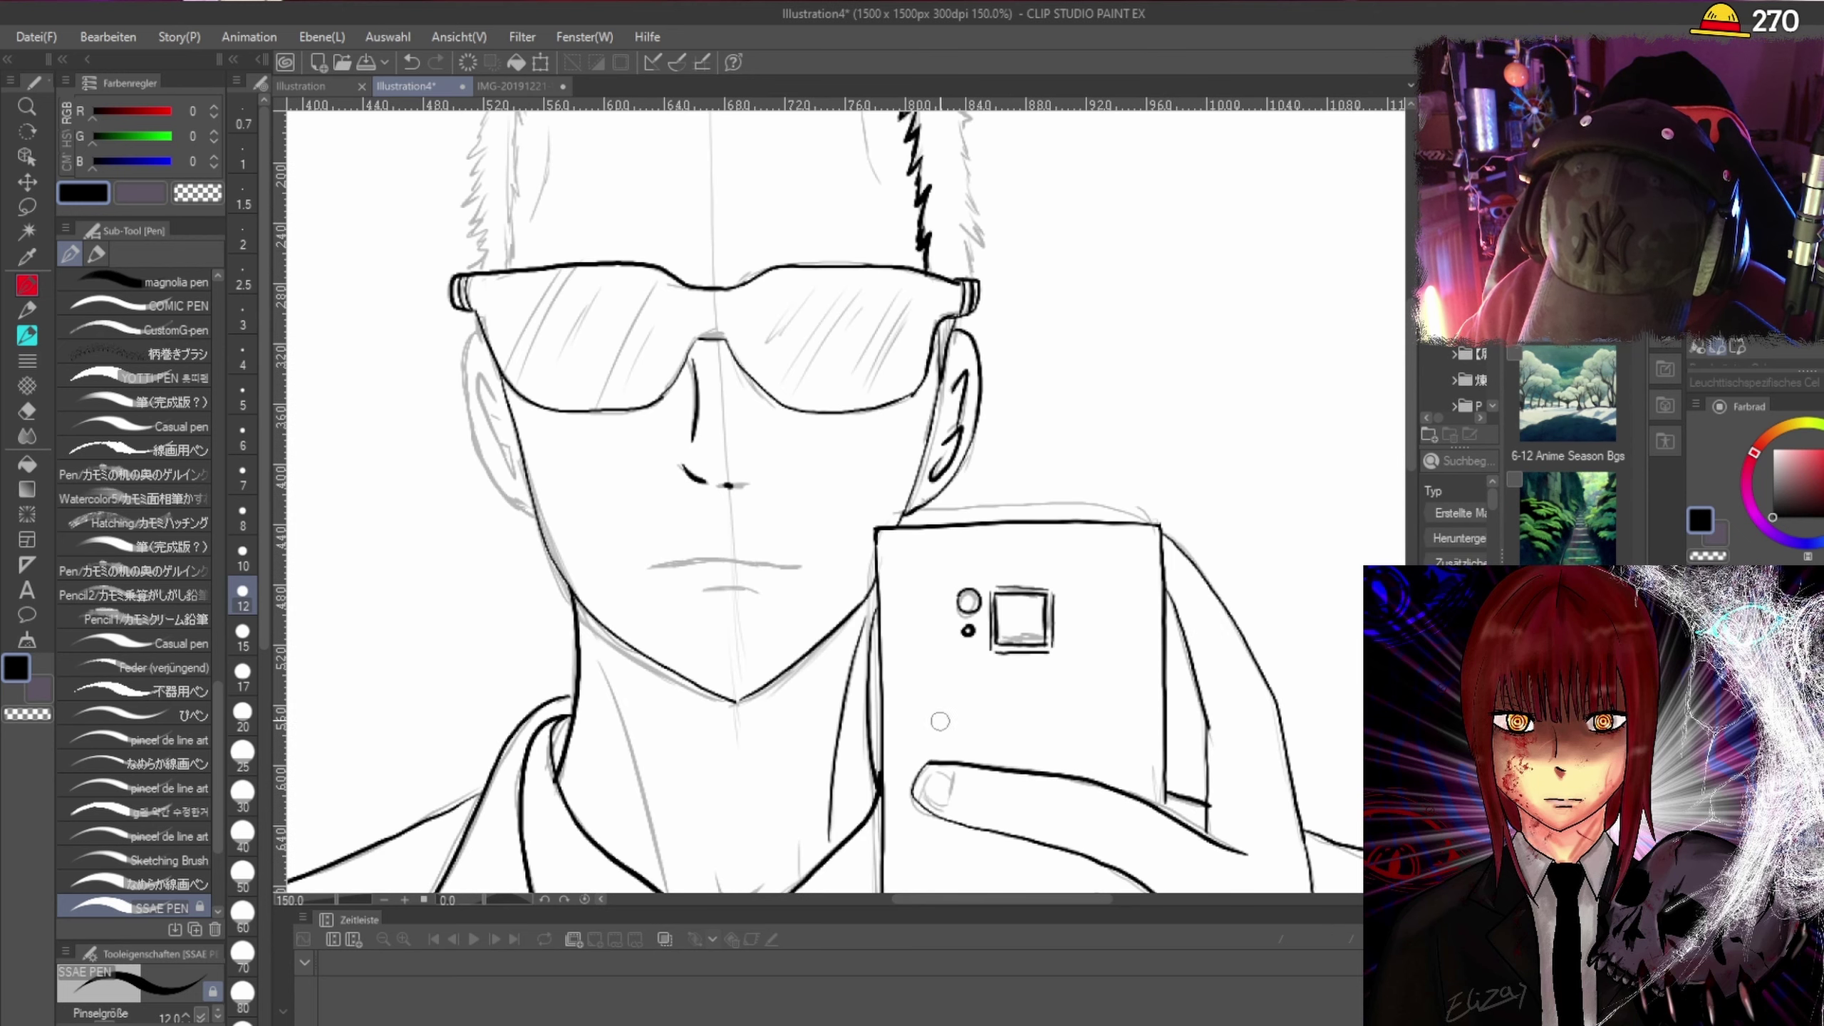
{"action": "scroll", "coordinate": [876, 591], "scroll_direction": "up", "scroll_amount": 1}
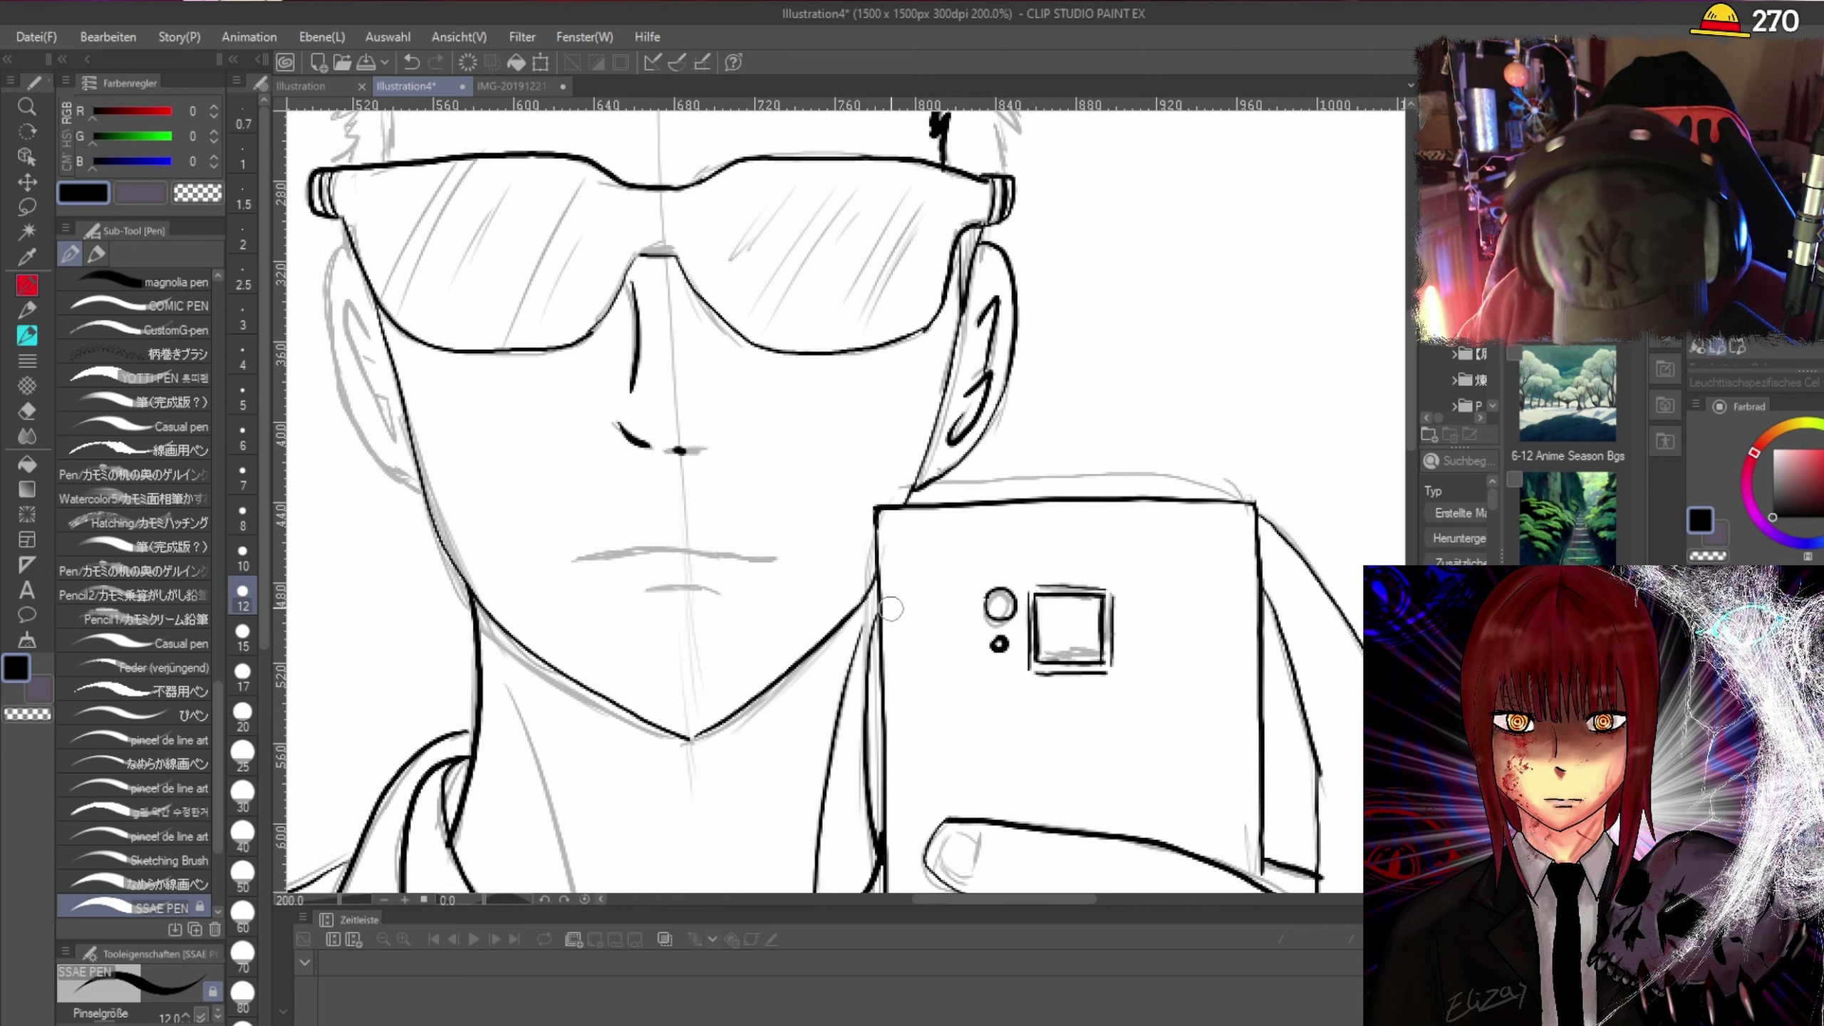
{"action": "mouse_move", "coordinate": [874, 582]}
{"action": "left_mouse_down"}
{"action": "mouse_move", "coordinate": [876, 851]}
{"action": "mouse_move", "coordinate": [886, 832]}
{"action": "left_mouse_up"}
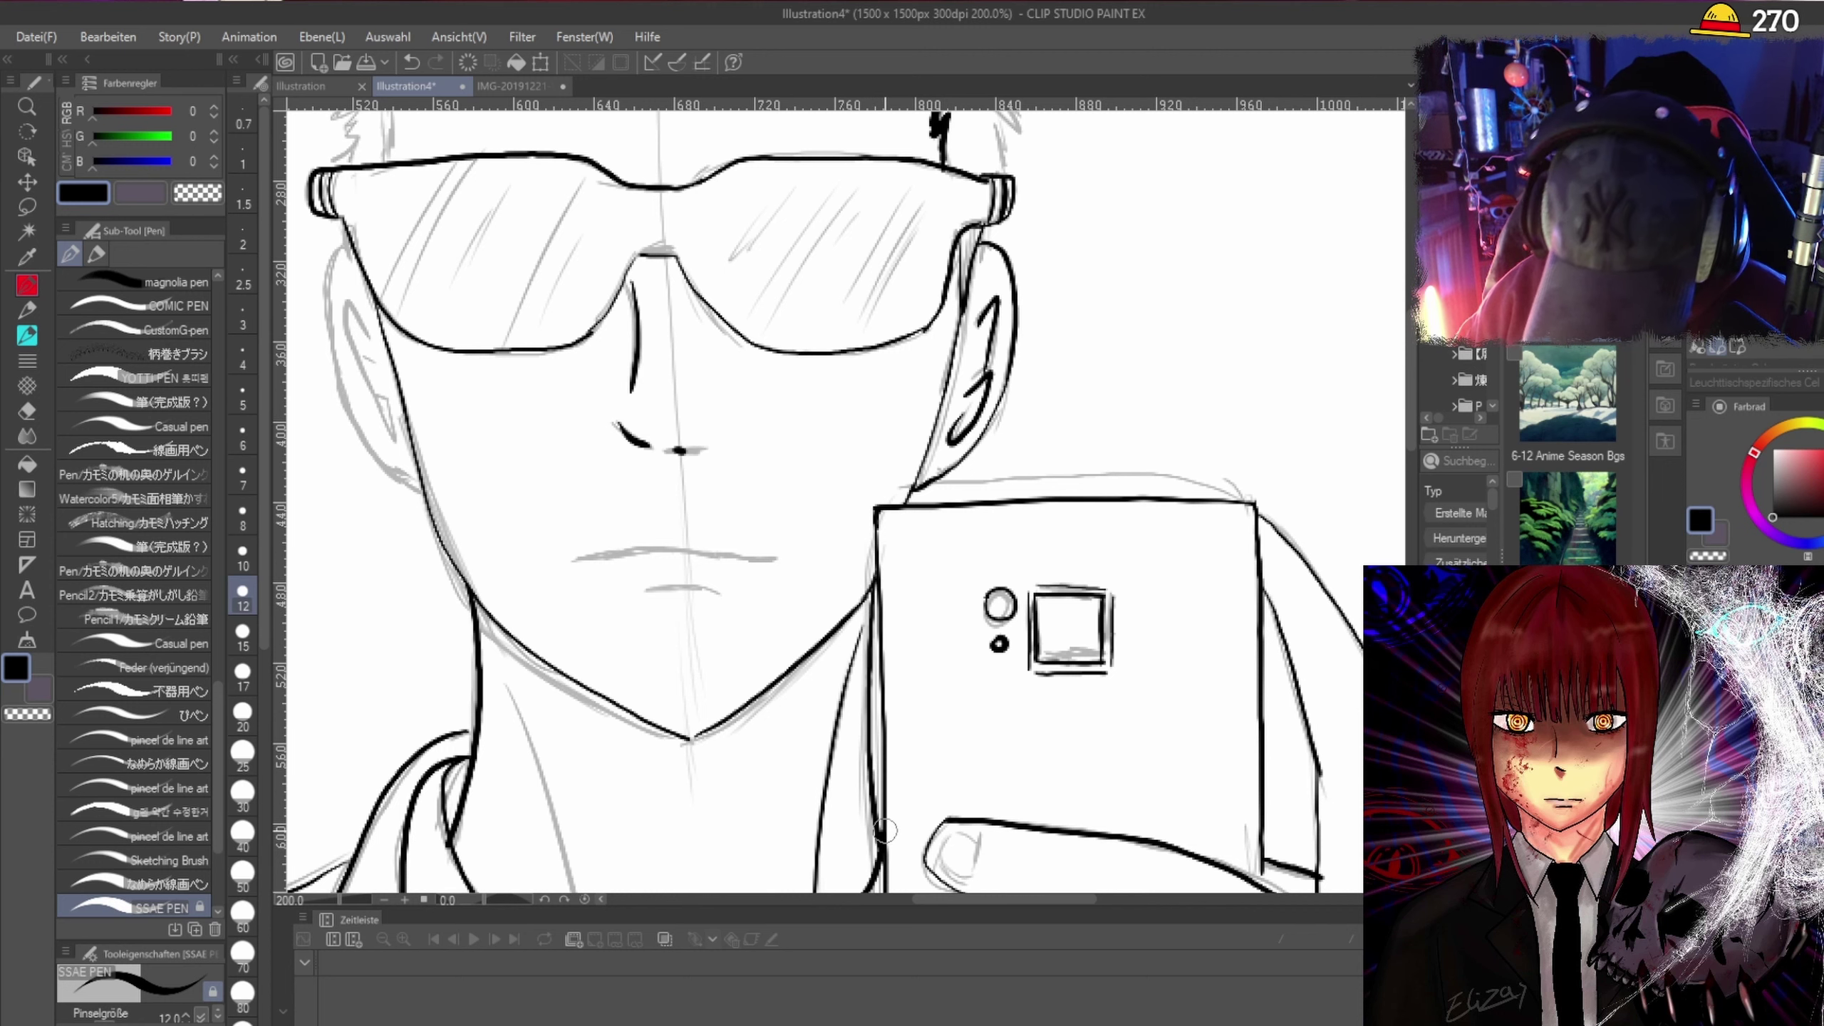
Ink the mouth line and the left ear's outline with its inner curve.
{"action": "scroll", "coordinate": [886, 832], "scroll_direction": "down", "scroll_amount": 1}
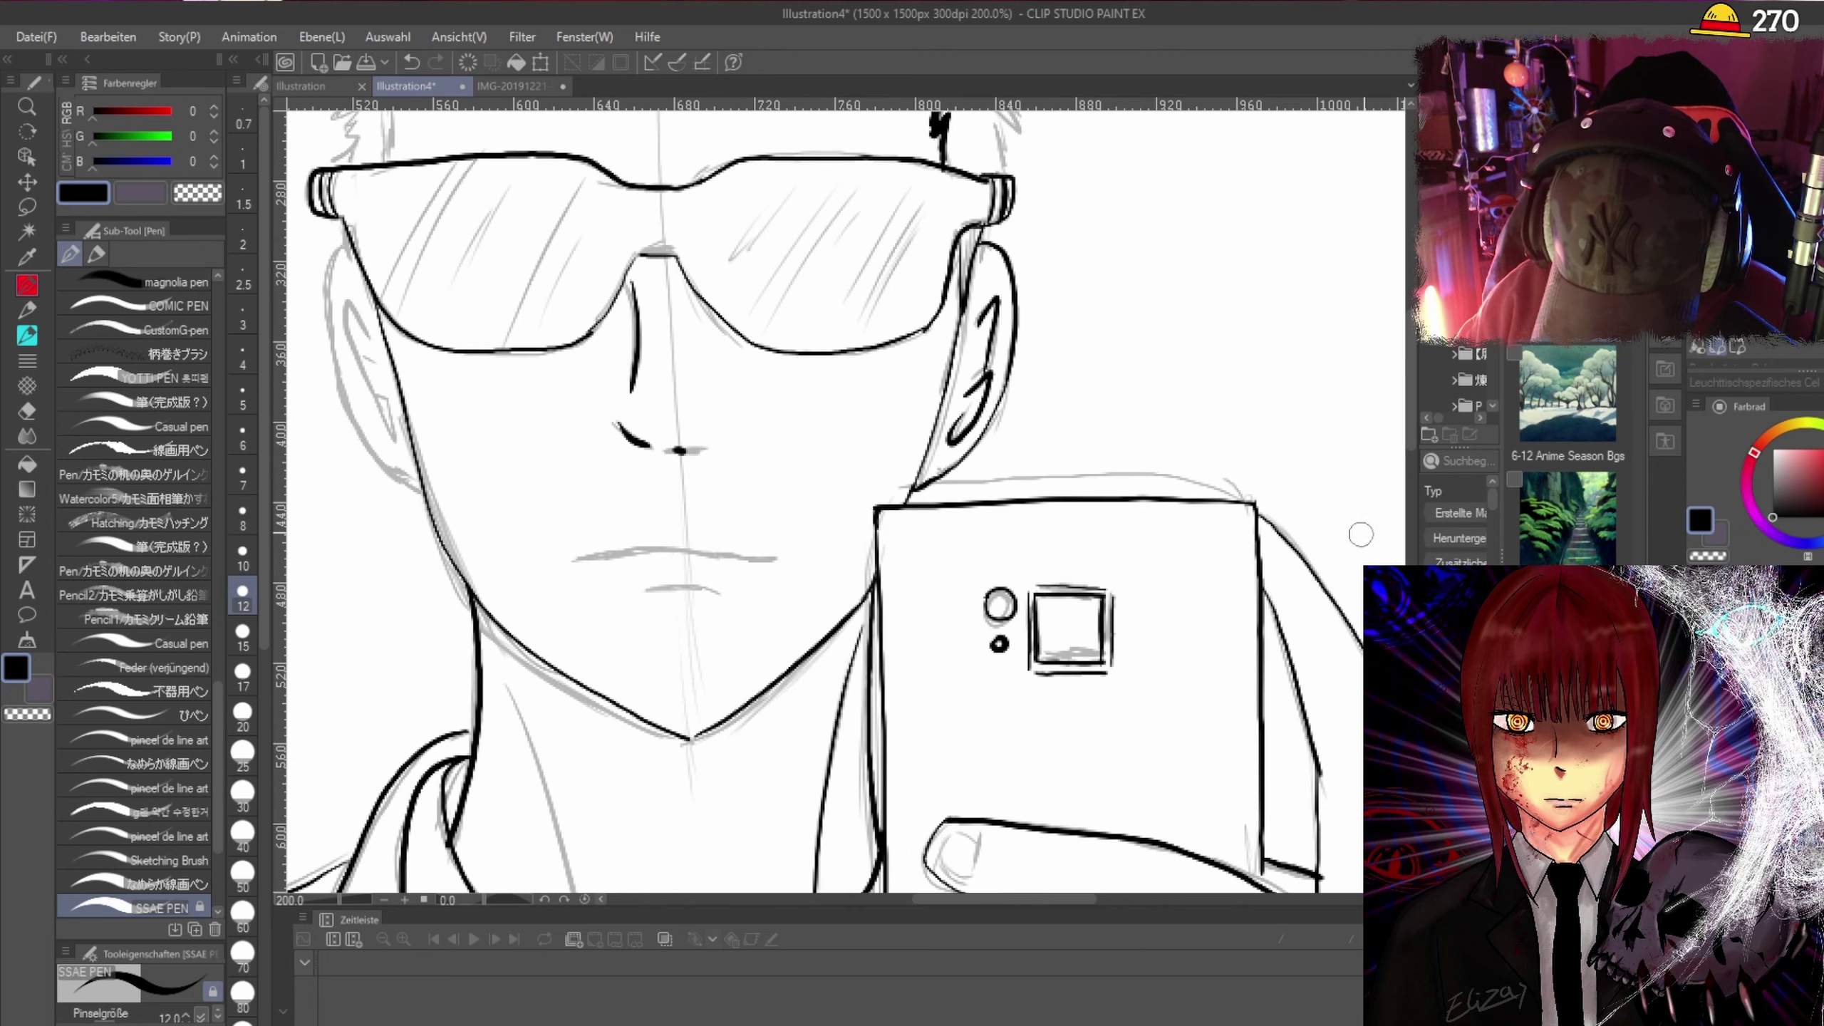
{"action": "scroll", "coordinate": [1164, 475], "scroll_direction": "down", "scroll_amount": 2}
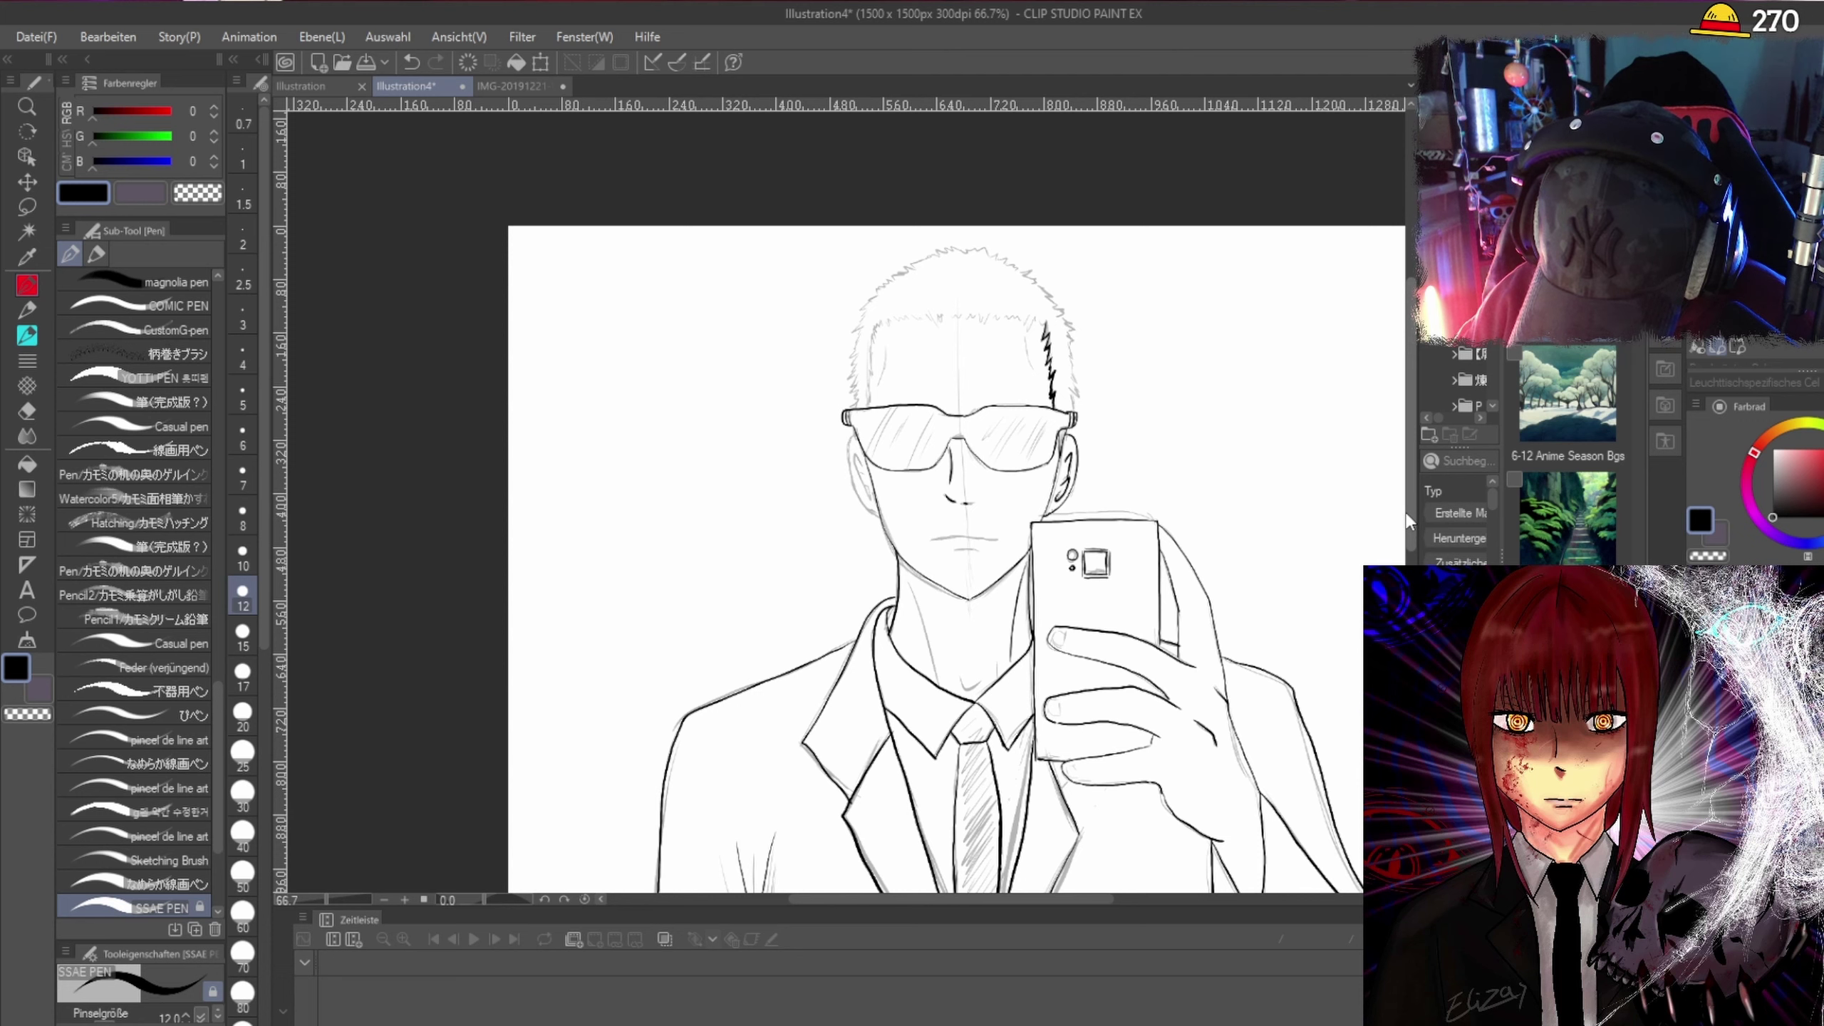
{"action": "scroll", "coordinate": [934, 287], "scroll_direction": "up", "scroll_amount": 2}
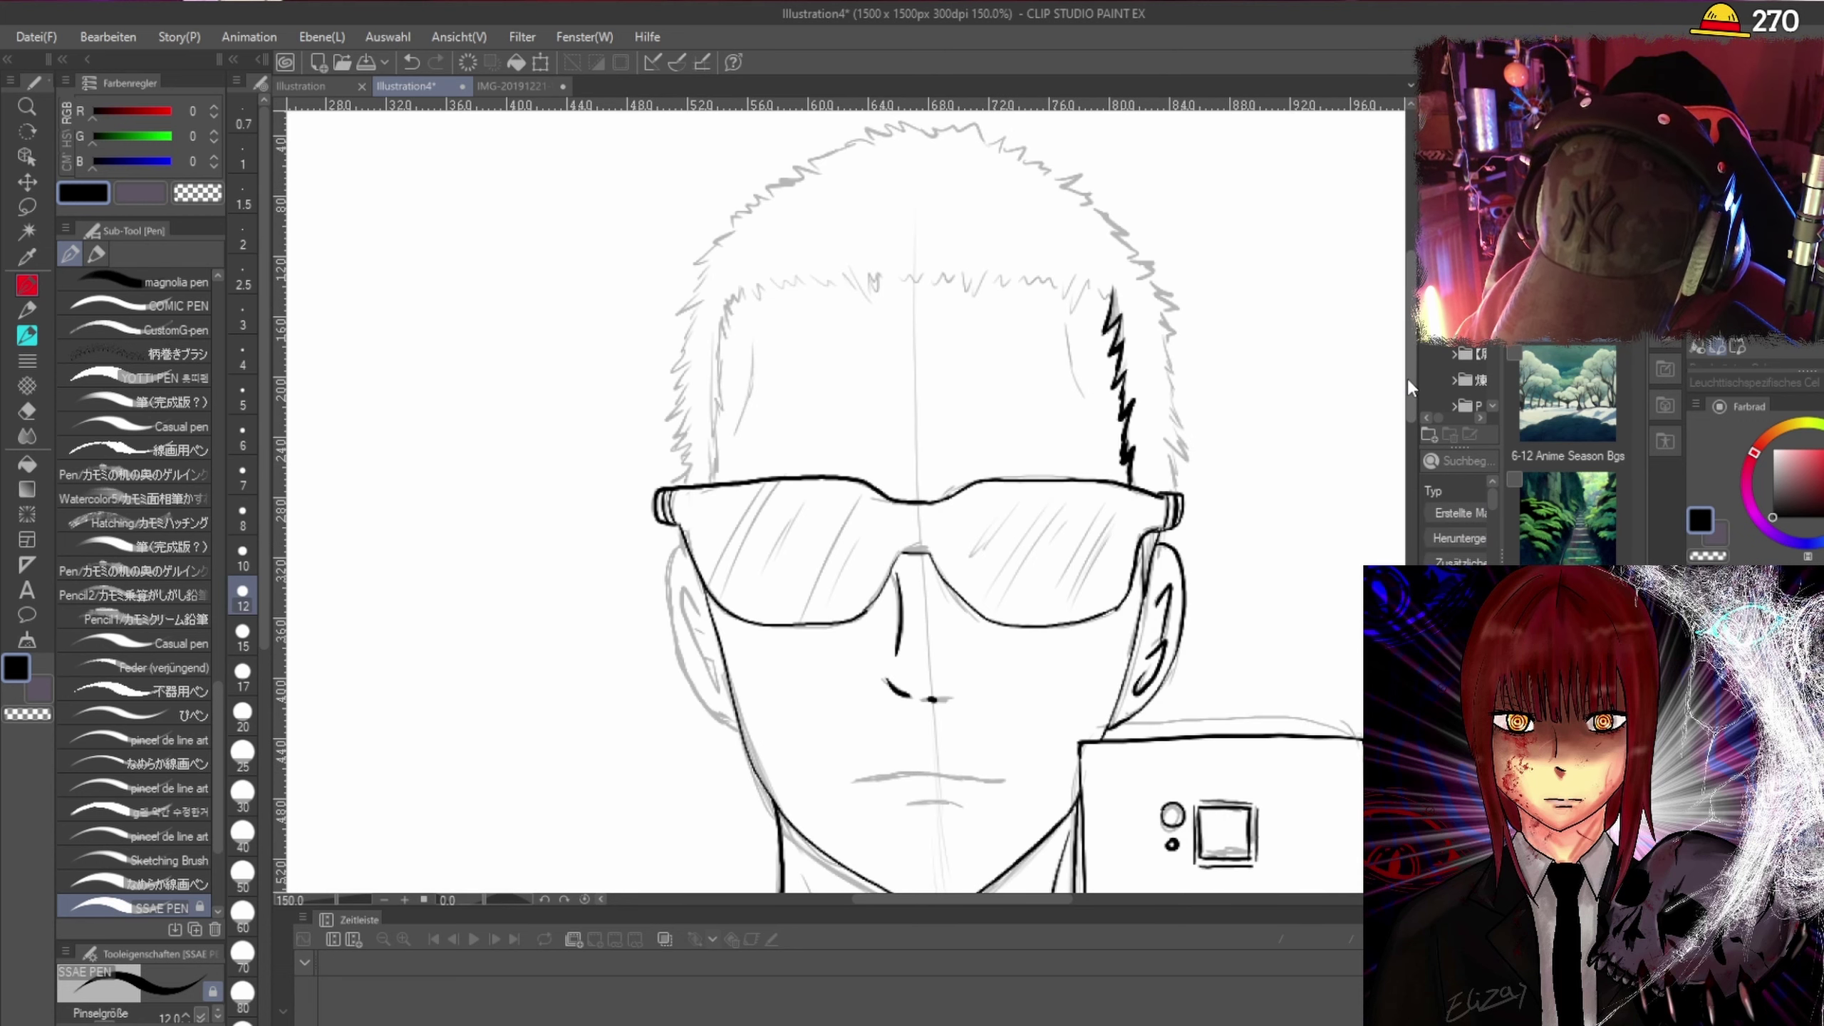
{"action": "scroll", "coordinate": [1117, 528], "scroll_direction": "up", "scroll_amount": 2}
{"action": "mouse_move", "coordinate": [871, 540]}
{"action": "left_mouse_down"}
{"action": "mouse_move", "coordinate": [988, 548]}
{"action": "mouse_move", "coordinate": [912, 566]}
{"action": "mouse_move", "coordinate": [960, 565]}
{"action": "left_mouse_up"}
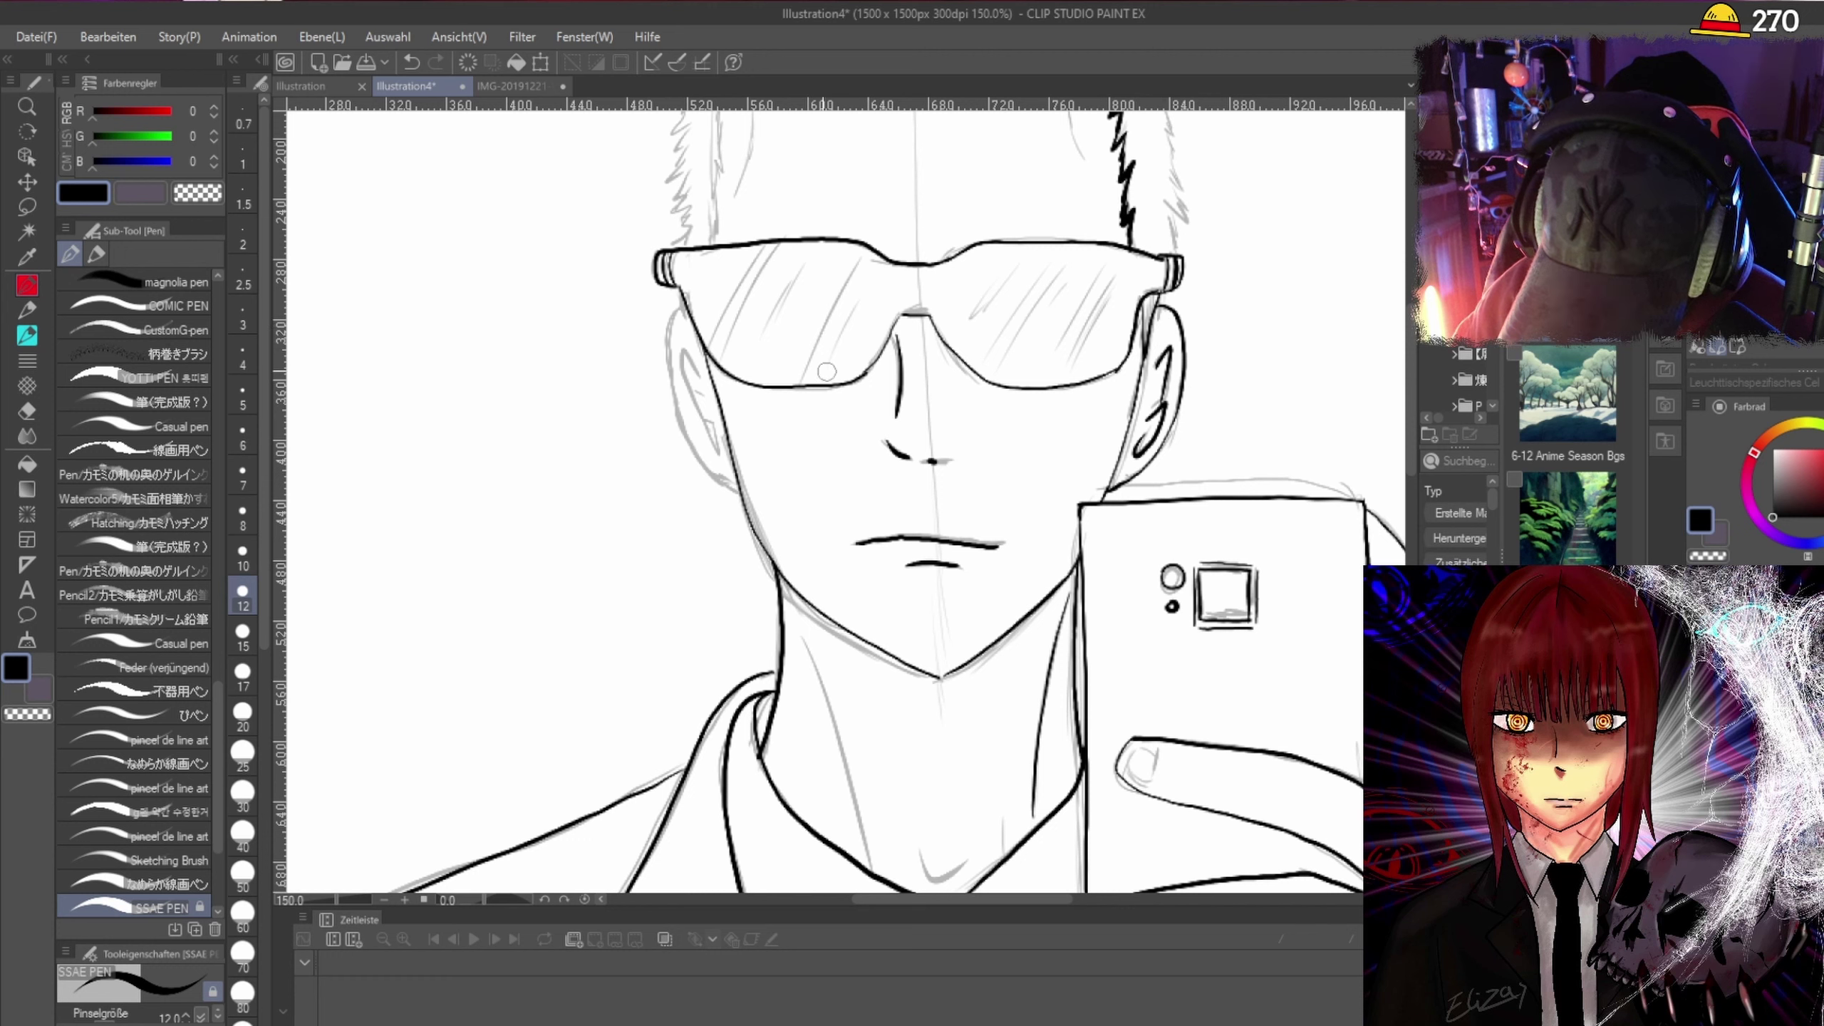
{"action": "mouse_move", "coordinate": [690, 306]}
{"action": "left_mouse_down"}
{"action": "mouse_move", "coordinate": [665, 352]}
{"action": "mouse_move", "coordinate": [679, 413]}
{"action": "mouse_move", "coordinate": [736, 493]}
{"action": "left_mouse_up"}
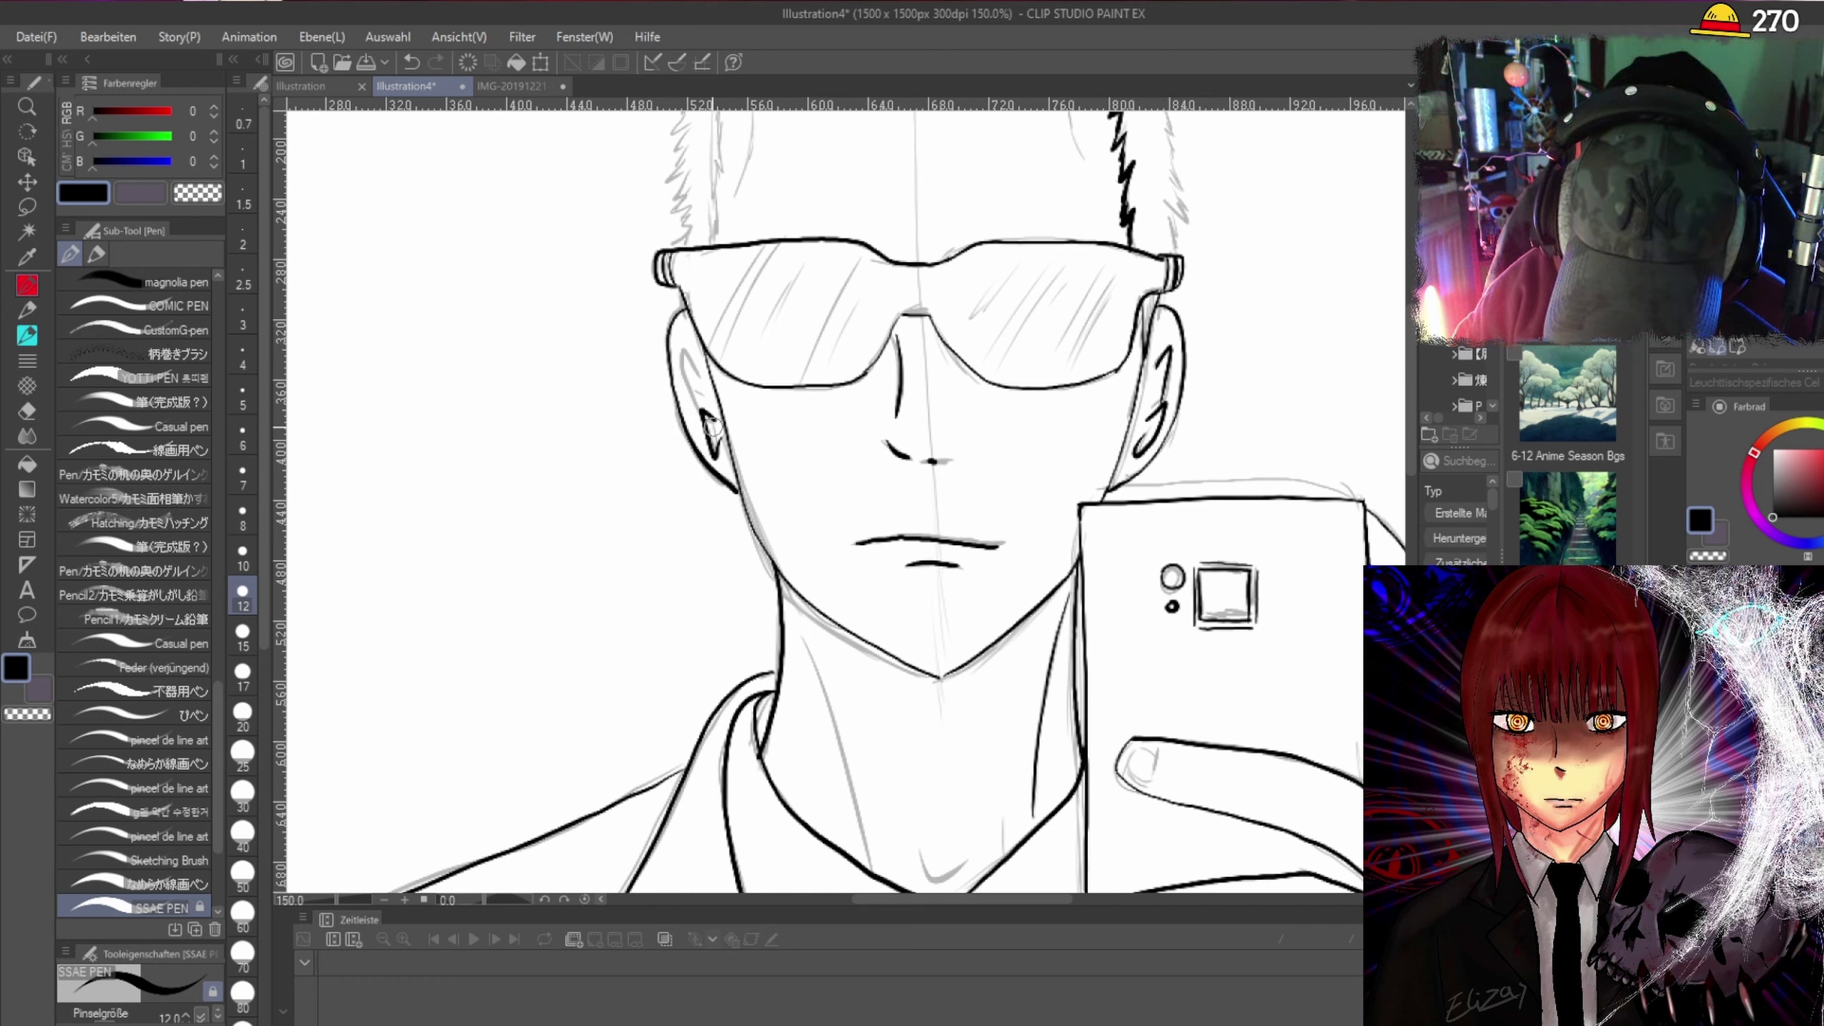
{"action": "left_click_drag", "start_coordinate": [682, 352], "coordinate": [704, 381]}
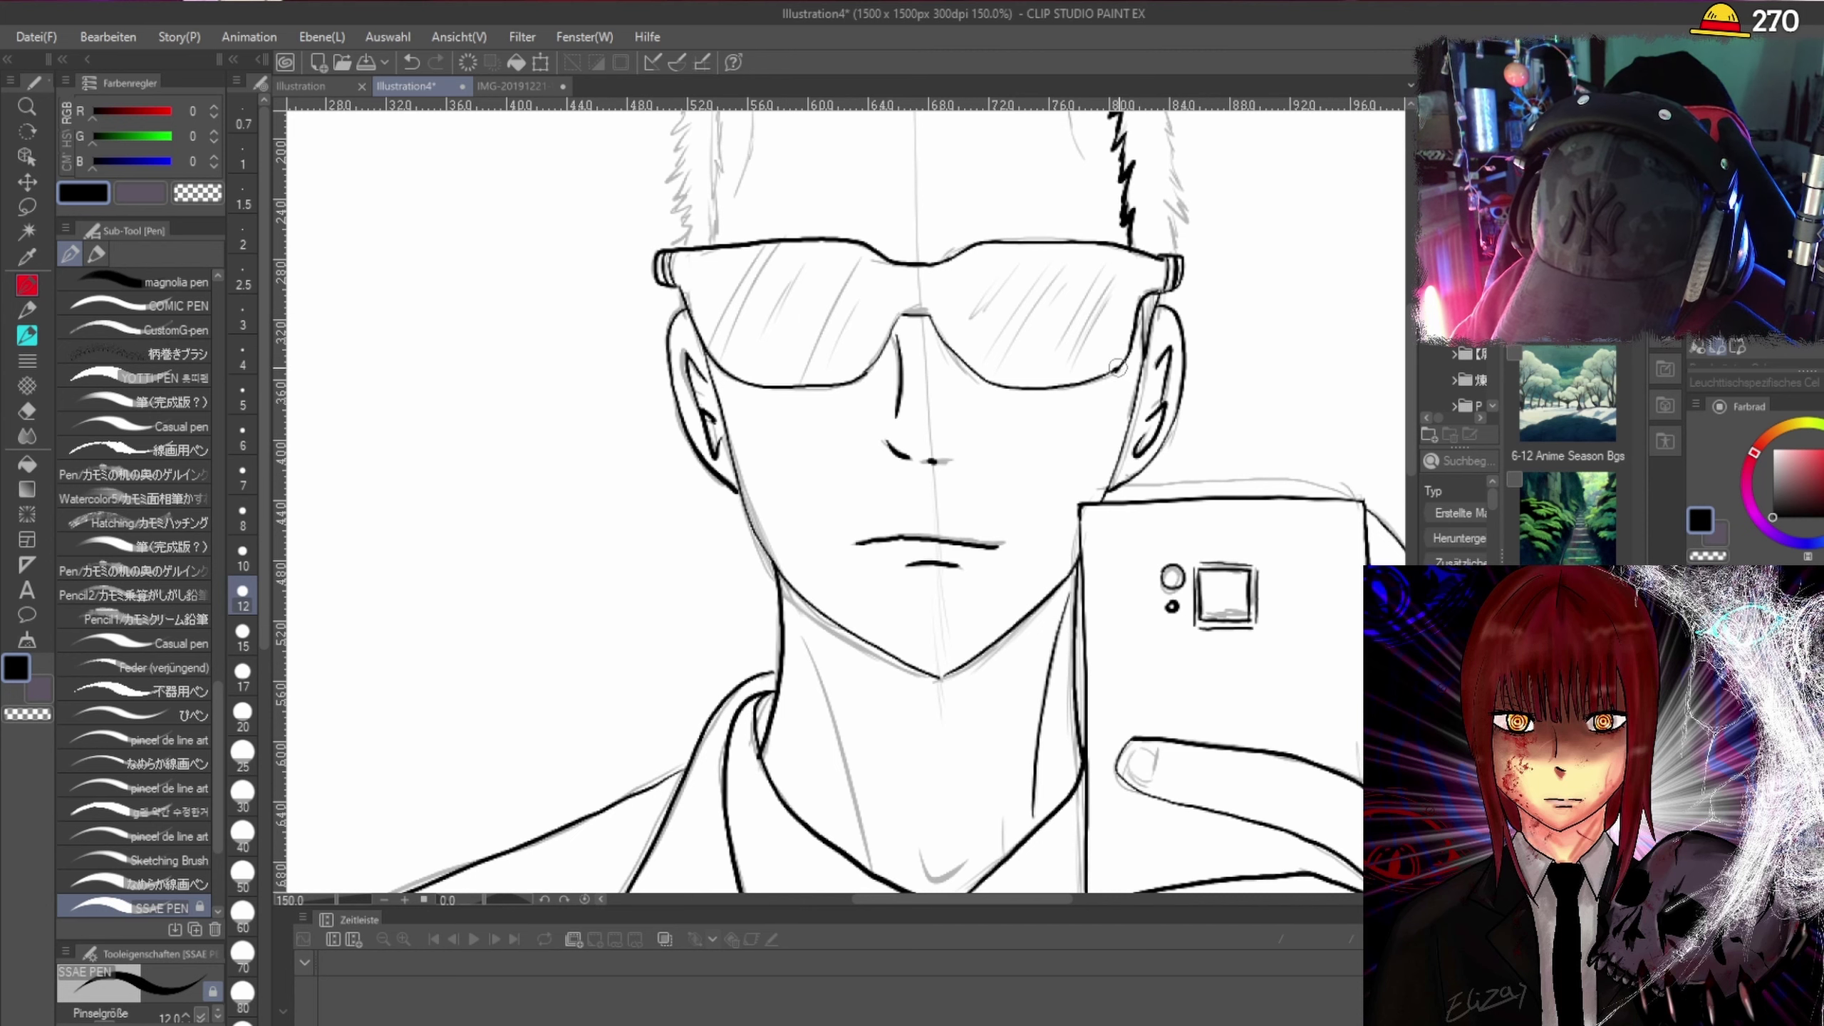
Erase the doubled ink line where the sunglasses' right temple meets the ear, using the Hard eraser at 200% zoom.
{"action": "left_click", "coordinate": [30, 408]}
{"action": "key", "text": "ctrl+plus"}
{"action": "key", "text": "ctrl+plus"}
{"action": "key", "text": "ctrl+plus"}
{"action": "key", "text": "ctrl+minus"}
{"action": "key", "text": "ctrl+minus"}
{"action": "key", "text": "ctrl+minus"}
{"action": "key", "text": "ctrl+minus"}
{"action": "scroll", "coordinate": [1389, 270], "scroll_direction": "down", "scroll_amount": 2}
{"action": "scroll", "coordinate": [1375, 190], "scroll_direction": "up", "scroll_amount": 3}
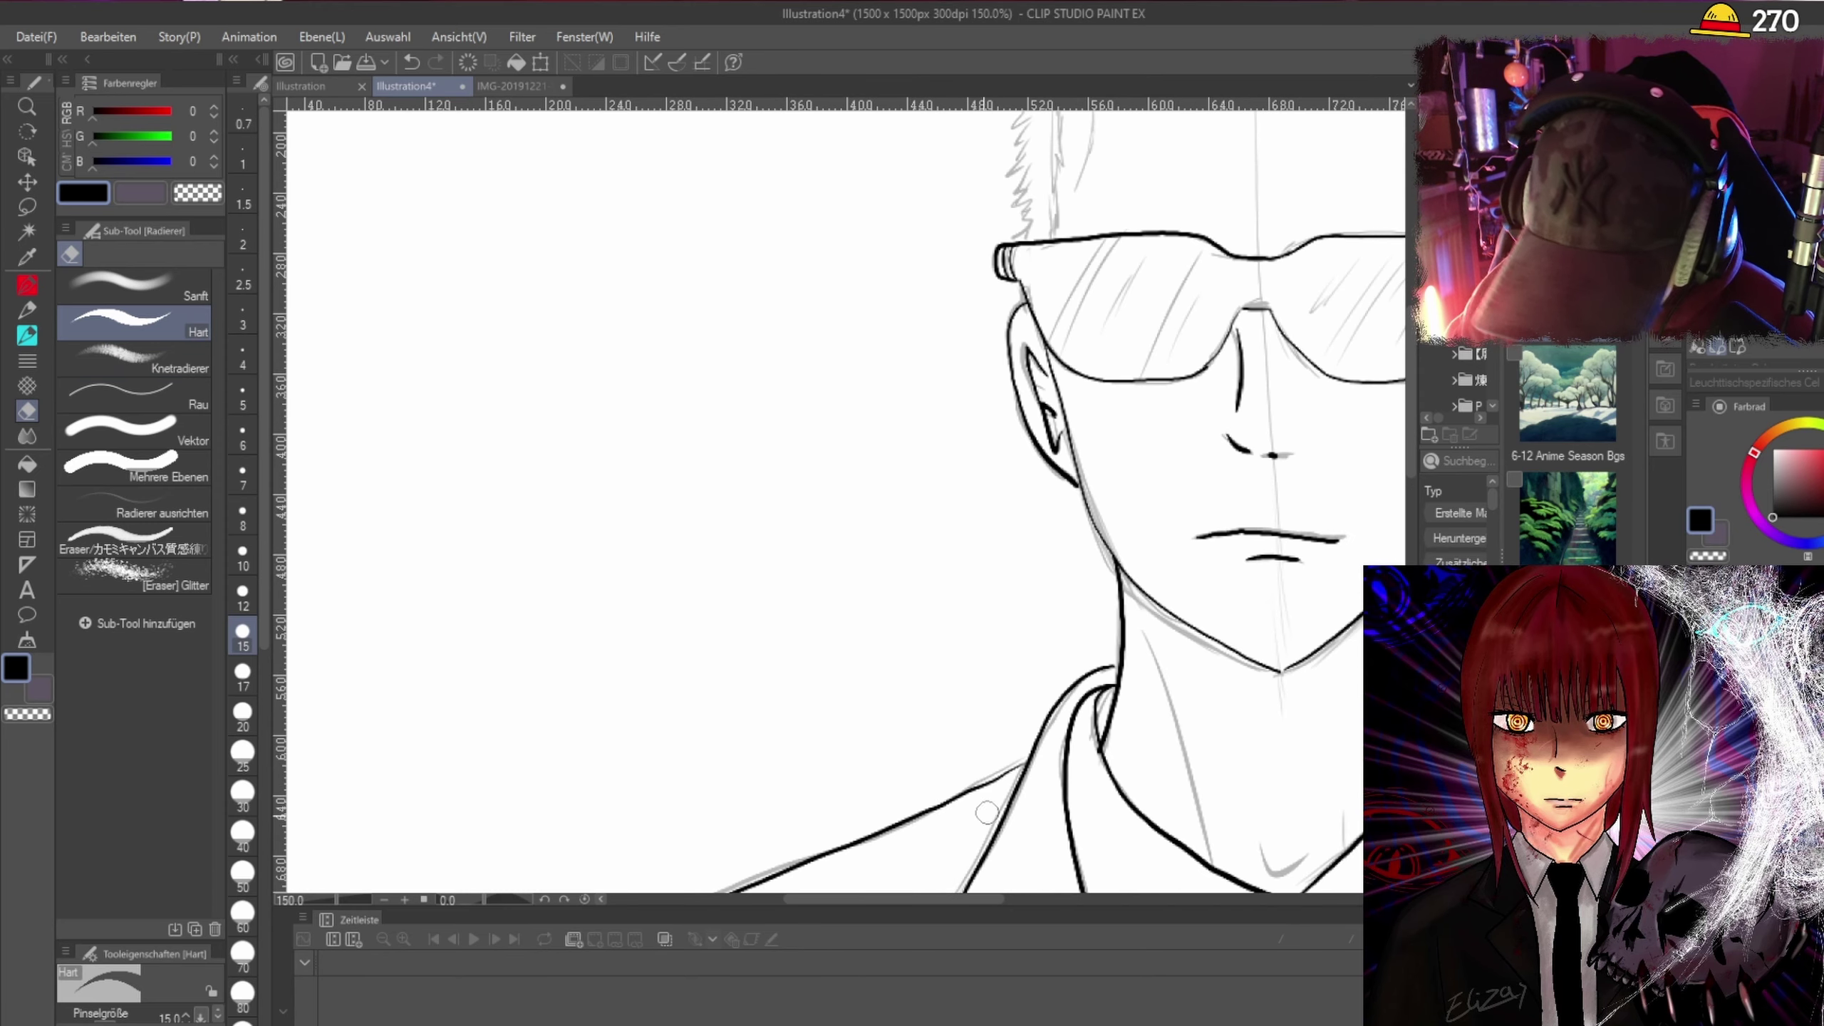
{"action": "left_click_drag", "start_coordinate": [948, 900], "coordinate": [1037, 898]}
{"action": "key", "text": "ctrl+plus"}
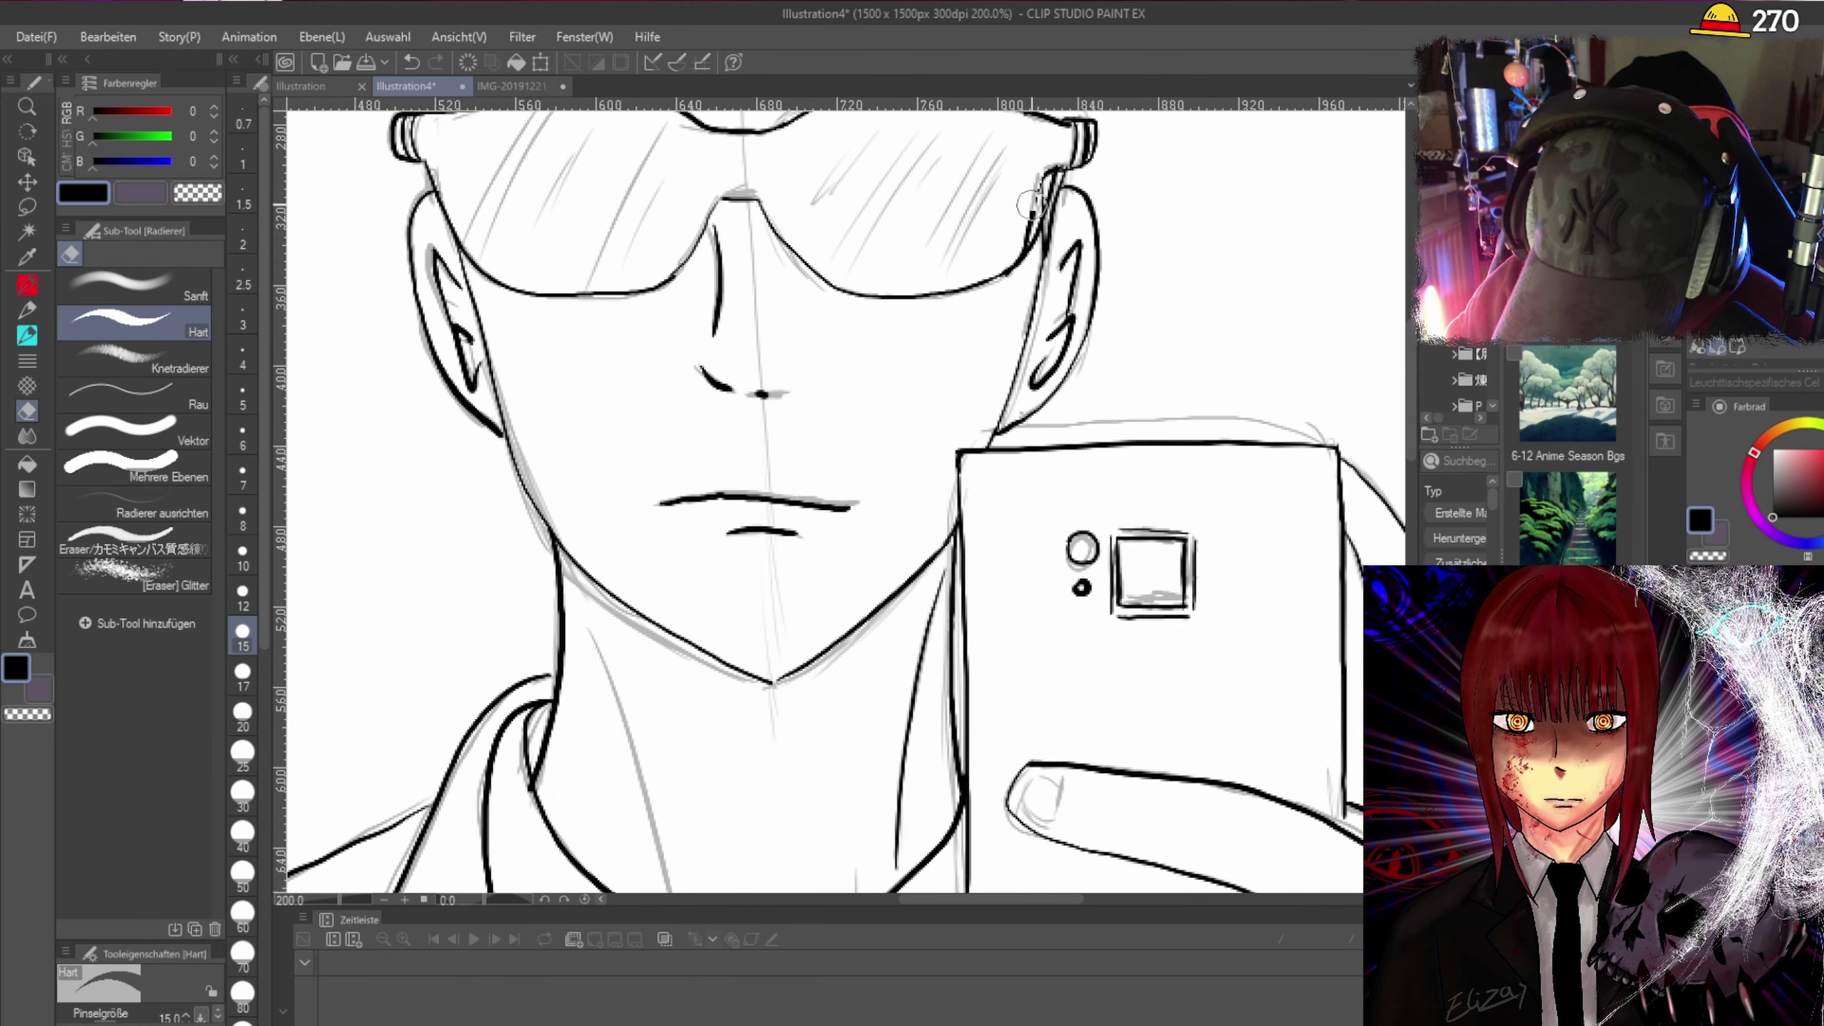
{"action": "mouse_move", "coordinate": [1045, 173]}
{"action": "left_mouse_down"}
{"action": "mouse_move", "coordinate": [1026, 235]}
{"action": "mouse_move", "coordinate": [1041, 173]}
{"action": "left_mouse_up"}
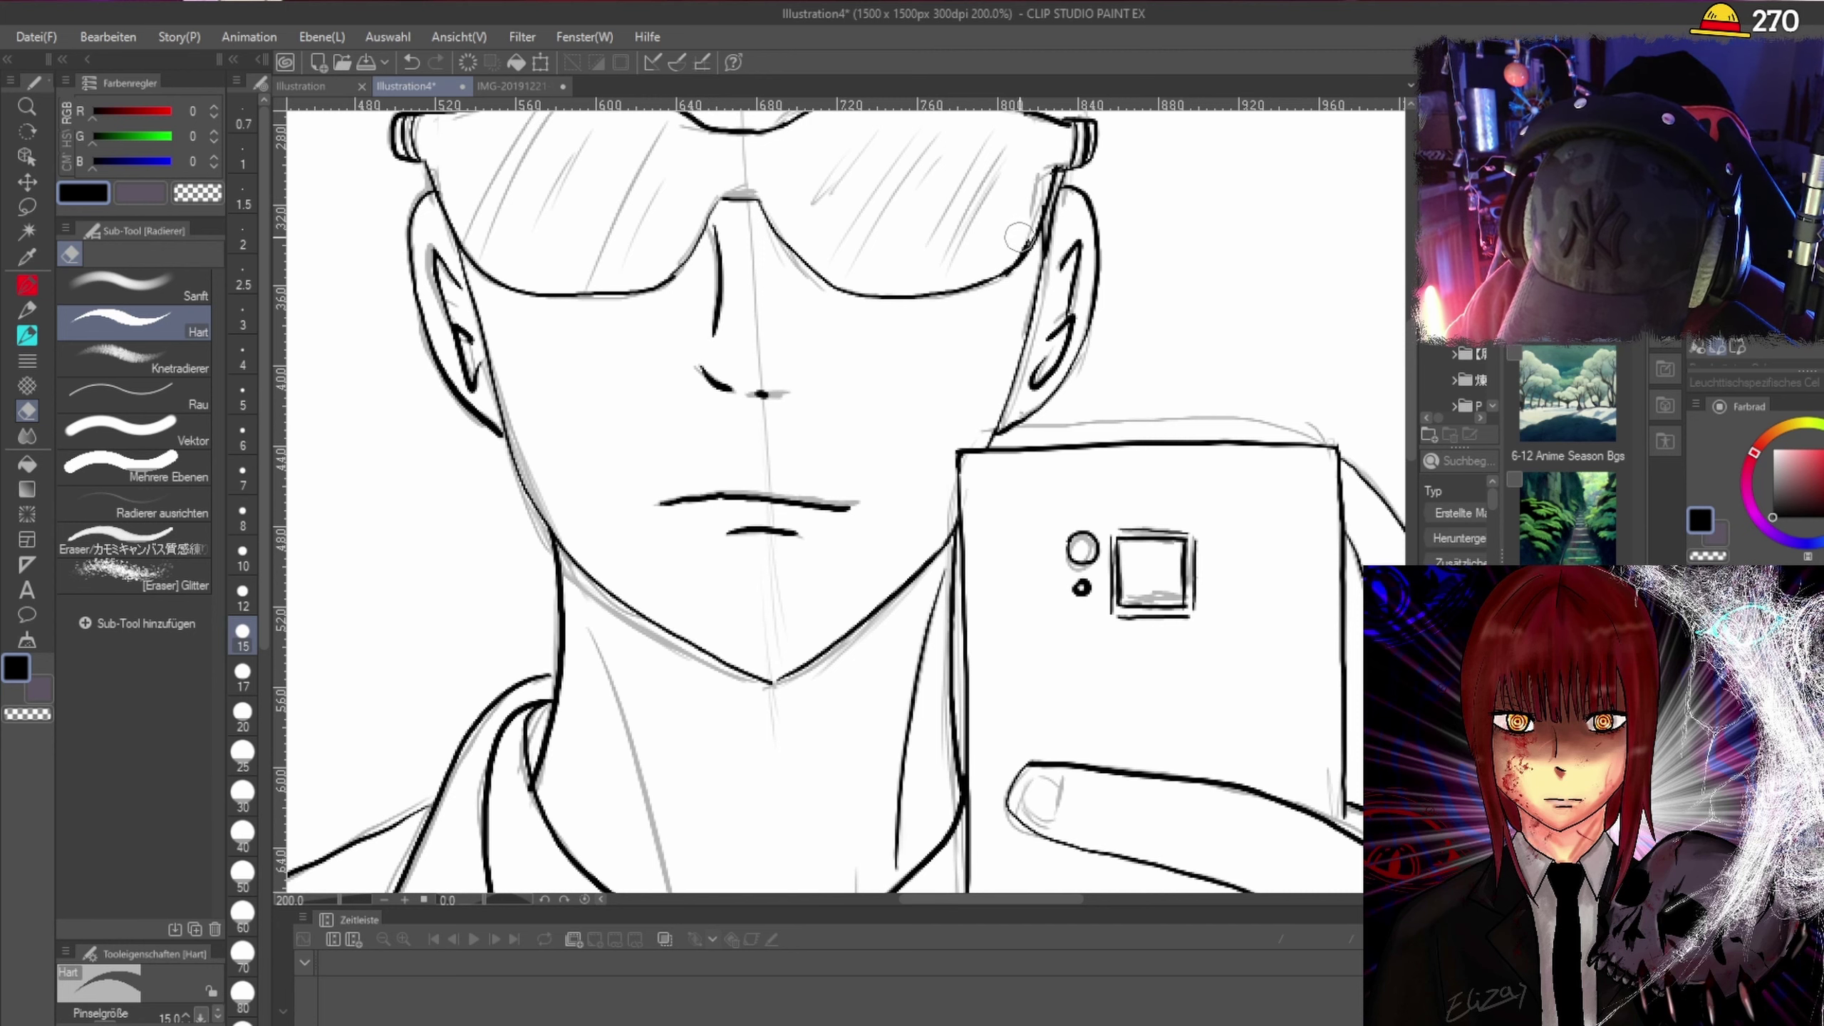
{"action": "left_click_drag", "start_coordinate": [1411, 431], "coordinate": [1412, 382]}
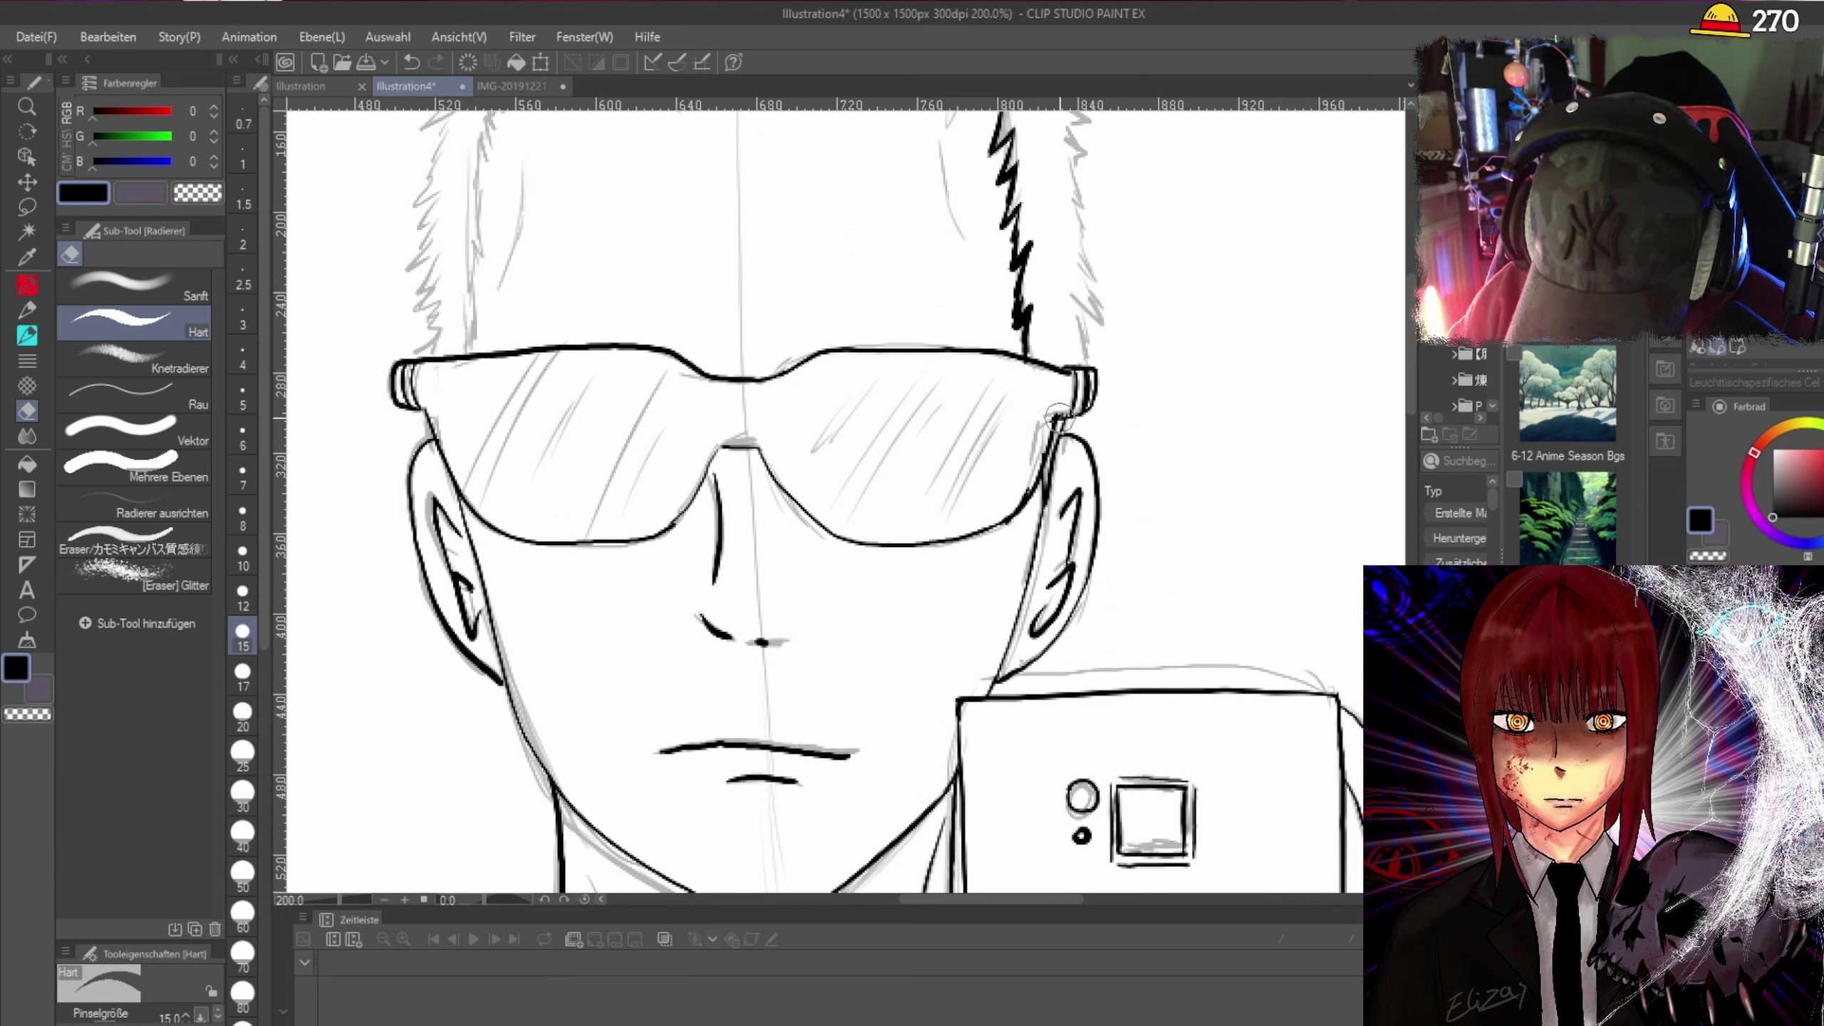
{"action": "mouse_move", "coordinate": [1068, 422]}
{"action": "left_mouse_down"}
{"action": "mouse_move", "coordinate": [1038, 501]}
{"action": "mouse_move", "coordinate": [1054, 417]}
{"action": "mouse_move", "coordinate": [1020, 506]}
{"action": "mouse_move", "coordinate": [1044, 445]}
{"action": "left_mouse_up"}
Retrace the right lens outline thicker and smoother with the pen at 400% zoom.
{"action": "left_click", "coordinate": [27, 310]}
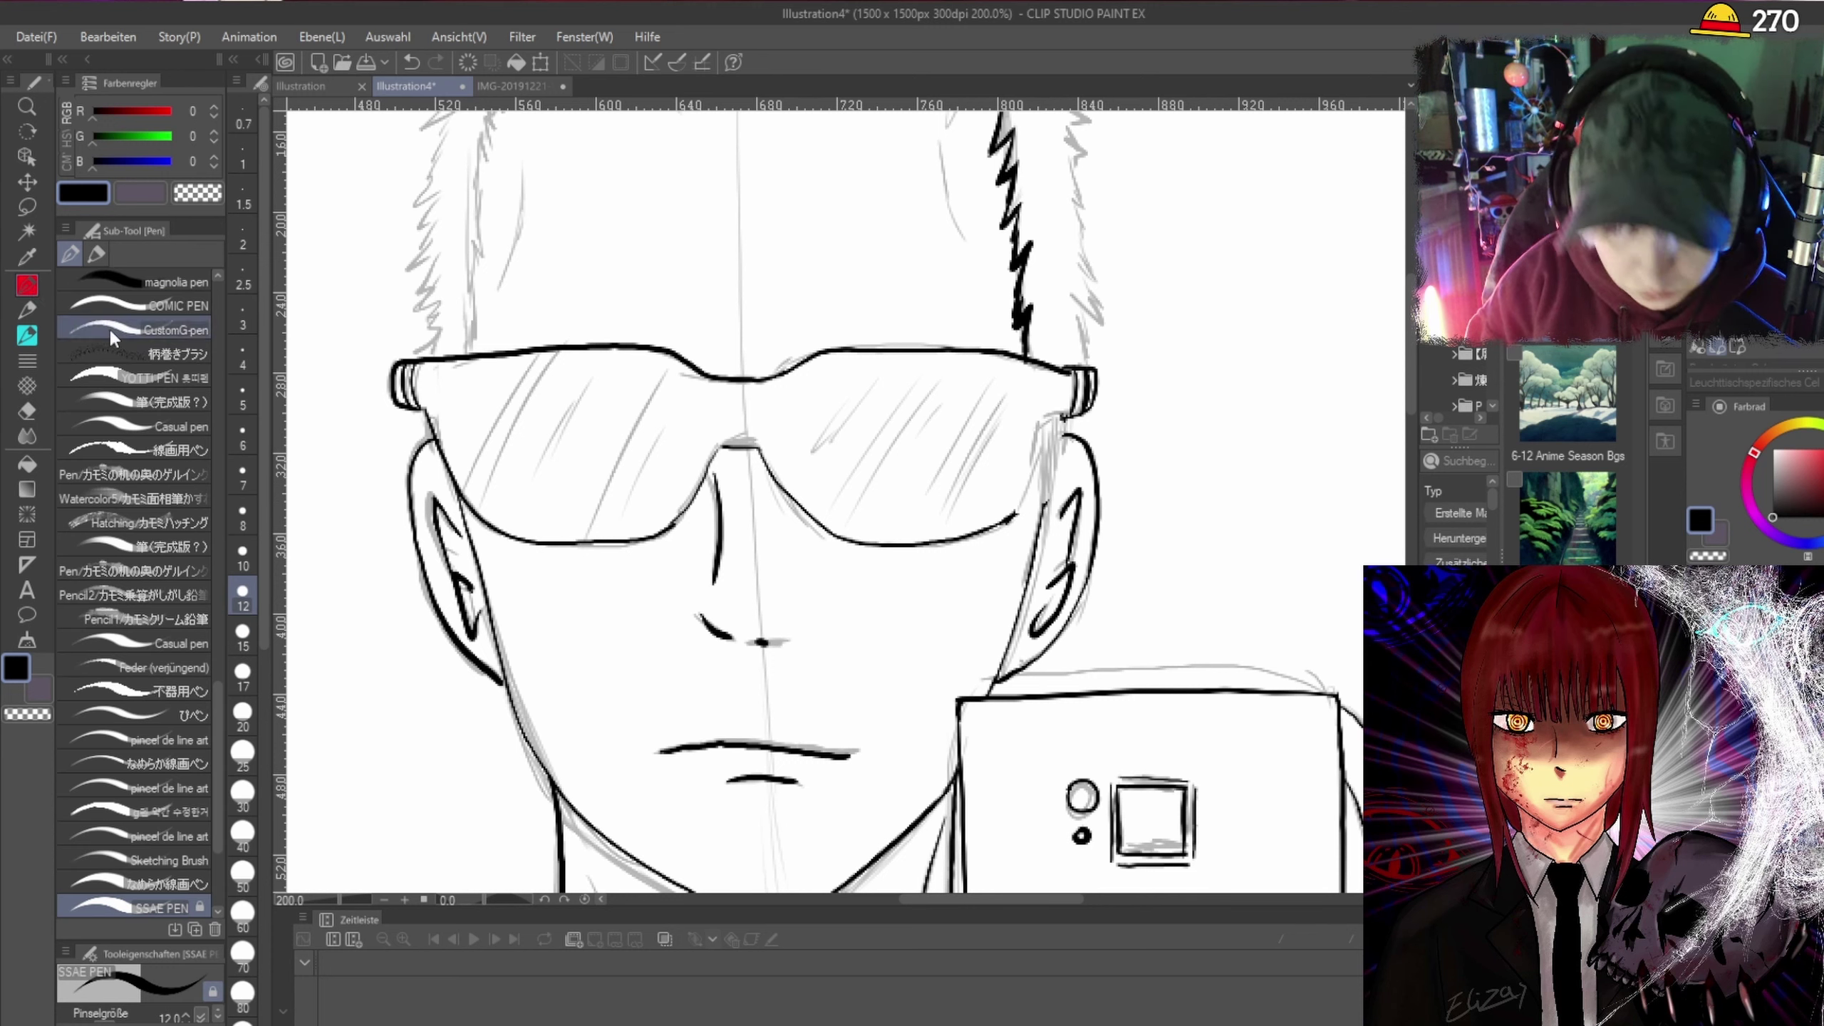
{"action": "scroll", "coordinate": [1063, 403], "scroll_direction": "up", "scroll_amount": 3}
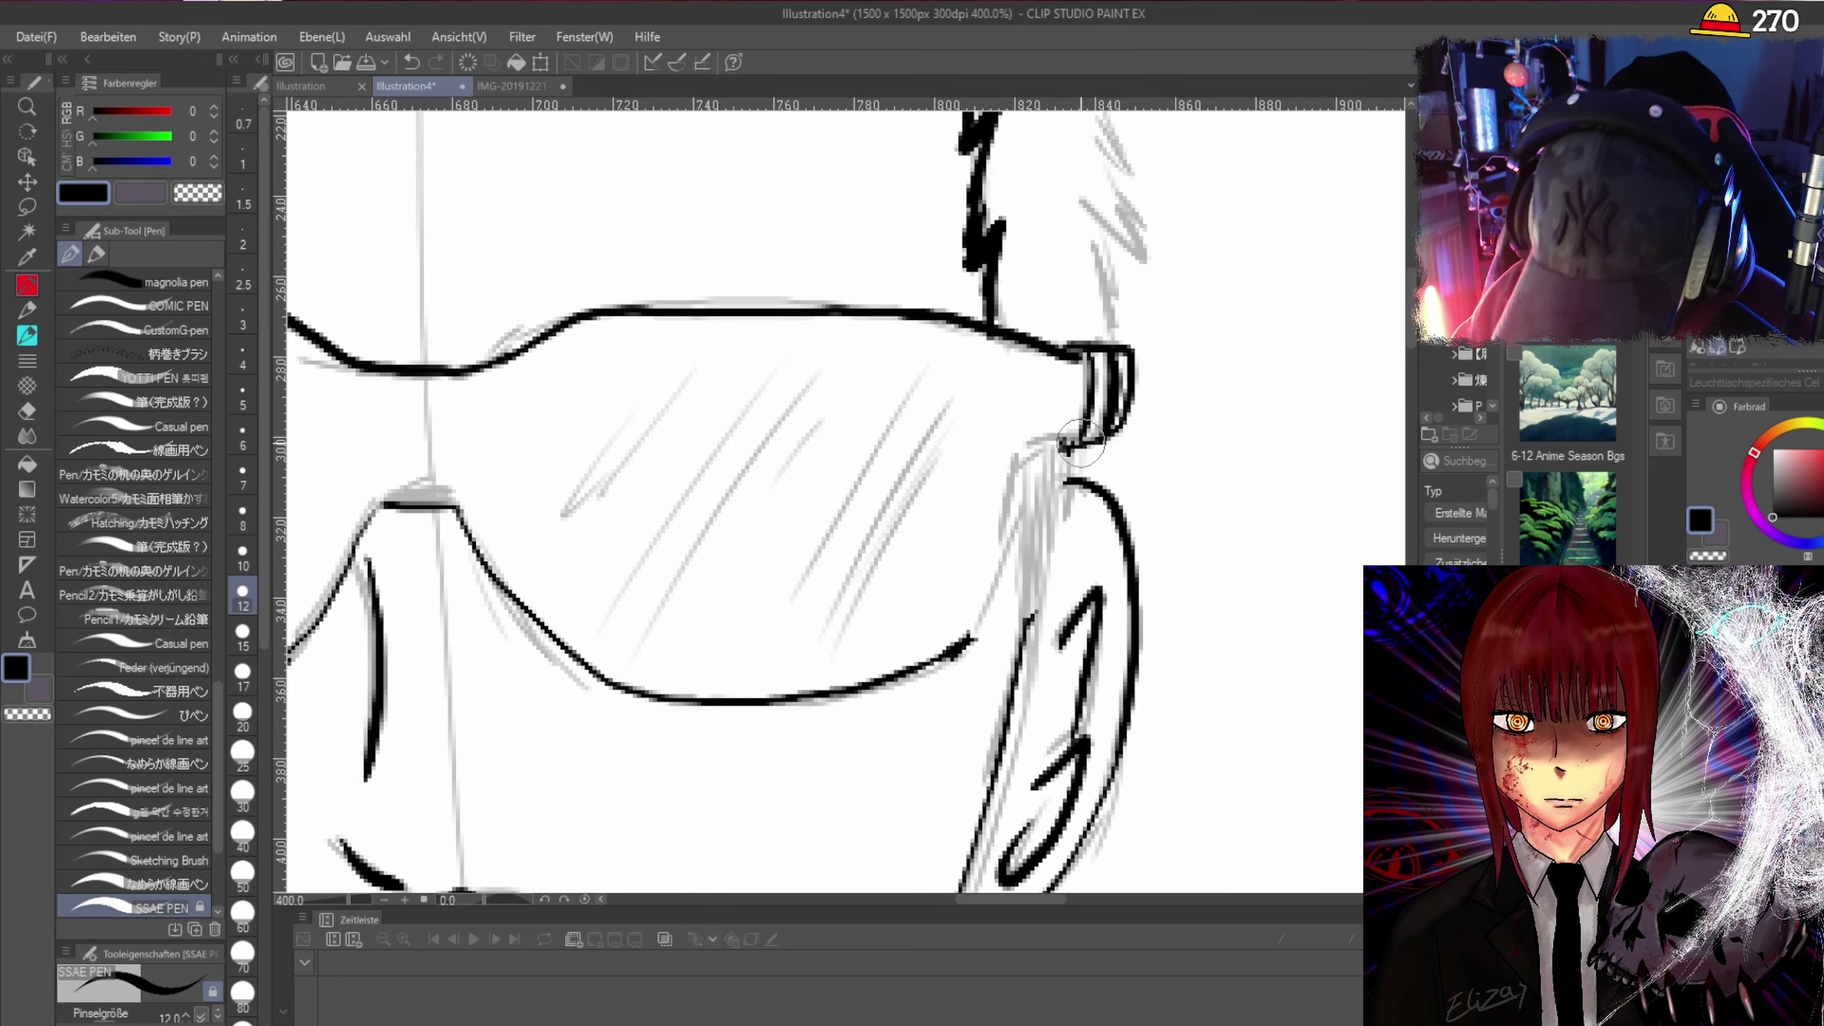
{"action": "mouse_move", "coordinate": [937, 655]}
{"action": "left_mouse_down"}
{"action": "mouse_move", "coordinate": [1027, 574]}
{"action": "mouse_move", "coordinate": [1064, 431]}
{"action": "left_mouse_up"}
{"action": "left_click_drag", "start_coordinate": [908, 673], "coordinate": [974, 623]}
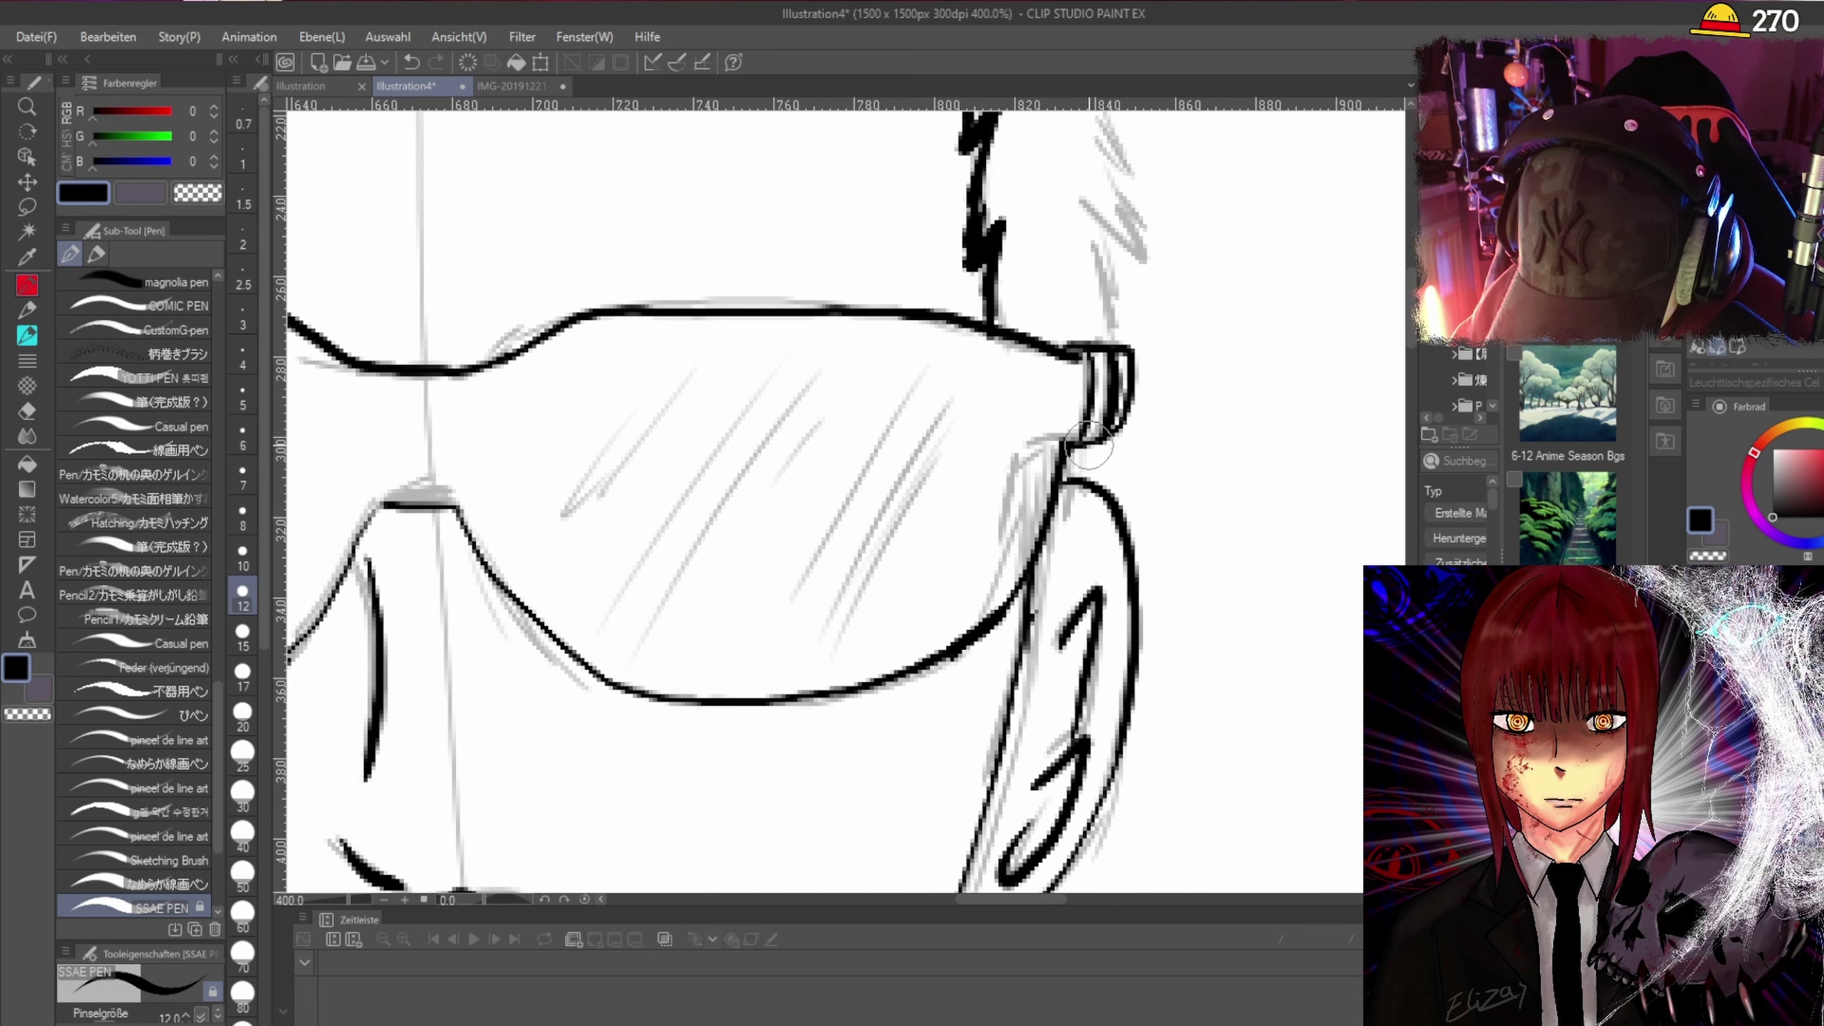
Ink a jagged black sideburn running up beside the left temple.
{"action": "scroll", "coordinate": [1097, 449], "scroll_direction": "down", "scroll_amount": 3}
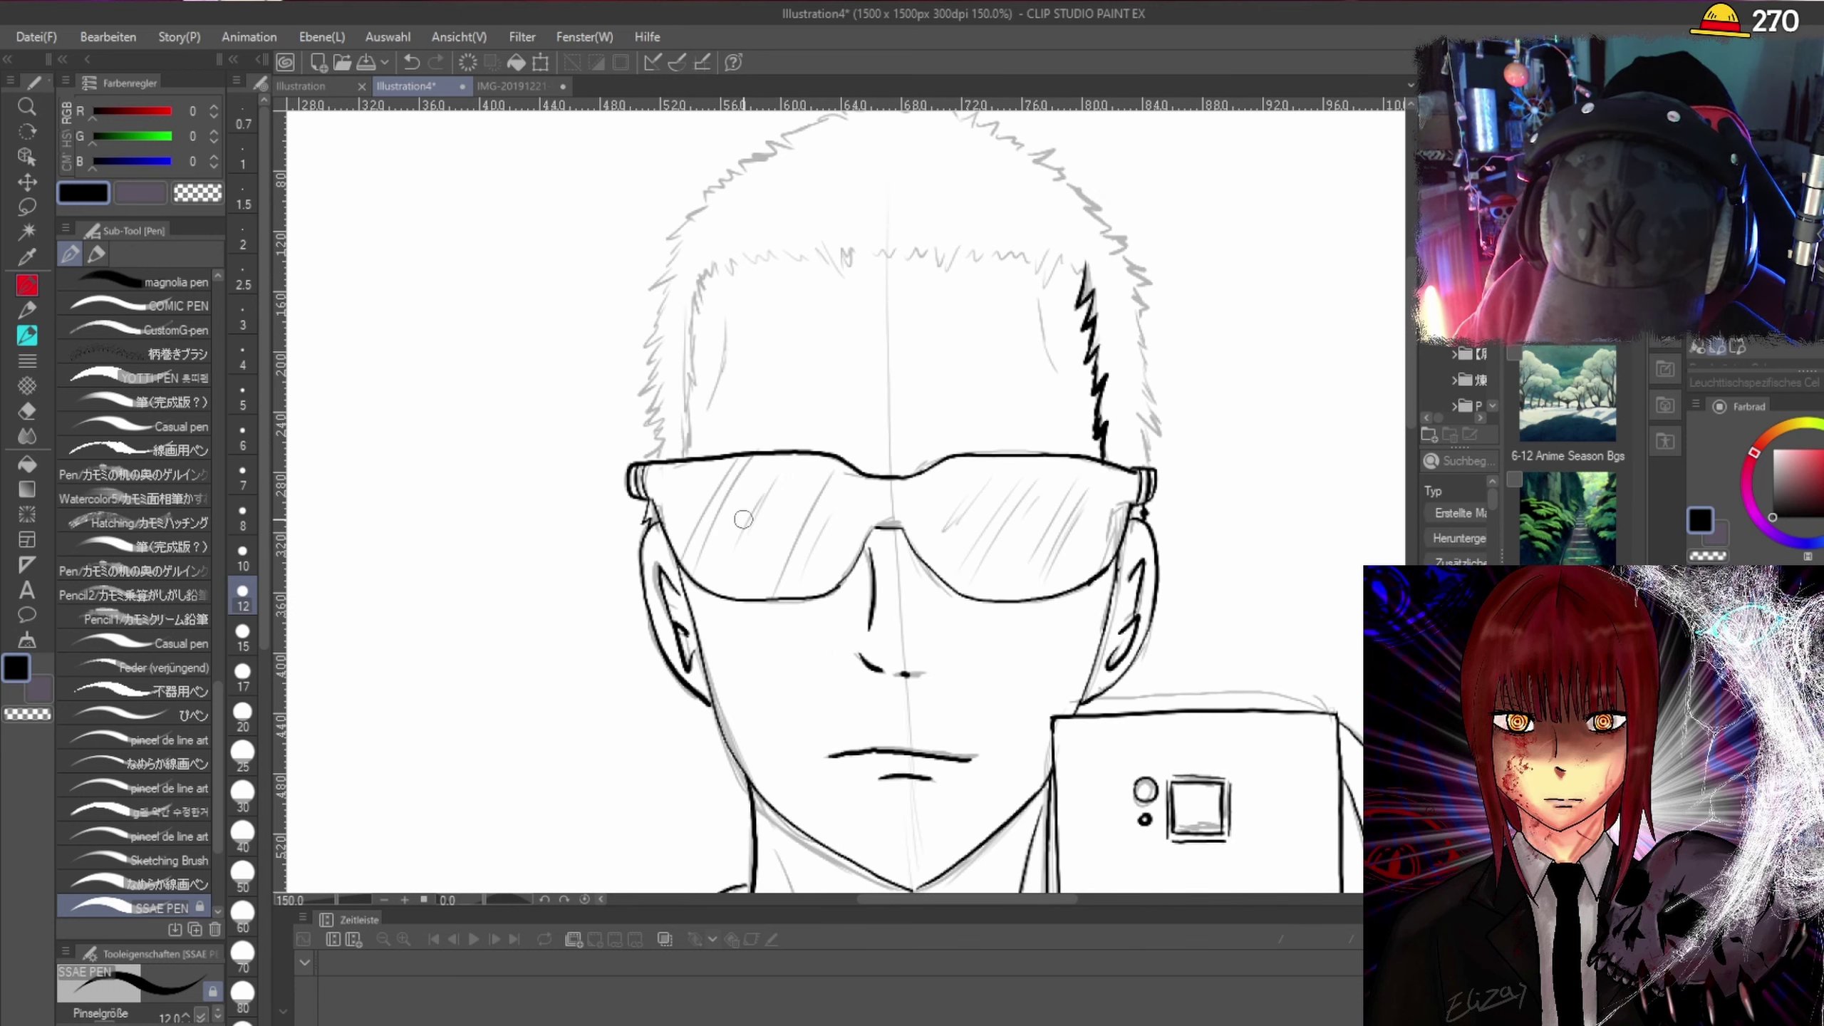
{"action": "mouse_move", "coordinate": [647, 457]}
{"action": "left_mouse_down"}
{"action": "mouse_move", "coordinate": [646, 369]}
{"action": "mouse_move", "coordinate": [666, 334]}
{"action": "mouse_move", "coordinate": [642, 330]}
{"action": "mouse_move", "coordinate": [674, 278]}
{"action": "left_mouse_up"}
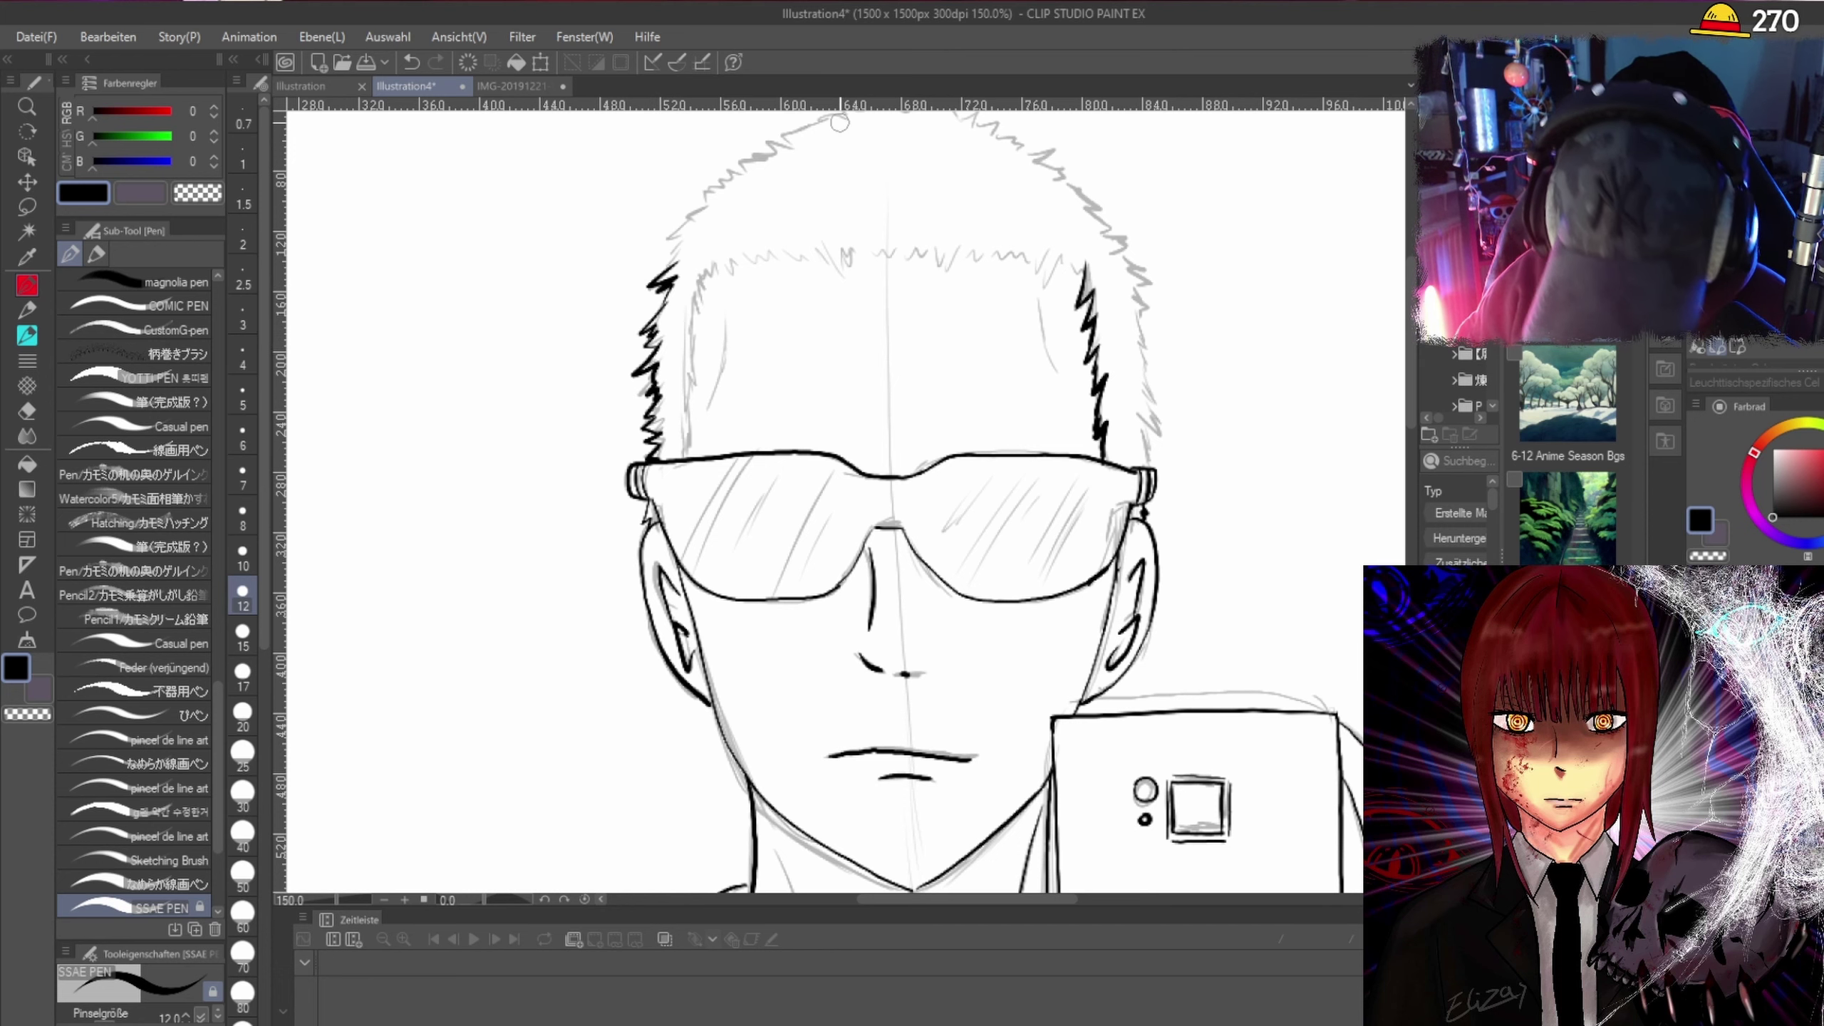
{"action": "left_click_drag", "start_coordinate": [1406, 400], "coordinate": [1412, 365]}
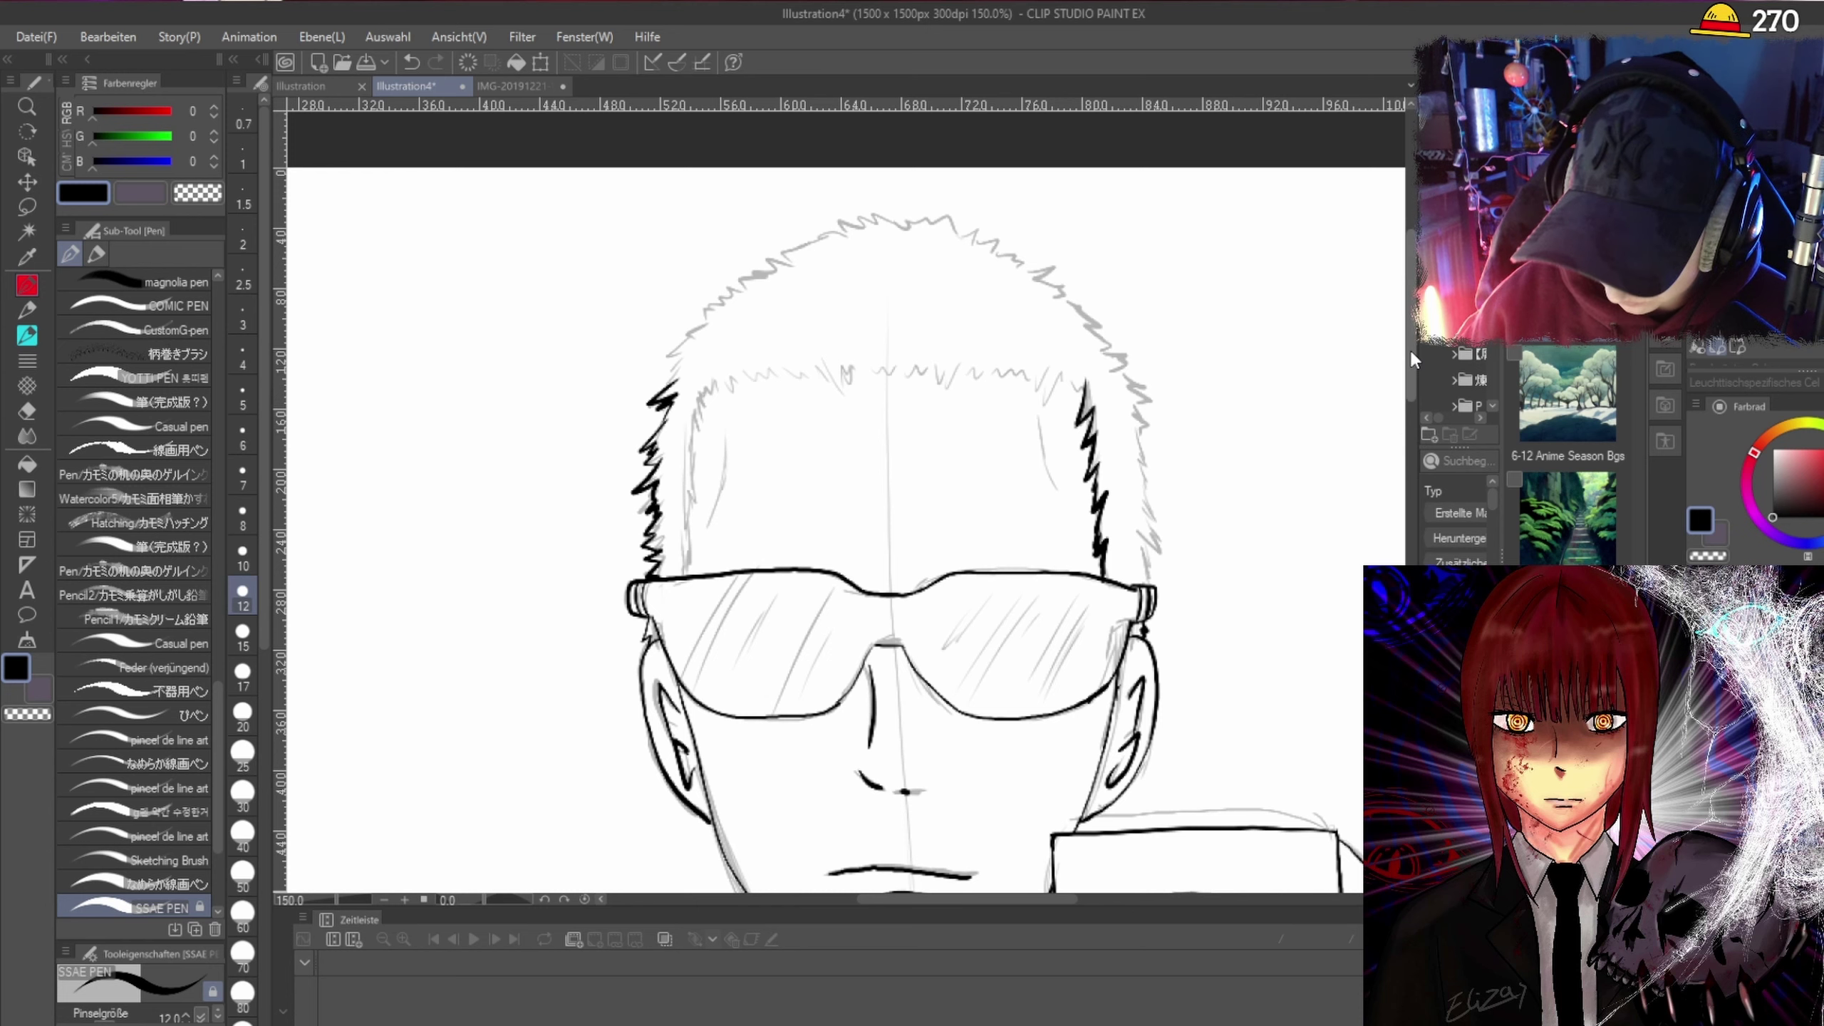
Ink the spiky hair outline over the head with the G-pen at 200% zoom.
{"action": "scroll", "coordinate": [1262, 459], "scroll_direction": "up", "scroll_amount": 2}
{"action": "mouse_move", "coordinate": [1145, 630]}
{"action": "left_mouse_down"}
{"action": "mouse_move", "coordinate": [1168, 637]}
{"action": "mouse_move", "coordinate": [1146, 628]}
{"action": "mouse_move", "coordinate": [1166, 625]}
{"action": "mouse_move", "coordinate": [1140, 570]}
{"action": "mouse_move", "coordinate": [1152, 521]}
{"action": "mouse_move", "coordinate": [1135, 523]}
{"action": "mouse_move", "coordinate": [1164, 487]}
{"action": "mouse_move", "coordinate": [1106, 428]}
{"action": "mouse_move", "coordinate": [1111, 392]}
{"action": "mouse_move", "coordinate": [1049, 368]}
{"action": "mouse_move", "coordinate": [1045, 339]}
{"action": "mouse_move", "coordinate": [1009, 323]}
{"action": "left_mouse_up"}
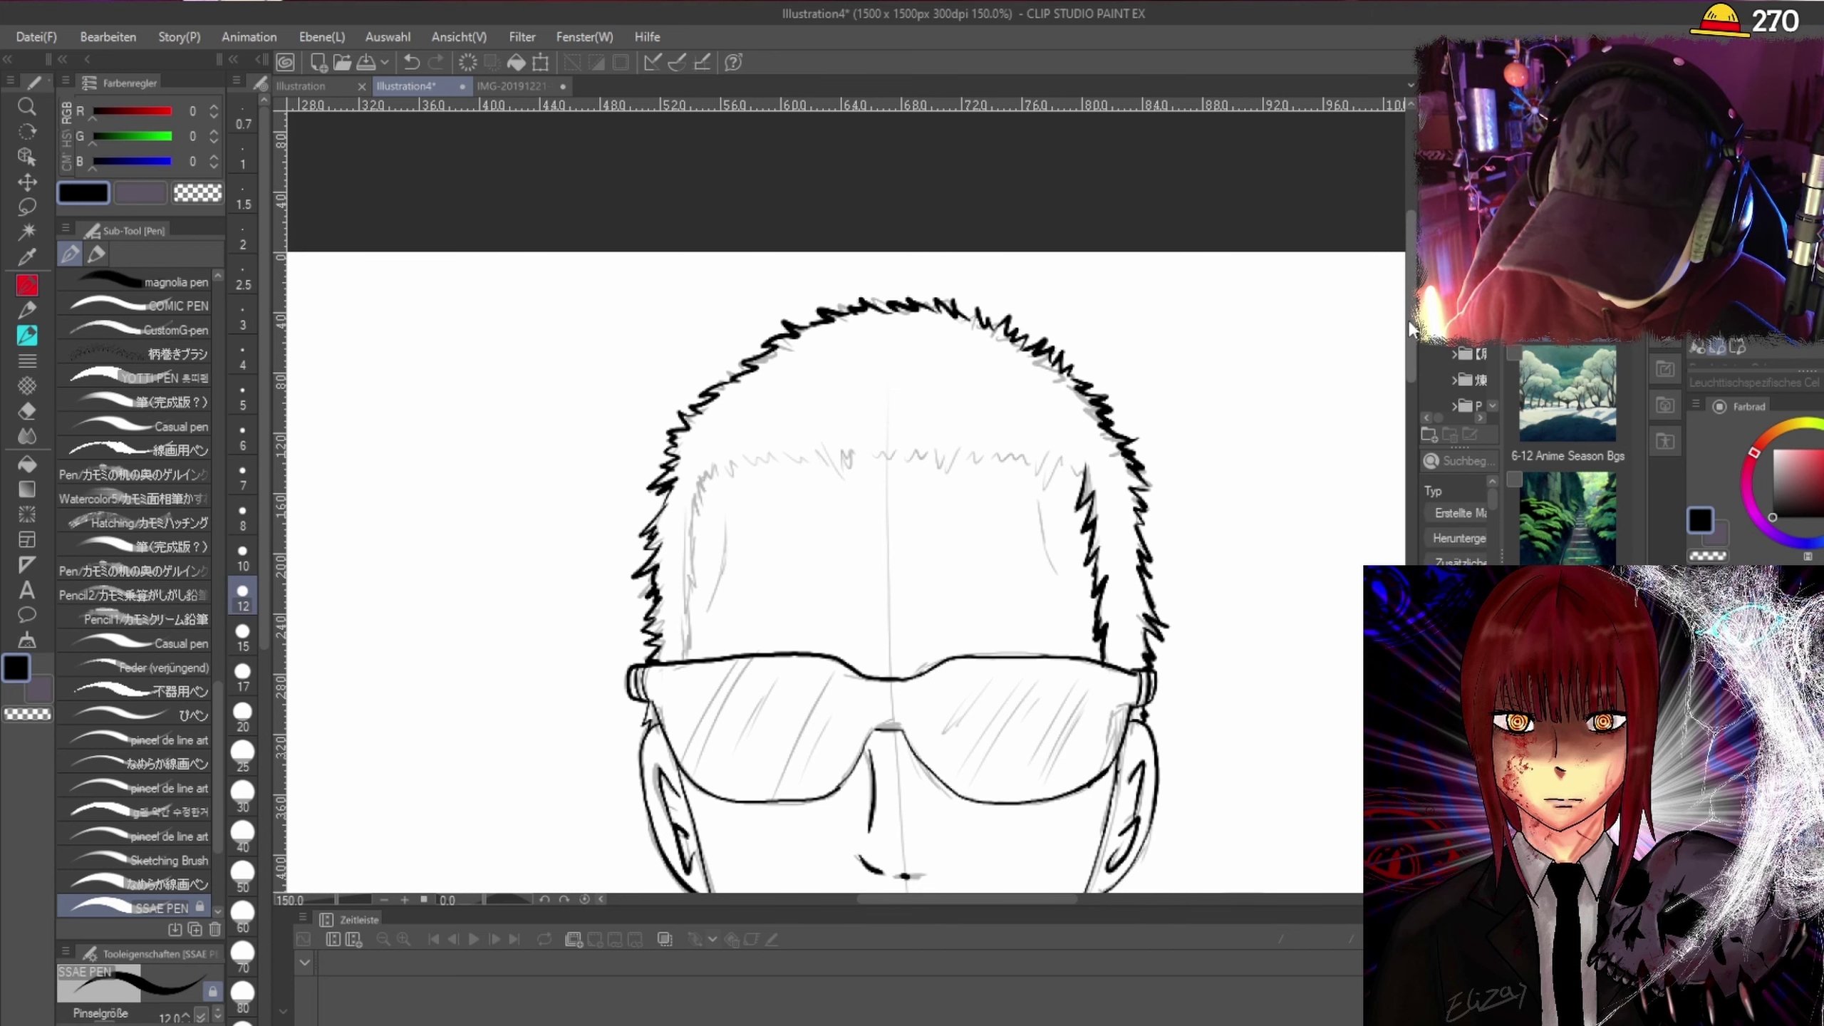
{"action": "left_click_drag", "start_coordinate": [1412, 332], "coordinate": [1412, 355]}
{"action": "scroll", "coordinate": [1120, 359], "scroll_direction": "up", "scroll_amount": 1}
Ink the jagged fringe hairline with a V-notch, plus thin strokes down both temples.
{"action": "left_click_drag", "start_coordinate": [1037, 347], "coordinate": [1054, 361]}
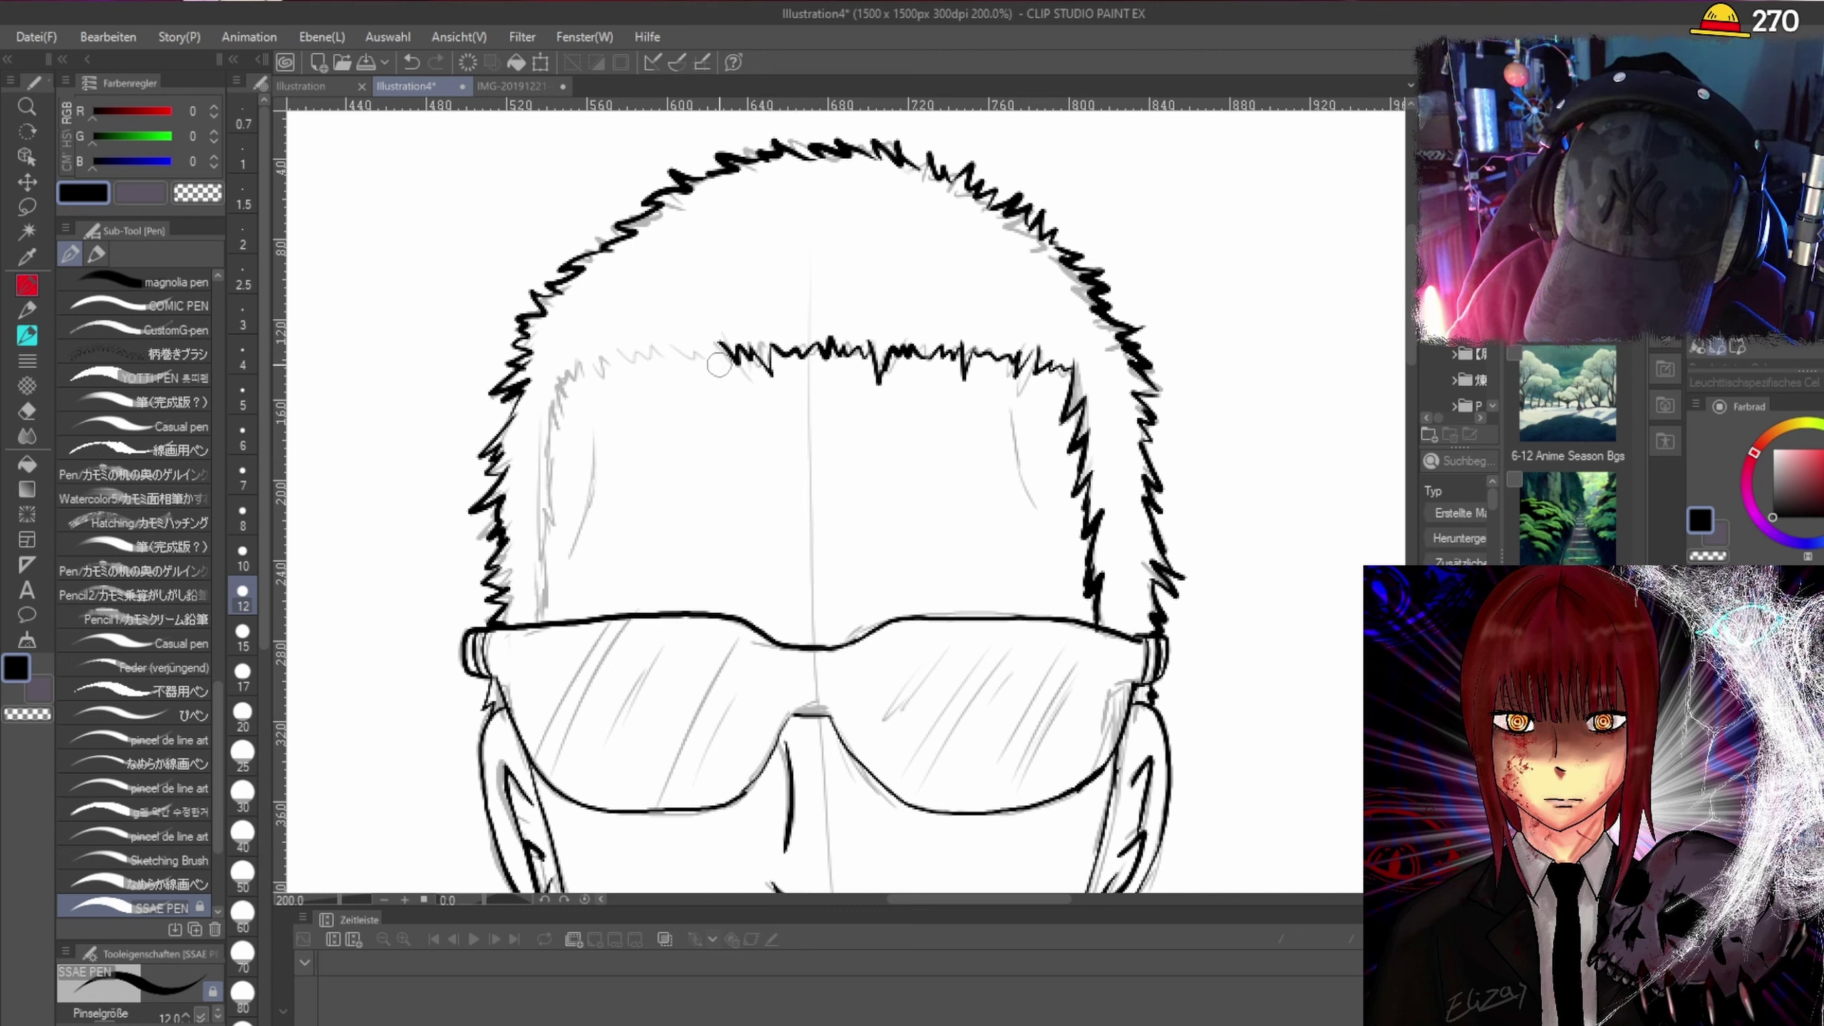
{"action": "left_click_drag", "start_coordinate": [718, 365], "coordinate": [602, 368]}
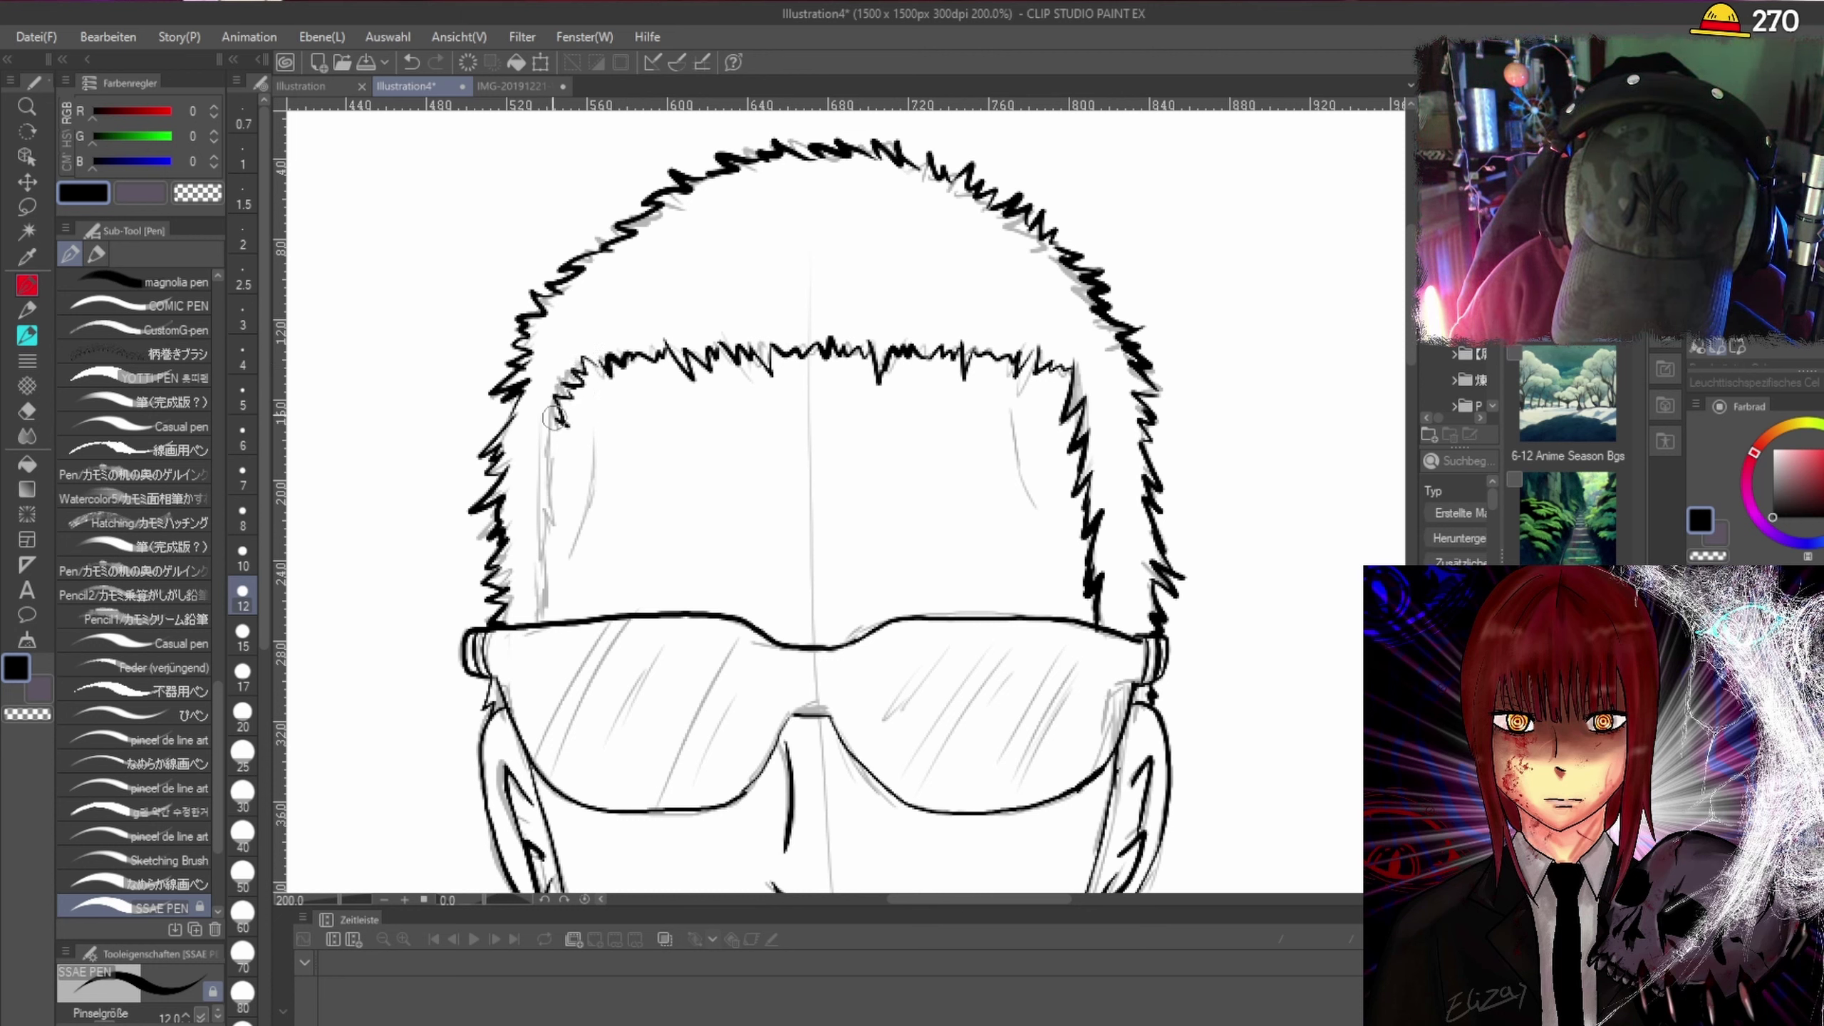
{"action": "left_click_drag", "start_coordinate": [552, 420], "coordinate": [536, 600]}
{"action": "left_click_drag", "start_coordinate": [594, 420], "coordinate": [572, 554]}
{"action": "left_click_drag", "start_coordinate": [1011, 409], "coordinate": [1018, 486]}
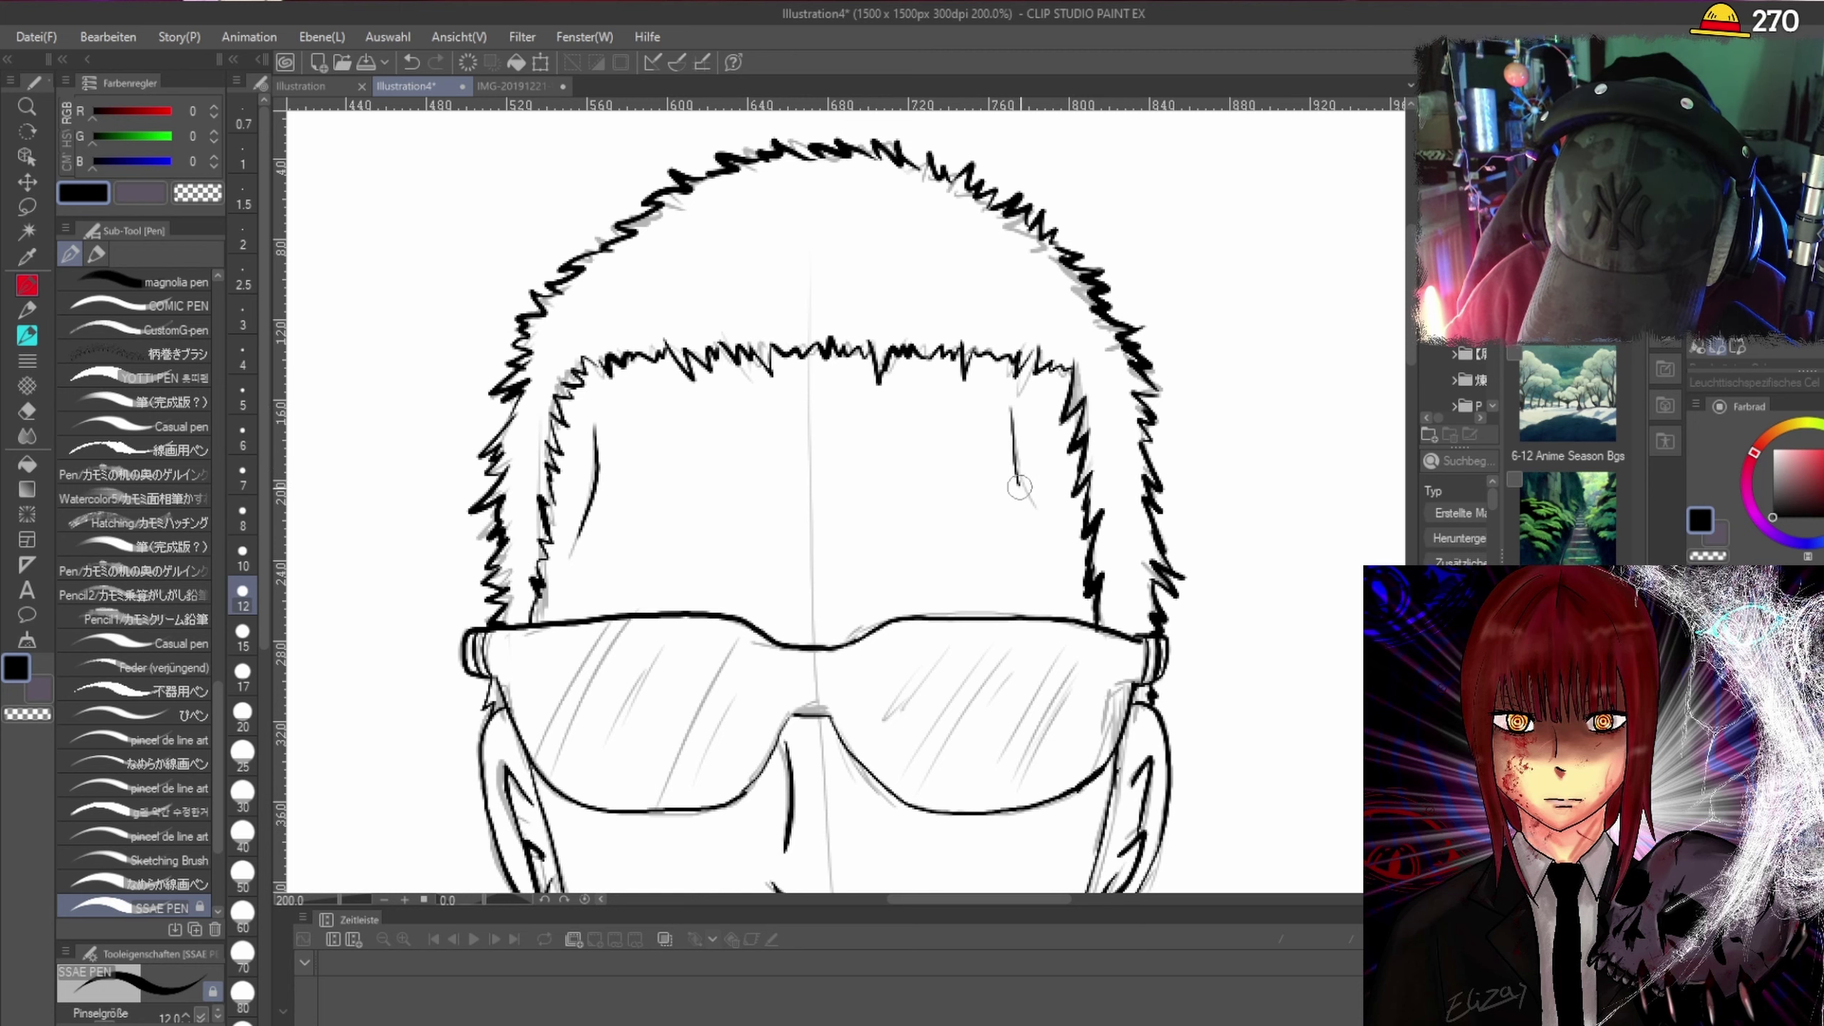
{"action": "scroll", "coordinate": [1412, 370], "scroll_direction": "down", "scroll_amount": 5}
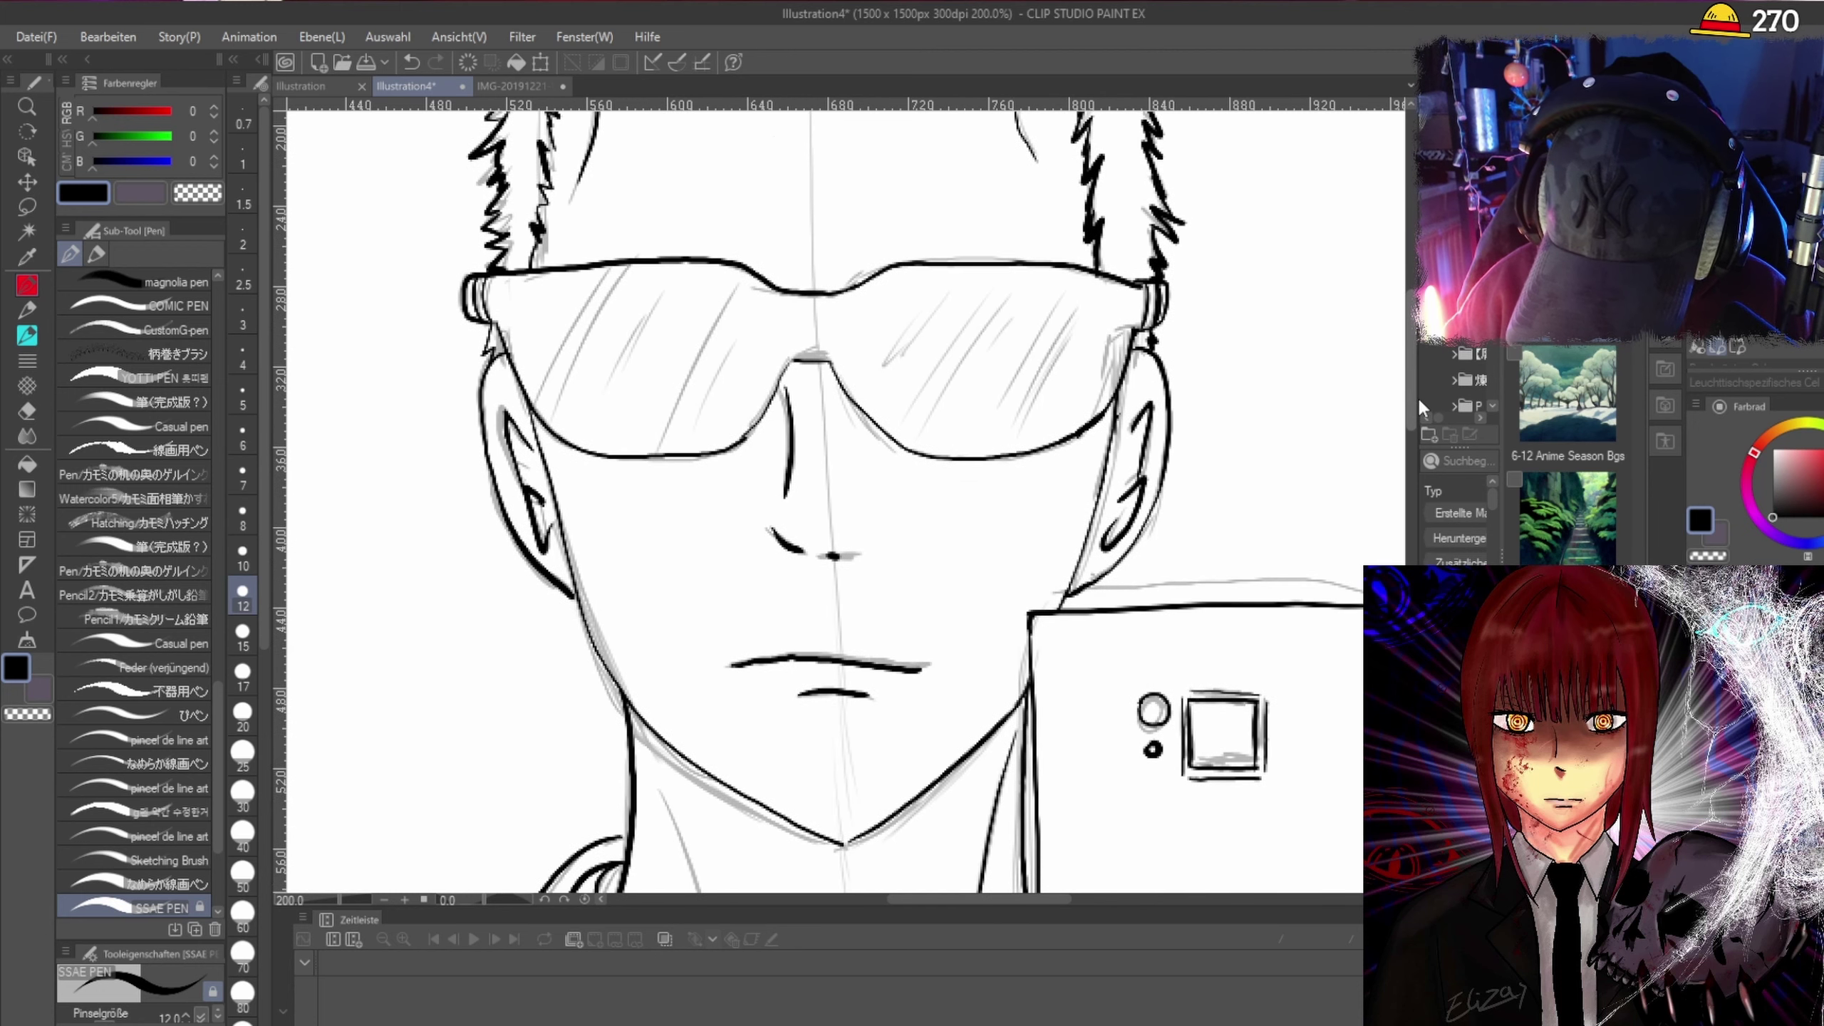
Thicken the lower edge of the right sunglasses lens.
{"action": "left_click_drag", "start_coordinate": [1420, 402], "coordinate": [1419, 392]}
{"action": "key", "text": "ctrl+minus"}
{"action": "key", "text": "ctrl+minus"}
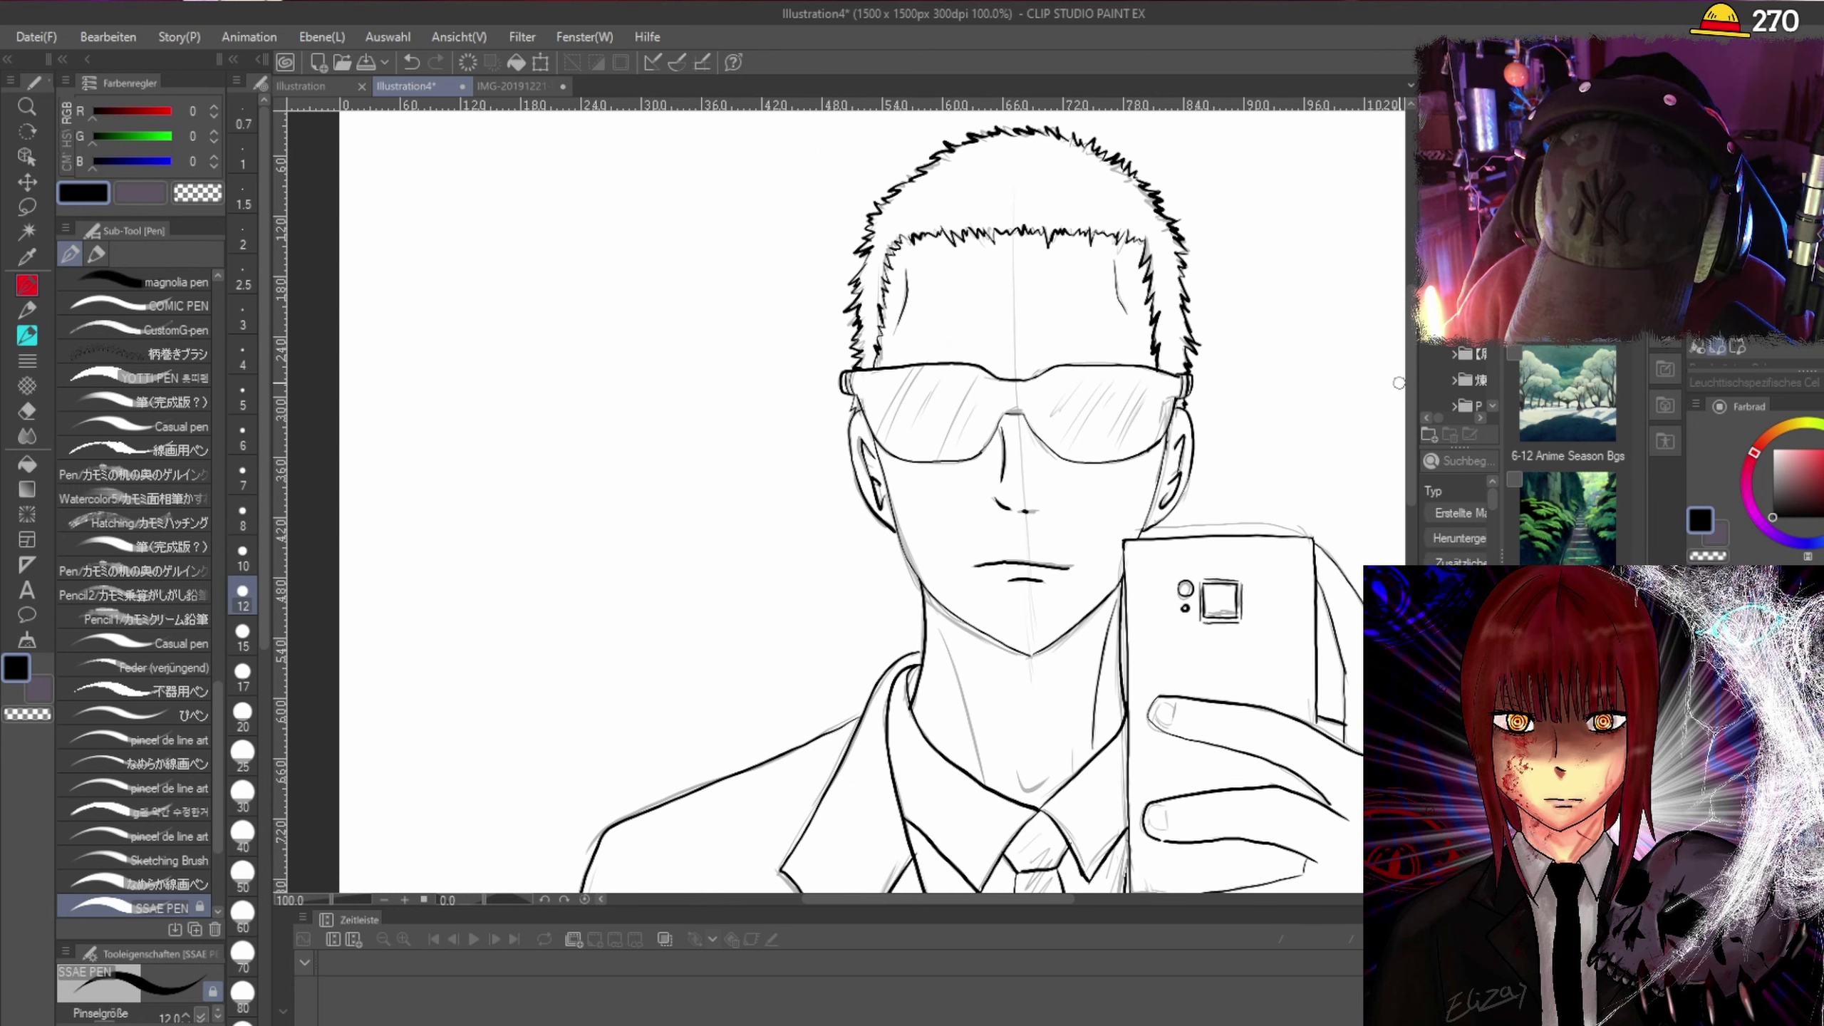
{"action": "scroll", "coordinate": [1398, 382], "scroll_direction": "up", "scroll_amount": 1}
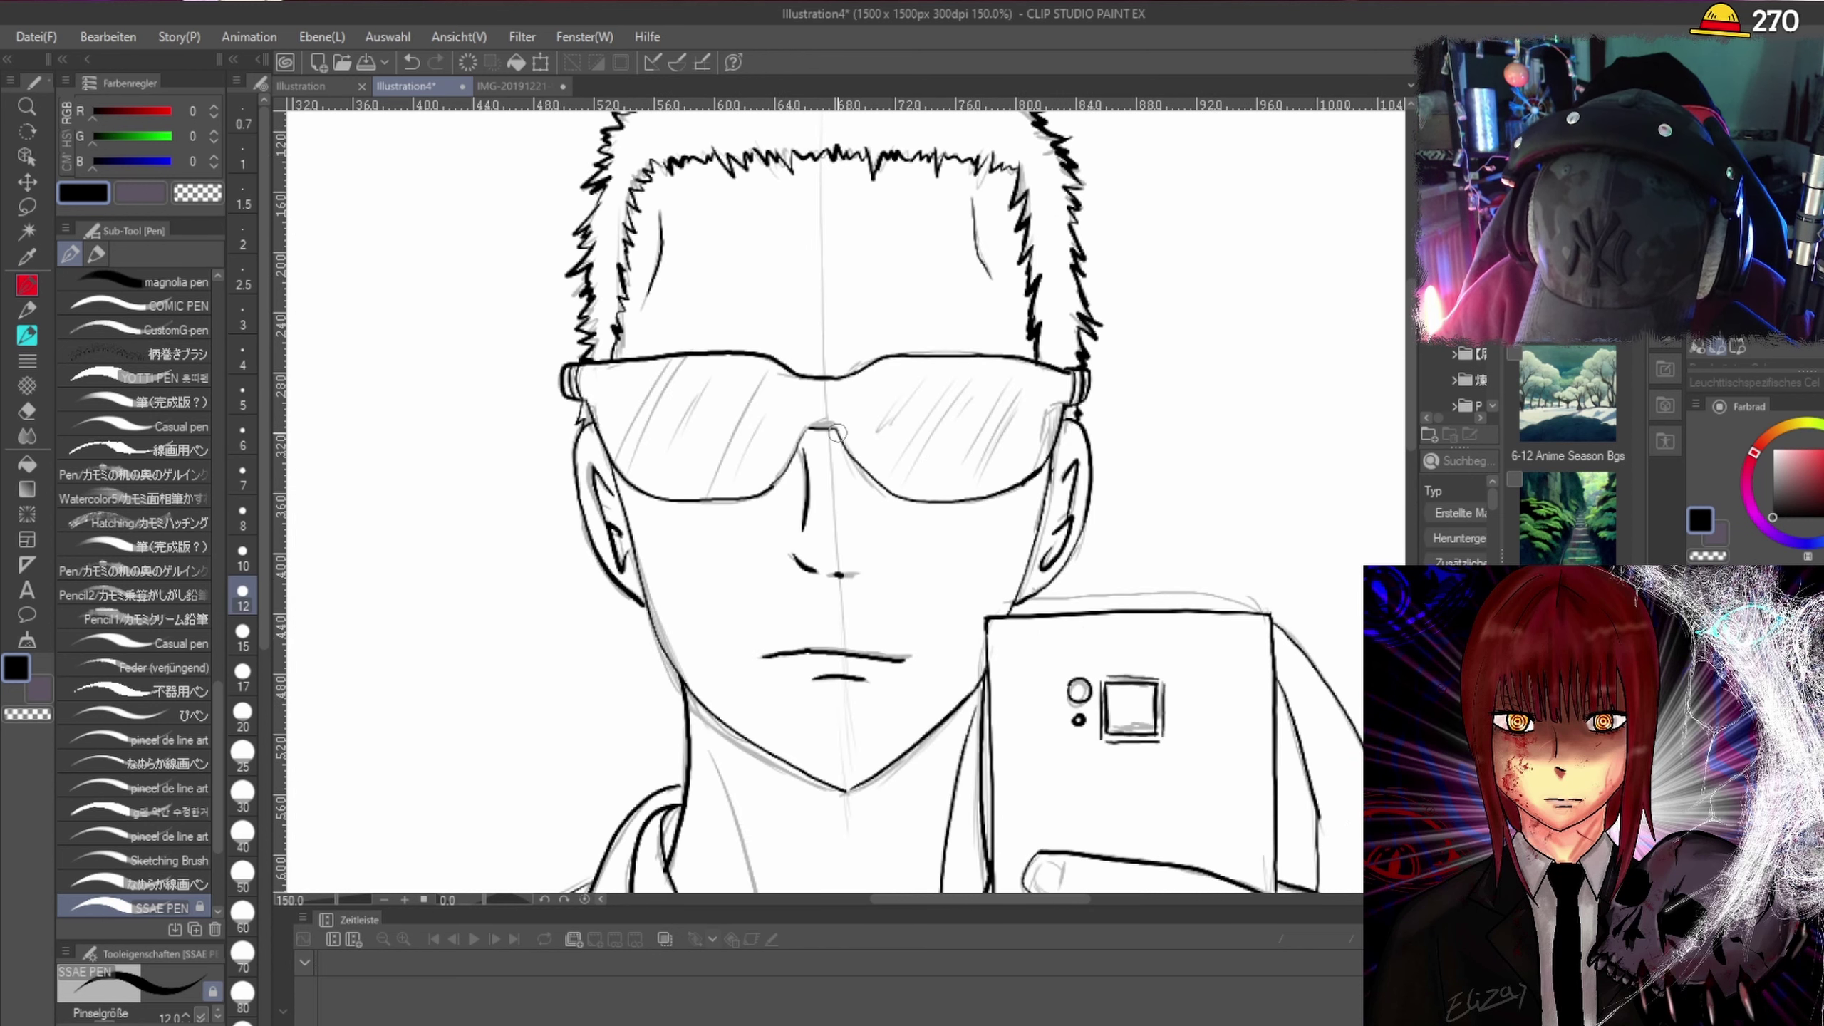
{"action": "left_click_drag", "start_coordinate": [881, 491], "coordinate": [917, 499]}
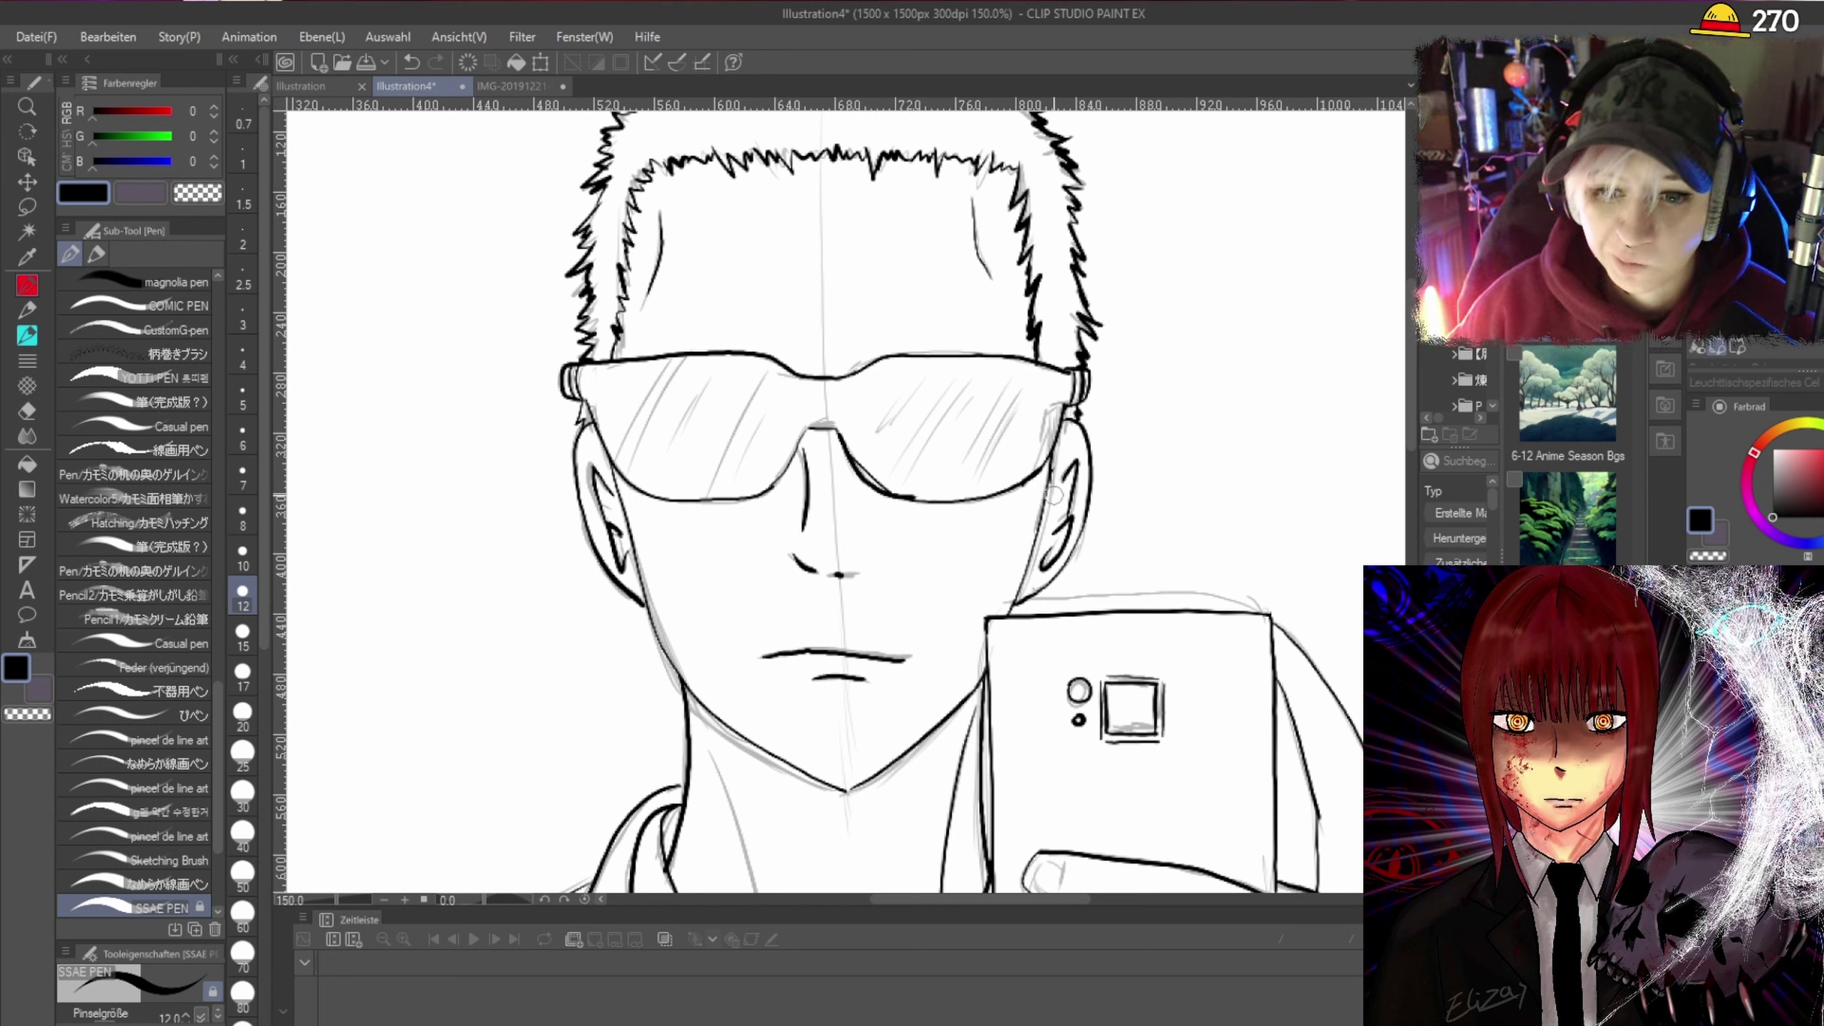
{"action": "left_click_drag", "start_coordinate": [1409, 346], "coordinate": [1413, 390]}
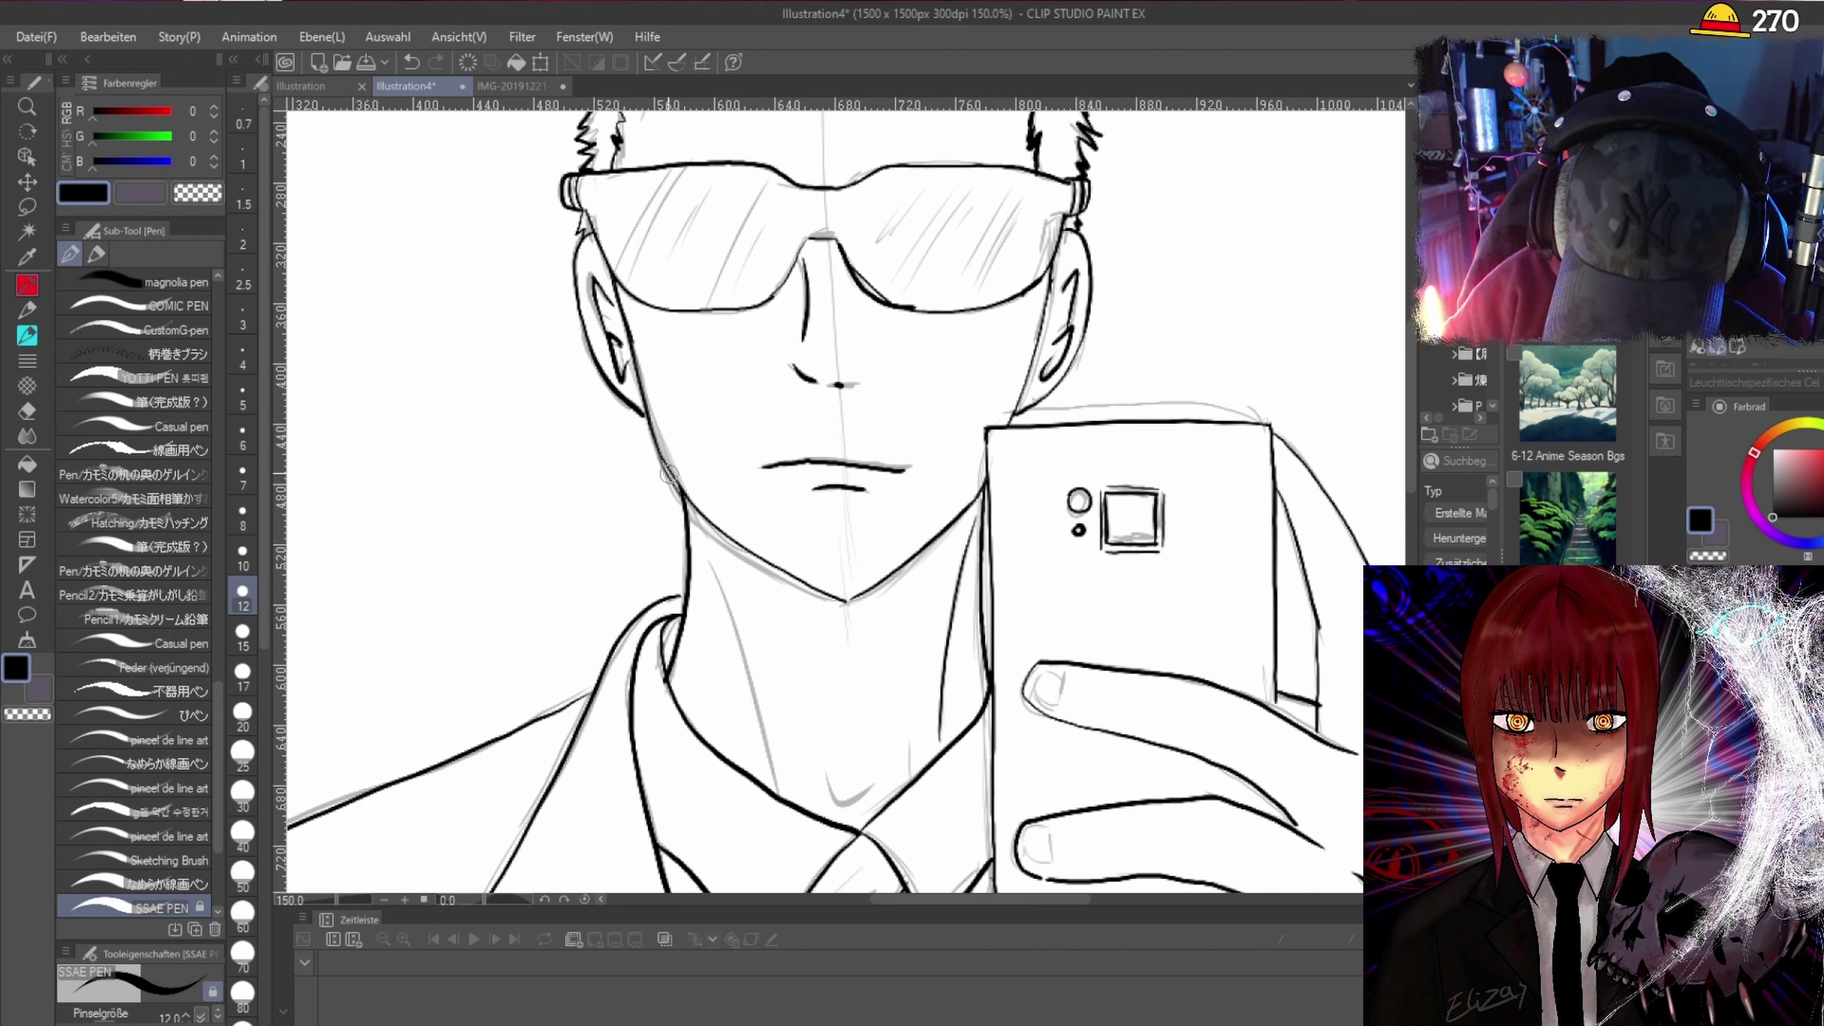
Extend the phone's right edge line downward and add a thin inner line along its left edge.
{"action": "scroll", "coordinate": [1398, 402], "scroll_direction": "down", "scroll_amount": 3}
{"action": "scroll", "coordinate": [1388, 435], "scroll_direction": "up", "scroll_amount": 3}
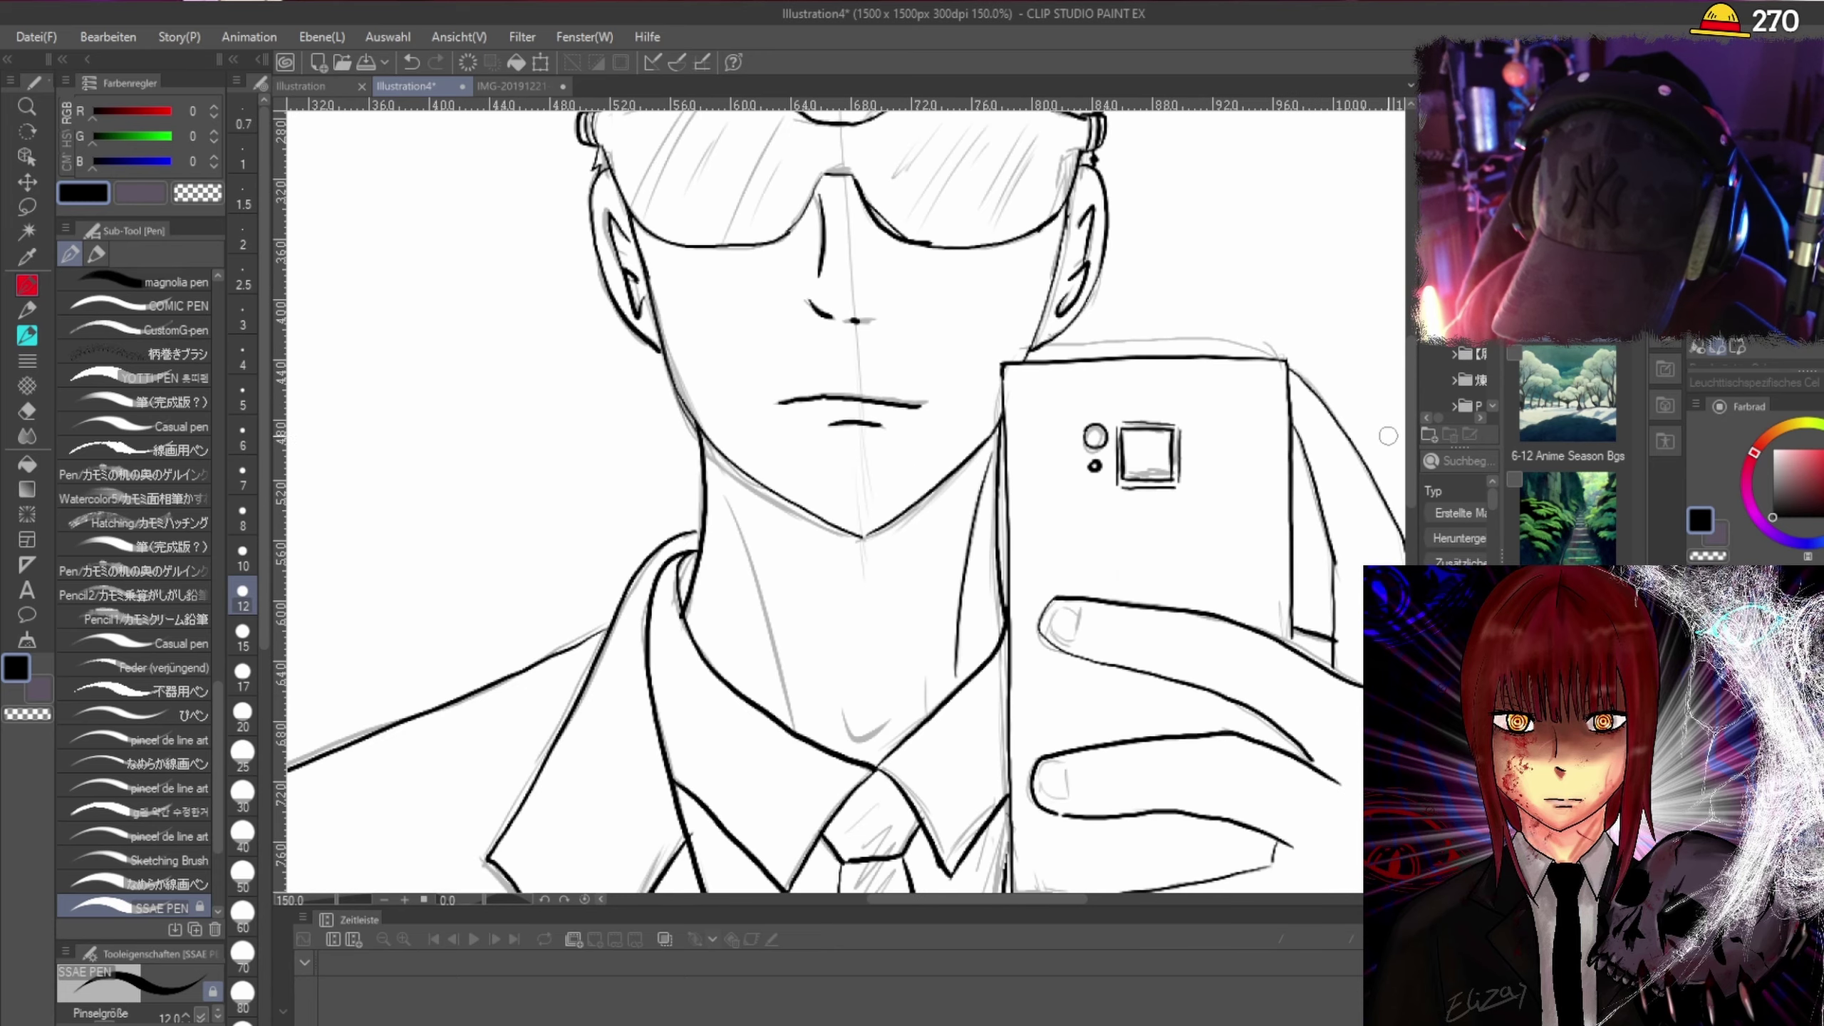
{"action": "scroll", "coordinate": [1207, 380], "scroll_direction": "up", "scroll_amount": 1}
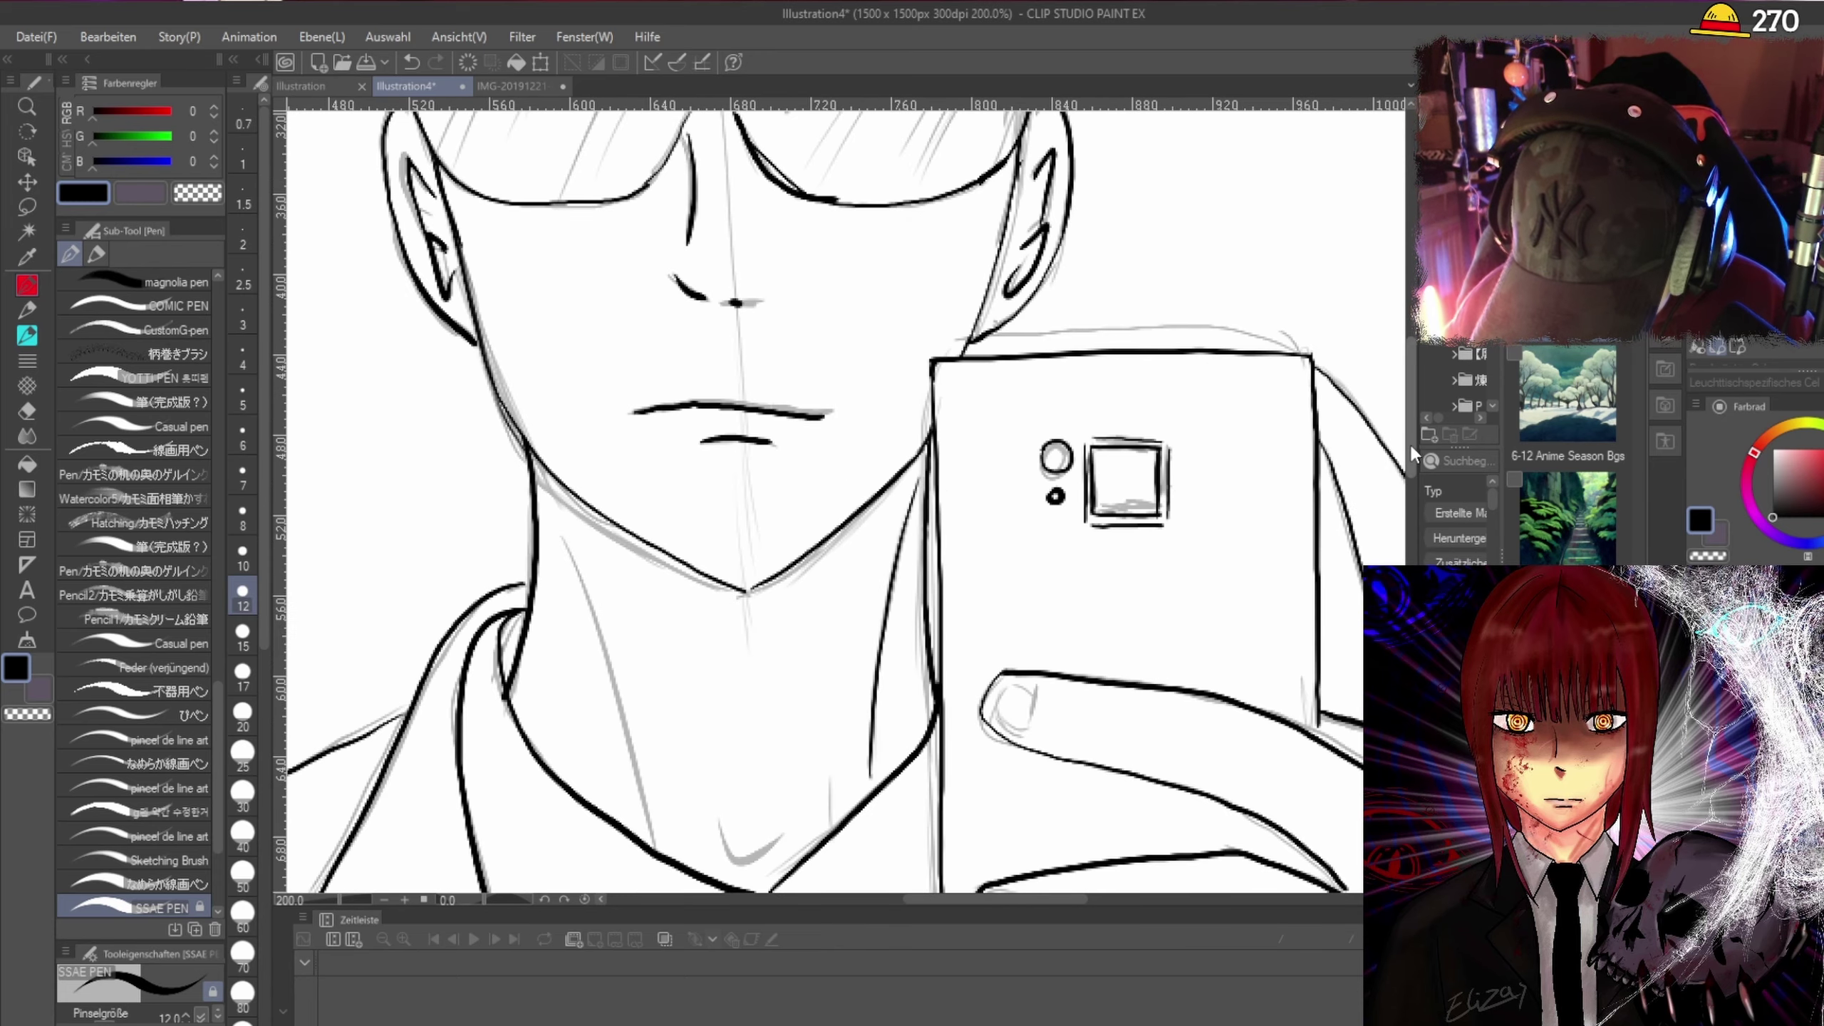
{"action": "scroll", "coordinate": [1411, 438], "scroll_direction": "up", "scroll_amount": 3}
{"action": "scroll", "coordinate": [1408, 432], "scroll_direction": "down", "scroll_amount": 4}
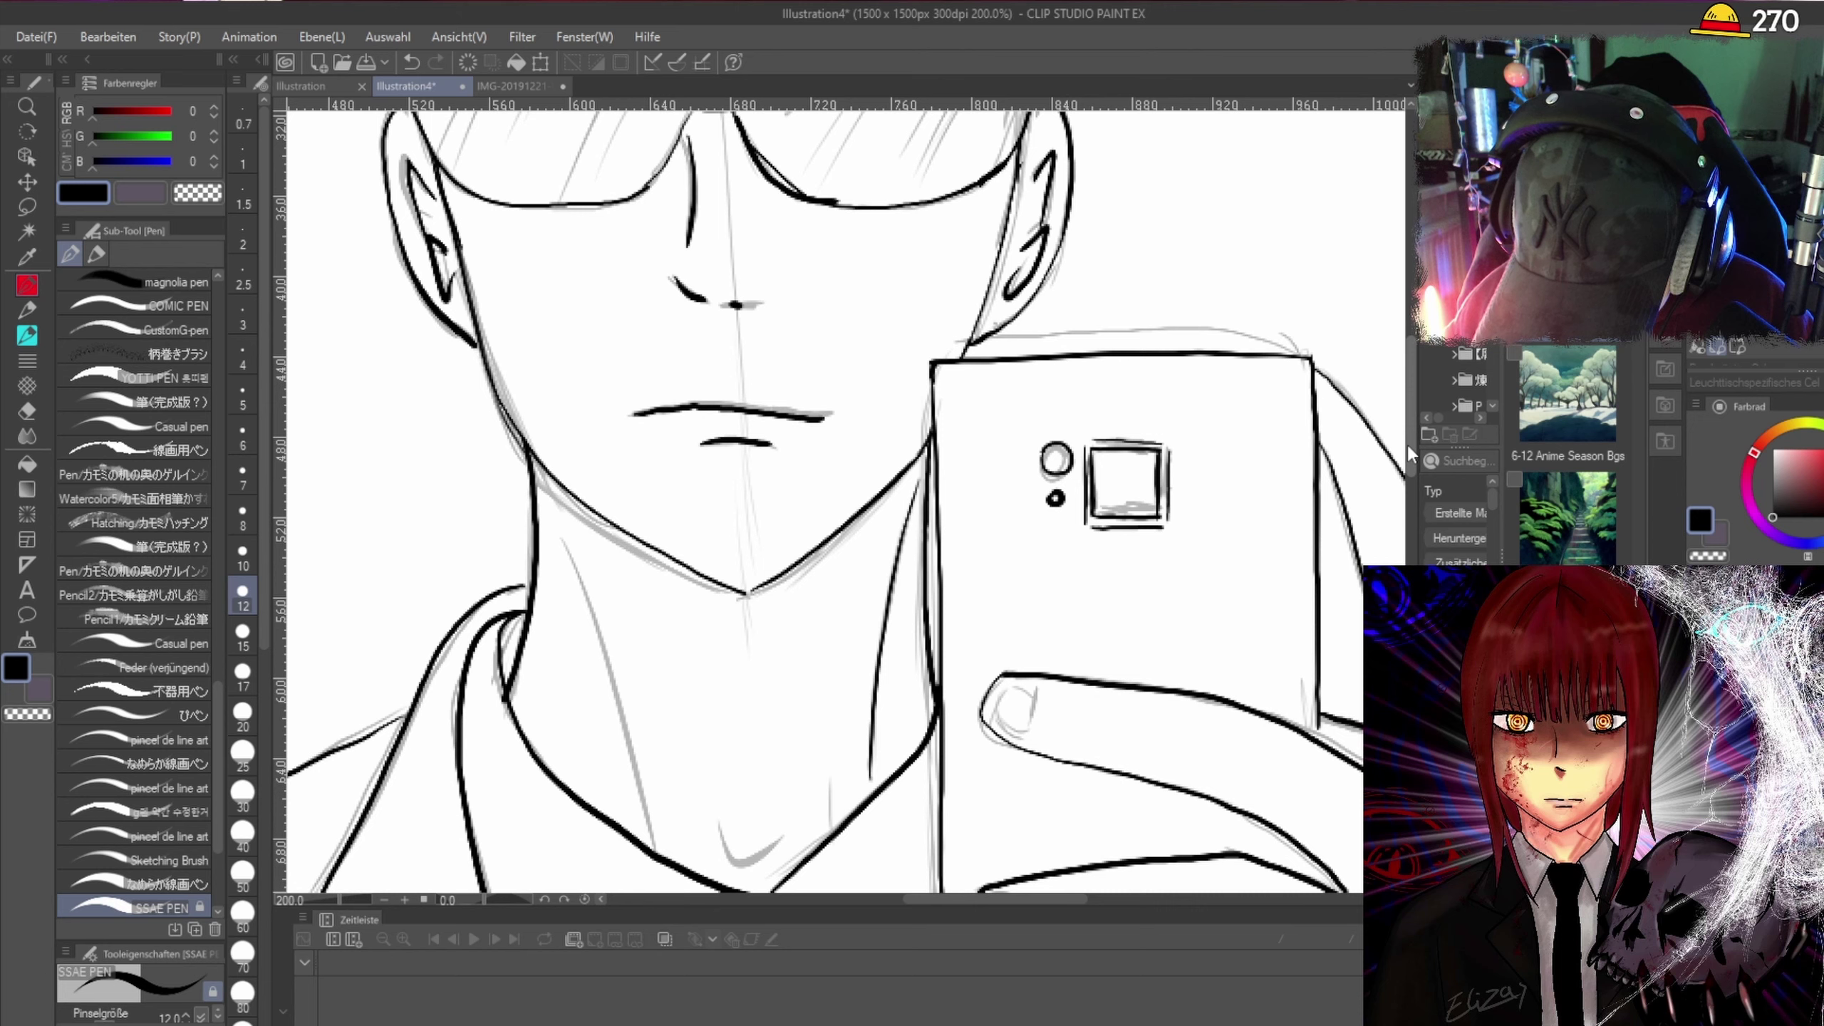
{"action": "scroll", "coordinate": [1409, 460], "scroll_direction": "up", "scroll_amount": 1}
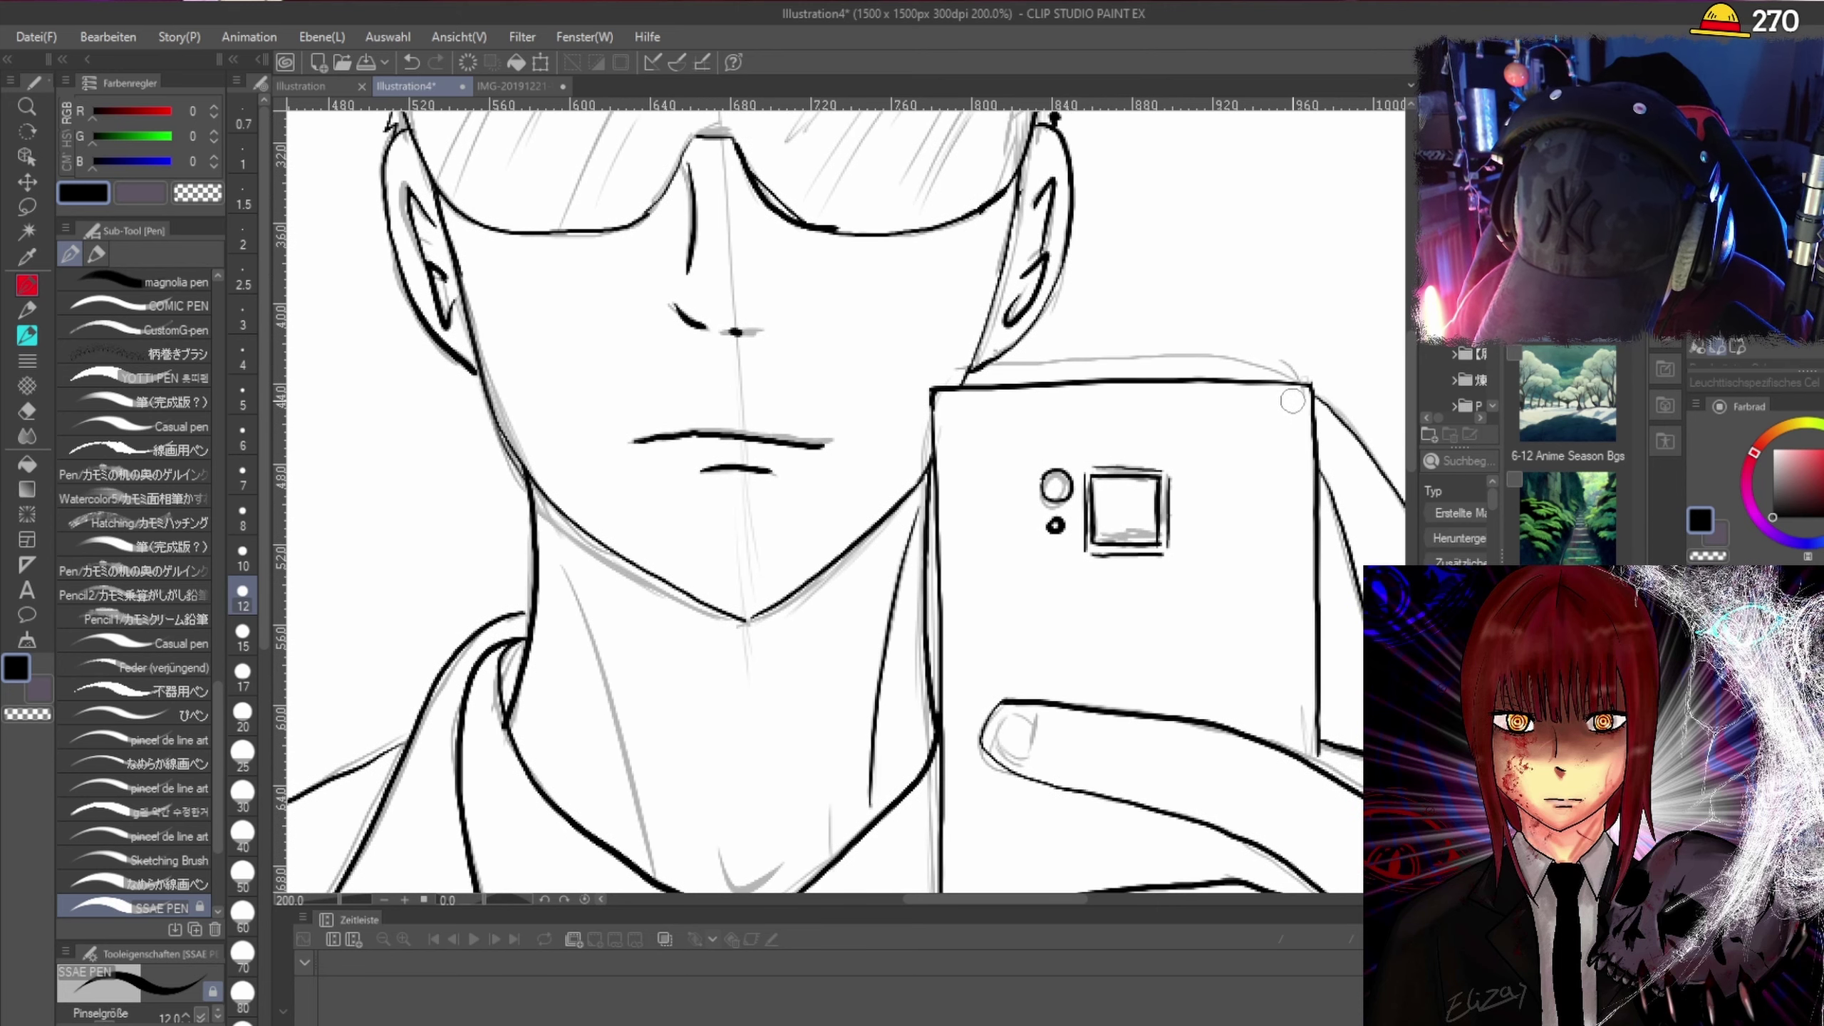
{"action": "left_click_drag", "start_coordinate": [1297, 424], "coordinate": [1300, 679]}
{"action": "left_click_drag", "start_coordinate": [948, 408], "coordinate": [950, 501]}
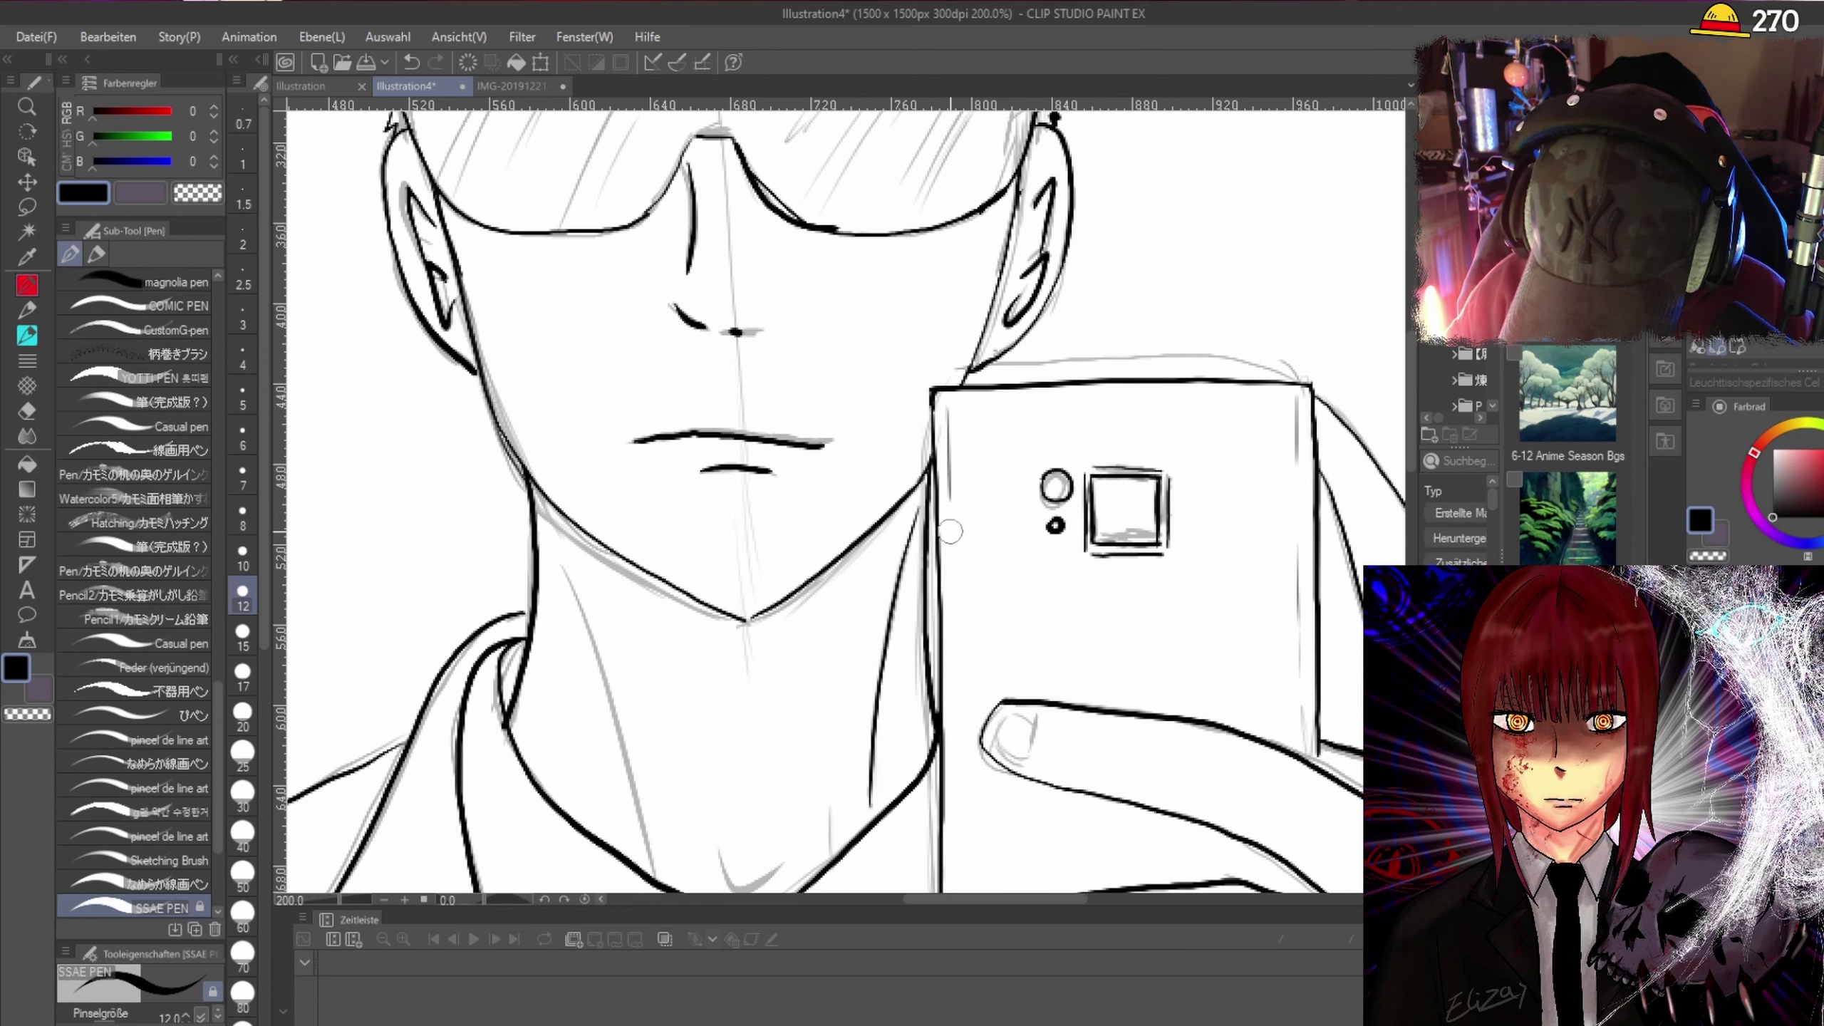
{"action": "left_click_drag", "start_coordinate": [948, 595], "coordinate": [951, 707]}
{"action": "scroll", "coordinate": [1412, 430], "scroll_direction": "down", "scroll_amount": 5}
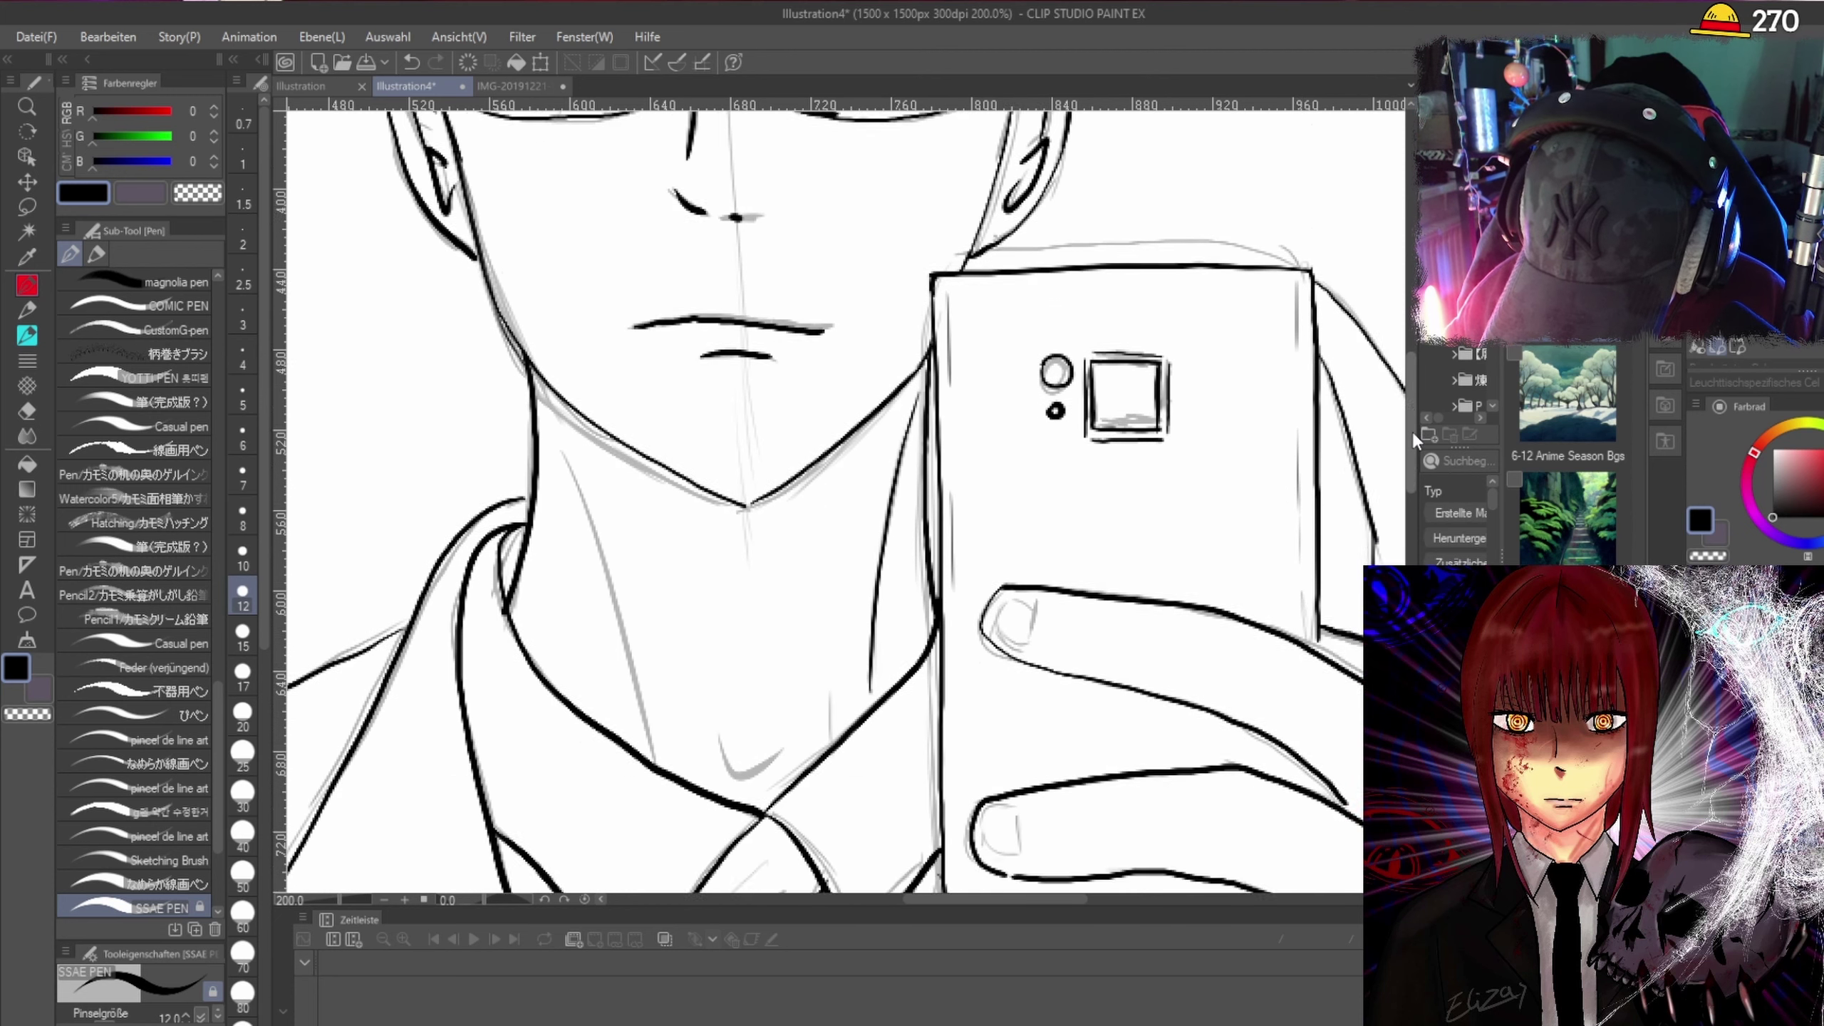
{"action": "left_click_drag", "start_coordinate": [960, 517], "coordinate": [961, 607]}
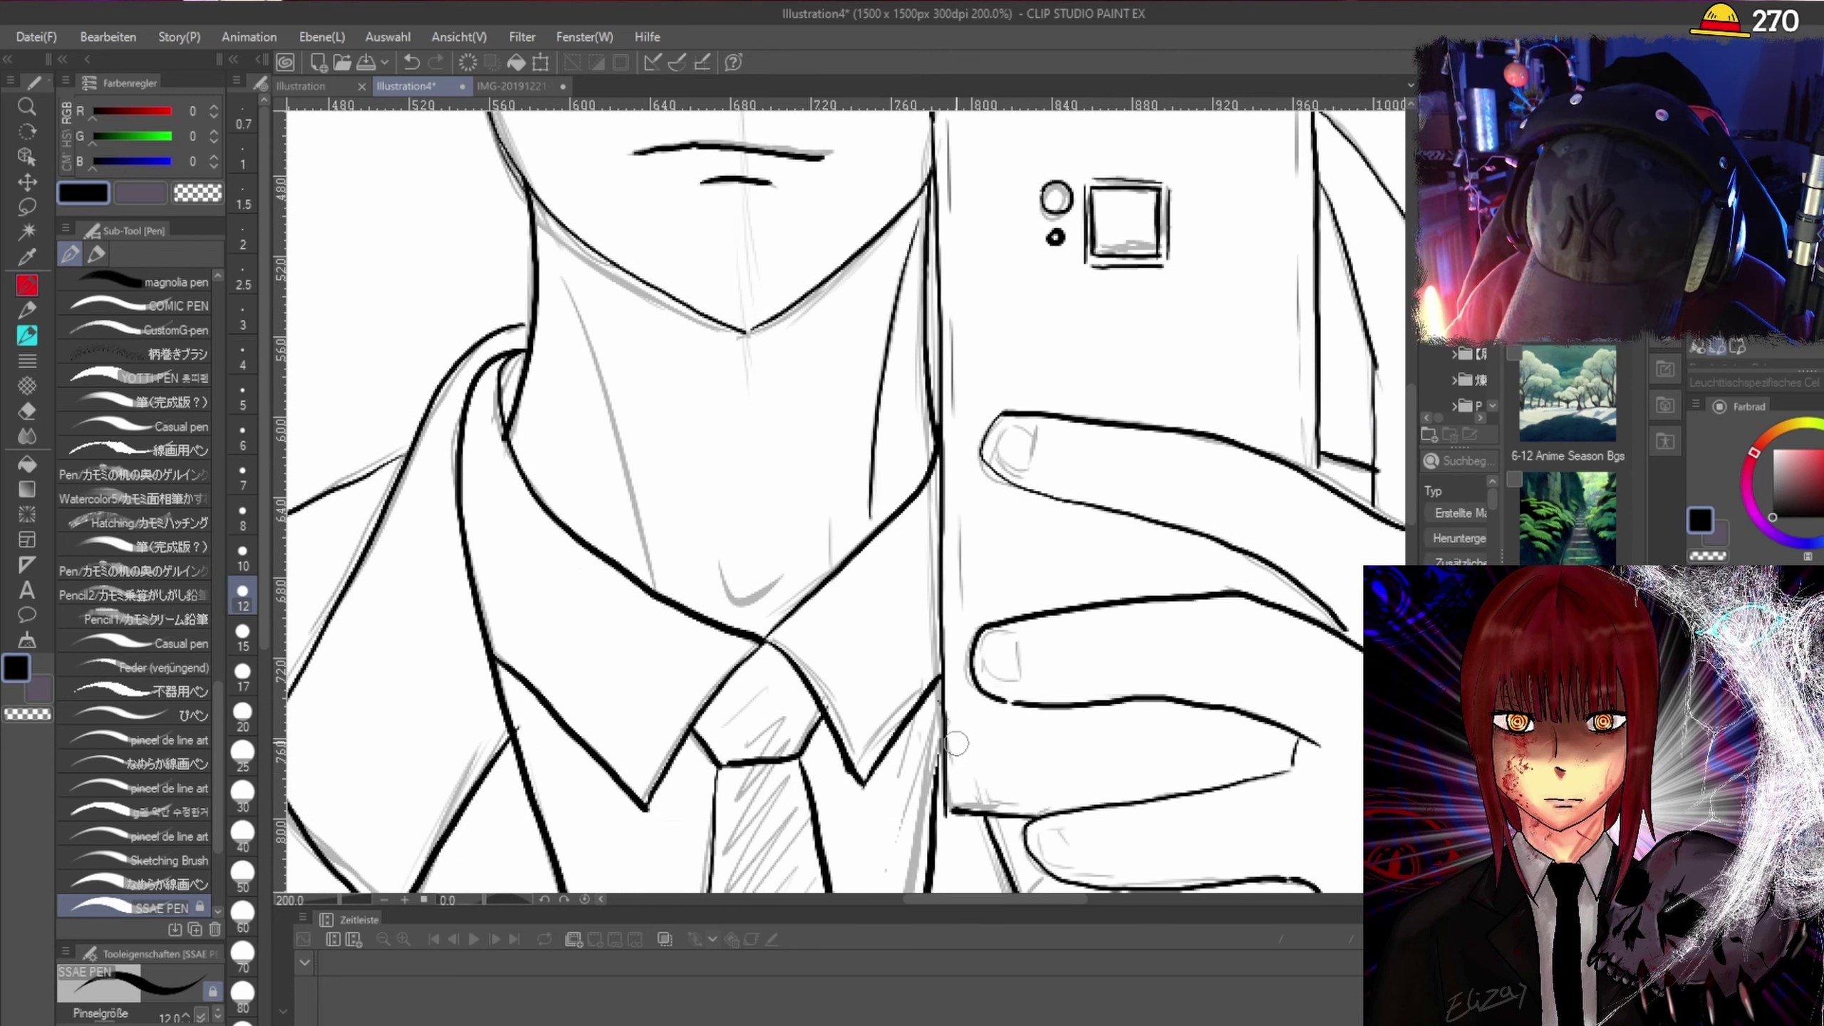
{"action": "left_click_drag", "start_coordinate": [956, 721], "coordinate": [962, 787]}
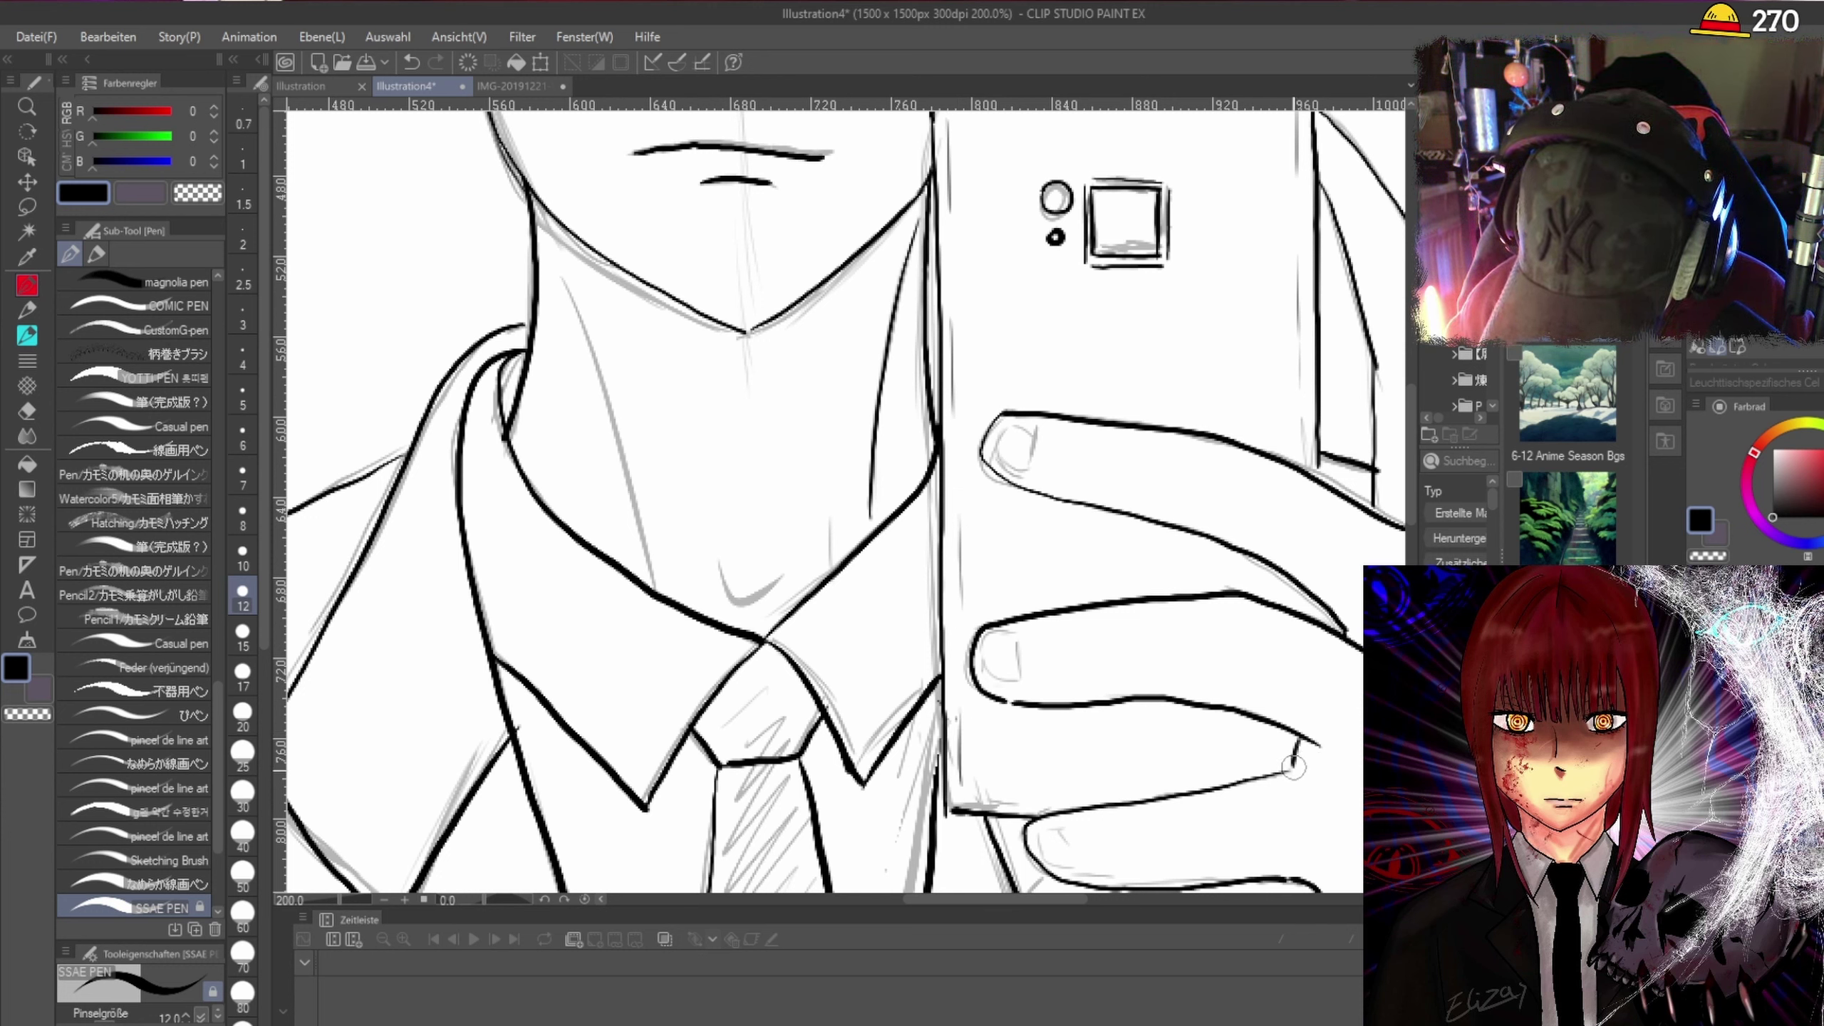
Add small knuckle crease strokes on the lower, middle and index fingers.
{"action": "left_click_drag", "start_coordinate": [1111, 832], "coordinate": [1112, 852]}
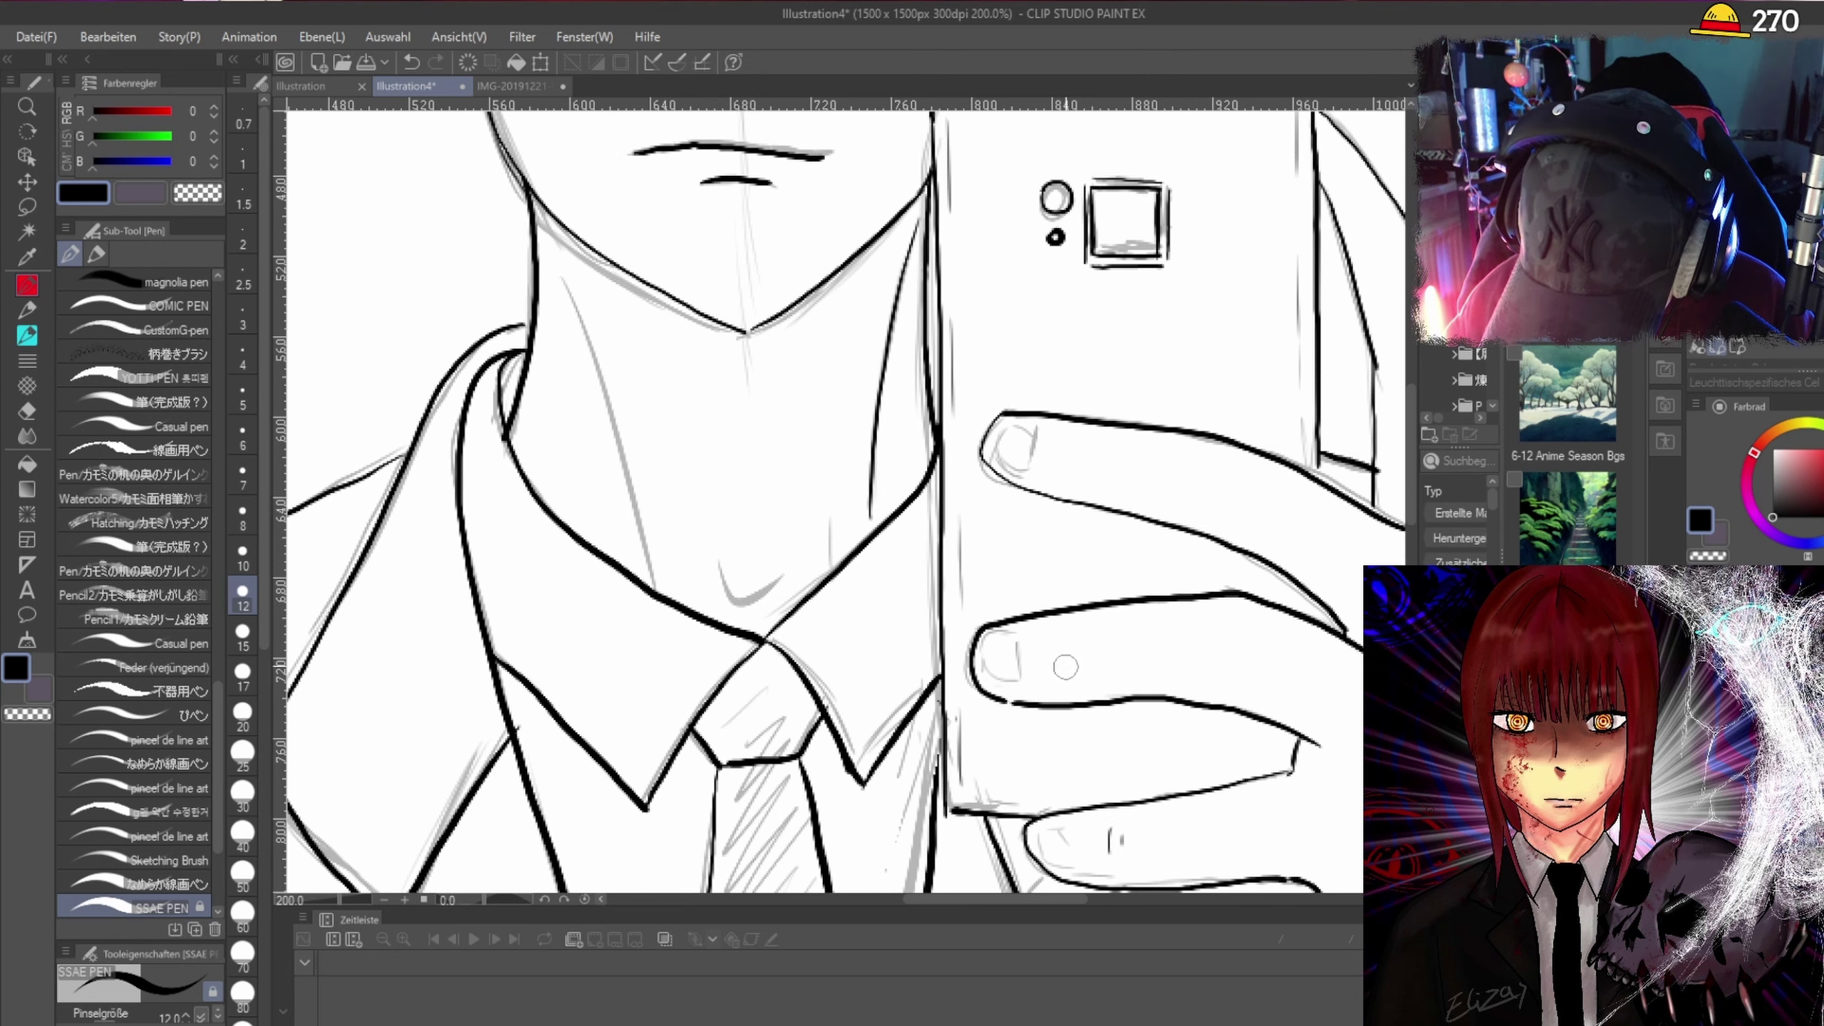
{"action": "left_click_drag", "start_coordinate": [1067, 631], "coordinate": [1070, 679]}
{"action": "mouse_move", "coordinate": [1082, 442]}
{"action": "left_mouse_down"}
{"action": "mouse_move", "coordinate": [1085, 463]}
{"action": "mouse_move", "coordinate": [1171, 487]}
{"action": "left_mouse_up"}
{"action": "scroll", "coordinate": [1341, 711], "scroll_direction": "down", "scroll_amount": 2}
{"action": "scroll", "coordinate": [1329, 604], "scroll_direction": "up", "scroll_amount": 1}
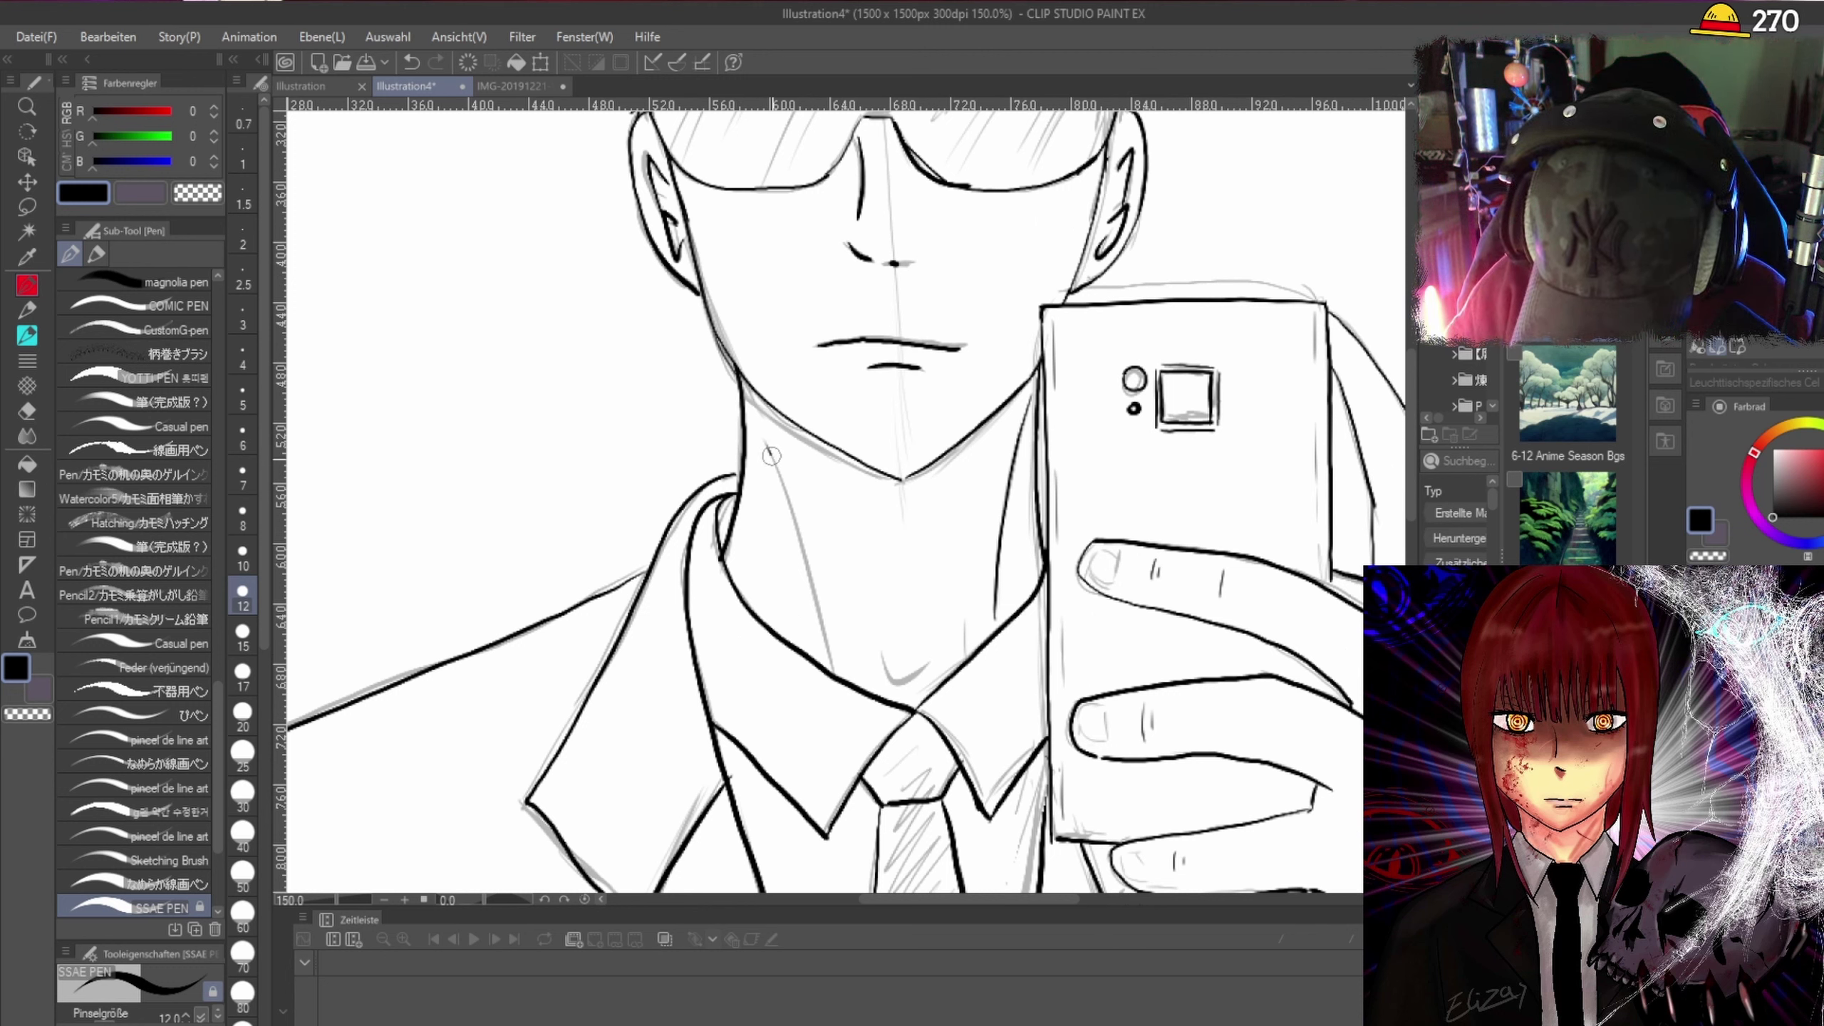
Draw one dark pen stroke down the left side of the man's neck.
{"action": "left_click_drag", "start_coordinate": [762, 442], "coordinate": [818, 626]}
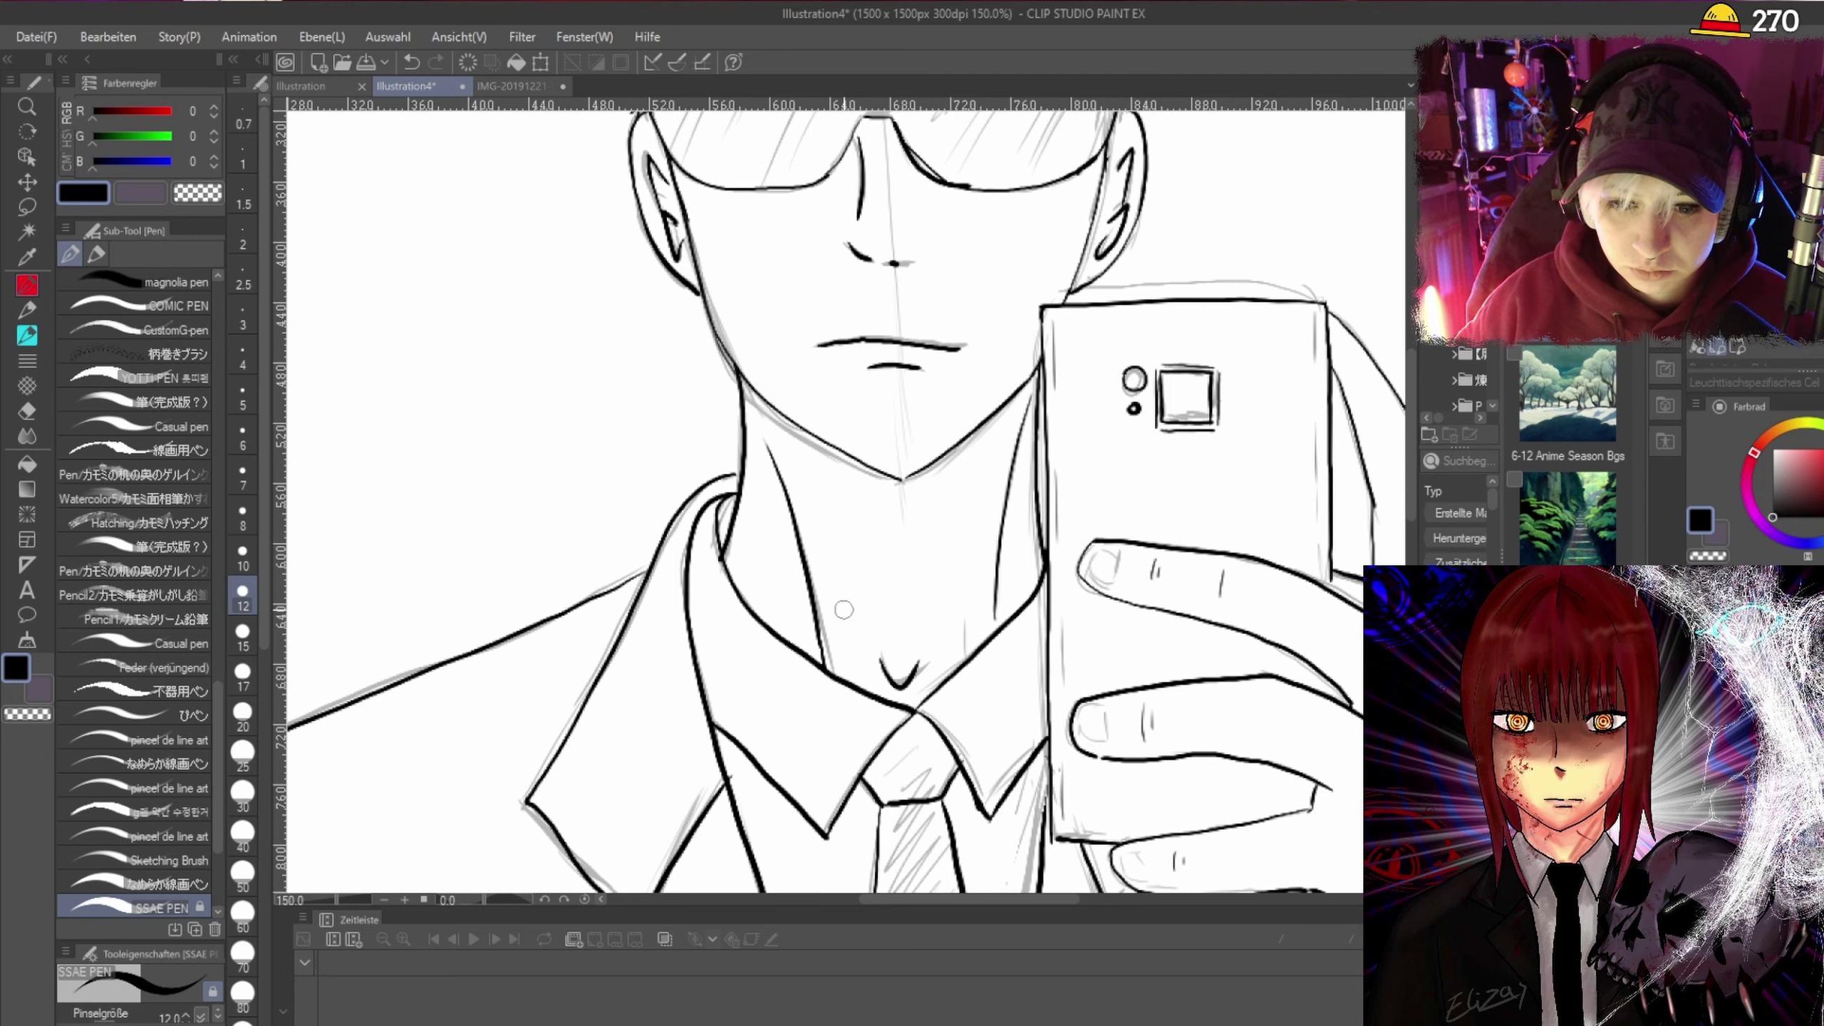
{"action": "left_click_drag", "start_coordinate": [1408, 388], "coordinate": [1412, 524]}
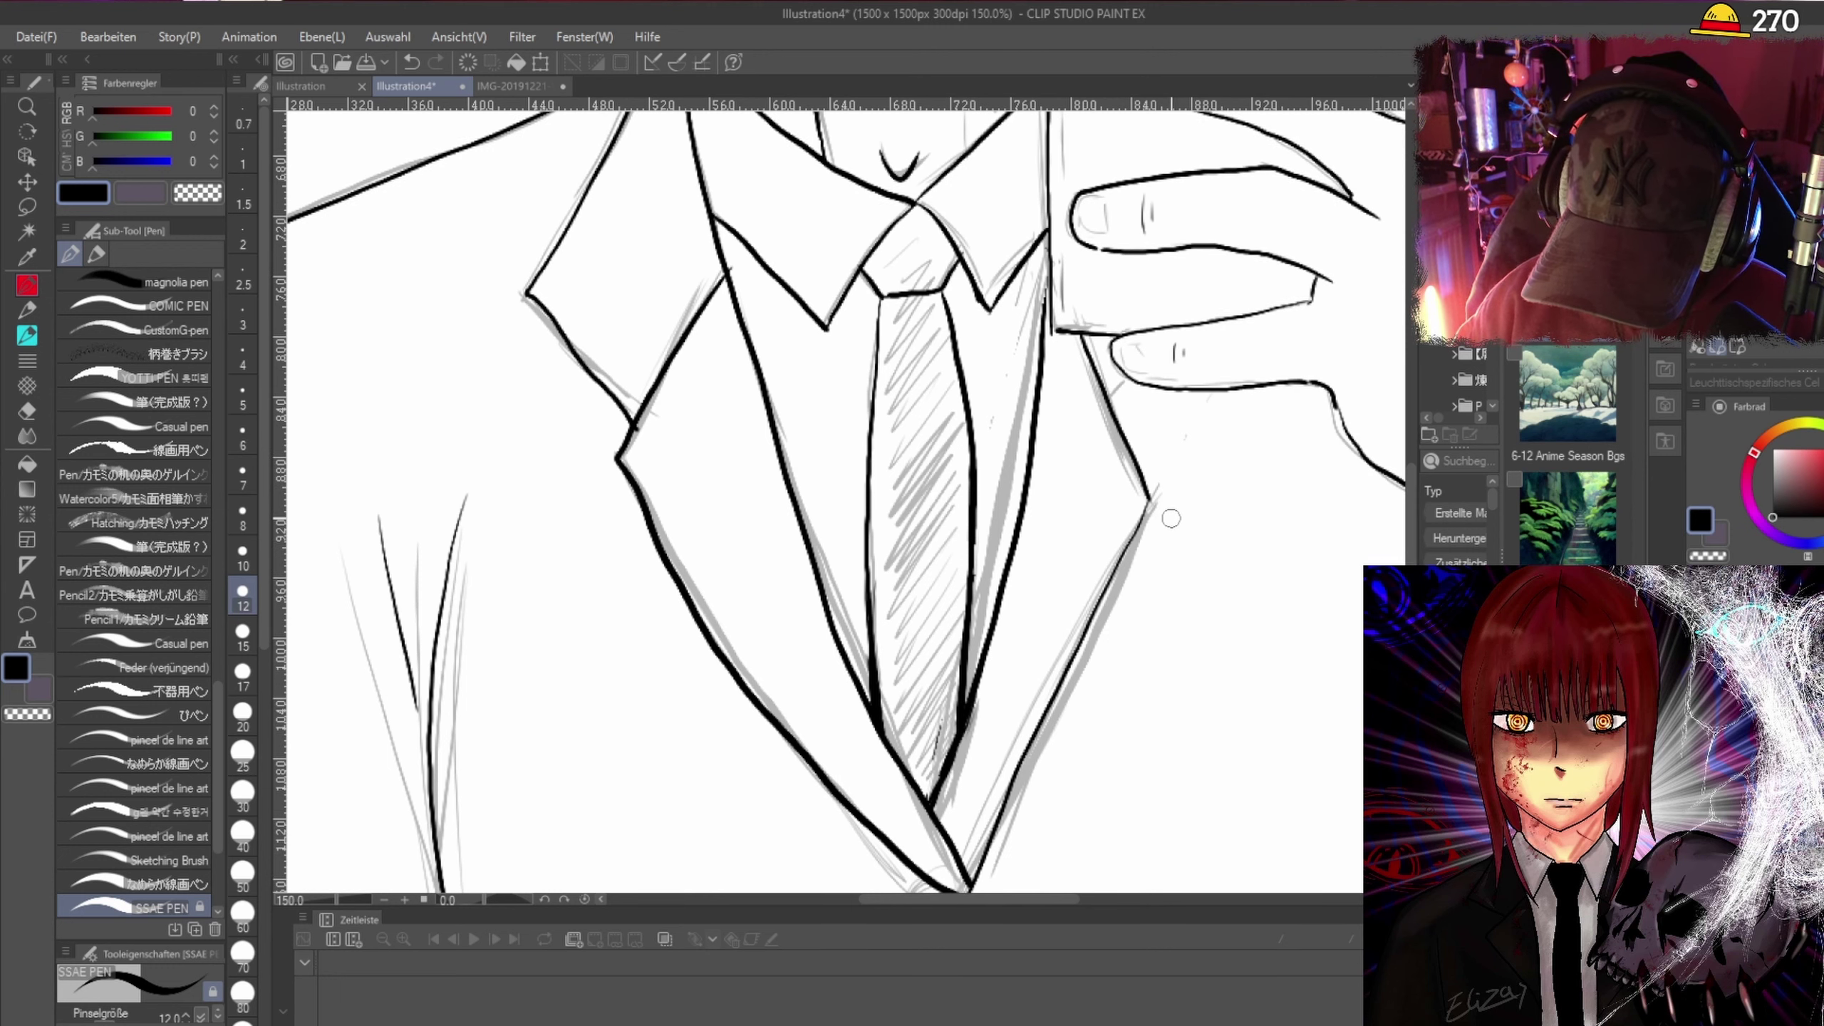
Attempt the jacket lapel edge stroke, undoing the misplaced strokes twice.
{"action": "scroll", "coordinate": [1171, 518], "scroll_direction": "down", "scroll_amount": 3}
{"action": "scroll", "coordinate": [1390, 426], "scroll_direction": "up", "scroll_amount": 1}
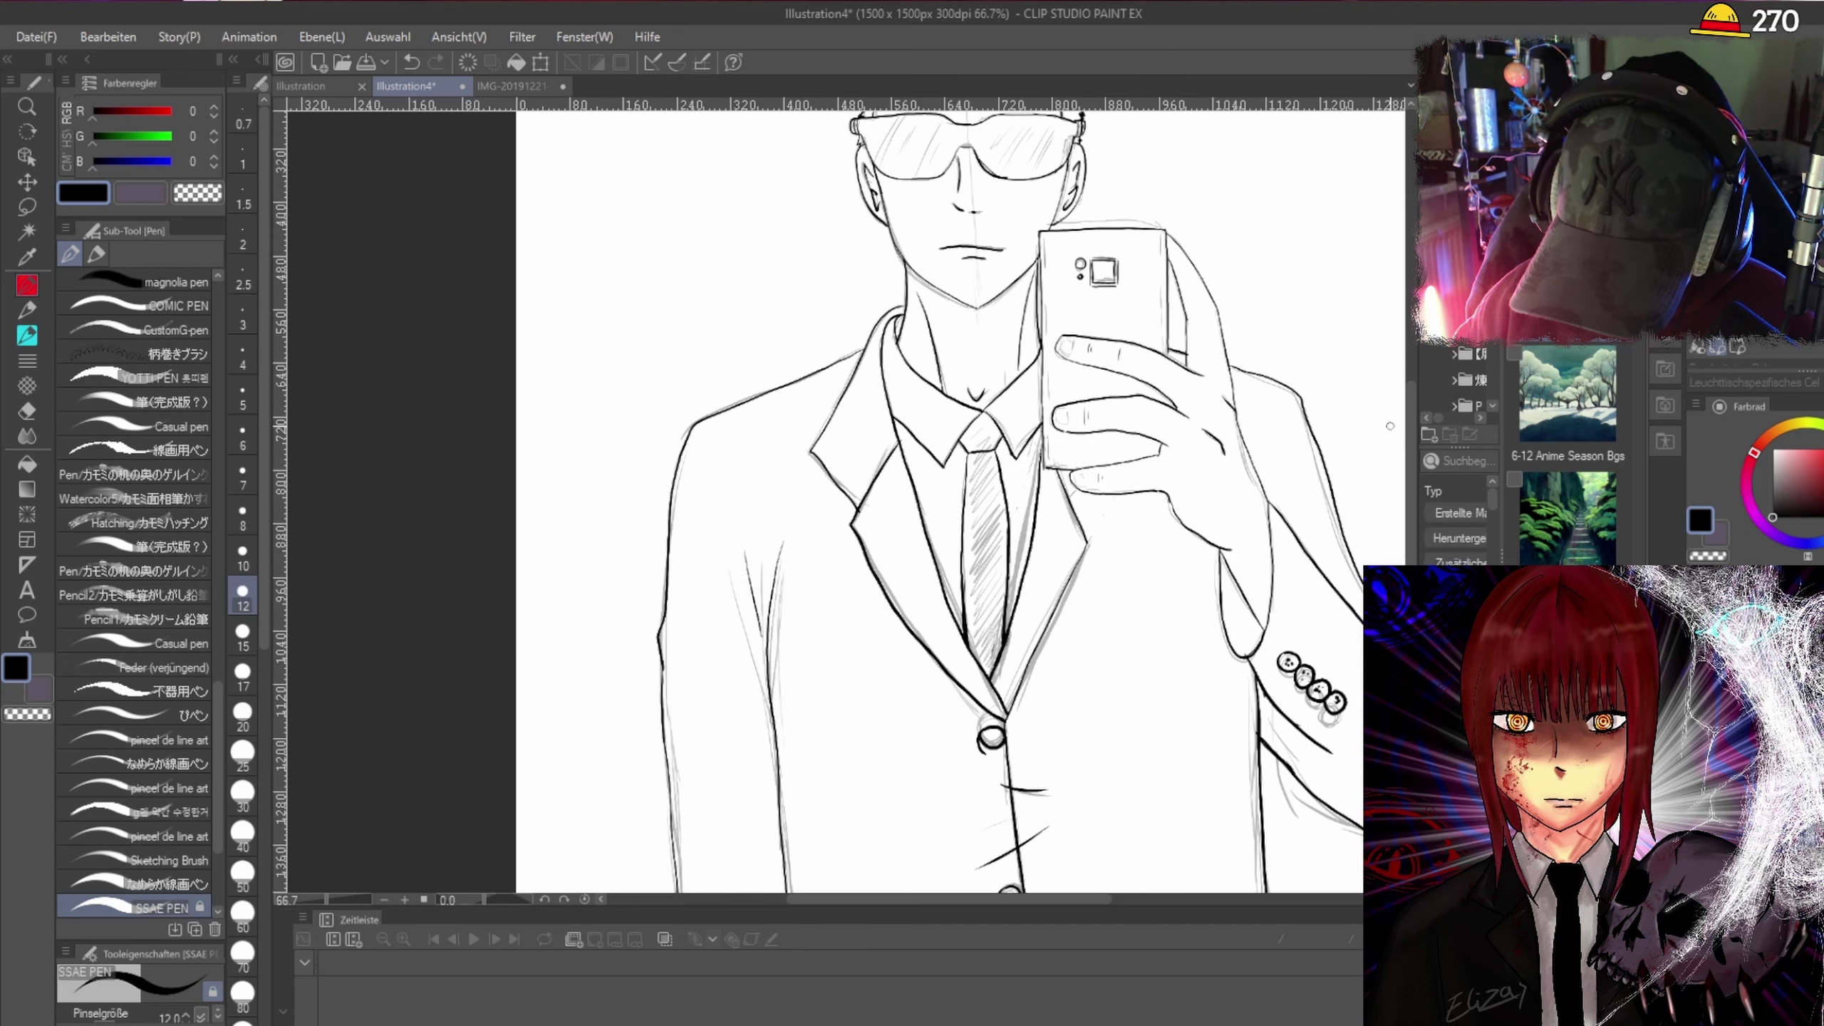
{"action": "key", "text": "ctrl+plus"}
{"action": "key", "text": "ctrl+plus"}
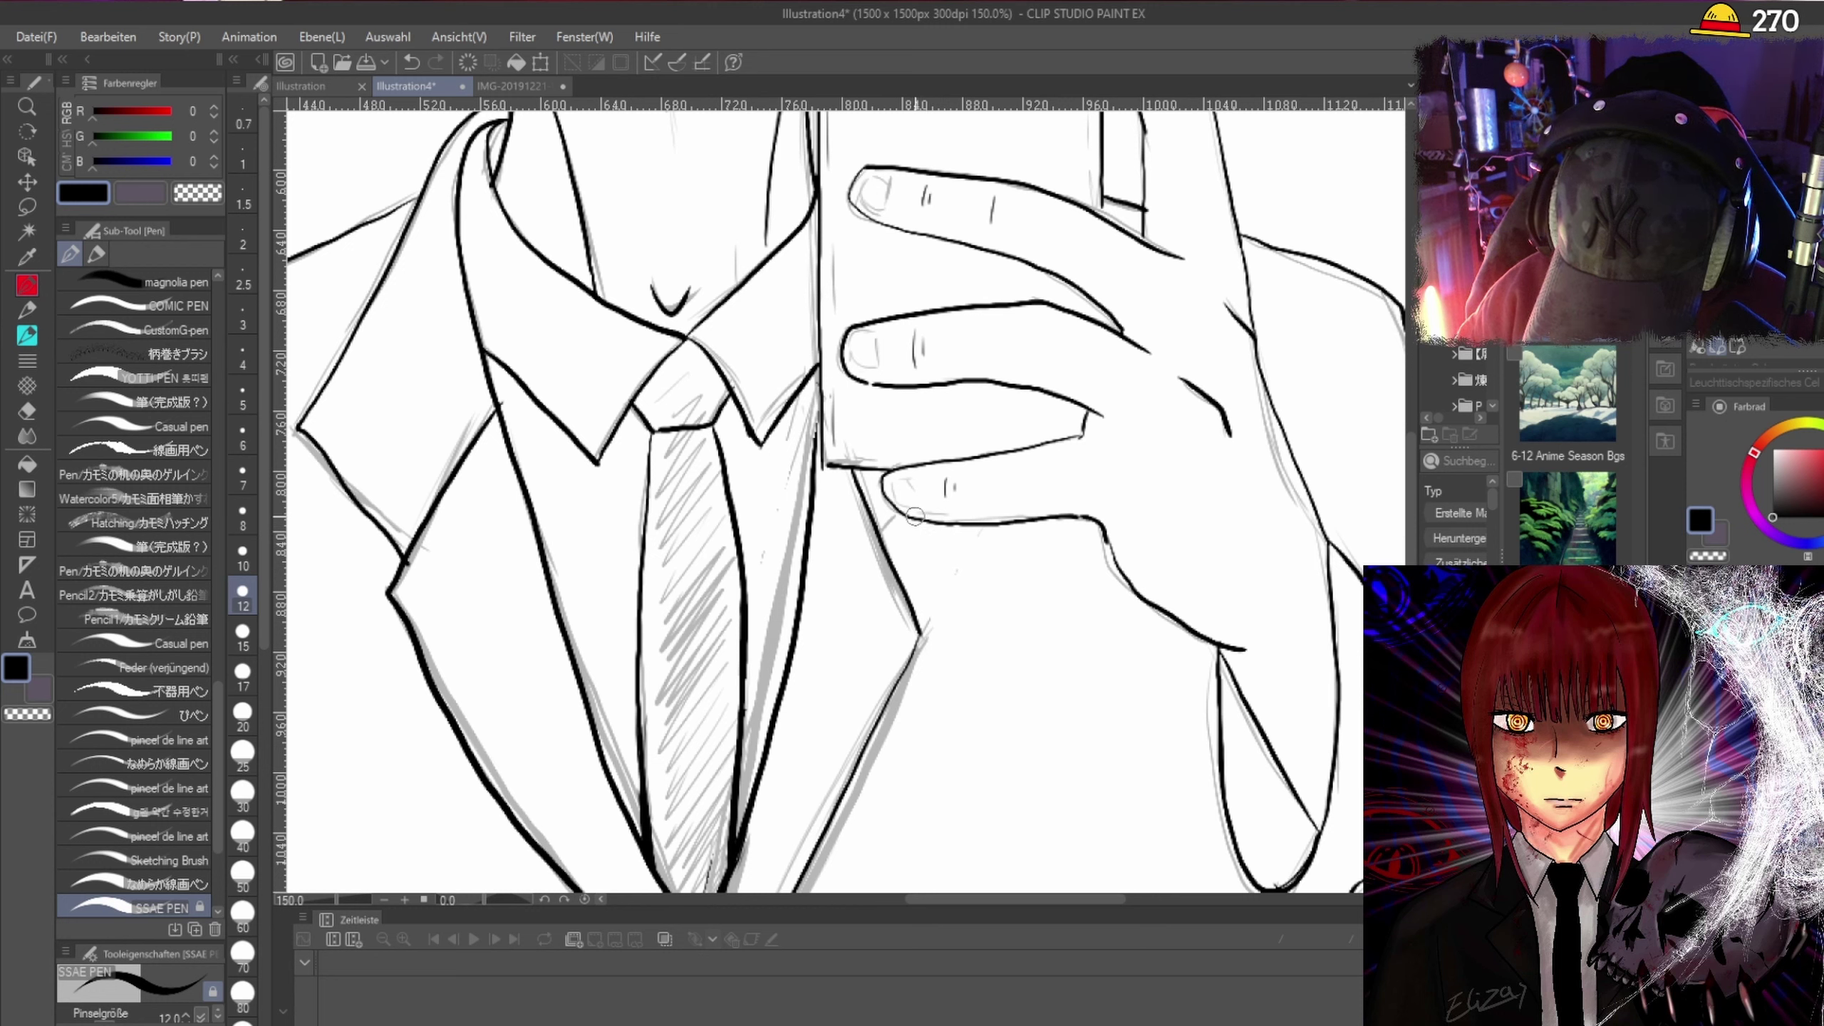
{"action": "left_click_drag", "start_coordinate": [951, 584], "coordinate": [910, 663]}
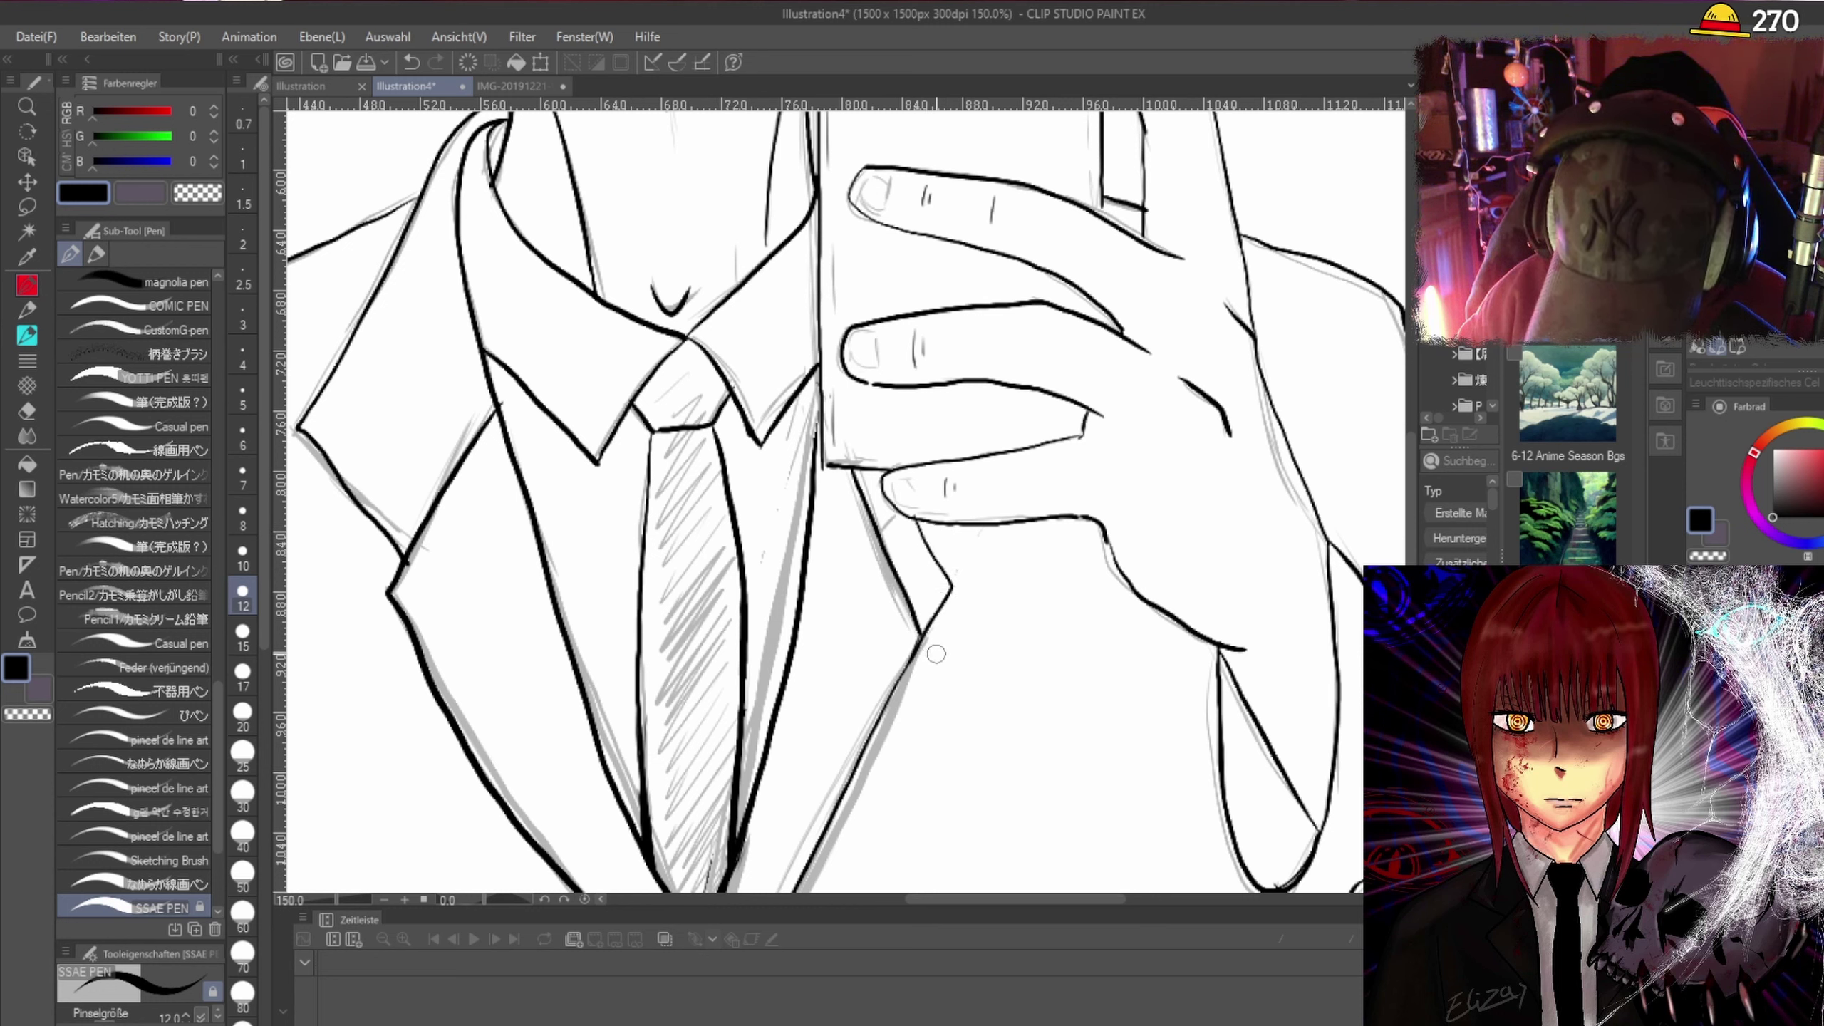
{"action": "key", "text": "ctrl+z"}
{"action": "mouse_move", "coordinate": [913, 514]}
{"action": "left_mouse_down"}
{"action": "mouse_move", "coordinate": [948, 610]}
{"action": "mouse_move", "coordinate": [905, 667]}
{"action": "left_mouse_up"}
{"action": "key", "text": "ctrl+z"}
{"action": "mouse_move", "coordinate": [913, 518]}
{"action": "left_mouse_down"}
{"action": "mouse_move", "coordinate": [949, 594]}
{"action": "mouse_move", "coordinate": [922, 633]}
{"action": "left_mouse_up"}
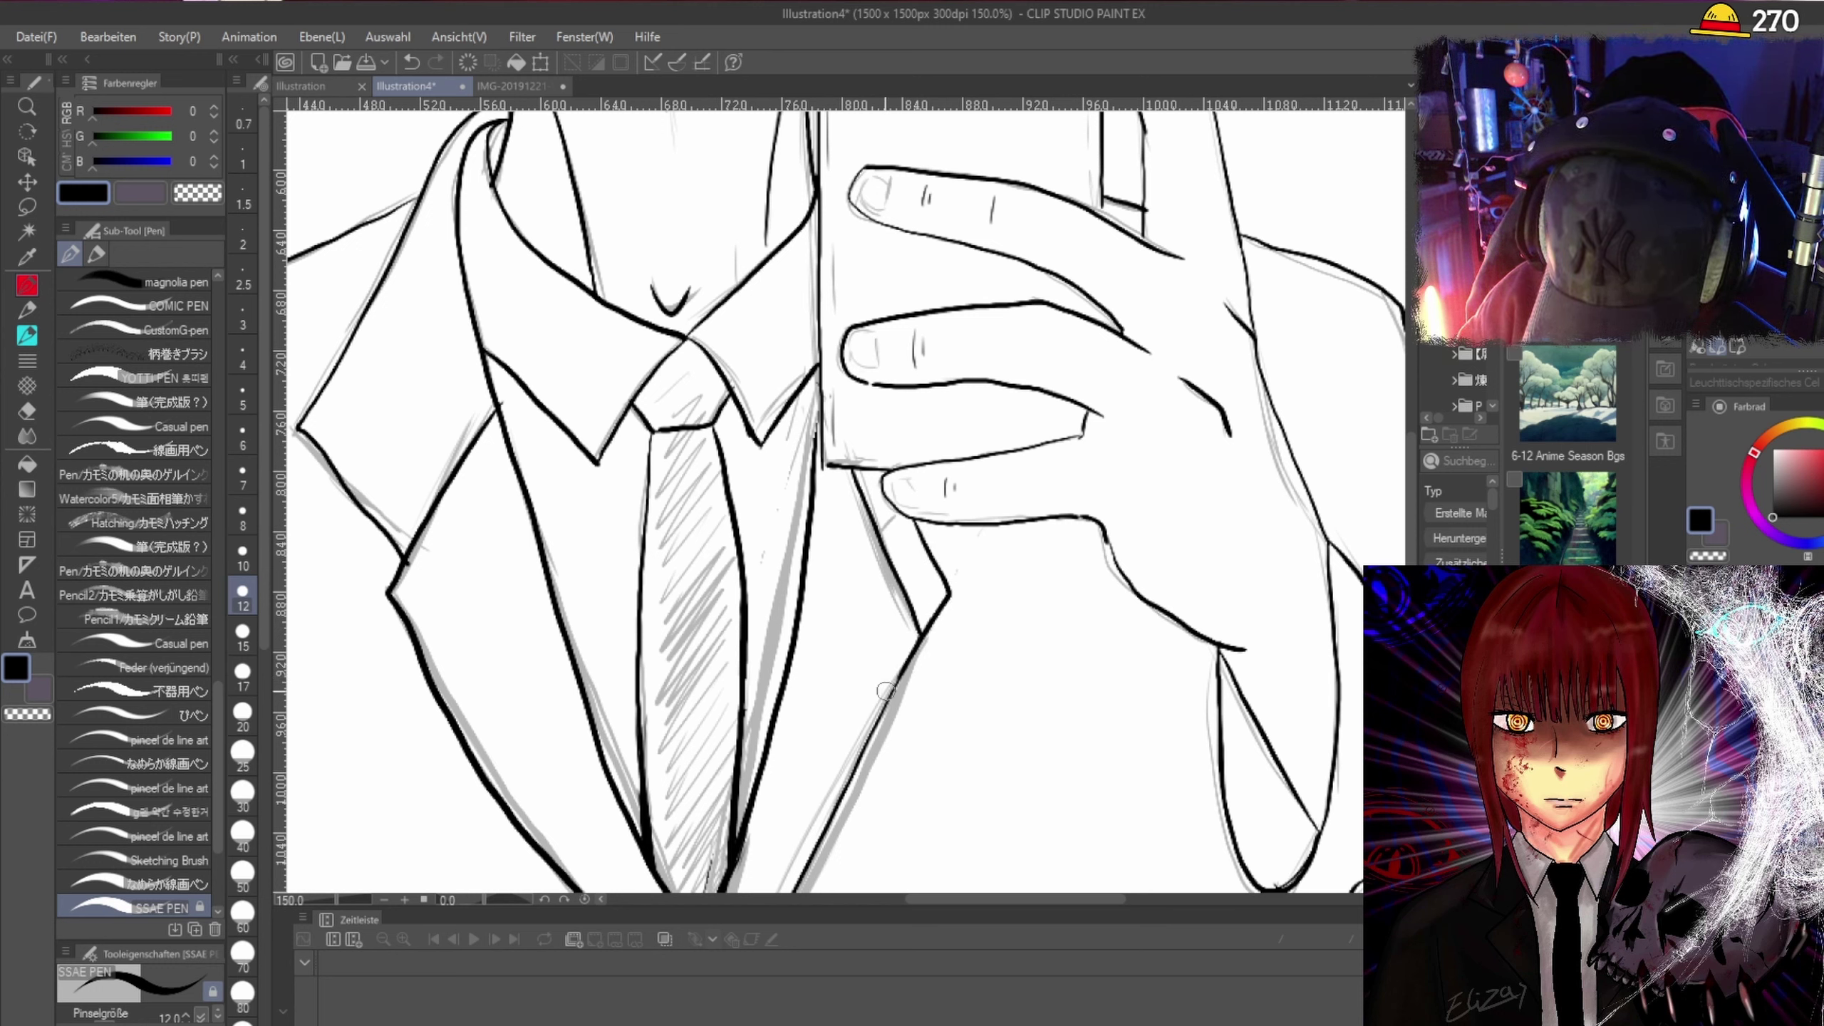
Erase stray ink where the phone's left edge meets the lower finger with the Hard eraser.
{"action": "left_click", "coordinate": [27, 436]}
{"action": "left_click", "coordinate": [26, 411]}
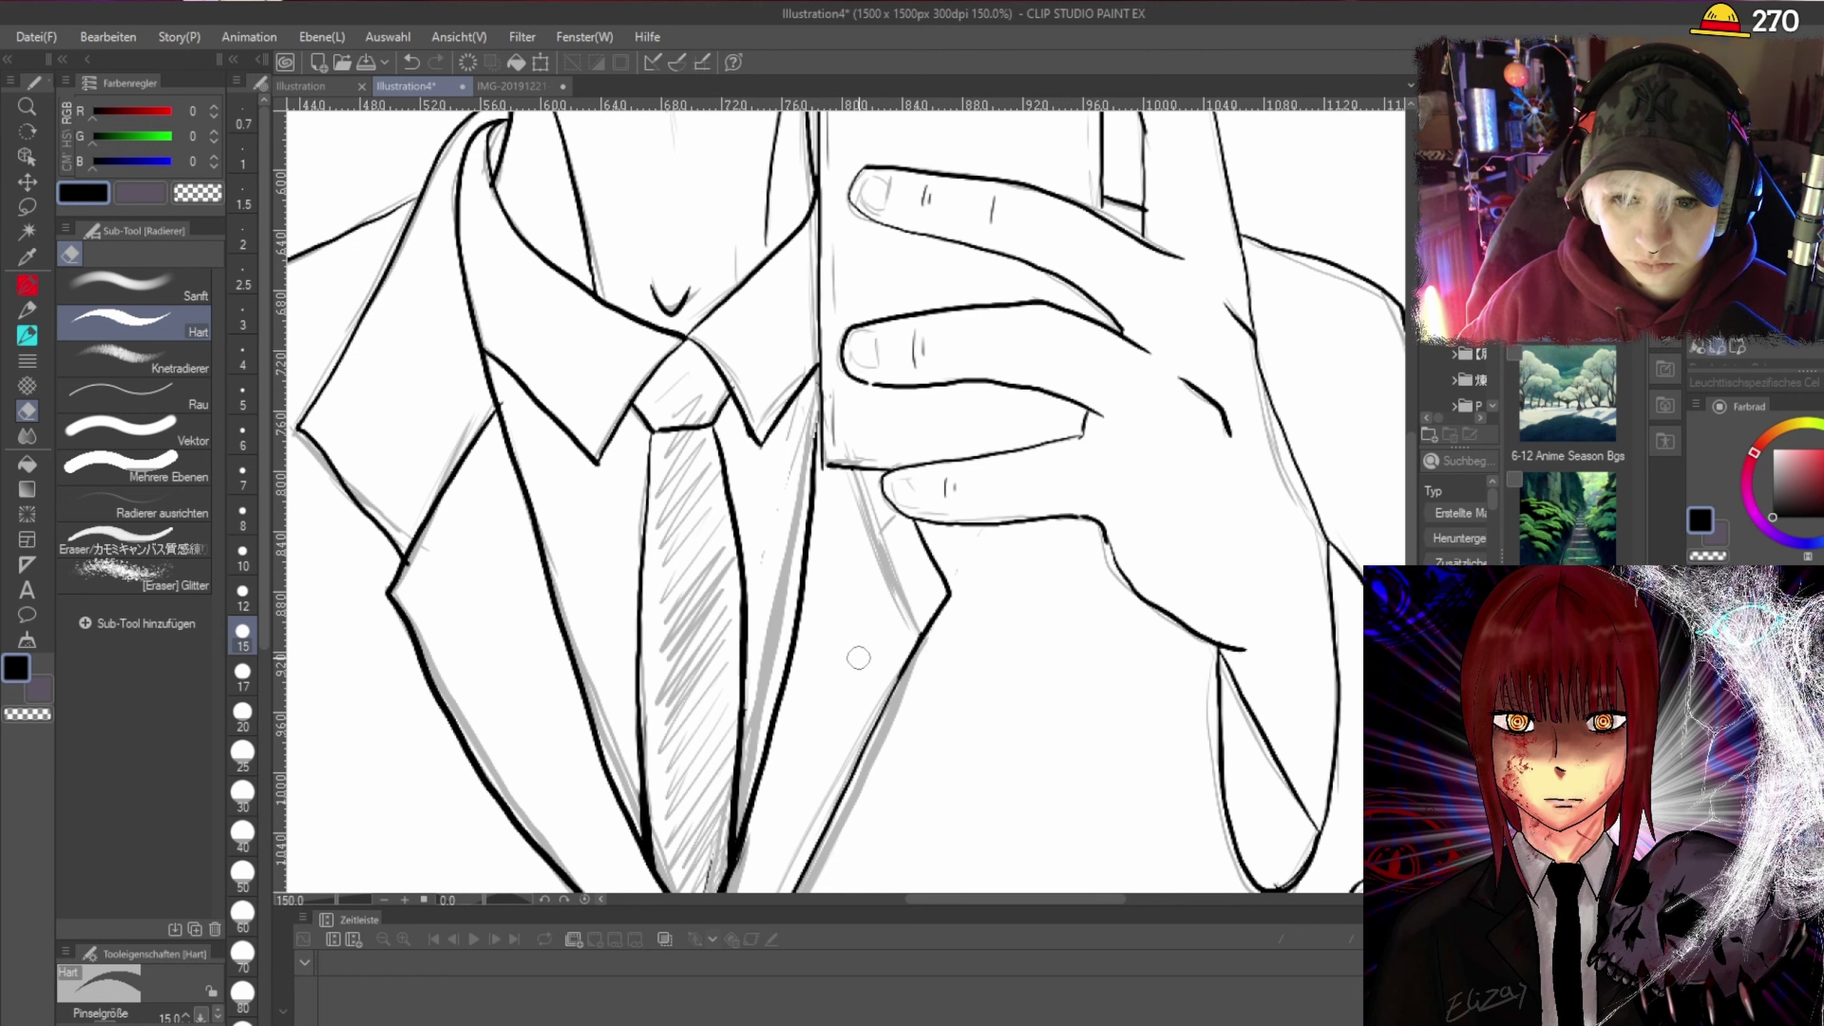
{"action": "scroll", "coordinate": [859, 657], "scroll_direction": "up", "scroll_amount": 3}
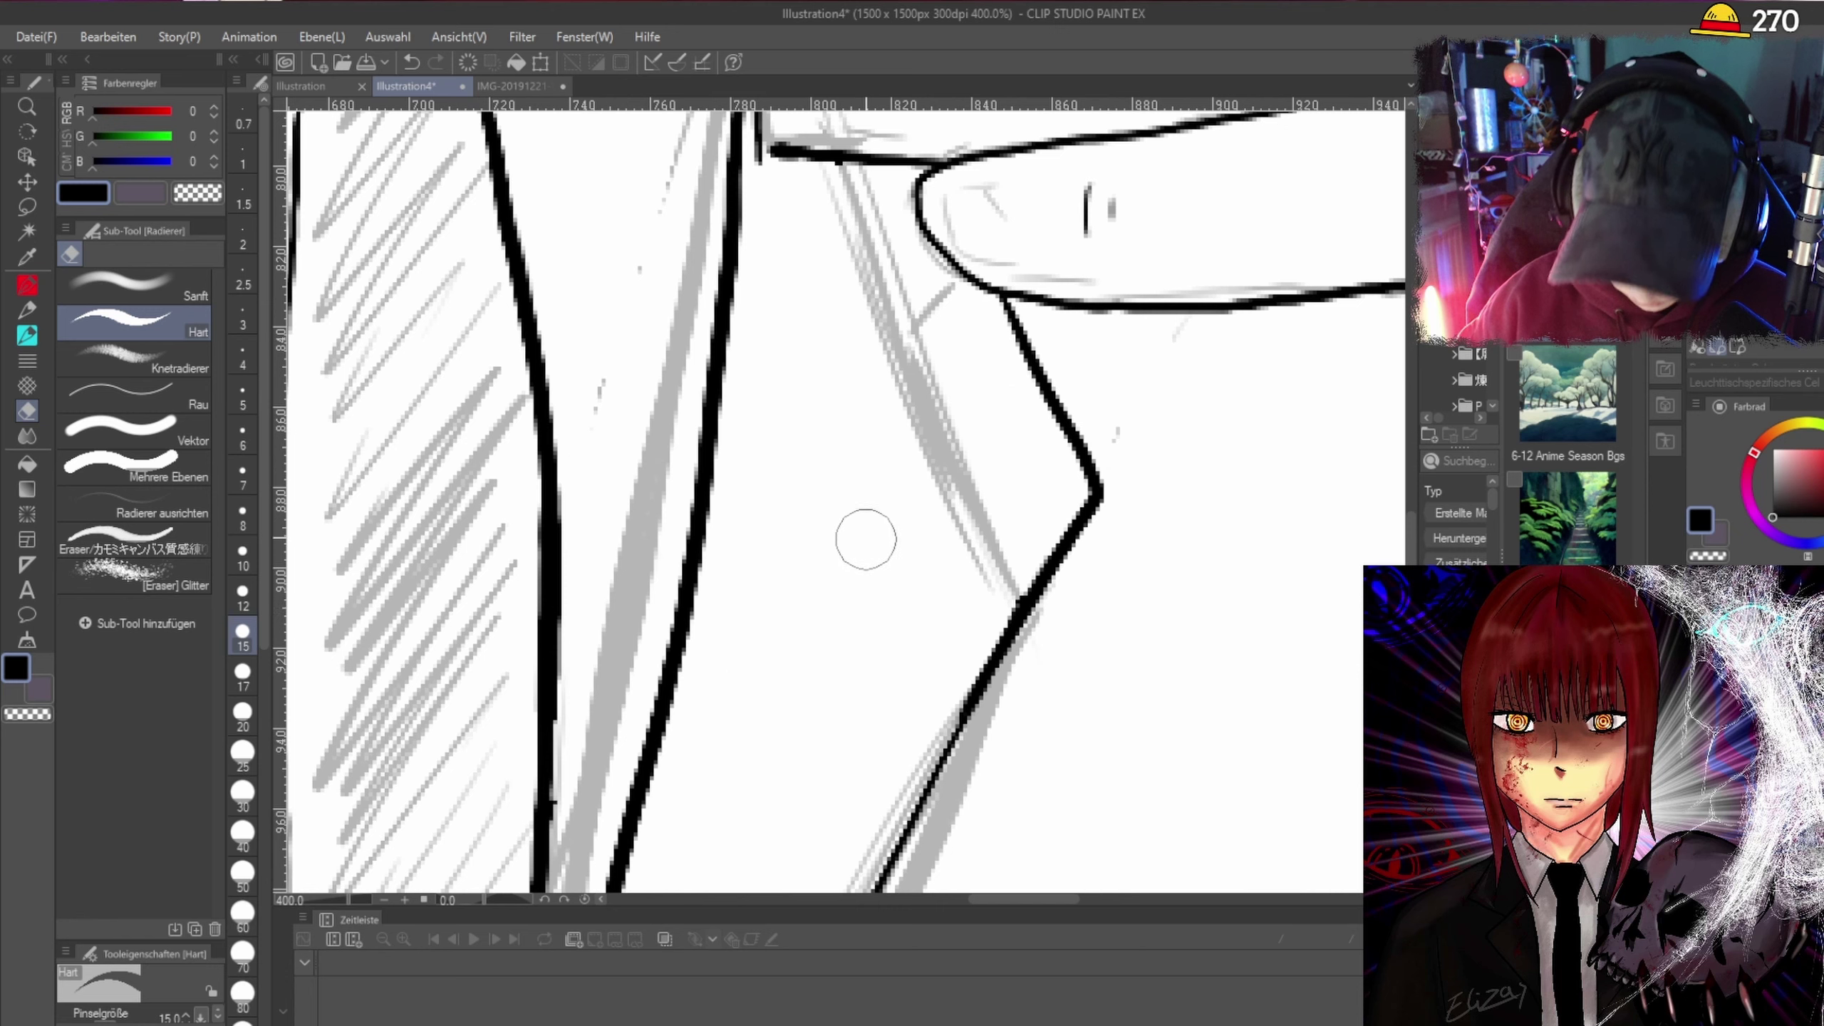
{"action": "scroll", "coordinate": [856, 359], "scroll_direction": "down", "scroll_amount": 2}
{"action": "scroll", "coordinate": [823, 169], "scroll_direction": "up", "scroll_amount": 2}
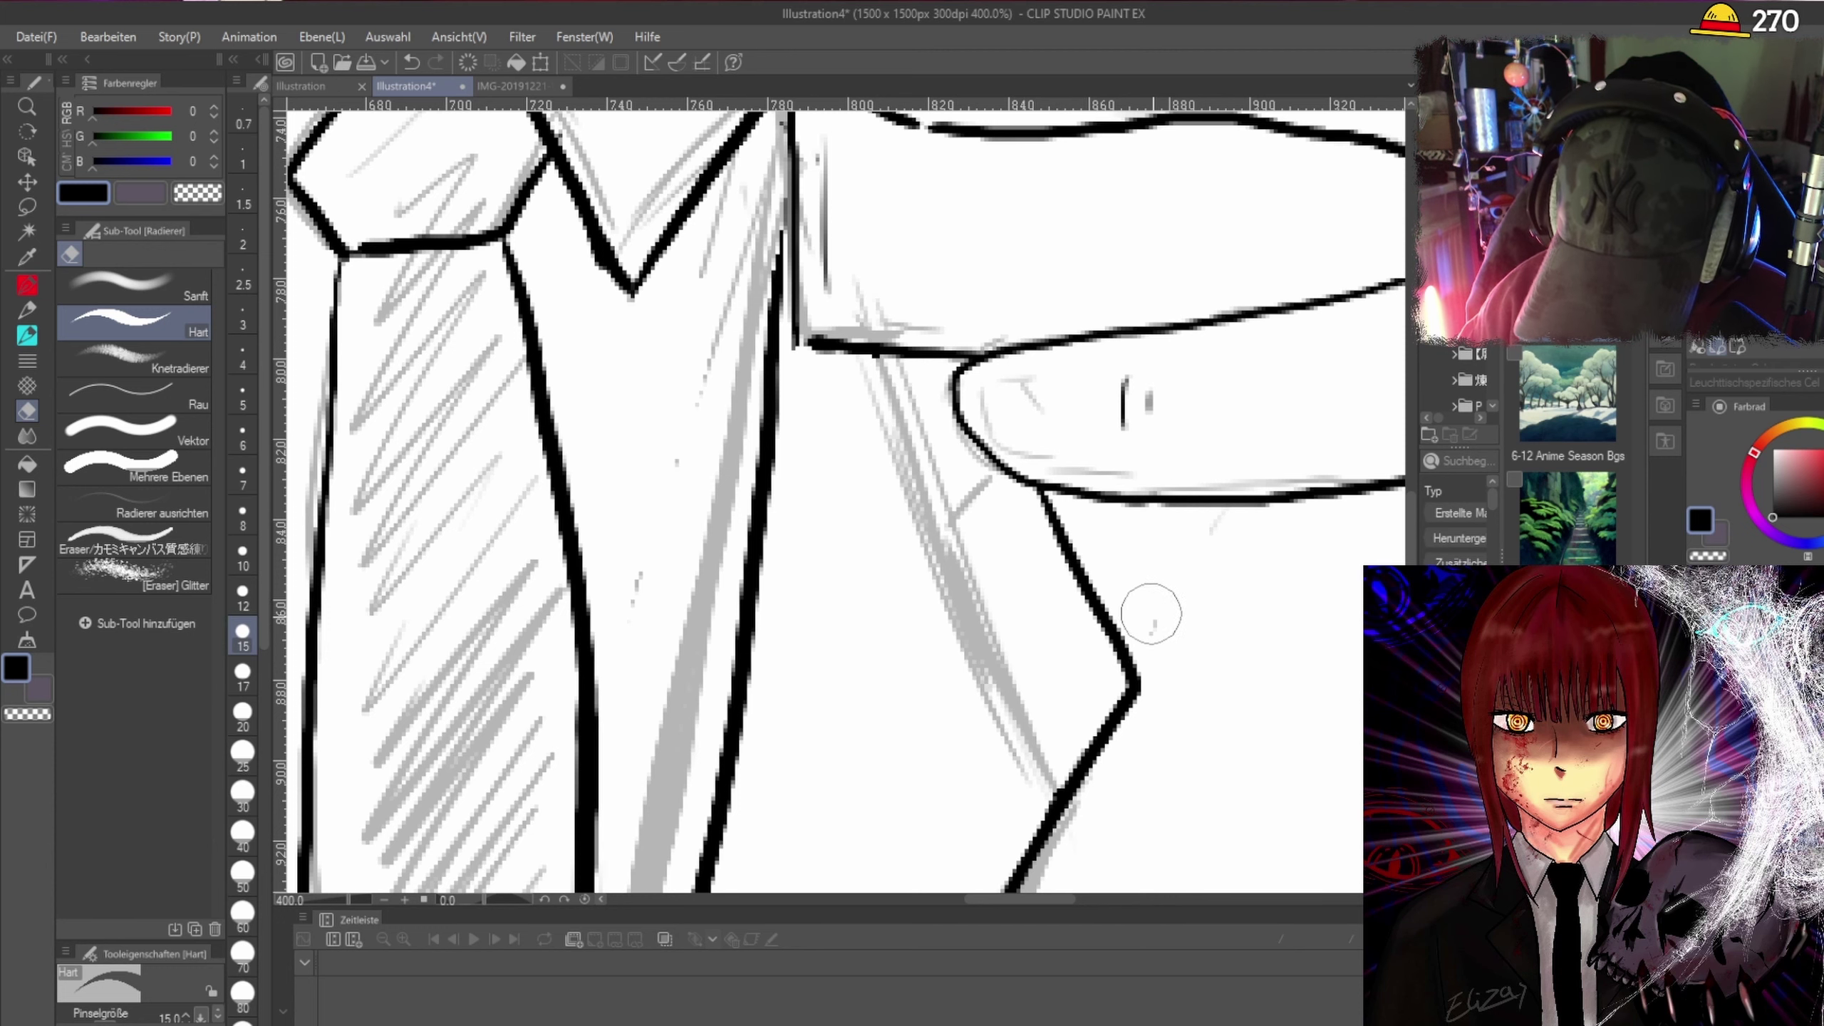
{"action": "scroll", "coordinate": [1197, 555], "scroll_direction": "down", "scroll_amount": 4}
{"action": "scroll", "coordinate": [1186, 566], "scroll_direction": "up", "scroll_amount": 2}
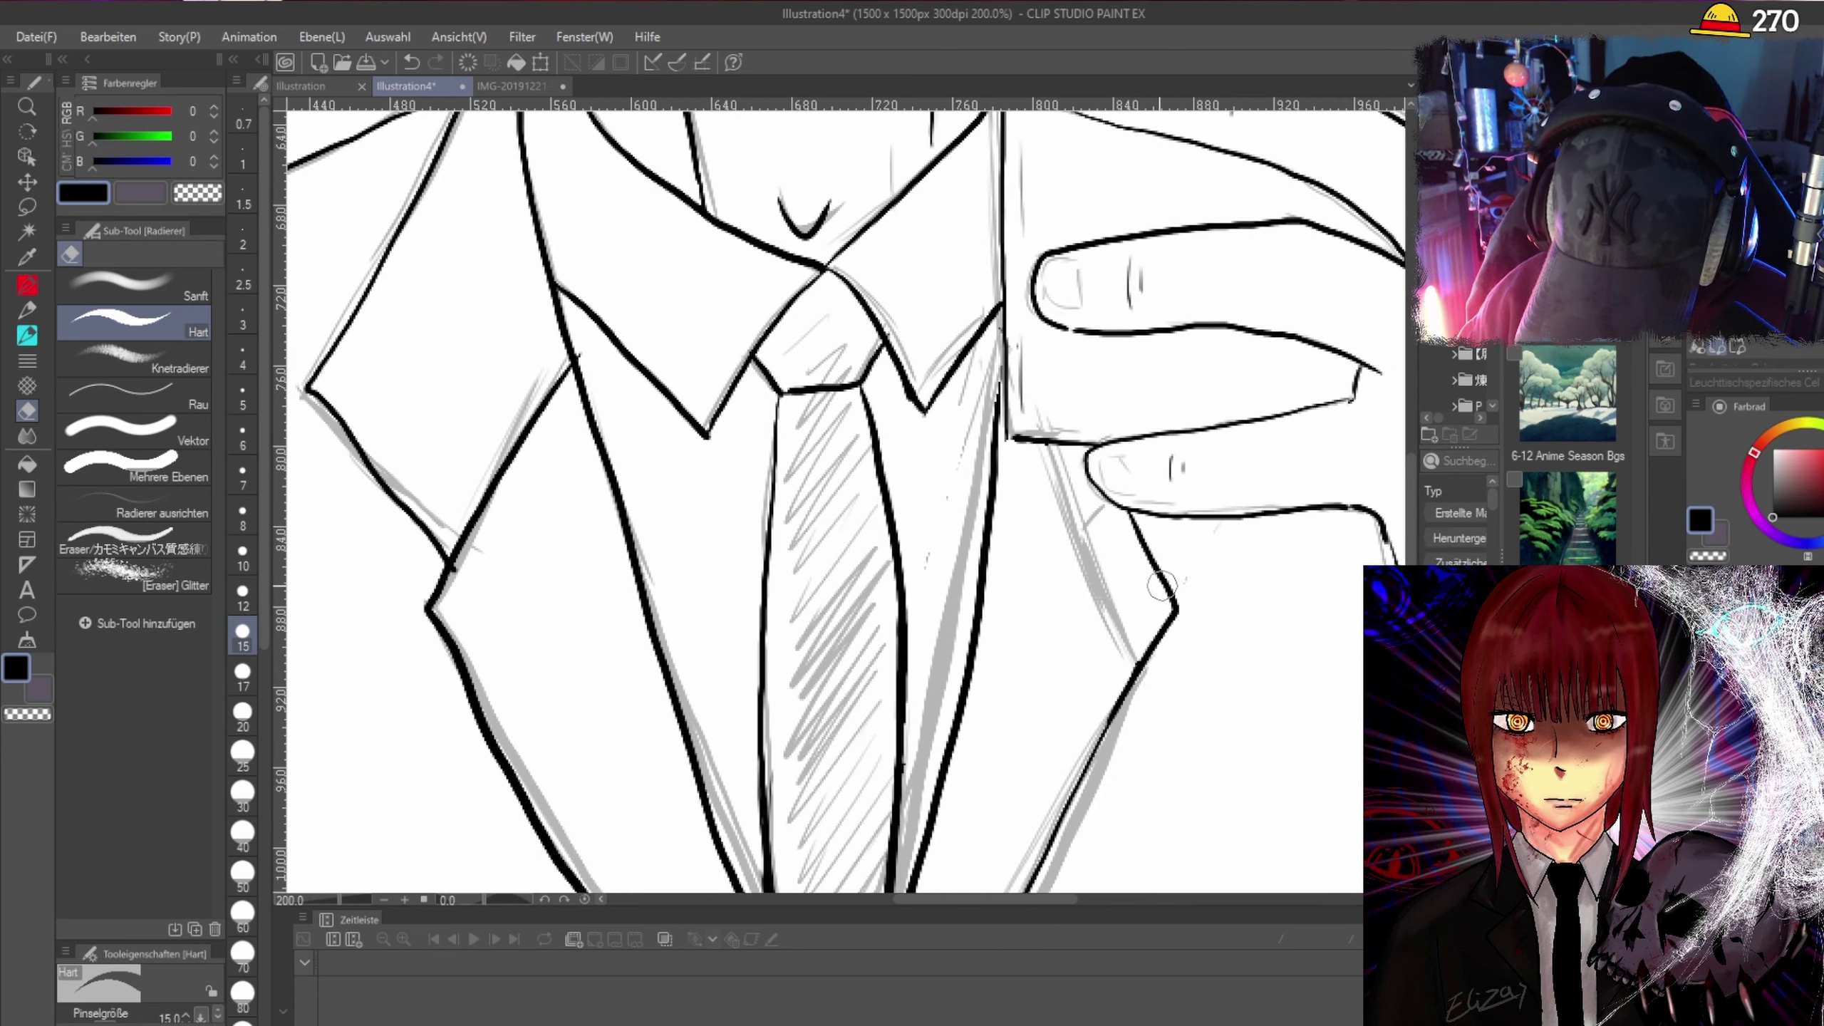
Hide the grey pencil sketch layer and thicken the sleeve edge line with the pen.
{"action": "left_click", "coordinate": [1697, 762]}
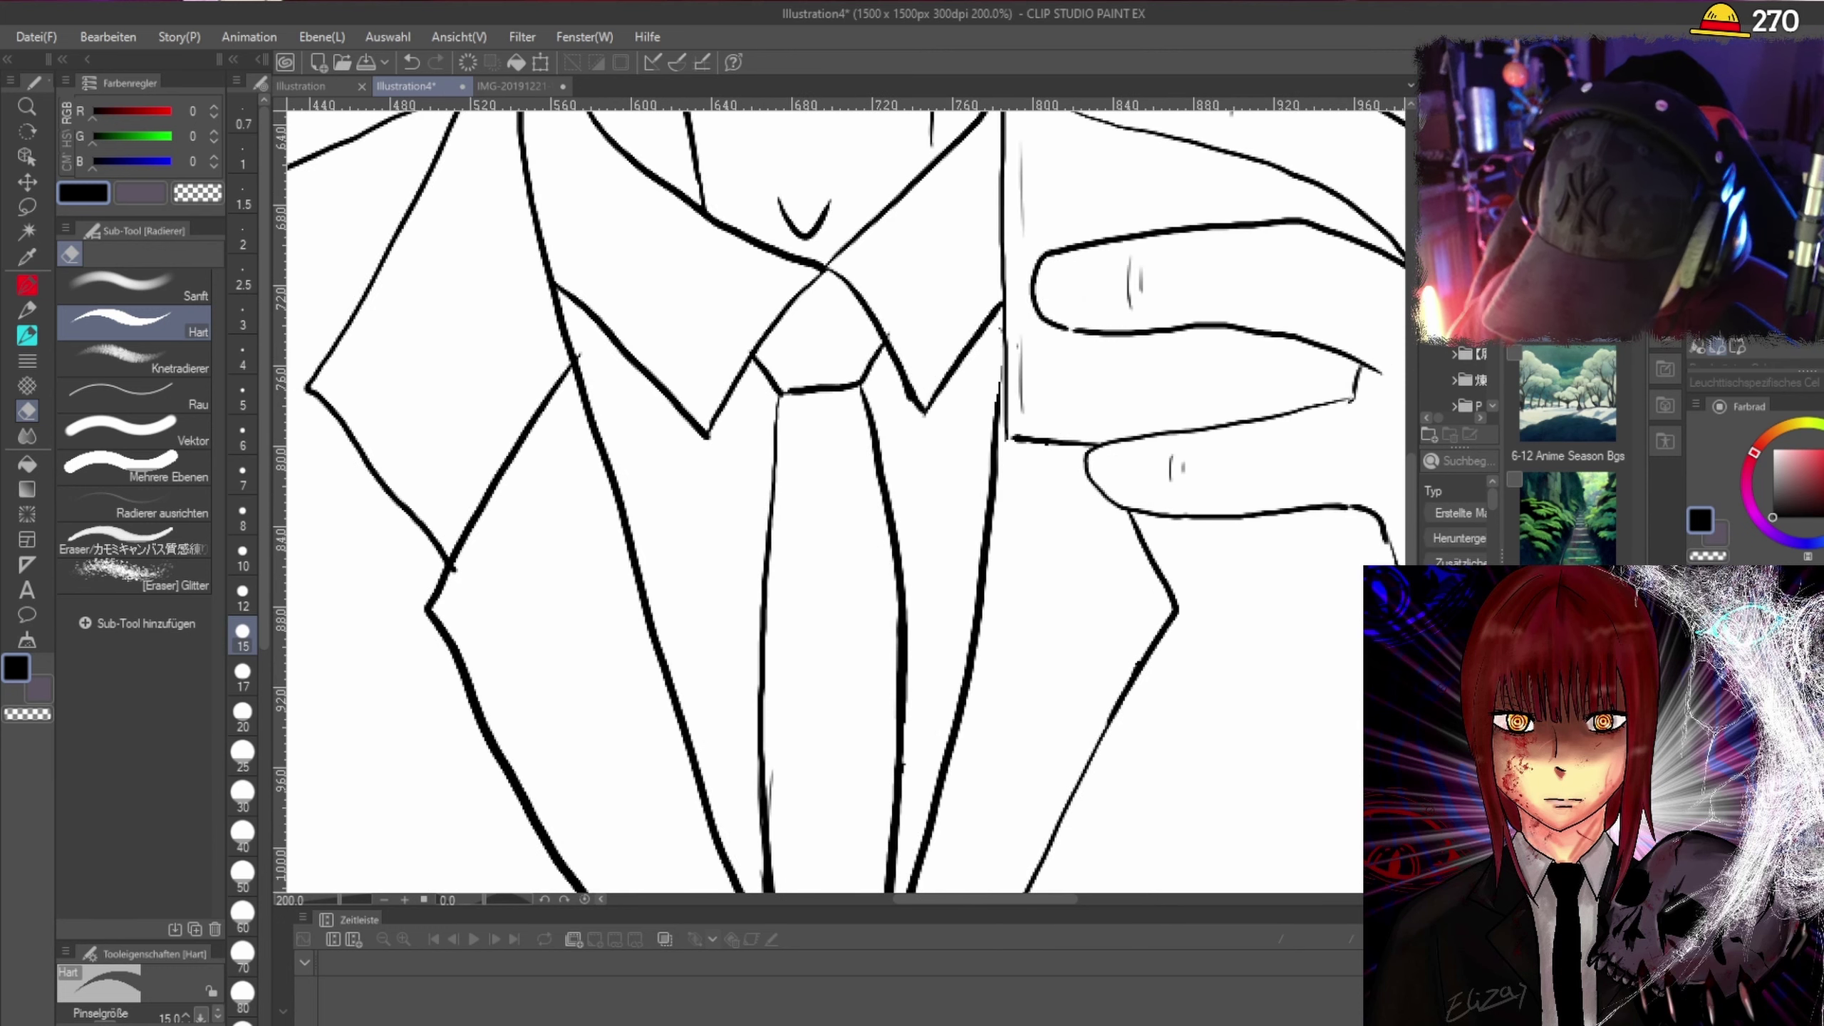
{"action": "key", "text": "p"}
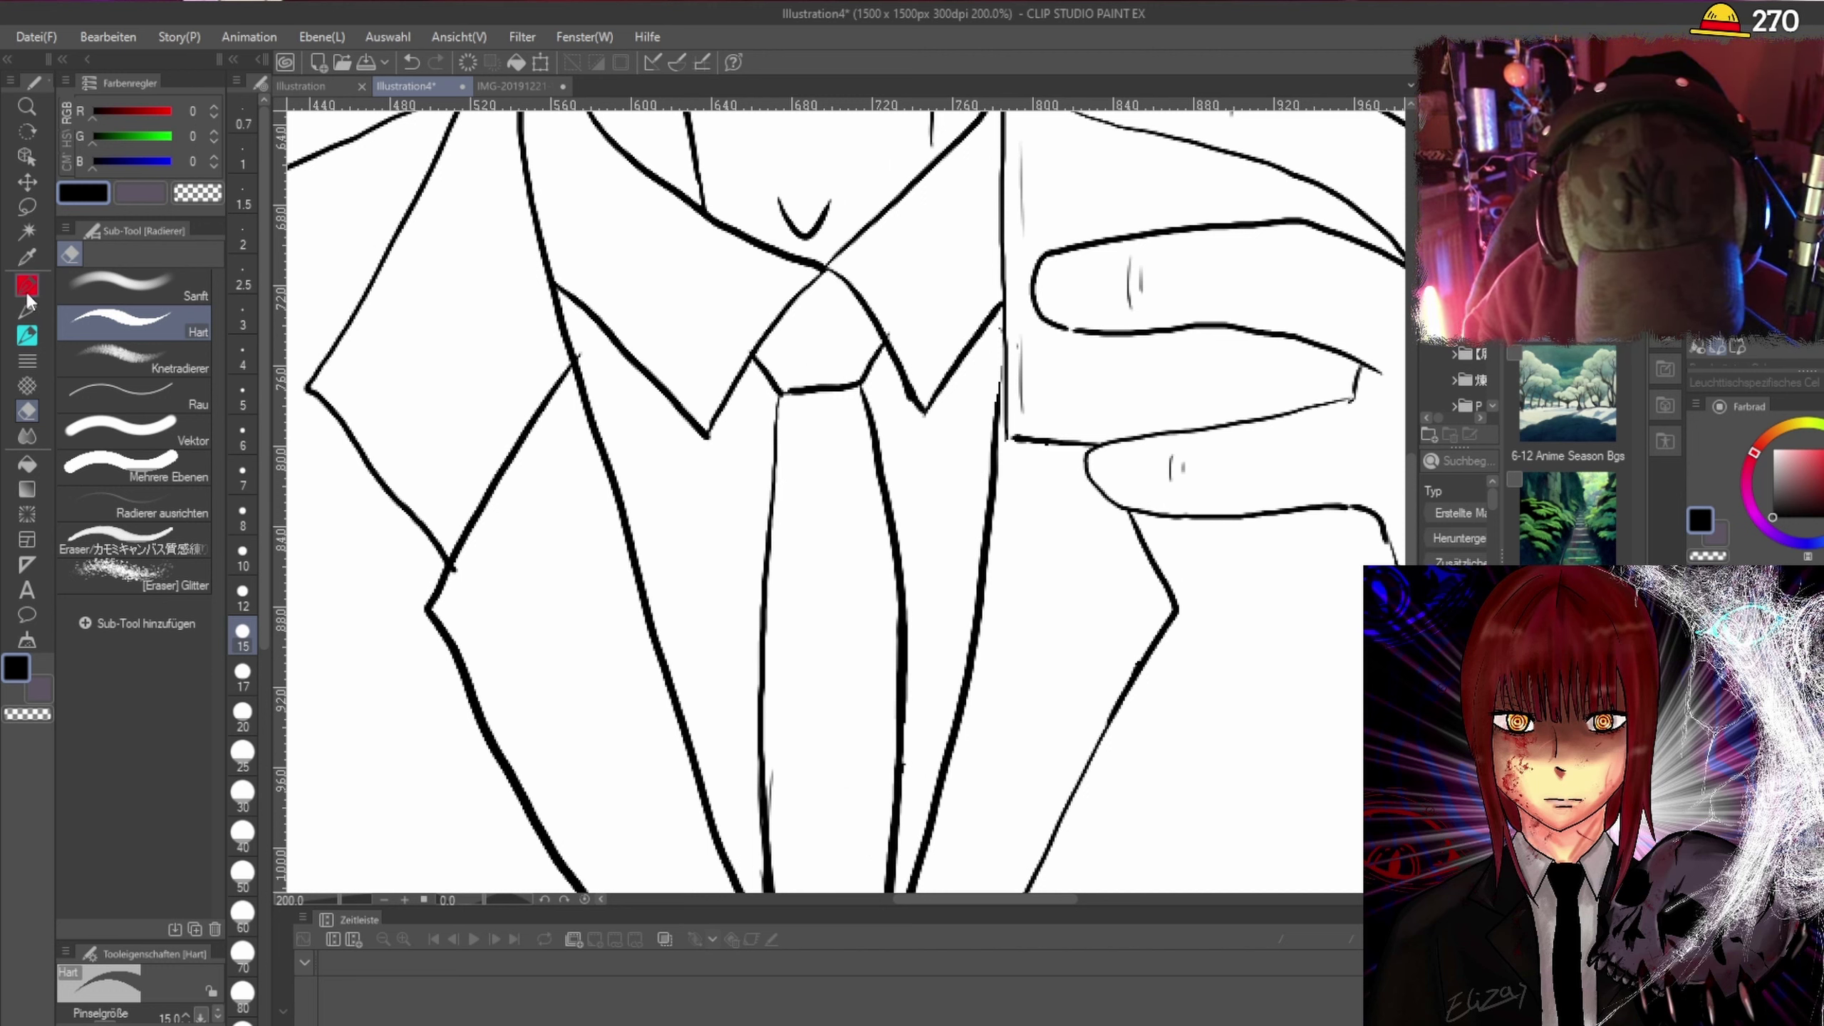
{"action": "mouse_move", "coordinate": [1004, 331]}
{"action": "left_mouse_down"}
{"action": "mouse_move", "coordinate": [1000, 420]}
{"action": "mouse_move", "coordinate": [1001, 364]}
{"action": "left_mouse_up"}
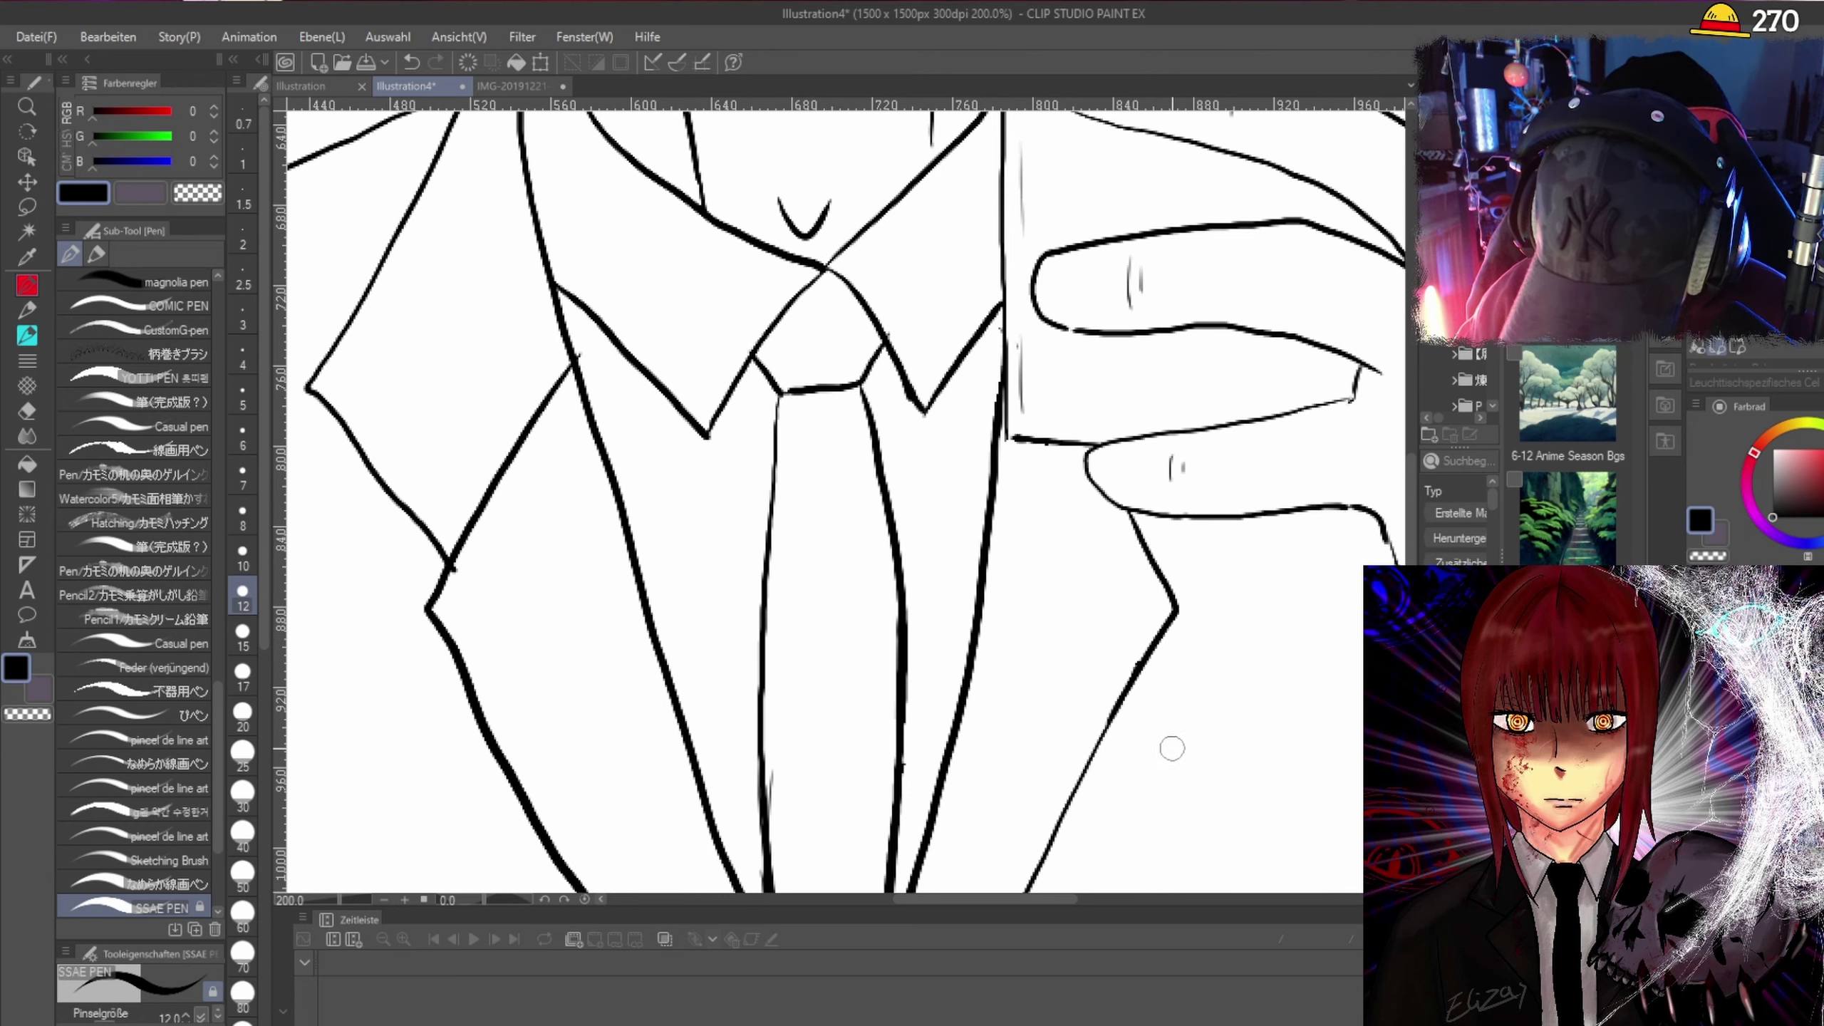
{"action": "scroll", "coordinate": [1172, 748], "scroll_direction": "down", "scroll_amount": 1}
{"action": "mouse_move", "coordinate": [1413, 480]}
{"action": "left_mouse_down"}
{"action": "mouse_move", "coordinate": [1412, 570]}
{"action": "mouse_move", "coordinate": [1412, 454]}
{"action": "left_mouse_up"}
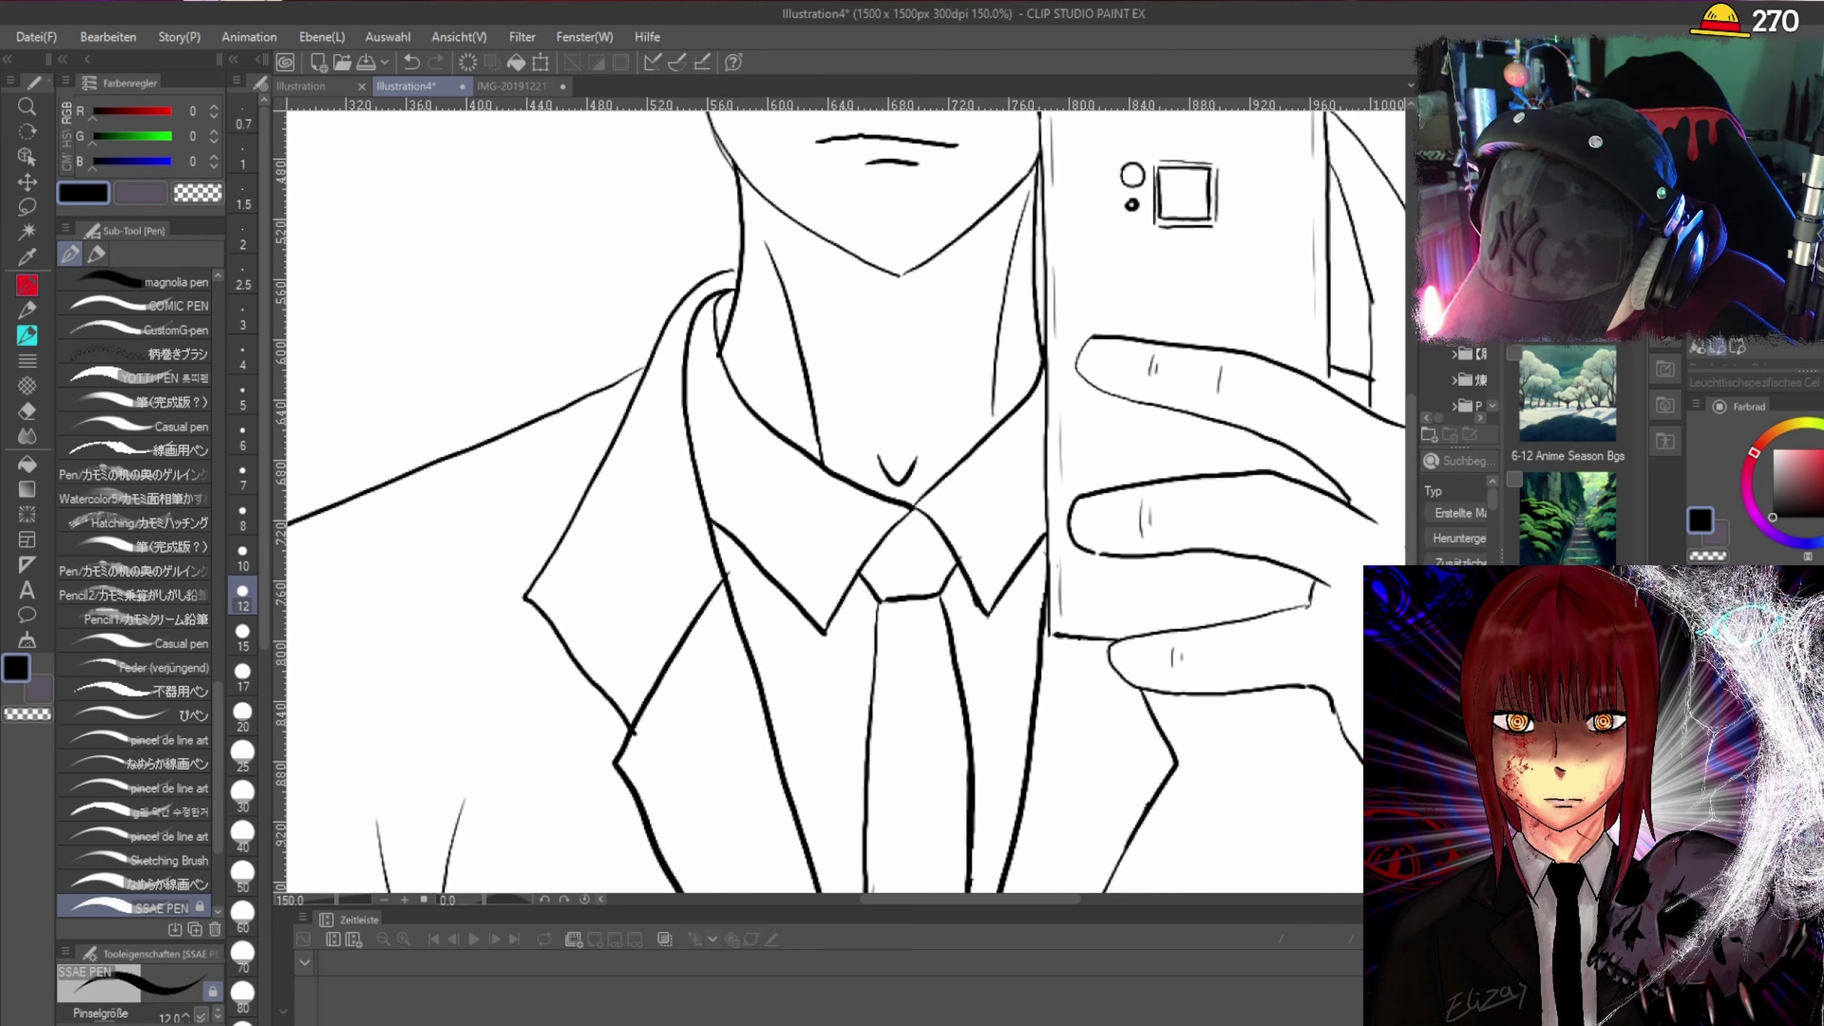
Check the line art, then set dark brown (R 82, G 42, B 26) as the drawing colour.
{"action": "key", "text": "Delete"}
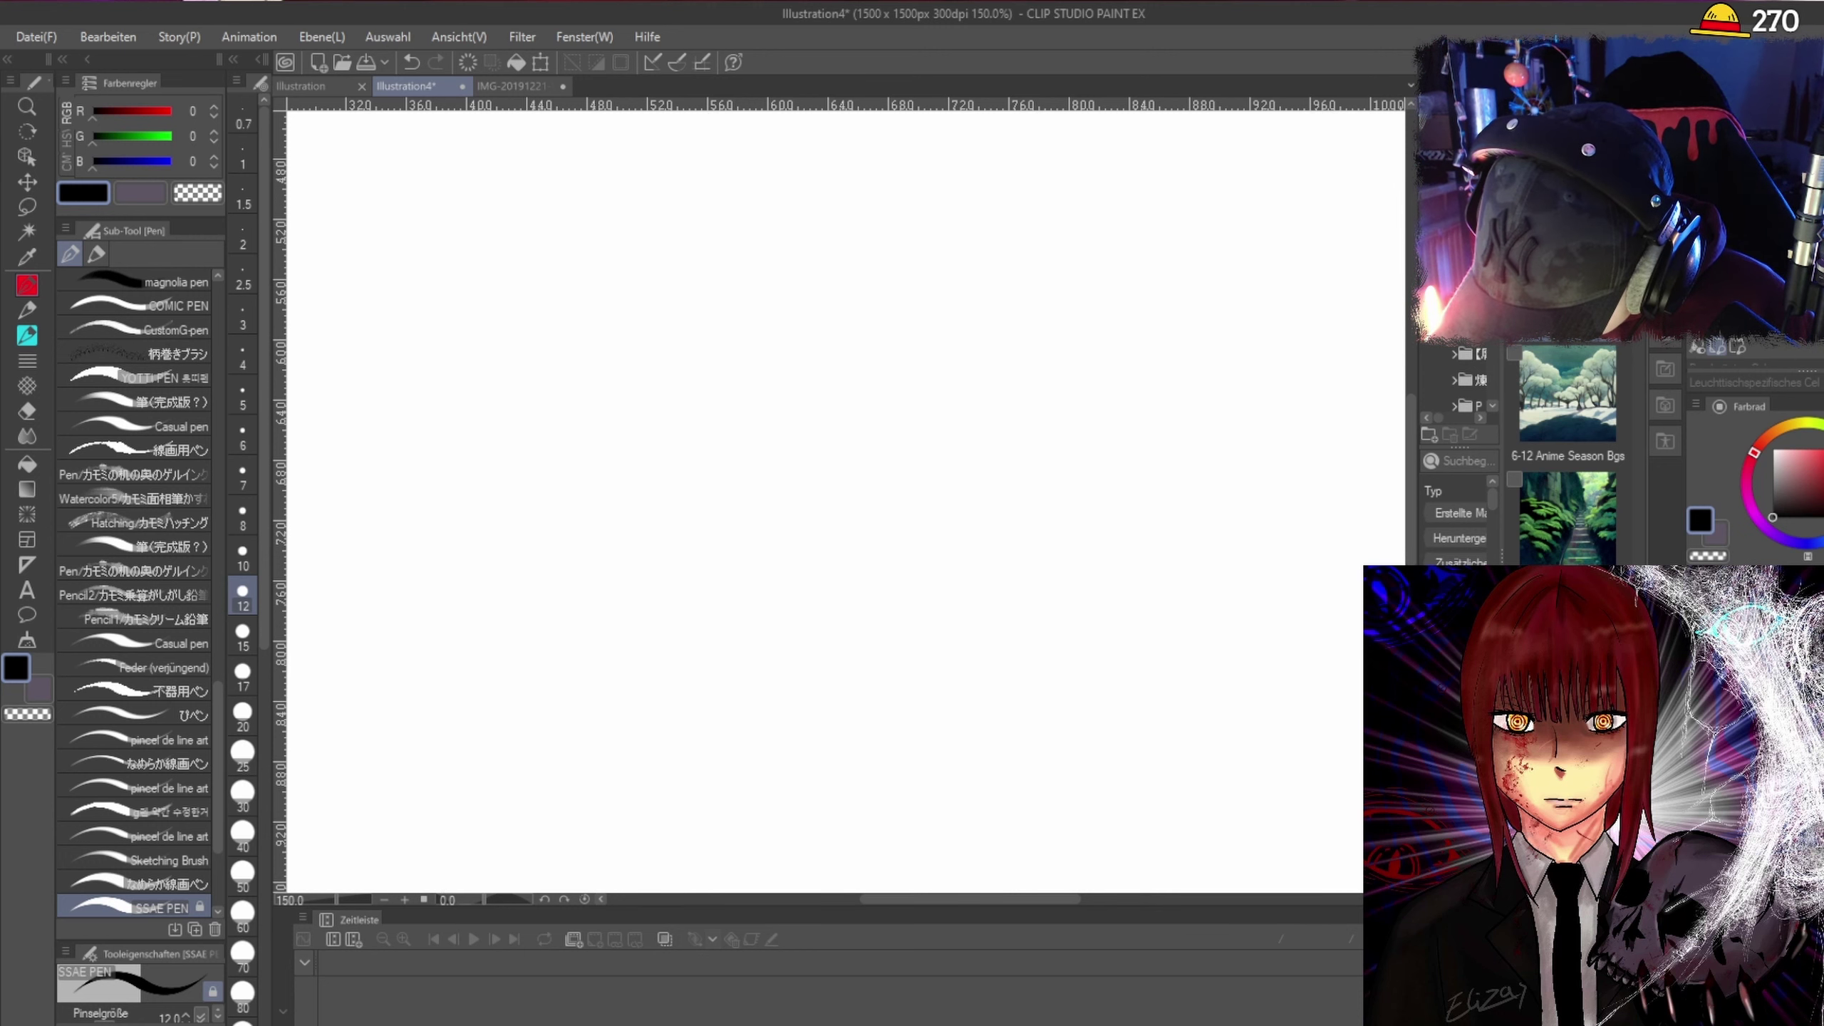
{"action": "key", "text": "ctrl+z"}
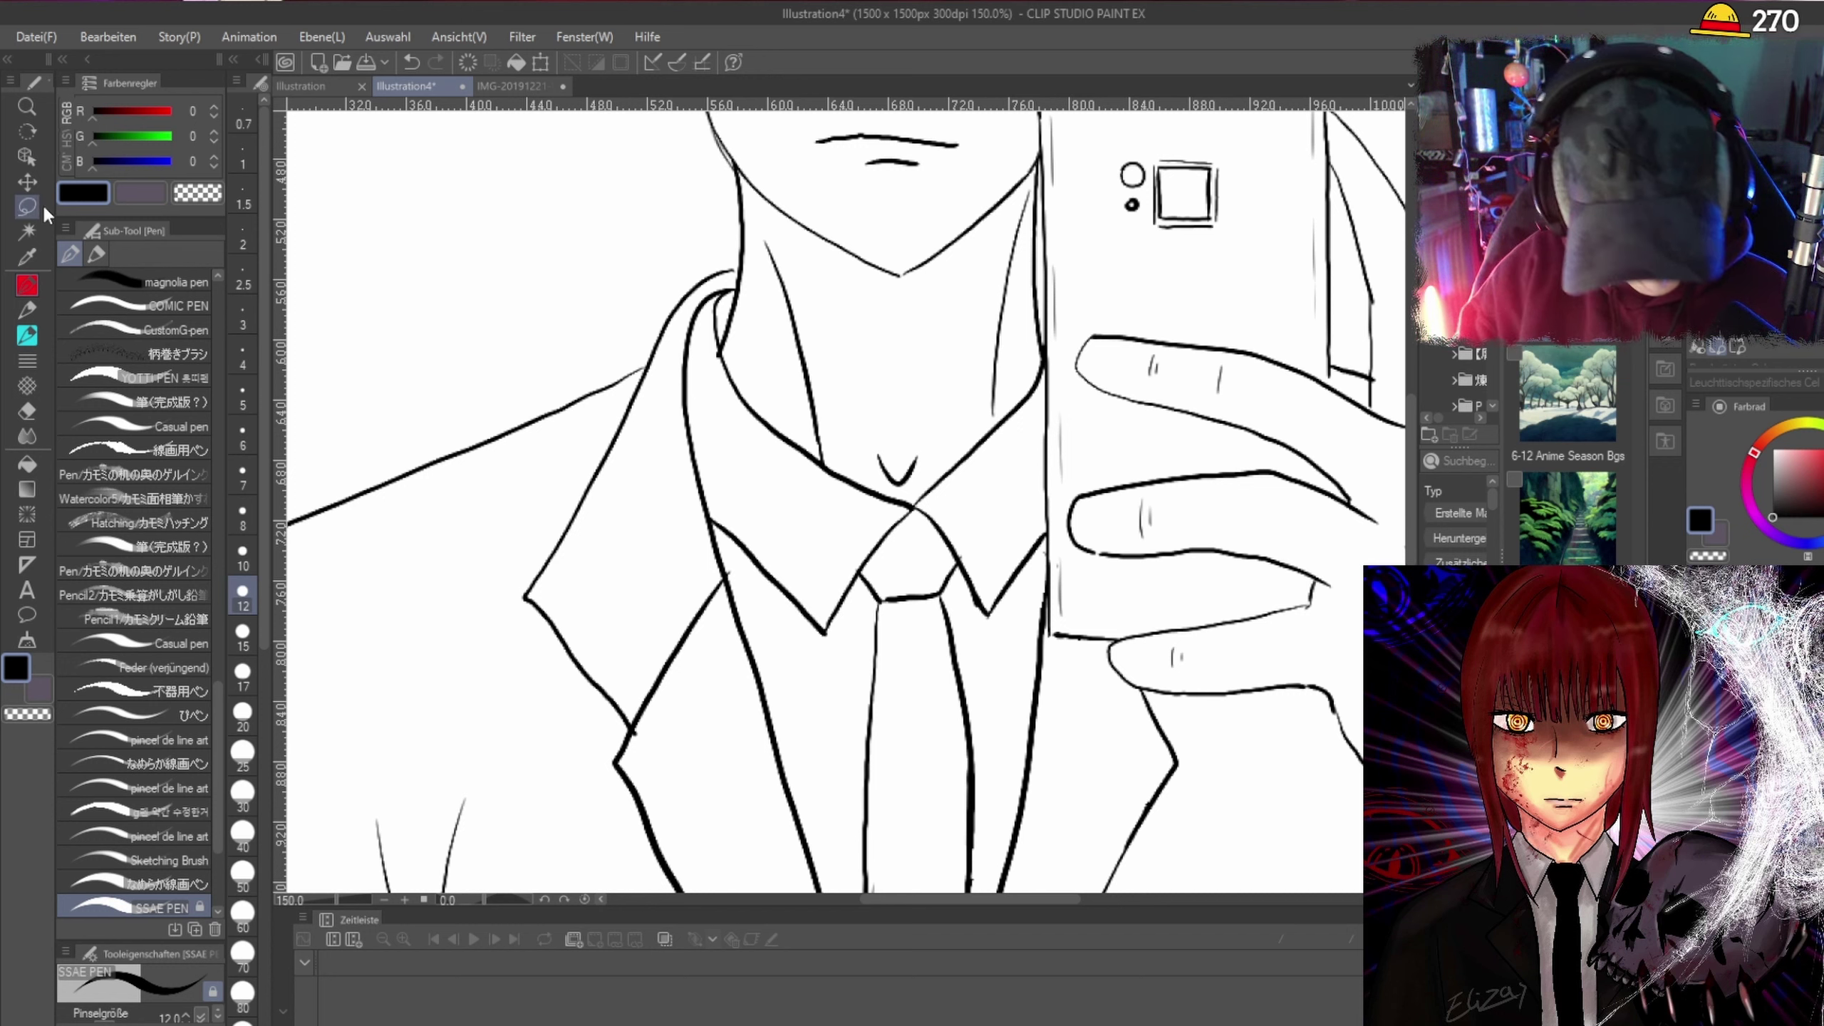
{"action": "key", "text": "m"}
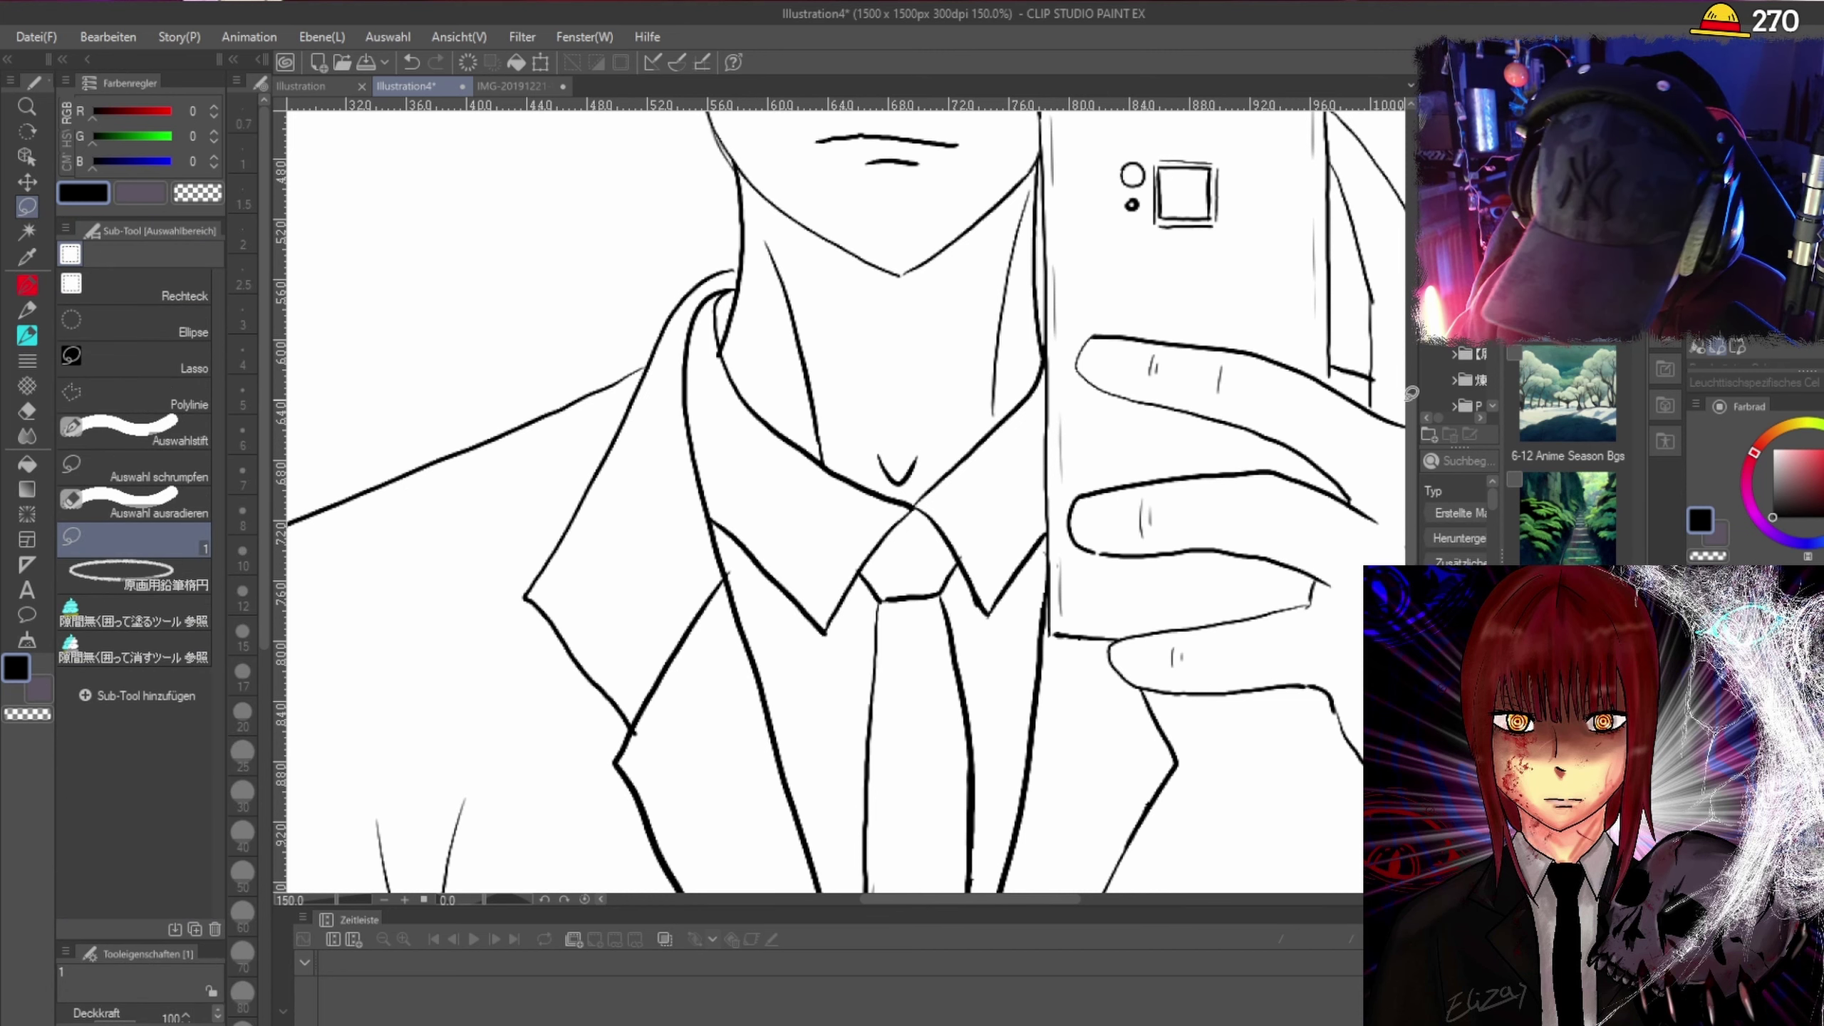
{"action": "scroll", "coordinate": [1411, 445], "scroll_direction": "down", "scroll_amount": 3}
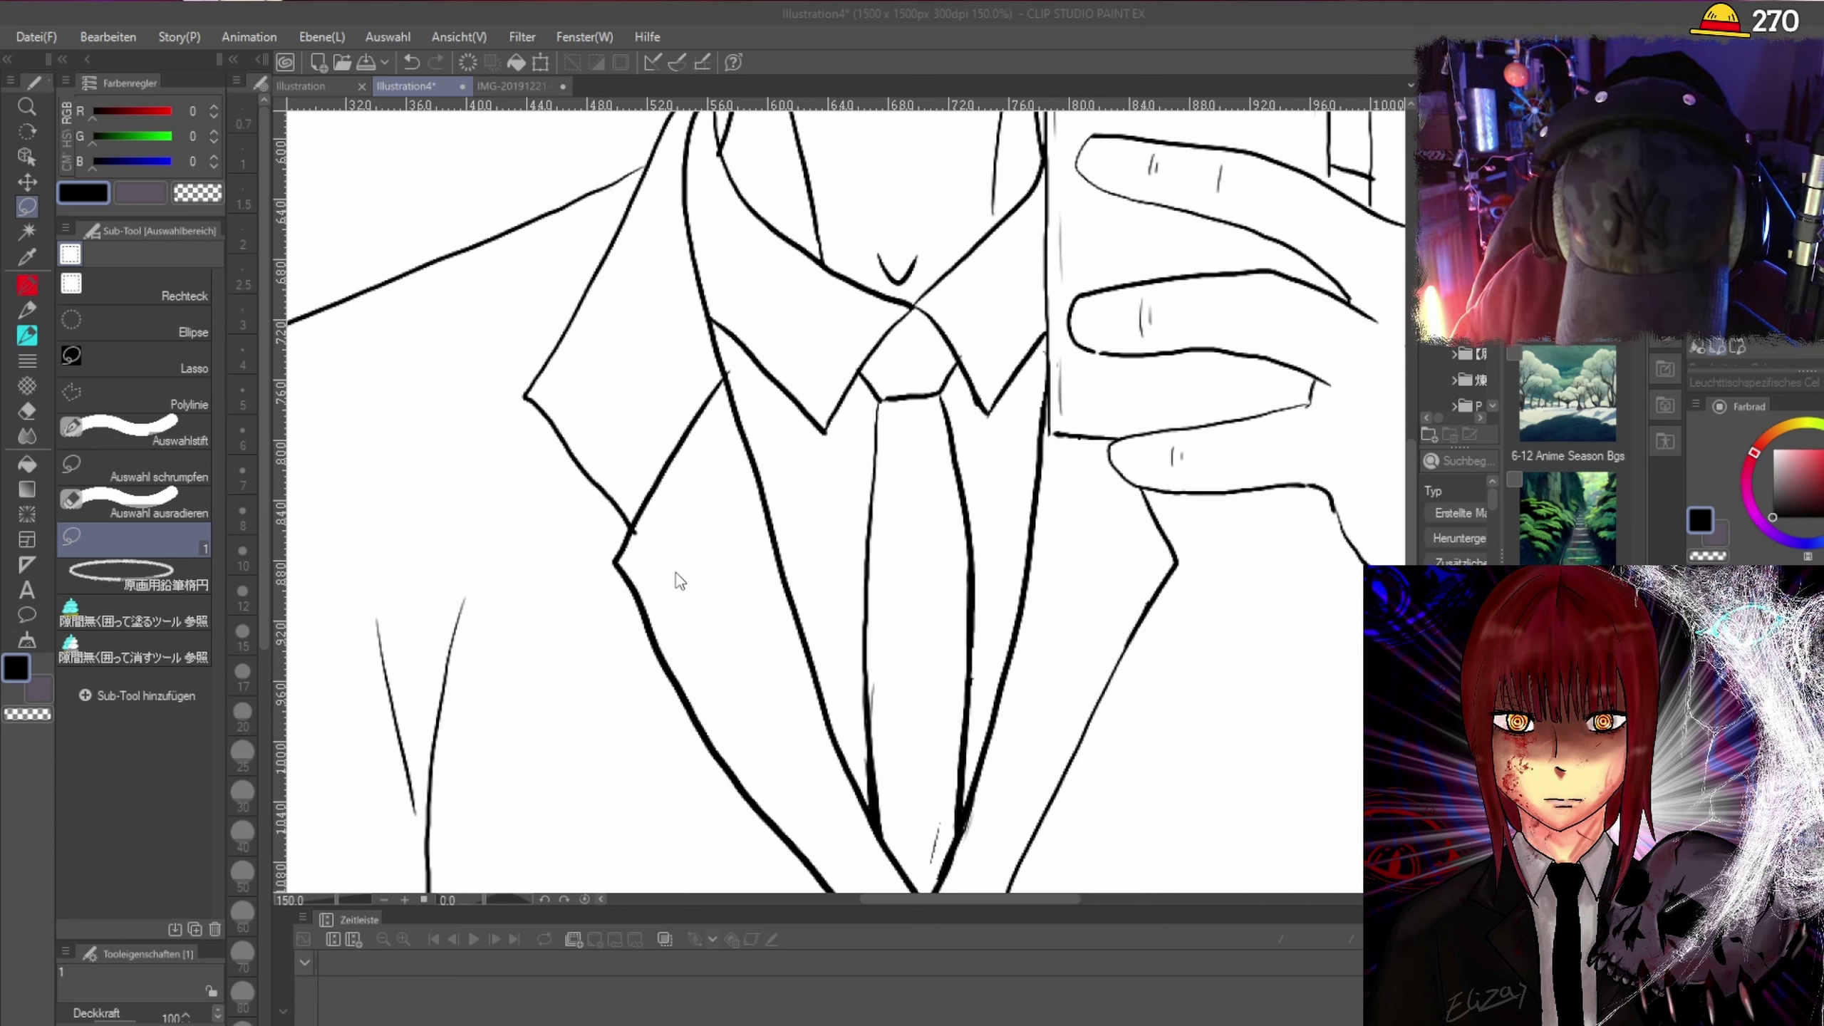
{"action": "left_click", "coordinate": [1092, 433]}
Lasso-fill the tie knot solid brown, closing the gaps along its edges.
{"action": "scroll", "coordinate": [1092, 433], "scroll_direction": "up", "scroll_amount": 1}
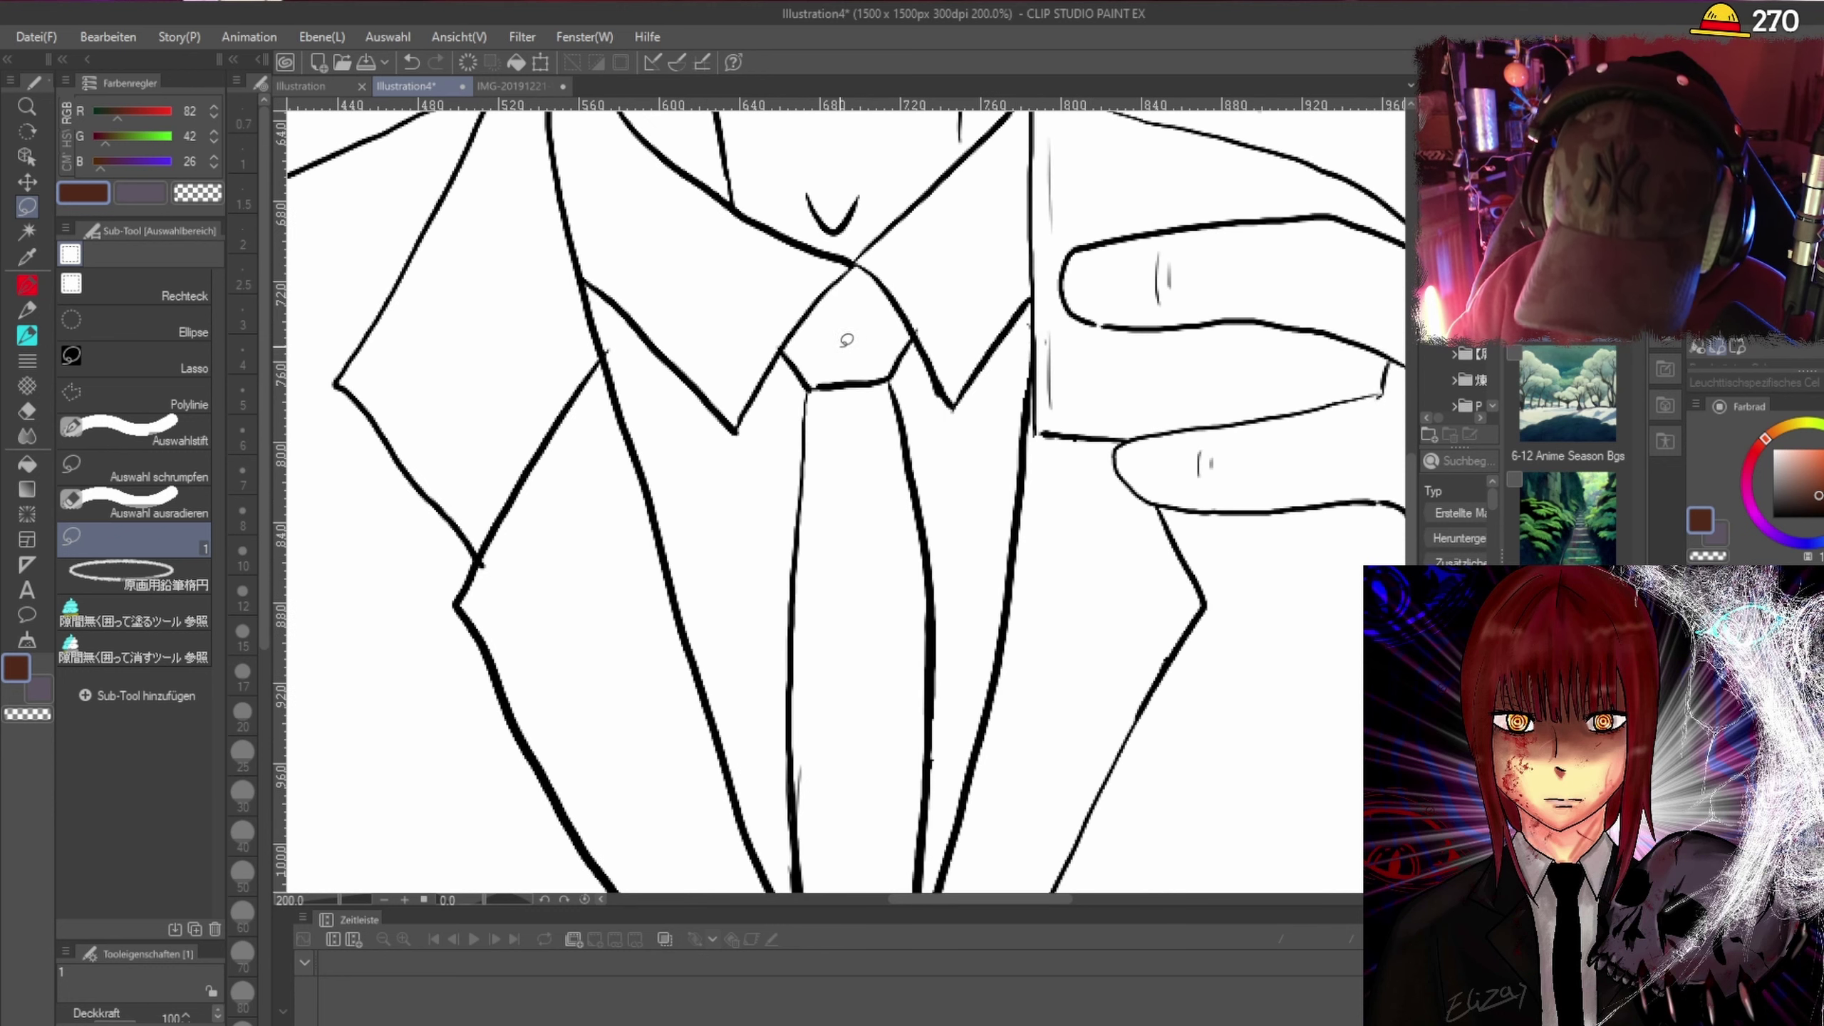
{"action": "left_click_drag", "start_coordinate": [783, 350], "coordinate": [816, 386]}
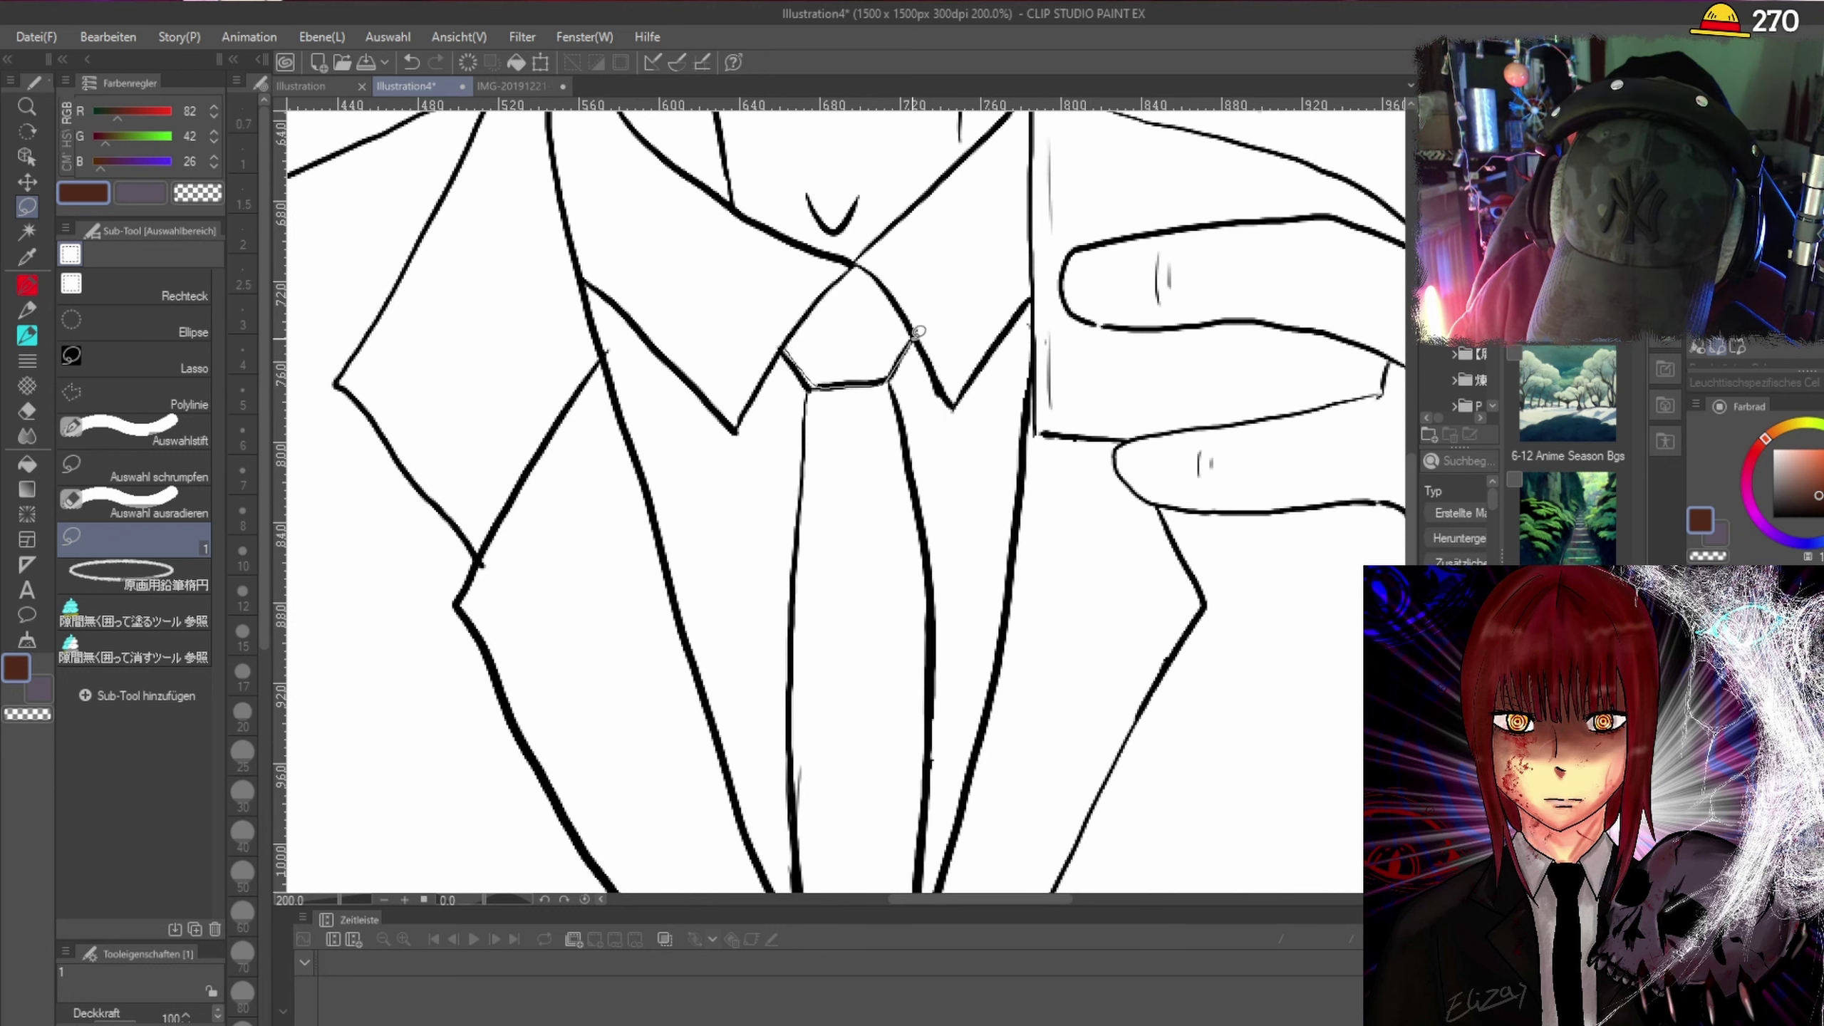
{"action": "left_click_drag", "start_coordinate": [806, 314], "coordinate": [799, 323]}
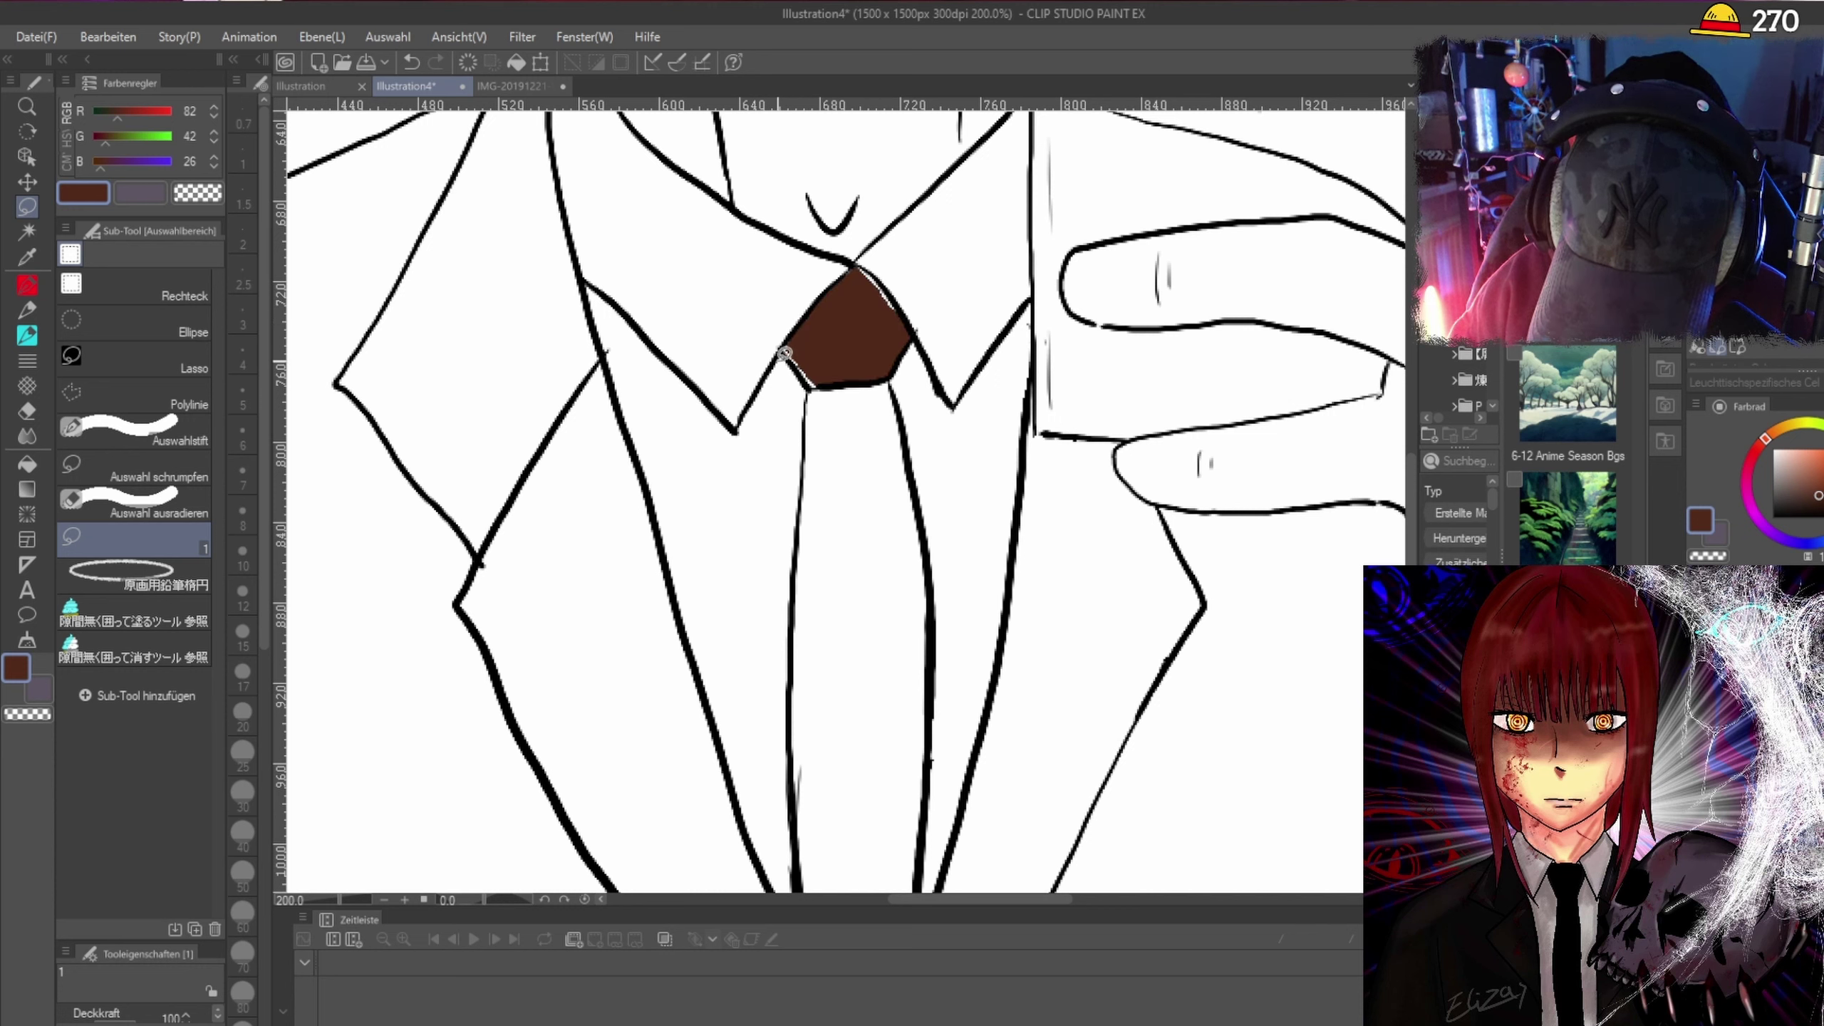
{"action": "mouse_move", "coordinate": [859, 267]}
{"action": "left_mouse_down"}
{"action": "mouse_move", "coordinate": [903, 308]}
{"action": "mouse_move", "coordinate": [871, 266]}
{"action": "left_mouse_up"}
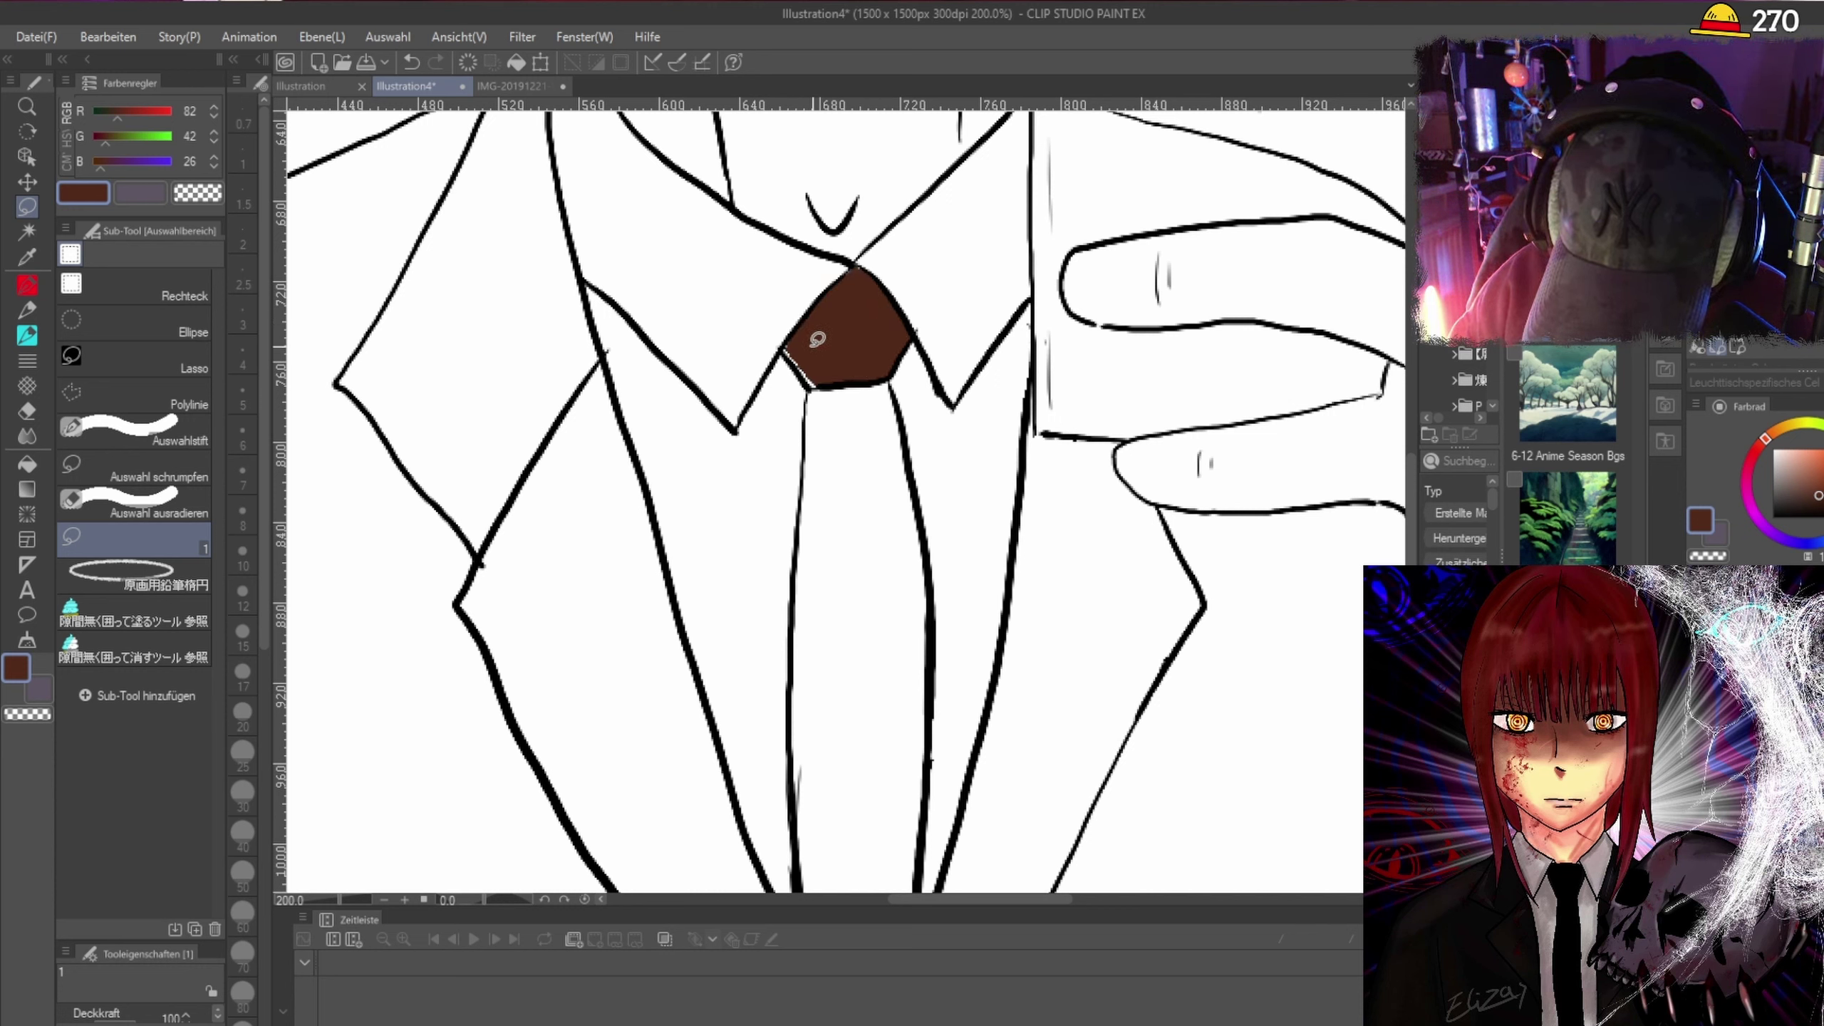
{"action": "left_click_drag", "start_coordinate": [828, 383], "coordinate": [790, 342]}
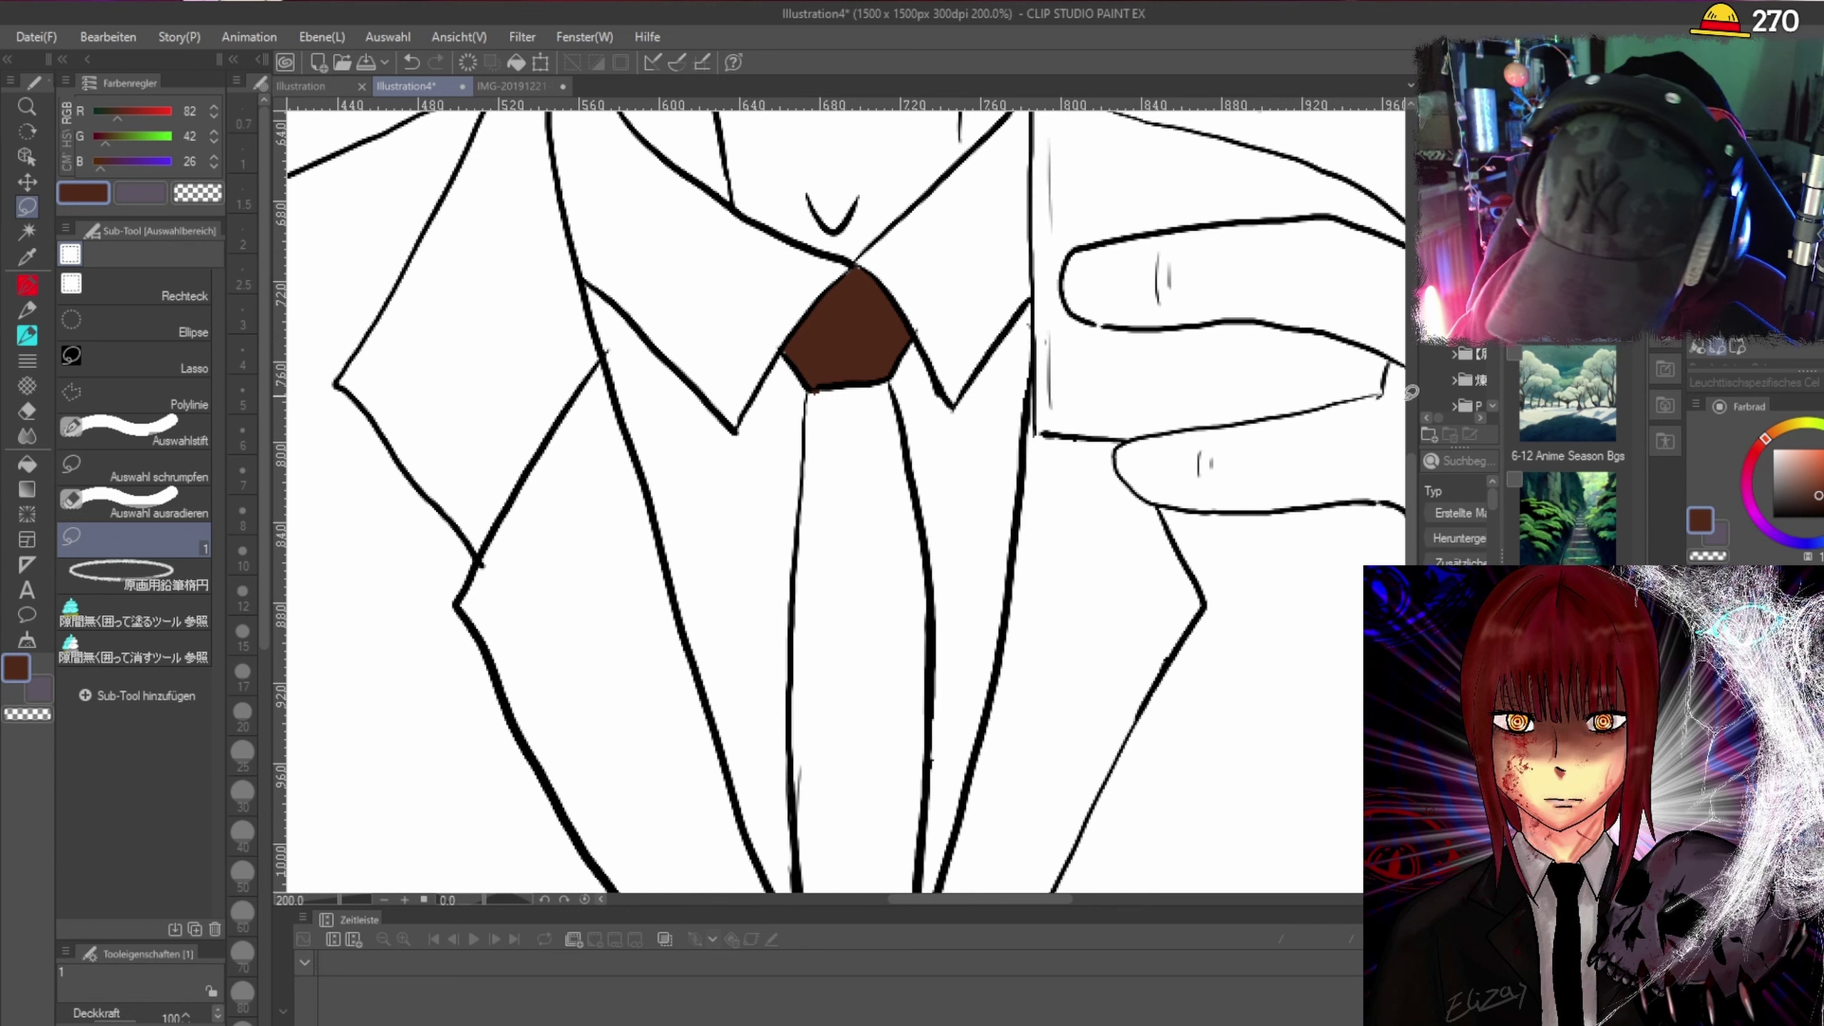
Fill the main body of the tie brown, covering the white strips along both edges.
{"action": "scroll", "coordinate": [1001, 391], "scroll_direction": "down", "scroll_amount": 3}
{"action": "mouse_move", "coordinate": [813, 240]}
{"action": "left_mouse_down"}
{"action": "mouse_move", "coordinate": [845, 840]}
{"action": "mouse_move", "coordinate": [882, 836]}
{"action": "mouse_move", "coordinate": [886, 546]}
{"action": "mouse_move", "coordinate": [865, 282]}
{"action": "mouse_move", "coordinate": [810, 240]}
{"action": "mouse_move", "coordinate": [854, 242]}
{"action": "left_mouse_up"}
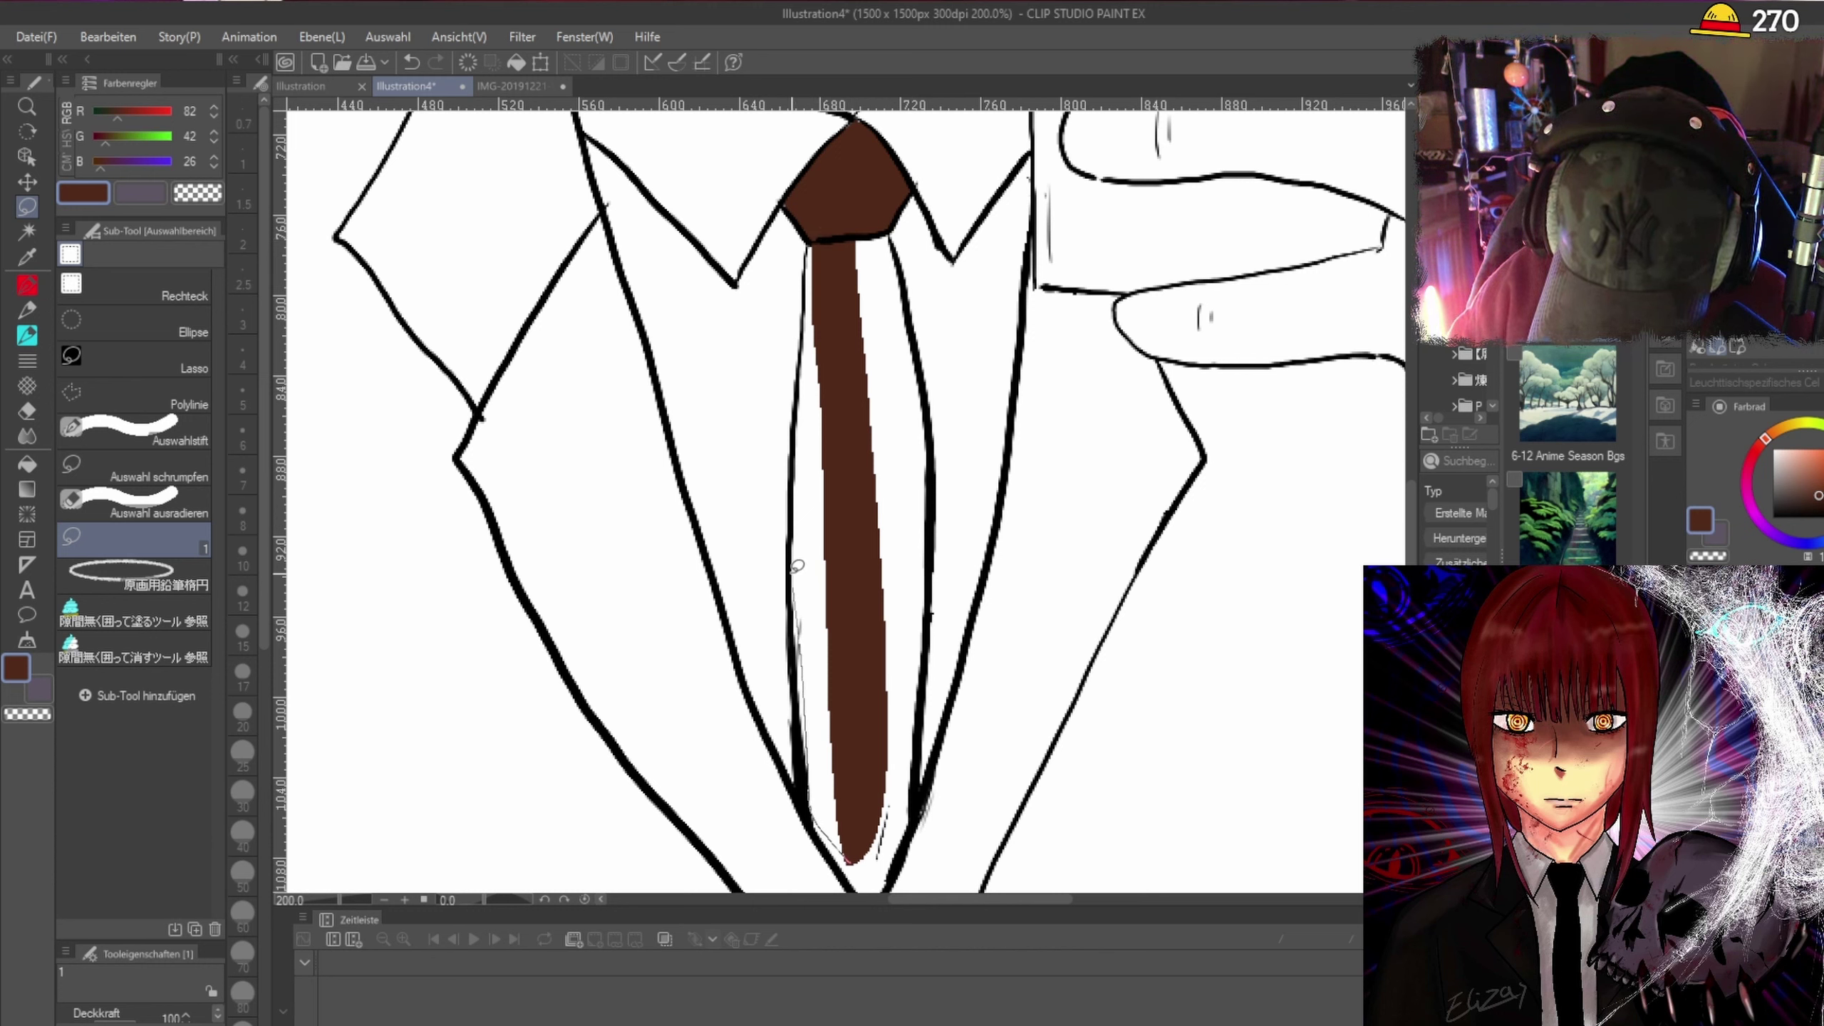
{"action": "mouse_move", "coordinate": [826, 258]}
{"action": "left_mouse_down"}
{"action": "mouse_move", "coordinate": [863, 782]}
{"action": "mouse_move", "coordinate": [877, 726]}
{"action": "mouse_move", "coordinate": [814, 638]}
{"action": "mouse_move", "coordinate": [808, 568]}
{"action": "left_mouse_up"}
{"action": "mouse_move", "coordinate": [825, 237]}
{"action": "left_mouse_down"}
{"action": "mouse_move", "coordinate": [821, 295]}
{"action": "mouse_move", "coordinate": [881, 356]}
{"action": "mouse_move", "coordinate": [894, 223]}
{"action": "mouse_move", "coordinate": [860, 228]}
{"action": "mouse_move", "coordinate": [882, 625]}
{"action": "left_mouse_up"}
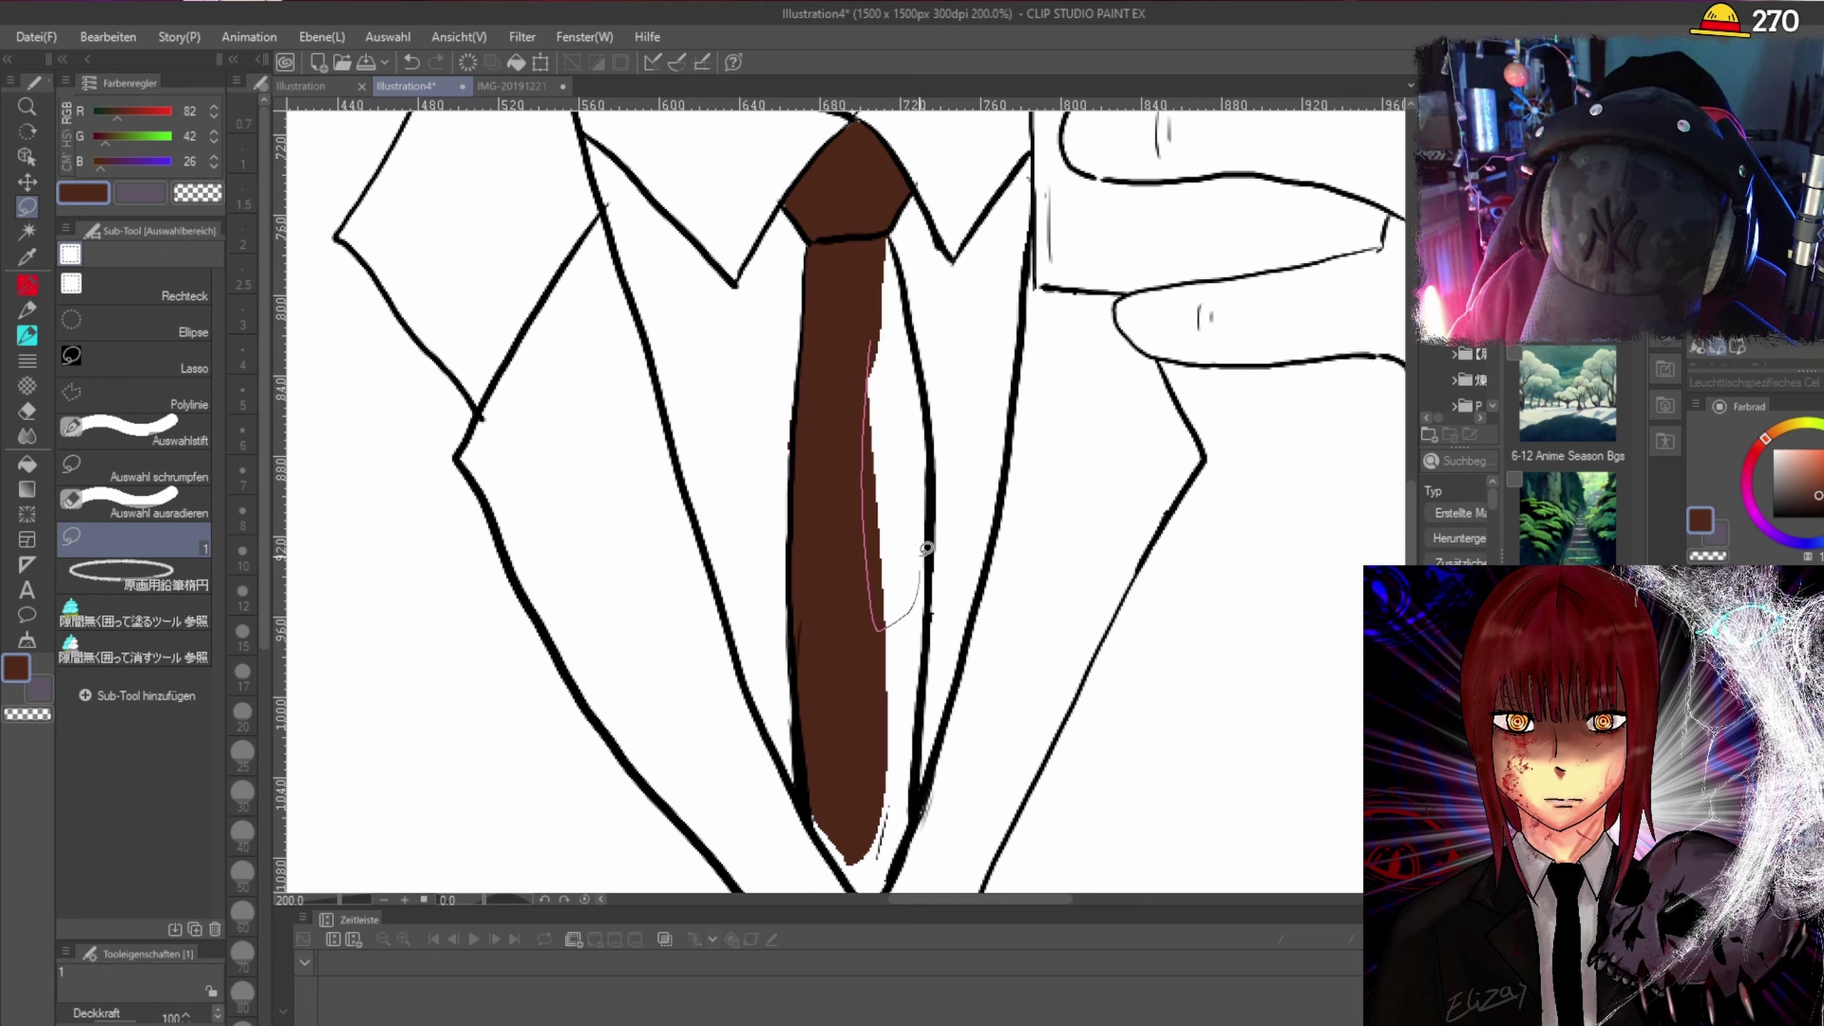
{"action": "left_click_drag", "start_coordinate": [898, 249], "coordinate": [891, 241]}
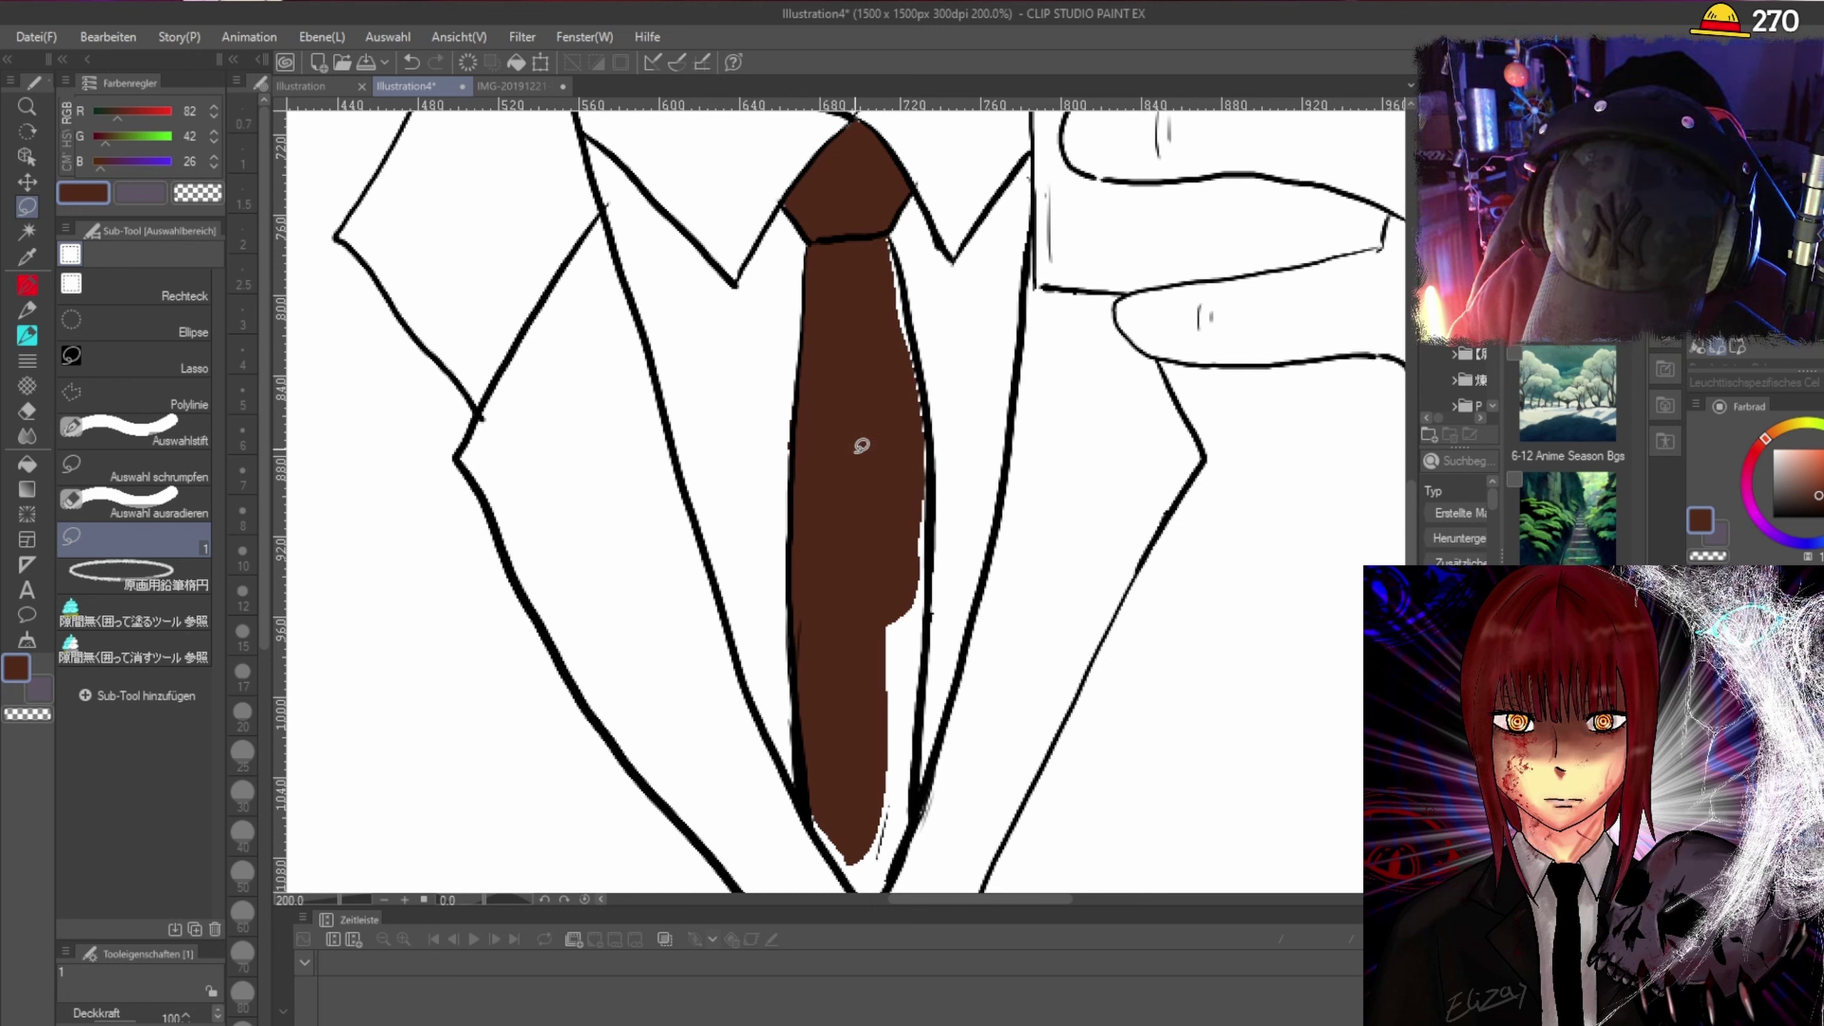
{"action": "scroll", "coordinate": [891, 241], "scroll_direction": "up", "scroll_amount": 2}
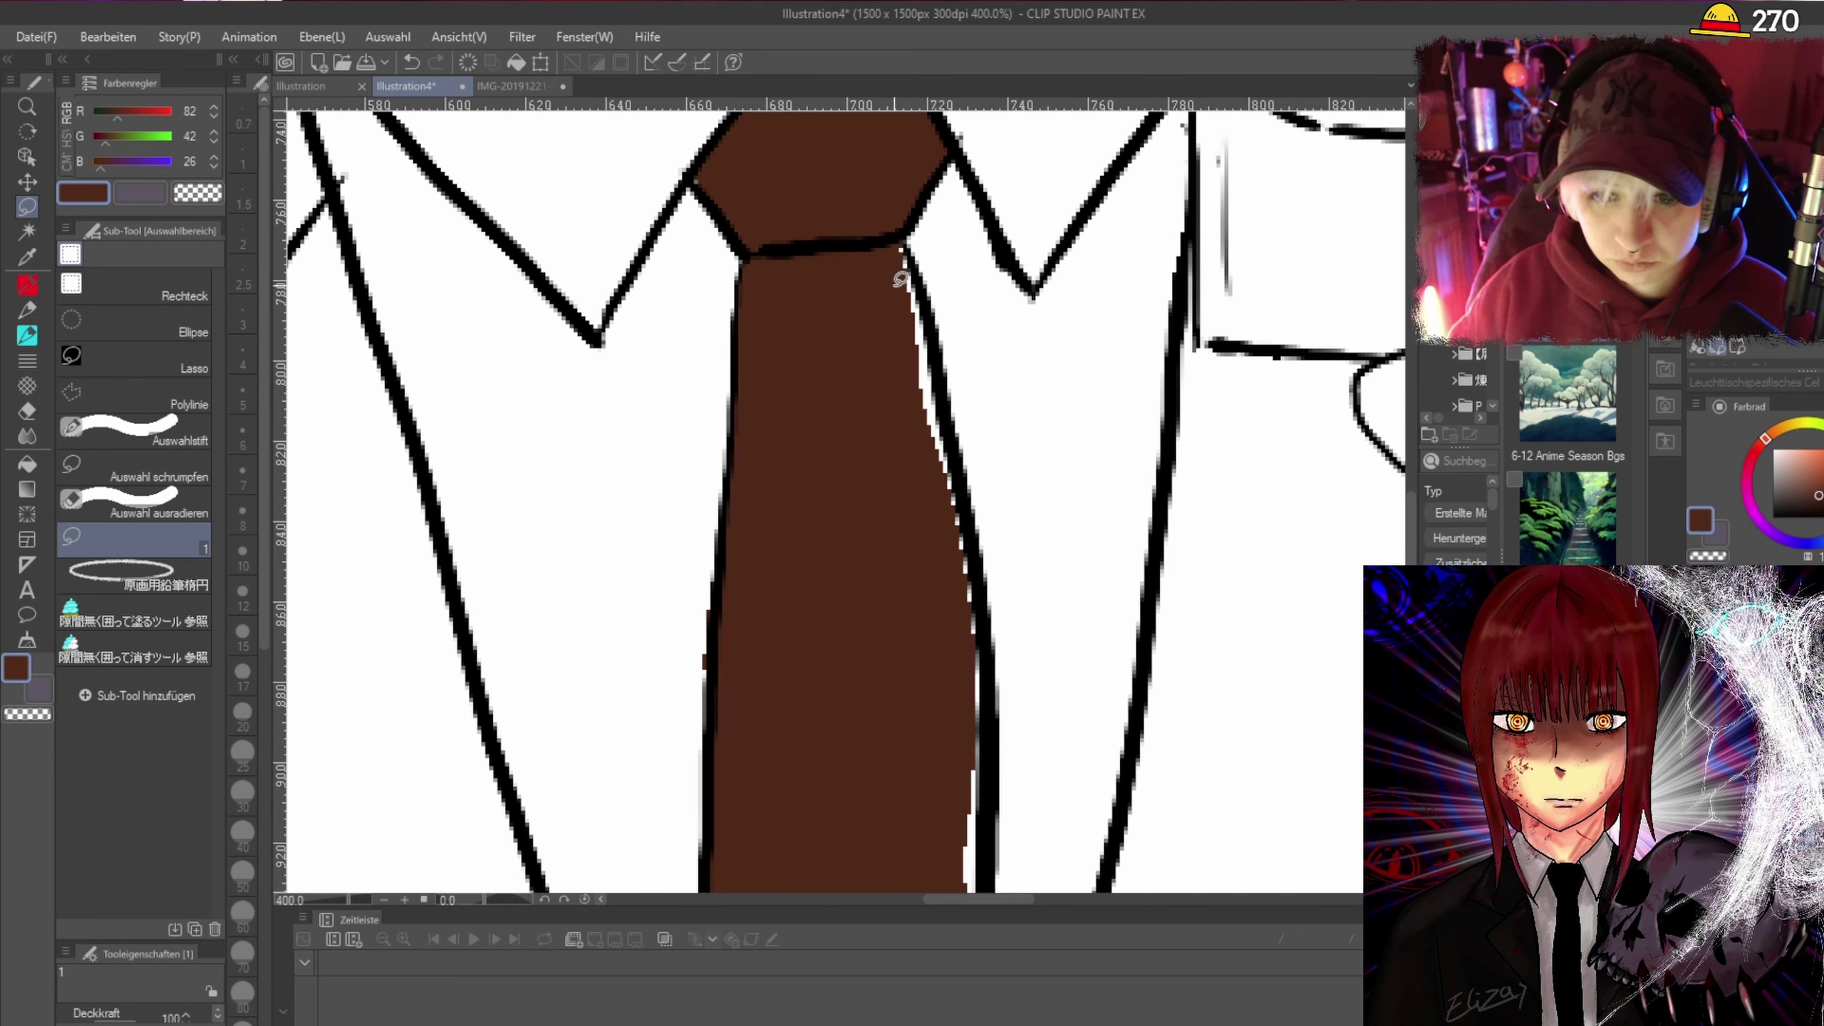
{"action": "mouse_move", "coordinate": [889, 249]}
{"action": "left_mouse_down"}
{"action": "mouse_move", "coordinate": [923, 428]}
{"action": "mouse_move", "coordinate": [947, 365]}
{"action": "left_mouse_up"}
{"action": "mouse_move", "coordinate": [910, 239]}
{"action": "left_mouse_down"}
{"action": "mouse_move", "coordinate": [980, 479]}
{"action": "mouse_move", "coordinate": [981, 324]}
{"action": "left_mouse_up"}
{"action": "scroll", "coordinate": [1409, 482], "scroll_direction": "down", "scroll_amount": 3}
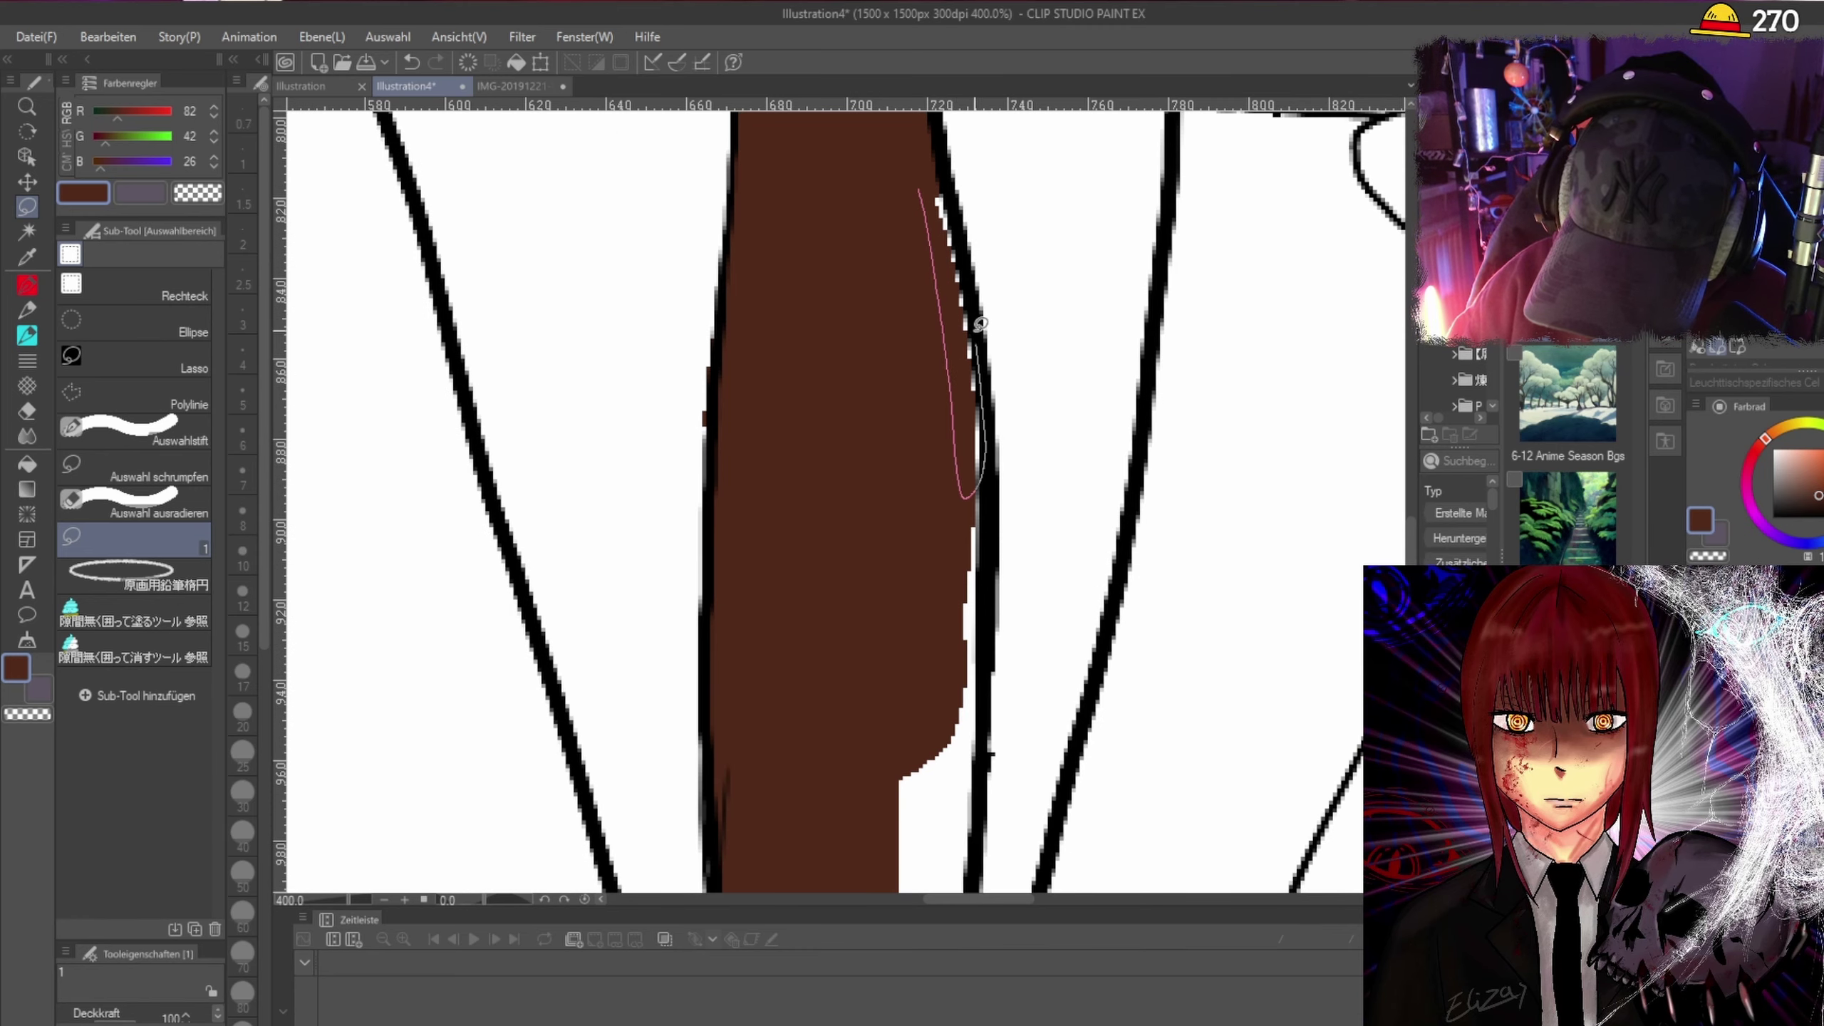
{"action": "left_click_drag", "start_coordinate": [947, 184], "coordinate": [941, 182]}
Fill the remaining white gaps along the tie's lower edges down to its pointed tip.
{"action": "scroll", "coordinate": [1410, 535], "scroll_direction": "down", "scroll_amount": 6}
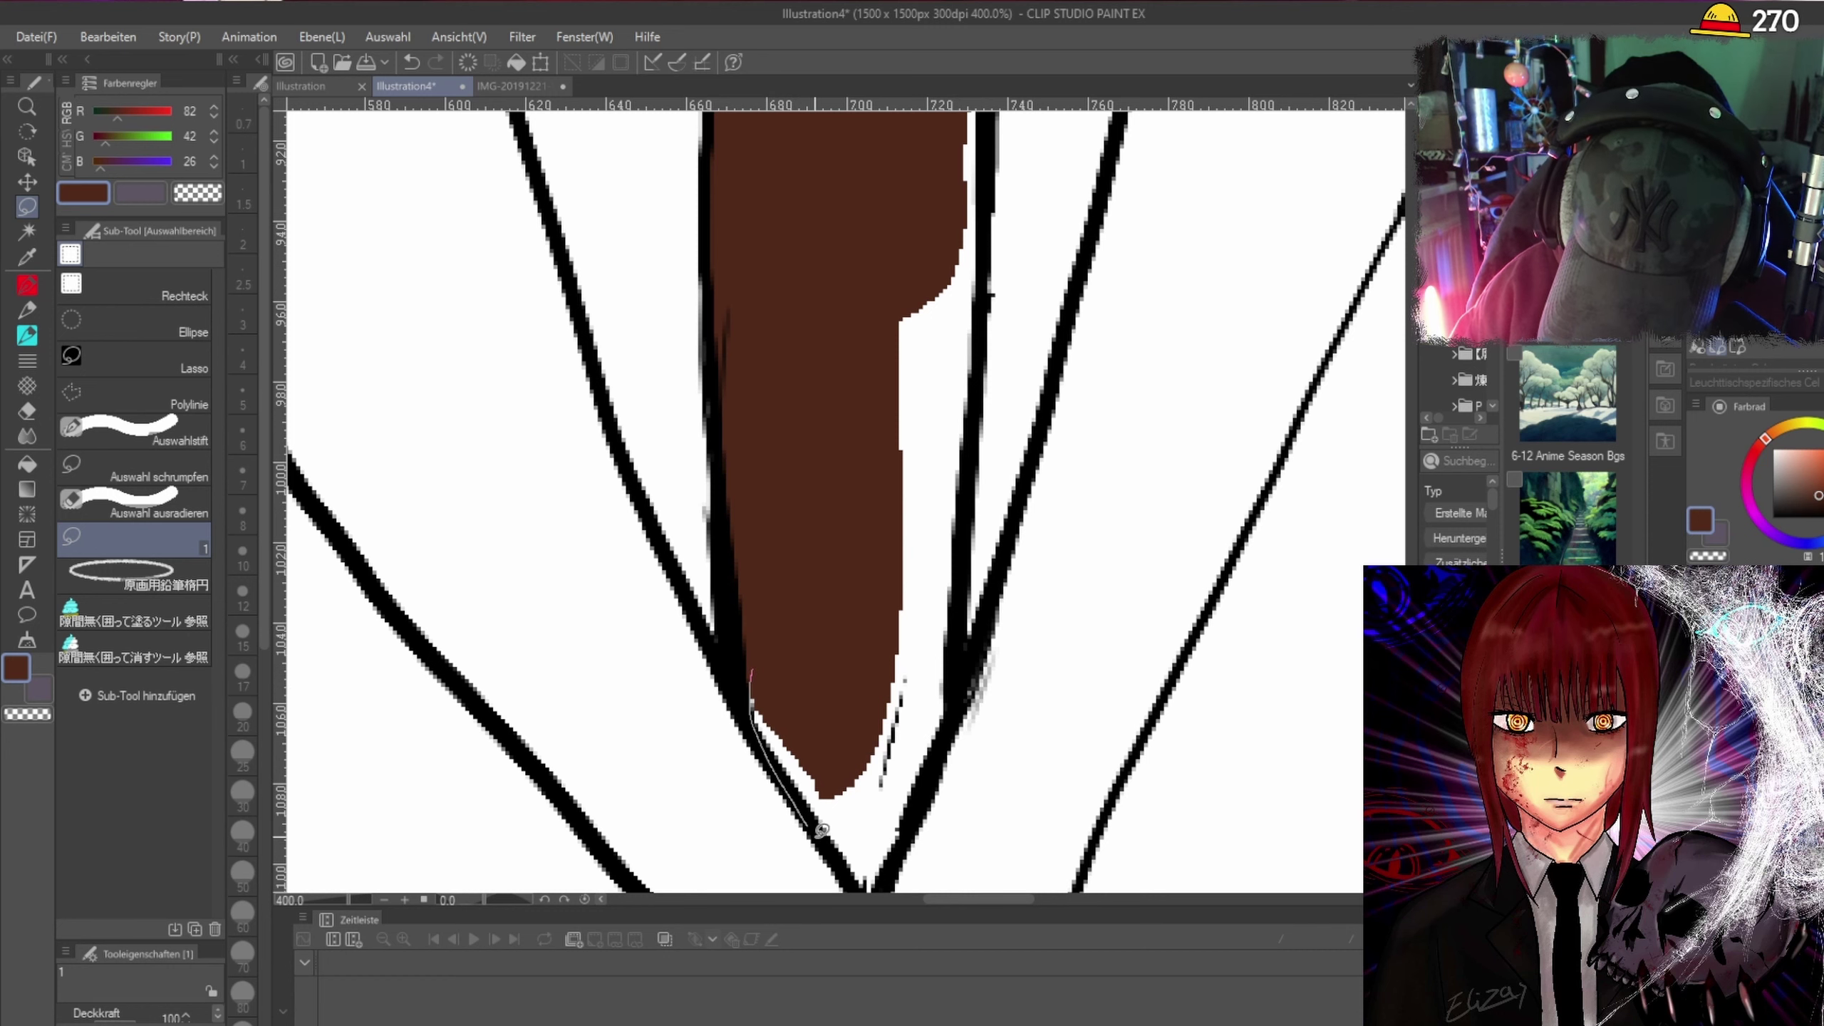
{"action": "left_click_drag", "start_coordinate": [821, 830], "coordinate": [892, 871]}
{"action": "mouse_move", "coordinate": [954, 584]}
{"action": "left_mouse_down"}
{"action": "mouse_move", "coordinate": [974, 277]}
{"action": "mouse_move", "coordinate": [846, 416]}
{"action": "mouse_move", "coordinate": [806, 600]}
{"action": "mouse_move", "coordinate": [754, 672]}
{"action": "left_mouse_up"}
{"action": "left_click_drag", "start_coordinate": [900, 664], "coordinate": [878, 742]}
{"action": "left_click_drag", "start_coordinate": [933, 688], "coordinate": [932, 718]}
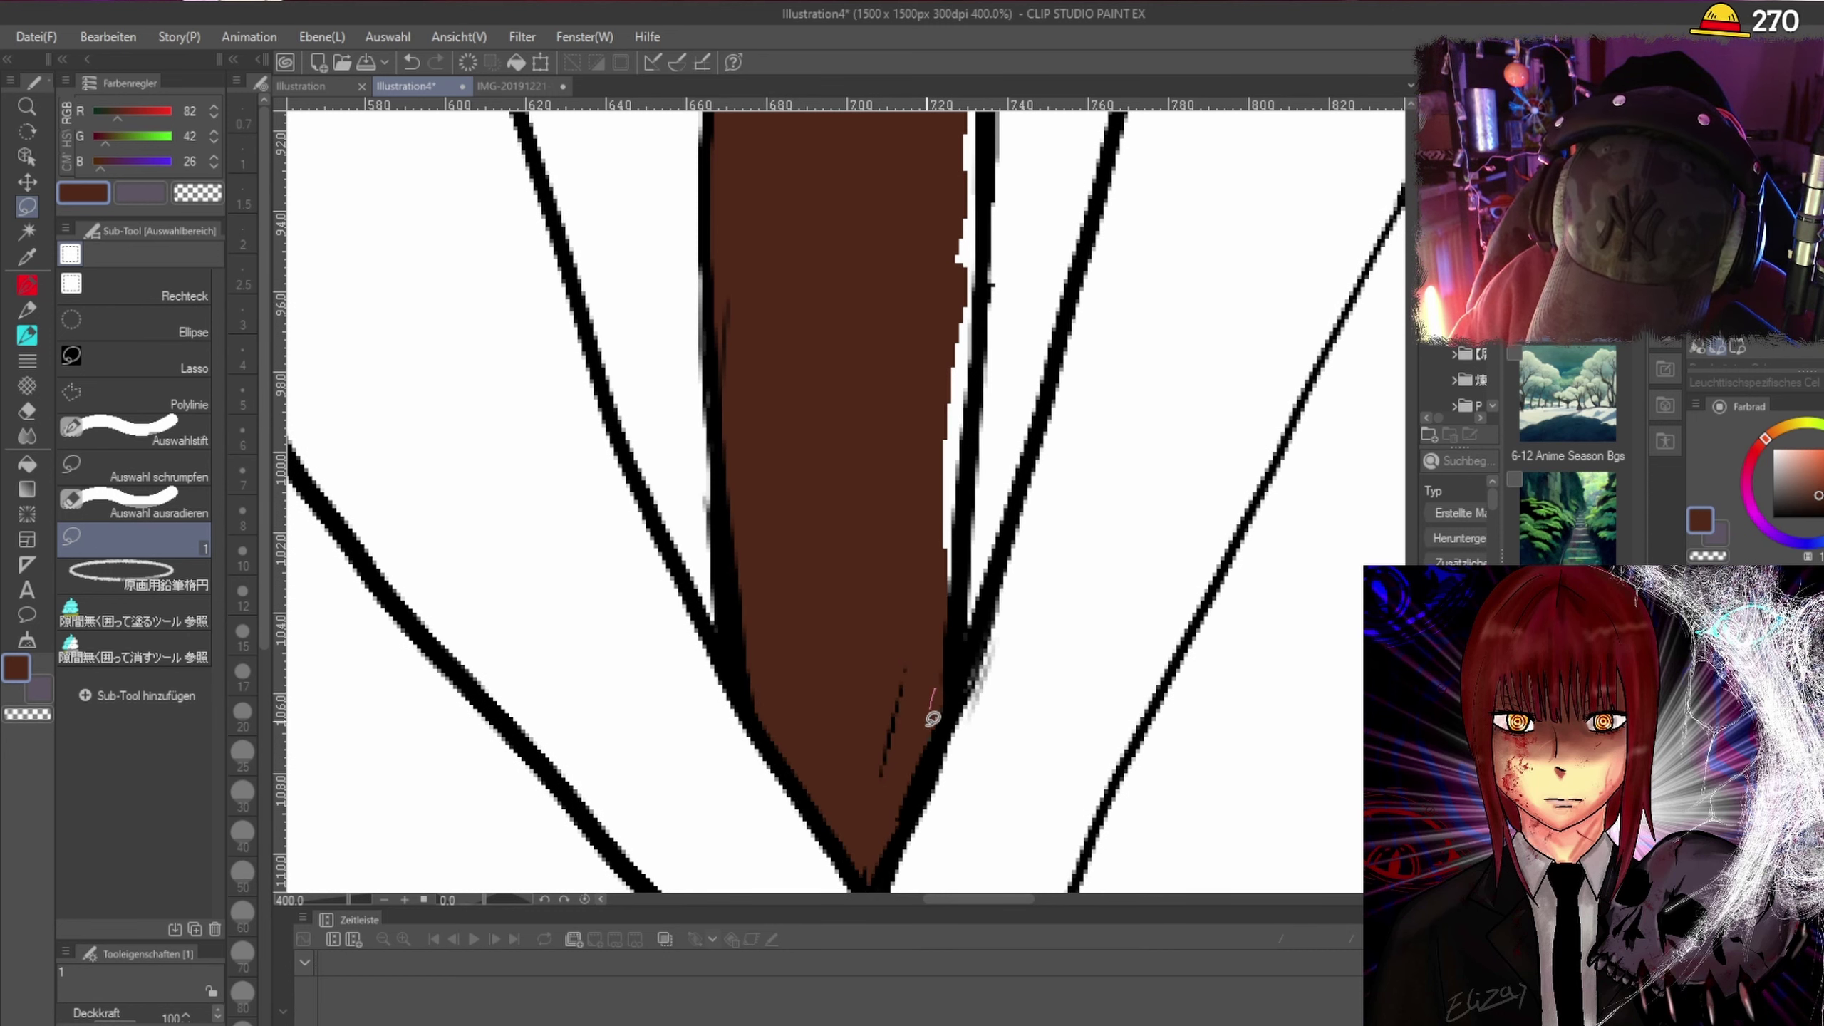
{"action": "mouse_move", "coordinate": [926, 370]}
{"action": "left_mouse_down"}
{"action": "mouse_move", "coordinate": [941, 596]}
{"action": "mouse_move", "coordinate": [958, 602]}
{"action": "mouse_move", "coordinate": [978, 251]}
{"action": "mouse_move", "coordinate": [949, 203]}
{"action": "mouse_move", "coordinate": [923, 503]}
{"action": "left_mouse_up"}
{"action": "scroll", "coordinate": [933, 575], "scroll_direction": "up", "scroll_amount": 5}
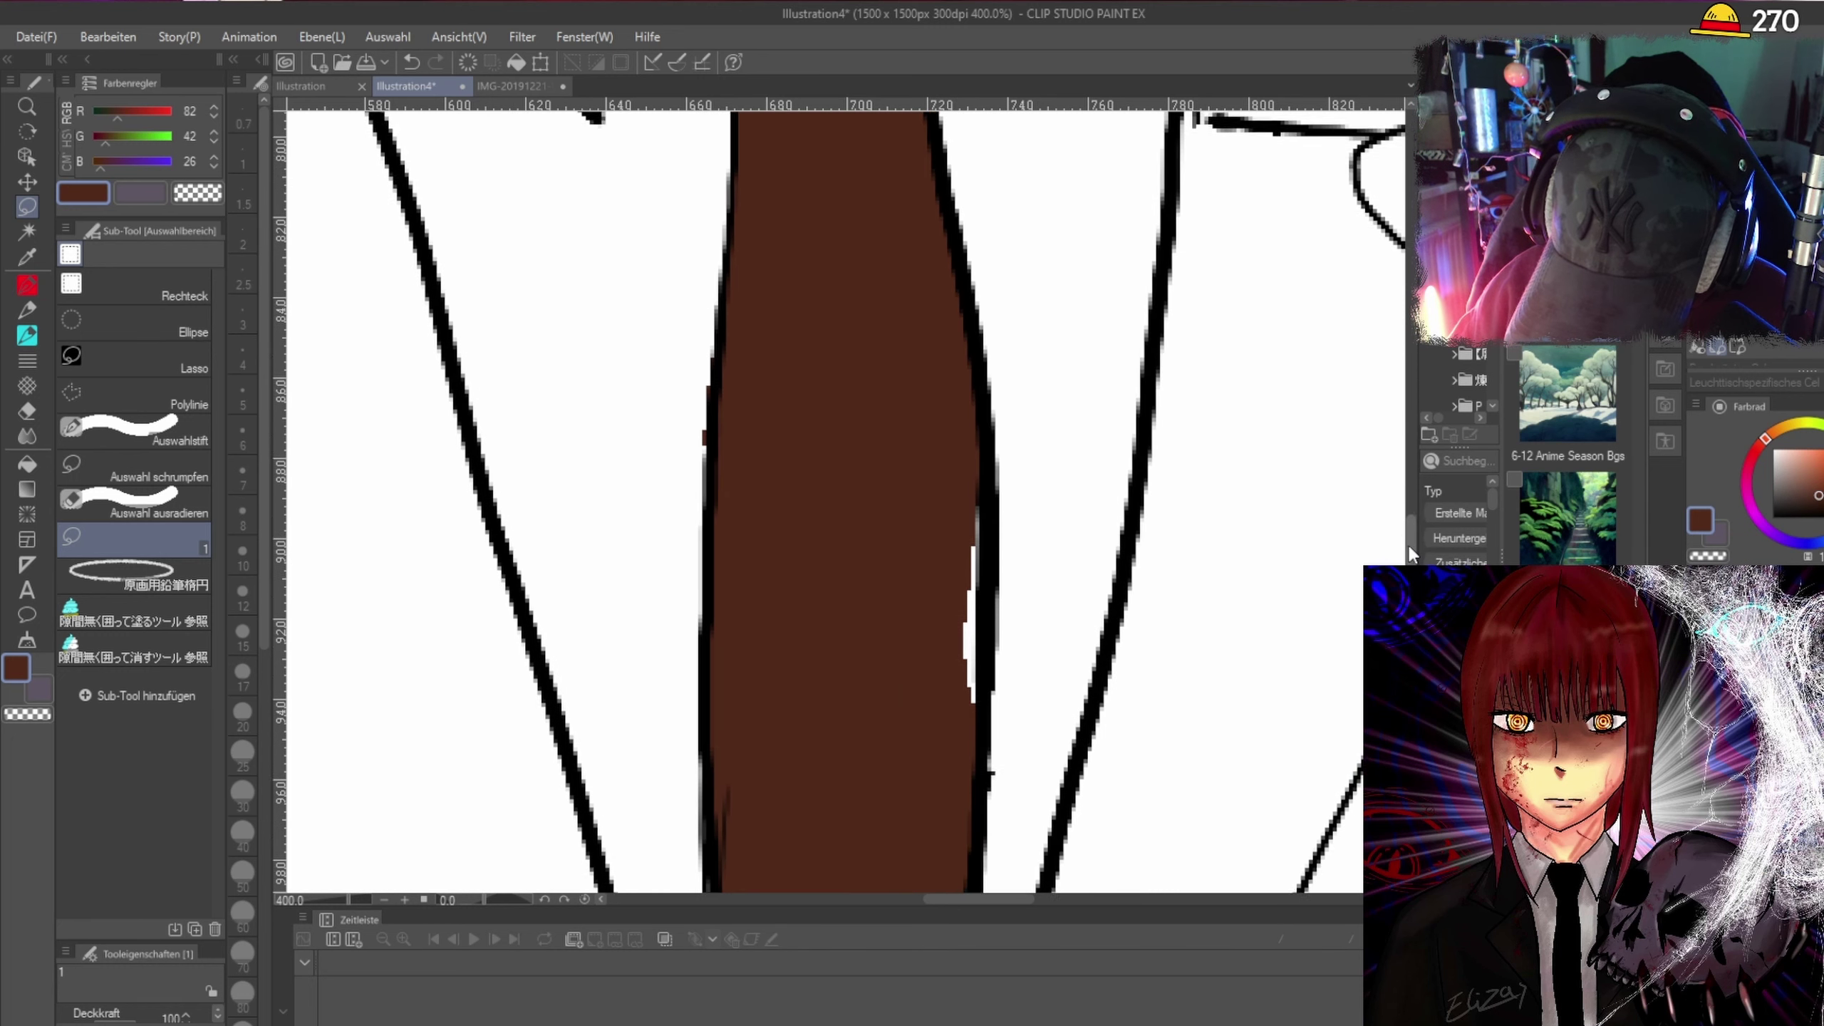
{"action": "mouse_move", "coordinate": [937, 571]}
{"action": "left_mouse_down"}
{"action": "mouse_move", "coordinate": [969, 766]}
{"action": "mouse_move", "coordinate": [984, 509]}
{"action": "mouse_move", "coordinate": [933, 700]}
{"action": "left_mouse_up"}
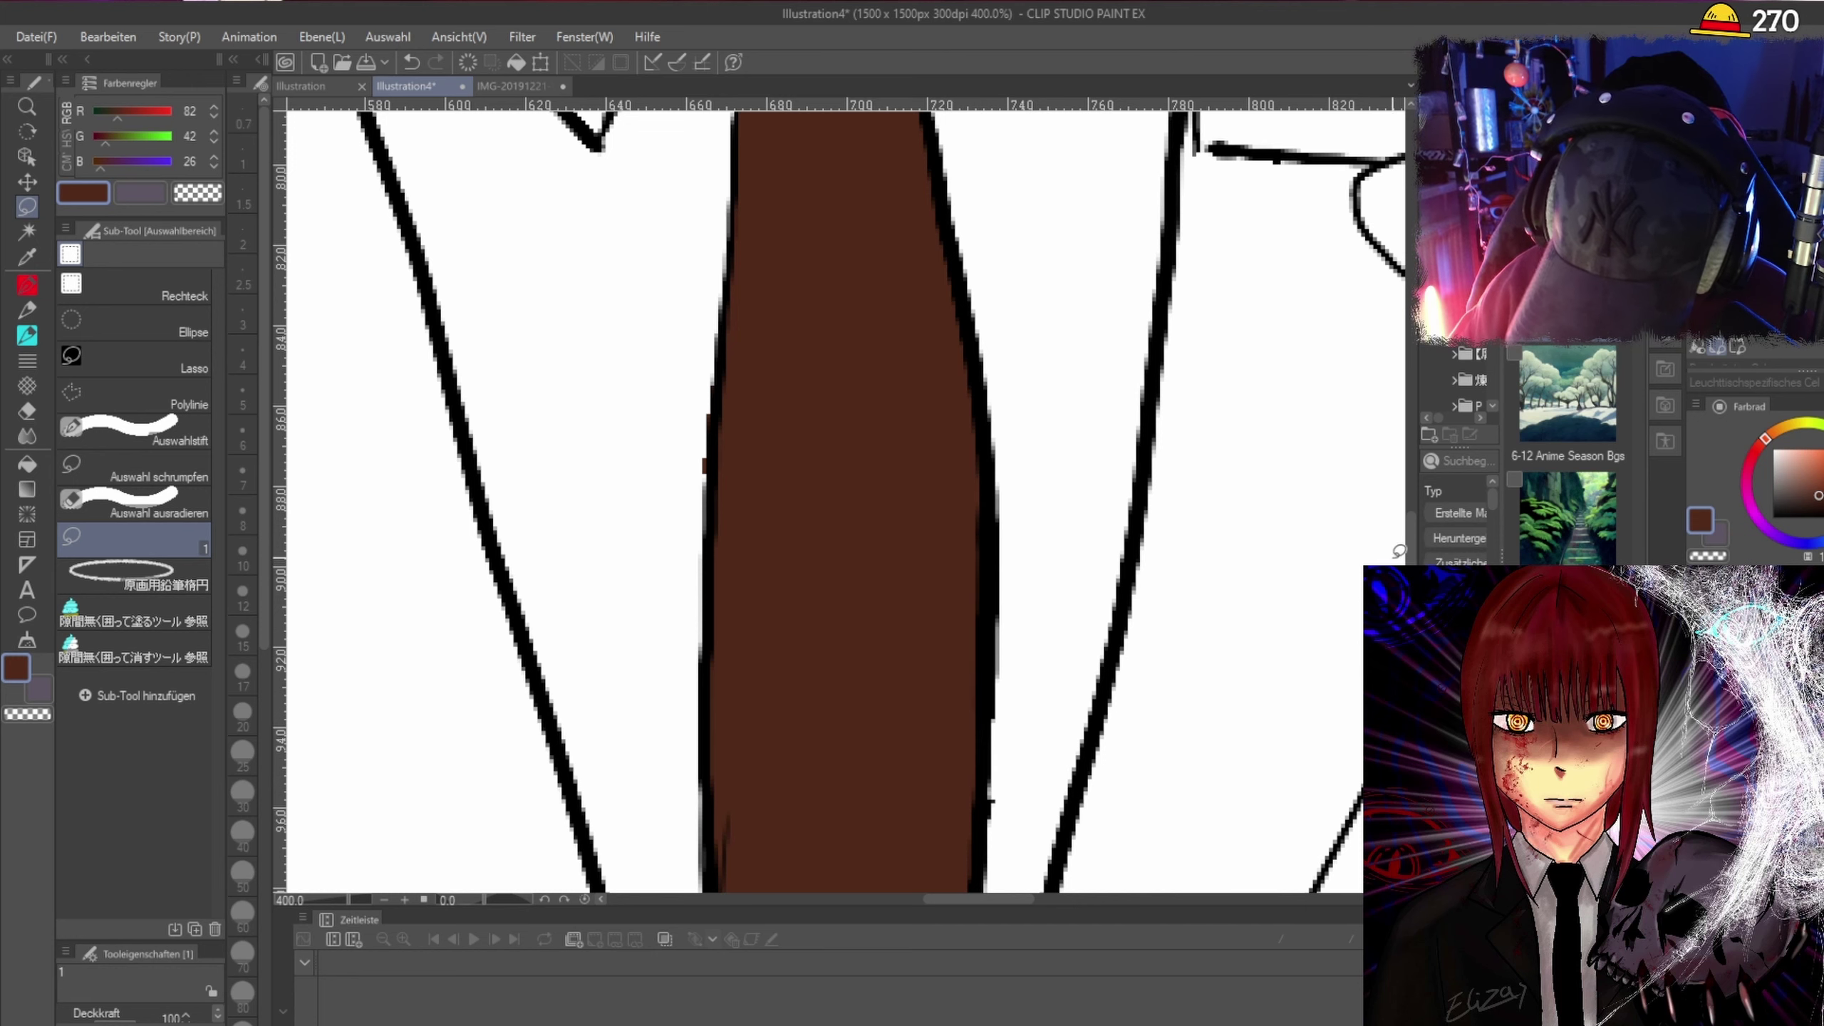
{"action": "scroll", "coordinate": [1077, 503], "scroll_direction": "down", "scroll_amount": 8}
{"action": "left_click", "coordinate": [141, 477]}
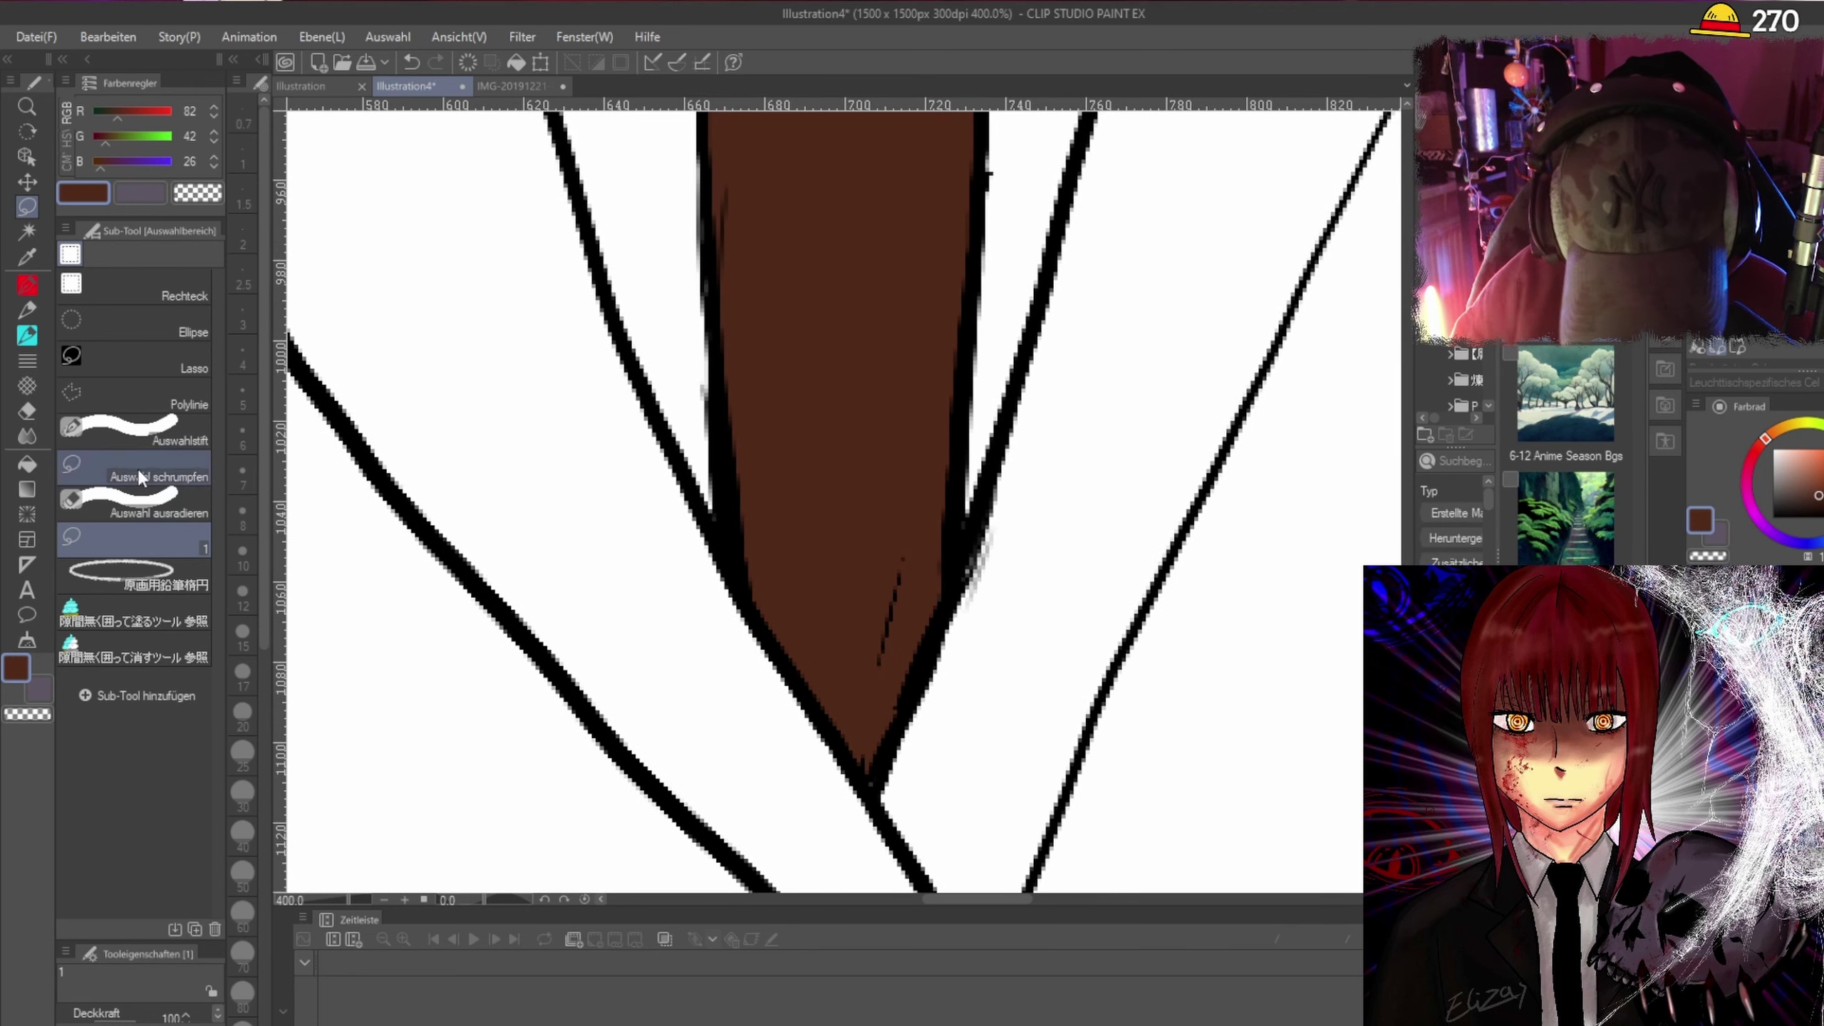
{"action": "key", "text": "e"}
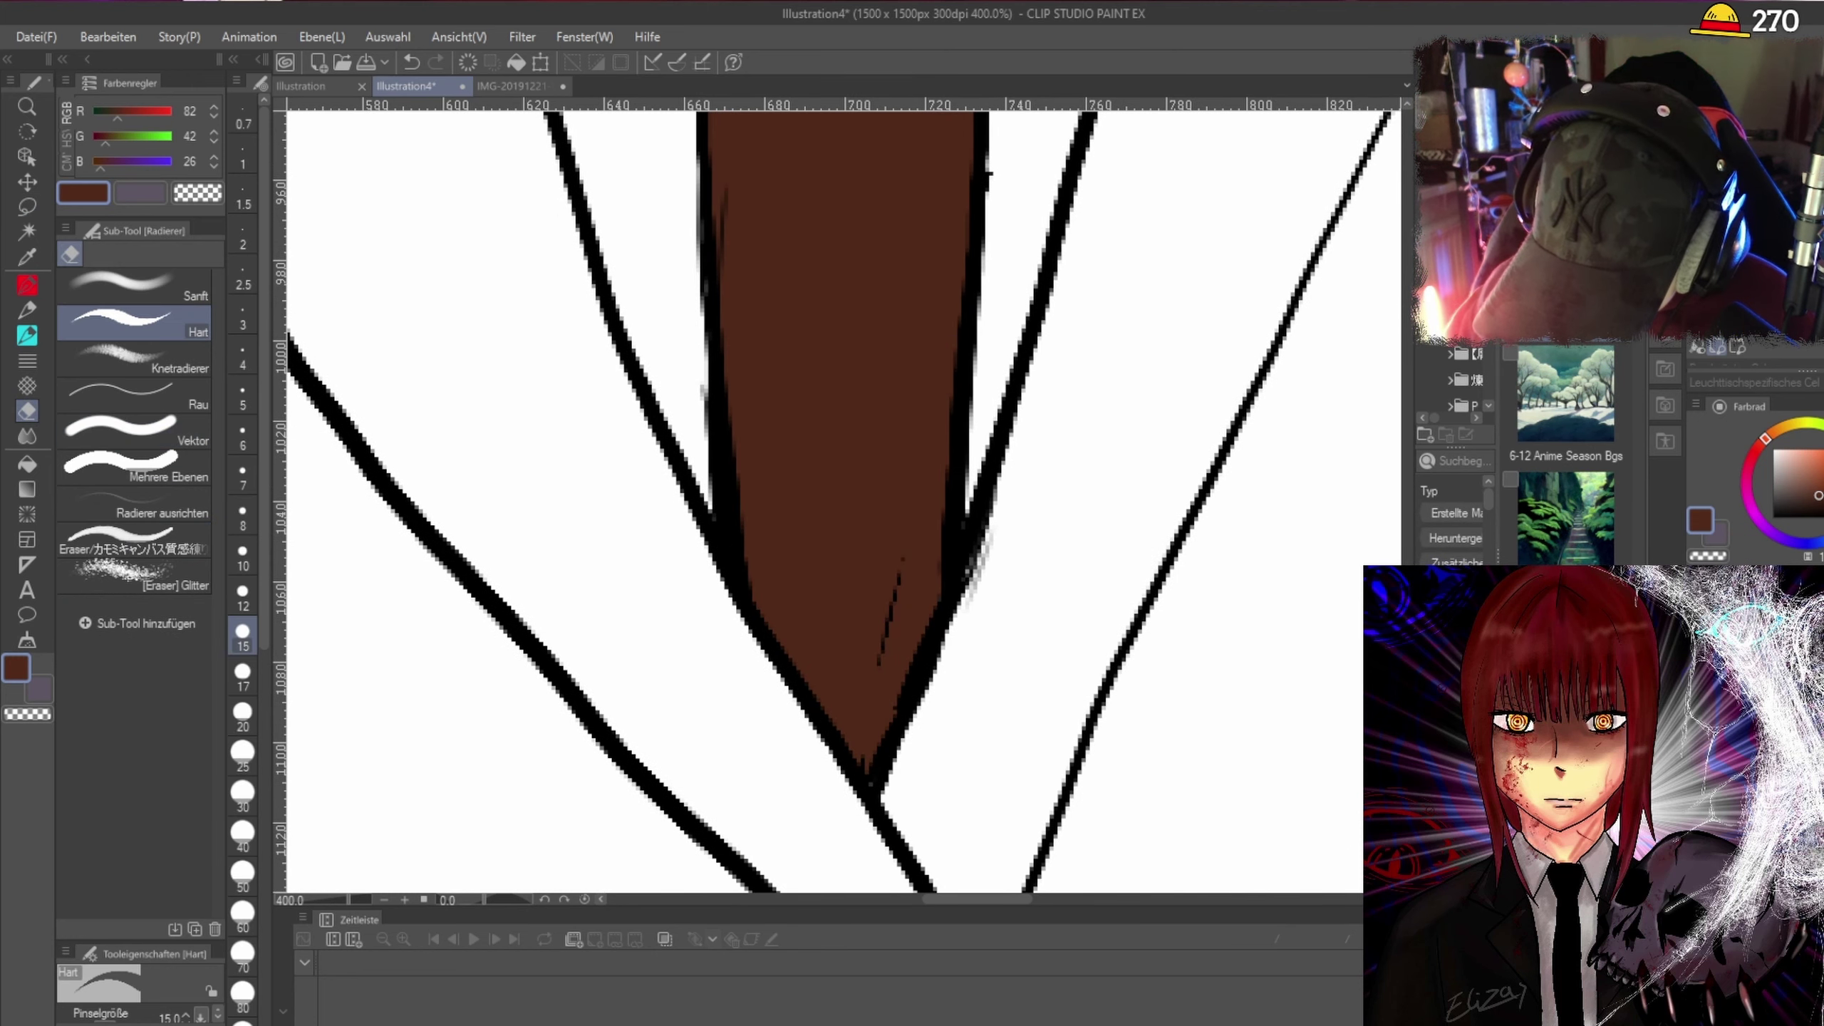
Erase the stray dark stroke inside the tie's lower tip with the Hard eraser, then zoom out to check.
{"action": "mouse_move", "coordinate": [904, 582]}
{"action": "left_mouse_down"}
{"action": "mouse_move", "coordinate": [868, 665]}
{"action": "mouse_move", "coordinate": [862, 752]}
{"action": "left_mouse_up"}
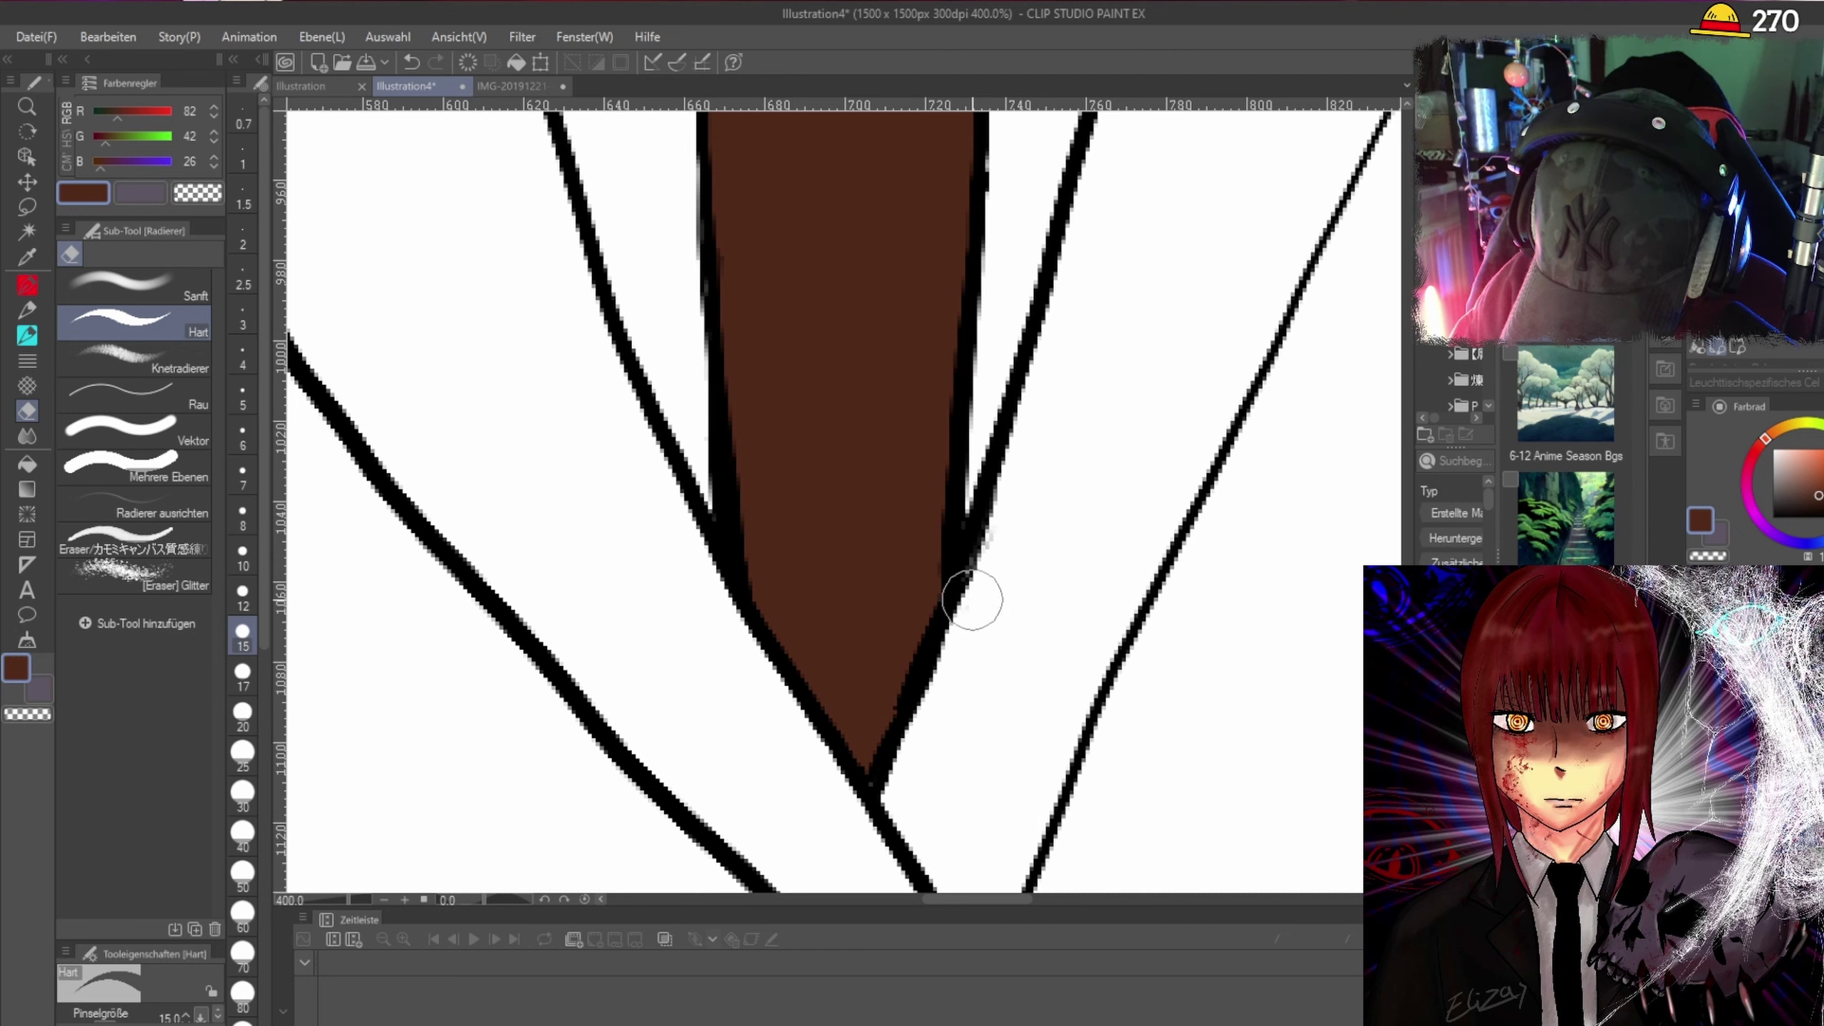
{"action": "scroll", "coordinate": [1261, 311], "scroll_direction": "down", "scroll_amount": 2}
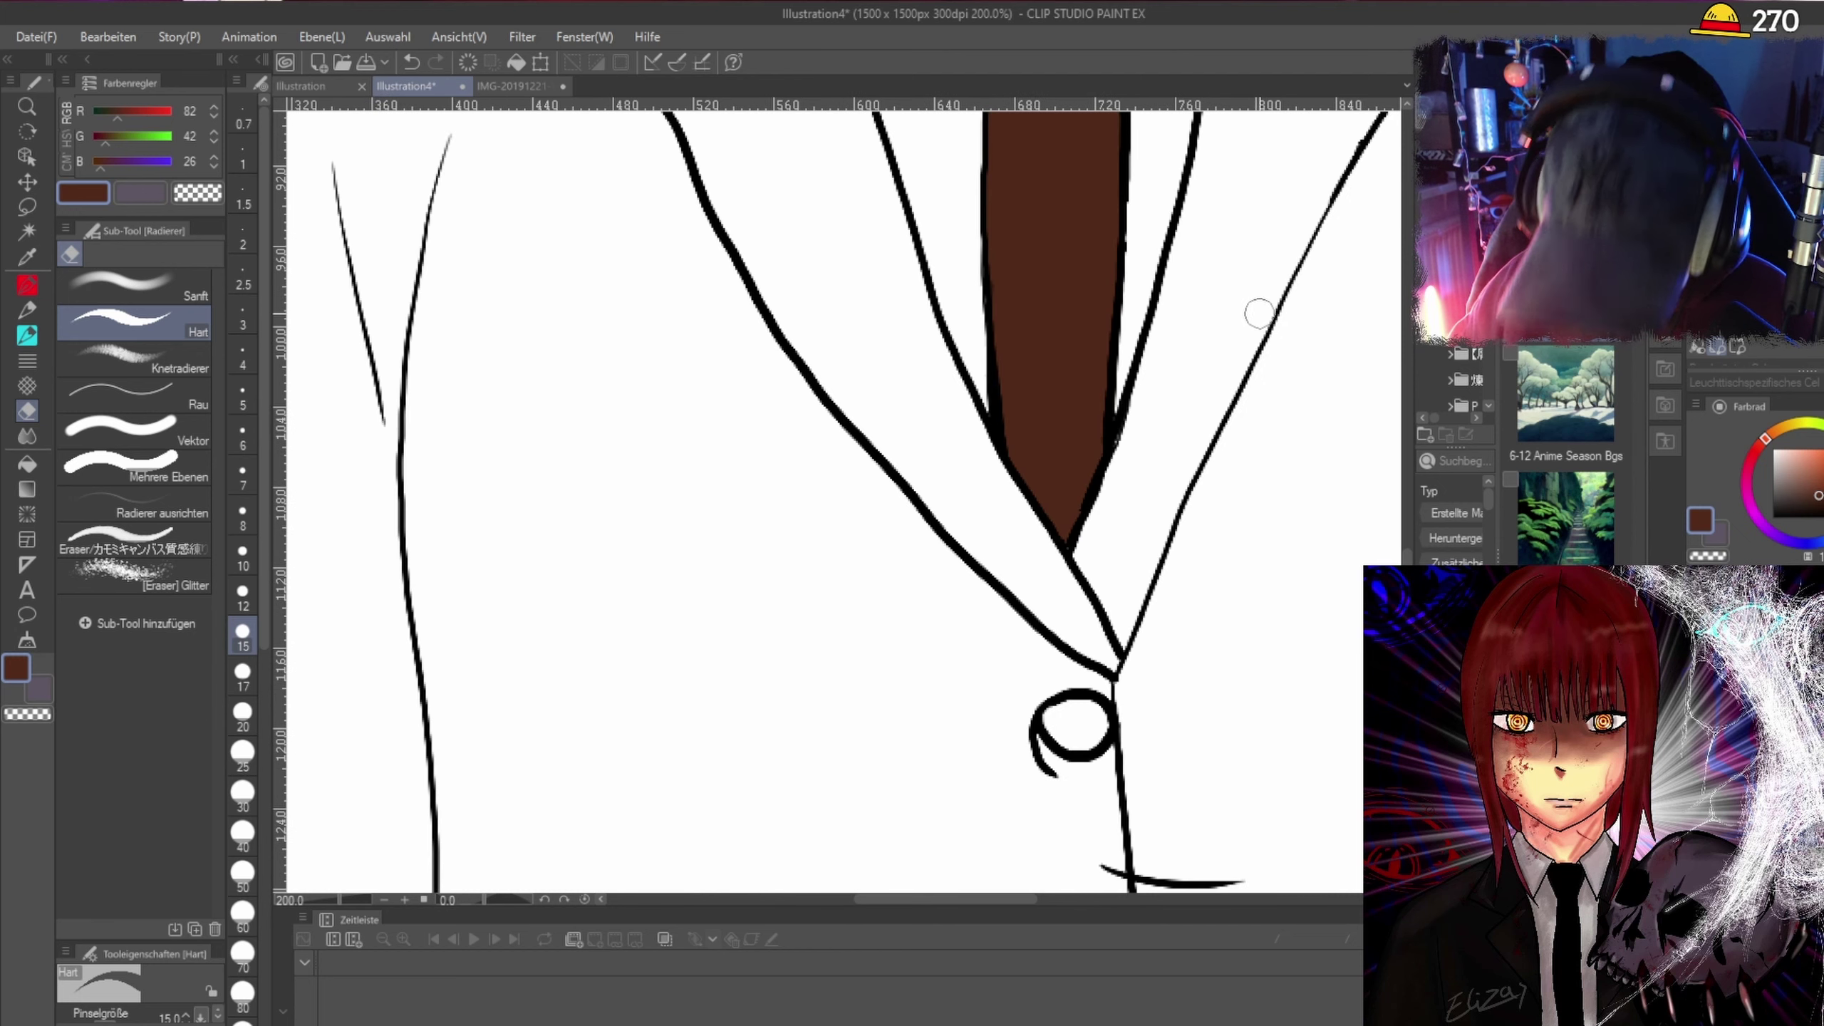
{"action": "scroll", "coordinate": [1258, 313], "scroll_direction": "up", "scroll_amount": 6}
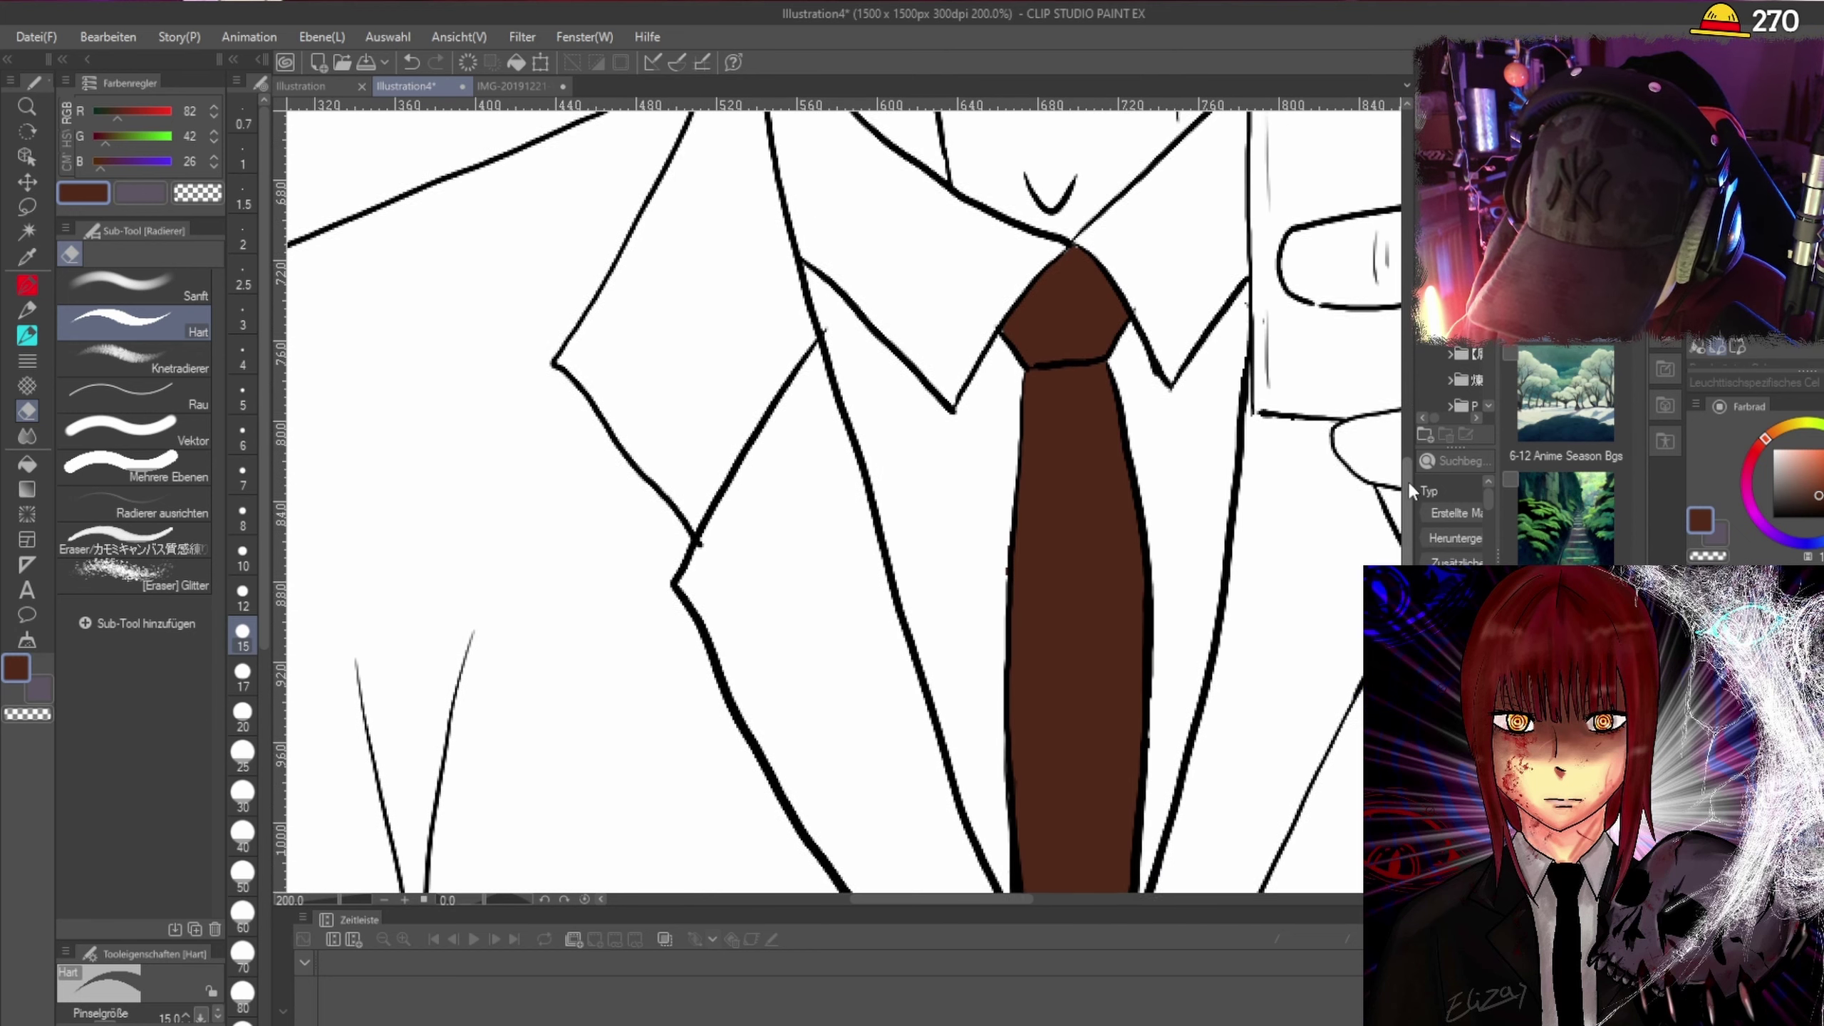
{"action": "scroll", "coordinate": [1182, 480], "scroll_direction": "up", "scroll_amount": 2}
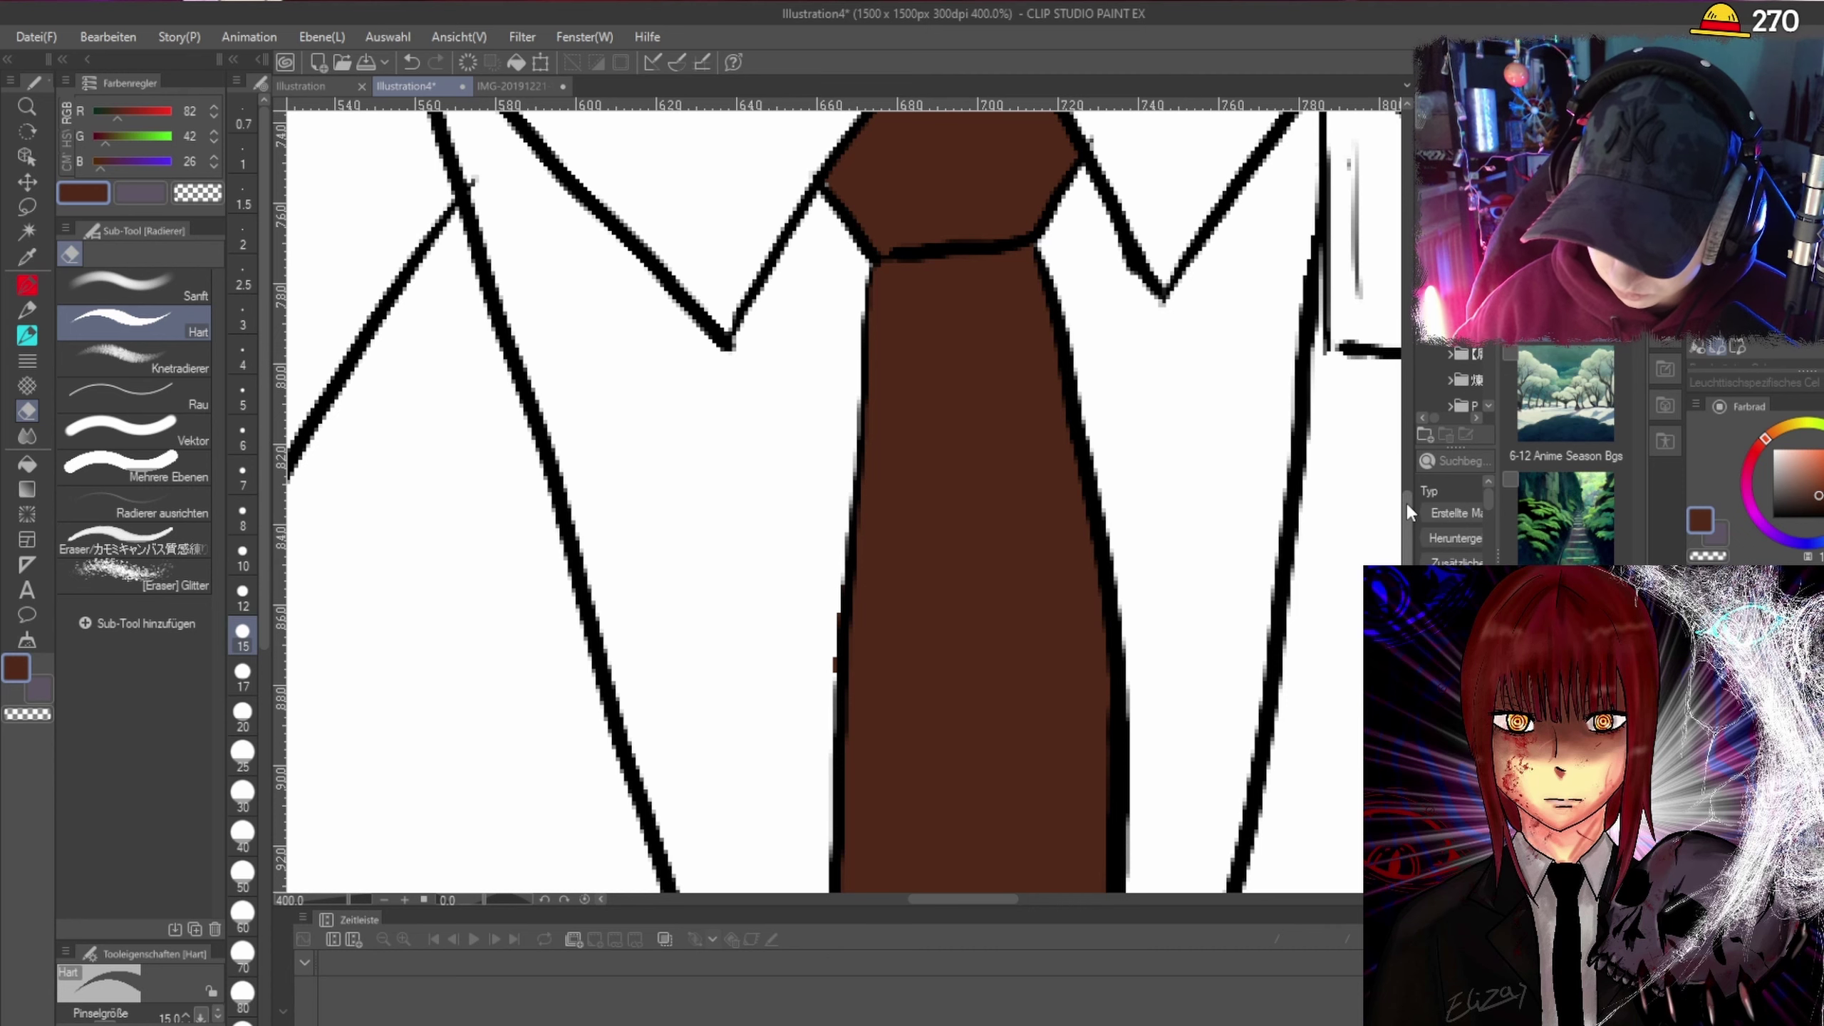
{"action": "left_click_drag", "start_coordinate": [1408, 505], "coordinate": [1408, 521]}
{"action": "scroll", "coordinate": [1389, 513], "scroll_direction": "down", "scroll_amount": 2}
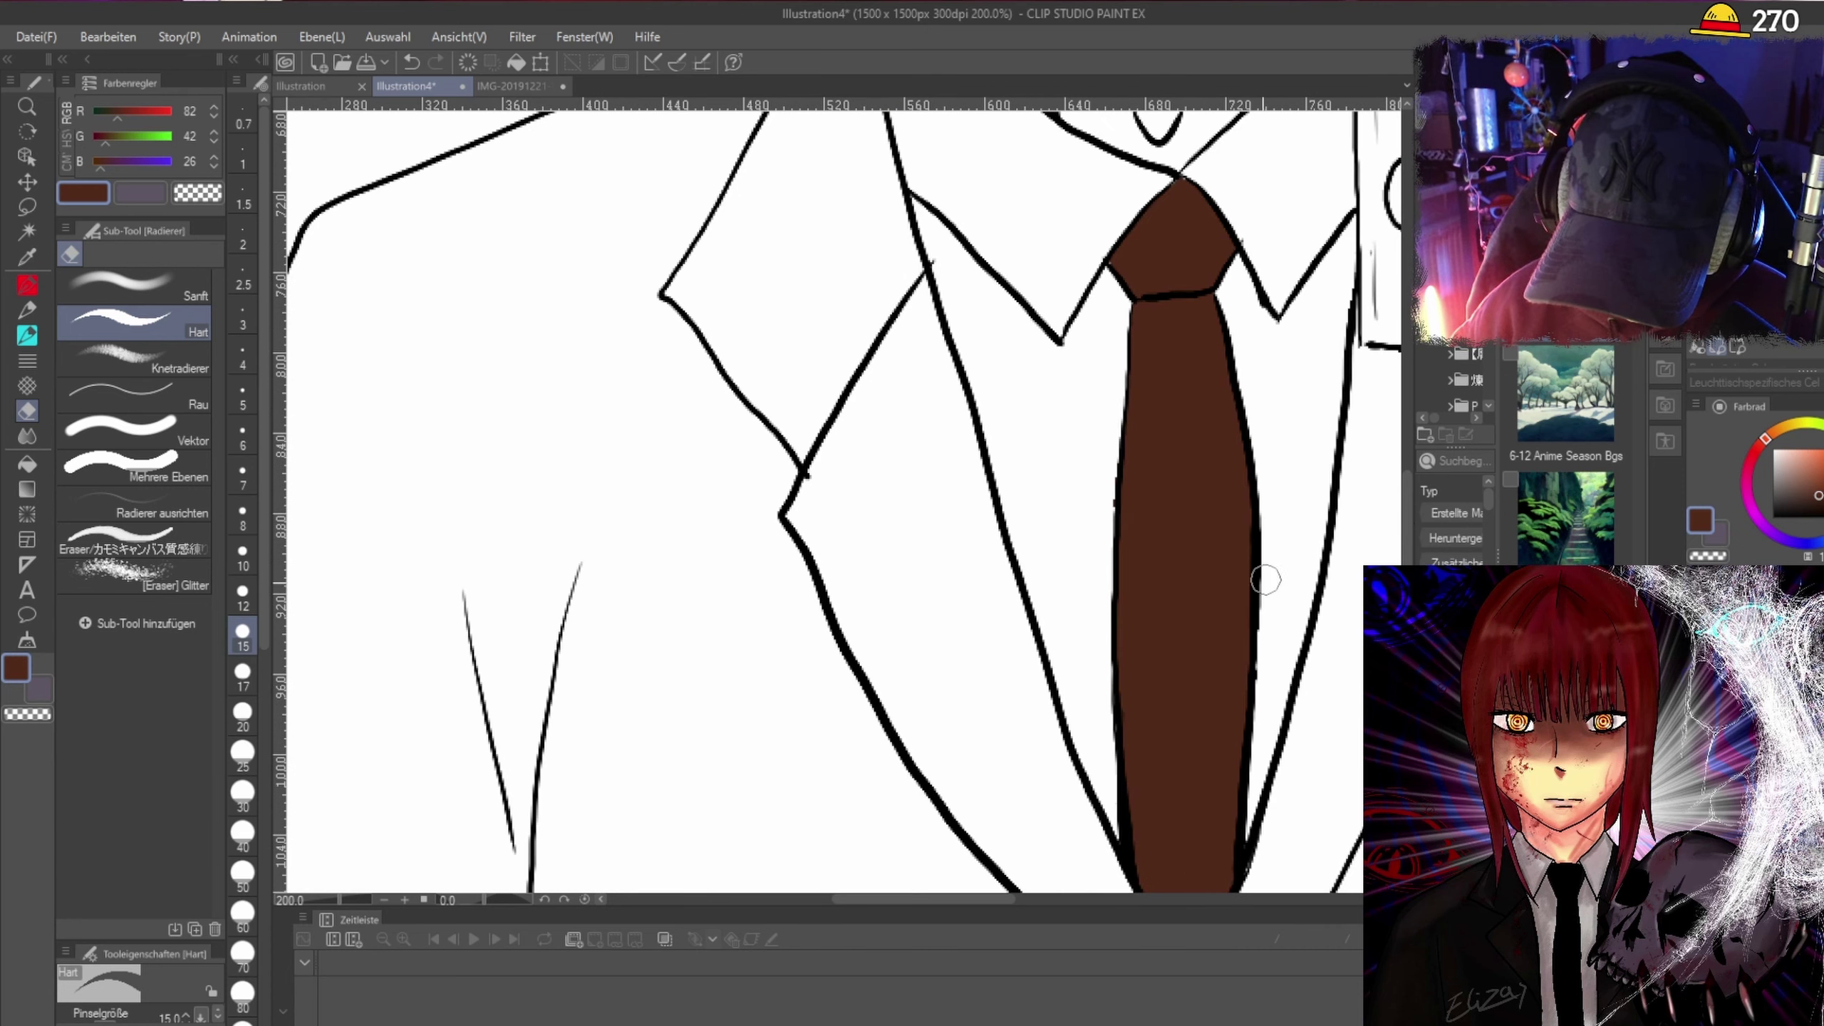
{"action": "left_click_drag", "start_coordinate": [959, 907], "coordinate": [1019, 913]}
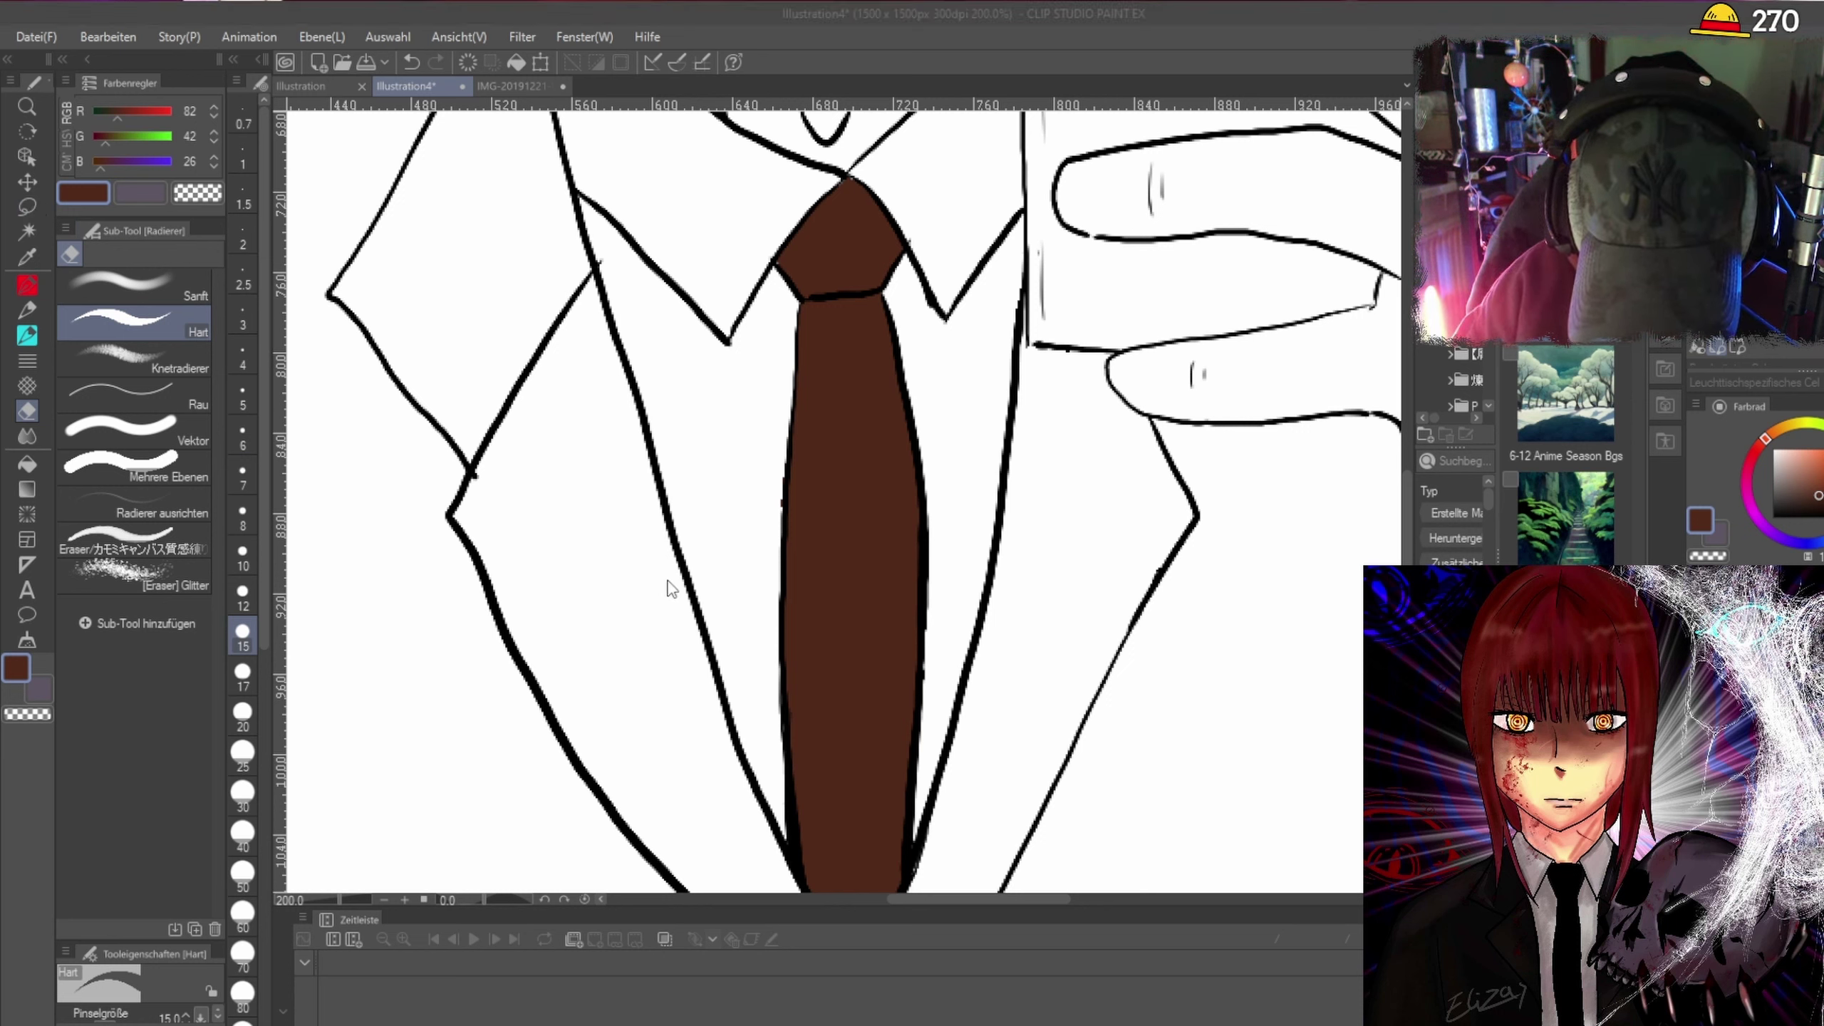
Shade below and beside the tie knot and down its left-centre in darker brown (R 41, G 21, B 12).
{"action": "key", "text": "m"}
{"action": "mouse_move", "coordinate": [813, 299]}
{"action": "left_mouse_down"}
{"action": "mouse_move", "coordinate": [836, 337]}
{"action": "mouse_move", "coordinate": [881, 302]}
{"action": "mouse_move", "coordinate": [802, 301]}
{"action": "mouse_move", "coordinate": [799, 253]}
{"action": "mouse_move", "coordinate": [859, 175]}
{"action": "mouse_move", "coordinate": [786, 244]}
{"action": "mouse_move", "coordinate": [814, 296]}
{"action": "left_mouse_up"}
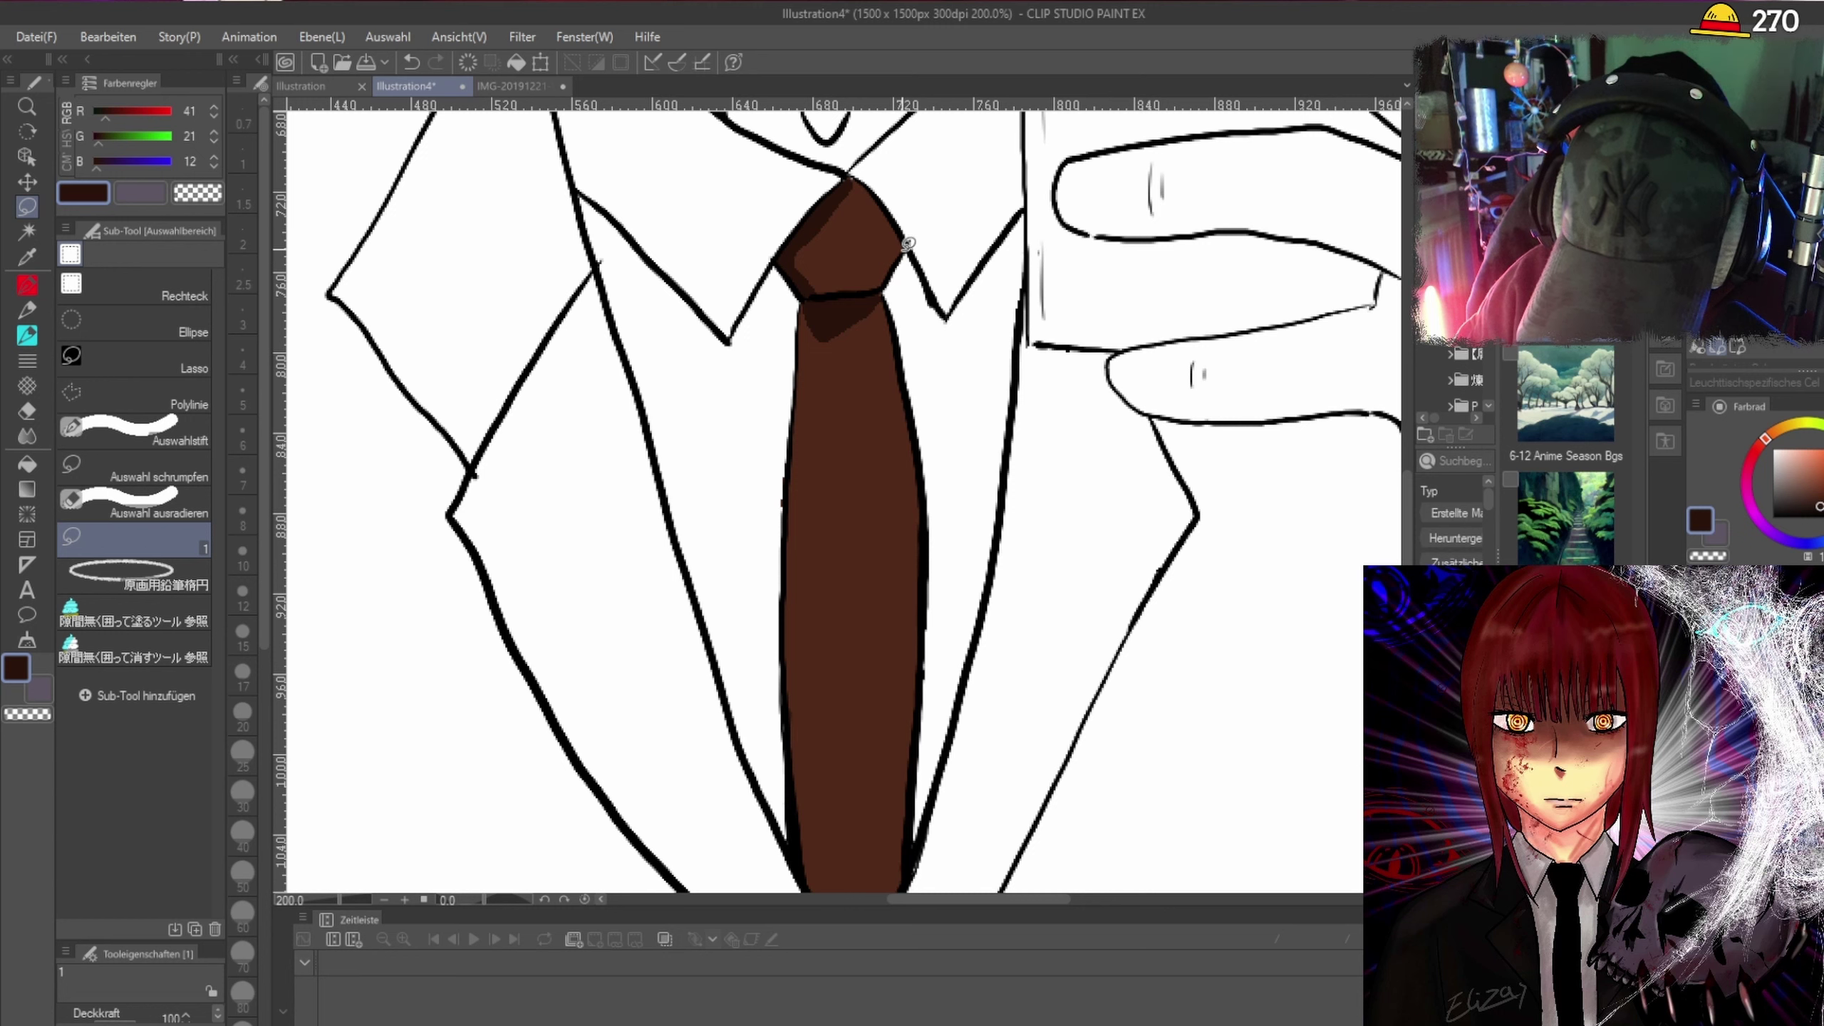
{"action": "mouse_move", "coordinate": [906, 248]}
{"action": "left_mouse_down"}
{"action": "mouse_move", "coordinate": [853, 182]}
{"action": "mouse_move", "coordinate": [911, 244]}
{"action": "left_mouse_up"}
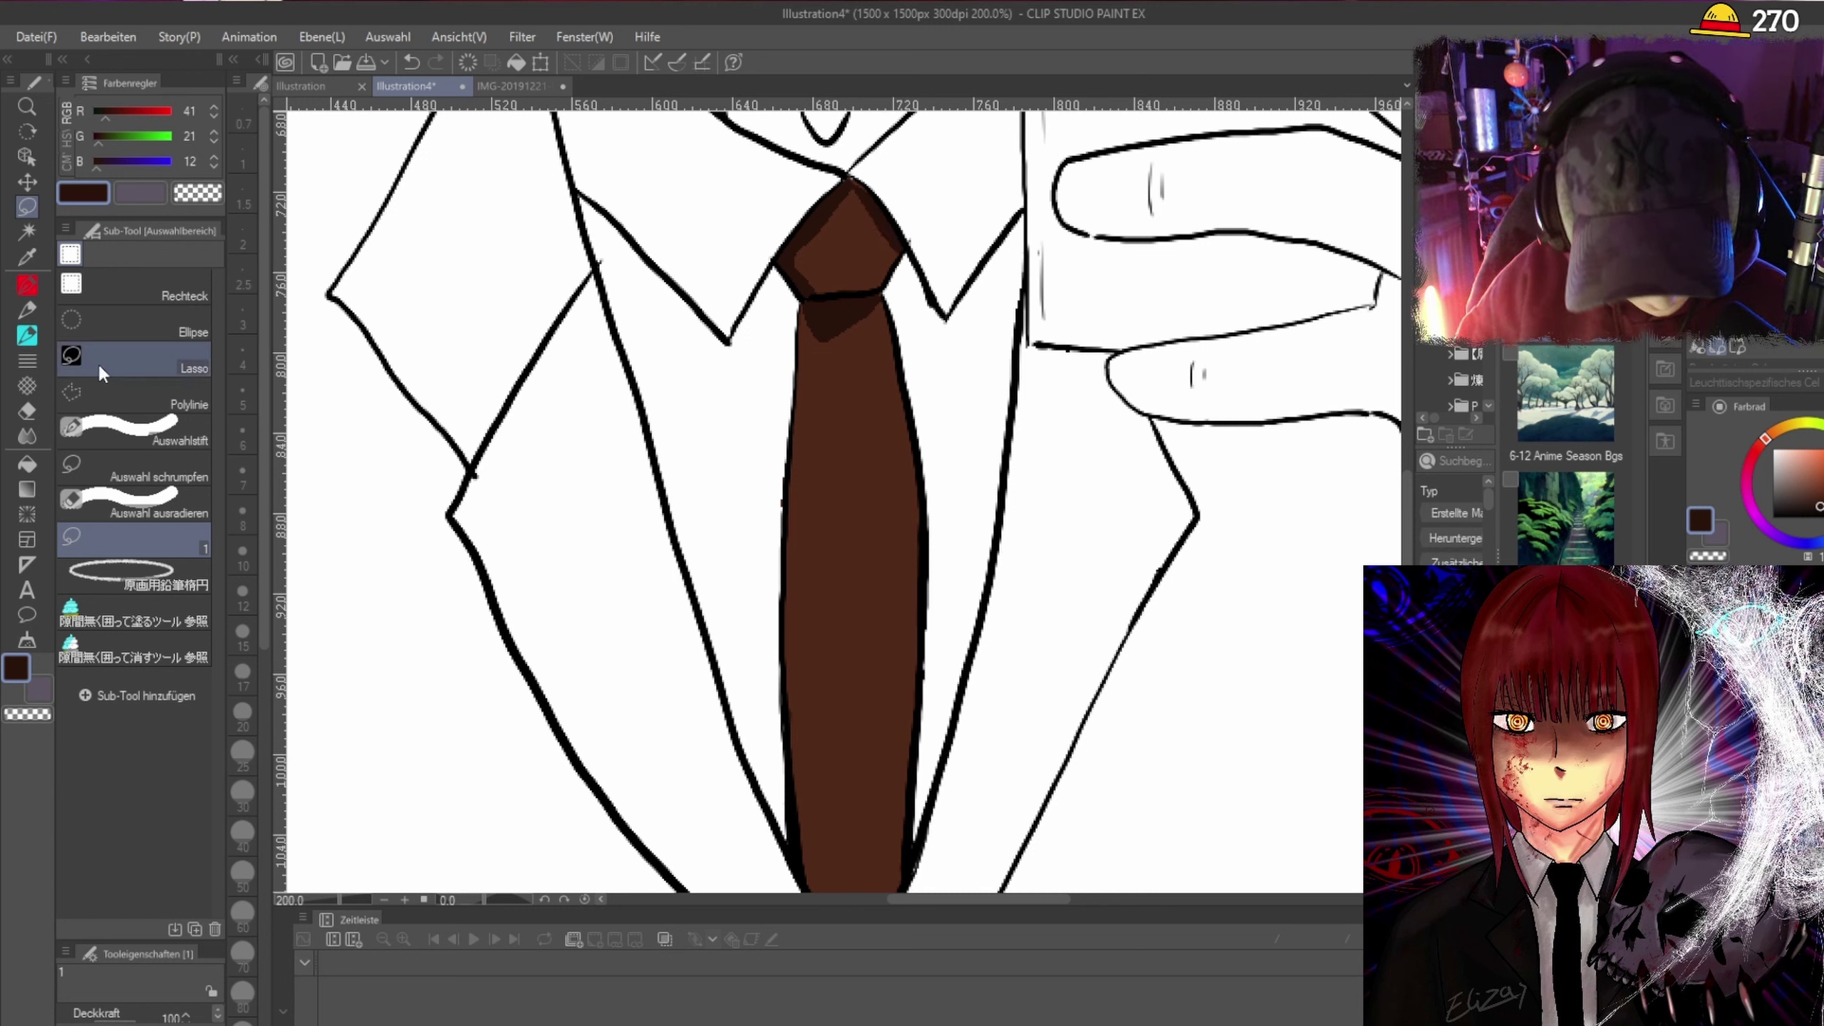
{"action": "mouse_move", "coordinate": [842, 333]}
{"action": "left_mouse_down"}
{"action": "mouse_move", "coordinate": [856, 872]}
{"action": "mouse_move", "coordinate": [837, 866]}
{"action": "mouse_move", "coordinate": [818, 677]}
{"action": "mouse_move", "coordinate": [833, 285]}
{"action": "left_mouse_up"}
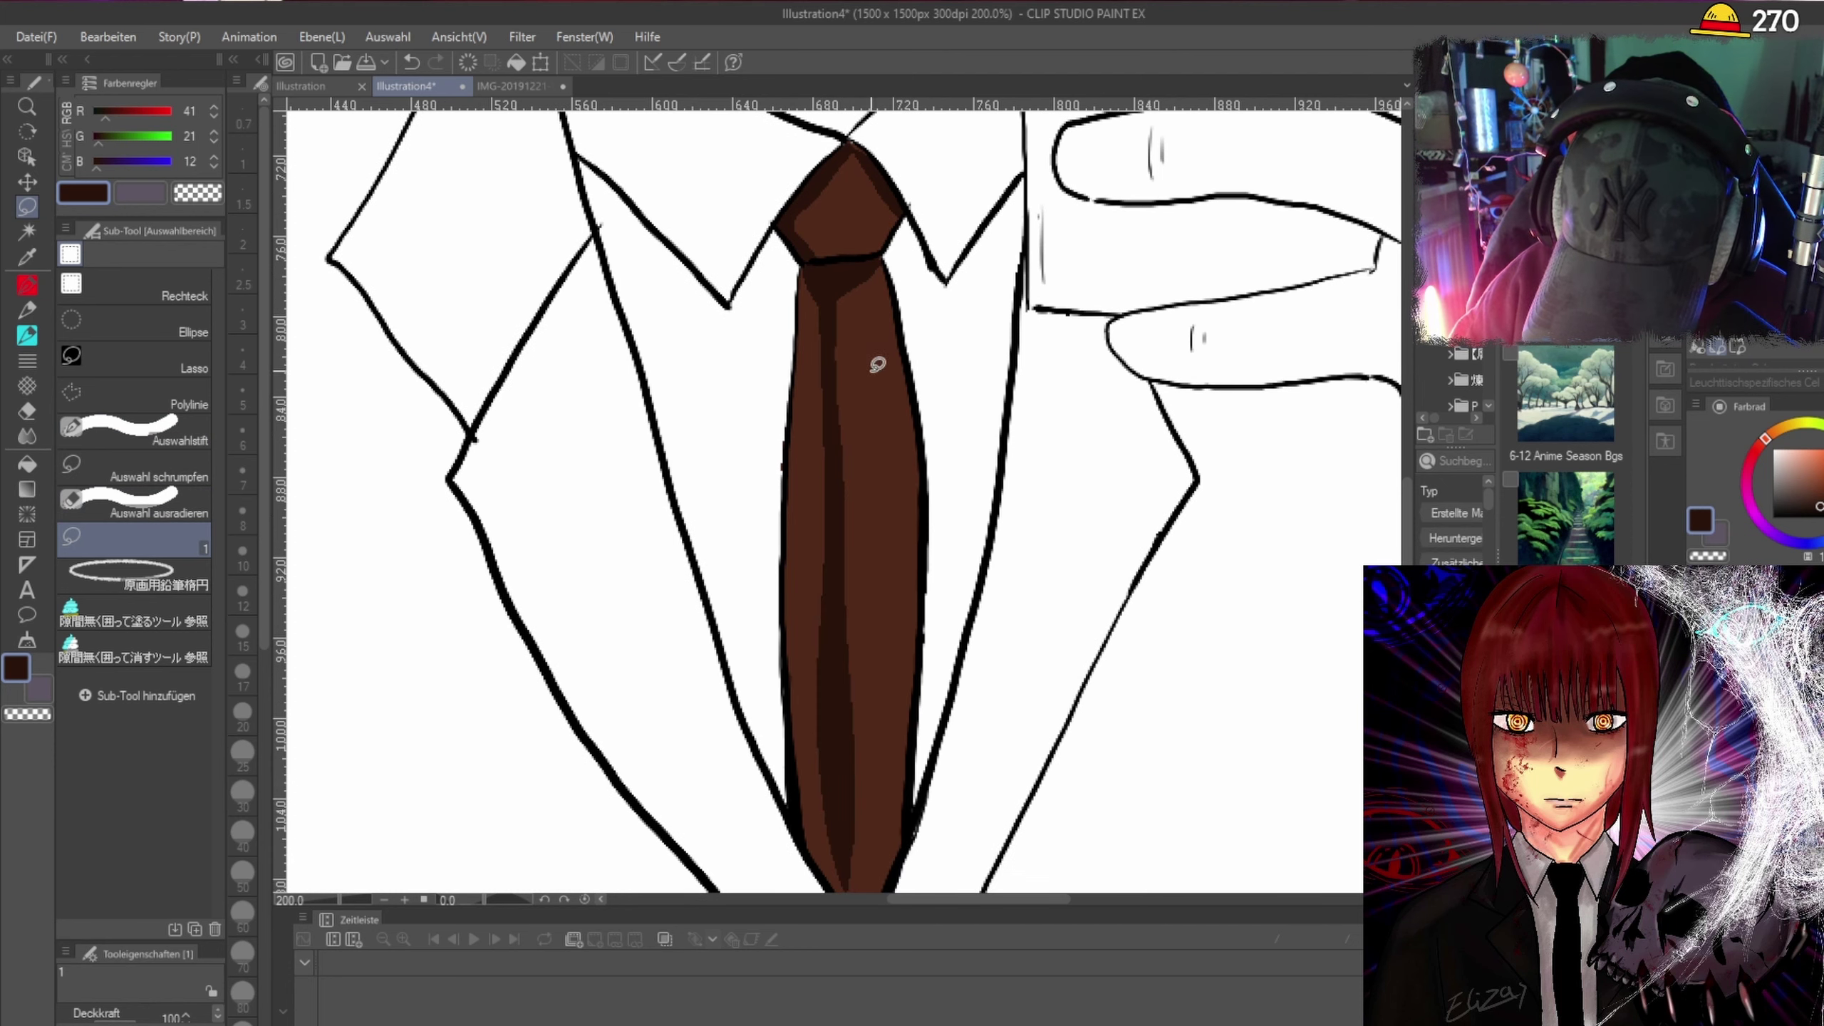
{"action": "scroll", "coordinate": [1408, 510], "scroll_direction": "down", "scroll_amount": 4}
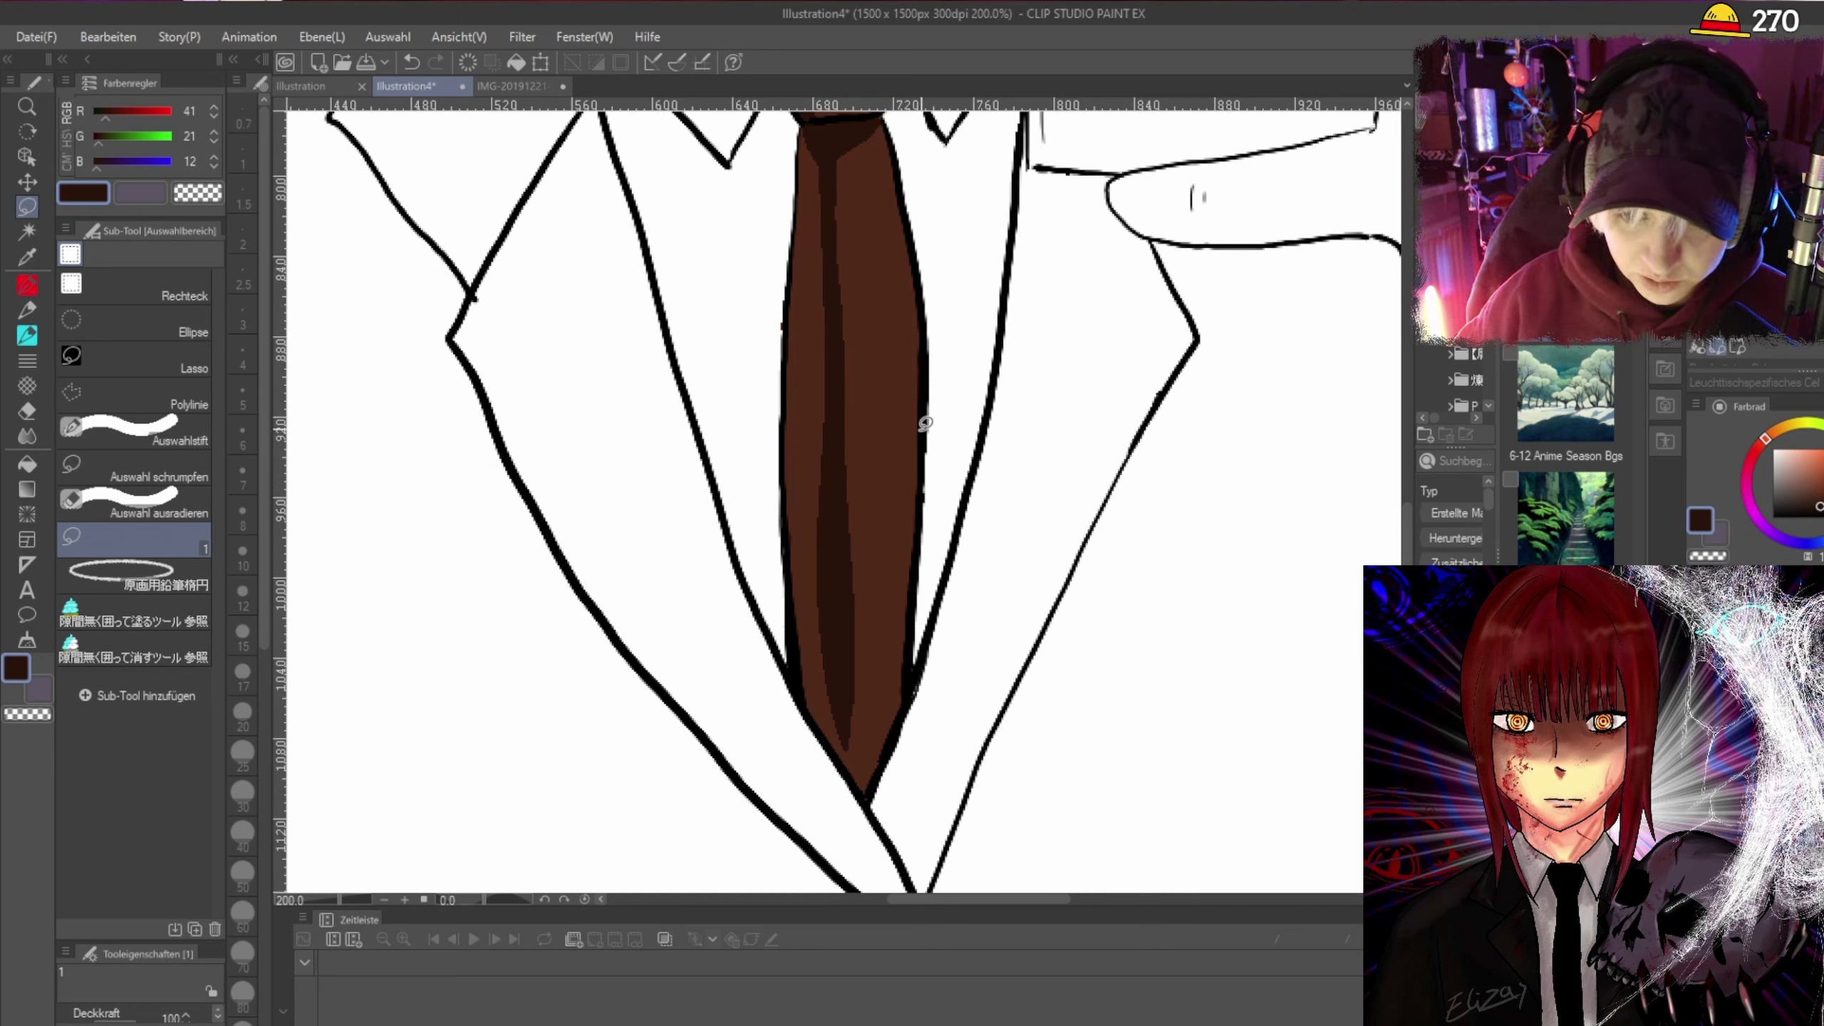
Deepen the dark brown shadow band along the tie's left edge from top to tip.
{"action": "left_click_drag", "start_coordinate": [845, 742], "coordinate": [812, 692]}
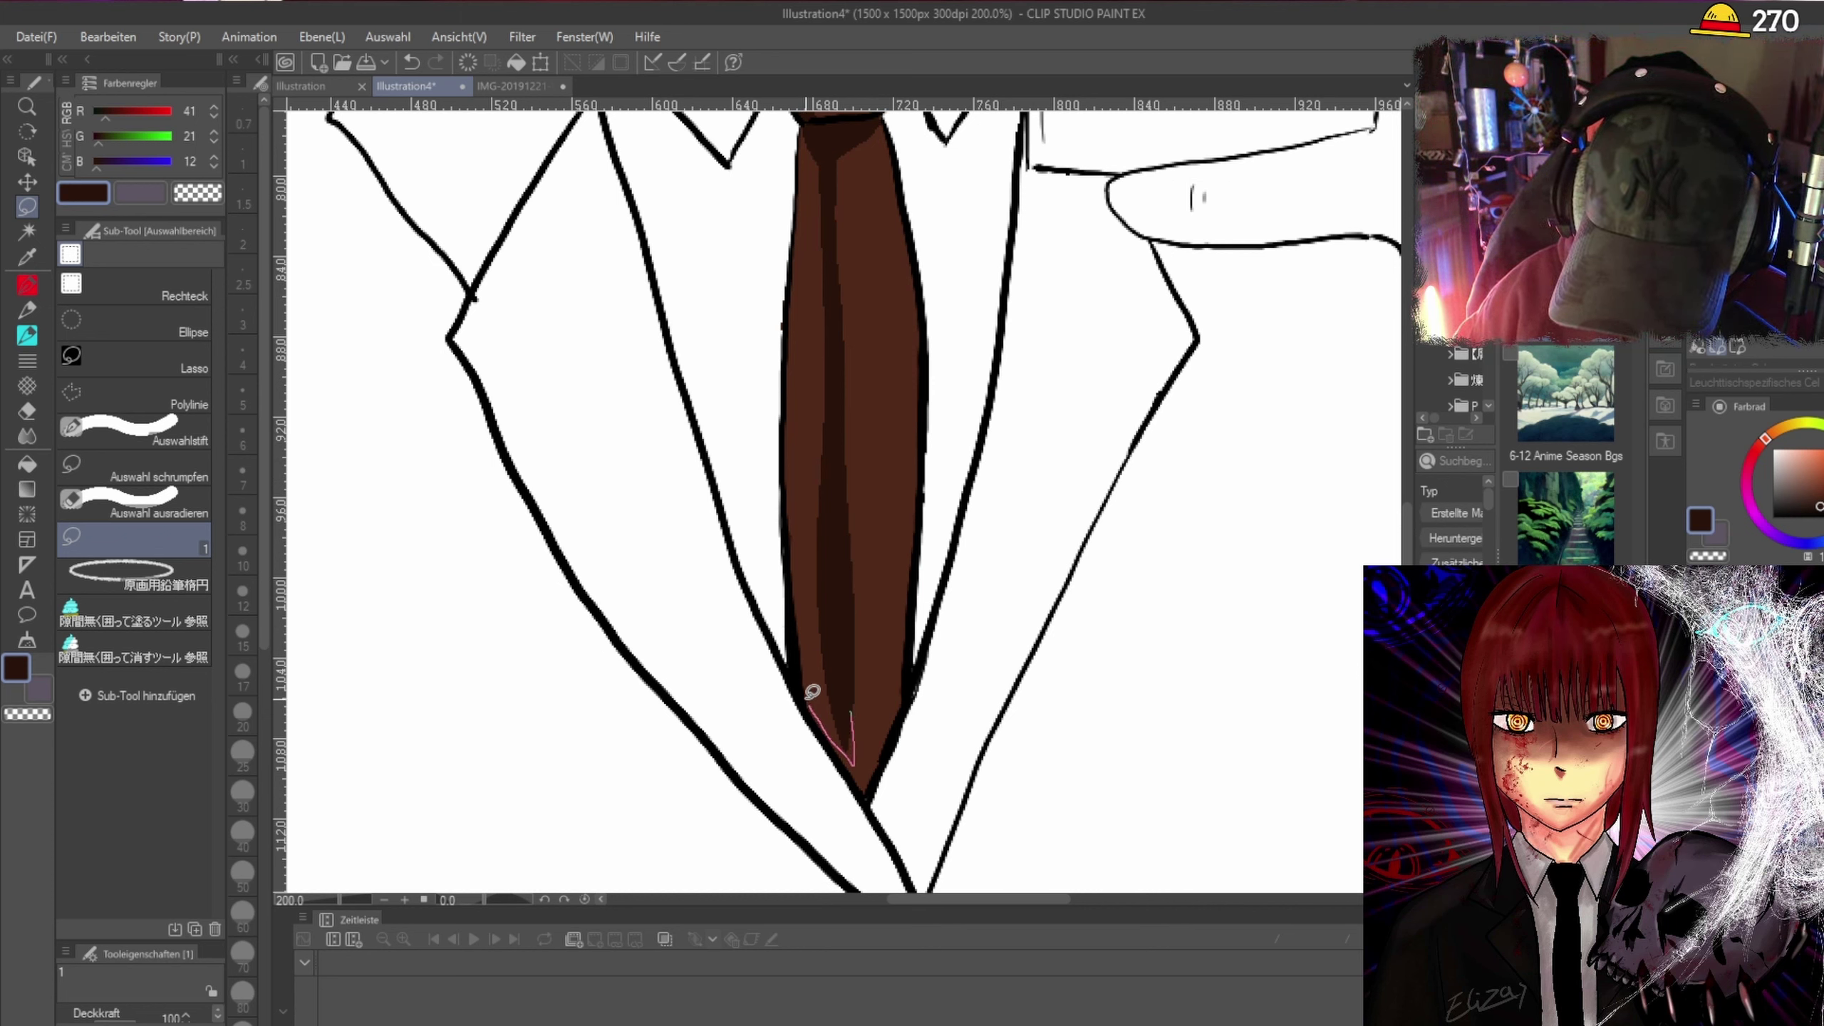
{"action": "mouse_move", "coordinate": [799, 605]}
{"action": "left_mouse_down"}
{"action": "mouse_move", "coordinate": [788, 519]}
{"action": "mouse_move", "coordinate": [807, 443]}
{"action": "mouse_move", "coordinate": [828, 457]}
{"action": "mouse_move", "coordinate": [868, 790]}
{"action": "mouse_move", "coordinate": [802, 691]}
{"action": "mouse_move", "coordinate": [862, 706]}
{"action": "left_mouse_up"}
{"action": "mouse_move", "coordinate": [795, 501]}
{"action": "left_mouse_down"}
{"action": "mouse_move", "coordinate": [831, 277]}
{"action": "mouse_move", "coordinate": [834, 496]}
{"action": "left_mouse_up"}
{"action": "mouse_move", "coordinate": [821, 145]}
{"action": "left_mouse_down"}
{"action": "mouse_move", "coordinate": [807, 393]}
{"action": "mouse_move", "coordinate": [824, 121]}
{"action": "left_mouse_up"}
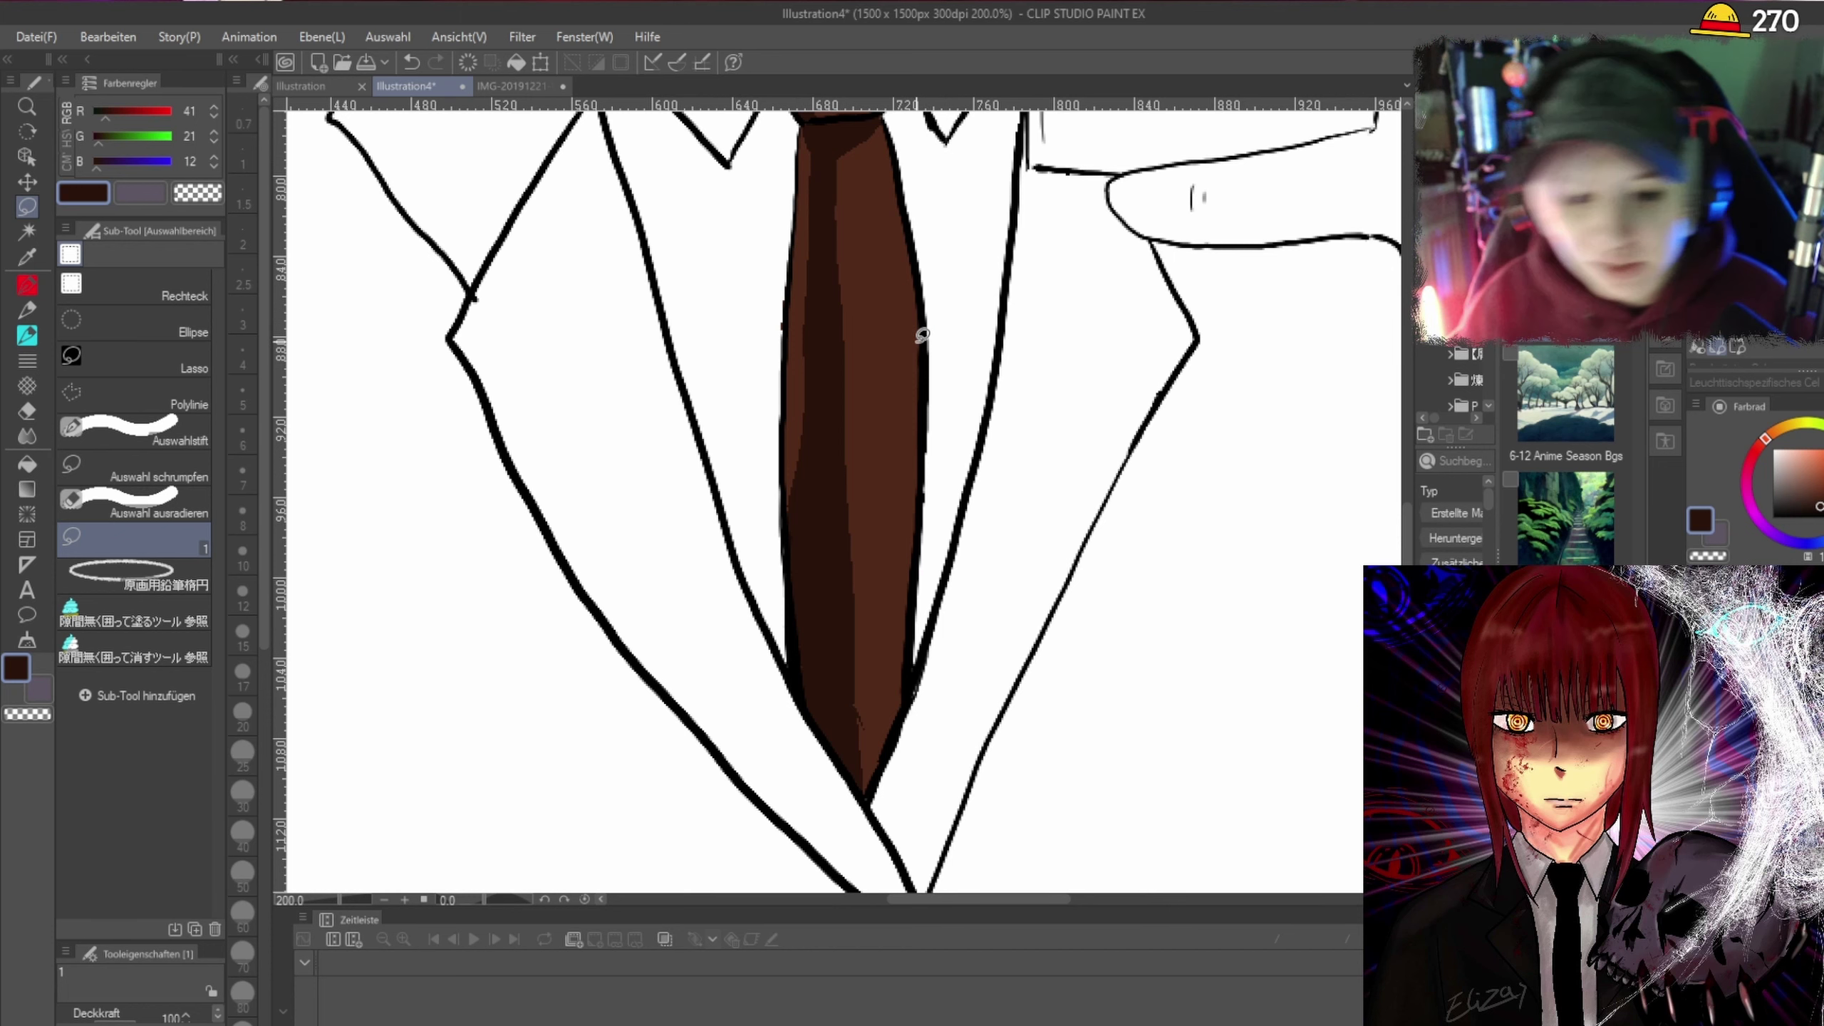
{"action": "left_click_drag", "start_coordinate": [810, 269], "coordinate": [793, 494]}
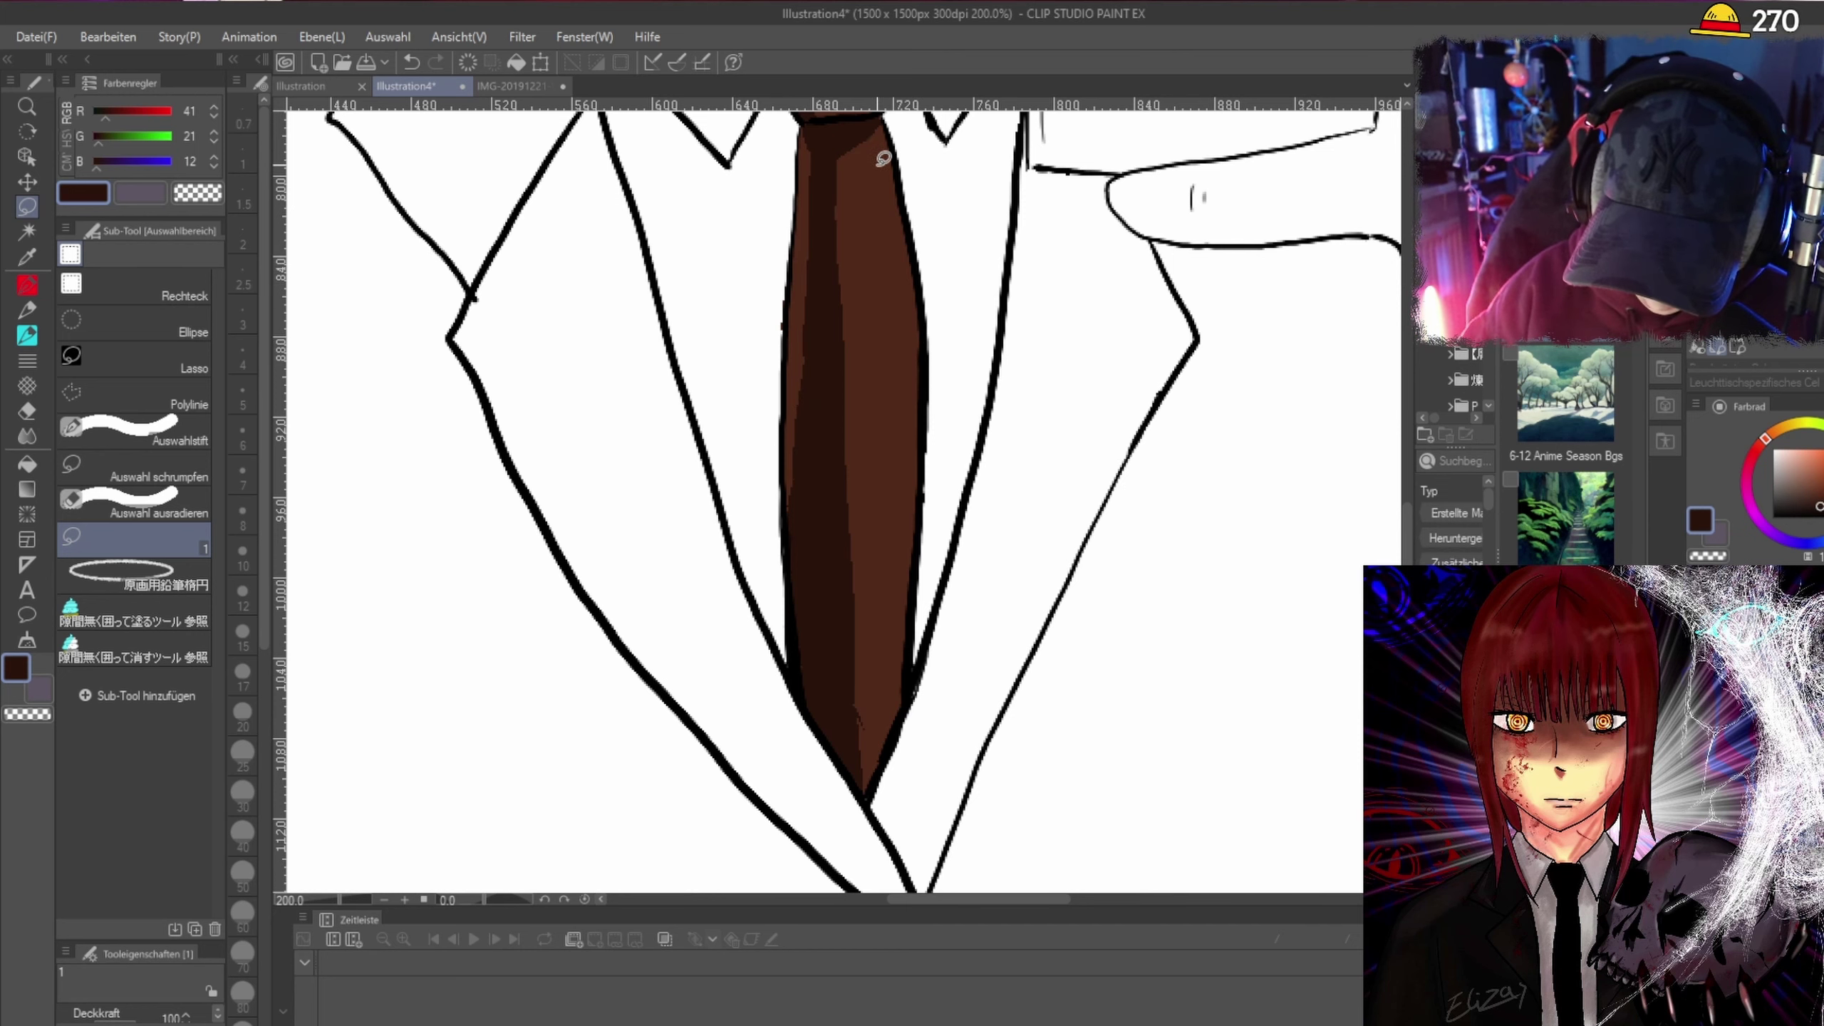
{"action": "scroll", "coordinate": [884, 158], "scroll_direction": "down", "scroll_amount": 4}
Try the Decoration, Pen, Eraser and Airbrush tools, then settle on the Pencil tool's Hellerer Bleistift.
{"action": "scroll", "coordinate": [917, 70], "scroll_direction": "up", "scroll_amount": 3}
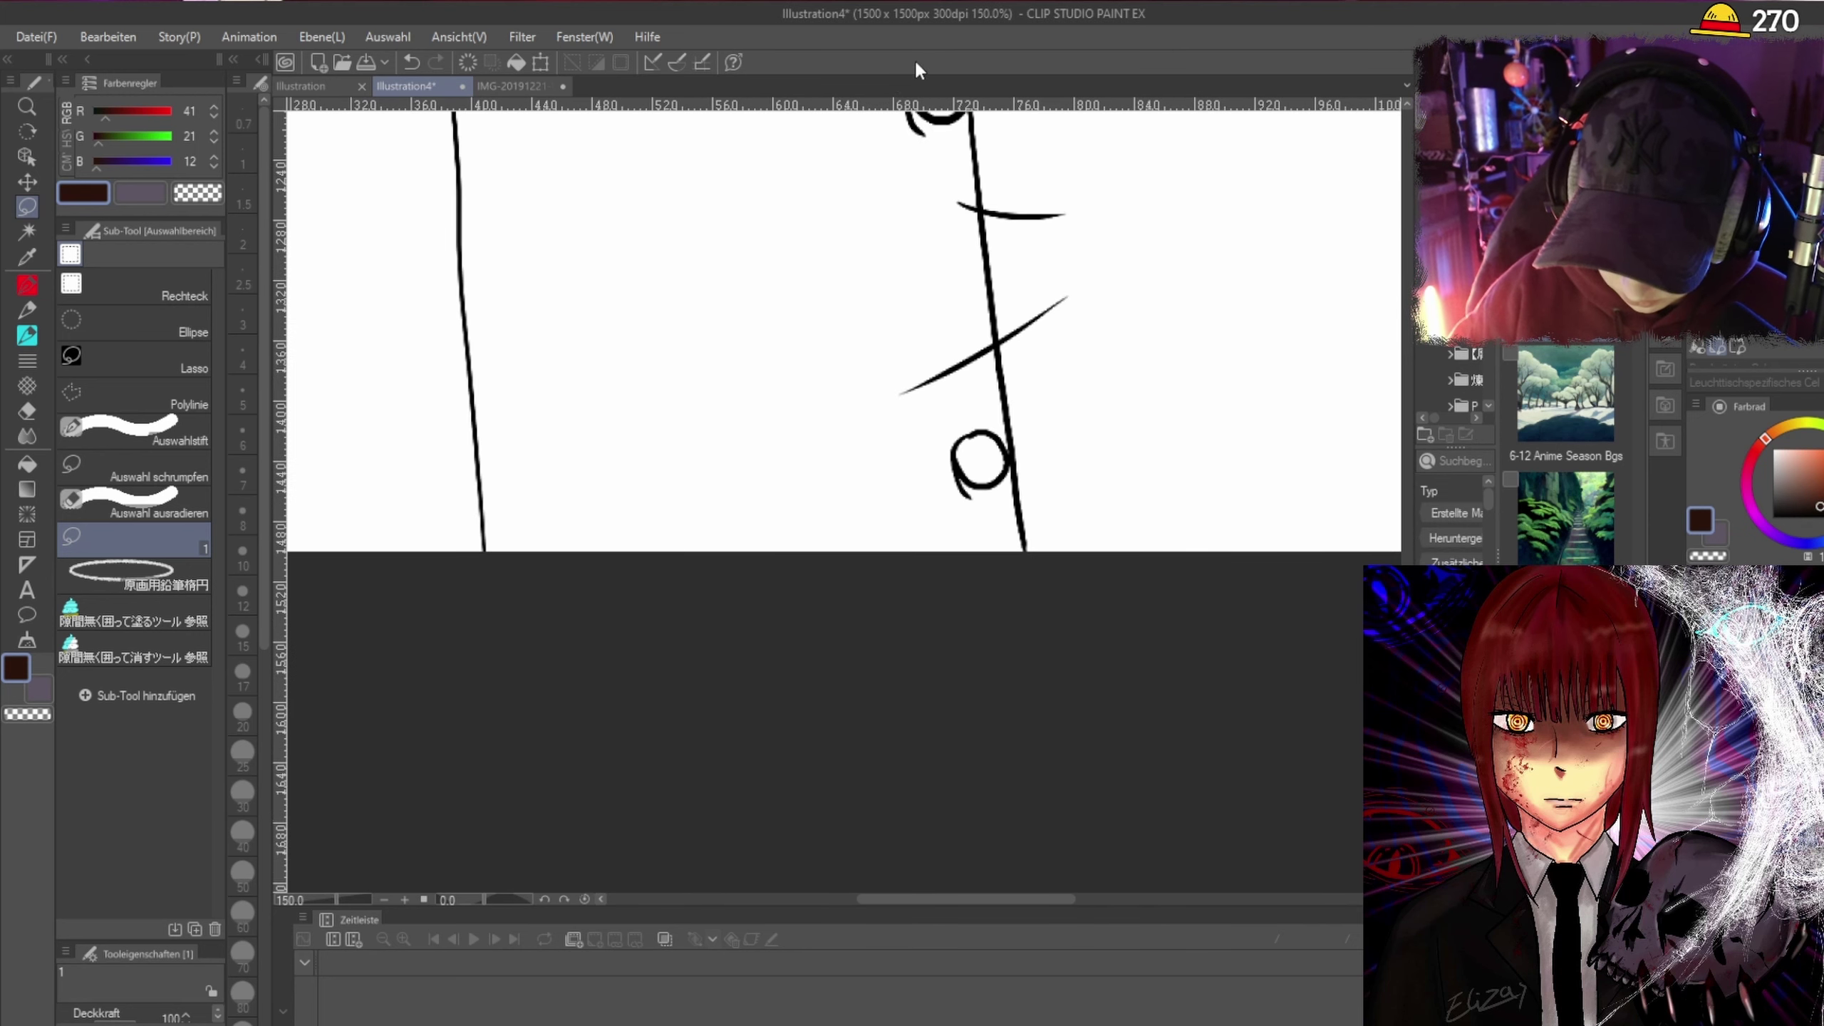
{"action": "scroll", "coordinate": [1149, 160], "scroll_direction": "down", "scroll_amount": 1}
{"action": "left_click_drag", "start_coordinate": [1407, 652], "coordinate": [1408, 446]}
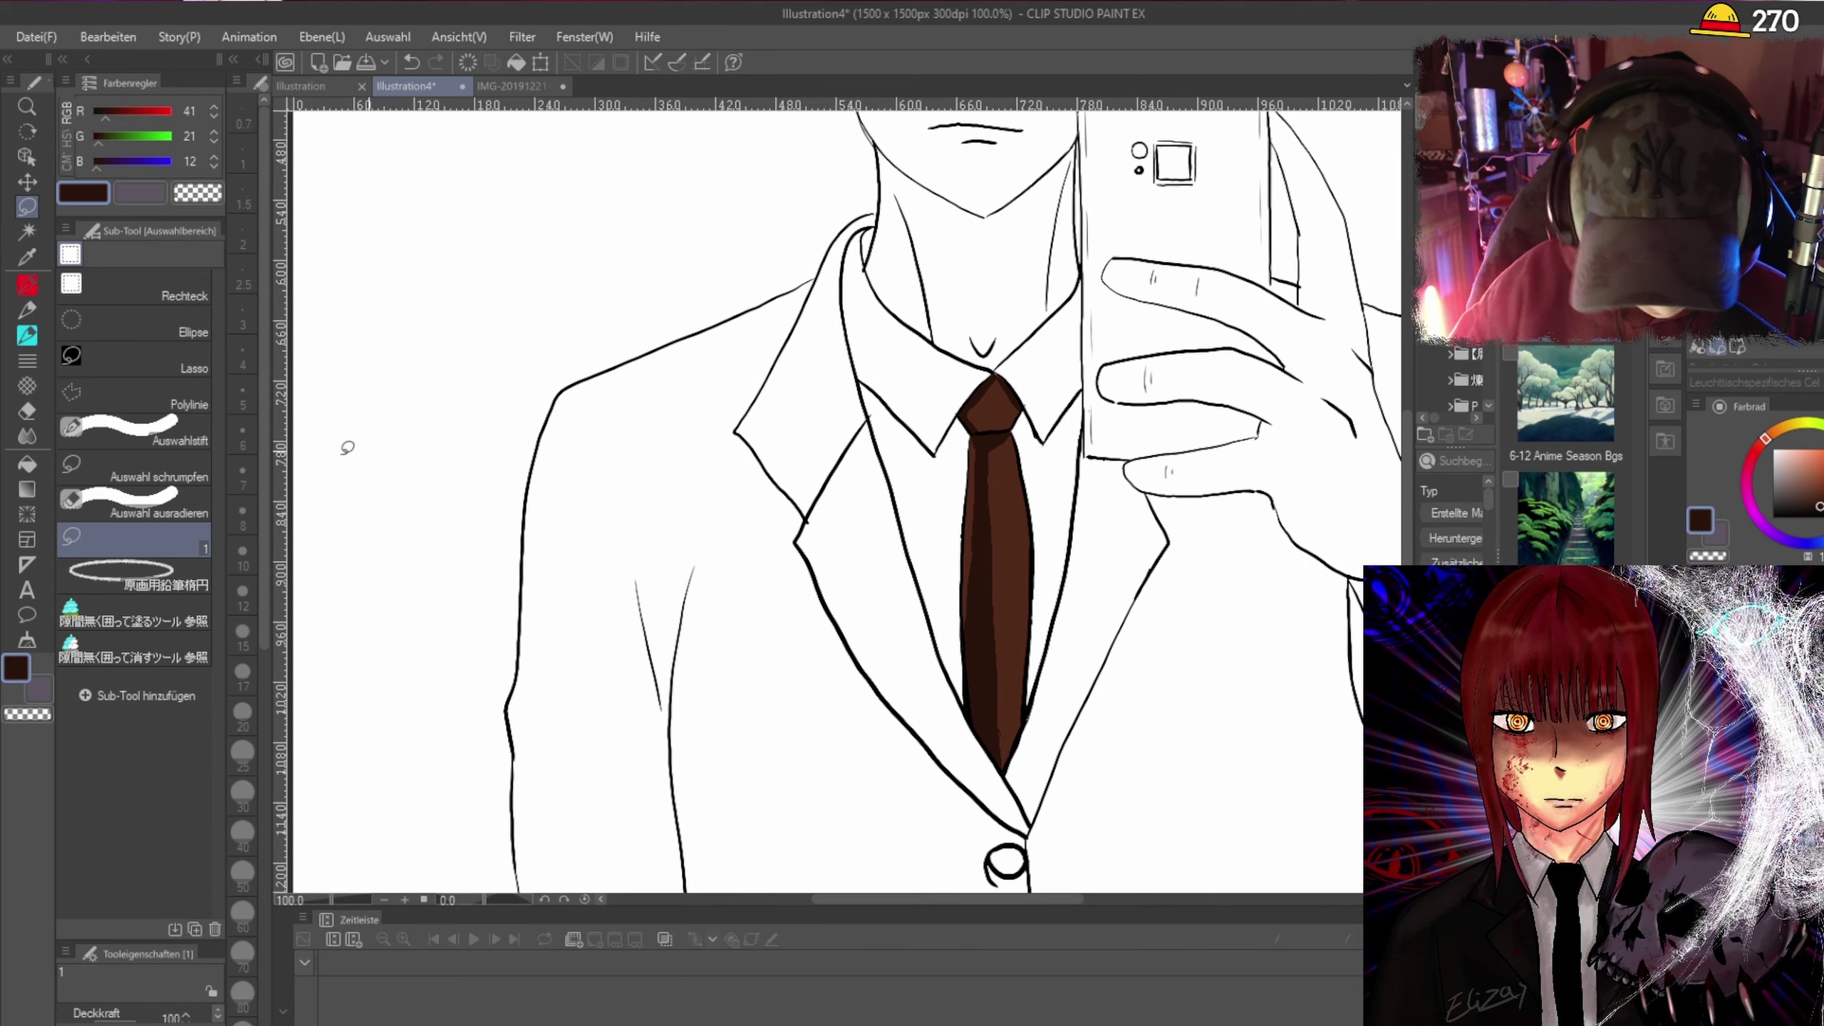
{"action": "left_click", "coordinate": [26, 386]}
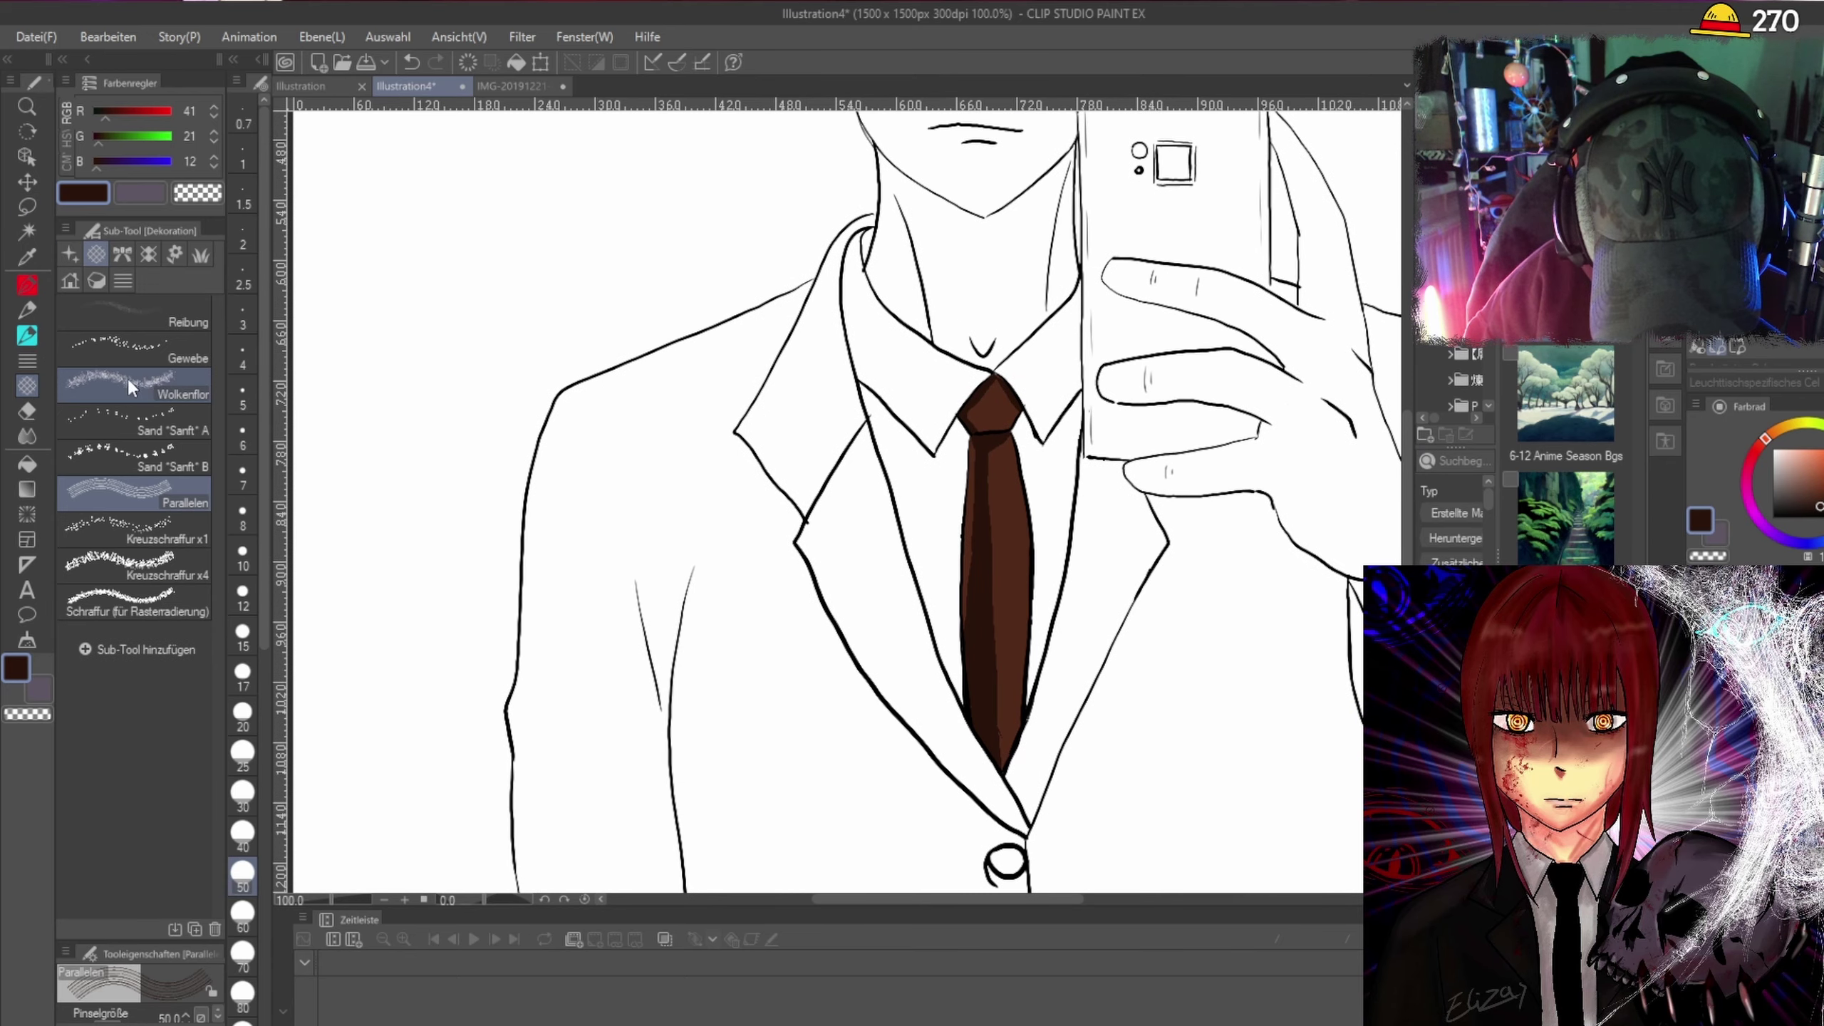
{"action": "left_click", "coordinate": [26, 284]}
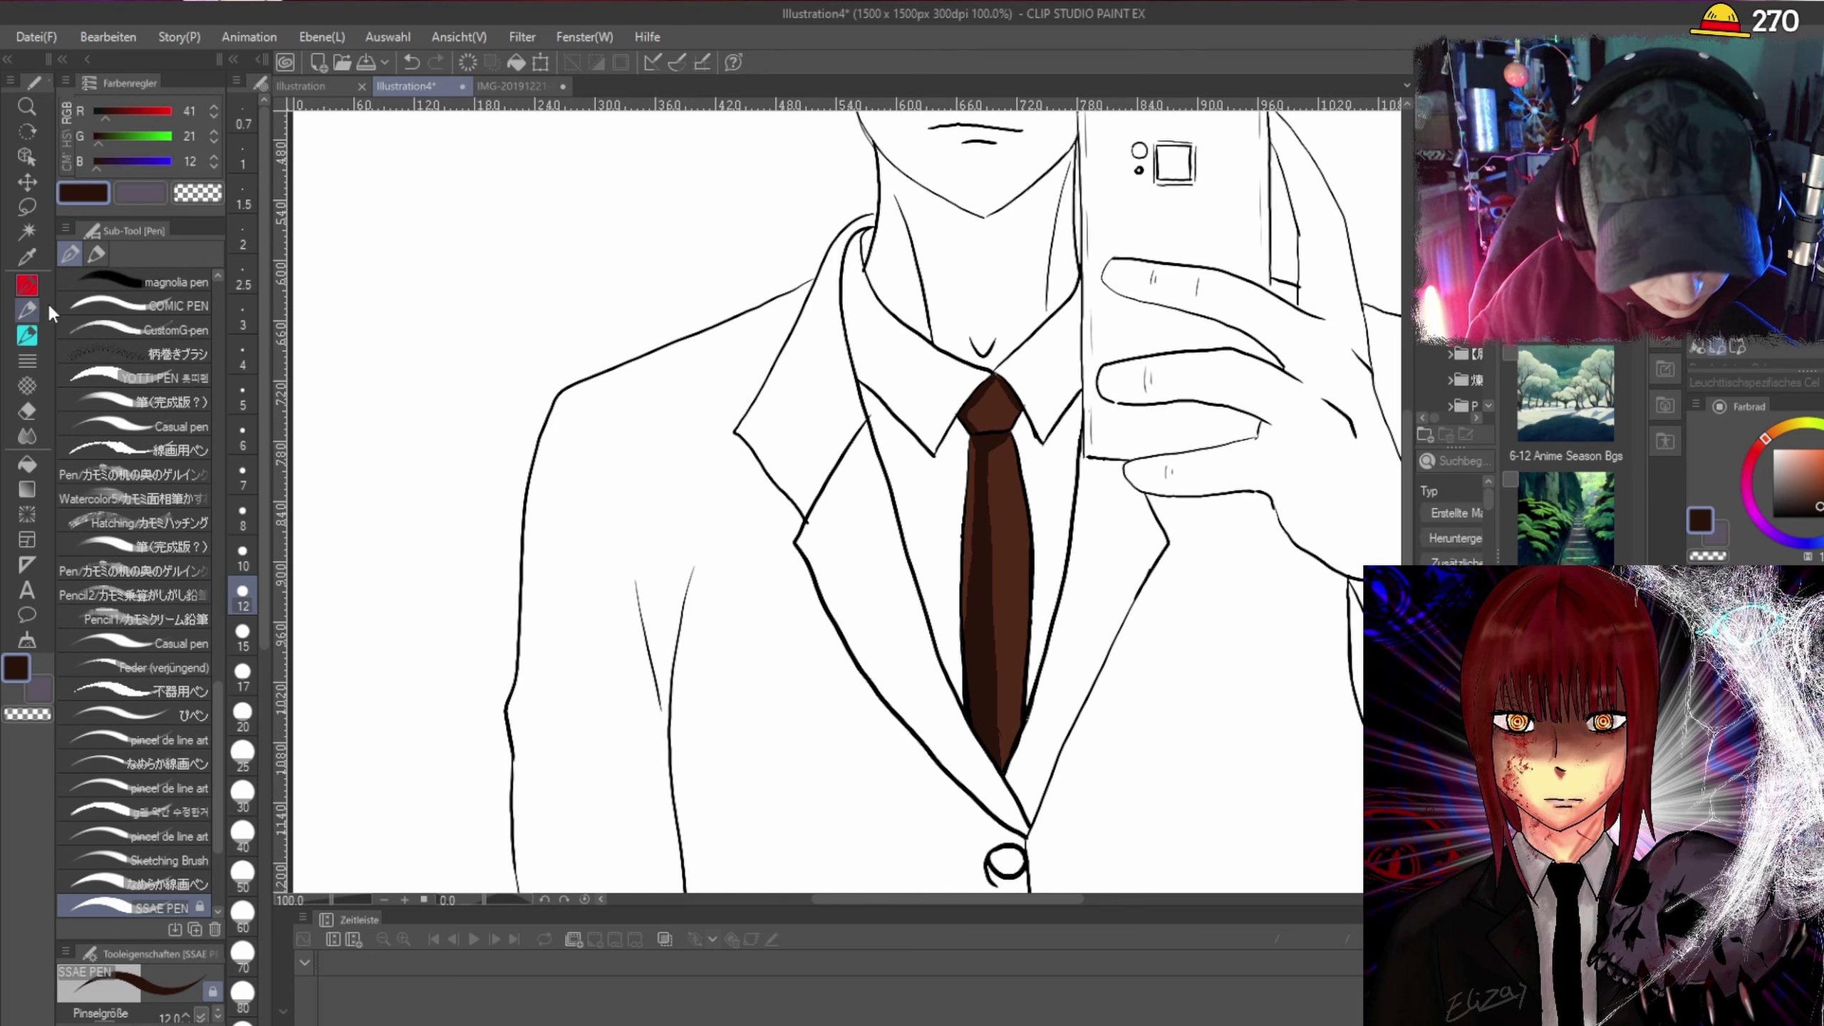
{"action": "left_click", "coordinate": [29, 411]}
{"action": "left_click", "coordinate": [25, 335]}
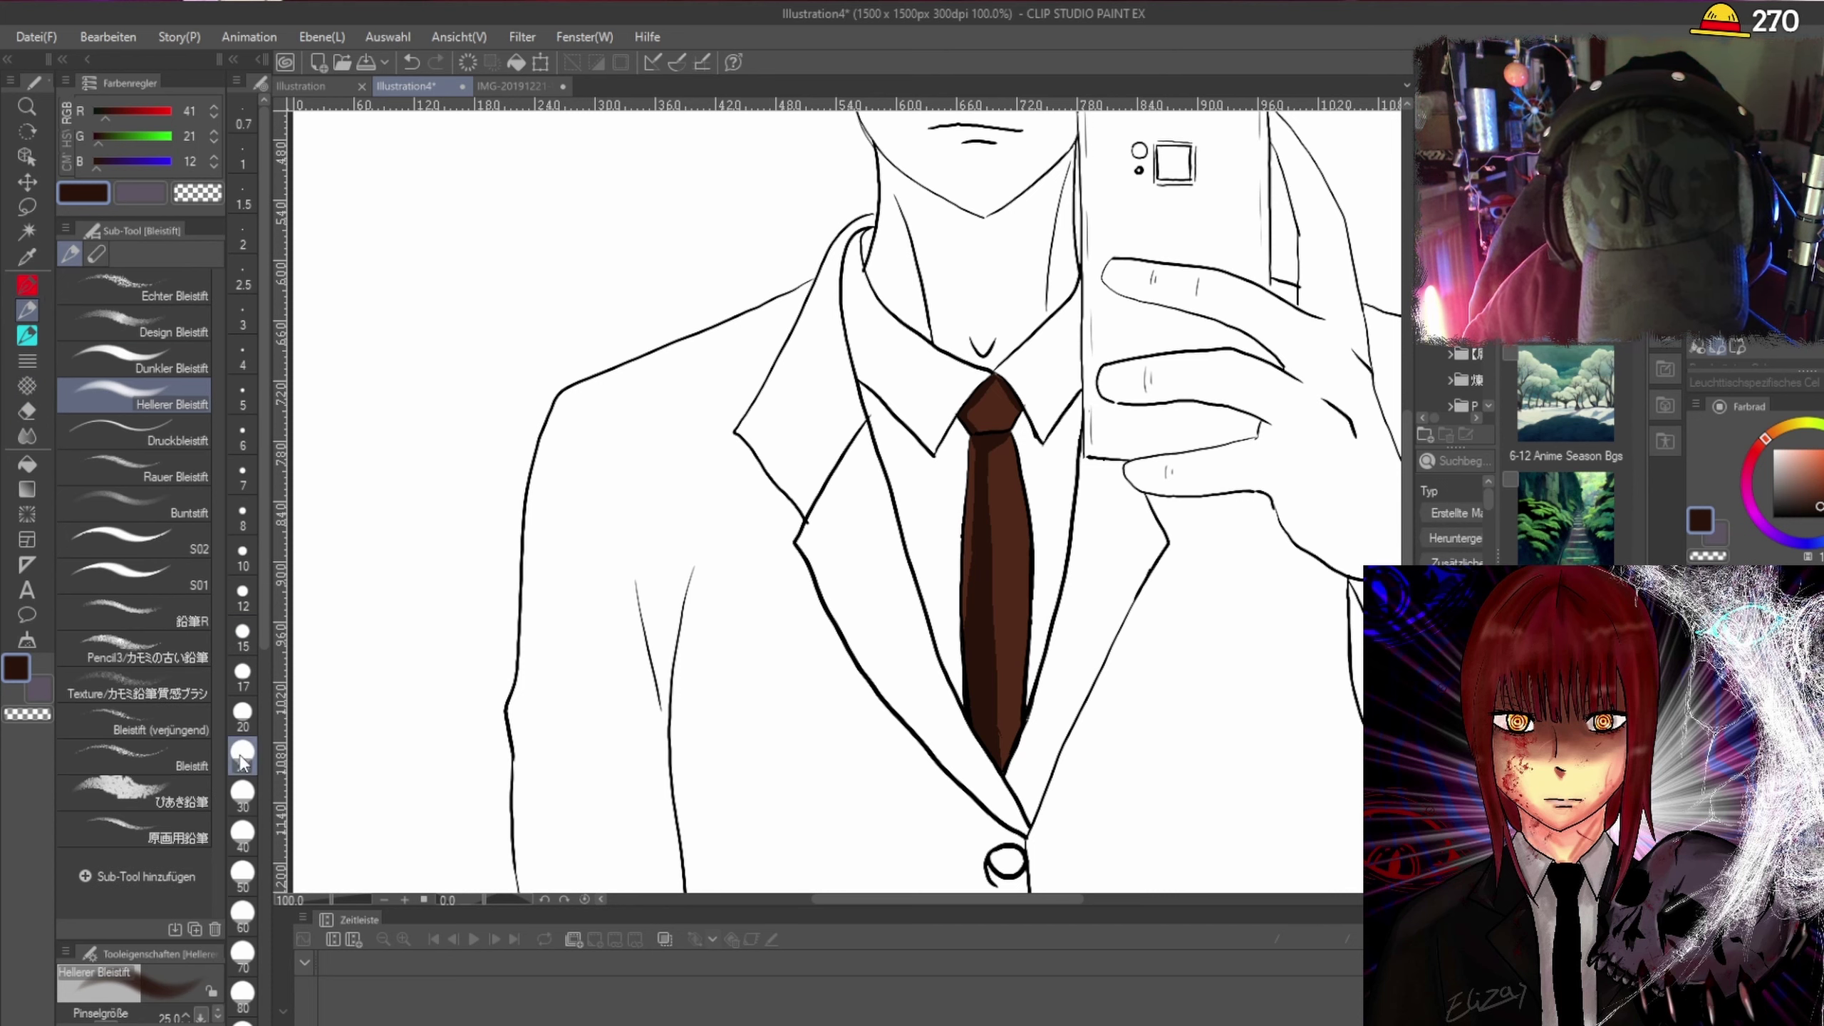
{"action": "left_click", "coordinate": [26, 311]}
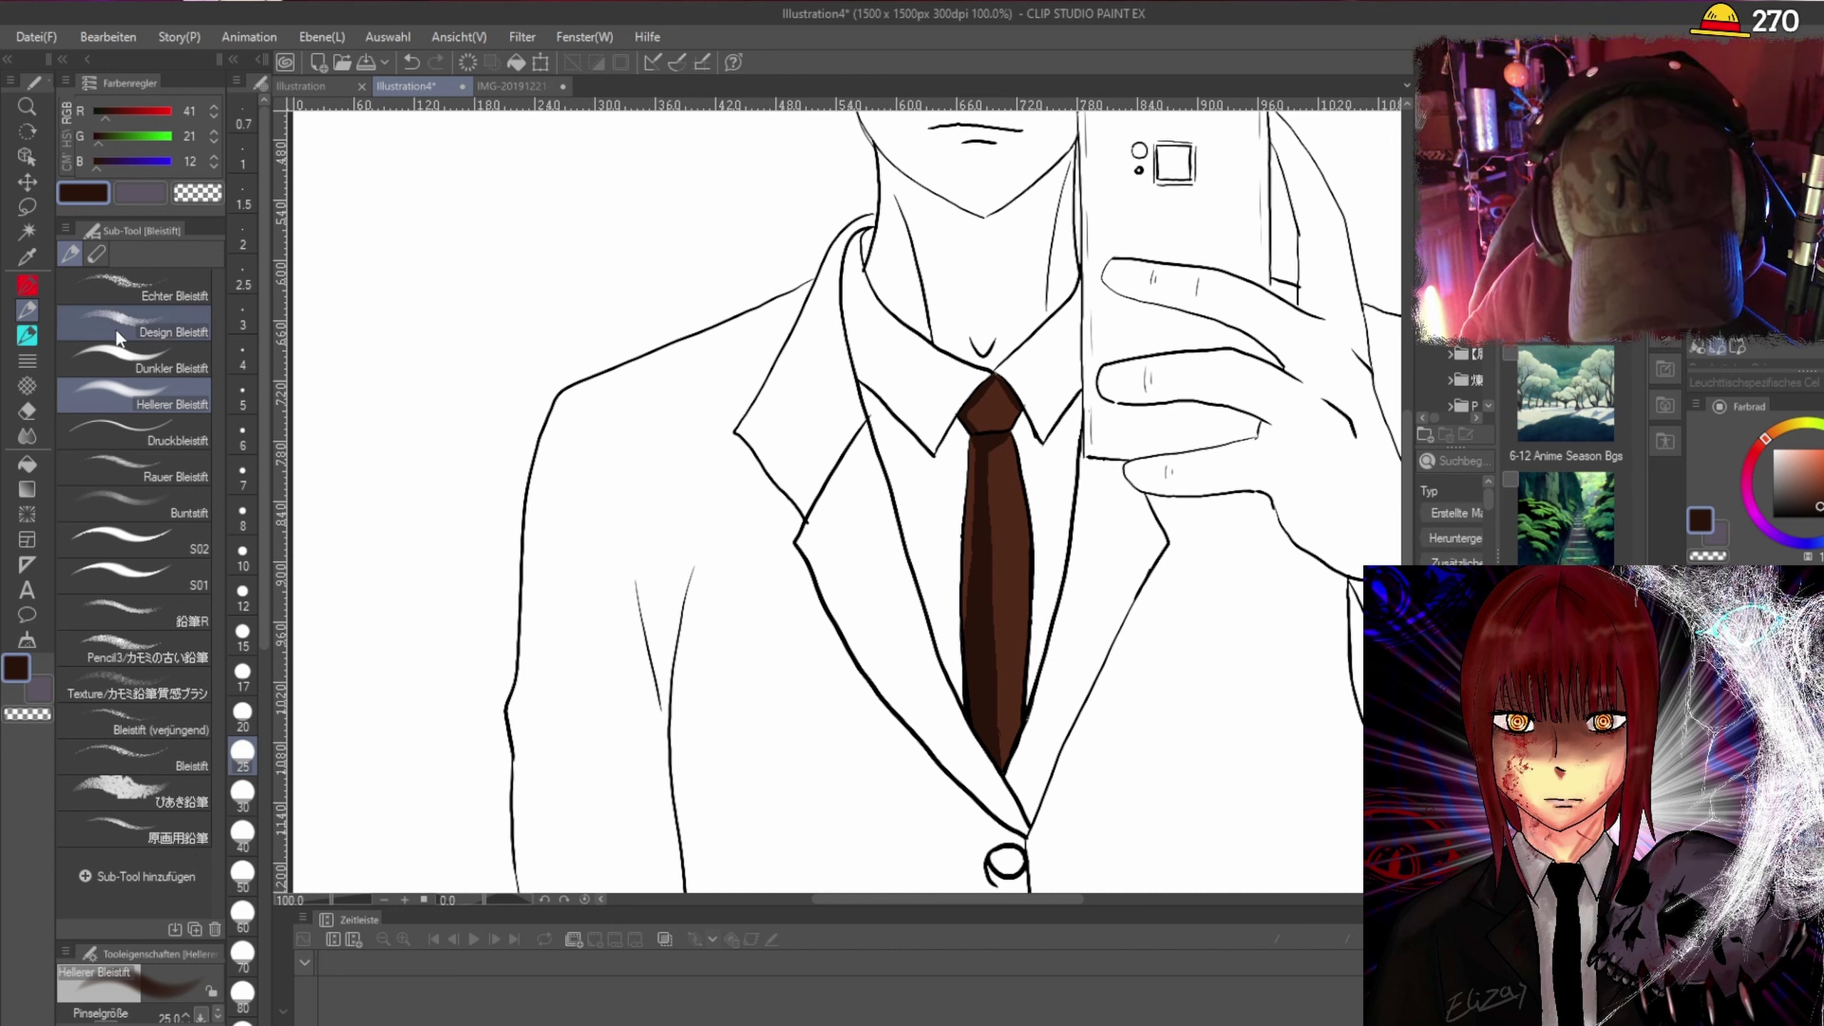
{"action": "left_click", "coordinate": [27, 336]}
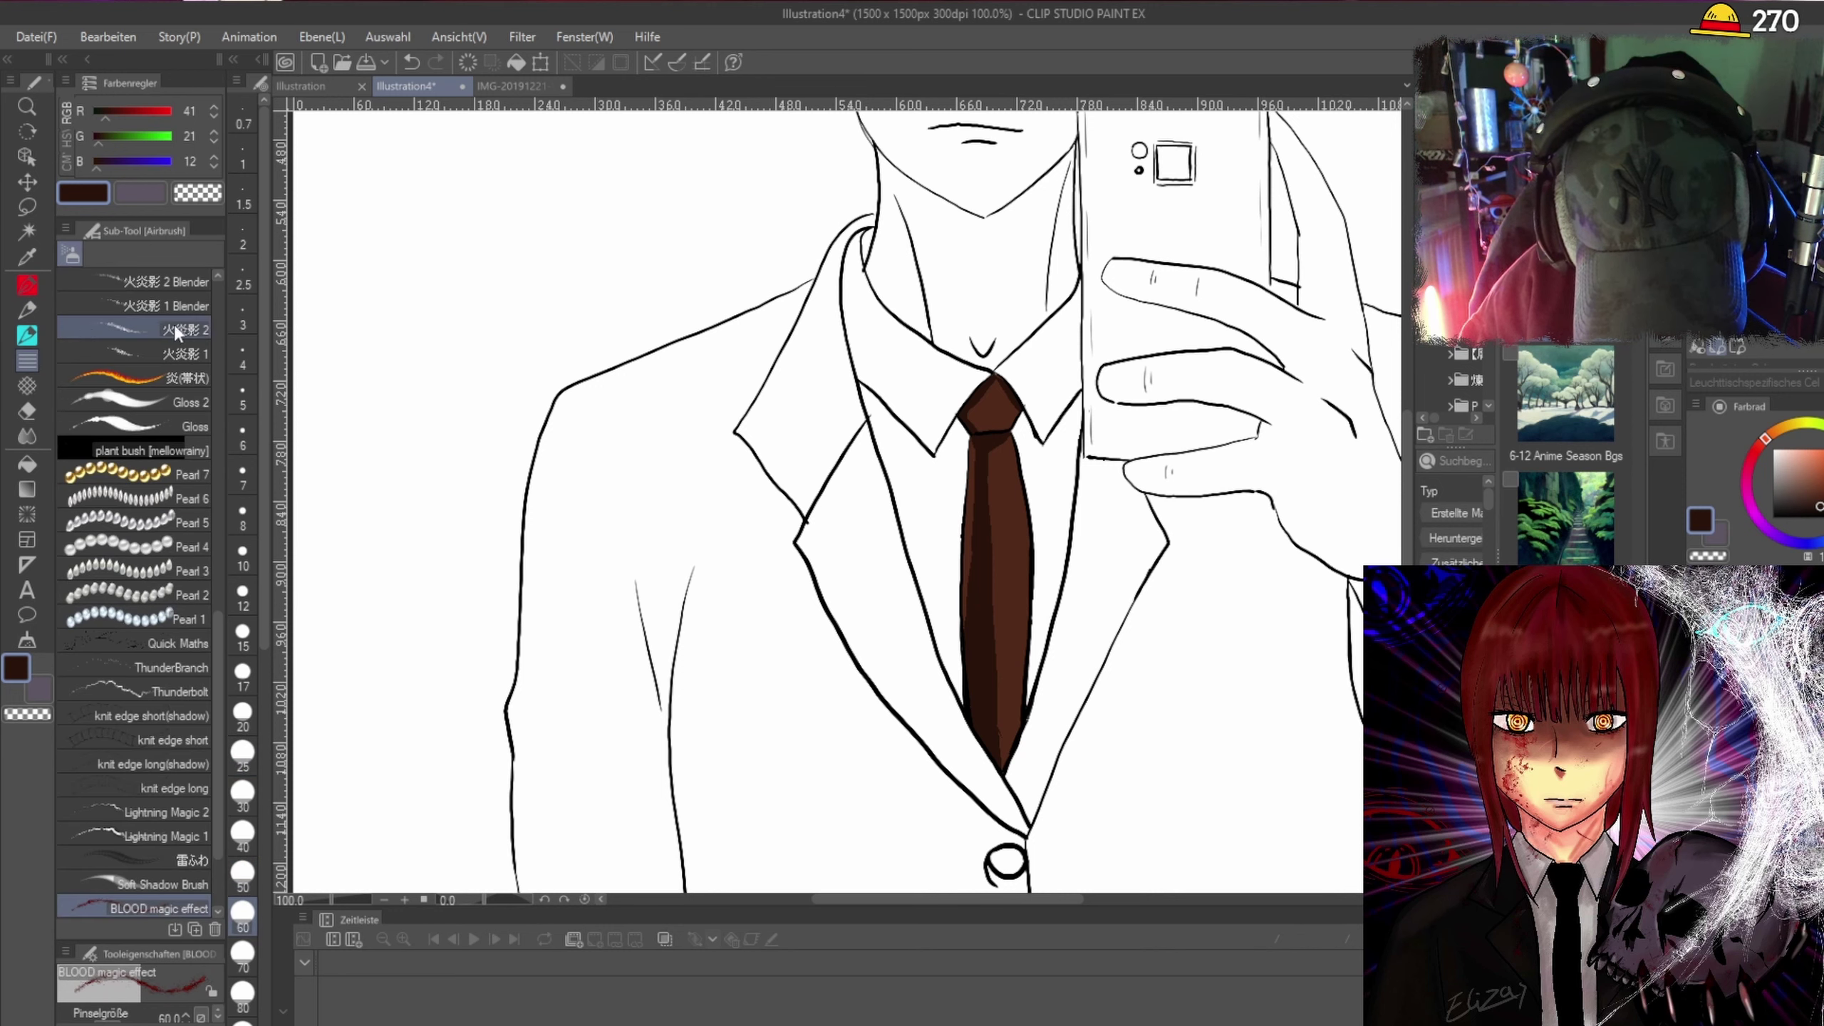
{"action": "left_click", "coordinate": [27, 311]}
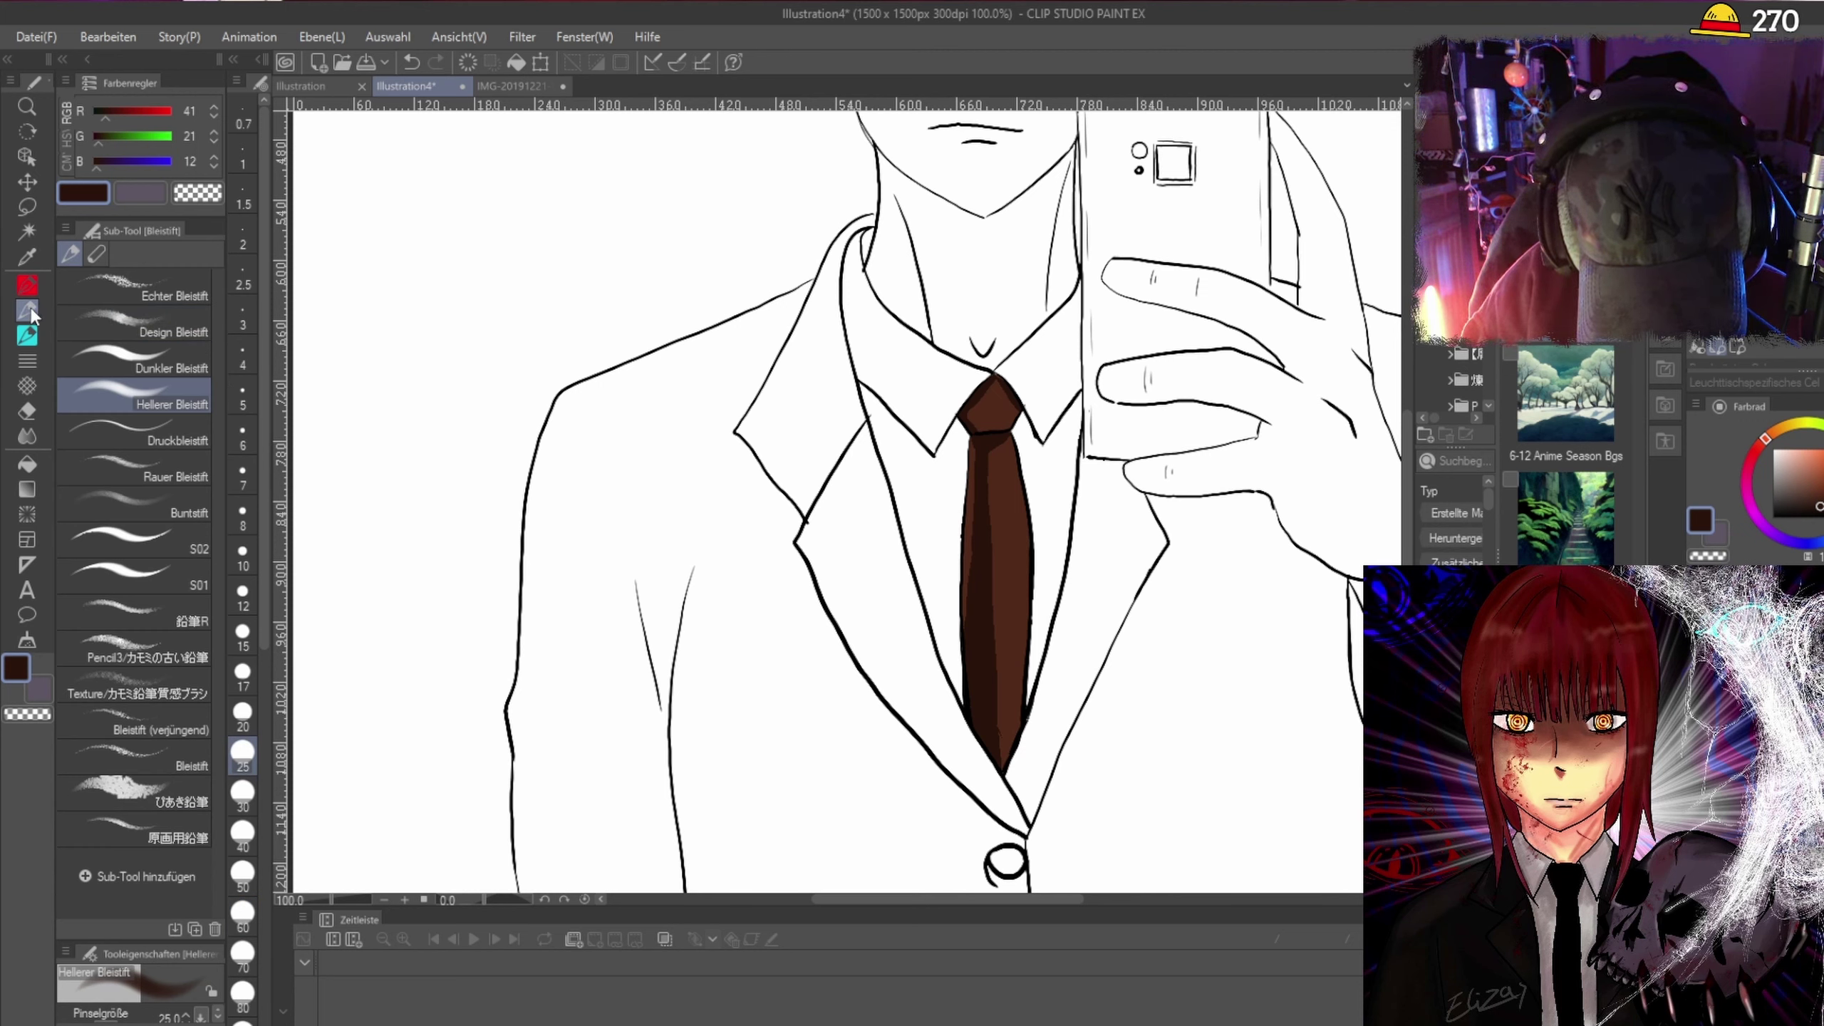
Switch to the かすれ油彩 oil-paint brush and soften the tie's hard shadow edge into the brown fill.
{"action": "key", "text": "p"}
{"action": "left_click", "coordinate": [37, 330]}
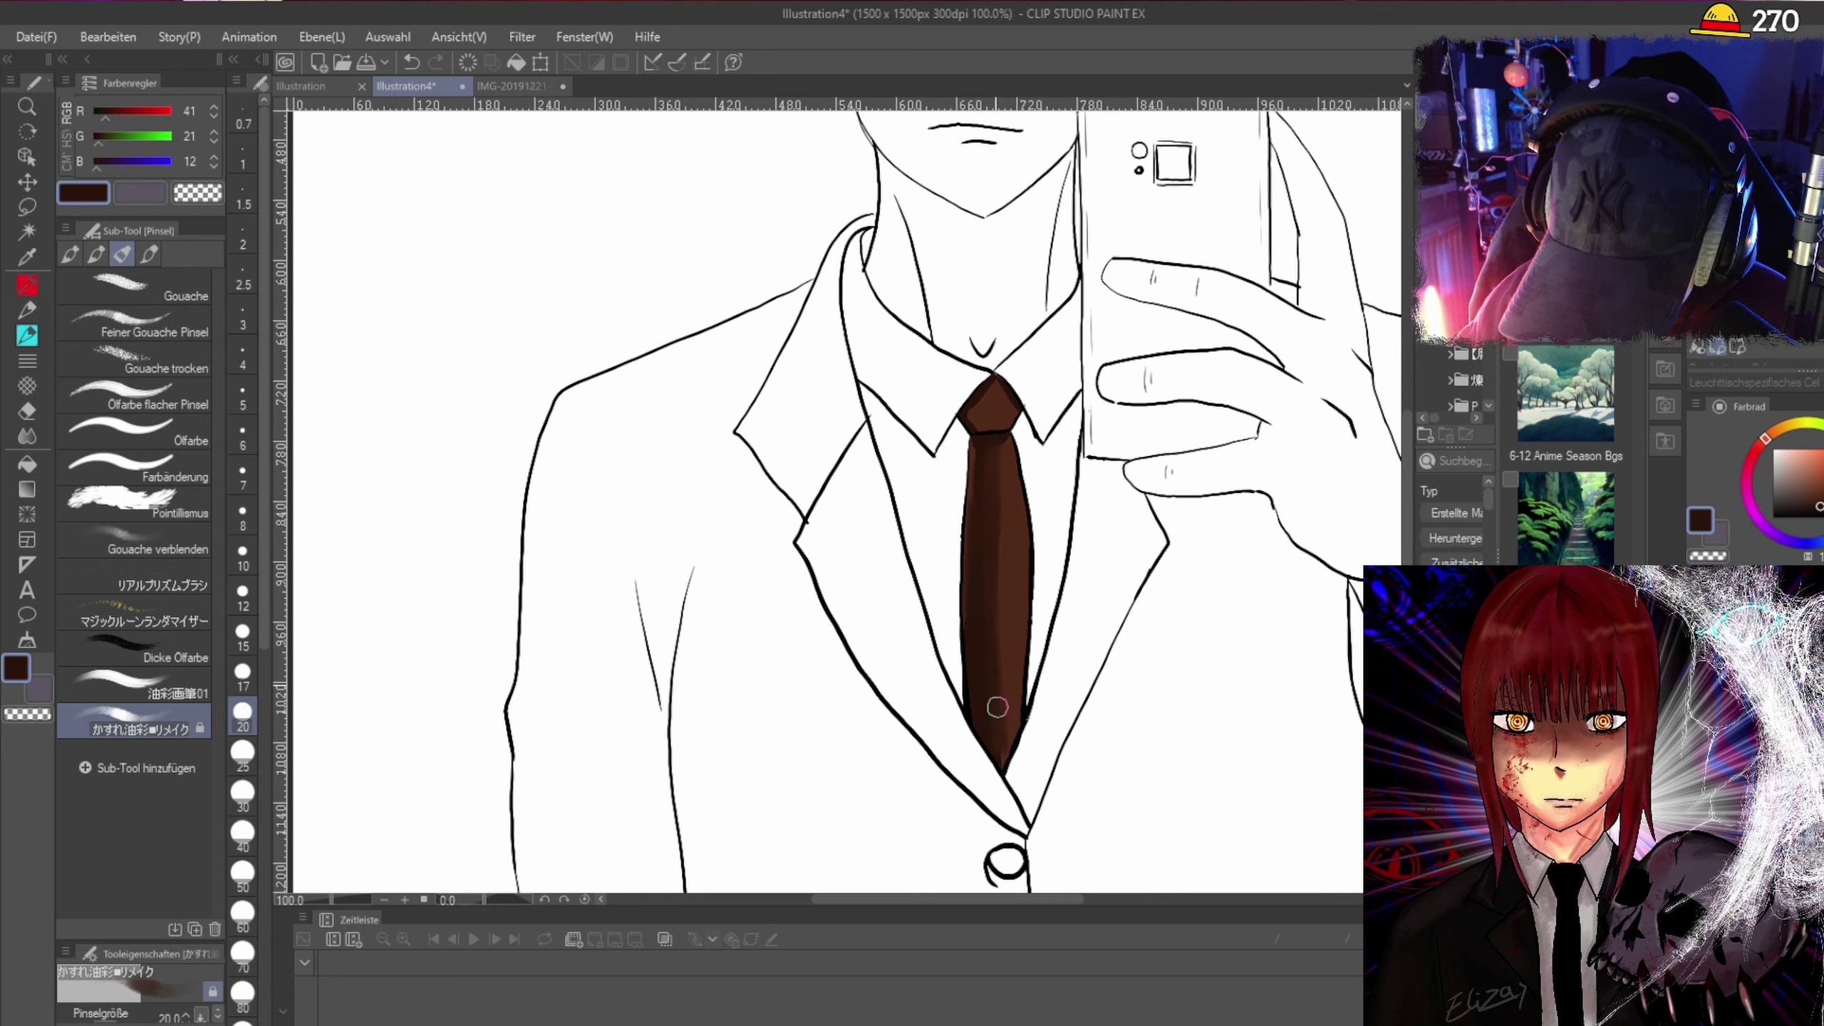
{"action": "scroll", "coordinate": [994, 543], "scroll_direction": "up", "scroll_amount": 1}
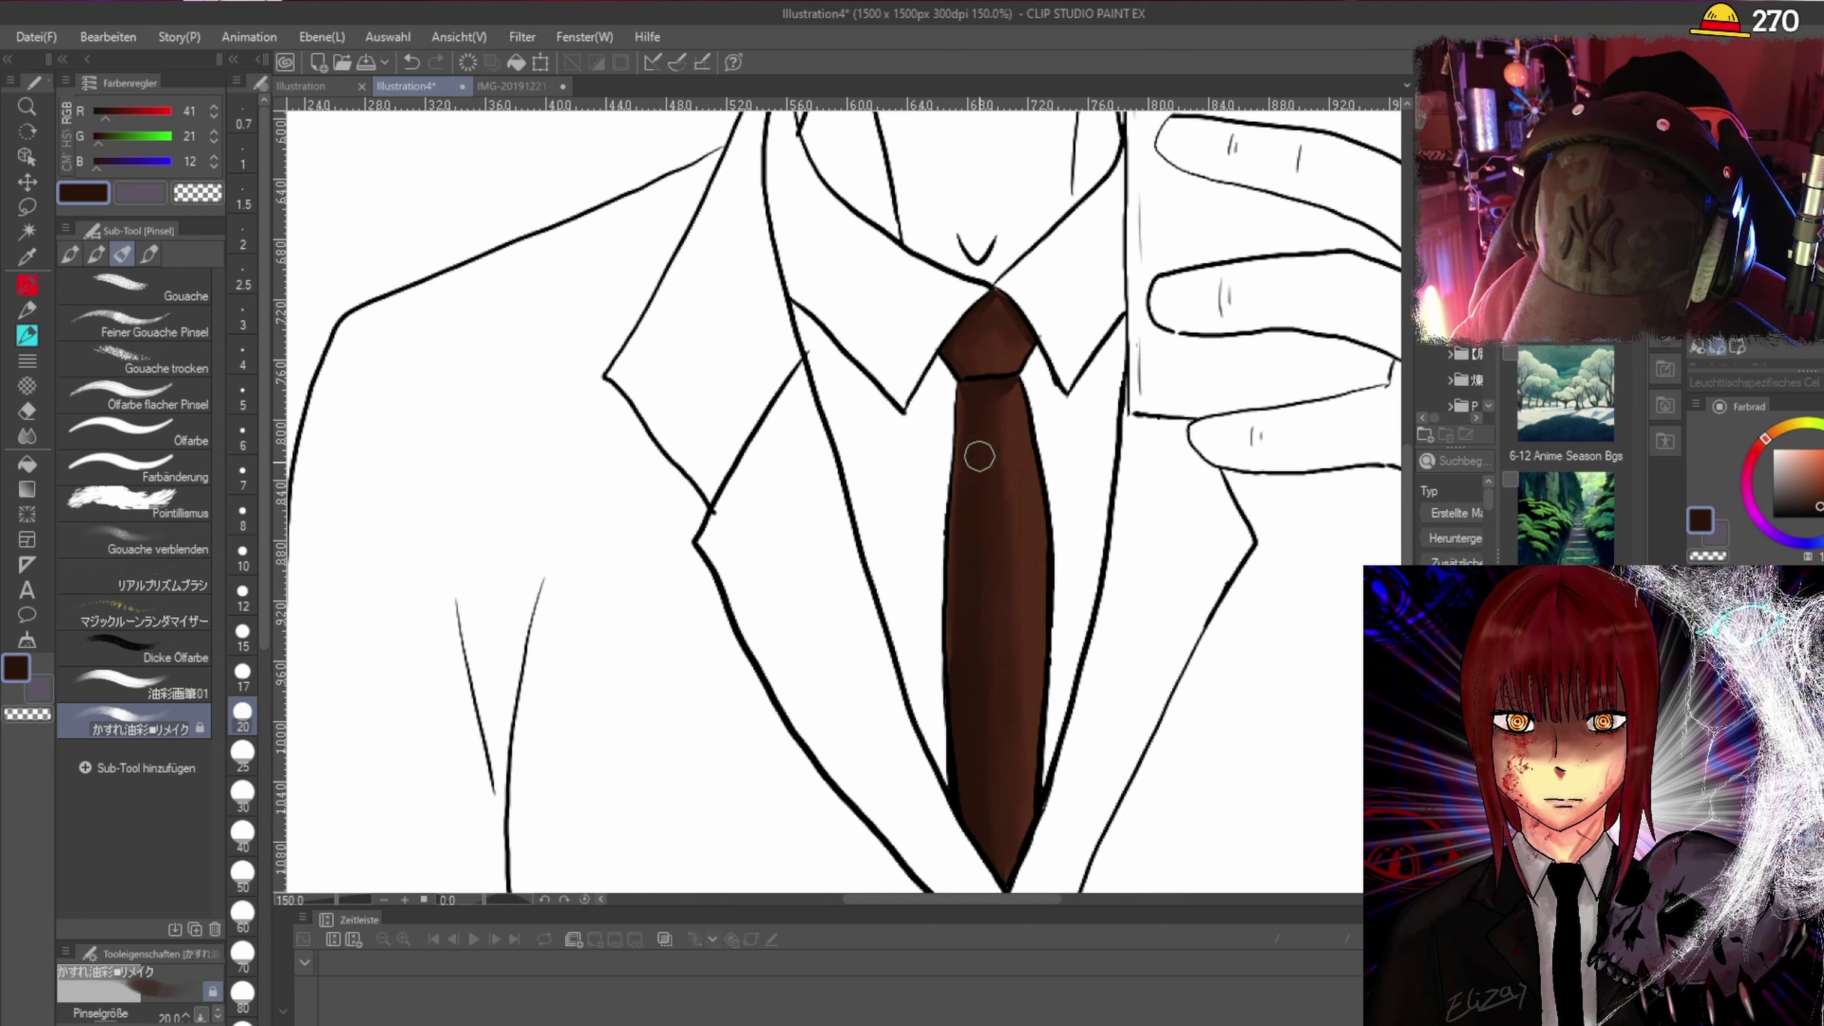
{"action": "scroll", "coordinate": [1049, 325], "scroll_direction": "up", "scroll_amount": 1}
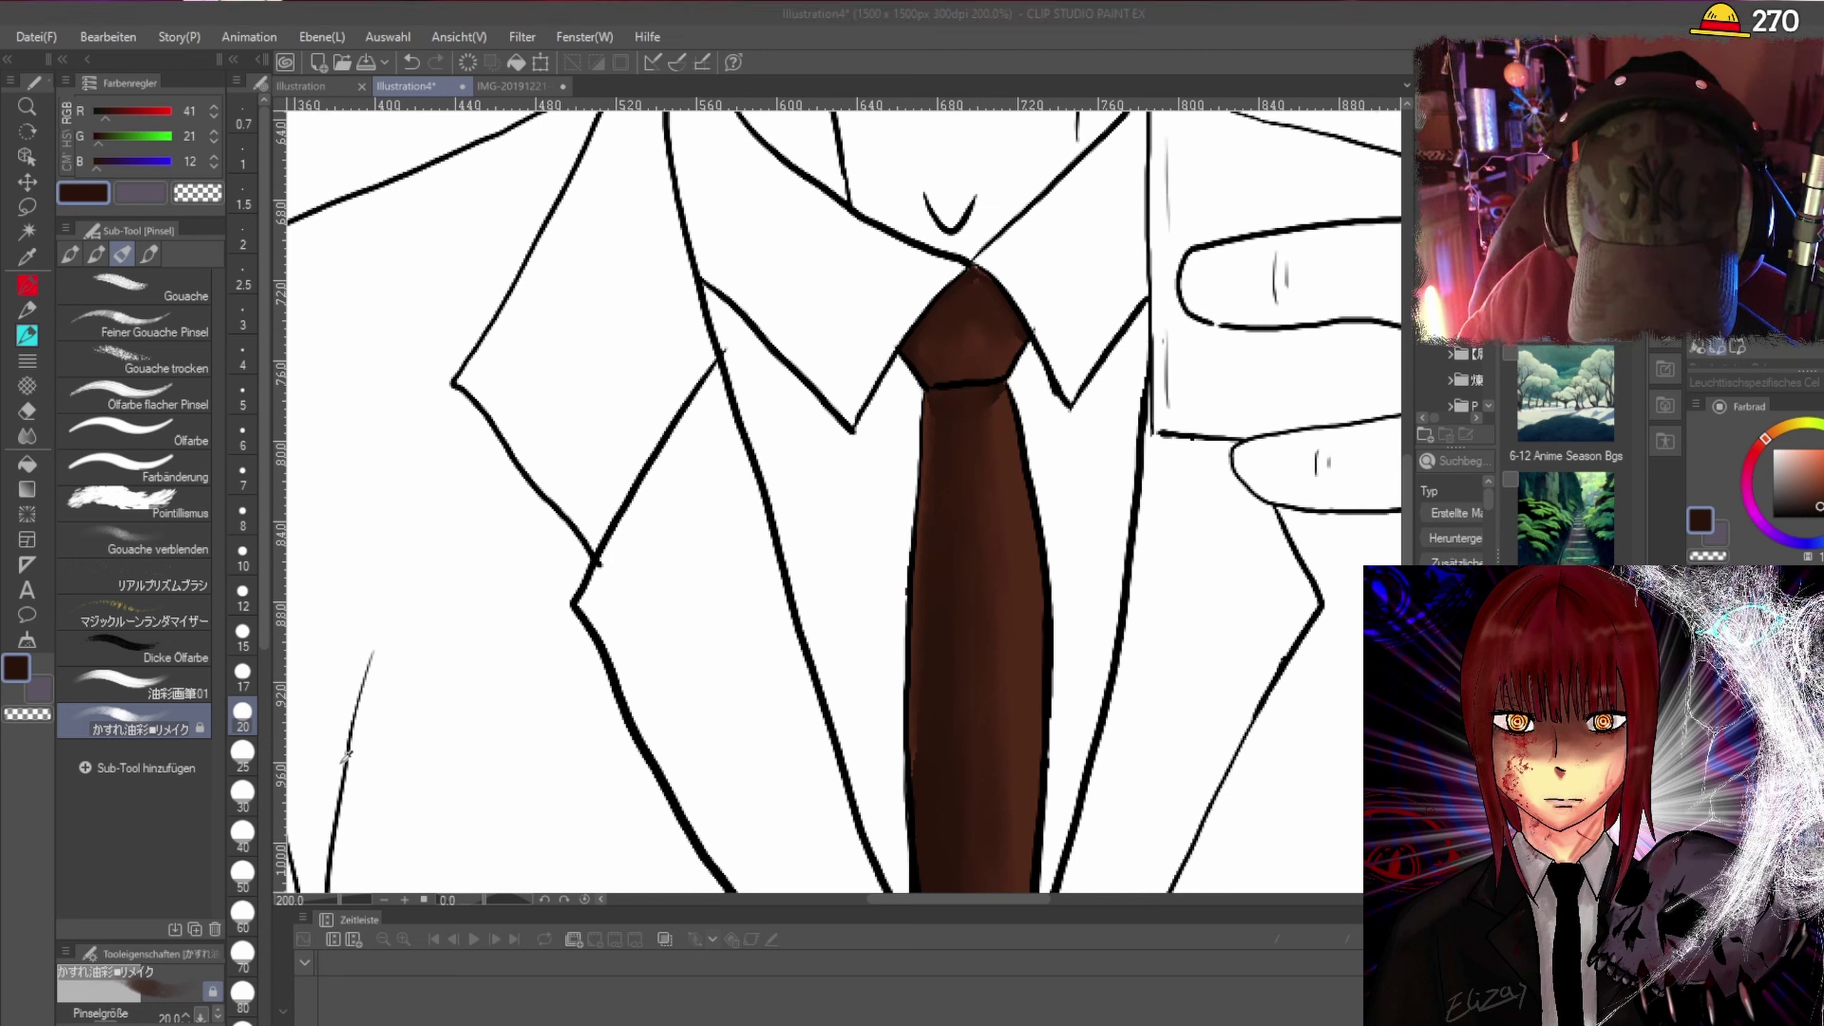
Paint pale peach highlight streaks down the tie's middle, right side and knot.
{"action": "left_click", "coordinate": [677, 582]}
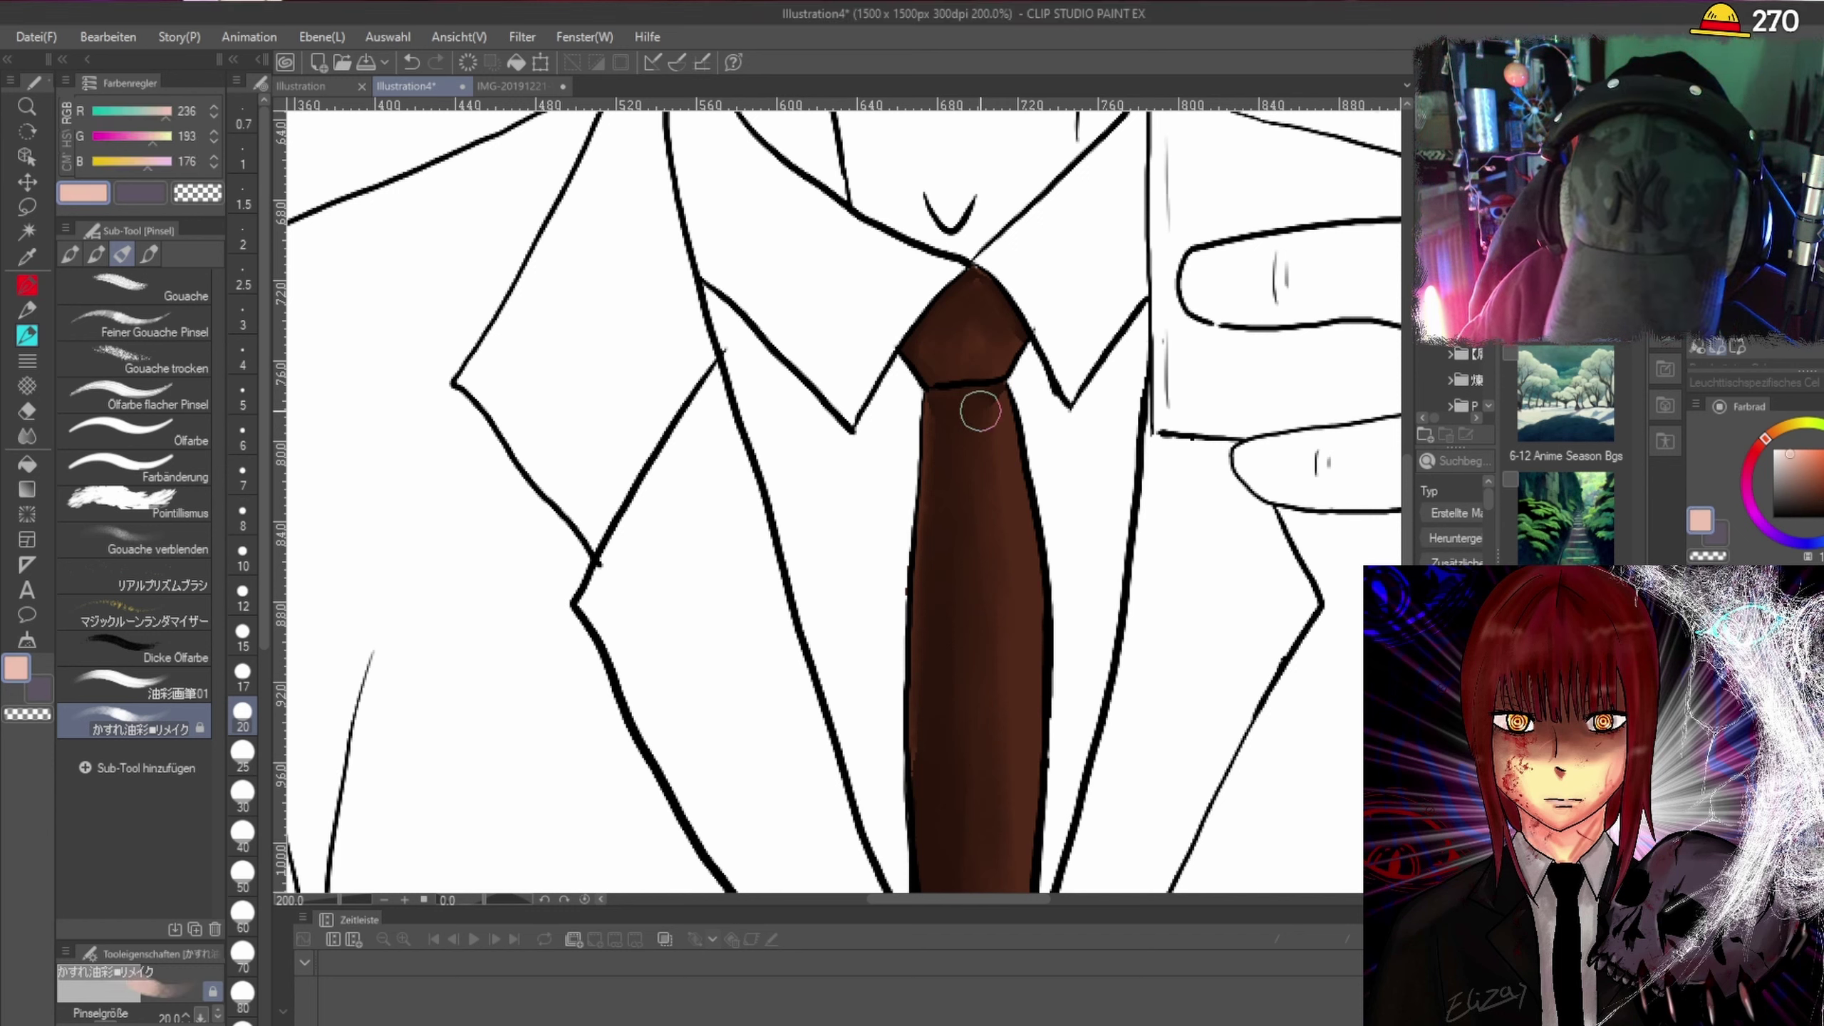
{"action": "mouse_move", "coordinate": [985, 459]}
{"action": "left_mouse_down"}
{"action": "mouse_move", "coordinate": [981, 554]}
{"action": "mouse_move", "coordinate": [983, 401]}
{"action": "mouse_move", "coordinate": [947, 357]}
{"action": "mouse_move", "coordinate": [988, 360]}
{"action": "left_mouse_up"}
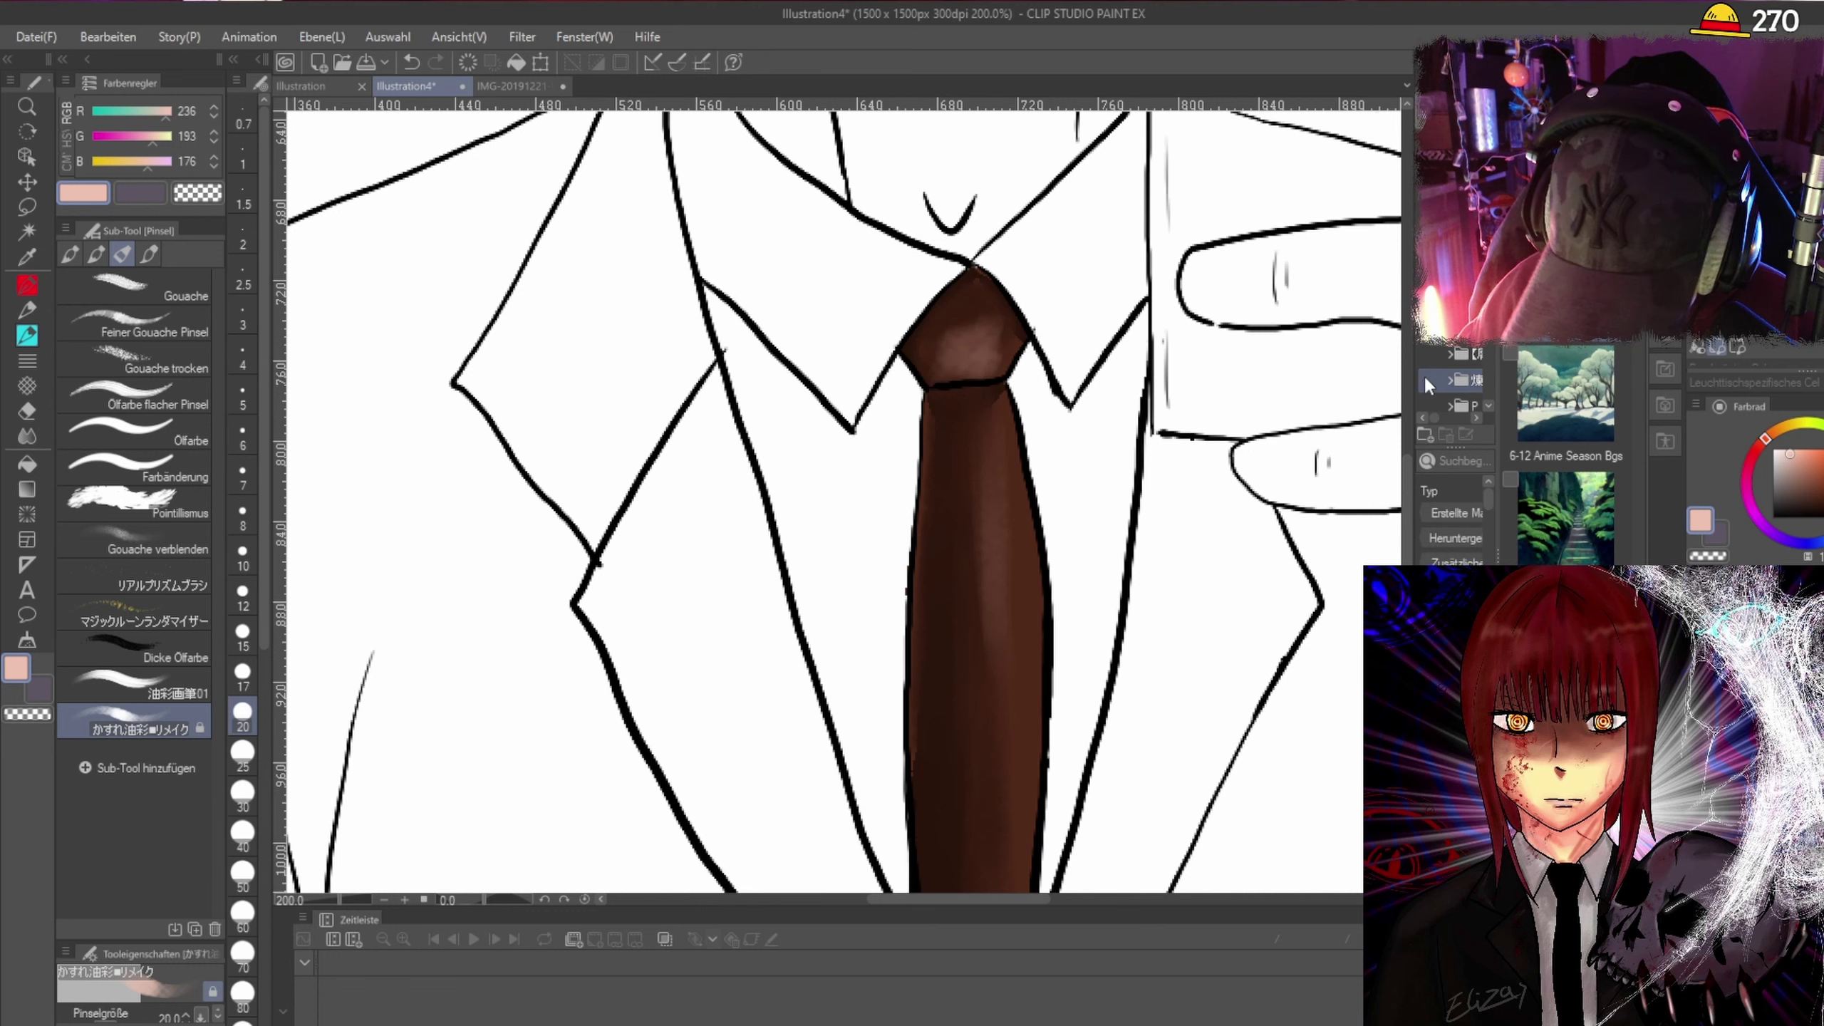
{"action": "scroll", "coordinate": [998, 460], "scroll_direction": "down", "scroll_amount": 3}
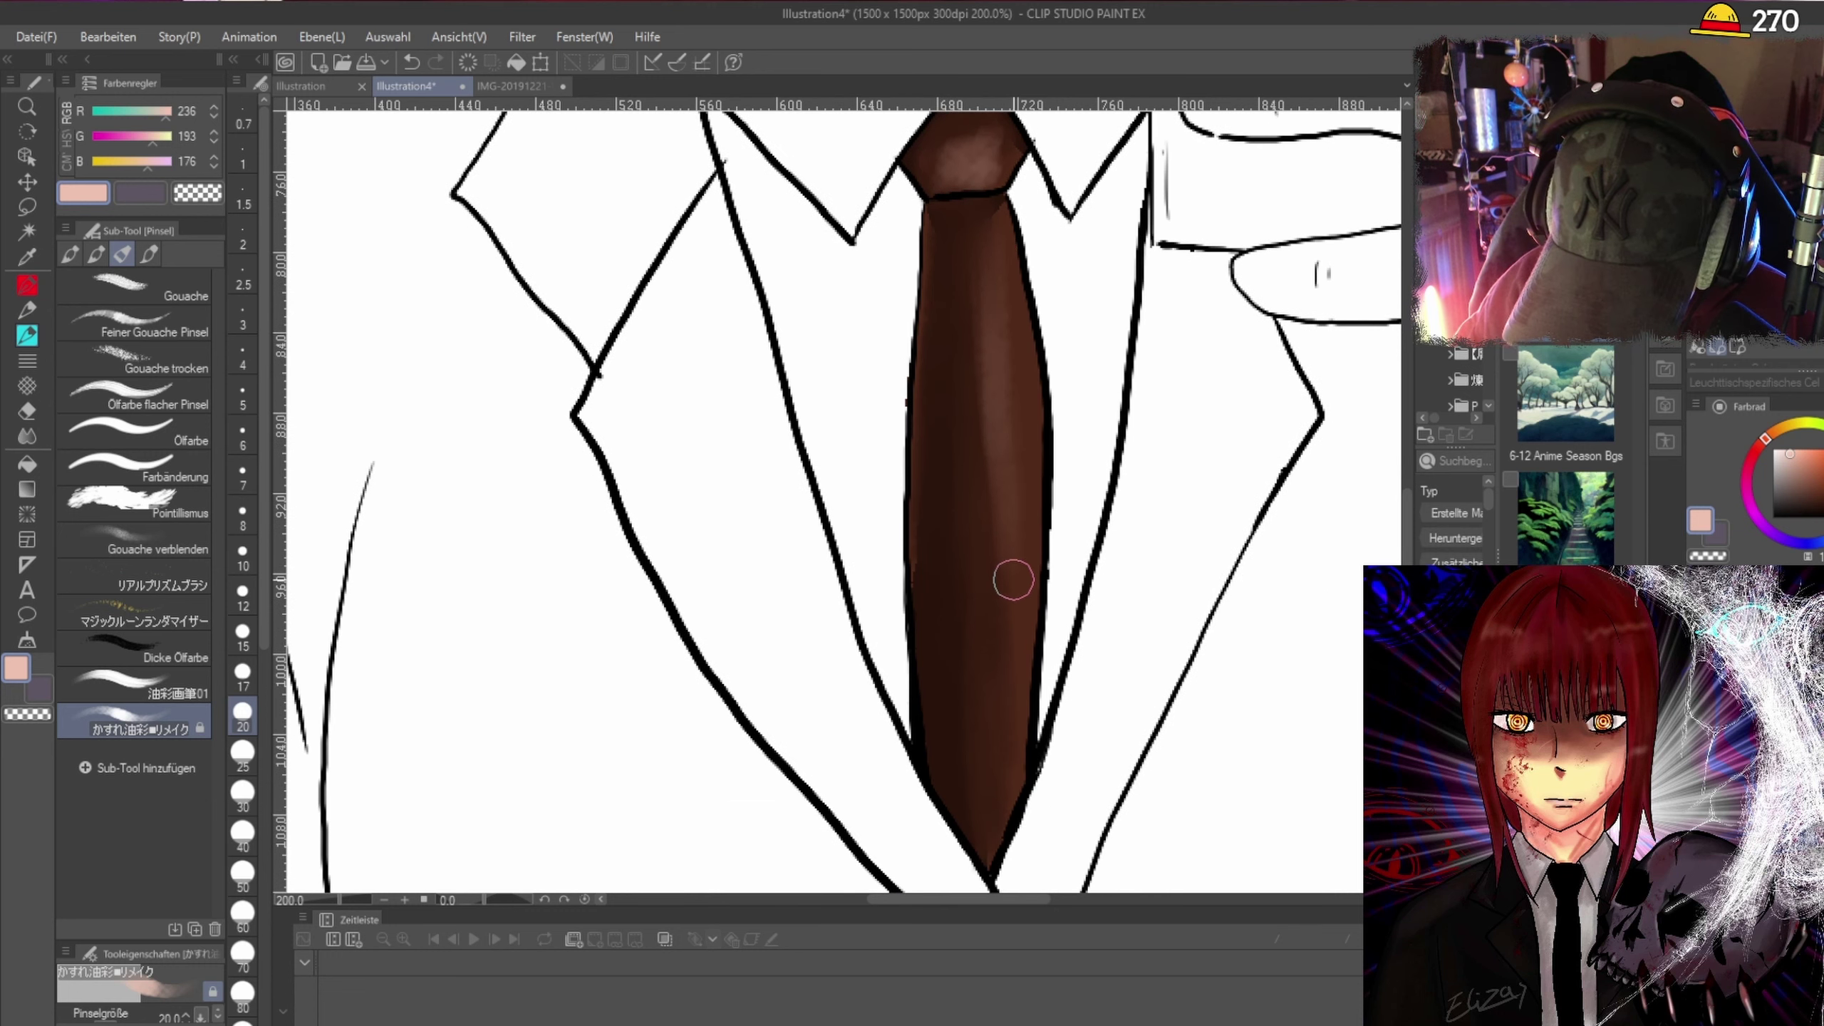
{"action": "mouse_move", "coordinate": [987, 403]}
{"action": "left_mouse_down"}
{"action": "mouse_move", "coordinate": [980, 635]}
{"action": "mouse_move", "coordinate": [962, 428]}
{"action": "mouse_move", "coordinate": [924, 310]}
{"action": "mouse_move", "coordinate": [941, 268]}
{"action": "left_mouse_up"}
{"action": "left_click_drag", "start_coordinate": [974, 567], "coordinate": [988, 821]}
{"action": "left_click_drag", "start_coordinate": [1005, 363], "coordinate": [1005, 676]}
Choose reddish brown 116, 47, 19 as the active colour.
{"action": "scroll", "coordinate": [1005, 676], "scroll_direction": "down", "scroll_amount": 2}
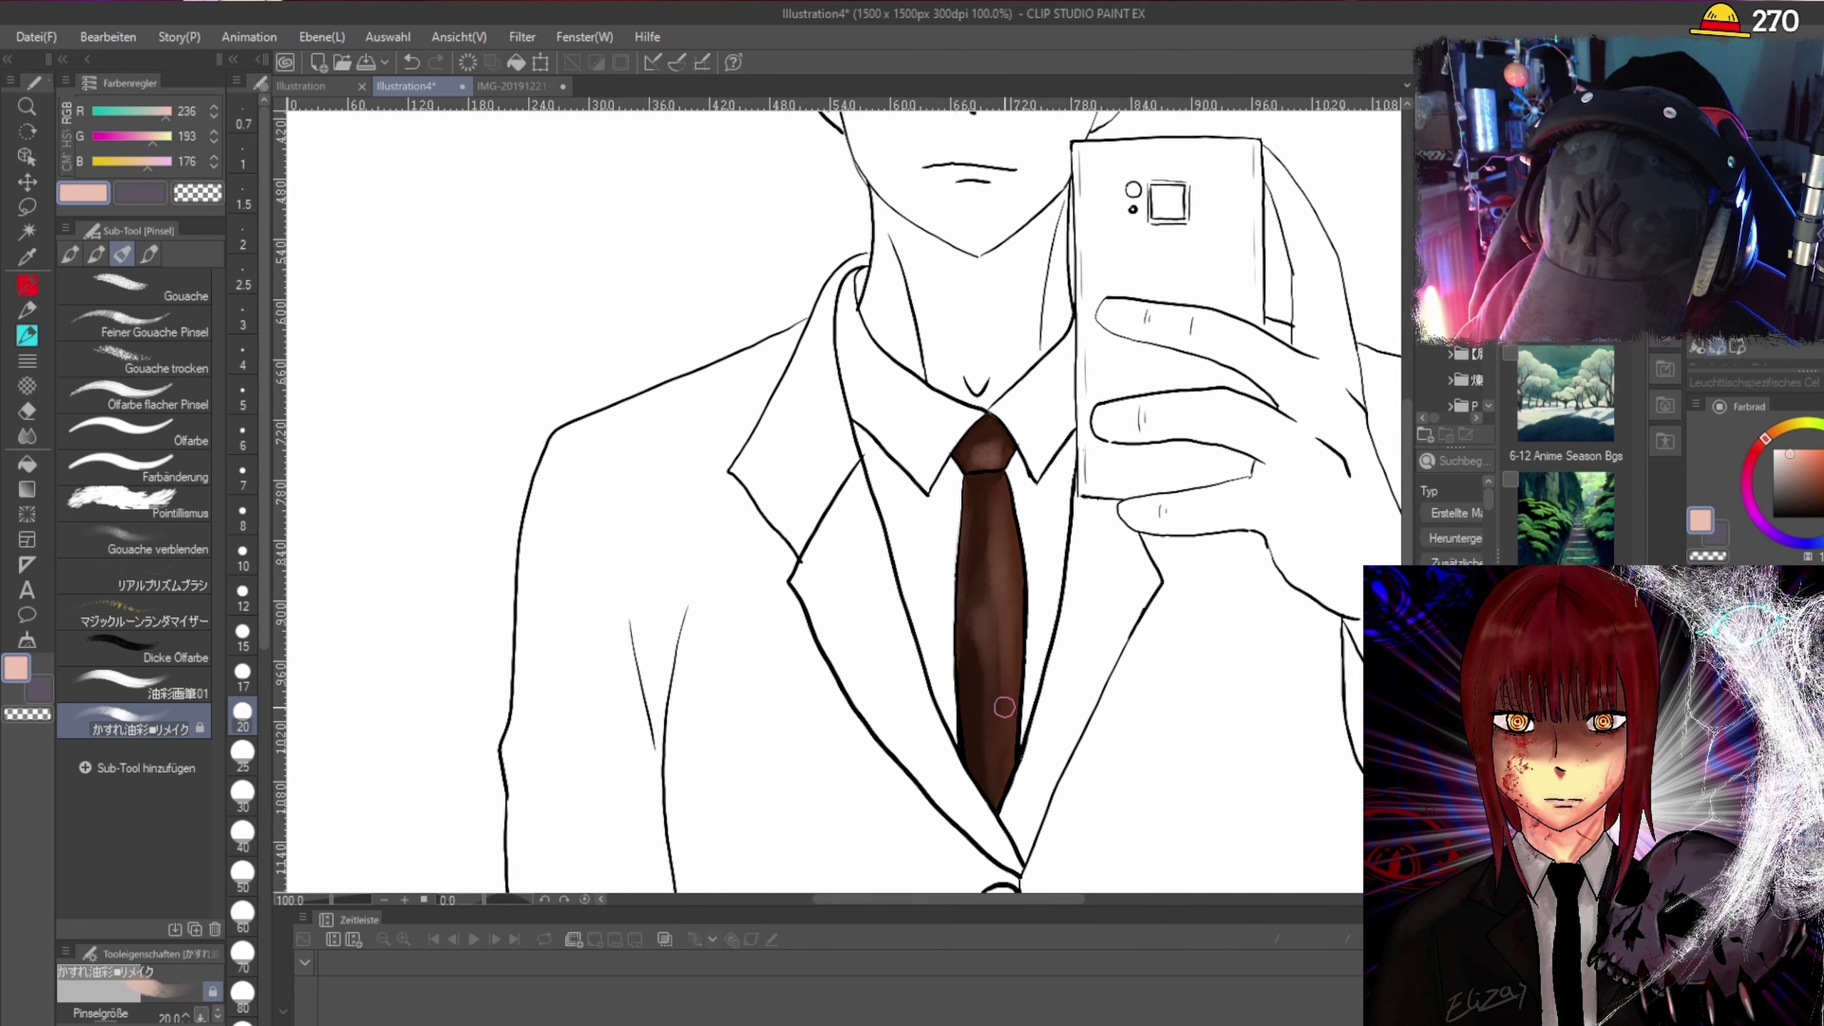
{"action": "scroll", "coordinate": [1047, 519], "scroll_direction": "up", "scroll_amount": 1}
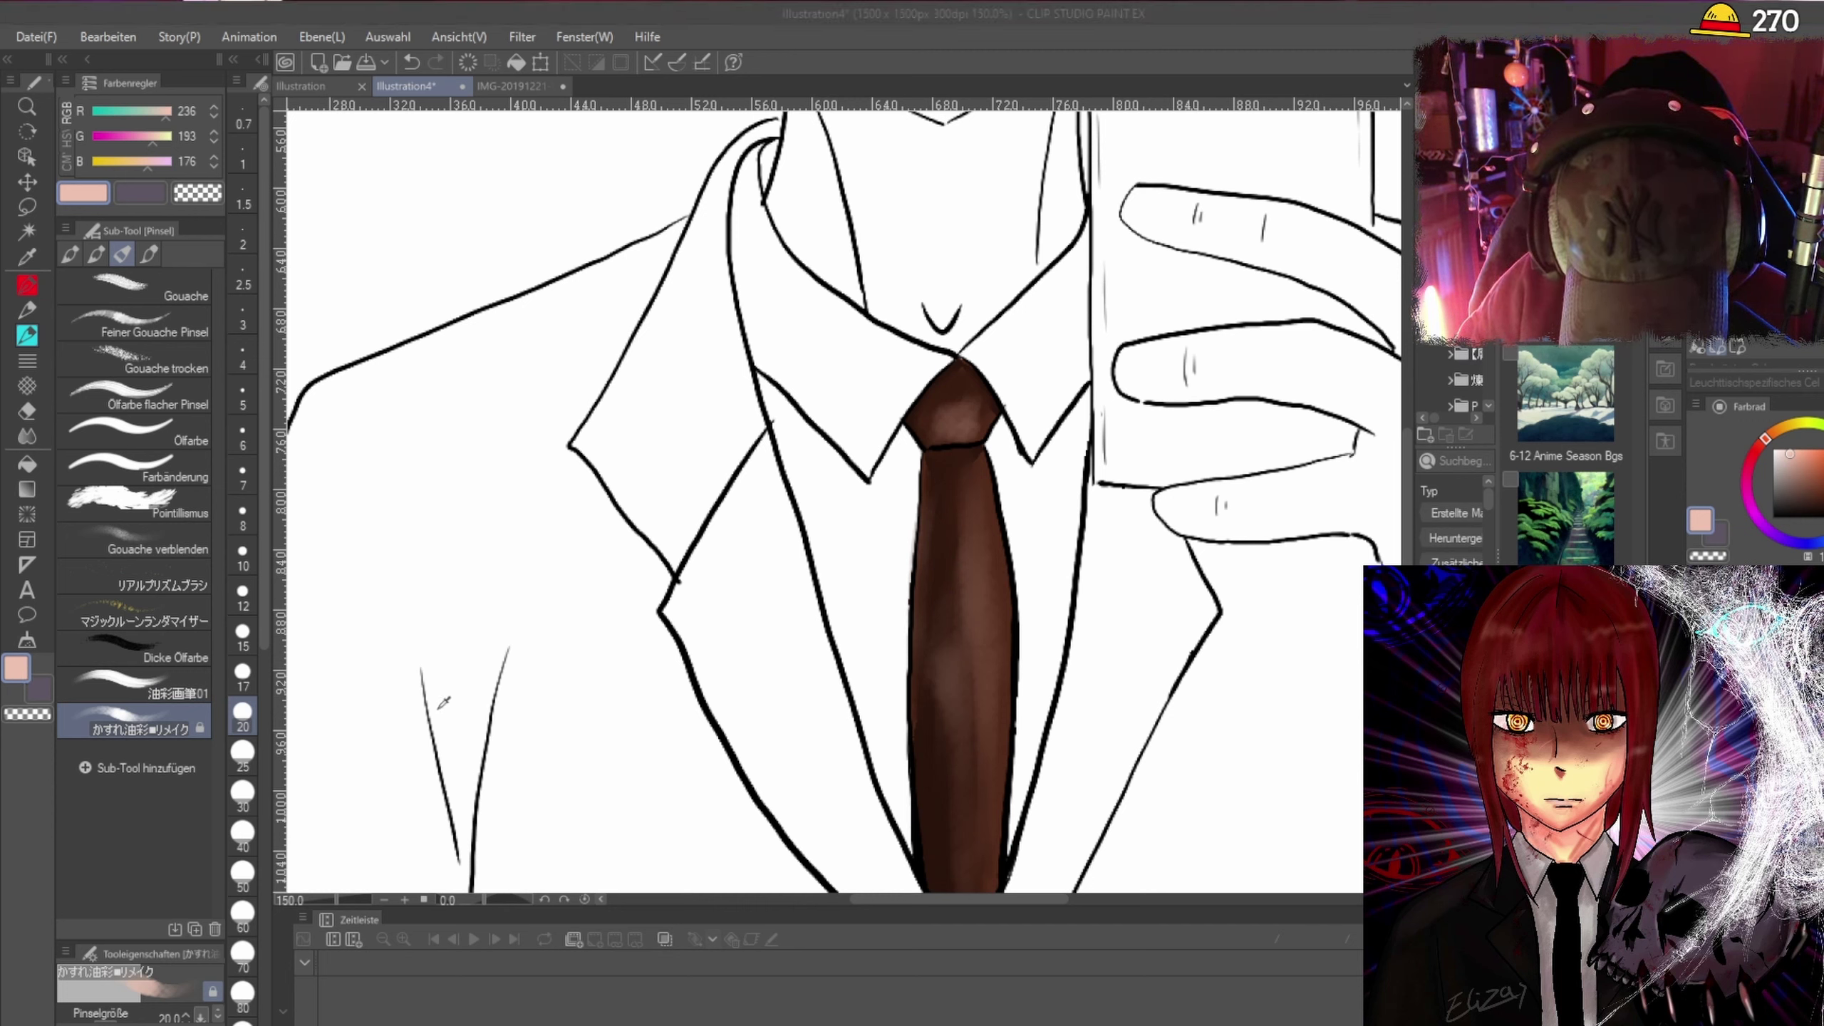
{"action": "left_click", "coordinate": [686, 567]}
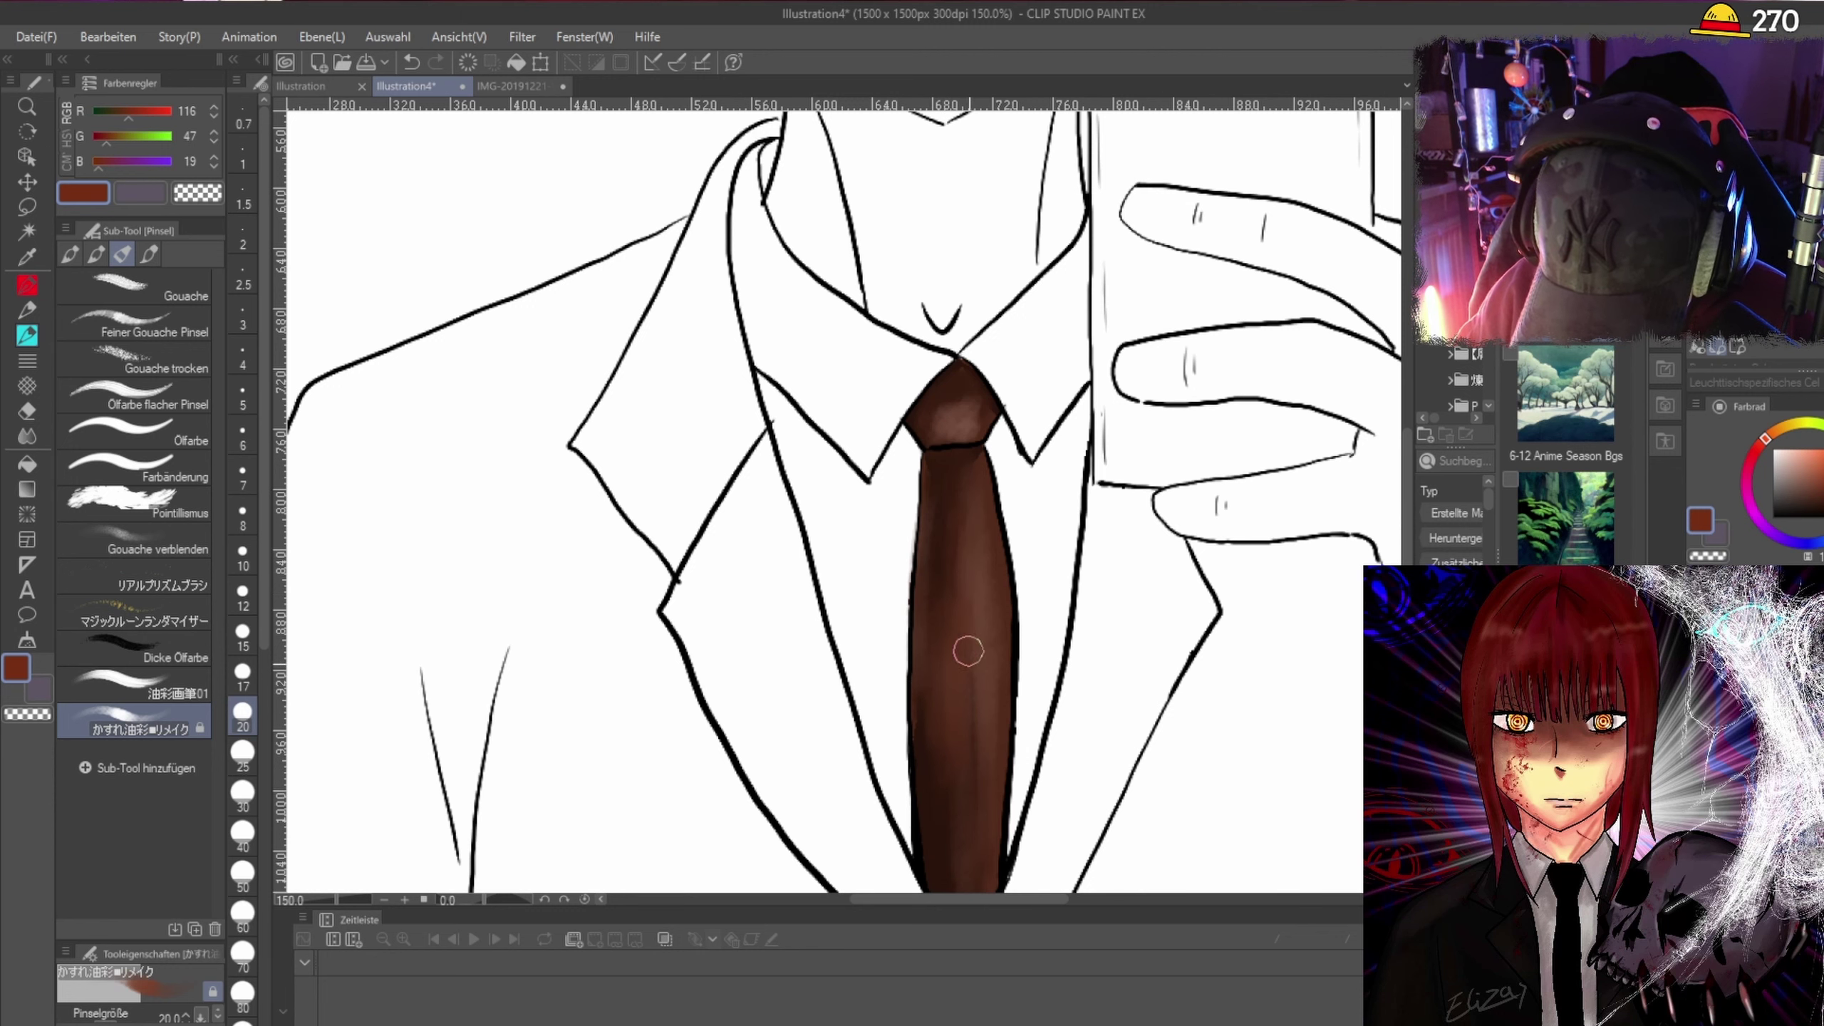
Tone down the tie highlights with warm reddish-brown strokes, checking the whole figure zoomed out.
{"action": "scroll", "coordinate": [953, 731], "scroll_direction": "down", "scroll_amount": 3}
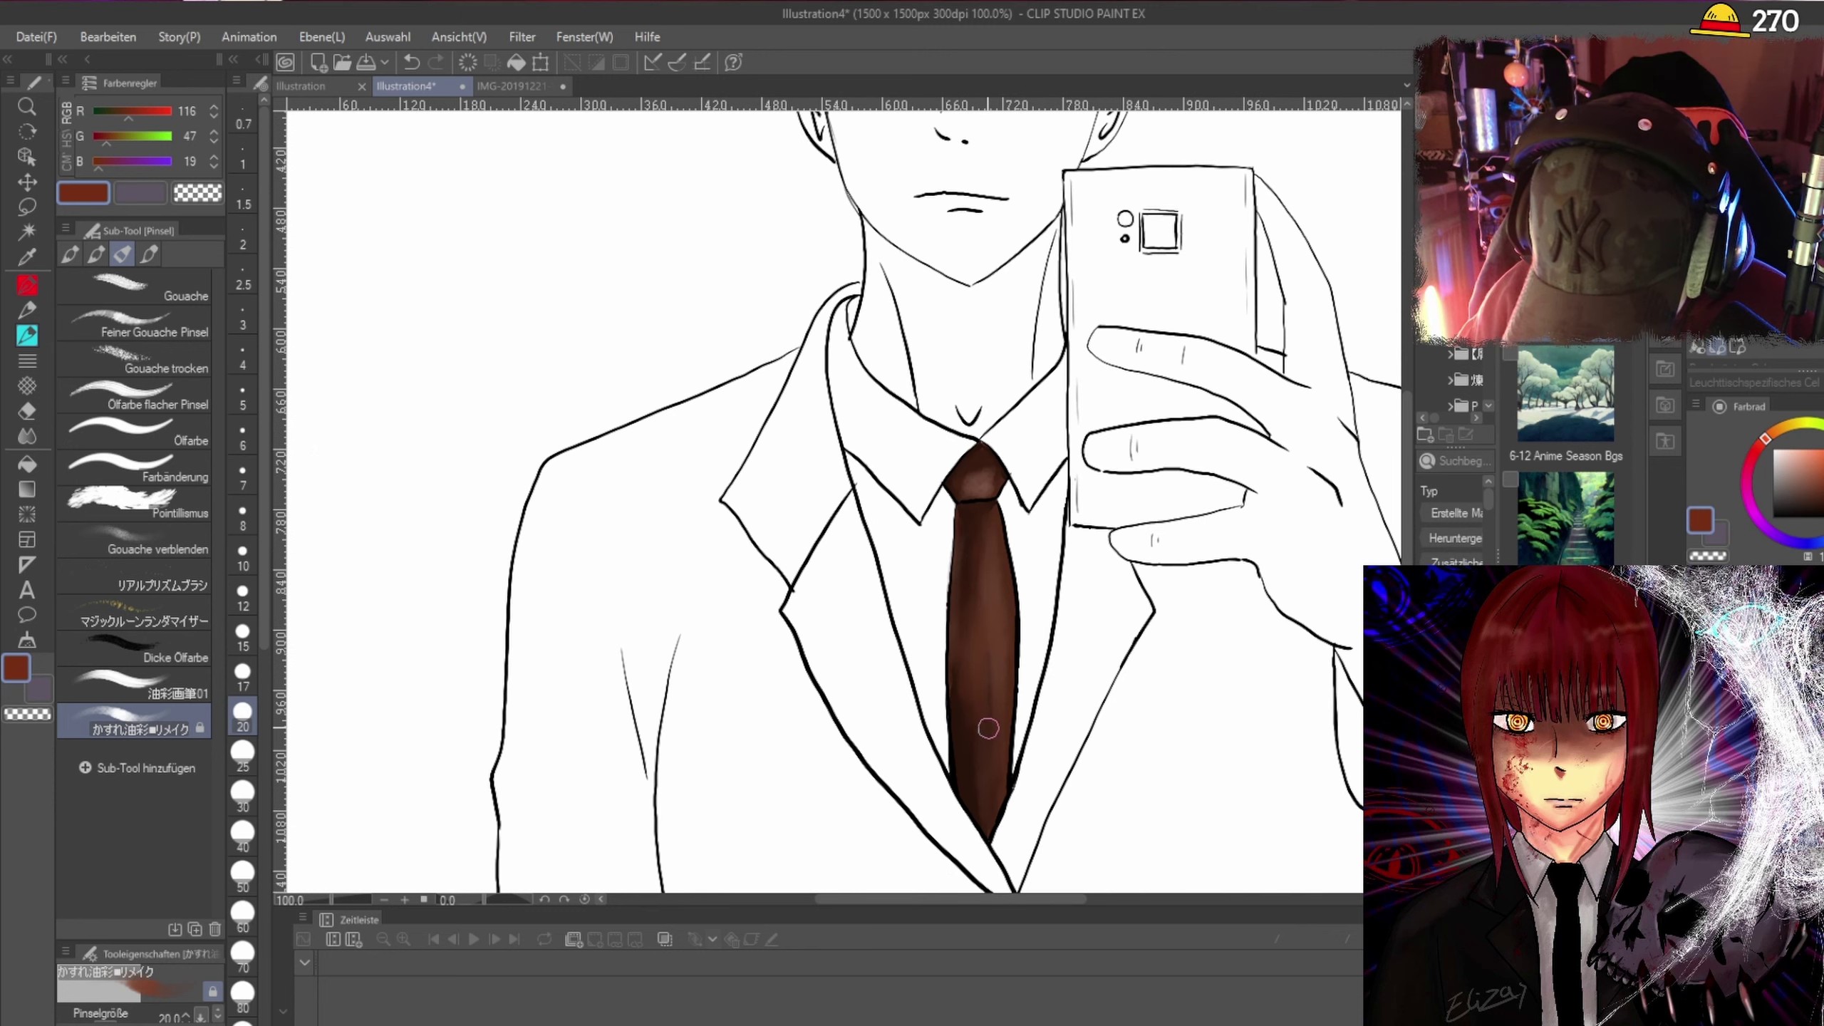
{"action": "scroll", "coordinate": [963, 725], "scroll_direction": "up", "scroll_amount": 3}
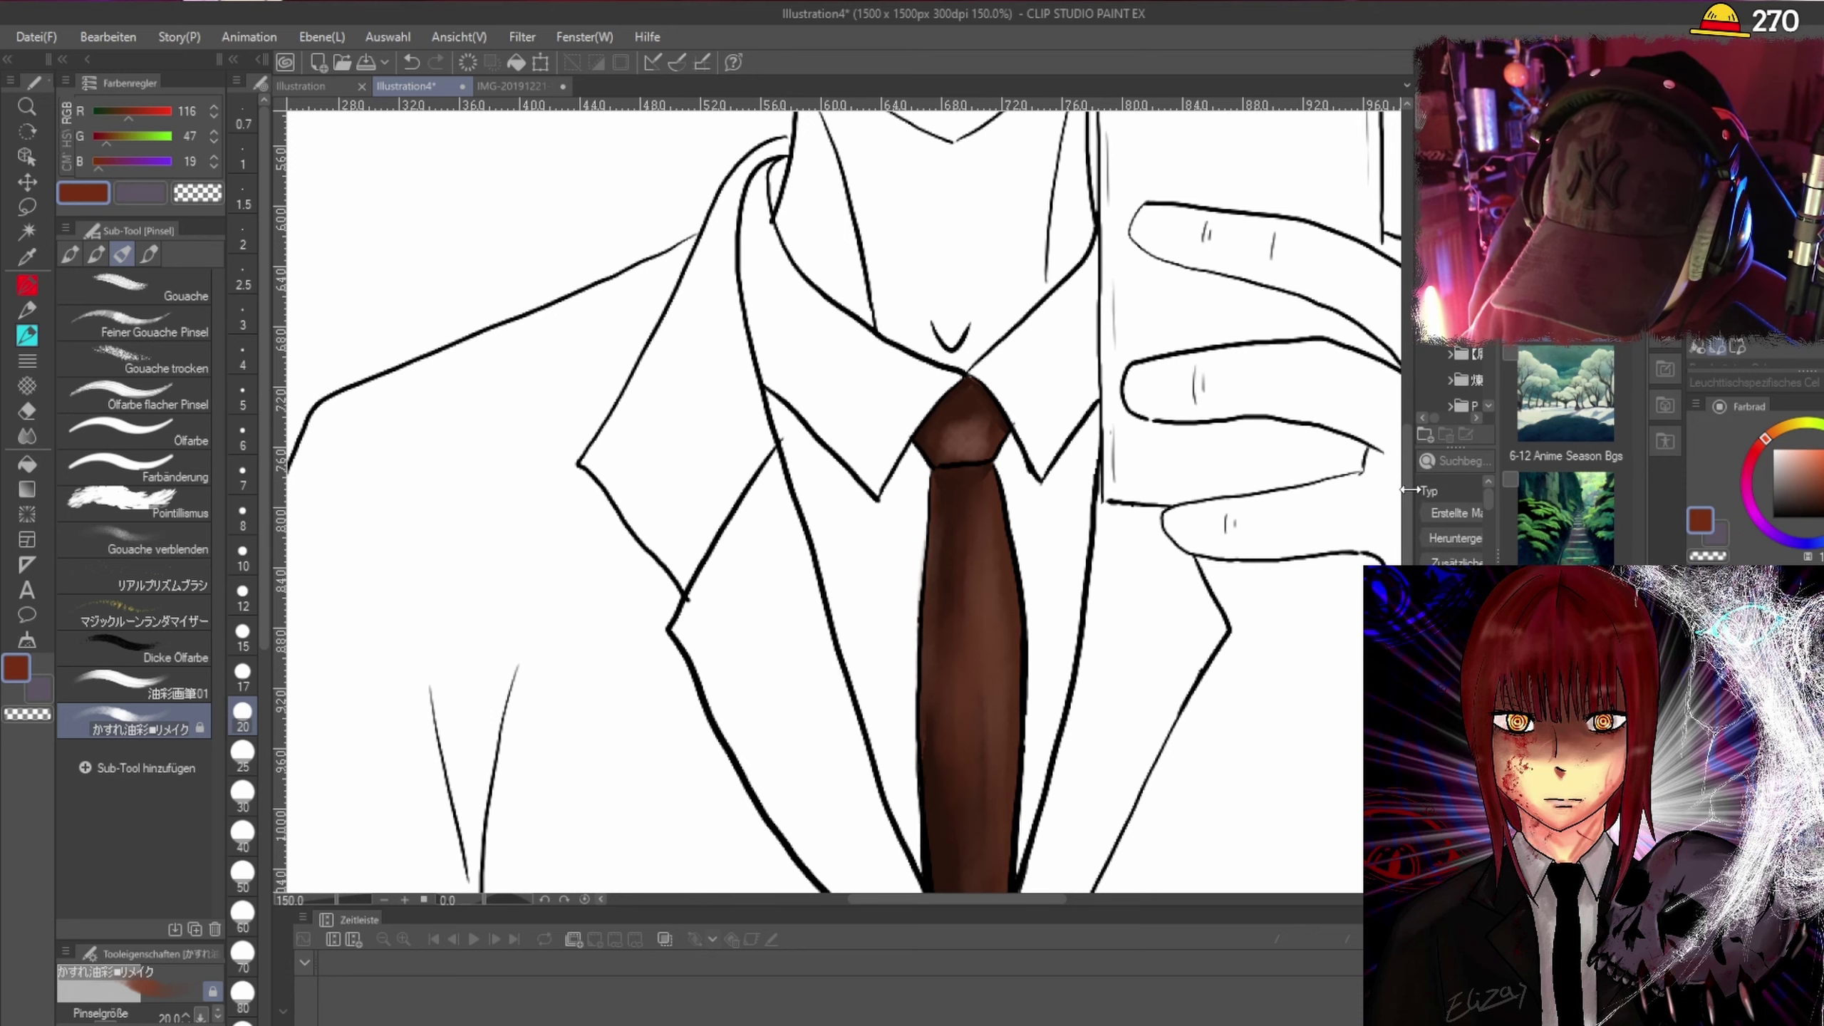
{"action": "scroll", "coordinate": [1402, 487], "scroll_direction": "down", "scroll_amount": 2}
{"action": "scroll", "coordinate": [1063, 899], "scroll_direction": "down", "scroll_amount": 4}
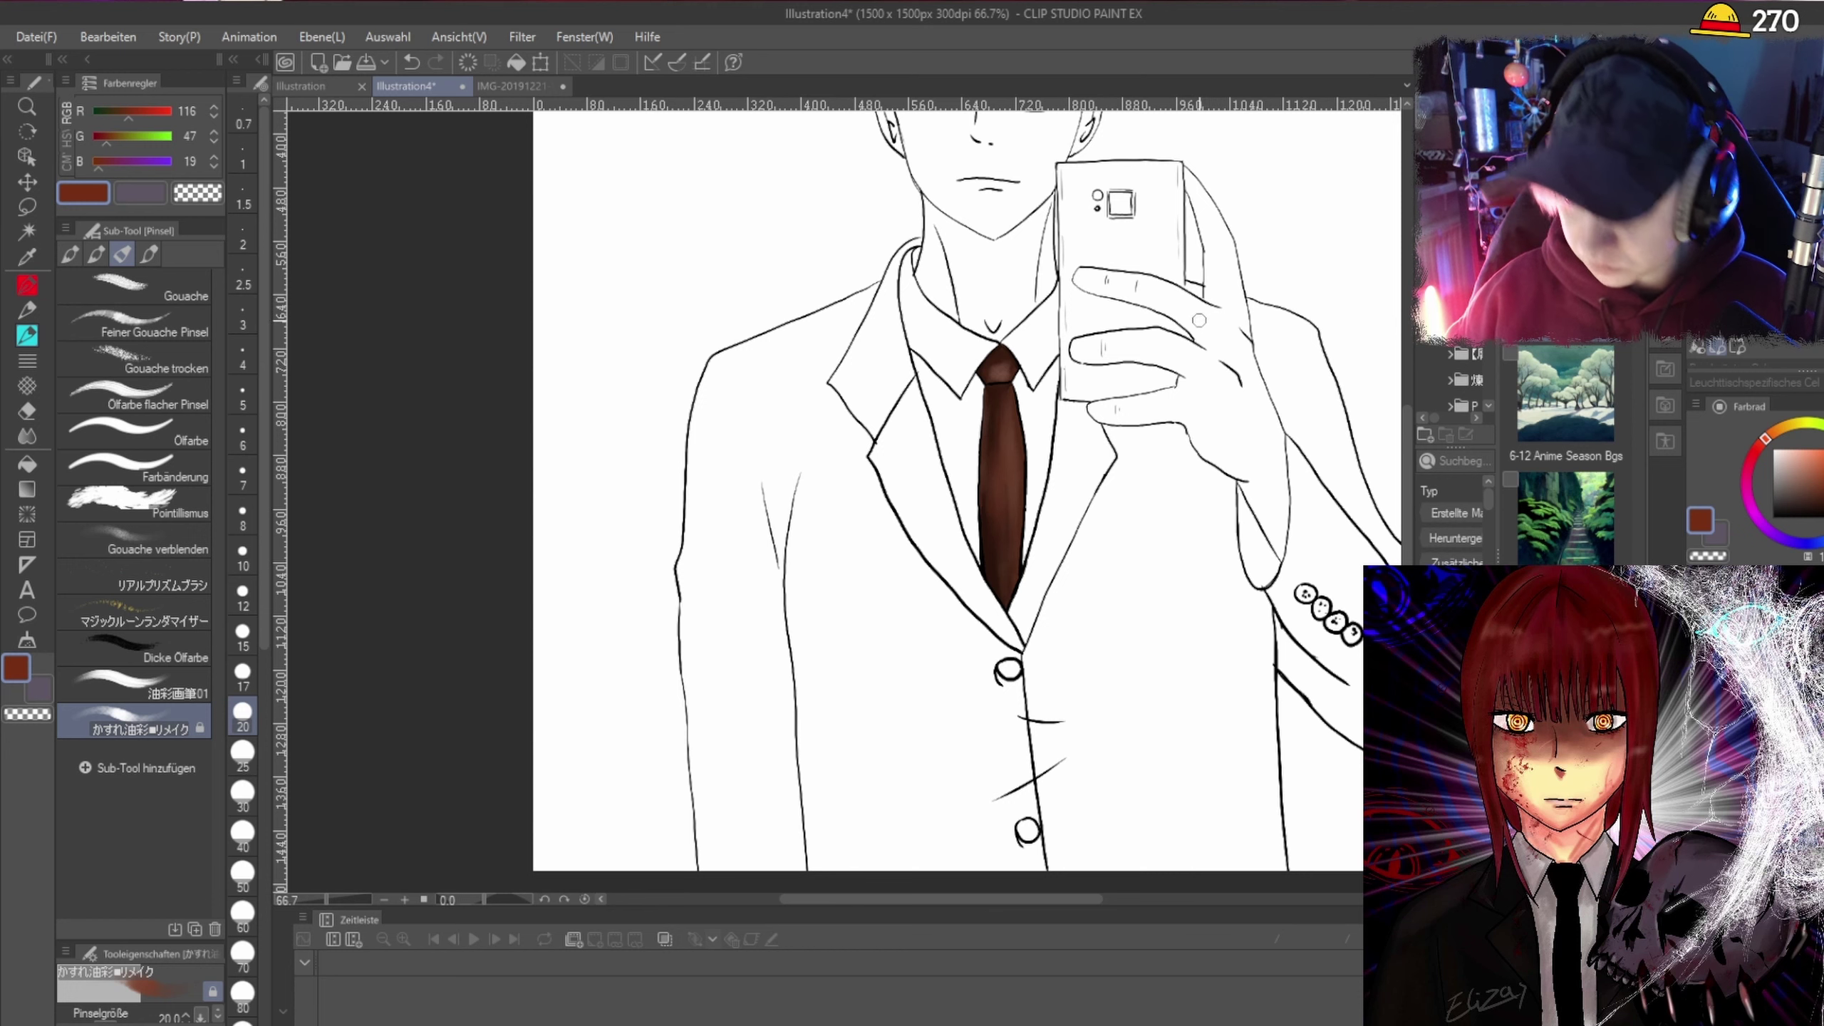
{"action": "scroll", "coordinate": [1186, 338], "scroll_direction": "up", "scroll_amount": 1}
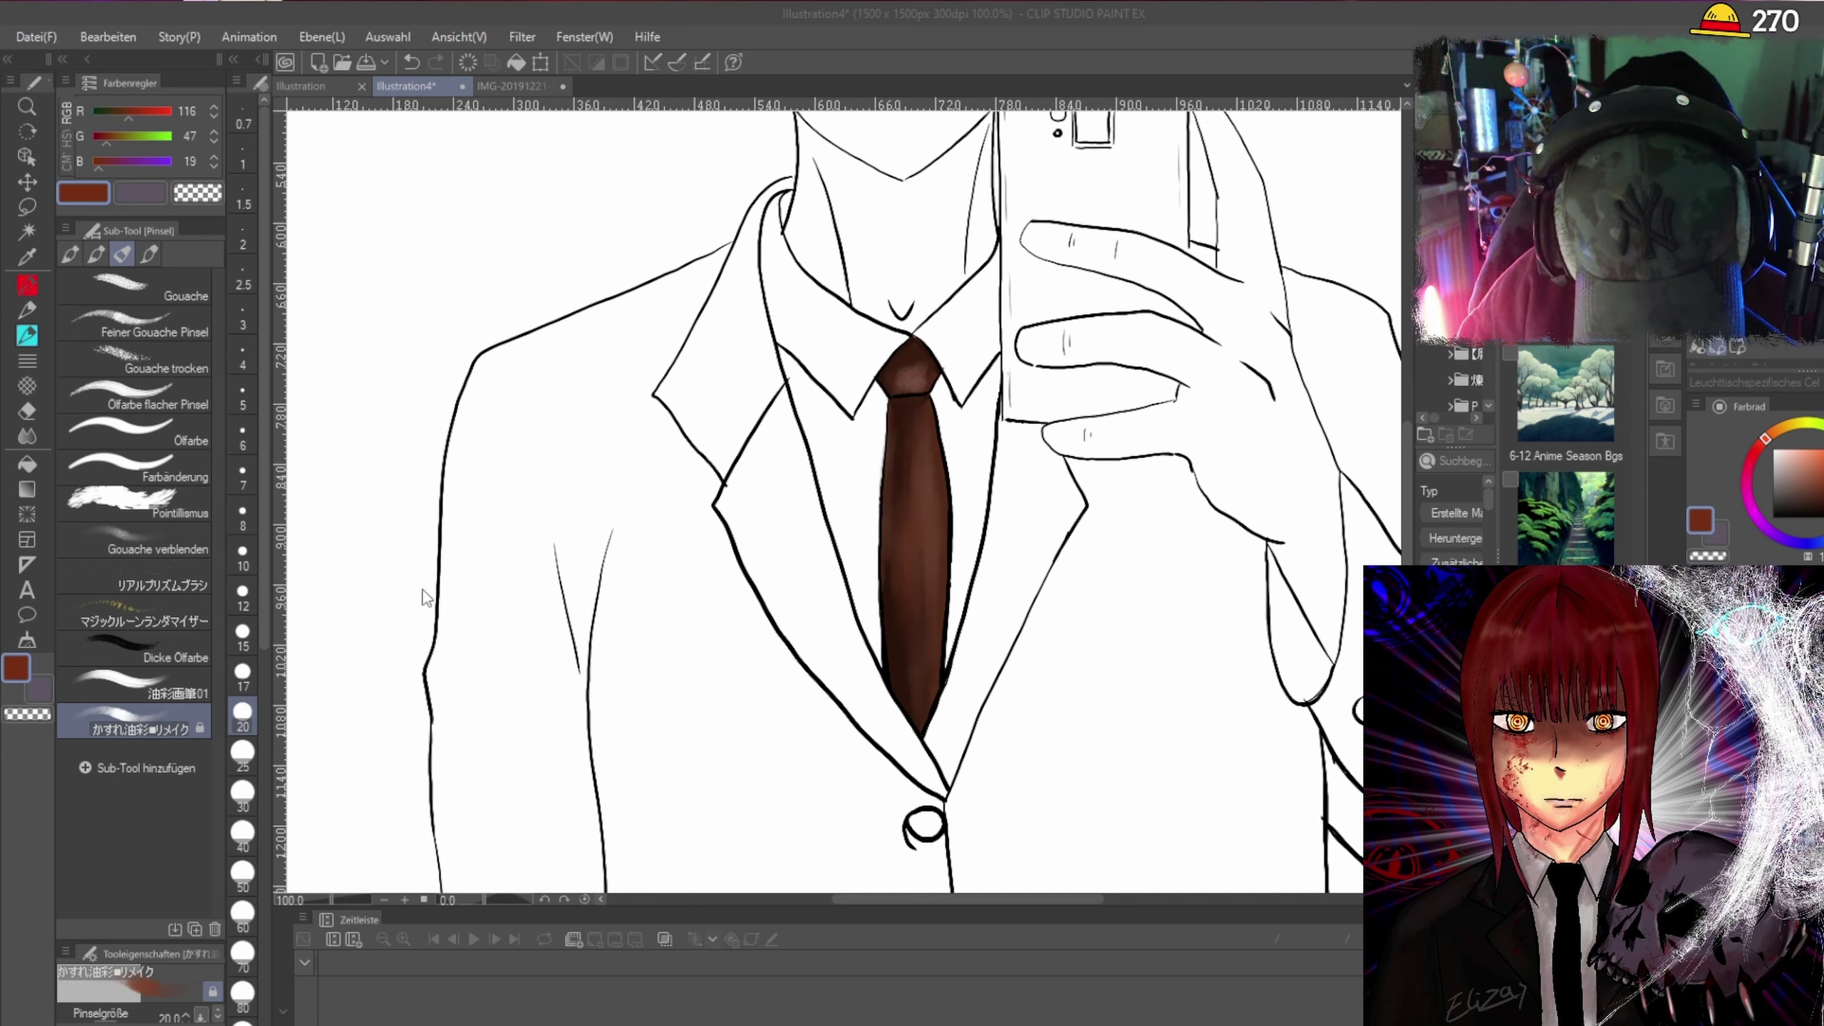
With Lasso Fill in light grey, fill the shirt shadow along the lapel and tie edge.
{"action": "left_click", "coordinate": [673, 588]}
{"action": "left_click", "coordinate": [27, 208]}
{"action": "scroll", "coordinate": [1082, 383], "scroll_direction": "up", "scroll_amount": 1}
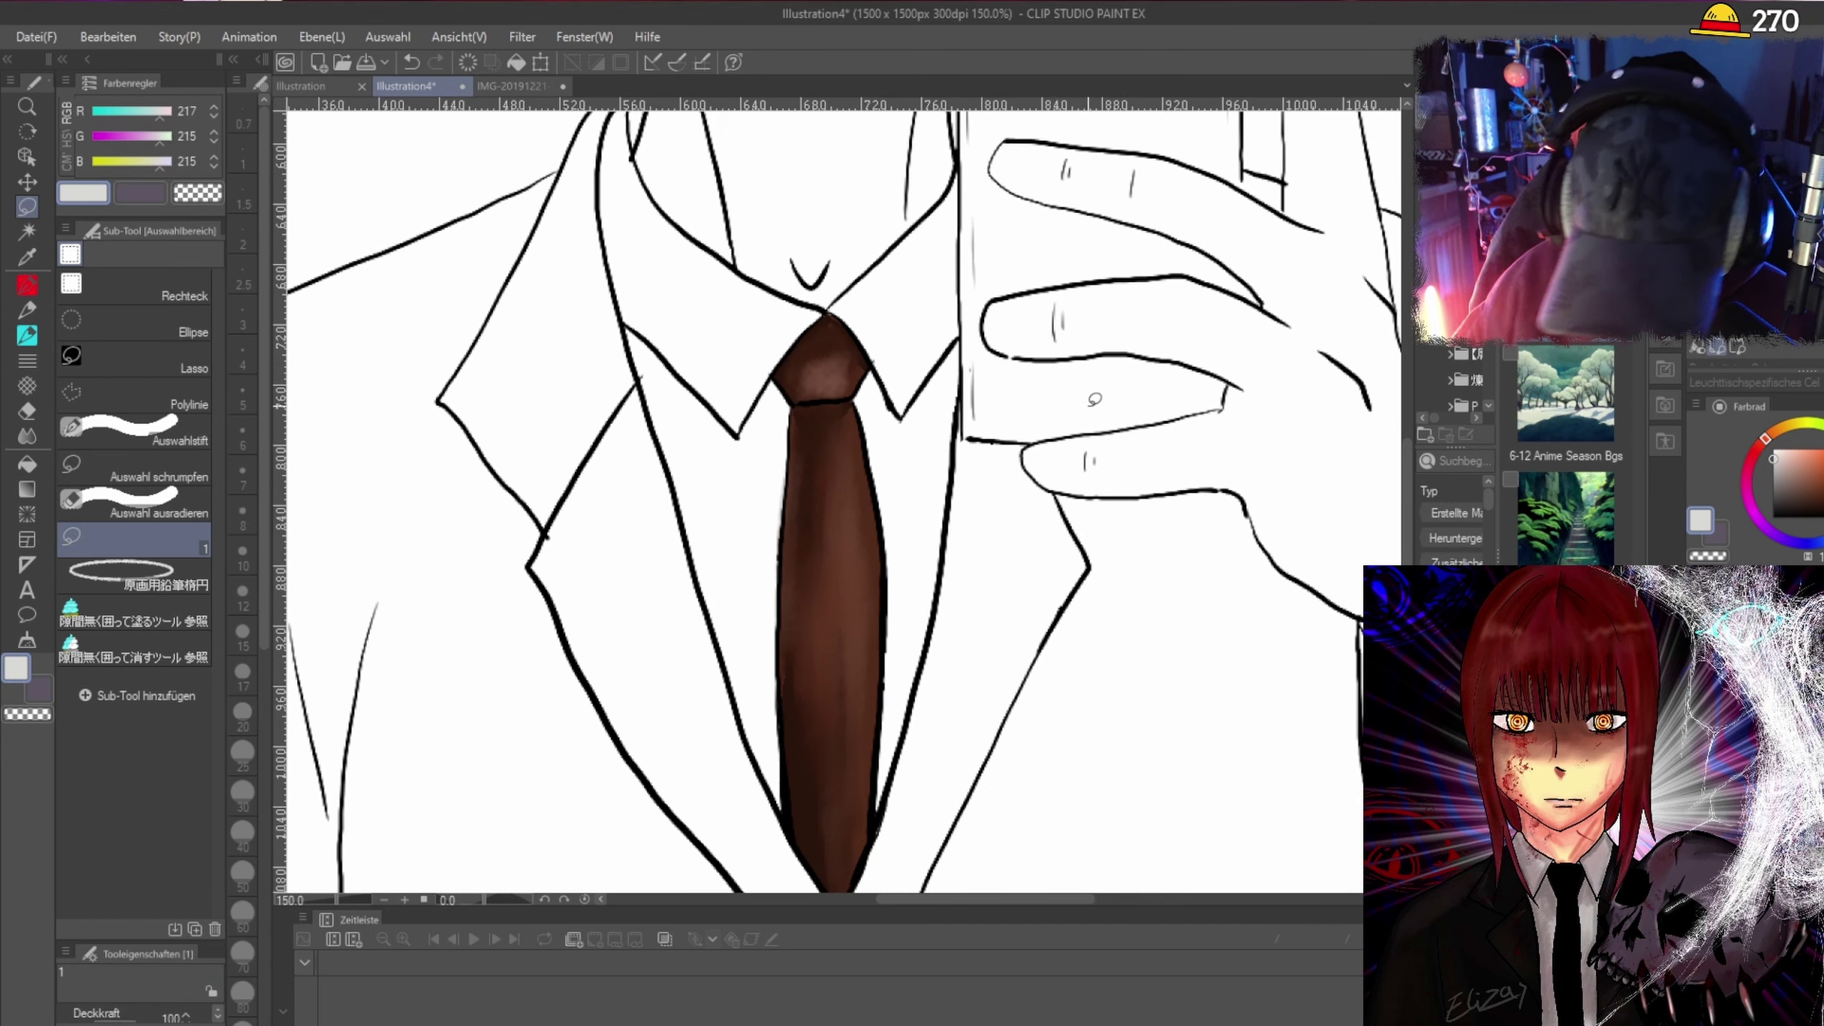
{"action": "left_click_drag", "start_coordinate": [962, 344], "coordinate": [933, 631]}
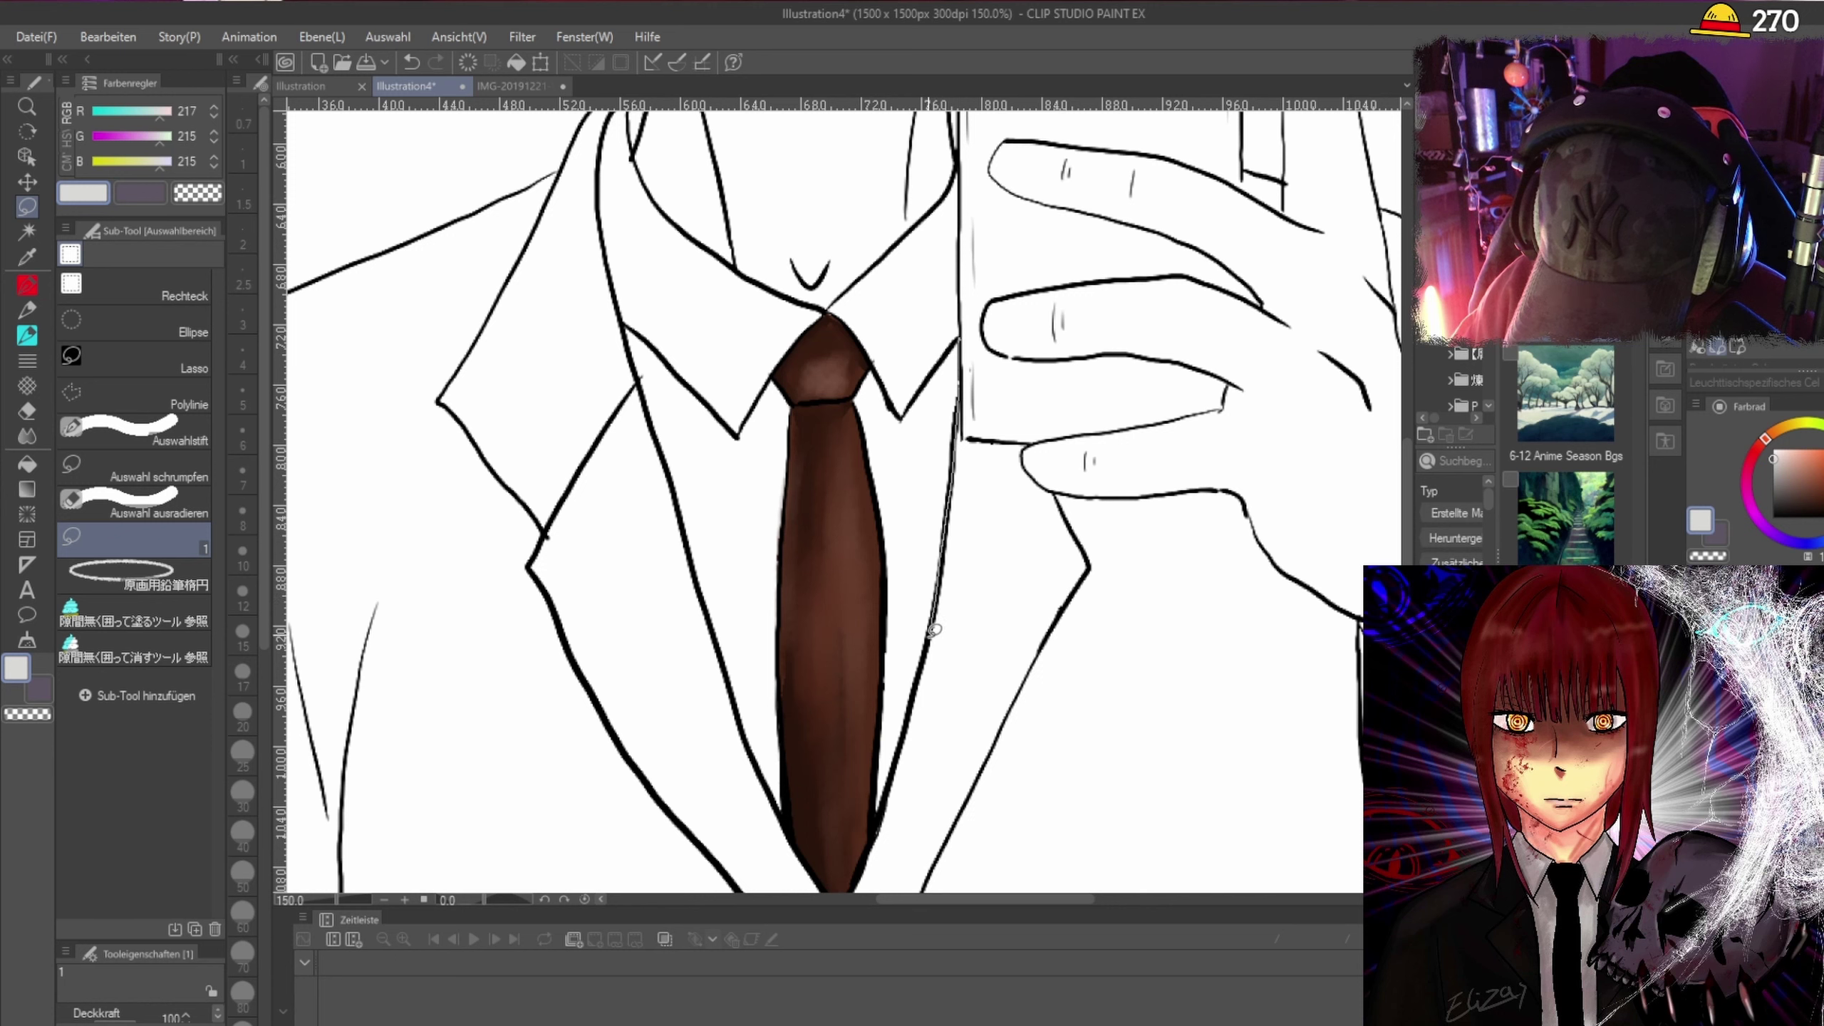
{"action": "left_click_drag", "start_coordinate": [880, 808], "coordinate": [891, 672]}
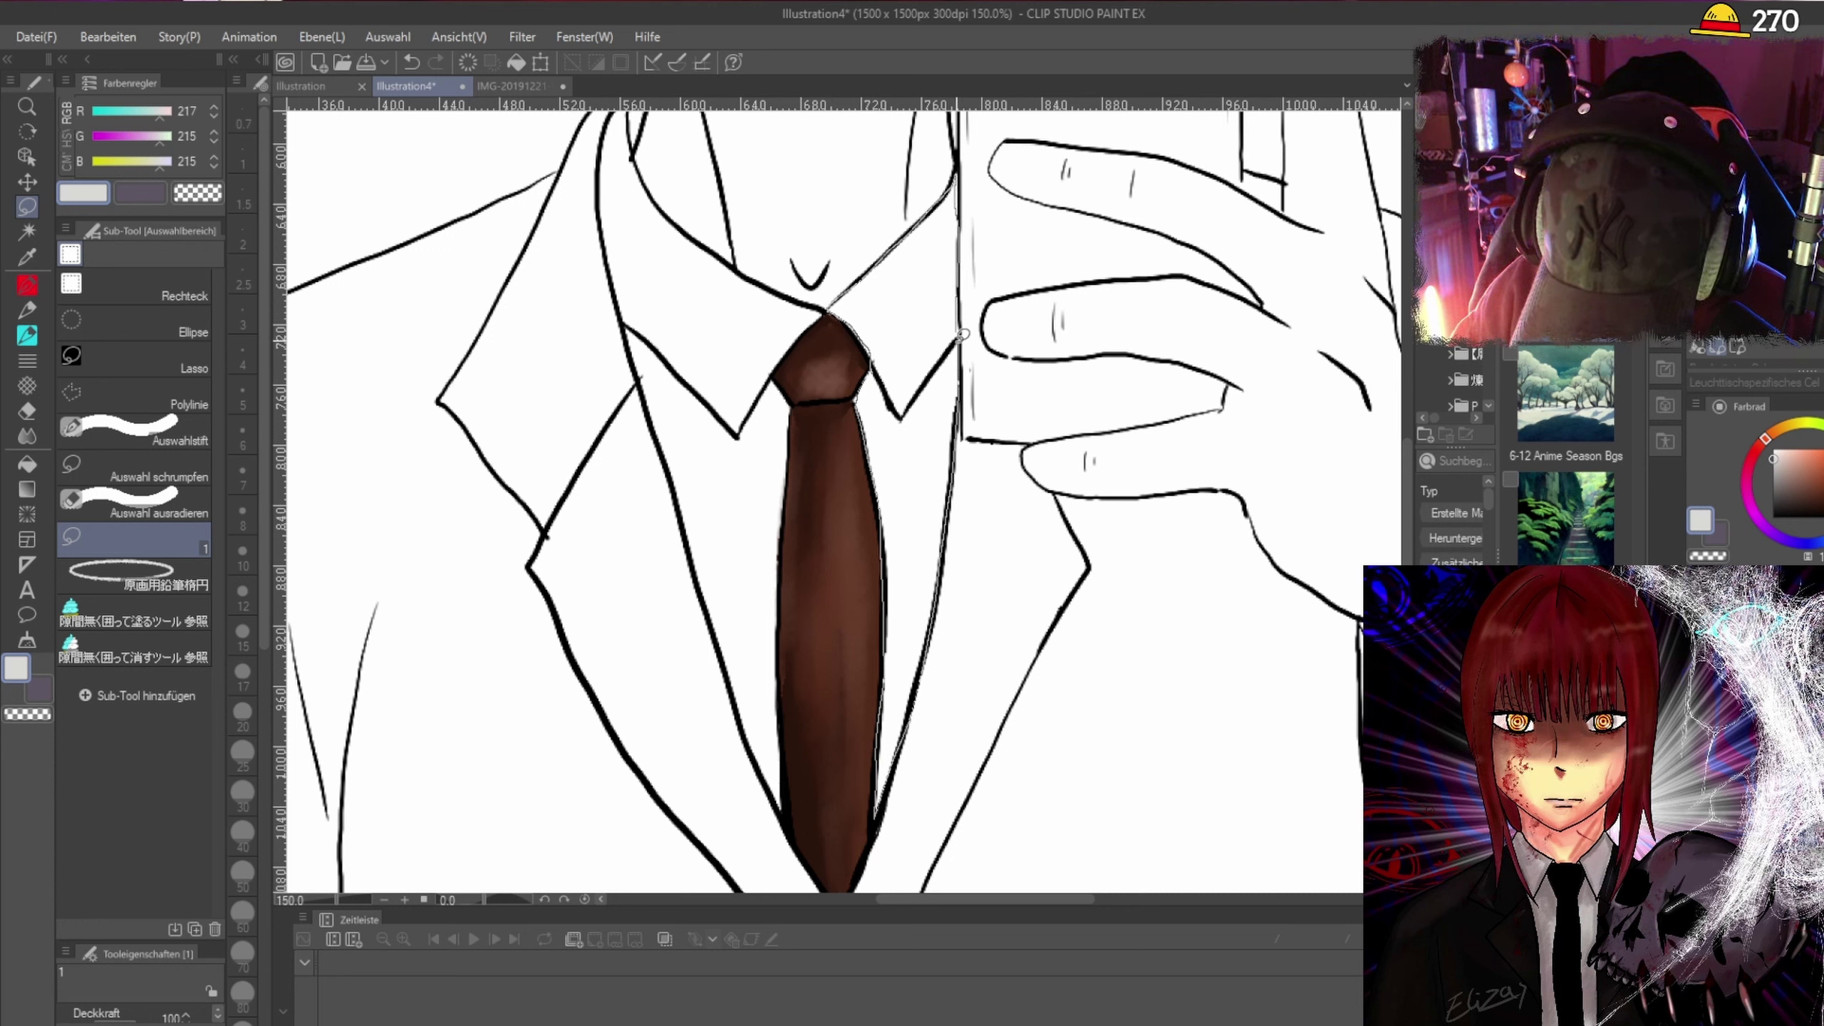
{"action": "left_click_drag", "start_coordinate": [963, 334], "coordinate": [826, 342]}
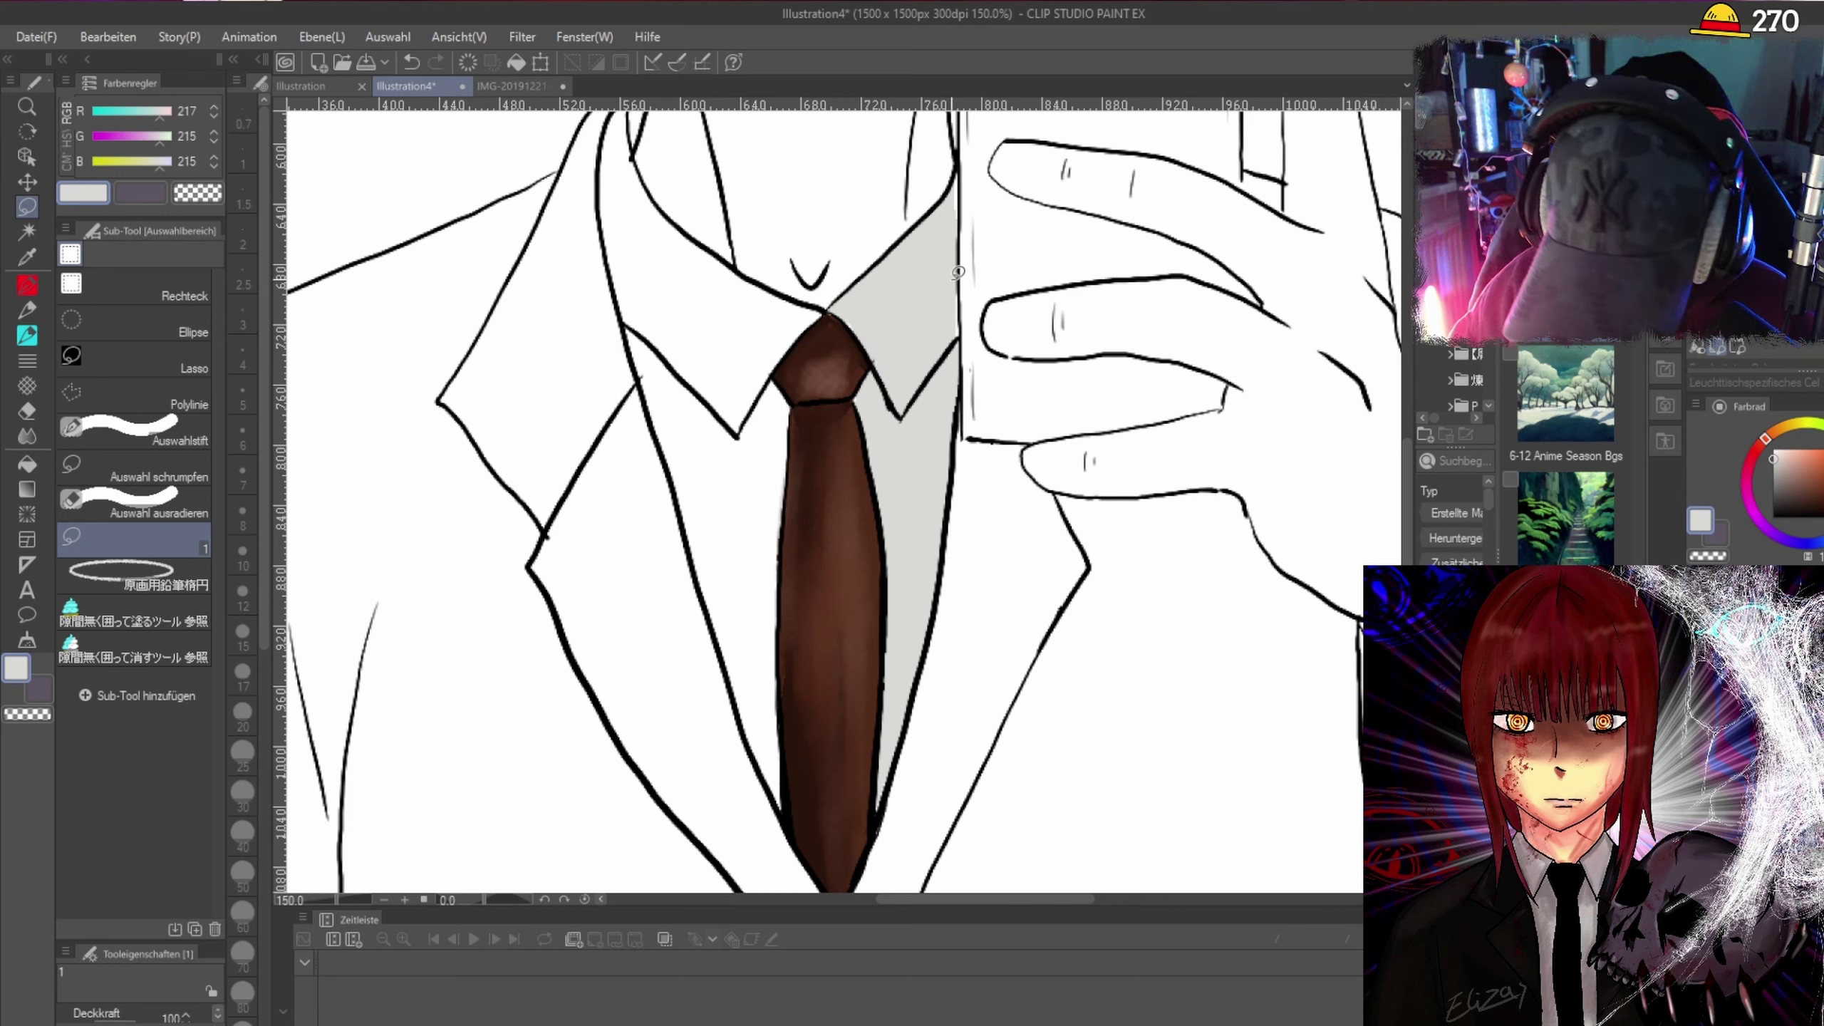
{"action": "left_click_drag", "start_coordinate": [962, 288], "coordinate": [955, 301]}
{"action": "left_click_drag", "start_coordinate": [959, 270], "coordinate": [951, 283]}
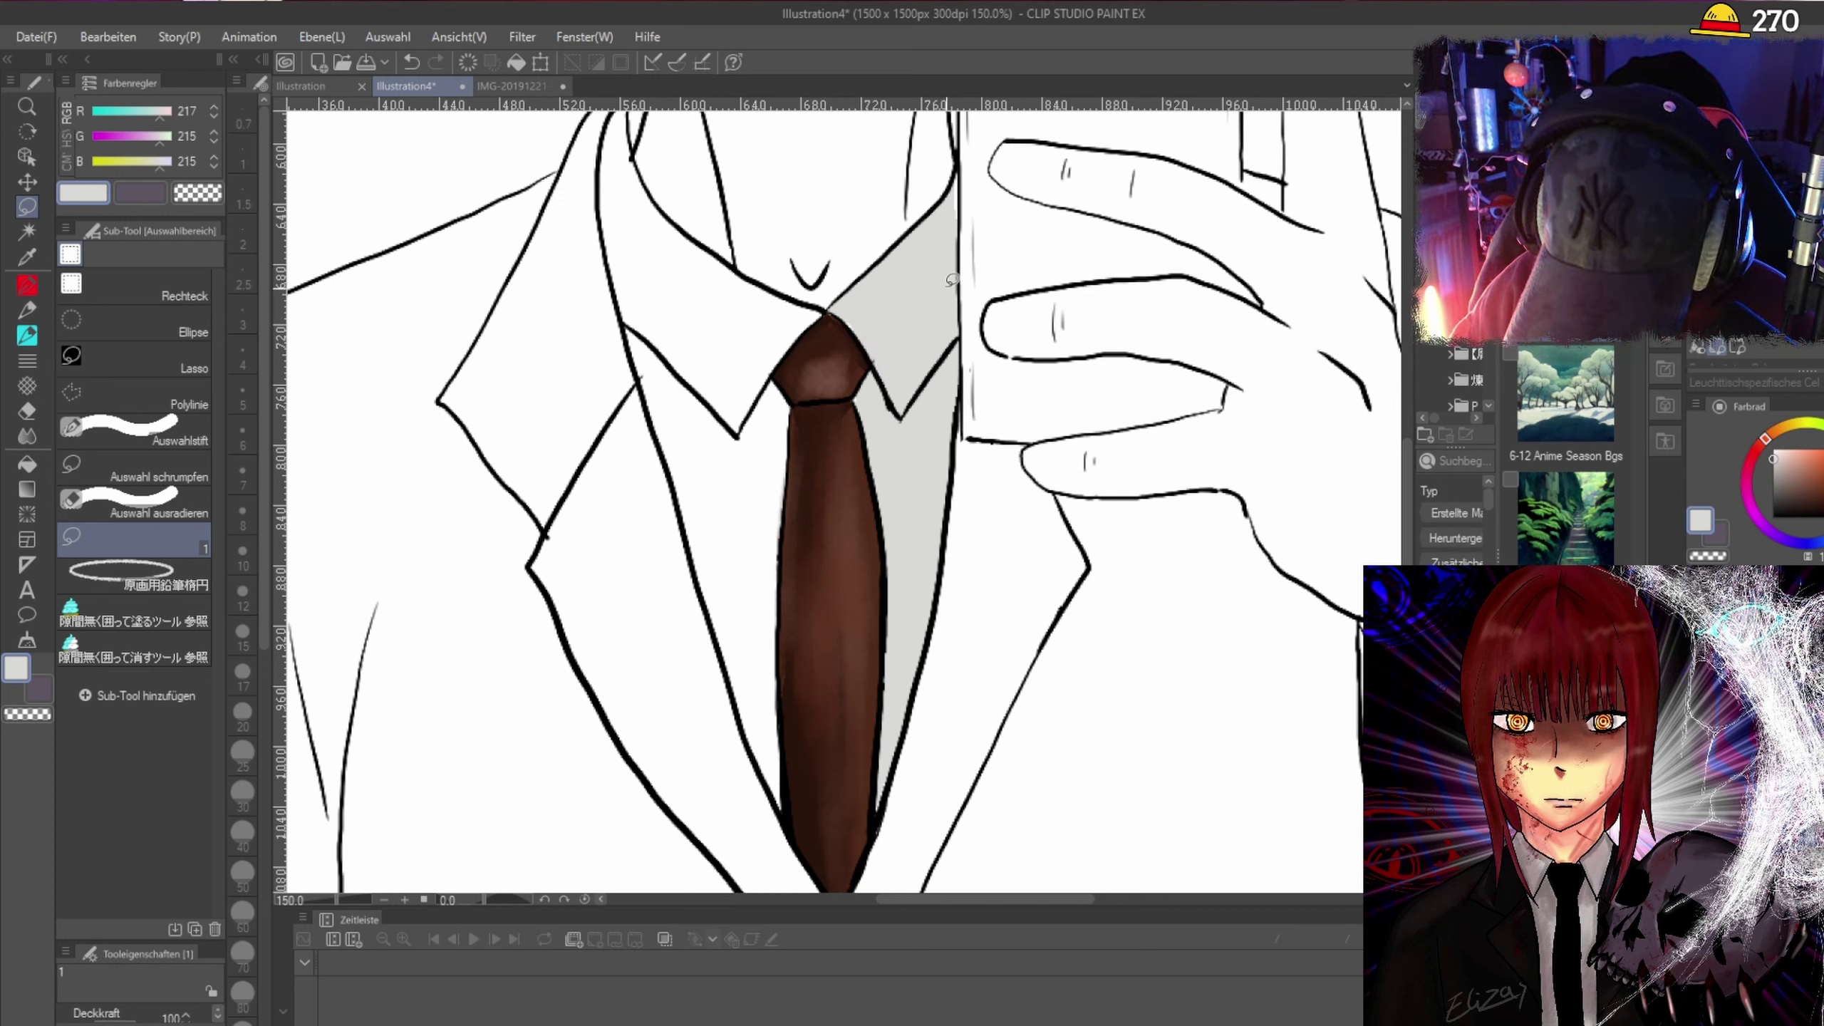
Lasso-fill grey shadow along the collar edge, under the left collar, and the shirt left of the tie.
{"action": "mouse_move", "coordinate": [842, 298]}
{"action": "left_mouse_down"}
{"action": "mouse_move", "coordinate": [776, 370]}
{"action": "mouse_move", "coordinate": [701, 394]}
{"action": "mouse_move", "coordinate": [635, 312]}
{"action": "left_mouse_up"}
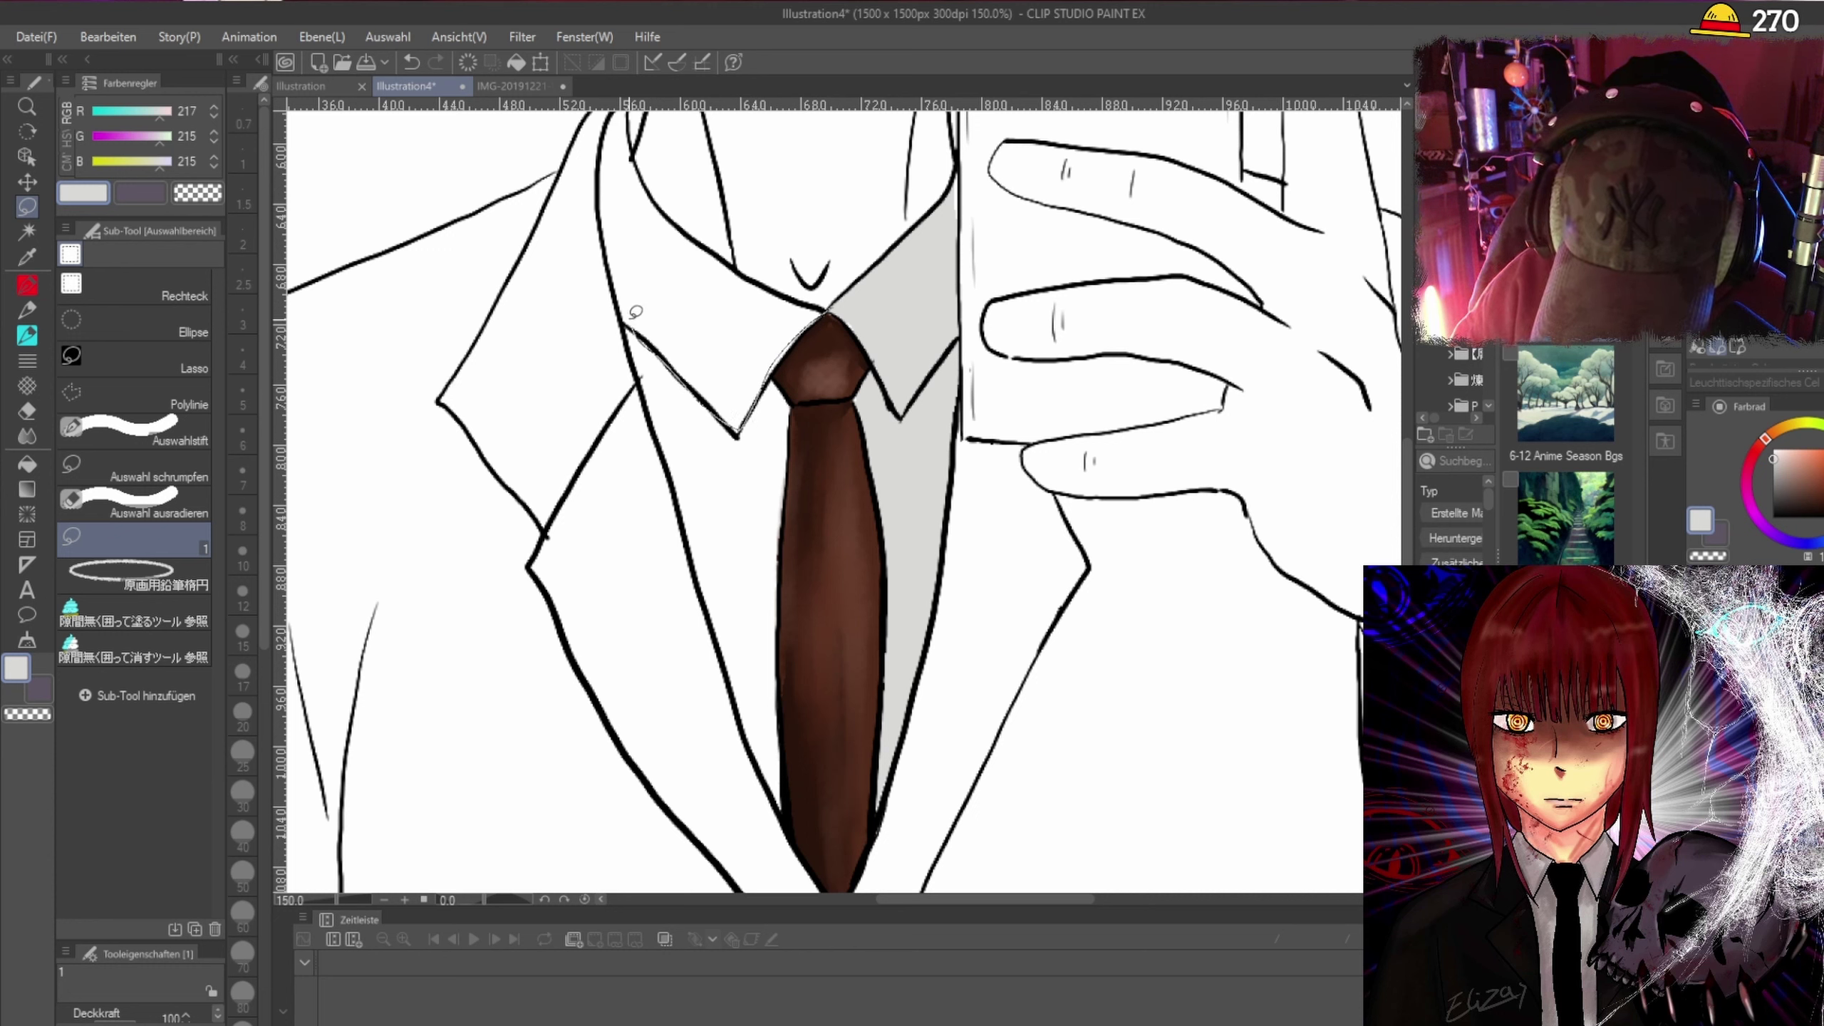
{"action": "left_click_drag", "start_coordinate": [614, 208], "coordinate": [814, 310]}
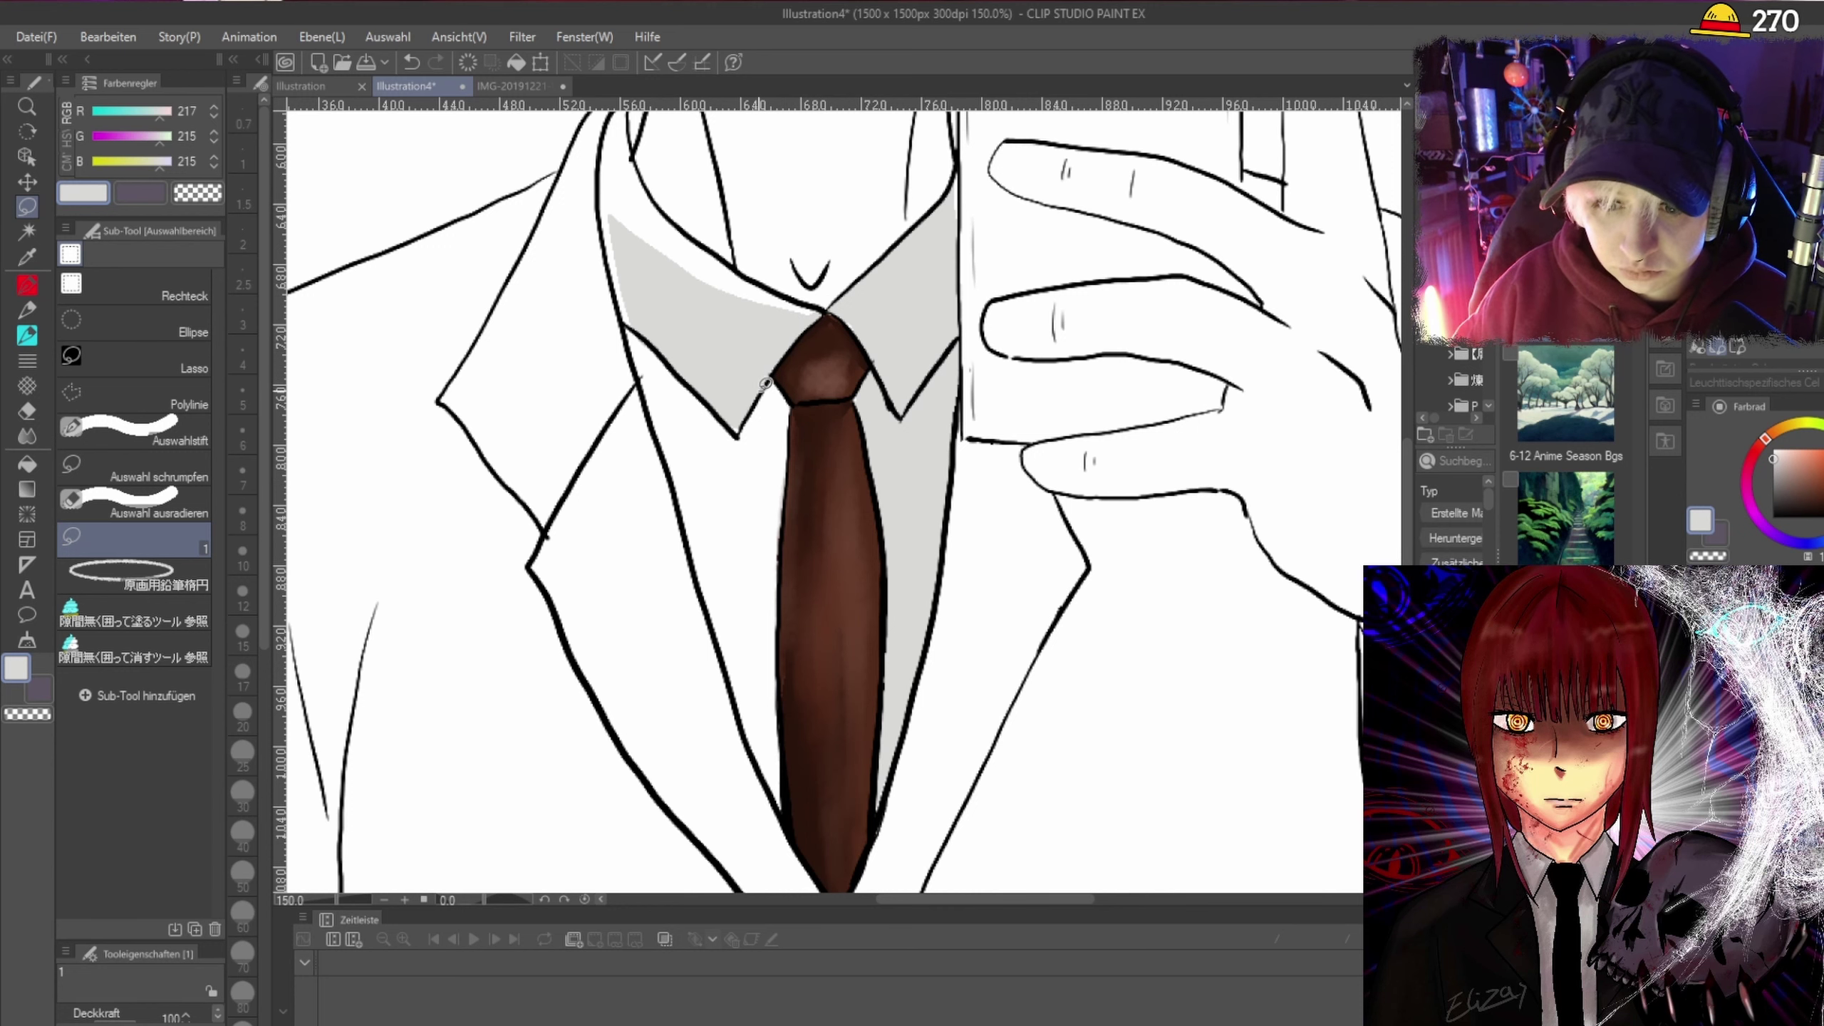
{"action": "scroll", "coordinate": [666, 275], "scroll_direction": "up", "scroll_amount": 1}
{"action": "mouse_move", "coordinate": [622, 187]}
{"action": "left_mouse_down"}
{"action": "mouse_move", "coordinate": [631, 348]}
{"action": "mouse_move", "coordinate": [594, 250]}
{"action": "mouse_move", "coordinate": [587, 179]}
{"action": "mouse_move", "coordinate": [606, 166]}
{"action": "mouse_move", "coordinate": [597, 213]}
{"action": "left_mouse_up"}
{"action": "mouse_move", "coordinate": [838, 439]}
{"action": "left_mouse_down"}
{"action": "mouse_move", "coordinate": [744, 534]}
{"action": "mouse_move", "coordinate": [633, 371]}
{"action": "left_mouse_up"}
{"action": "mouse_move", "coordinate": [602, 275]}
{"action": "left_mouse_down"}
{"action": "mouse_move", "coordinate": [796, 392]}
{"action": "mouse_move", "coordinate": [830, 433]}
{"action": "left_mouse_up"}
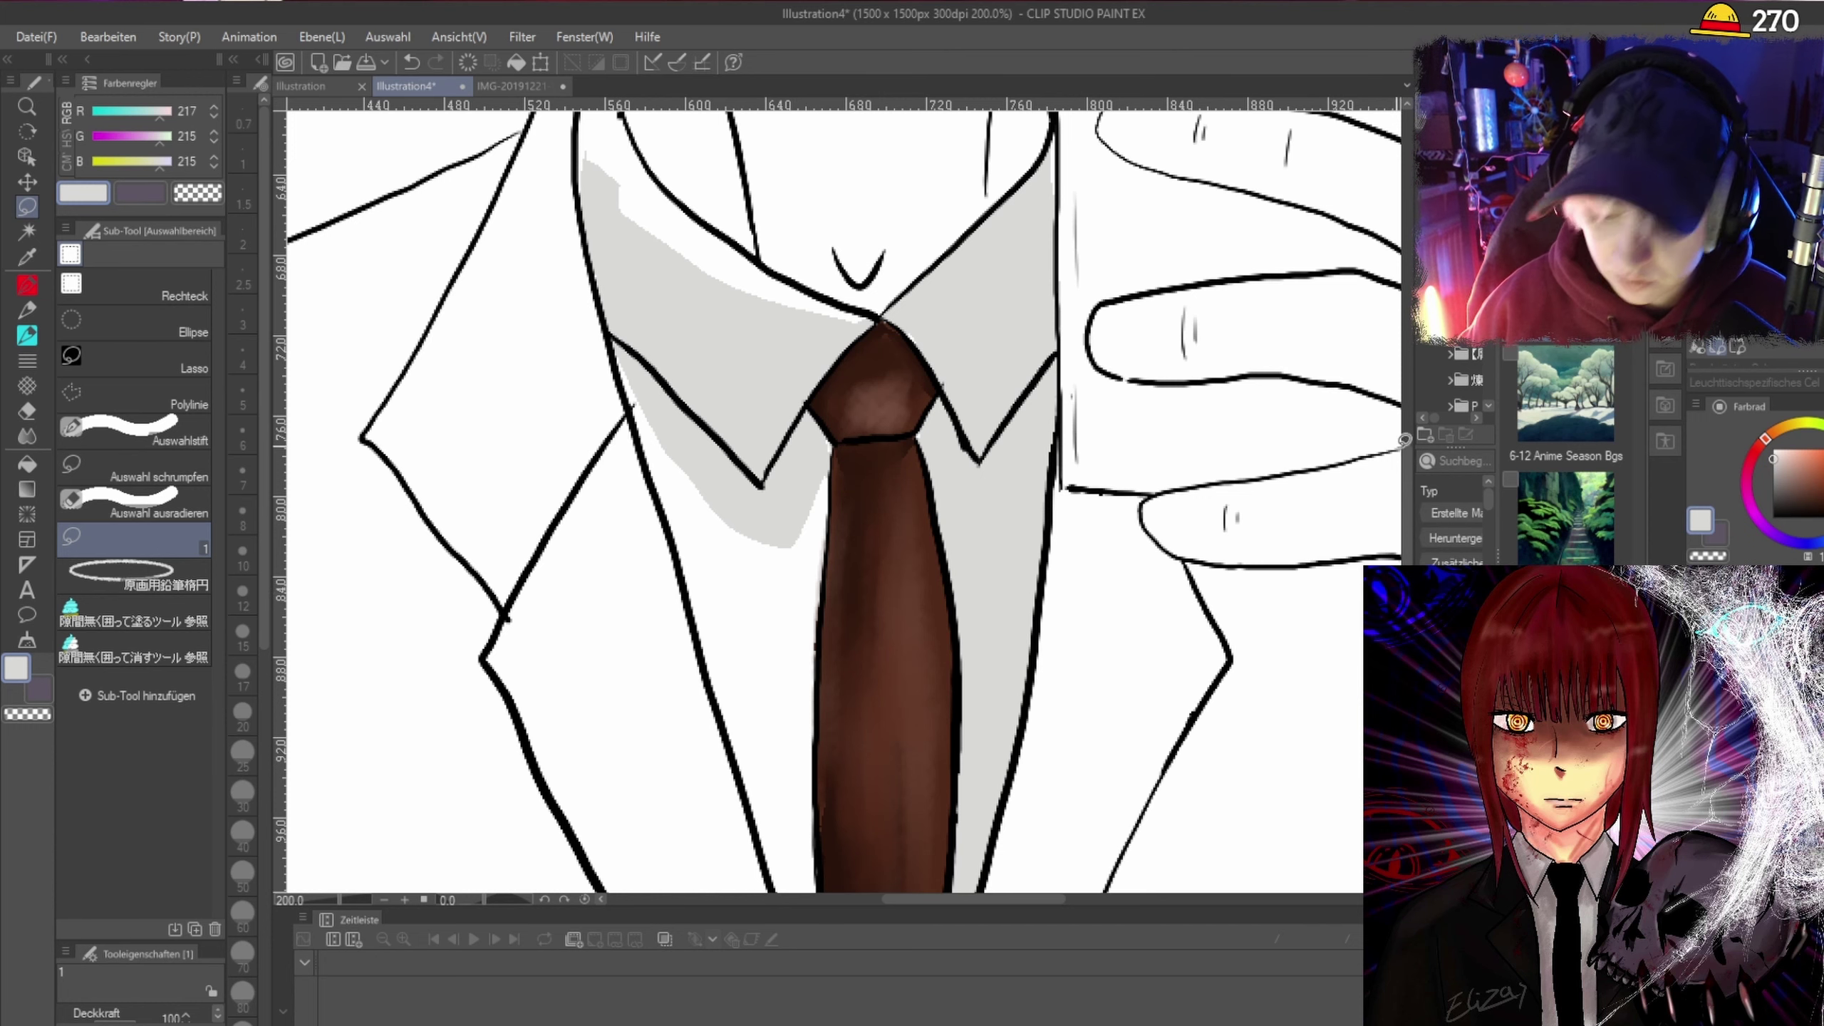
{"action": "left_click_drag", "start_coordinate": [1405, 453], "coordinate": [1406, 516]}
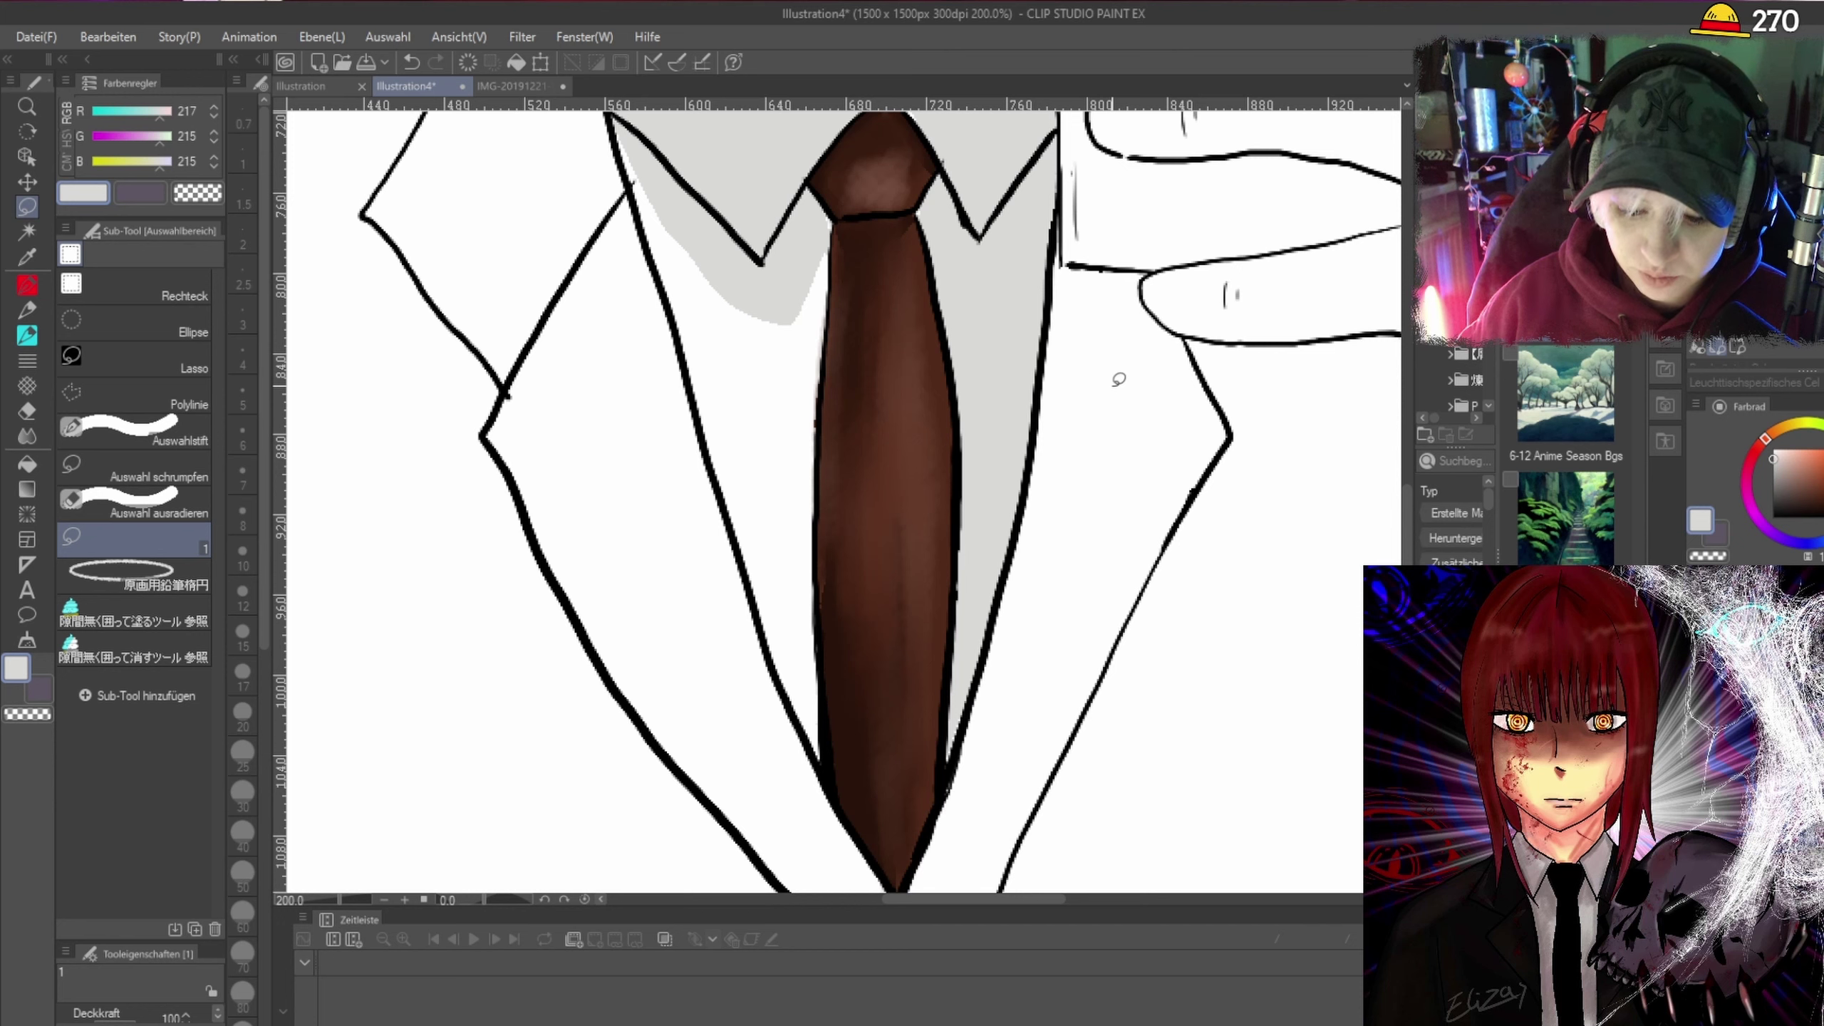
{"action": "mouse_move", "coordinate": [837, 225]}
{"action": "left_mouse_down"}
{"action": "mouse_move", "coordinate": [801, 575]}
{"action": "mouse_move", "coordinate": [736, 518]}
{"action": "mouse_move", "coordinate": [614, 144]}
{"action": "mouse_move", "coordinate": [693, 189]}
{"action": "mouse_move", "coordinate": [824, 319]}
{"action": "mouse_move", "coordinate": [828, 273]}
{"action": "mouse_move", "coordinate": [812, 338]}
{"action": "mouse_move", "coordinate": [827, 246]}
{"action": "mouse_move", "coordinate": [825, 752]}
{"action": "left_mouse_up"}
{"action": "mouse_move", "coordinate": [691, 329]}
{"action": "left_mouse_down"}
{"action": "mouse_move", "coordinate": [747, 582]}
{"action": "mouse_move", "coordinate": [810, 739]}
{"action": "mouse_move", "coordinate": [829, 613]}
{"action": "mouse_move", "coordinate": [813, 370]}
{"action": "left_mouse_up"}
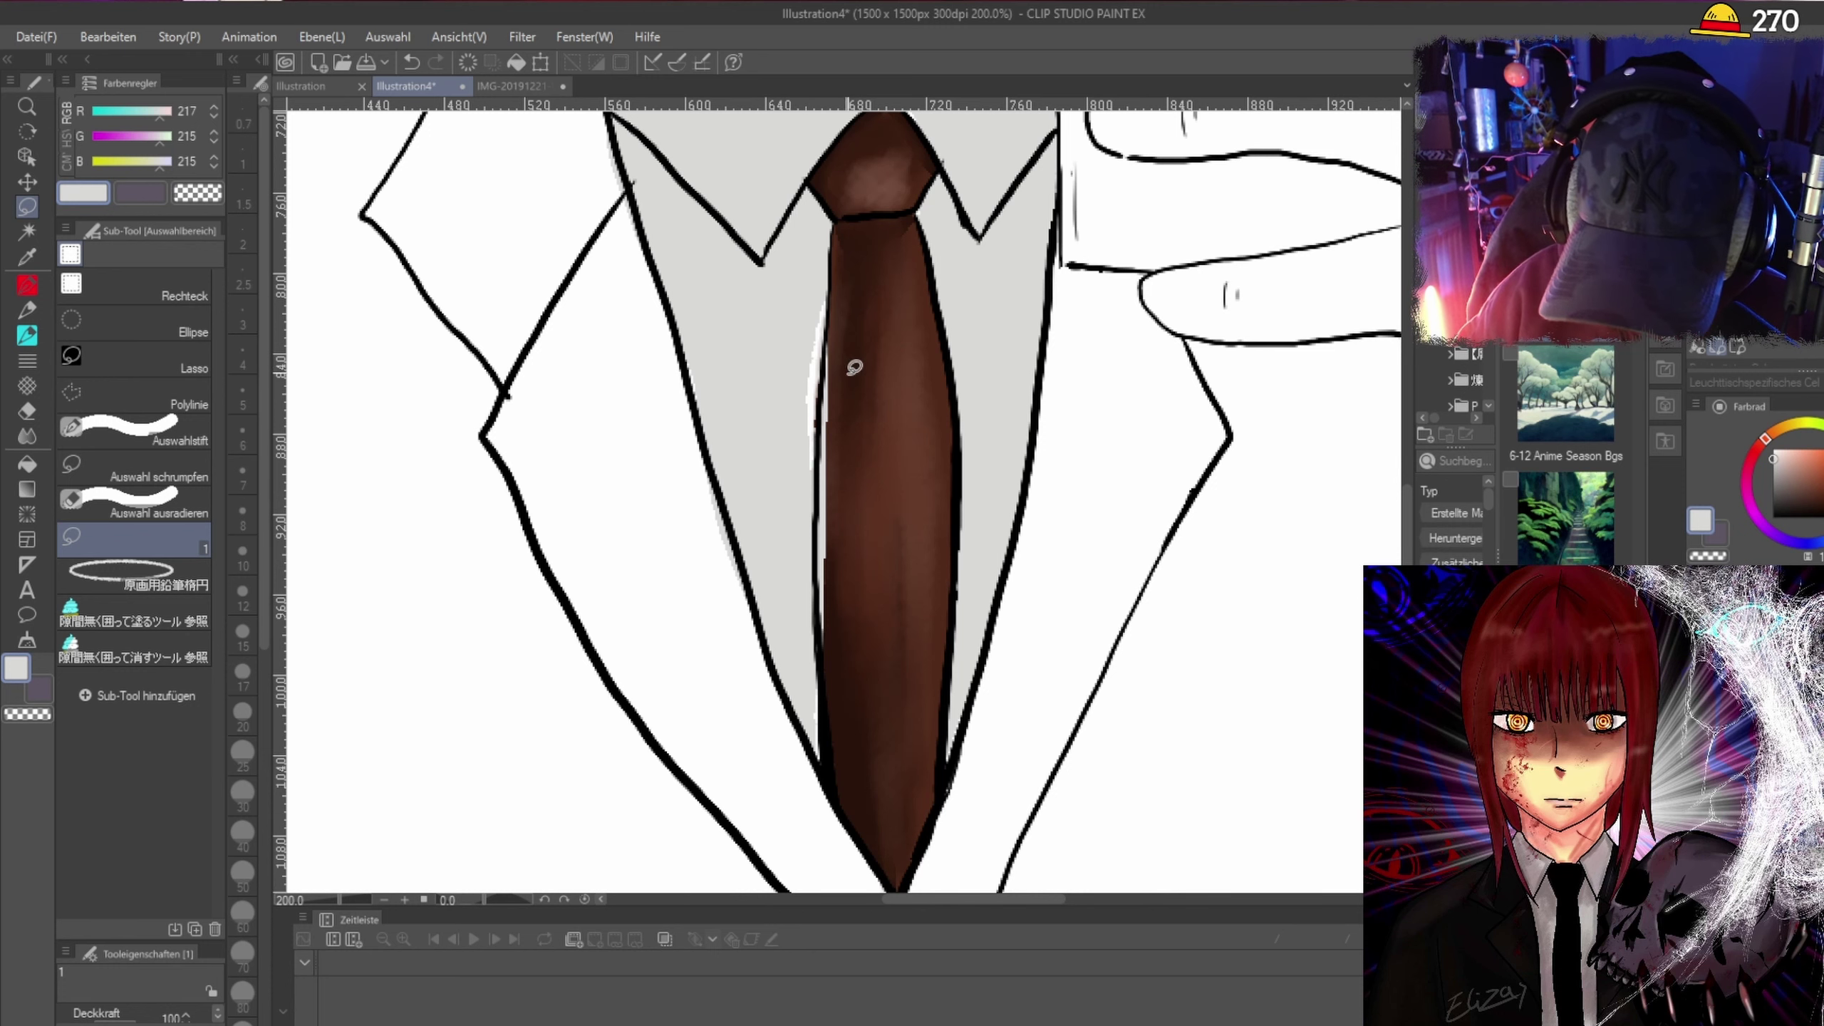
At 400% zoom, undo a bad fill and lasso-fill the white strip along the tie's left edge grey.
{"action": "scroll", "coordinate": [852, 365], "scroll_direction": "up", "scroll_amount": 3}
{"action": "mouse_move", "coordinate": [774, 294]}
{"action": "left_mouse_down"}
{"action": "mouse_move", "coordinate": [758, 519]}
{"action": "mouse_move", "coordinate": [784, 287]}
{"action": "left_mouse_up"}
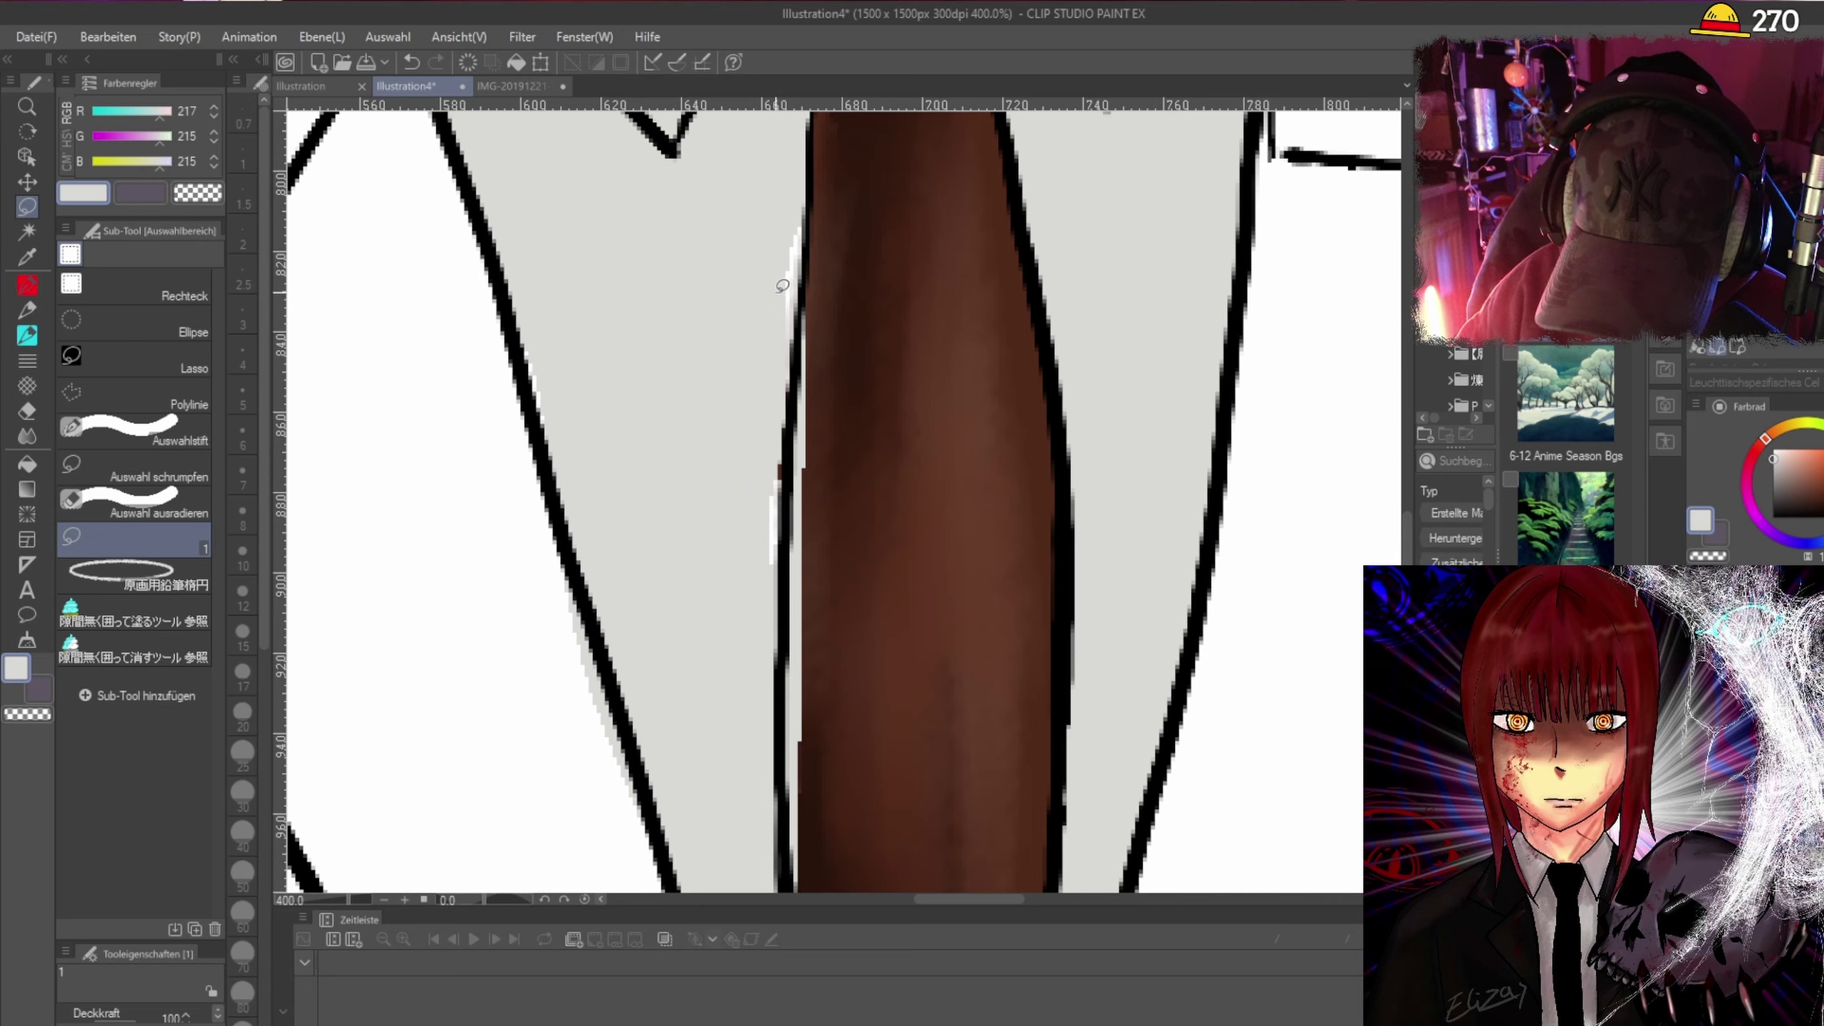
{"action": "scroll", "coordinate": [783, 285], "scroll_direction": "down", "scroll_amount": 3}
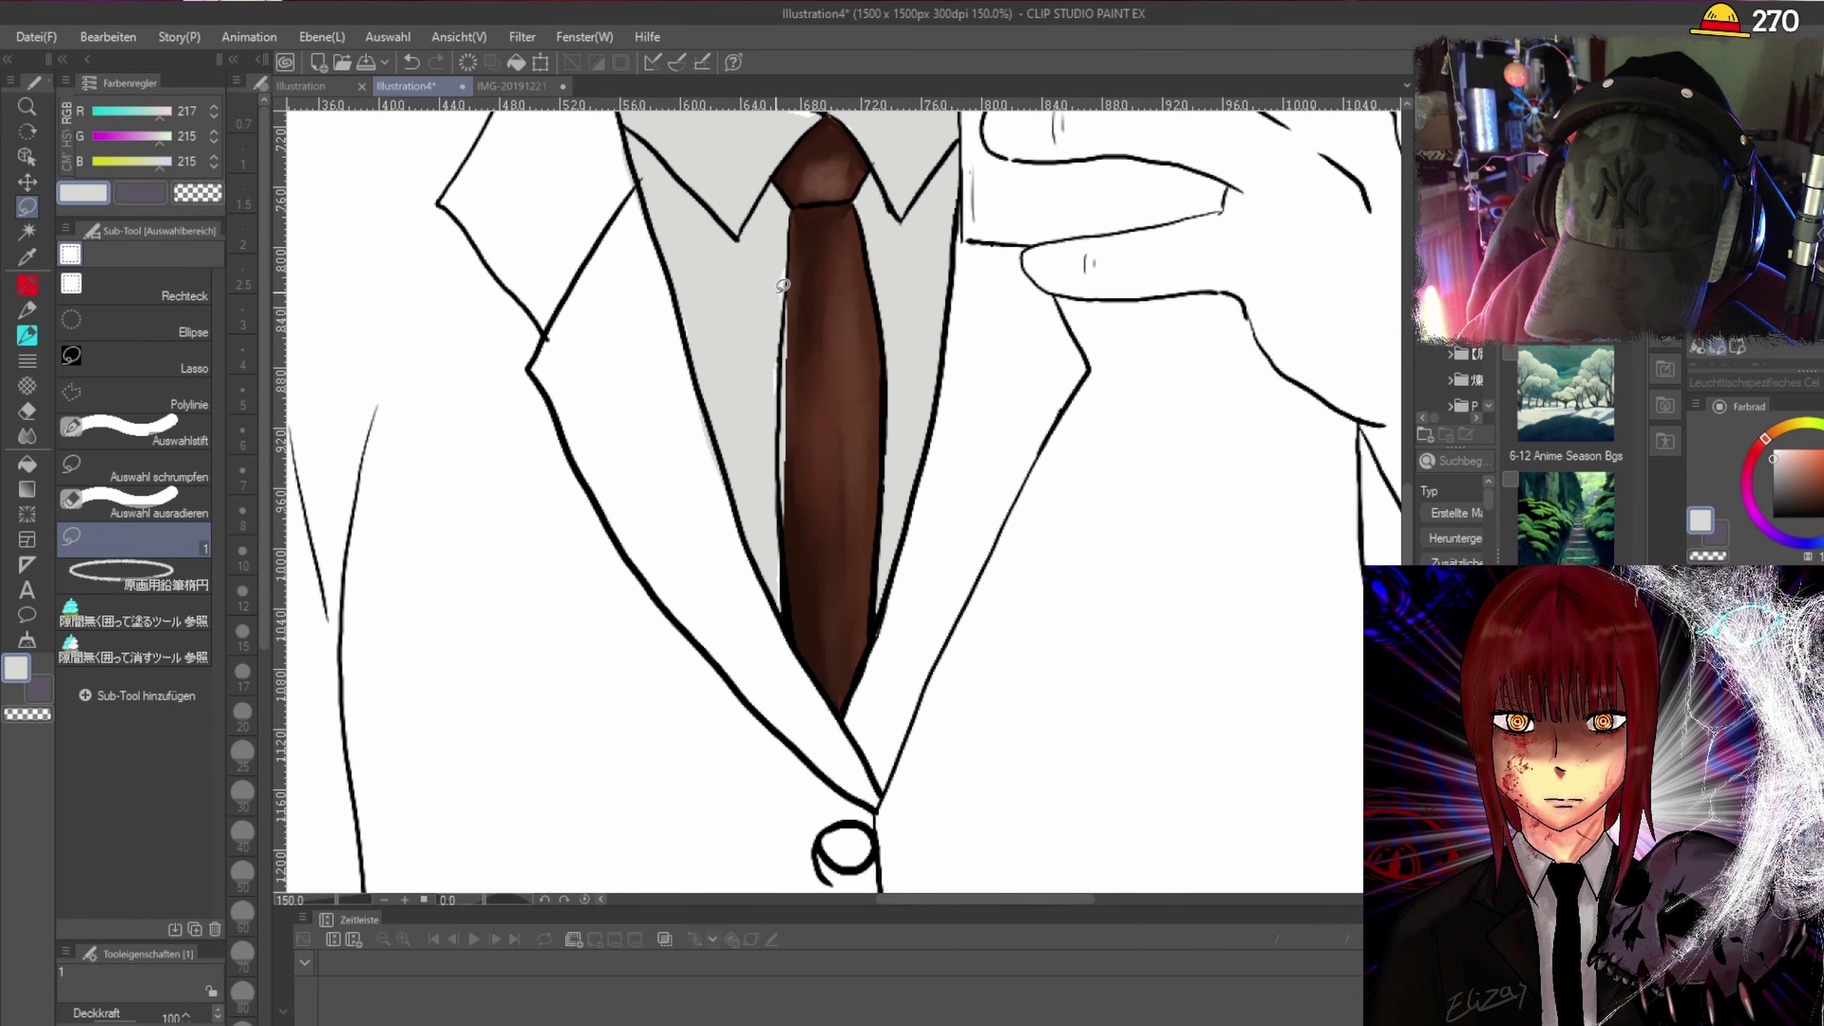
{"action": "scroll", "coordinate": [783, 285], "scroll_direction": "up", "scroll_amount": 1}
{"action": "scroll", "coordinate": [797, 487], "scroll_direction": "up", "scroll_amount": 2}
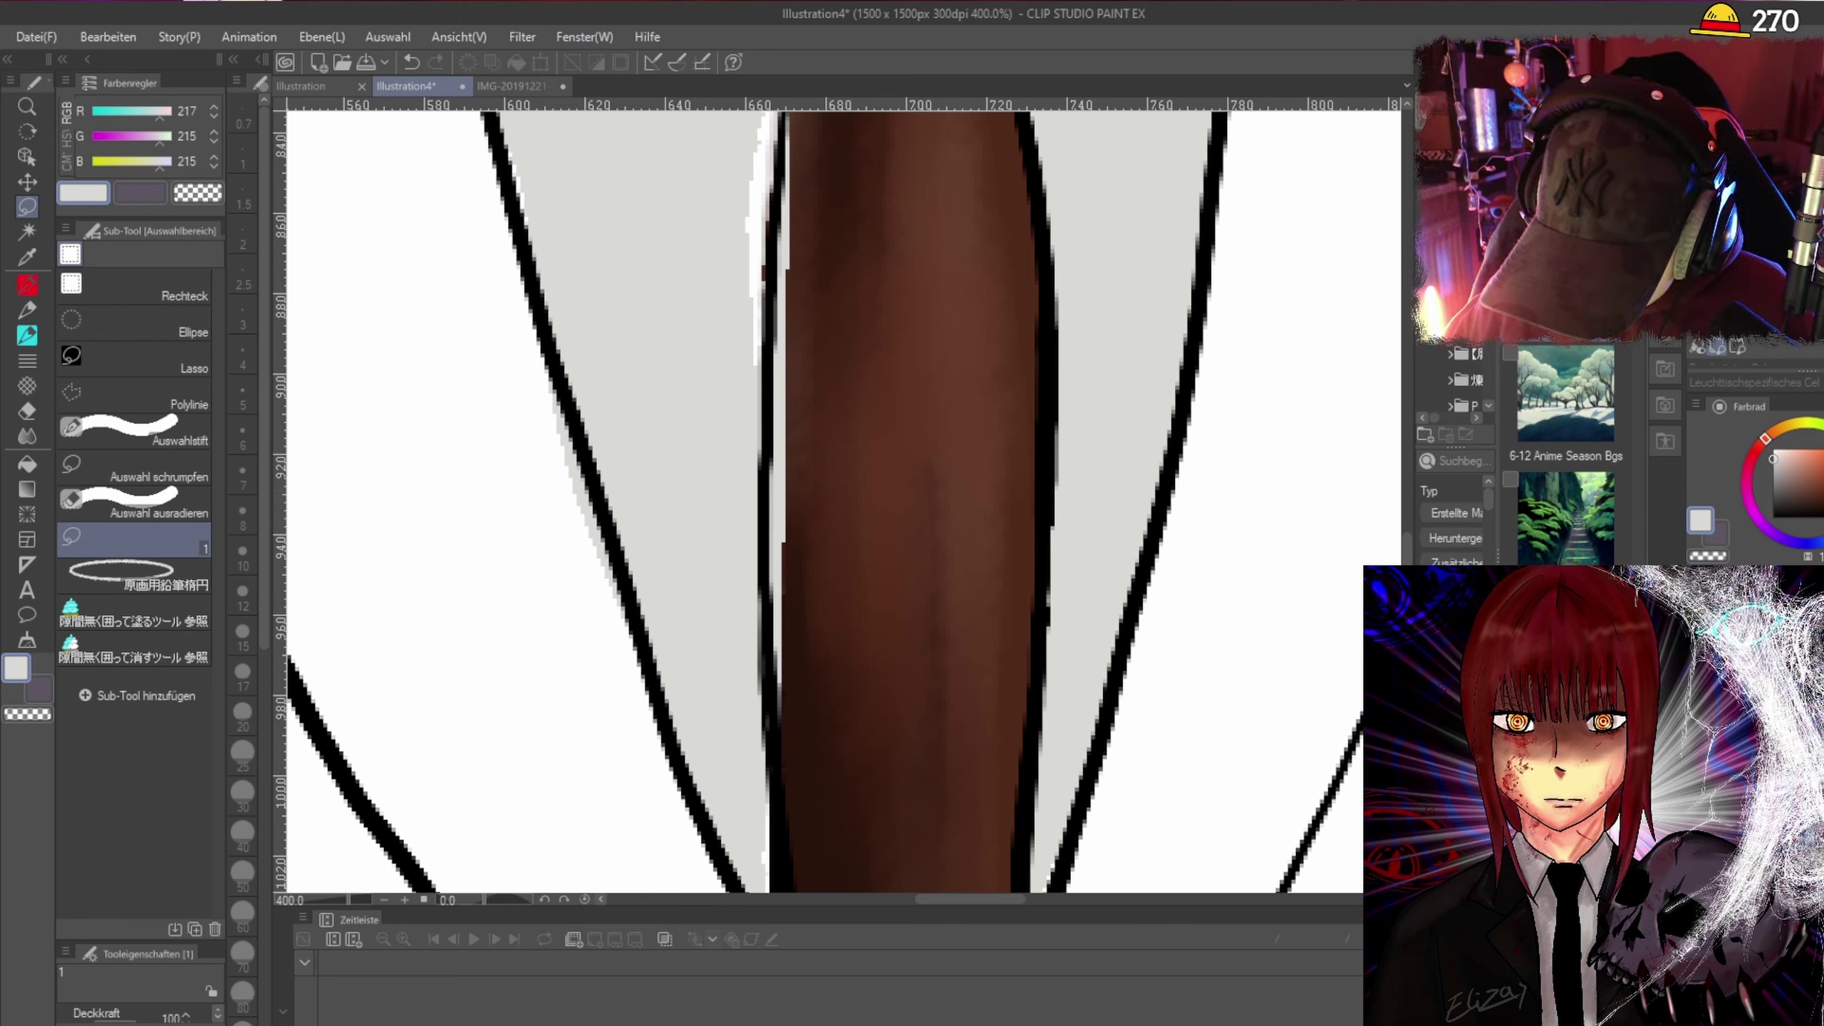
{"action": "key", "text": "ctrl+z"}
{"action": "key", "text": "ctrl+z"}
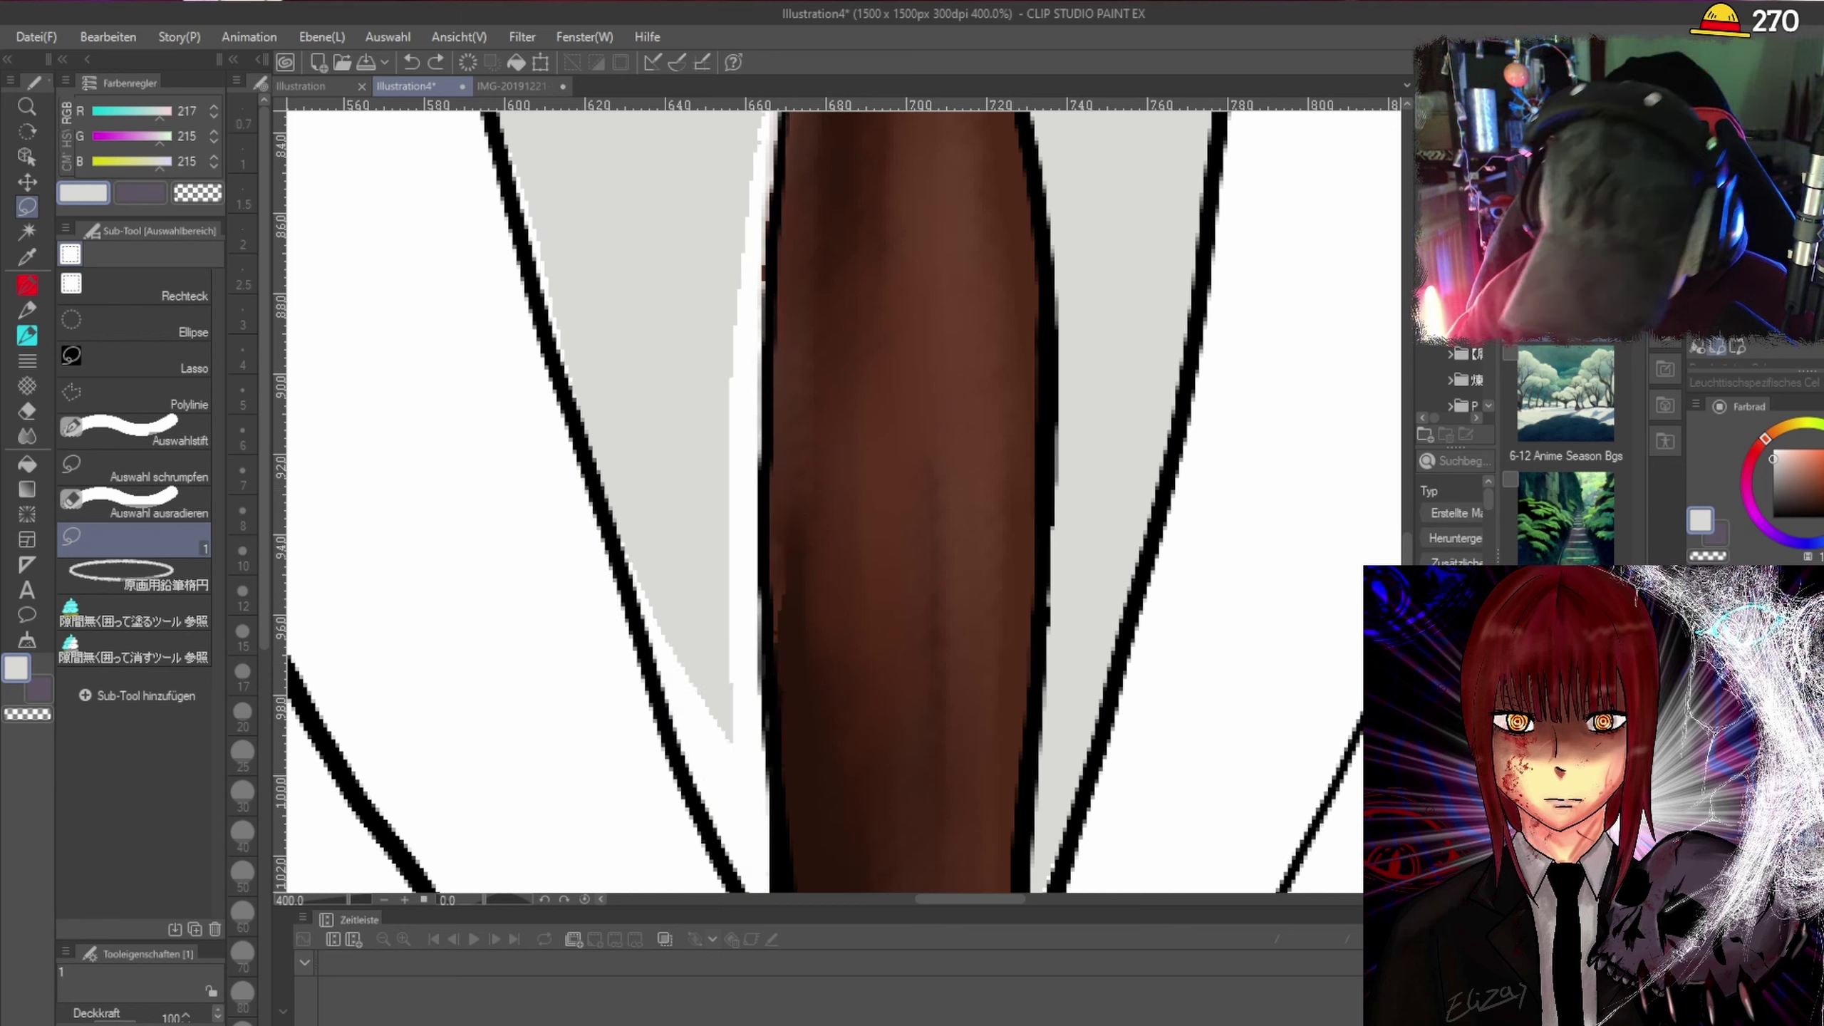
{"action": "mouse_move", "coordinate": [764, 302]}
{"action": "left_mouse_down"}
{"action": "mouse_move", "coordinate": [765, 708]}
{"action": "mouse_move", "coordinate": [673, 662]}
{"action": "mouse_move", "coordinate": [631, 471]}
{"action": "mouse_move", "coordinate": [763, 308]}
{"action": "mouse_move", "coordinate": [748, 230]}
{"action": "mouse_move", "coordinate": [765, 352]}
{"action": "left_mouse_up"}
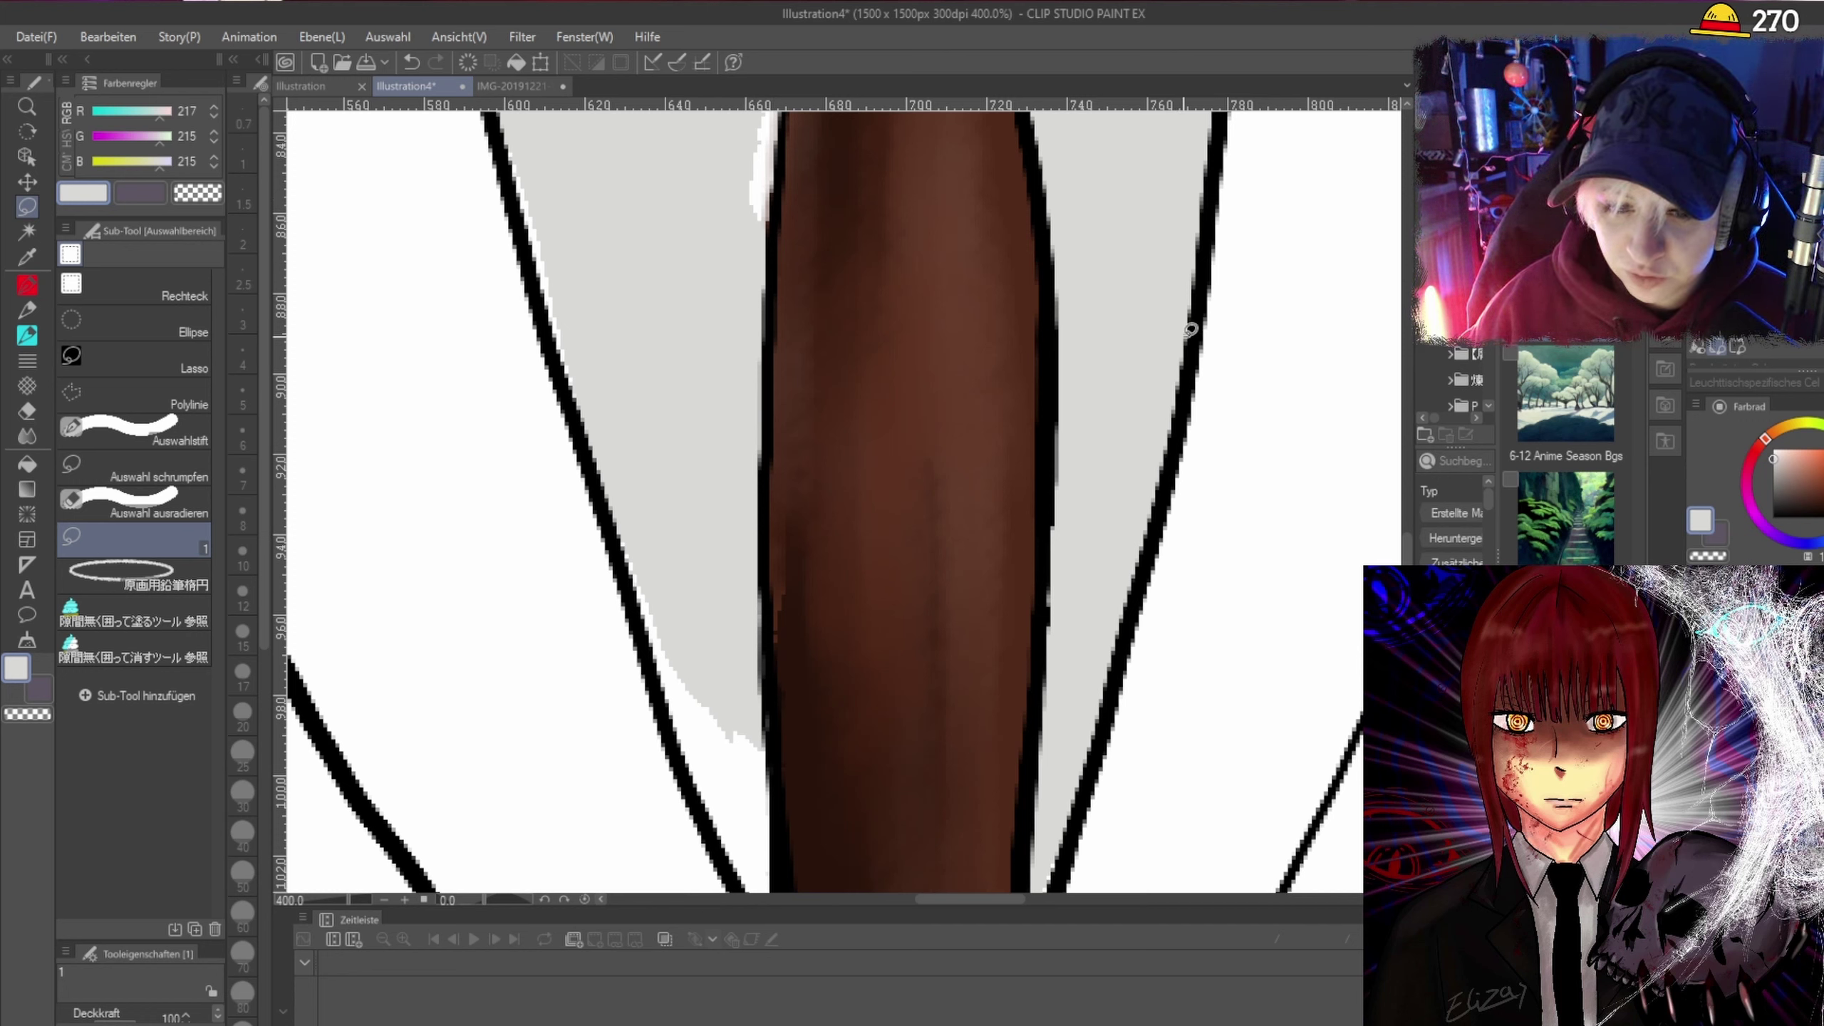
Lasso-fill the remaining white gap just left of the tie grey.
{"action": "scroll", "coordinate": [1244, 311], "scroll_direction": "down", "scroll_amount": 5}
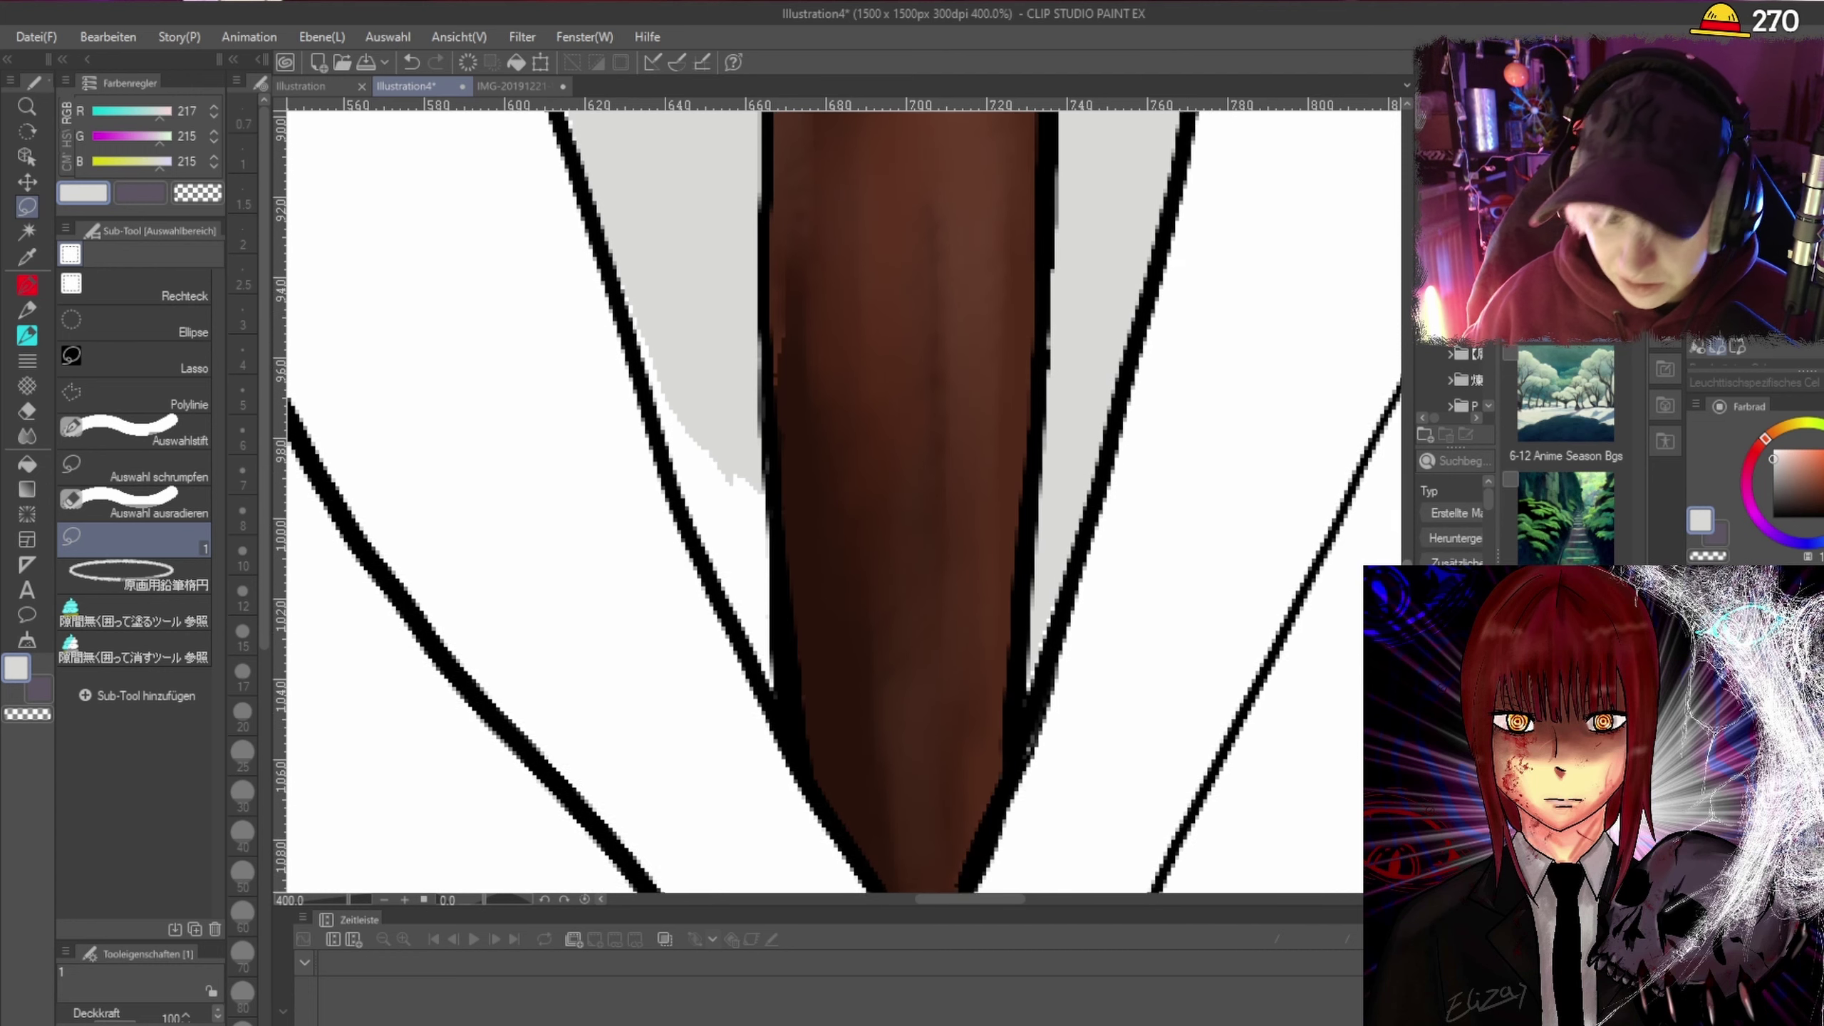
{"action": "scroll", "coordinate": [1396, 534], "scroll_direction": "down", "scroll_amount": 2}
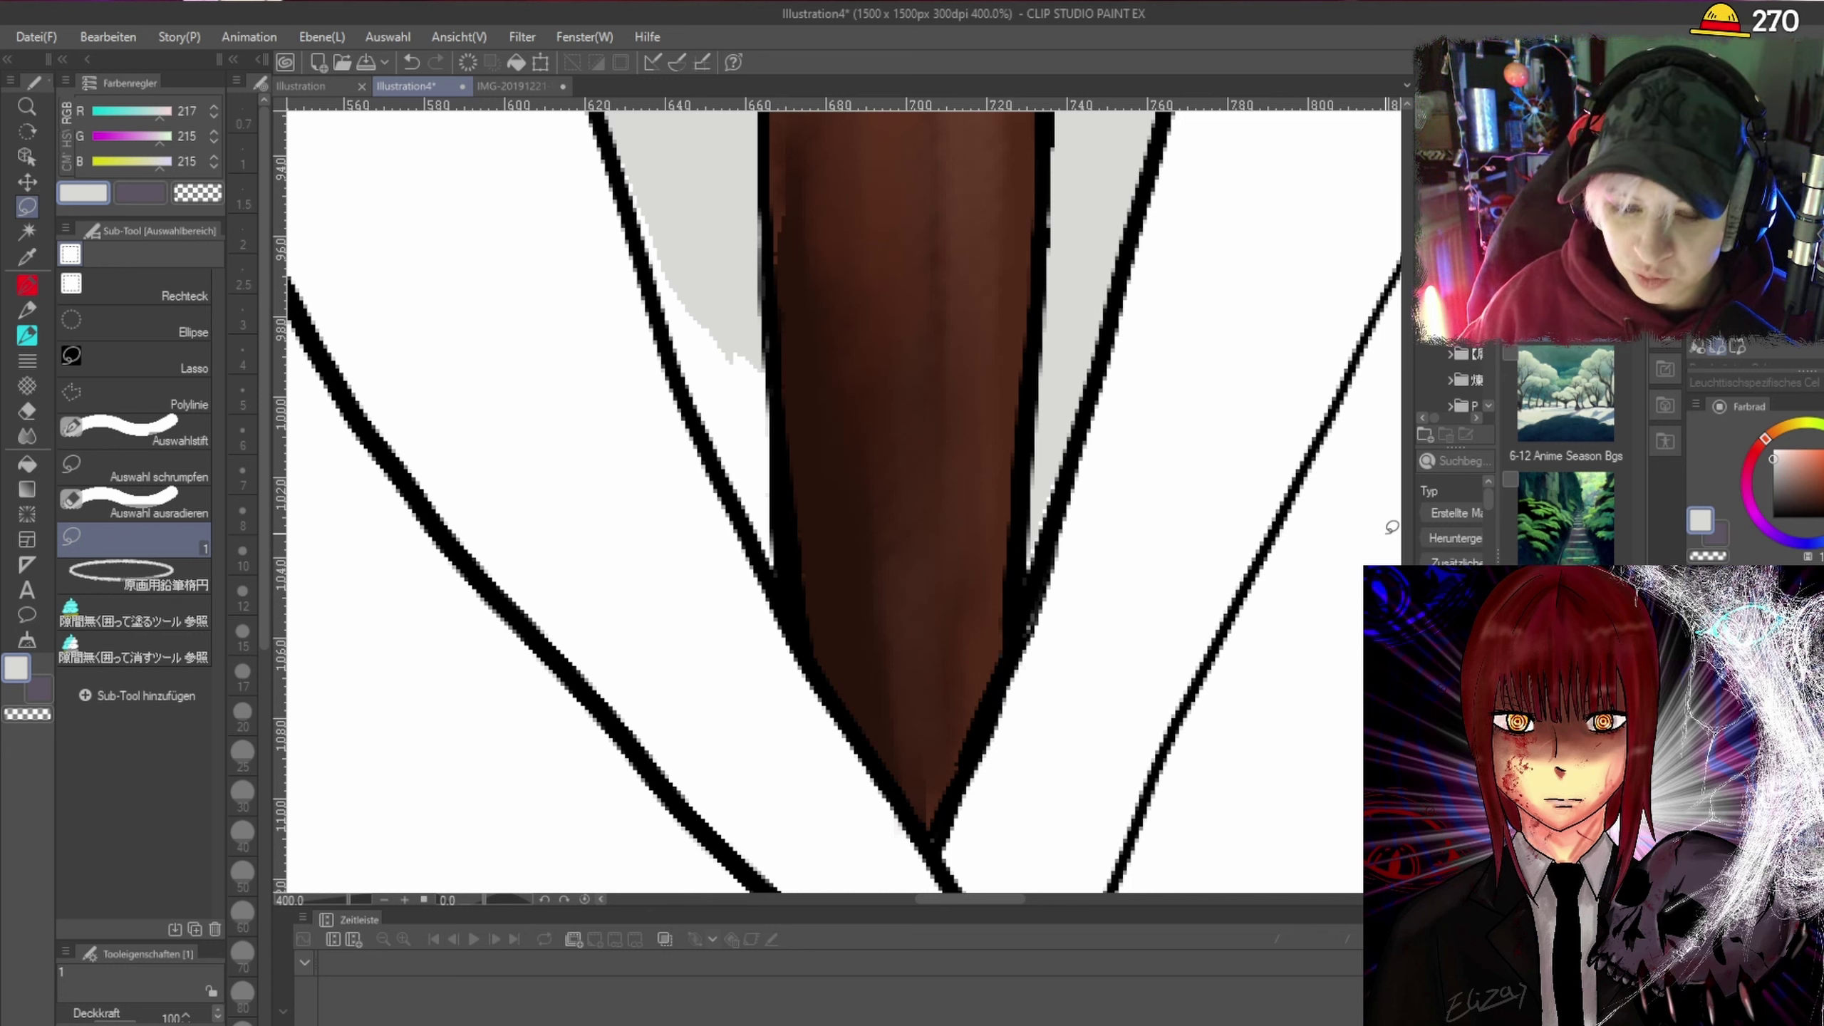
{"action": "scroll", "coordinate": [1353, 573], "scroll_direction": "down", "scroll_amount": 3}
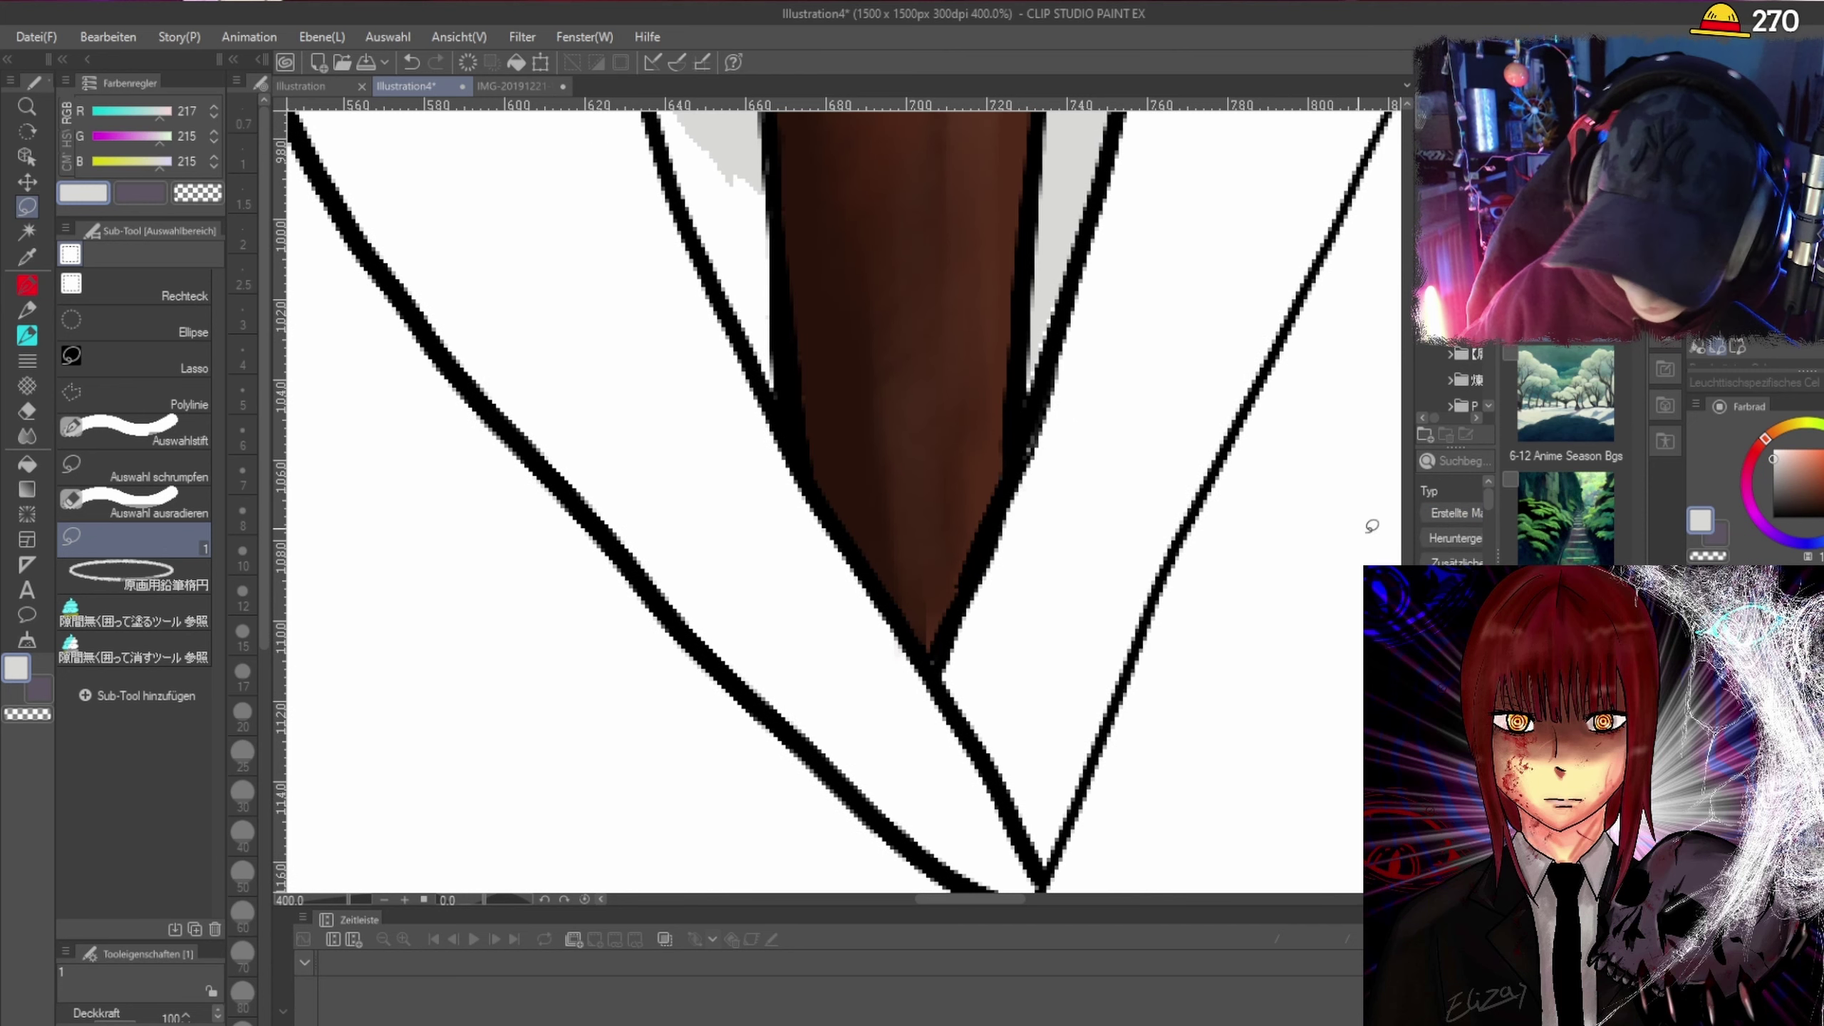
{"action": "scroll", "coordinate": [1128, 593], "scroll_direction": "up", "scroll_amount": 6}
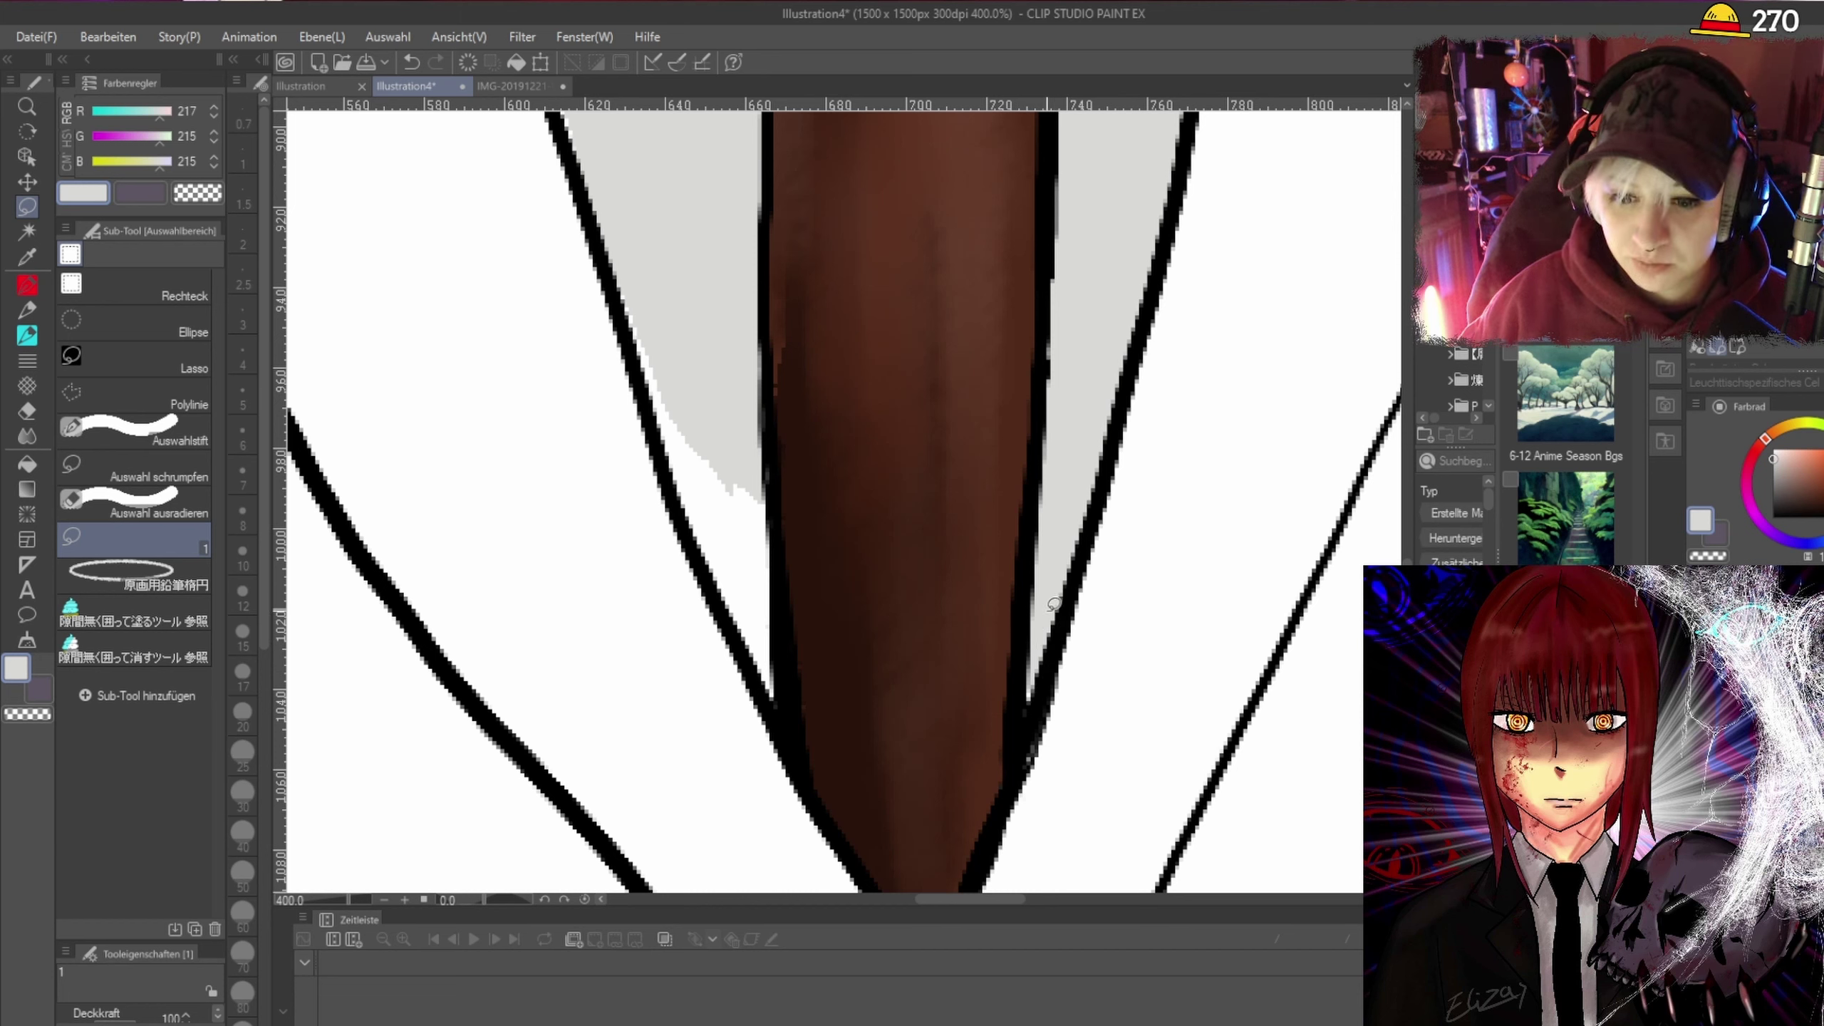
{"action": "mouse_move", "coordinate": [612, 244]}
{"action": "left_mouse_down"}
{"action": "mouse_move", "coordinate": [695, 564]}
{"action": "mouse_move", "coordinate": [771, 707]}
{"action": "mouse_move", "coordinate": [765, 378]}
{"action": "mouse_move", "coordinate": [628, 225]}
{"action": "left_mouse_up"}
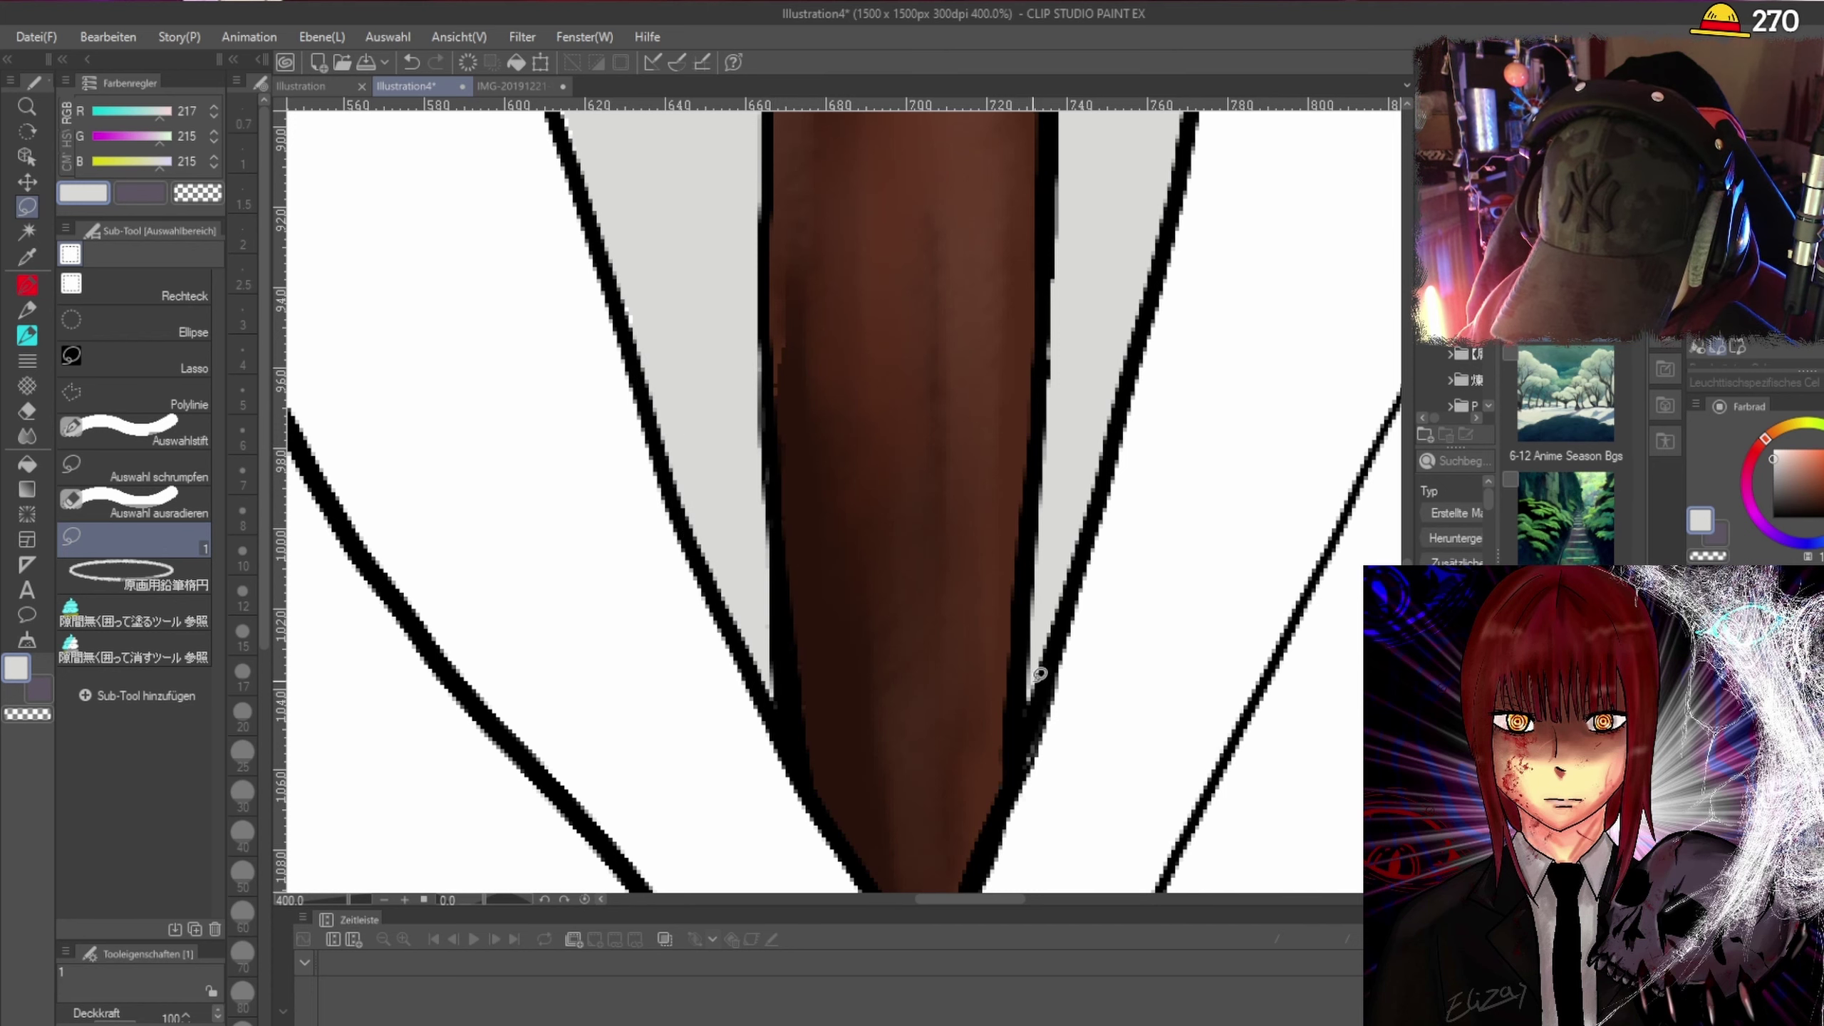
{"action": "scroll", "coordinate": [1054, 657], "scroll_direction": "down", "scroll_amount": 3}
{"action": "scroll", "coordinate": [1202, 456], "scroll_direction": "down", "scroll_amount": 2}
{"action": "scroll", "coordinate": [1206, 448], "scroll_direction": "up", "scroll_amount": 5}
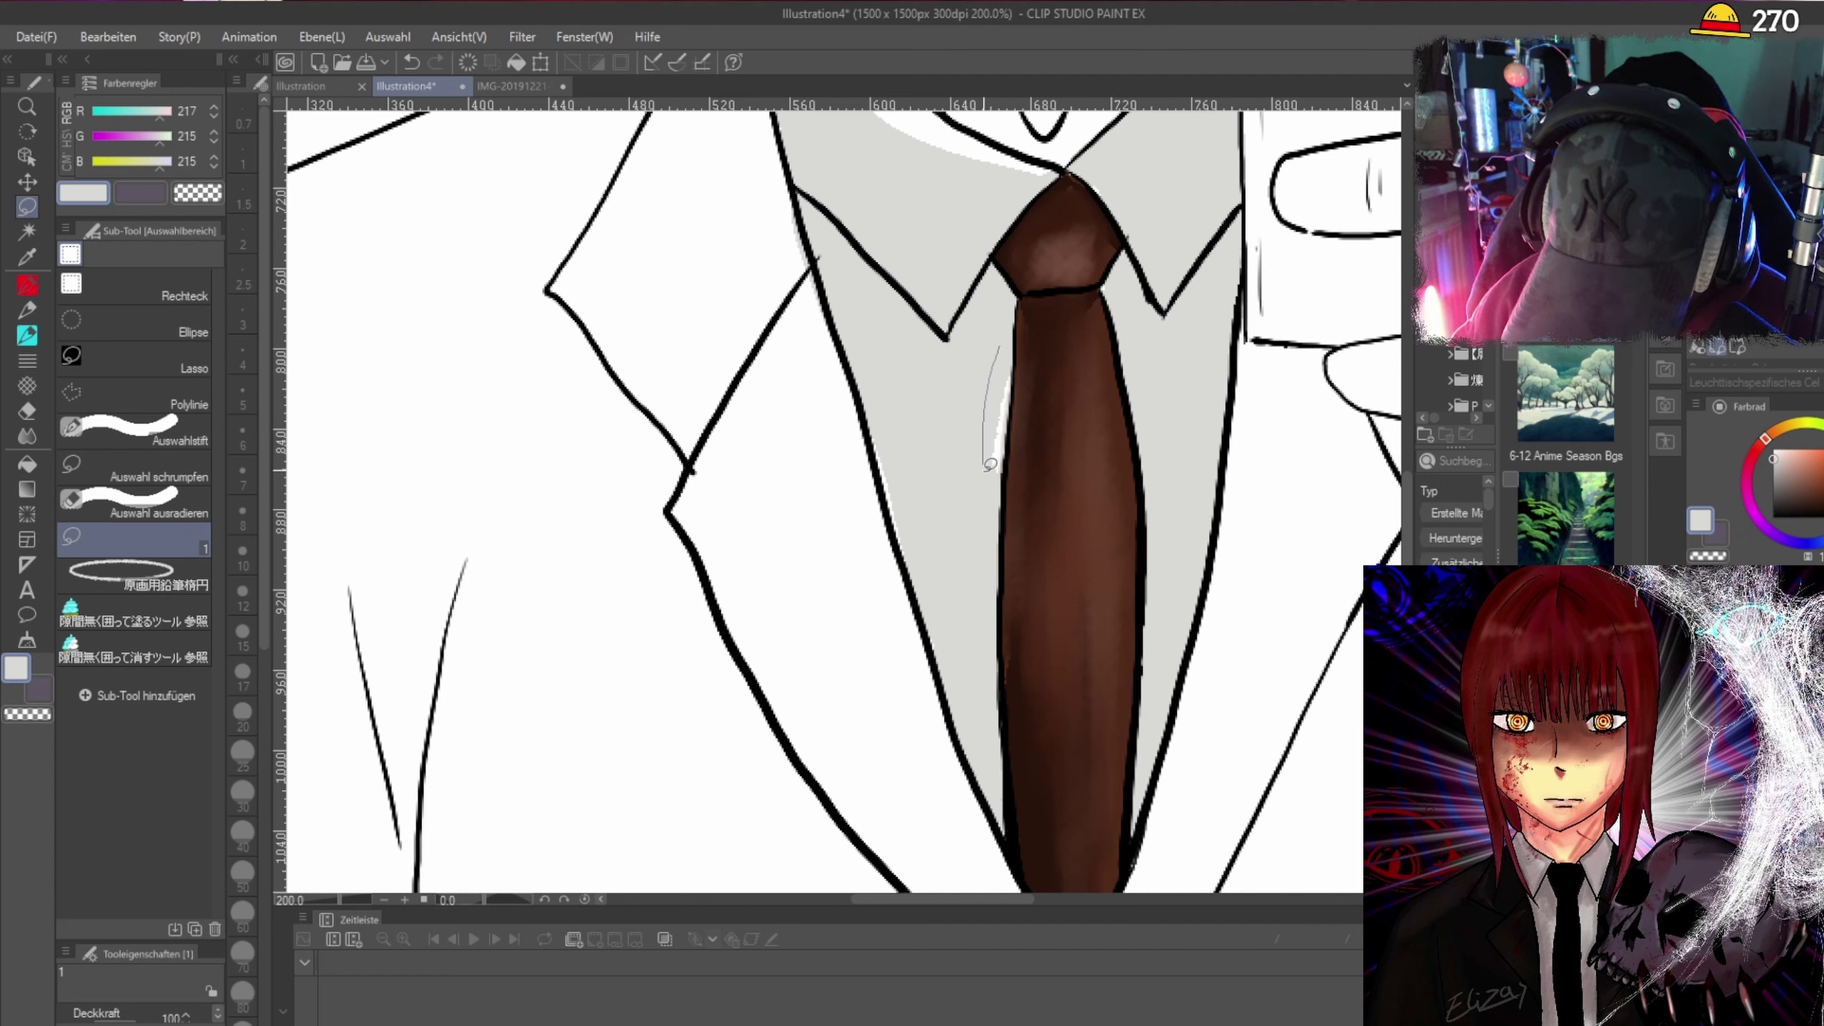
Lasso-fill the inner collar above the tie knot and its small fold wedges light grey.
{"action": "left_click_drag", "start_coordinate": [999, 409], "coordinate": [1012, 353]}
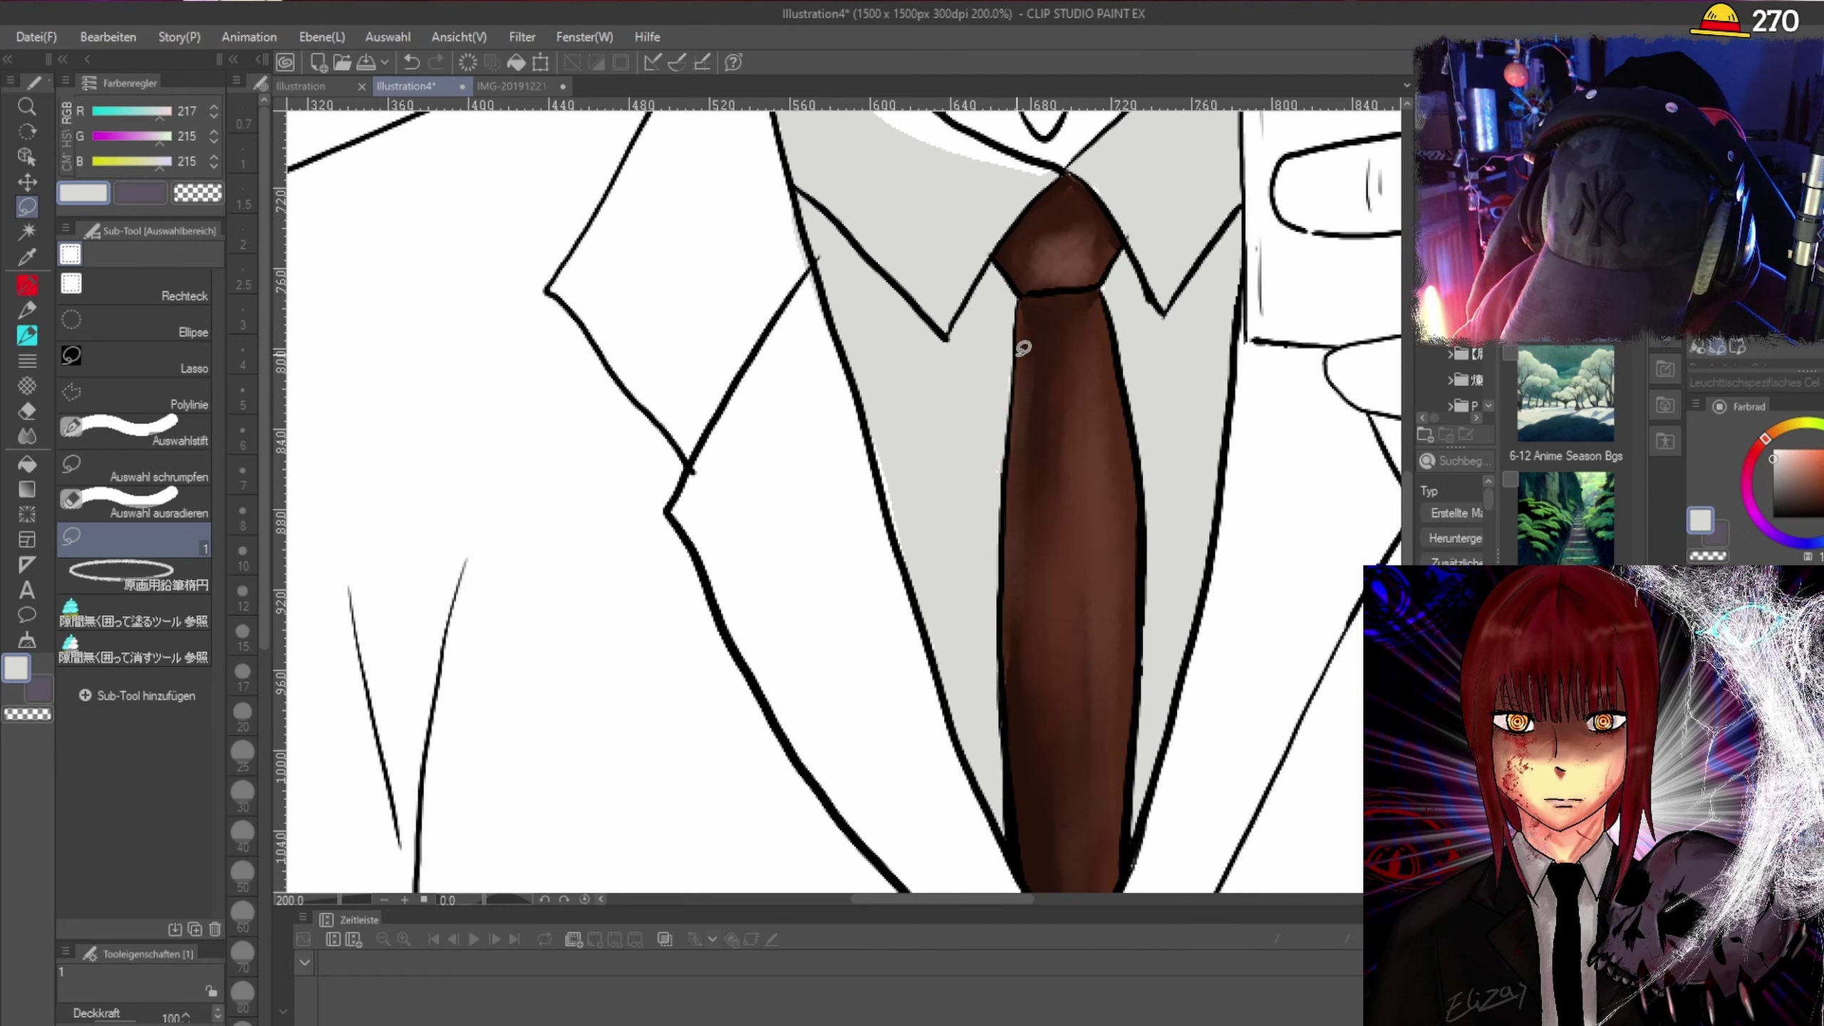
{"action": "left_click_drag", "start_coordinate": [1406, 522], "coordinate": [1409, 436]}
{"action": "mouse_move", "coordinate": [1138, 575]}
{"action": "left_mouse_down"}
{"action": "mouse_move", "coordinate": [1060, 605]}
{"action": "mouse_move", "coordinate": [871, 503]}
{"action": "left_mouse_up"}
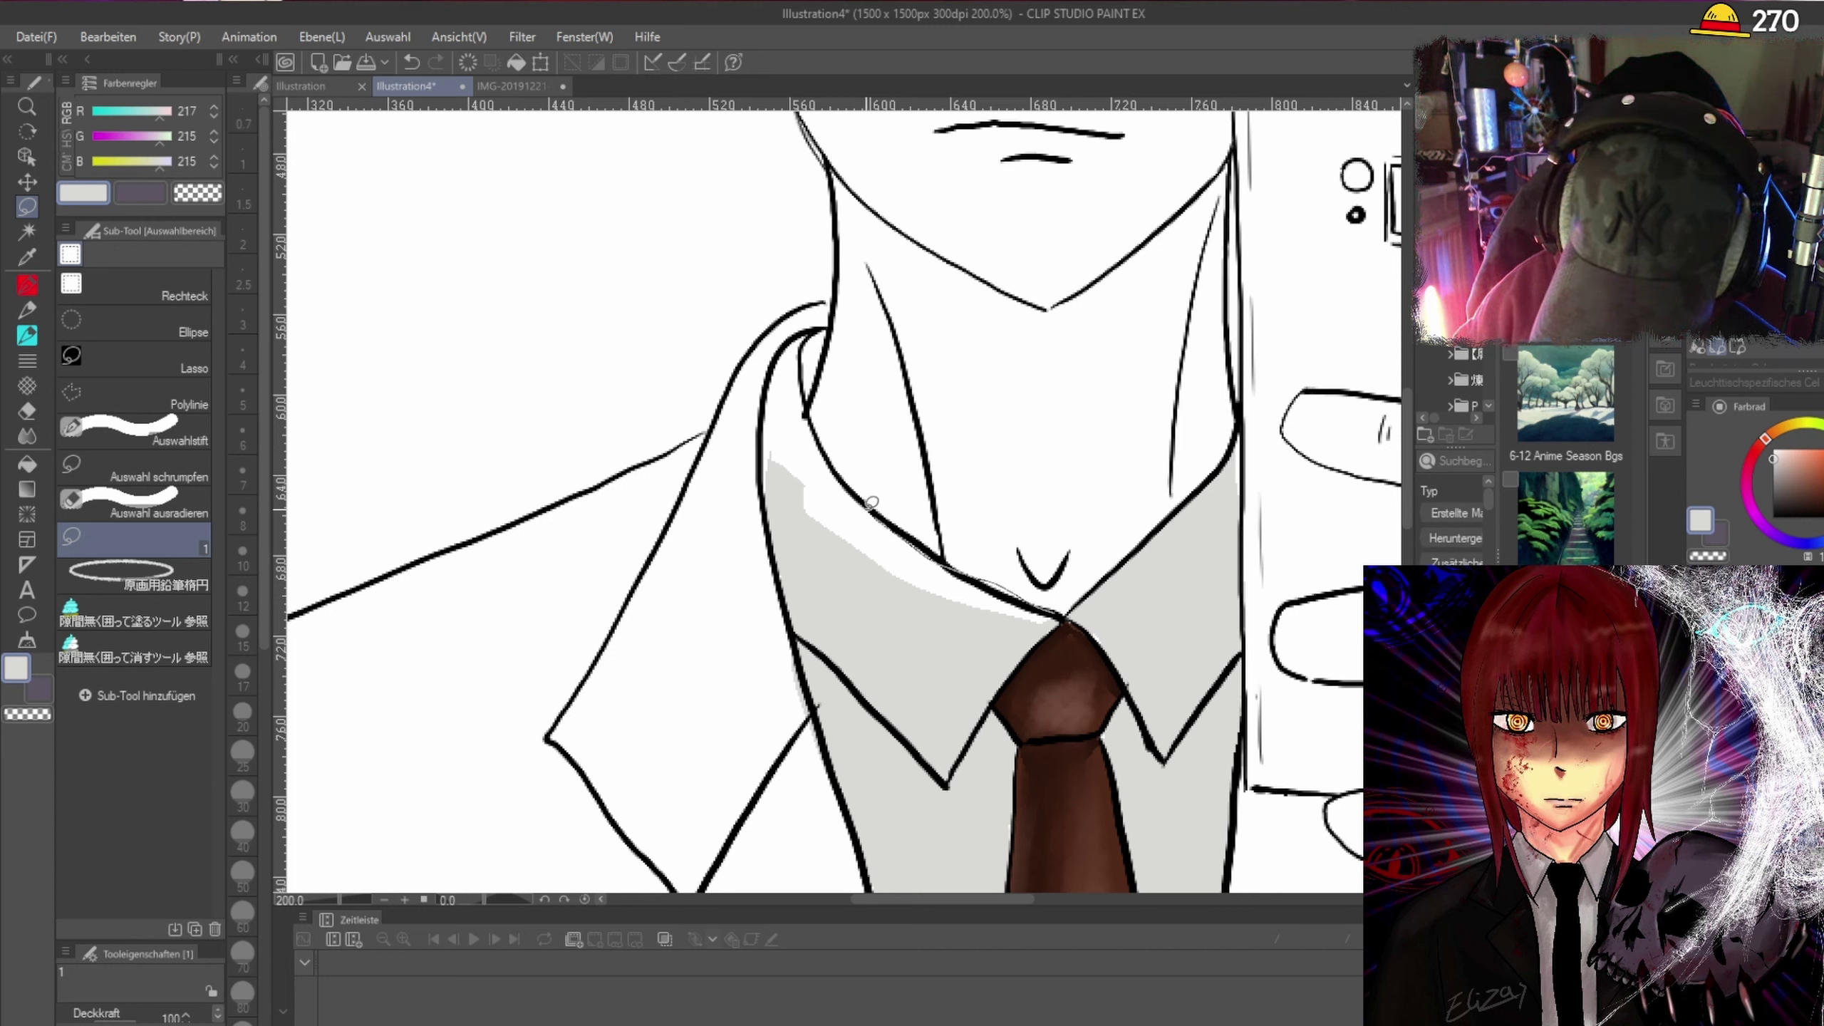
{"action": "mouse_move", "coordinate": [814, 415]}
{"action": "left_mouse_down"}
{"action": "mouse_move", "coordinate": [813, 331]}
{"action": "mouse_move", "coordinate": [768, 399]}
{"action": "mouse_move", "coordinate": [782, 513]}
{"action": "left_mouse_up"}
{"action": "mouse_move", "coordinate": [824, 327]}
{"action": "left_mouse_down"}
{"action": "mouse_move", "coordinate": [796, 384]}
{"action": "mouse_move", "coordinate": [818, 386]}
{"action": "mouse_move", "coordinate": [830, 330]}
{"action": "left_mouse_up"}
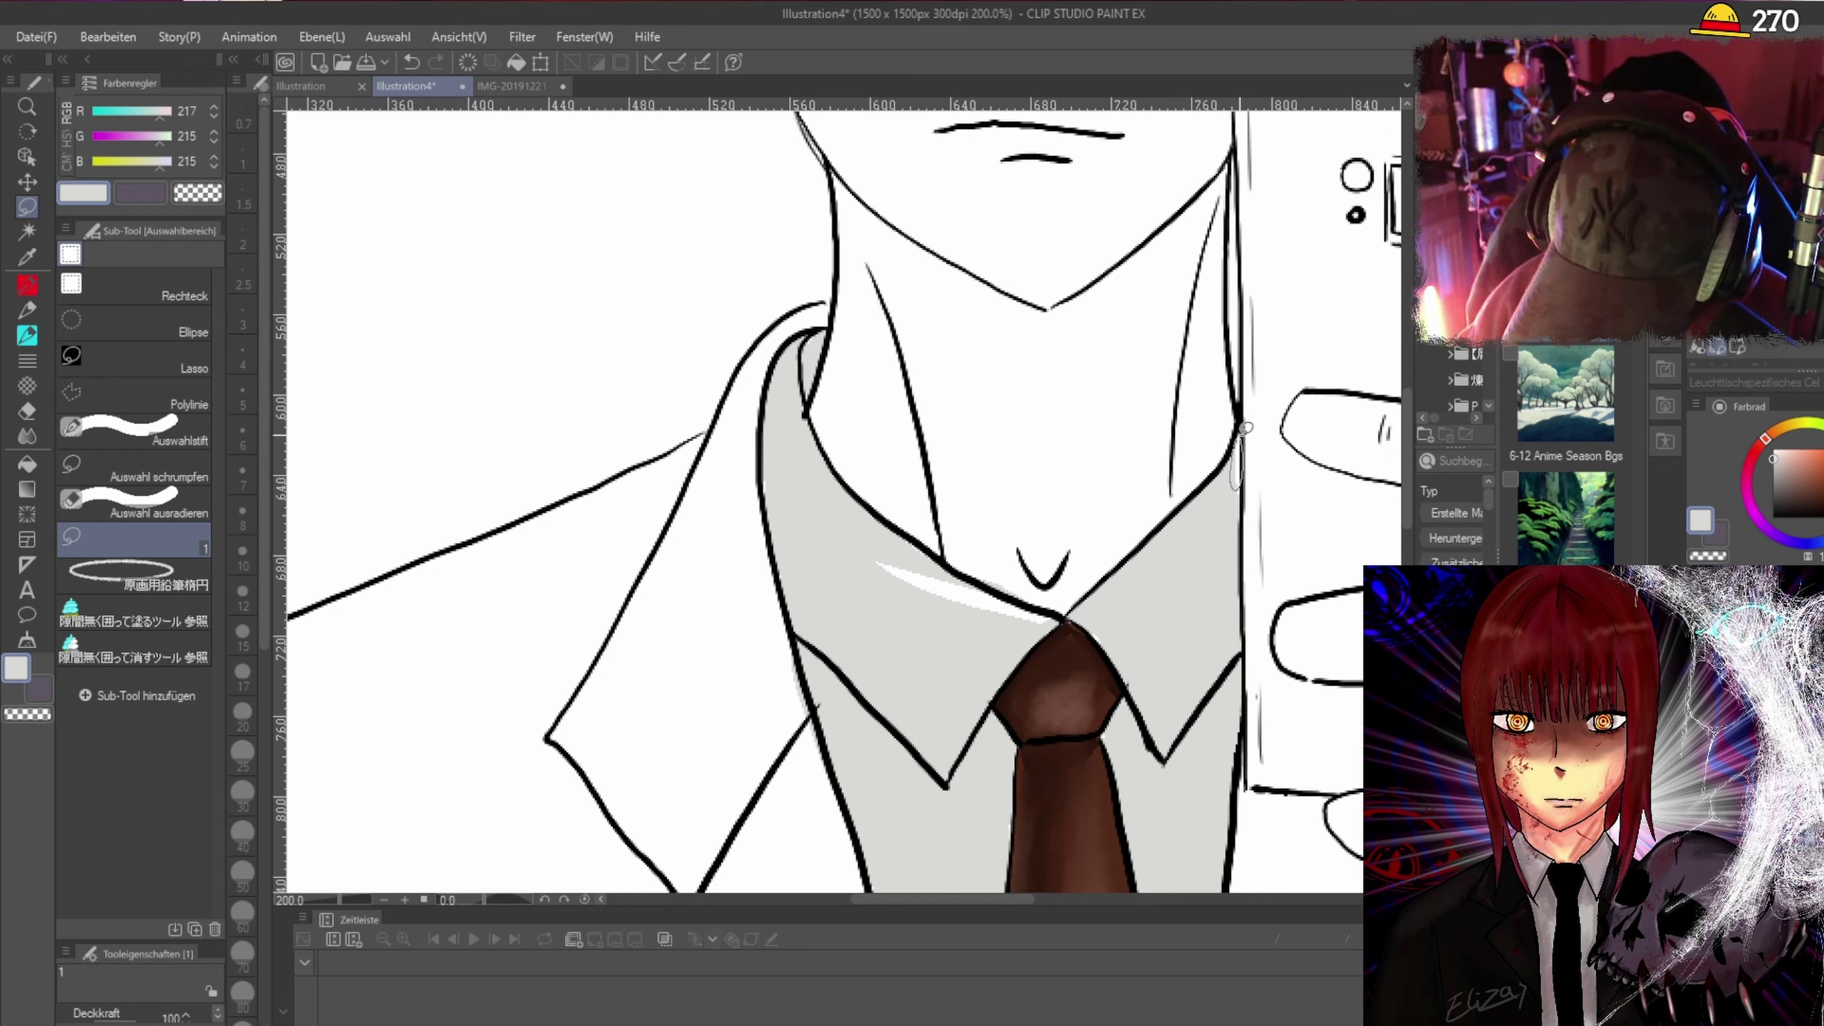
{"action": "mouse_move", "coordinate": [1066, 627]}
{"action": "left_mouse_down"}
{"action": "mouse_move", "coordinate": [885, 581]}
{"action": "mouse_move", "coordinate": [910, 553]}
{"action": "mouse_move", "coordinate": [1066, 626]}
{"action": "left_mouse_up"}
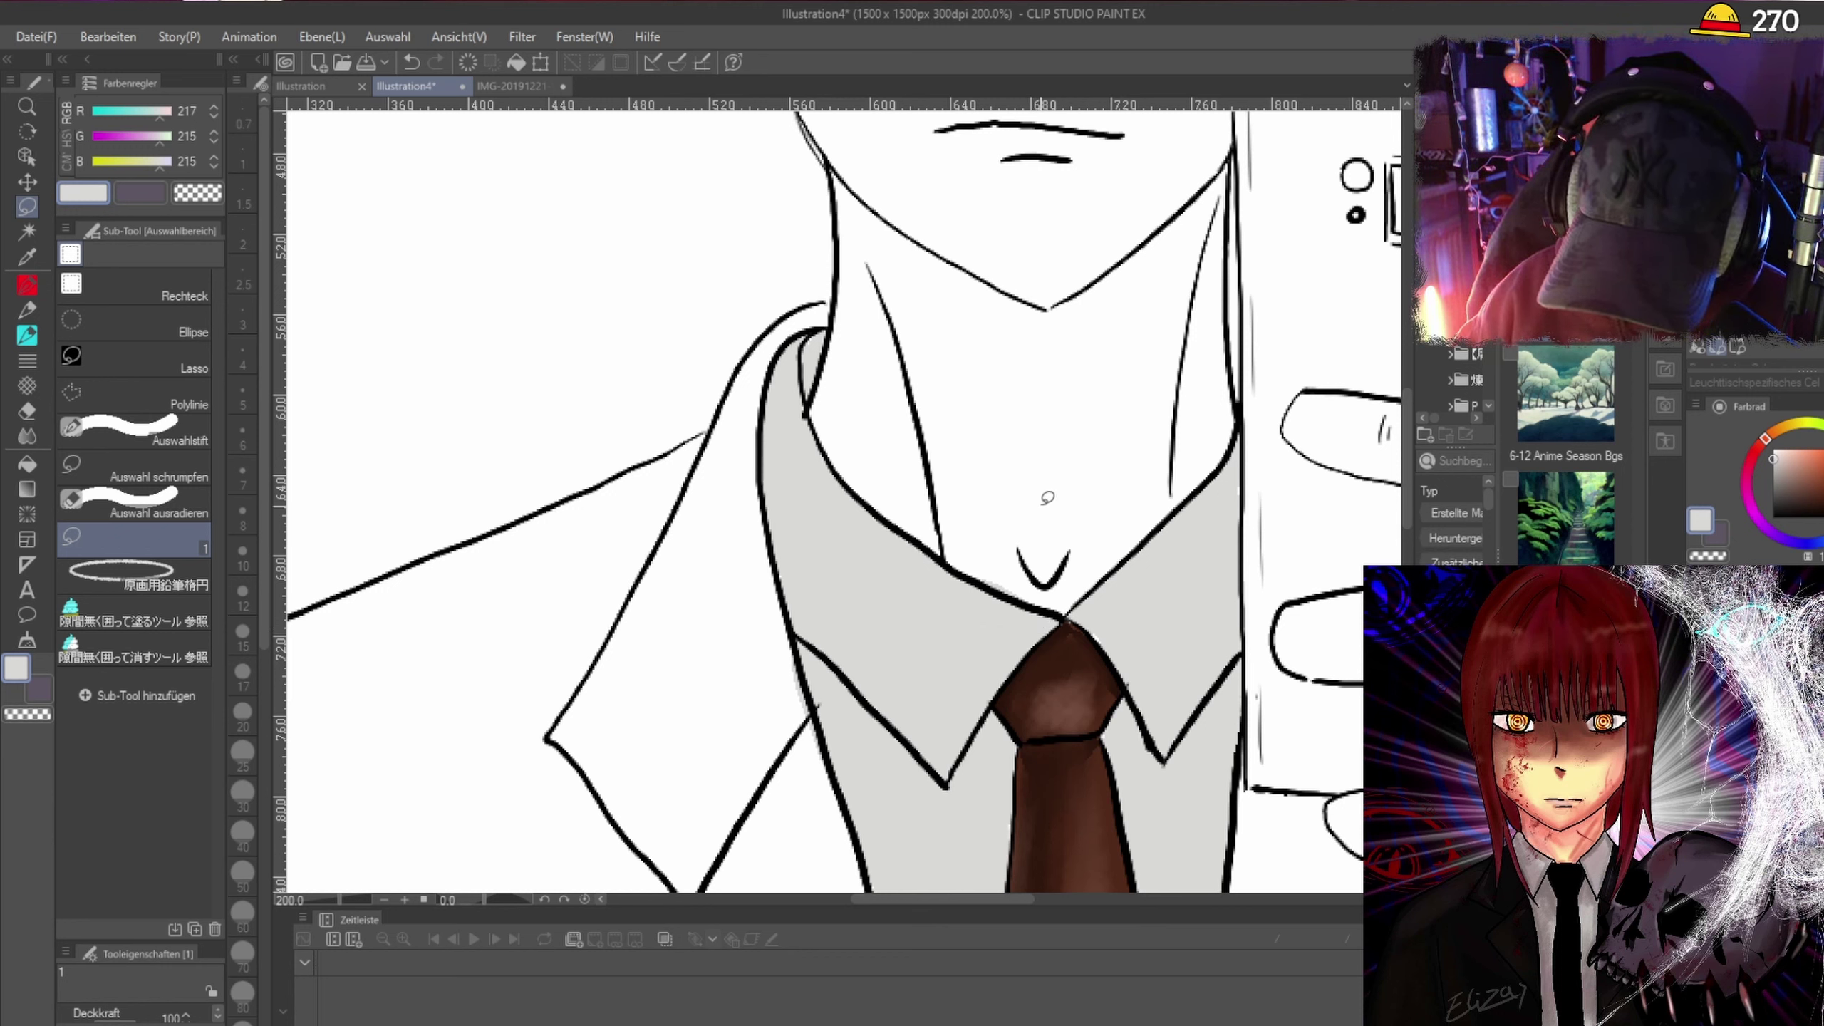
{"action": "mouse_move", "coordinate": [823, 341]}
{"action": "left_mouse_down"}
{"action": "mouse_move", "coordinate": [800, 411]}
{"action": "mouse_move", "coordinate": [819, 344]}
{"action": "left_mouse_up"}
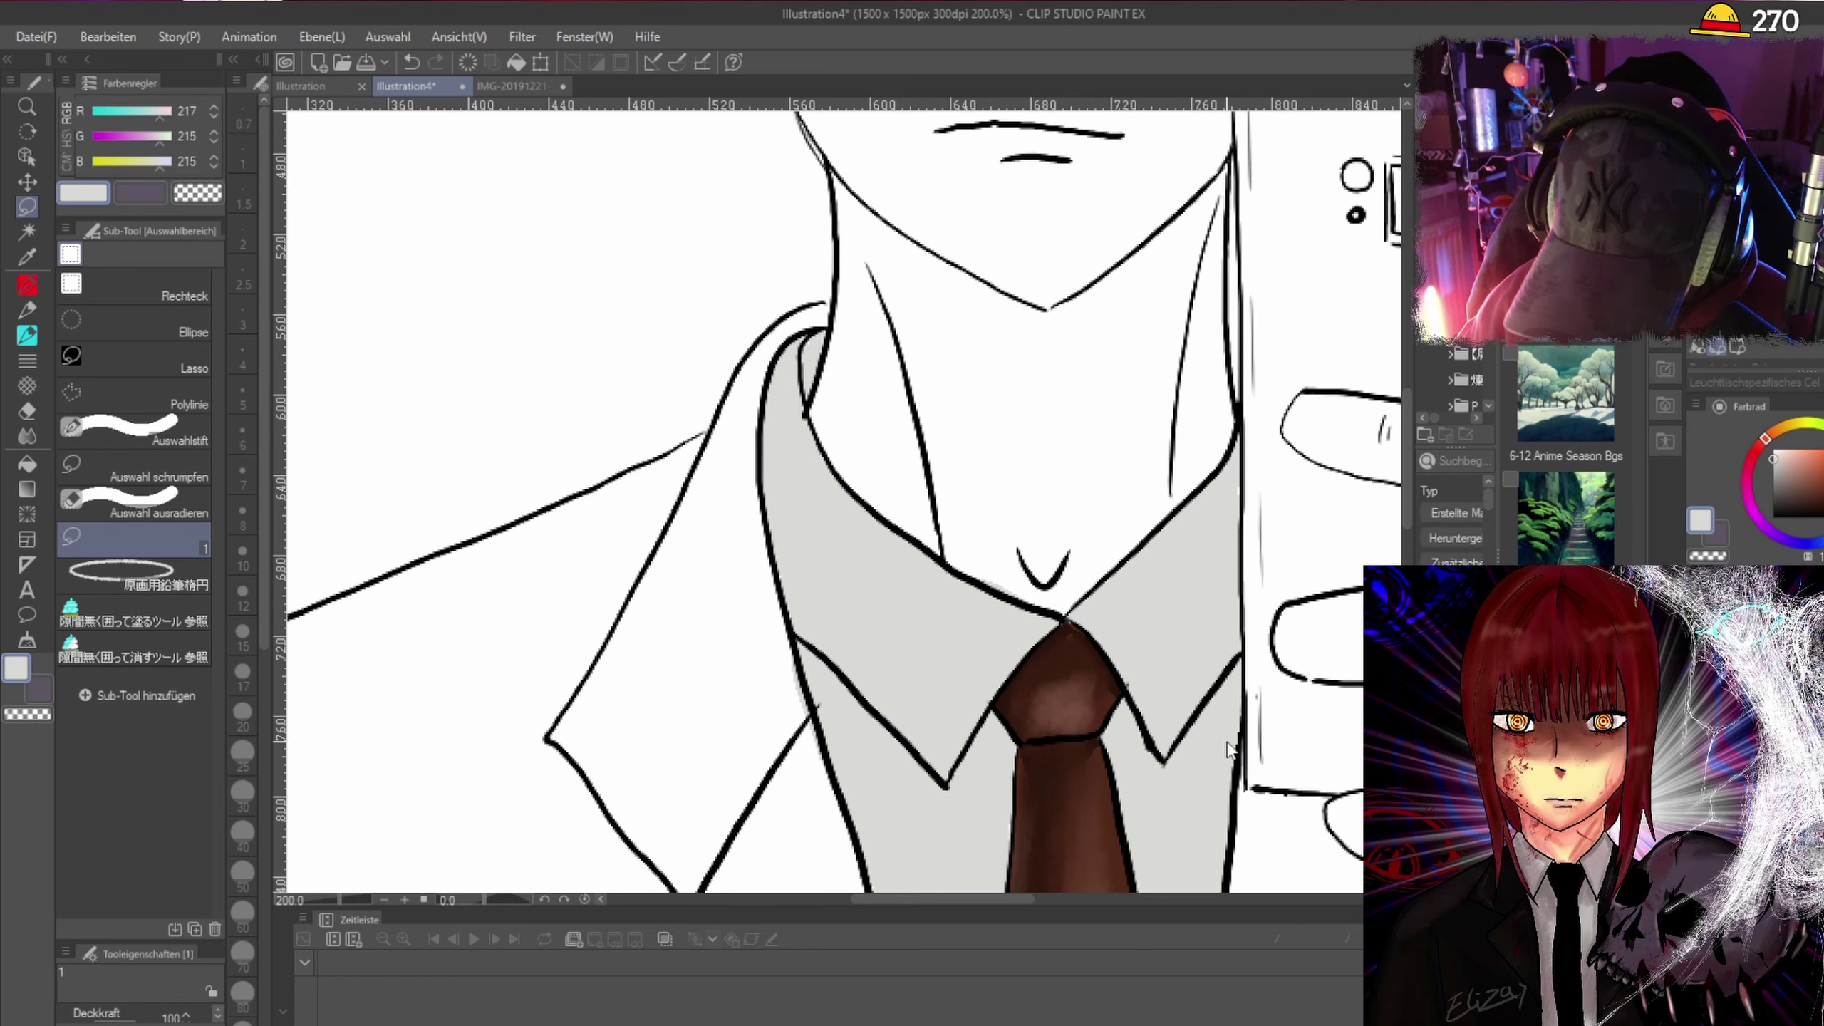
{"action": "left_click_drag", "start_coordinate": [1233, 752], "coordinate": [1152, 796]}
{"action": "scroll", "coordinate": [1402, 456], "scroll_direction": "down", "scroll_amount": 4}
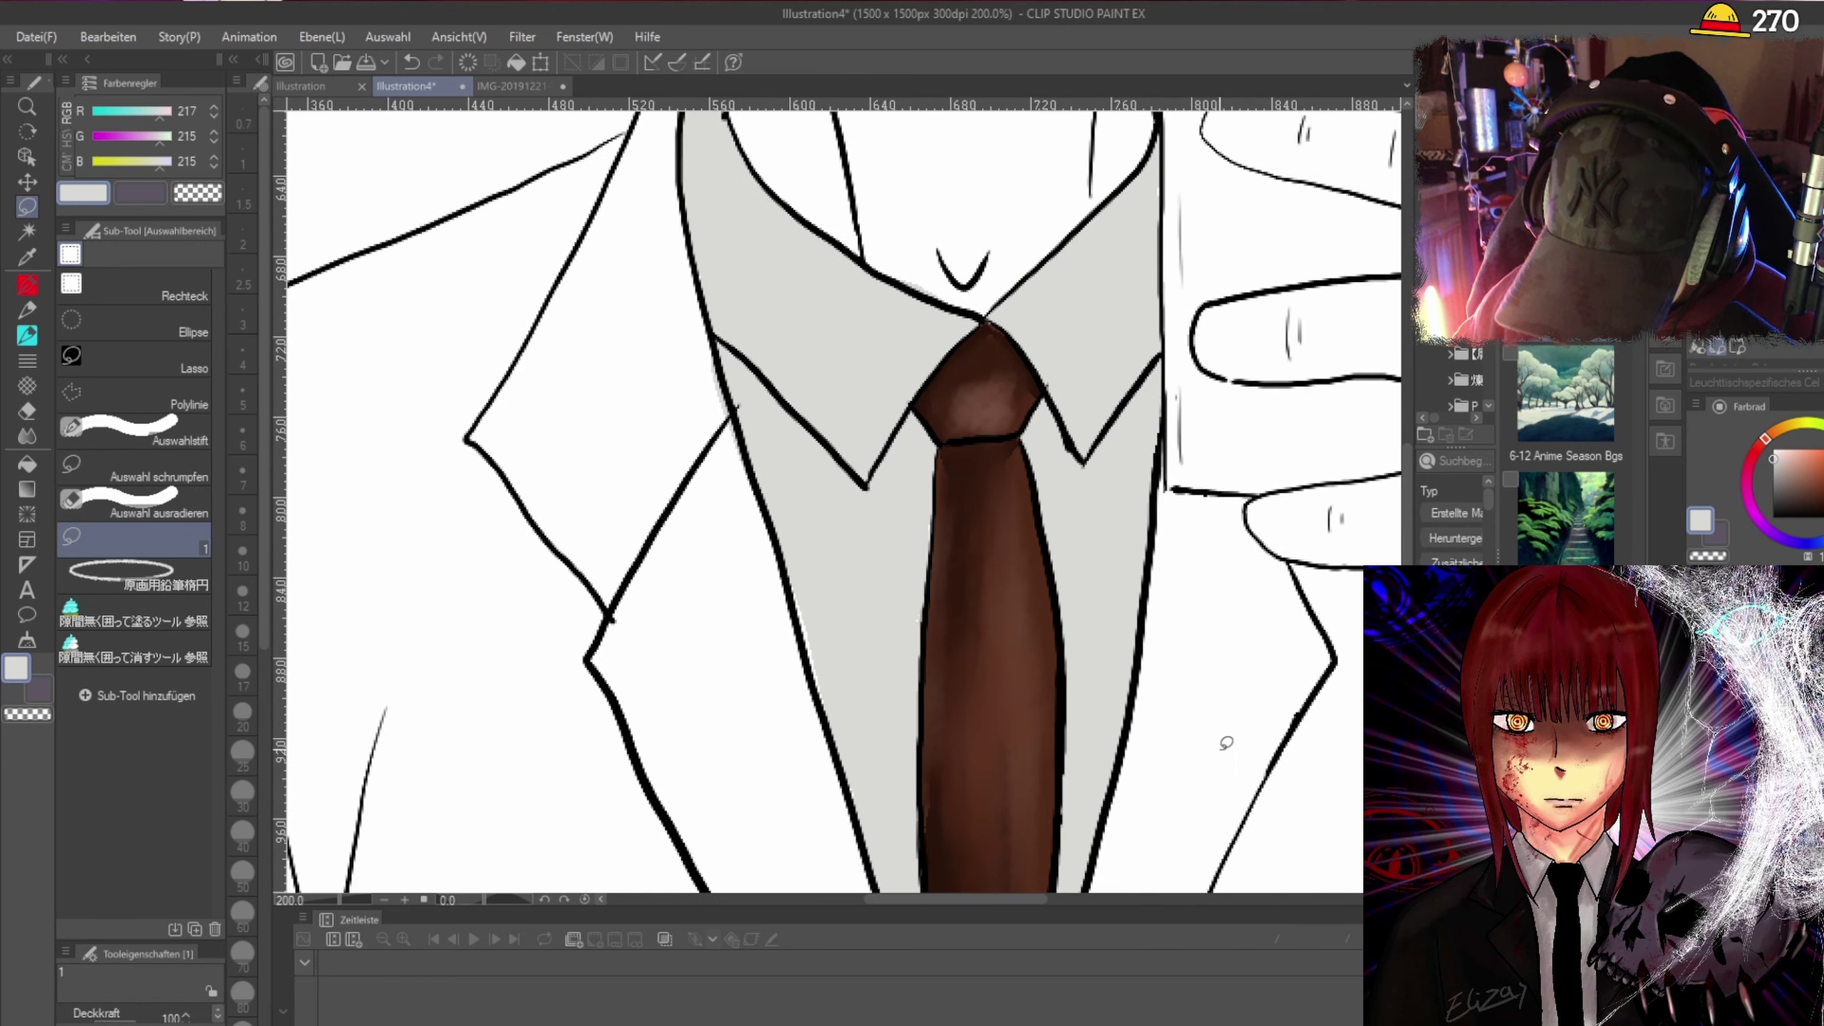
Zoom out to 50% and scroll around to review the whole suited figure.
{"action": "left_click_drag", "start_coordinate": [1023, 902], "coordinate": [1081, 899]}
{"action": "scroll", "coordinate": [1083, 805], "scroll_direction": "down", "scroll_amount": 2}
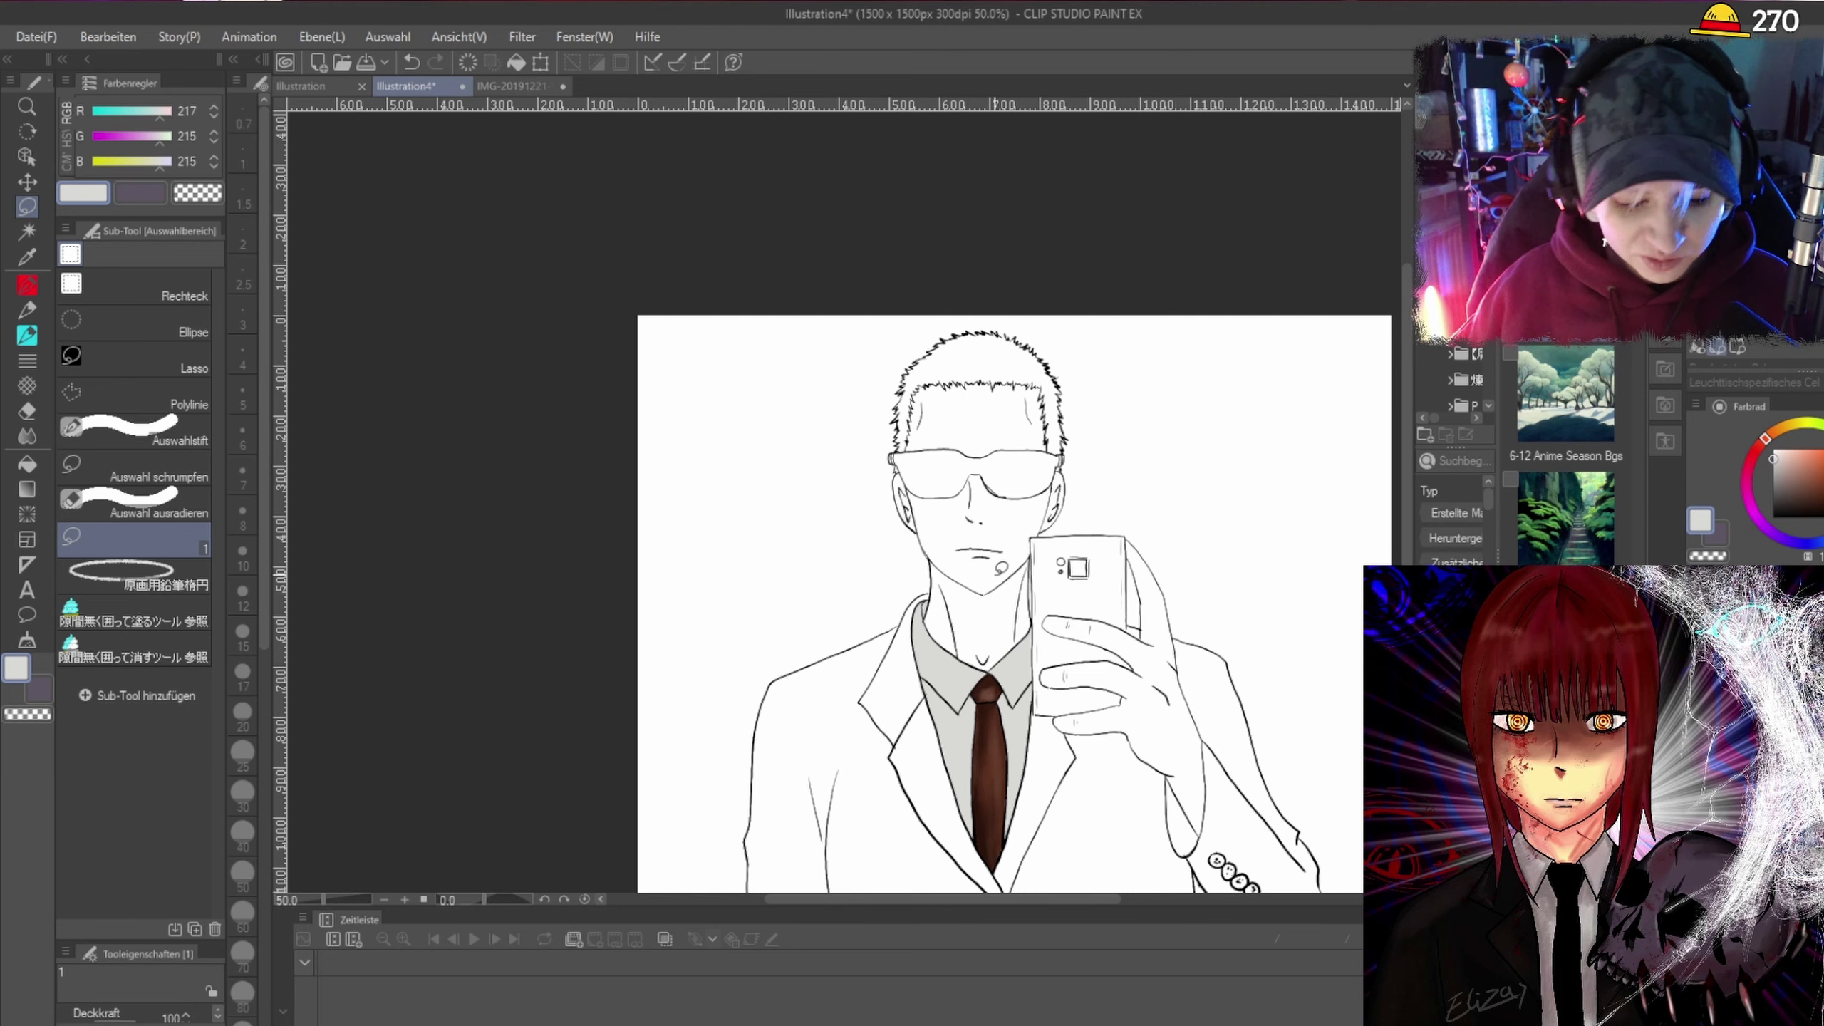
{"action": "left_click_drag", "start_coordinate": [1405, 345], "coordinate": [1409, 454]}
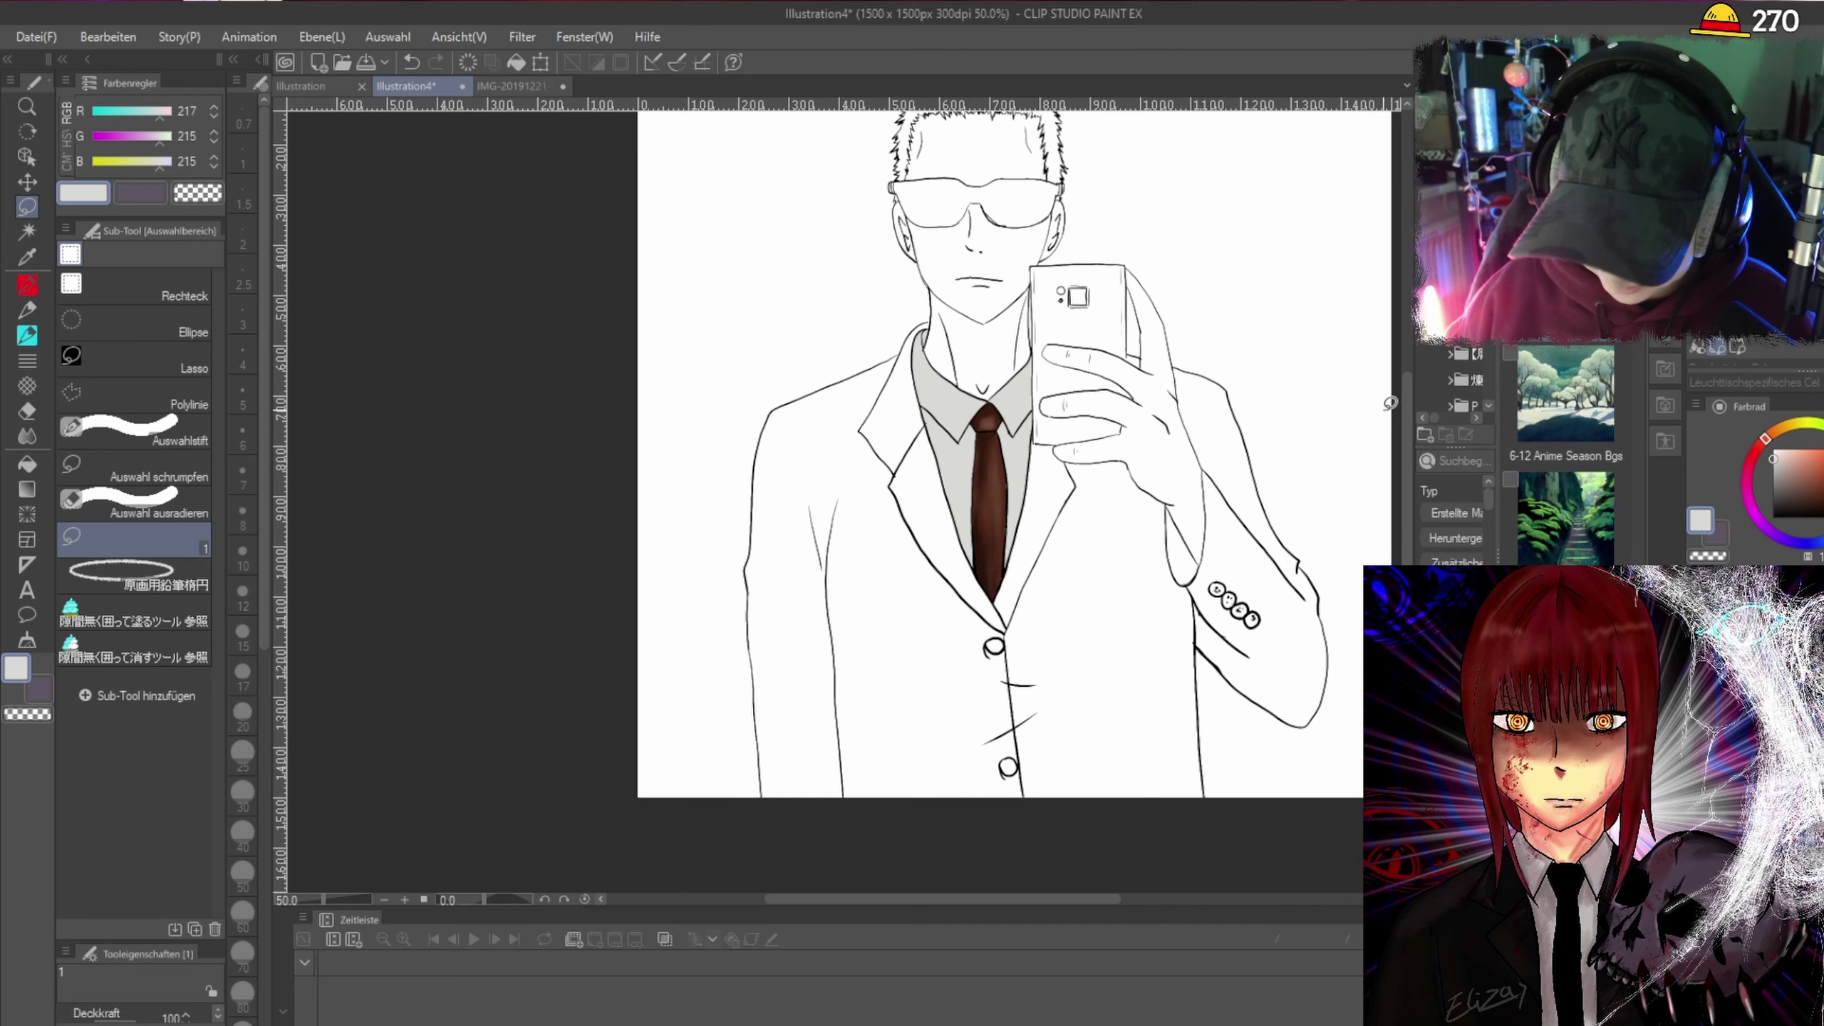
{"action": "left_click_drag", "start_coordinate": [1404, 397], "coordinate": [1410, 370]}
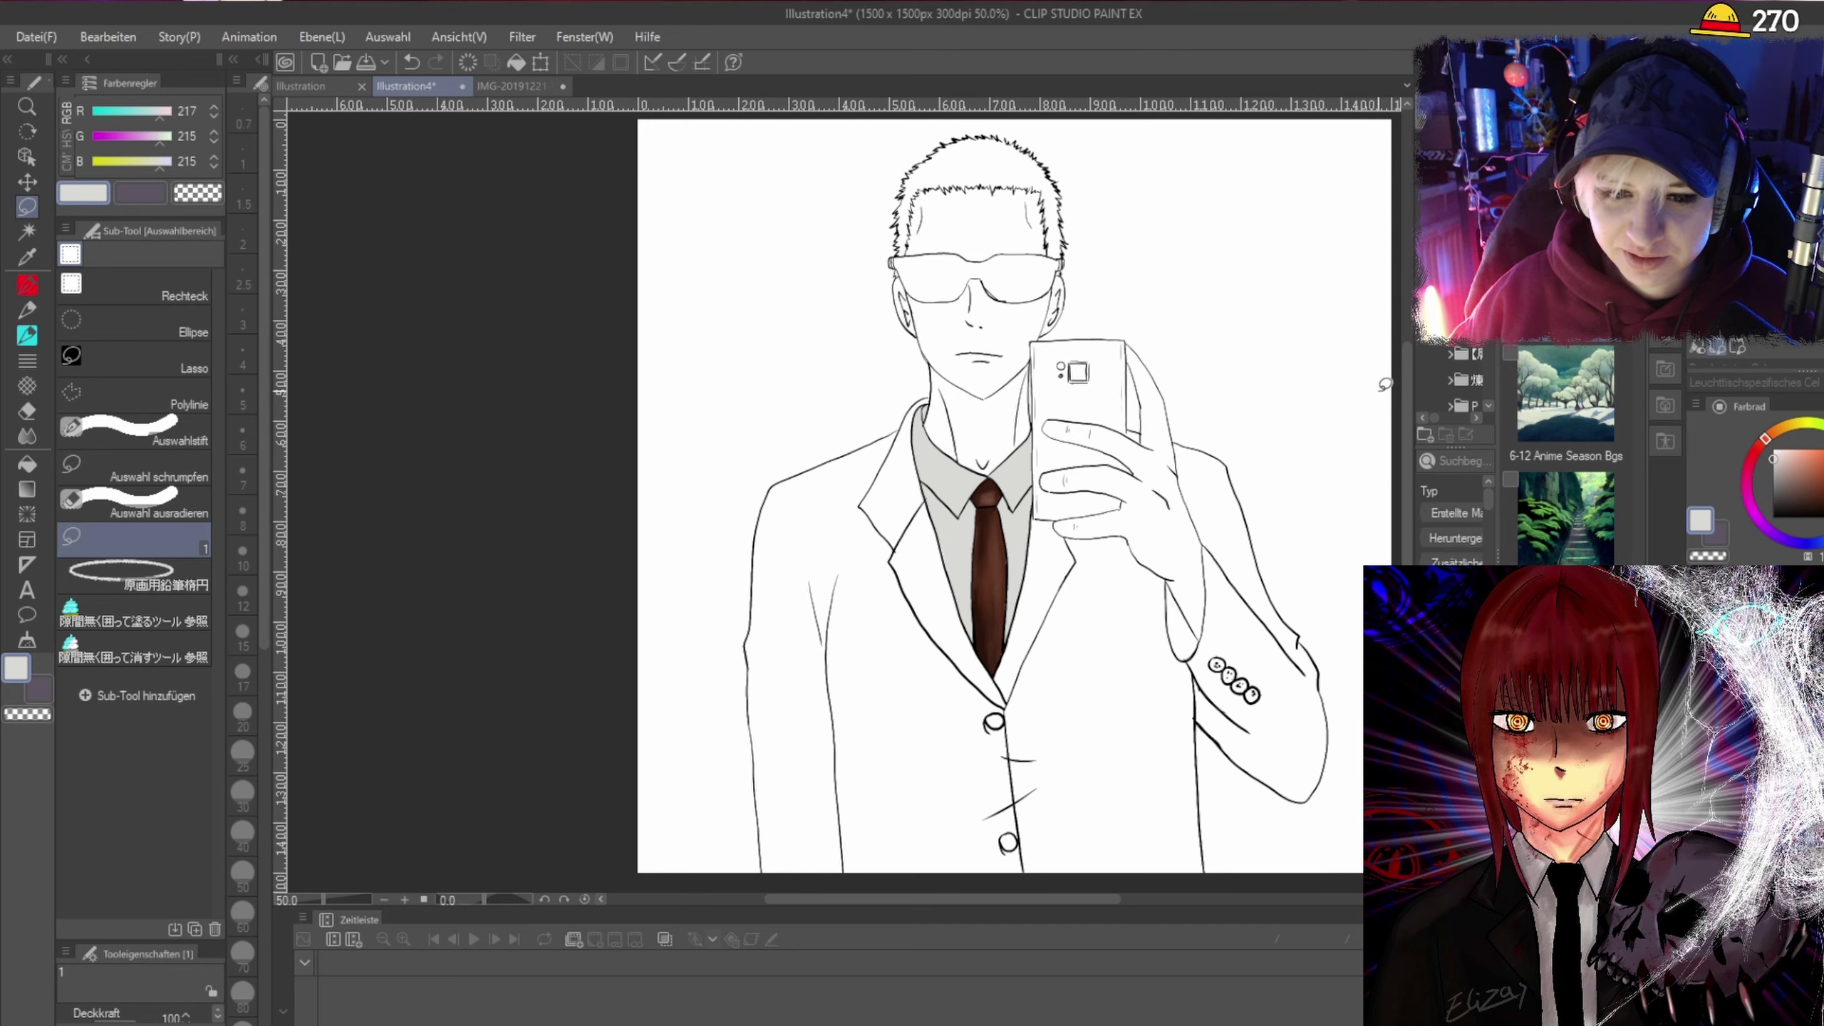
{"action": "scroll", "coordinate": [1402, 378], "scroll_direction": "down", "scroll_amount": 1}
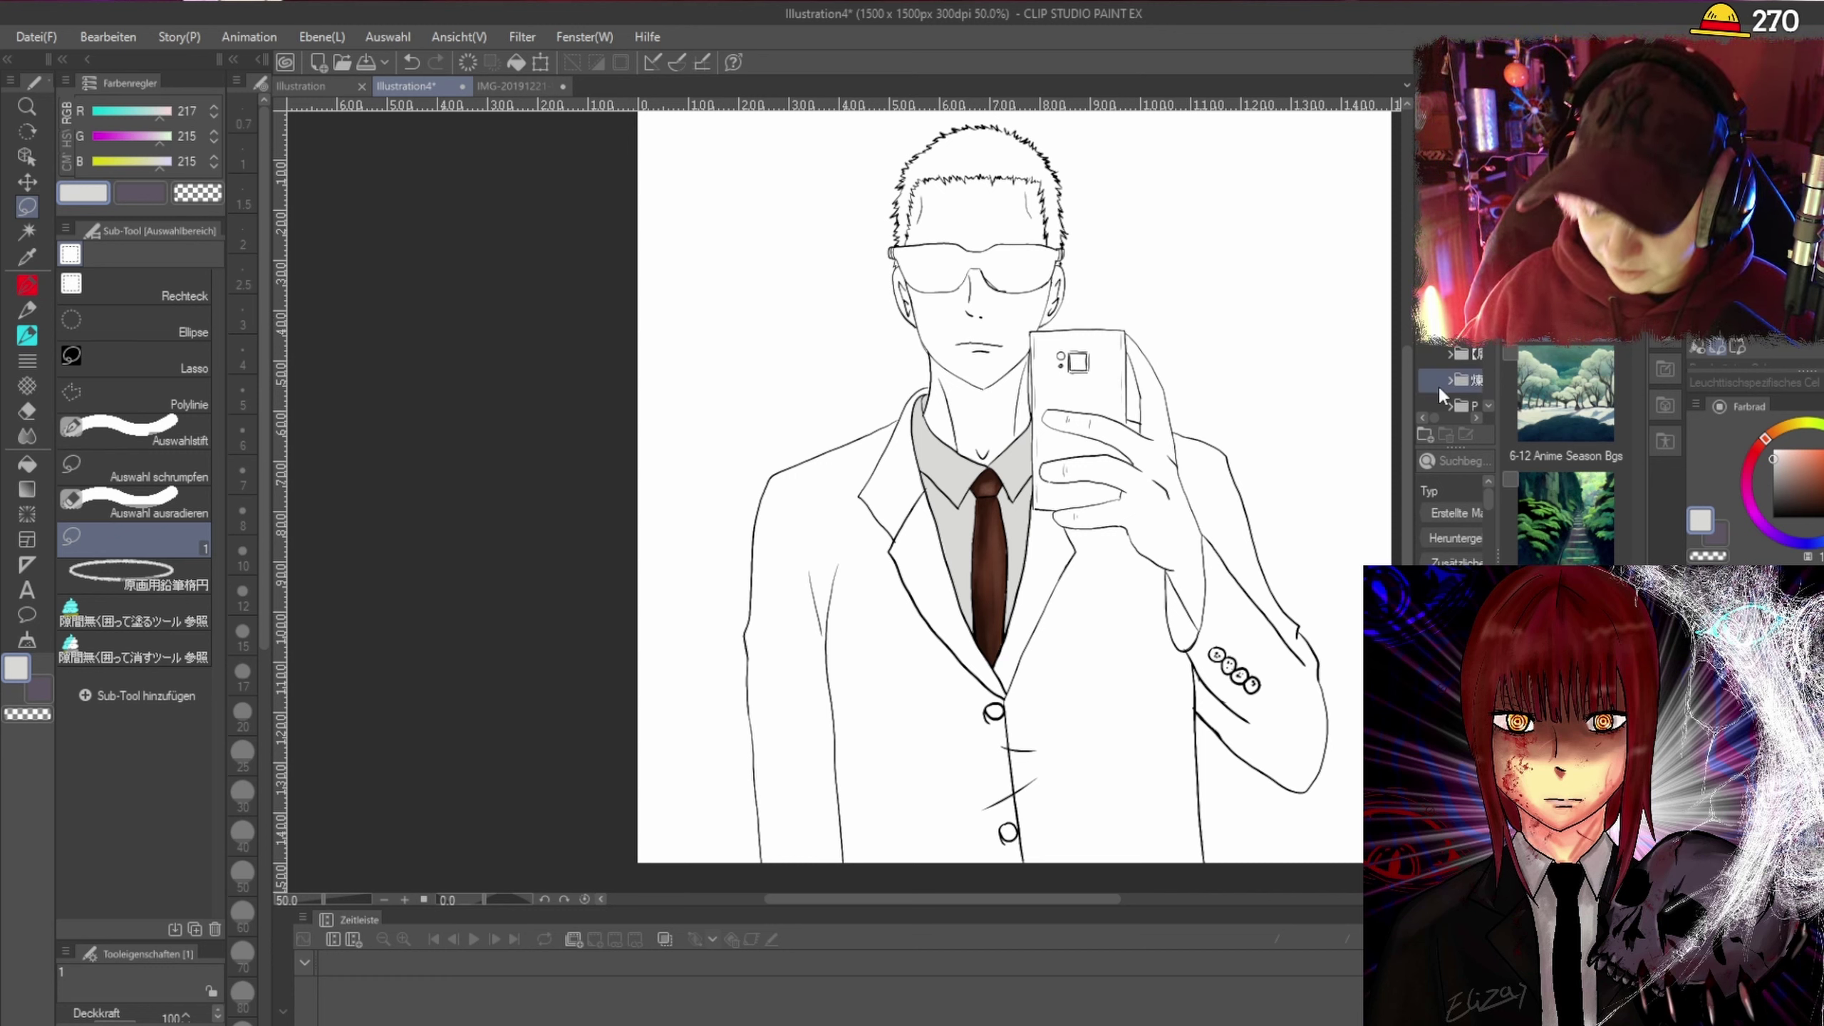
{"action": "left_click_drag", "start_coordinate": [1405, 412], "coordinate": [1405, 419]}
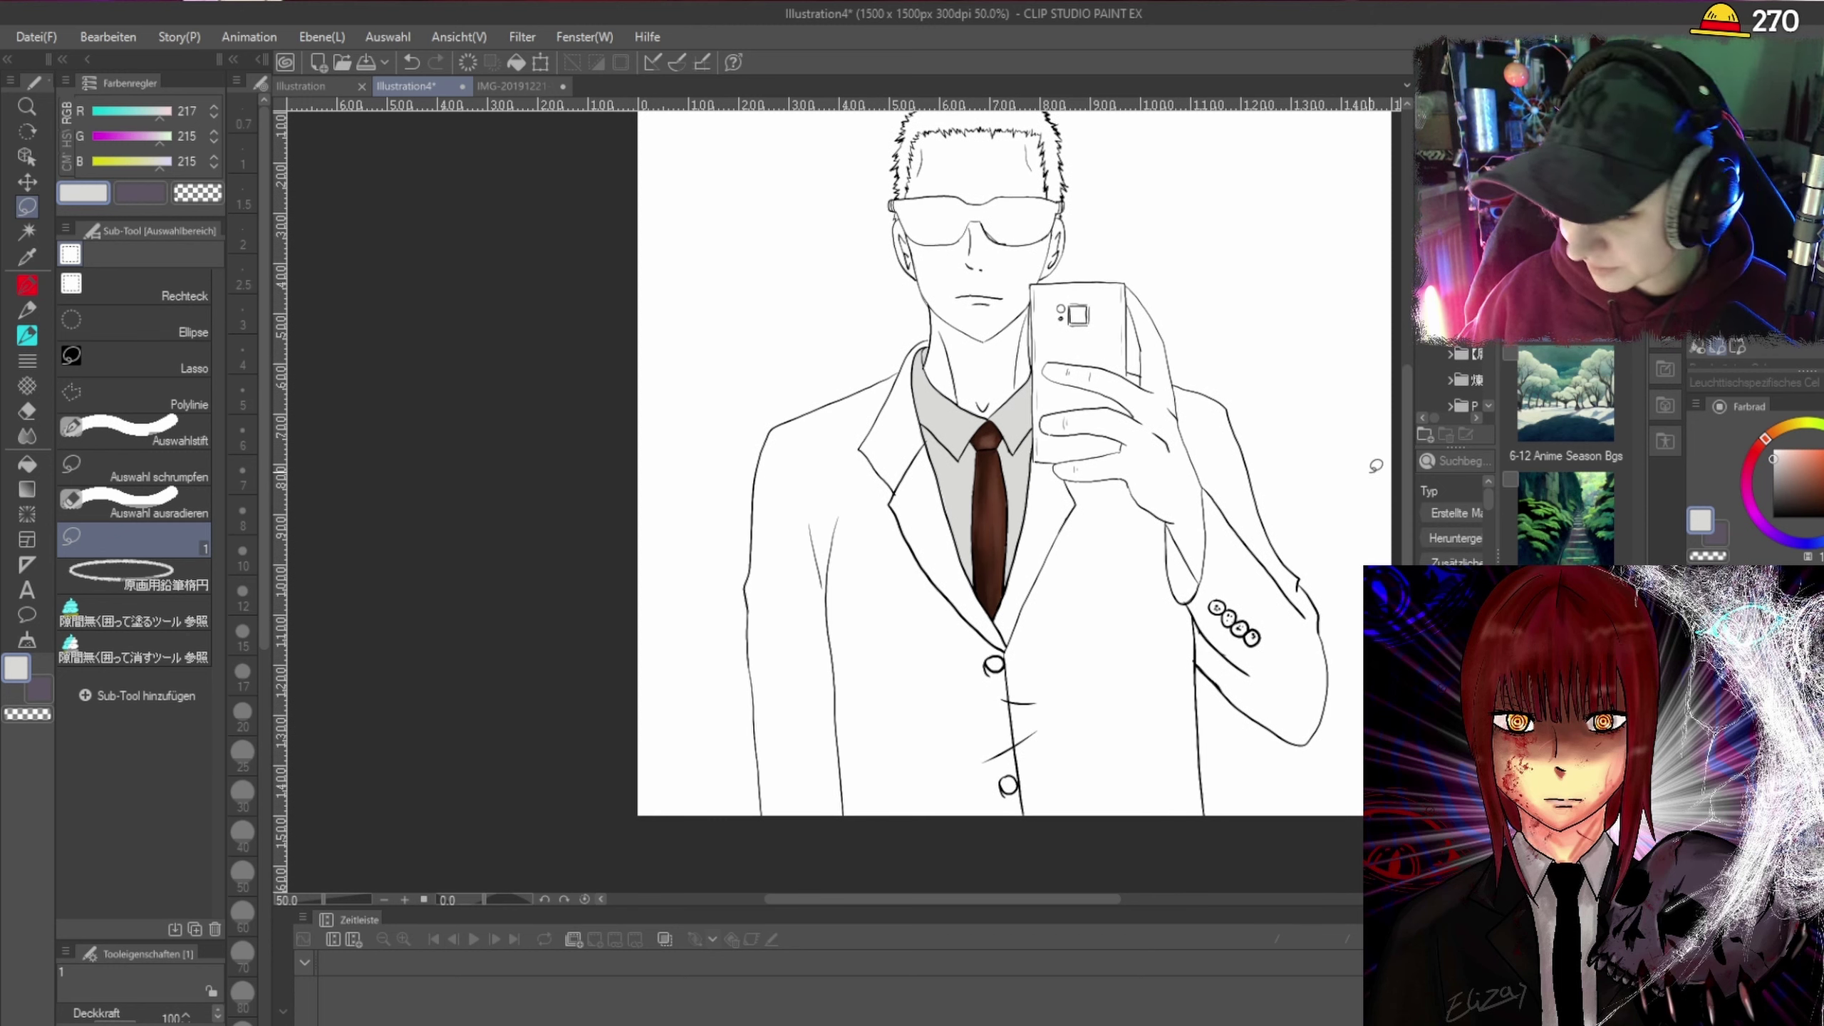
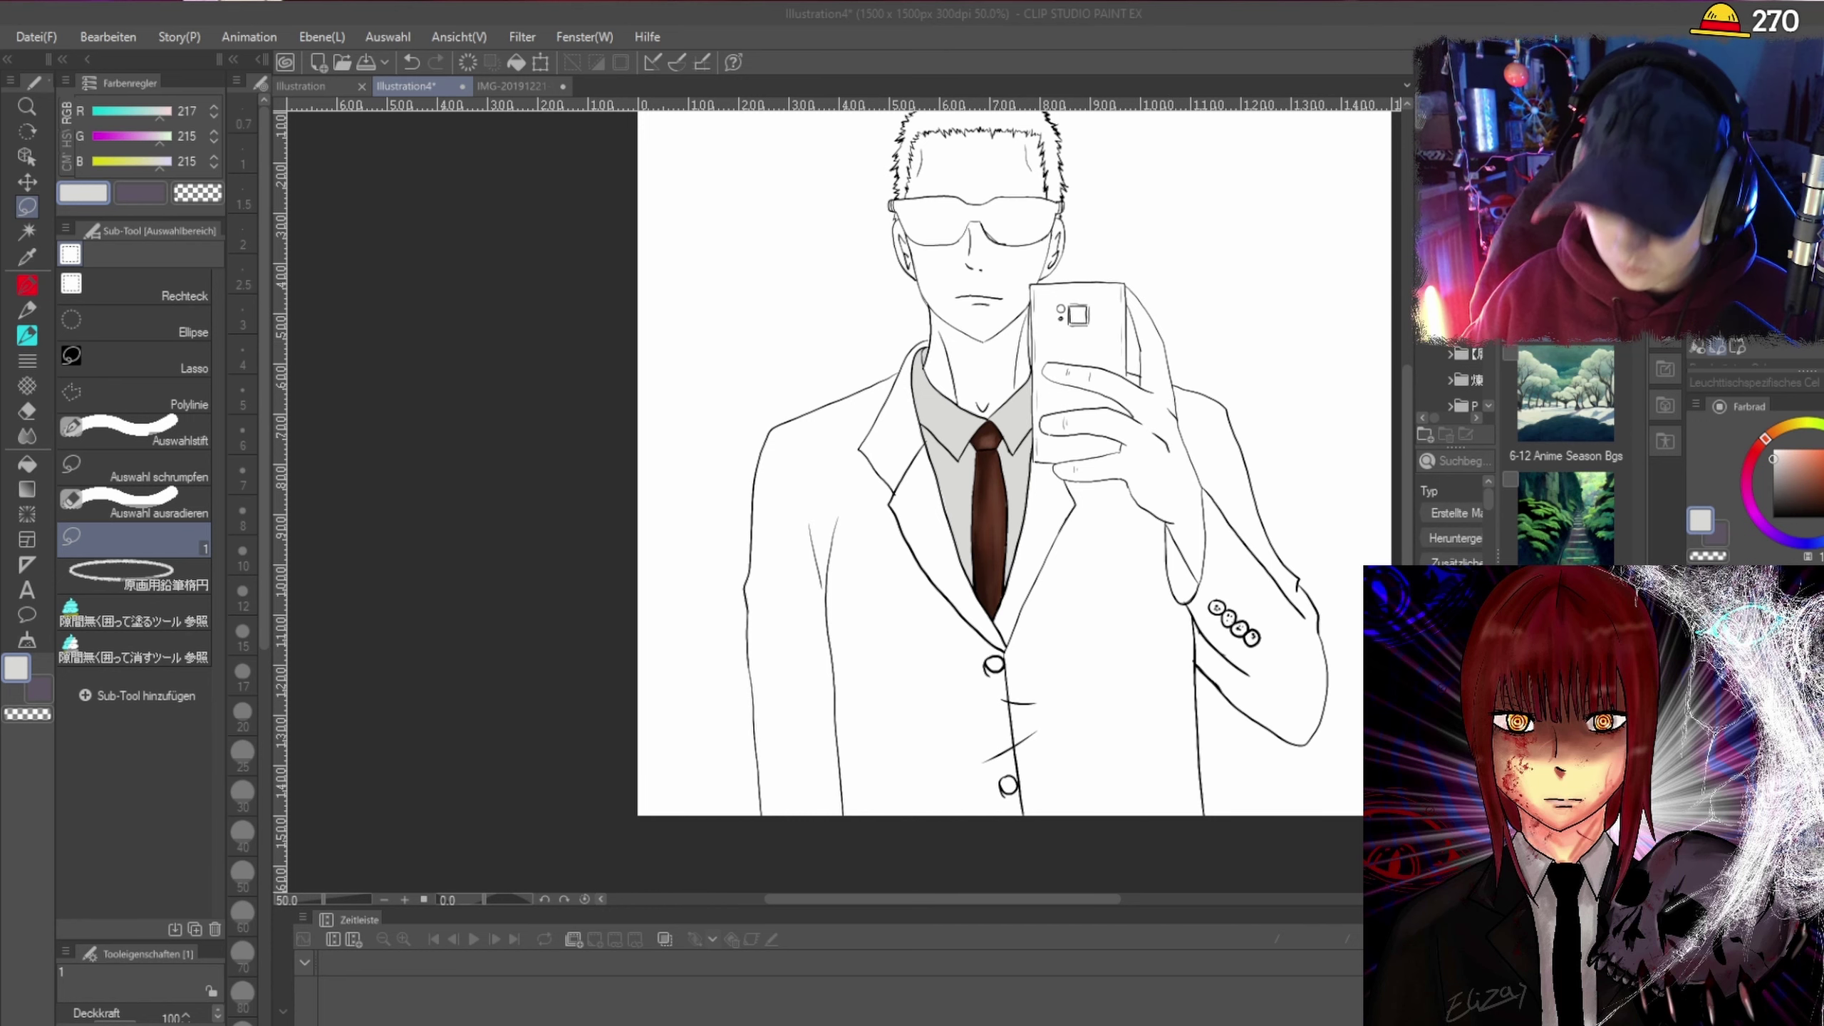
Set the drawing colour to a darker warm grey, RGB 186/181/178.
{"action": "mouse_move", "coordinate": [1406, 402]}
{"action": "left_mouse_down"}
{"action": "mouse_move", "coordinate": [1407, 421]}
{"action": "mouse_move", "coordinate": [1403, 370]}
{"action": "left_mouse_up"}
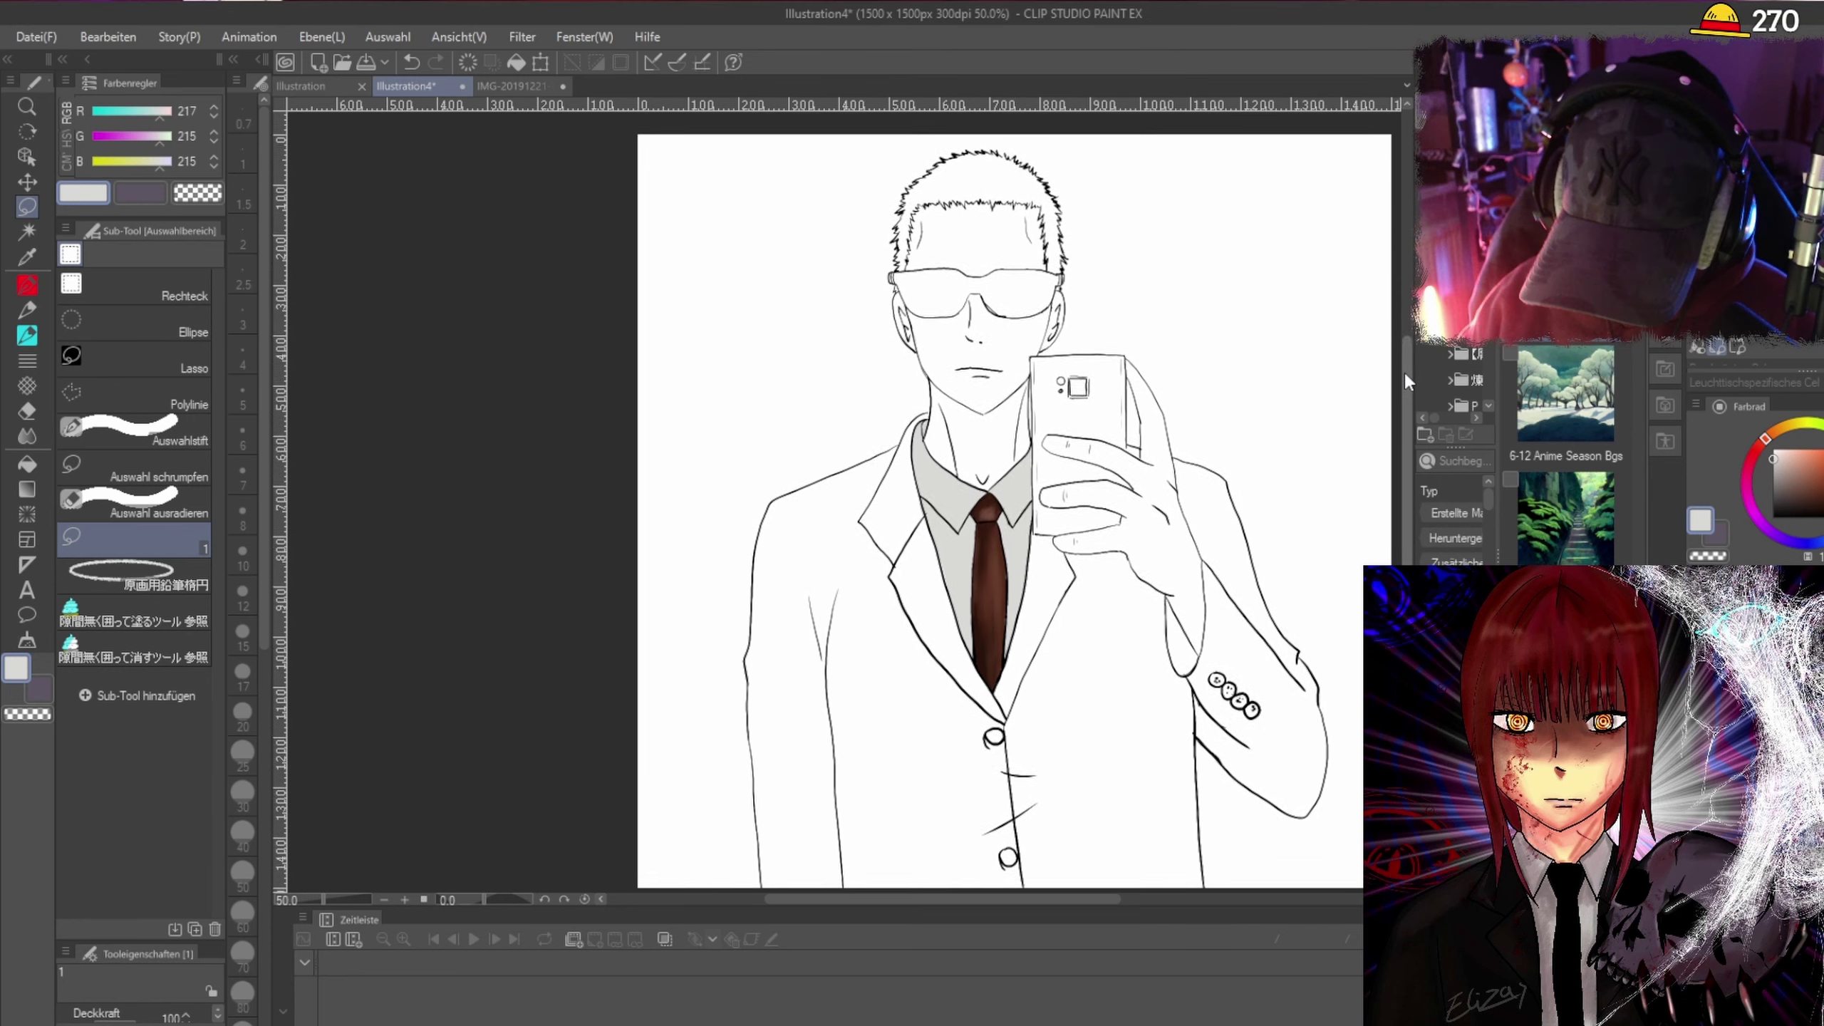
{"action": "scroll", "coordinate": [1104, 329], "scroll_direction": "up", "scroll_amount": 4}
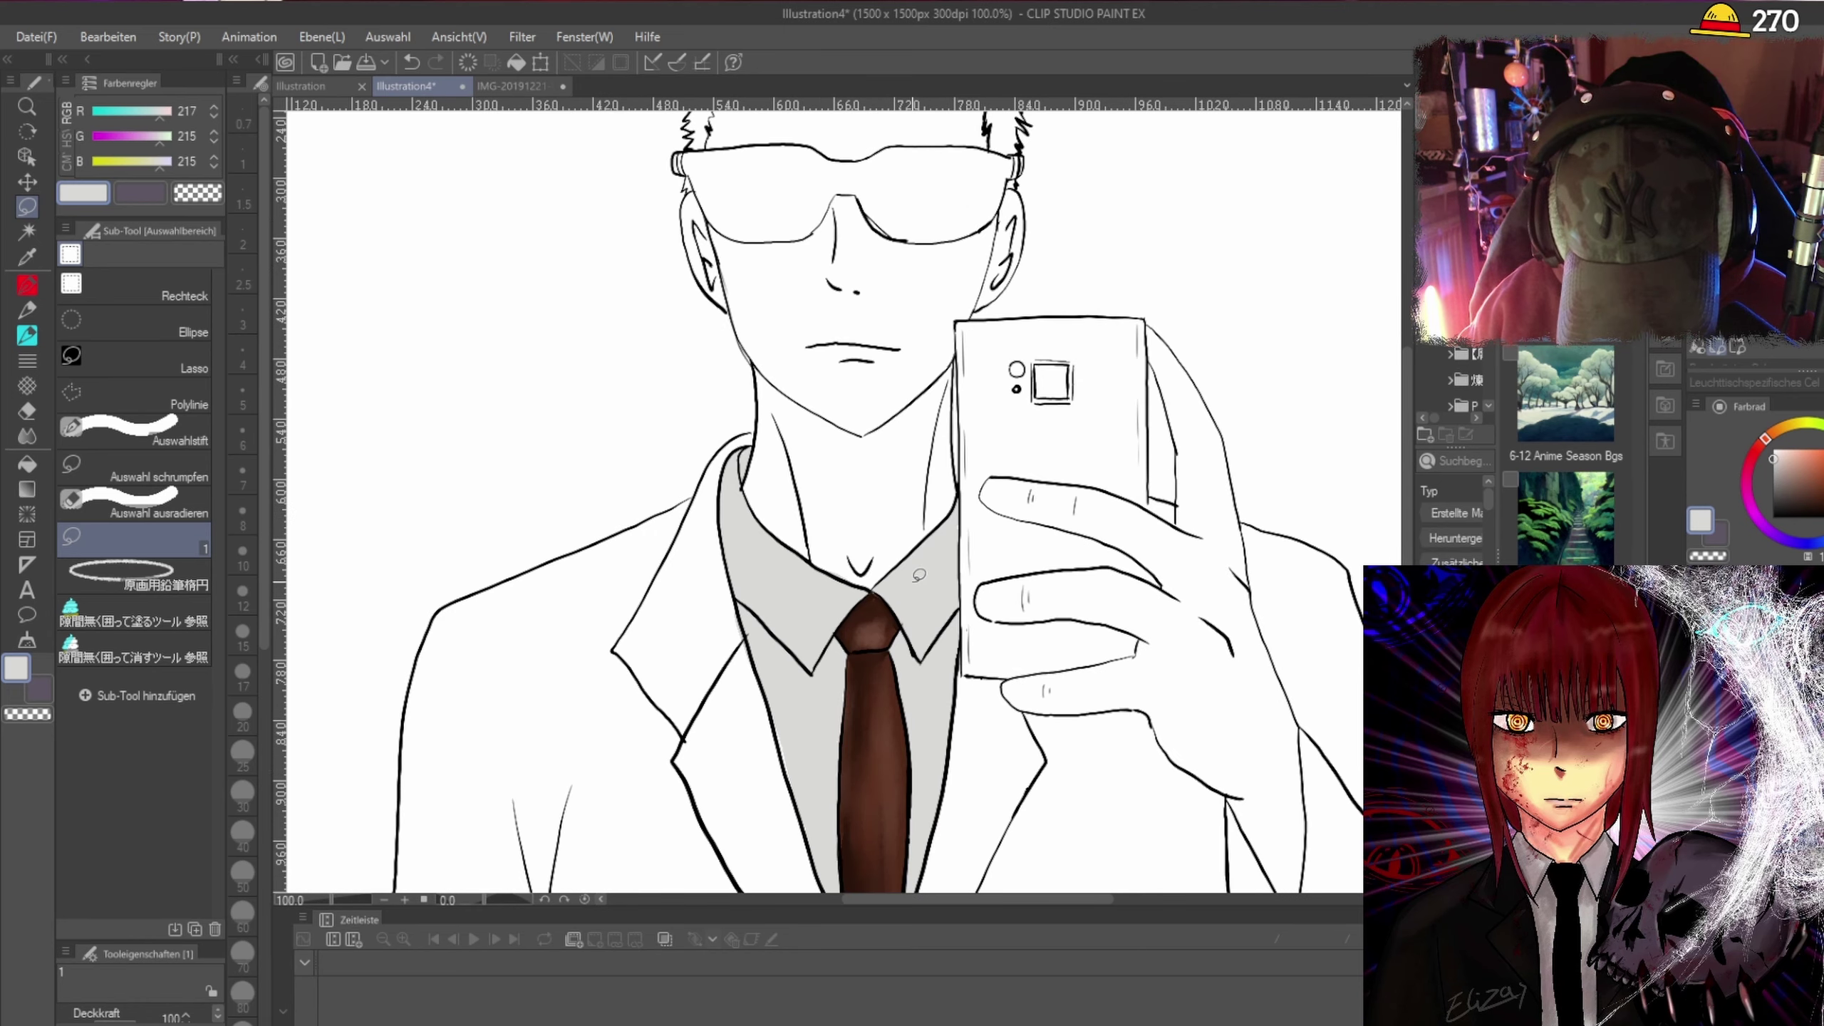
{"action": "scroll", "coordinate": [1240, 536], "scroll_direction": "down", "scroll_amount": 3}
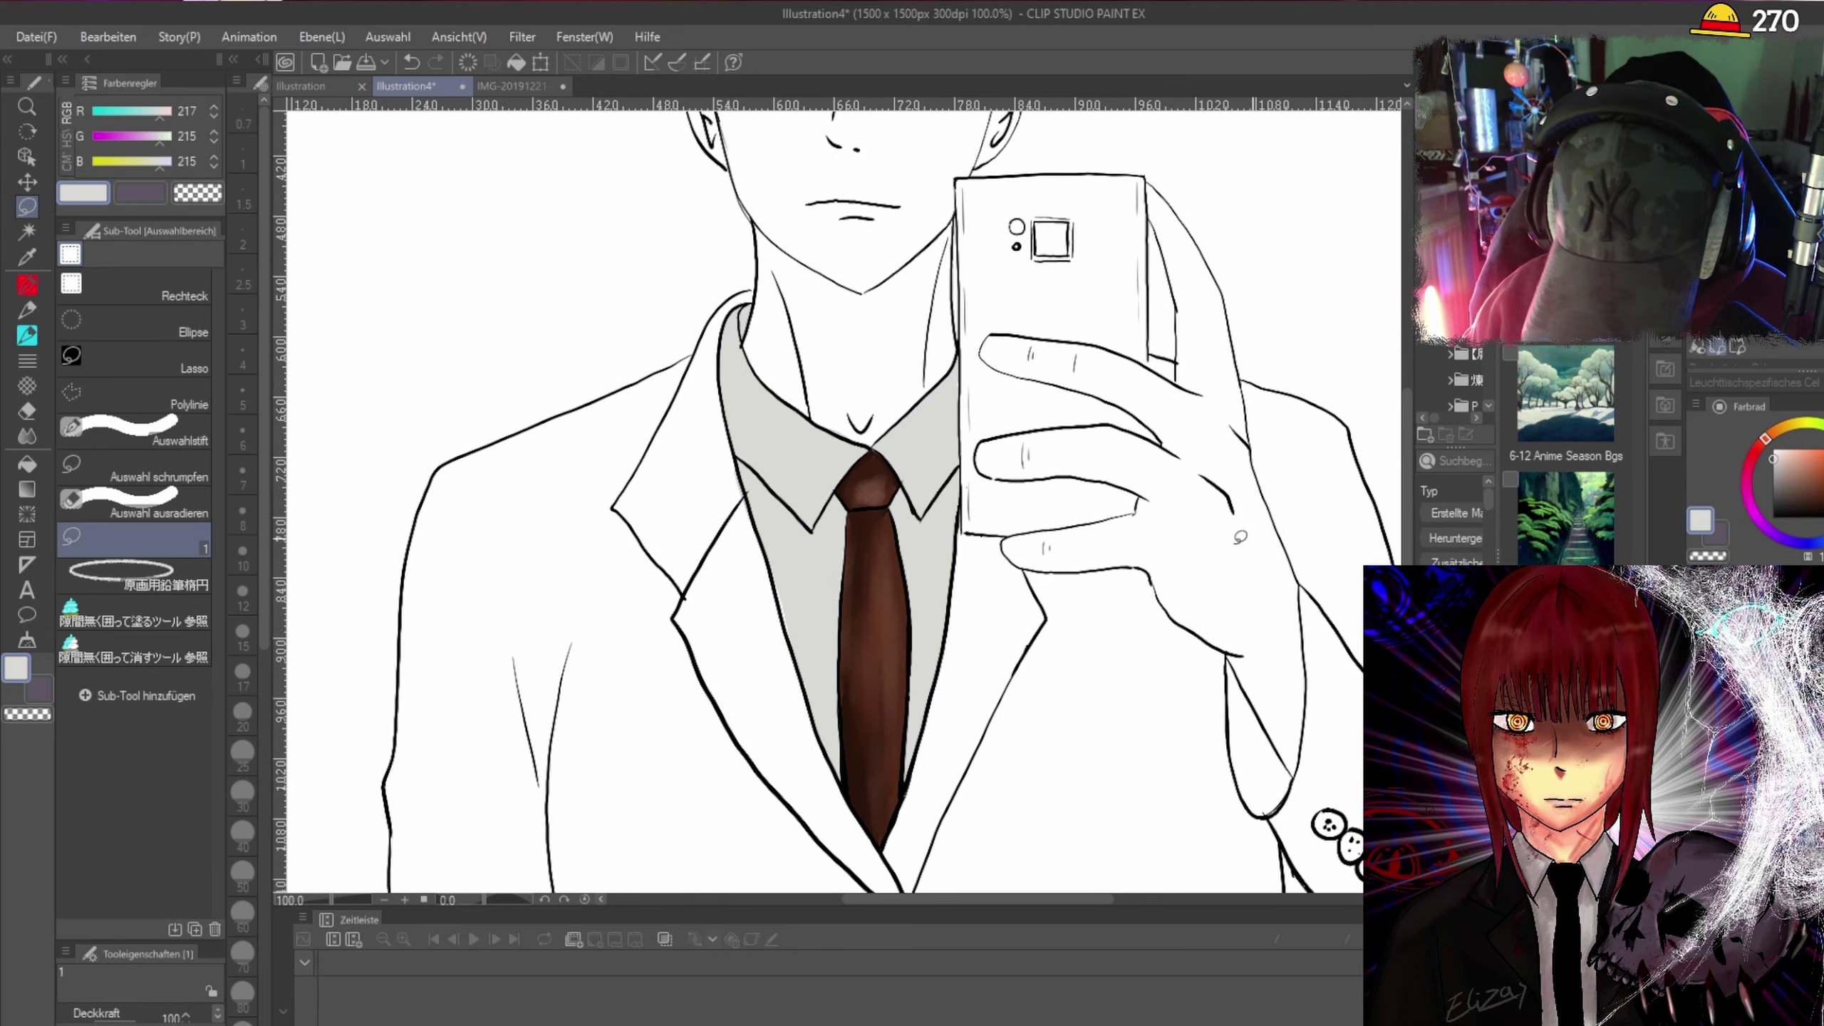
{"action": "double_click", "coordinate": [15, 673]}
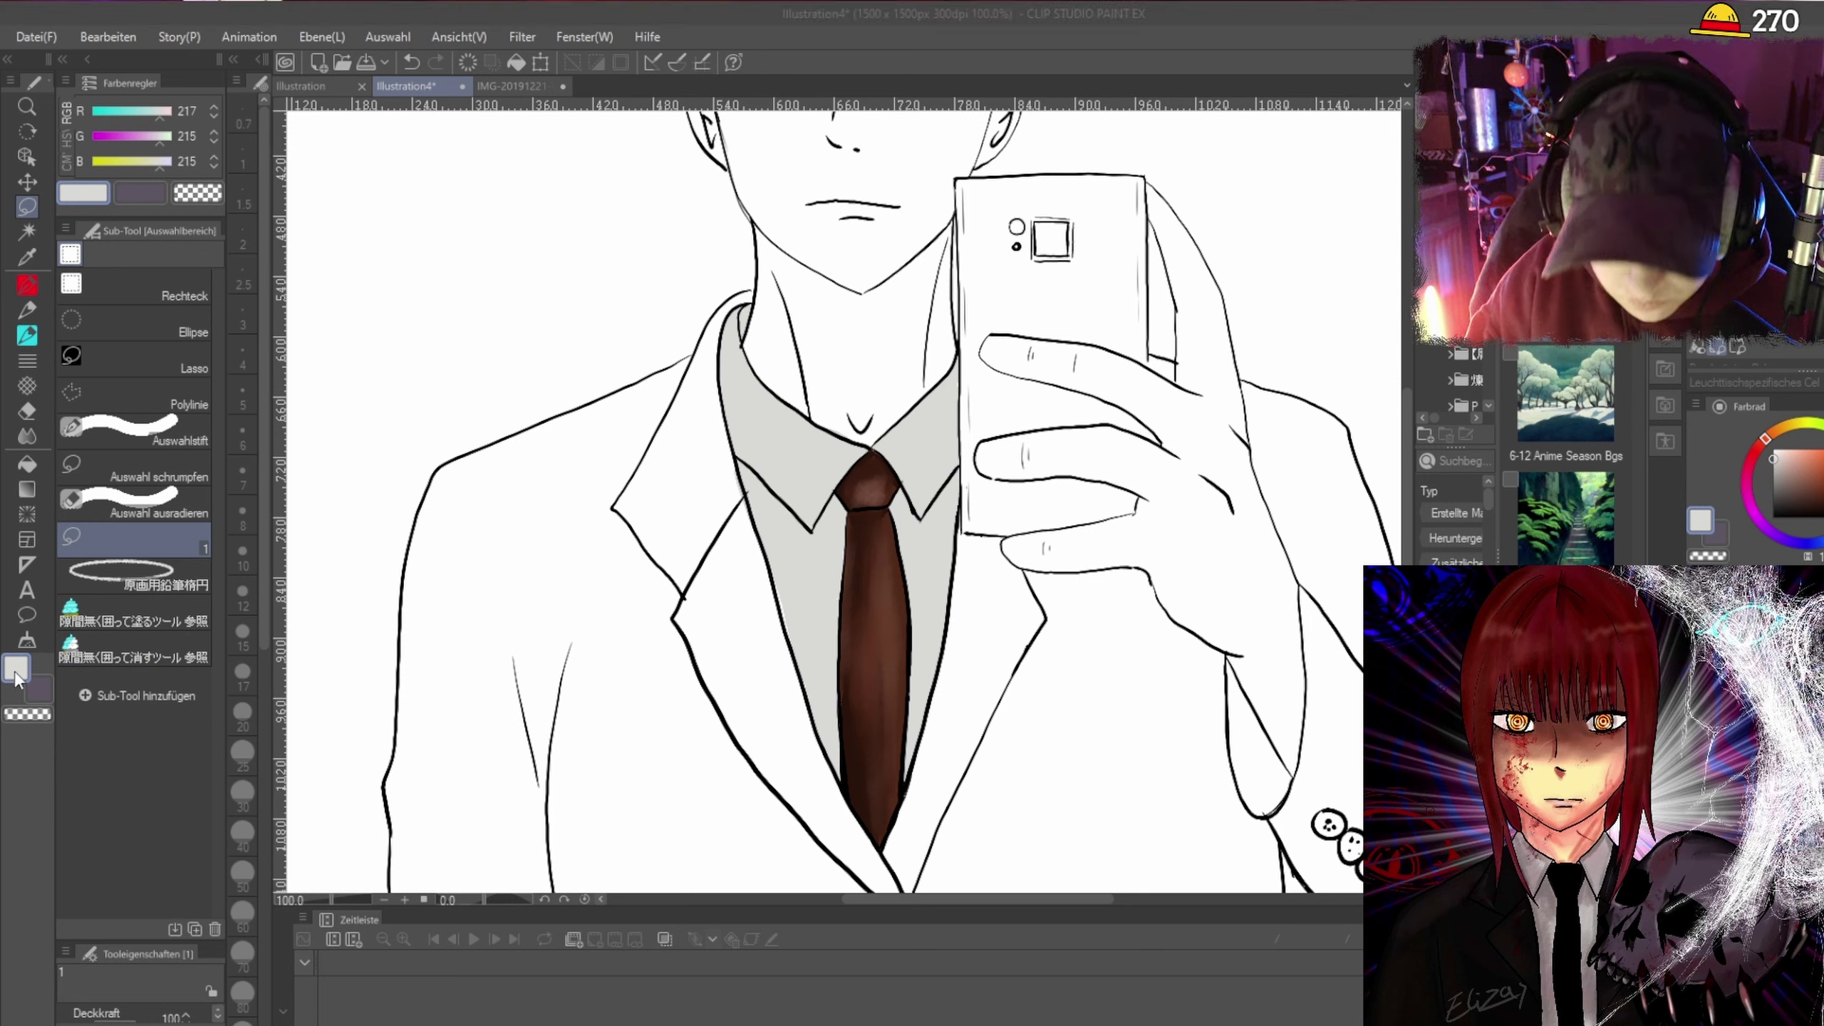
{"action": "left_click", "coordinate": [221, 712]}
{"action": "left_click", "coordinate": [655, 605]}
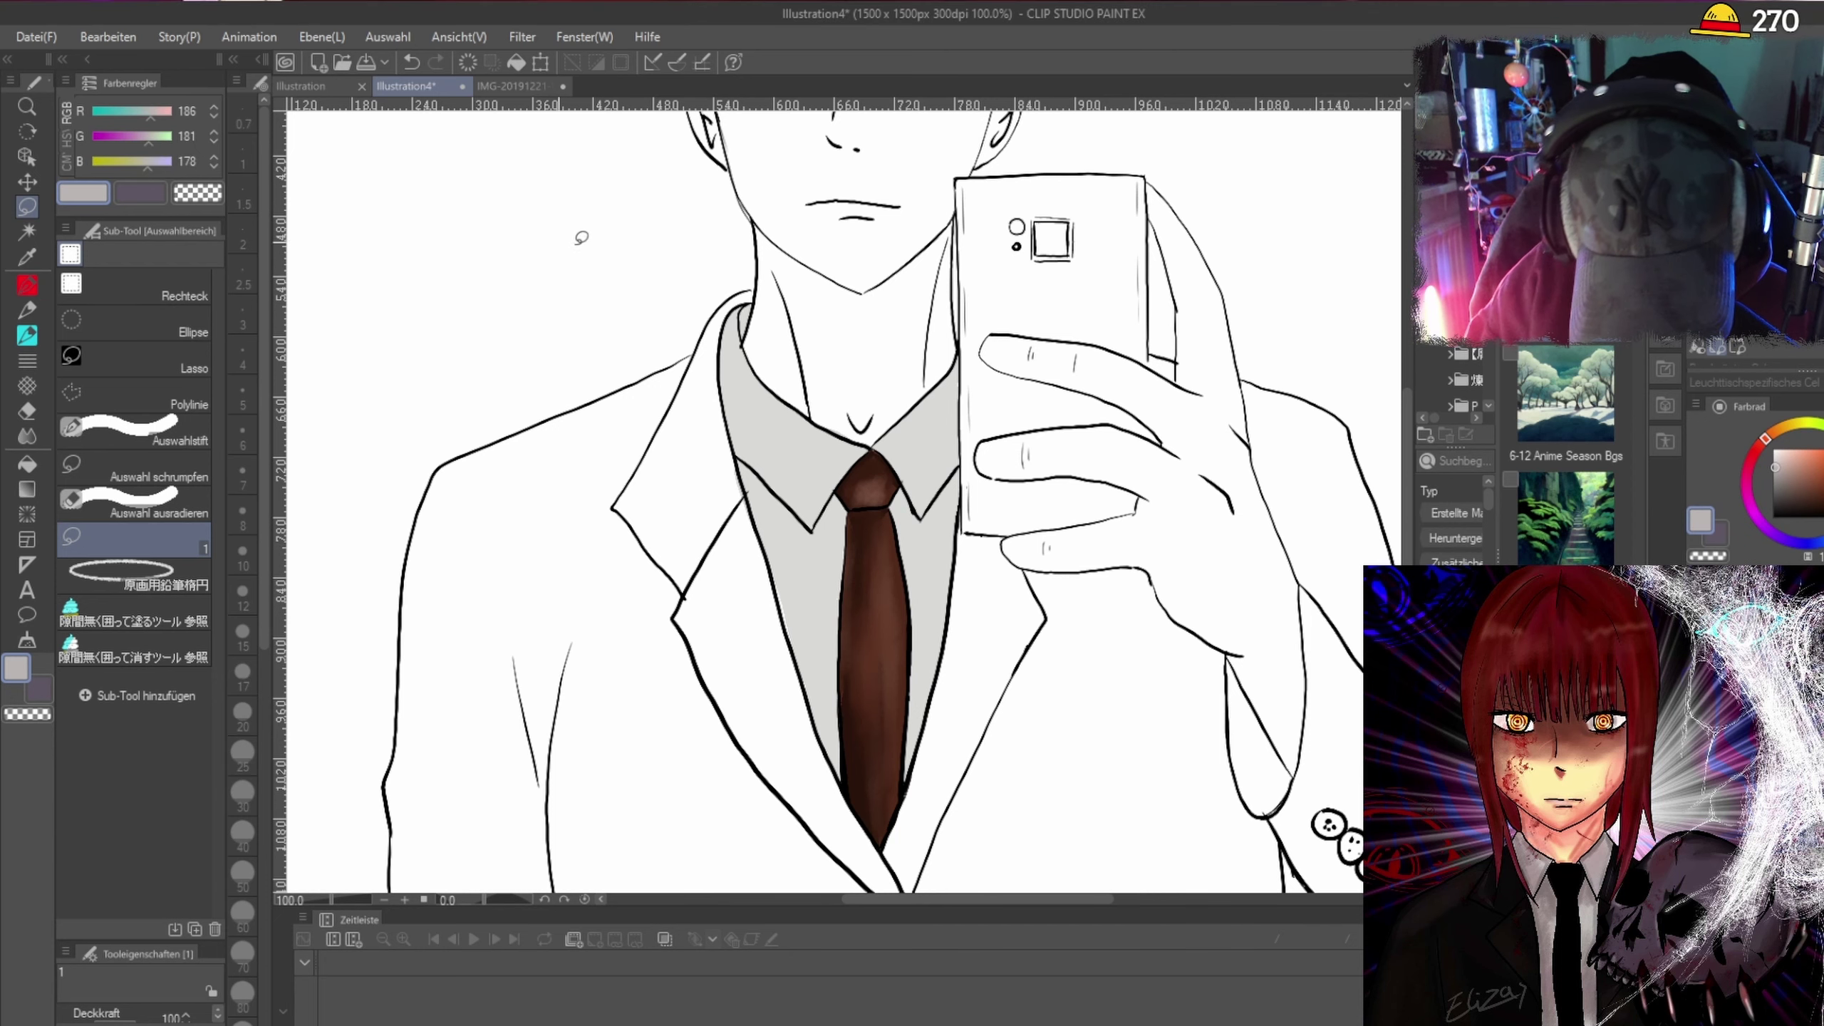
Lasso-fill grey shadows under the collar tips on both sides of the tie knot.
{"action": "scroll", "coordinate": [947, 514], "scroll_direction": "up", "scroll_amount": 1}
{"action": "mouse_move", "coordinate": [909, 523]}
{"action": "left_mouse_down"}
{"action": "mouse_move", "coordinate": [879, 526]}
{"action": "mouse_move", "coordinate": [866, 493]}
{"action": "mouse_move", "coordinate": [887, 471]}
{"action": "left_mouse_up"}
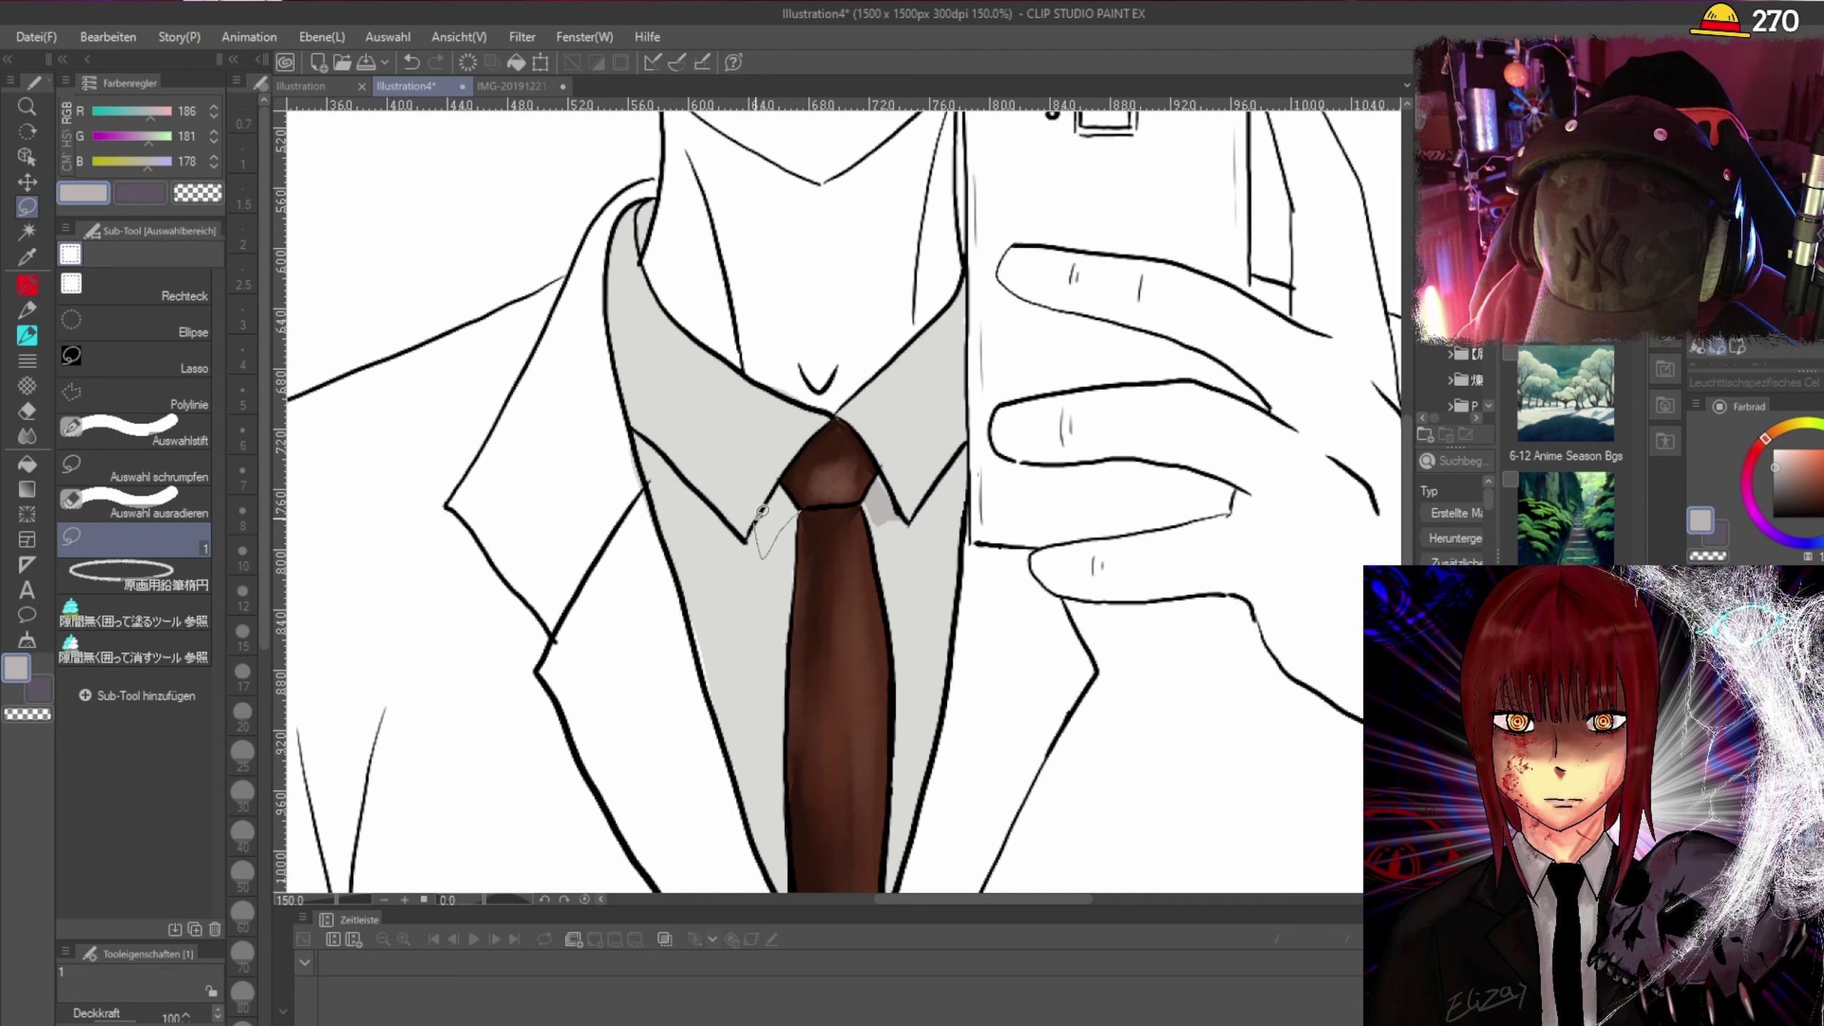
{"action": "left_click_drag", "start_coordinate": [763, 511], "coordinate": [888, 478]}
{"action": "mouse_move", "coordinate": [758, 541]}
{"action": "left_mouse_down"}
{"action": "mouse_move", "coordinate": [698, 521]}
{"action": "mouse_move", "coordinate": [638, 428]}
{"action": "mouse_move", "coordinate": [756, 542]}
{"action": "left_mouse_up"}
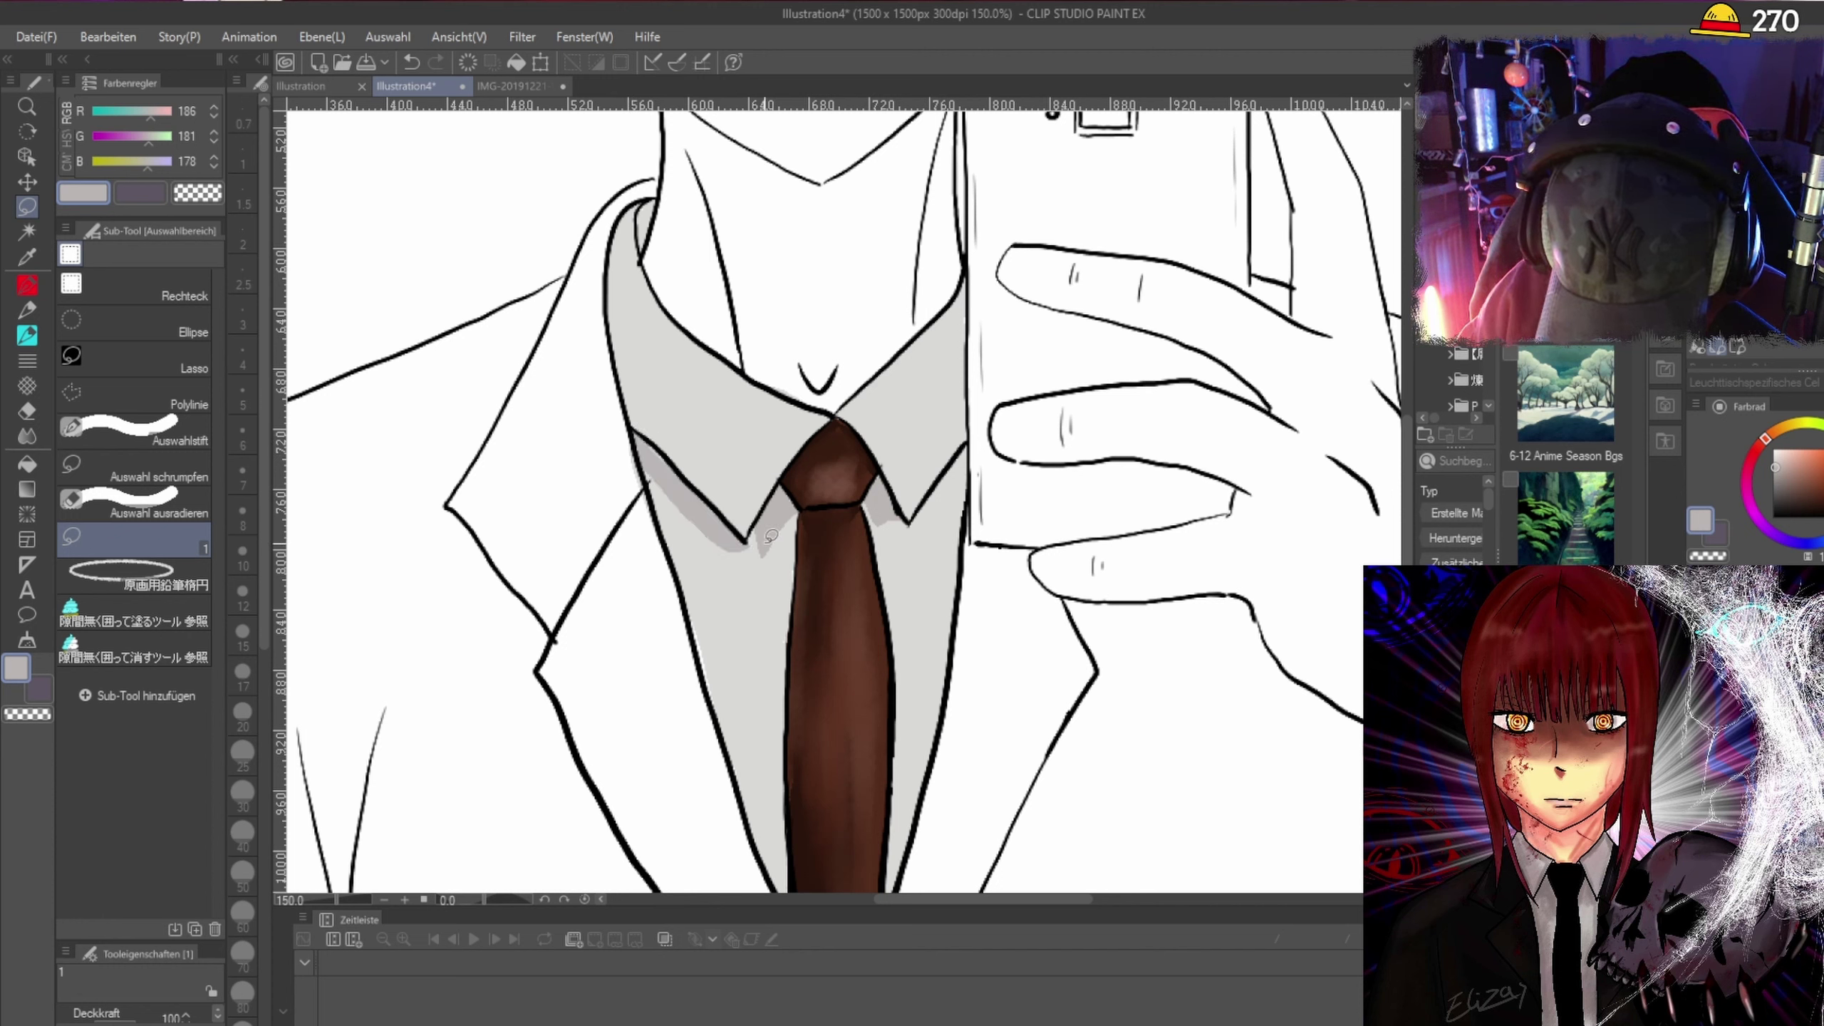
{"action": "mouse_move", "coordinate": [928, 519]}
{"action": "left_mouse_down"}
{"action": "mouse_move", "coordinate": [970, 454]}
{"action": "mouse_move", "coordinate": [937, 483]}
{"action": "mouse_move", "coordinate": [928, 546]}
{"action": "left_mouse_up"}
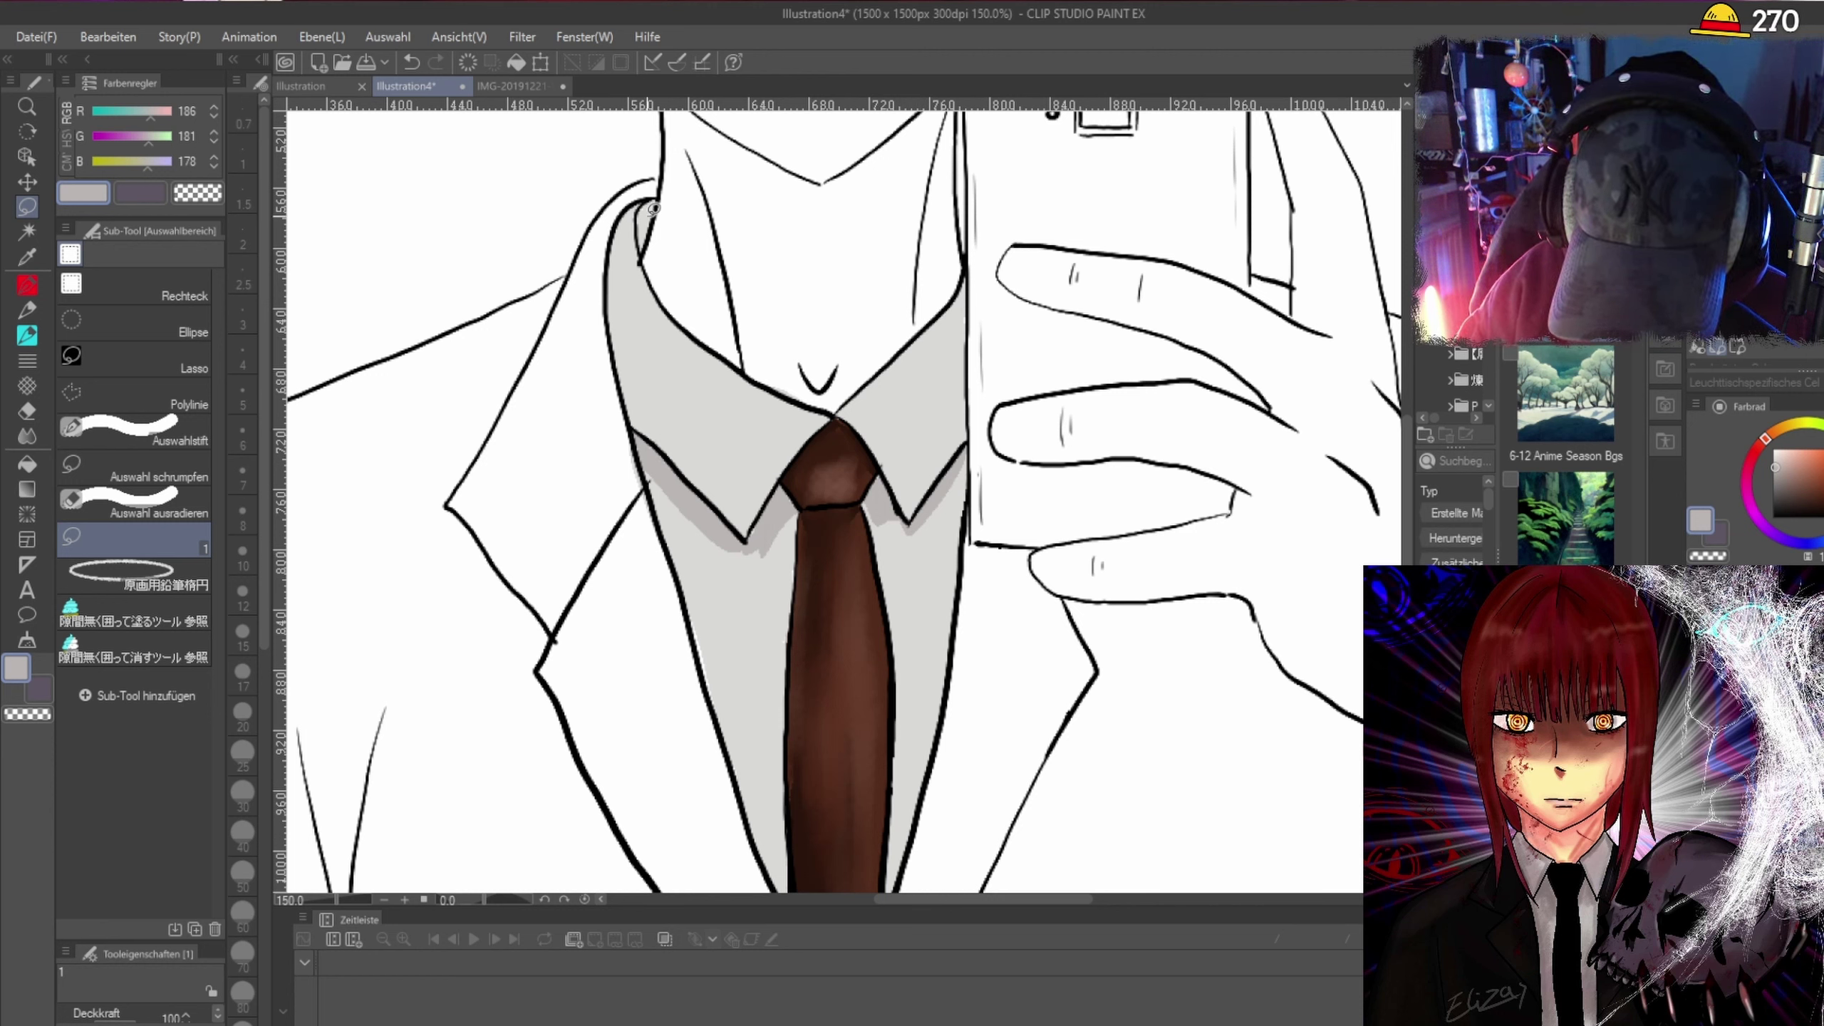
{"action": "mouse_move", "coordinate": [644, 204]}
{"action": "left_mouse_down"}
{"action": "mouse_move", "coordinate": [638, 240]}
{"action": "mouse_move", "coordinate": [657, 203]}
{"action": "left_mouse_up"}
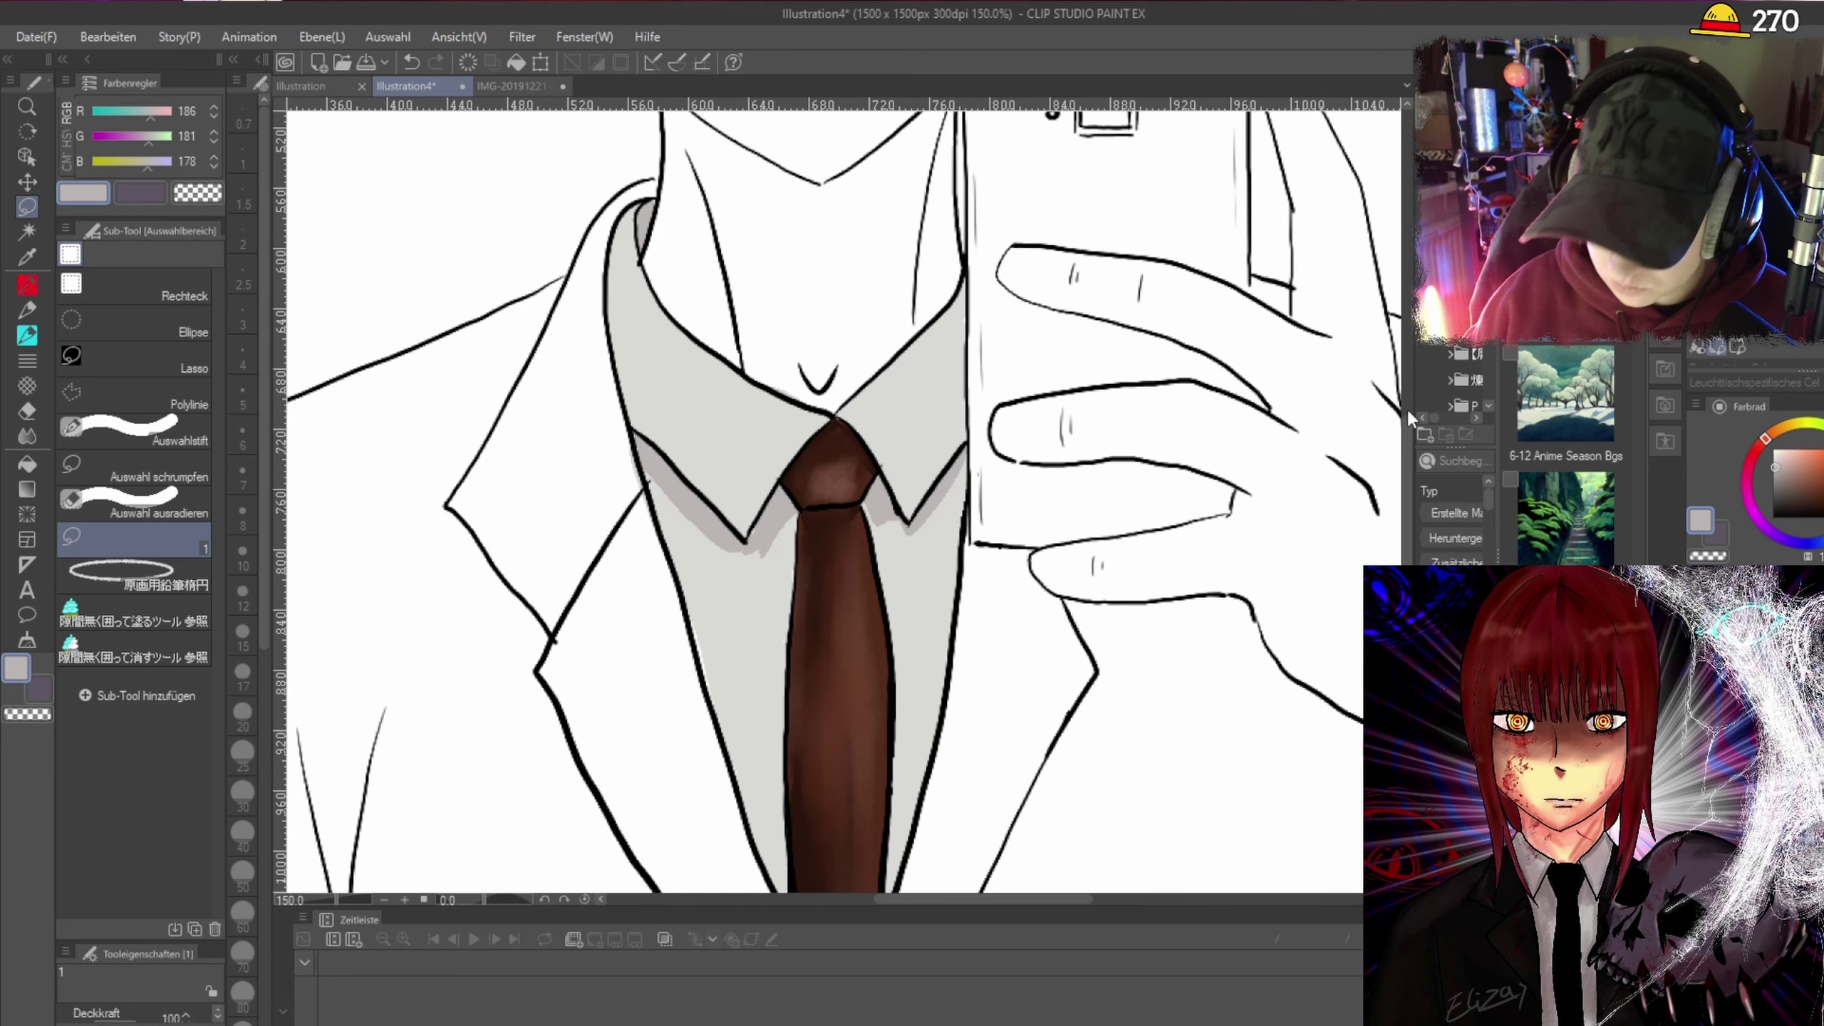
{"action": "left_click_drag", "start_coordinate": [1406, 435], "coordinate": [1412, 457]}
{"action": "scroll", "coordinate": [1411, 456], "scroll_direction": "up", "scroll_amount": 3}
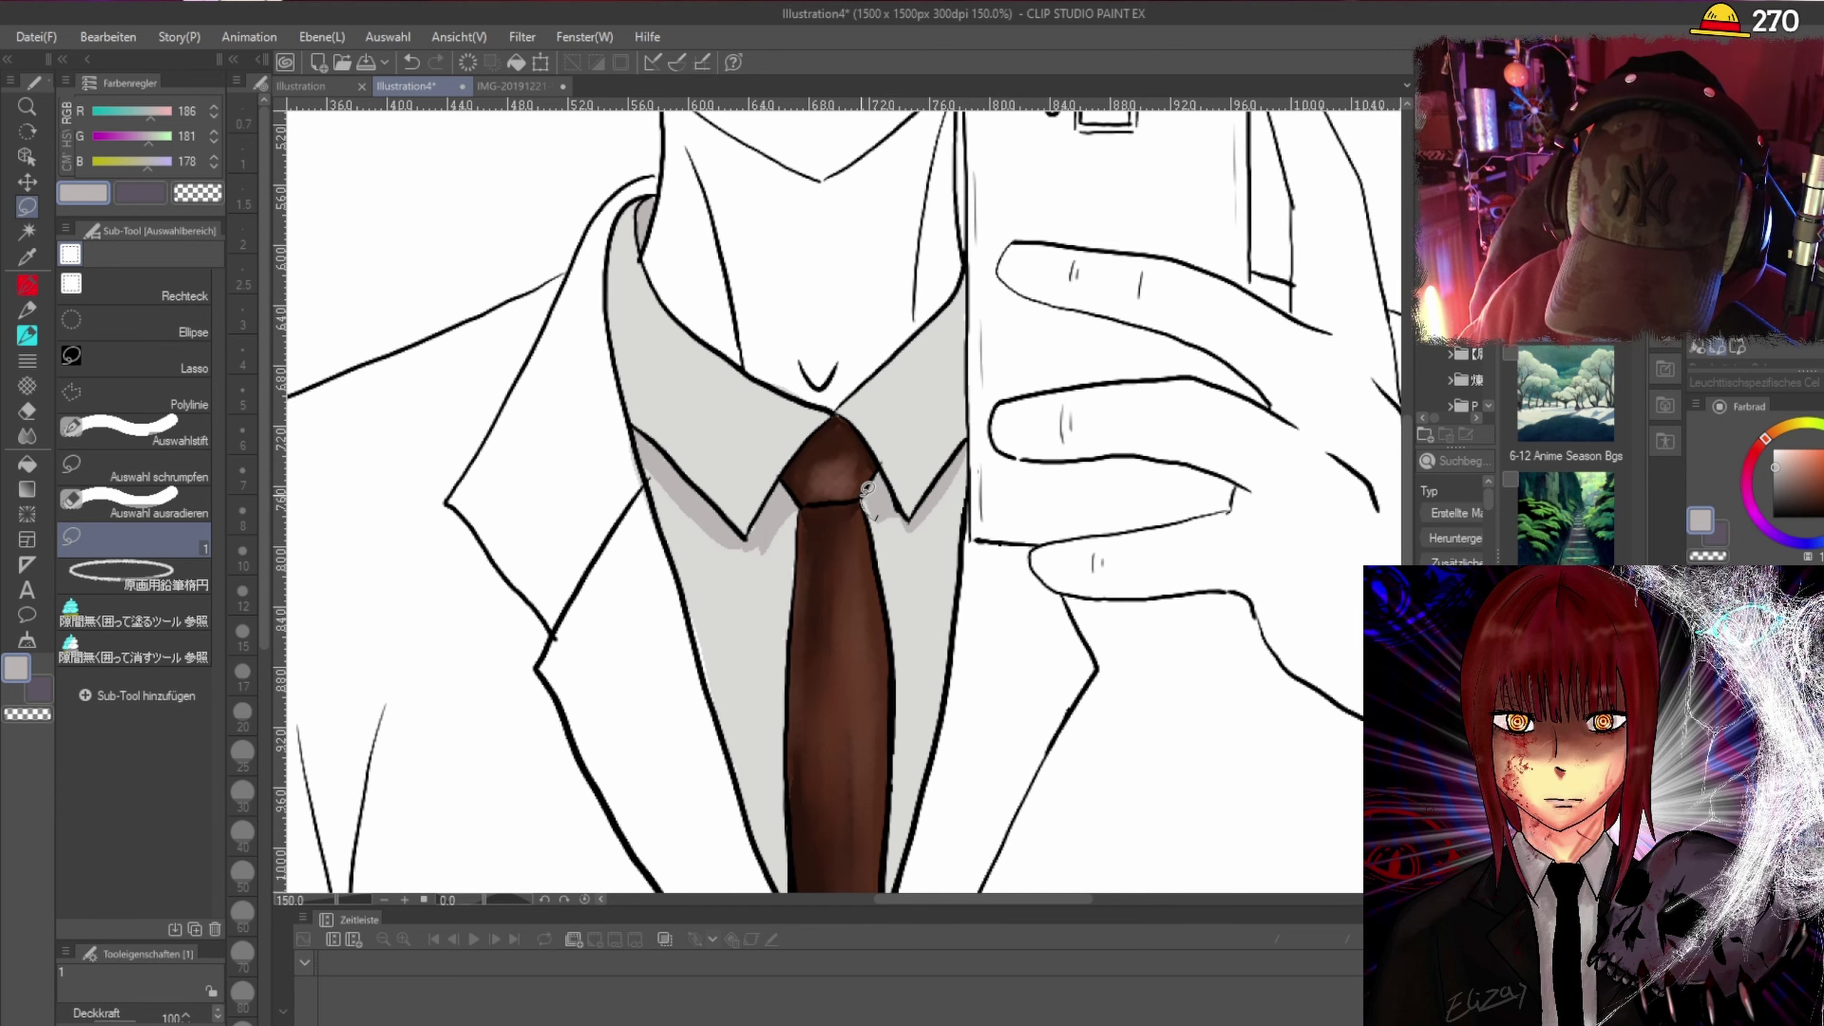
{"action": "scroll", "coordinate": [1406, 503], "scroll_direction": "down", "scroll_amount": 3}
{"action": "scroll", "coordinate": [1407, 510], "scroll_direction": "down", "scroll_amount": 3}
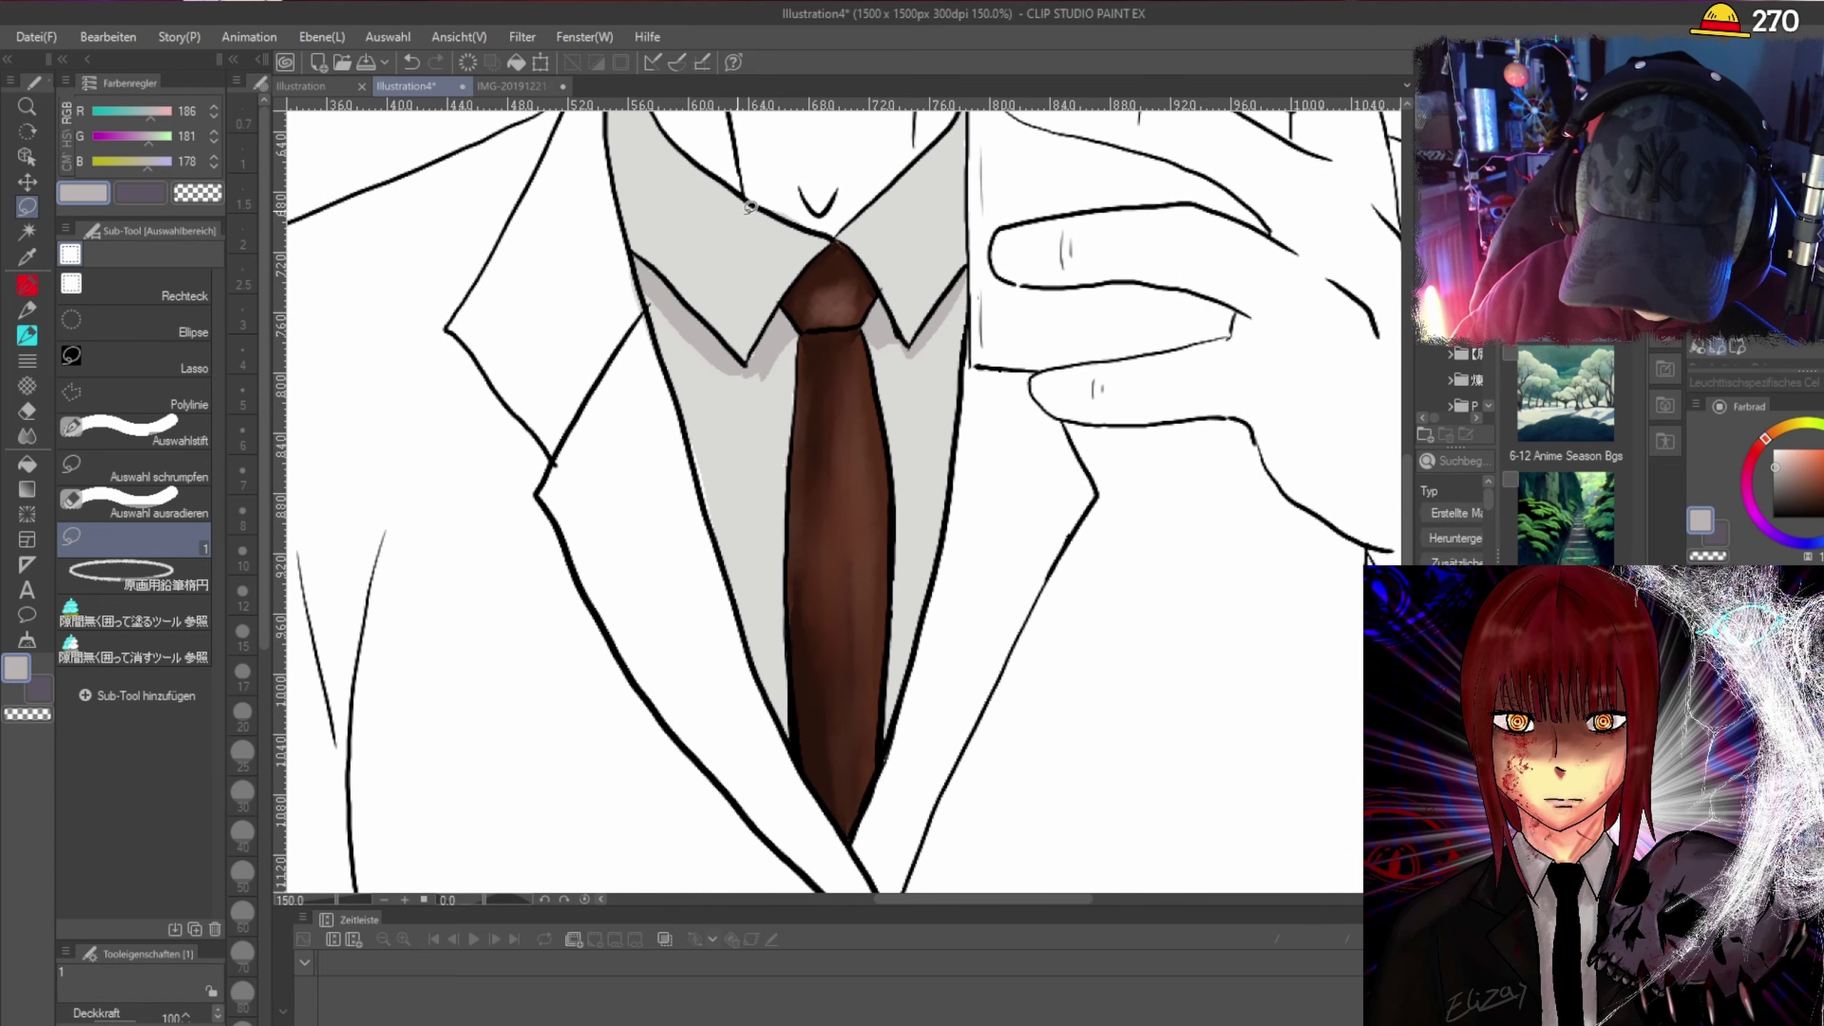
{"action": "mouse_move", "coordinate": [783, 267]}
{"action": "left_mouse_down"}
{"action": "mouse_move", "coordinate": [779, 308]}
{"action": "mouse_move", "coordinate": [826, 248]}
{"action": "mouse_move", "coordinate": [780, 356]}
{"action": "left_mouse_up"}
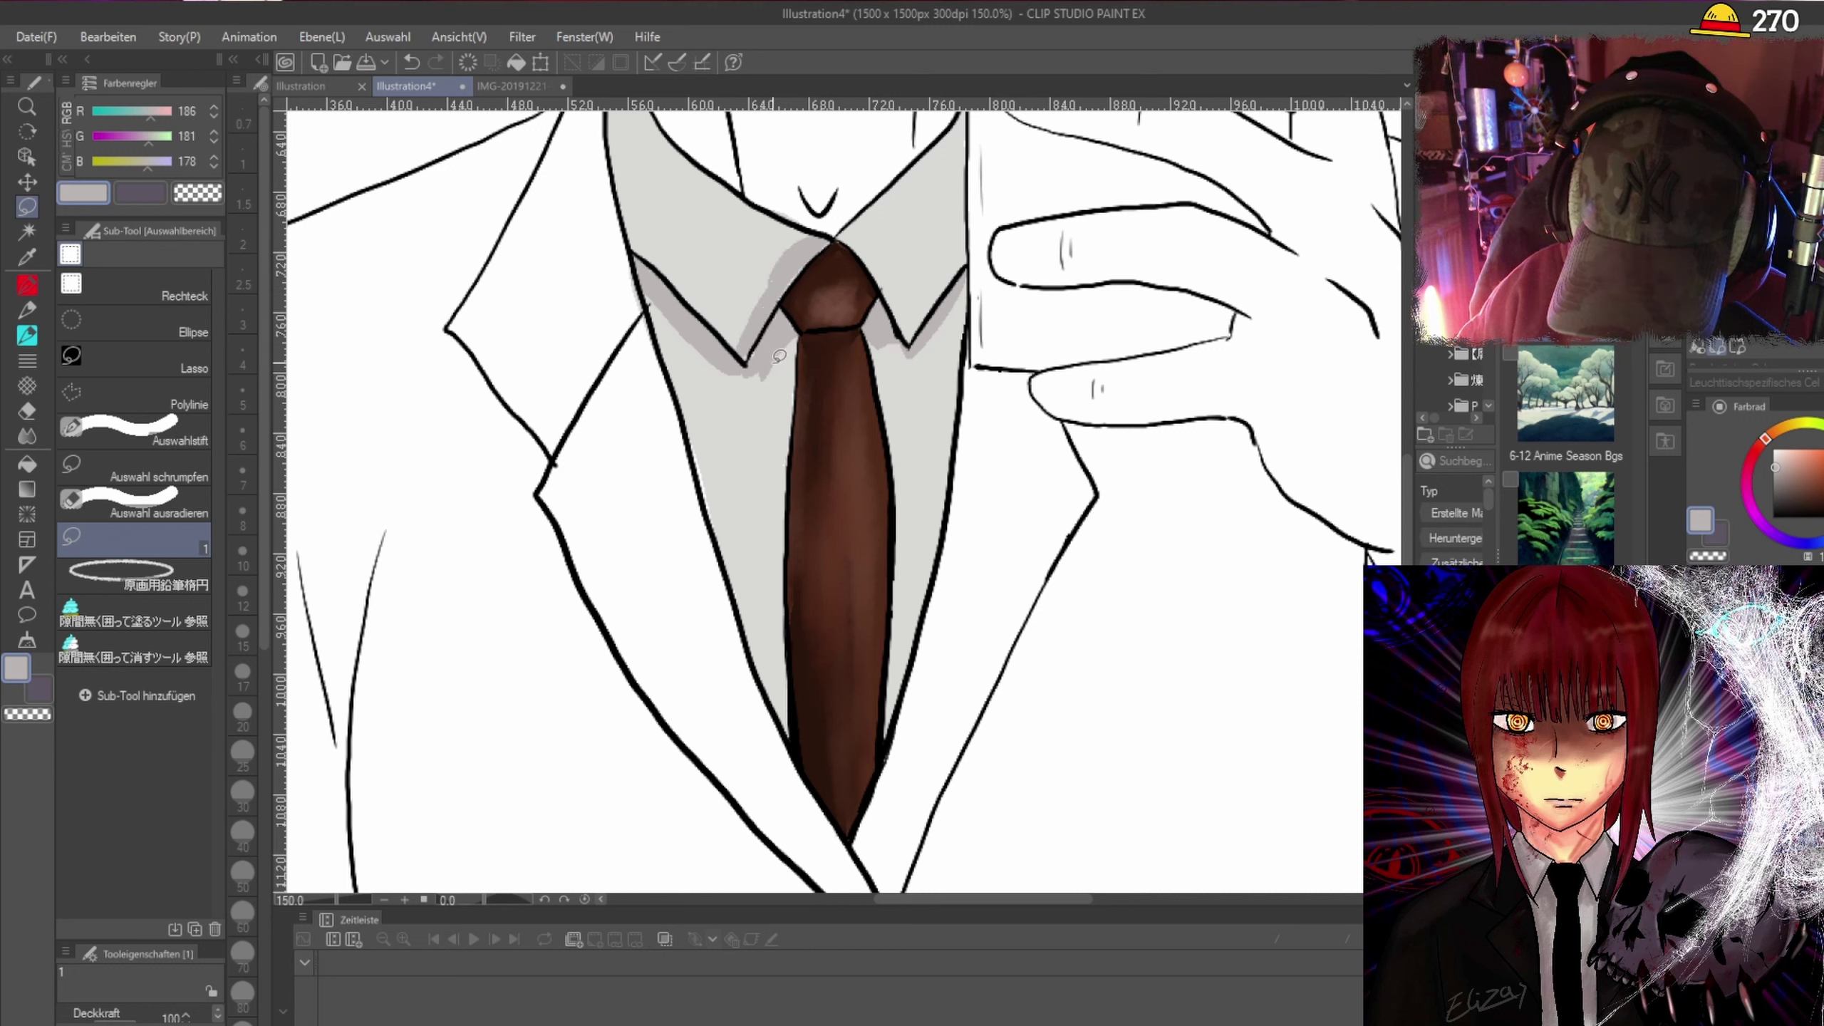
{"action": "mouse_move", "coordinate": [849, 236]}
{"action": "left_mouse_down"}
{"action": "mouse_move", "coordinate": [897, 266]}
{"action": "mouse_move", "coordinate": [870, 226]}
{"action": "mouse_move", "coordinate": [919, 168]}
{"action": "mouse_move", "coordinate": [849, 237]}
{"action": "left_mouse_up"}
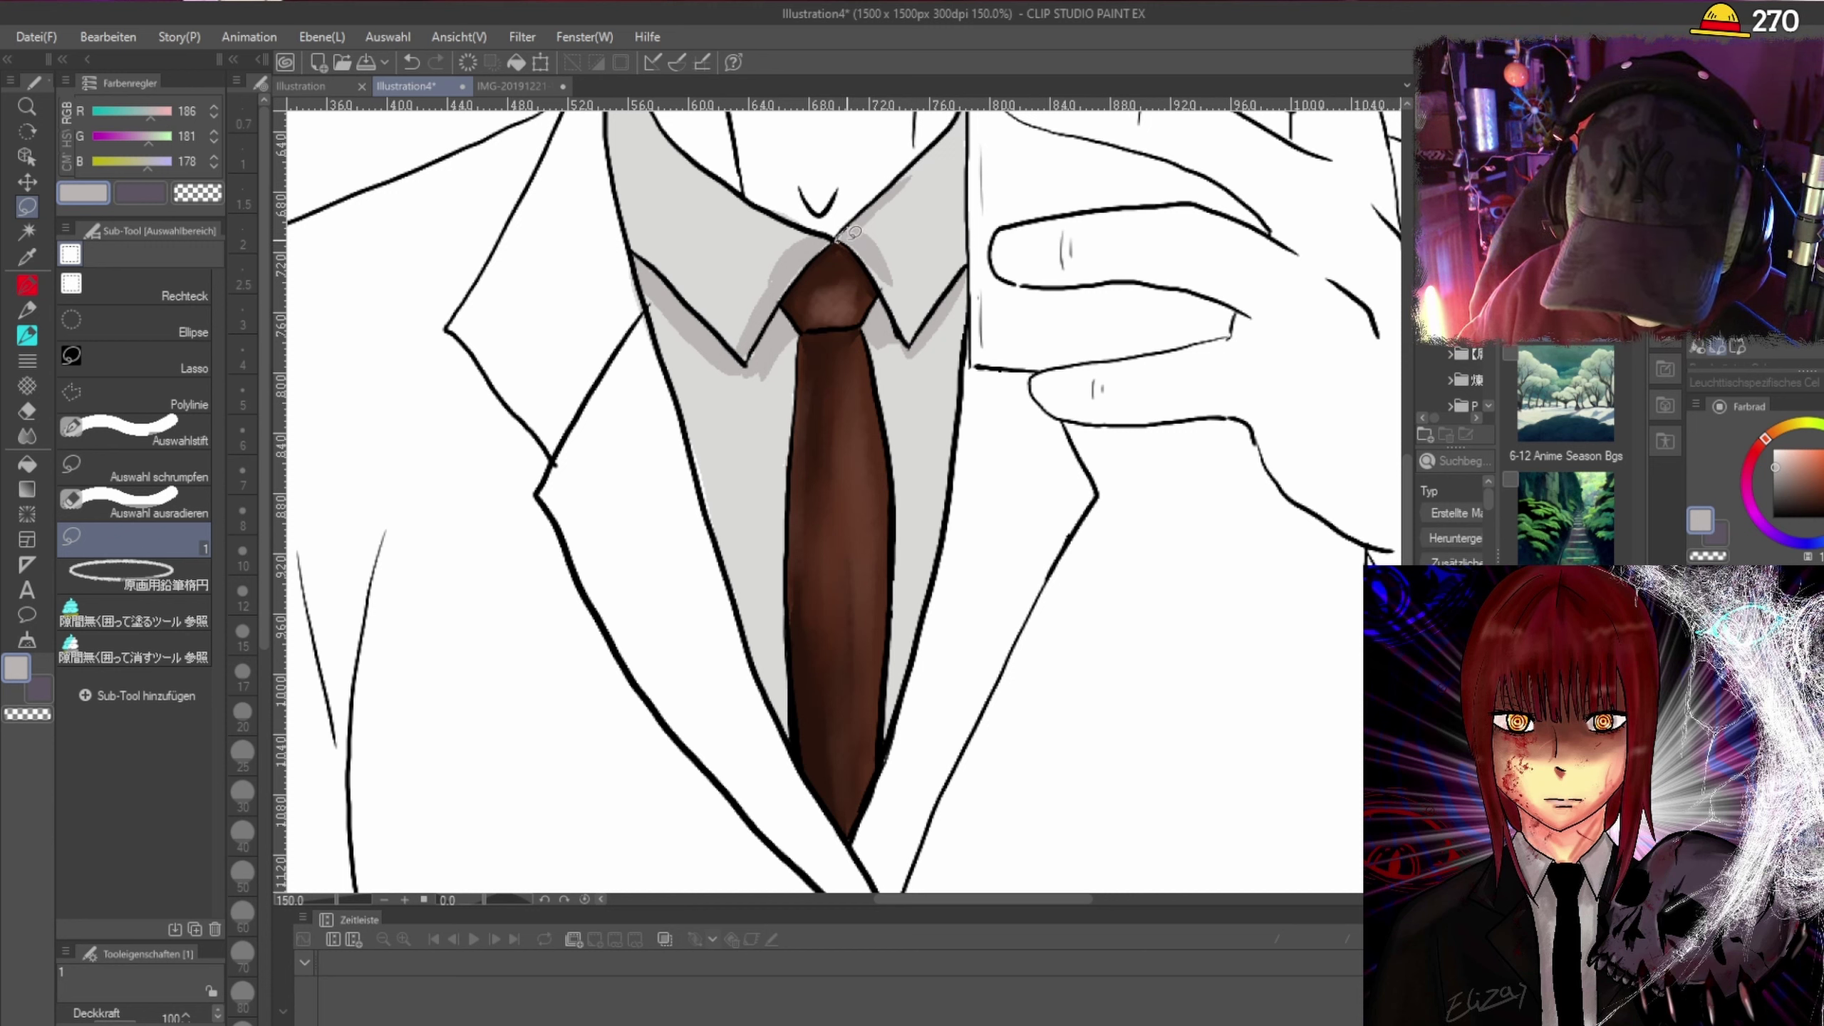
Lasso-fill grey shadow strips down the left and right edges of the tie.
{"action": "mouse_move", "coordinate": [719, 340]}
{"action": "left_mouse_down"}
{"action": "mouse_move", "coordinate": [787, 732]}
{"action": "mouse_move", "coordinate": [718, 516]}
{"action": "left_mouse_up"}
{"action": "left_click_drag", "start_coordinate": [700, 451], "coordinate": [668, 349]}
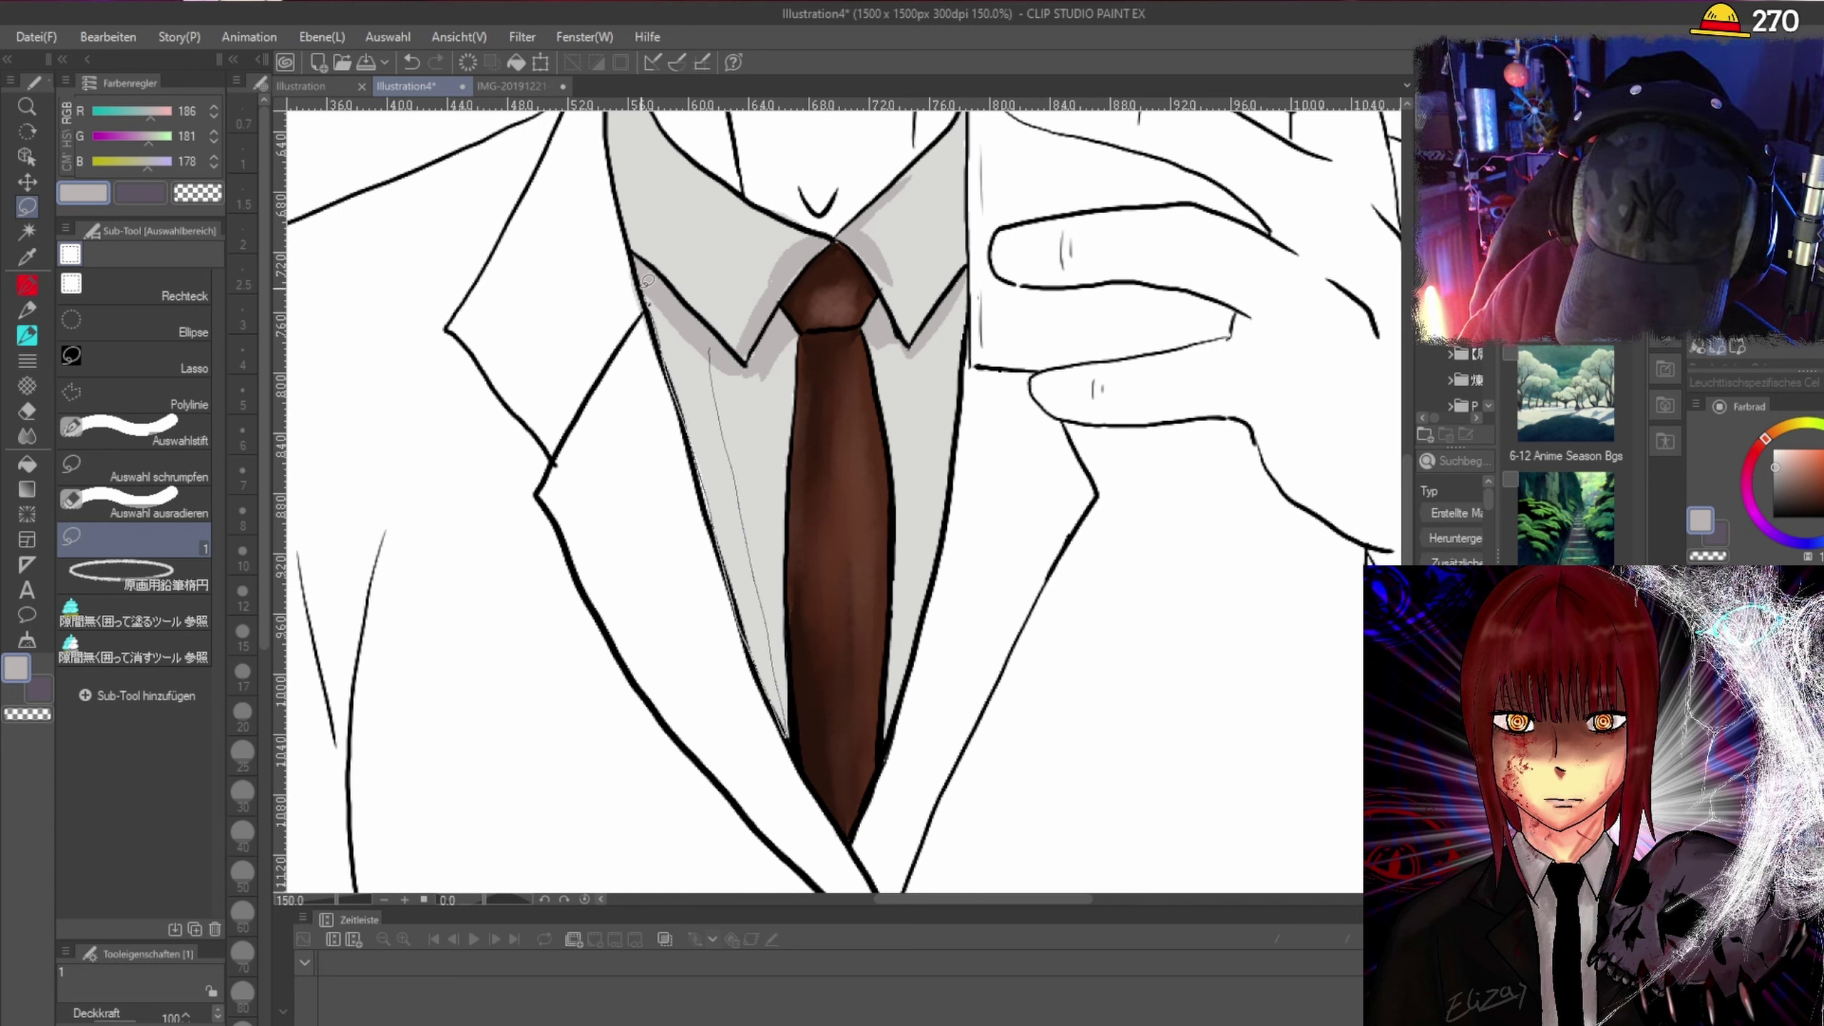
{"action": "left_click_drag", "start_coordinate": [646, 281], "coordinate": [643, 291]}
{"action": "left_click_drag", "start_coordinate": [720, 540], "coordinate": [697, 435]}
{"action": "mouse_move", "coordinate": [952, 397]}
{"action": "left_mouse_down"}
{"action": "mouse_move", "coordinate": [914, 611]}
{"action": "mouse_move", "coordinate": [968, 312]}
{"action": "mouse_move", "coordinate": [948, 316]}
{"action": "left_mouse_up"}
{"action": "scroll", "coordinate": [943, 431], "scroll_direction": "down", "scroll_amount": 3}
Lasso-fill a darker grey strip along the collar's left inner edge.
{"action": "scroll", "coordinate": [907, 359], "scroll_direction": "up", "scroll_amount": 3}
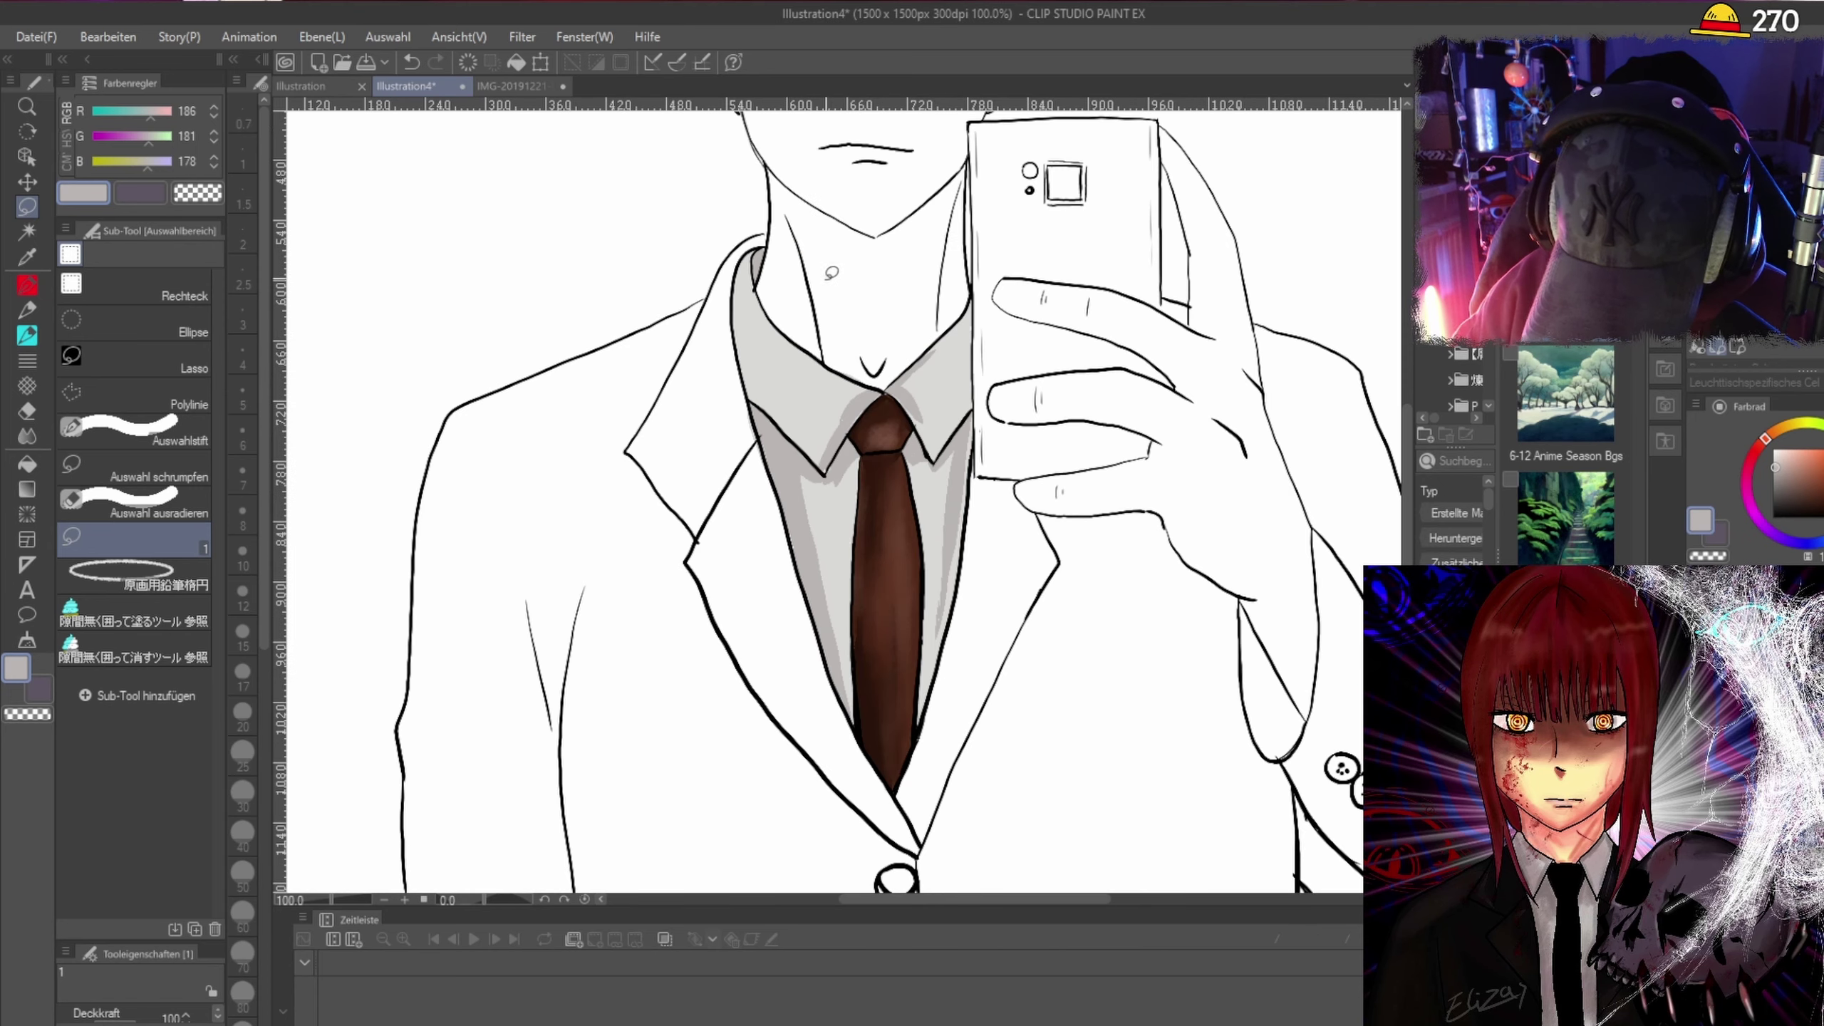
{"action": "mouse_move", "coordinate": [732, 233]}
{"action": "left_mouse_down"}
{"action": "mouse_move", "coordinate": [723, 268]}
{"action": "mouse_move", "coordinate": [729, 234]}
{"action": "mouse_move", "coordinate": [697, 271]}
{"action": "mouse_move", "coordinate": [720, 232]}
{"action": "left_mouse_up"}
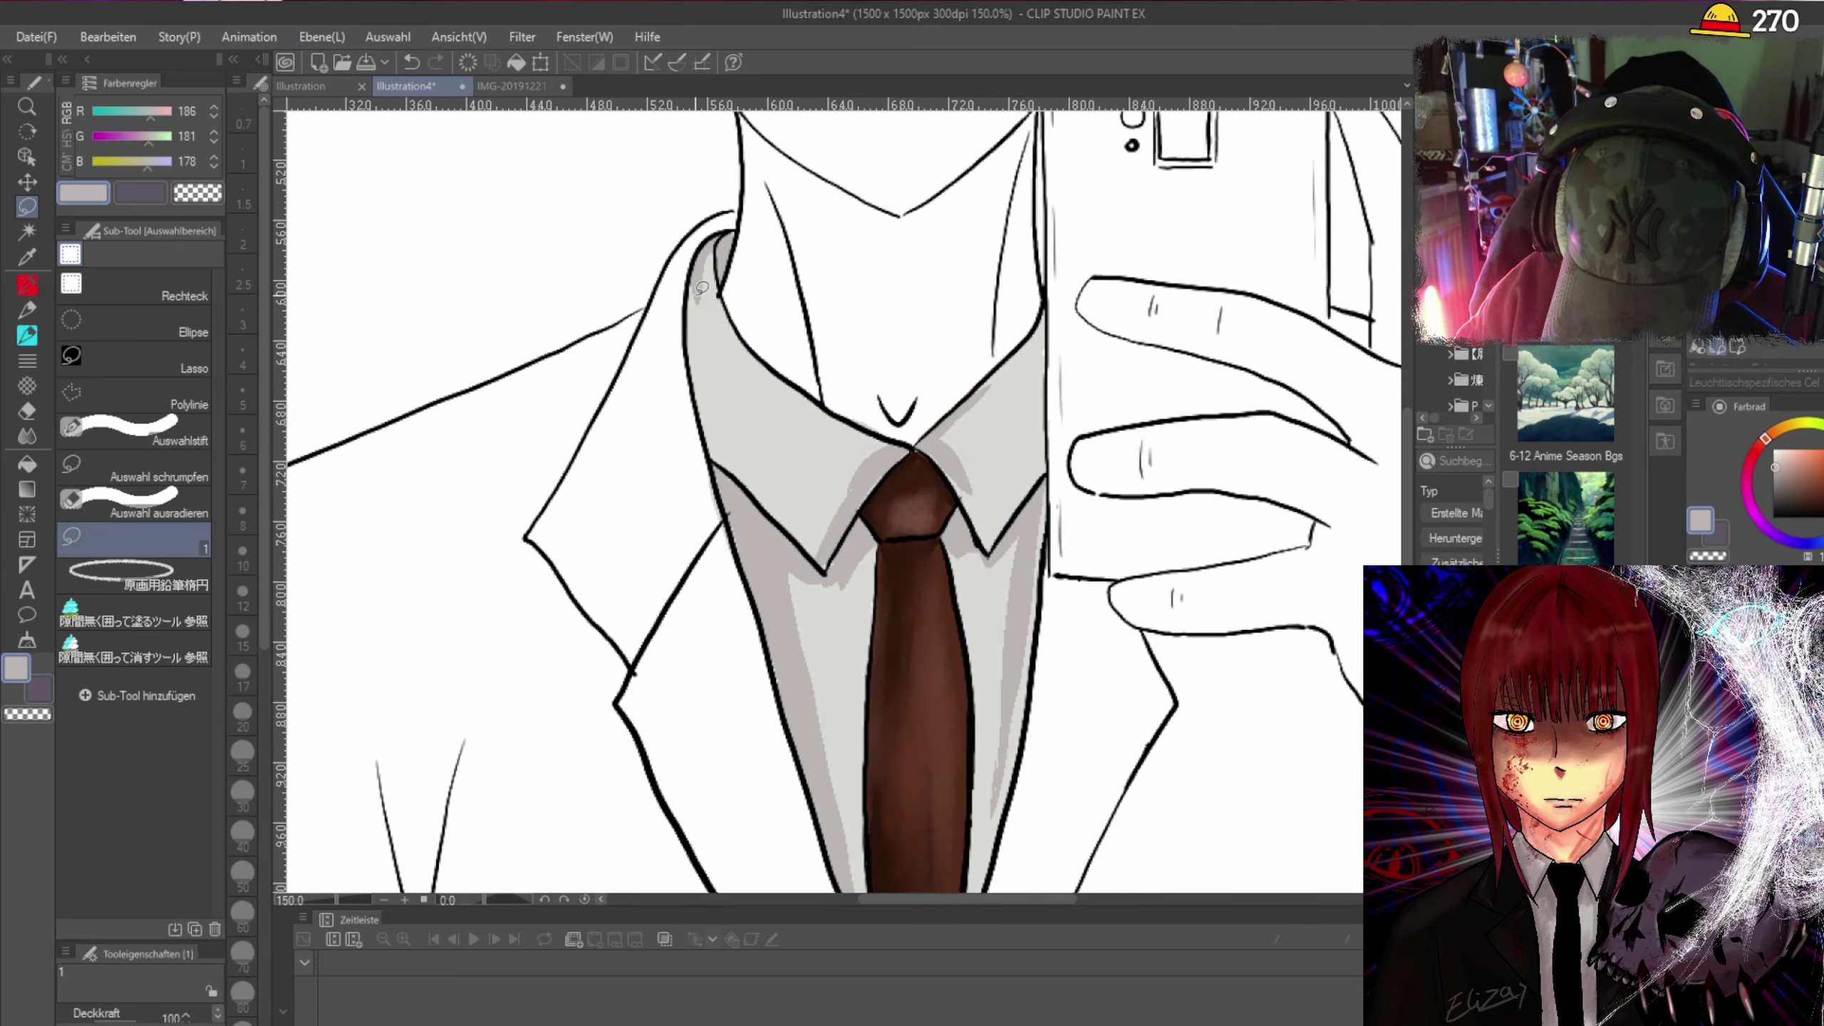
{"action": "mouse_move", "coordinate": [705, 308]}
{"action": "left_mouse_down"}
{"action": "mouse_move", "coordinate": [715, 460]}
{"action": "mouse_move", "coordinate": [698, 360]}
{"action": "left_mouse_up"}
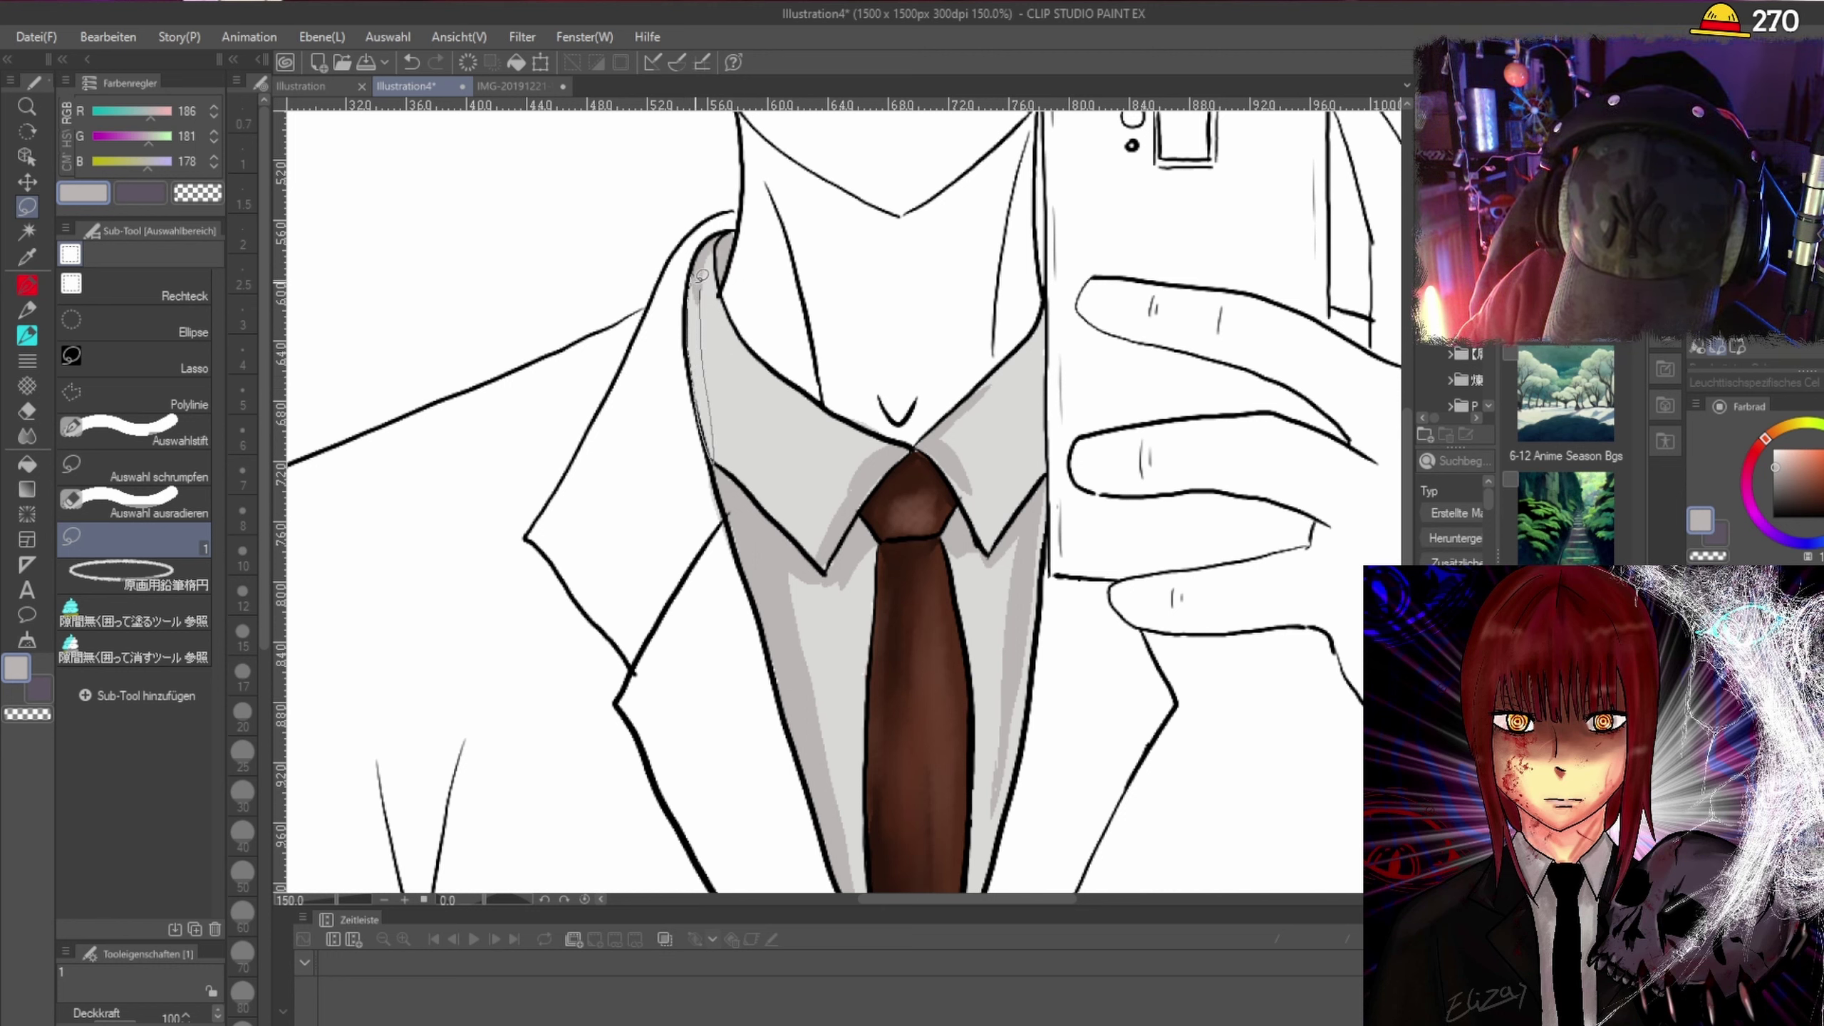
{"action": "left_click_drag", "start_coordinate": [702, 275], "coordinate": [713, 305]}
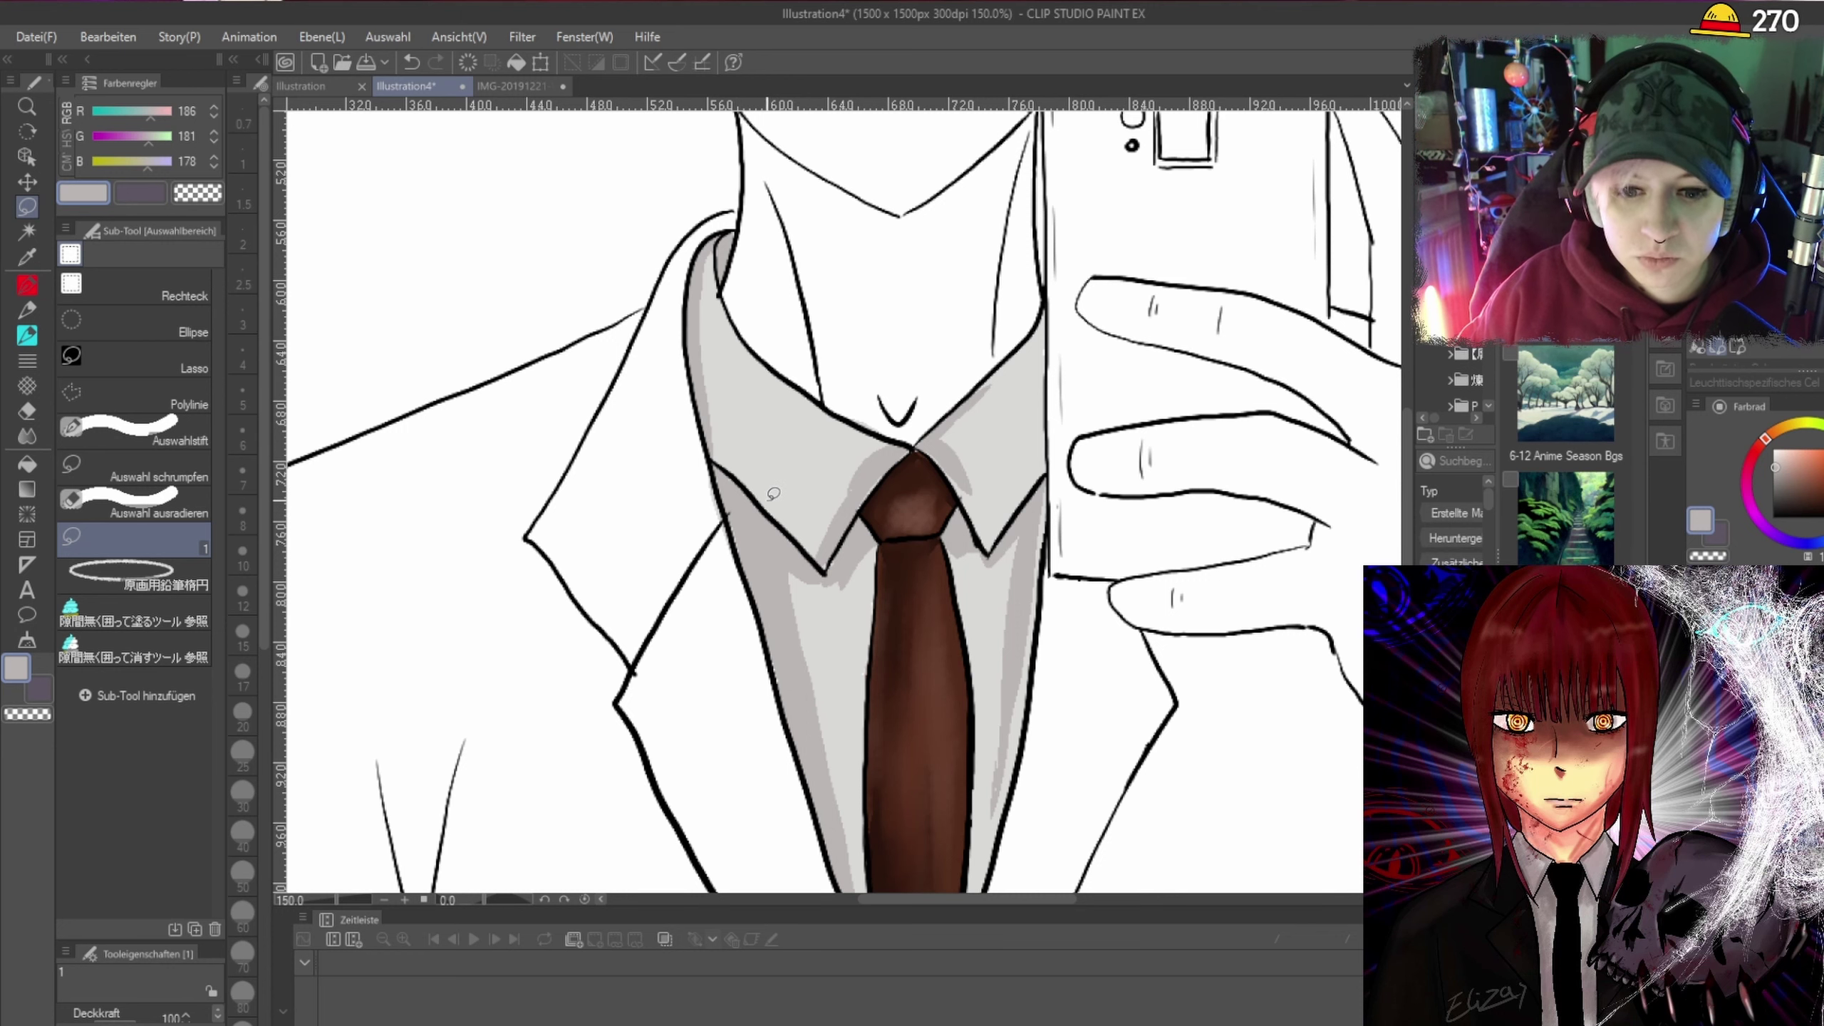
{"action": "scroll", "coordinate": [1058, 419], "scroll_direction": "up", "scroll_amount": 1}
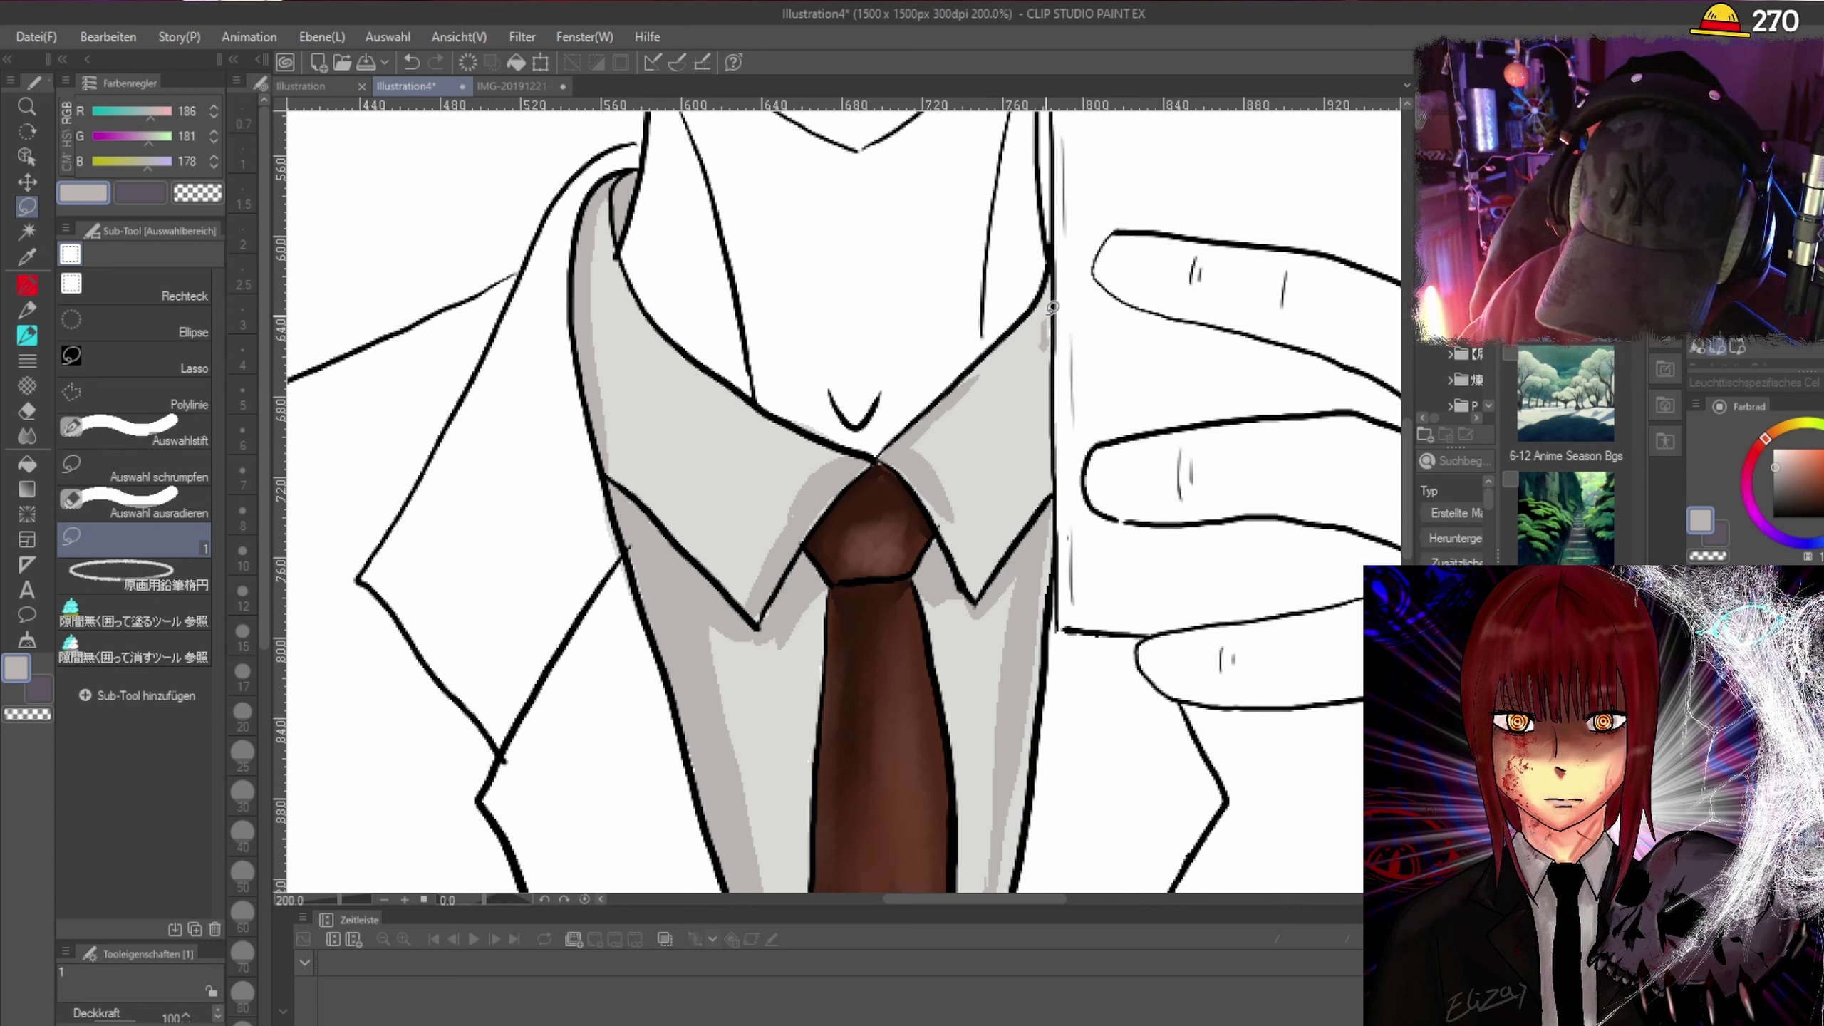
Add a small grey shadow patch along the collar's right edge.
{"action": "mouse_move", "coordinate": [1051, 338]}
{"action": "left_mouse_down"}
{"action": "mouse_move", "coordinate": [1052, 469]}
{"action": "mouse_move", "coordinate": [1056, 270]}
{"action": "mouse_move", "coordinate": [1053, 372]}
{"action": "mouse_move", "coordinate": [1053, 307]}
{"action": "mouse_move", "coordinate": [1050, 359]}
{"action": "left_mouse_up"}
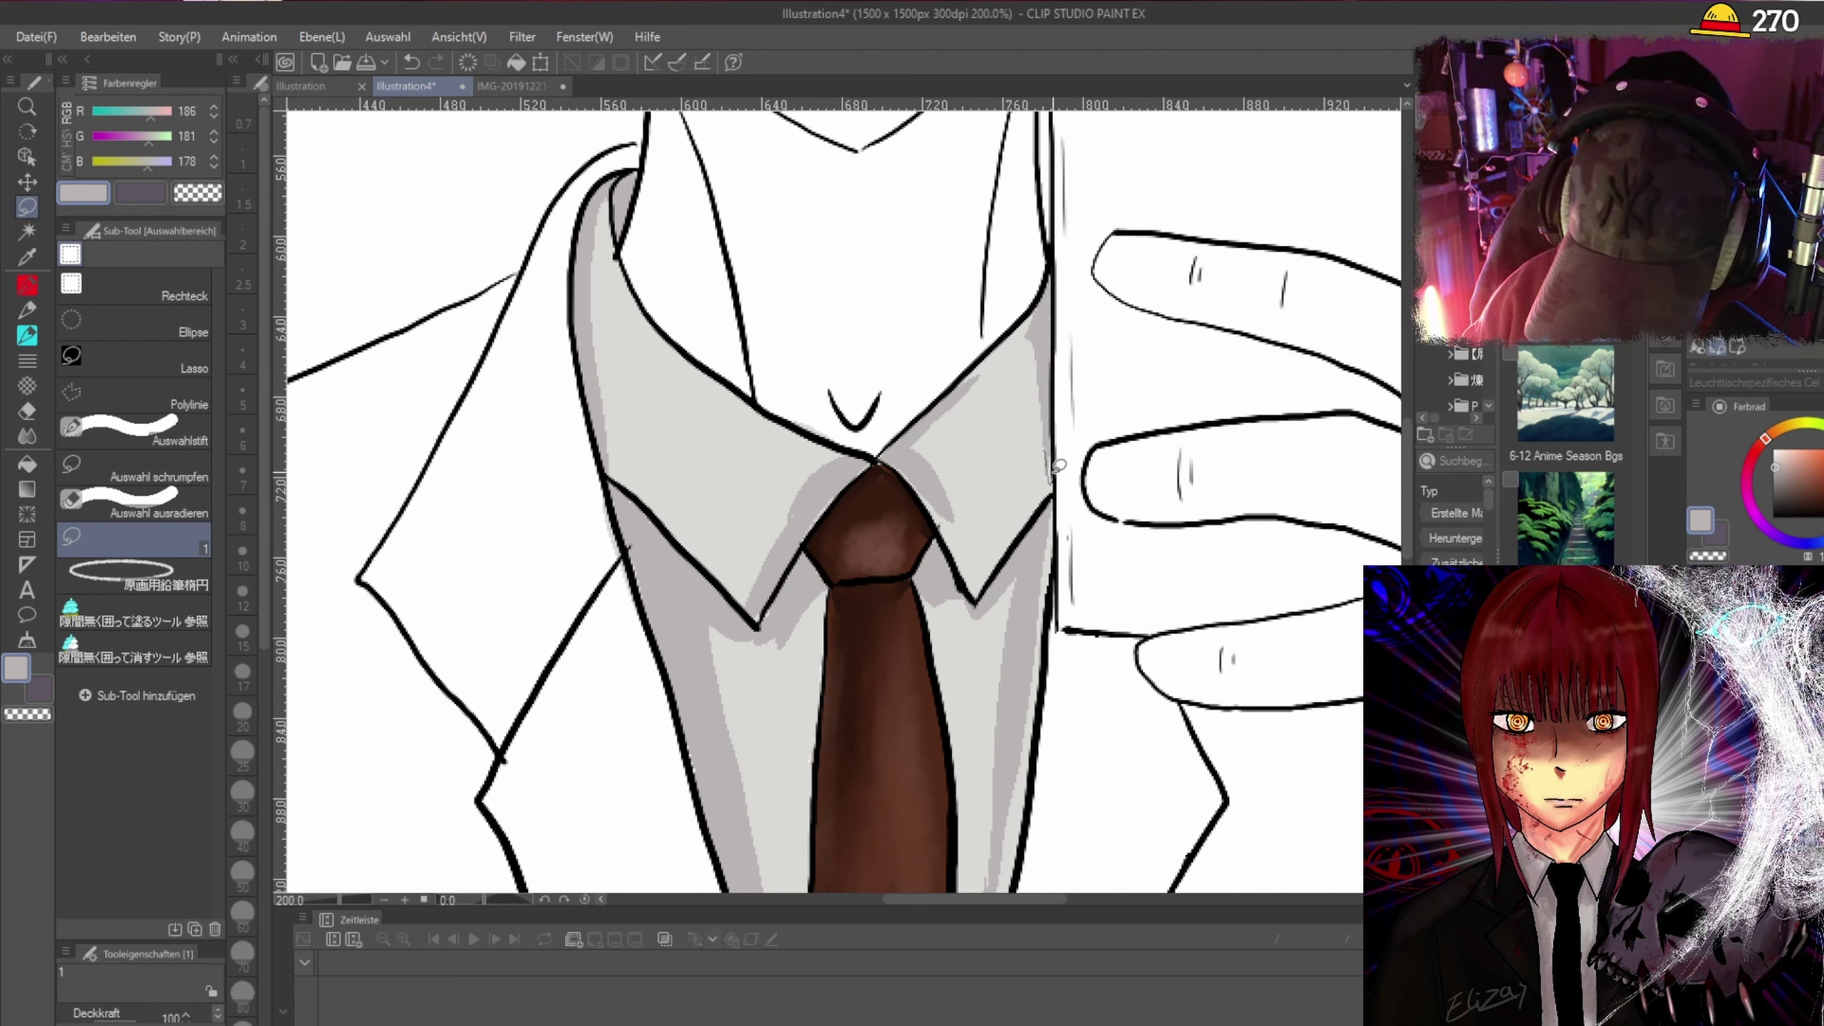
{"action": "scroll", "coordinate": [1010, 438], "scroll_direction": "down", "scroll_amount": 1}
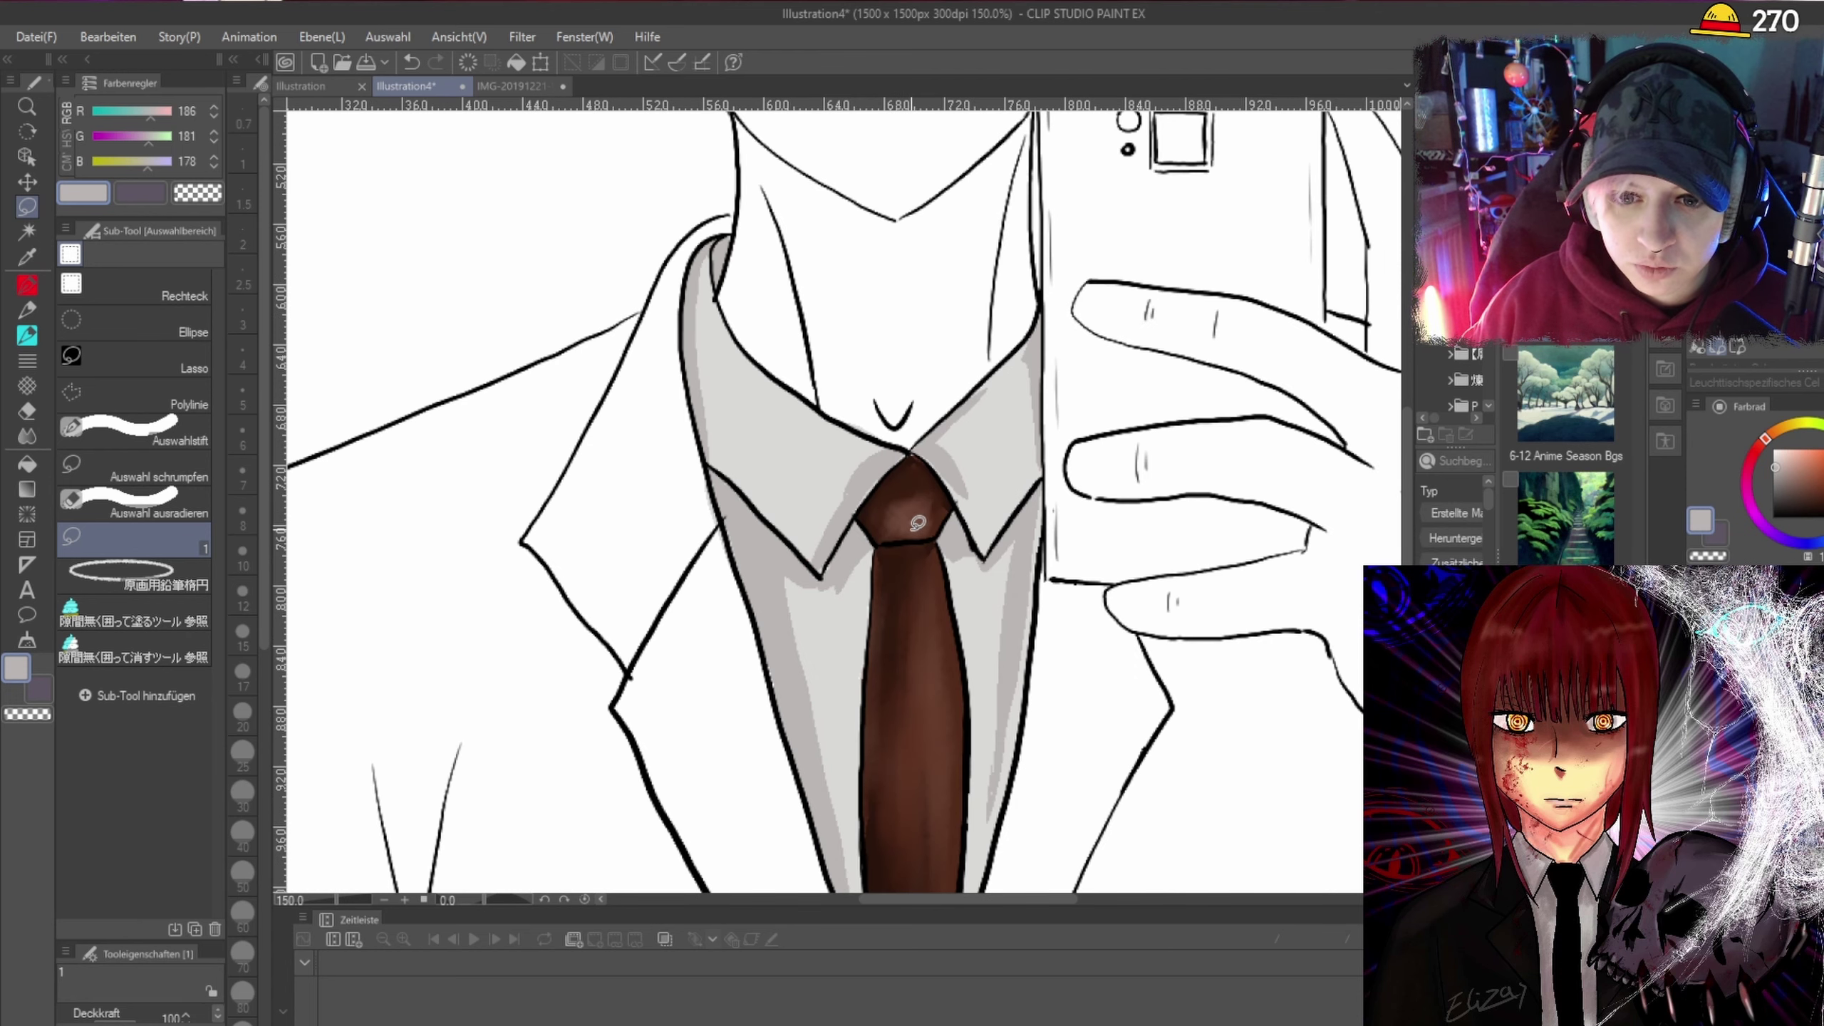
{"action": "left_click_drag", "start_coordinate": [1405, 445], "coordinate": [1403, 546]}
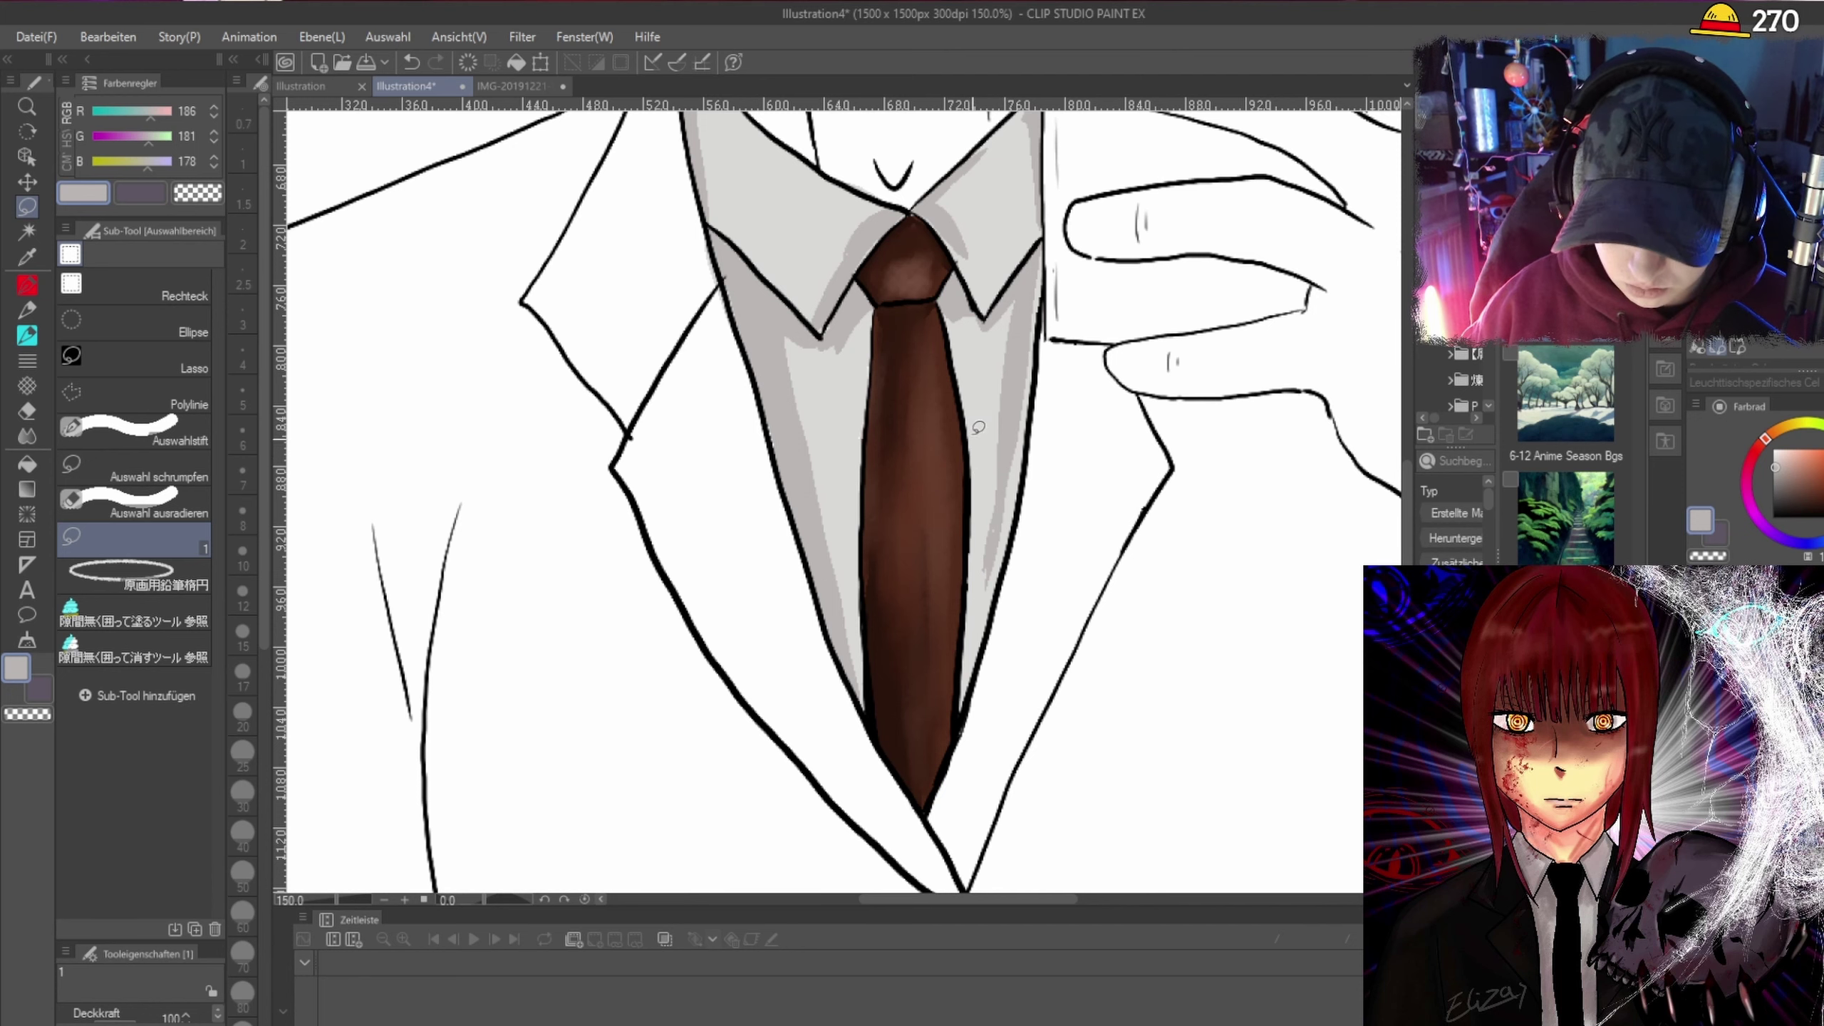
{"action": "scroll", "coordinate": [979, 428], "scroll_direction": "down", "scroll_amount": 3}
{"action": "scroll", "coordinate": [787, 224], "scroll_direction": "up", "scroll_amount": 5}
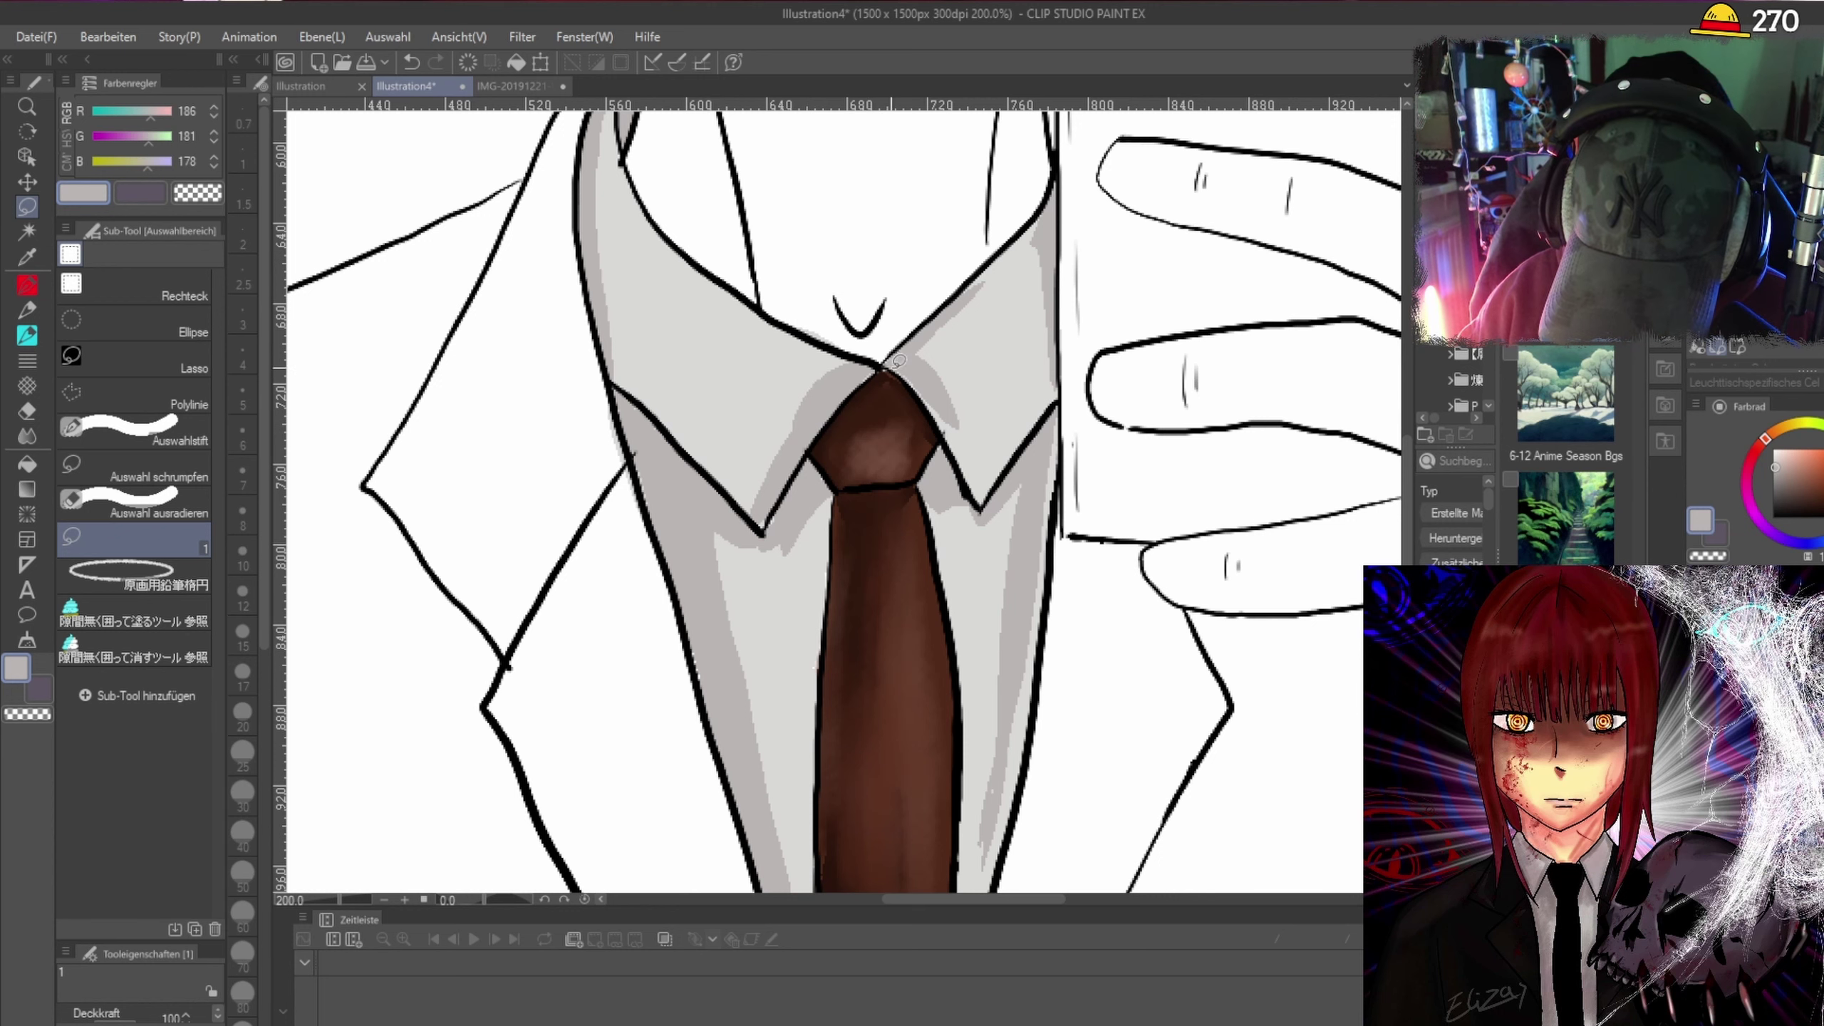
{"action": "scroll", "coordinate": [896, 352], "scroll_direction": "down", "scroll_amount": 1}
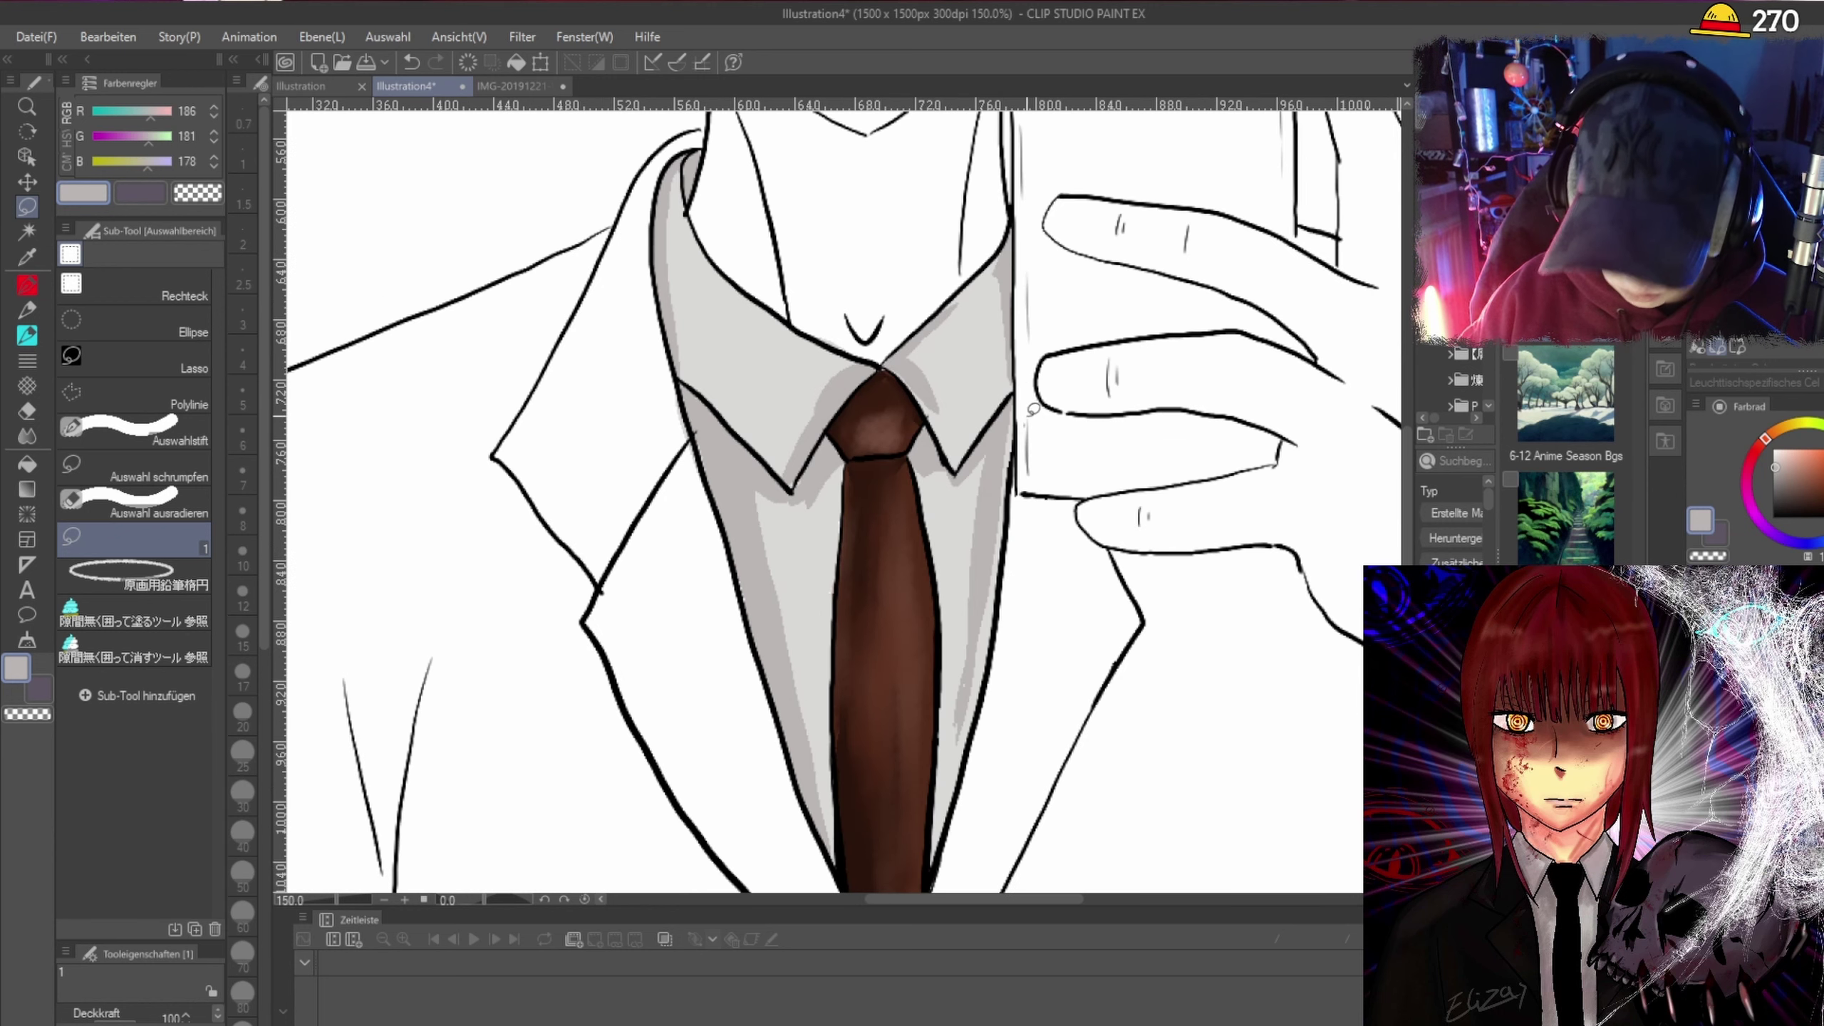
{"action": "scroll", "coordinate": [1032, 409], "scroll_direction": "down", "scroll_amount": 4}
{"action": "mouse_move", "coordinate": [1408, 524]}
{"action": "left_mouse_down"}
{"action": "mouse_move", "coordinate": [1408, 429]}
{"action": "mouse_move", "coordinate": [1402, 496]}
{"action": "left_mouse_up"}
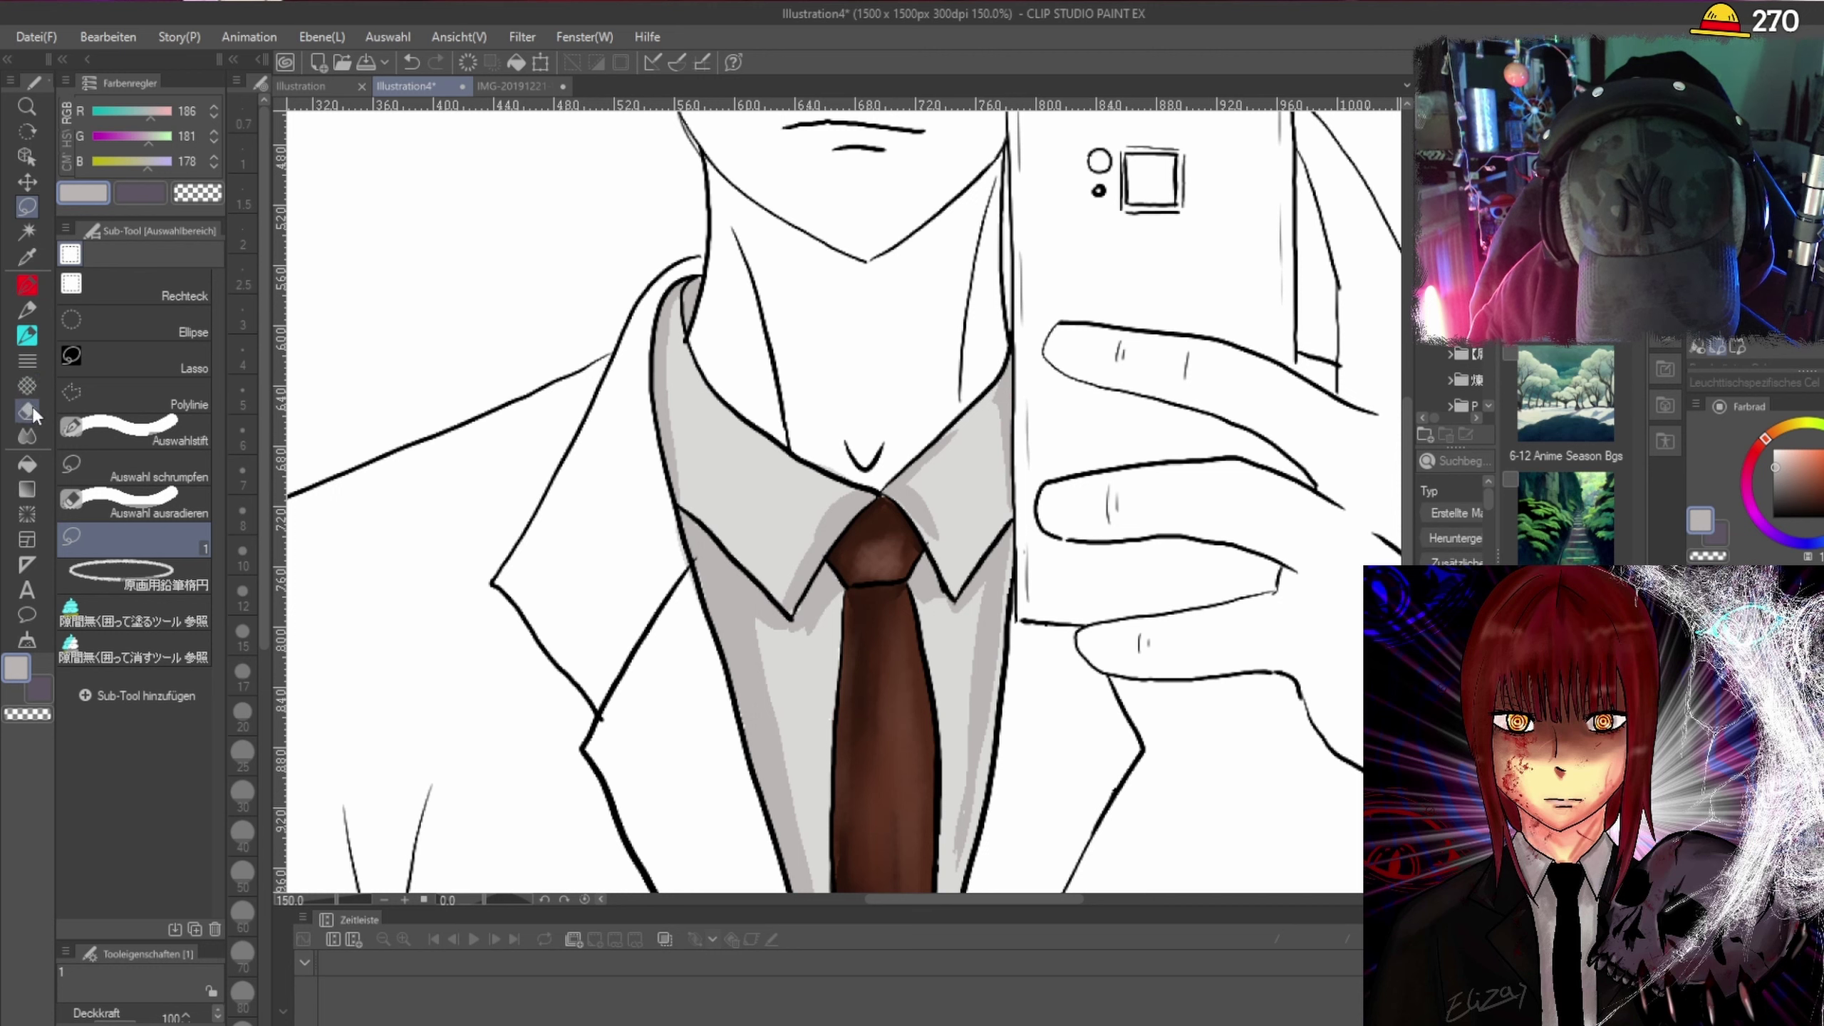
Switch to a soft painting brush at size 20 with a darker grey-brown colour.
{"action": "left_click", "coordinate": [32, 434]}
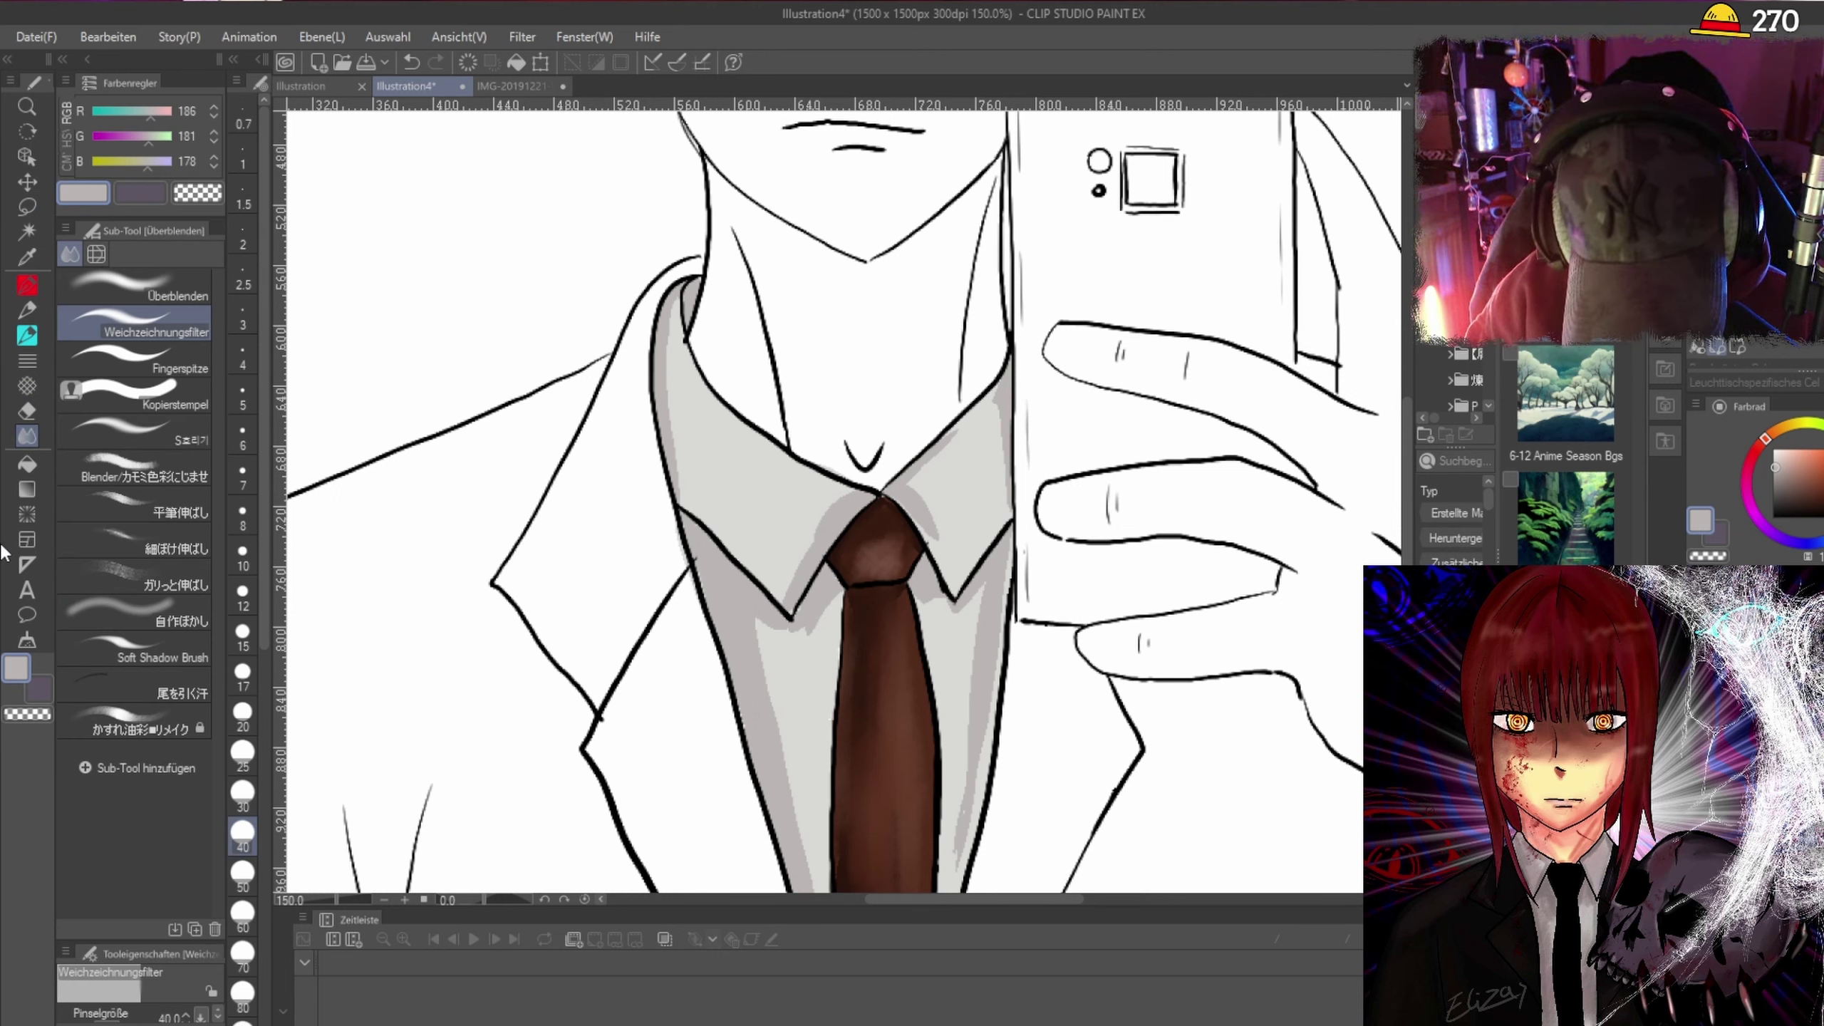
{"action": "left_click", "coordinate": [39, 333]}
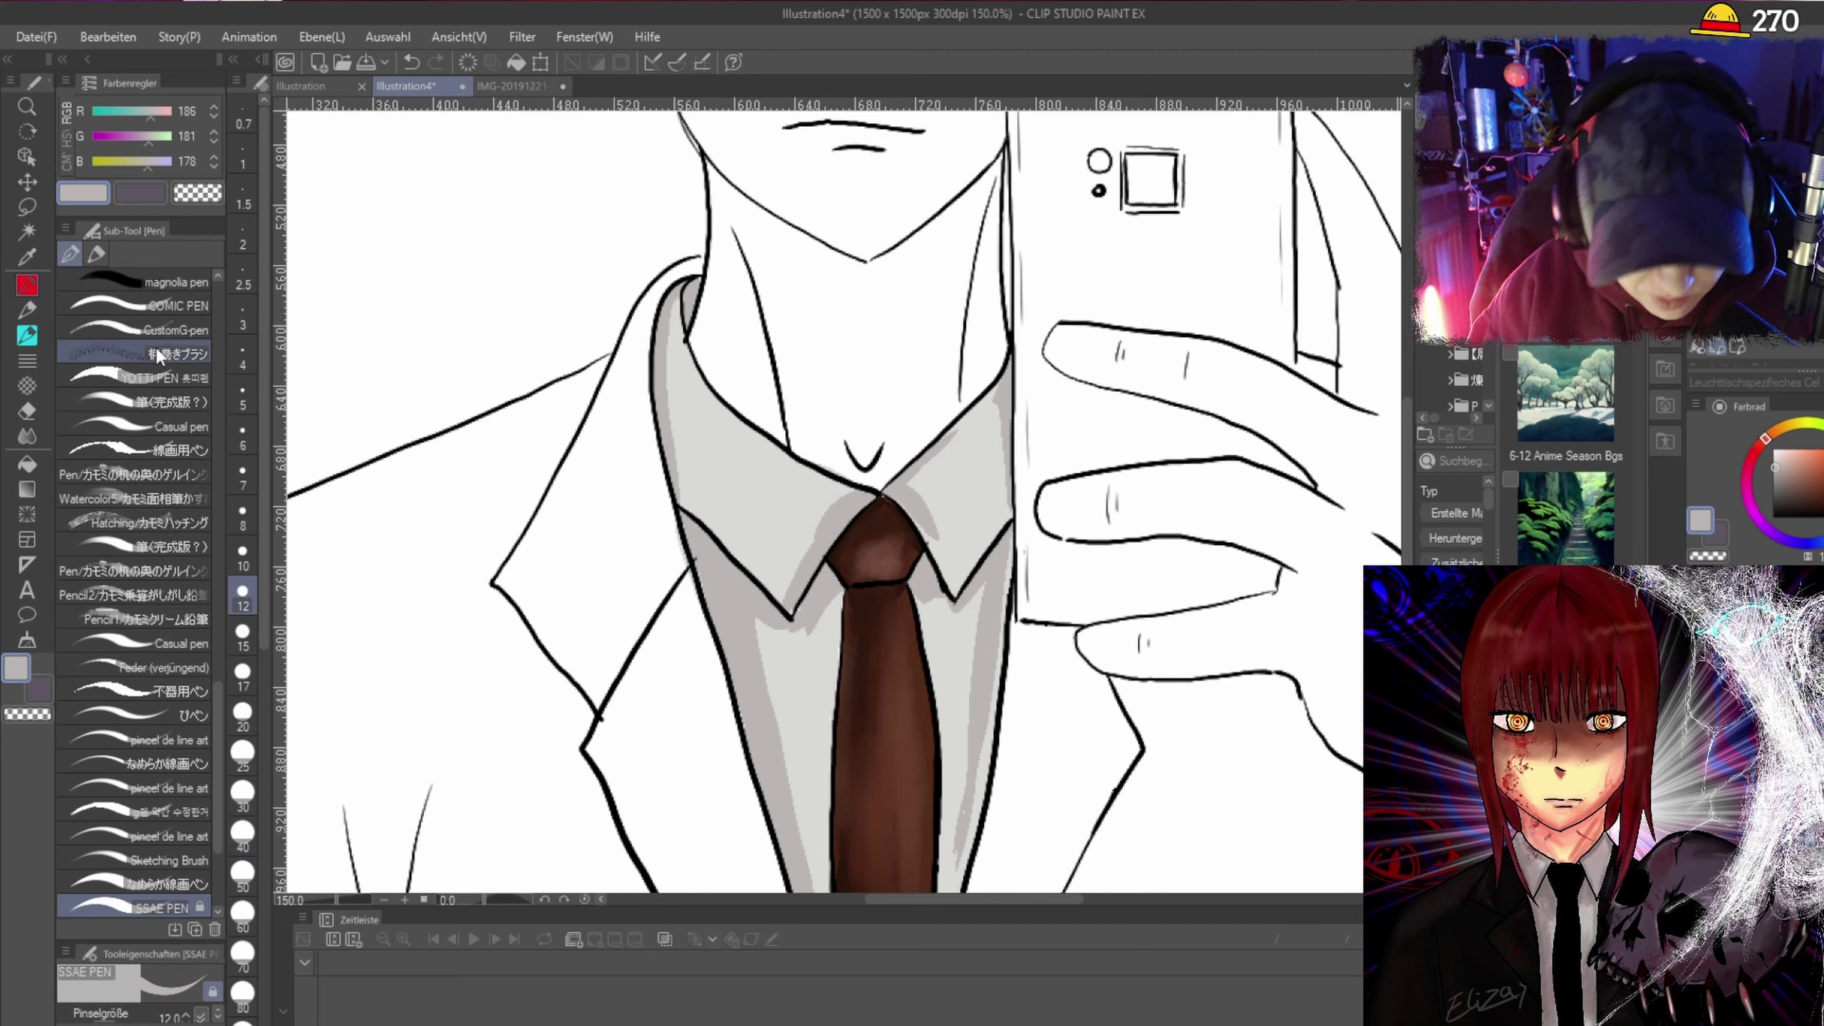
{"action": "left_click", "coordinate": [26, 335]}
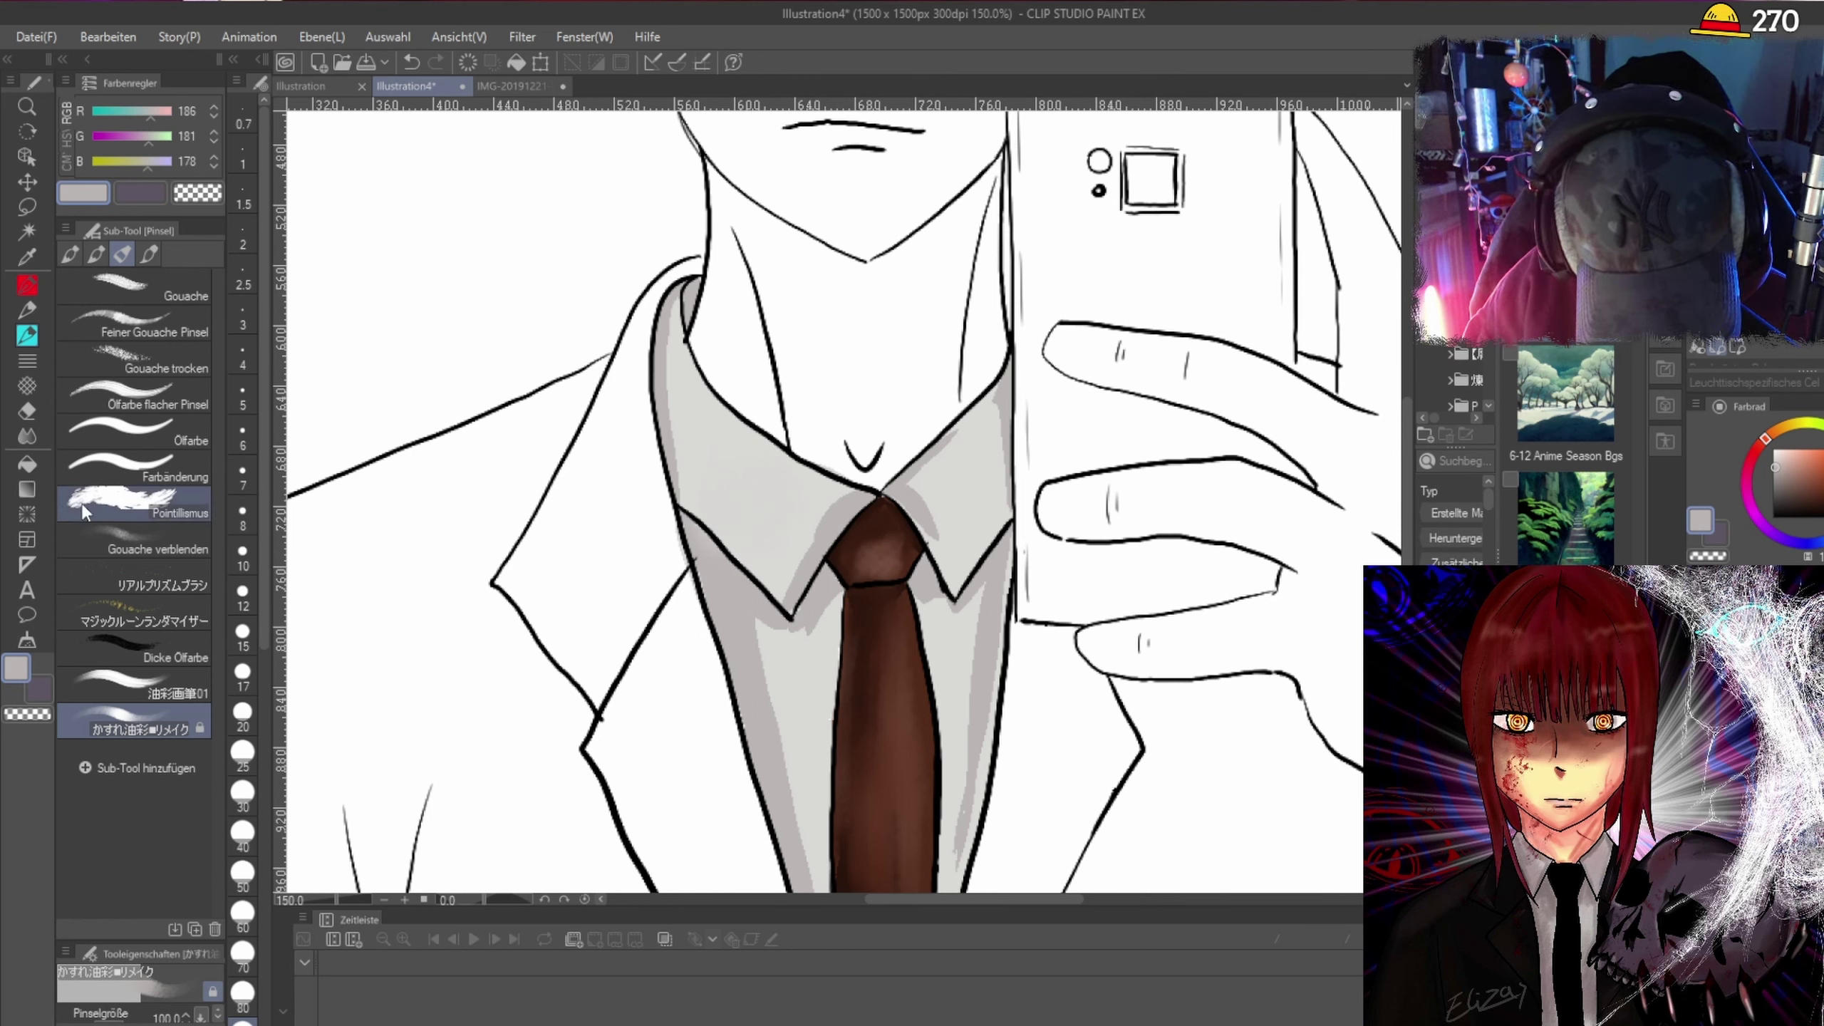
{"action": "double_click", "coordinate": [22, 676]}
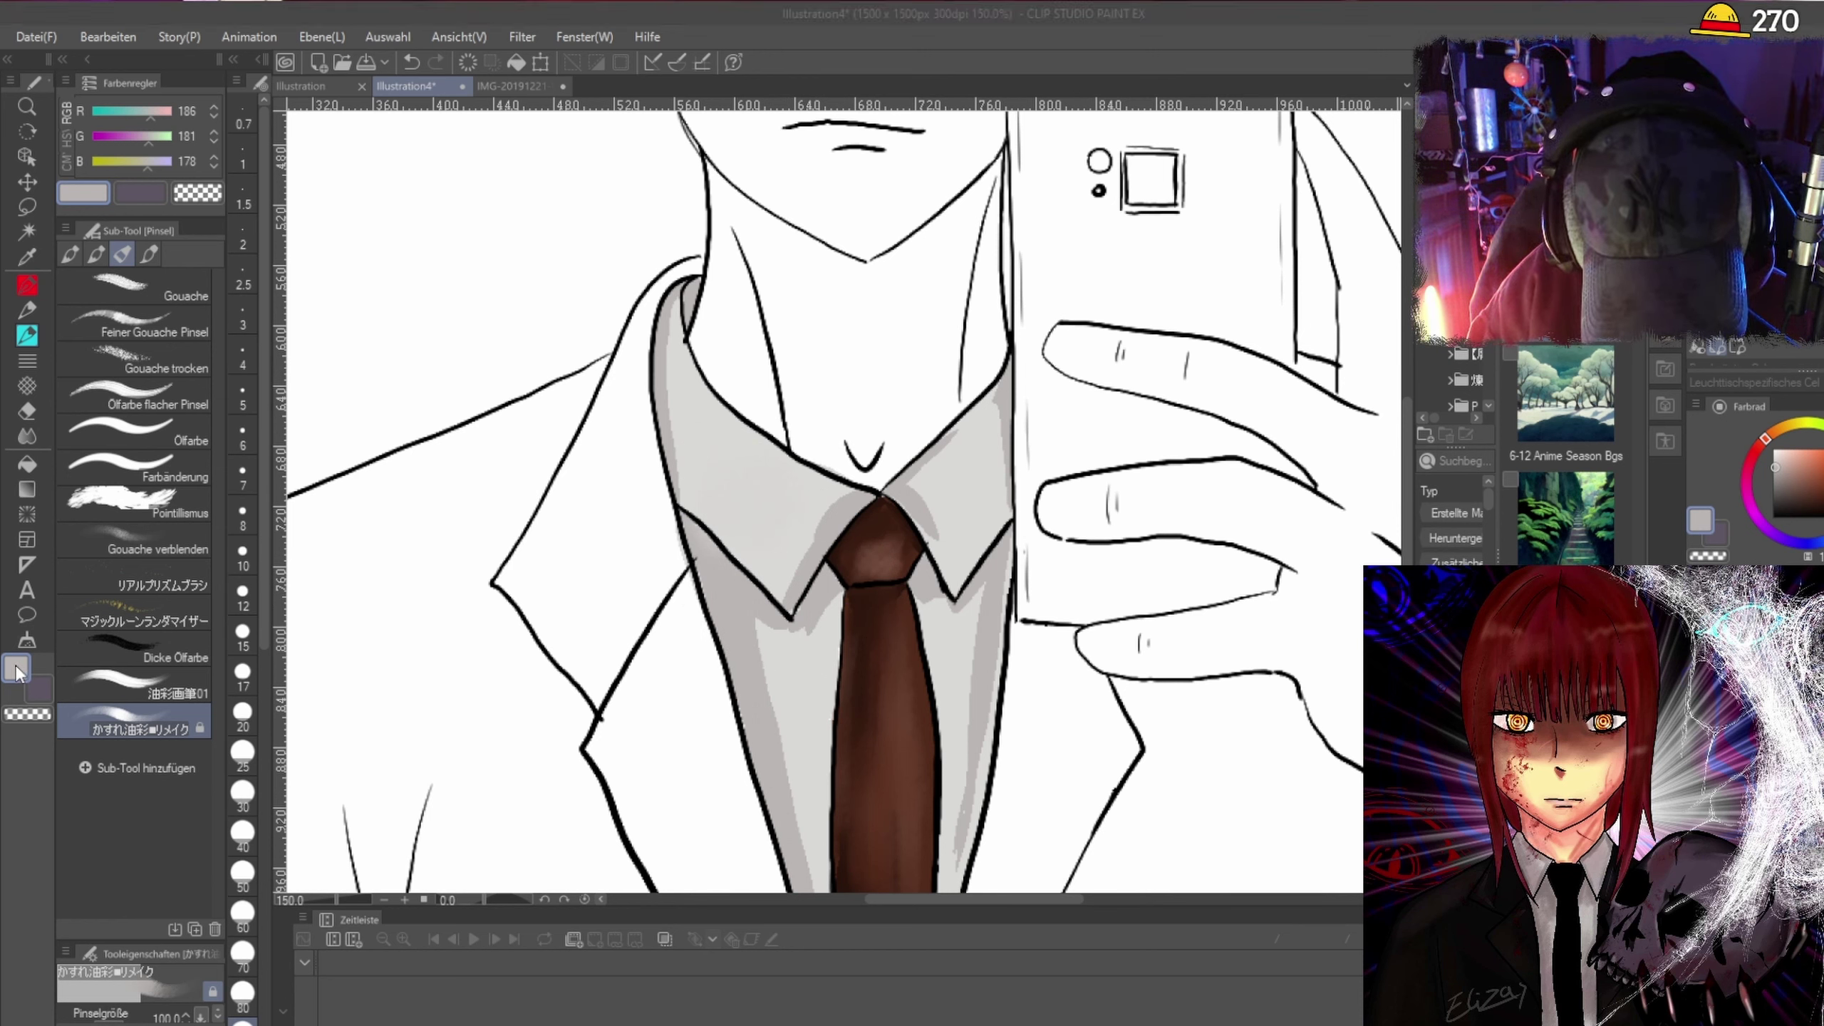
{"action": "left_click", "coordinate": [658, 581]}
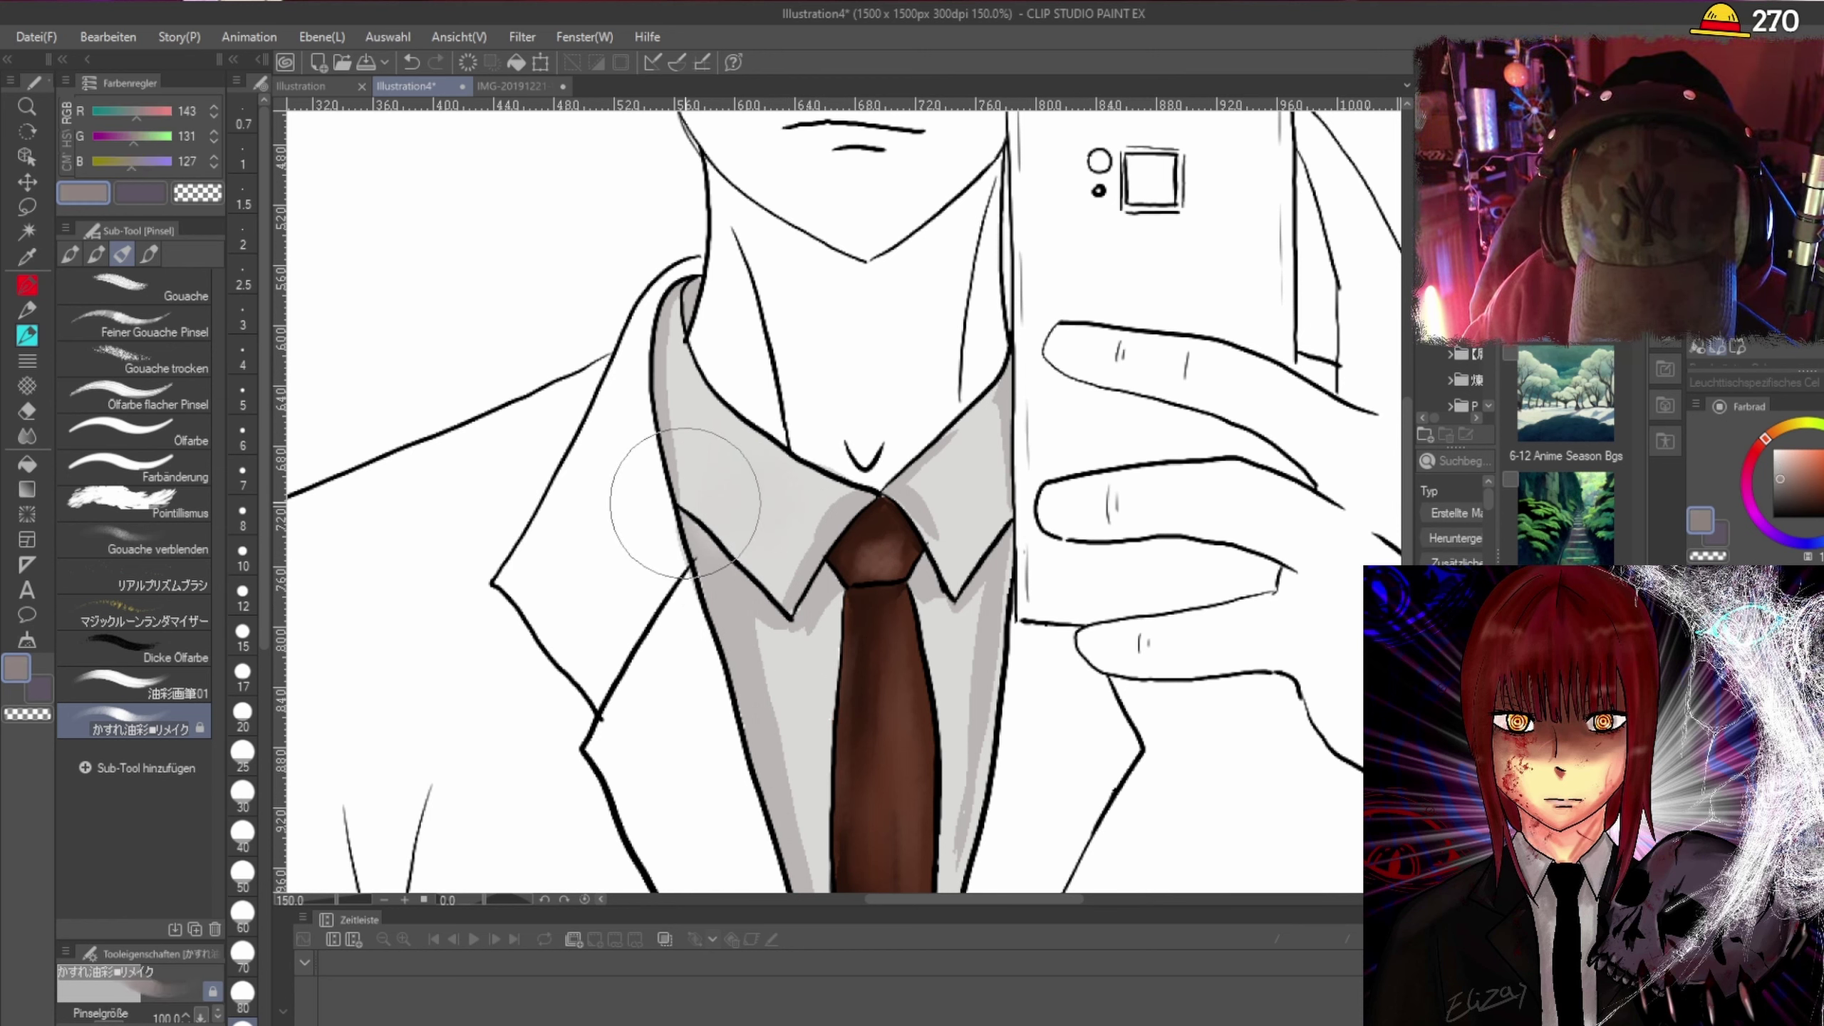
{"action": "left_click", "coordinate": [251, 712]}
Blend the left collar shading toward the tie knot and darken the shadow under the collar.
{"action": "left_click_drag", "start_coordinate": [675, 320], "coordinate": [695, 483]}
{"action": "mouse_move", "coordinate": [676, 376]}
{"action": "left_mouse_down"}
{"action": "mouse_move", "coordinate": [703, 499]}
{"action": "mouse_move", "coordinate": [678, 457]}
{"action": "mouse_move", "coordinate": [719, 525]}
{"action": "left_mouse_up"}
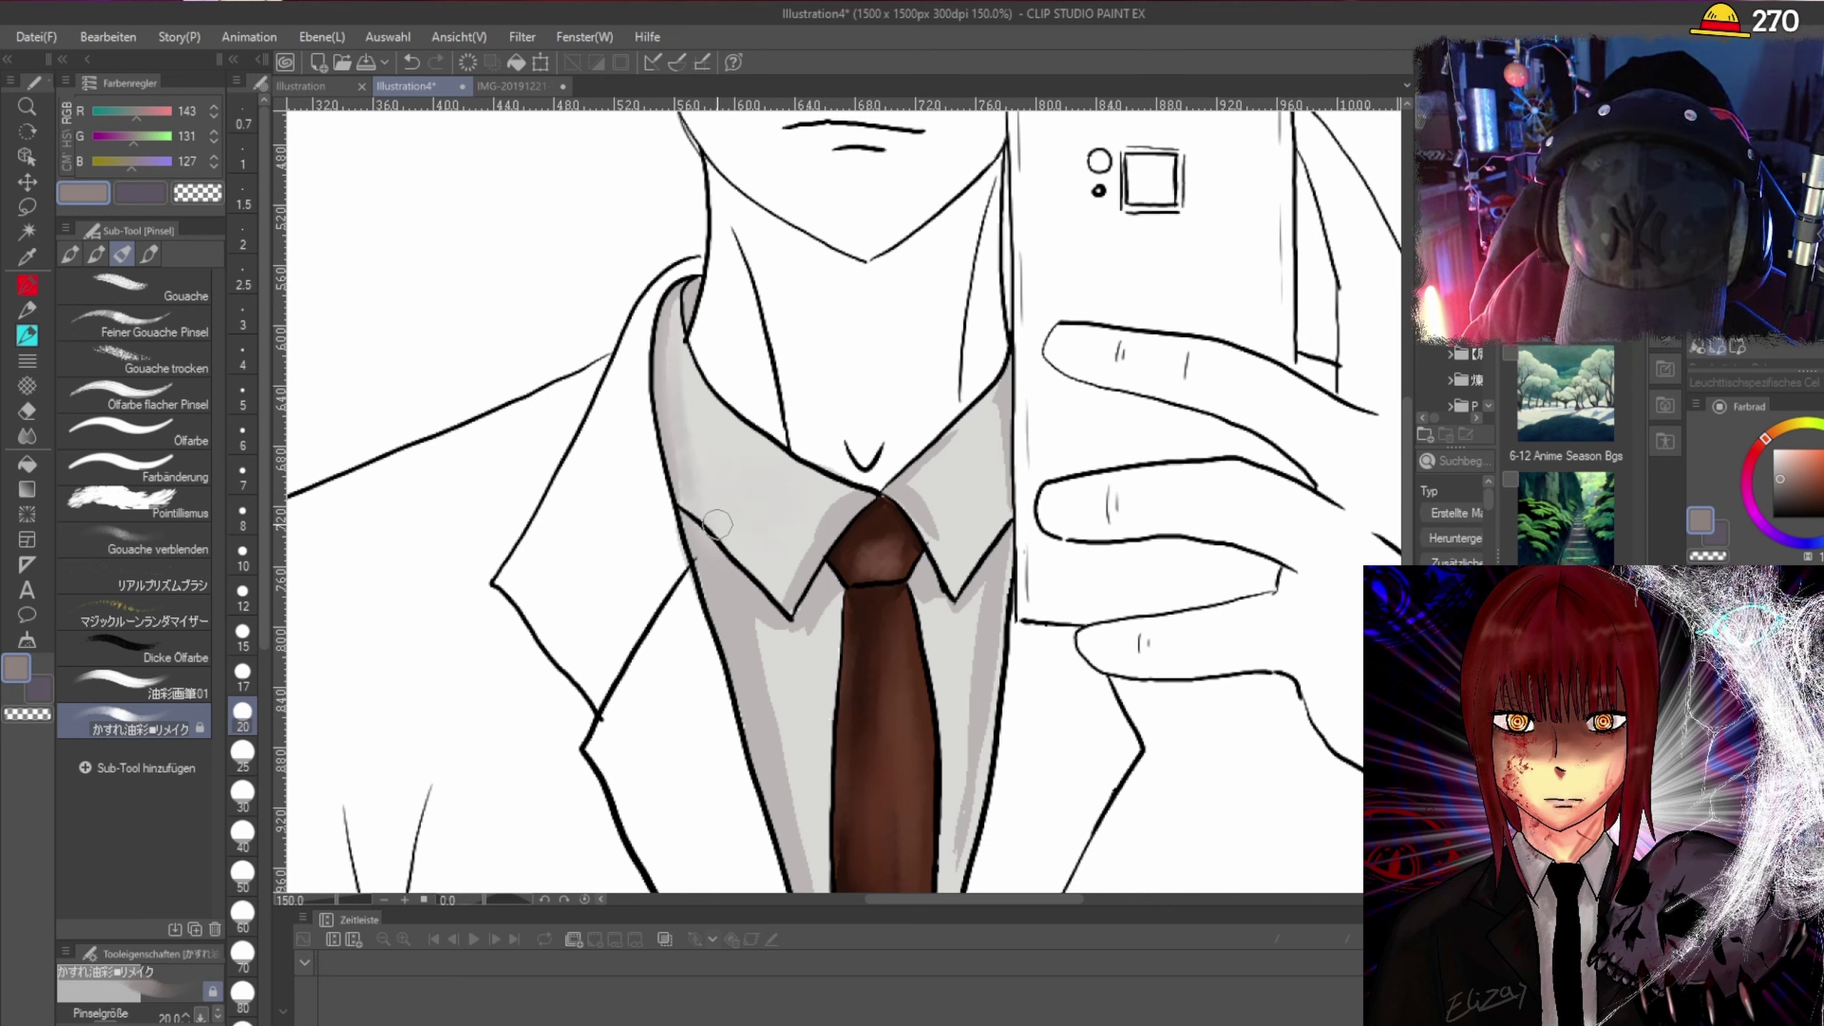
{"action": "left_click_drag", "start_coordinate": [678, 298], "coordinate": [744, 519]}
{"action": "mouse_move", "coordinate": [751, 580]}
{"action": "left_mouse_down"}
{"action": "mouse_move", "coordinate": [803, 801]}
{"action": "mouse_move", "coordinate": [772, 624]}
{"action": "mouse_move", "coordinate": [802, 629]}
{"action": "mouse_move", "coordinate": [833, 600]}
{"action": "mouse_move", "coordinate": [835, 578]}
{"action": "mouse_move", "coordinate": [788, 587]}
{"action": "mouse_move", "coordinate": [833, 508]}
{"action": "mouse_move", "coordinate": [933, 497]}
{"action": "mouse_move", "coordinate": [912, 490]}
{"action": "mouse_move", "coordinate": [967, 425]}
{"action": "mouse_move", "coordinate": [916, 494]}
{"action": "mouse_move", "coordinate": [959, 565]}
{"action": "mouse_move", "coordinate": [983, 416]}
{"action": "mouse_move", "coordinate": [1007, 447]}
{"action": "mouse_move", "coordinate": [995, 574]}
{"action": "left_mouse_up"}
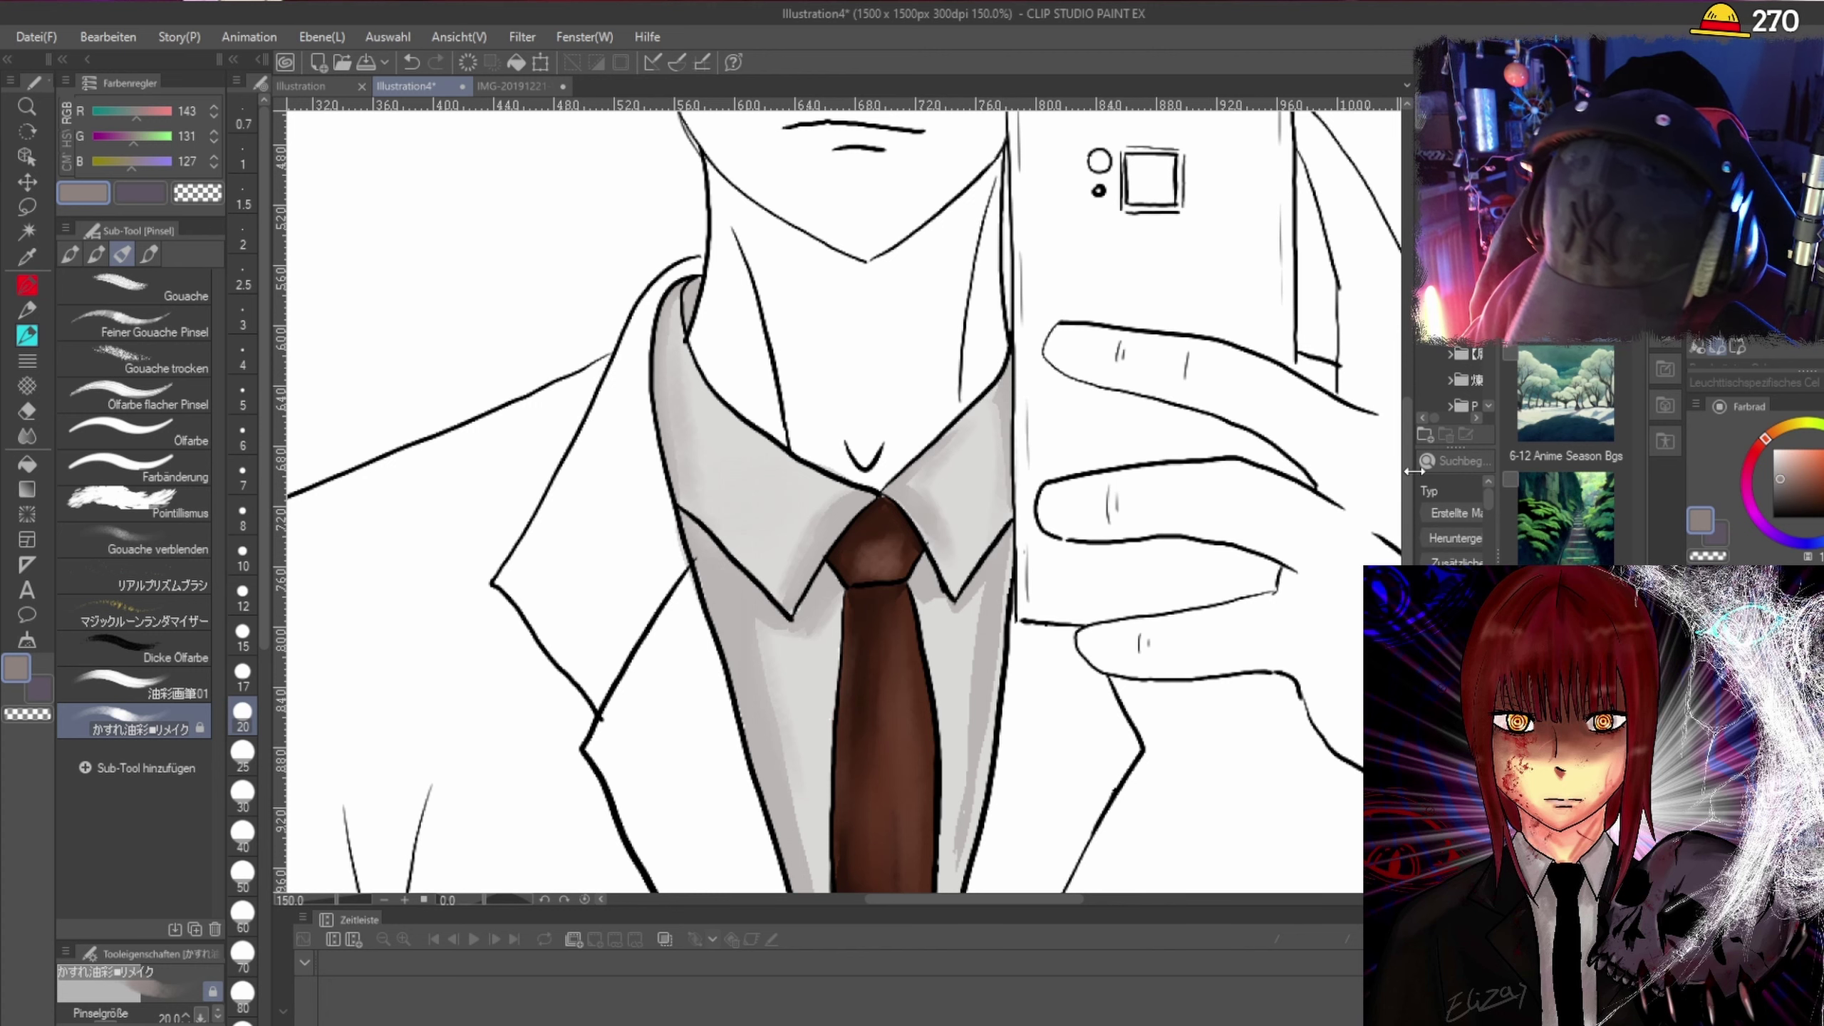
{"action": "scroll", "coordinate": [1013, 367], "scroll_direction": "down", "scroll_amount": 4}
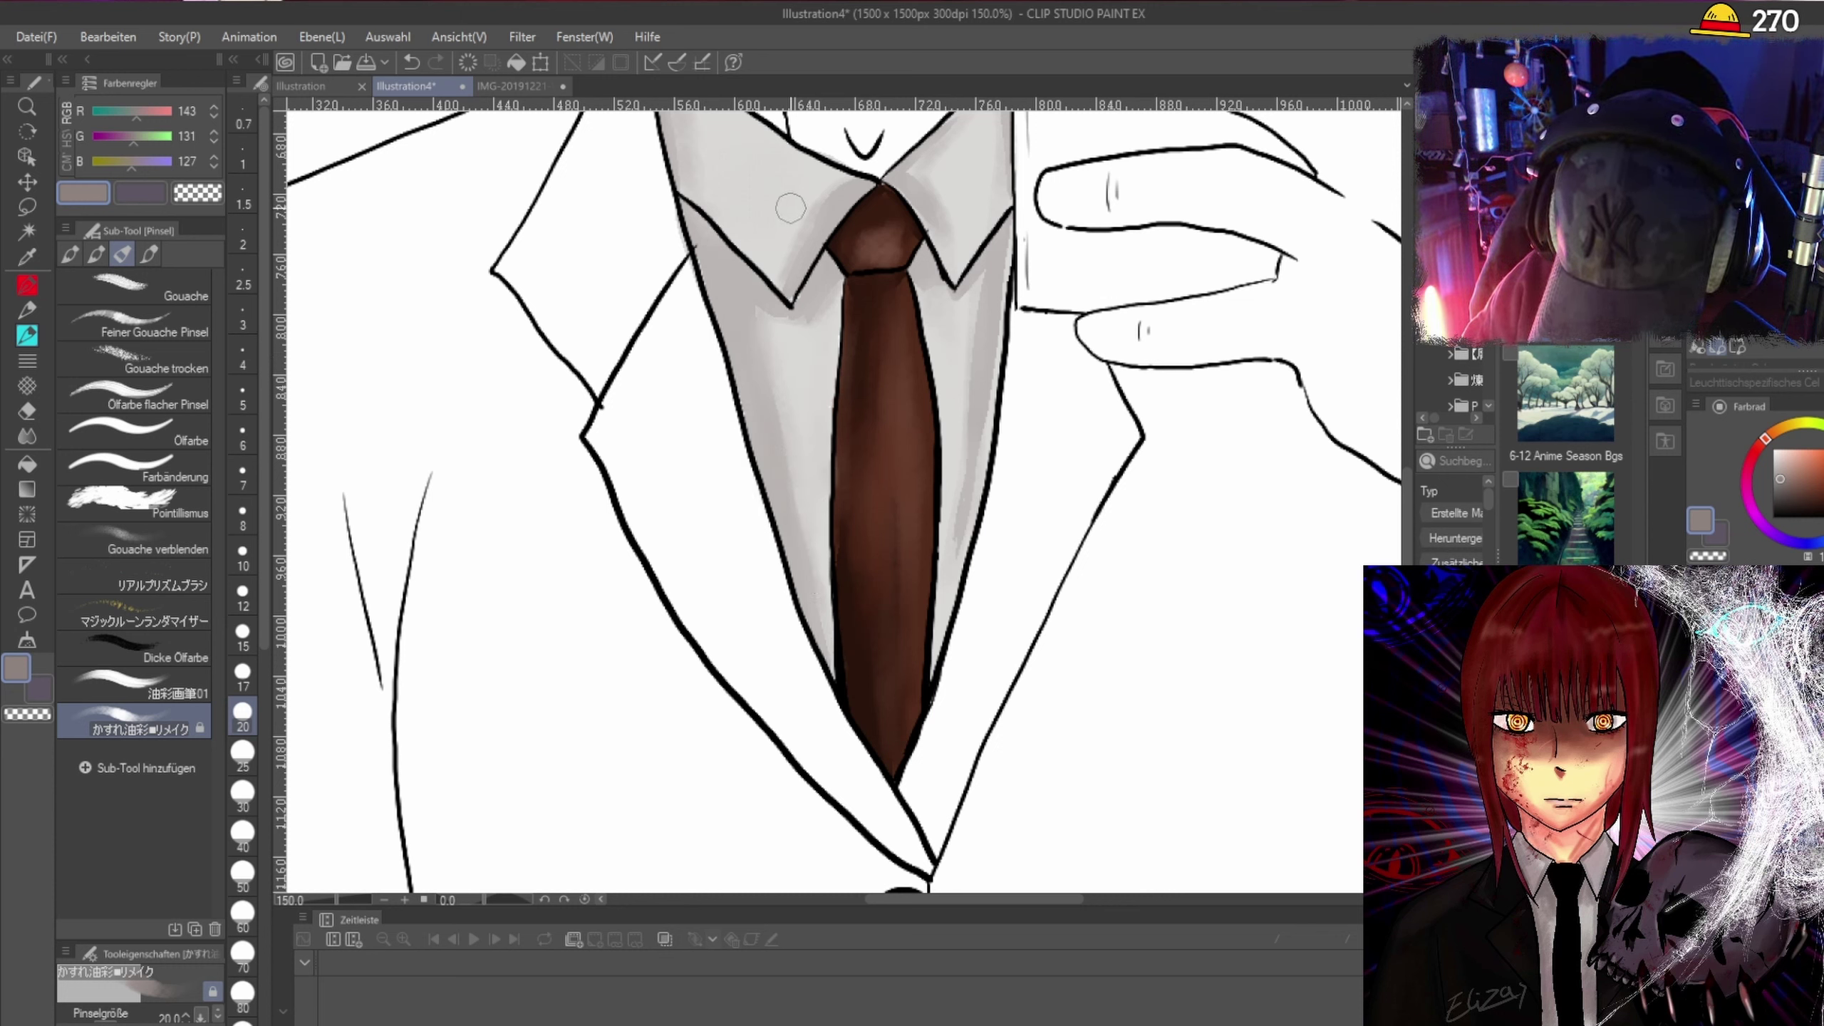
{"action": "left_click_drag", "start_coordinate": [776, 296], "coordinate": [789, 273]}
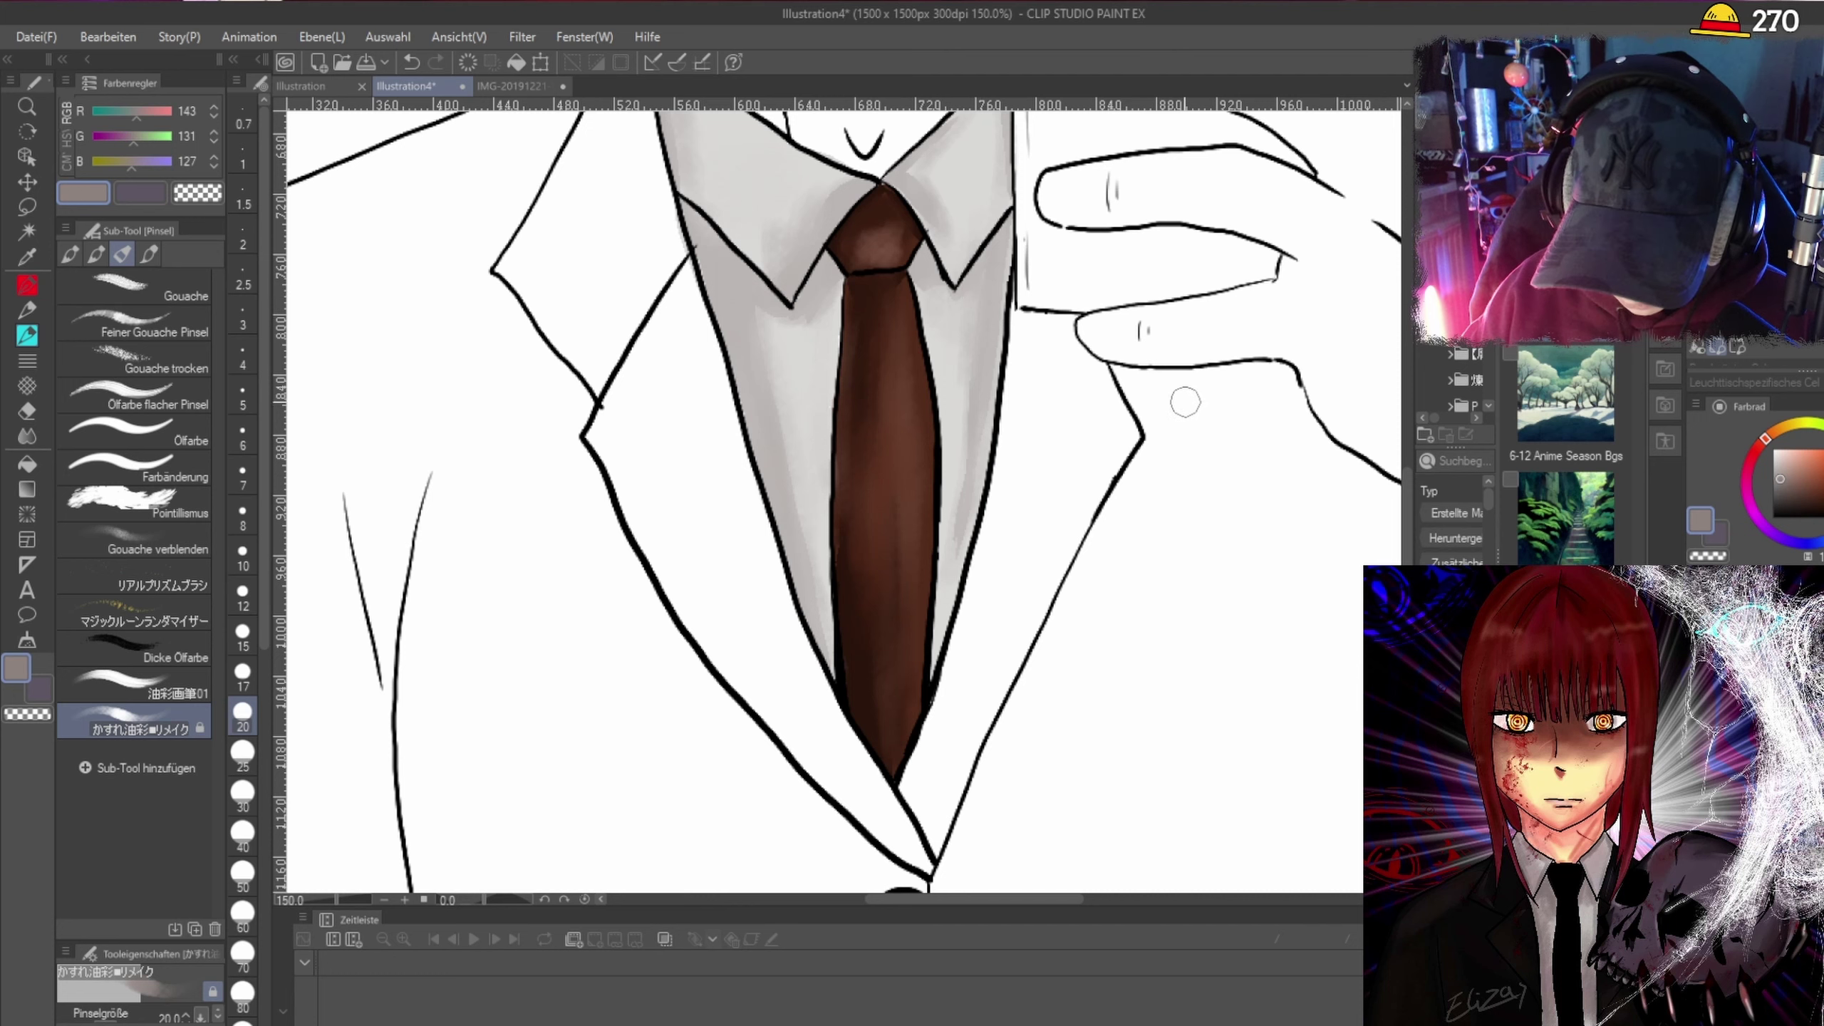
Set the drawing colour to near-white, RGB 236/234/233.
{"action": "left_click_drag", "start_coordinate": [1406, 491], "coordinate": [1411, 438]}
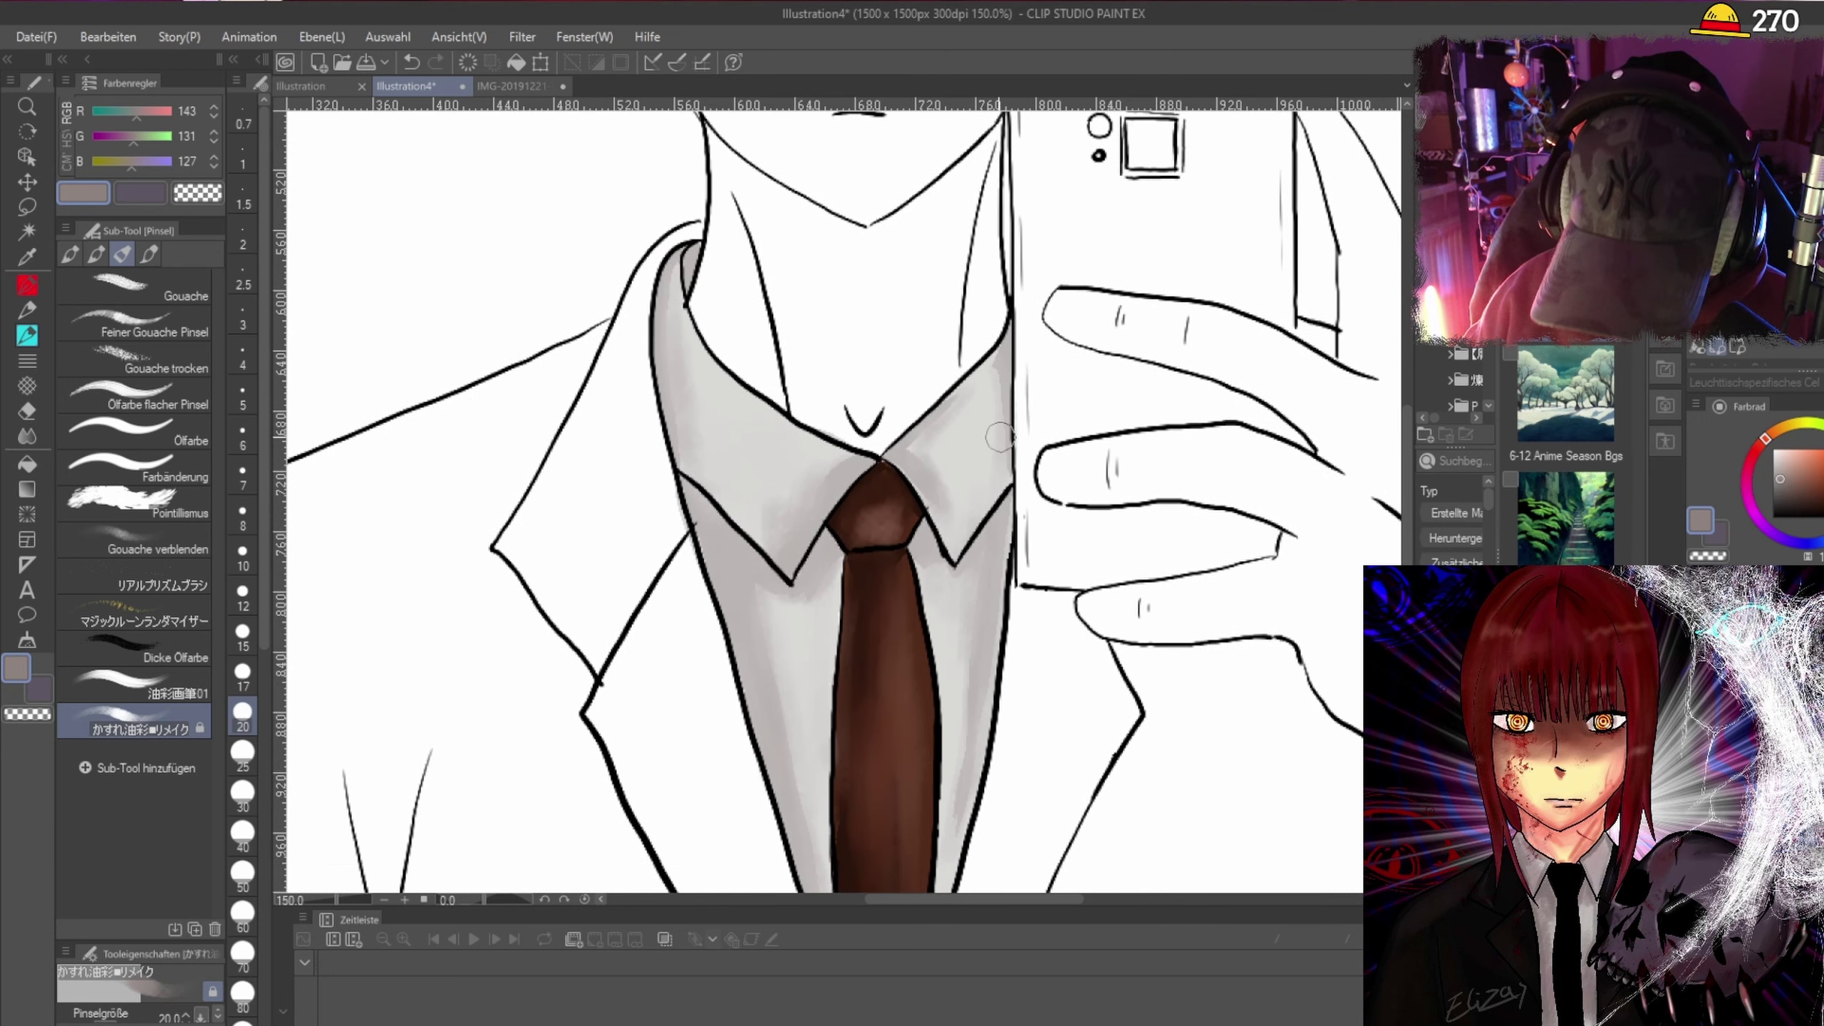
{"action": "double_click", "coordinate": [12, 667]}
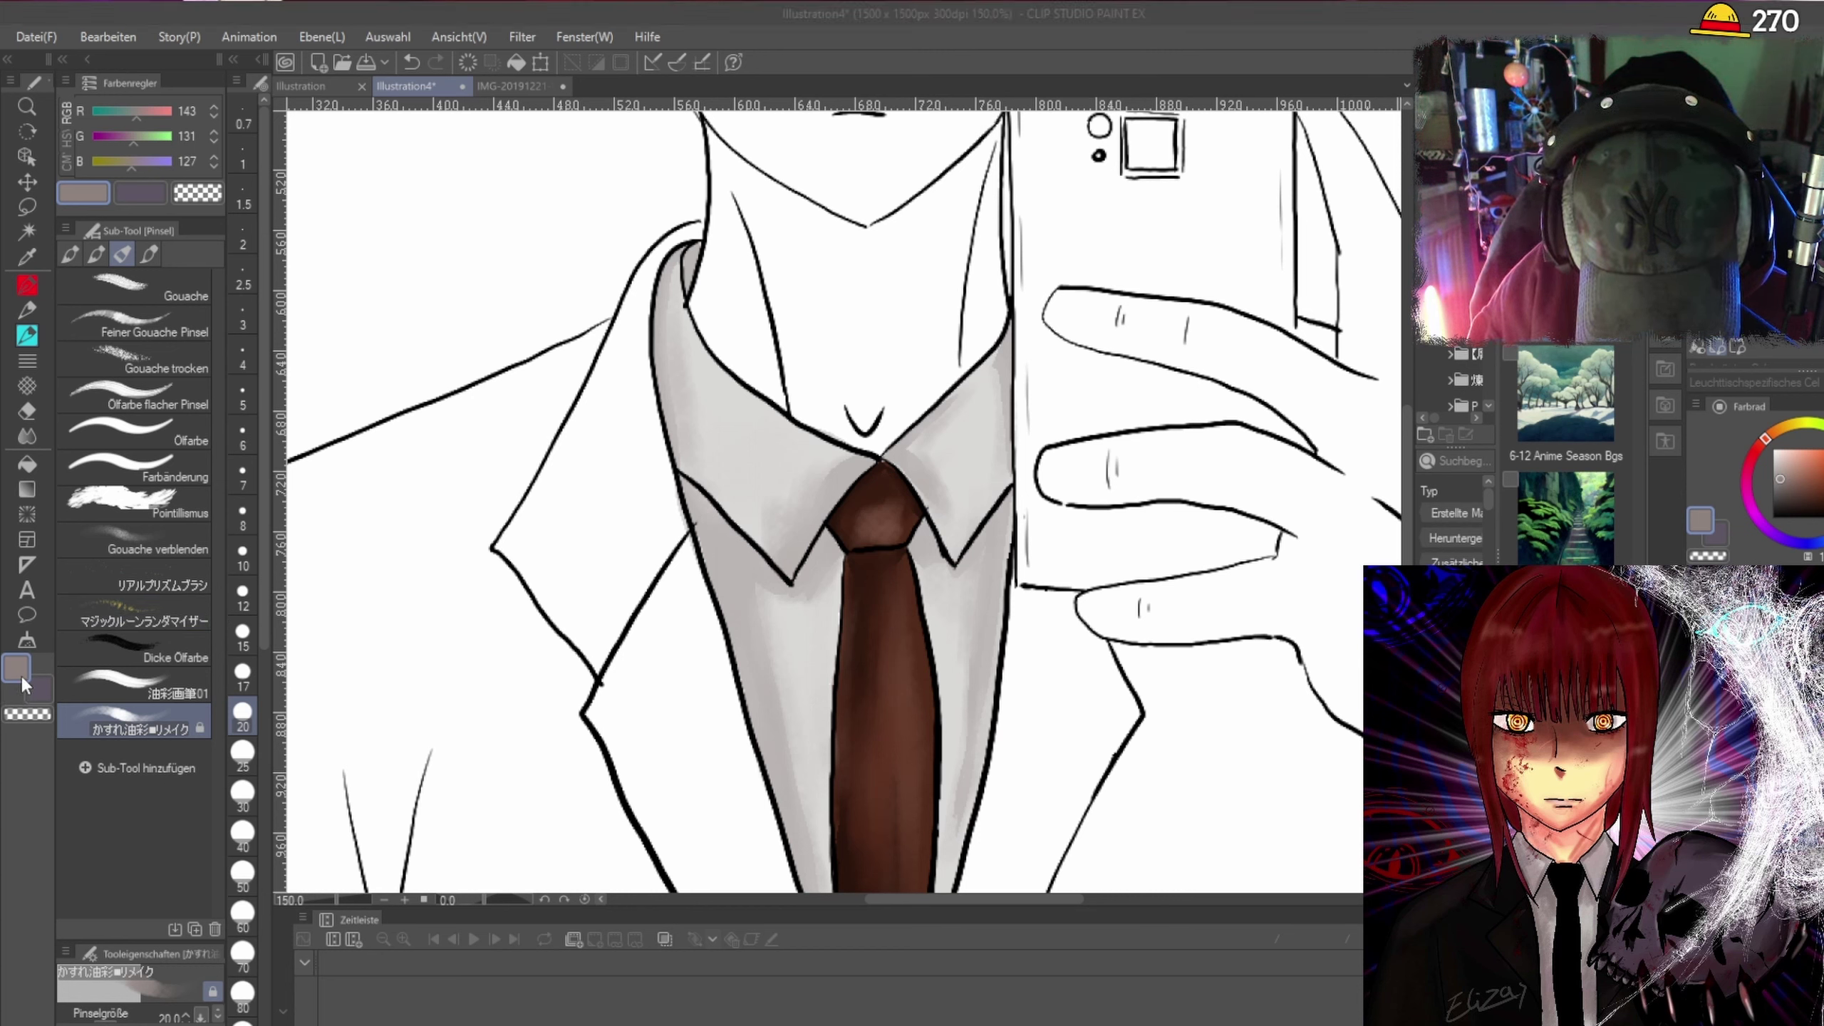
{"action": "left_click", "coordinate": [702, 573]}
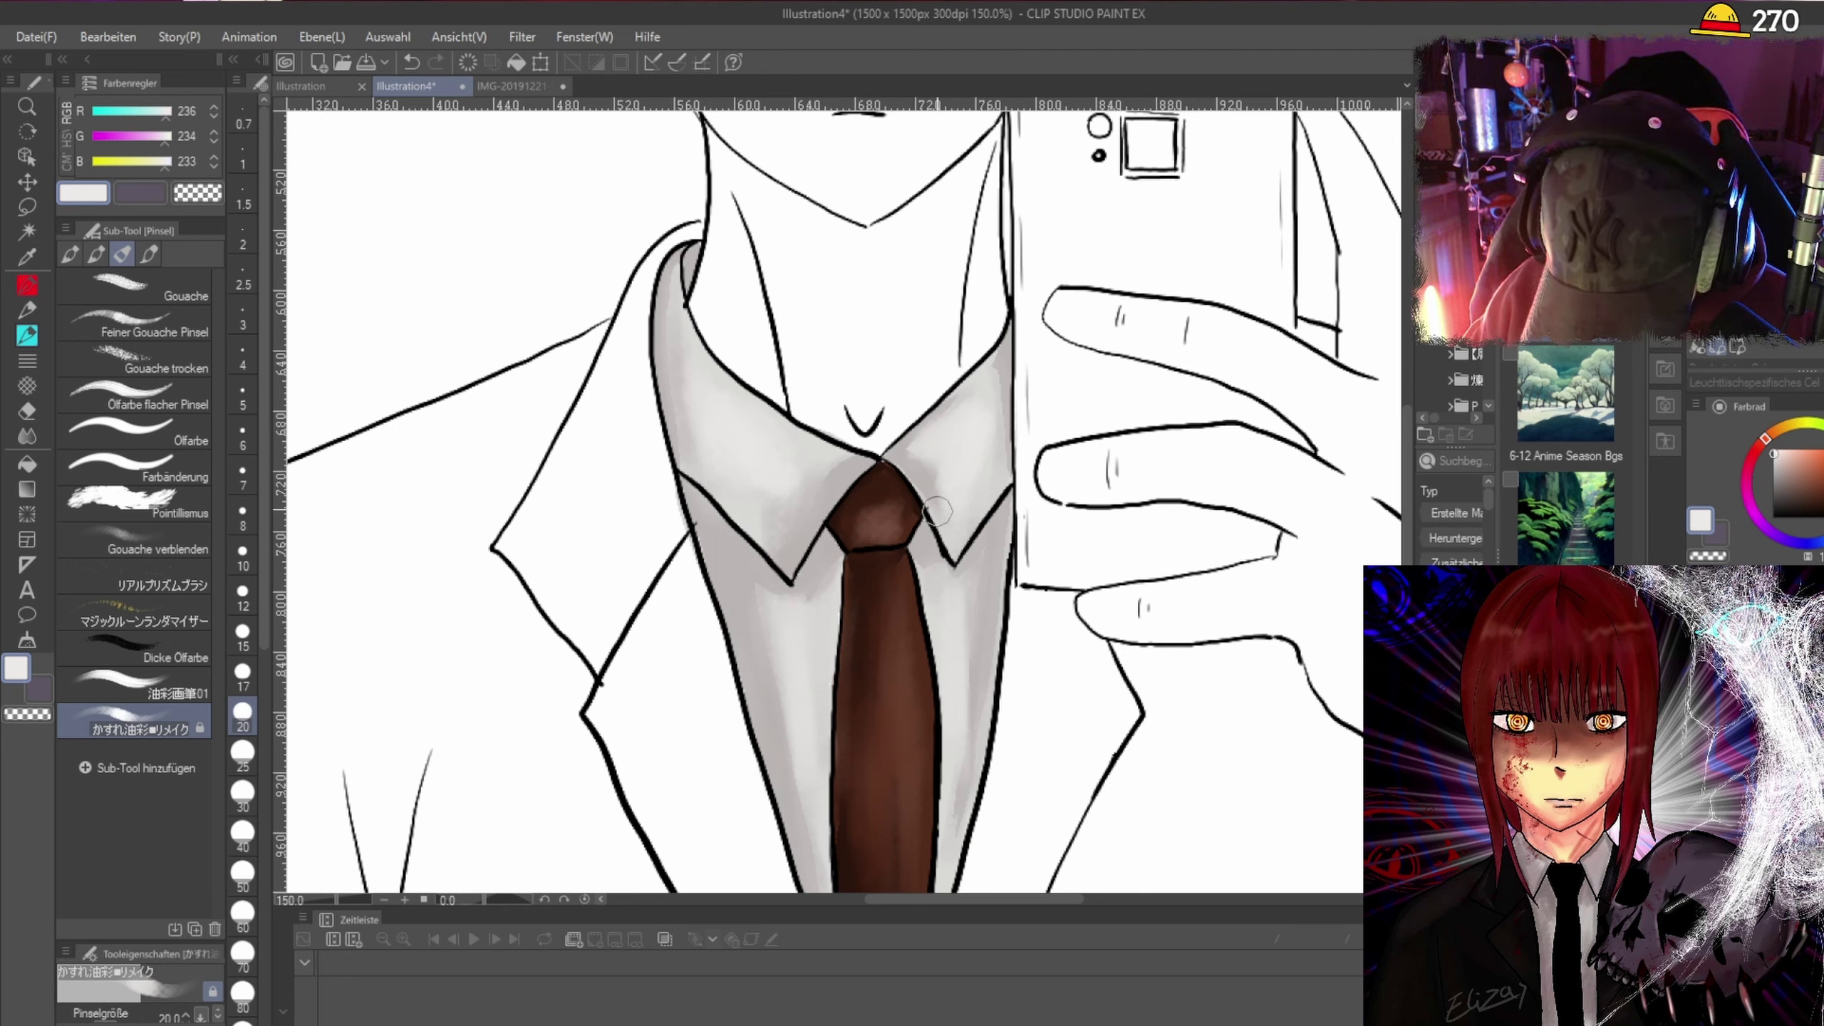
Brush a soft light highlight down the tie knot.
{"action": "mouse_move", "coordinate": [877, 517]}
{"action": "left_mouse_down"}
{"action": "mouse_move", "coordinate": [852, 531]}
{"action": "mouse_move", "coordinate": [881, 529]}
{"action": "mouse_move", "coordinate": [907, 630]}
{"action": "mouse_move", "coordinate": [875, 673]}
{"action": "mouse_move", "coordinate": [895, 637]}
{"action": "mouse_move", "coordinate": [890, 797]}
{"action": "left_mouse_up"}
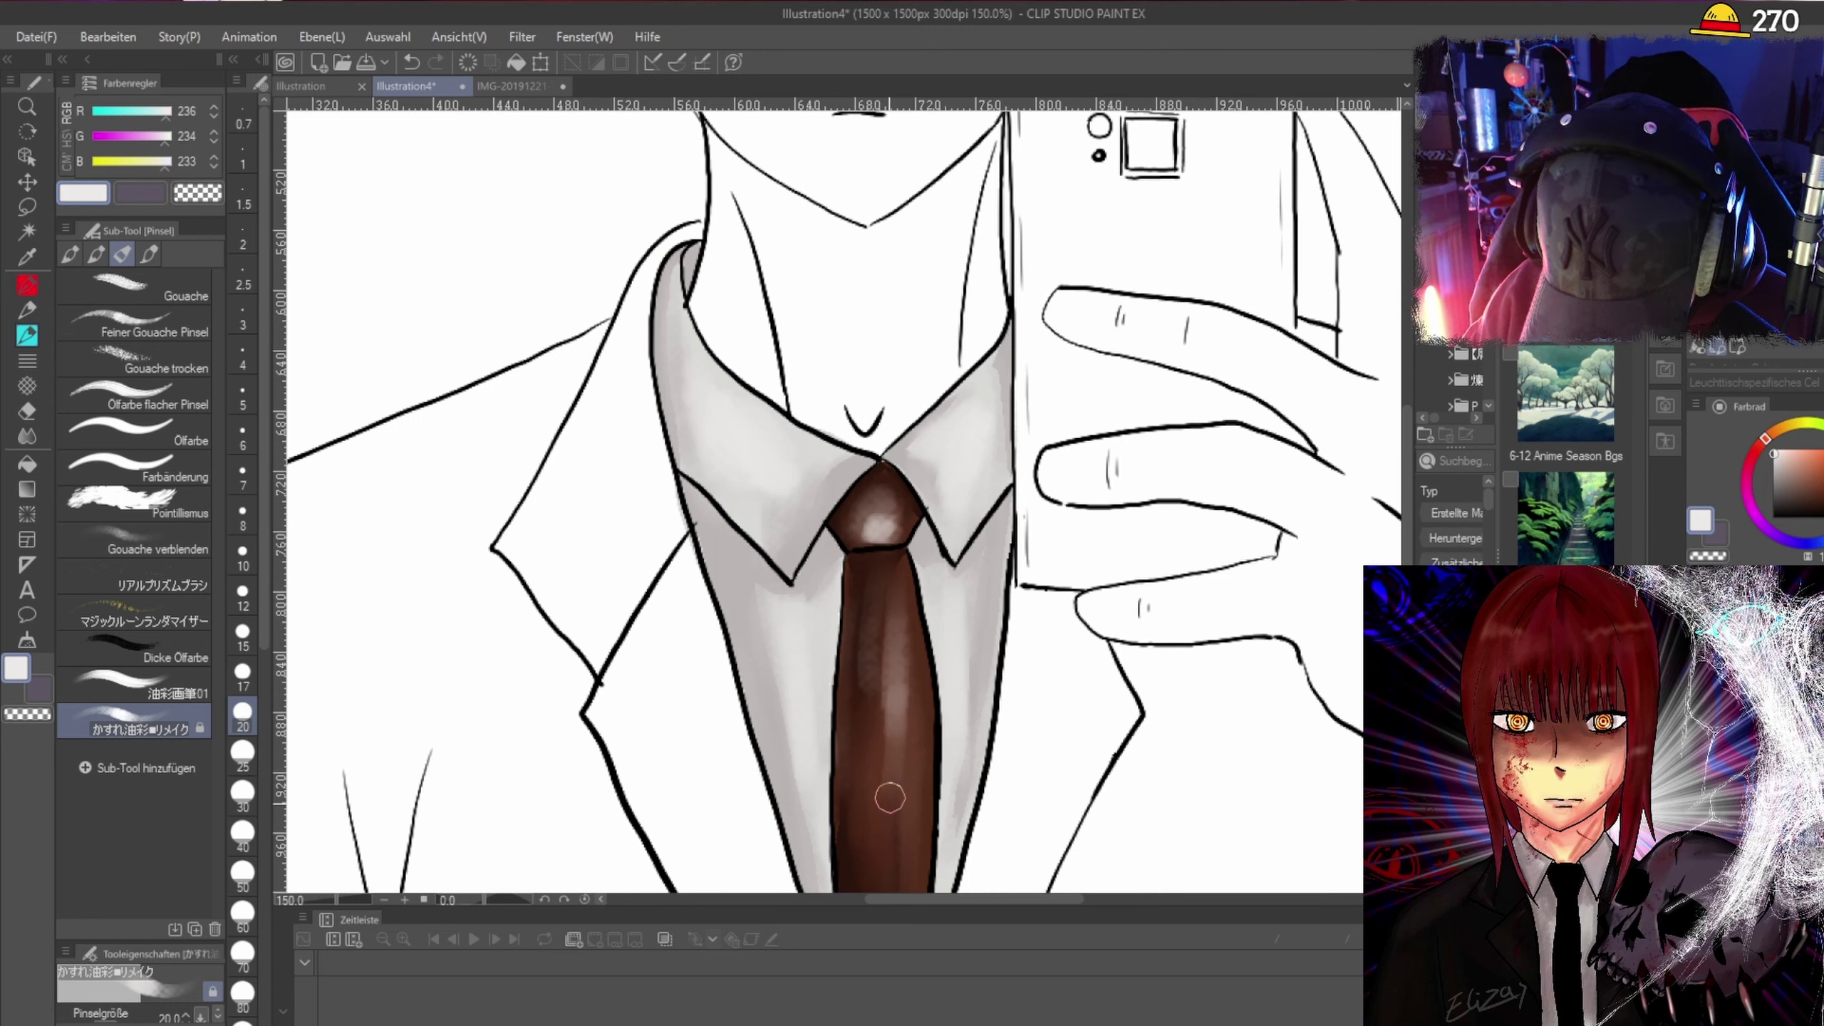
{"action": "scroll", "coordinate": [1265, 647], "scroll_direction": "down", "scroll_amount": 2}
{"action": "scroll", "coordinate": [1327, 644], "scroll_direction": "up", "scroll_amount": 1}
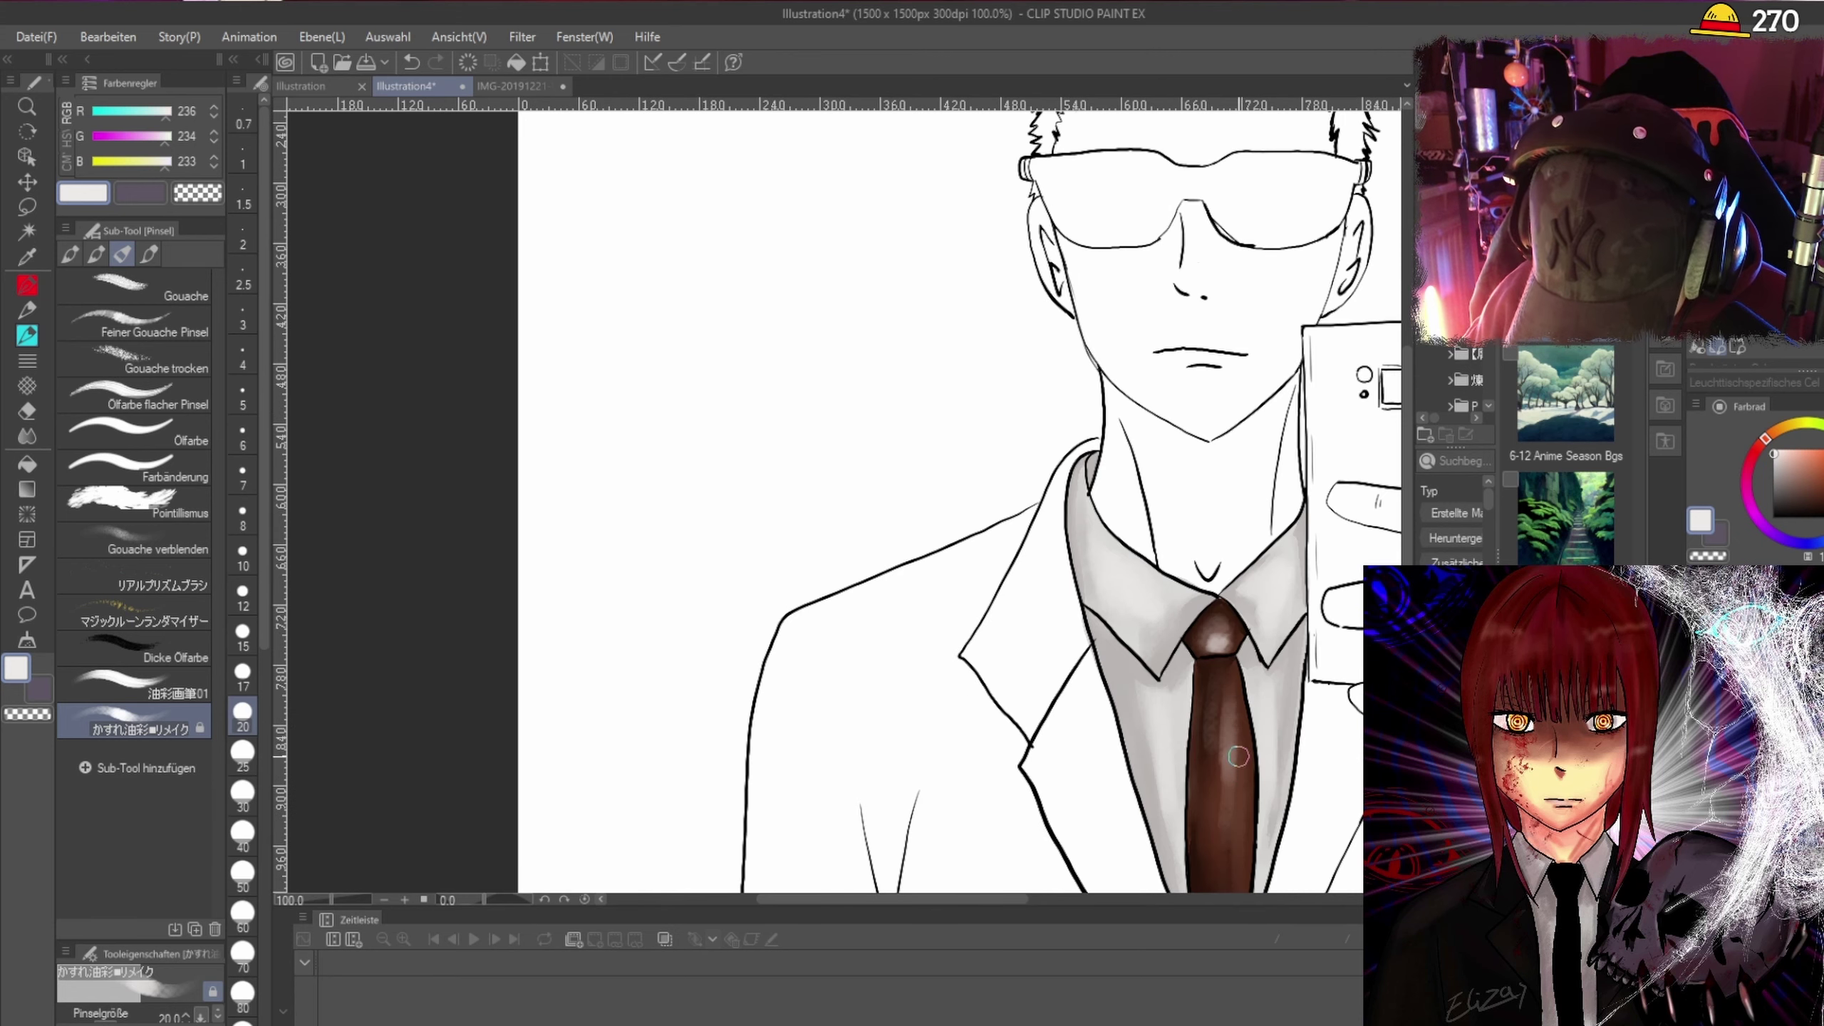
{"action": "scroll", "coordinate": [1345, 745], "scroll_direction": "down", "scroll_amount": 1}
{"action": "scroll", "coordinate": [1181, 493], "scroll_direction": "up", "scroll_amount": 2}
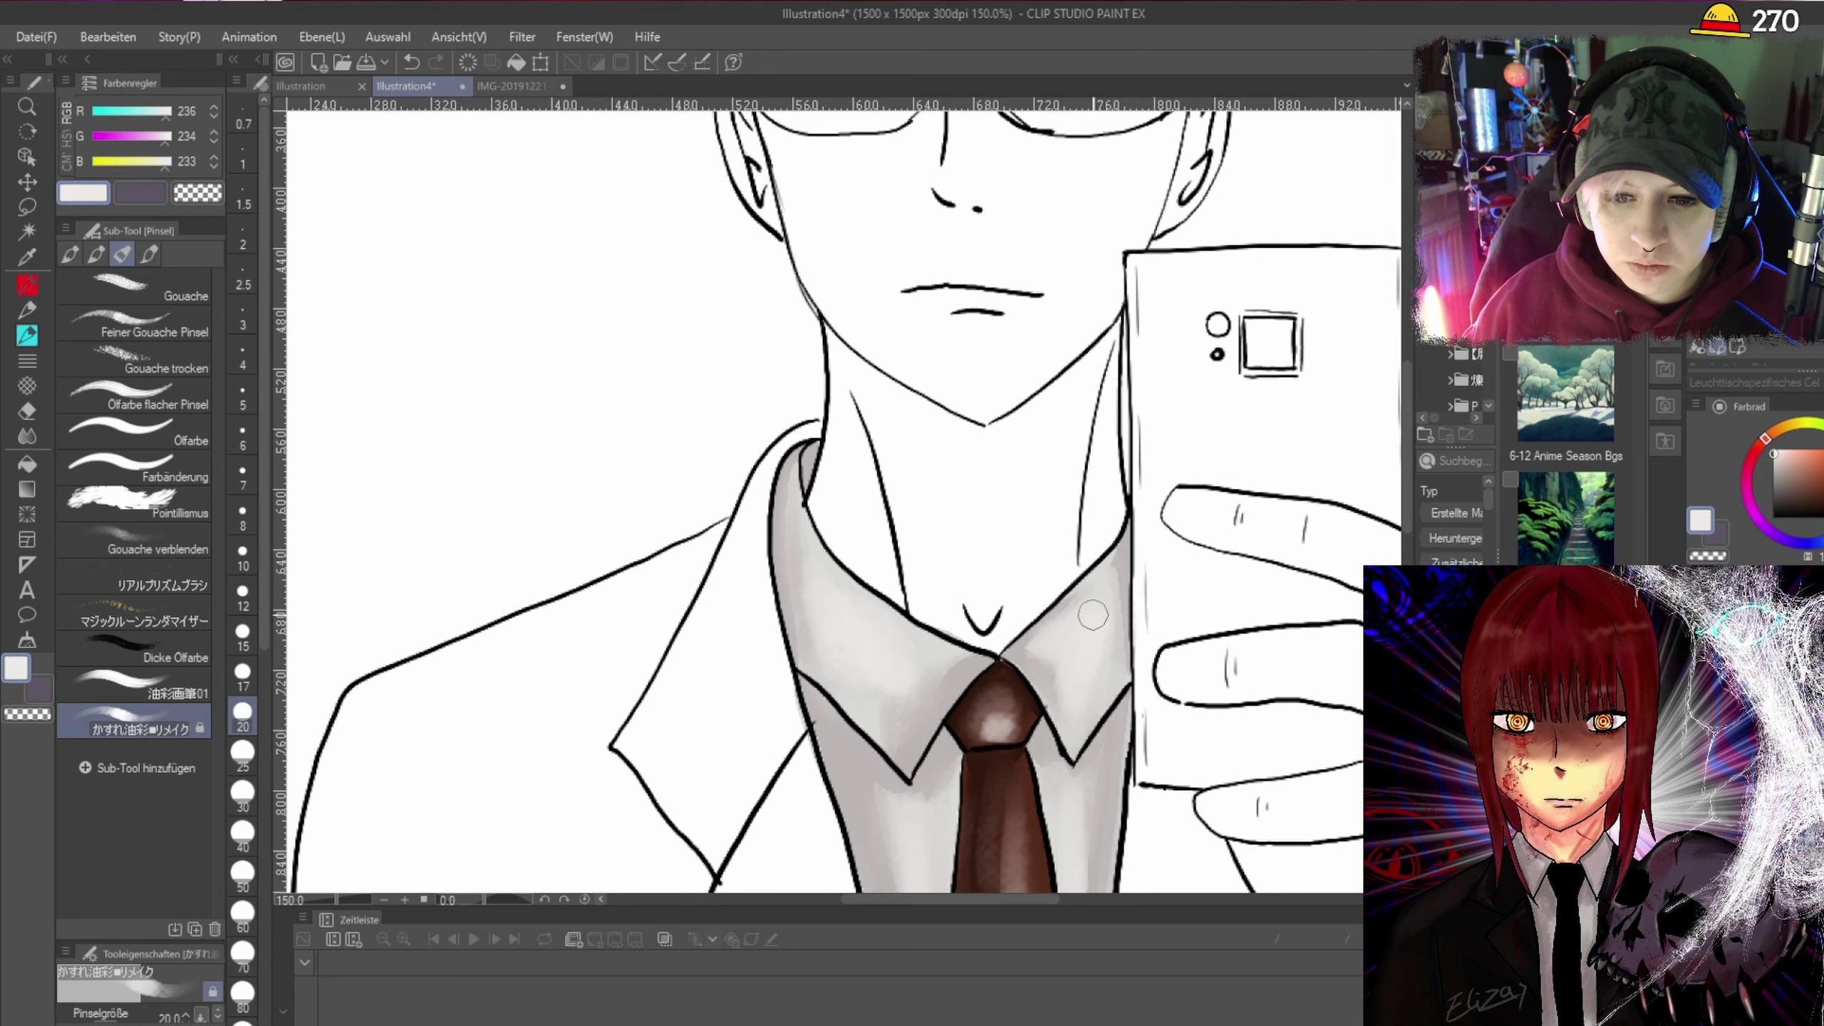
{"action": "scroll", "coordinate": [1094, 615], "scroll_direction": "down", "scroll_amount": 1}
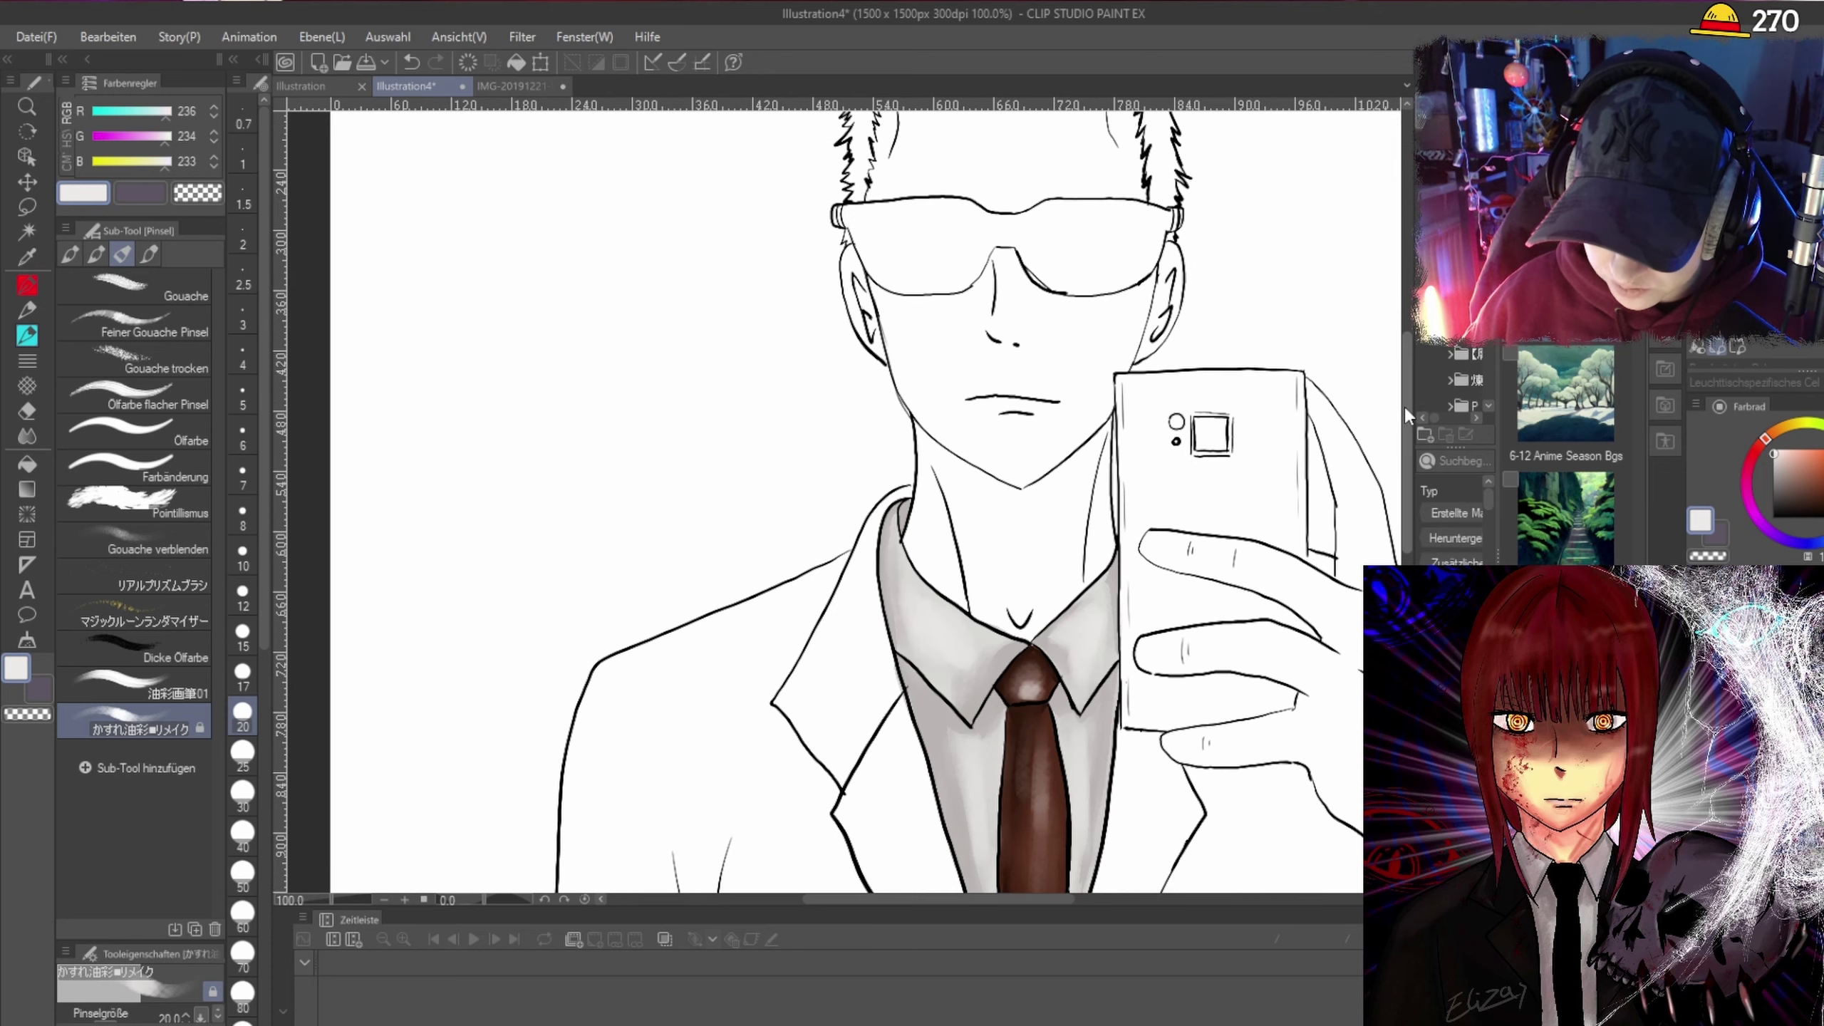
{"action": "left_click_drag", "start_coordinate": [1406, 408], "coordinate": [1406, 448]}
{"action": "left_click_drag", "start_coordinate": [1043, 898], "coordinate": [1106, 900]}
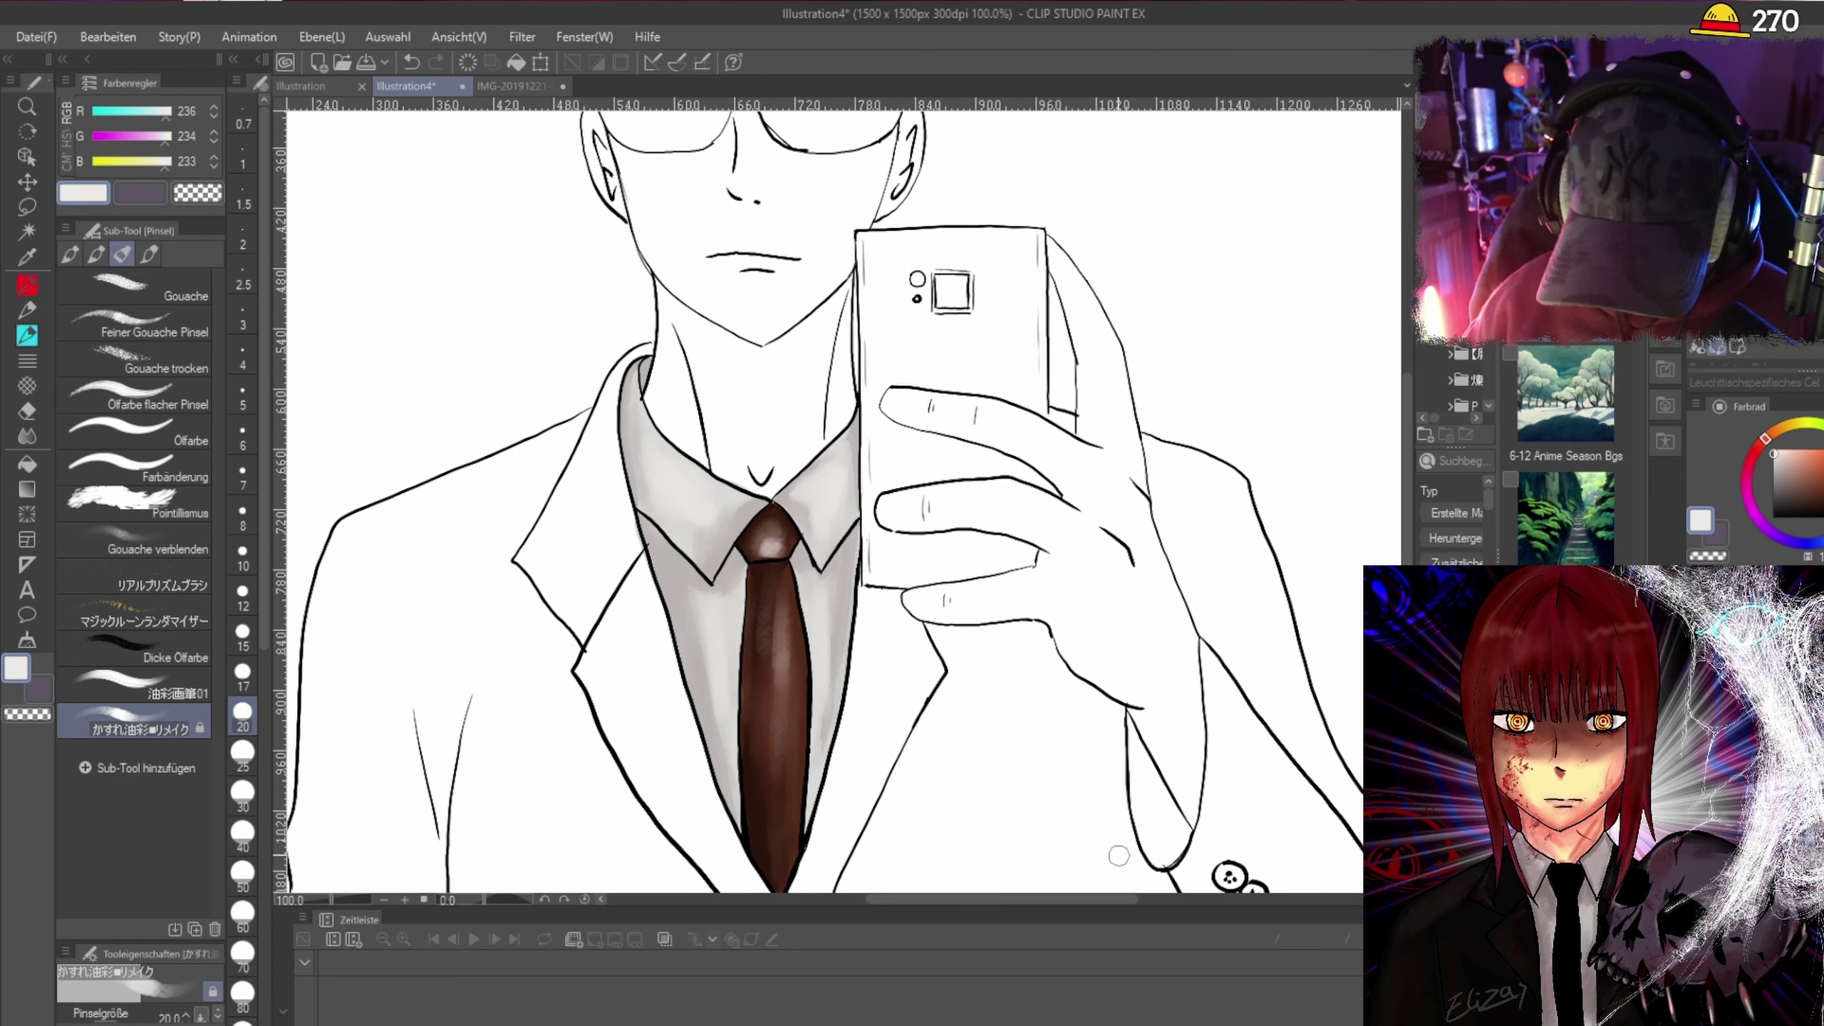
{"action": "scroll", "coordinate": [1106, 832], "scroll_direction": "up", "scroll_amount": 2}
{"action": "scroll", "coordinate": [1103, 831], "scroll_direction": "down", "scroll_amount": 4}
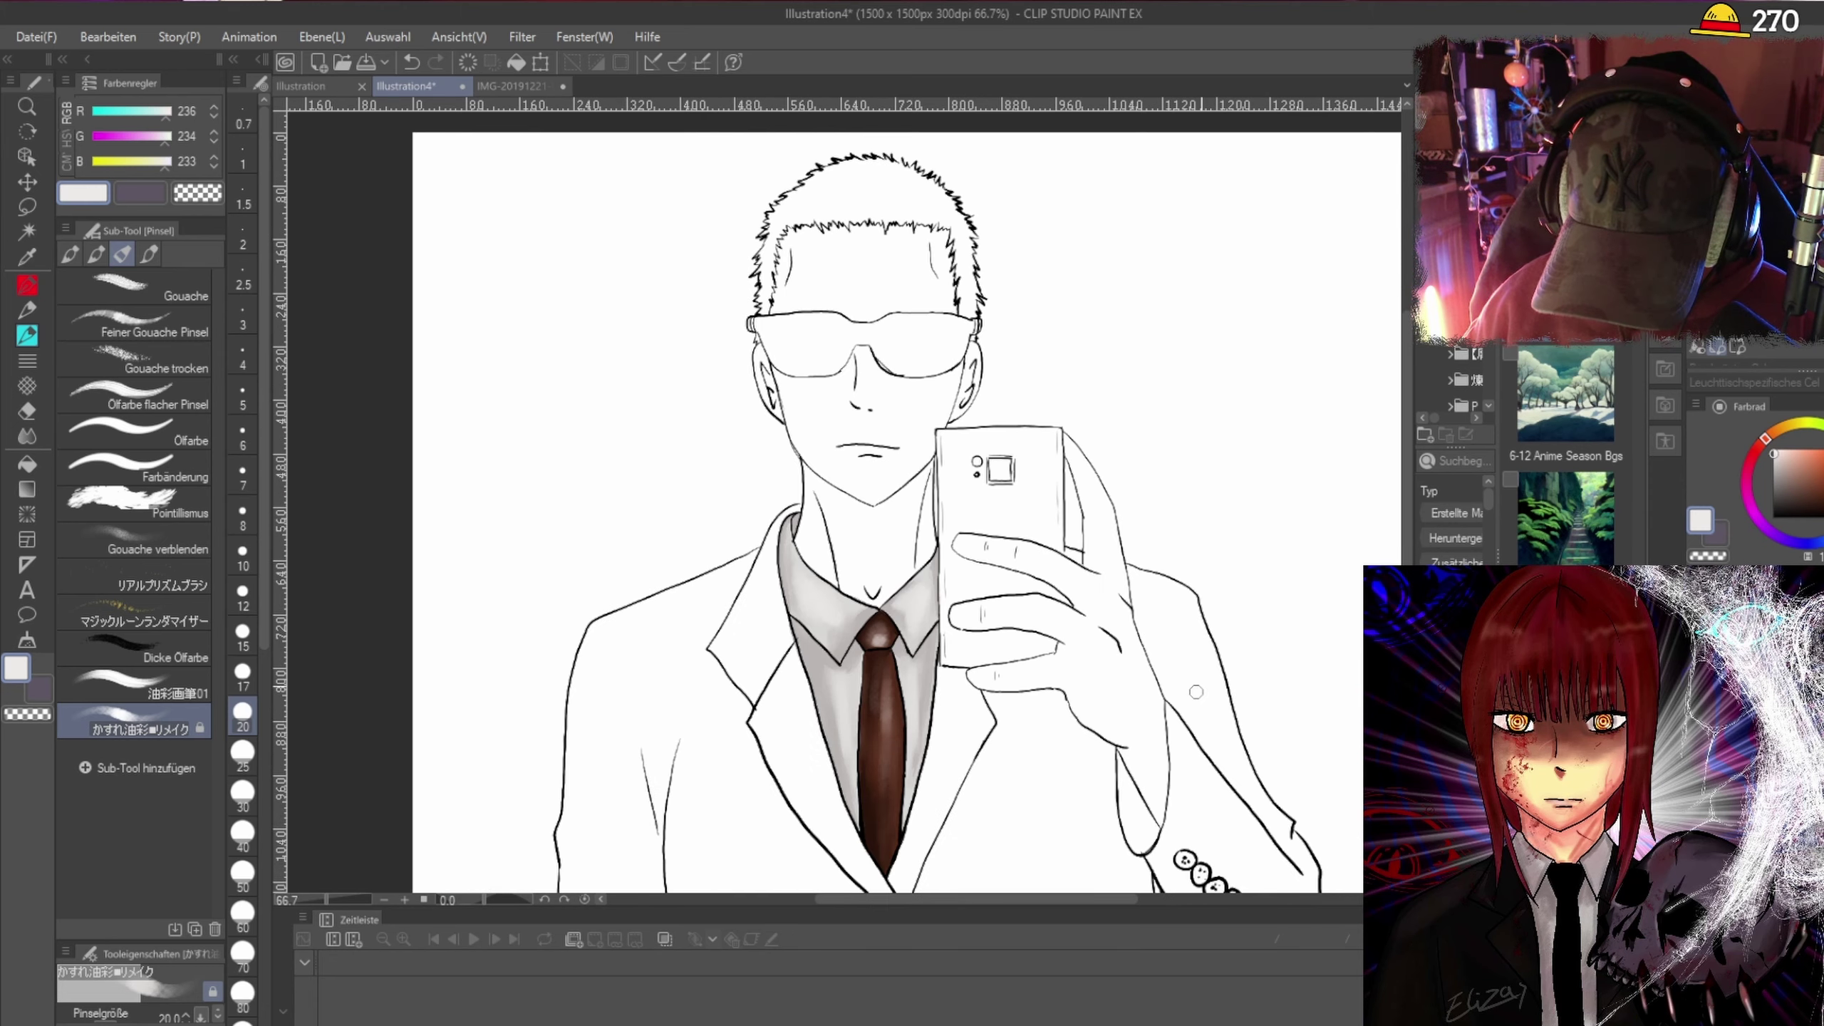
{"action": "left_click_drag", "start_coordinate": [1407, 483], "coordinate": [1408, 402]}
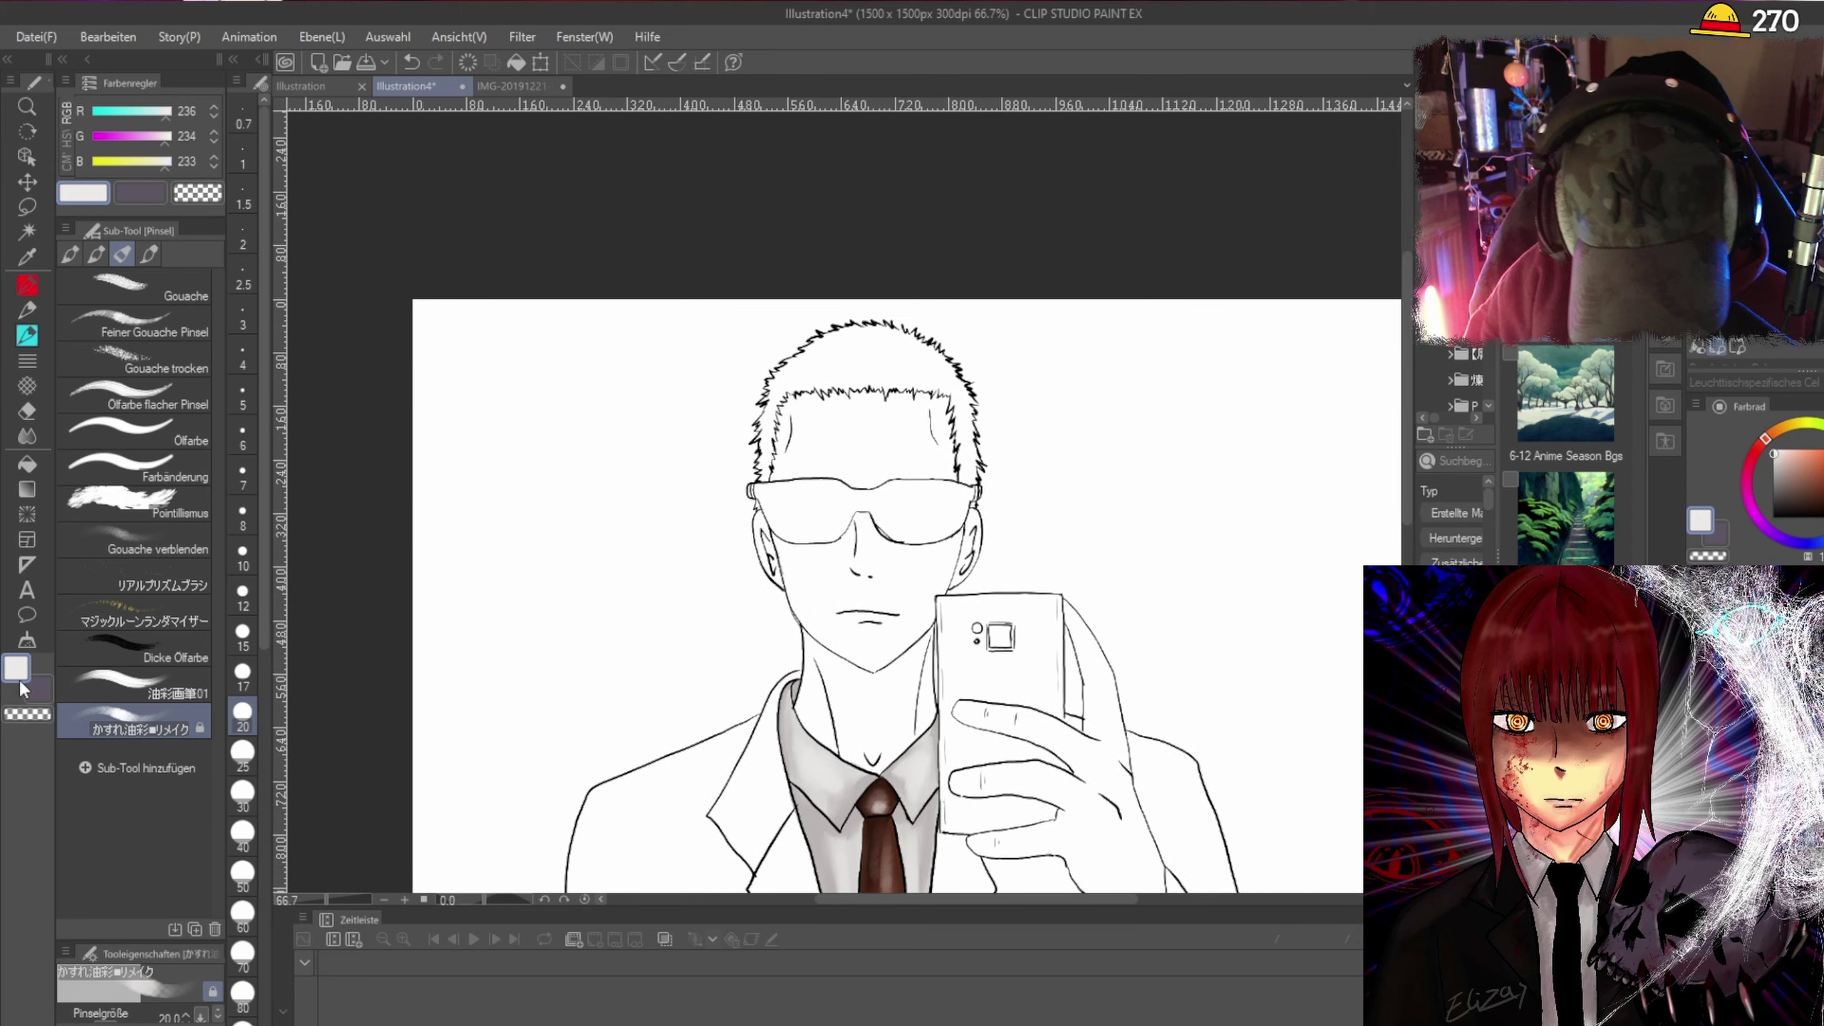
Switch to the lasso fill tool and reset the drawing colour to black.
{"action": "key", "text": "m"}
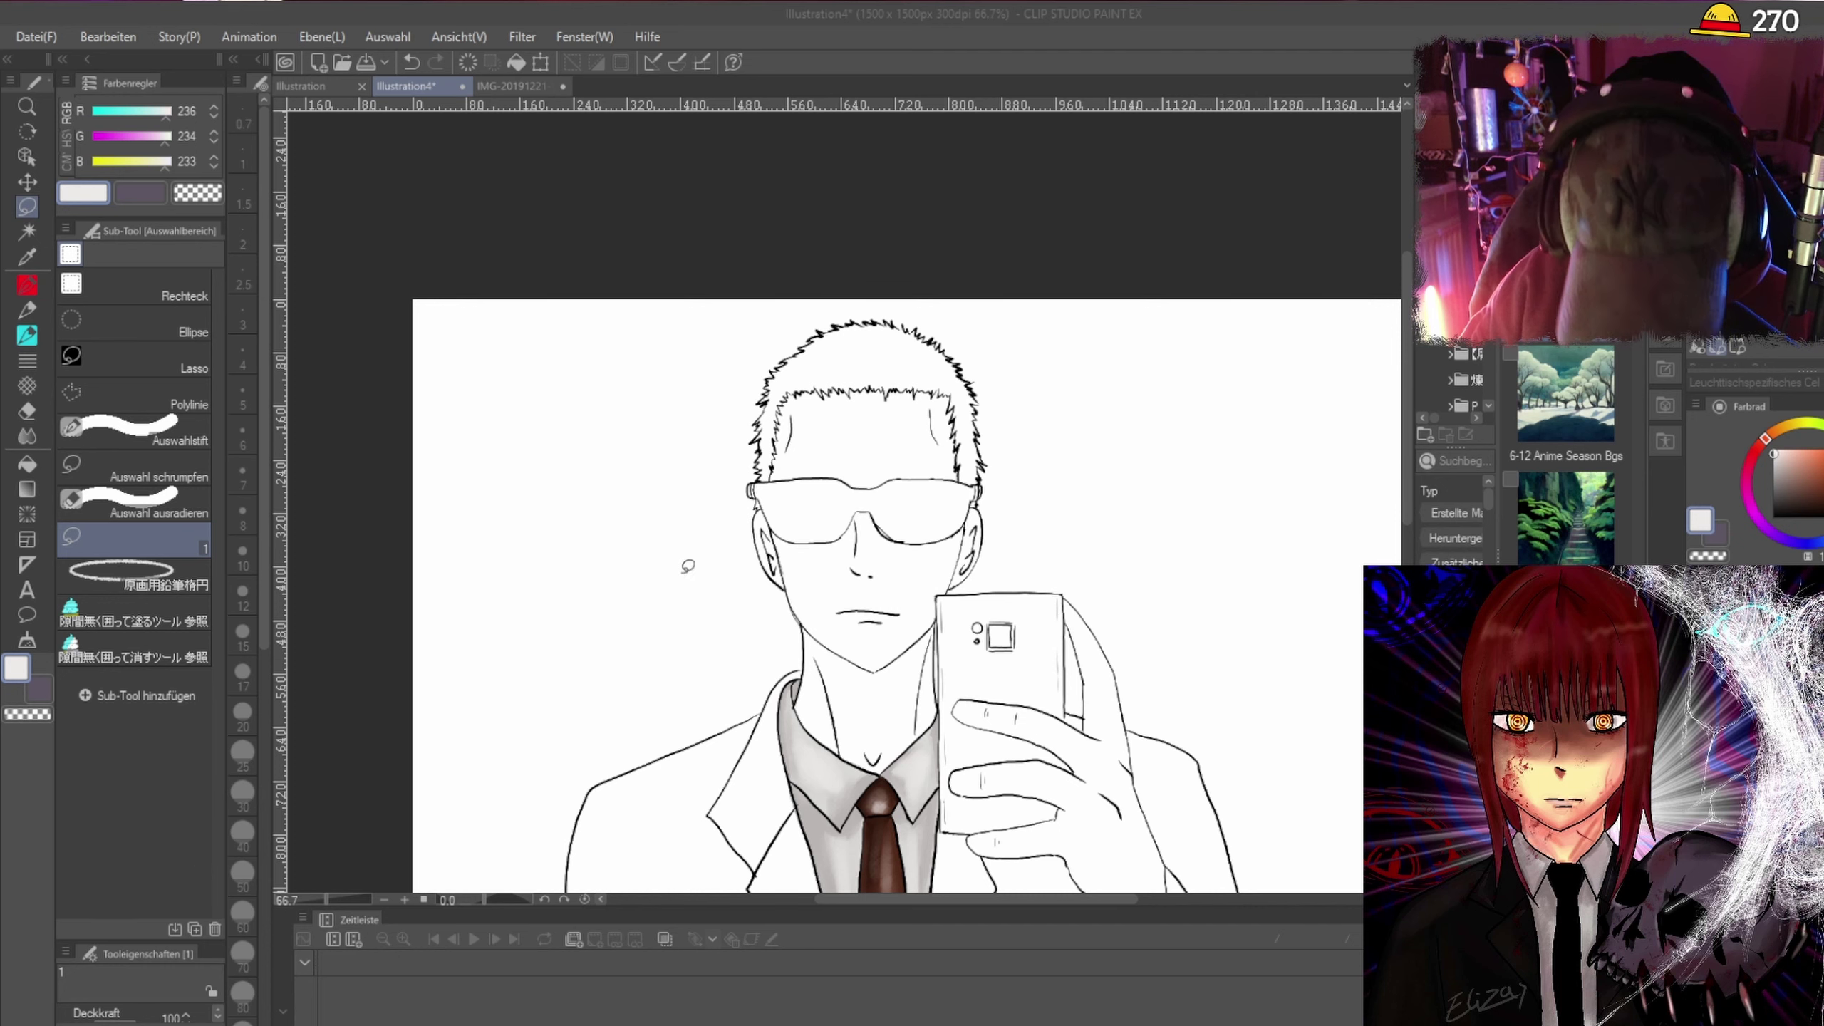
{"action": "key", "text": "Return"}
{"action": "scroll", "coordinate": [1019, 557], "scroll_direction": "up", "scroll_amount": 2}
Set the drawing colour to dark grey, RGB 59/55/54.
{"action": "scroll", "coordinate": [1247, 490], "scroll_direction": "down", "scroll_amount": 2}
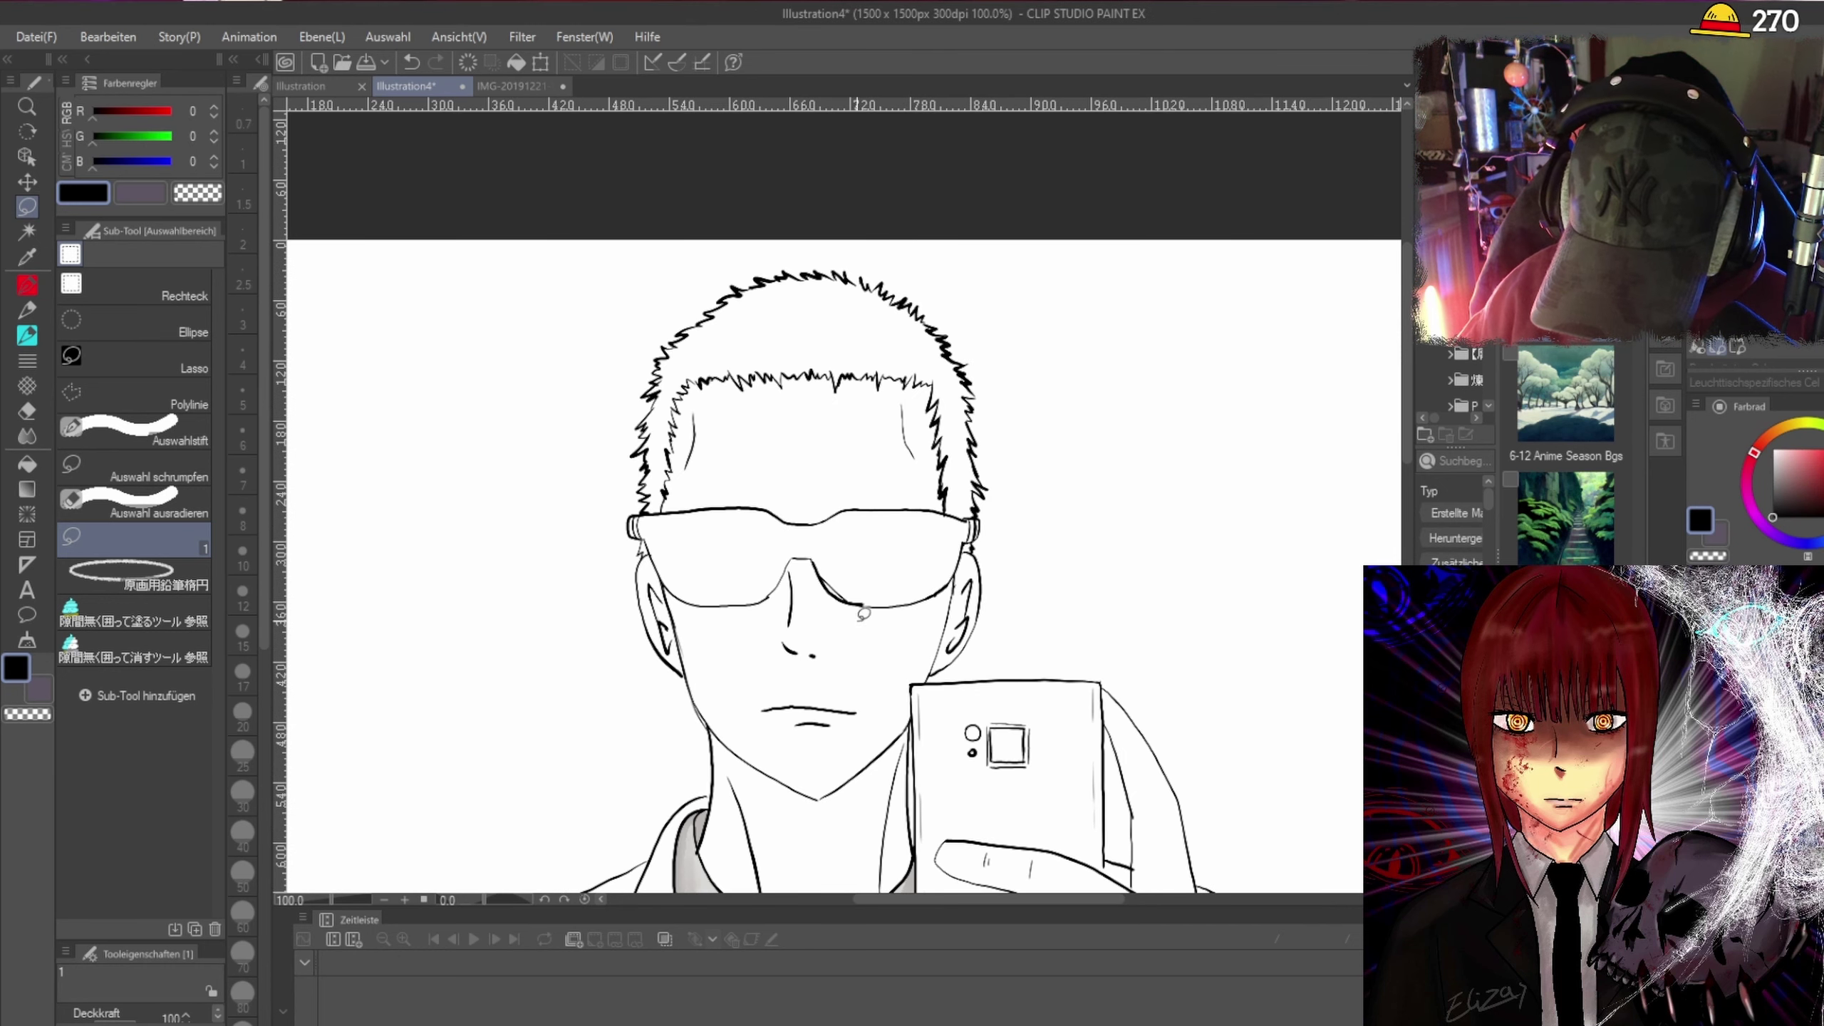
{"action": "scroll", "coordinate": [909, 544], "scroll_direction": "up", "scroll_amount": 2}
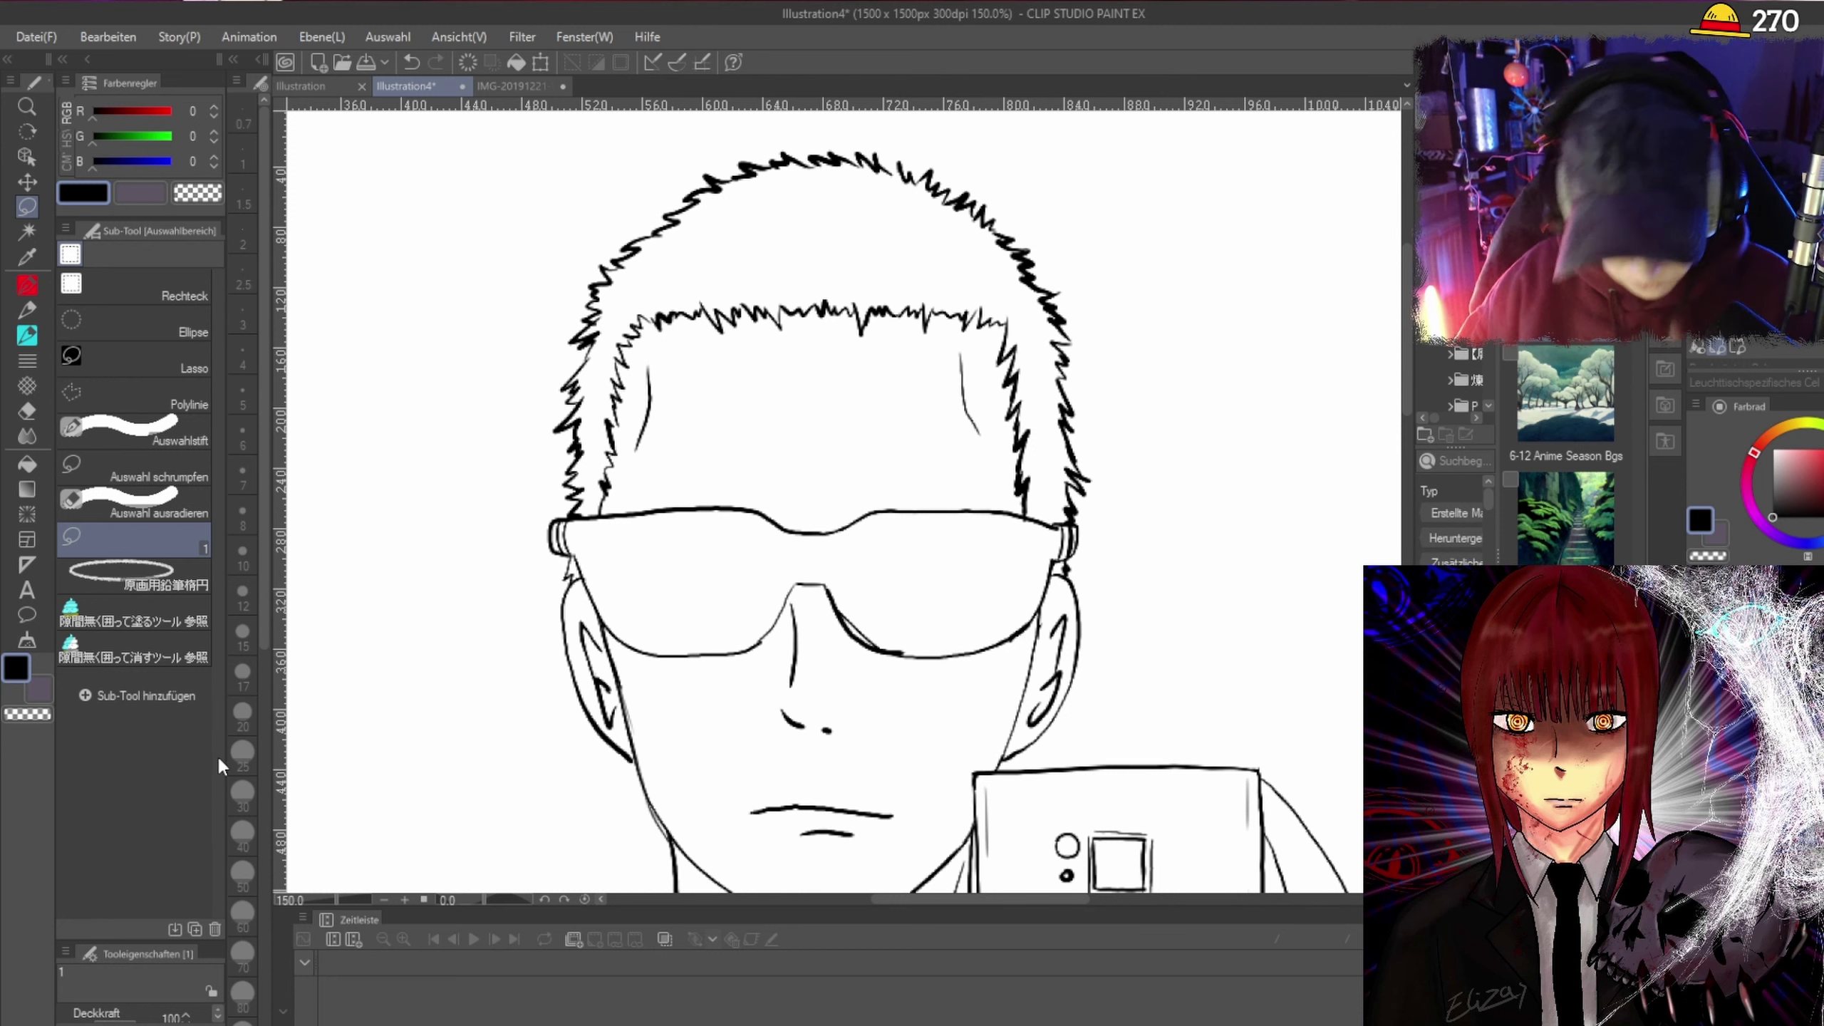
{"action": "double_click", "coordinate": [20, 669]}
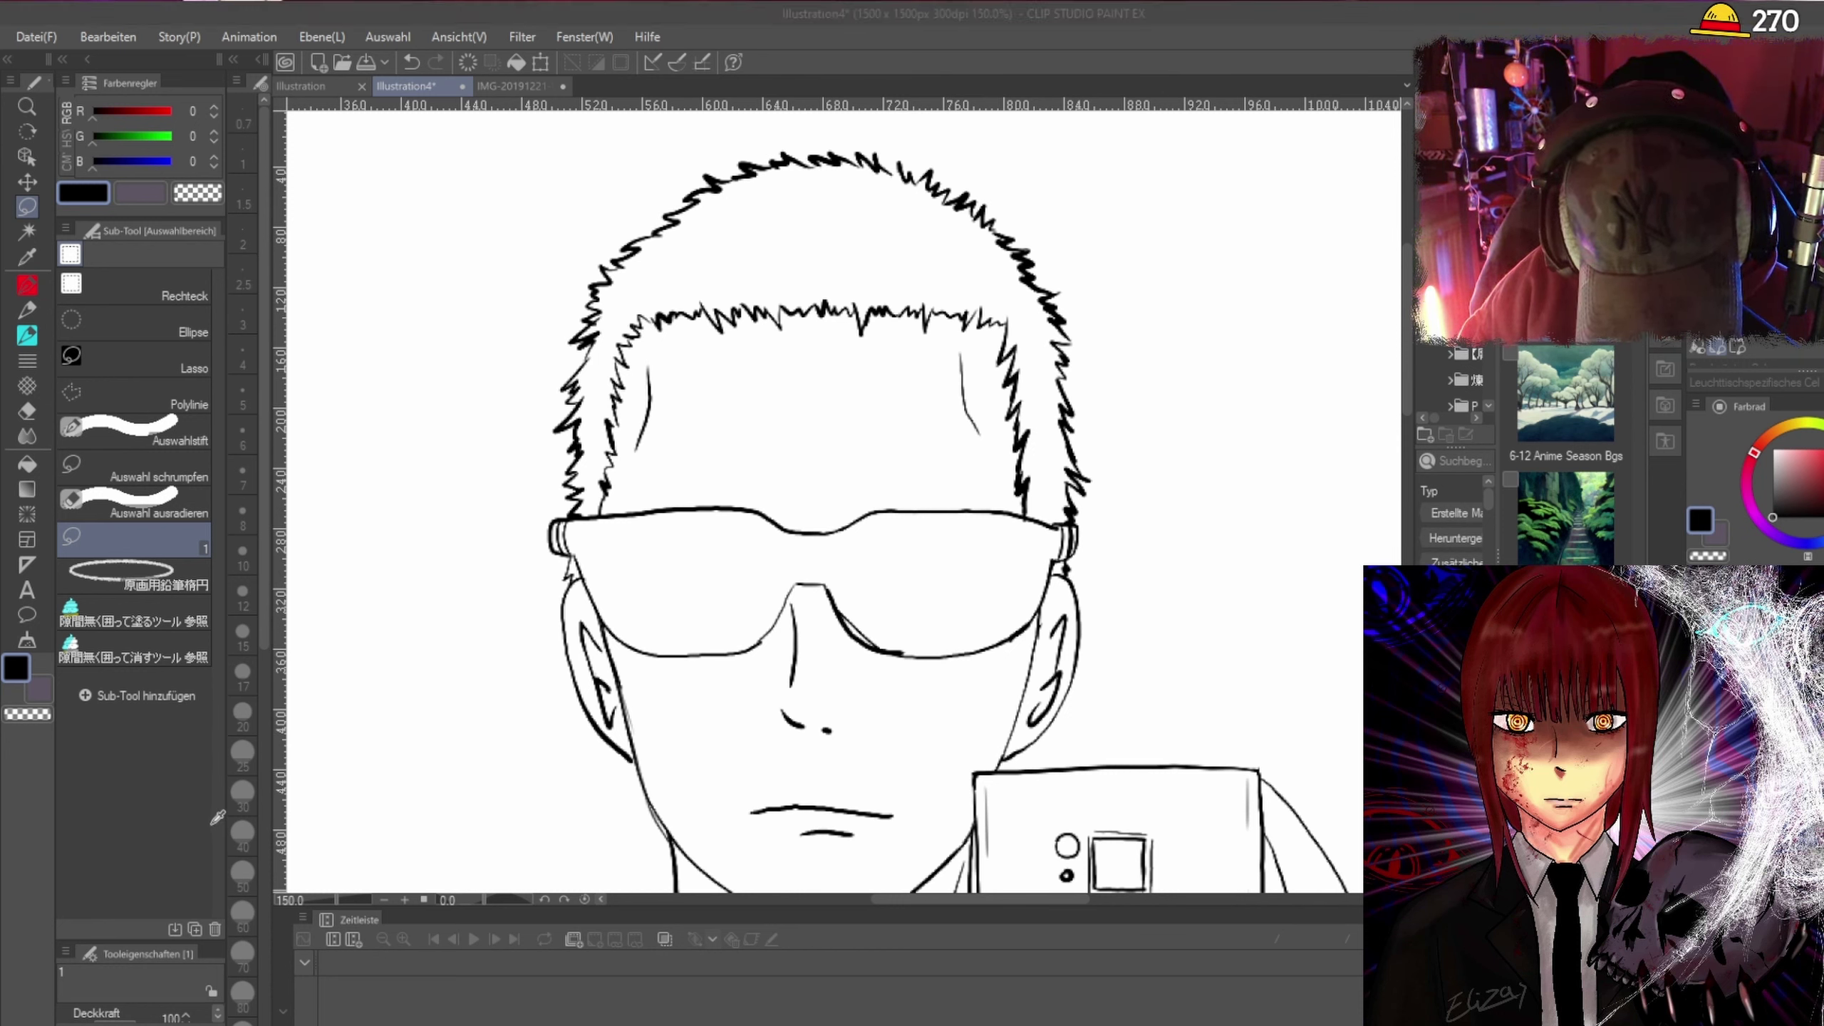
{"action": "left_click", "coordinate": [697, 581]}
{"action": "scroll", "coordinate": [1011, 602], "scroll_direction": "up", "scroll_amount": 1}
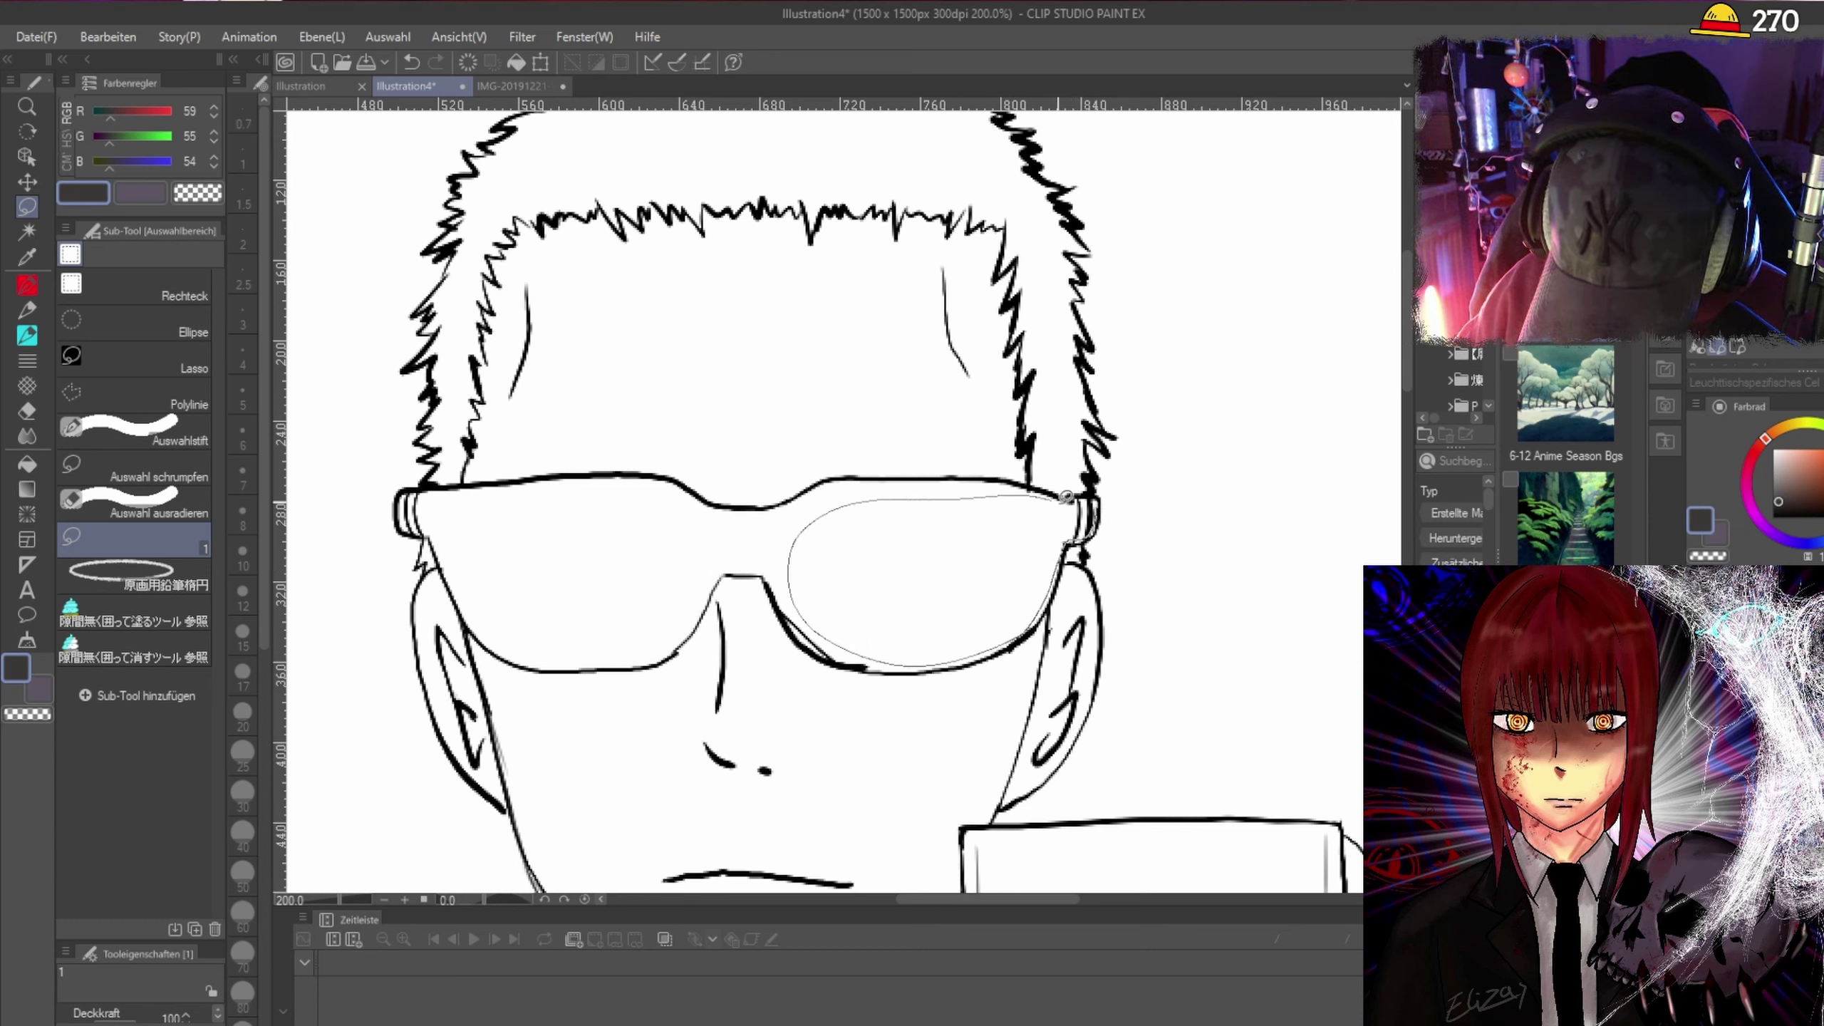
Lasso-fill the right lens dark grey, including its hinge, top band and edge gaps.
{"action": "left_click_drag", "start_coordinate": [1067, 495], "coordinate": [1062, 540]}
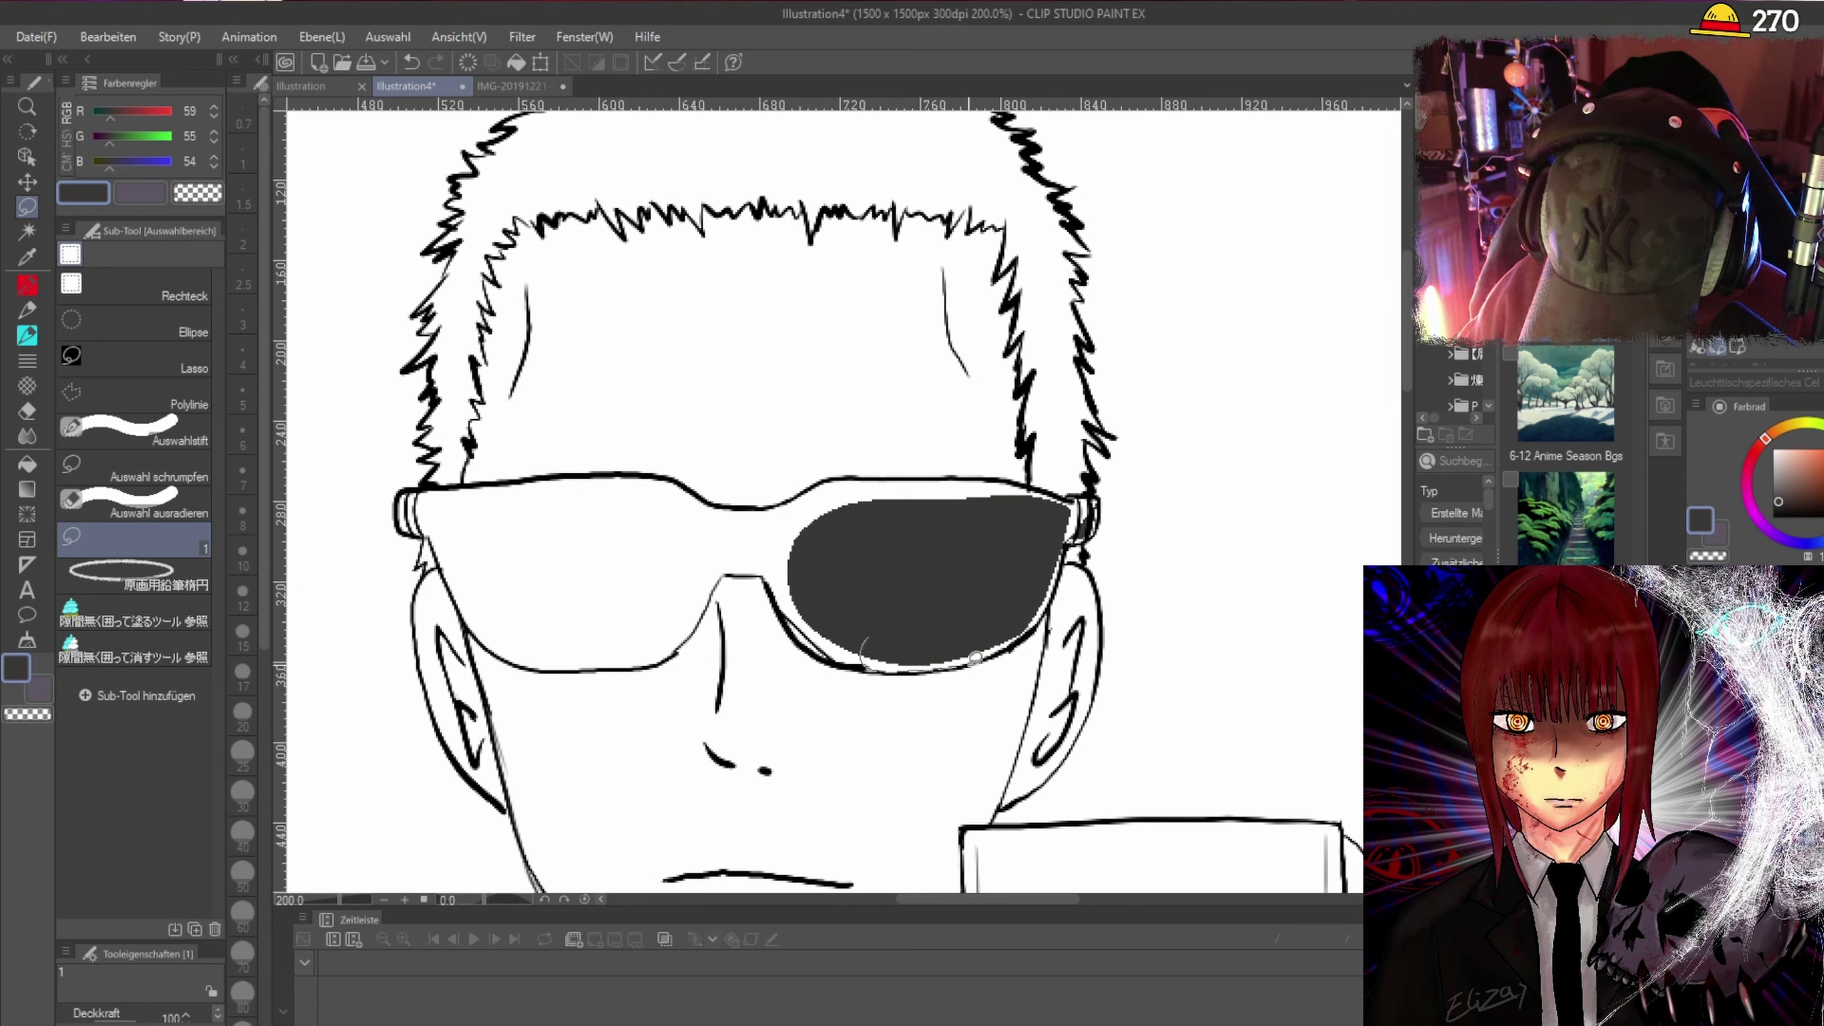
{"action": "left_click_drag", "start_coordinate": [1048, 570], "coordinate": [984, 651]}
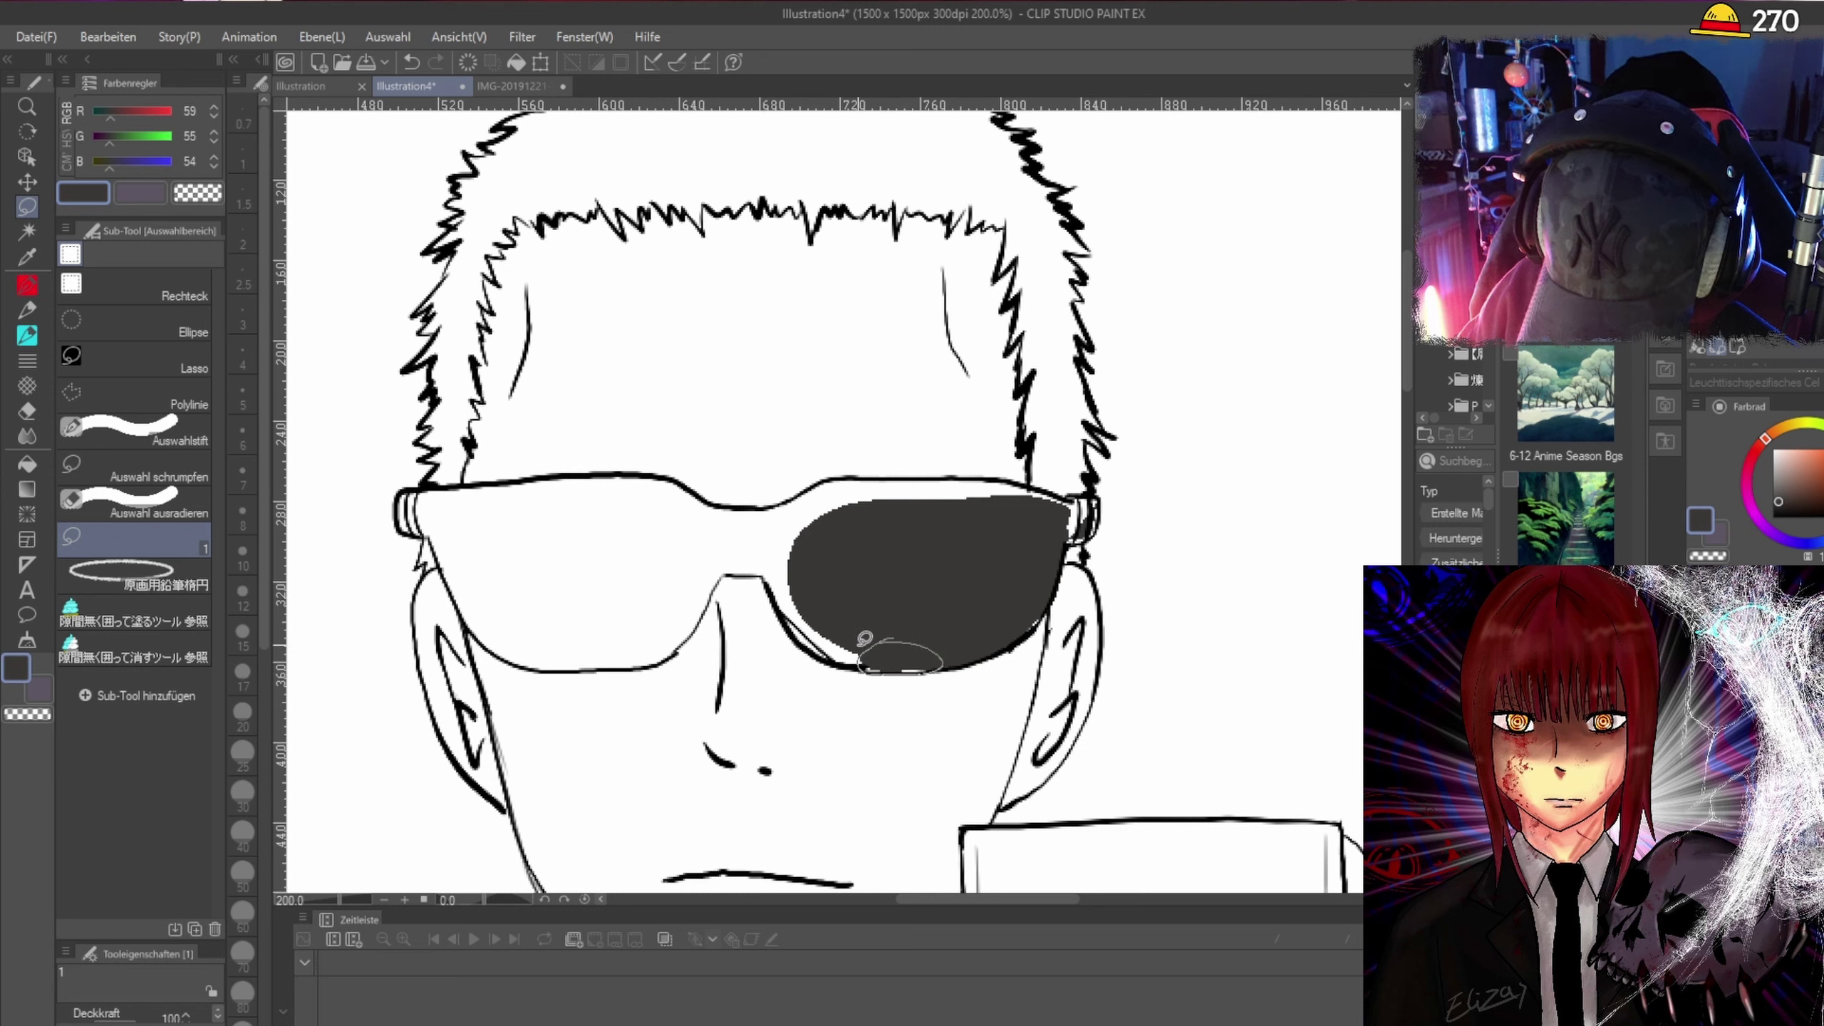
{"action": "left_click_drag", "start_coordinate": [863, 638], "coordinate": [862, 642]}
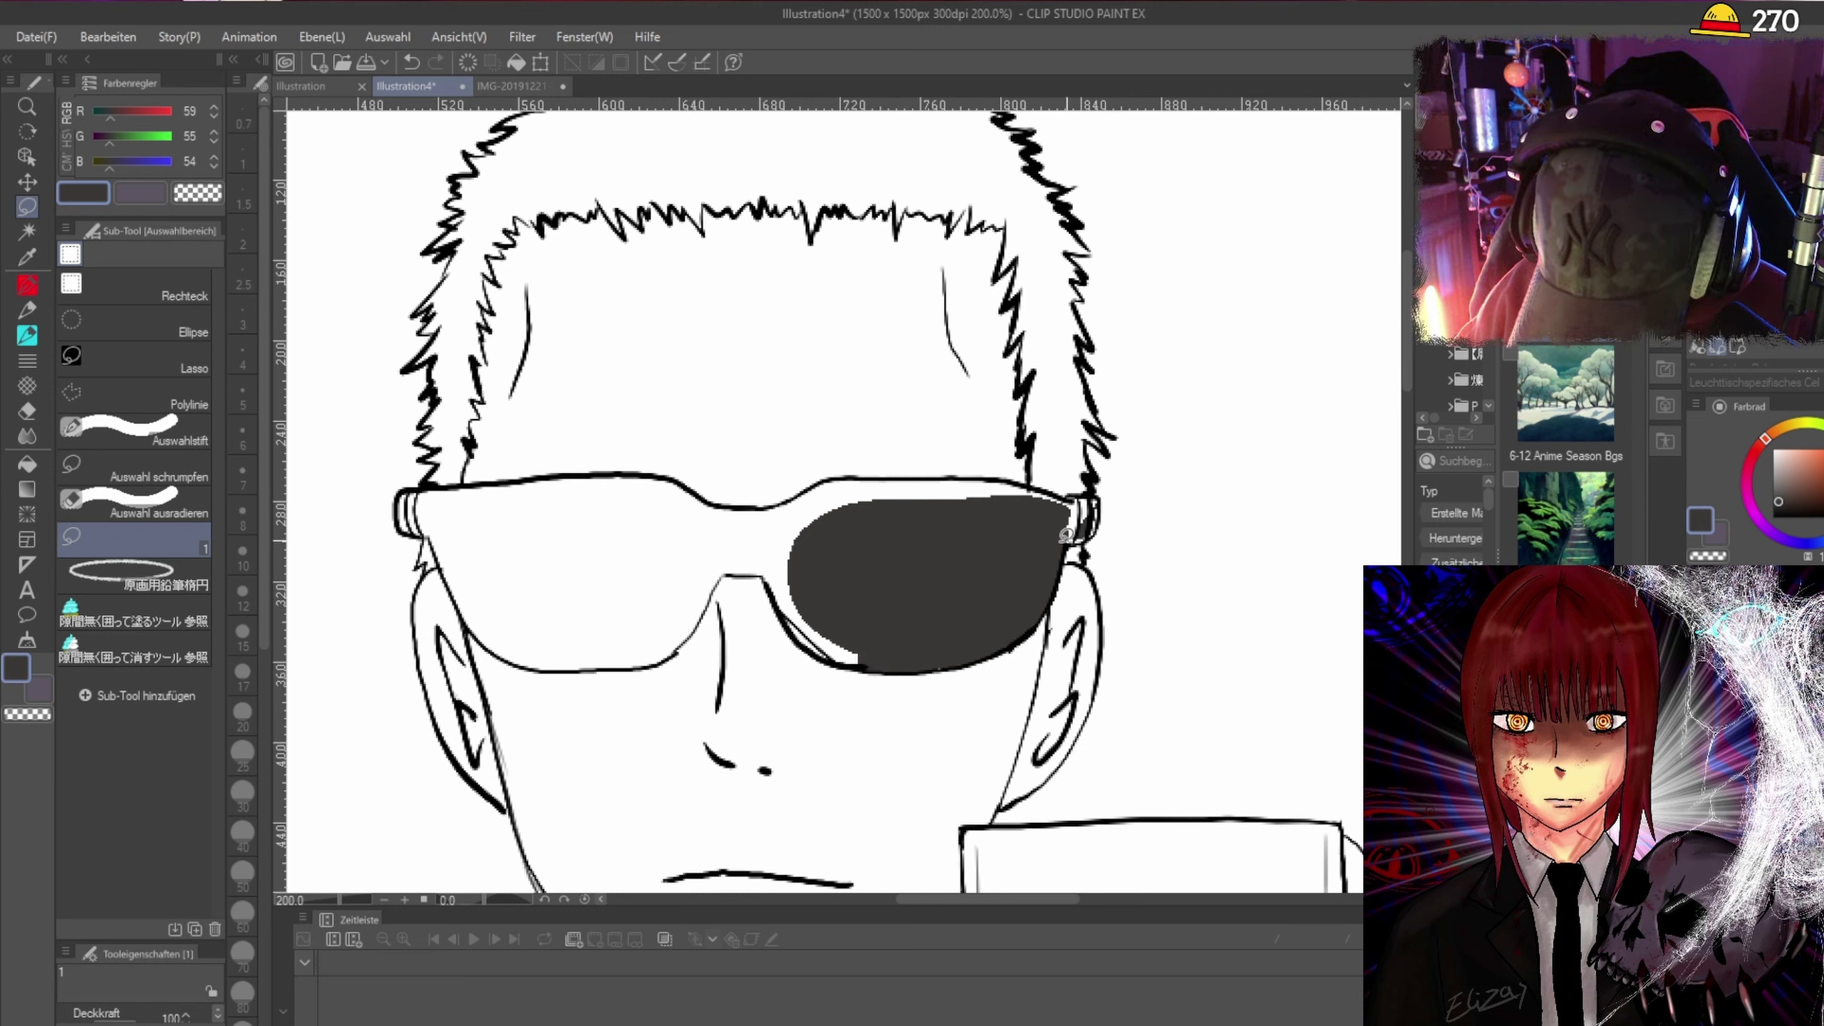
{"action": "left_click_drag", "start_coordinate": [1083, 488], "coordinate": [1075, 525]}
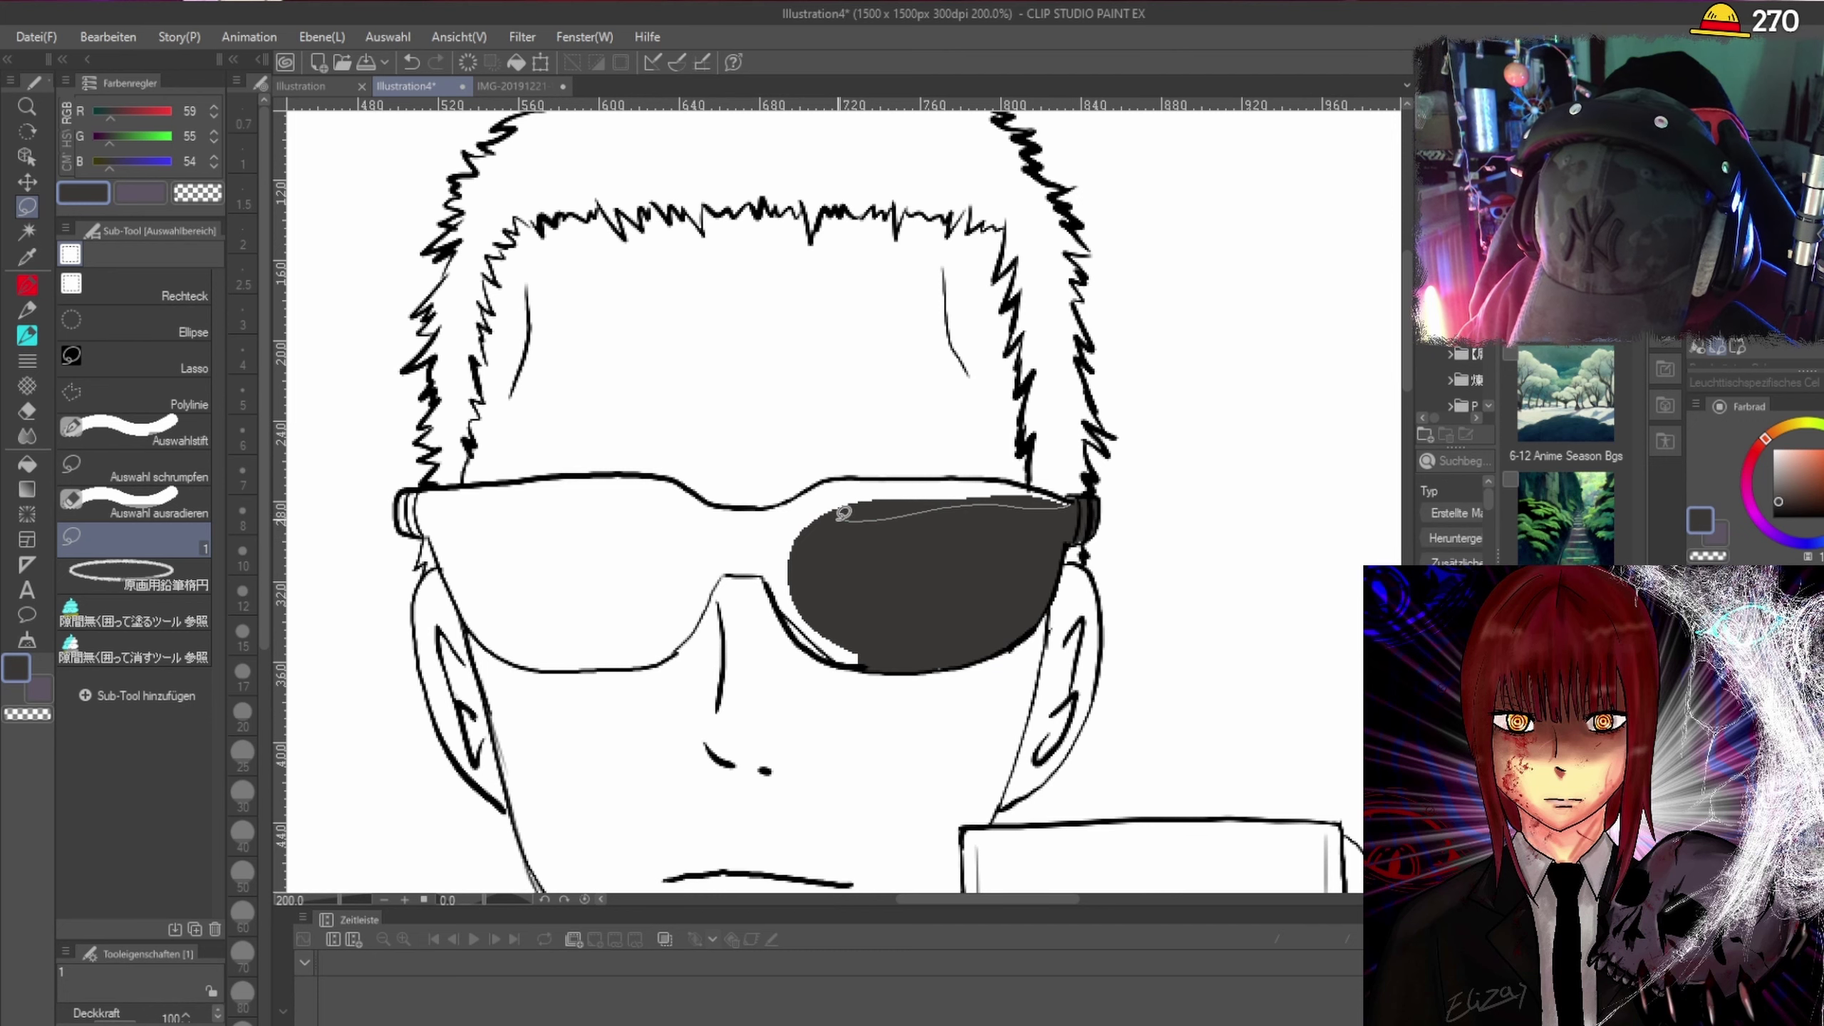
{"action": "left_click_drag", "start_coordinate": [1015, 482], "coordinate": [1069, 502]}
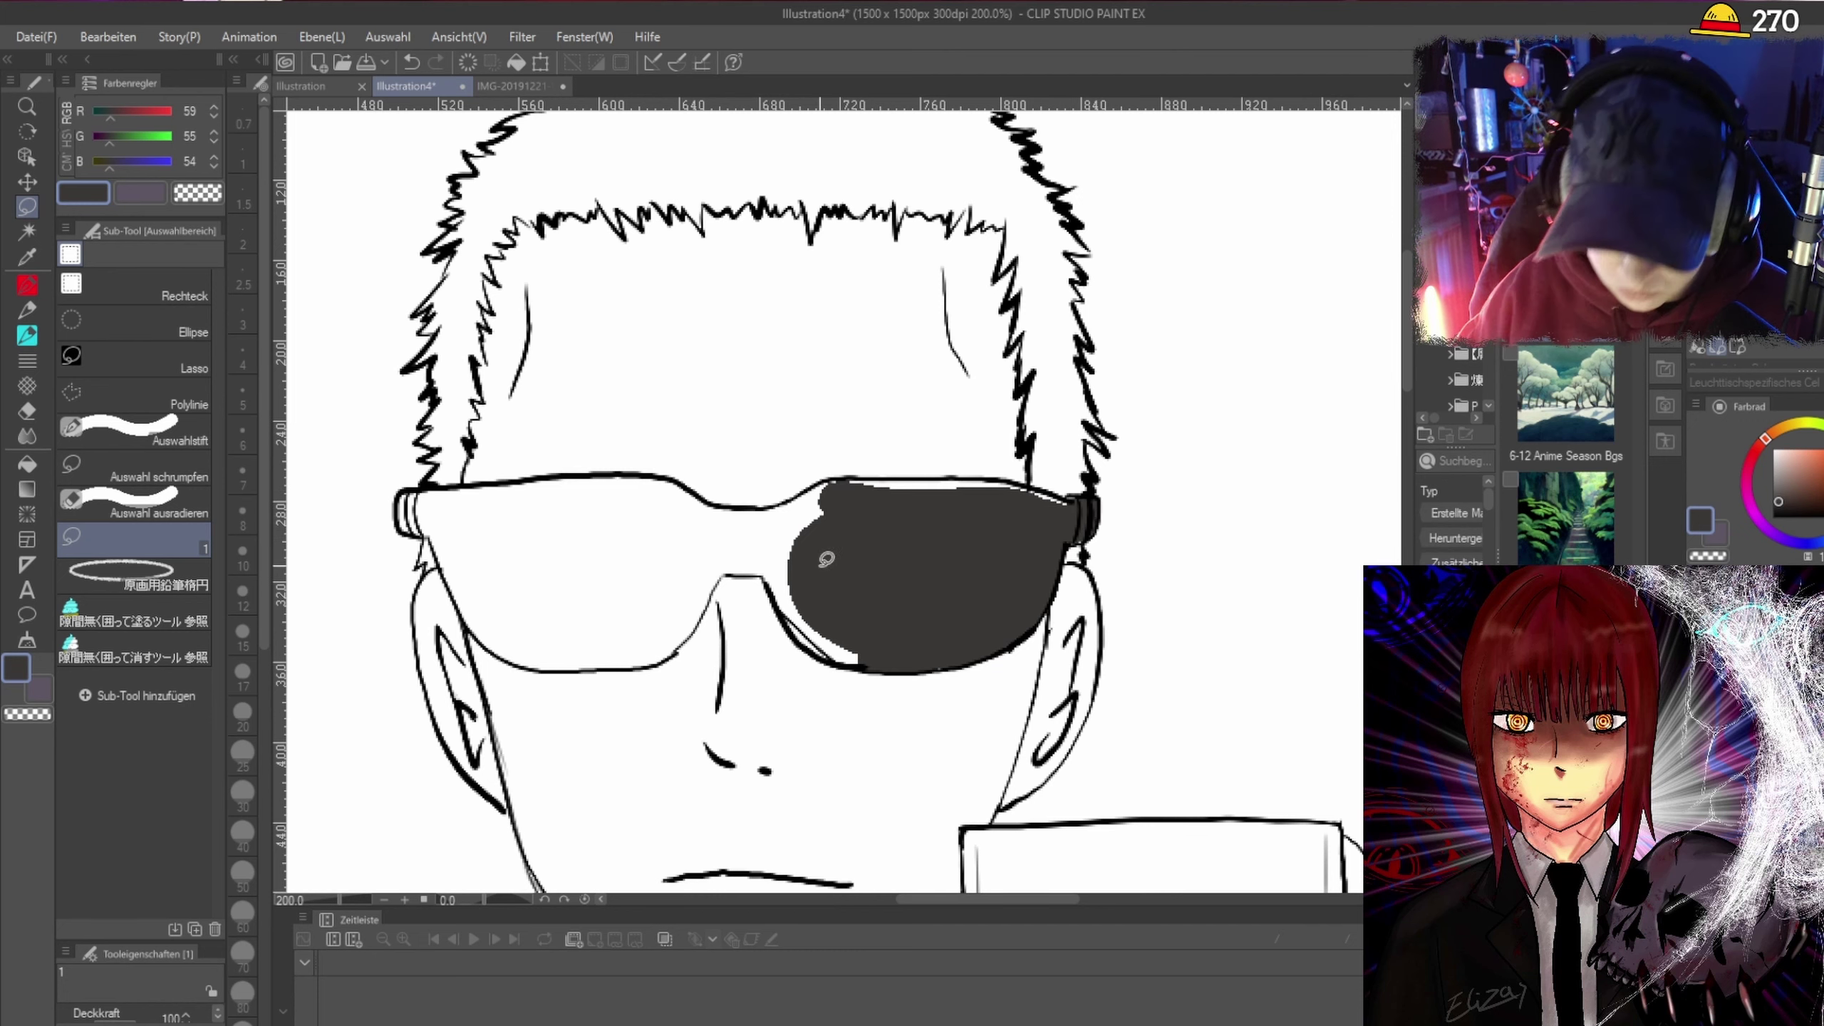
{"action": "scroll", "coordinate": [825, 560], "scroll_direction": "down", "scroll_amount": 1}
{"action": "scroll", "coordinate": [1014, 465], "scroll_direction": "up", "scroll_amount": 3}
{"action": "left_click_drag", "start_coordinate": [1177, 607], "coordinate": [982, 581]}
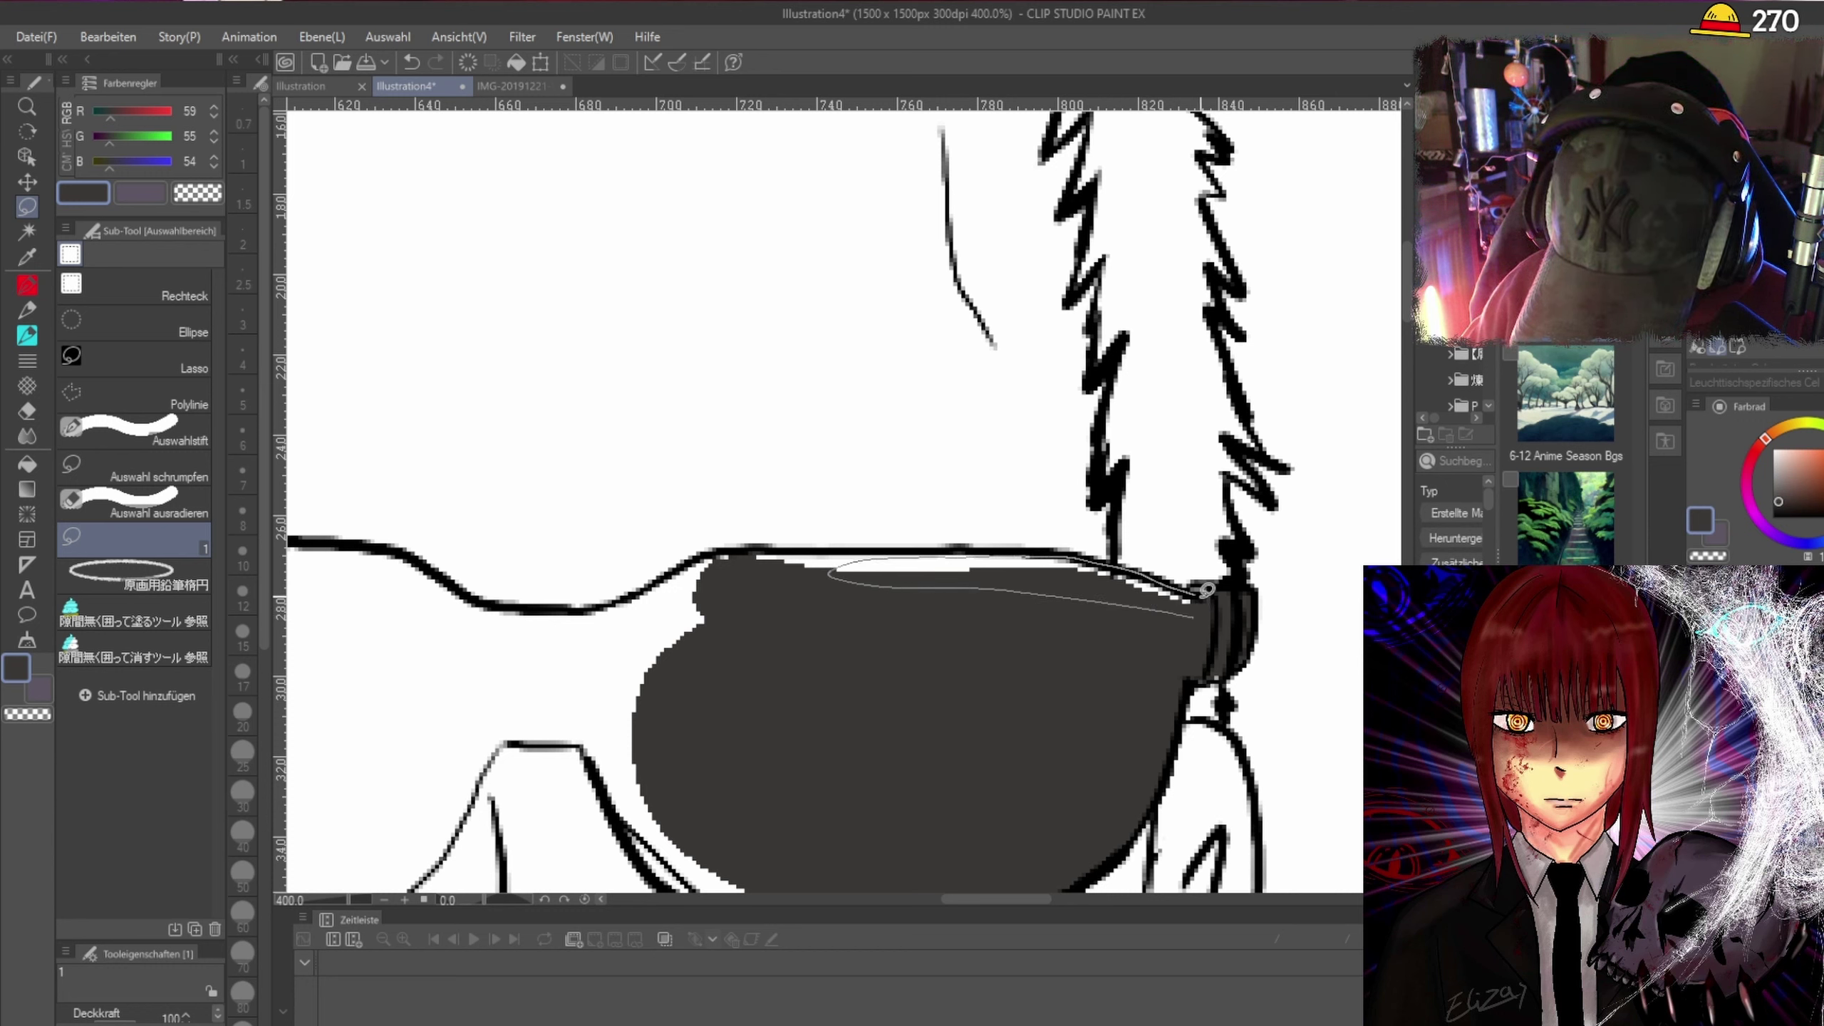
{"action": "left_click_drag", "start_coordinate": [1206, 589], "coordinate": [1205, 593]}
{"action": "mouse_move", "coordinate": [895, 584]}
{"action": "left_mouse_down"}
{"action": "mouse_move", "coordinate": [747, 560]}
{"action": "mouse_move", "coordinate": [918, 559]}
{"action": "mouse_move", "coordinate": [764, 552]}
{"action": "mouse_move", "coordinate": [803, 570]}
{"action": "mouse_move", "coordinate": [780, 561]}
{"action": "mouse_move", "coordinate": [799, 554]}
{"action": "mouse_move", "coordinate": [751, 657]}
{"action": "mouse_move", "coordinate": [805, 580]}
{"action": "mouse_move", "coordinate": [770, 559]}
{"action": "mouse_move", "coordinate": [788, 557]}
{"action": "mouse_move", "coordinate": [796, 576]}
{"action": "mouse_move", "coordinate": [689, 674]}
{"action": "mouse_move", "coordinate": [590, 660]}
{"action": "left_mouse_up"}
{"action": "mouse_move", "coordinate": [678, 565]}
{"action": "left_mouse_down"}
{"action": "mouse_move", "coordinate": [736, 544]}
{"action": "mouse_move", "coordinate": [760, 597]}
{"action": "left_mouse_up"}
{"action": "scroll", "coordinate": [791, 600], "scroll_direction": "down", "scroll_amount": 2}
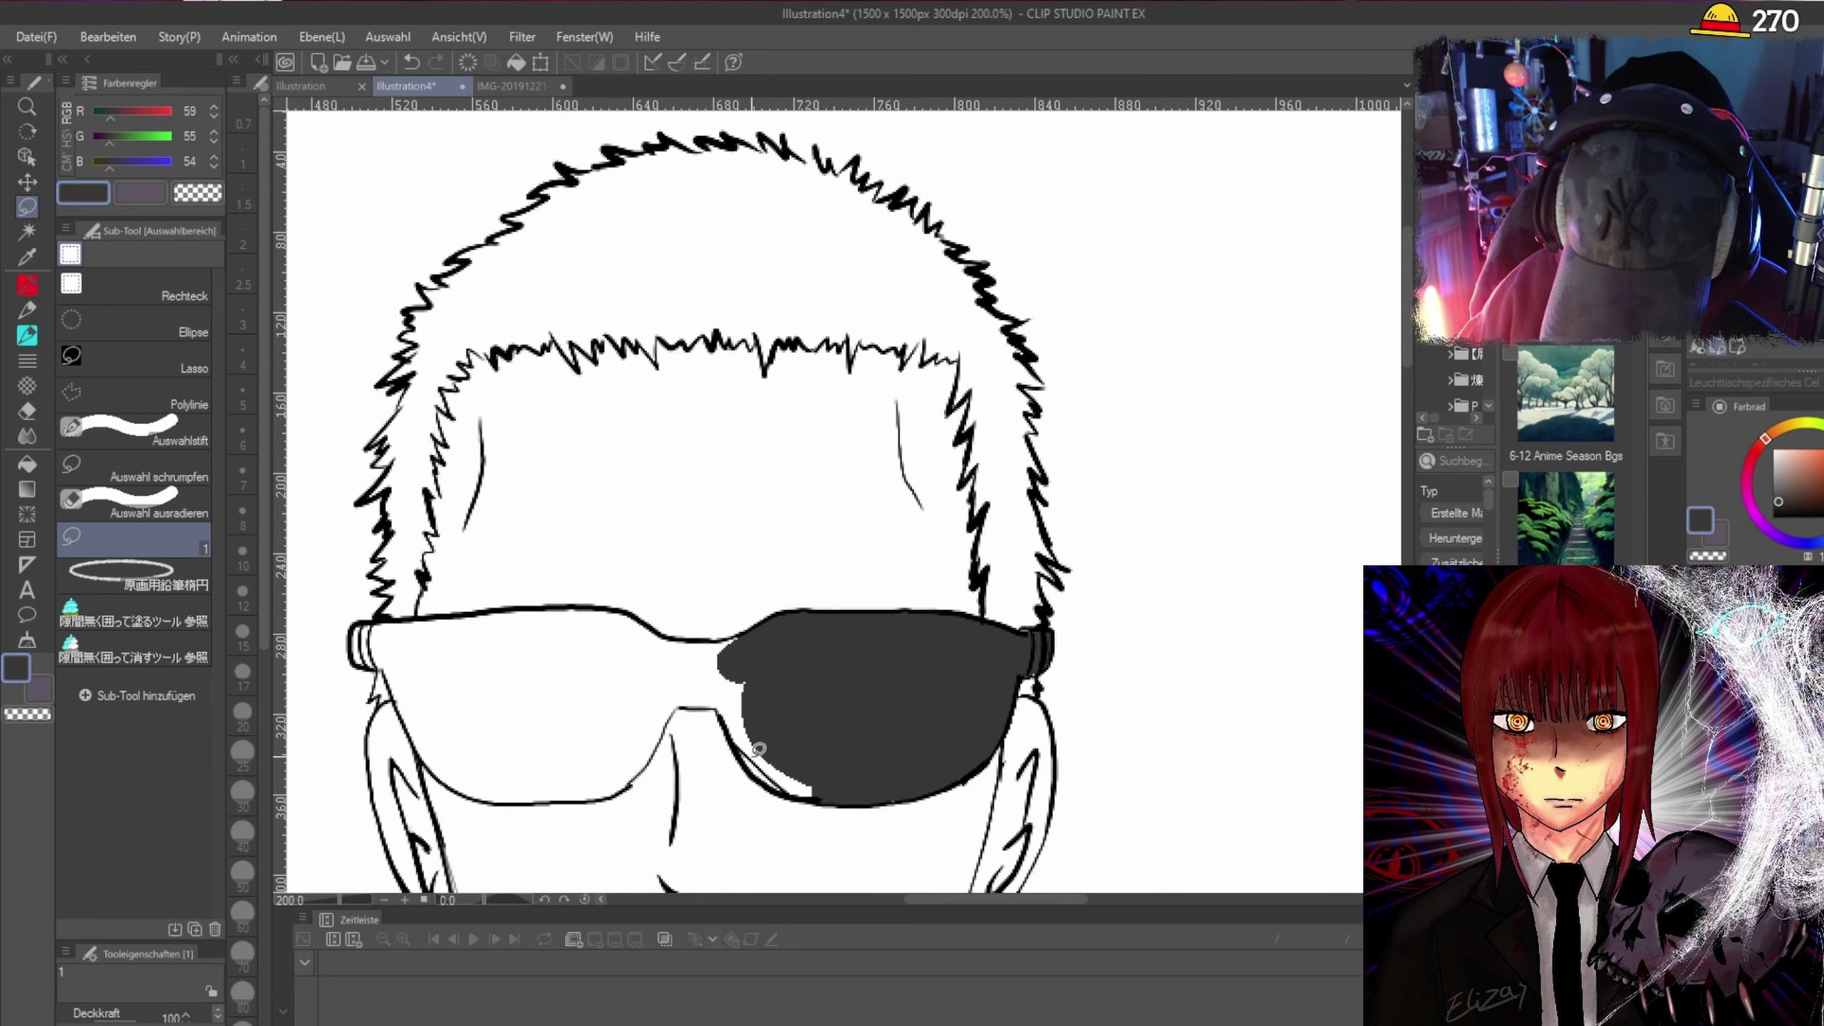
Lasso-fill the left lens dark grey and close the gap at its lower-left edge.
{"action": "mouse_move", "coordinate": [560, 768]}
{"action": "left_mouse_down"}
{"action": "mouse_move", "coordinate": [416, 680]}
{"action": "mouse_move", "coordinate": [438, 634]}
{"action": "mouse_move", "coordinate": [686, 651]}
{"action": "left_mouse_up"}
{"action": "left_click_drag", "start_coordinate": [760, 706], "coordinate": [761, 708]}
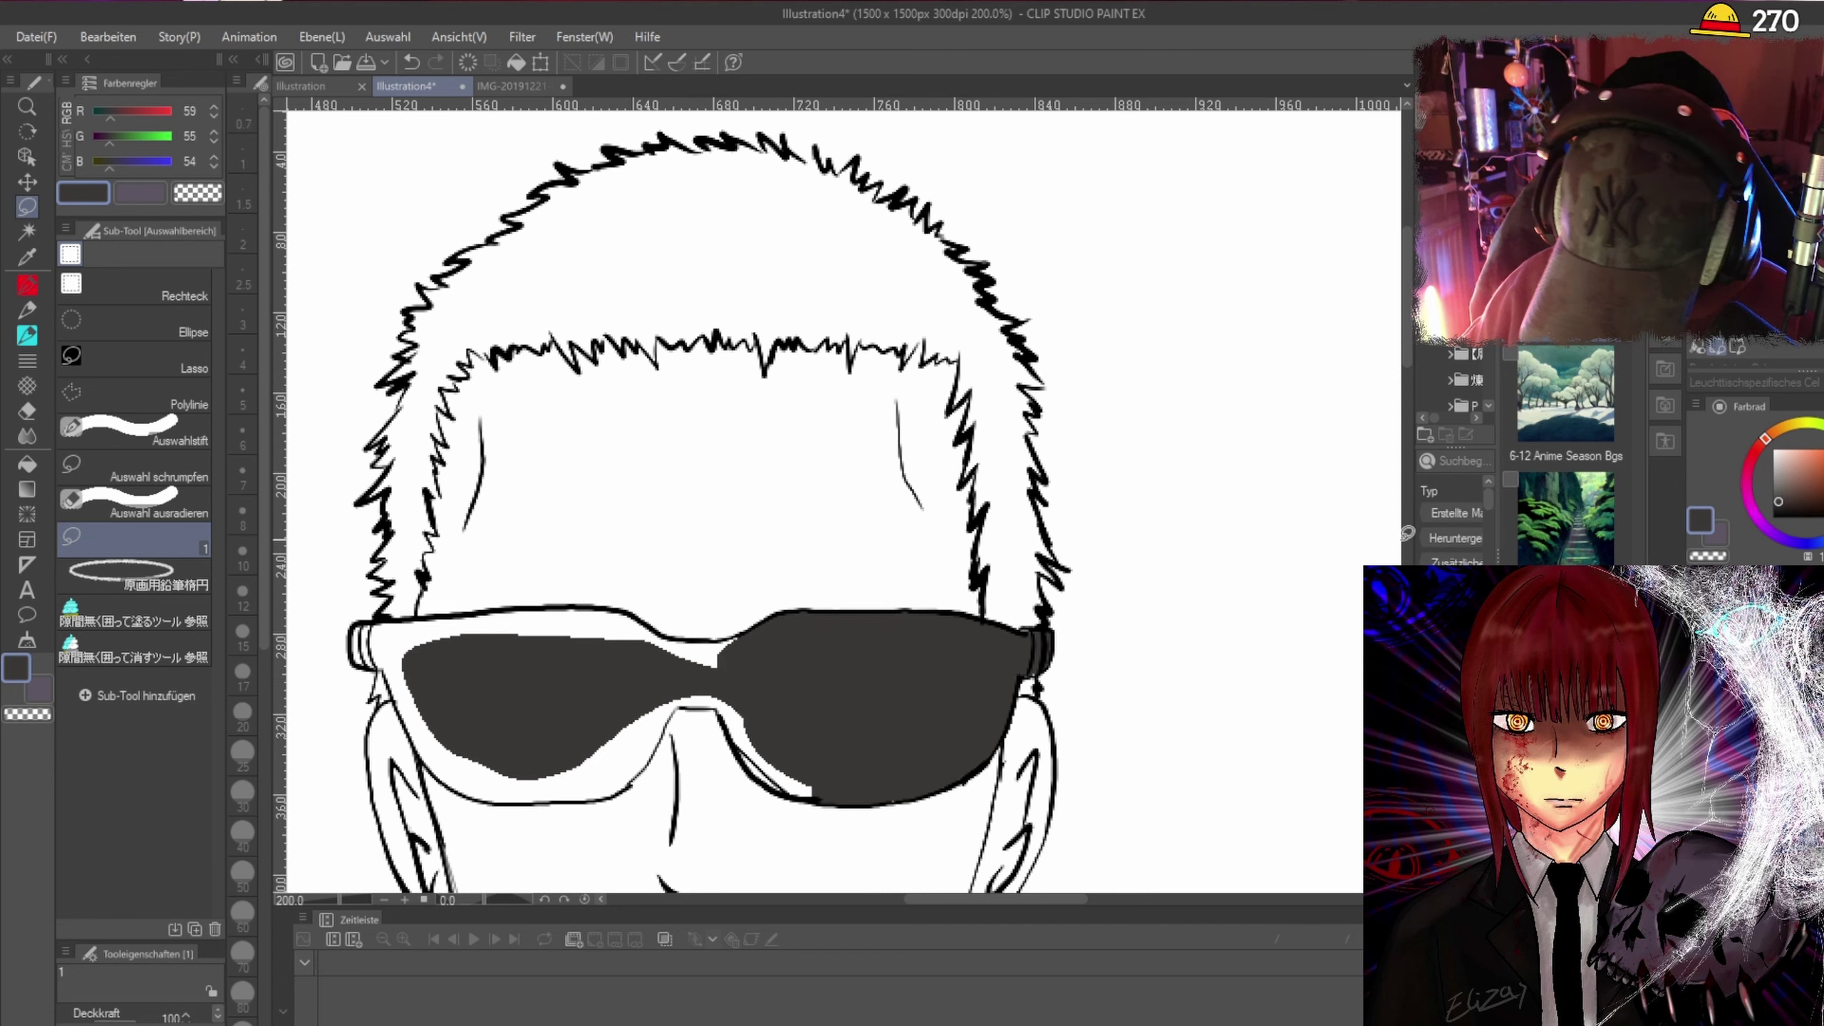
{"action": "left_click_drag", "start_coordinate": [1409, 335], "coordinate": [1406, 389]}
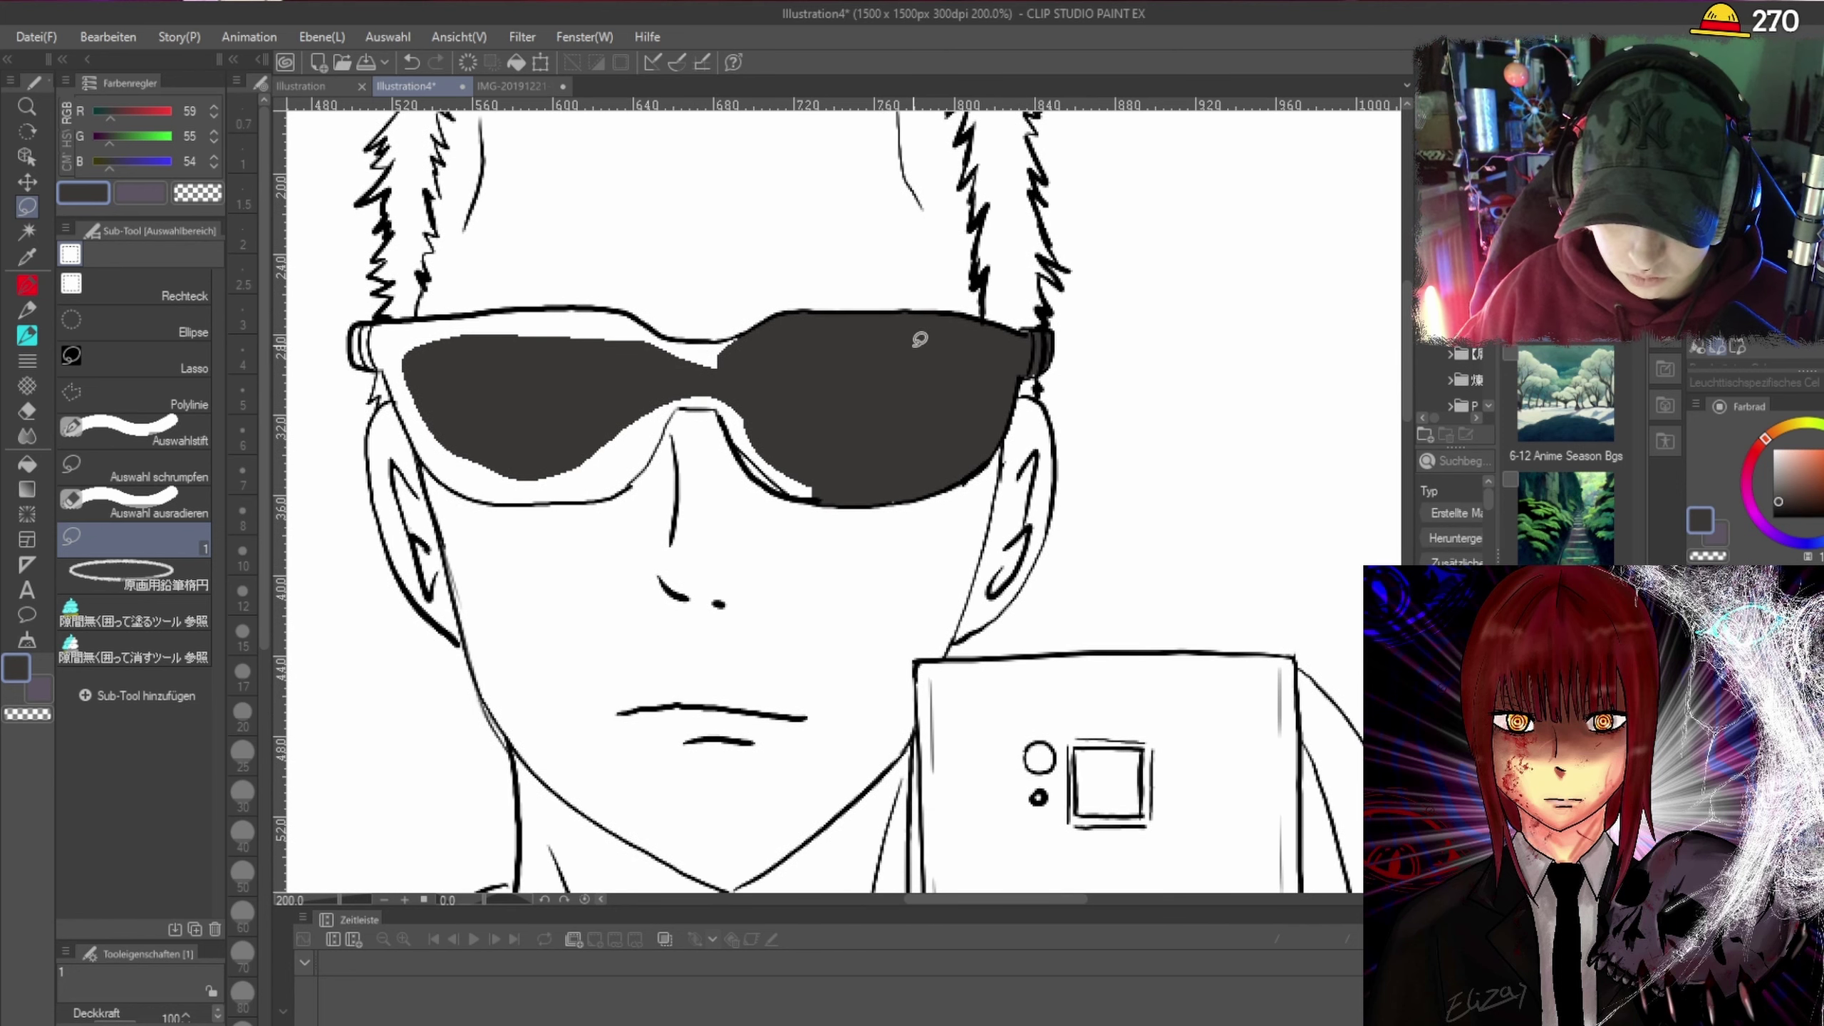
{"action": "scroll", "coordinate": [855, 297], "scroll_direction": "up", "scroll_amount": 2}
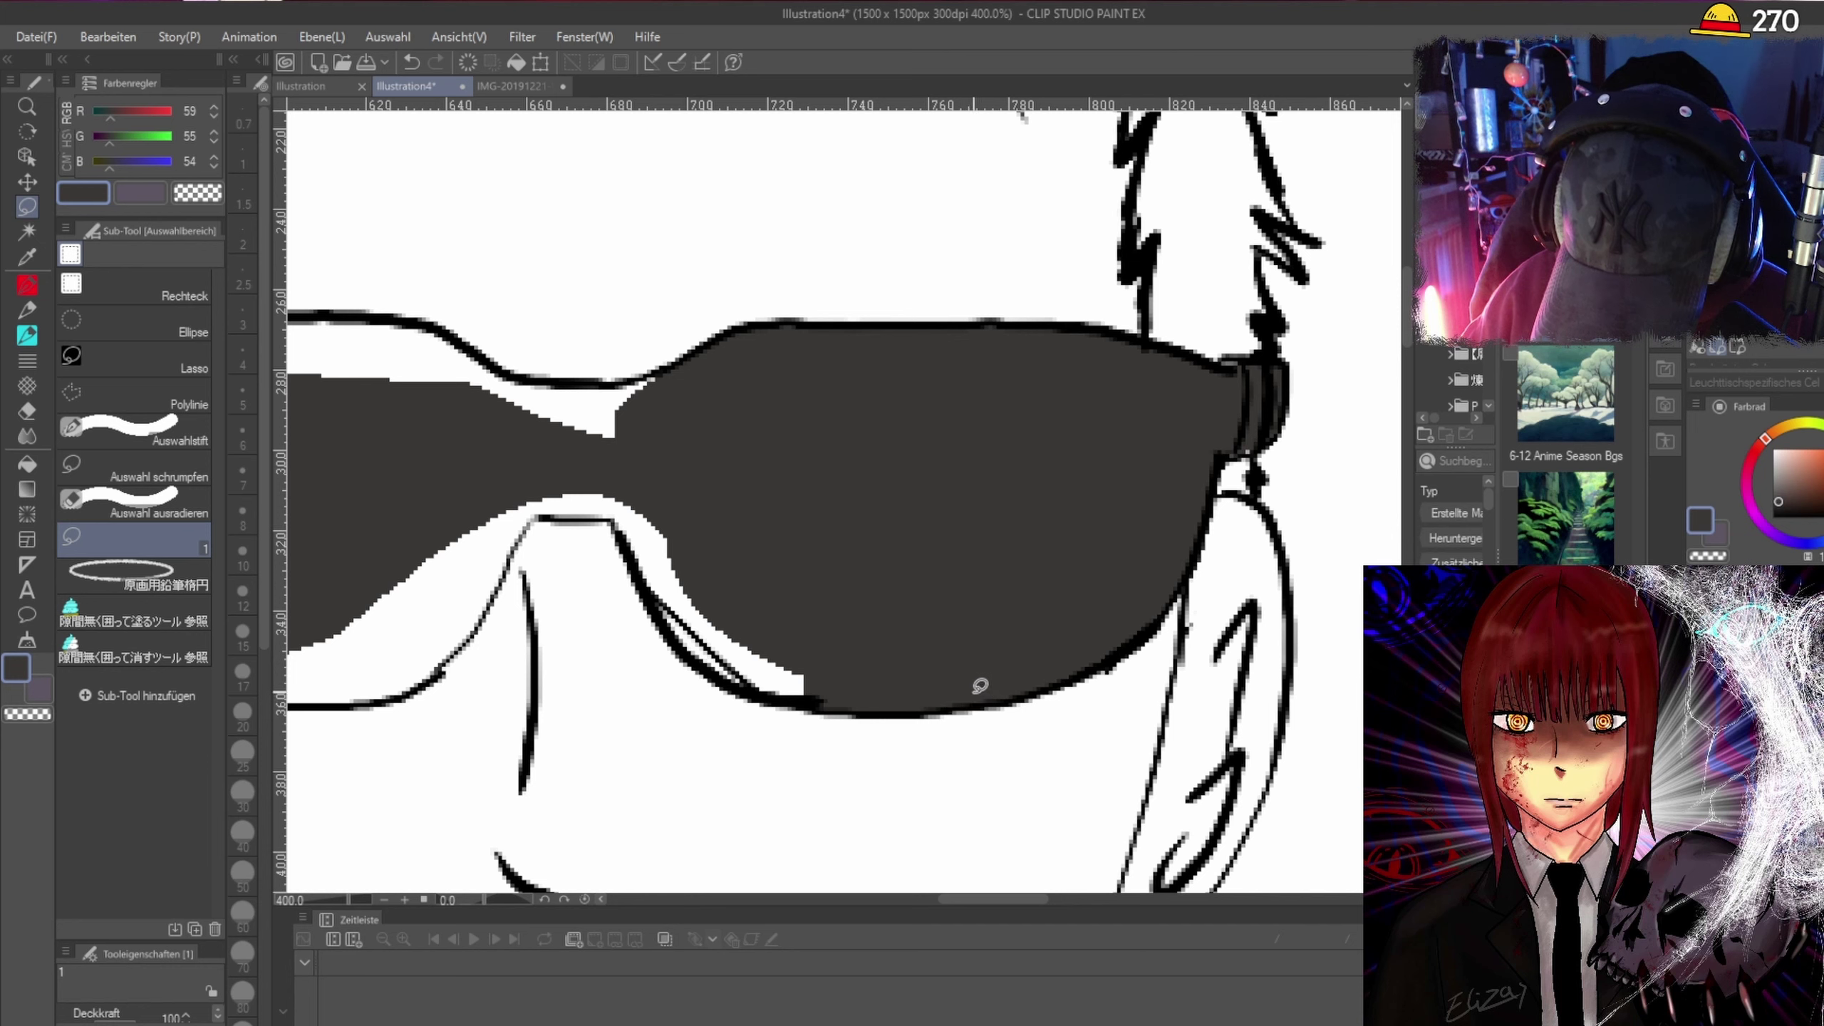
{"action": "mouse_move", "coordinate": [735, 681]}
{"action": "left_mouse_down"}
{"action": "mouse_move", "coordinate": [660, 620]}
{"action": "mouse_move", "coordinate": [614, 505]}
{"action": "mouse_move", "coordinate": [688, 545]}
{"action": "mouse_move", "coordinate": [810, 710]}
{"action": "left_mouse_up"}
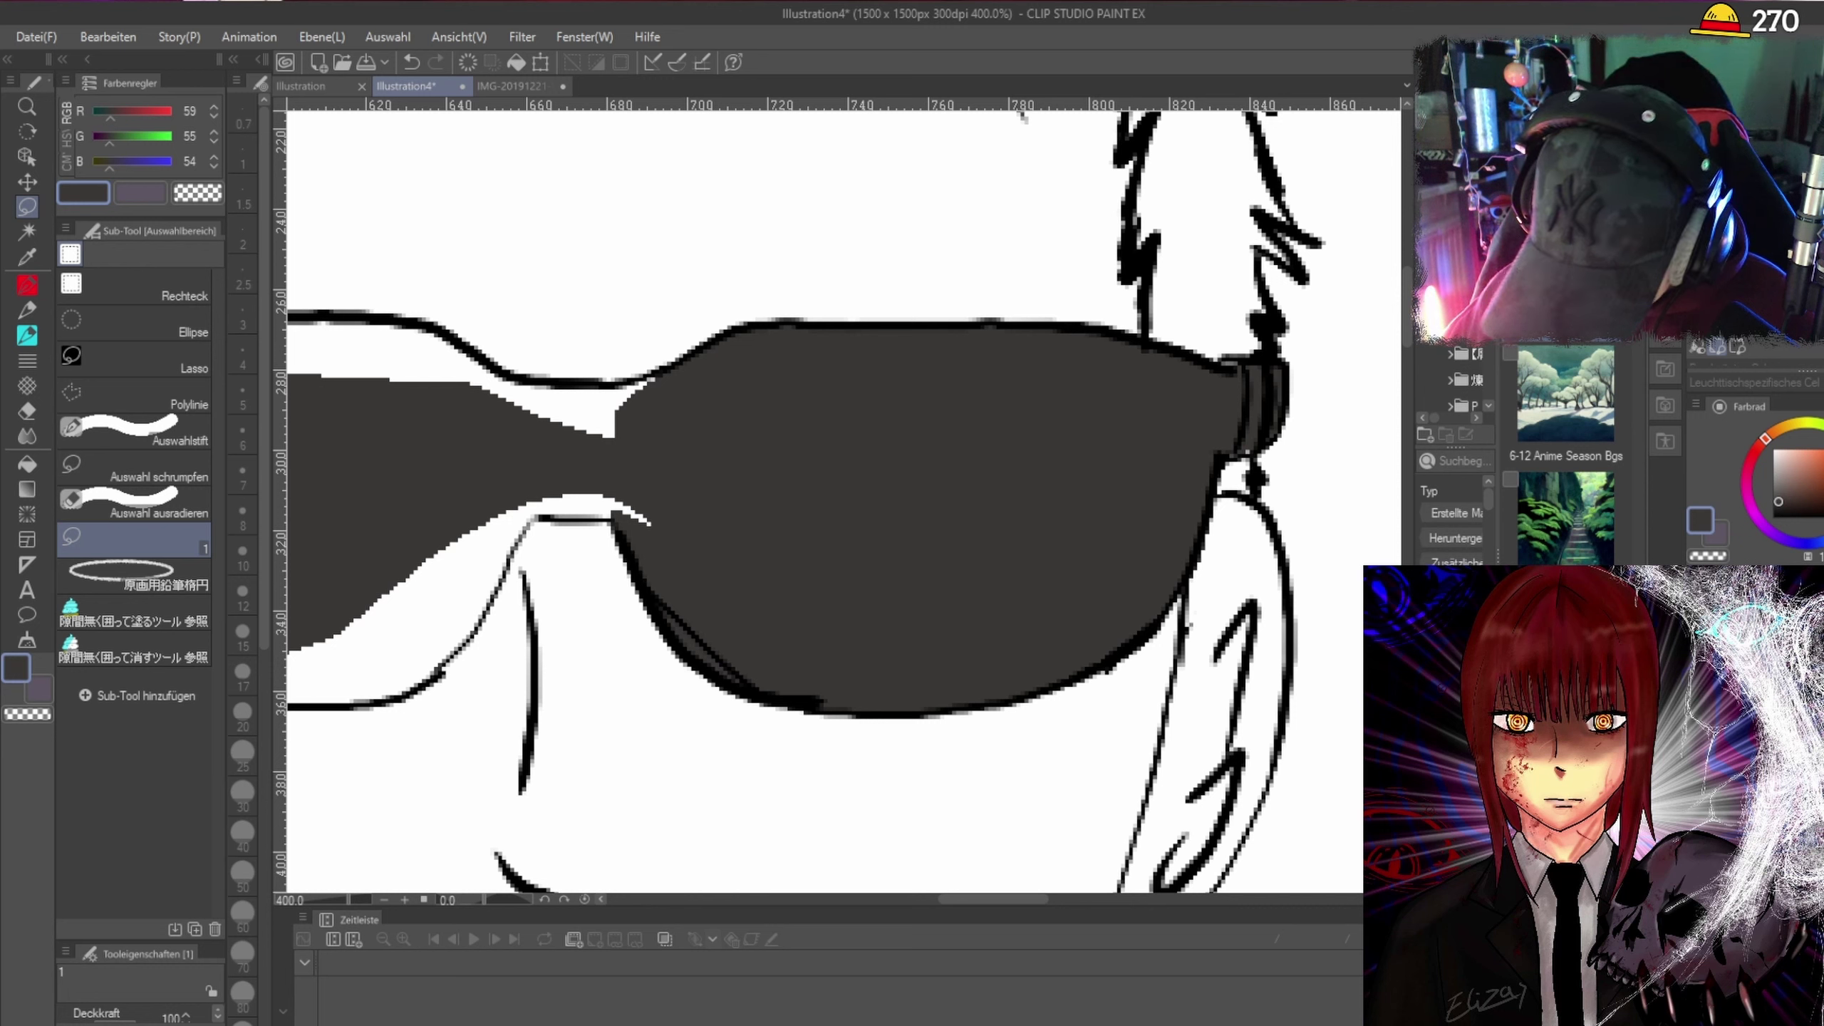
Erase the stray inner outline at the lens edge.
{"action": "key", "text": "e"}
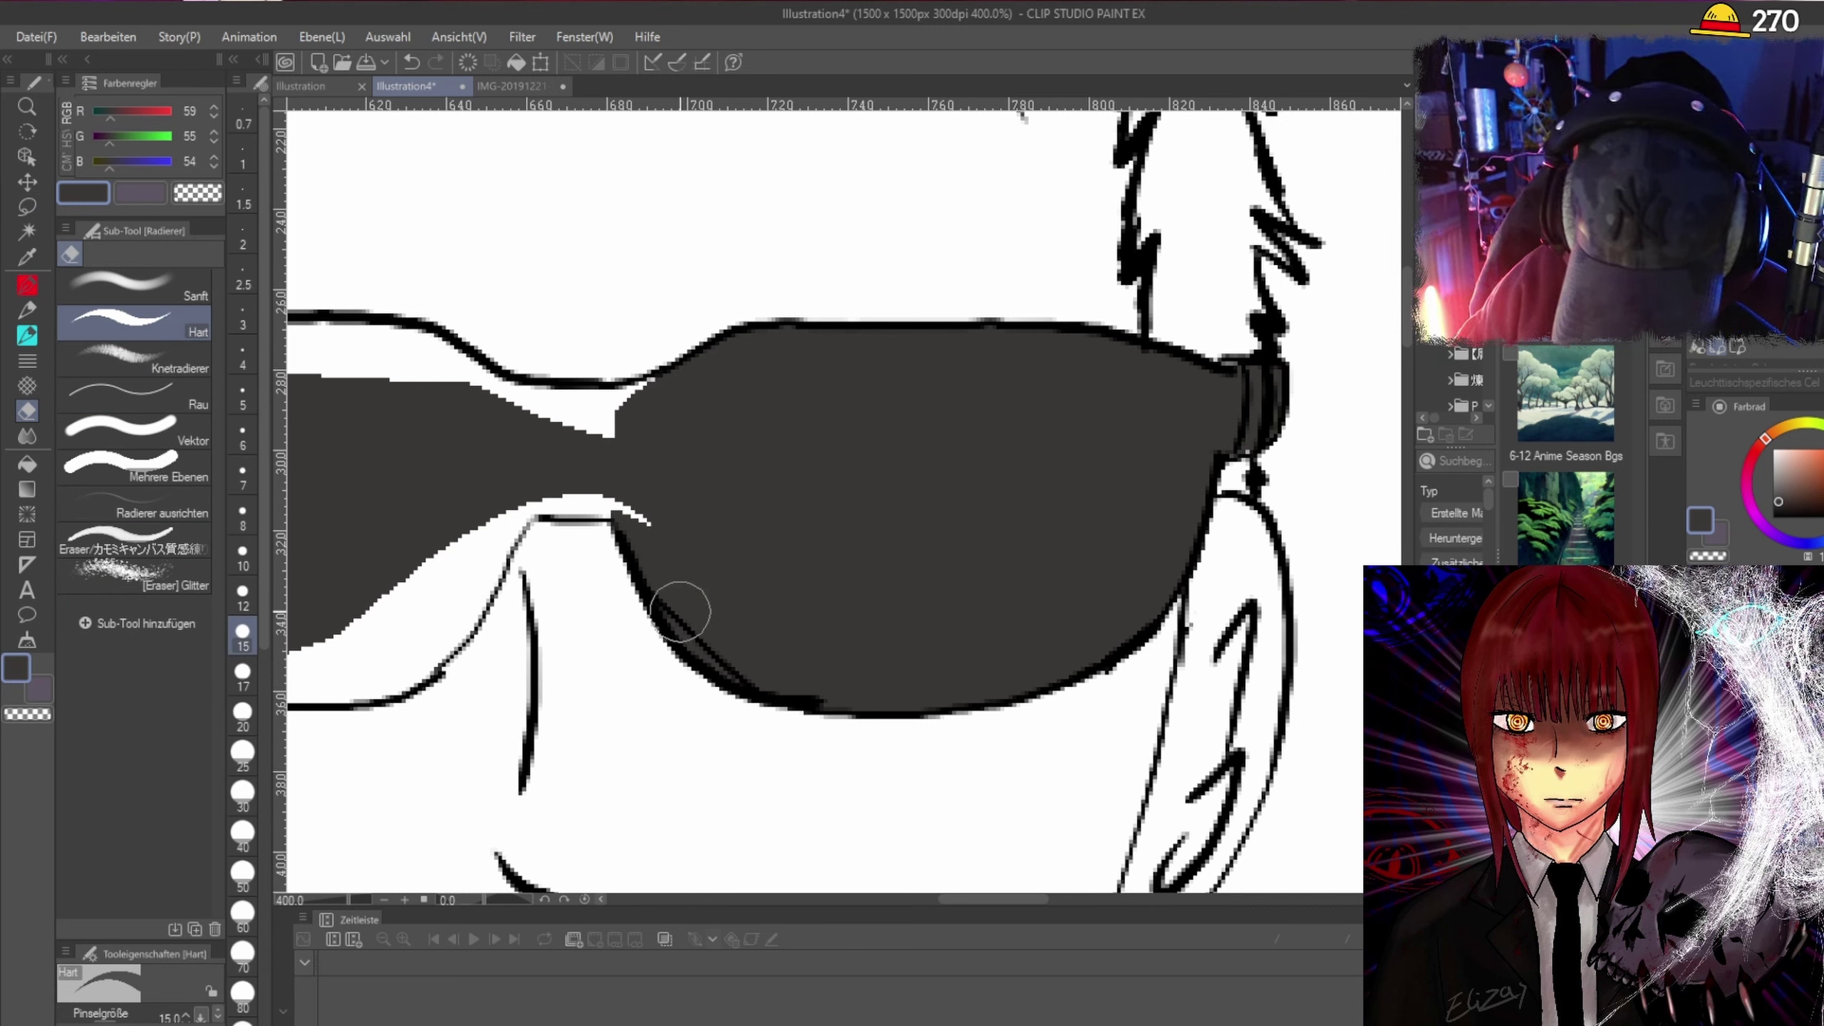
{"action": "mouse_move", "coordinate": [680, 611]}
{"action": "left_mouse_down"}
{"action": "mouse_move", "coordinate": [663, 583]}
{"action": "mouse_move", "coordinate": [758, 678]}
{"action": "left_mouse_up"}
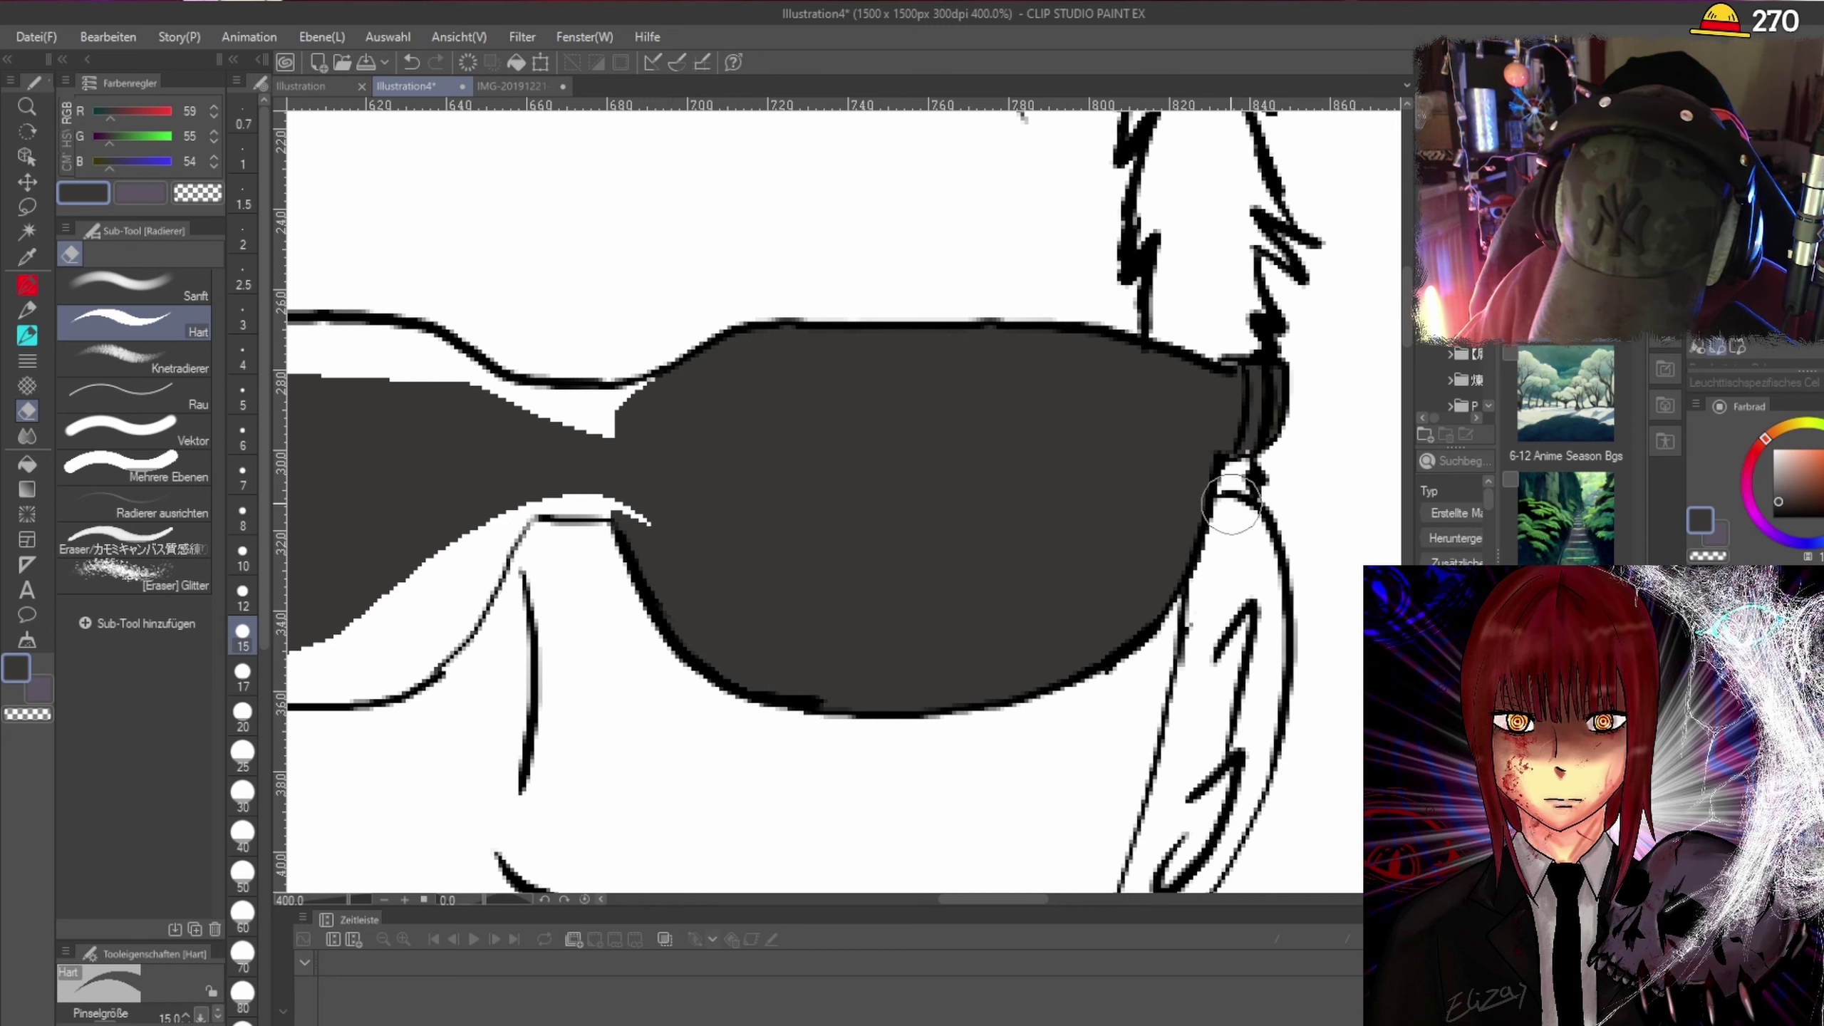
{"action": "scroll", "coordinate": [1158, 496], "scroll_direction": "down", "scroll_amount": 3}
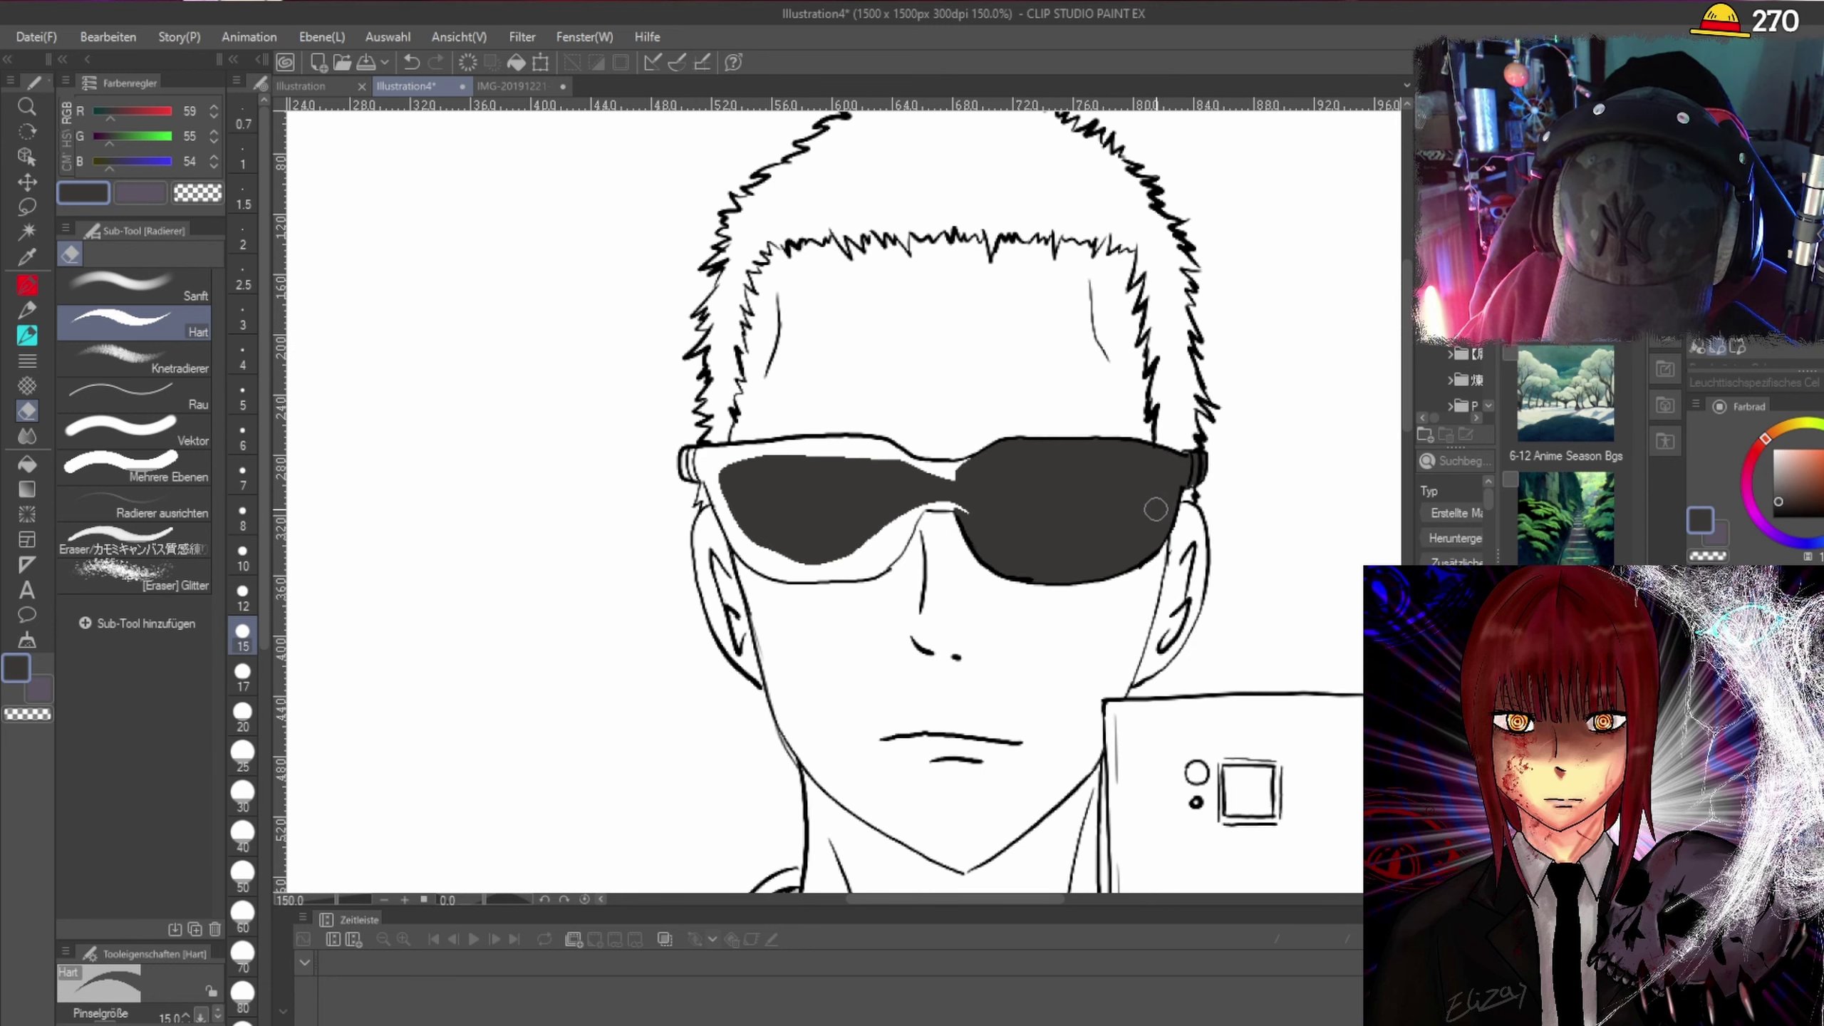
{"action": "scroll", "coordinate": [1155, 509], "scroll_direction": "up", "scroll_amount": 5}
Lasso-fill the white slivers along the glasses bridge dark grey.
{"action": "key", "text": "m"}
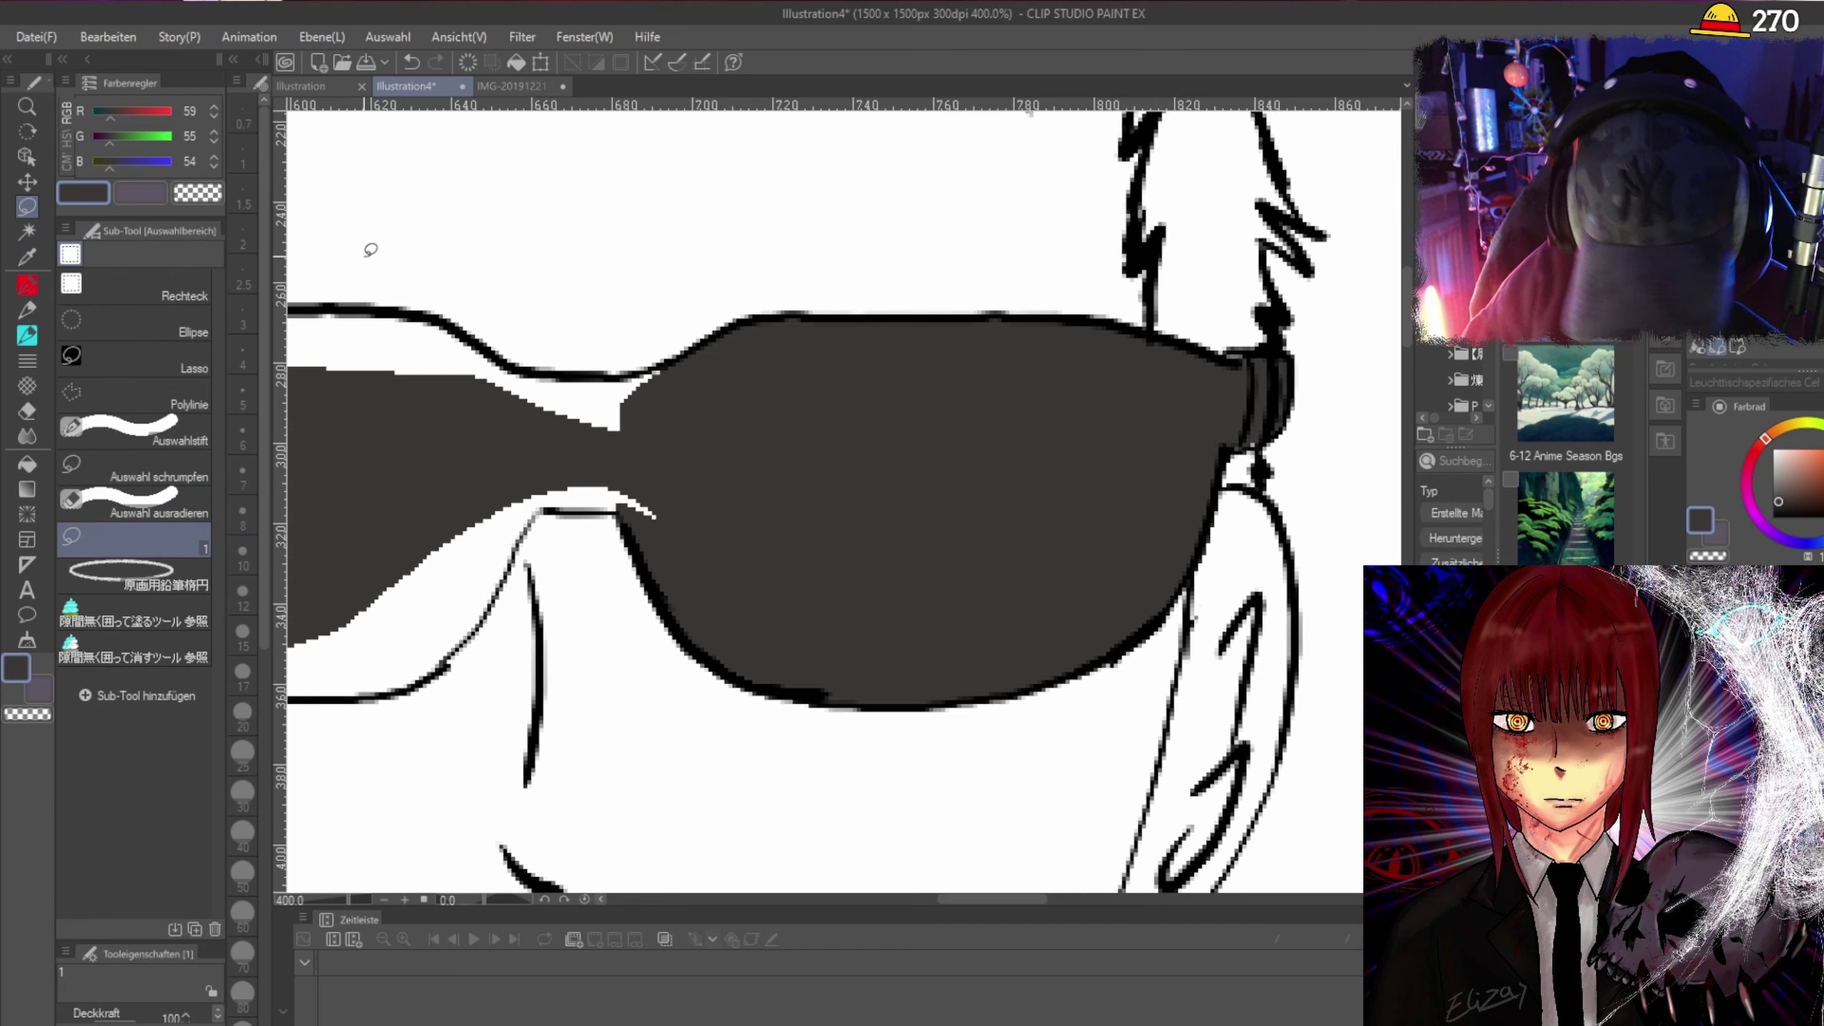
{"action": "scroll", "coordinate": [595, 503], "scroll_direction": "down", "scroll_amount": 3}
{"action": "scroll", "coordinate": [595, 503], "scroll_direction": "up", "scroll_amount": 3}
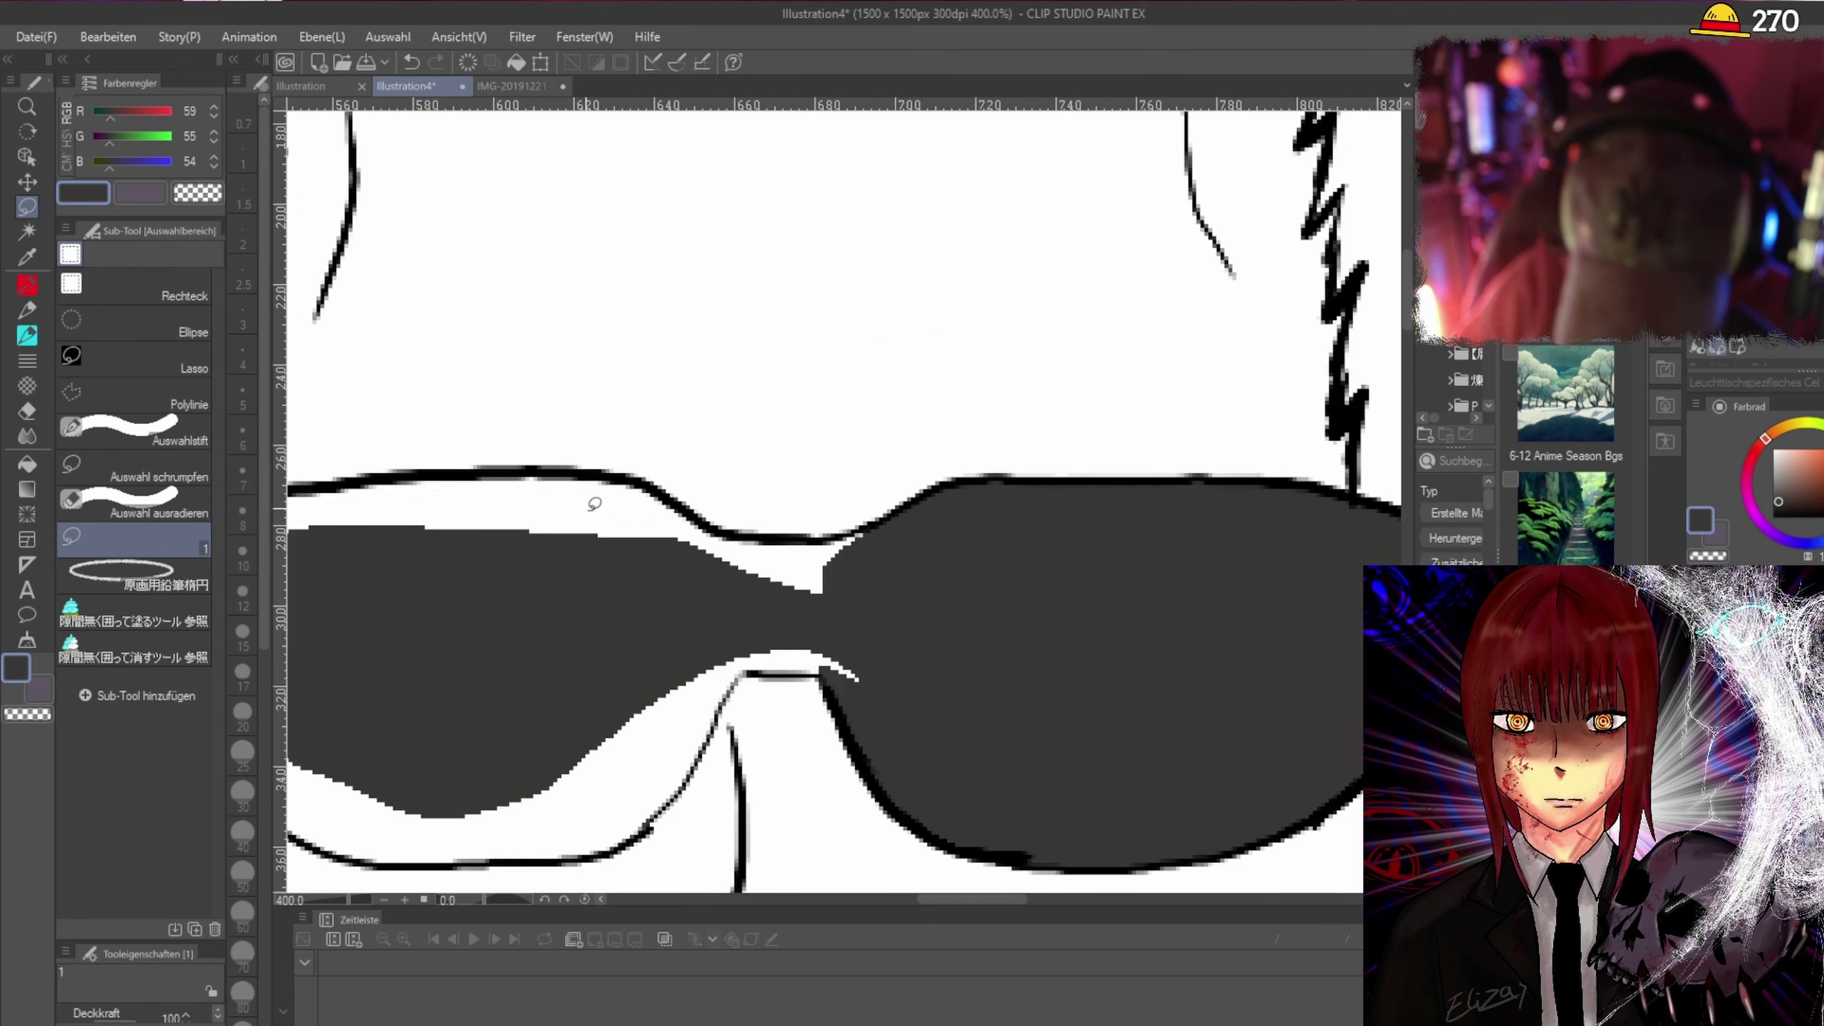
{"action": "mouse_move", "coordinate": [844, 674]}
{"action": "left_mouse_down"}
{"action": "mouse_move", "coordinate": [761, 672]}
{"action": "mouse_move", "coordinate": [731, 553]}
{"action": "mouse_move", "coordinate": [817, 535]}
{"action": "mouse_move", "coordinate": [868, 672]}
{"action": "mouse_move", "coordinate": [847, 676]}
{"action": "left_mouse_up"}
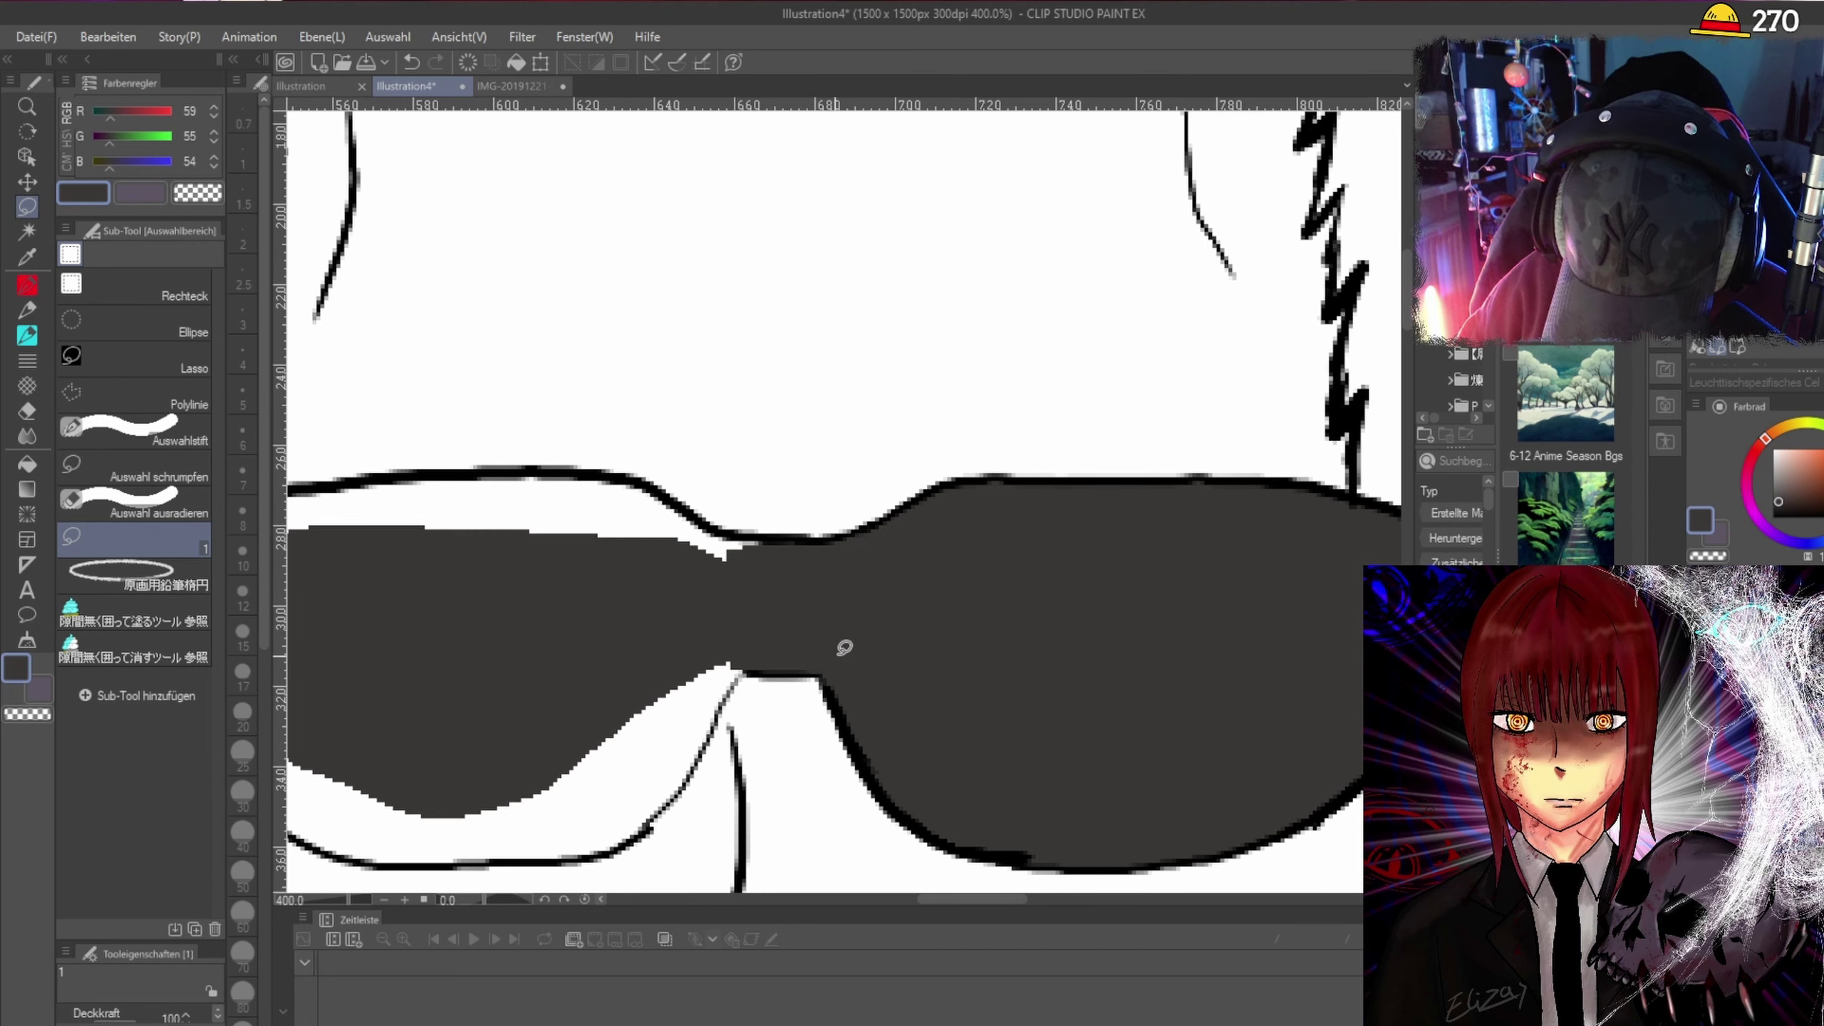
{"action": "mouse_move", "coordinate": [764, 593]}
{"action": "left_mouse_down"}
{"action": "mouse_move", "coordinate": [639, 528]}
{"action": "mouse_move", "coordinate": [772, 535]}
{"action": "mouse_move", "coordinate": [770, 612]}
{"action": "left_mouse_up"}
{"action": "scroll", "coordinate": [748, 771], "scroll_direction": "down", "scroll_amount": 3}
{"action": "left_click_drag", "start_coordinate": [1022, 897], "coordinate": [982, 898]}
{"action": "left_click_drag", "start_coordinate": [1407, 333], "coordinate": [1408, 381]}
{"action": "scroll", "coordinate": [1048, 520], "scroll_direction": "up", "scroll_amount": 1}
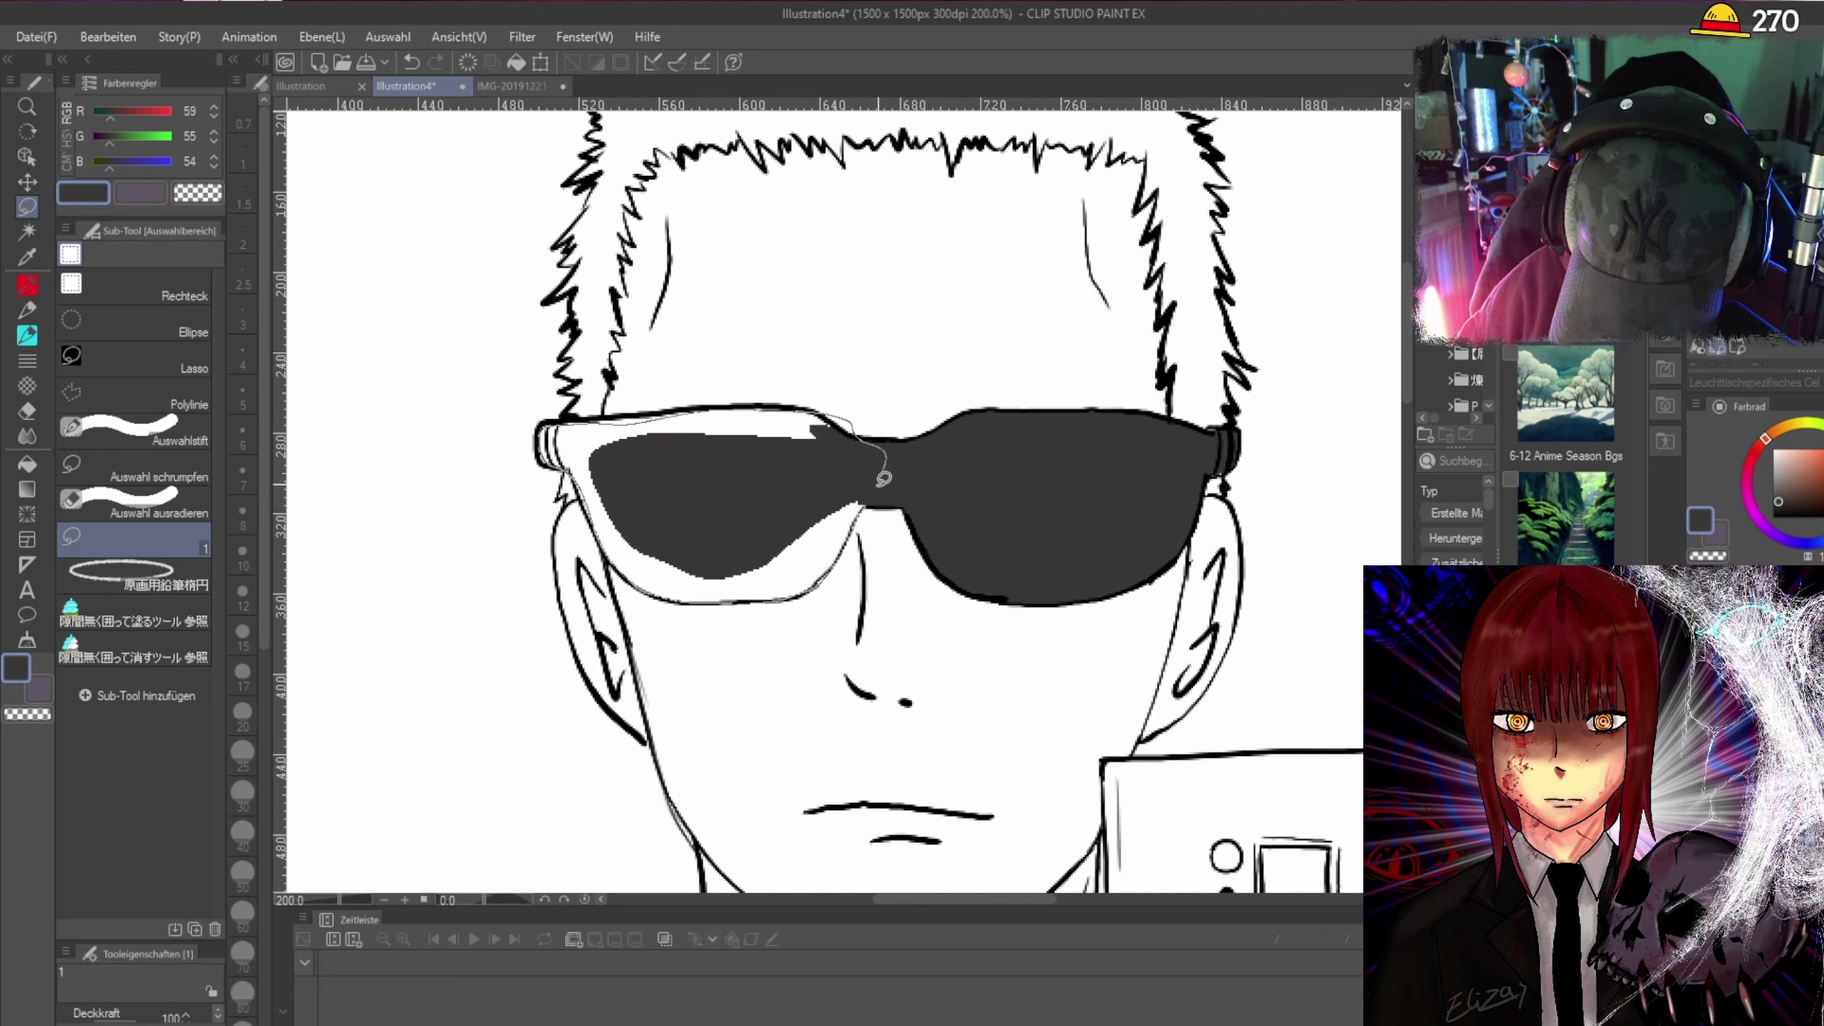
Fill the white highlights on the lens rims and erase the jagged bump on the top edge.
{"action": "left_click_drag", "start_coordinate": [884, 478], "coordinate": [882, 480]}
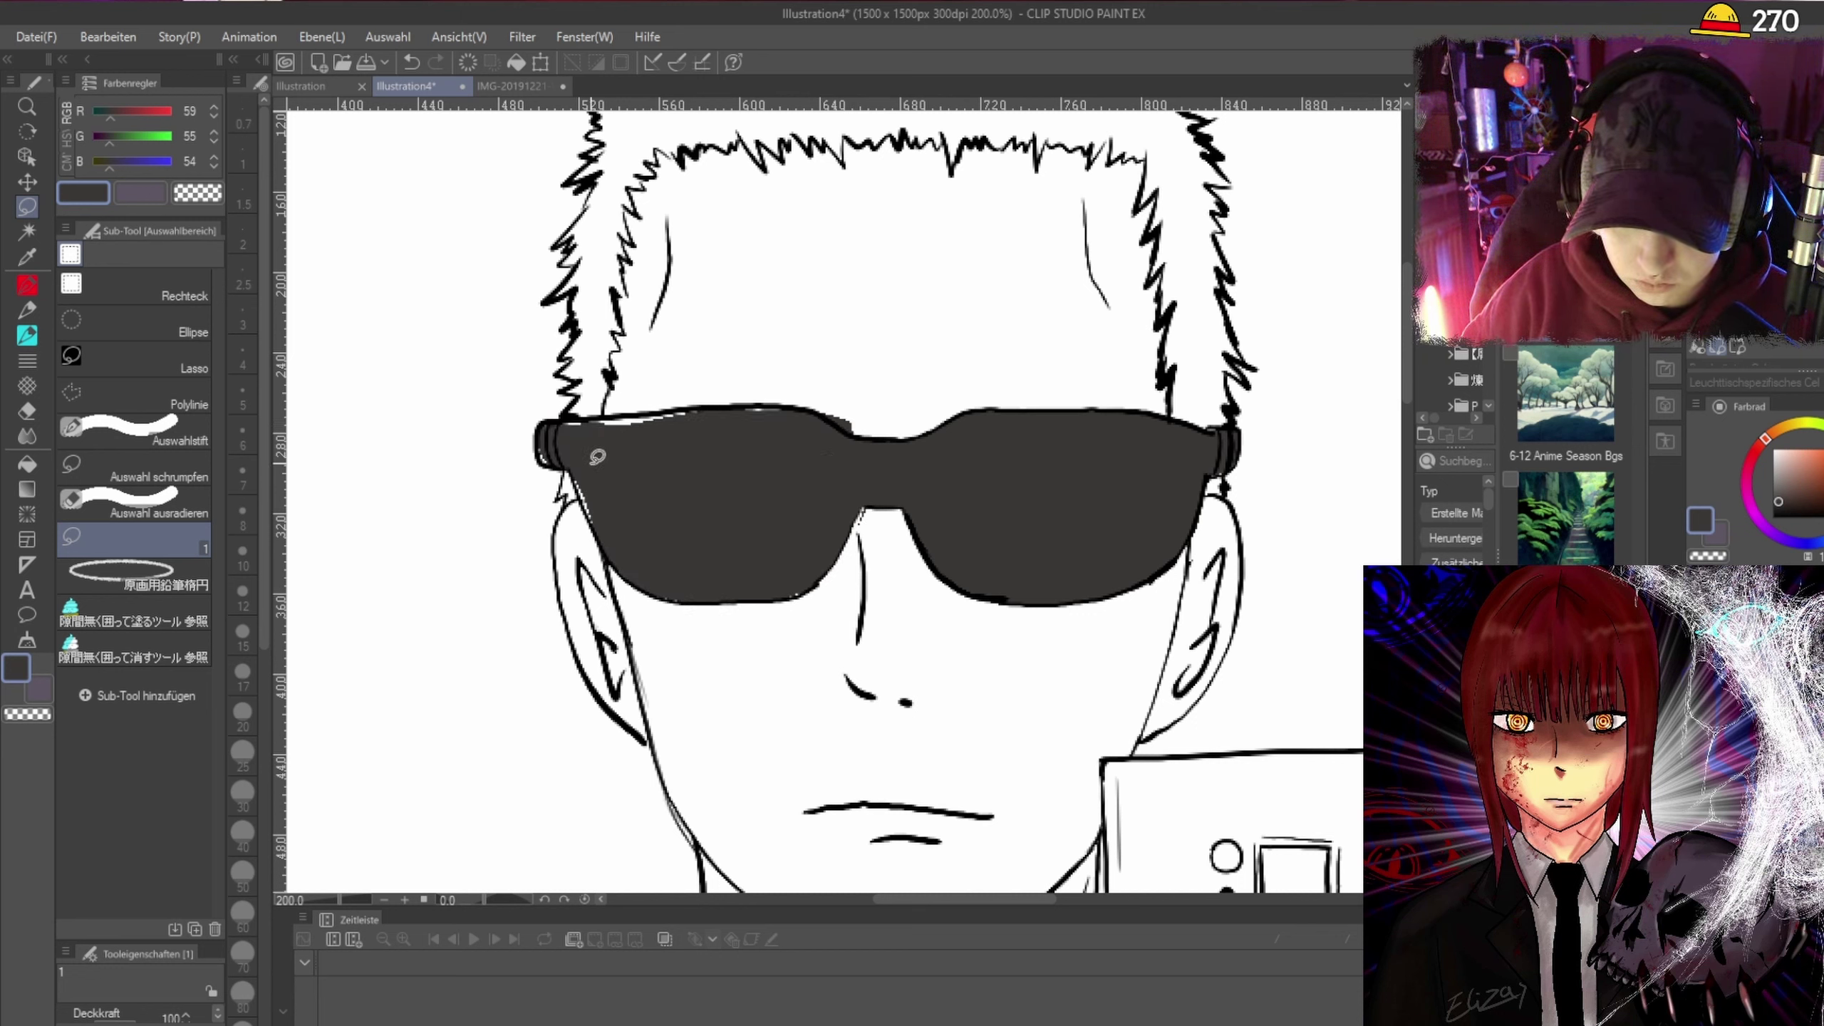
{"action": "scroll", "coordinate": [668, 452], "scroll_direction": "up", "scroll_amount": 2}
{"action": "mouse_move", "coordinate": [572, 423]}
{"action": "left_mouse_down"}
{"action": "mouse_move", "coordinate": [752, 384]}
{"action": "mouse_move", "coordinate": [723, 363]}
{"action": "mouse_move", "coordinate": [462, 404]}
{"action": "mouse_move", "coordinate": [607, 417]}
{"action": "left_mouse_up"}
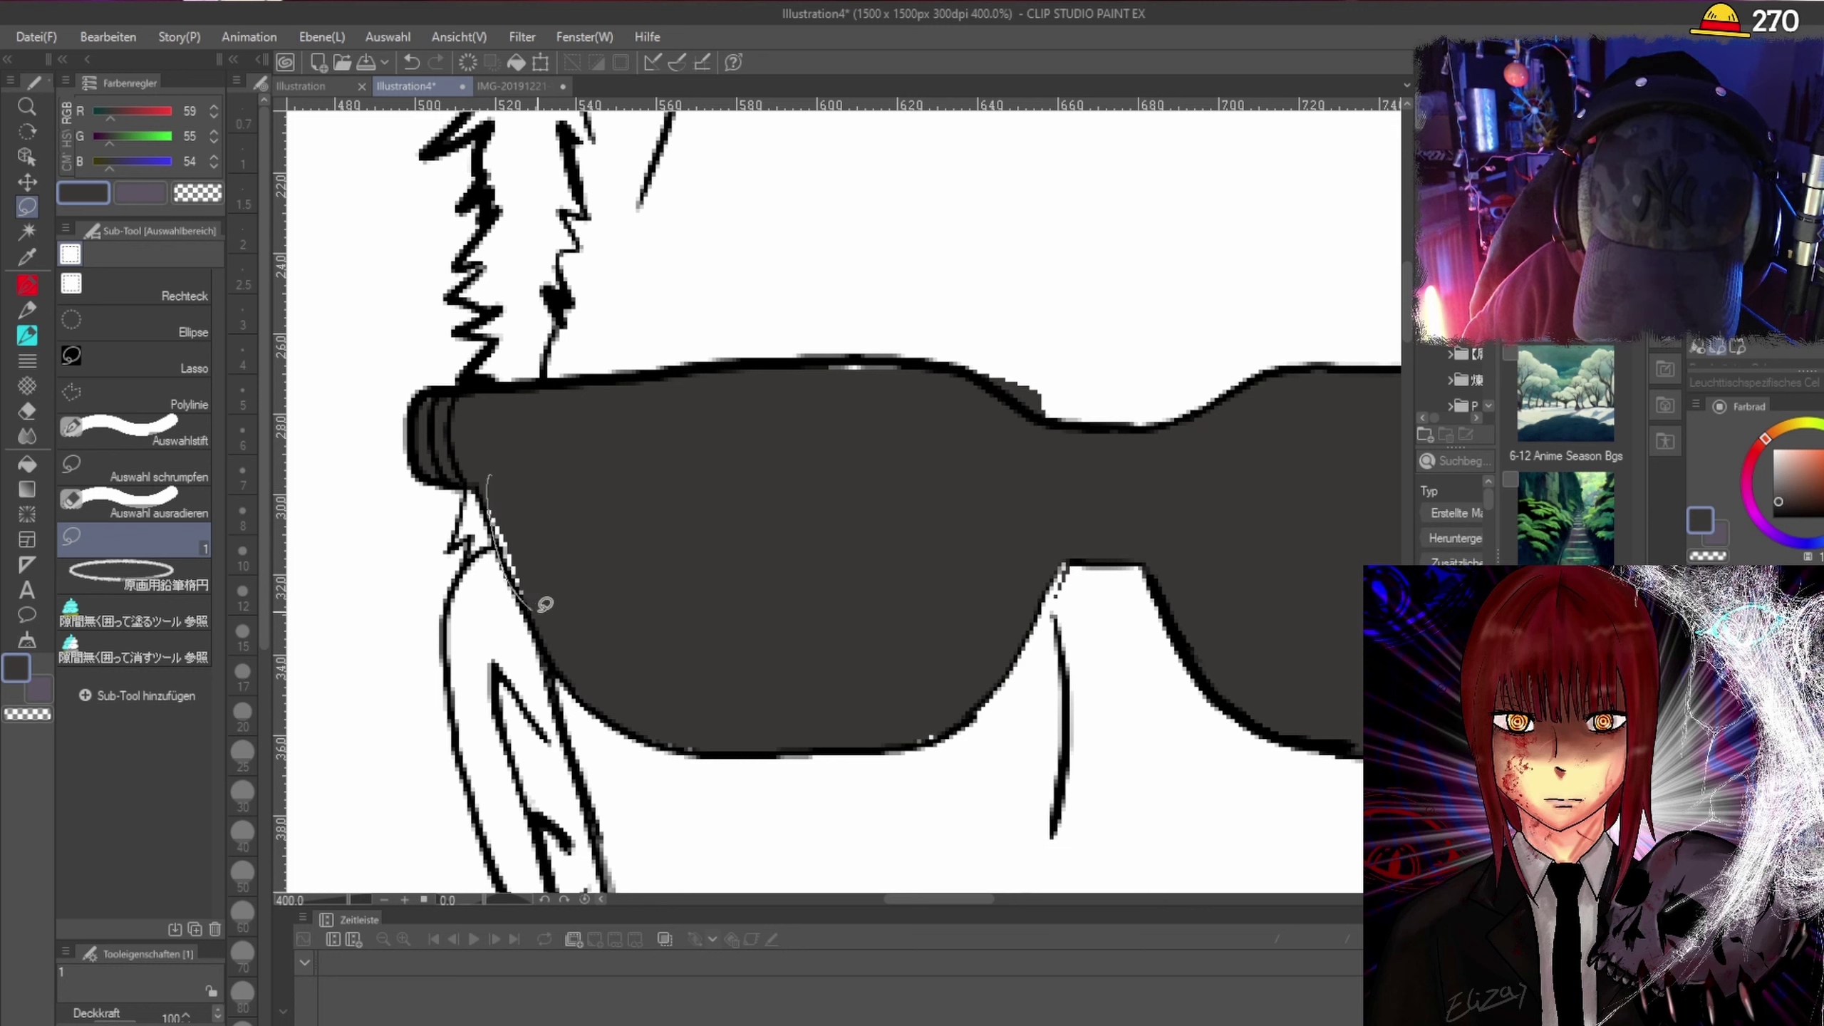
{"action": "left_click_drag", "start_coordinate": [544, 604], "coordinate": [547, 609]}
{"action": "mouse_move", "coordinate": [847, 365]}
{"action": "left_mouse_down"}
{"action": "mouse_move", "coordinate": [894, 390]}
{"action": "mouse_move", "coordinate": [882, 358]}
{"action": "left_mouse_up"}
{"action": "mouse_move", "coordinate": [946, 711]}
{"action": "left_mouse_down"}
{"action": "mouse_move", "coordinate": [954, 732]}
{"action": "mouse_move", "coordinate": [906, 740]}
{"action": "left_mouse_up"}
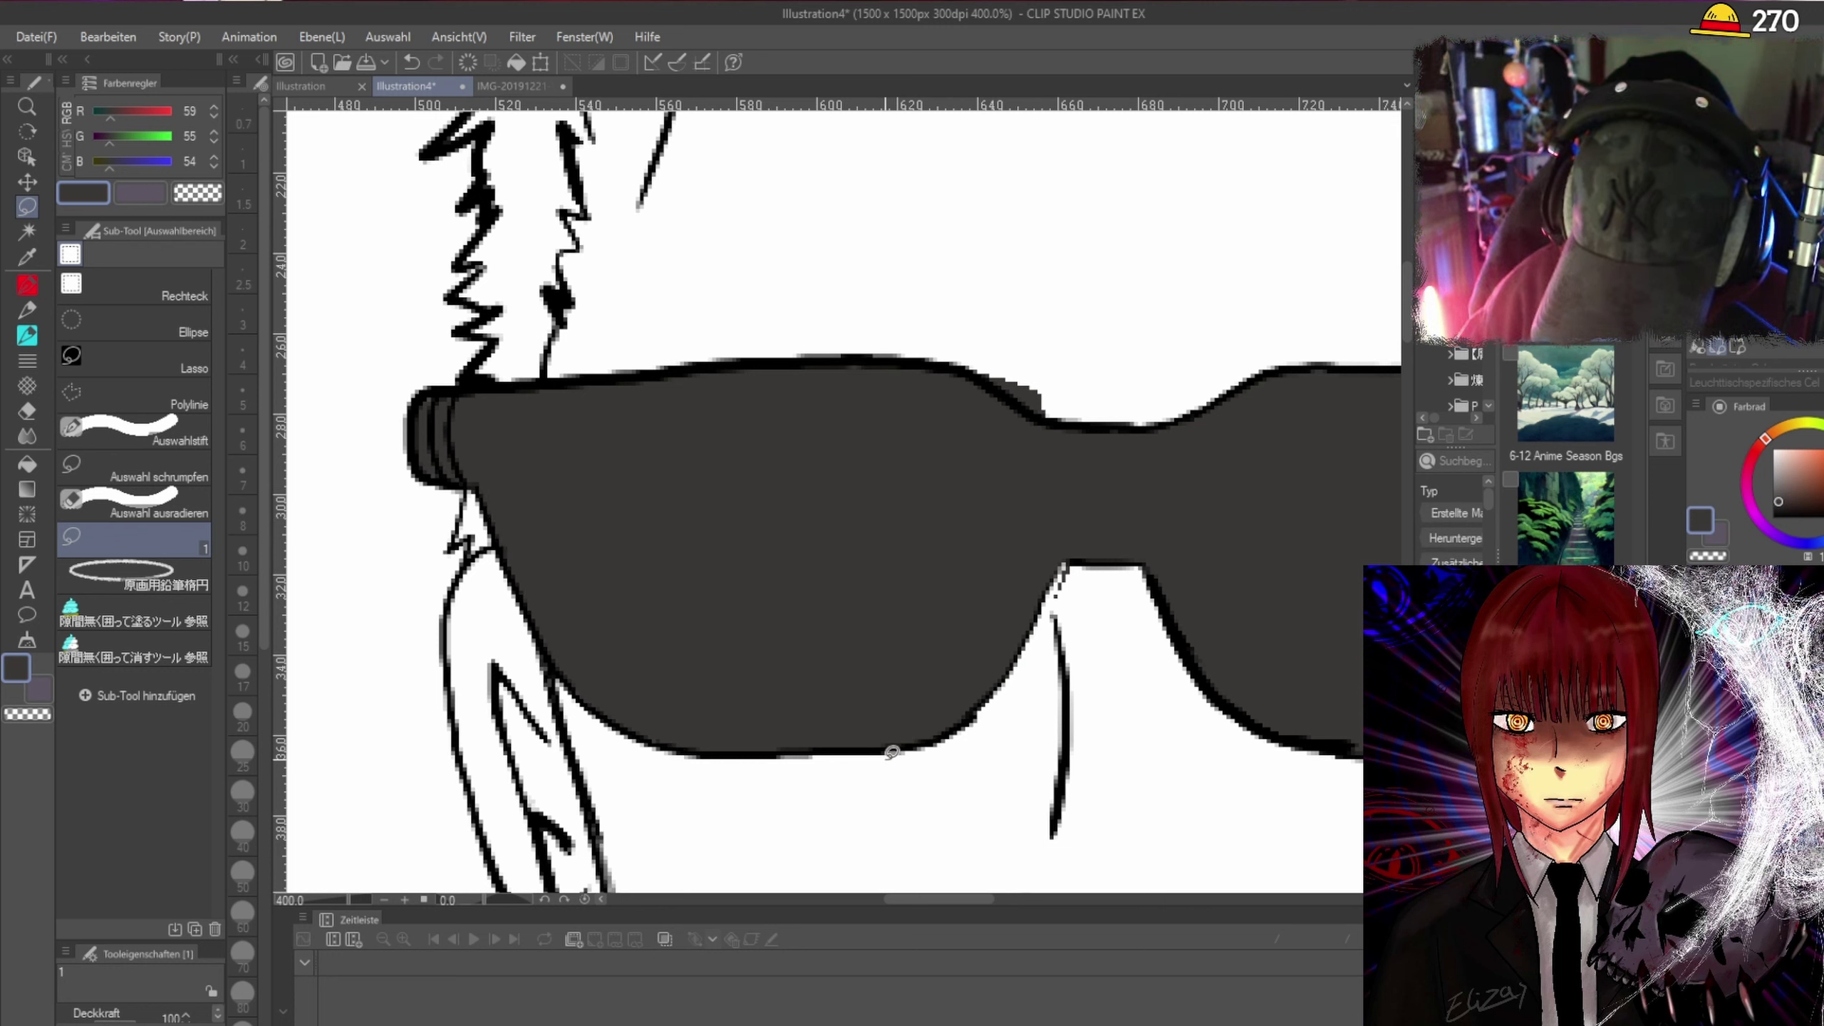
{"action": "key", "text": "e"}
{"action": "mouse_move", "coordinate": [1047, 375]}
{"action": "left_mouse_down"}
{"action": "mouse_move", "coordinate": [1026, 388]}
{"action": "mouse_move", "coordinate": [978, 366]}
{"action": "left_mouse_up"}
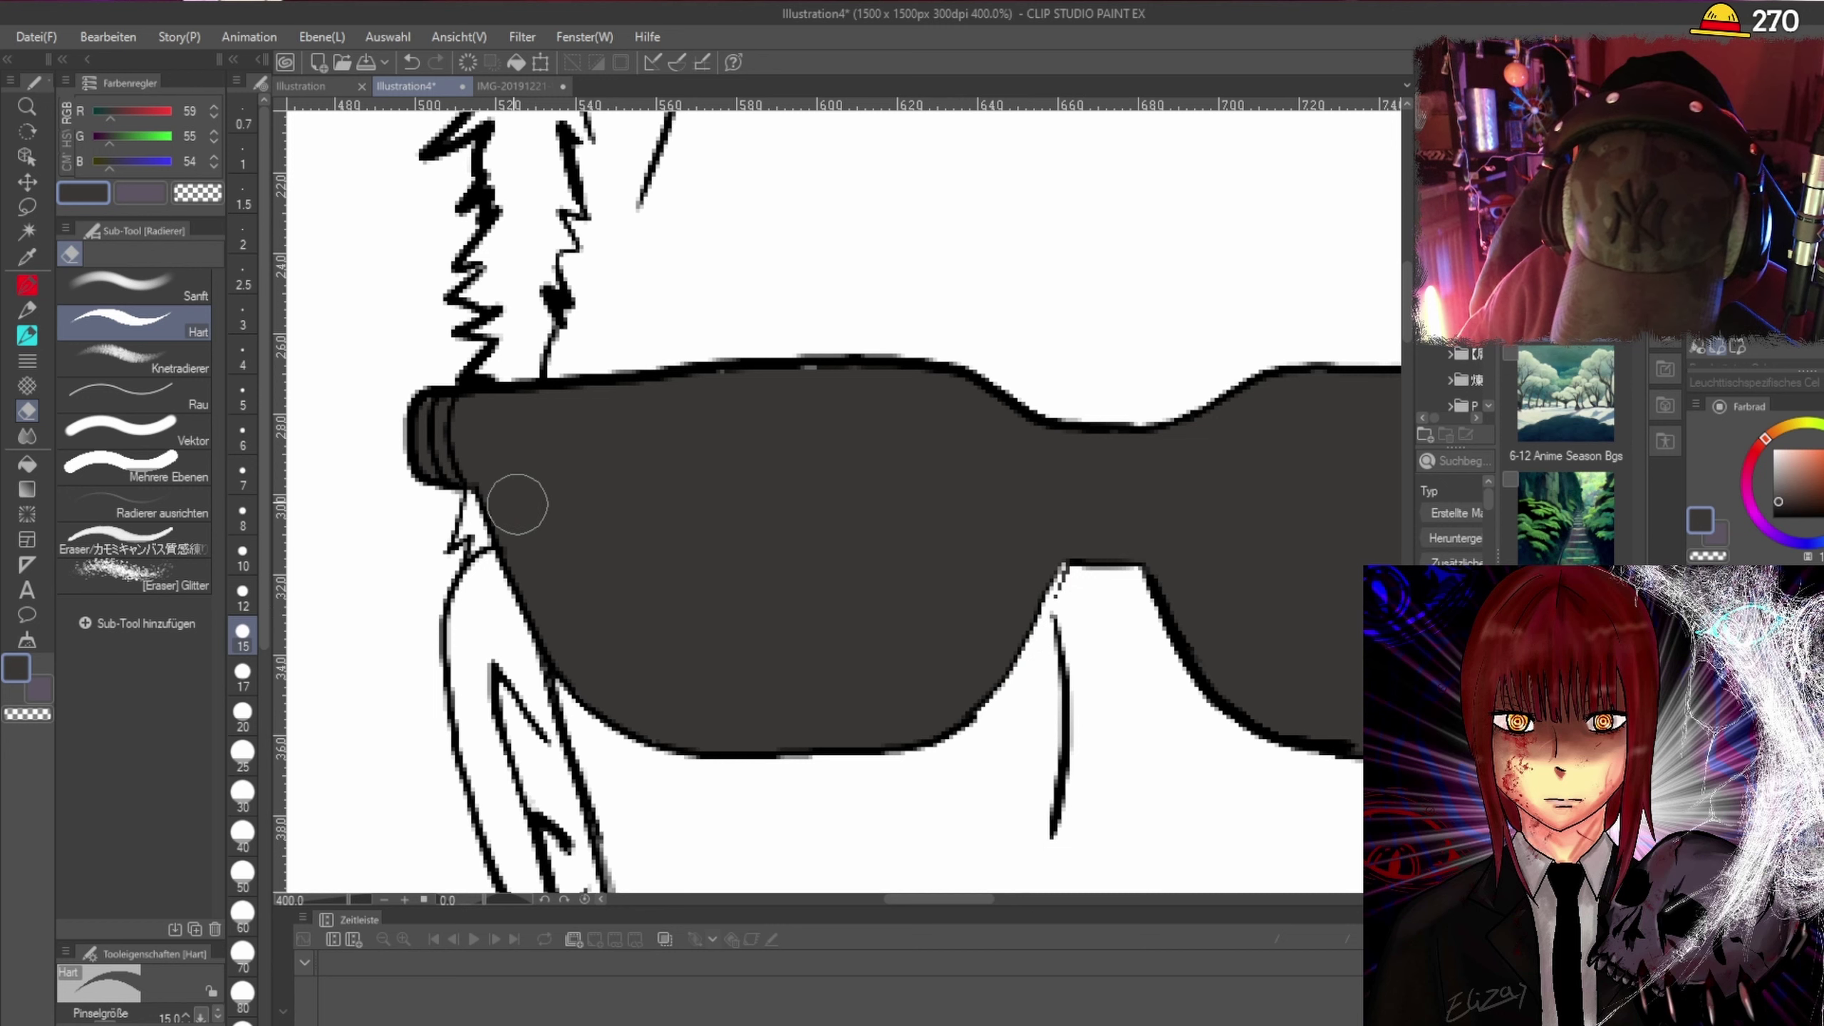
Eyedrop the dark grey from the sunglasses as the drawing colour.
{"action": "left_click", "coordinate": [26, 206]}
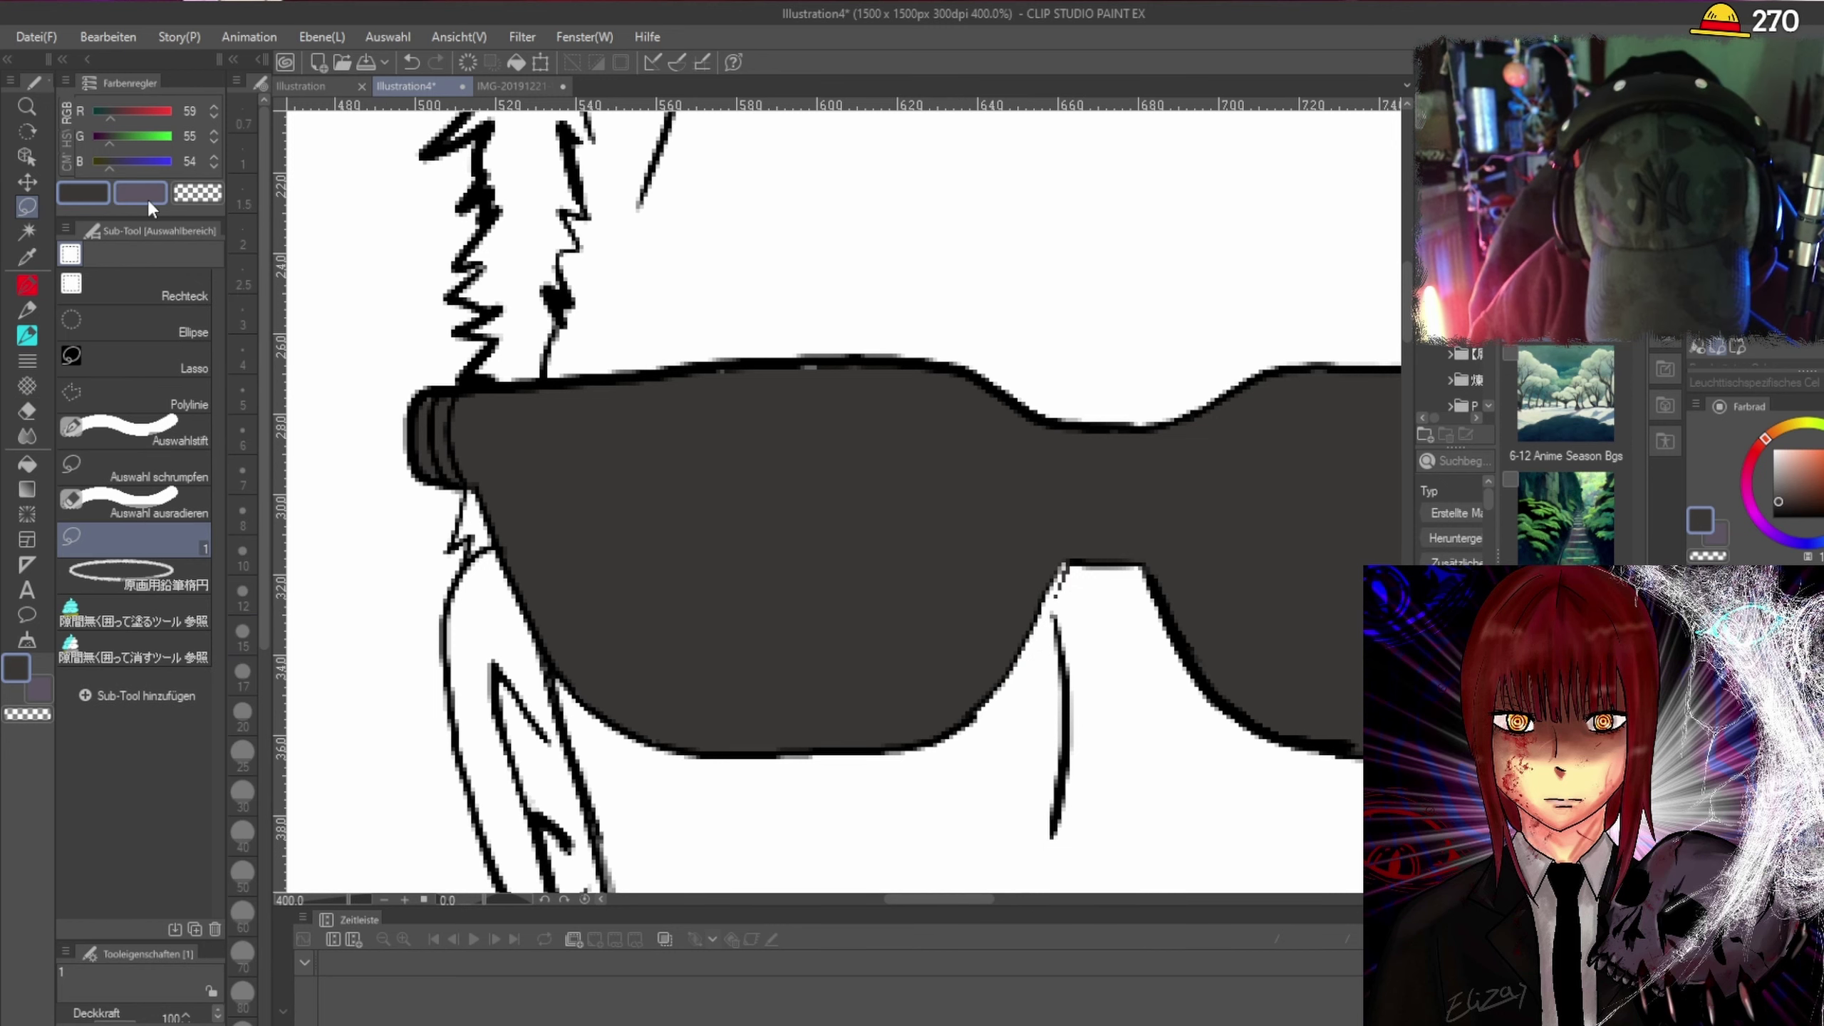
{"action": "scroll", "coordinate": [1018, 435], "scroll_direction": "down", "scroll_amount": 3}
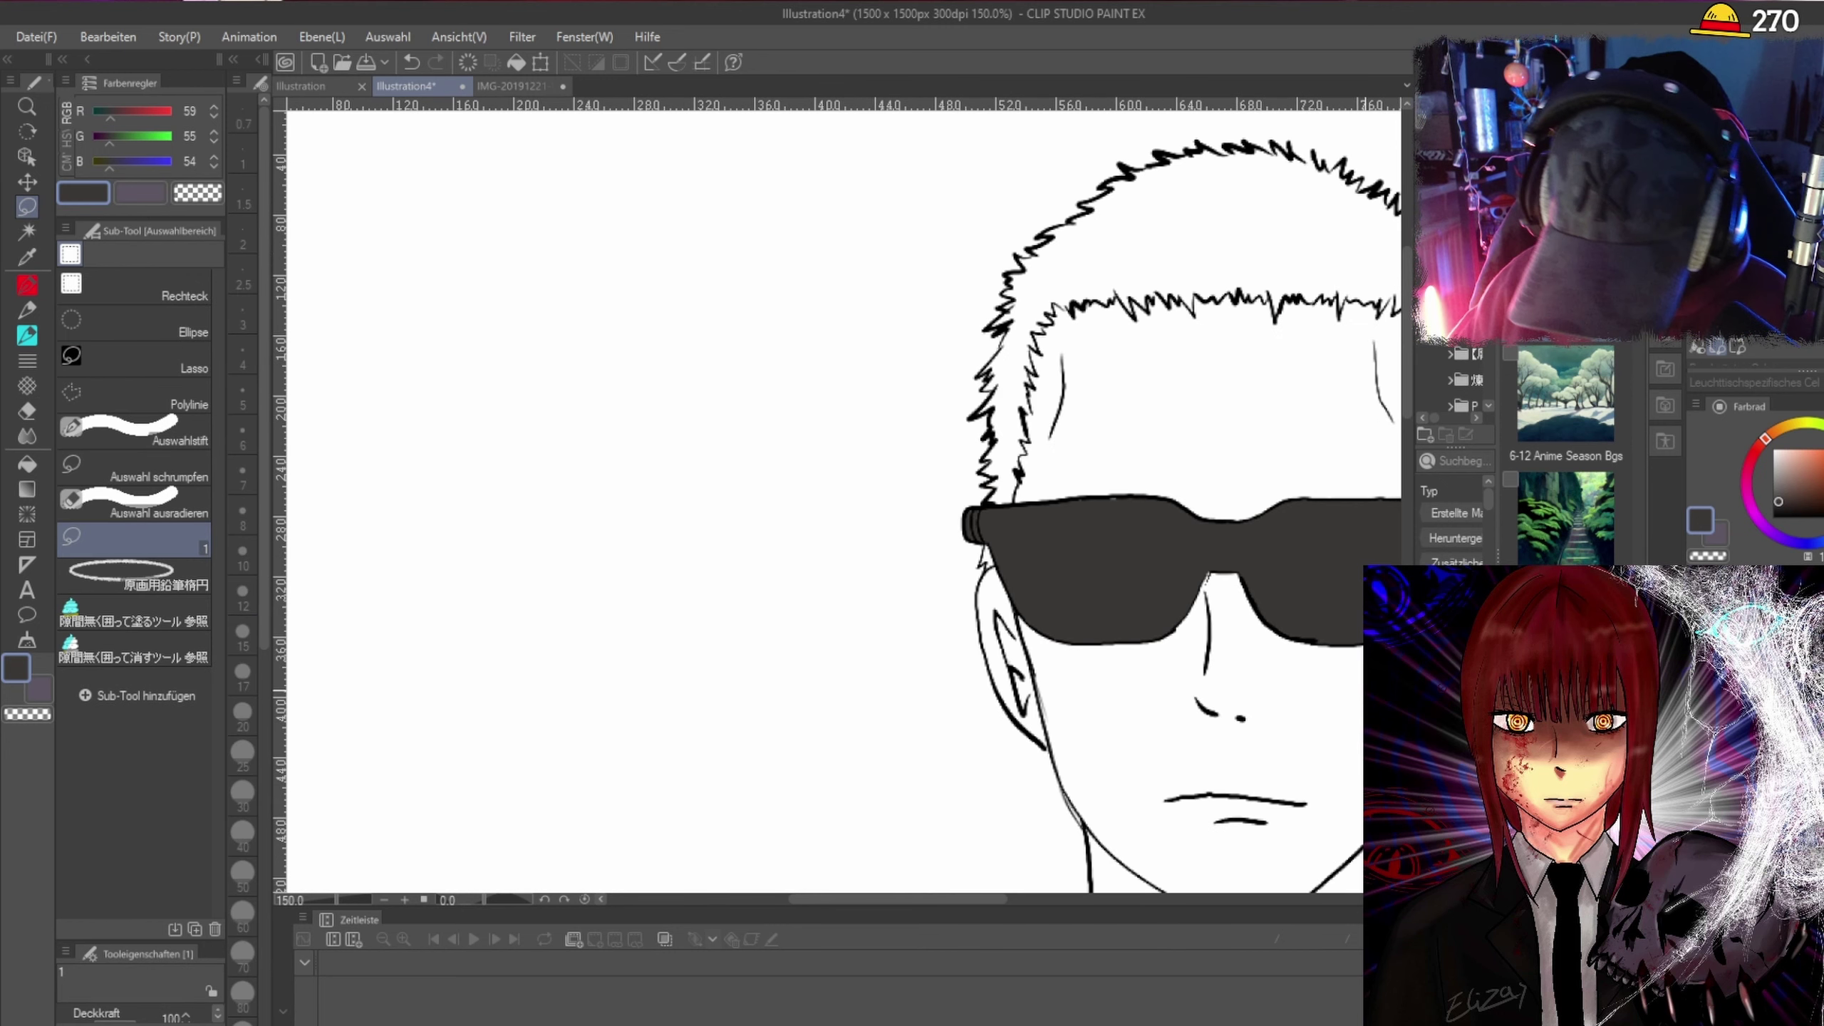
{"action": "left_click_drag", "start_coordinate": [934, 899], "coordinate": [1021, 898]}
{"action": "scroll", "coordinate": [1032, 848], "scroll_direction": "down", "scroll_amount": 2}
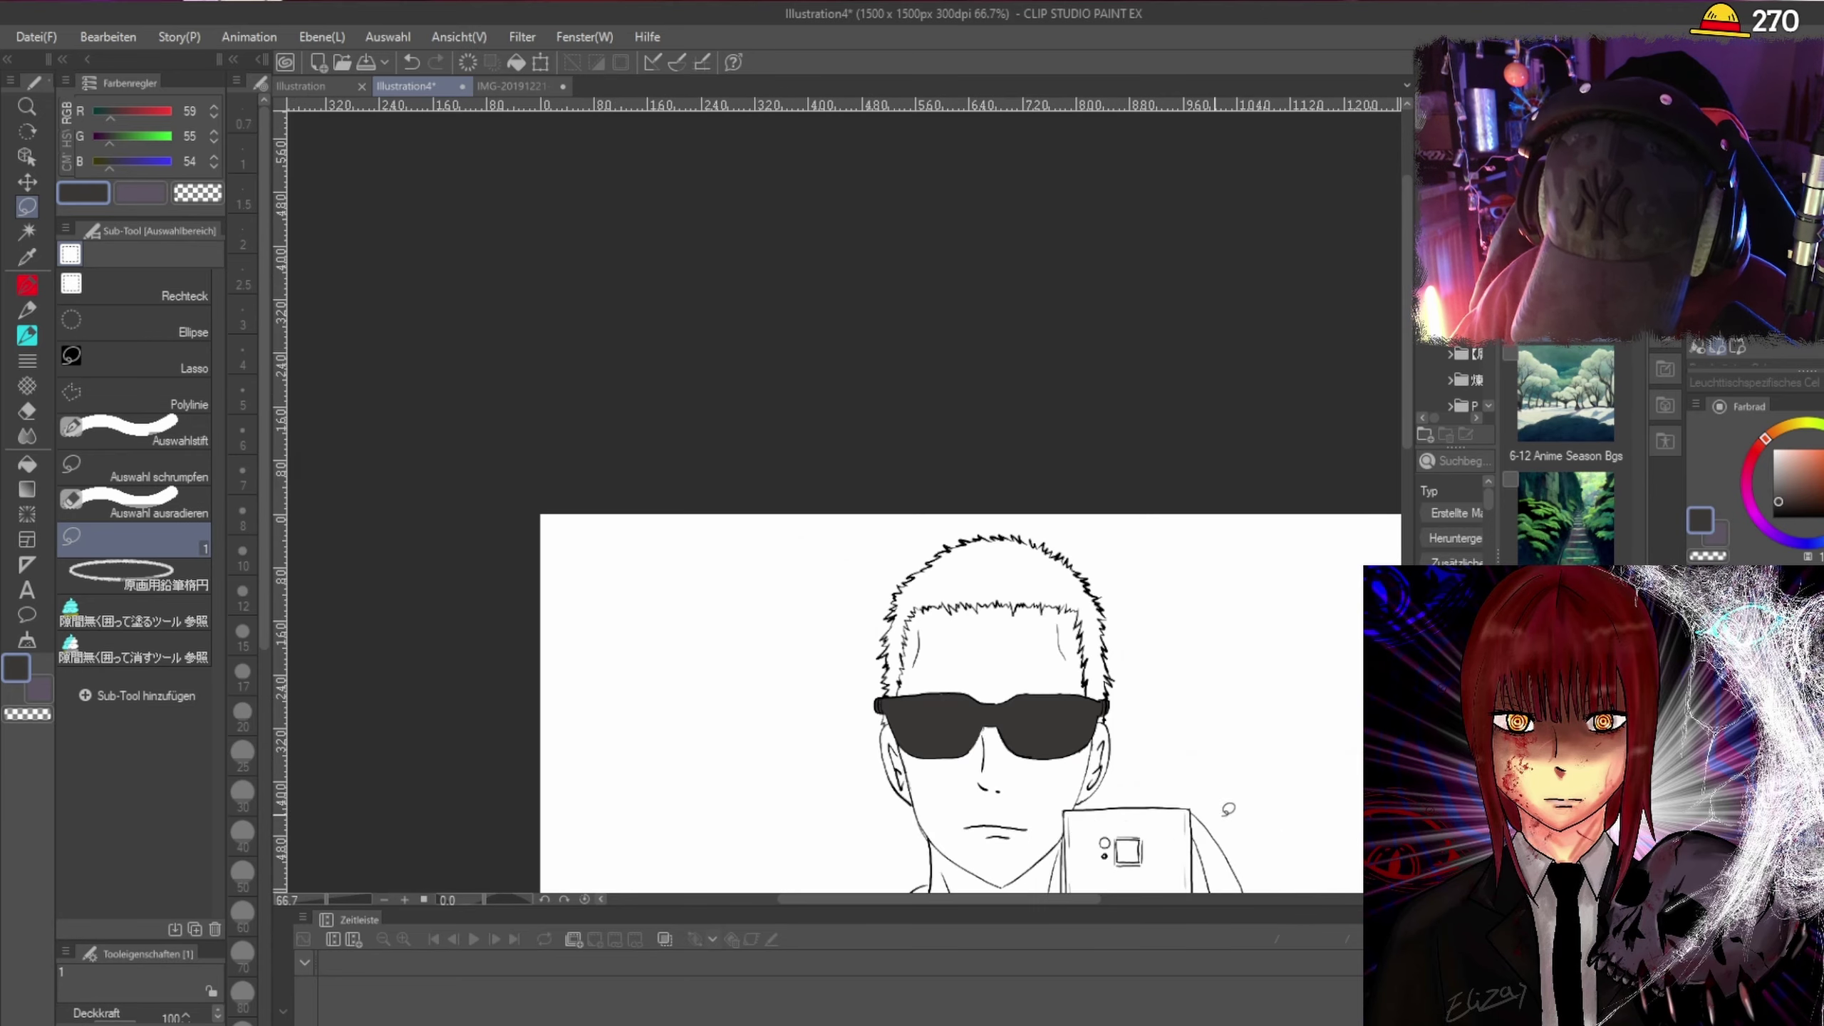
{"action": "mouse_move", "coordinate": [1407, 368]}
{"action": "left_mouse_down"}
{"action": "mouse_move", "coordinate": [1416, 523]}
{"action": "mouse_move", "coordinate": [1408, 413]}
{"action": "left_mouse_up"}
{"action": "scroll", "coordinate": [1041, 643], "scroll_direction": "up", "scroll_amount": 2}
{"action": "scroll", "coordinate": [1034, 650], "scroll_direction": "up", "scroll_amount": 1}
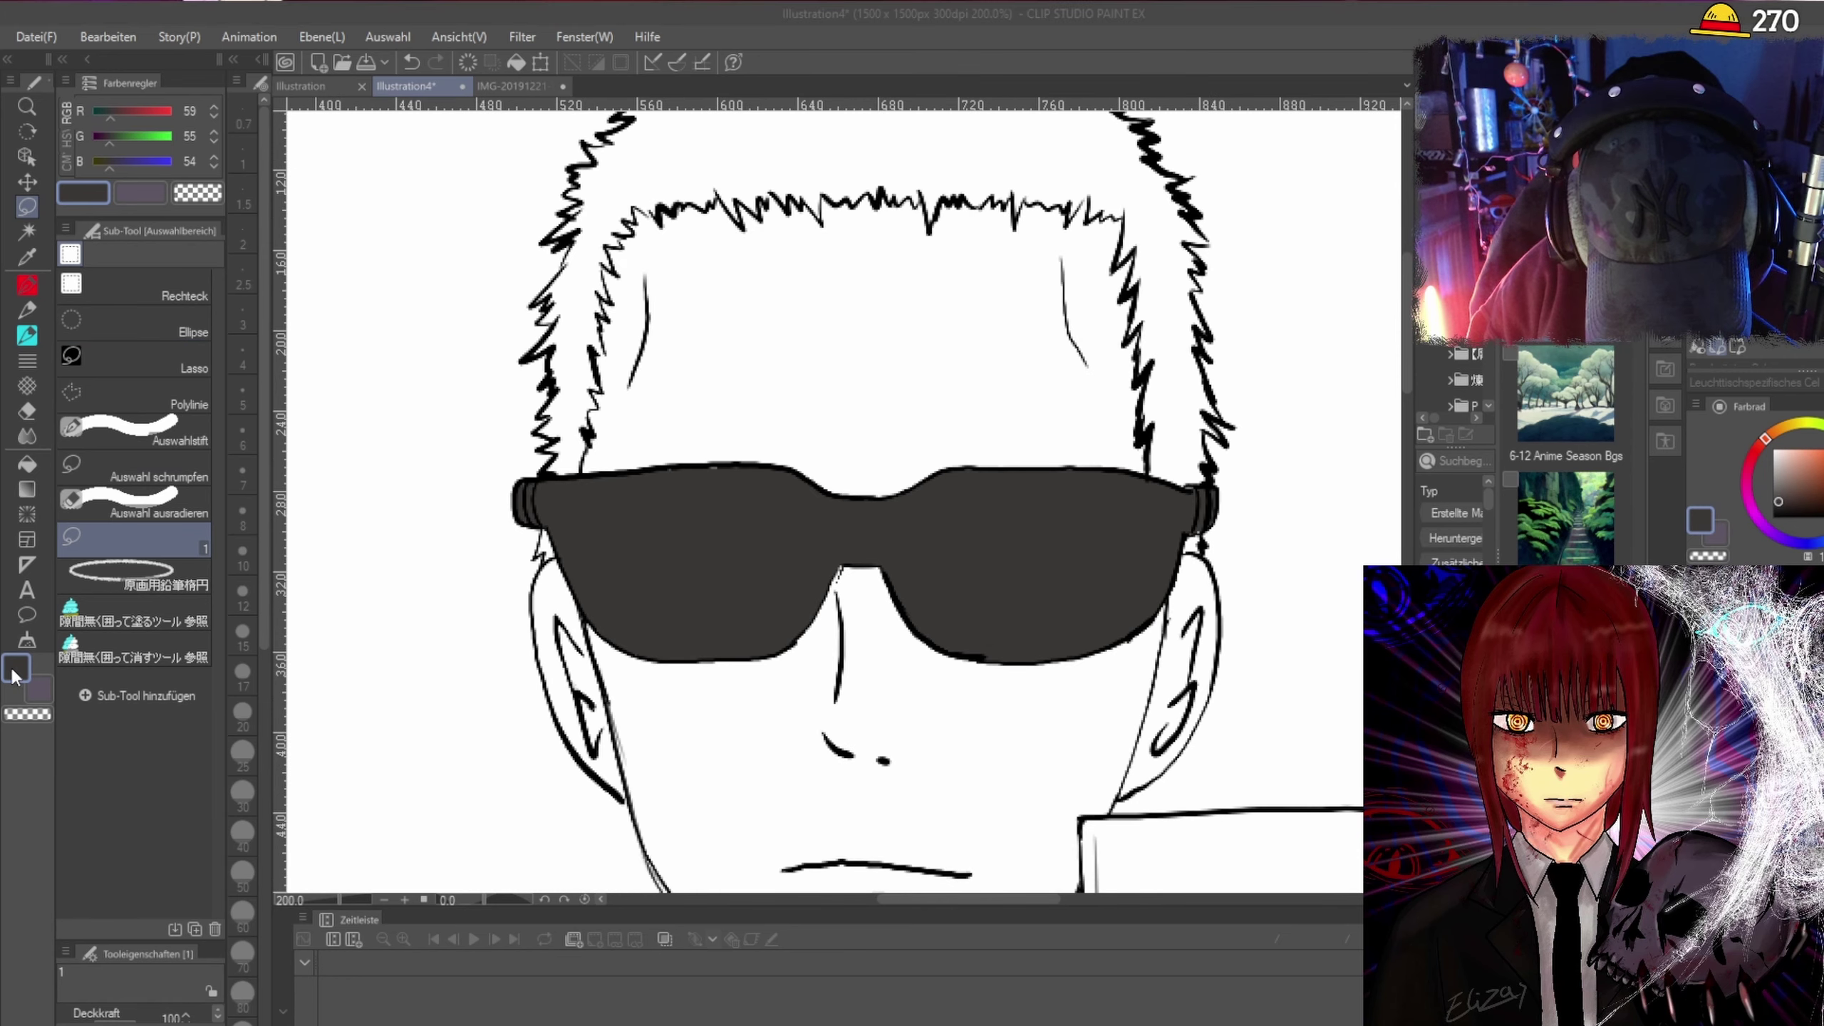
{"action": "left_click", "coordinate": [701, 571], "text": "alt"}
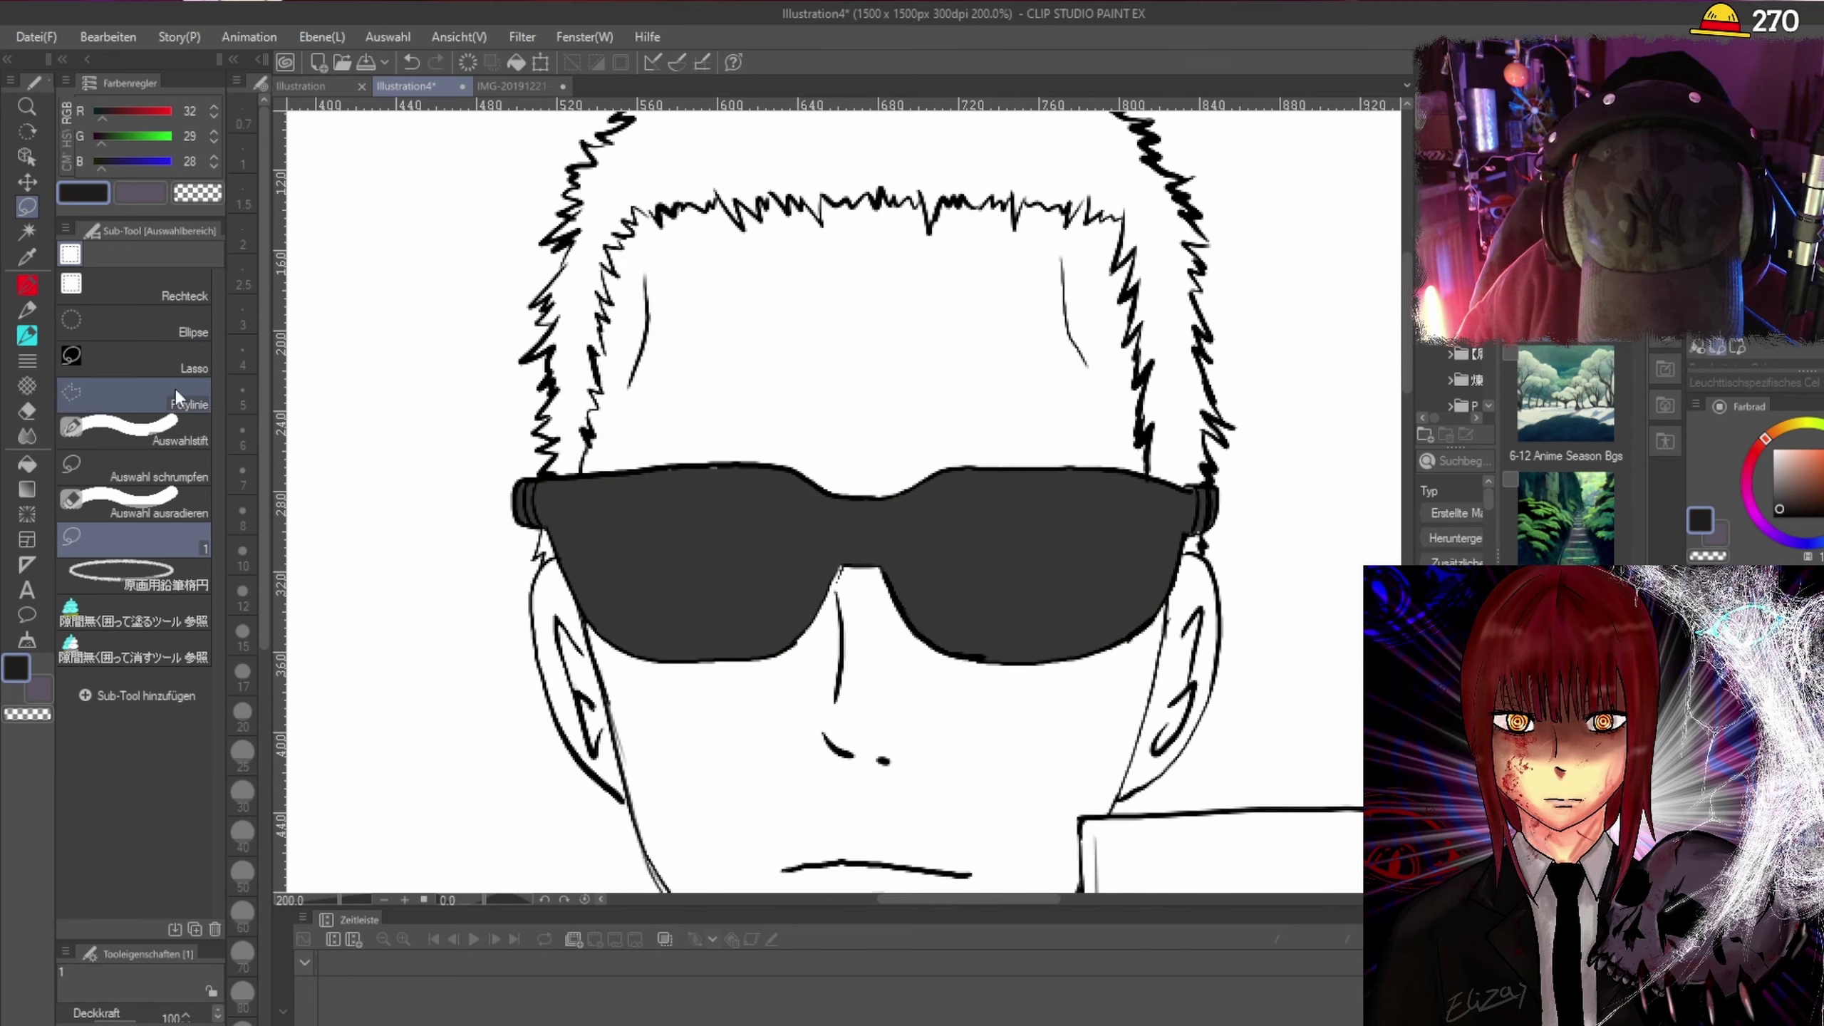
Try a Lighter Pencil stroke on the left lens, undo it, and switch to painting brushes.
{"action": "left_click", "coordinate": [28, 359]}
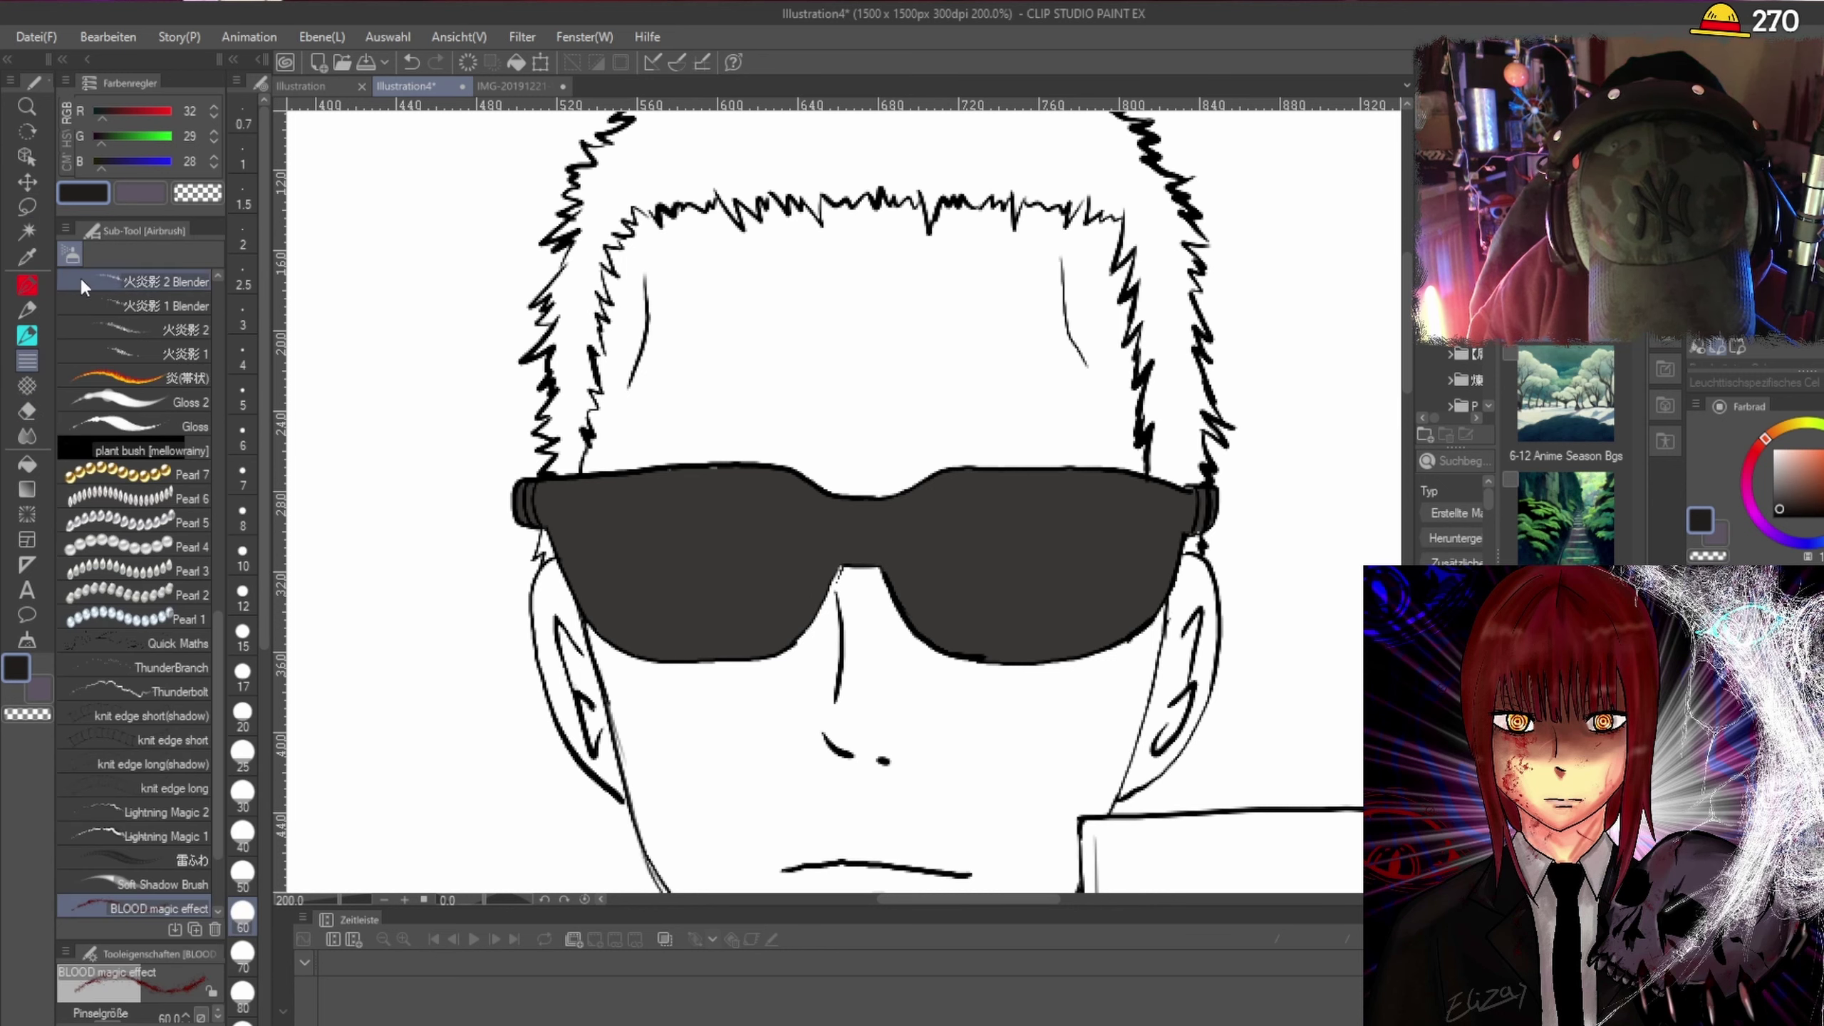
{"action": "left_click", "coordinate": [32, 311]}
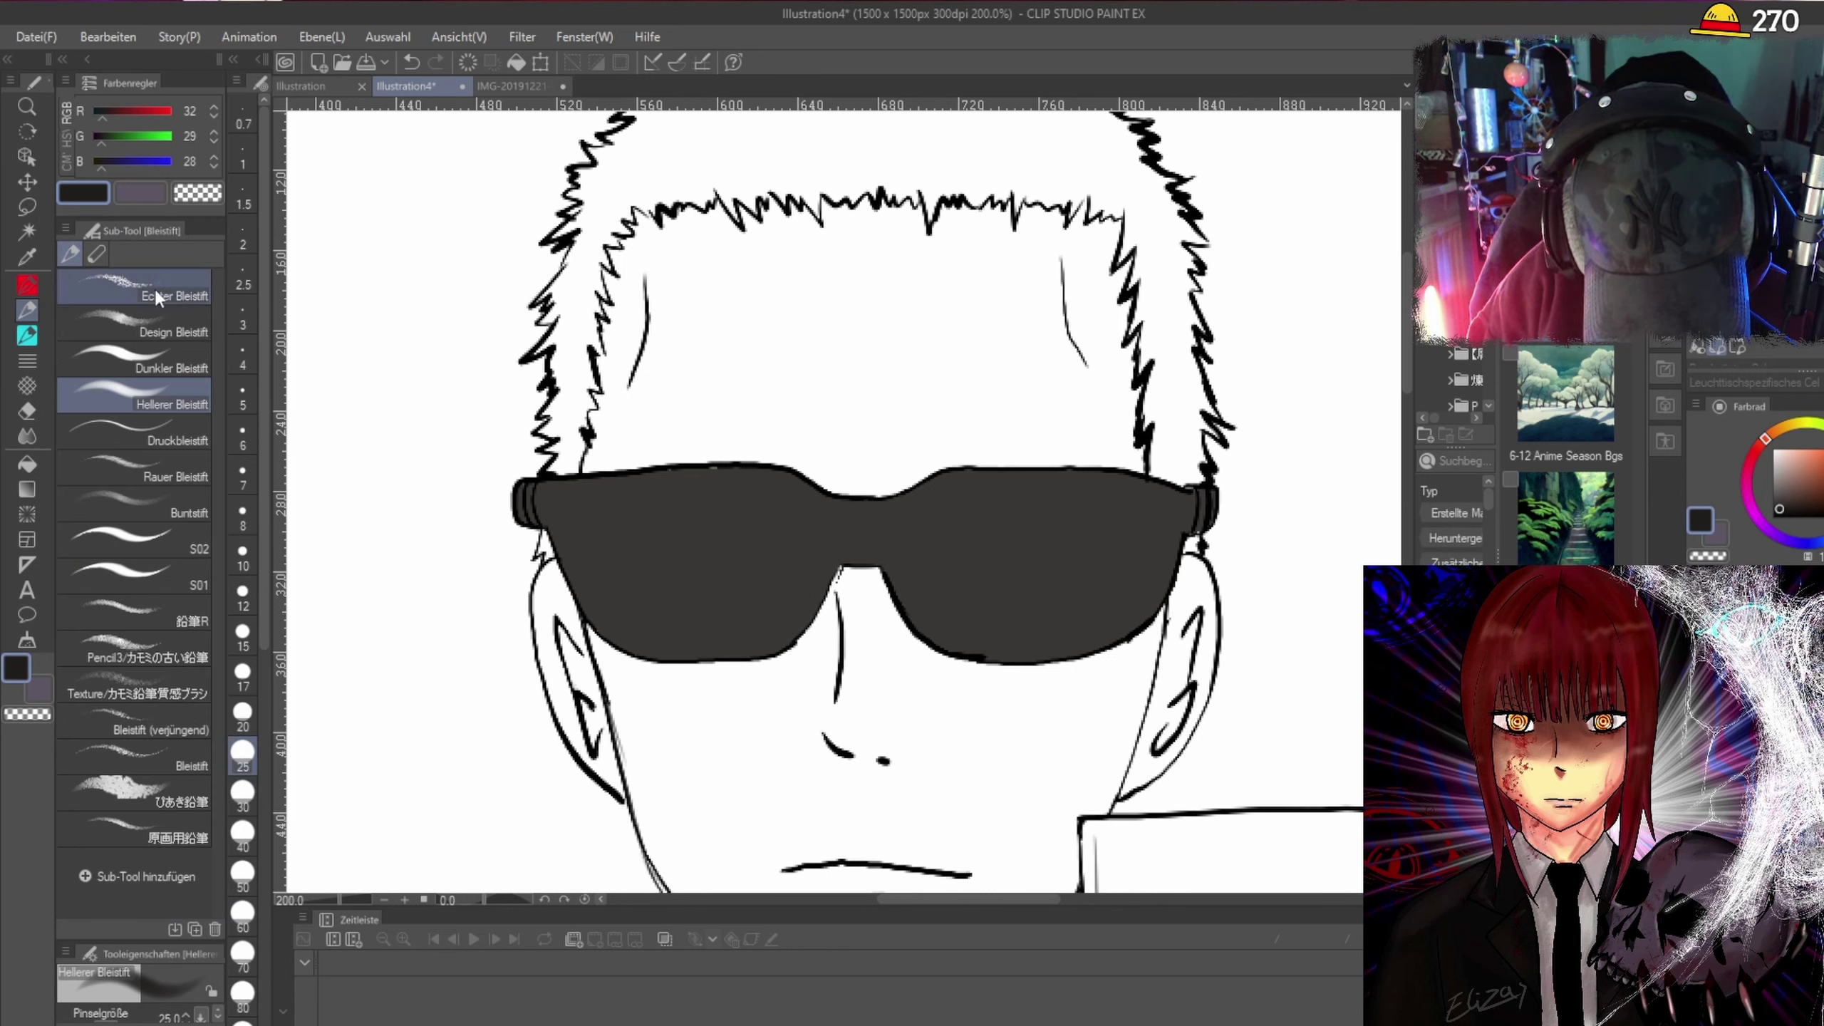
{"action": "mouse_move", "coordinate": [590, 497]}
{"action": "left_mouse_down"}
{"action": "mouse_move", "coordinate": [602, 536]}
{"action": "mouse_move", "coordinate": [560, 518]}
{"action": "left_mouse_up"}
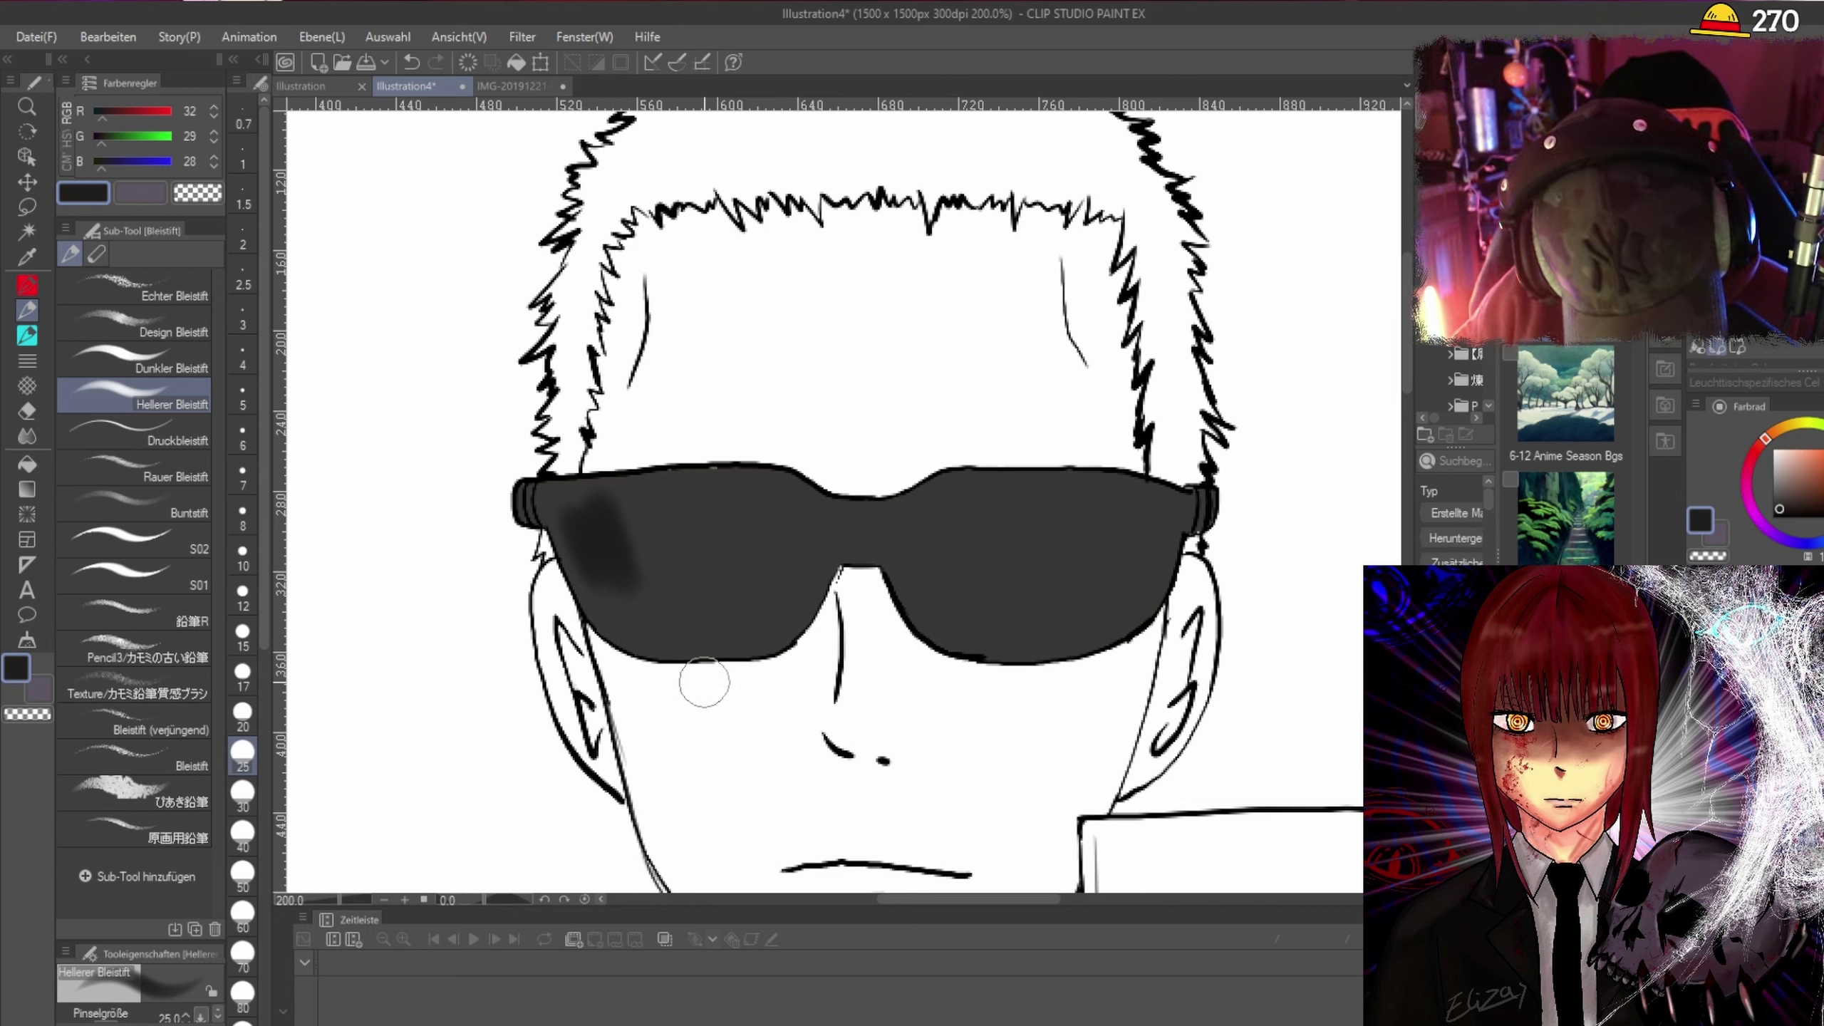
{"action": "key", "text": "ctrl+z"}
{"action": "left_click", "coordinate": [28, 285]}
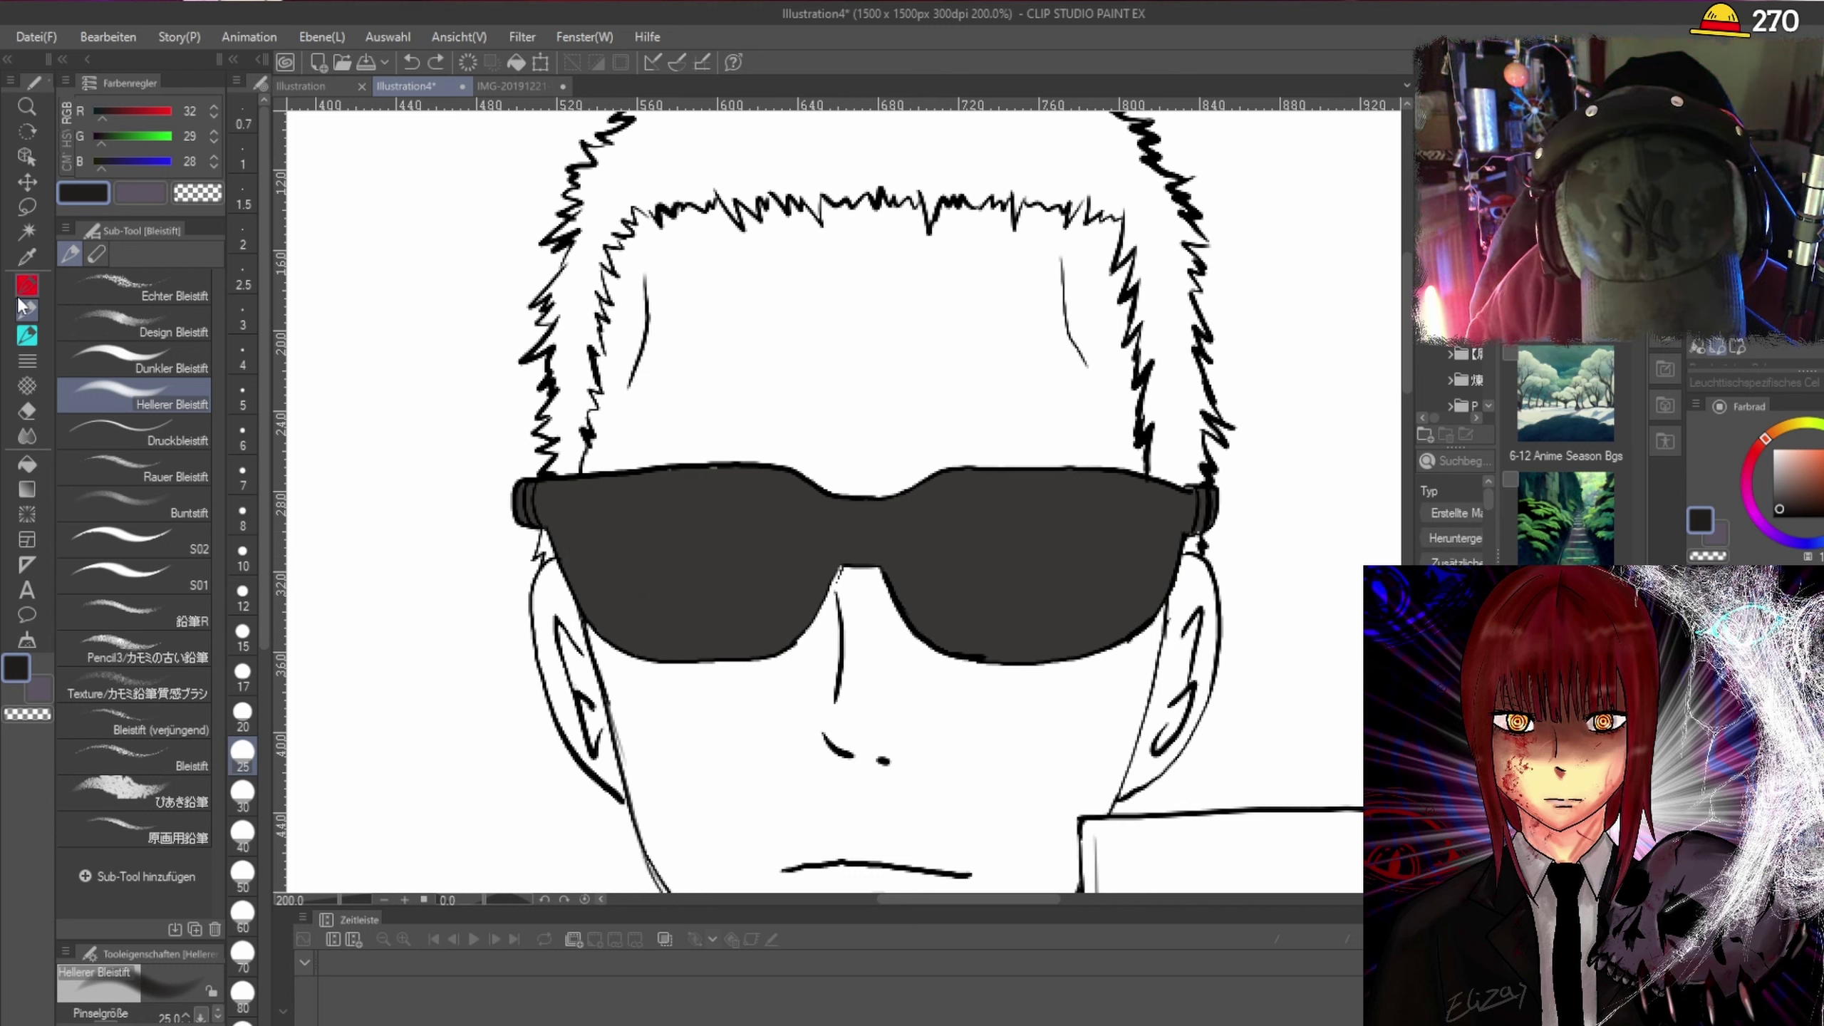
{"action": "left_click", "coordinate": [27, 314]}
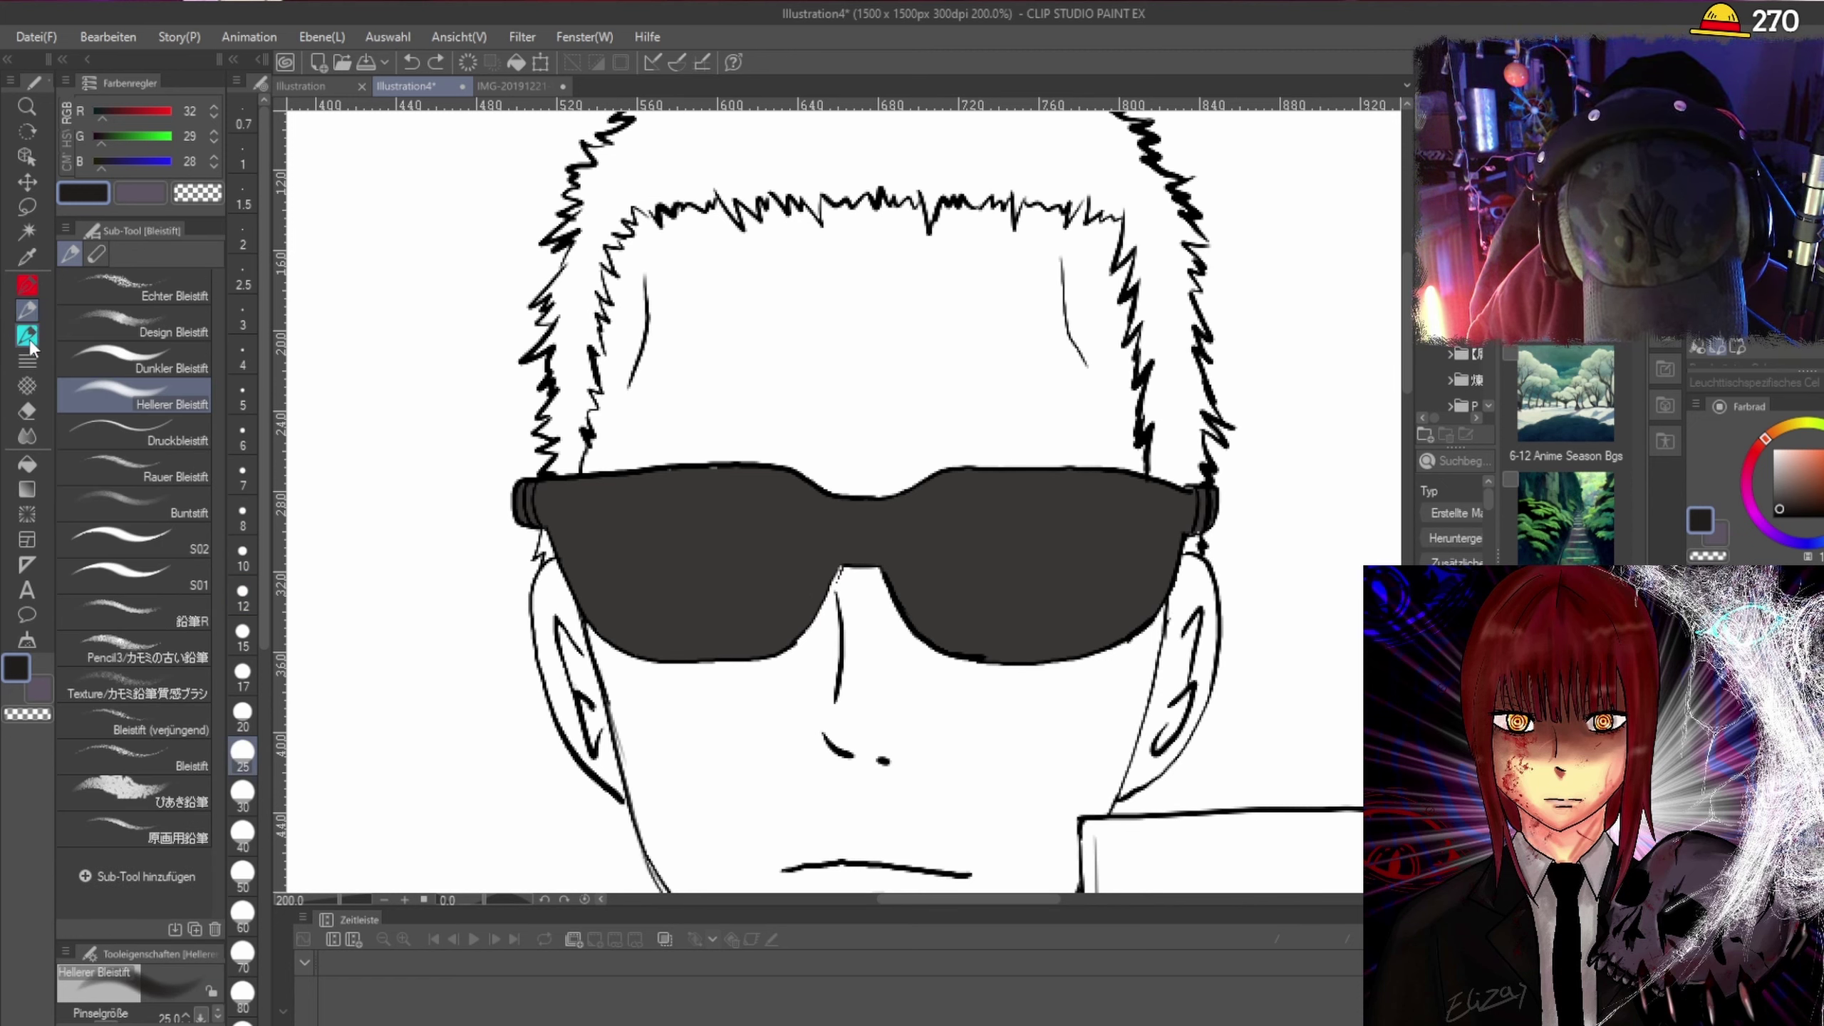
{"action": "left_click", "coordinate": [29, 336]}
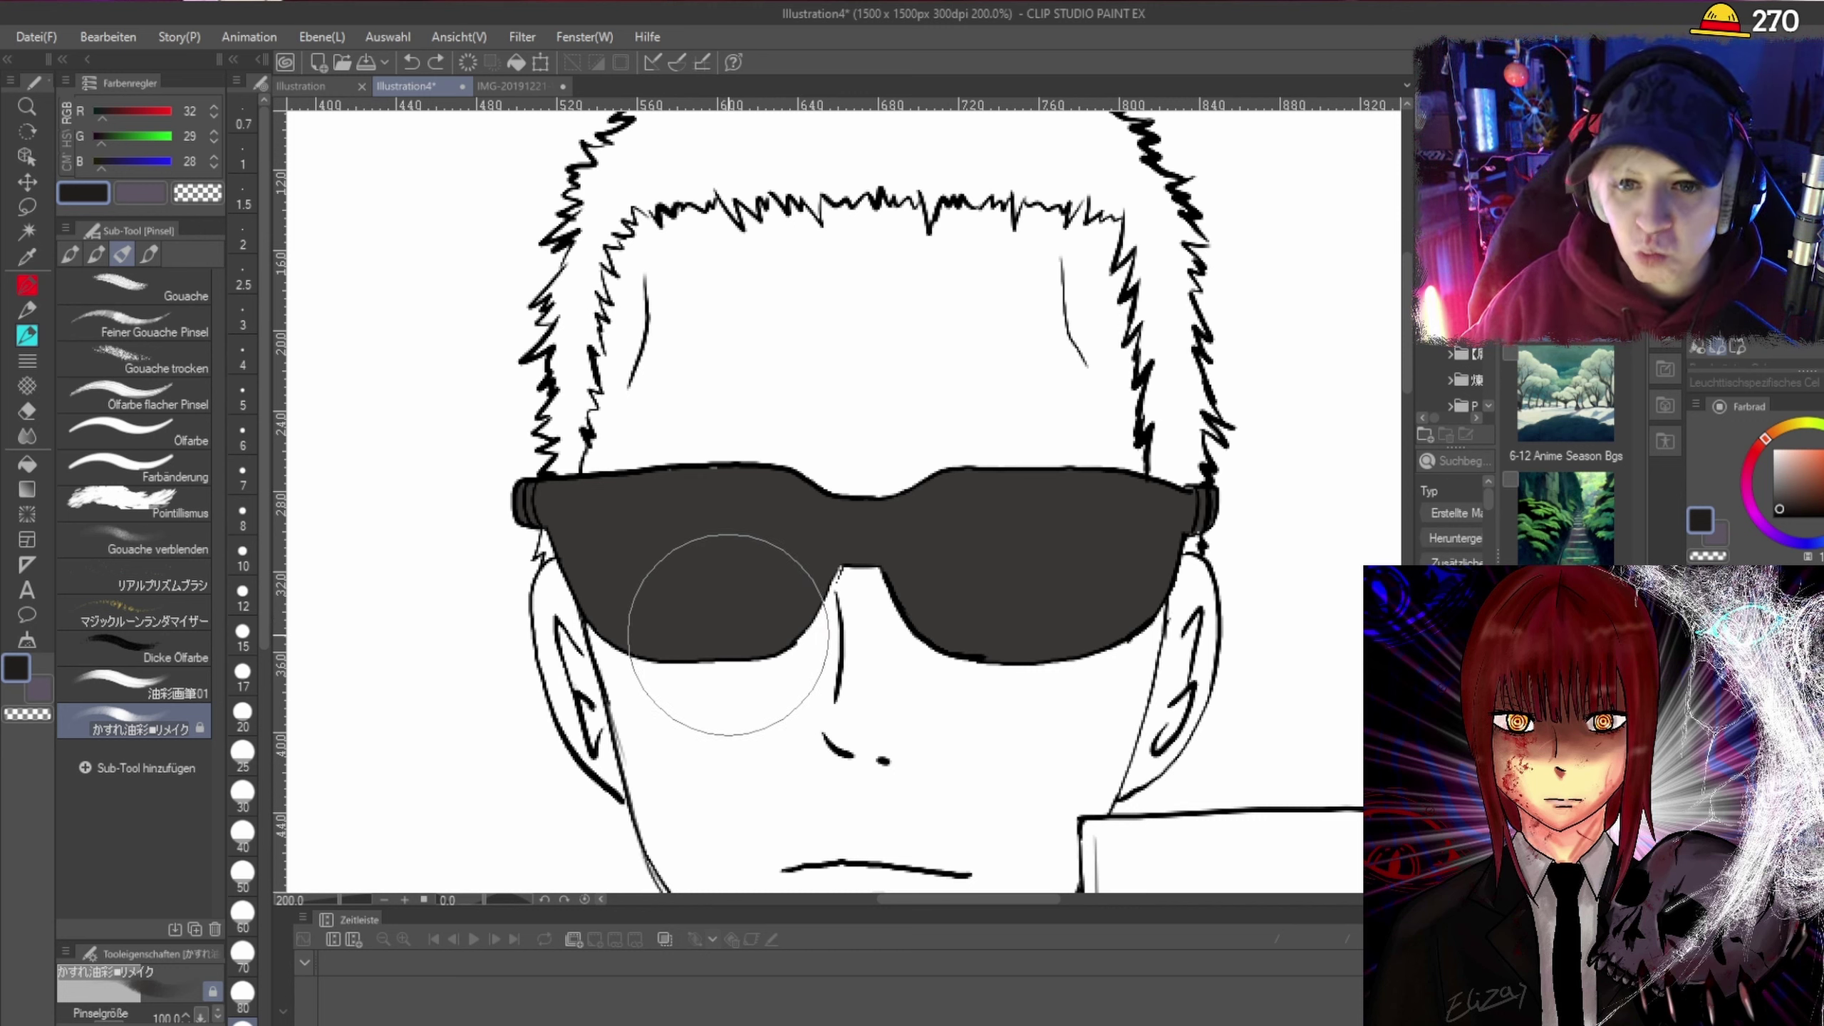
At brush size 25, paint soft mottled darker shading across the right and left lenses.
{"action": "left_click", "coordinate": [243, 752]}
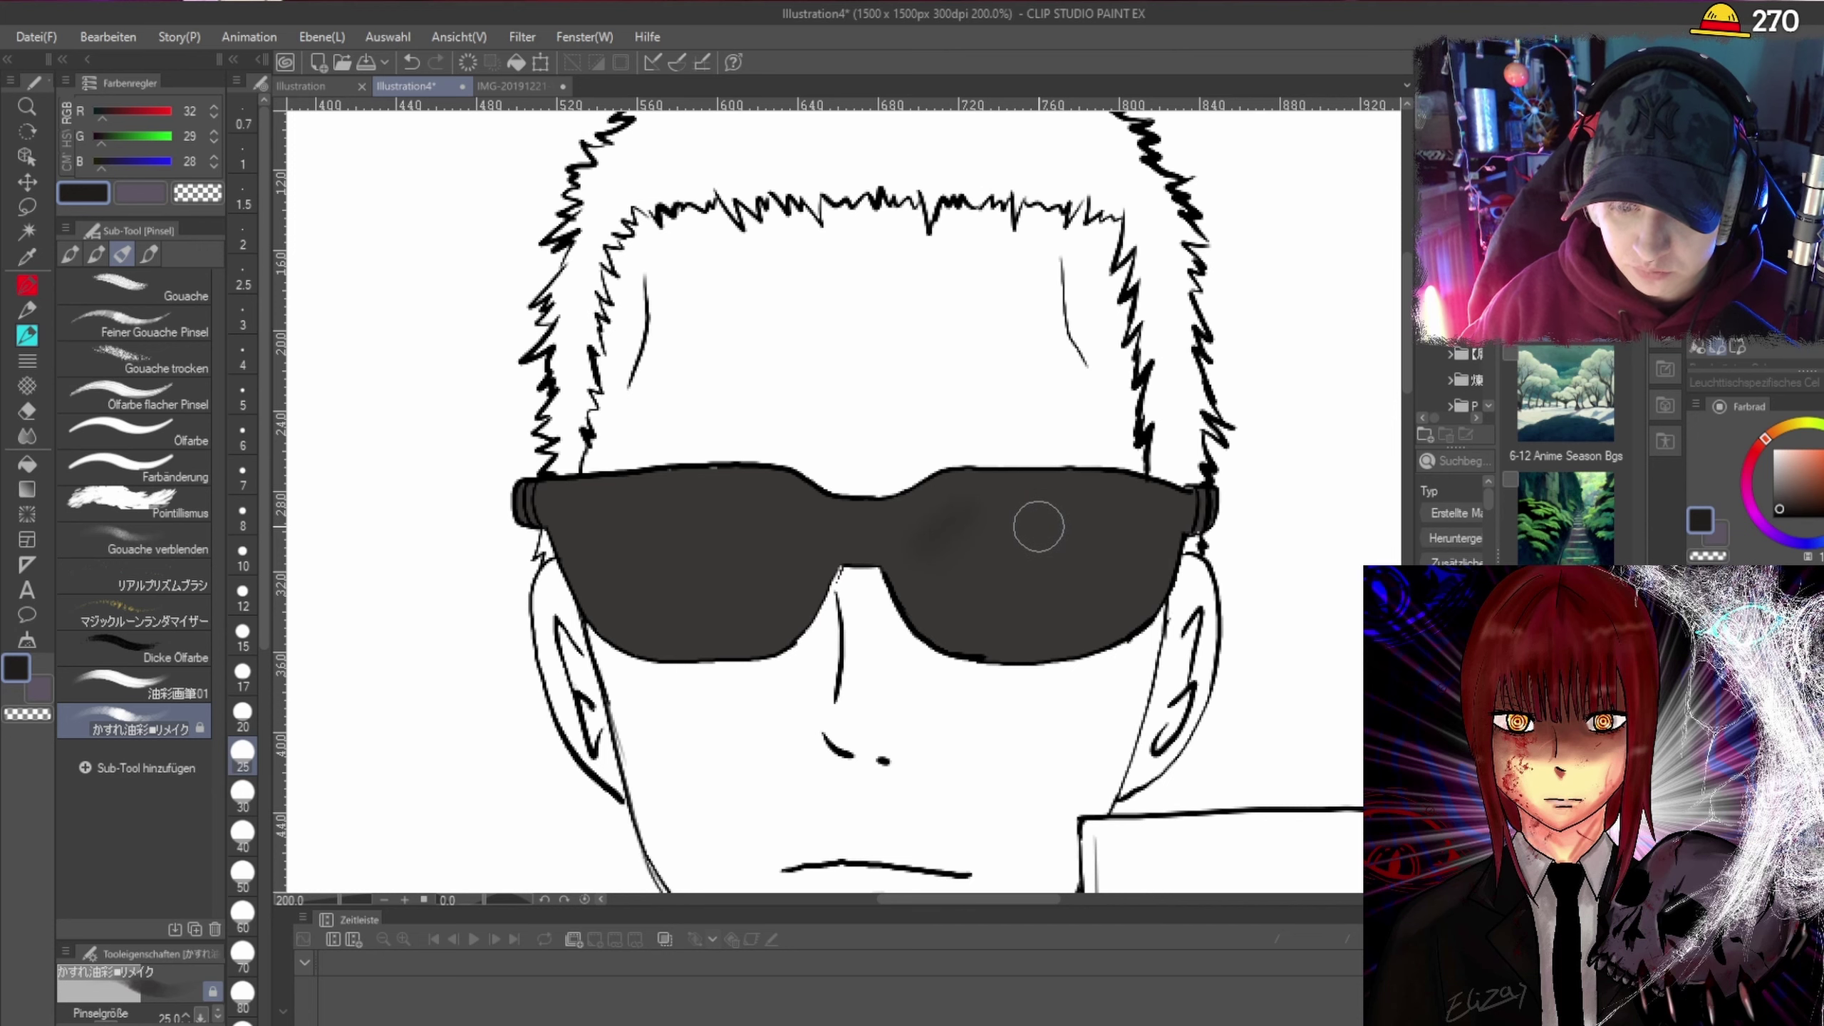
{"action": "scroll", "coordinate": [1038, 526], "scroll_direction": "up", "scroll_amount": 2}
{"action": "mouse_move", "coordinate": [1017, 647]}
{"action": "left_mouse_down"}
{"action": "mouse_move", "coordinate": [1191, 566]}
{"action": "mouse_move", "coordinate": [1171, 638]}
{"action": "mouse_move", "coordinate": [1213, 625]}
{"action": "mouse_move", "coordinate": [1306, 497]}
{"action": "mouse_move", "coordinate": [1249, 515]}
{"action": "mouse_move", "coordinate": [1273, 502]}
{"action": "mouse_move", "coordinate": [1259, 478]}
{"action": "mouse_move", "coordinate": [1193, 464]}
{"action": "mouse_move", "coordinate": [1001, 548]}
{"action": "mouse_move", "coordinate": [1021, 496]}
{"action": "mouse_move", "coordinate": [875, 455]}
{"action": "mouse_move", "coordinate": [807, 518]}
{"action": "mouse_move", "coordinate": [801, 672]}
{"action": "mouse_move", "coordinate": [857, 703]}
{"action": "mouse_move", "coordinate": [950, 660]}
{"action": "mouse_move", "coordinate": [1008, 537]}
{"action": "mouse_move", "coordinate": [1024, 551]}
{"action": "mouse_move", "coordinate": [1008, 776]}
{"action": "mouse_move", "coordinate": [1202, 668]}
{"action": "mouse_move", "coordinate": [1267, 596]}
{"action": "mouse_move", "coordinate": [1247, 610]}
{"action": "mouse_move", "coordinate": [1300, 482]}
{"action": "mouse_move", "coordinate": [1261, 536]}
{"action": "left_mouse_up"}
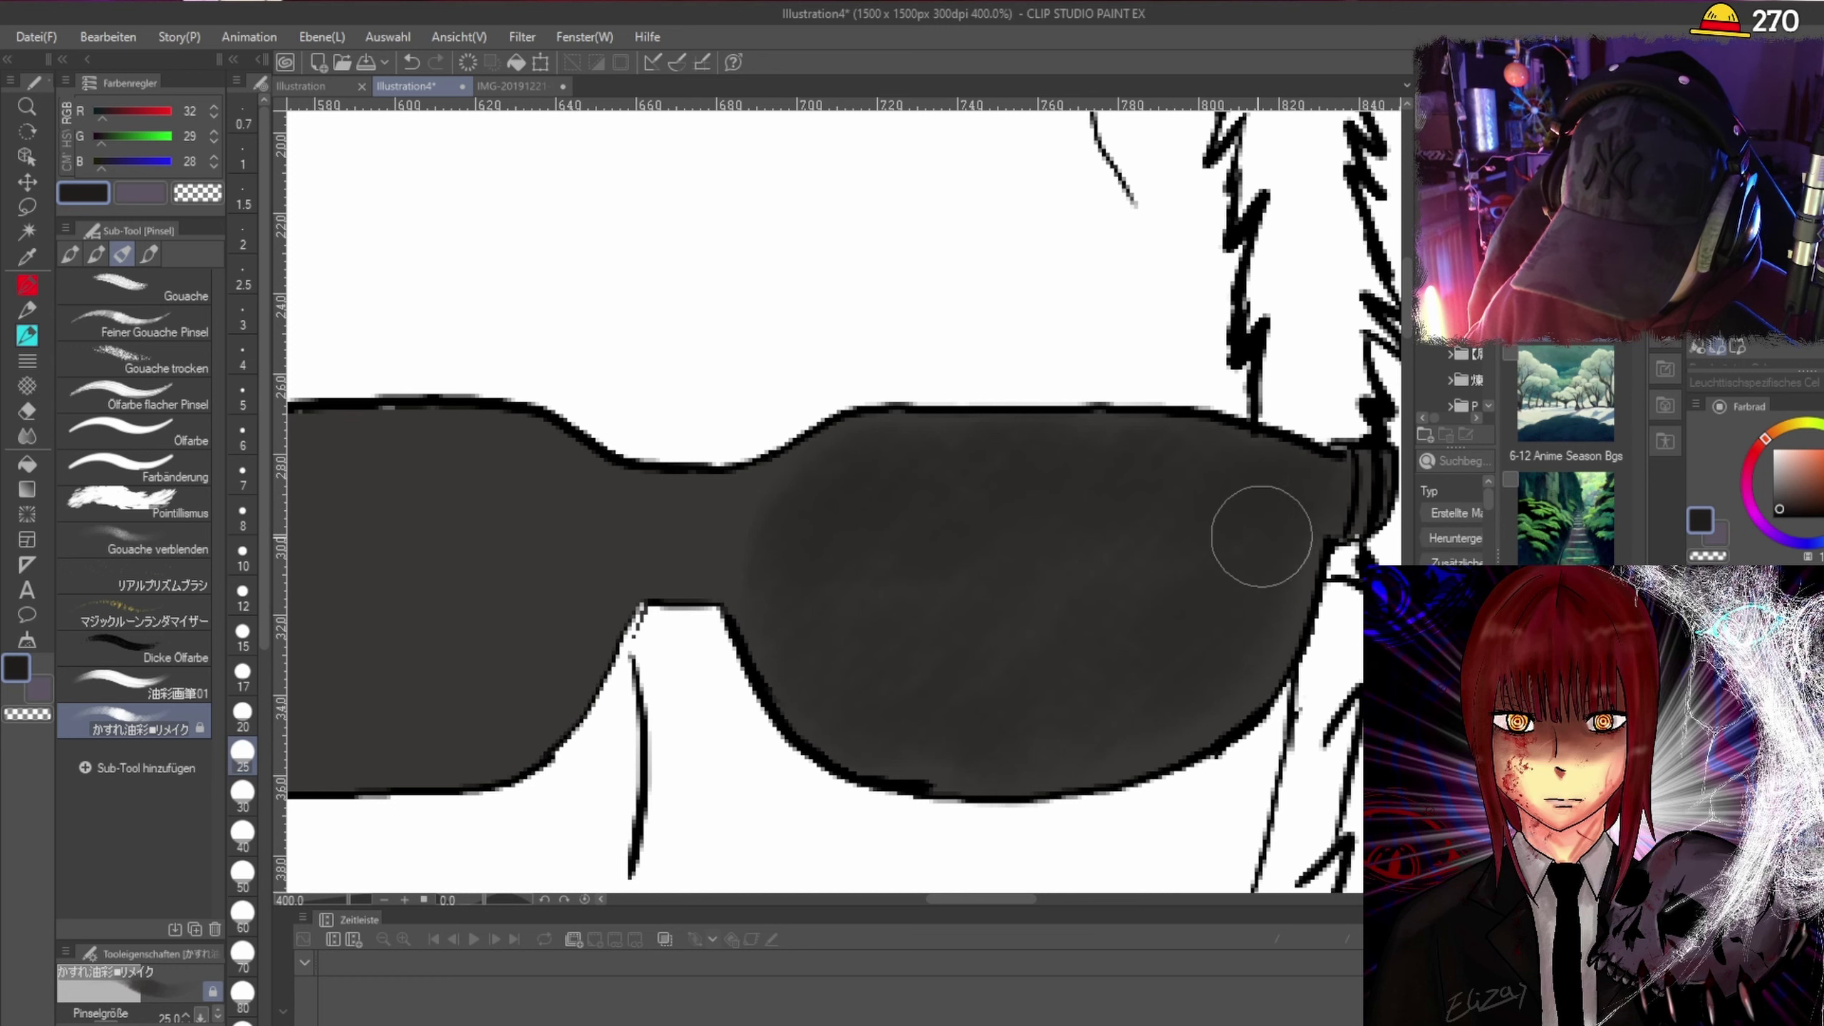
{"action": "scroll", "coordinate": [1261, 536], "scroll_direction": "down", "scroll_amount": 2}
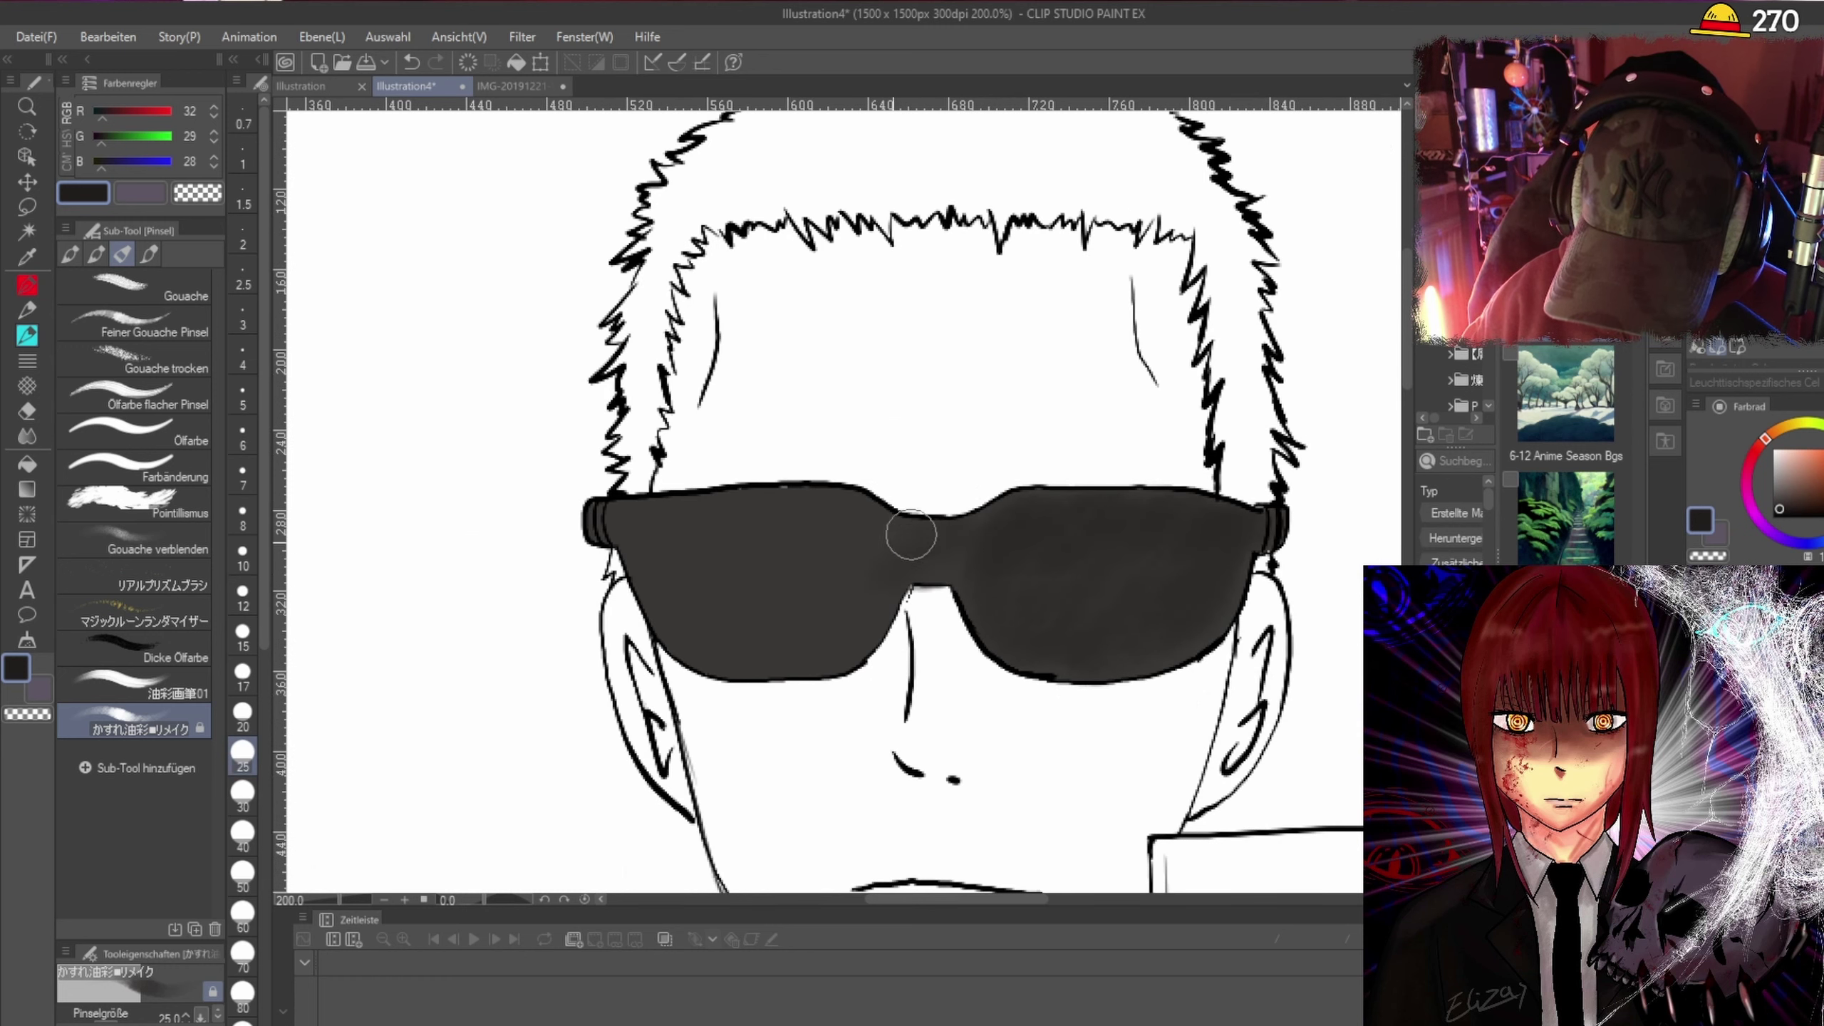
{"action": "mouse_move", "coordinate": [795, 507]}
{"action": "left_mouse_down"}
{"action": "mouse_move", "coordinate": [713, 510]}
{"action": "mouse_move", "coordinate": [631, 550]}
{"action": "left_mouse_up"}
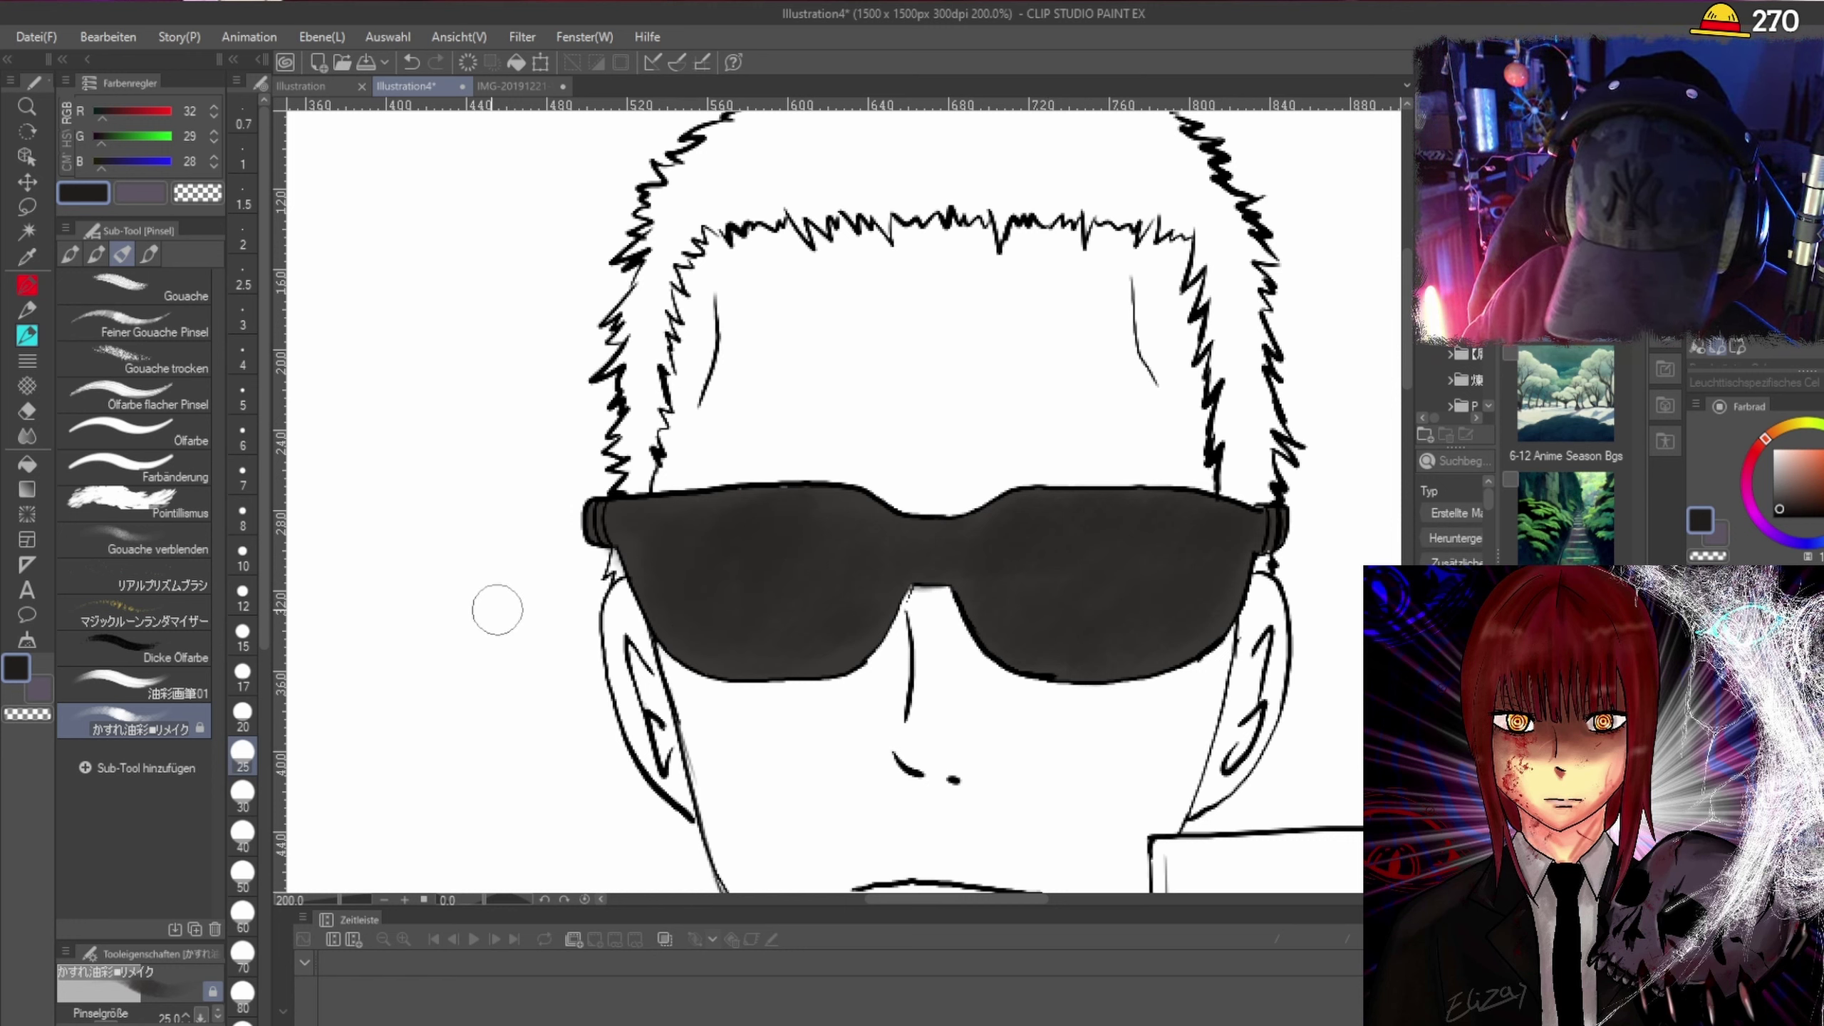
{"action": "double_click", "coordinate": [16, 669]}
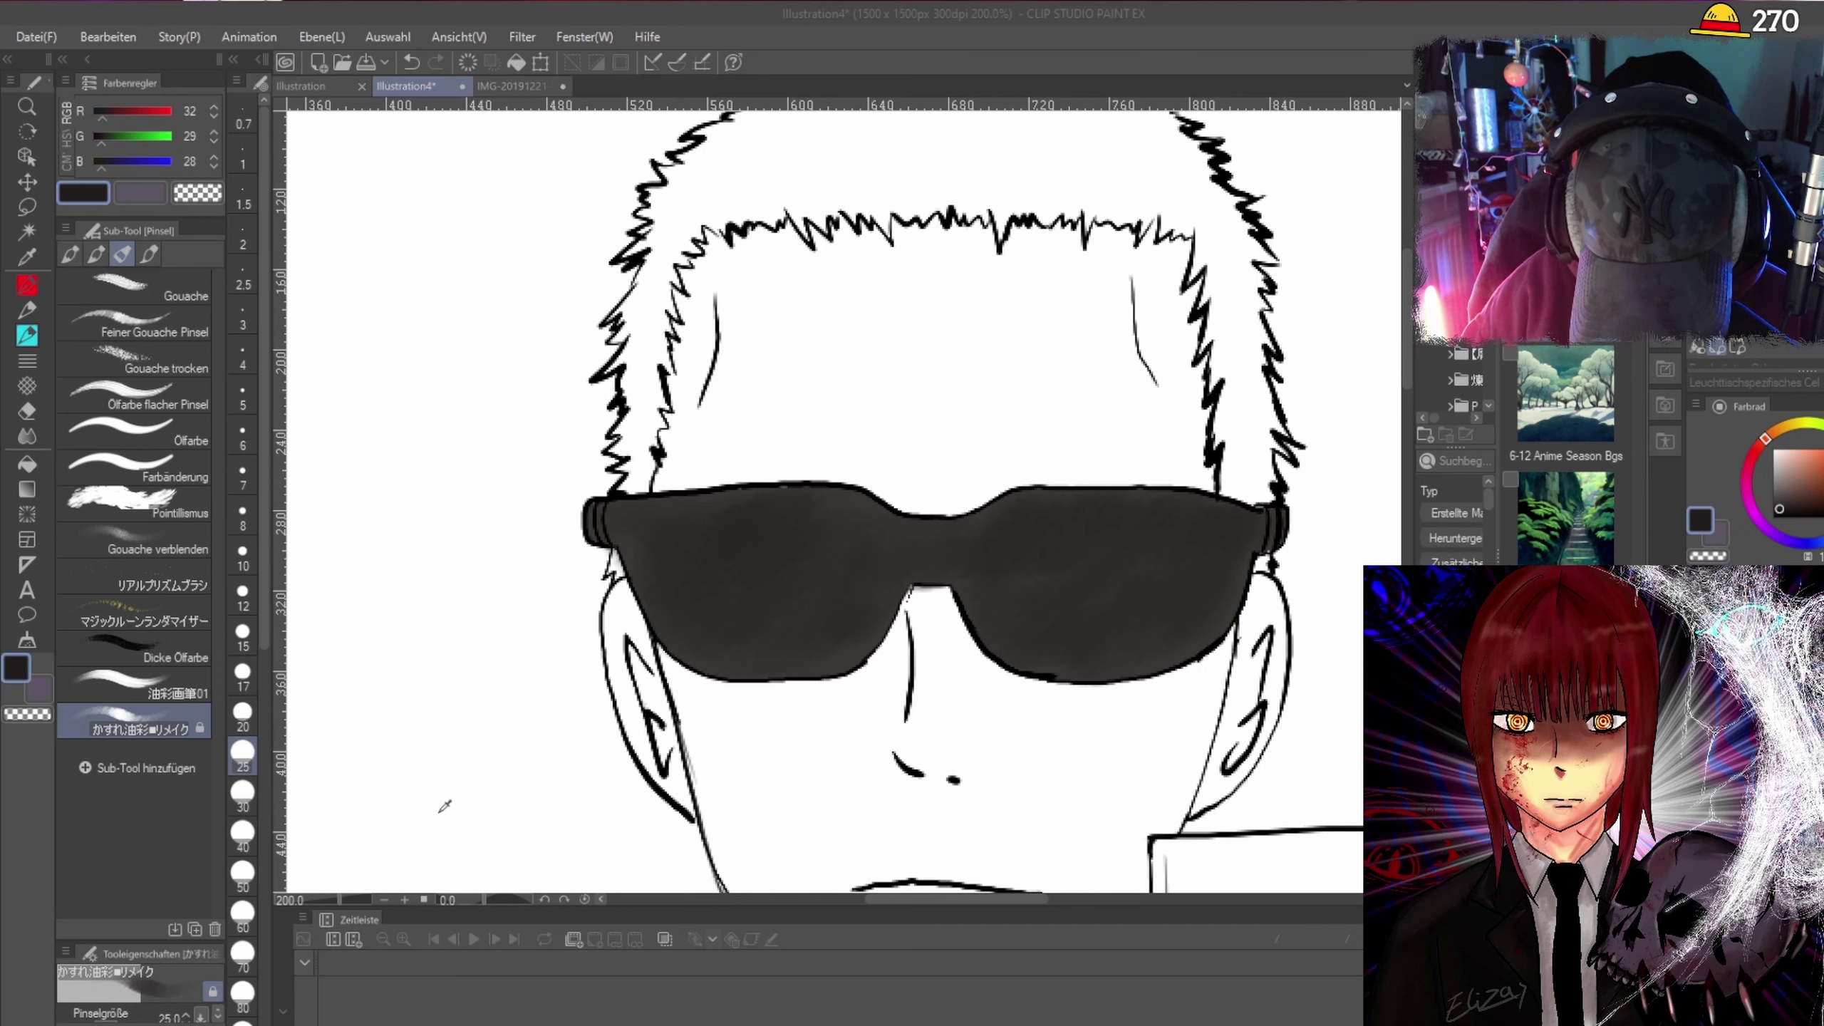
Confirm dark red (RGB 145/1/1) as the drawing colour and dab a round spot on the right lens.
{"action": "left_click", "coordinate": [1000, 496]}
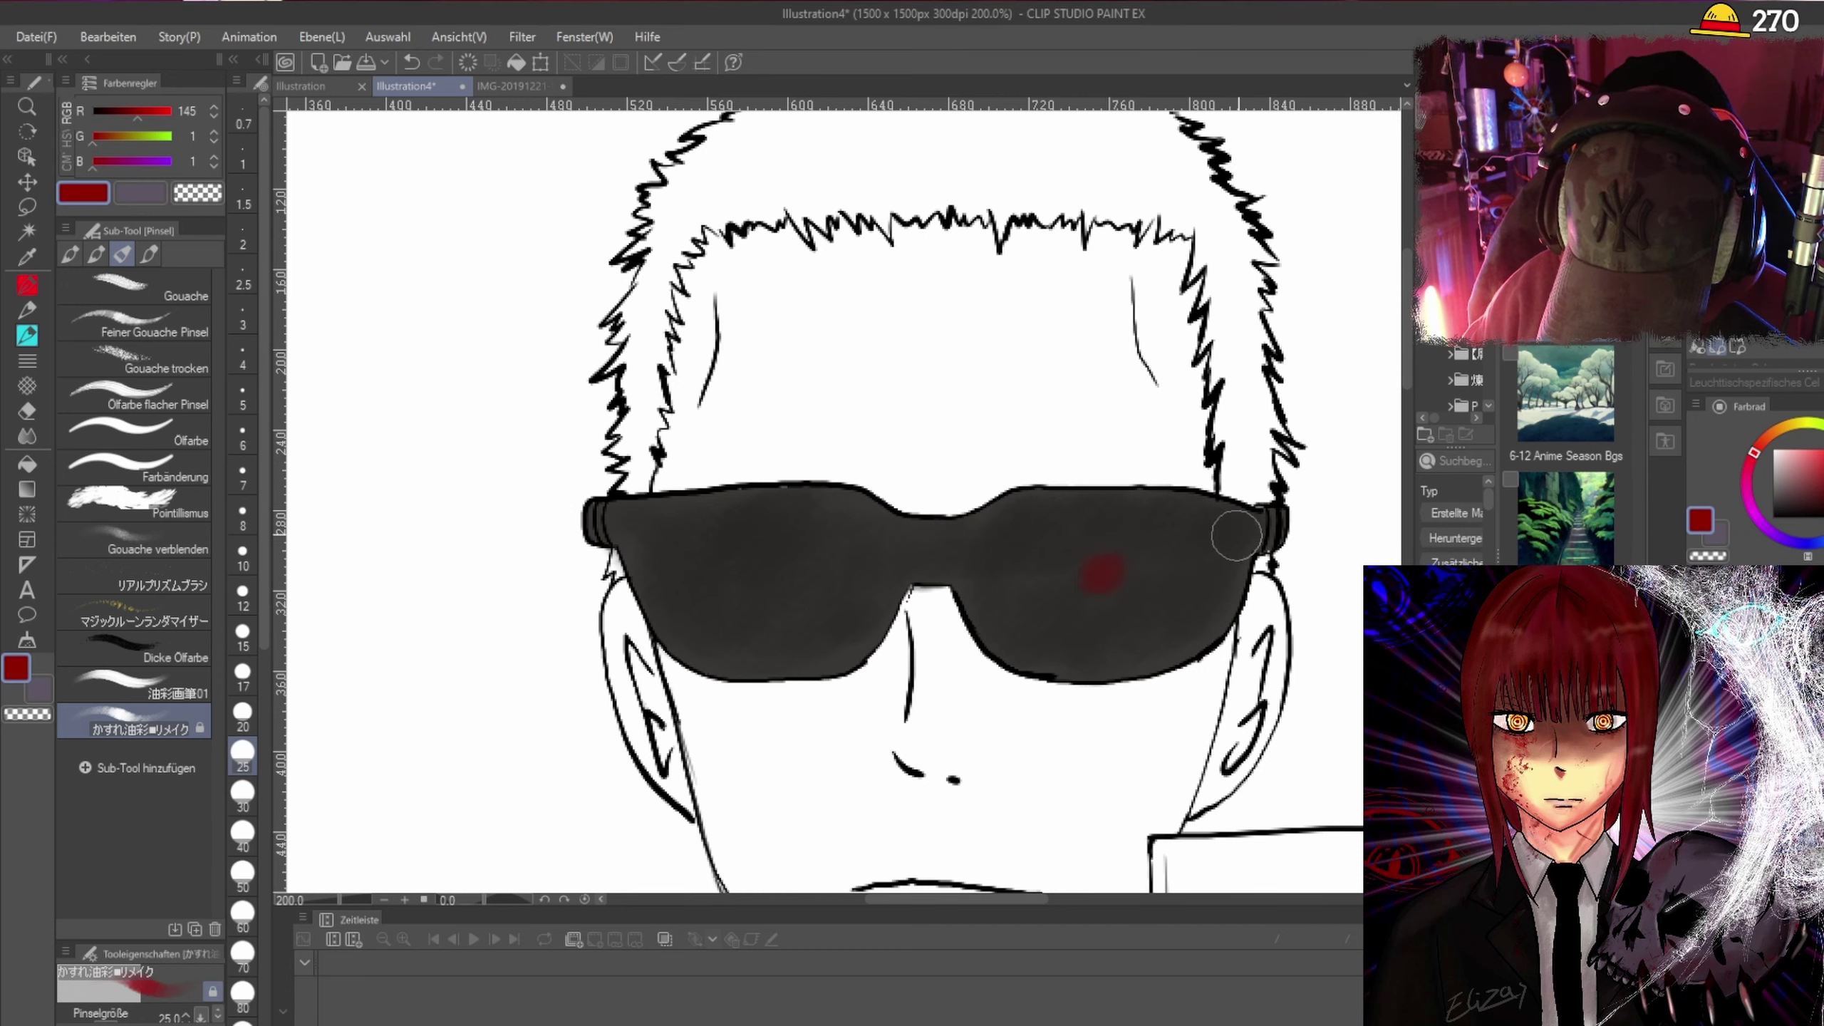
{"action": "scroll", "coordinate": [1257, 532], "scroll_direction": "down", "scroll_amount": 1}
{"action": "scroll", "coordinate": [1176, 575], "scroll_direction": "up", "scroll_amount": 4}
{"action": "left_click_drag", "start_coordinate": [1120, 572], "coordinate": [1100, 542]}
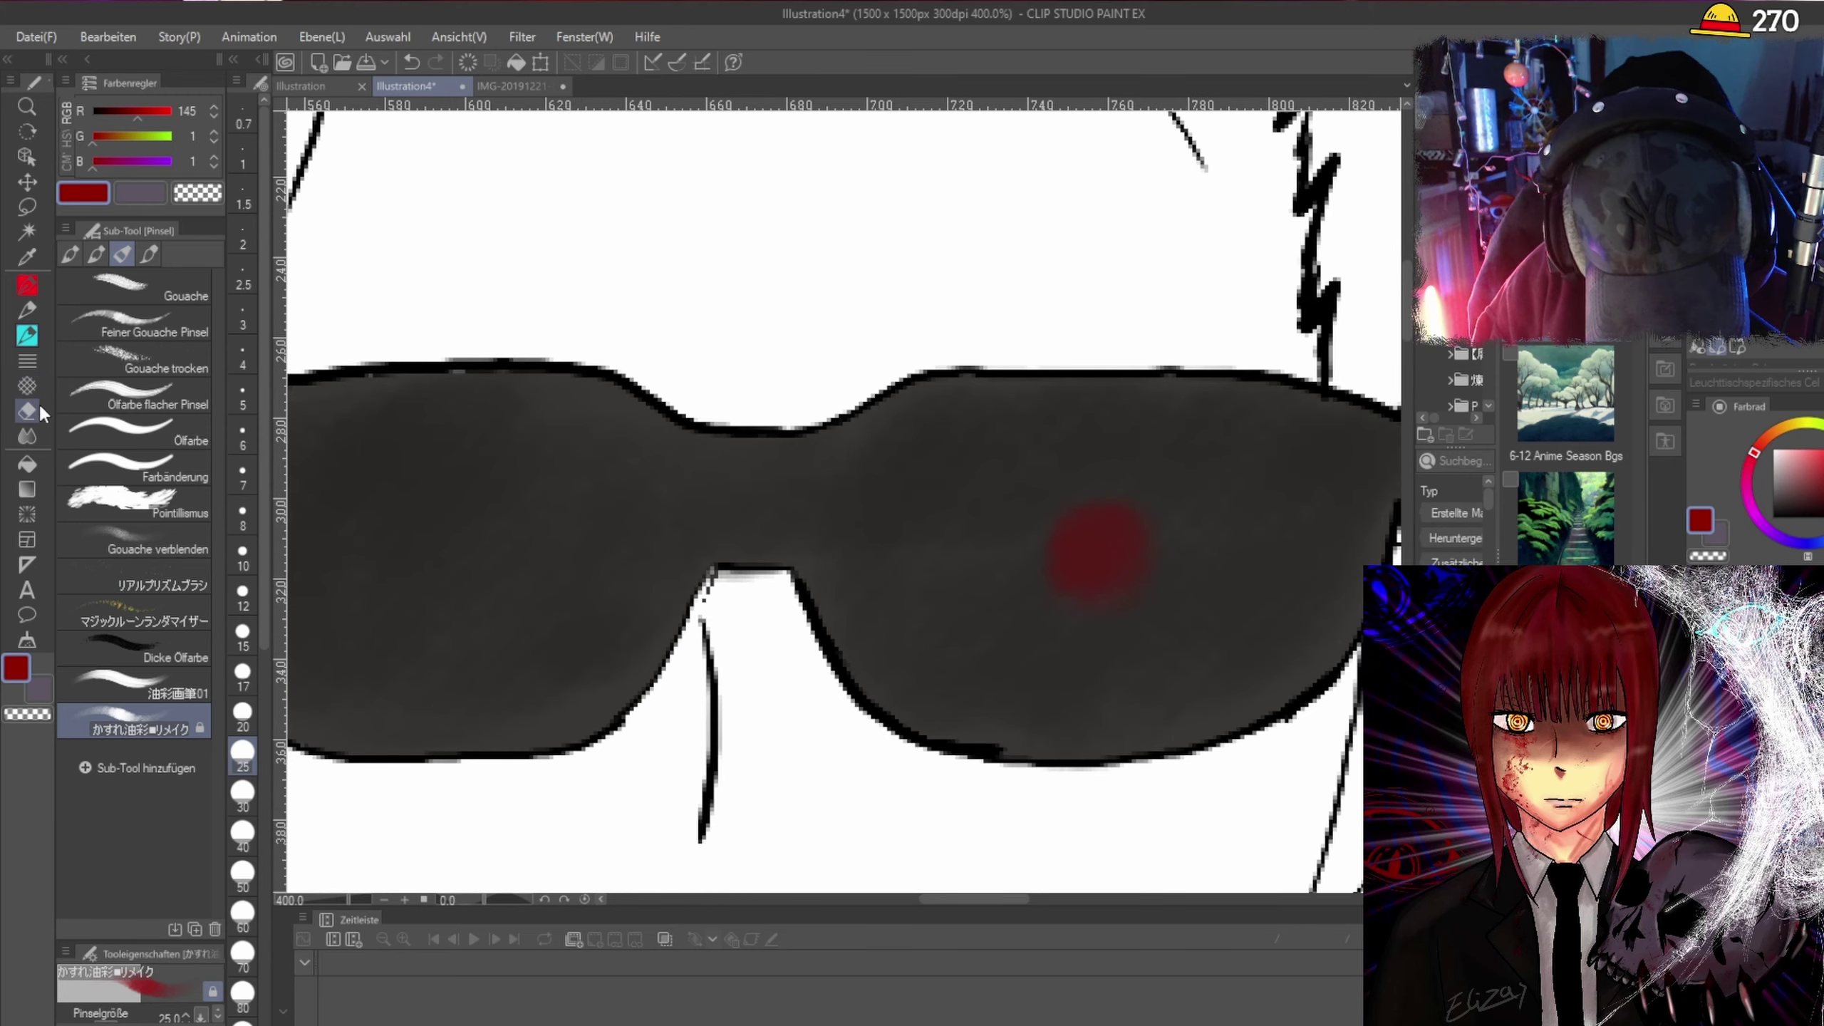
Blur the red spot's edges with the Blend tool, undoing an accidental glasses-layer opacity change.
{"action": "left_click", "coordinate": [26, 436]}
{"action": "mouse_move", "coordinate": [1140, 499]}
{"action": "left_mouse_down"}
{"action": "mouse_move", "coordinate": [1064, 539]}
{"action": "mouse_move", "coordinate": [1079, 620]}
{"action": "mouse_move", "coordinate": [1123, 587]}
{"action": "mouse_move", "coordinate": [1139, 496]}
{"action": "mouse_move", "coordinate": [1063, 542]}
{"action": "left_mouse_up"}
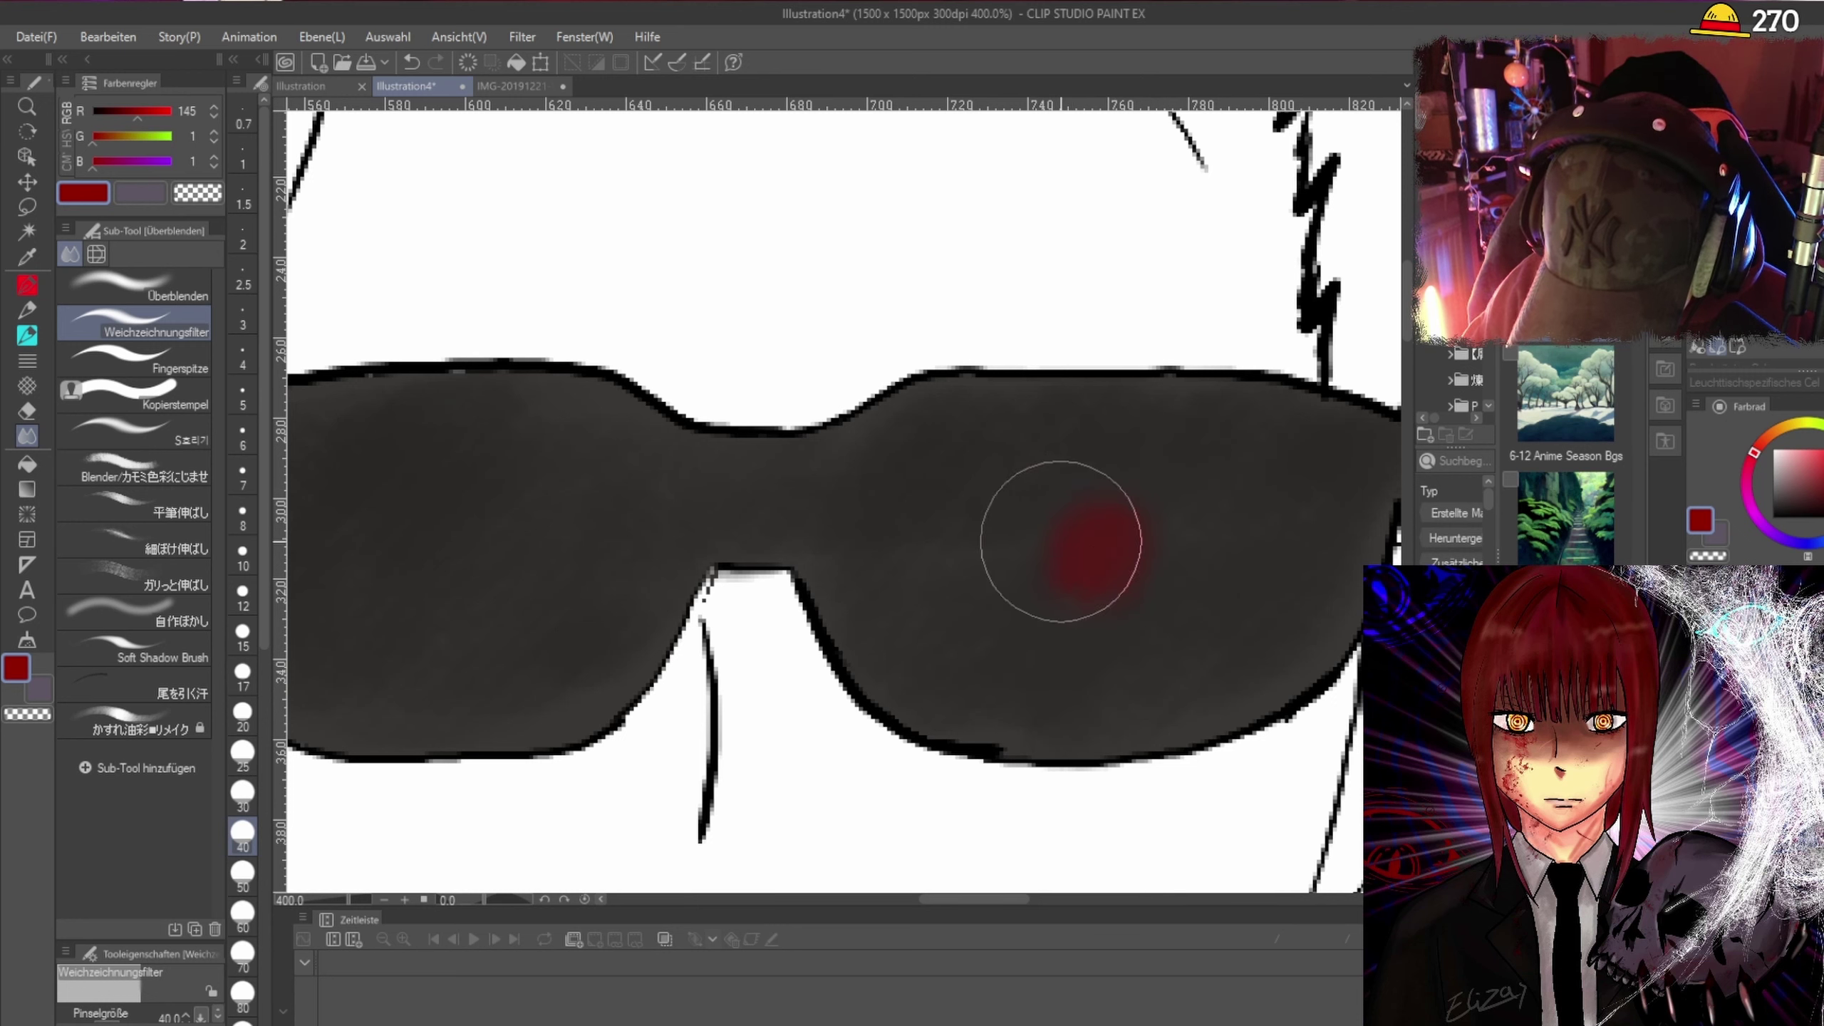
{"action": "scroll", "coordinate": [1117, 631], "scroll_direction": "down", "scroll_amount": 5}
{"action": "scroll", "coordinate": [1165, 570], "scroll_direction": "up", "scroll_amount": 4}
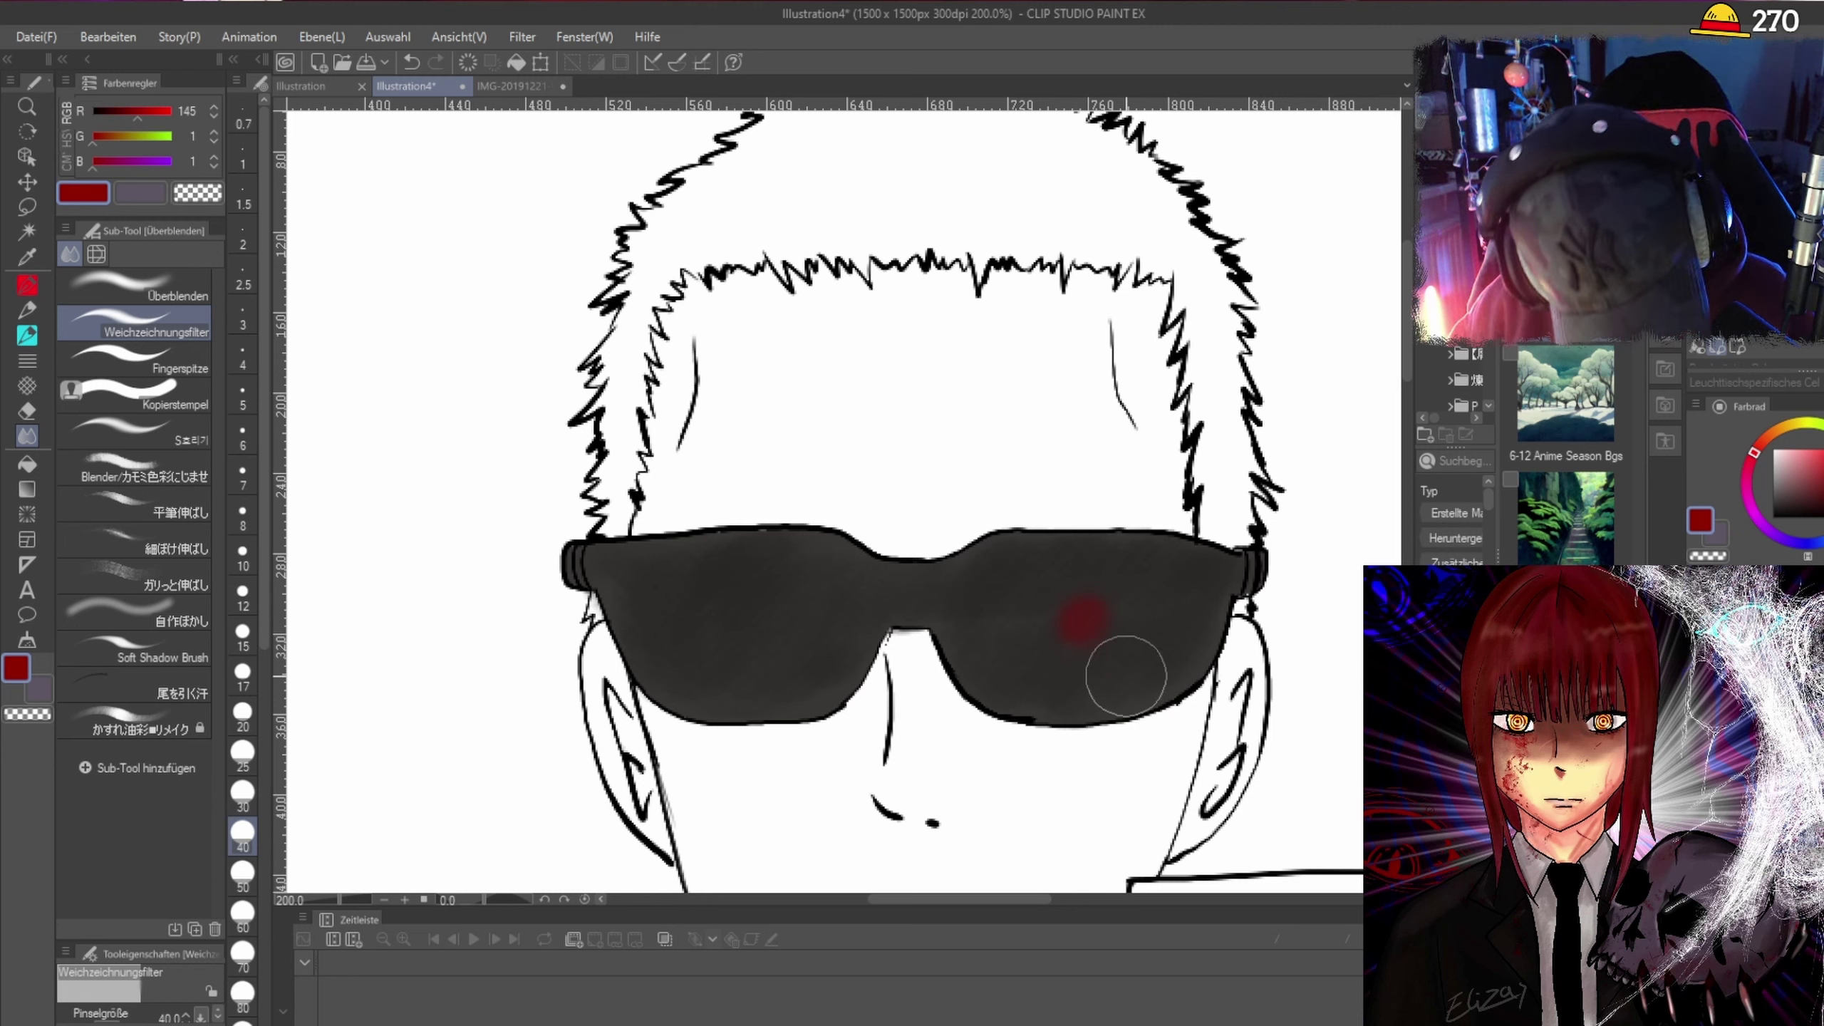
{"action": "left_click", "coordinate": [1760, 610]}
{"action": "key", "text": "ctrl+z"}
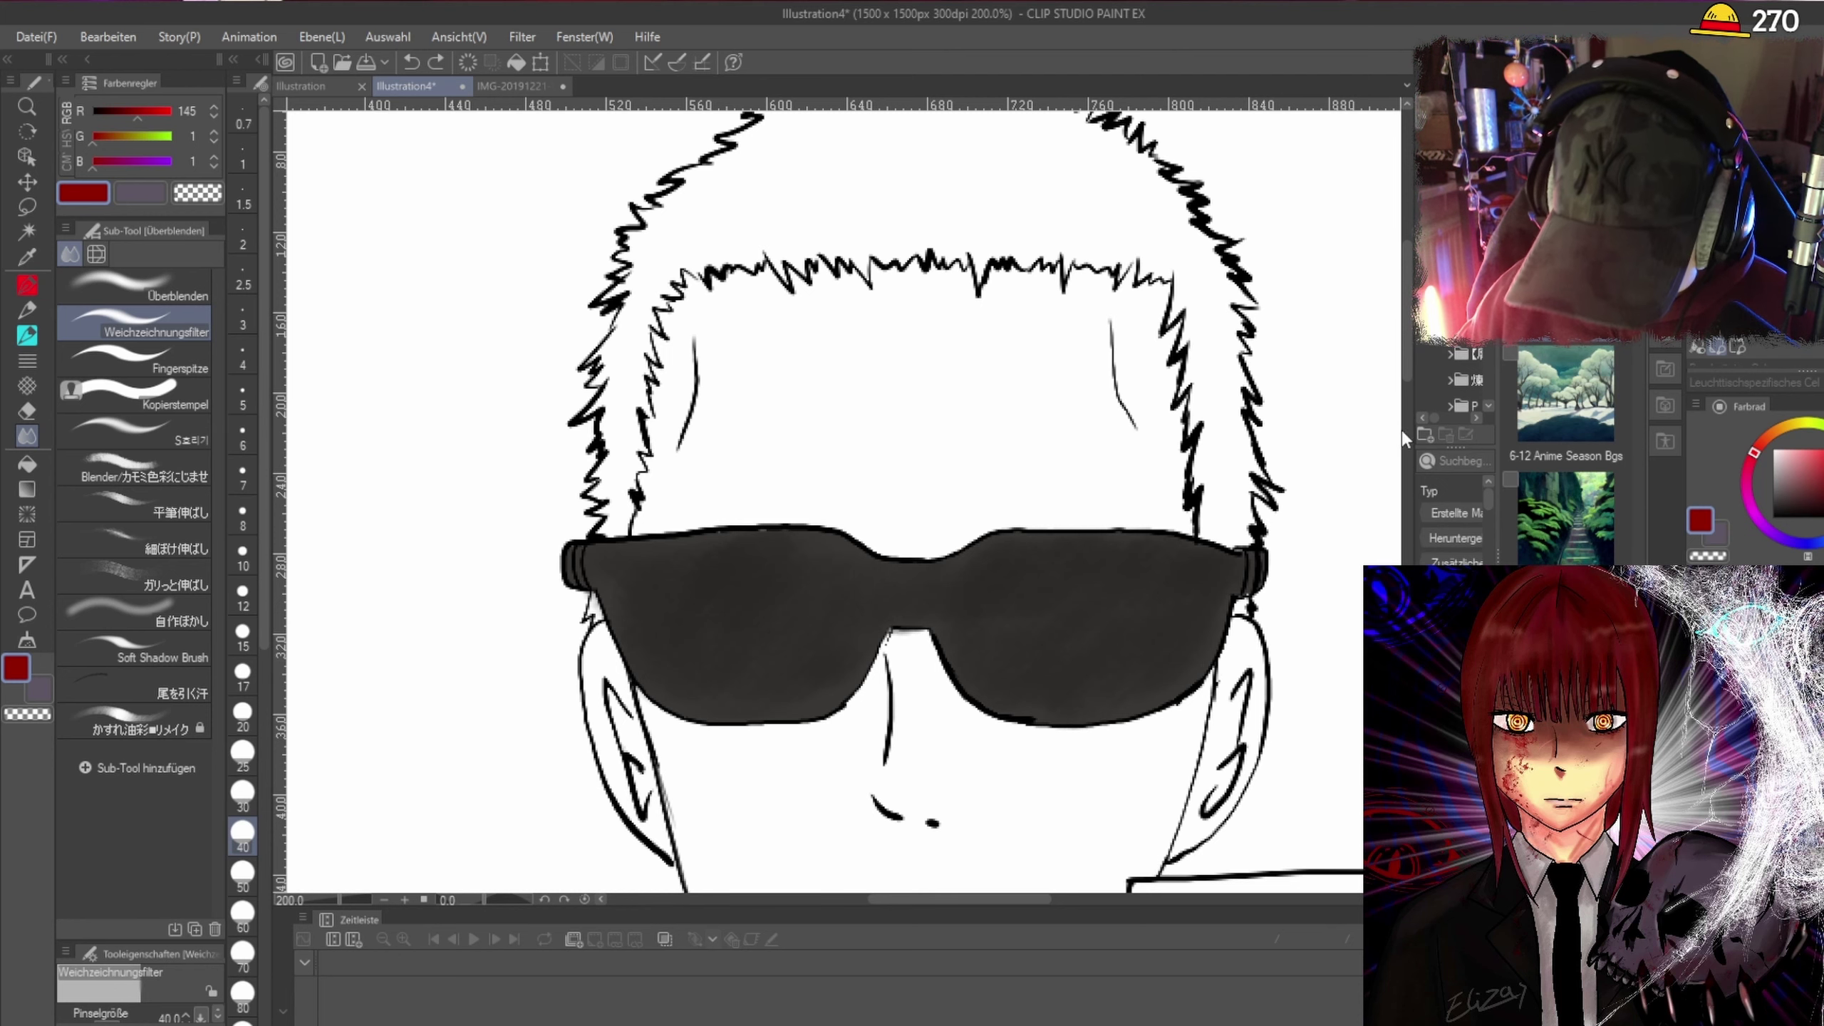
Try the pen, pencil and airbrush sets, testing and undoing a red splatter on the right lens.
{"action": "scroll", "coordinate": [1402, 363], "scroll_direction": "down", "scroll_amount": 2}
{"action": "key", "text": "ctrl+z"}
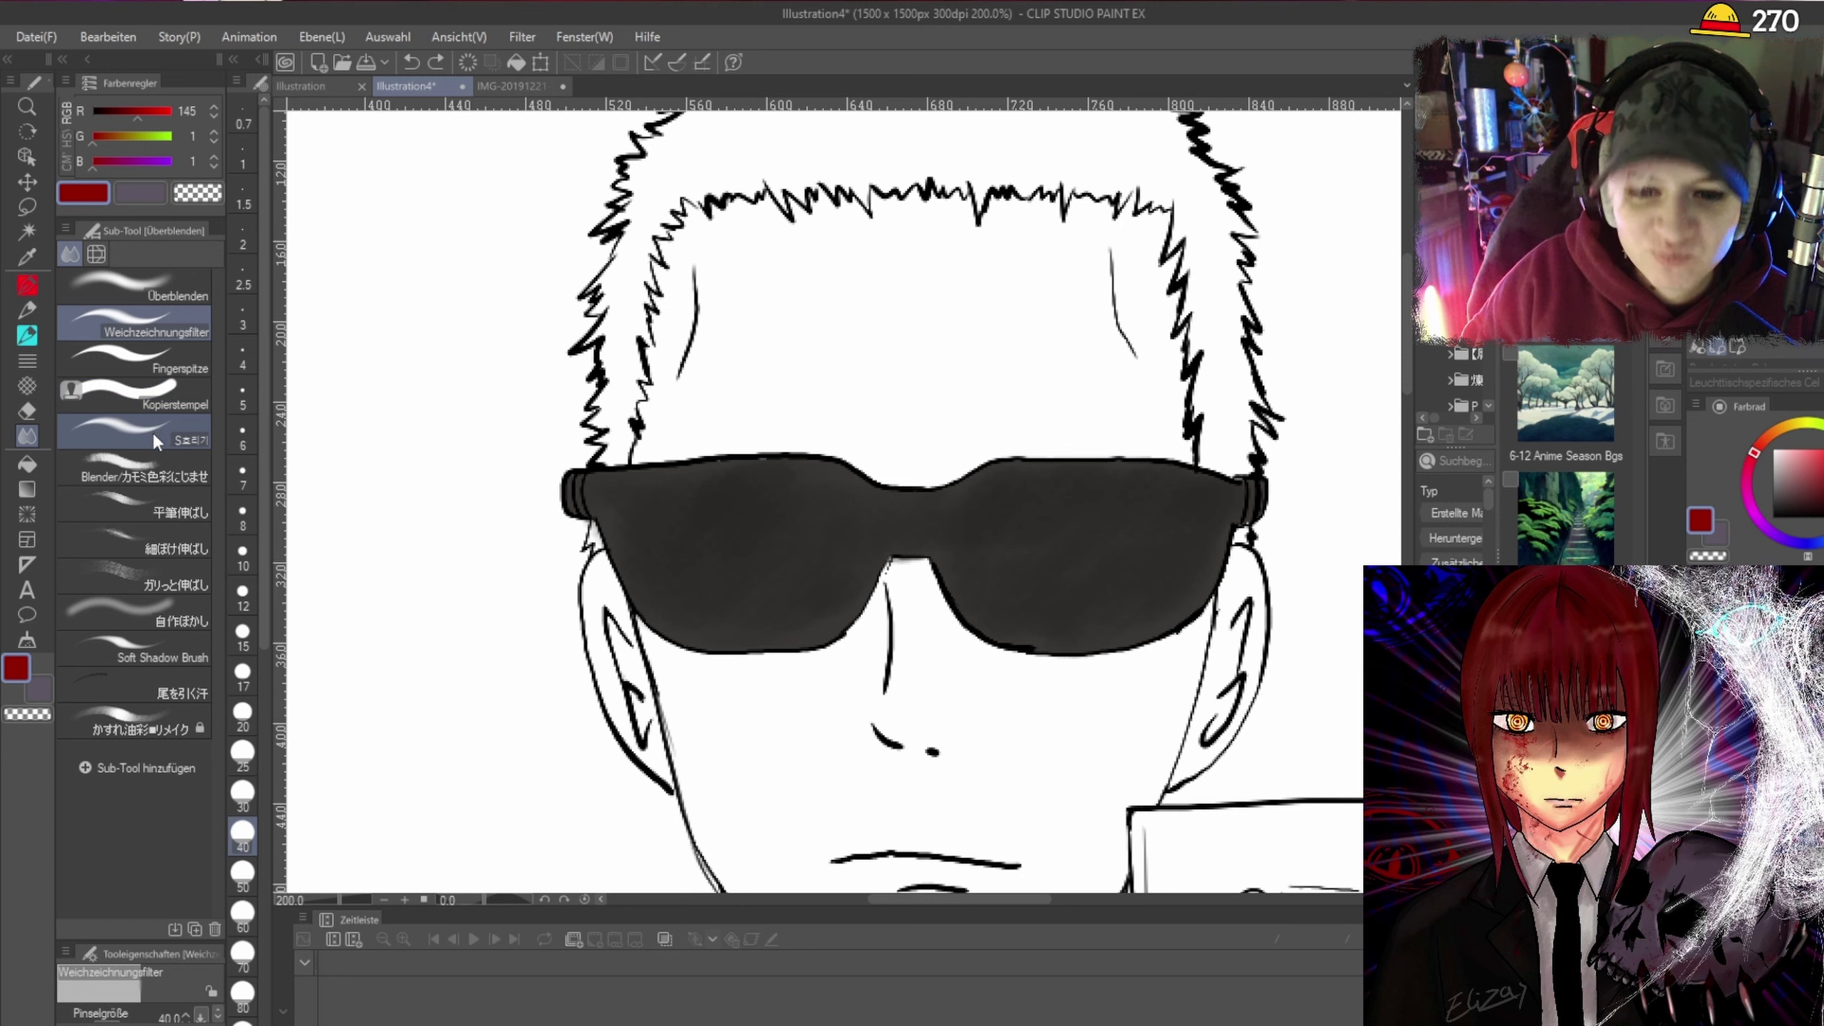
{"action": "left_click", "coordinate": [35, 308]}
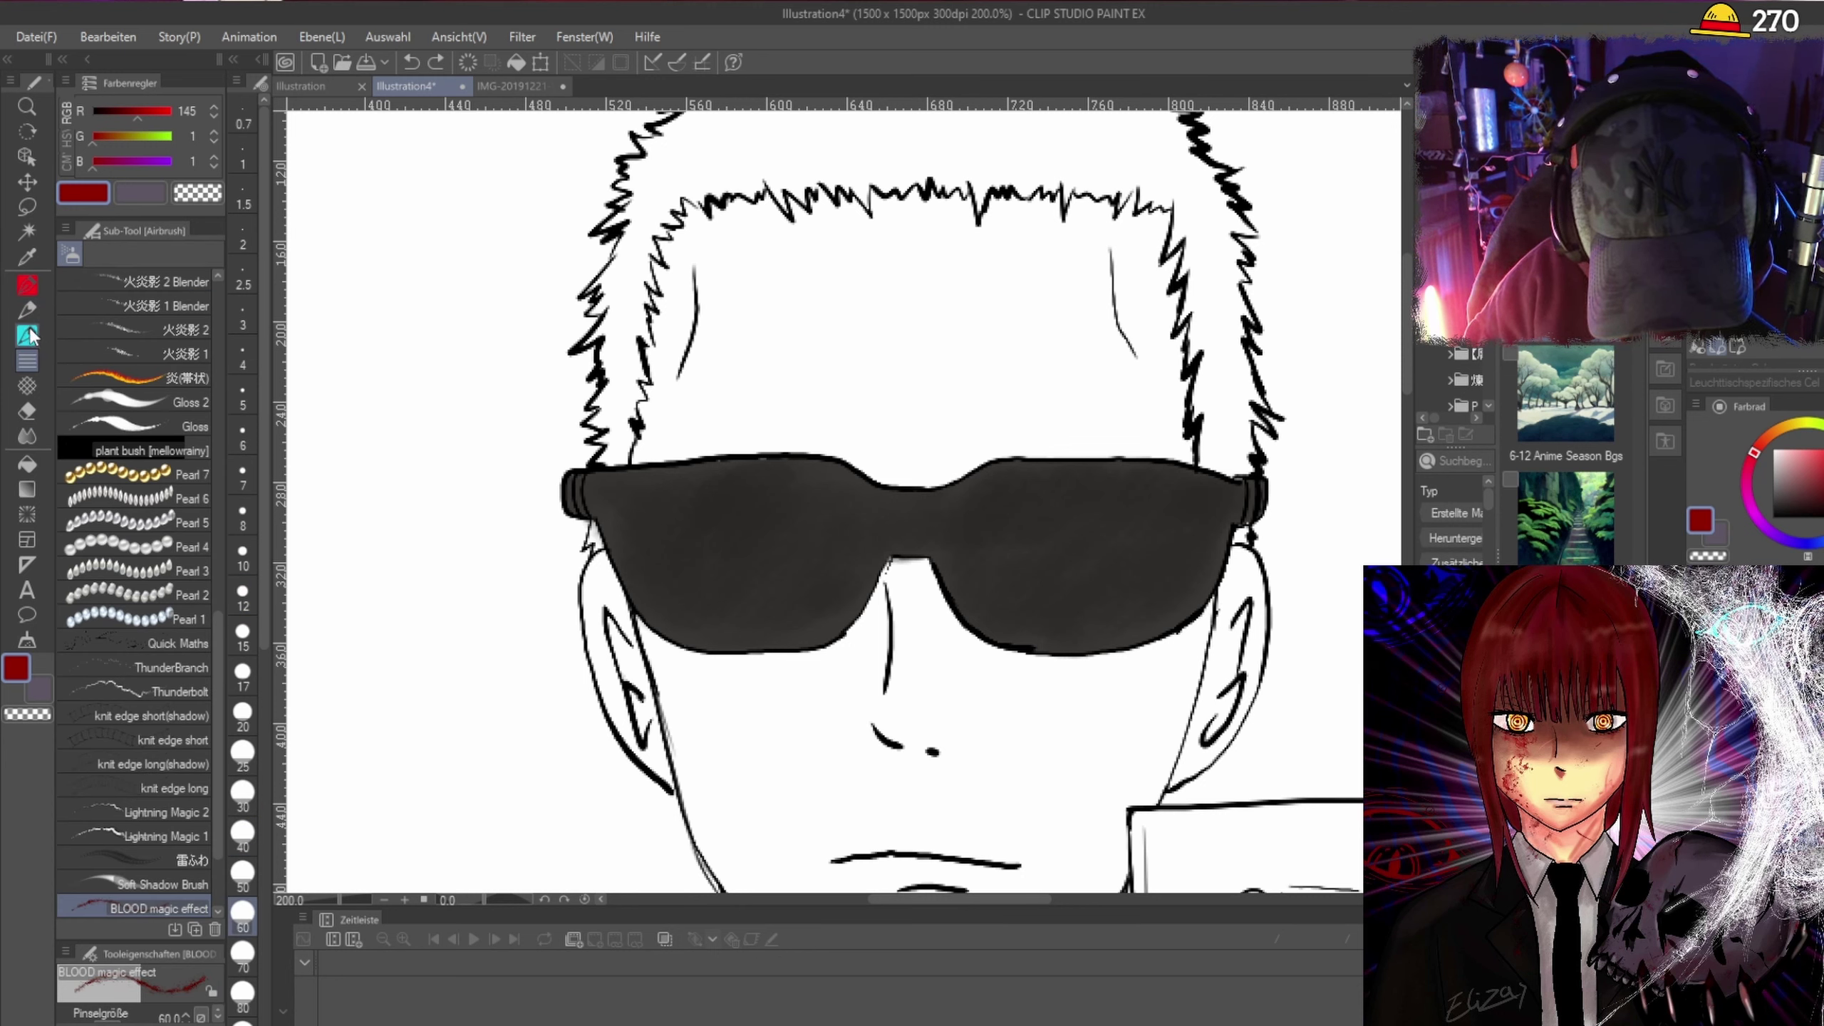
{"action": "left_click", "coordinate": [28, 309]}
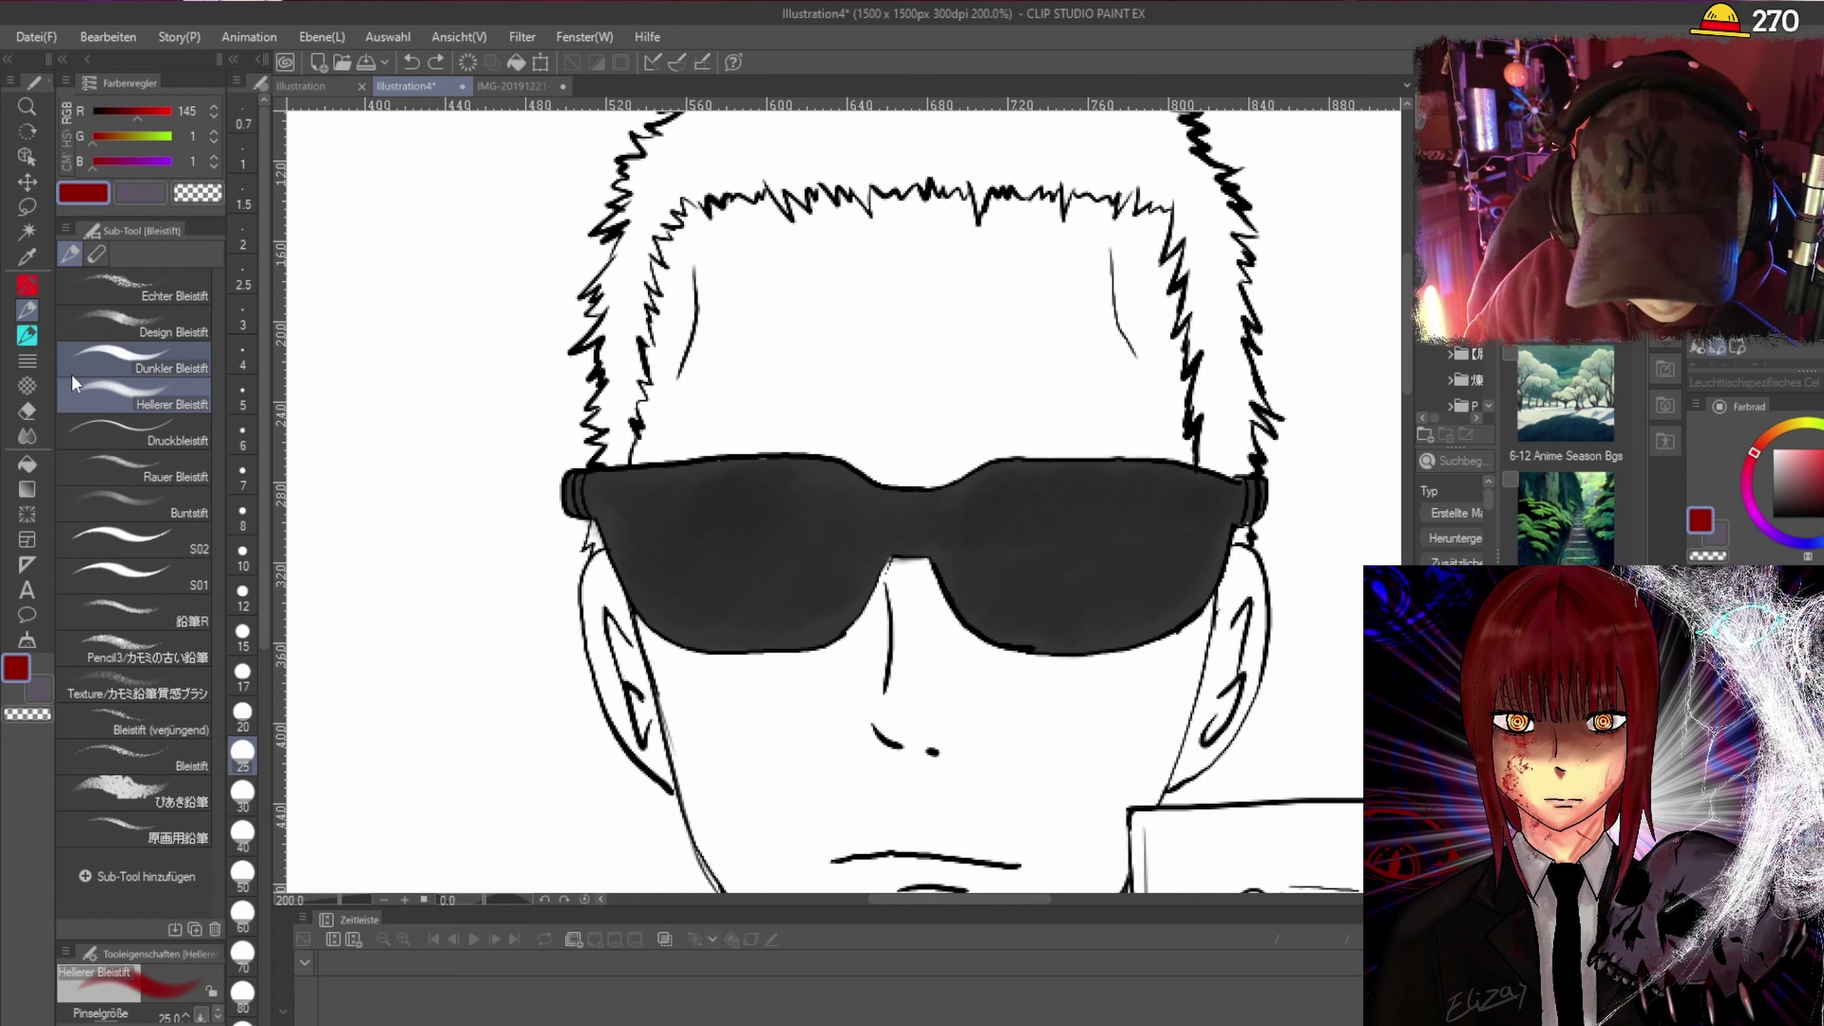
{"action": "left_click", "coordinate": [29, 359]}
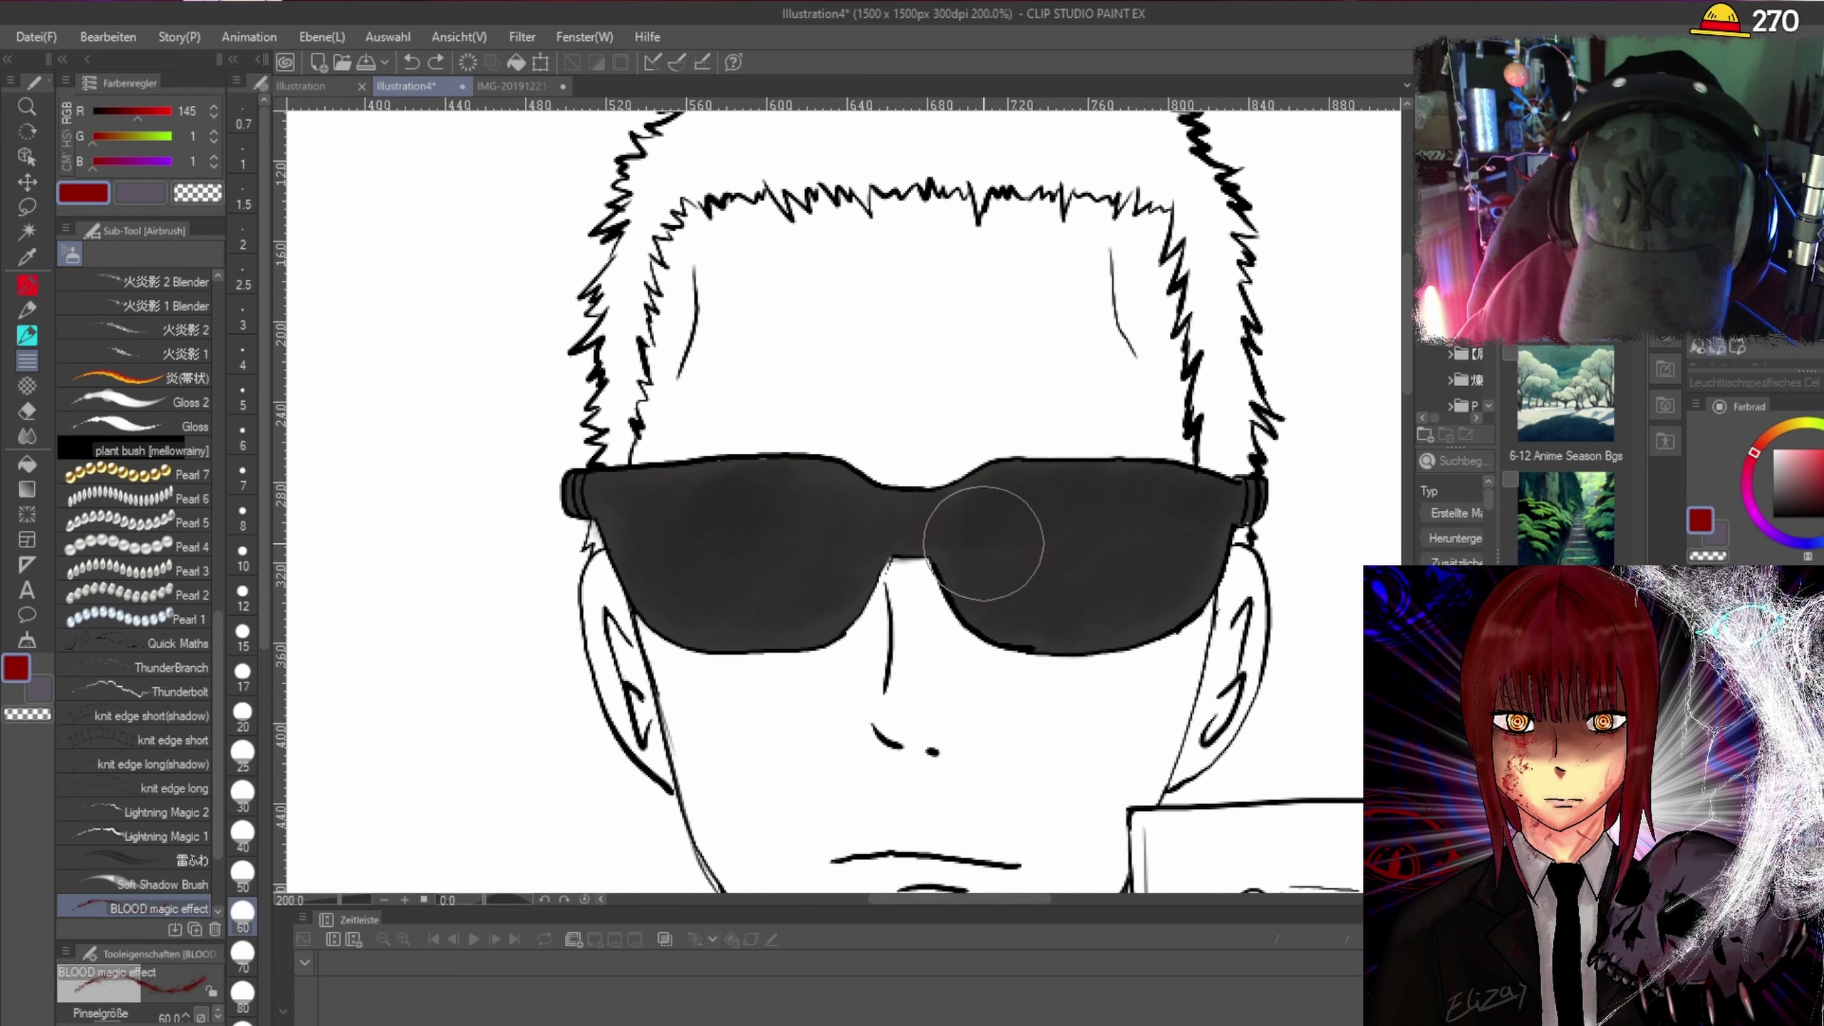
{"action": "left_click", "coordinate": [1083, 544]}
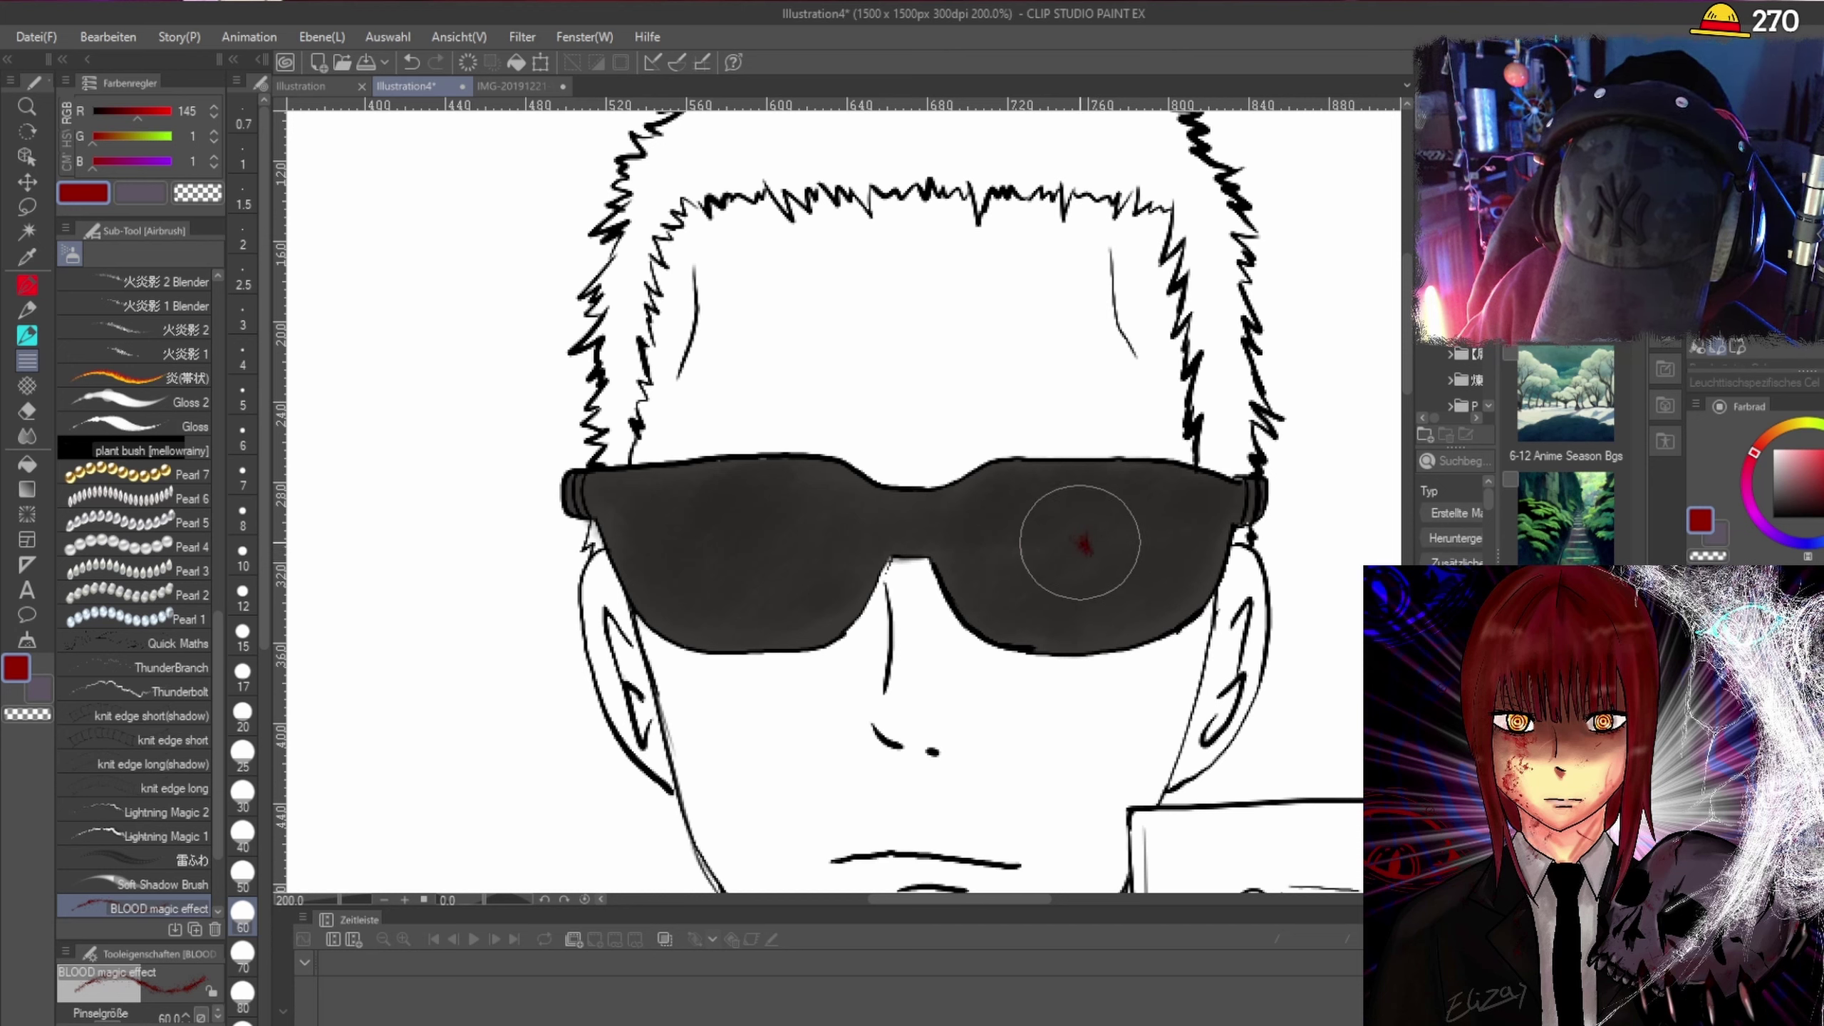
{"action": "key", "text": "ctrl+z"}
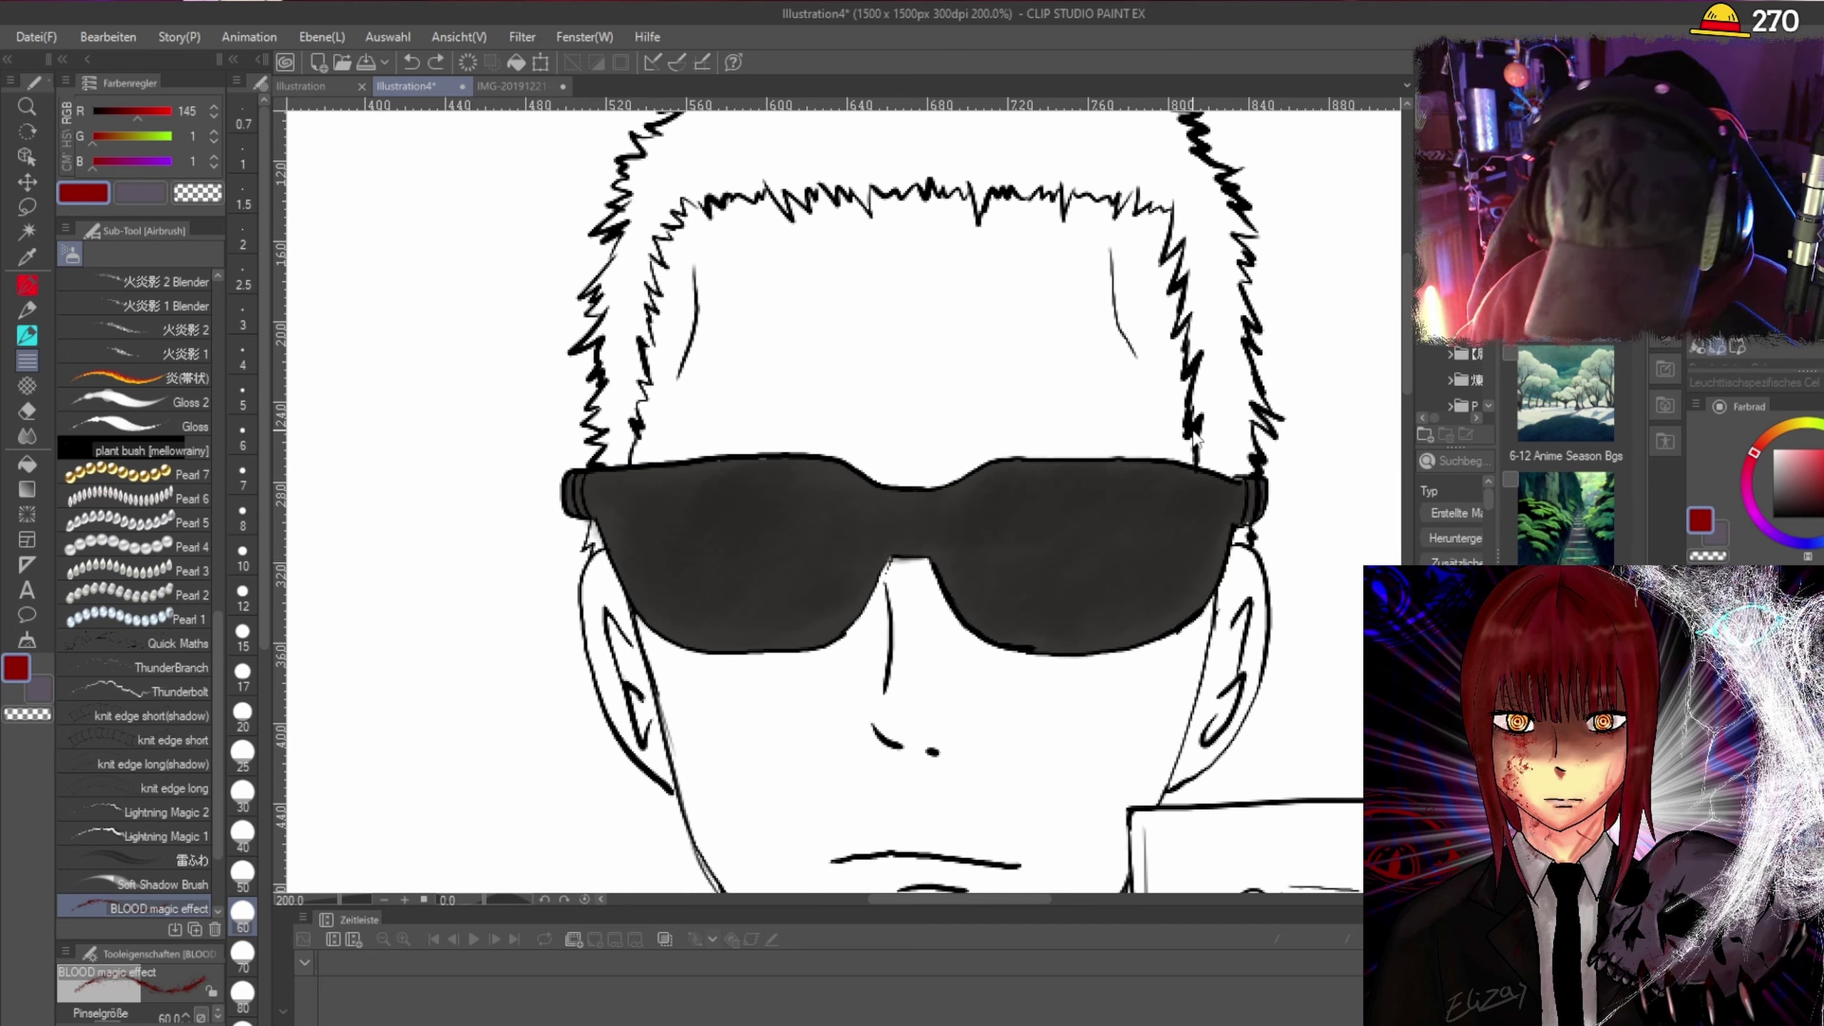
Set the drawing colour to near-white (RGB 242/240/240).
{"action": "left_click", "coordinate": [27, 389]}
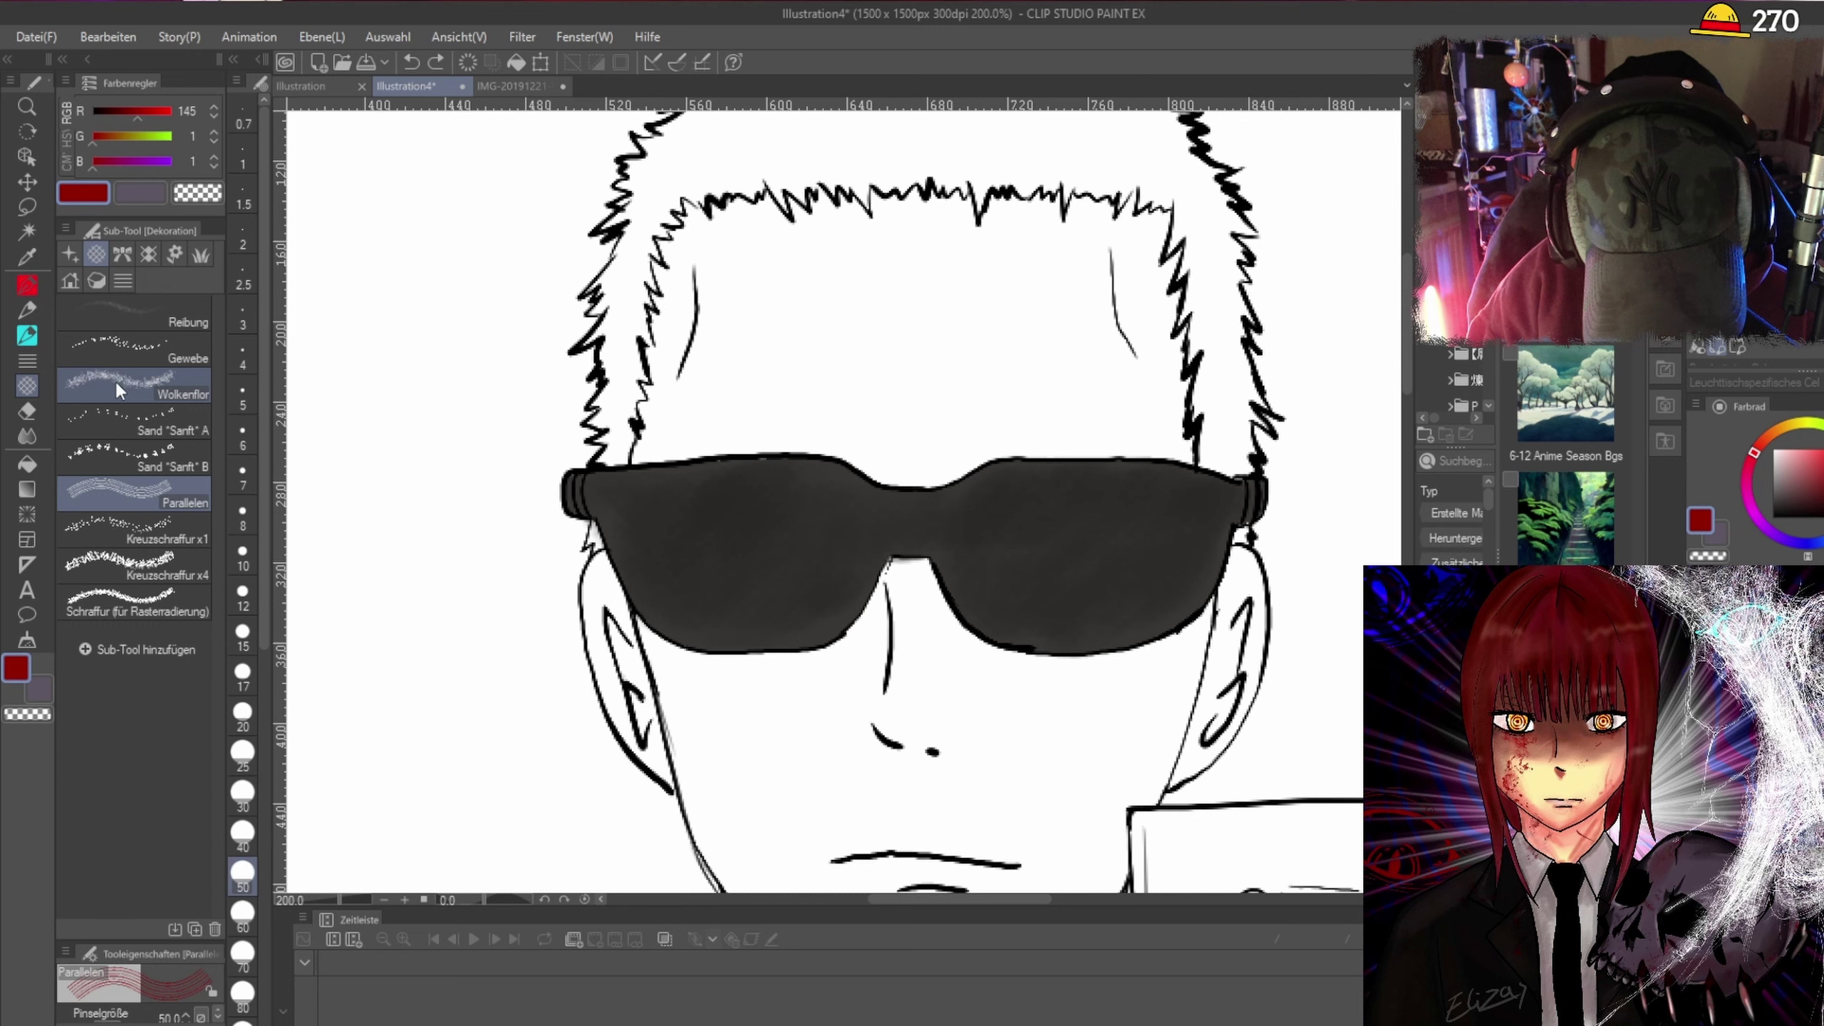
{"action": "double_click", "coordinate": [18, 673]}
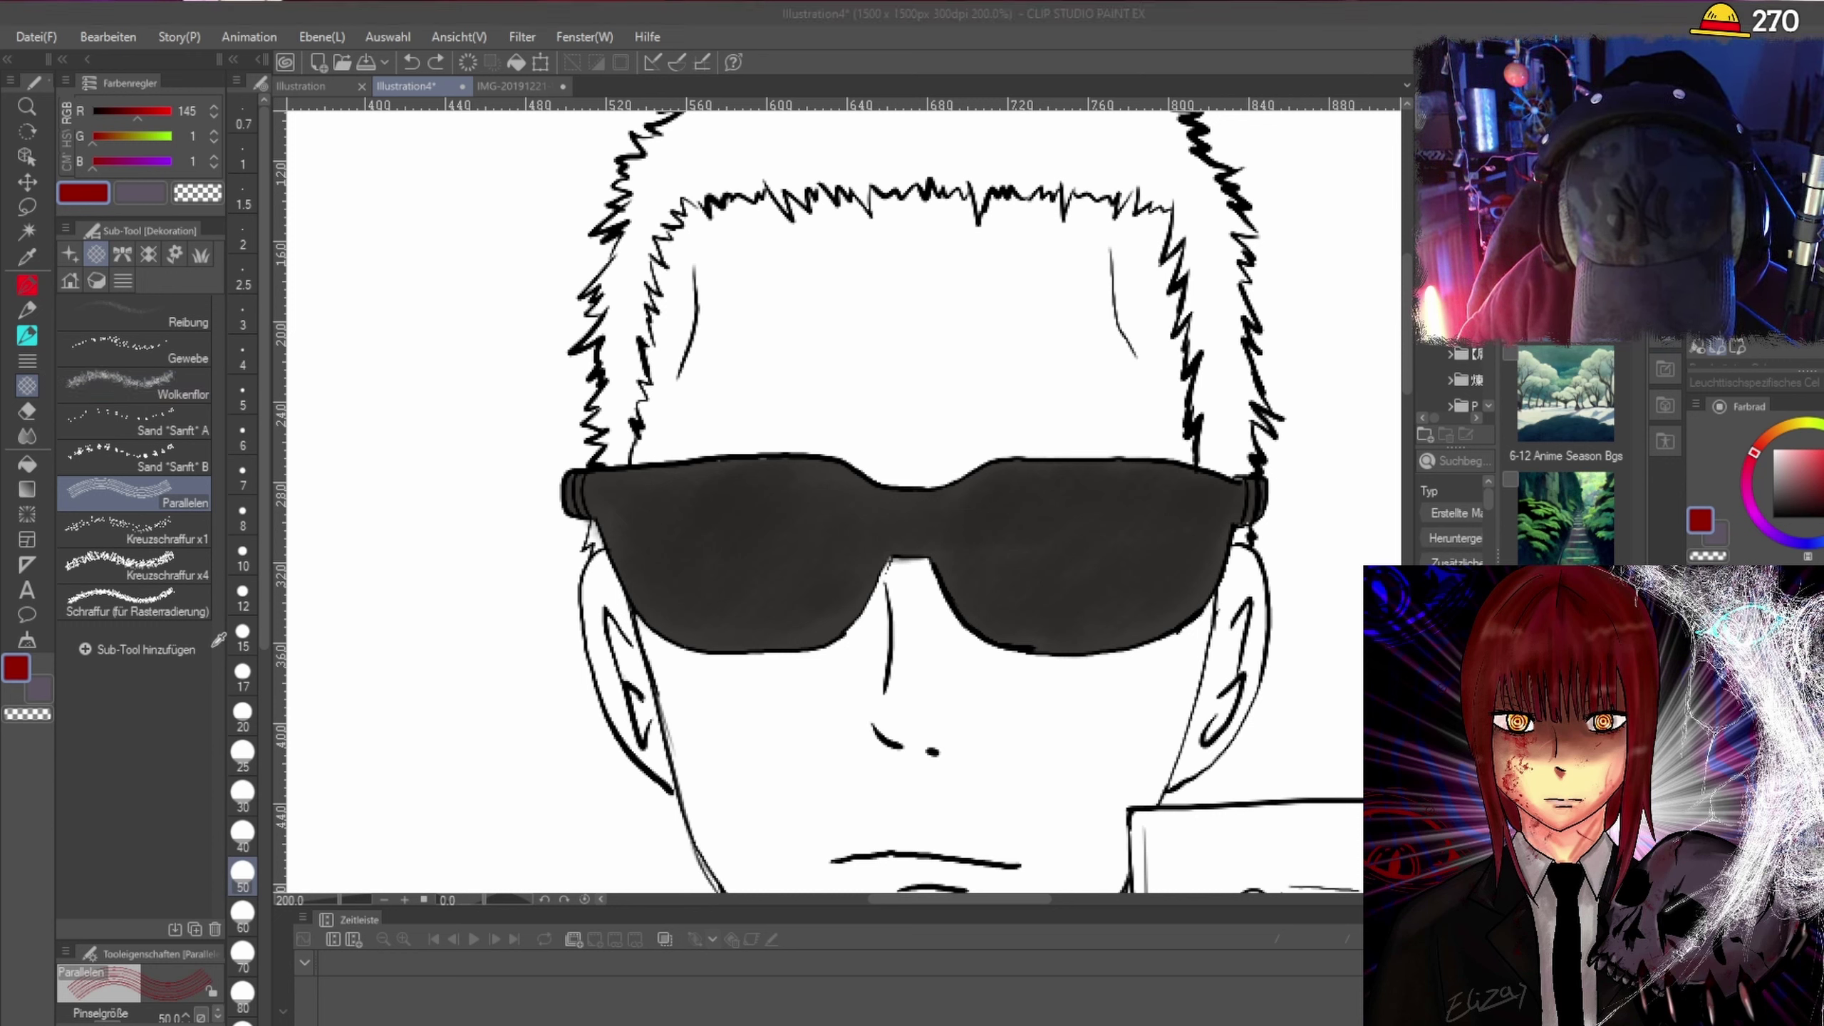
{"action": "left_click", "coordinate": [636, 587]}
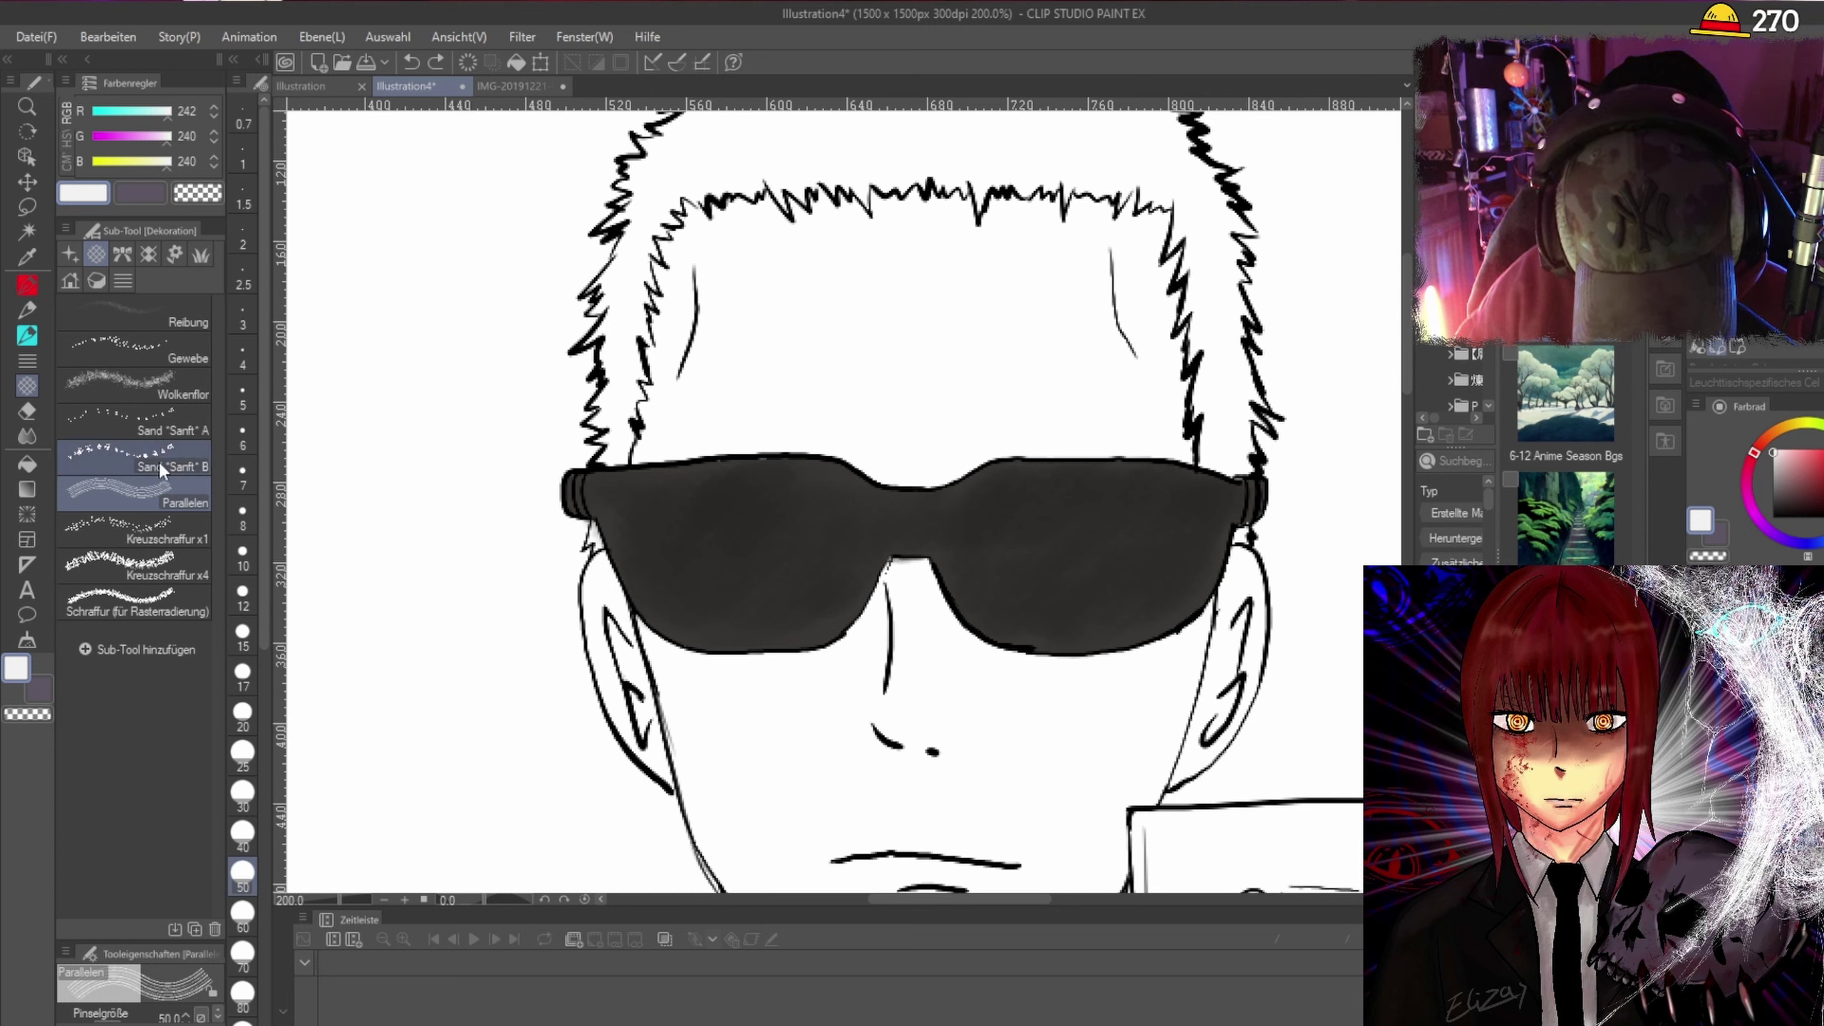
Browse the blending and star-and-sparkle decoration brushes, then return to the airbrush set.
{"action": "left_click", "coordinate": [28, 436]}
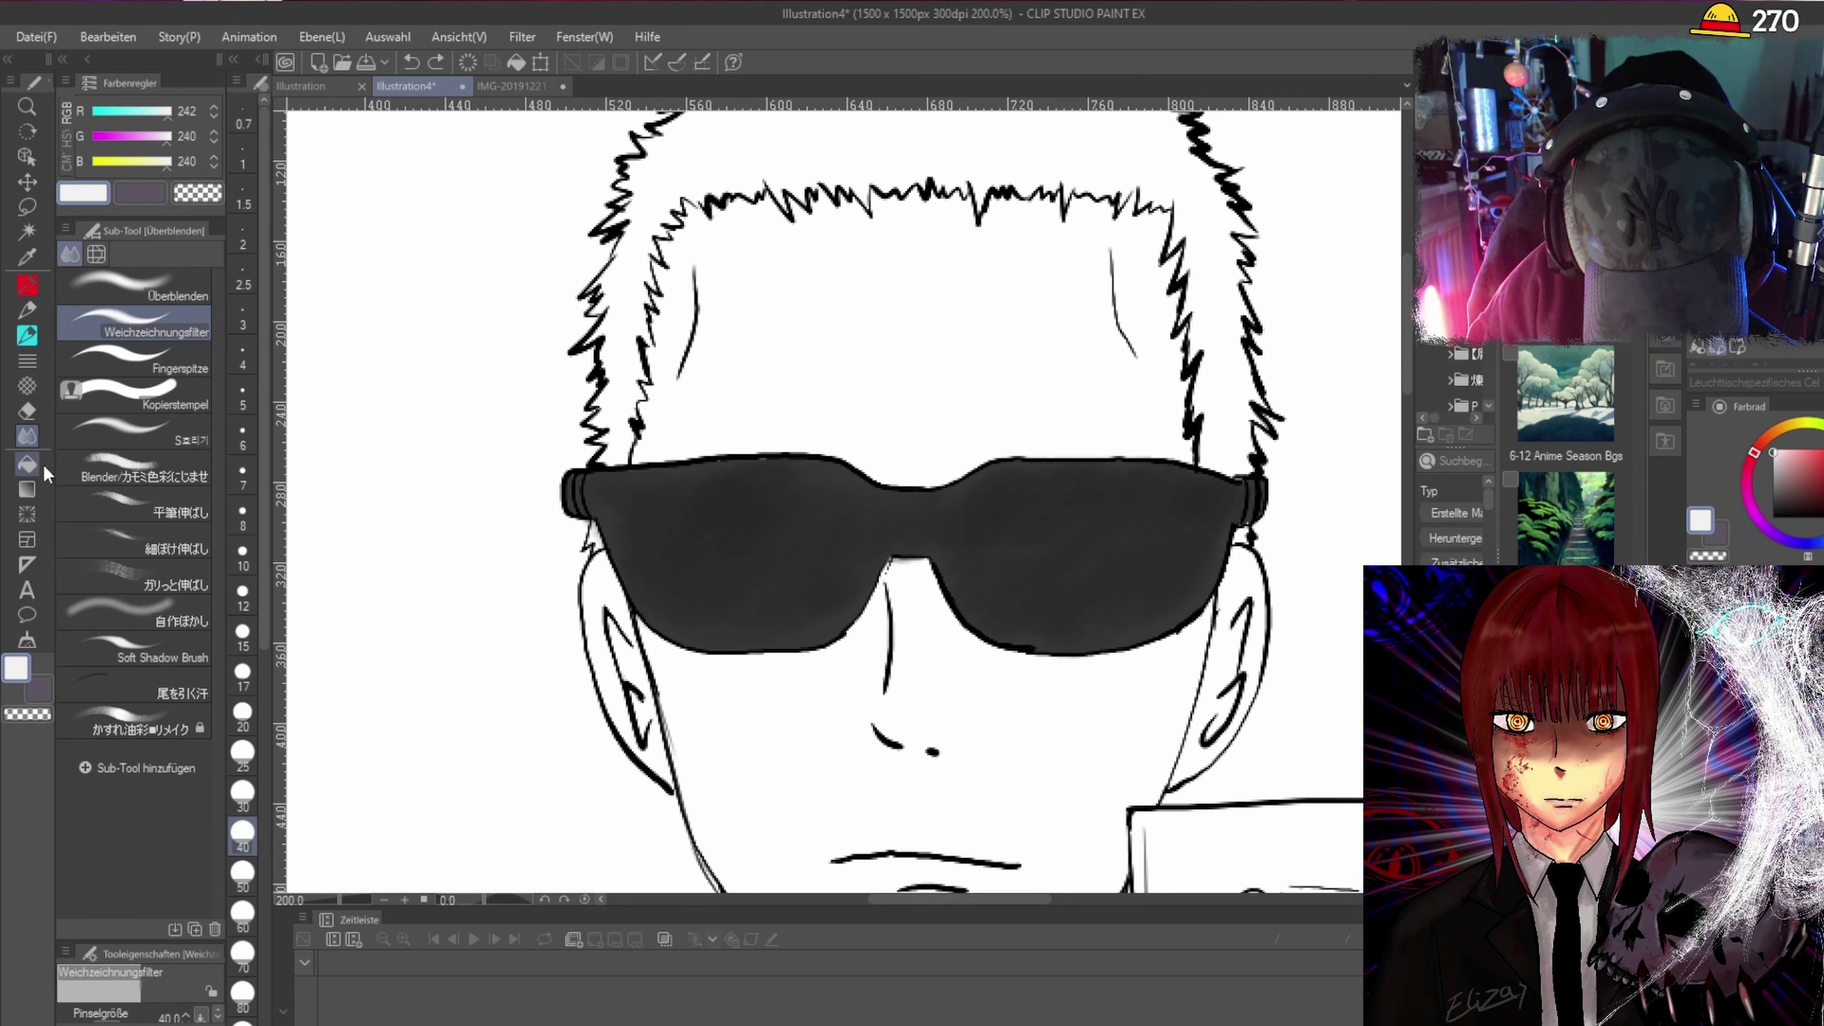
{"action": "left_click", "coordinate": [27, 386]}
{"action": "left_click", "coordinate": [121, 281]}
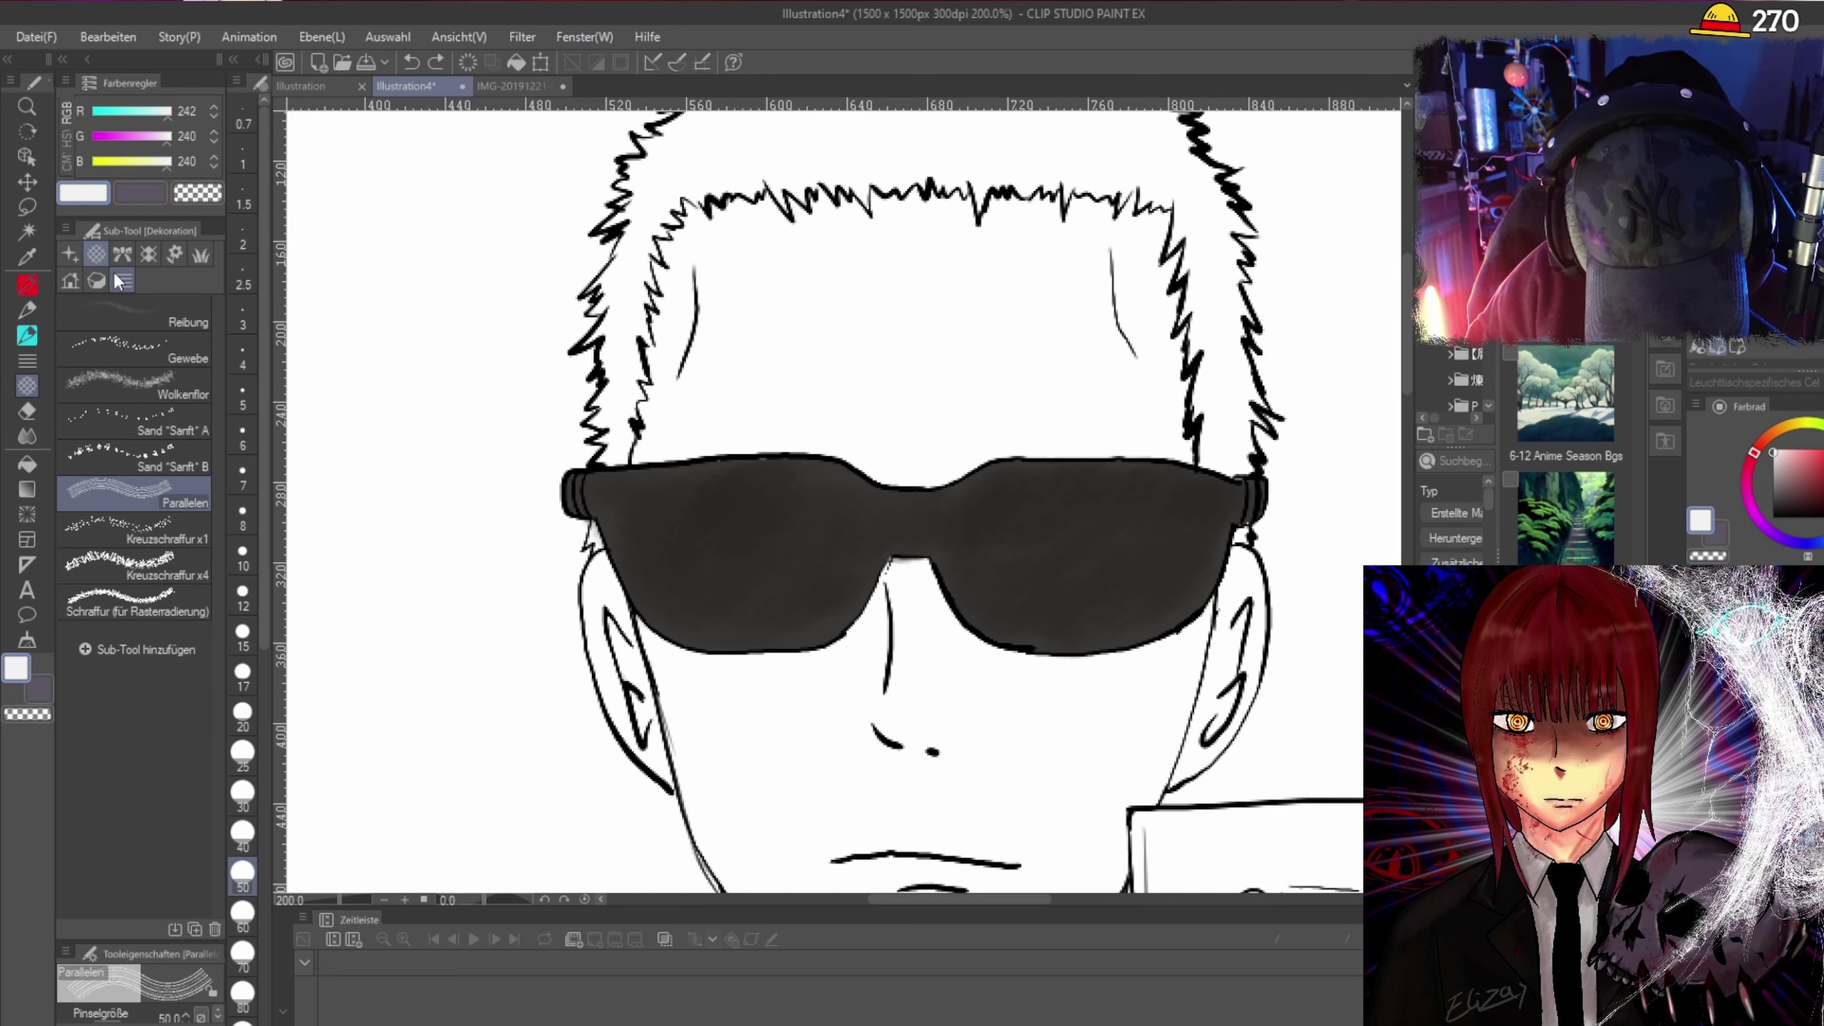
{"action": "left_click", "coordinate": [77, 248]}
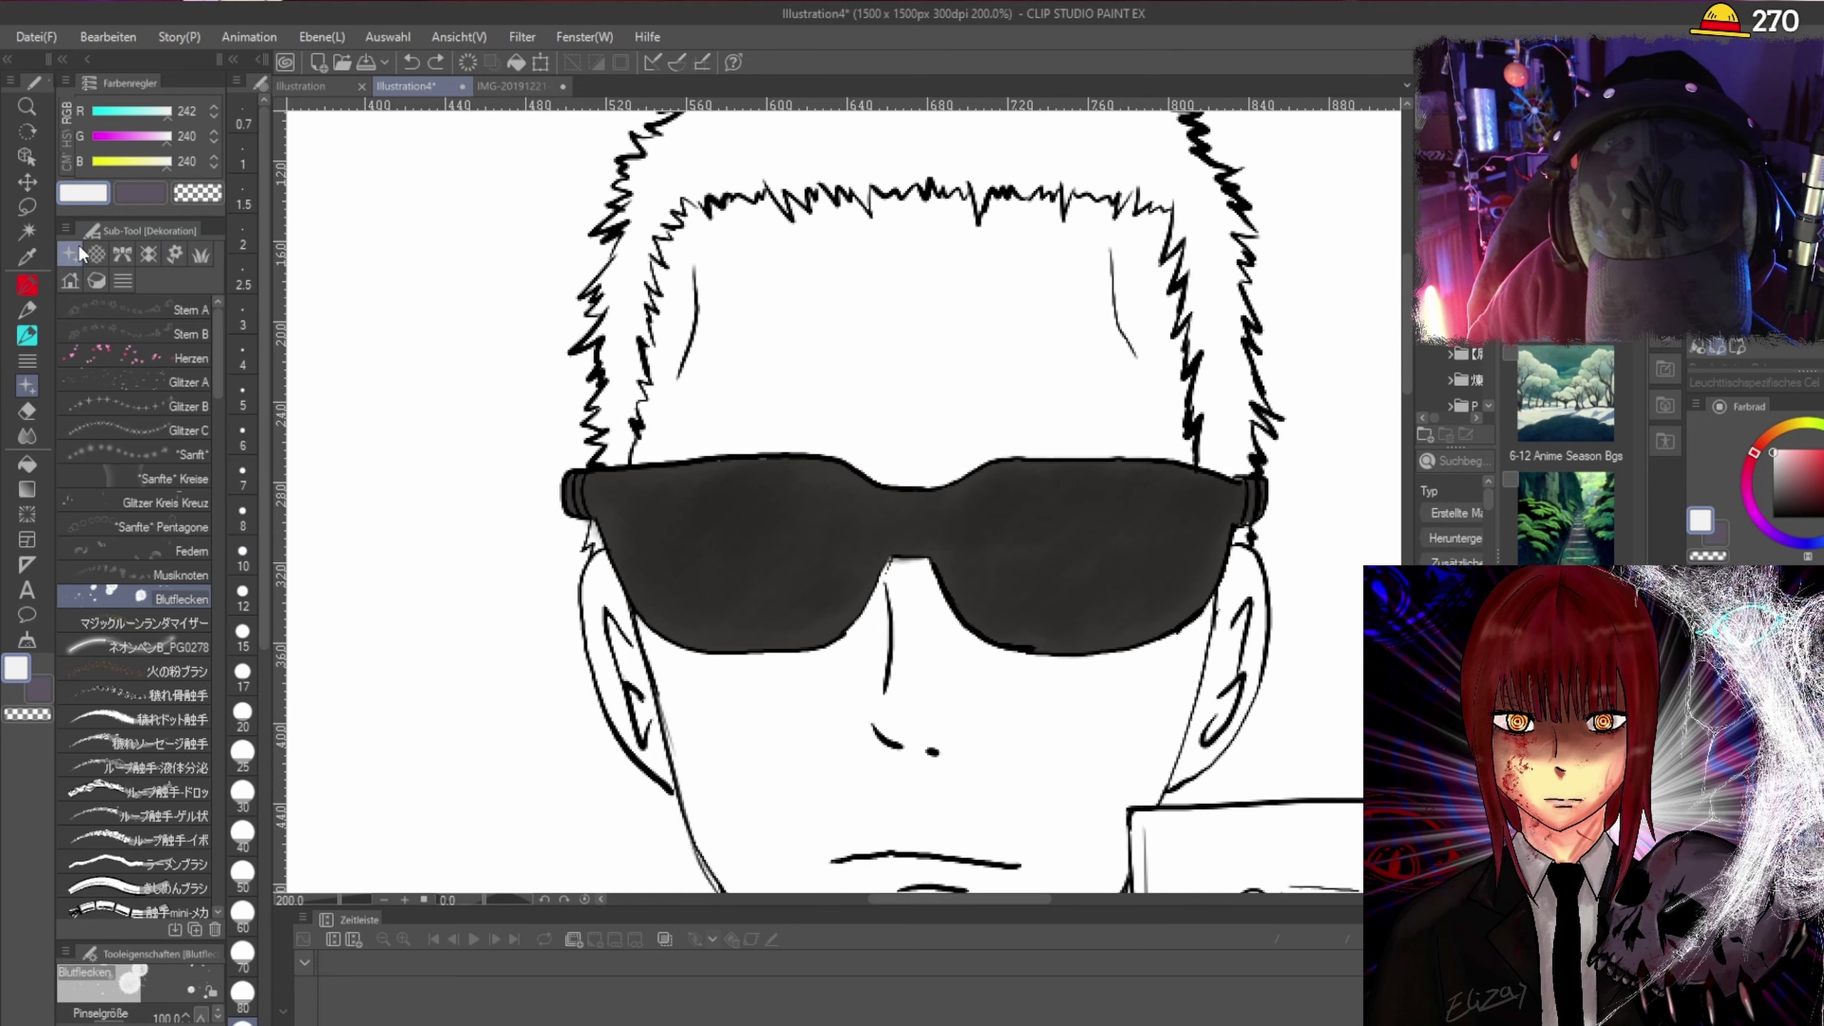
{"action": "mouse_move", "coordinate": [218, 352]}
{"action": "left_mouse_down"}
{"action": "mouse_move", "coordinate": [216, 404]}
{"action": "mouse_move", "coordinate": [217, 317]}
{"action": "left_mouse_up"}
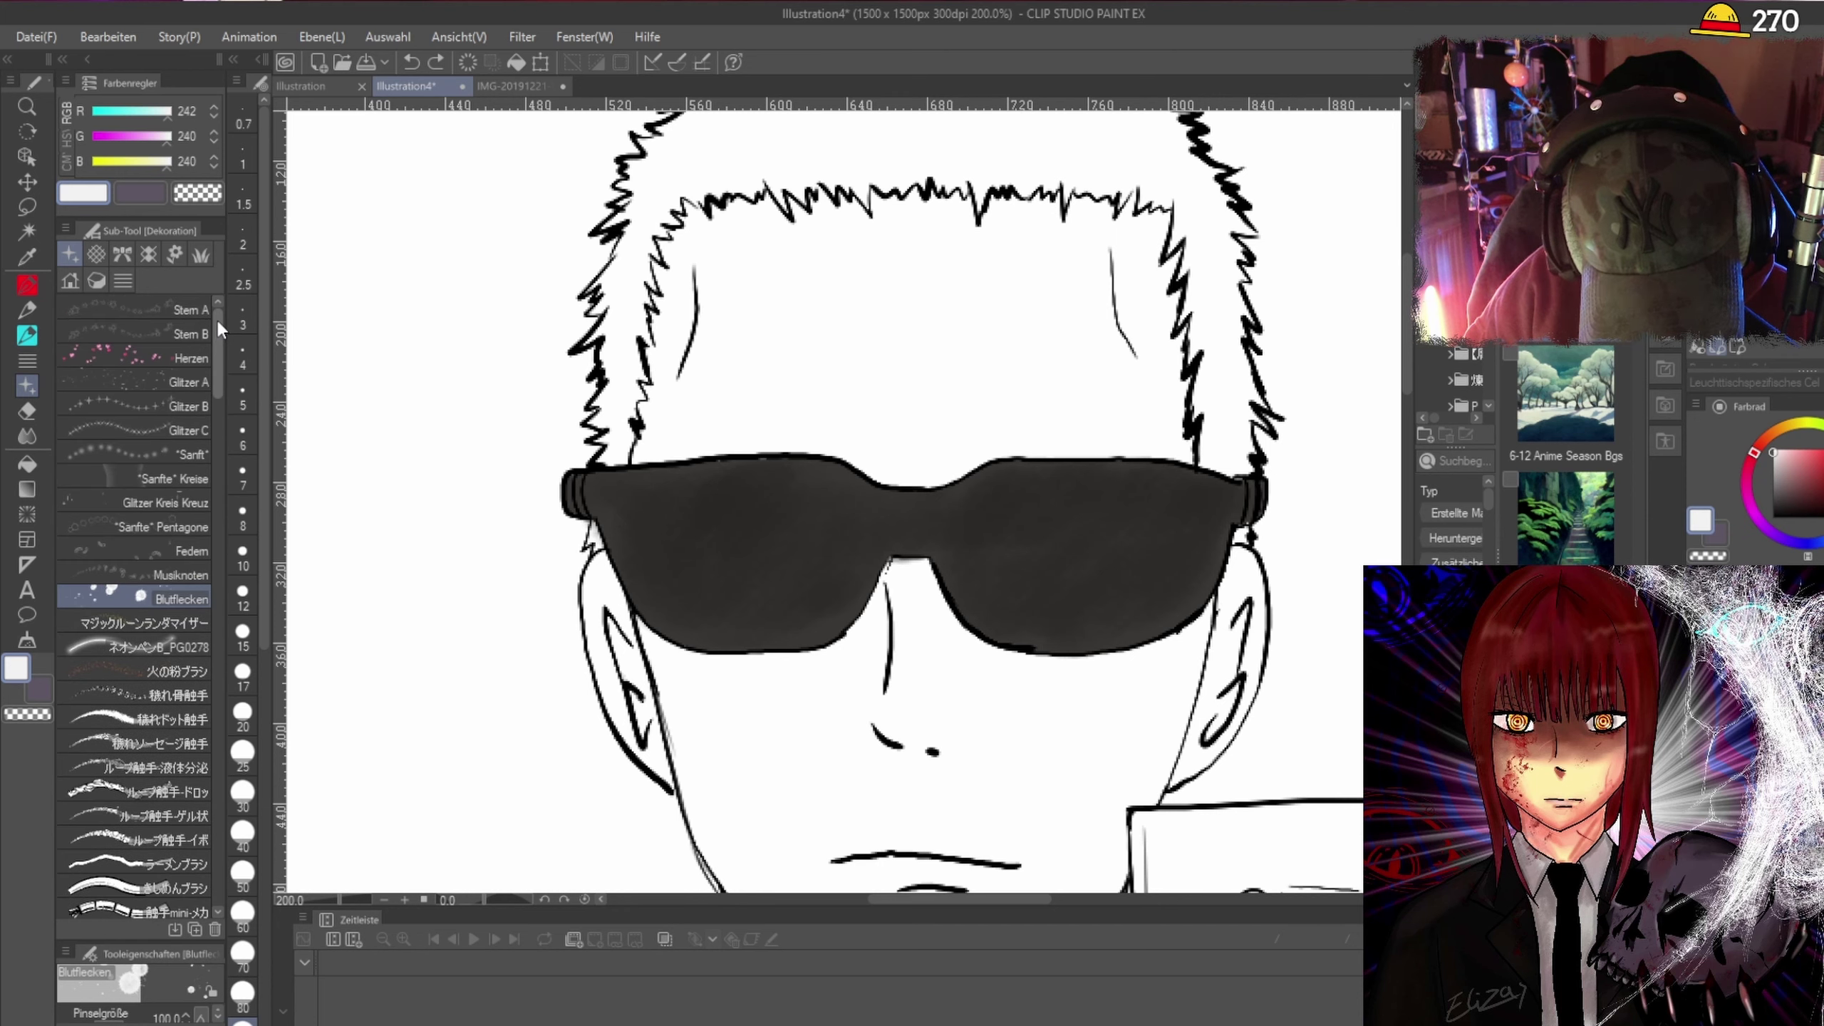
{"action": "left_click", "coordinate": [30, 434]}
{"action": "left_click", "coordinate": [33, 394]}
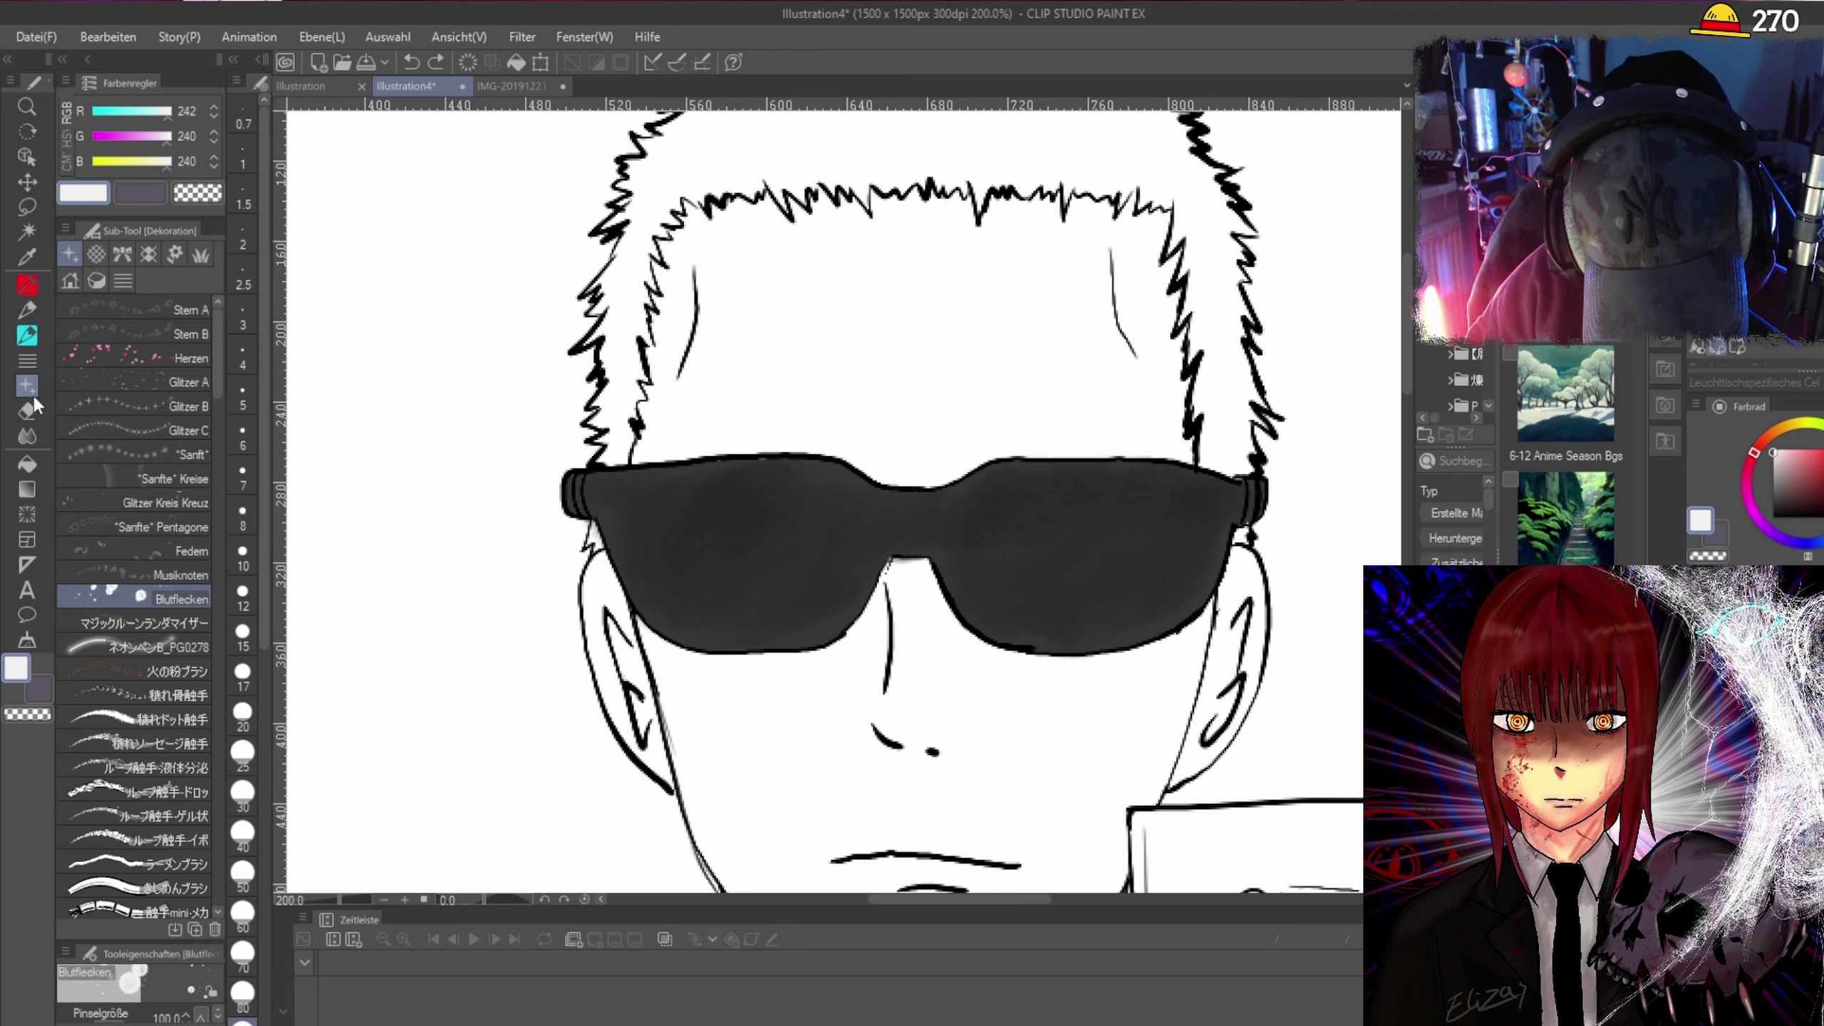
{"action": "left_click", "coordinate": [29, 361]}
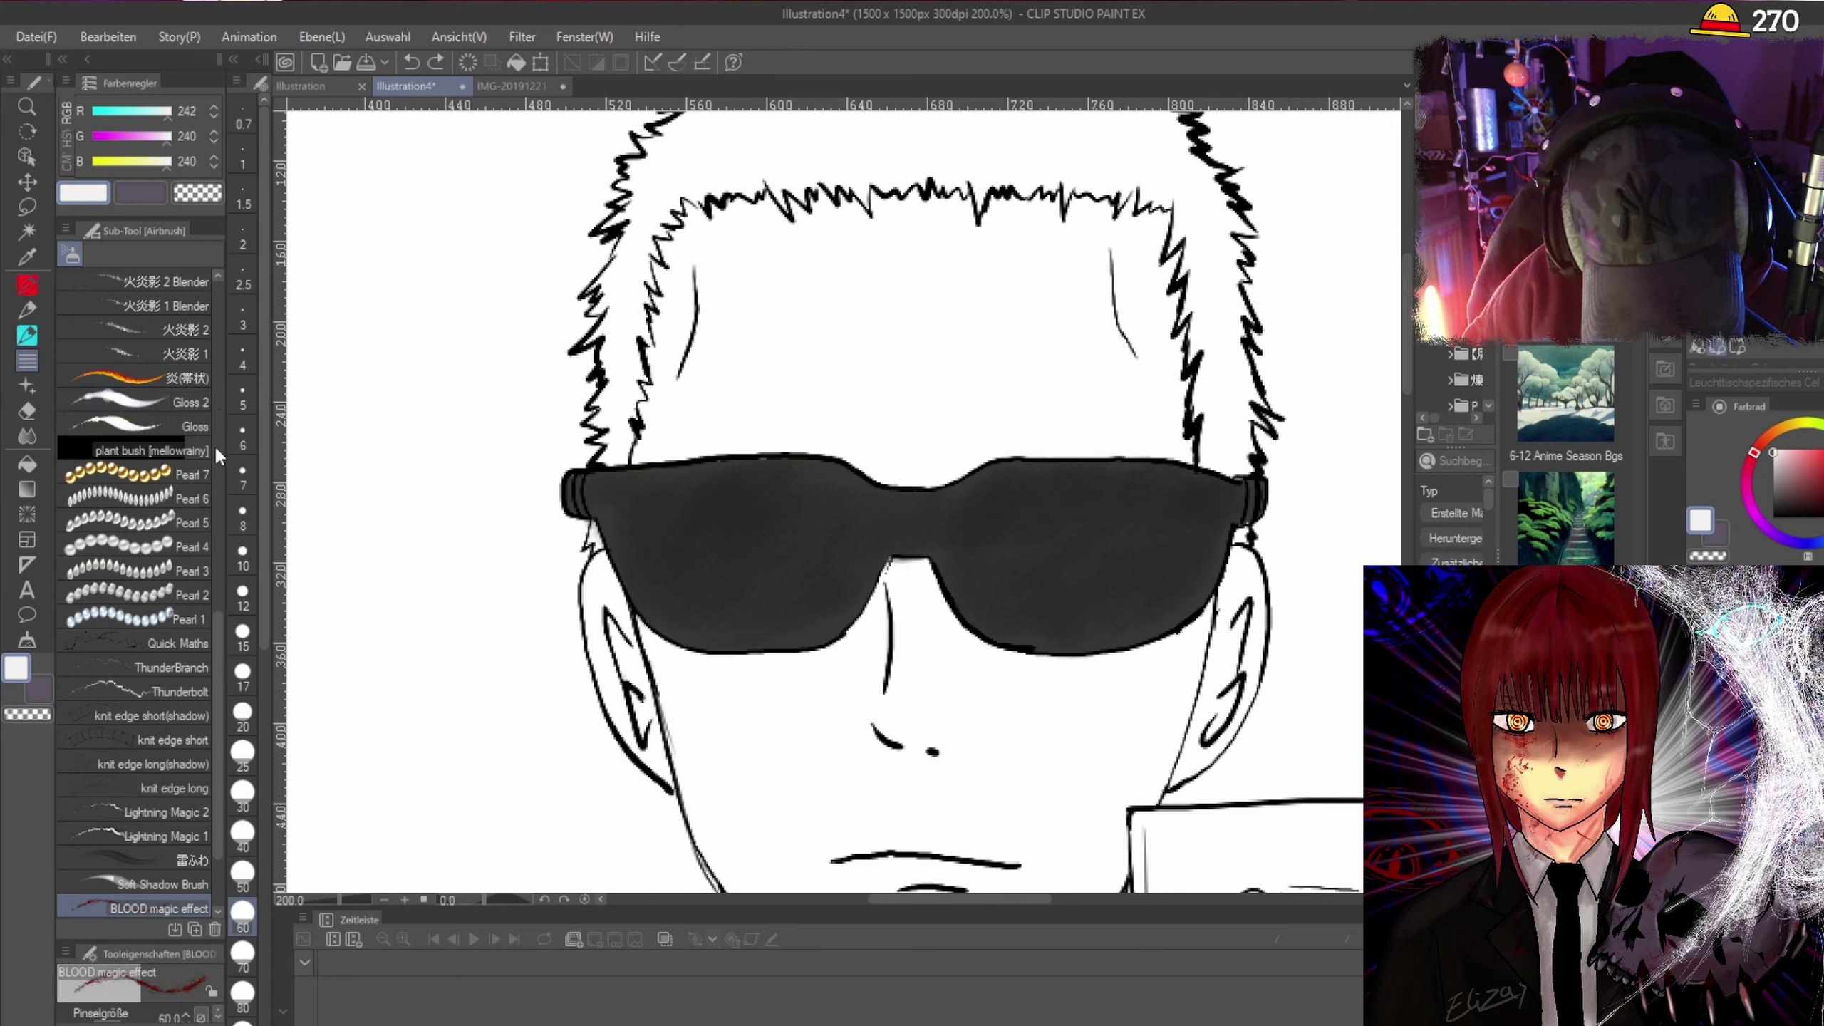
Choose the soft airbrush at size 12 and paint diagonal highlight streaks across the left lens.
{"action": "left_click_drag", "start_coordinate": [217, 635], "coordinate": [211, 276]}
{"action": "left_click", "coordinate": [136, 308]}
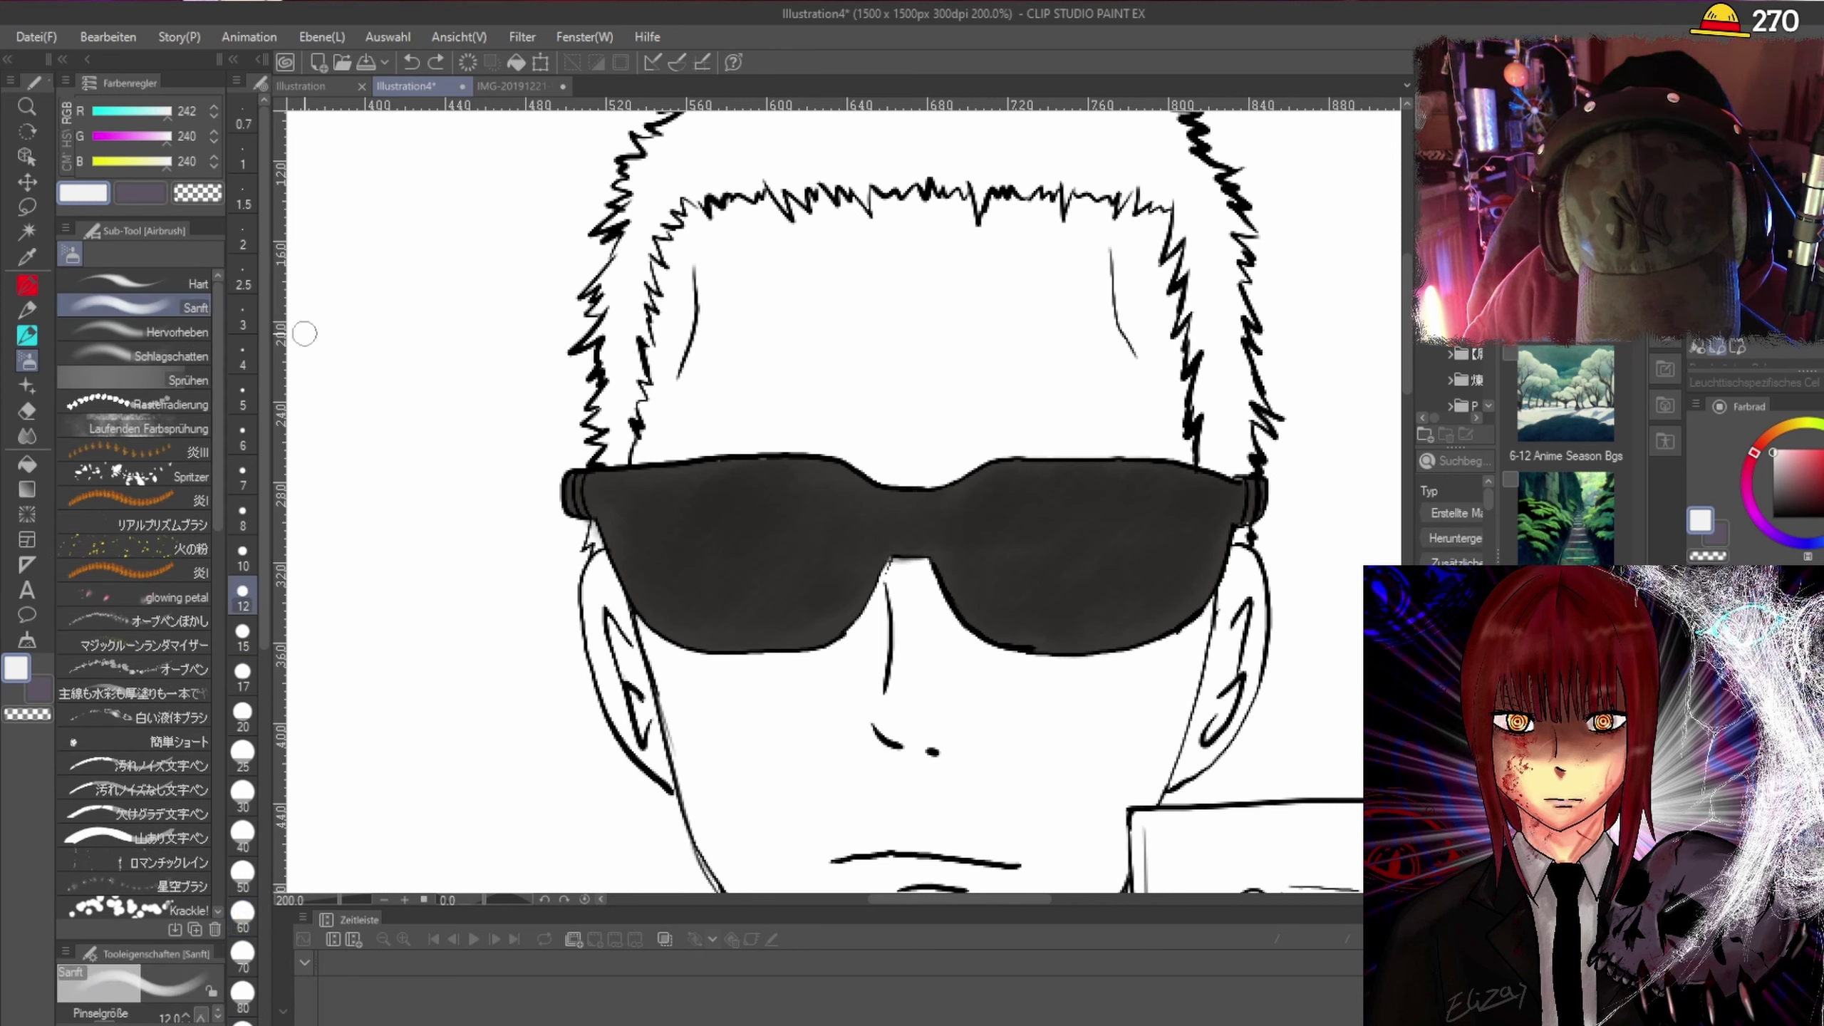
{"action": "mouse_move", "coordinate": [675, 608]}
{"action": "left_mouse_down"}
{"action": "mouse_move", "coordinate": [766, 459]}
{"action": "mouse_move", "coordinate": [686, 623]}
{"action": "mouse_move", "coordinate": [793, 442]}
{"action": "left_mouse_up"}
{"action": "left_click_drag", "start_coordinate": [714, 602], "coordinate": [771, 500]}
{"action": "left_click_drag", "start_coordinate": [750, 644], "coordinate": [829, 500]}
{"action": "left_click_drag", "start_coordinate": [782, 596], "coordinate": [821, 528]}
Airbrush a diagonal highlight streak on the right lens and a faint glow on the left lens's top.
{"action": "mouse_move", "coordinate": [1031, 493]}
{"action": "left_mouse_down"}
{"action": "mouse_move", "coordinate": [1011, 558]}
{"action": "mouse_move", "coordinate": [1003, 605]}
{"action": "mouse_move", "coordinate": [1044, 539]}
{"action": "mouse_move", "coordinate": [1006, 635]}
{"action": "mouse_move", "coordinate": [1090, 518]}
{"action": "mouse_move", "coordinate": [1055, 634]}
{"action": "mouse_move", "coordinate": [1090, 574]}
{"action": "mouse_move", "coordinate": [1069, 629]}
{"action": "mouse_move", "coordinate": [1106, 593]}
{"action": "mouse_move", "coordinate": [1102, 632]}
{"action": "mouse_move", "coordinate": [1171, 516]}
{"action": "left_mouse_up"}
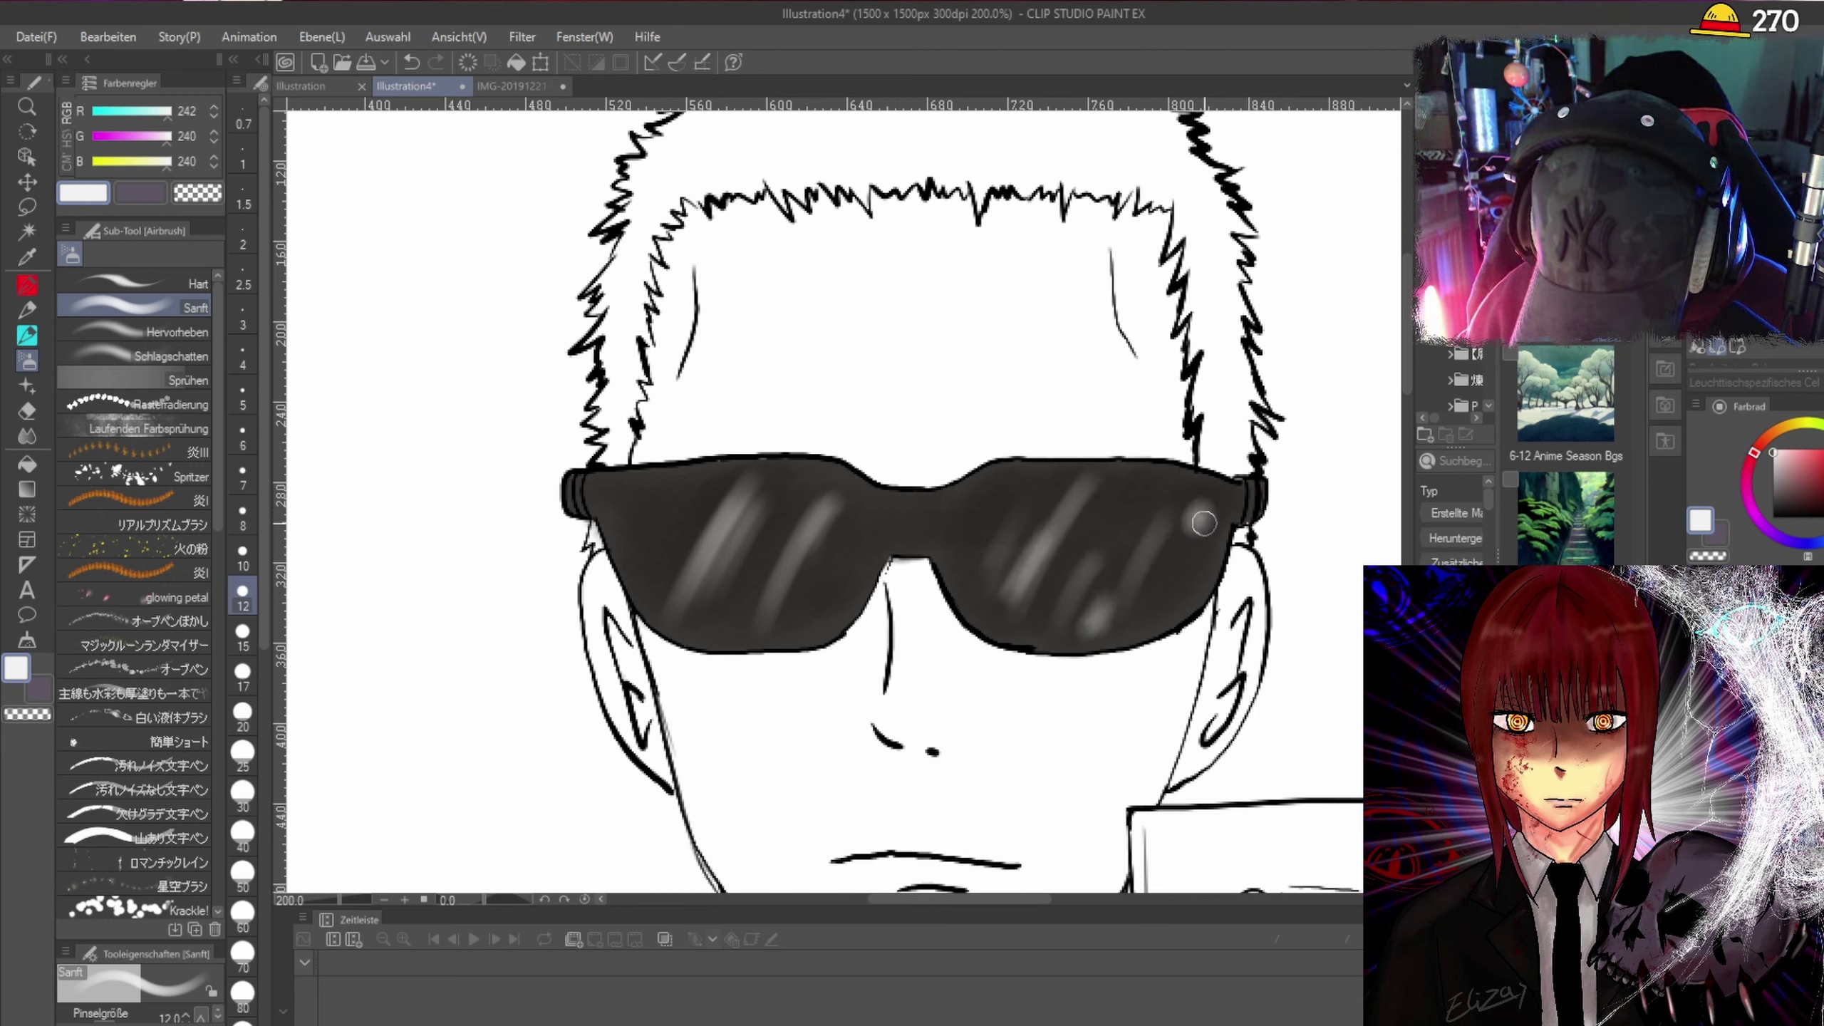
{"action": "left_click_drag", "start_coordinate": [649, 500], "coordinate": [638, 489]}
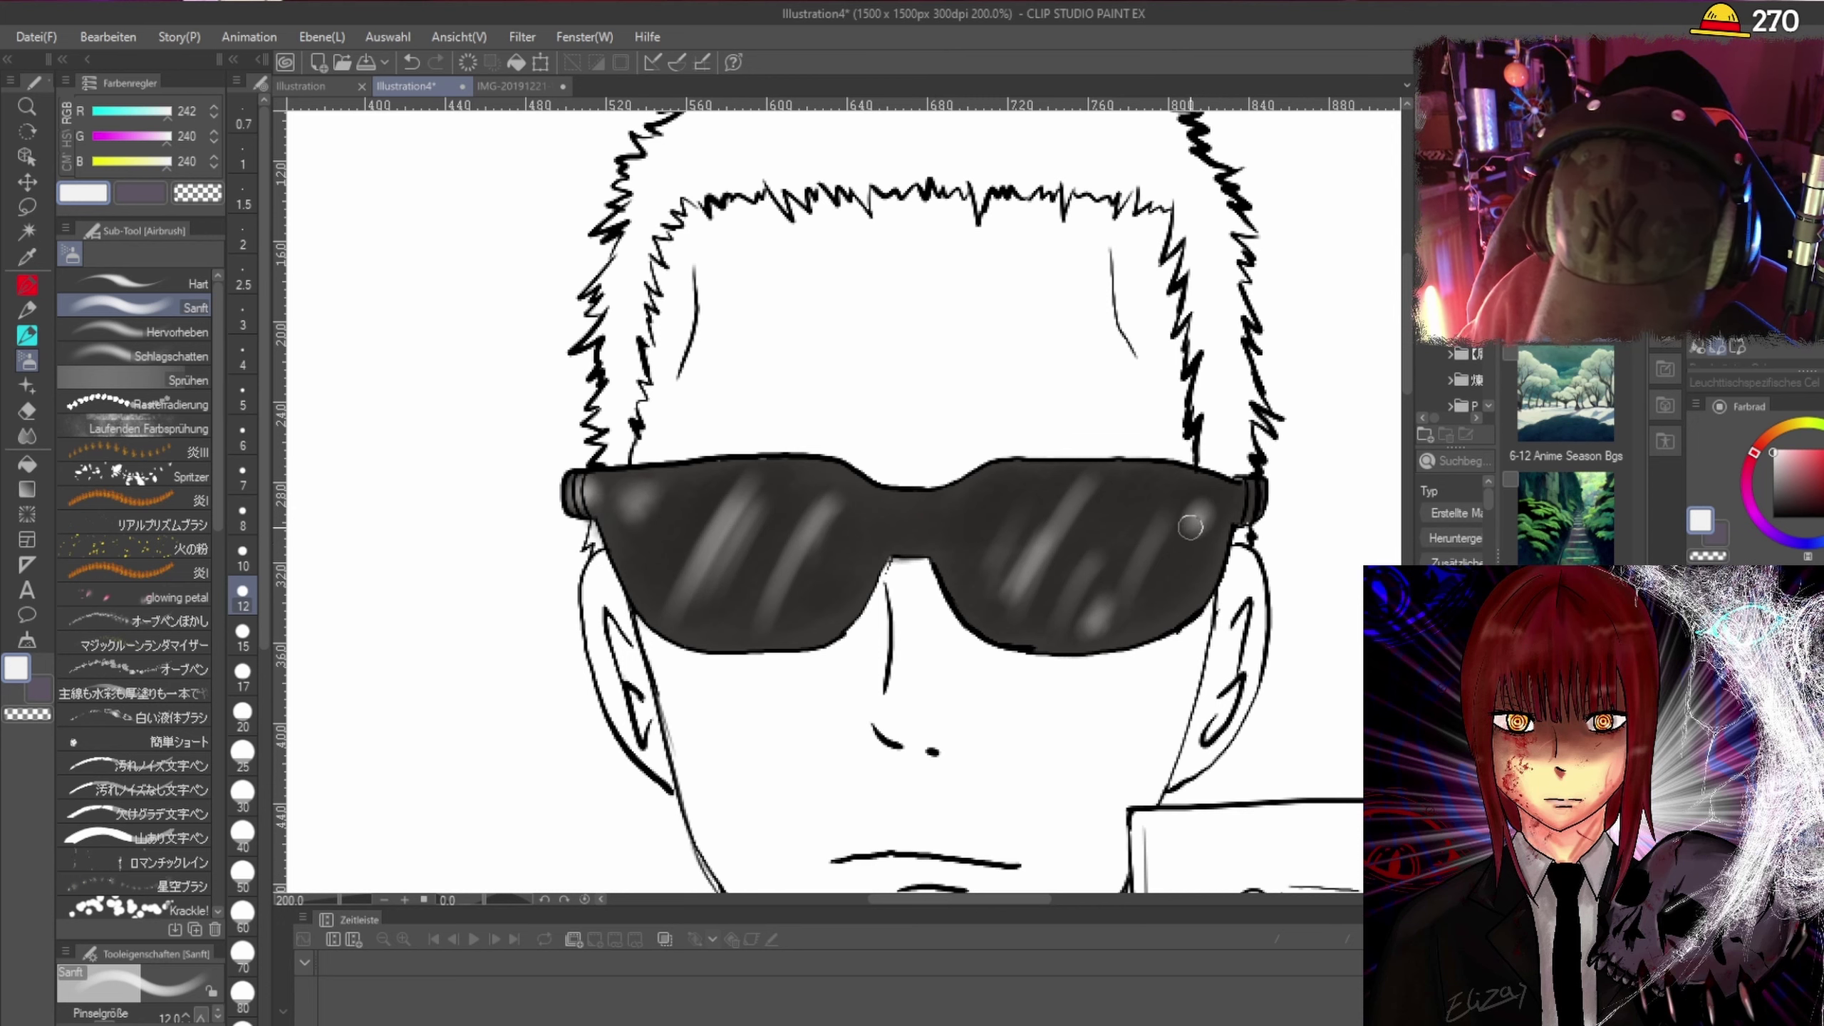
{"action": "scroll", "coordinate": [1230, 488], "scroll_direction": "down", "scroll_amount": 2}
{"action": "scroll", "coordinate": [1231, 487], "scroll_direction": "up", "scroll_amount": 2}
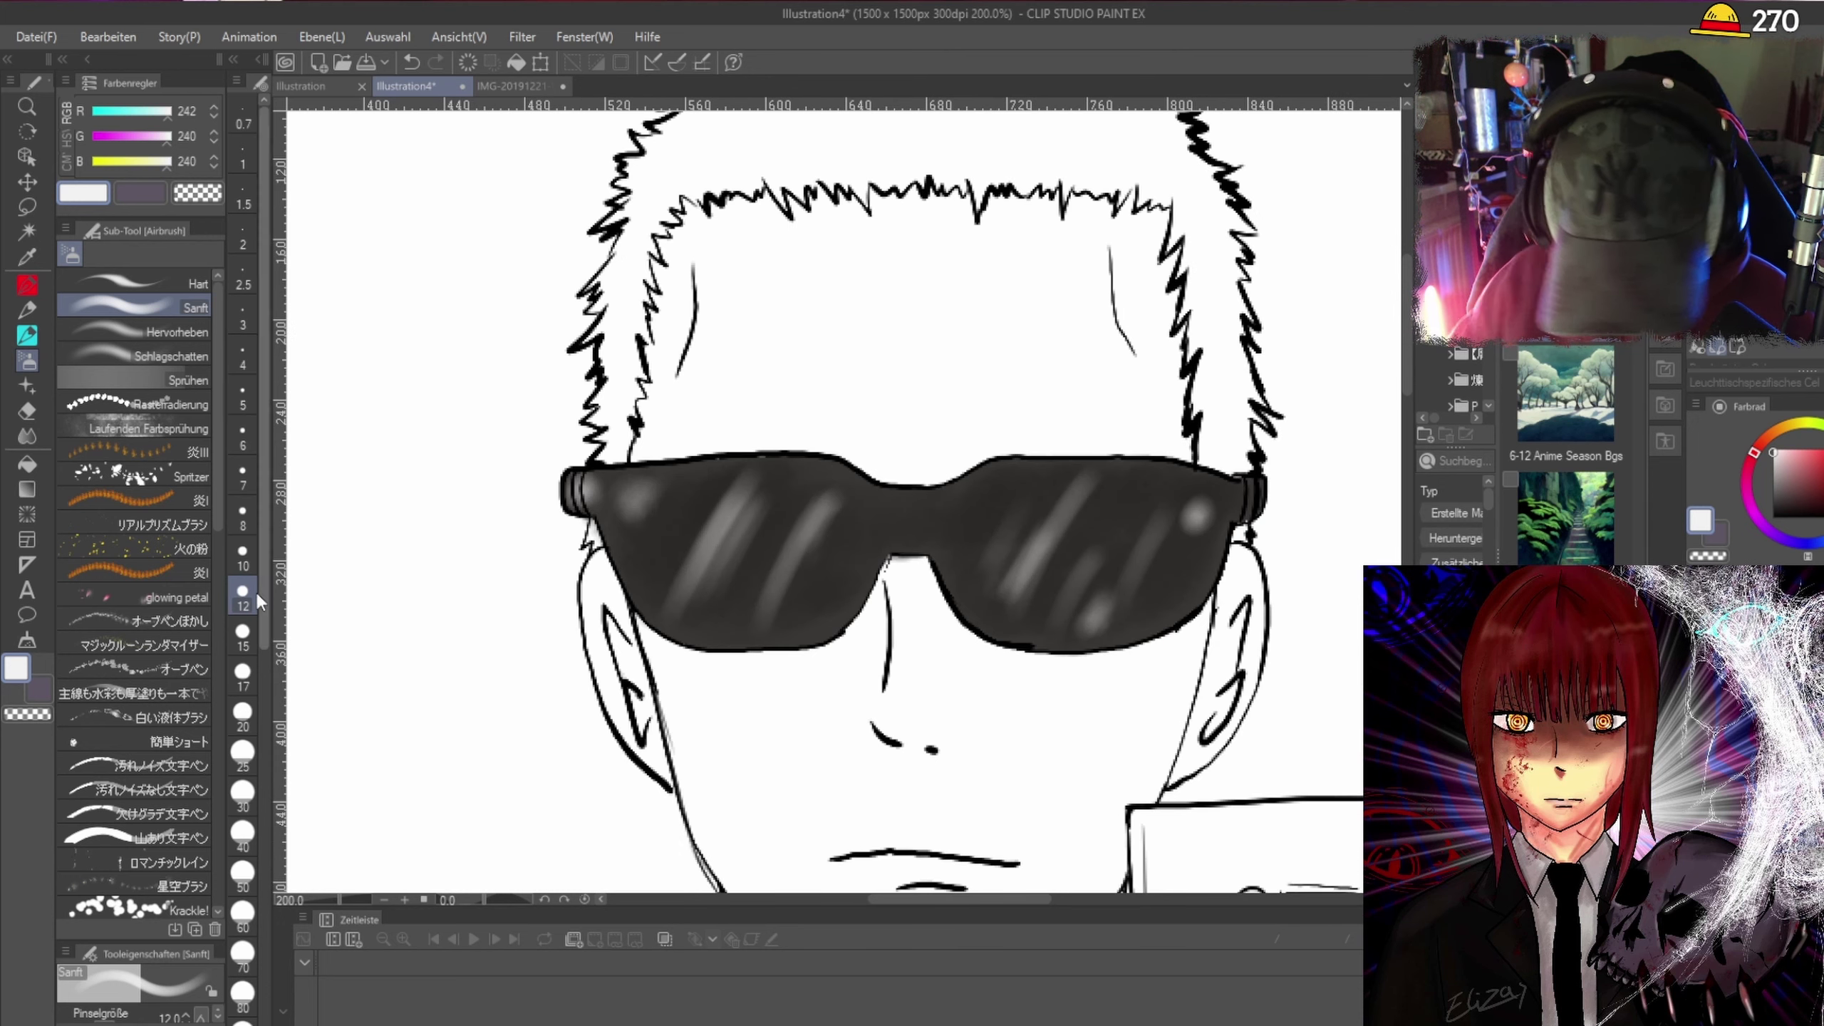
{"action": "left_click", "coordinate": [26, 435]}
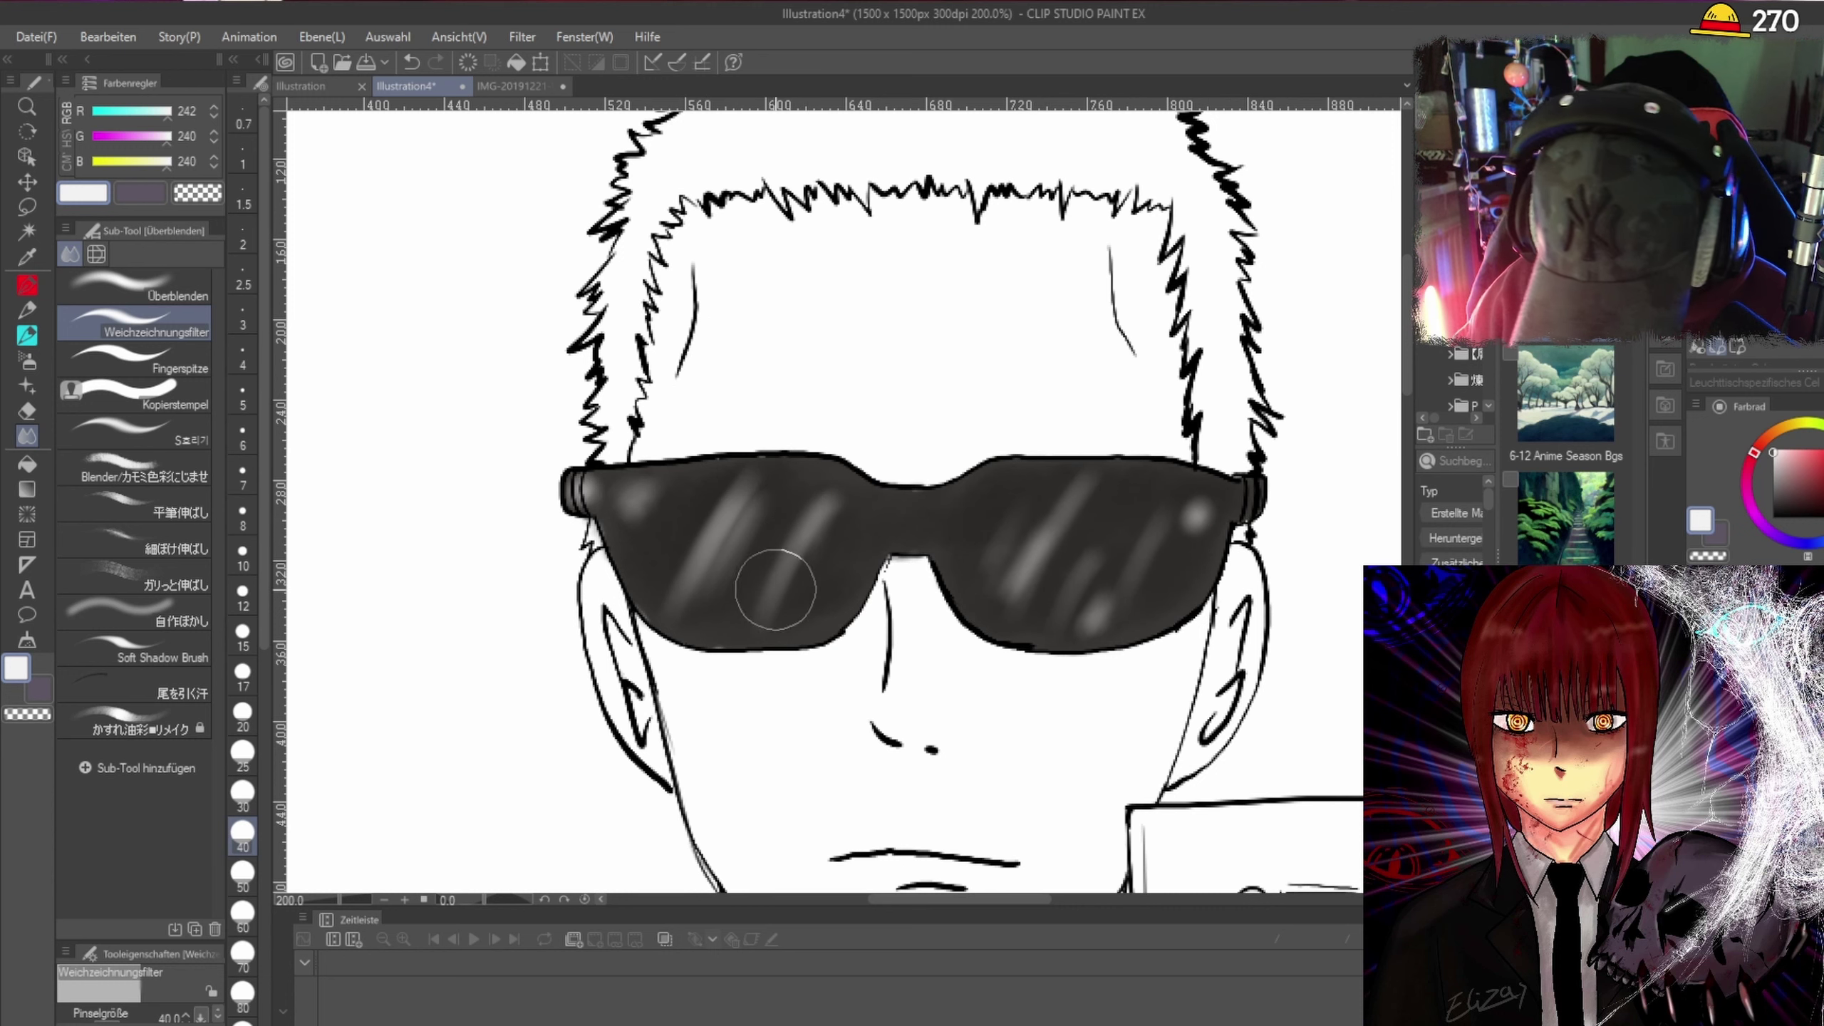
Zoom out to check the figure, then select Airbrush > Sanft and set its size to 20.
{"action": "scroll", "coordinate": [724, 466], "scroll_direction": "down", "scroll_amount": 4}
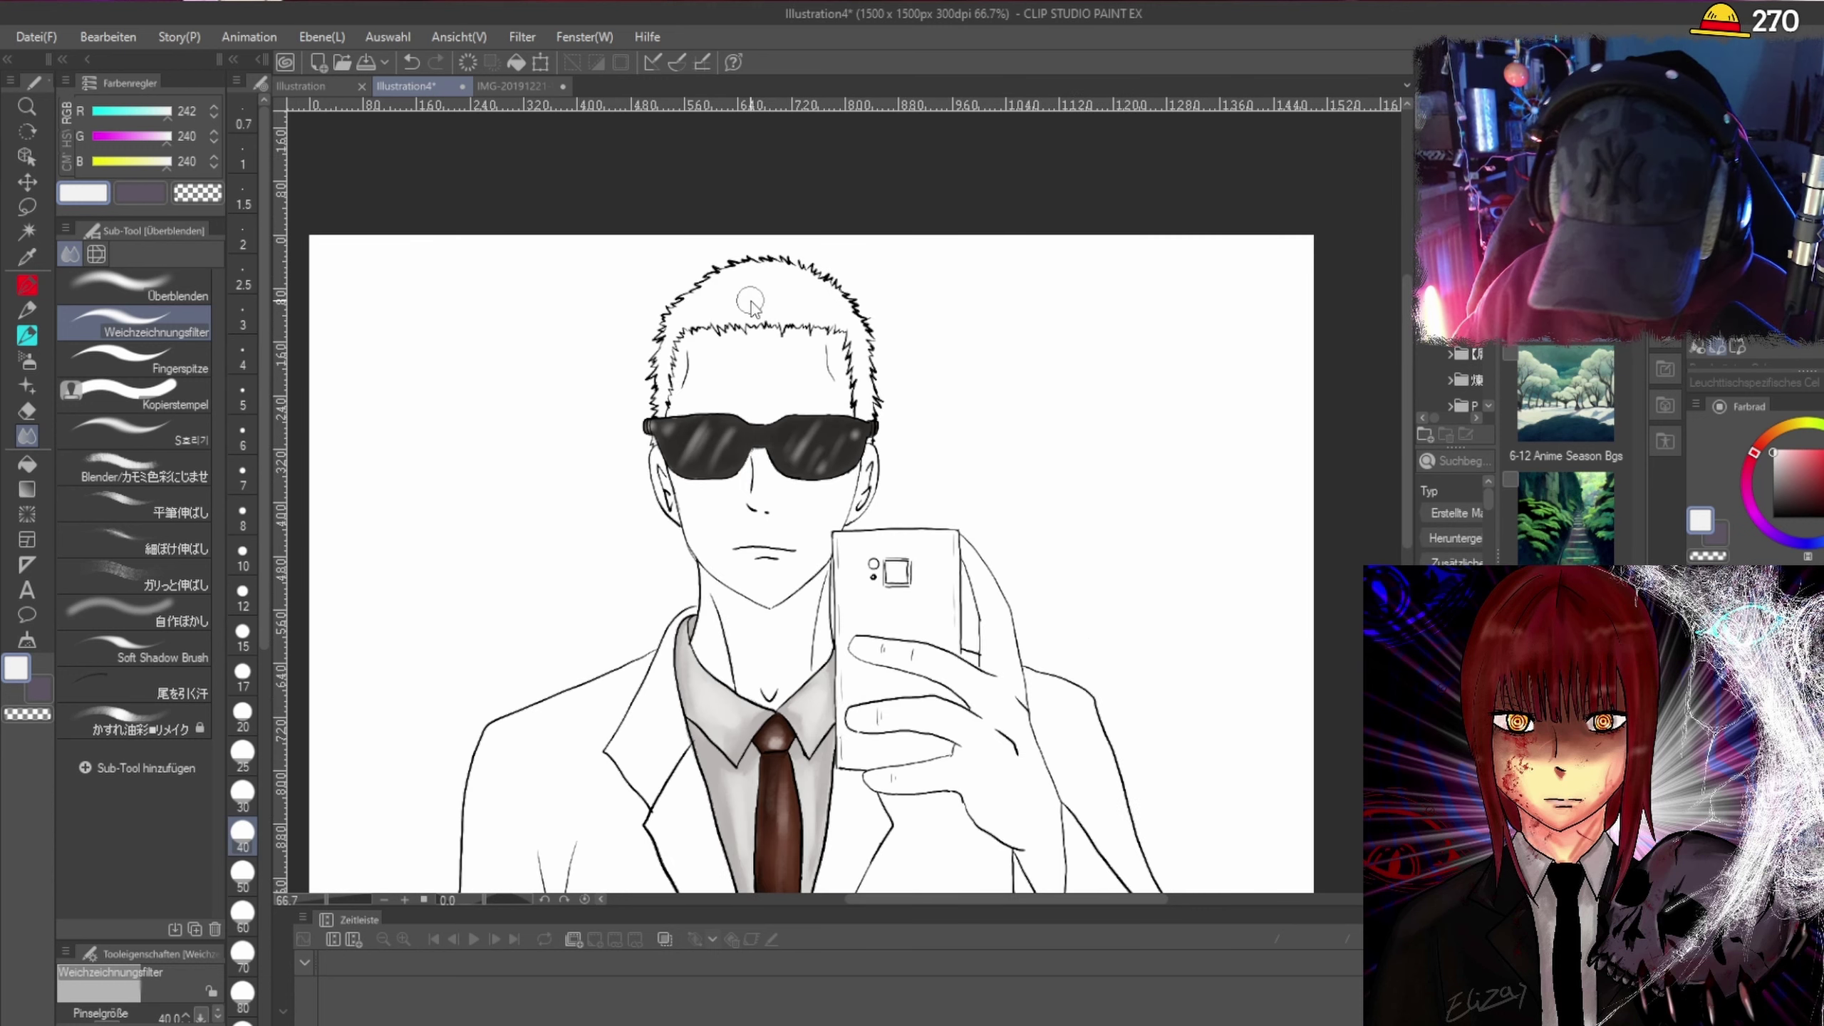
{"action": "scroll", "coordinate": [766, 336], "scroll_direction": "up", "scroll_amount": 2}
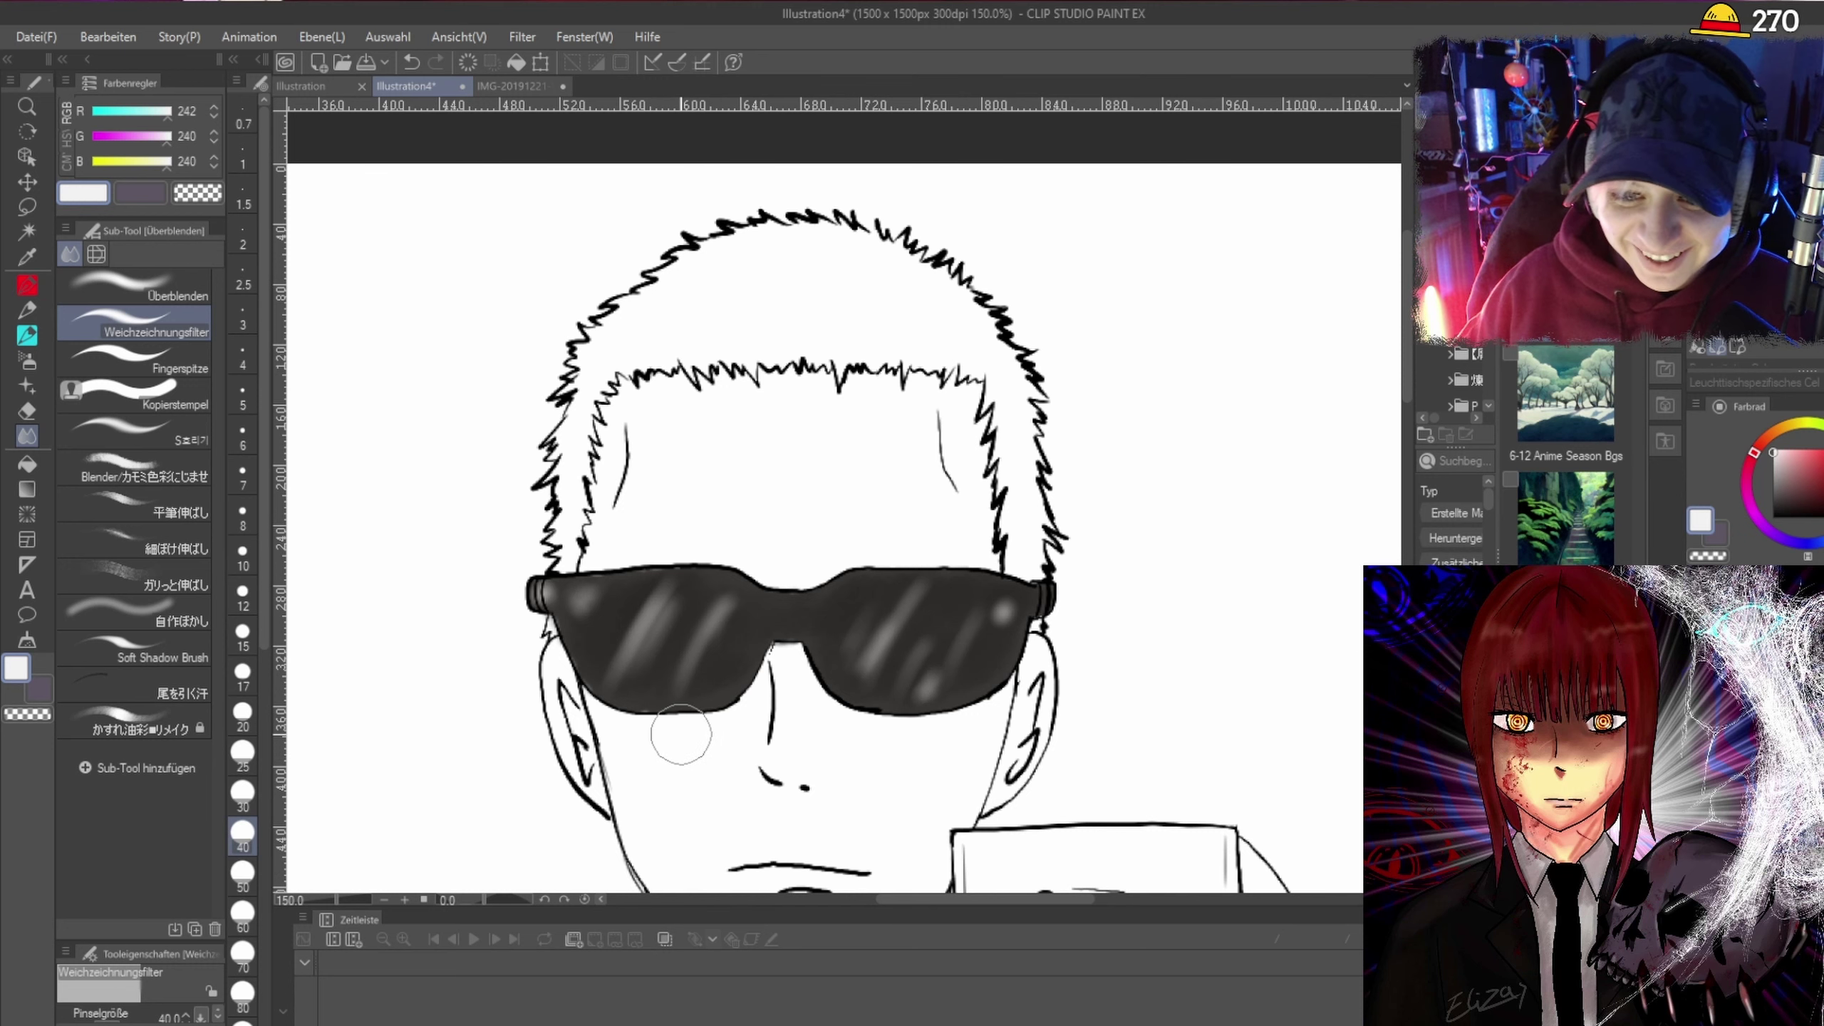
{"action": "scroll", "coordinate": [1408, 339], "scroll_direction": "down", "scroll_amount": 3}
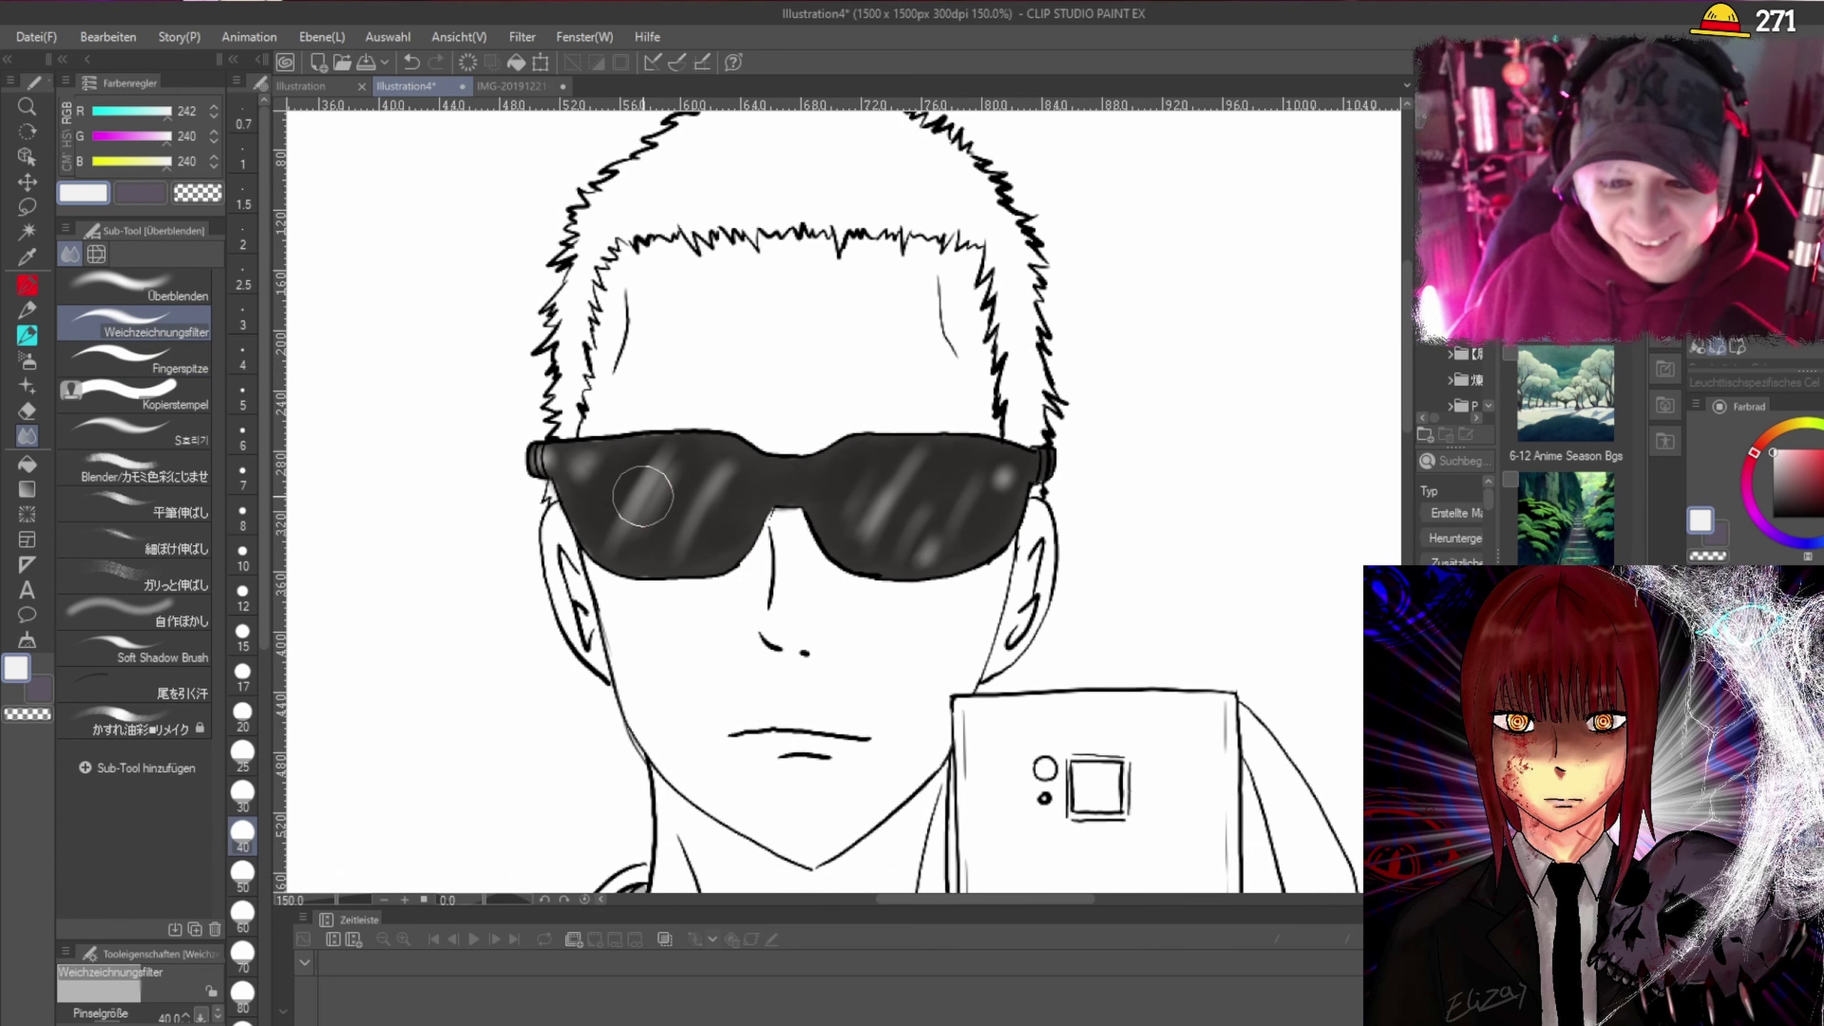
{"action": "scroll", "coordinate": [964, 433], "scroll_direction": "down", "scroll_amount": 1}
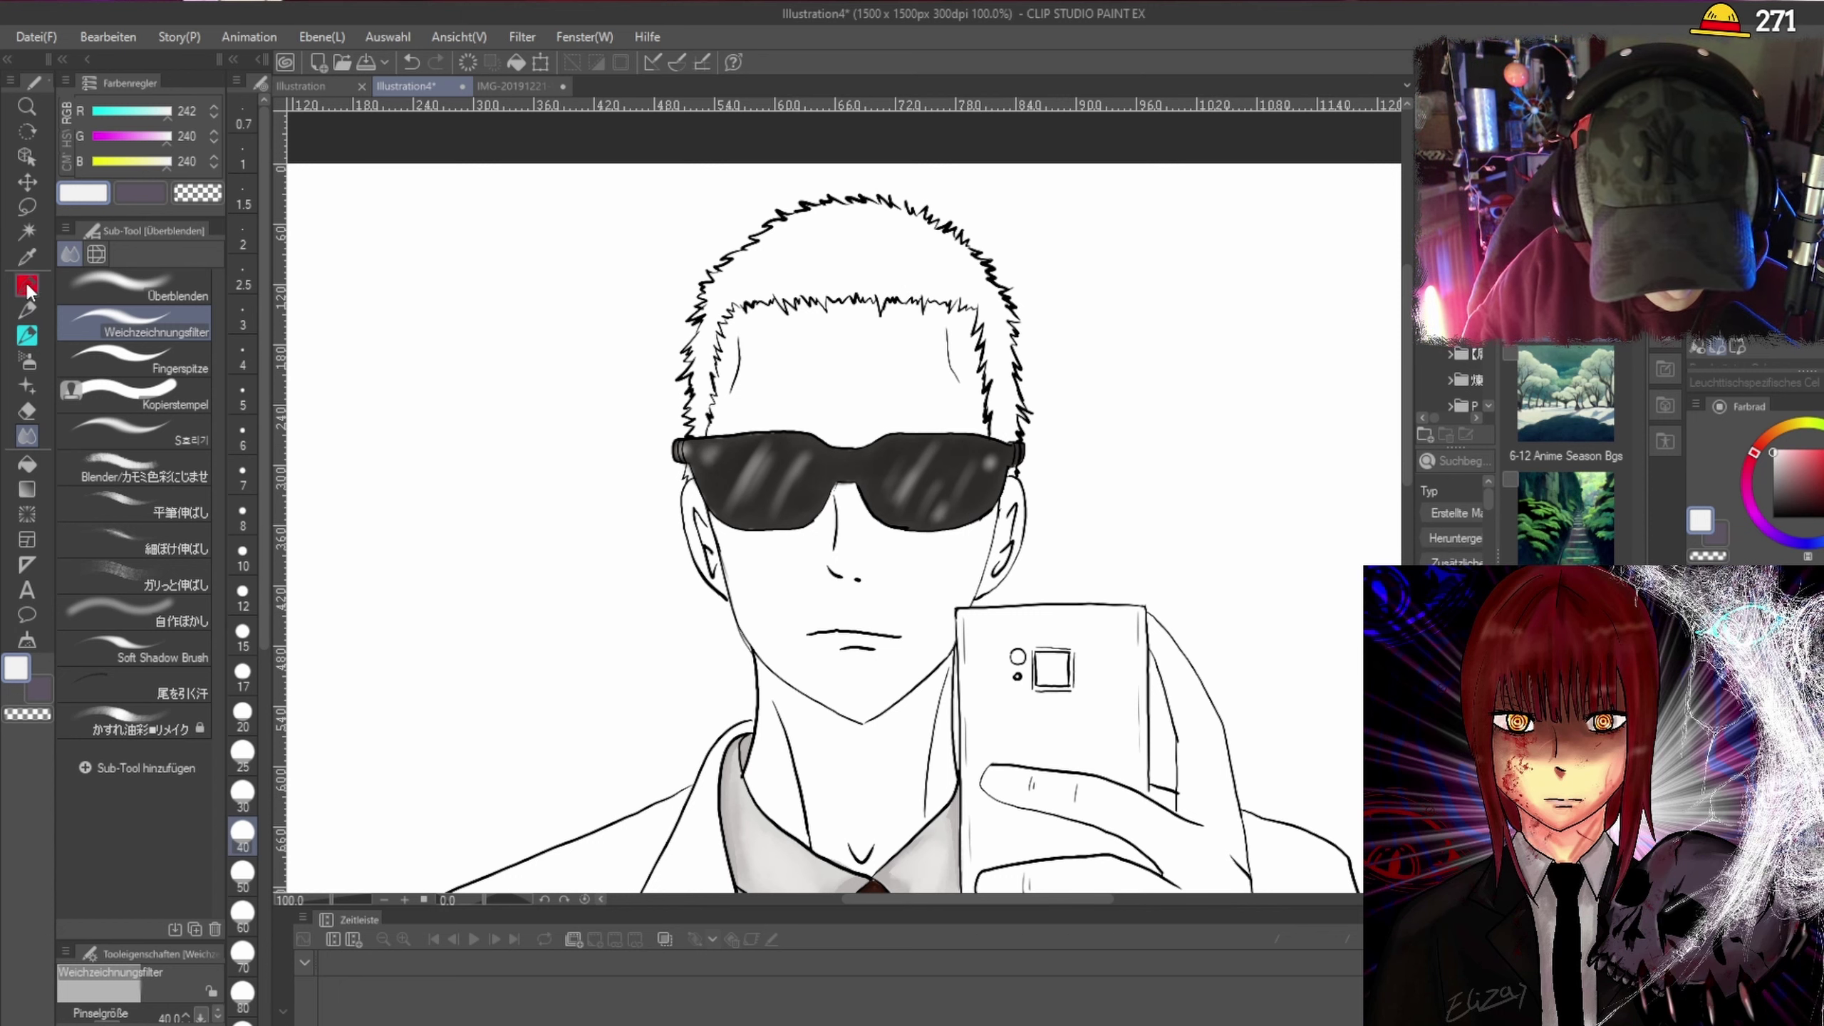
{"action": "left_click", "coordinate": [28, 335]}
{"action": "left_click", "coordinate": [27, 310]}
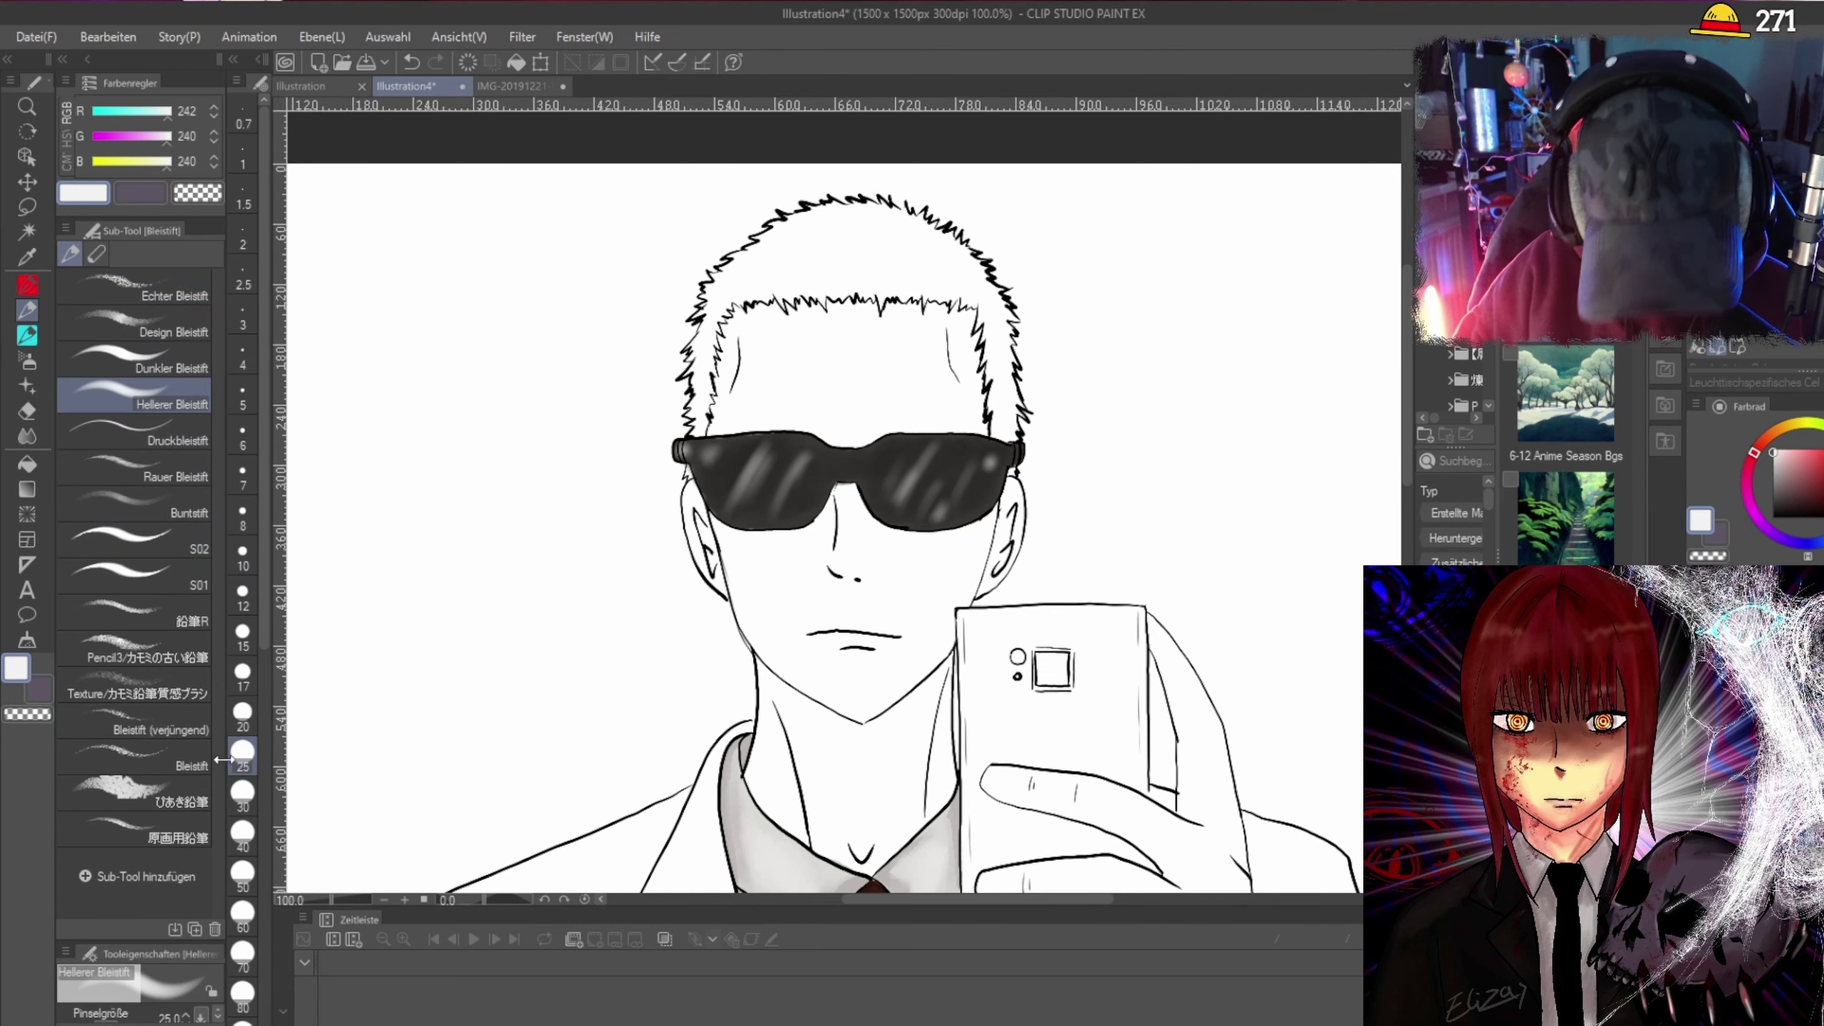
{"action": "key", "text": "b"}
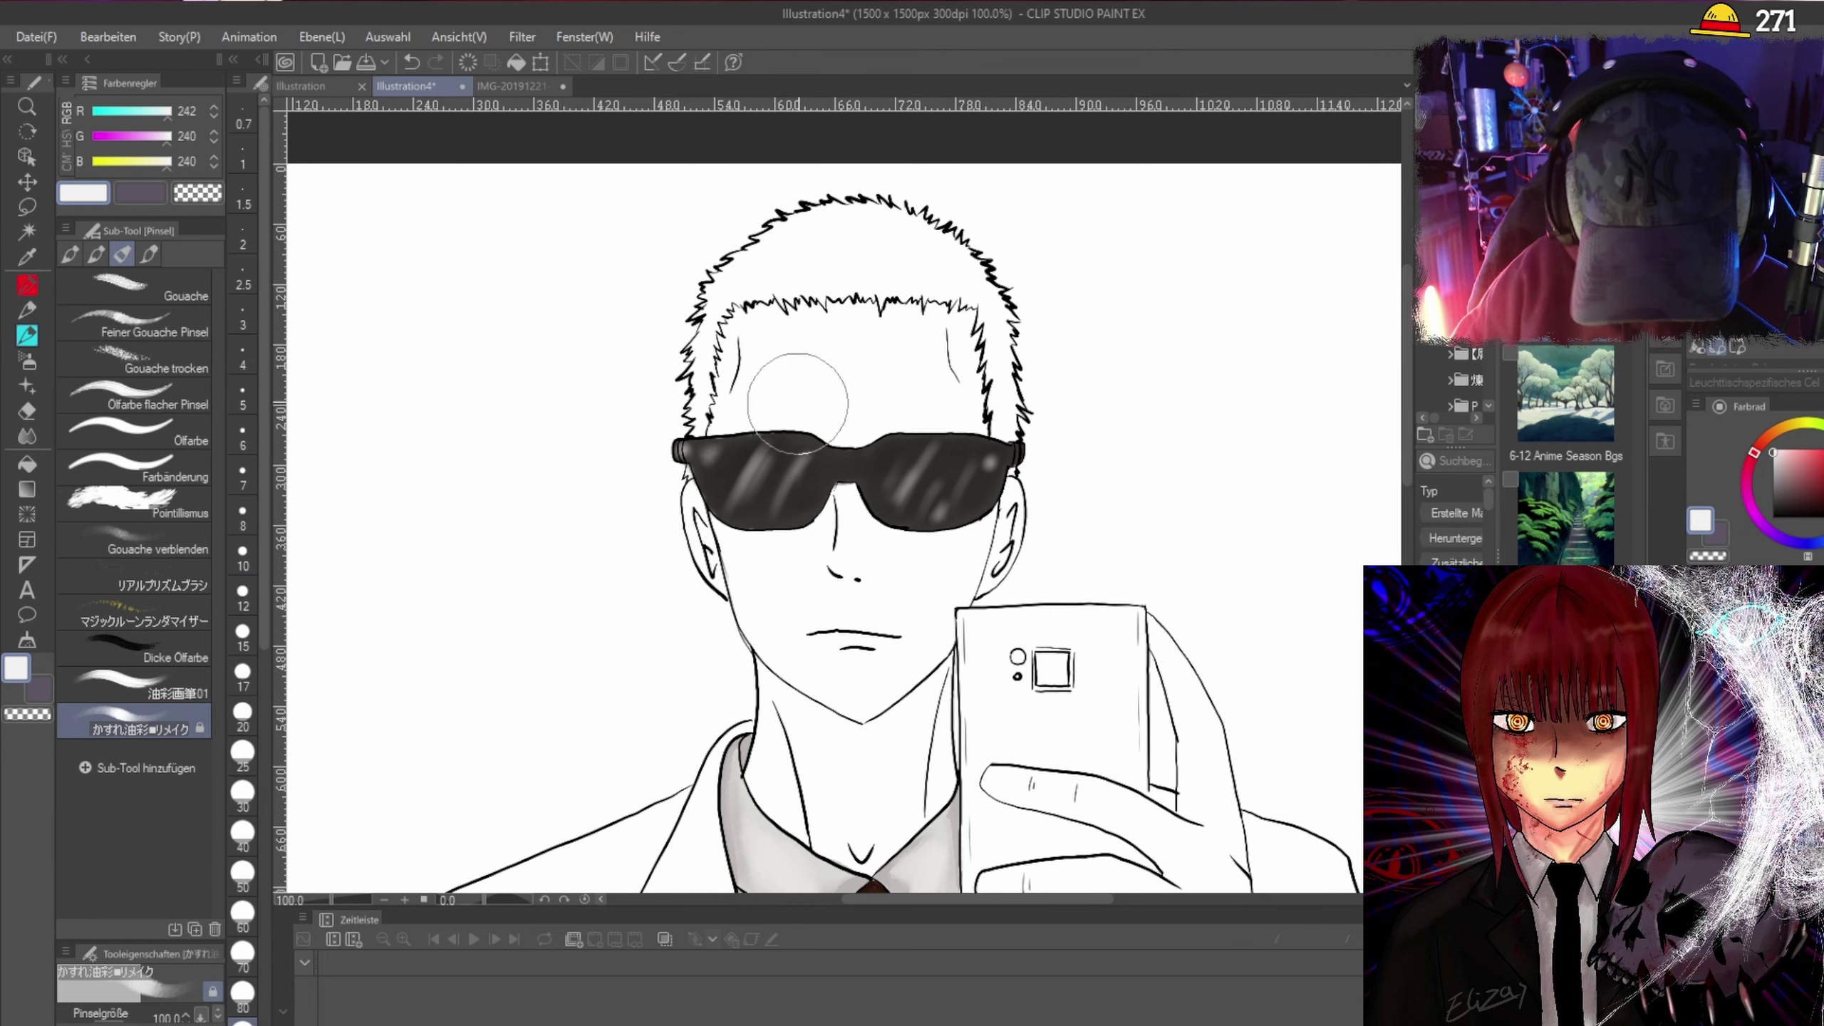
{"action": "scroll", "coordinate": [842, 459], "scroll_direction": "up", "scroll_amount": 1}
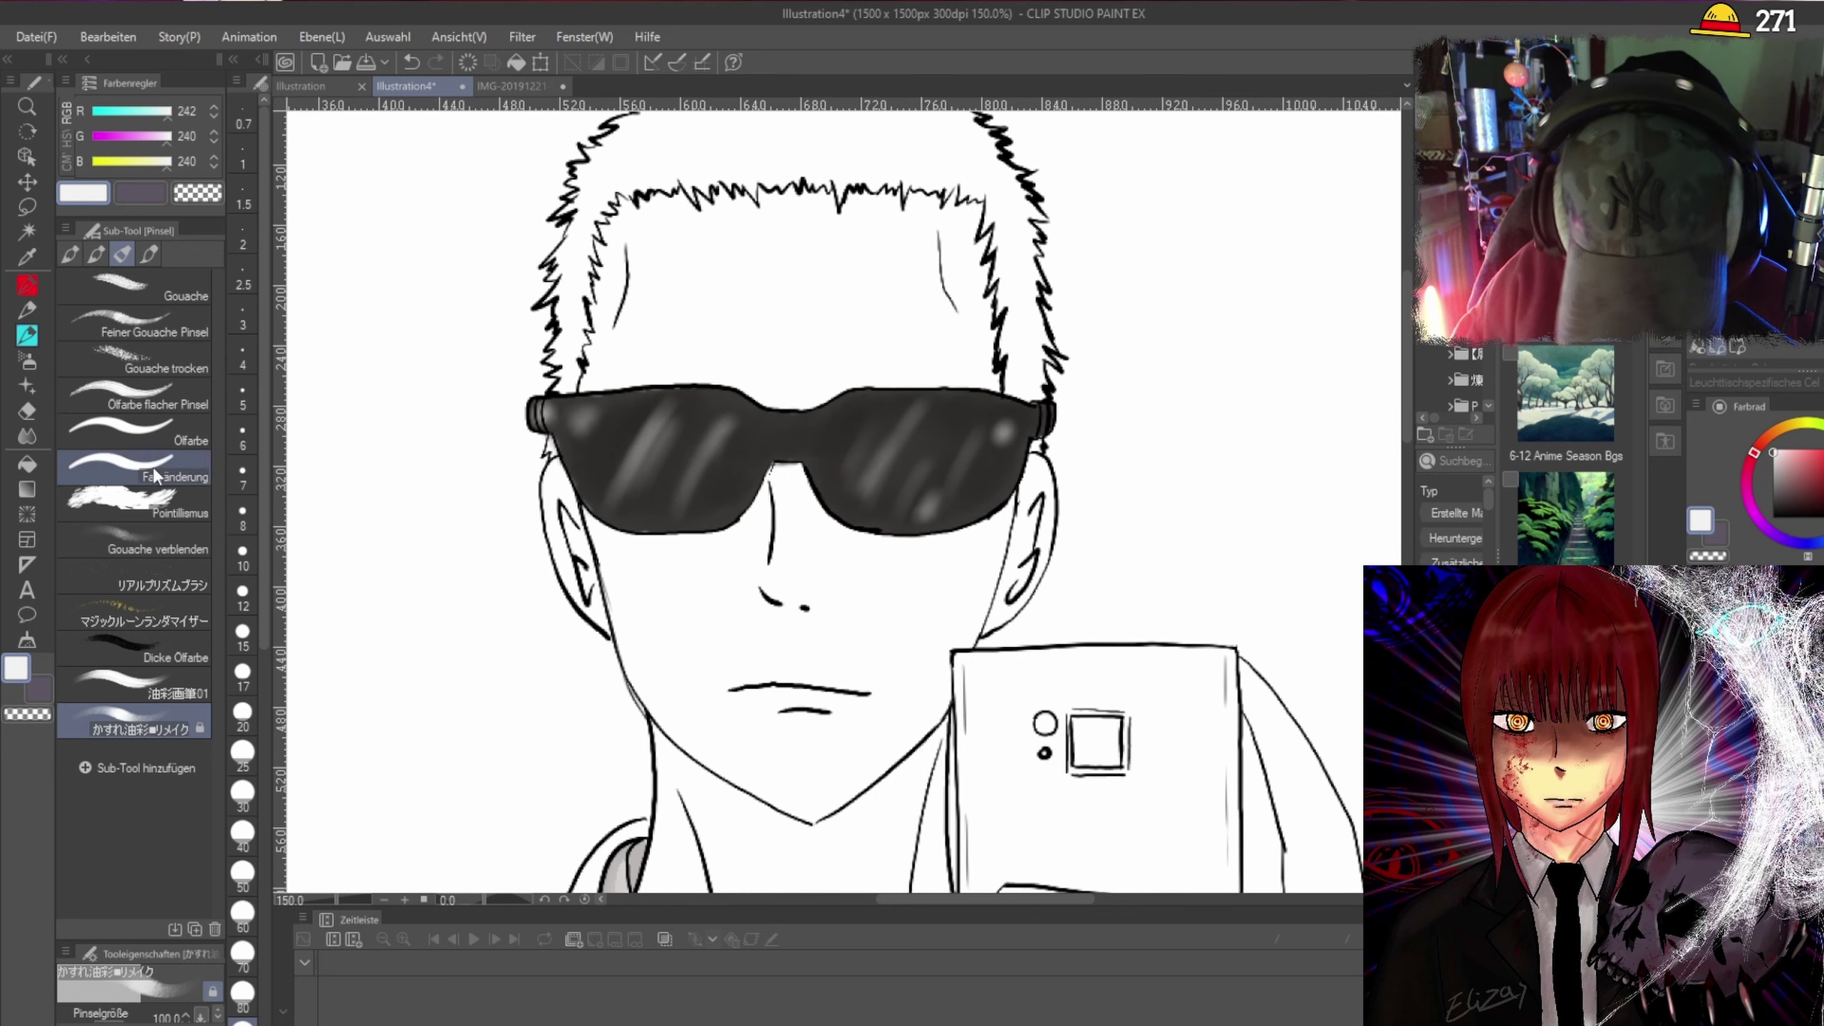
{"action": "left_click", "coordinate": [27, 361]}
{"action": "scroll", "coordinate": [763, 449], "scroll_direction": "up", "scroll_amount": 1}
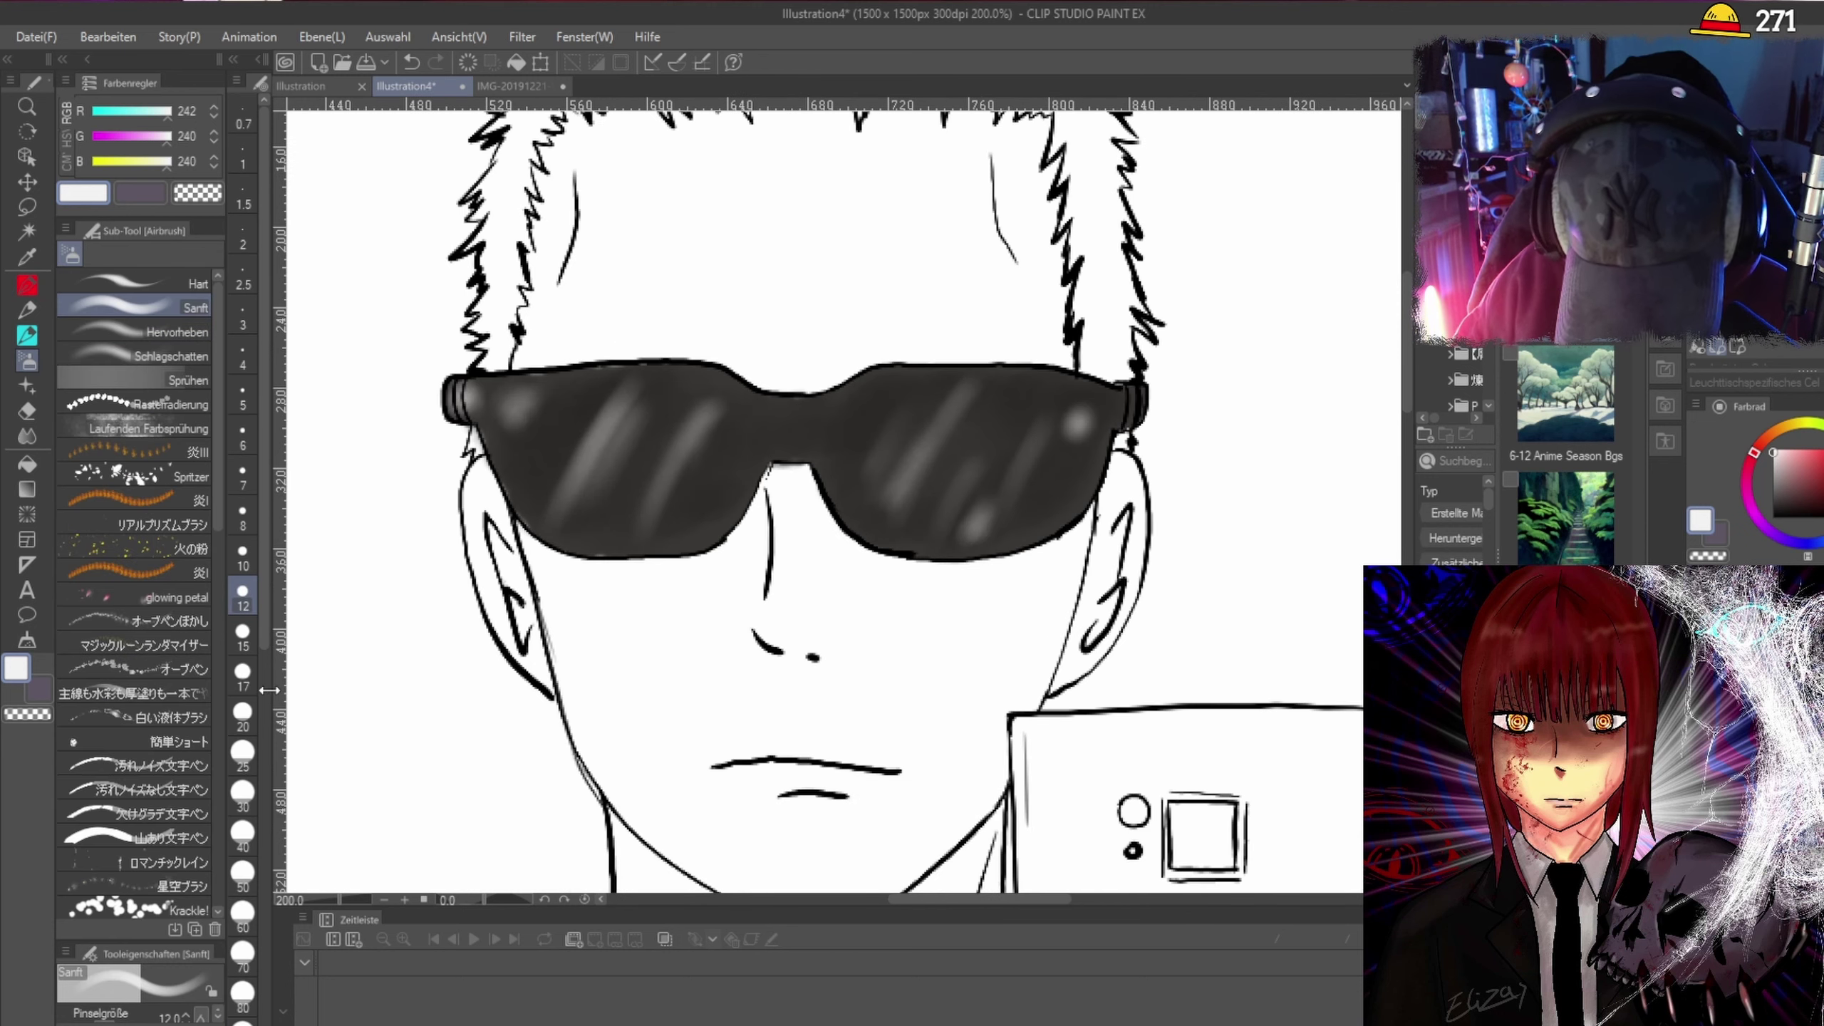
{"action": "left_click", "coordinate": [243, 715]}
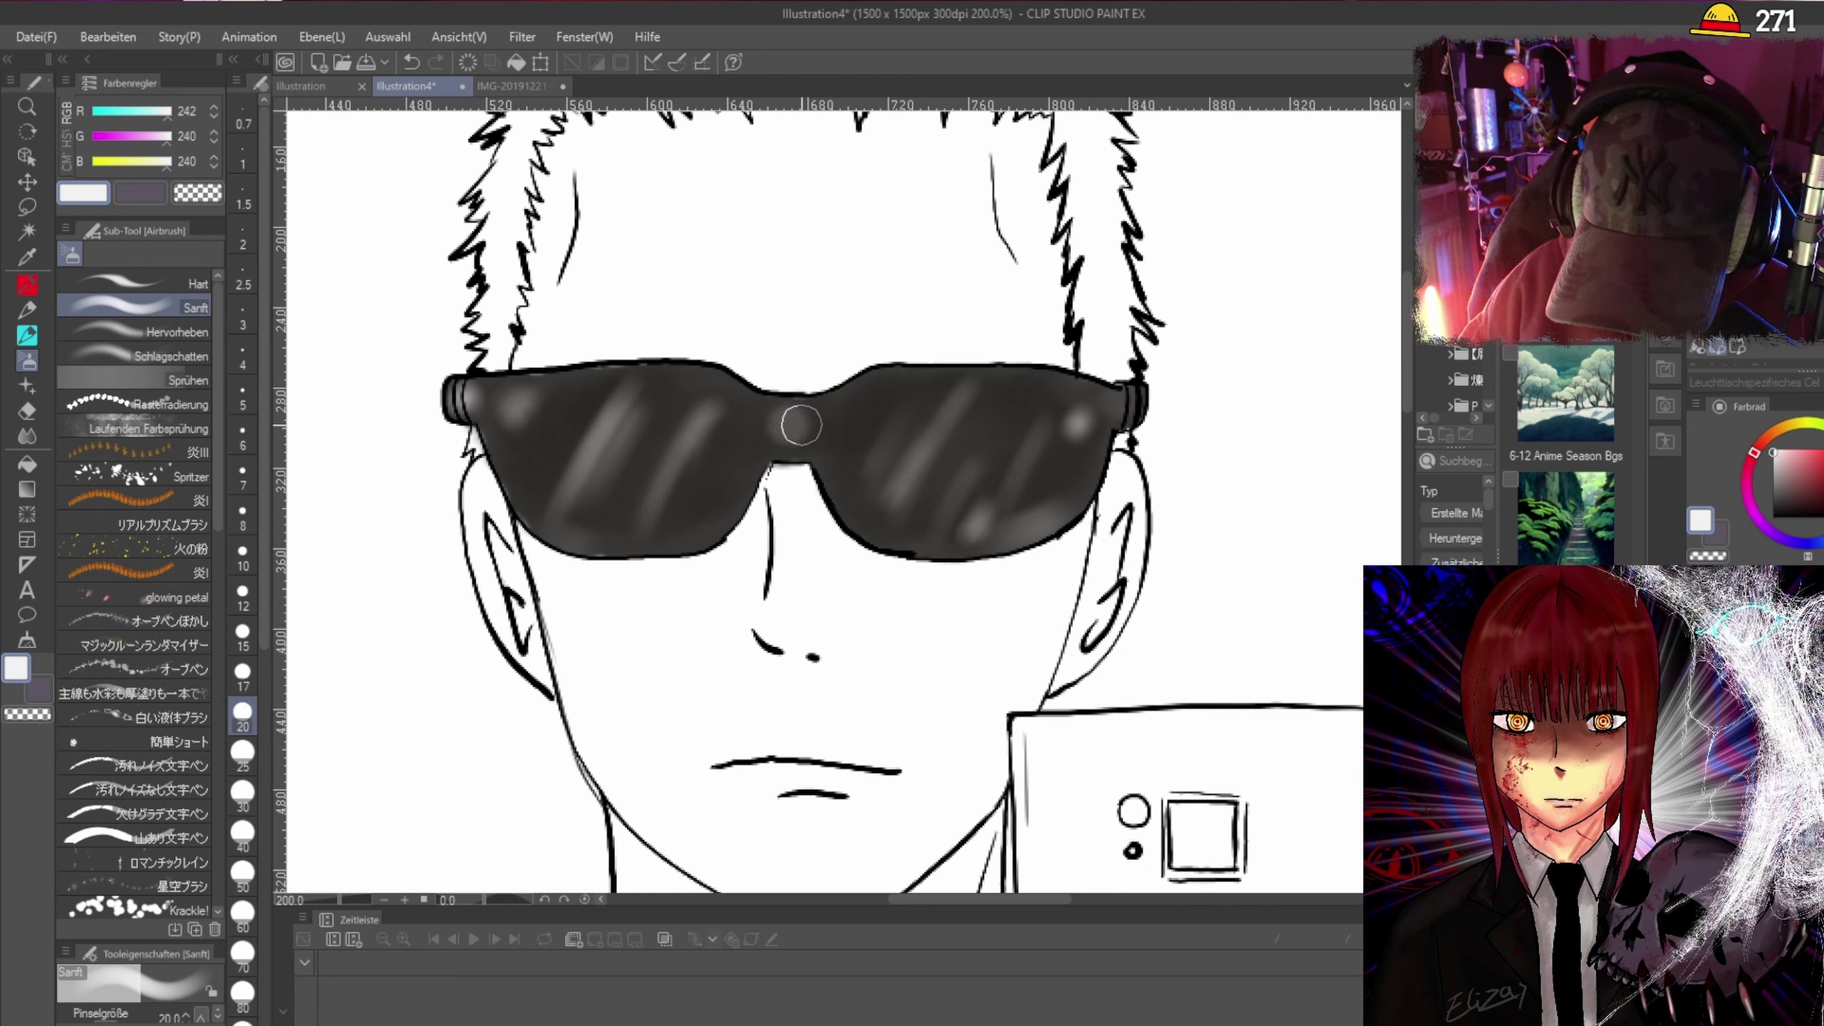
Airbrush a soft highlight across the glasses' bridge and soften the lens highlights with the Blend tool.
{"action": "left_click_drag", "start_coordinate": [798, 431], "coordinate": [851, 419]}
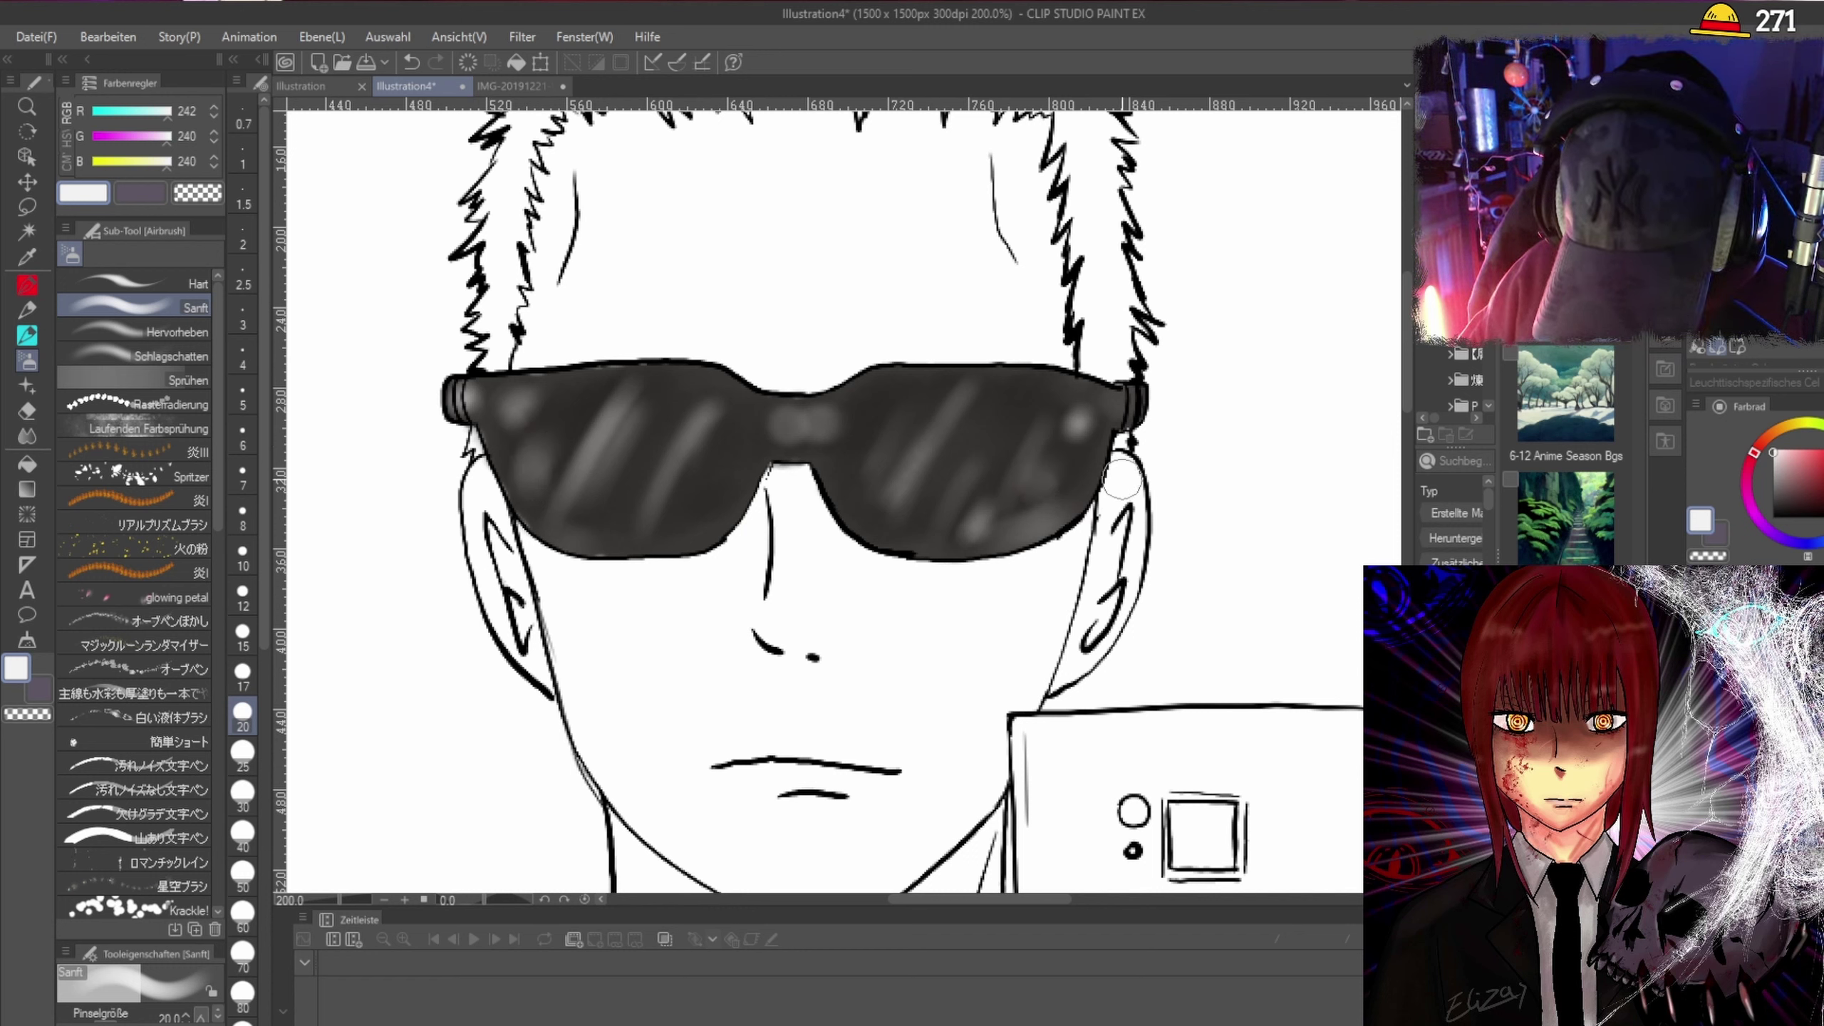
{"action": "left_click", "coordinate": [27, 440]}
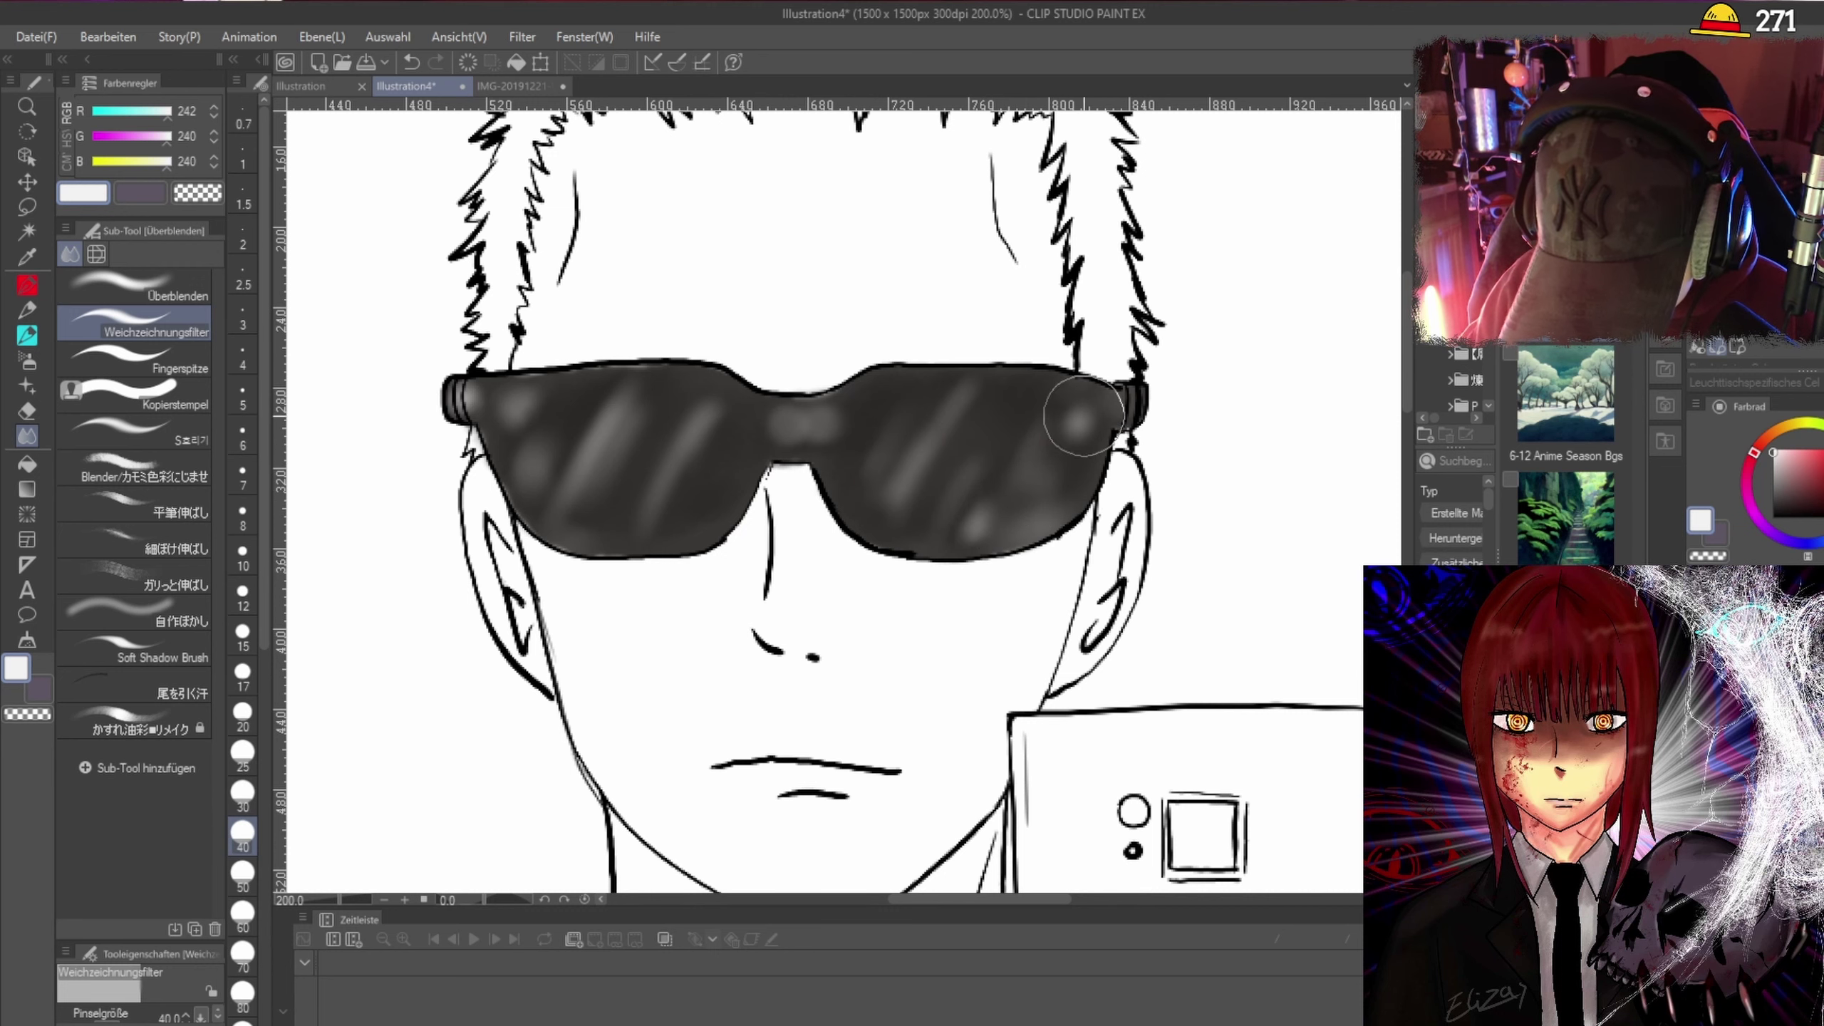
{"action": "scroll", "coordinate": [1066, 403], "scroll_direction": "down", "scroll_amount": 1}
{"action": "scroll", "coordinate": [1098, 406], "scroll_direction": "up", "scroll_amount": 1}
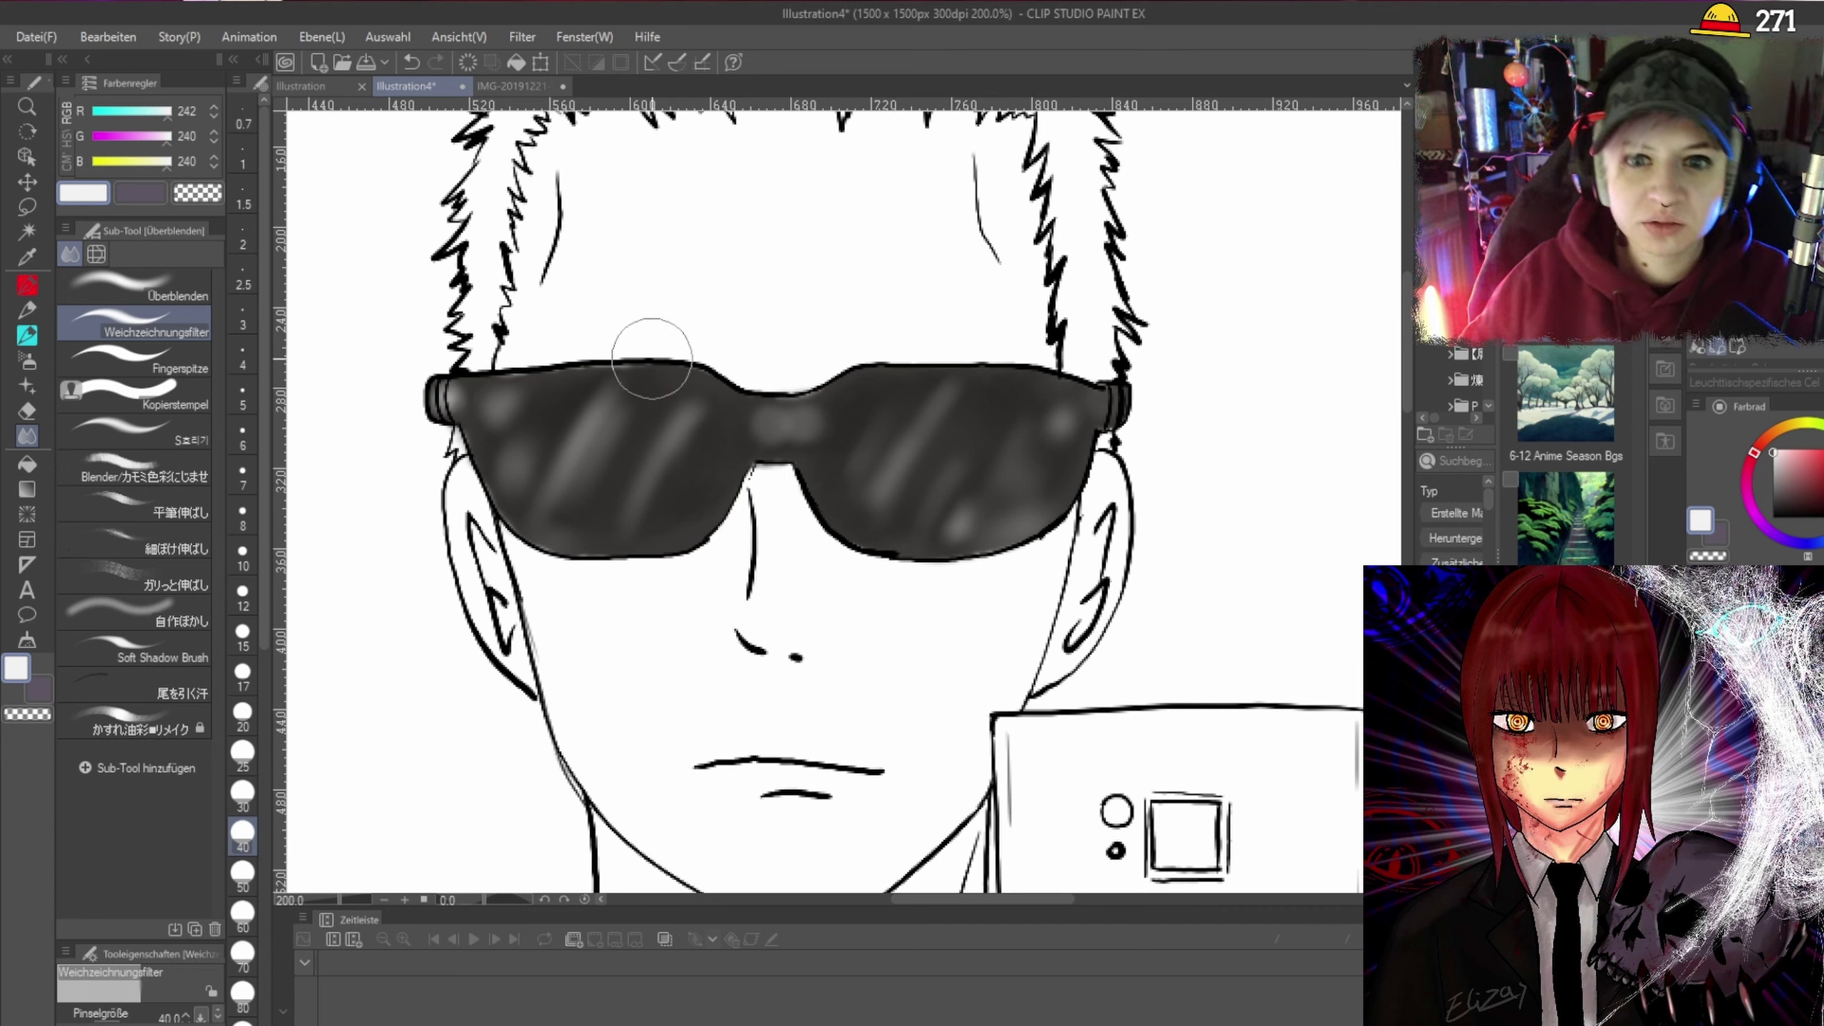
Select the Pen tool's SSAE PEN sub-tool and open the drawing-colour picker.
{"action": "left_click", "coordinate": [27, 360]}
{"action": "mouse_move", "coordinate": [217, 417]}
{"action": "left_mouse_down"}
{"action": "mouse_move", "coordinate": [212, 863]}
{"action": "mouse_move", "coordinate": [216, 285]}
{"action": "left_mouse_up"}
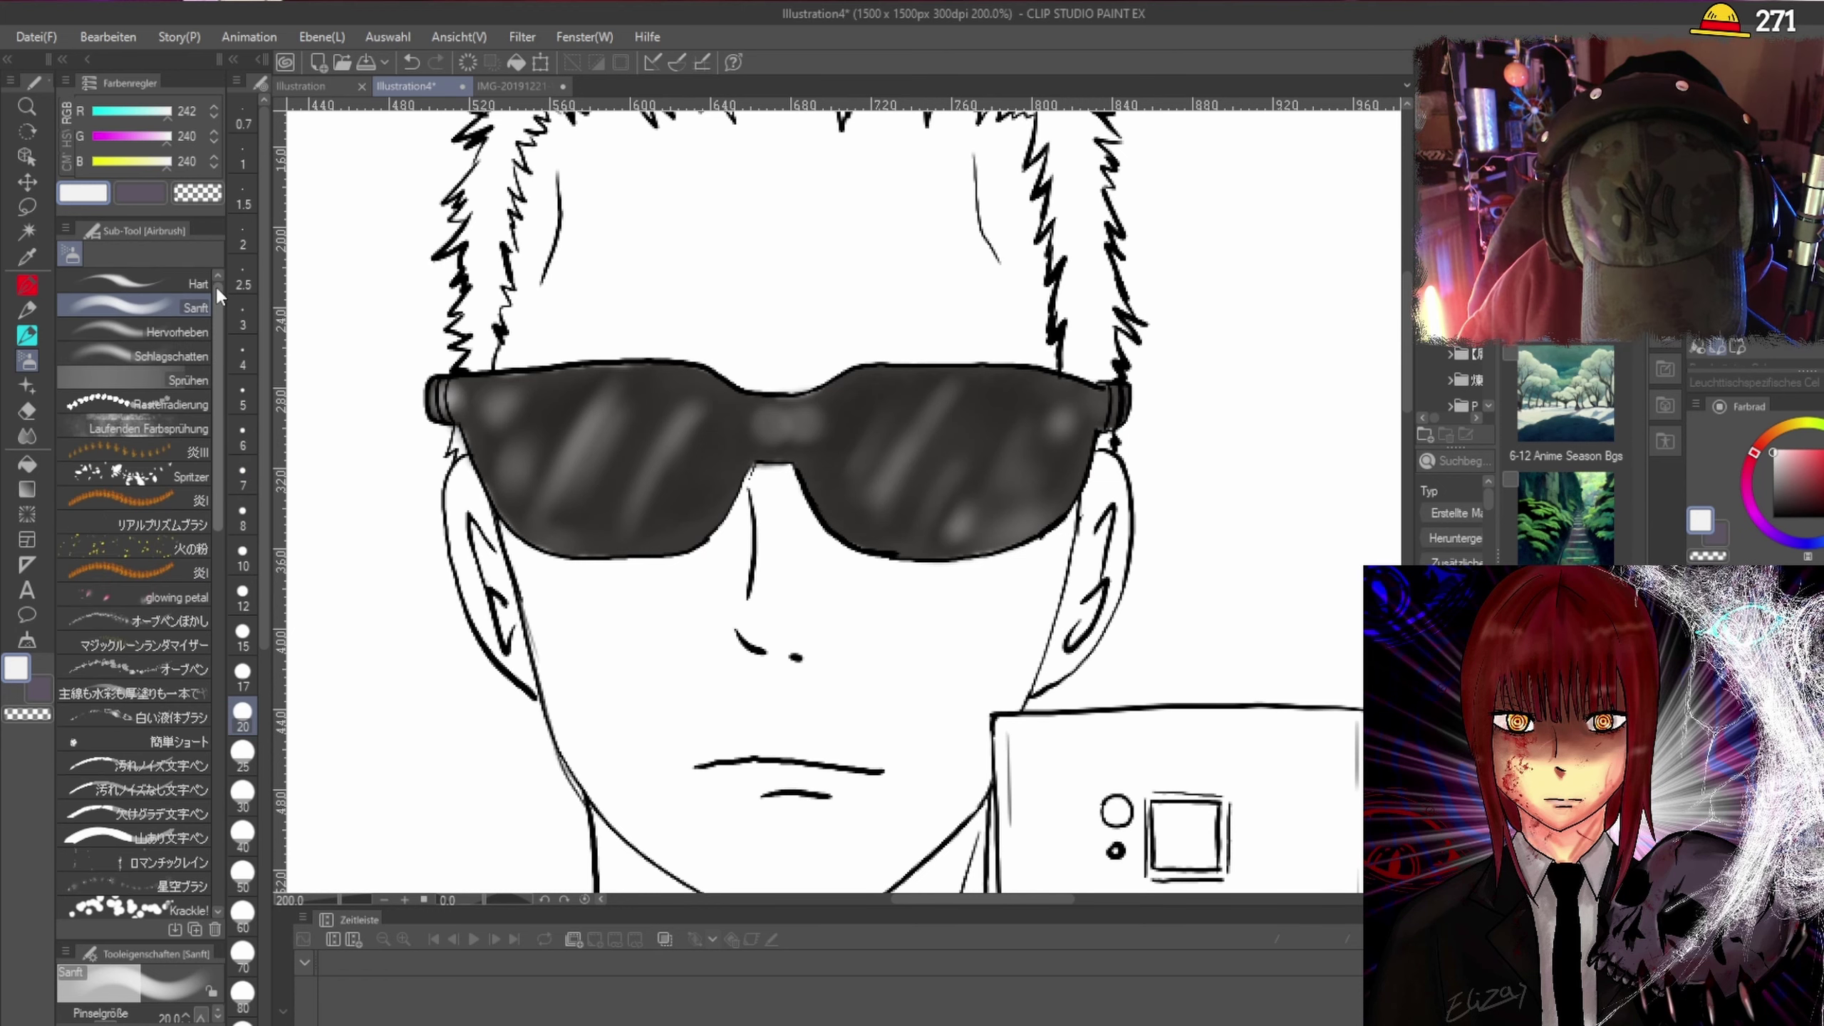
{"action": "left_click", "coordinate": [26, 288]}
{"action": "left_click_drag", "start_coordinate": [216, 721], "coordinate": [217, 786]}
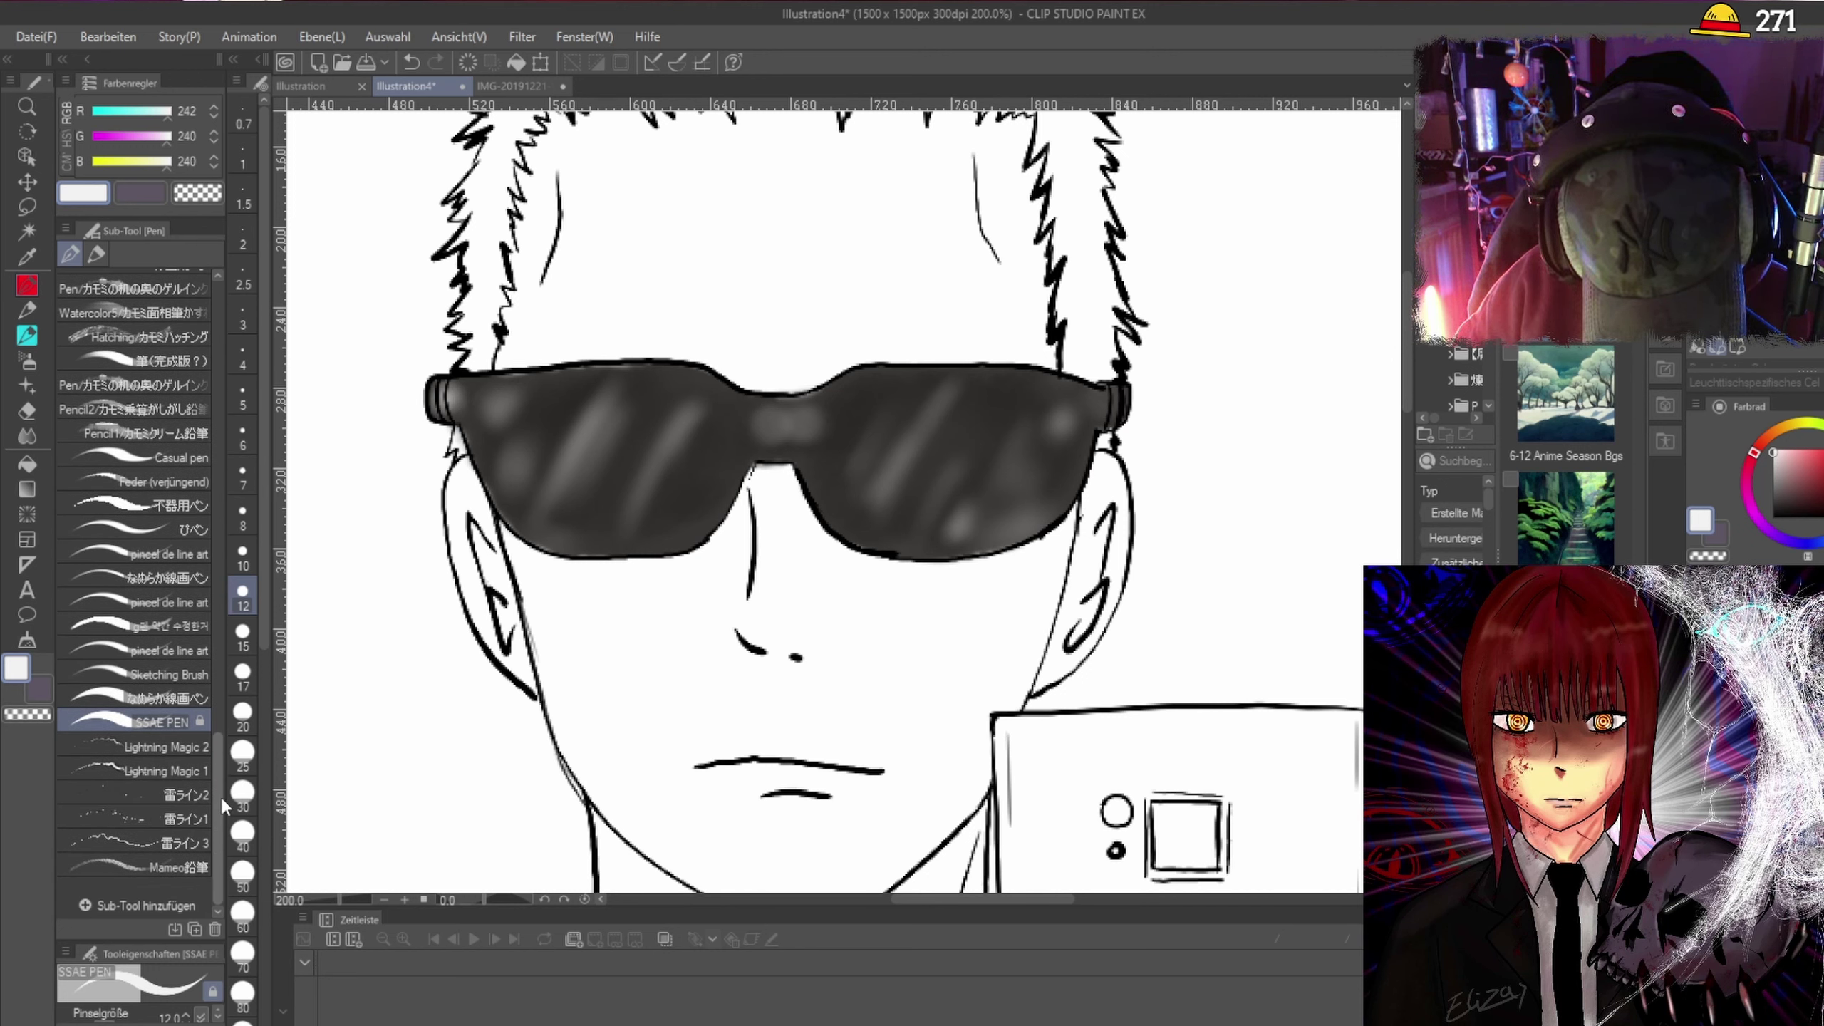
{"action": "mouse_move", "coordinate": [217, 778]}
{"action": "left_mouse_down"}
{"action": "mouse_move", "coordinate": [217, 692]}
{"action": "mouse_move", "coordinate": [199, 894]}
{"action": "left_mouse_up"}
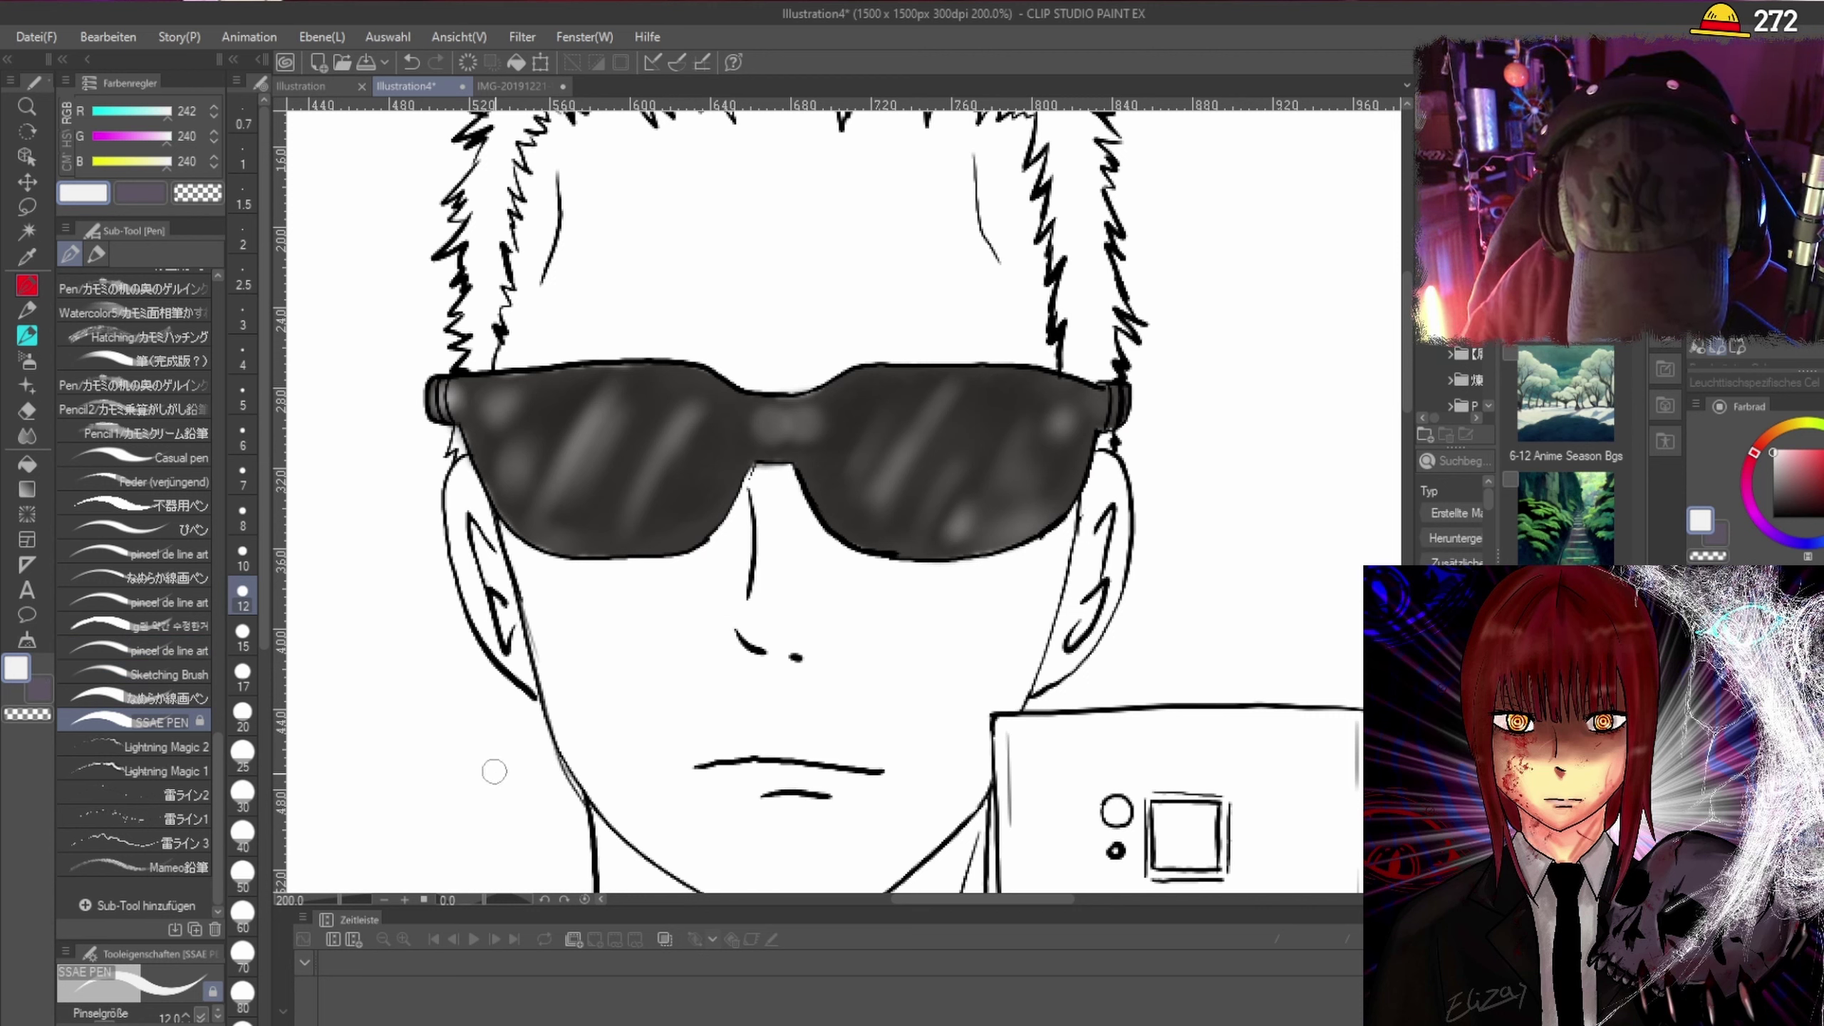
{"action": "double_click", "coordinate": [15, 669]}
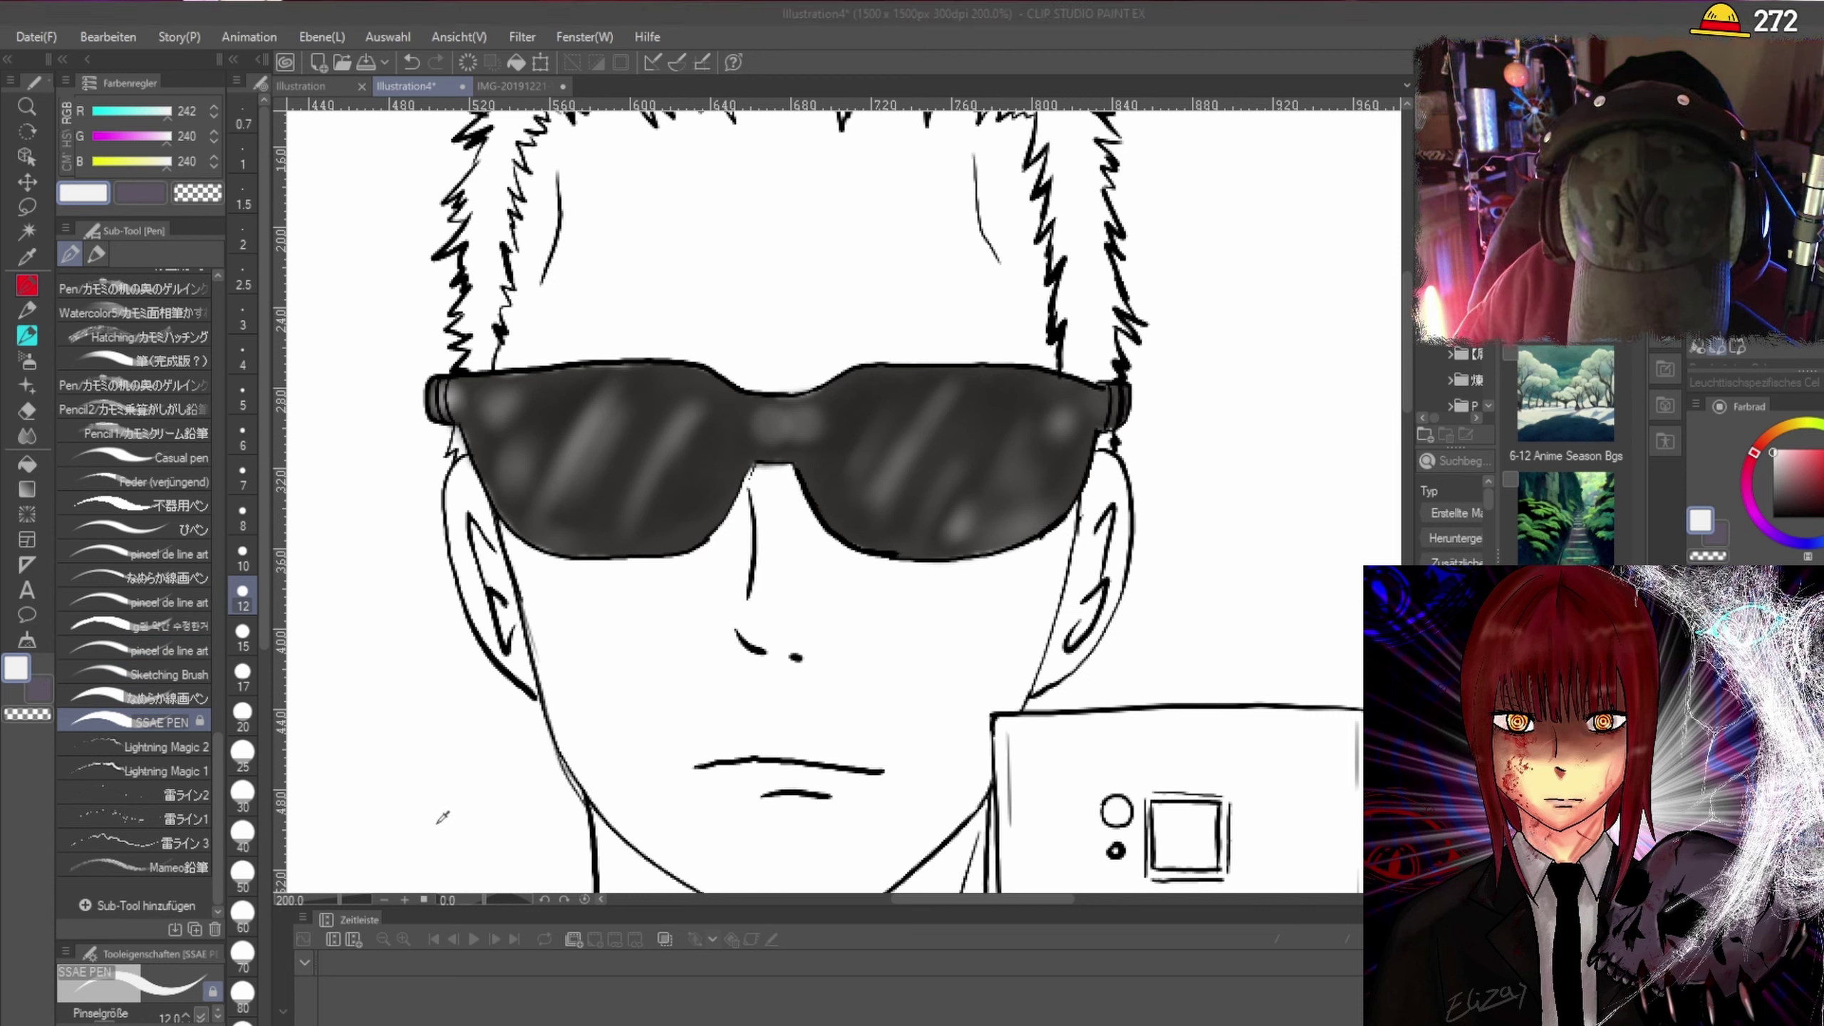
Confirm red (255, 72, 72), dab a small dot on the right lens, and blur it with Weichzeichnungsfilter.
{"action": "left_click", "coordinate": [683, 581]}
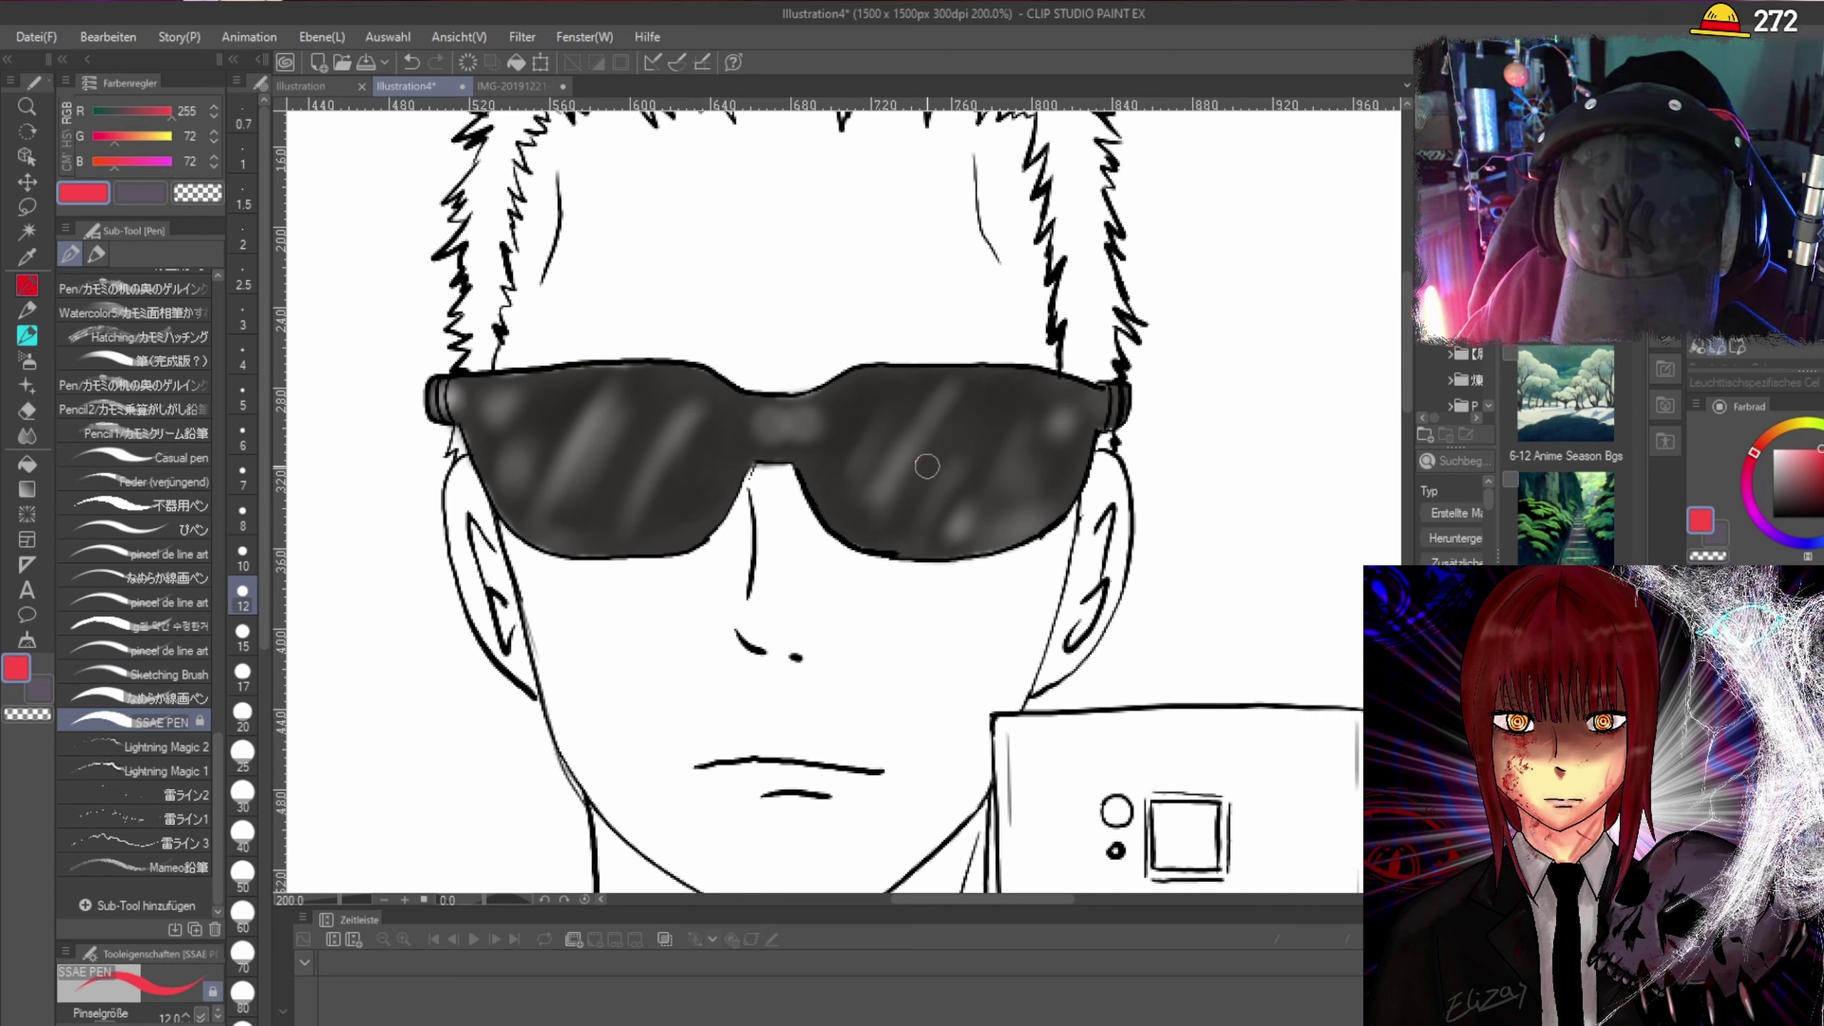
{"action": "mouse_move", "coordinate": [942, 454]}
{"action": "left_mouse_down"}
{"action": "mouse_move", "coordinate": [940, 480]}
{"action": "mouse_move", "coordinate": [952, 448]}
{"action": "left_mouse_up"}
{"action": "key", "text": "j"}
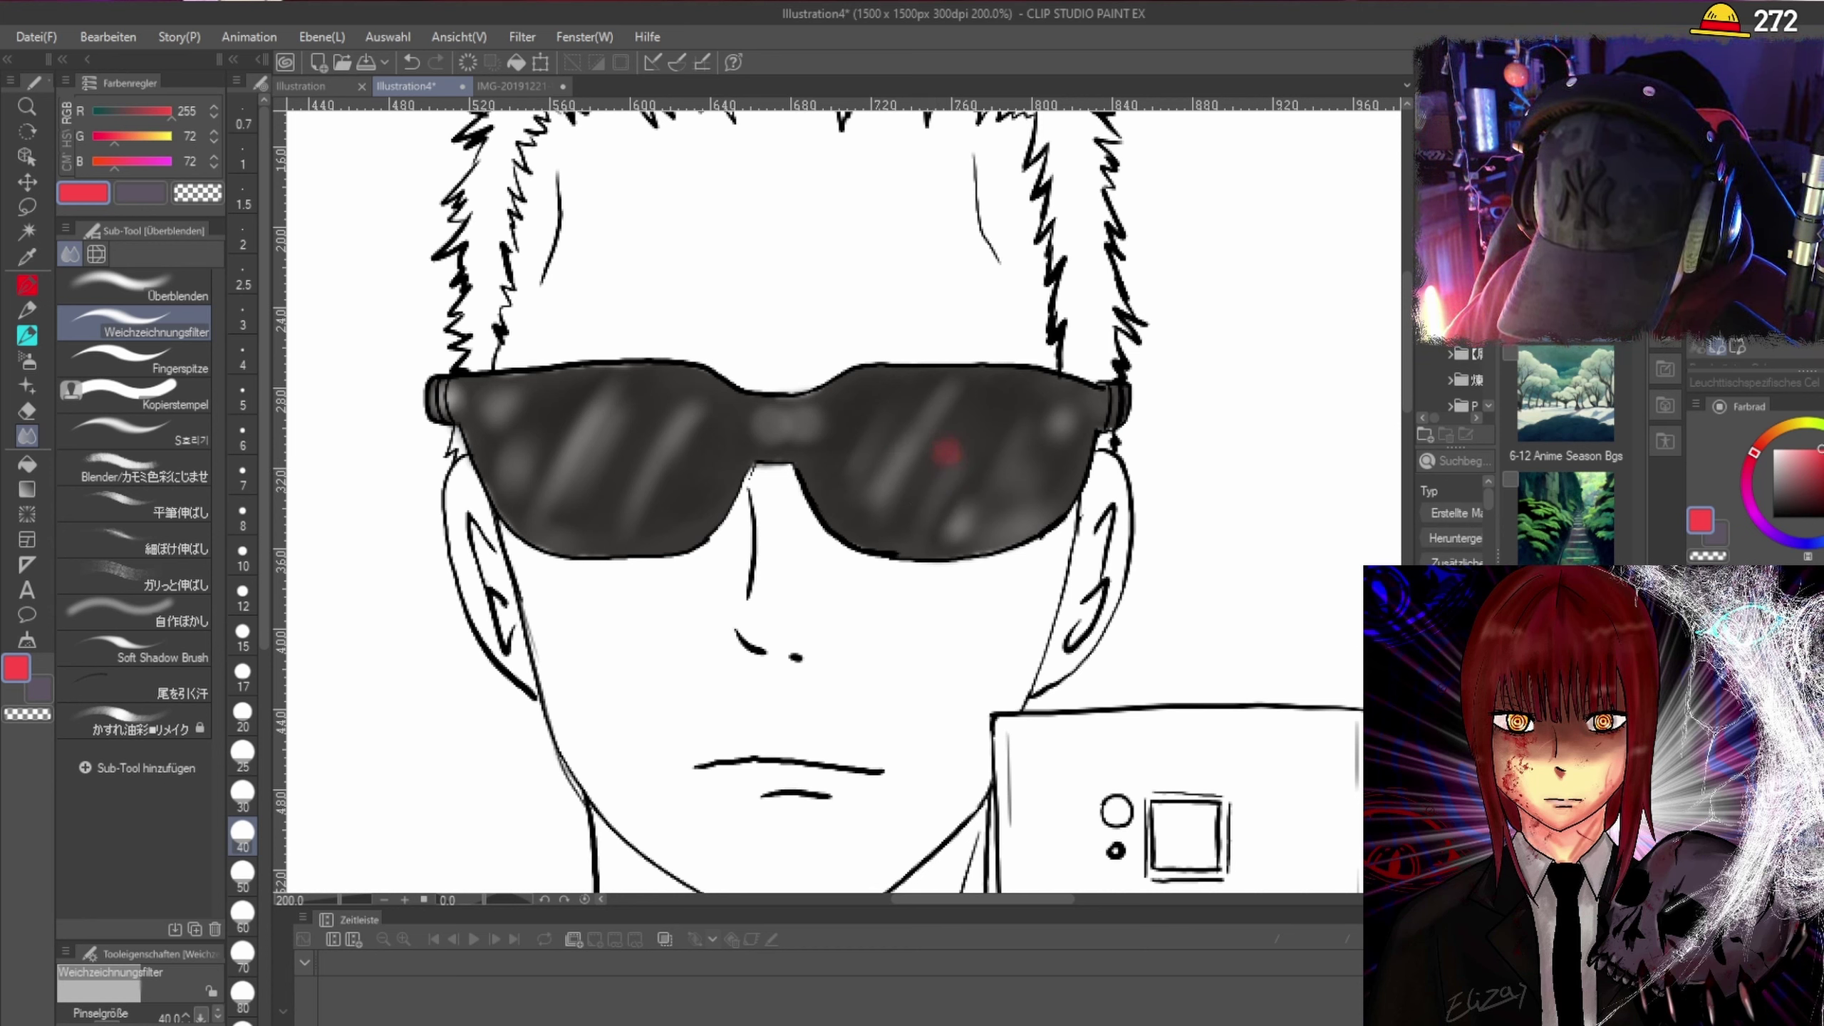
{"action": "key", "text": "ctrl+minus"}
{"action": "key", "text": "ctrl+minus"}
{"action": "key", "text": "ctrl+minus"}
{"action": "key", "text": "ctrl+plus"}
{"action": "key", "text": "ctrl+plus"}
{"action": "key", "text": "ctrl+plus"}
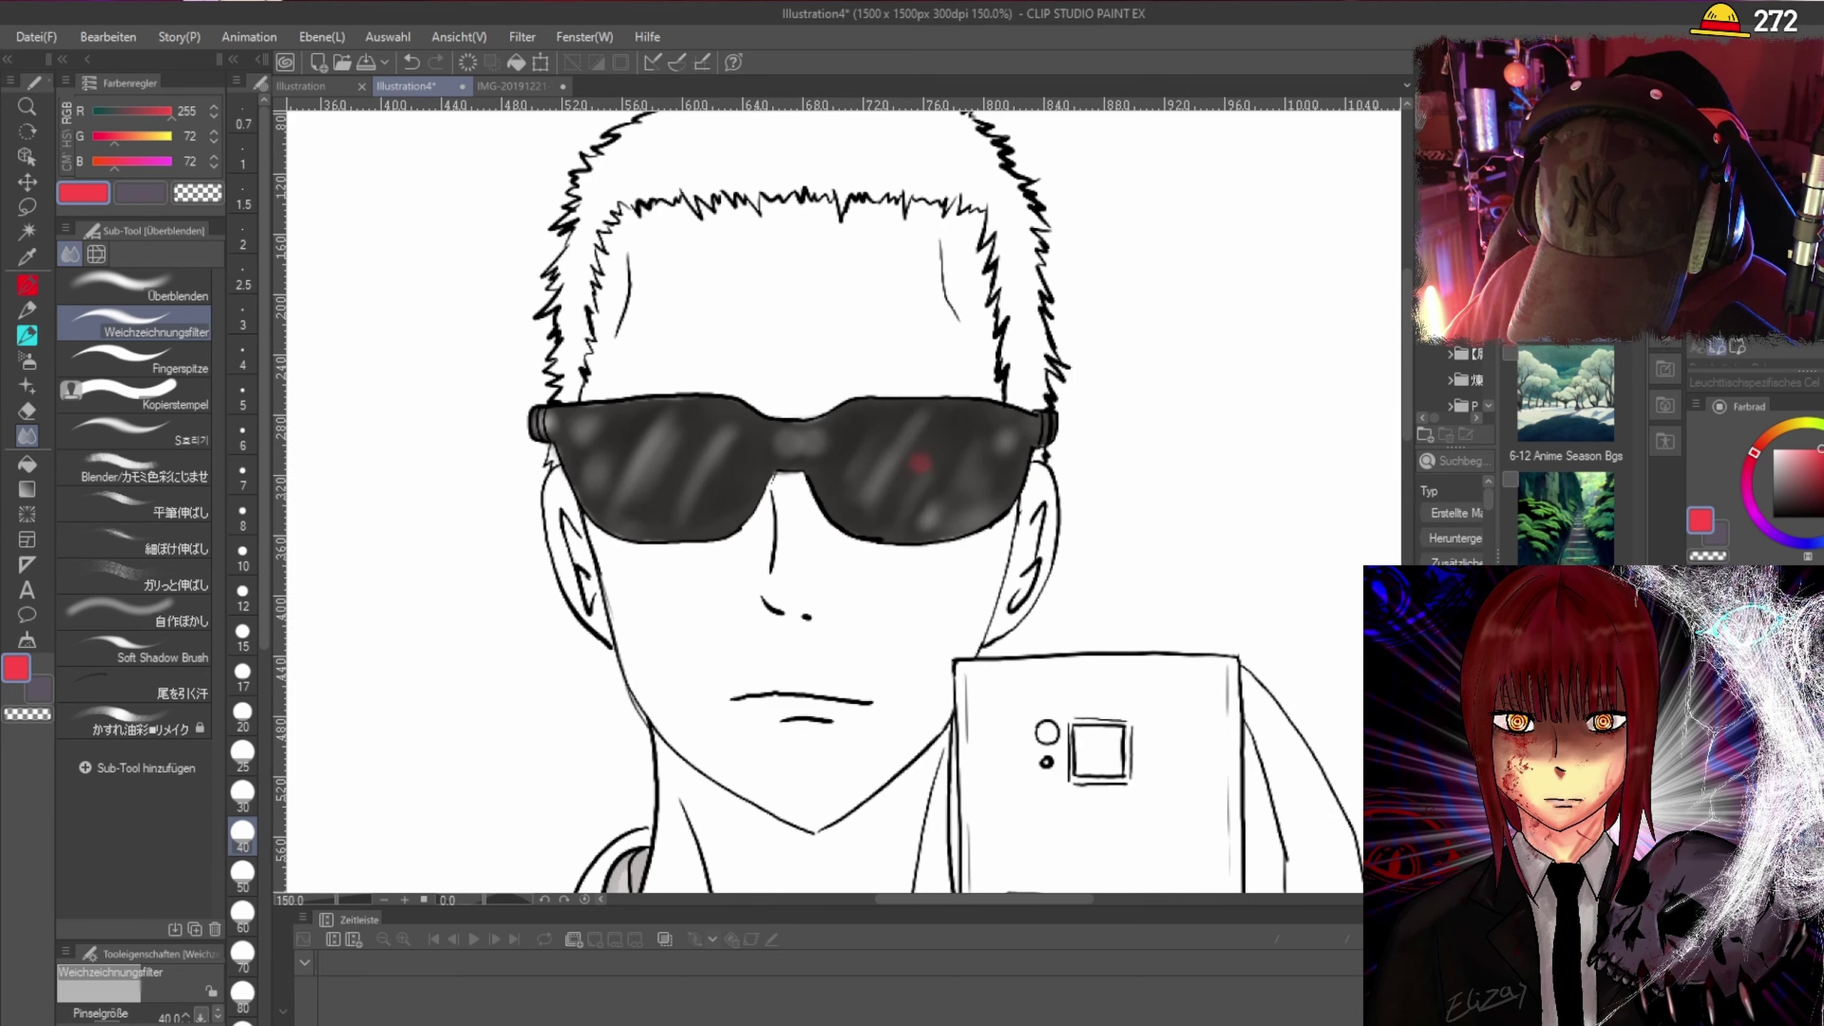
{"action": "key", "text": "ctrl+plus"}
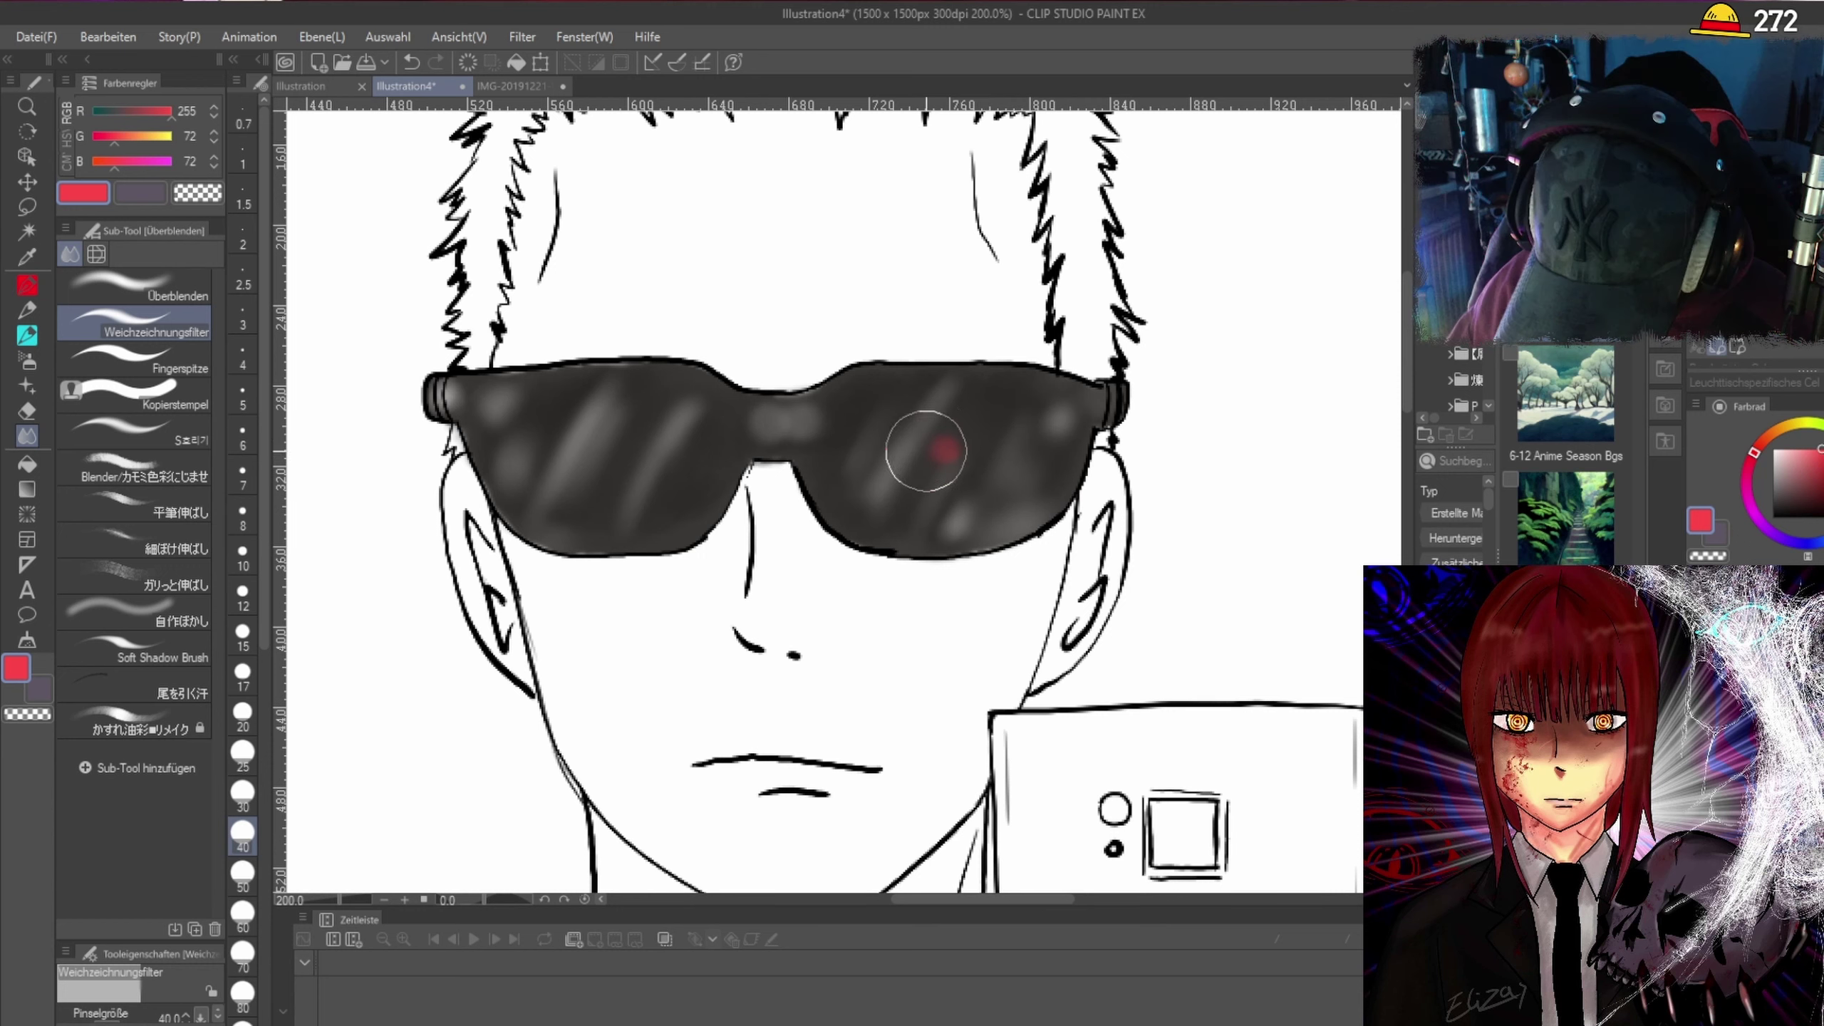
Spray a soft red streak down-left across the right lens with Airbrush > Sanft.
{"action": "key", "text": "ctrl+minus"}
{"action": "key", "text": "ctrl+minus"}
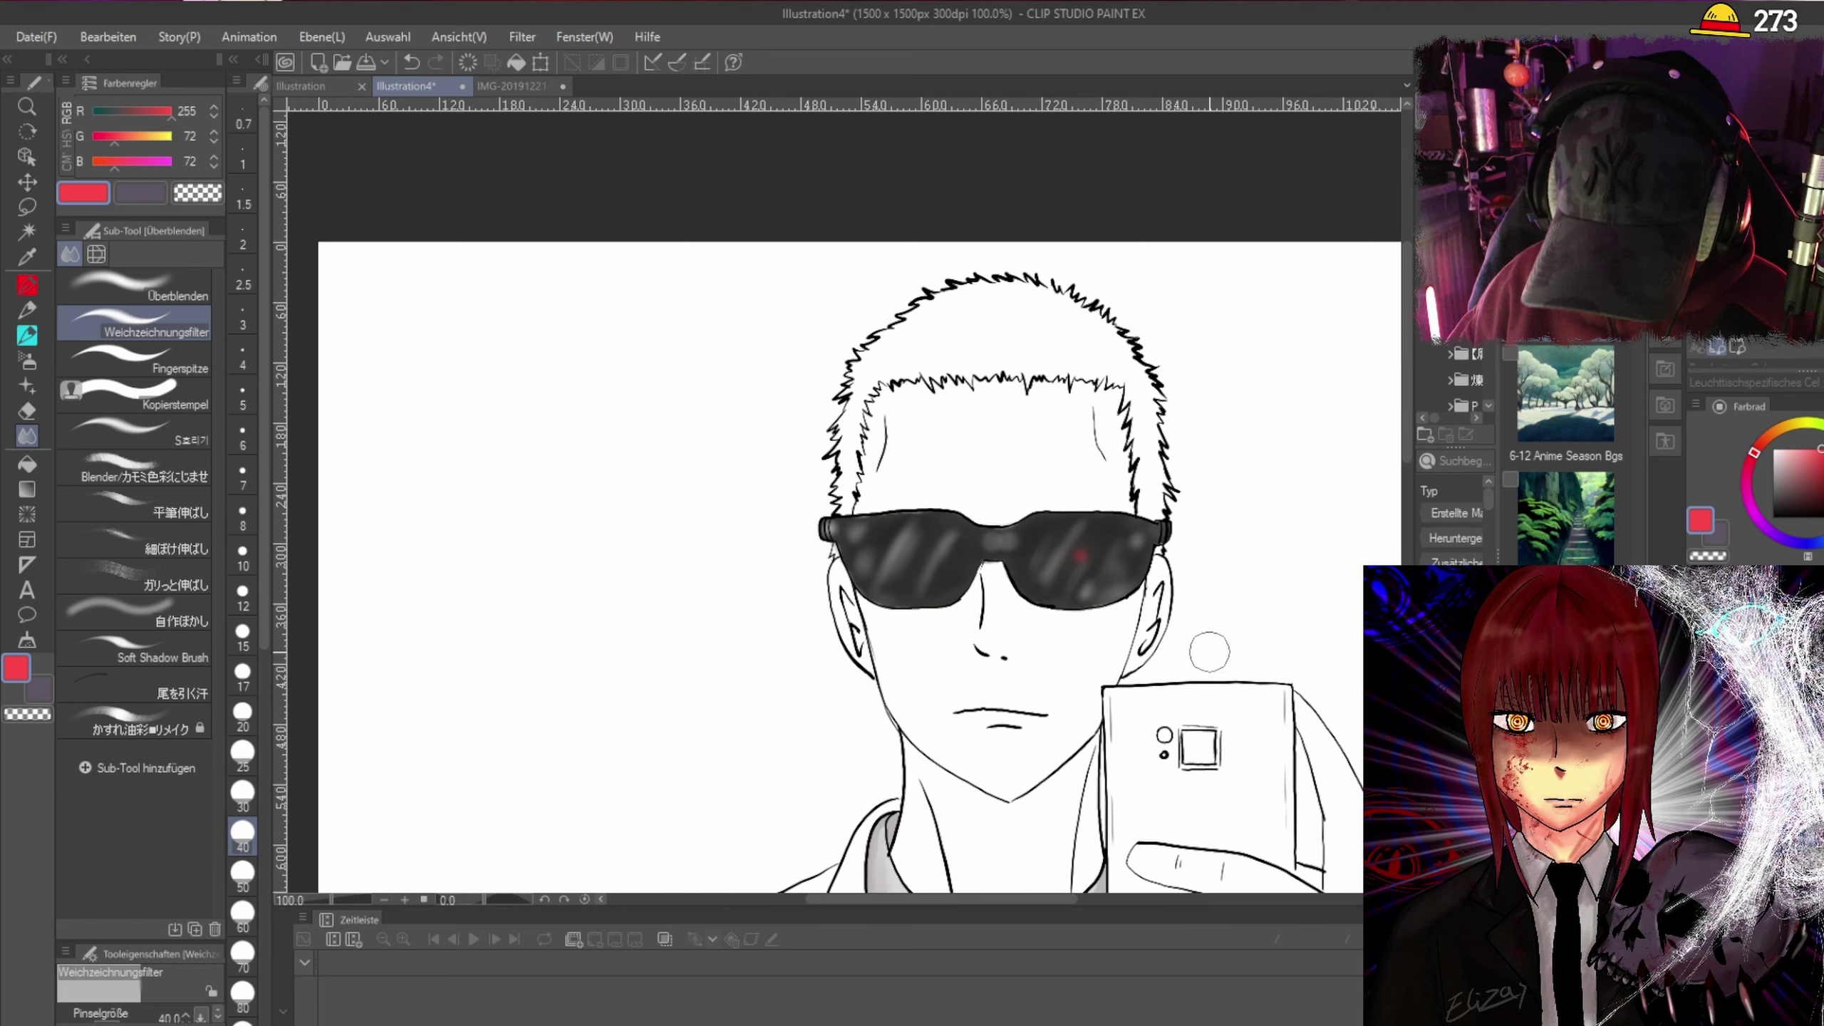
{"action": "key", "text": "ctrl+plus"}
{"action": "key", "text": "ctrl+plus"}
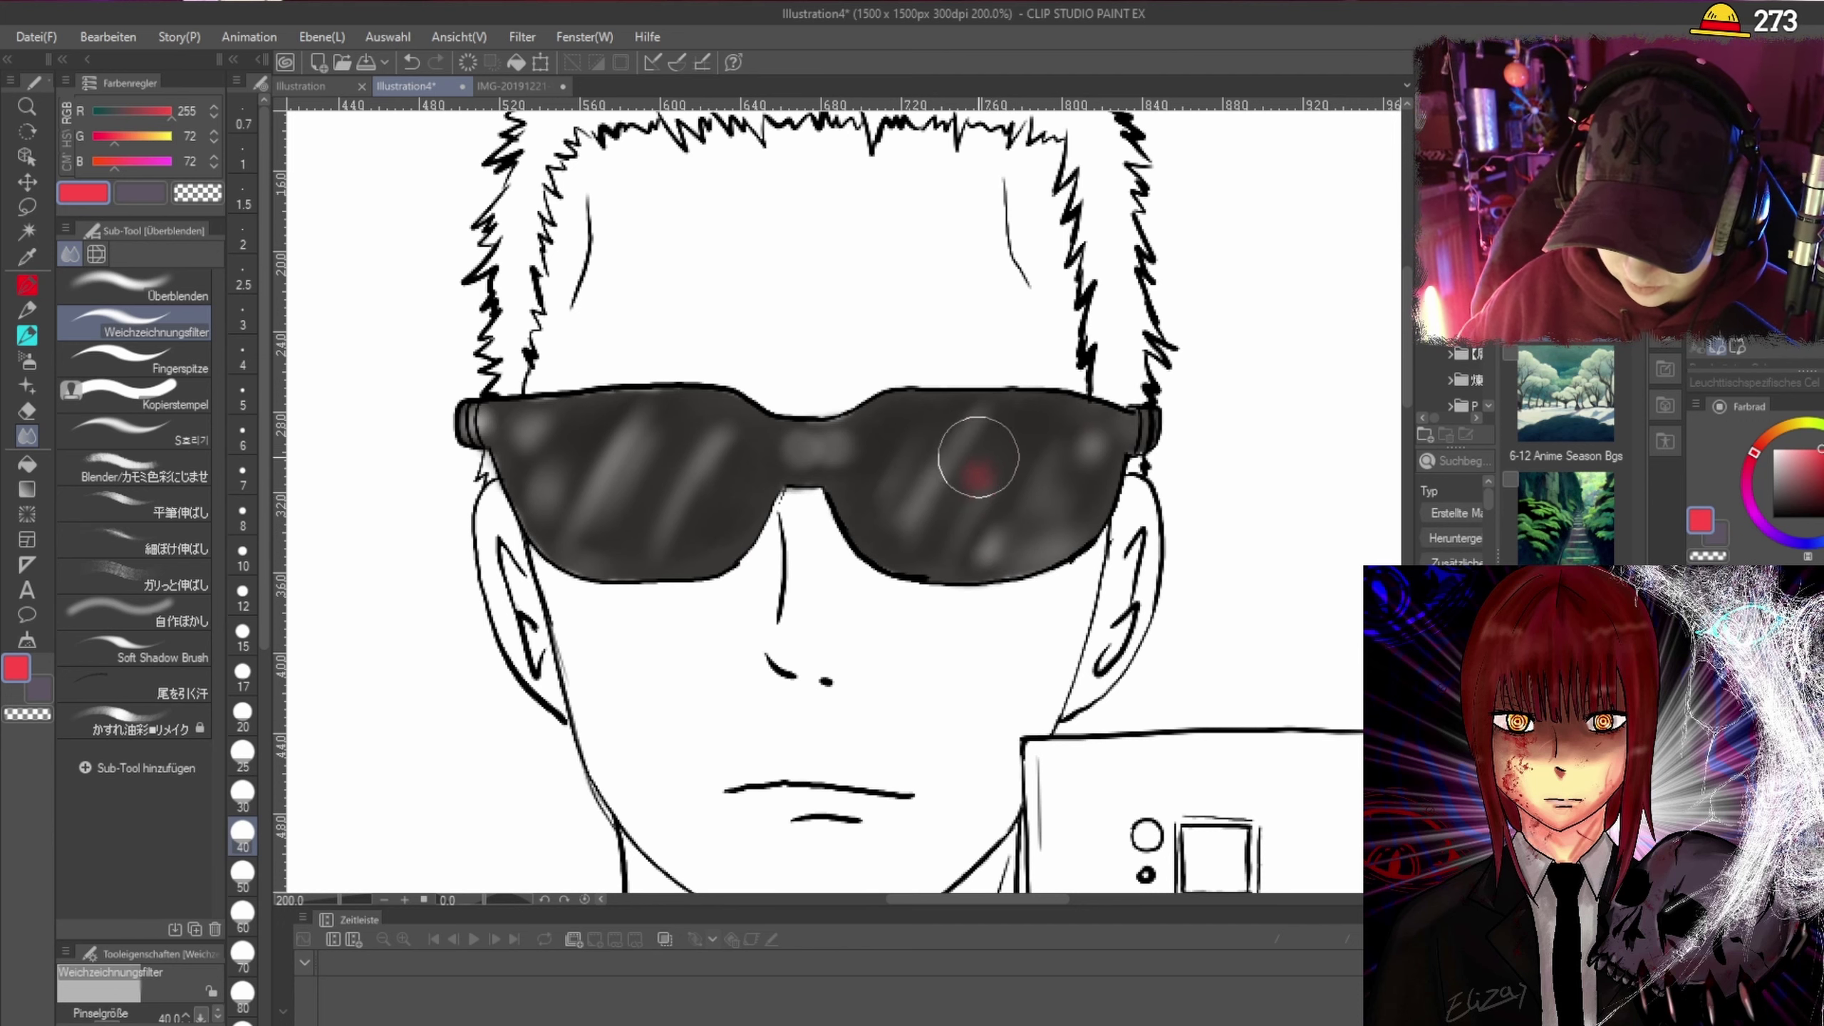
{"action": "scroll", "coordinate": [1294, 287], "scroll_direction": "down", "scroll_amount": 2}
{"action": "scroll", "coordinate": [1294, 287], "scroll_direction": "up", "scroll_amount": 4}
{"action": "scroll", "coordinate": [1294, 287], "scroll_direction": "down", "scroll_amount": 6}
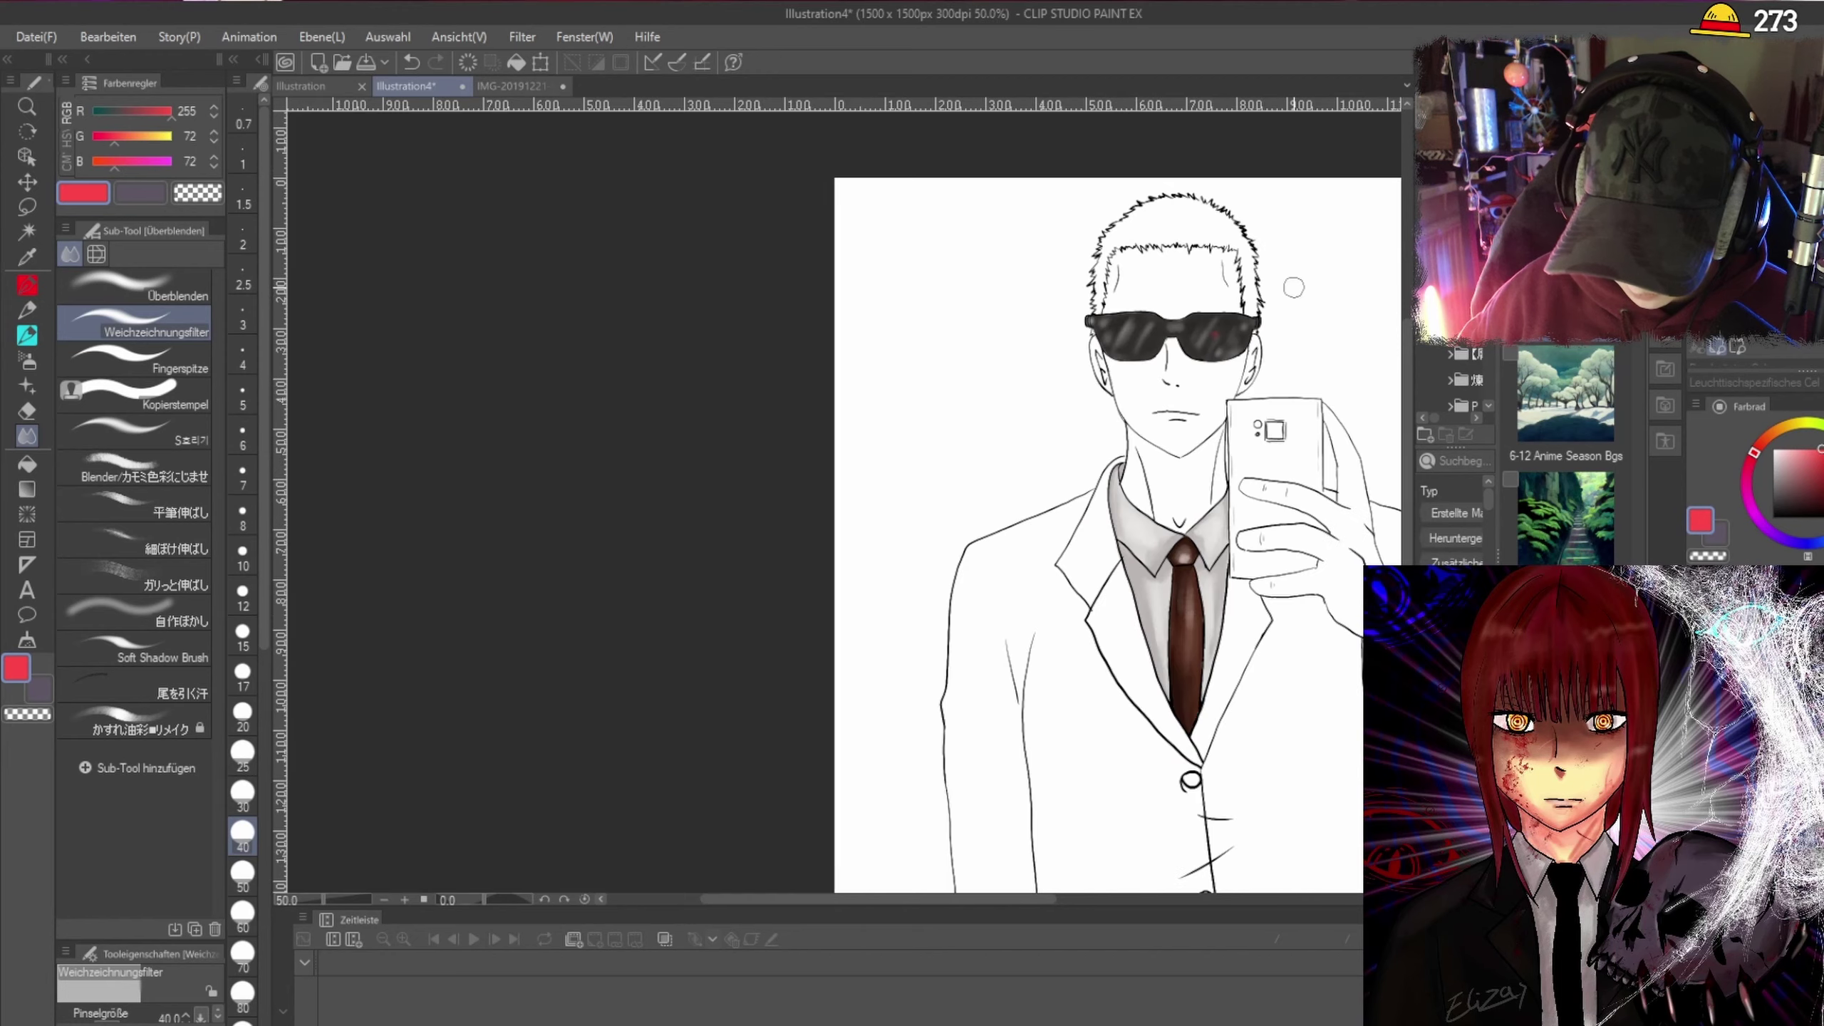
{"action": "scroll", "coordinate": [1294, 287], "scroll_direction": "up", "scroll_amount": 1}
{"action": "scroll", "coordinate": [1223, 327], "scroll_direction": "up", "scroll_amount": 5}
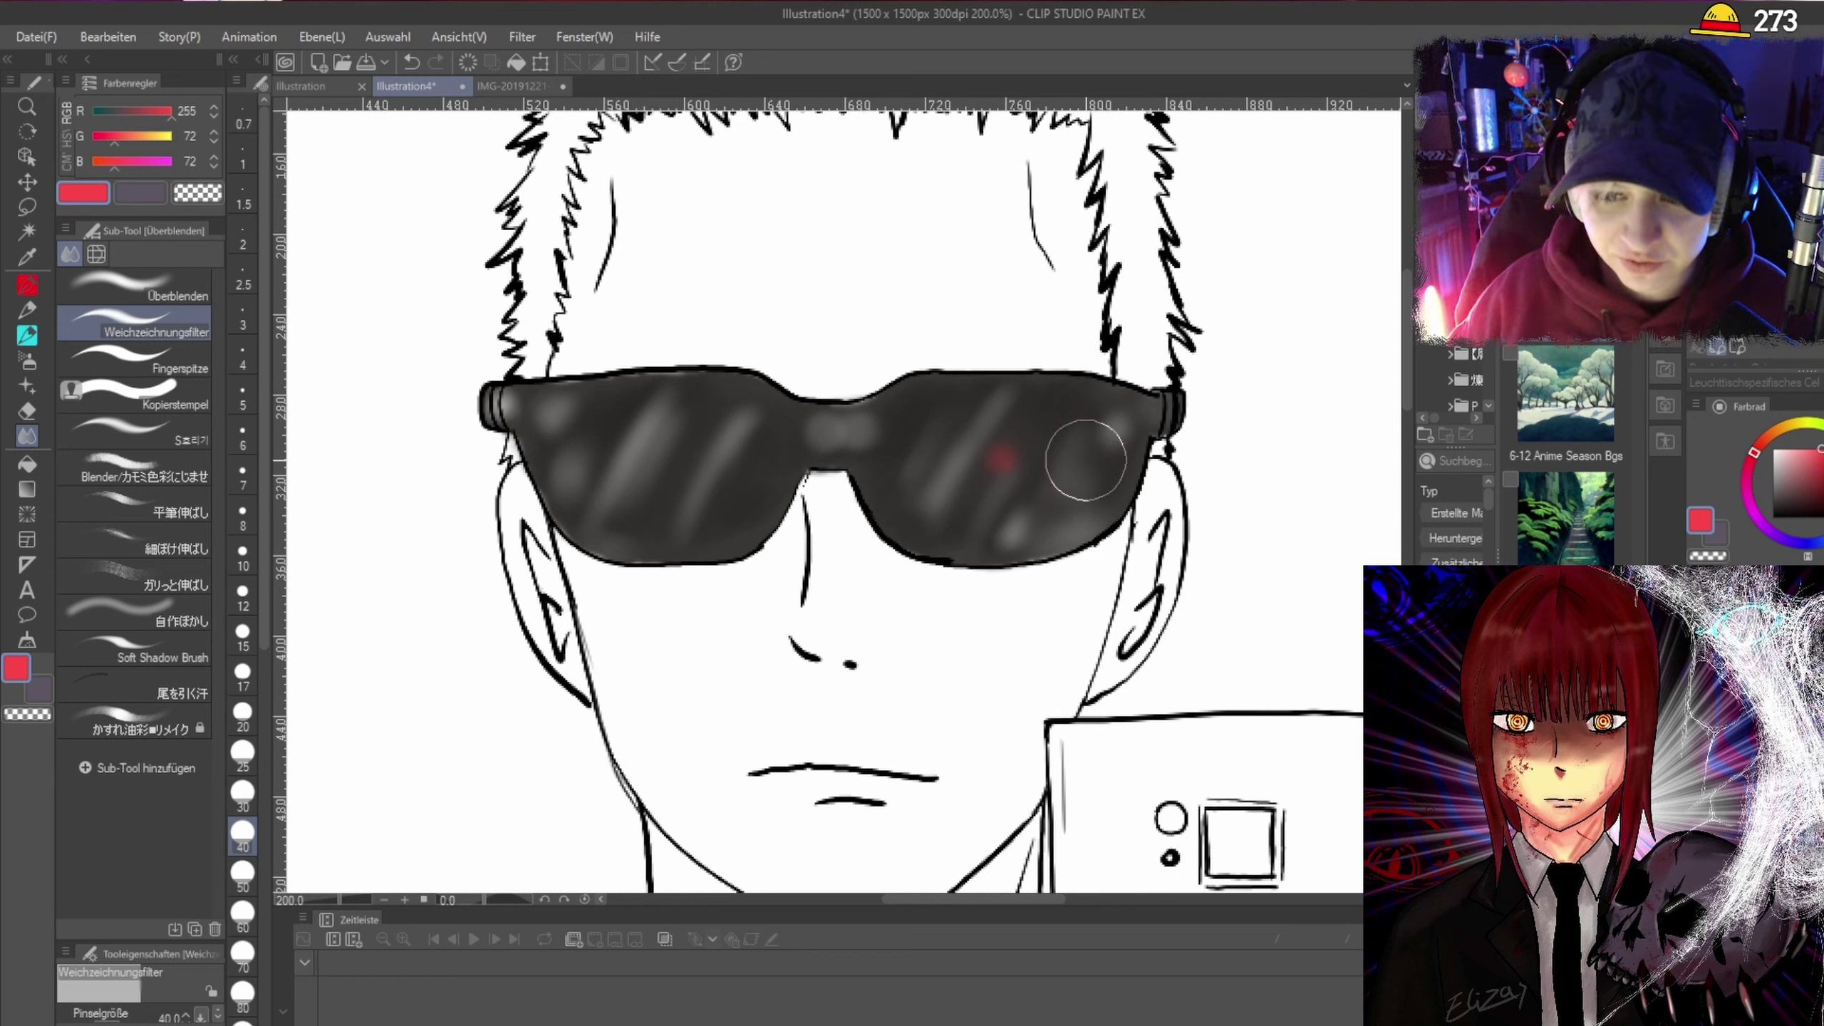
{"action": "scroll", "coordinate": [1278, 630], "scroll_direction": "down", "scroll_amount": 3}
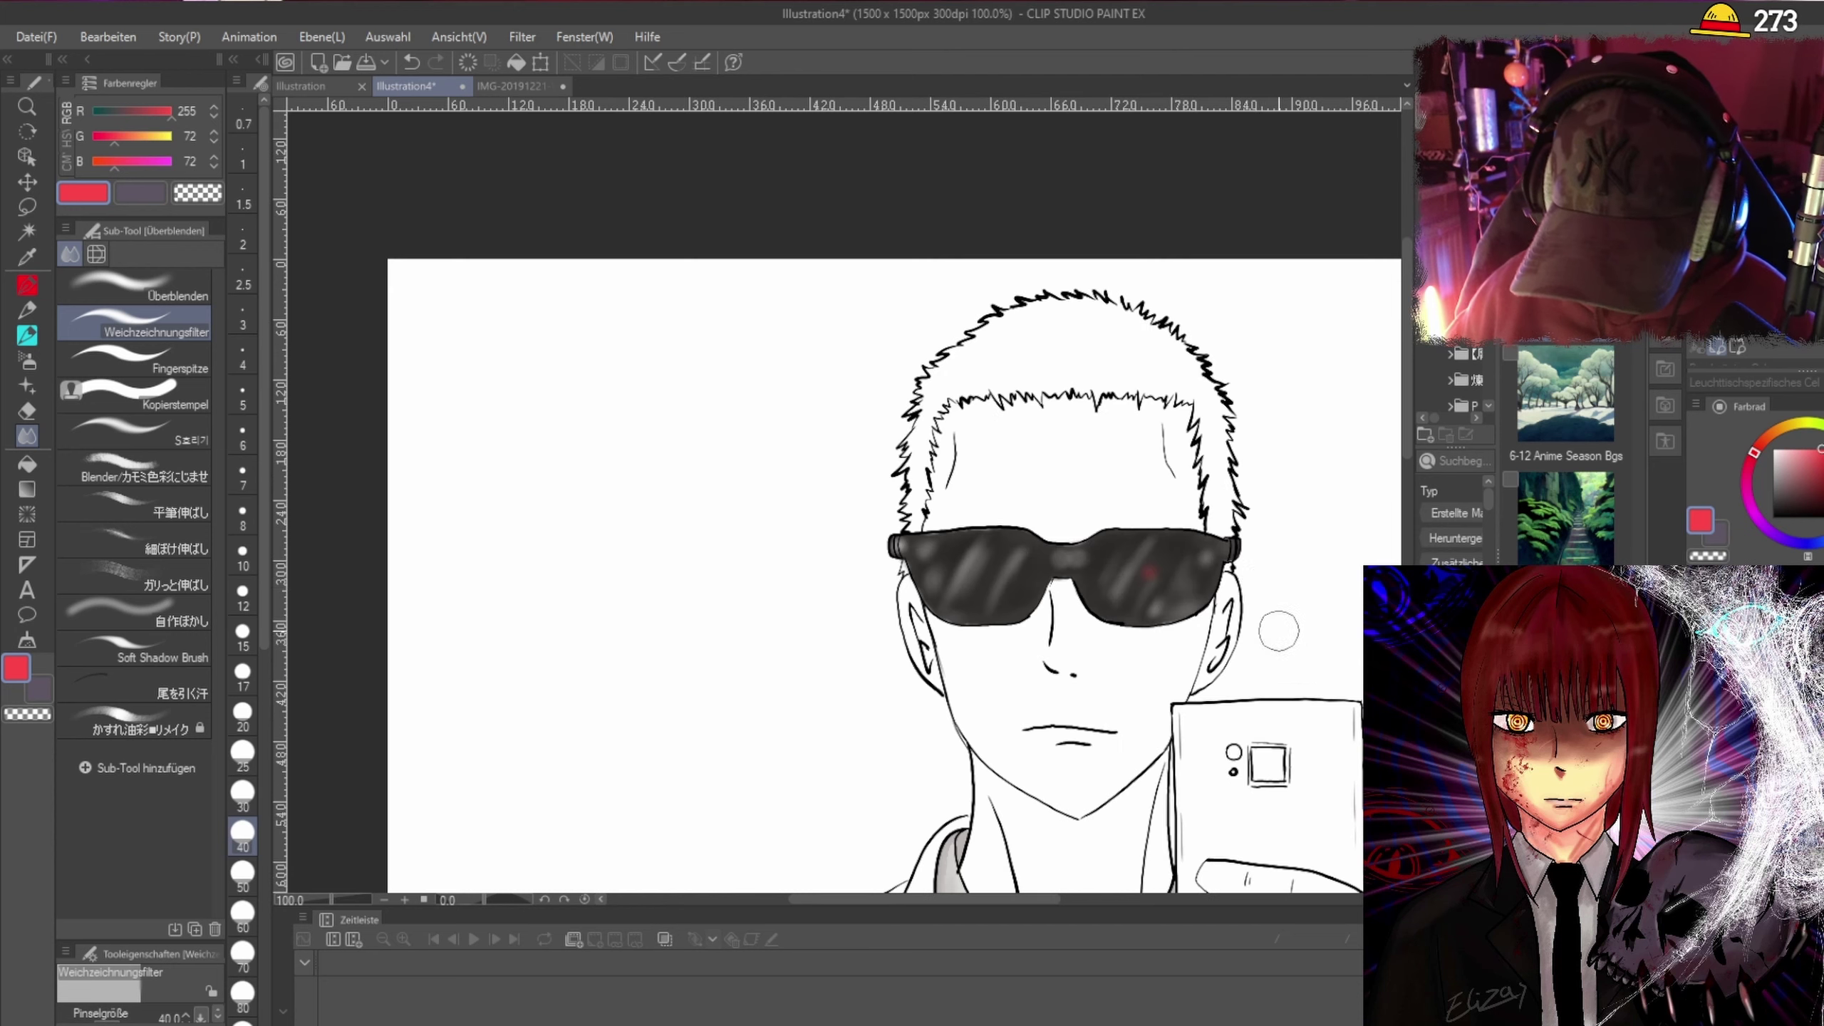
{"action": "scroll", "coordinate": [1278, 630], "scroll_direction": "down", "scroll_amount": 2}
{"action": "scroll", "coordinate": [1274, 607], "scroll_direction": "up", "scroll_amount": 4}
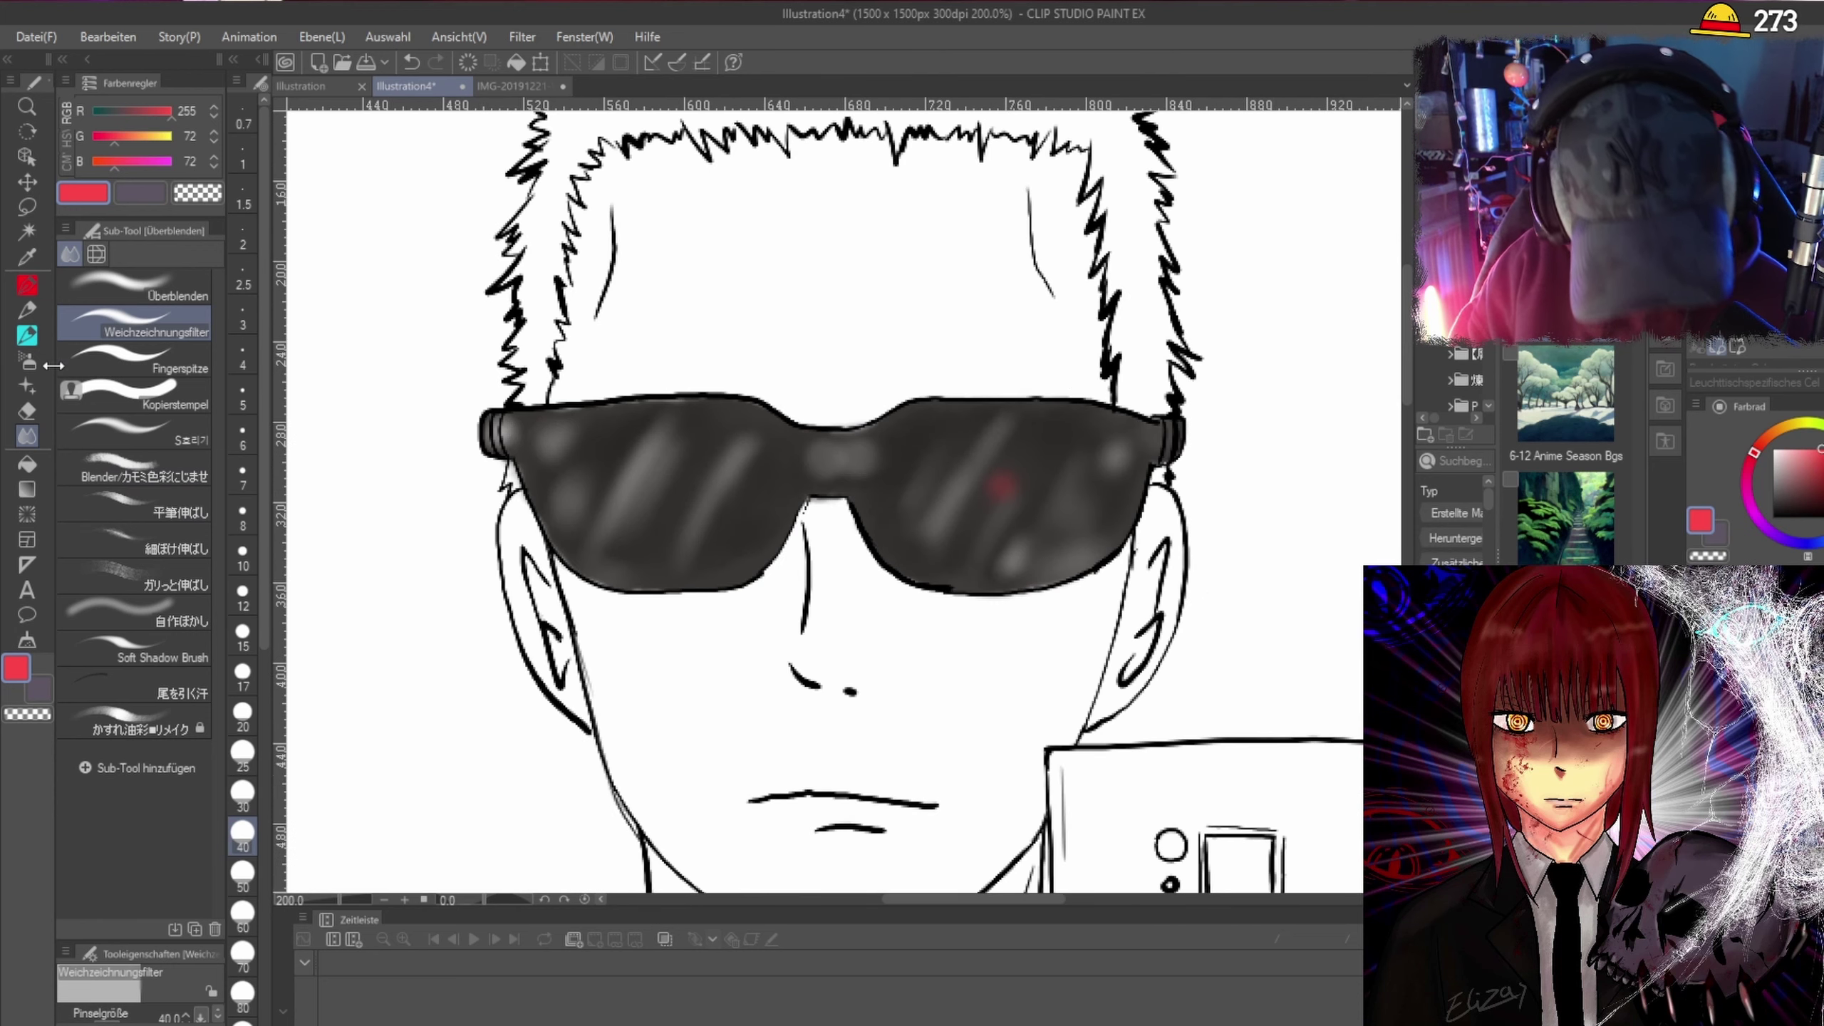
{"action": "left_click", "coordinate": [27, 365]}
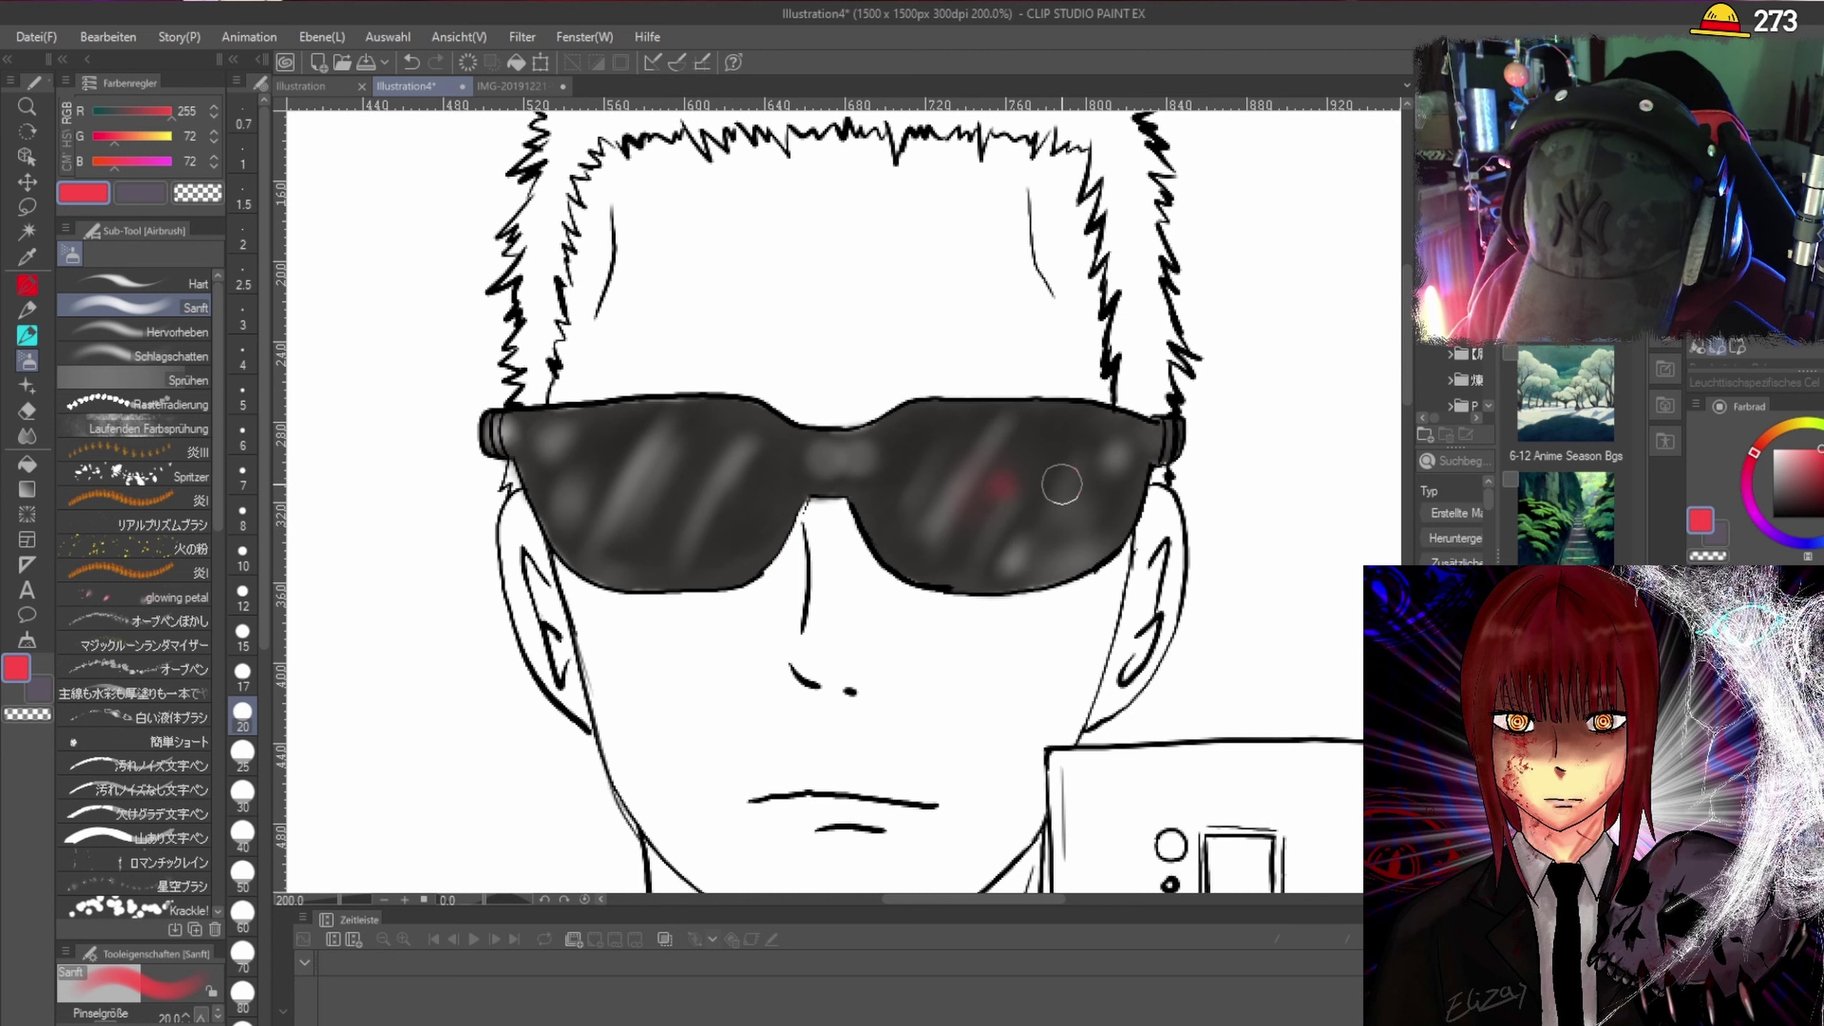
{"action": "left_click_drag", "start_coordinate": [1030, 439], "coordinate": [984, 514]}
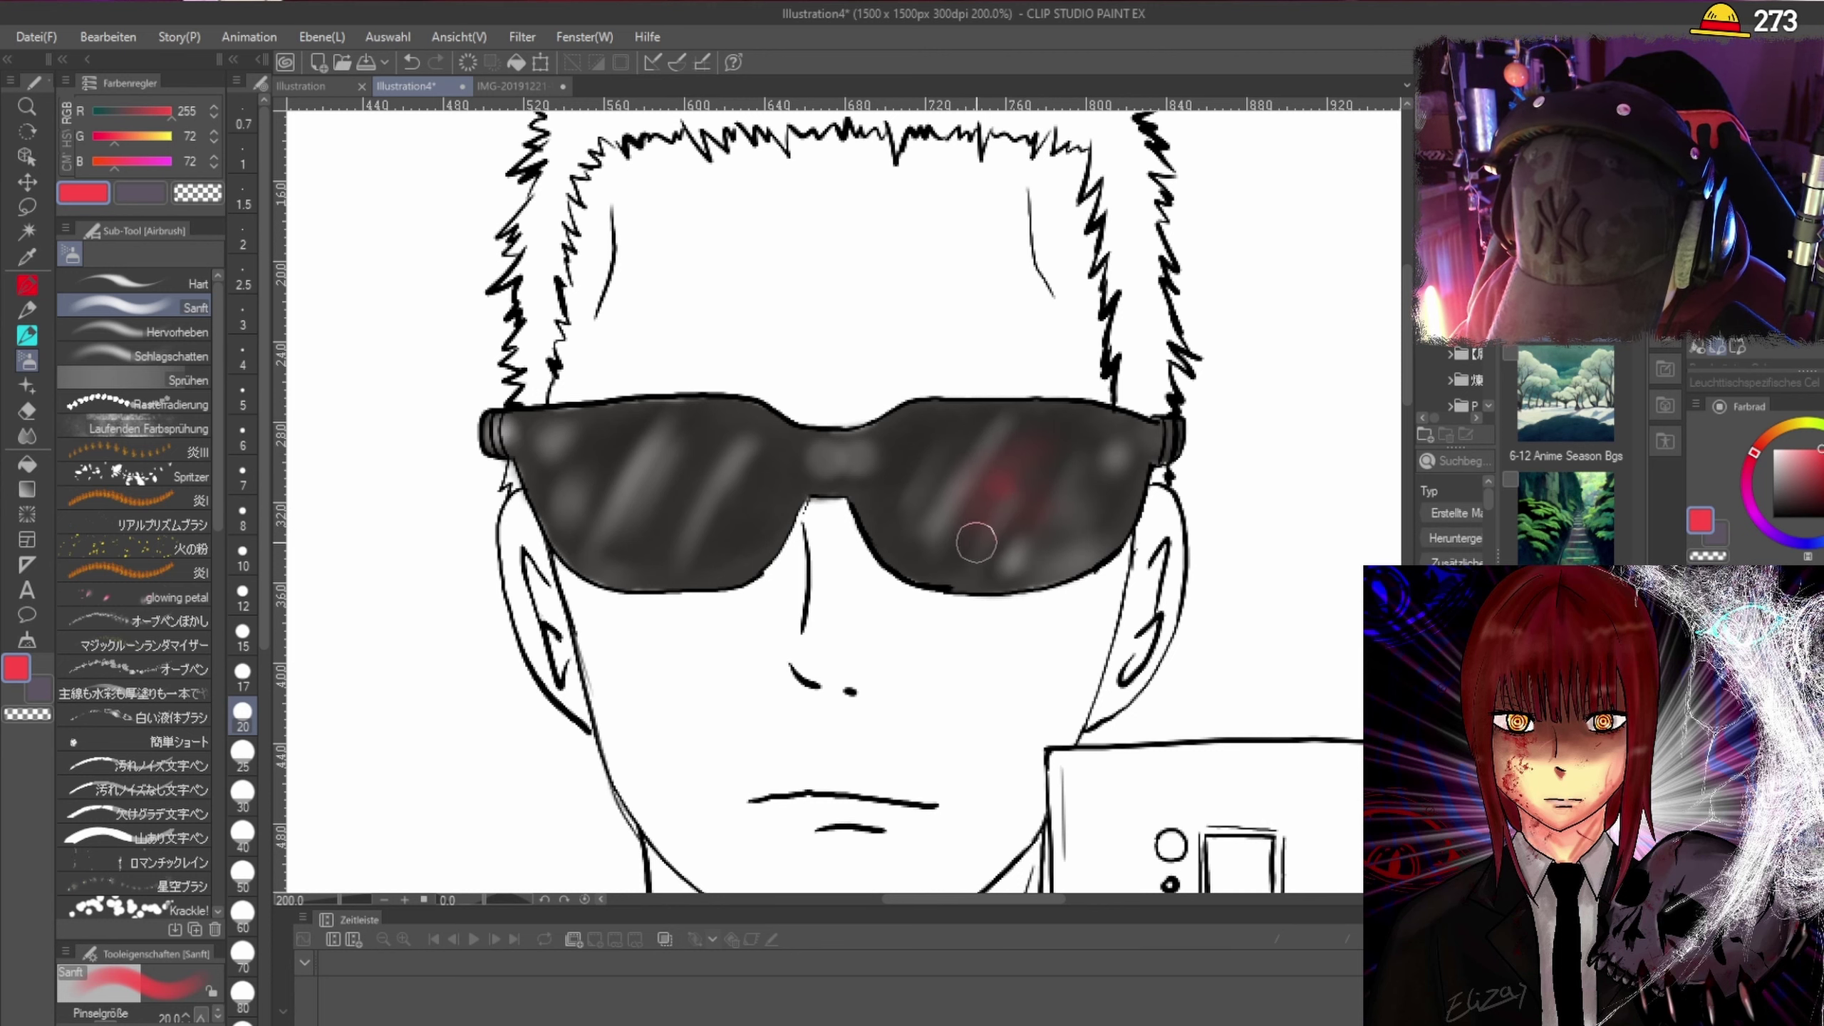
Switch back to the Pen tool and zoom in and out to inspect the red lens glow.
{"action": "scroll", "coordinate": [1088, 392], "scroll_direction": "down", "scroll_amount": 1}
{"action": "scroll", "coordinate": [1088, 392], "scroll_direction": "up", "scroll_amount": 2}
{"action": "scroll", "coordinate": [1063, 359], "scroll_direction": "down", "scroll_amount": 6}
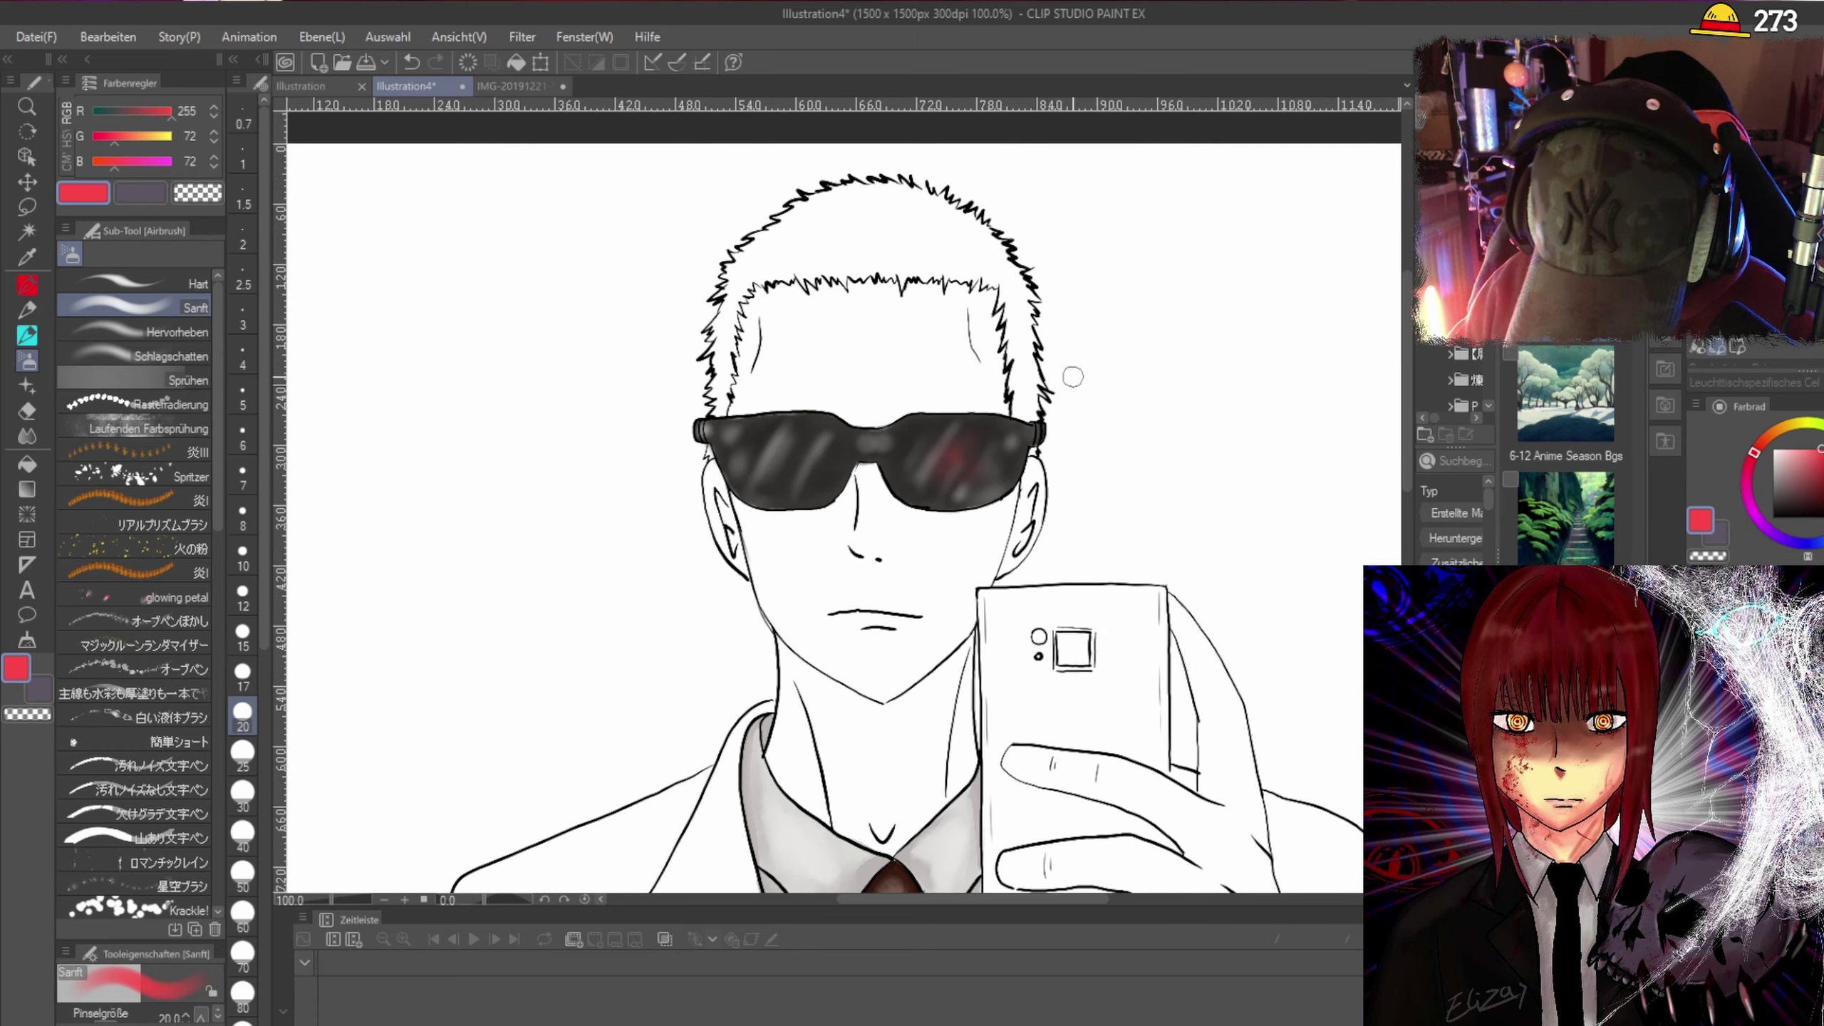
{"action": "scroll", "coordinate": [1027, 351], "scroll_direction": "up", "scroll_amount": 4}
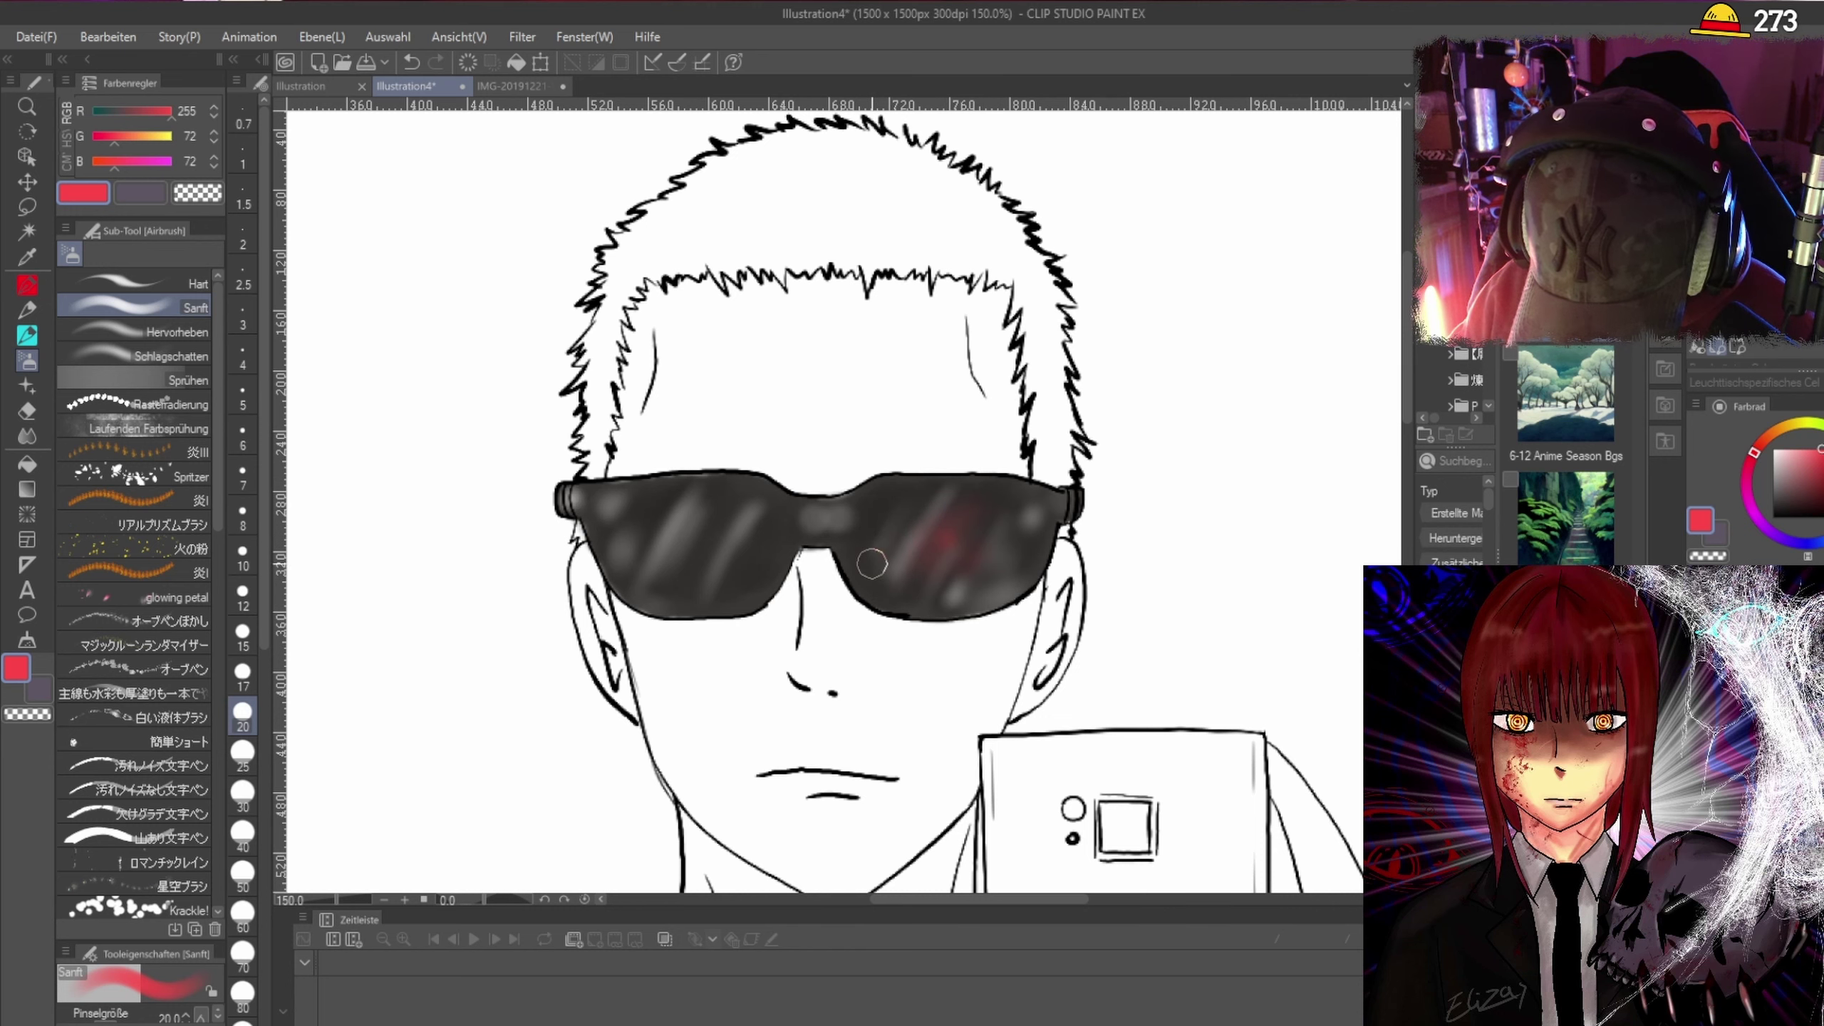
{"action": "scroll", "coordinate": [986, 592], "scroll_direction": "down", "scroll_amount": 1}
{"action": "scroll", "coordinate": [986, 592], "scroll_direction": "up", "scroll_amount": 1}
{"action": "scroll", "coordinate": [987, 591], "scroll_direction": "up", "scroll_amount": 1}
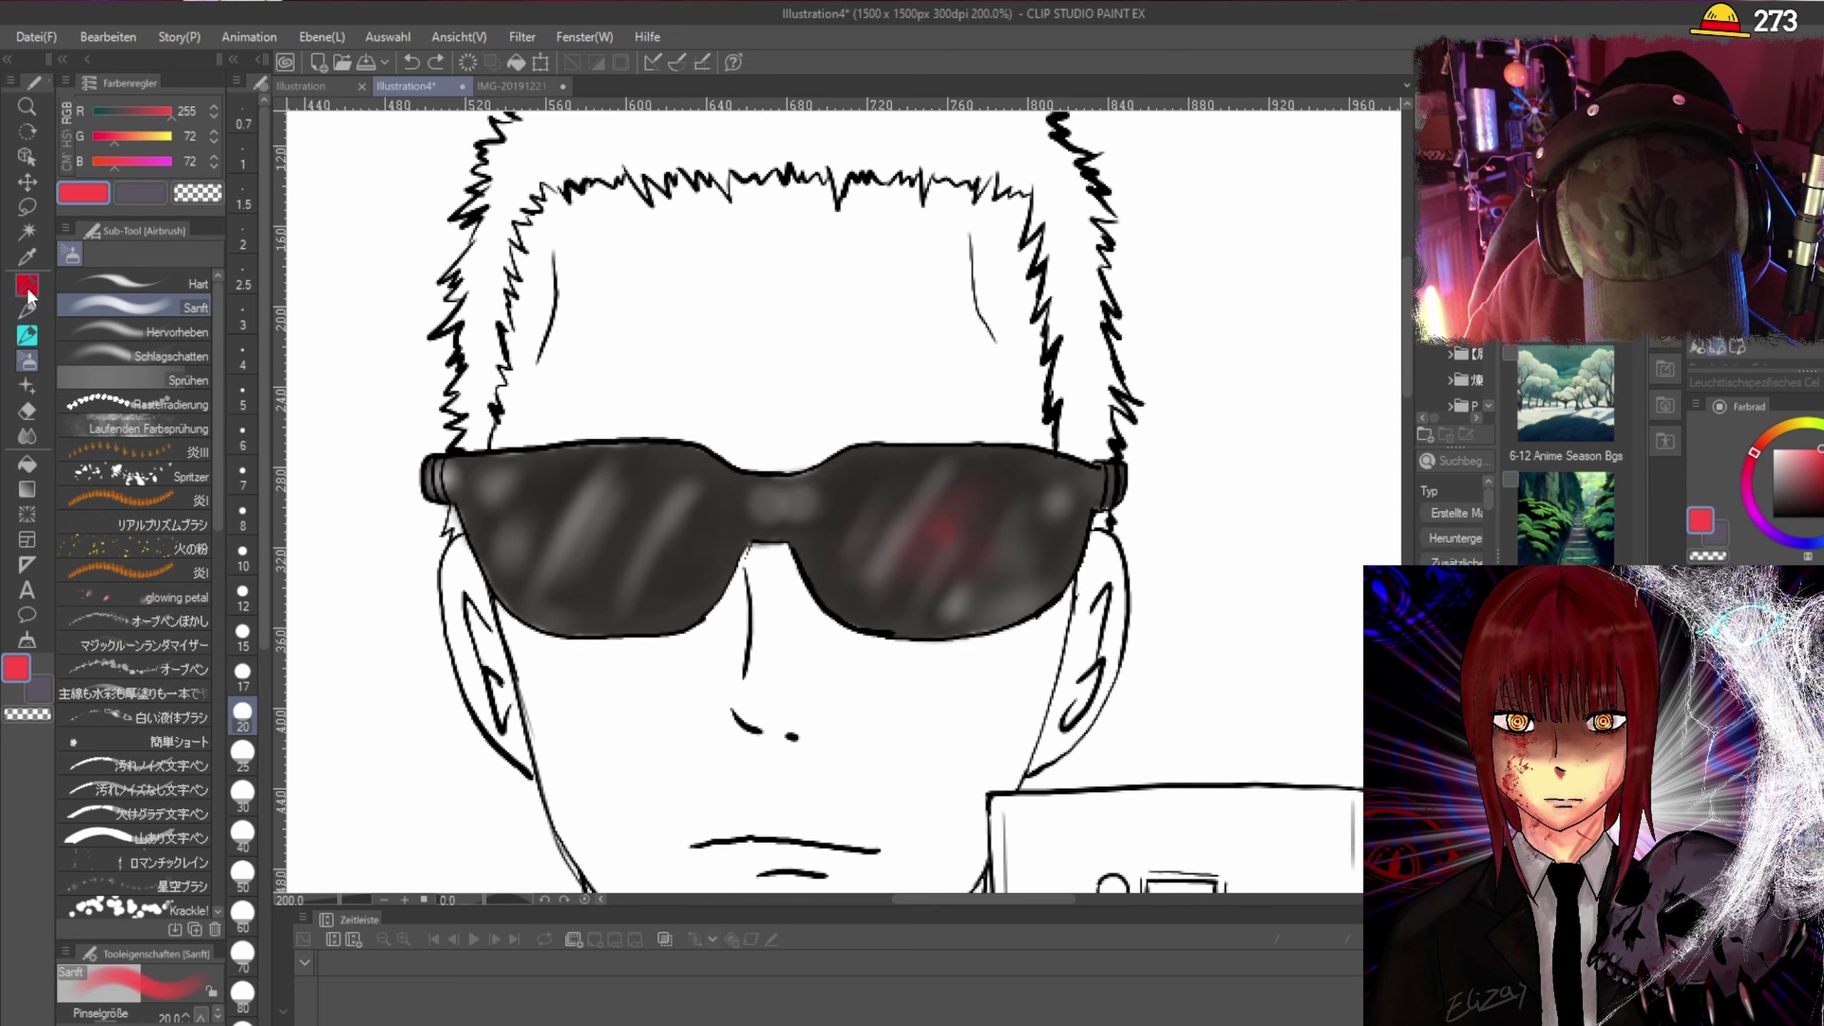
{"action": "left_click", "coordinate": [27, 335]}
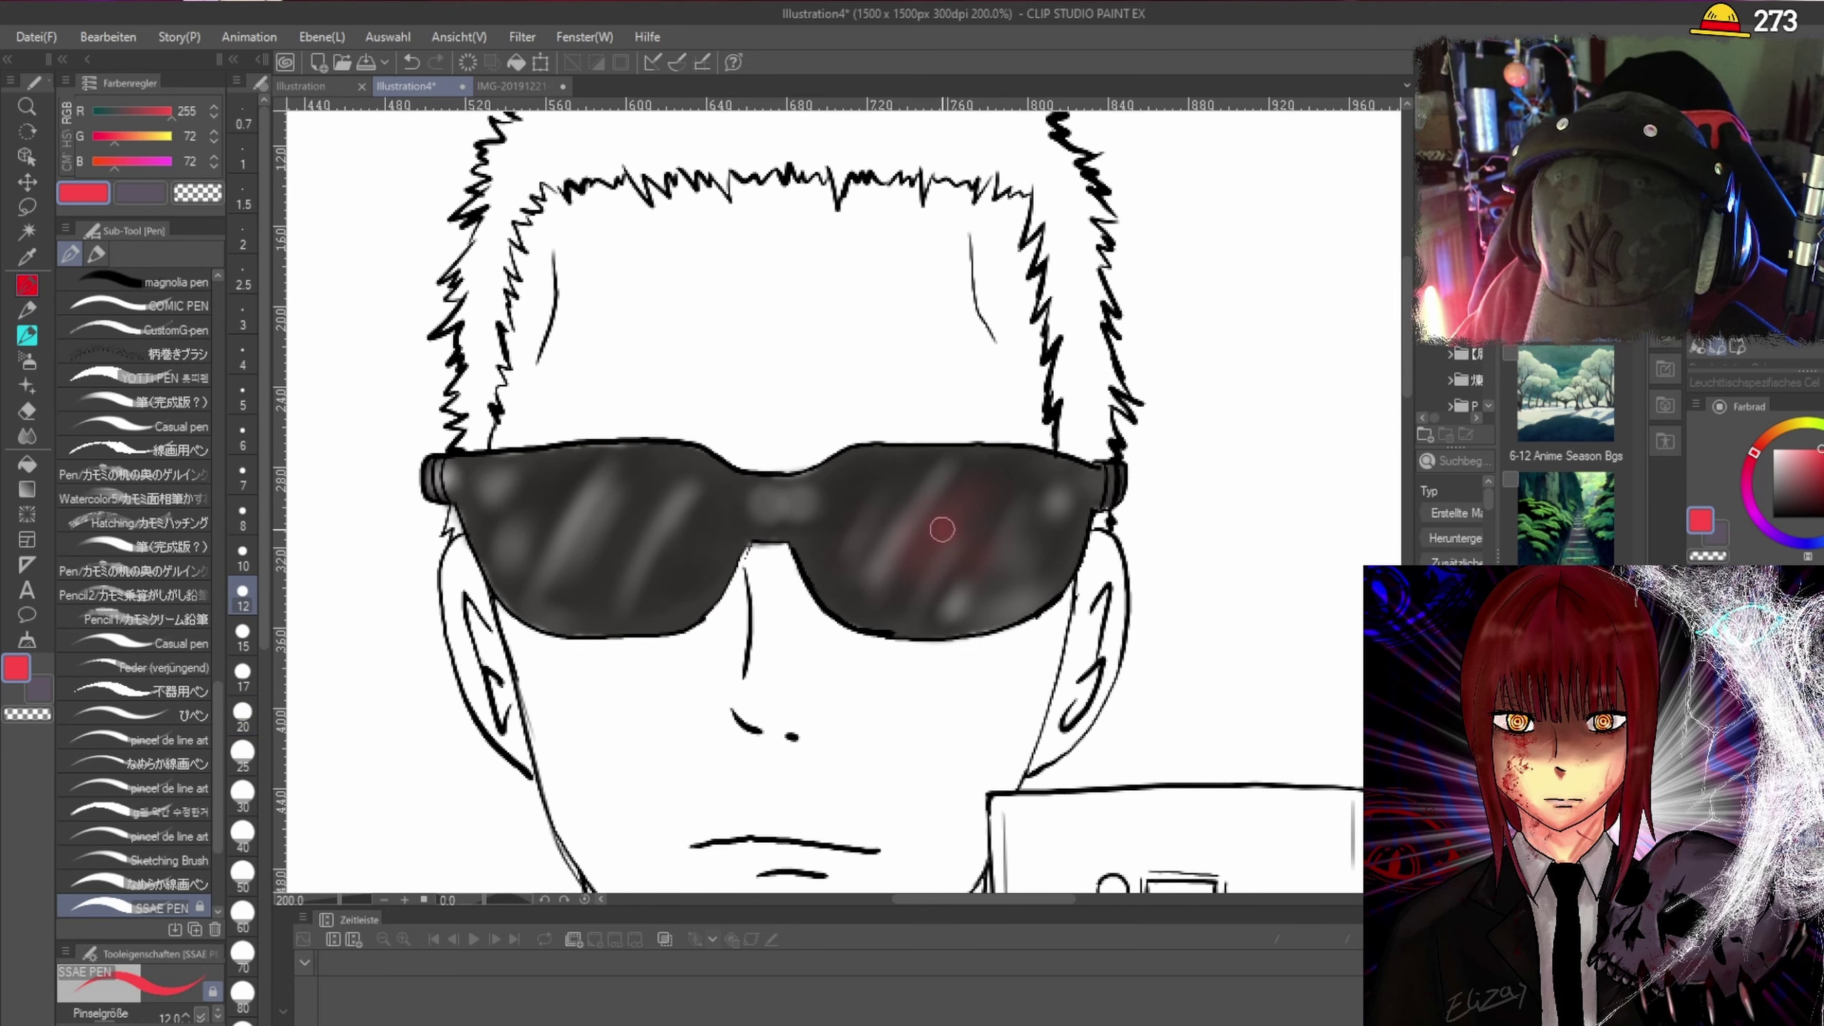
{"action": "scroll", "coordinate": [1041, 561], "scroll_direction": "down", "scroll_amount": 1}
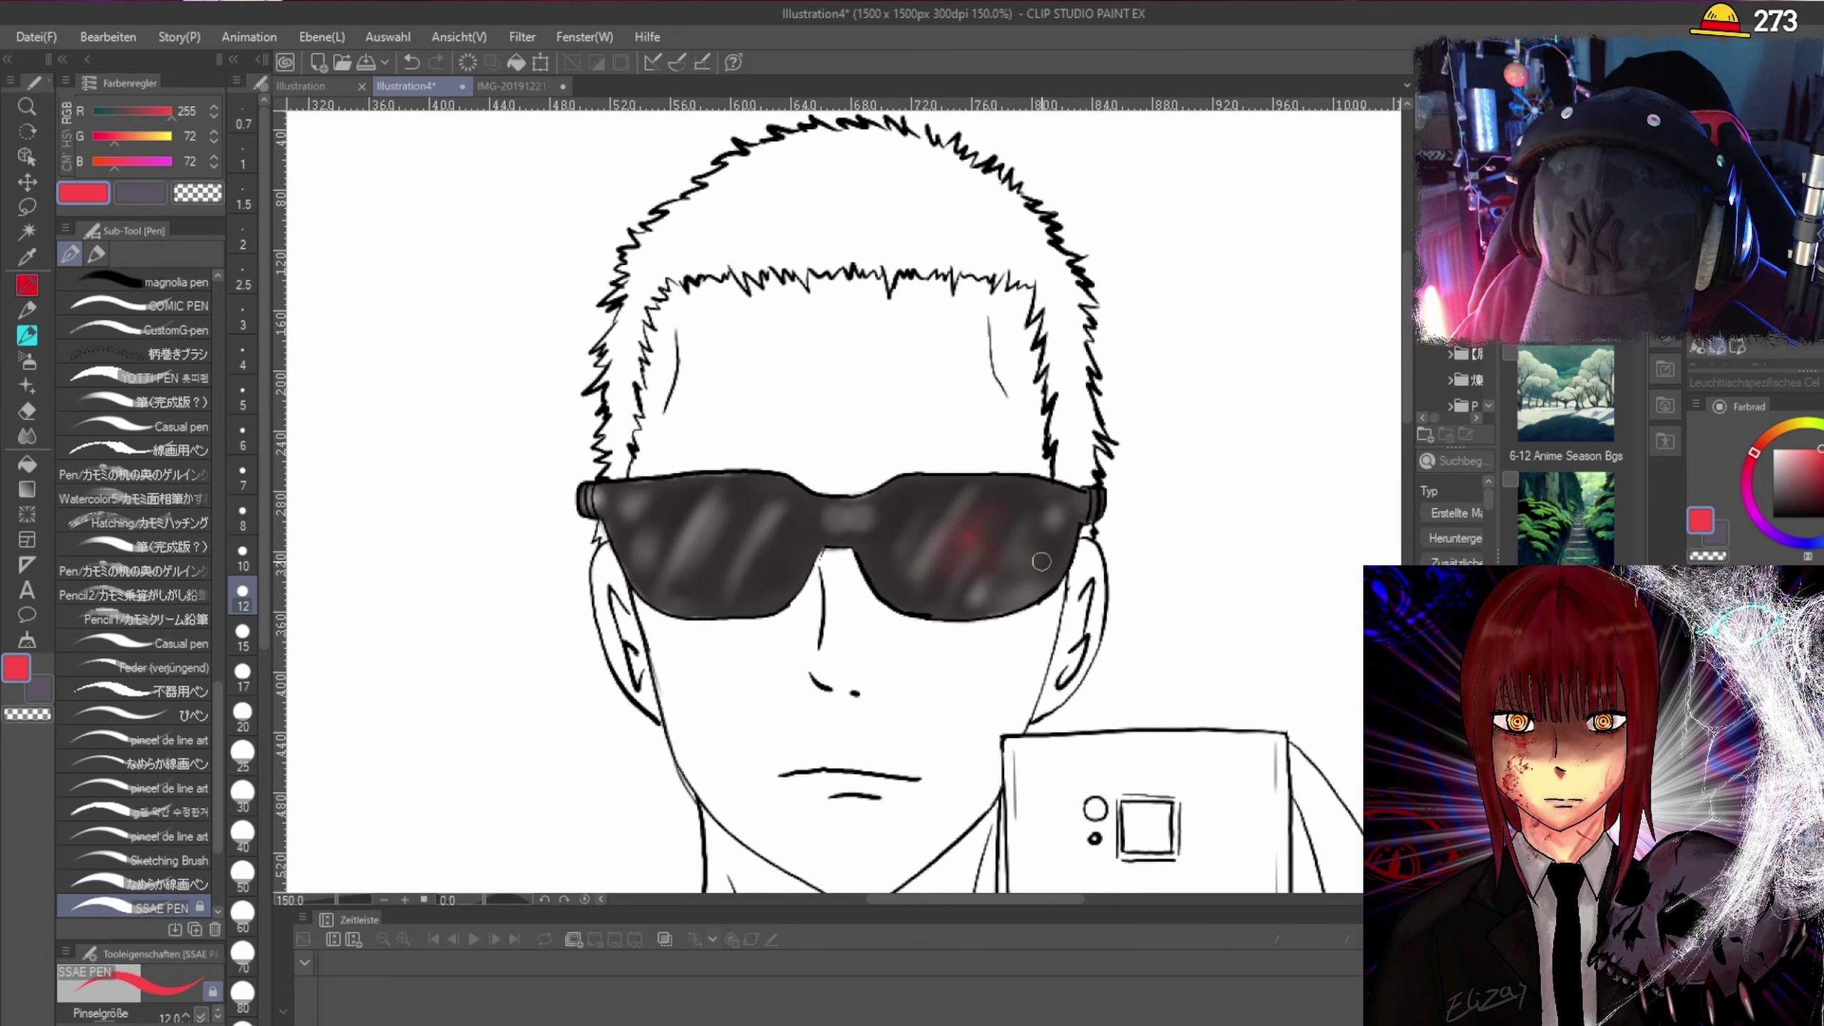
{"action": "scroll", "coordinate": [1041, 561], "scroll_direction": "up", "scroll_amount": 3}
{"action": "scroll", "coordinate": [1041, 561], "scroll_direction": "down", "scroll_amount": 2}
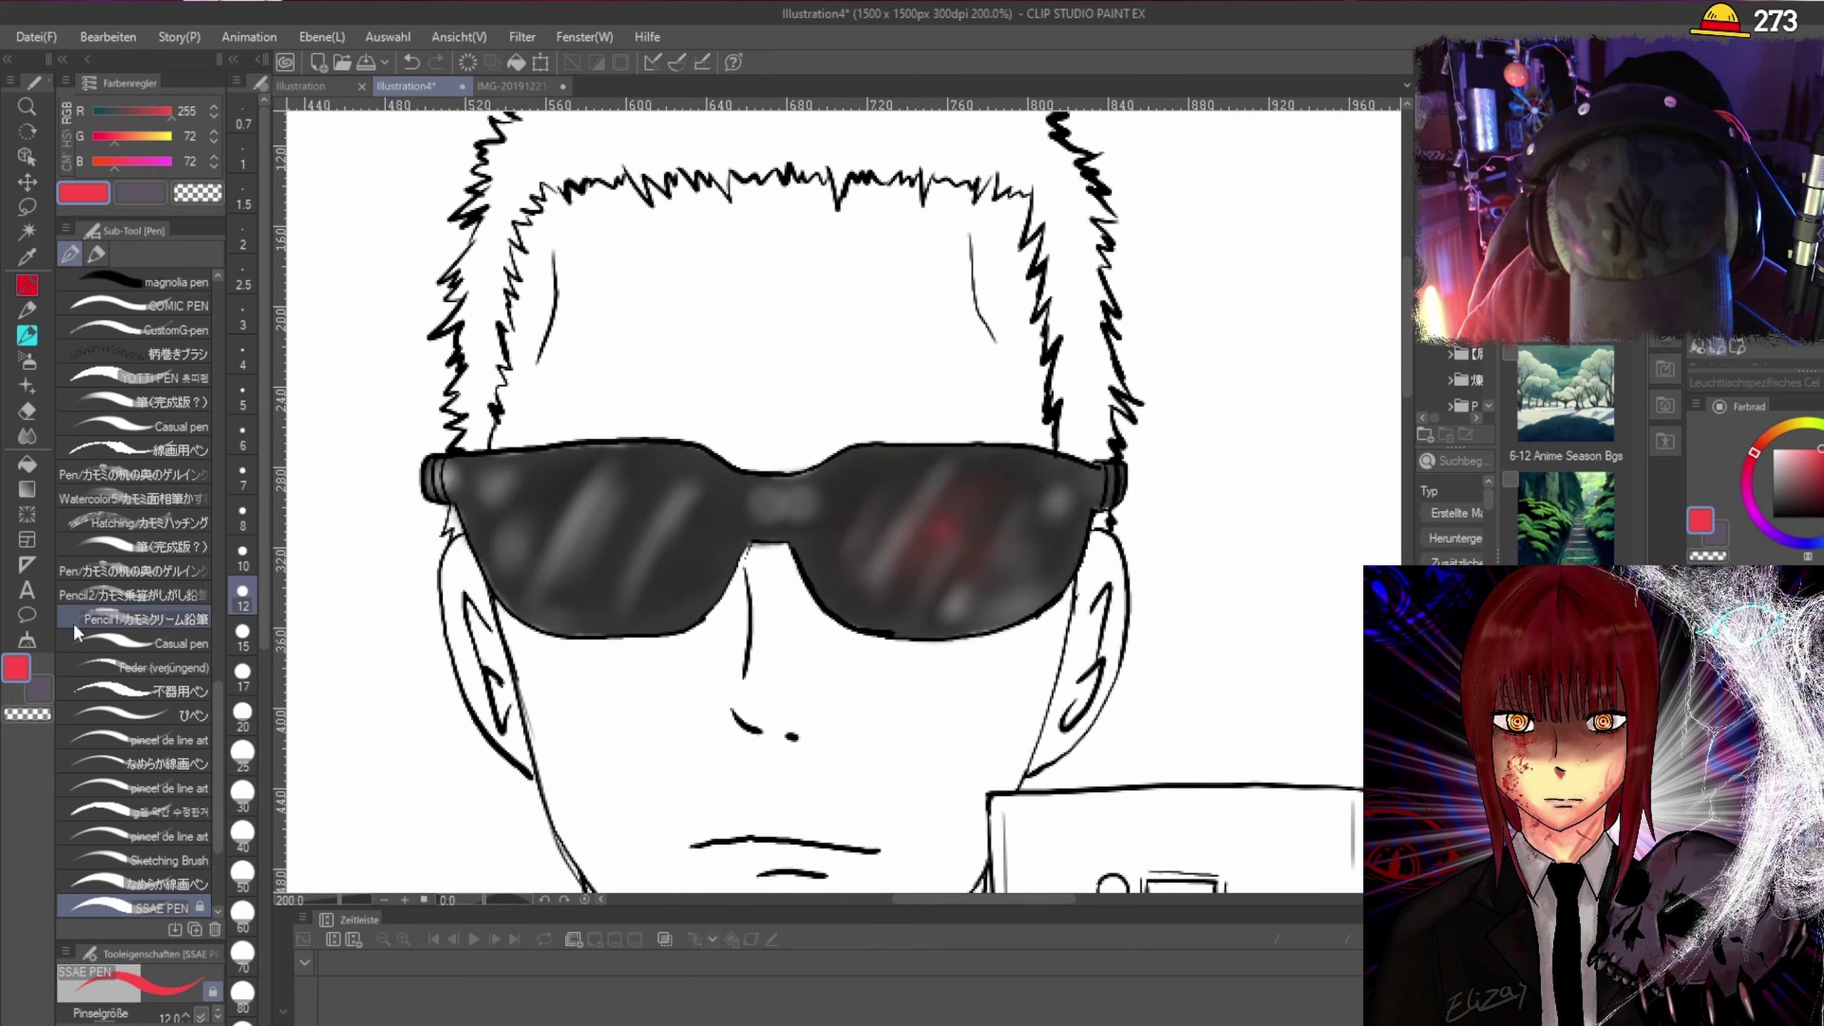
{"action": "key", "text": "ctrl+minus"}
{"action": "key", "text": "ctrl+plus"}
{"action": "key", "text": "ctrl+minus"}
{"action": "key", "text": "ctrl+minus"}
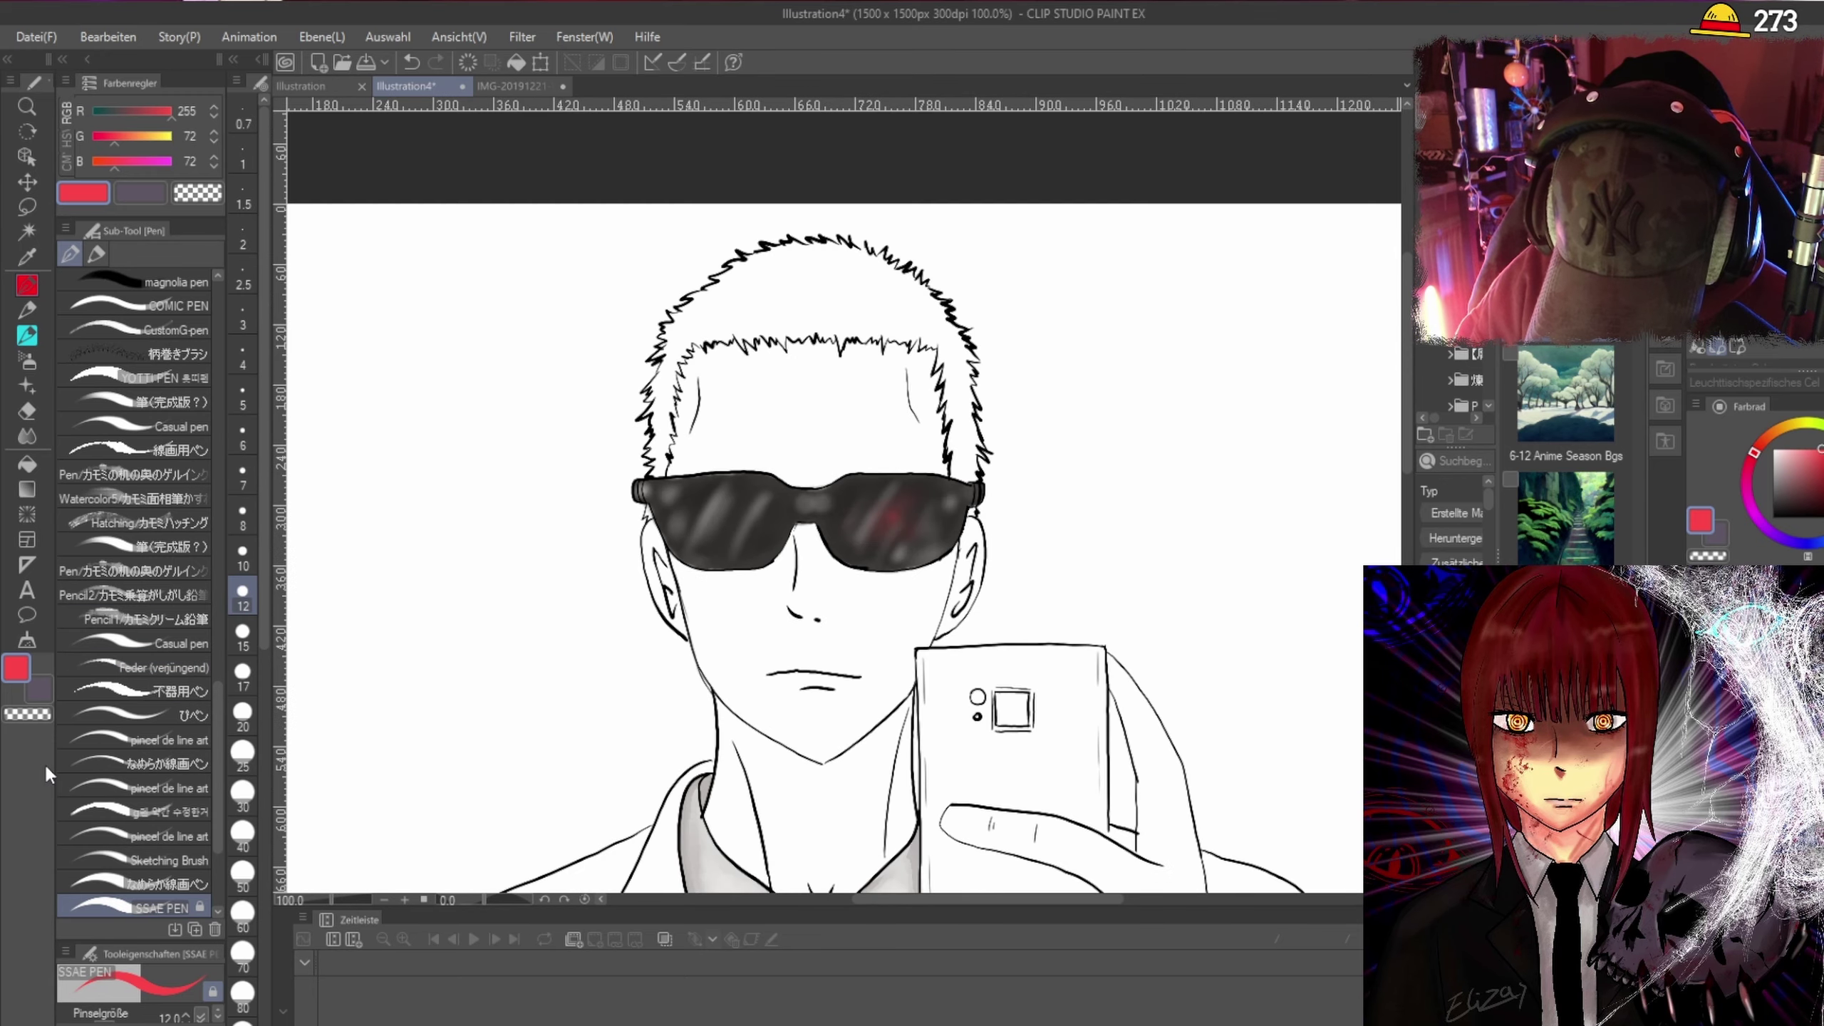
{"action": "key", "text": "ctrl+minus"}
{"action": "key", "text": "ctrl+plus"}
{"action": "key", "text": "ctrl+plus"}
{"action": "key", "text": "ctrl+plus"}
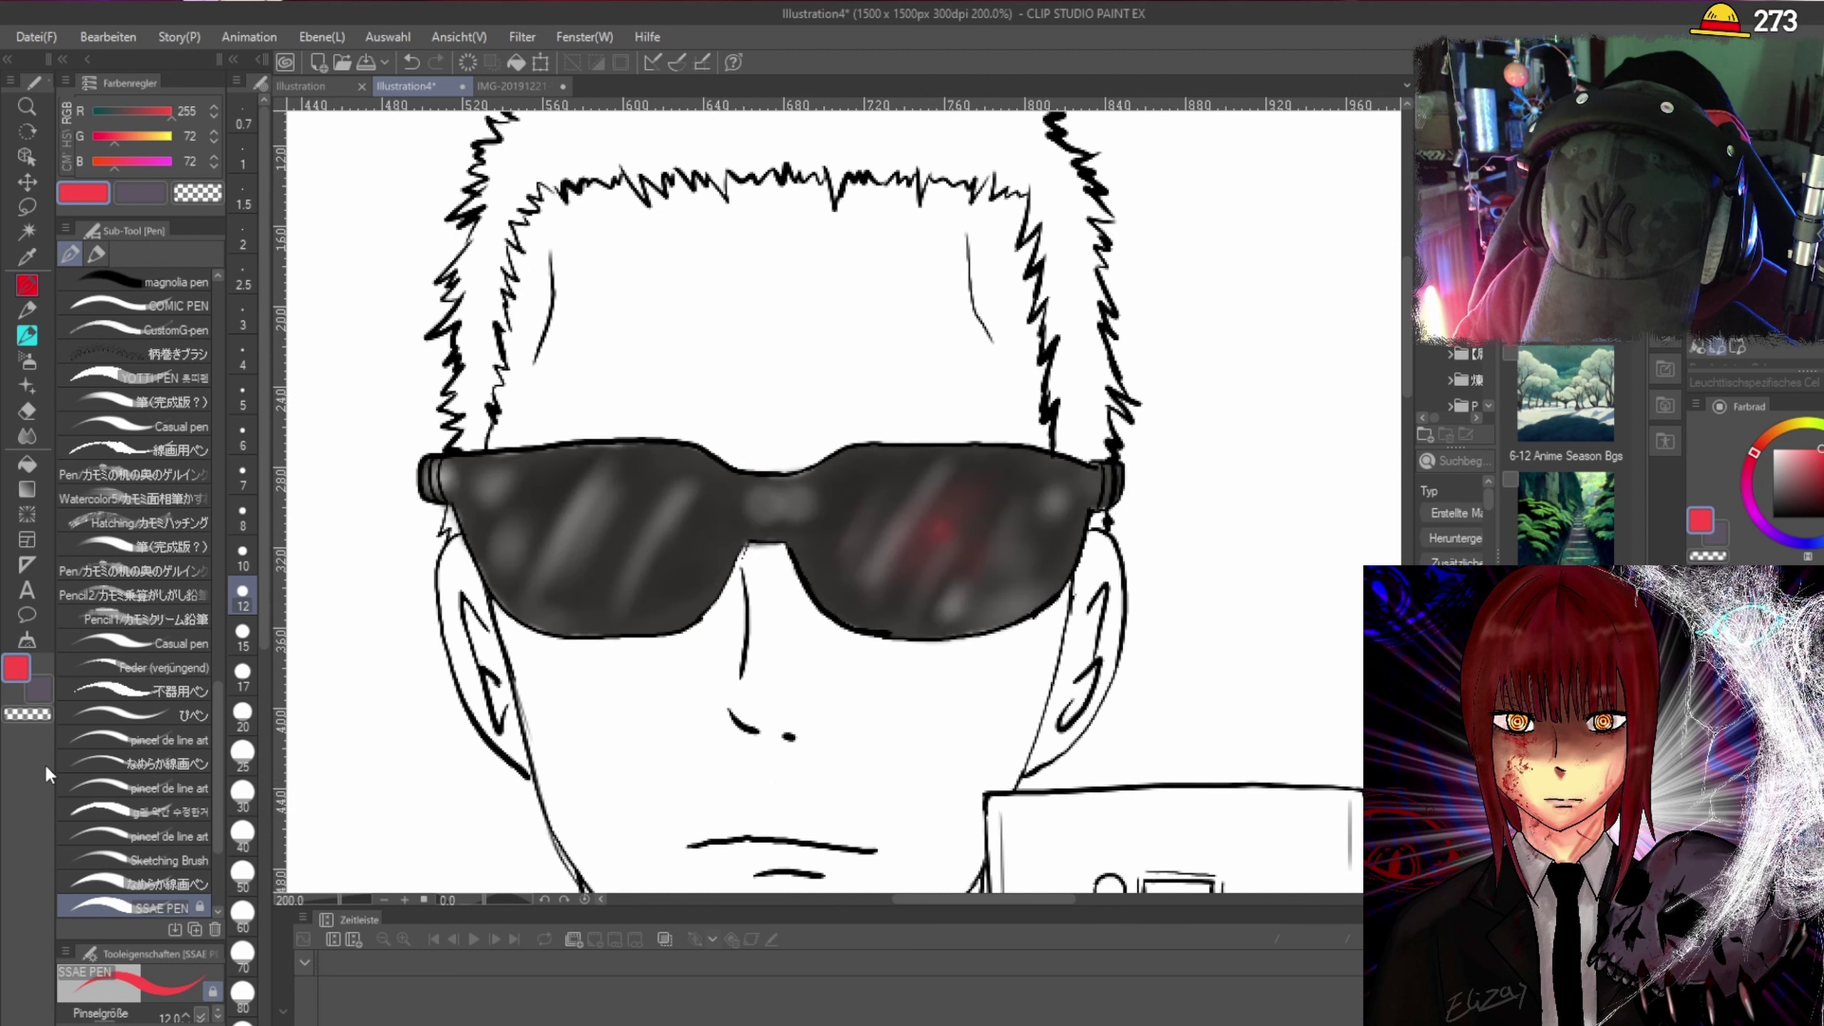
{"action": "key", "text": "ctrl+minus"}
{"action": "key", "text": "ctrl+minus"}
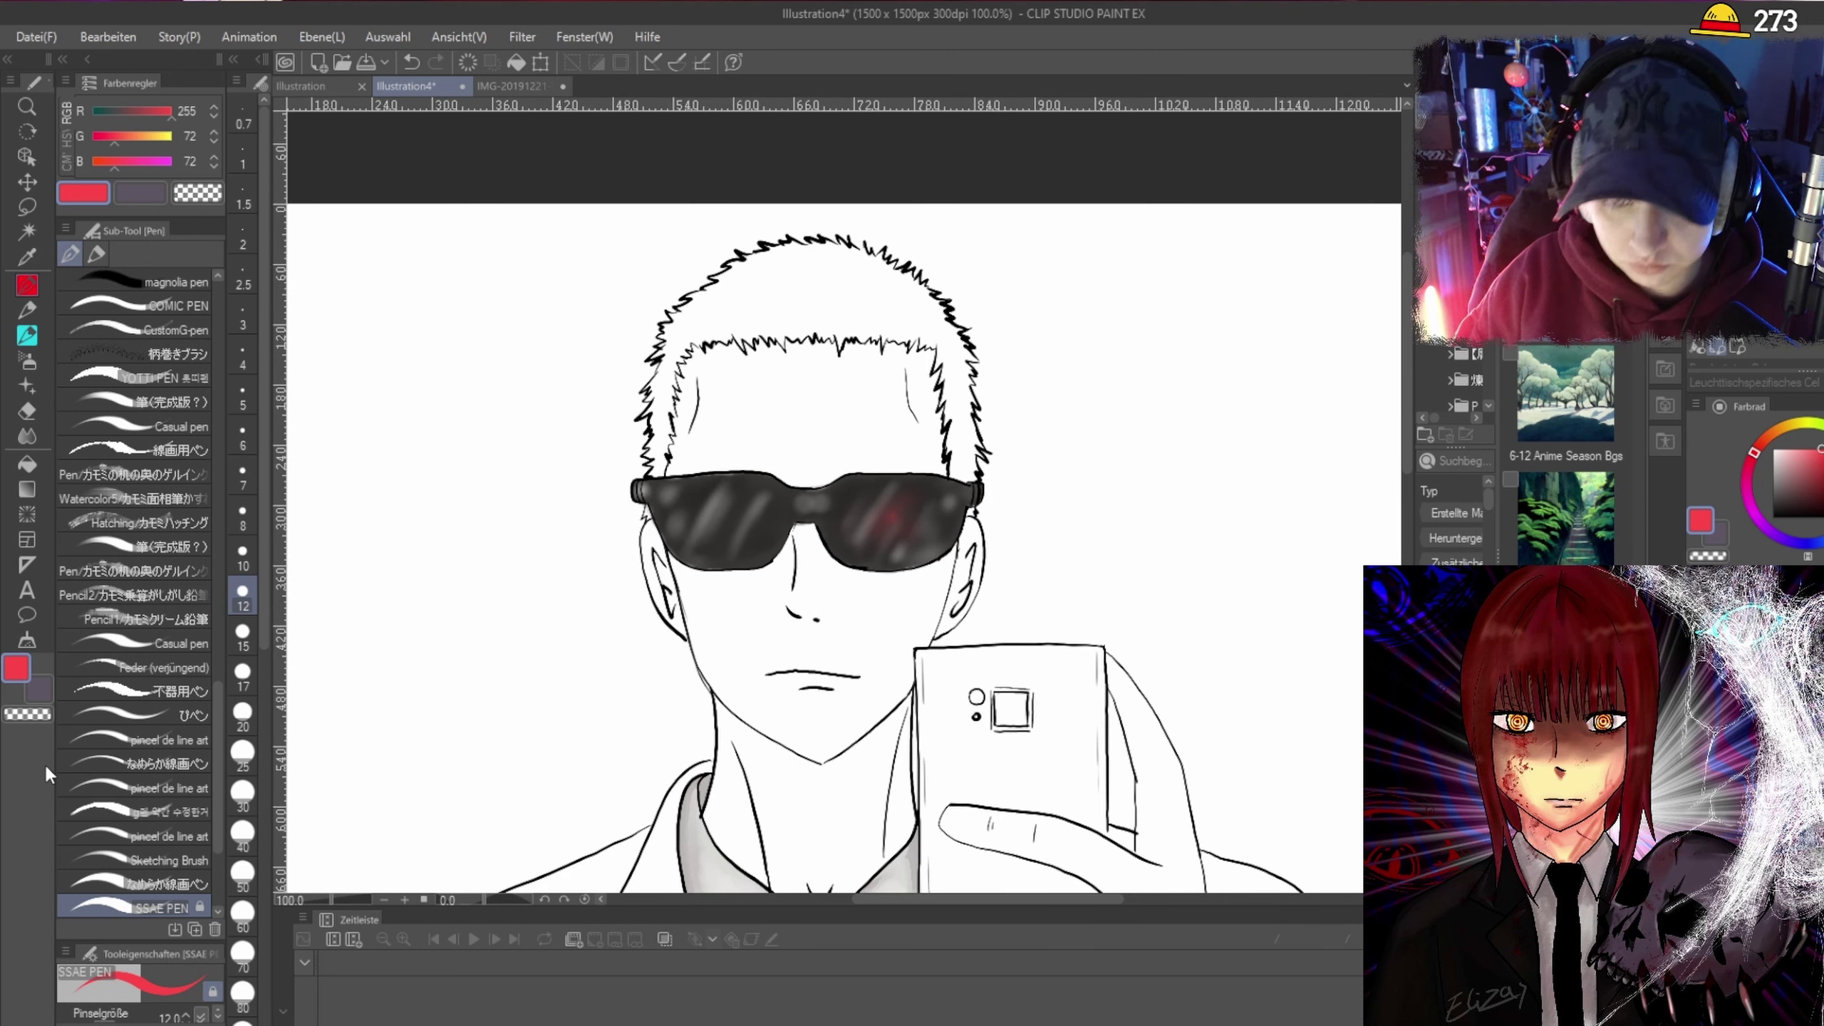
{"action": "key", "text": "ctrl+plus"}
{"action": "key", "text": "ctrl+plus"}
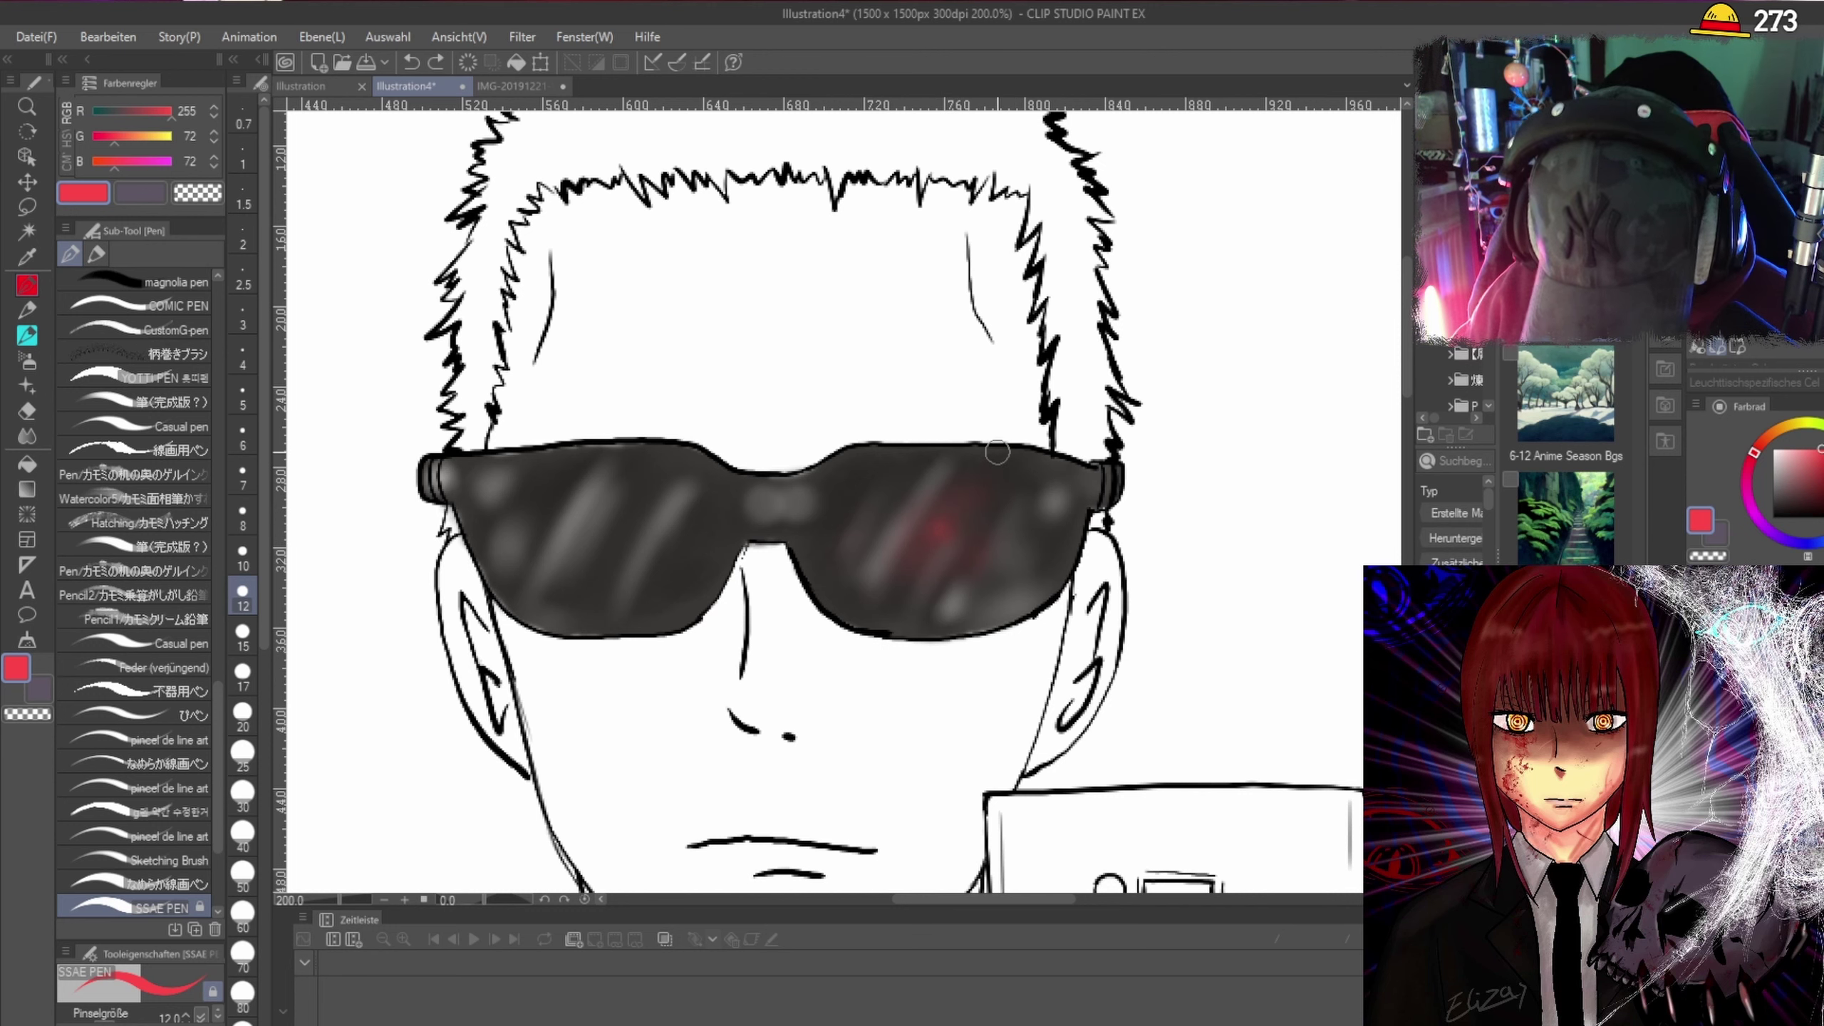
{"action": "scroll", "coordinate": [997, 451], "scroll_direction": "down", "scroll_amount": 1}
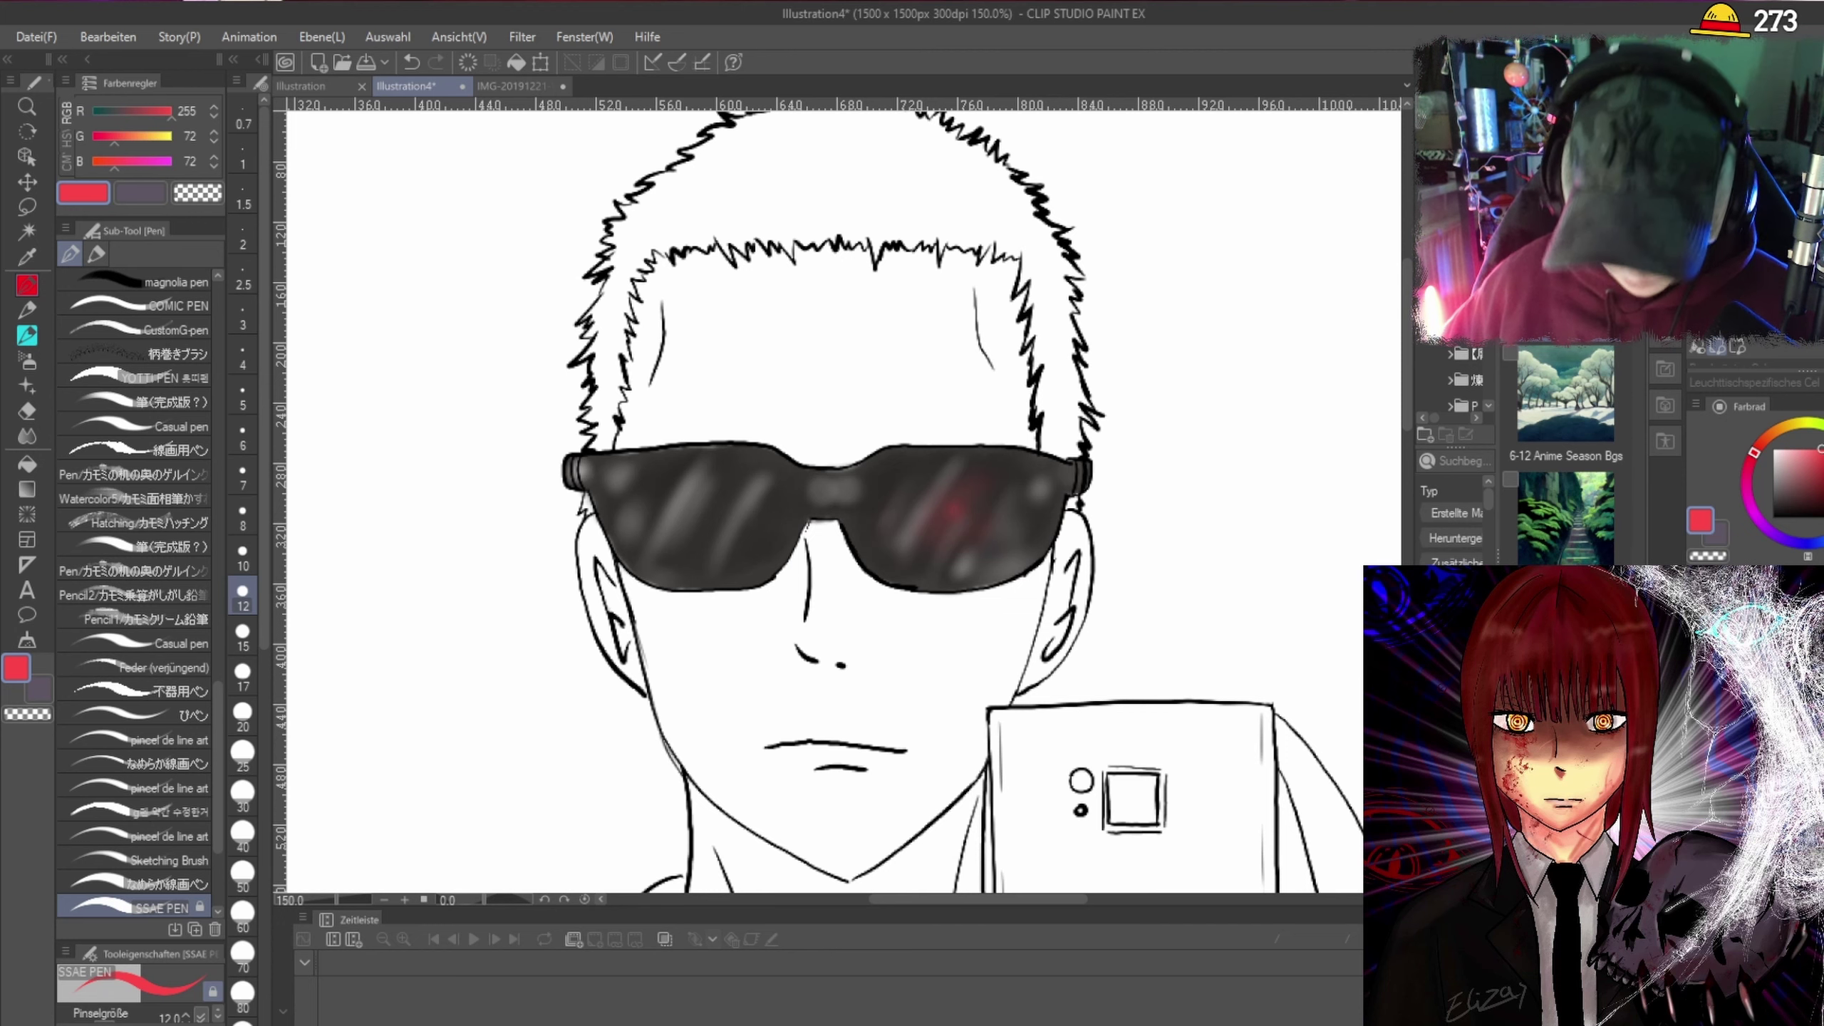
{"action": "key", "text": "ctrl+plus"}
{"action": "key", "text": "ctrl+plus"}
{"action": "key", "text": "ctrl+plus"}
{"action": "key", "text": "ctrl+minus"}
{"action": "key", "text": "ctrl+minus"}
{"action": "key", "text": "ctrl+minus"}
{"action": "key", "text": "ctrl+minus"}
{"action": "scroll", "coordinate": [840, 503], "scroll_direction": "down", "scroll_amount": 2}
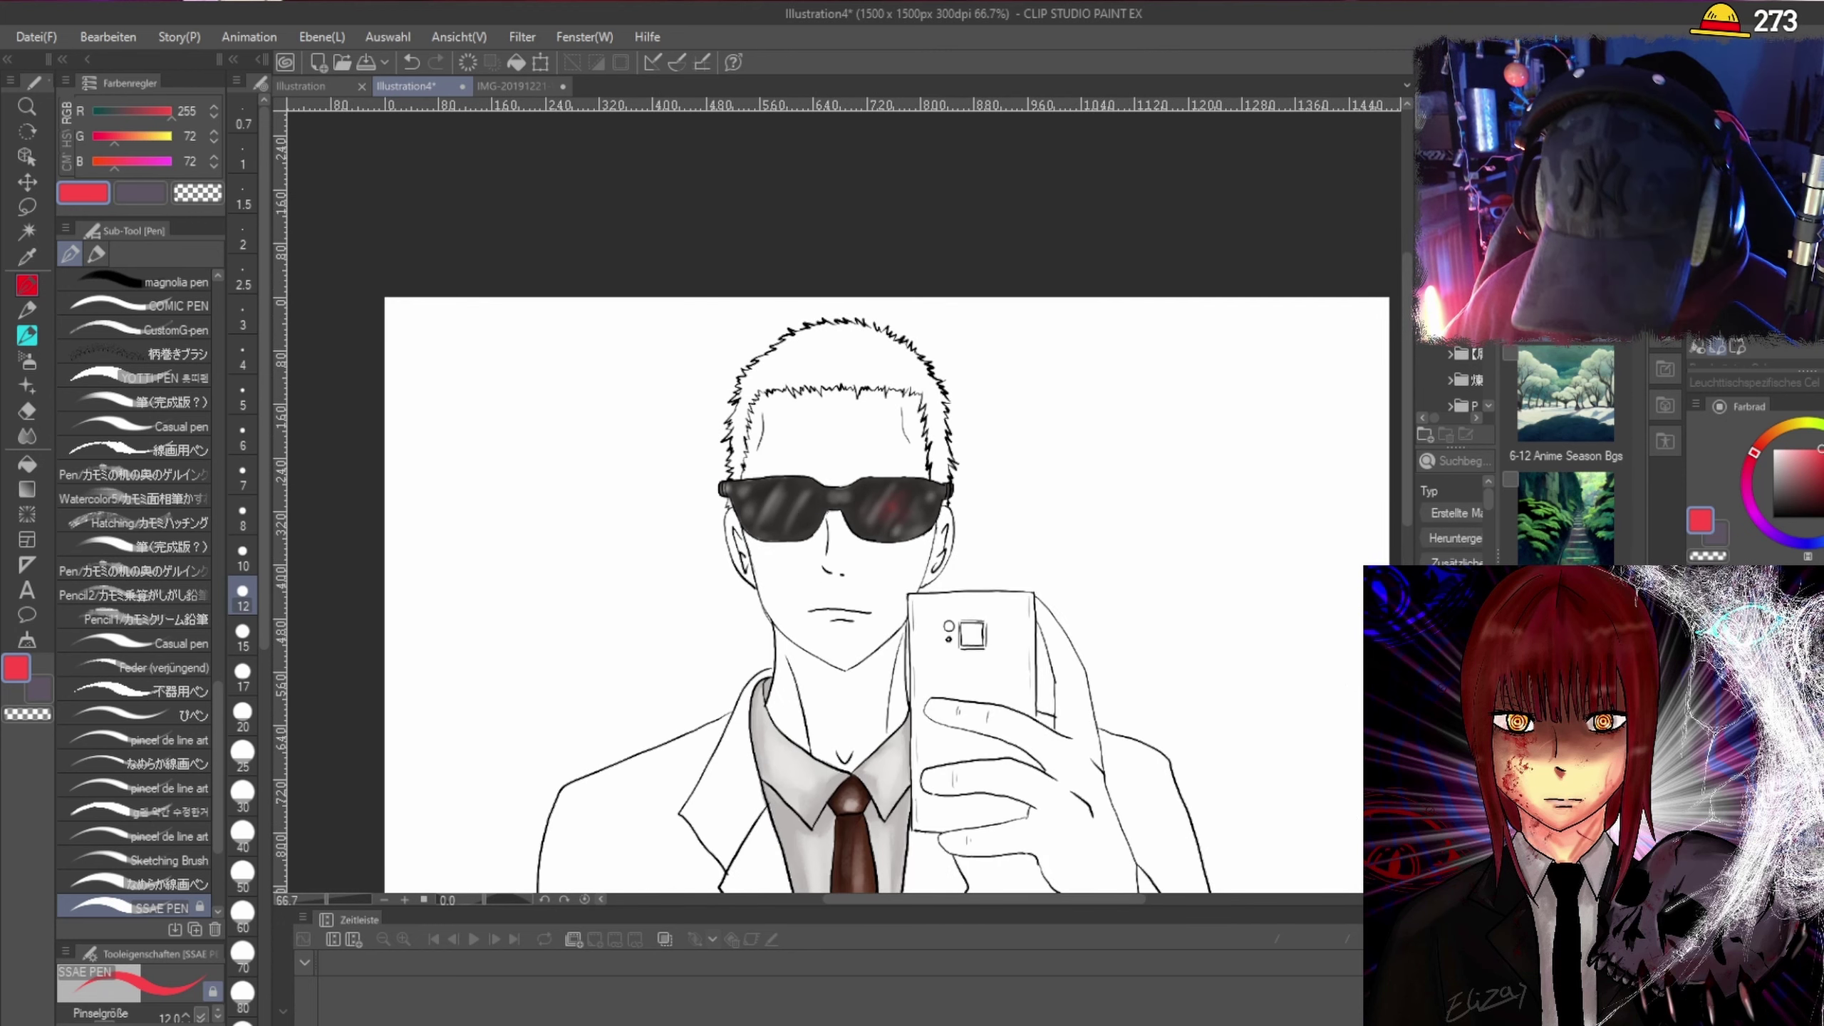
{"action": "scroll", "coordinate": [846, 504], "scroll_direction": "up", "scroll_amount": 1}
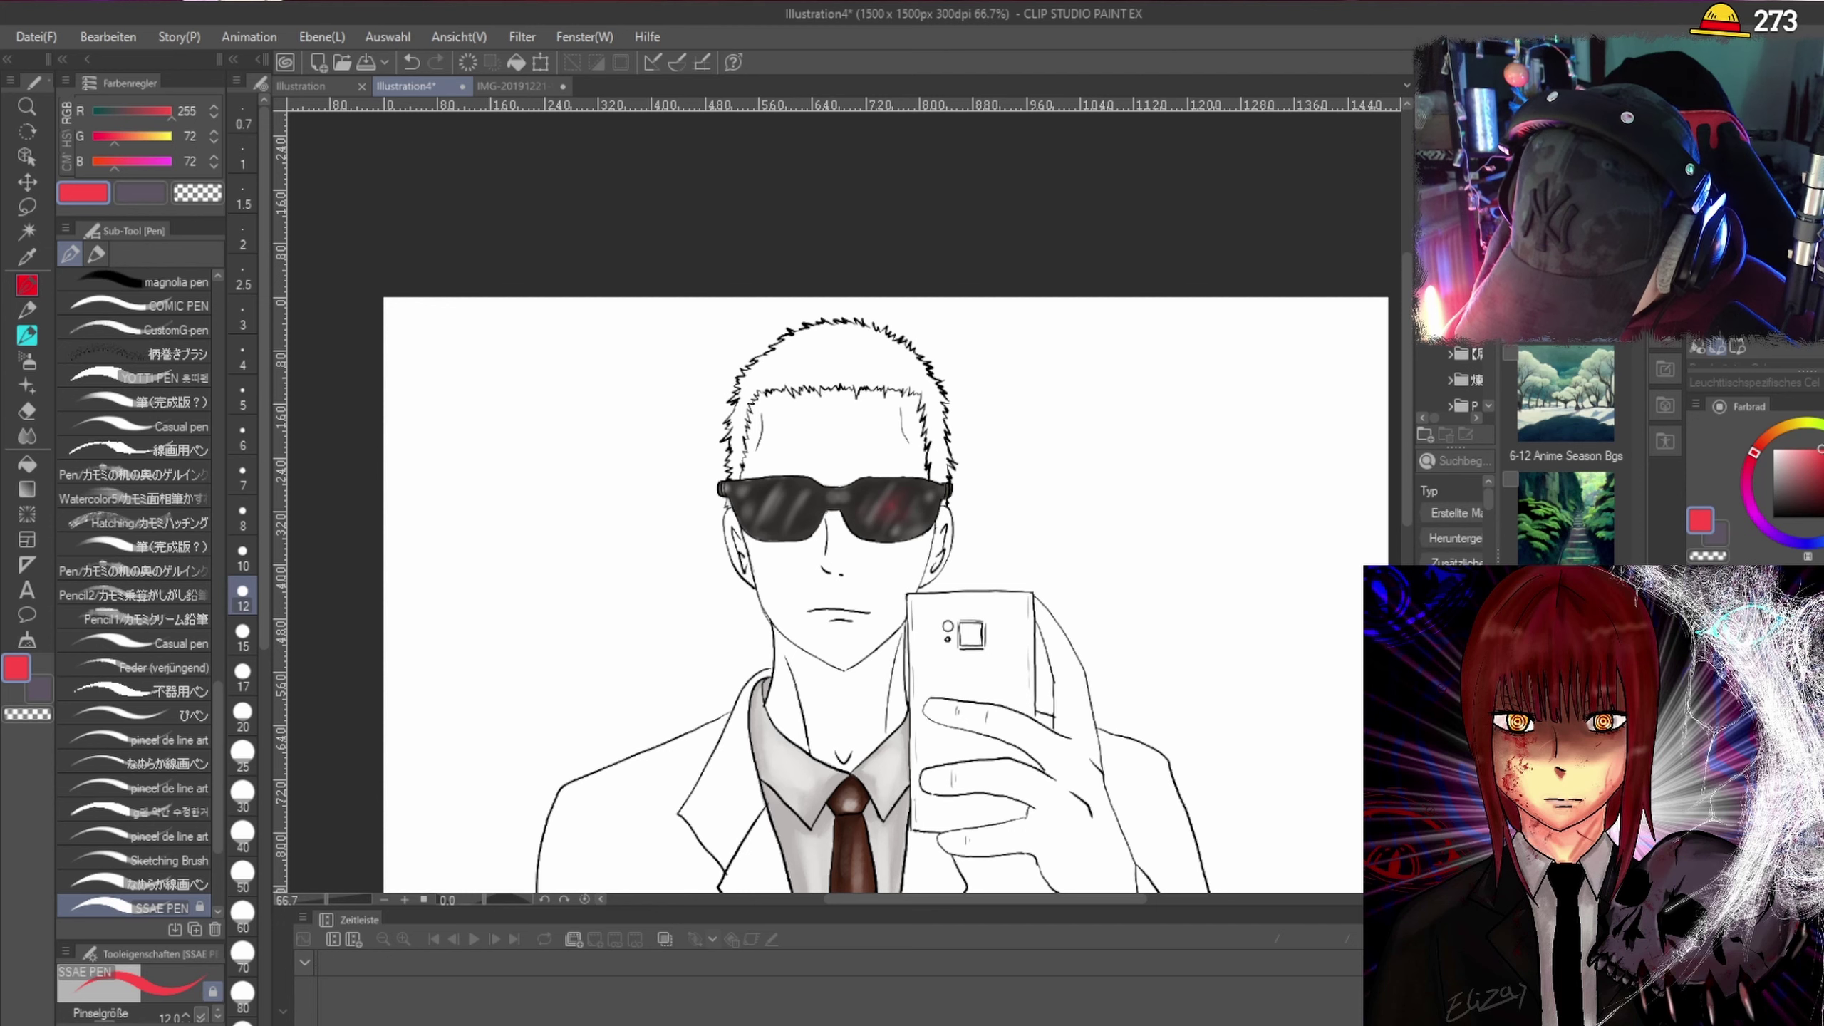
{"action": "scroll", "coordinate": [1405, 445], "scroll_direction": "down", "scroll_amount": 4}
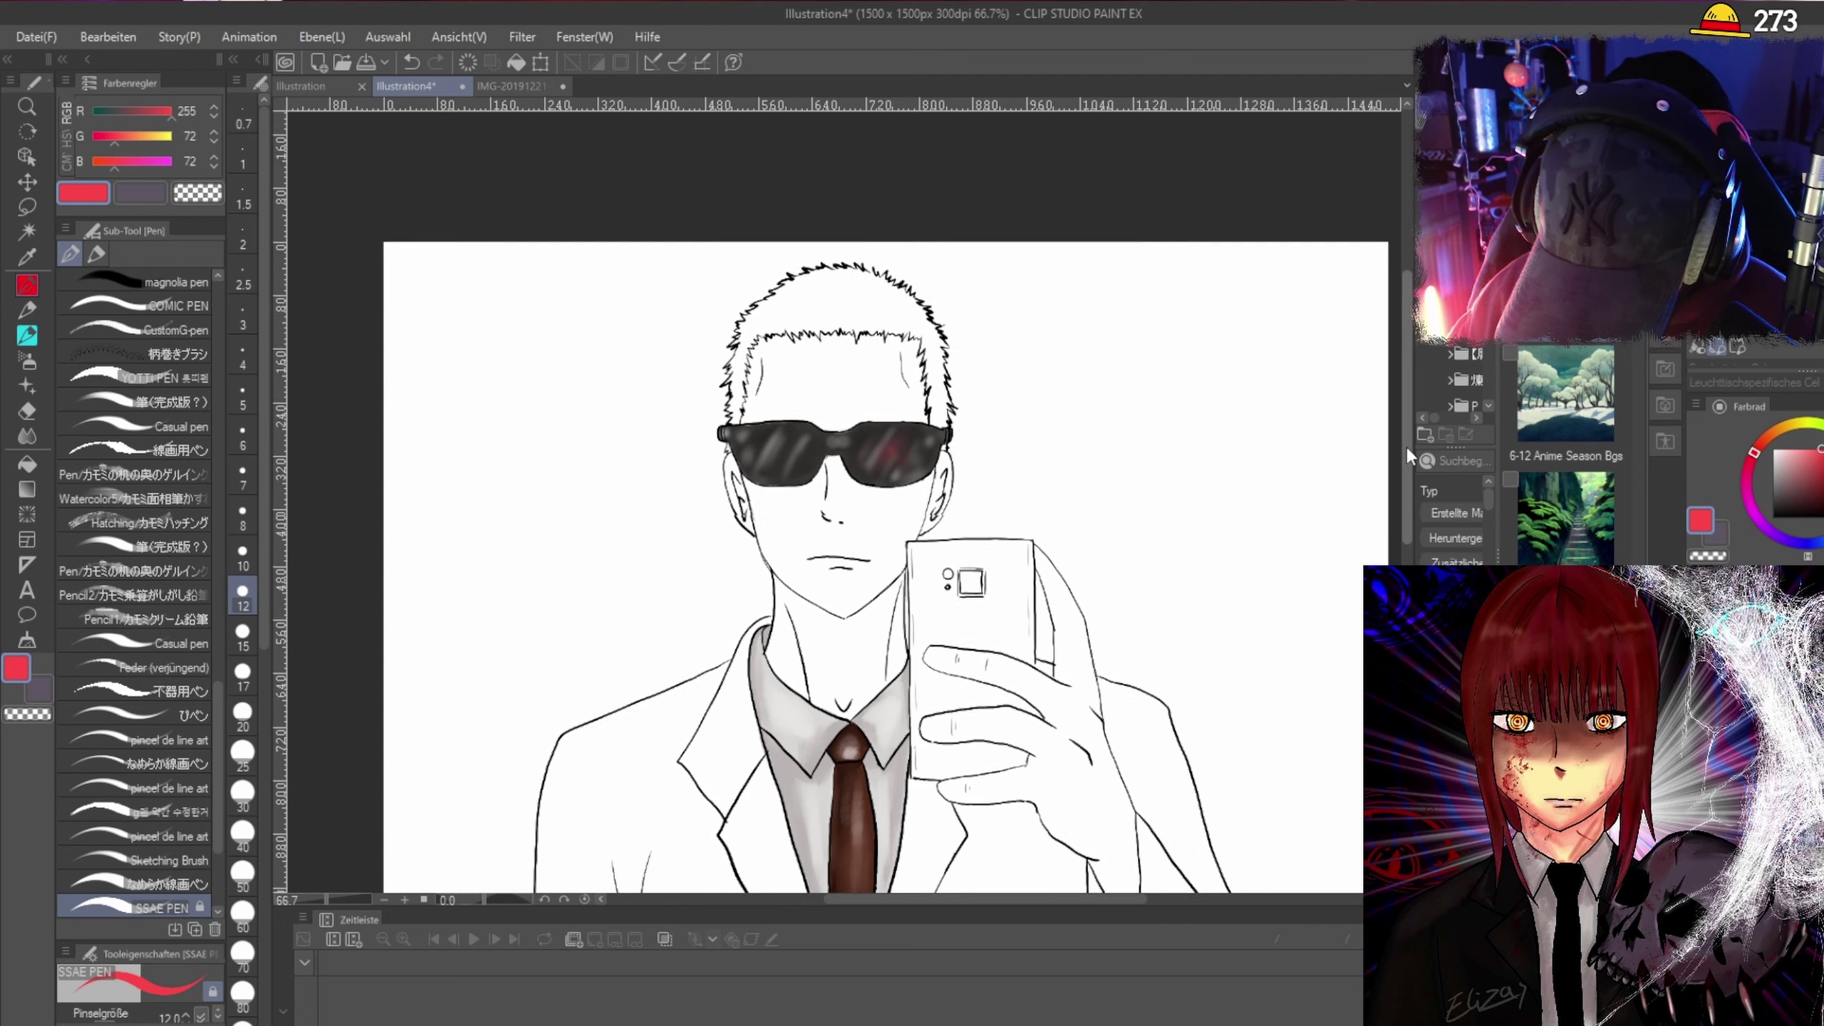
Select the Lasso Fill tool and choose dark grey as the main colour.
{"action": "key", "text": "ctrl+alt+0"}
{"action": "left_click", "coordinate": [28, 204]}
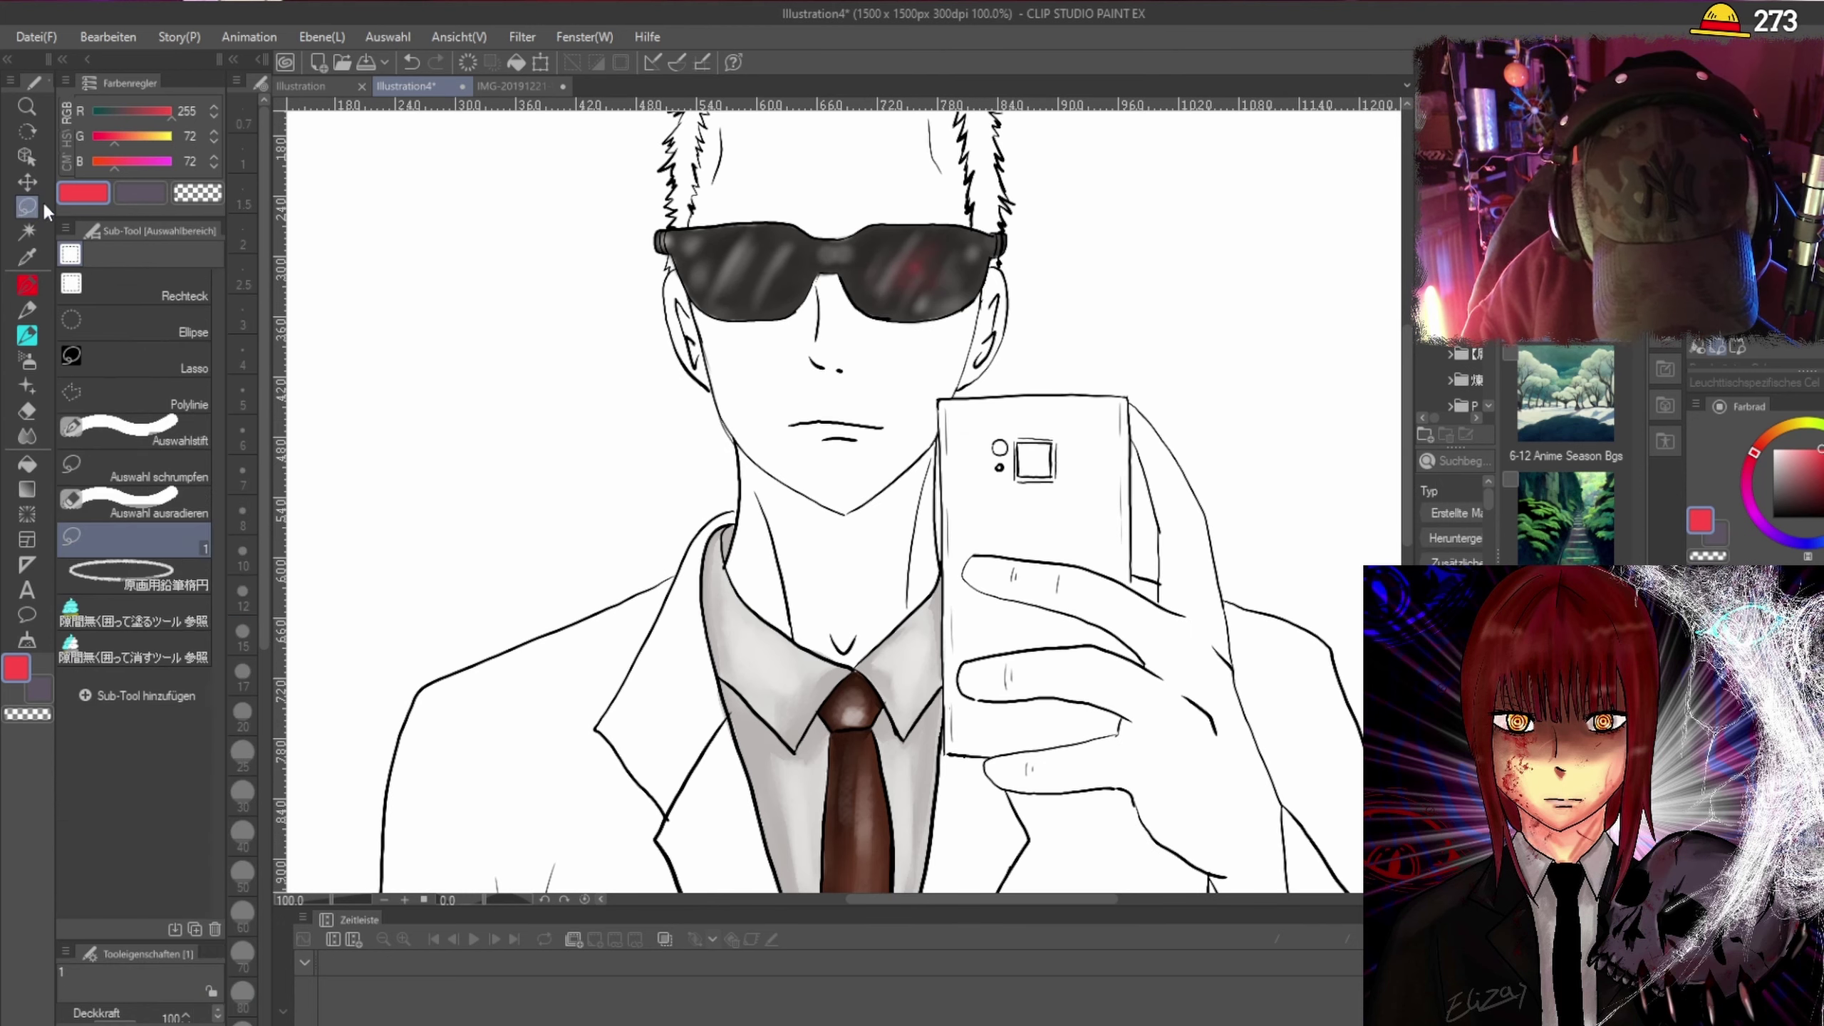
{"action": "double_click", "coordinate": [12, 673]}
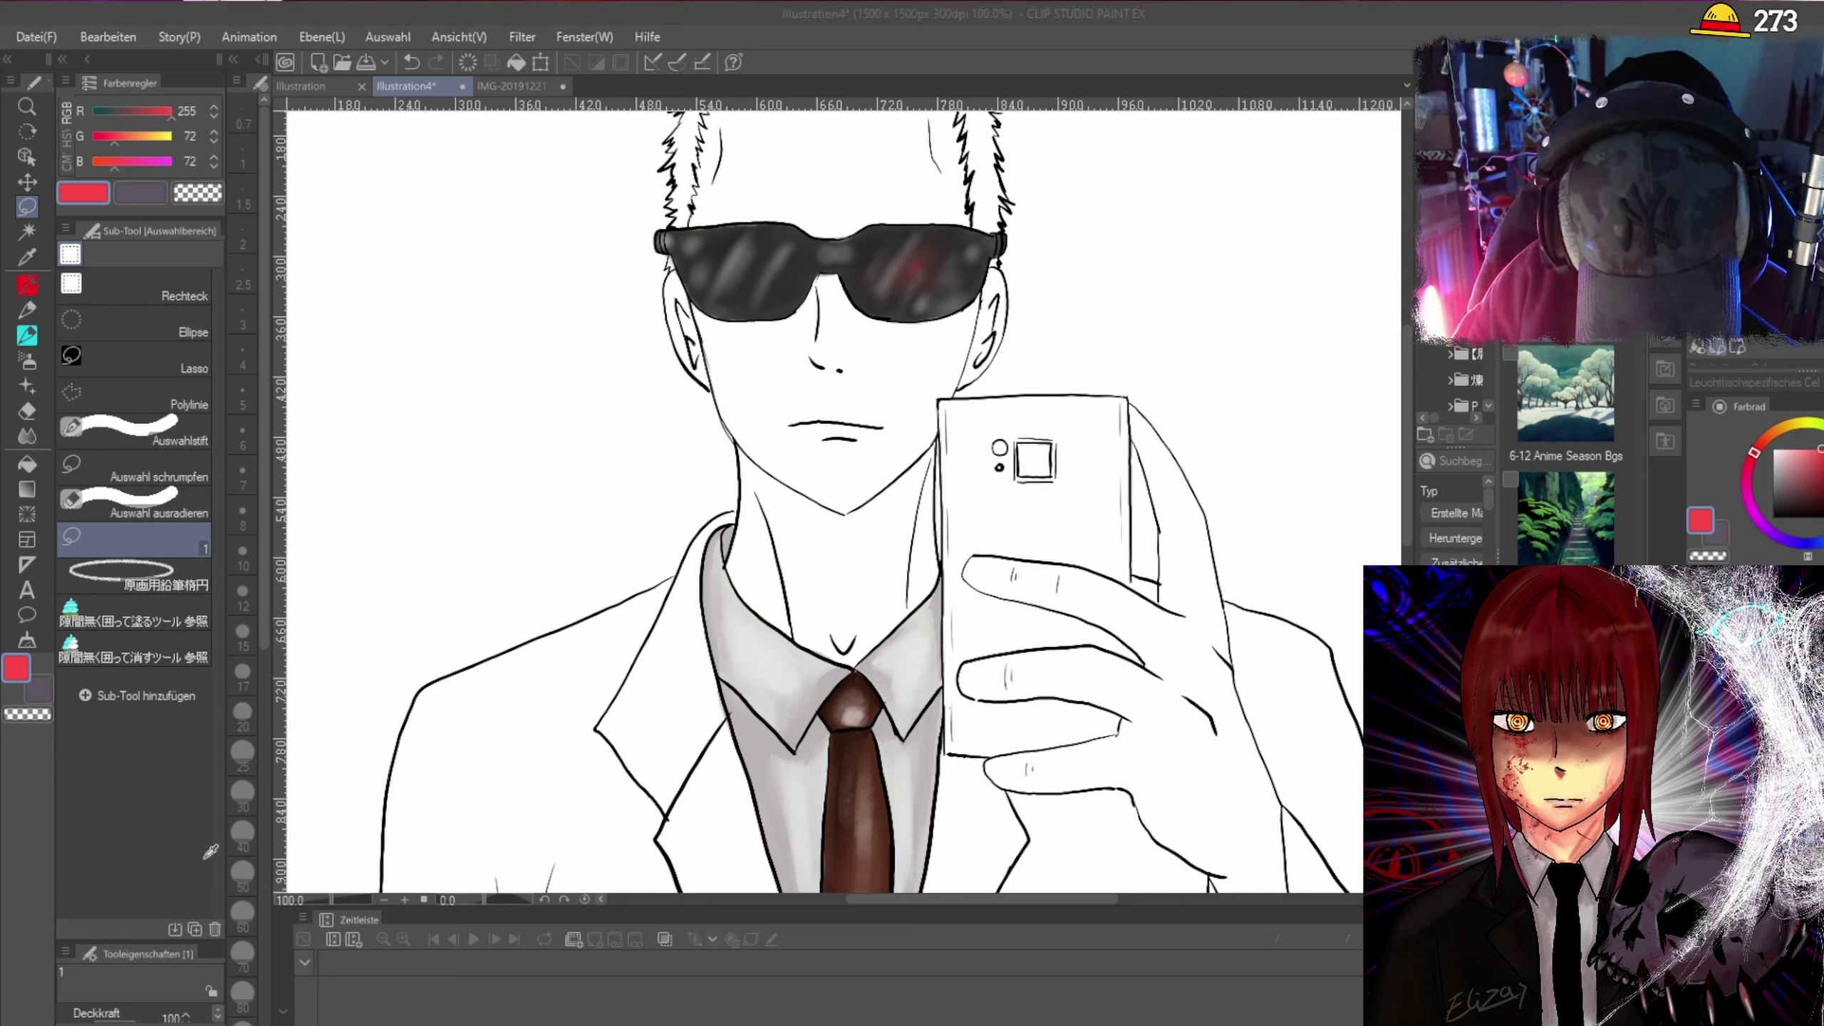
{"action": "left_click", "coordinate": [681, 567]}
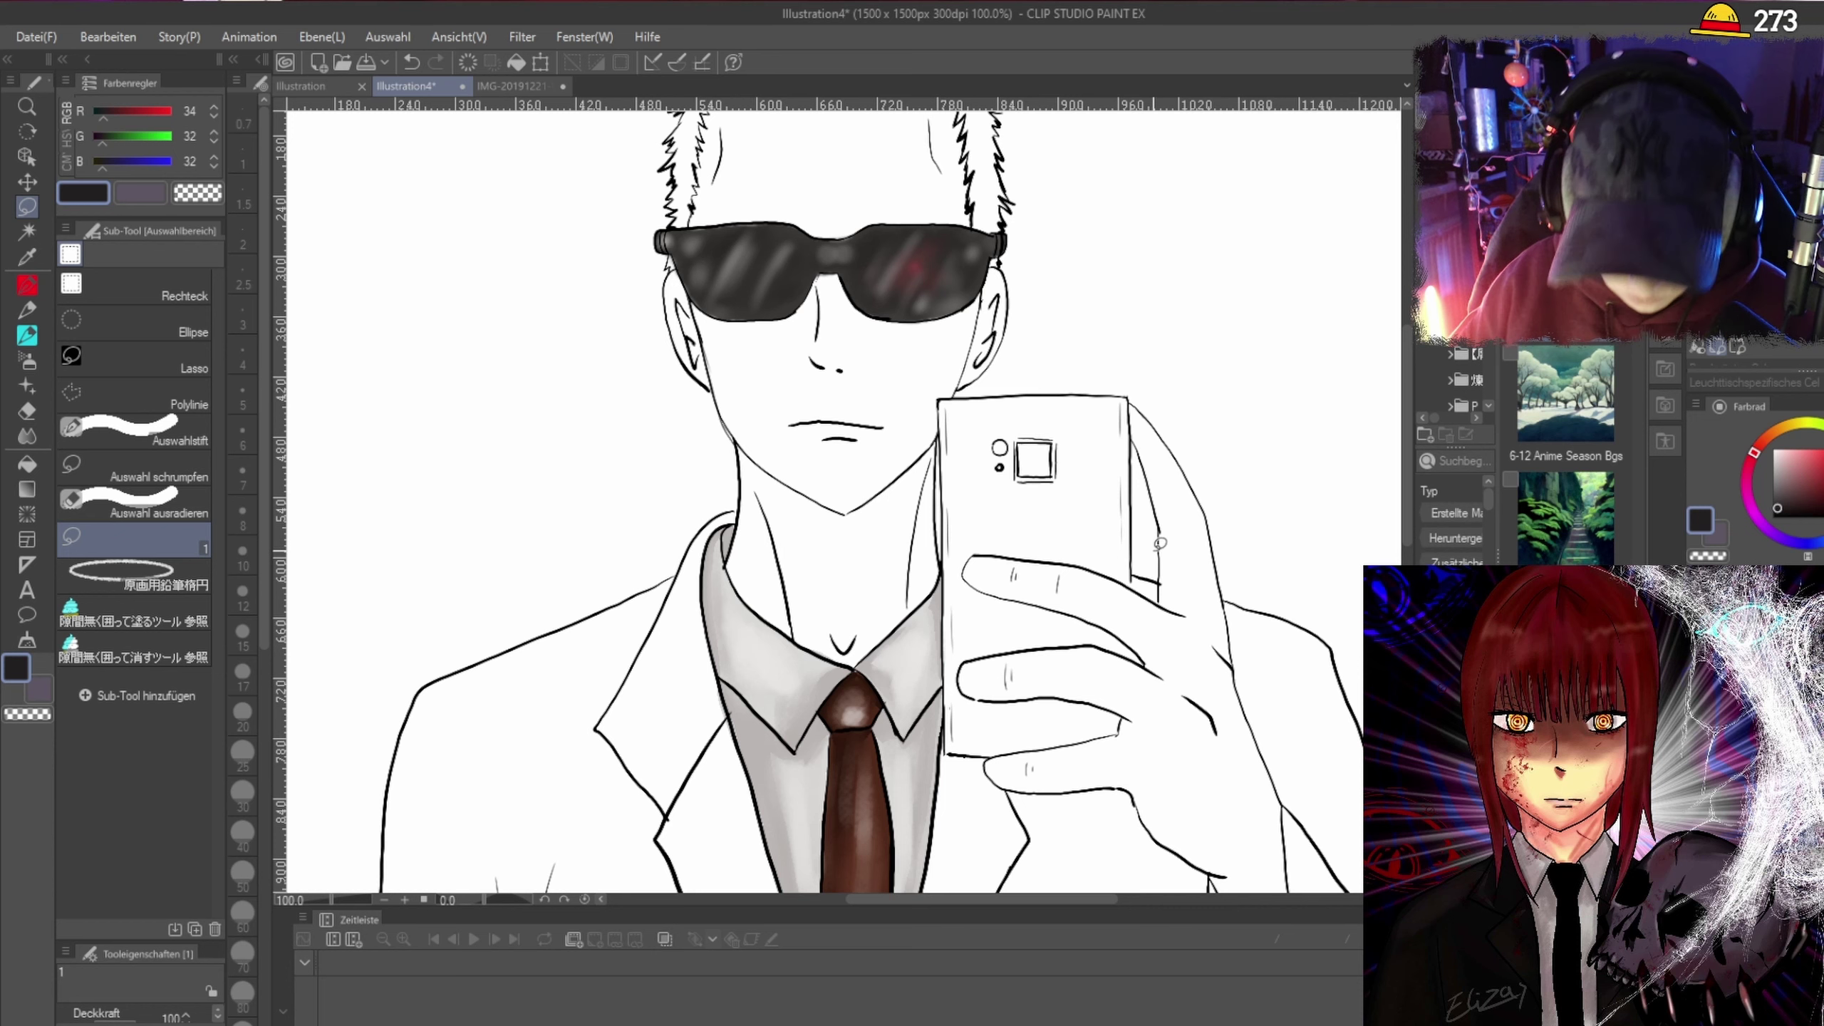
{"action": "scroll", "coordinate": [1134, 521], "scroll_direction": "up", "scroll_amount": 1}
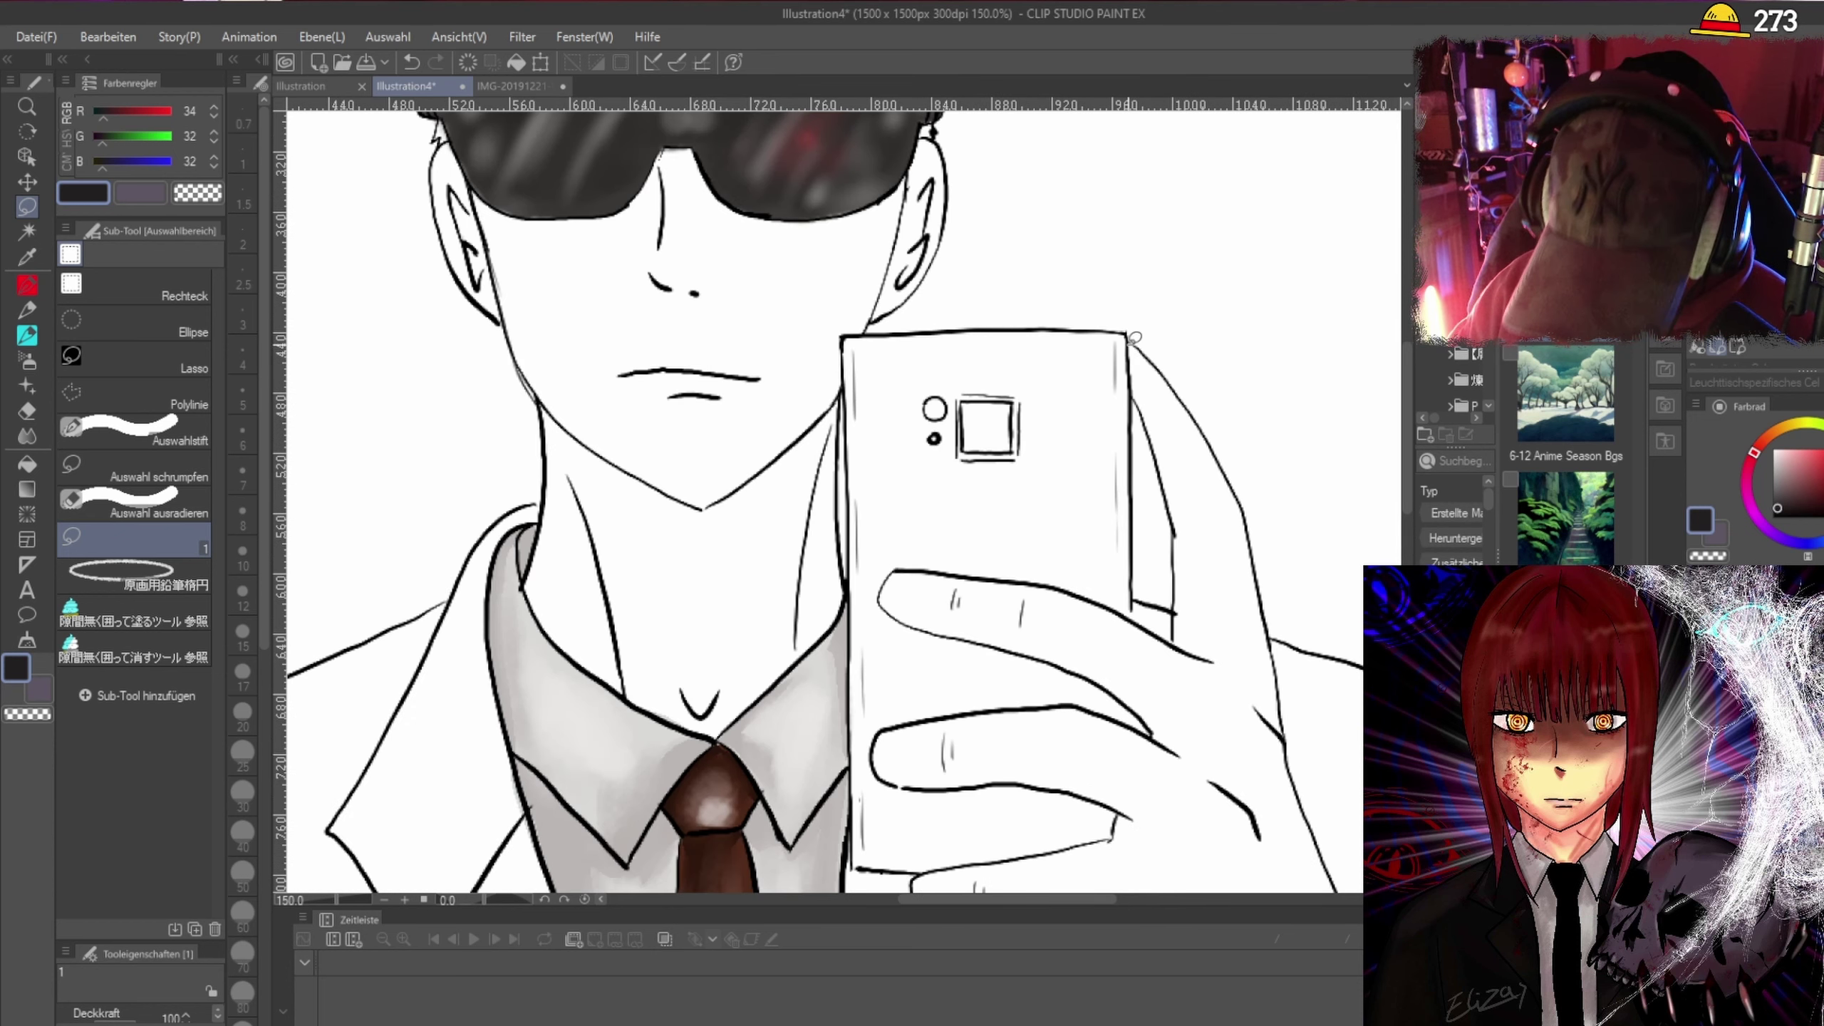
Lasso-fill the phone's back dark grey between its right and left edges.
{"action": "left_click_drag", "start_coordinate": [1133, 450], "coordinate": [1135, 567]}
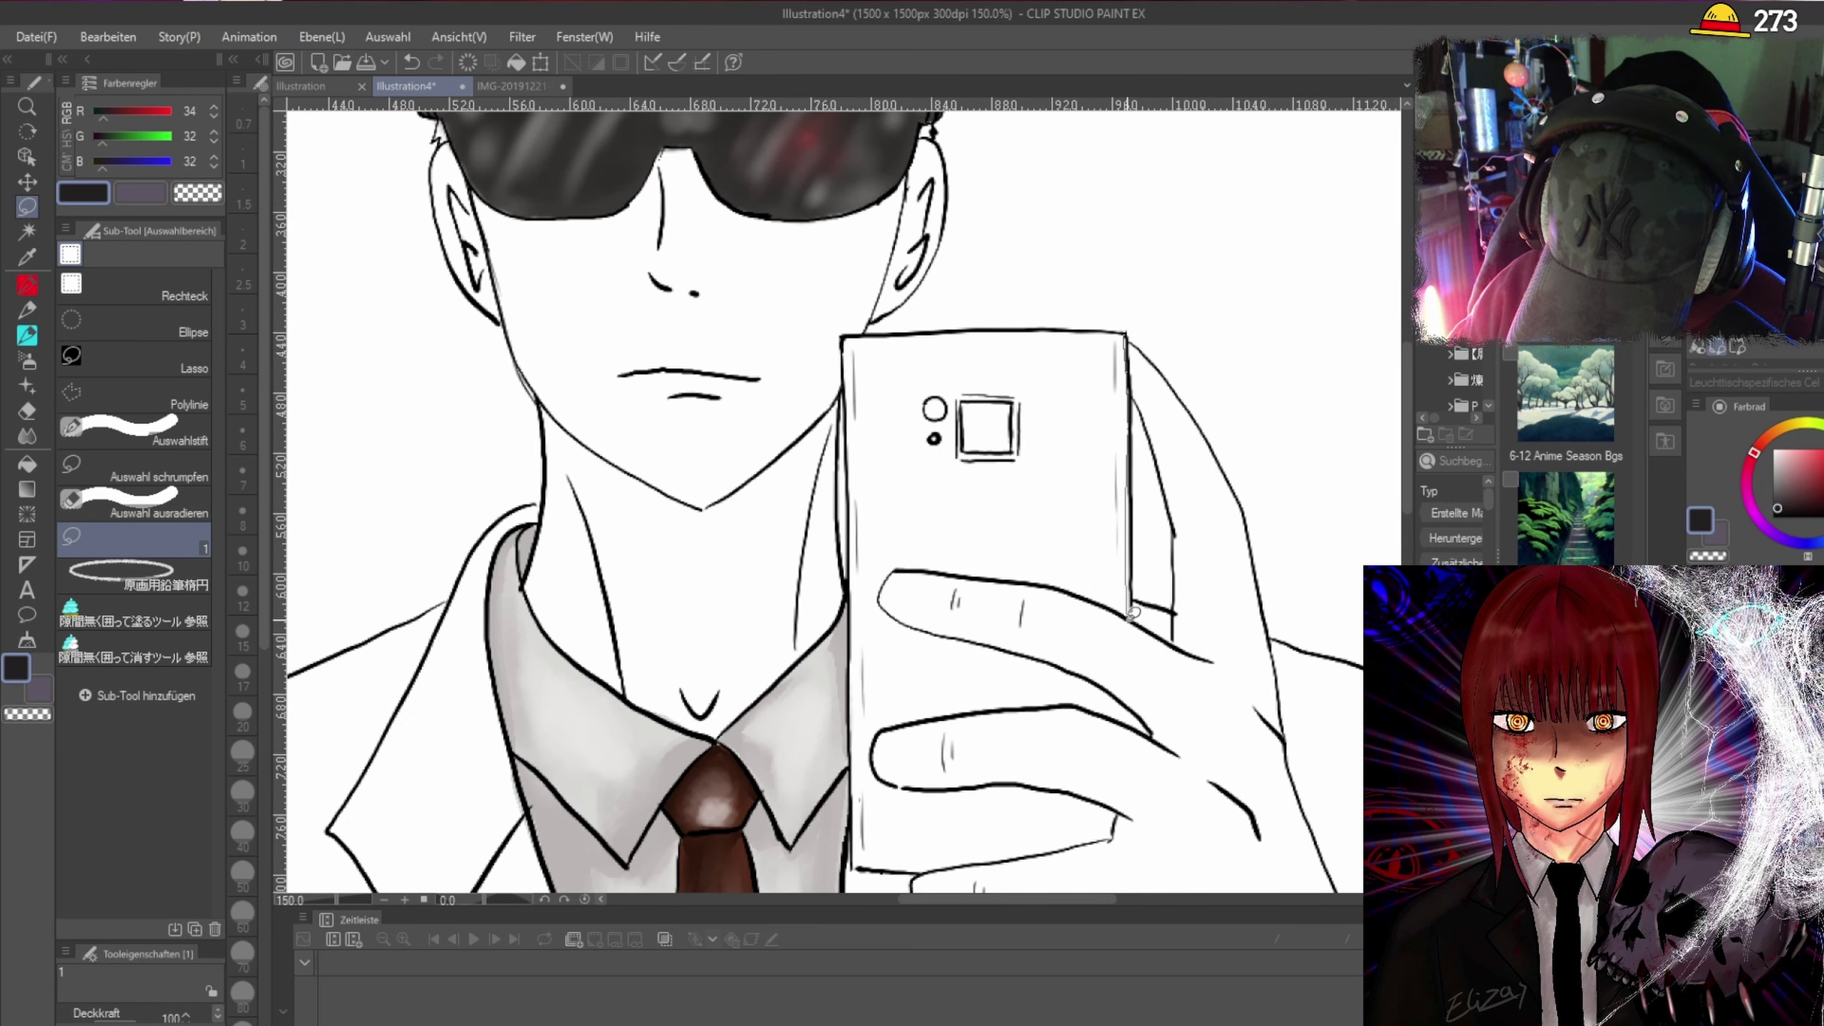
{"action": "mouse_move", "coordinate": [930, 572]}
{"action": "left_mouse_down"}
{"action": "mouse_move", "coordinate": [890, 546]}
{"action": "mouse_move", "coordinate": [883, 435]}
{"action": "left_mouse_up"}
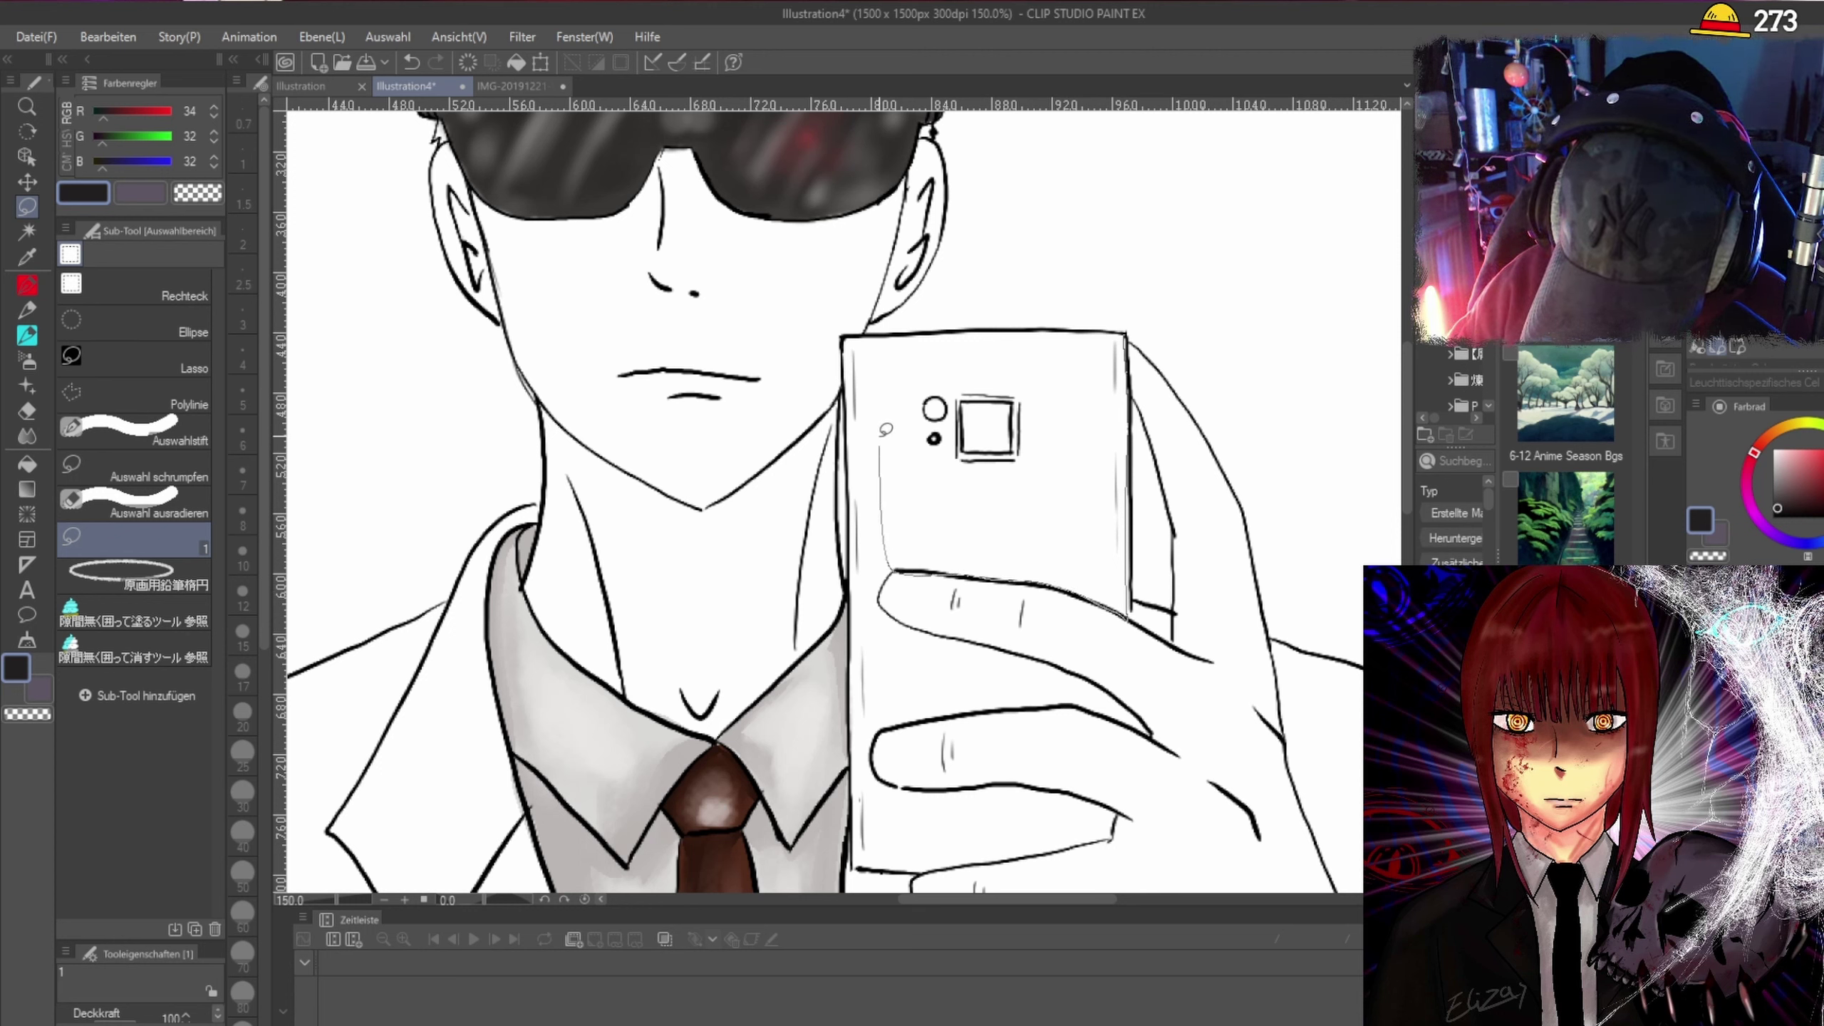
{"action": "mouse_move", "coordinate": [930, 363]}
{"action": "left_mouse_down"}
{"action": "mouse_move", "coordinate": [1124, 367]}
{"action": "mouse_move", "coordinate": [1124, 605]}
{"action": "left_mouse_up"}
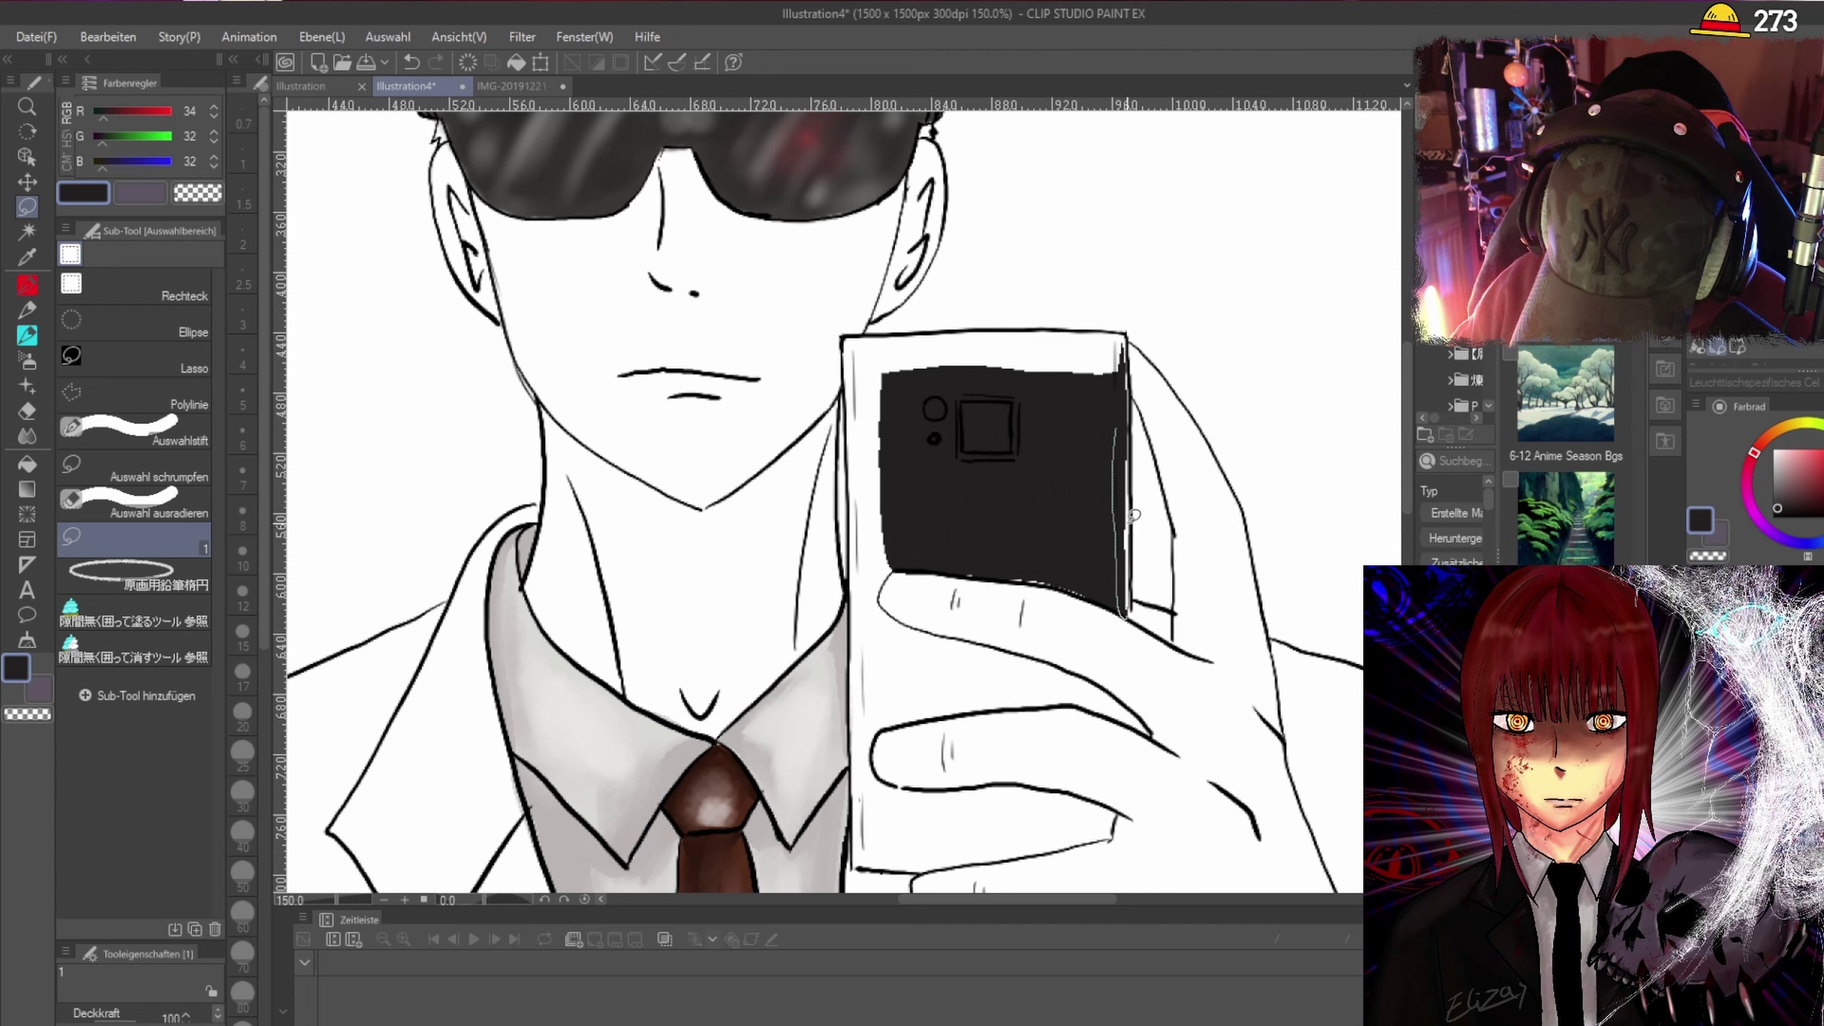
{"action": "left_click_drag", "start_coordinate": [1129, 519], "coordinate": [1117, 431]}
{"action": "scroll", "coordinate": [1148, 404], "scroll_direction": "up", "scroll_amount": 1}
Fill the remaining white at the phone's top-right corner, bottom edge, left area and top strip.
{"action": "mouse_move", "coordinate": [1111, 501]}
{"action": "left_mouse_down"}
{"action": "mouse_move", "coordinate": [1122, 517]}
{"action": "mouse_move", "coordinate": [1127, 453]}
{"action": "mouse_move", "coordinate": [1129, 553]}
{"action": "left_mouse_up"}
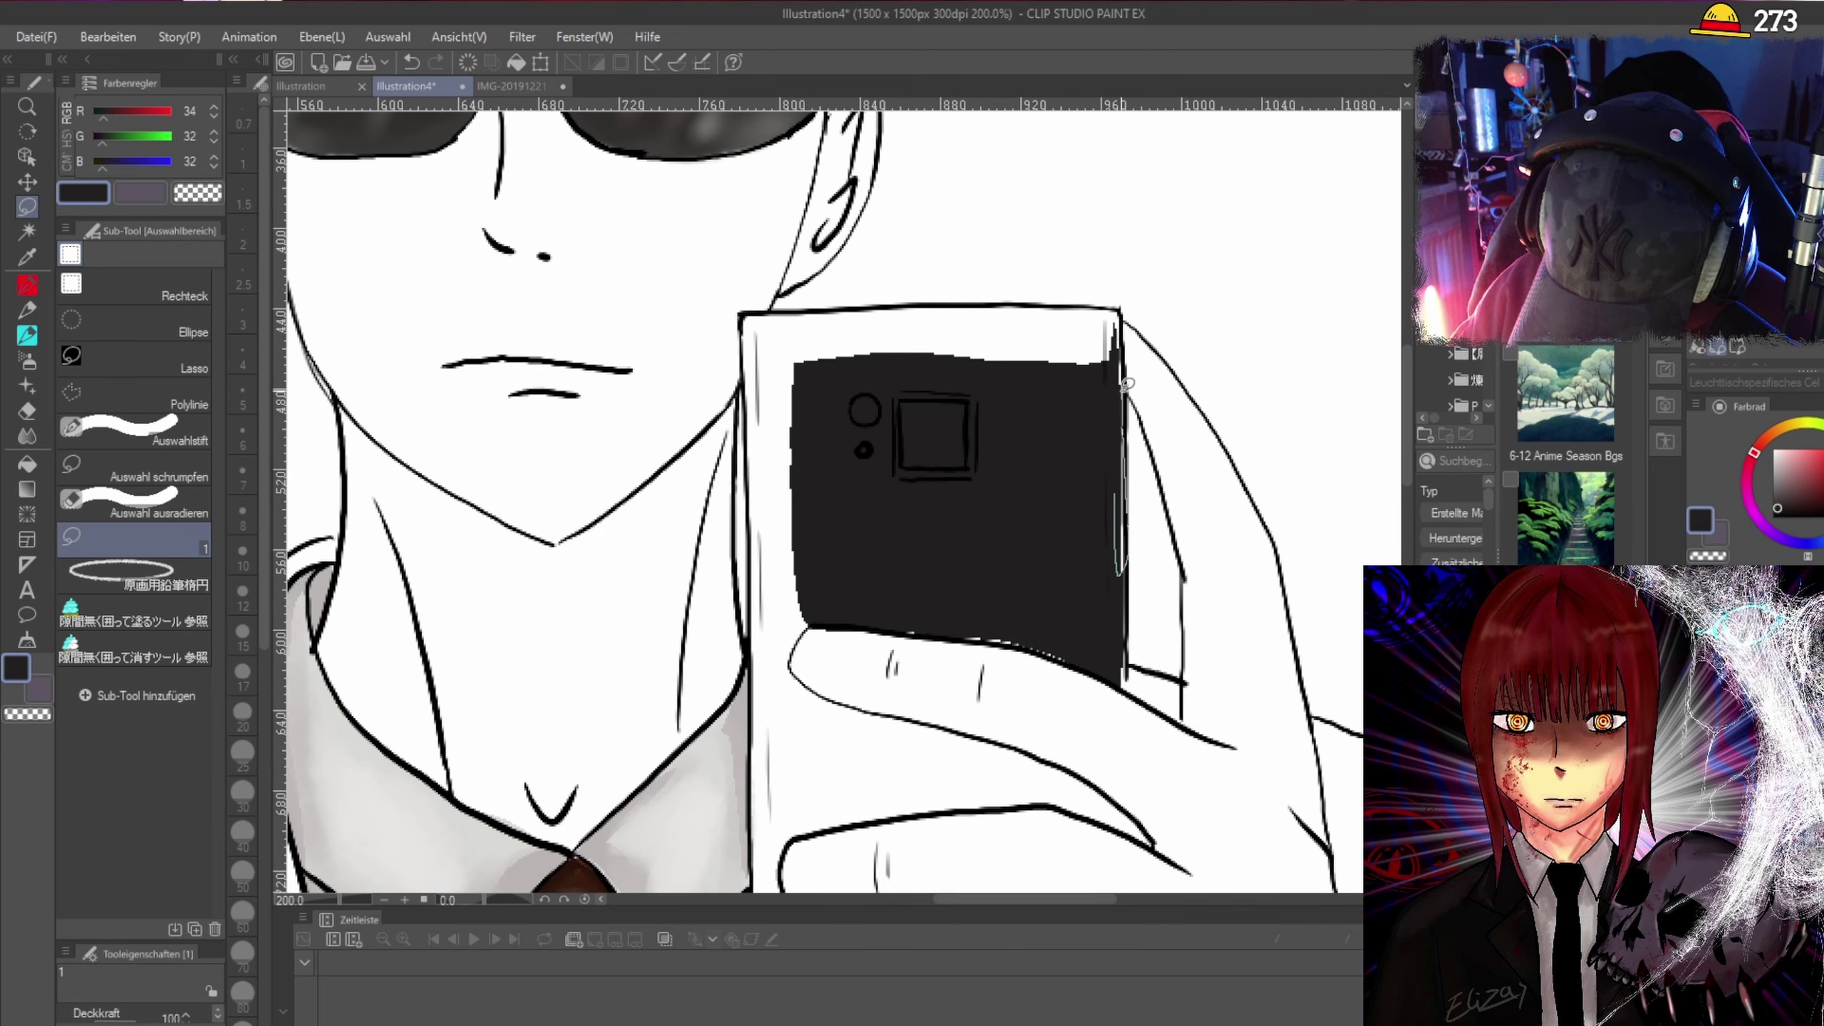
{"action": "mouse_move", "coordinate": [1048, 305]}
{"action": "left_mouse_down"}
{"action": "mouse_move", "coordinate": [1105, 374]}
{"action": "mouse_move", "coordinate": [1122, 317]}
{"action": "left_mouse_up"}
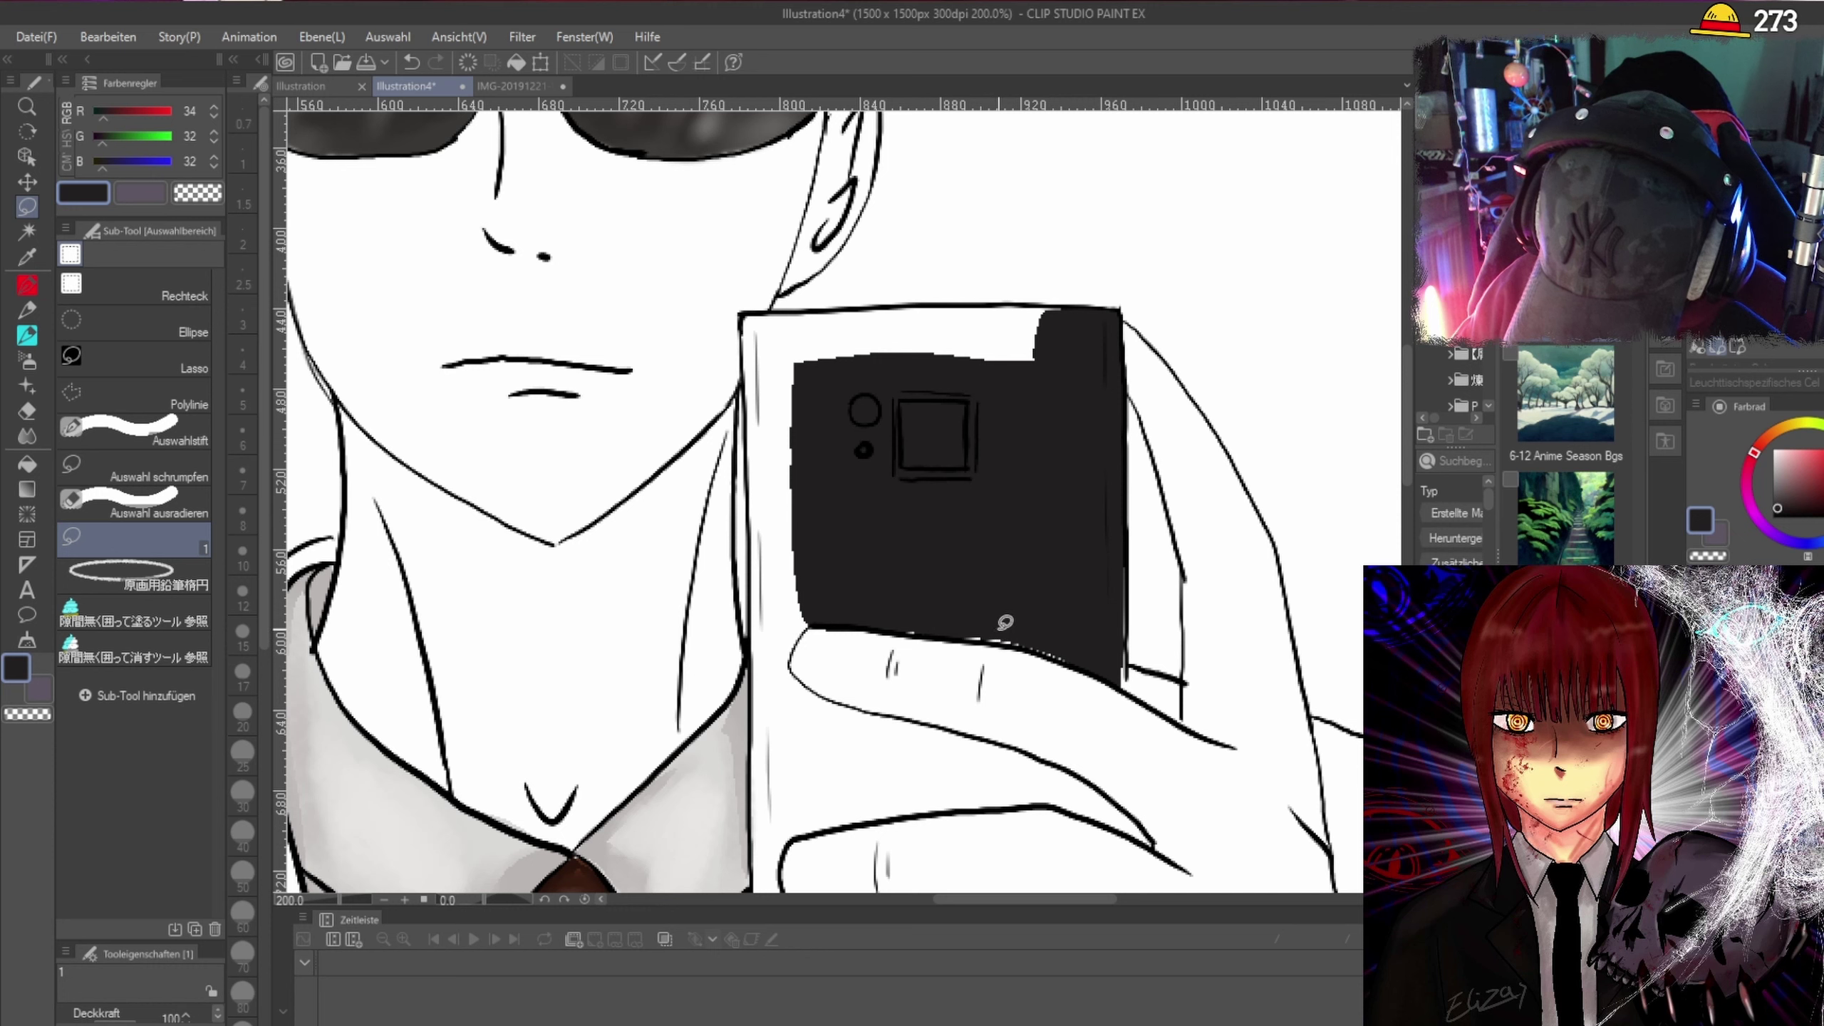
{"action": "mouse_move", "coordinate": [979, 627]}
{"action": "left_mouse_down"}
{"action": "mouse_move", "coordinate": [1048, 653]}
{"action": "mouse_move", "coordinate": [1078, 643]}
{"action": "mouse_move", "coordinate": [1010, 600]}
{"action": "mouse_move", "coordinate": [951, 638]}
{"action": "mouse_move", "coordinate": [988, 628]}
{"action": "left_mouse_up"}
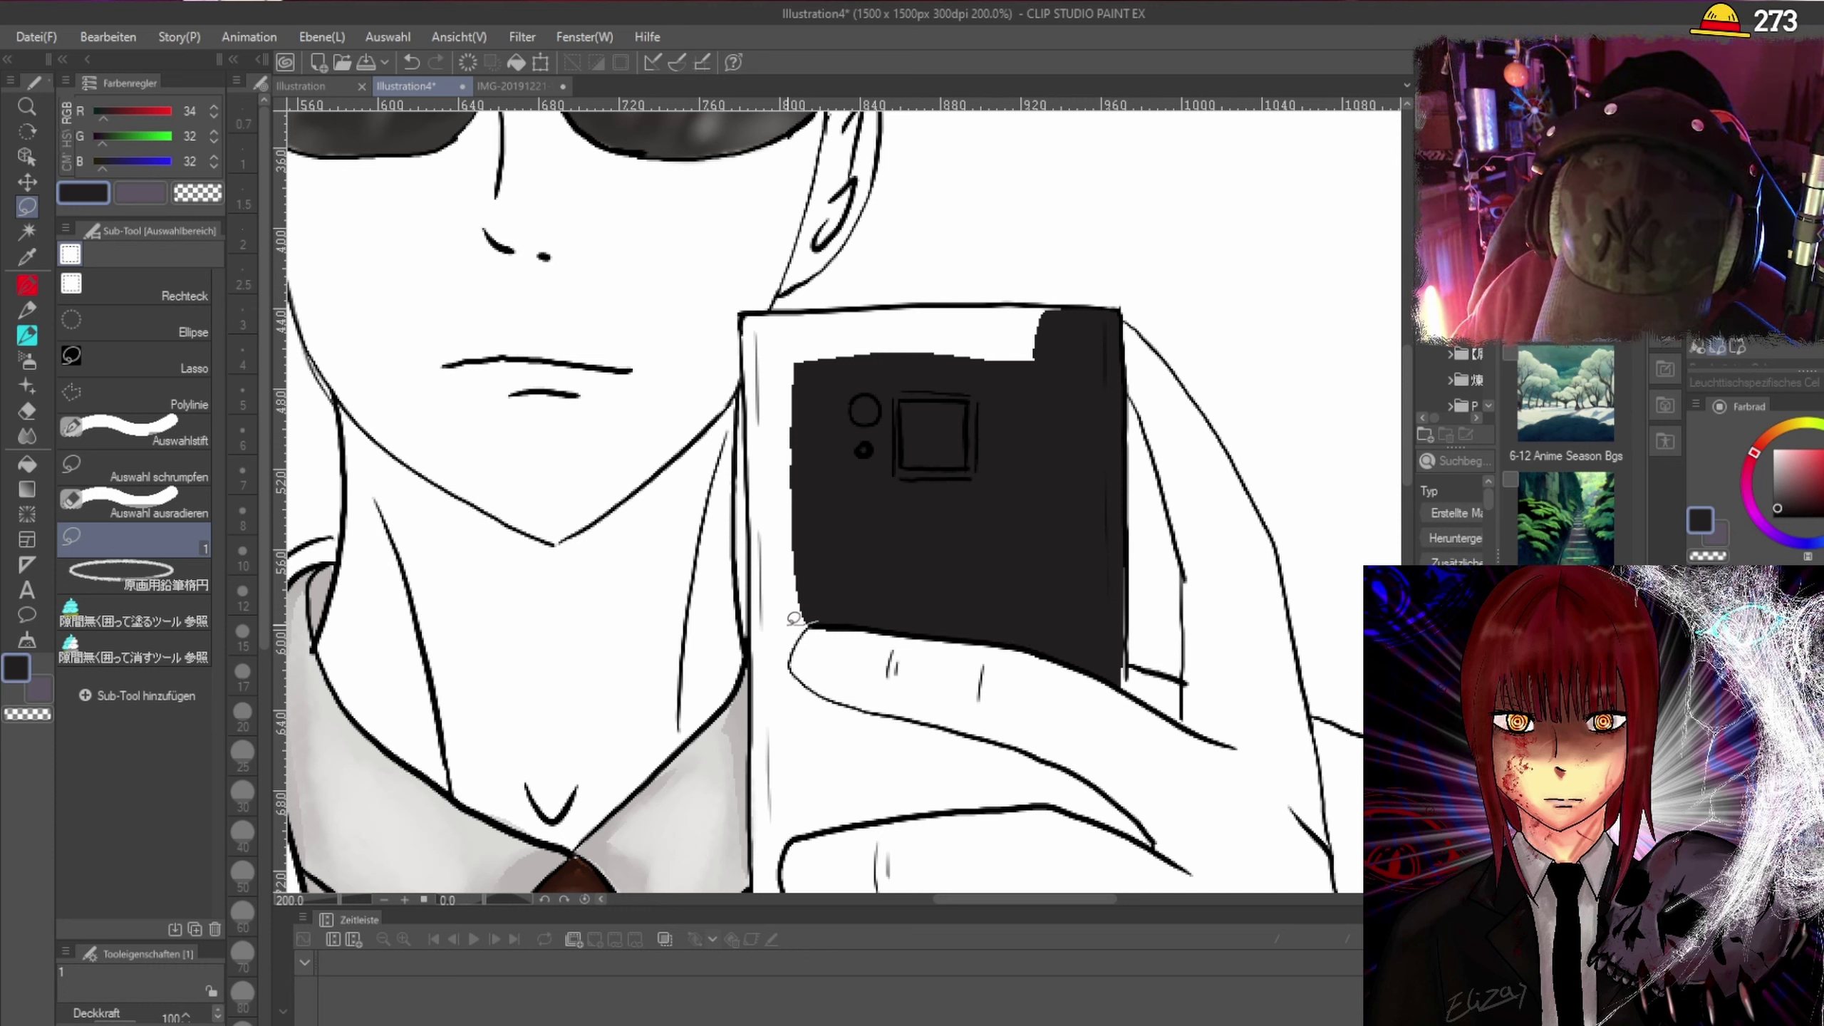
{"action": "left_click_drag", "start_coordinate": [755, 568], "coordinate": [752, 472]}
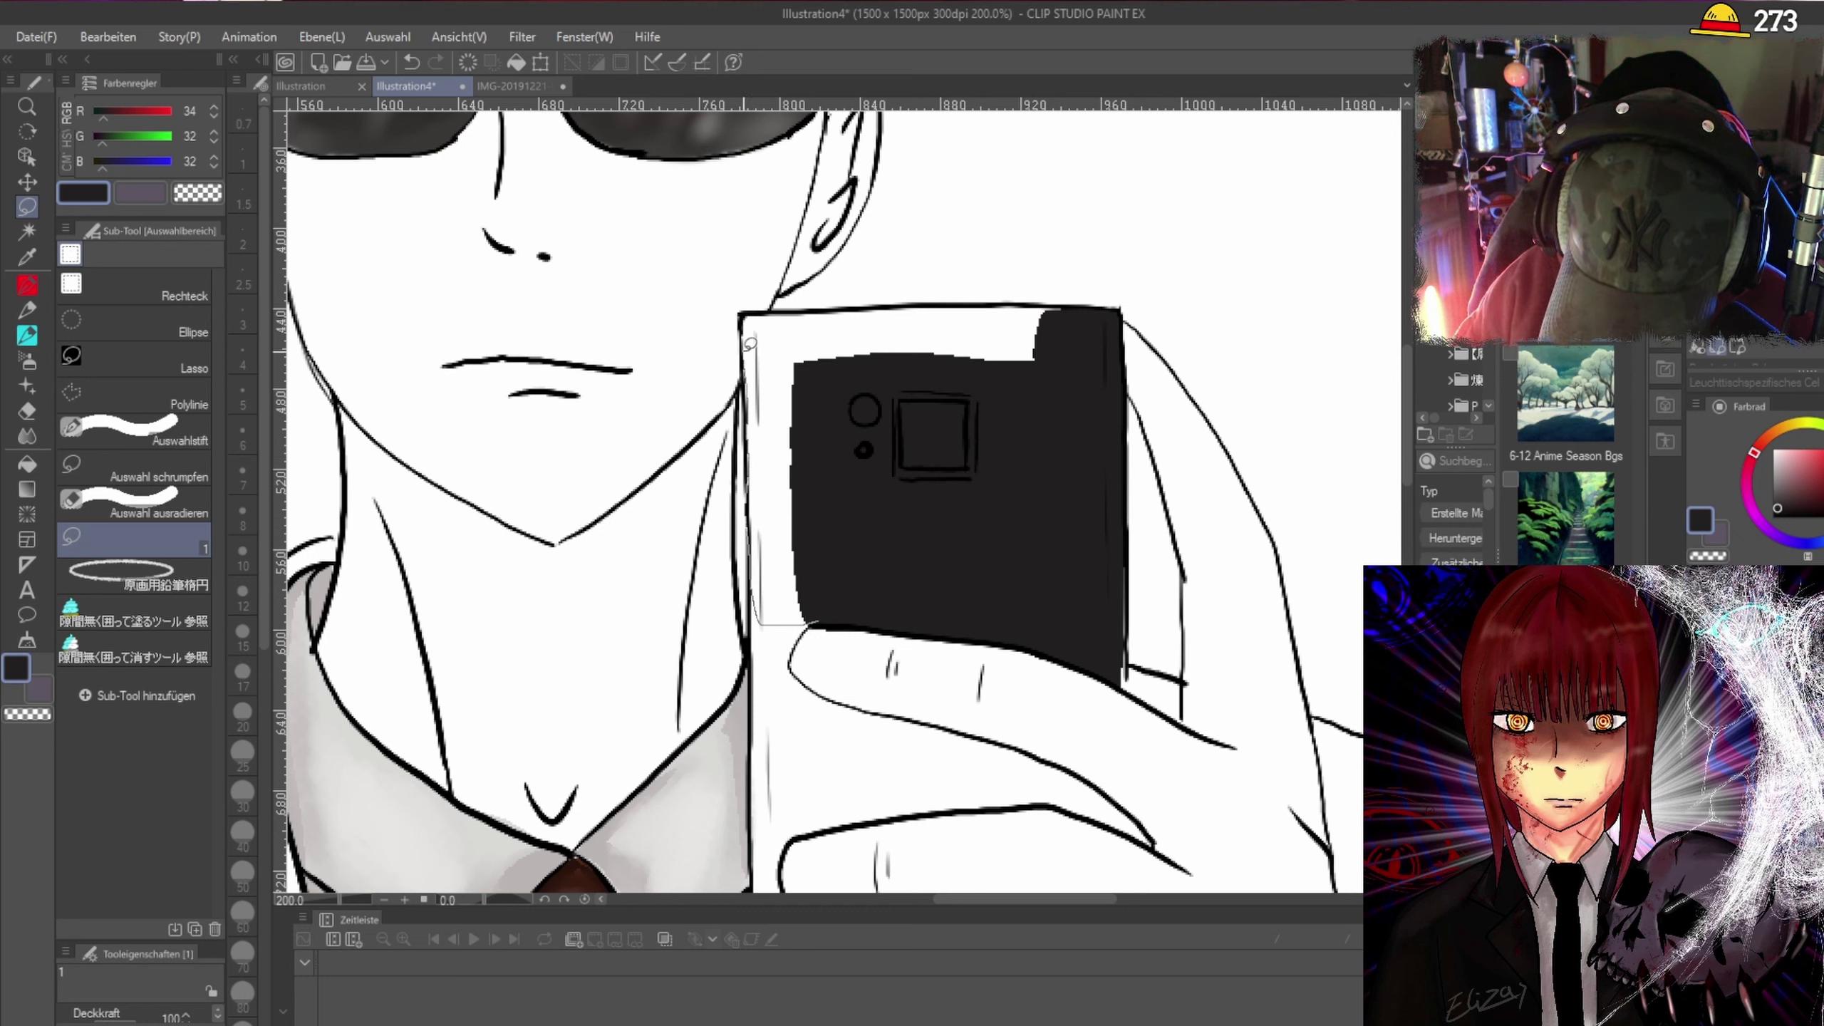
{"action": "mouse_move", "coordinate": [871, 313]}
{"action": "left_mouse_down"}
{"action": "mouse_move", "coordinate": [1056, 322]}
{"action": "mouse_move", "coordinate": [1044, 361]}
{"action": "mouse_move", "coordinate": [979, 362]}
{"action": "mouse_move", "coordinate": [851, 411]}
{"action": "mouse_move", "coordinate": [824, 617]}
{"action": "left_mouse_up"}
{"action": "mouse_move", "coordinate": [1049, 331]}
{"action": "left_mouse_down"}
{"action": "mouse_move", "coordinate": [818, 346]}
{"action": "mouse_move", "coordinate": [777, 324]}
{"action": "mouse_move", "coordinate": [944, 301]}
{"action": "left_mouse_up"}
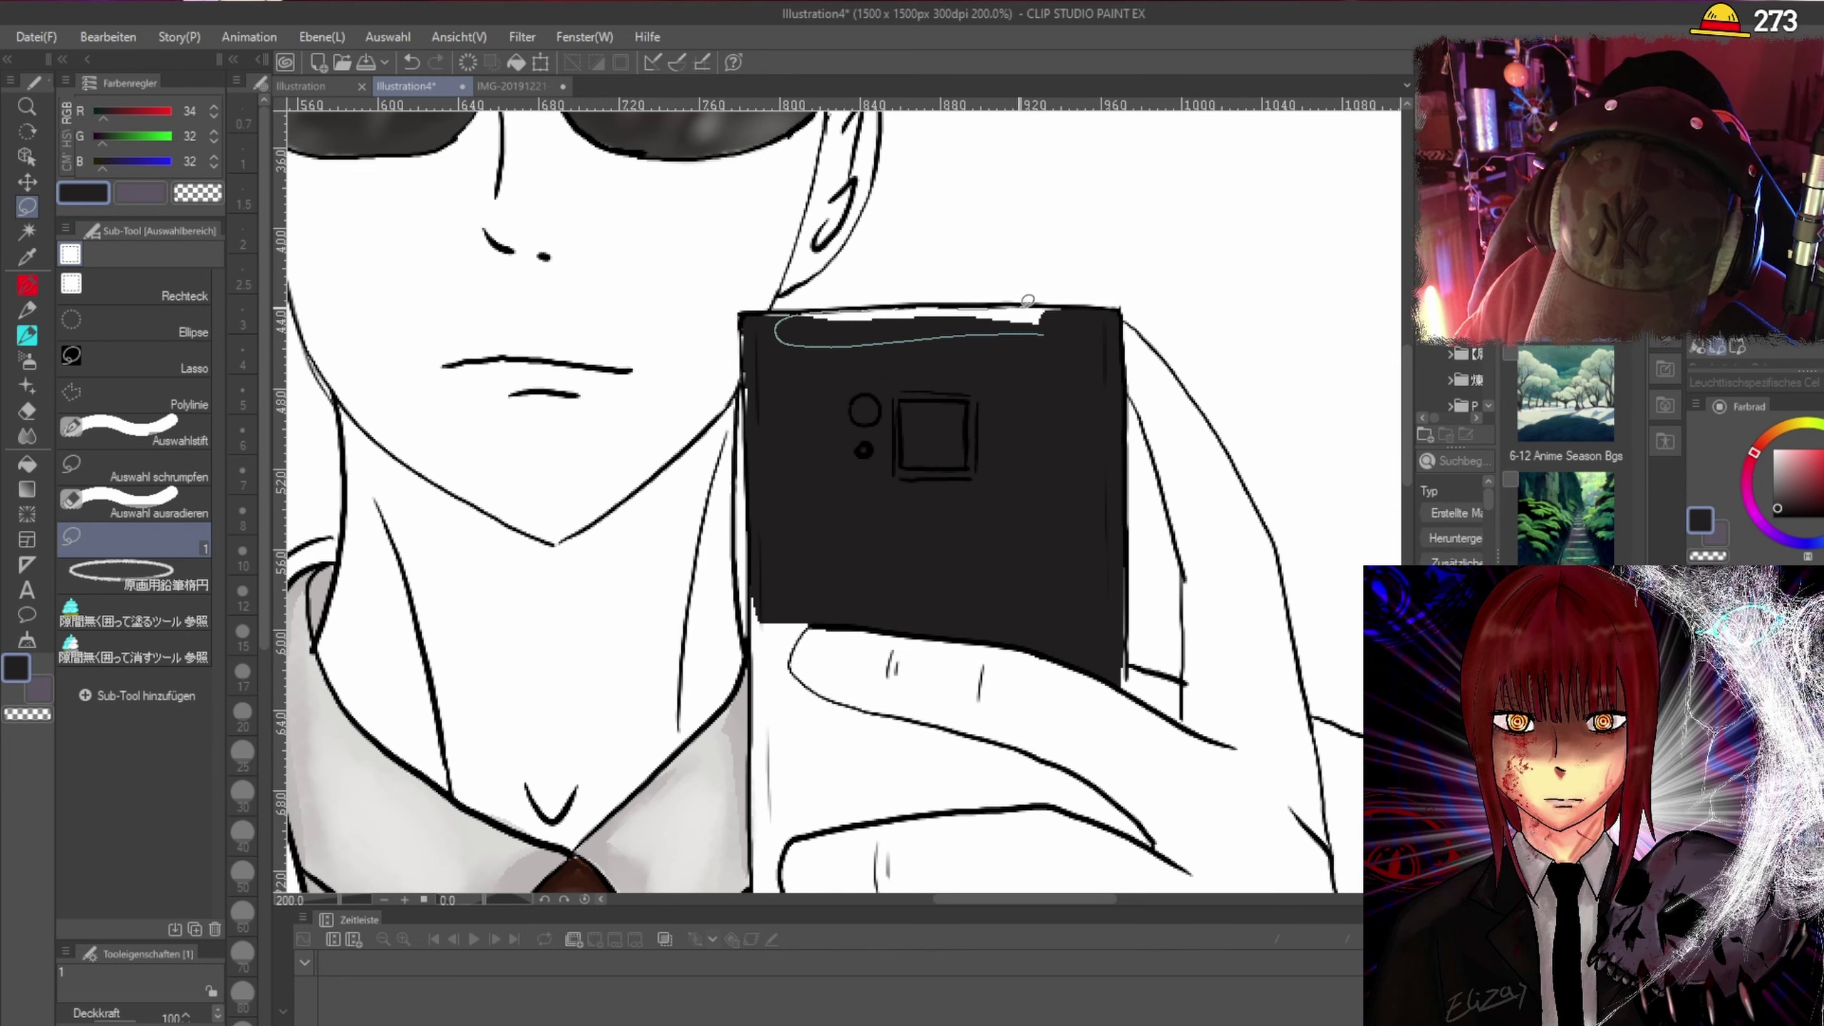
{"action": "mouse_move", "coordinate": [1060, 303]}
{"action": "left_mouse_down"}
{"action": "mouse_move", "coordinate": [1057, 328]}
{"action": "mouse_move", "coordinate": [1016, 350]}
{"action": "mouse_move", "coordinate": [1149, 337]}
{"action": "left_mouse_up"}
Lasso-fill the white specks along the phone's top and left edges dark grey.
{"action": "scroll", "coordinate": [981, 279], "scroll_direction": "up", "scroll_amount": 2}
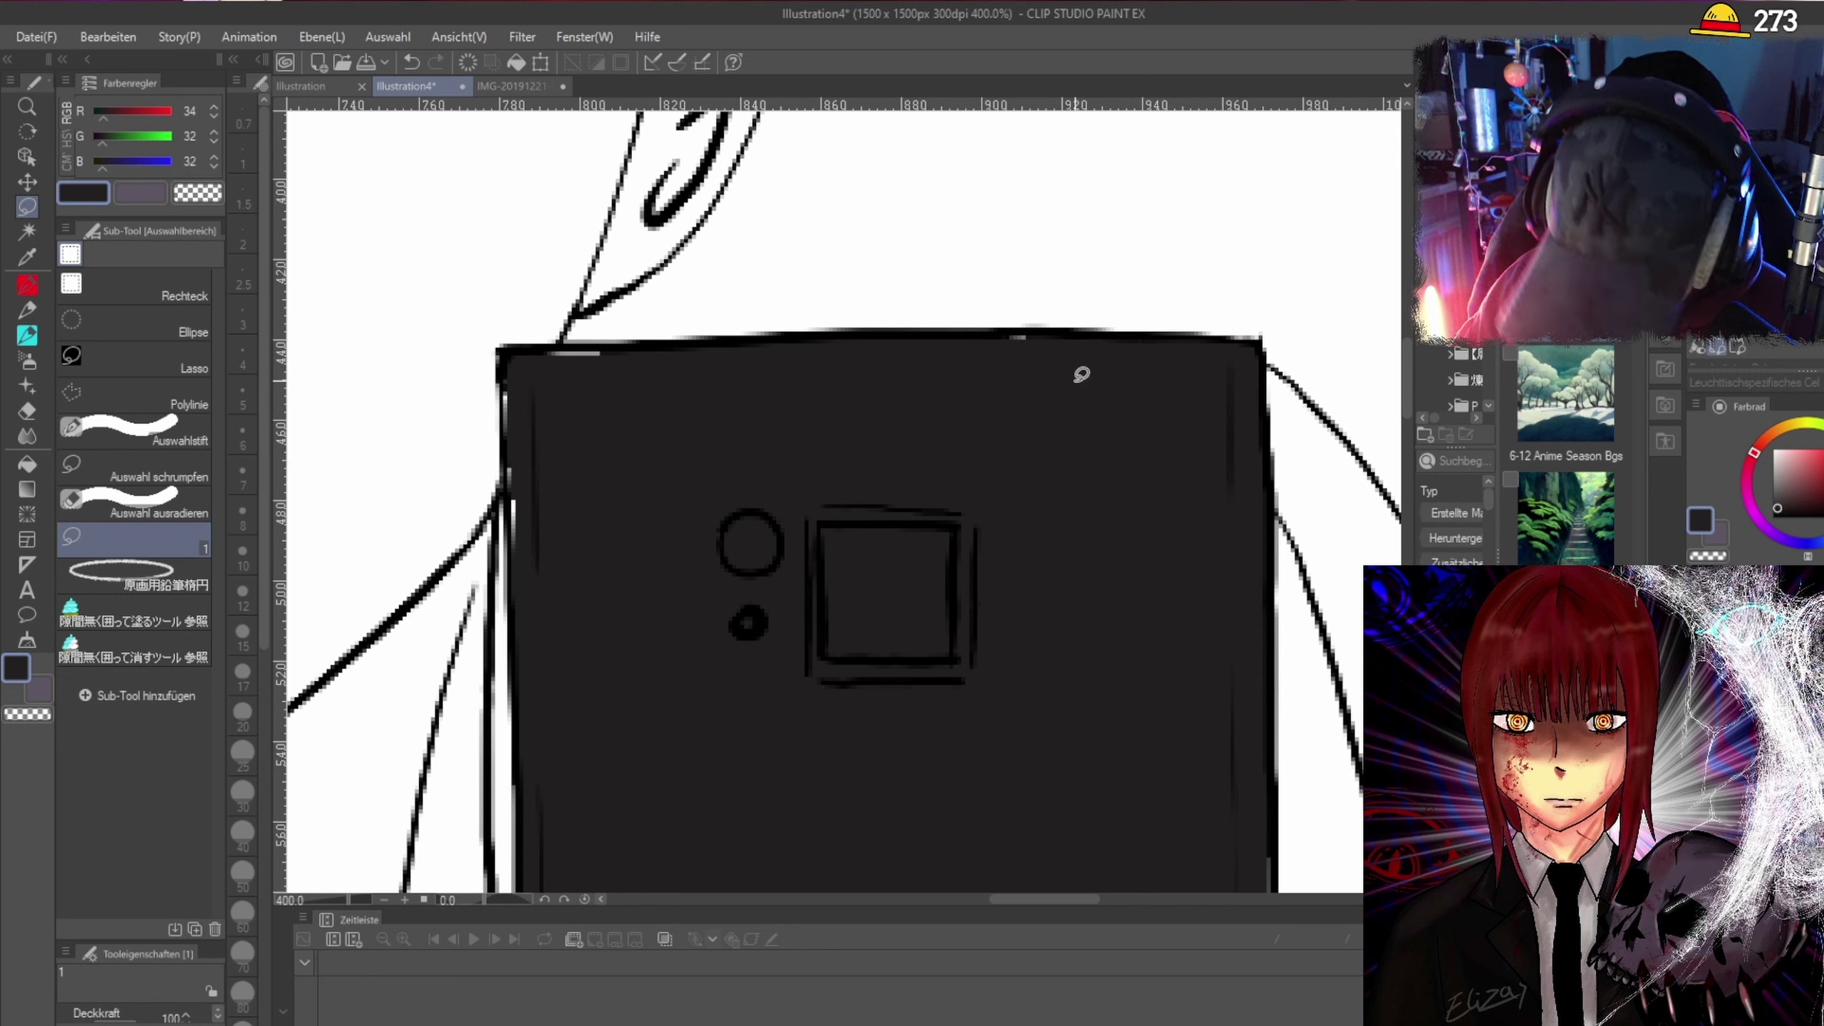
{"action": "left_click_drag", "start_coordinate": [1028, 332], "coordinate": [1004, 338]}
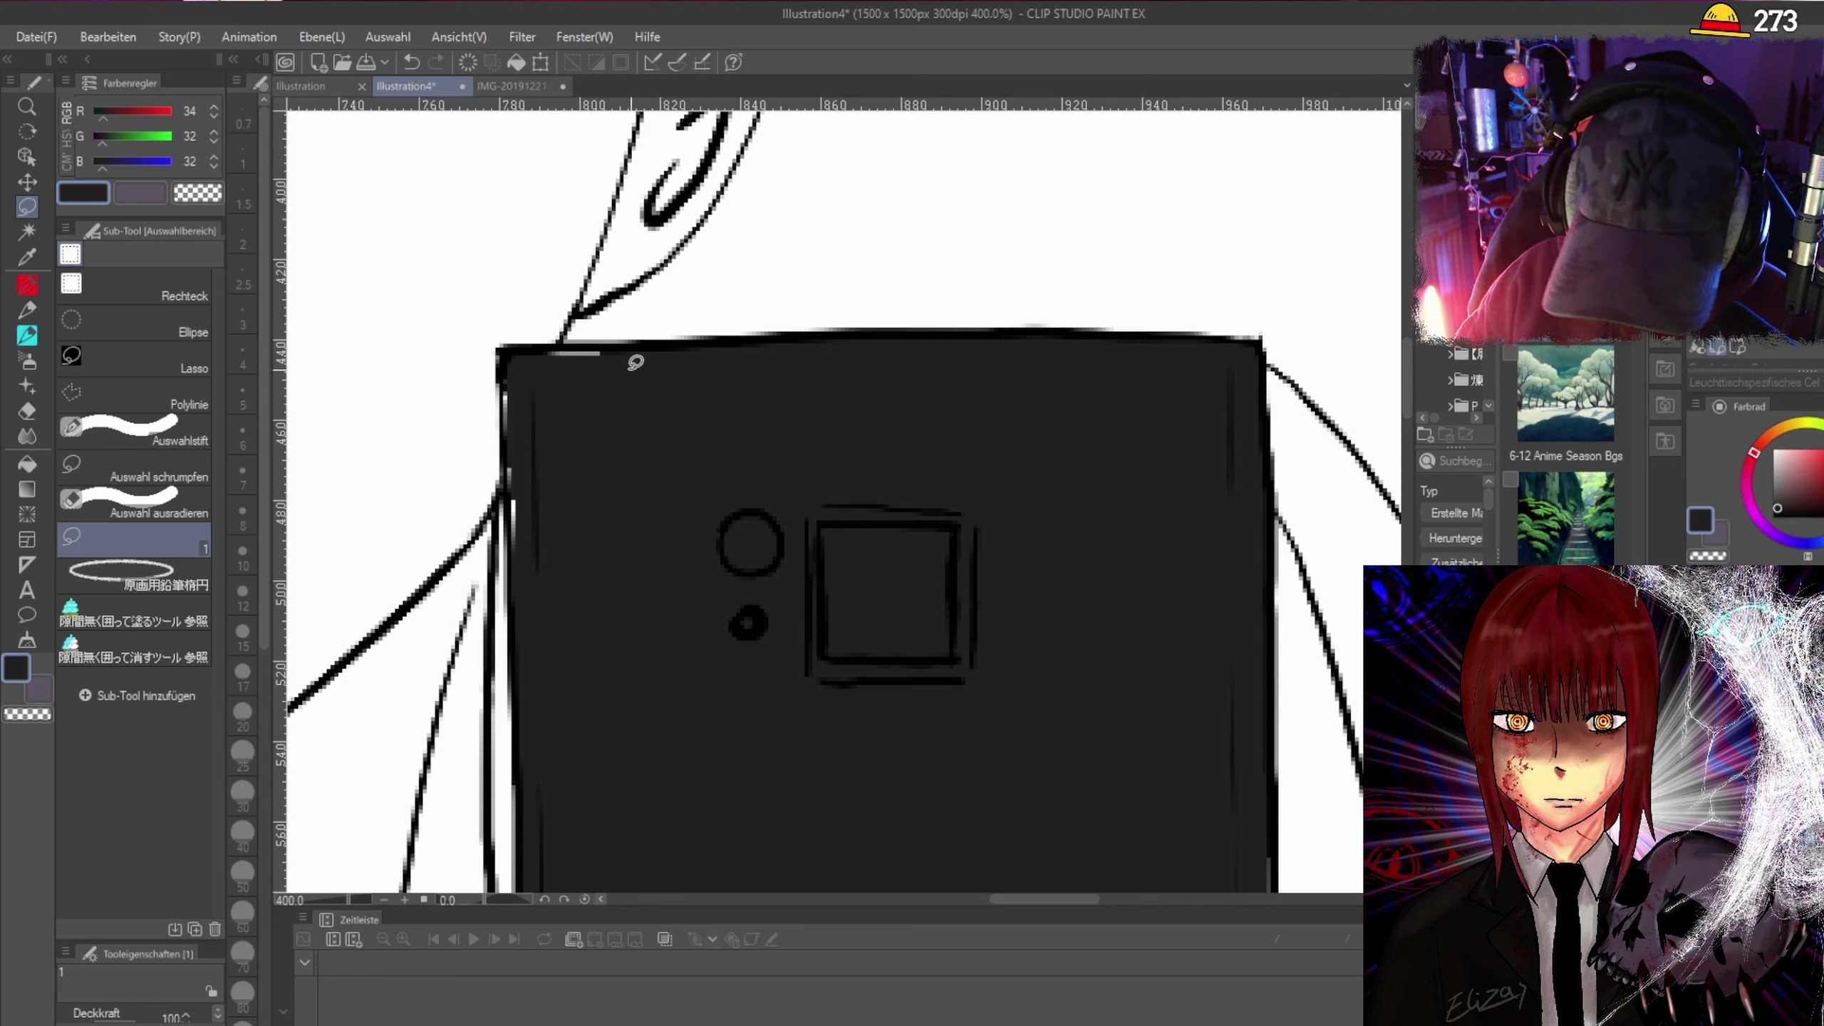
{"action": "mouse_move", "coordinate": [635, 361]}
{"action": "left_mouse_down"}
{"action": "mouse_move", "coordinate": [531, 364]}
{"action": "mouse_move", "coordinate": [581, 347]}
{"action": "mouse_move", "coordinate": [601, 360]}
{"action": "mouse_move", "coordinate": [500, 443]}
{"action": "mouse_move", "coordinate": [510, 557]}
{"action": "mouse_move", "coordinate": [529, 530]}
{"action": "mouse_move", "coordinate": [531, 359]}
{"action": "left_mouse_up"}
{"action": "scroll", "coordinate": [552, 377], "scroll_direction": "down", "scroll_amount": 2}
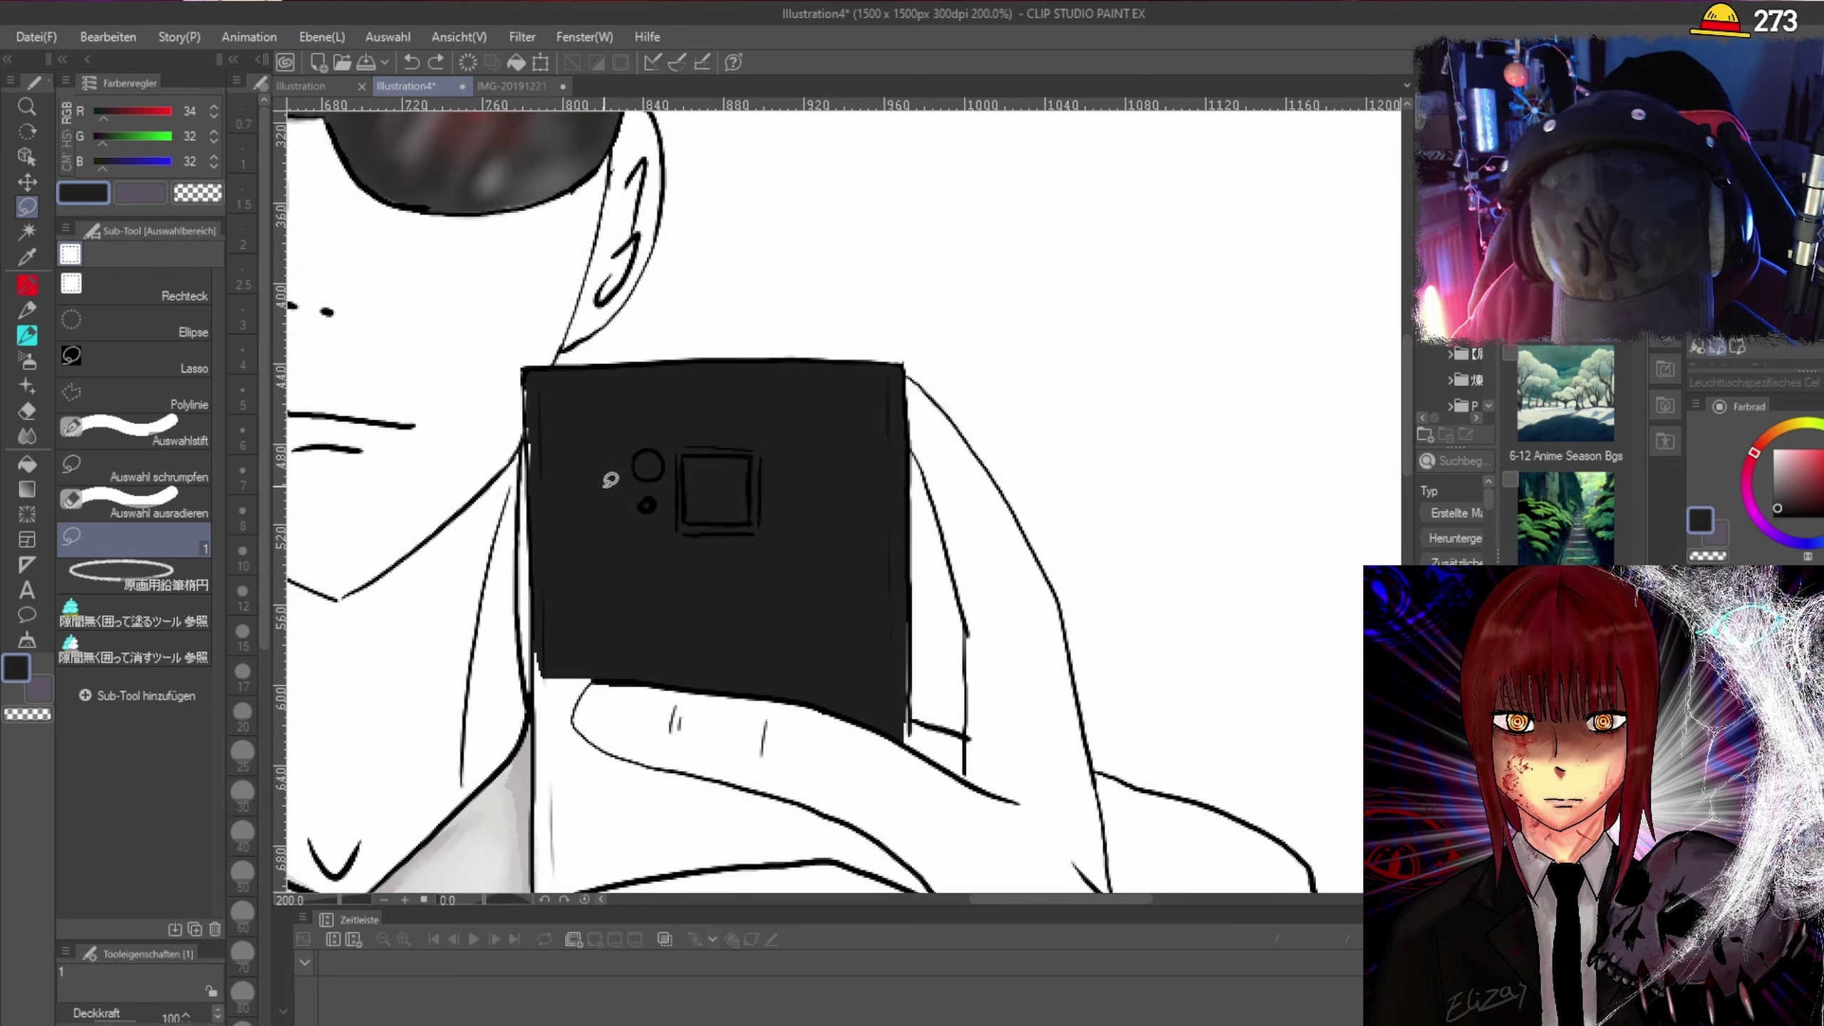
{"action": "scroll", "coordinate": [577, 443], "scroll_direction": "up", "scroll_amount": 2}
{"action": "mouse_move", "coordinate": [495, 378]}
{"action": "left_mouse_down"}
{"action": "mouse_move", "coordinate": [498, 510]}
{"action": "mouse_move", "coordinate": [517, 499]}
{"action": "mouse_move", "coordinate": [503, 359]}
{"action": "left_mouse_up"}
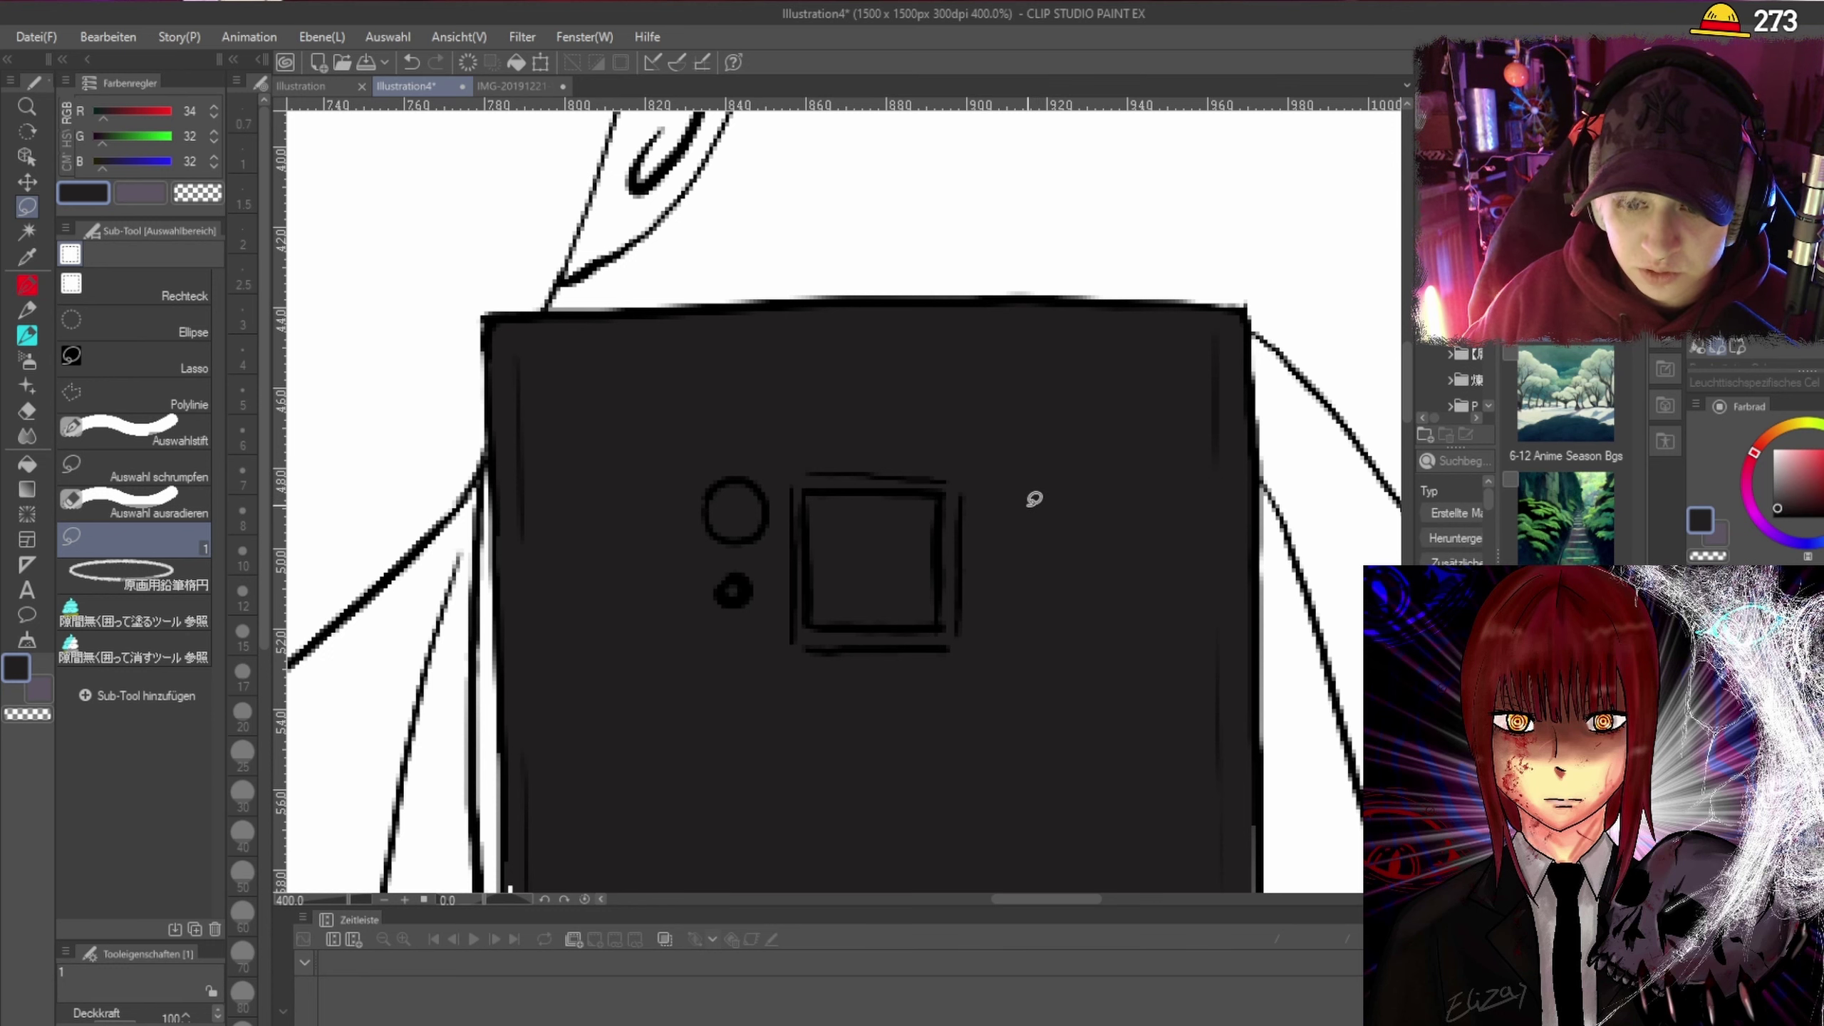
{"action": "left_click_drag", "start_coordinate": [1406, 388], "coordinate": [1409, 433]}
{"action": "mouse_move", "coordinate": [525, 471]}
{"action": "left_mouse_down"}
{"action": "mouse_move", "coordinate": [522, 589]}
{"action": "mouse_move", "coordinate": [518, 434]}
{"action": "left_mouse_up"}
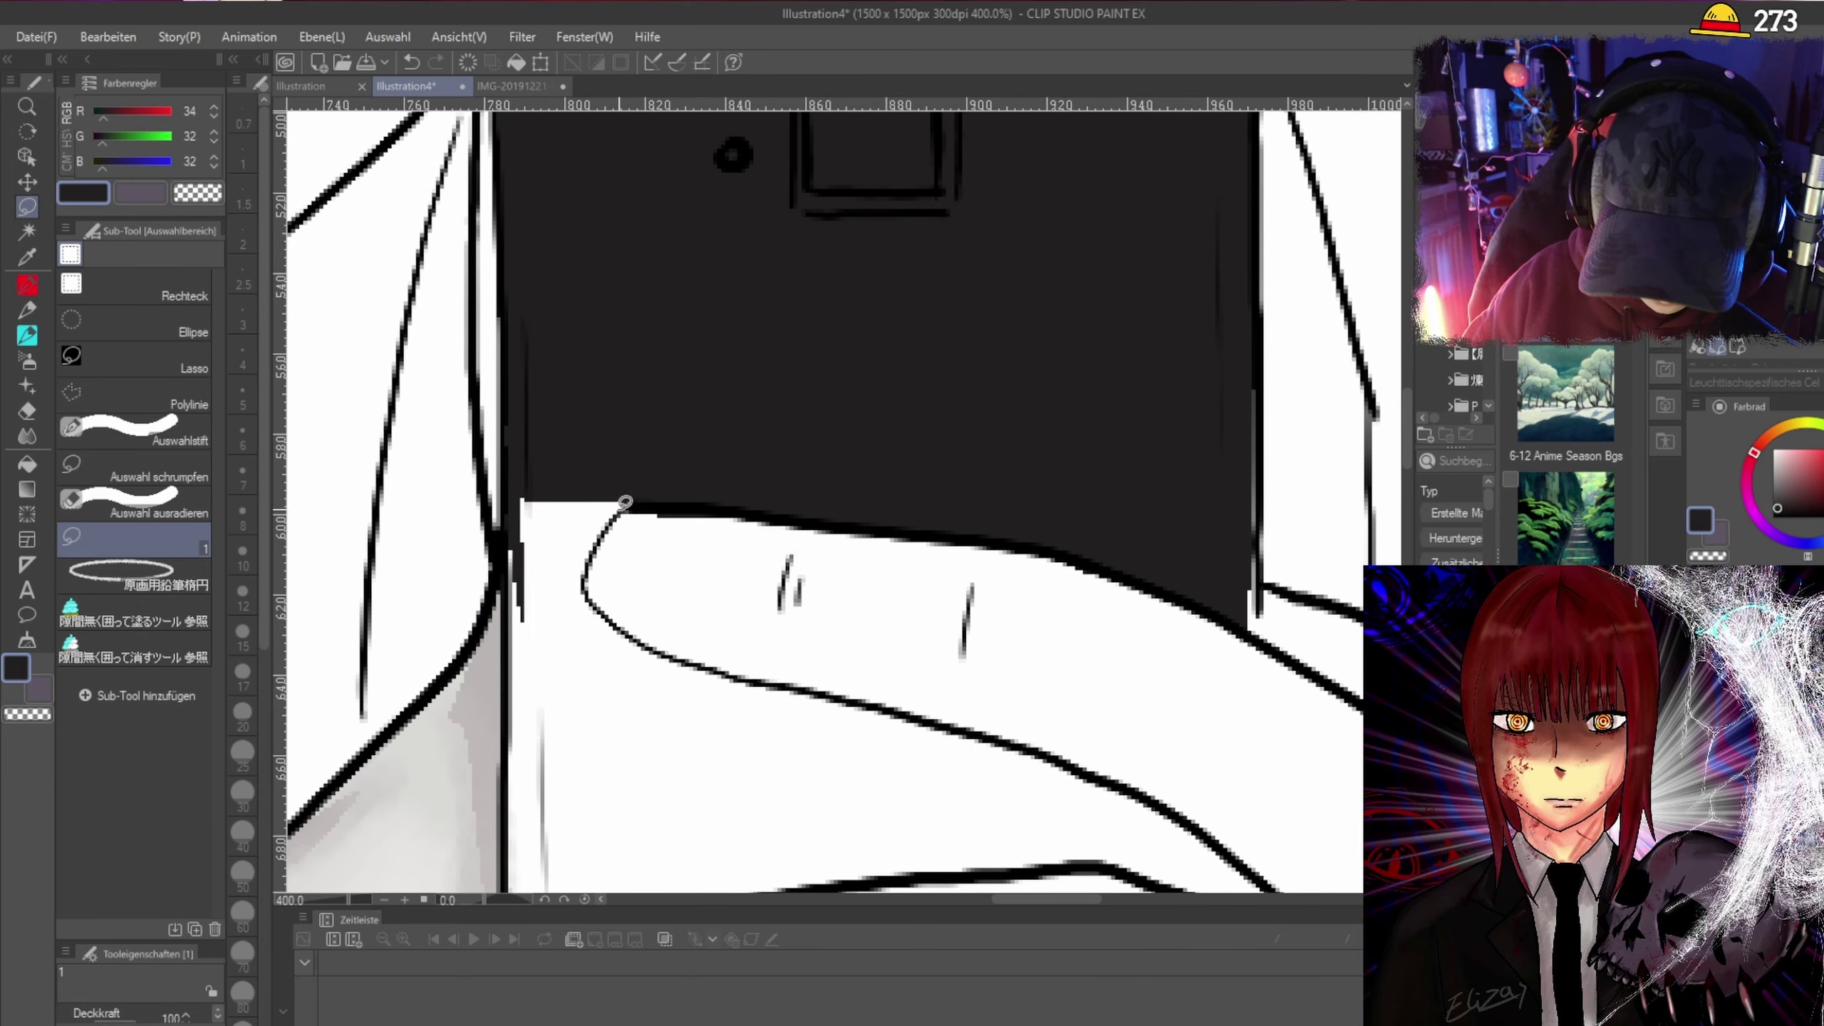
Close the light strips above the finger, down the right edge and at the lower-right corner.
{"action": "mouse_move", "coordinate": [625, 502]}
{"action": "left_mouse_down"}
{"action": "mouse_move", "coordinate": [571, 618]}
{"action": "mouse_move", "coordinate": [520, 616]}
{"action": "mouse_move", "coordinate": [518, 498]}
{"action": "mouse_move", "coordinate": [549, 475]}
{"action": "mouse_move", "coordinate": [634, 479]}
{"action": "left_mouse_up"}
{"action": "mouse_move", "coordinate": [1244, 522]}
{"action": "left_mouse_down"}
{"action": "mouse_move", "coordinate": [1265, 618]}
{"action": "mouse_move", "coordinate": [1250, 633]}
{"action": "mouse_move", "coordinate": [1244, 457]}
{"action": "mouse_move", "coordinate": [1280, 662]}
{"action": "left_mouse_up"}
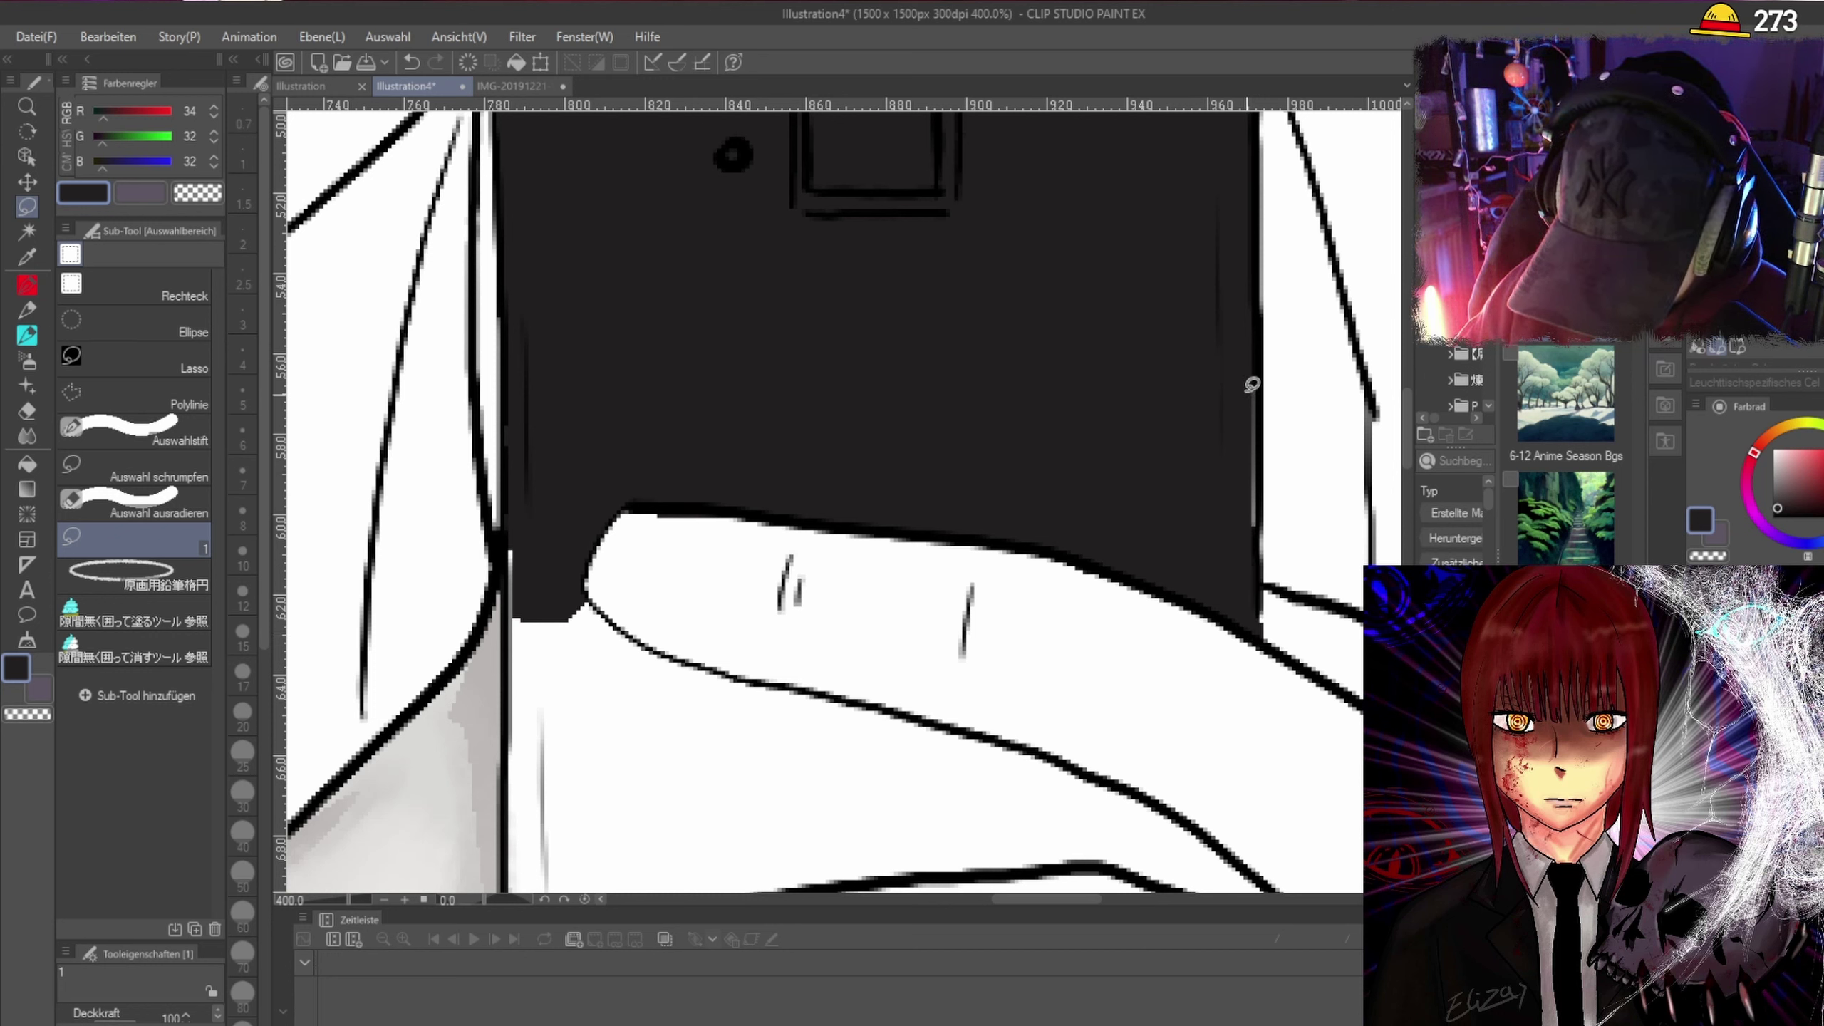
{"action": "left_click_drag", "start_coordinate": [1248, 394], "coordinate": [1254, 384]}
{"action": "mouse_move", "coordinate": [1251, 473]}
{"action": "left_mouse_down"}
{"action": "mouse_move", "coordinate": [1253, 501]}
{"action": "mouse_move", "coordinate": [1254, 480]}
{"action": "left_mouse_up"}
{"action": "mouse_move", "coordinate": [1251, 498]}
{"action": "left_mouse_down"}
{"action": "mouse_move", "coordinate": [1252, 521]}
{"action": "mouse_move", "coordinate": [1254, 483]}
{"action": "left_mouse_up"}
{"action": "left_click_drag", "start_coordinate": [1260, 603], "coordinate": [1262, 629]}
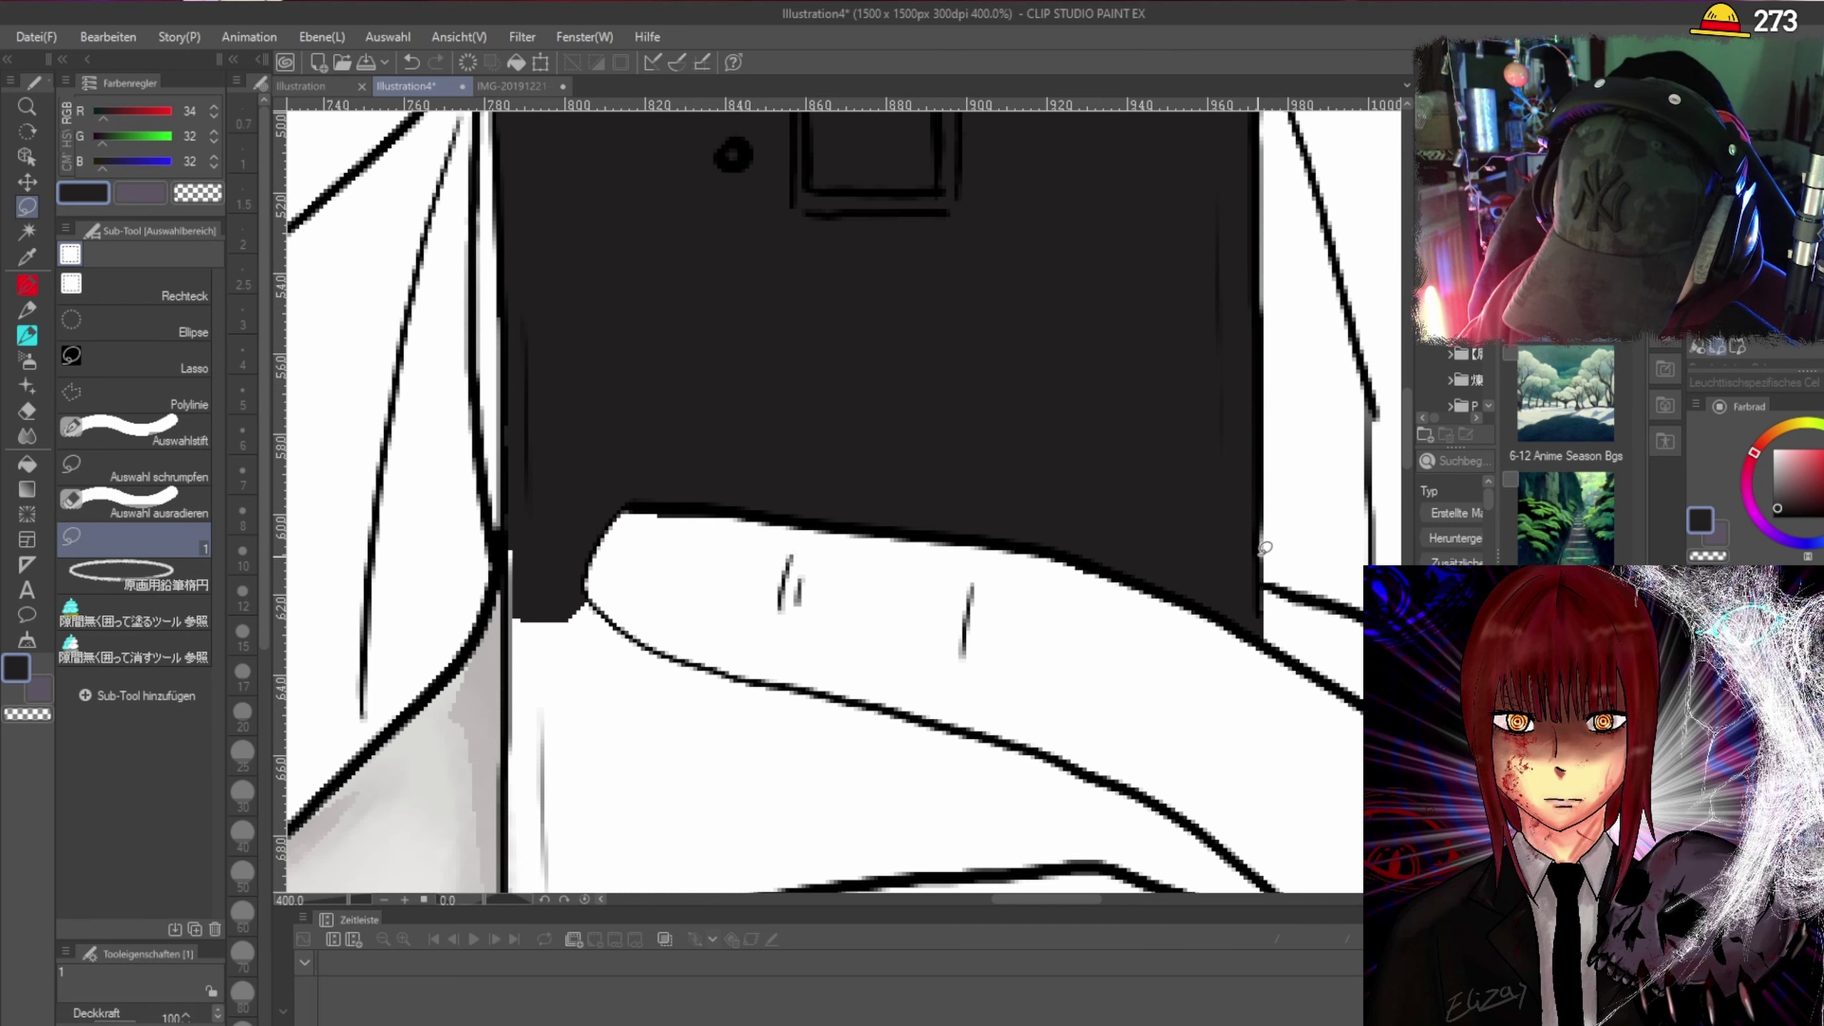
{"action": "scroll", "coordinate": [1405, 442], "scroll_direction": "down", "scroll_amount": 4}
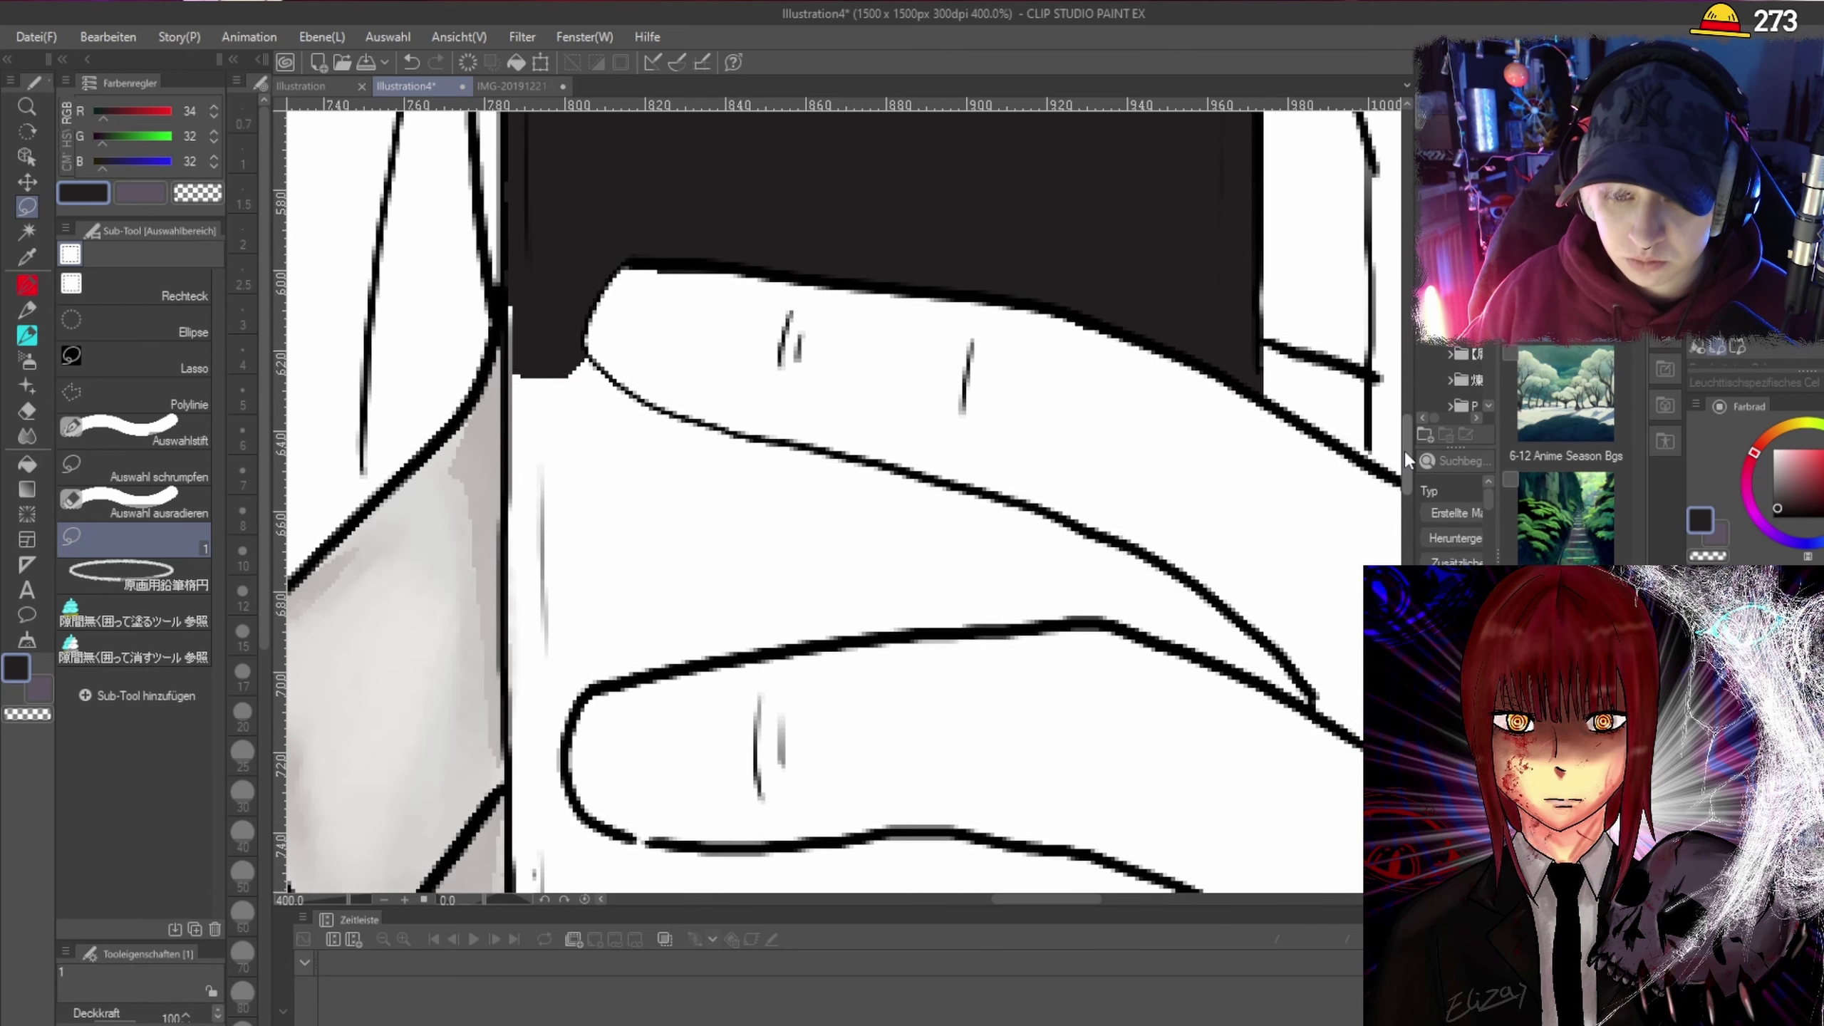
{"action": "scroll", "coordinate": [1406, 458], "scroll_direction": "down", "scroll_amount": 1}
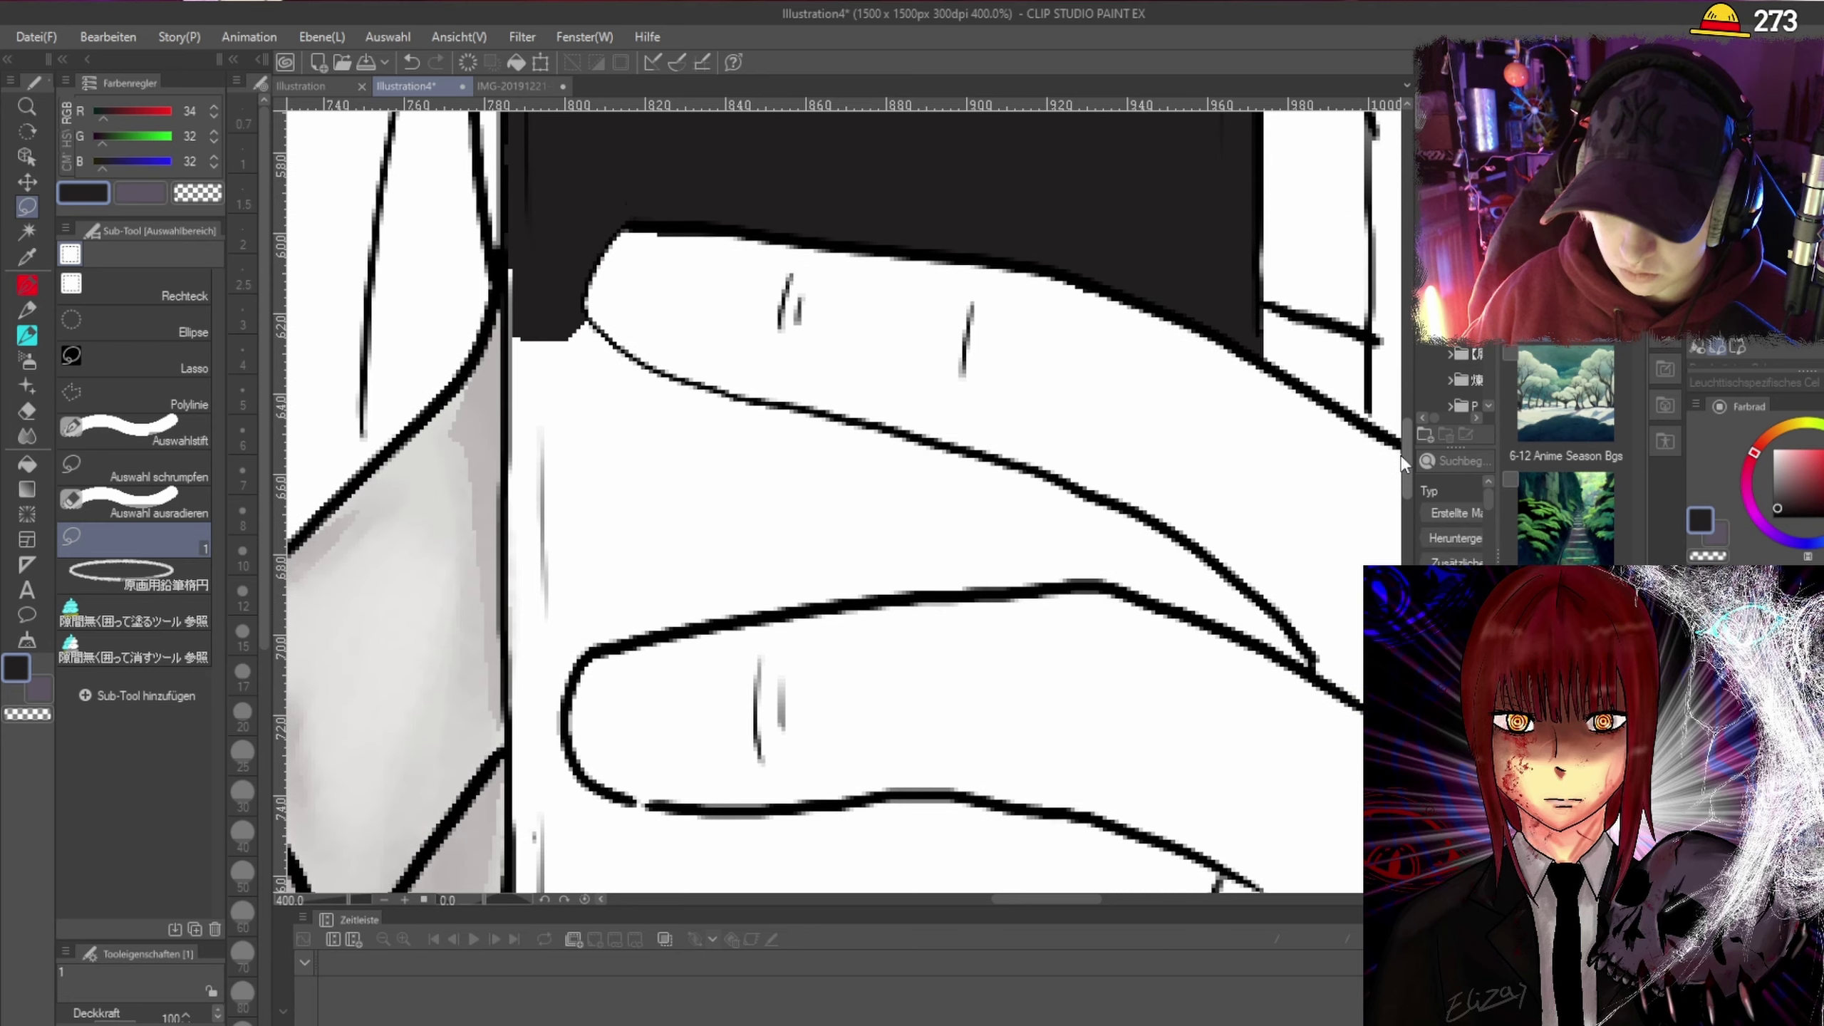
{"action": "scroll", "coordinate": [1402, 463], "scroll_direction": "down", "scroll_amount": 3}
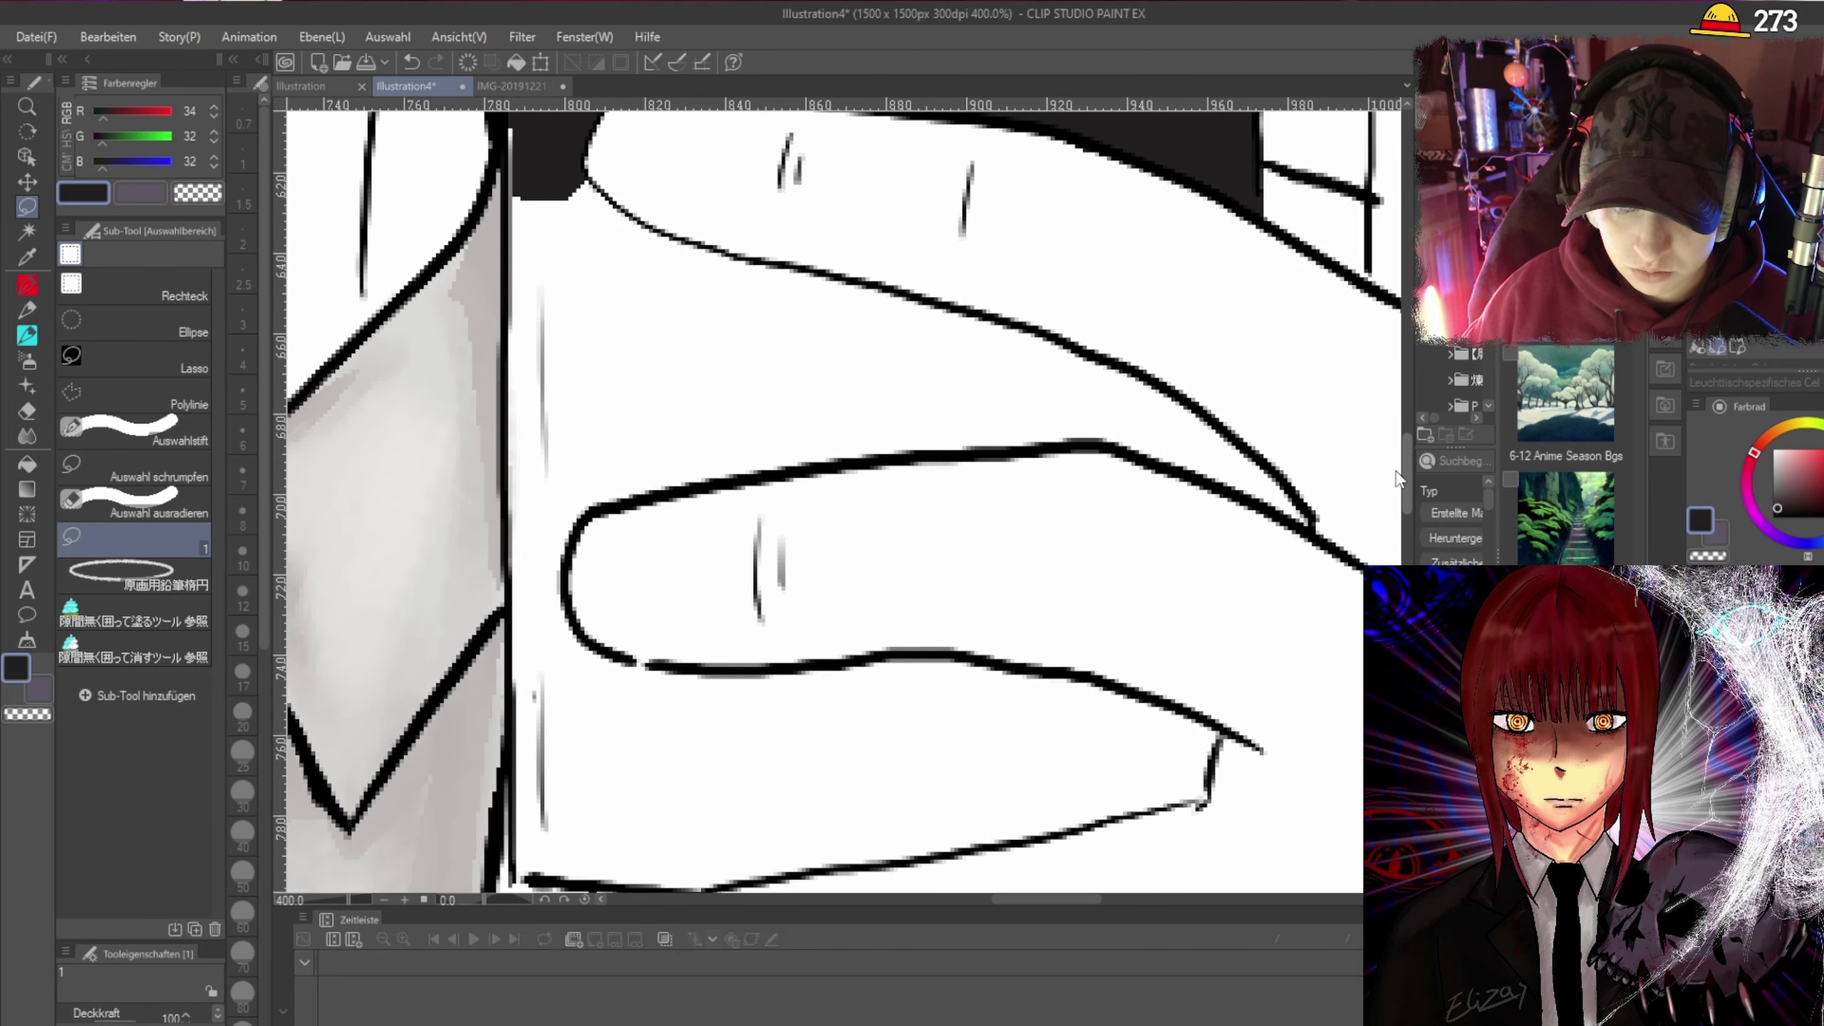
{"action": "scroll", "coordinate": [1398, 478], "scroll_direction": "down", "scroll_amount": 1}
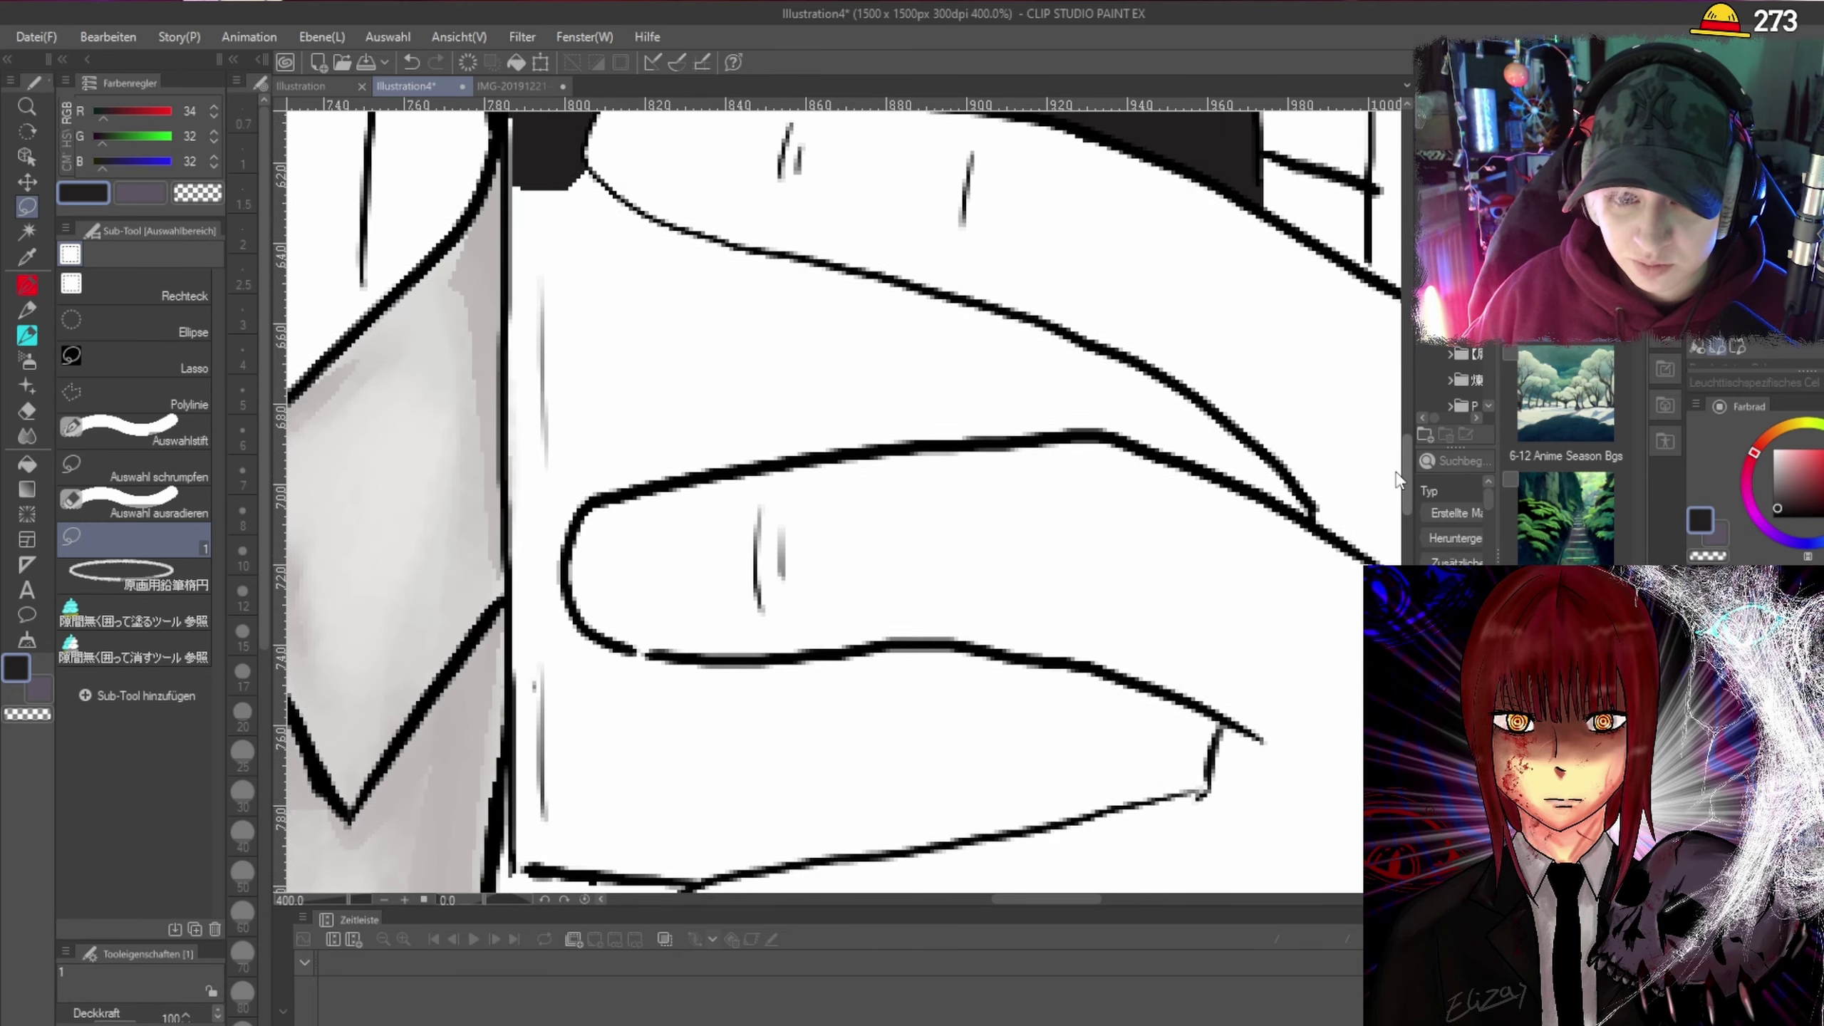
{"action": "scroll", "coordinate": [1399, 478], "scroll_direction": "down", "scroll_amount": 1}
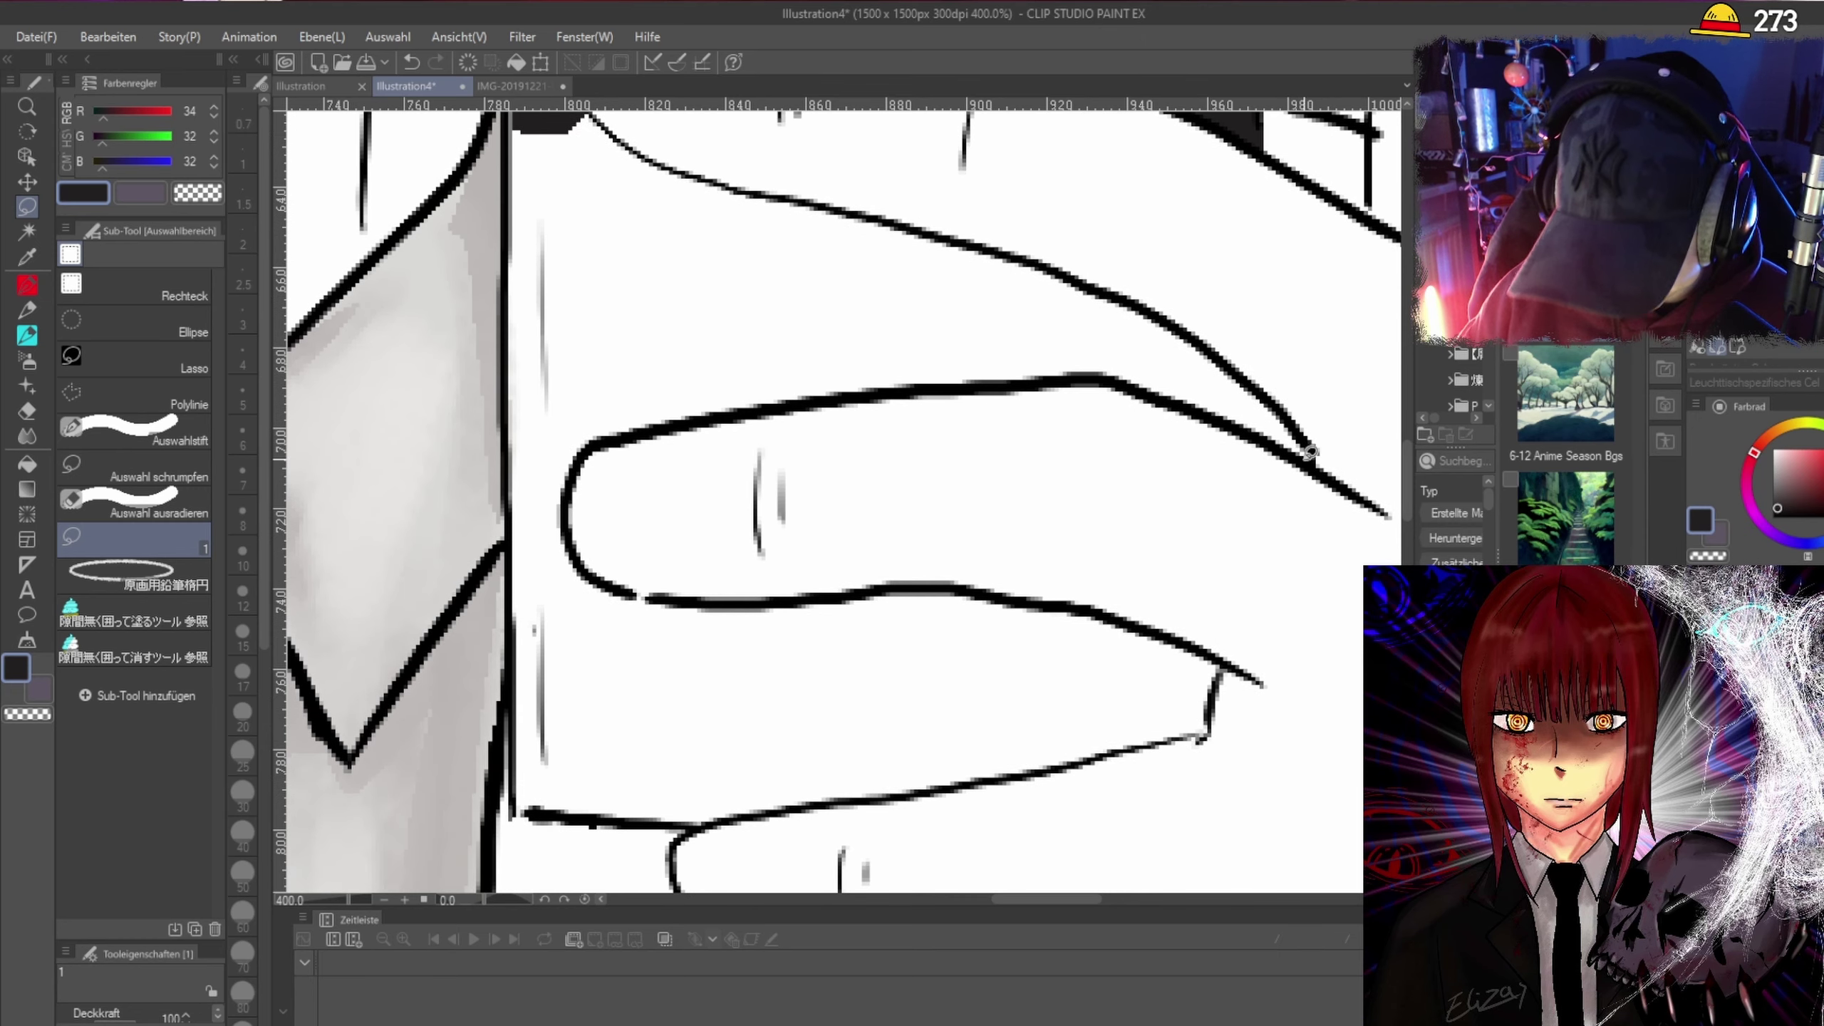
Fill the phone area between the two fingers dark and erase stray marks along the finger's lower edge.
{"action": "mouse_move", "coordinate": [628, 153]}
{"action": "left_mouse_down"}
{"action": "mouse_move", "coordinate": [633, 417]}
{"action": "mouse_move", "coordinate": [1092, 378]}
{"action": "mouse_move", "coordinate": [1318, 459]}
{"action": "mouse_move", "coordinate": [1307, 422]}
{"action": "mouse_move", "coordinate": [1100, 287]}
{"action": "mouse_move", "coordinate": [802, 182]}
{"action": "mouse_move", "coordinate": [621, 144]}
{"action": "left_mouse_up"}
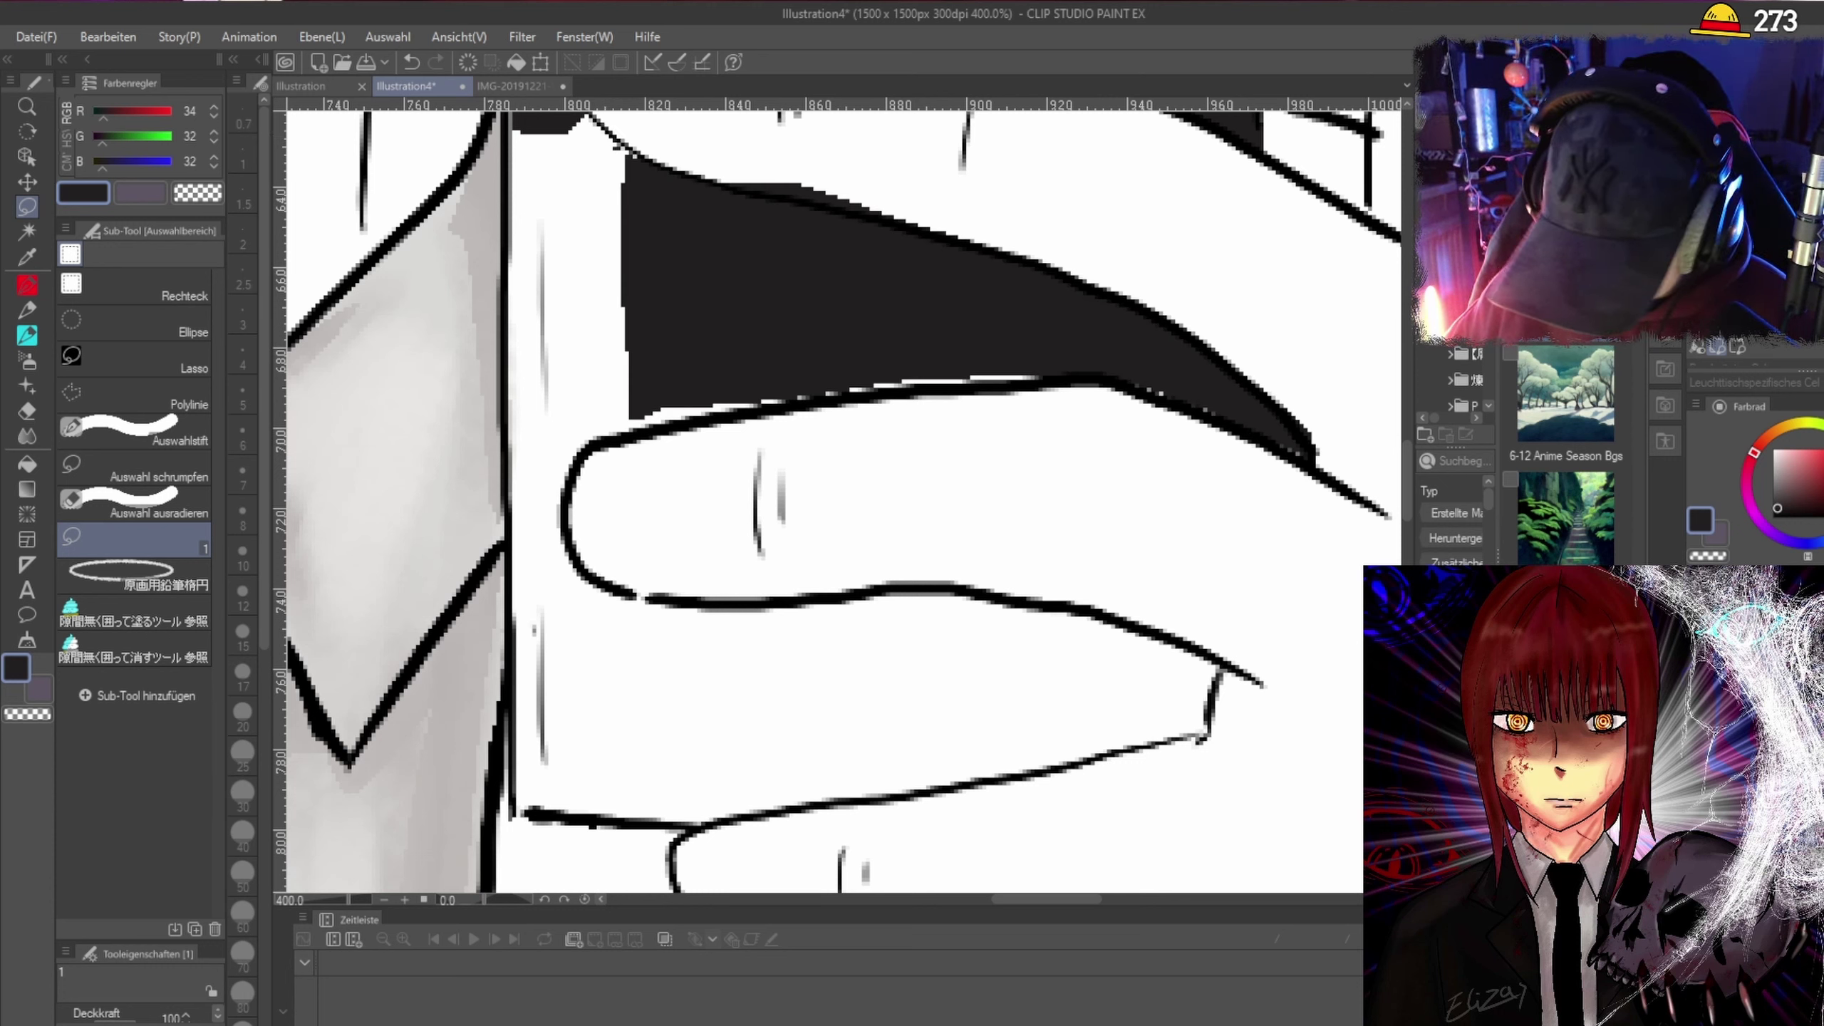
{"action": "scroll", "coordinate": [1405, 454], "scroll_direction": "up", "scroll_amount": 5}
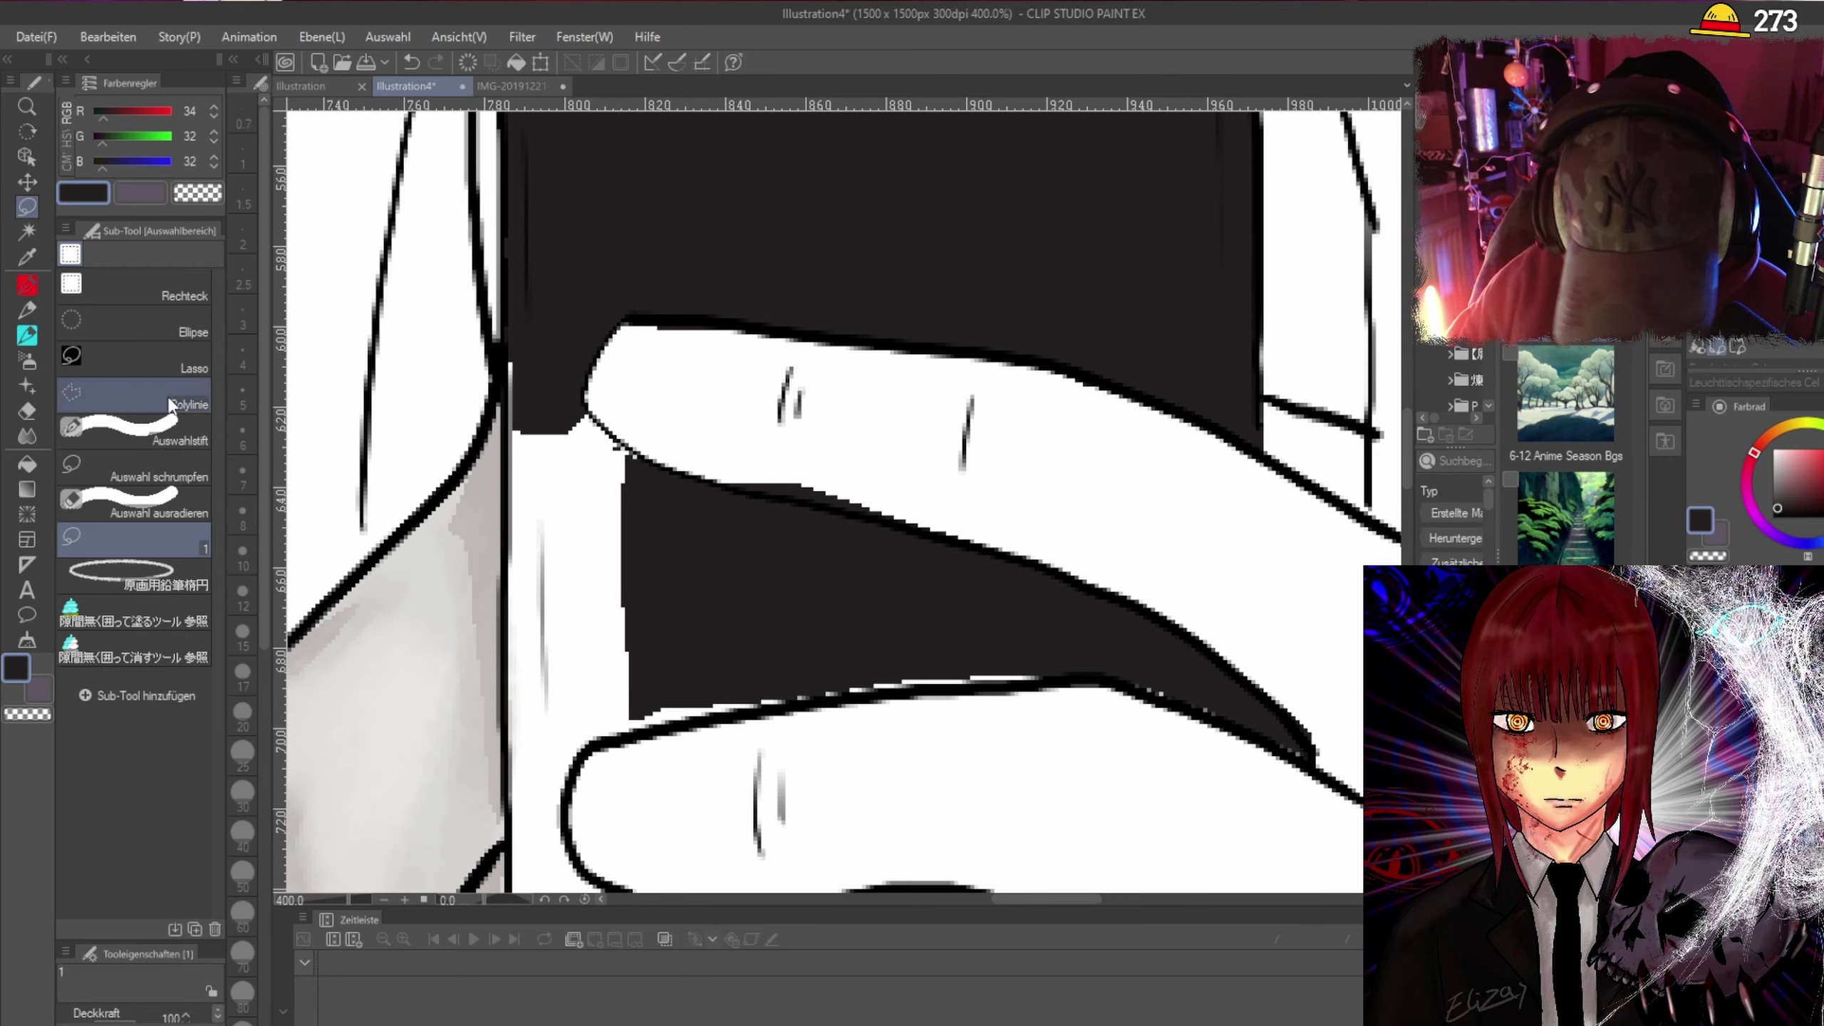
{"action": "left_click", "coordinate": [27, 412]}
{"action": "mouse_move", "coordinate": [752, 474]}
{"action": "left_mouse_down"}
{"action": "mouse_move", "coordinate": [725, 468]}
{"action": "mouse_move", "coordinate": [1067, 546]}
{"action": "left_mouse_up"}
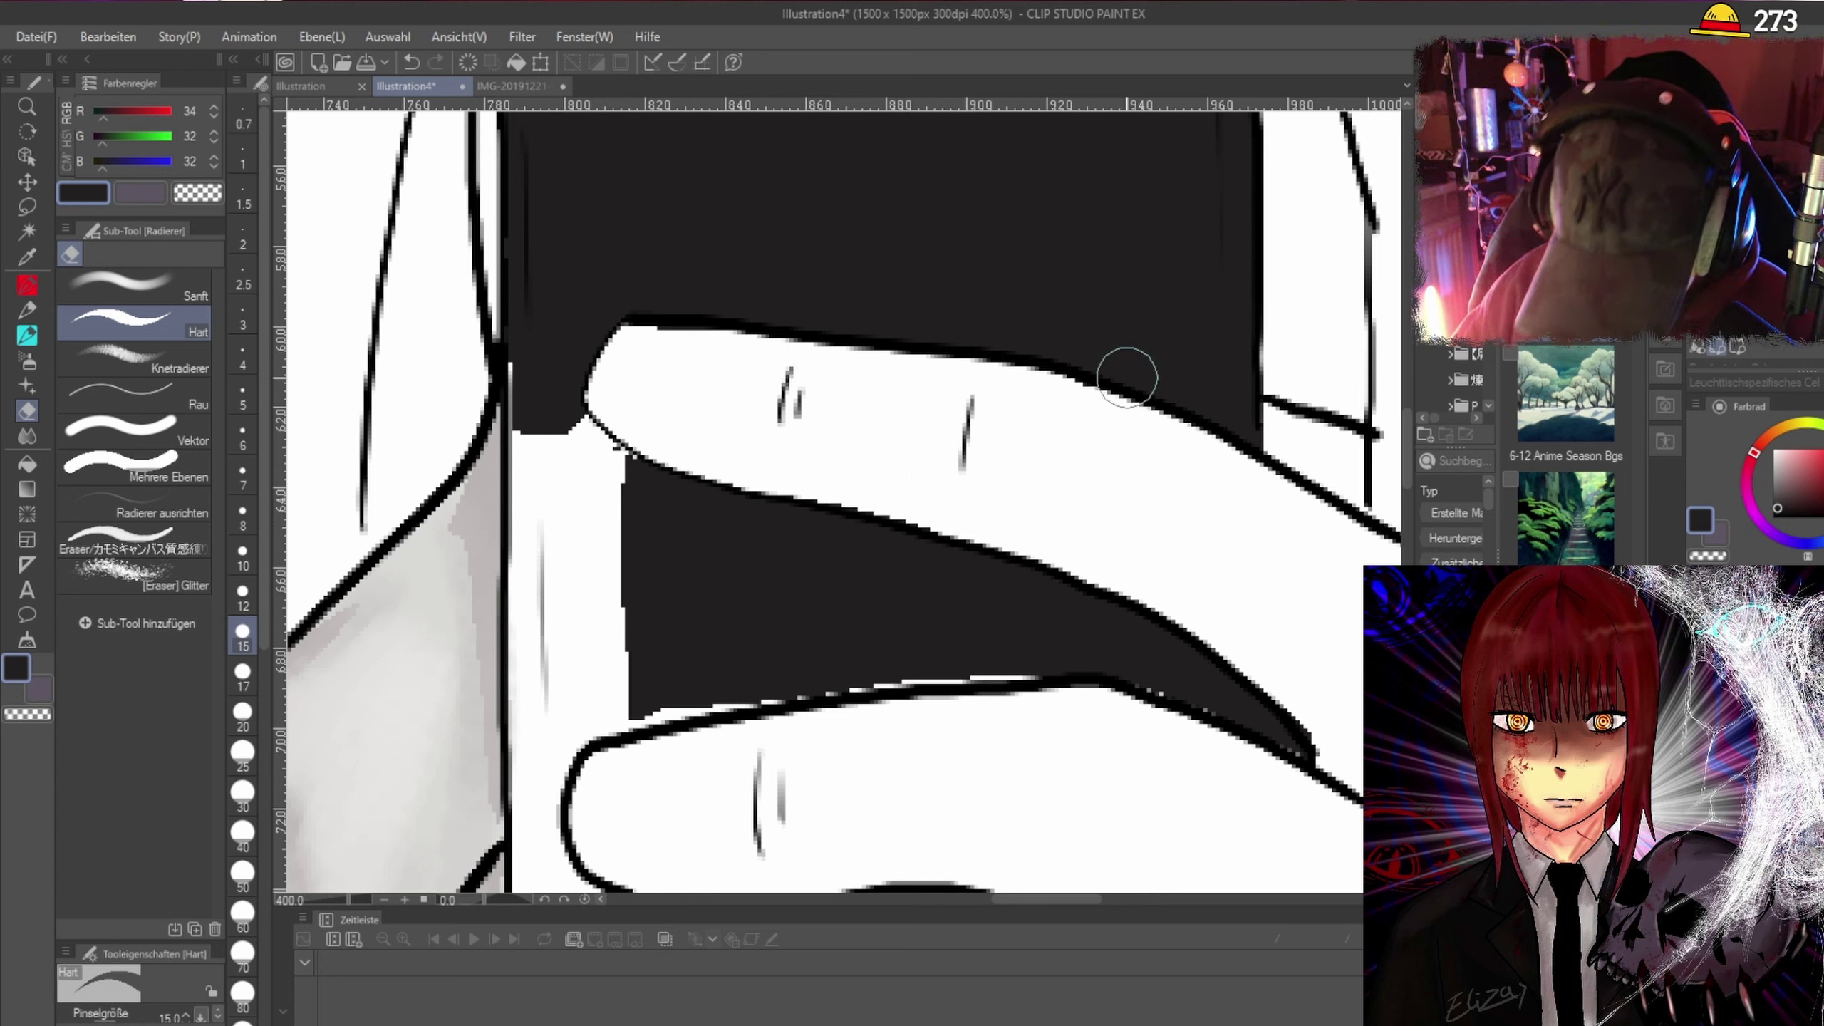
Lasso-fill the white gaps along the finger's lower edge and beside the nail dark.
{"action": "left_click", "coordinate": [23, 208]}
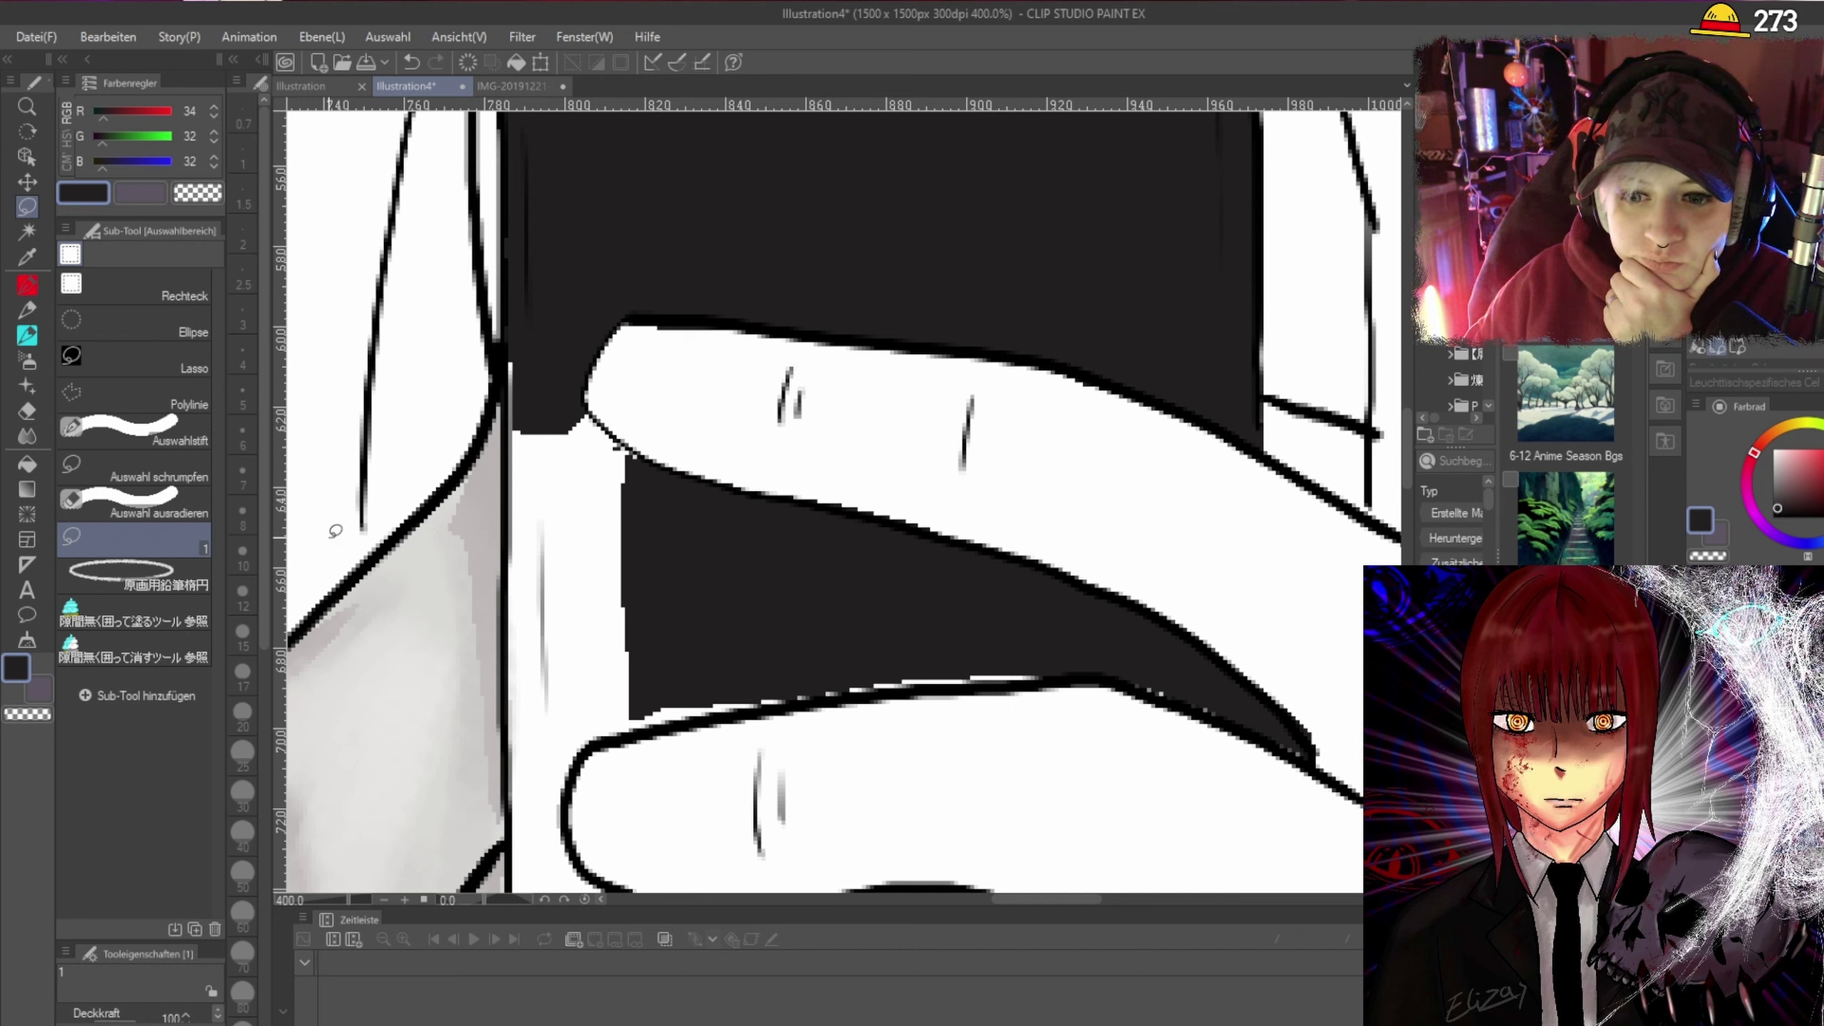
{"action": "mouse_move", "coordinate": [1143, 681]}
{"action": "left_mouse_down"}
{"action": "mouse_move", "coordinate": [1311, 763]}
{"action": "mouse_move", "coordinate": [1158, 650]}
{"action": "left_mouse_up"}
{"action": "scroll", "coordinate": [1338, 441], "scroll_direction": "down", "scroll_amount": 3}
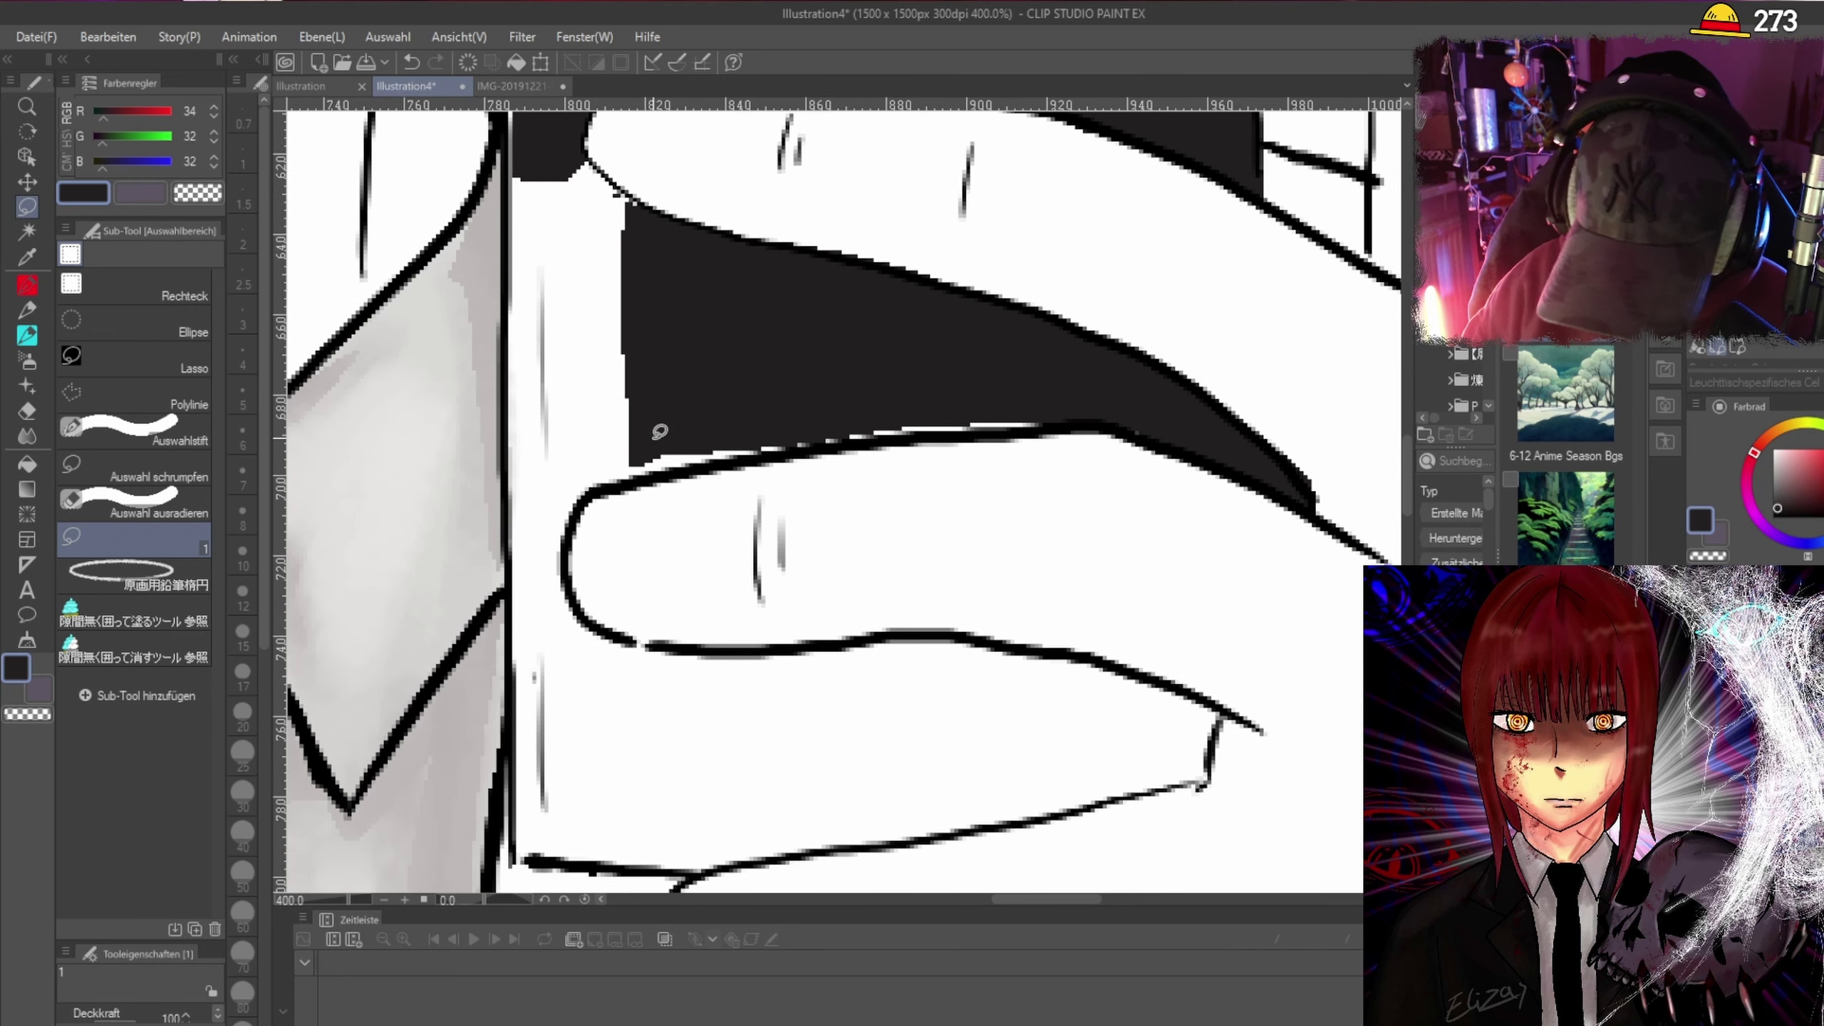
{"action": "mouse_move", "coordinate": [655, 436]}
{"action": "left_mouse_down"}
{"action": "mouse_move", "coordinate": [671, 471]}
{"action": "mouse_move", "coordinate": [1079, 416]}
{"action": "mouse_move", "coordinate": [639, 420]}
{"action": "left_mouse_up"}
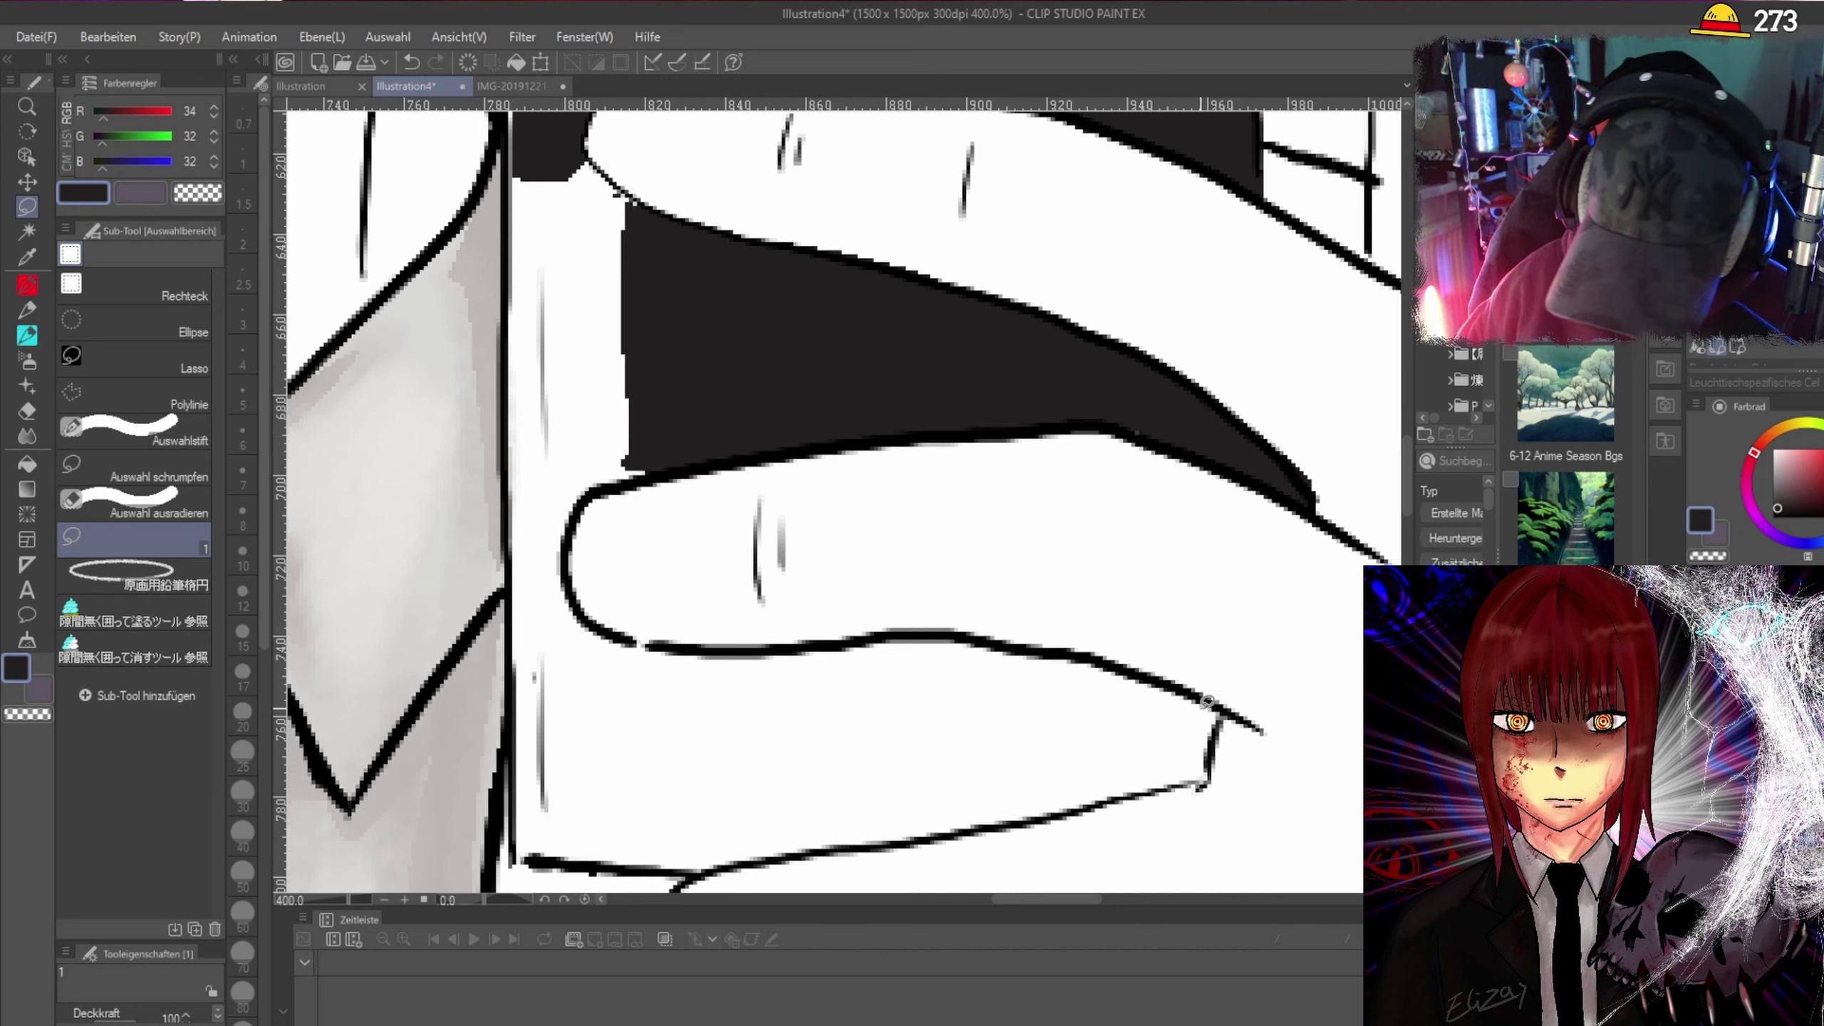
{"action": "mouse_move", "coordinate": [1207, 700]}
{"action": "left_mouse_down"}
{"action": "mouse_move", "coordinate": [1157, 707]}
{"action": "mouse_move", "coordinate": [1150, 786]}
{"action": "mouse_move", "coordinate": [1214, 761]}
{"action": "mouse_move", "coordinate": [1228, 711]}
{"action": "mouse_move", "coordinate": [1176, 679]}
{"action": "left_mouse_up"}
{"action": "scroll", "coordinate": [1157, 323], "scroll_direction": "down", "scroll_amount": 4}
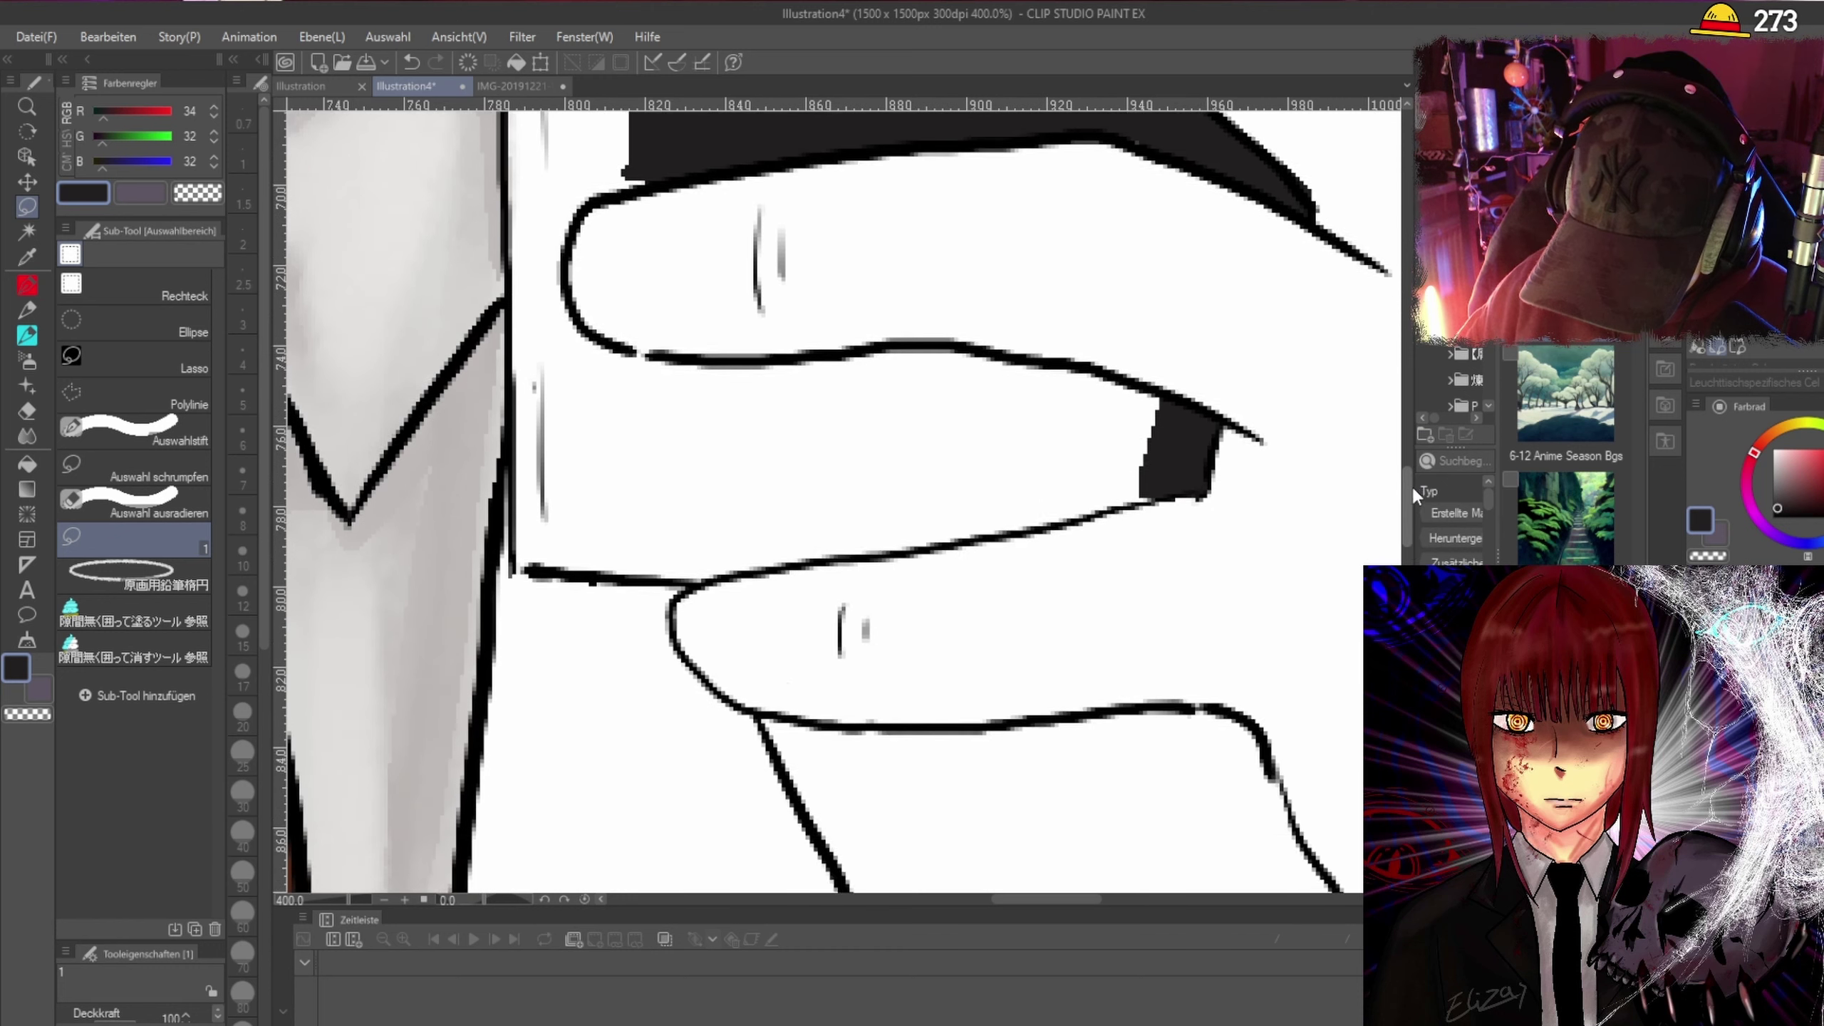
{"action": "mouse_move", "coordinate": [1154, 327]}
{"action": "left_mouse_down"}
{"action": "mouse_move", "coordinate": [713, 402]}
{"action": "mouse_move", "coordinate": [692, 377]}
{"action": "mouse_move", "coordinate": [751, 286]}
{"action": "mouse_move", "coordinate": [855, 218]}
{"action": "mouse_move", "coordinate": [944, 190]}
{"action": "mouse_move", "coordinate": [1165, 232]}
{"action": "mouse_move", "coordinate": [1007, 199]}
{"action": "mouse_move", "coordinate": [1071, 193]}
{"action": "mouse_move", "coordinate": [1156, 248]}
{"action": "left_mouse_up"}
{"action": "left_click_drag", "start_coordinate": [1040, 338], "coordinate": [973, 357]}
{"action": "mouse_move", "coordinate": [972, 357]}
{"action": "left_mouse_down"}
{"action": "mouse_move", "coordinate": [1022, 360]}
{"action": "mouse_move", "coordinate": [1193, 324]}
{"action": "left_mouse_up"}
{"action": "mouse_move", "coordinate": [839, 347]}
{"action": "left_mouse_down"}
{"action": "mouse_move", "coordinate": [724, 391]}
{"action": "mouse_move", "coordinate": [863, 350]}
{"action": "mouse_move", "coordinate": [843, 317]}
{"action": "left_mouse_up"}
Fill the white area left of the fingertip and the thin sleeve-edge gap dark.
{"action": "mouse_move", "coordinate": [737, 410]}
{"action": "left_mouse_down"}
{"action": "mouse_move", "coordinate": [535, 403]}
{"action": "mouse_move", "coordinate": [514, 357]}
{"action": "mouse_move", "coordinate": [515, 230]}
{"action": "mouse_move", "coordinate": [859, 214]}
{"action": "mouse_move", "coordinate": [870, 280]}
{"action": "mouse_move", "coordinate": [757, 384]}
{"action": "mouse_move", "coordinate": [736, 368]}
{"action": "left_mouse_up"}
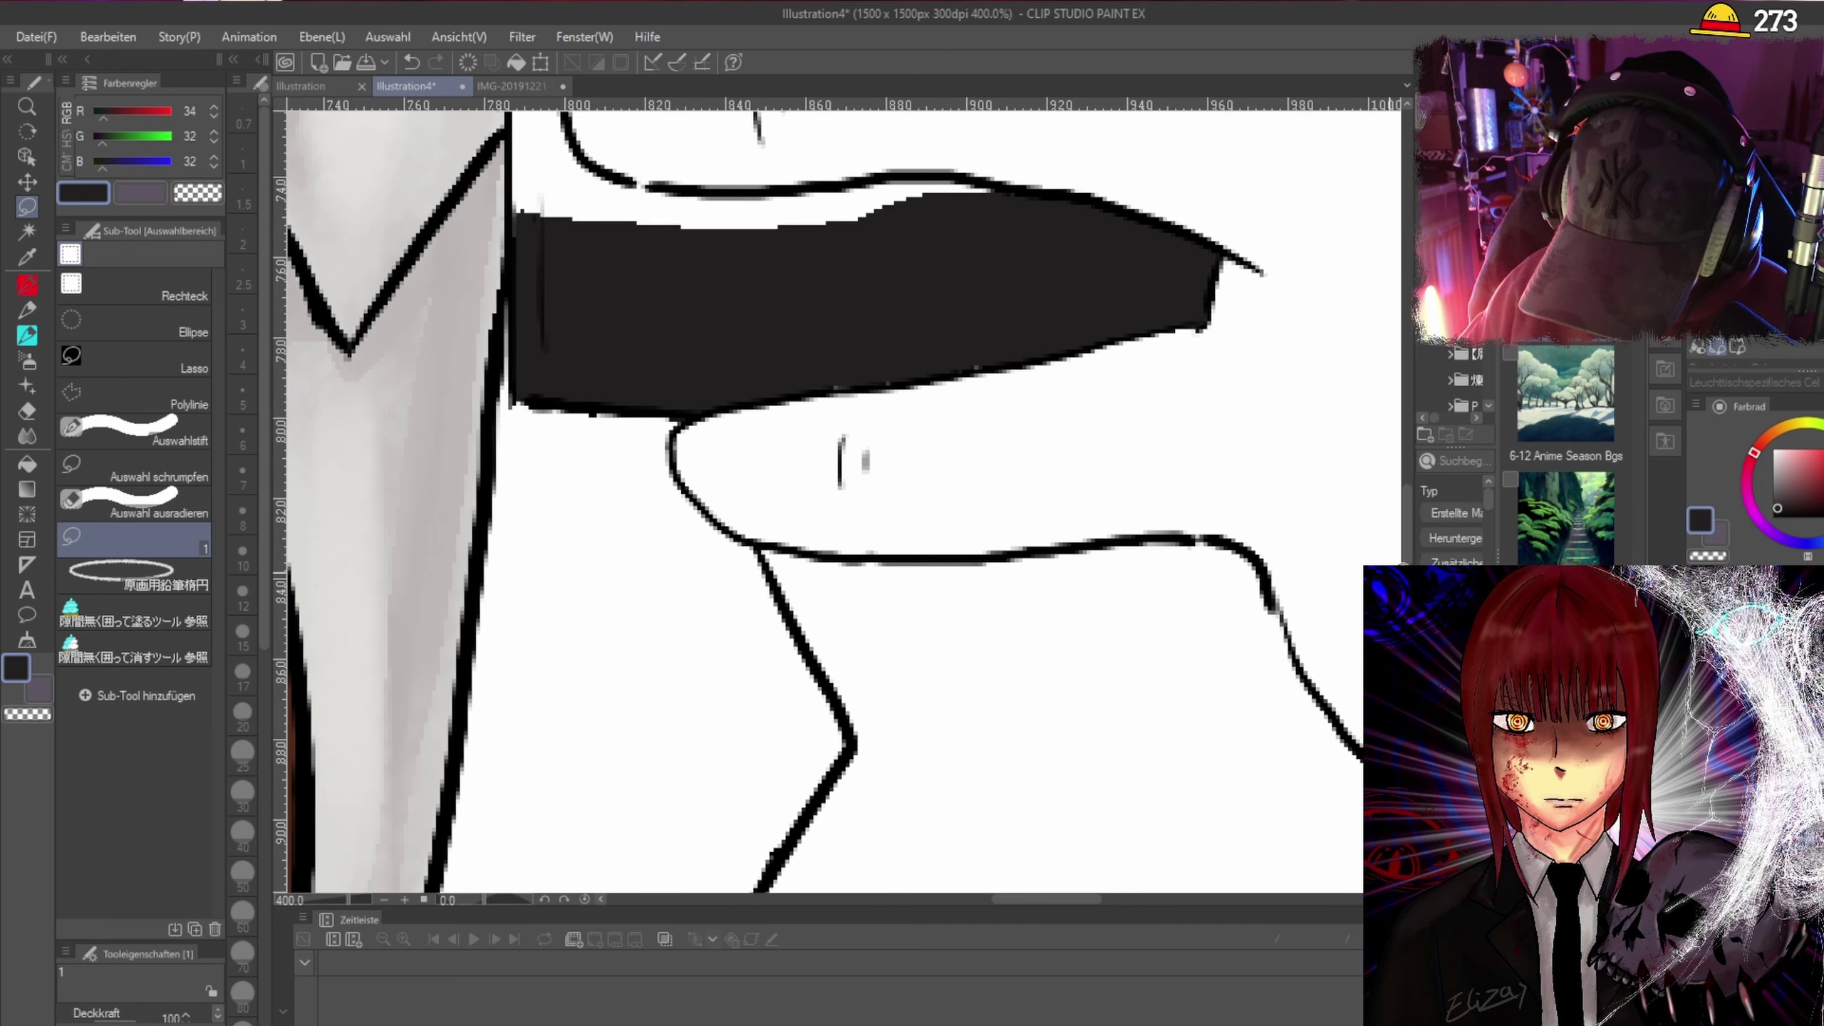
{"action": "scroll", "coordinate": [1011, 590], "scroll_direction": "up", "scroll_amount": 6}
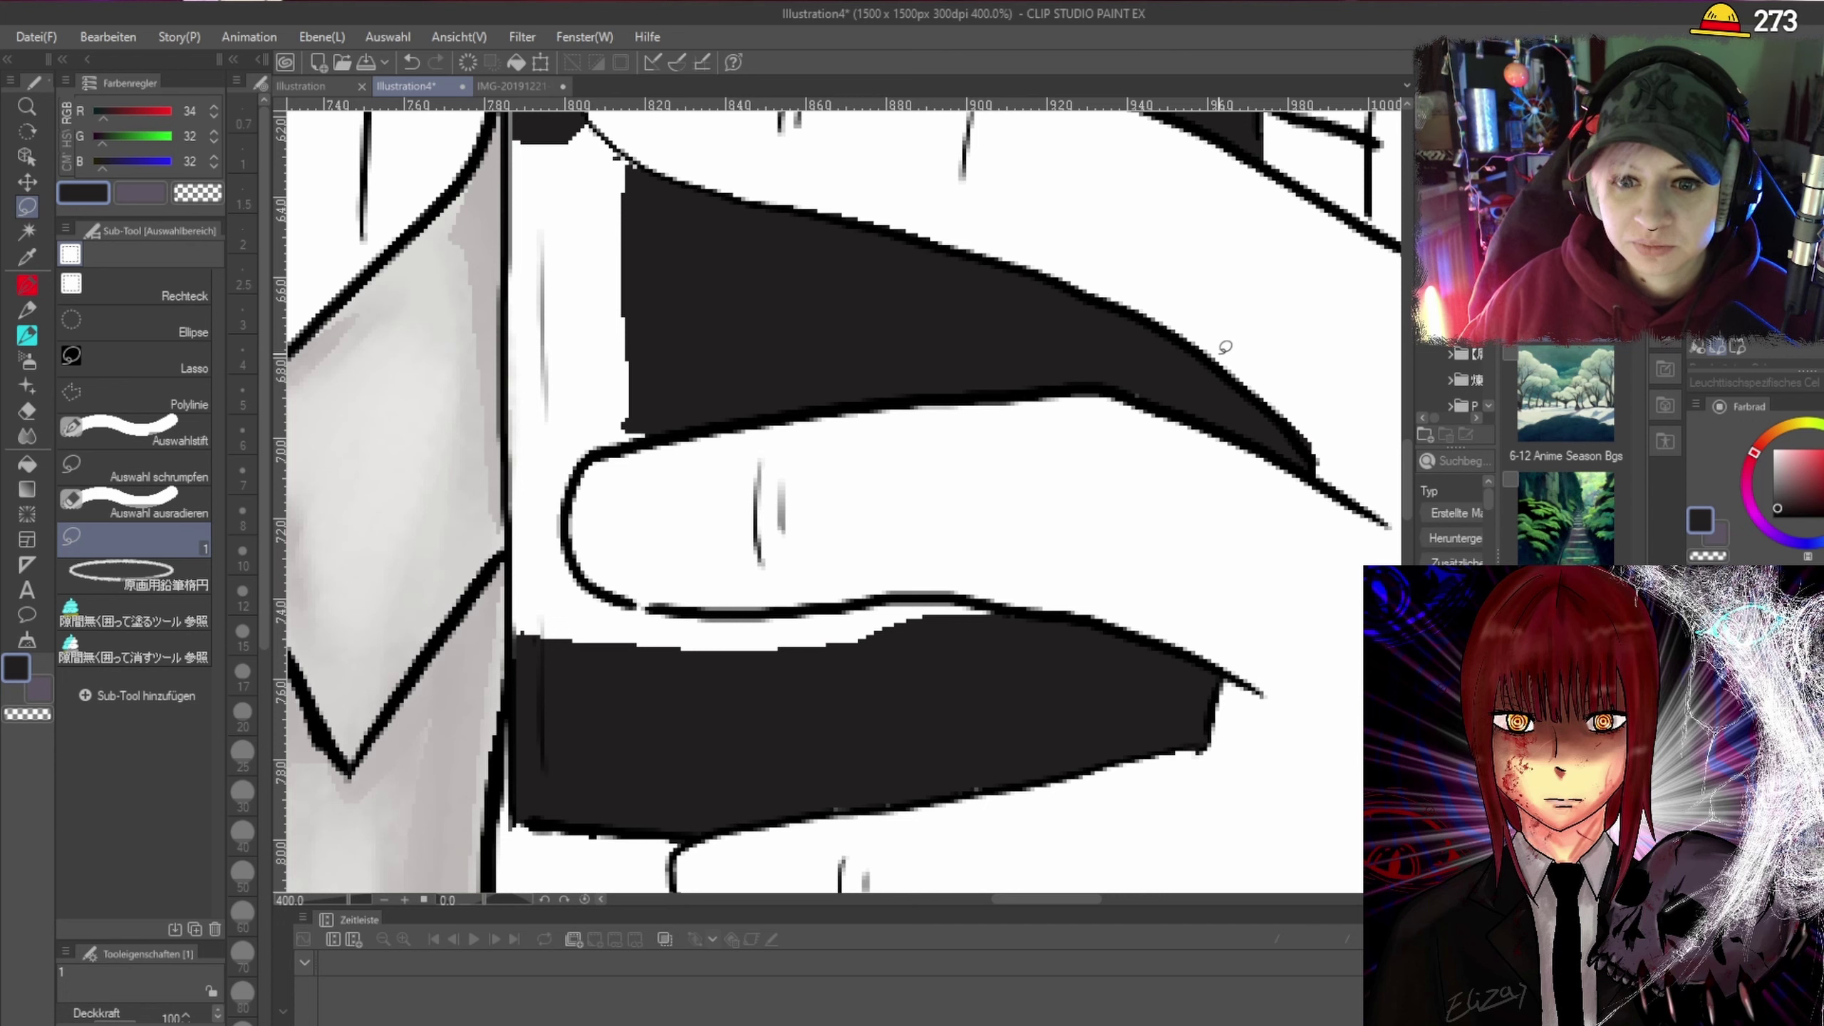
{"action": "scroll", "coordinate": [1355, 338], "scroll_direction": "down", "scroll_amount": 1}
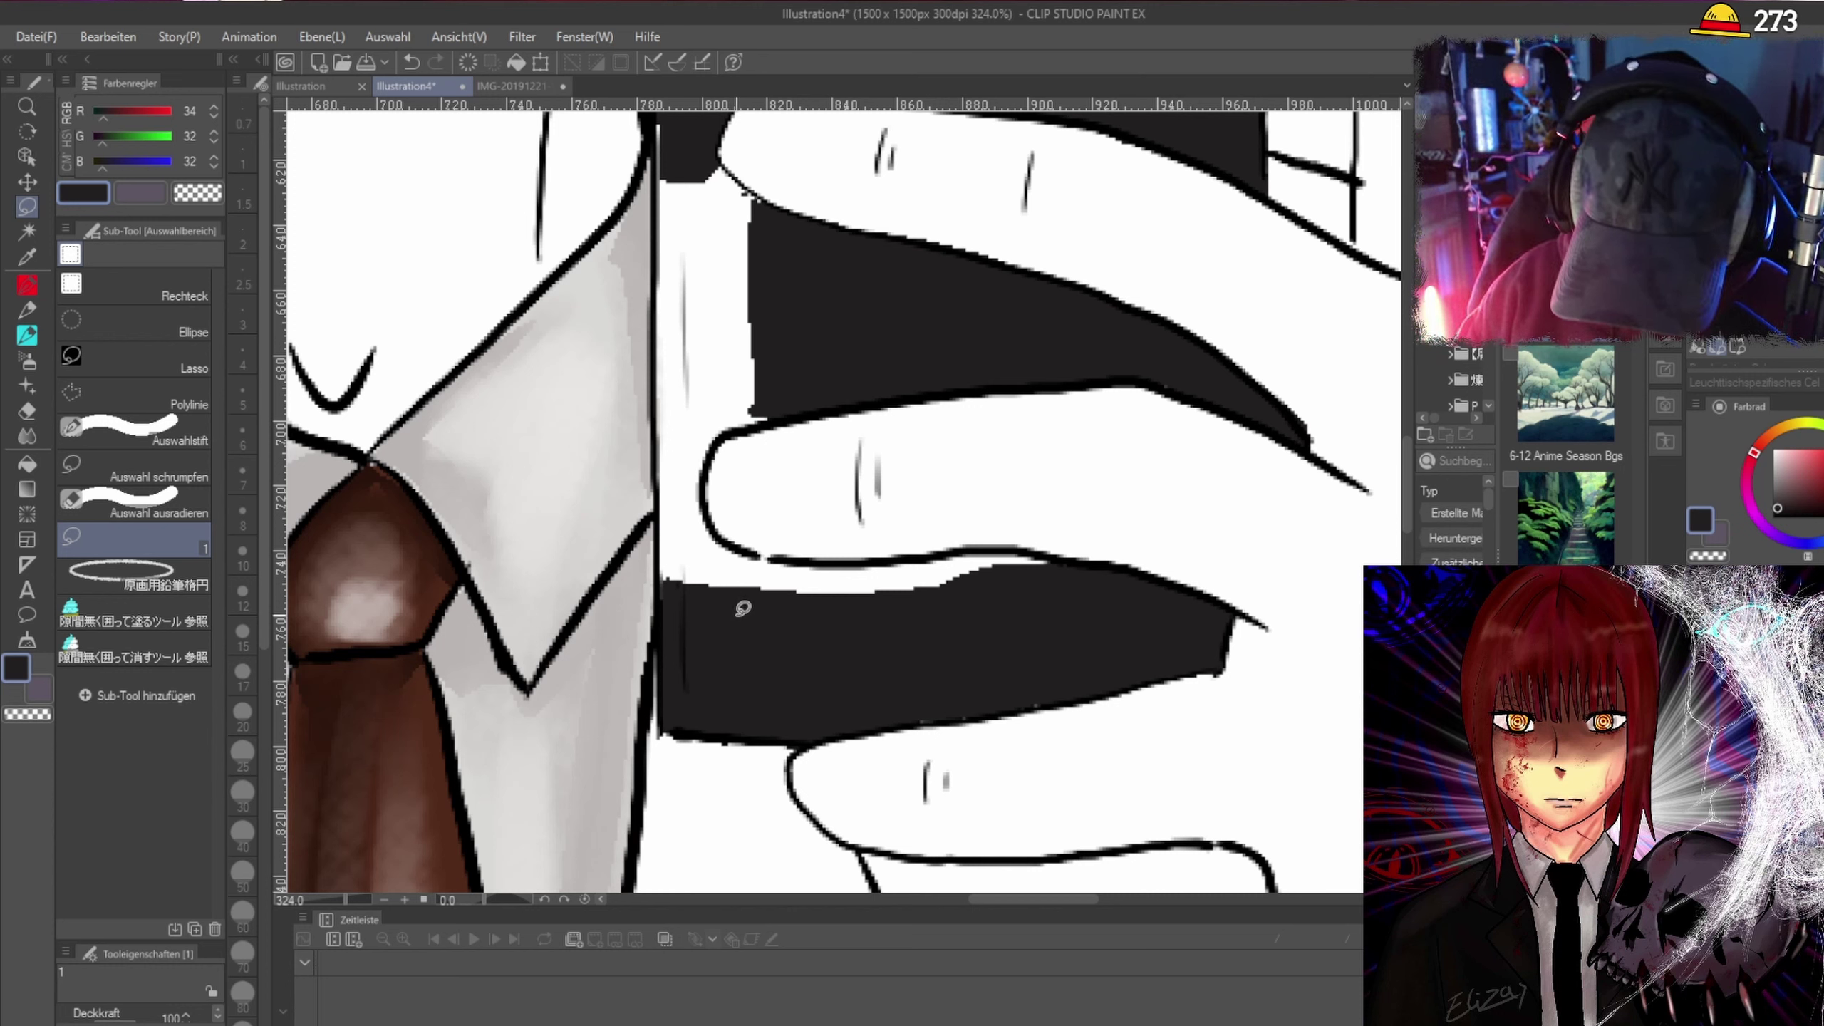
{"action": "mouse_move", "coordinate": [696, 530]}
{"action": "left_mouse_down"}
{"action": "mouse_move", "coordinate": [661, 577]}
{"action": "mouse_move", "coordinate": [707, 605]}
{"action": "mouse_move", "coordinate": [916, 616]}
{"action": "mouse_move", "coordinate": [1036, 595]}
{"action": "mouse_move", "coordinate": [1055, 563]}
{"action": "mouse_move", "coordinate": [761, 555]}
{"action": "mouse_move", "coordinate": [702, 519]}
{"action": "left_mouse_up"}
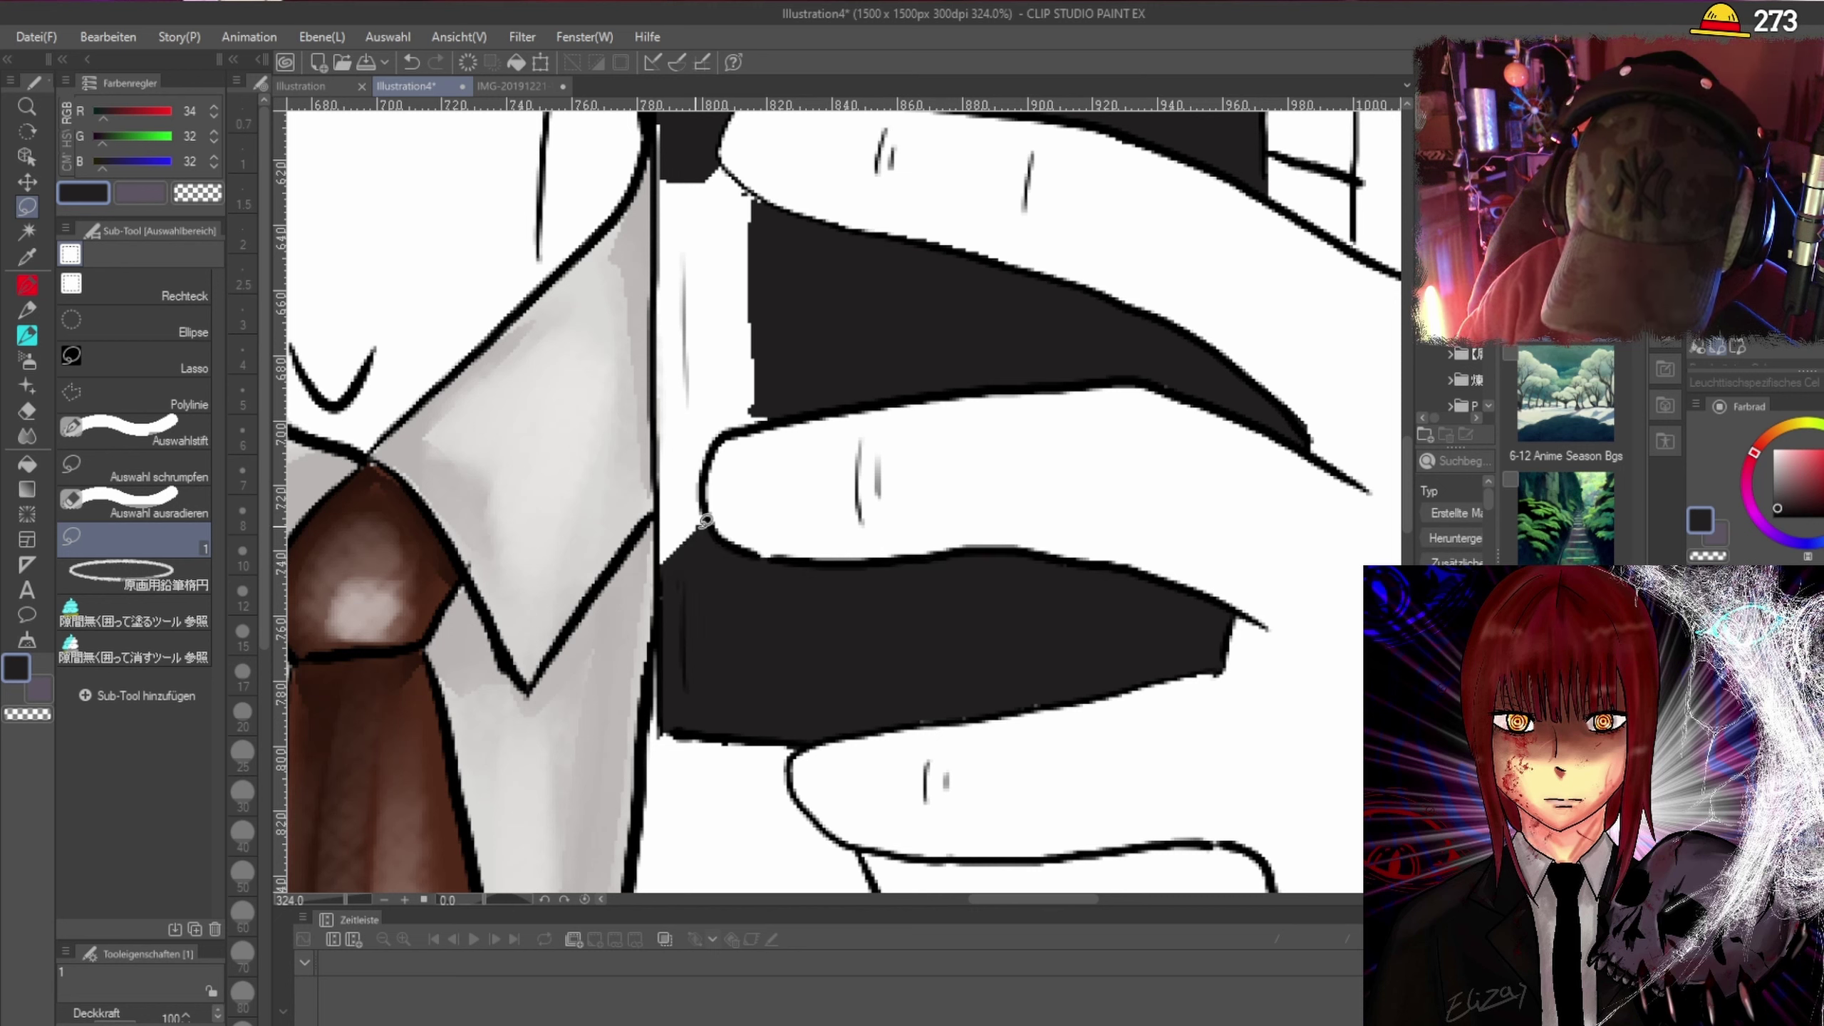
{"action": "mouse_move", "coordinate": [776, 418]}
{"action": "left_mouse_down"}
{"action": "mouse_move", "coordinate": [740, 428]}
{"action": "mouse_move", "coordinate": [706, 488]}
{"action": "mouse_move", "coordinate": [705, 553]}
{"action": "mouse_move", "coordinate": [664, 535]}
{"action": "left_mouse_up"}
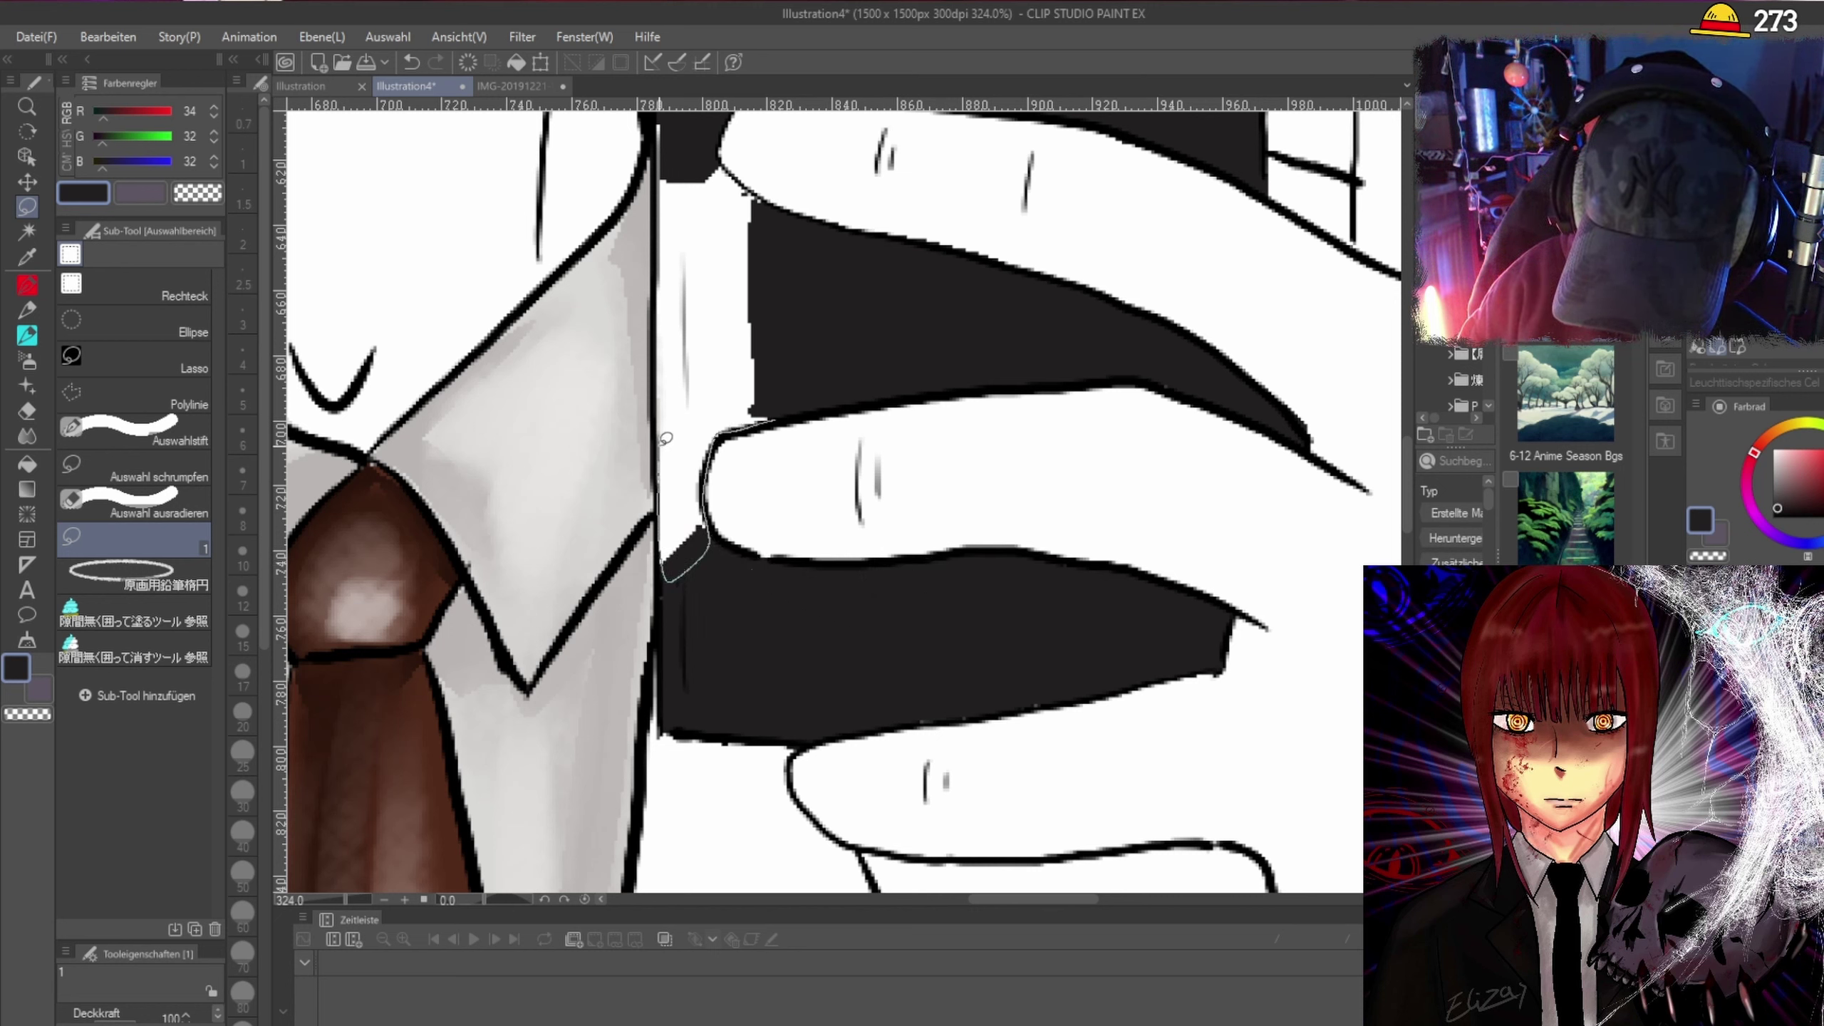
{"action": "mouse_move", "coordinate": [665, 359]}
{"action": "left_mouse_down"}
{"action": "mouse_move", "coordinate": [701, 329]}
{"action": "mouse_move", "coordinate": [782, 328]}
{"action": "mouse_move", "coordinate": [790, 413]}
{"action": "left_mouse_up"}
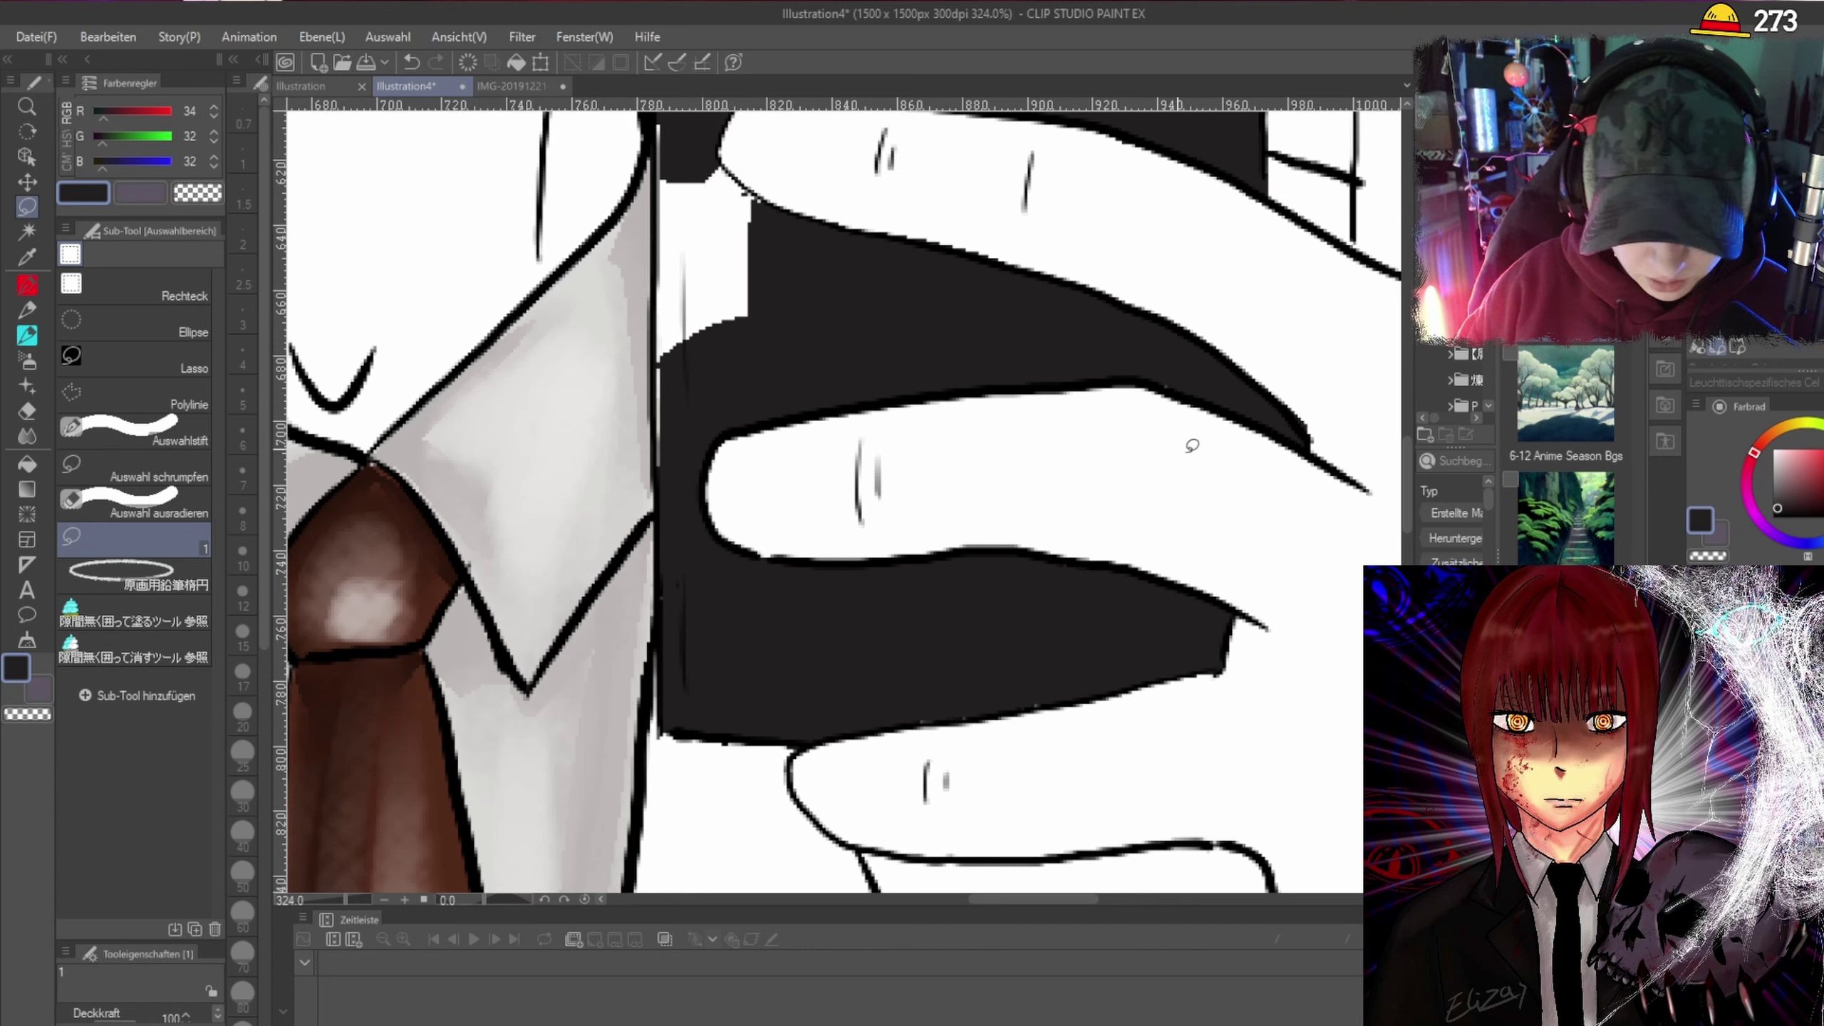
{"action": "scroll", "coordinate": [1406, 485], "scroll_direction": "up", "scroll_amount": 4}
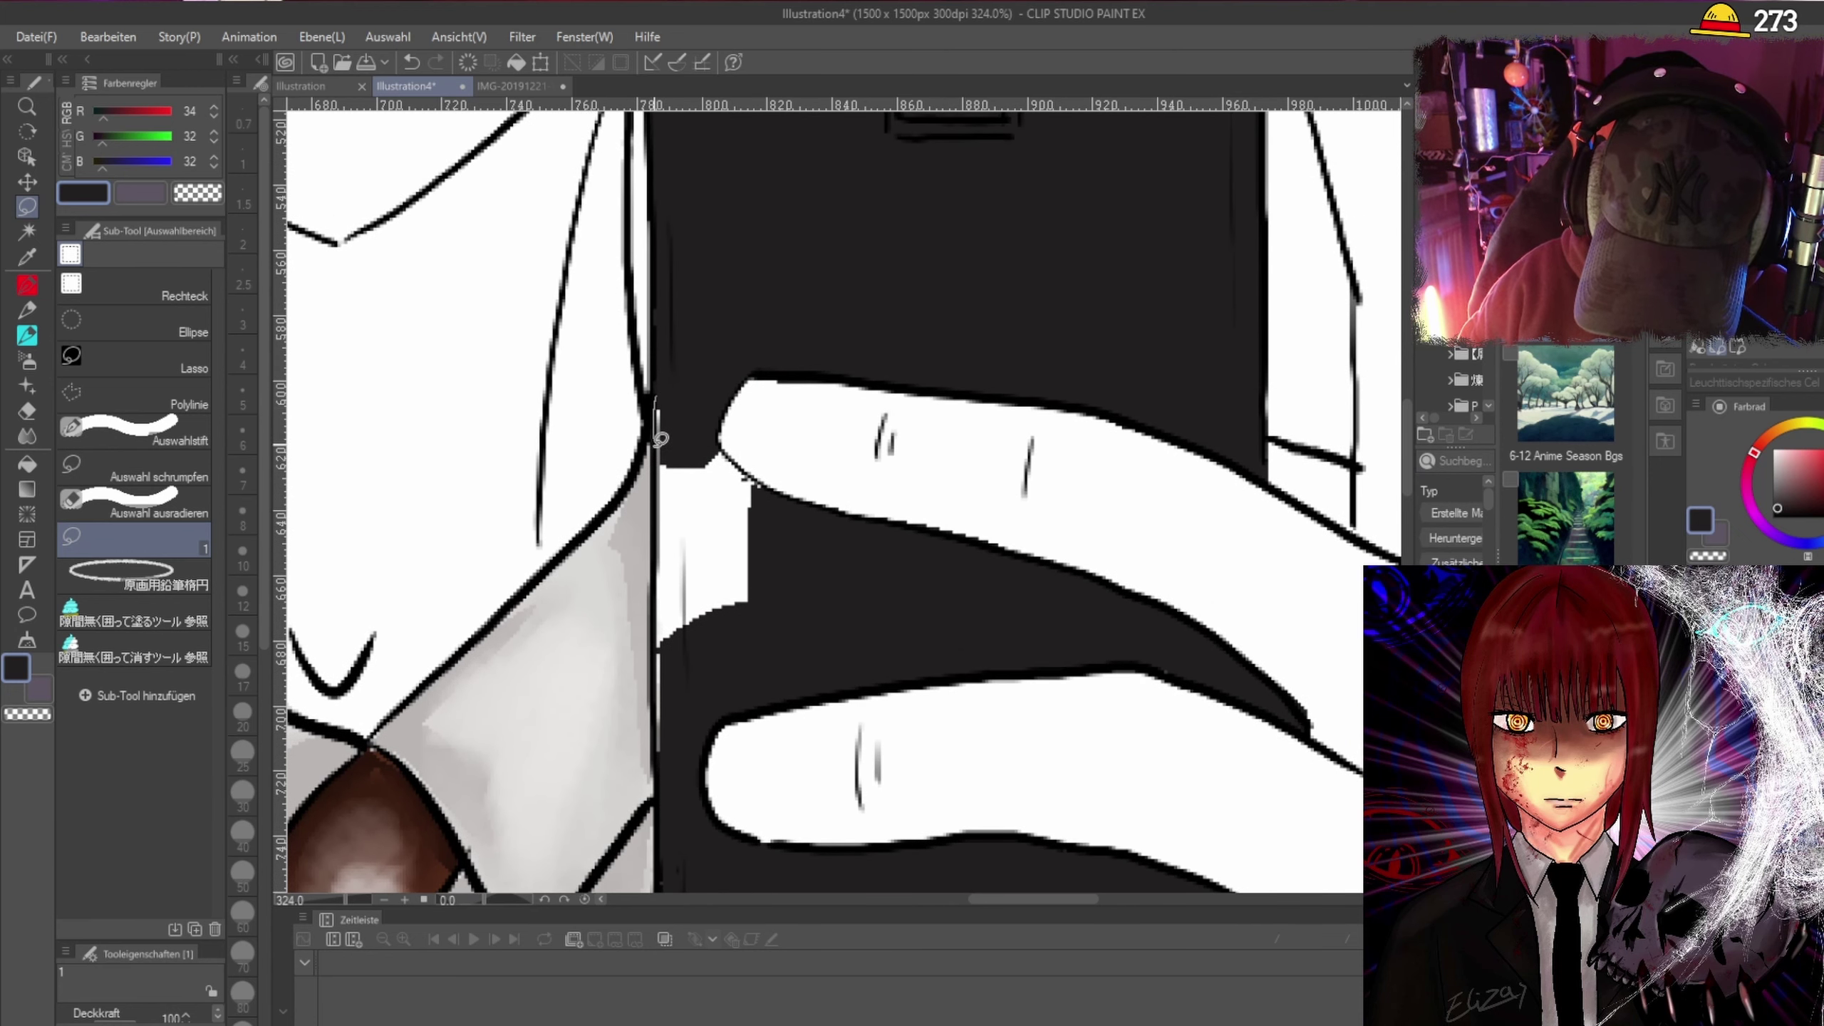
{"action": "mouse_move", "coordinate": [663, 686]}
{"action": "left_mouse_down"}
{"action": "mouse_move", "coordinate": [762, 595]}
{"action": "mouse_move", "coordinate": [759, 485]}
{"action": "mouse_move", "coordinate": [658, 396]}
{"action": "left_mouse_up"}
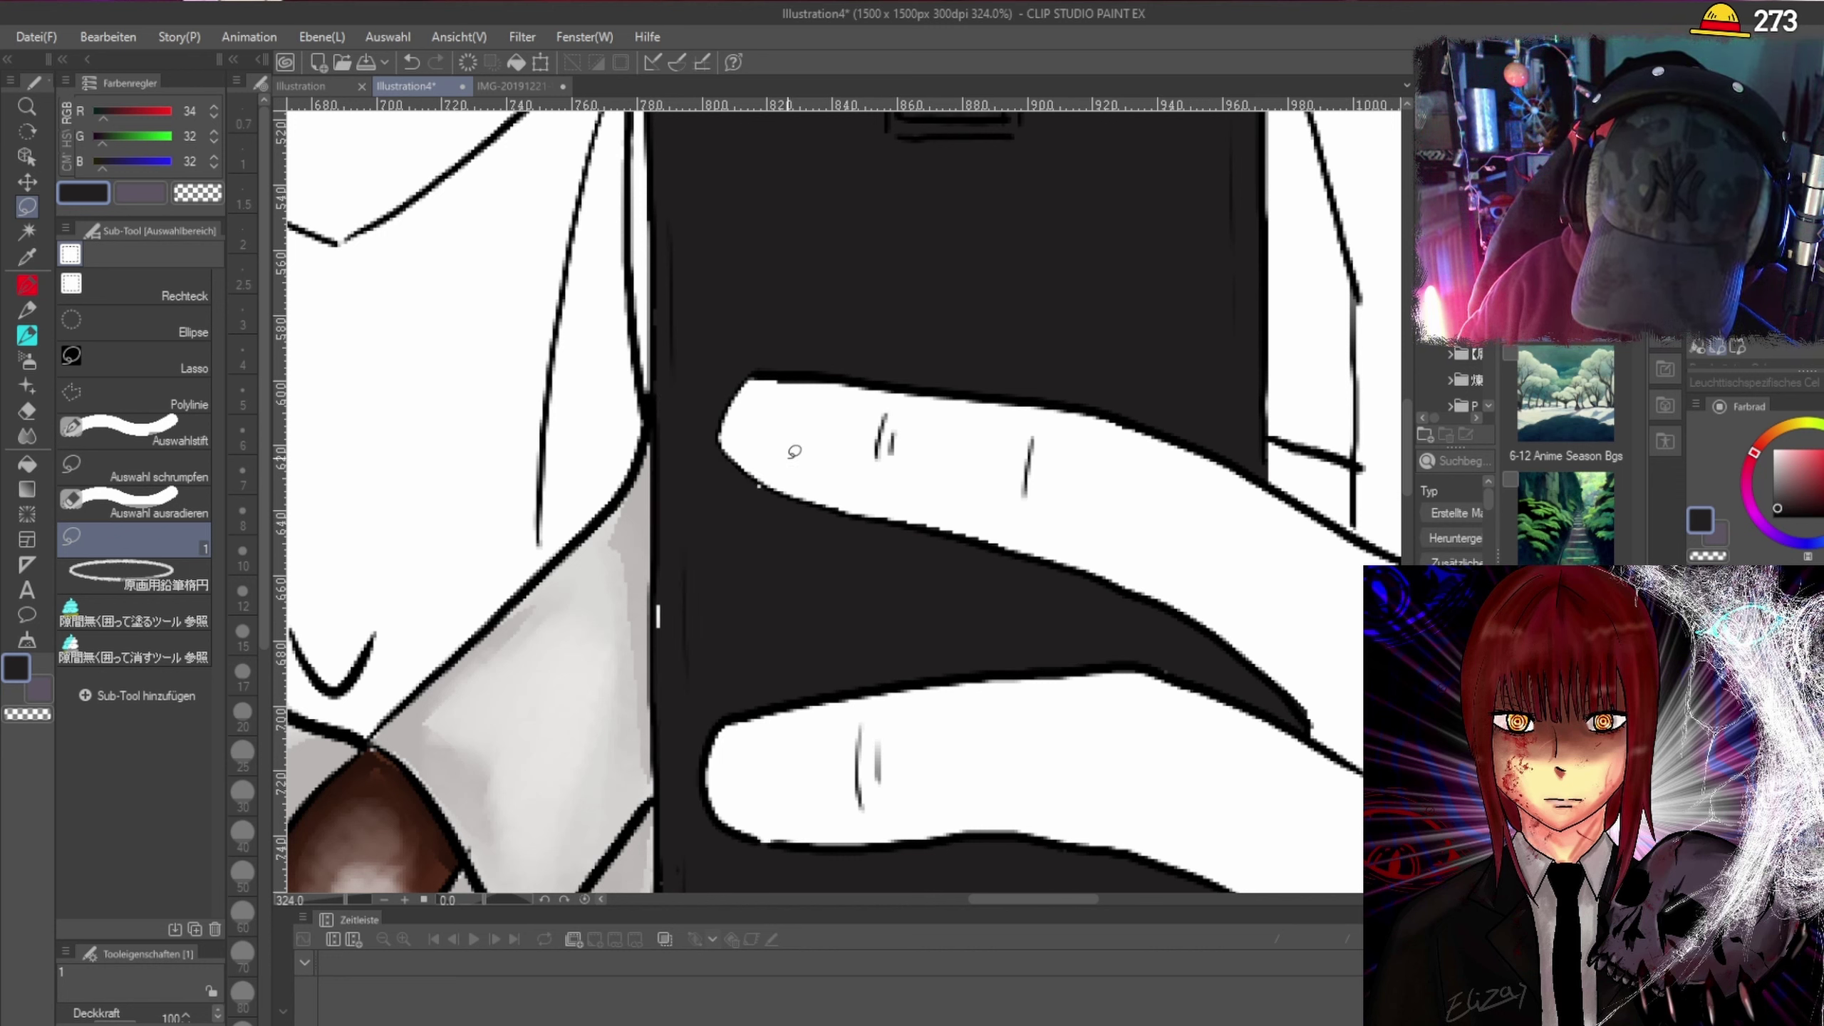
{"action": "mouse_move", "coordinate": [673, 573]}
{"action": "left_mouse_down"}
{"action": "mouse_move", "coordinate": [672, 614]}
{"action": "mouse_move", "coordinate": [695, 538]}
{"action": "left_mouse_up"}
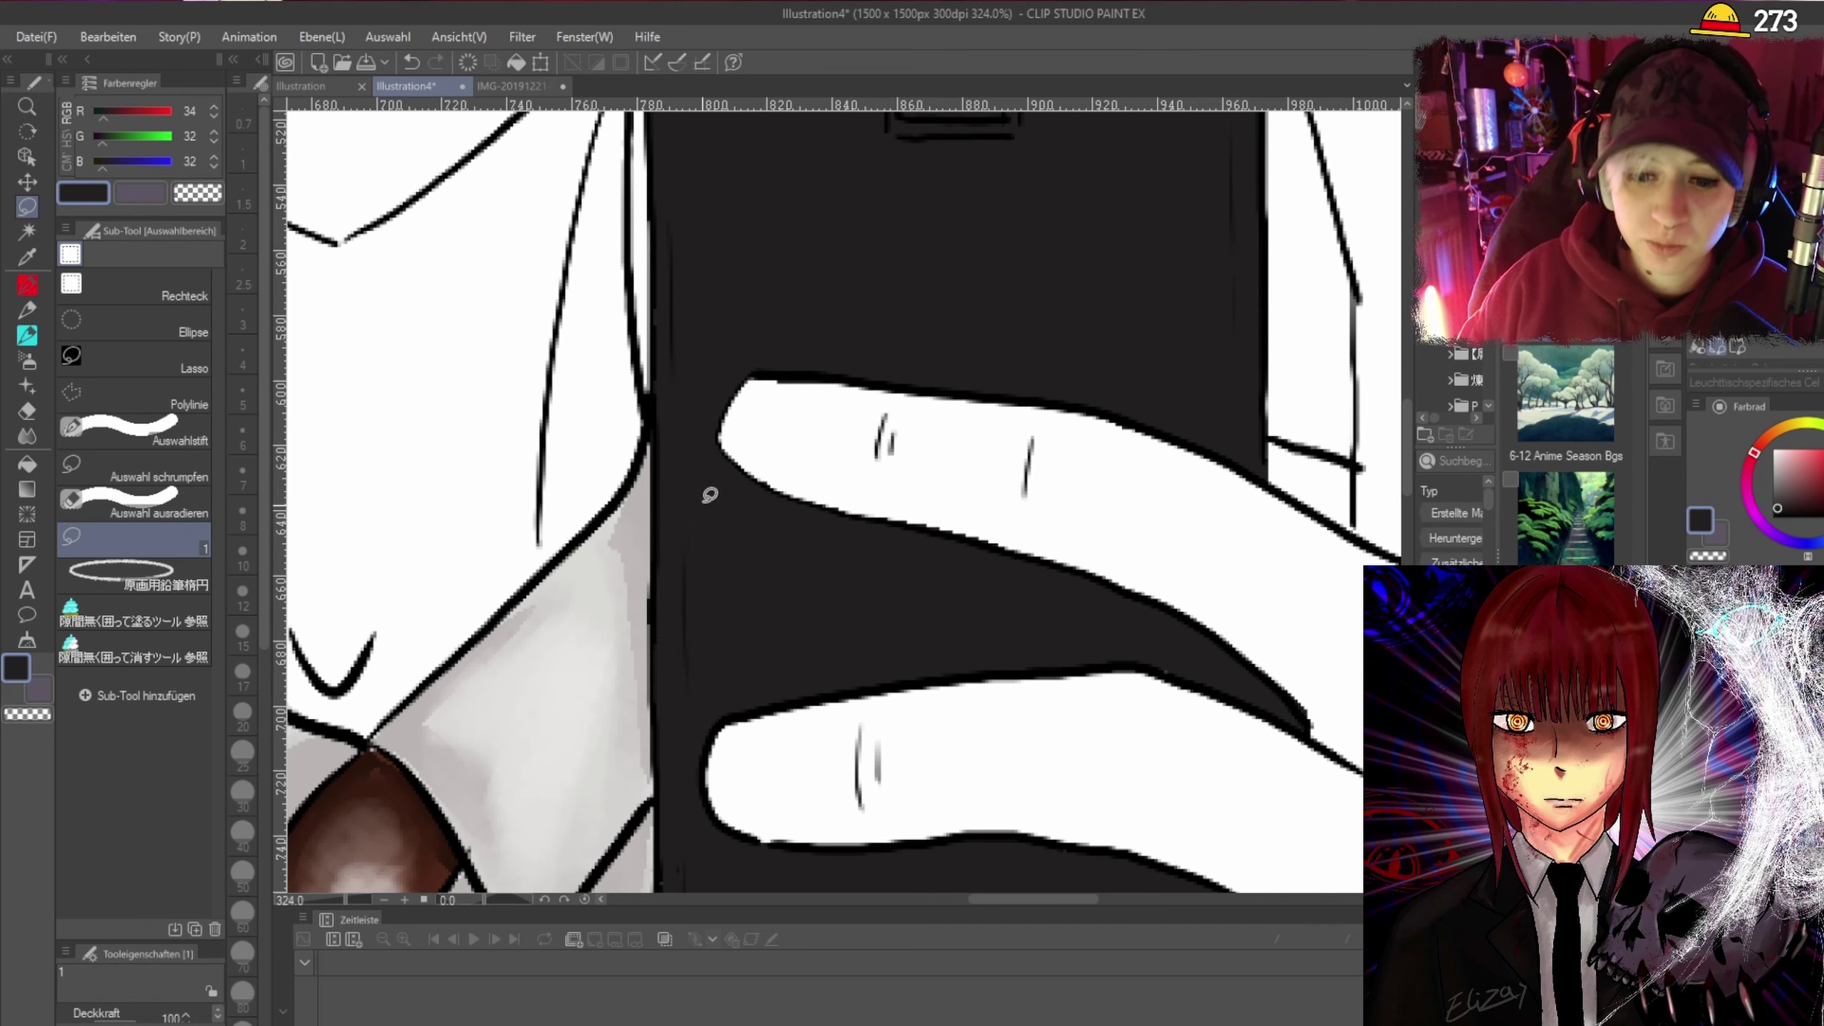
Set the drawing colour to black and lasso-fill the phone's camera lens.
{"action": "scroll", "coordinate": [1298, 617], "scroll_direction": "down", "scroll_amount": 5}
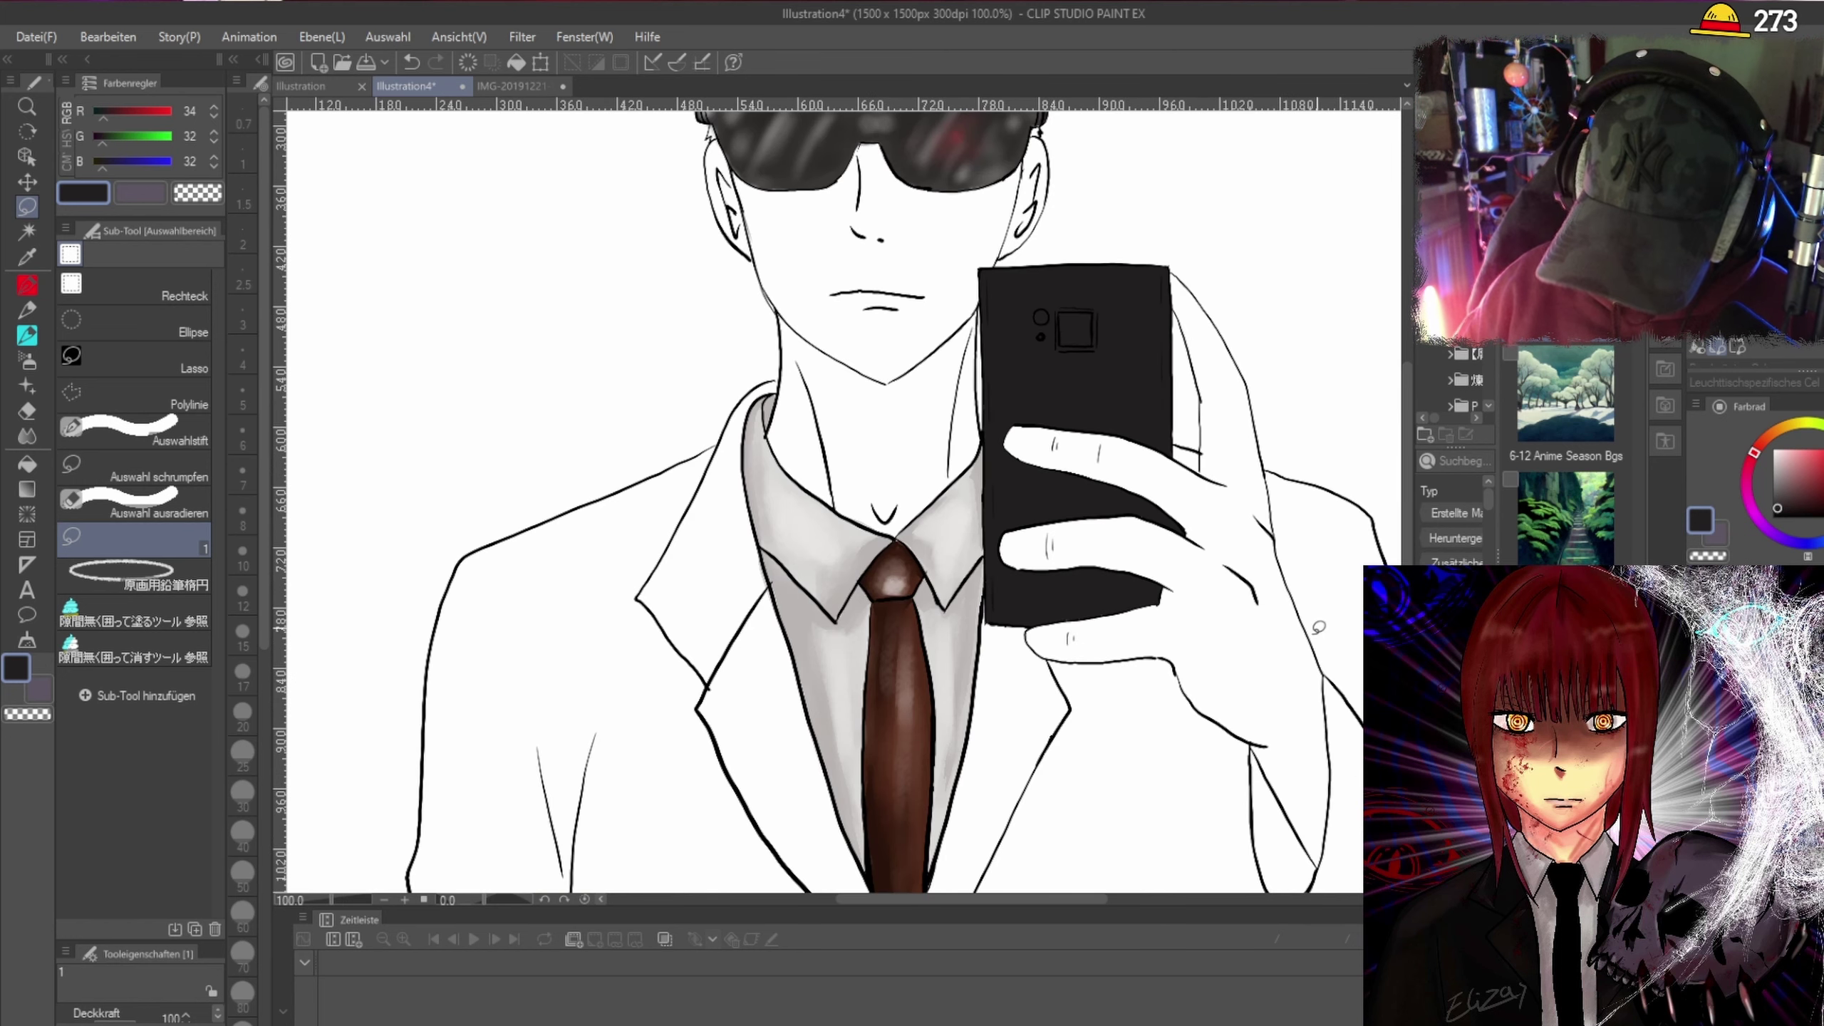
{"action": "scroll", "coordinate": [1239, 466], "scroll_direction": "up", "scroll_amount": 3}
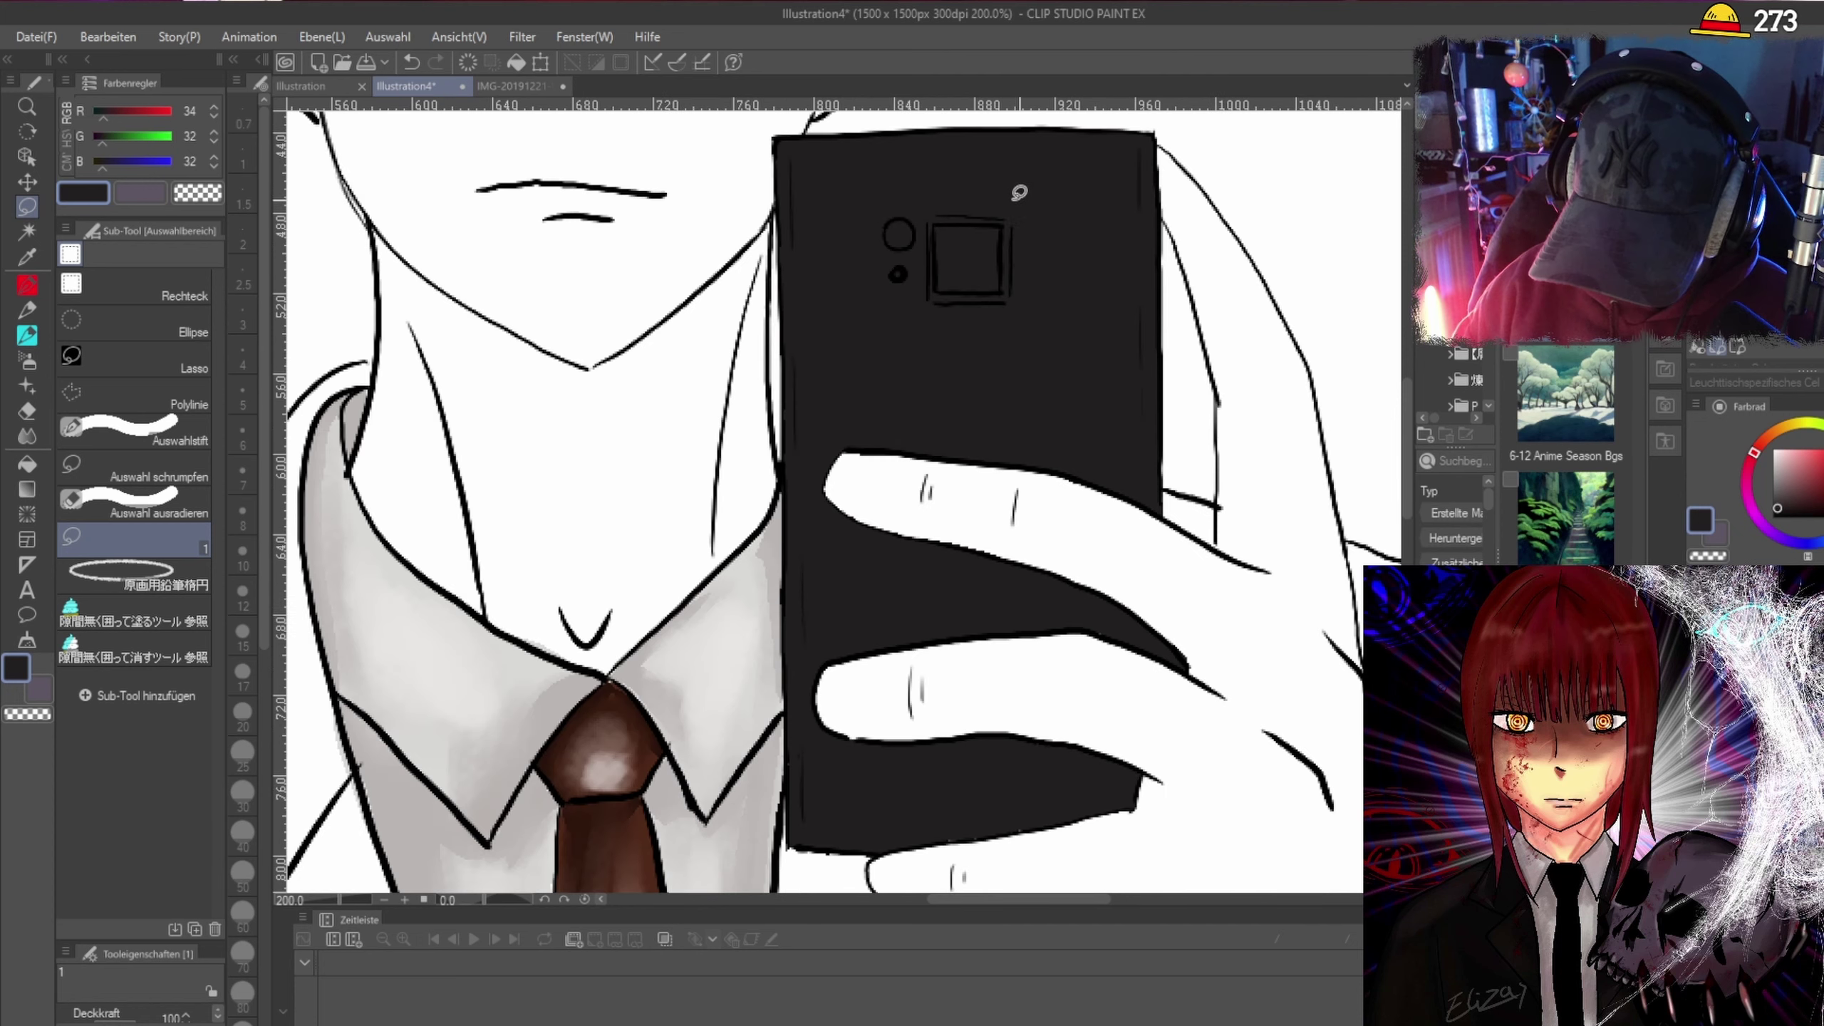
{"action": "scroll", "coordinate": [955, 161], "scroll_direction": "up", "scroll_amount": 3}
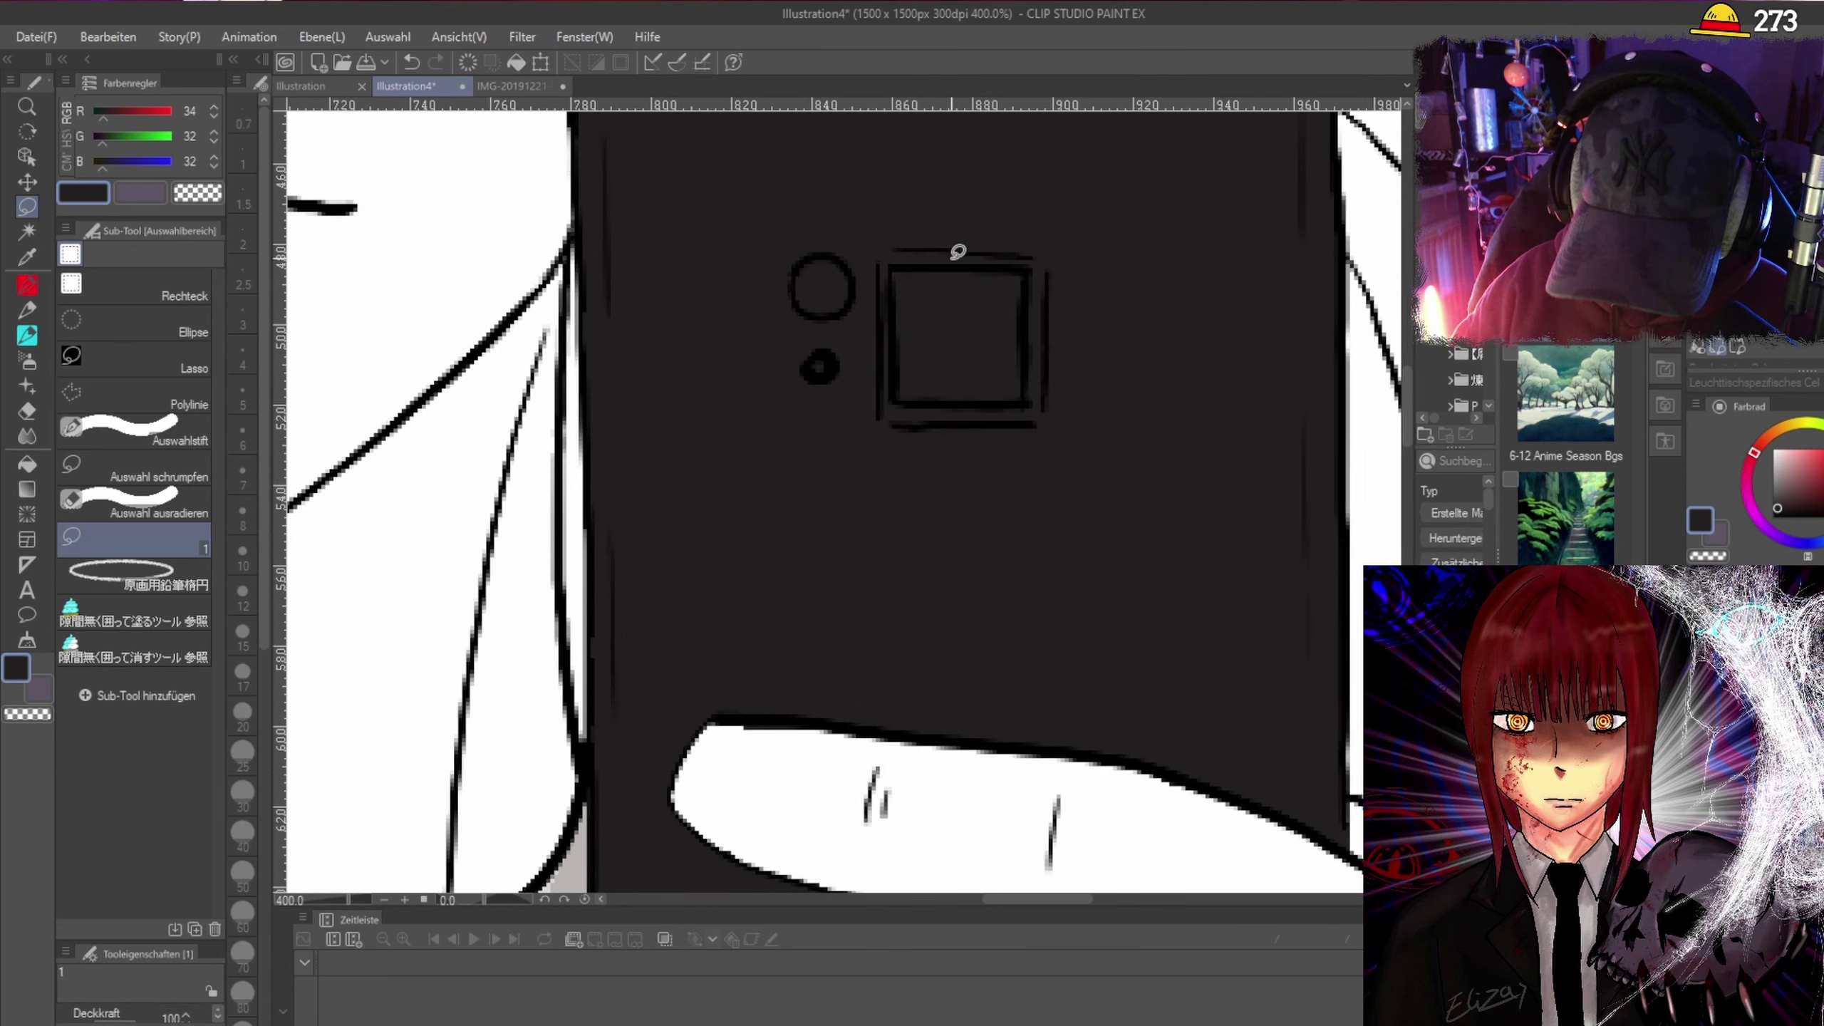
{"action": "scroll", "coordinate": [959, 251], "scroll_direction": "down", "scroll_amount": 2}
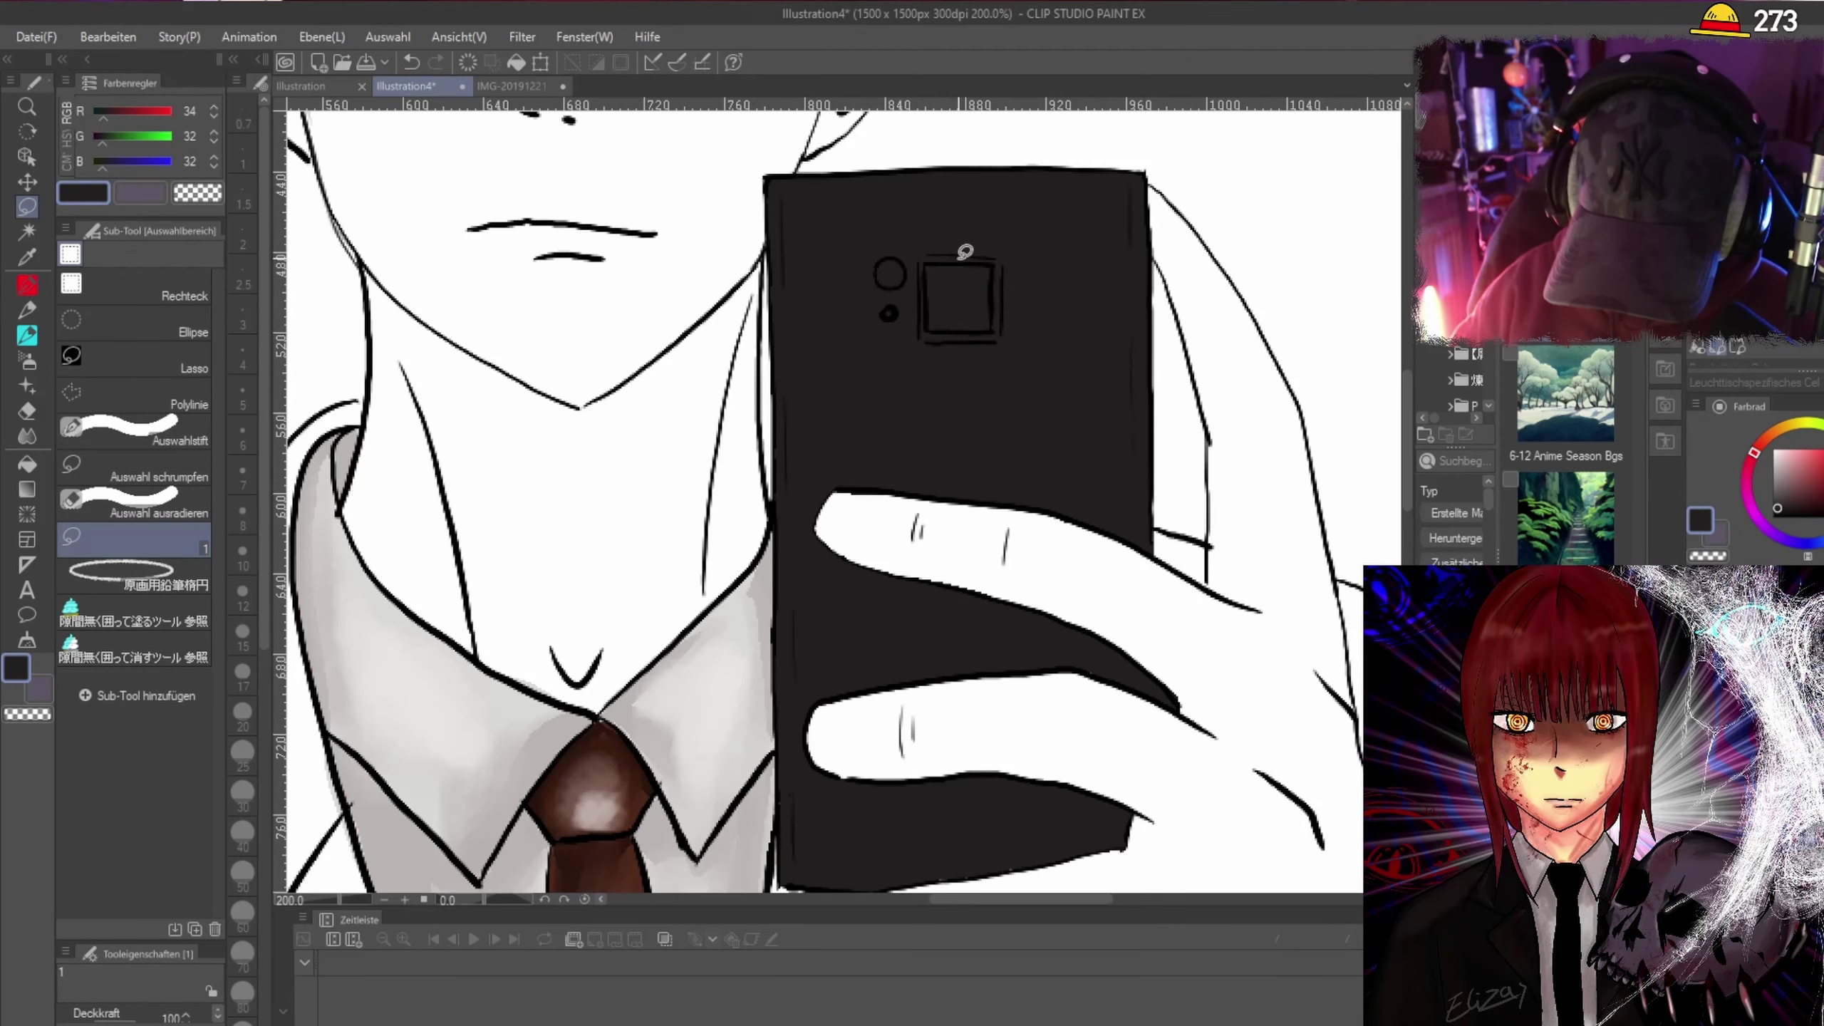
{"action": "double_click", "coordinate": [14, 672]}
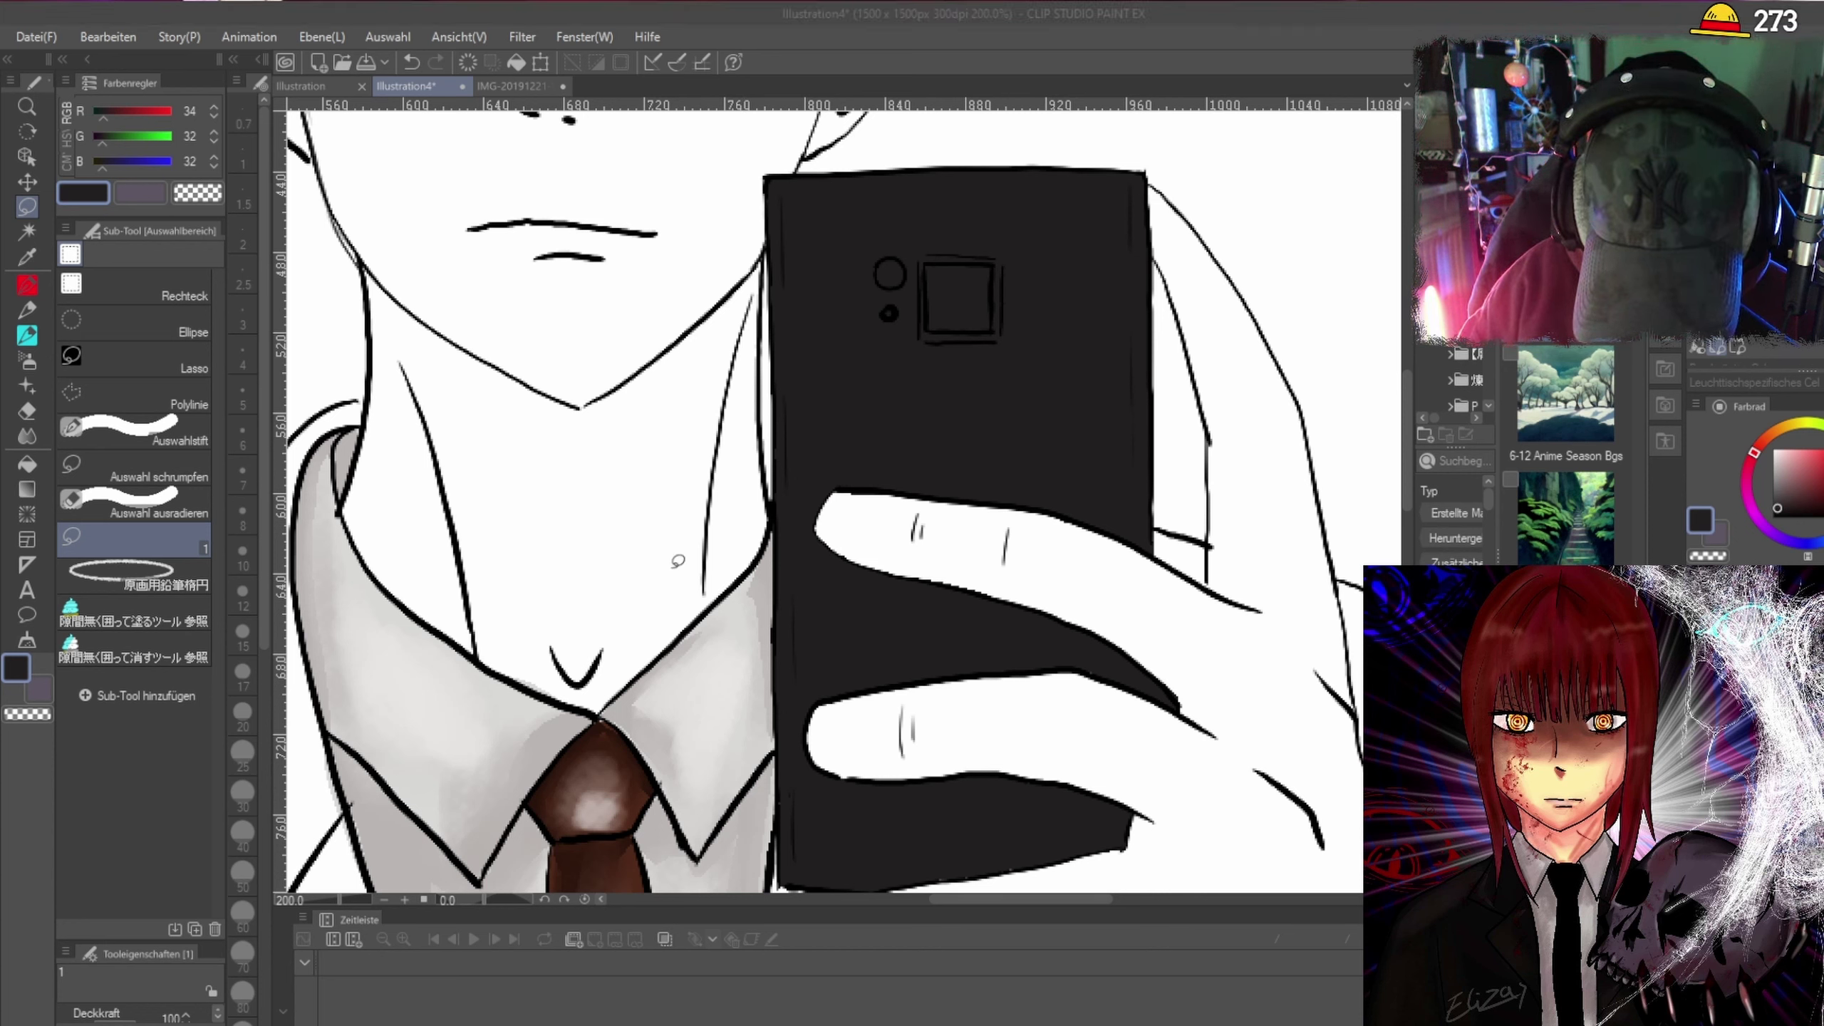
{"action": "left_click", "coordinate": [972, 315]}
{"action": "mouse_move", "coordinate": [946, 297]}
{"action": "left_mouse_down"}
{"action": "mouse_move", "coordinate": [969, 313]}
{"action": "mouse_move", "coordinate": [977, 280]}
{"action": "left_mouse_up"}
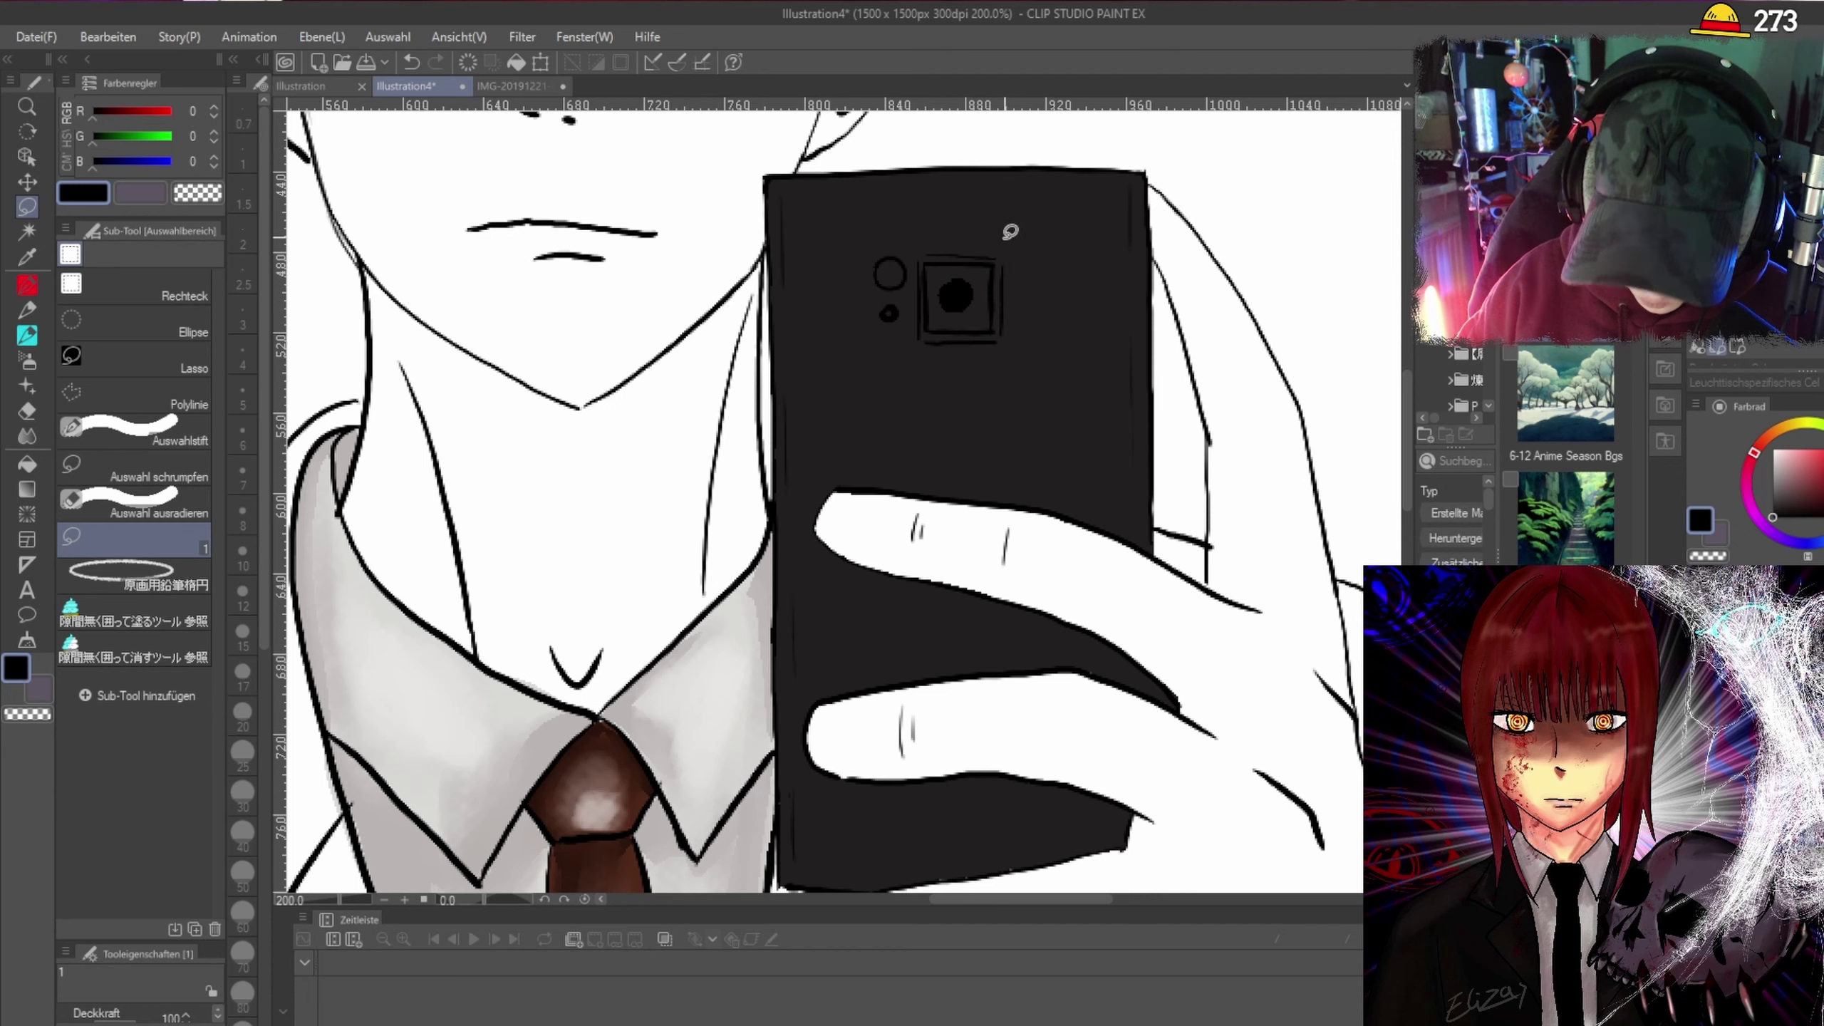
Switch to near-white and add highlights in the two small circles, undoing one unwanted highlight.
{"action": "left_click", "coordinate": [18, 668]}
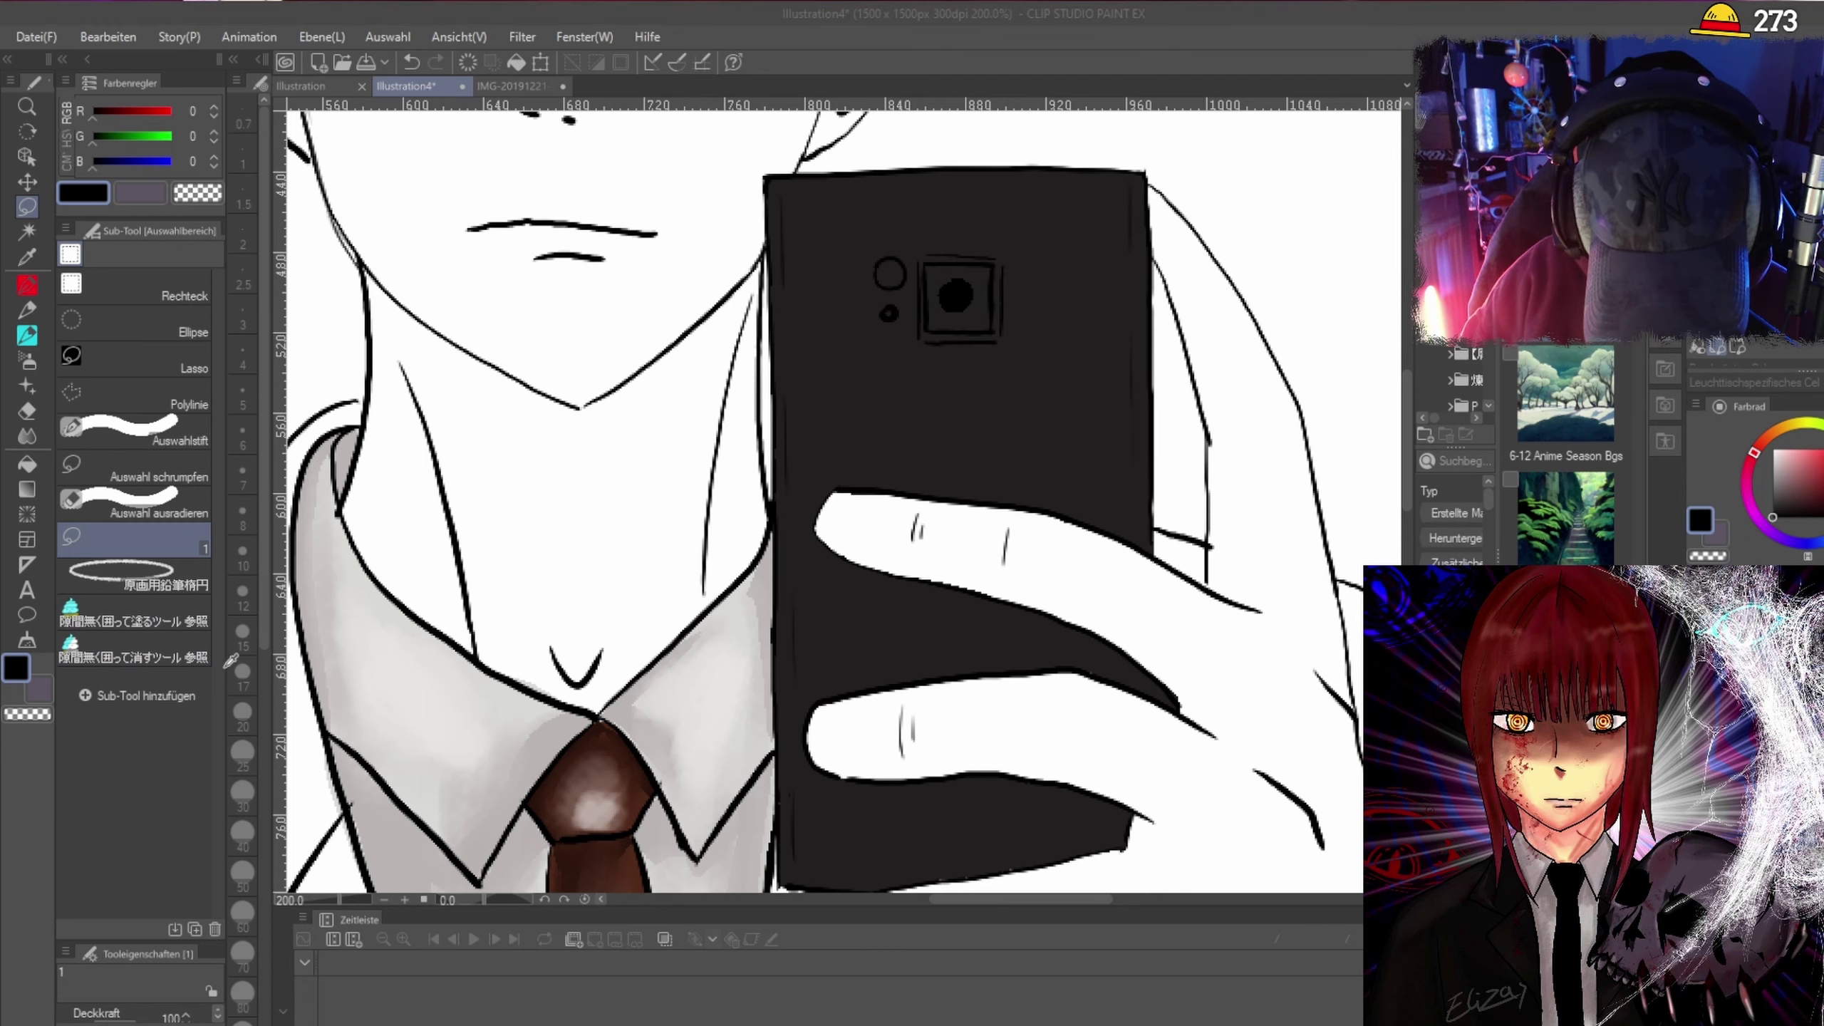
{"action": "left_click", "coordinate": [662, 560]}
{"action": "scroll", "coordinate": [888, 258], "scroll_direction": "up", "scroll_amount": 5}
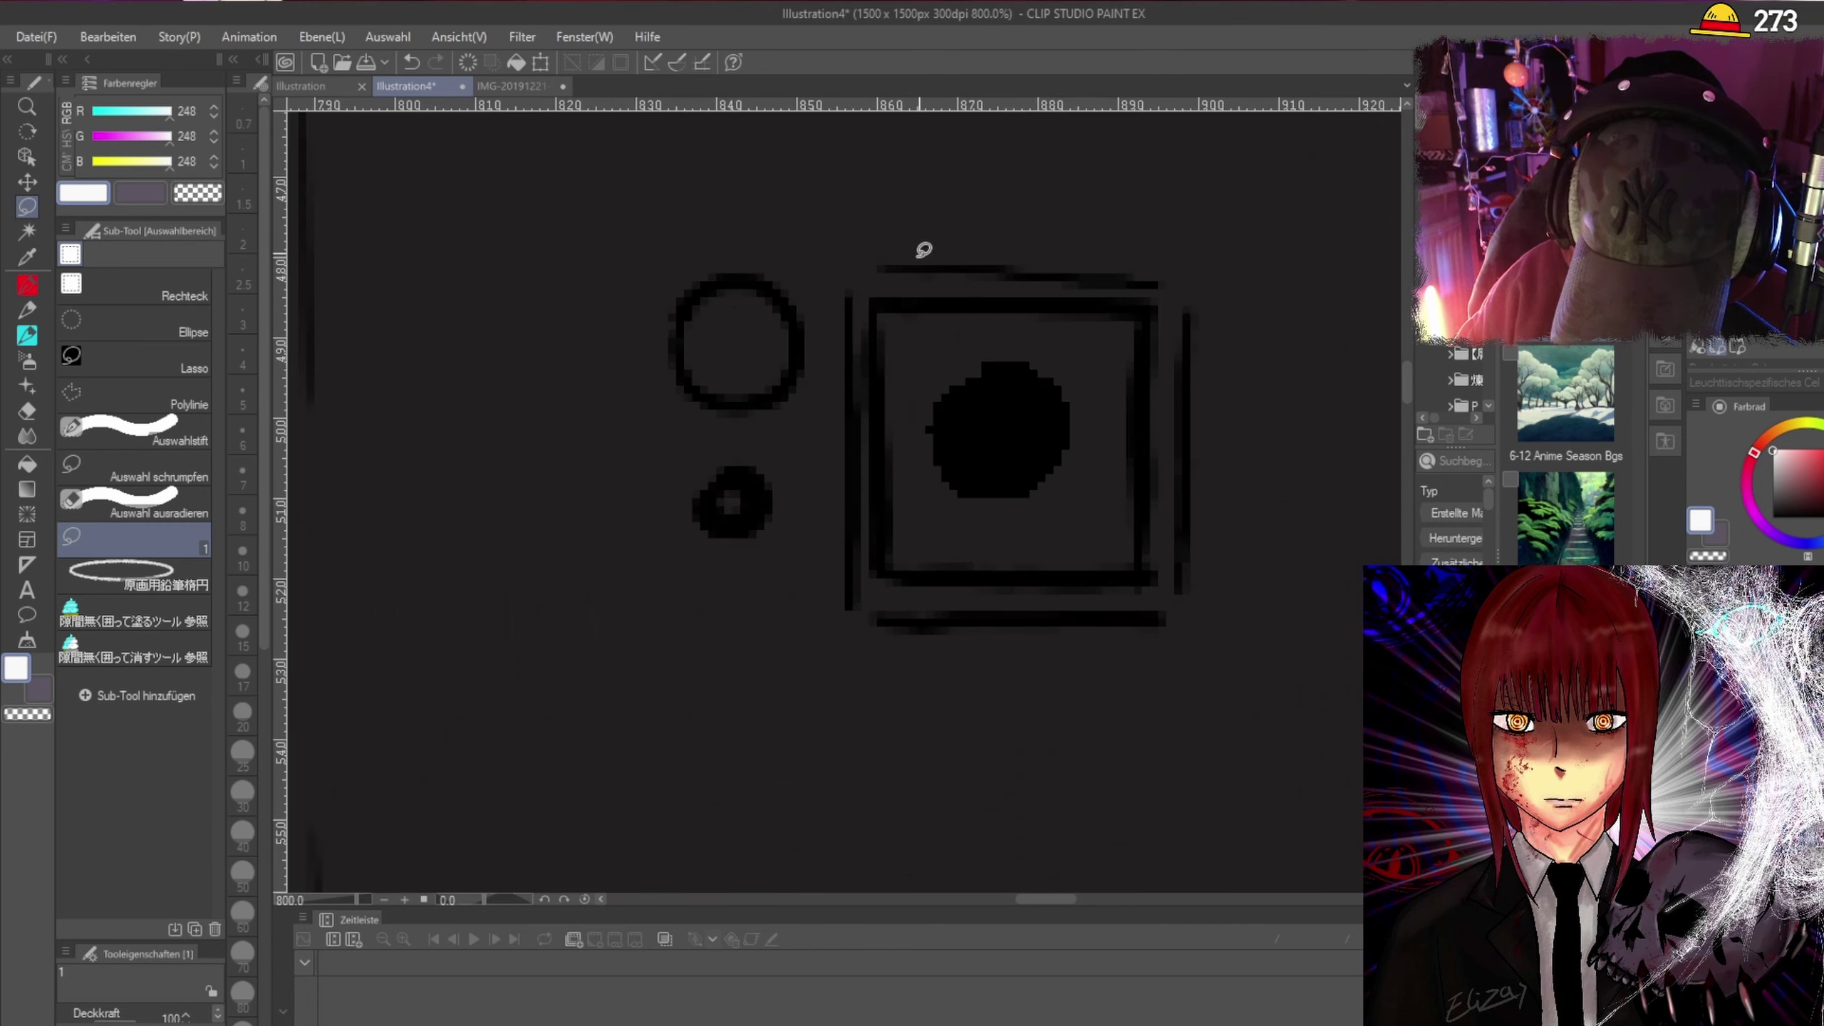
{"action": "mouse_move", "coordinate": [703, 289]}
{"action": "left_mouse_down"}
{"action": "mouse_move", "coordinate": [683, 302]}
{"action": "mouse_move", "coordinate": [717, 391]}
{"action": "mouse_move", "coordinate": [785, 384]}
{"action": "mouse_move", "coordinate": [801, 327]}
{"action": "mouse_move", "coordinate": [740, 277]}
{"action": "left_mouse_up"}
{"action": "mouse_move", "coordinate": [750, 482]}
{"action": "left_mouse_down"}
{"action": "mouse_move", "coordinate": [717, 516]}
{"action": "mouse_move", "coordinate": [740, 498]}
{"action": "left_mouse_up"}
{"action": "key", "text": "ctrl+z"}
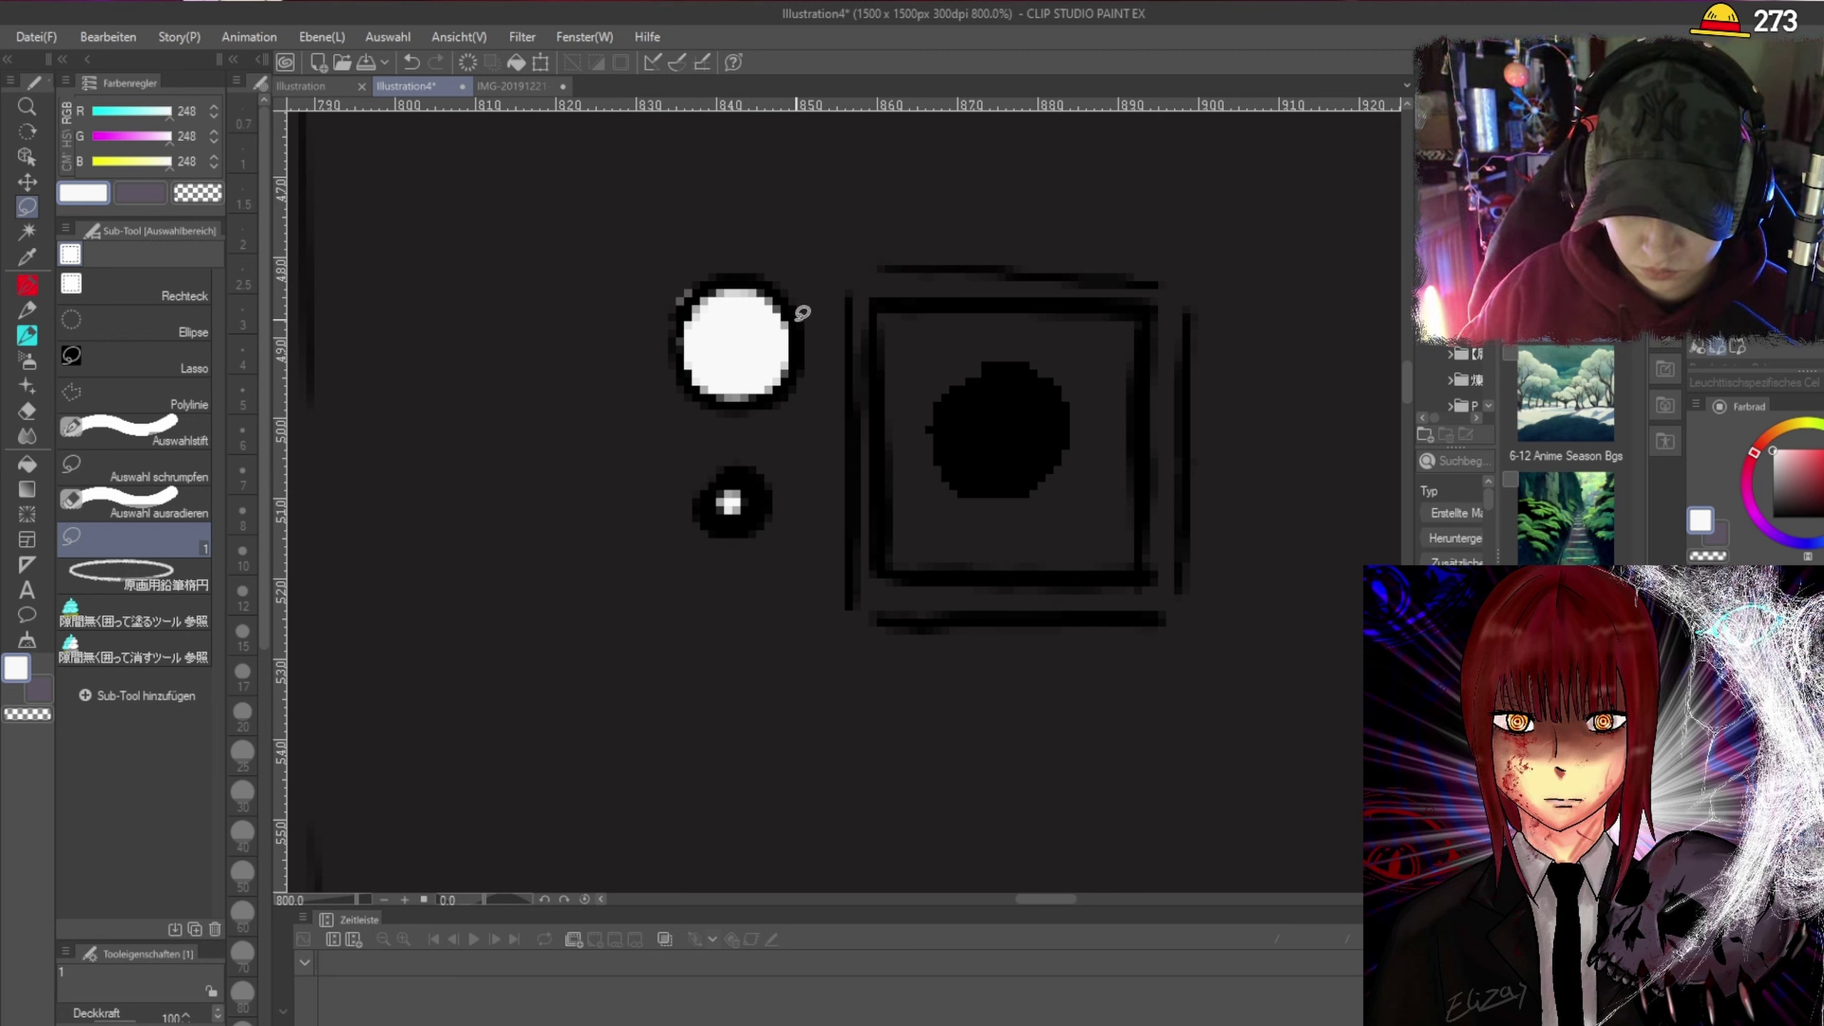
{"action": "scroll", "coordinate": [799, 316], "scroll_direction": "down", "scroll_amount": 2}
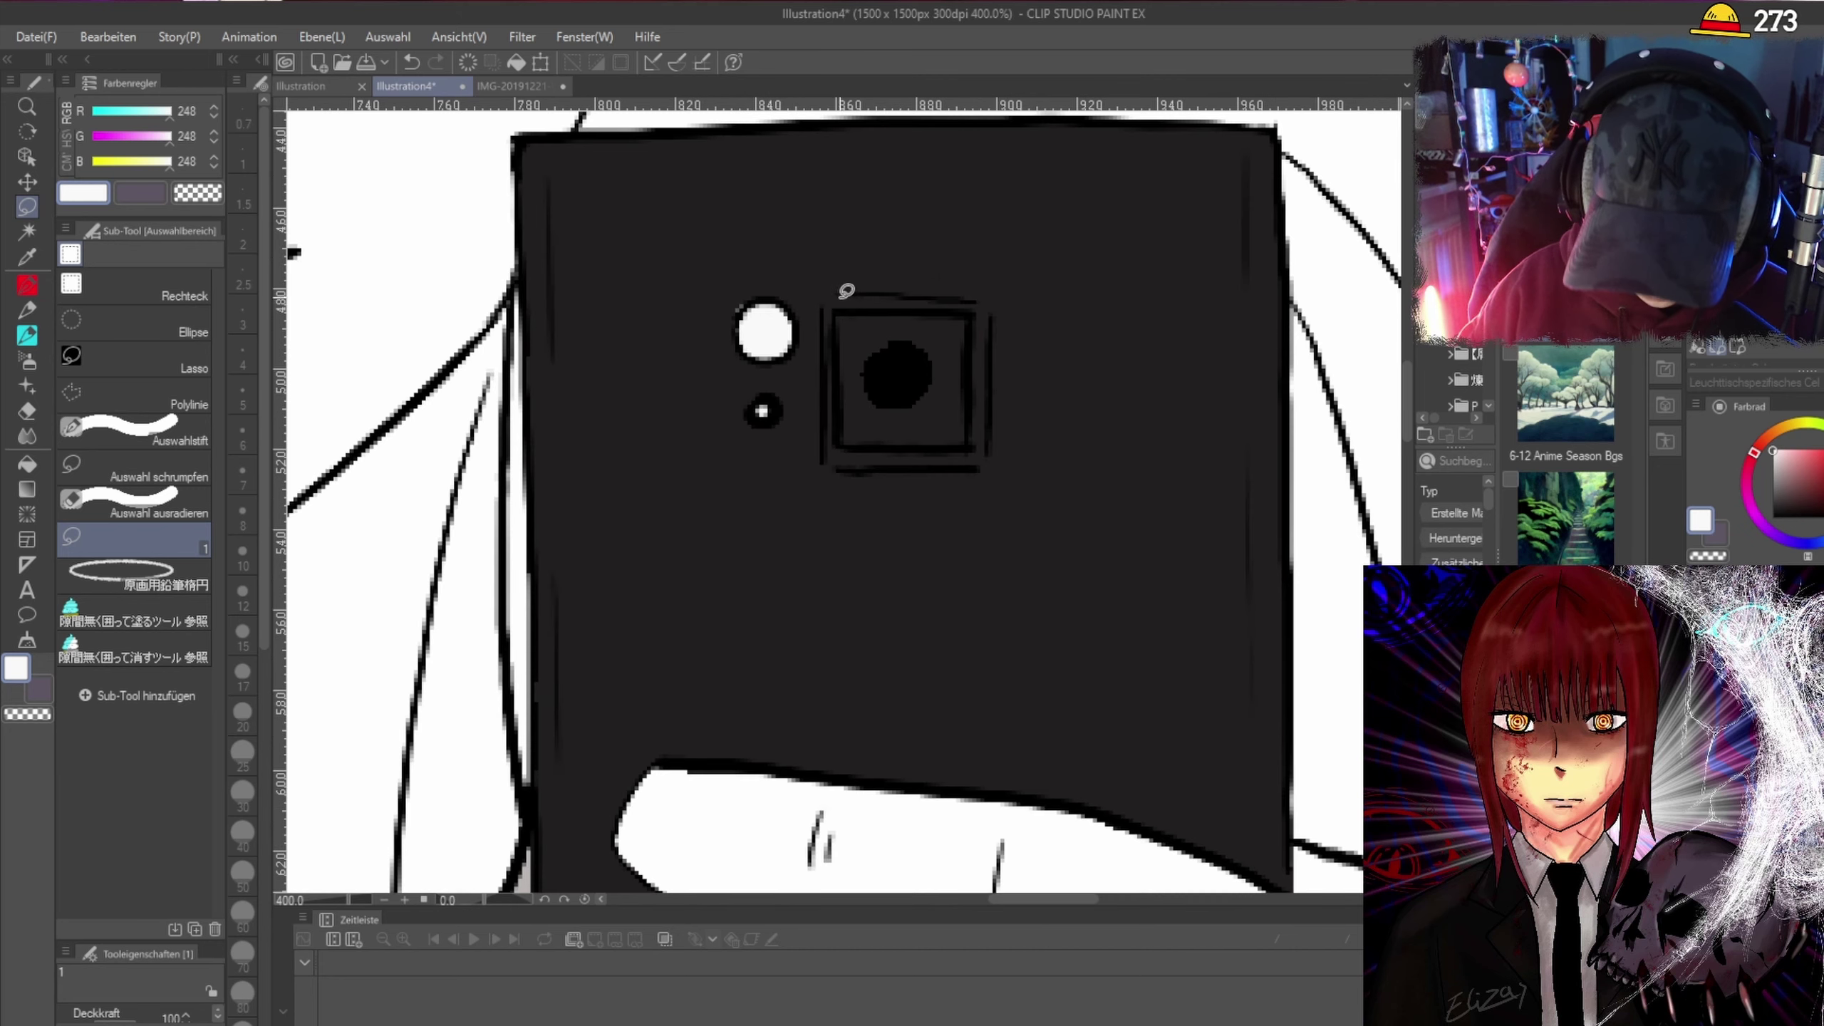
{"action": "scroll", "coordinate": [846, 290], "scroll_direction": "up", "scroll_amount": 4}
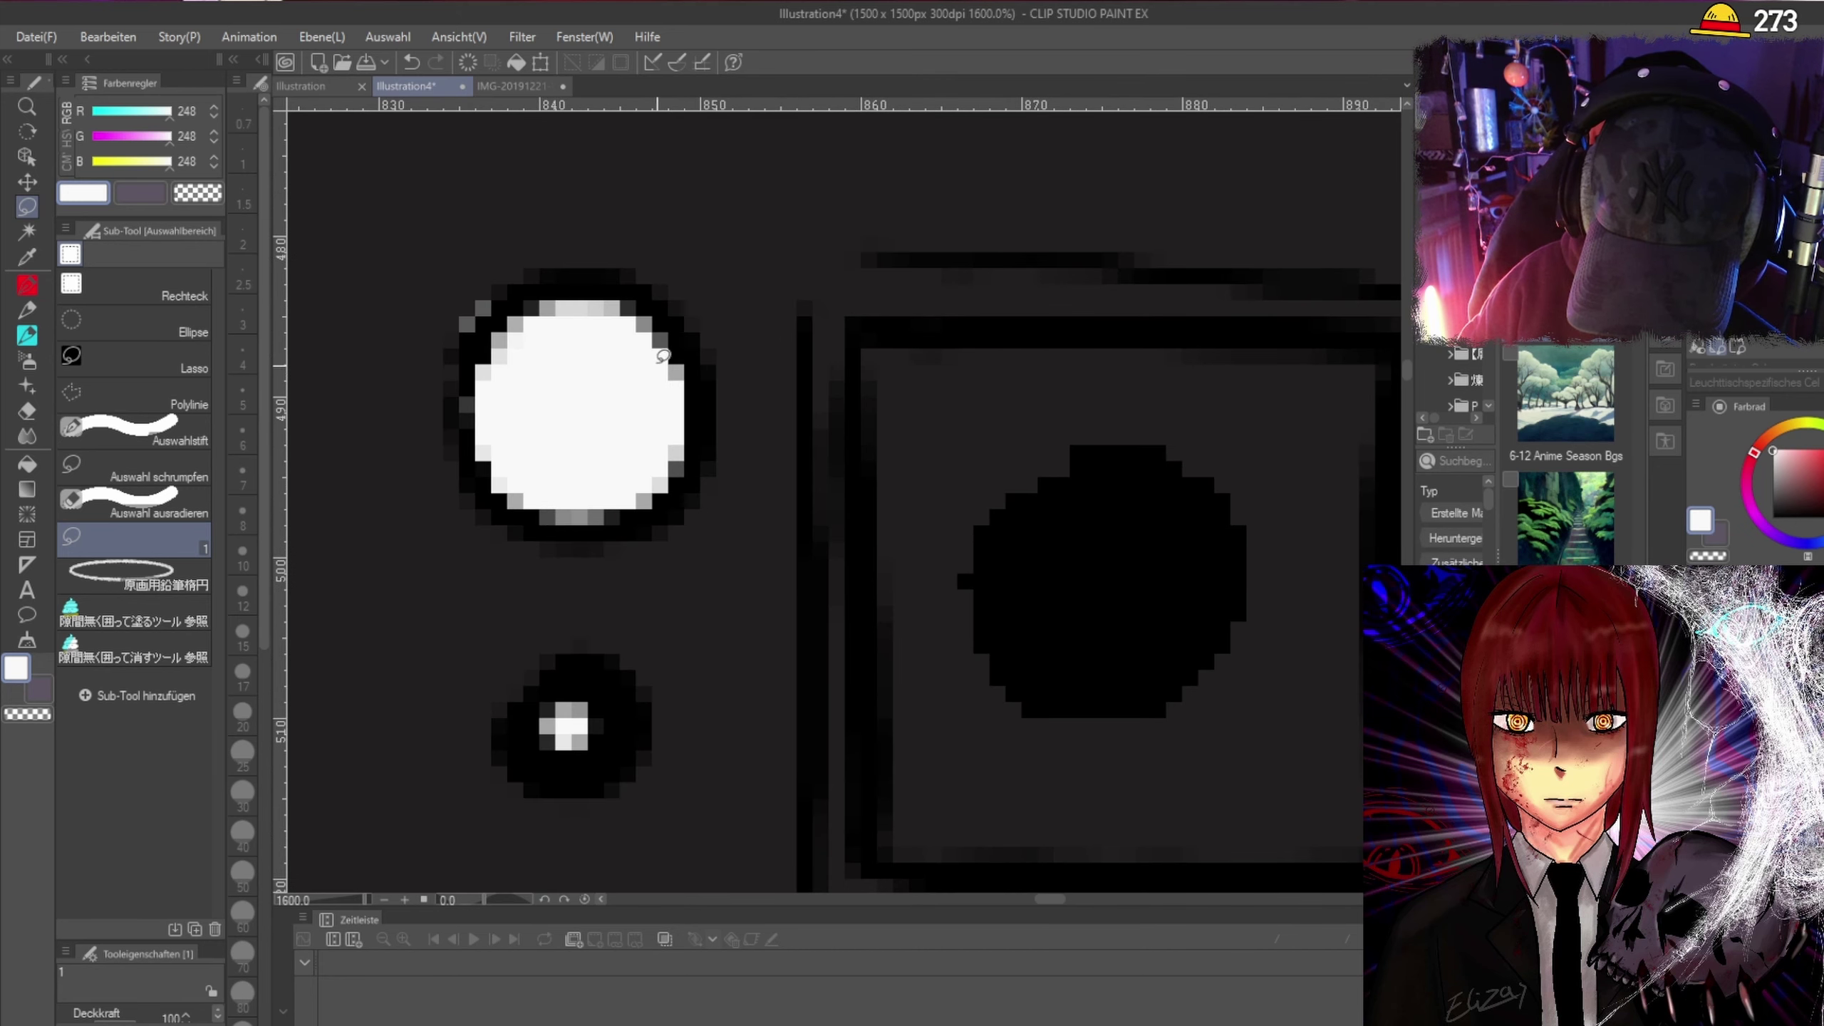
{"action": "scroll", "coordinate": [657, 352], "scroll_direction": "down", "scroll_amount": 4}
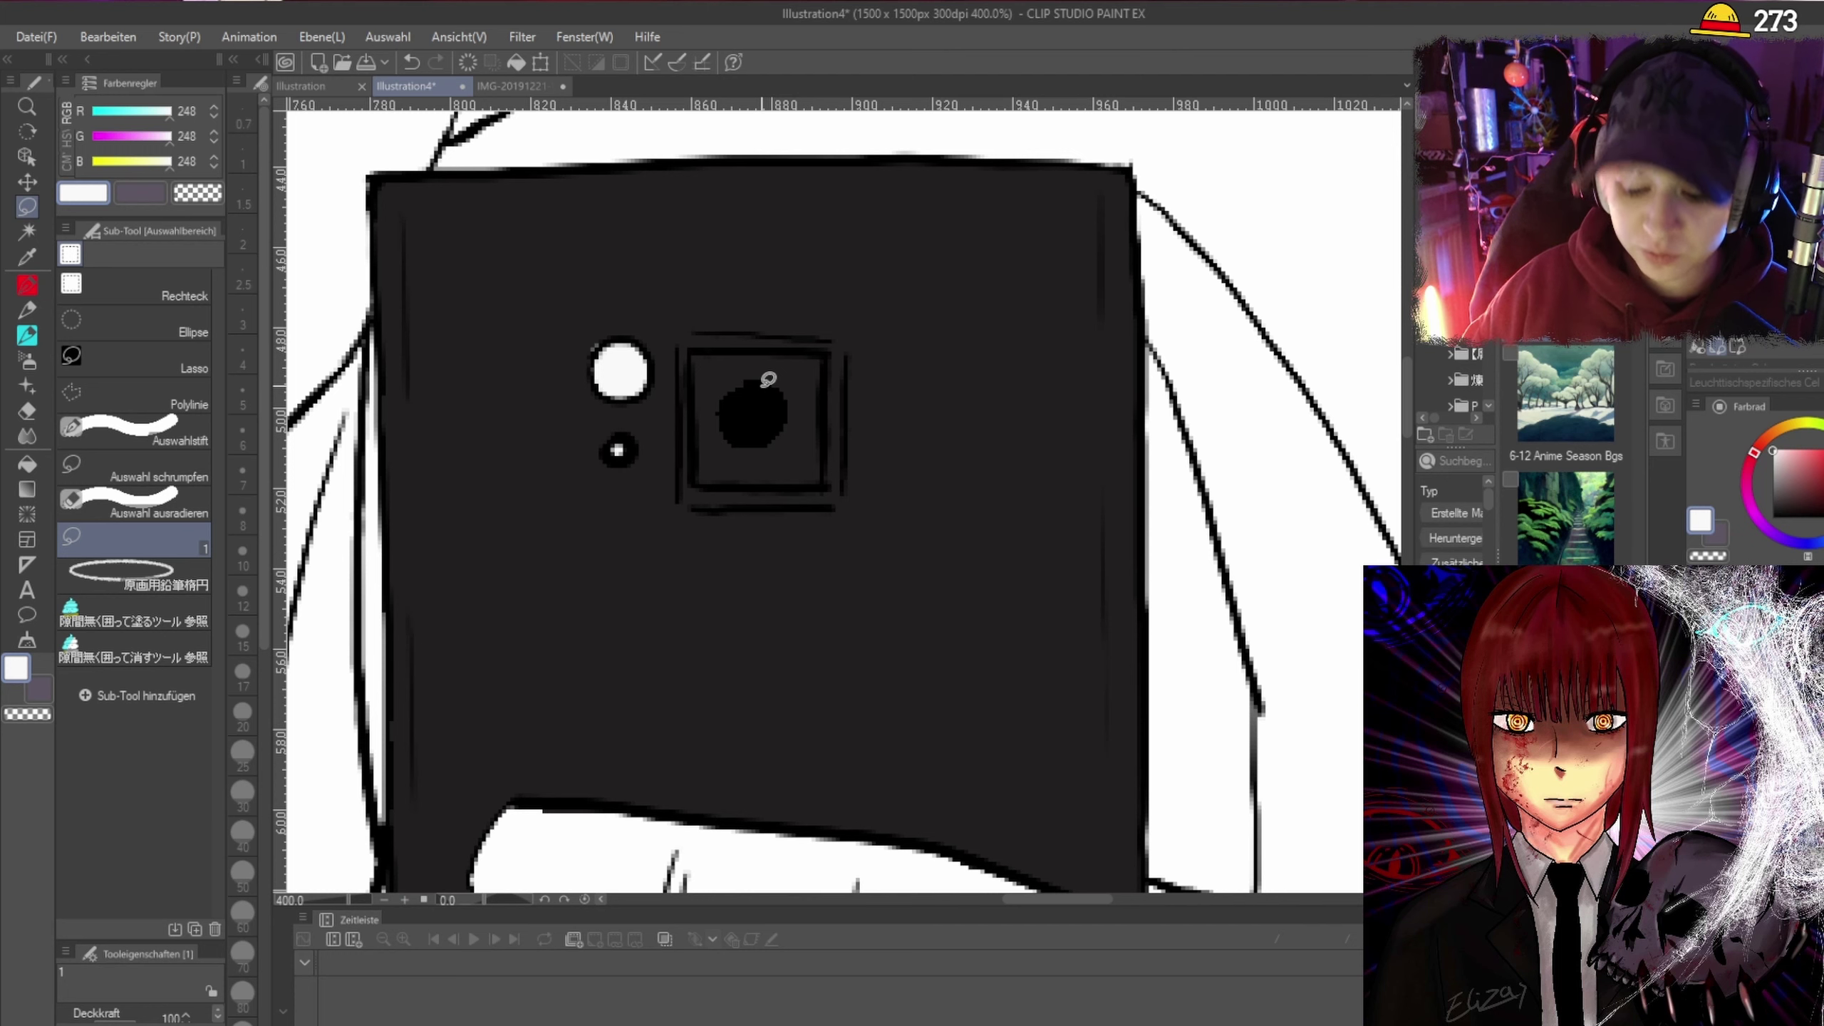
{"action": "scroll", "coordinate": [761, 325], "scroll_direction": "down", "scroll_amount": 2}
{"action": "scroll", "coordinate": [749, 329], "scroll_direction": "up", "scroll_amount": 2}
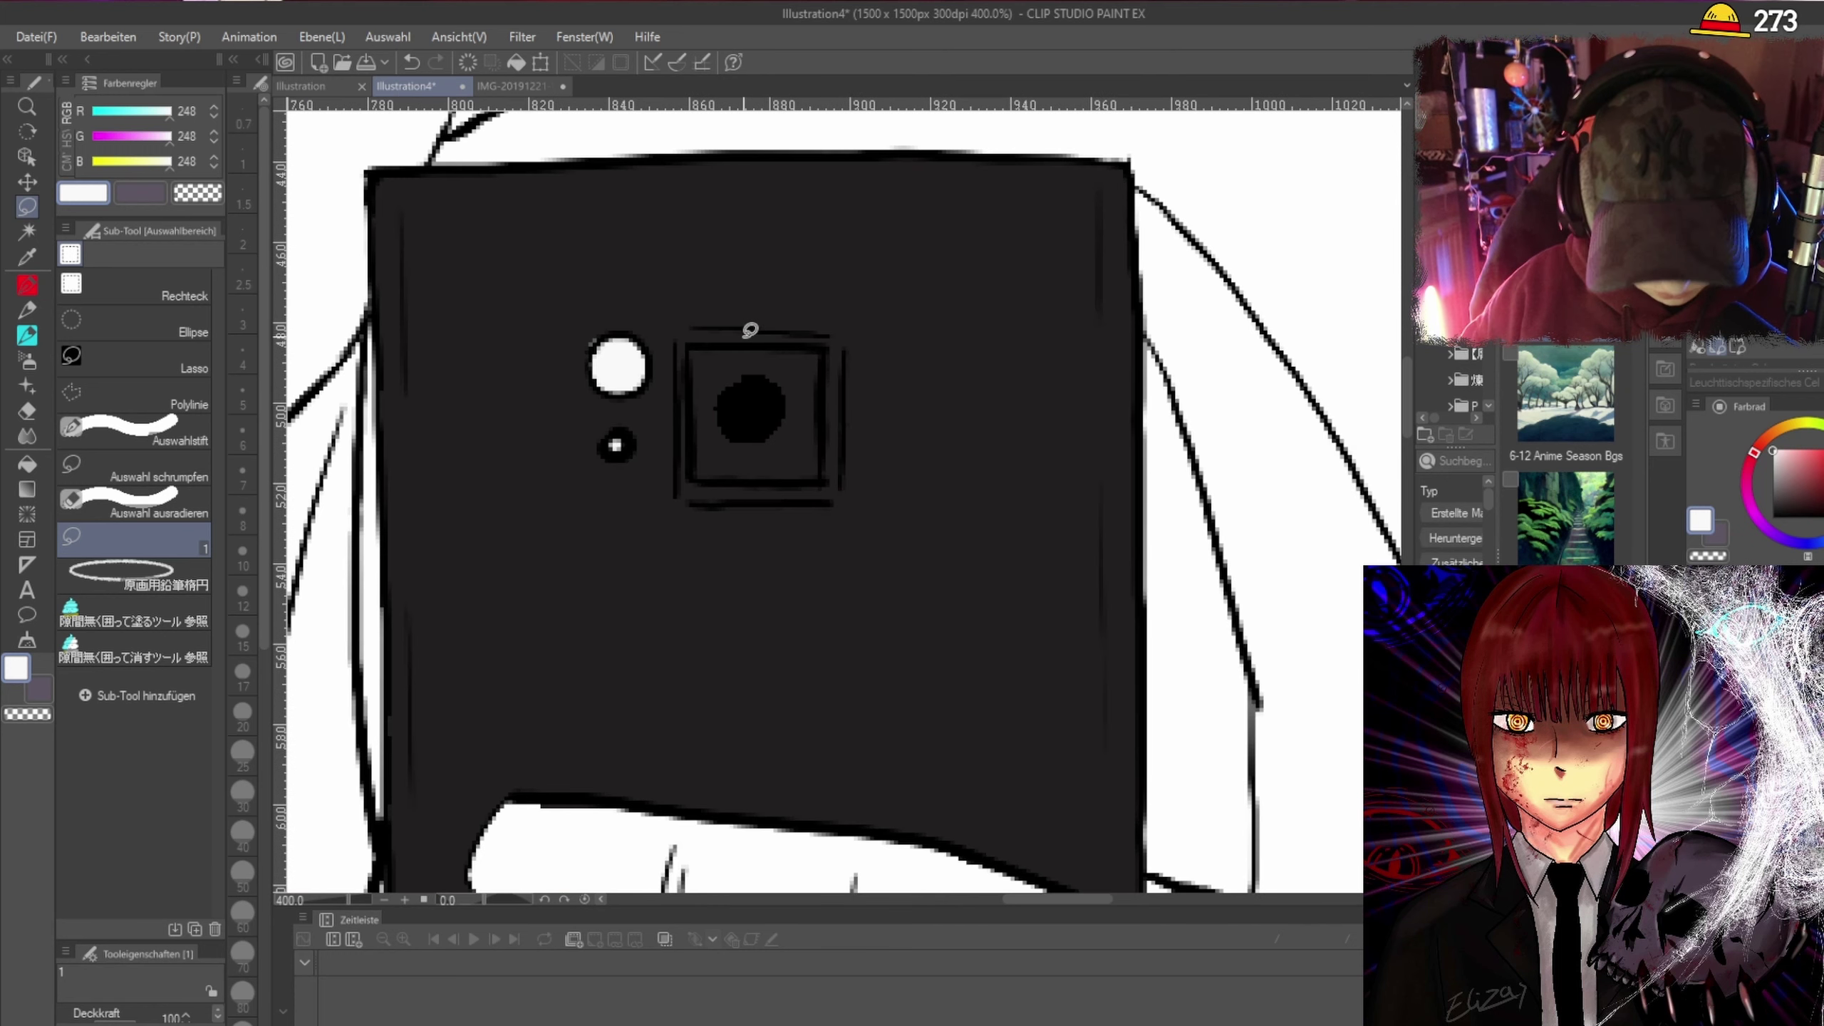
{"action": "scroll", "coordinate": [749, 330], "scroll_direction": "down", "scroll_amount": 2}
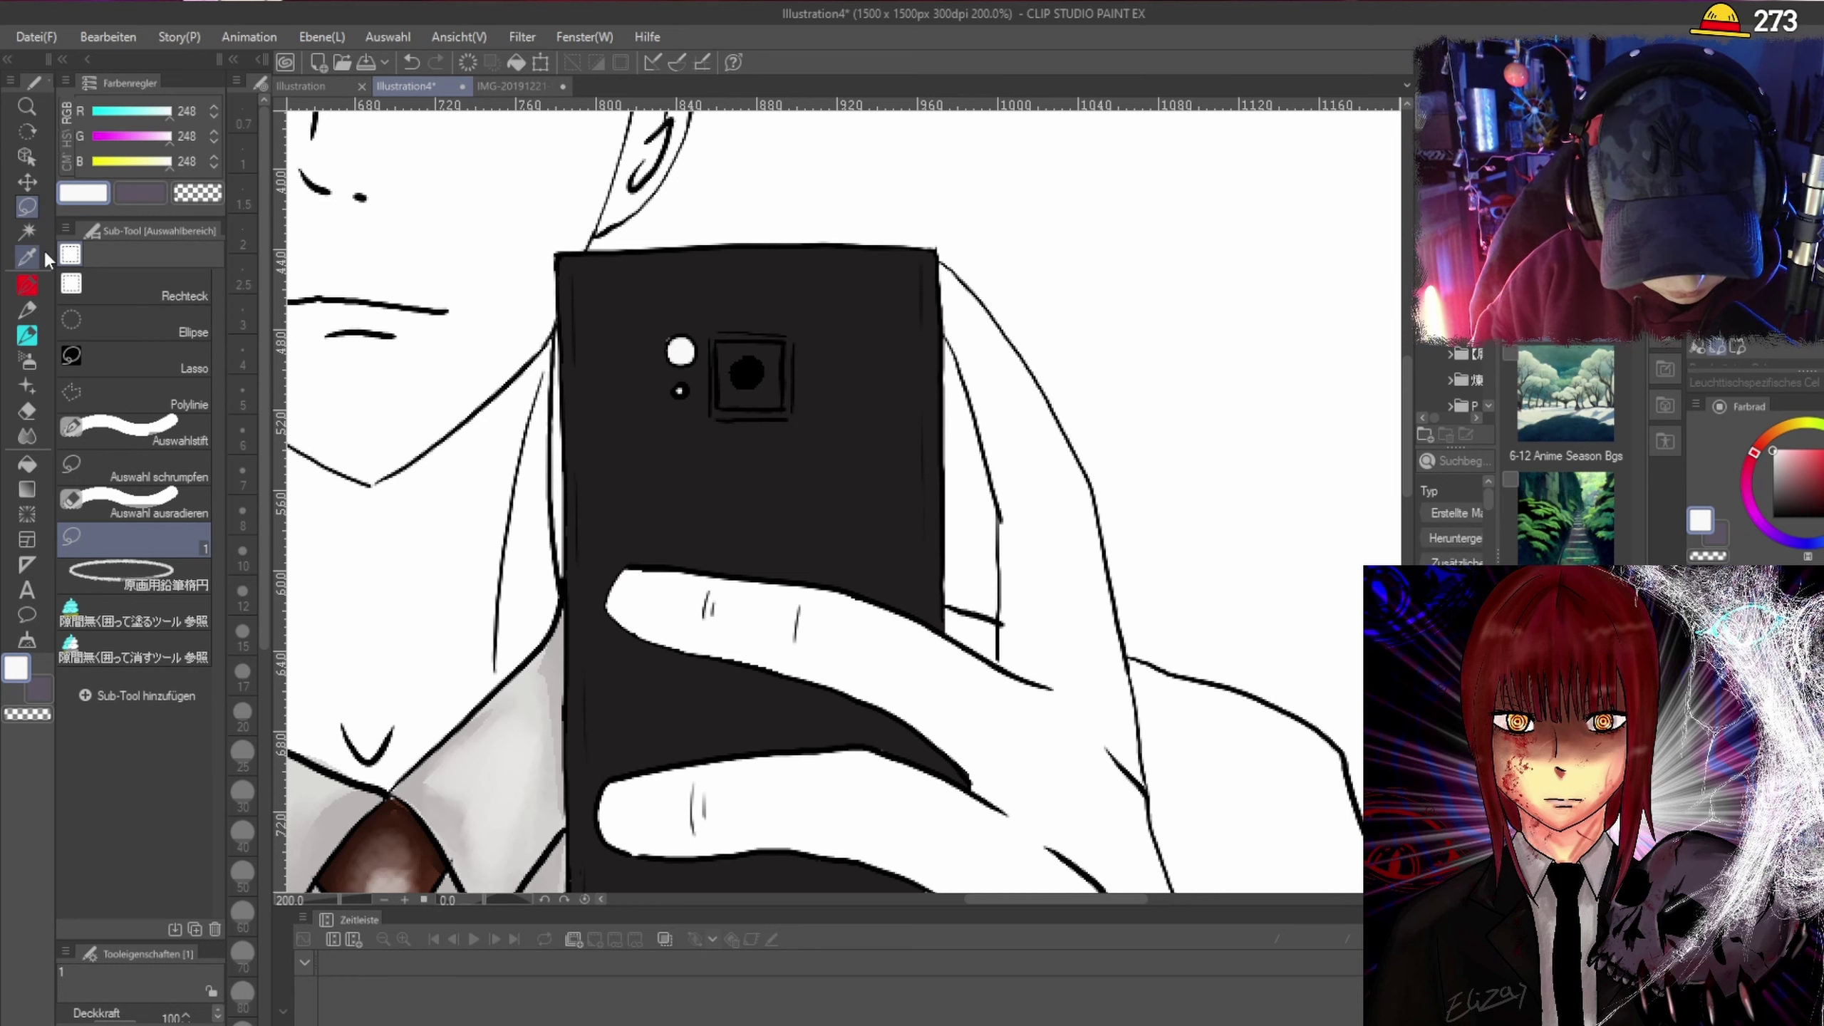
Select the SSAE PEN brush and review the phone and face up close.
{"action": "left_click", "coordinate": [25, 306]}
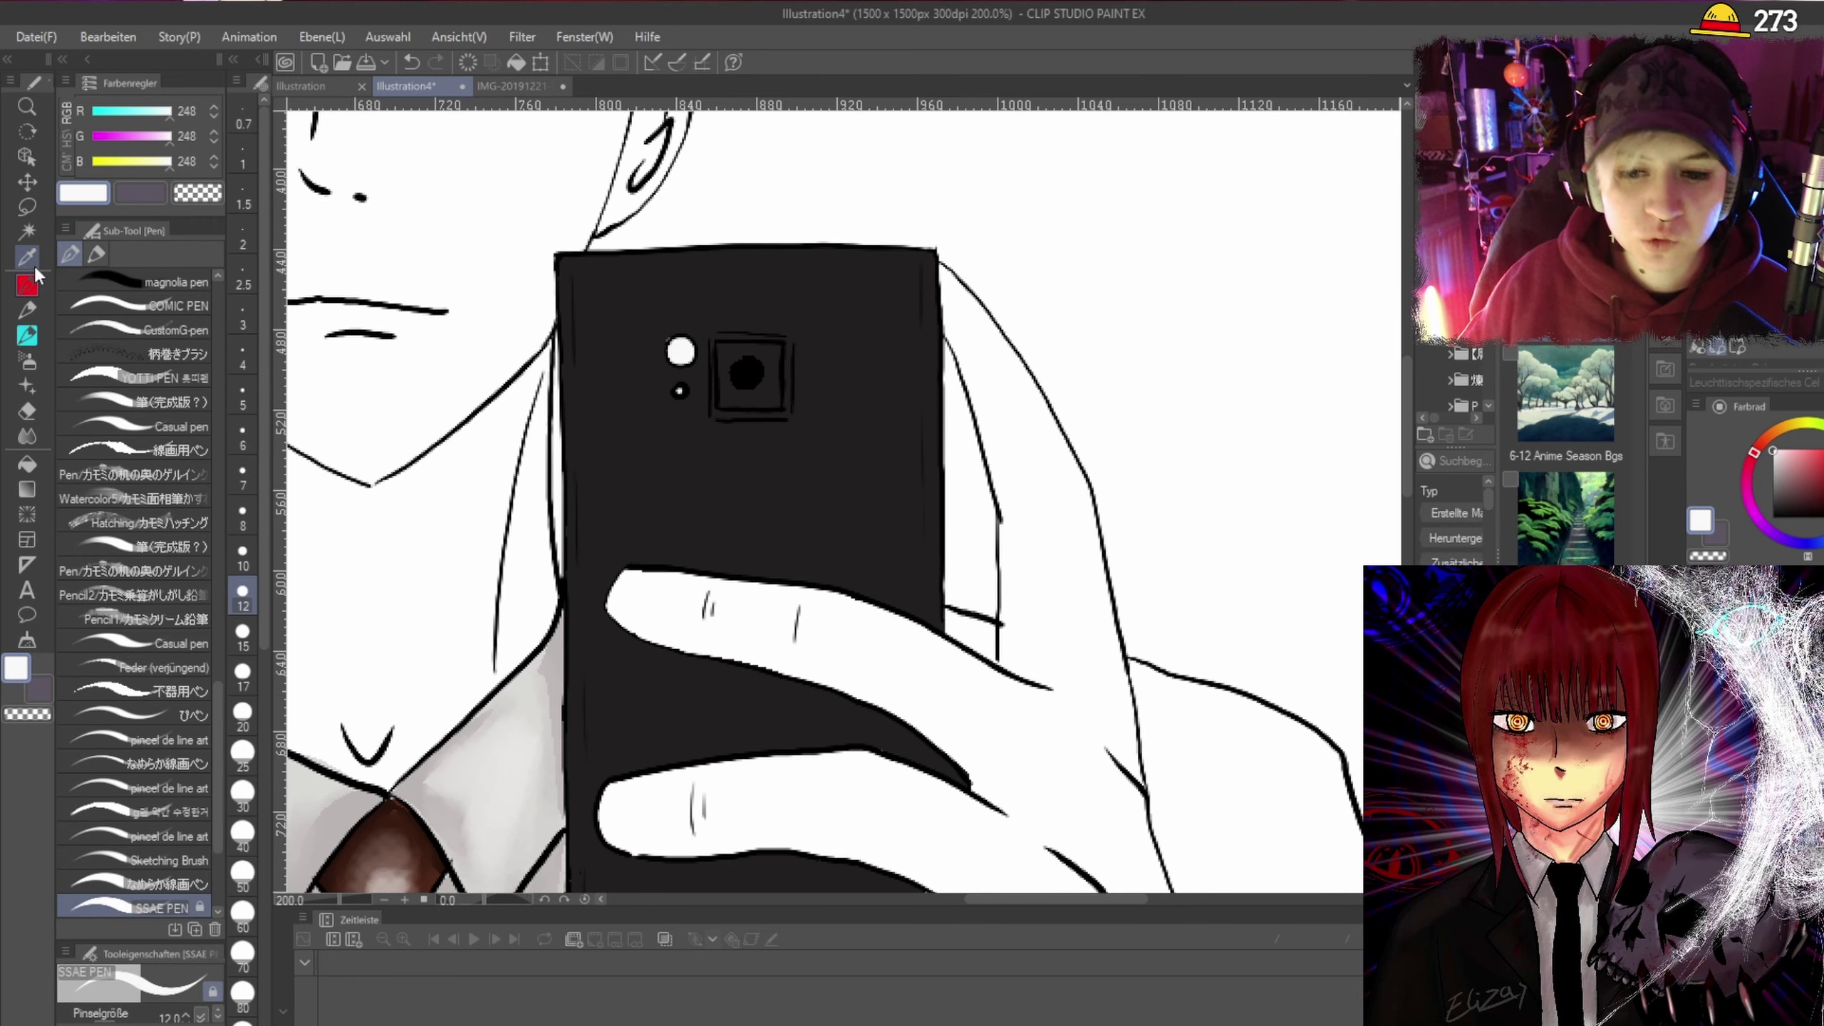
{"action": "scroll", "coordinate": [1285, 204], "scroll_direction": "up", "scroll_amount": 1}
{"action": "scroll", "coordinate": [1408, 348], "scroll_direction": "down", "scroll_amount": 2}
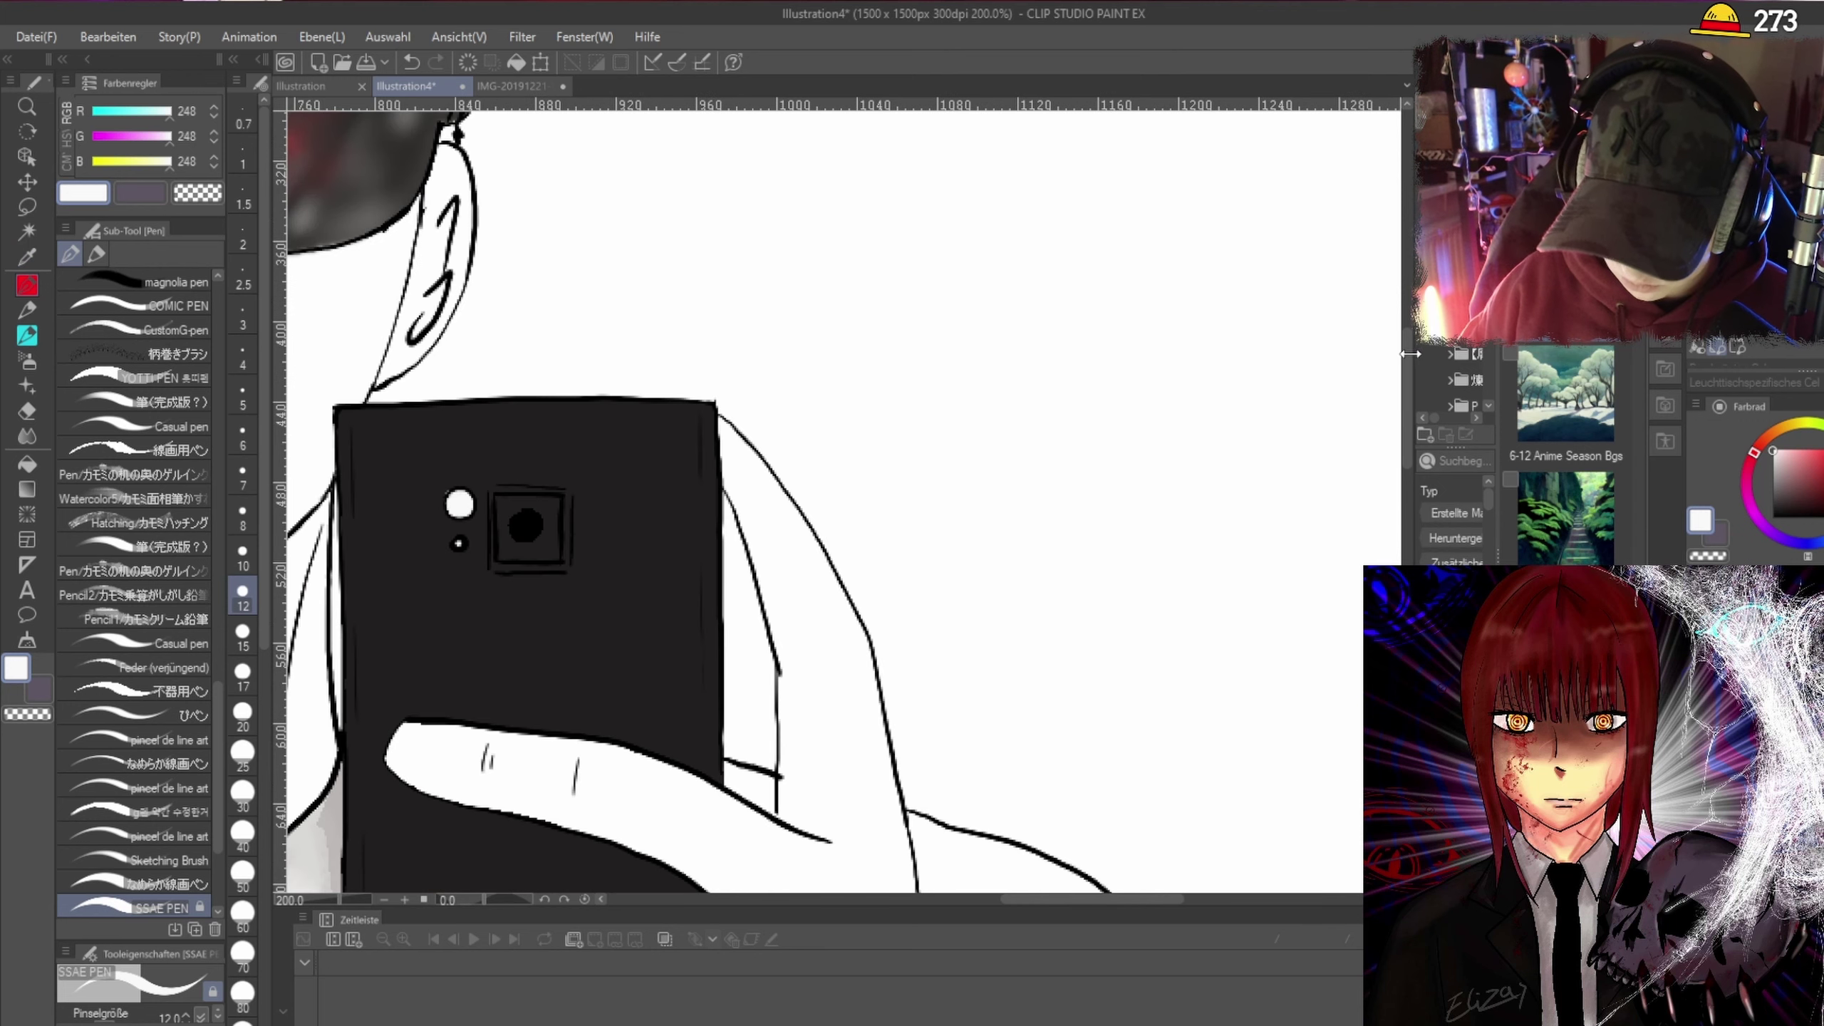
{"action": "mouse_move", "coordinate": [1408, 334]}
{"action": "left_mouse_down"}
{"action": "mouse_move", "coordinate": [1413, 377]}
{"action": "mouse_move", "coordinate": [1405, 344]}
{"action": "left_mouse_up"}
{"action": "scroll", "coordinate": [724, 525], "scroll_direction": "up", "scroll_amount": 3}
{"action": "scroll", "coordinate": [725, 534], "scroll_direction": "down", "scroll_amount": 3}
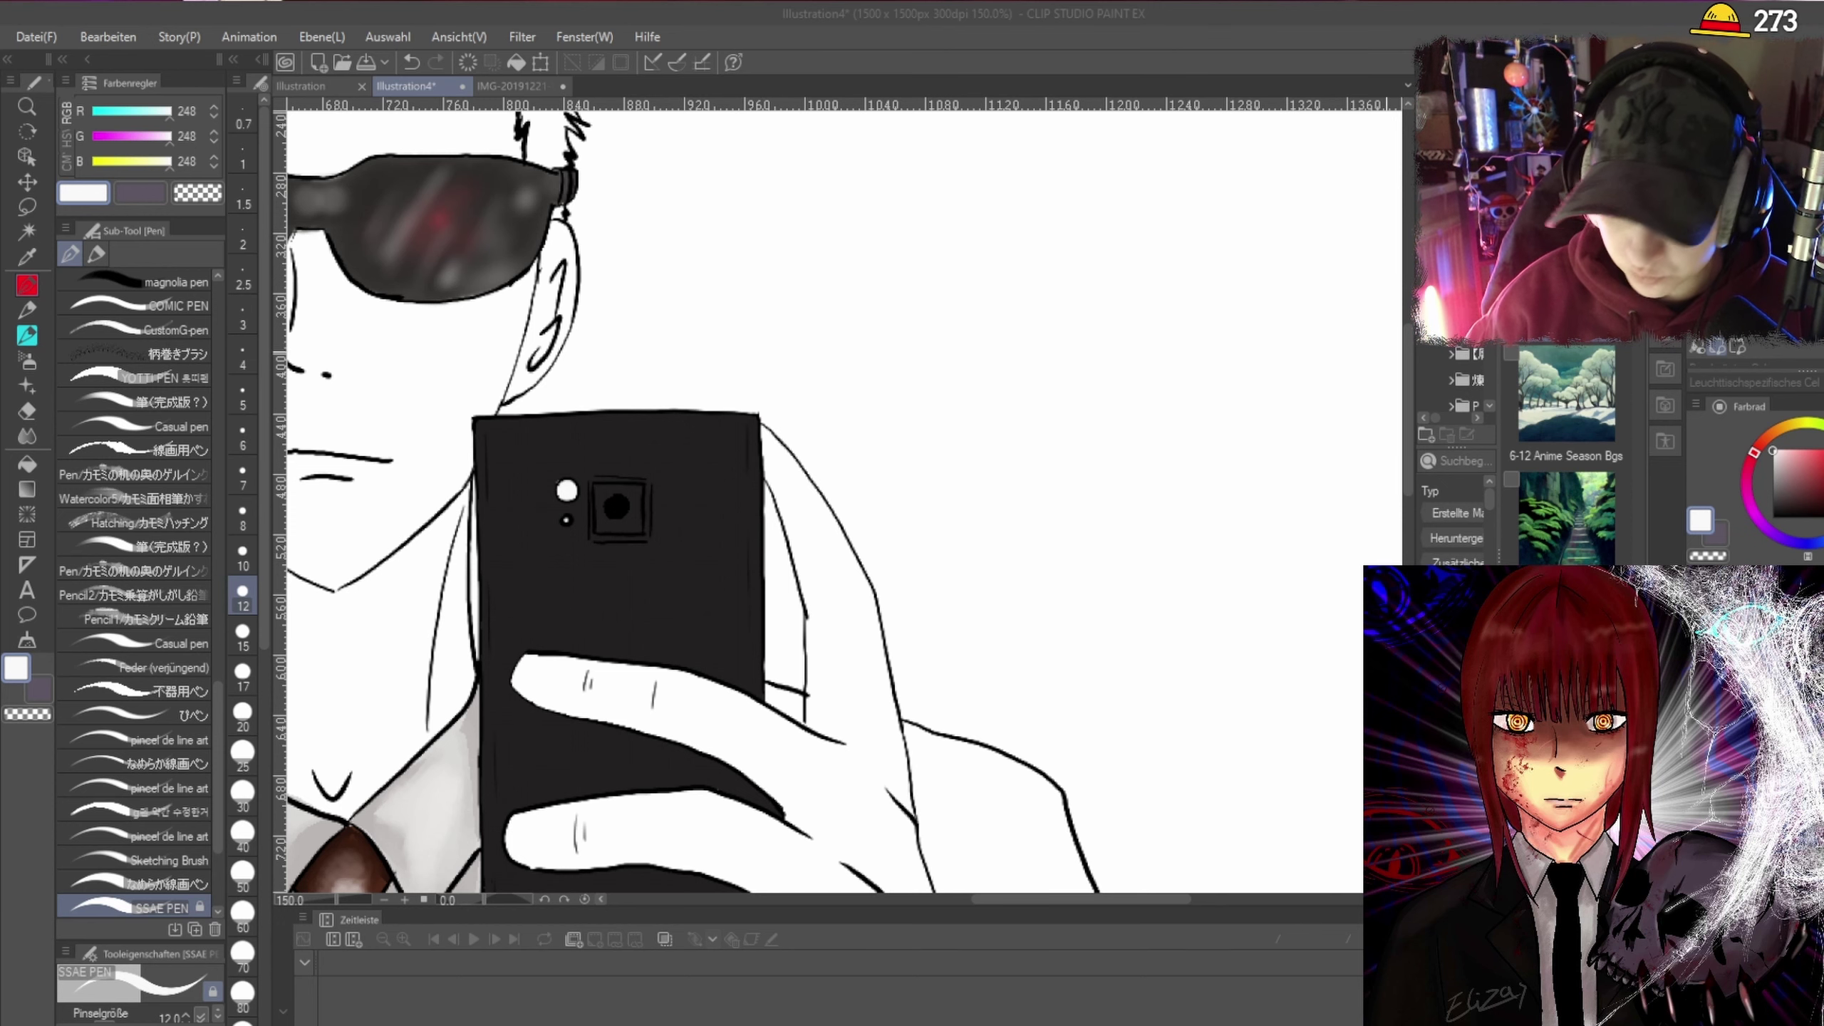
{"action": "left_click_drag", "start_coordinate": [1409, 336], "coordinate": [1412, 399]}
{"action": "left_click_drag", "start_coordinate": [885, 538], "coordinate": [884, 562]}
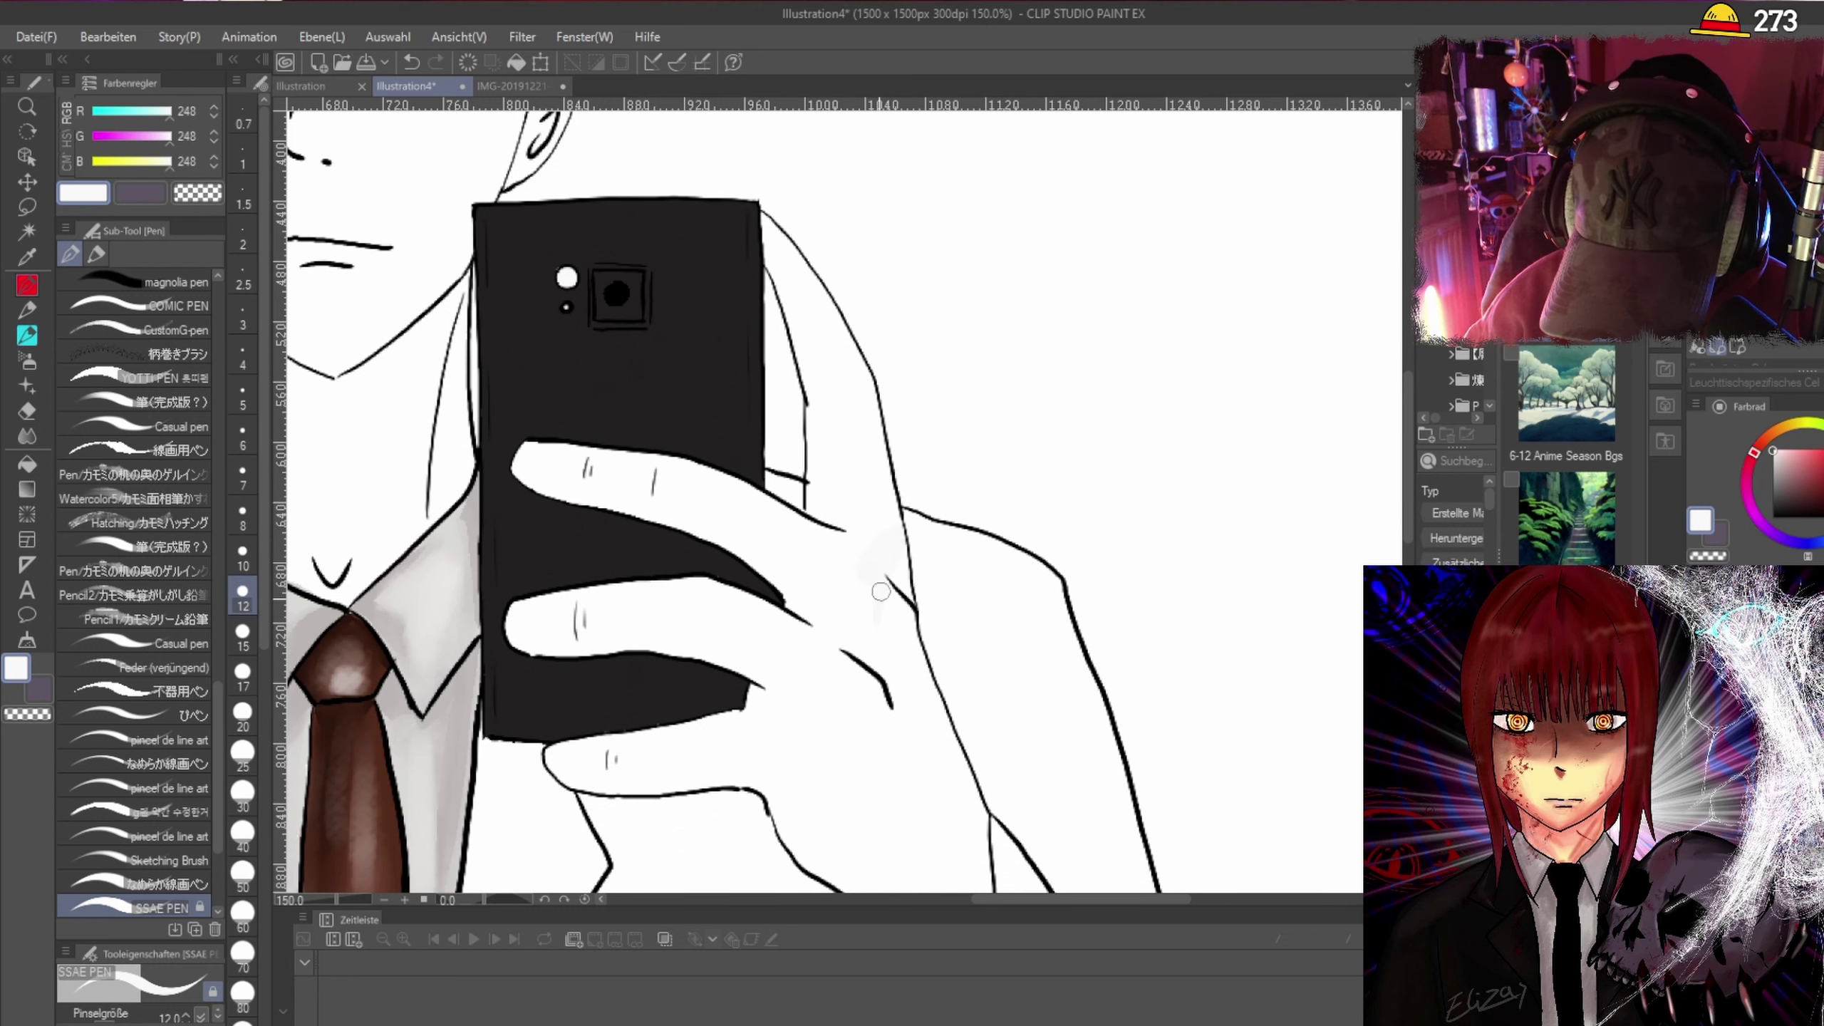
{"action": "scroll", "coordinate": [826, 783], "scroll_direction": "down", "scroll_amount": 2}
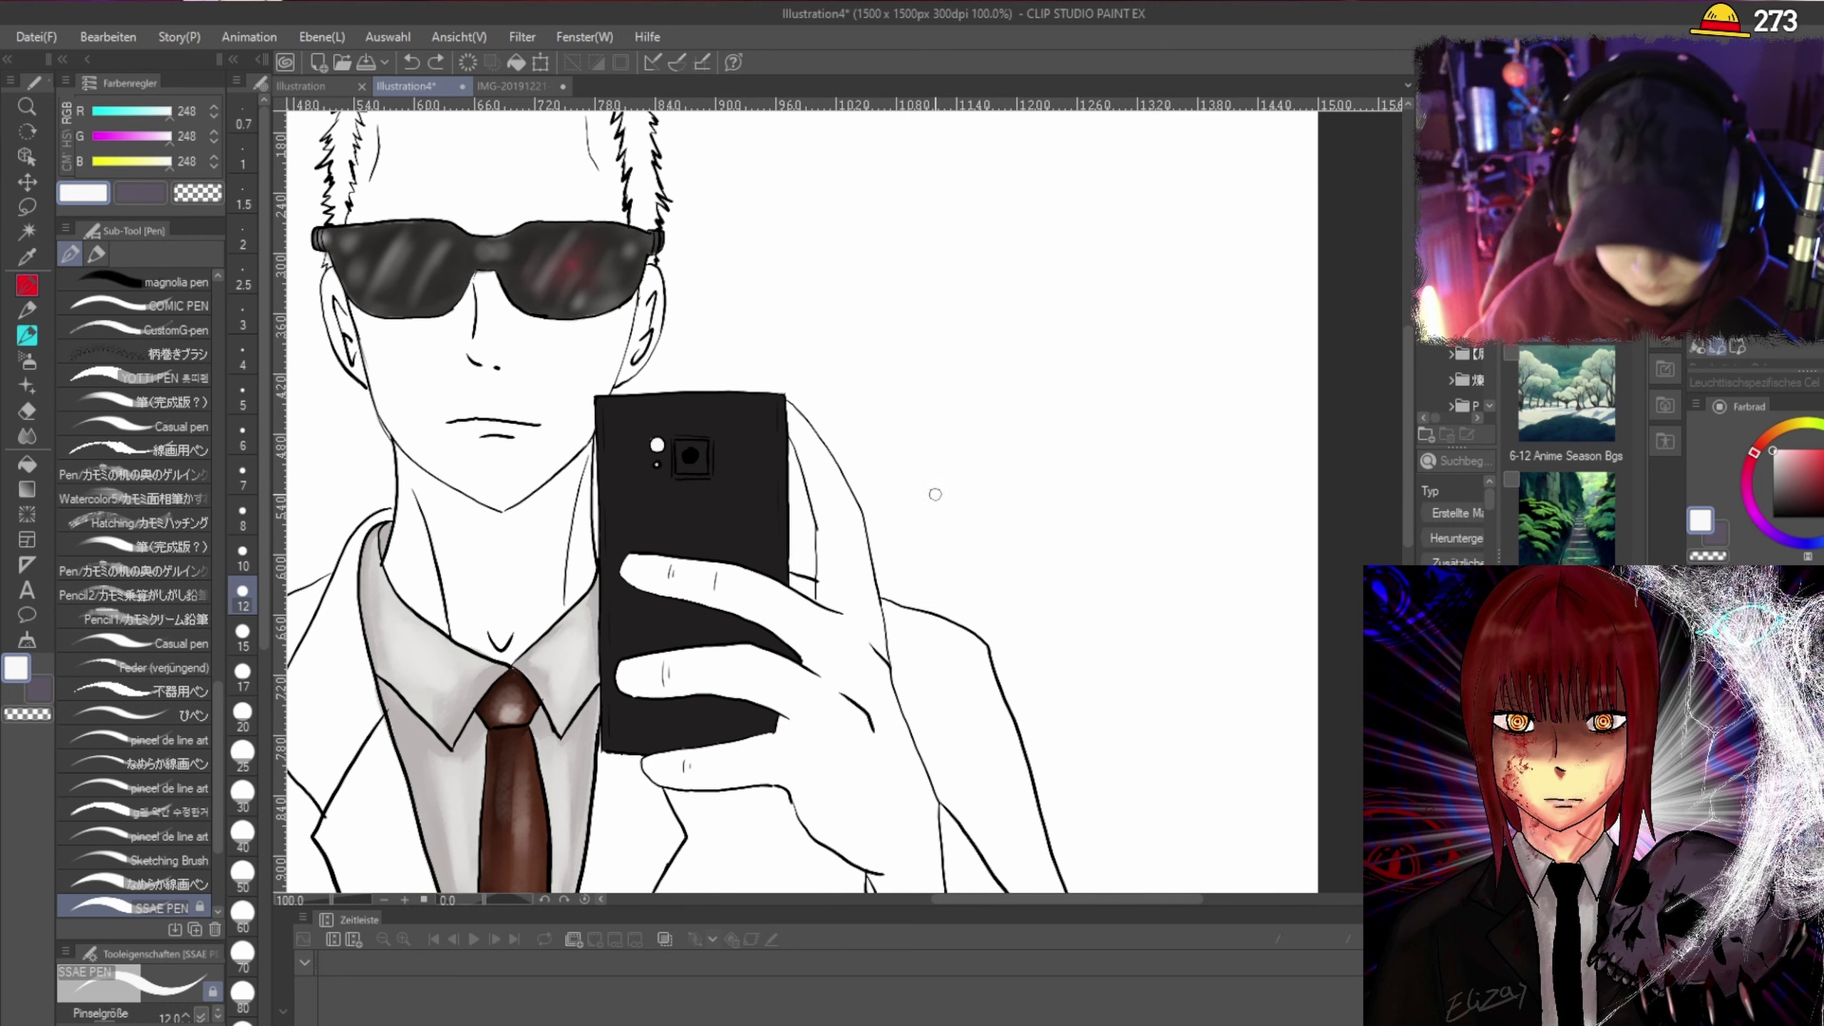
{"action": "scroll", "coordinate": [718, 440], "scroll_direction": "up", "scroll_amount": 2}
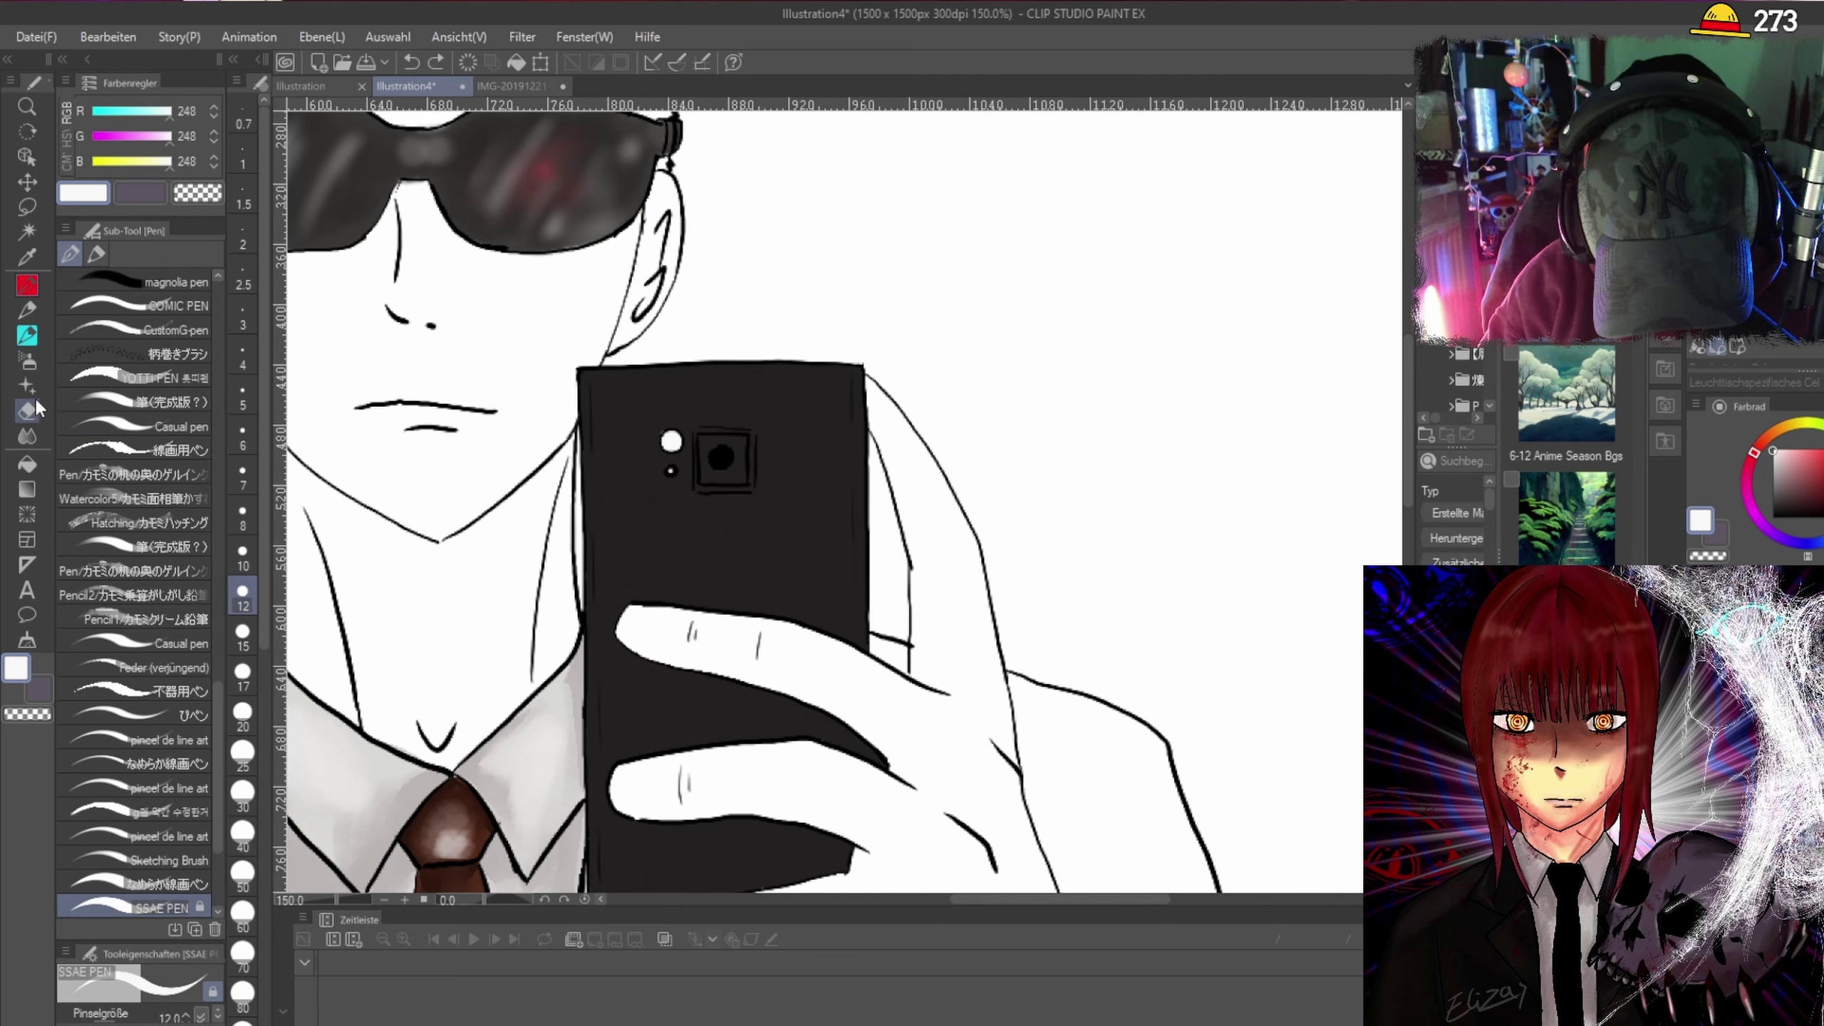
Airbrush soft grey highlights along the phone's right, left and bottom edges.
{"action": "left_click", "coordinate": [27, 363]}
{"action": "scroll", "coordinate": [707, 512], "scroll_direction": "up", "scroll_amount": 1}
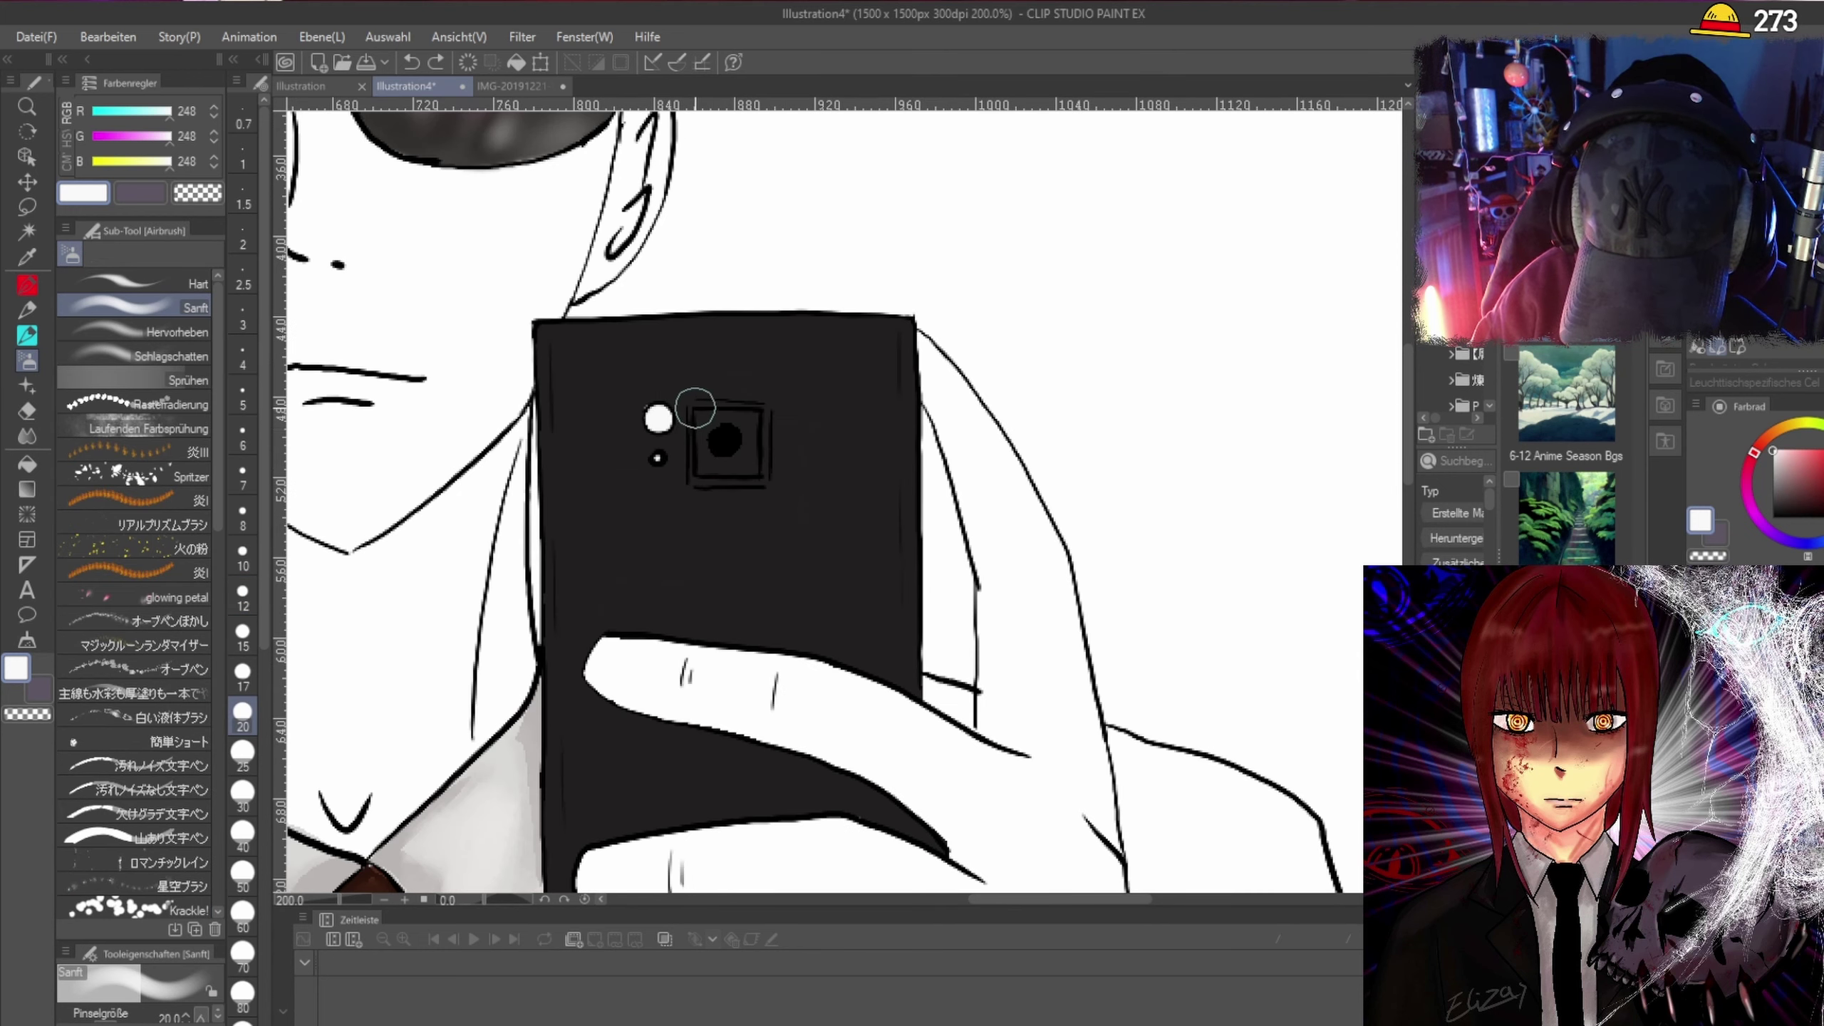
{"action": "mouse_move", "coordinate": [707, 426]}
{"action": "left_mouse_down"}
{"action": "mouse_move", "coordinate": [696, 450]}
{"action": "mouse_move", "coordinate": [708, 432]}
{"action": "mouse_move", "coordinate": [729, 462]}
{"action": "mouse_move", "coordinate": [736, 431]}
{"action": "mouse_move", "coordinate": [736, 460]}
{"action": "left_mouse_up"}
{"action": "key", "text": "ctrl+z"}
{"action": "key", "text": "ctrl+z"}
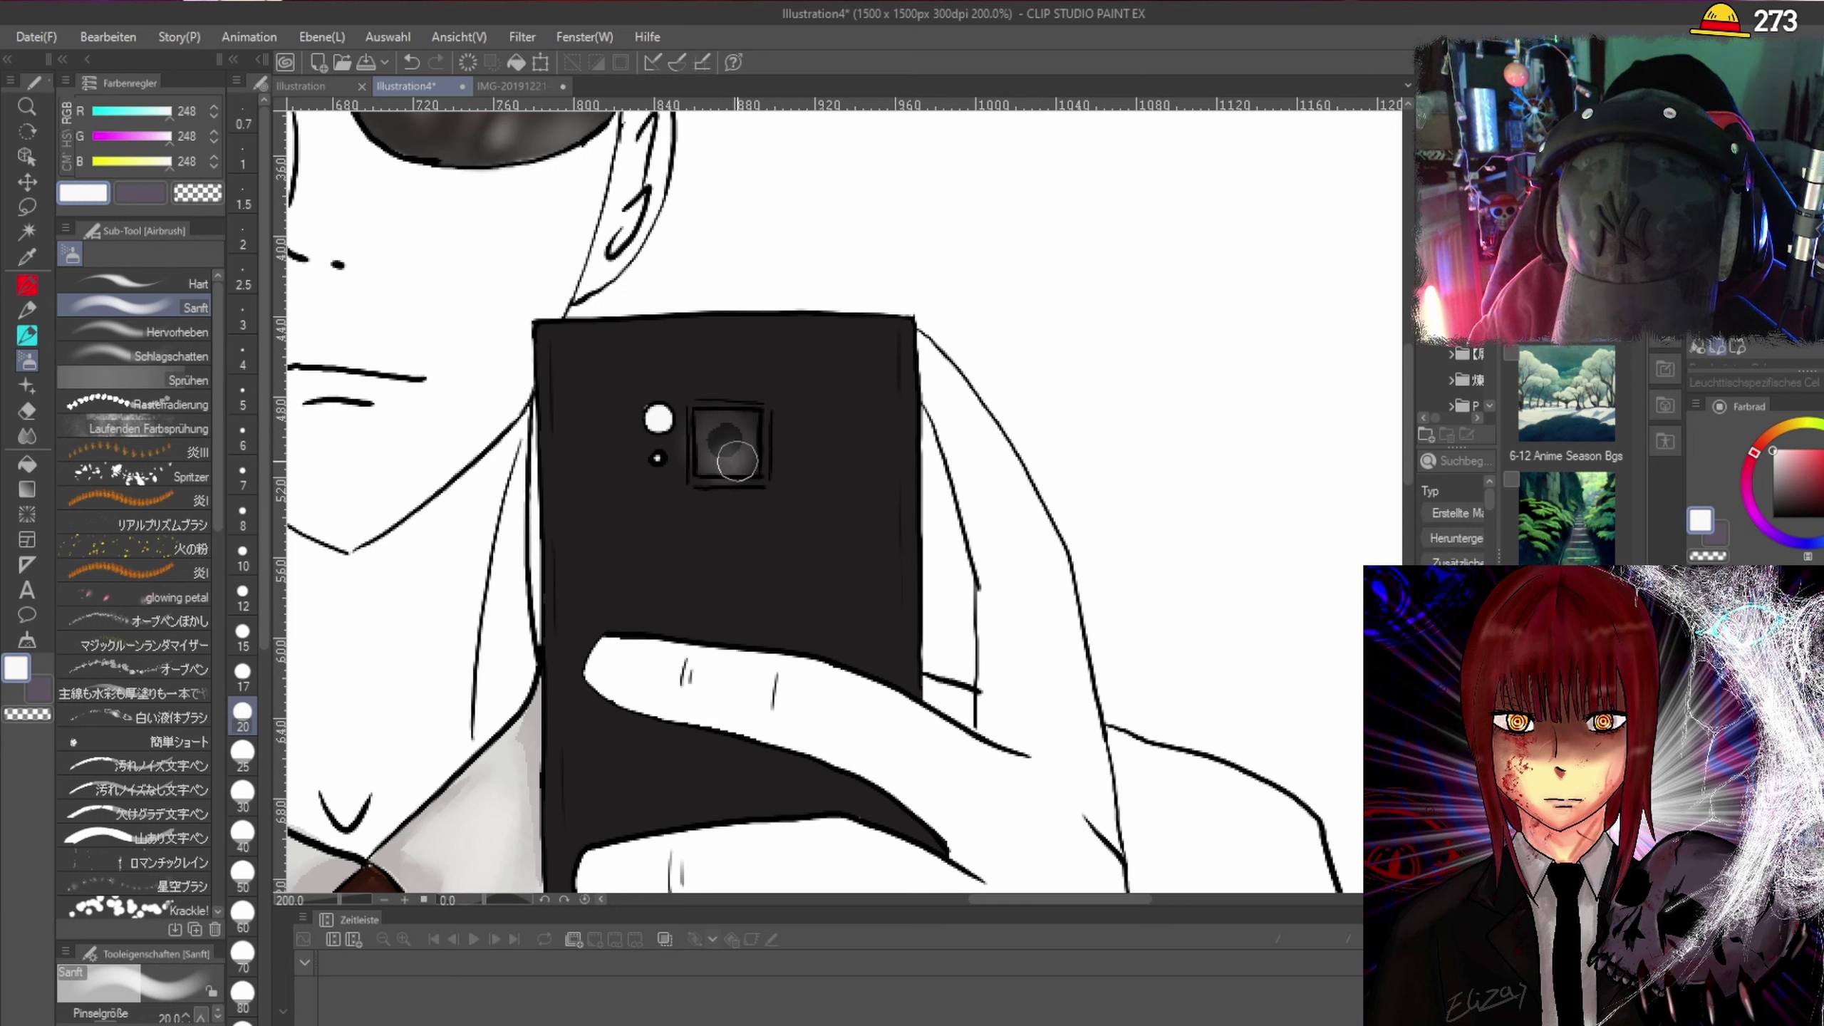
{"action": "mouse_move", "coordinate": [884, 407]}
{"action": "left_mouse_down"}
{"action": "mouse_move", "coordinate": [897, 342]}
{"action": "mouse_move", "coordinate": [900, 487]}
{"action": "mouse_move", "coordinate": [901, 336]}
{"action": "mouse_move", "coordinate": [896, 669]}
{"action": "mouse_move", "coordinate": [899, 370]}
{"action": "left_mouse_up"}
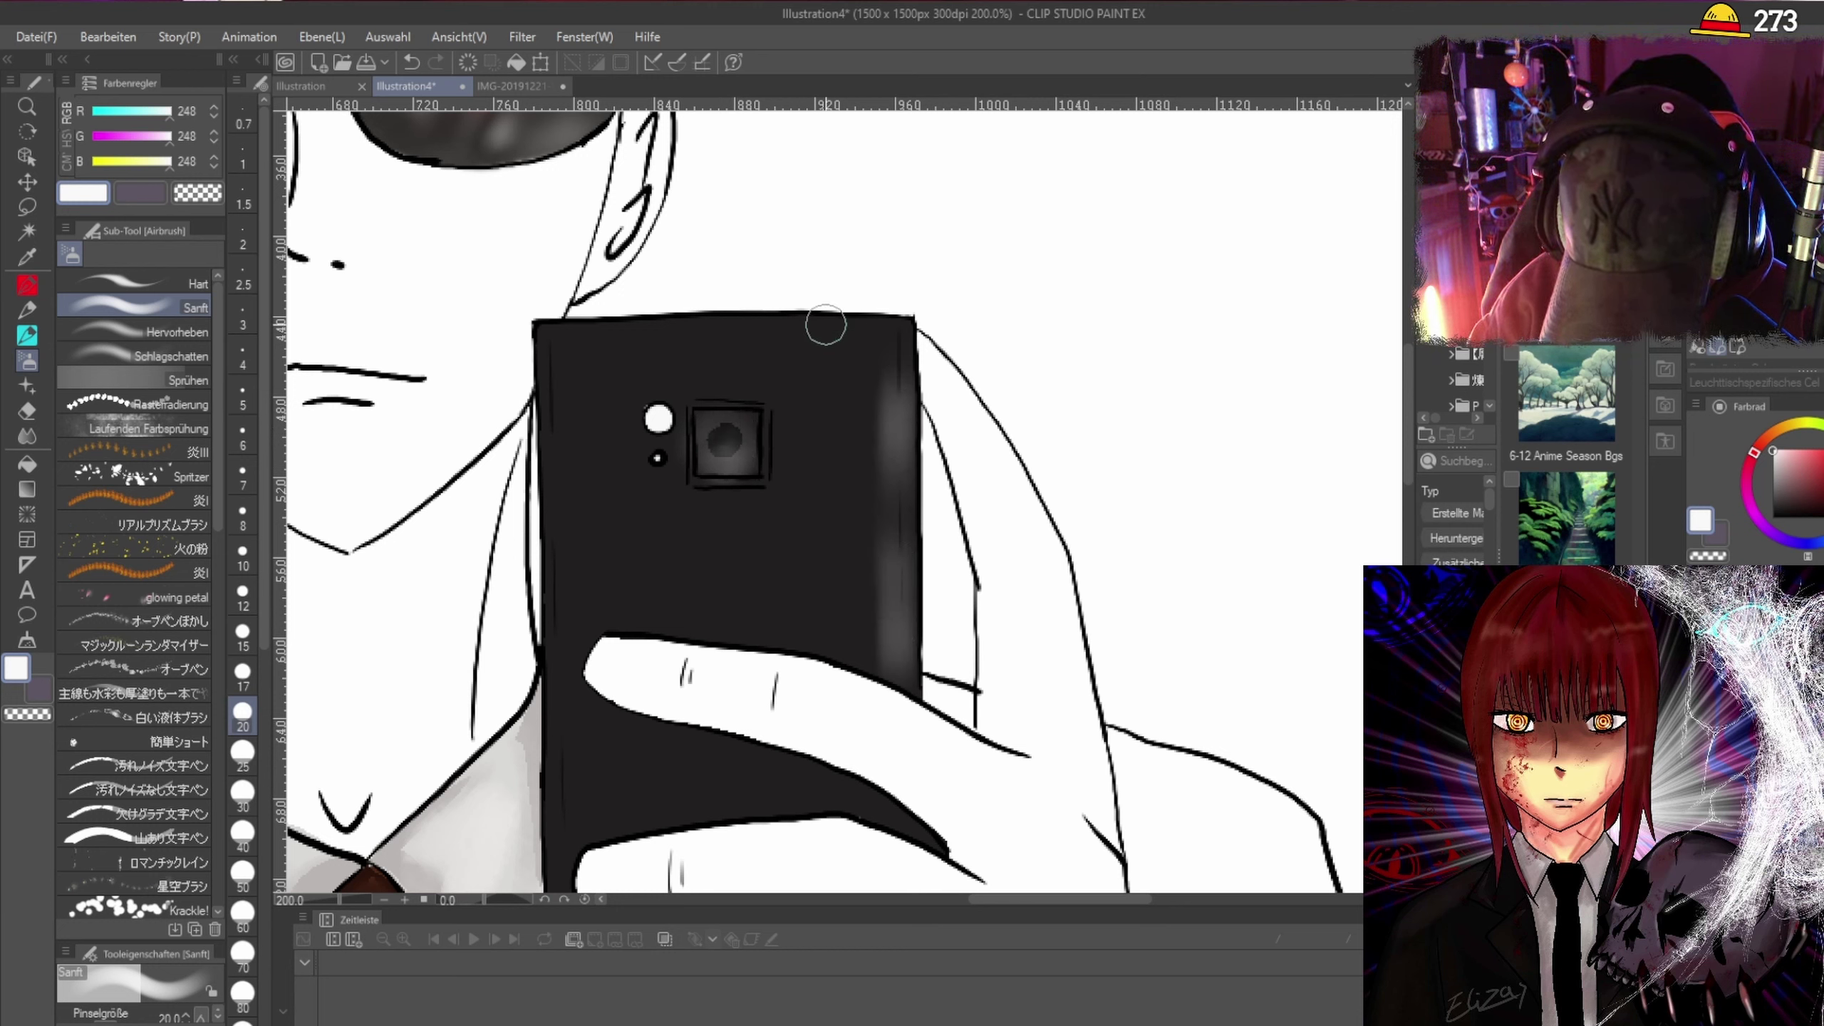
{"action": "left_click_drag", "start_coordinate": [554, 340], "coordinate": [570, 808]}
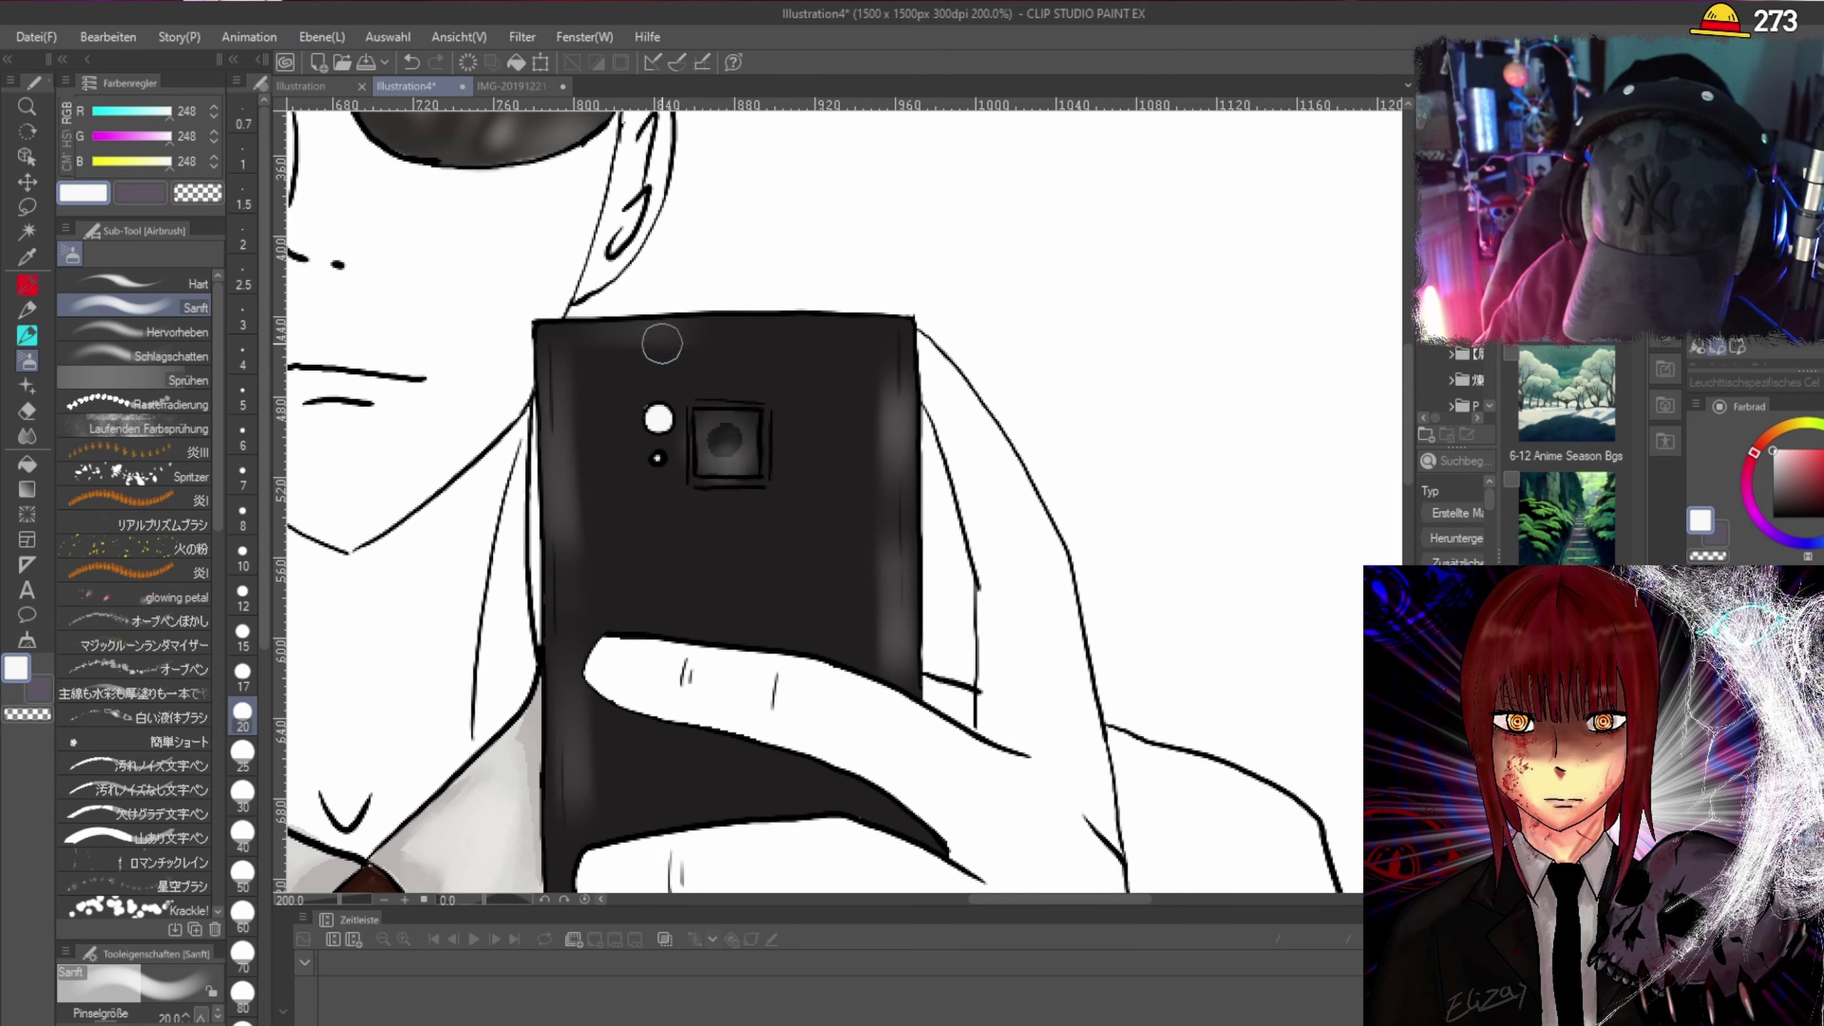
{"action": "scroll", "coordinate": [1336, 436], "scroll_direction": "down", "scroll_amount": 4}
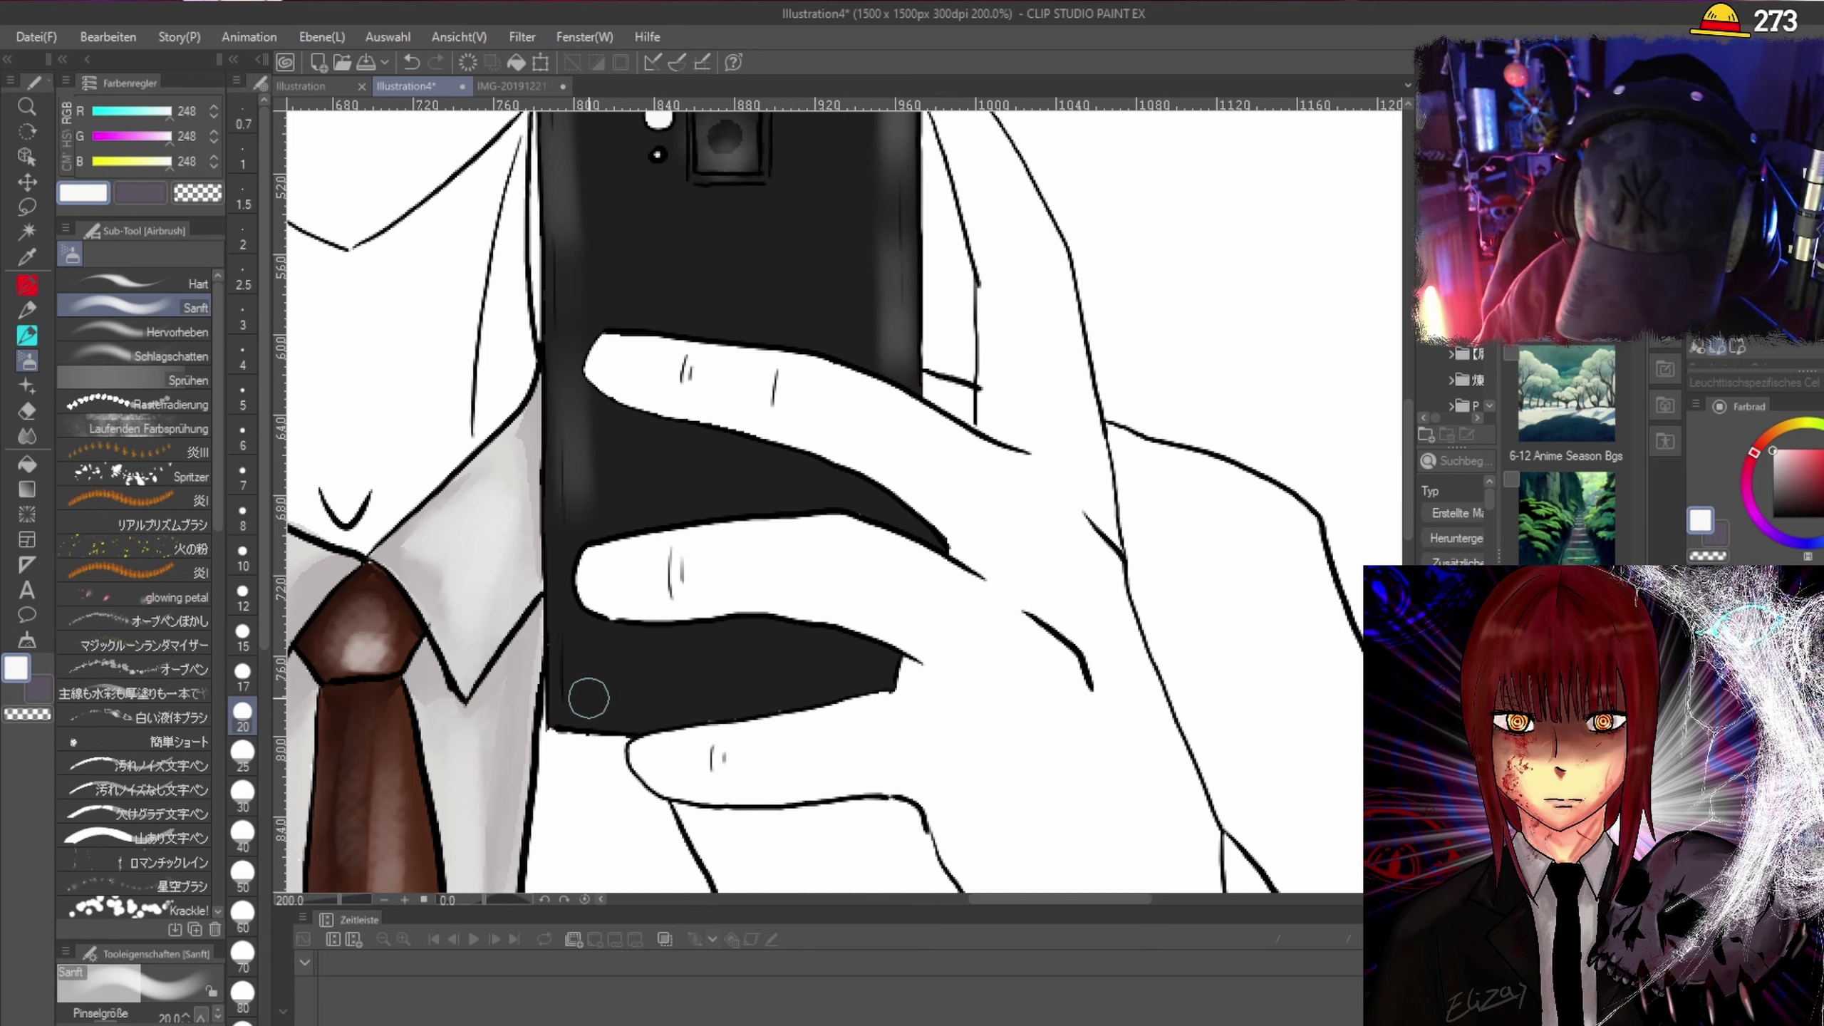
{"action": "left_click_drag", "start_coordinate": [645, 705], "coordinate": [828, 681]}
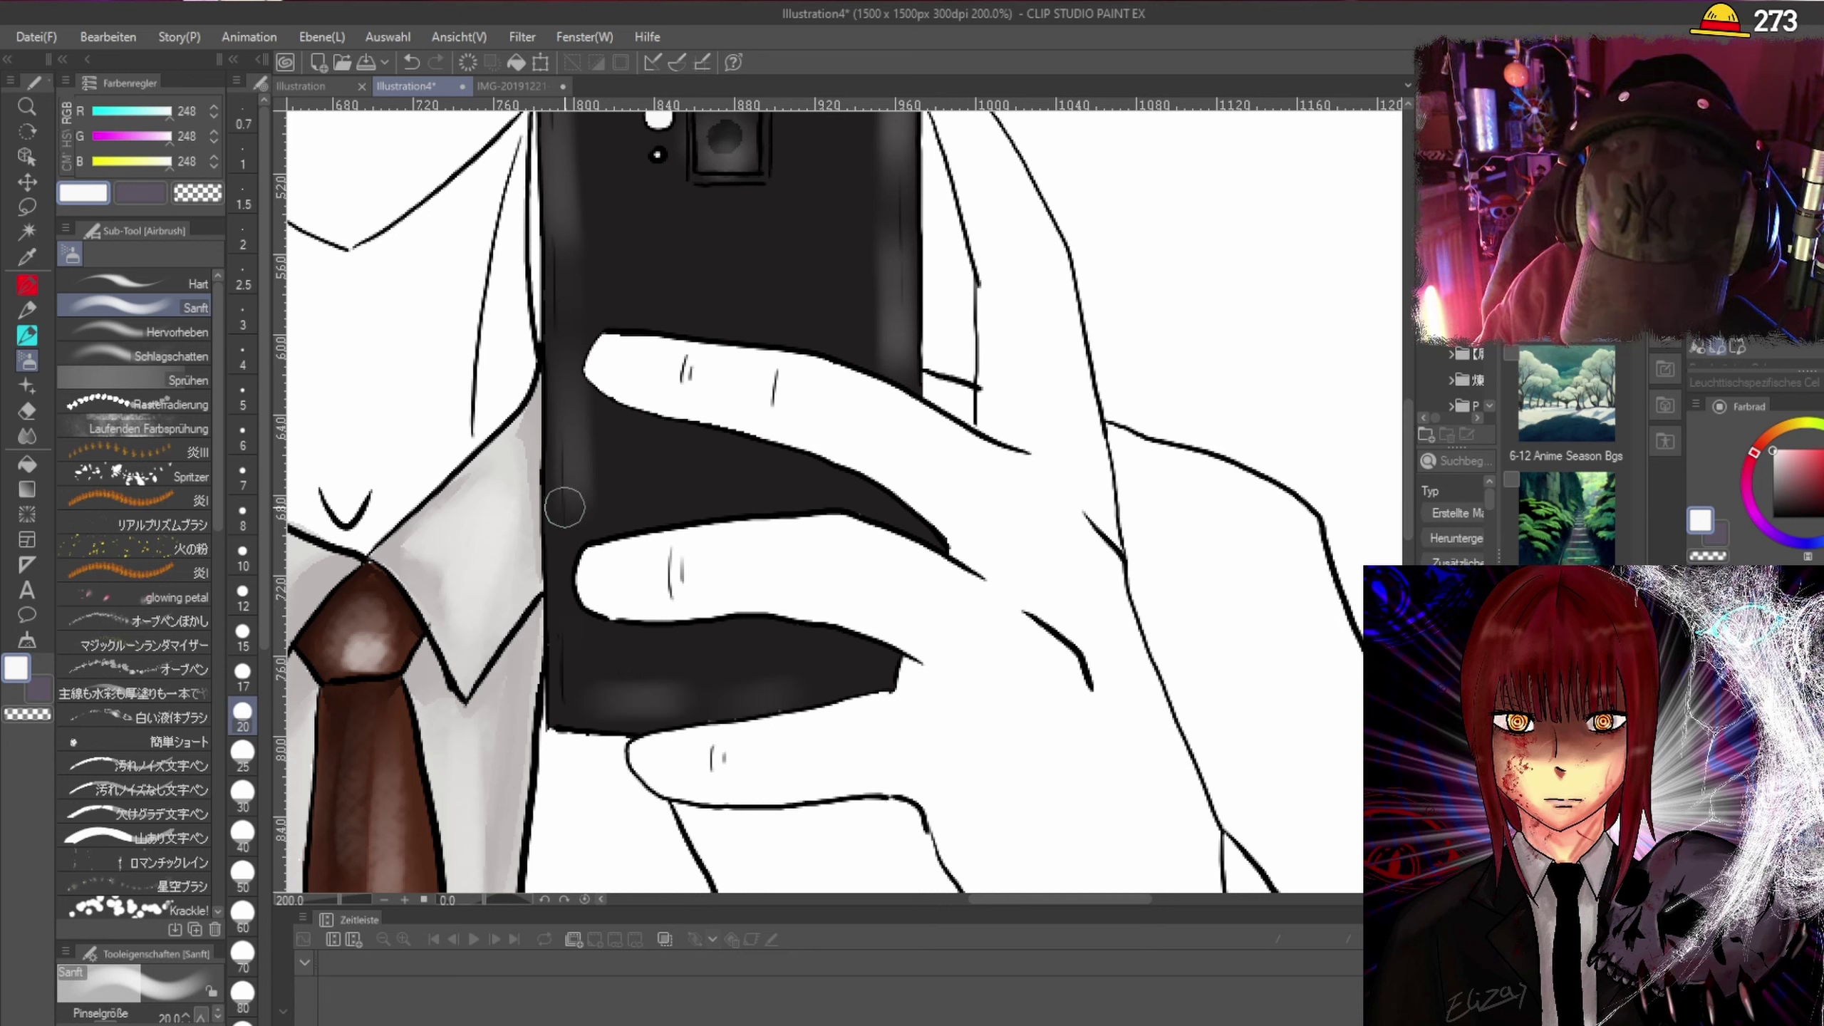
{"action": "left_click_drag", "start_coordinate": [566, 508], "coordinate": [570, 729]}
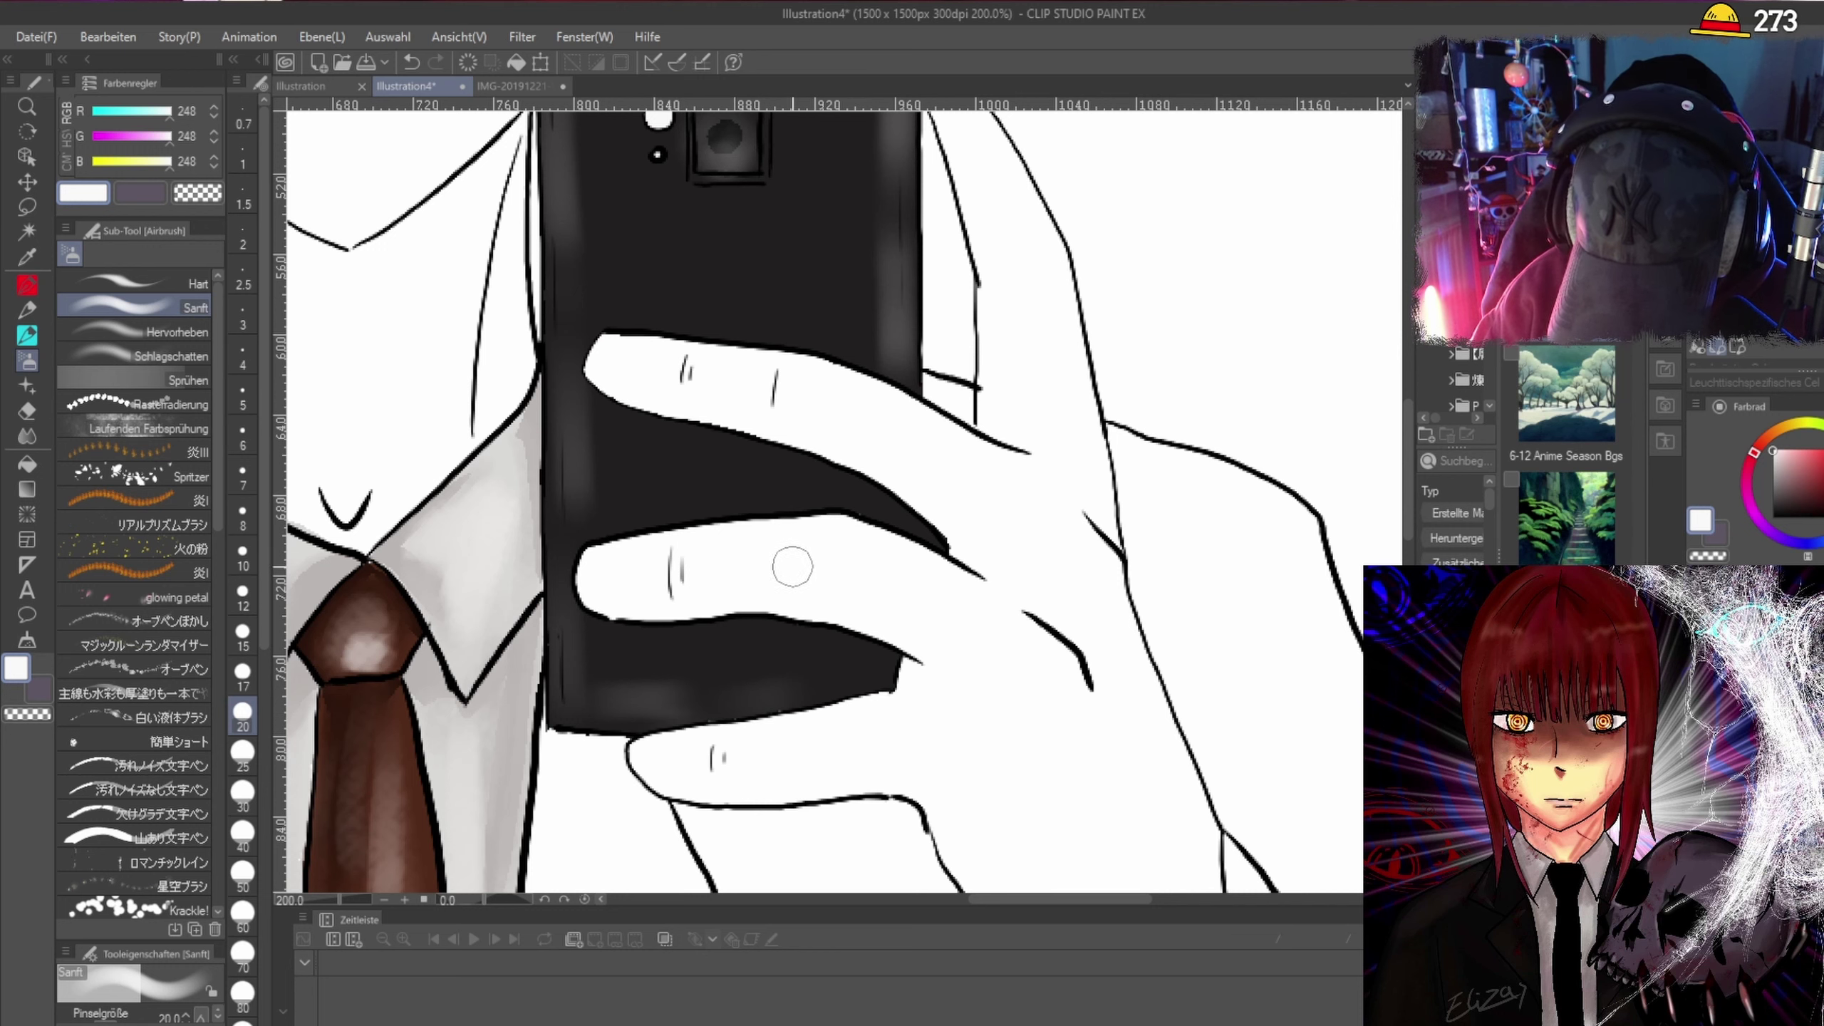
Paint a soft white glow around the phone's flash.
{"action": "left_click_drag", "start_coordinate": [1406, 422], "coordinate": [1405, 382]}
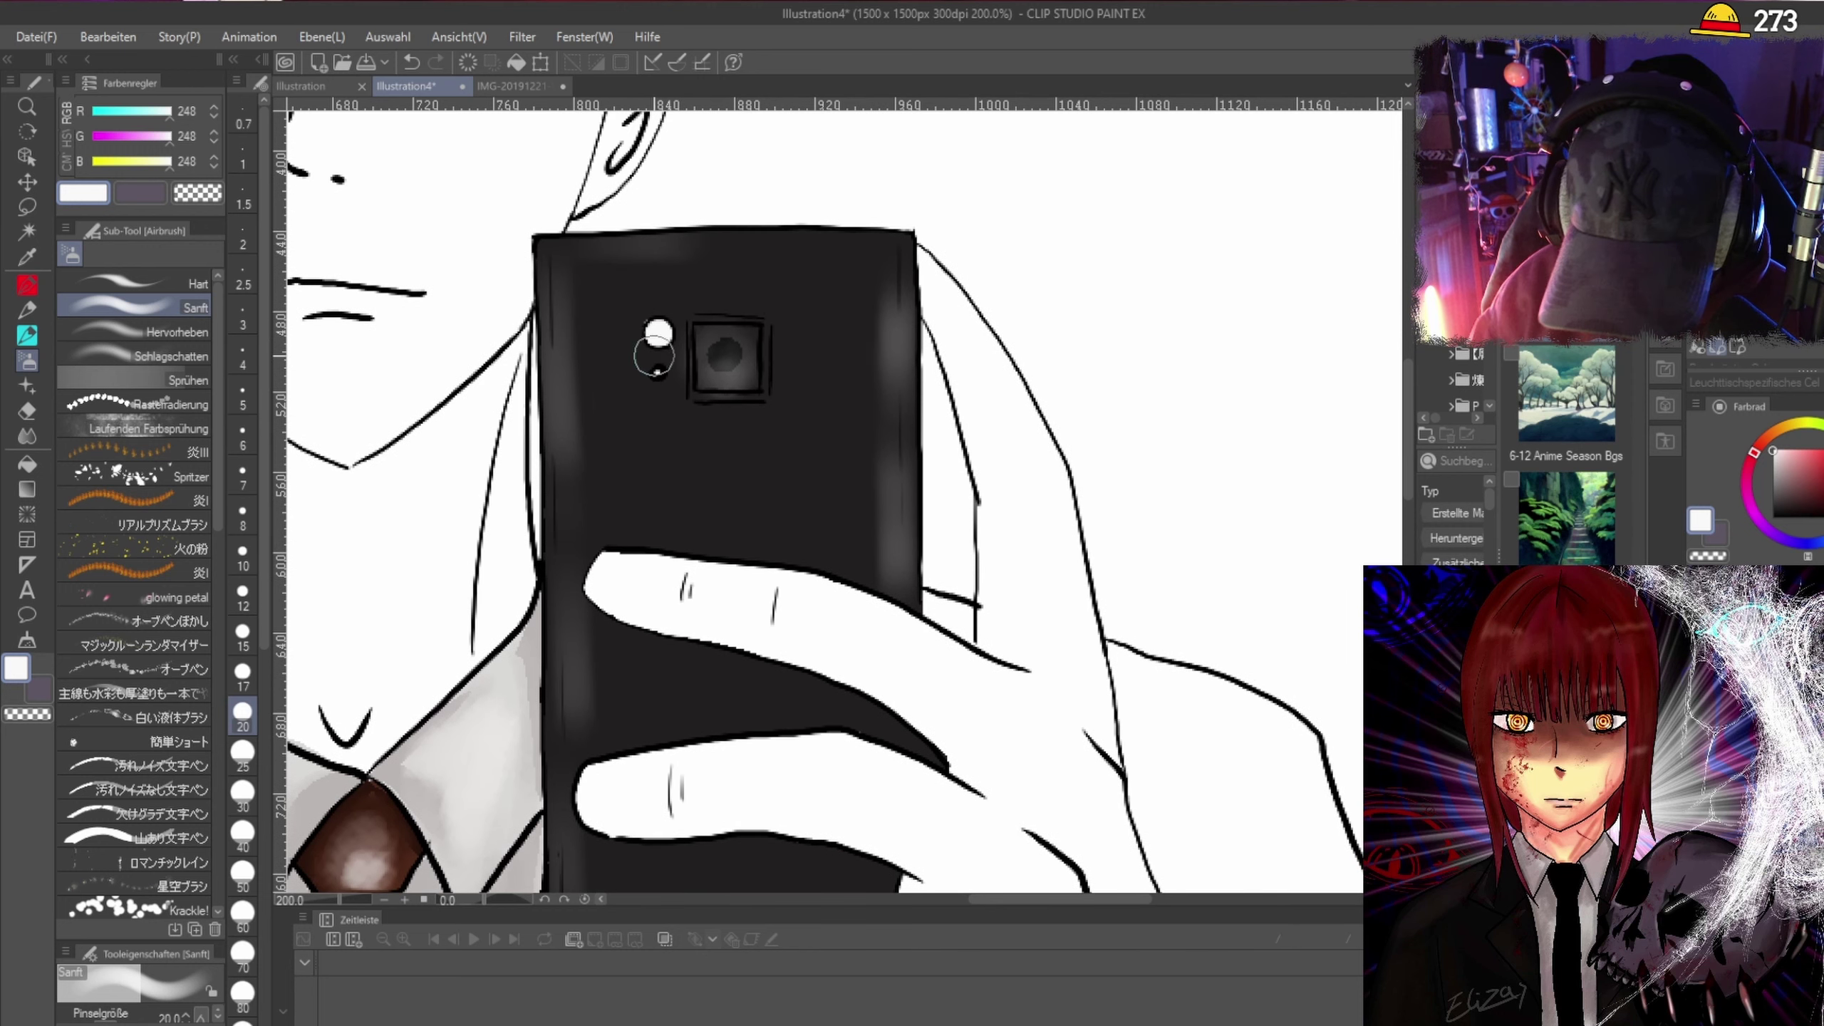
{"action": "left_click_drag", "start_coordinate": [642, 315], "coordinate": [646, 366]}
{"action": "scroll", "coordinate": [815, 495], "scroll_direction": "down", "scroll_amount": 2}
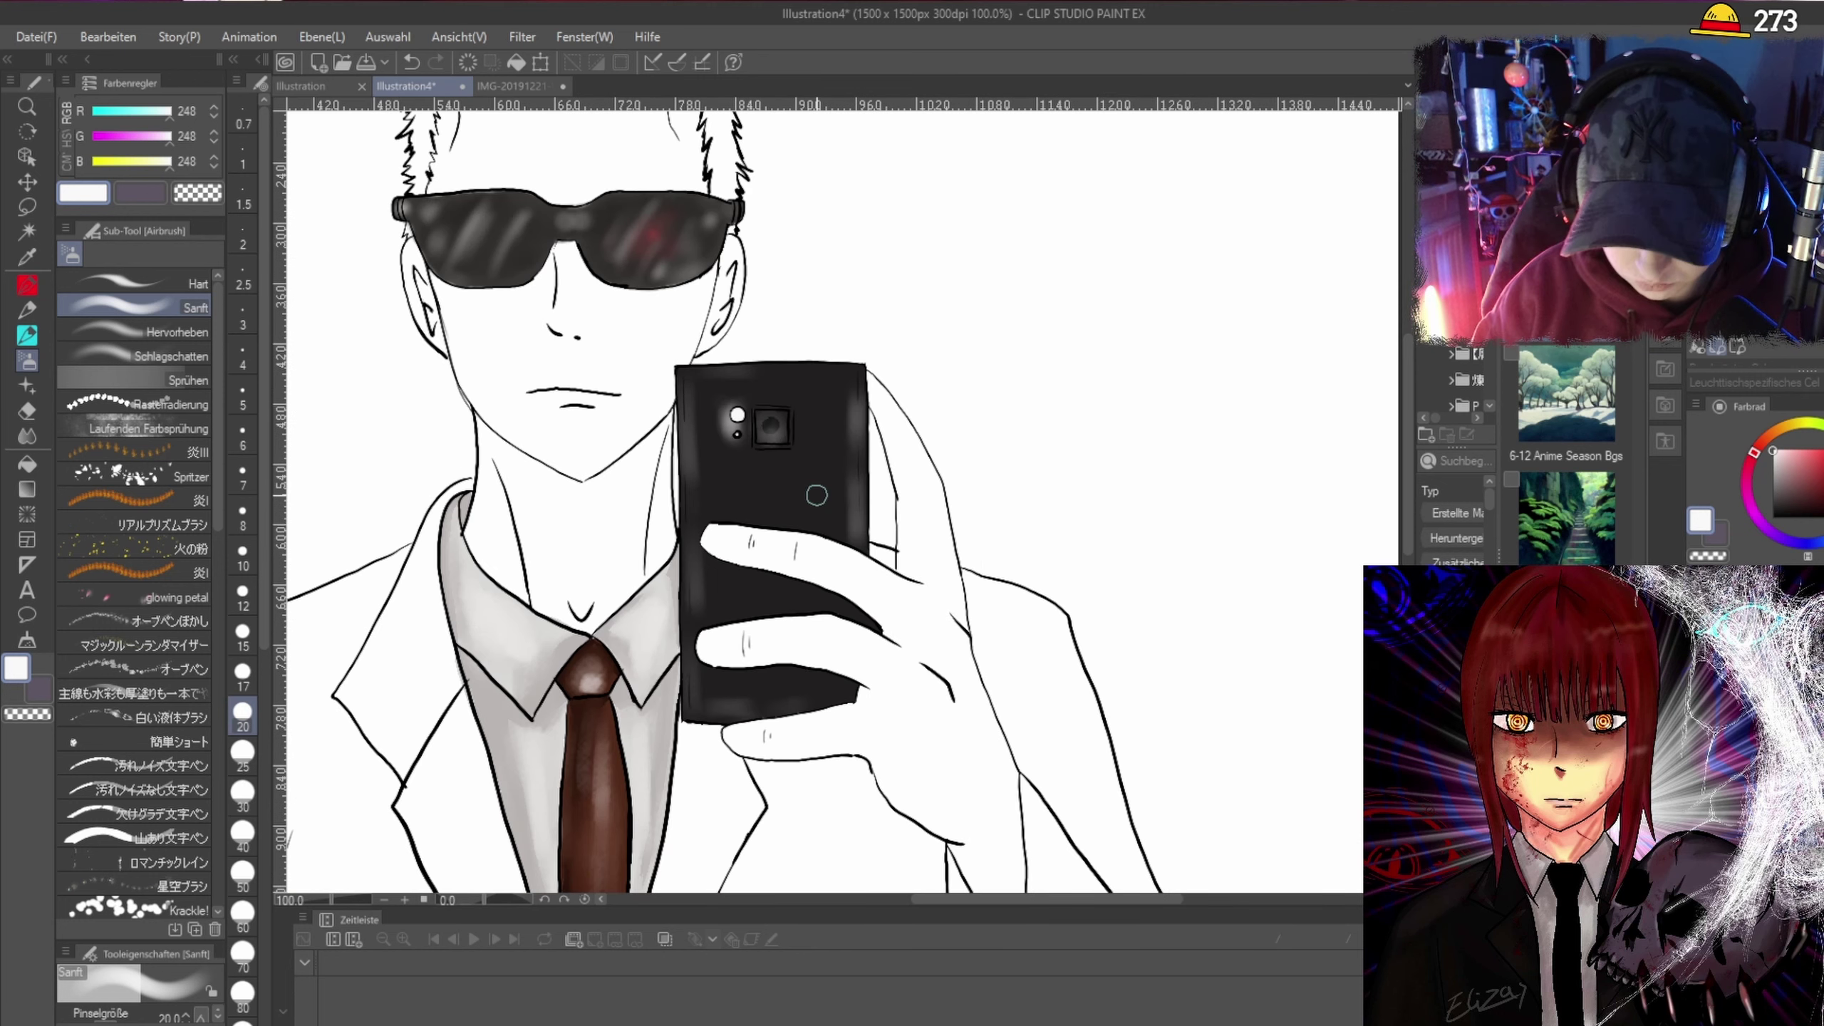
{"action": "scroll", "coordinate": [817, 494], "scroll_direction": "up", "scroll_amount": 2}
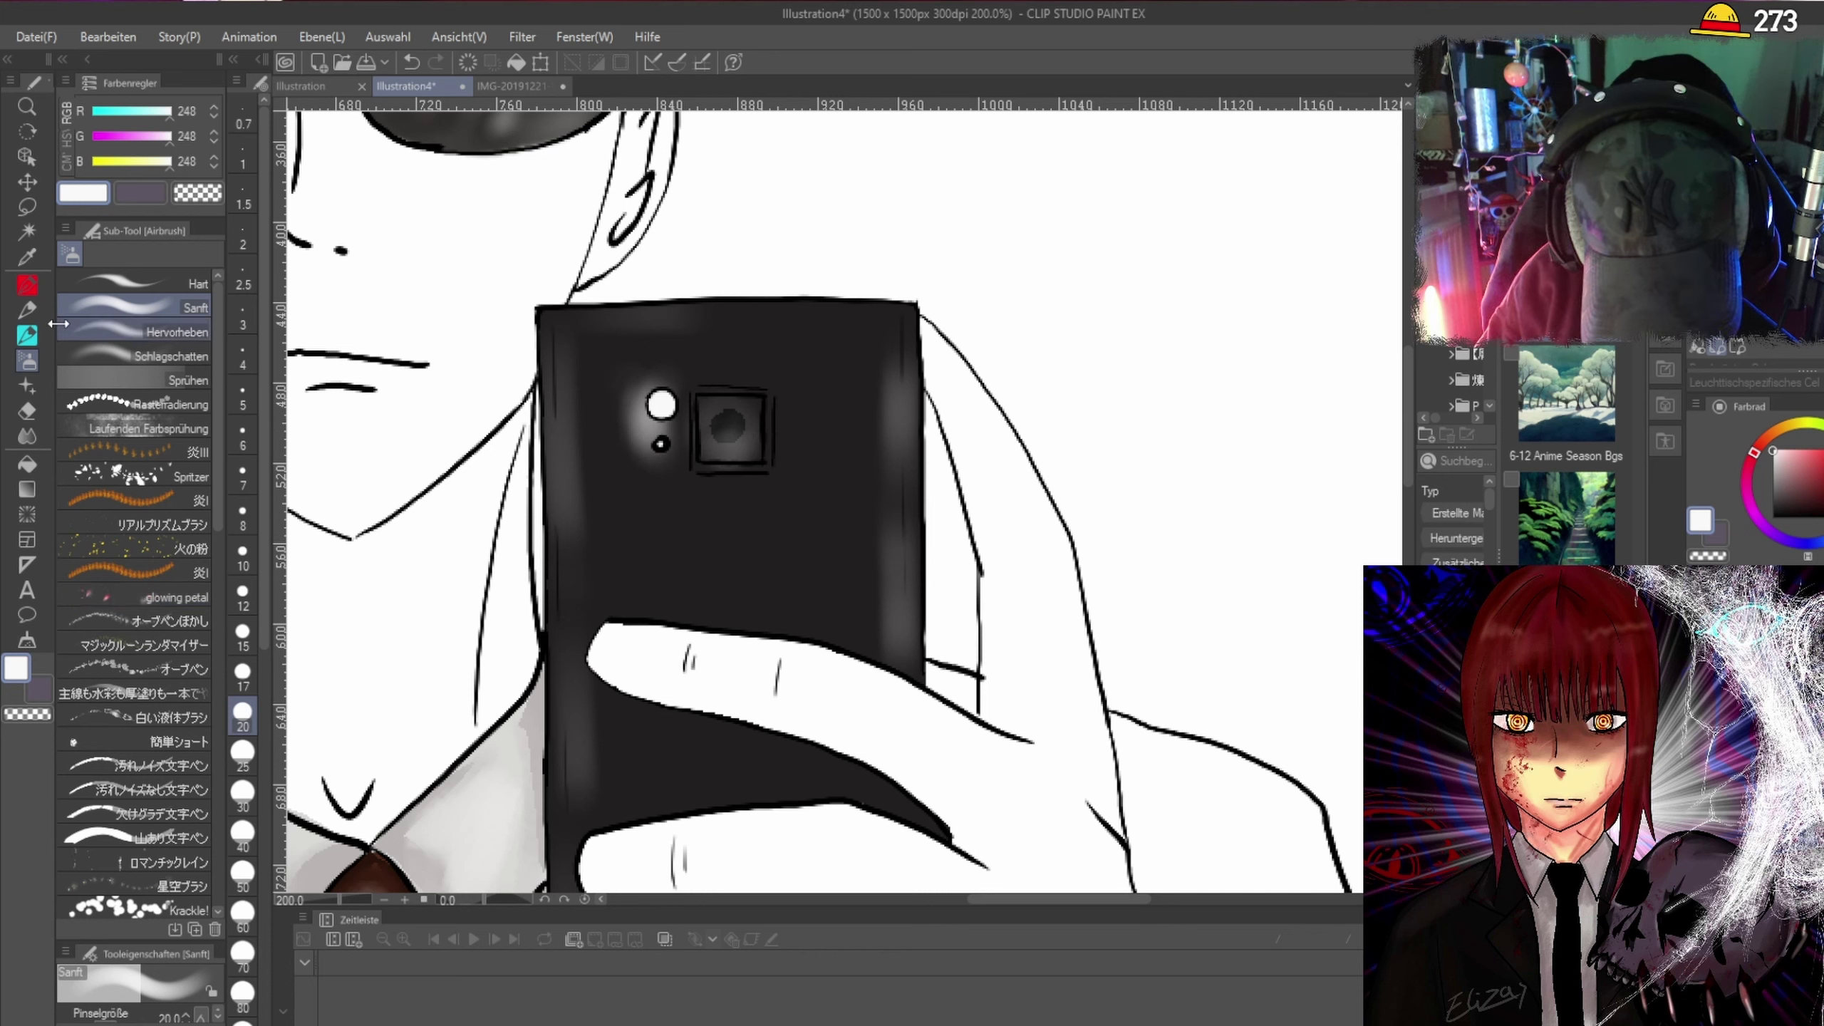
Draw diagonal white glare streaks across the camera lens with the size-12 pen, undoing the extra stroke.
{"action": "left_click", "coordinate": [27, 310]}
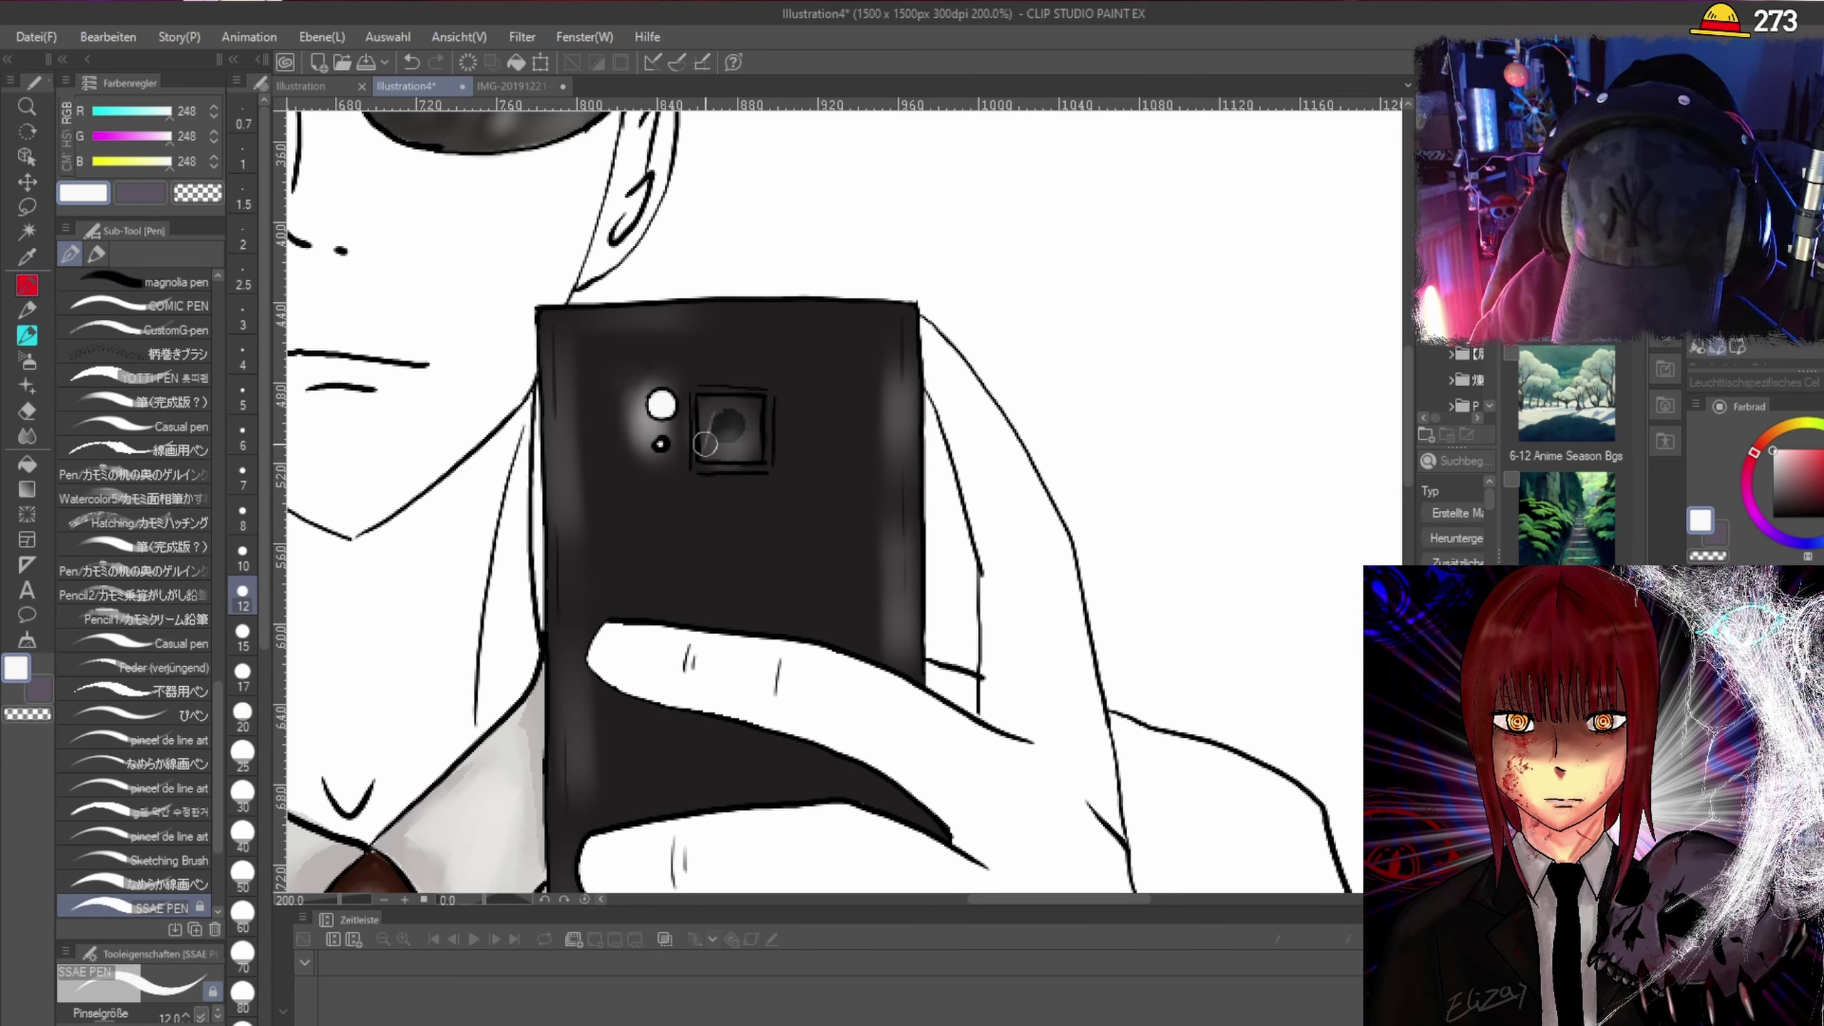
{"action": "mouse_move", "coordinate": [701, 468]}
{"action": "left_mouse_down"}
{"action": "mouse_move", "coordinate": [716, 408]}
{"action": "mouse_move", "coordinate": [747, 405]}
{"action": "left_mouse_up"}
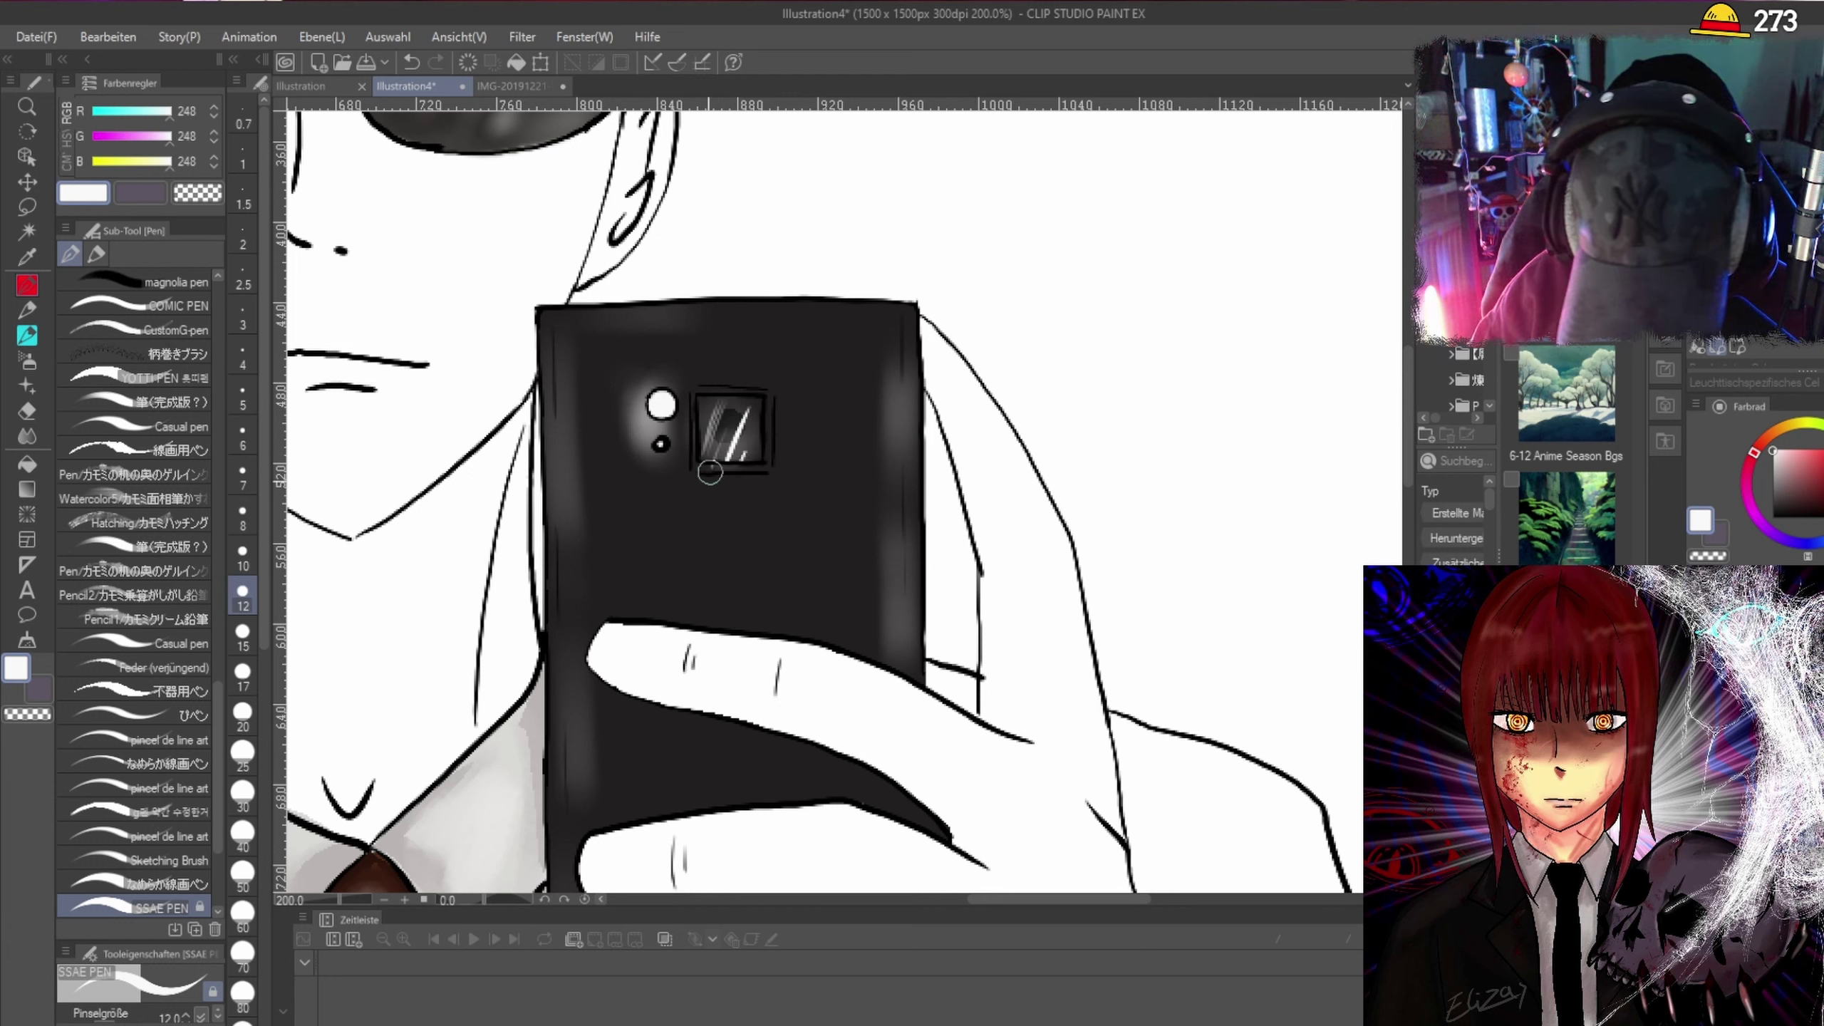
{"action": "left_click_drag", "start_coordinate": [709, 478], "coordinate": [746, 408]}
{"action": "key", "text": "ctrl+z"}
{"action": "key", "text": "ctrl+z"}
{"action": "key", "text": "ctrl+z"}
{"action": "key", "text": "ctrl+z"}
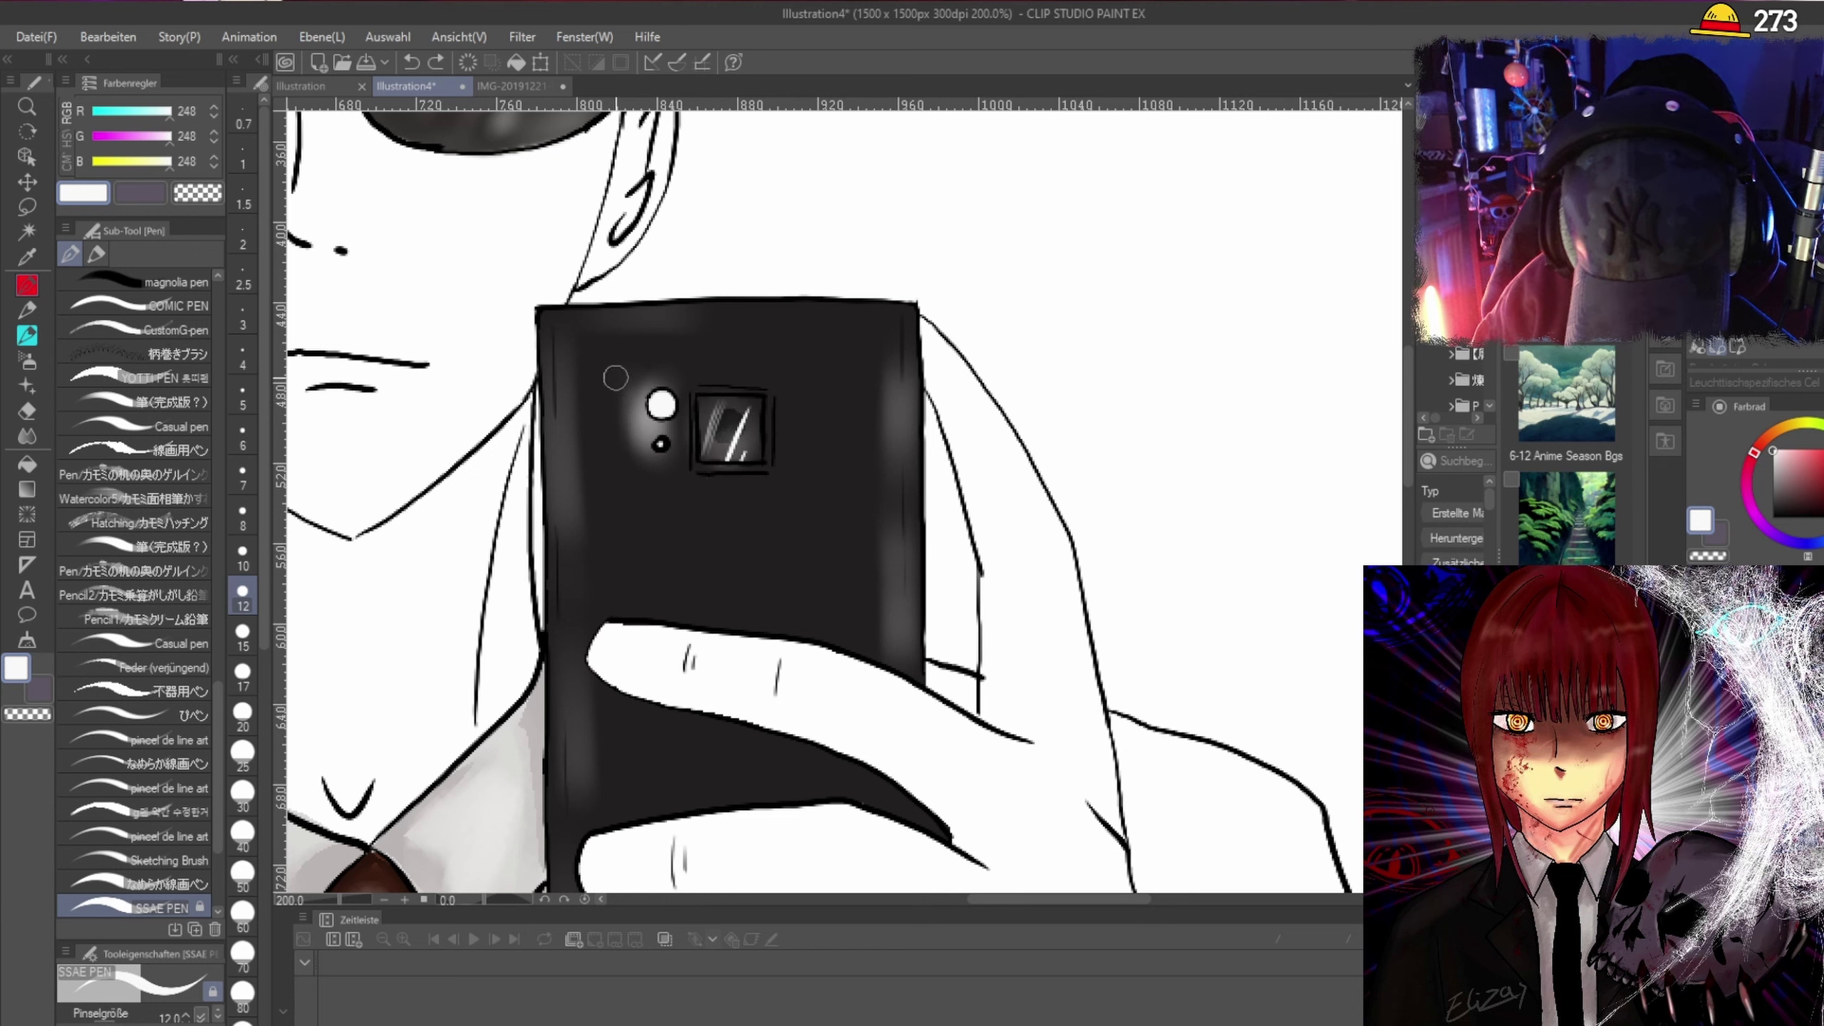
Soften the lens glare streaks with the Blend tool.
{"action": "left_click", "coordinate": [27, 436]}
{"action": "mouse_move", "coordinate": [748, 439]}
{"action": "left_mouse_down"}
{"action": "mouse_move", "coordinate": [748, 400]}
{"action": "mouse_move", "coordinate": [717, 479]}
{"action": "mouse_move", "coordinate": [724, 408]}
{"action": "left_mouse_up"}
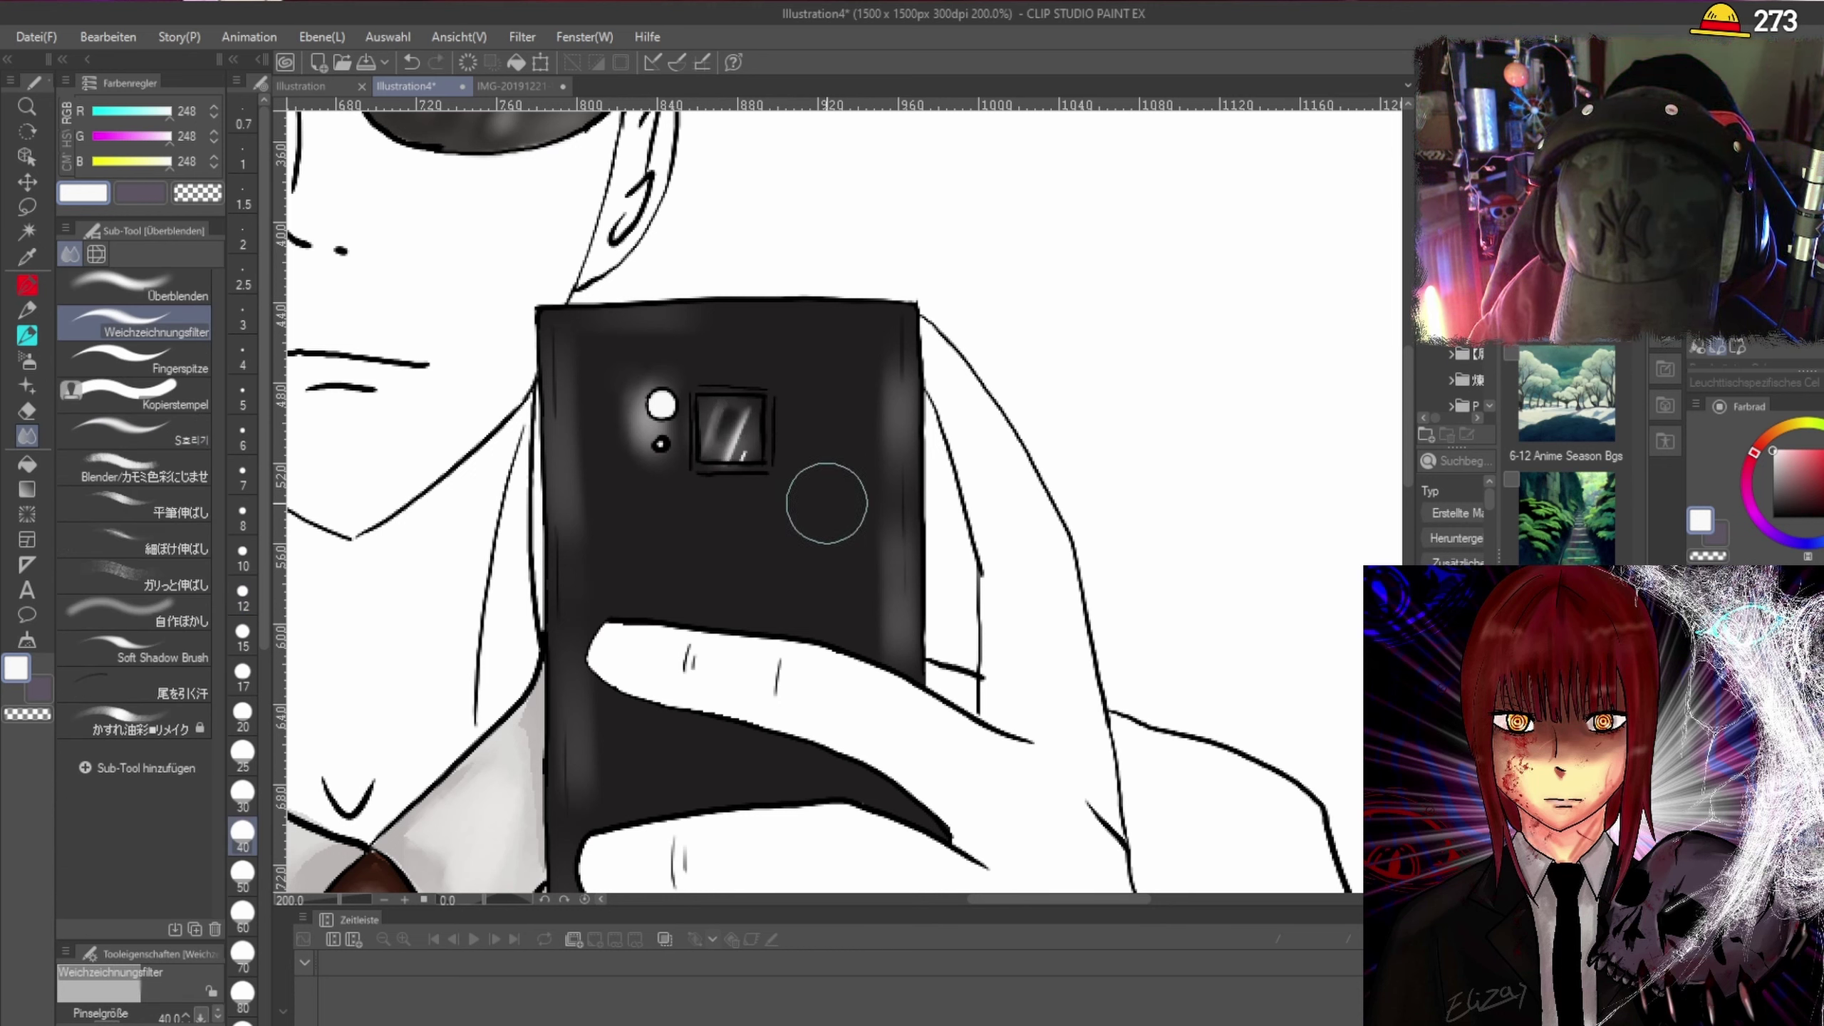
{"action": "scroll", "coordinate": [663, 489], "scroll_direction": "down", "scroll_amount": 3}
{"action": "scroll", "coordinate": [665, 499], "scroll_direction": "up", "scroll_amount": 2}
{"action": "scroll", "coordinate": [665, 498], "scroll_direction": "up", "scroll_amount": 1}
{"action": "scroll", "coordinate": [720, 622], "scroll_direction": "down", "scroll_amount": 1}
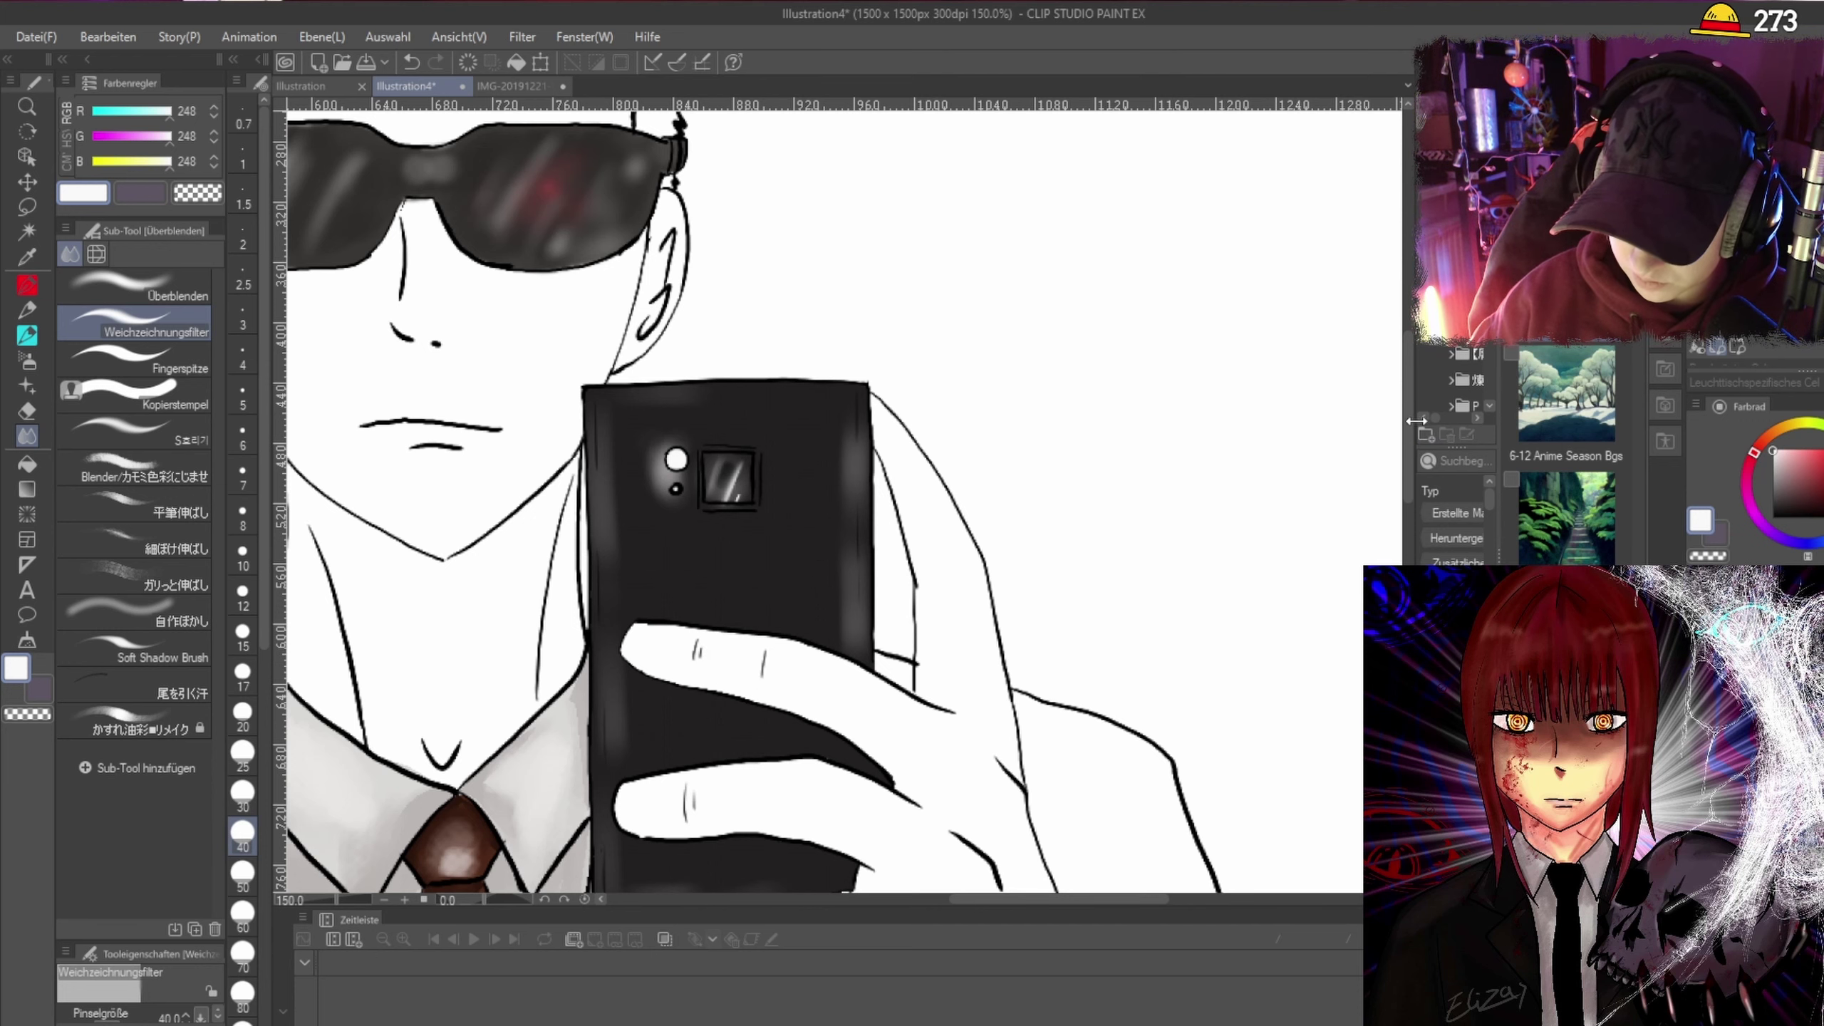
{"action": "scroll", "coordinate": [1410, 446], "scroll_direction": "down", "scroll_amount": 2}
{"action": "mouse_move", "coordinate": [1409, 446]}
{"action": "left_mouse_down"}
{"action": "mouse_move", "coordinate": [1405, 471]}
{"action": "mouse_move", "coordinate": [1404, 454]}
{"action": "left_mouse_up"}
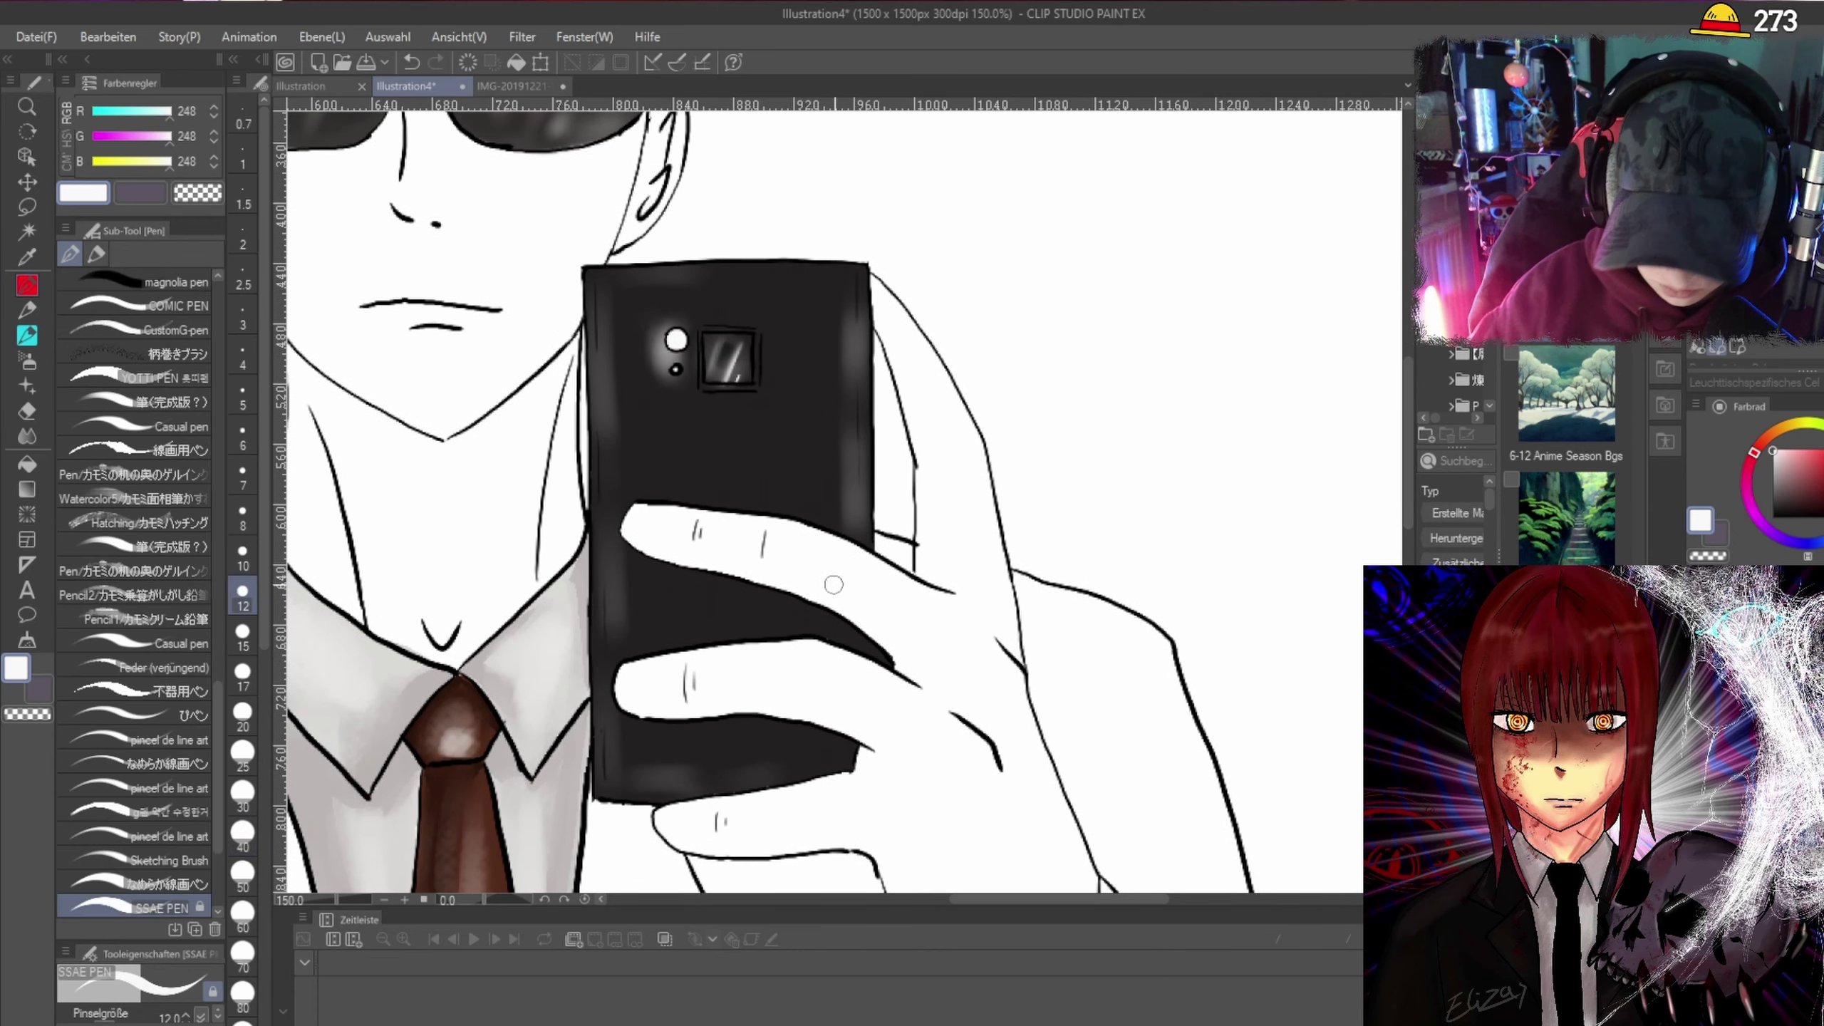
{"action": "scroll", "coordinate": [873, 581], "scroll_direction": "down", "scroll_amount": 1}
{"action": "scroll", "coordinate": [885, 663], "scroll_direction": "up", "scroll_amount": 2}
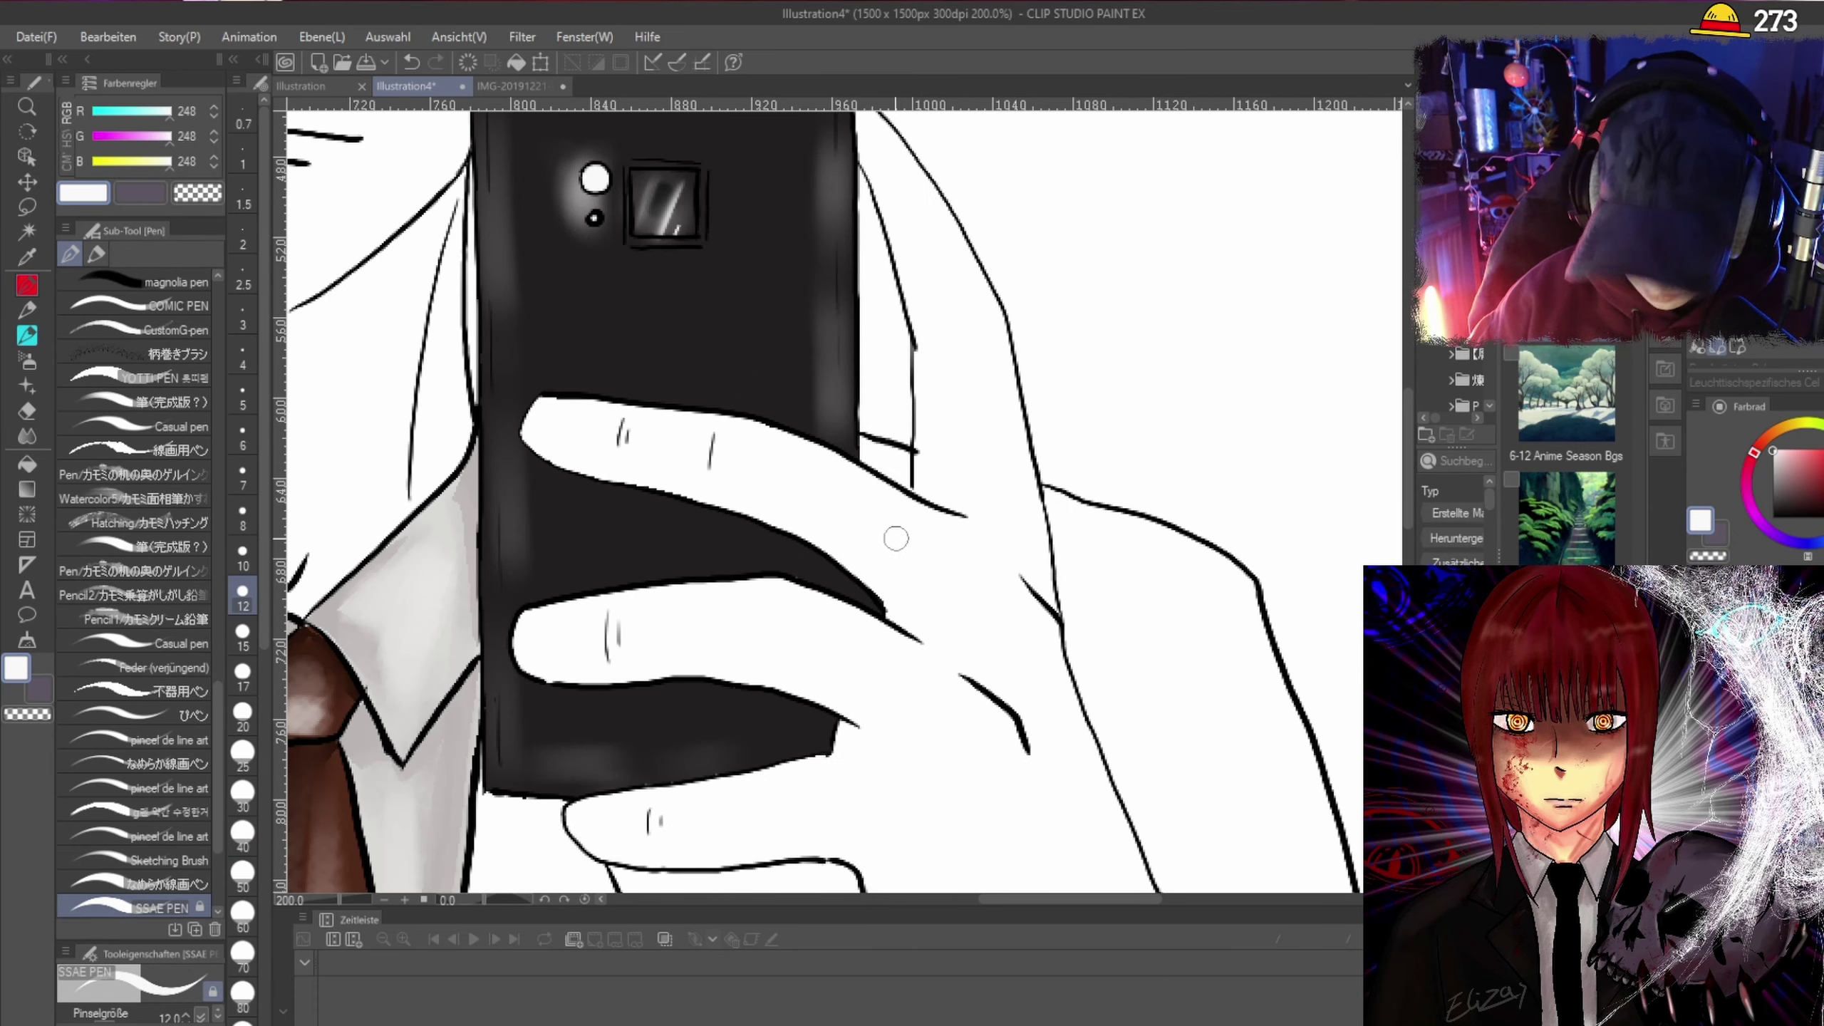
{"action": "scroll", "coordinate": [896, 538], "scroll_direction": "down", "scroll_amount": 1}
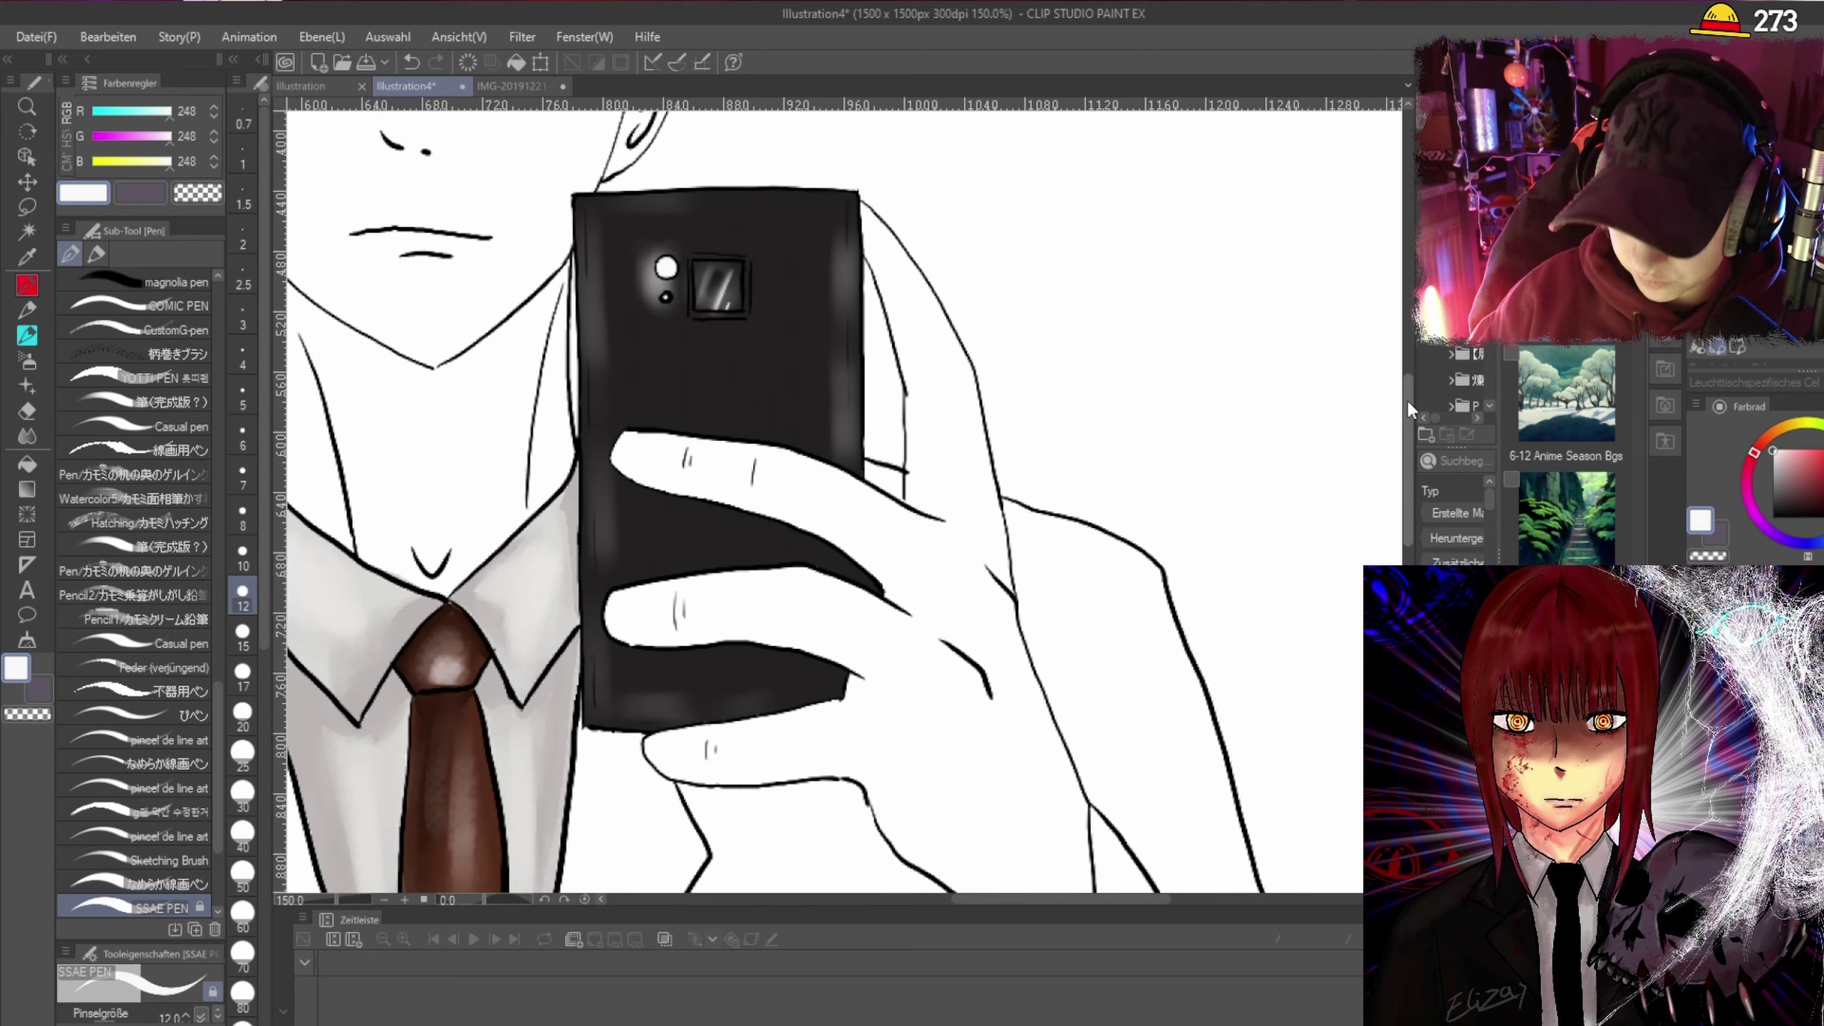
{"action": "mouse_move", "coordinate": [1409, 392]}
{"action": "left_mouse_down"}
{"action": "mouse_move", "coordinate": [1411, 339]}
{"action": "mouse_move", "coordinate": [1407, 436]}
{"action": "mouse_move", "coordinate": [1405, 395]}
{"action": "left_mouse_up"}
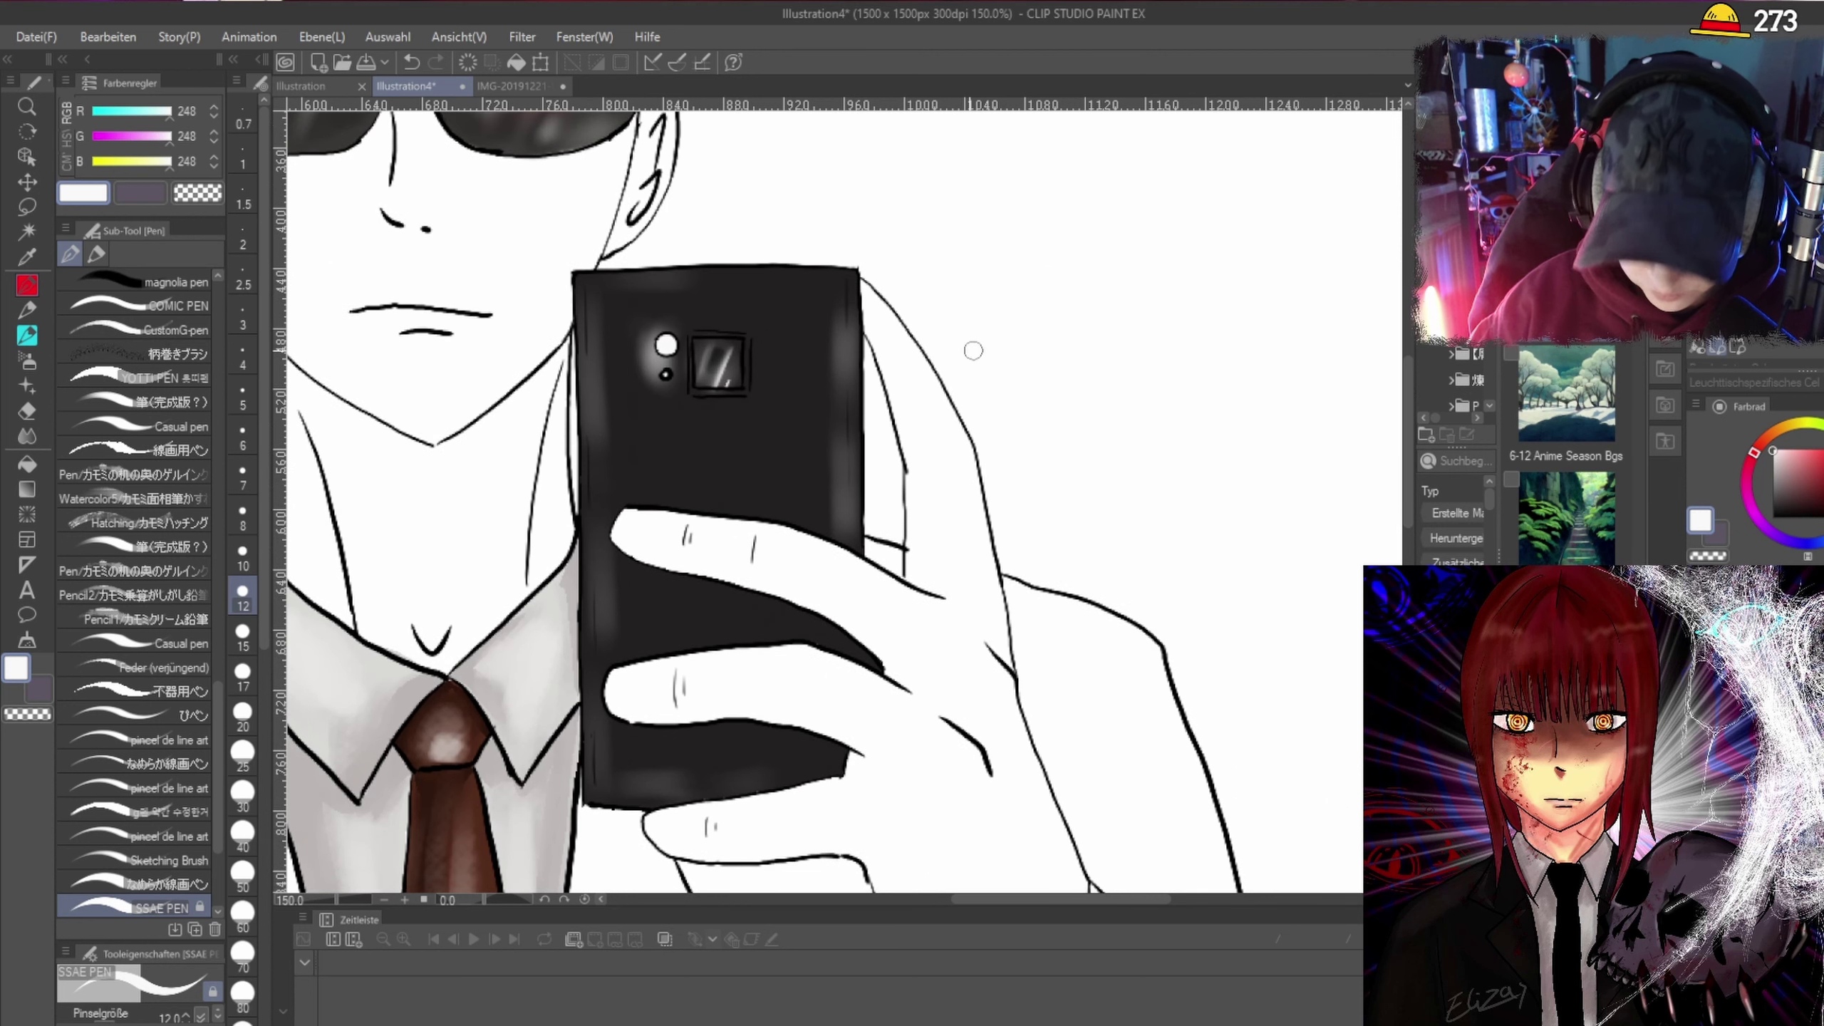
{"action": "scroll", "coordinate": [840, 338], "scroll_direction": "down", "scroll_amount": 1}
{"action": "scroll", "coordinate": [847, 335], "scroll_direction": "down", "scroll_amount": 1}
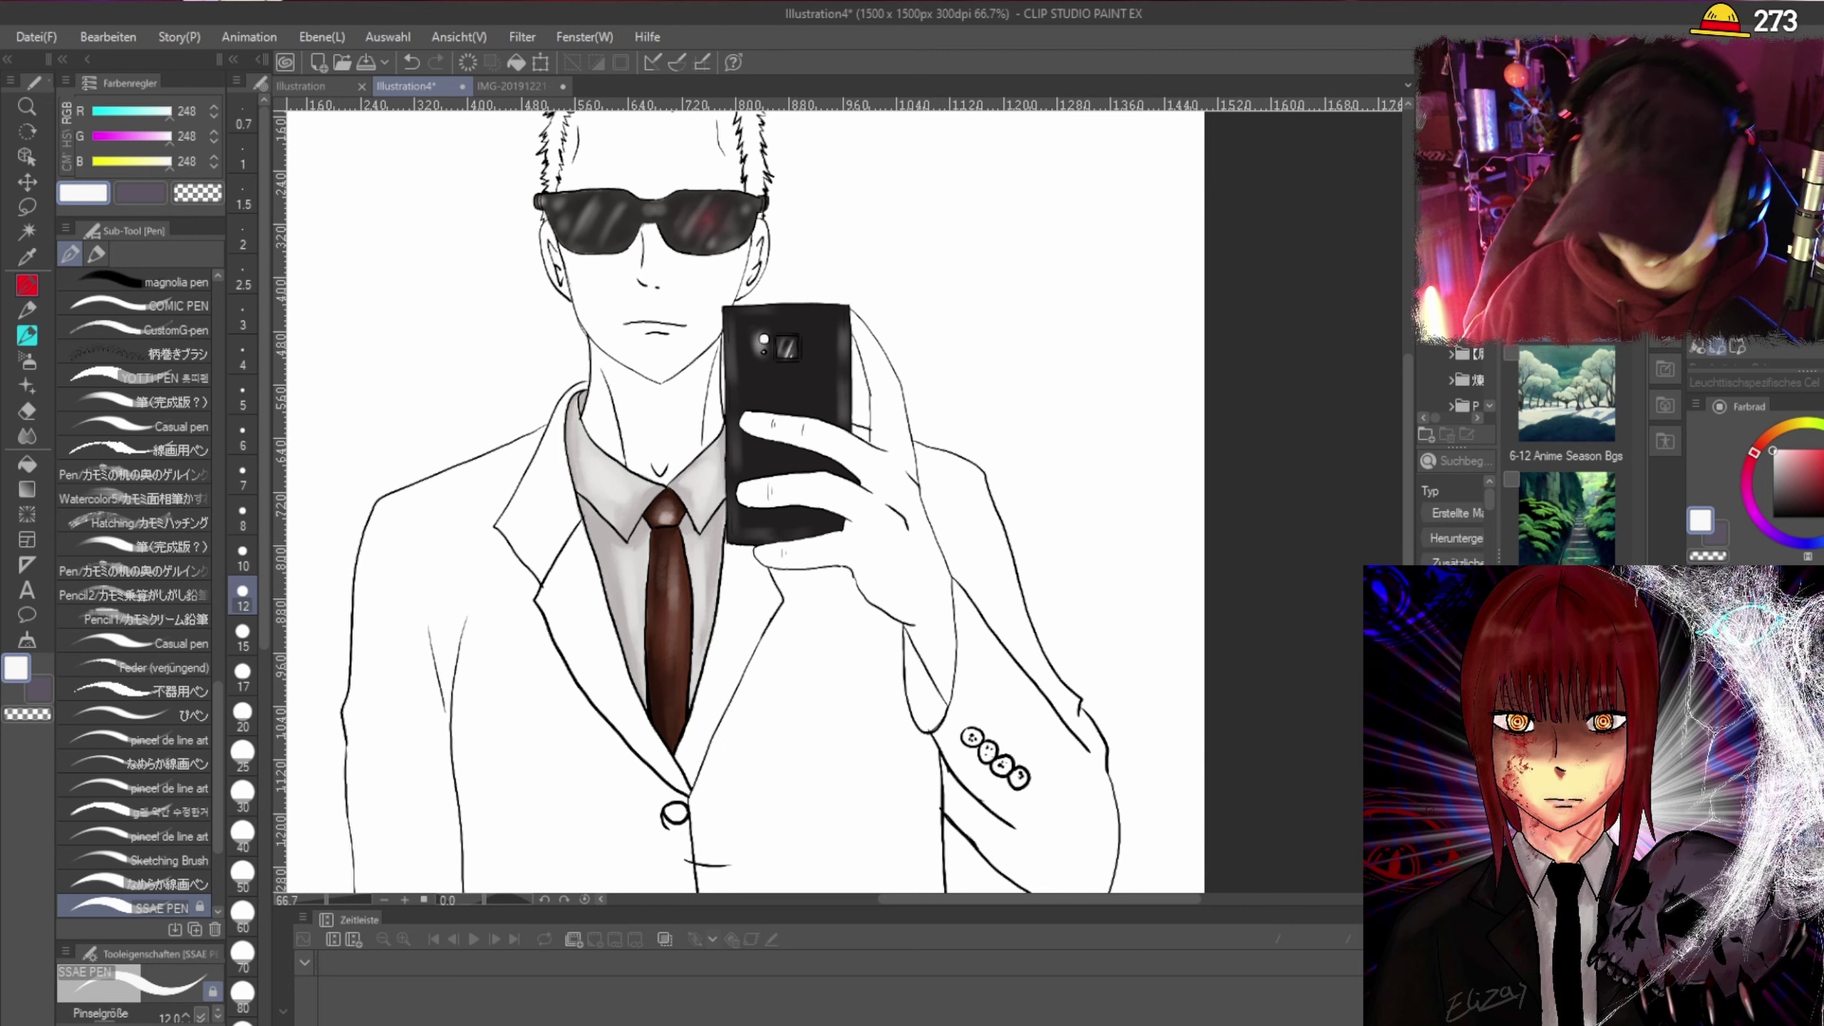
Review the whole figure and activate the Lasso selection with the M shortcut.
{"action": "left_click_drag", "start_coordinate": [1407, 375], "coordinate": [1400, 314]}
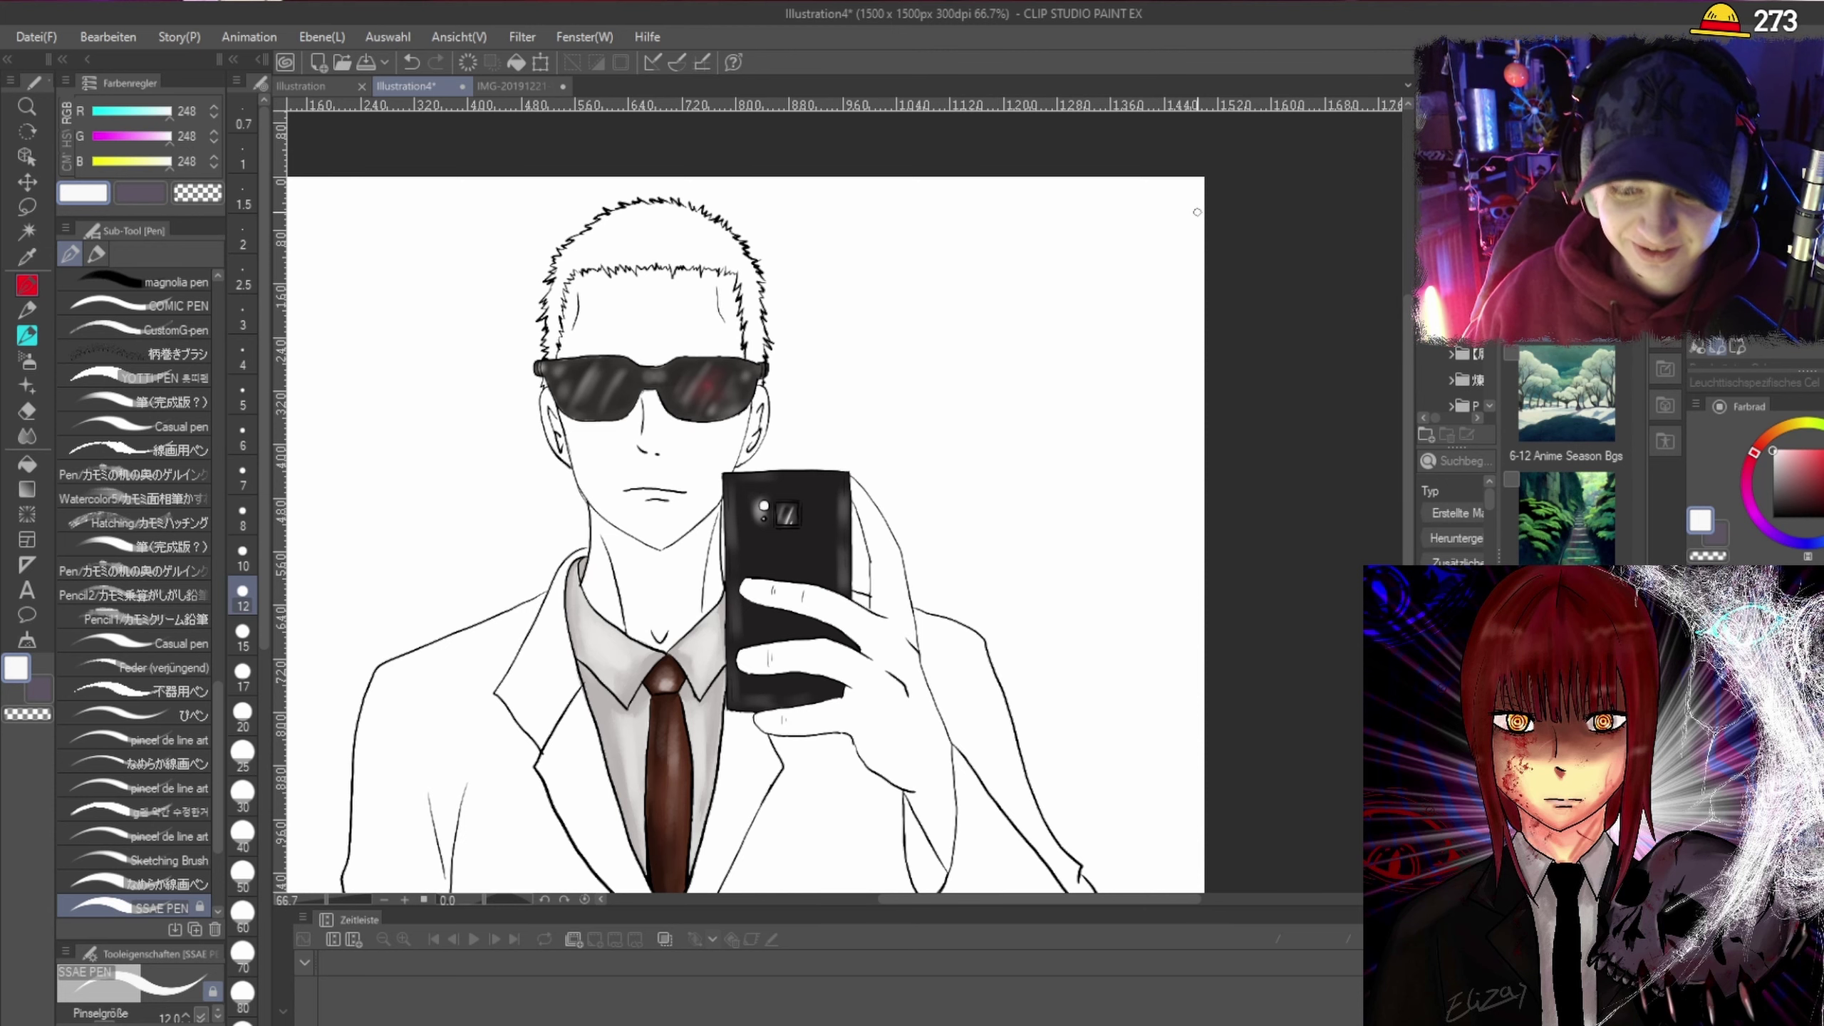
{"action": "scroll", "coordinate": [377, 170], "scroll_direction": "up", "scroll_amount": 2}
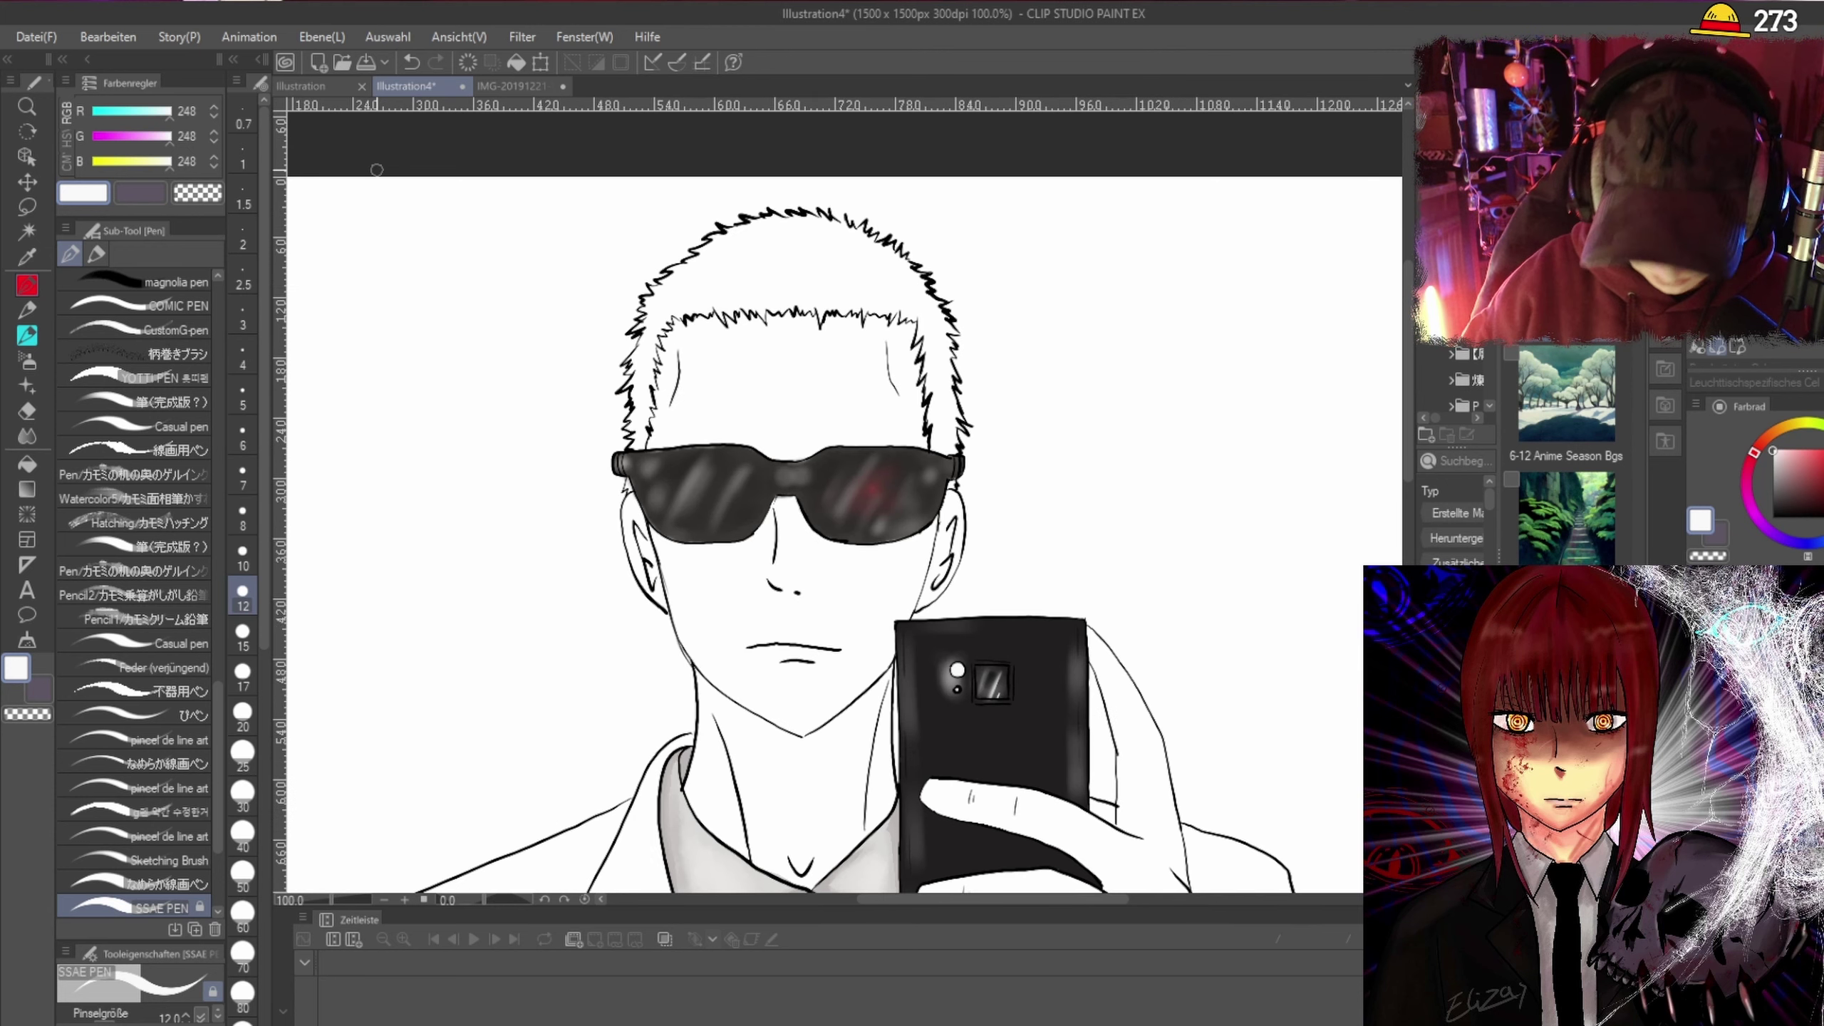
{"action": "left_click_drag", "start_coordinate": [1406, 361], "coordinate": [1403, 635]}
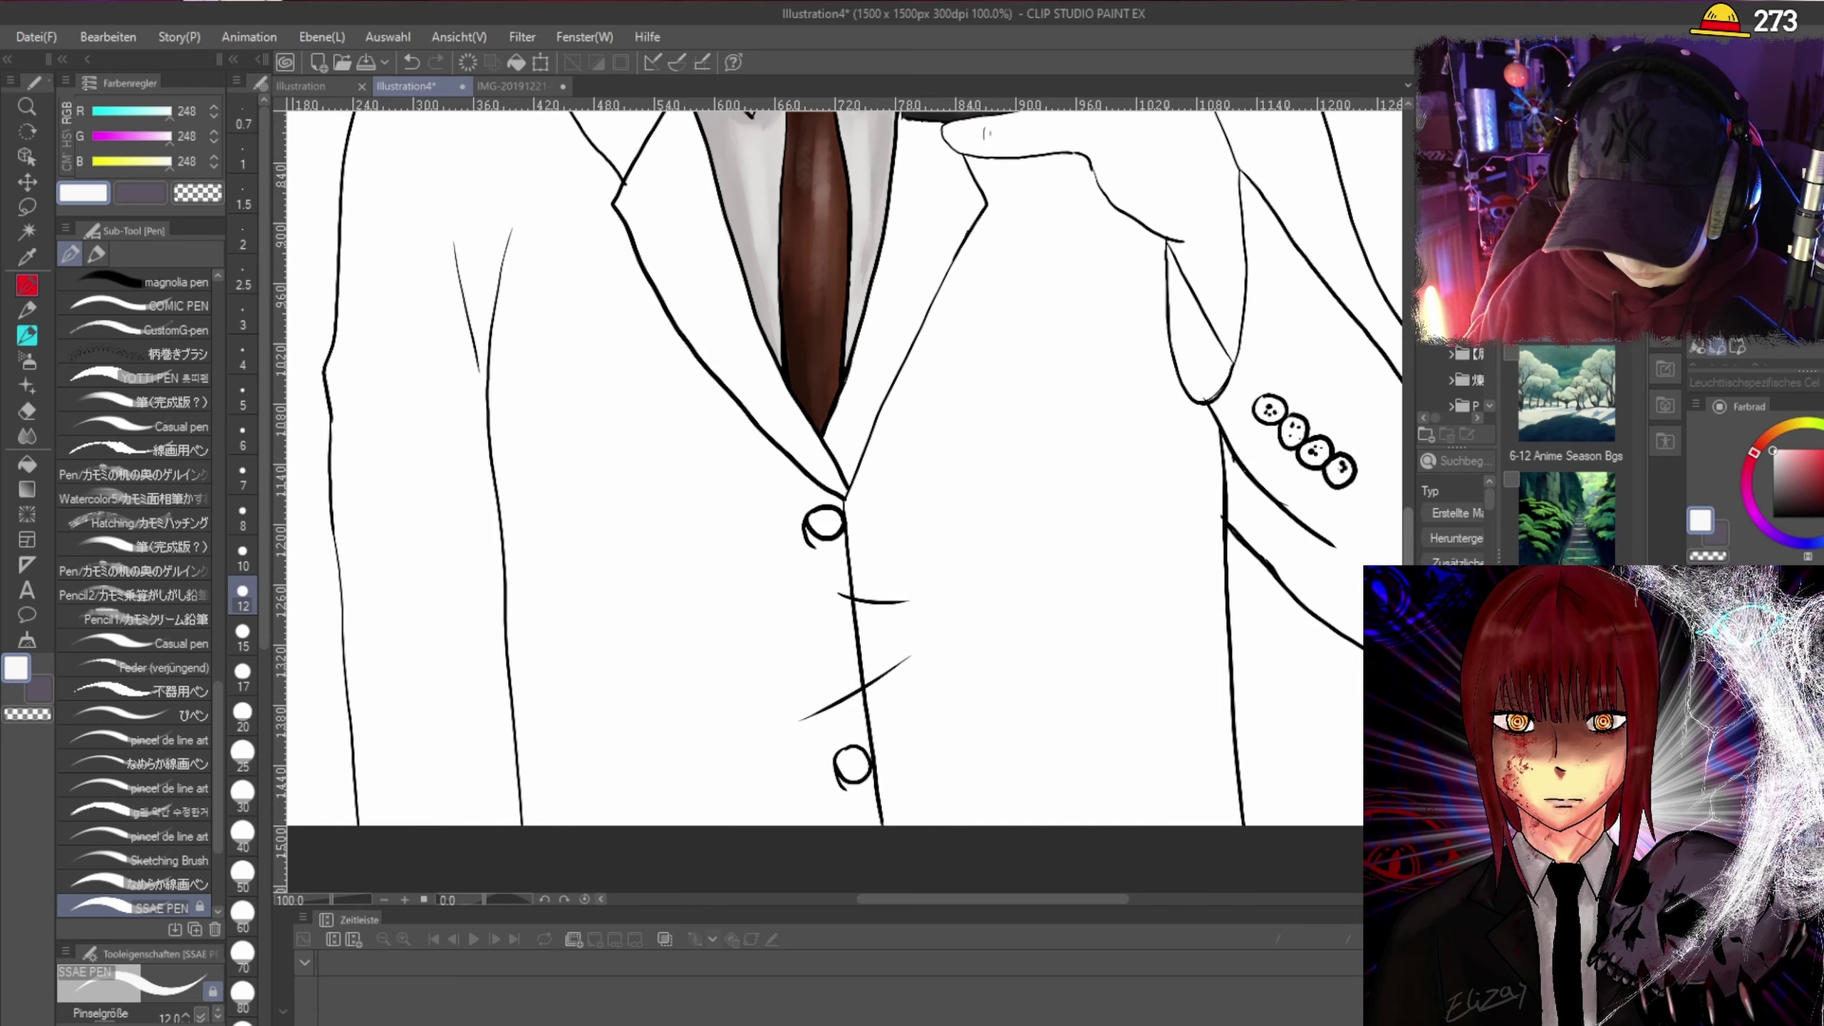
{"action": "scroll", "coordinate": [1378, 600], "scroll_direction": "down", "scroll_amount": 3}
{"action": "scroll", "coordinate": [1342, 193], "scroll_direction": "up", "scroll_amount": 2}
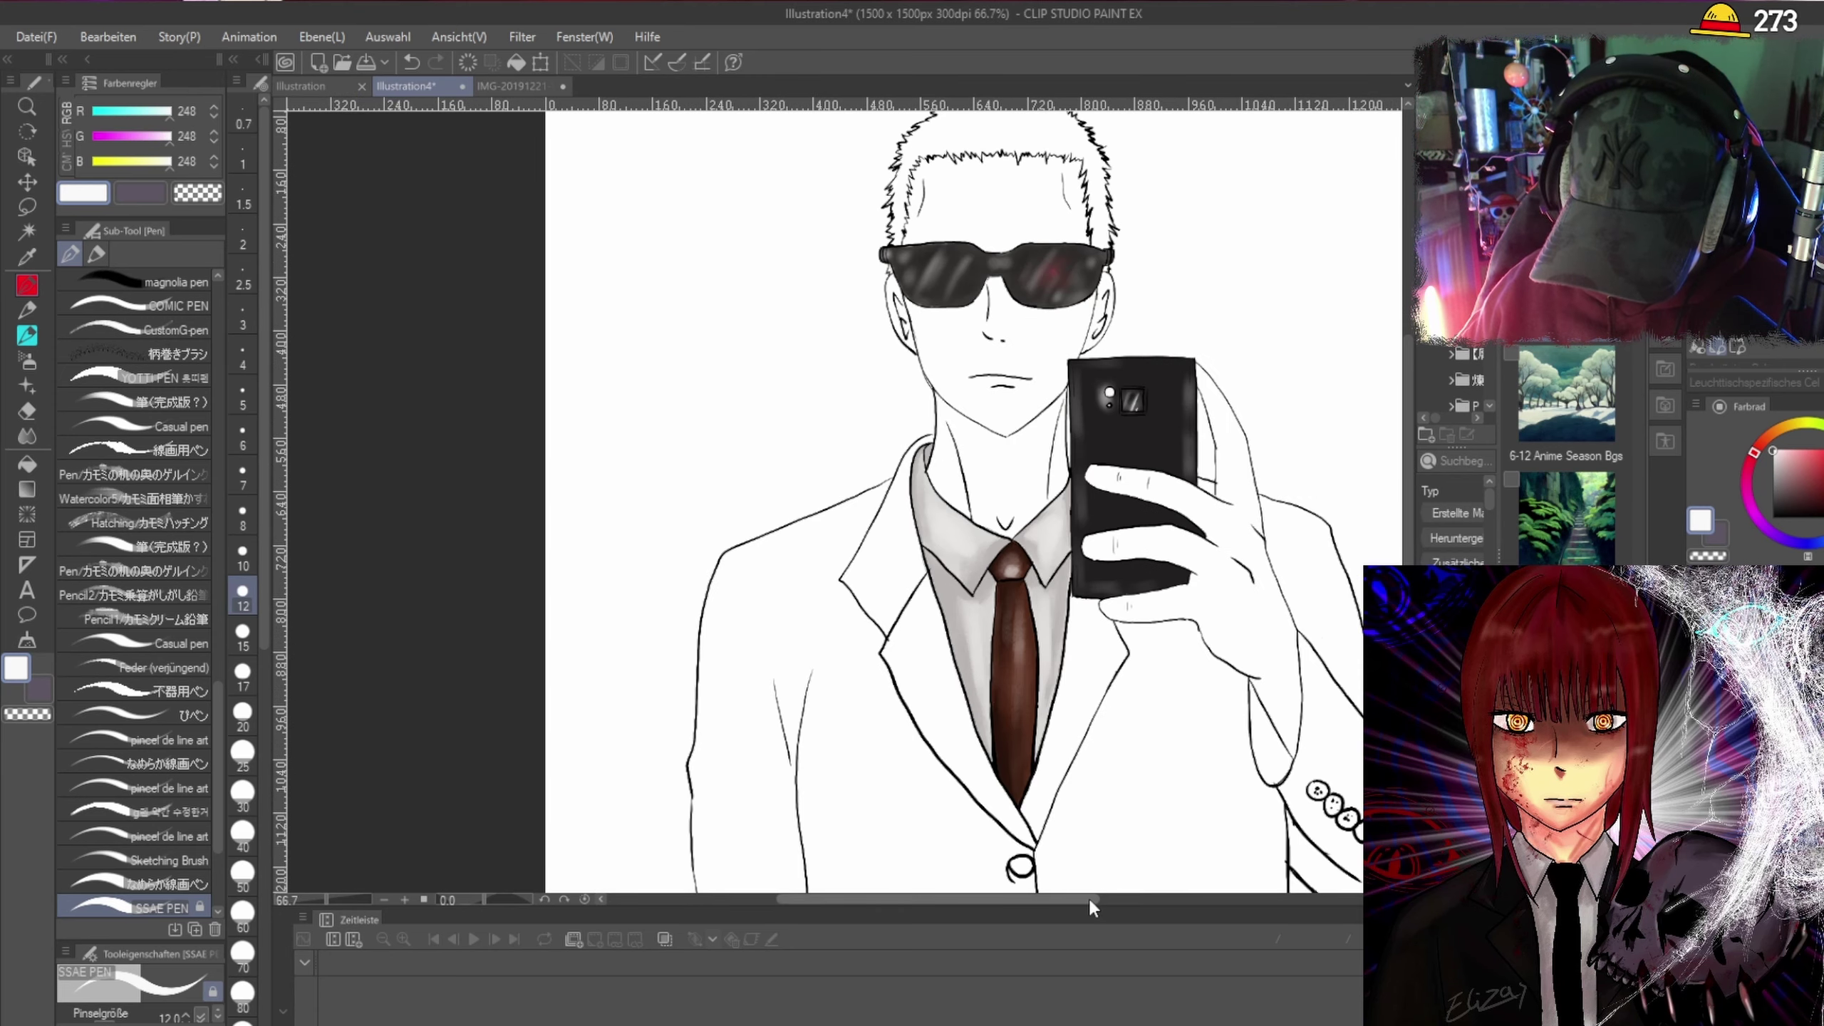
{"action": "left_click_drag", "start_coordinate": [1089, 896], "coordinate": [1168, 900]}
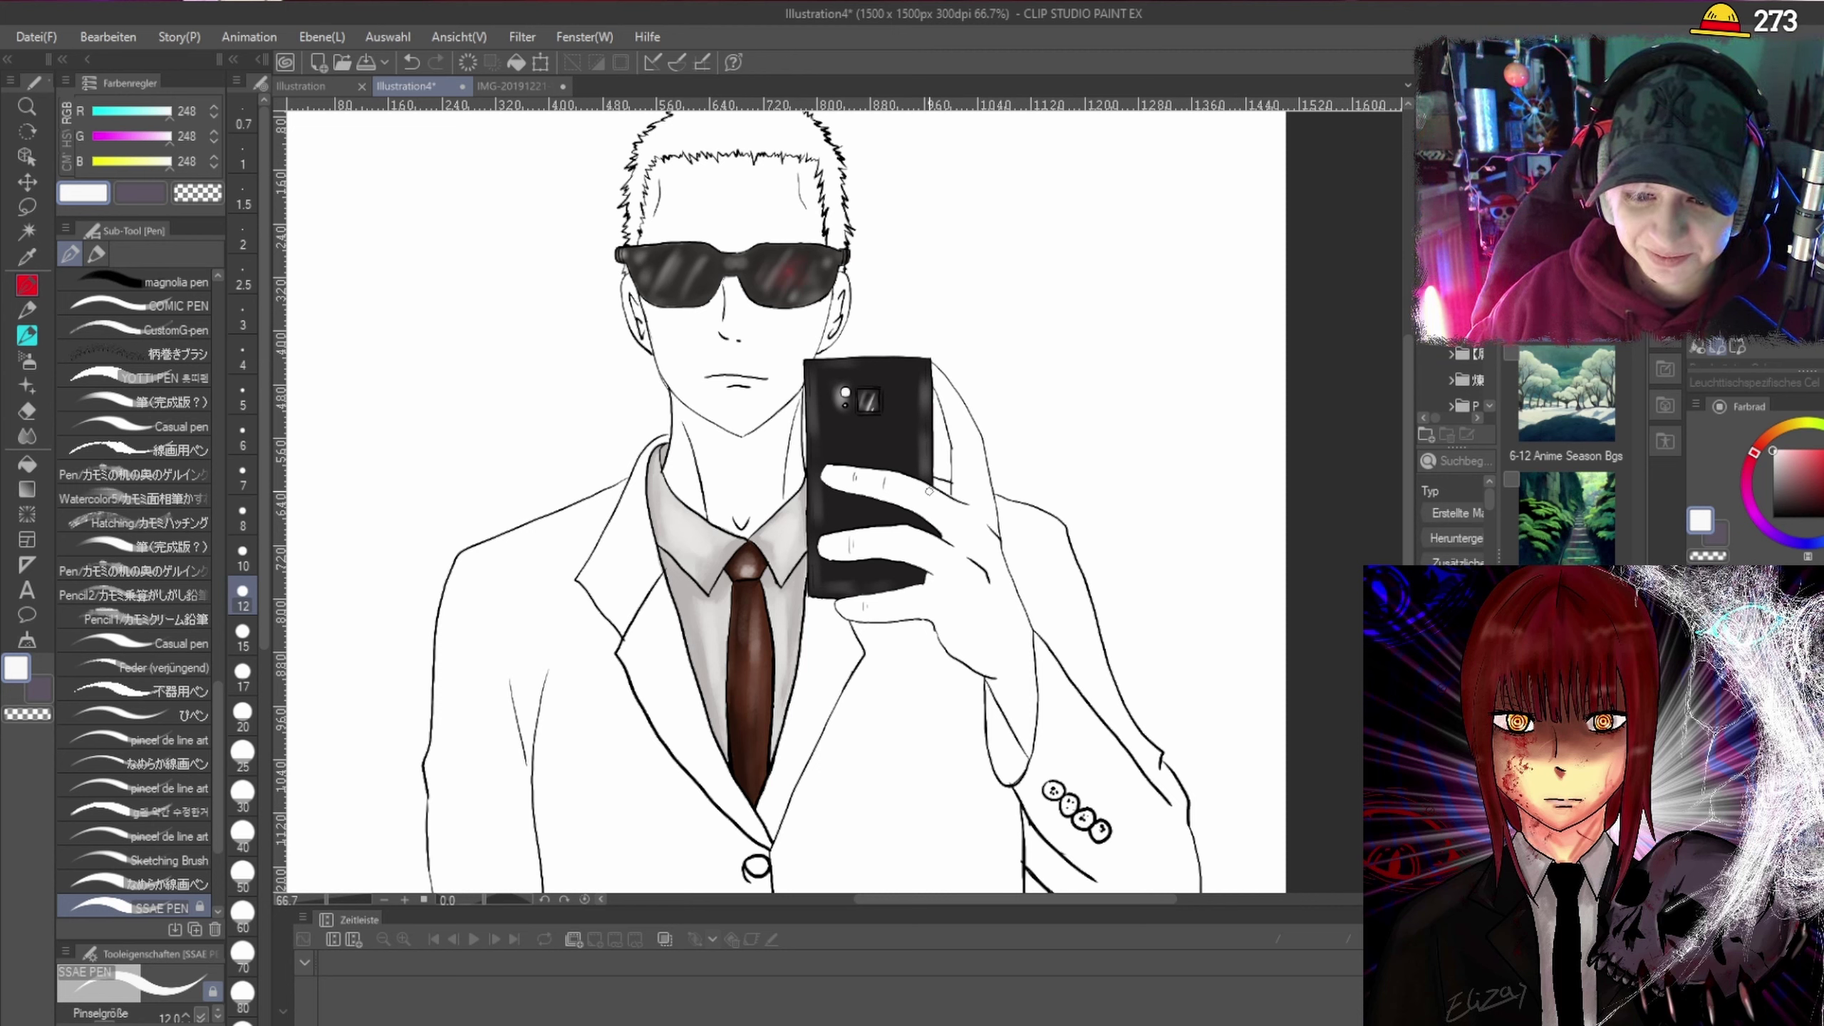
{"action": "key", "text": "m"}
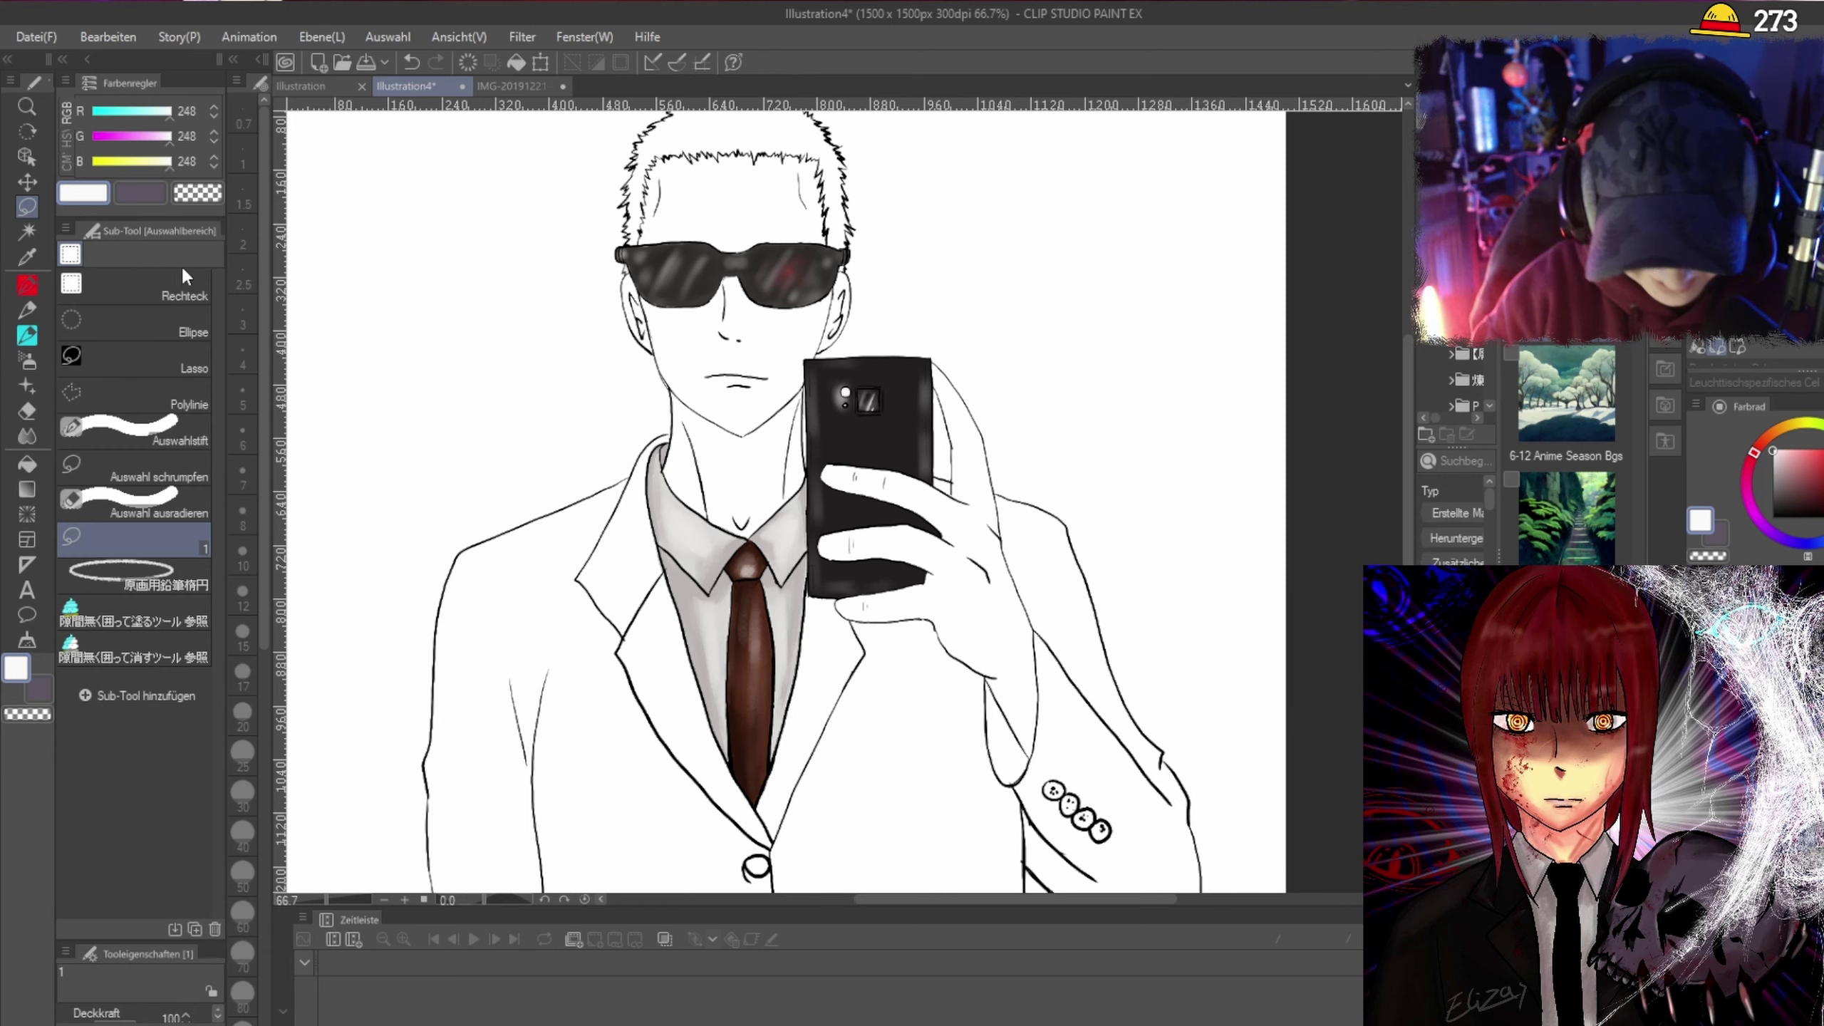
{"action": "scroll", "coordinate": [1346, 388], "scroll_direction": "right", "scroll_amount": 5}
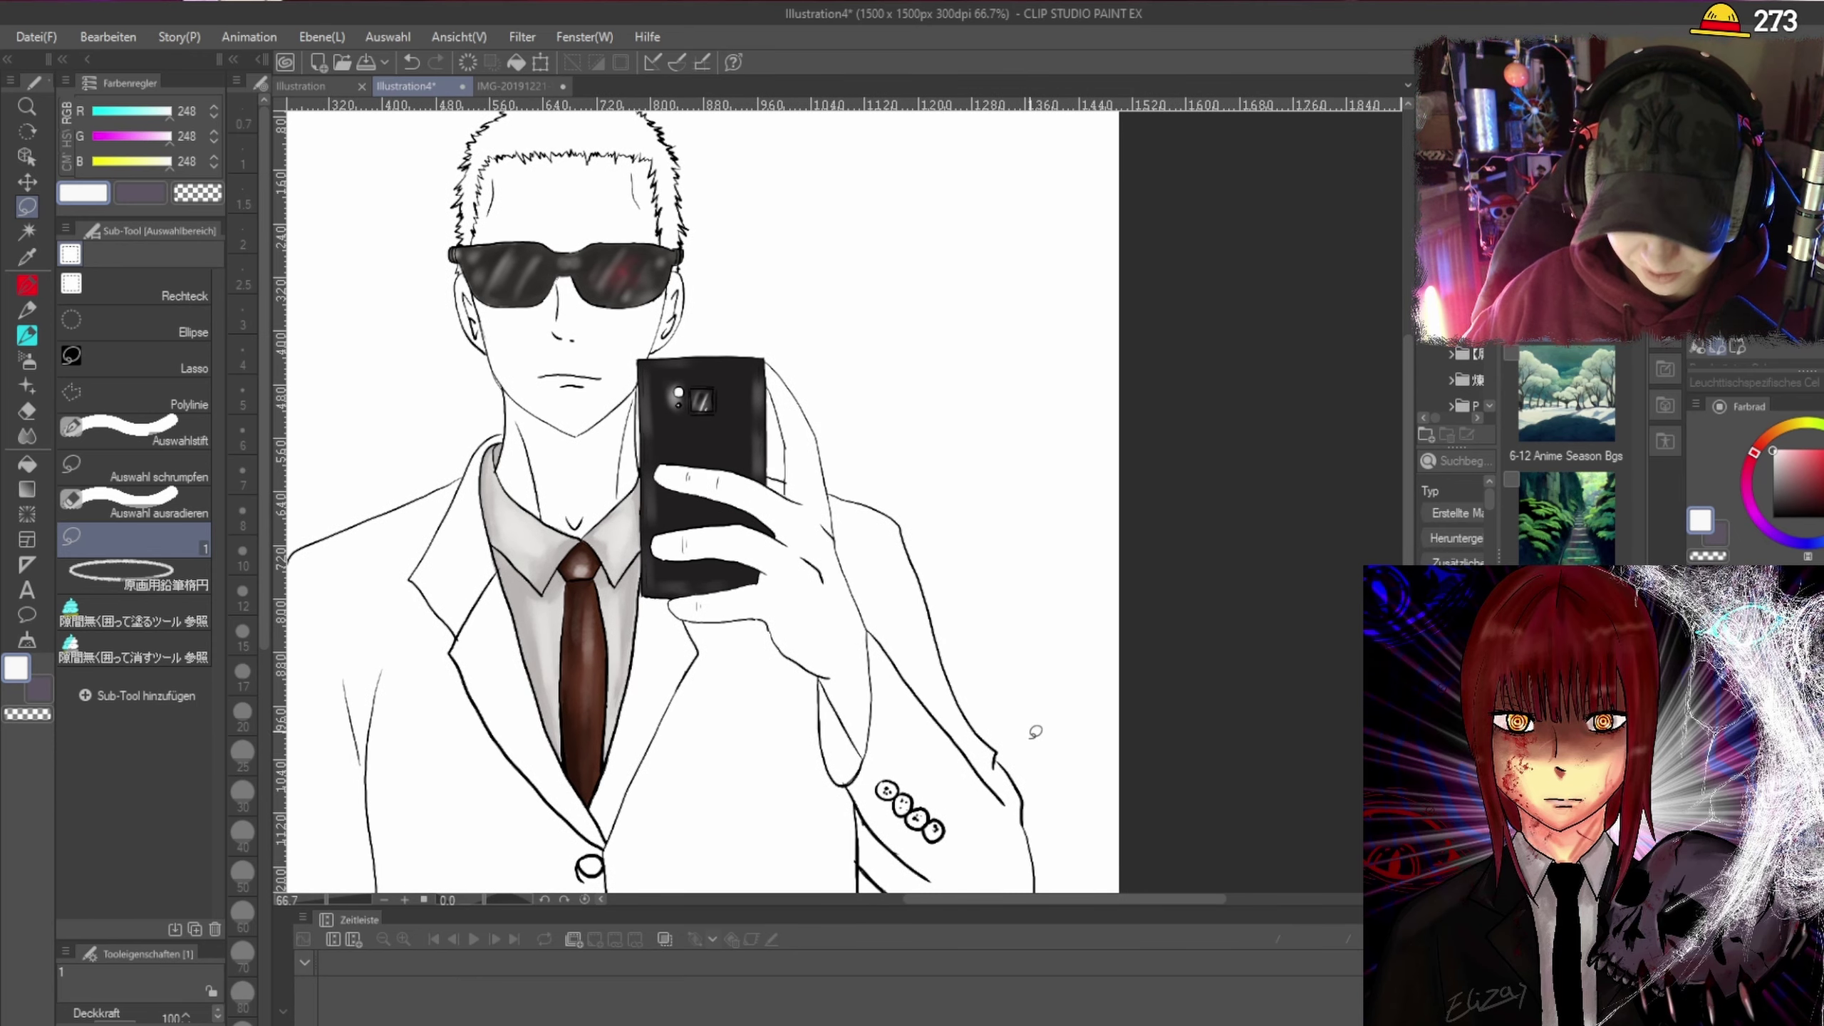
{"action": "scroll", "coordinate": [993, 894], "scroll_direction": "left", "scroll_amount": 4}
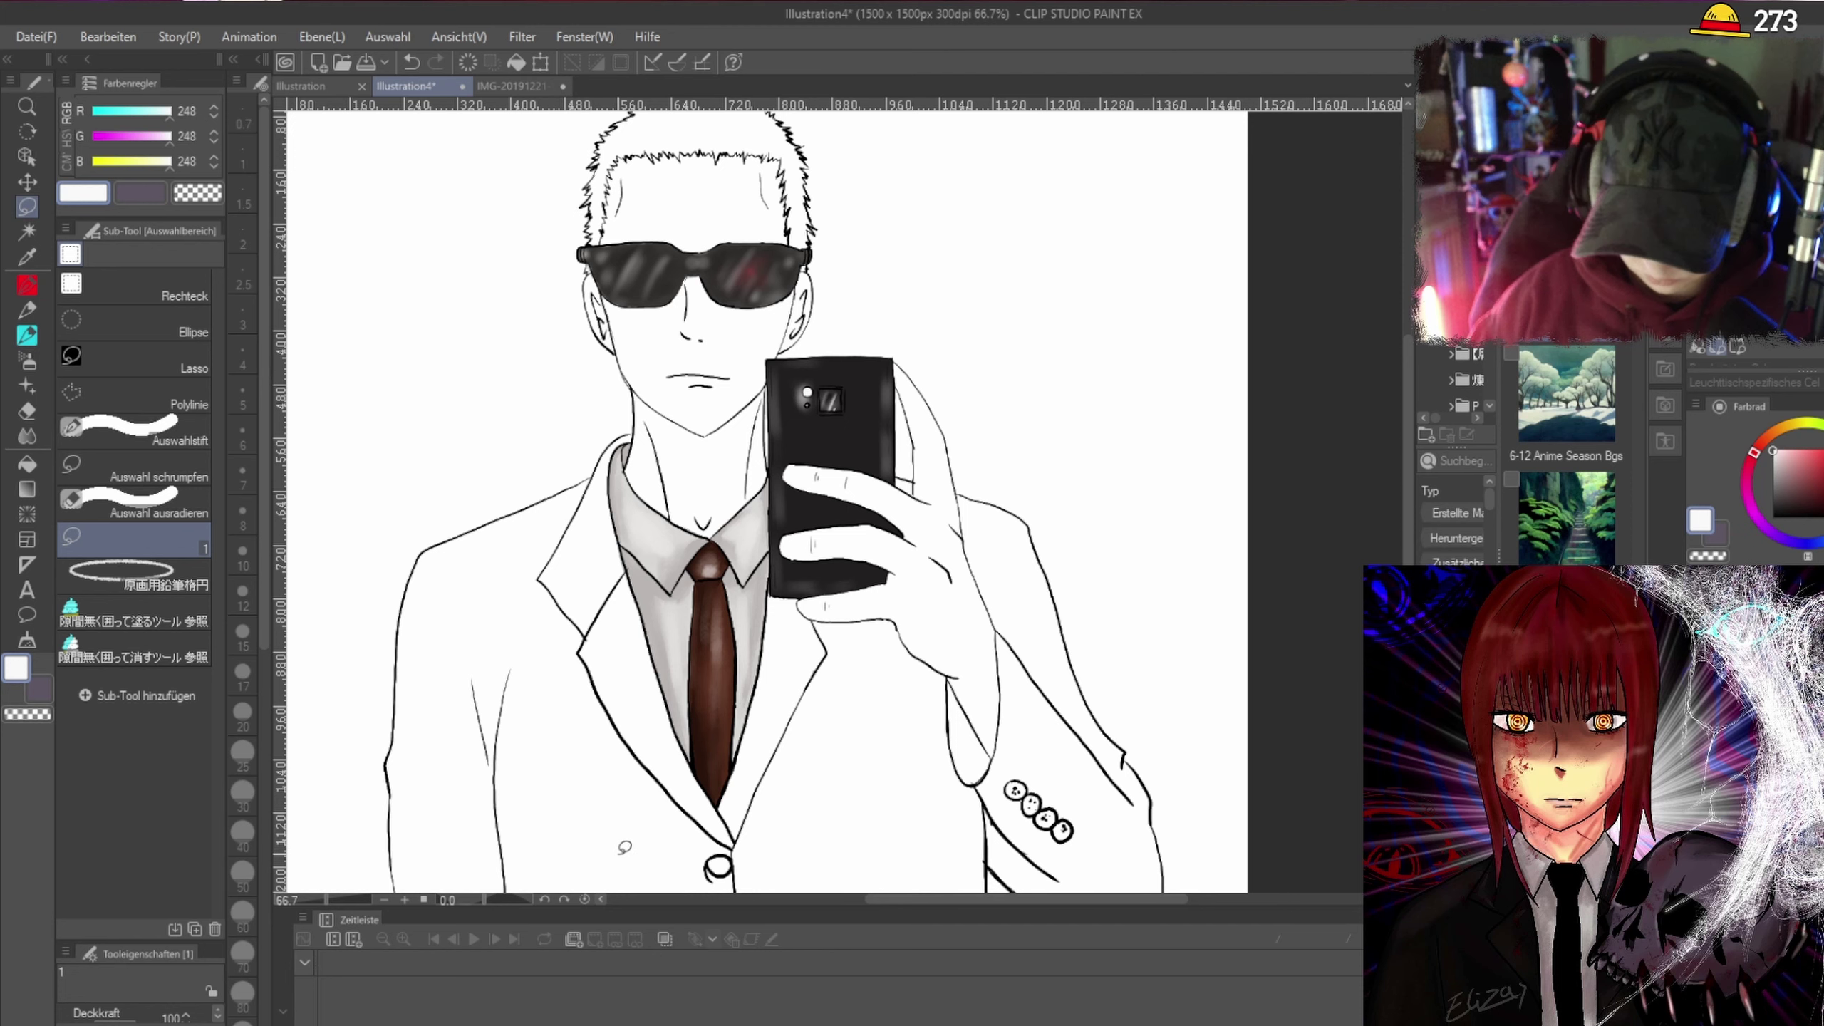
{"action": "mouse_move", "coordinate": [1408, 408]}
{"action": "left_mouse_down"}
{"action": "mouse_move", "coordinate": [1395, 451]}
{"action": "mouse_move", "coordinate": [1393, 377]}
{"action": "mouse_move", "coordinate": [1398, 465]}
{"action": "left_mouse_up"}
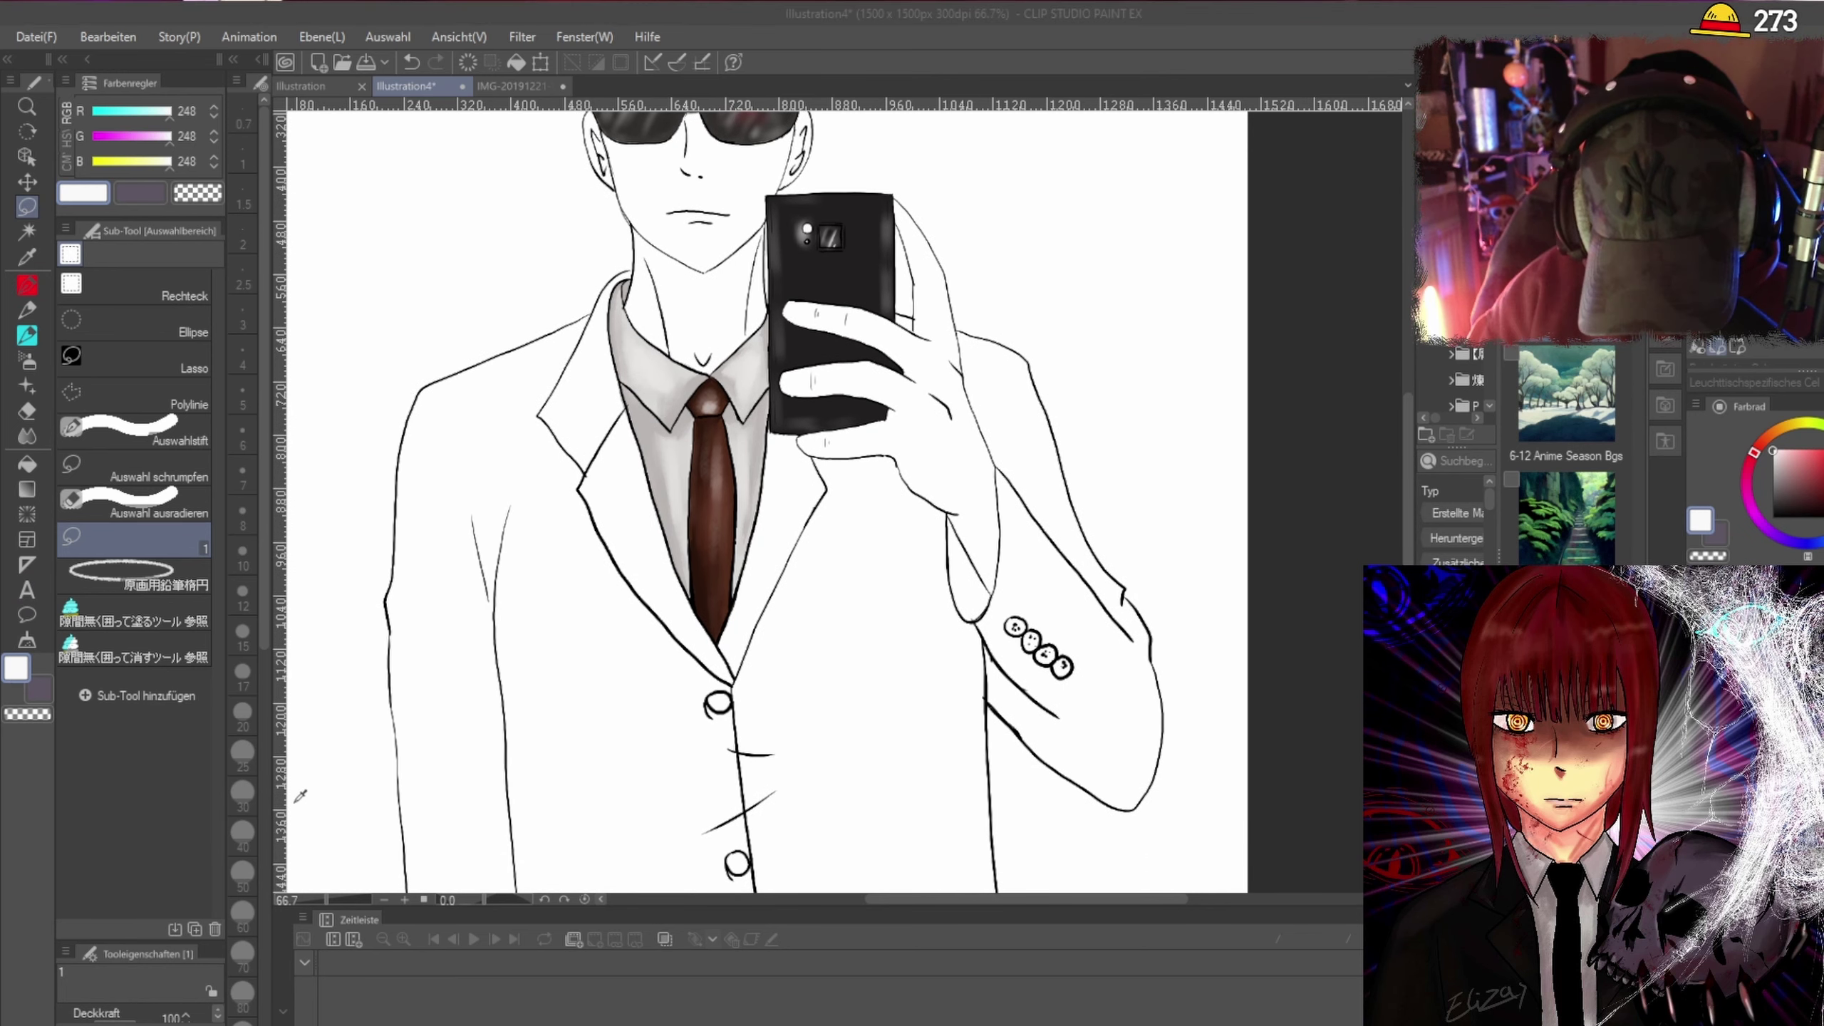
Try a near-black lasso fill beside the phone hand, then undo it twice with Ctrl+Z.
{"action": "right_click", "coordinate": [688, 567]}
{"action": "scroll", "coordinate": [717, 413], "scroll_direction": "up", "scroll_amount": 2}
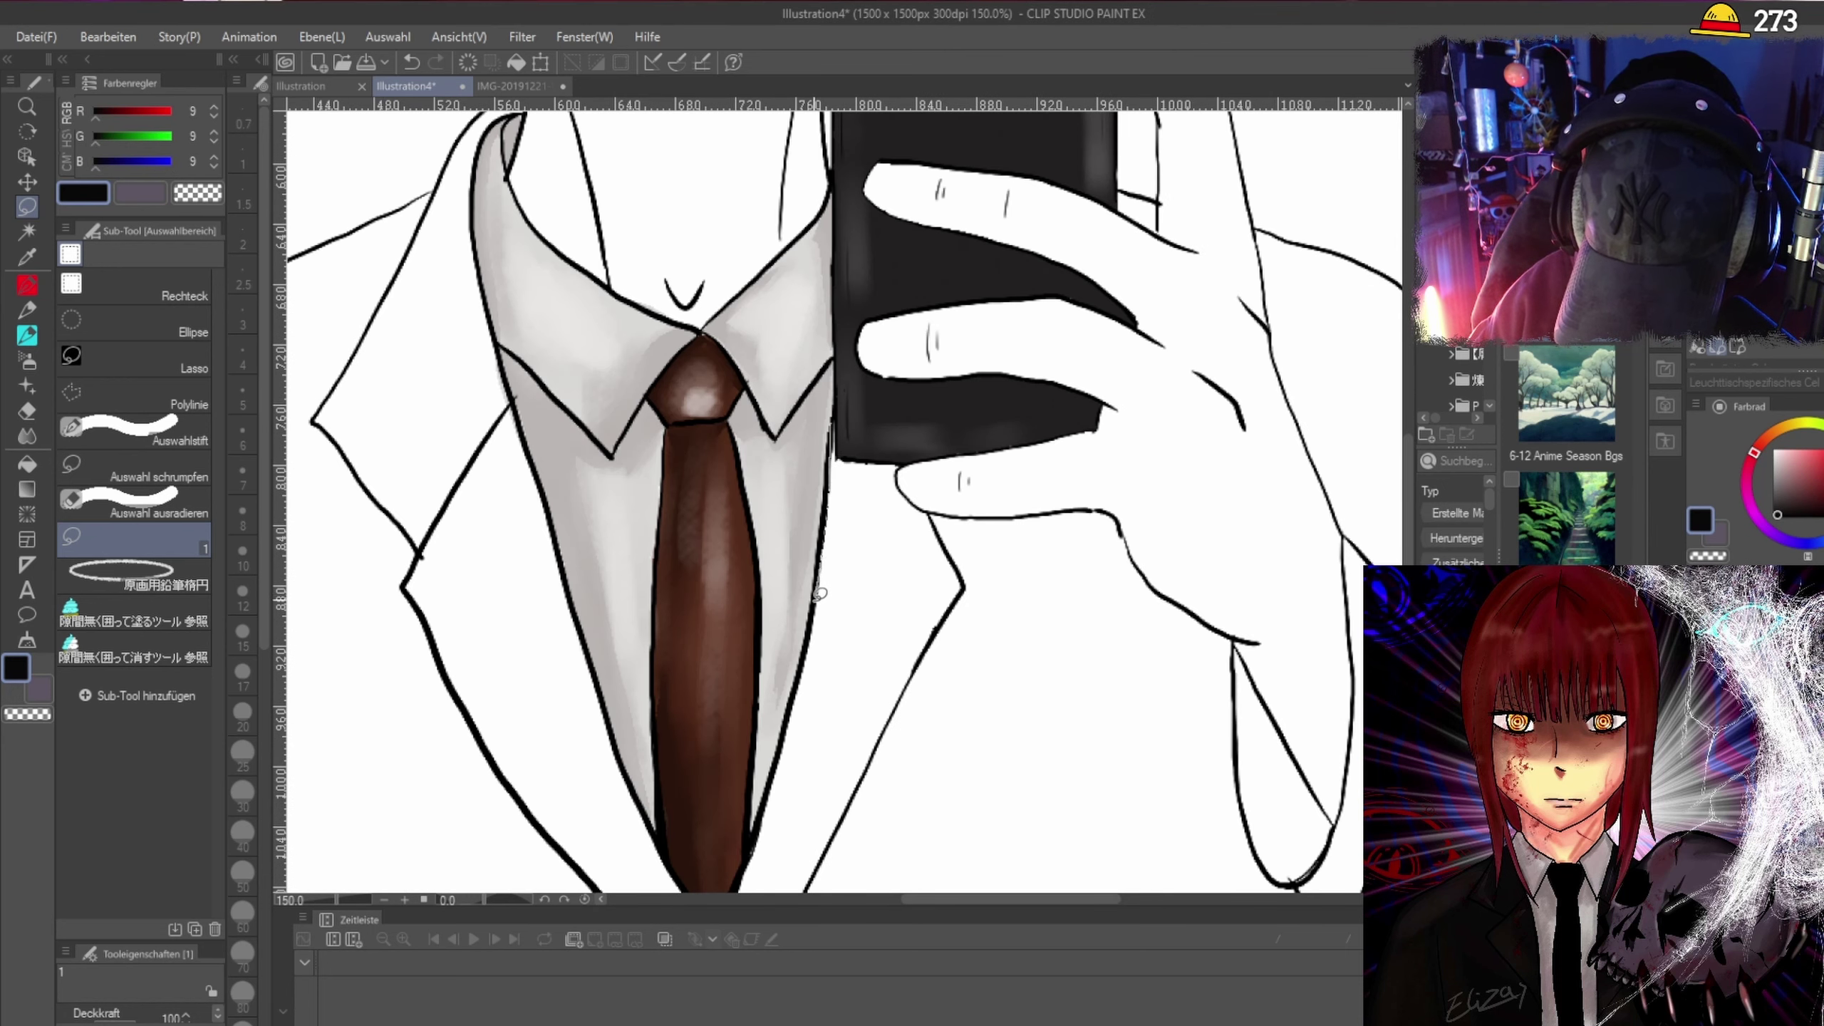
{"action": "left_click_drag", "start_coordinate": [954, 547], "coordinate": [845, 439]}
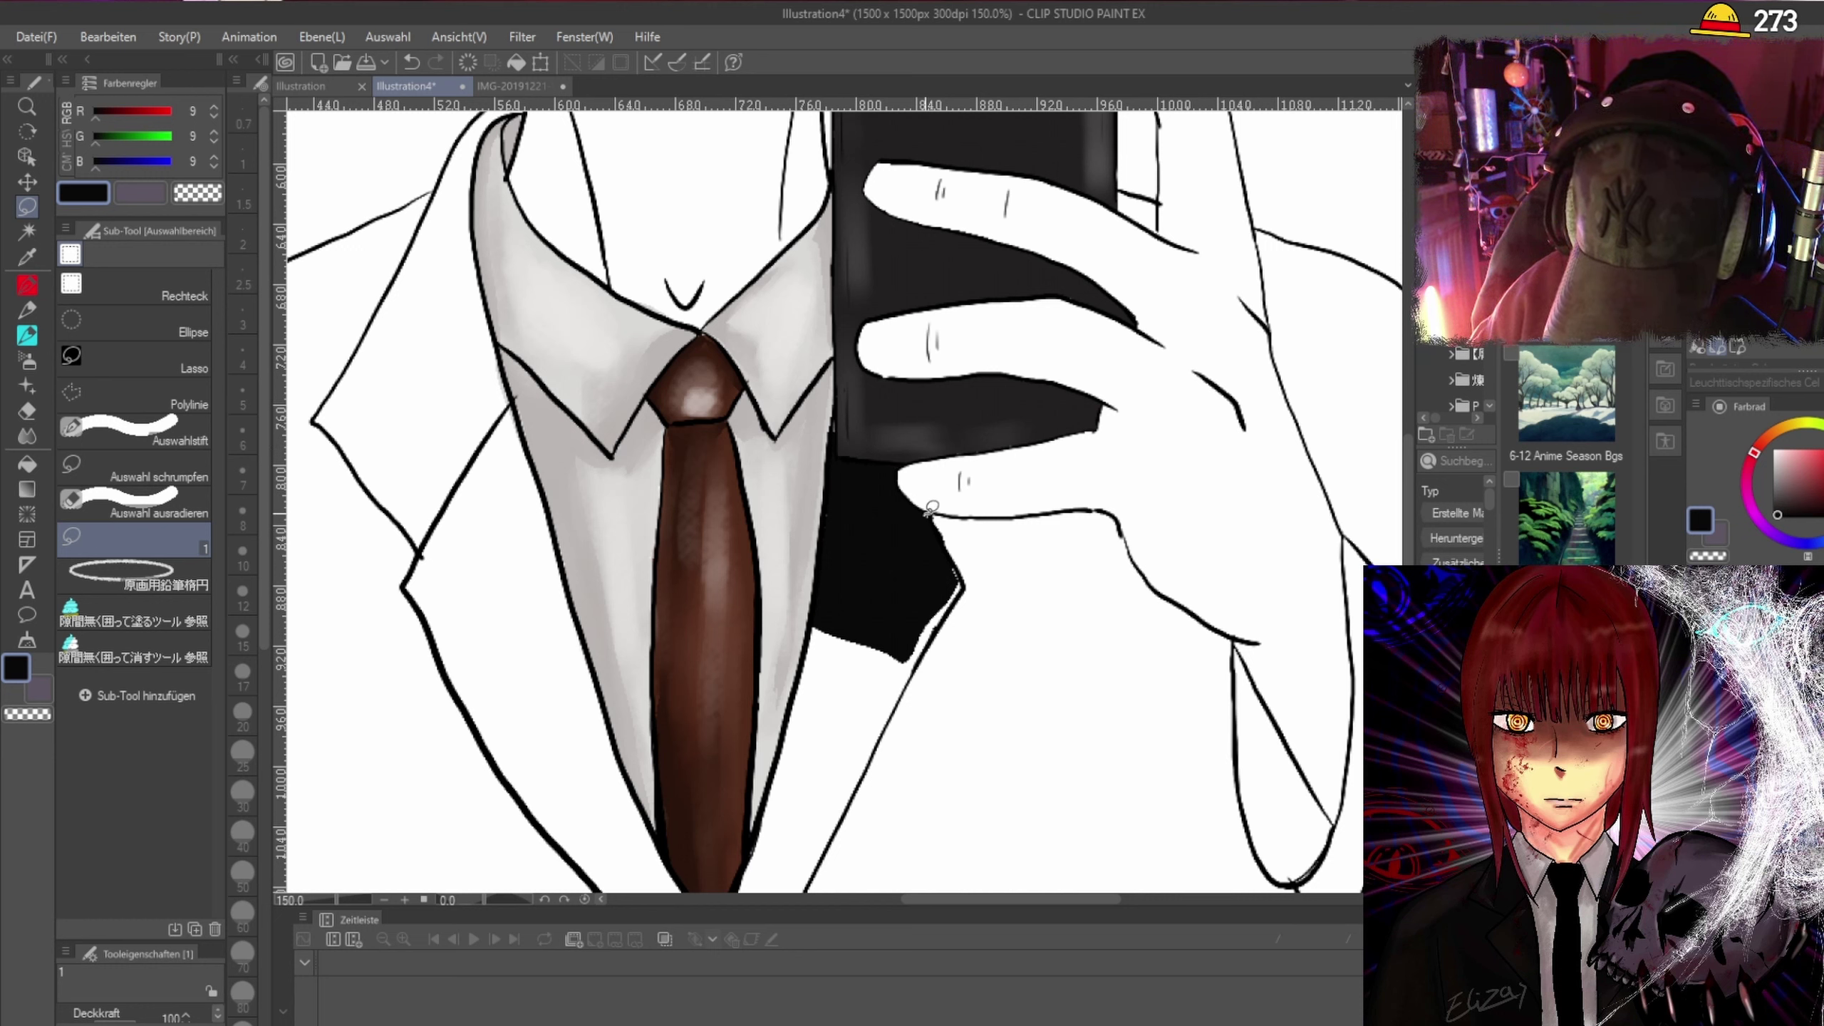
{"action": "left_click_drag", "start_coordinate": [1405, 456], "coordinate": [1405, 506]}
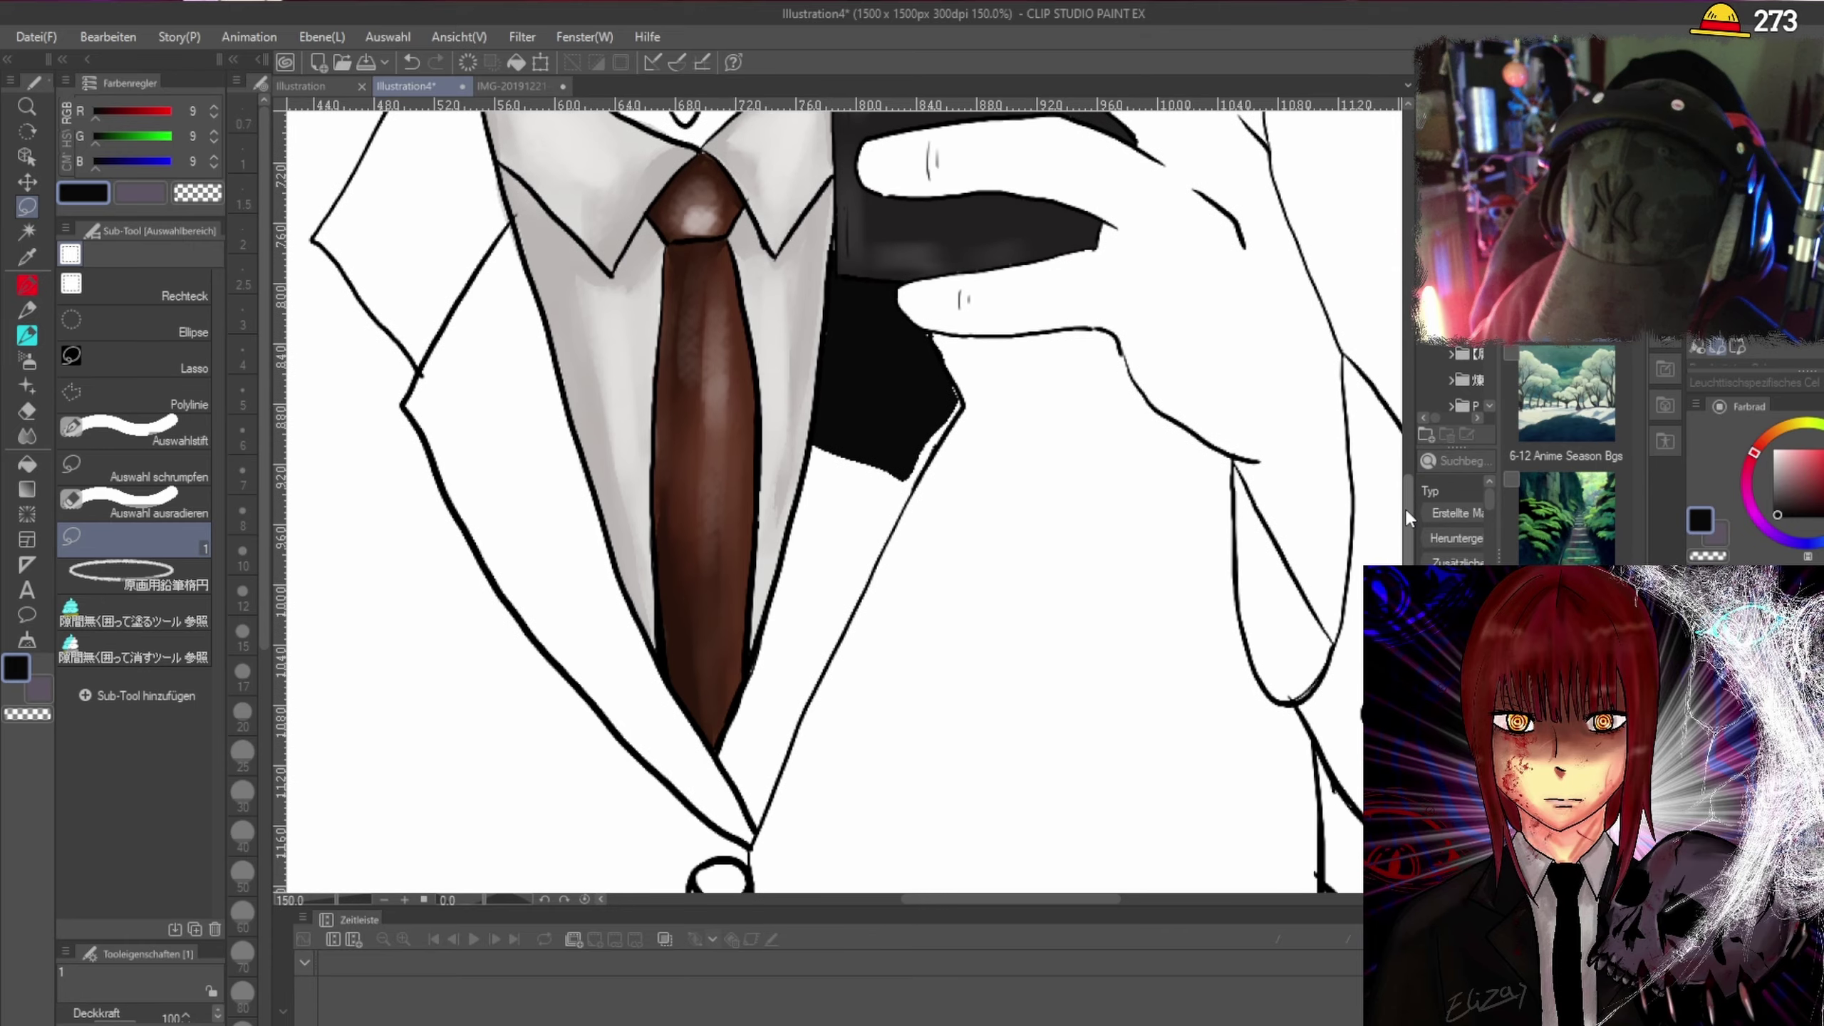
{"action": "left_click_drag", "start_coordinate": [898, 476], "coordinate": [977, 370]}
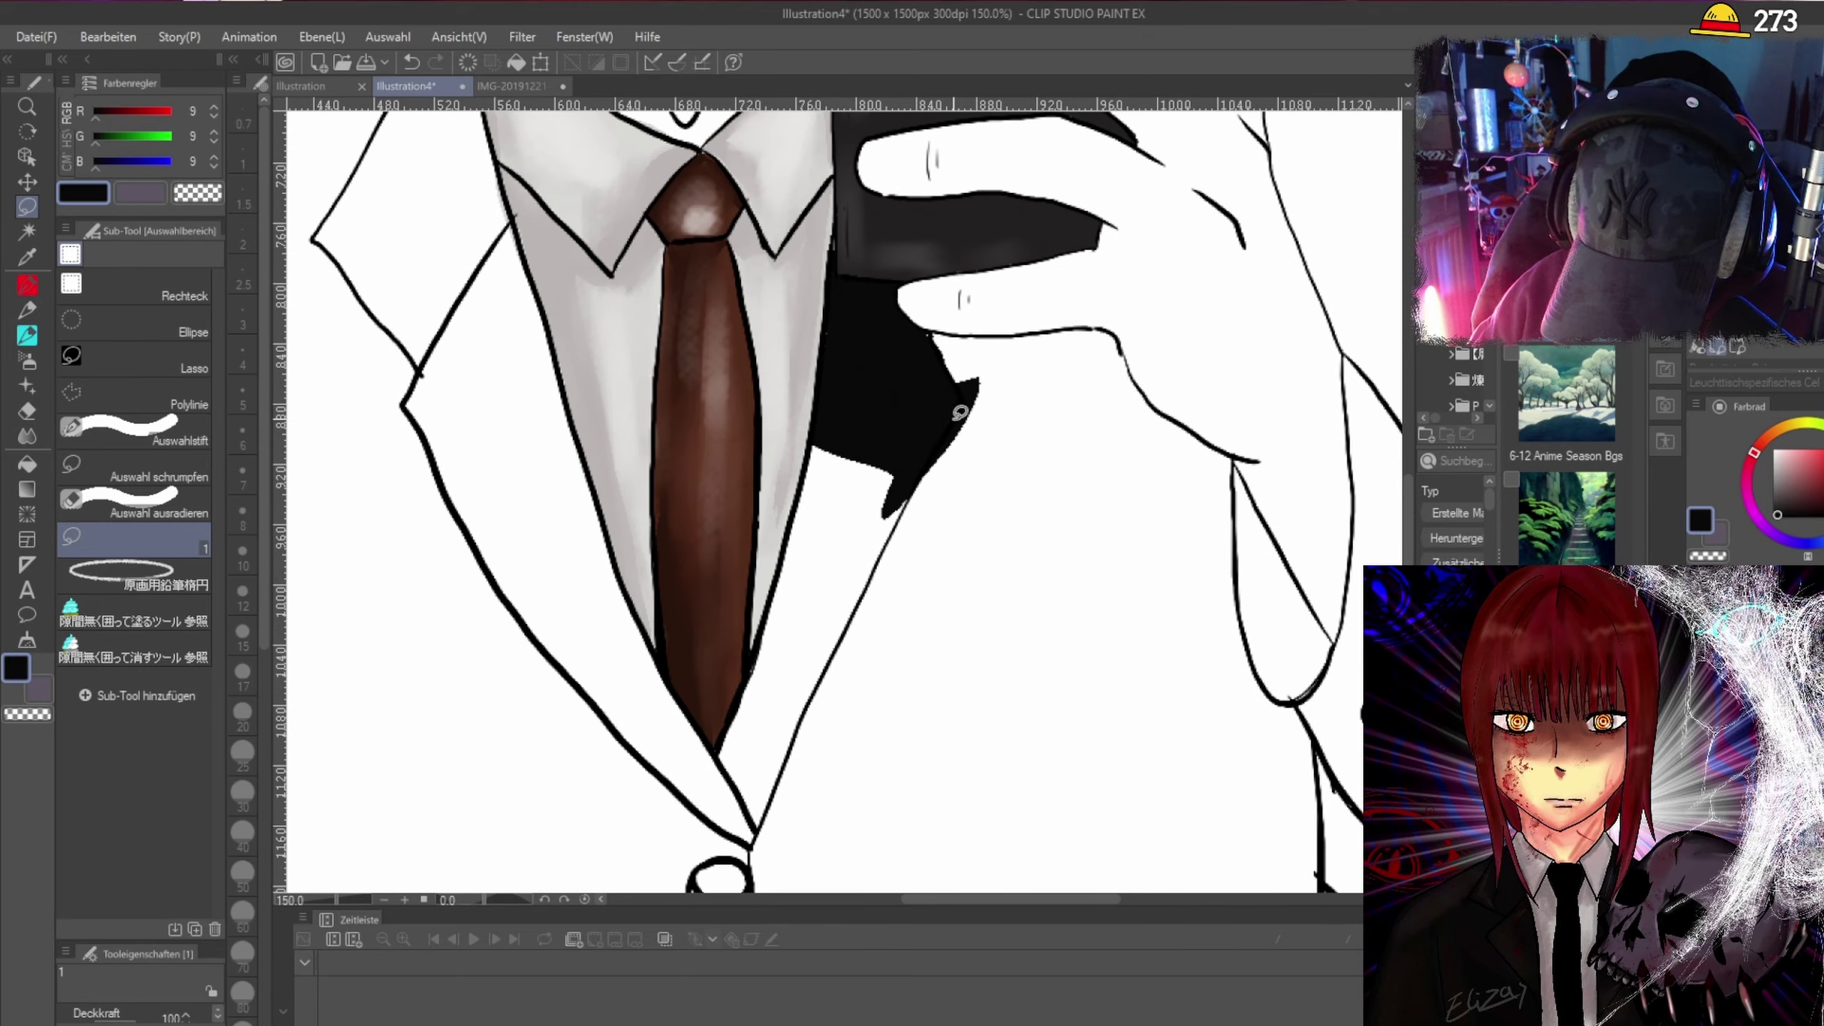
{"action": "scroll", "coordinate": [961, 413], "scroll_direction": "down", "scroll_amount": 3}
{"action": "scroll", "coordinate": [961, 415], "scroll_direction": "up", "scroll_amount": 3}
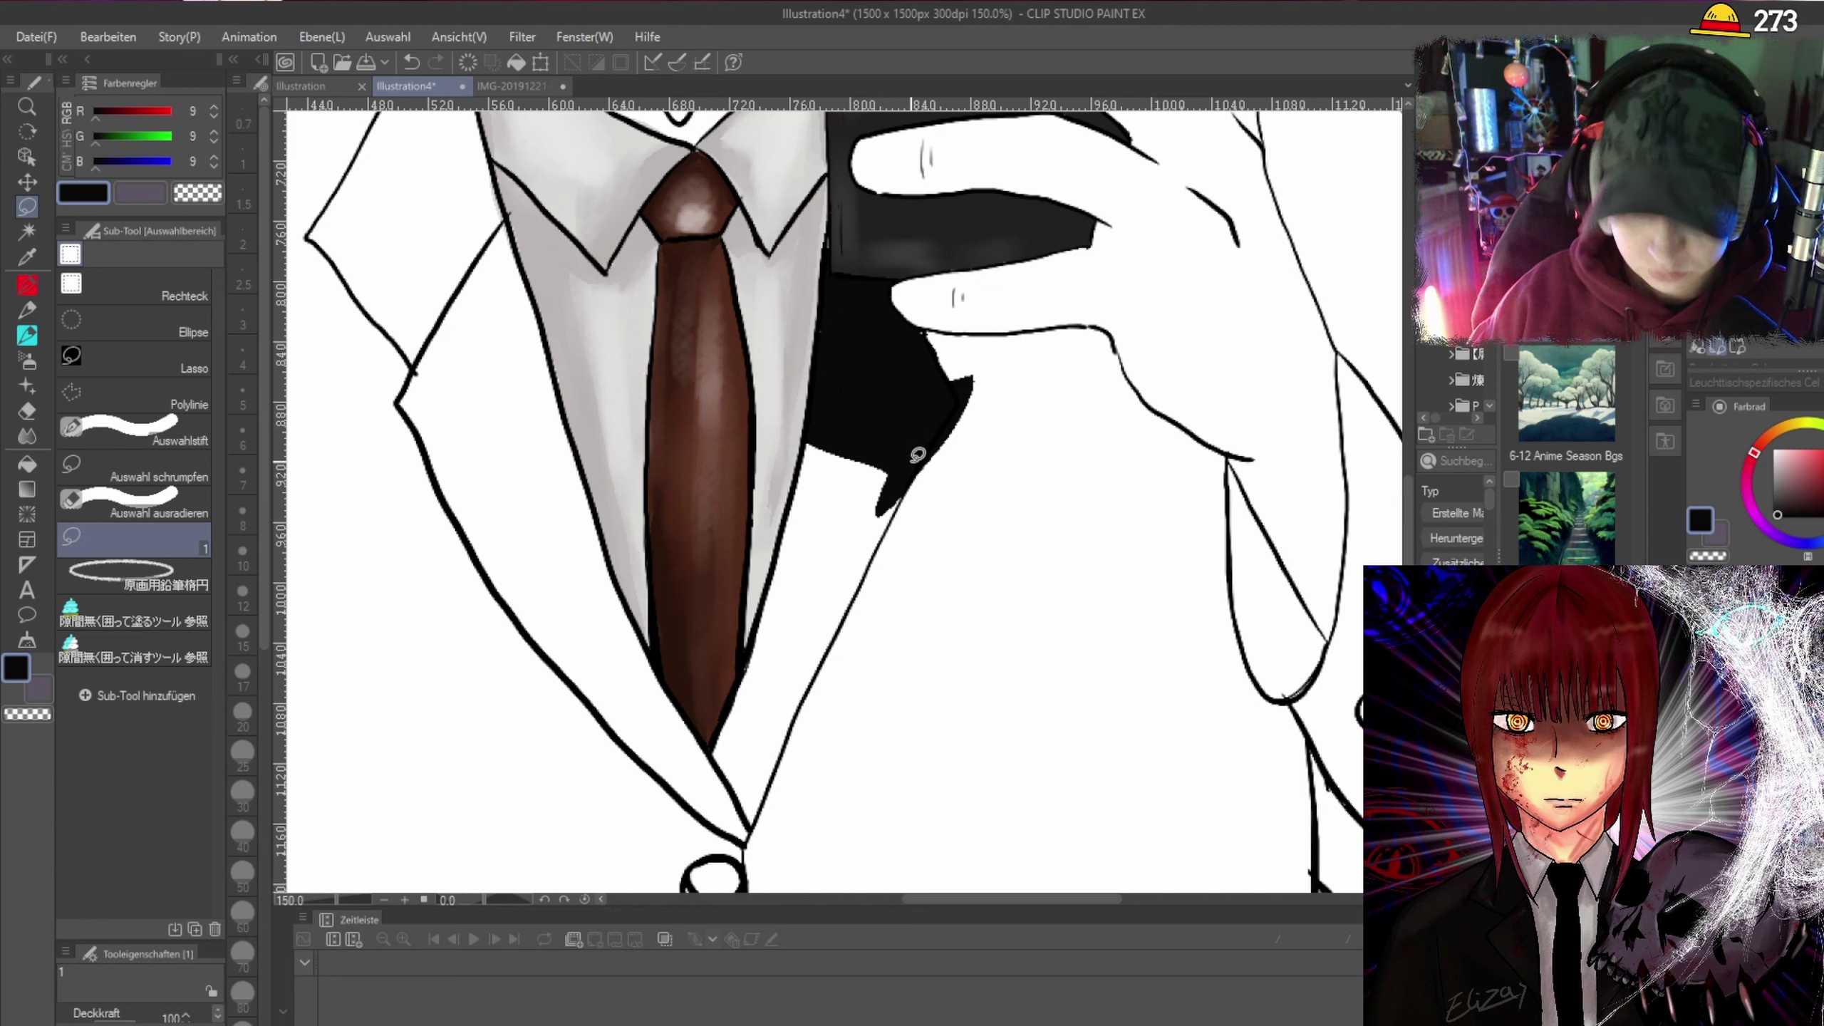
{"action": "key", "text": "ctrl+z"}
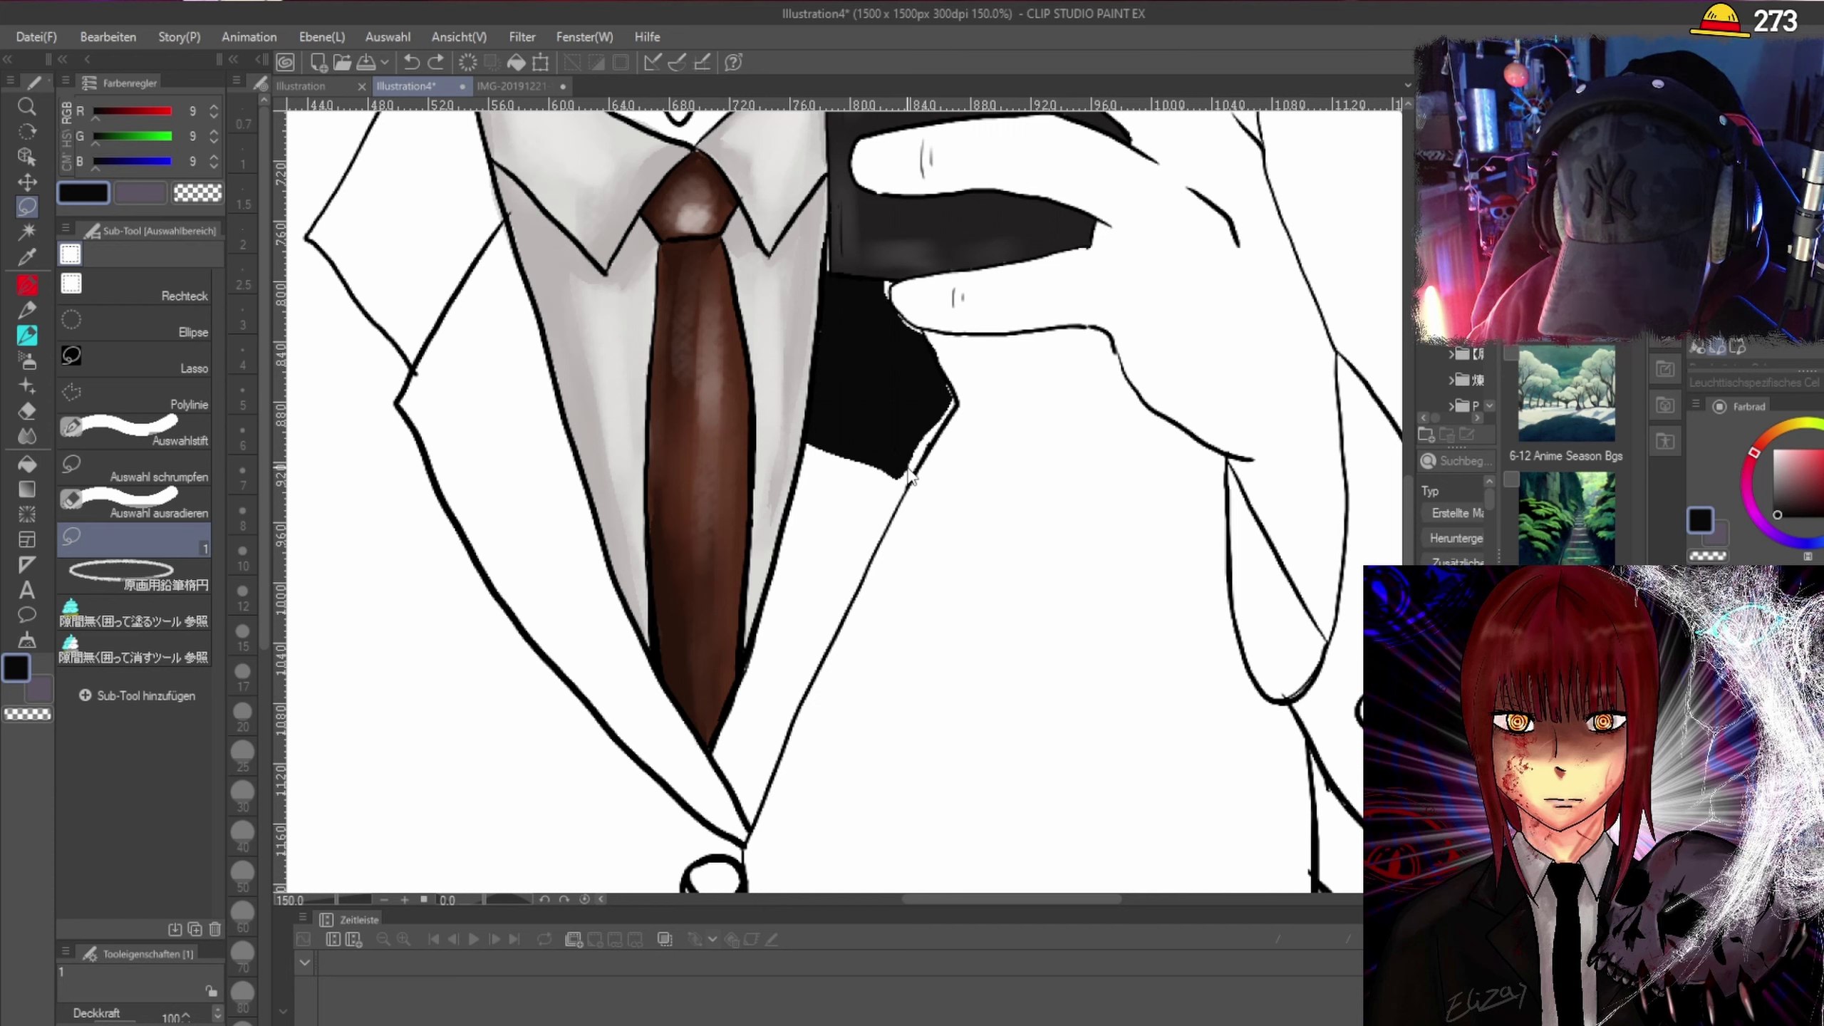
{"action": "key", "text": "ctrl+z"}
Shade the jacket lapel and front with a textured grey oil brush.
{"action": "left_click", "coordinate": [26, 386]}
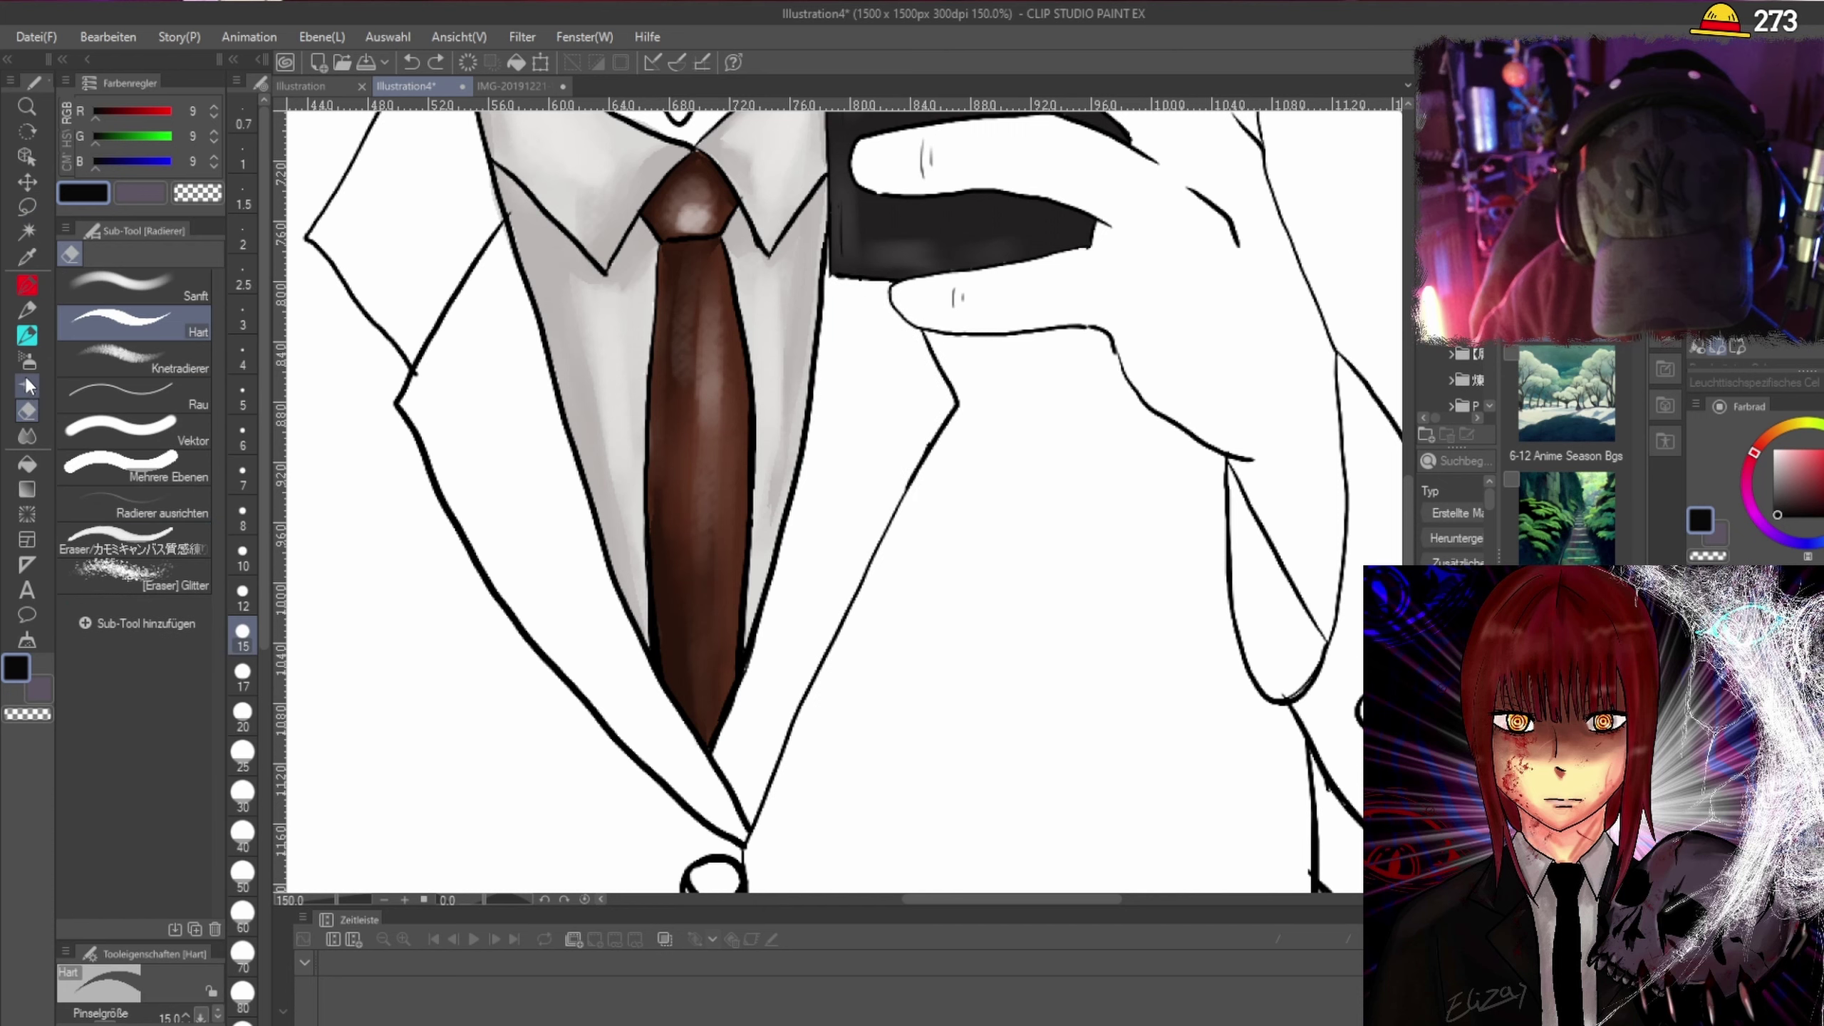
{"action": "left_click", "coordinate": [30, 338]}
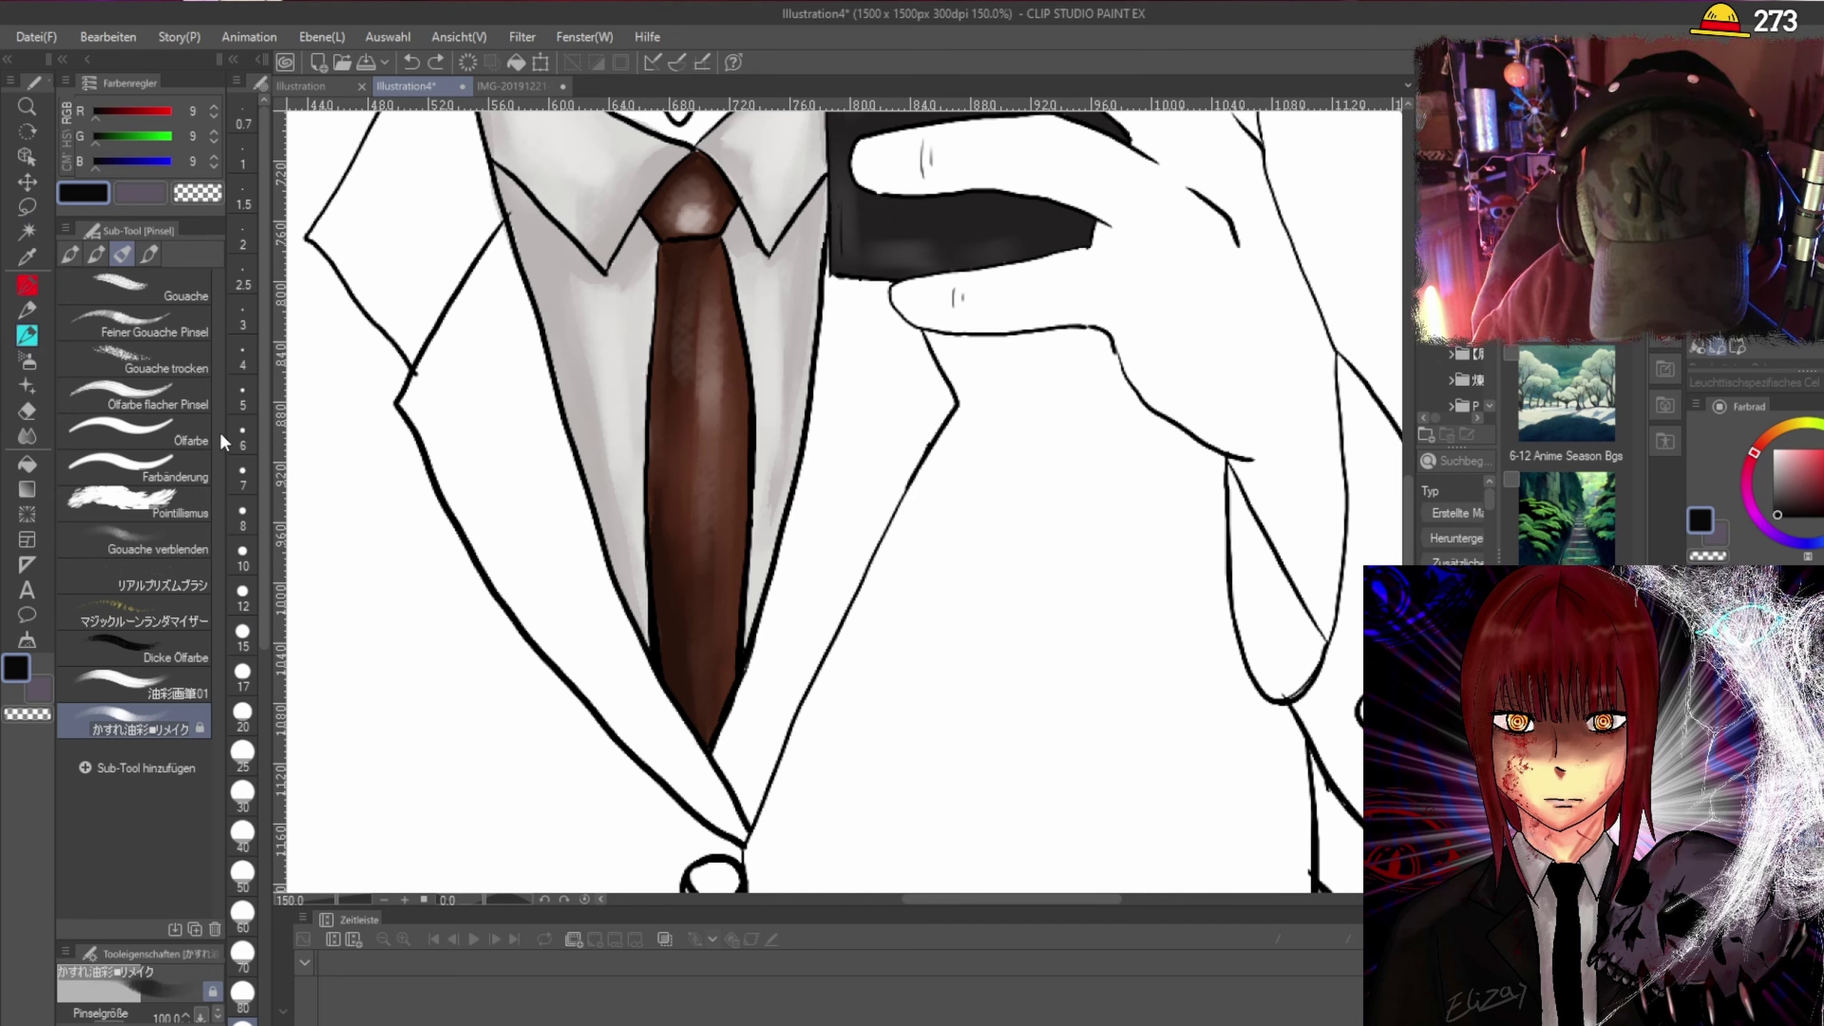
{"action": "mouse_move", "coordinate": [927, 431]}
{"action": "left_mouse_down"}
{"action": "mouse_move", "coordinate": [888, 510]}
{"action": "mouse_move", "coordinate": [887, 602]}
{"action": "mouse_move", "coordinate": [1001, 493]}
{"action": "mouse_move", "coordinate": [1039, 700]}
{"action": "mouse_move", "coordinate": [1178, 590]}
{"action": "mouse_move", "coordinate": [1150, 503]}
{"action": "left_mouse_up"}
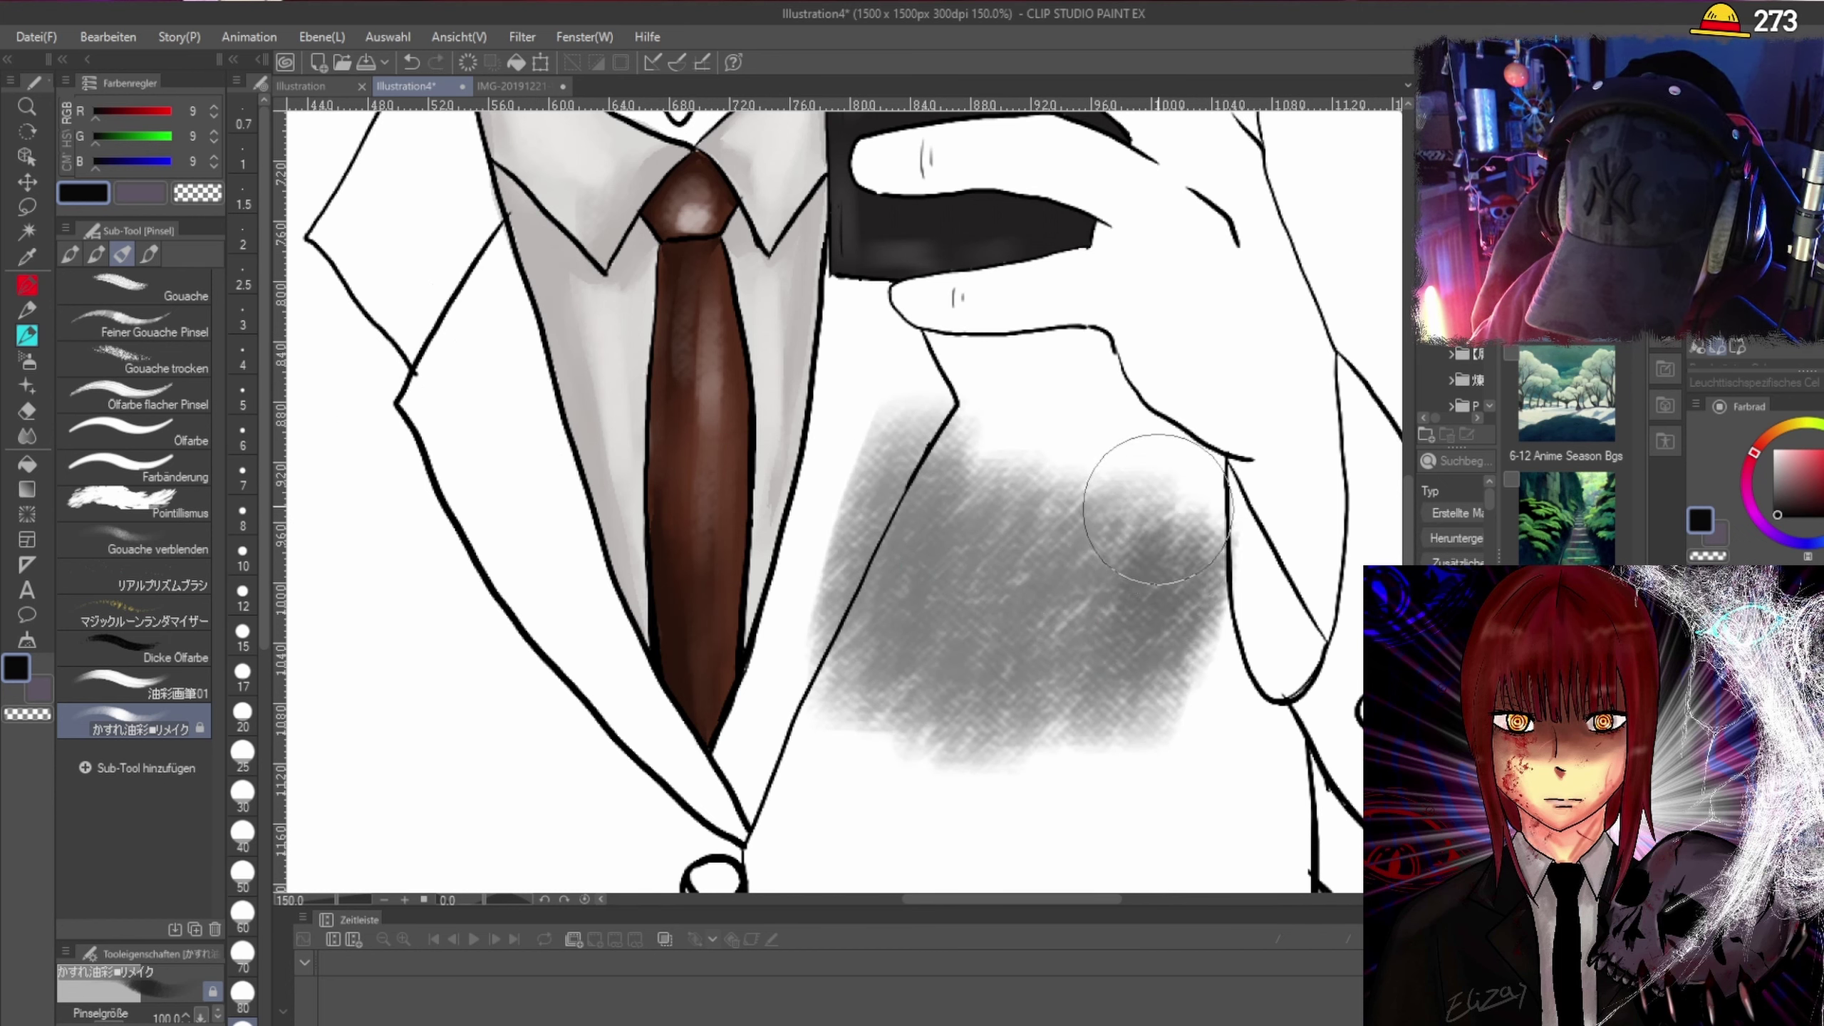
{"action": "mouse_move", "coordinate": [781, 414]}
{"action": "left_mouse_down"}
{"action": "mouse_move", "coordinate": [881, 376]}
{"action": "mouse_move", "coordinate": [777, 728]}
{"action": "mouse_move", "coordinate": [852, 758]}
{"action": "mouse_move", "coordinate": [922, 618]}
{"action": "mouse_move", "coordinate": [927, 426]}
{"action": "mouse_move", "coordinate": [882, 435]}
{"action": "mouse_move", "coordinate": [869, 311]}
{"action": "mouse_move", "coordinate": [840, 441]}
{"action": "mouse_move", "coordinate": [861, 334]}
{"action": "mouse_move", "coordinate": [950, 396]}
{"action": "mouse_move", "coordinate": [1059, 366]}
{"action": "mouse_move", "coordinate": [1072, 426]}
{"action": "mouse_move", "coordinate": [1036, 390]}
{"action": "mouse_move", "coordinate": [1135, 502]}
{"action": "mouse_move", "coordinate": [1185, 497]}
{"action": "mouse_move", "coordinate": [1166, 741]}
{"action": "mouse_move", "coordinate": [1278, 762]}
{"action": "left_mouse_up"}
{"action": "scroll", "coordinate": [1399, 446], "scroll_direction": "down", "scroll_amount": 2}
{"action": "mouse_move", "coordinate": [1181, 583]}
{"action": "left_mouse_down"}
{"action": "mouse_move", "coordinate": [1186, 860]}
{"action": "mouse_move", "coordinate": [1164, 647]}
{"action": "mouse_move", "coordinate": [1114, 741]}
{"action": "mouse_move", "coordinate": [1139, 864]}
{"action": "mouse_move", "coordinate": [1222, 780]}
{"action": "mouse_move", "coordinate": [1248, 587]}
{"action": "mouse_move", "coordinate": [1273, 551]}
{"action": "mouse_move", "coordinate": [1318, 683]}
{"action": "mouse_move", "coordinate": [1328, 652]}
{"action": "mouse_move", "coordinate": [1137, 779]}
{"action": "mouse_move", "coordinate": [1087, 846]}
{"action": "mouse_move", "coordinate": [1026, 610]}
{"action": "mouse_move", "coordinate": [990, 692]}
{"action": "mouse_move", "coordinate": [968, 870]}
{"action": "mouse_move", "coordinate": [866, 629]}
{"action": "mouse_move", "coordinate": [823, 846]}
{"action": "mouse_move", "coordinate": [805, 769]}
{"action": "mouse_move", "coordinate": [805, 832]}
{"action": "mouse_move", "coordinate": [791, 471]}
{"action": "mouse_move", "coordinate": [818, 667]}
{"action": "mouse_move", "coordinate": [852, 538]}
{"action": "mouse_move", "coordinate": [902, 448]}
{"action": "mouse_move", "coordinate": [985, 592]}
{"action": "mouse_move", "coordinate": [1087, 643]}
{"action": "mouse_move", "coordinate": [969, 387]}
{"action": "mouse_move", "coordinate": [895, 375]}
{"action": "mouse_move", "coordinate": [931, 303]}
{"action": "mouse_move", "coordinate": [811, 347]}
{"action": "mouse_move", "coordinate": [819, 399]}
{"action": "mouse_move", "coordinate": [828, 357]}
{"action": "mouse_move", "coordinate": [863, 515]}
{"action": "mouse_move", "coordinate": [943, 369]}
{"action": "mouse_move", "coordinate": [964, 569]}
{"action": "mouse_move", "coordinate": [965, 268]}
{"action": "mouse_move", "coordinate": [809, 339]}
{"action": "mouse_move", "coordinate": [797, 672]}
{"action": "mouse_move", "coordinate": [826, 396]}
{"action": "mouse_move", "coordinate": [941, 734]}
{"action": "mouse_move", "coordinate": [937, 302]}
{"action": "mouse_move", "coordinate": [963, 366]}
{"action": "mouse_move", "coordinate": [971, 334]}
{"action": "mouse_move", "coordinate": [1084, 648]}
{"action": "mouse_move", "coordinate": [1006, 445]}
{"action": "mouse_move", "coordinate": [1083, 639]}
{"action": "mouse_move", "coordinate": [1178, 783]}
{"action": "mouse_move", "coordinate": [1243, 625]}
{"action": "mouse_move", "coordinate": [1307, 761]}
{"action": "mouse_move", "coordinate": [1325, 507]}
{"action": "mouse_move", "coordinate": [1336, 866]}
{"action": "left_mouse_up"}
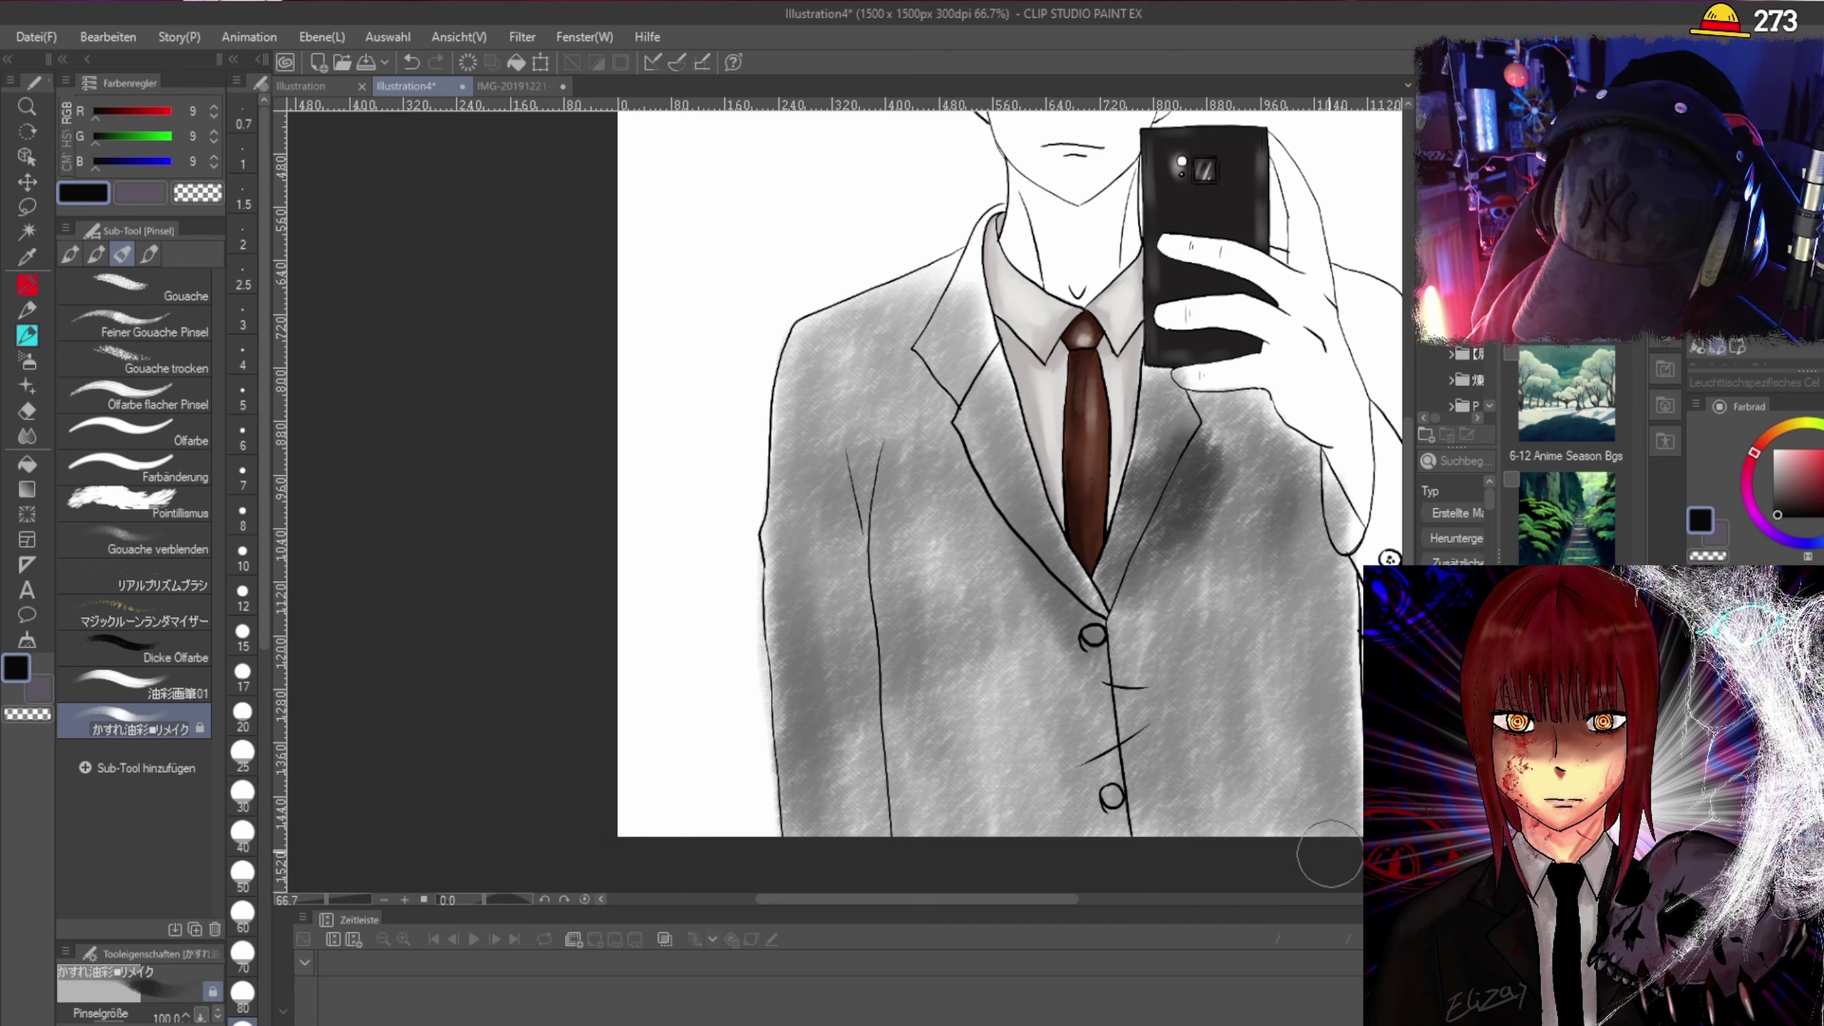
Shade the sleeve from hand to cuff and the elbow, then set brush size 15.
{"action": "left_click_drag", "start_coordinate": [1038, 900], "coordinate": [1131, 900]}
{"action": "mouse_move", "coordinate": [1056, 365]}
{"action": "left_mouse_down"}
{"action": "mouse_move", "coordinate": [1087, 462]}
{"action": "mouse_move", "coordinate": [1047, 609]}
{"action": "mouse_move", "coordinate": [1179, 706]}
{"action": "mouse_move", "coordinate": [1102, 514]}
{"action": "mouse_move", "coordinate": [1133, 666]}
{"action": "mouse_move", "coordinate": [1121, 638]}
{"action": "mouse_move", "coordinate": [1088, 639]}
{"action": "mouse_move", "coordinate": [1185, 707]}
{"action": "mouse_move", "coordinate": [1183, 582]}
{"action": "mouse_move", "coordinate": [1064, 330]}
{"action": "mouse_move", "coordinate": [1113, 501]}
{"action": "mouse_move", "coordinate": [1035, 292]}
{"action": "mouse_move", "coordinate": [1174, 608]}
{"action": "mouse_move", "coordinate": [1172, 680]}
{"action": "mouse_move", "coordinate": [1103, 577]}
{"action": "mouse_move", "coordinate": [1094, 590]}
{"action": "mouse_move", "coordinate": [1077, 569]}
{"action": "mouse_move", "coordinate": [1071, 591]}
{"action": "mouse_move", "coordinate": [1052, 518]}
{"action": "mouse_move", "coordinate": [1067, 562]}
{"action": "mouse_move", "coordinate": [1047, 531]}
{"action": "mouse_move", "coordinate": [1026, 548]}
{"action": "mouse_move", "coordinate": [1099, 461]}
{"action": "mouse_move", "coordinate": [1054, 331]}
{"action": "mouse_move", "coordinate": [1179, 616]}
{"action": "left_mouse_up"}
{"action": "left_click_drag", "start_coordinate": [1177, 720], "coordinate": [1076, 646]}
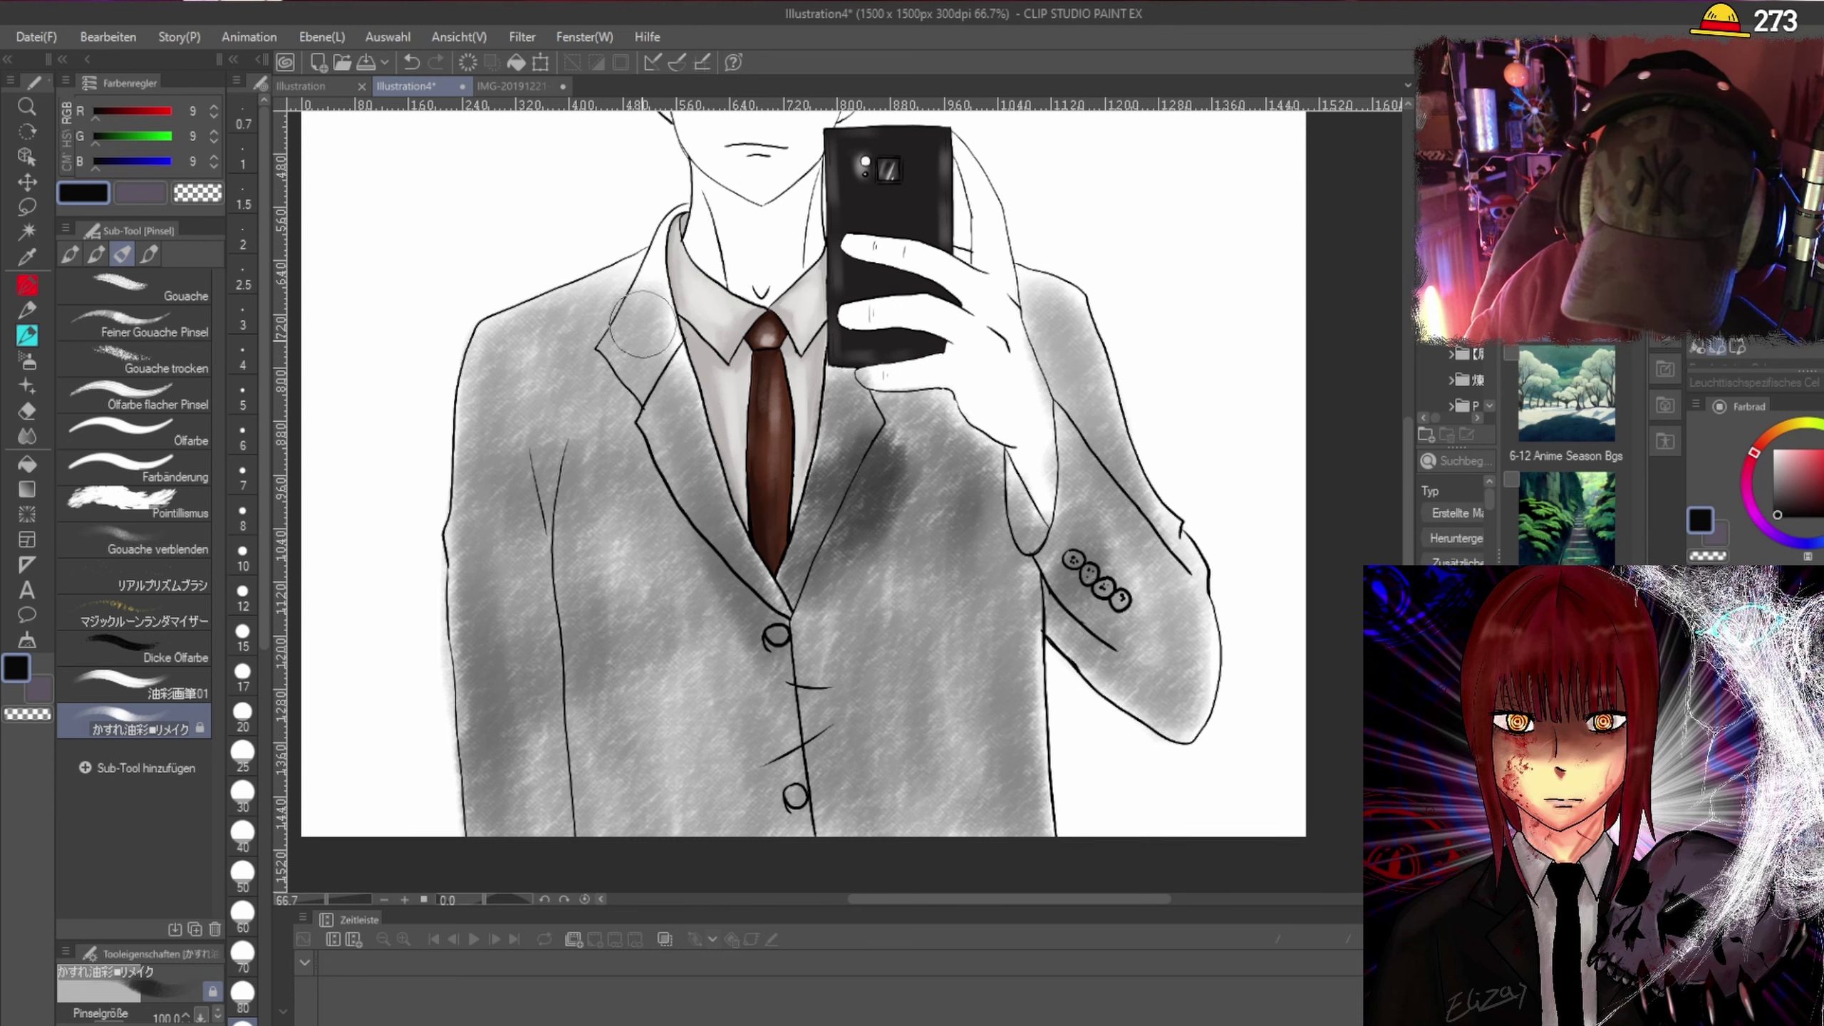
{"action": "left_click", "coordinate": [243, 636]}
{"action": "key", "text": "ctrl+alt+0"}
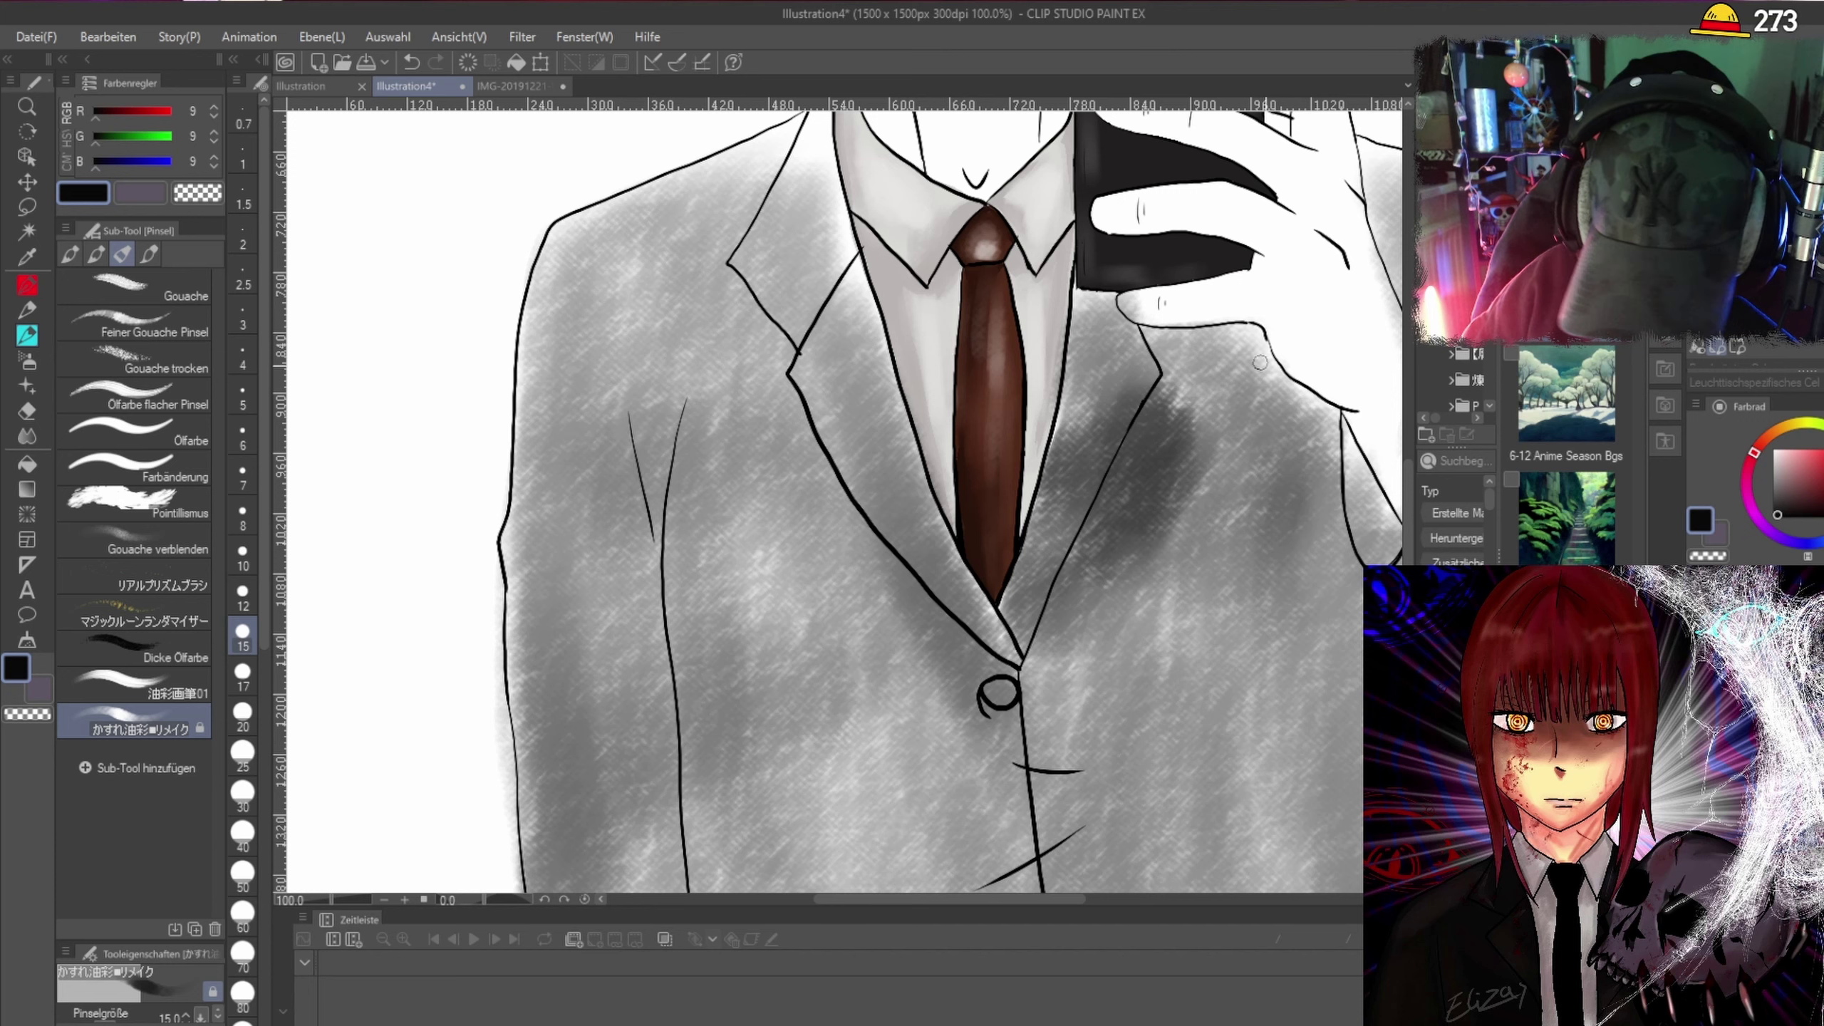
Deepen the grey shading inside the sleeve fold.
{"action": "scroll", "coordinate": [852, 449], "scroll_direction": "up", "scroll_amount": 5}
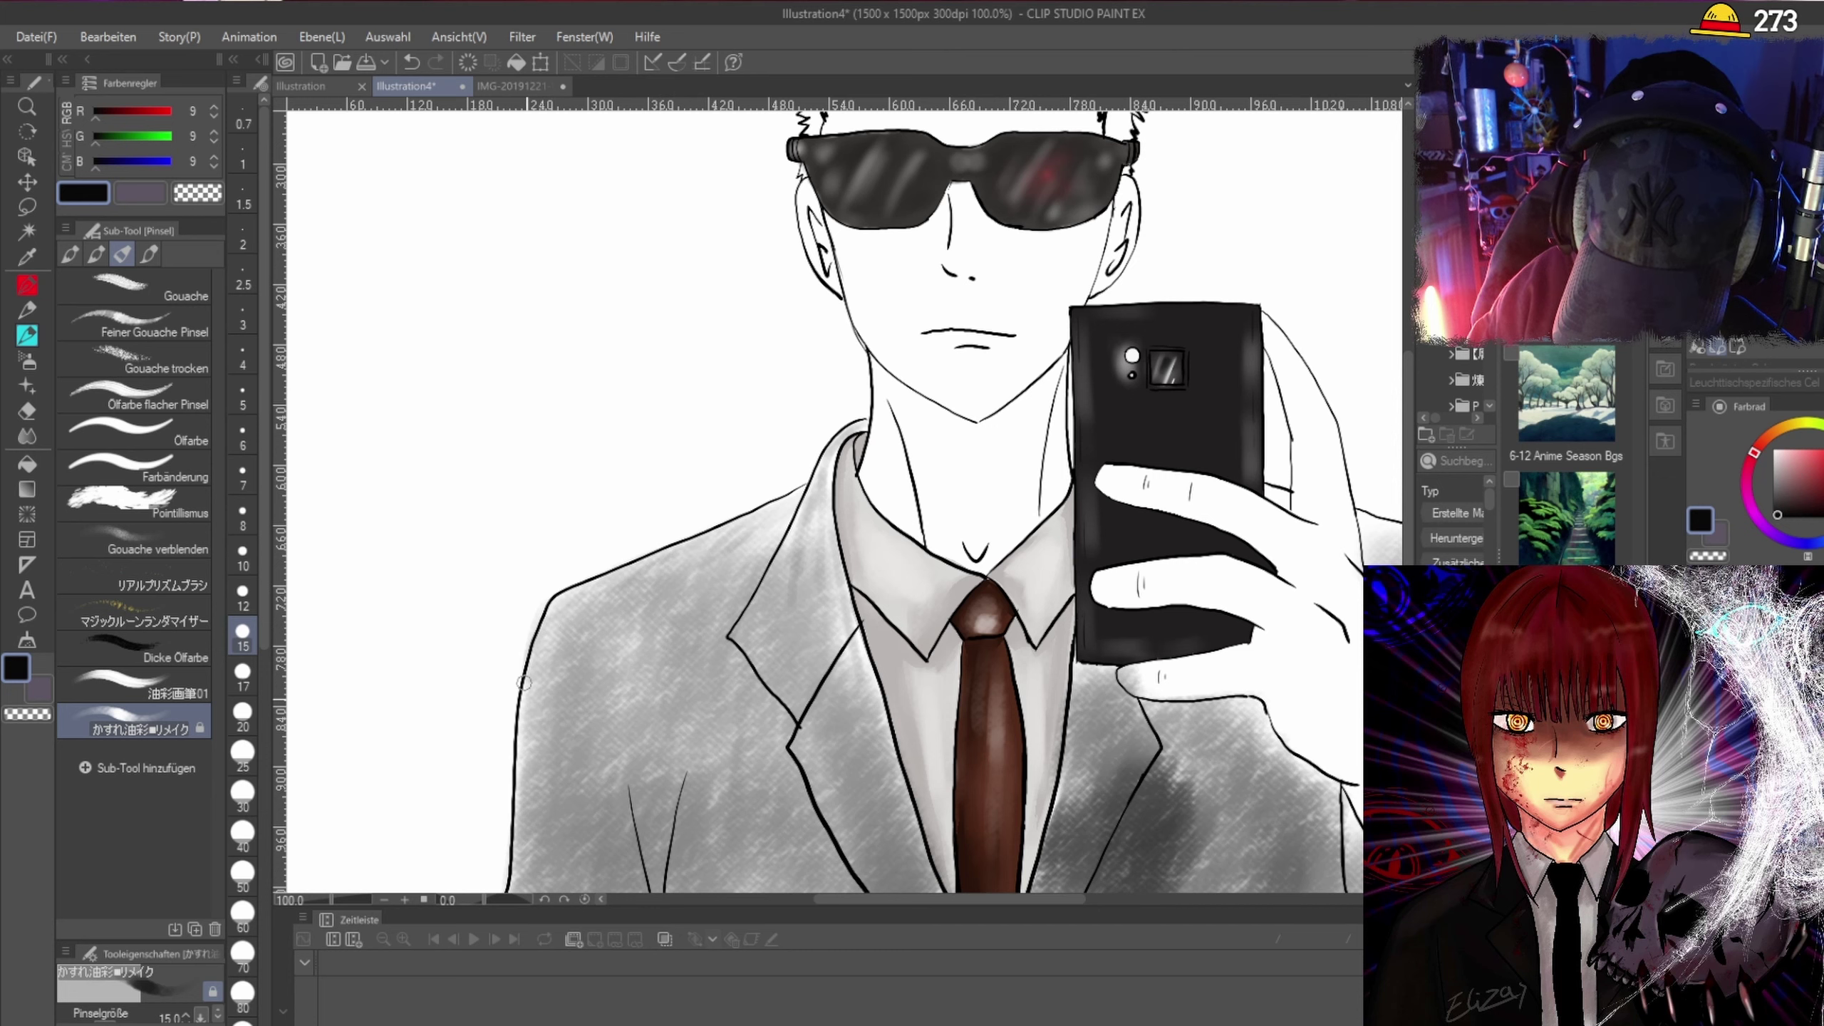
{"action": "left_click_drag", "start_coordinate": [799, 907], "coordinate": [974, 910]}
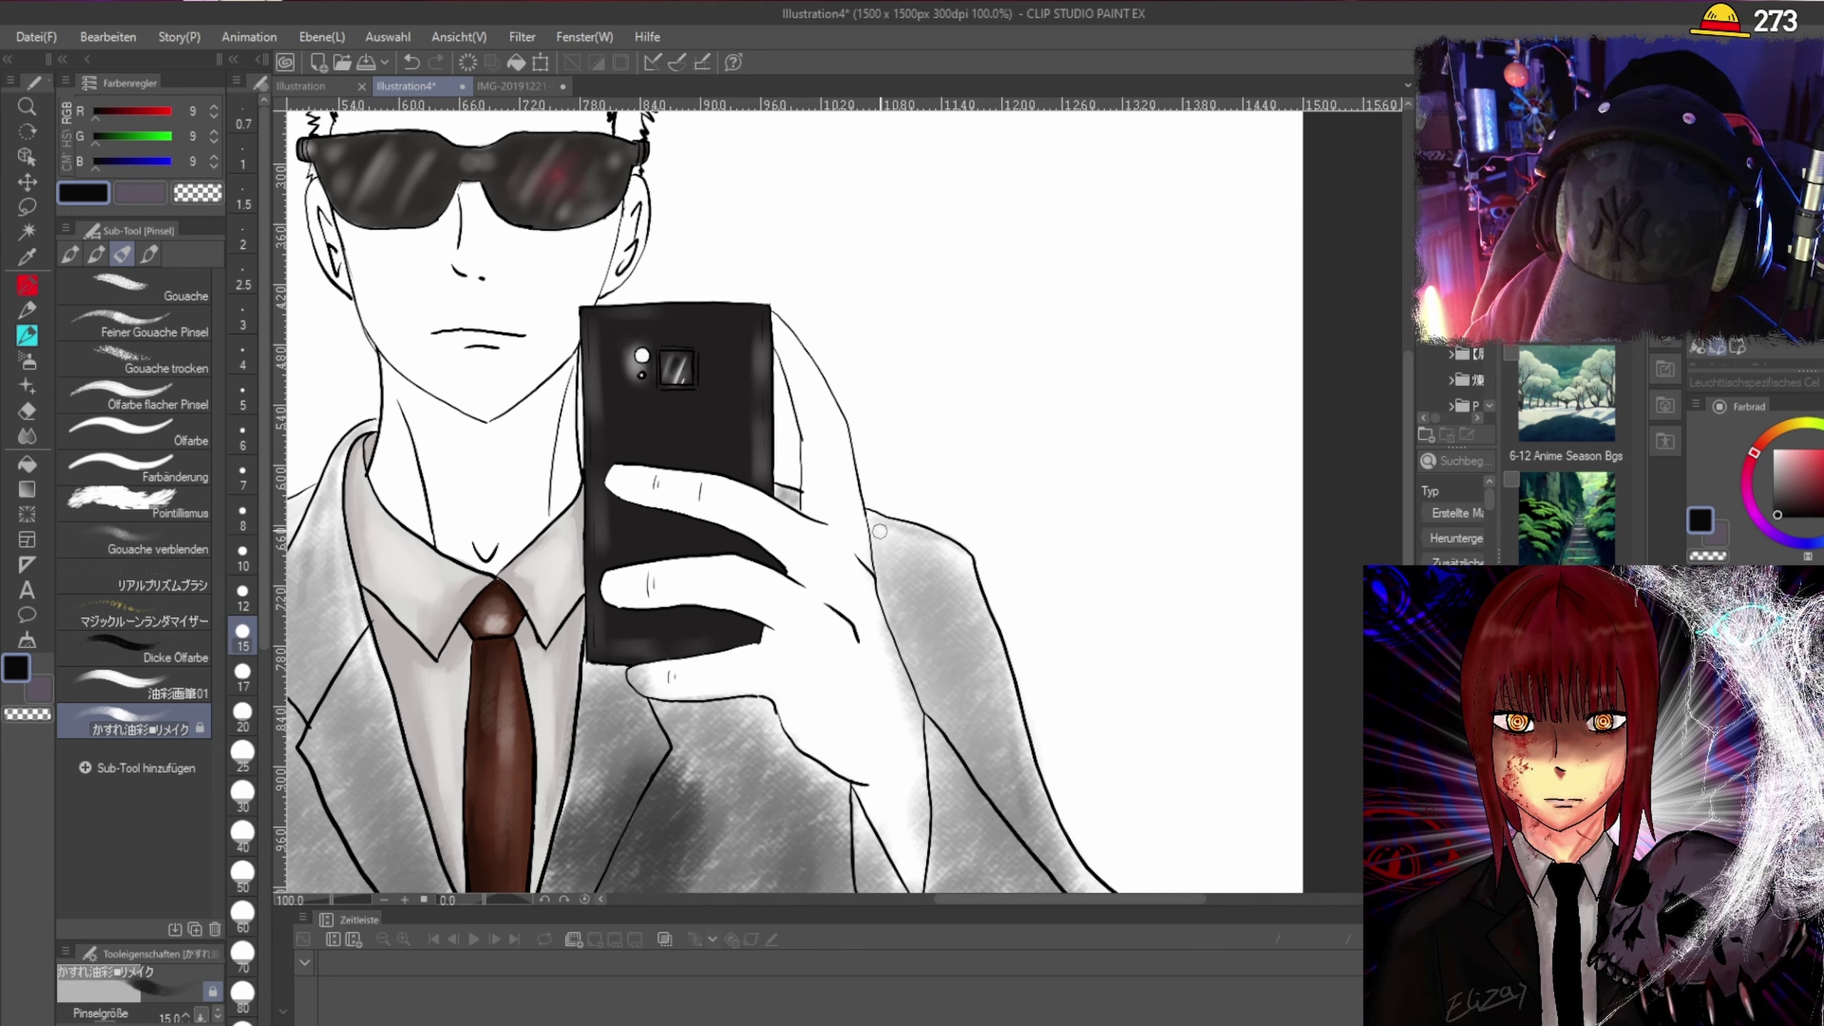
{"action": "scroll", "coordinate": [1201, 551], "scroll_direction": "down", "scroll_amount": 3}
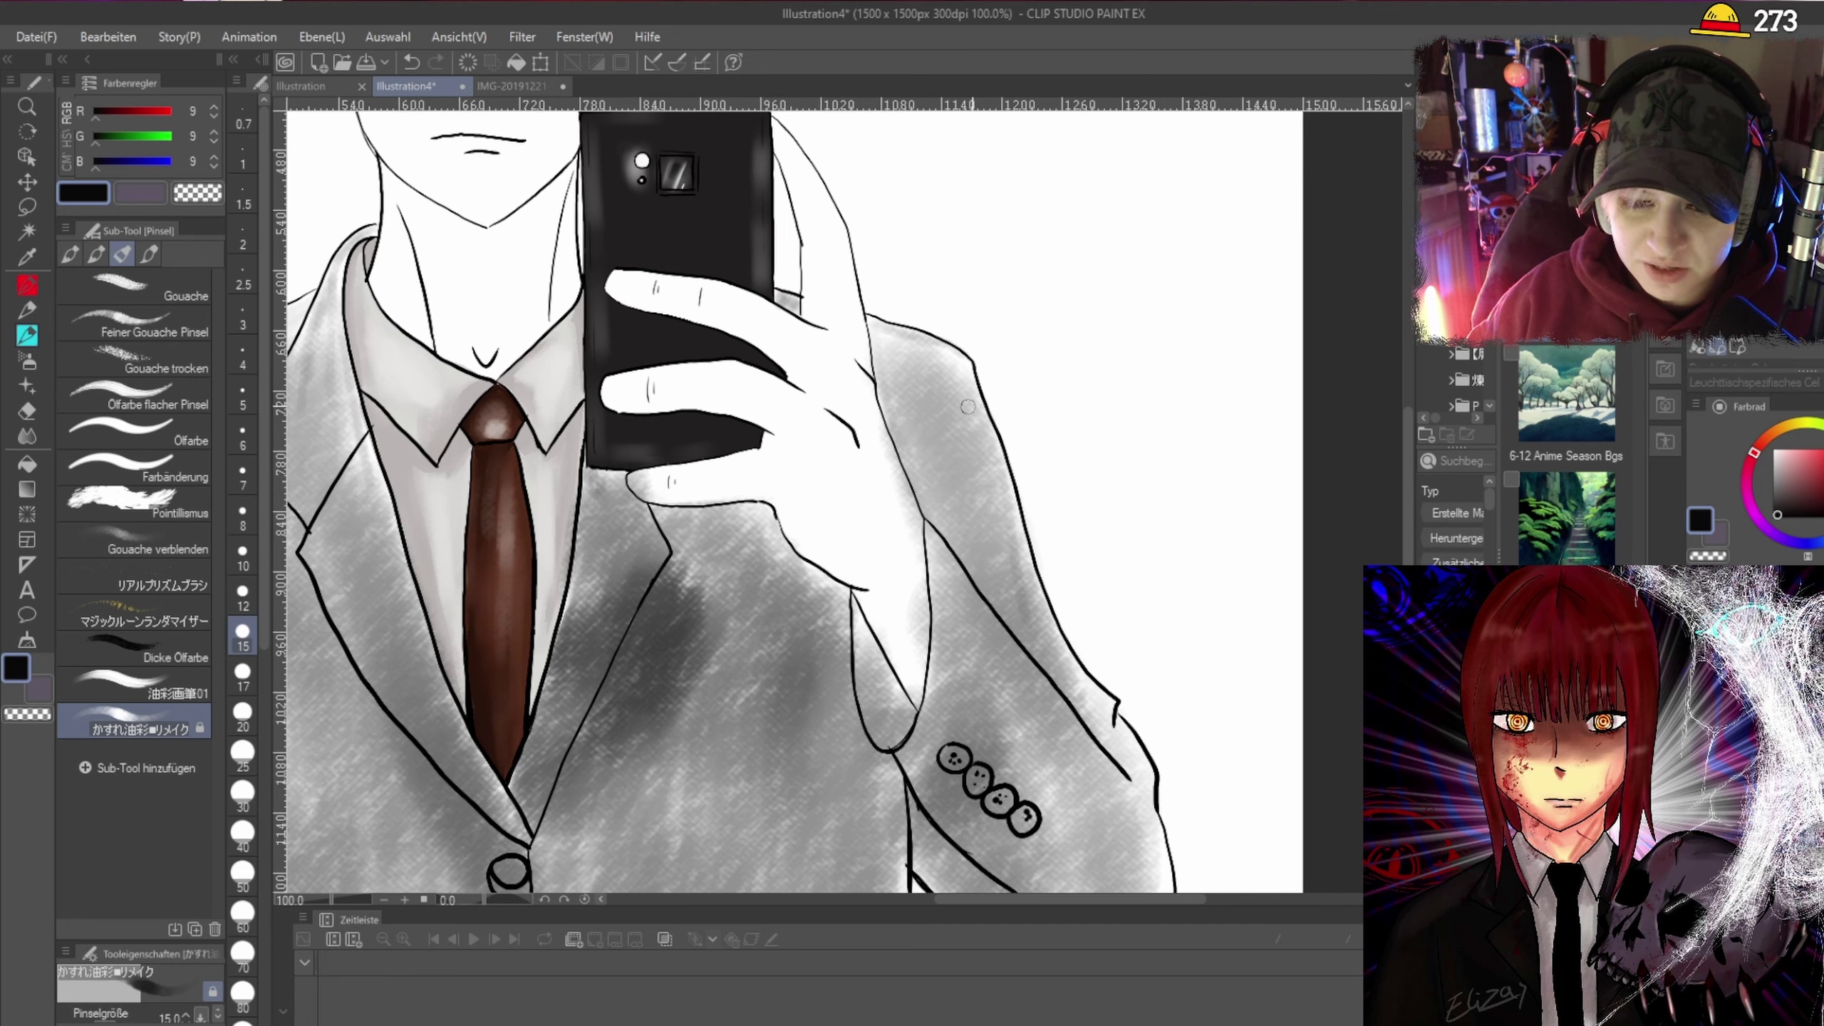
{"action": "scroll", "coordinate": [1408, 459], "scroll_direction": "down", "scroll_amount": 3}
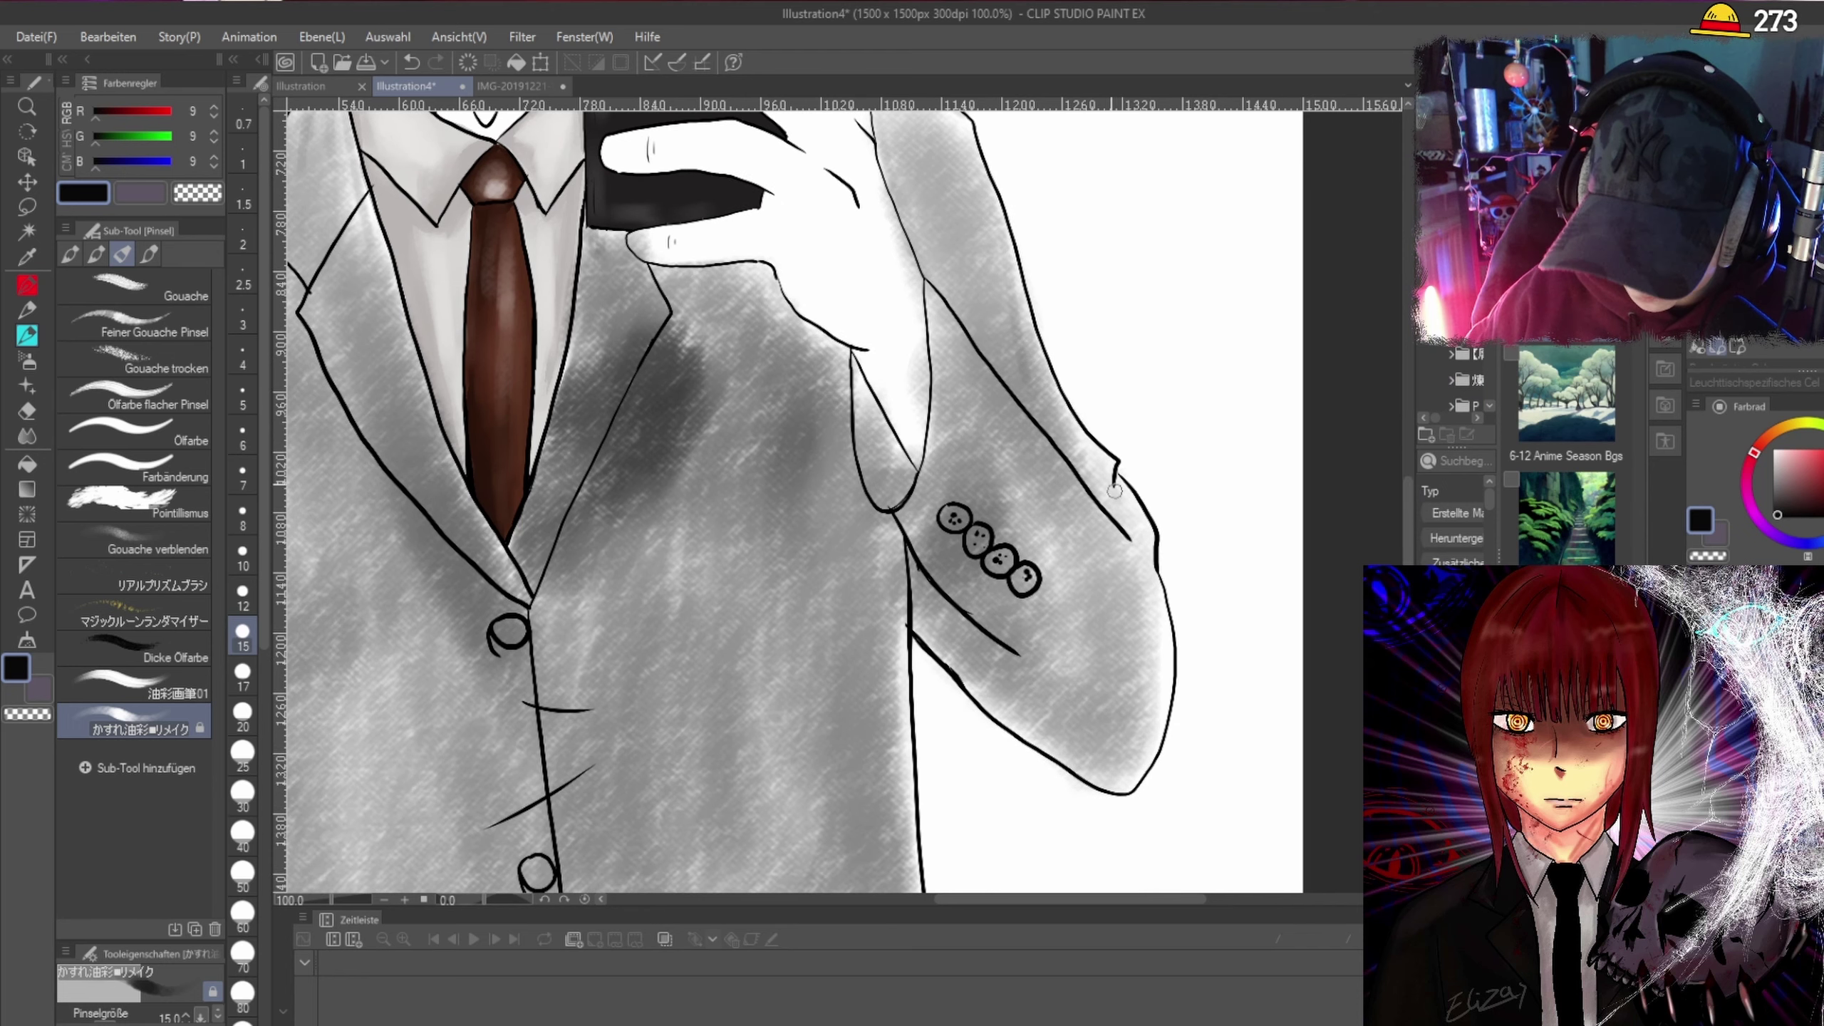
{"action": "left_click_drag", "start_coordinate": [1090, 451], "coordinate": [1142, 528]}
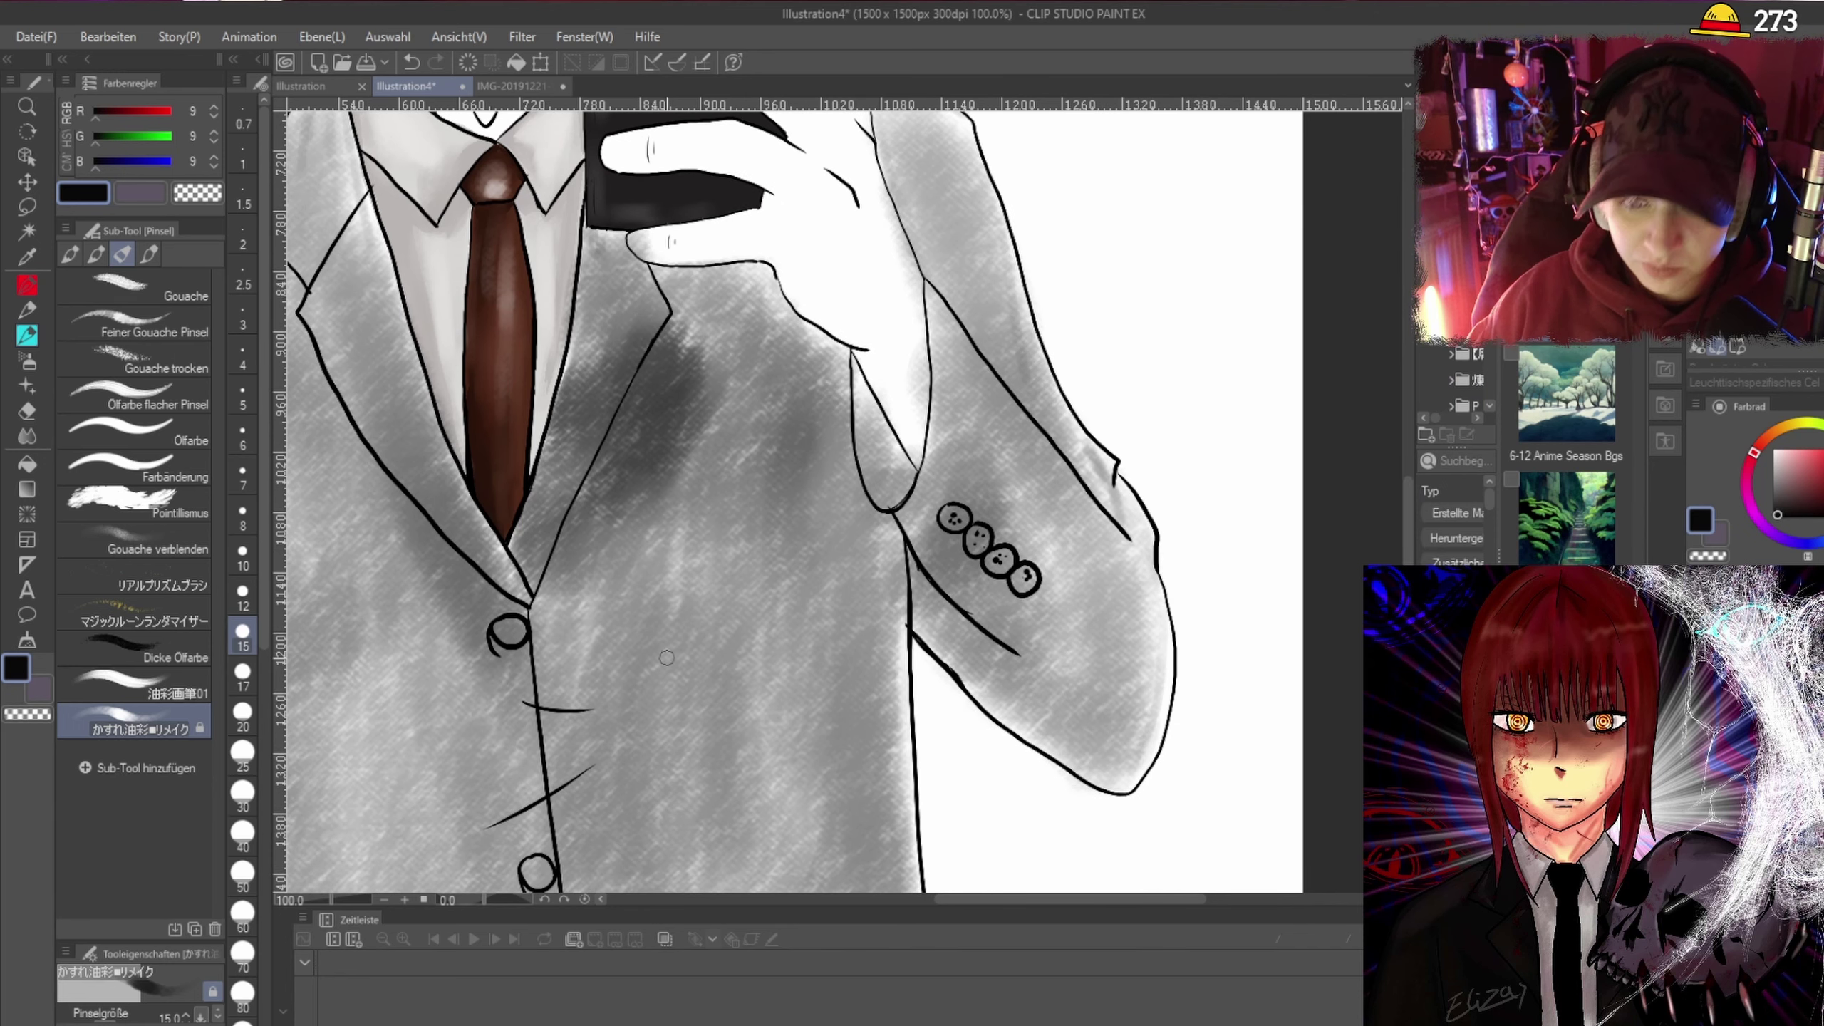
{"action": "scroll", "coordinate": [666, 658], "scroll_direction": "down", "scroll_amount": 1}
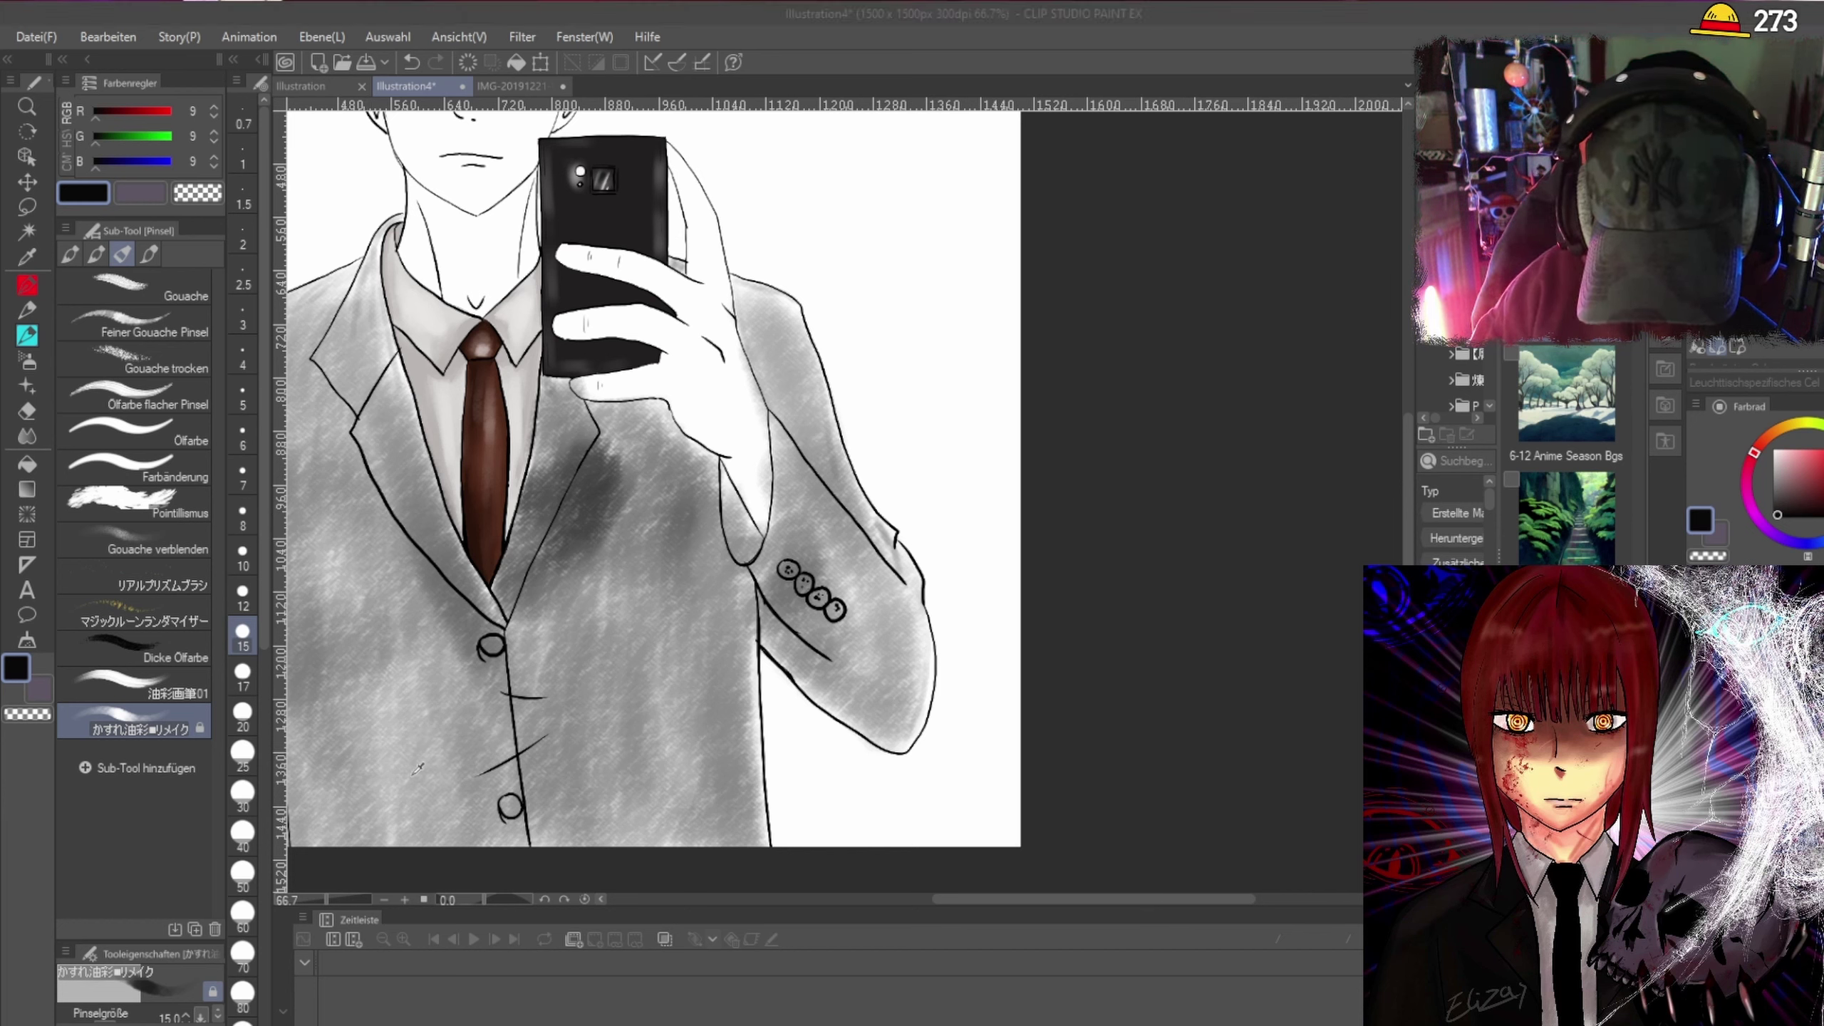
{"action": "left_click", "coordinate": [685, 578]}
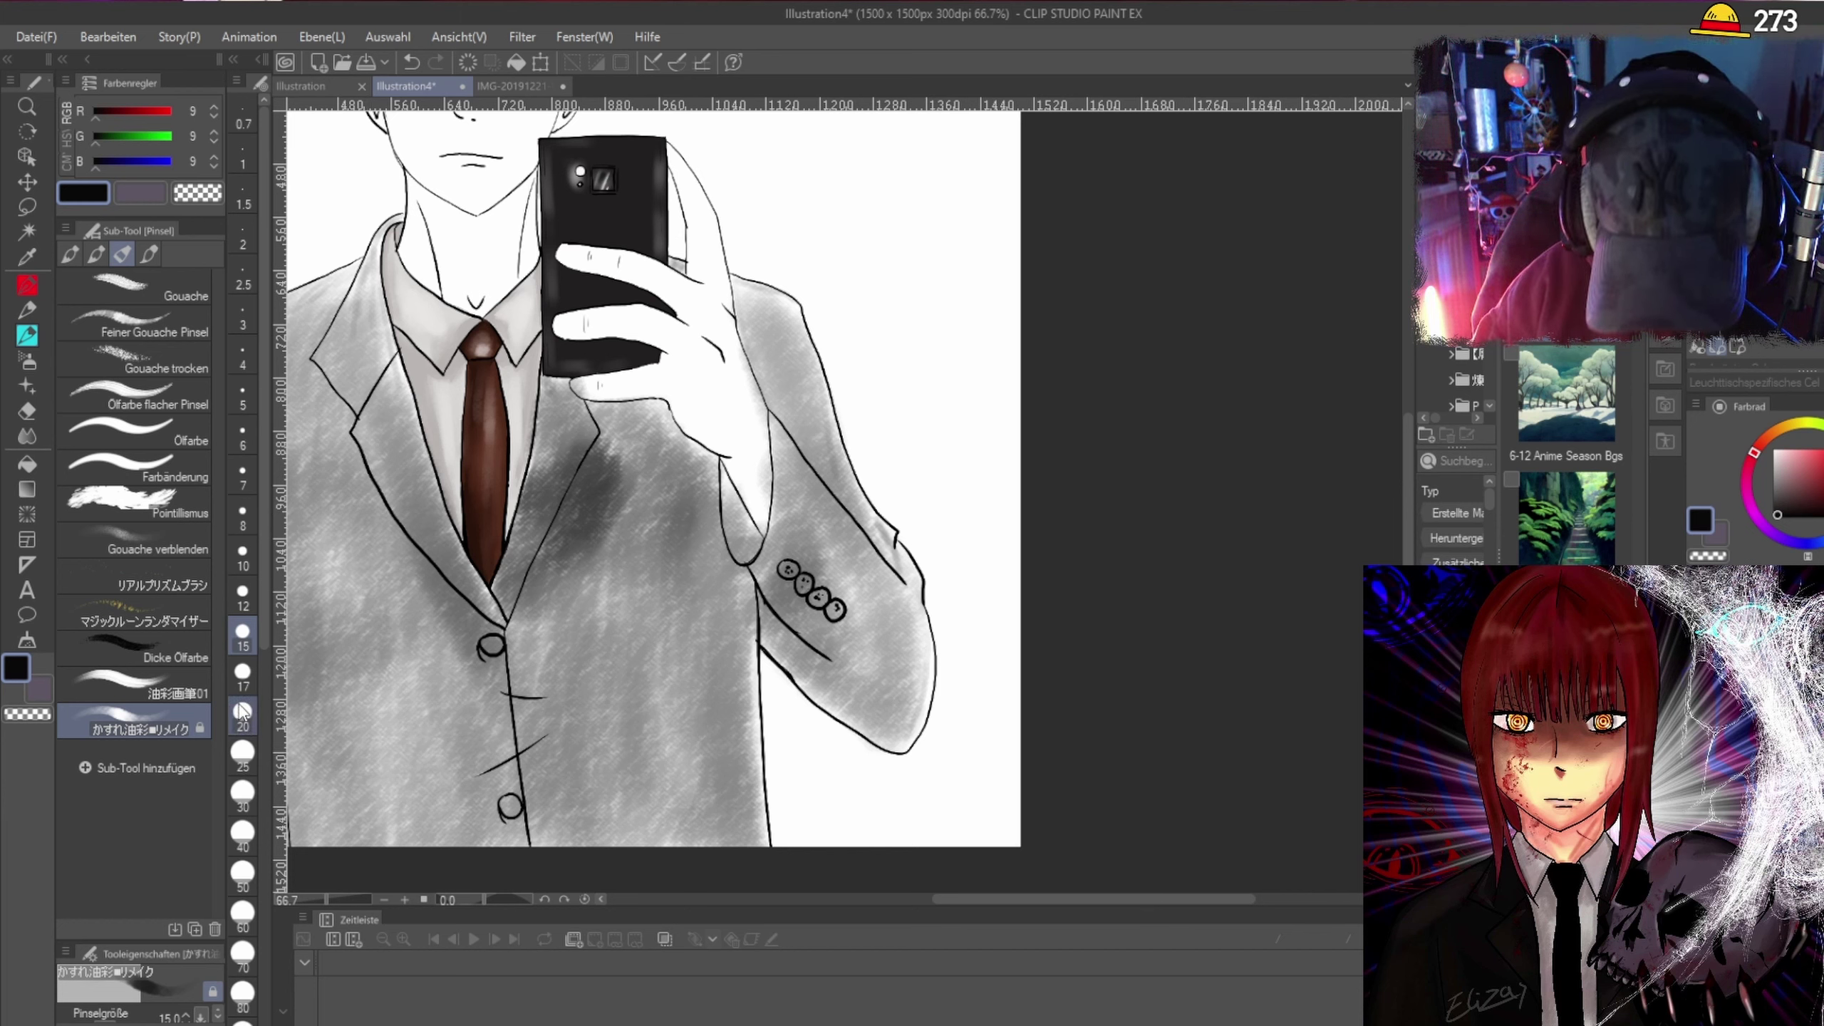
Darken the left lapel beside the tie up to the collar at brush sizes 20 and 25.
{"action": "left_click", "coordinate": [242, 711]}
{"action": "left_click_drag", "start_coordinate": [496, 614], "coordinate": [440, 516]}
{"action": "left_click_drag", "start_coordinate": [476, 578], "coordinate": [427, 463]}
{"action": "left_click", "coordinate": [244, 677]}
{"action": "left_click", "coordinate": [245, 717]}
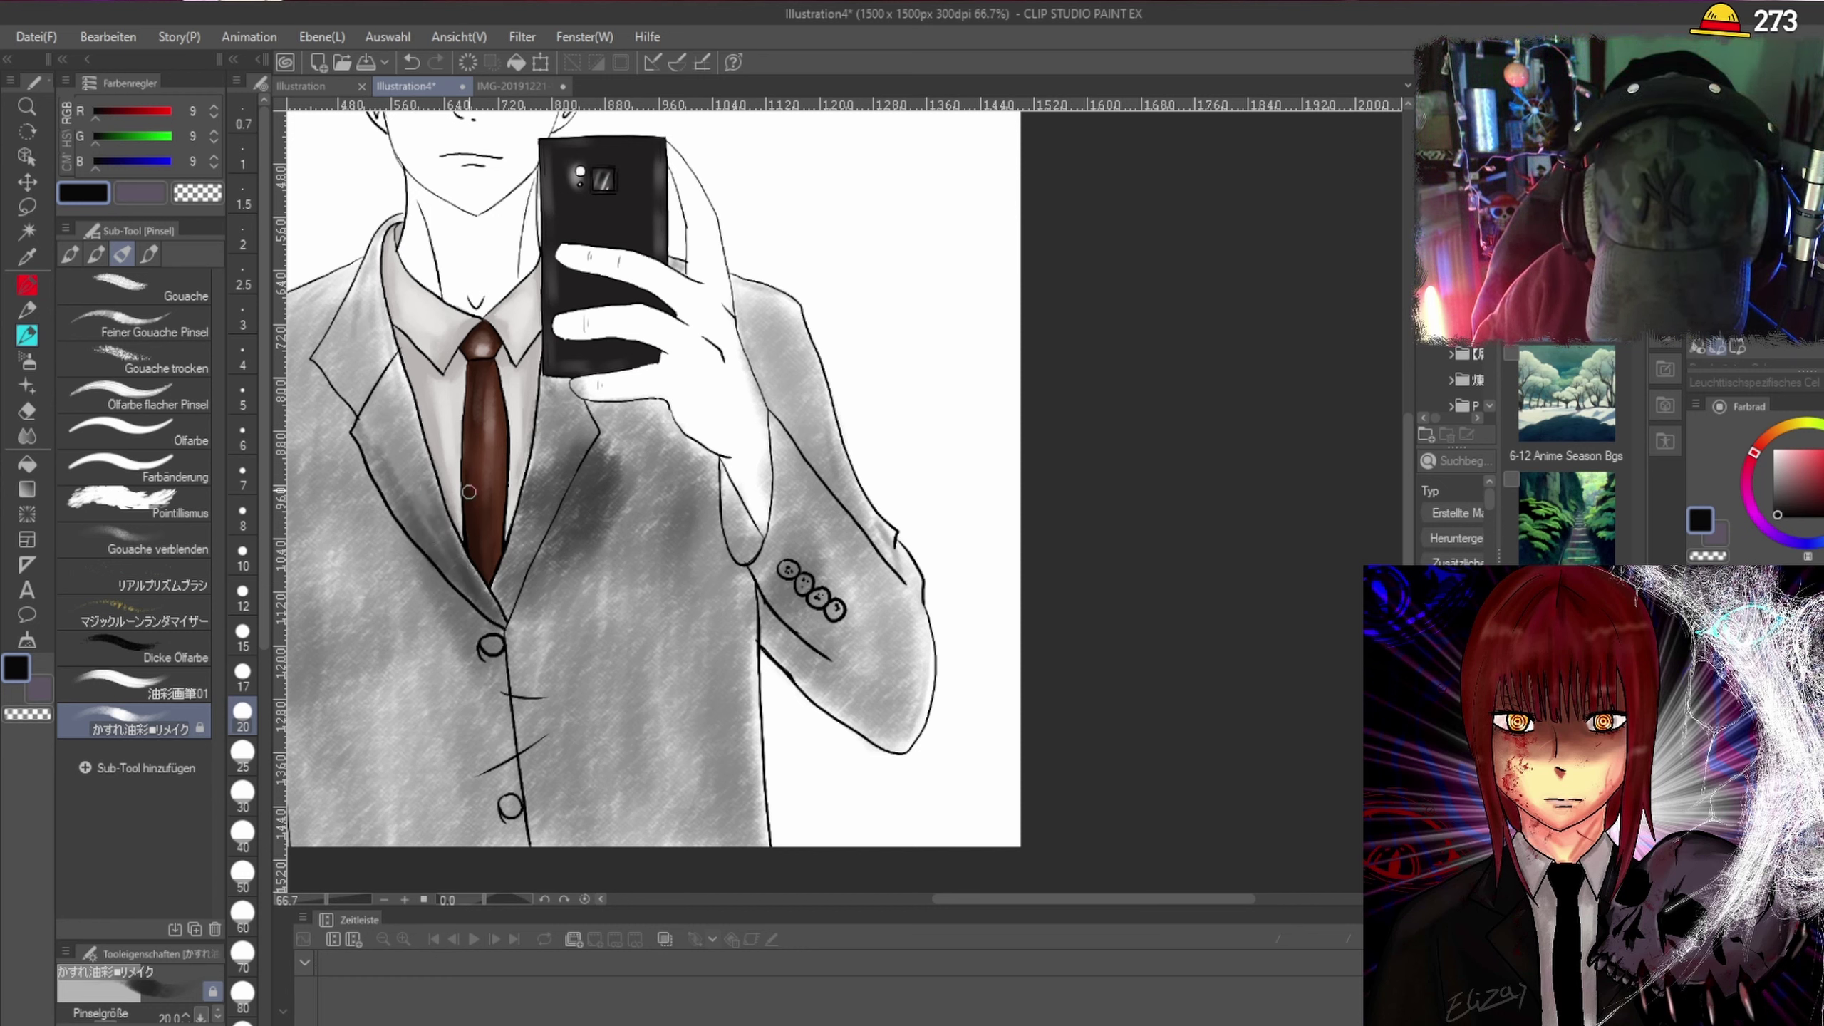
{"action": "left_click", "coordinate": [242, 751]}
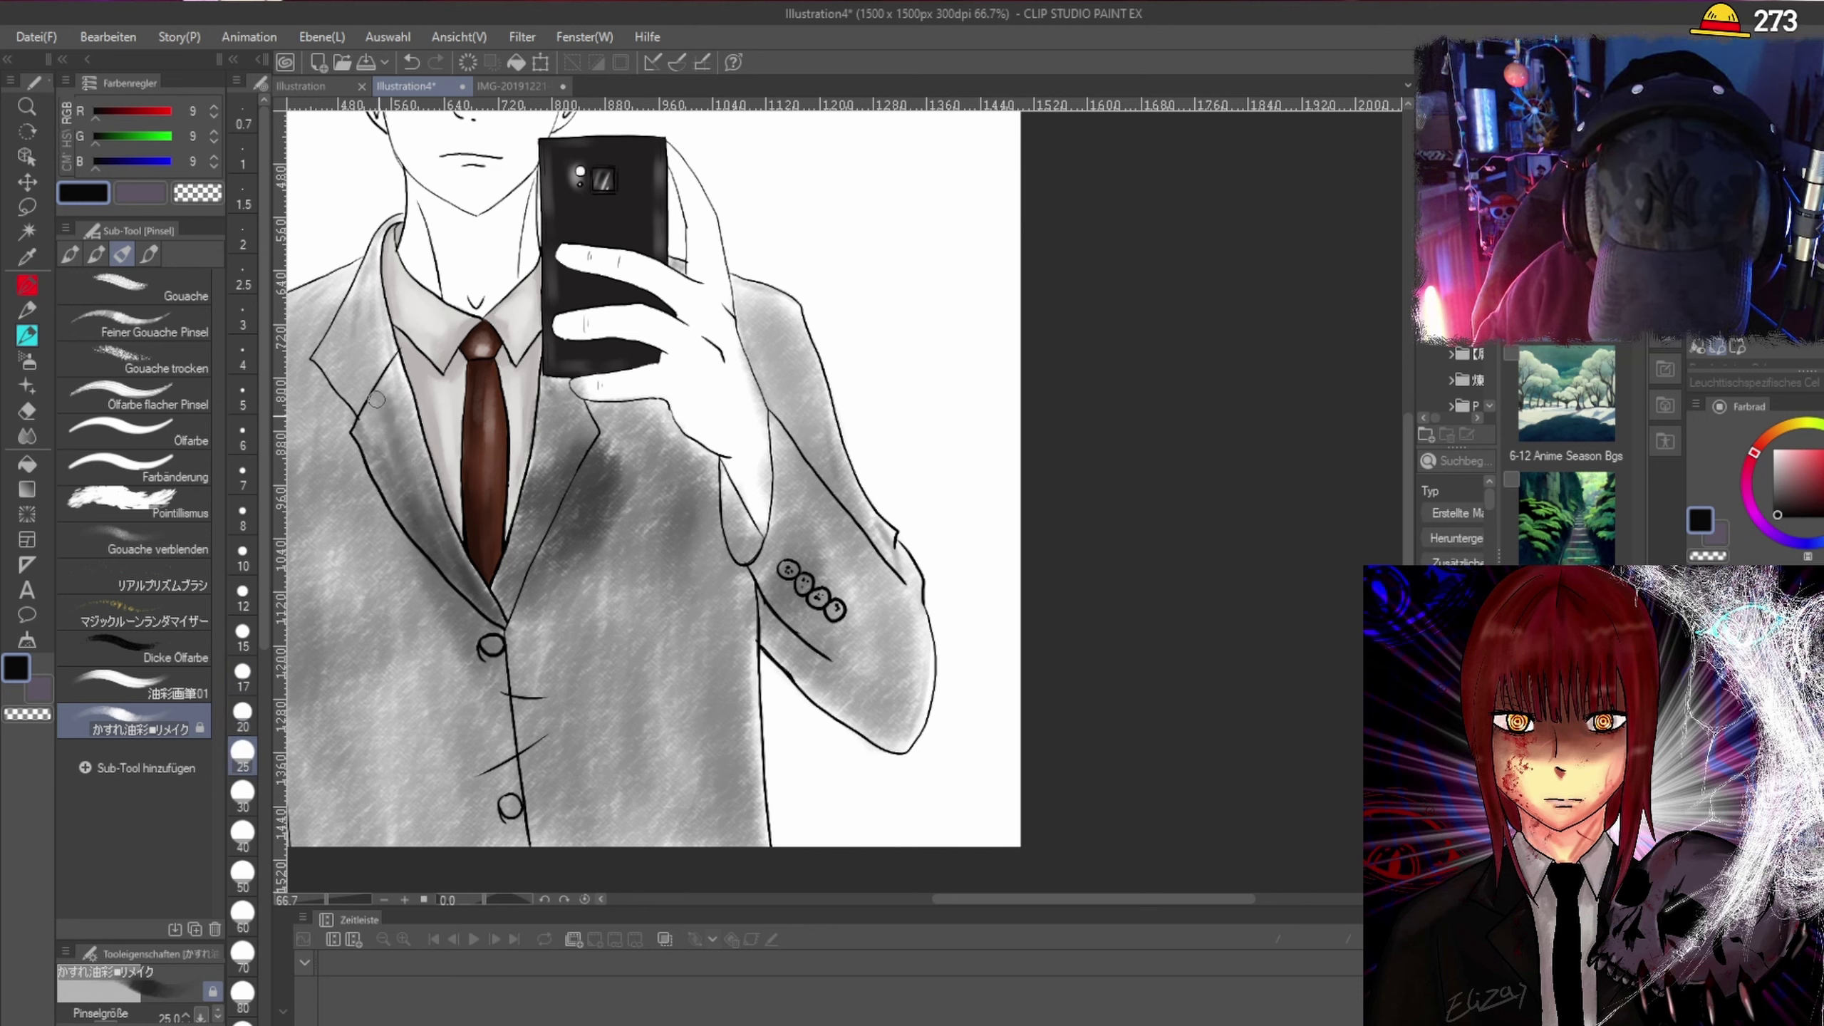
{"action": "mouse_move", "coordinate": [377, 399]}
{"action": "left_mouse_down"}
{"action": "mouse_move", "coordinate": [386, 484]}
{"action": "mouse_move", "coordinate": [391, 365]}
{"action": "mouse_move", "coordinate": [439, 511]}
{"action": "left_mouse_up"}
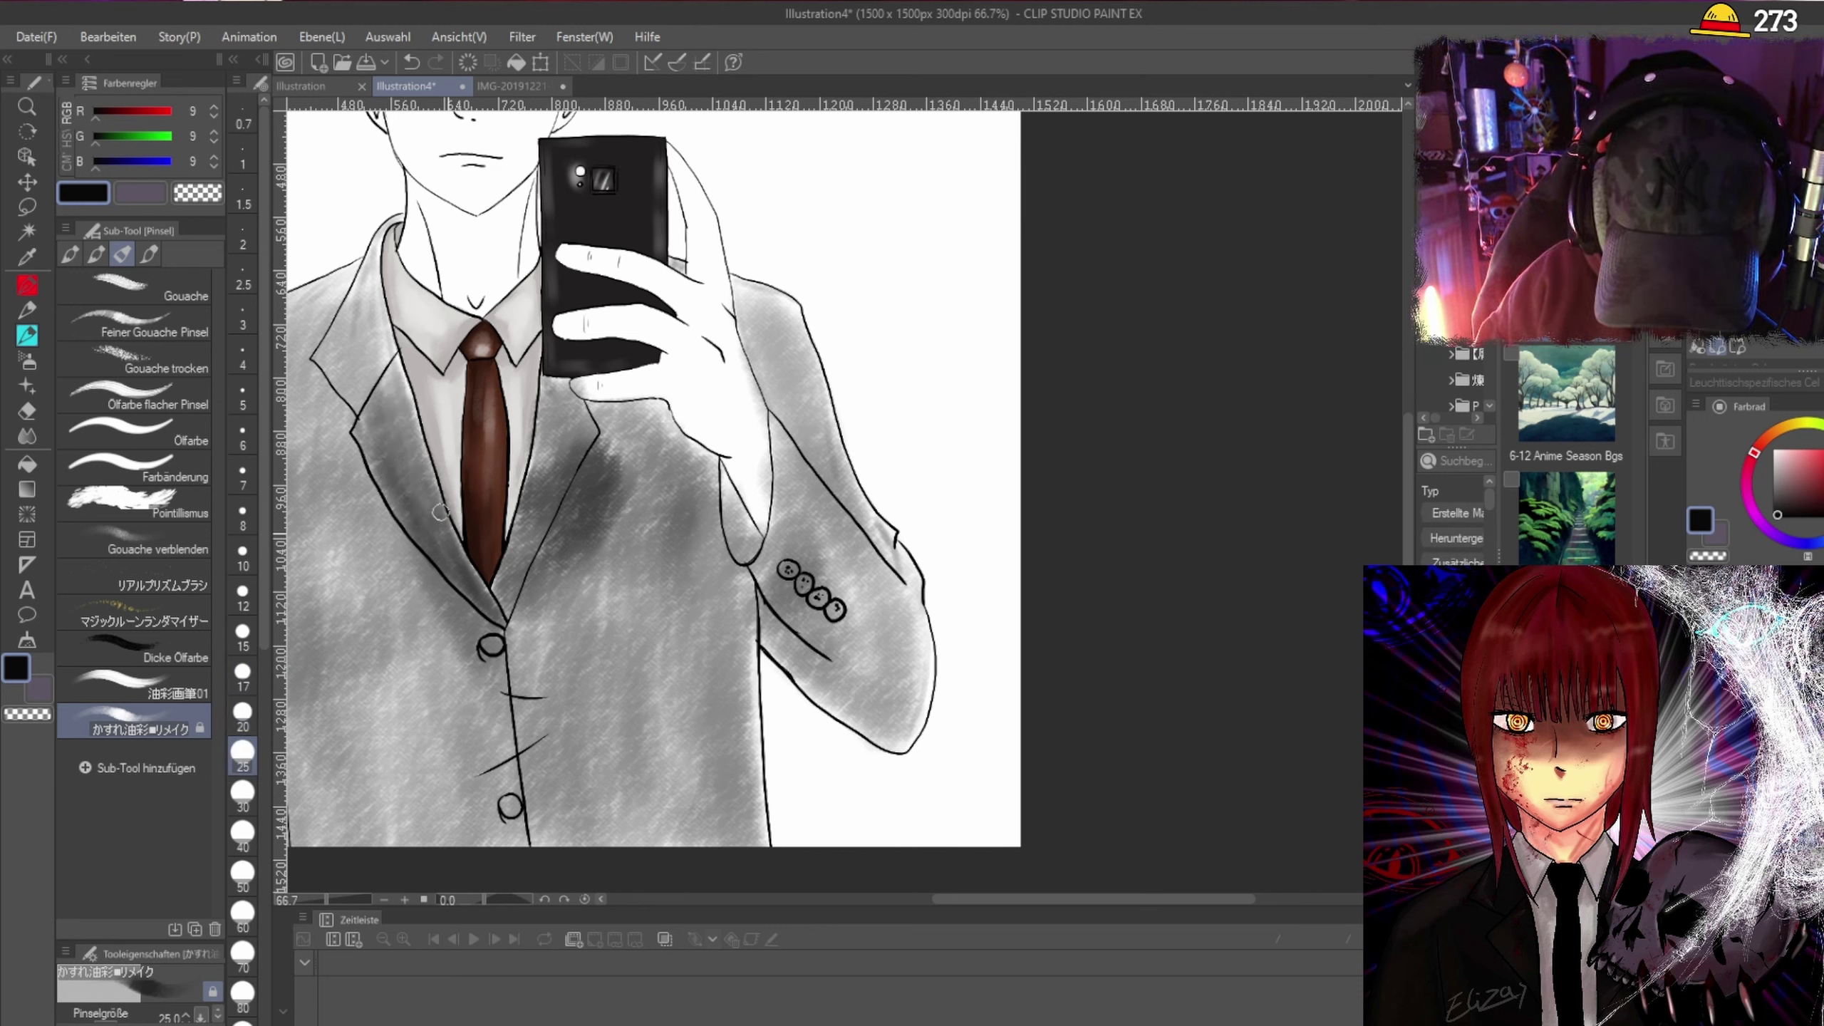
{"action": "mouse_move", "coordinate": [402, 447]}
{"action": "left_mouse_down"}
{"action": "mouse_move", "coordinate": [372, 286]}
{"action": "mouse_move", "coordinate": [330, 372]}
{"action": "mouse_move", "coordinate": [328, 355]}
{"action": "mouse_move", "coordinate": [350, 386]}
{"action": "mouse_move", "coordinate": [359, 307]}
{"action": "left_mouse_up"}
{"action": "mouse_move", "coordinate": [390, 226]}
{"action": "left_mouse_down"}
{"action": "mouse_move", "coordinate": [388, 384]}
{"action": "mouse_move", "coordinate": [439, 505]}
{"action": "mouse_move", "coordinate": [404, 403]}
{"action": "mouse_move", "coordinate": [422, 466]}
{"action": "mouse_move", "coordinate": [416, 431]}
{"action": "mouse_move", "coordinate": [366, 419]}
{"action": "mouse_move", "coordinate": [386, 382]}
{"action": "mouse_move", "coordinate": [367, 437]}
{"action": "mouse_move", "coordinate": [399, 511]}
{"action": "mouse_move", "coordinate": [342, 390]}
{"action": "left_mouse_up"}
{"action": "left_click_drag", "start_coordinate": [342, 317], "coordinate": [352, 303]}
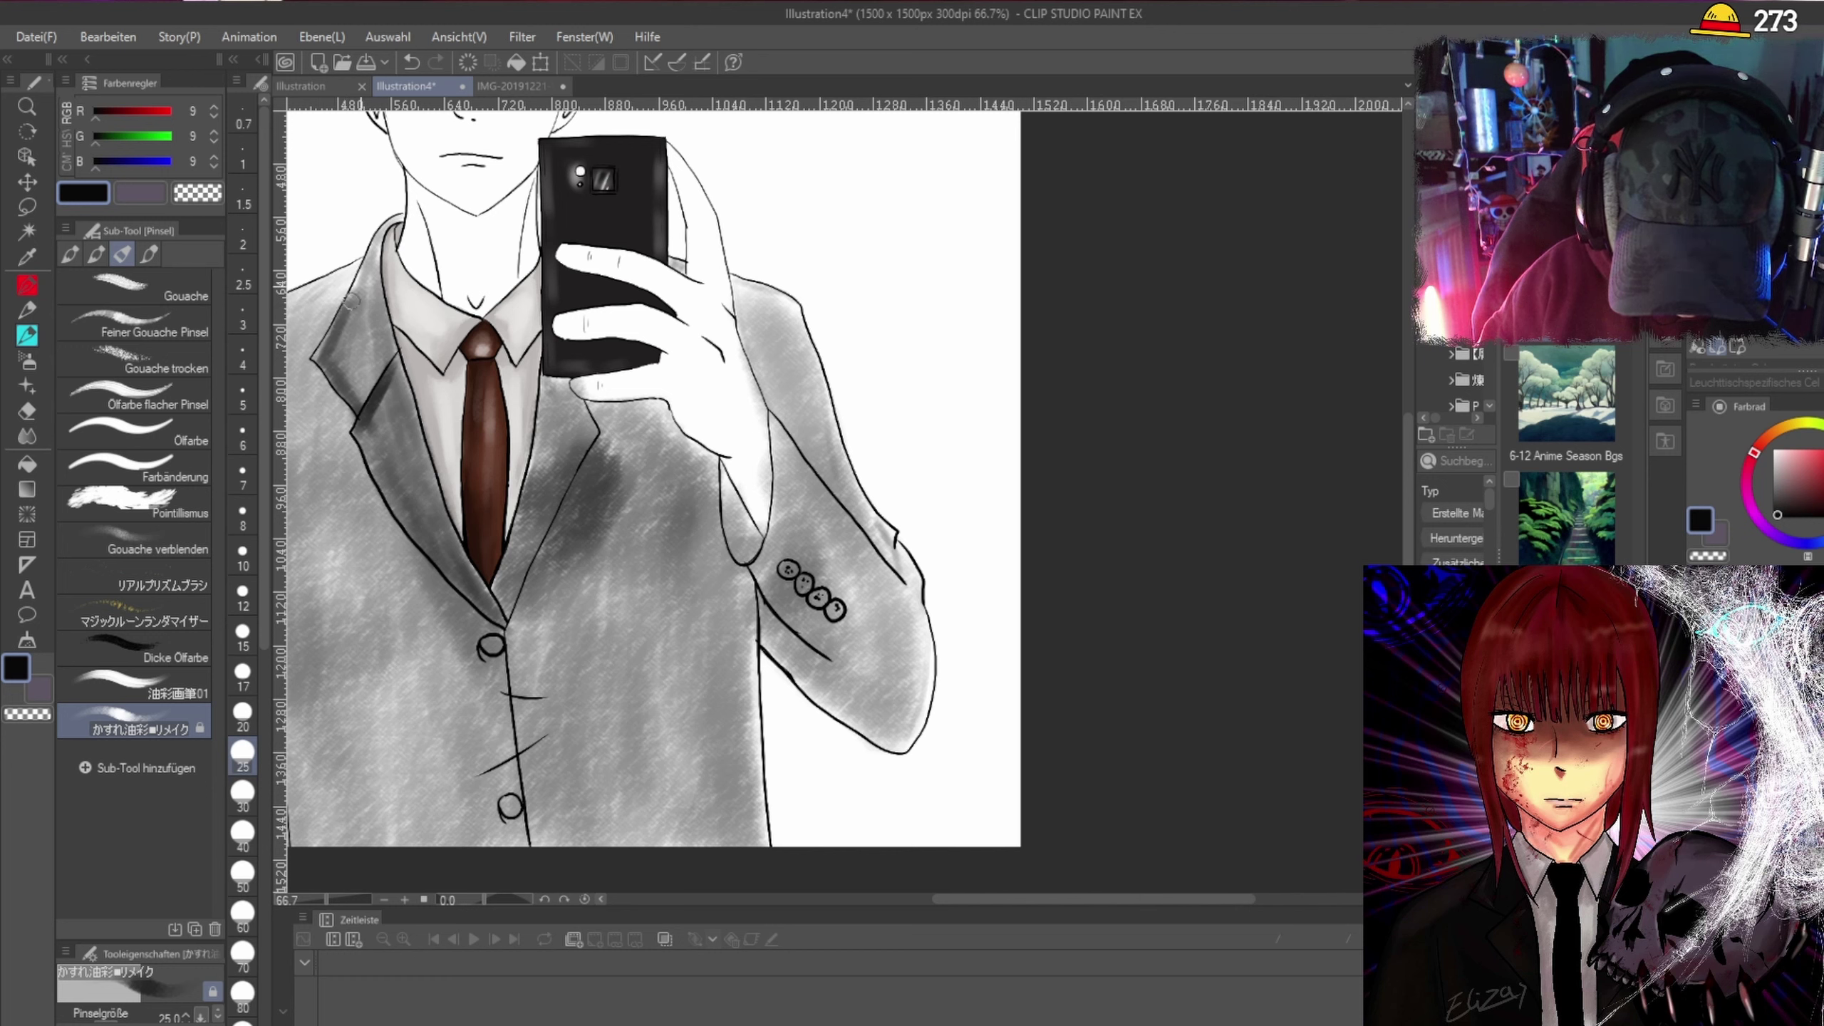
{"action": "mouse_move", "coordinate": [374, 373]}
{"action": "left_mouse_down"}
{"action": "mouse_move", "coordinate": [352, 403]}
{"action": "mouse_move", "coordinate": [332, 364]}
{"action": "mouse_move", "coordinate": [395, 216]}
{"action": "mouse_move", "coordinate": [386, 300]}
{"action": "left_mouse_up"}
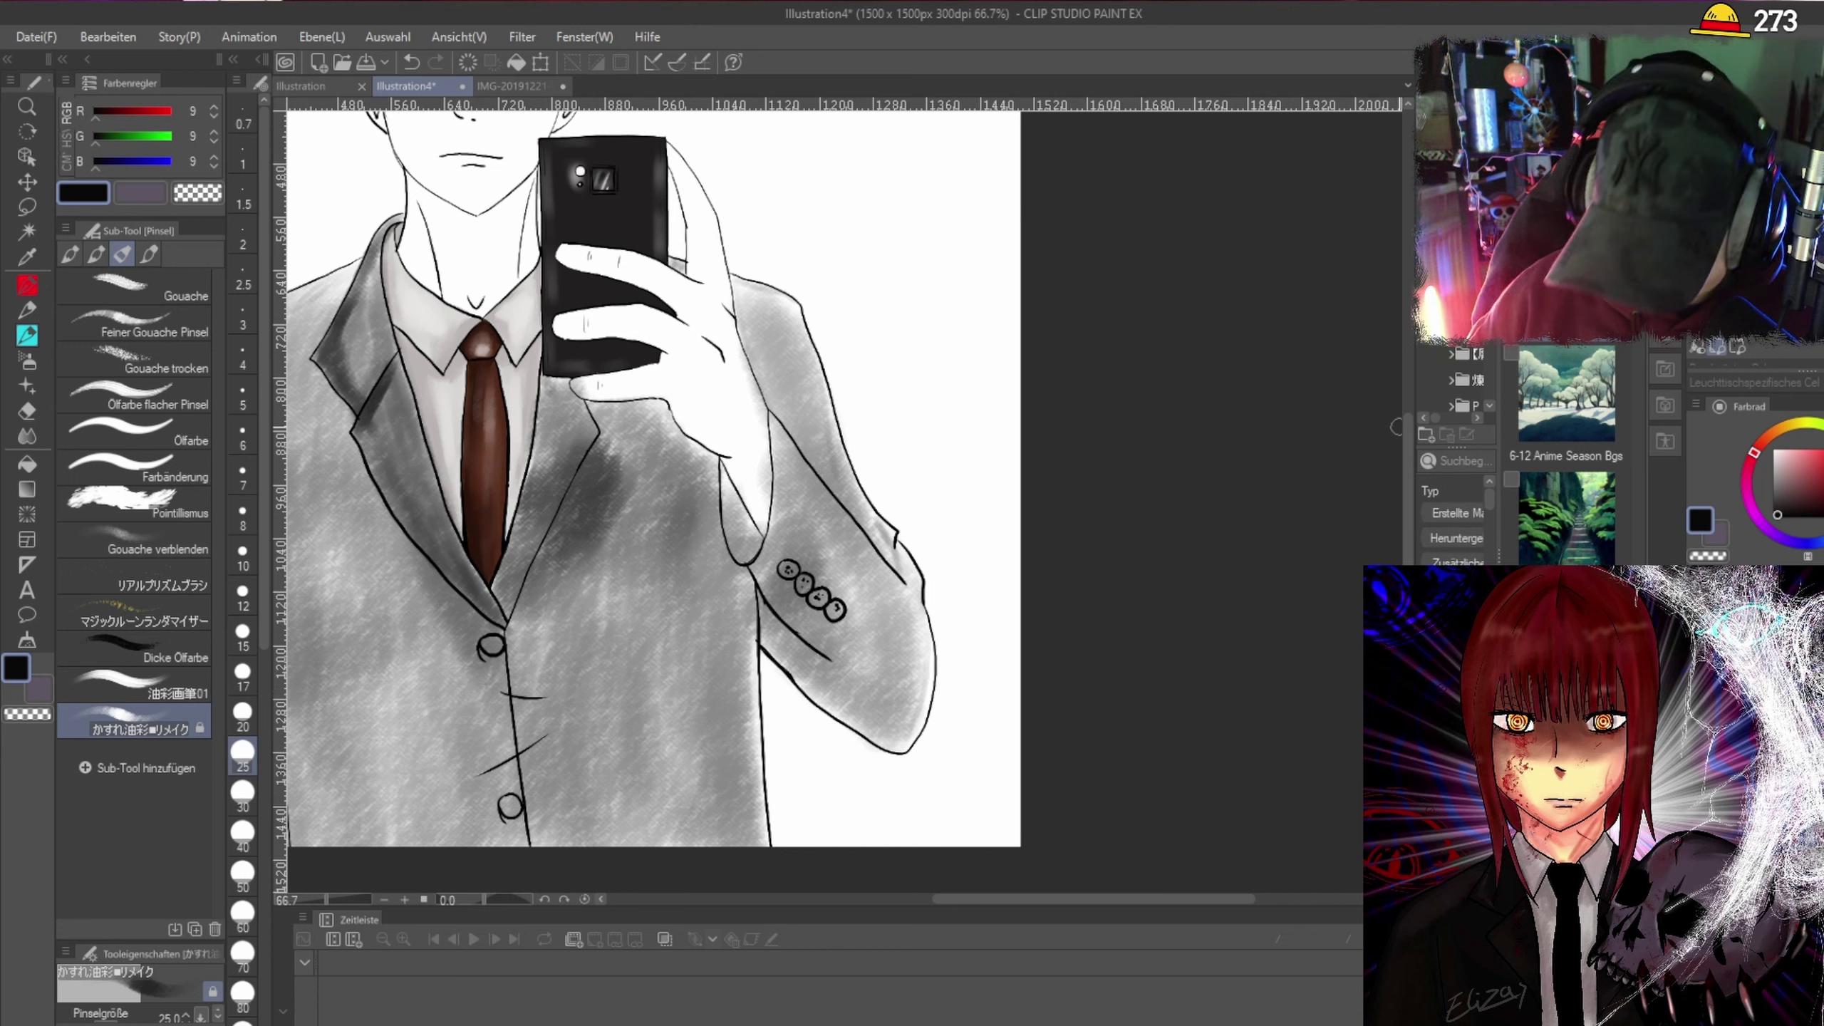
{"action": "scroll", "coordinate": [1407, 402], "scroll_direction": "up", "scroll_amount": 3}
At 150% zoom, brush dark grey into the fold inside the sleeve.
{"action": "scroll", "coordinate": [596, 498], "scroll_direction": "up", "scroll_amount": 2}
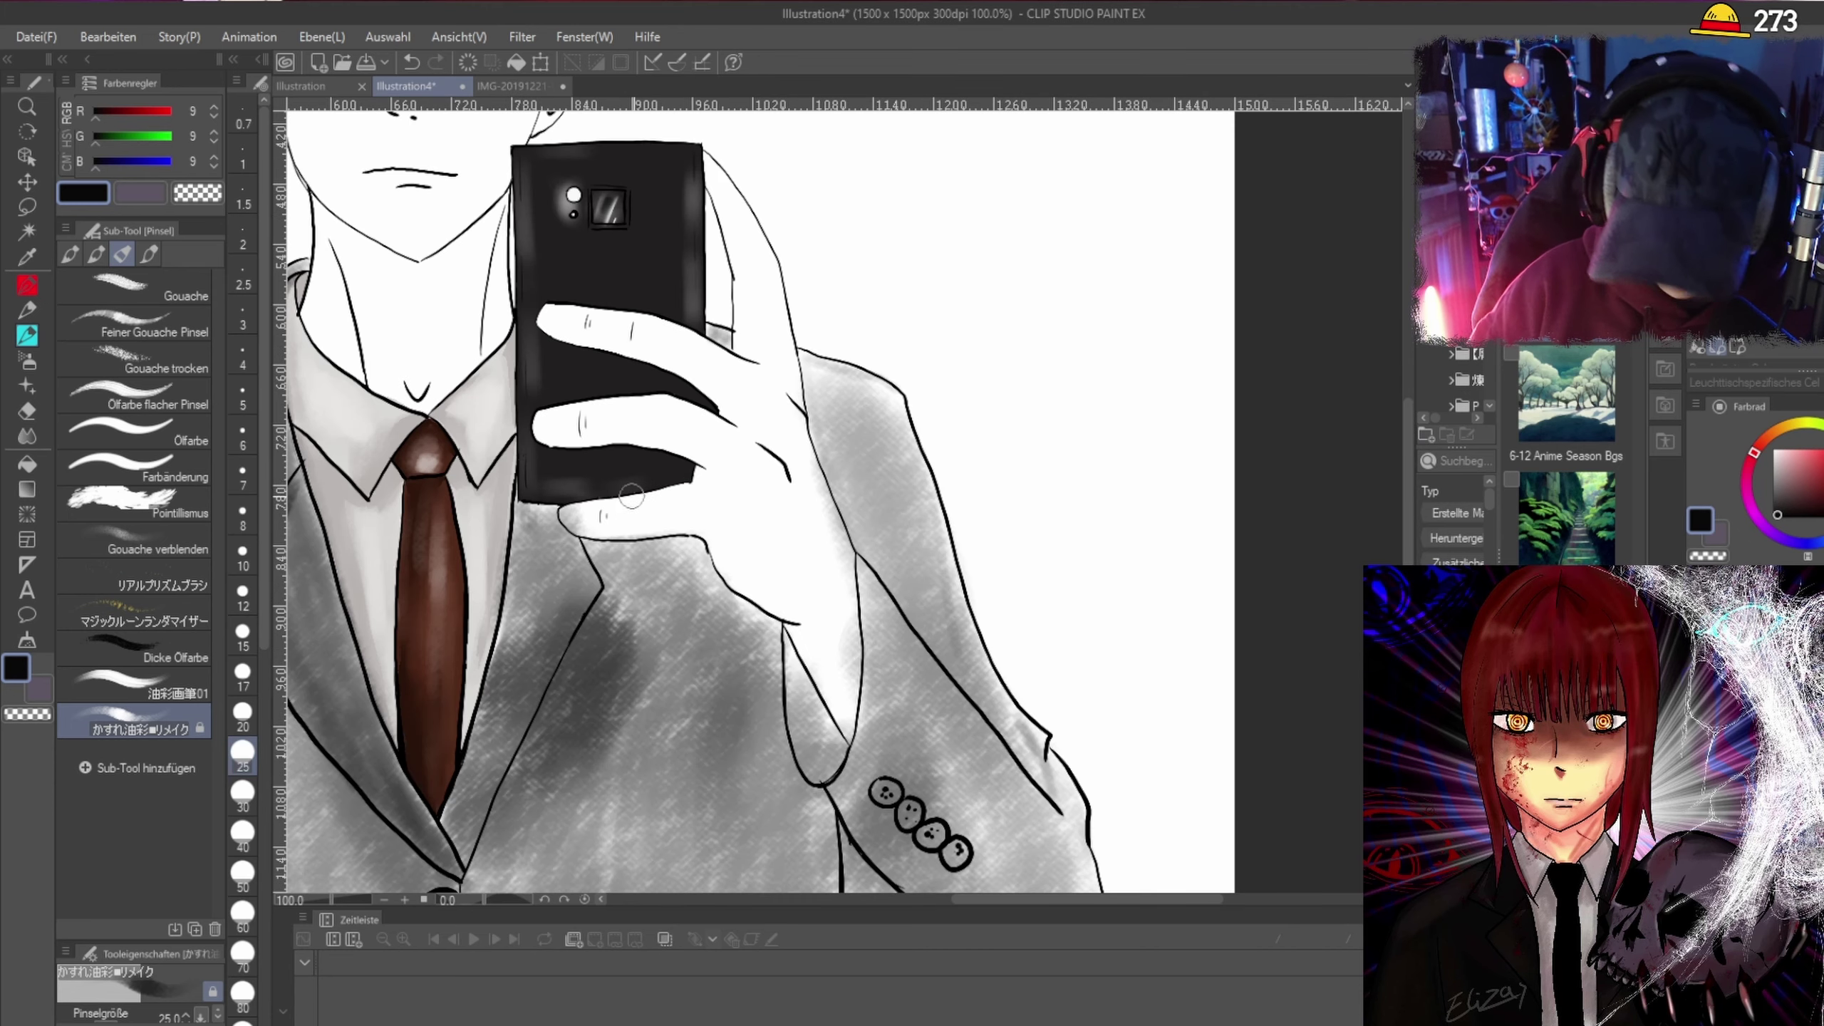
{"action": "scroll", "coordinate": [1408, 439], "scroll_direction": "down", "scroll_amount": 5}
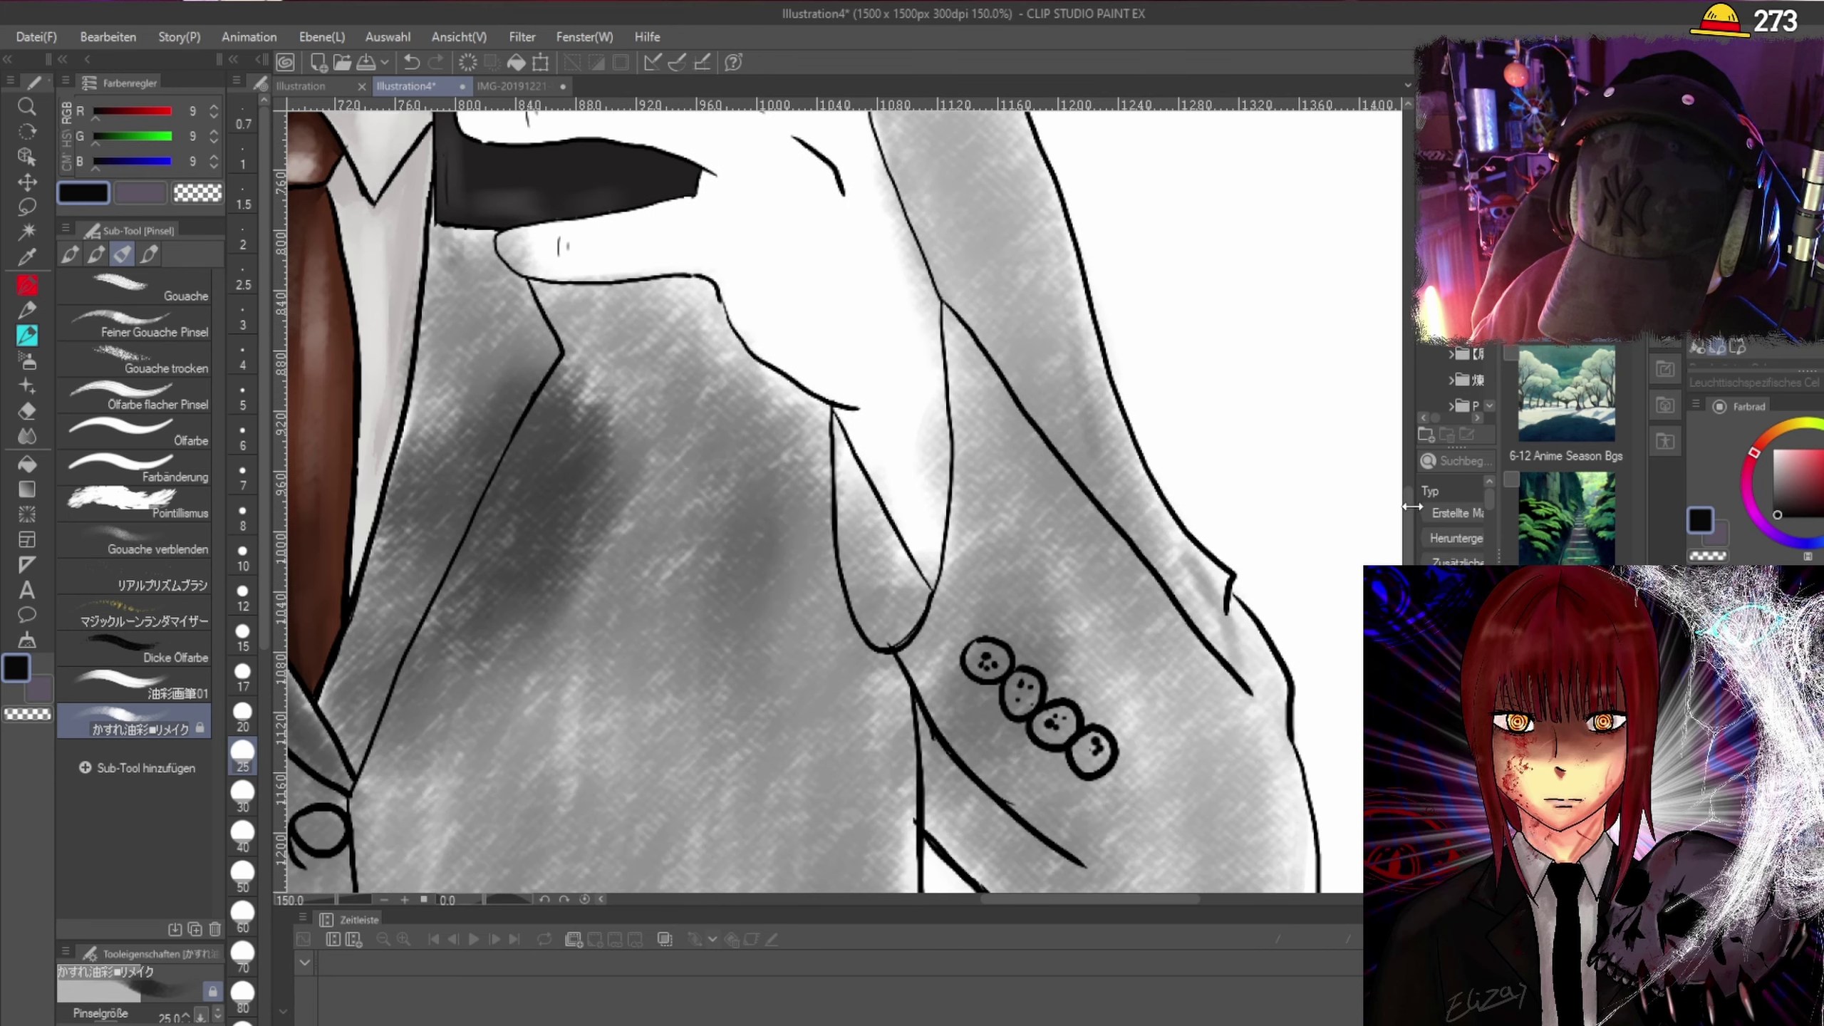
{"action": "mouse_move", "coordinate": [838, 455]}
{"action": "left_mouse_down"}
{"action": "mouse_move", "coordinate": [870, 616]}
{"action": "mouse_move", "coordinate": [892, 630]}
{"action": "mouse_move", "coordinate": [908, 605]}
{"action": "mouse_move", "coordinate": [849, 469]}
{"action": "mouse_move", "coordinate": [916, 592]}
{"action": "mouse_move", "coordinate": [898, 625]}
{"action": "mouse_move", "coordinate": [863, 570]}
{"action": "mouse_move", "coordinate": [866, 615]}
{"action": "mouse_move", "coordinate": [894, 628]}
{"action": "mouse_move", "coordinate": [892, 562]}
{"action": "mouse_move", "coordinate": [837, 432]}
{"action": "mouse_move", "coordinate": [847, 493]}
{"action": "mouse_move", "coordinate": [915, 598]}
{"action": "mouse_move", "coordinate": [887, 631]}
{"action": "mouse_move", "coordinate": [916, 615]}
{"action": "mouse_move", "coordinate": [837, 424]}
{"action": "mouse_move", "coordinate": [848, 530]}
{"action": "left_mouse_up"}
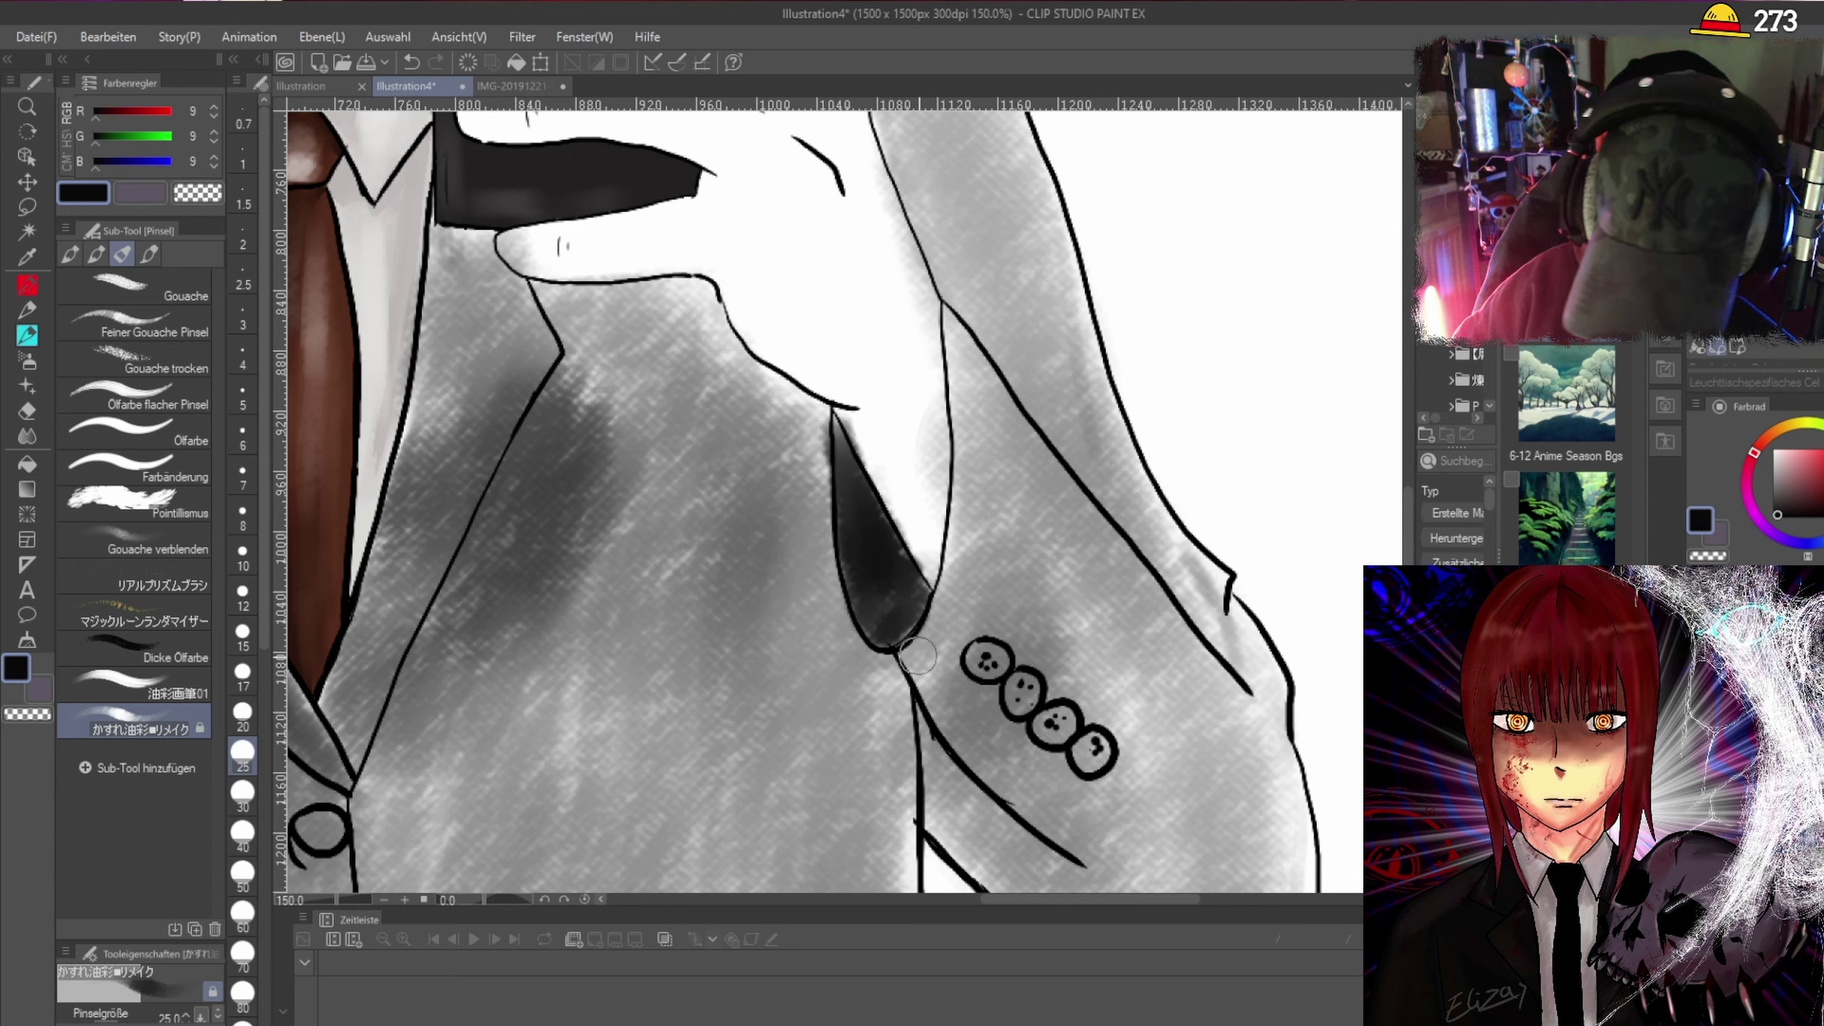
Fill the four cuff buttons and the front jacket buttons with dark grey.
{"action": "mouse_move", "coordinate": [984, 655]}
{"action": "left_mouse_down"}
{"action": "mouse_move", "coordinate": [1044, 739]}
{"action": "mouse_move", "coordinate": [1066, 731]}
{"action": "mouse_move", "coordinate": [1059, 717]}
{"action": "mouse_move", "coordinate": [1090, 771]}
{"action": "left_mouse_up"}
{"action": "left_click_drag", "start_coordinate": [1408, 528], "coordinate": [1410, 568]}
{"action": "mouse_move", "coordinate": [989, 460]}
{"action": "left_mouse_down"}
{"action": "mouse_move", "coordinate": [1045, 514]}
{"action": "mouse_move", "coordinate": [1022, 498]}
{"action": "mouse_move", "coordinate": [1043, 494]}
{"action": "mouse_move", "coordinate": [1039, 534]}
{"action": "mouse_move", "coordinate": [1097, 540]}
{"action": "left_mouse_up"}
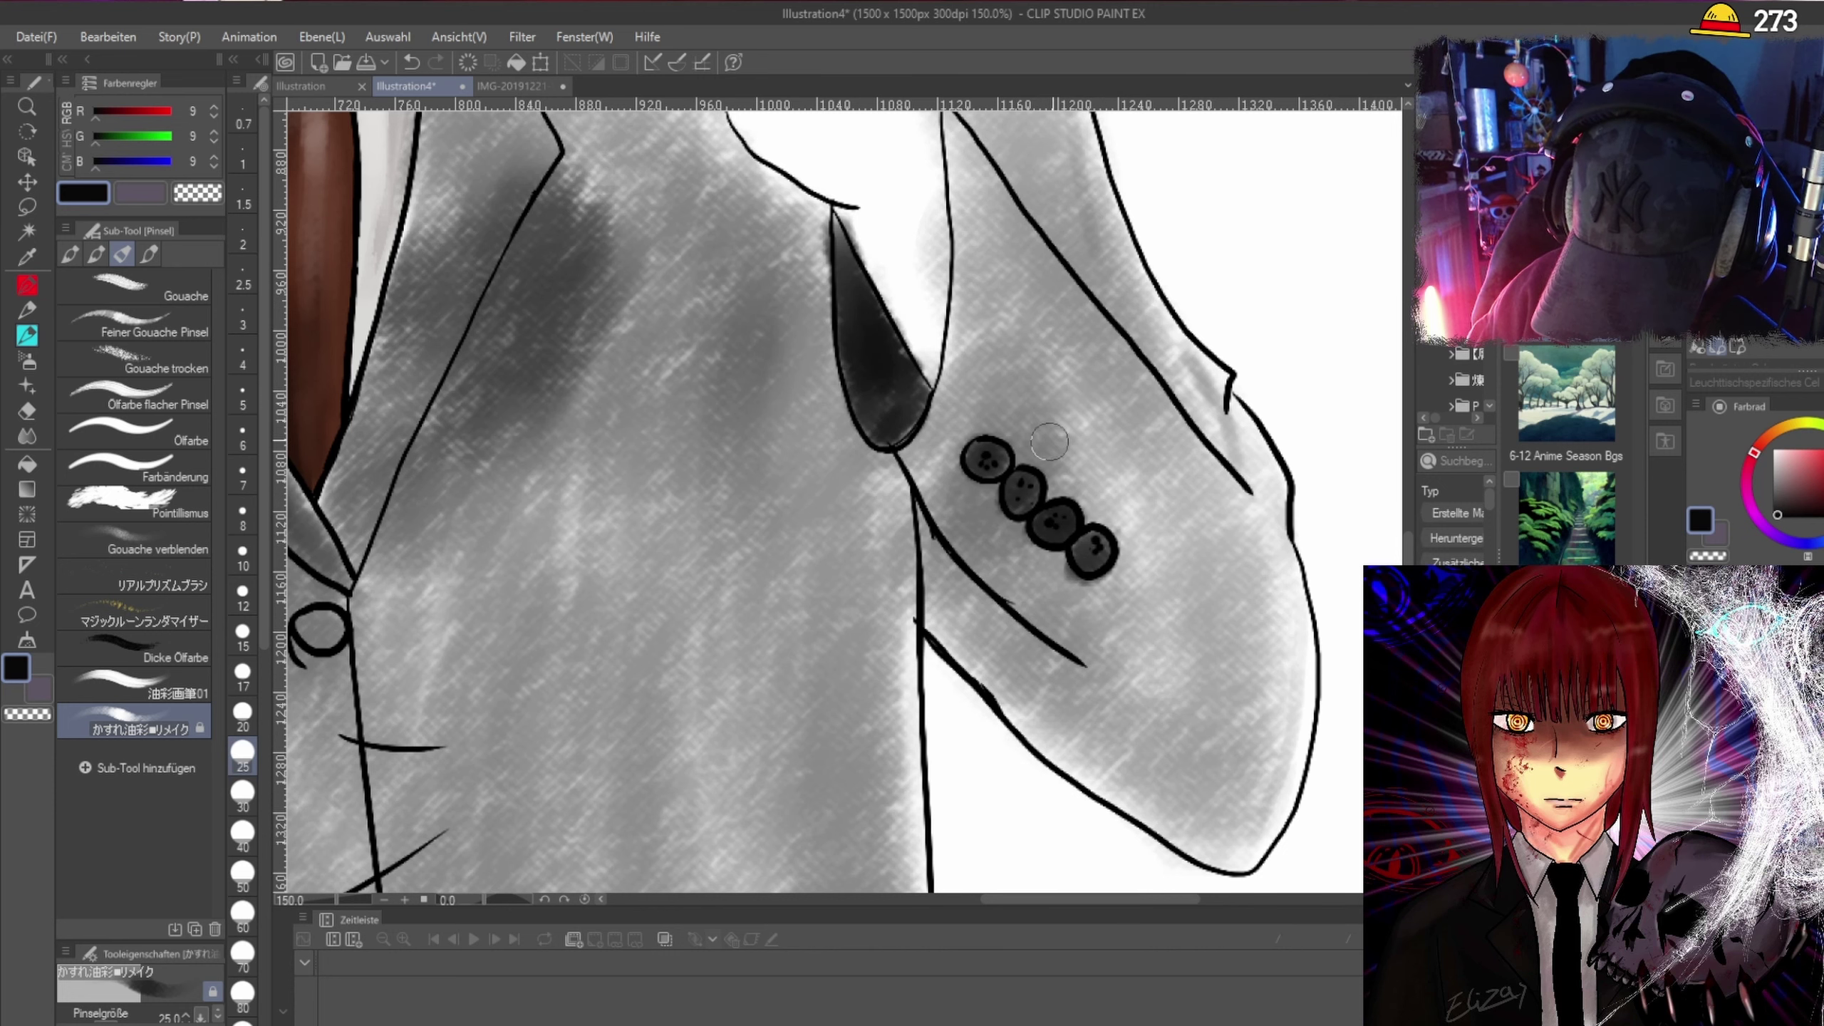
{"action": "scroll", "coordinate": [1073, 430], "scroll_direction": "down", "scroll_amount": 3}
{"action": "scroll", "coordinate": [864, 514], "scroll_direction": "up", "scroll_amount": 1}
{"action": "left_click_drag", "start_coordinate": [808, 489], "coordinate": [805, 487]}
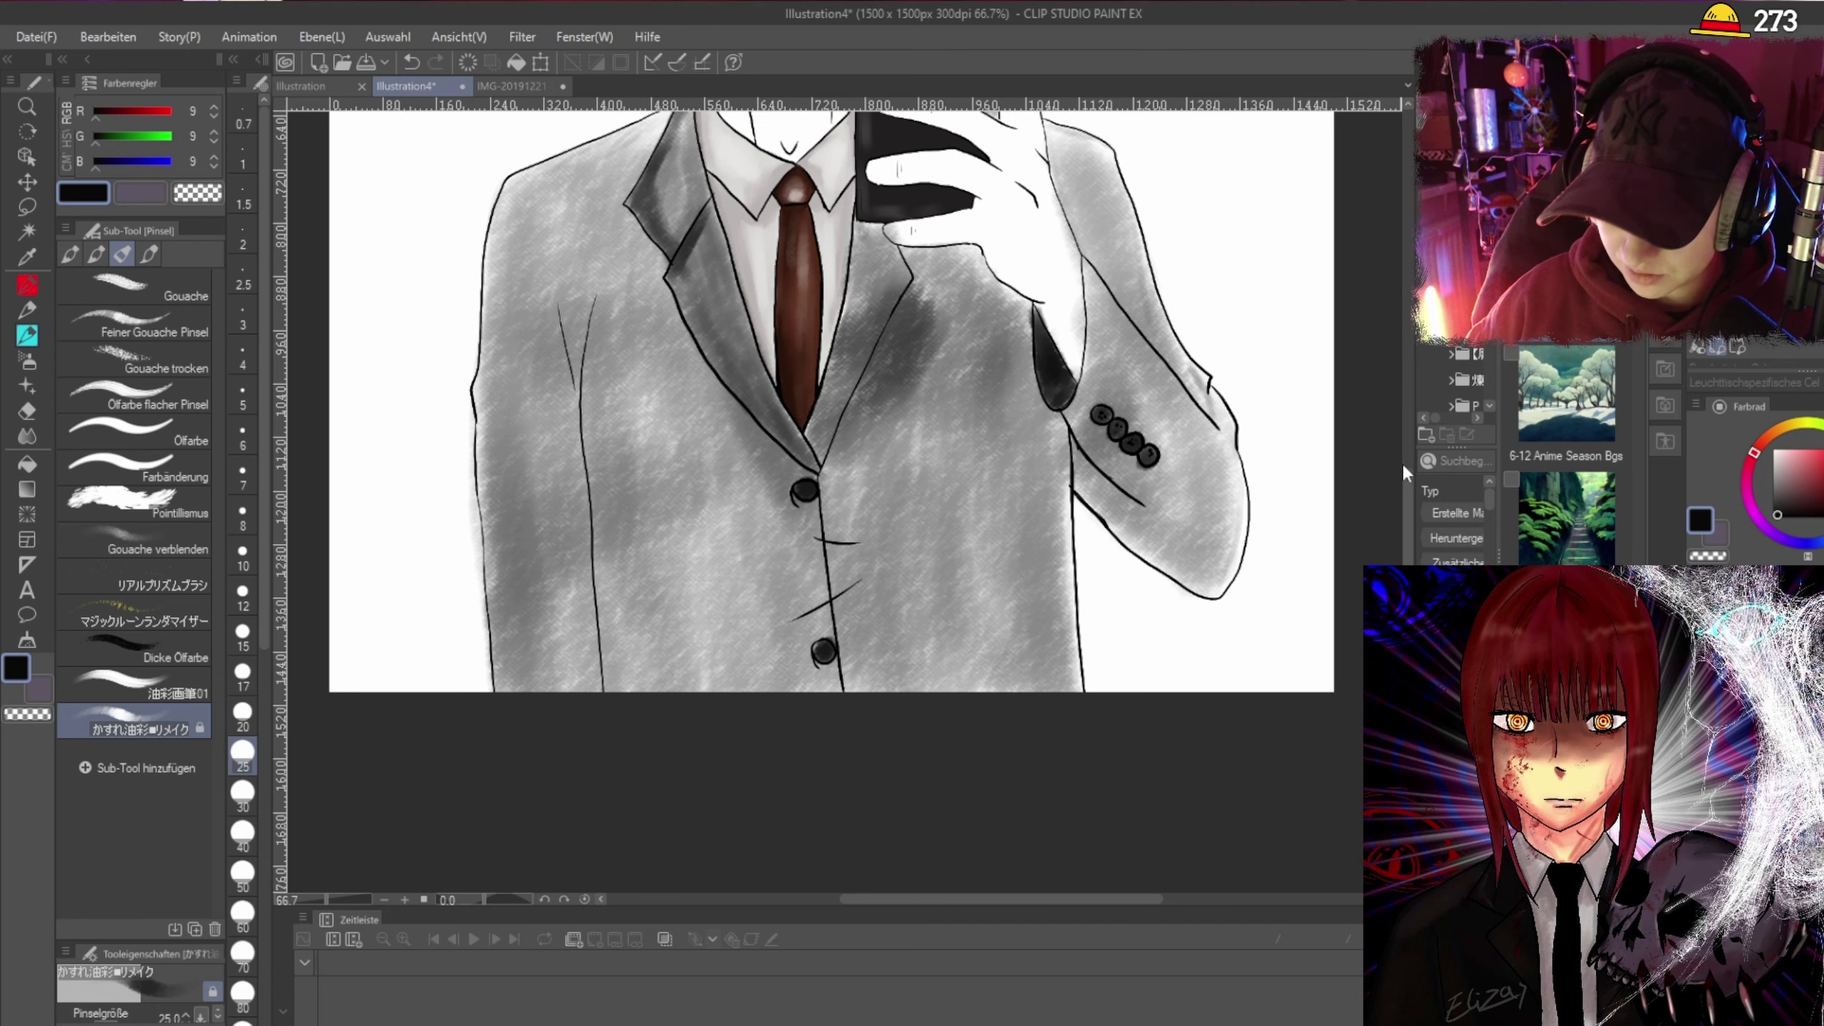
{"action": "mouse_move", "coordinate": [1404, 463]}
{"action": "left_mouse_down"}
{"action": "mouse_move", "coordinate": [1408, 508]}
{"action": "mouse_move", "coordinate": [1409, 478]}
{"action": "left_mouse_up"}
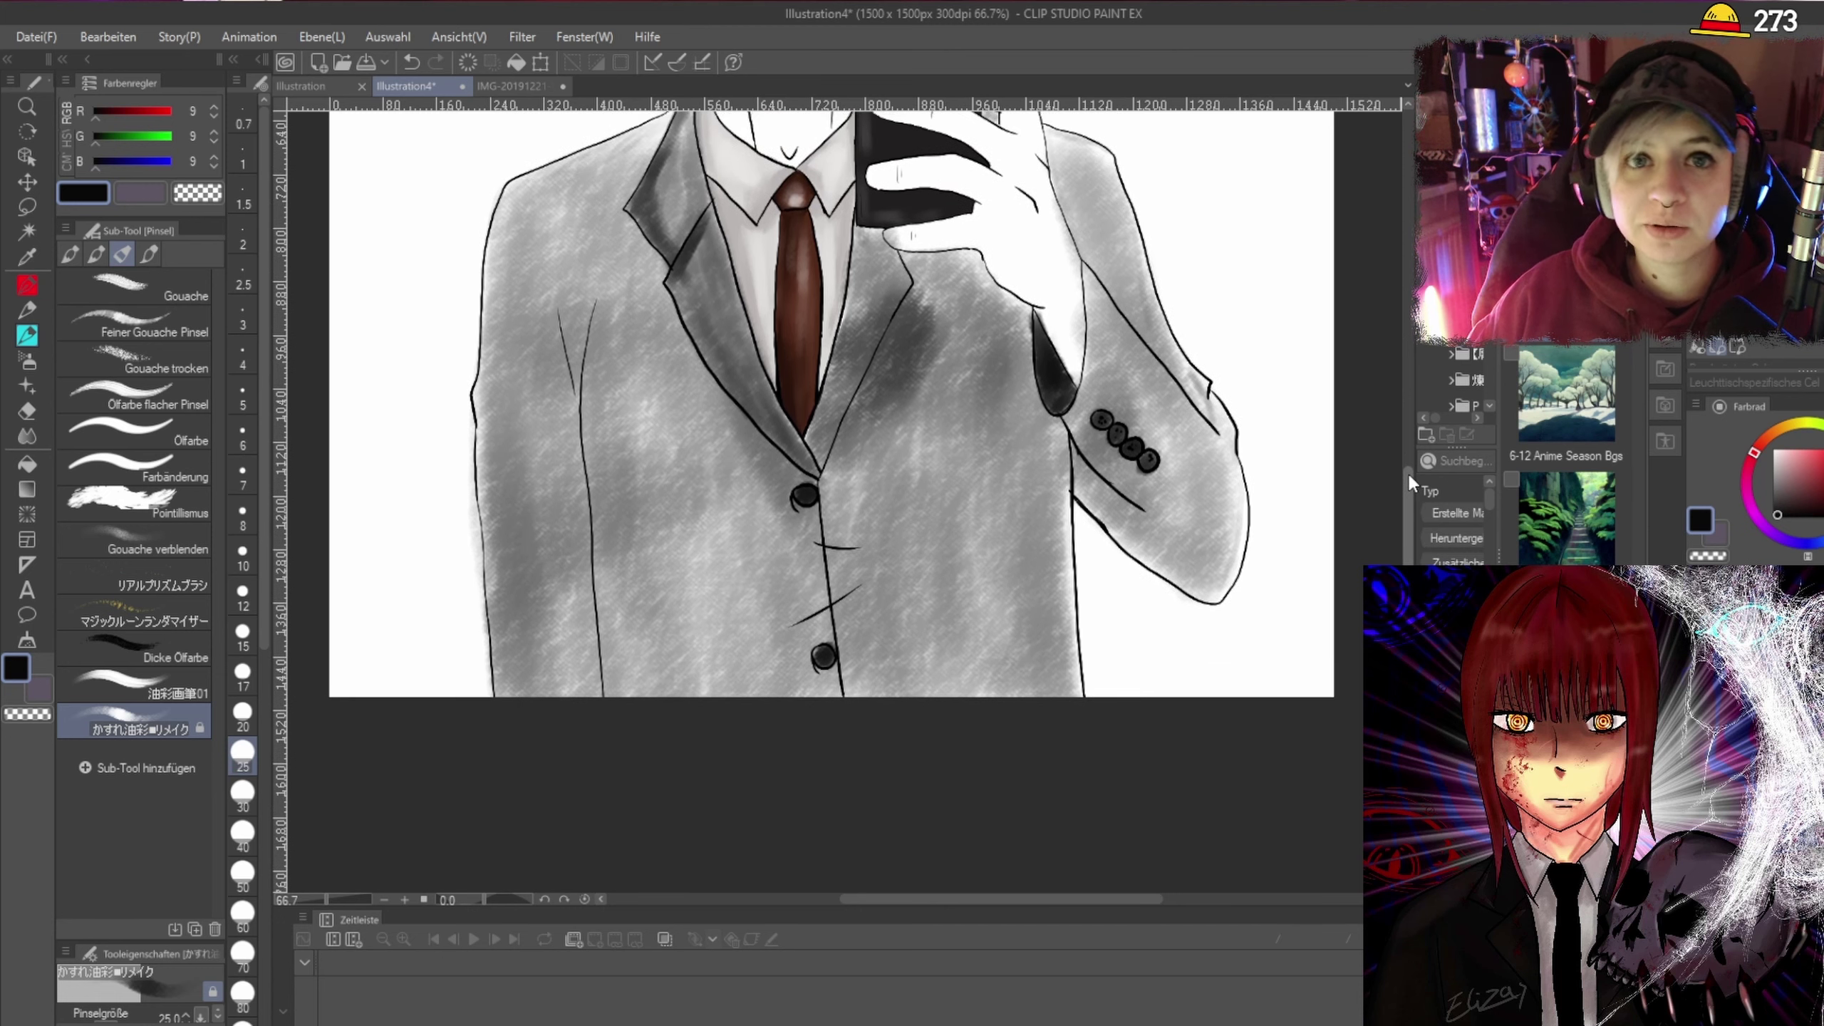
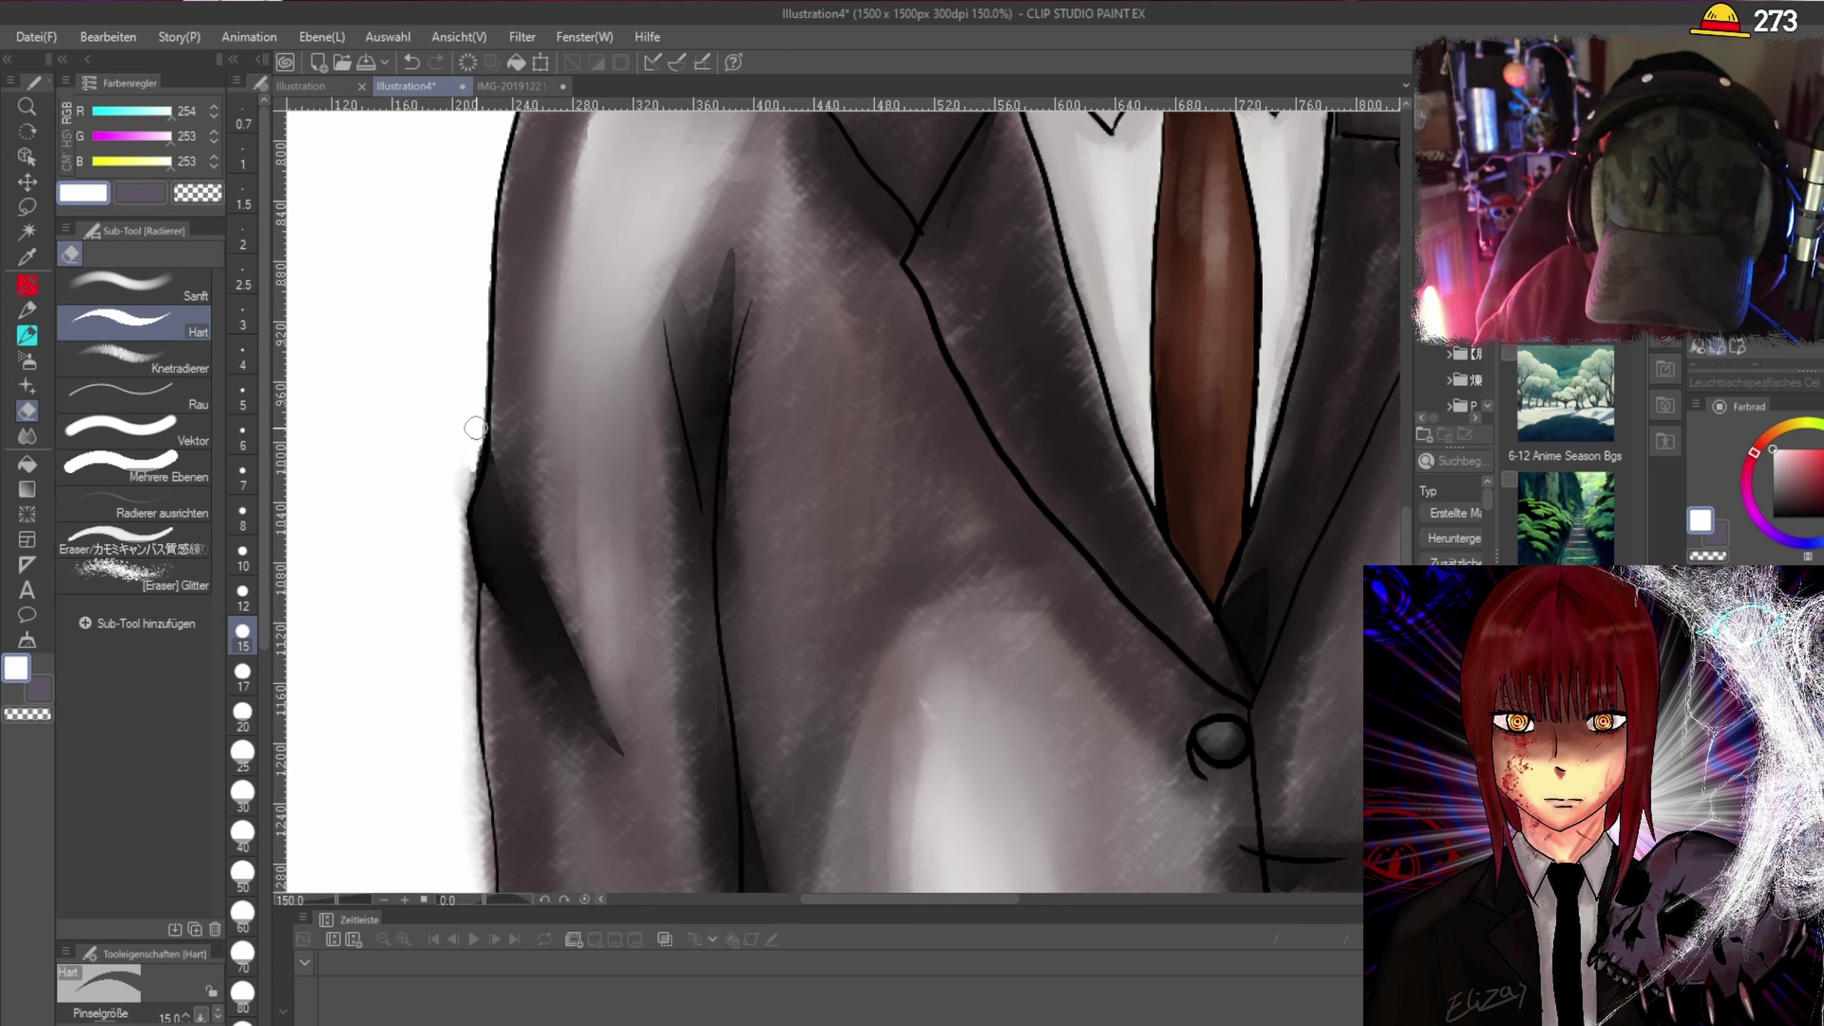
Erase the grey shading that overflows past the left sleeve's outer and lower outline.
{"action": "mouse_move", "coordinate": [471, 440]}
{"action": "left_mouse_down"}
{"action": "mouse_move", "coordinate": [467, 568]}
{"action": "mouse_move", "coordinate": [474, 443]}
{"action": "mouse_move", "coordinate": [463, 503]}
{"action": "mouse_move", "coordinate": [457, 477]}
{"action": "mouse_move", "coordinate": [476, 417]}
{"action": "left_mouse_up"}
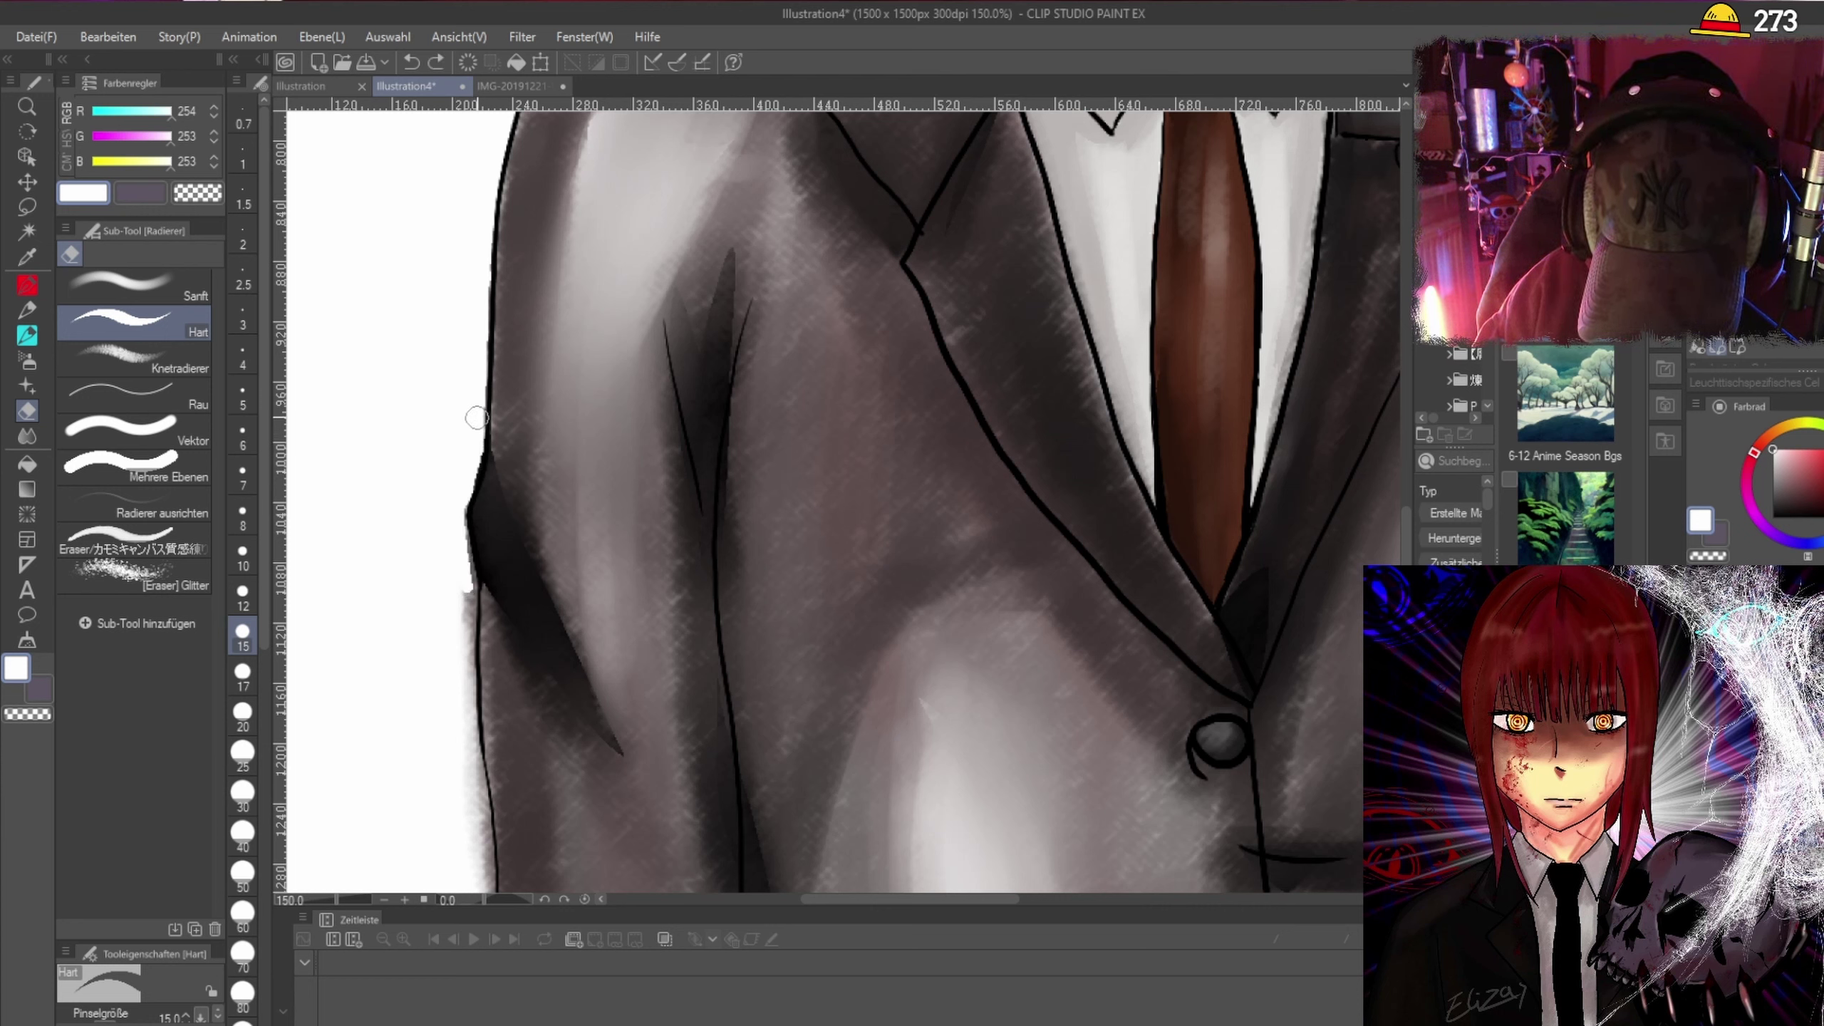
{"action": "mouse_move", "coordinate": [464, 591]}
{"action": "left_mouse_down"}
{"action": "mouse_move", "coordinate": [458, 529]}
{"action": "mouse_move", "coordinate": [461, 796]}
{"action": "mouse_move", "coordinate": [470, 787]}
{"action": "left_mouse_up"}
{"action": "scroll", "coordinate": [1299, 668], "scroll_direction": "down", "scroll_amount": 5}
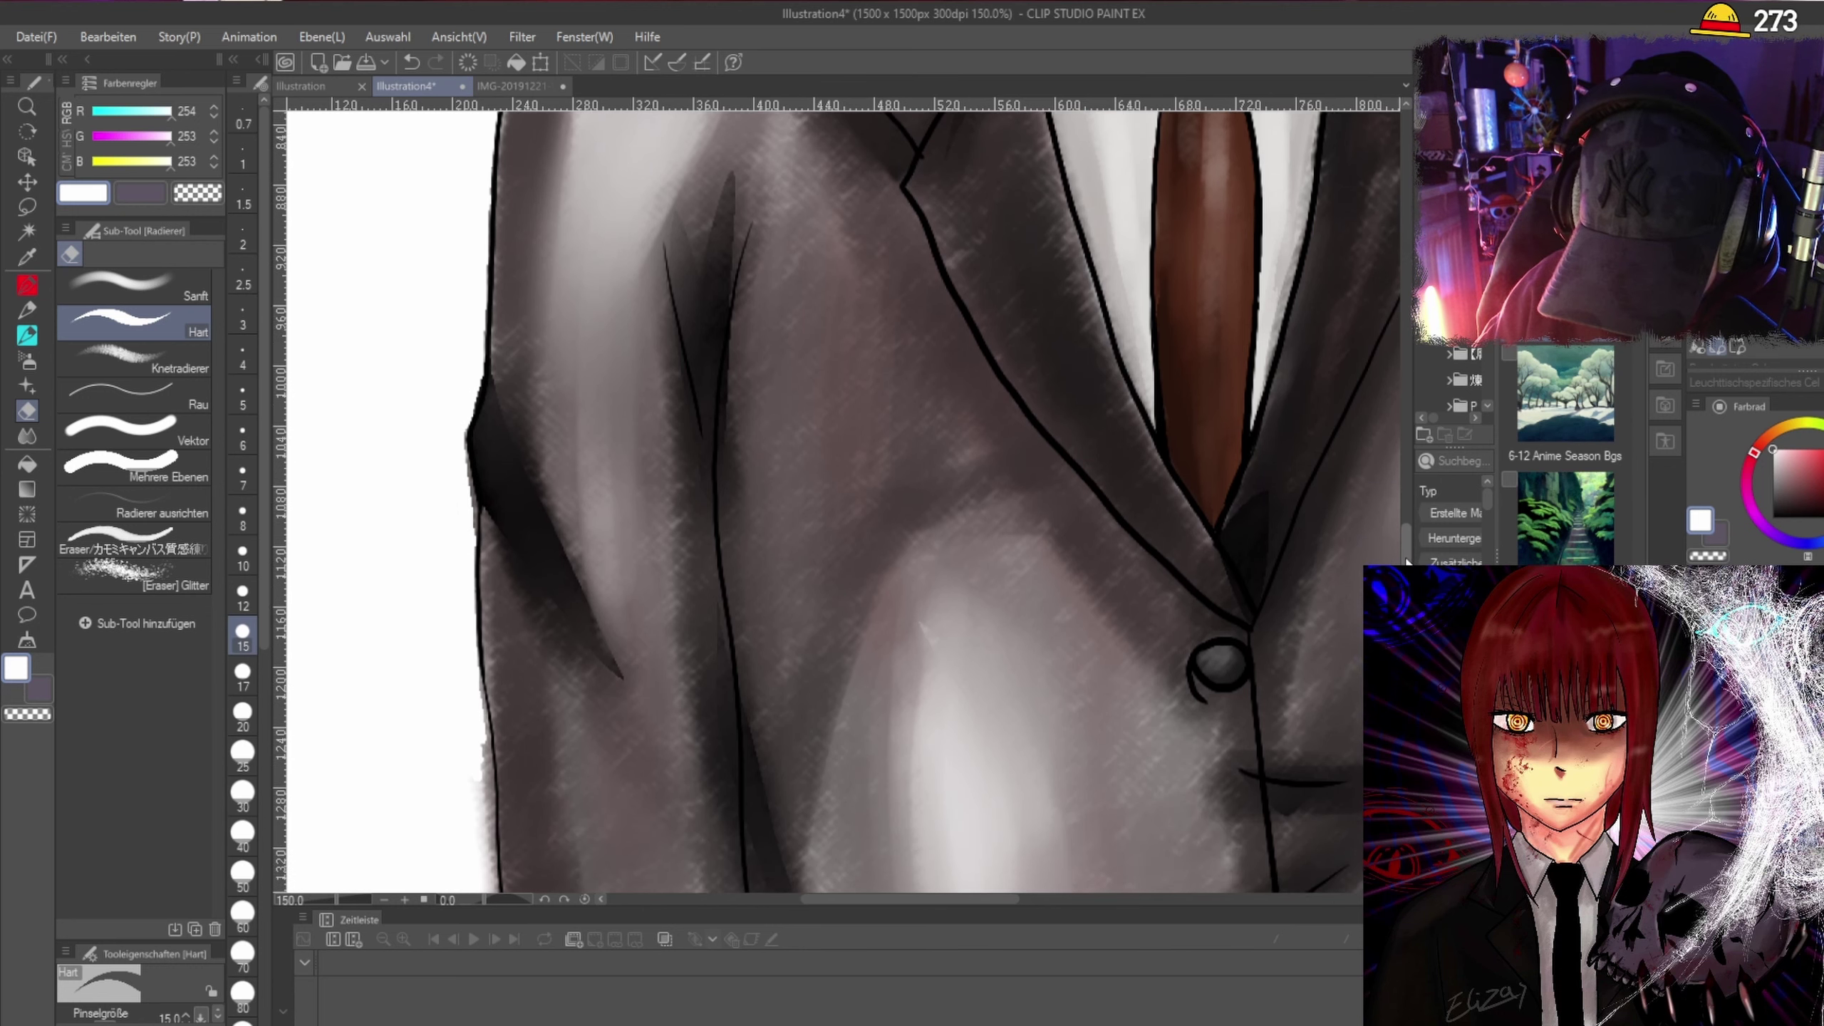
{"action": "left_click_drag", "start_coordinate": [472, 449], "coordinate": [474, 660]}
{"action": "mouse_move", "coordinate": [472, 524]}
{"action": "left_mouse_down"}
{"action": "mouse_move", "coordinate": [505, 867]}
{"action": "mouse_move", "coordinate": [510, 814]}
{"action": "left_mouse_up"}
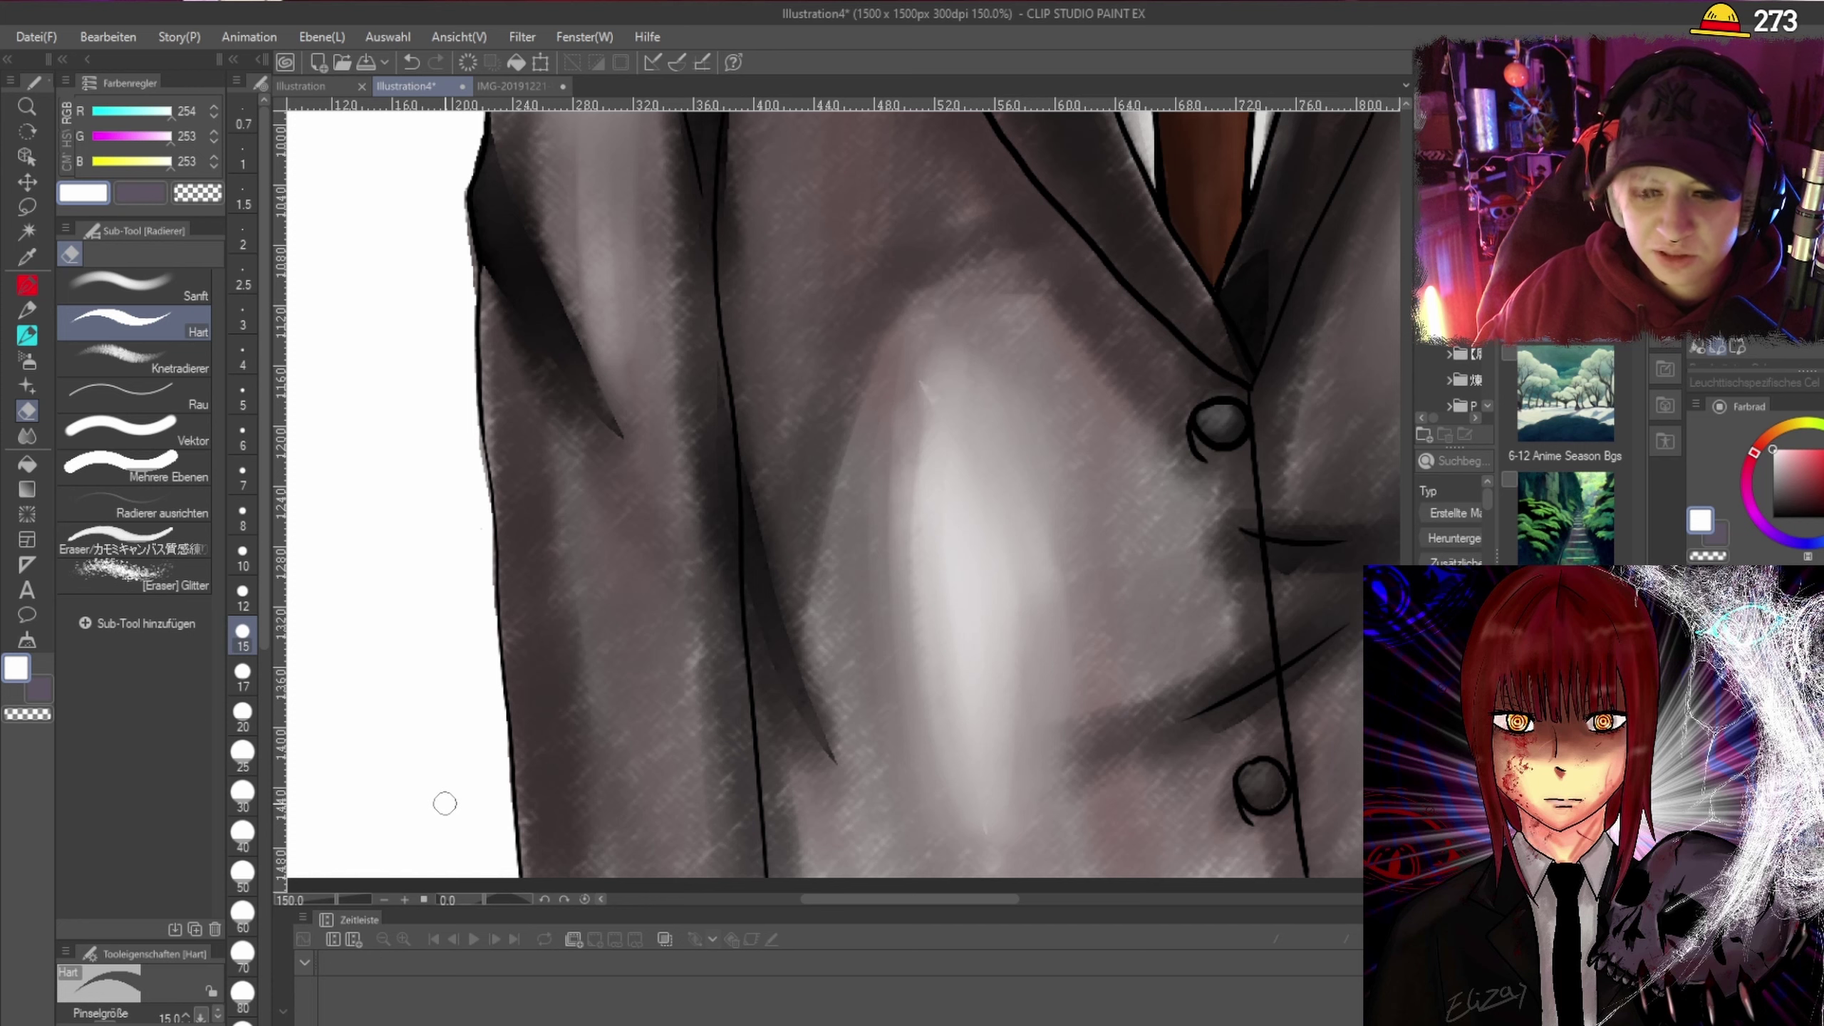
{"action": "scroll", "coordinate": [1352, 681], "scroll_direction": "down", "scroll_amount": 5}
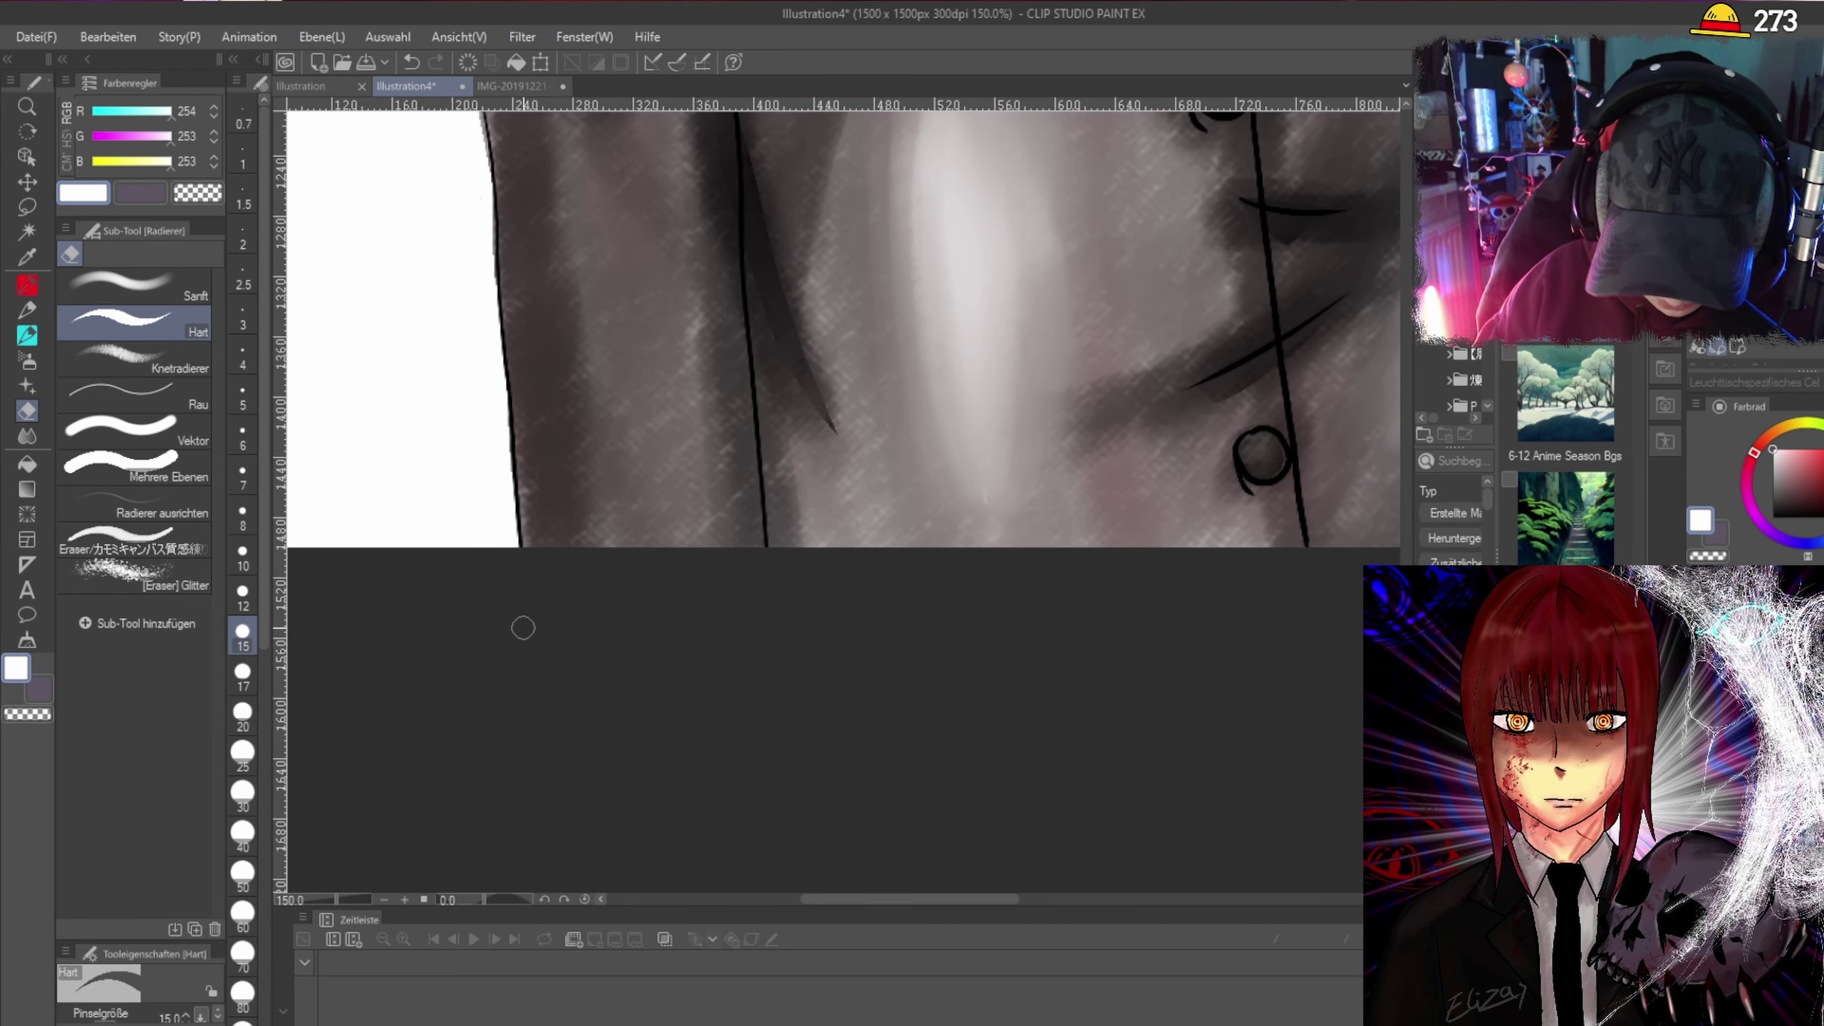
Erase the grey haze beside the jacket outline and along the right sleeve's lower and outer edges.
{"action": "left_click_drag", "start_coordinate": [936, 899], "coordinate": [1172, 918]}
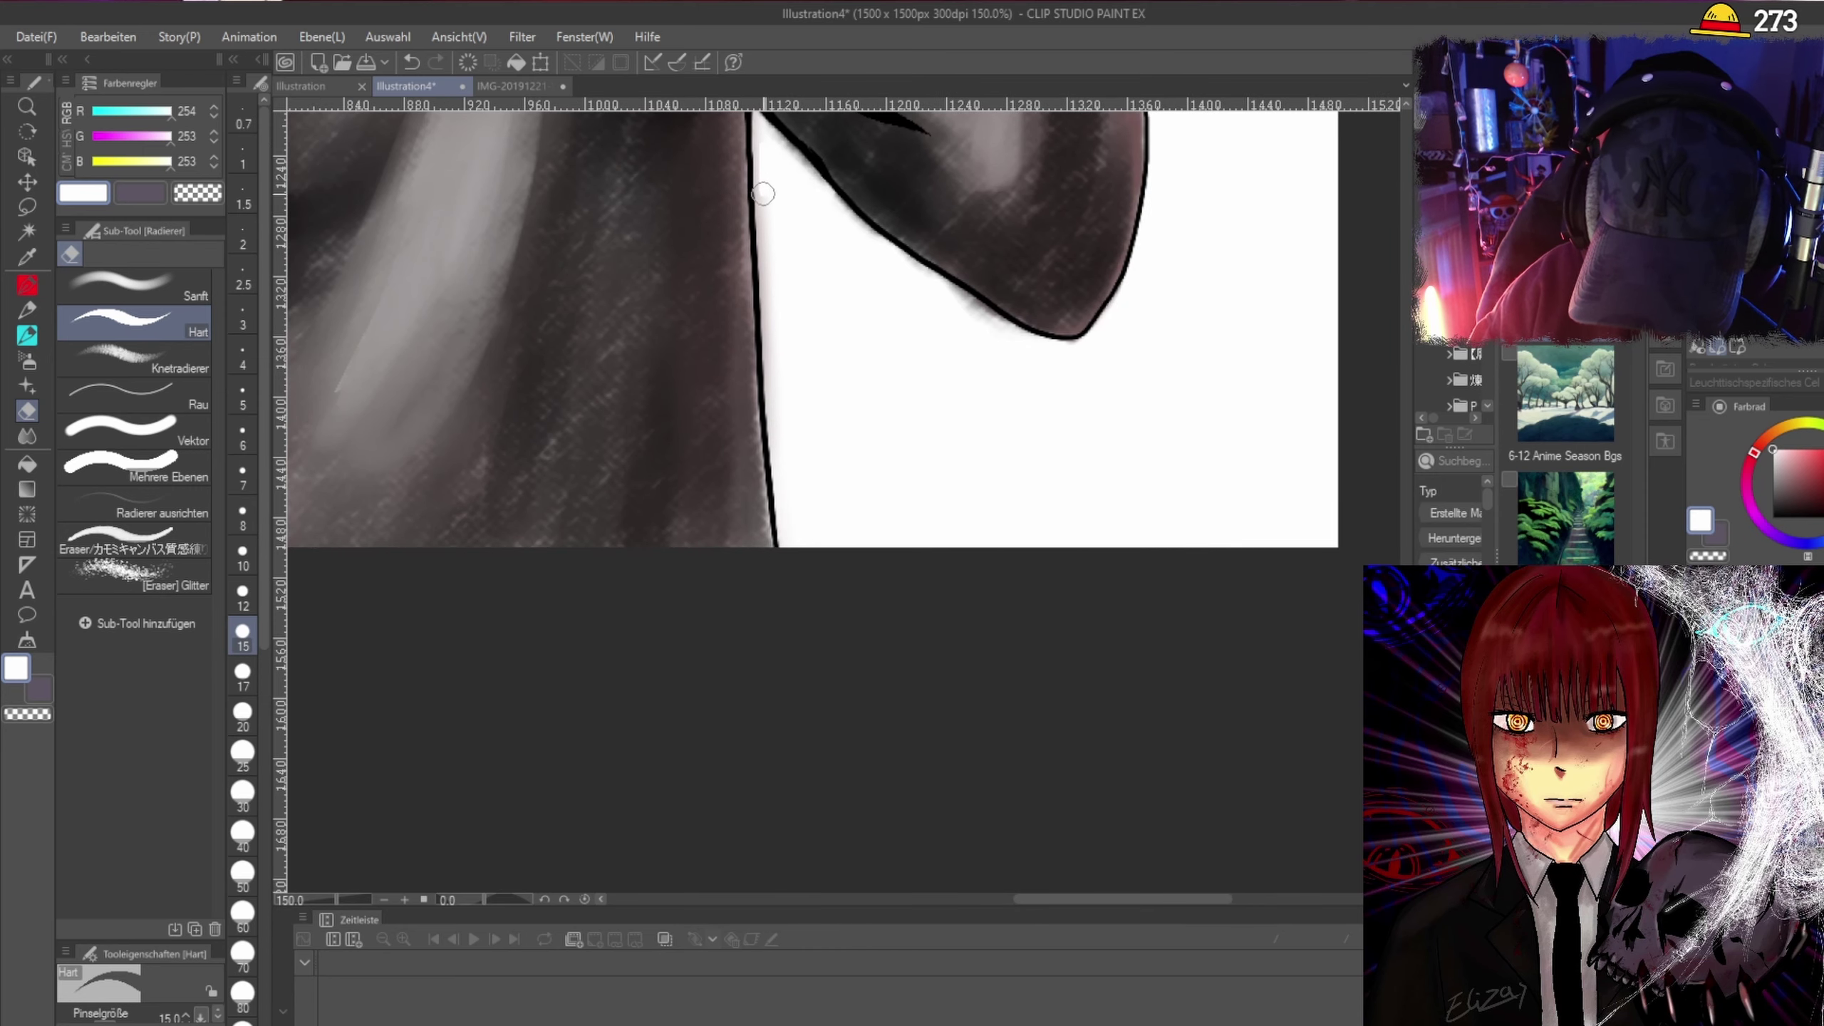
{"action": "left_click_drag", "start_coordinate": [763, 192], "coordinate": [784, 482]}
{"action": "left_click_drag", "start_coordinate": [774, 357], "coordinate": [784, 500]}
{"action": "scroll", "coordinate": [811, 503], "scroll_direction": "up", "scroll_amount": 3}
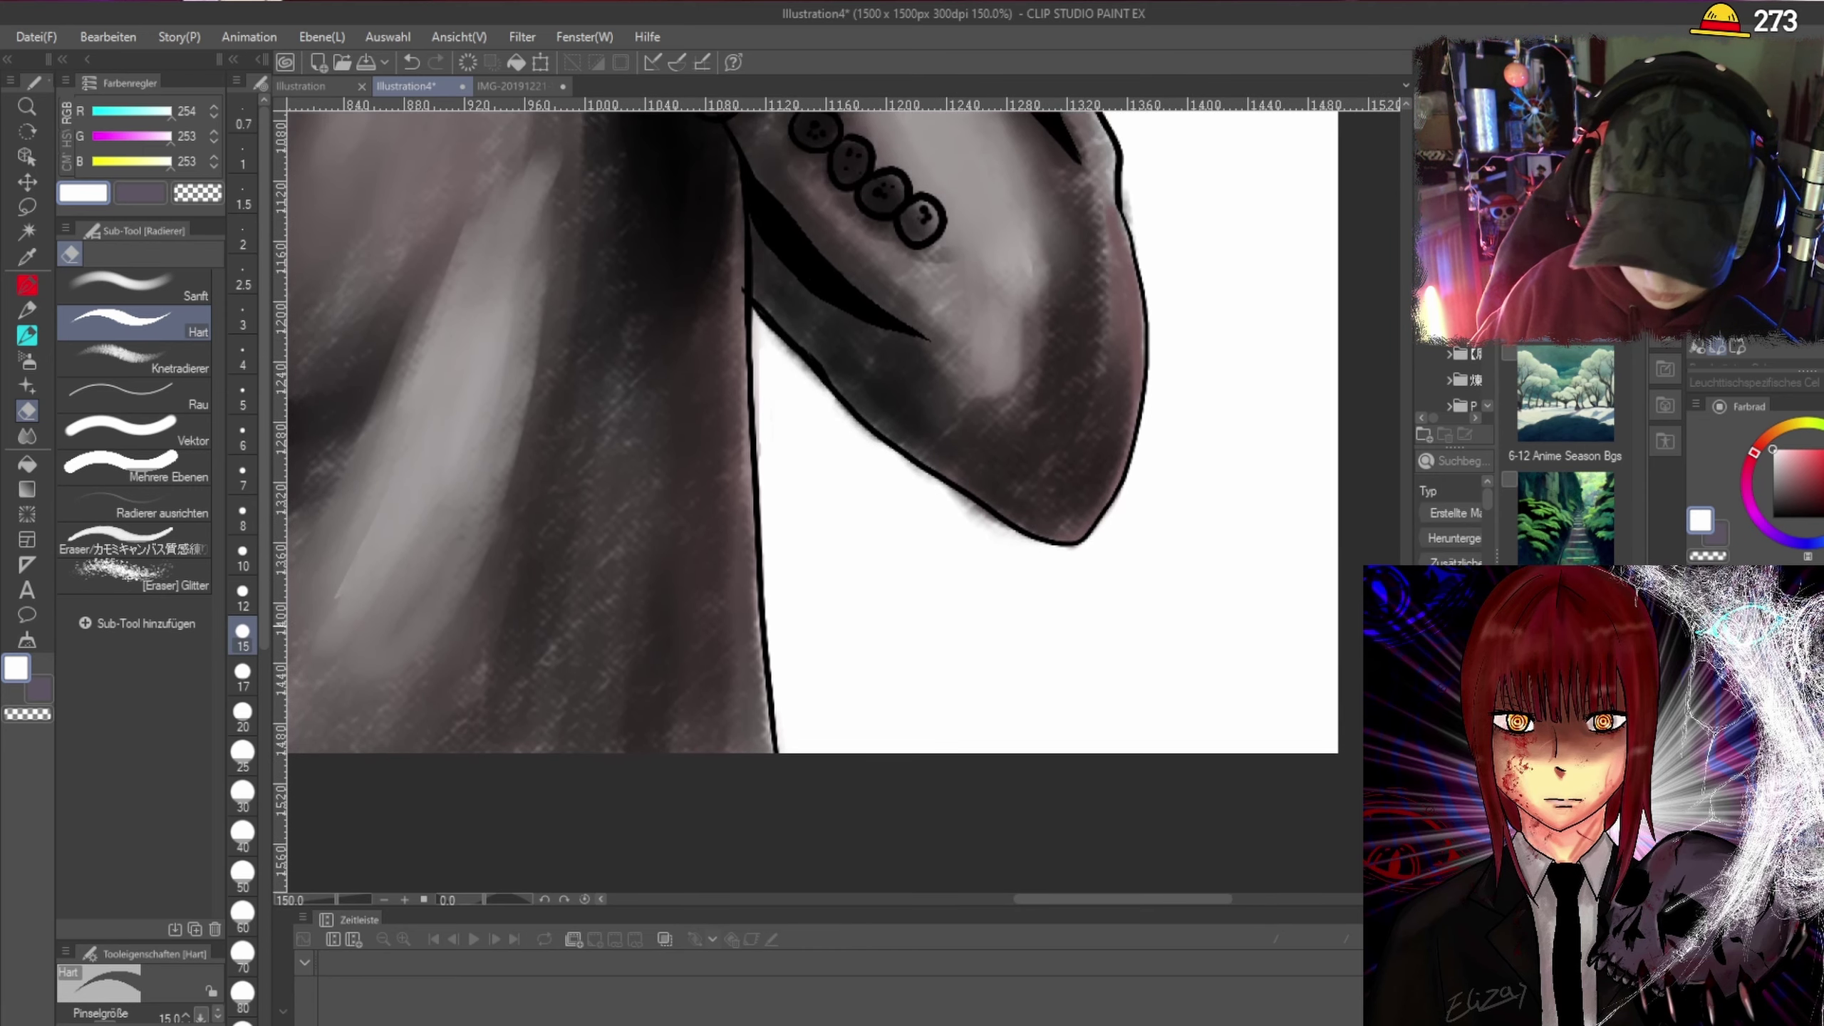
{"action": "left_click_drag", "start_coordinate": [756, 316], "coordinate": [762, 453]}
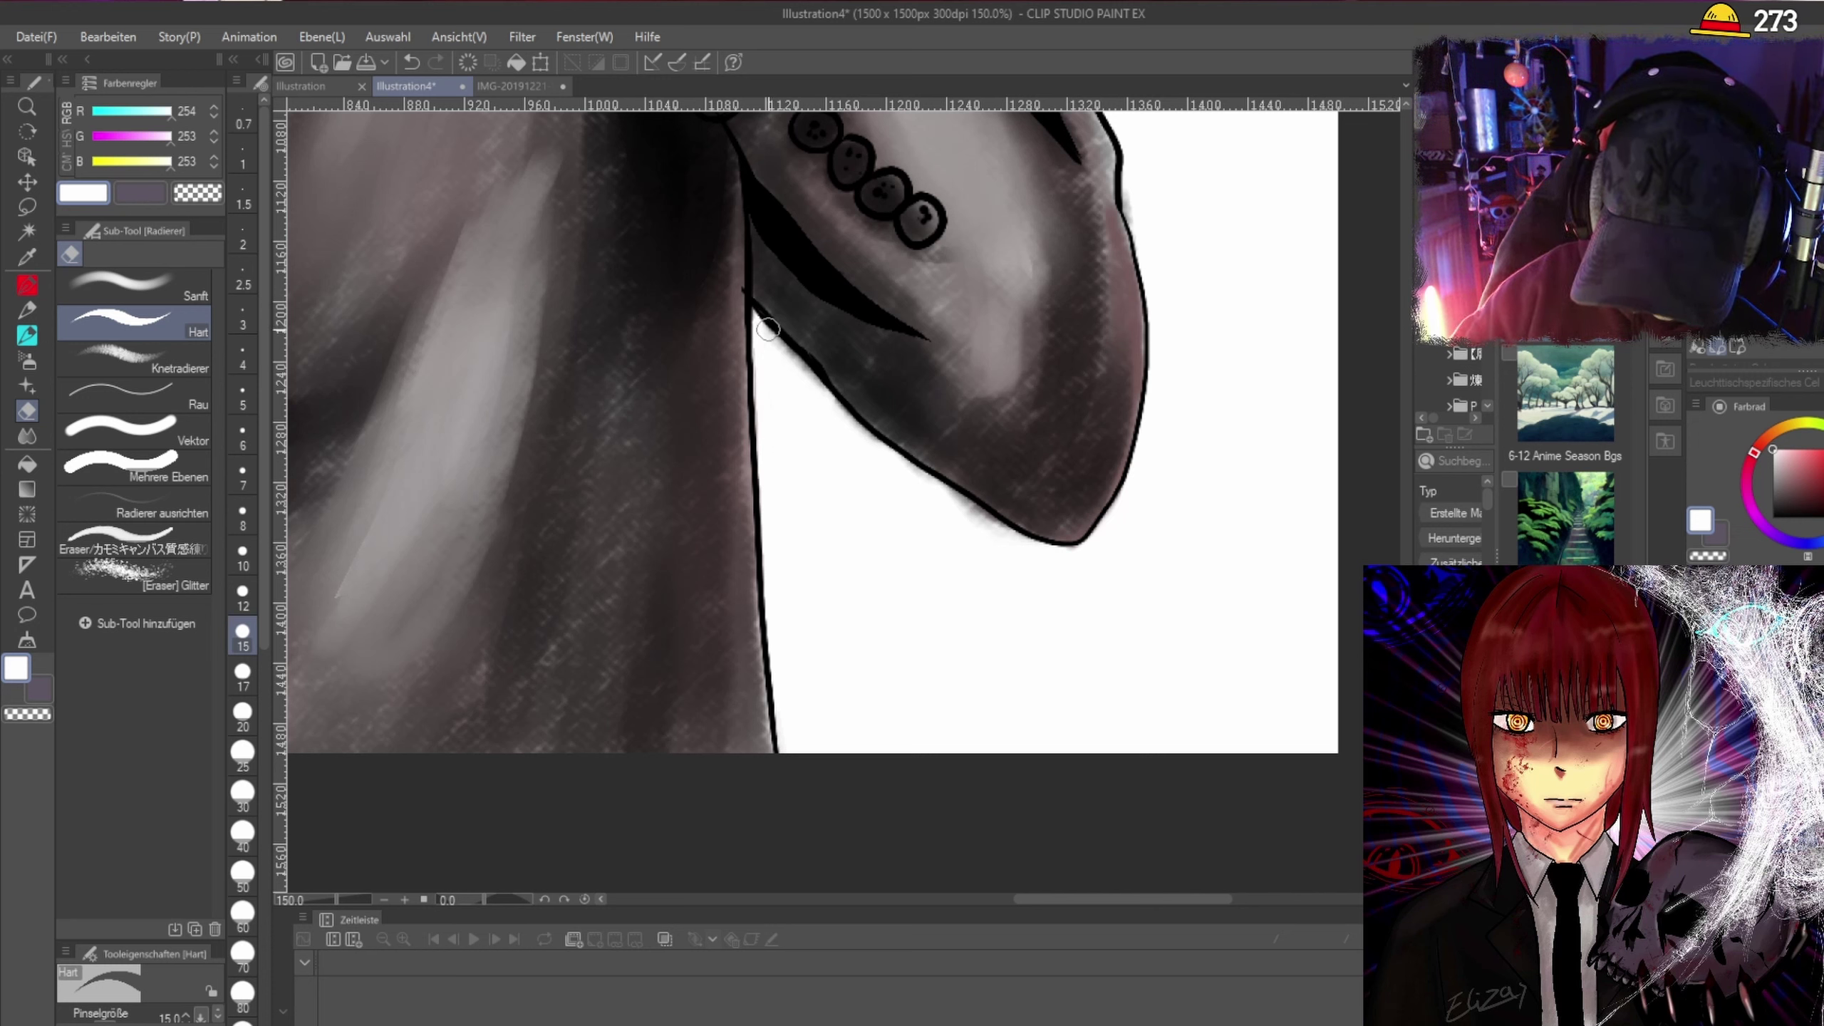
{"action": "left_click_drag", "start_coordinate": [770, 336], "coordinate": [790, 355]}
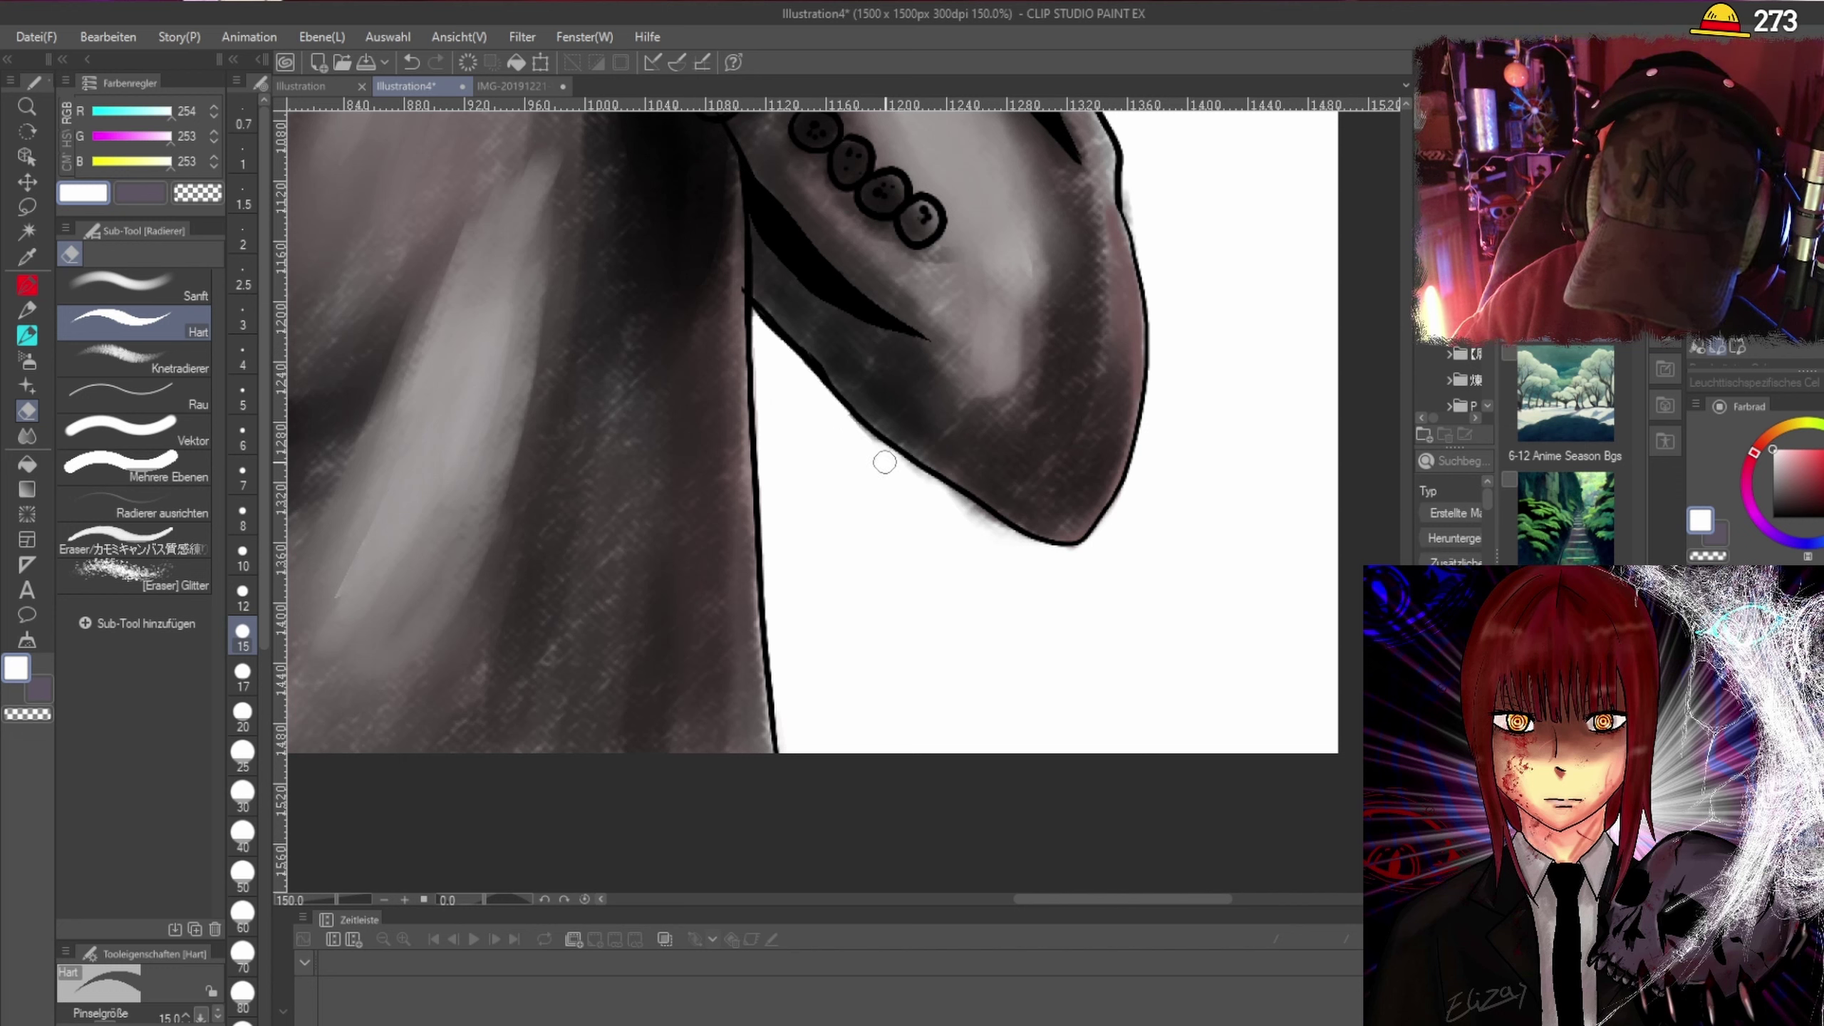
{"action": "mouse_move", "coordinate": [884, 461]}
{"action": "left_mouse_down"}
{"action": "mouse_move", "coordinate": [970, 511]}
{"action": "mouse_move", "coordinate": [954, 504]}
{"action": "left_mouse_up"}
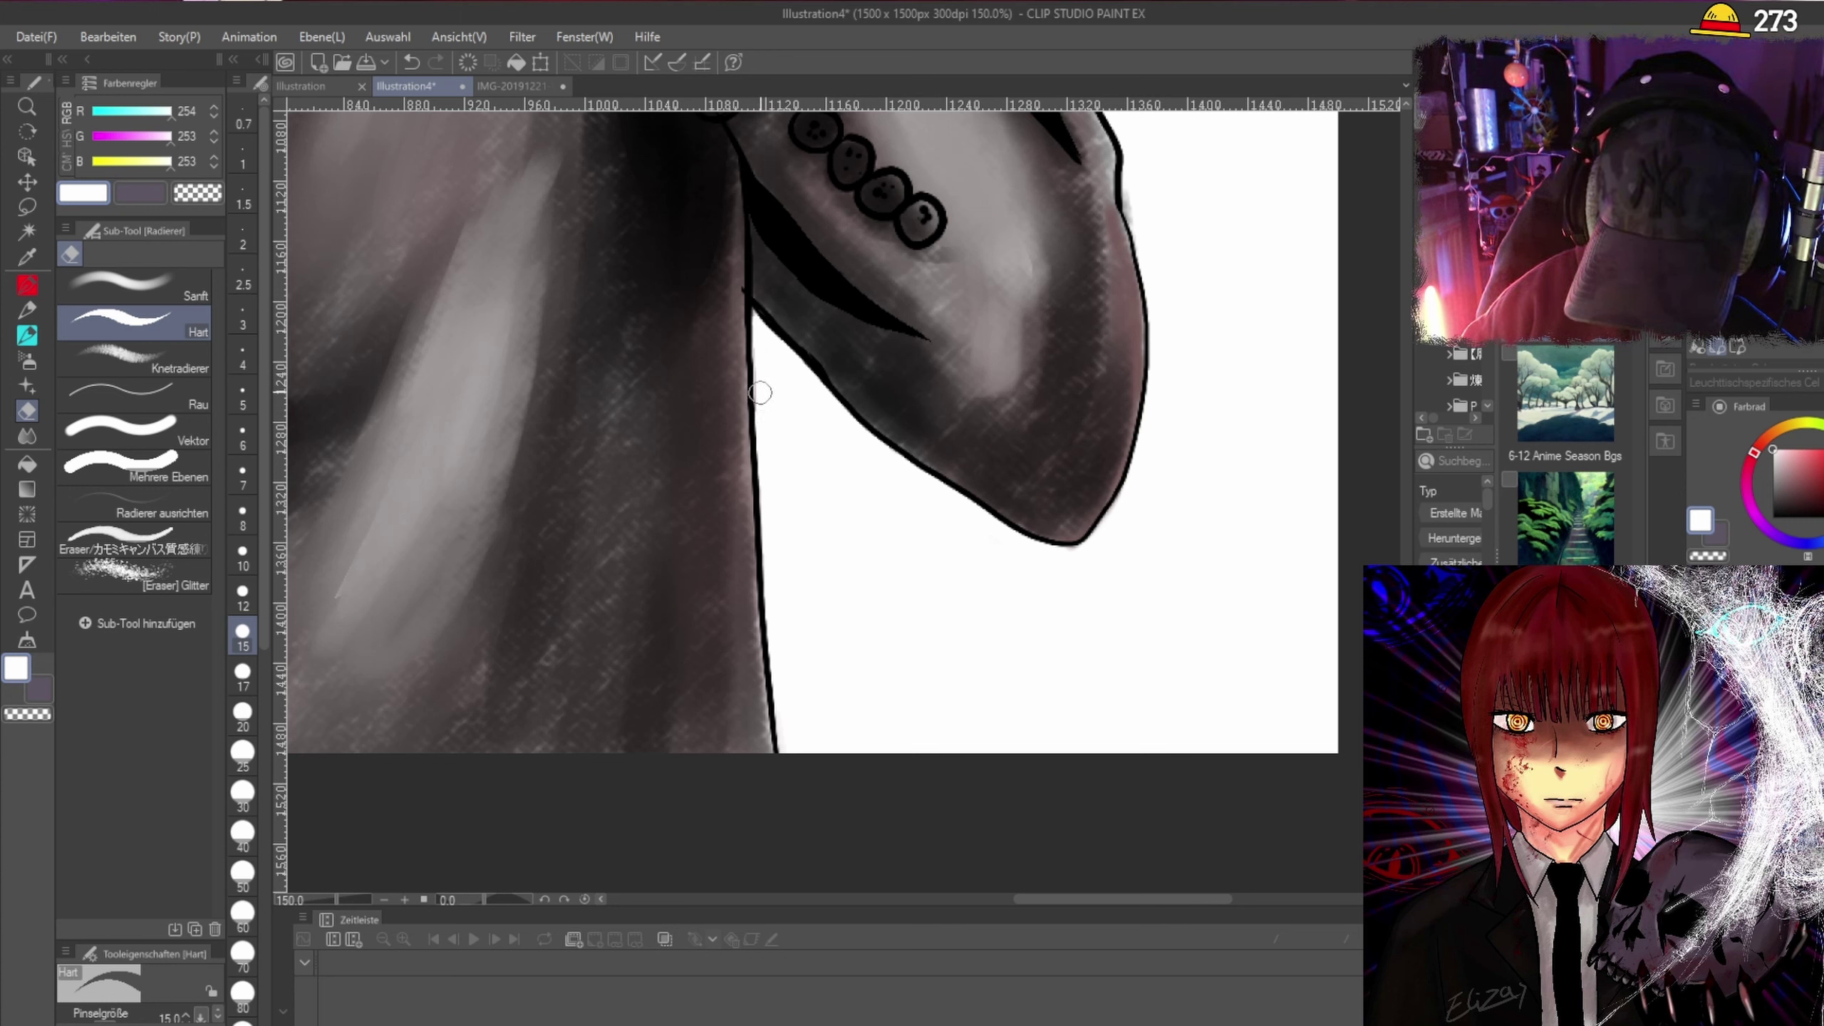
{"action": "mouse_move", "coordinate": [1134, 187]}
{"action": "left_mouse_down"}
{"action": "mouse_move", "coordinate": [1157, 305]}
{"action": "mouse_move", "coordinate": [1148, 442]}
{"action": "left_mouse_up"}
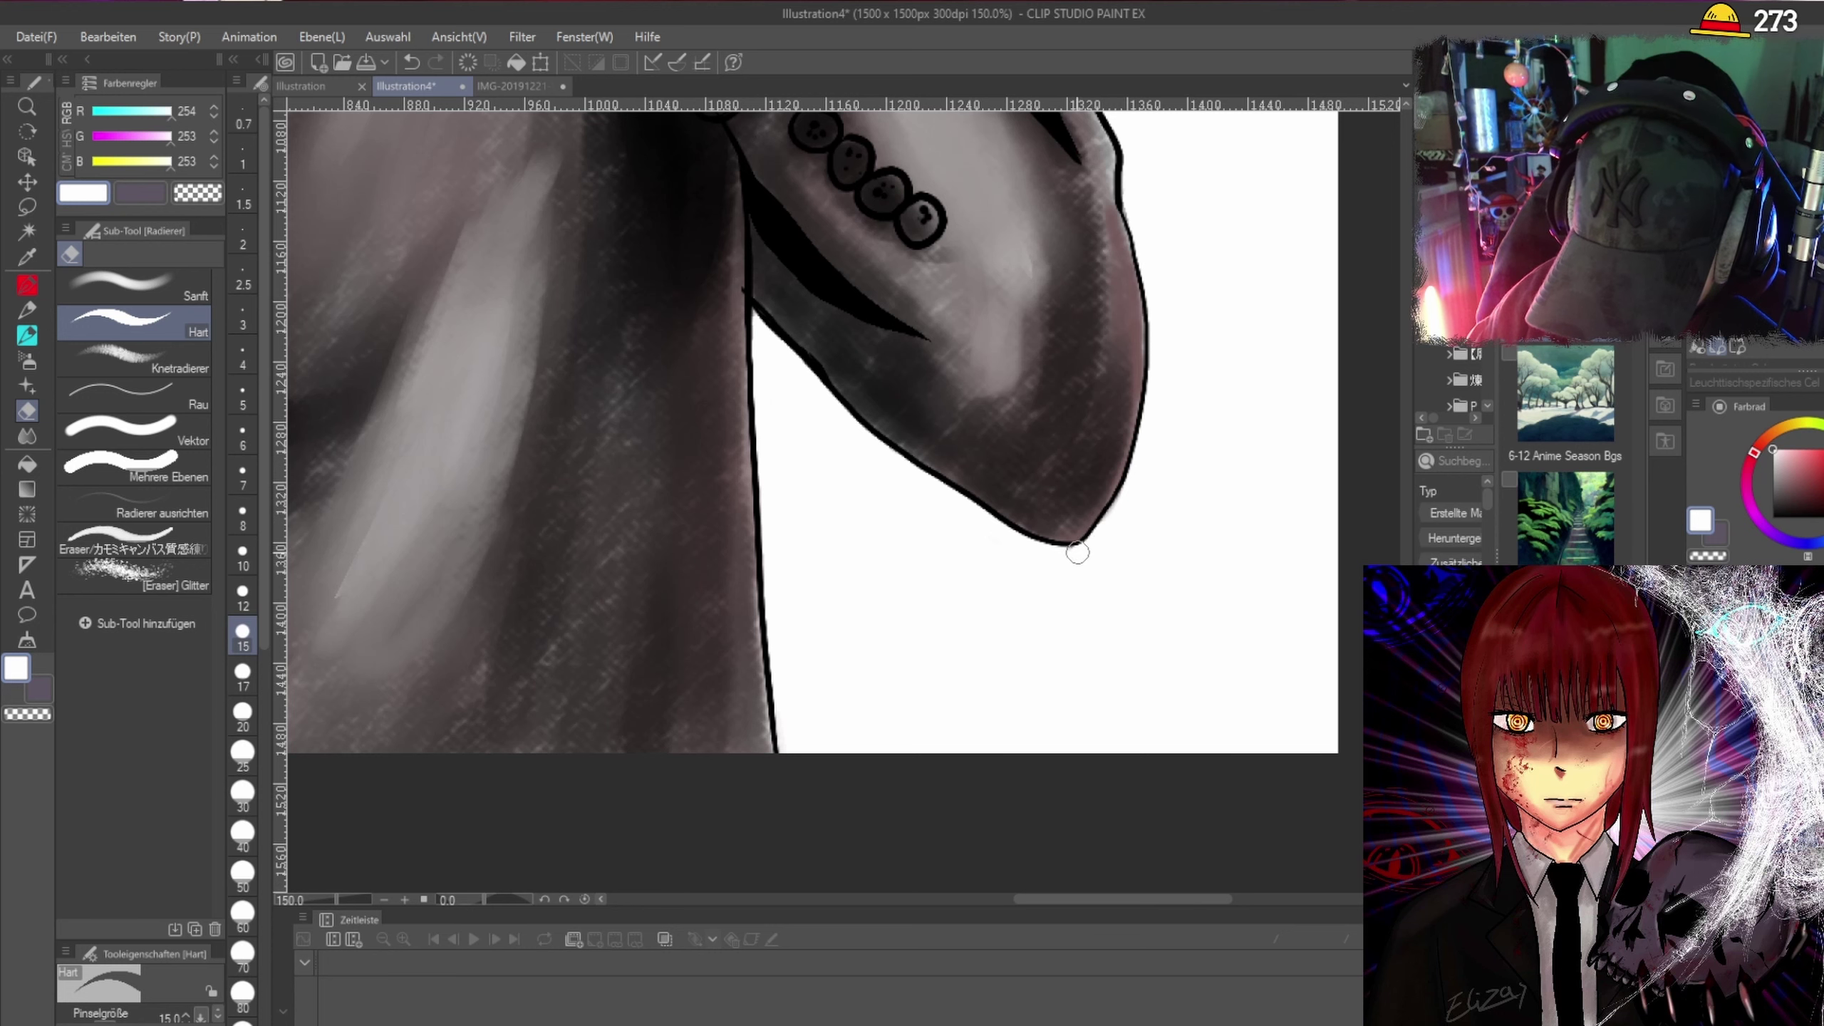
{"action": "scroll", "coordinate": [1084, 508], "scroll_direction": "up", "scroll_amount": 5}
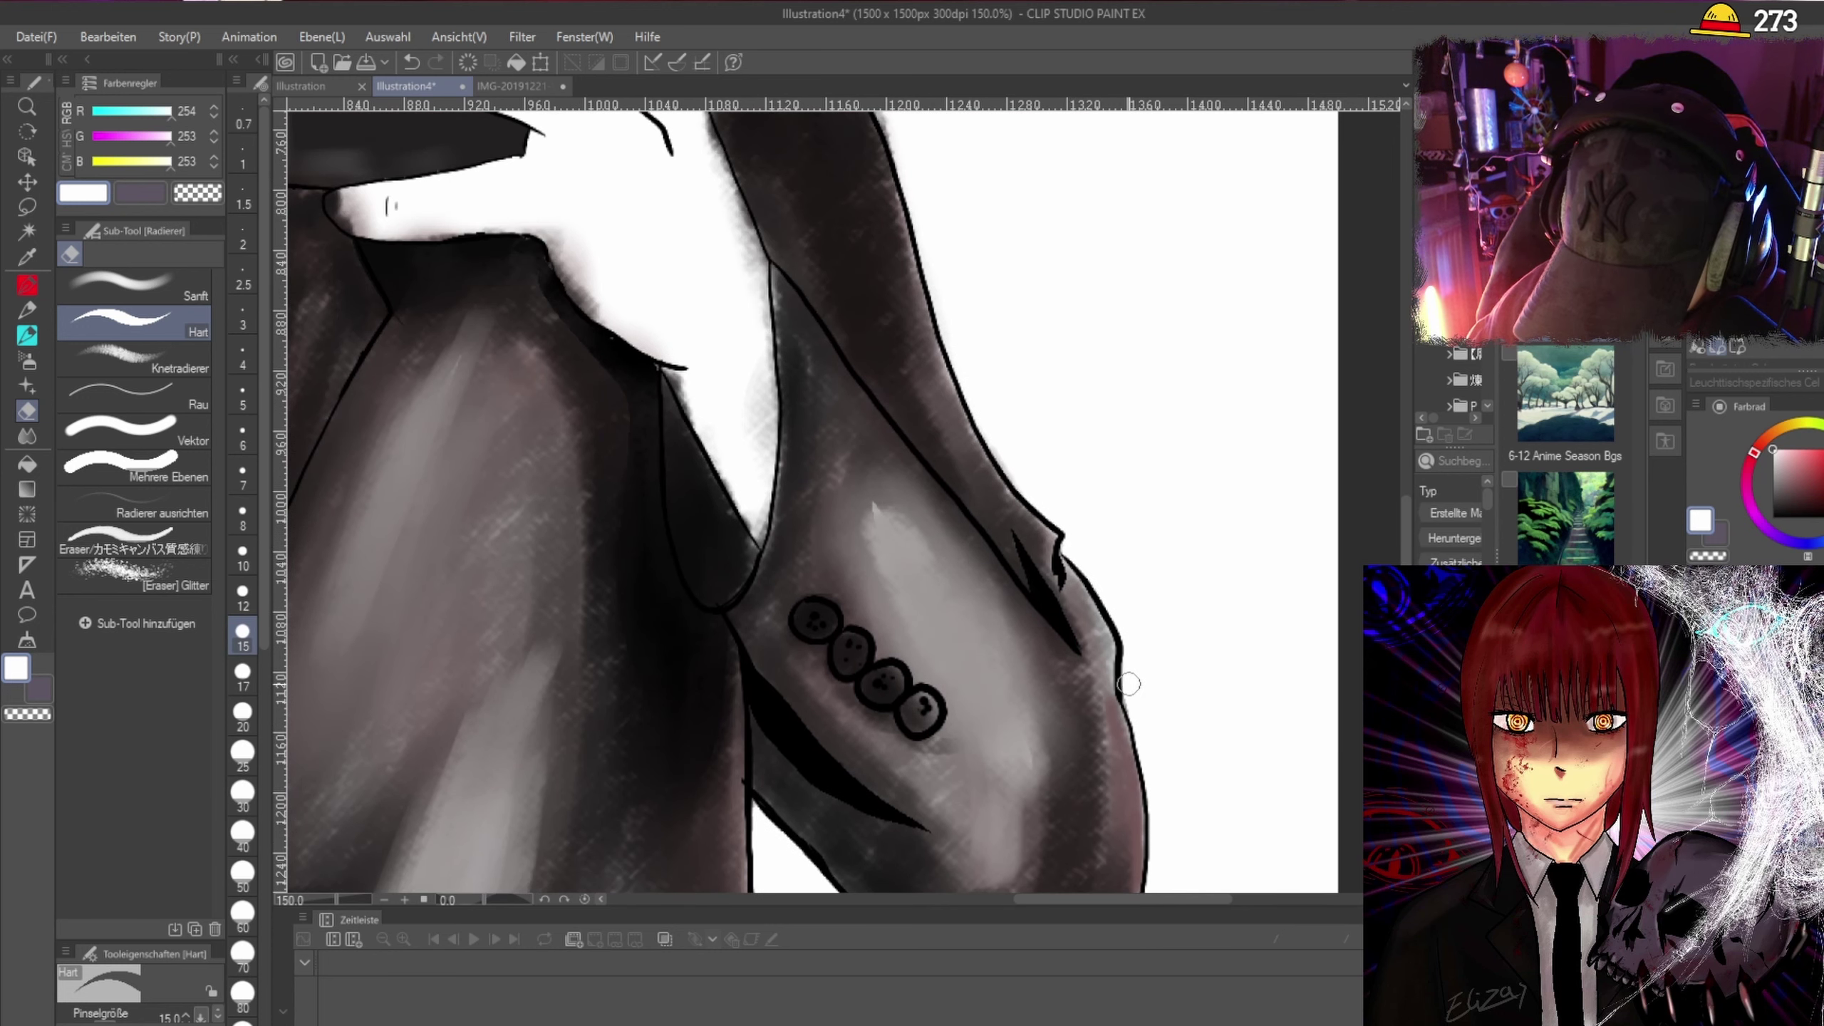
Erase the haze along the raised sleeve's right and top outline, redoing one stroke.
{"action": "left_click_drag", "start_coordinate": [951, 328], "coordinate": [997, 451]}
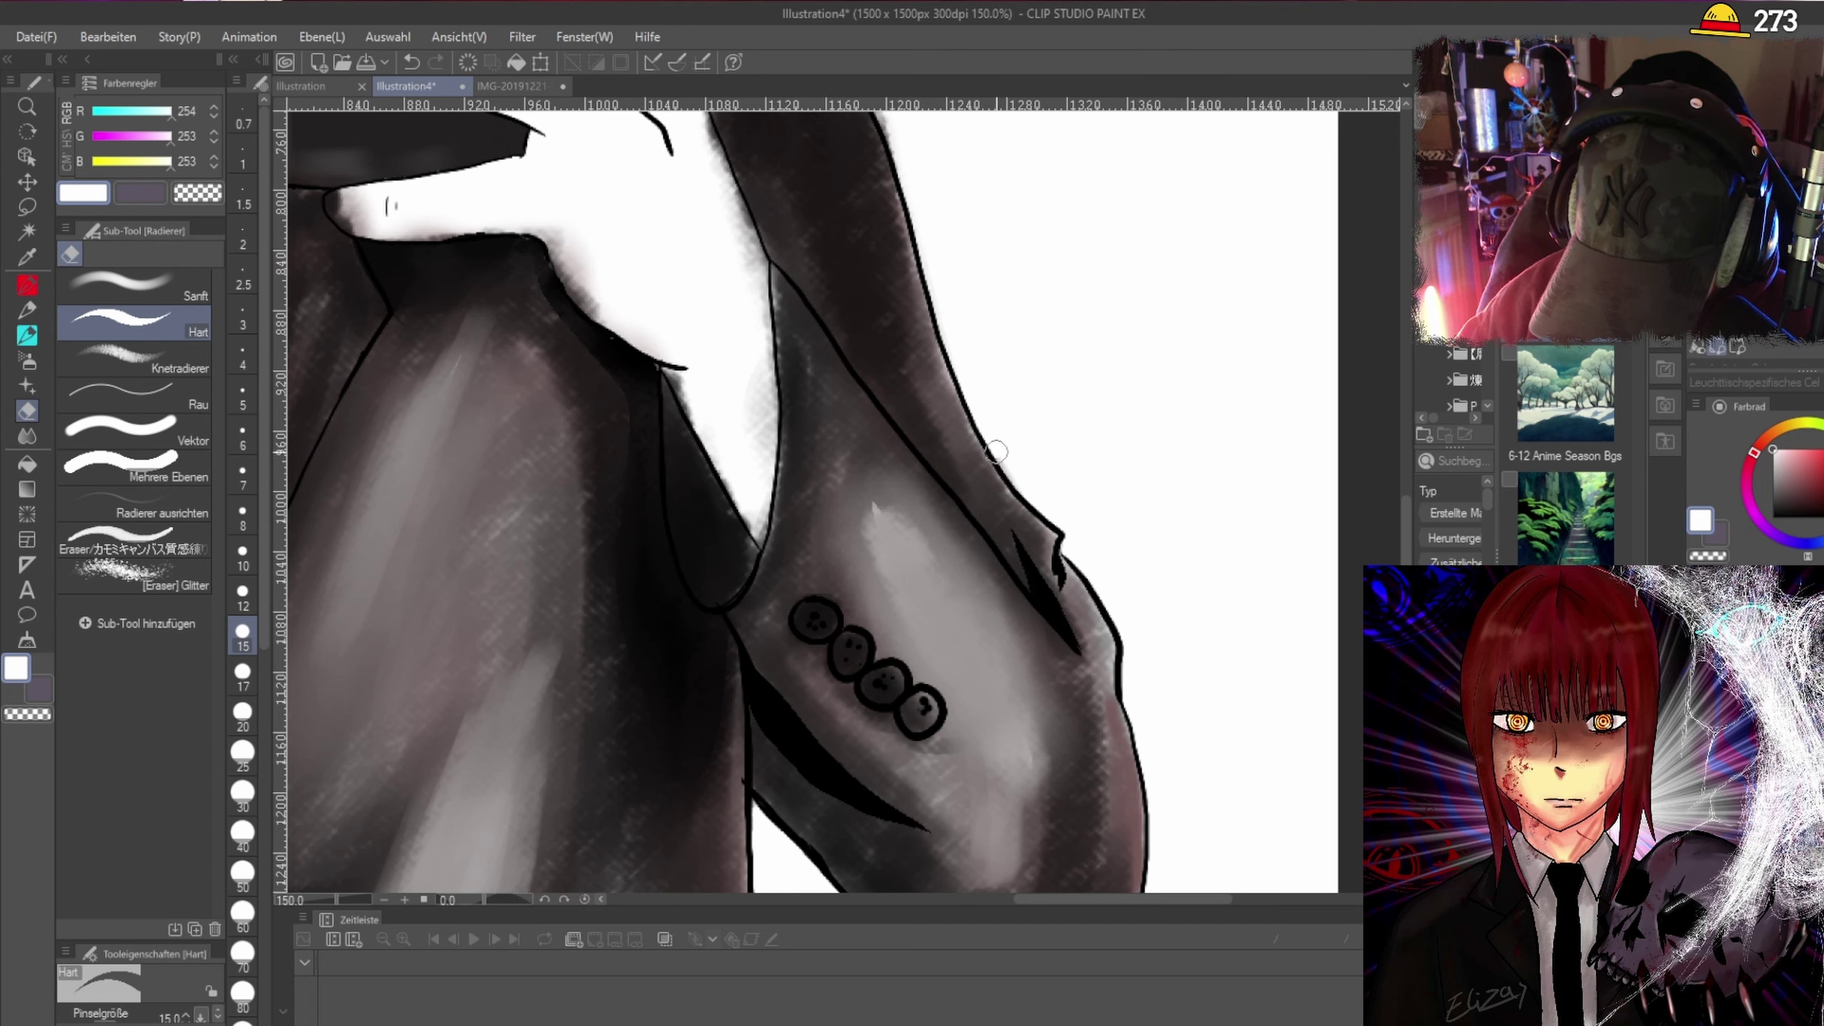
{"action": "scroll", "coordinate": [1027, 467], "scroll_direction": "up", "scroll_amount": 4}
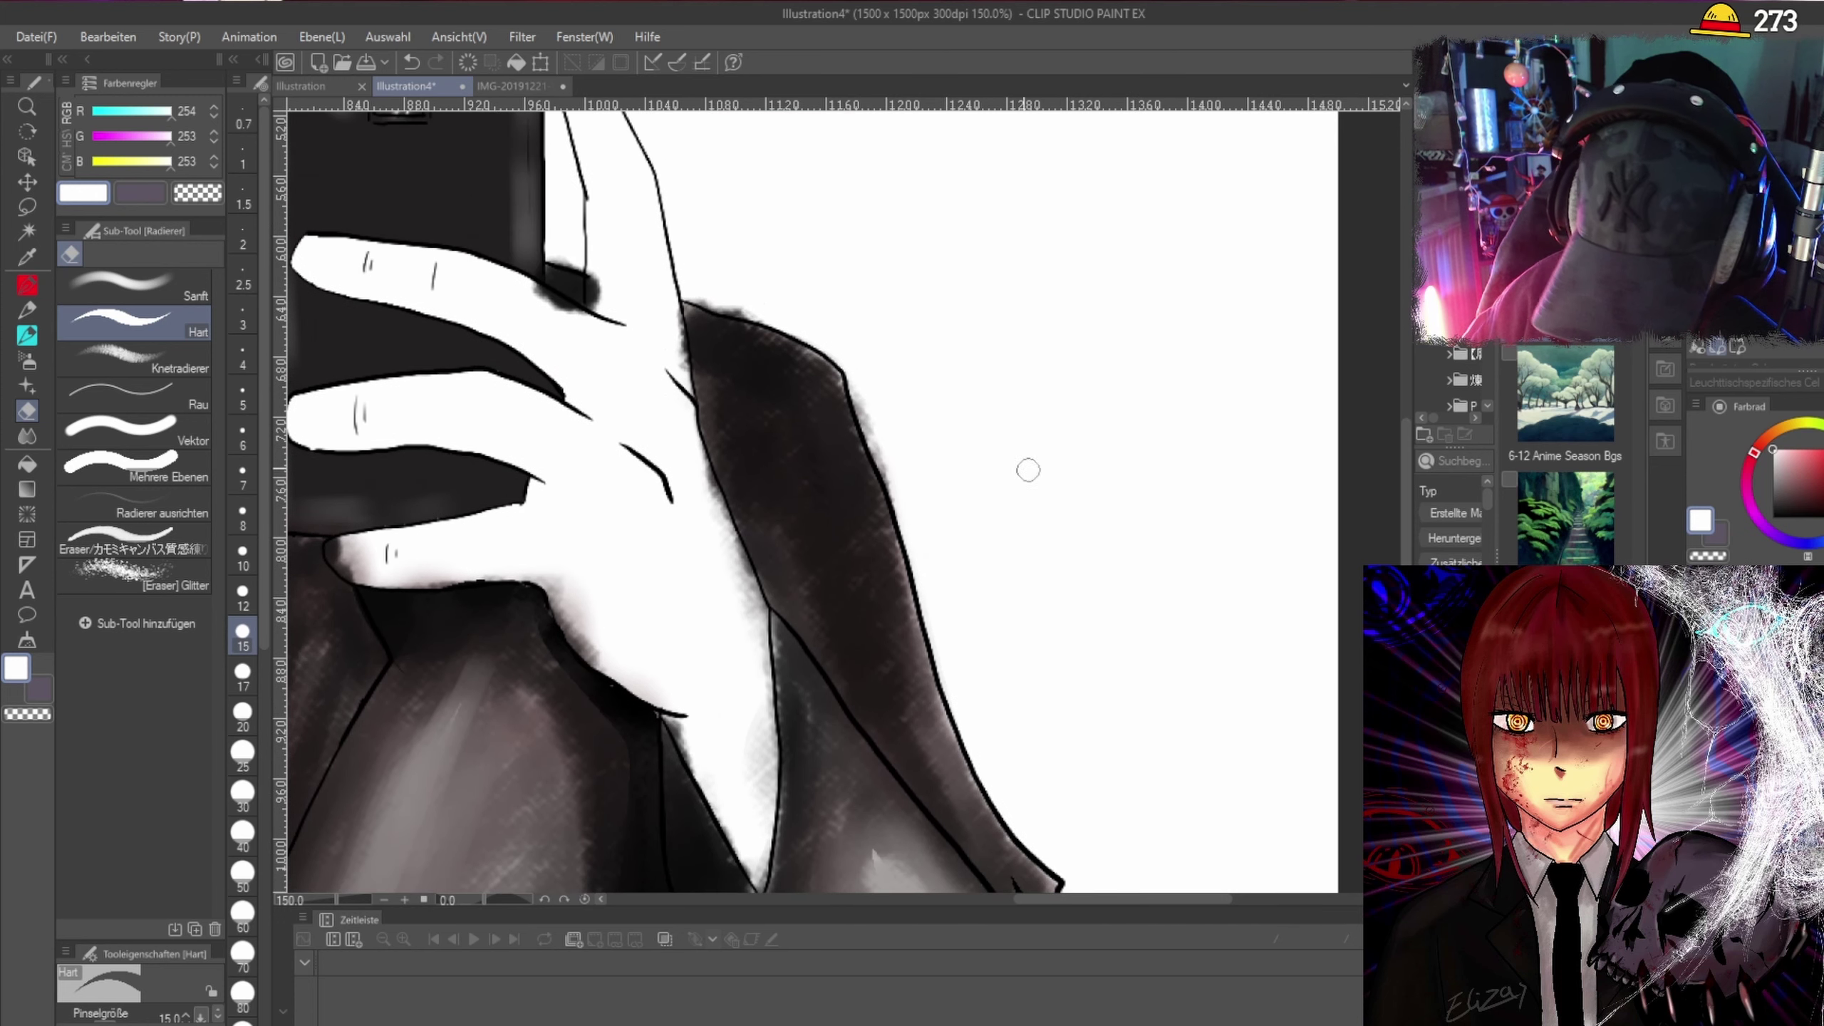
{"action": "left_click_drag", "start_coordinate": [861, 408], "coordinate": [889, 466]}
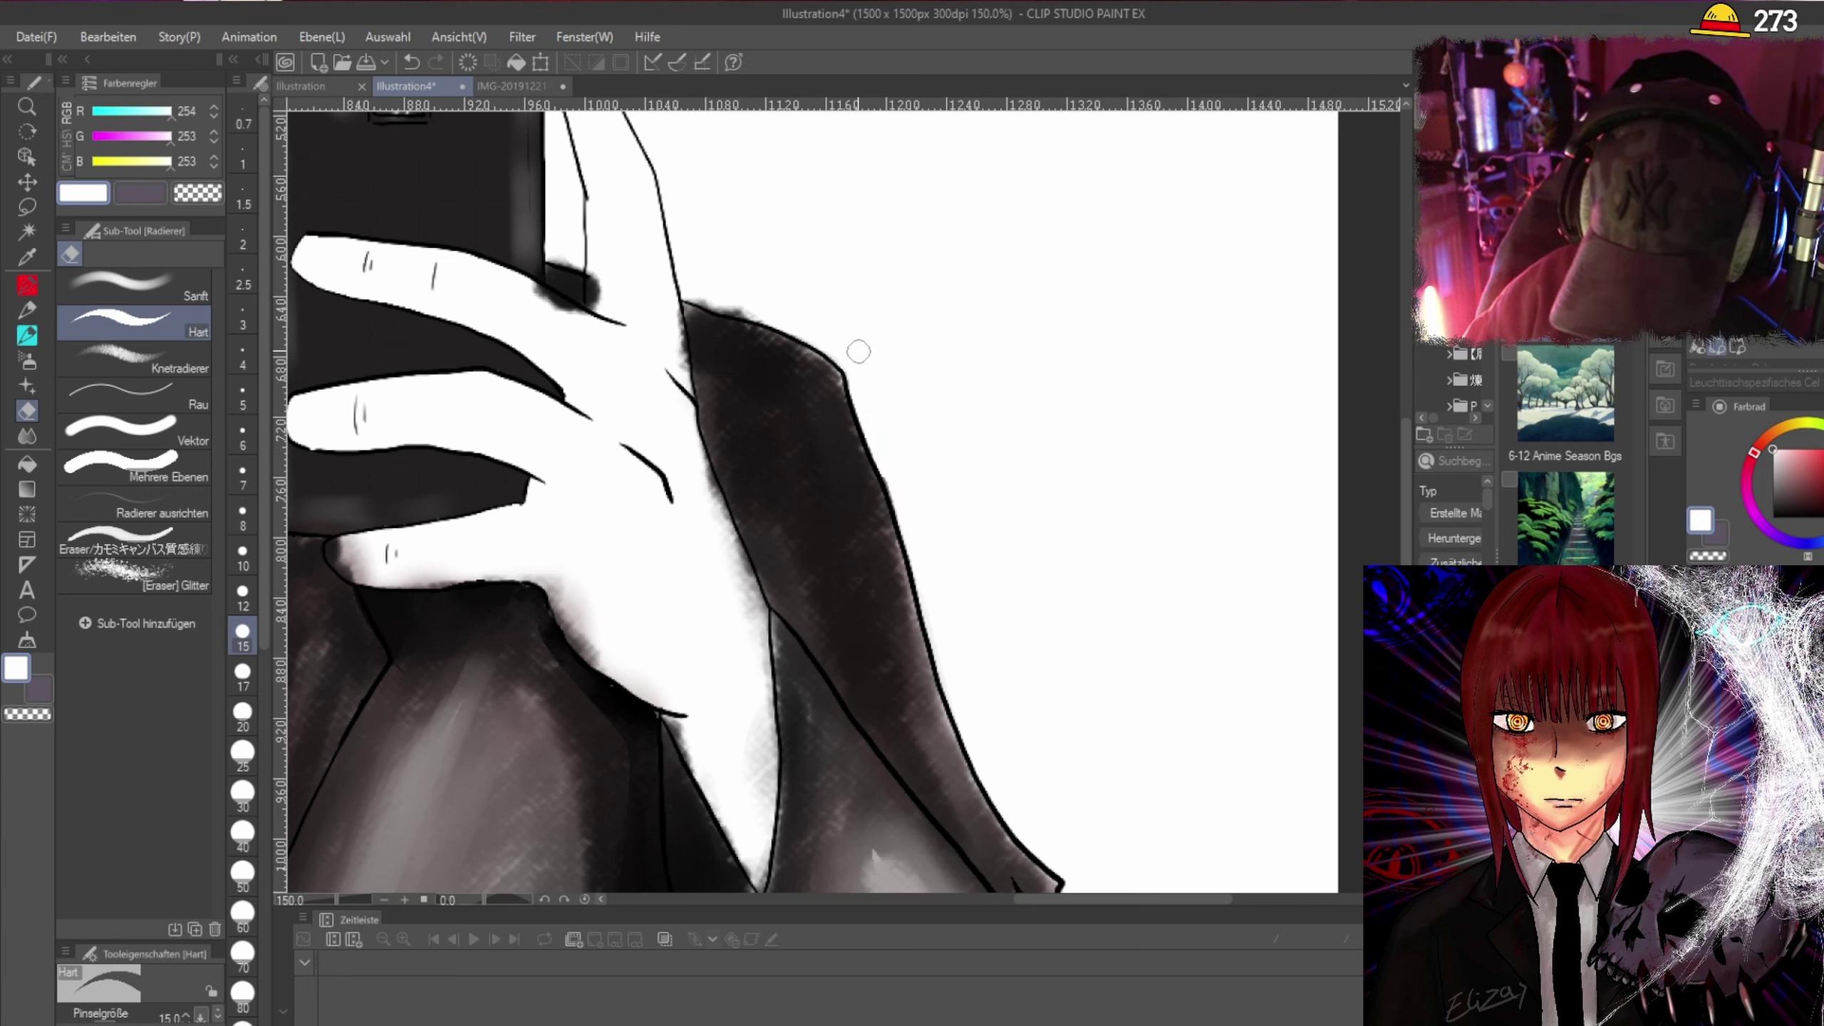
{"action": "left_click_drag", "start_coordinate": [858, 351], "coordinate": [696, 304]}
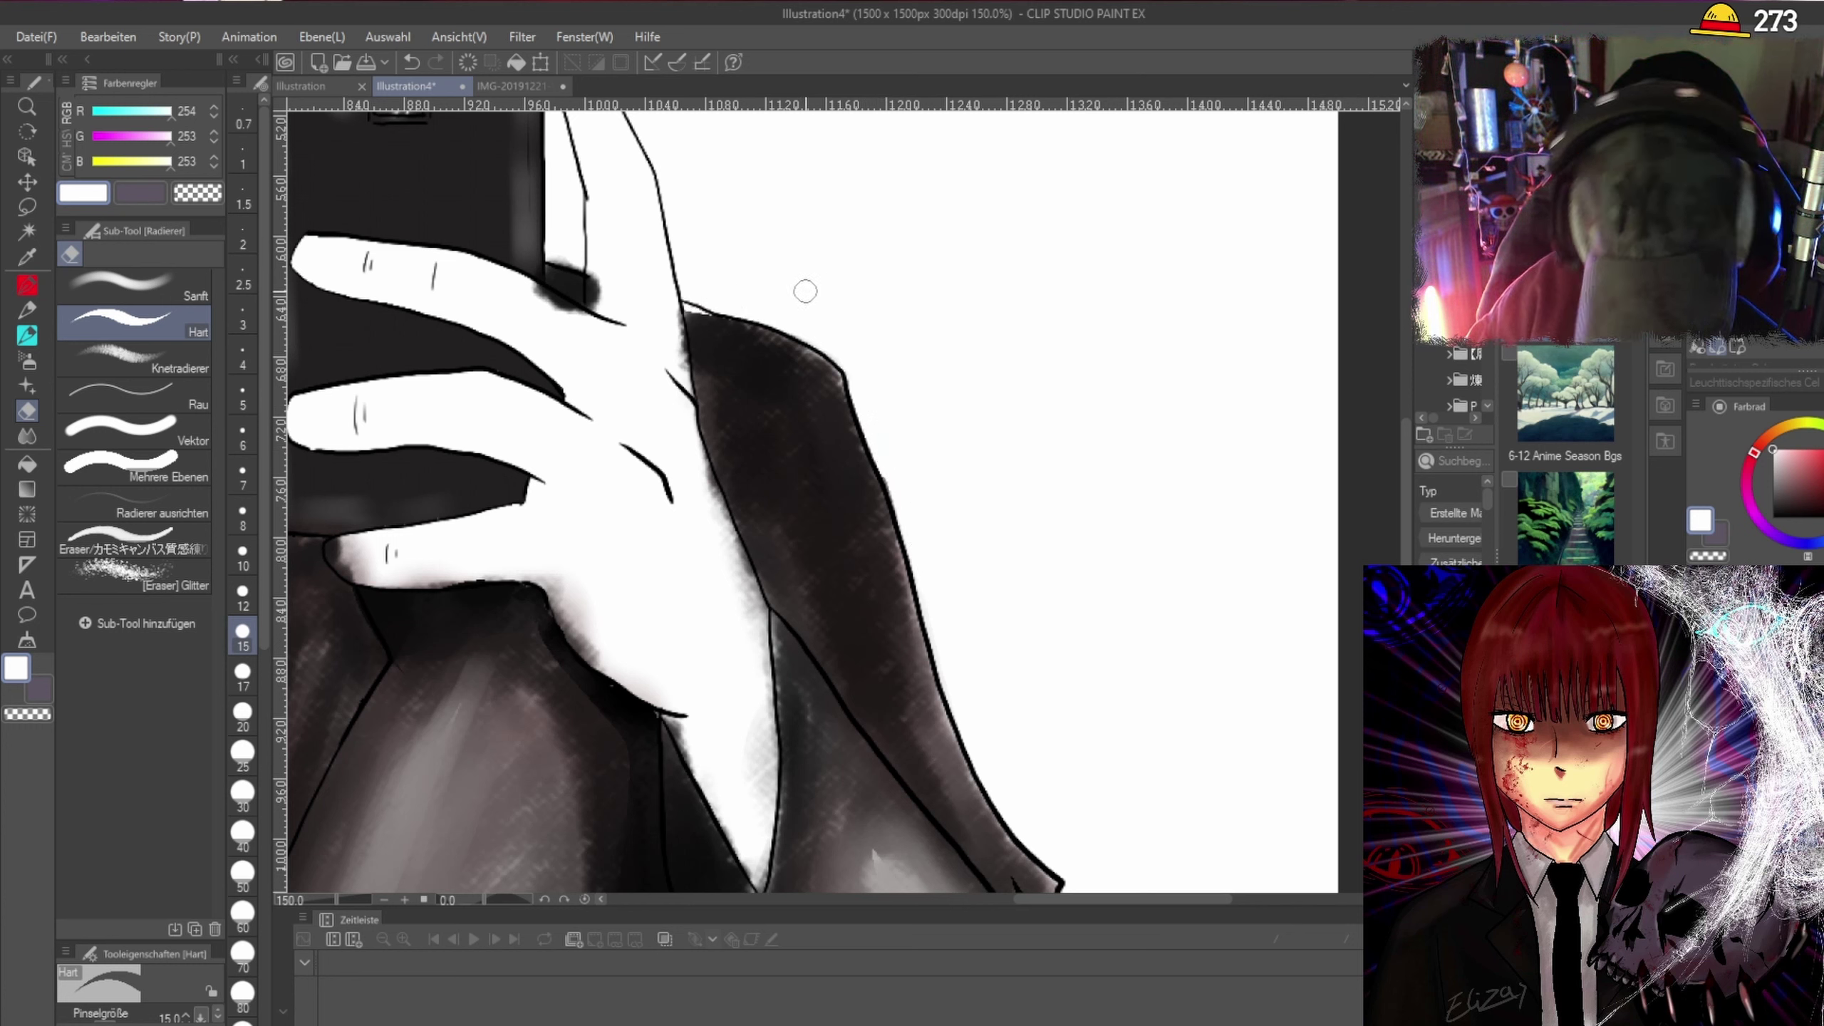
{"action": "key", "text": "ctrl+z"}
{"action": "mouse_move", "coordinate": [692, 293]}
{"action": "left_mouse_down"}
{"action": "mouse_move", "coordinate": [772, 324]}
{"action": "mouse_move", "coordinate": [787, 303]}
{"action": "left_mouse_up"}
Erase the dark smudges between the phone hand's fingers and around the lower fingertip.
{"action": "mouse_move", "coordinate": [567, 257]}
{"action": "left_mouse_down"}
{"action": "mouse_move", "coordinate": [598, 305]}
{"action": "mouse_move", "coordinate": [551, 302]}
{"action": "left_mouse_up"}
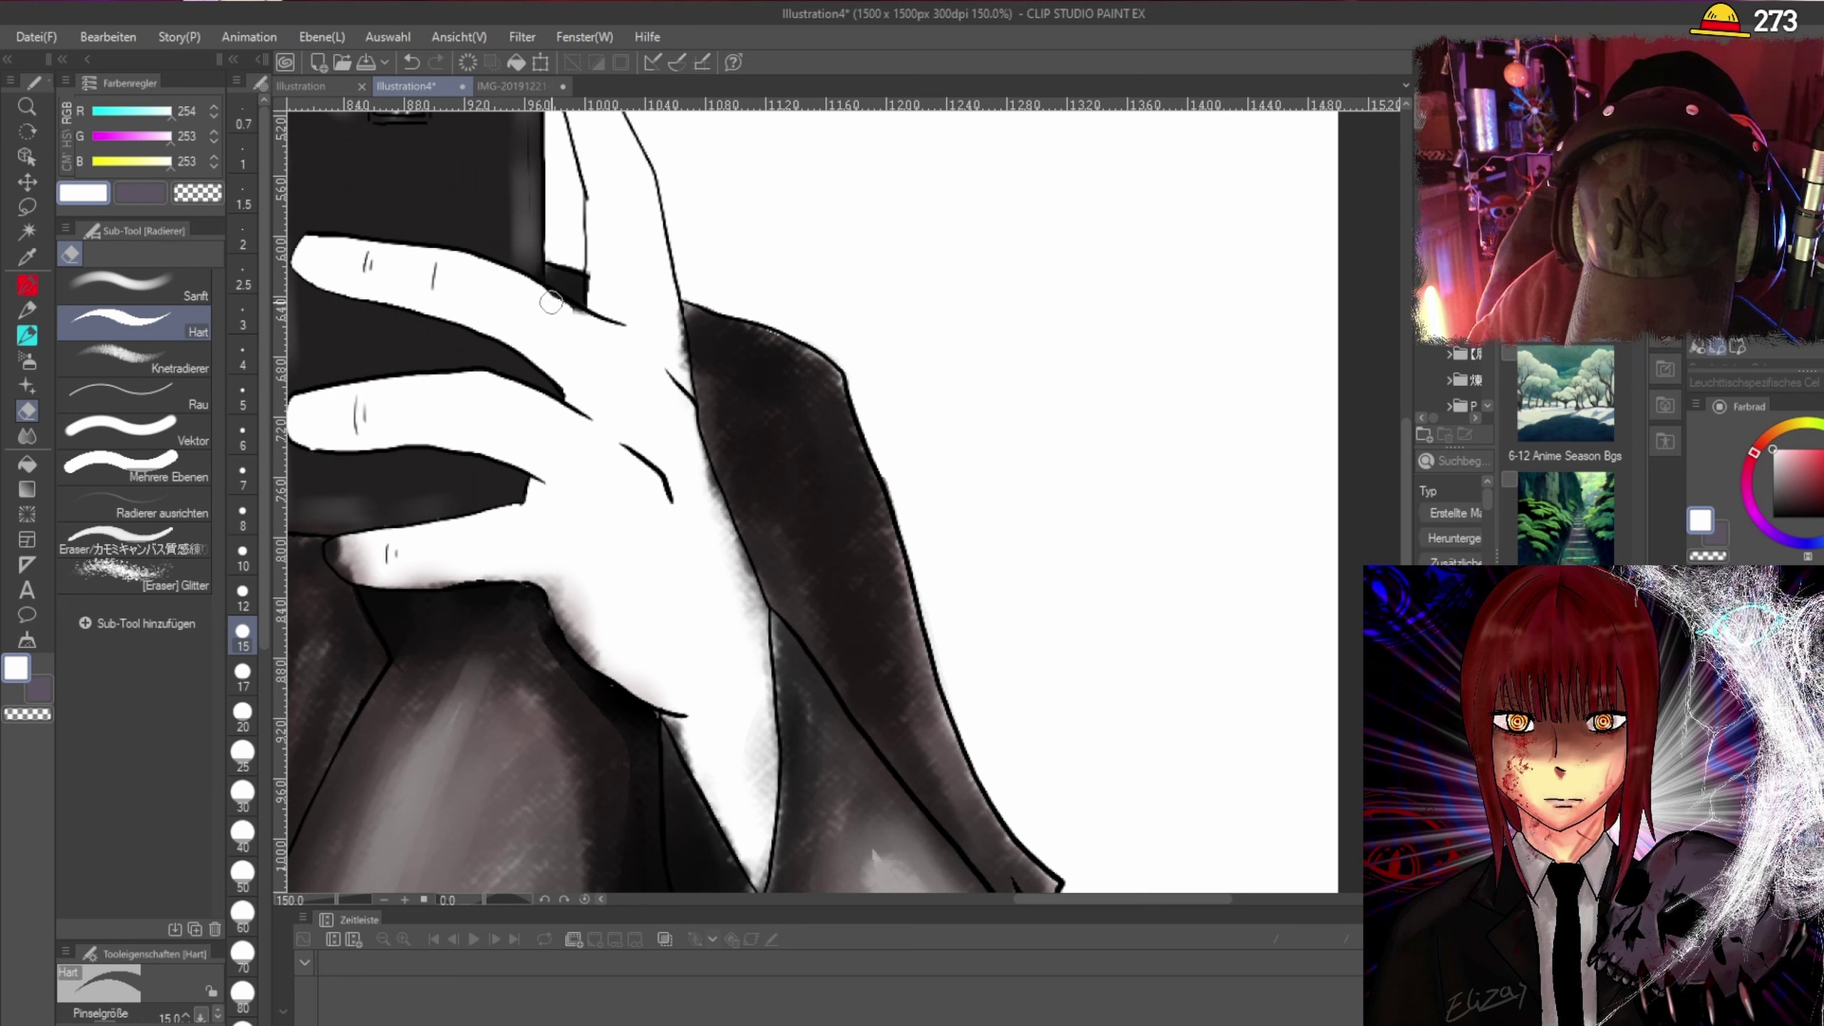
{"action": "mouse_move", "coordinate": [570, 579]}
{"action": "left_mouse_down"}
{"action": "mouse_move", "coordinate": [557, 596]}
{"action": "mouse_move", "coordinate": [579, 640]}
{"action": "mouse_move", "coordinate": [621, 679]}
{"action": "mouse_move", "coordinate": [555, 575]}
{"action": "mouse_move", "coordinate": [625, 671]}
{"action": "mouse_move", "coordinate": [682, 701]}
{"action": "left_mouse_up"}
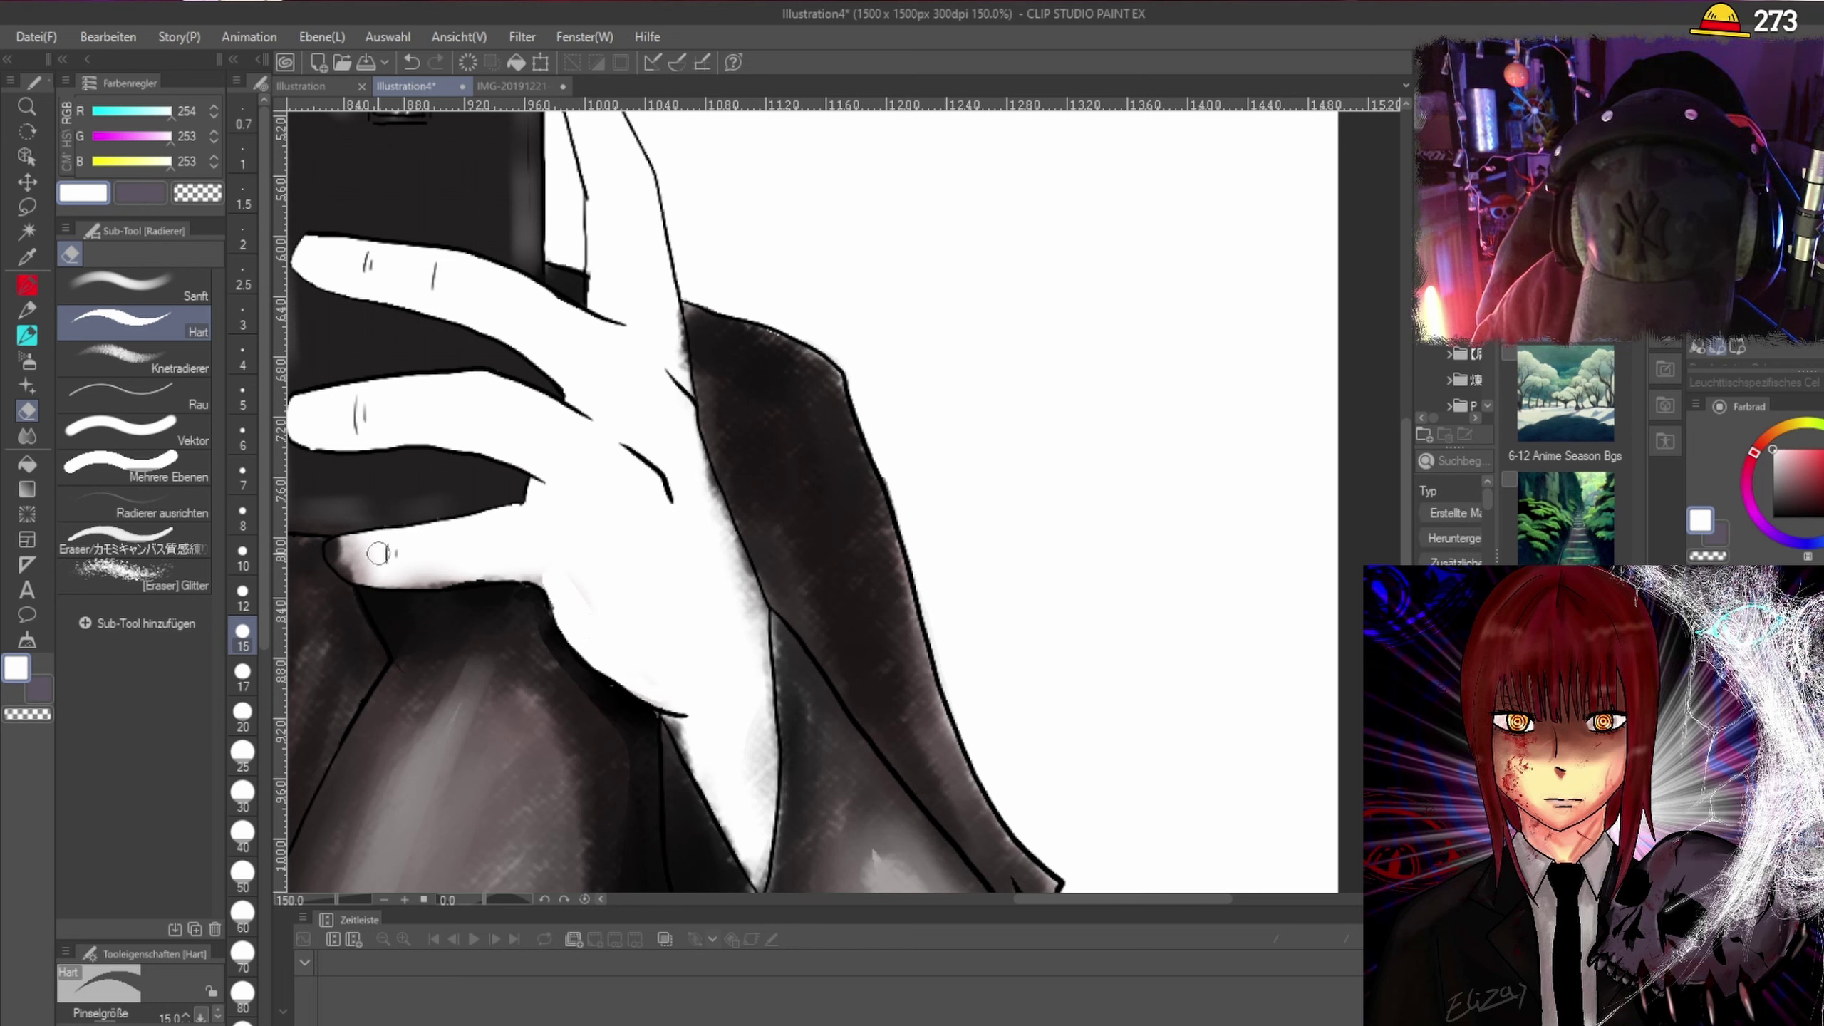
{"action": "mouse_move", "coordinate": [379, 553]}
{"action": "left_mouse_down"}
{"action": "mouse_move", "coordinate": [332, 557]}
{"action": "mouse_move", "coordinate": [365, 572]}
{"action": "mouse_move", "coordinate": [343, 562]}
{"action": "mouse_move", "coordinate": [350, 540]}
{"action": "mouse_move", "coordinate": [351, 572]}
{"action": "mouse_move", "coordinate": [416, 574]}
{"action": "mouse_move", "coordinate": [461, 540]}
{"action": "left_mouse_up"}
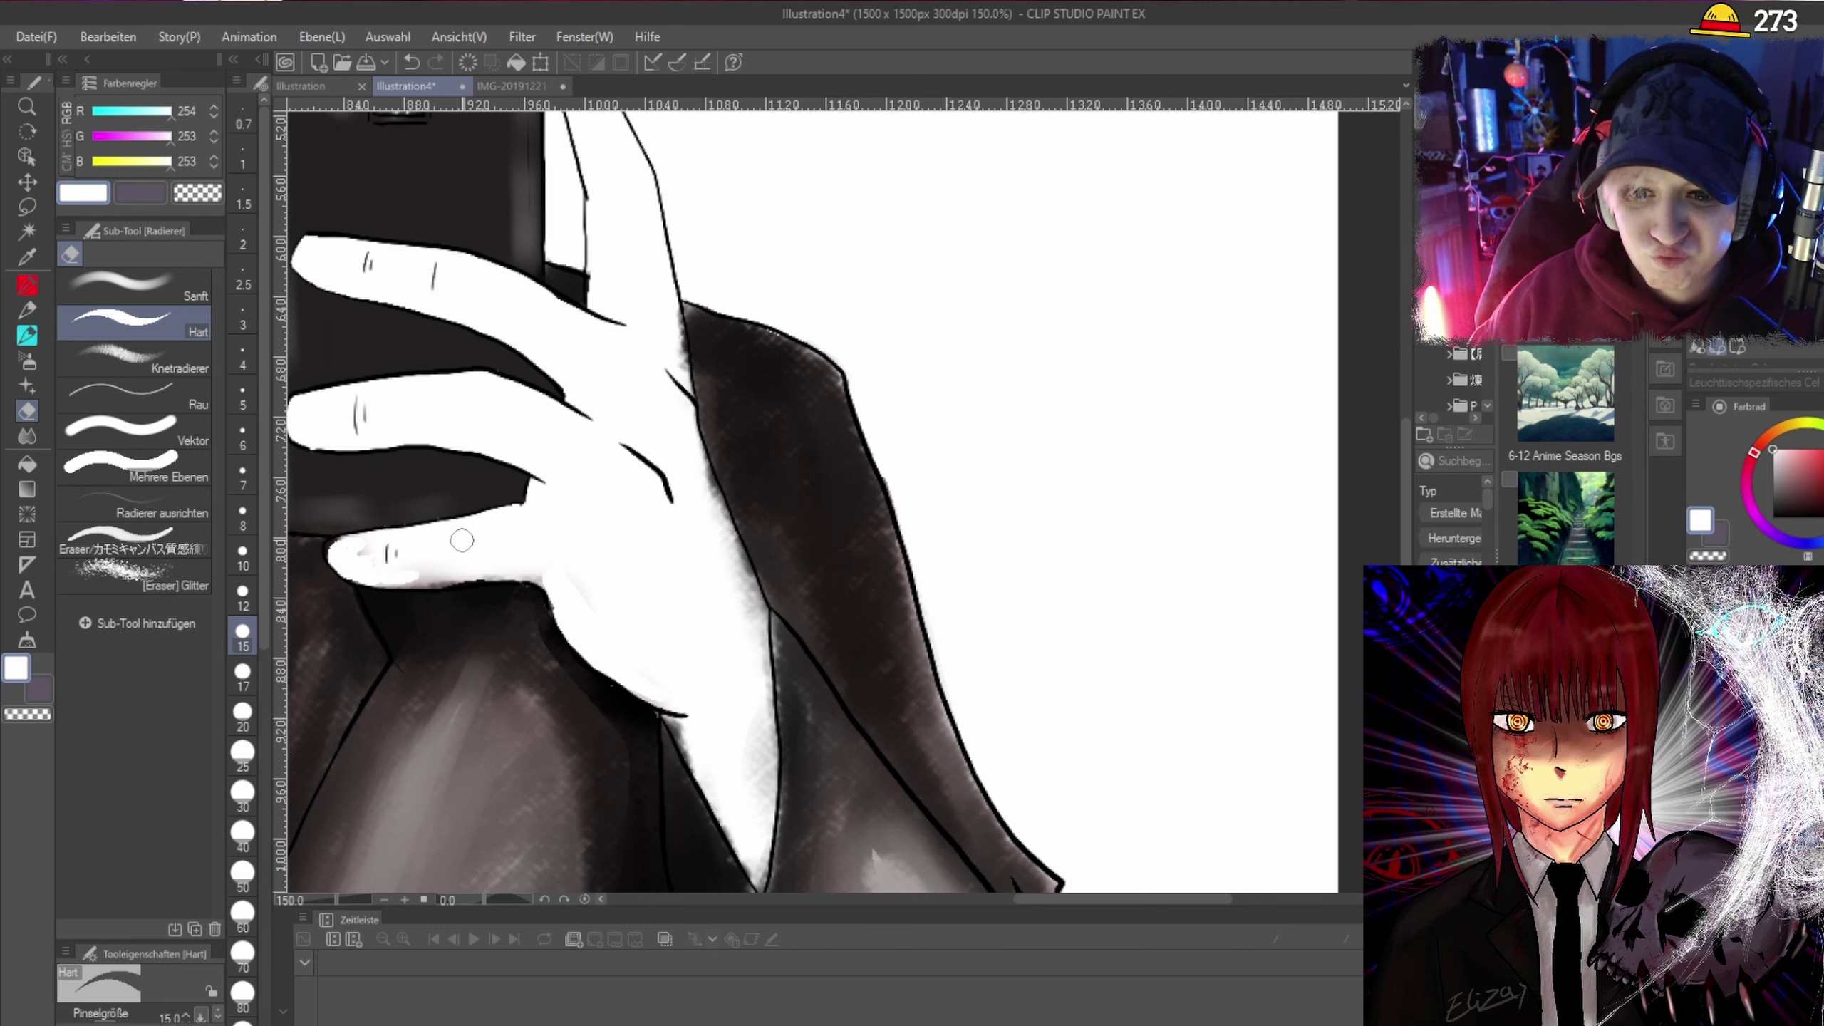
{"action": "scroll", "coordinate": [462, 541], "scroll_direction": "down", "scroll_amount": 2}
{"action": "scroll", "coordinate": [896, 526], "scroll_direction": "down", "scroll_amount": 3}
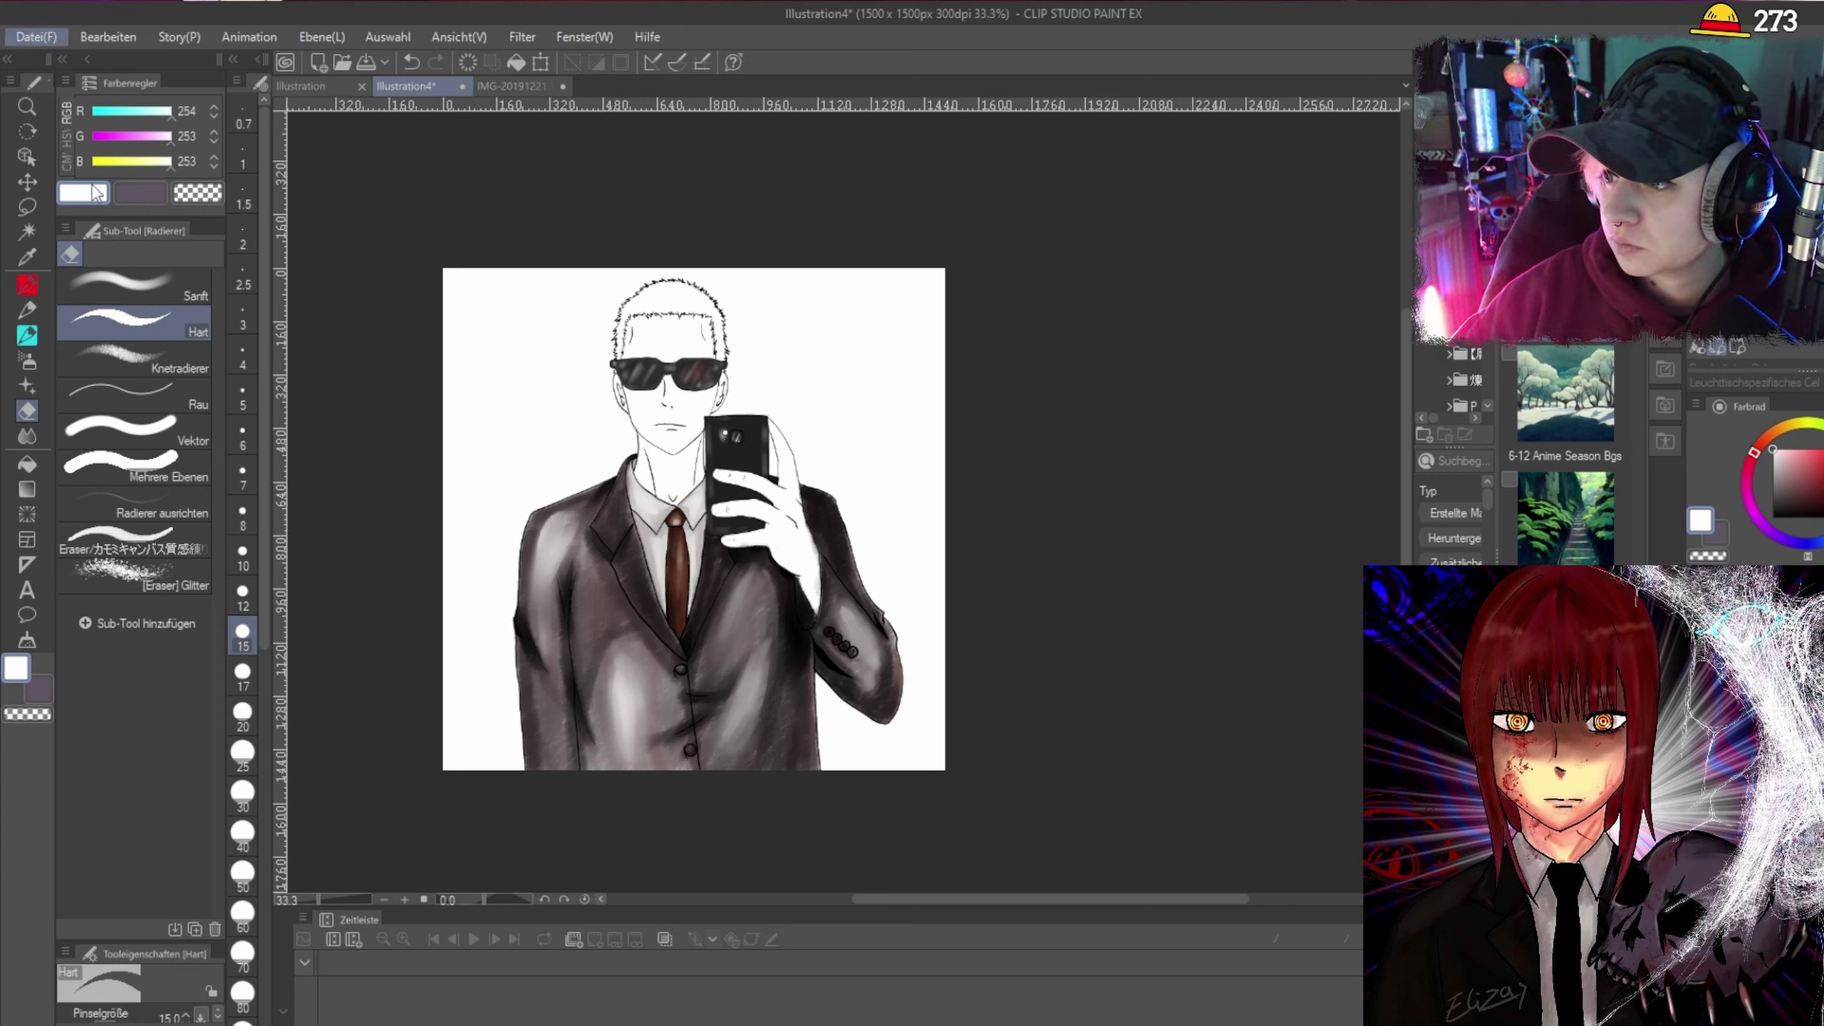
Save the Illustration4 drawing with Ctrl+S.
{"action": "key", "text": "ctrl+s"}
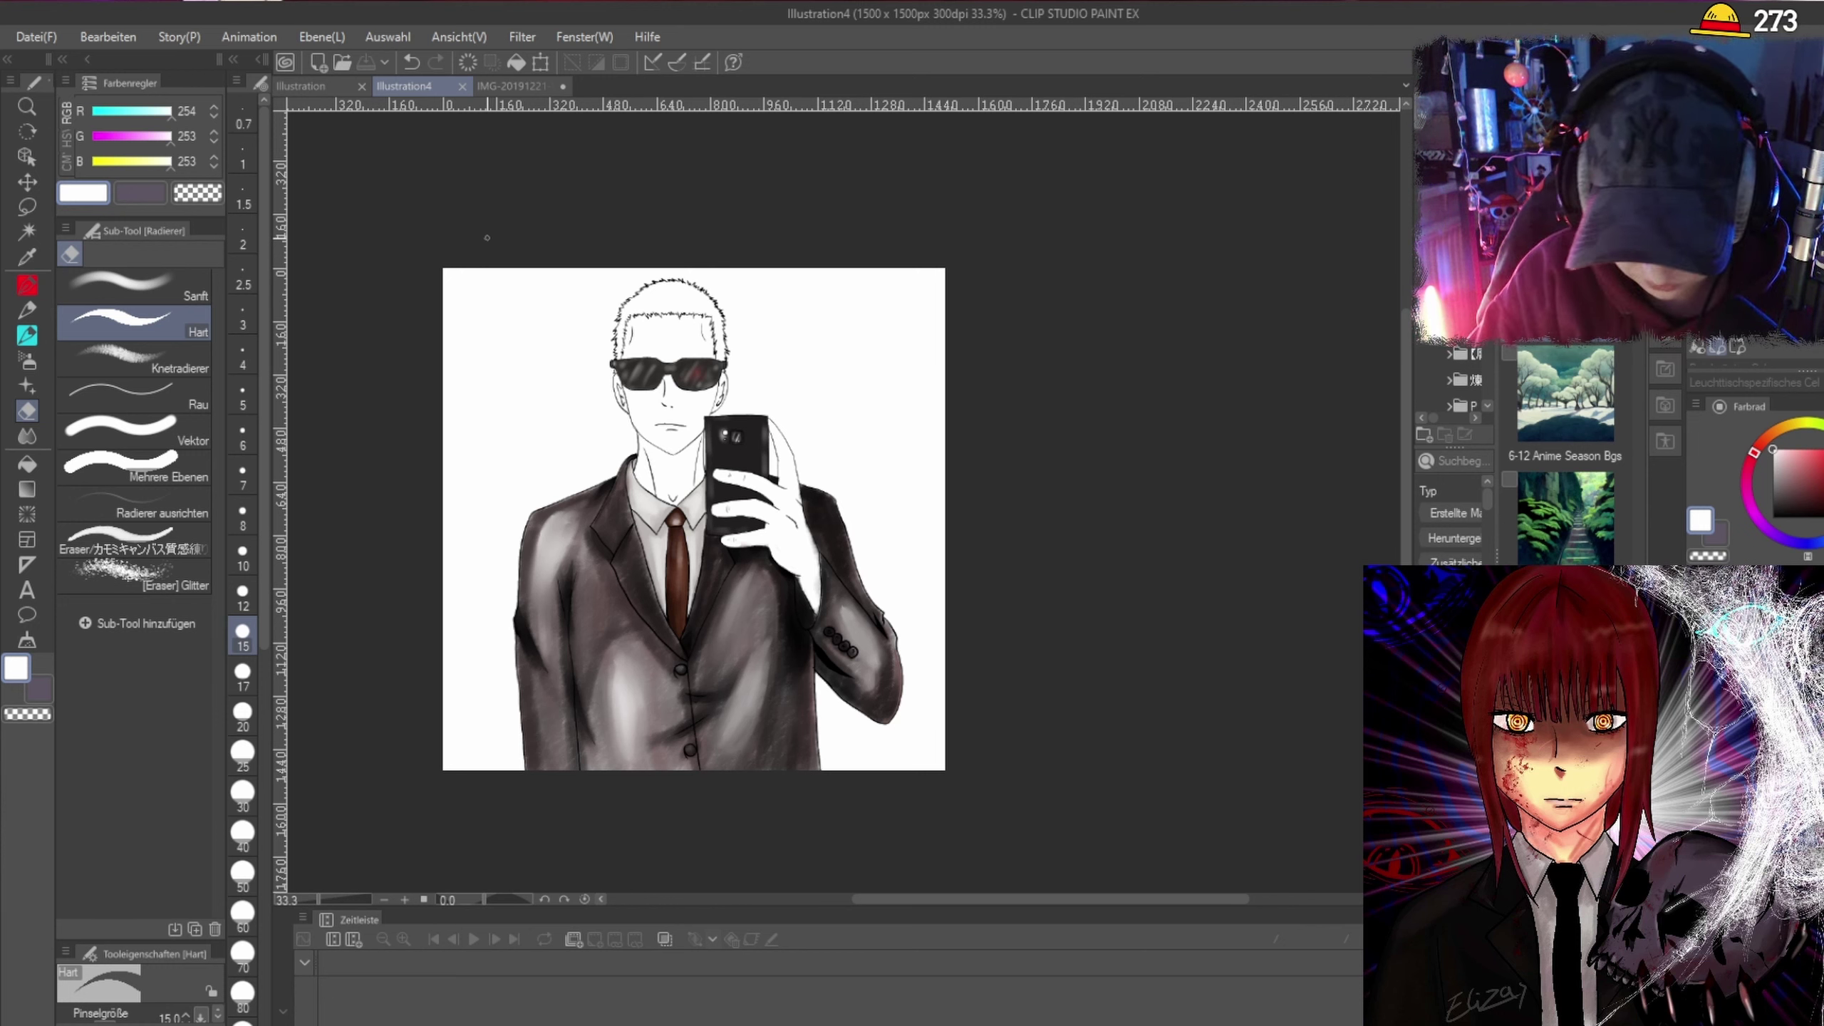
{"action": "scroll", "coordinate": [487, 238], "scroll_direction": "up", "scroll_amount": 2}
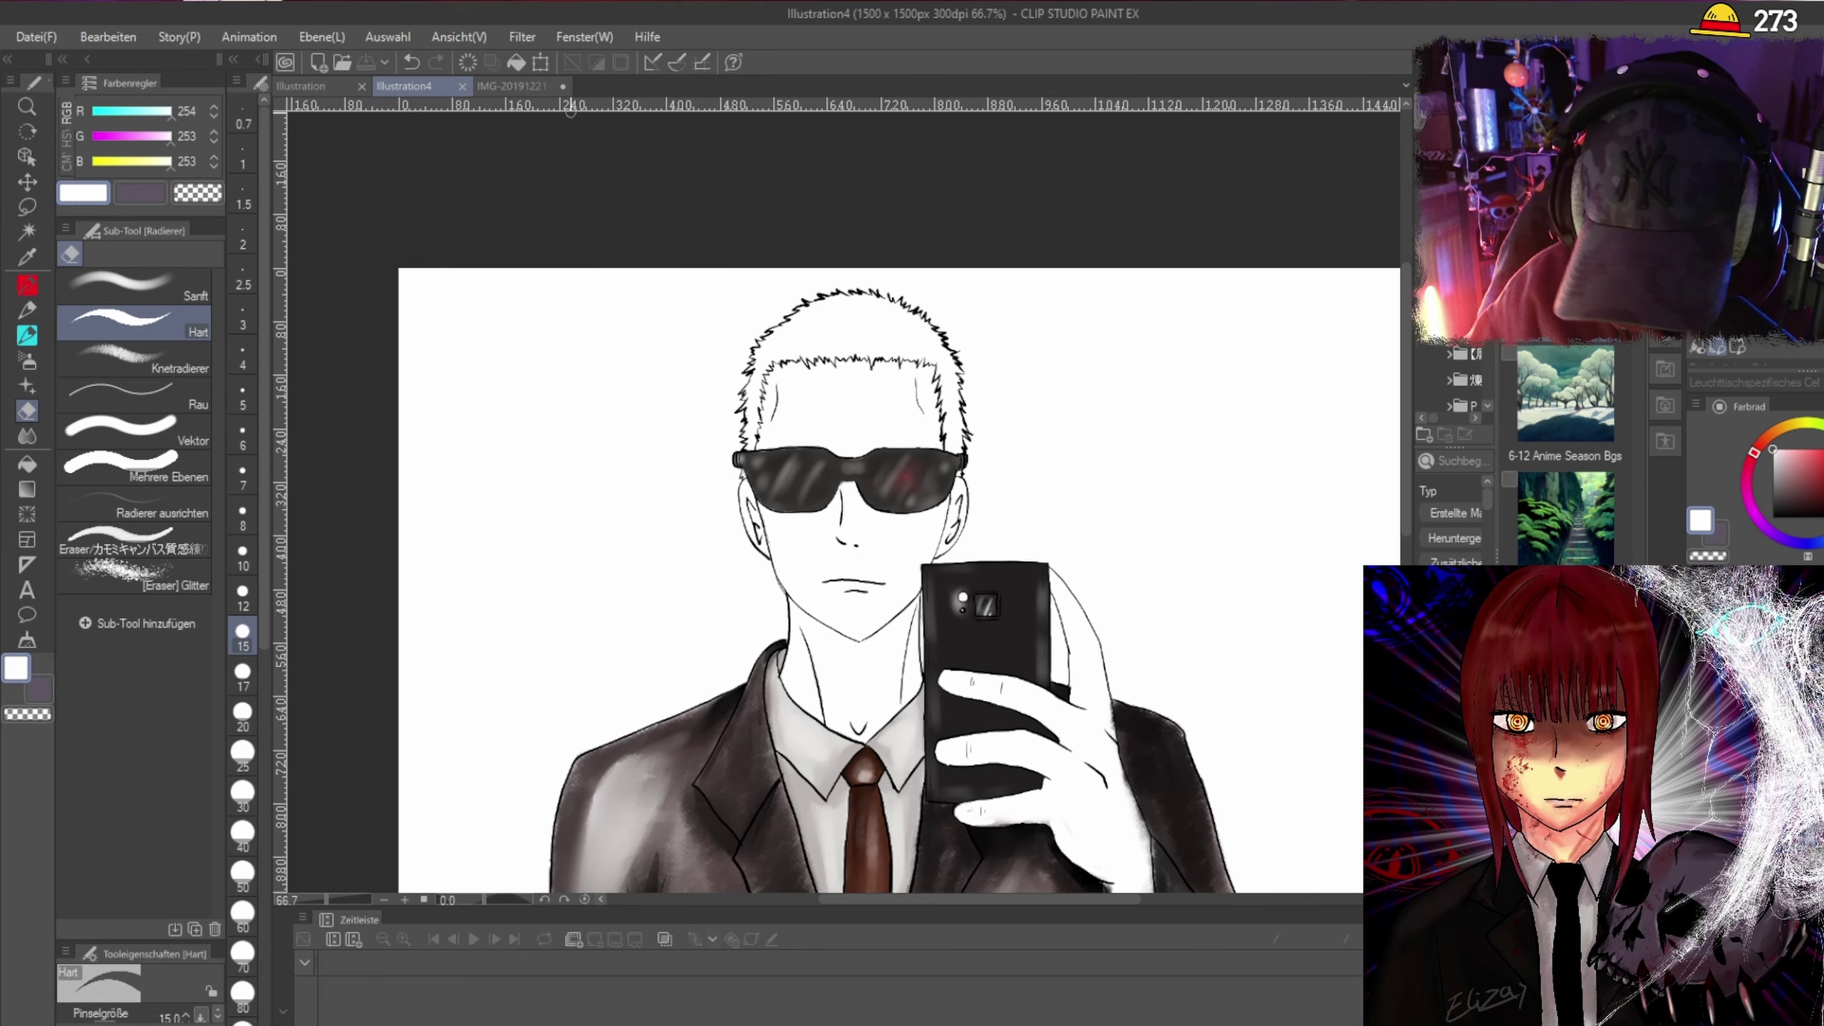
{"action": "scroll", "coordinate": [572, 268], "scroll_direction": "down", "scroll_amount": 3}
{"action": "scroll", "coordinate": [884, 537], "scroll_direction": "up", "scroll_amount": 3}
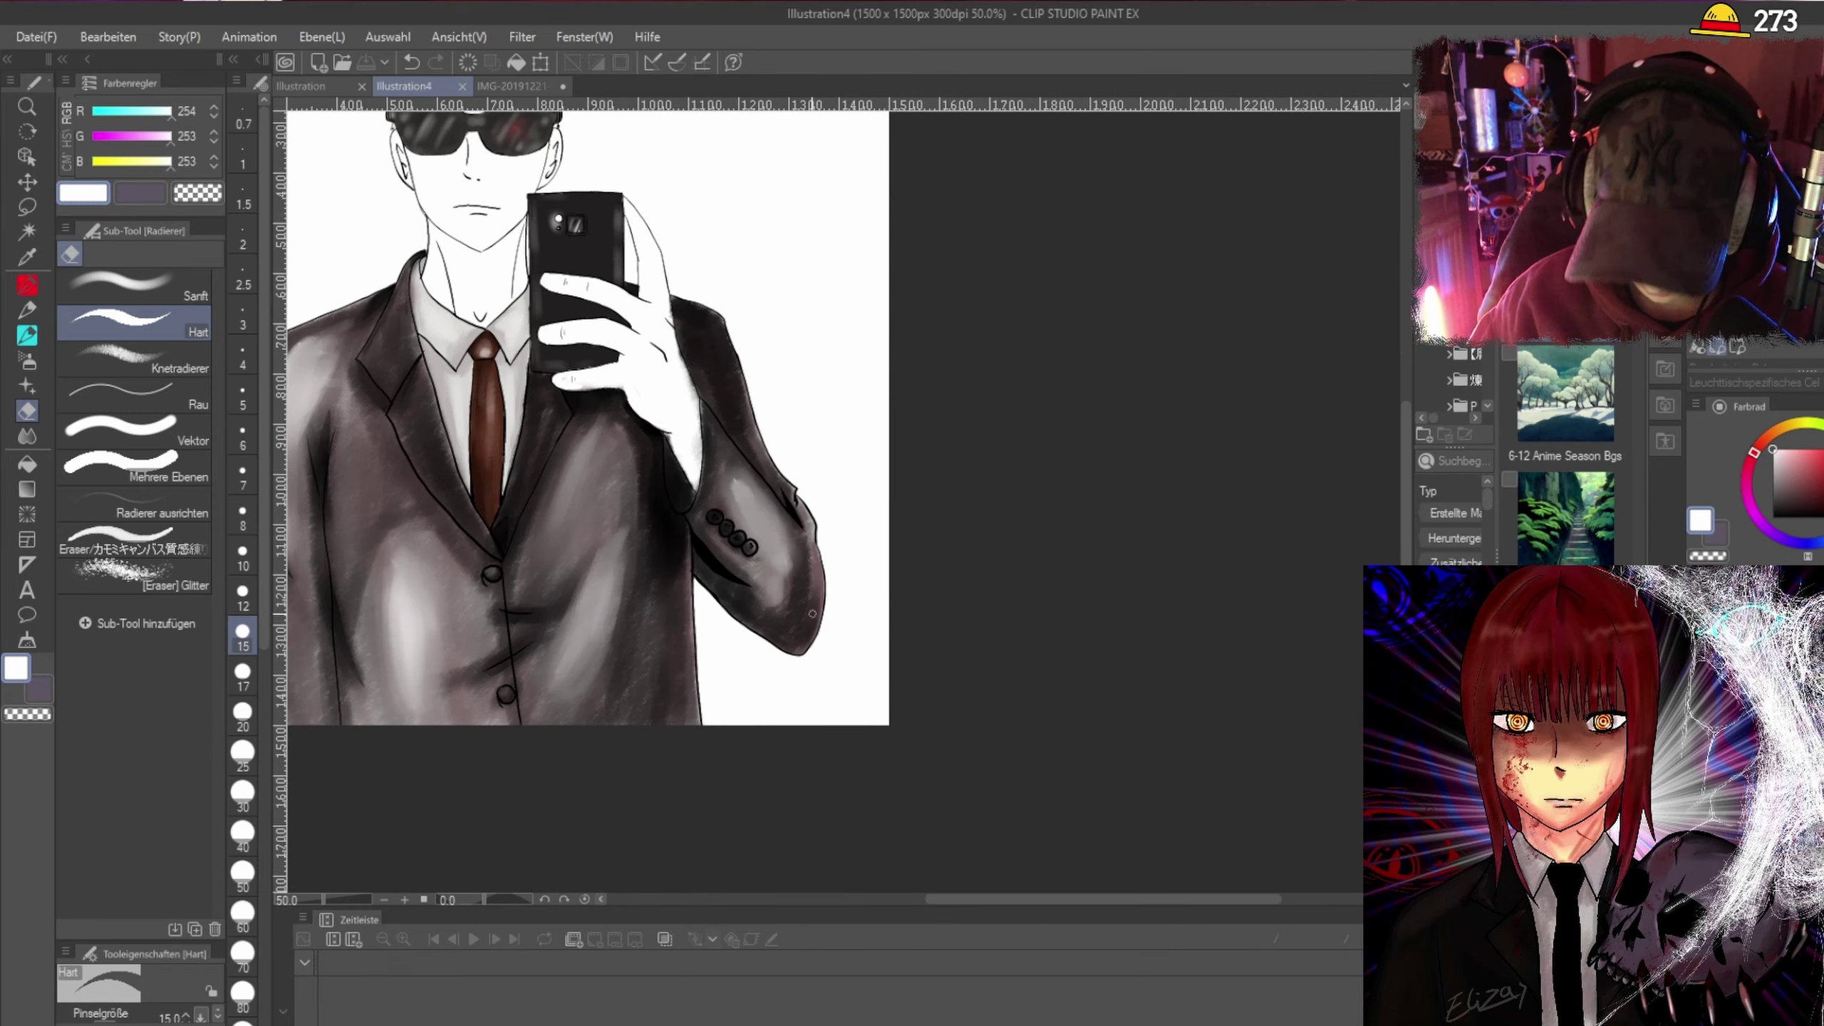
{"action": "left_click_drag", "start_coordinate": [1409, 448], "coordinate": [1408, 514]}
Zoom out and back in and scroll around to review the shaded suit.
{"action": "scroll", "coordinate": [1283, 515], "scroll_direction": "up", "scroll_amount": 2}
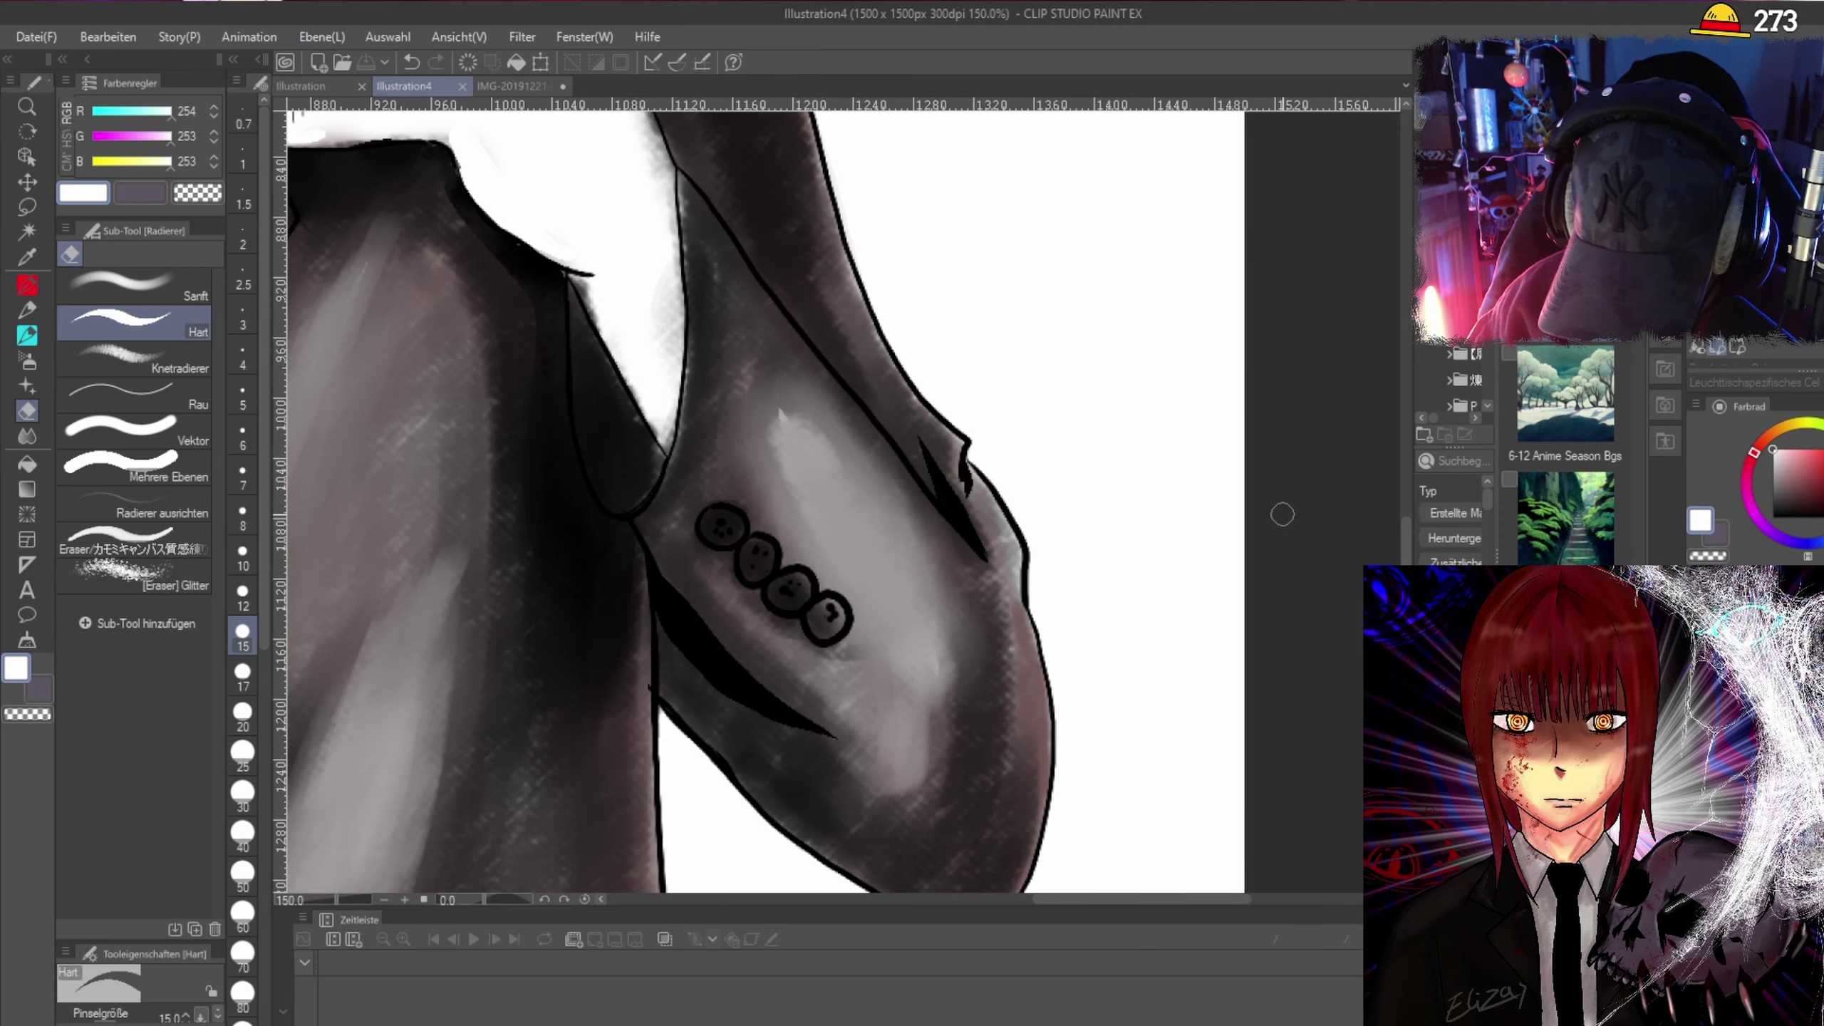
{"action": "scroll", "coordinate": [1087, 650], "scroll_direction": "down", "scroll_amount": 2}
{"action": "scroll", "coordinate": [1090, 642], "scroll_direction": "up", "scroll_amount": 1}
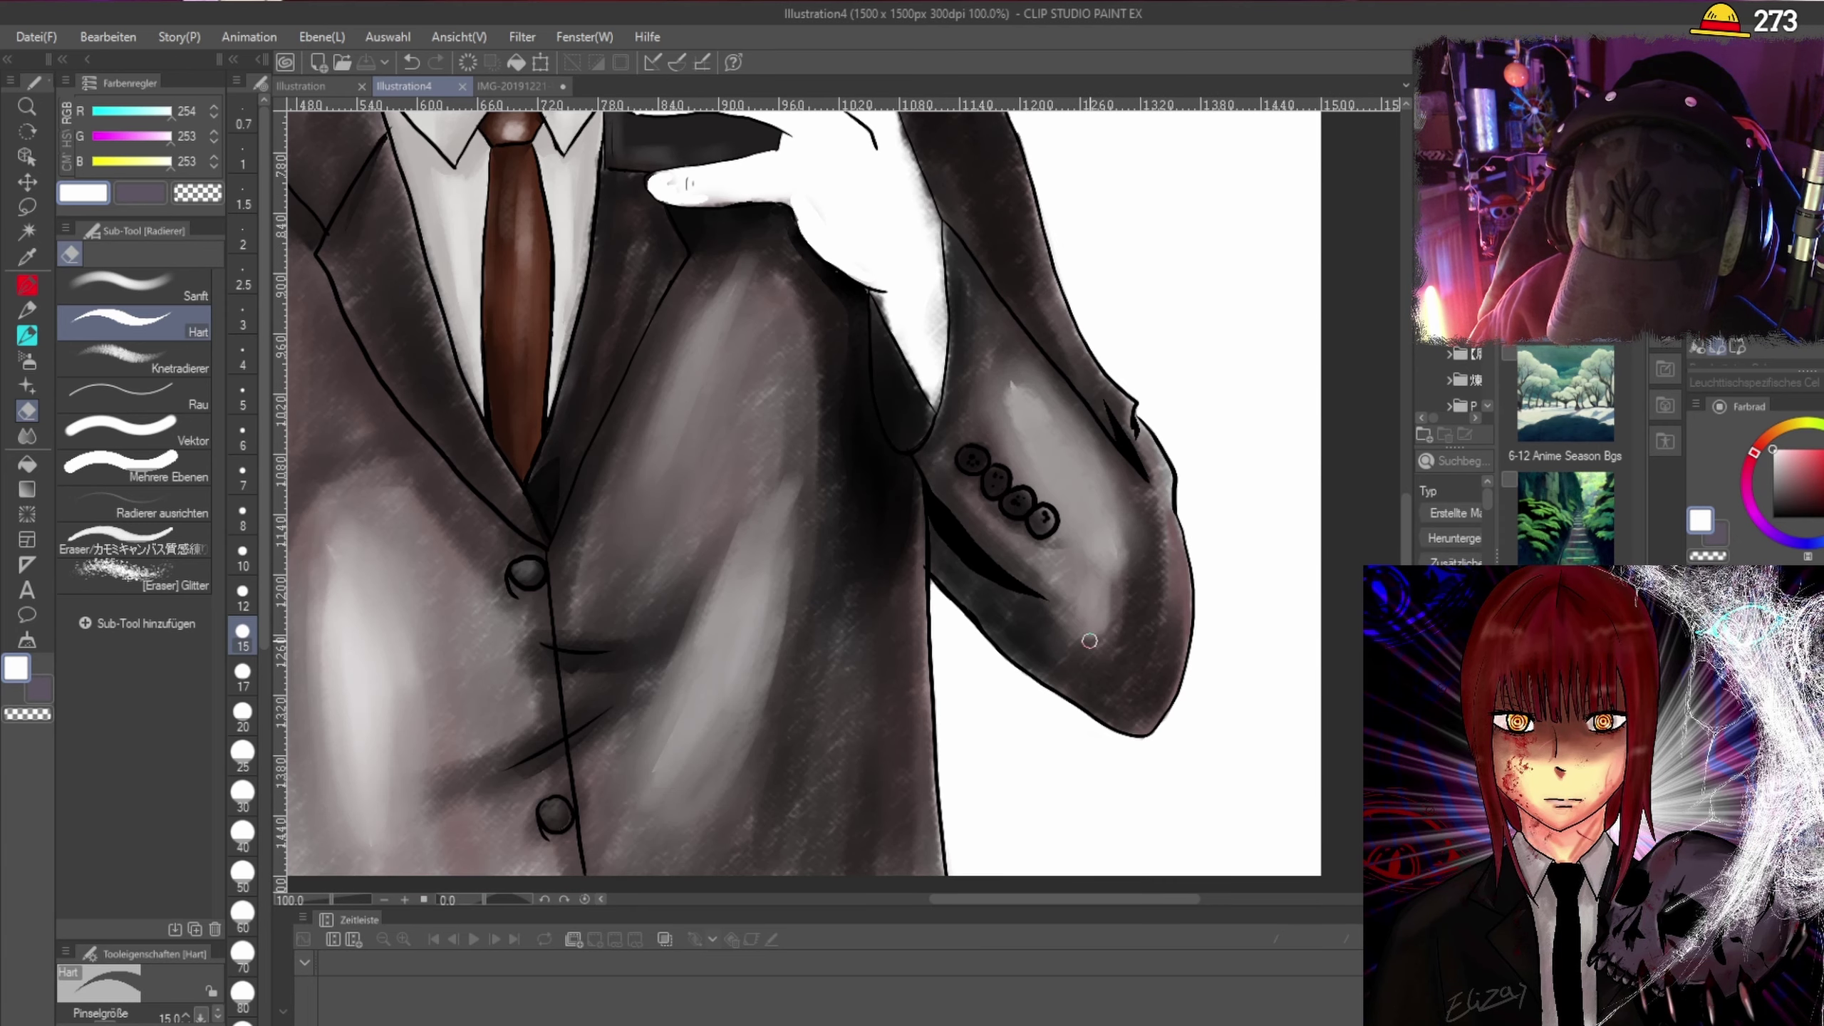
{"action": "scroll", "coordinate": [1090, 640], "scroll_direction": "down", "scroll_amount": 1}
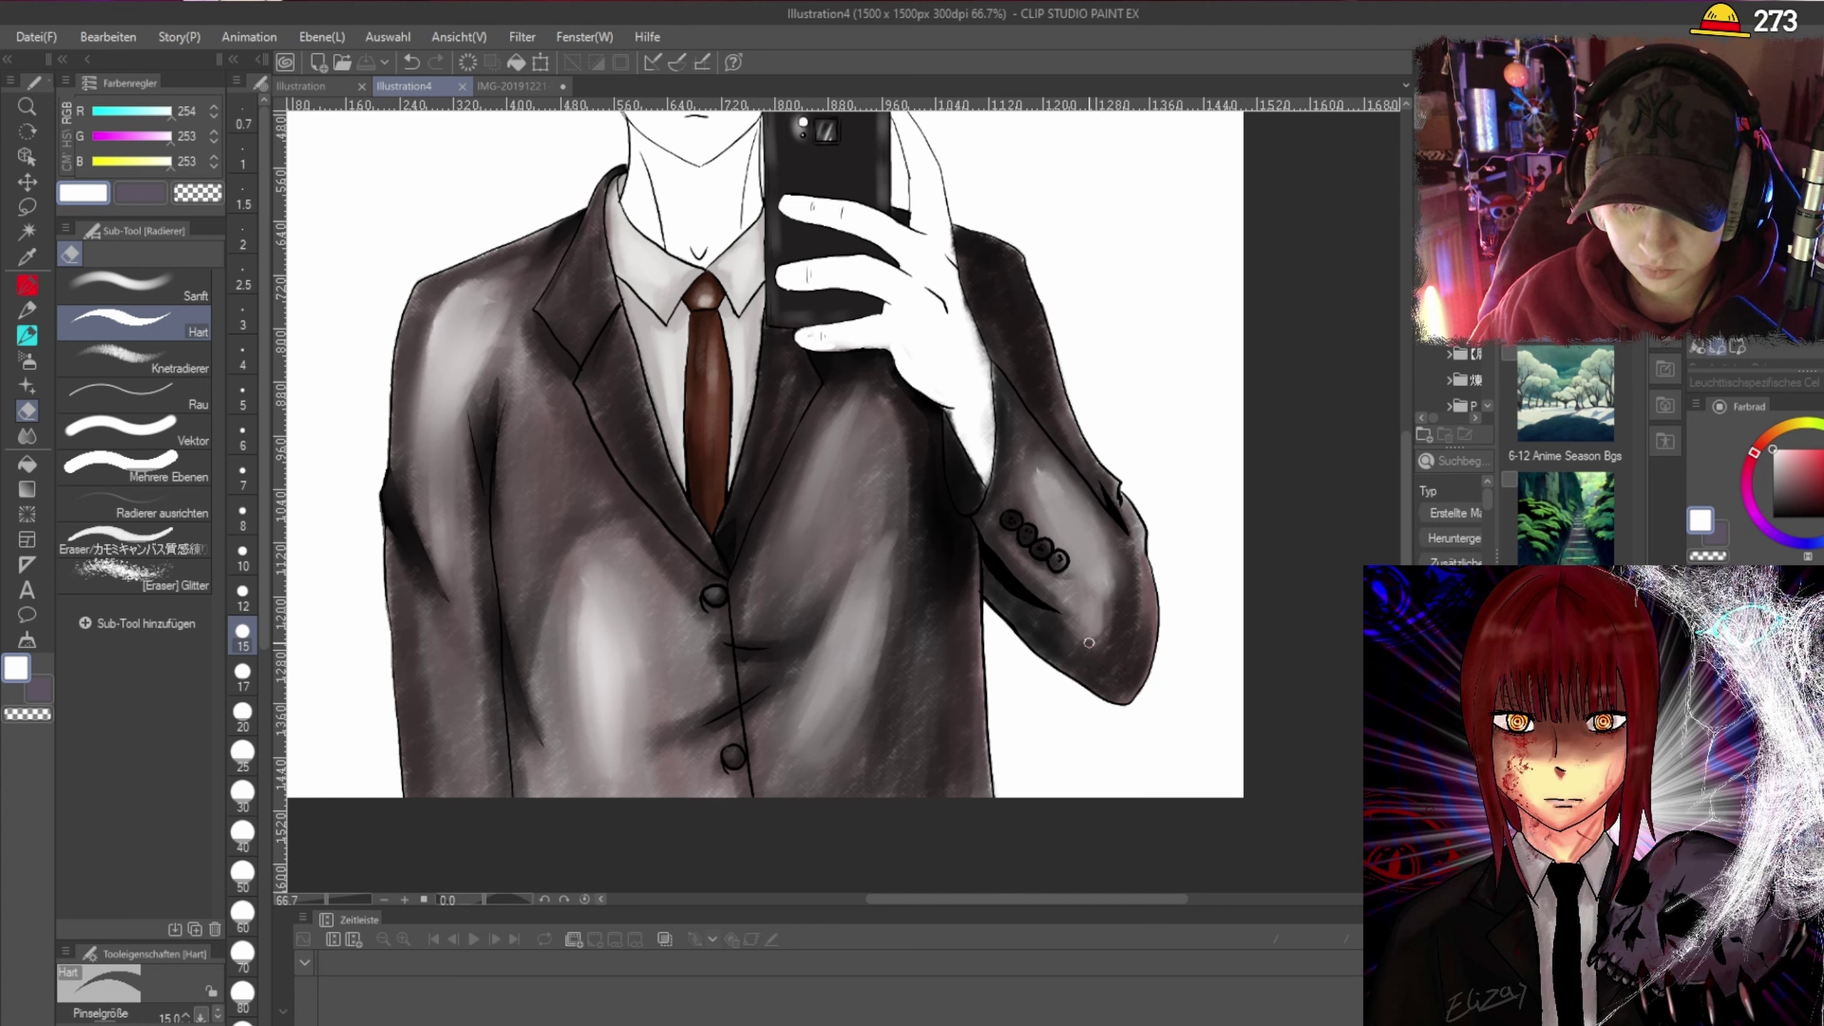
{"action": "mouse_move", "coordinate": [1407, 462]}
{"action": "left_mouse_down"}
{"action": "mouse_move", "coordinate": [1388, 365]}
{"action": "mouse_move", "coordinate": [1405, 268]}
{"action": "left_mouse_up"}
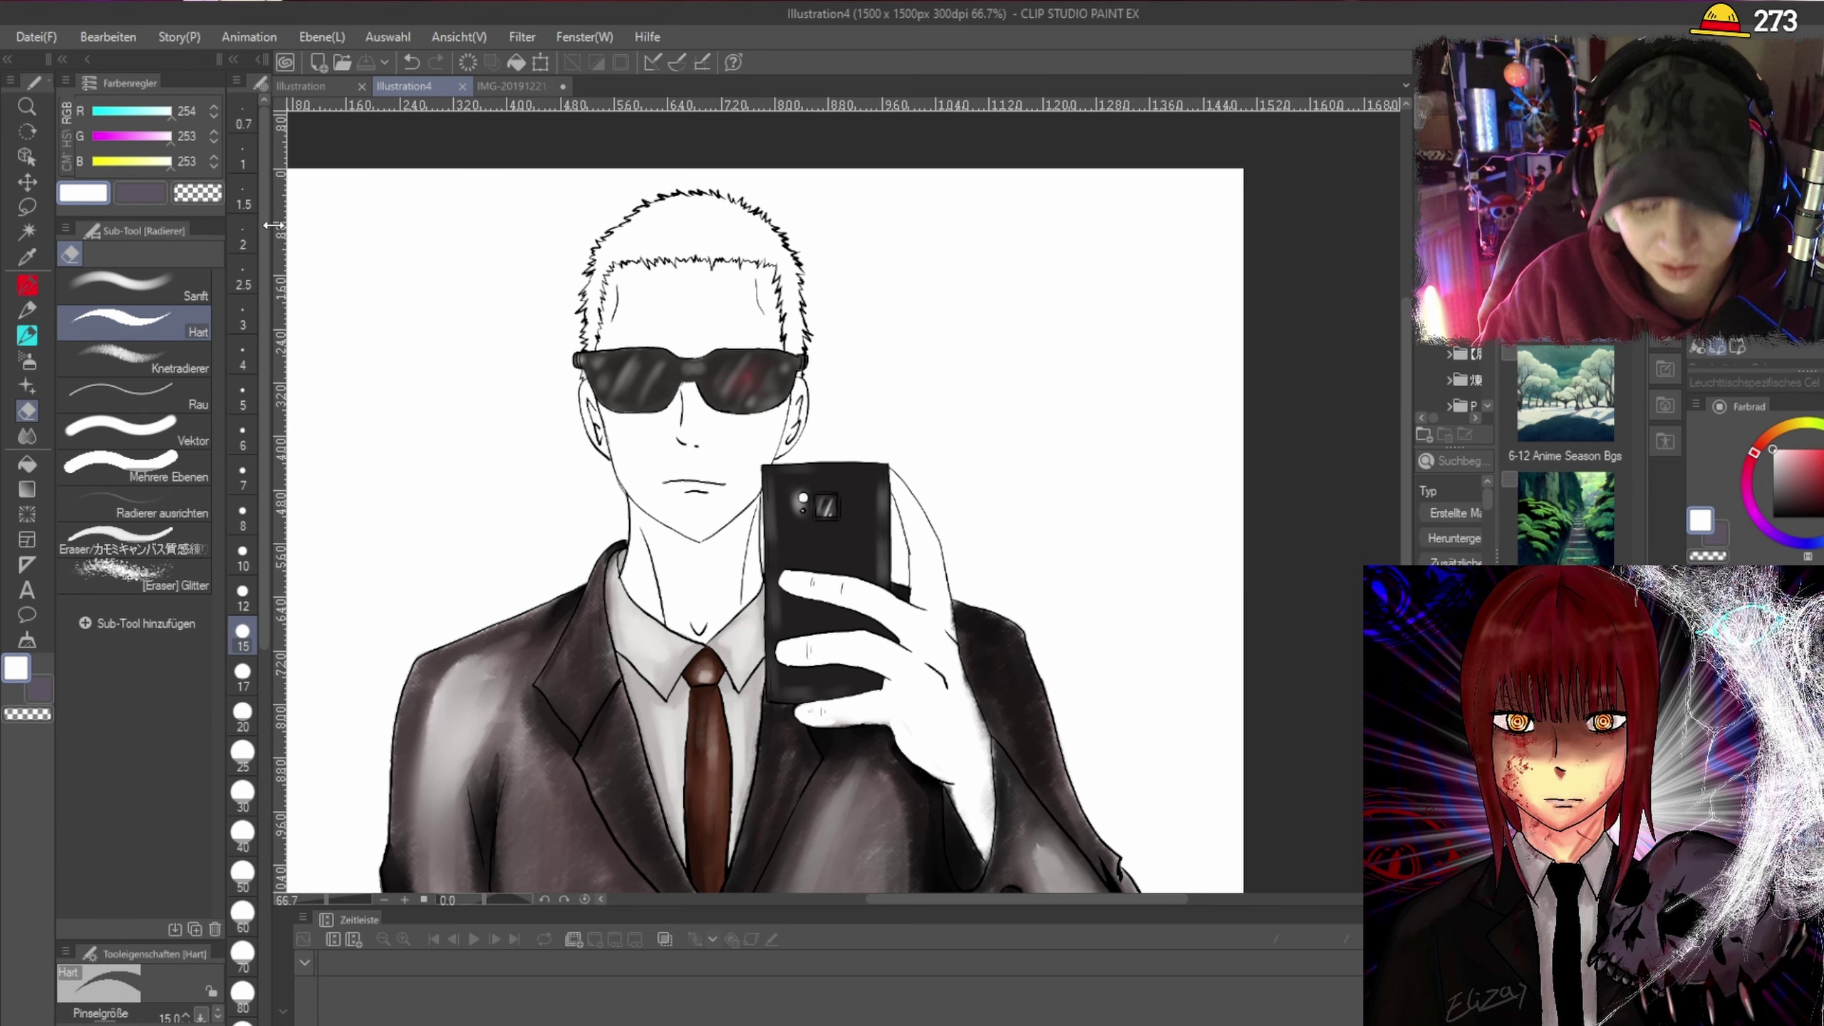
{"action": "scroll", "coordinate": [863, 395], "scroll_direction": "down", "scroll_amount": 1}
{"action": "scroll", "coordinate": [863, 395], "scroll_direction": "up", "scroll_amount": 1}
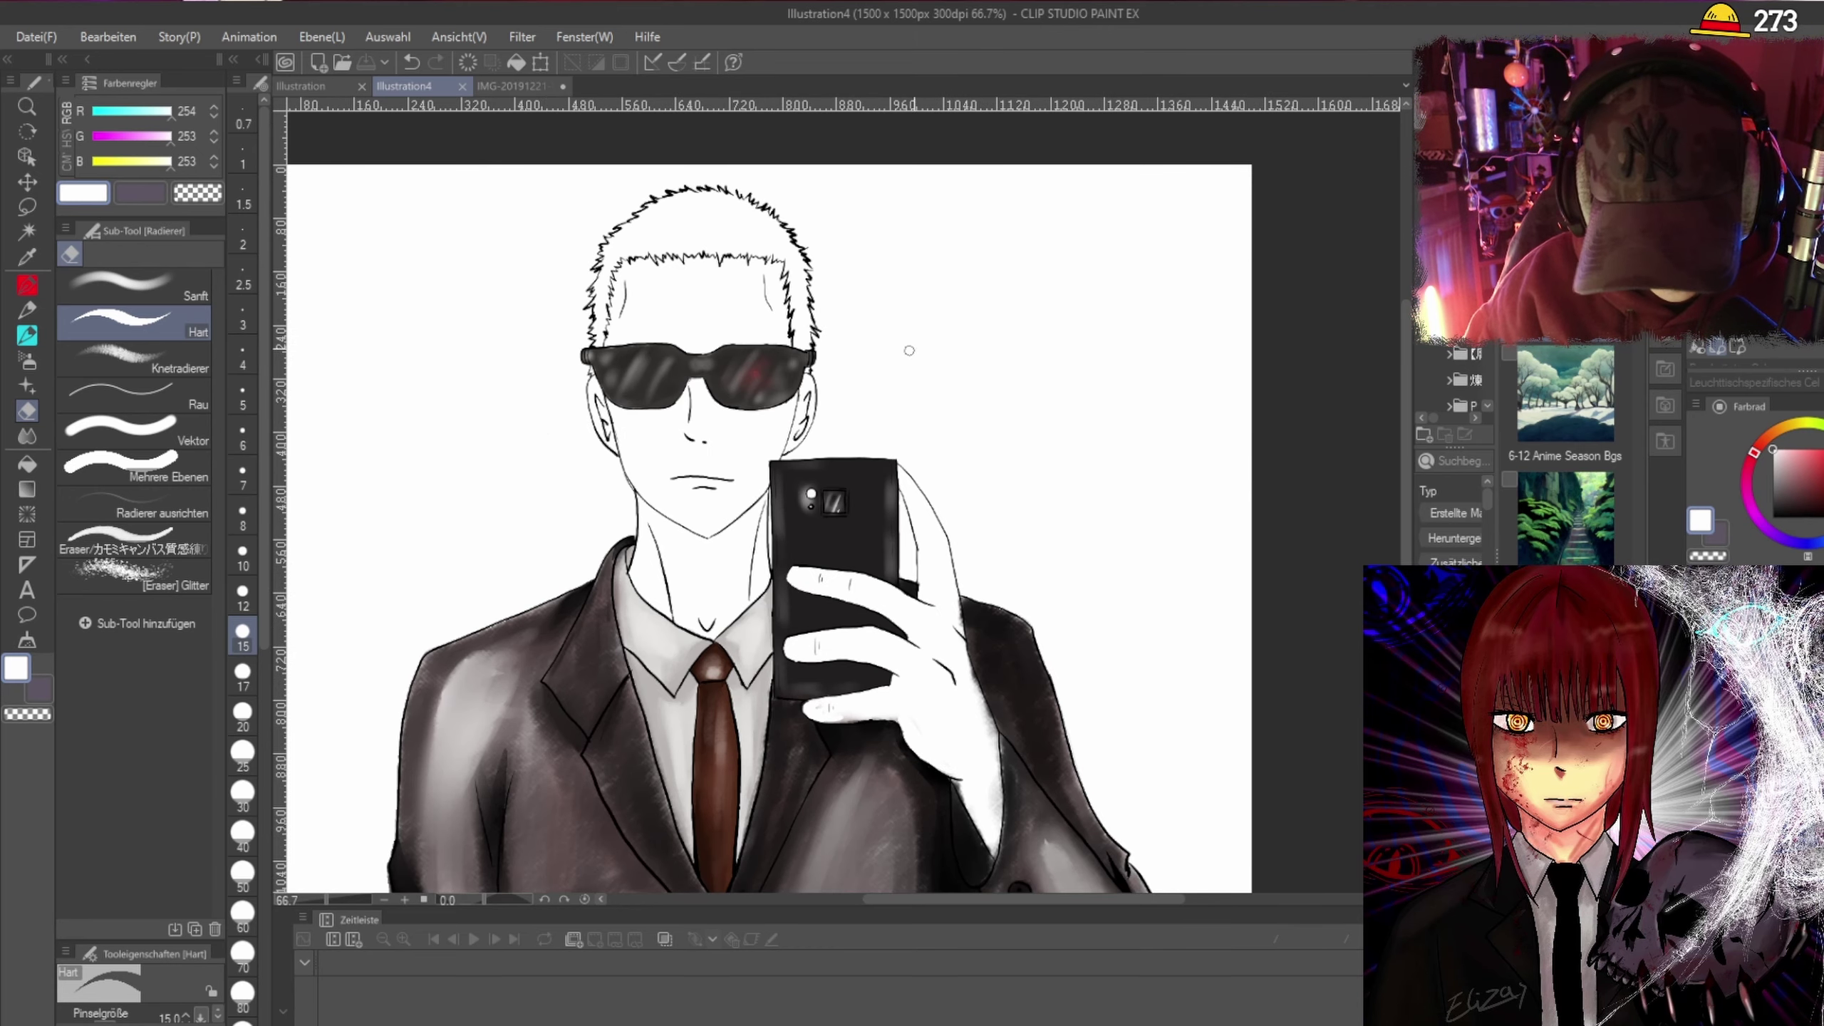
{"action": "left_click_drag", "start_coordinate": [1406, 359], "coordinate": [1410, 496]}
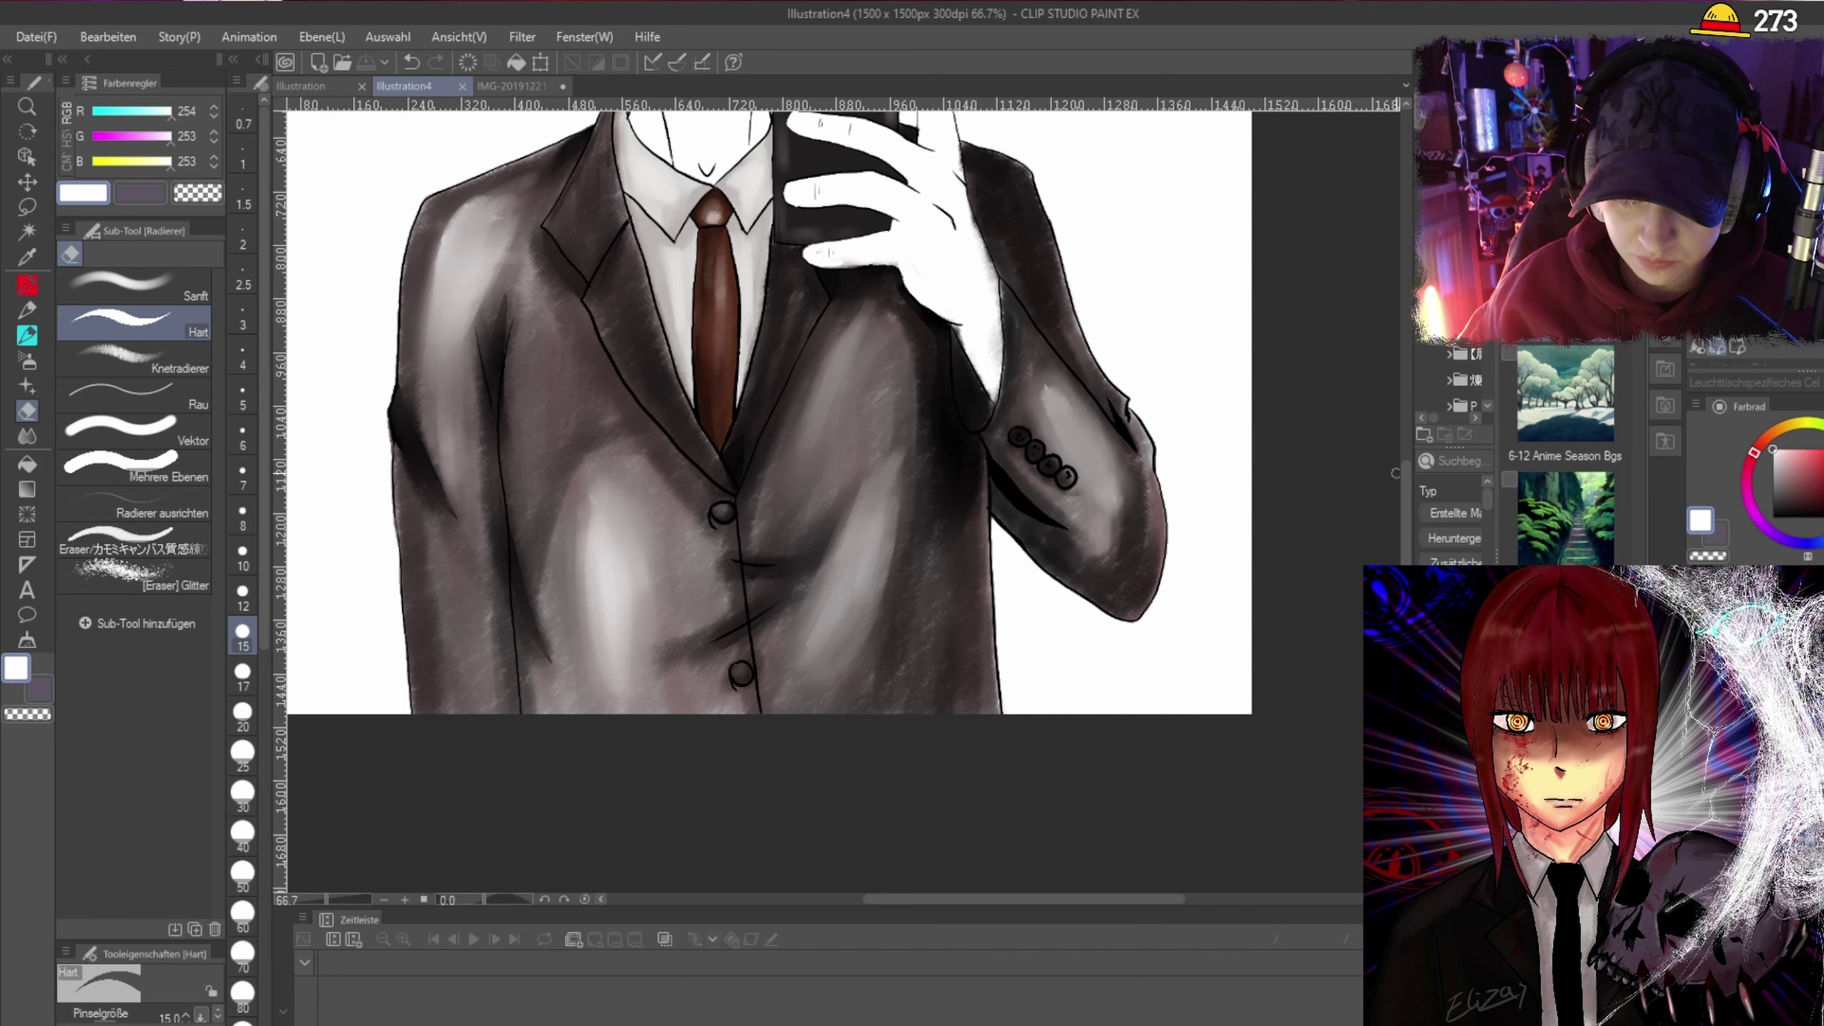
{"action": "key", "text": "ctrl+minus"}
{"action": "key", "text": "ctrl+plus"}
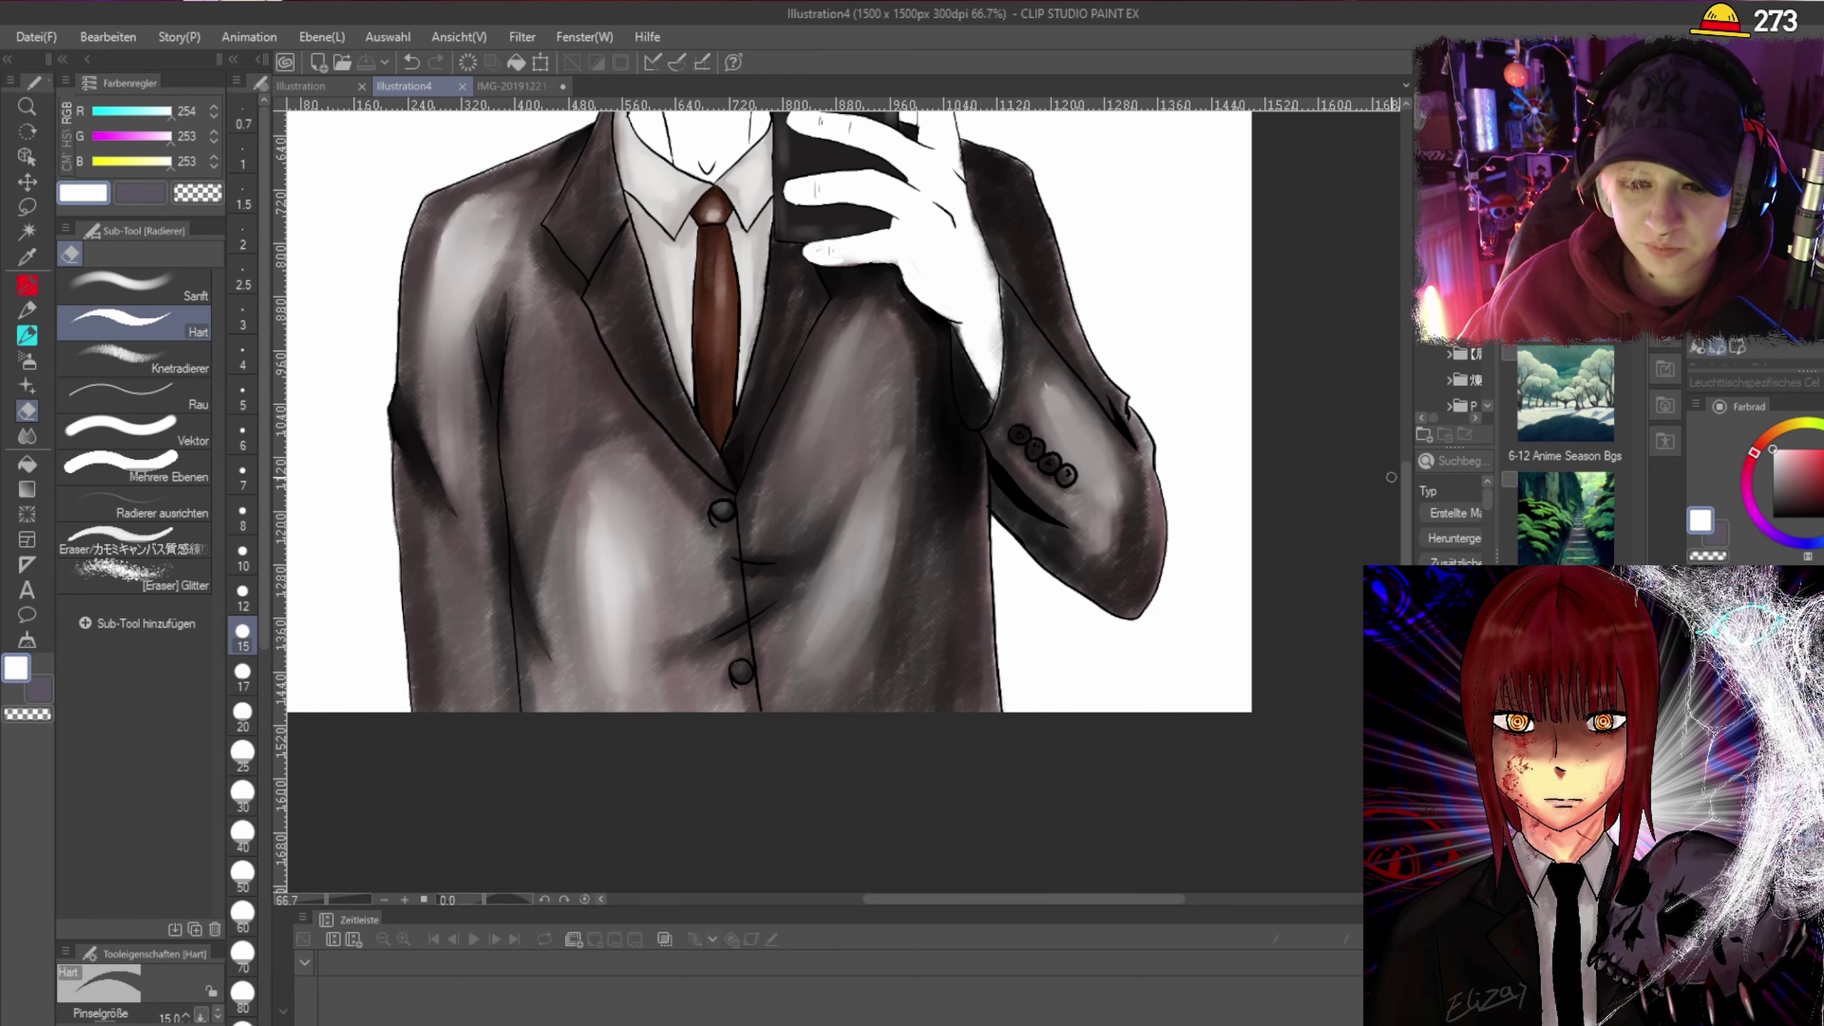
{"action": "scroll", "coordinate": [1391, 477], "scroll_direction": "down", "scroll_amount": 1}
{"action": "scroll", "coordinate": [1391, 477], "scroll_direction": "down", "scroll_amount": 1}
{"action": "scroll", "coordinate": [1391, 477], "scroll_direction": "up", "scroll_amount": 2}
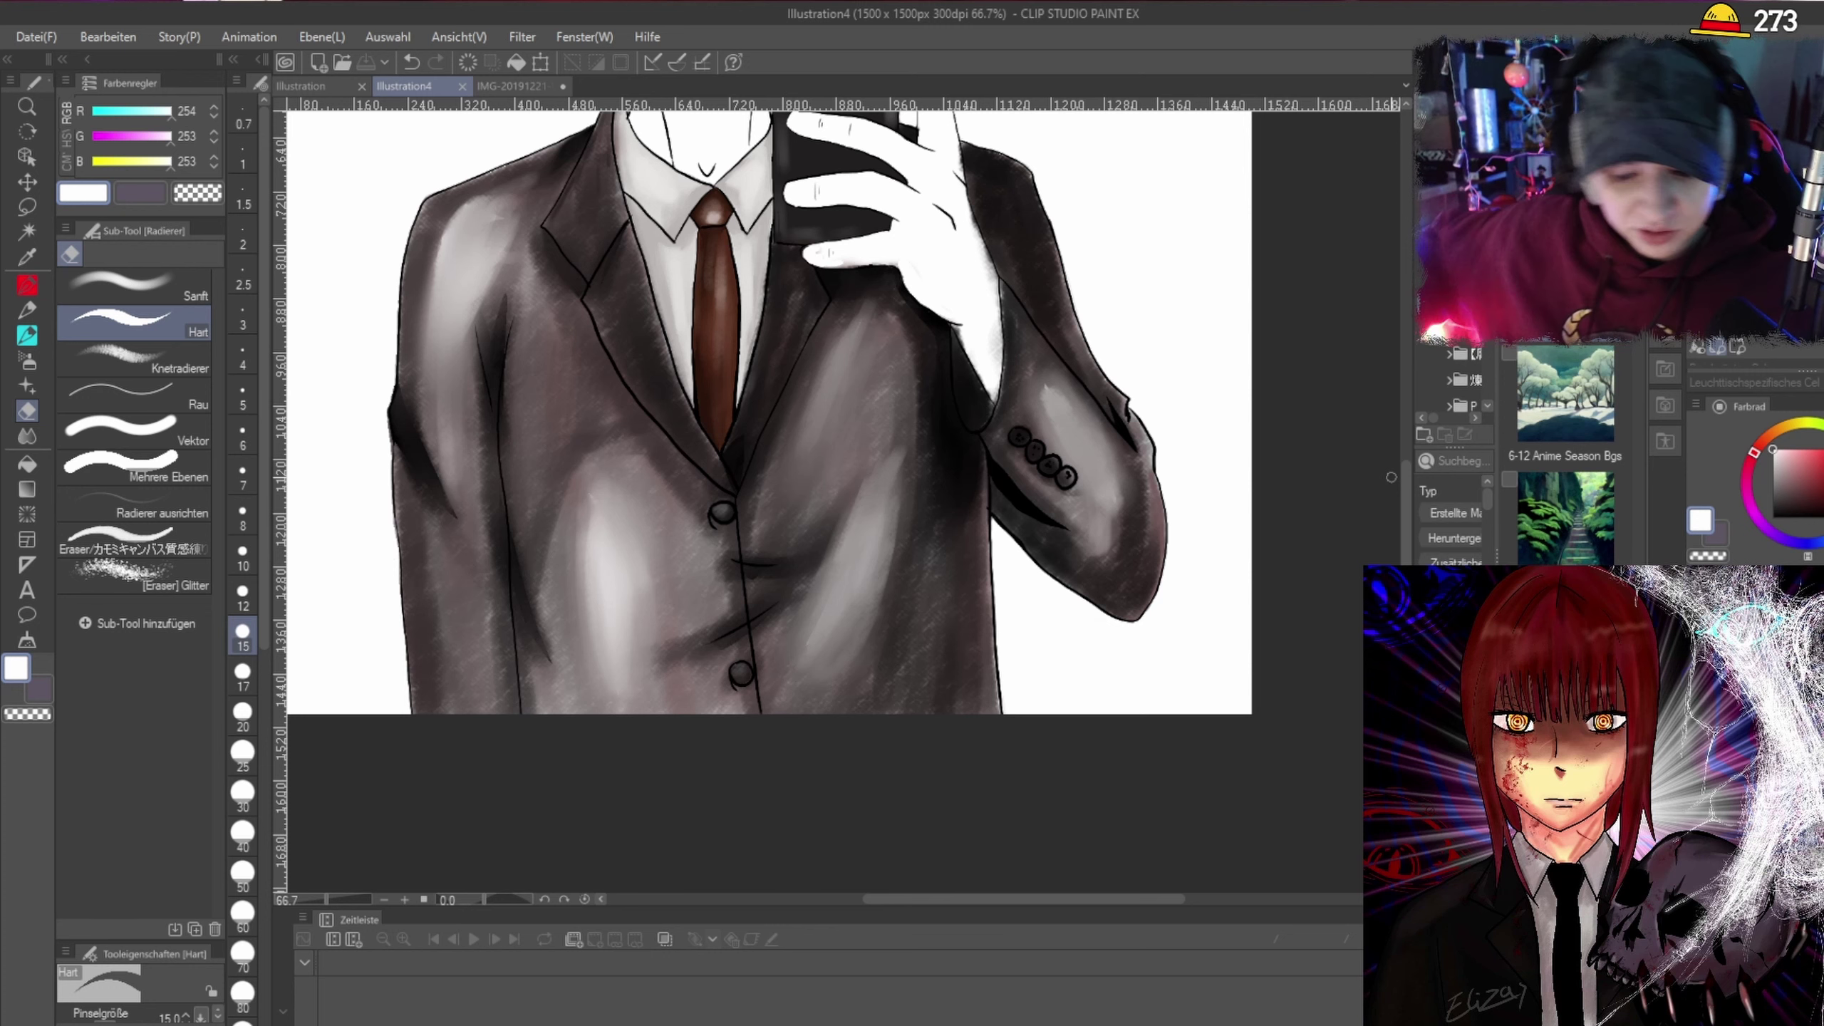
{"action": "left_click_drag", "start_coordinate": [1404, 483], "coordinate": [1405, 377]}
Erase the leftover haze near the phone hand's outline.
{"action": "scroll", "coordinate": [1206, 468], "scroll_direction": "up", "scroll_amount": 1}
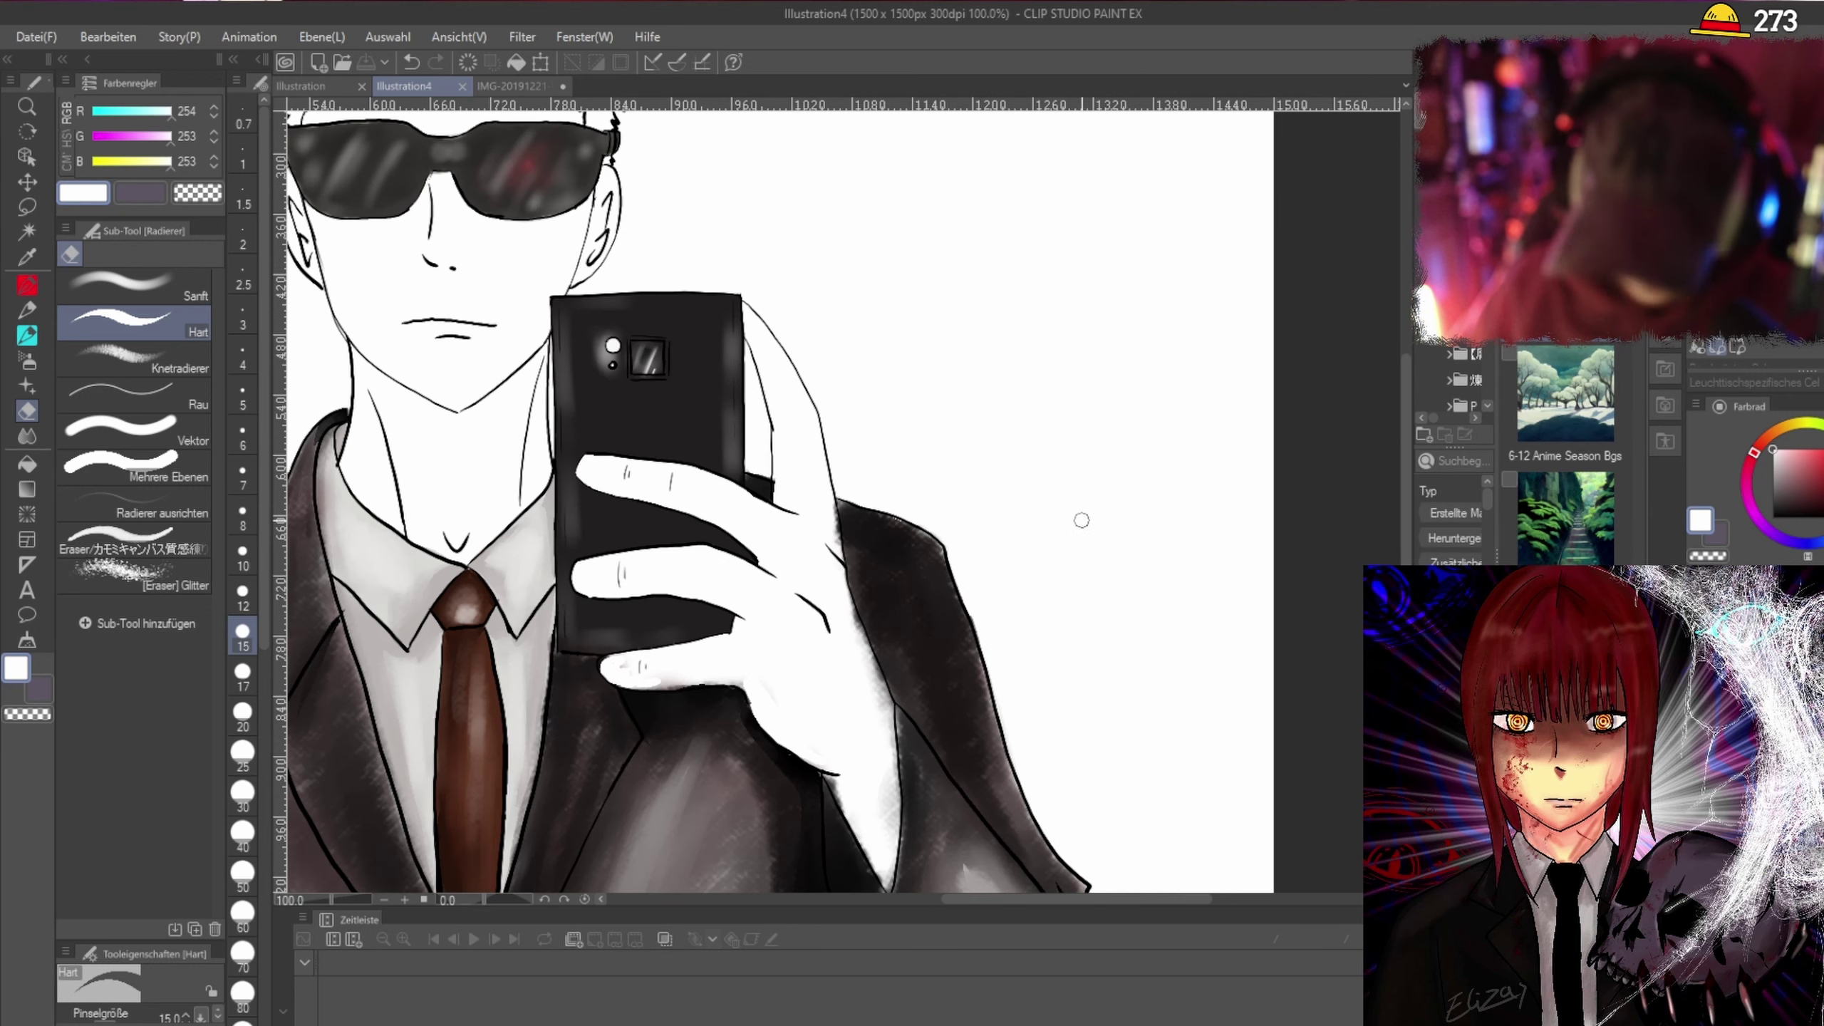
{"action": "left_click_drag", "start_coordinate": [835, 563], "coordinate": [848, 610]}
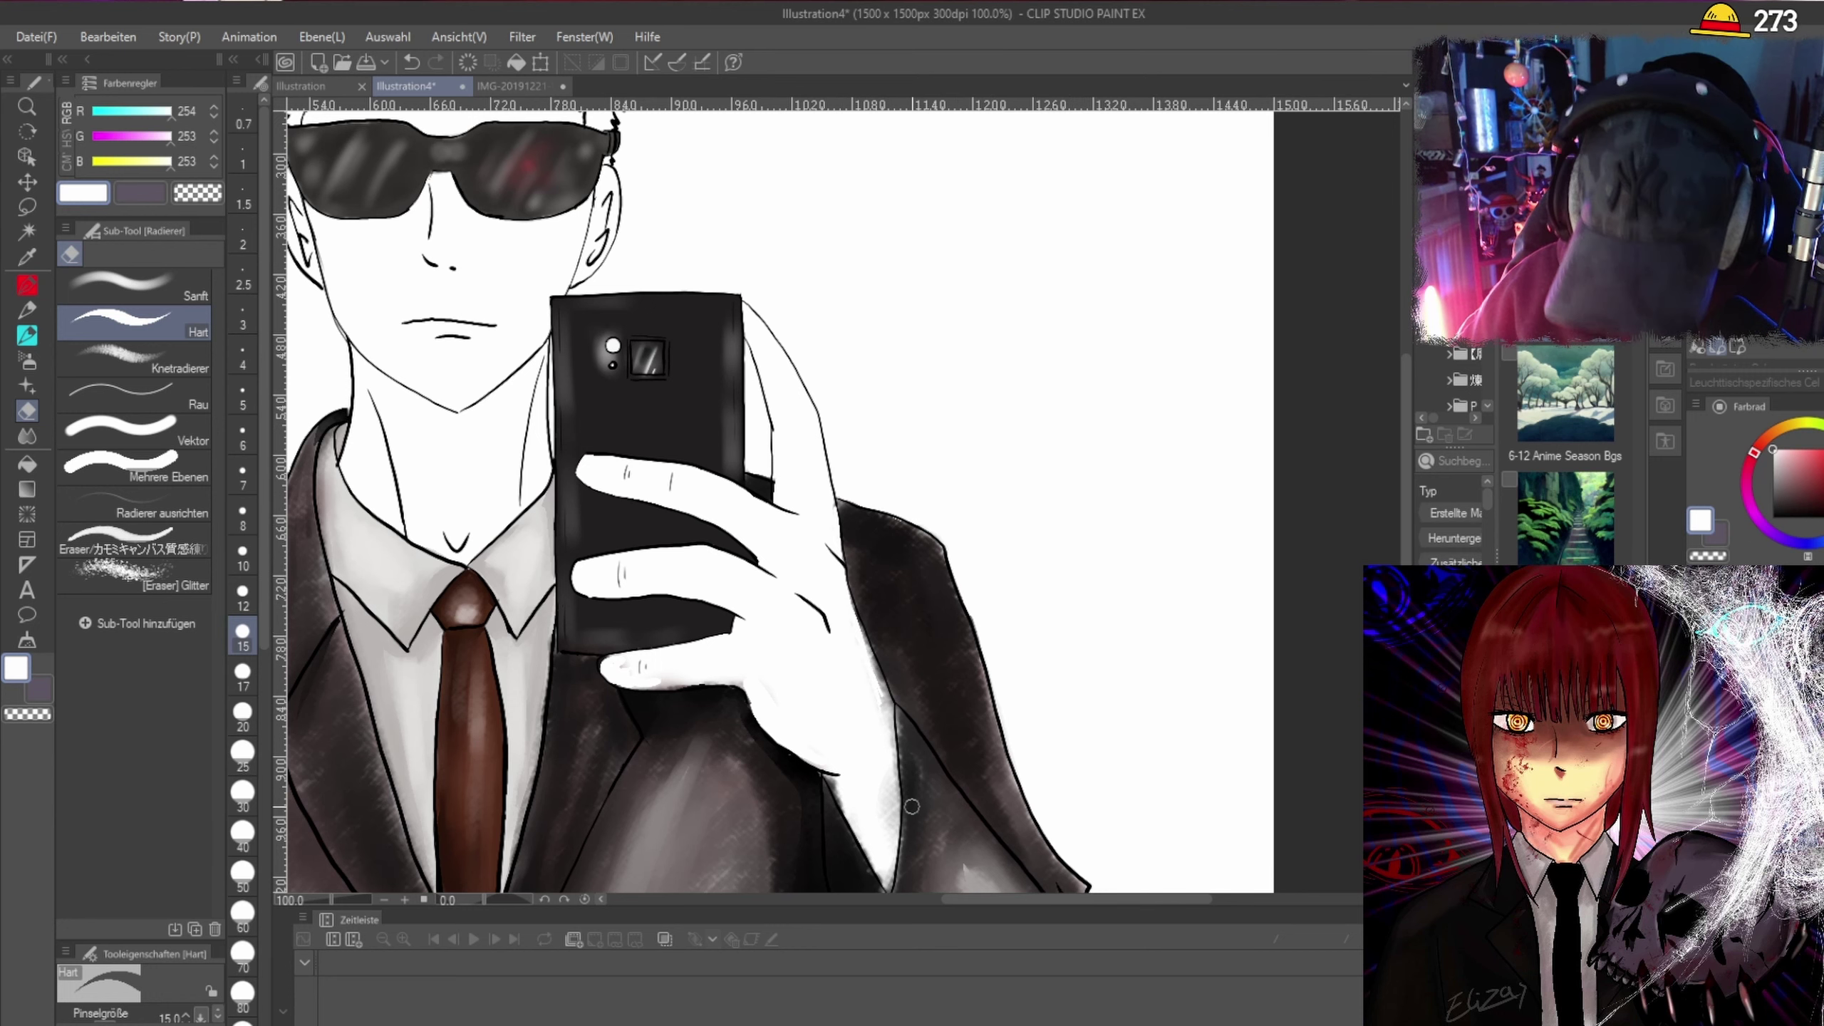
{"action": "scroll", "coordinate": [895, 780], "scroll_direction": "down", "scroll_amount": 1}
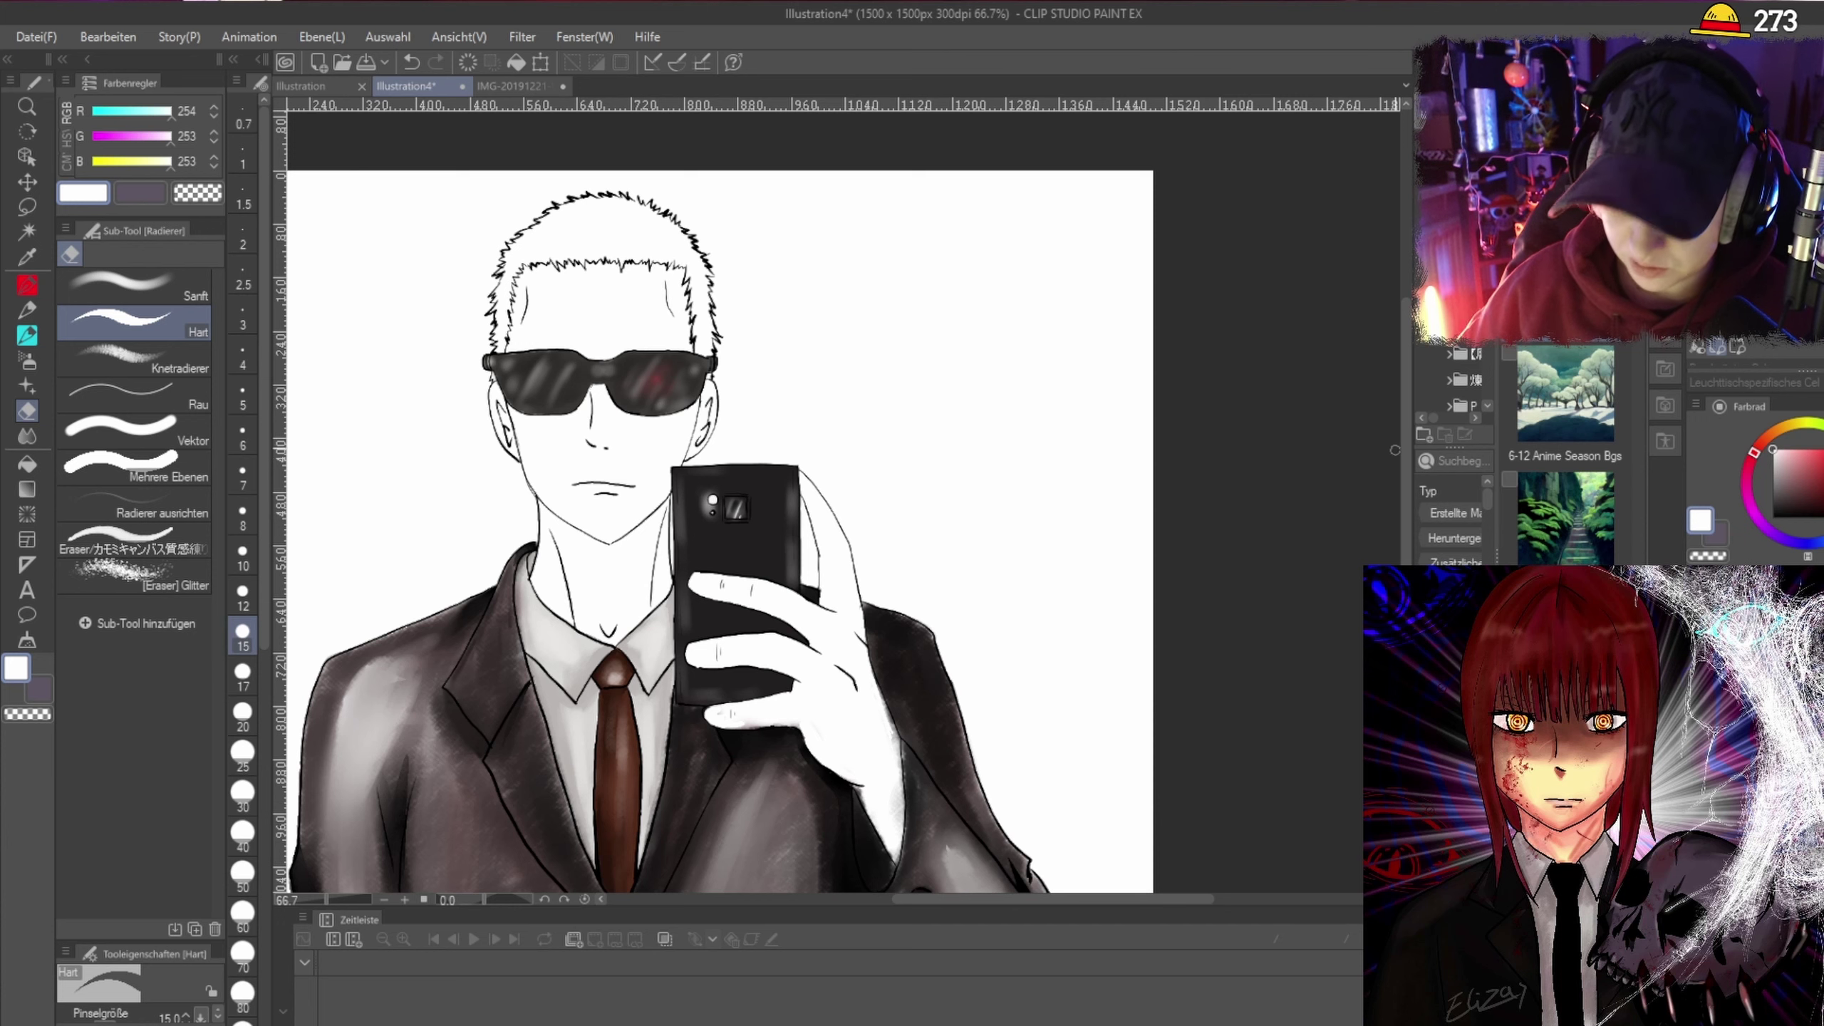
Switch to the lasso-fill selection sub-tool for blocking in skin colour.
{"action": "mouse_move", "coordinate": [1405, 413]}
{"action": "left_mouse_down"}
{"action": "mouse_move", "coordinate": [1407, 538]}
{"action": "mouse_move", "coordinate": [1397, 429]}
{"action": "mouse_move", "coordinate": [1394, 466]}
{"action": "left_mouse_up"}
{"action": "scroll", "coordinate": [1165, 489], "scroll_direction": "down", "scroll_amount": 1}
{"action": "scroll", "coordinate": [988, 320], "scroll_direction": "up", "scroll_amount": 1}
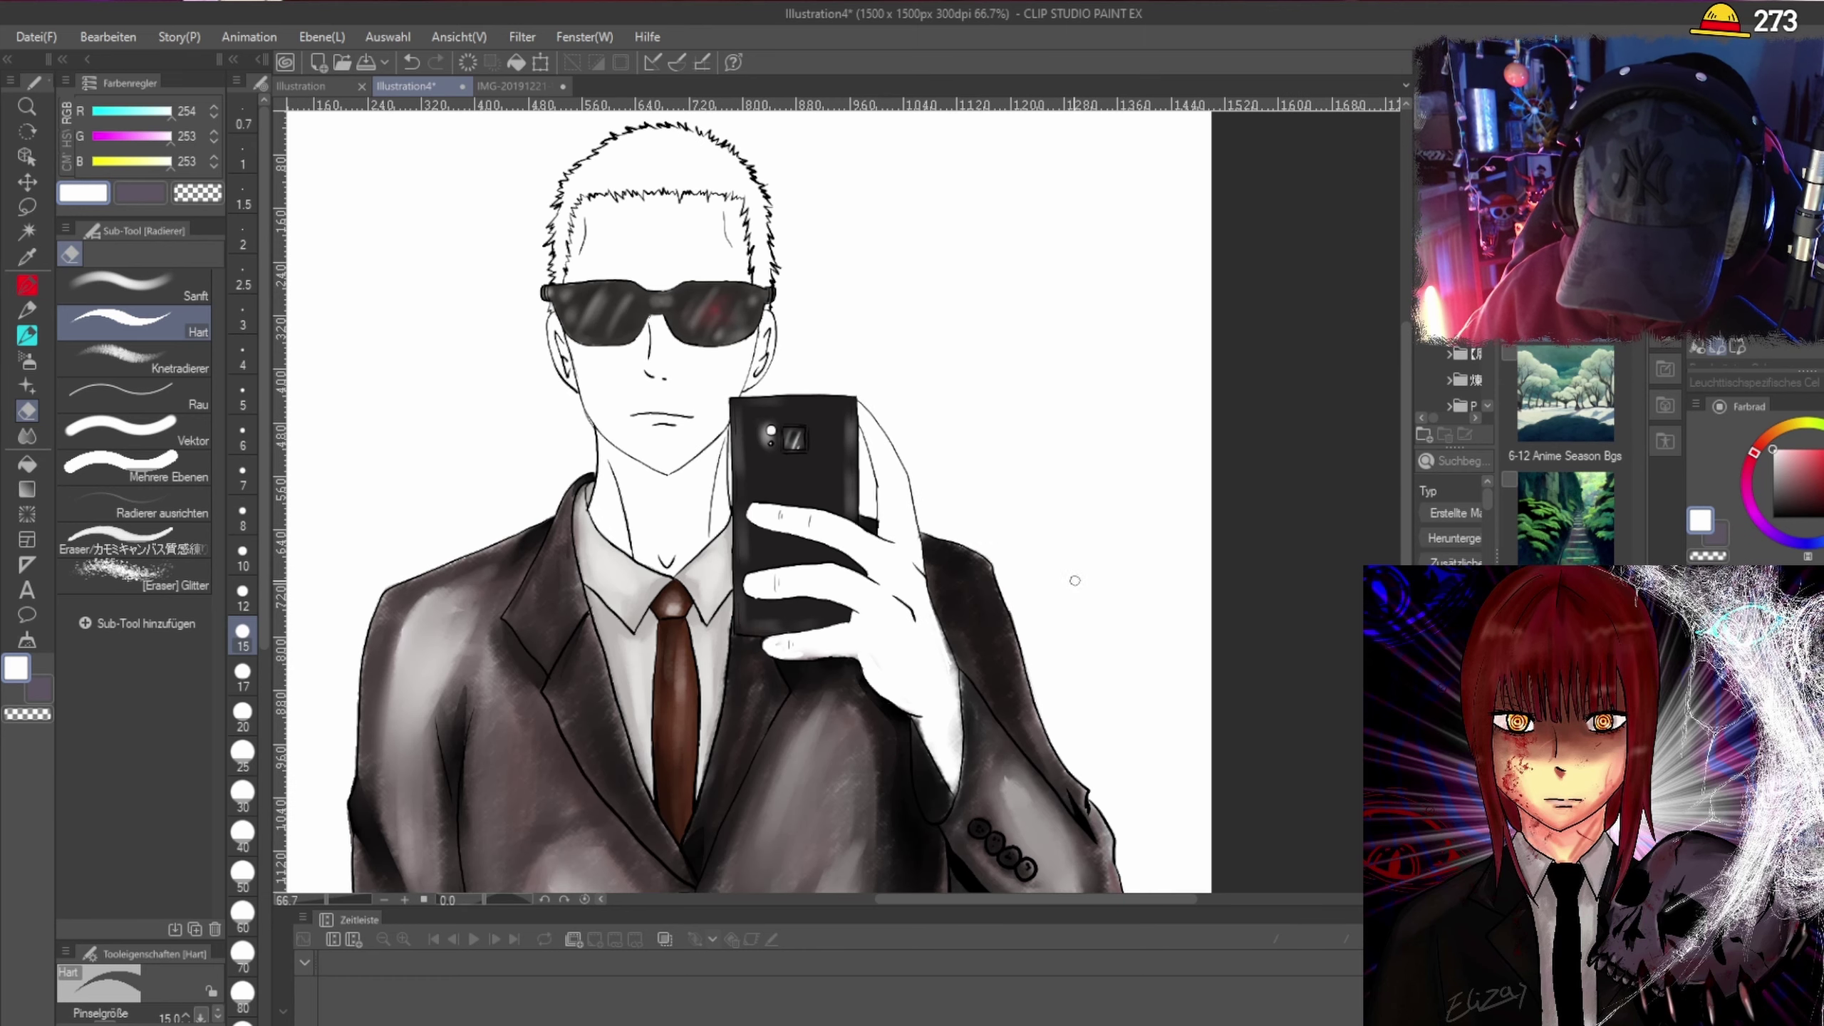
{"action": "scroll", "coordinate": [1077, 582], "scroll_direction": "up", "scroll_amount": 1}
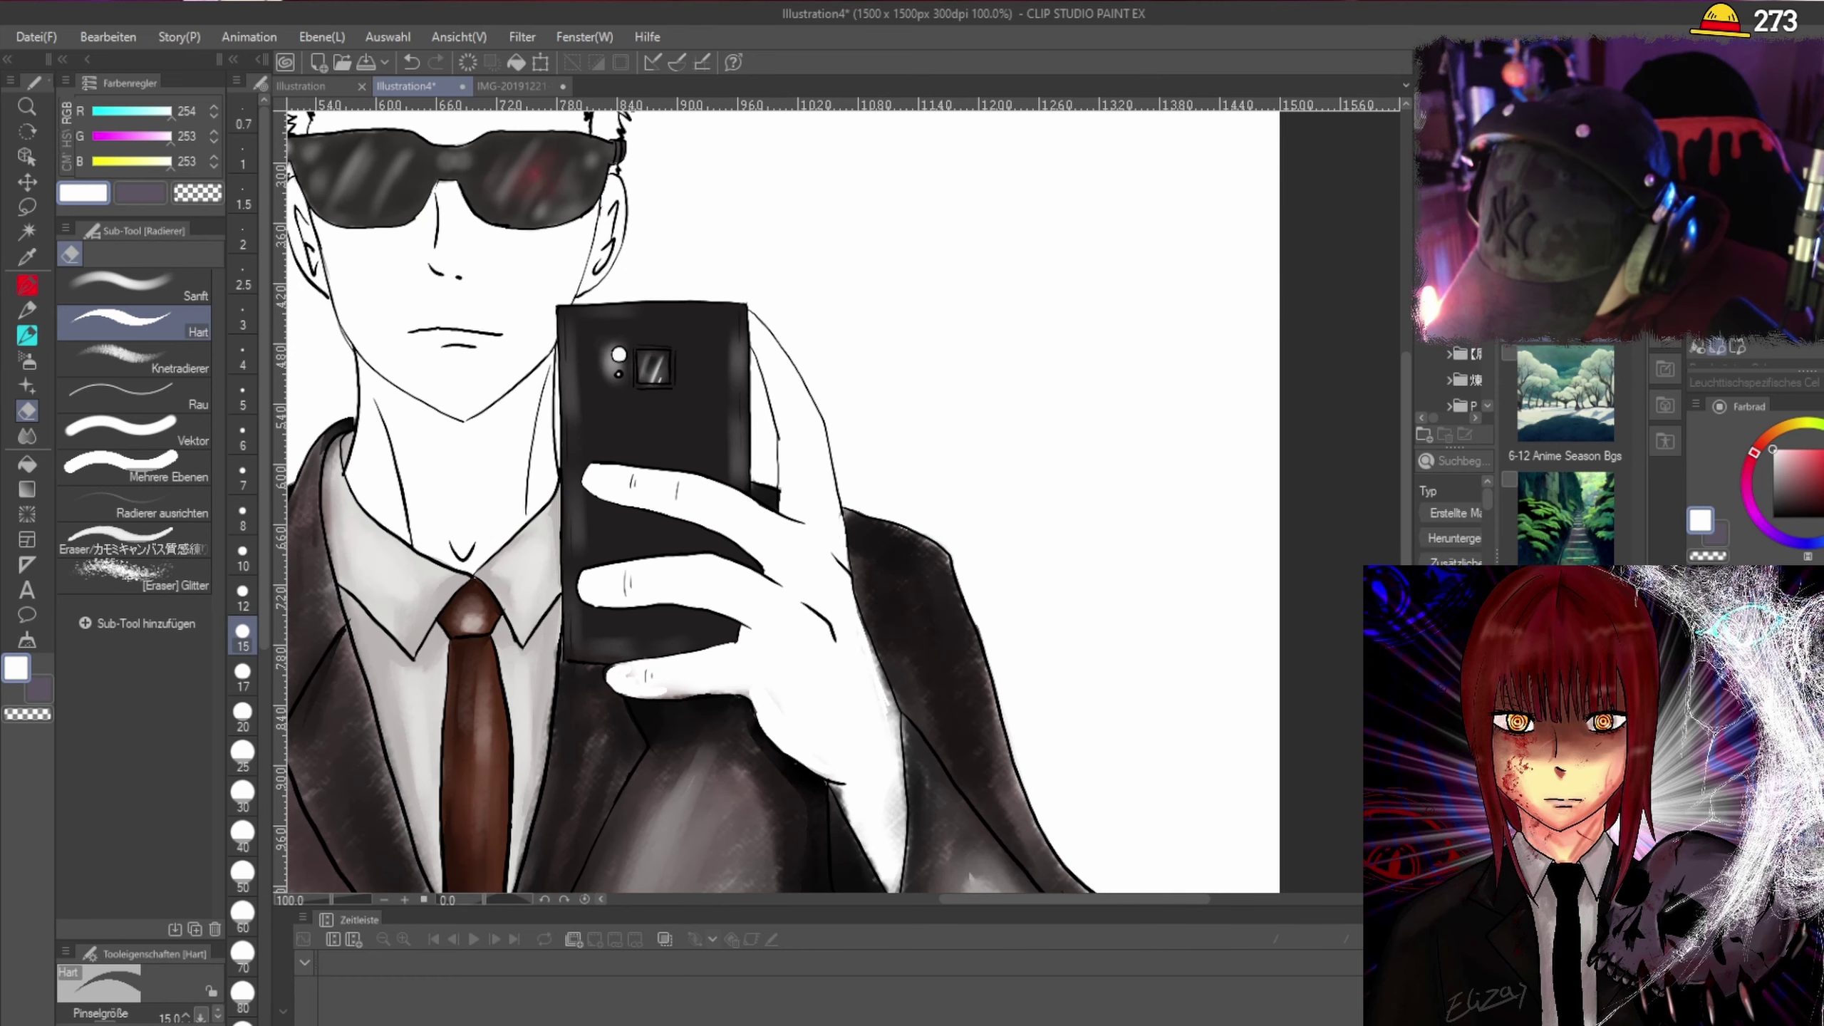
{"action": "left_click", "coordinate": [26, 207]}
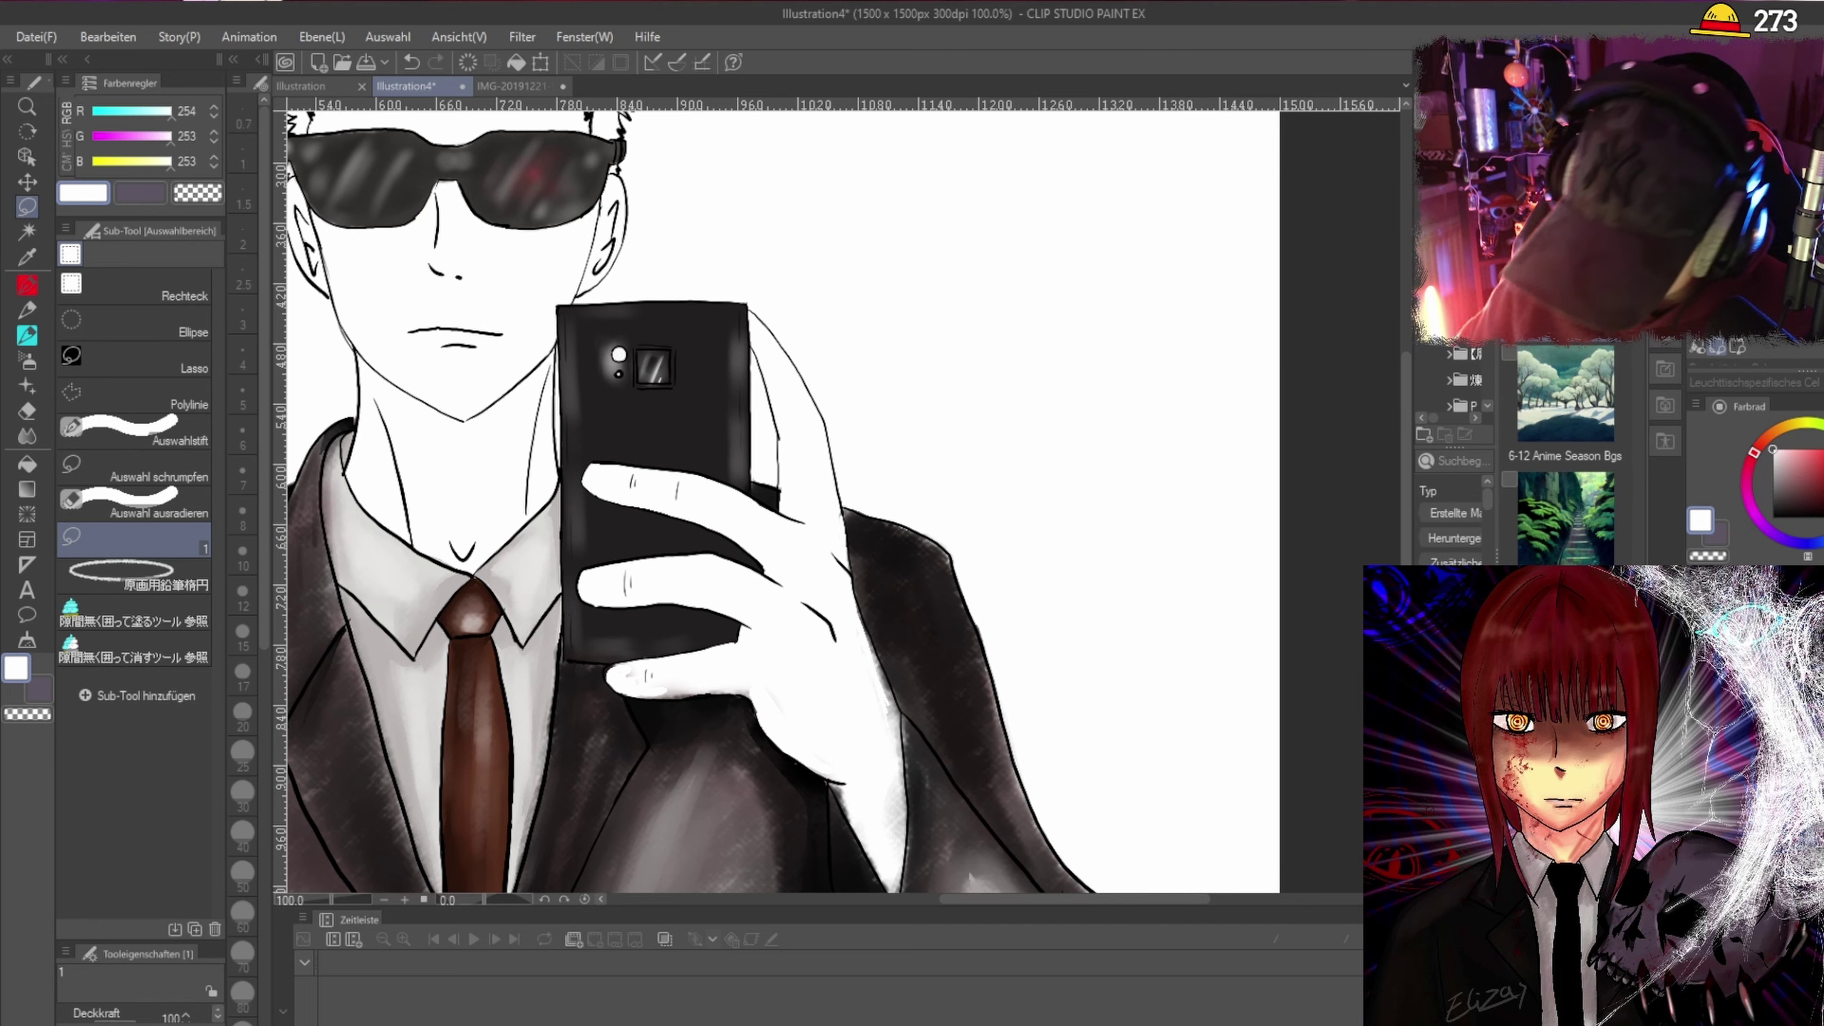
Choose a cream skin tone on the colour wheel.
{"action": "left_click", "coordinate": [1789, 427]}
{"action": "left_click", "coordinate": [1788, 451]}
{"action": "scroll", "coordinate": [1286, 392], "scroll_direction": "down", "scroll_amount": 2}
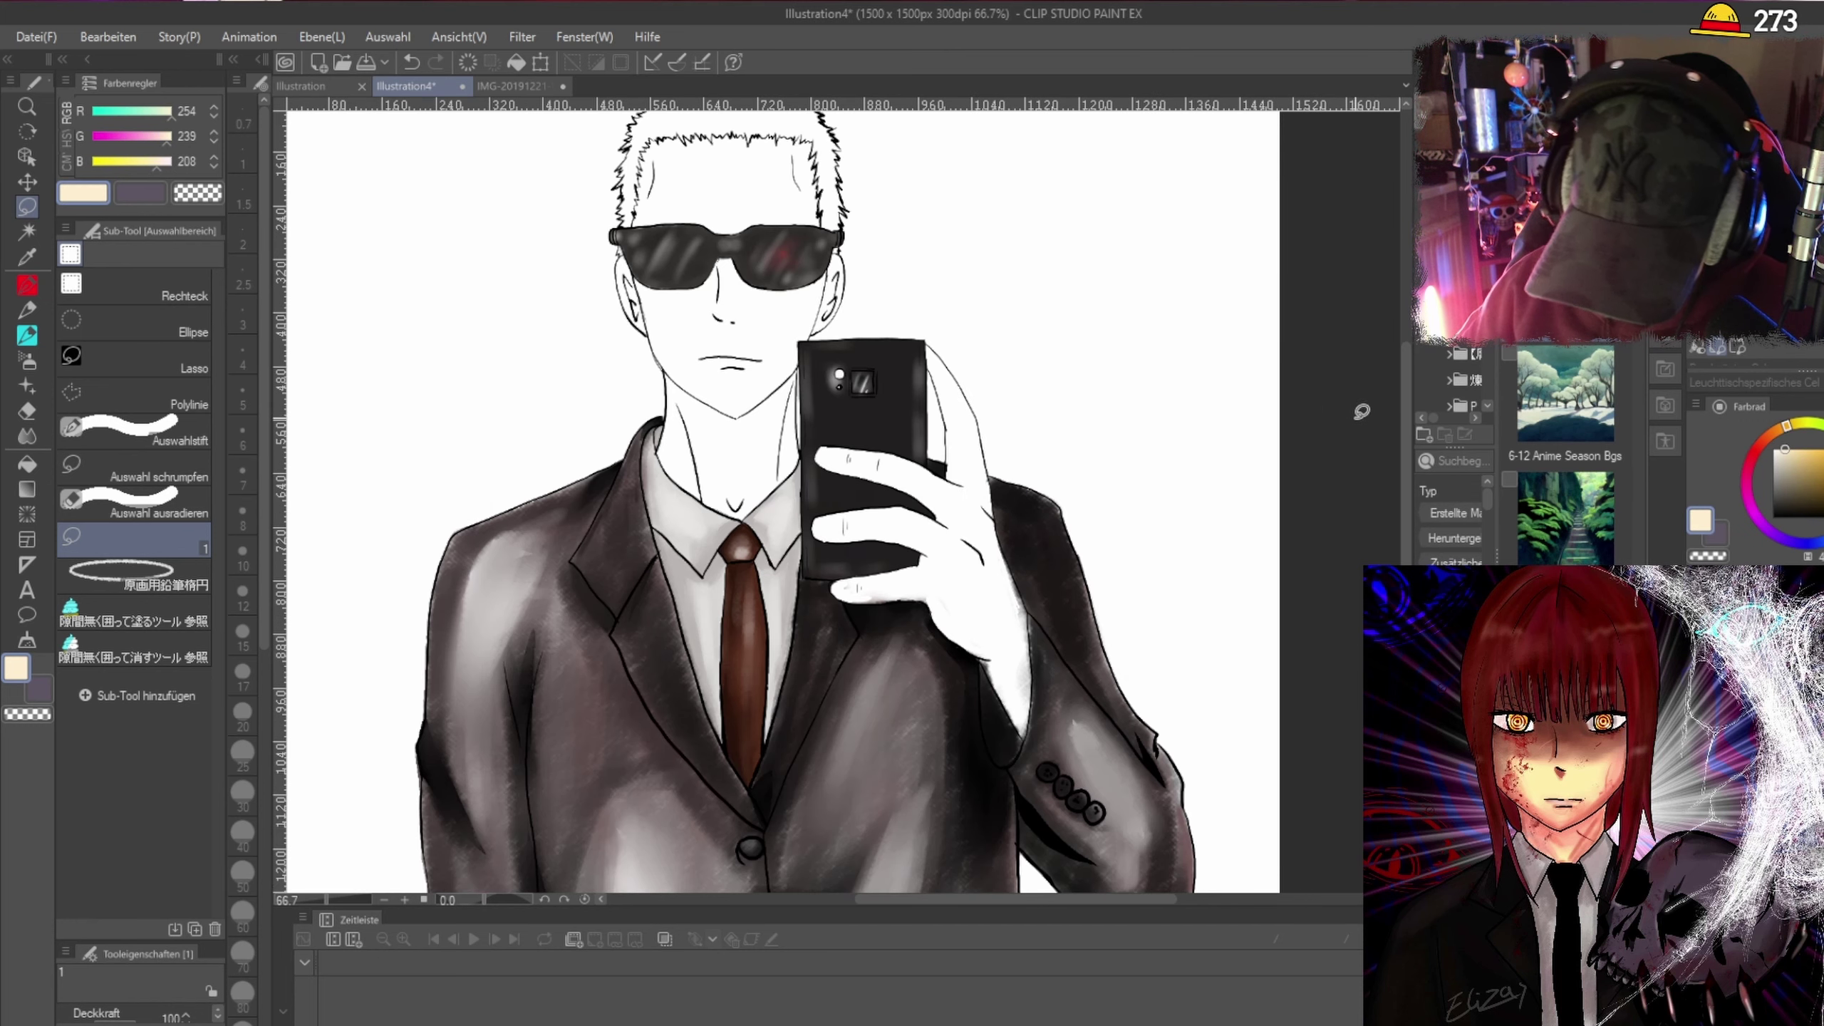
{"action": "scroll", "coordinate": [947, 280], "scroll_direction": "up", "scroll_amount": 3}
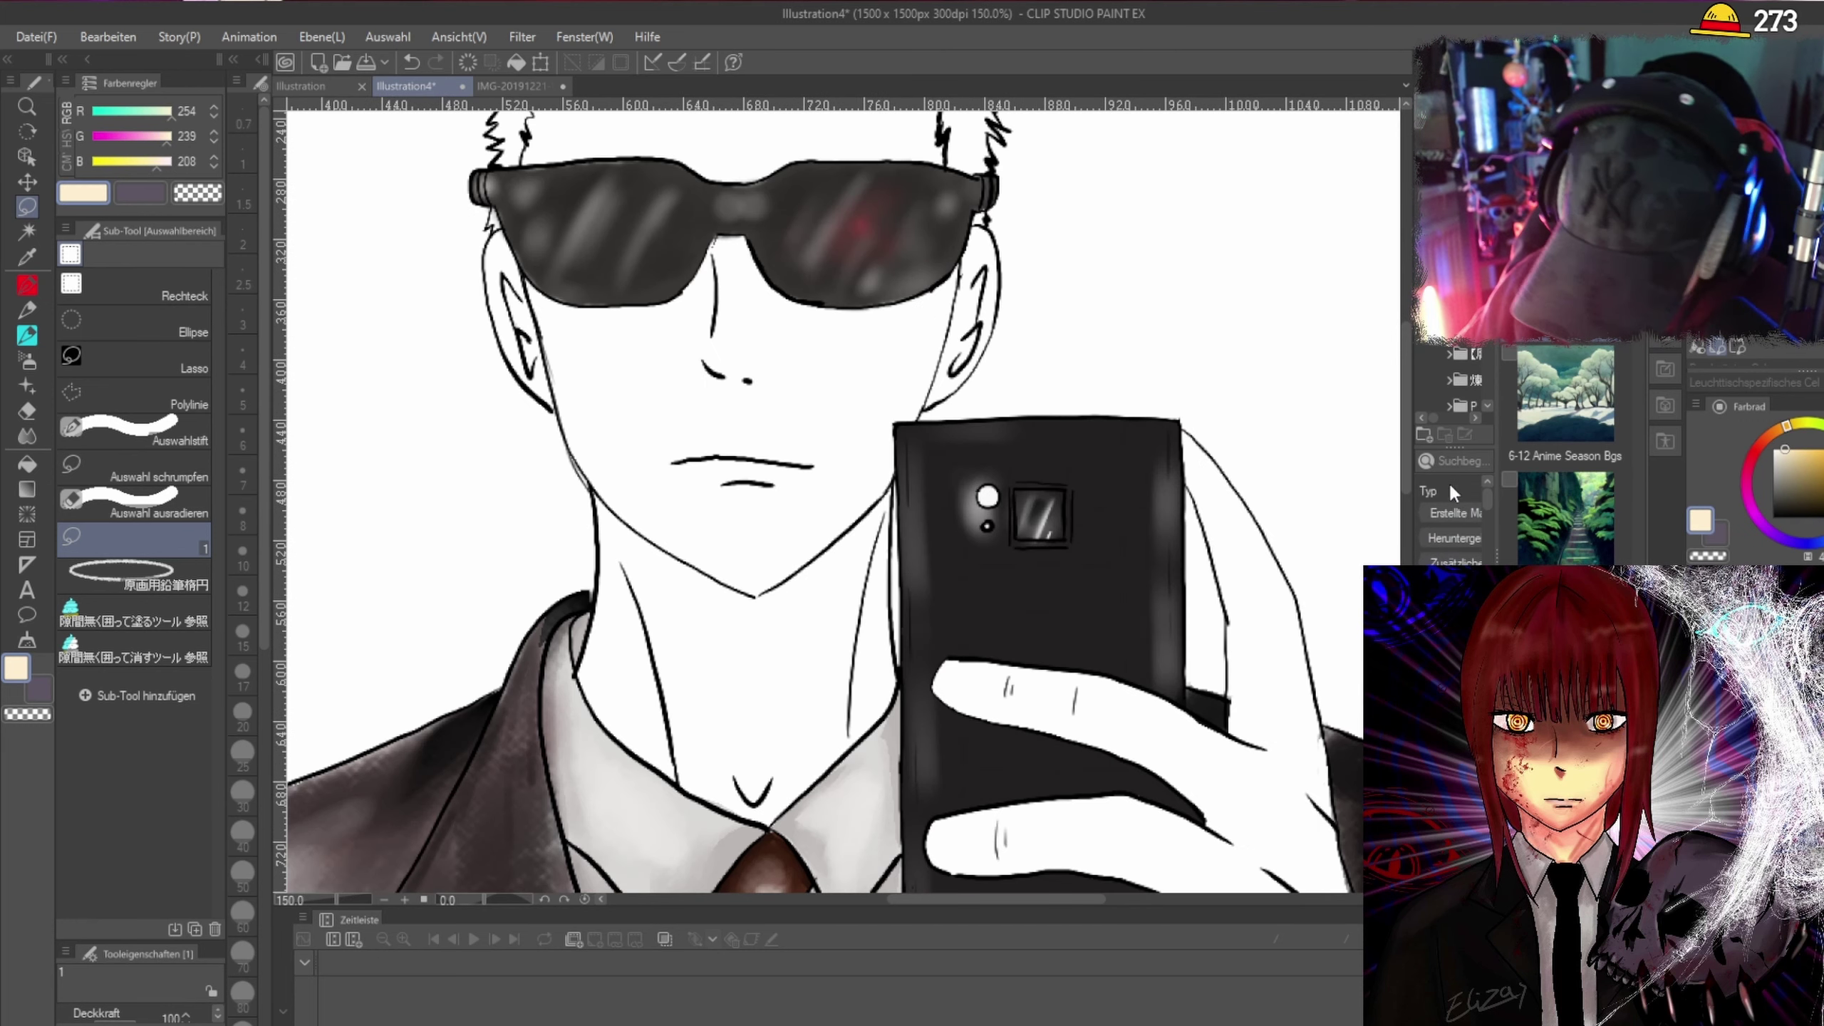
{"action": "left_click_drag", "start_coordinate": [1083, 897], "coordinate": [1157, 900]}
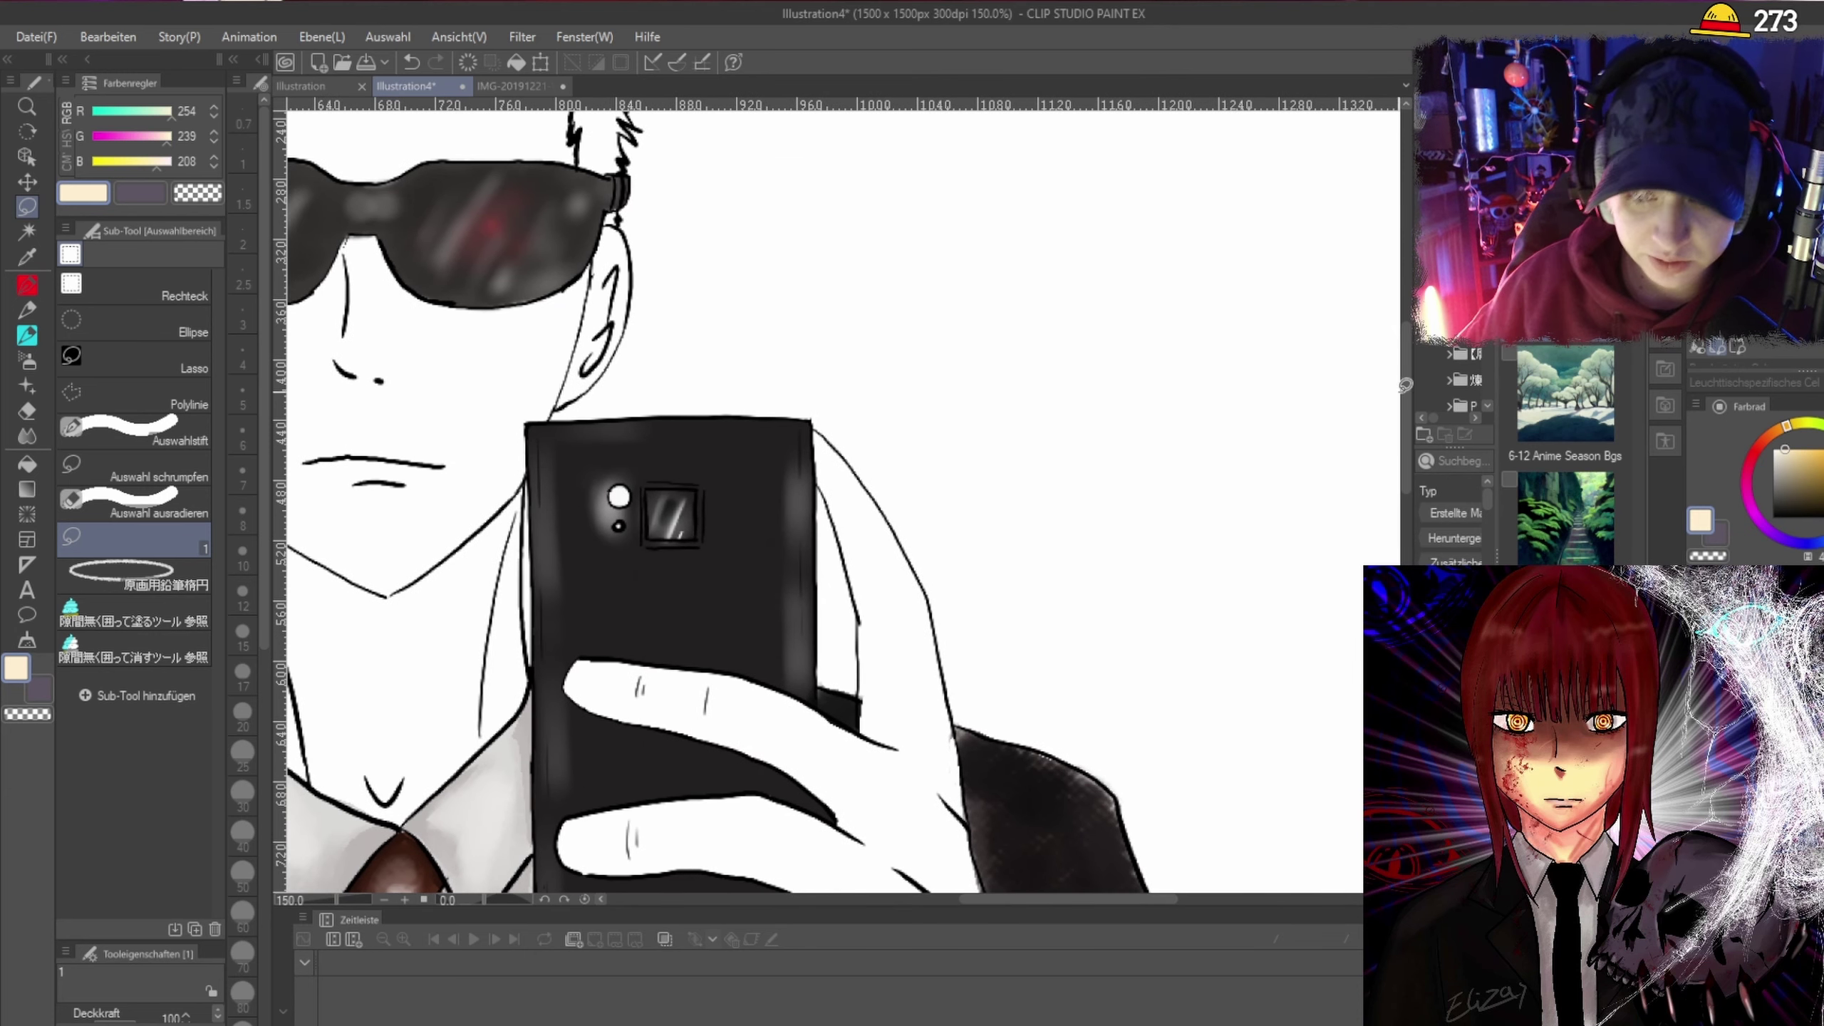
{"action": "left_click_drag", "start_coordinate": [1407, 419], "coordinate": [1410, 542]}
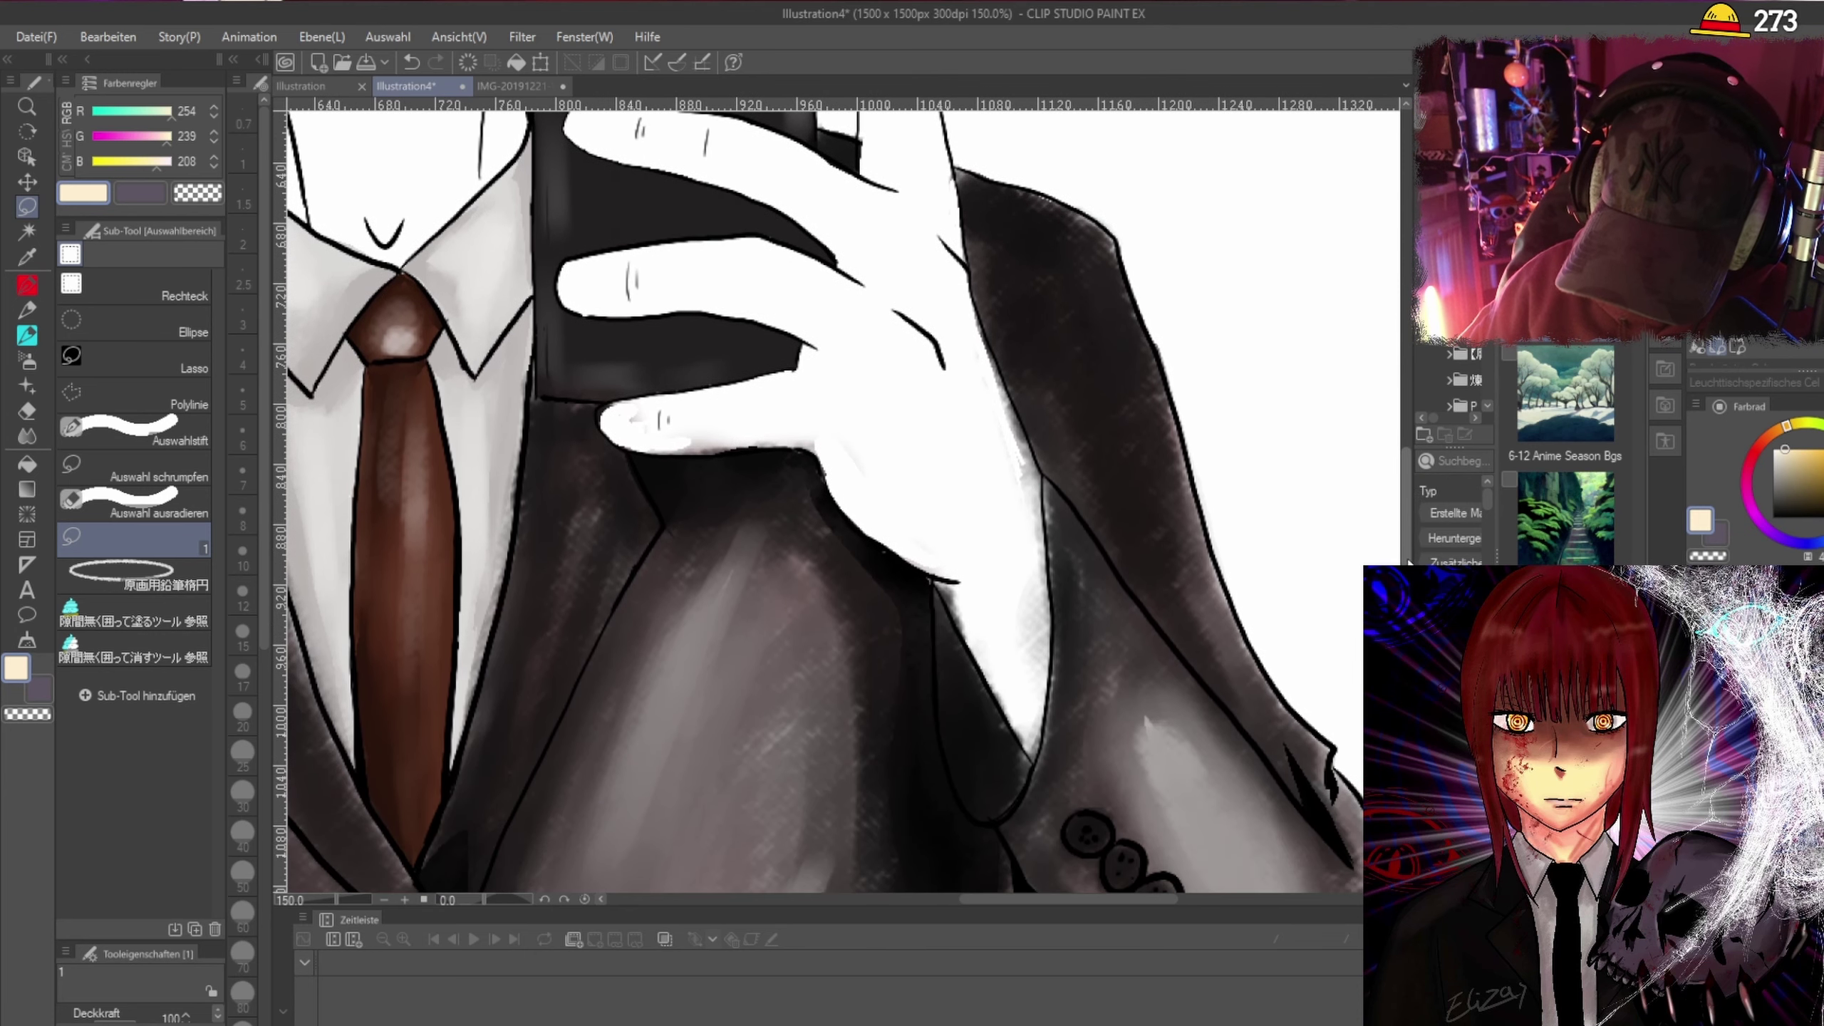
{"action": "scroll", "coordinate": [1082, 554], "scroll_direction": "up", "scroll_amount": 1}
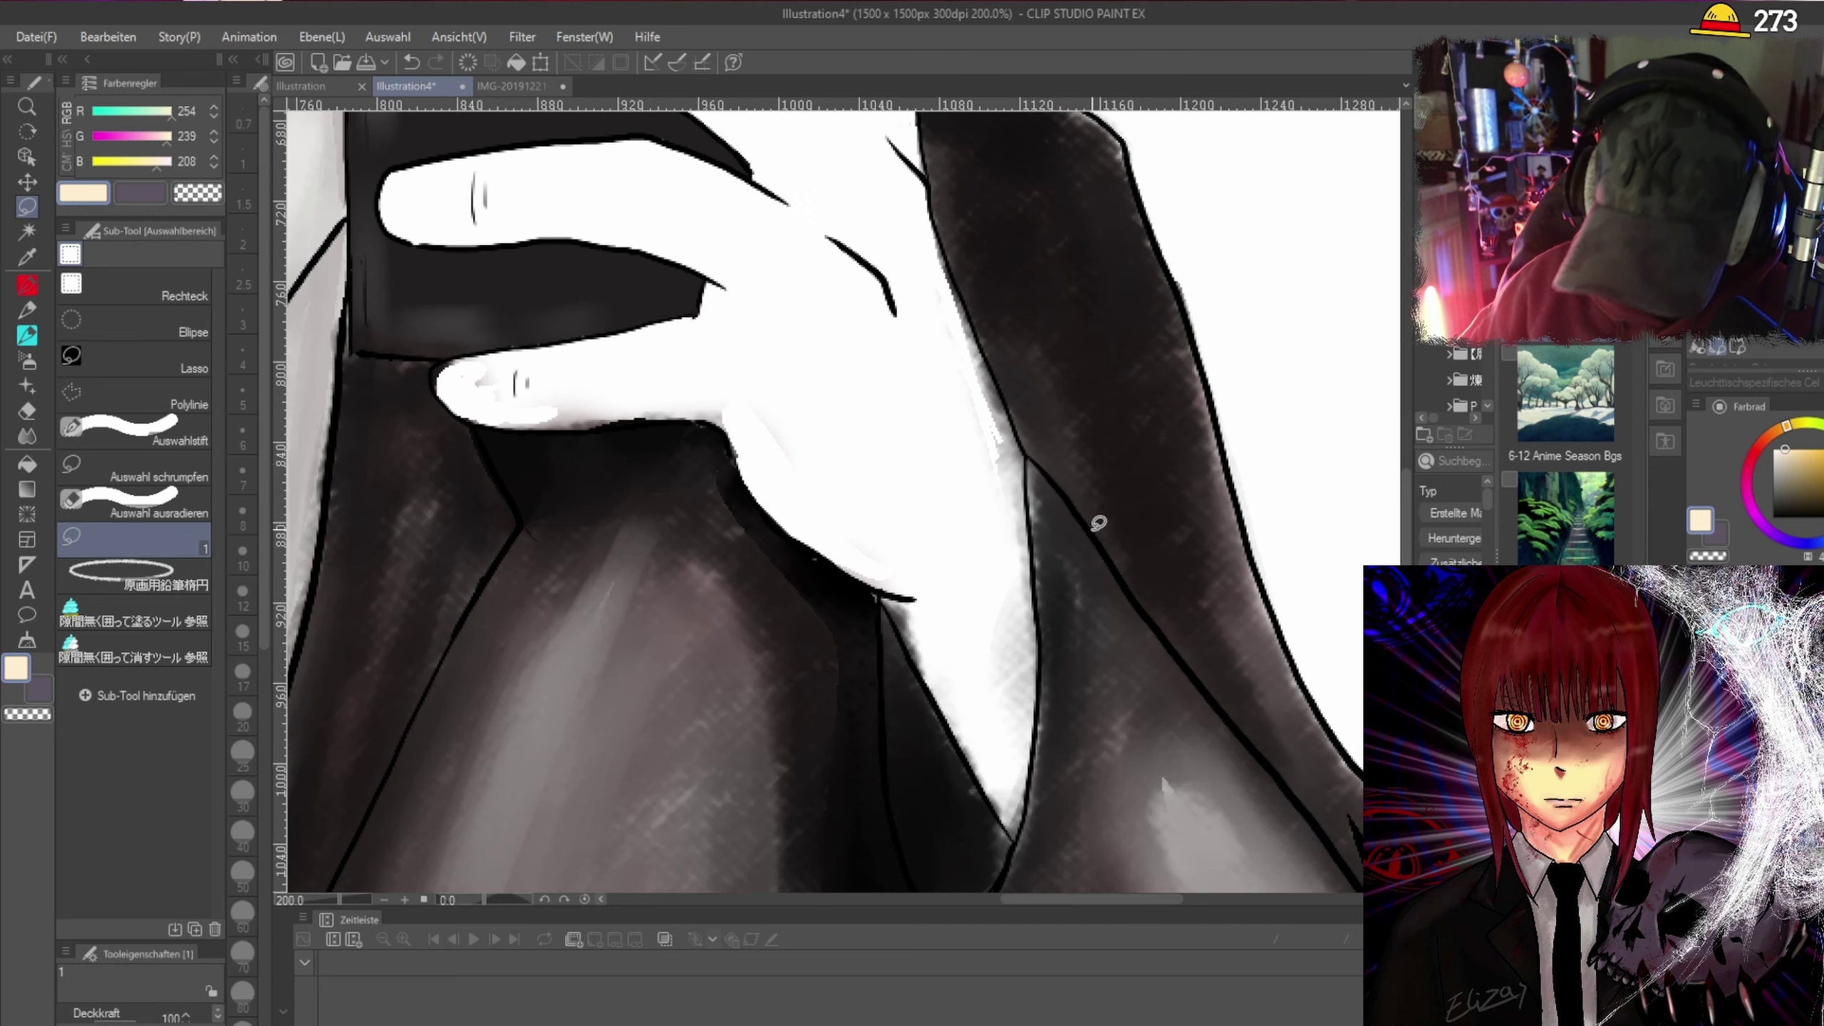
Lasso-fill the hand area beside the sleeve with flat cream colour.
{"action": "mouse_move", "coordinate": [1034, 515]}
{"action": "left_mouse_down"}
{"action": "mouse_move", "coordinate": [1037, 727]}
{"action": "mouse_move", "coordinate": [1013, 838]}
{"action": "mouse_move", "coordinate": [888, 601]}
{"action": "mouse_move", "coordinate": [964, 475]}
{"action": "mouse_move", "coordinate": [1015, 450]}
{"action": "left_mouse_up"}
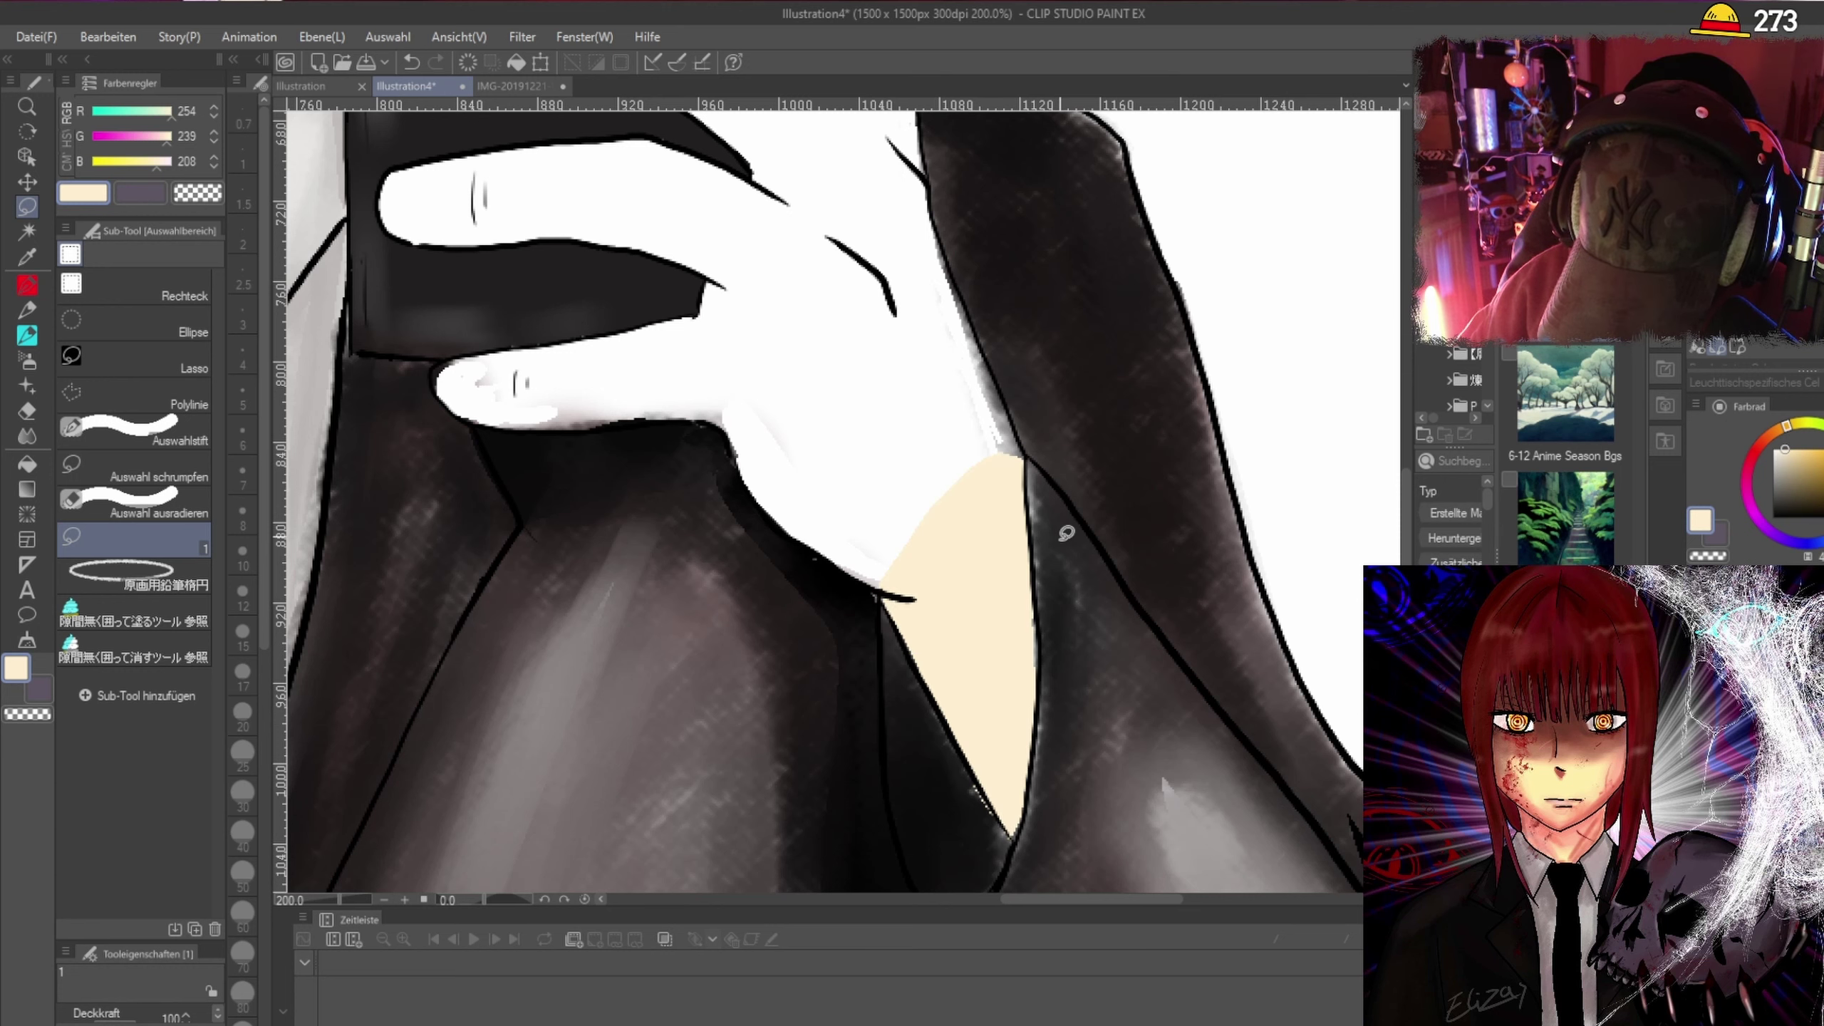
{"action": "mouse_move", "coordinate": [1032, 579]}
{"action": "left_mouse_down"}
{"action": "mouse_move", "coordinate": [1035, 679]}
{"action": "mouse_move", "coordinate": [1035, 560]}
{"action": "left_mouse_up"}
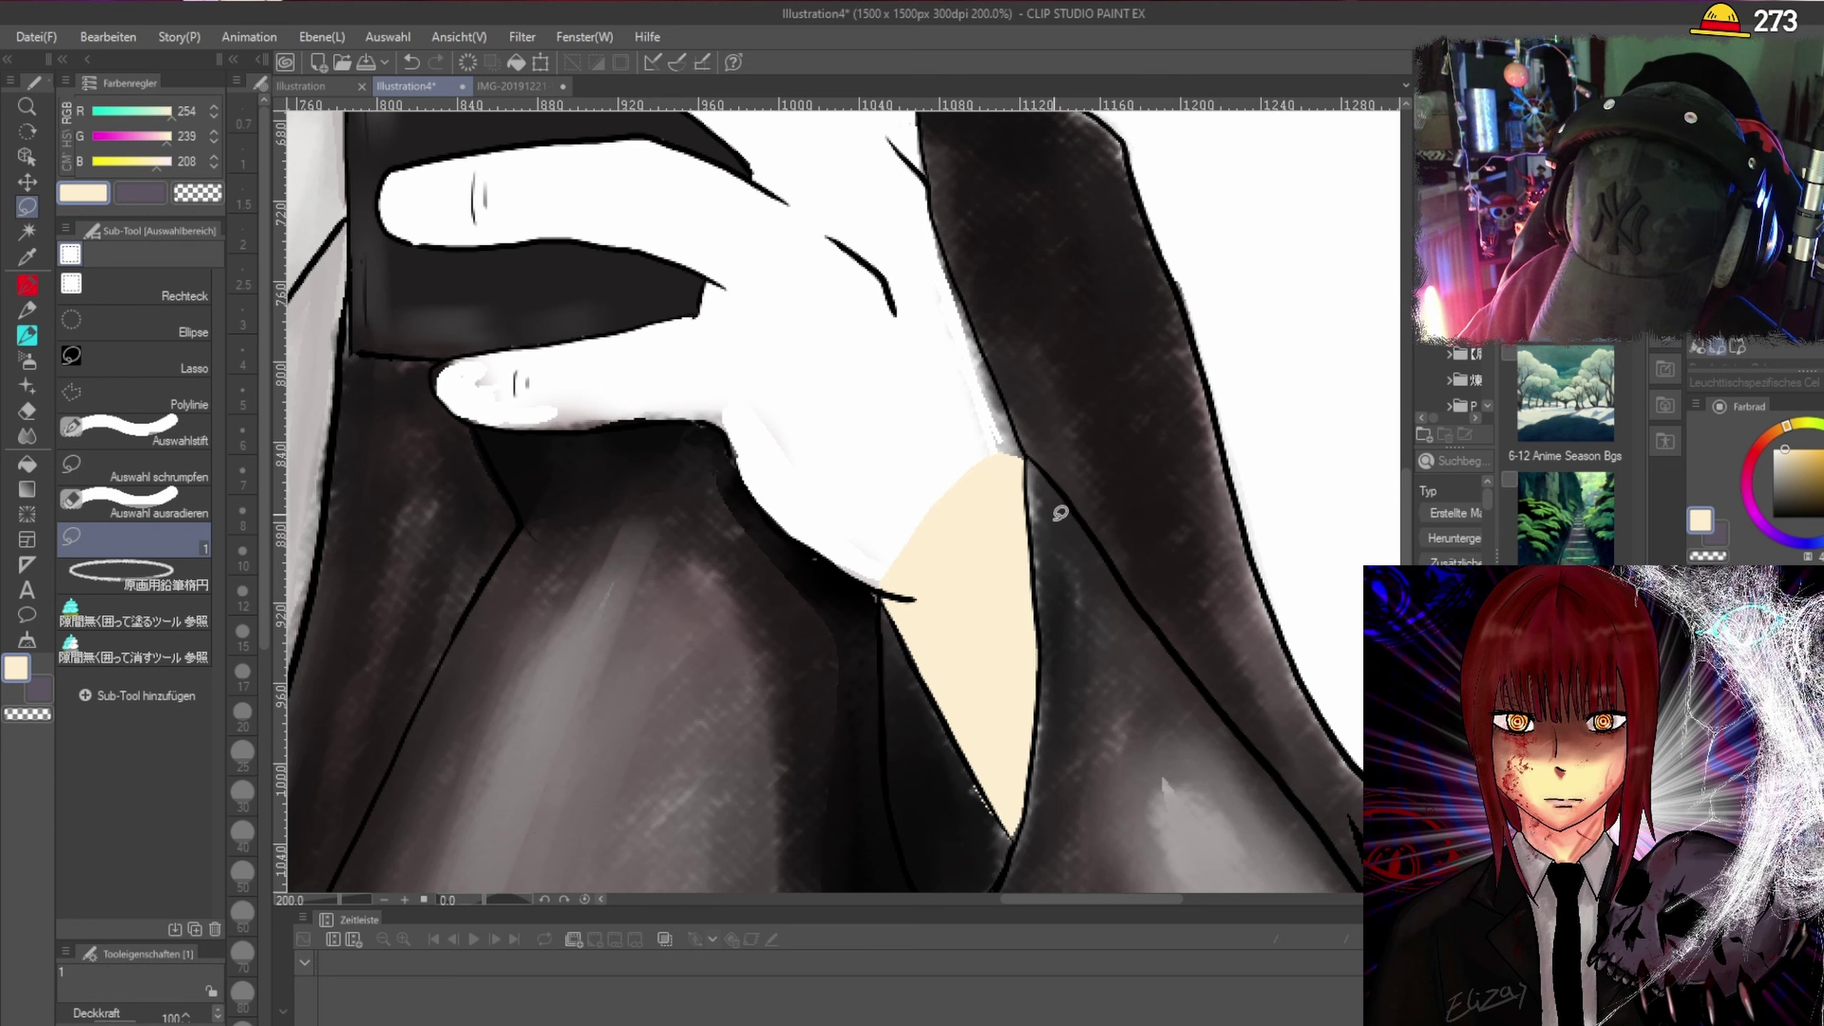
{"action": "scroll", "coordinate": [1070, 739], "scroll_direction": "up", "scroll_amount": 2}
{"action": "scroll", "coordinate": [1060, 742], "scroll_direction": "down", "scroll_amount": 2}
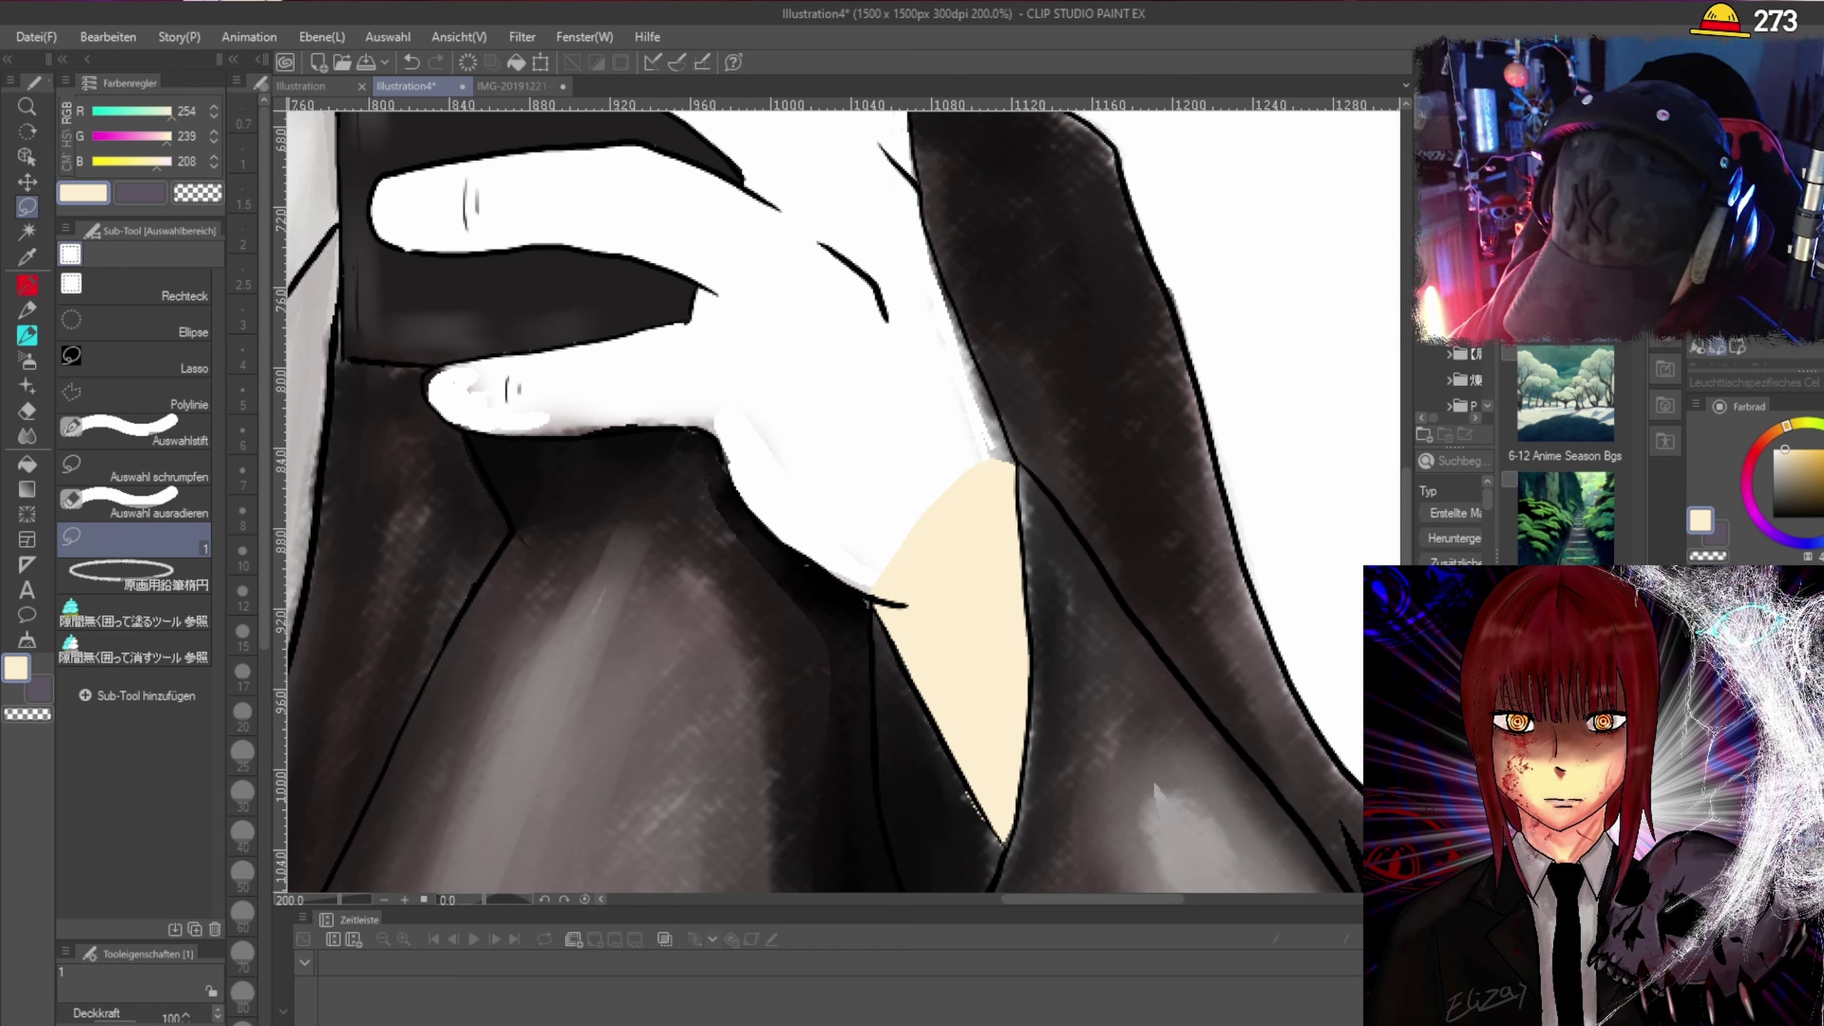
{"action": "left_click", "coordinate": [1738, 718]}
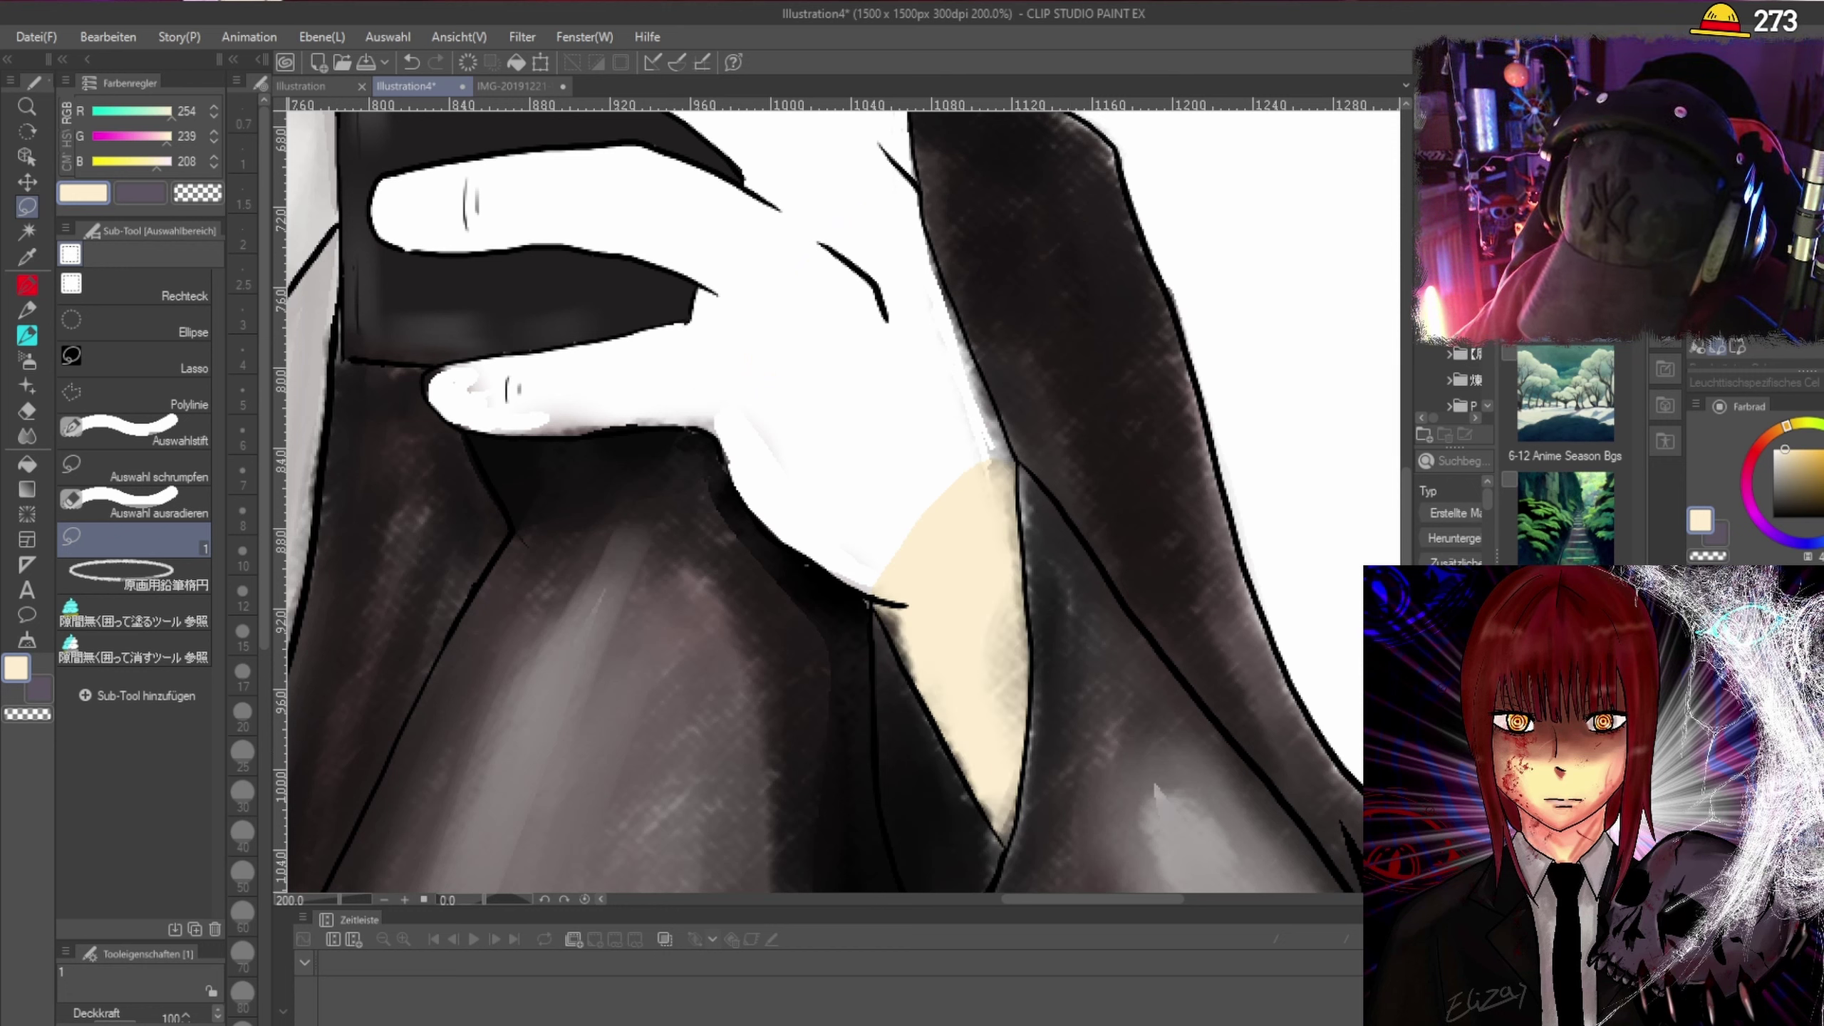
{"action": "left_click", "coordinate": [1738, 718]}
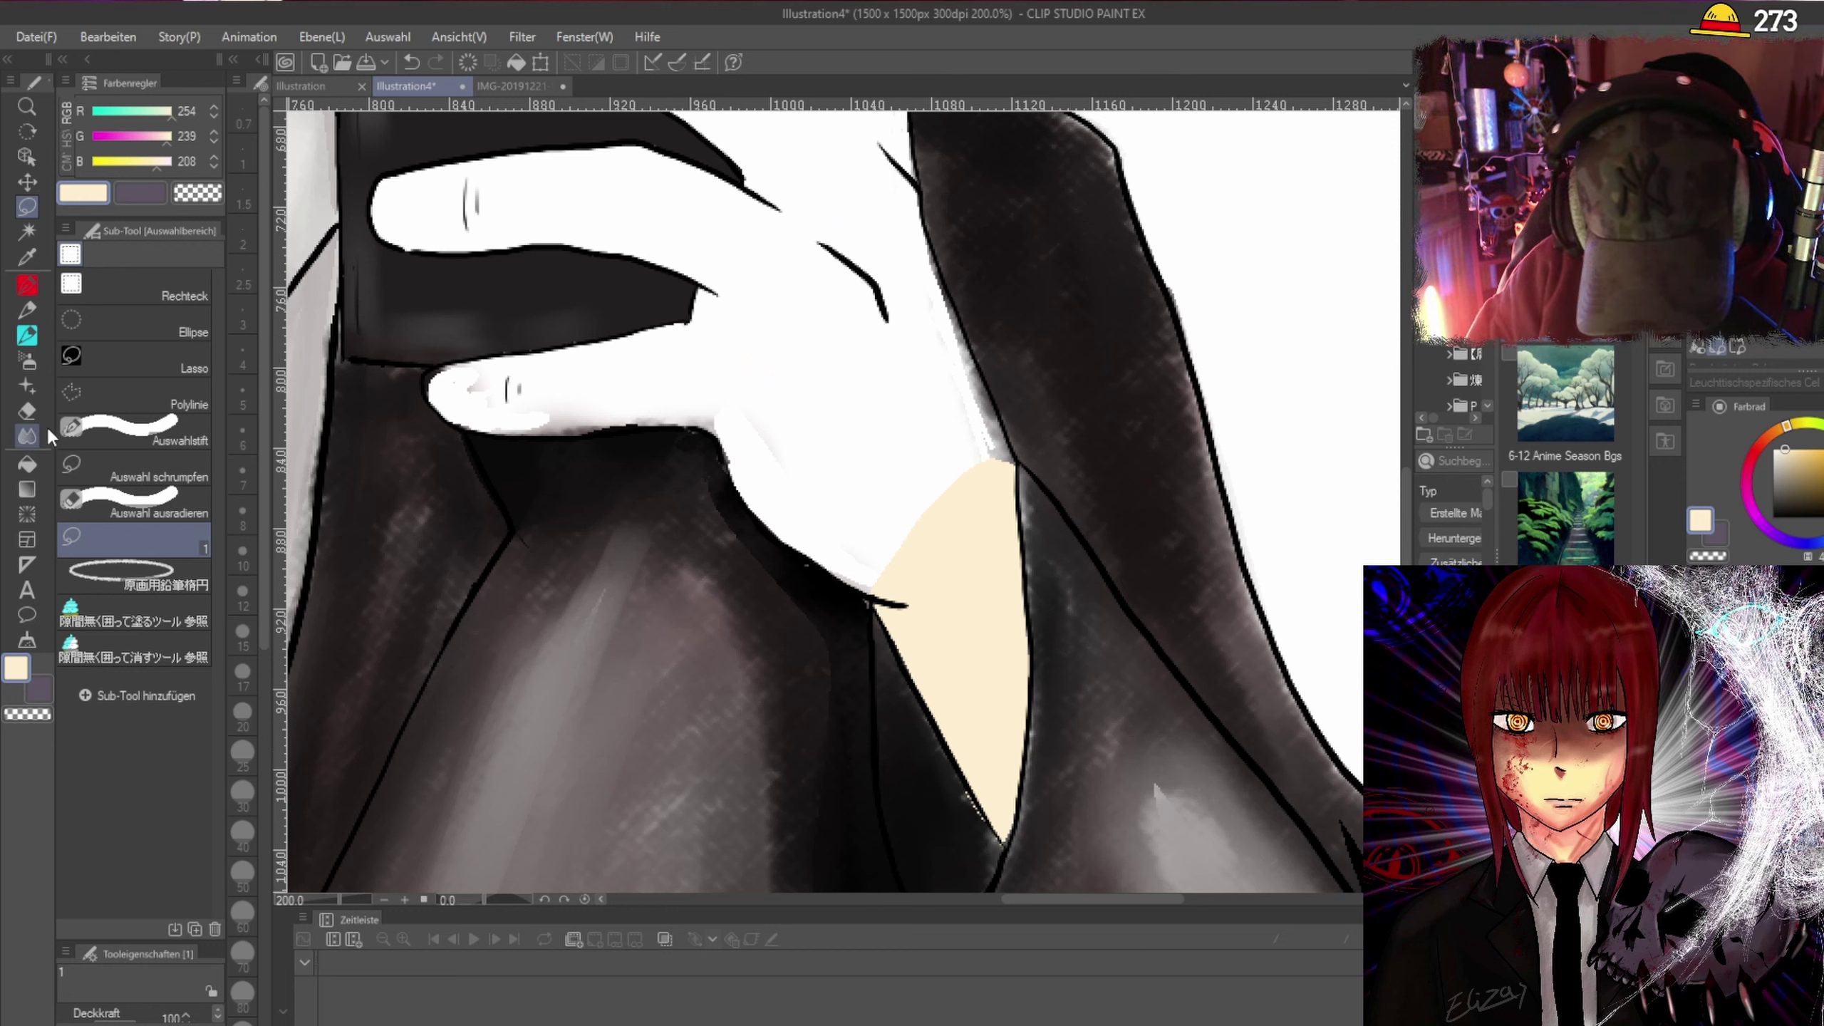
{"action": "left_click", "coordinate": [29, 411]}
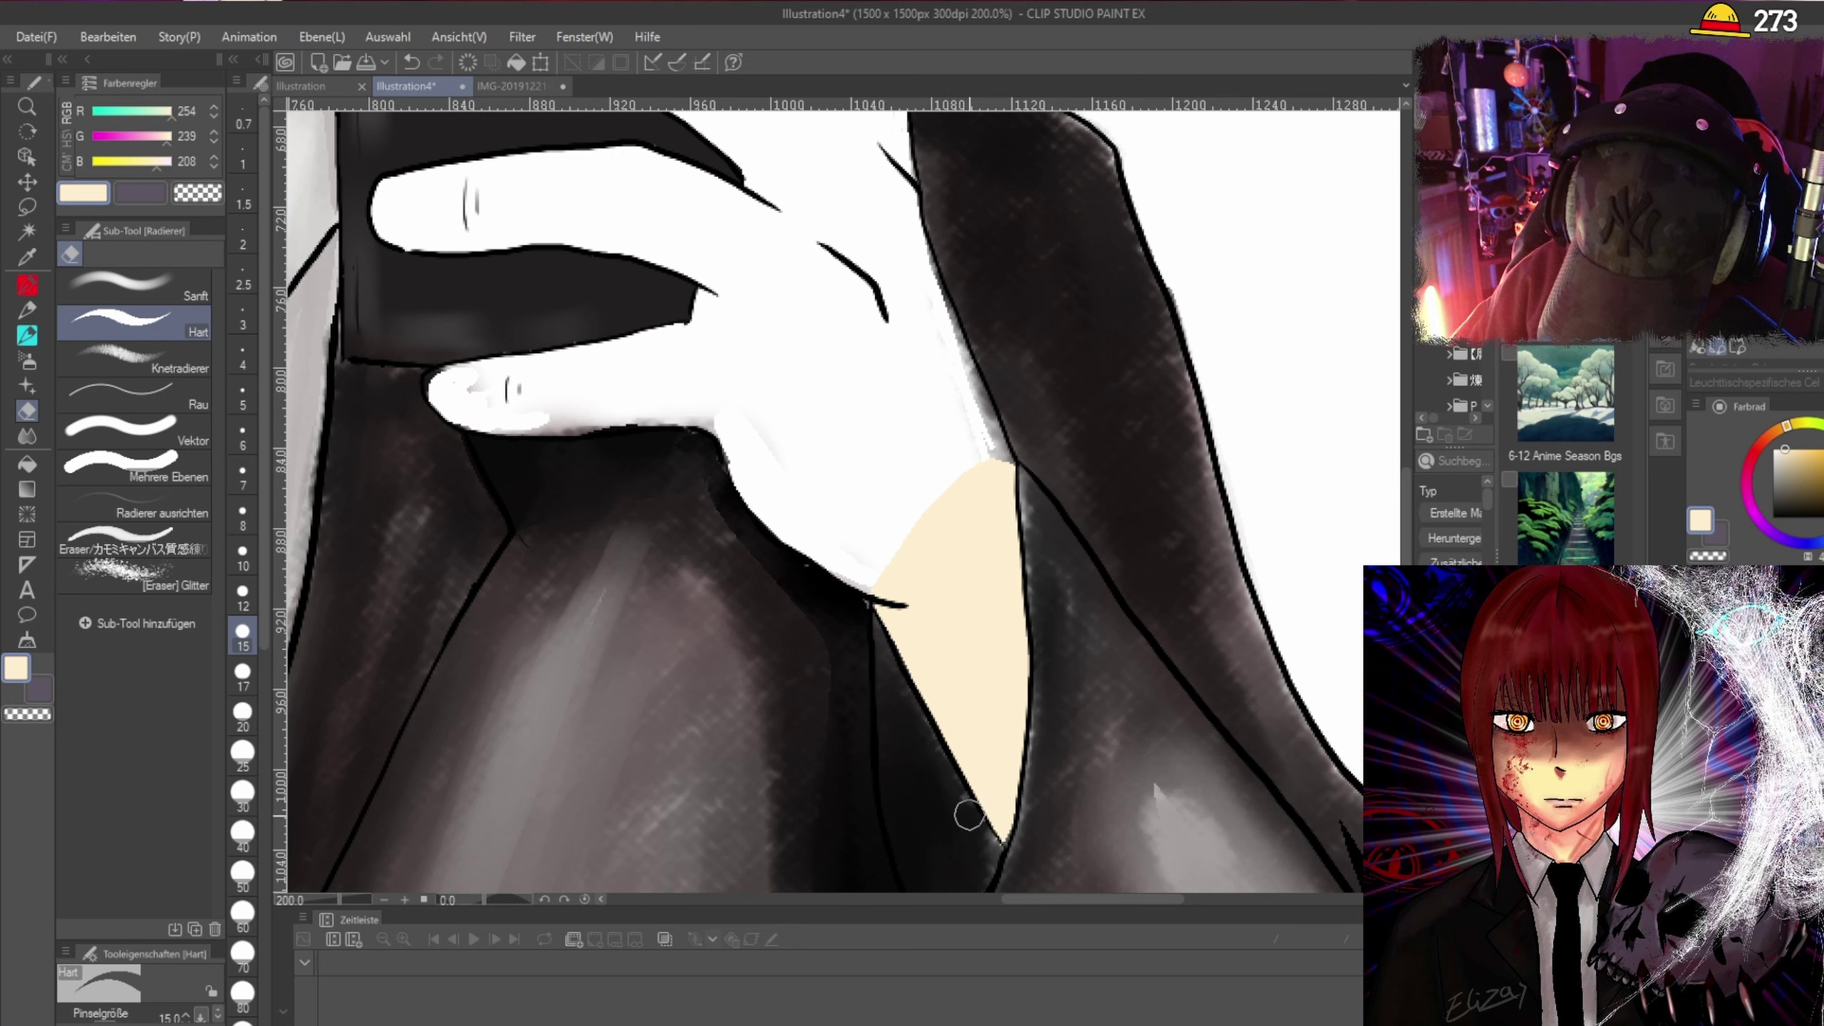
{"action": "left_click", "coordinate": [27, 207]}
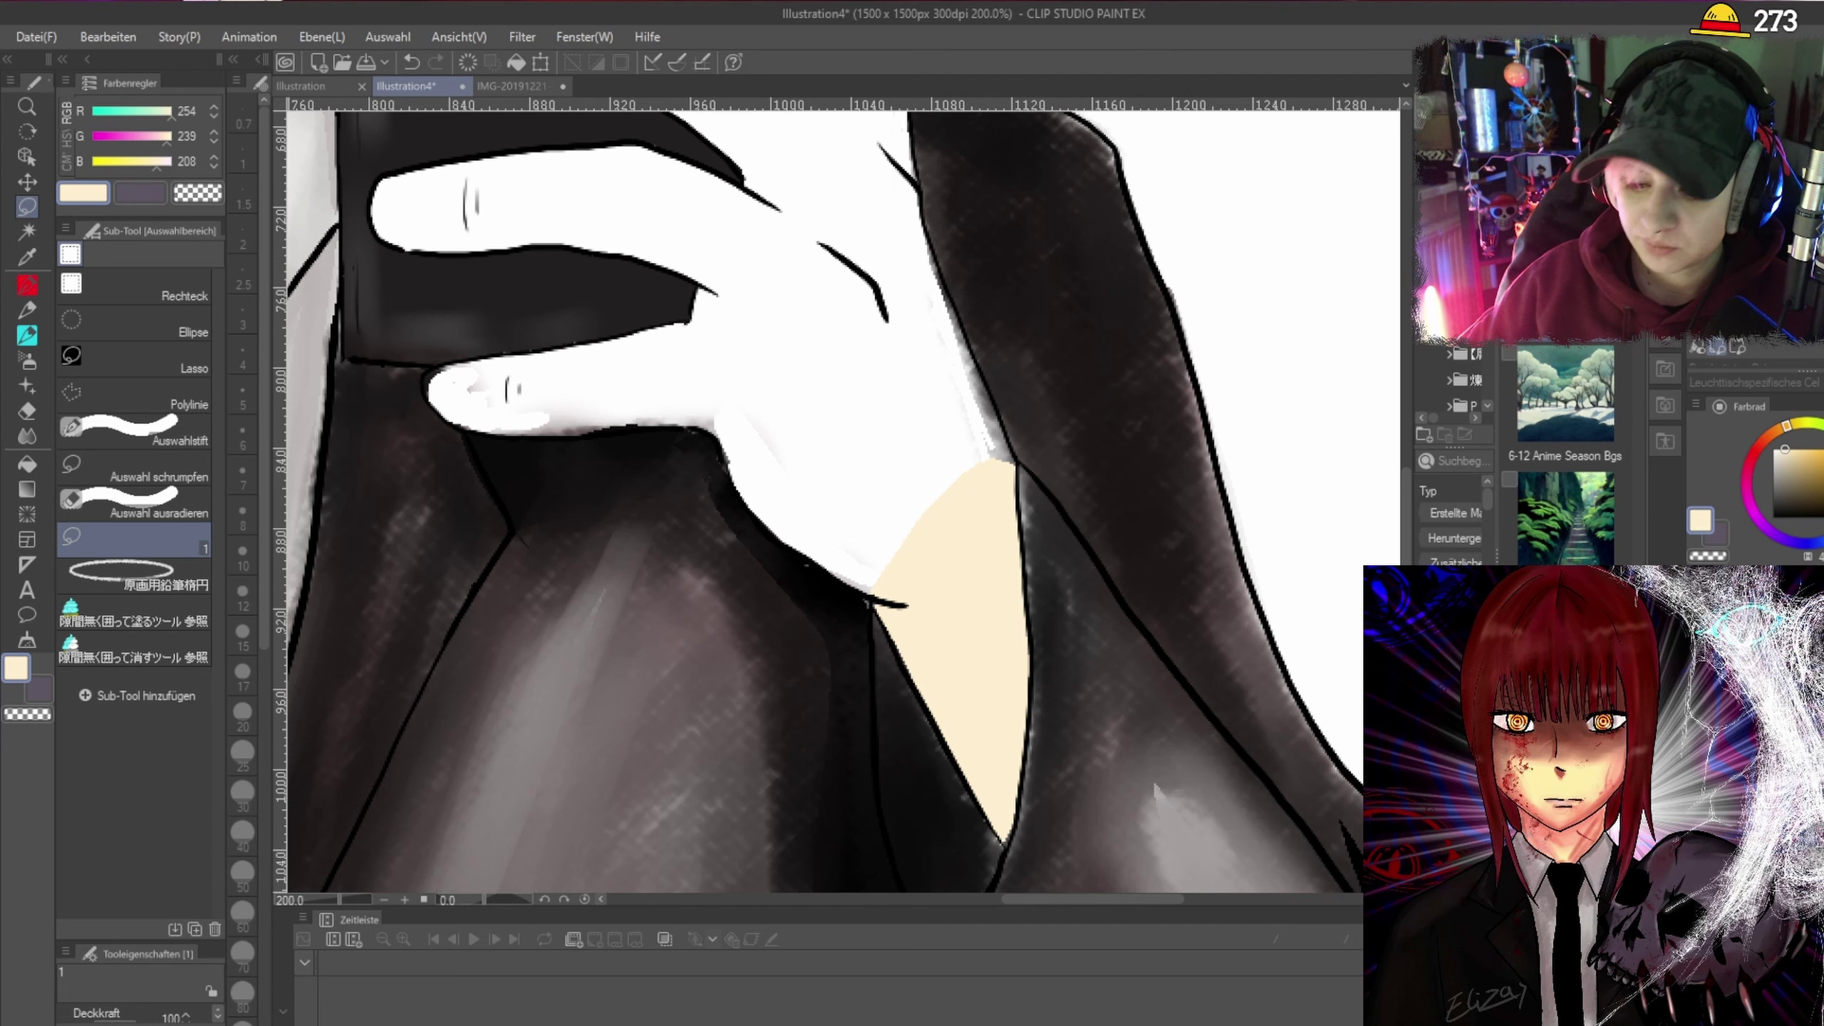
Lasso-fill the hand's lower edge and the white gap above it with beige.
{"action": "left_click_drag", "start_coordinate": [1405, 500], "coordinate": [1406, 474]}
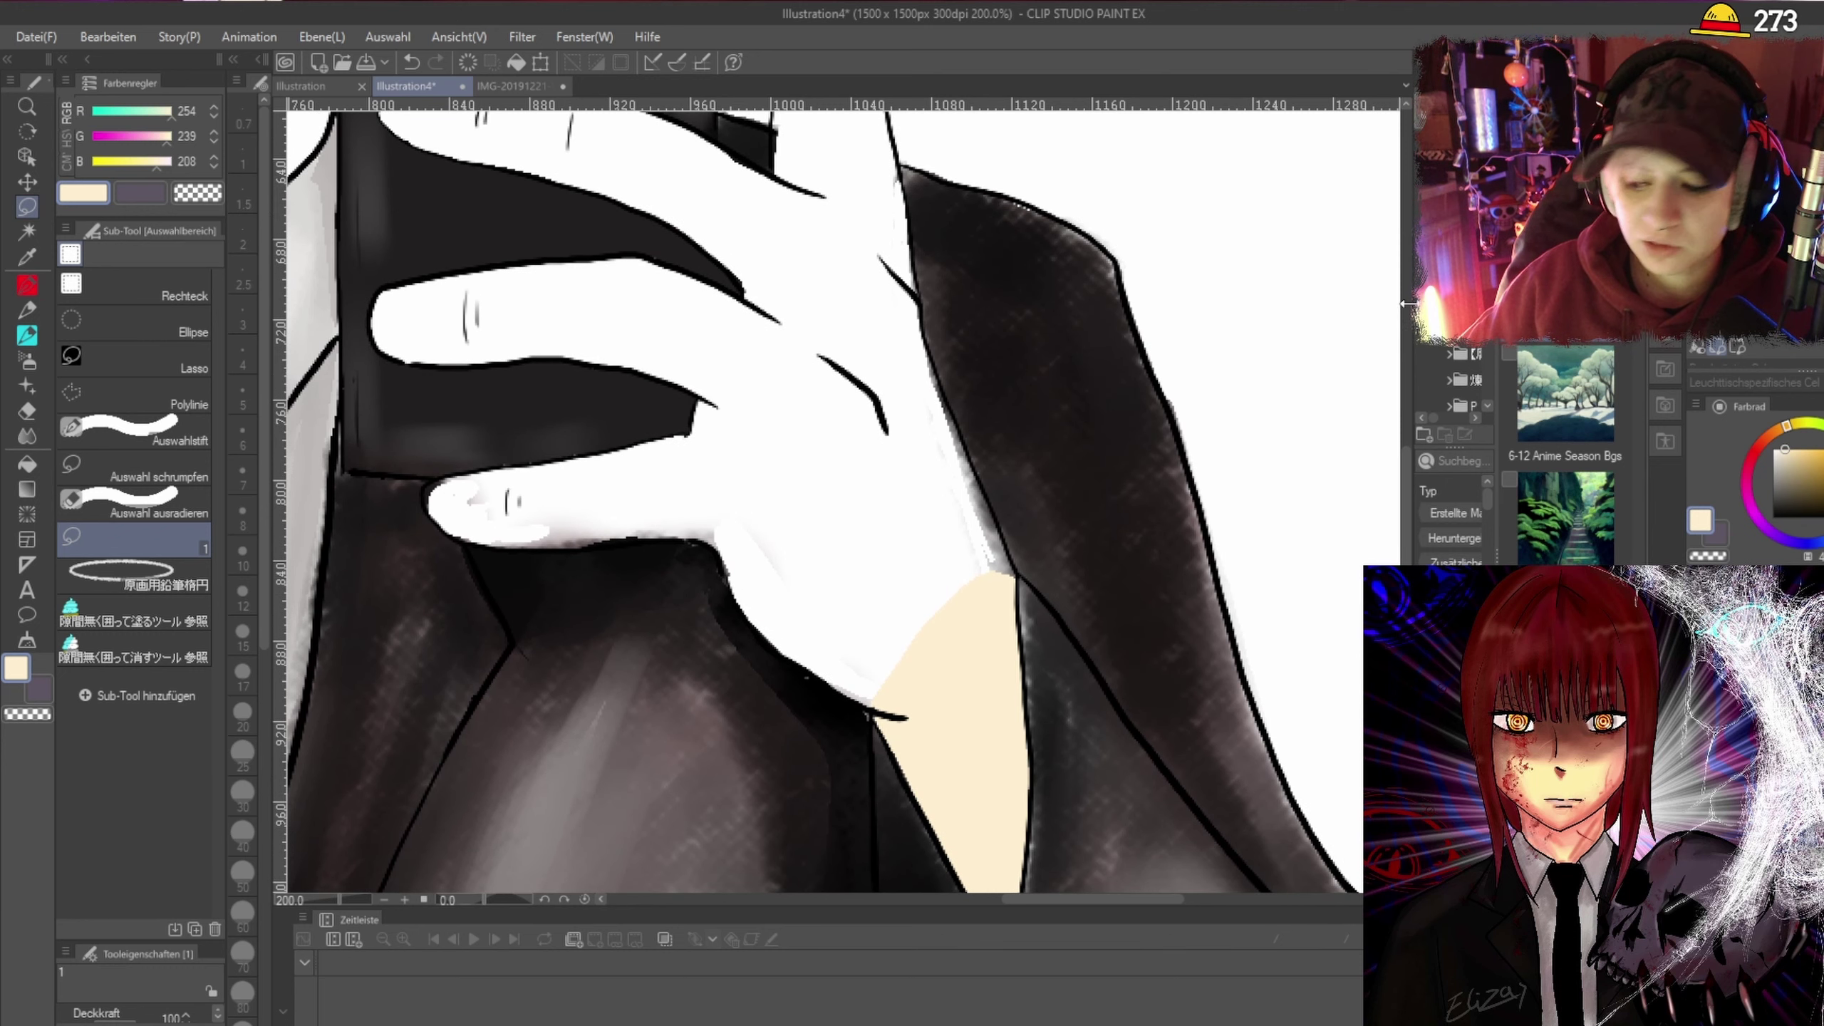
{"action": "mouse_move", "coordinate": [1405, 453]}
{"action": "left_mouse_down"}
{"action": "mouse_move", "coordinate": [1406, 422]}
{"action": "mouse_move", "coordinate": [1396, 483]}
{"action": "mouse_move", "coordinate": [1400, 455]}
{"action": "left_mouse_up"}
{"action": "scroll", "coordinate": [1150, 533], "scroll_direction": "up", "scroll_amount": 2}
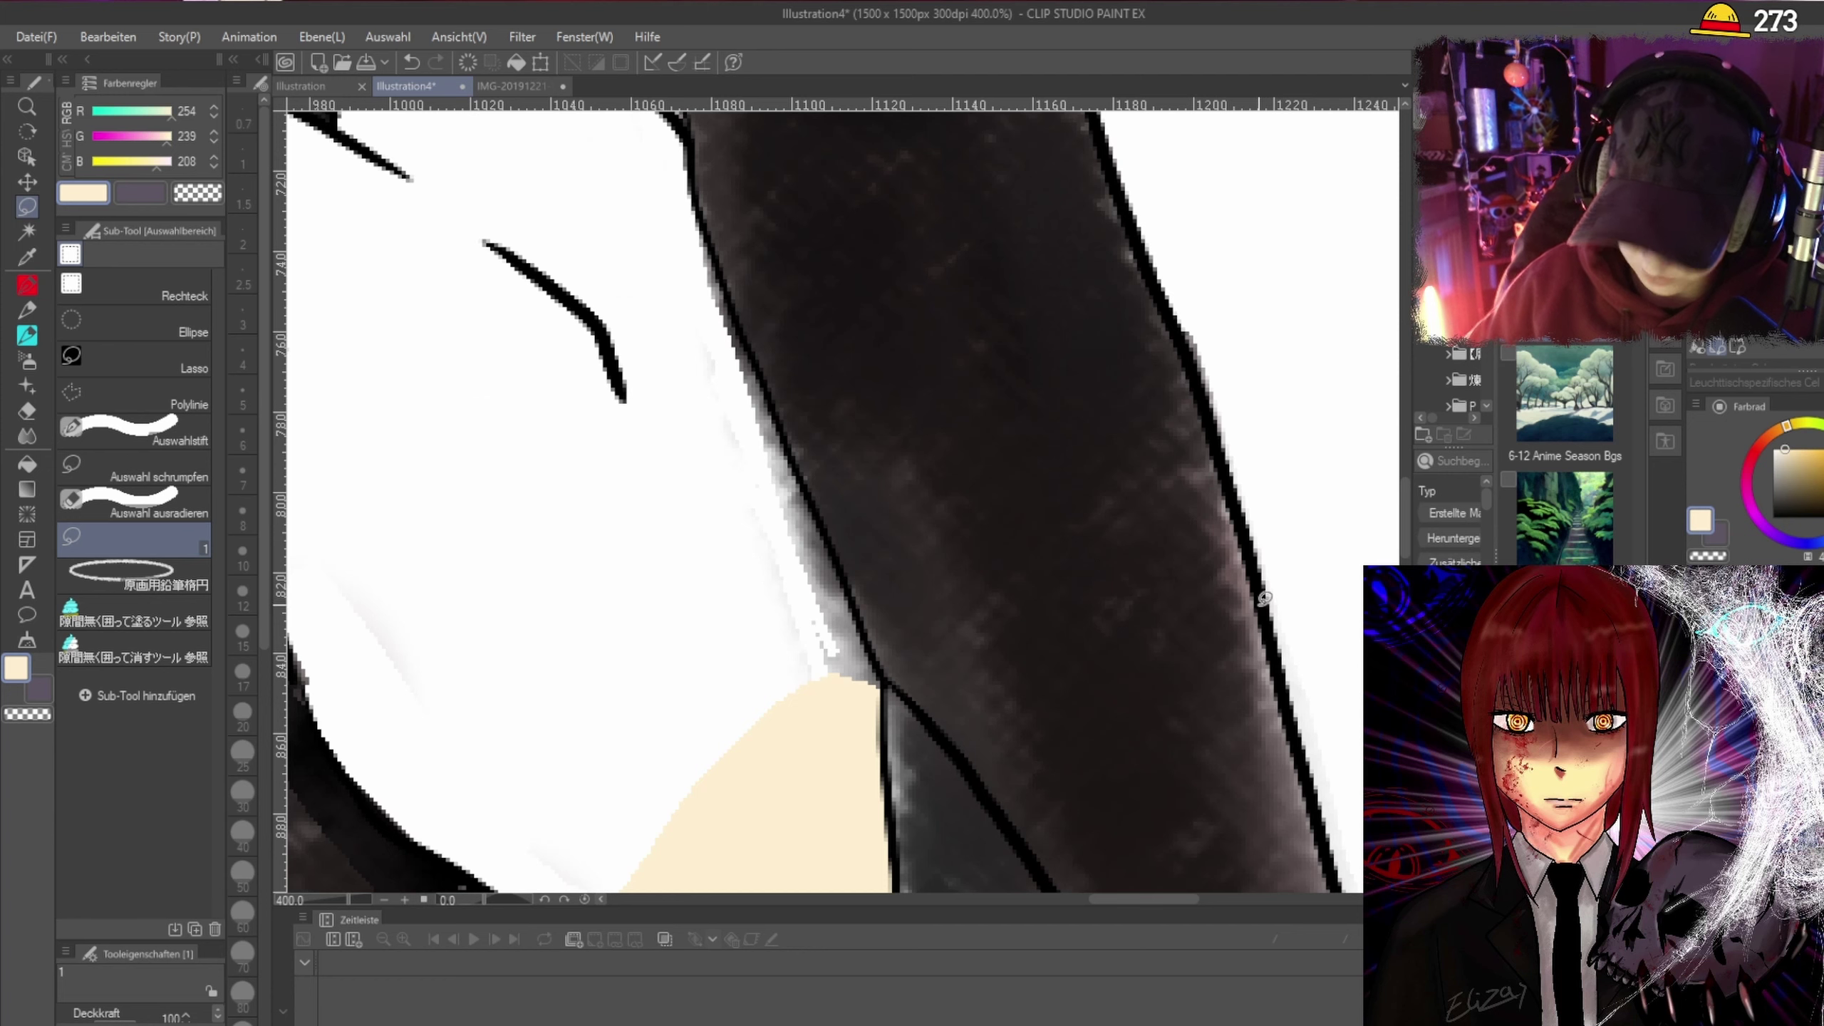
{"action": "left_click_drag", "start_coordinate": [1406, 480], "coordinate": [1408, 515]}
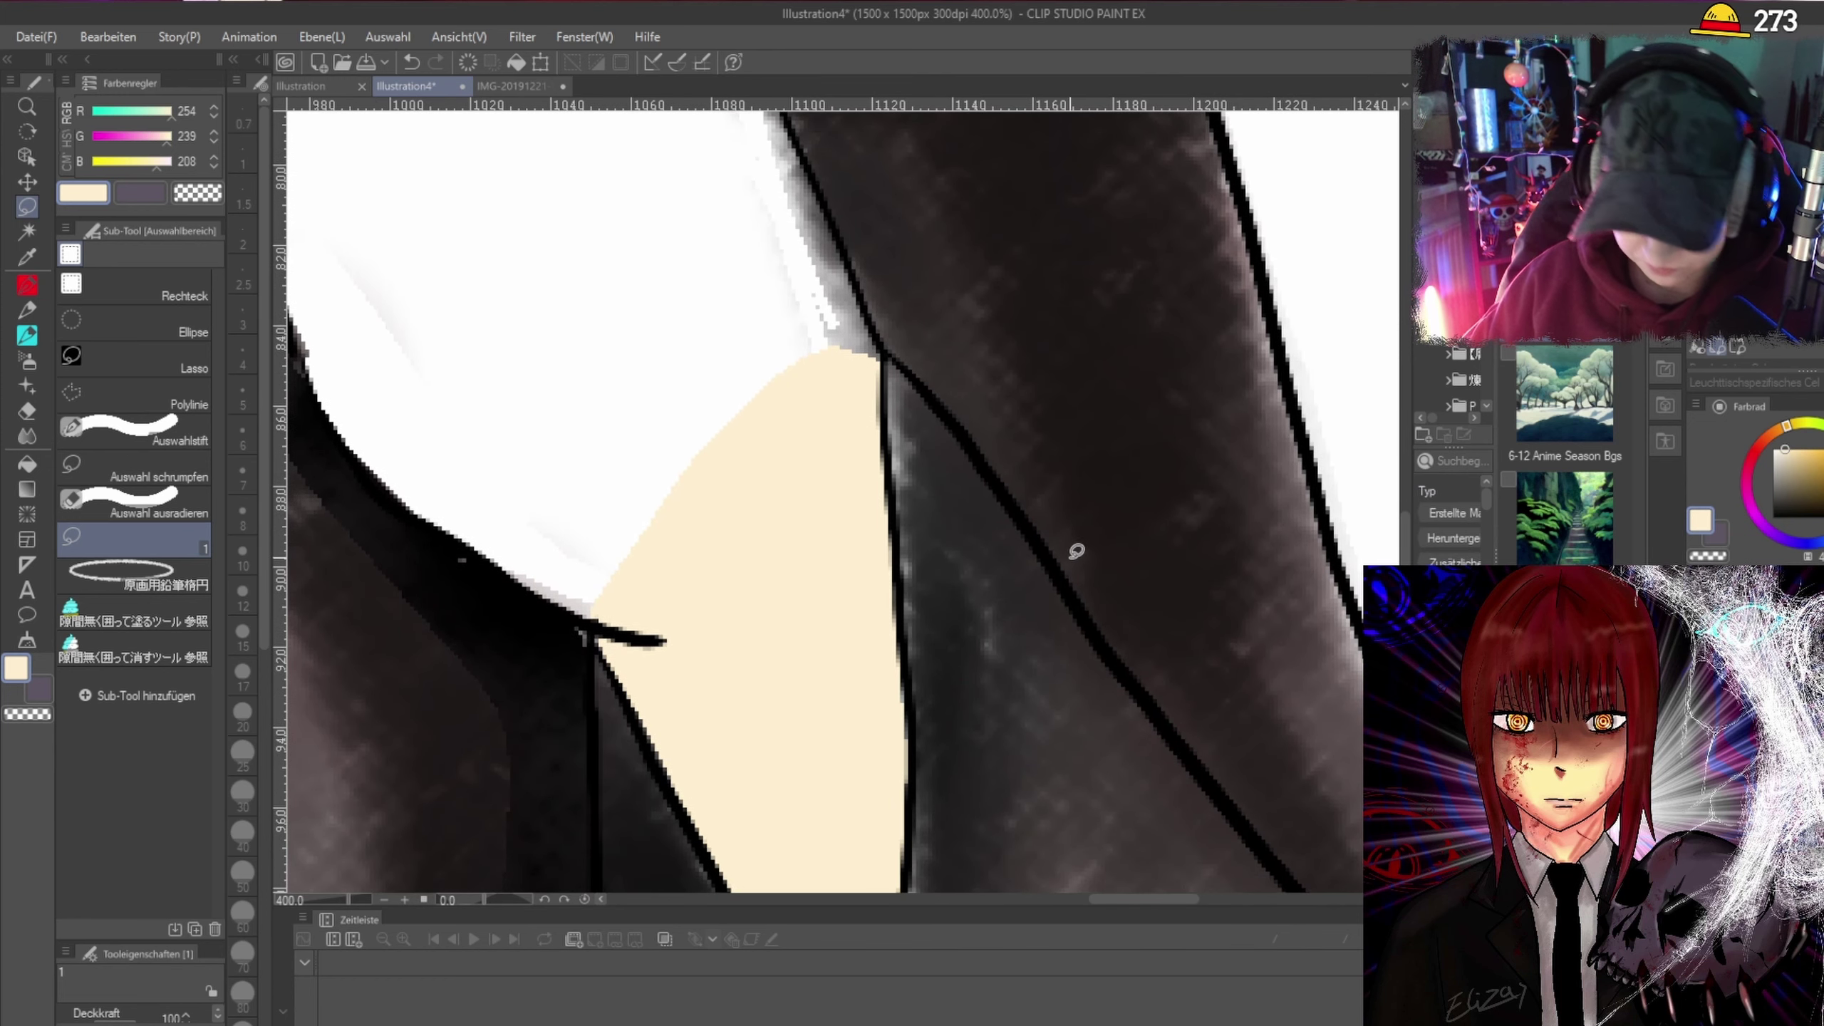
{"action": "scroll", "coordinate": [1071, 550], "scroll_direction": "down", "scroll_amount": 2}
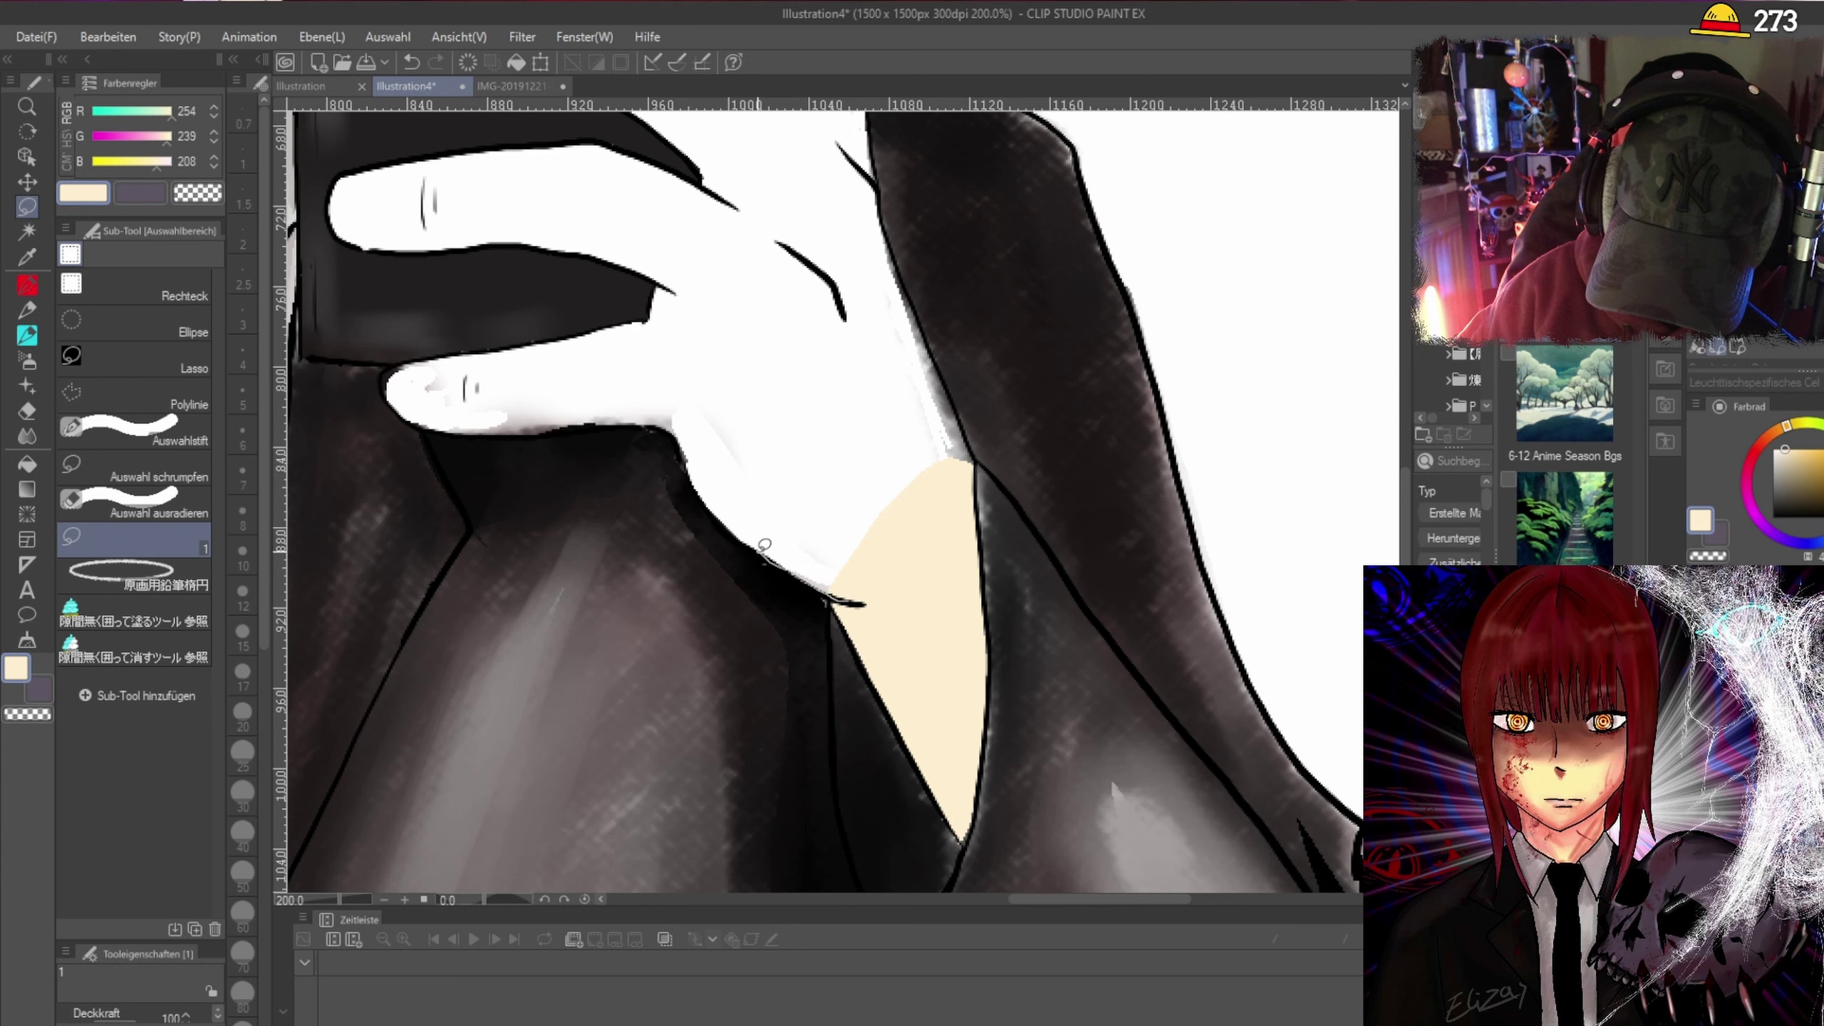
{"action": "left_click_drag", "start_coordinate": [767, 546], "coordinate": [729, 523]}
{"action": "mouse_move", "coordinate": [697, 417]}
{"action": "left_mouse_down"}
{"action": "mouse_move", "coordinate": [862, 569]}
{"action": "mouse_move", "coordinate": [873, 602]}
{"action": "left_mouse_up"}
{"action": "scroll", "coordinate": [873, 600], "scroll_direction": "up", "scroll_amount": 2}
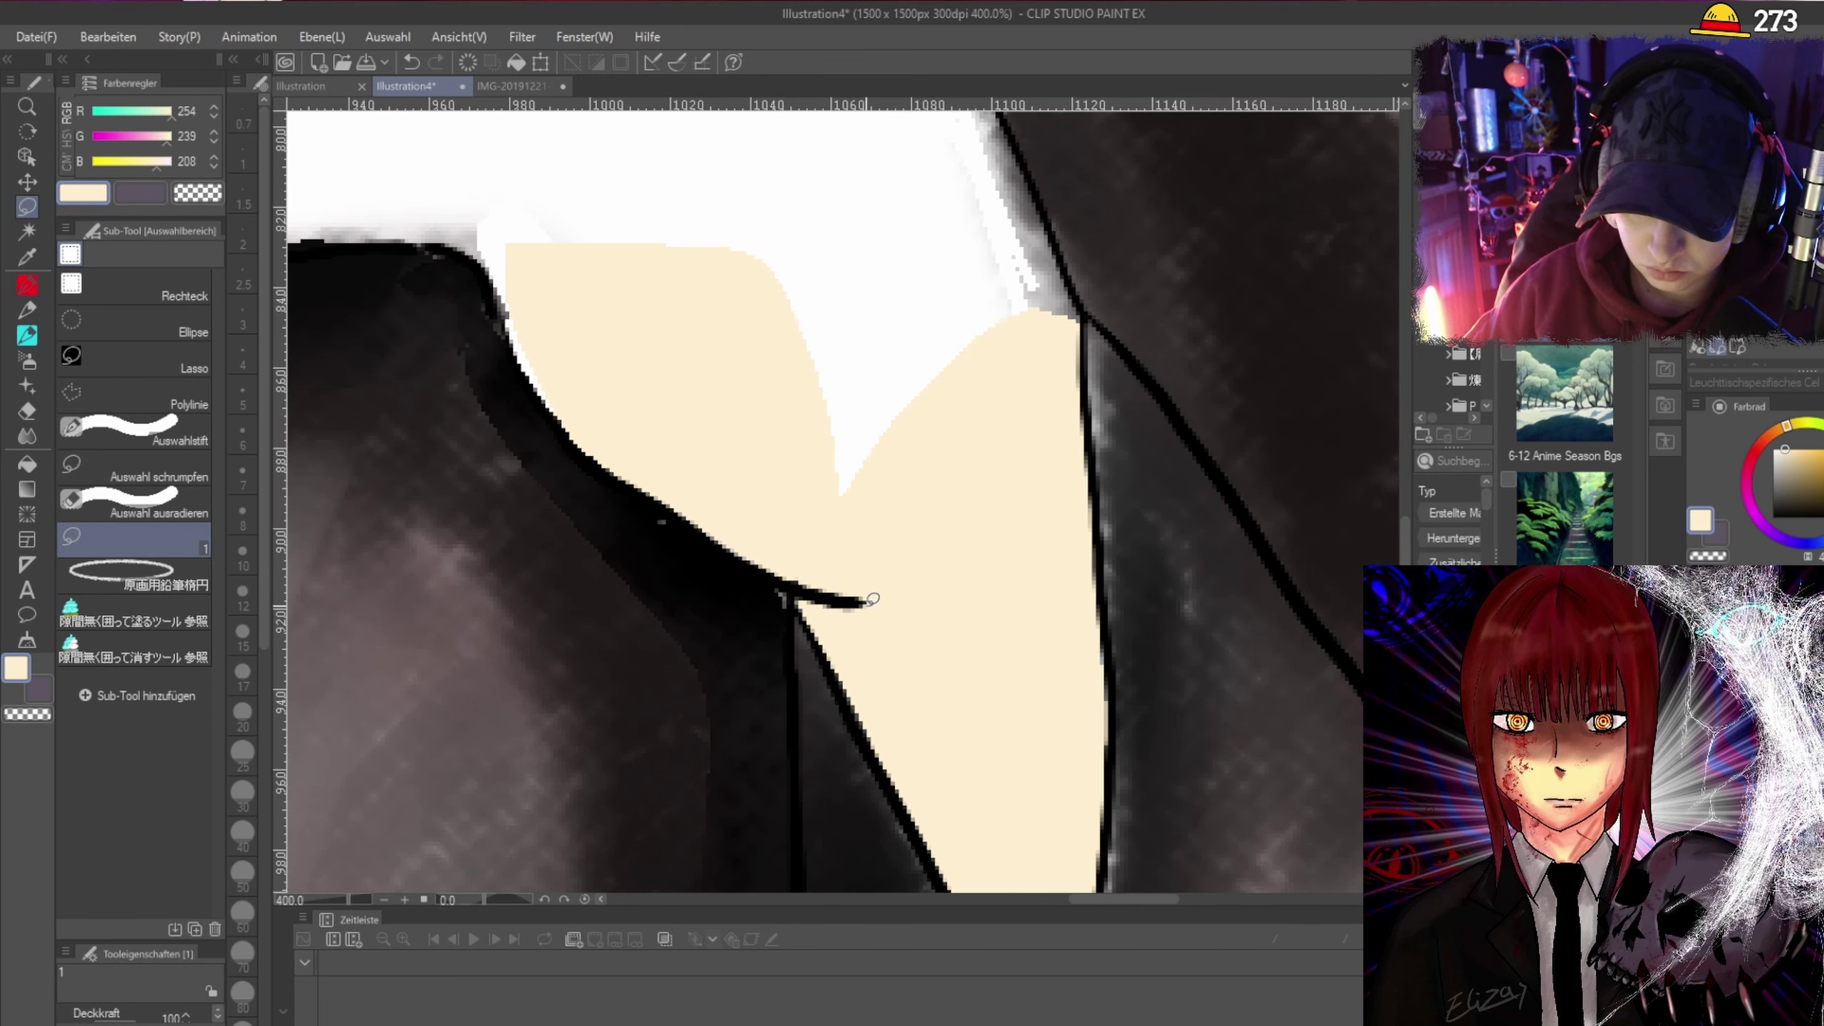
{"action": "mouse_move", "coordinate": [966, 329]}
{"action": "left_mouse_down"}
{"action": "mouse_move", "coordinate": [781, 448]}
{"action": "mouse_move", "coordinate": [1030, 351]}
{"action": "mouse_move", "coordinate": [817, 296]}
{"action": "left_mouse_up"}
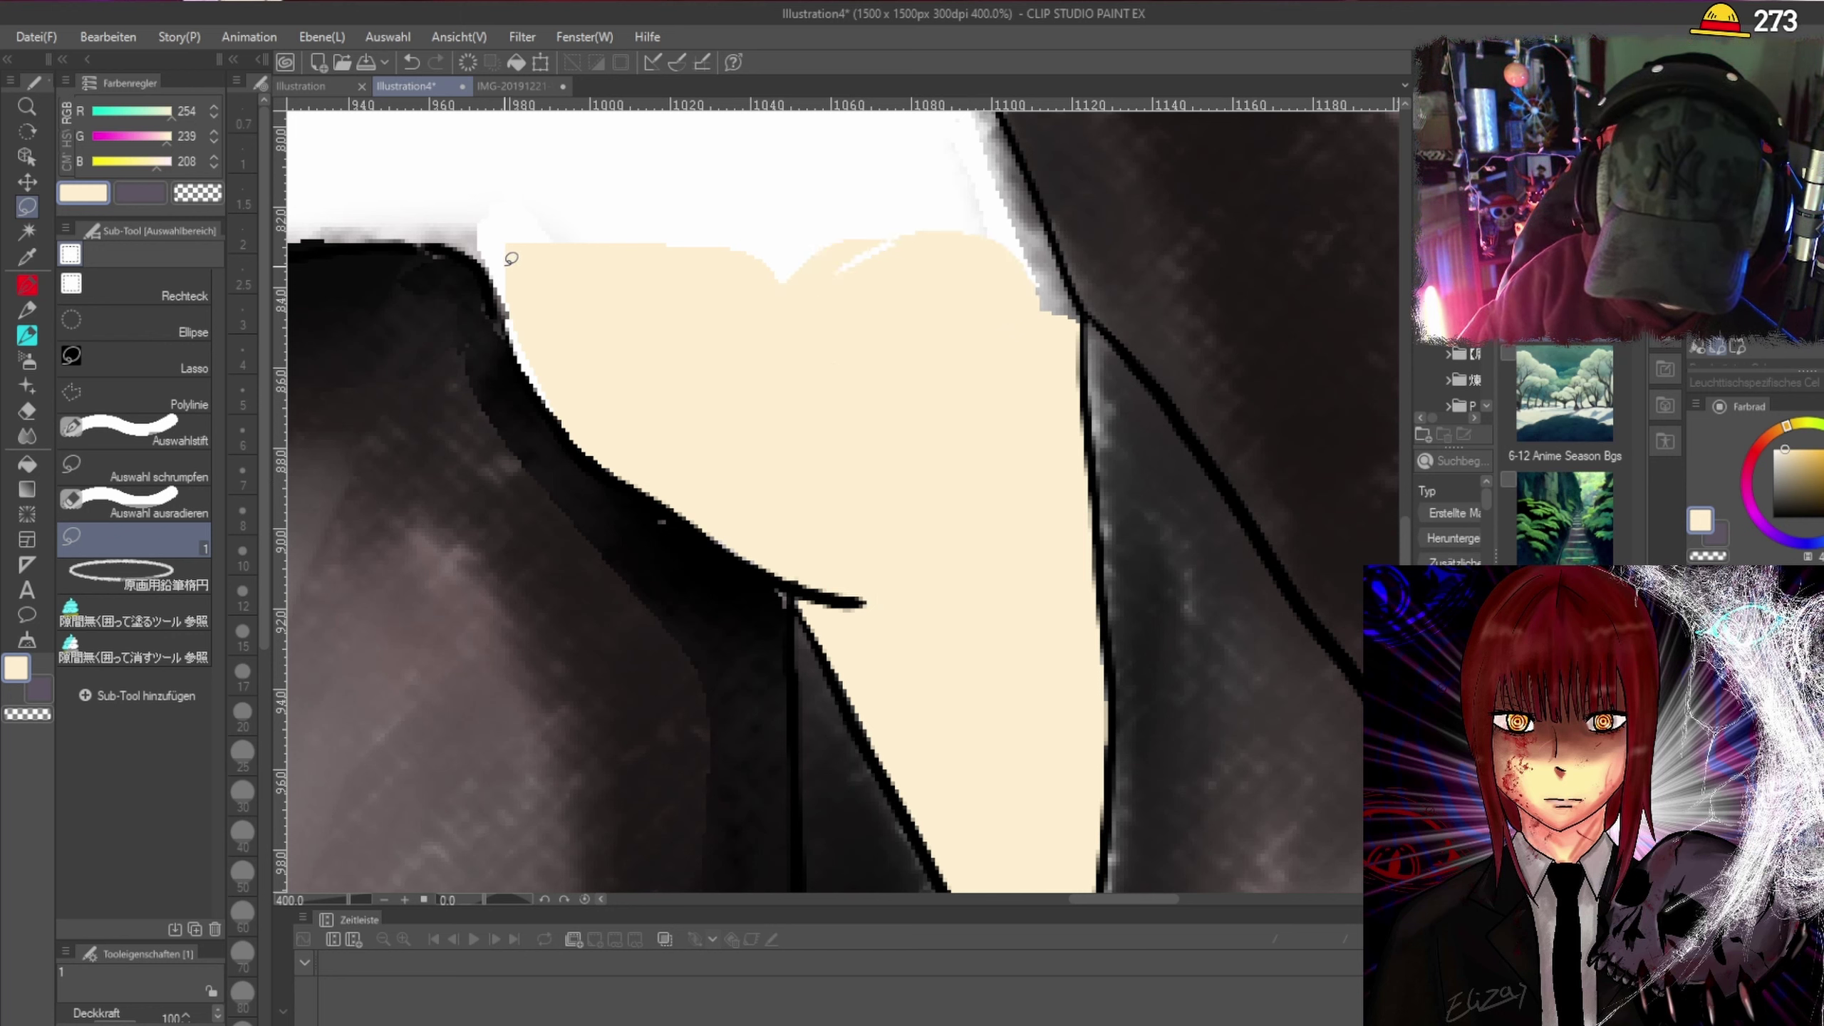
{"action": "mouse_move", "coordinate": [512, 258]}
{"action": "left_mouse_down"}
{"action": "mouse_move", "coordinate": [541, 393]}
{"action": "mouse_move", "coordinate": [578, 440]}
{"action": "mouse_move", "coordinate": [599, 436]}
{"action": "mouse_move", "coordinate": [499, 252]}
{"action": "left_mouse_up"}
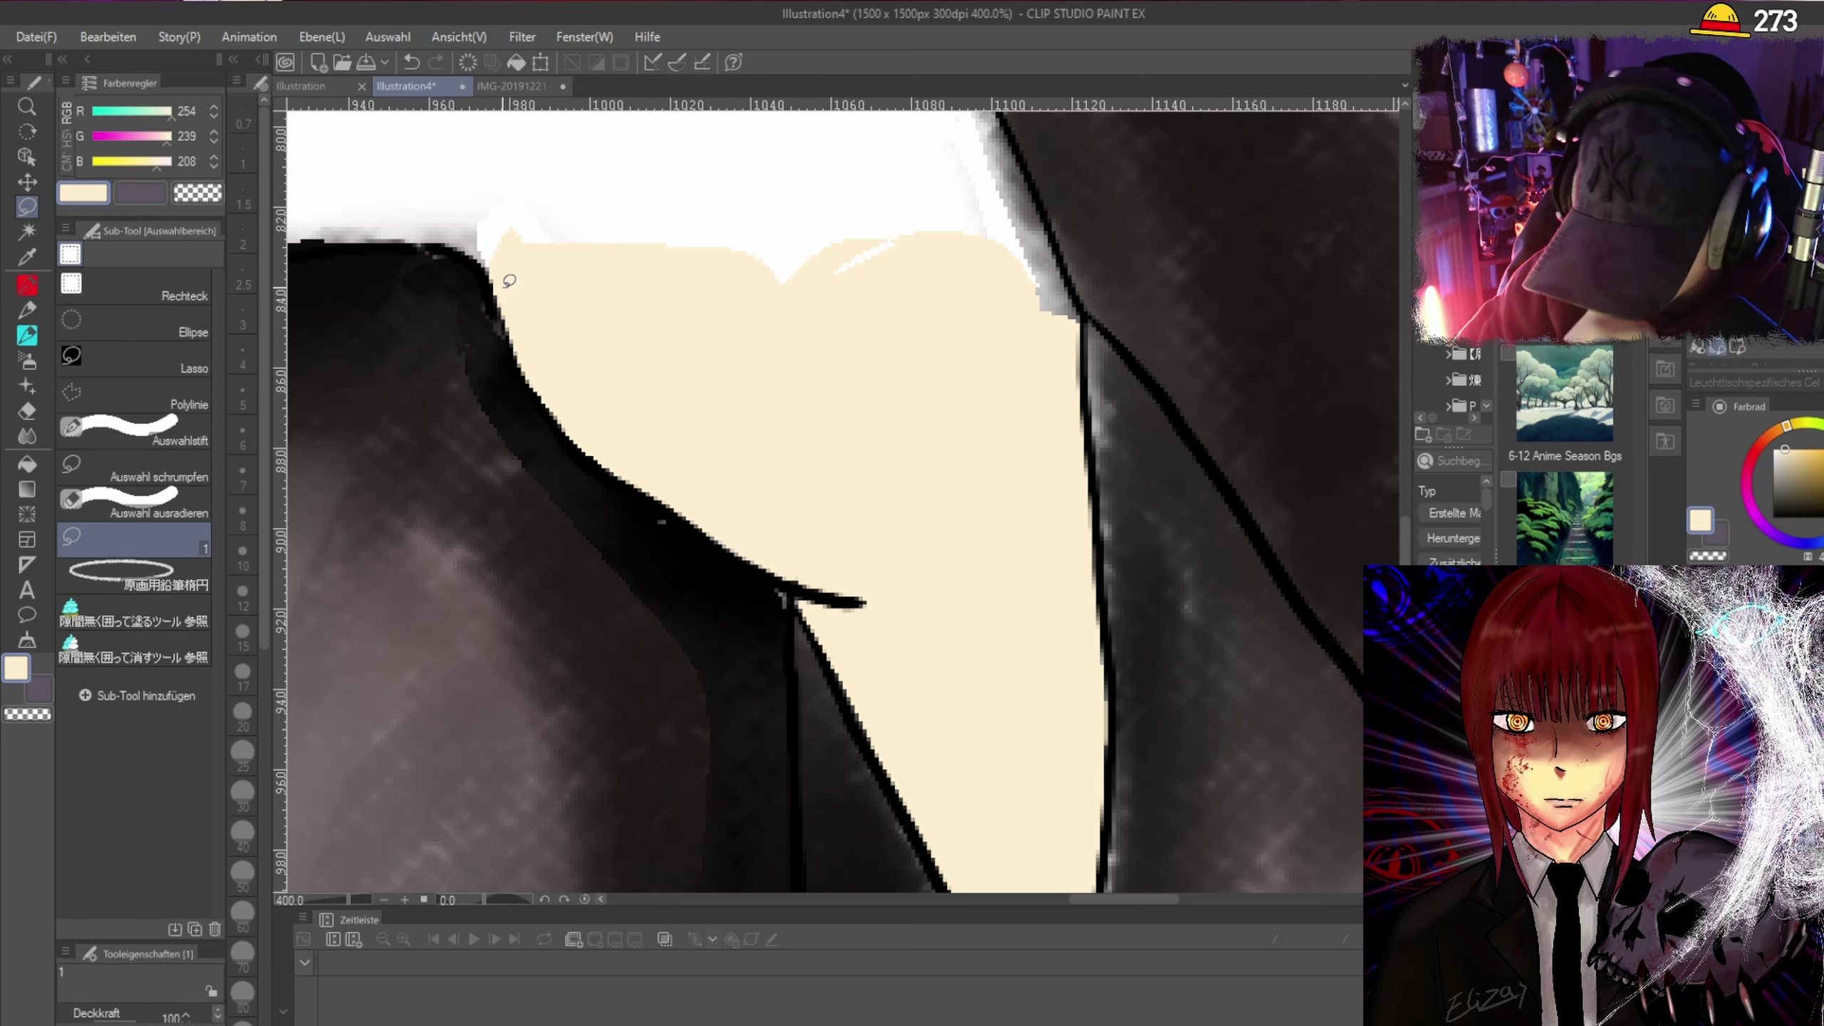
{"action": "scroll", "coordinate": [509, 280], "scroll_direction": "down", "scroll_amount": 4}
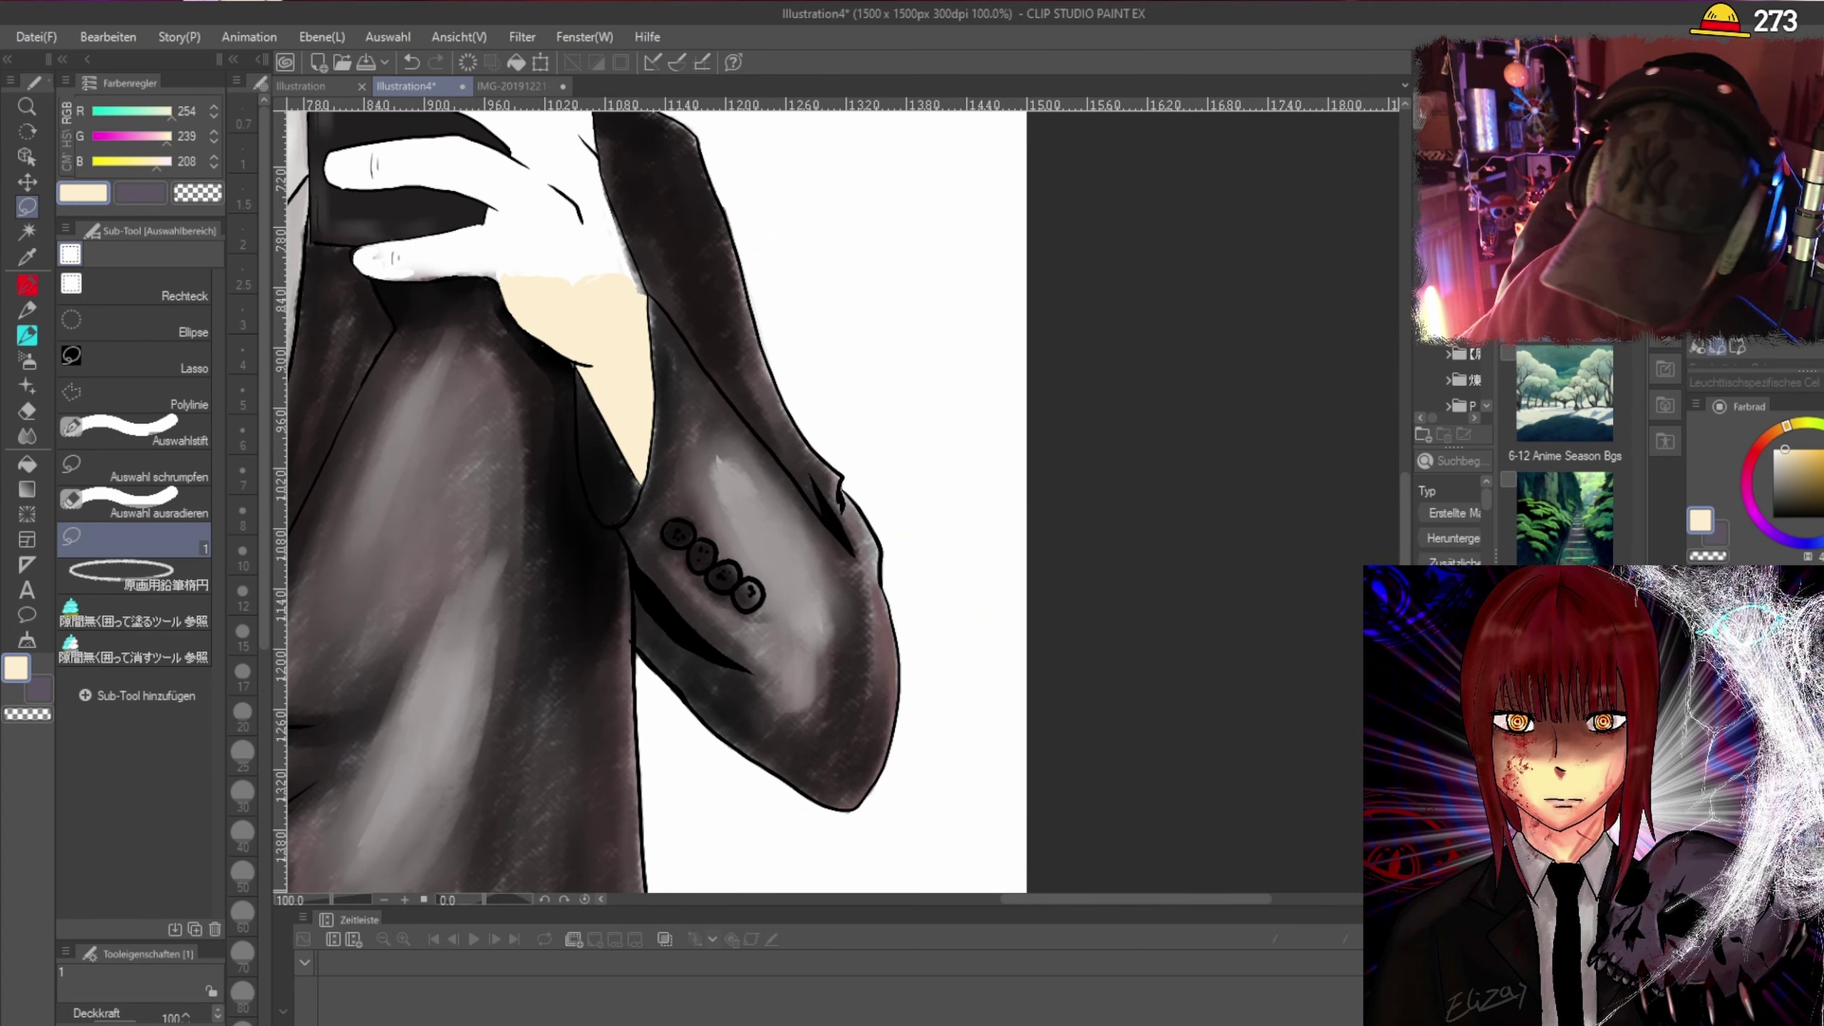
{"action": "left_click_drag", "start_coordinate": [1405, 519], "coordinate": [1406, 425]}
{"action": "left_click_drag", "start_coordinate": [1110, 904], "coordinate": [1016, 903]}
{"action": "scroll", "coordinate": [943, 583], "scroll_direction": "up", "scroll_amount": 2}
{"action": "mouse_move", "coordinate": [854, 603]}
{"action": "left_mouse_down"}
{"action": "mouse_move", "coordinate": [638, 603]}
{"action": "mouse_move", "coordinate": [583, 595]}
{"action": "mouse_move", "coordinate": [552, 560]}
{"action": "mouse_move", "coordinate": [556, 540]}
{"action": "mouse_move", "coordinate": [766, 511]}
{"action": "mouse_move", "coordinate": [825, 533]}
{"action": "mouse_move", "coordinate": [830, 597]}
{"action": "left_mouse_up"}
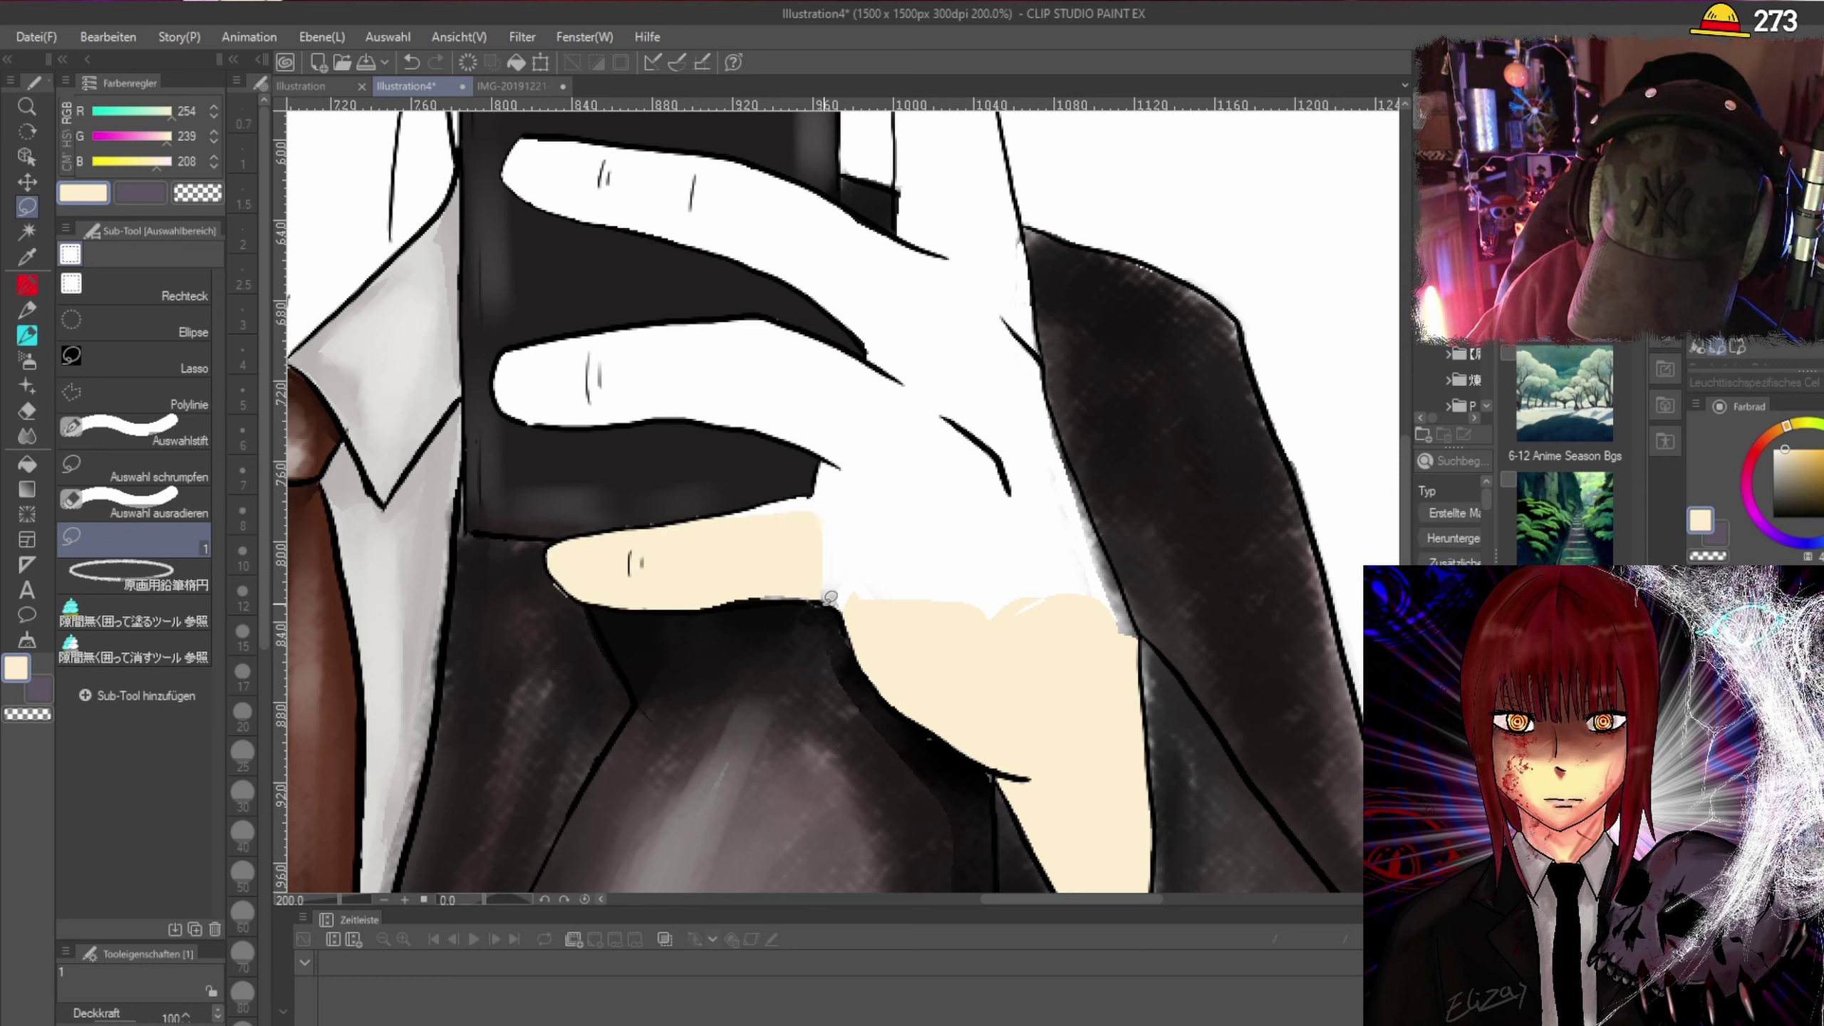
{"action": "mouse_move", "coordinate": [724, 527]}
{"action": "left_mouse_down"}
{"action": "mouse_move", "coordinate": [832, 510]}
{"action": "mouse_move", "coordinate": [823, 486]}
{"action": "mouse_move", "coordinate": [736, 514]}
{"action": "left_mouse_up"}
{"action": "mouse_move", "coordinate": [788, 588]}
{"action": "left_mouse_down"}
{"action": "mouse_move", "coordinate": [749, 596]}
{"action": "mouse_move", "coordinate": [905, 590]}
{"action": "mouse_move", "coordinate": [808, 496]}
{"action": "mouse_move", "coordinate": [761, 499]}
{"action": "left_mouse_up"}
{"action": "mouse_move", "coordinate": [901, 513]}
{"action": "left_mouse_down"}
{"action": "mouse_move", "coordinate": [889, 621]}
{"action": "mouse_move", "coordinate": [1108, 624]}
{"action": "mouse_move", "coordinate": [1012, 294]}
{"action": "mouse_move", "coordinate": [887, 623]}
{"action": "left_mouse_up"}
{"action": "scroll", "coordinate": [1047, 486], "scroll_direction": "up", "scroll_amount": 2}
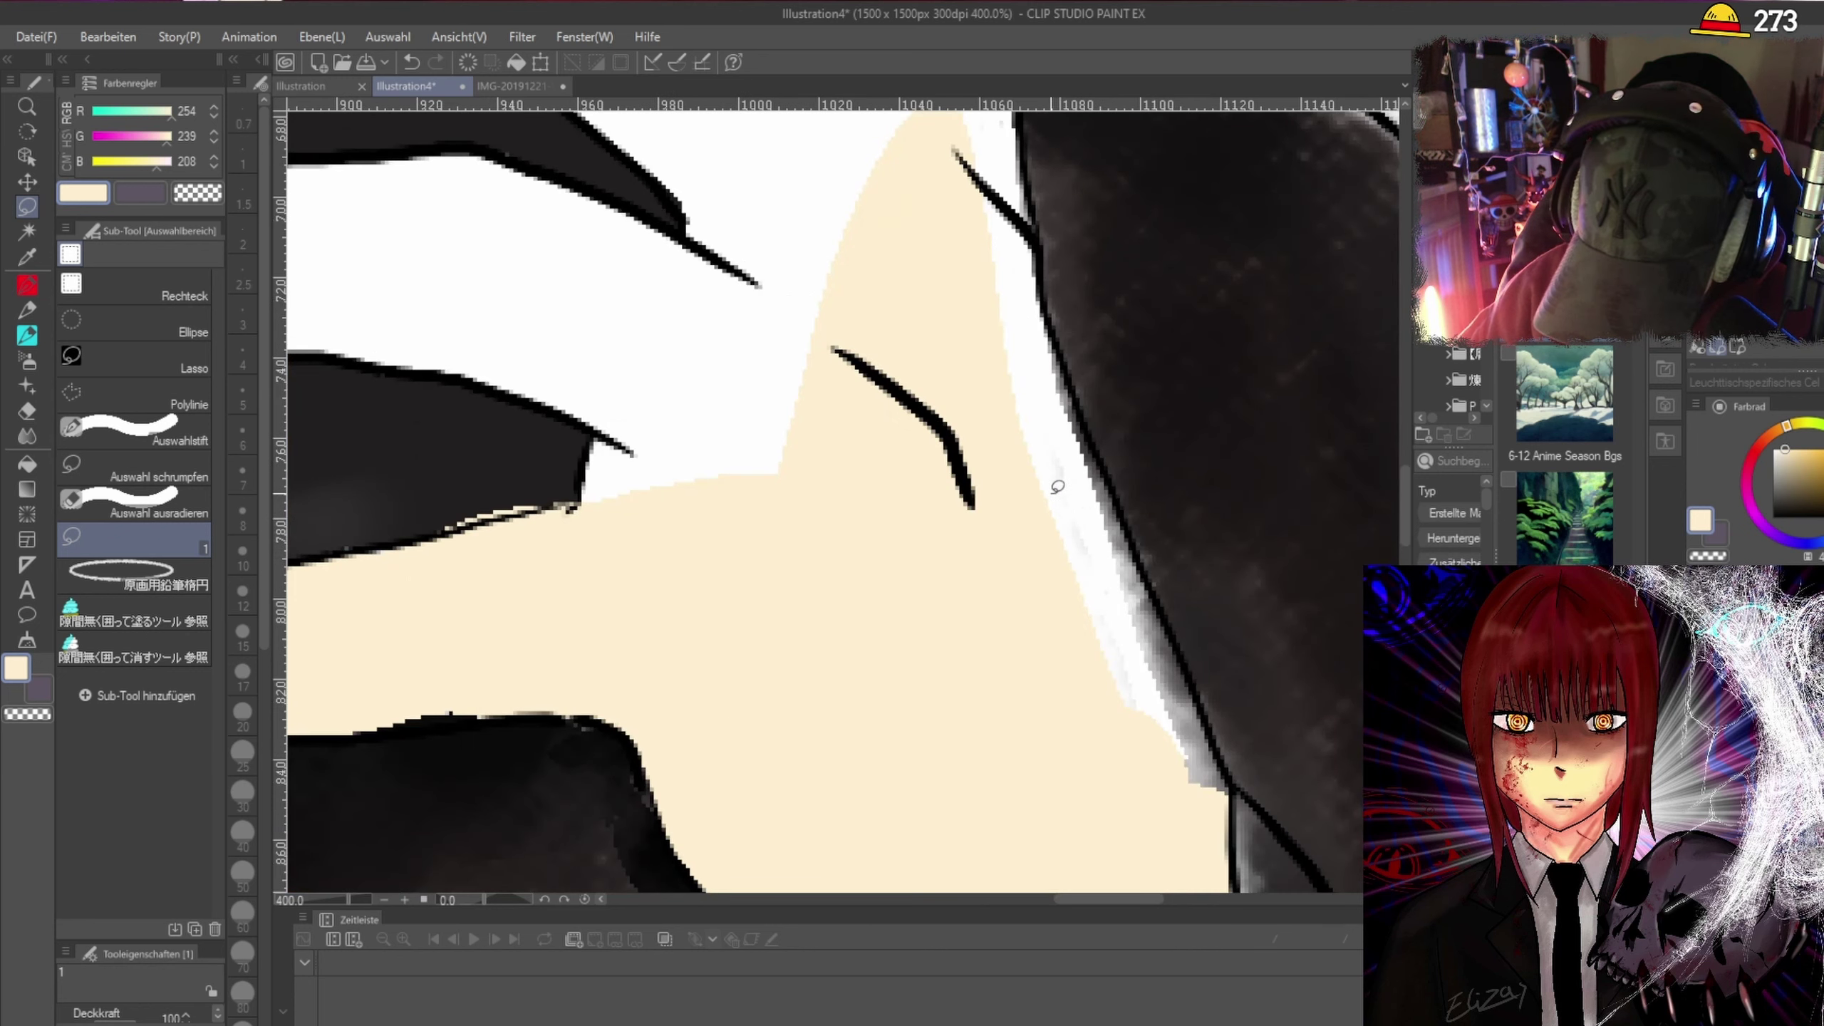
{"action": "mouse_move", "coordinate": [1043, 503]}
{"action": "left_mouse_down"}
{"action": "mouse_move", "coordinate": [1099, 658]}
{"action": "mouse_move", "coordinate": [1174, 779]}
{"action": "mouse_move", "coordinate": [1224, 819]}
{"action": "mouse_move", "coordinate": [1229, 784]}
{"action": "mouse_move", "coordinate": [1083, 424]}
{"action": "mouse_move", "coordinate": [1026, 213]}
{"action": "mouse_move", "coordinate": [963, 161]}
{"action": "mouse_move", "coordinate": [994, 354]}
{"action": "mouse_move", "coordinate": [1062, 579]}
{"action": "left_mouse_up"}
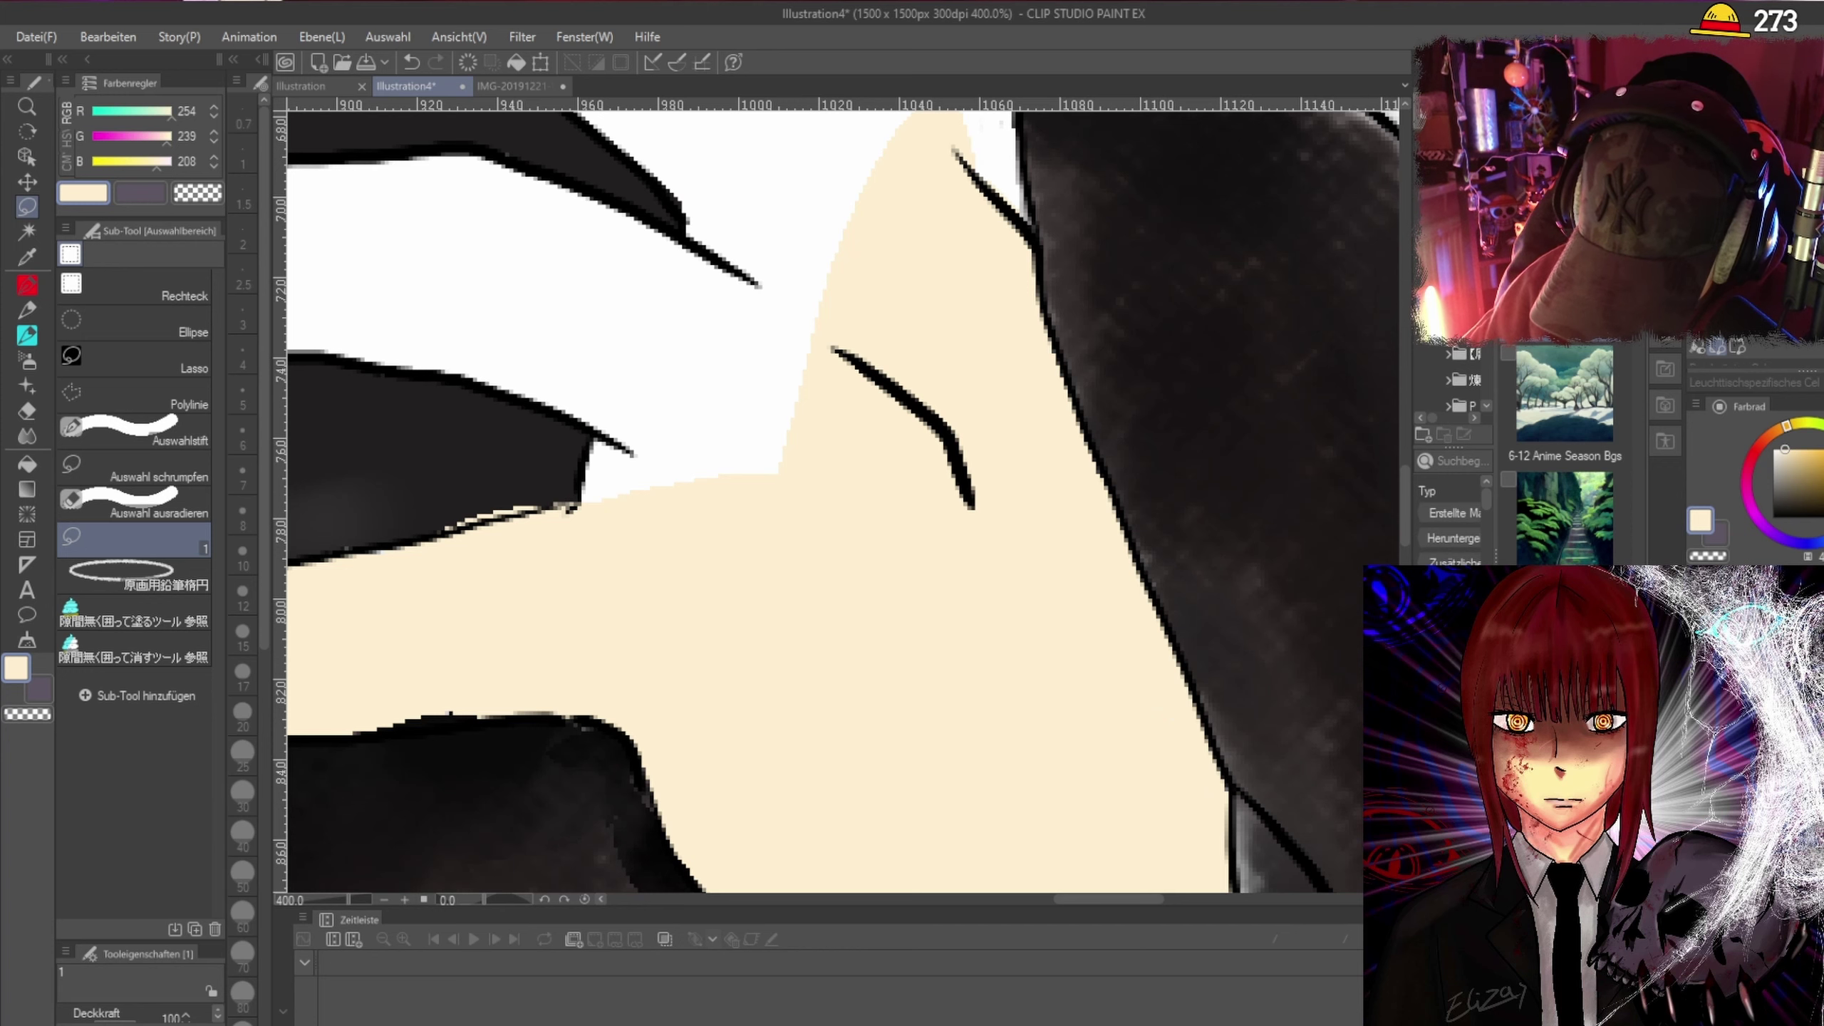
{"action": "left_click_drag", "start_coordinate": [1406, 518], "coordinate": [1405, 451]}
{"action": "mouse_move", "coordinate": [974, 418]}
{"action": "left_mouse_down"}
{"action": "mouse_move", "coordinate": [942, 491]}
{"action": "mouse_move", "coordinate": [924, 672]}
{"action": "mouse_move", "coordinate": [1018, 793]}
{"action": "mouse_move", "coordinate": [1033, 757]}
{"action": "mouse_move", "coordinate": [975, 420]}
{"action": "left_mouse_up"}
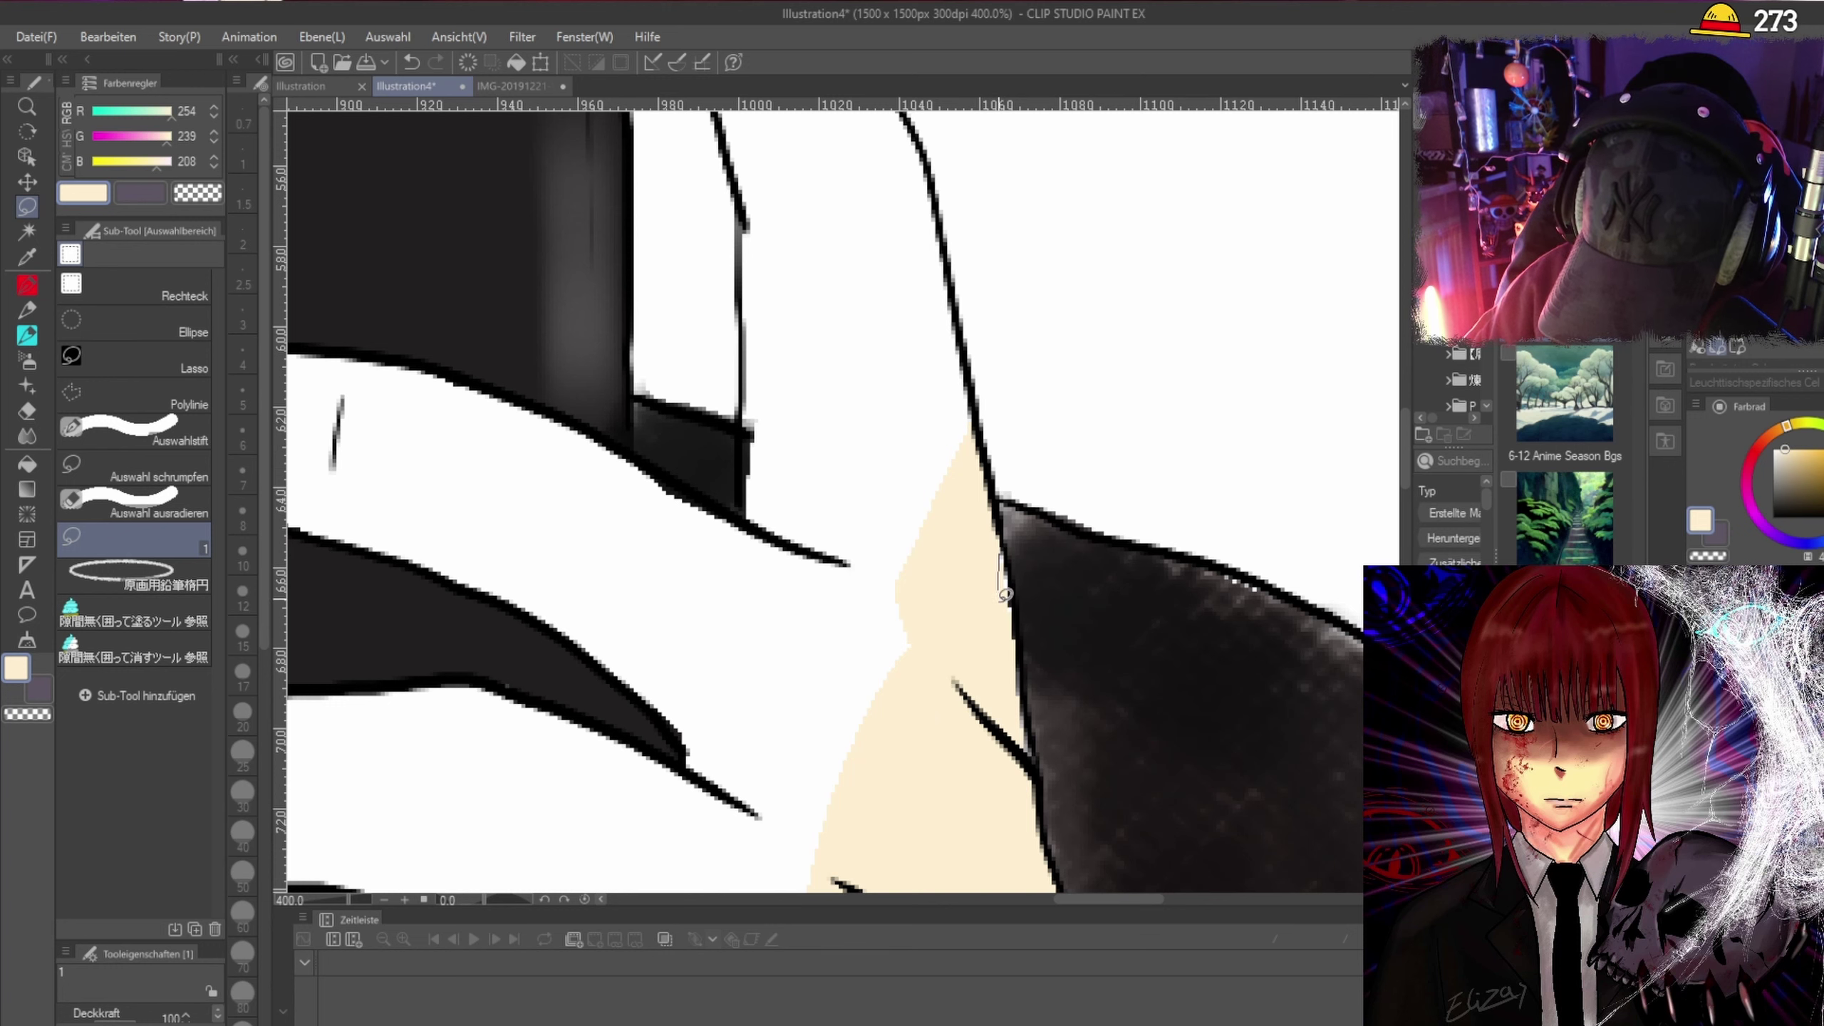
{"action": "scroll", "coordinate": [1006, 603], "scroll_direction": "down", "scroll_amount": 3}
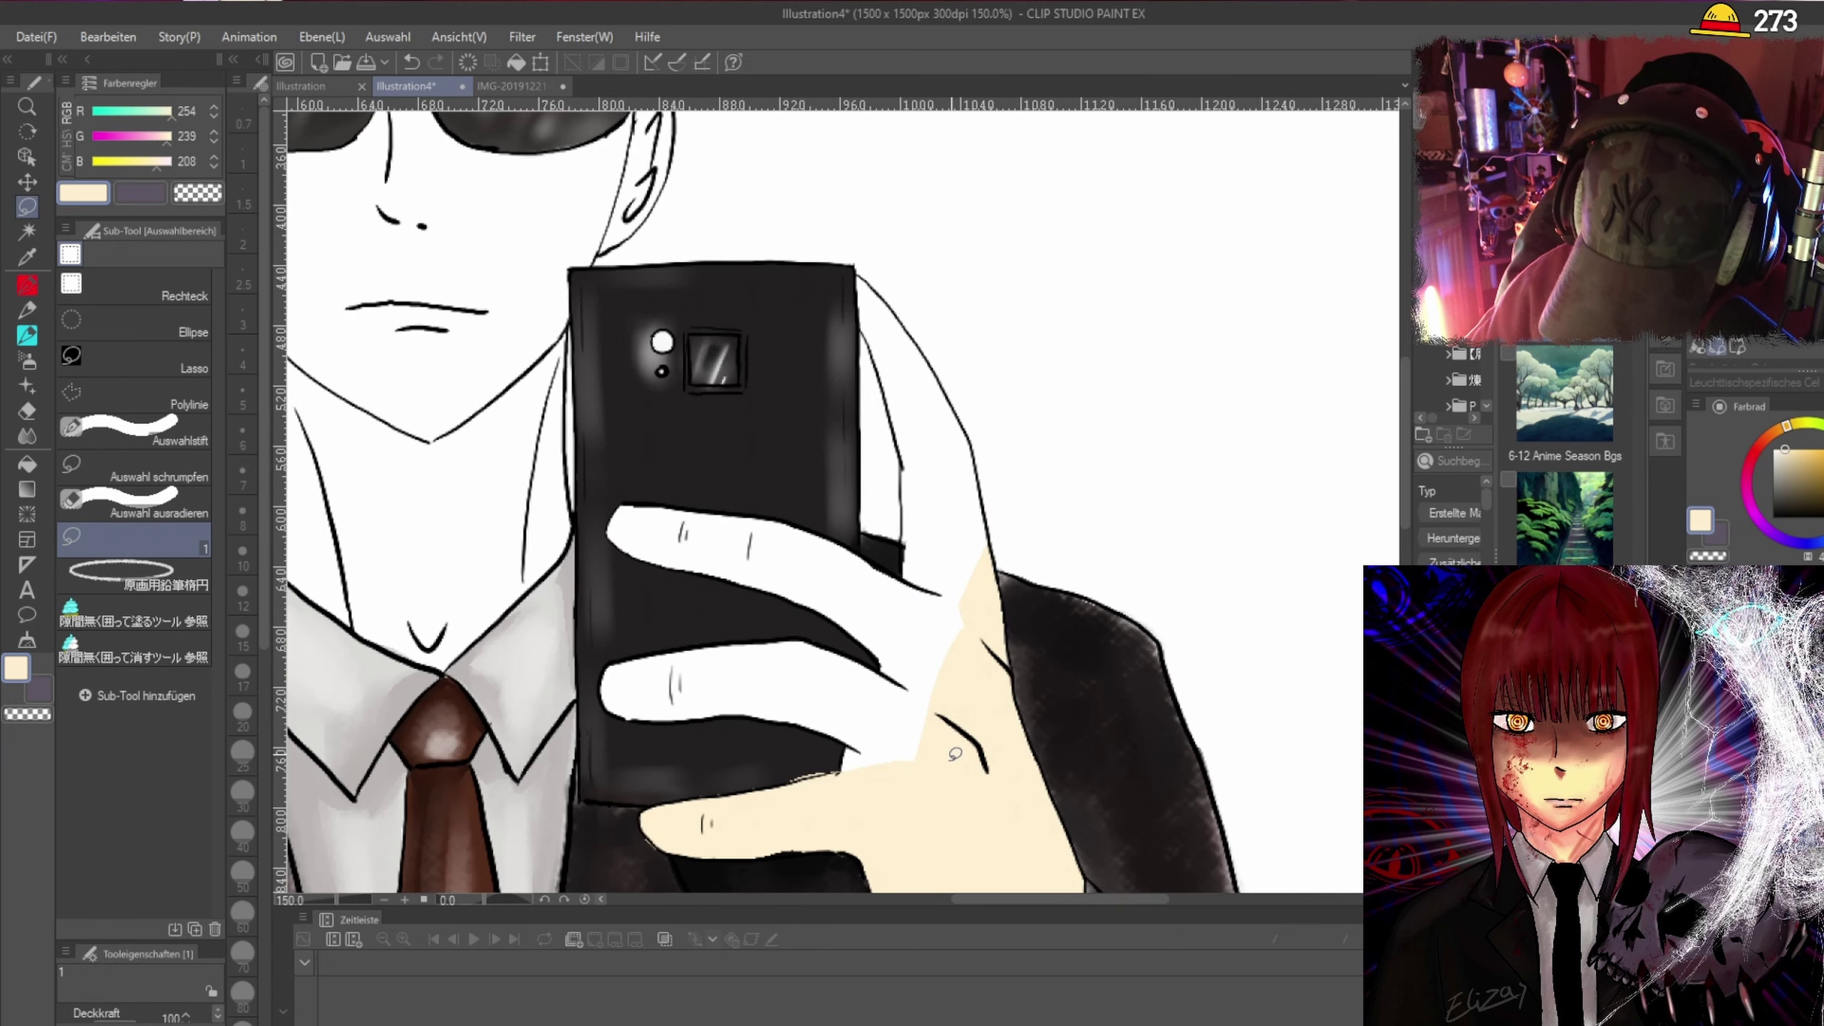
{"action": "mouse_move", "coordinate": [855, 733]}
{"action": "left_mouse_down"}
{"action": "mouse_move", "coordinate": [910, 582]}
{"action": "mouse_move", "coordinate": [989, 642]}
{"action": "mouse_move", "coordinate": [850, 781]}
{"action": "left_mouse_up"}
{"action": "scroll", "coordinate": [880, 768], "scroll_direction": "up", "scroll_amount": 1}
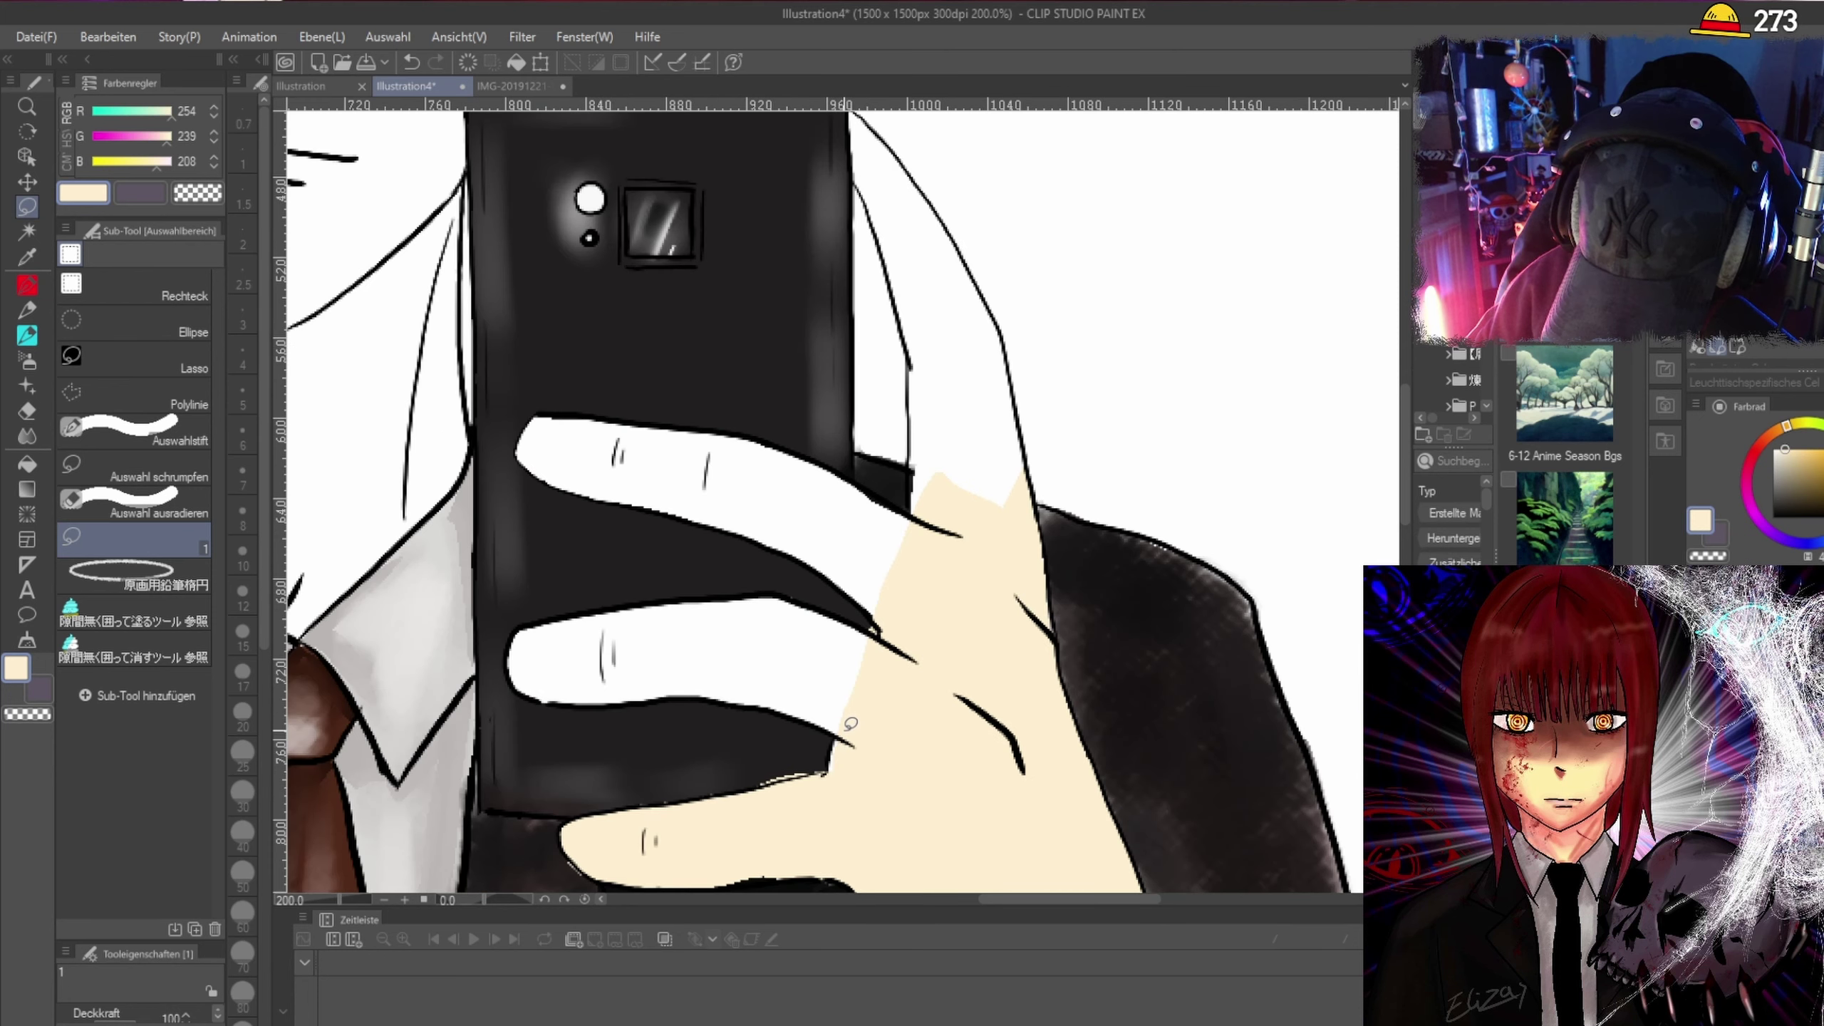
{"action": "scroll", "coordinate": [850, 724], "scroll_direction": "up", "scroll_amount": 1}
{"action": "scroll", "coordinate": [868, 713], "scroll_direction": "down", "scroll_amount": 1}
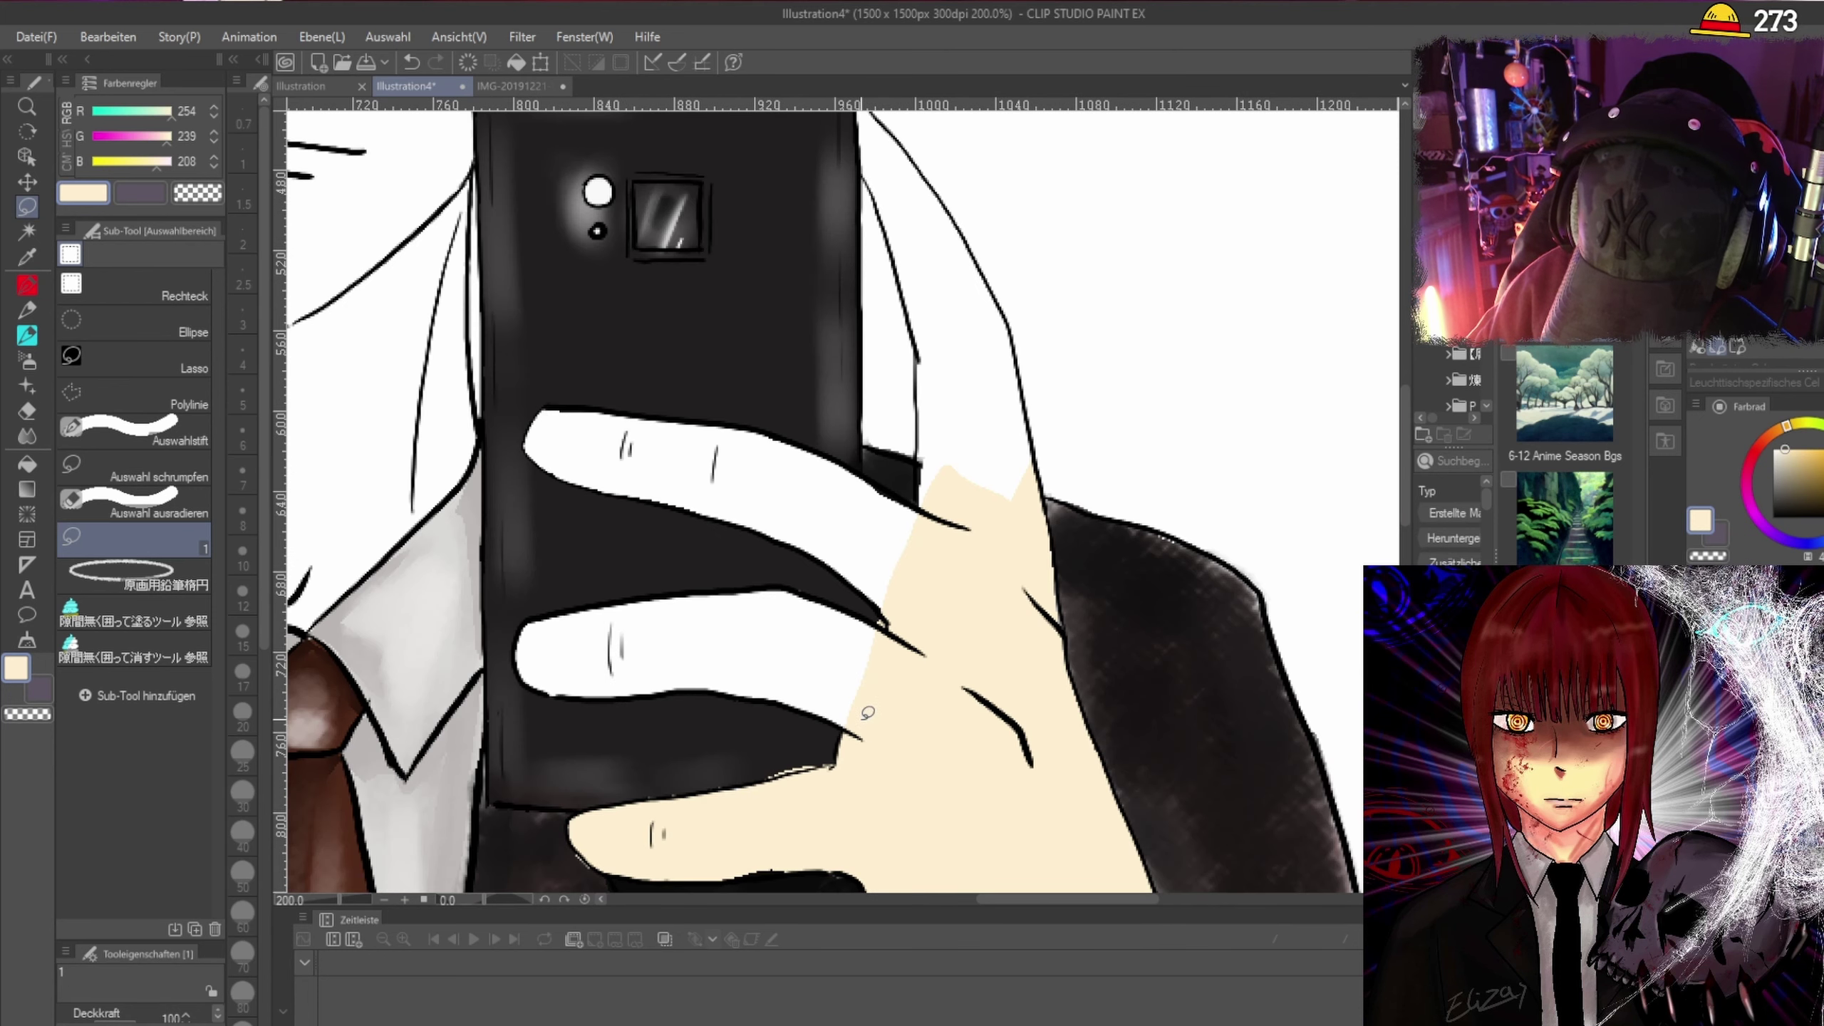
{"action": "scroll", "coordinate": [868, 713], "scroll_direction": "down", "scroll_amount": 1}
{"action": "mouse_move", "coordinate": [867, 721]}
{"action": "left_mouse_down"}
{"action": "mouse_move", "coordinate": [806, 696]}
{"action": "mouse_move", "coordinate": [627, 690]}
{"action": "mouse_move", "coordinate": [610, 669]}
{"action": "mouse_move", "coordinate": [621, 643]}
{"action": "mouse_move", "coordinate": [660, 631]}
{"action": "mouse_move", "coordinate": [816, 617]}
{"action": "mouse_move", "coordinate": [877, 639]}
{"action": "mouse_move", "coordinate": [875, 717]}
{"action": "left_mouse_up"}
{"action": "mouse_move", "coordinate": [894, 627]}
{"action": "left_mouse_down"}
{"action": "mouse_move", "coordinate": [851, 585]}
{"action": "mouse_move", "coordinate": [649, 512]}
{"action": "mouse_move", "coordinate": [652, 488]}
{"action": "mouse_move", "coordinate": [827, 525]}
{"action": "mouse_move", "coordinate": [885, 582]}
{"action": "mouse_move", "coordinate": [932, 504]}
{"action": "mouse_move", "coordinate": [875, 277]}
{"action": "mouse_move", "coordinate": [926, 336]}
{"action": "mouse_move", "coordinate": [969, 439]}
{"action": "mouse_move", "coordinate": [988, 528]}
{"action": "mouse_move", "coordinate": [935, 582]}
{"action": "left_mouse_up"}
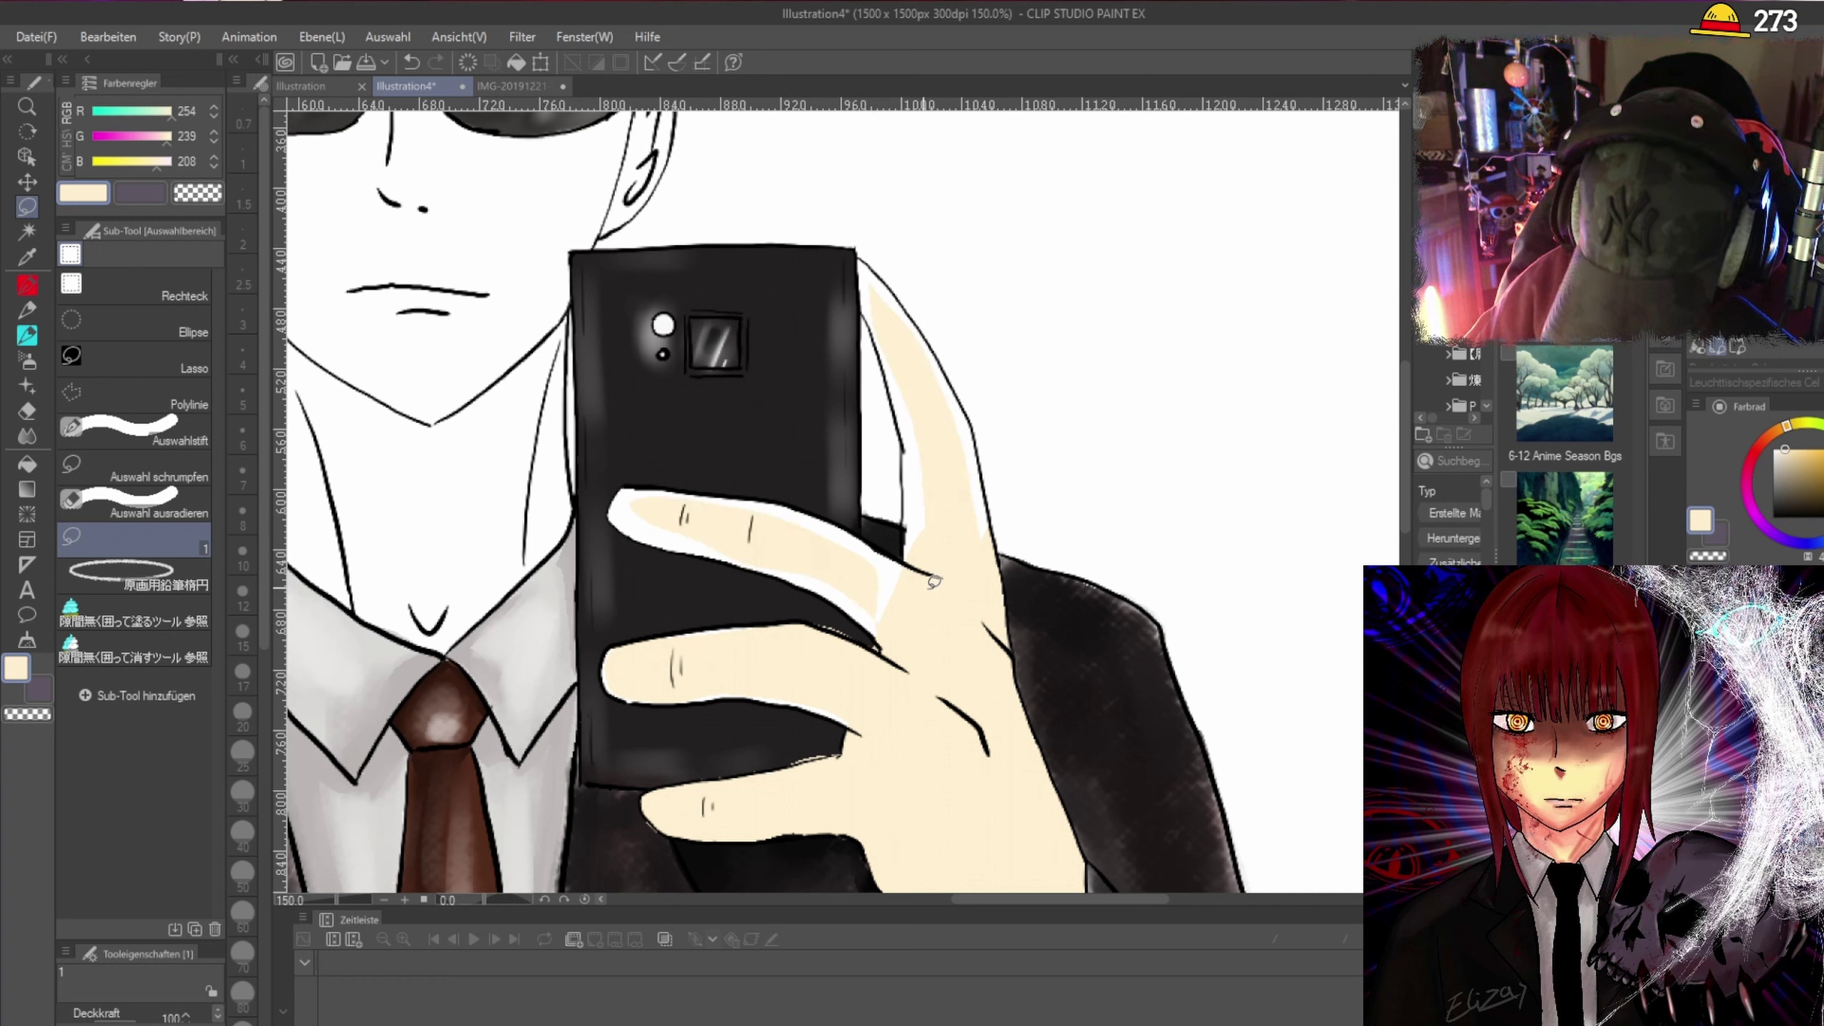
{"action": "scroll", "coordinate": [900, 342], "scroll_direction": "up", "scroll_amount": 1}
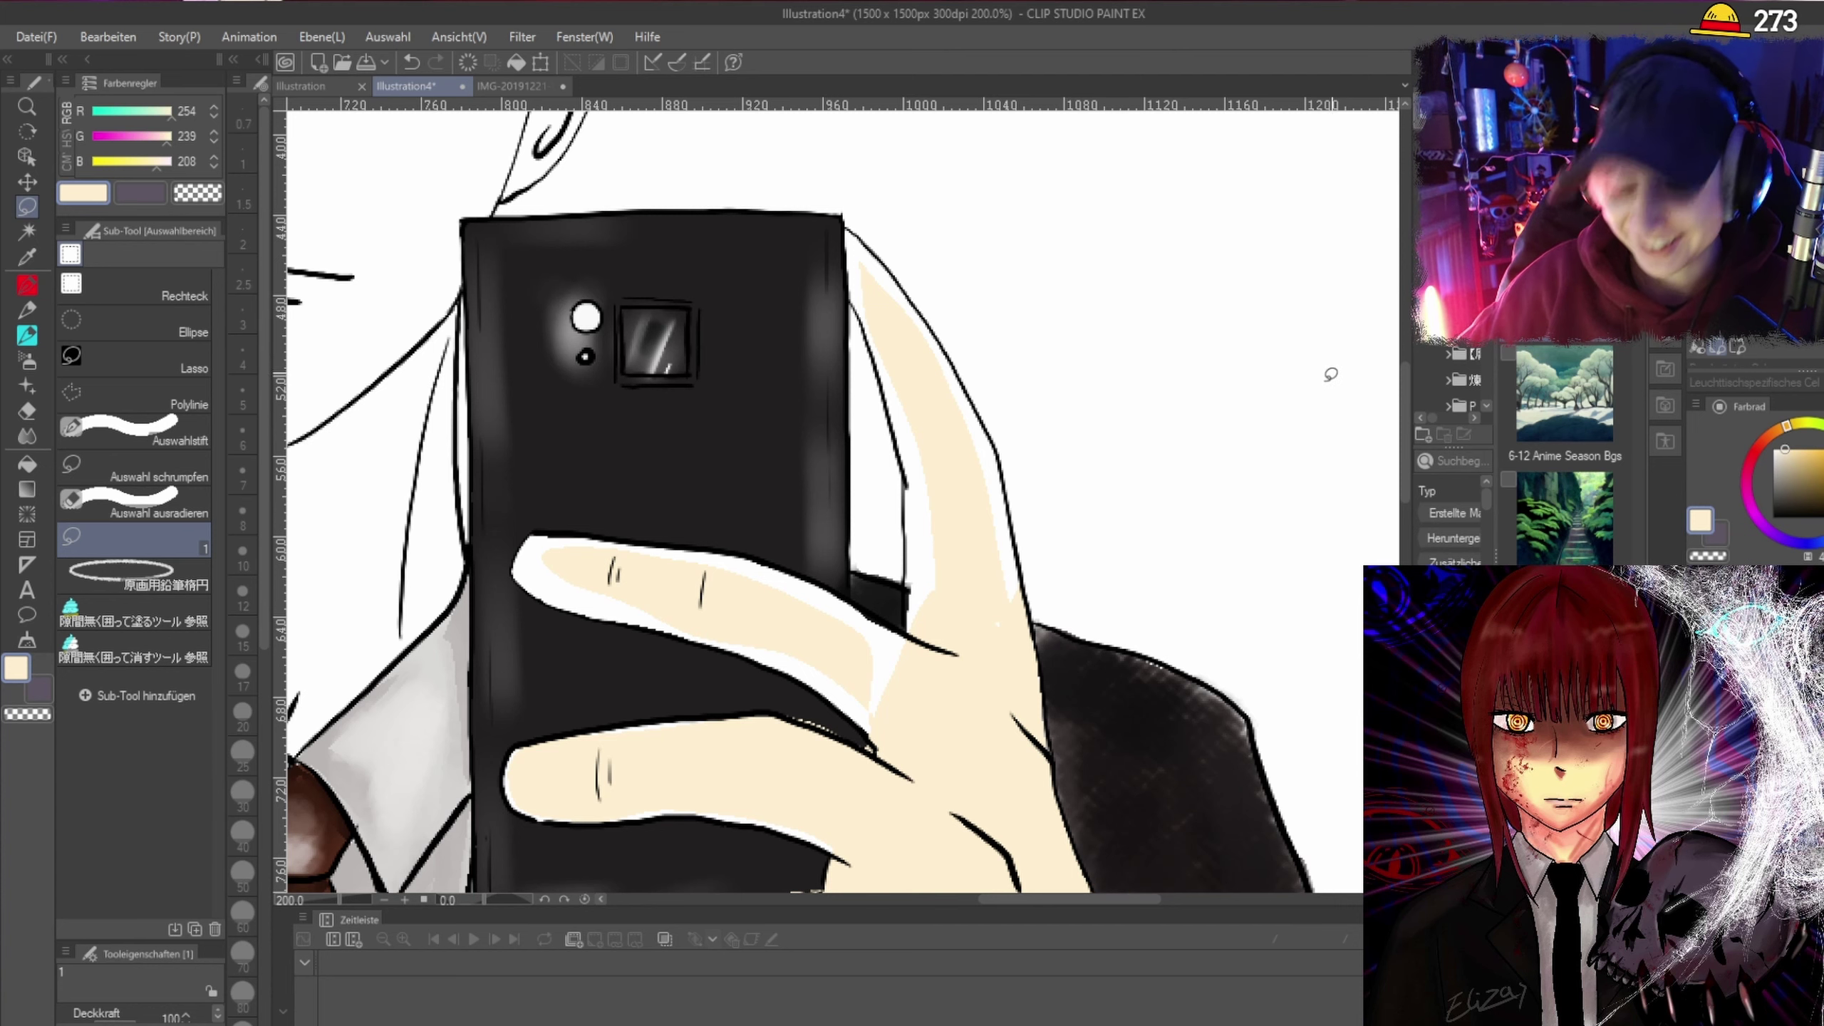
Zoom in and lasso-fill the white gap along the raised finger's edge with cream.
{"action": "left_click_drag", "start_coordinate": [1402, 389], "coordinate": [1406, 354]}
{"action": "scroll", "coordinate": [1397, 301], "scroll_direction": "up", "scroll_amount": 1}
{"action": "scroll", "coordinate": [1397, 303], "scroll_direction": "down", "scroll_amount": 1}
{"action": "scroll", "coordinate": [897, 578], "scroll_direction": "up", "scroll_amount": 1}
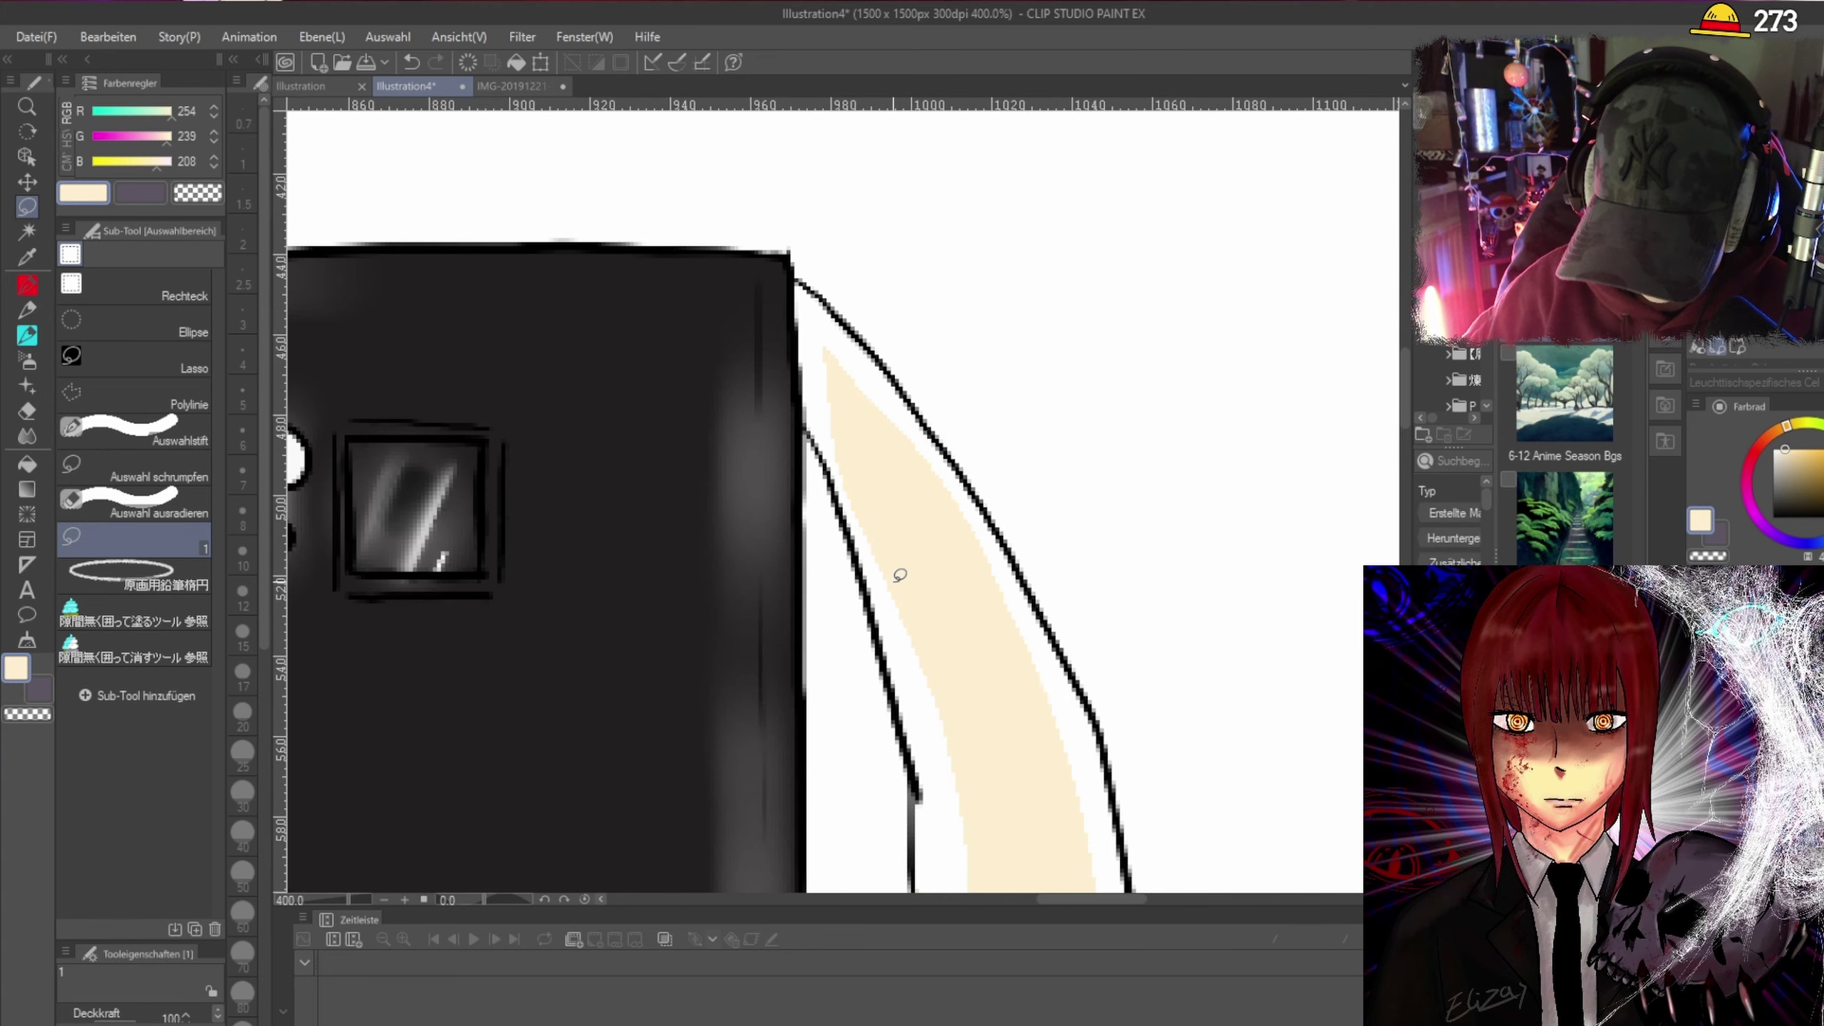
{"action": "left_click_drag", "start_coordinate": [1402, 374], "coordinate": [1405, 390]}
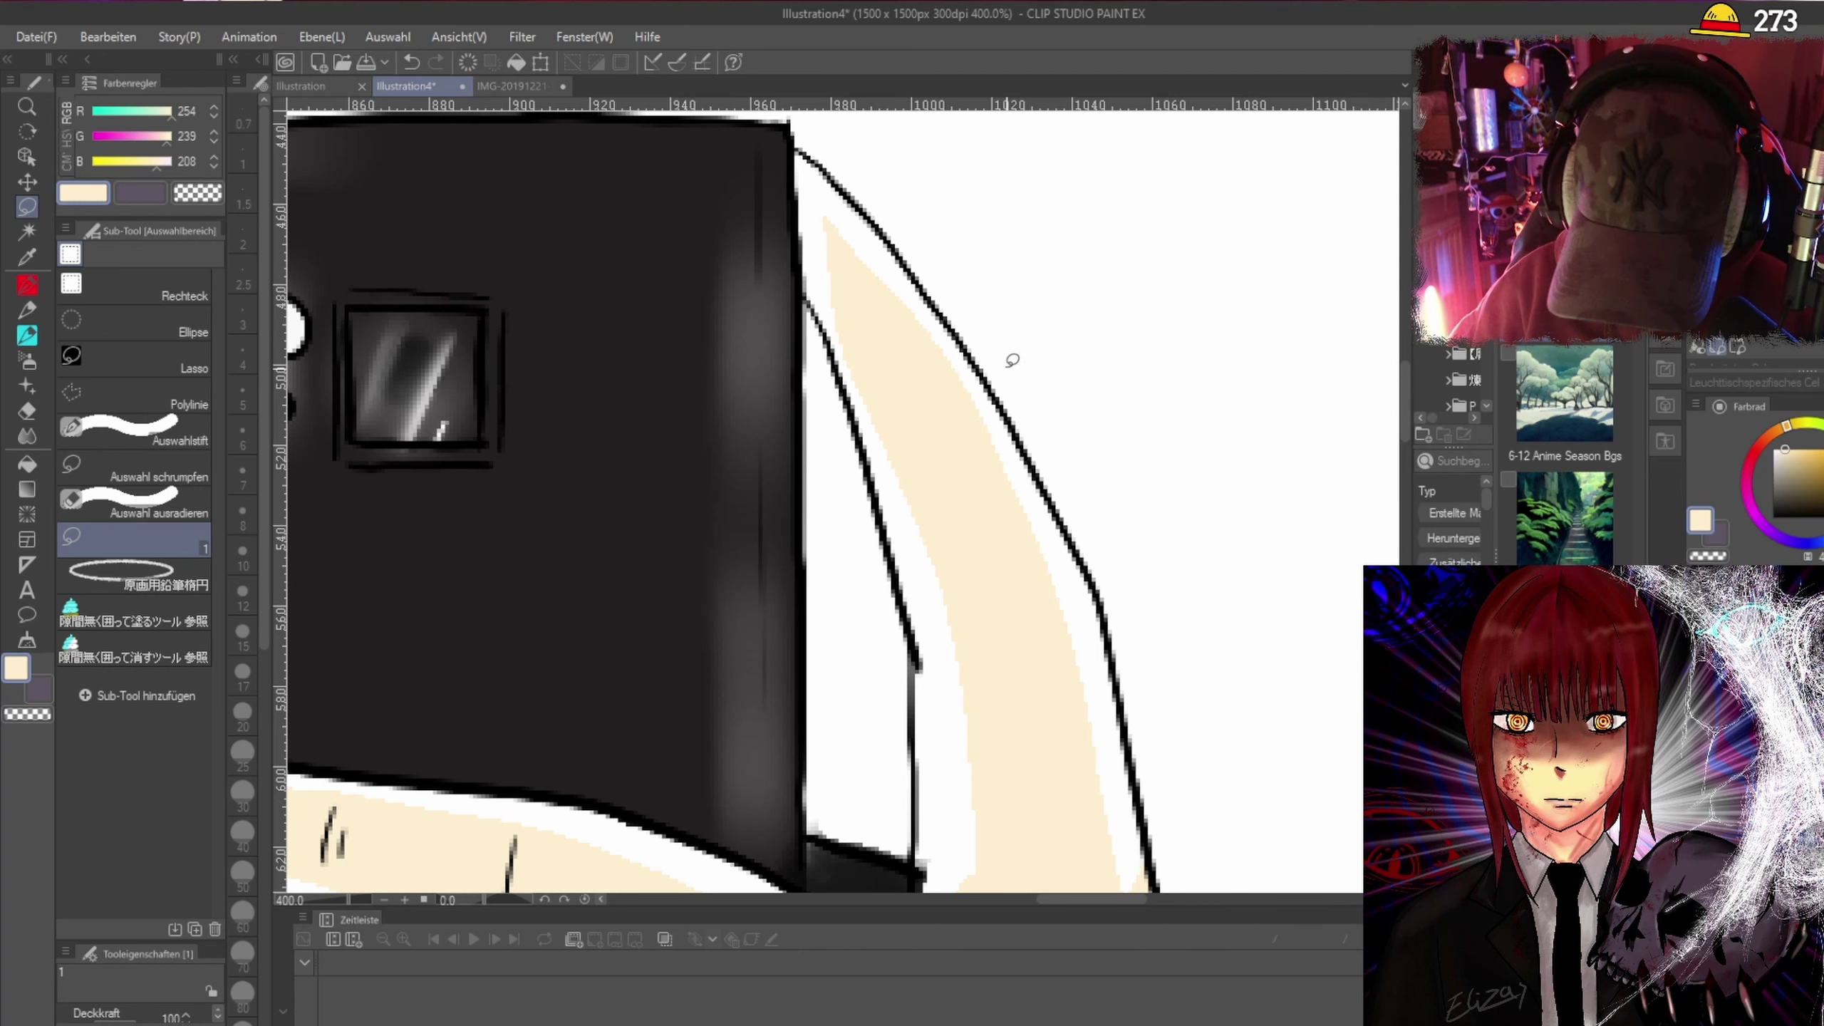
{"action": "scroll", "coordinate": [819, 174], "scroll_direction": "up", "scroll_amount": 2}
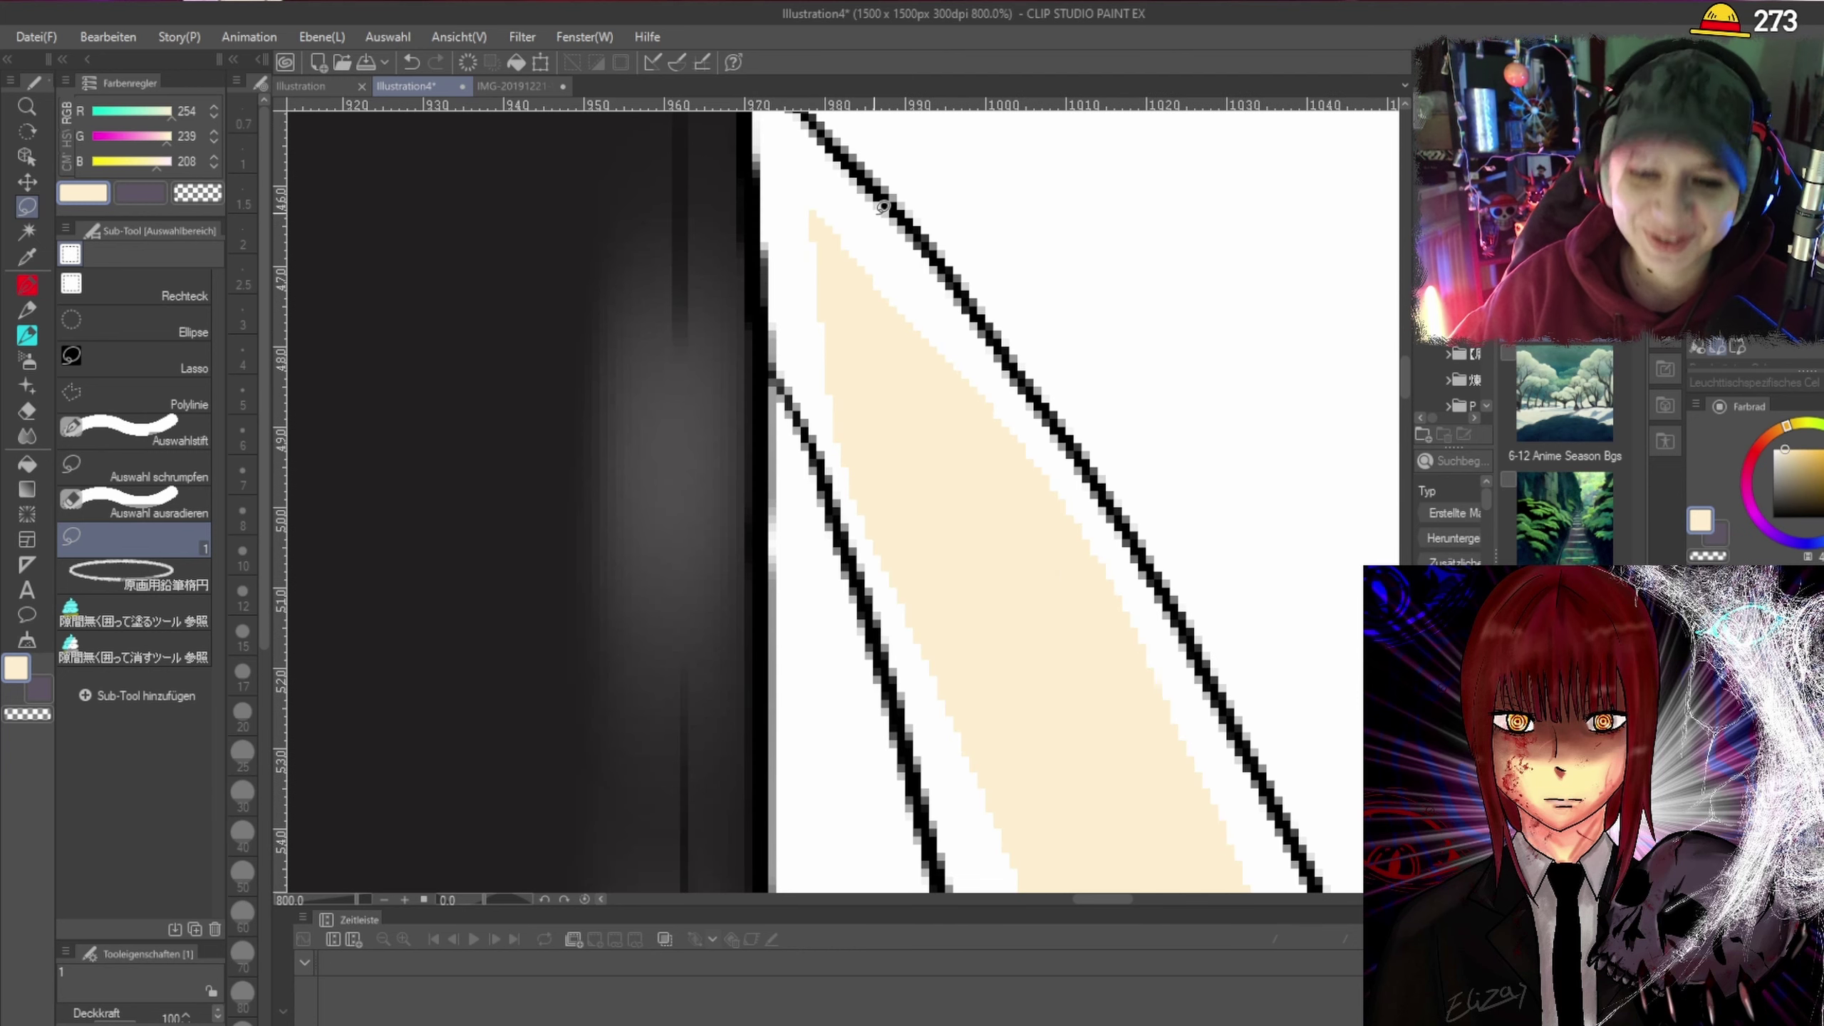
{"action": "scroll", "coordinate": [826, 170], "scroll_direction": "down", "scroll_amount": 2}
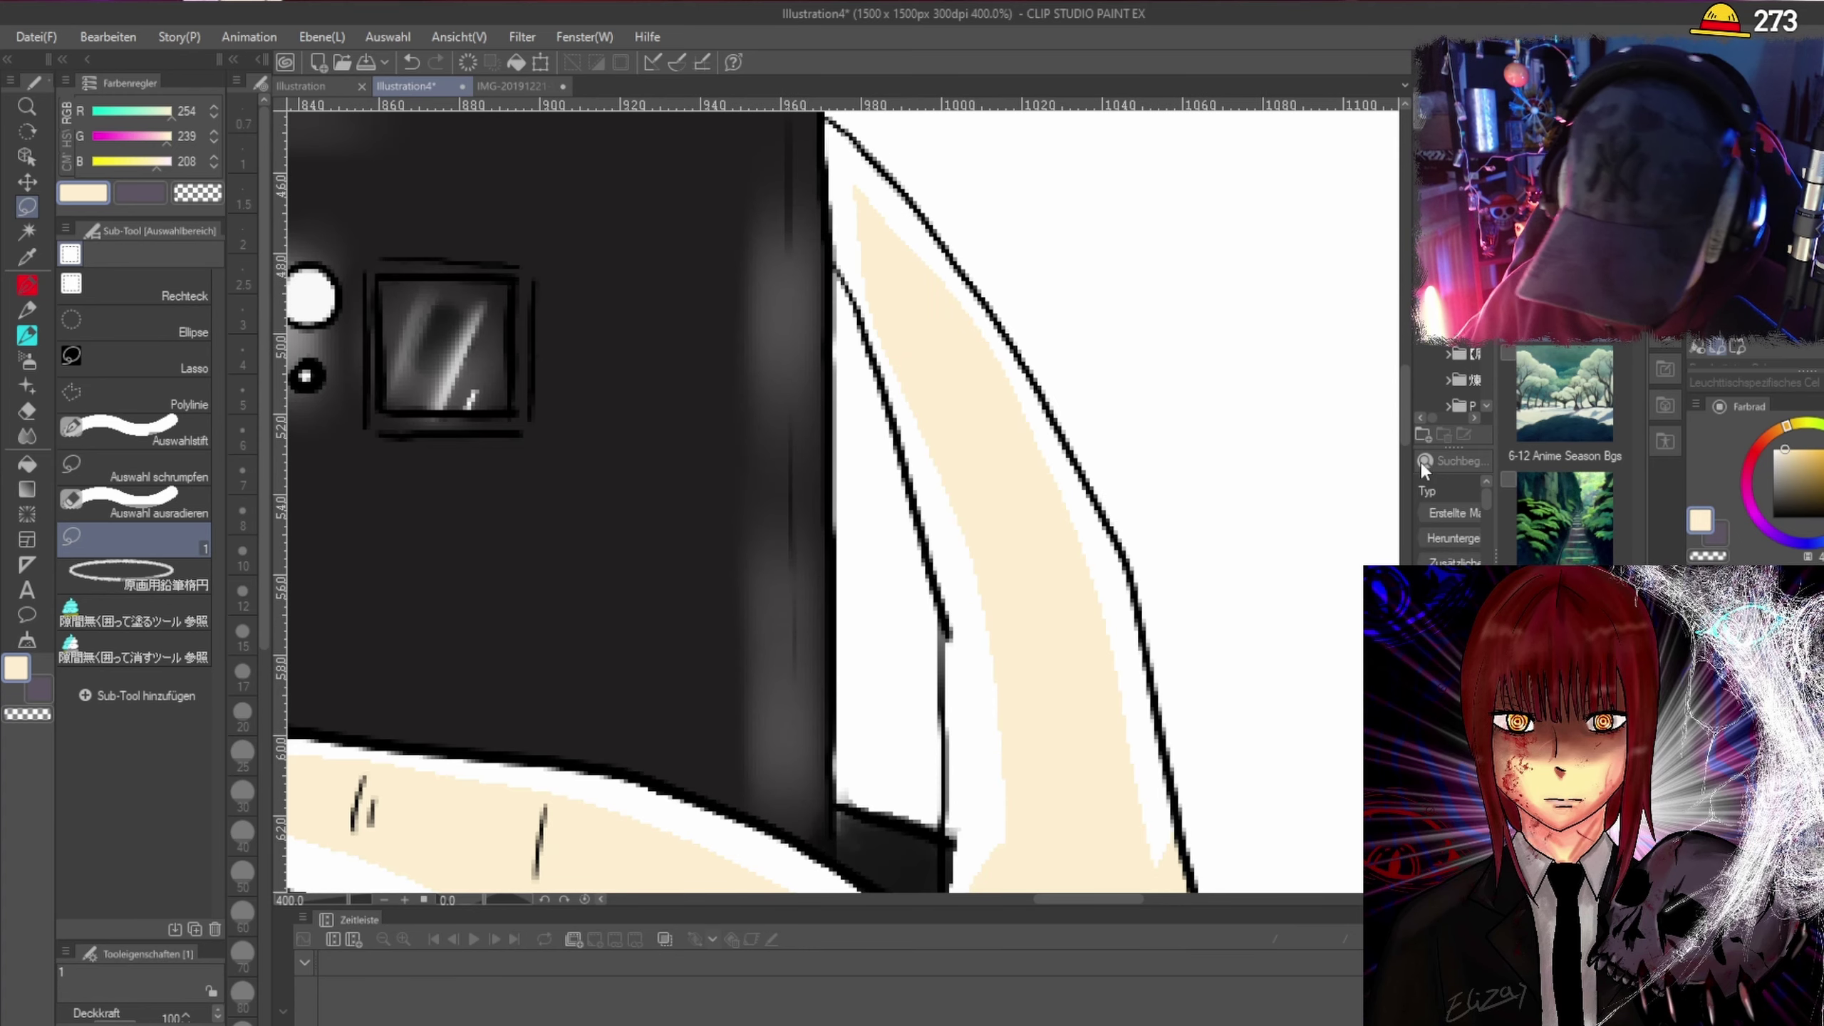
{"action": "scroll", "coordinate": [1403, 408], "scroll_direction": "up", "scroll_amount": 2}
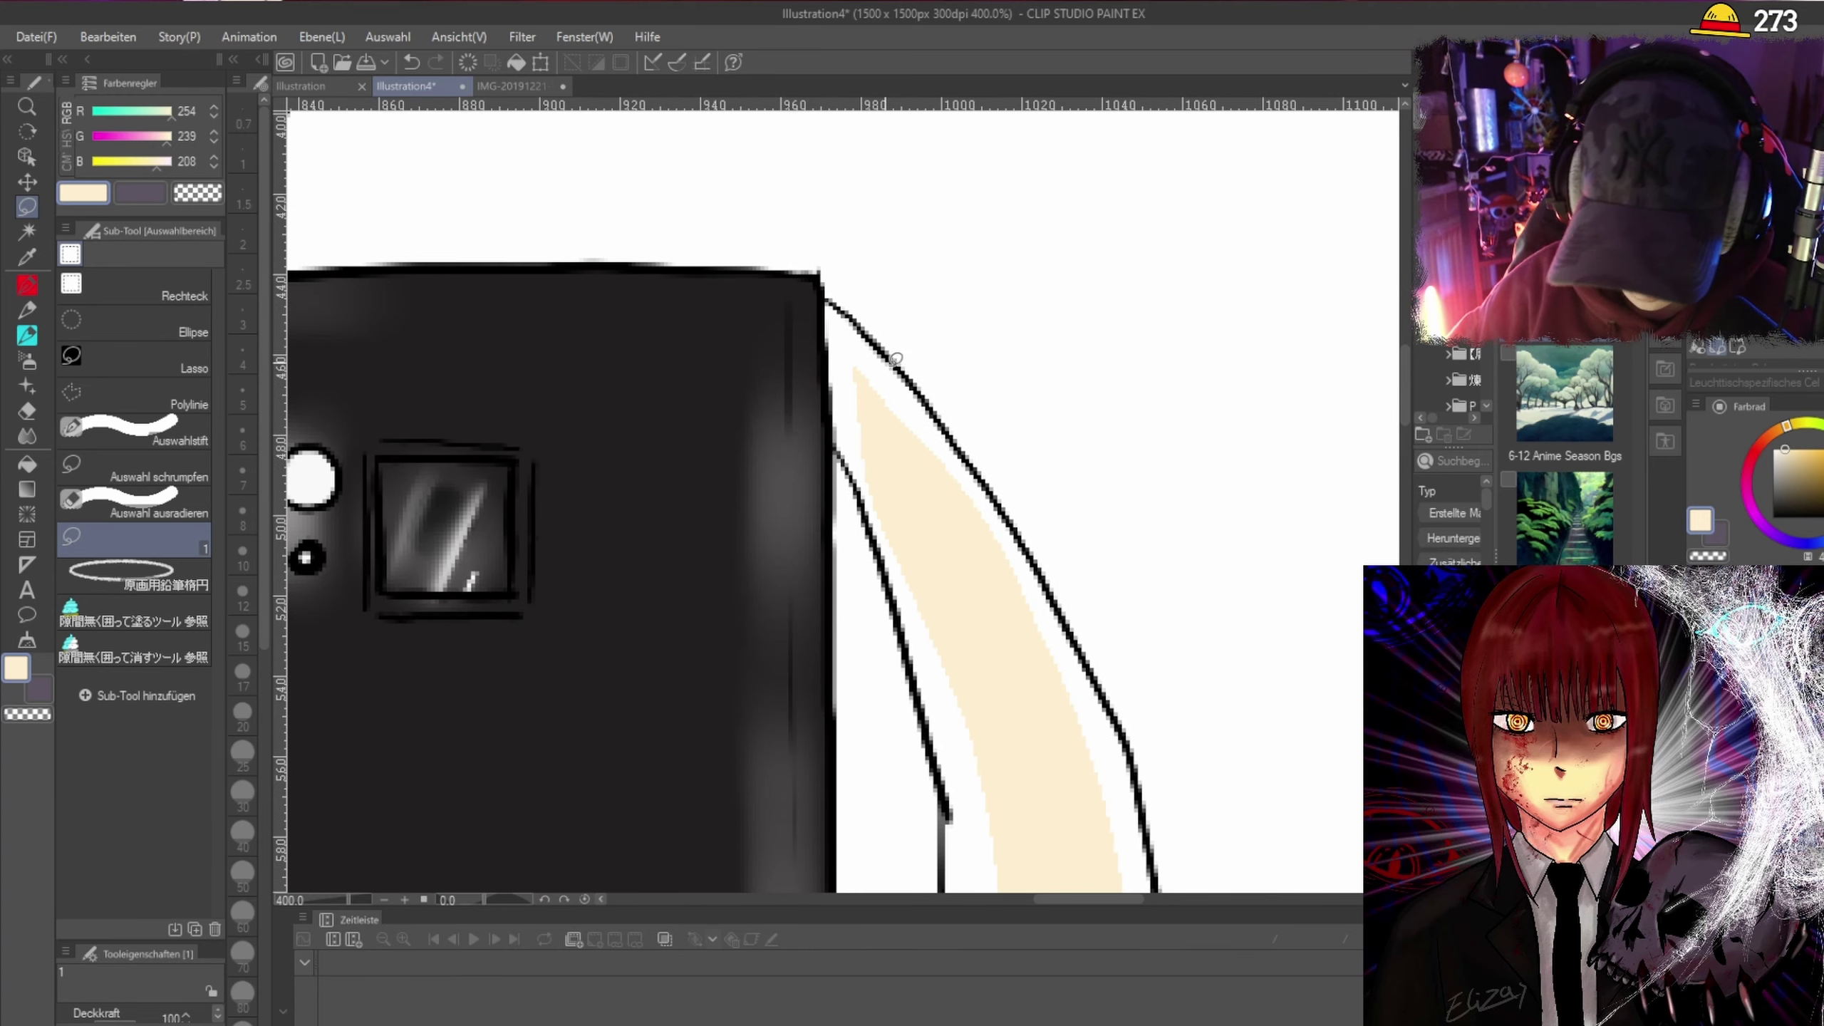
{"action": "left_click_drag", "start_coordinate": [1404, 382], "coordinate": [1403, 364]}
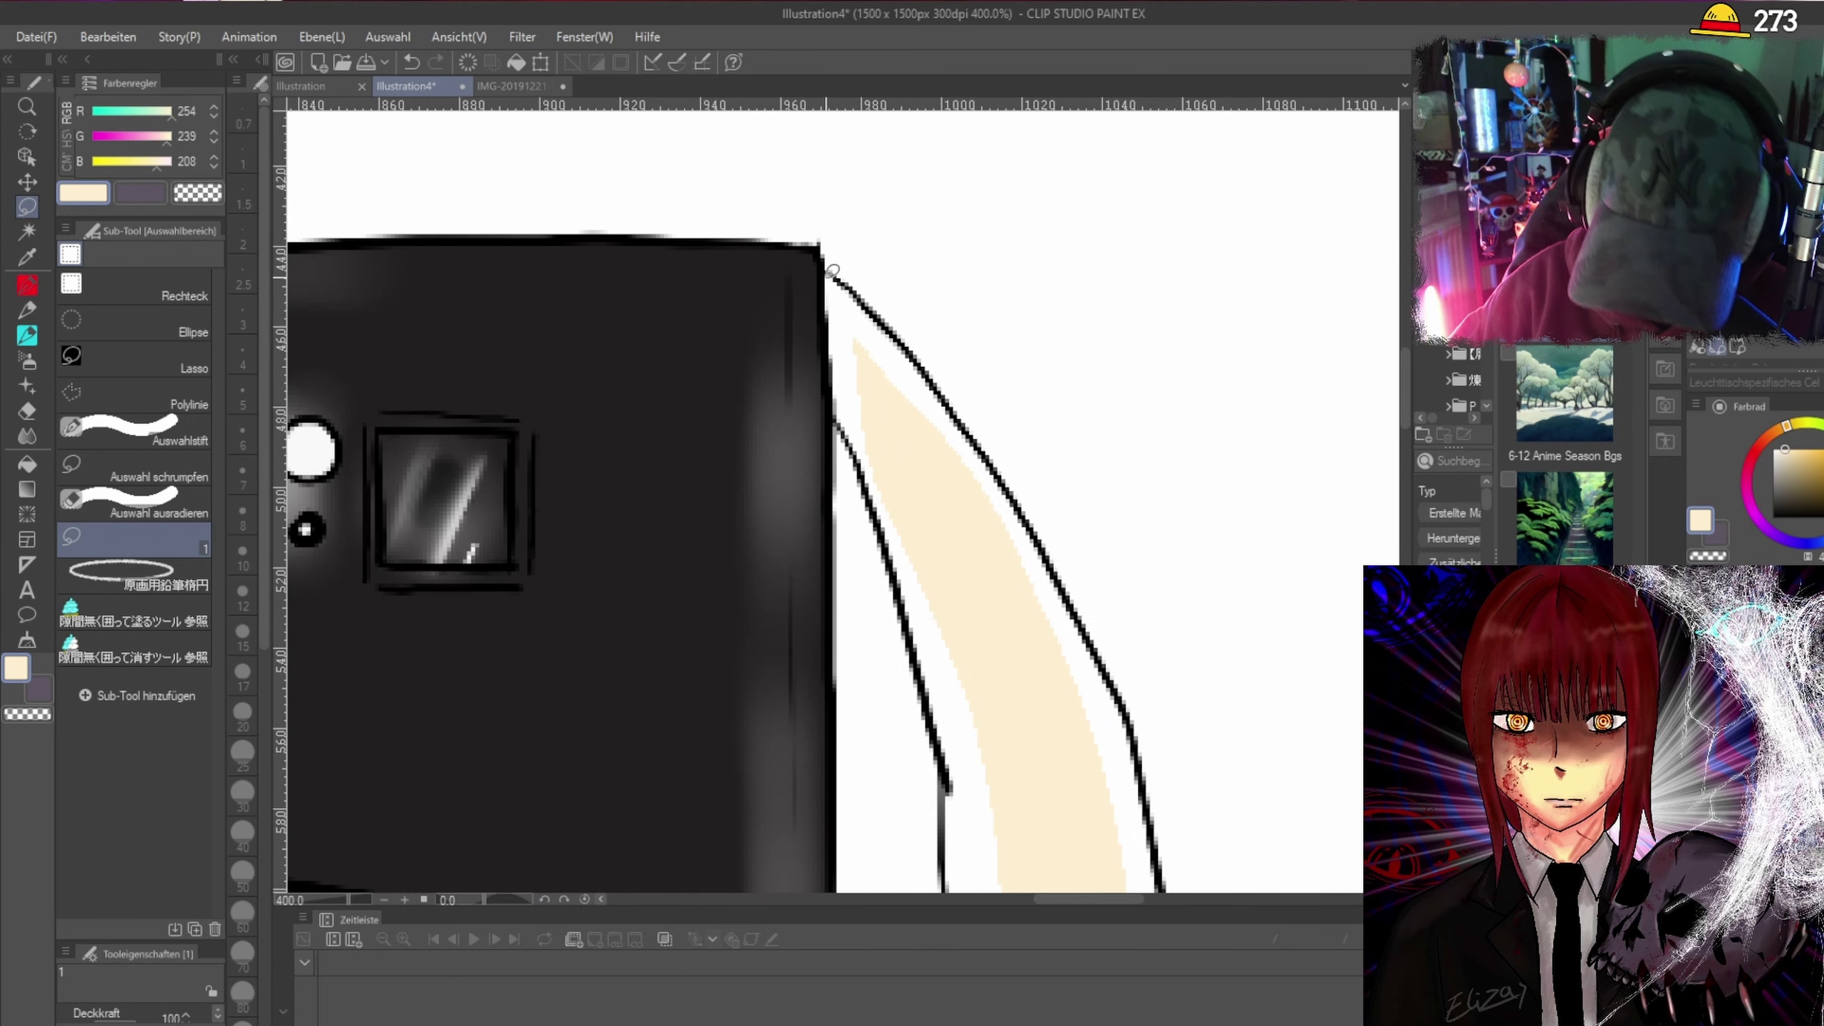
{"action": "left_click_drag", "start_coordinate": [831, 276], "coordinate": [836, 383]}
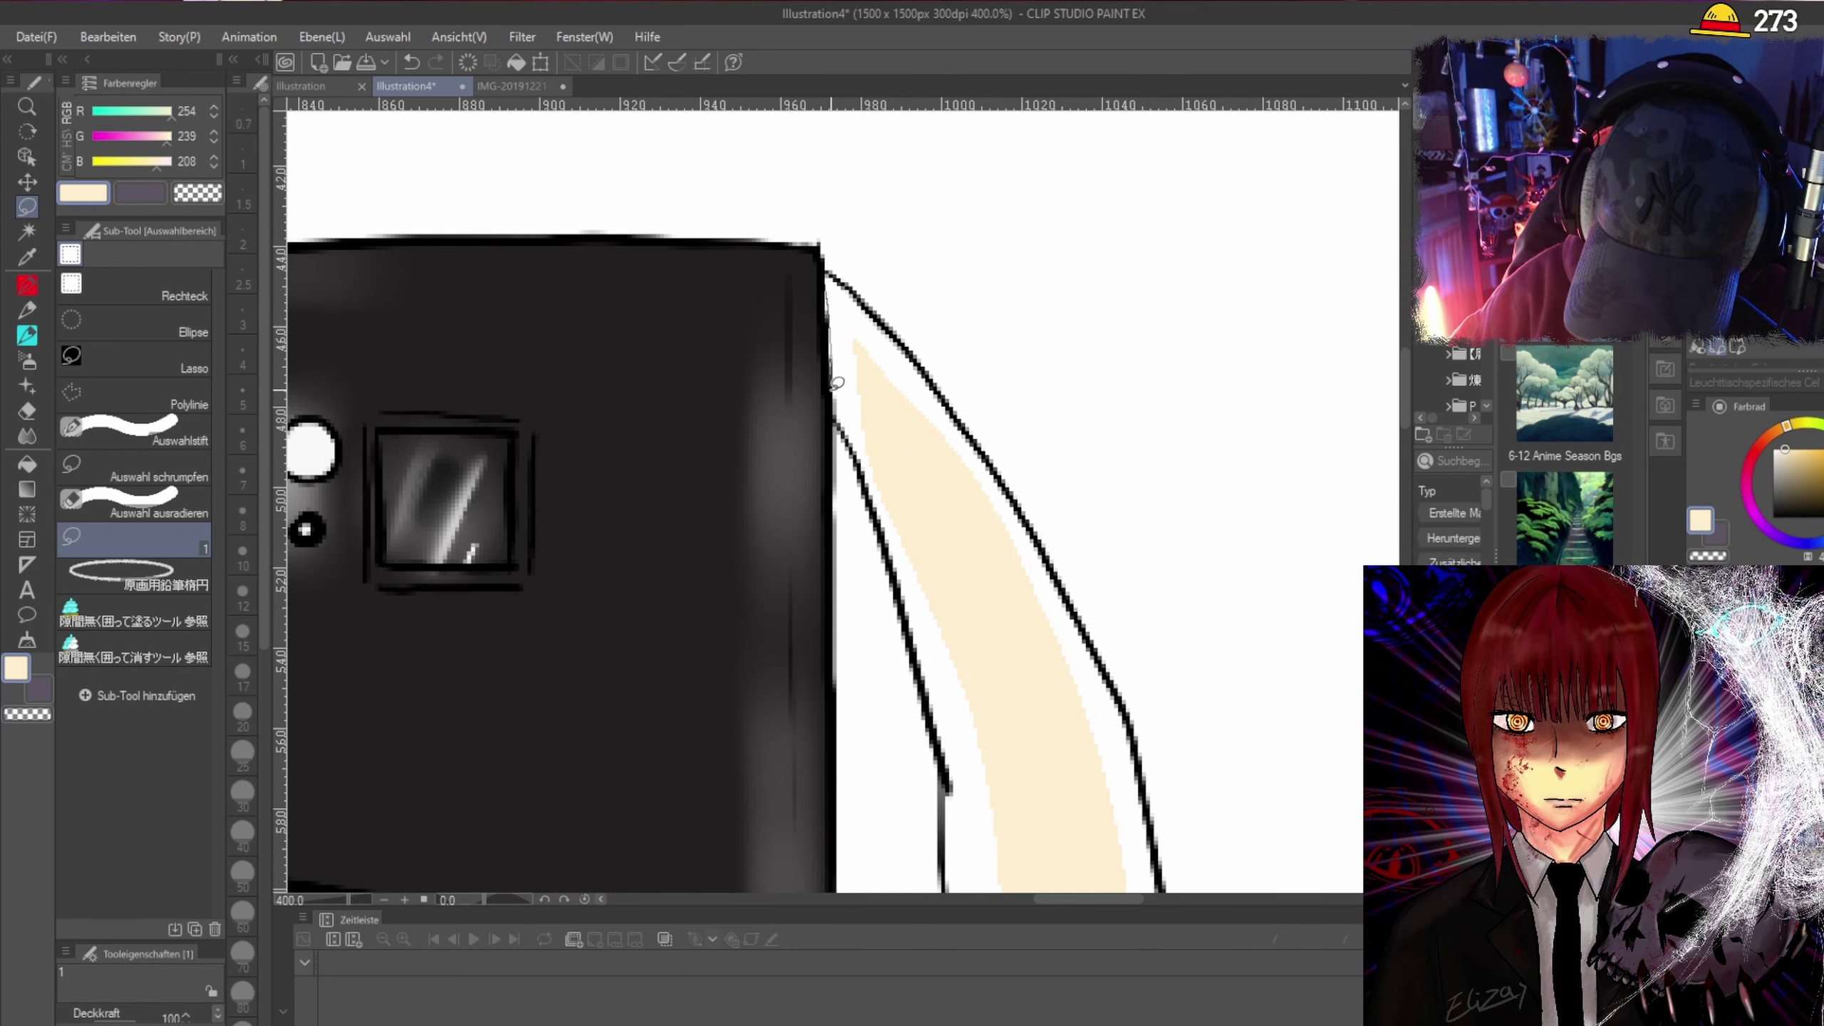
{"action": "left_click_drag", "start_coordinate": [843, 300], "coordinate": [841, 288]}
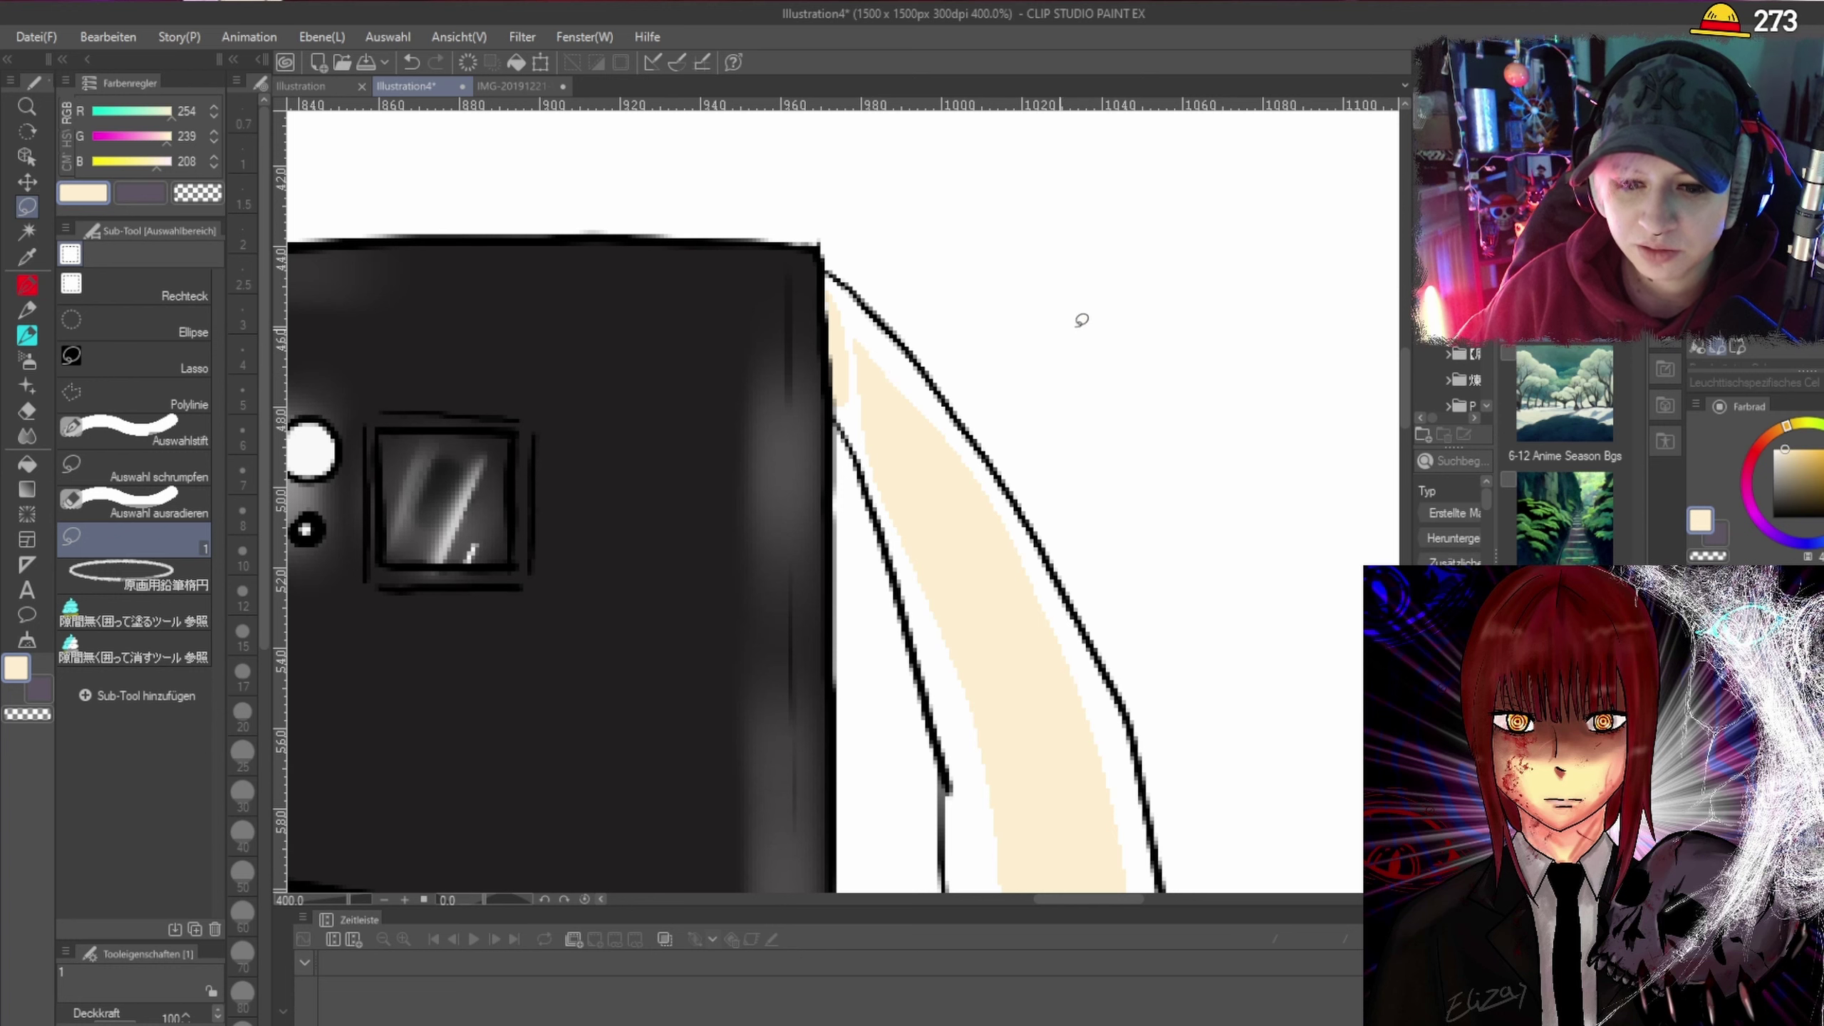
Lasso-fill the uncoloured strip beside the finger and the gap near the phone's corner.
{"action": "left_click_drag", "start_coordinate": [1405, 375], "coordinate": [1402, 357]}
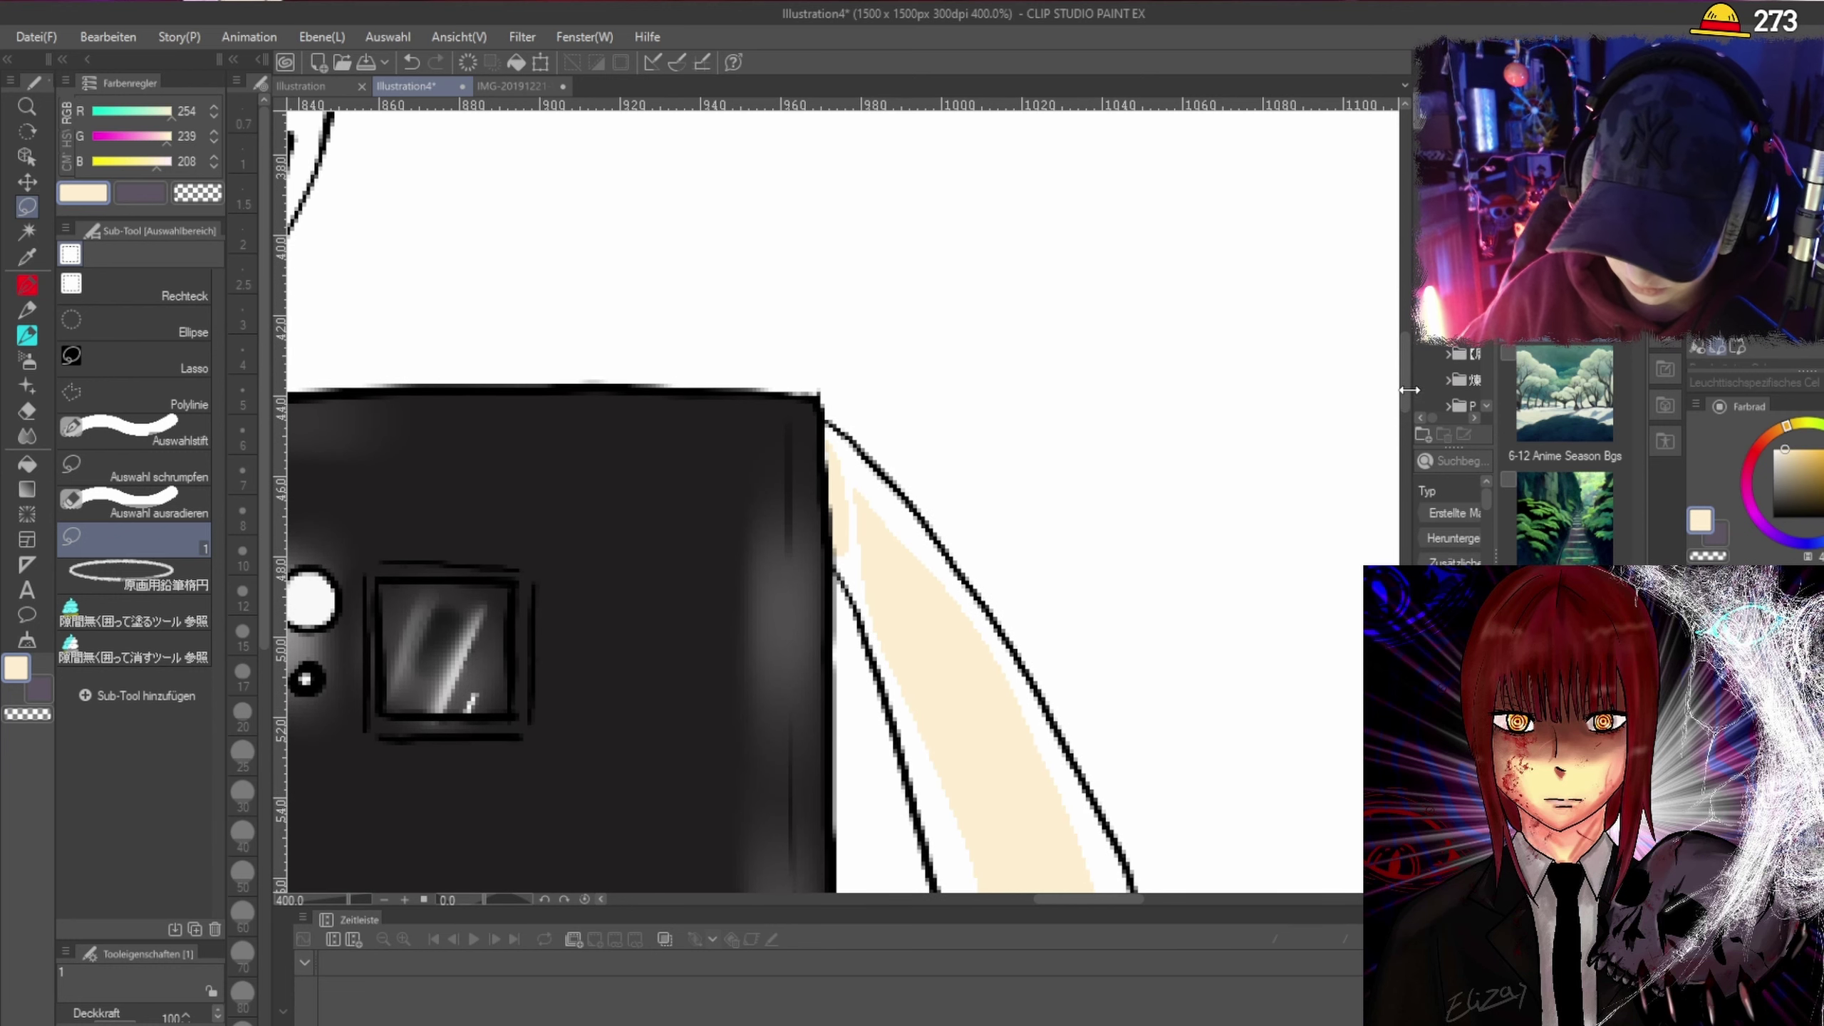
{"action": "scroll", "coordinate": [1356, 378], "scroll_direction": "down", "scroll_amount": 2}
{"action": "mouse_move", "coordinate": [831, 345]}
{"action": "left_mouse_down"}
{"action": "mouse_move", "coordinate": [956, 767]}
{"action": "mouse_move", "coordinate": [1030, 692]}
{"action": "mouse_move", "coordinate": [859, 280]}
{"action": "mouse_move", "coordinate": [841, 375]}
{"action": "left_mouse_up"}
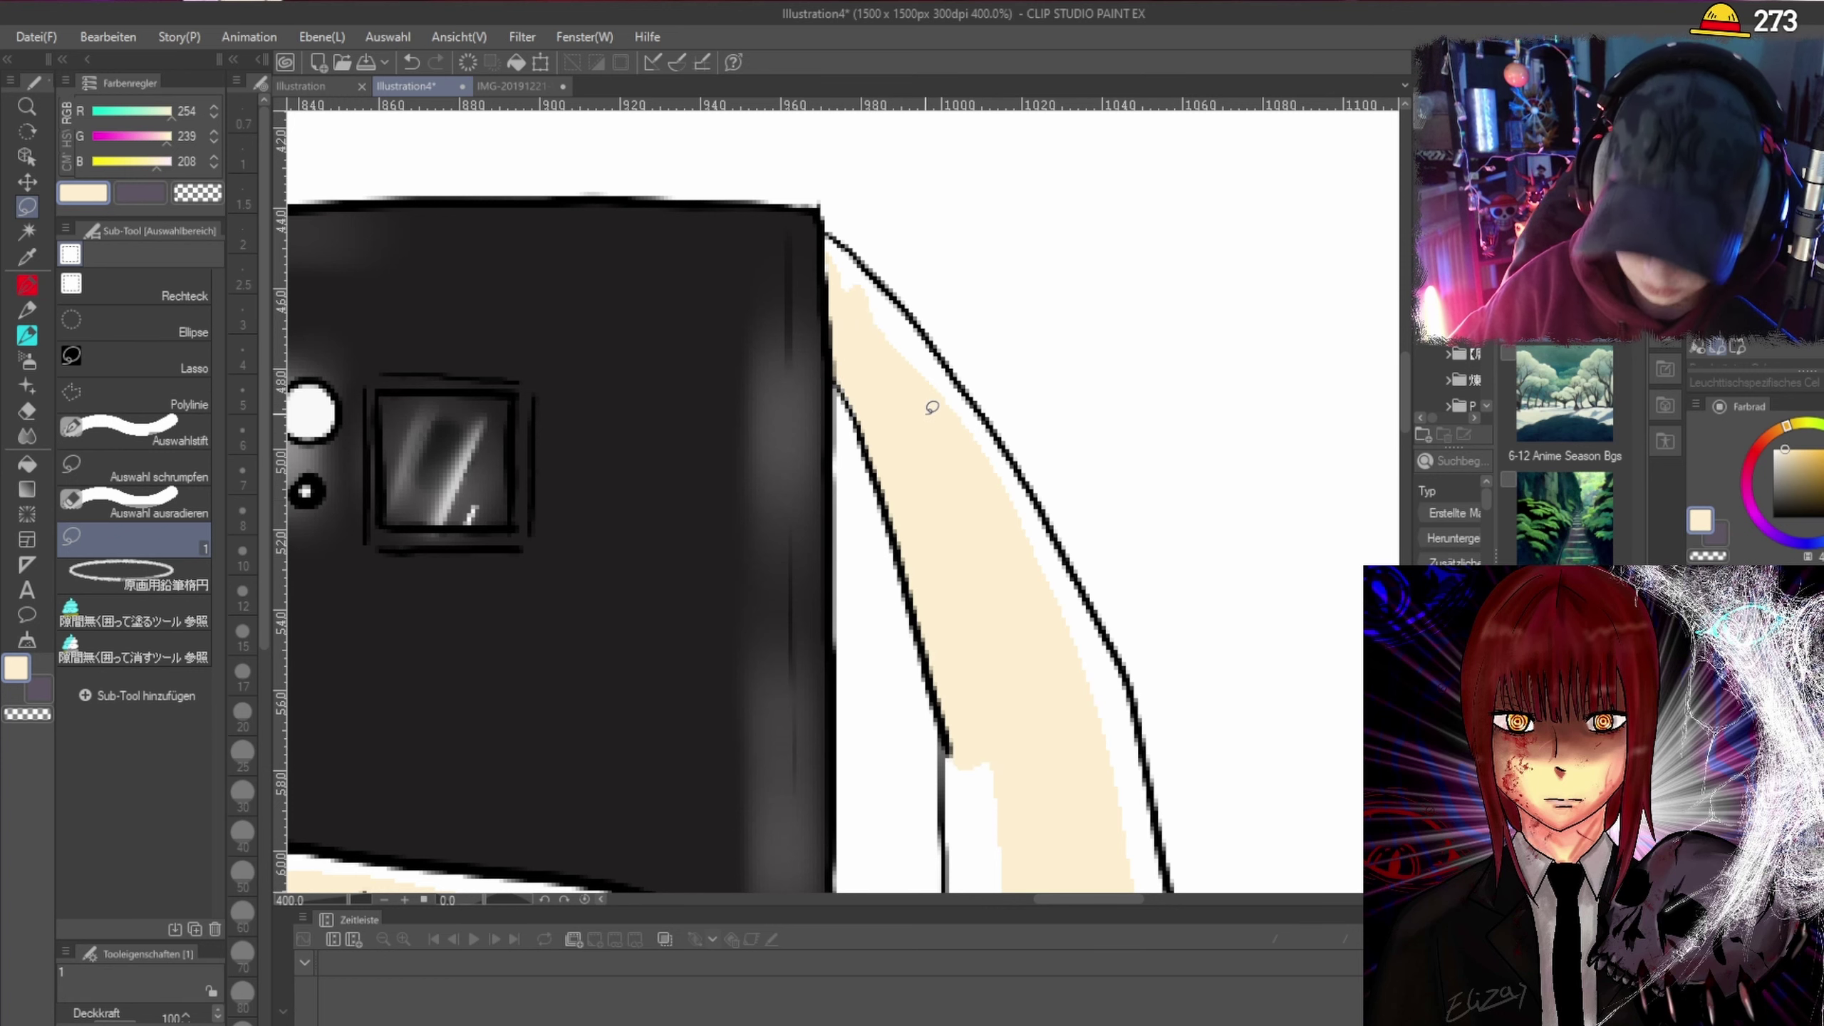
{"action": "scroll", "coordinate": [932, 405], "scroll_direction": "up", "scroll_amount": 2}
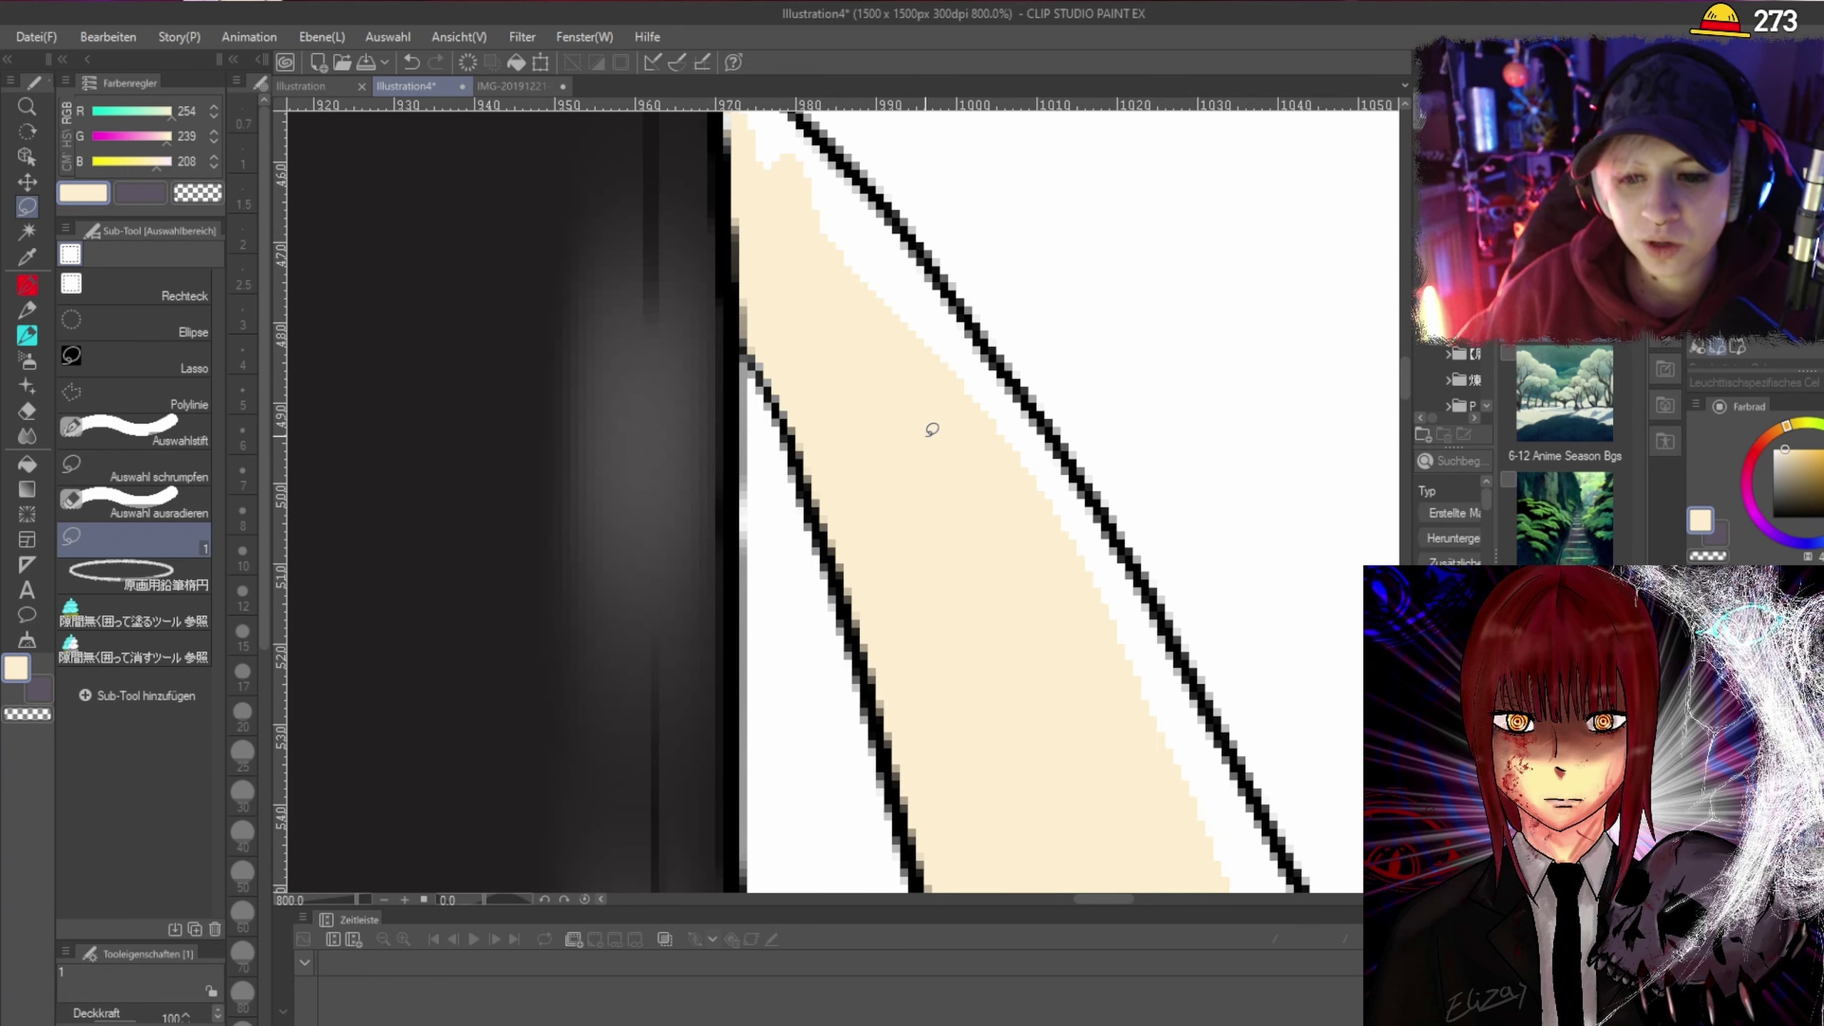
{"action": "scroll", "coordinate": [741, 366], "scroll_direction": "up", "scroll_amount": 3}
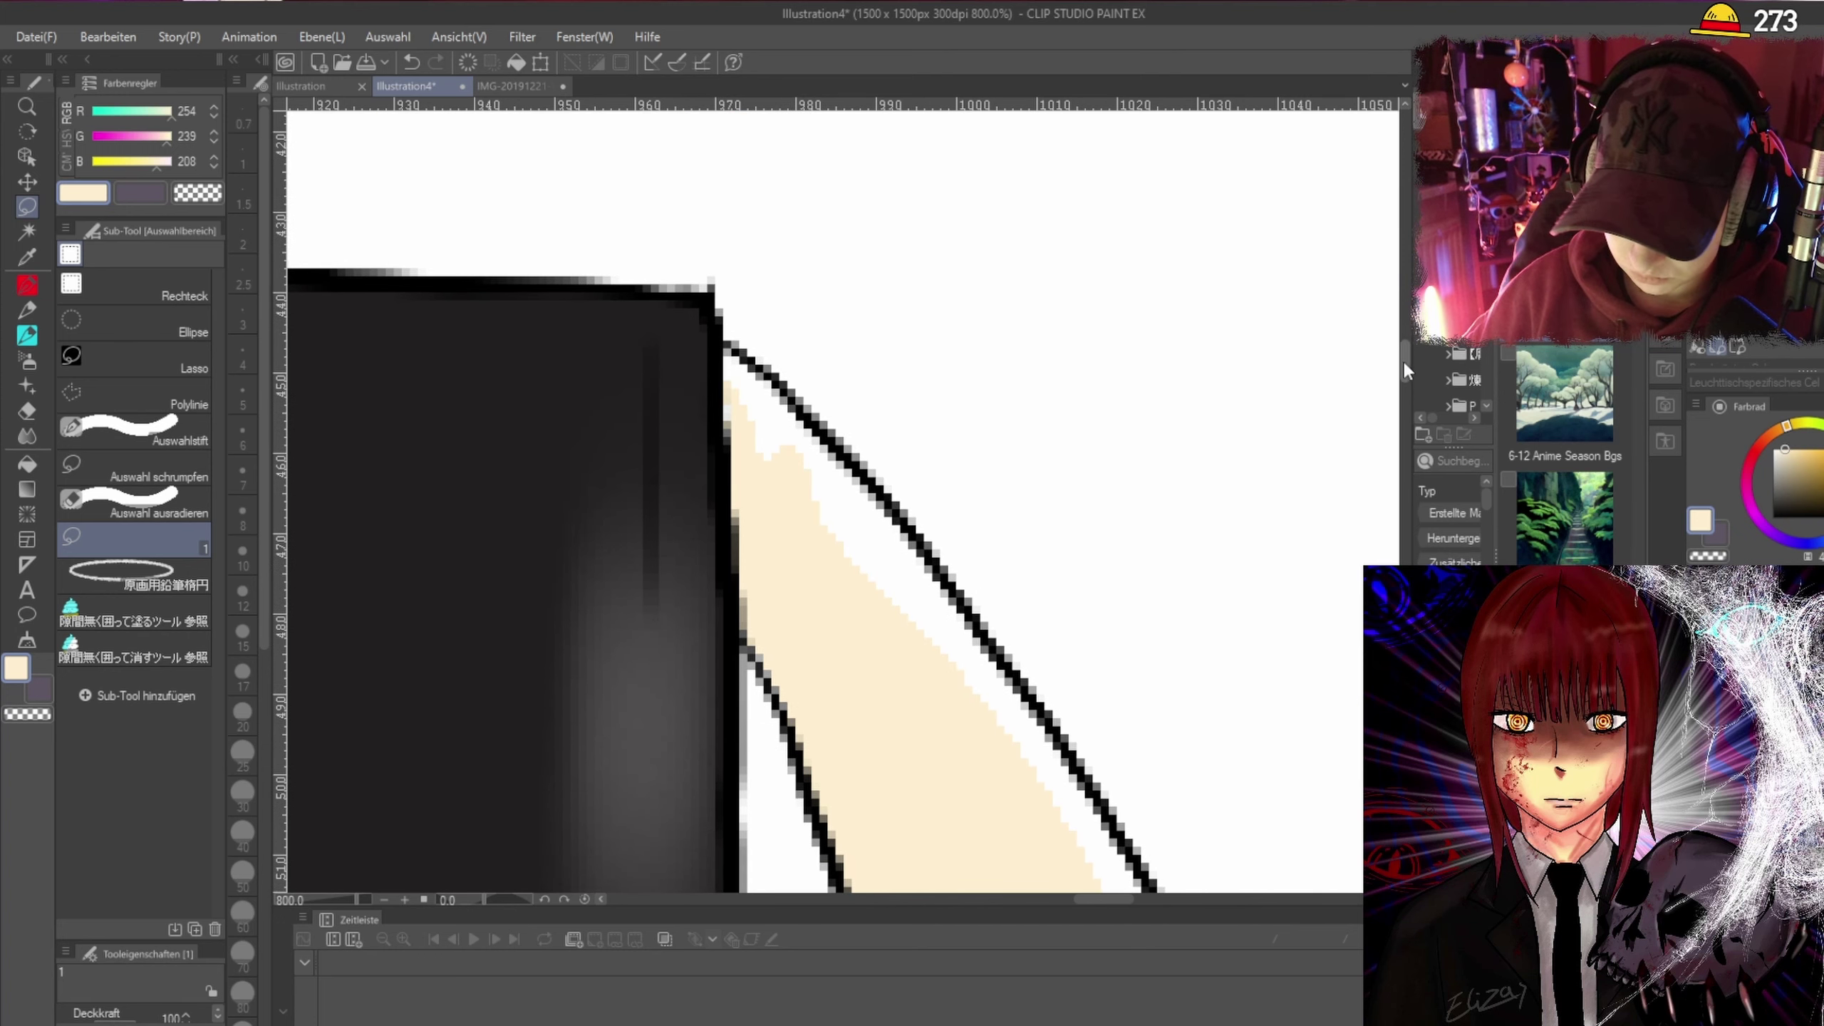
{"action": "mouse_move", "coordinate": [741, 367]}
{"action": "left_mouse_down"}
{"action": "mouse_move", "coordinate": [720, 407]}
{"action": "mouse_move", "coordinate": [744, 441]}
{"action": "mouse_move", "coordinate": [728, 350]}
{"action": "mouse_move", "coordinate": [761, 456]}
{"action": "mouse_move", "coordinate": [878, 649]}
{"action": "mouse_move", "coordinate": [969, 702]}
{"action": "mouse_move", "coordinate": [937, 573]}
{"action": "mouse_move", "coordinate": [765, 373]}
{"action": "left_mouse_up"}
{"action": "left_click_drag", "start_coordinate": [747, 447], "coordinate": [746, 445]}
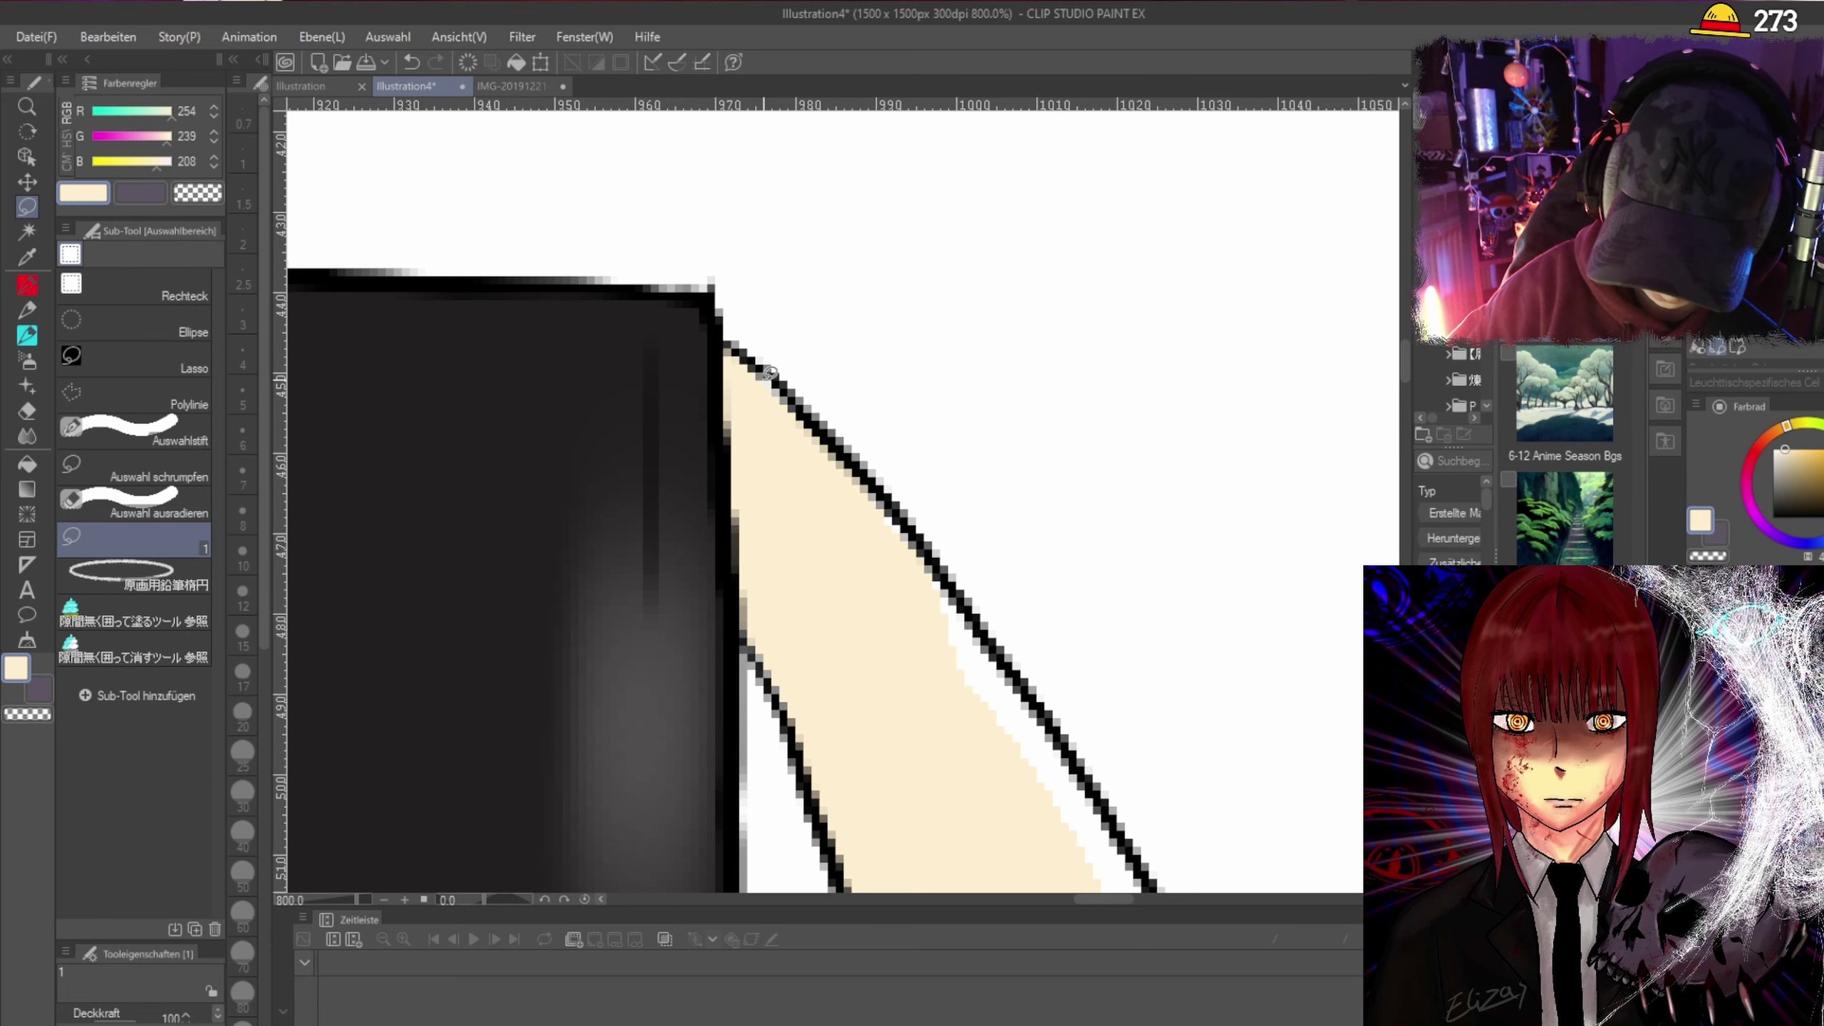
{"action": "scroll", "coordinate": [1179, 289], "scroll_direction": "down", "scroll_amount": 5}
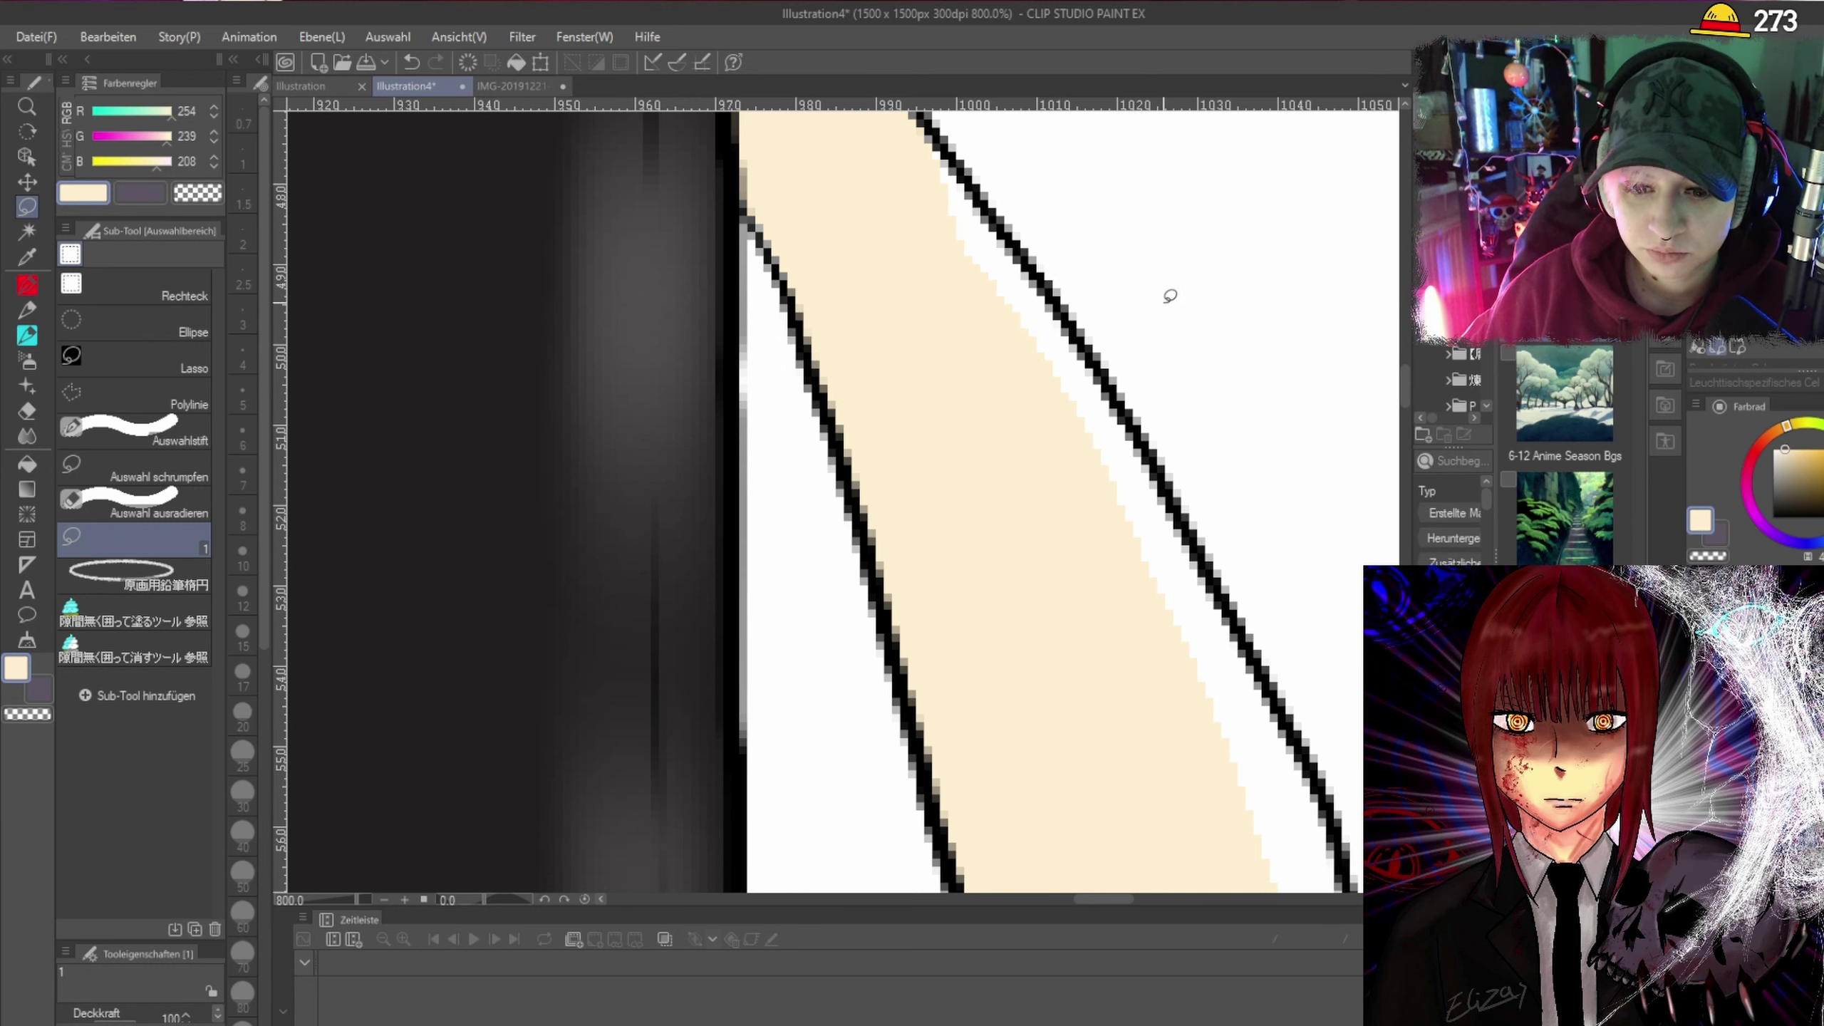
{"action": "scroll", "coordinate": [1091, 354], "scroll_direction": "down", "scroll_amount": 2}
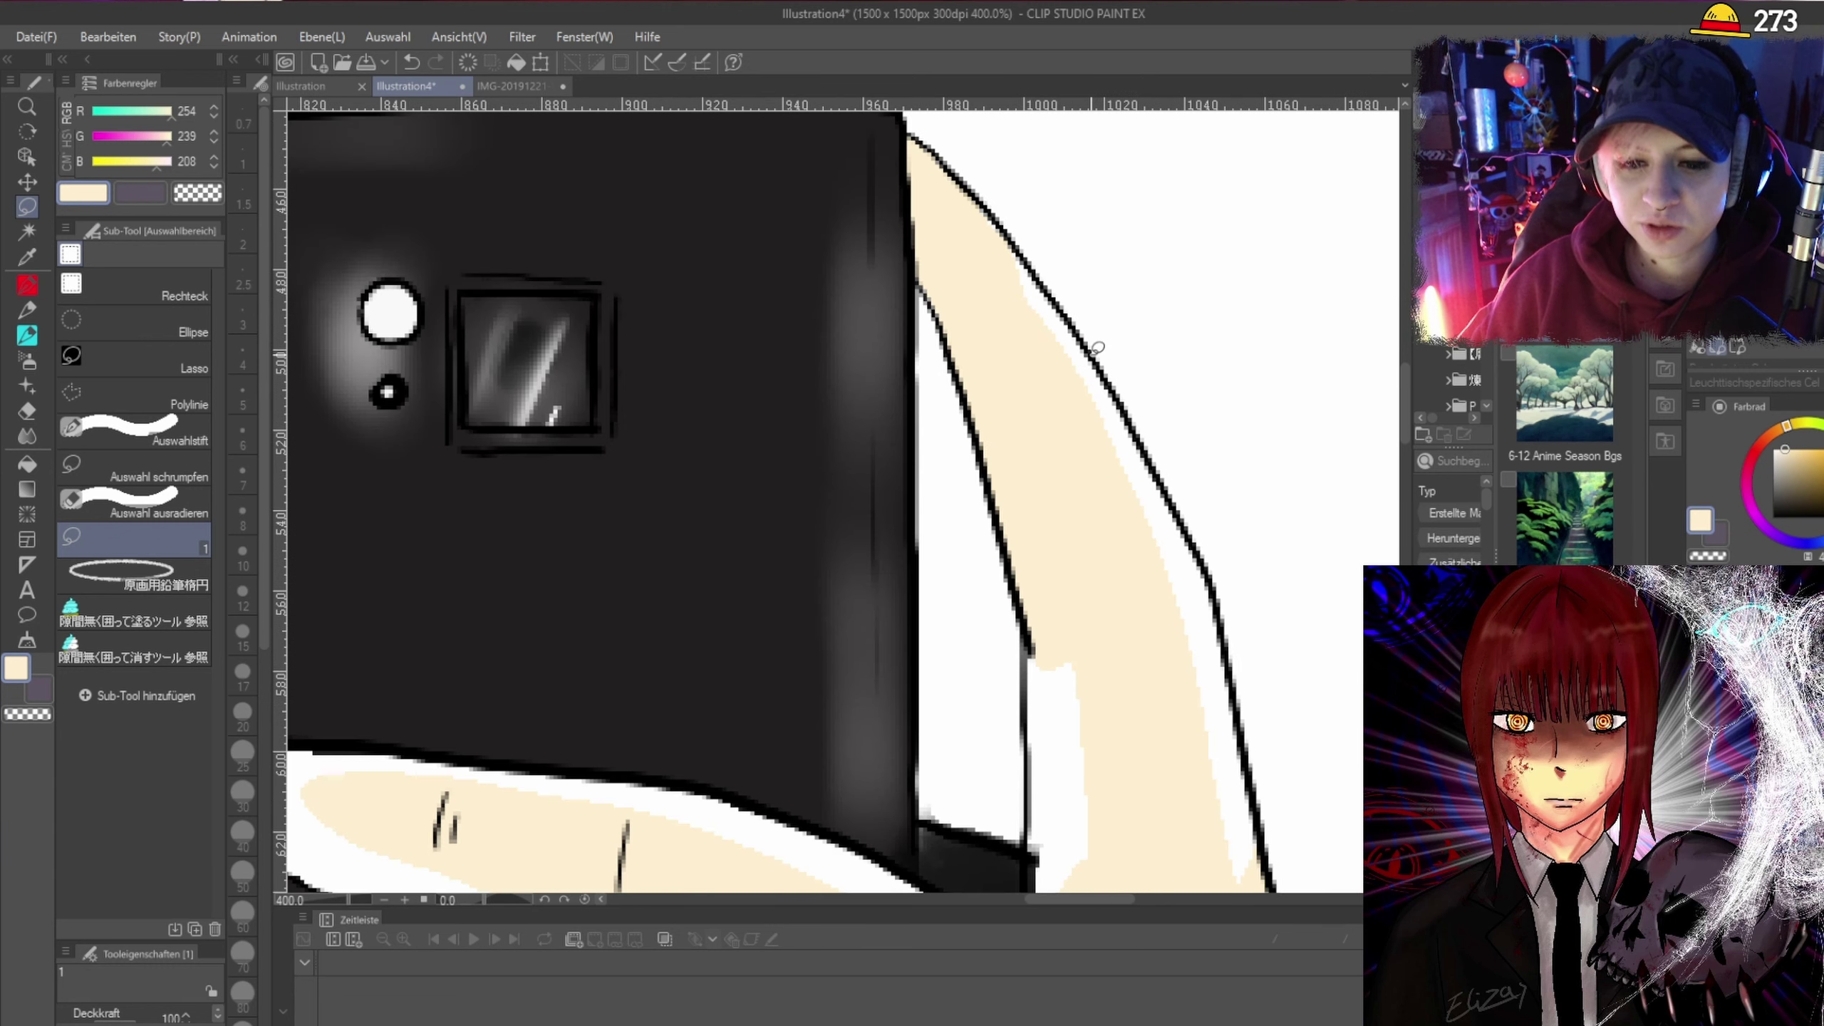
{"action": "scroll", "coordinate": [1091, 363], "scroll_direction": "up", "scroll_amount": 2}
{"action": "scroll", "coordinate": [1092, 362], "scroll_direction": "down", "scroll_amount": 2}
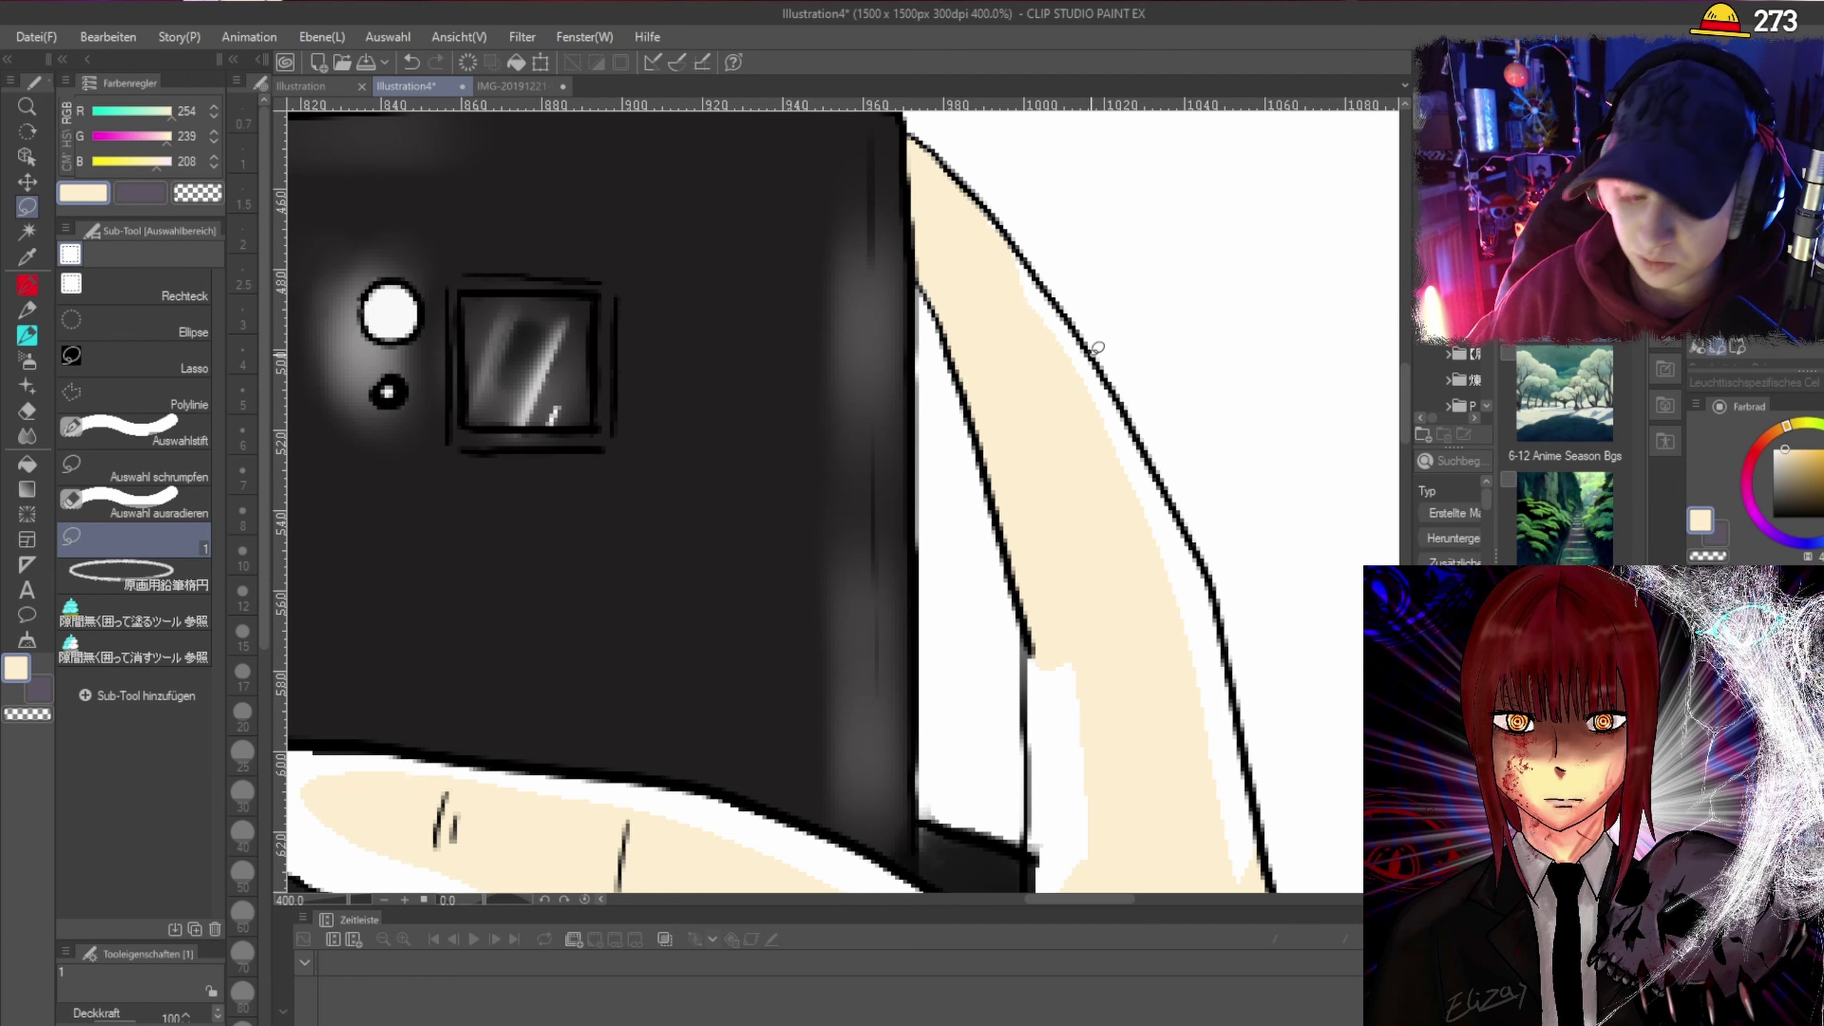
Fill the white strip along the first finger's edge with cream skin colour.
{"action": "left_click_drag", "start_coordinate": [1400, 369], "coordinate": [1403, 396]}
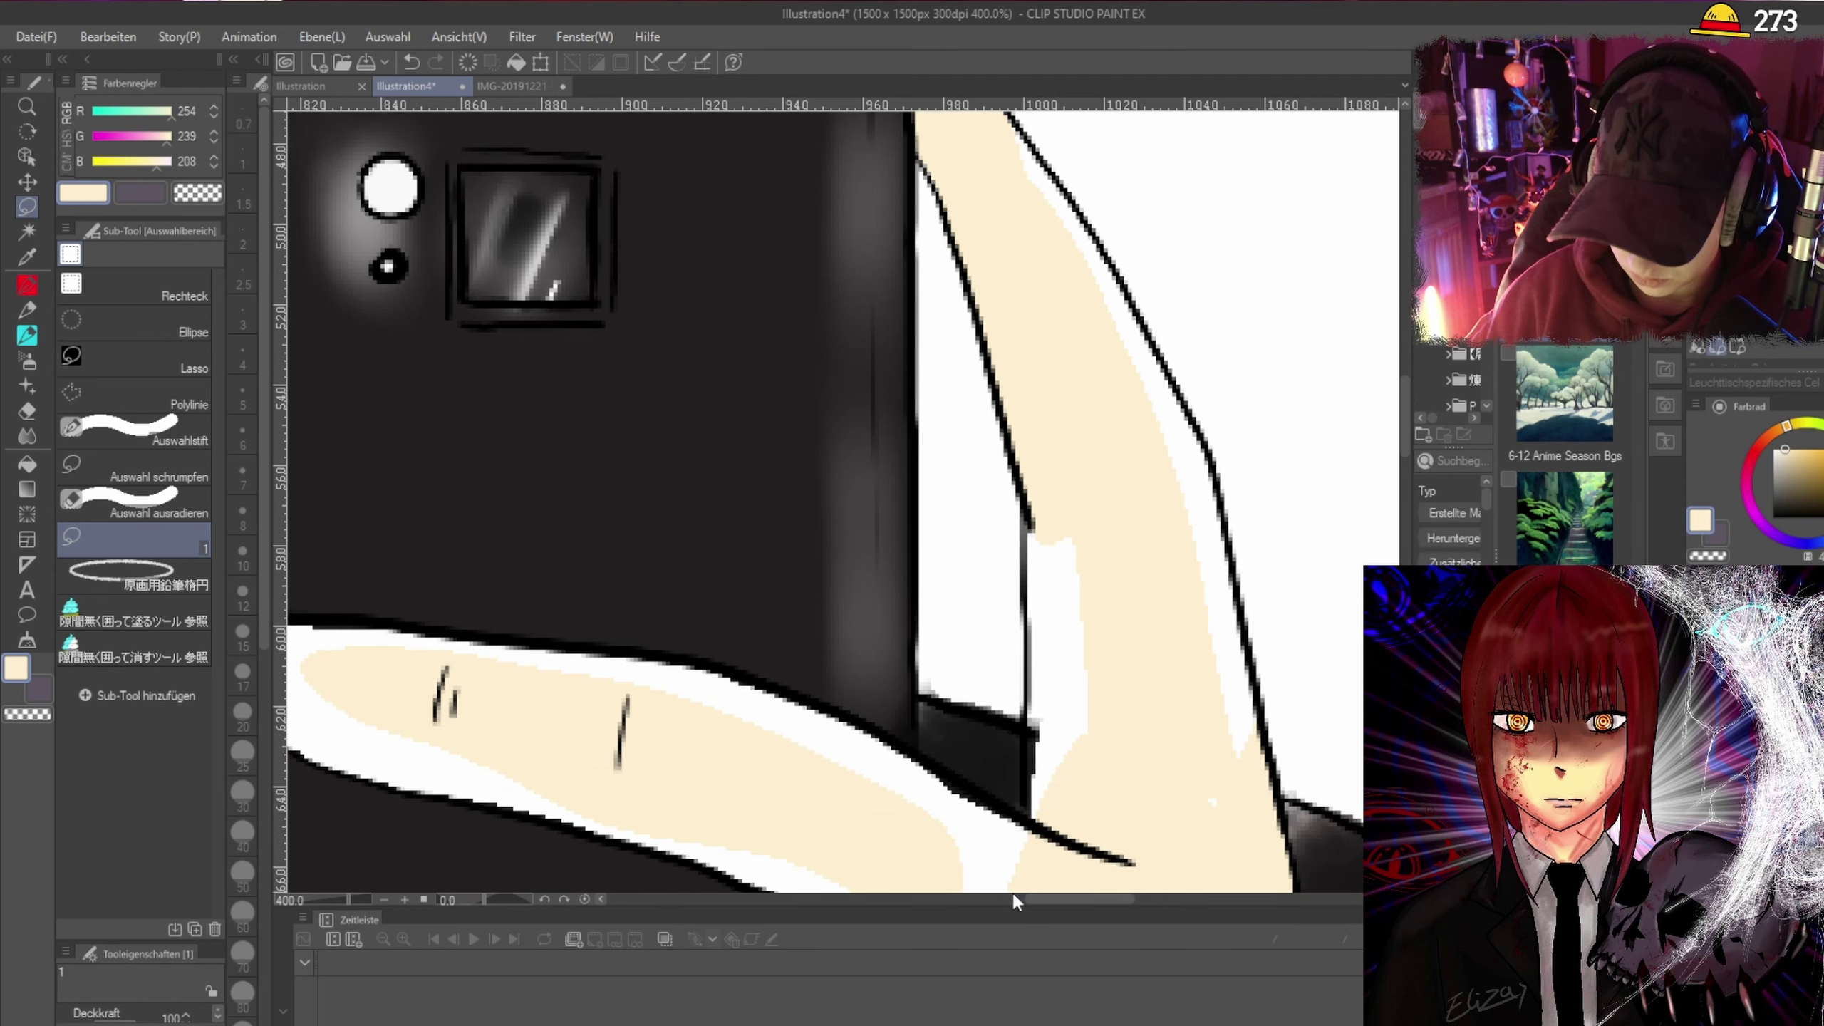
{"action": "left_click_drag", "start_coordinate": [1031, 897], "coordinate": [1059, 904]}
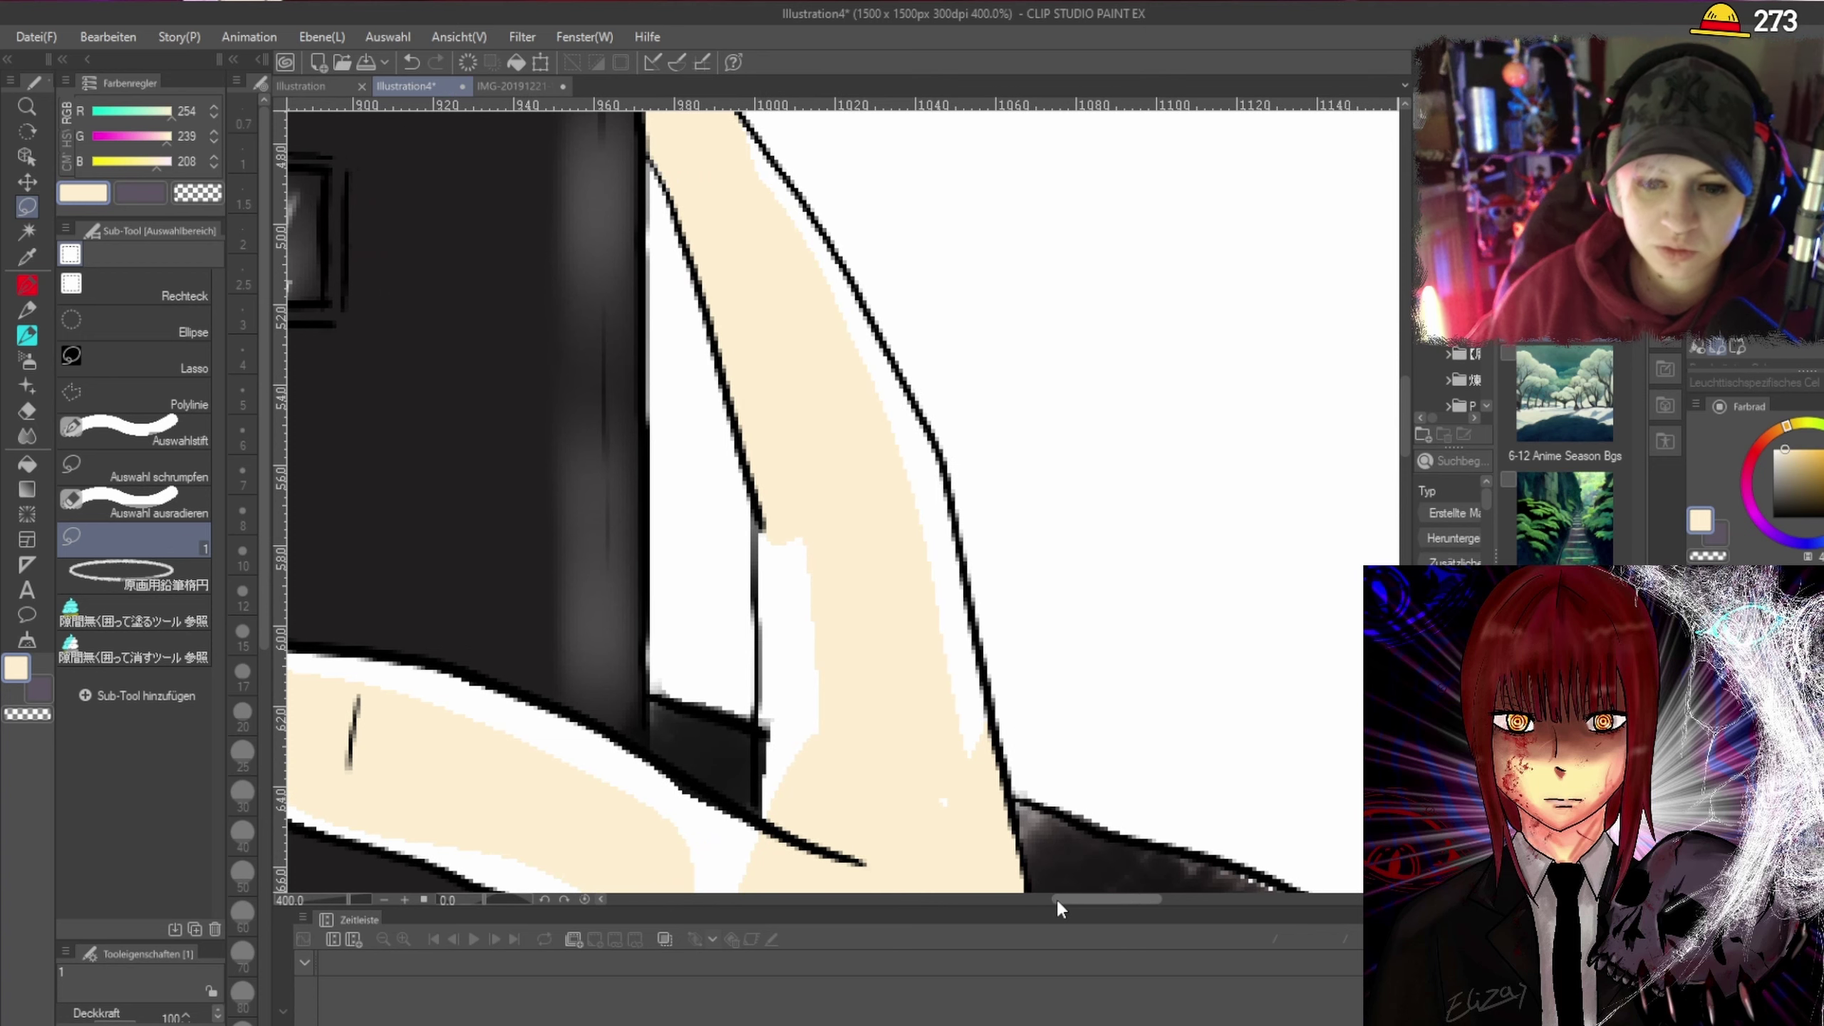
{"action": "left_click_drag", "start_coordinate": [1404, 400], "coordinate": [1404, 381]}
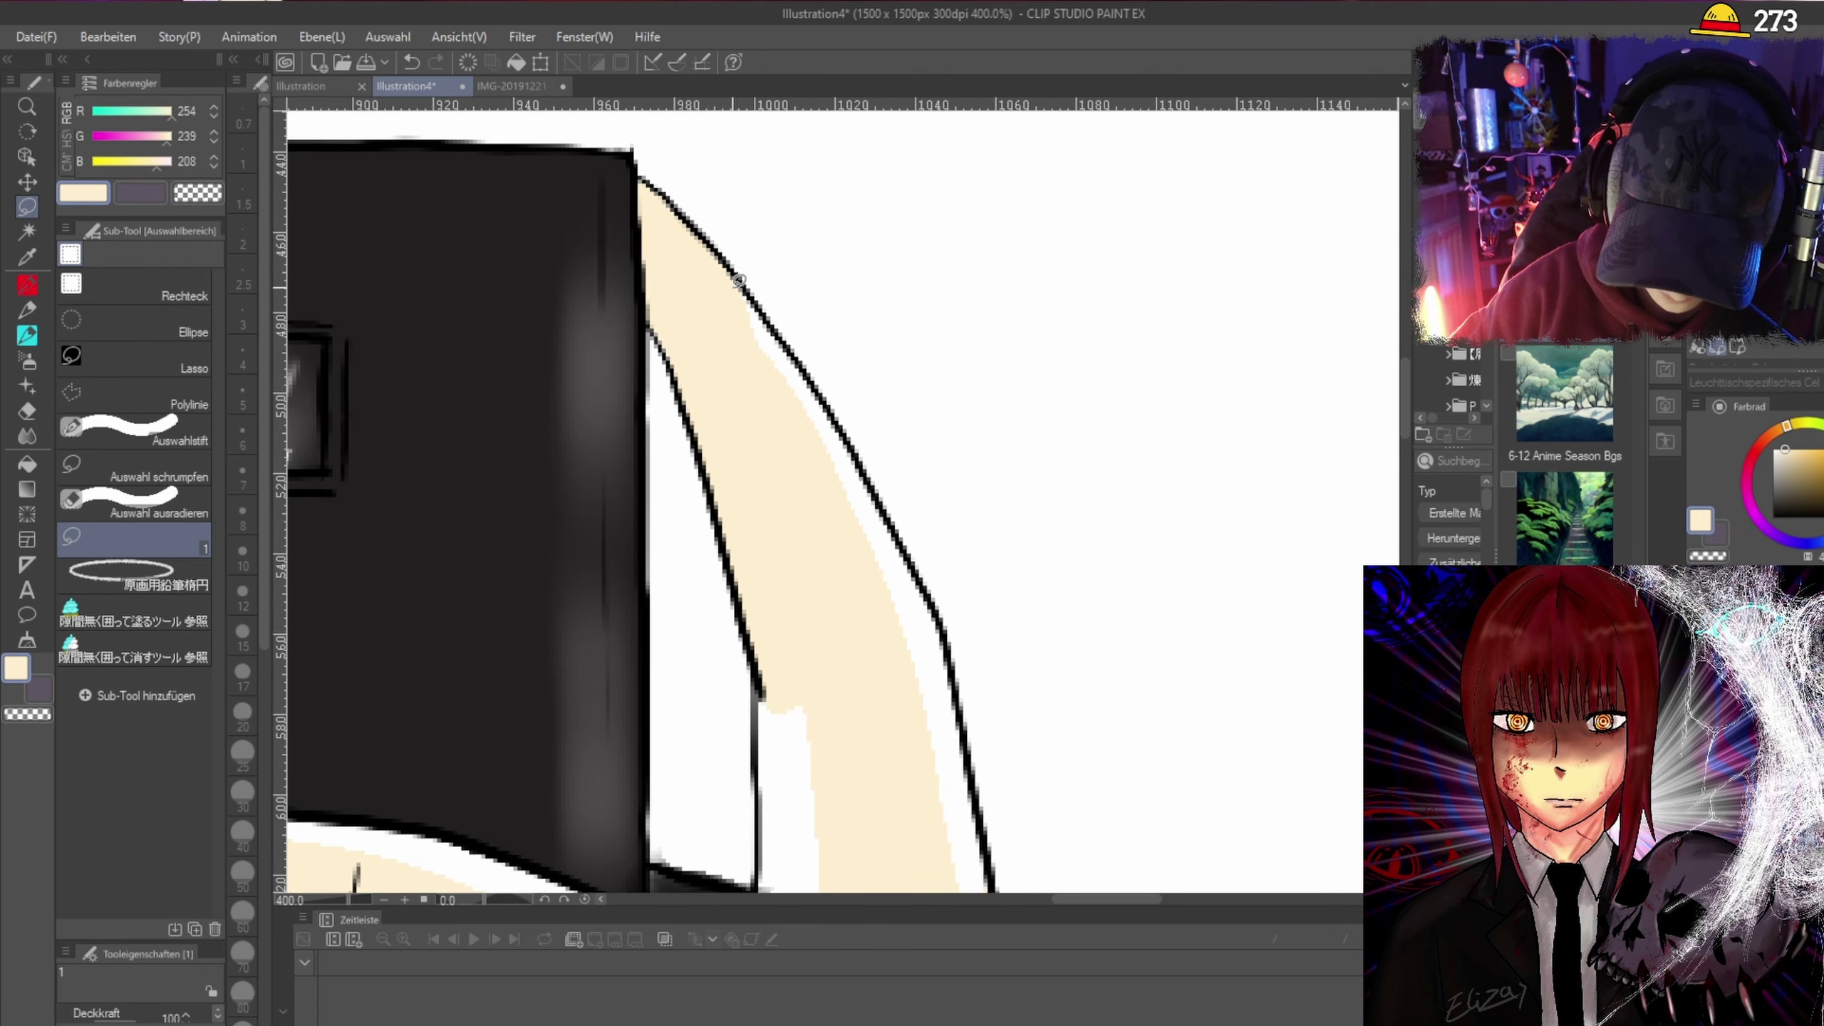
{"action": "mouse_move", "coordinate": [812, 425]}
{"action": "left_mouse_down"}
{"action": "mouse_move", "coordinate": [932, 740]}
{"action": "mouse_move", "coordinate": [938, 623]}
{"action": "mouse_move", "coordinate": [883, 501]}
{"action": "left_mouse_up"}
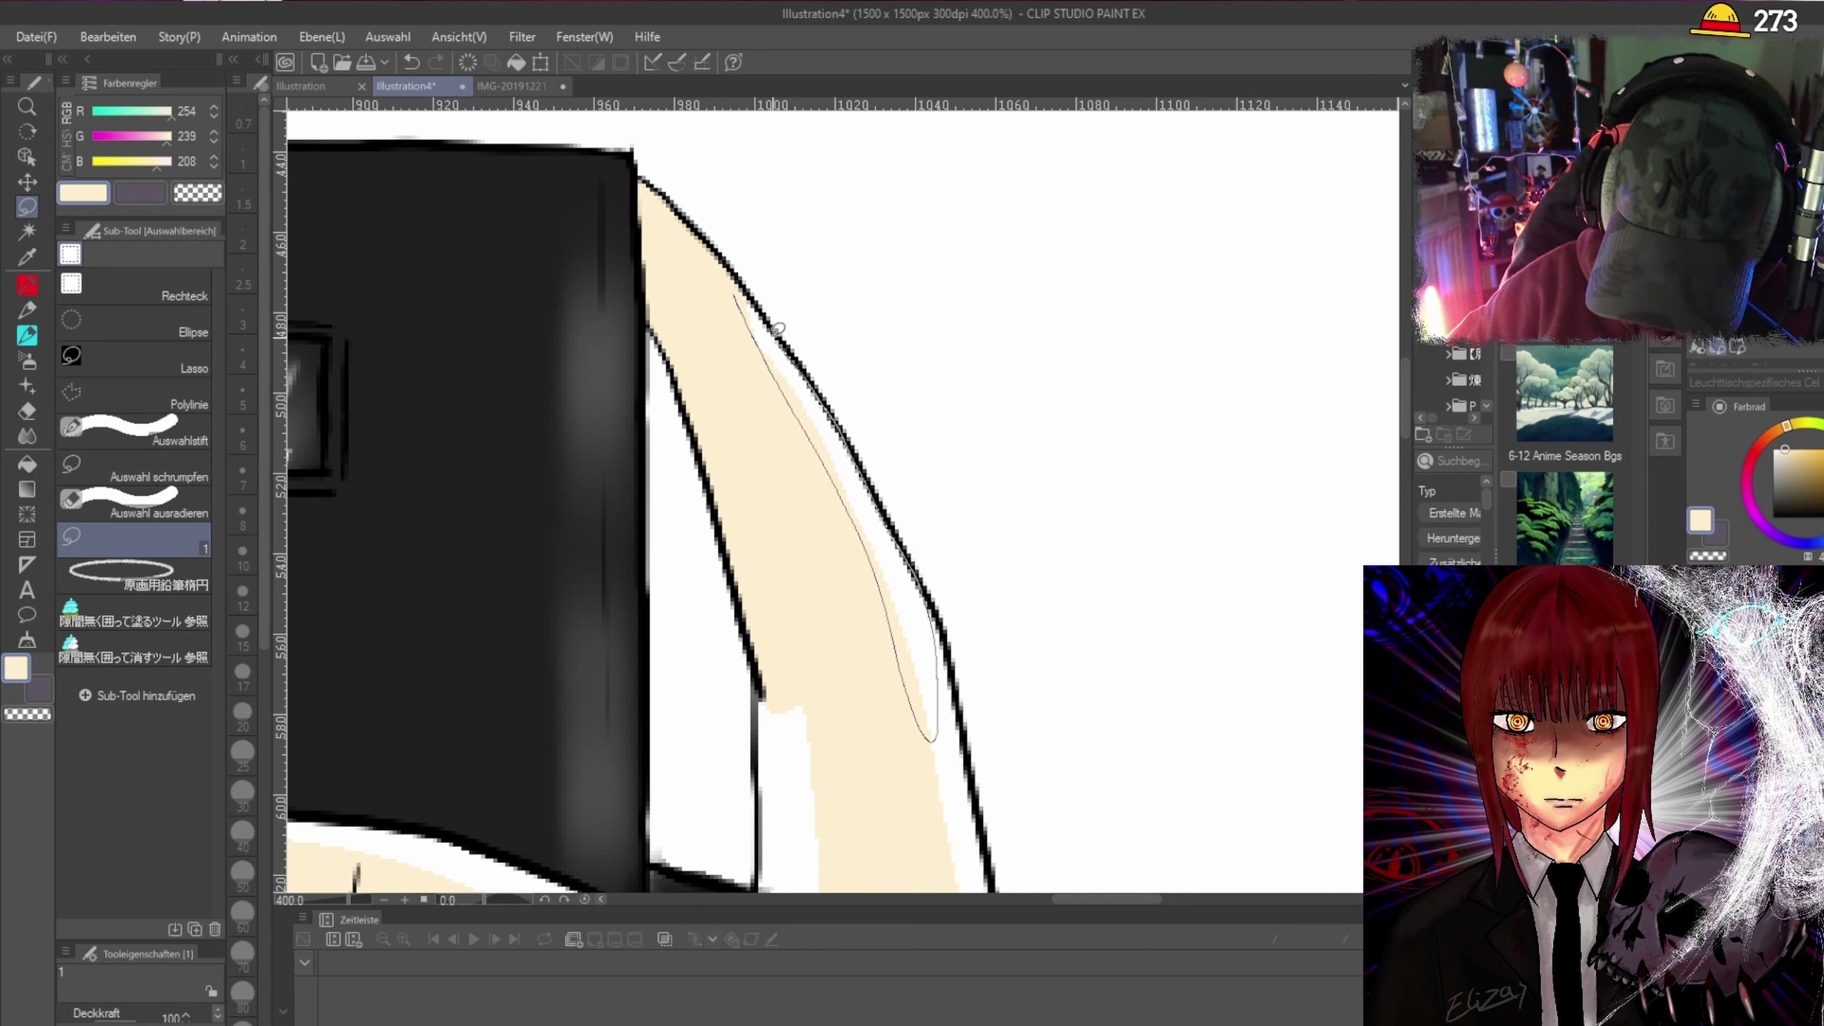
{"action": "left_click_drag", "start_coordinate": [778, 329], "coordinate": [750, 298]}
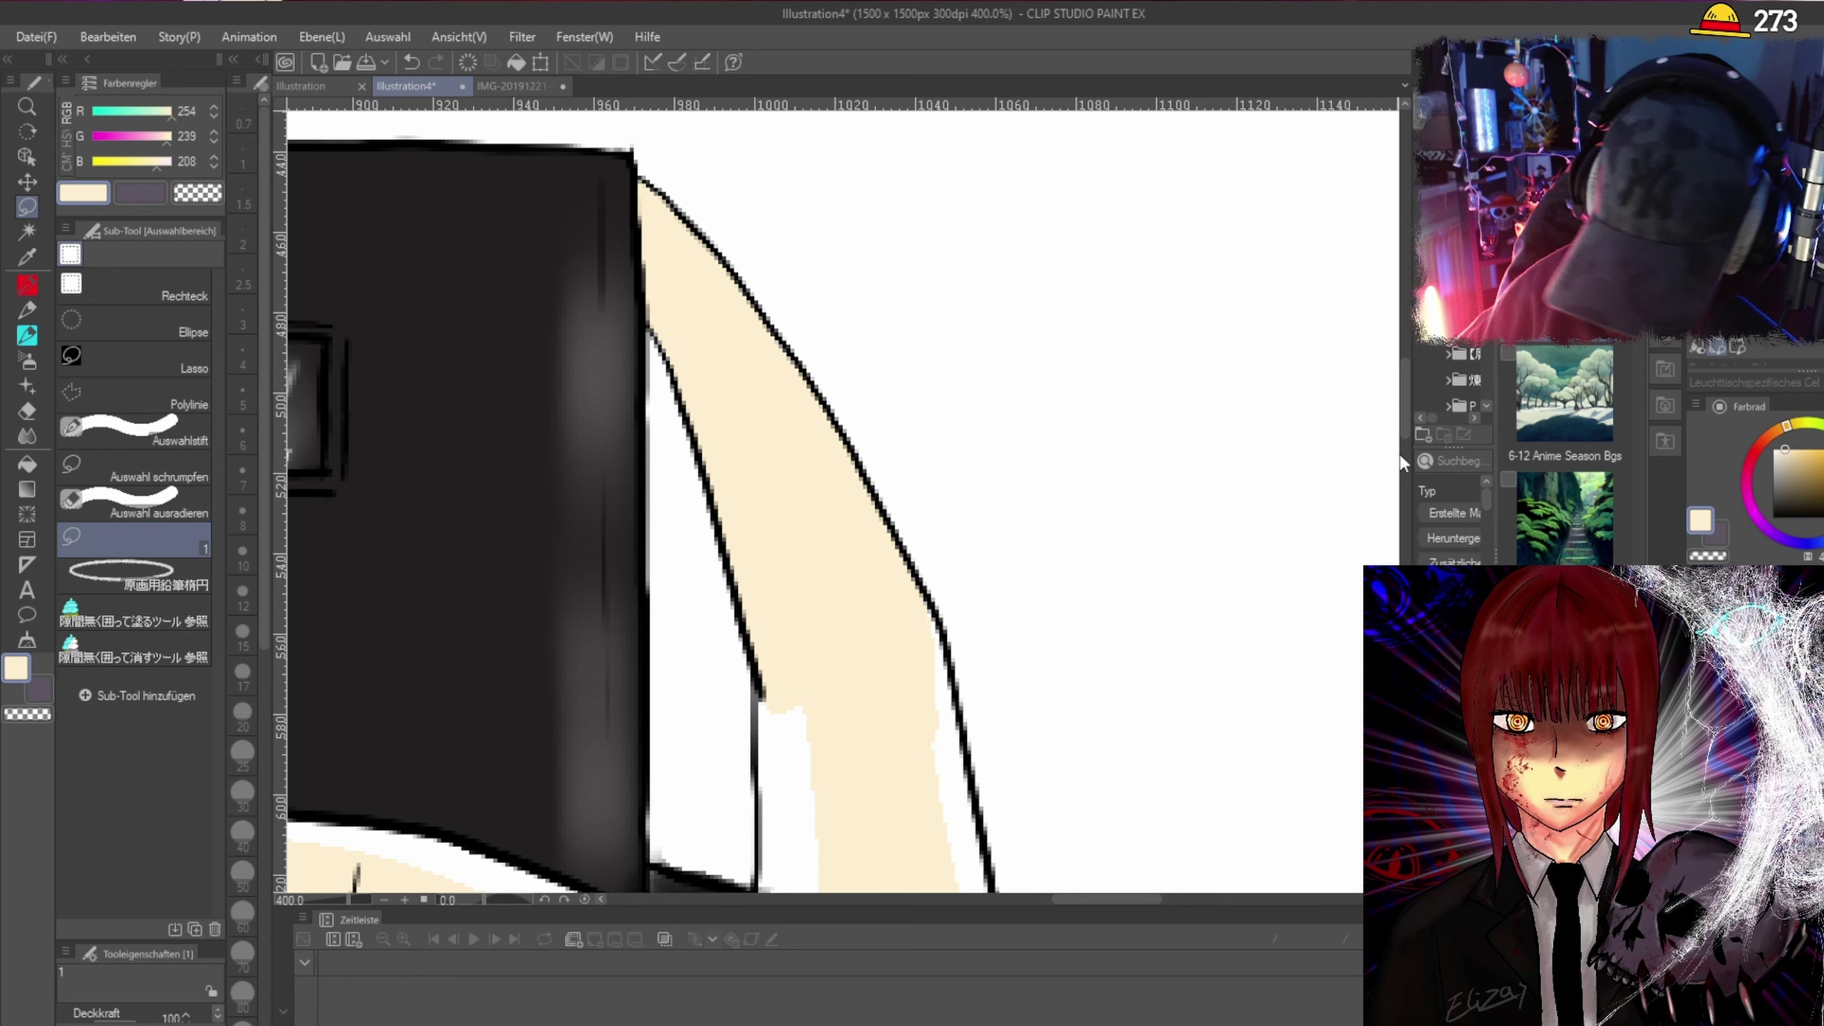
Fill the white strips running up and lower down the finger with skin colour.
{"action": "scroll", "coordinate": [1402, 462], "scroll_direction": "down", "scroll_amount": 5}
{"action": "mouse_move", "coordinate": [911, 282]}
{"action": "left_mouse_down"}
{"action": "mouse_move", "coordinate": [967, 633]}
{"action": "mouse_move", "coordinate": [989, 583]}
{"action": "mouse_move", "coordinate": [972, 410]}
{"action": "left_mouse_up"}
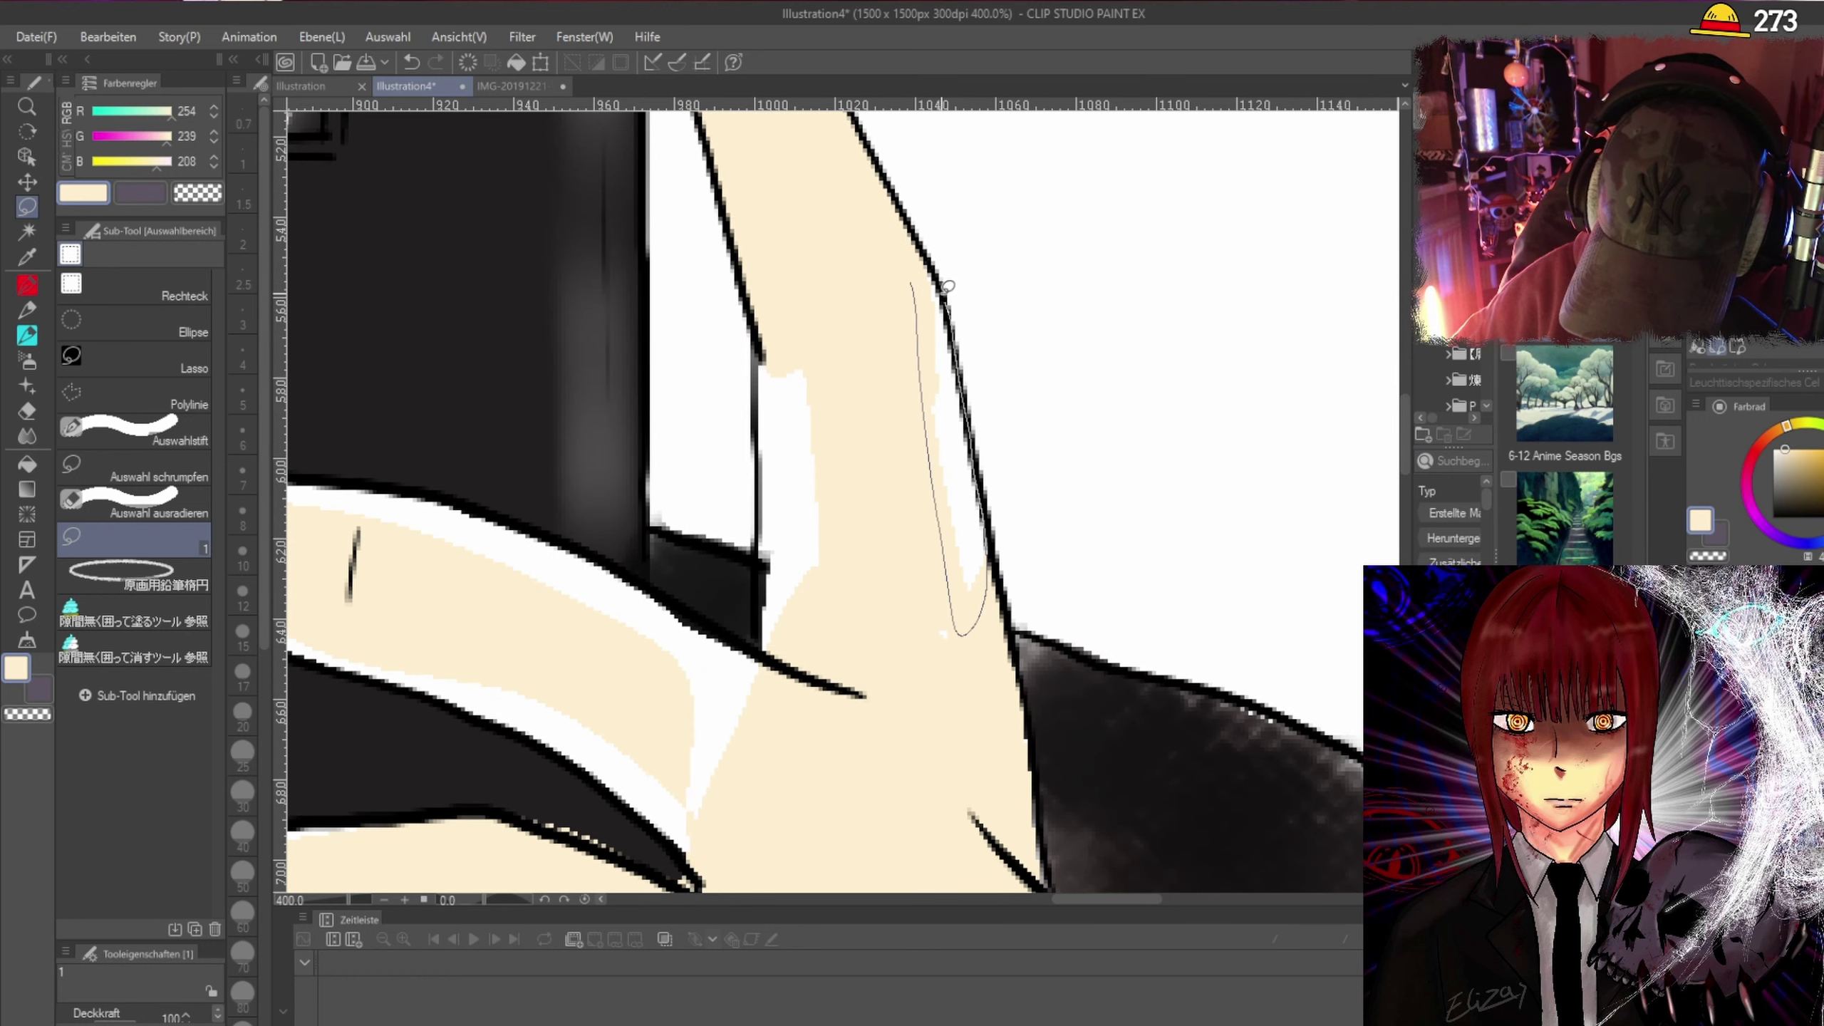
{"action": "left_click_drag", "start_coordinate": [946, 286], "coordinate": [910, 282]}
{"action": "mouse_move", "coordinate": [951, 546]}
{"action": "left_mouse_down"}
{"action": "mouse_move", "coordinate": [934, 683]}
{"action": "mouse_move", "coordinate": [942, 647]}
{"action": "left_mouse_up"}
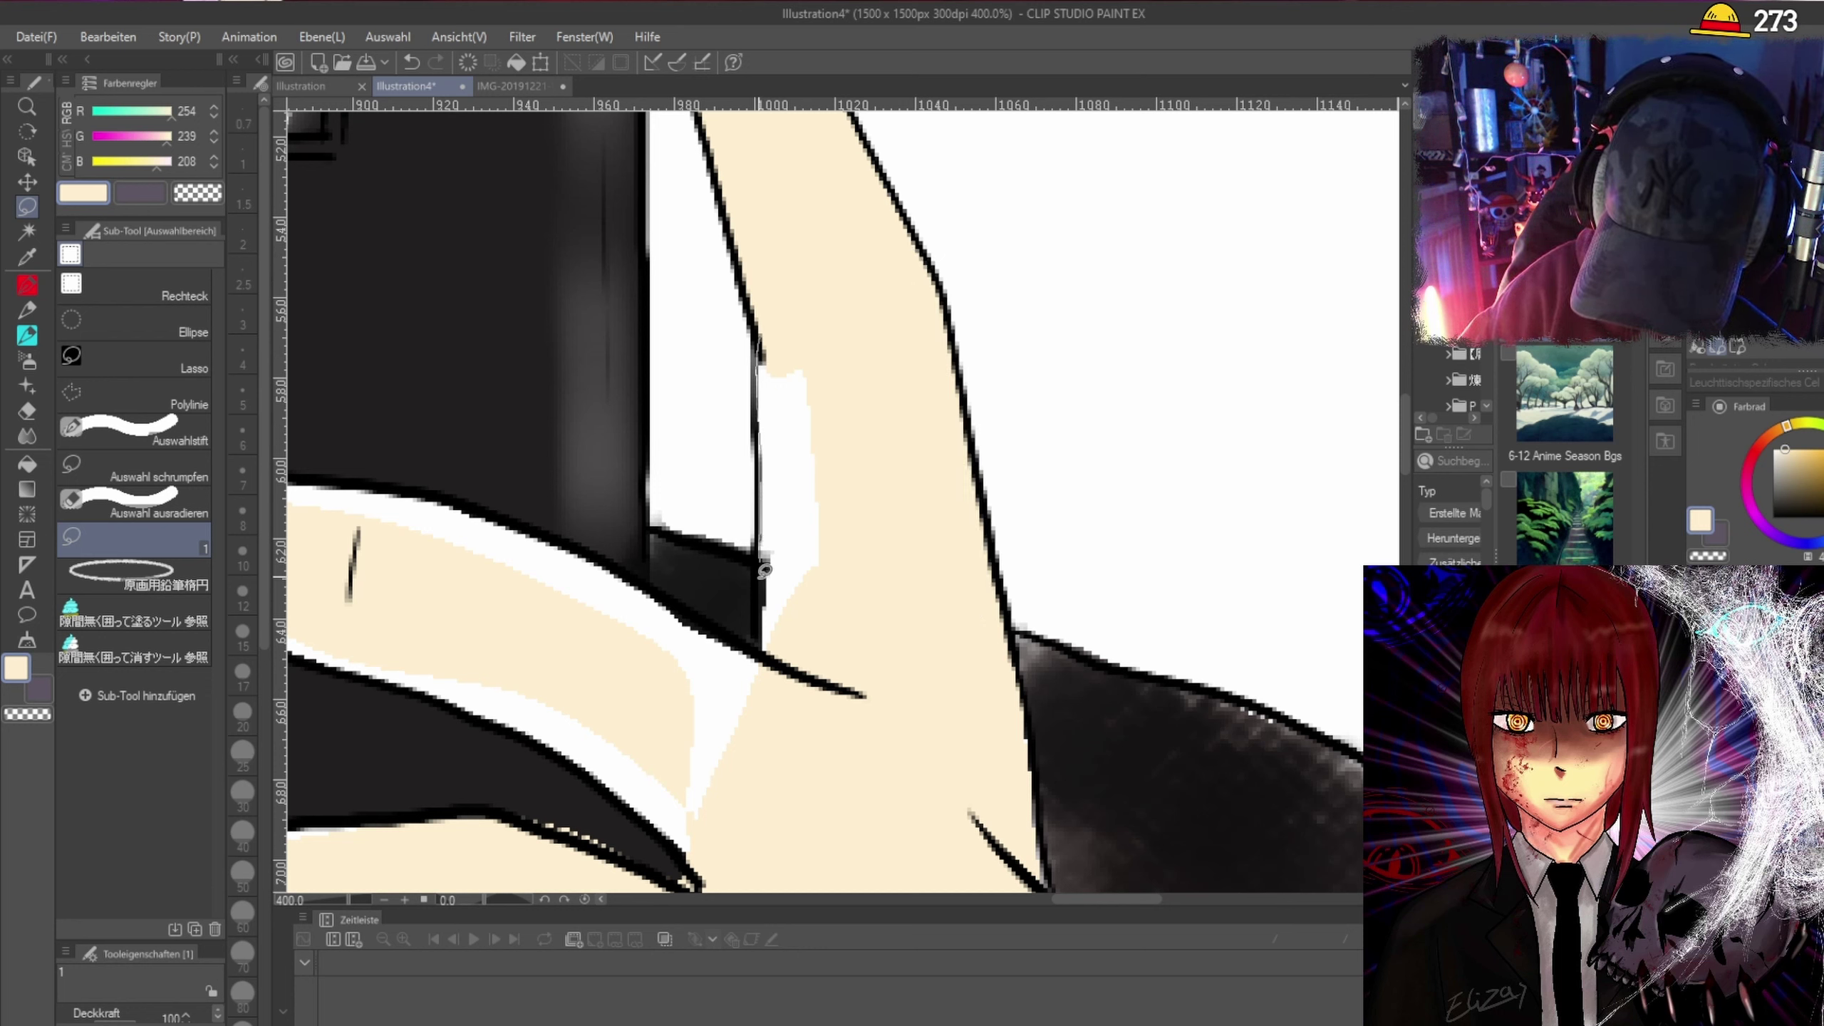
{"action": "mouse_move", "coordinate": [773, 655]}
{"action": "left_mouse_down"}
{"action": "mouse_move", "coordinate": [840, 581]}
{"action": "mouse_move", "coordinate": [843, 362]}
{"action": "mouse_move", "coordinate": [763, 345]}
{"action": "left_mouse_up"}
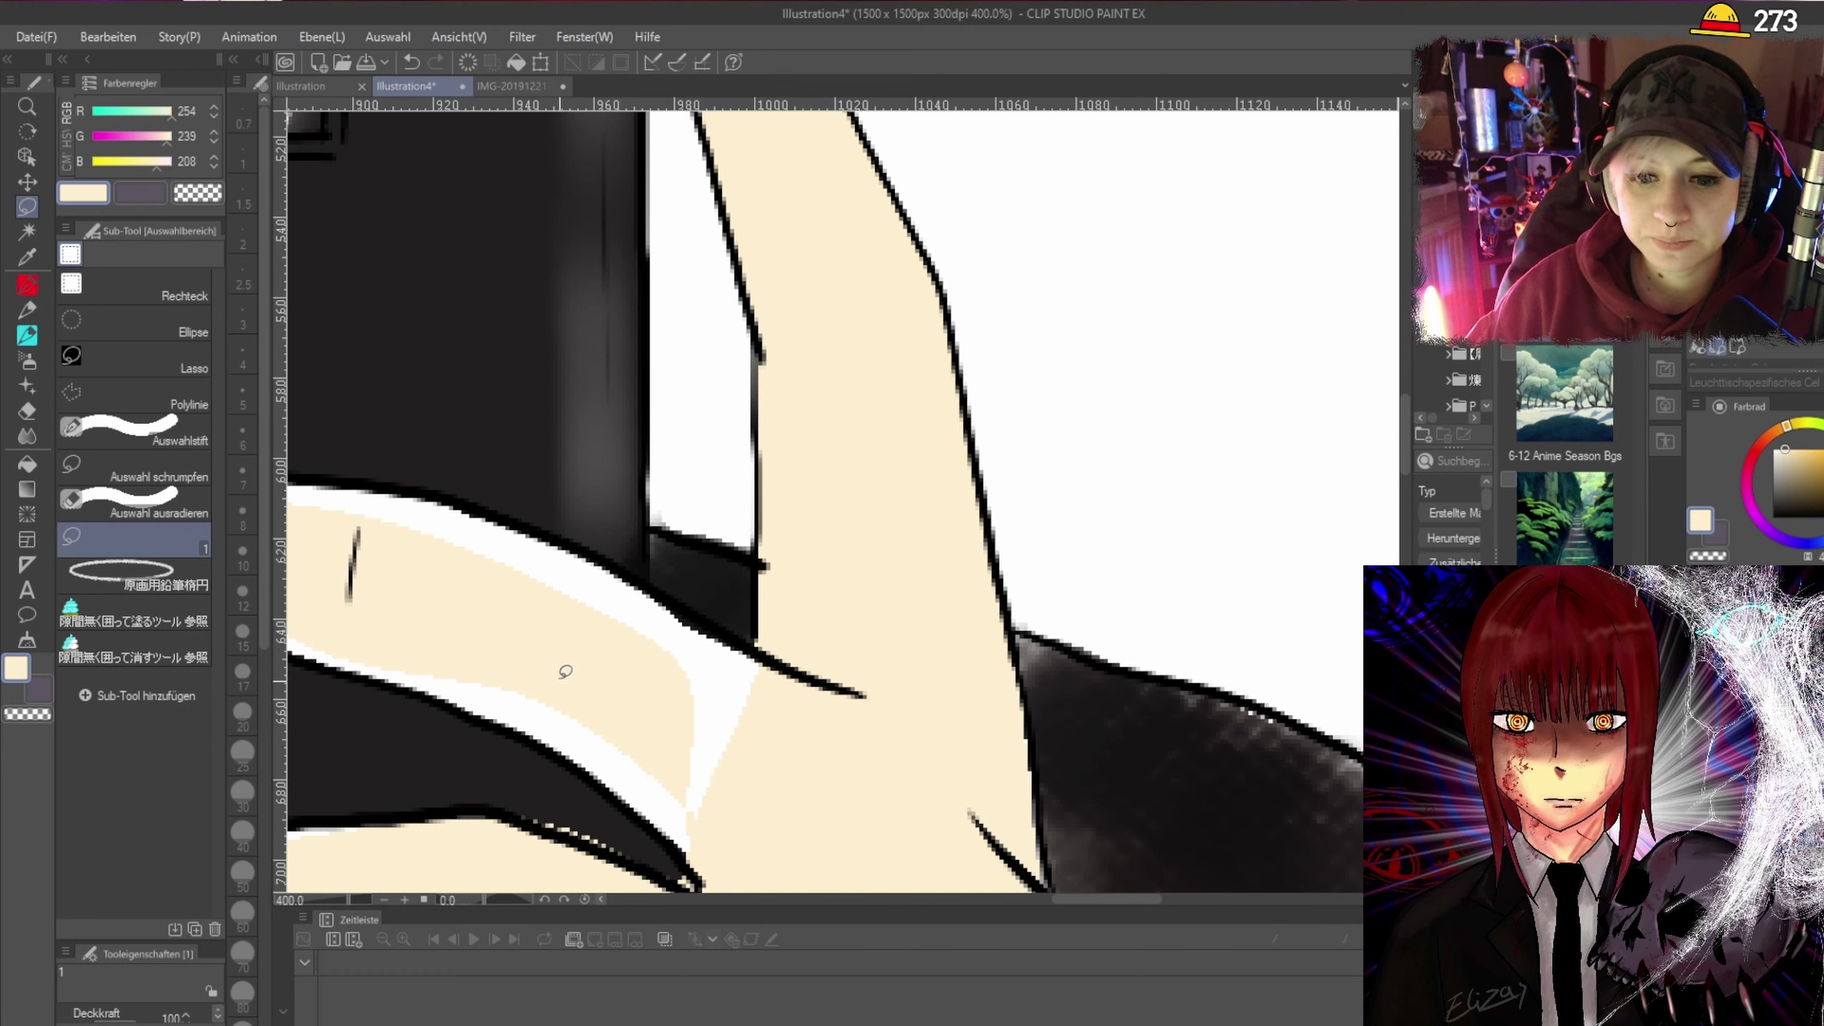
Fill the white gap between the fingers and the nearby slivers with skin colour.
{"action": "scroll", "coordinate": [554, 697], "scroll_direction": "down", "scroll_amount": 2}
{"action": "scroll", "coordinate": [559, 691], "scroll_direction": "up", "scroll_amount": 4}
{"action": "scroll", "coordinate": [557, 702], "scroll_direction": "down", "scroll_amount": 4}
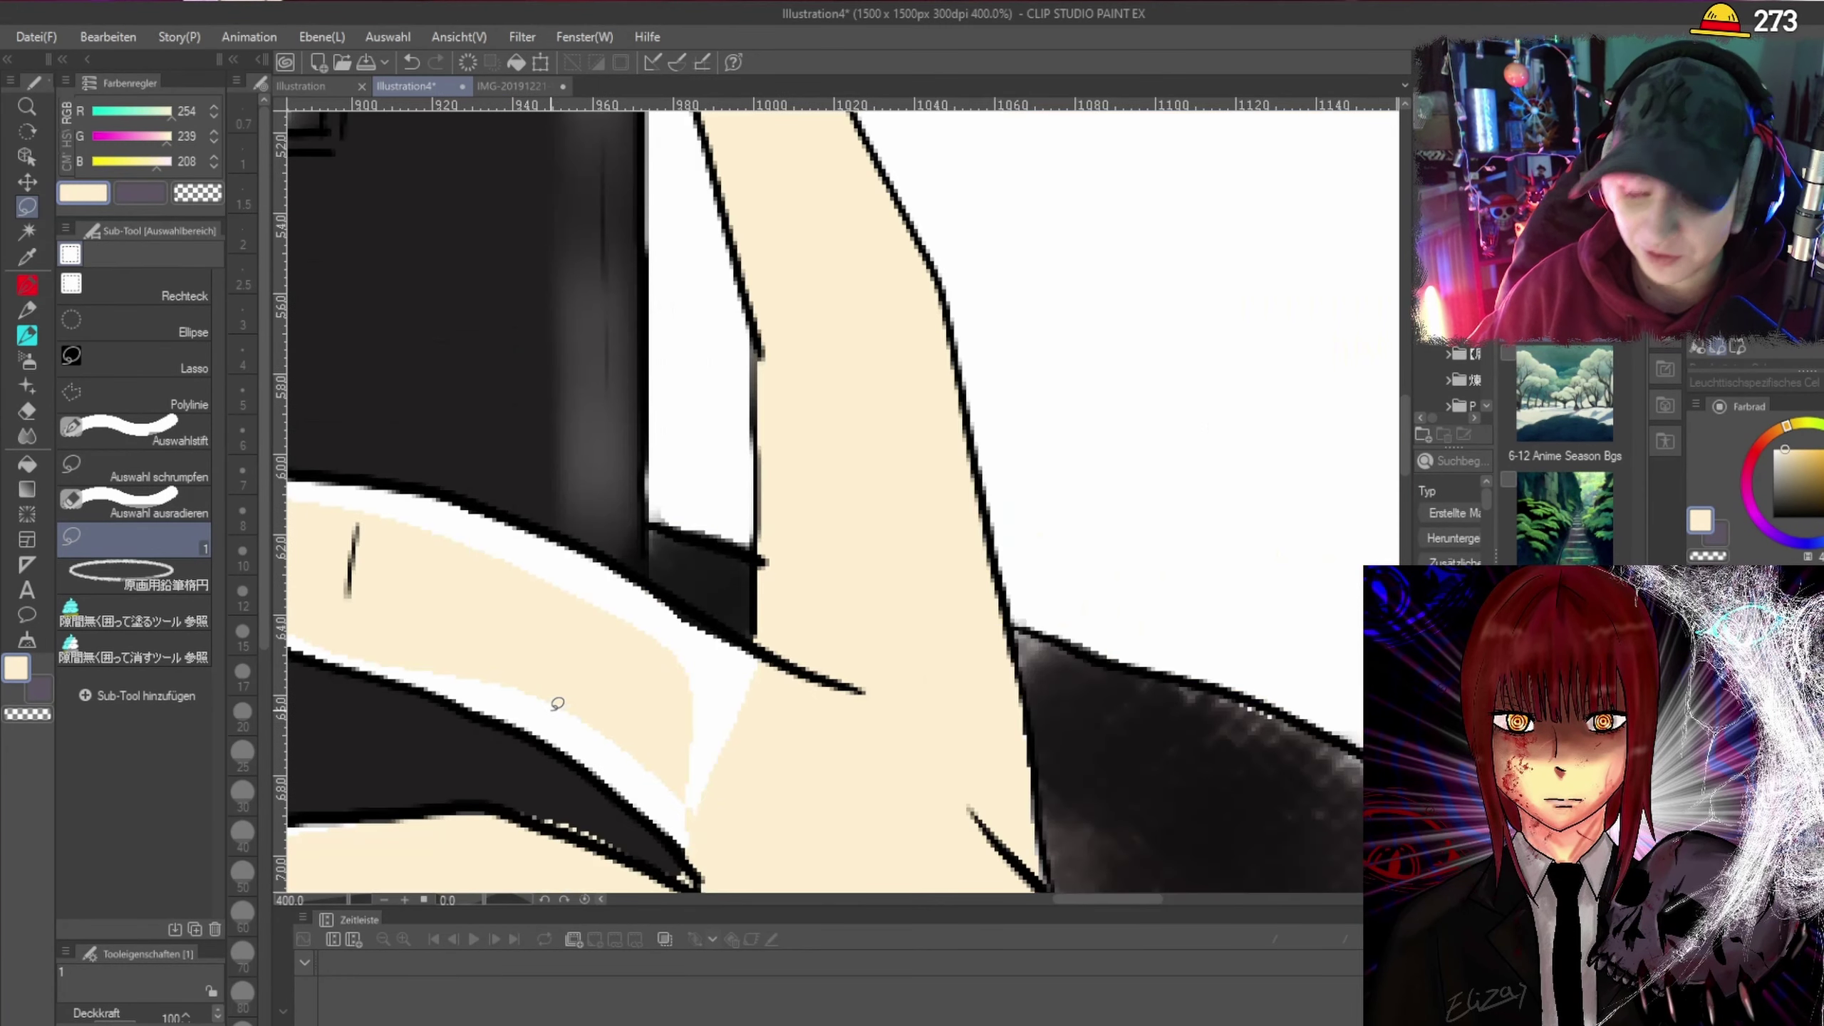
{"action": "scroll", "coordinate": [1405, 432], "scroll_direction": "up", "scroll_amount": 2}
{"action": "scroll", "coordinate": [1405, 454], "scroll_direction": "up", "scroll_amount": 3}
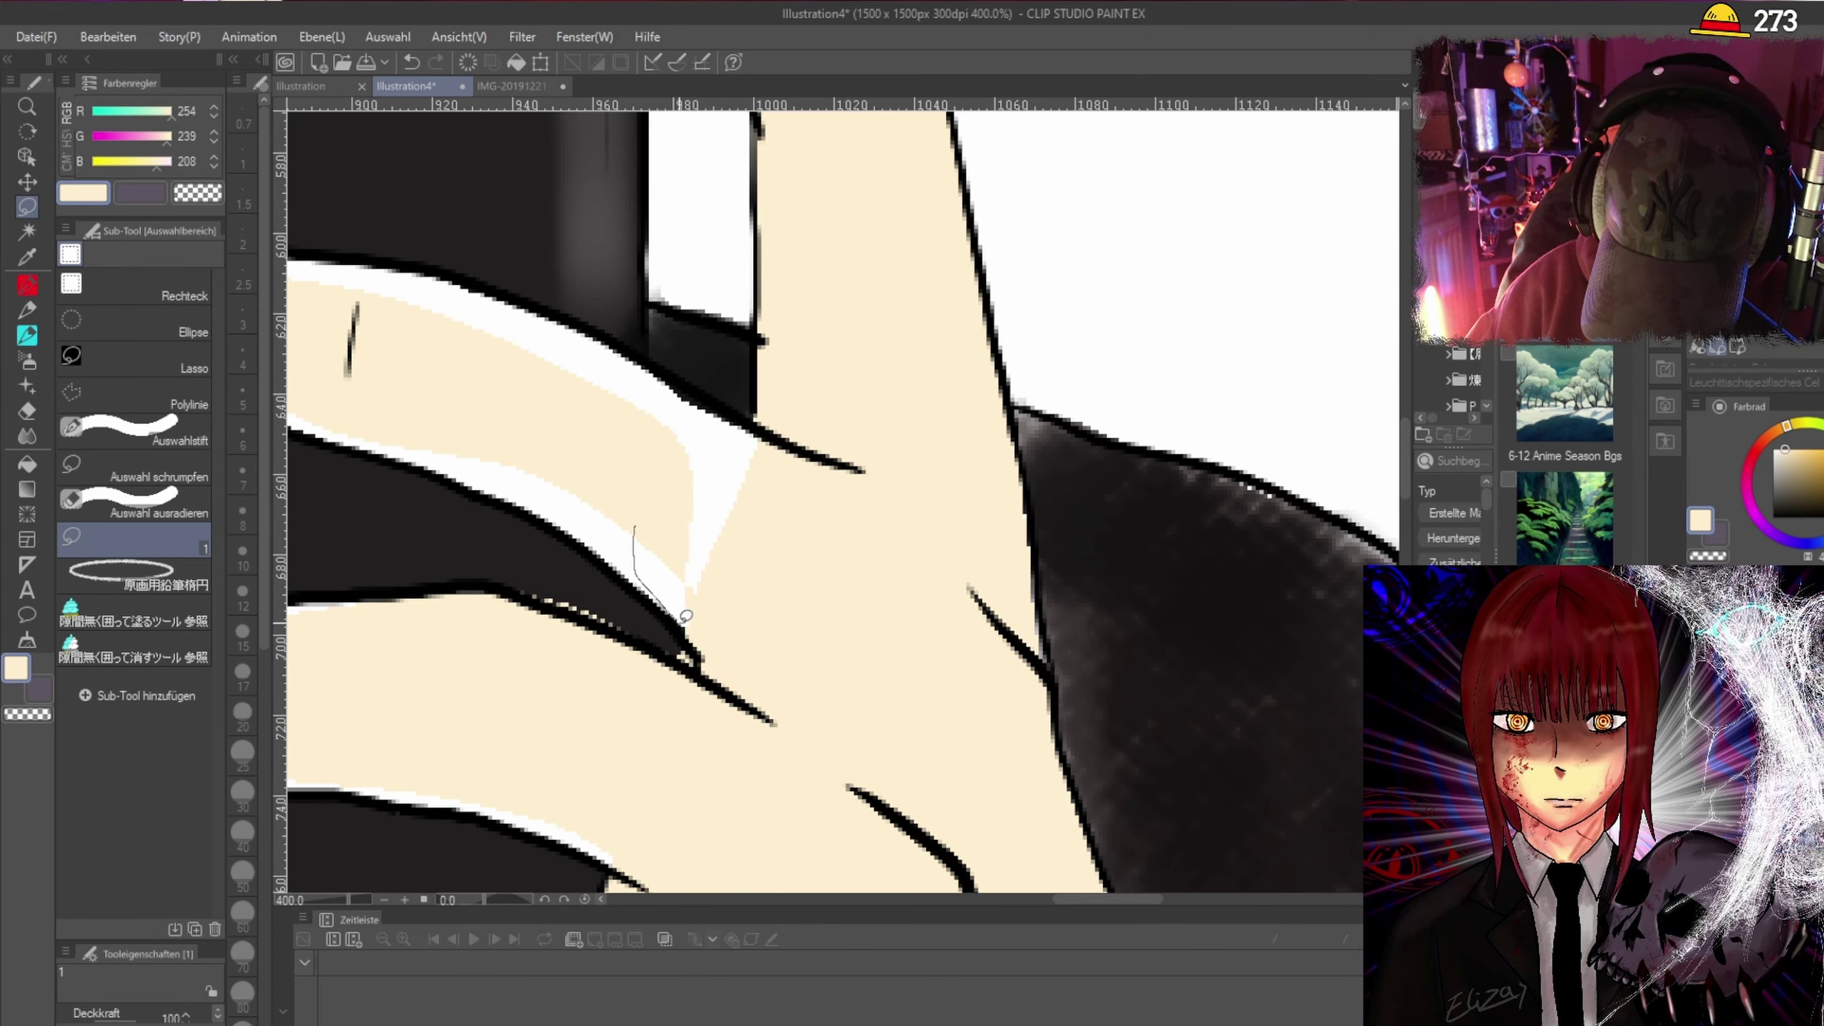
{"action": "mouse_move", "coordinate": [686, 616]}
{"action": "left_mouse_down"}
{"action": "mouse_move", "coordinate": [781, 469]}
{"action": "mouse_move", "coordinate": [759, 435]}
{"action": "mouse_move", "coordinate": [701, 405]}
{"action": "mouse_move", "coordinate": [609, 550]}
{"action": "left_mouse_up"}
{"action": "left_click_drag", "start_coordinate": [680, 607], "coordinate": [681, 611]}
{"action": "mouse_move", "coordinate": [616, 528]}
{"action": "left_mouse_down"}
{"action": "mouse_move", "coordinate": [623, 575]}
{"action": "mouse_move", "coordinate": [660, 606]}
{"action": "mouse_move", "coordinate": [635, 518]}
{"action": "left_mouse_up"}
Fill the white strip along another finger's edge with skin colour.
{"action": "scroll", "coordinate": [523, 750], "scroll_direction": "down", "scroll_amount": 2}
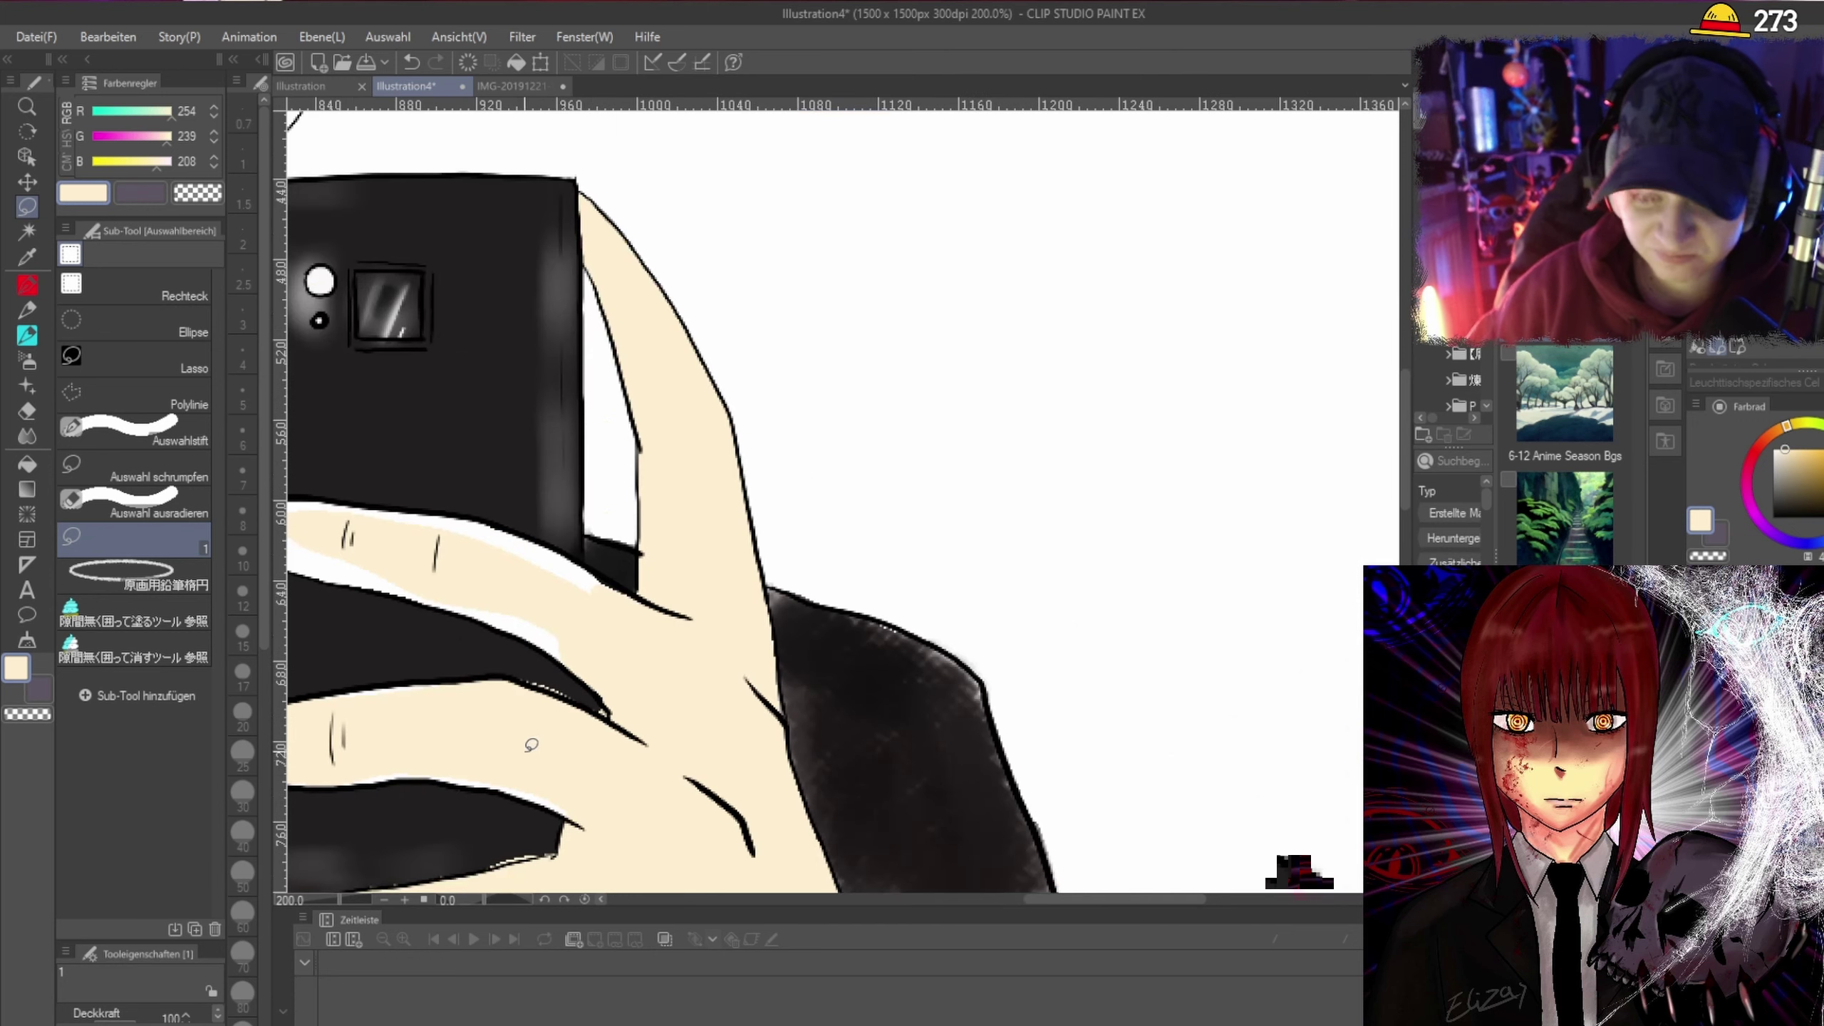
{"action": "scroll", "coordinate": [632, 575], "scroll_direction": "up", "scroll_amount": 4}
{"action": "scroll", "coordinate": [783, 544], "scroll_direction": "down", "scroll_amount": 7}
{"action": "scroll", "coordinate": [710, 619], "scroll_direction": "up", "scroll_amount": 2}
{"action": "scroll", "coordinate": [710, 618], "scroll_direction": "up", "scroll_amount": 4}
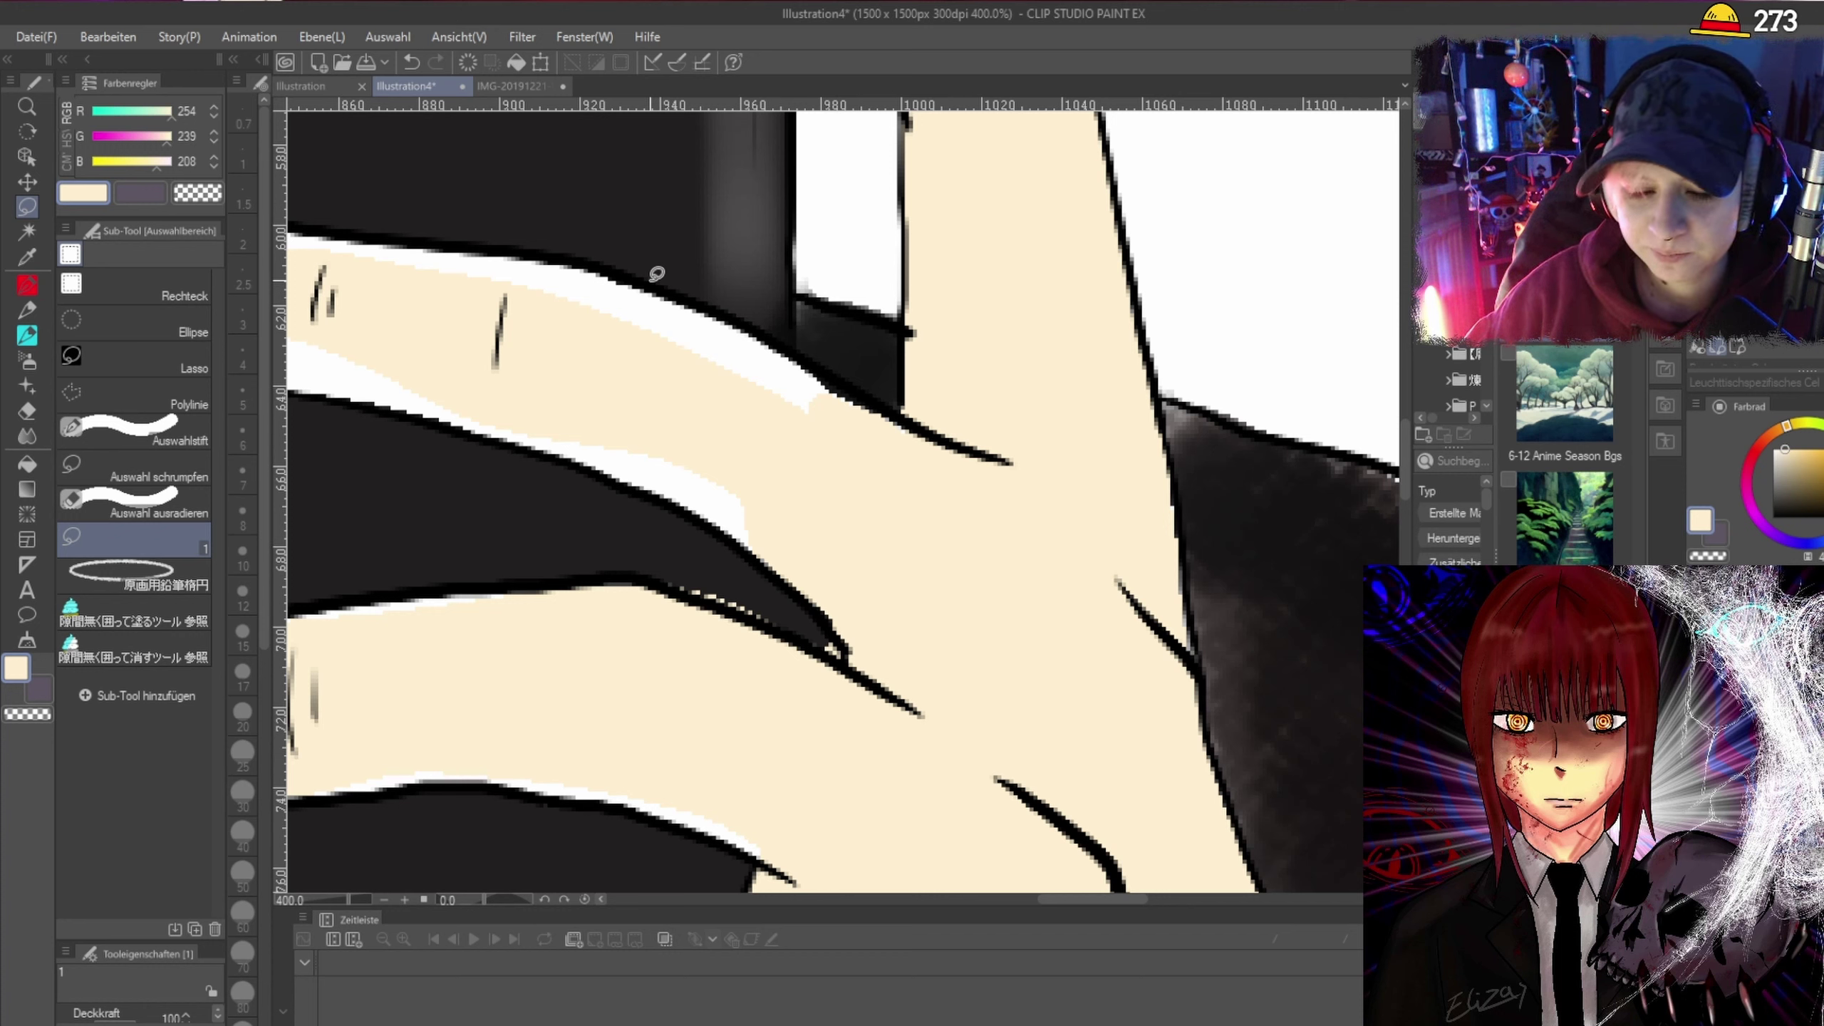
{"action": "left_click_drag", "start_coordinate": [536, 419], "coordinate": [601, 456]}
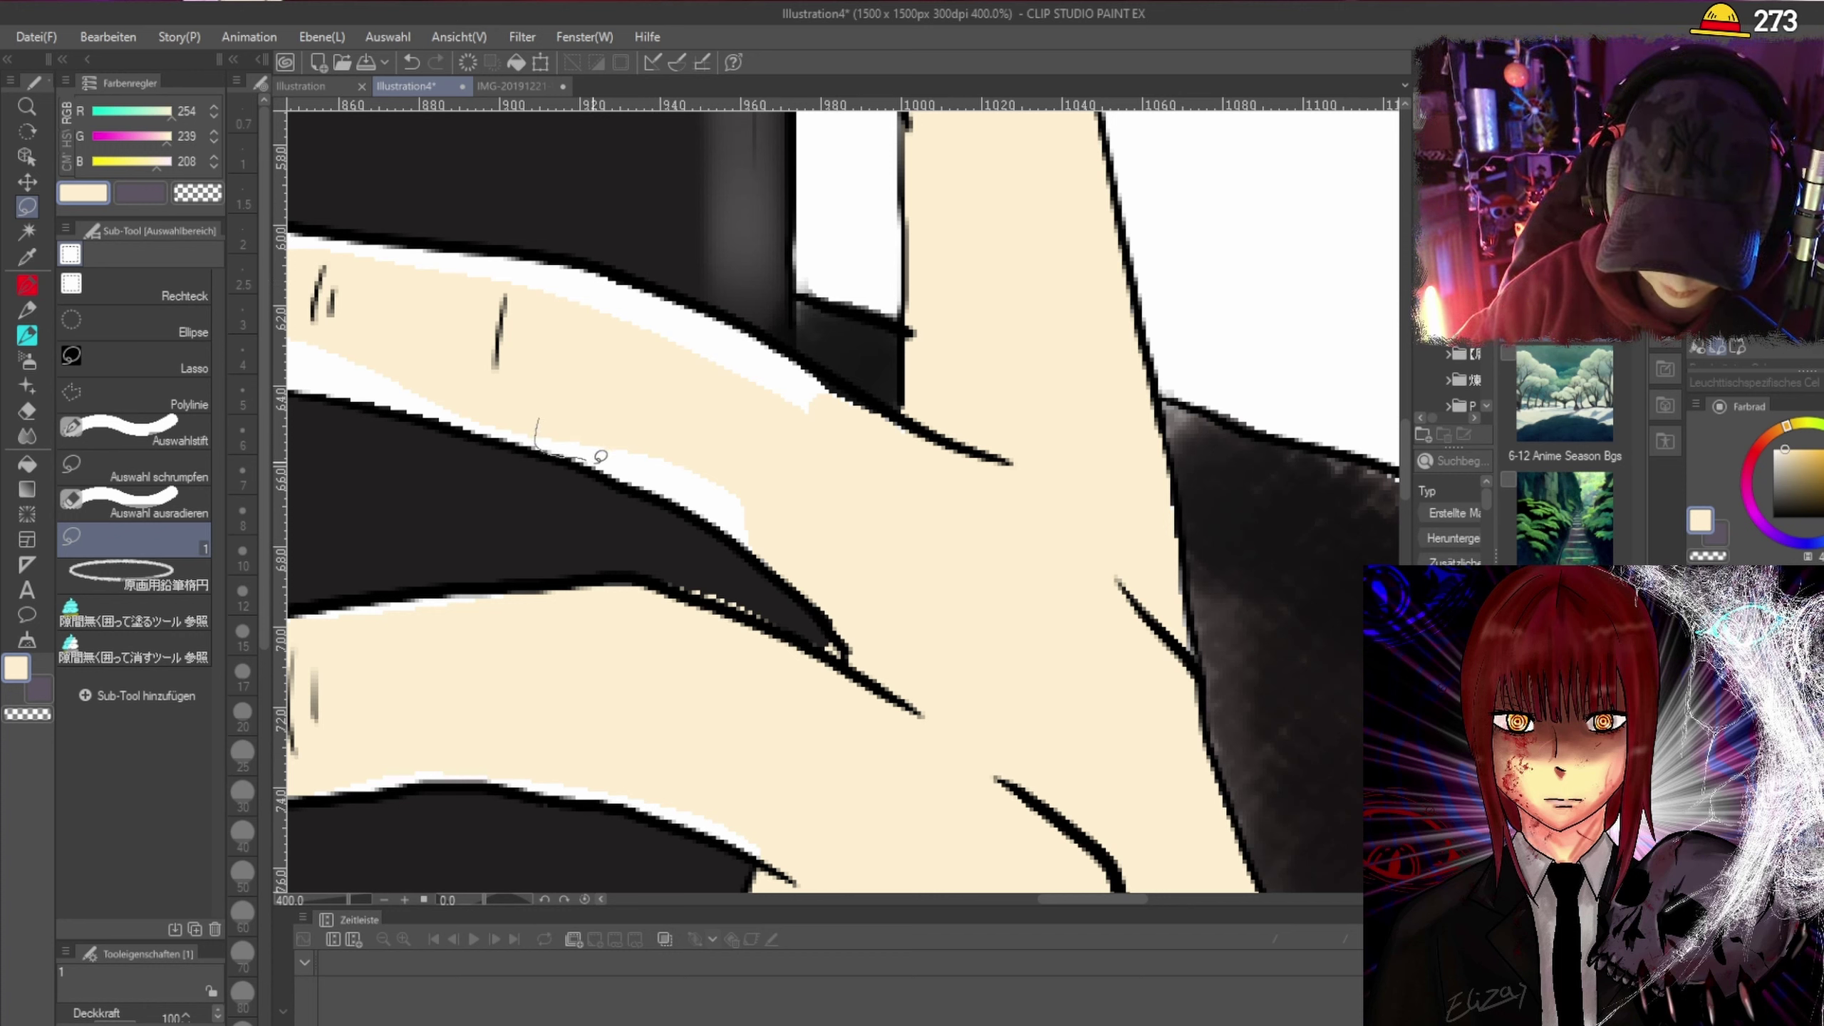
{"action": "left_click_drag", "start_coordinate": [765, 531], "coordinate": [540, 425]}
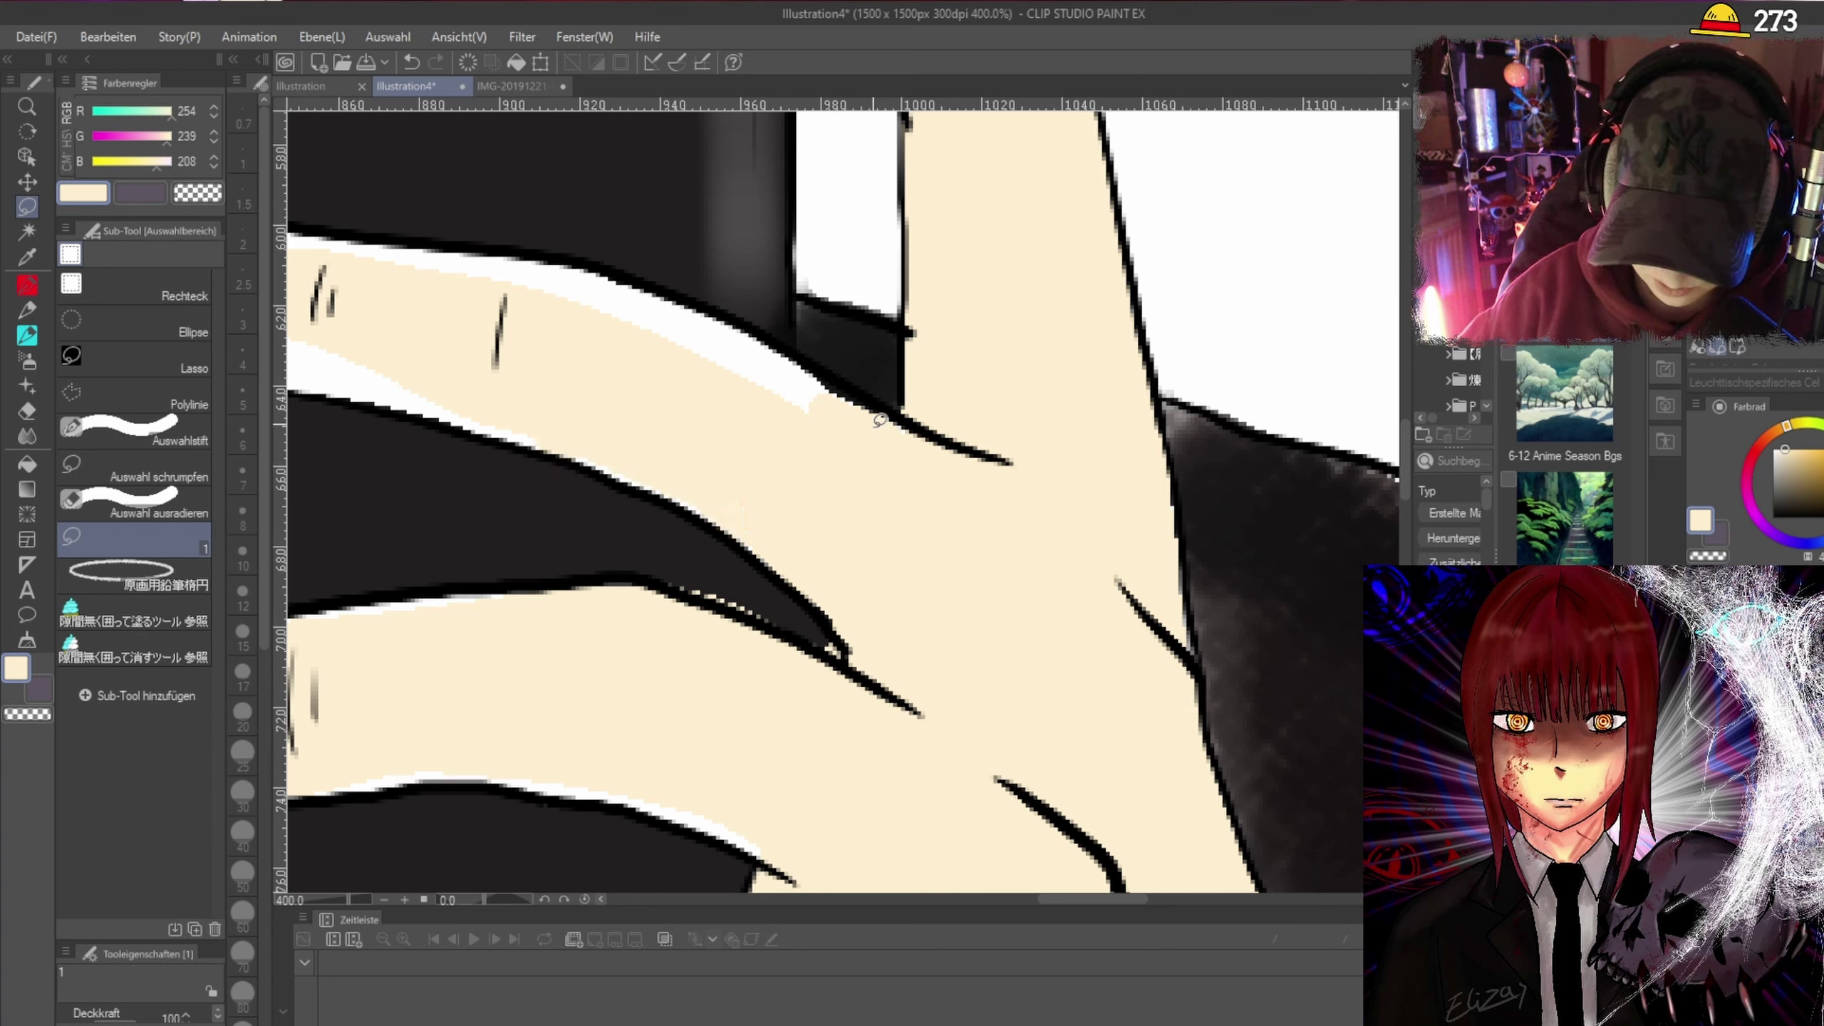
{"action": "mouse_move", "coordinate": [777, 407]}
{"action": "left_mouse_down"}
{"action": "mouse_move", "coordinate": [695, 307]}
{"action": "mouse_move", "coordinate": [806, 358]}
{"action": "mouse_move", "coordinate": [810, 423]}
{"action": "left_mouse_up"}
Outline and fill the white edges around the upper finger with skin colour.
{"action": "scroll", "coordinate": [791, 384], "scroll_direction": "down", "scroll_amount": 3}
{"action": "scroll", "coordinate": [740, 380], "scroll_direction": "up", "scroll_amount": 3}
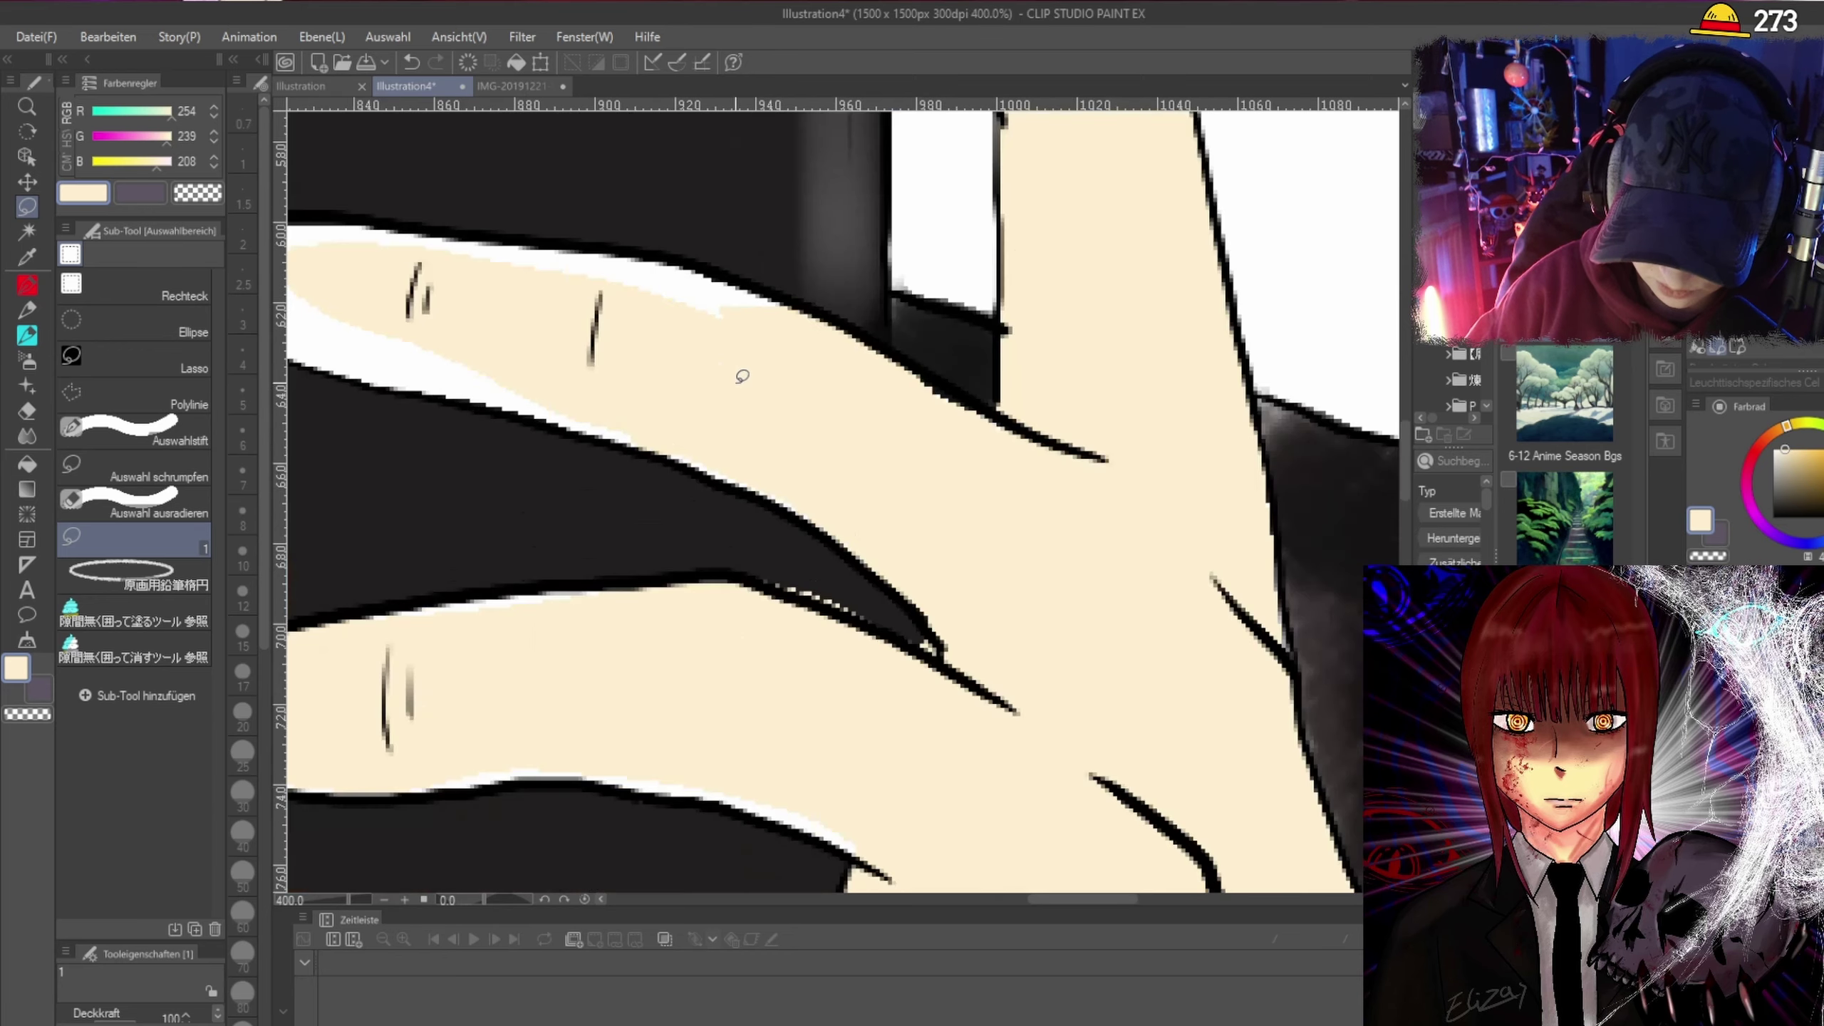
{"action": "scroll", "coordinate": [804, 420], "scroll_direction": "down", "scroll_amount": 3}
{"action": "scroll", "coordinate": [830, 445], "scroll_direction": "up", "scroll_amount": 3}
{"action": "scroll", "coordinate": [1034, 528], "scroll_direction": "down", "scroll_amount": 2}
{"action": "left_click_drag", "start_coordinate": [1004, 900], "coordinate": [955, 900]}
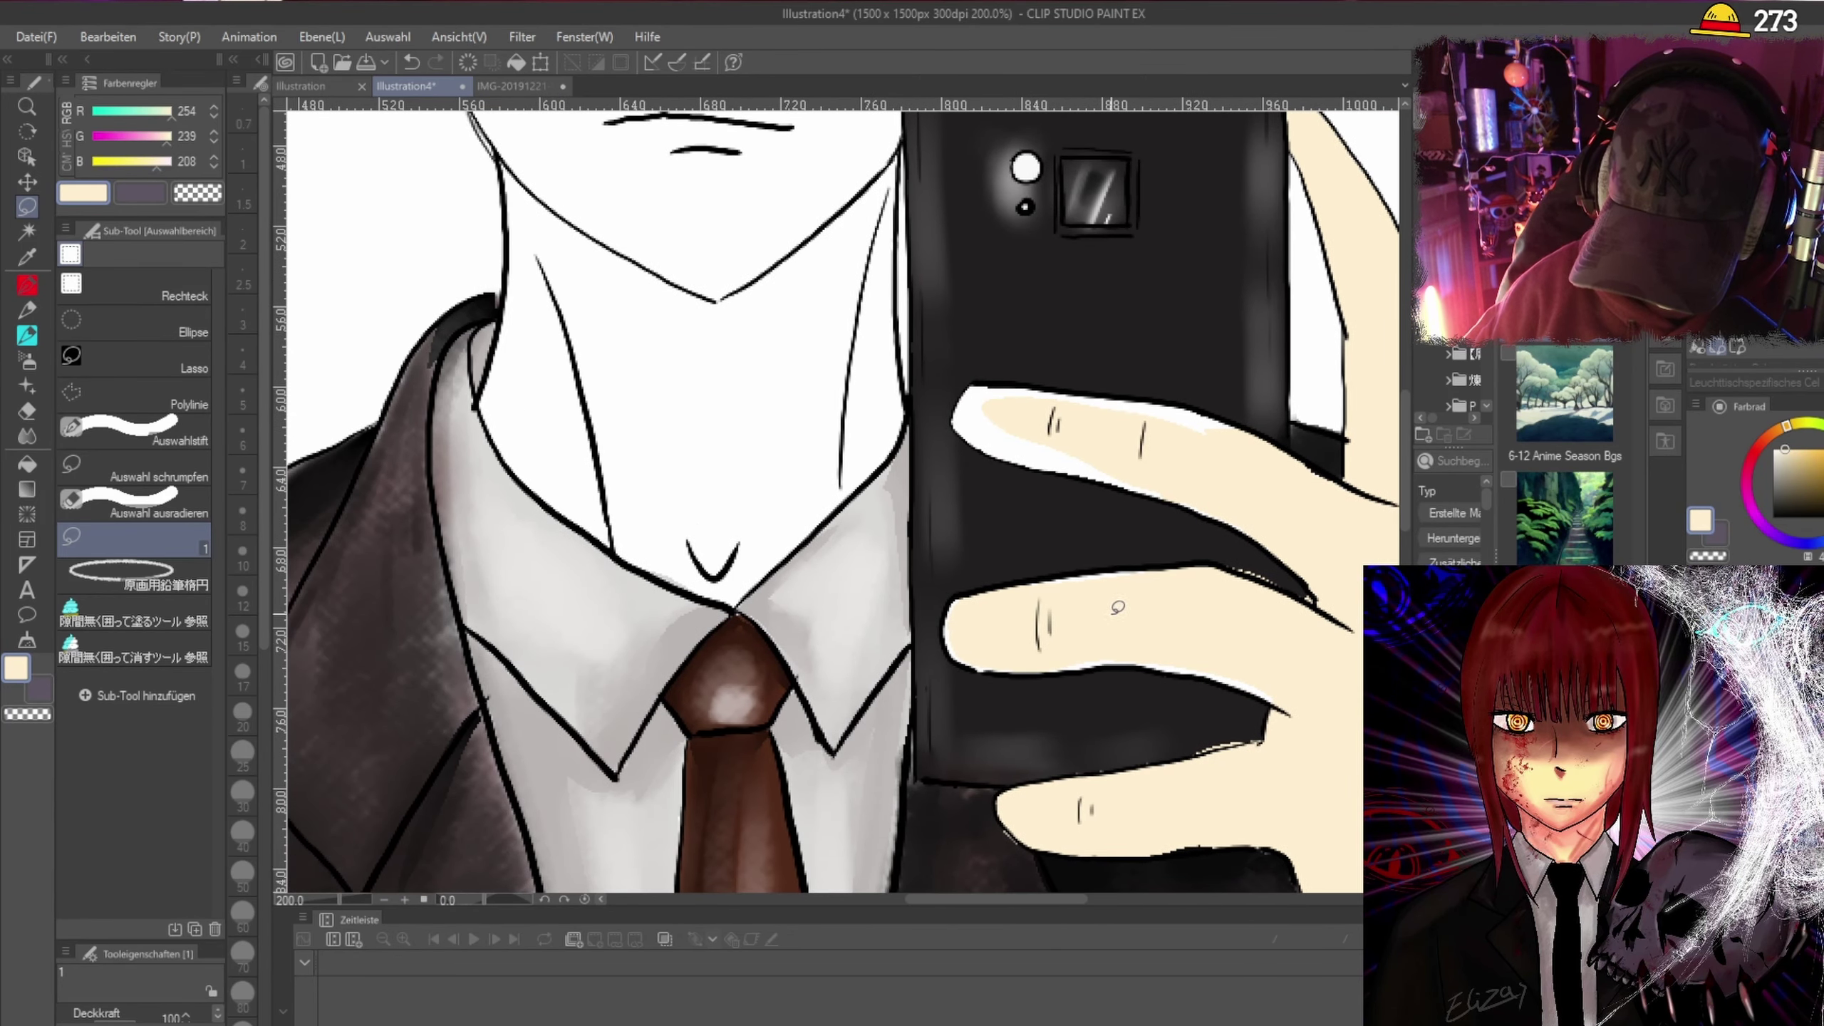
{"action": "scroll", "coordinate": [1070, 895], "scroll_direction": "right", "scroll_amount": 4}
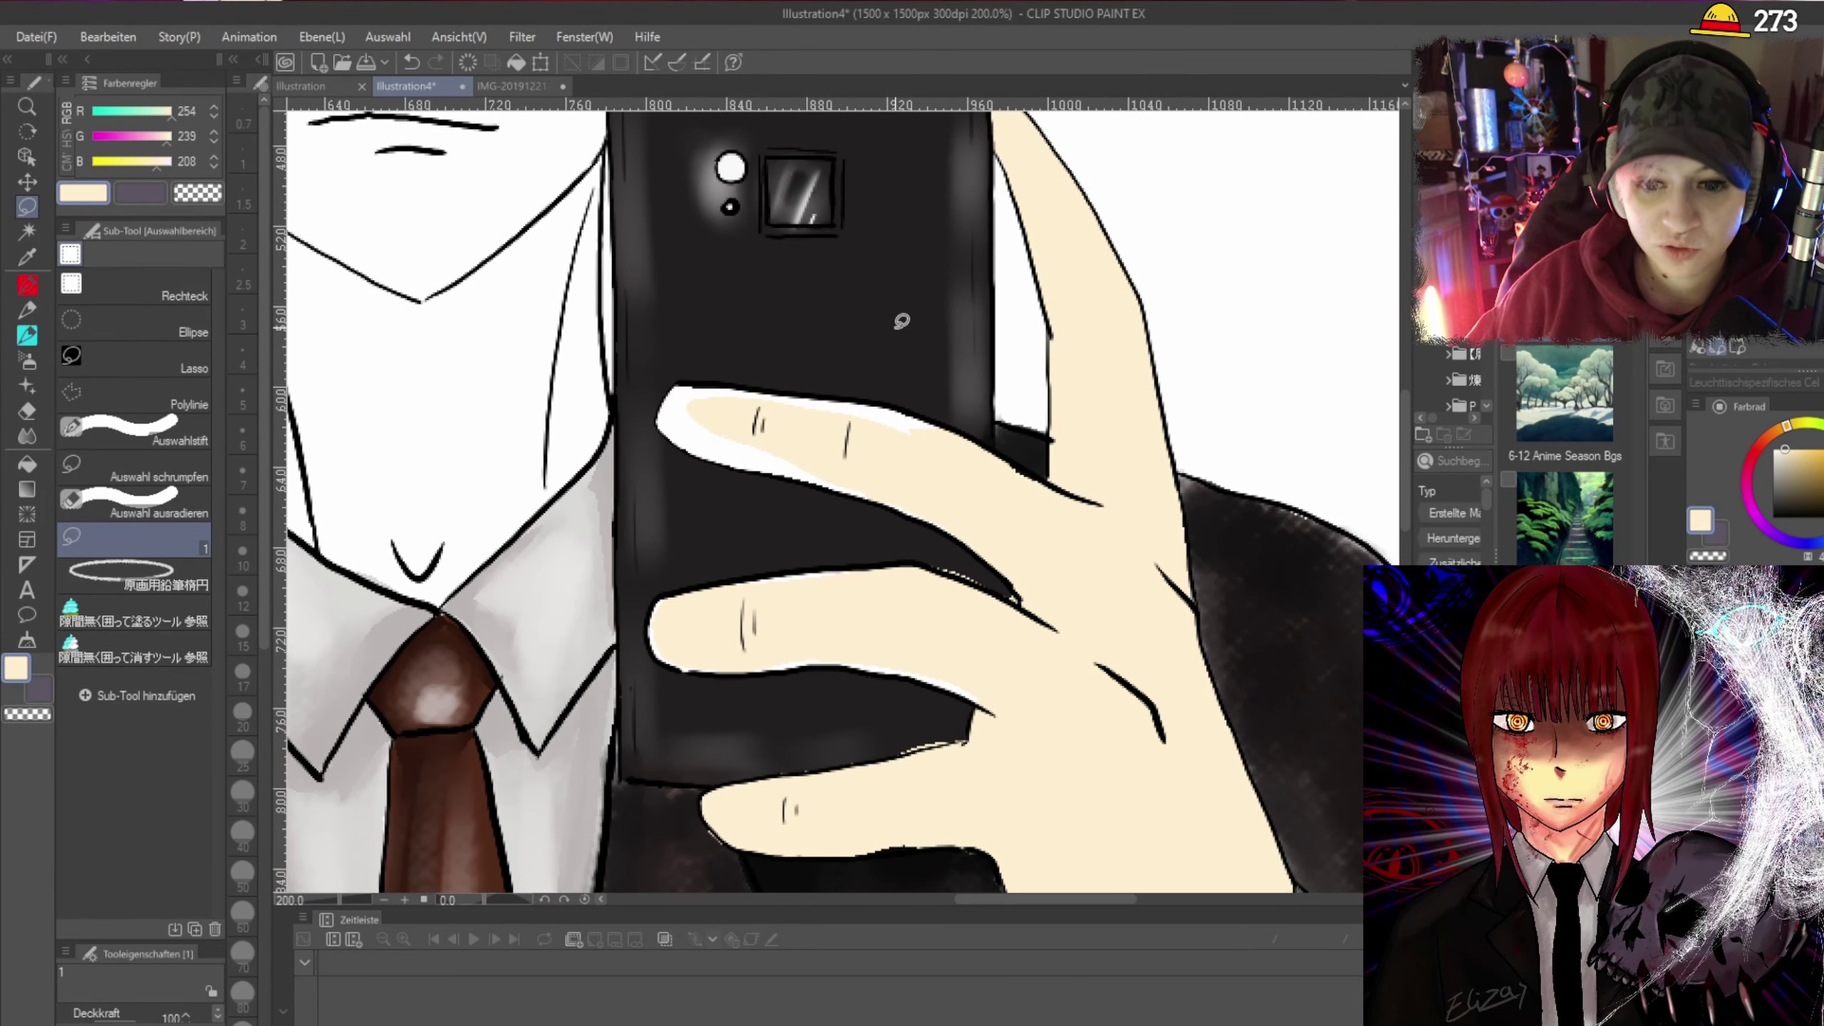
{"action": "scroll", "coordinate": [896, 334], "scroll_direction": "up", "scroll_amount": 2}
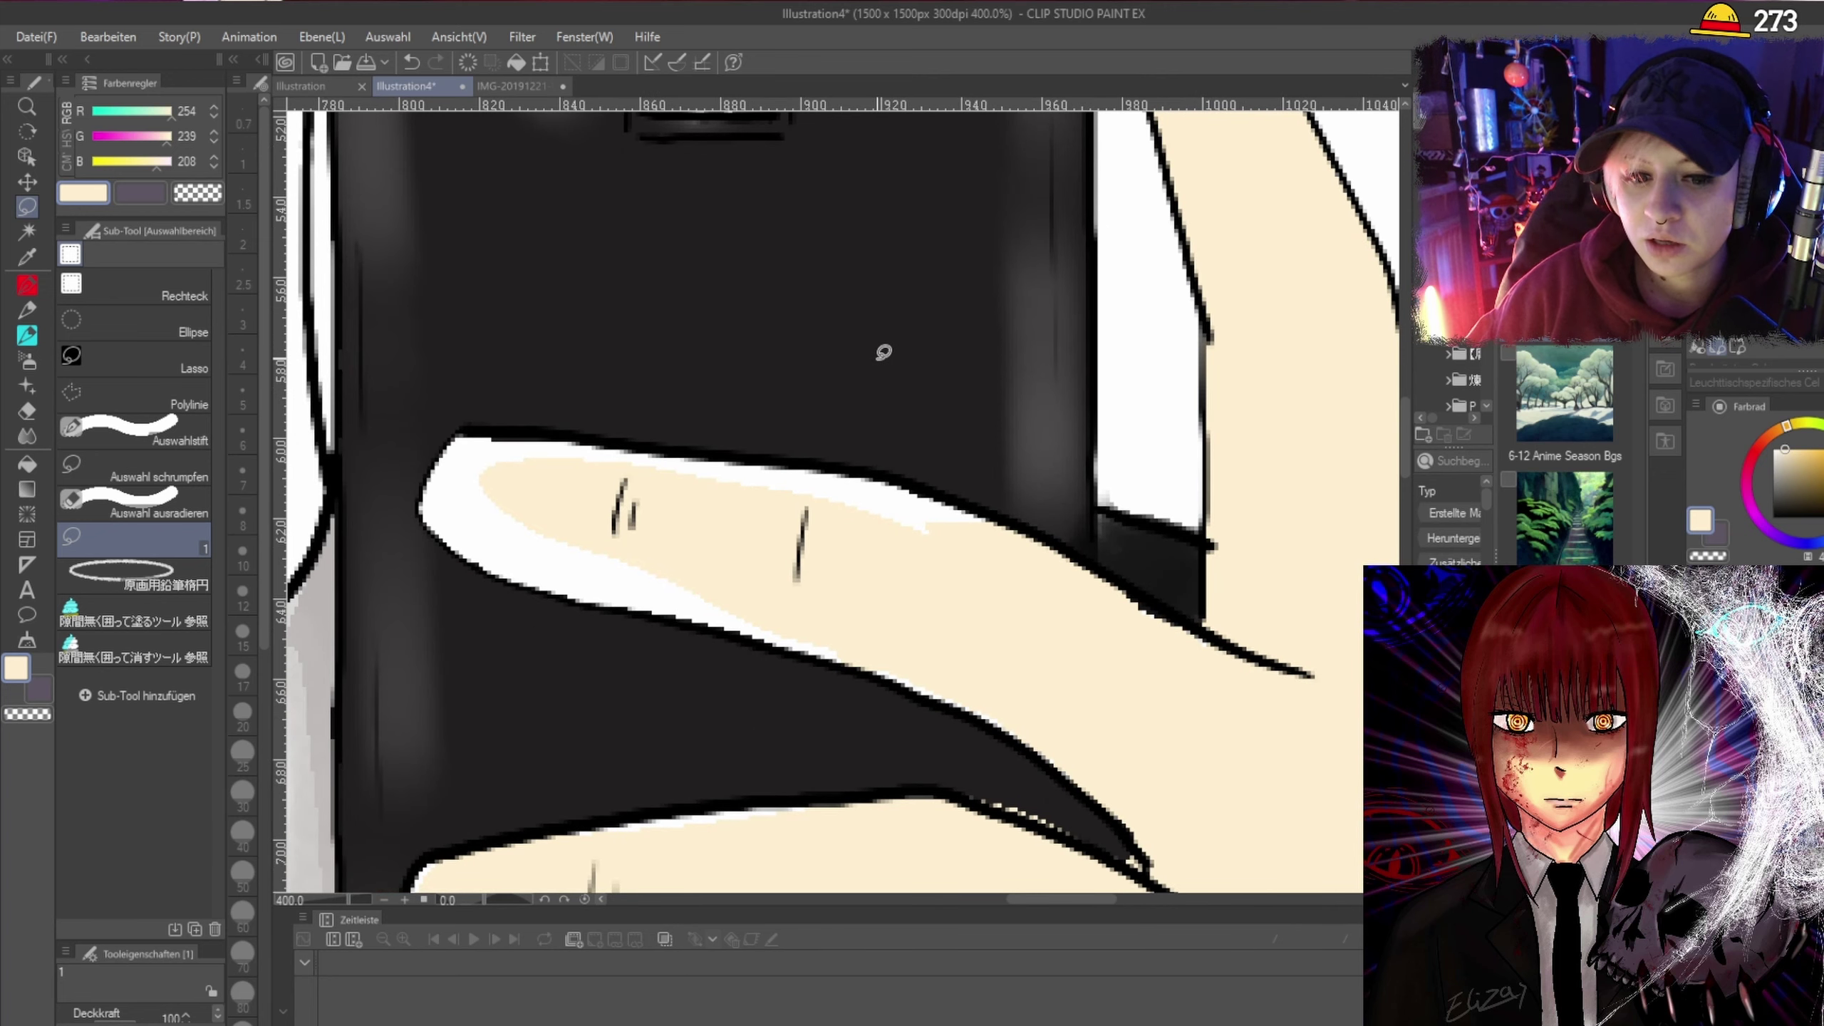
{"action": "left_click_drag", "start_coordinate": [1403, 440], "coordinate": [1406, 456]}
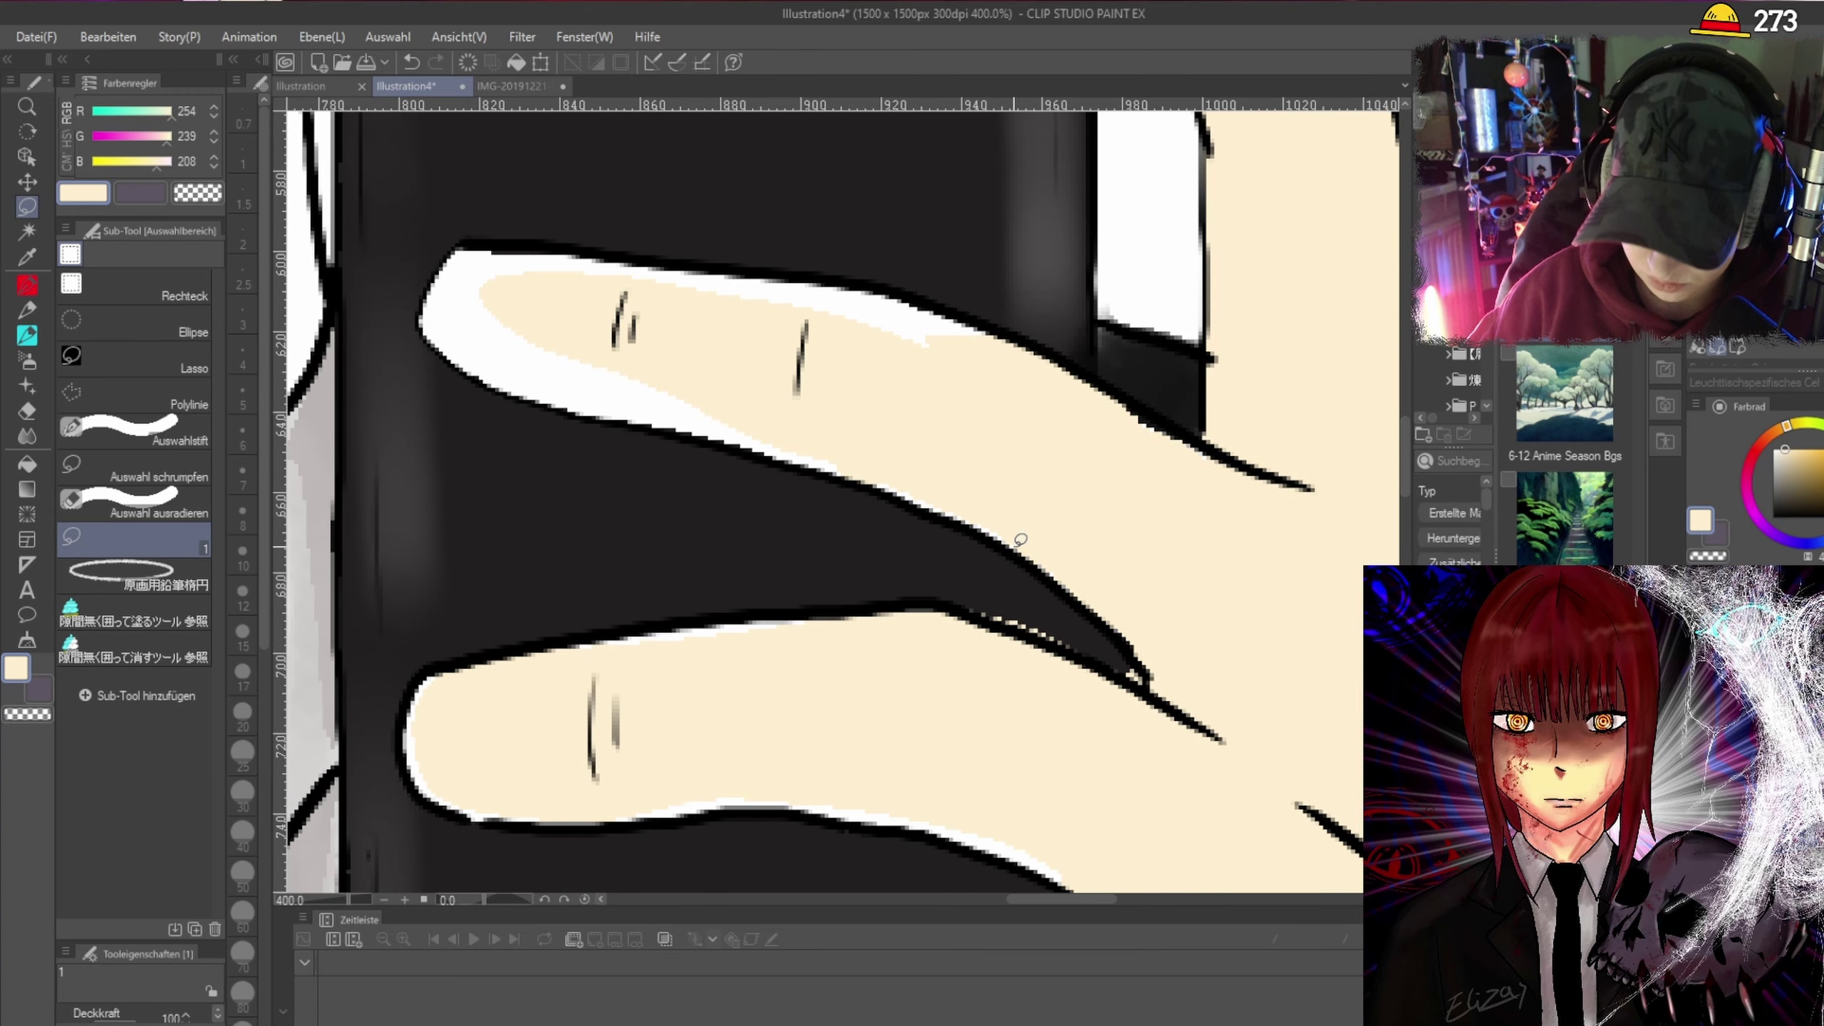
{"action": "left_click_drag", "start_coordinate": [979, 515], "coordinate": [579, 404]}
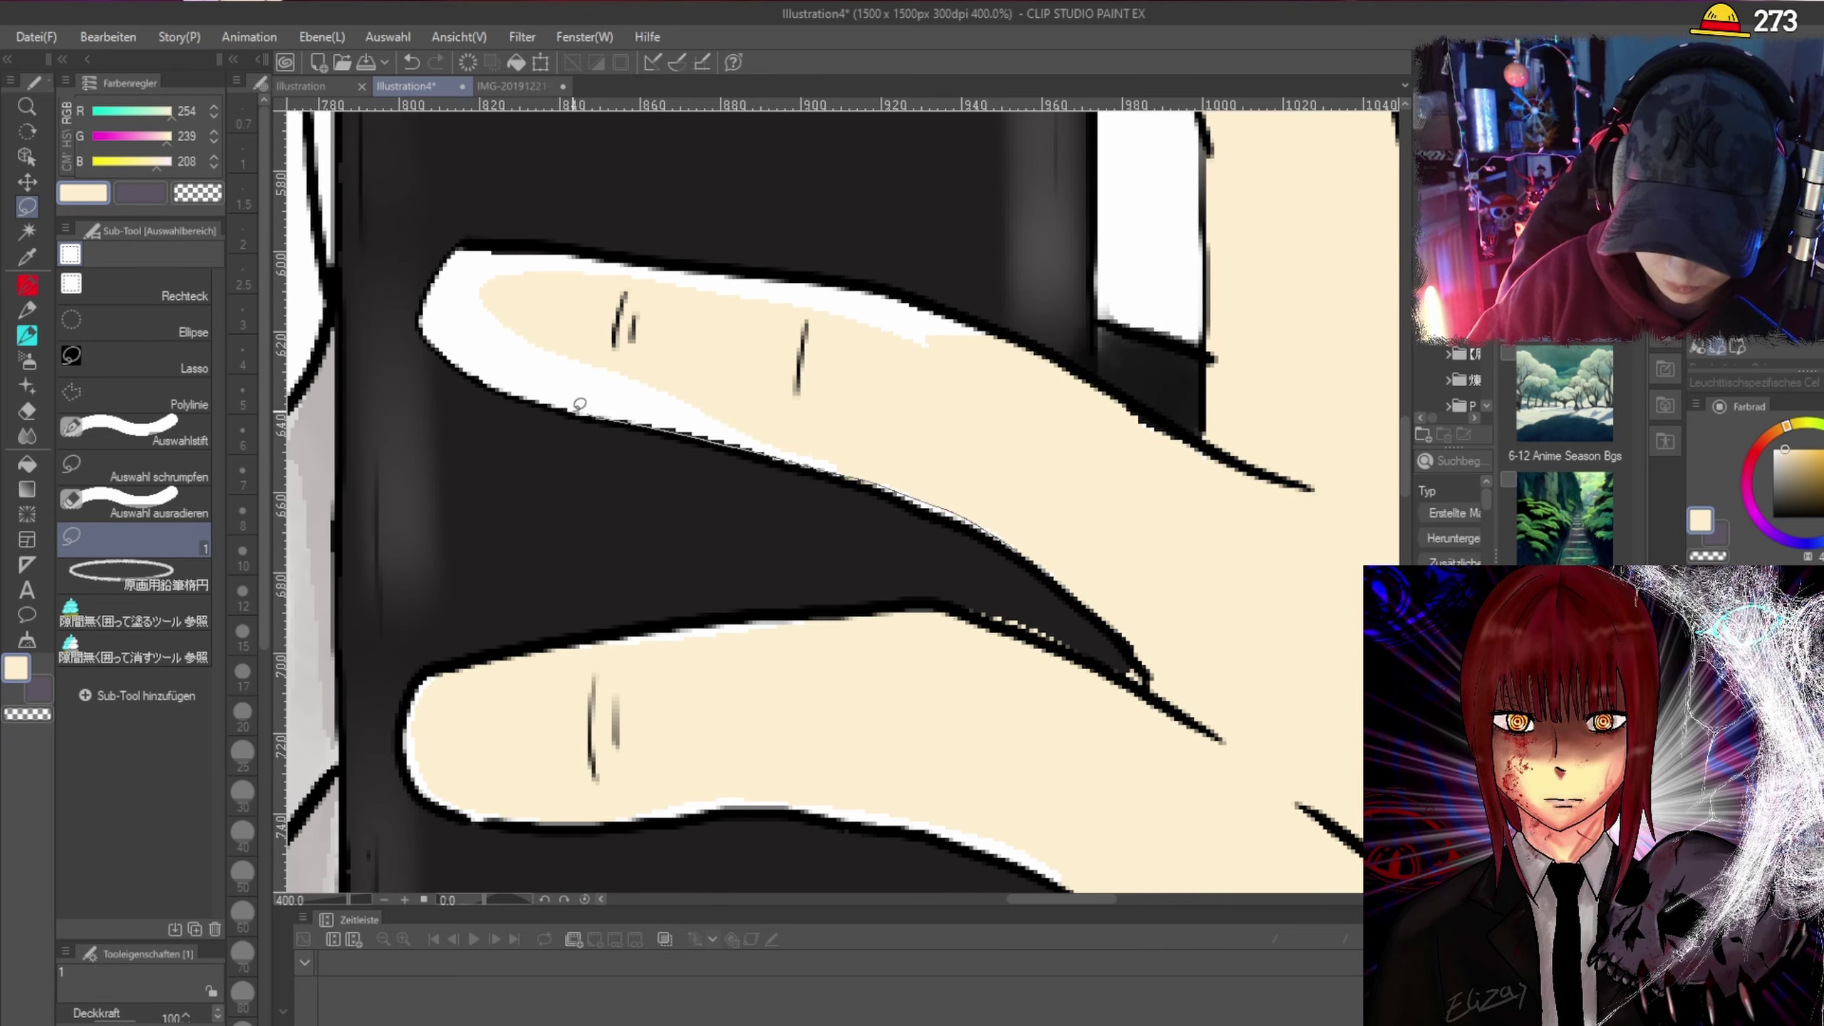
{"action": "mouse_move", "coordinate": [455, 248]}
{"action": "left_mouse_down"}
{"action": "mouse_move", "coordinate": [643, 246]}
{"action": "mouse_move", "coordinate": [847, 279]}
{"action": "left_mouse_up"}
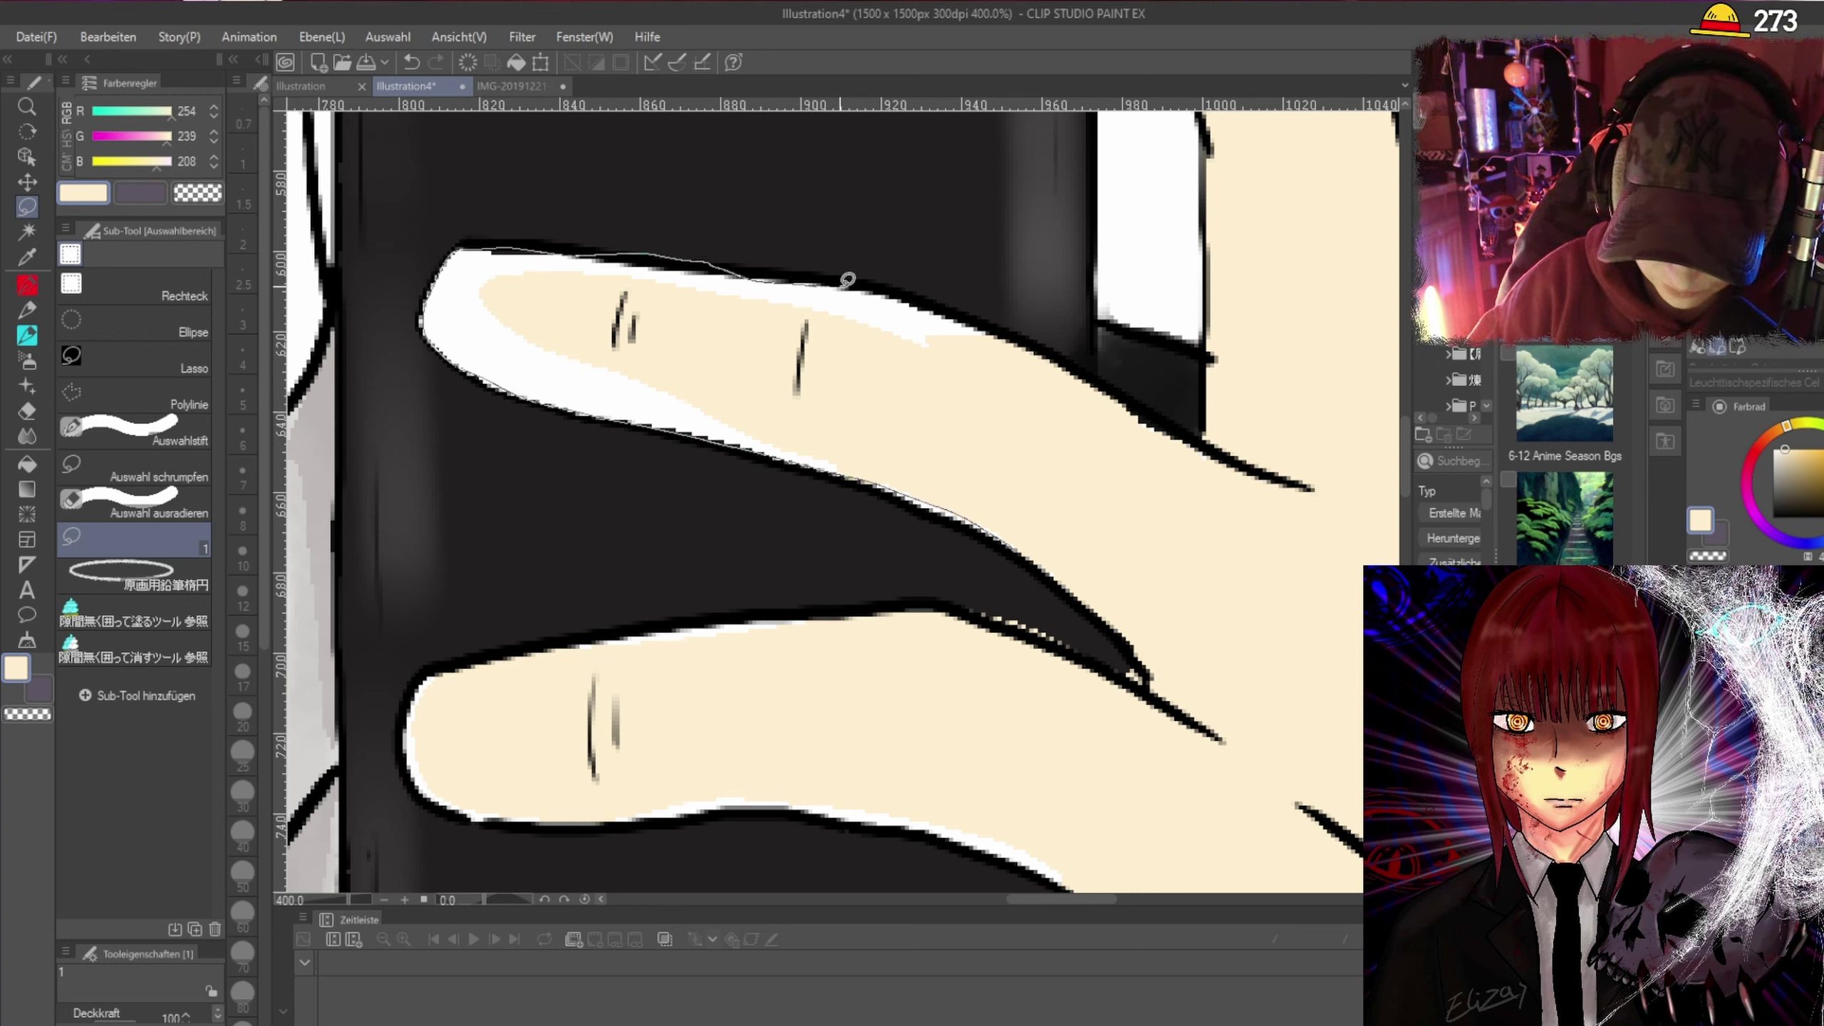
{"action": "mouse_move", "coordinate": [956, 302]}
{"action": "left_mouse_down"}
{"action": "mouse_move", "coordinate": [1048, 353]}
{"action": "mouse_move", "coordinate": [970, 441]}
{"action": "left_mouse_up"}
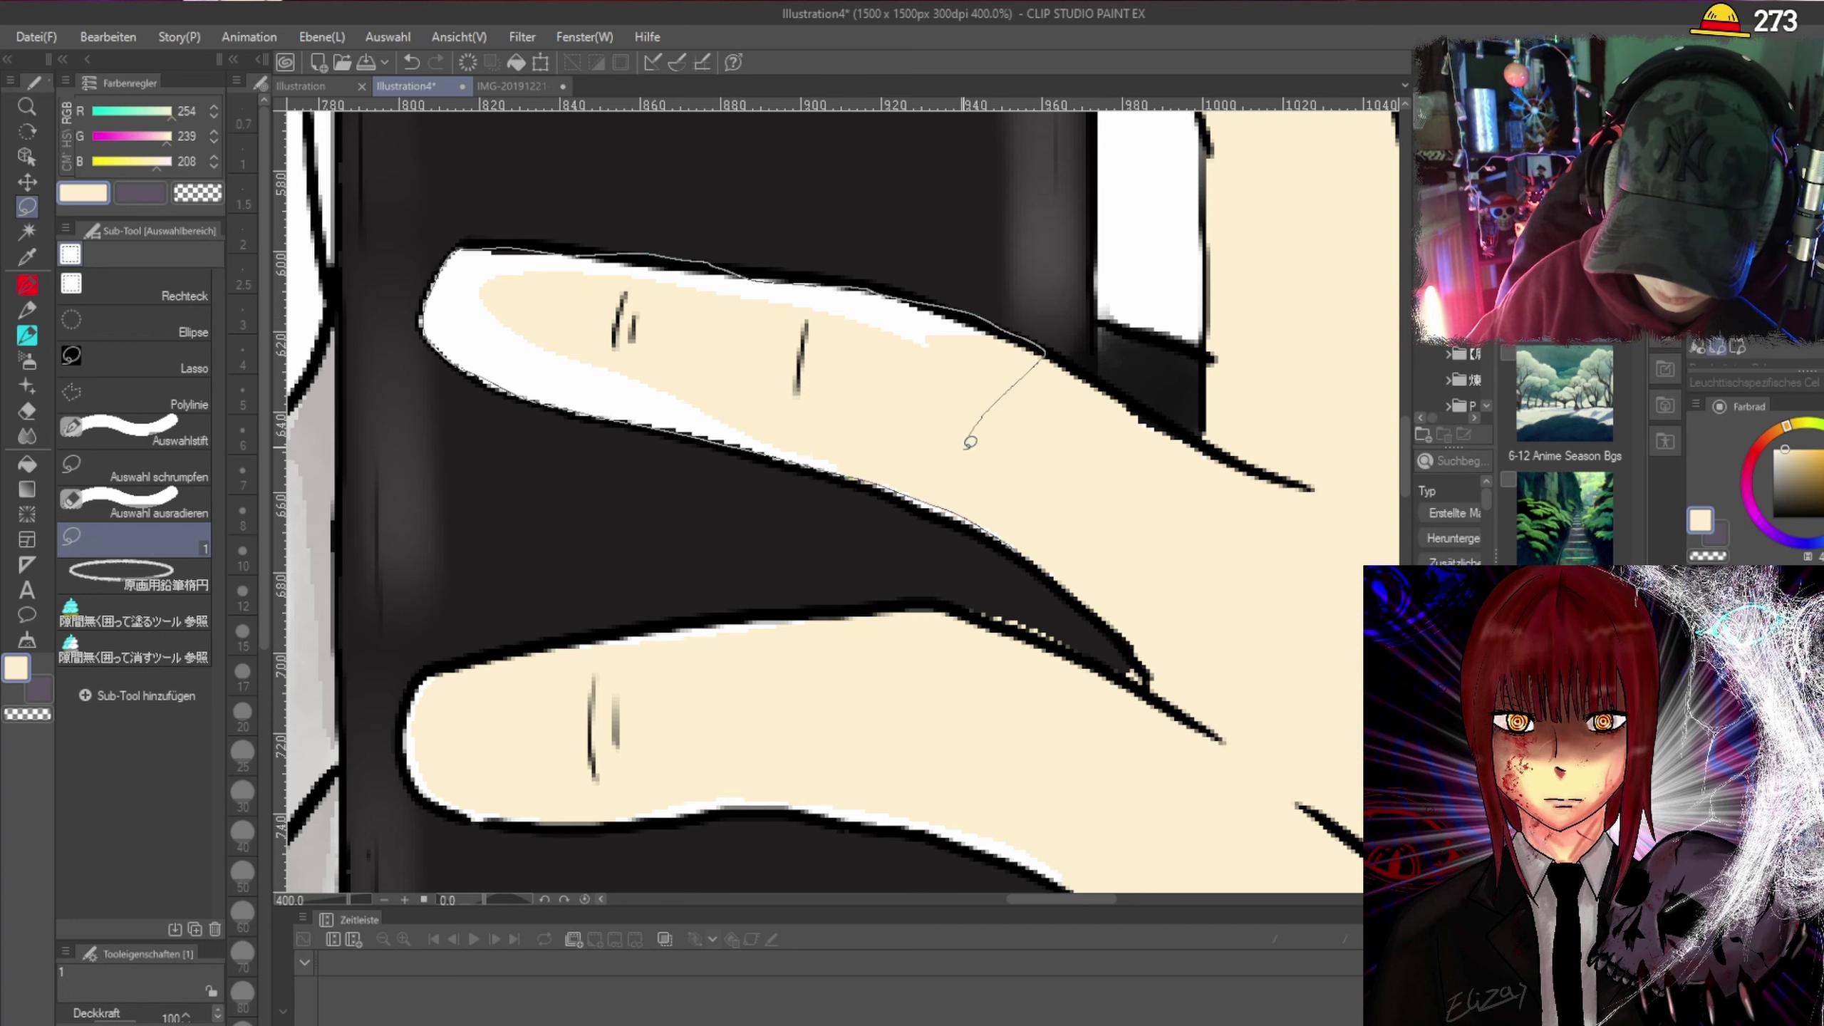
{"action": "left_click_drag", "start_coordinate": [991, 530], "coordinate": [978, 496]}
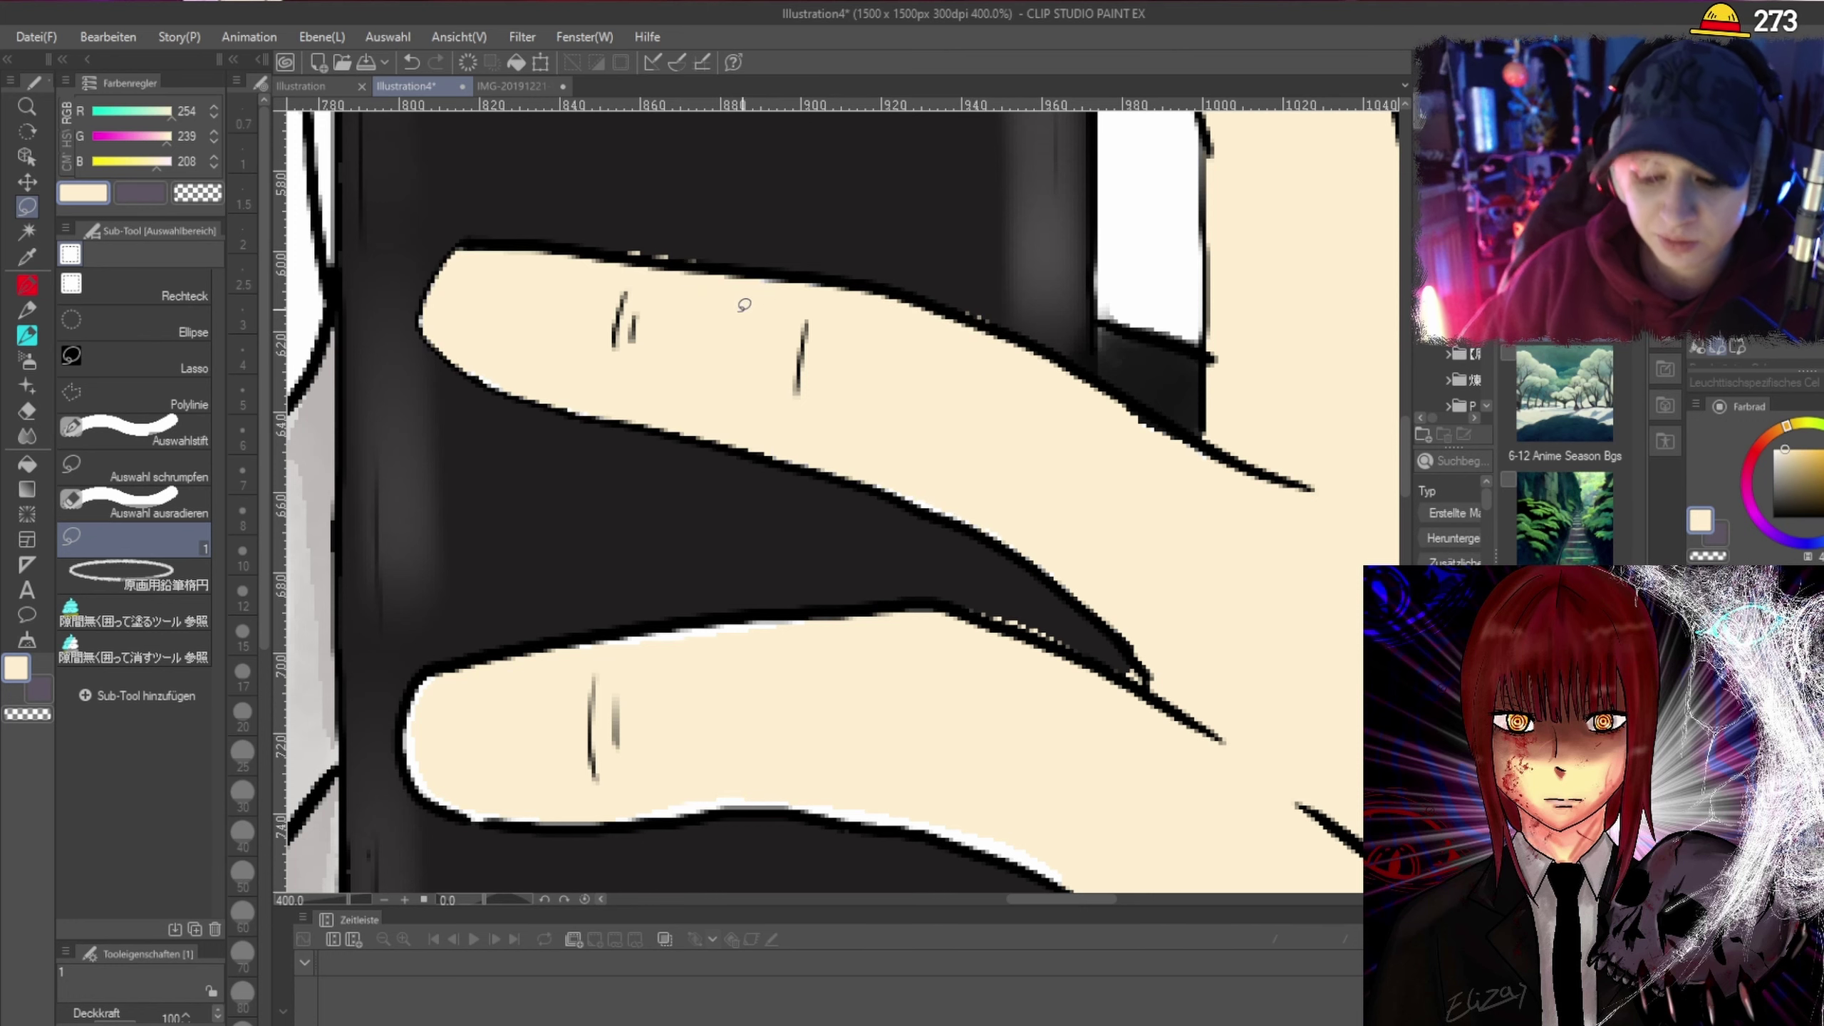
Fill the white slivers around the upper fingertip and along its top edge.
{"action": "scroll", "coordinate": [754, 322], "scroll_direction": "up", "scroll_amount": 1}
{"action": "scroll", "coordinate": [650, 382], "scroll_direction": "down", "scroll_amount": 2}
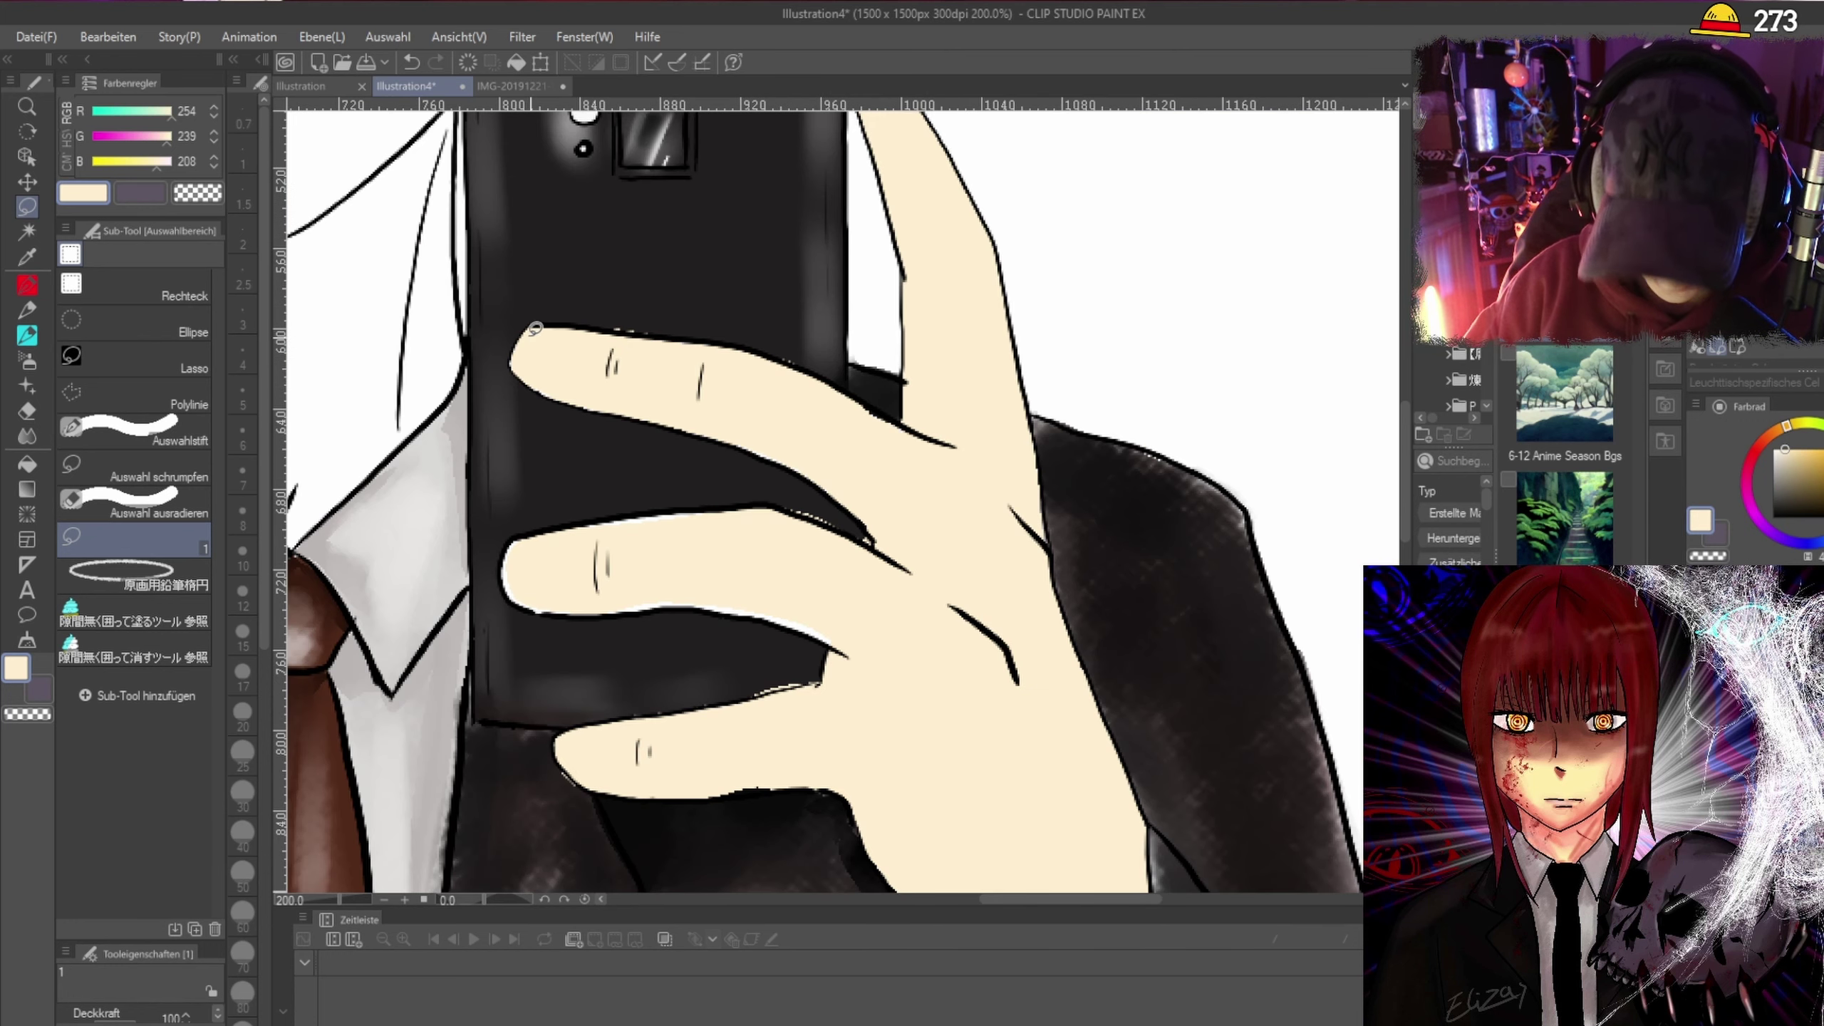
{"action": "scroll", "coordinate": [537, 293], "scroll_direction": "up", "scroll_amount": 1}
{"action": "scroll", "coordinate": [658, 509], "scroll_direction": "up", "scroll_amount": 2}
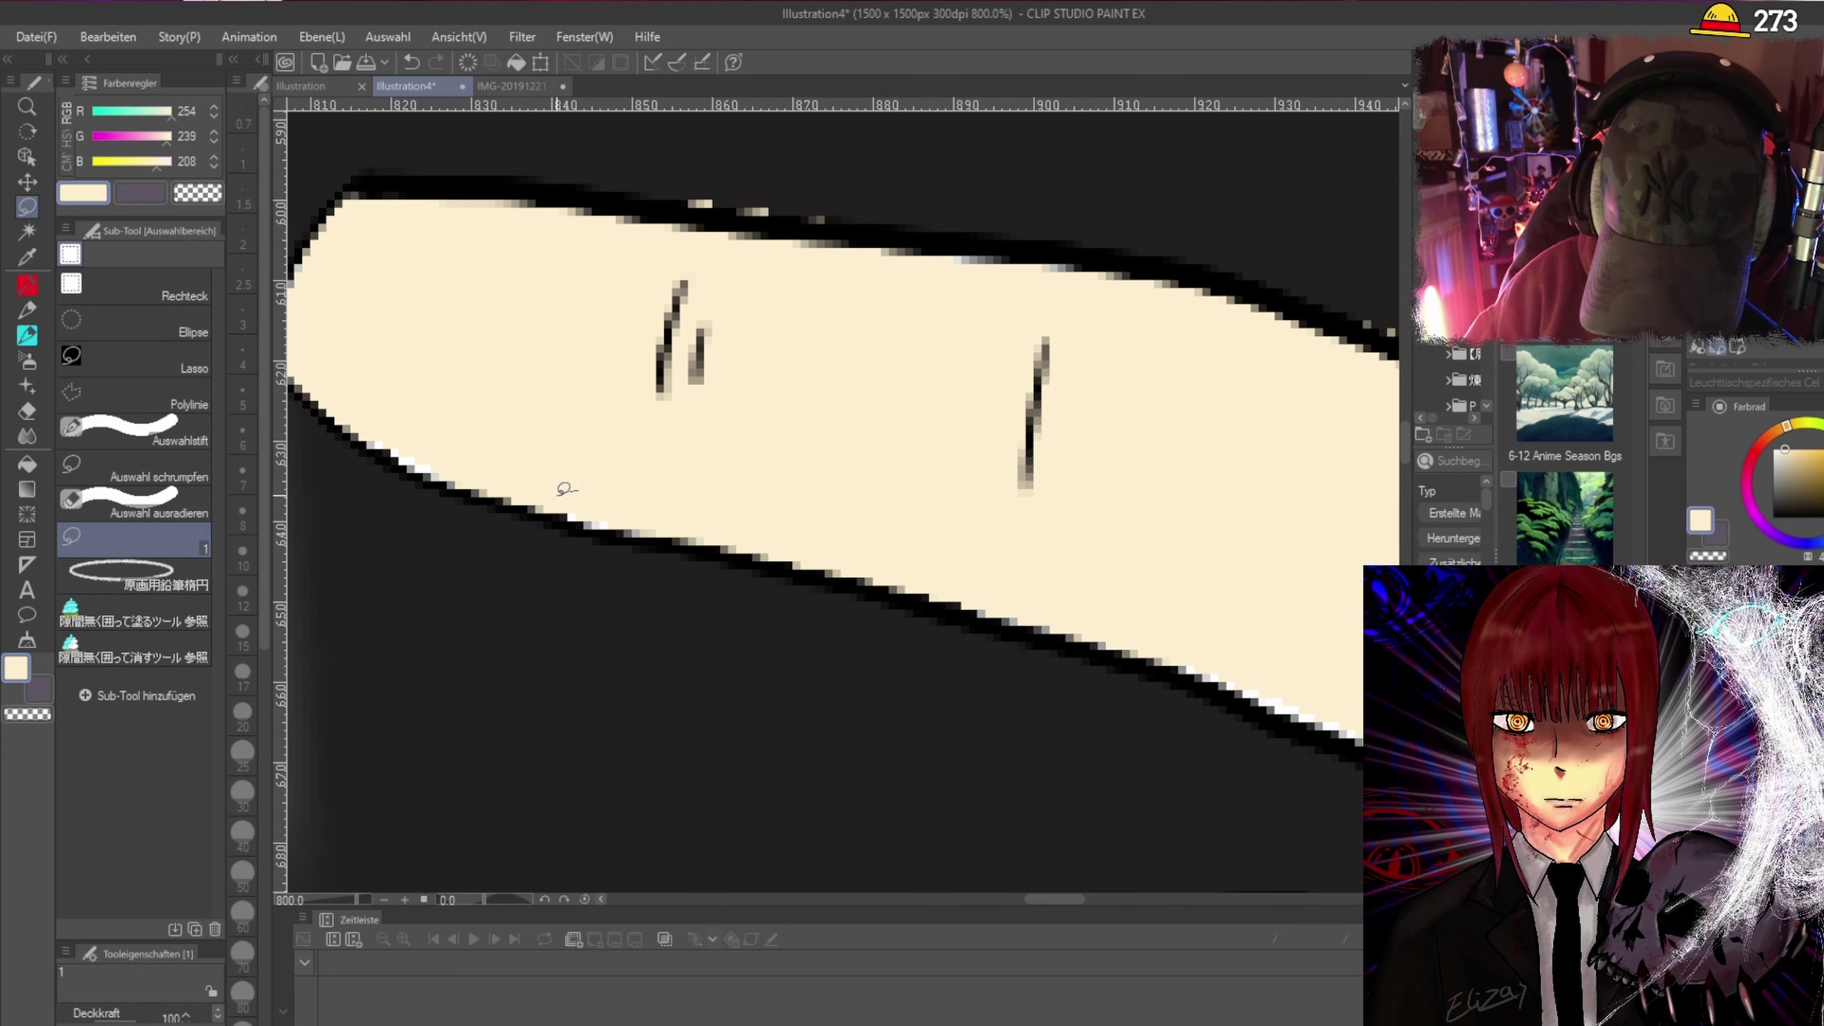
{"action": "left_click_drag", "start_coordinate": [629, 532], "coordinate": [659, 538]}
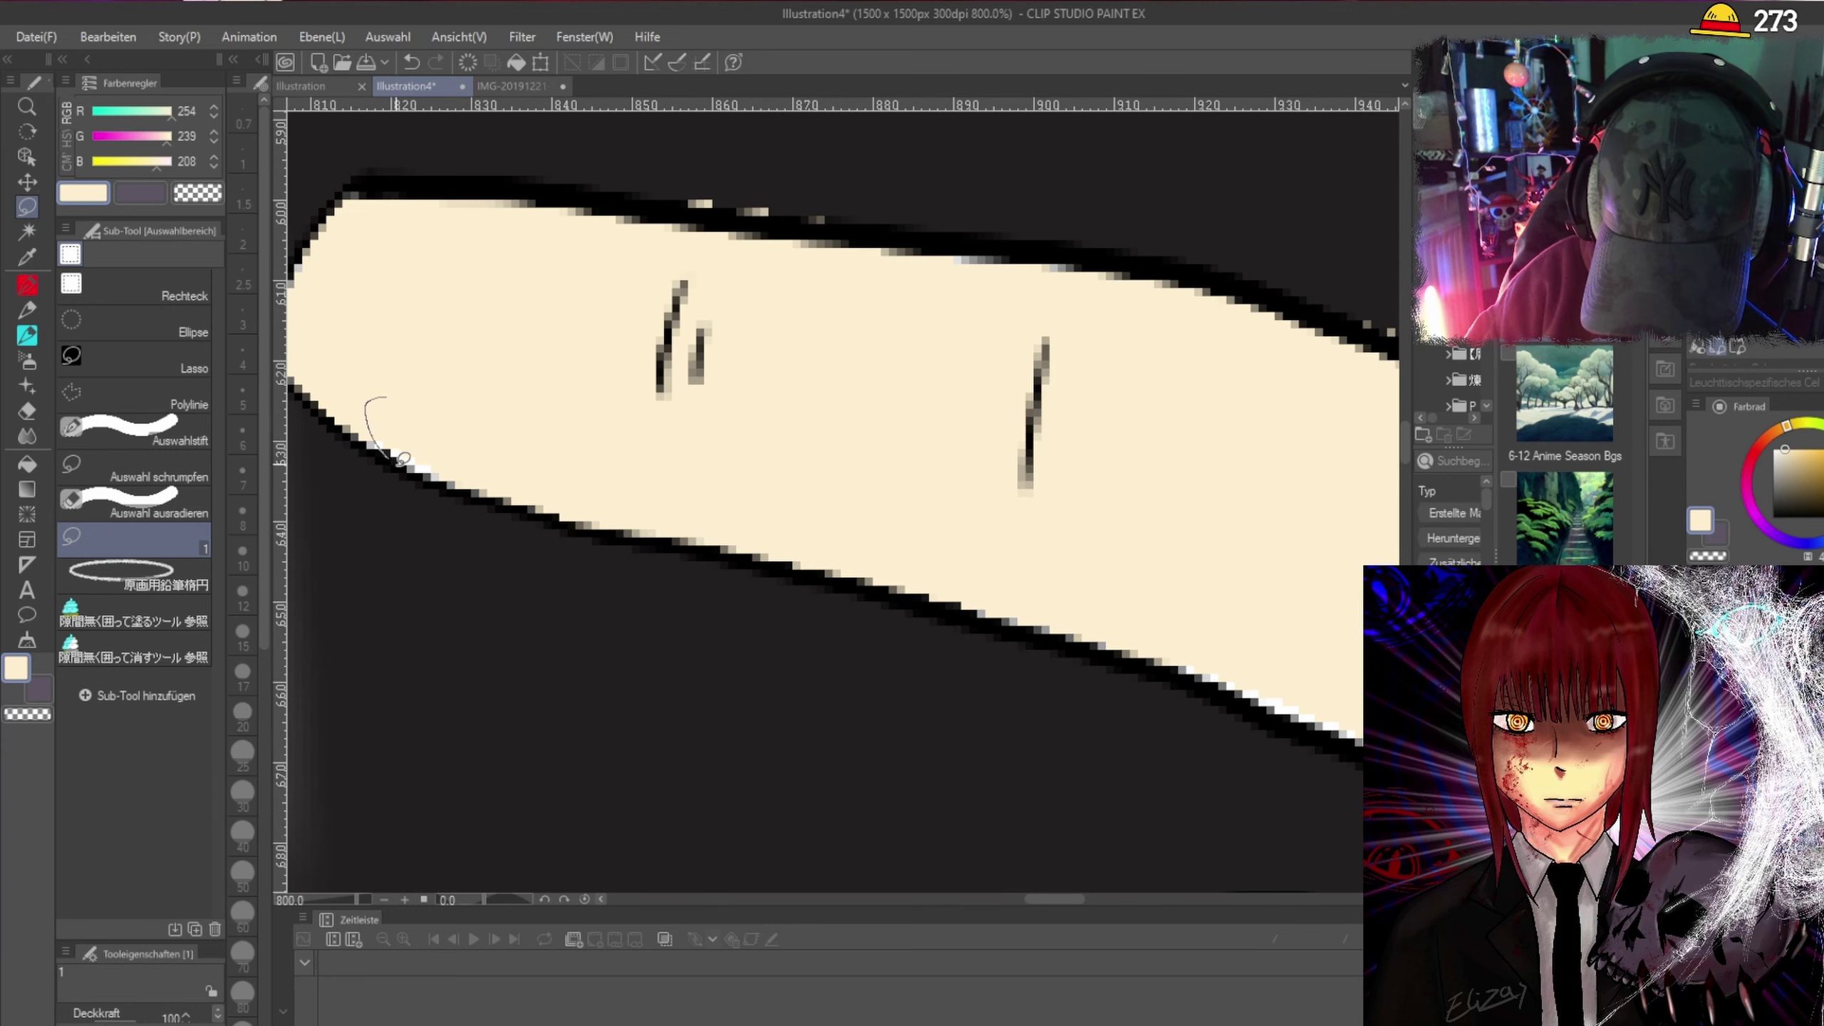
{"action": "left_click_drag", "start_coordinate": [395, 464], "coordinate": [381, 411]}
{"action": "scroll", "coordinate": [924, 248], "scroll_direction": "down", "scroll_amount": 1}
{"action": "scroll", "coordinate": [647, 245], "scroll_direction": "up", "scroll_amount": 1}
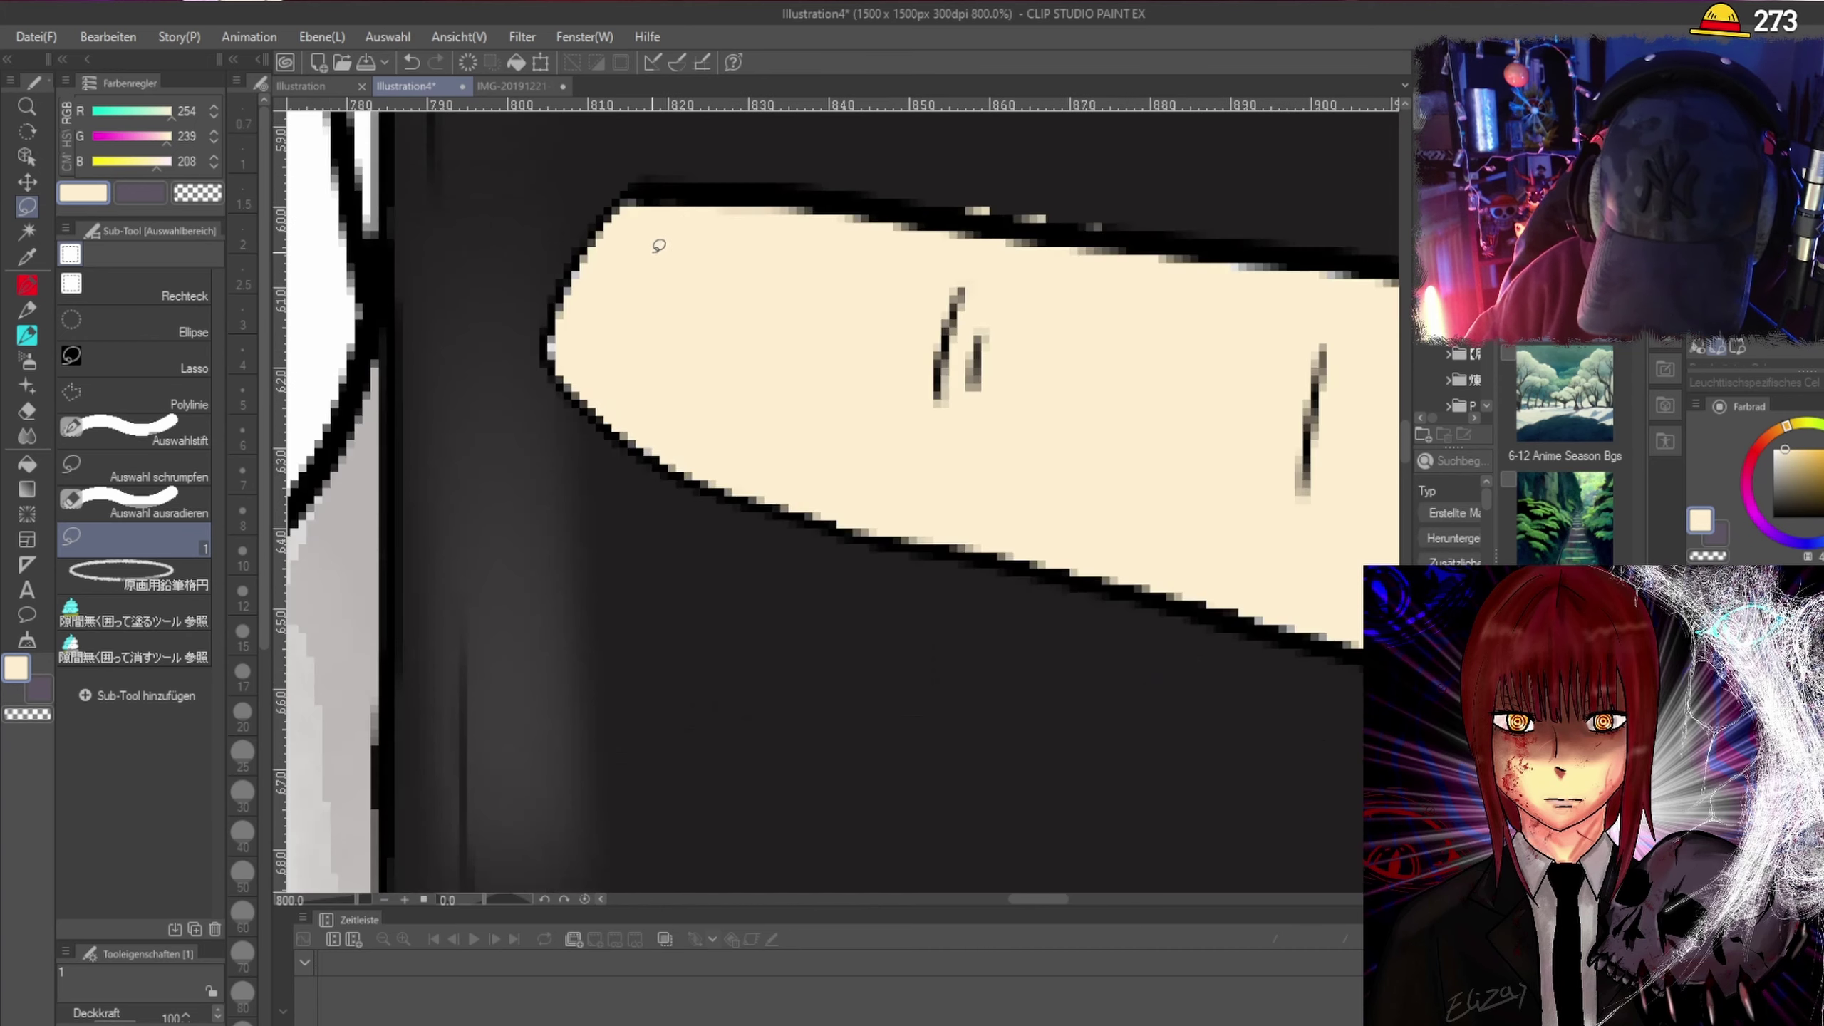
{"action": "left_click_drag", "start_coordinate": [558, 329], "coordinate": [600, 252]}
{"action": "mouse_move", "coordinate": [594, 248]}
{"action": "left_mouse_down"}
{"action": "mouse_move", "coordinate": [556, 352]}
{"action": "mouse_move", "coordinate": [600, 246]}
{"action": "left_mouse_up"}
{"action": "scroll", "coordinate": [1298, 330], "scroll_direction": "down", "scroll_amount": 2}
{"action": "mouse_move", "coordinate": [1234, 281]}
{"action": "left_mouse_down"}
{"action": "mouse_move", "coordinate": [1295, 321]}
{"action": "mouse_move", "coordinate": [1237, 282]}
{"action": "left_mouse_up"}
Fill the white edges along the lower finger's top and bottom with skin colour.
{"action": "mouse_move", "coordinate": [1052, 675]}
{"action": "left_mouse_down"}
{"action": "mouse_move", "coordinate": [1324, 634]}
{"action": "mouse_move", "coordinate": [1214, 627]}
{"action": "mouse_move", "coordinate": [899, 691]}
{"action": "mouse_move", "coordinate": [895, 783]}
{"action": "left_mouse_up"}
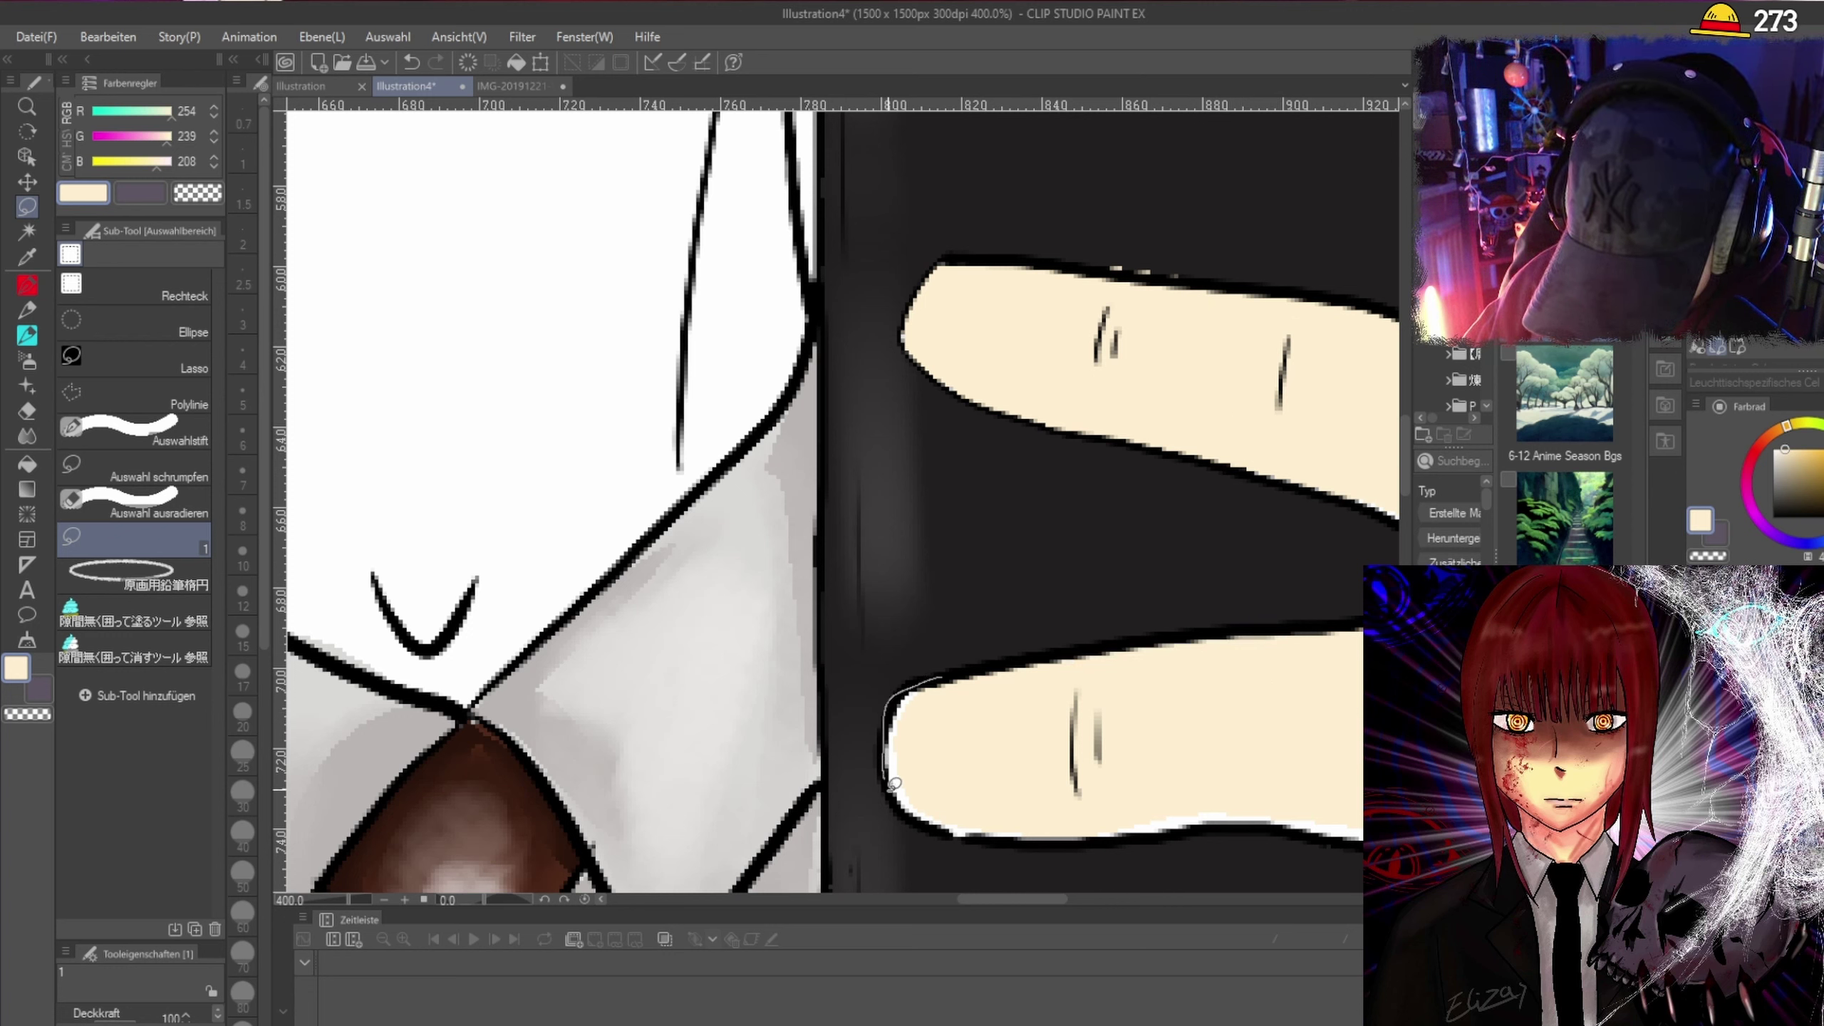
{"action": "left_click_drag", "start_coordinate": [967, 832], "coordinate": [1011, 804]}
{"action": "left_click_drag", "start_coordinate": [1020, 900], "coordinate": [1055, 900]}
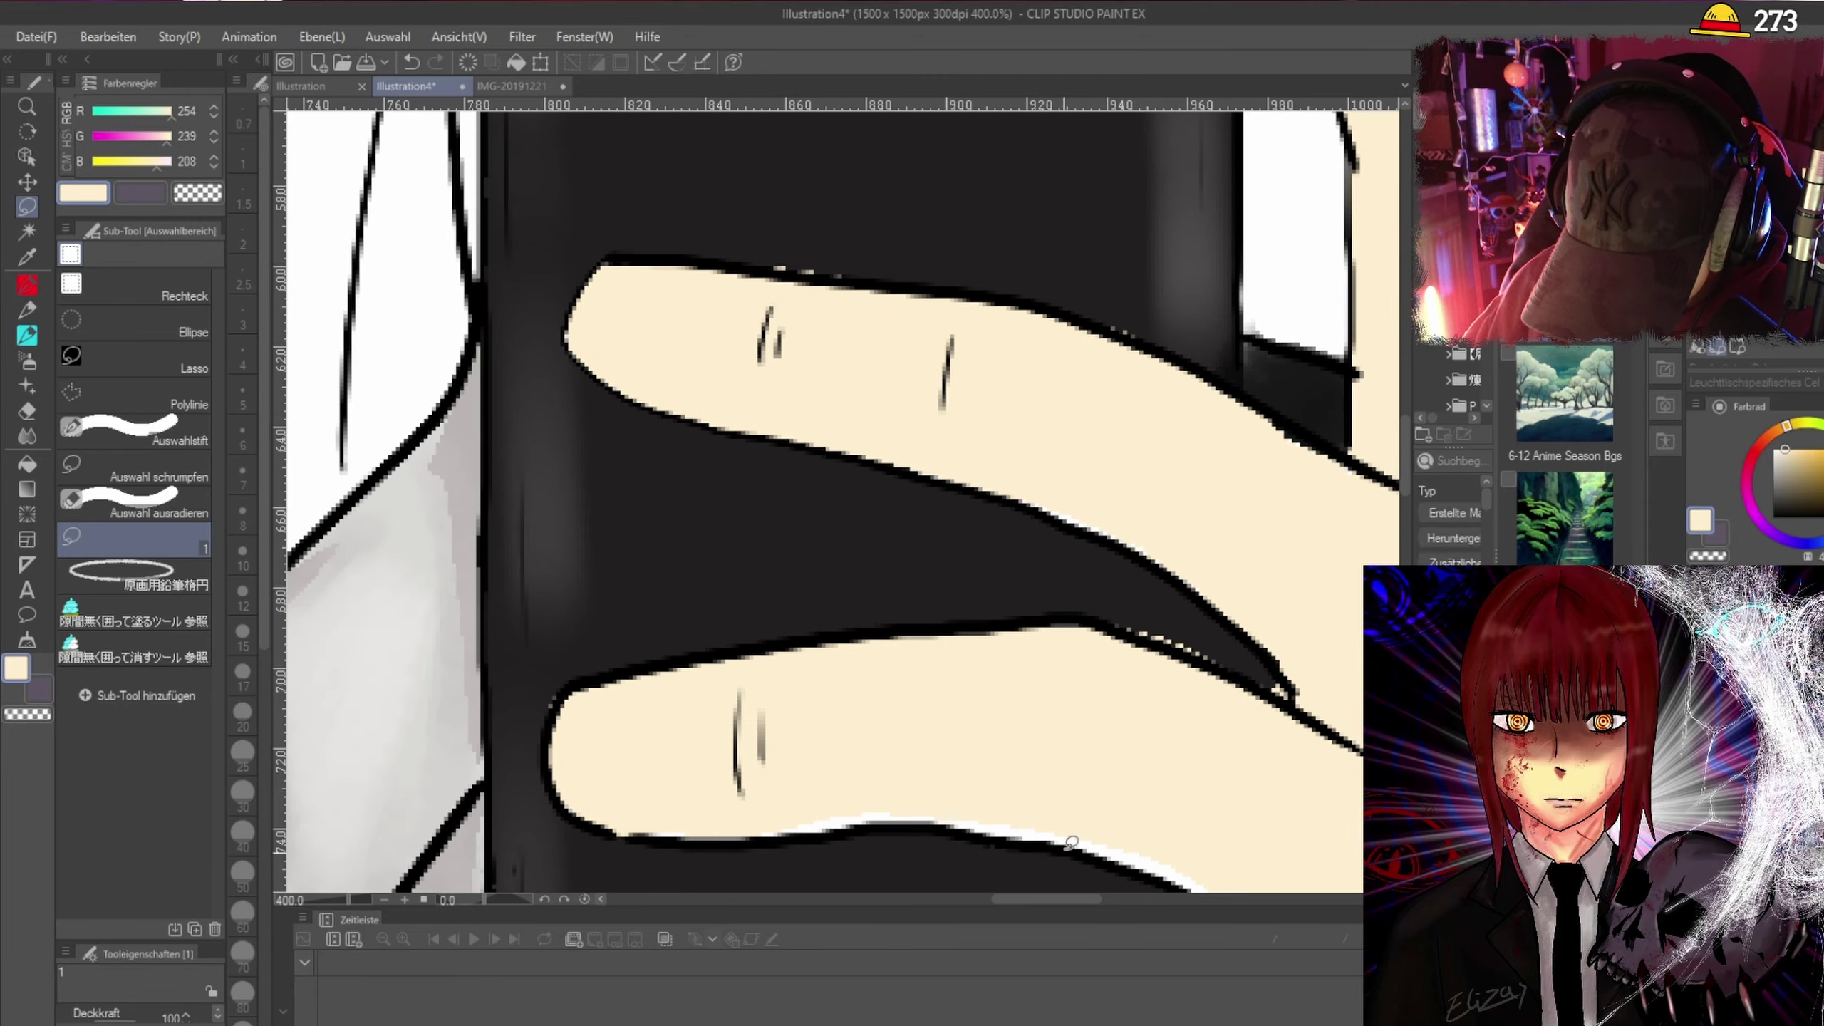
{"action": "mouse_move", "coordinate": [998, 788]}
{"action": "left_mouse_down"}
{"action": "mouse_move", "coordinate": [815, 800]}
{"action": "mouse_move", "coordinate": [809, 823]}
{"action": "mouse_move", "coordinate": [963, 817]}
{"action": "left_mouse_up"}
{"action": "mouse_move", "coordinate": [823, 797]}
{"action": "left_mouse_down"}
{"action": "mouse_move", "coordinate": [780, 831]}
{"action": "mouse_move", "coordinate": [874, 826]}
{"action": "left_mouse_up"}
{"action": "mouse_move", "coordinate": [735, 802]}
{"action": "left_mouse_down"}
{"action": "mouse_move", "coordinate": [635, 823]}
{"action": "mouse_move", "coordinate": [724, 836]}
{"action": "left_mouse_up"}
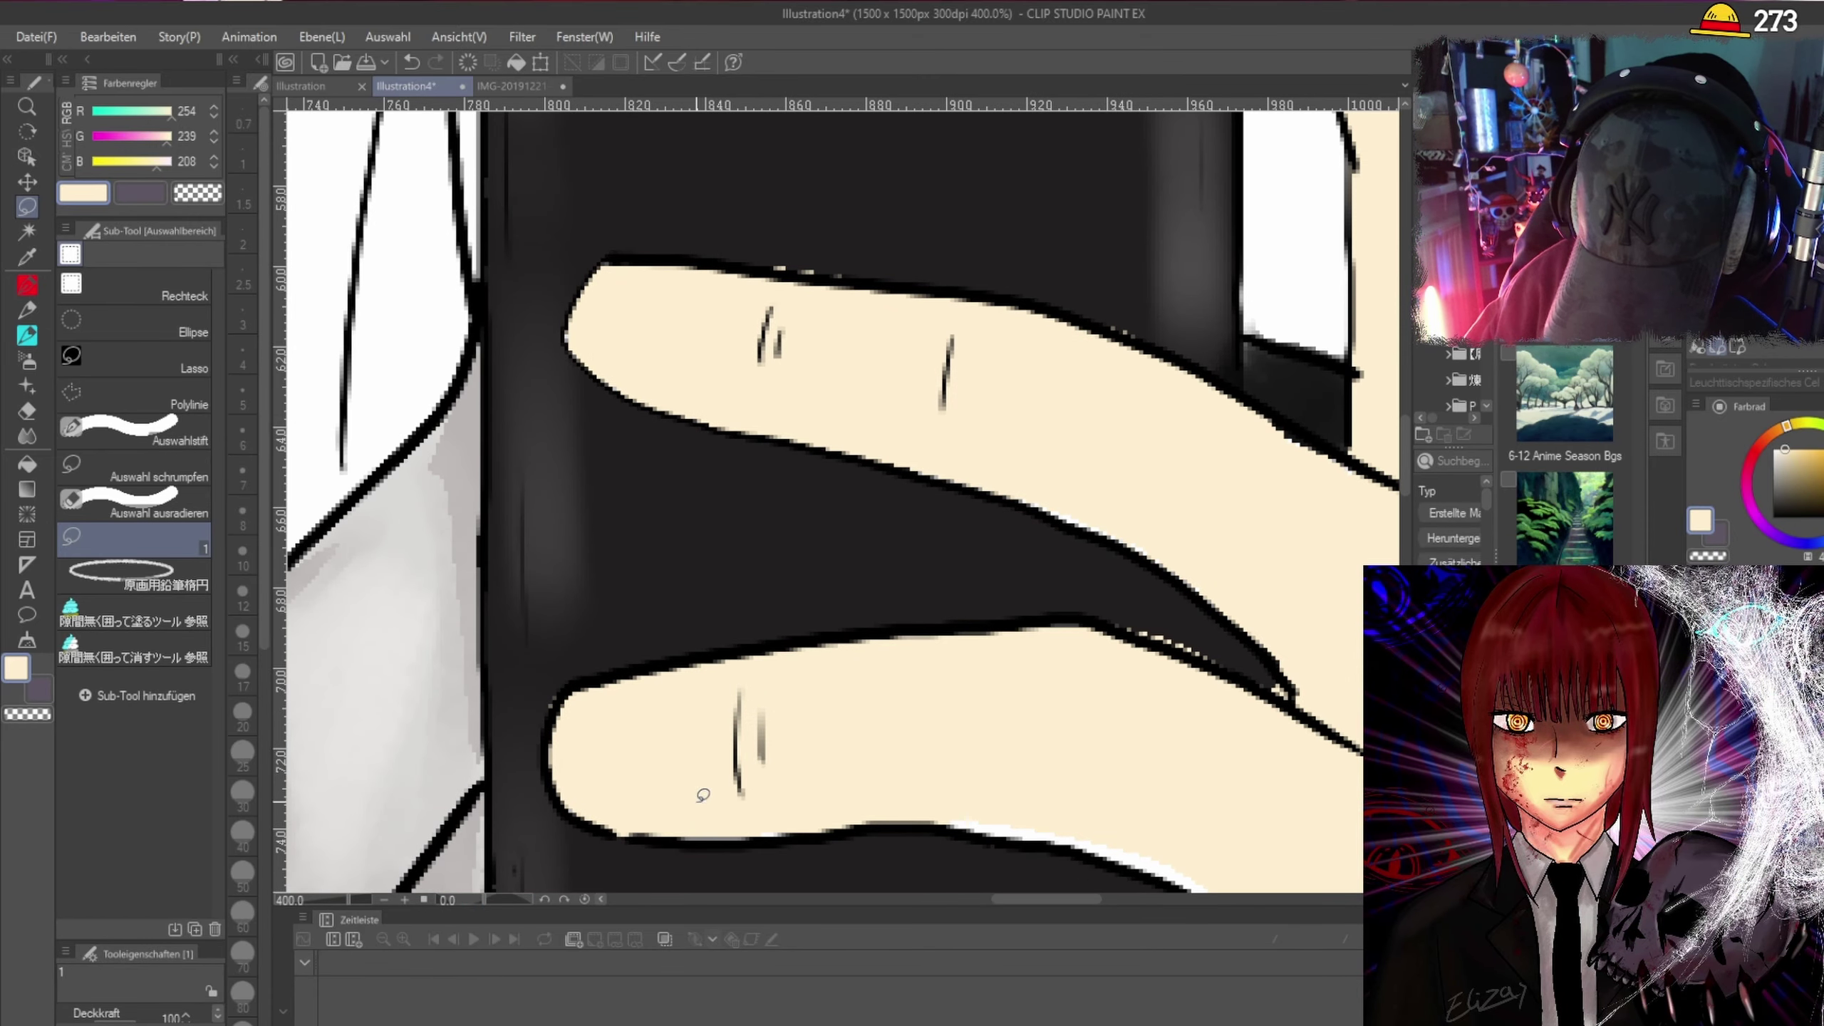
Fill the leftover white highlight on the finger with skin colour.
{"action": "left_click", "coordinate": [958, 902]}
{"action": "scroll", "coordinate": [1067, 766], "scroll_direction": "down", "scroll_amount": 2}
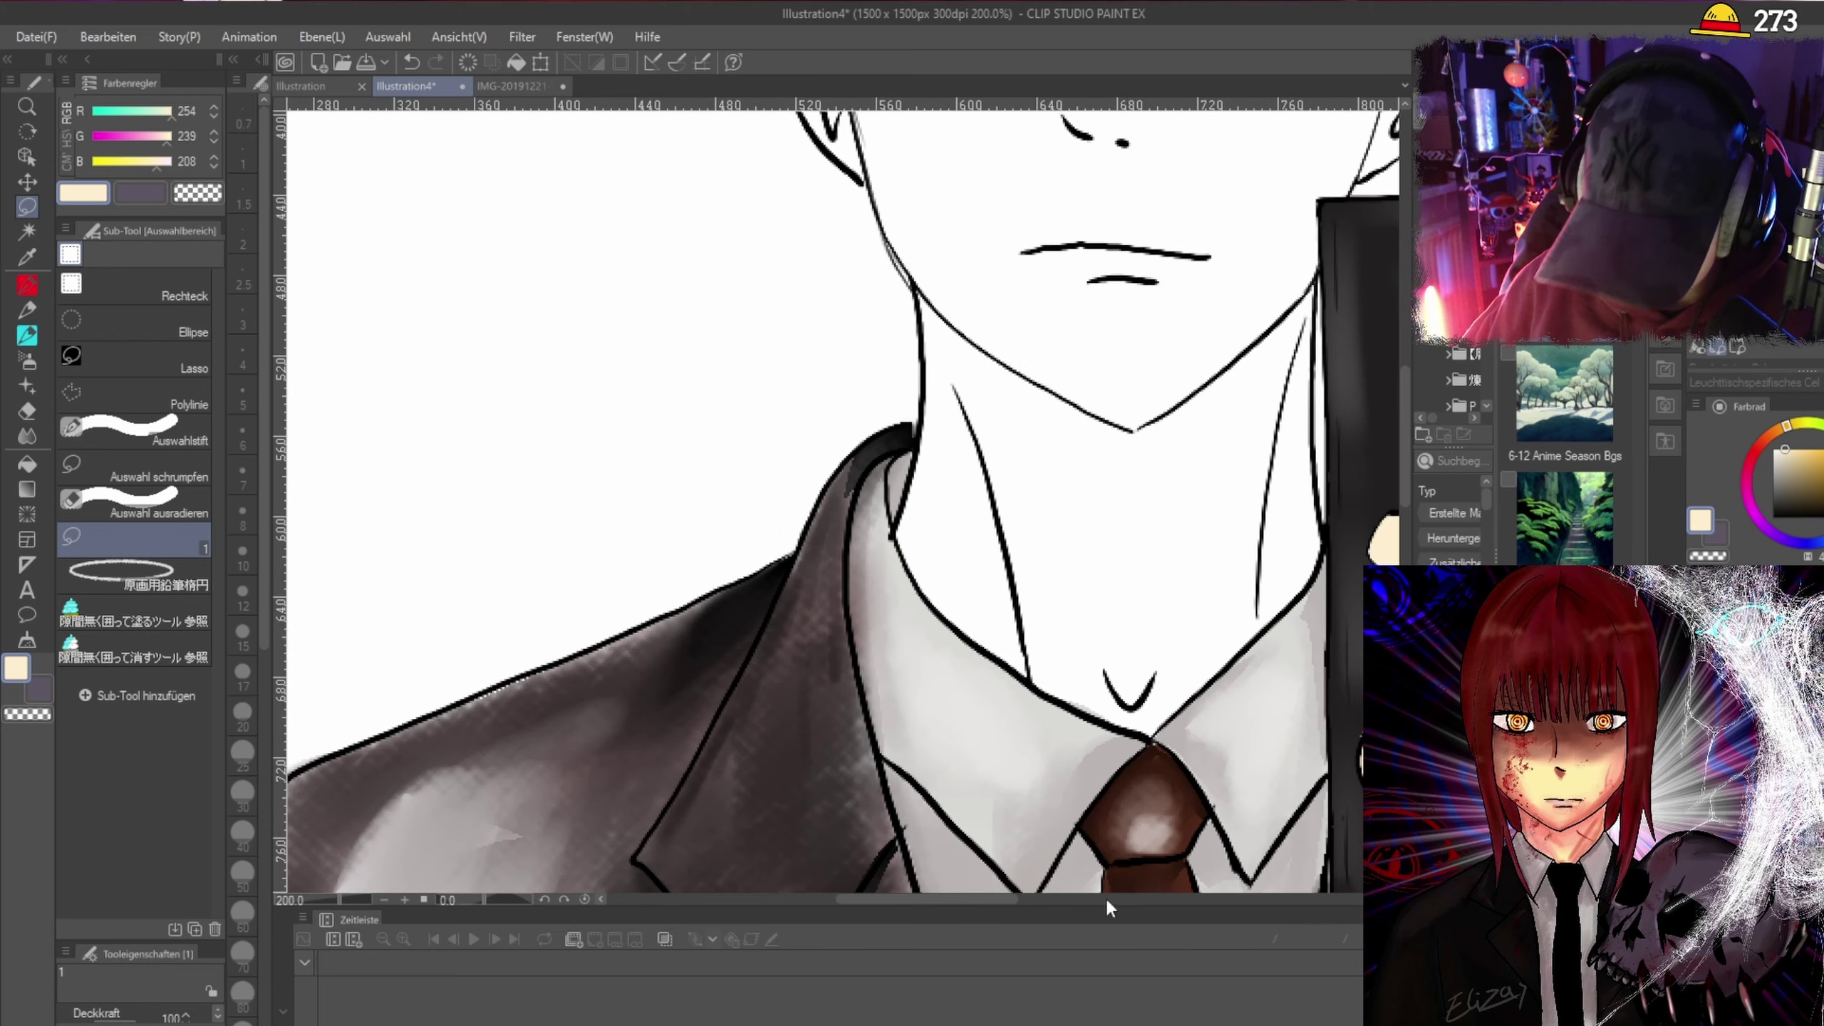
{"action": "left_click_drag", "start_coordinate": [992, 897], "coordinate": [1109, 899]}
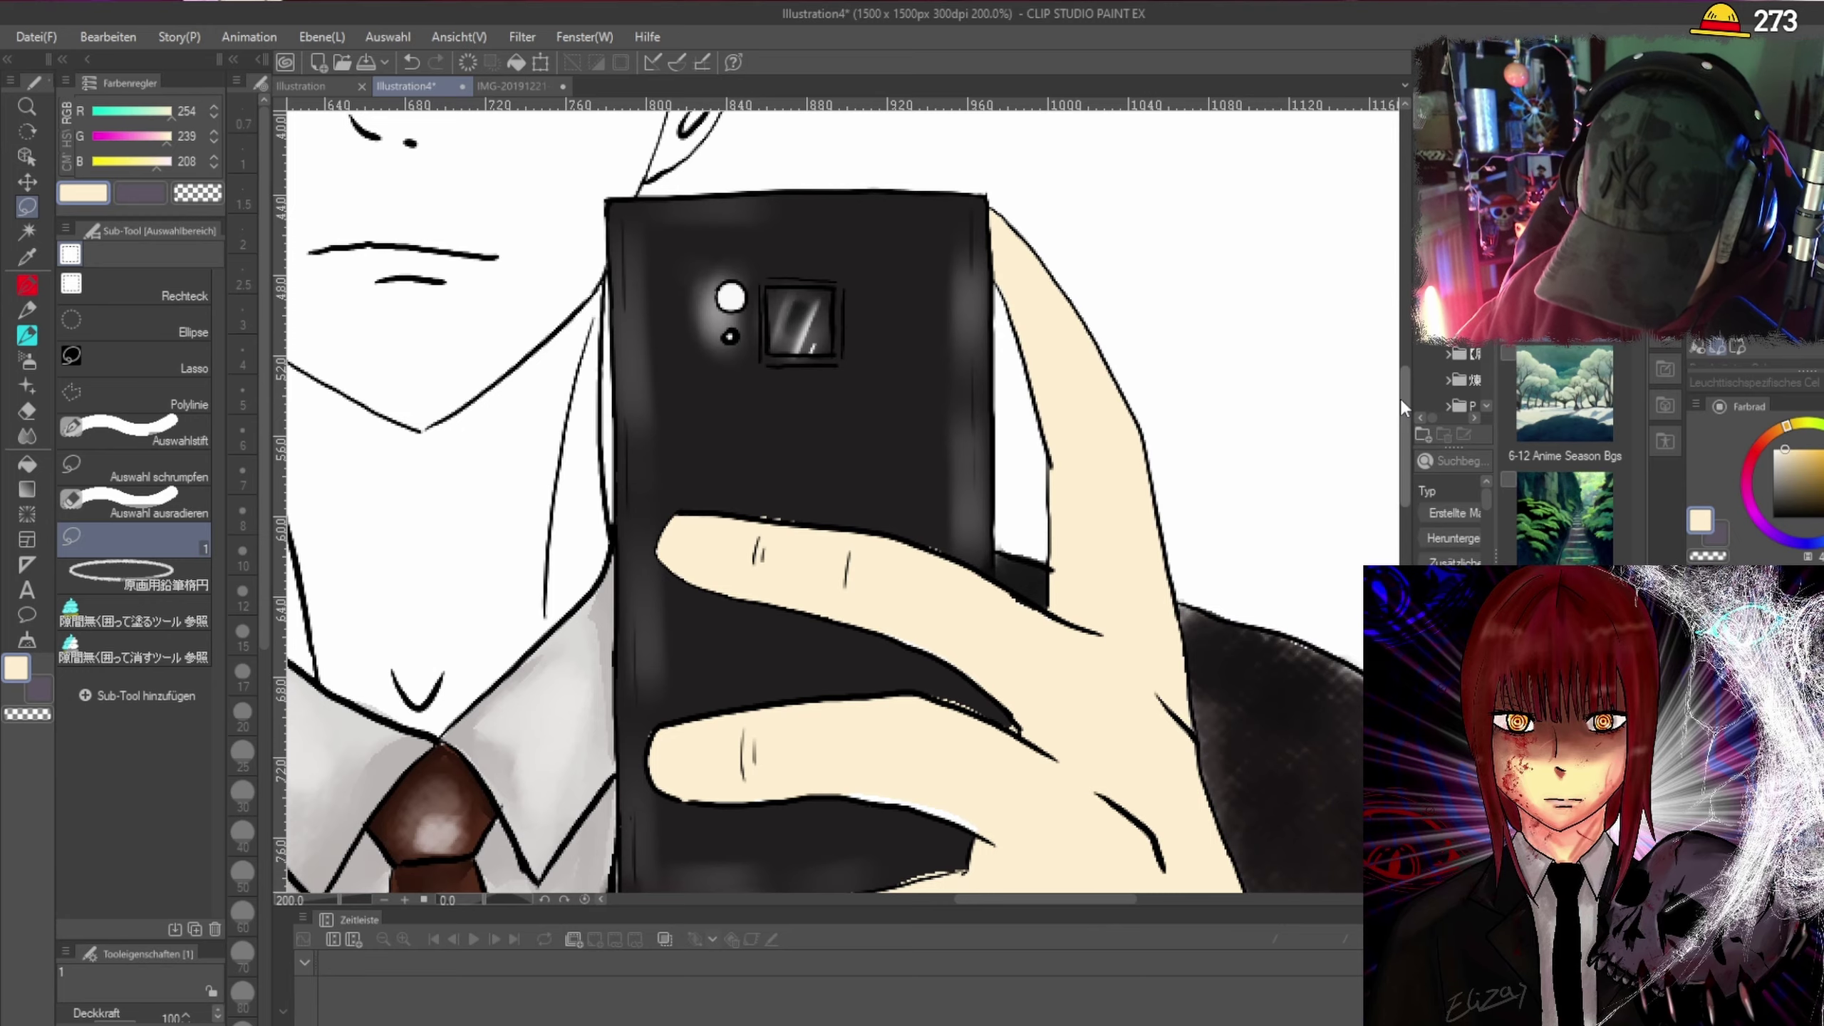
{"action": "left_click_drag", "start_coordinate": [1399, 399], "coordinate": [1402, 465]}
{"action": "scroll", "coordinate": [979, 447], "scroll_direction": "up", "scroll_amount": 2}
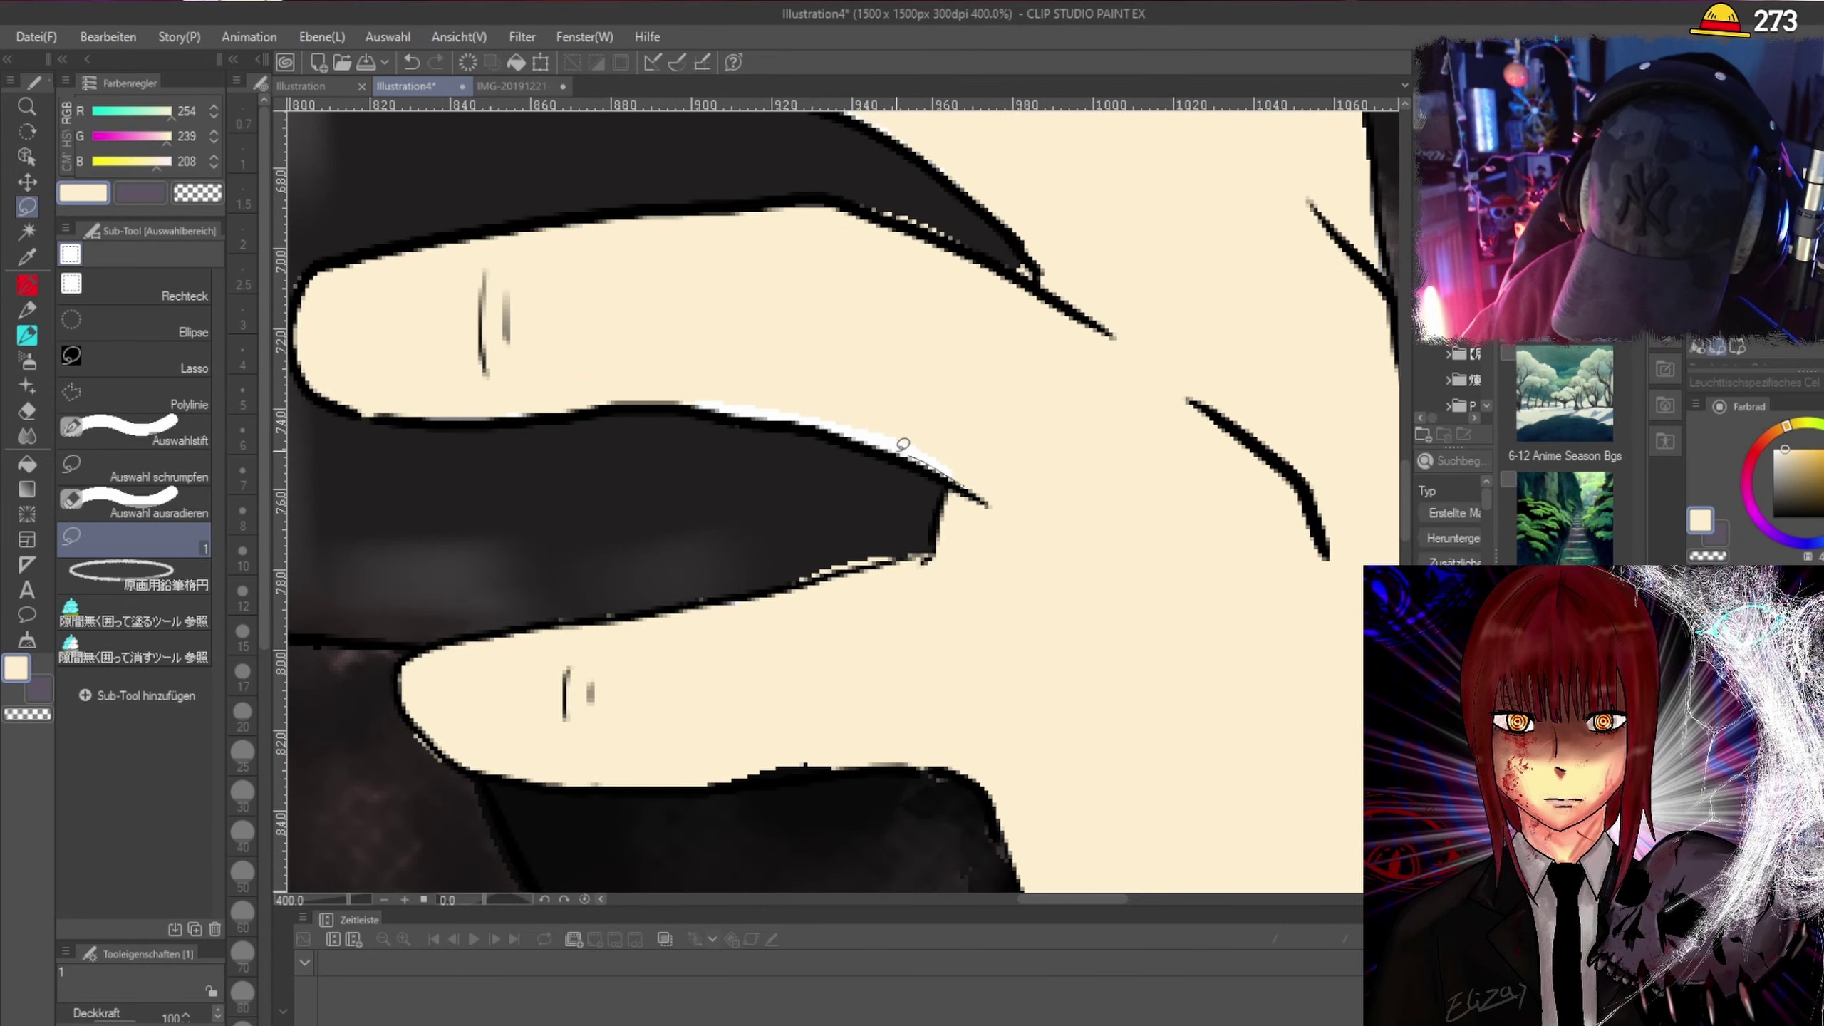
{"action": "mouse_move", "coordinate": [976, 478]}
{"action": "left_mouse_down"}
{"action": "mouse_move", "coordinate": [674, 394]}
{"action": "mouse_move", "coordinate": [970, 476]}
{"action": "left_mouse_up"}
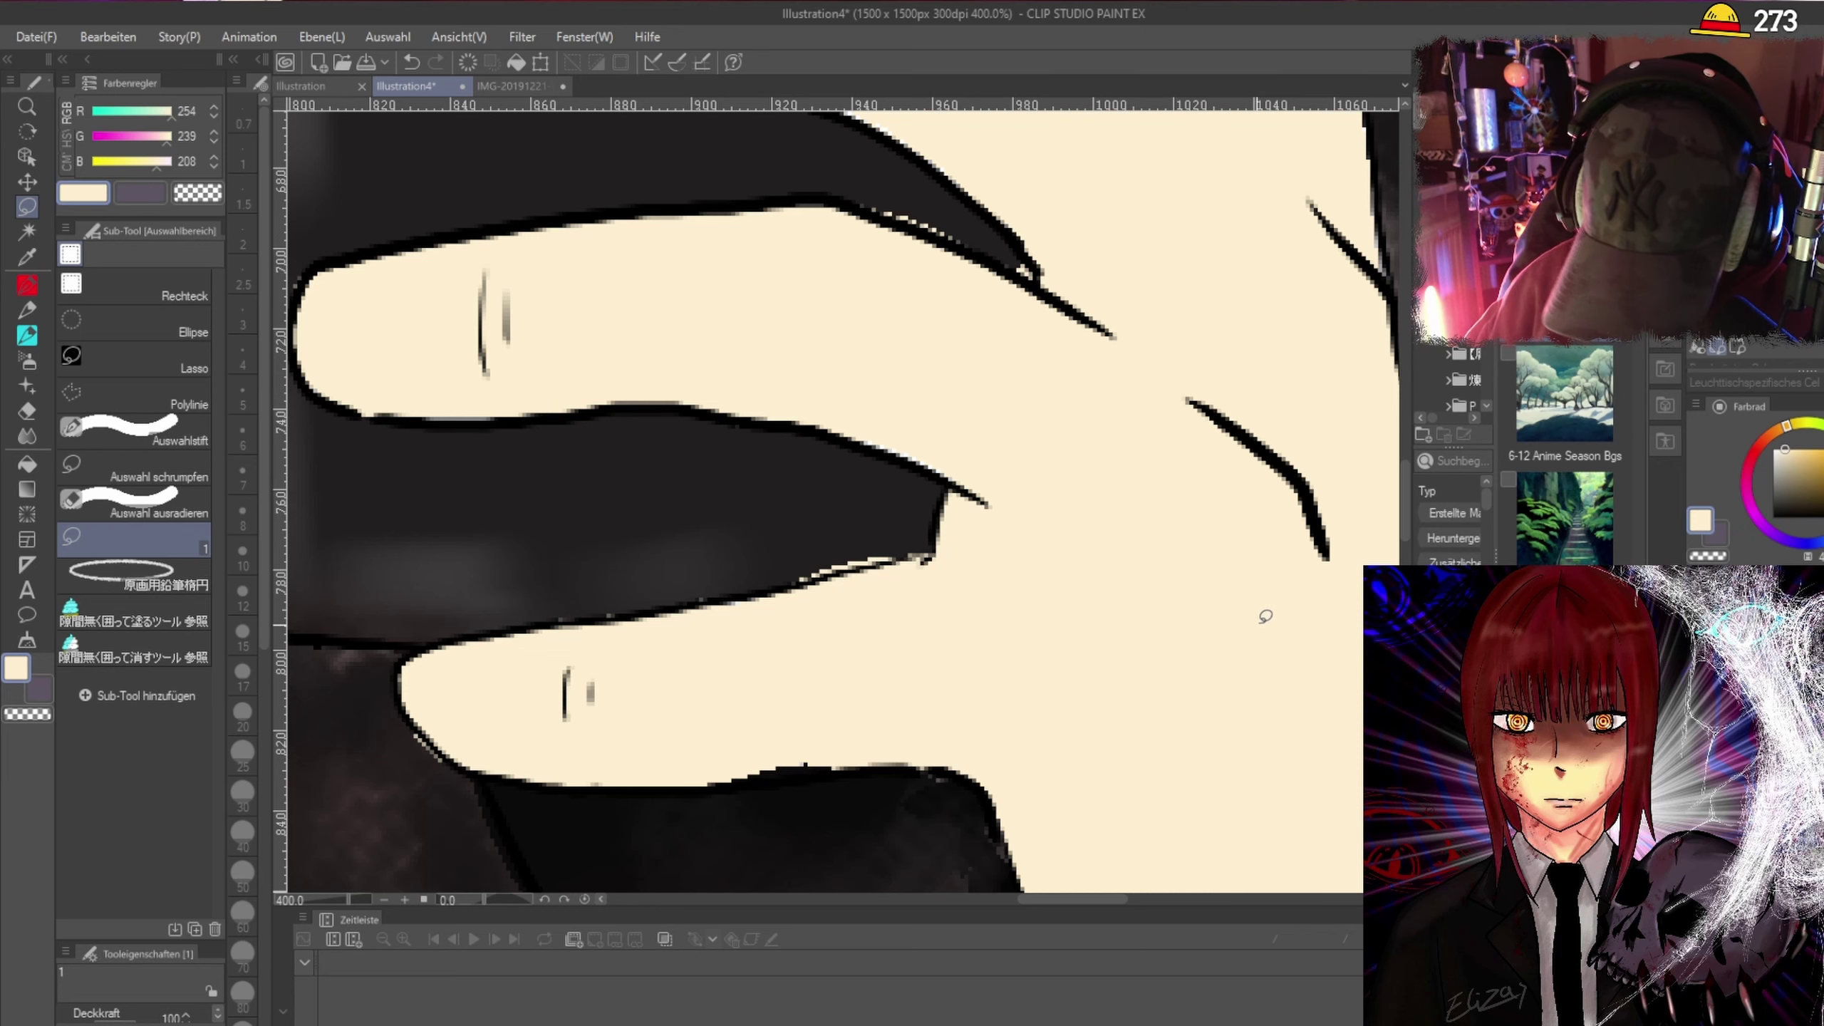
{"action": "scroll", "coordinate": [1264, 575], "scroll_direction": "down", "scroll_amount": 3}
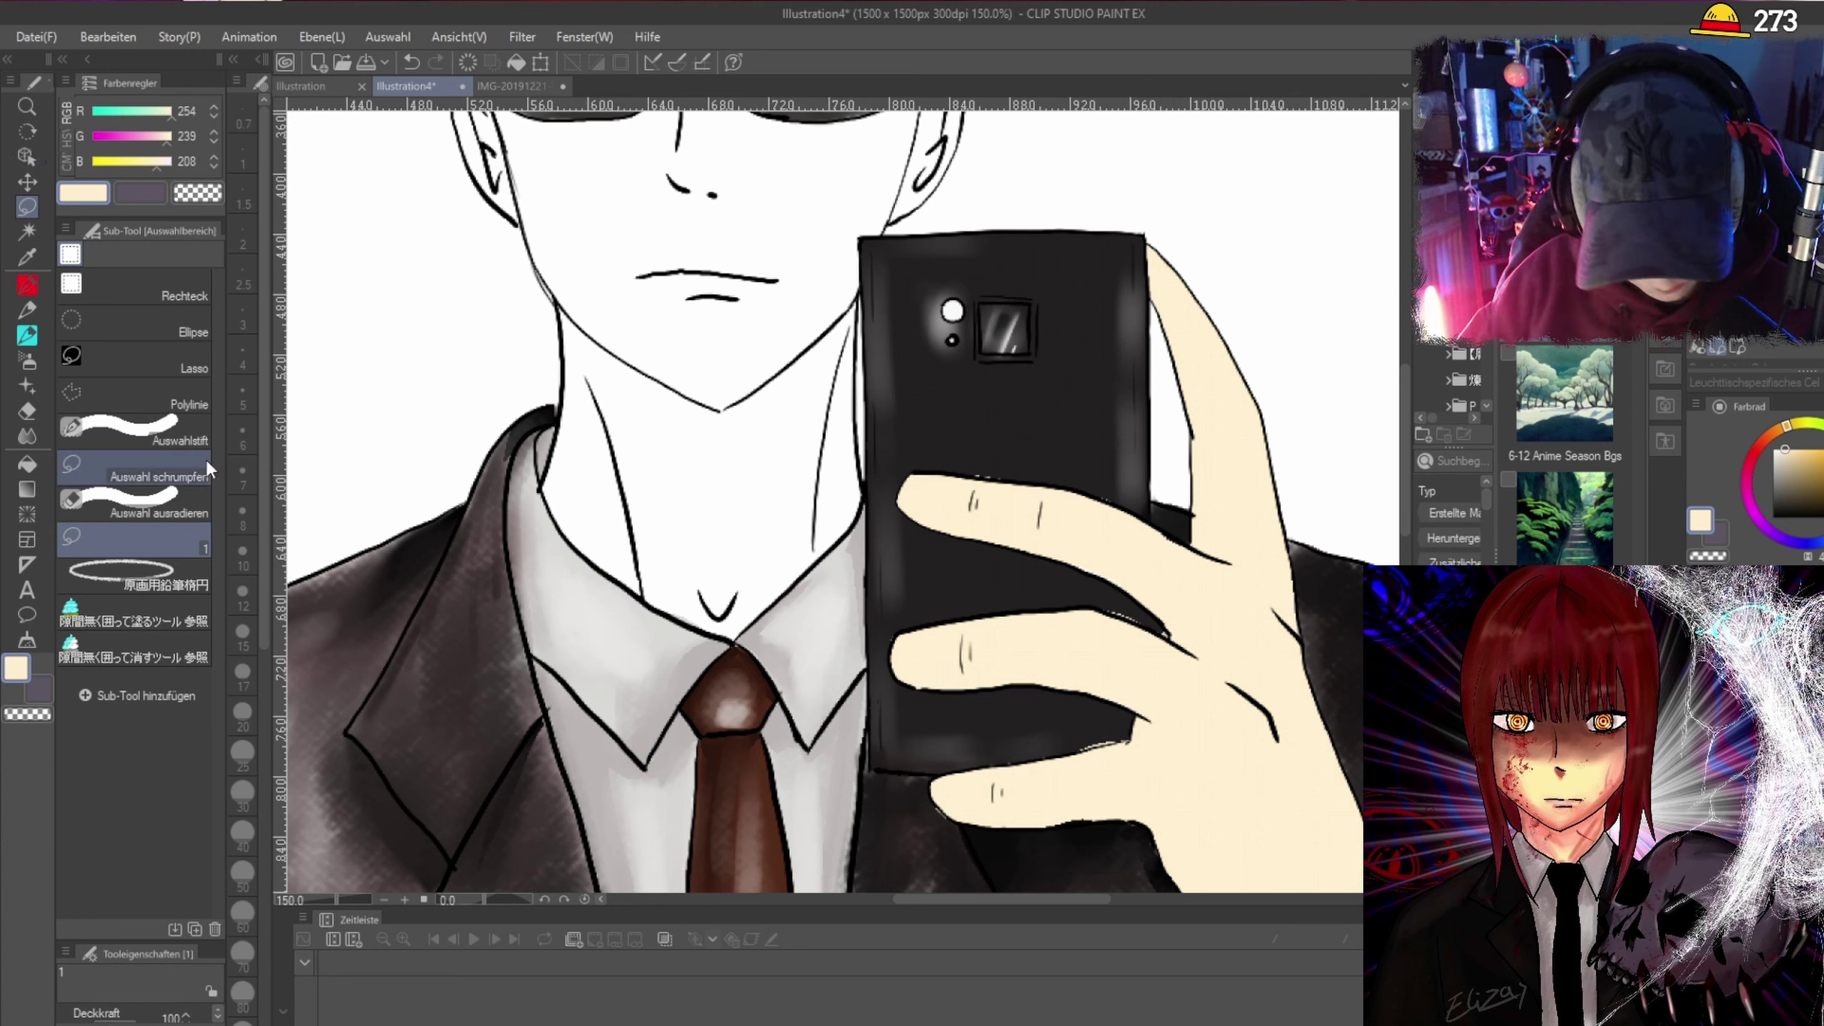
{"action": "left_click", "coordinate": [27, 411]}
{"action": "left_click_drag", "start_coordinate": [1404, 433], "coordinate": [1403, 471]}
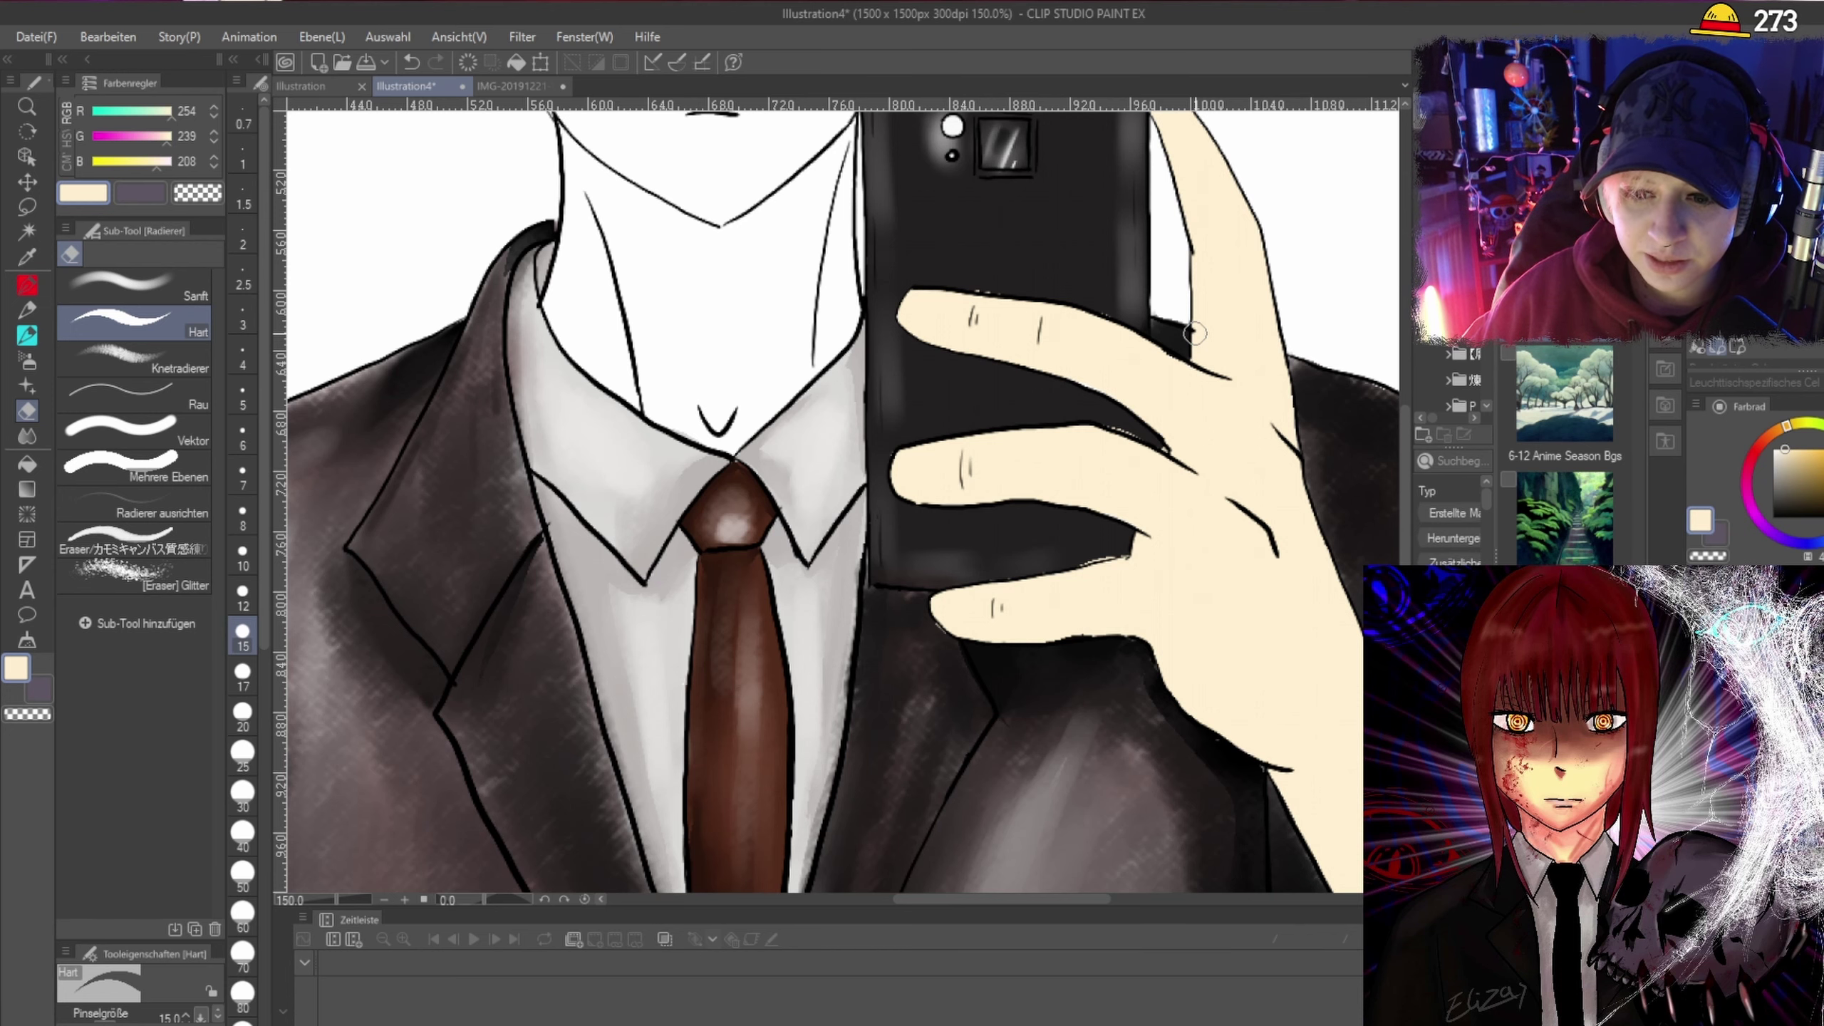
{"action": "scroll", "coordinate": [1194, 333], "scroll_direction": "down", "scroll_amount": 3}
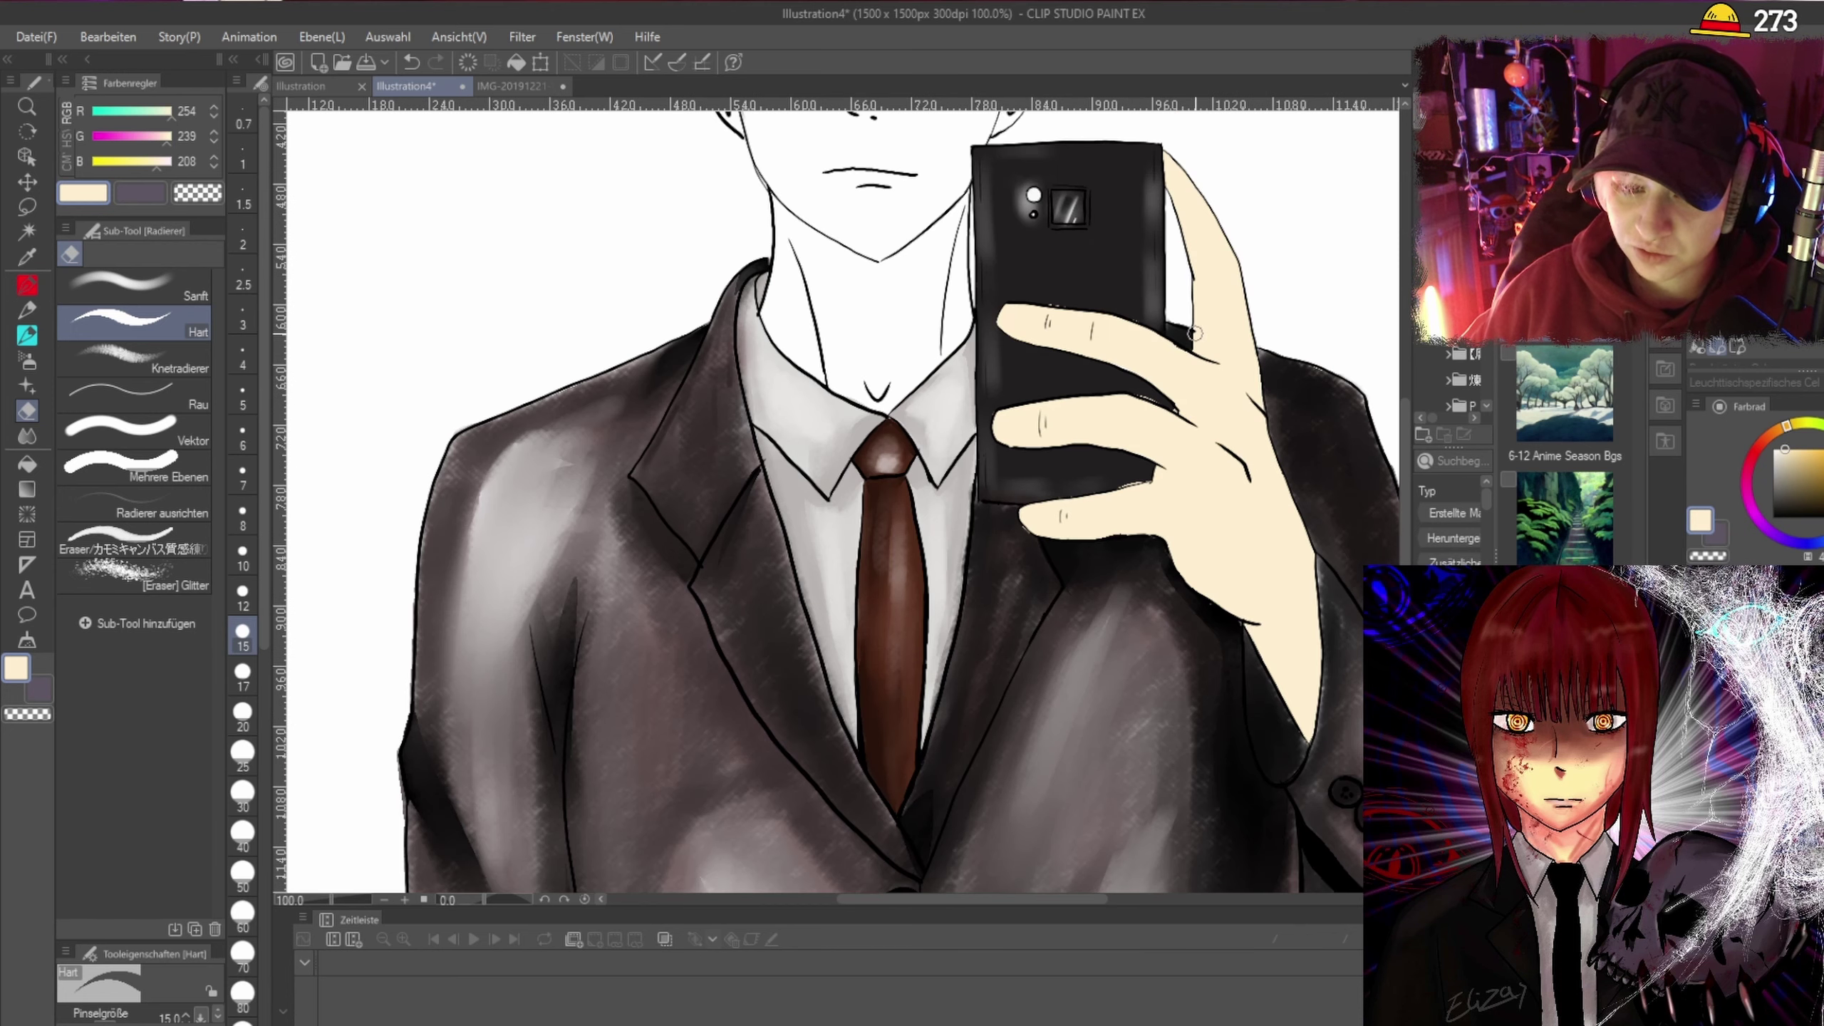
{"action": "scroll", "coordinate": [1152, 460], "scroll_direction": "up", "scroll_amount": 6}
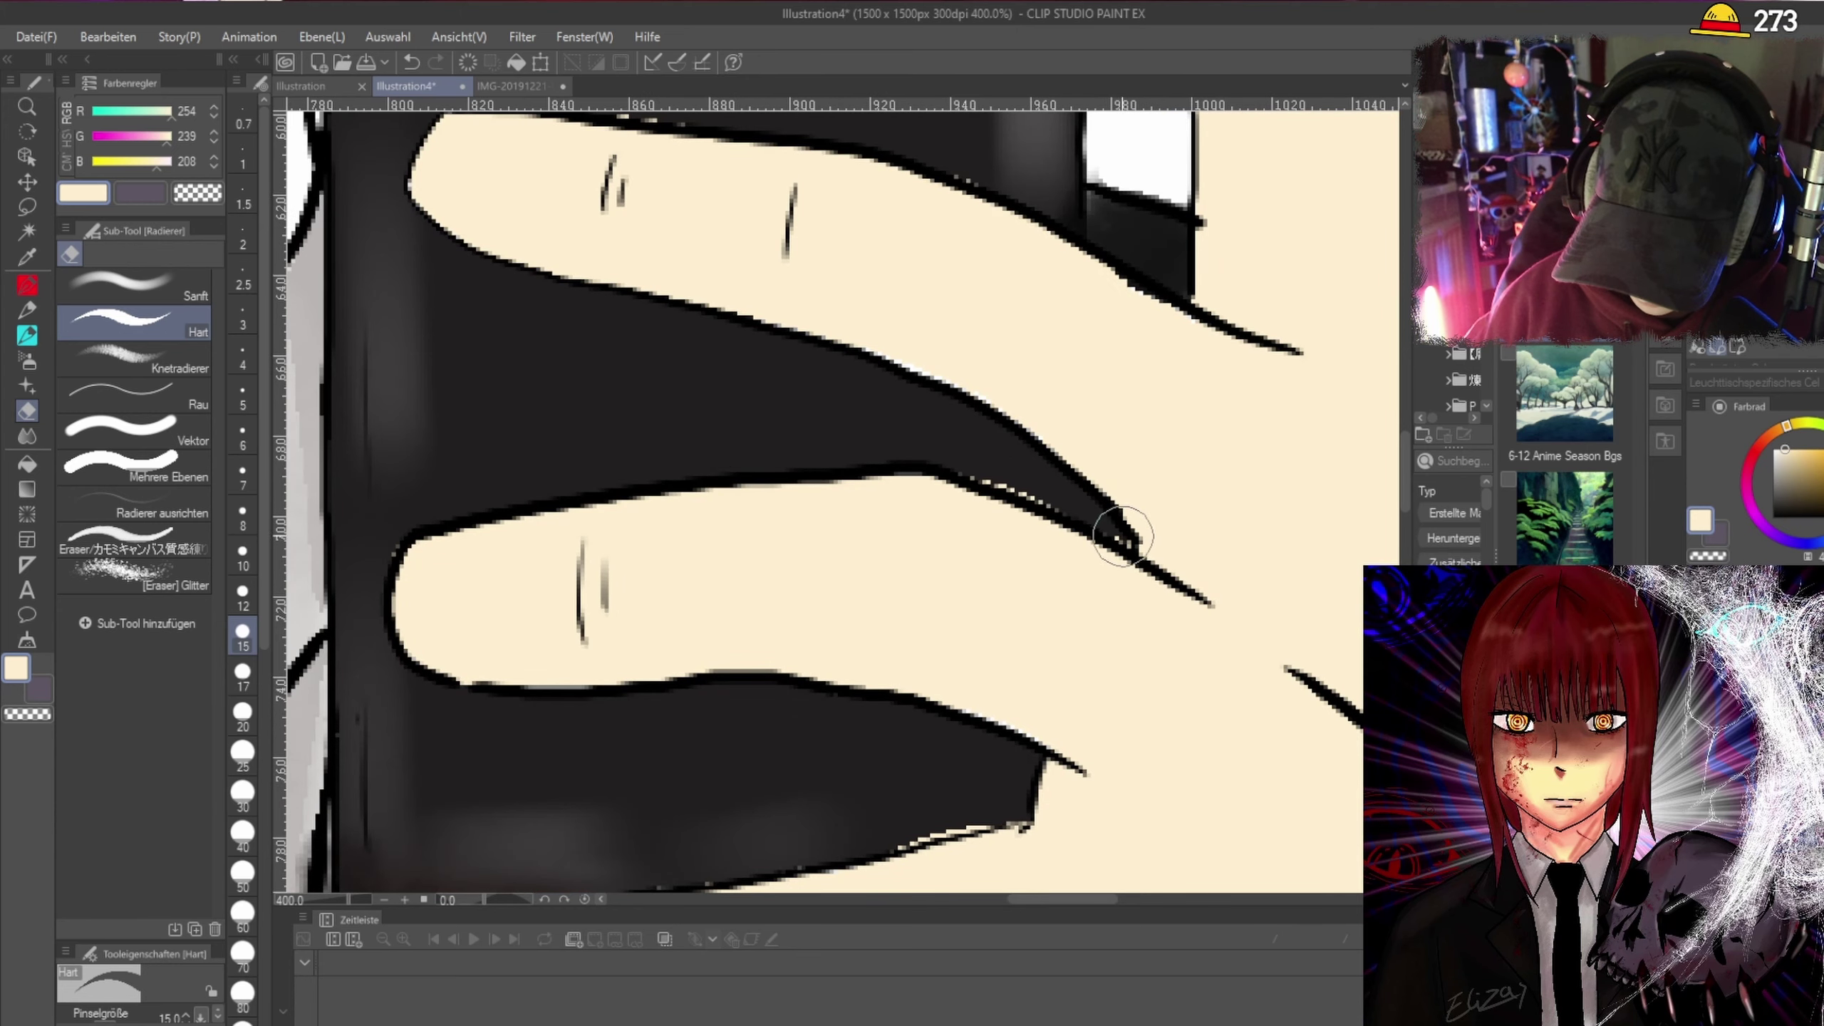
{"action": "mouse_move", "coordinate": [1016, 484]}
{"action": "left_mouse_down"}
{"action": "mouse_move", "coordinate": [958, 458]}
{"action": "mouse_move", "coordinate": [1016, 447]}
{"action": "mouse_move", "coordinate": [1046, 490]}
{"action": "mouse_move", "coordinate": [1012, 476]}
{"action": "mouse_move", "coordinate": [1043, 502]}
{"action": "left_mouse_up"}
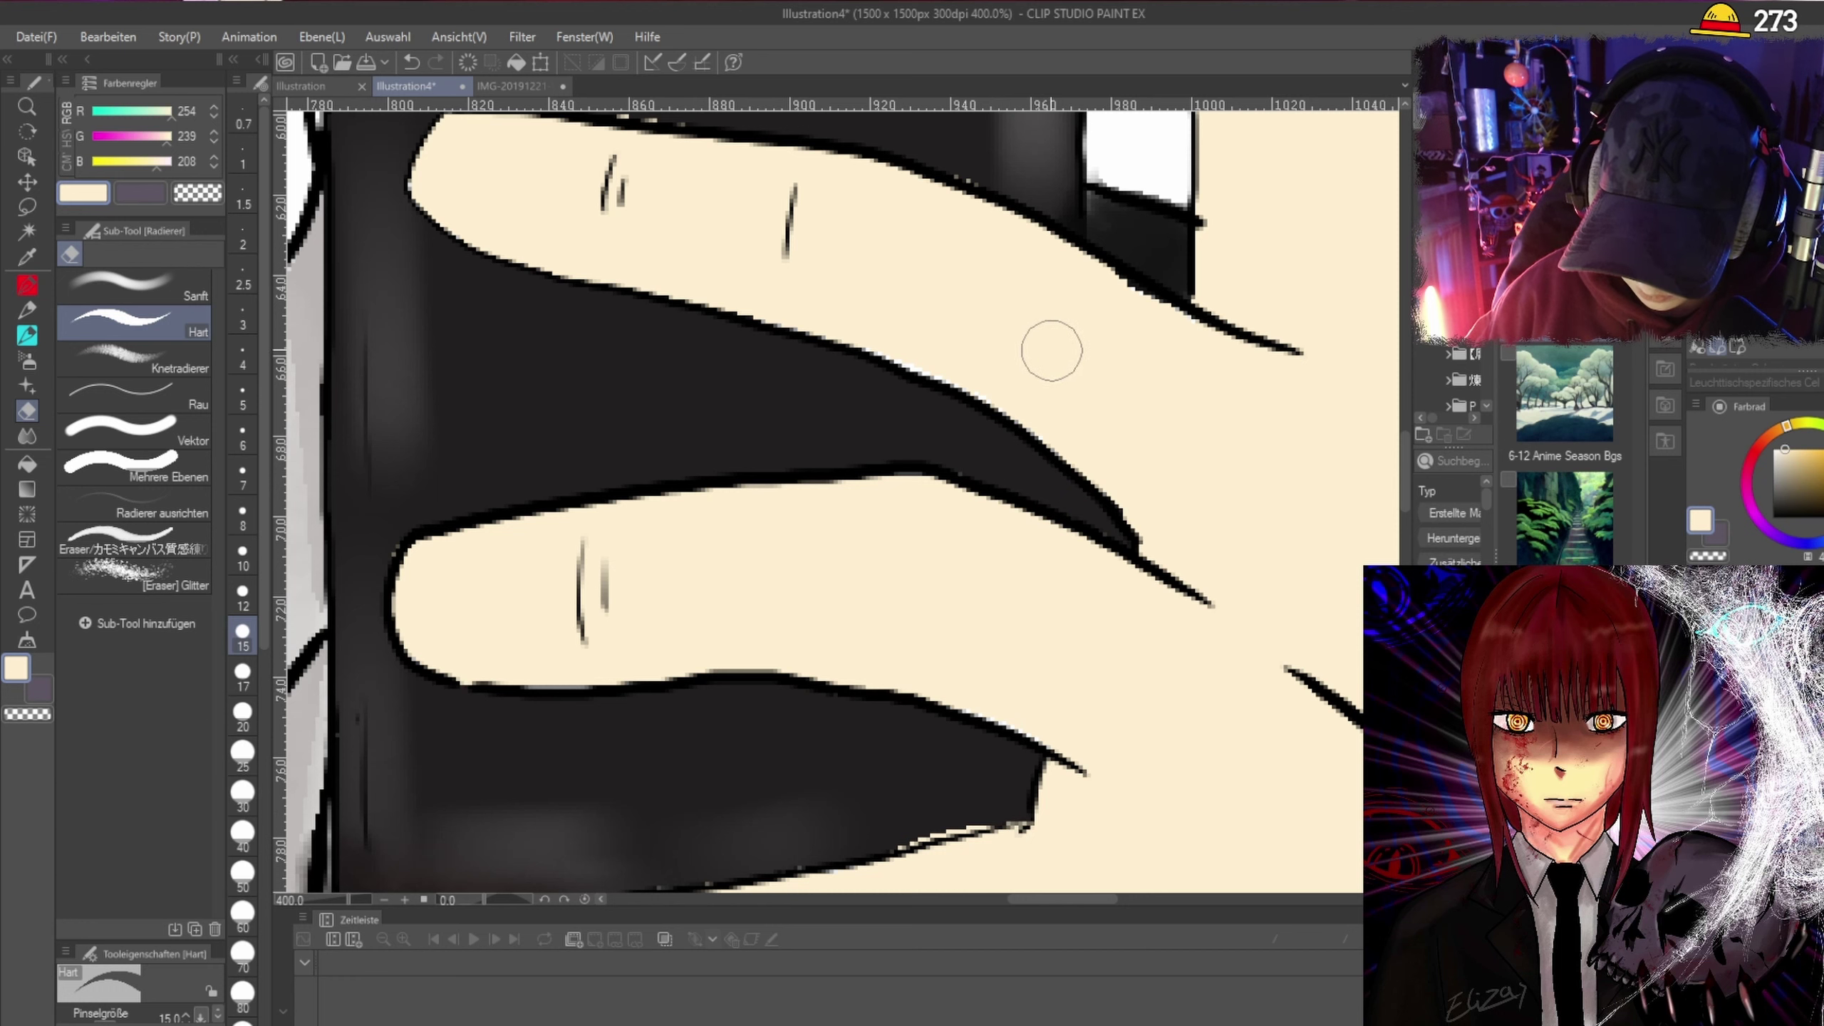
{"action": "scroll", "coordinate": [1199, 271], "scroll_direction": "down", "scroll_amount": 2}
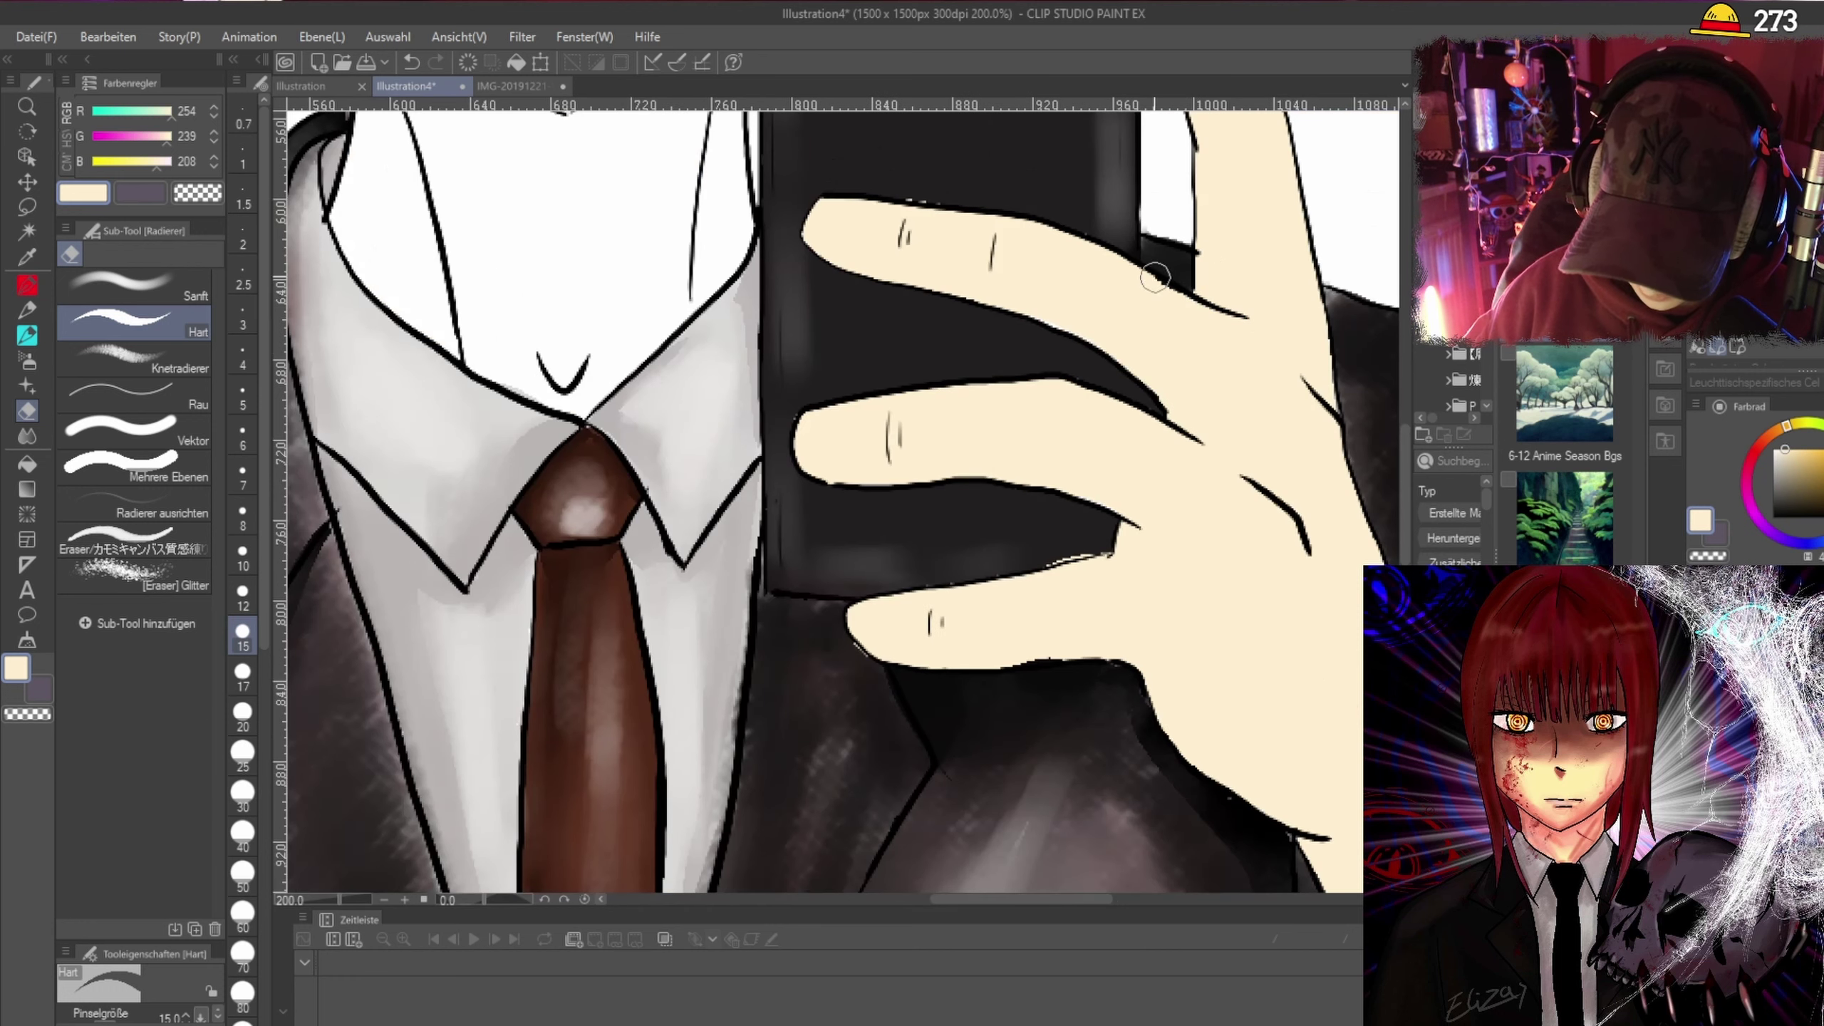
{"action": "scroll", "coordinate": [1022, 226], "scroll_direction": "up", "scroll_amount": 2}
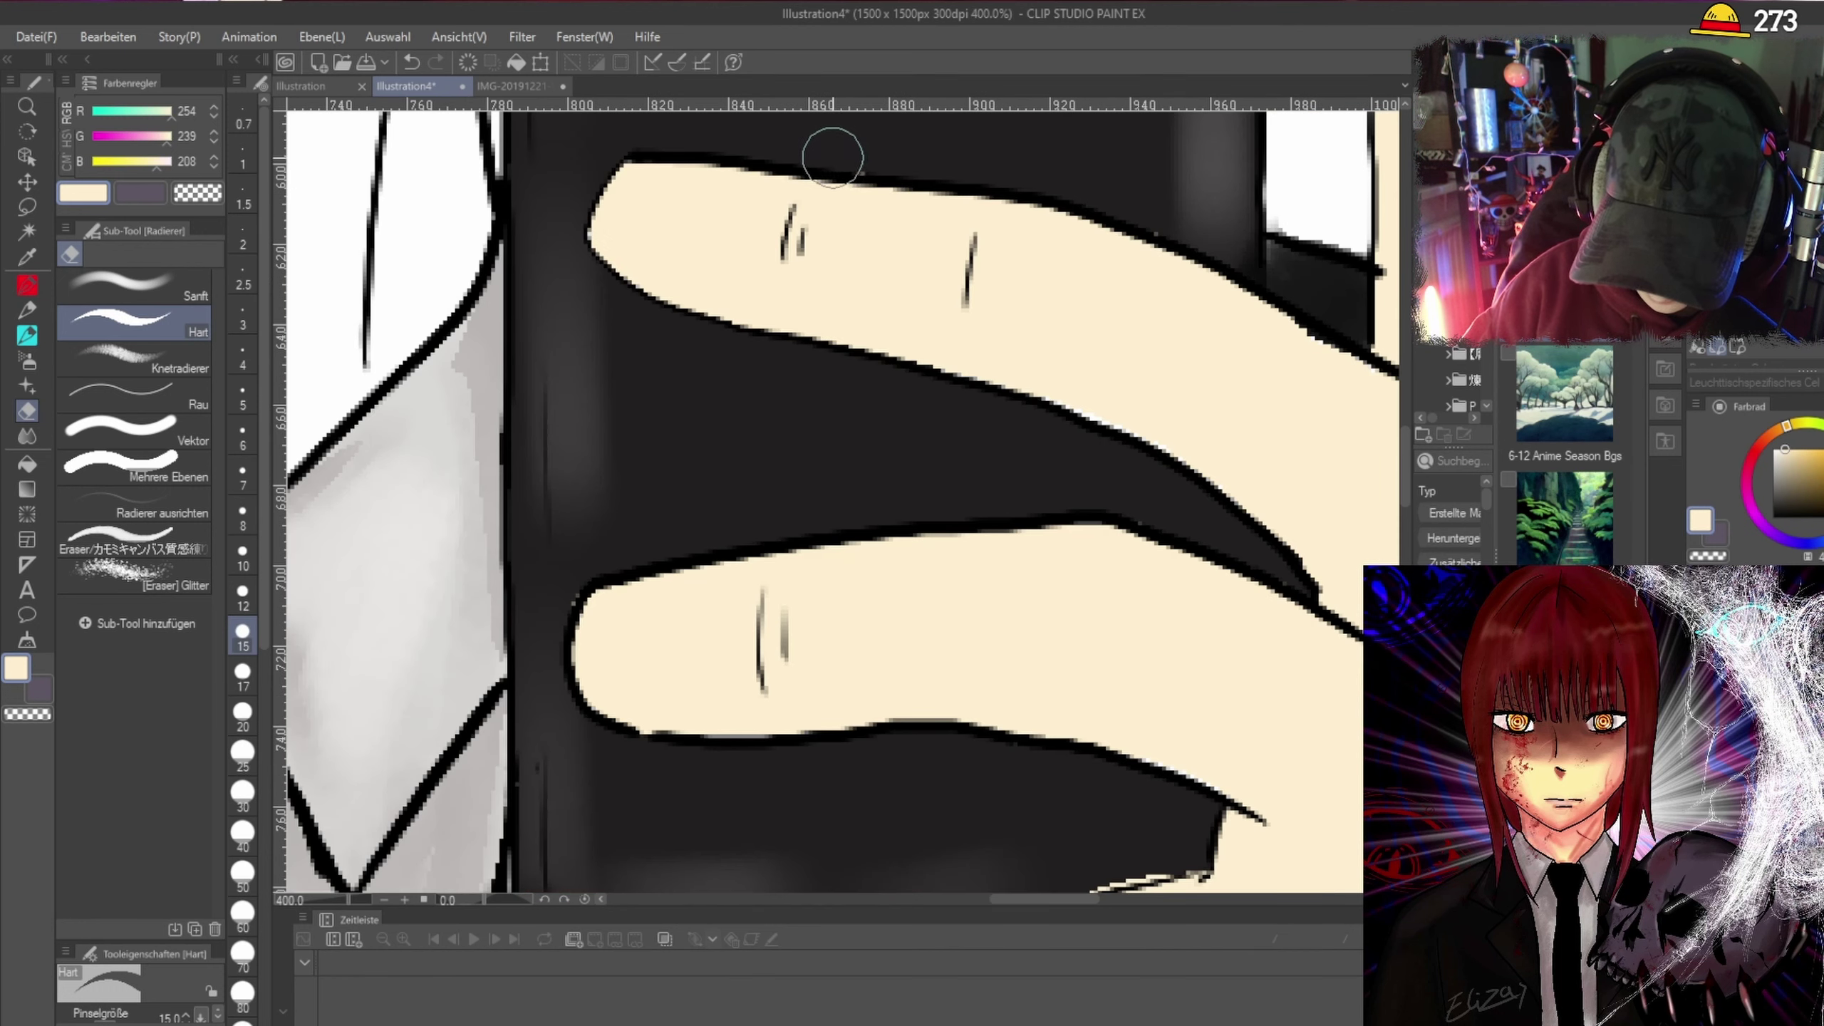
{"action": "scroll", "coordinate": [1407, 431], "scroll_direction": "down", "scroll_amount": 3}
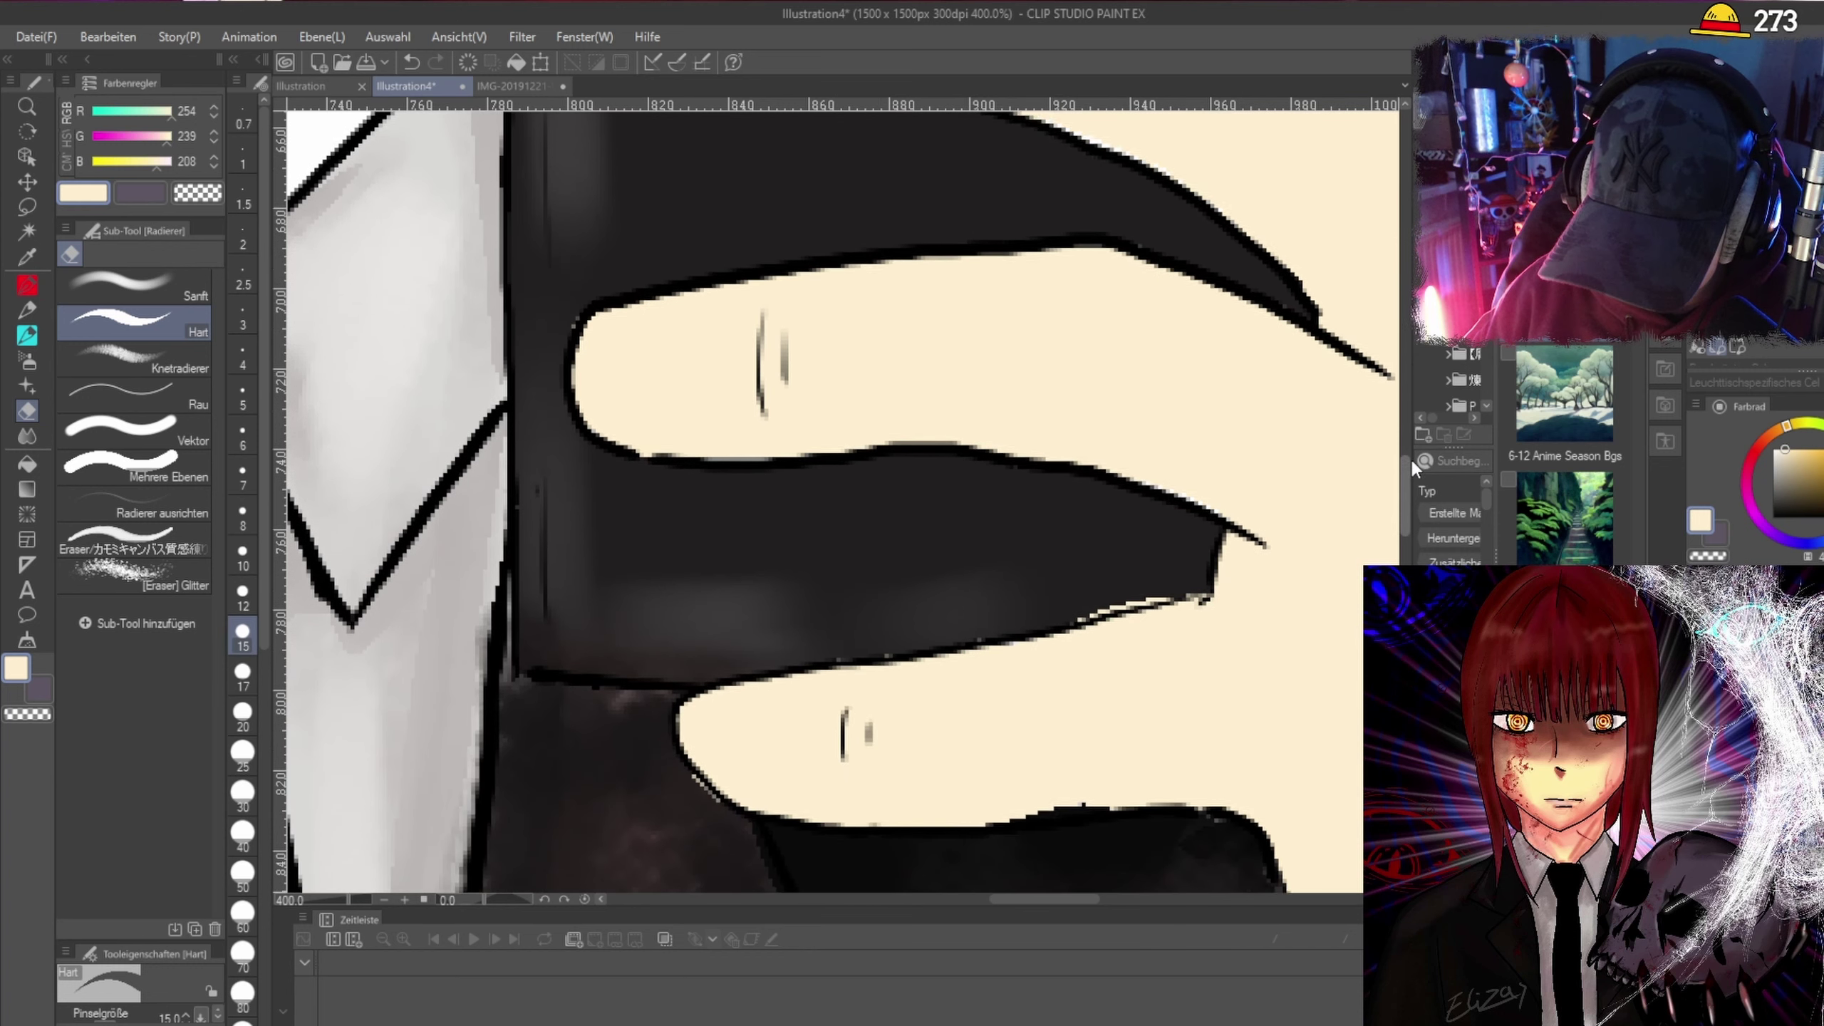
{"action": "left_click_drag", "start_coordinate": [1093, 543], "coordinate": [1190, 518]}
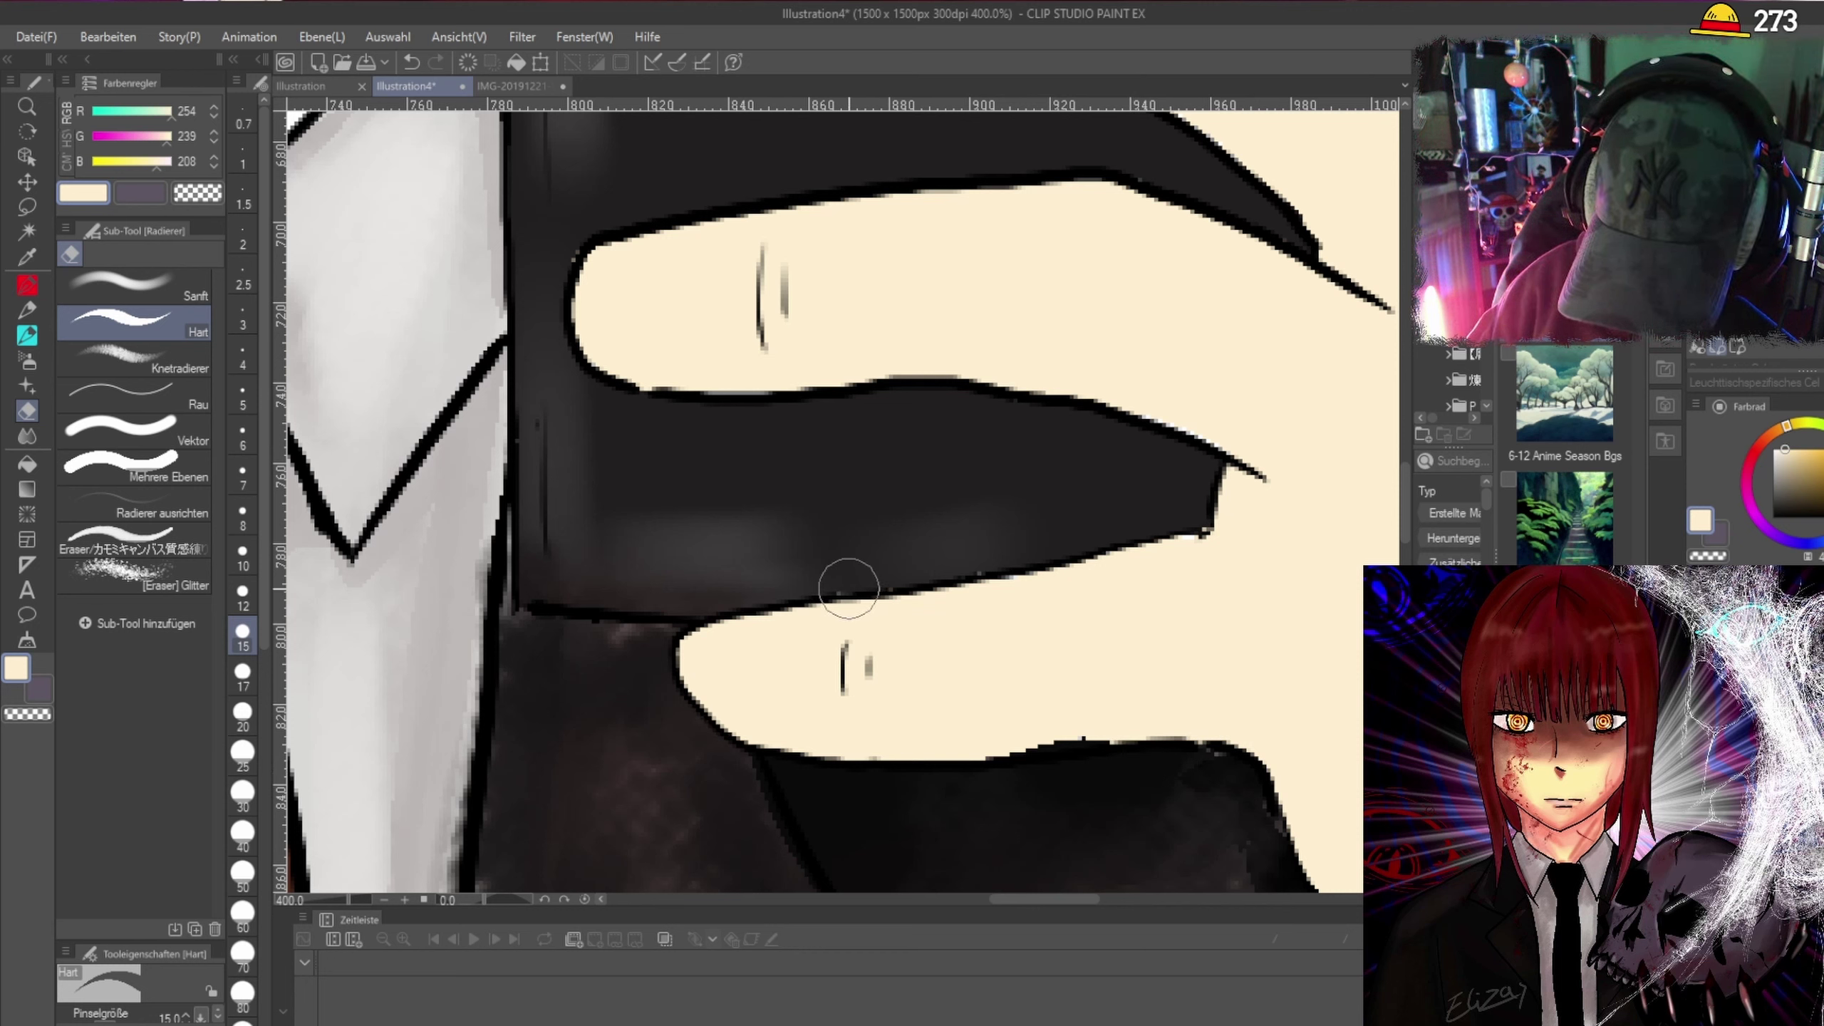
{"action": "mouse_move", "coordinate": [847, 590]}
{"action": "left_mouse_down"}
{"action": "mouse_move", "coordinate": [1142, 540]}
{"action": "mouse_move", "coordinate": [1212, 491]}
{"action": "mouse_move", "coordinate": [1153, 533]}
{"action": "mouse_move", "coordinate": [823, 587]}
{"action": "left_mouse_up"}
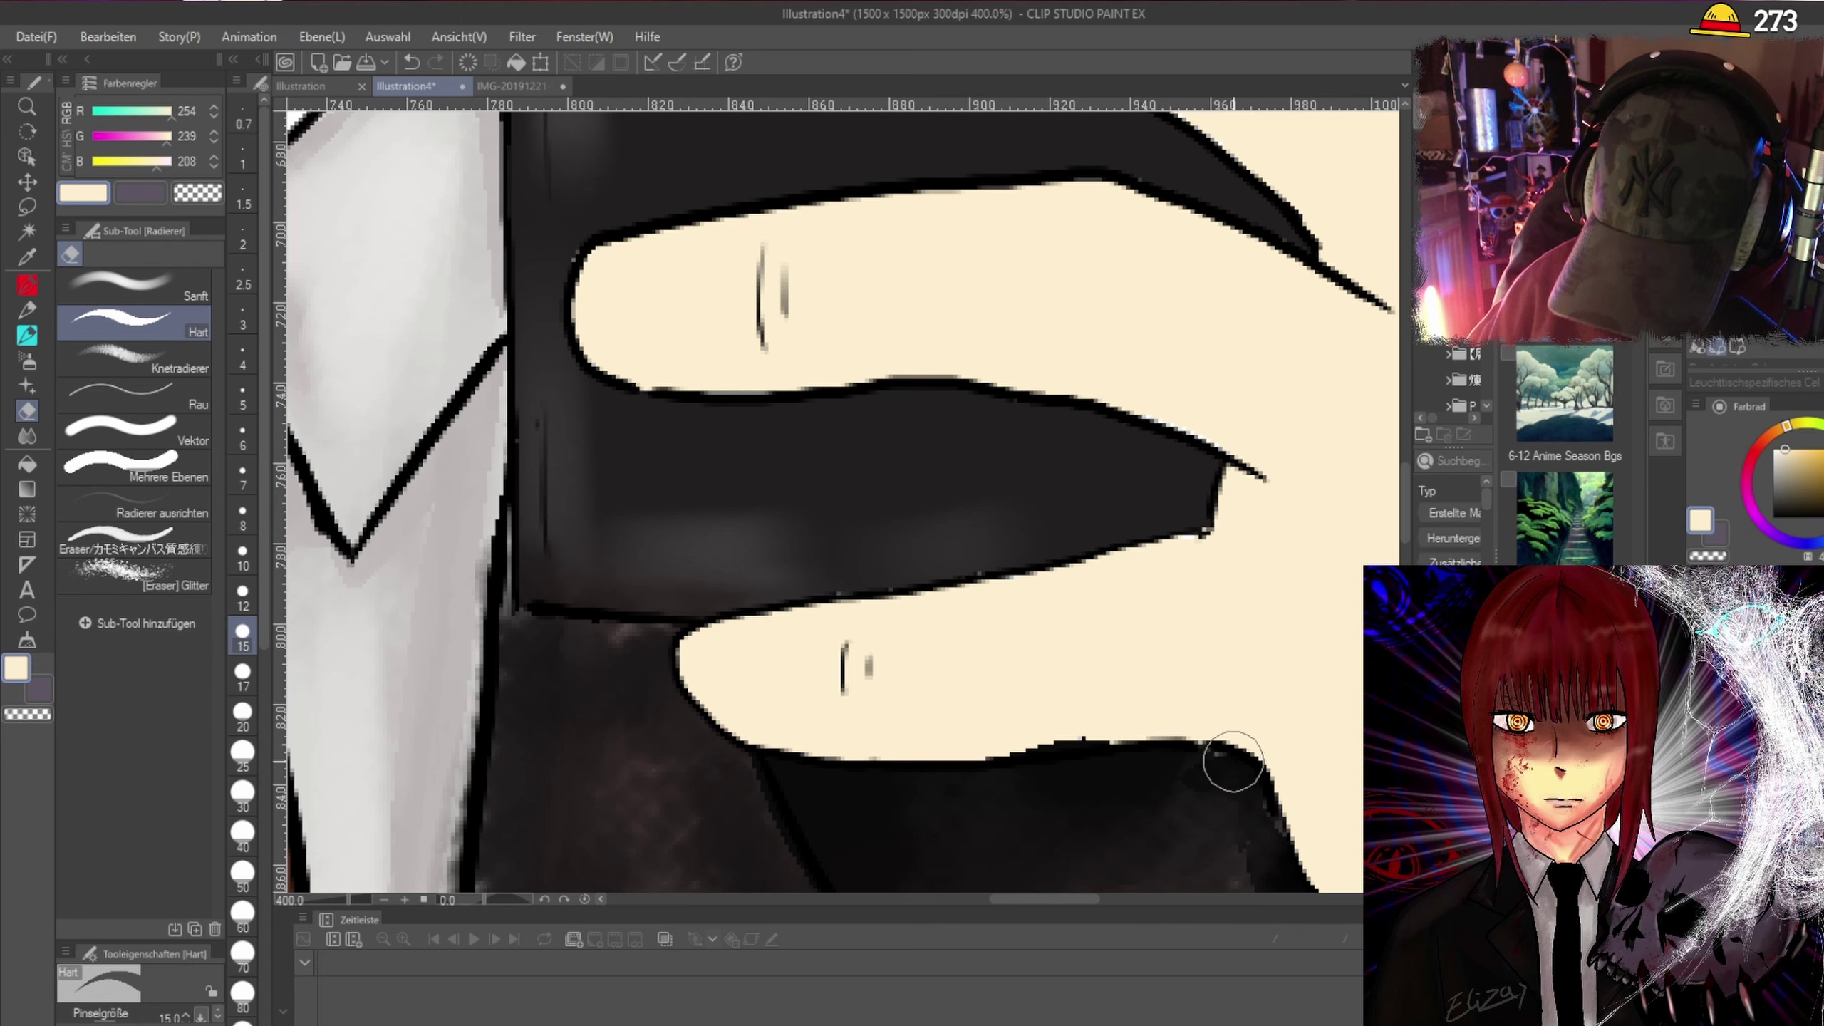
{"action": "scroll", "coordinate": [1069, 766], "scroll_direction": "down", "scroll_amount": 2}
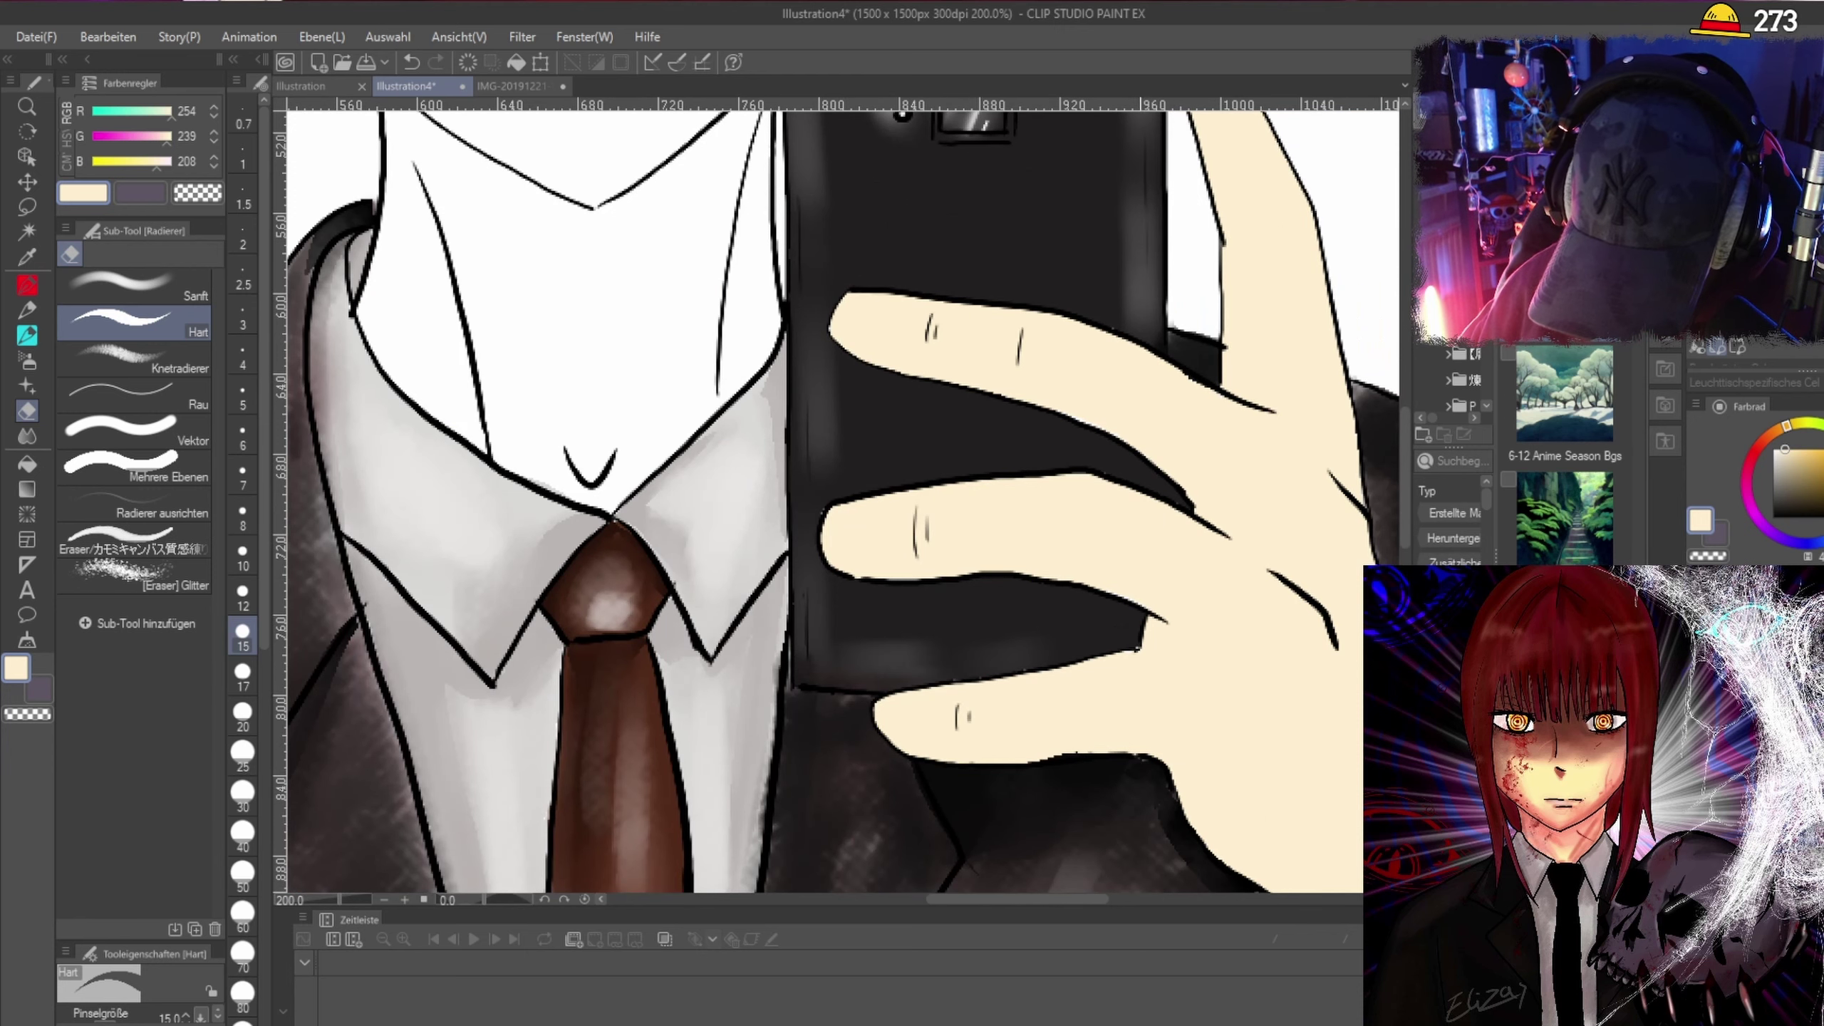
{"action": "left_click_drag", "start_coordinate": [1105, 898], "coordinate": [1163, 895]}
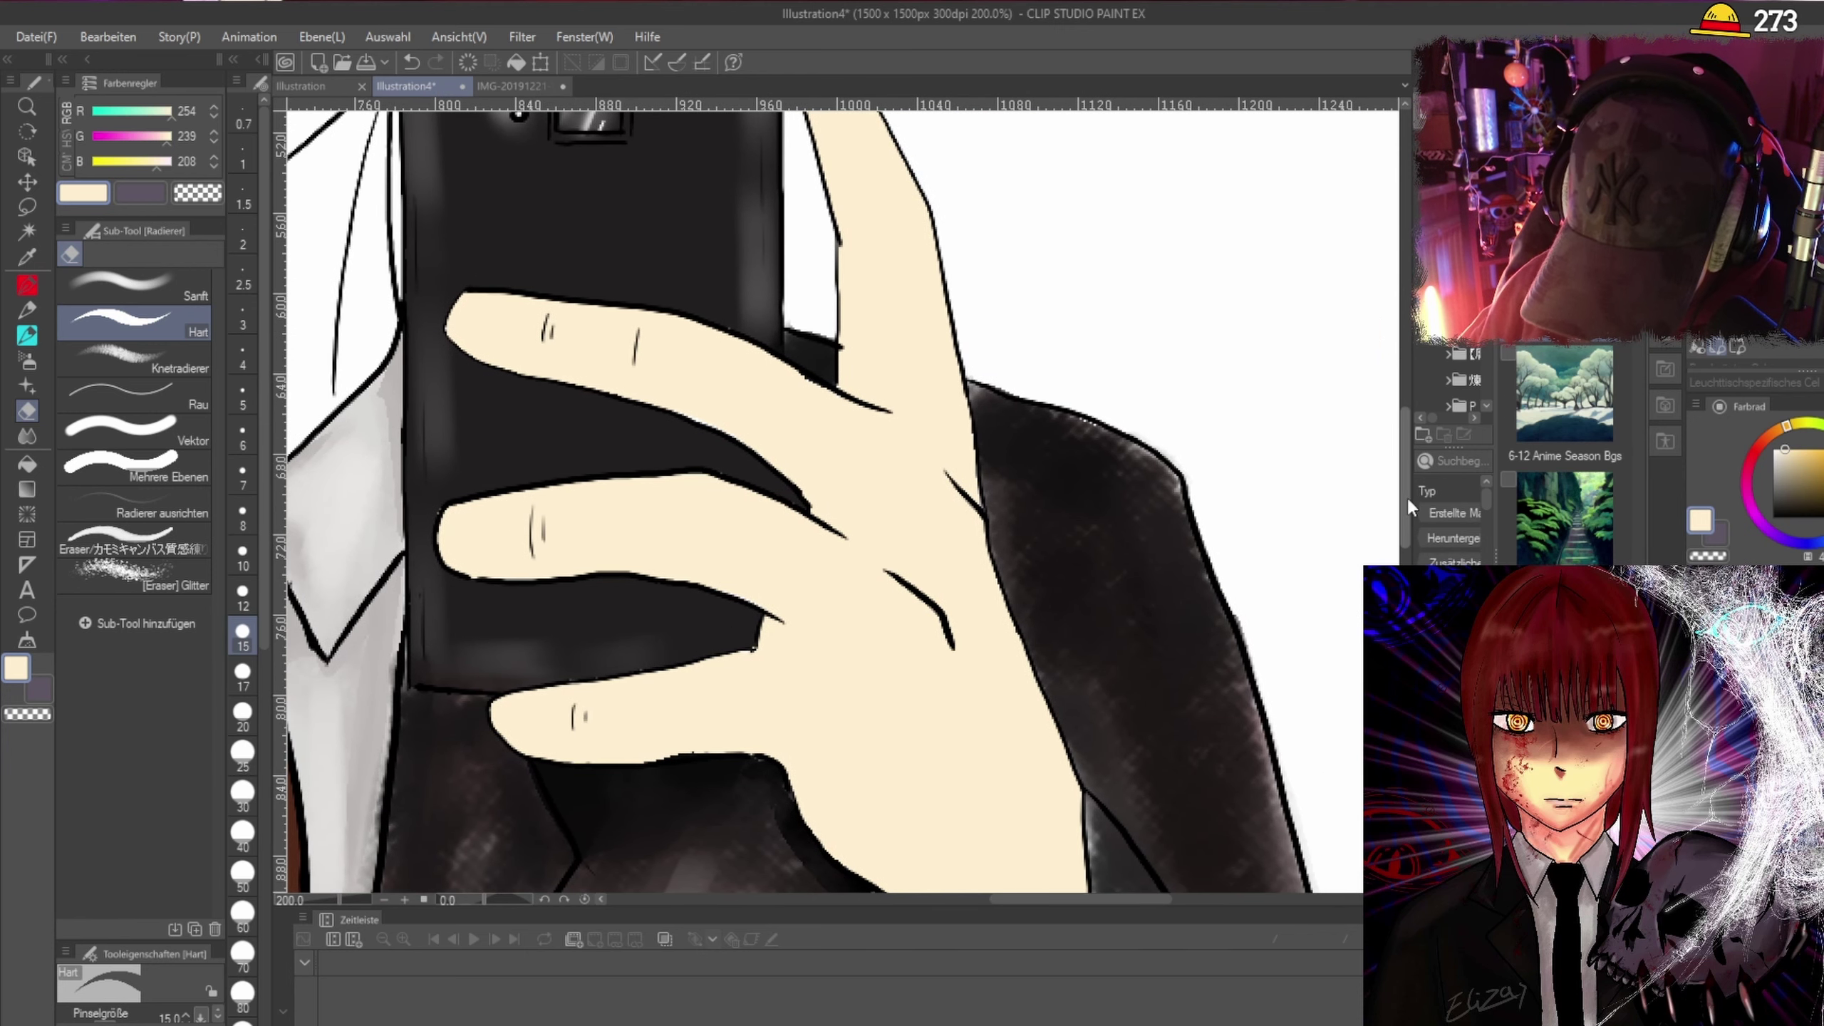
{"action": "left_click_drag", "start_coordinate": [1407, 497], "coordinate": [1398, 454]}
{"action": "scroll", "coordinate": [733, 717], "scroll_direction": "up", "scroll_amount": 2}
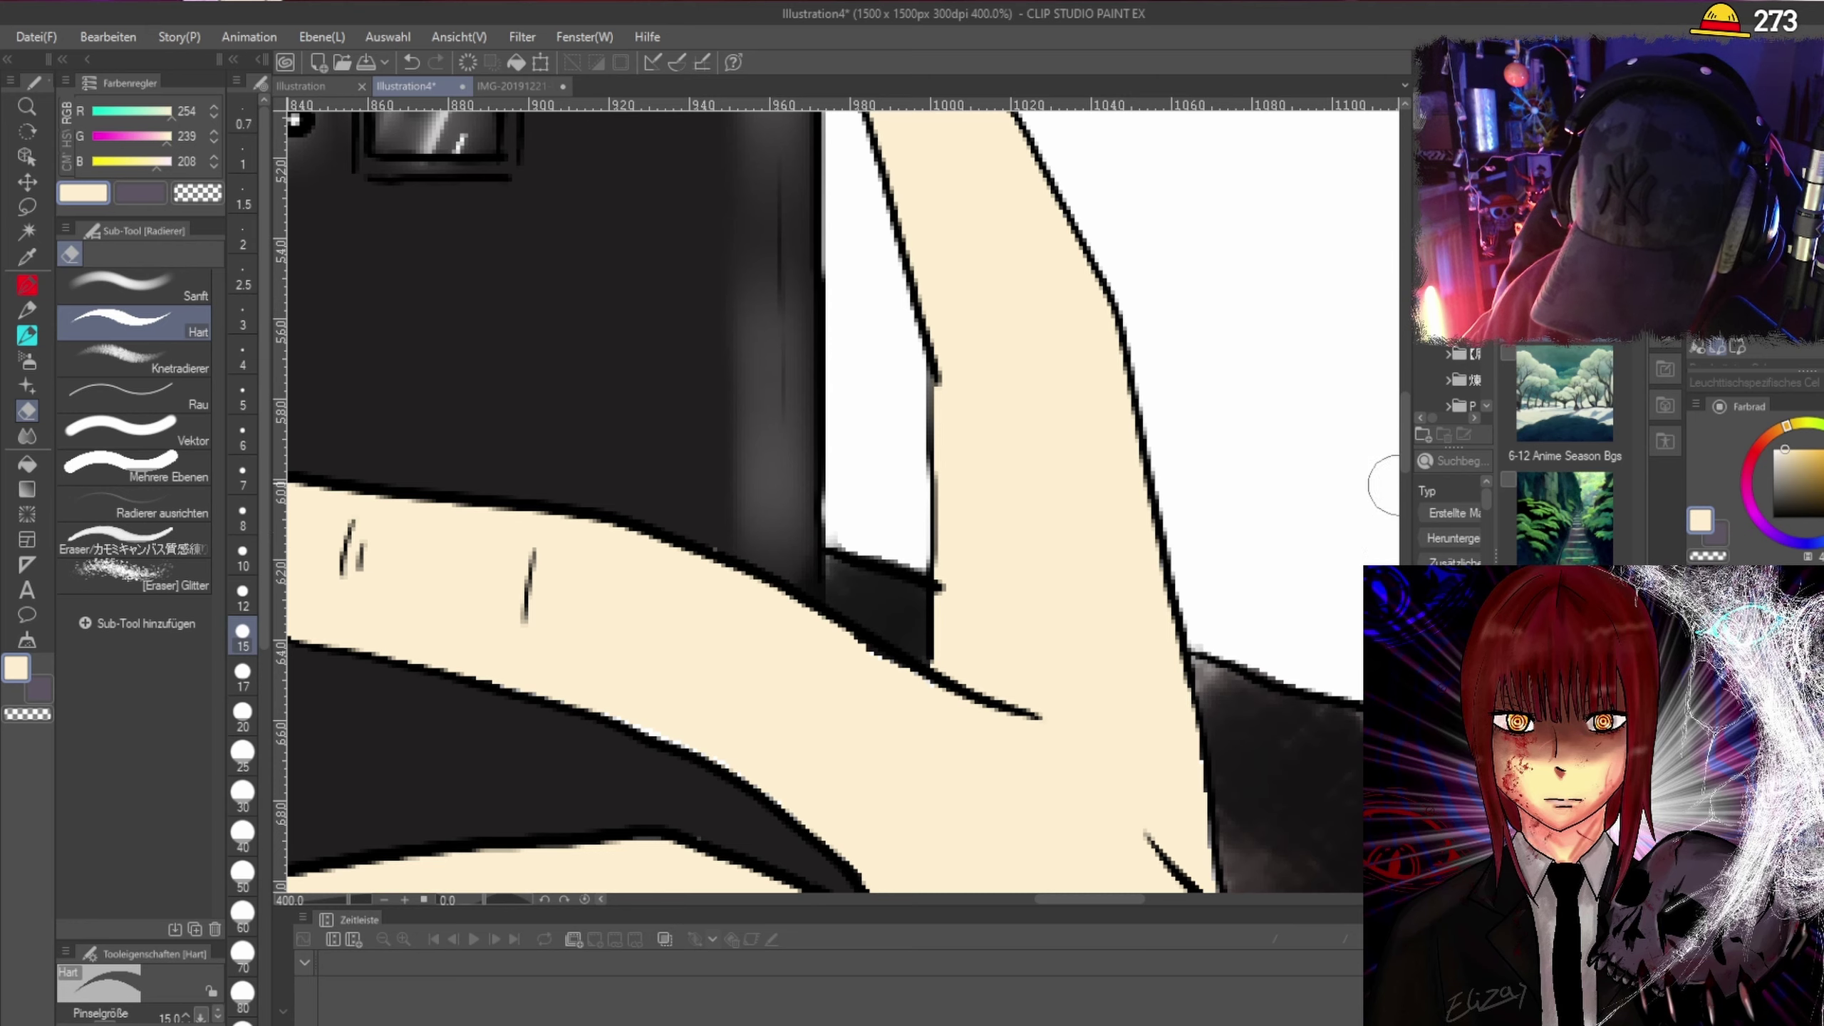
{"action": "scroll", "coordinate": [1382, 485], "scroll_direction": "down", "scroll_amount": 1}
{"action": "scroll", "coordinate": [1381, 476], "scroll_direction": "down", "scroll_amount": 1}
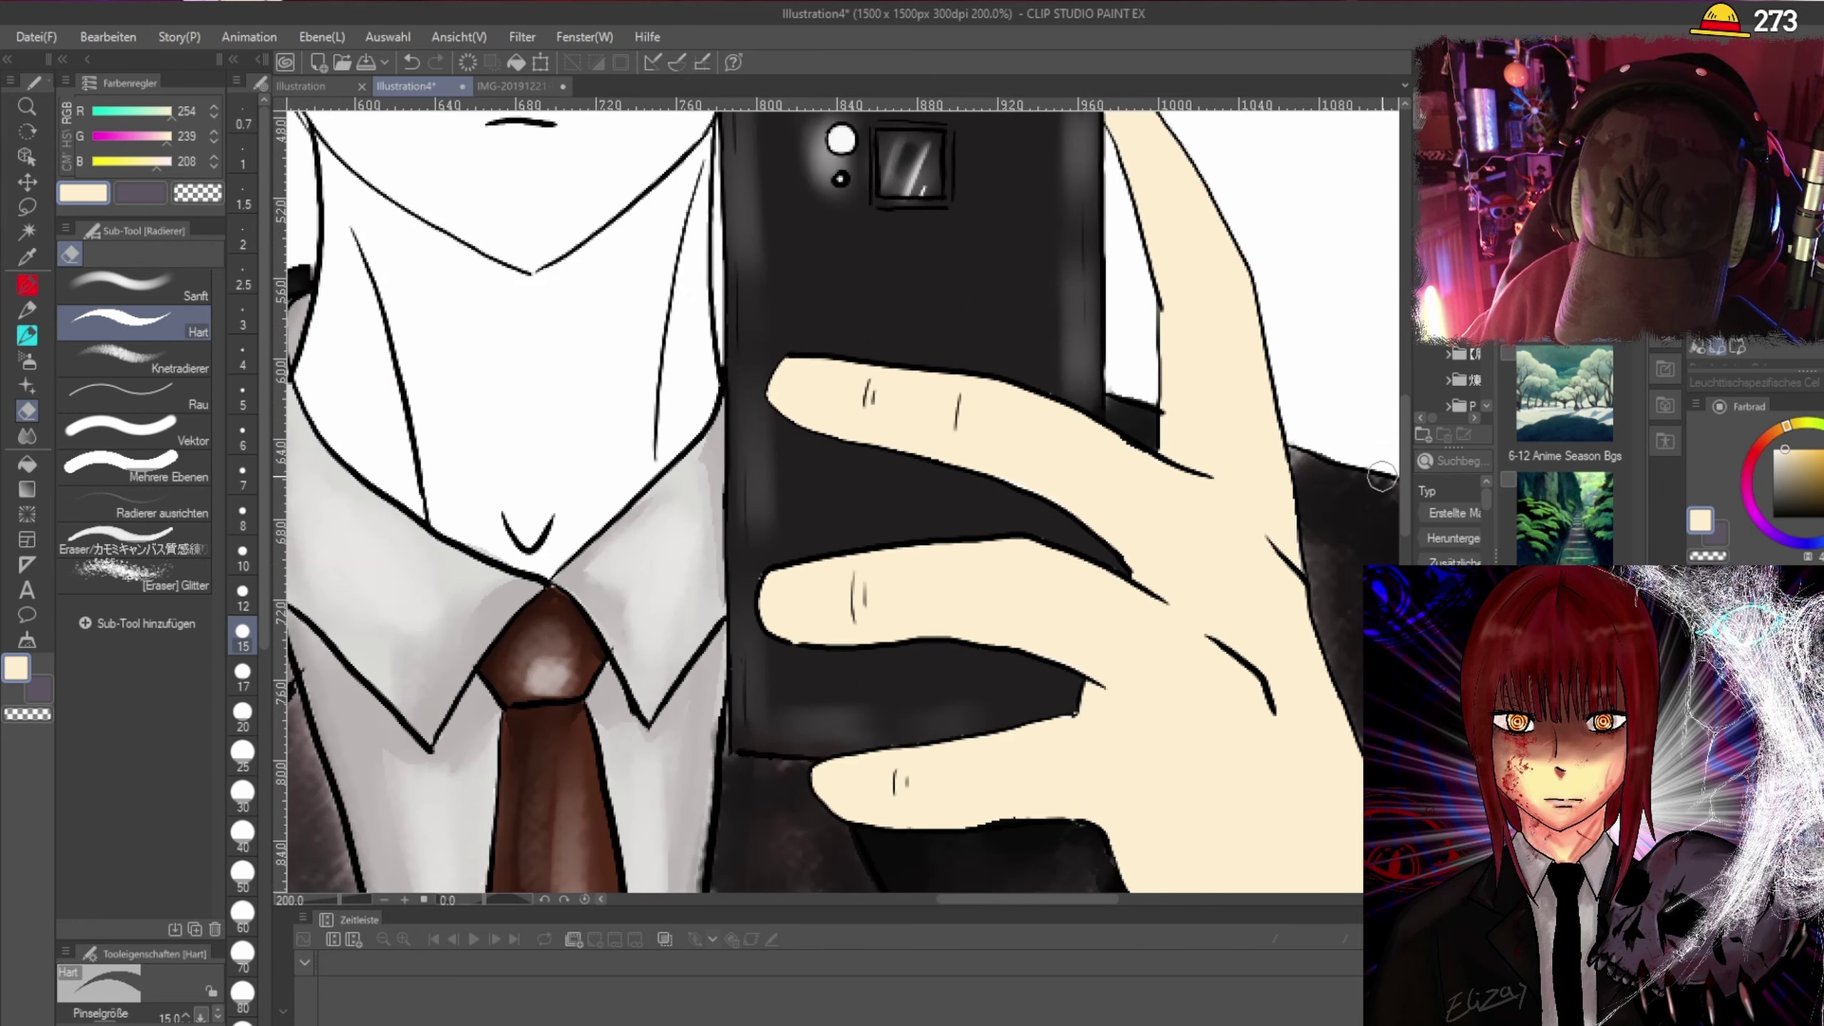
{"action": "scroll", "coordinate": [1340, 447], "scroll_direction": "up", "scroll_amount": 2}
{"action": "scroll", "coordinate": [1406, 467], "scroll_direction": "down", "scroll_amount": 1}
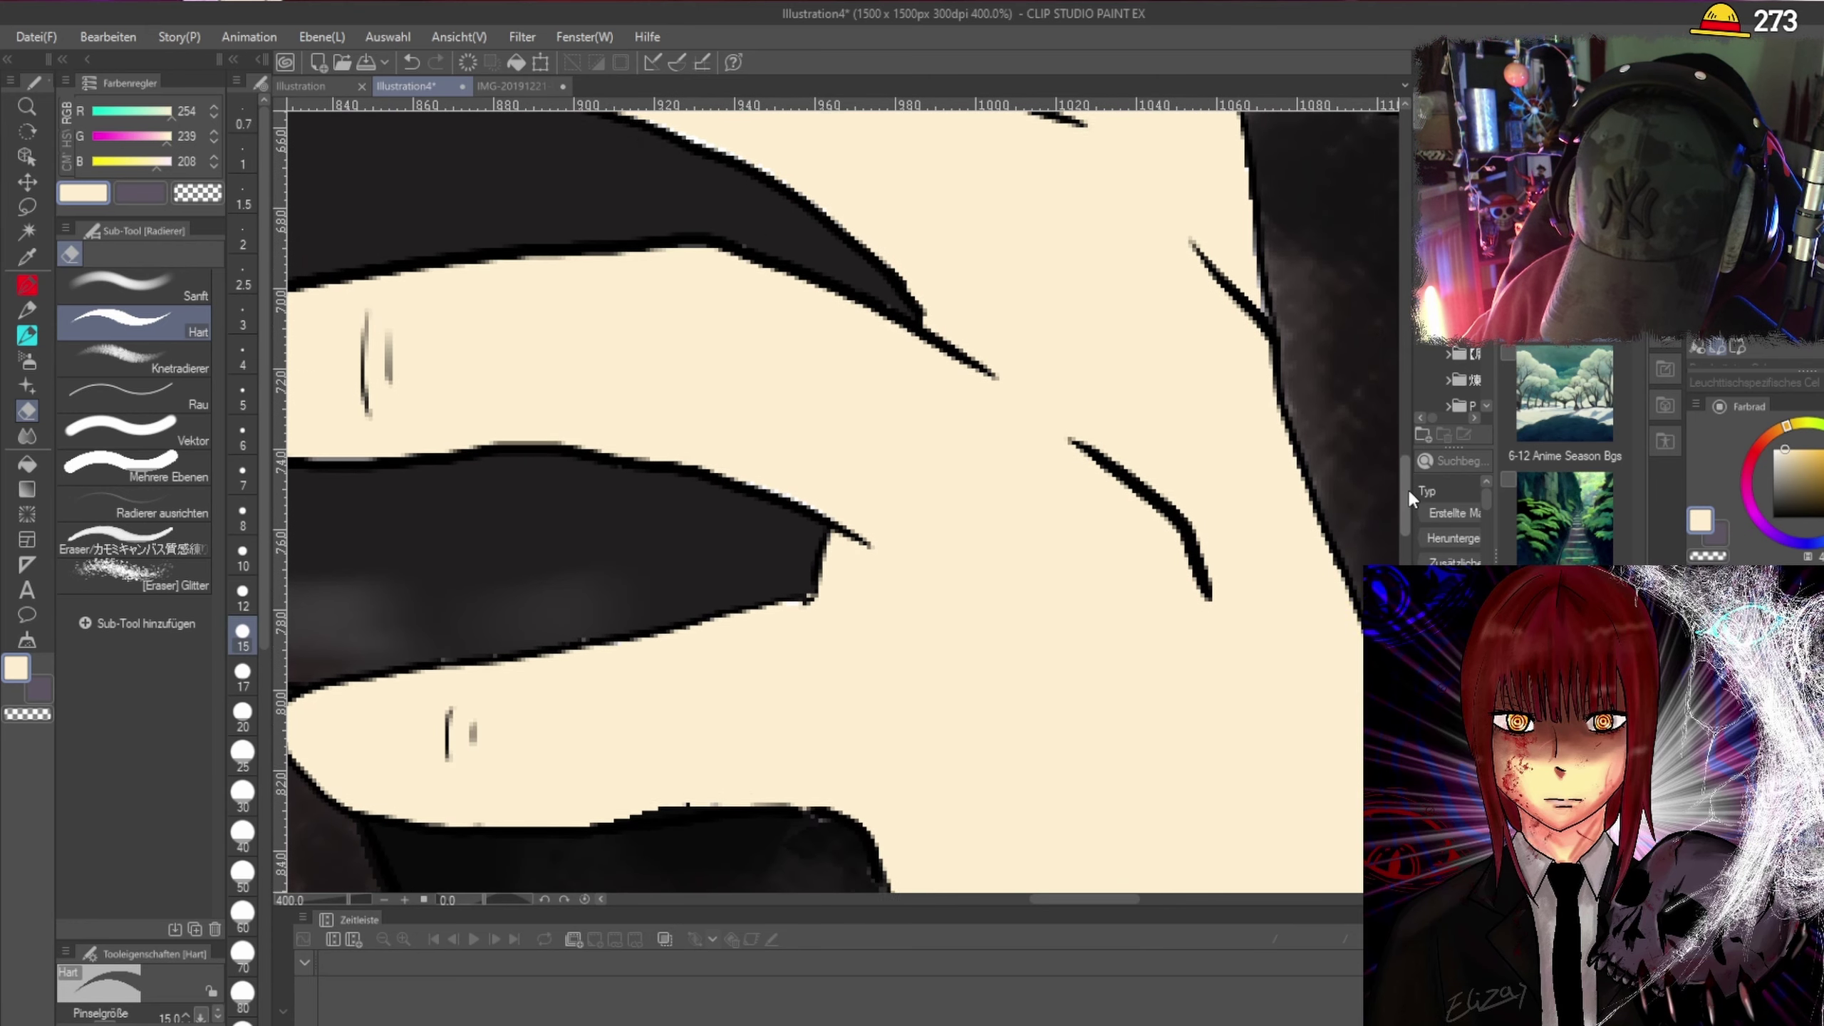
{"action": "scroll", "coordinate": [1397, 483], "scroll_direction": "down", "scroll_amount": 1}
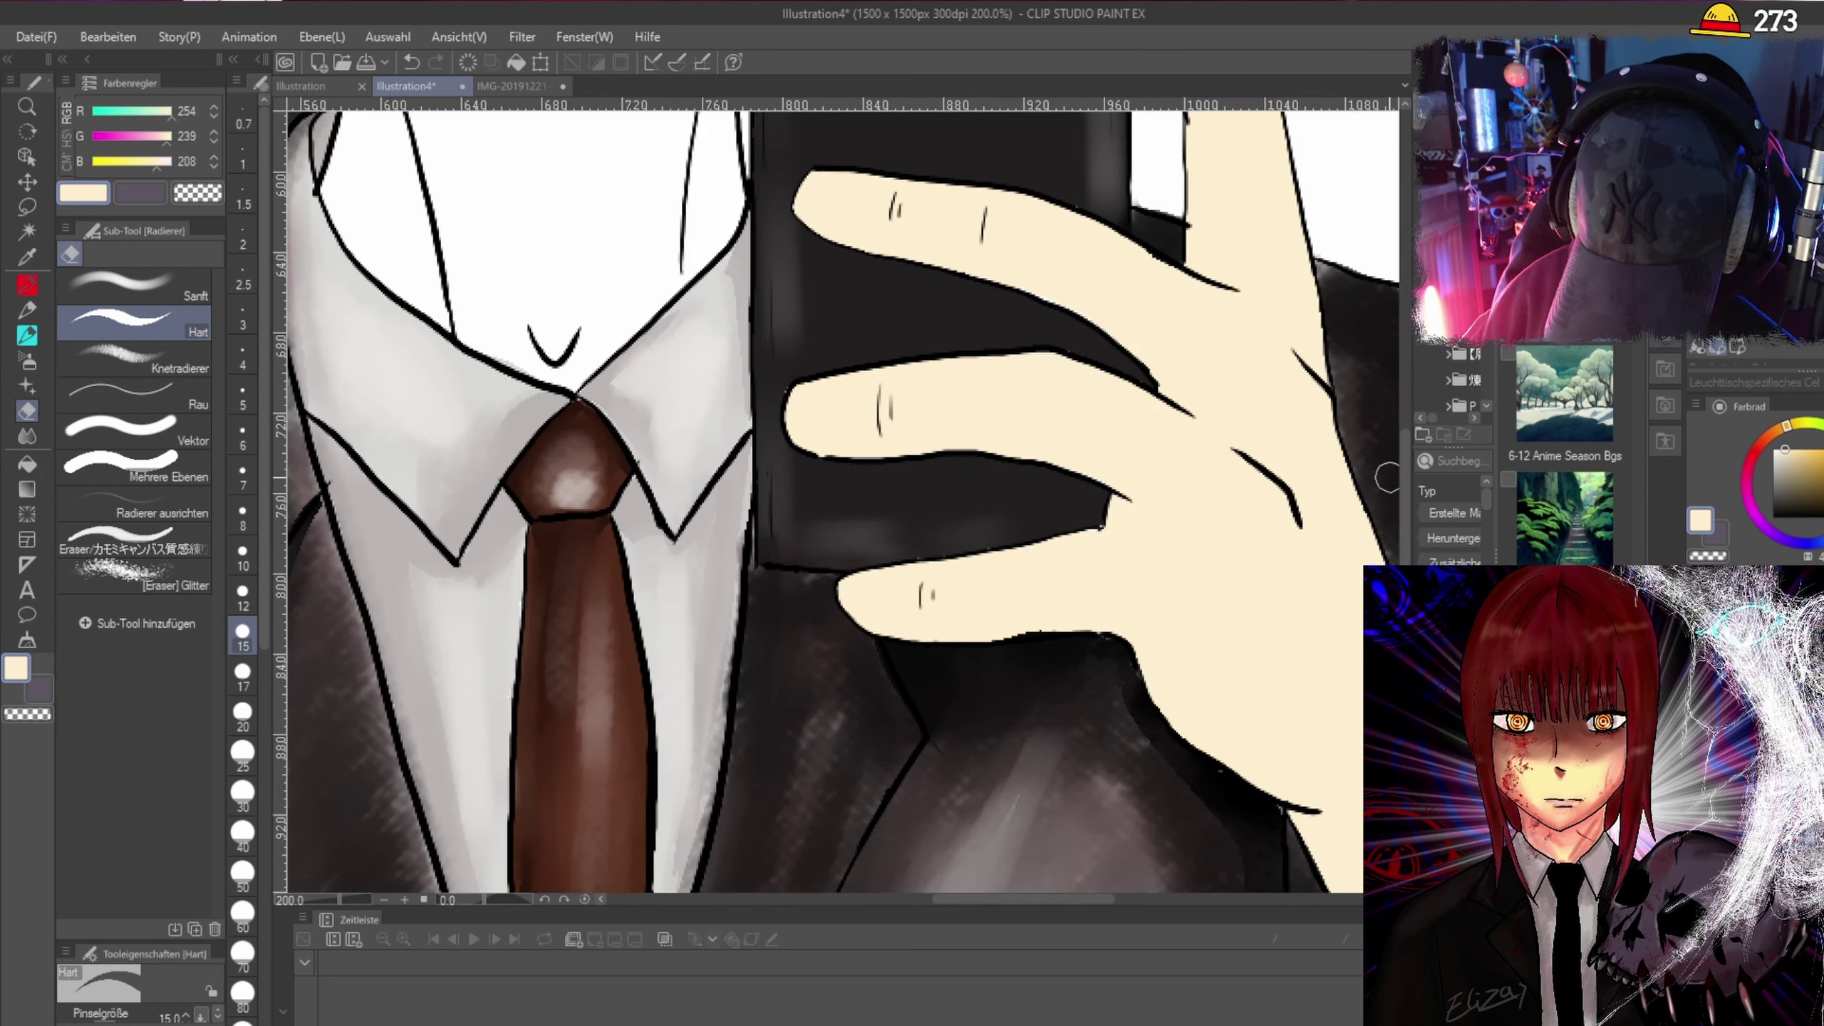
{"action": "scroll", "coordinate": [1386, 478], "scroll_direction": "up", "scroll_amount": 2}
{"action": "scroll", "coordinate": [1377, 473], "scroll_direction": "down", "scroll_amount": 2}
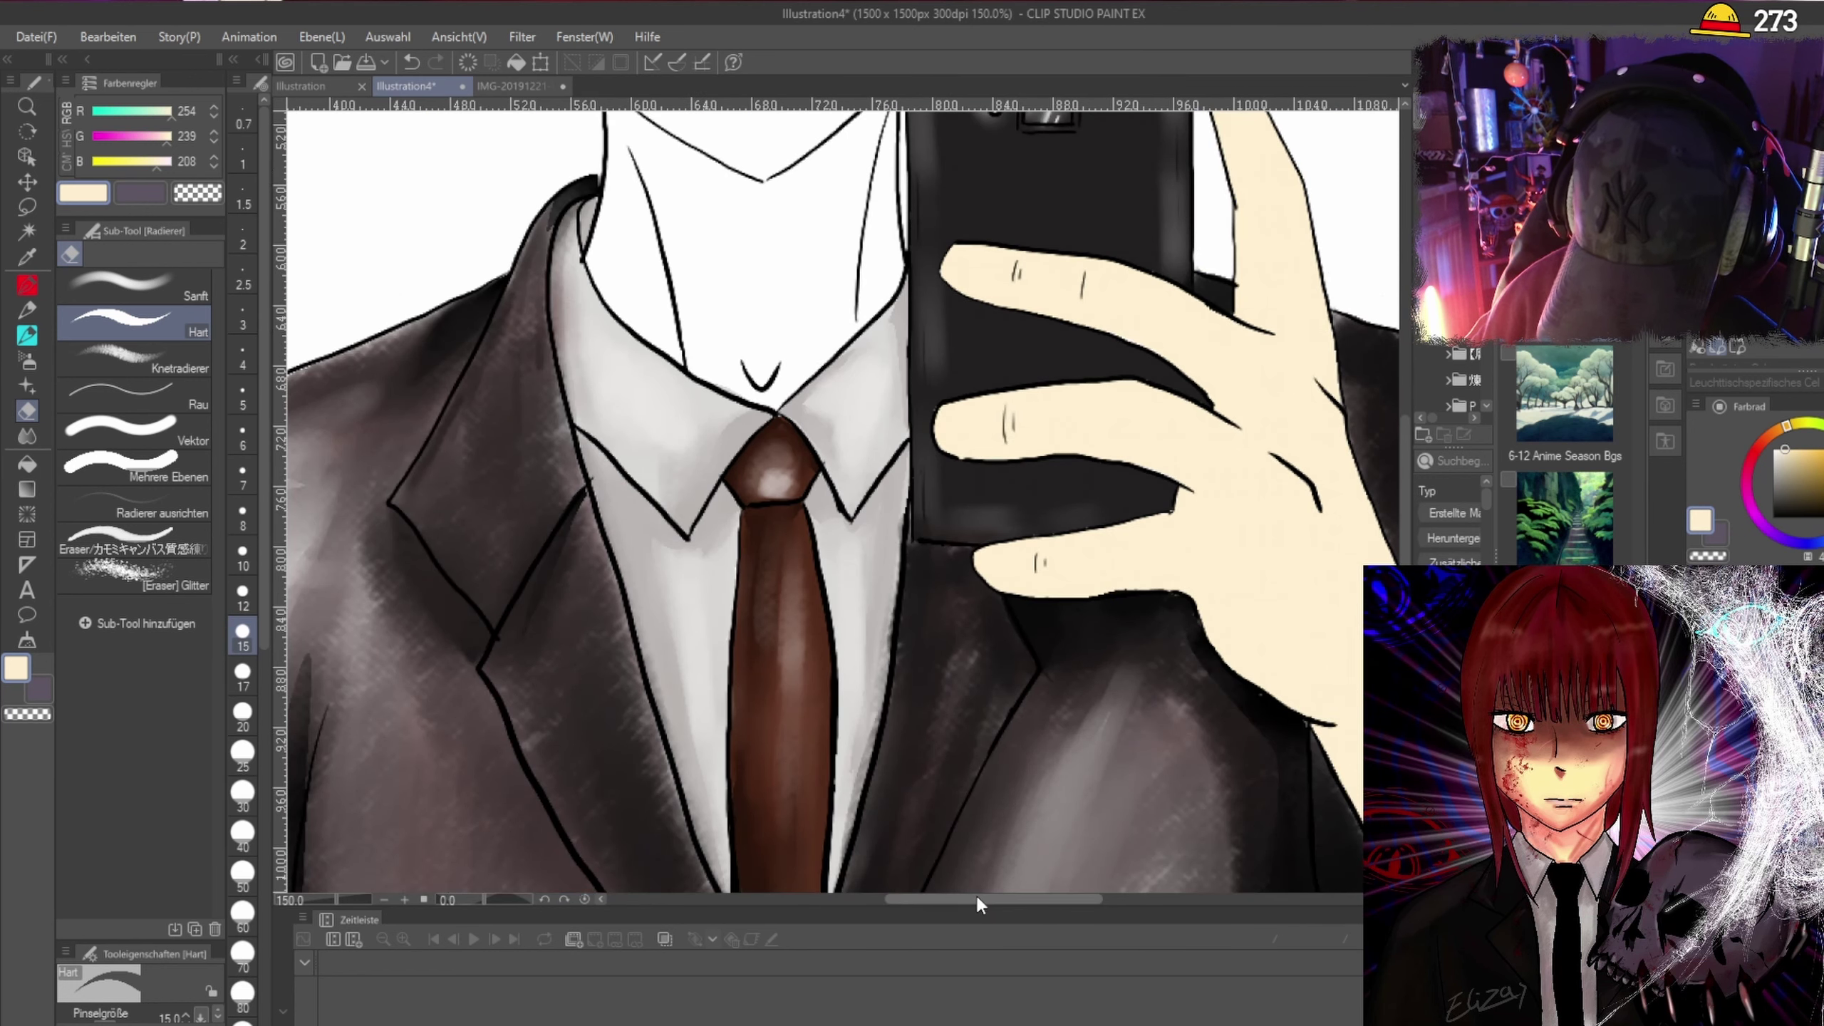
{"action": "scroll", "coordinate": [975, 892], "scroll_direction": "down", "scroll_amount": 2}
{"action": "scroll", "coordinate": [1330, 538], "scroll_direction": "down", "scroll_amount": 1}
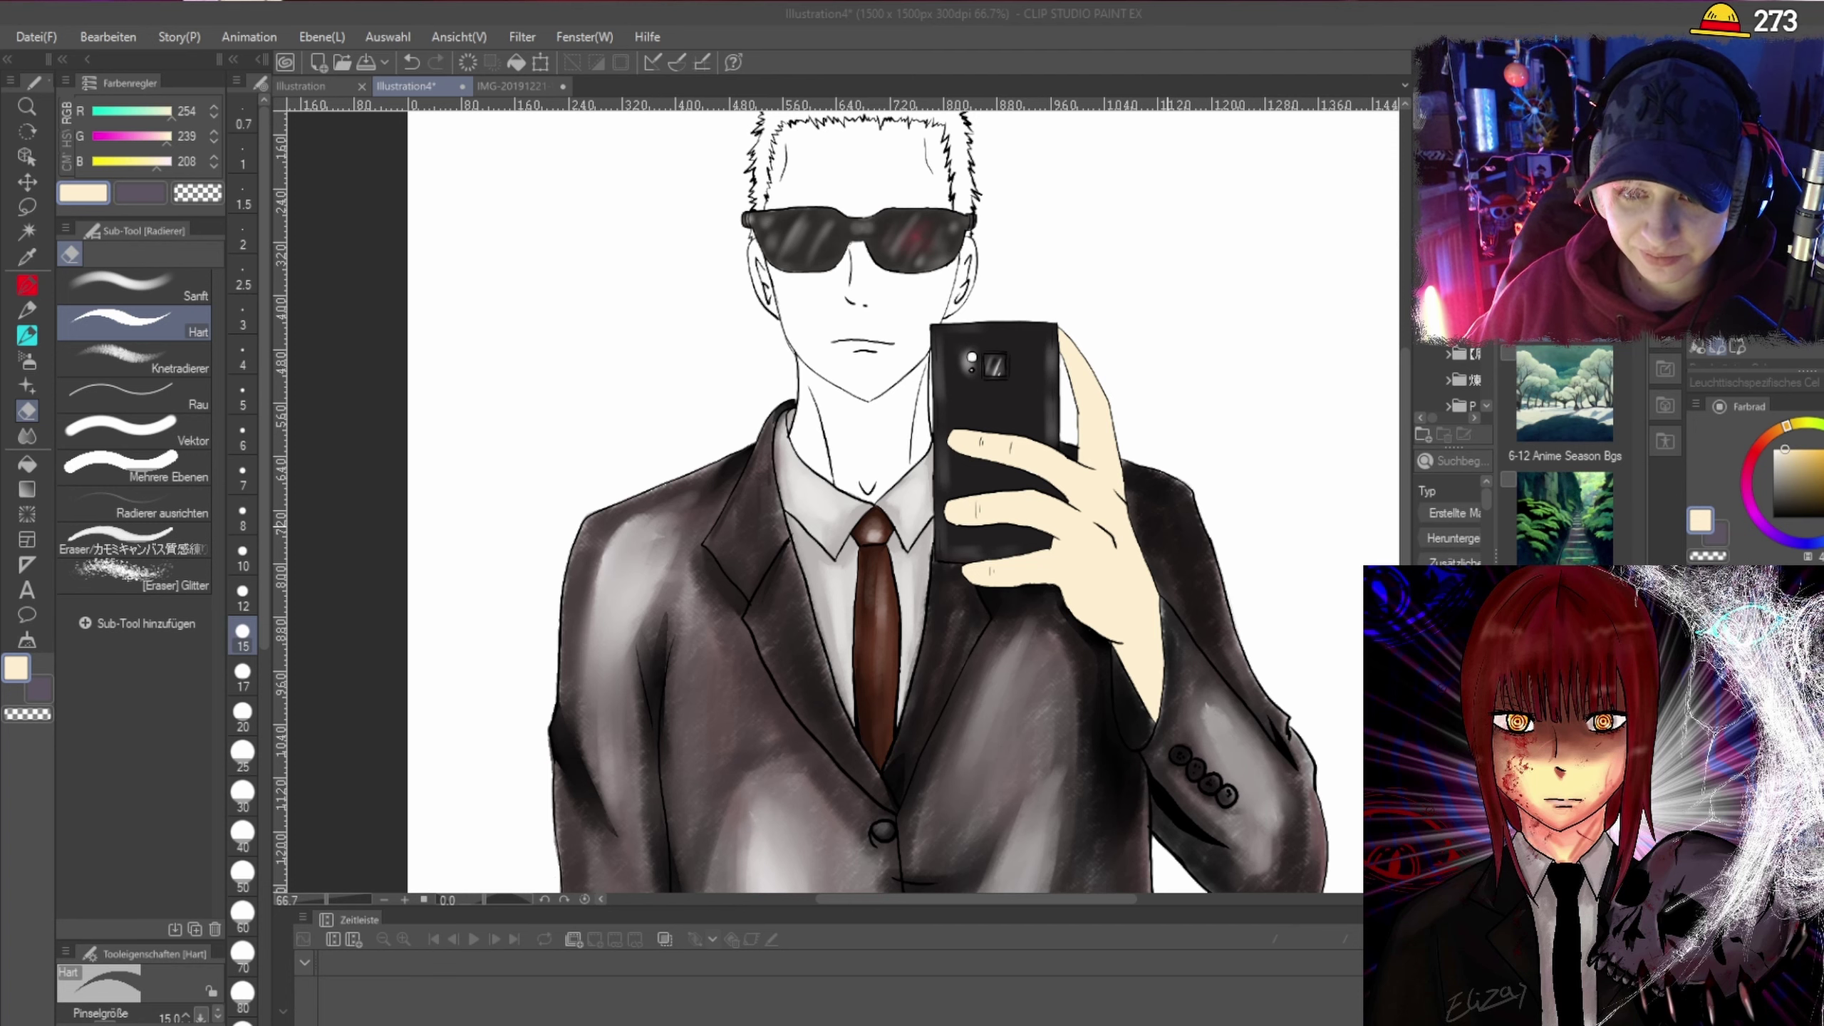
{"action": "scroll", "coordinate": [1402, 487], "scroll_direction": "down", "scroll_amount": 2}
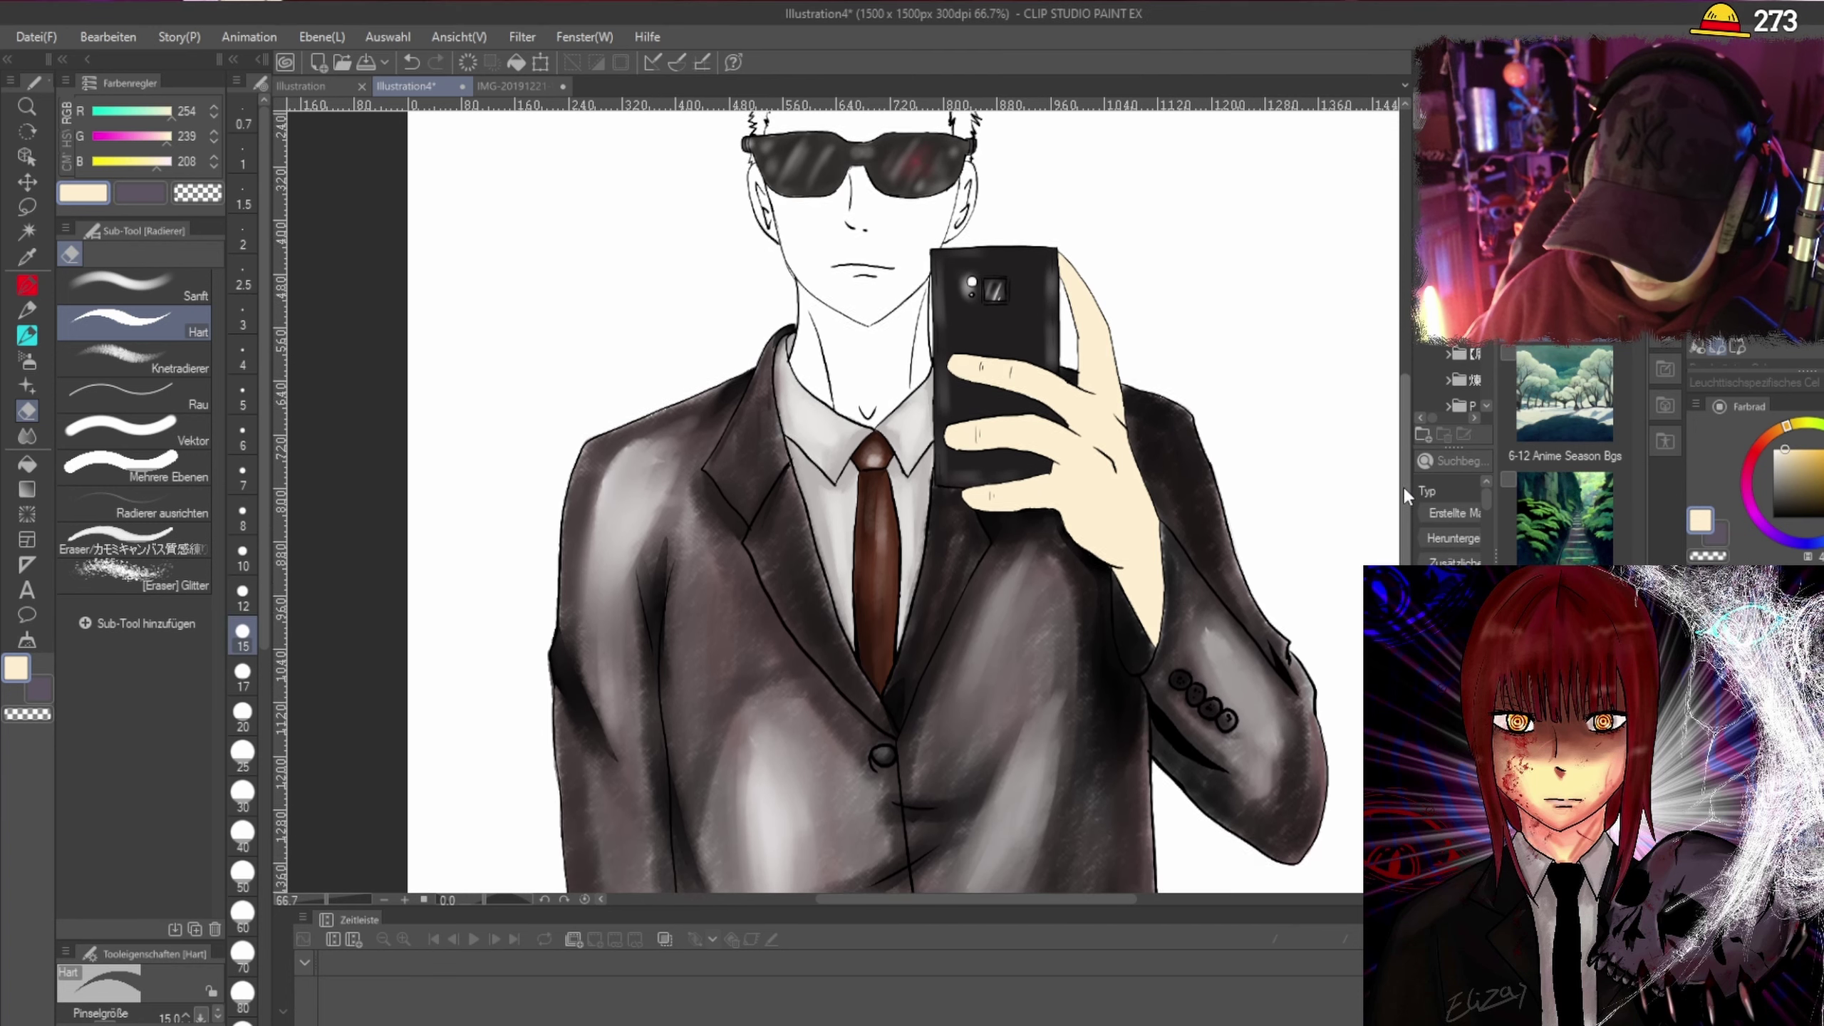
{"action": "left_click_drag", "start_coordinate": [1403, 487], "coordinate": [1402, 408]}
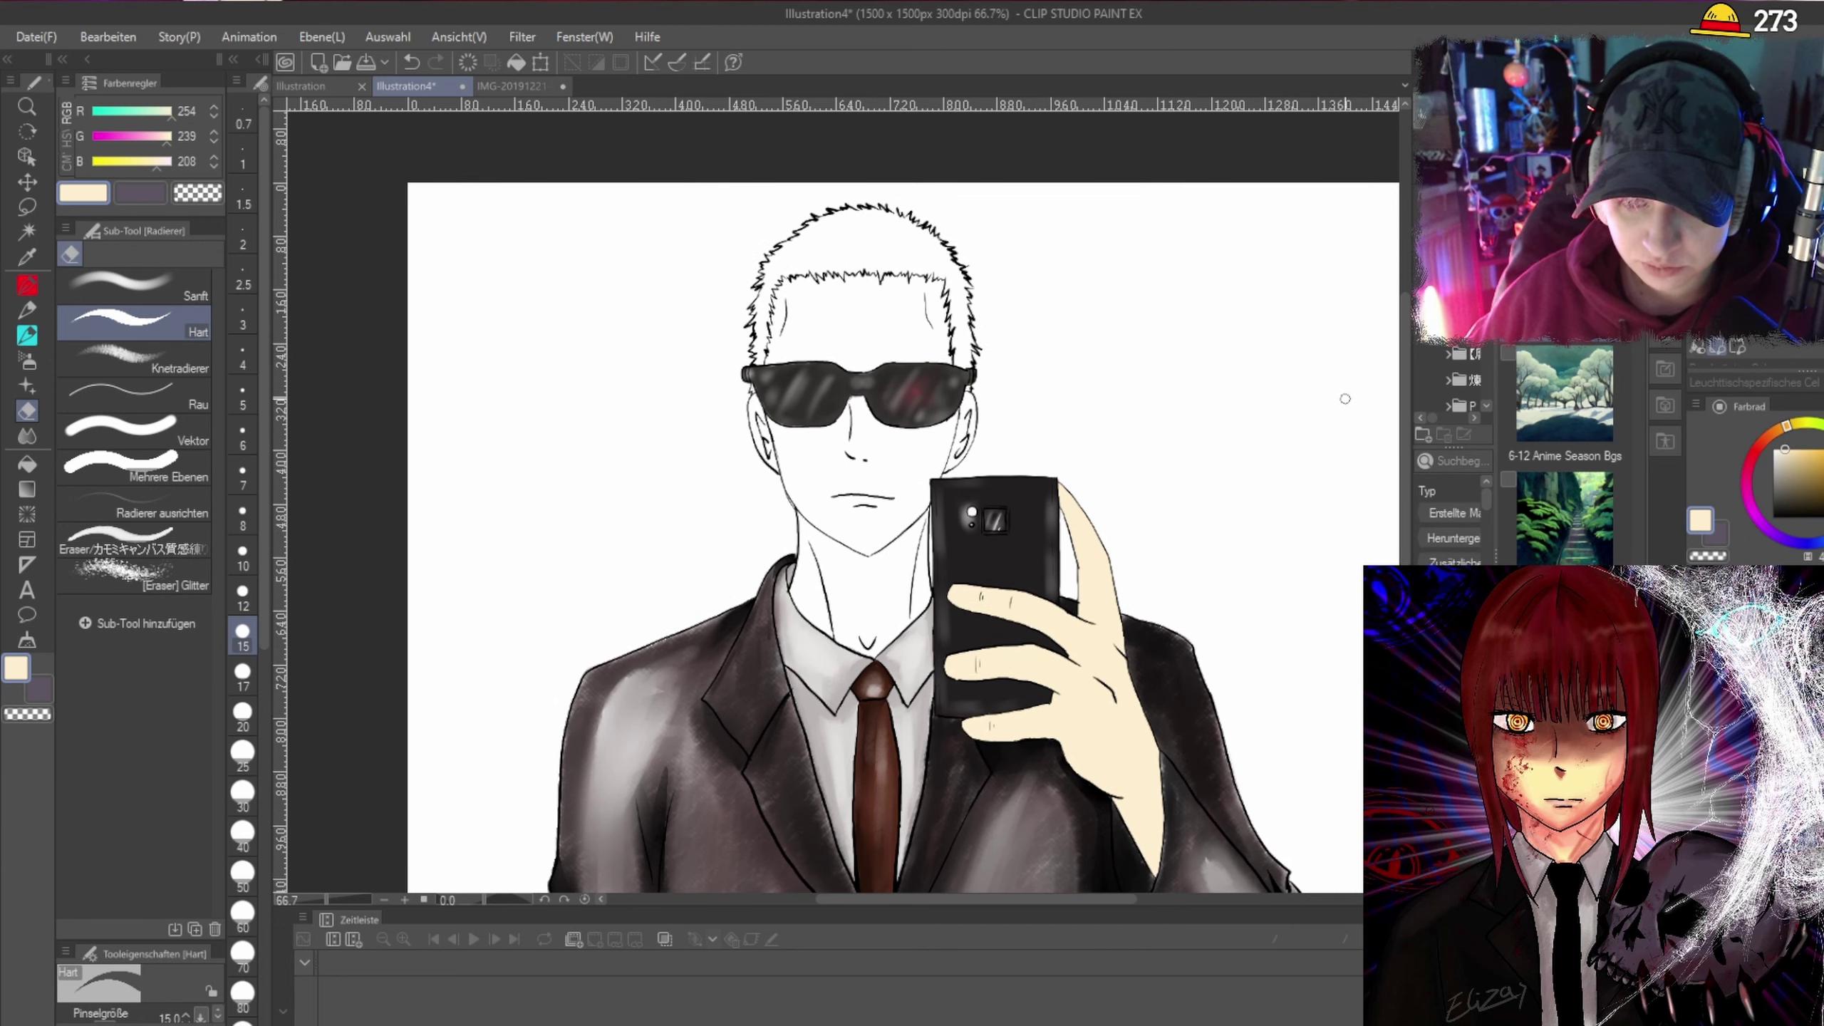
{"action": "scroll", "coordinate": [1109, 528], "scroll_direction": "up", "scroll_amount": 4}
{"action": "scroll", "coordinate": [1111, 534], "scroll_direction": "down", "scroll_amount": 3}
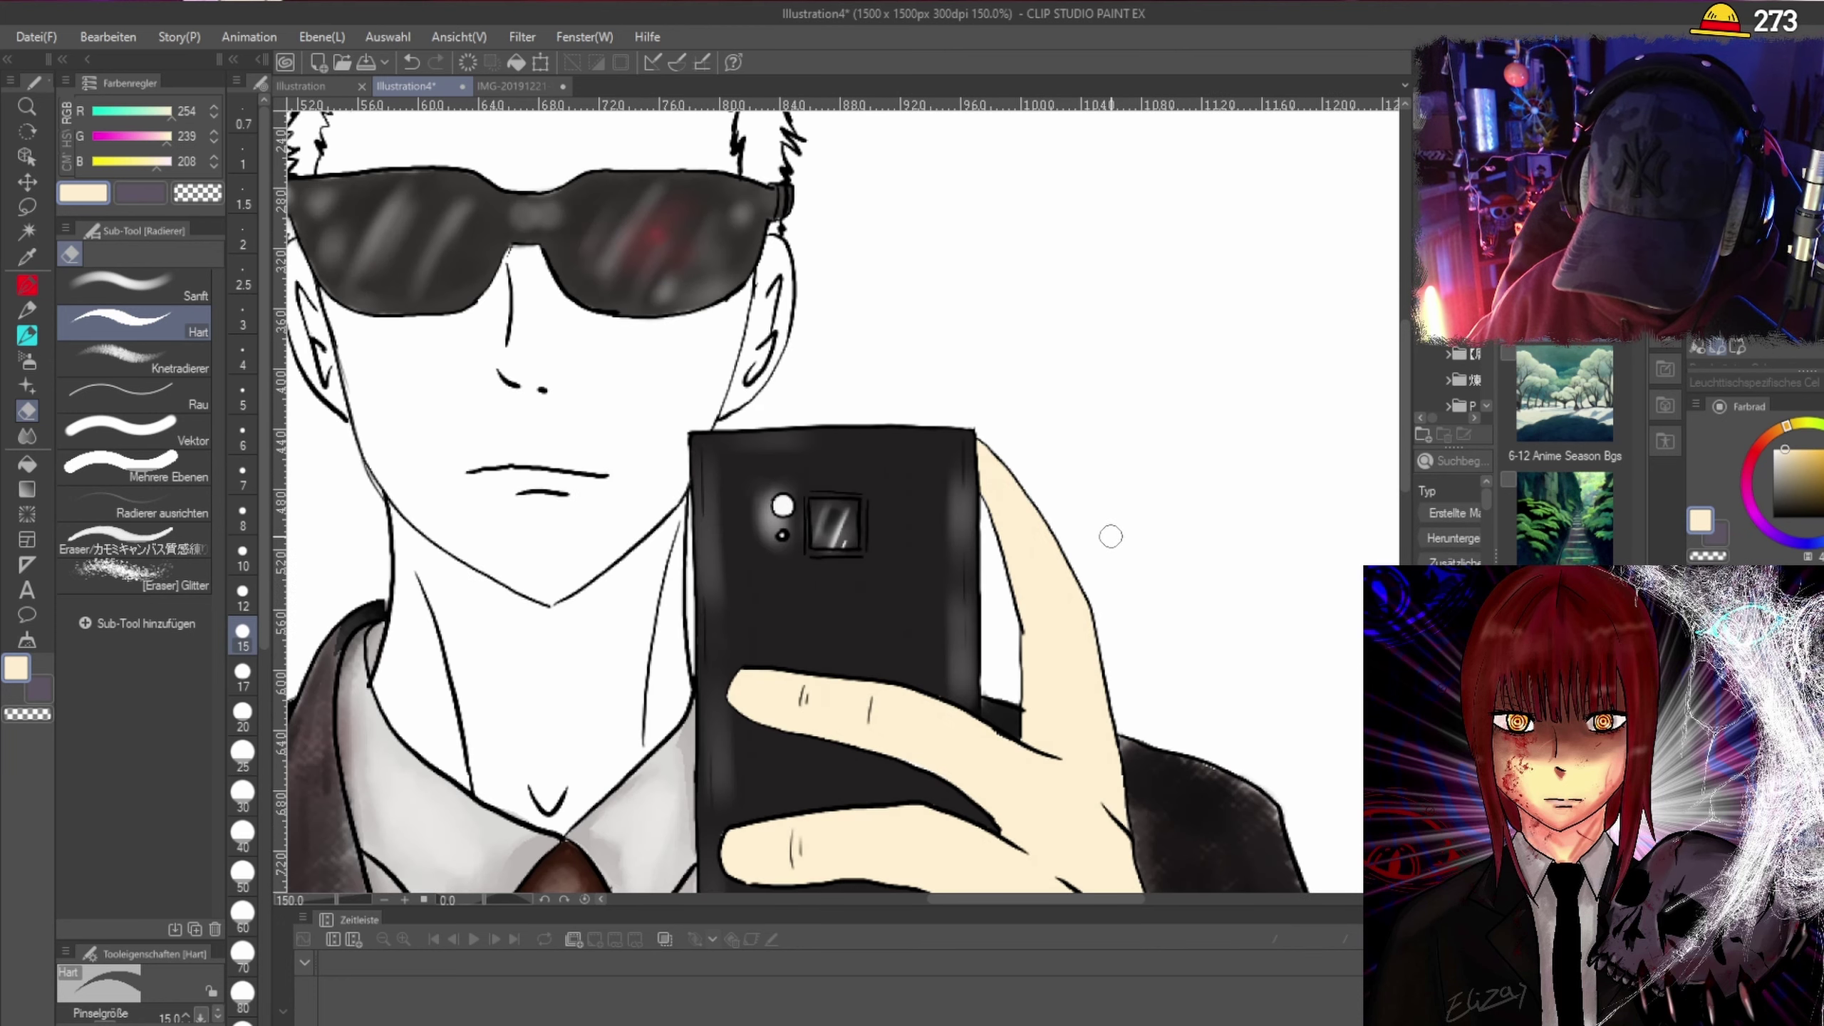
{"action": "left_click", "coordinate": [27, 207]}
Lasso-fill the ear beside the phone with the pale skin colour.
{"action": "scroll", "coordinate": [972, 365], "scroll_direction": "up", "scroll_amount": 4}
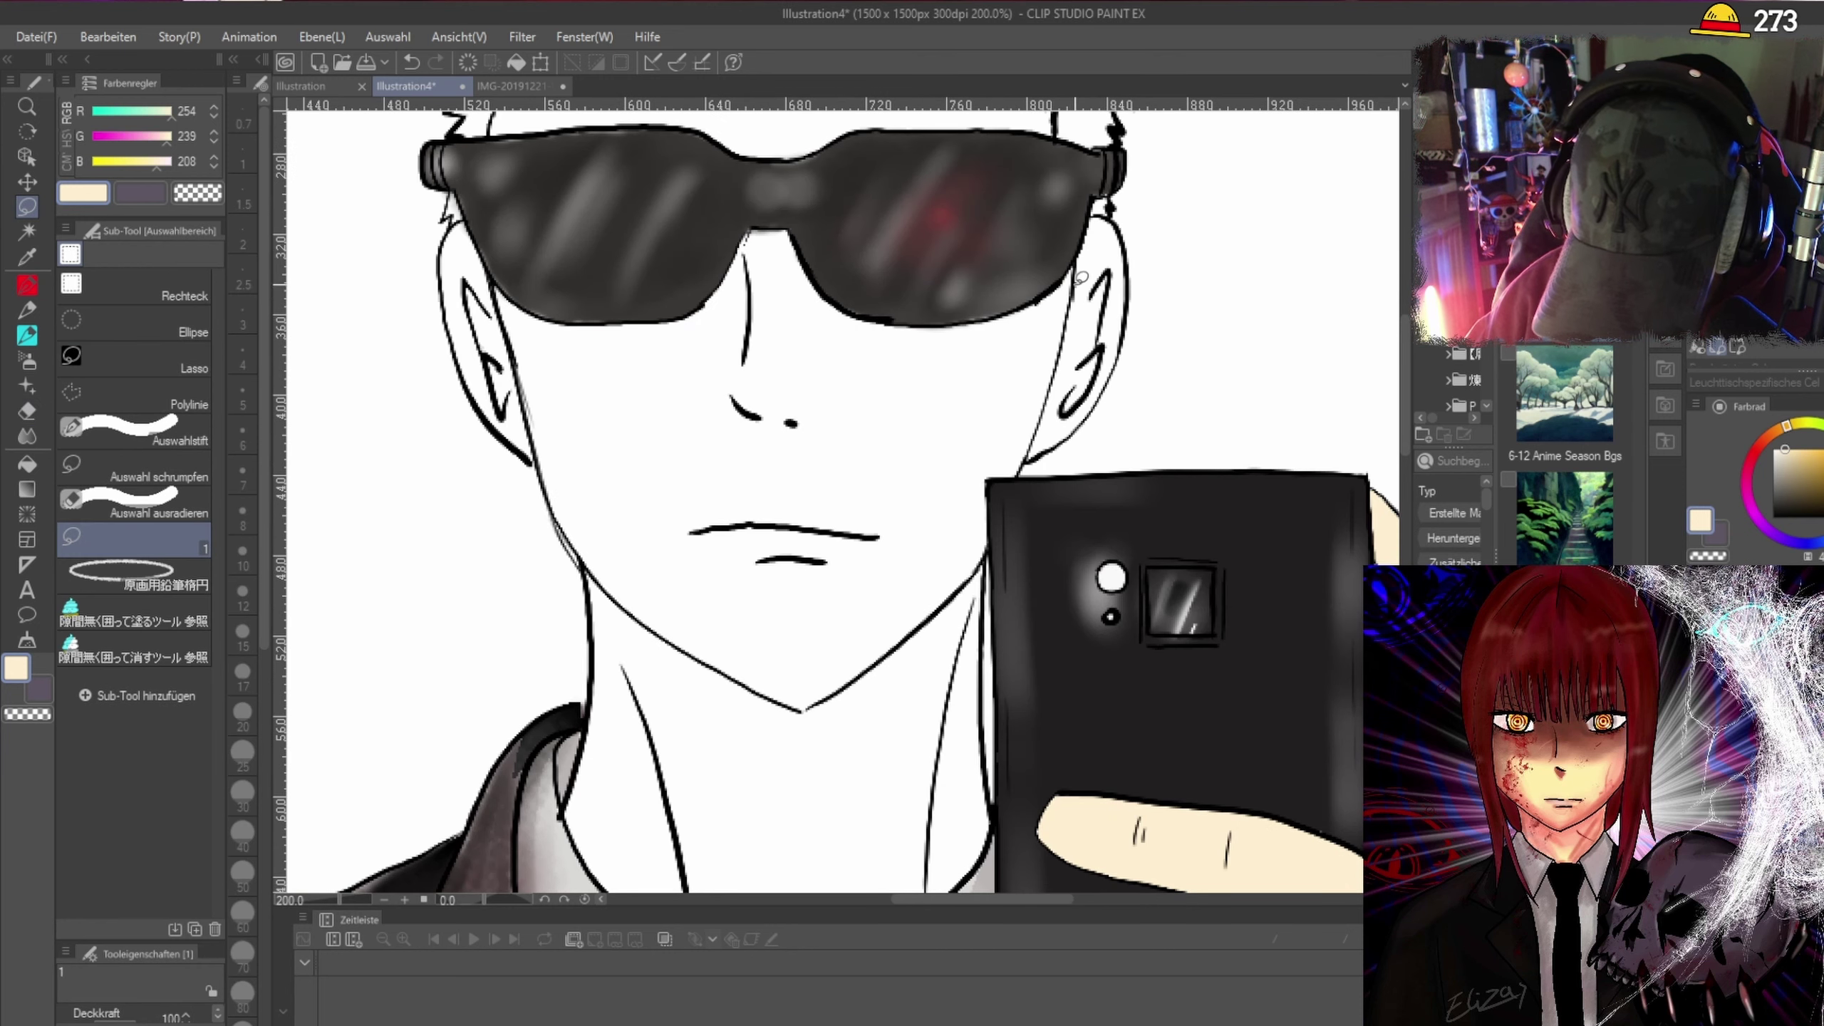
{"action": "left_click_drag", "start_coordinate": [1075, 260], "coordinate": [1026, 423]}
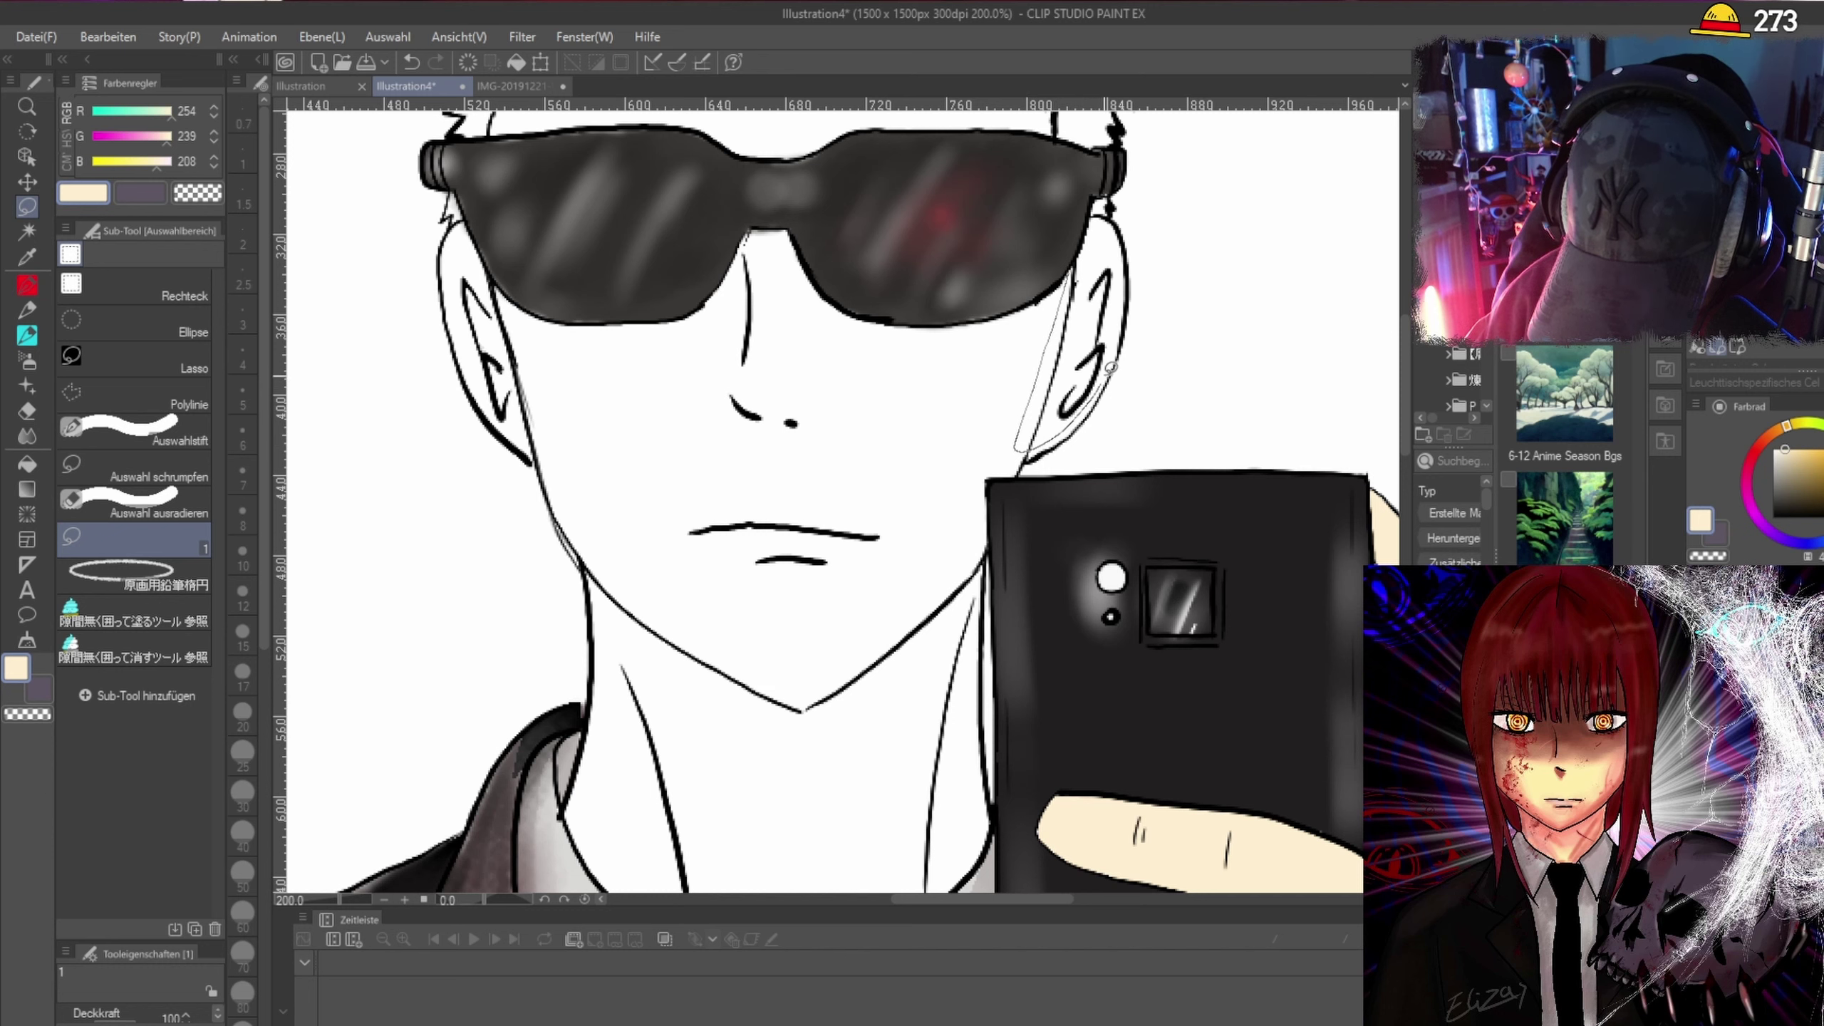
{"action": "mouse_move", "coordinate": [1113, 369]}
{"action": "left_mouse_down"}
{"action": "mouse_move", "coordinate": [1127, 321]}
{"action": "mouse_move", "coordinate": [1111, 225]}
{"action": "mouse_move", "coordinate": [1084, 265]}
{"action": "left_mouse_up"}
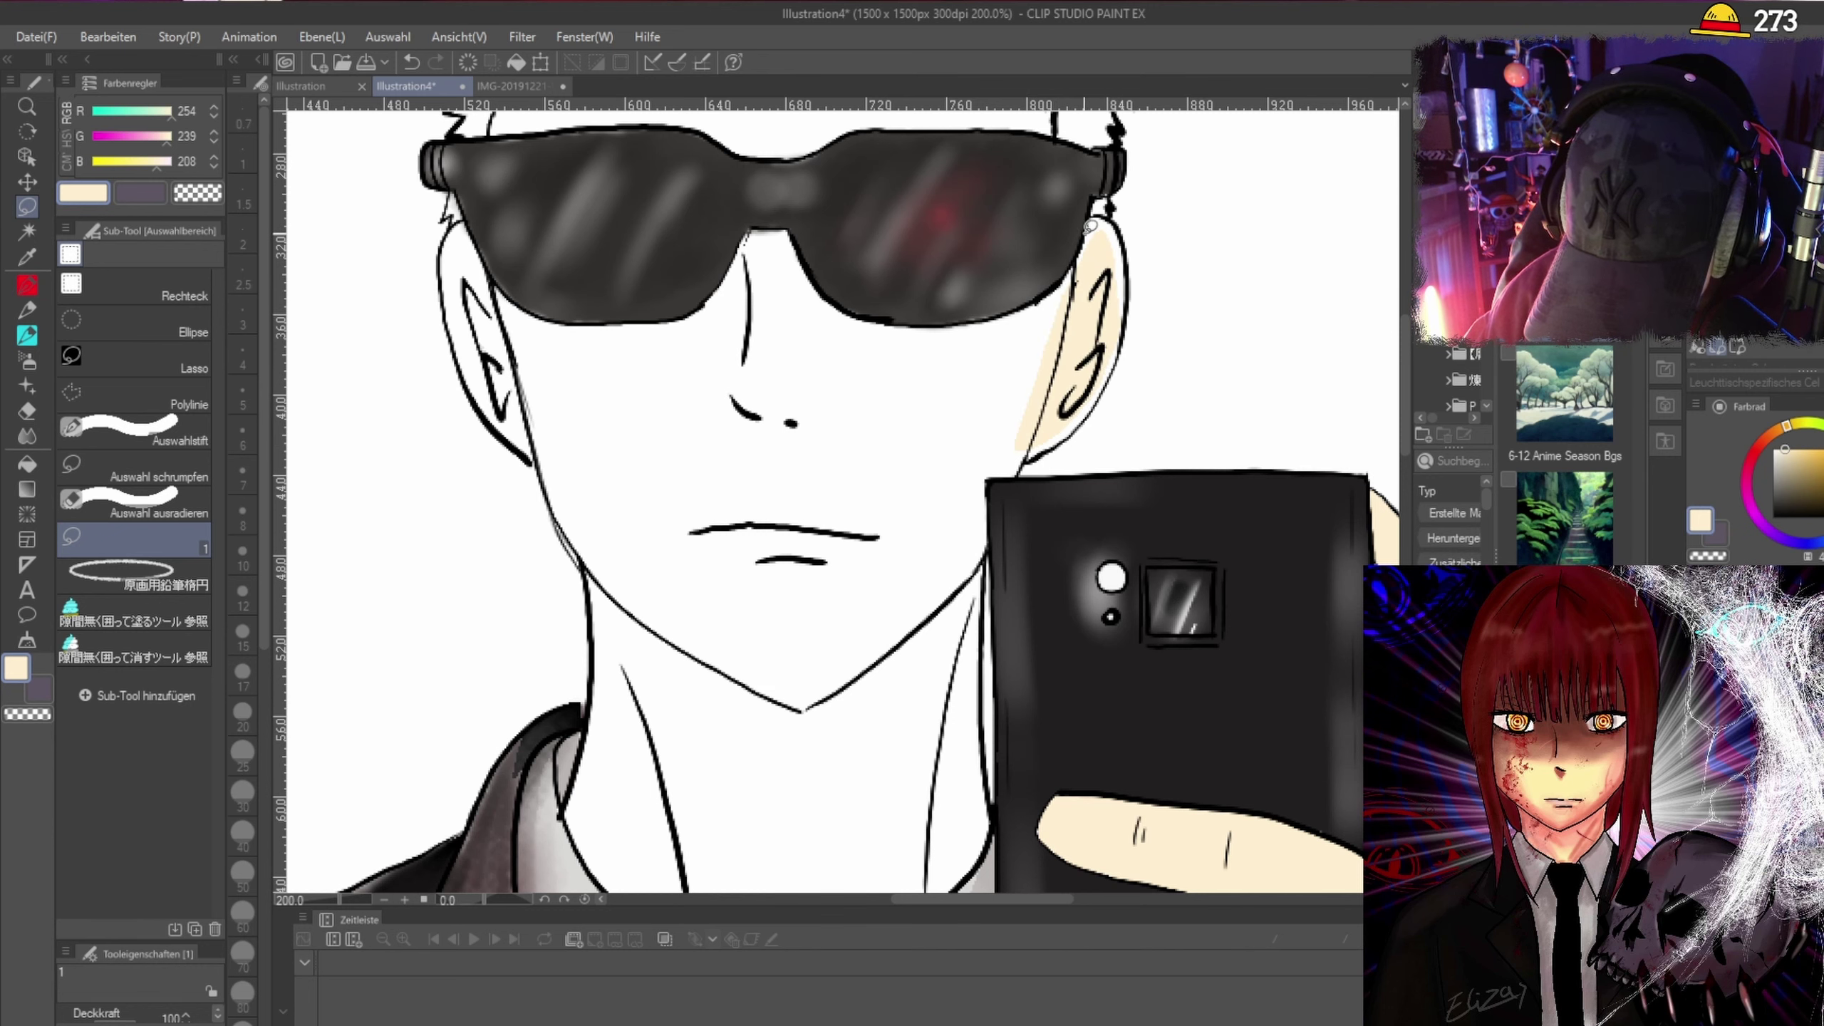
{"action": "scroll", "coordinate": [1101, 226], "scroll_direction": "up", "scroll_amount": 2}
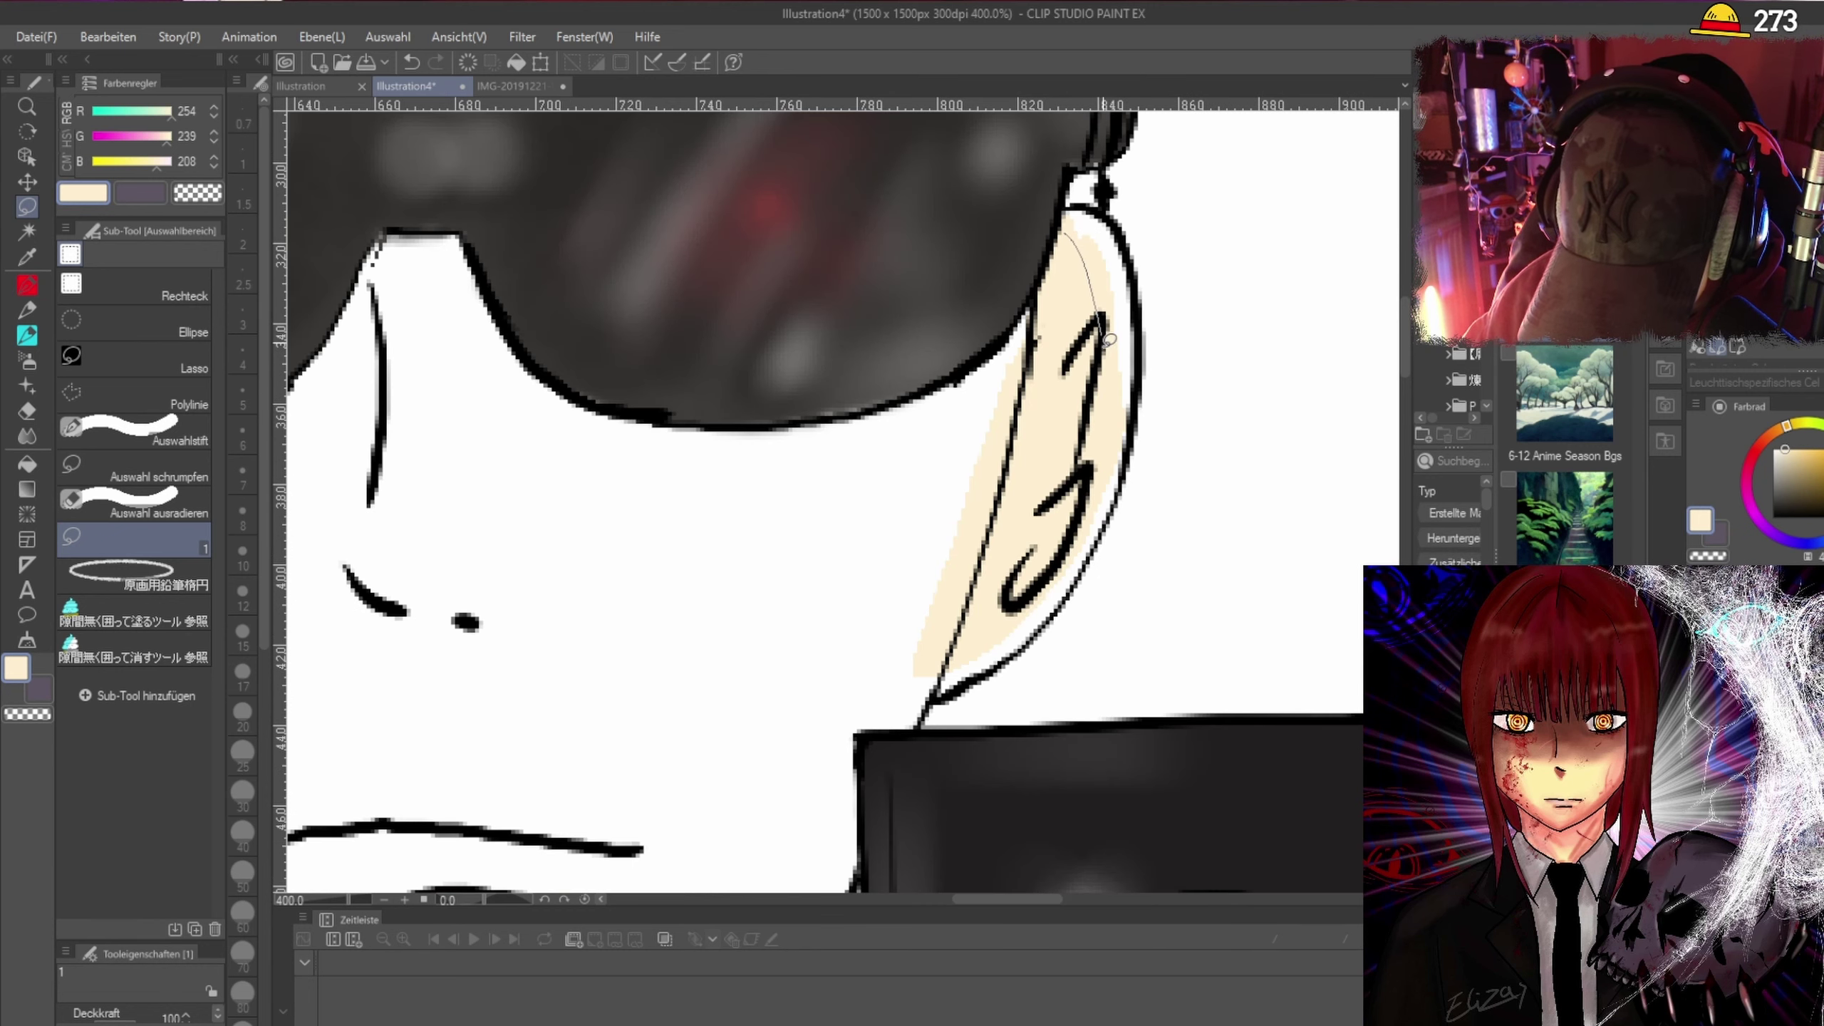
{"action": "left_click_drag", "start_coordinate": [1096, 202], "coordinate": [1099, 208]}
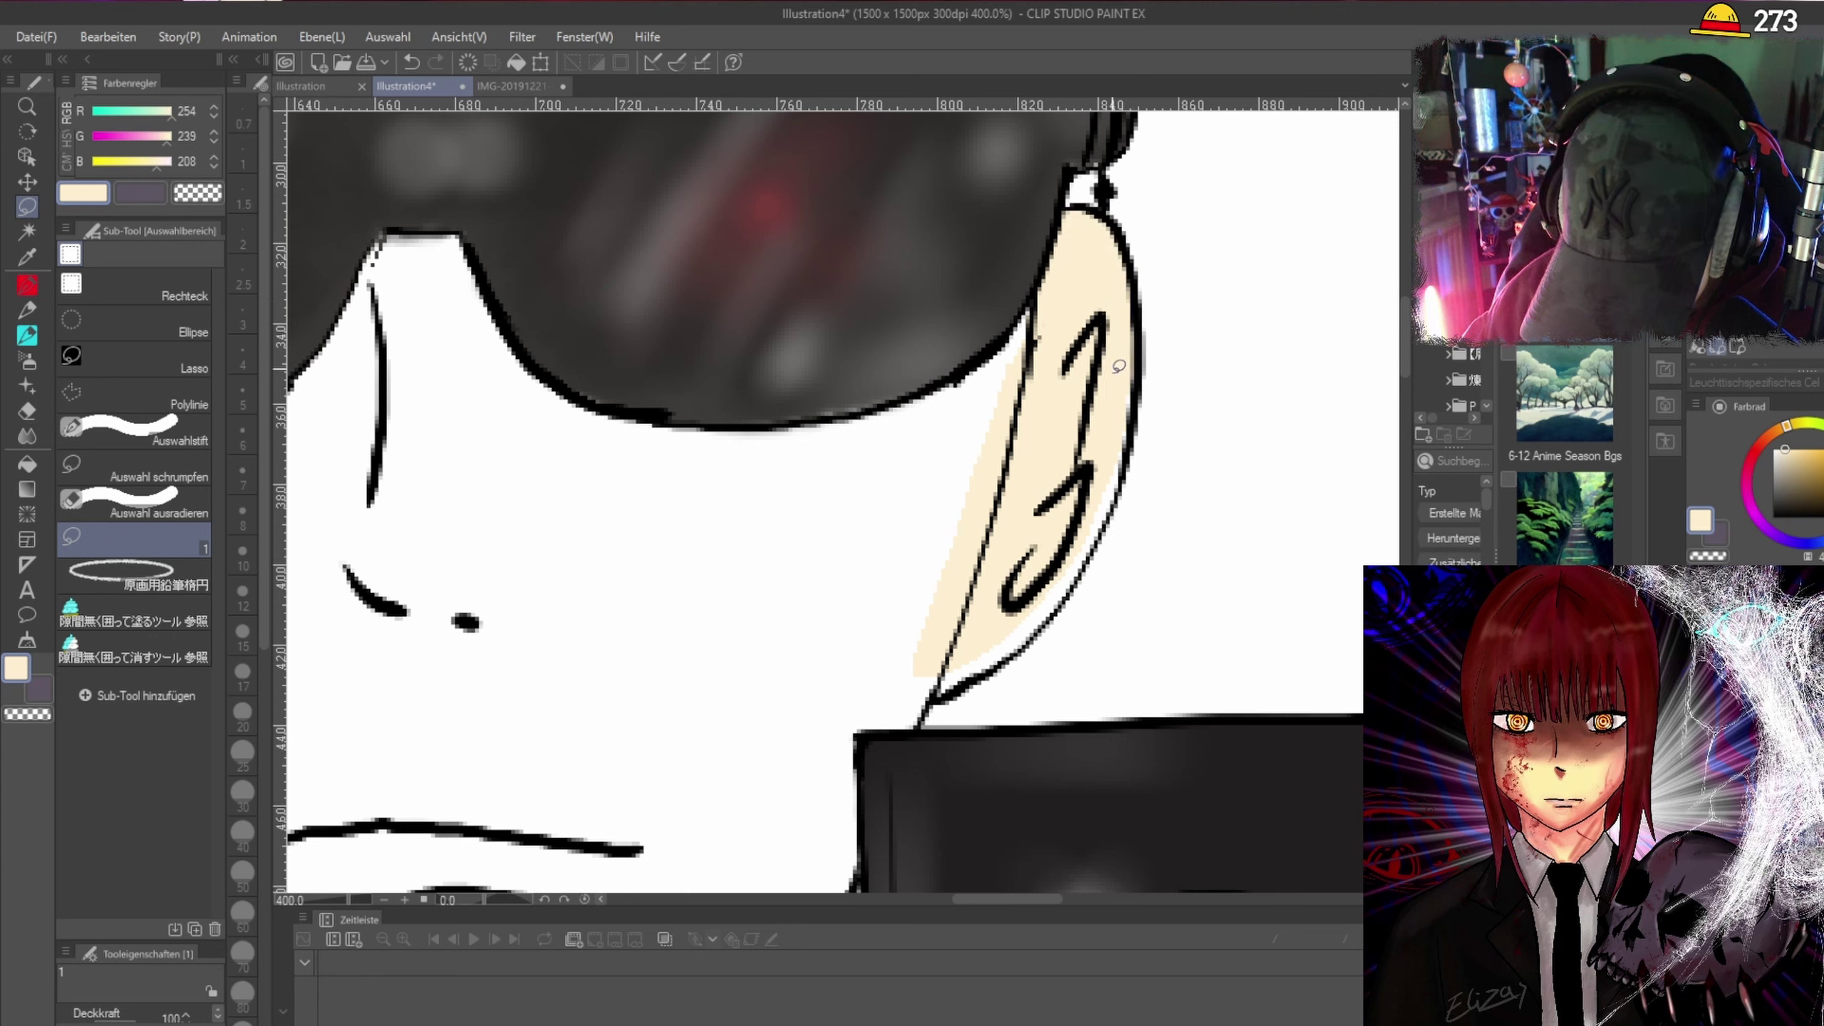
{"action": "mouse_move", "coordinate": [1101, 463]}
{"action": "left_mouse_down"}
{"action": "mouse_move", "coordinate": [1008, 611]}
{"action": "mouse_move", "coordinate": [929, 679]}
{"action": "left_mouse_up"}
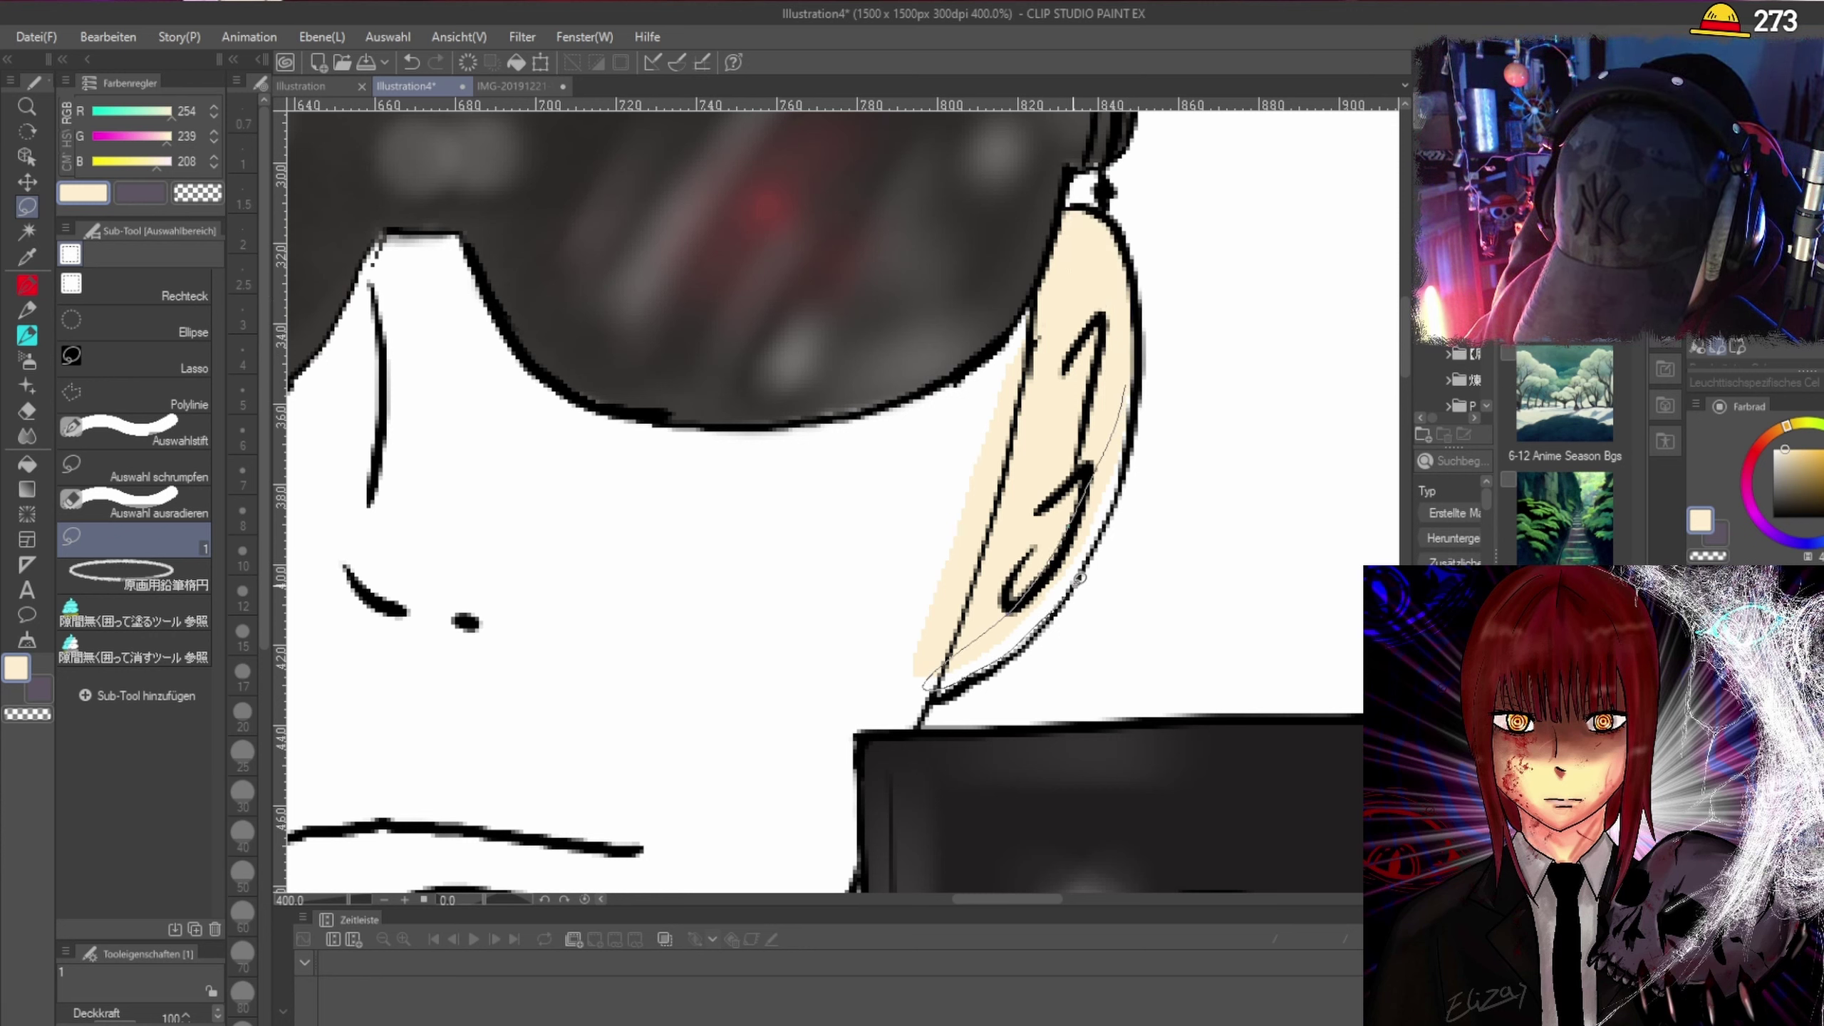
{"action": "left_click_drag", "start_coordinate": [1136, 445], "coordinate": [1133, 394]}
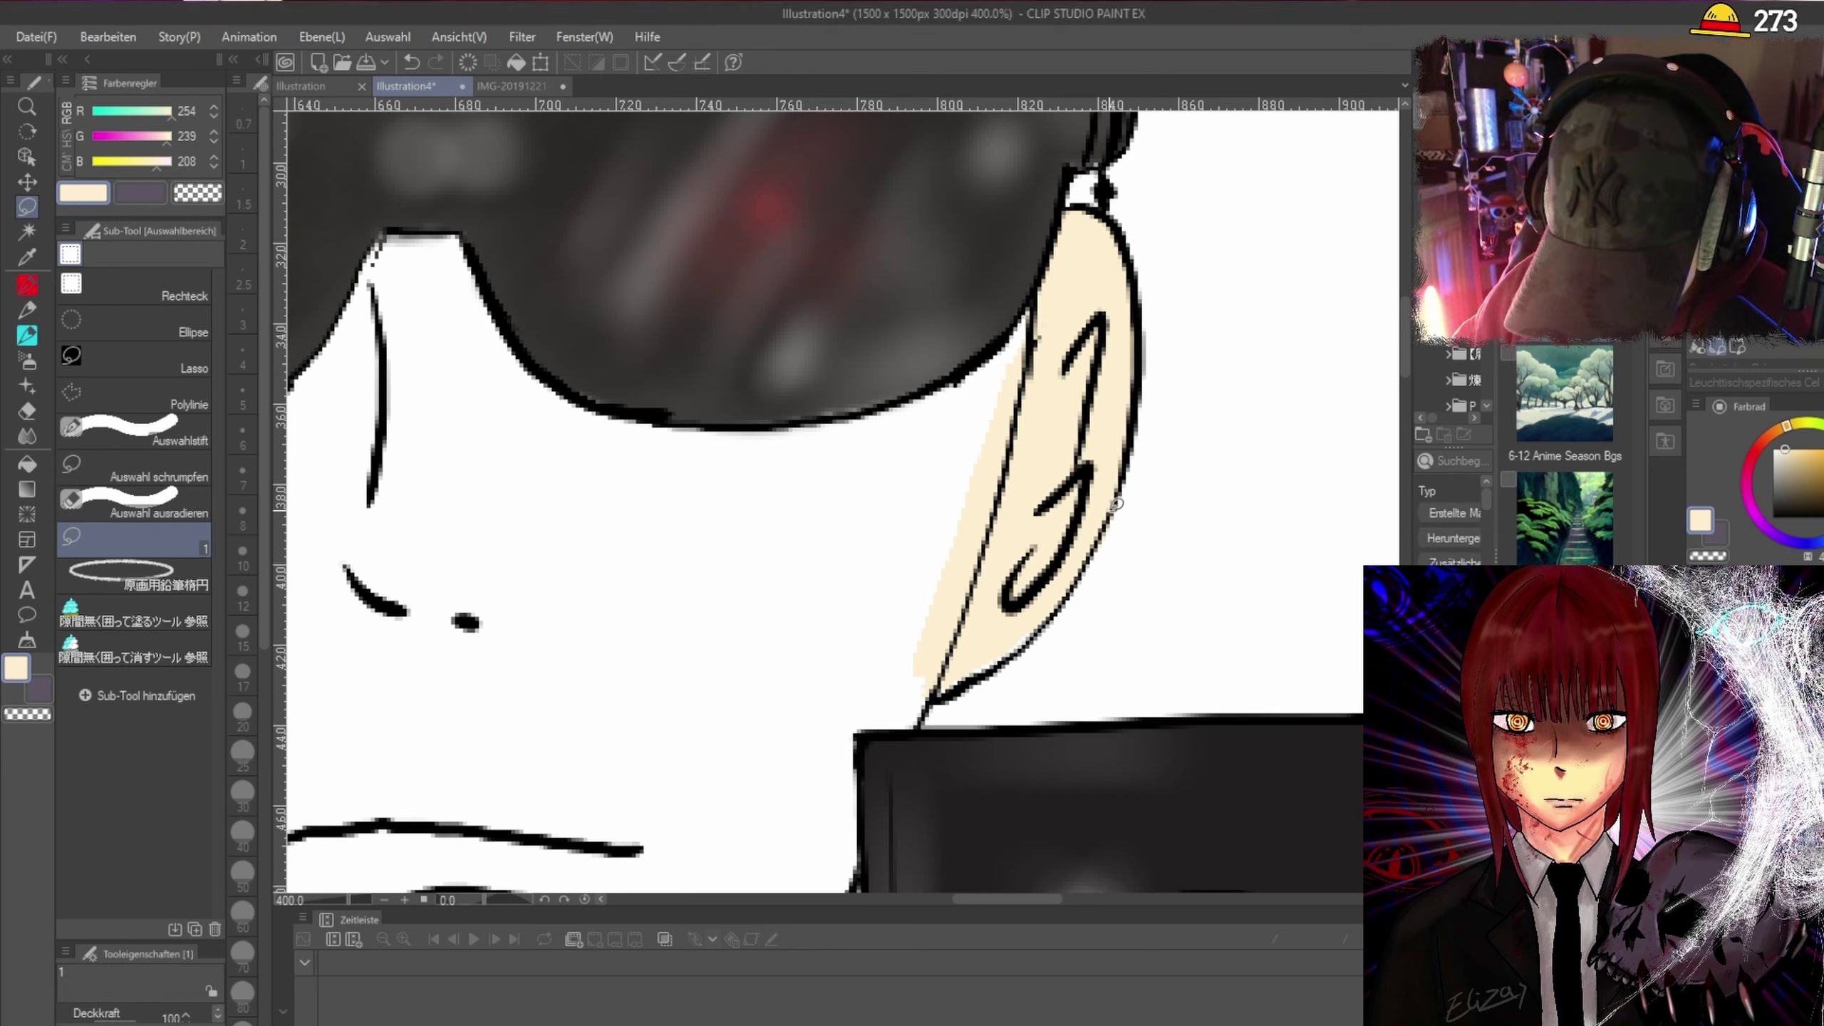
Fill the gap at the ear's edge and the area below the ear.
{"action": "scroll", "coordinate": [1112, 564], "scroll_direction": "down", "scroll_amount": 3}
{"action": "scroll", "coordinate": [1045, 652], "scroll_direction": "up", "scroll_amount": 1}
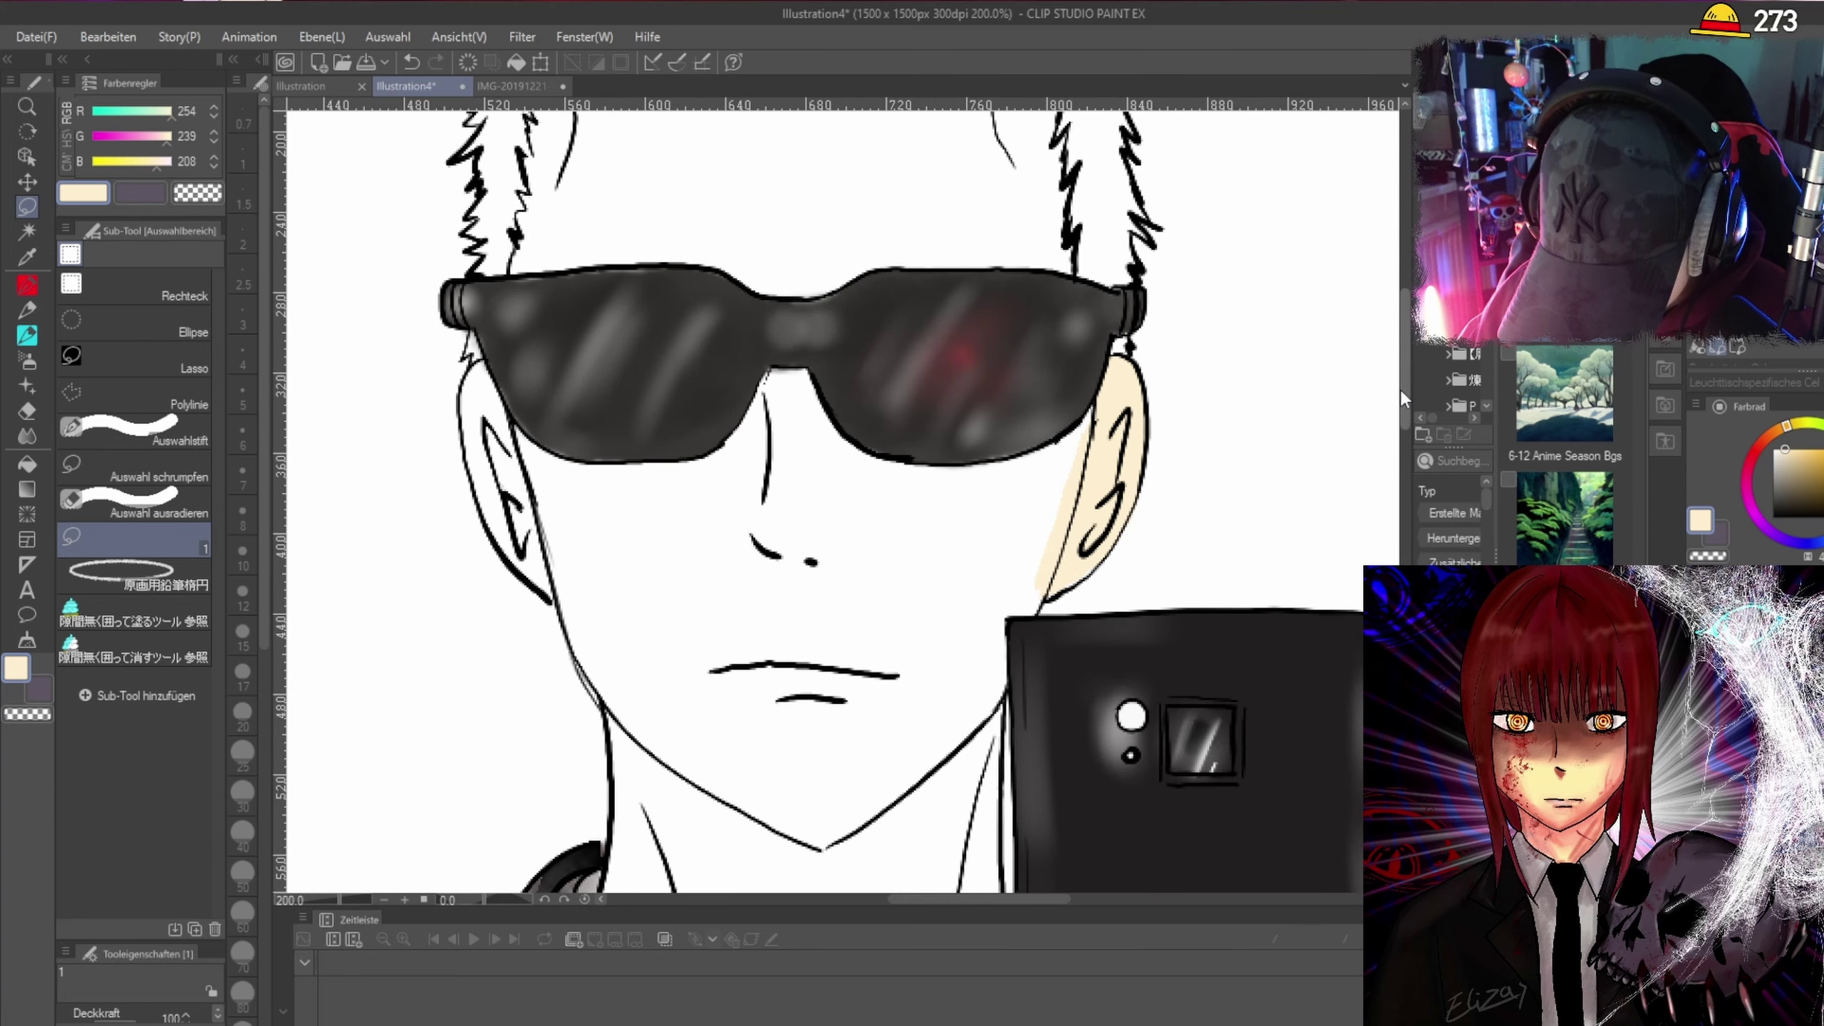
{"action": "left_click_drag", "start_coordinate": [1405, 392], "coordinate": [1404, 422]}
{"action": "scroll", "coordinate": [1066, 472], "scroll_direction": "up", "scroll_amount": 2}
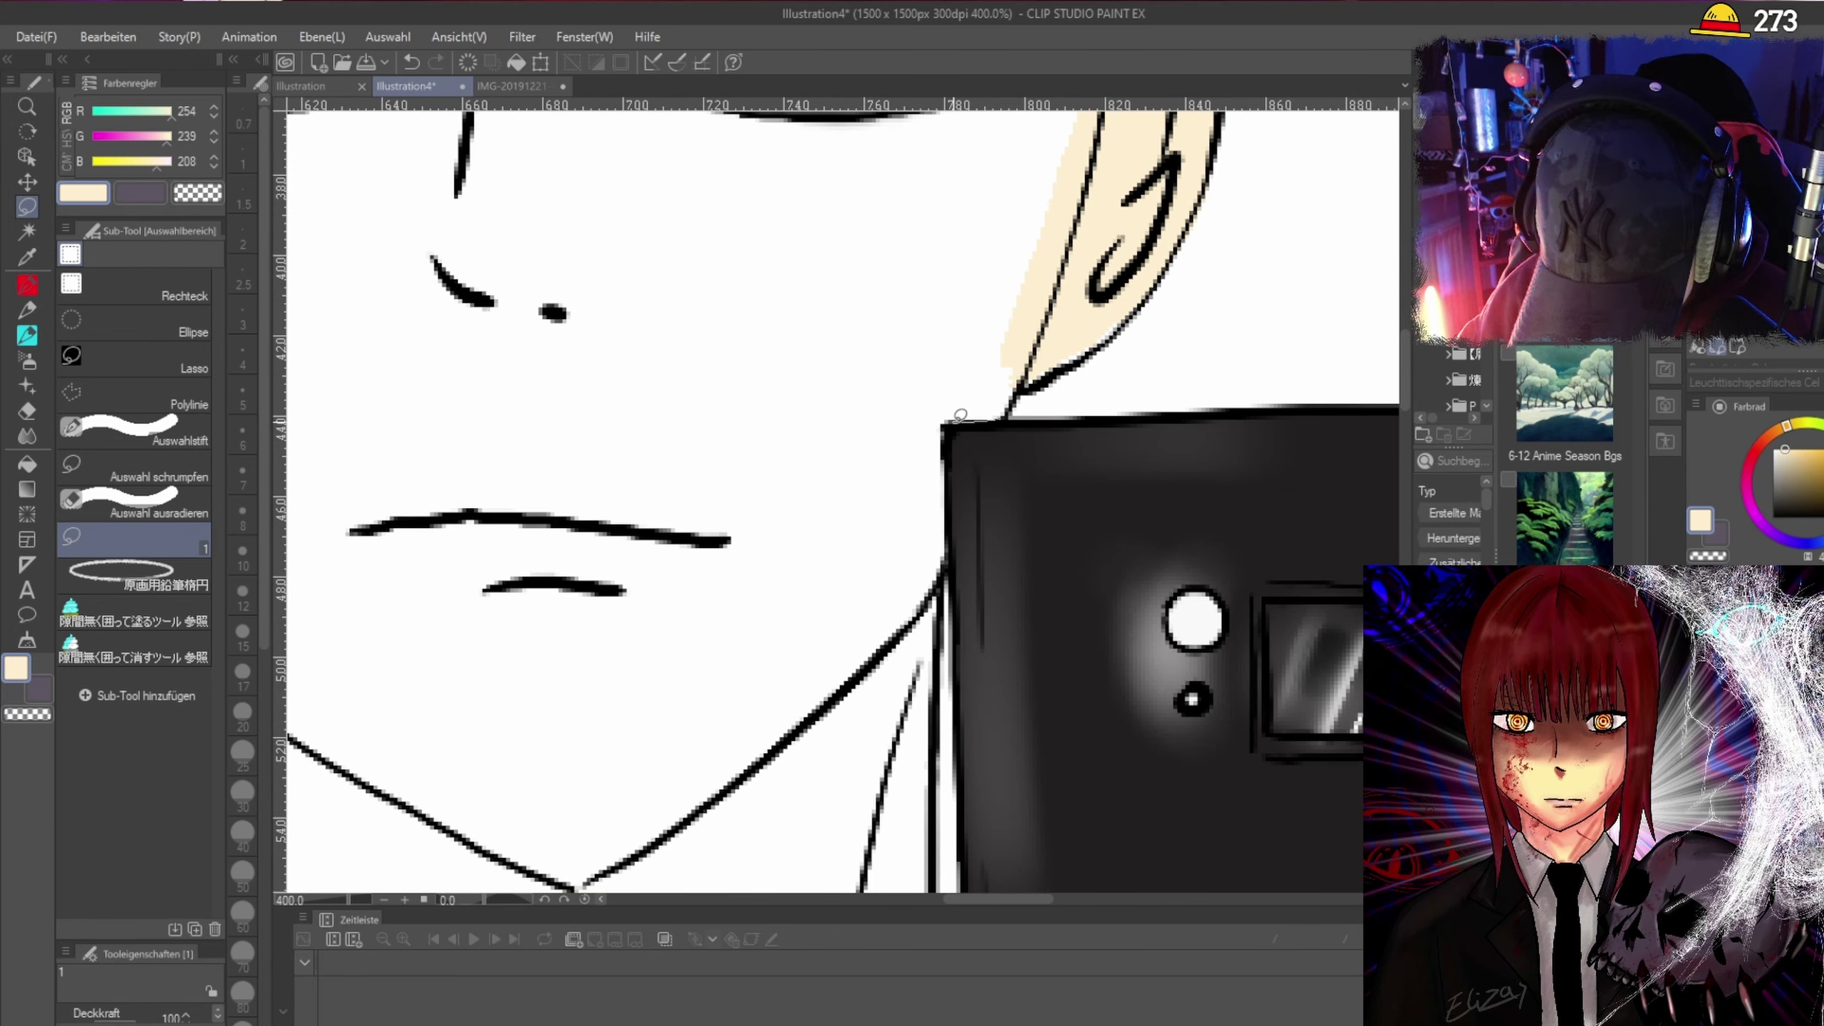
{"action": "mouse_move", "coordinate": [960, 415]}
{"action": "left_mouse_down"}
{"action": "mouse_move", "coordinate": [1009, 250]}
{"action": "mouse_move", "coordinate": [1053, 238]}
{"action": "mouse_move", "coordinate": [1012, 398]}
{"action": "mouse_move", "coordinate": [926, 439]}
{"action": "mouse_move", "coordinate": [896, 595]}
{"action": "left_mouse_up"}
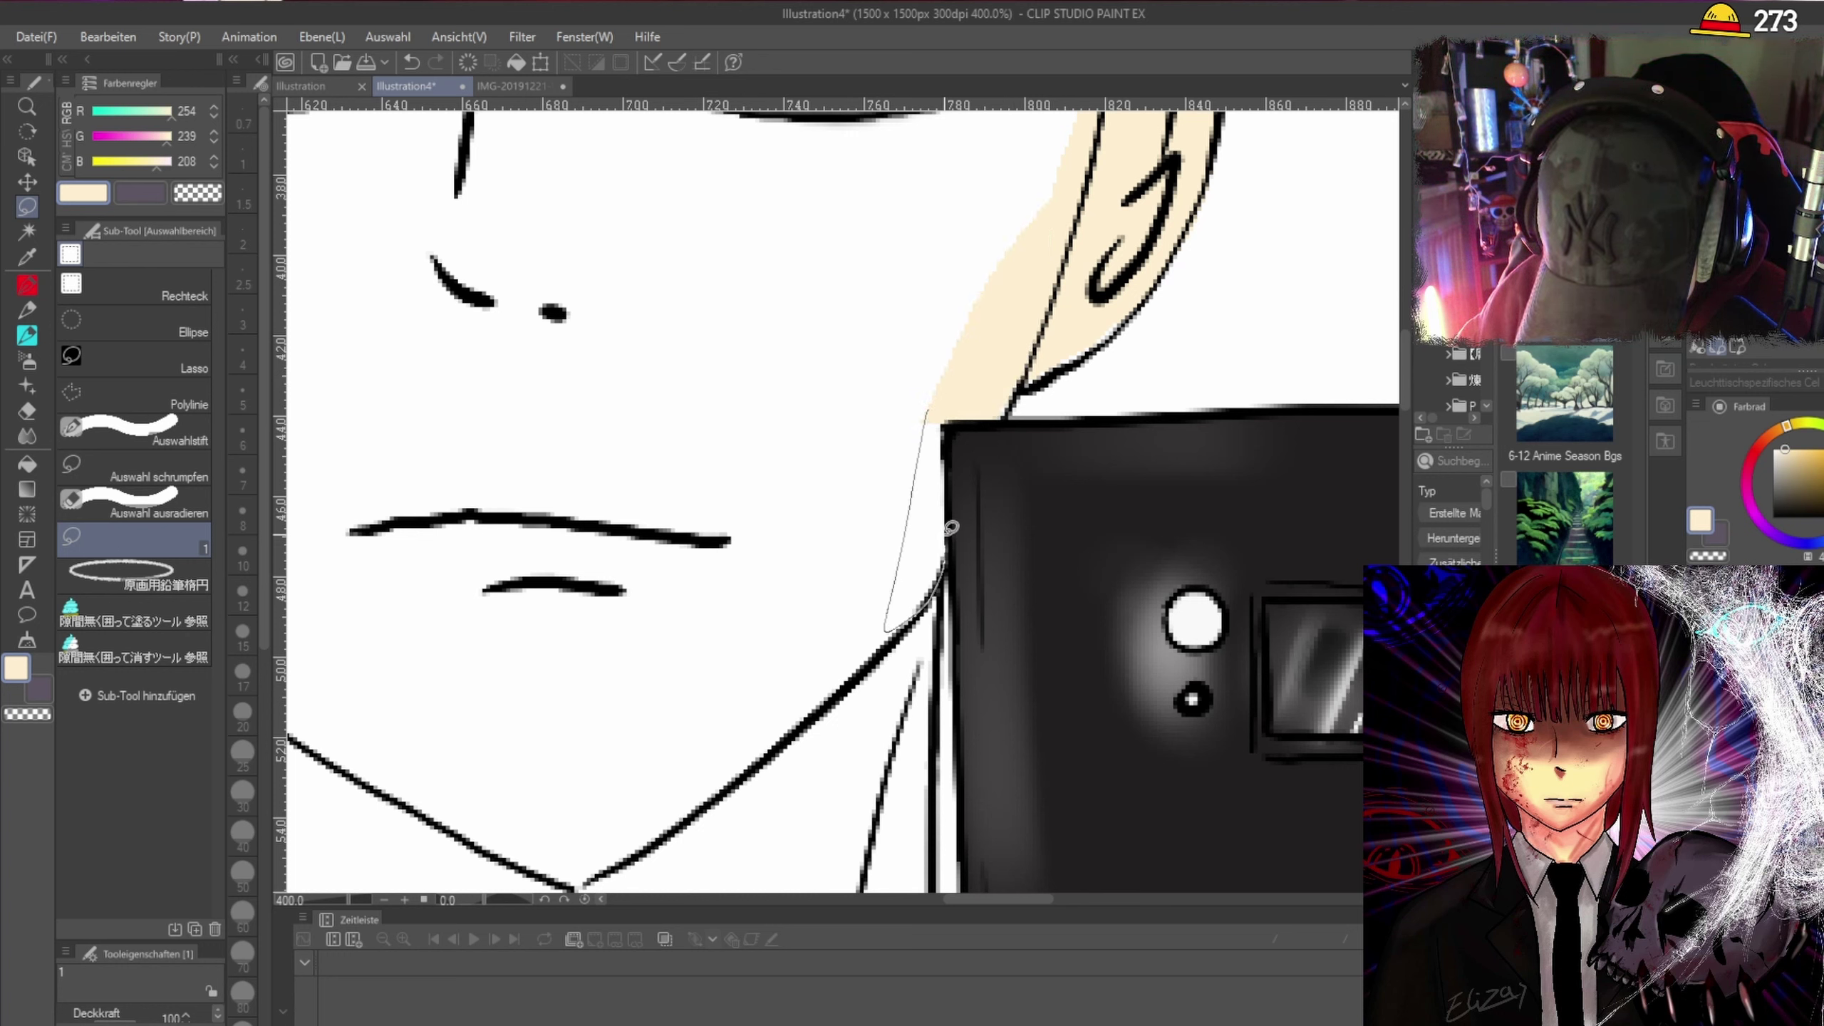
{"action": "mouse_move", "coordinate": [951, 528]}
{"action": "left_mouse_down"}
{"action": "mouse_move", "coordinate": [948, 428]}
{"action": "mouse_move", "coordinate": [922, 408]}
{"action": "left_mouse_up"}
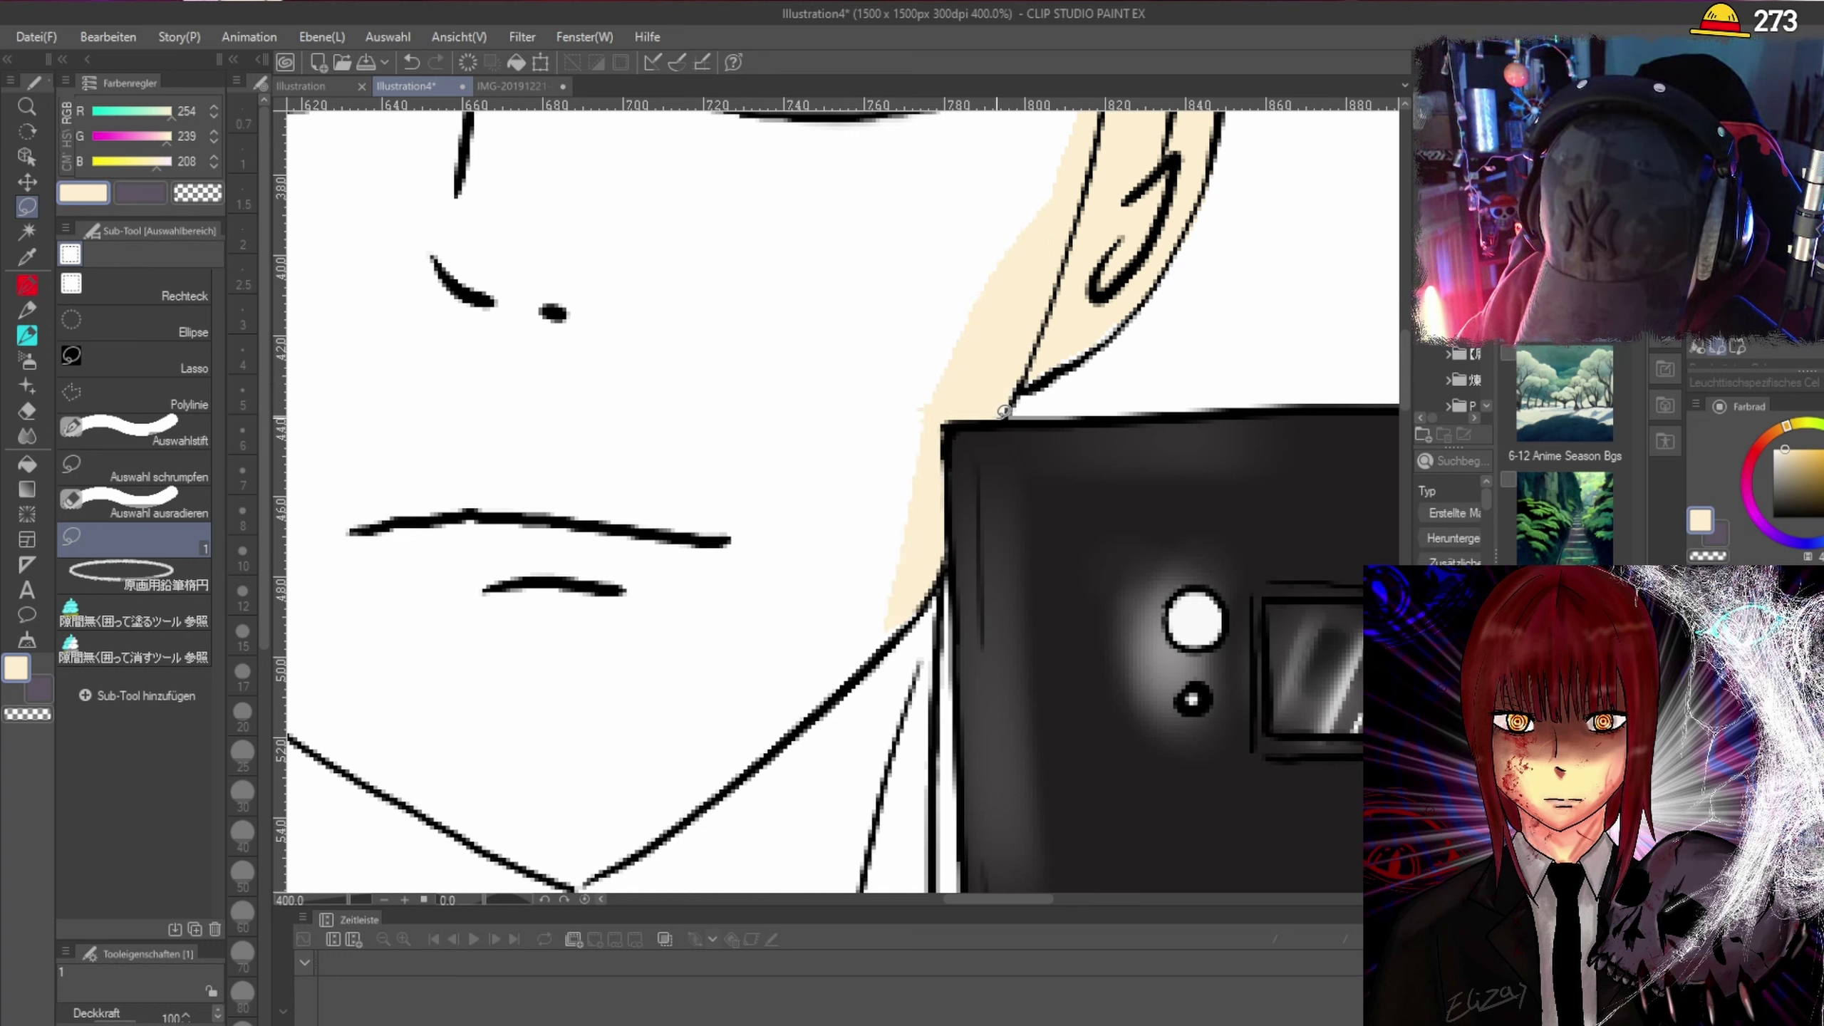
{"action": "left_click_drag", "start_coordinate": [1053, 350], "coordinate": [1031, 380]}
{"action": "left_click_drag", "start_coordinate": [1138, 293], "coordinate": [1056, 350]}
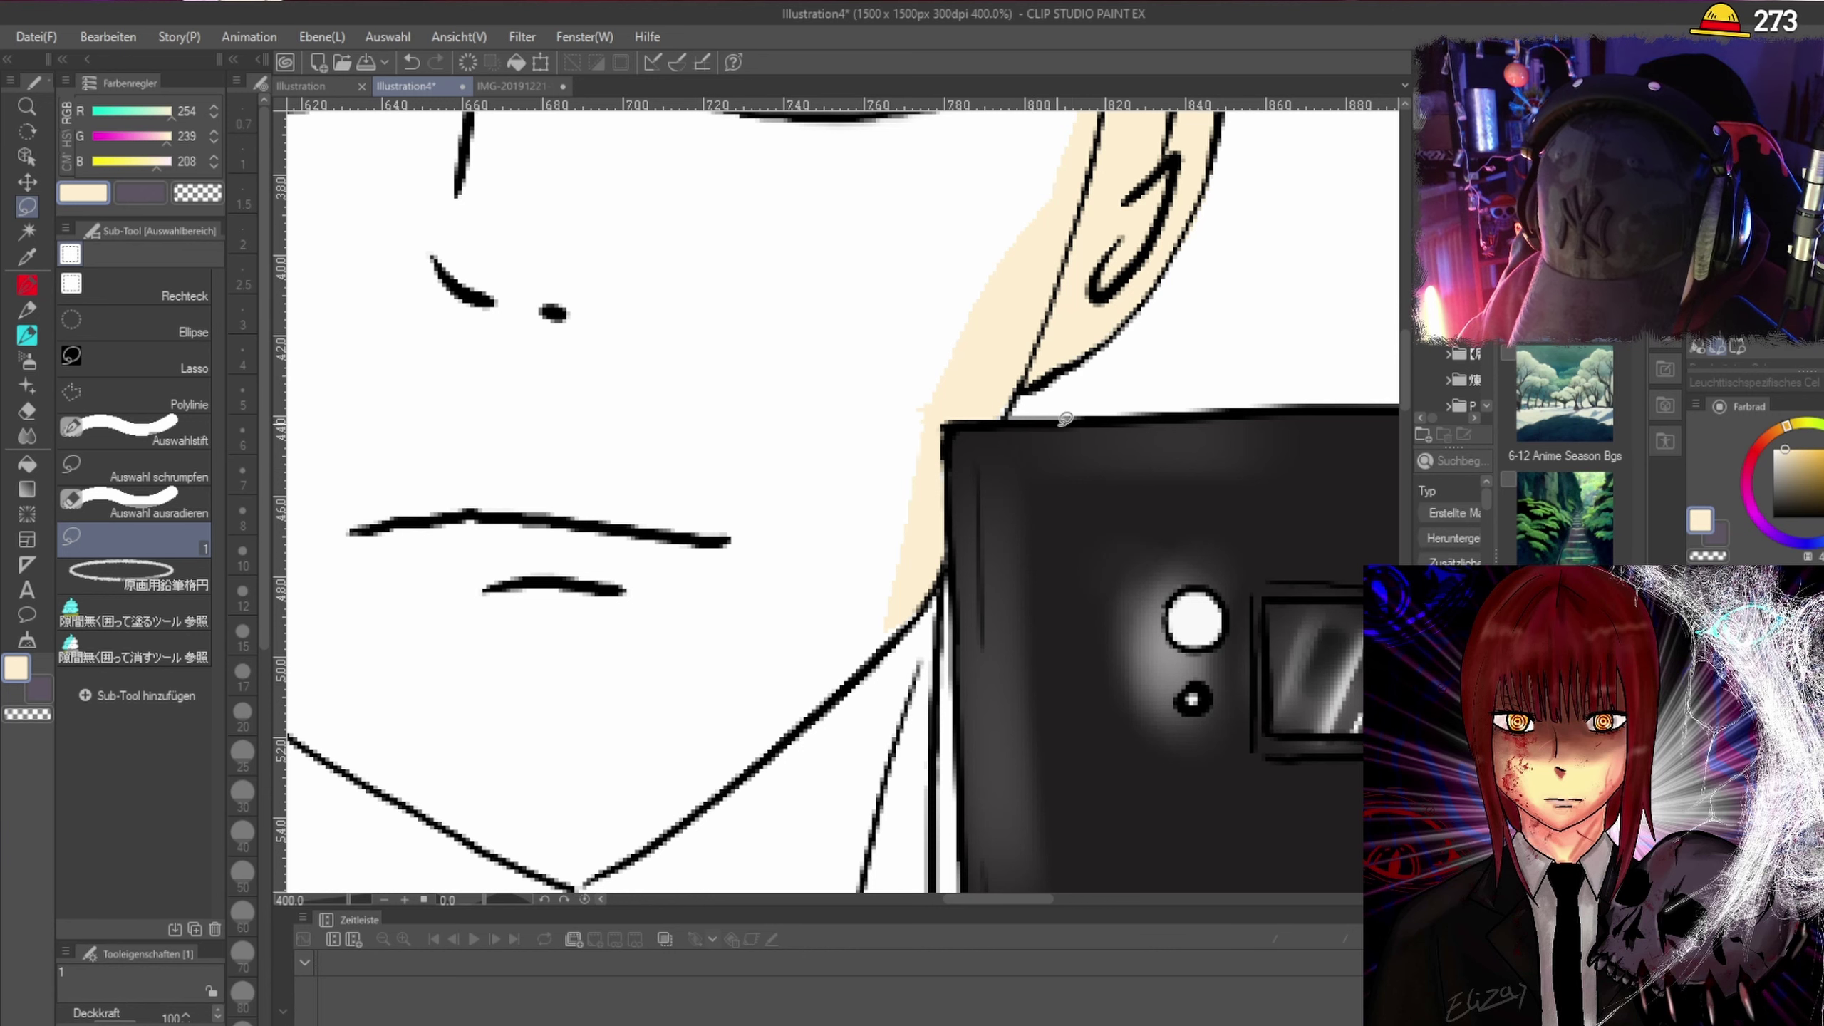
Trace around and fill the right half of the face and neck.
{"action": "scroll", "coordinate": [1067, 420], "scroll_direction": "down", "scroll_amount": 2}
{"action": "left_click_drag", "start_coordinate": [1090, 486], "coordinate": [1090, 696]}
{"action": "mouse_move", "coordinate": [1081, 791]}
{"action": "left_mouse_down"}
{"action": "mouse_move", "coordinate": [945, 737]}
{"action": "mouse_move", "coordinate": [919, 550]}
{"action": "mouse_move", "coordinate": [943, 373]}
{"action": "mouse_move", "coordinate": [1035, 284]}
{"action": "mouse_move", "coordinate": [1127, 242]}
{"action": "mouse_move", "coordinate": [1107, 365]}
{"action": "left_mouse_up"}
{"action": "left_click_drag", "start_coordinate": [1083, 475], "coordinate": [1080, 530]}
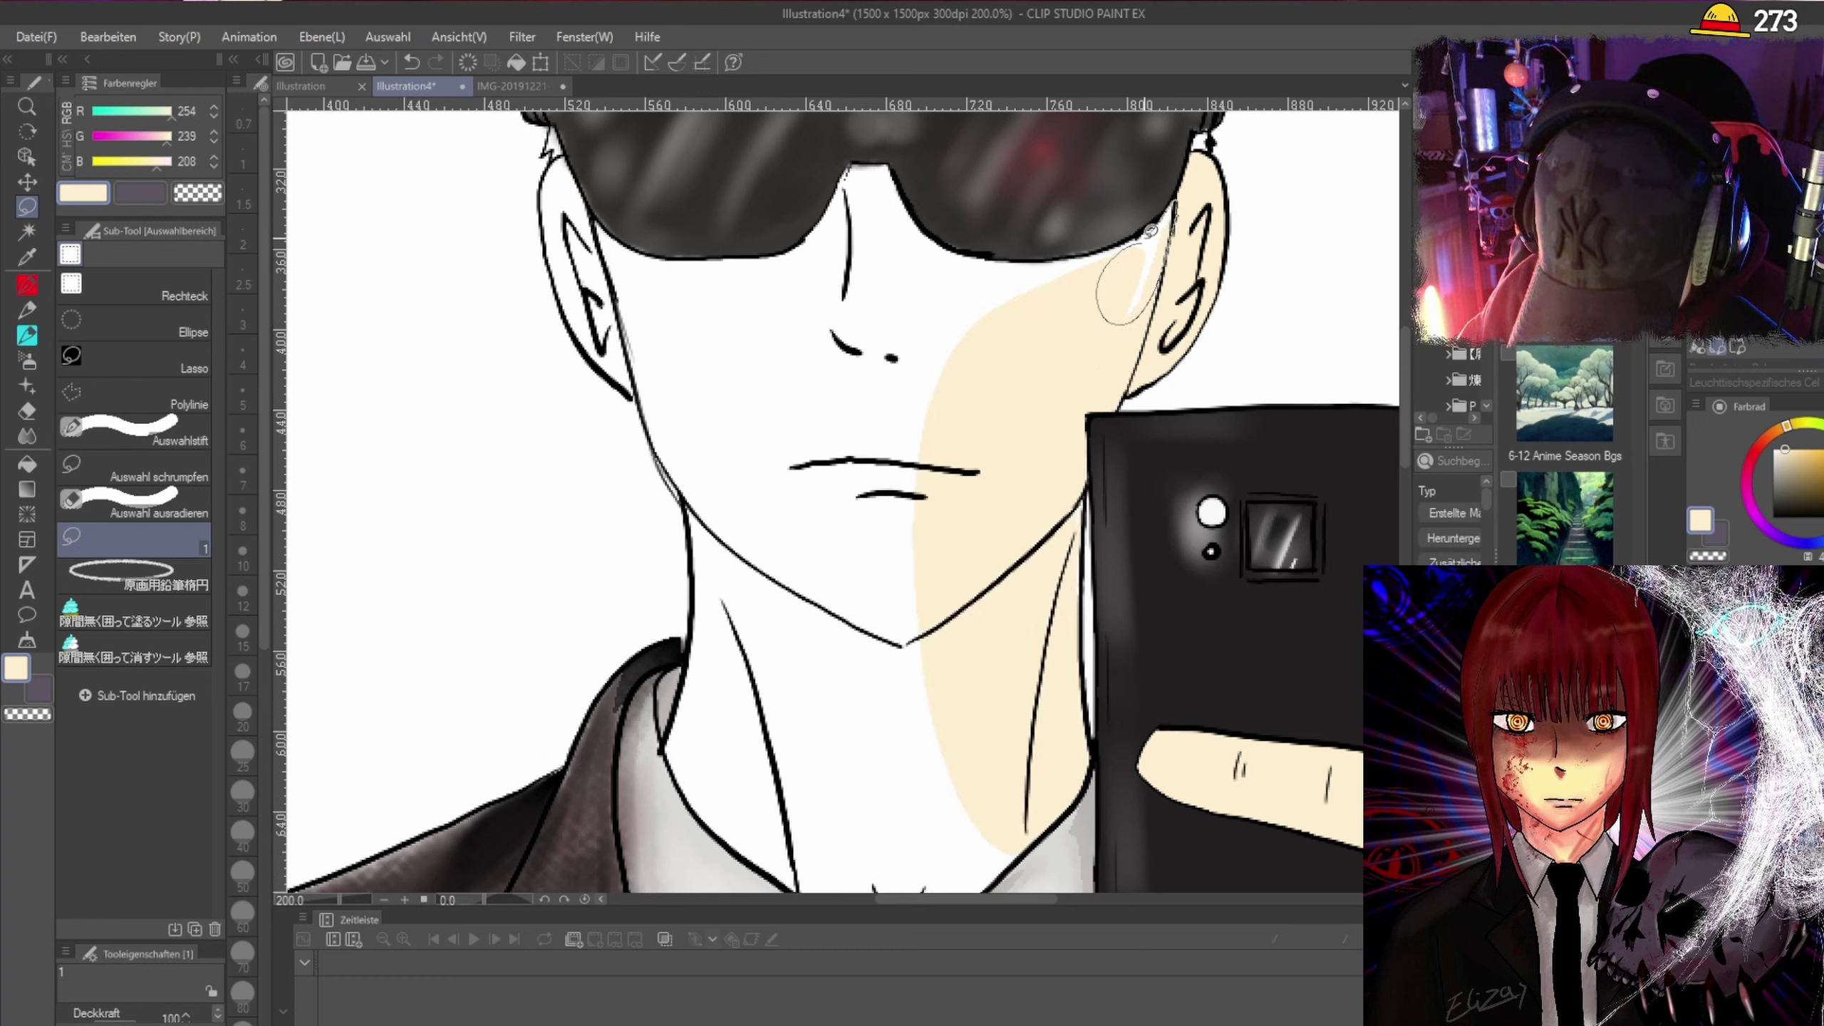
Fill the small gap beside the glasses, undoing the fill below them.
{"action": "left_click_drag", "start_coordinate": [1150, 232], "coordinate": [1152, 237]}
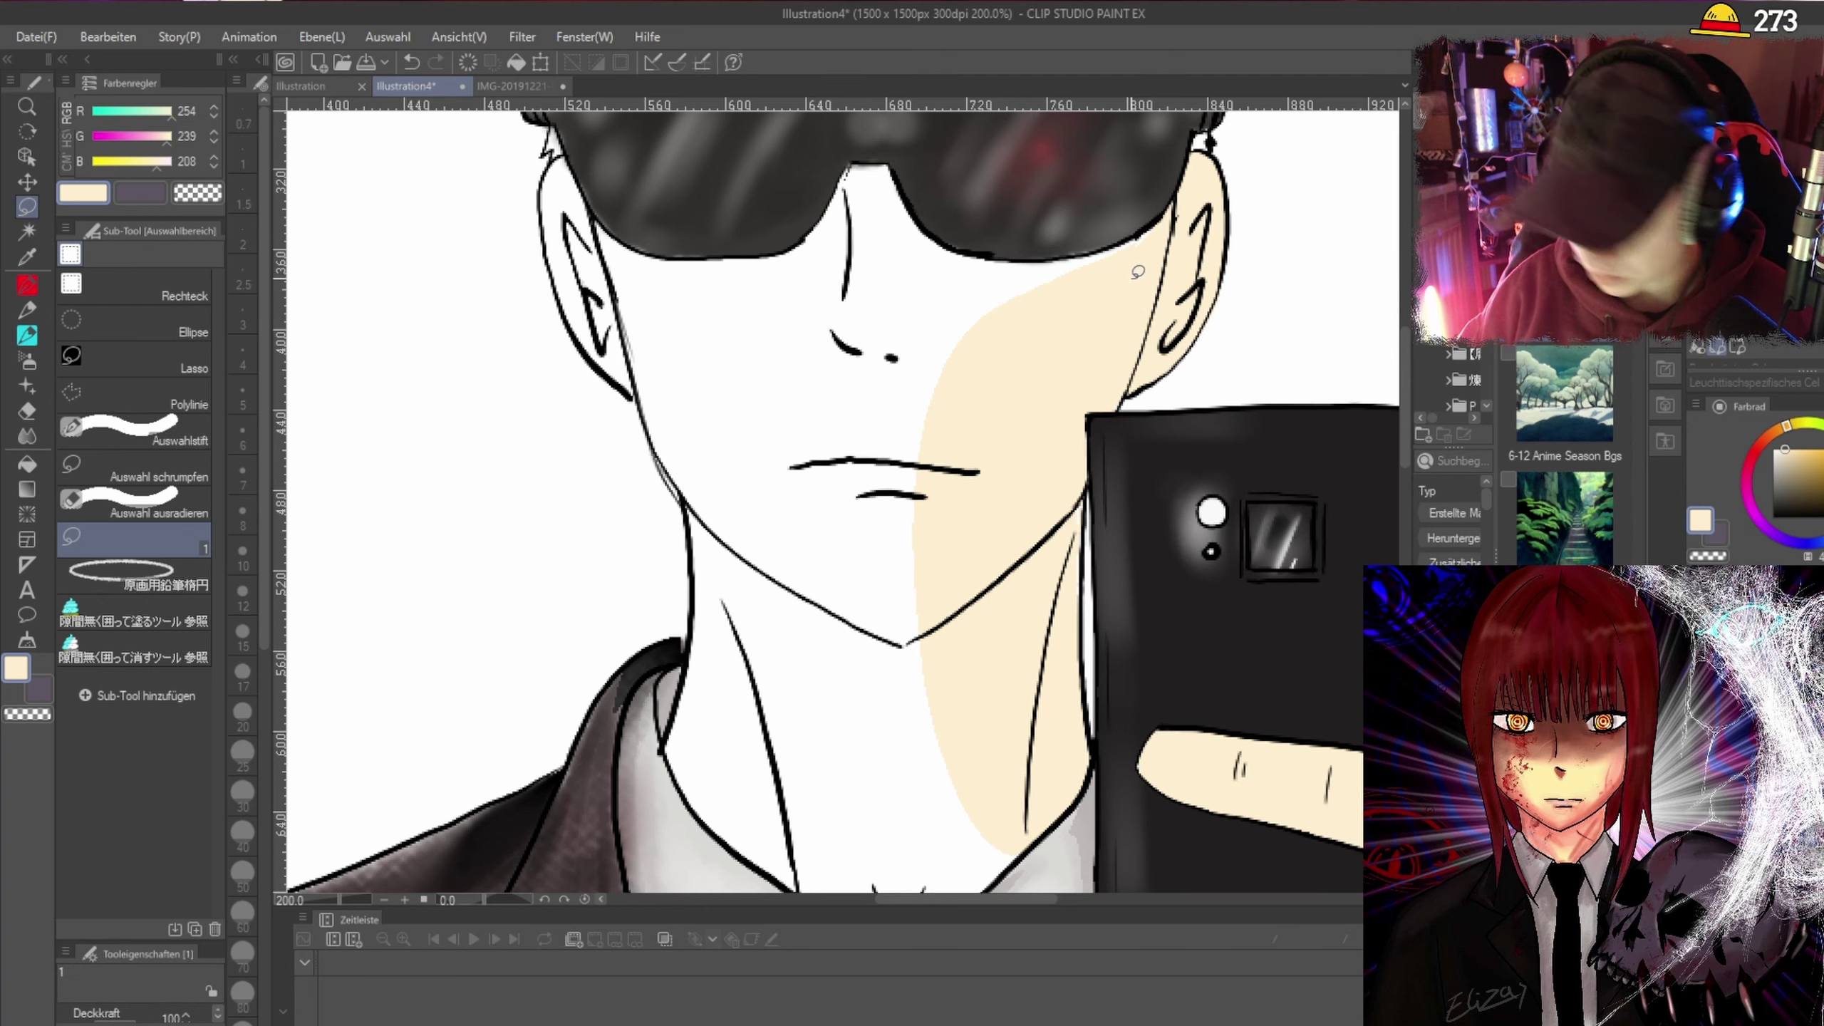
{"action": "scroll", "coordinate": [1135, 254], "scroll_direction": "down", "scroll_amount": 1}
{"action": "scroll", "coordinate": [1162, 230], "scroll_direction": "up", "scroll_amount": 5}
{"action": "mouse_move", "coordinate": [1091, 307]}
{"action": "left_mouse_down"}
{"action": "mouse_move", "coordinate": [1015, 359]}
{"action": "mouse_move", "coordinate": [877, 399]}
{"action": "mouse_move", "coordinate": [1062, 266]}
{"action": "mouse_move", "coordinate": [1110, 260]}
{"action": "left_mouse_up"}
{"action": "scroll", "coordinate": [953, 399], "scroll_direction": "down", "scroll_amount": 5}
{"action": "mouse_move", "coordinate": [972, 389]}
{"action": "left_mouse_down"}
{"action": "mouse_move", "coordinate": [890, 427]}
{"action": "mouse_move", "coordinate": [786, 402]}
{"action": "mouse_move", "coordinate": [767, 332]}
{"action": "mouse_move", "coordinate": [865, 389]}
{"action": "mouse_move", "coordinate": [970, 389]}
{"action": "left_mouse_up"}
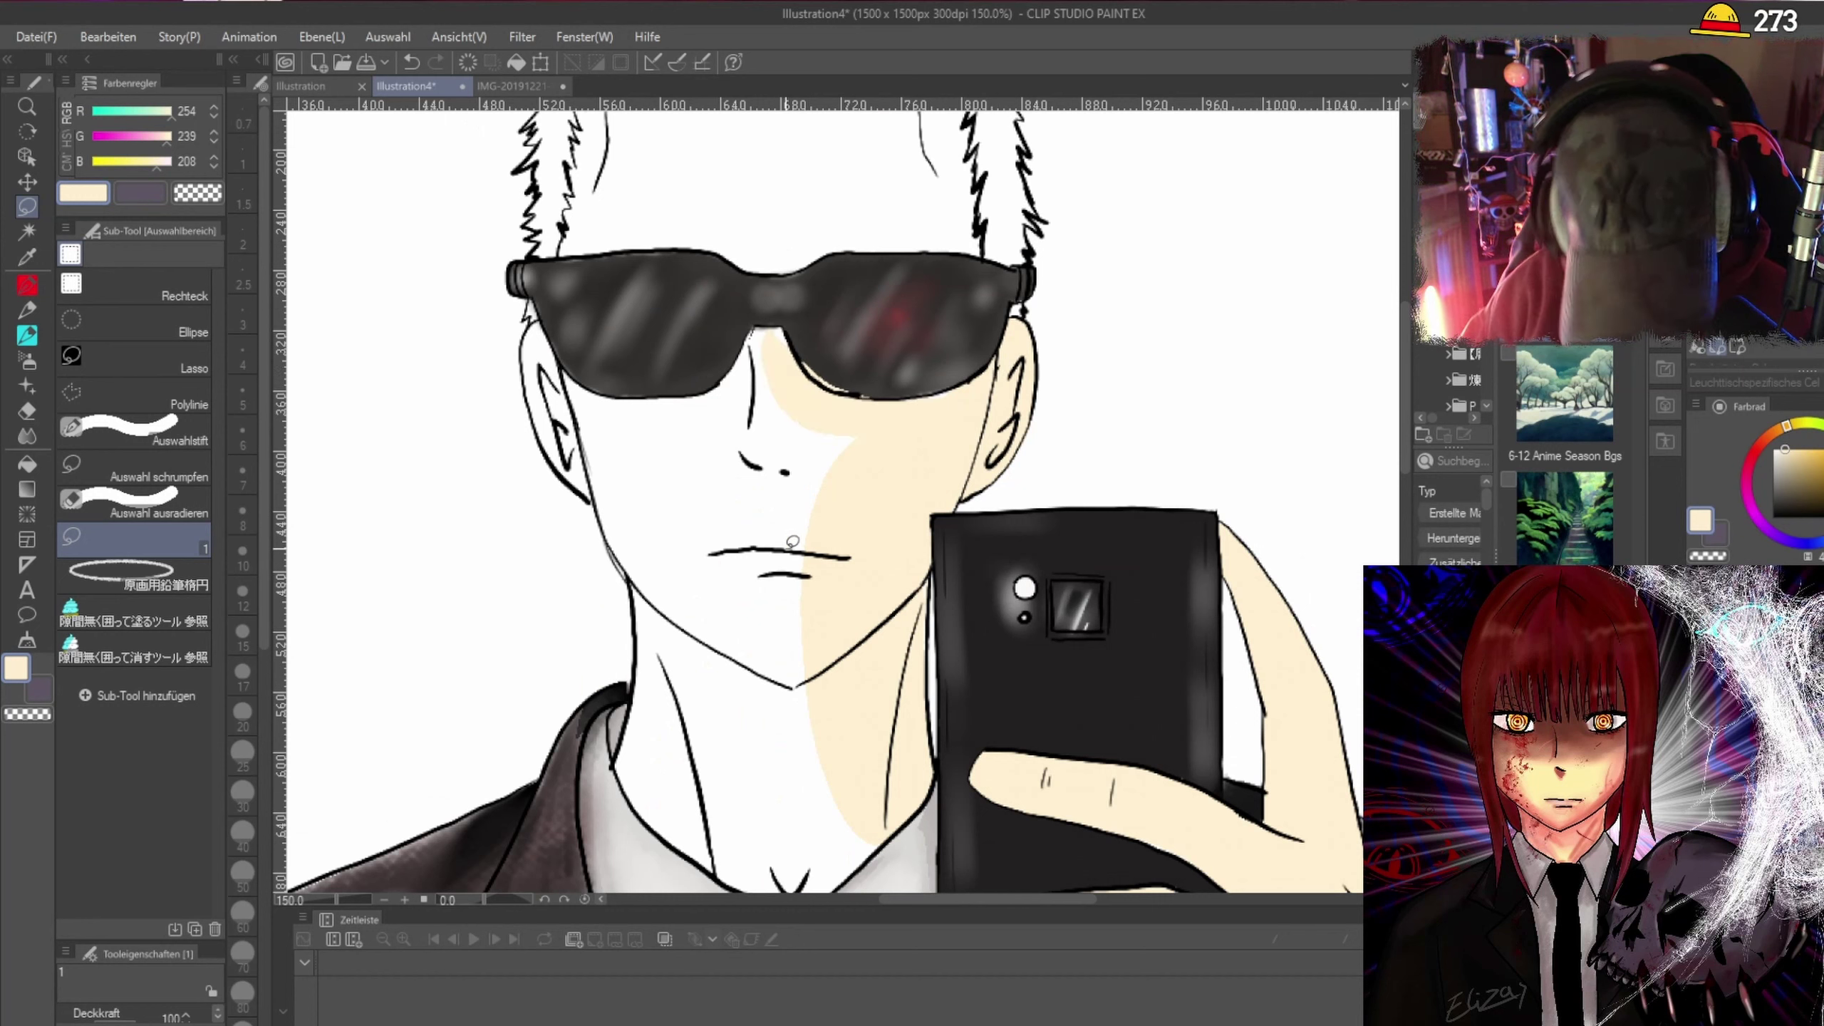
{"action": "key", "text": "ctrl+z"}
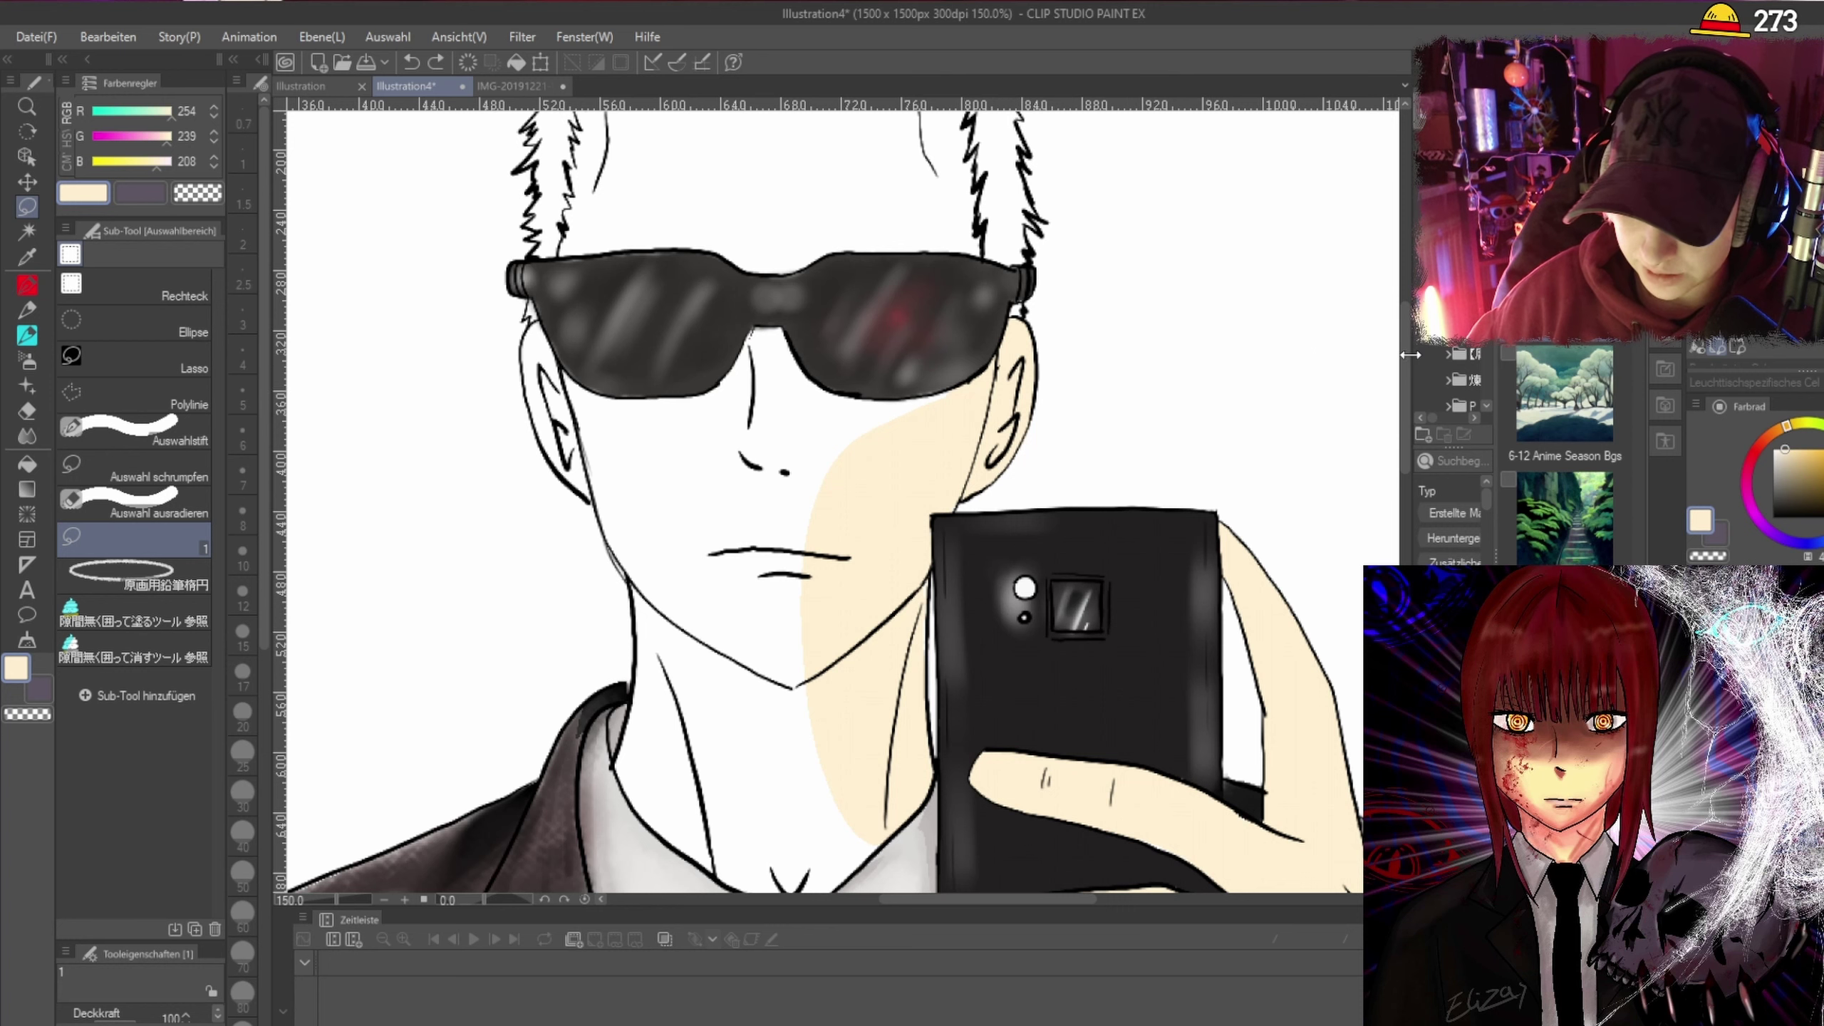
{"action": "scroll", "coordinate": [1228, 378], "scroll_direction": "down", "scroll_amount": 3}
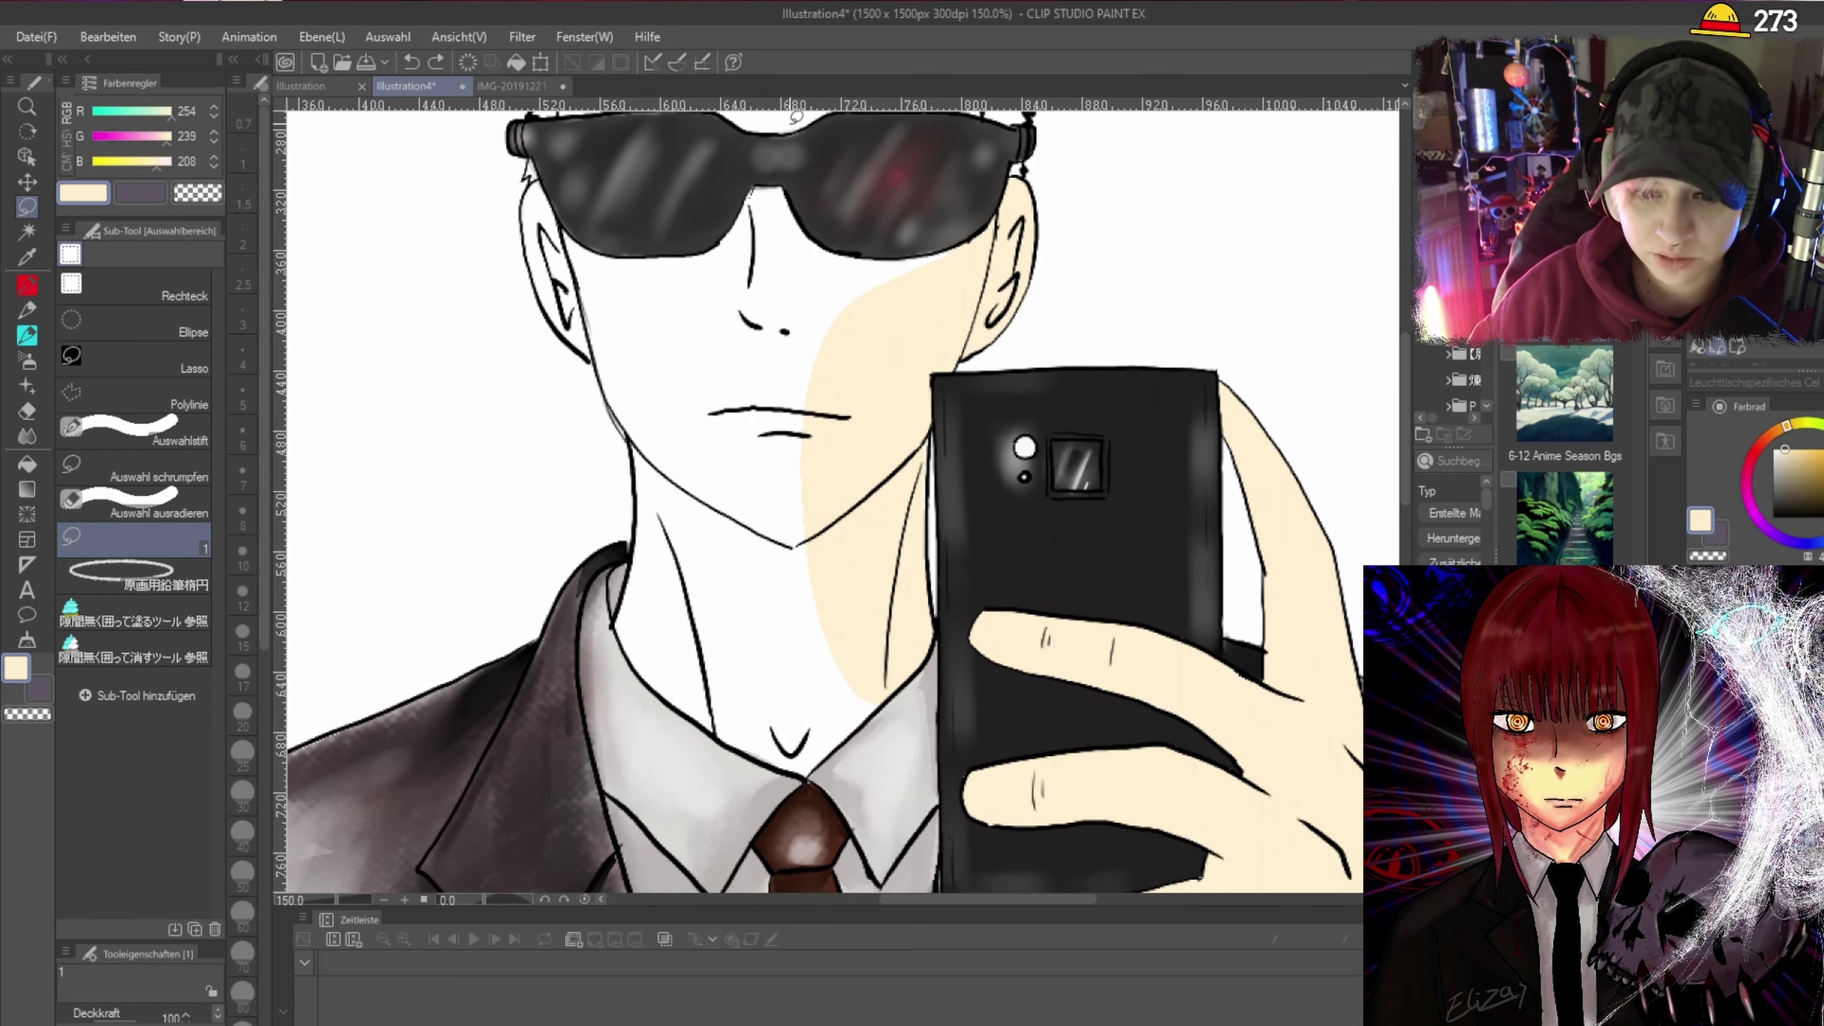
Fill the lower face, chin, left cheek and jaw with skin colour.
{"action": "scroll", "coordinate": [855, 305], "scroll_direction": "up", "scroll_amount": 3}
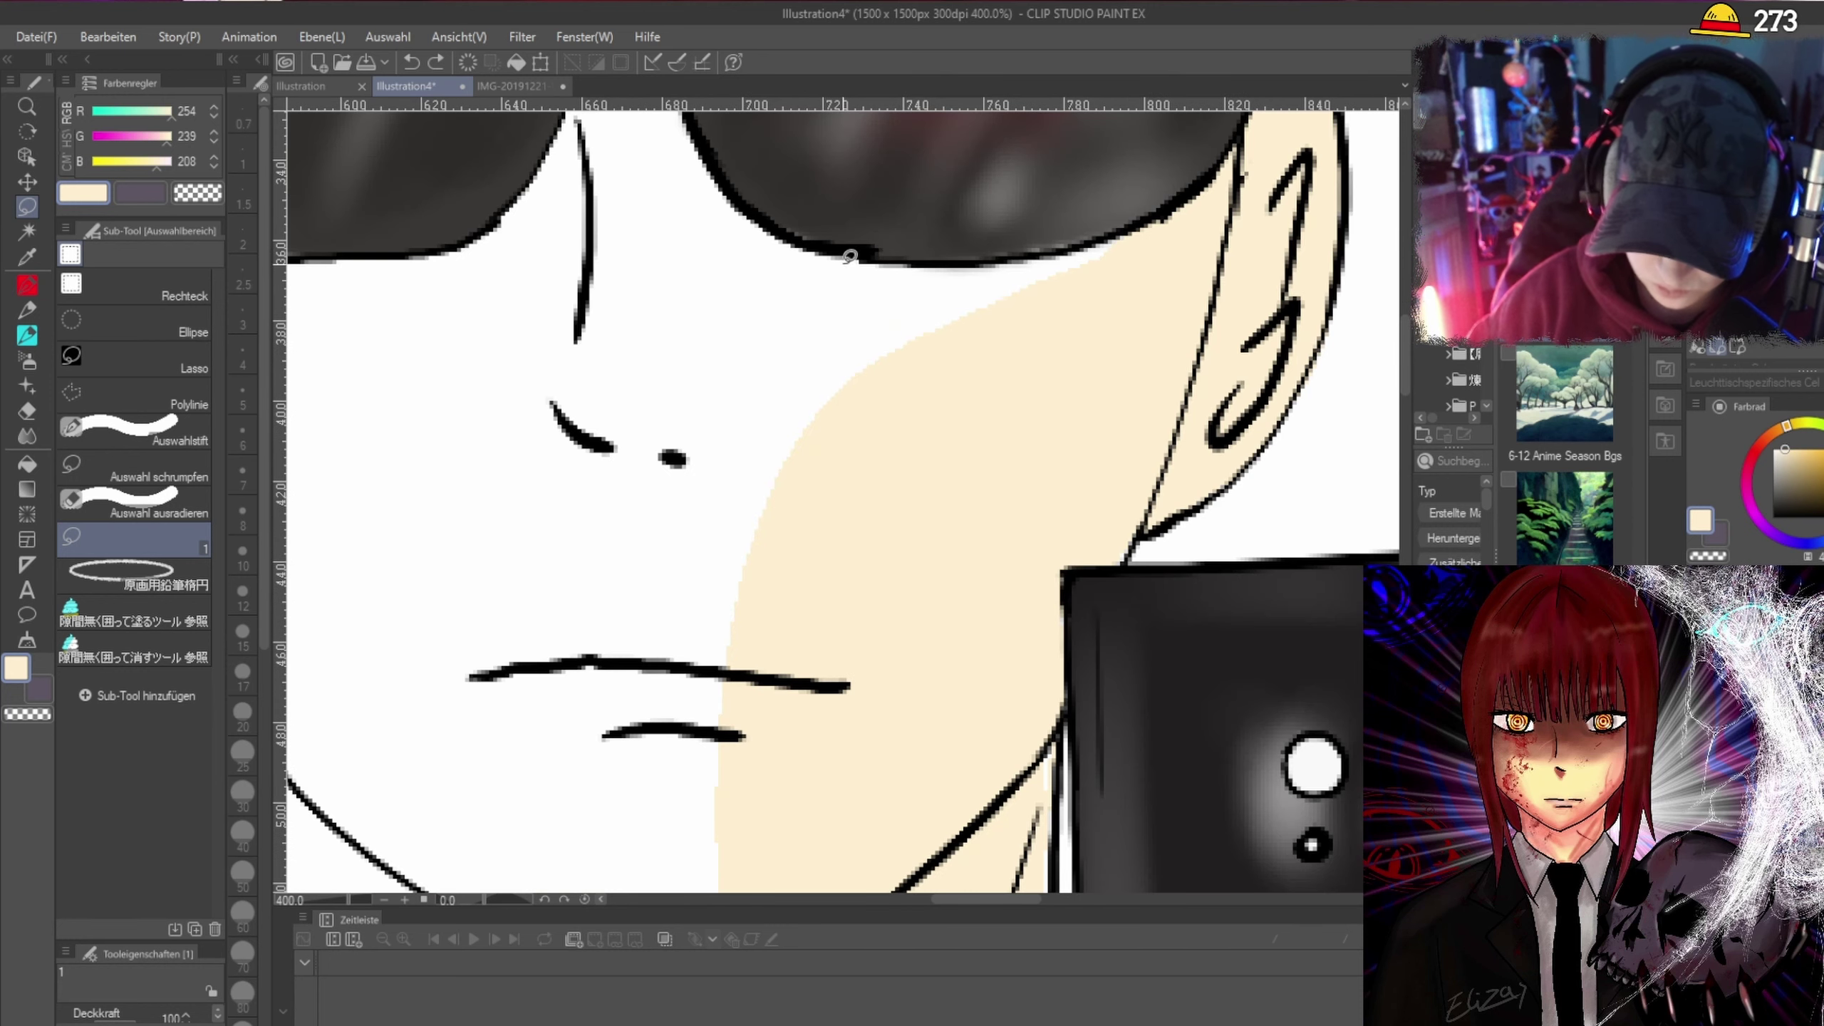
{"action": "mouse_move", "coordinate": [840, 260]}
{"action": "left_mouse_down"}
{"action": "mouse_move", "coordinate": [758, 451]}
{"action": "mouse_move", "coordinate": [928, 423]}
{"action": "mouse_move", "coordinate": [1150, 272]}
{"action": "mouse_move", "coordinate": [1123, 238]}
{"action": "mouse_move", "coordinate": [851, 256]}
{"action": "left_mouse_up"}
{"action": "scroll", "coordinate": [903, 352], "scroll_direction": "down", "scroll_amount": 2}
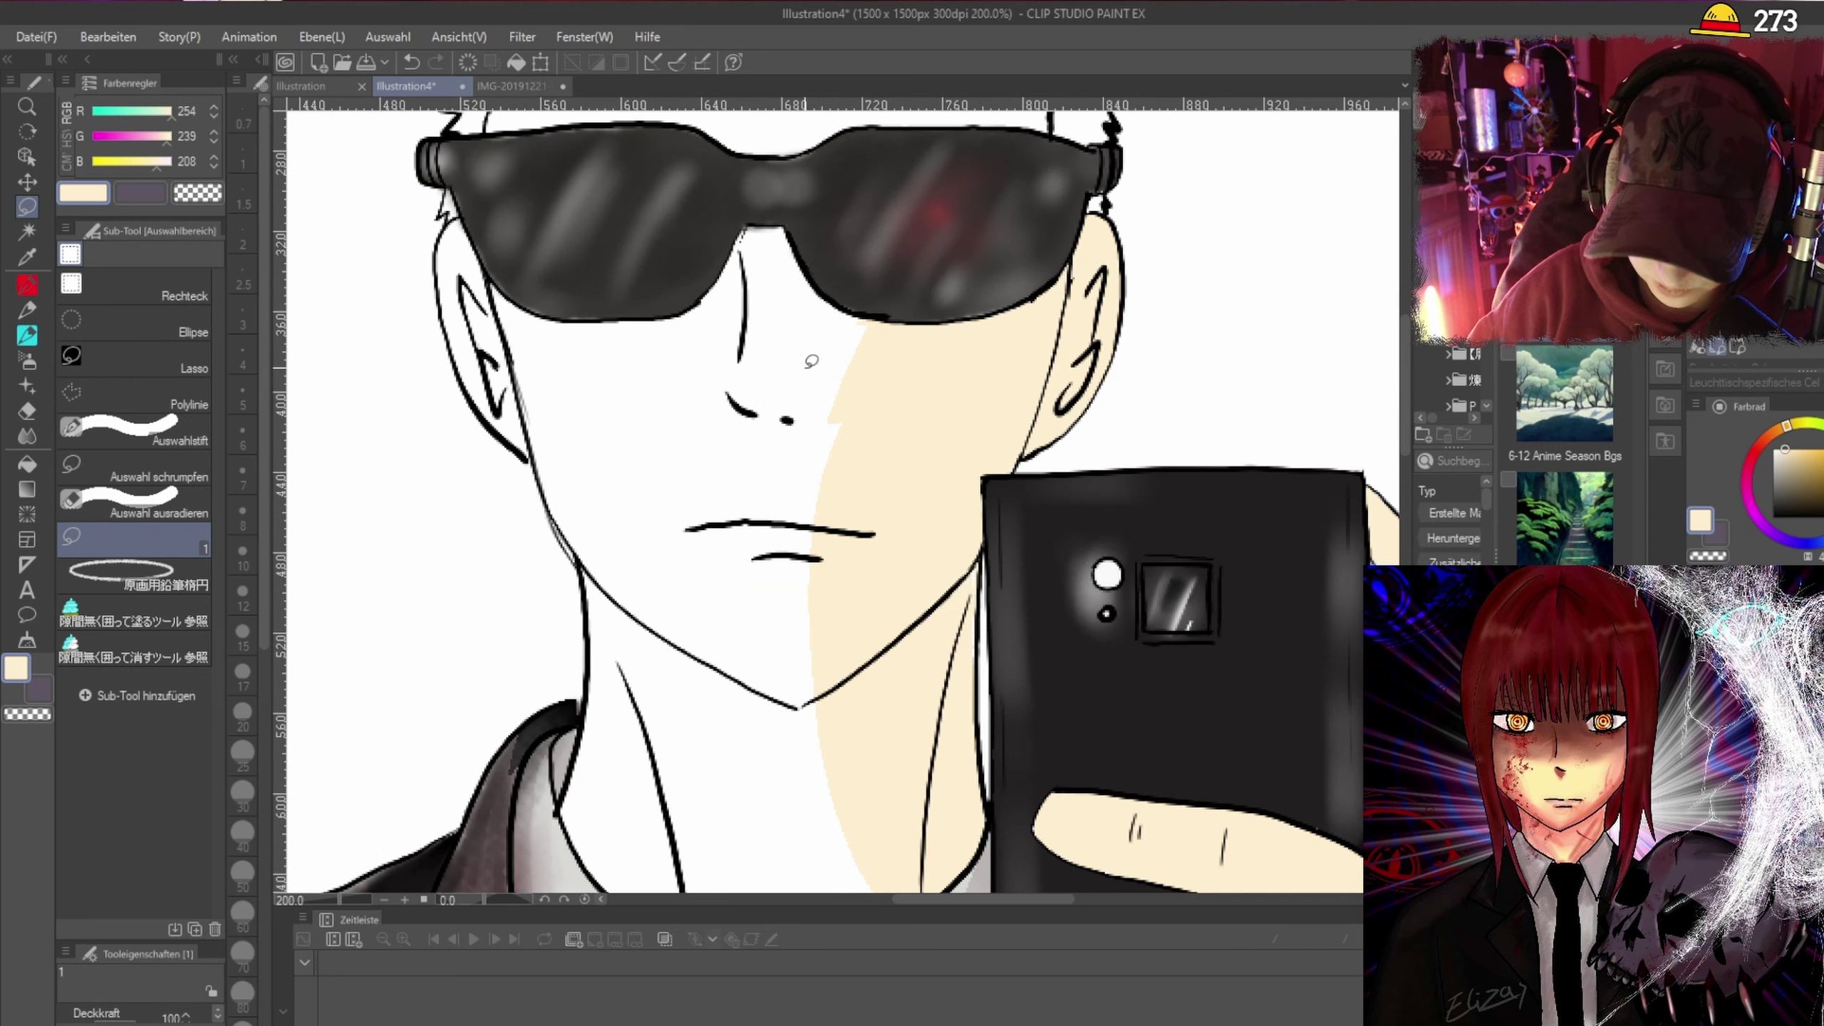
{"action": "mouse_move", "coordinate": [853, 384]}
{"action": "left_mouse_down"}
{"action": "mouse_move", "coordinate": [697, 551]}
{"action": "mouse_move", "coordinate": [773, 721]}
{"action": "mouse_move", "coordinate": [890, 609]}
{"action": "mouse_move", "coordinate": [858, 345]}
{"action": "left_mouse_up"}
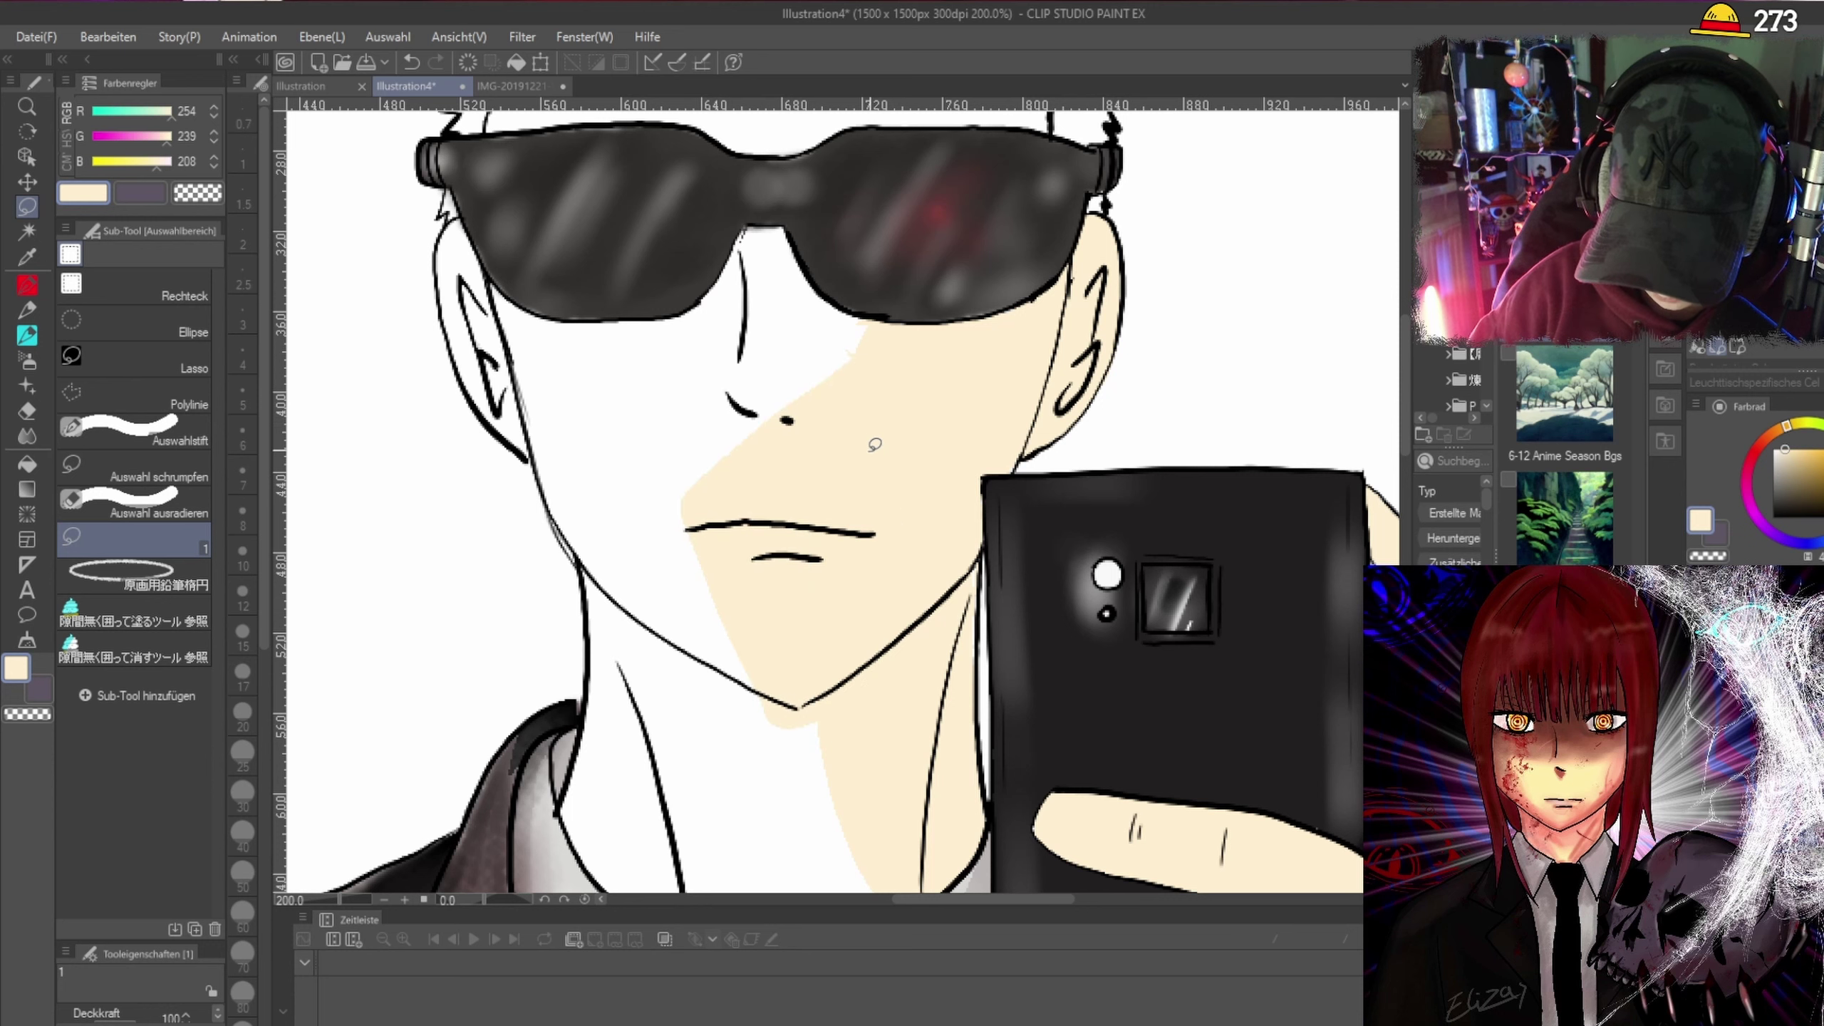
{"action": "mouse_move", "coordinate": [766, 646]}
{"action": "left_mouse_down"}
{"action": "mouse_move", "coordinate": [694, 426]}
{"action": "mouse_move", "coordinate": [575, 374]}
{"action": "mouse_move", "coordinate": [542, 408]}
{"action": "mouse_move", "coordinate": [584, 530]}
{"action": "mouse_move", "coordinate": [746, 650]}
{"action": "left_mouse_up"}
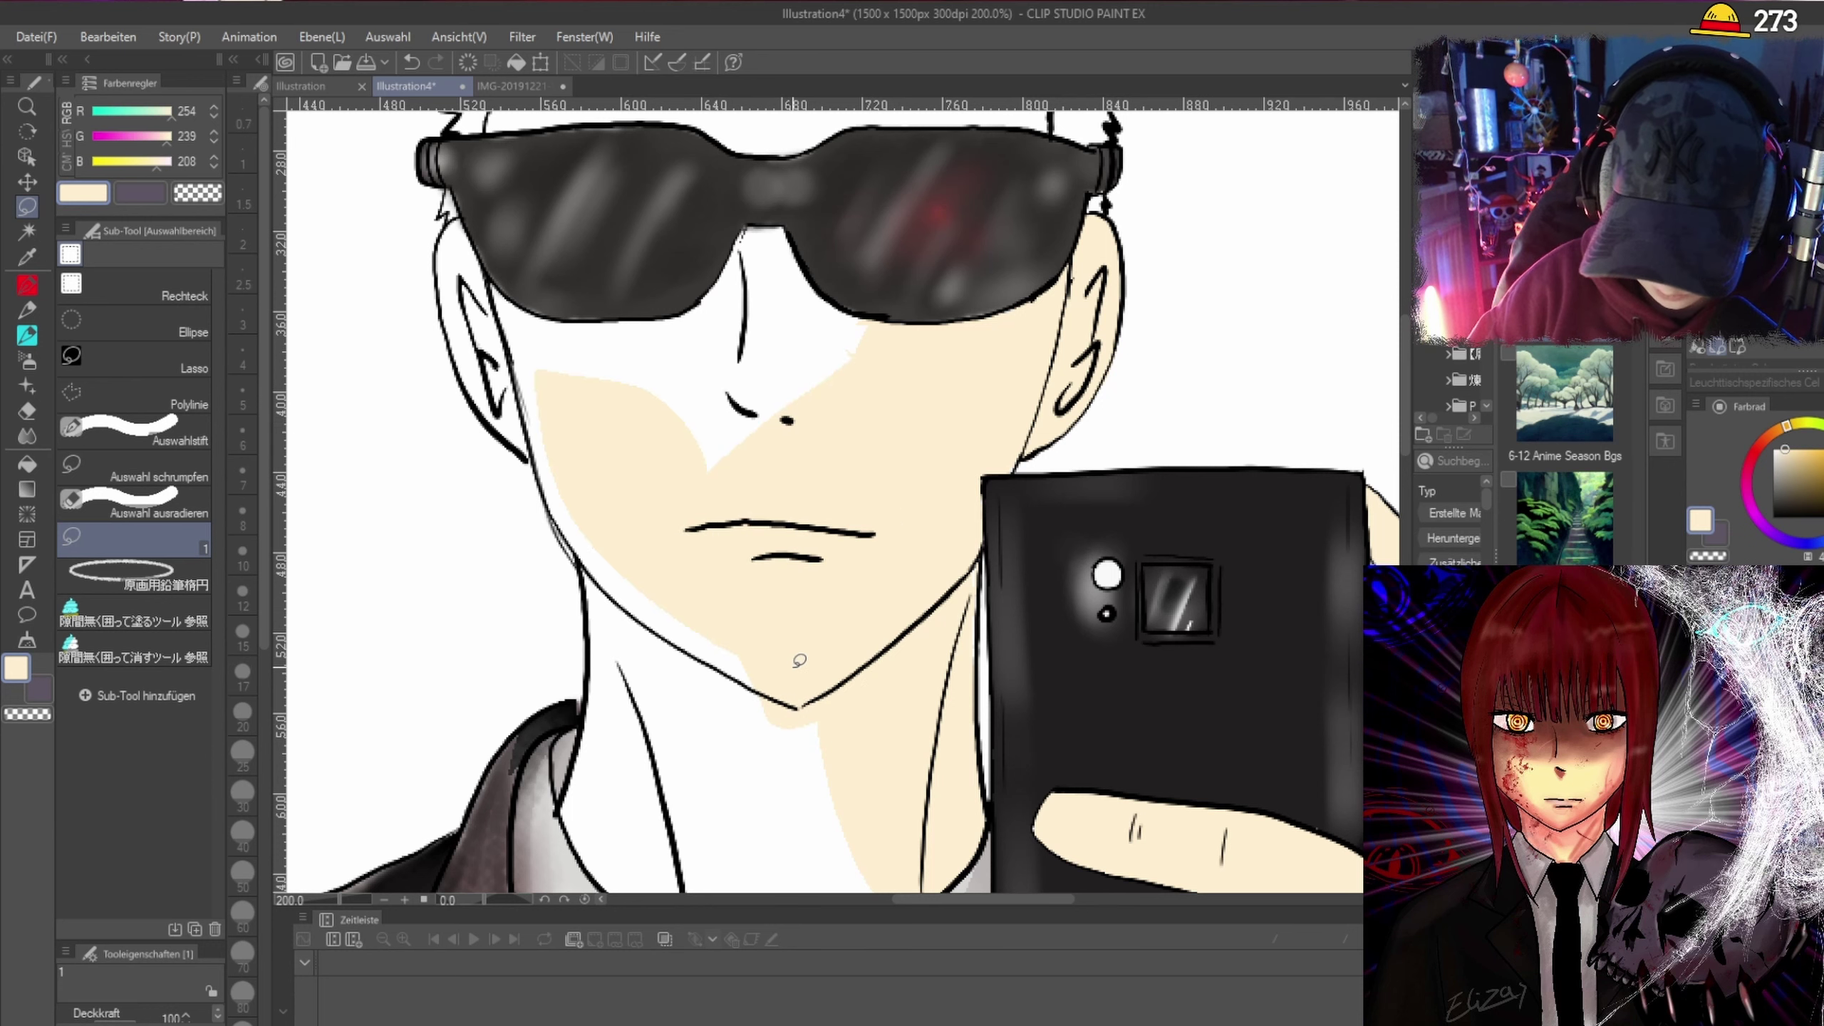
Trace down the neck edge toward the collar and fill the neck area.
{"action": "scroll", "coordinate": [1278, 505], "scroll_direction": "down", "scroll_amount": 3}
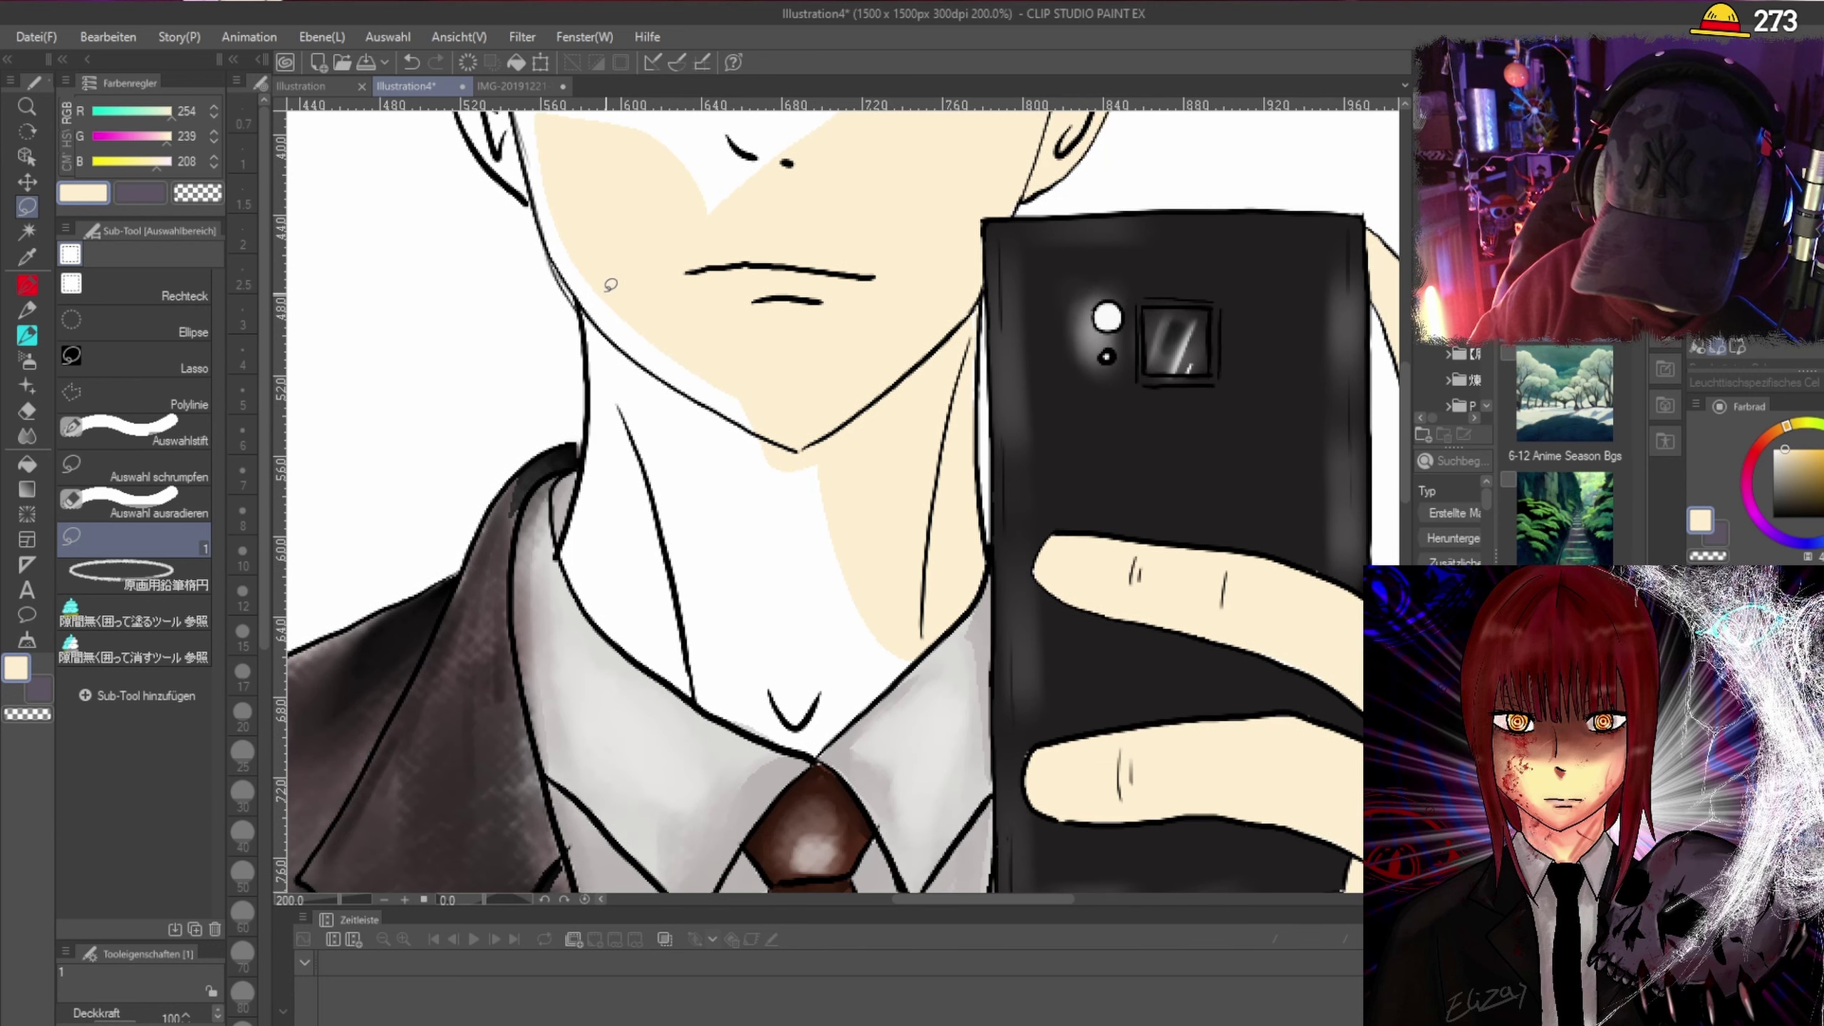
{"action": "mouse_move", "coordinate": [580, 239]}
{"action": "left_mouse_down"}
{"action": "mouse_move", "coordinate": [618, 396]}
{"action": "mouse_move", "coordinate": [610, 553]}
{"action": "mouse_move", "coordinate": [769, 709]}
{"action": "mouse_move", "coordinate": [855, 659]}
{"action": "mouse_move", "coordinate": [890, 517]}
{"action": "mouse_move", "coordinate": [848, 300]}
{"action": "mouse_move", "coordinate": [641, 263]}
{"action": "left_mouse_up"}
{"action": "left_click_drag", "start_coordinate": [605, 355], "coordinate": [588, 528]}
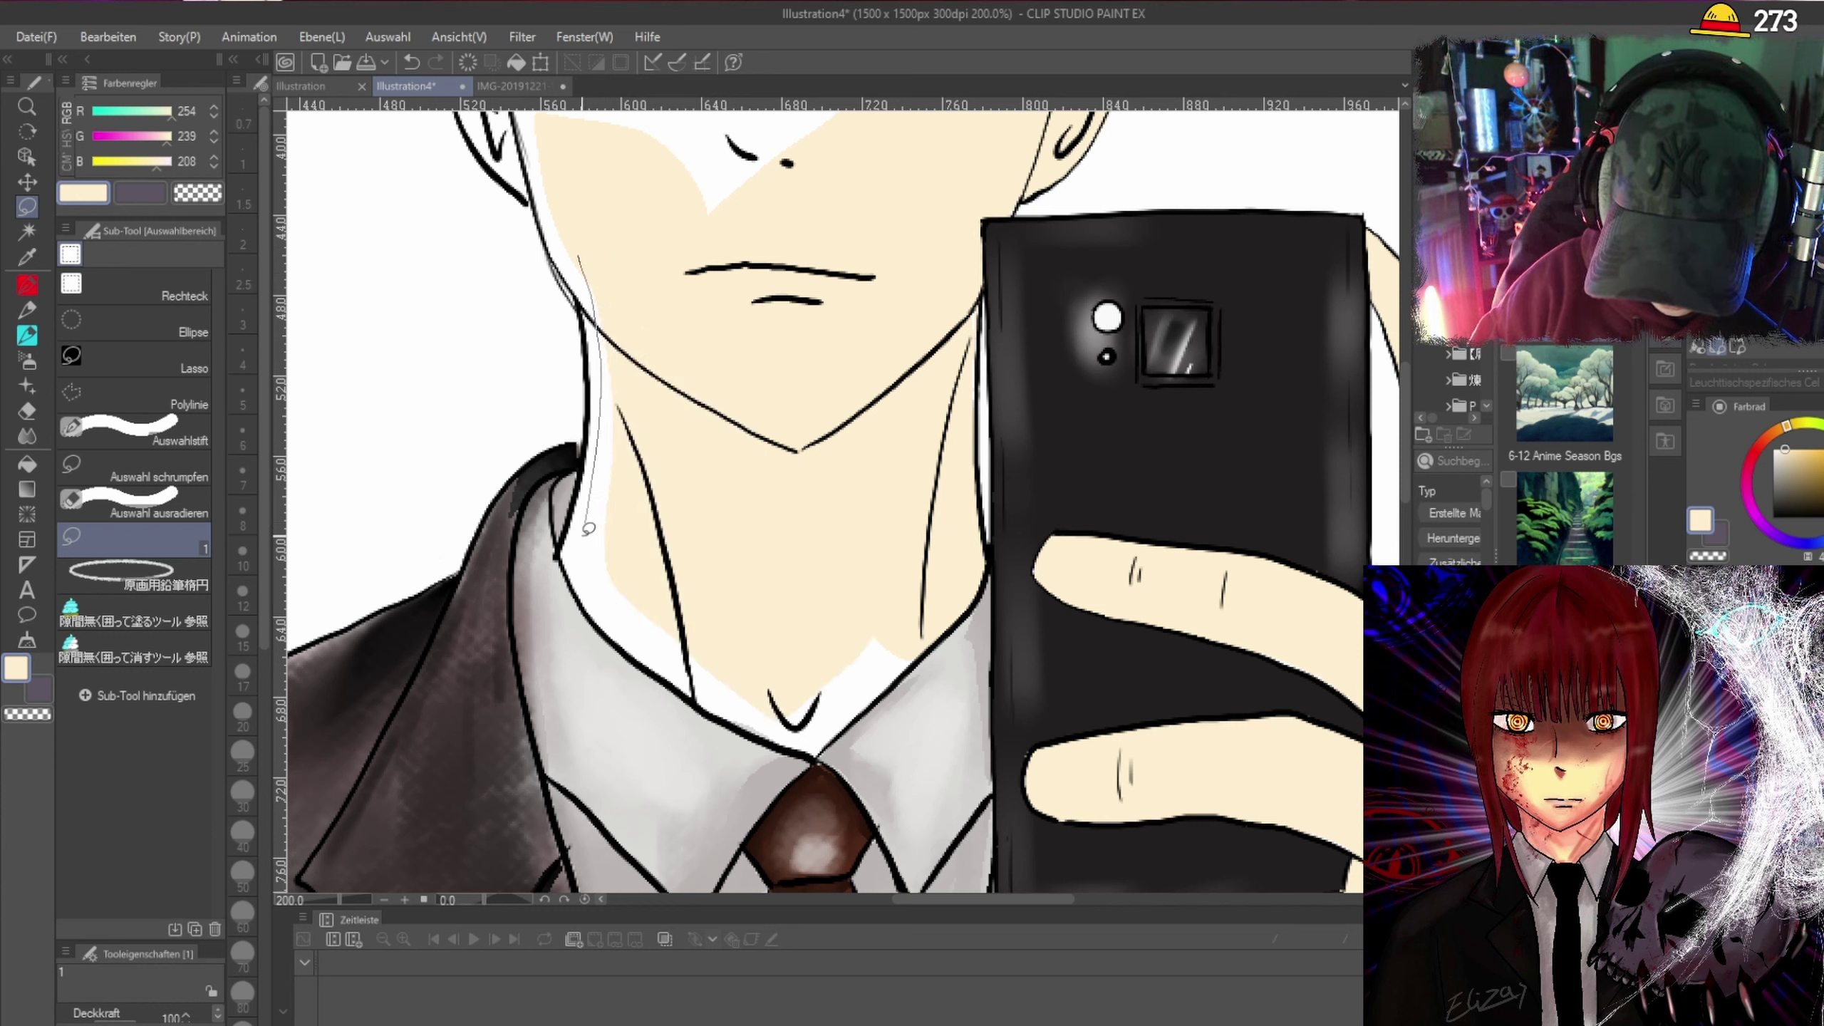
{"action": "mouse_move", "coordinate": [633, 627]}
{"action": "left_mouse_down"}
{"action": "mouse_move", "coordinate": [778, 724]}
{"action": "mouse_move", "coordinate": [802, 513]}
{"action": "mouse_move", "coordinate": [599, 242]}
{"action": "left_mouse_up"}
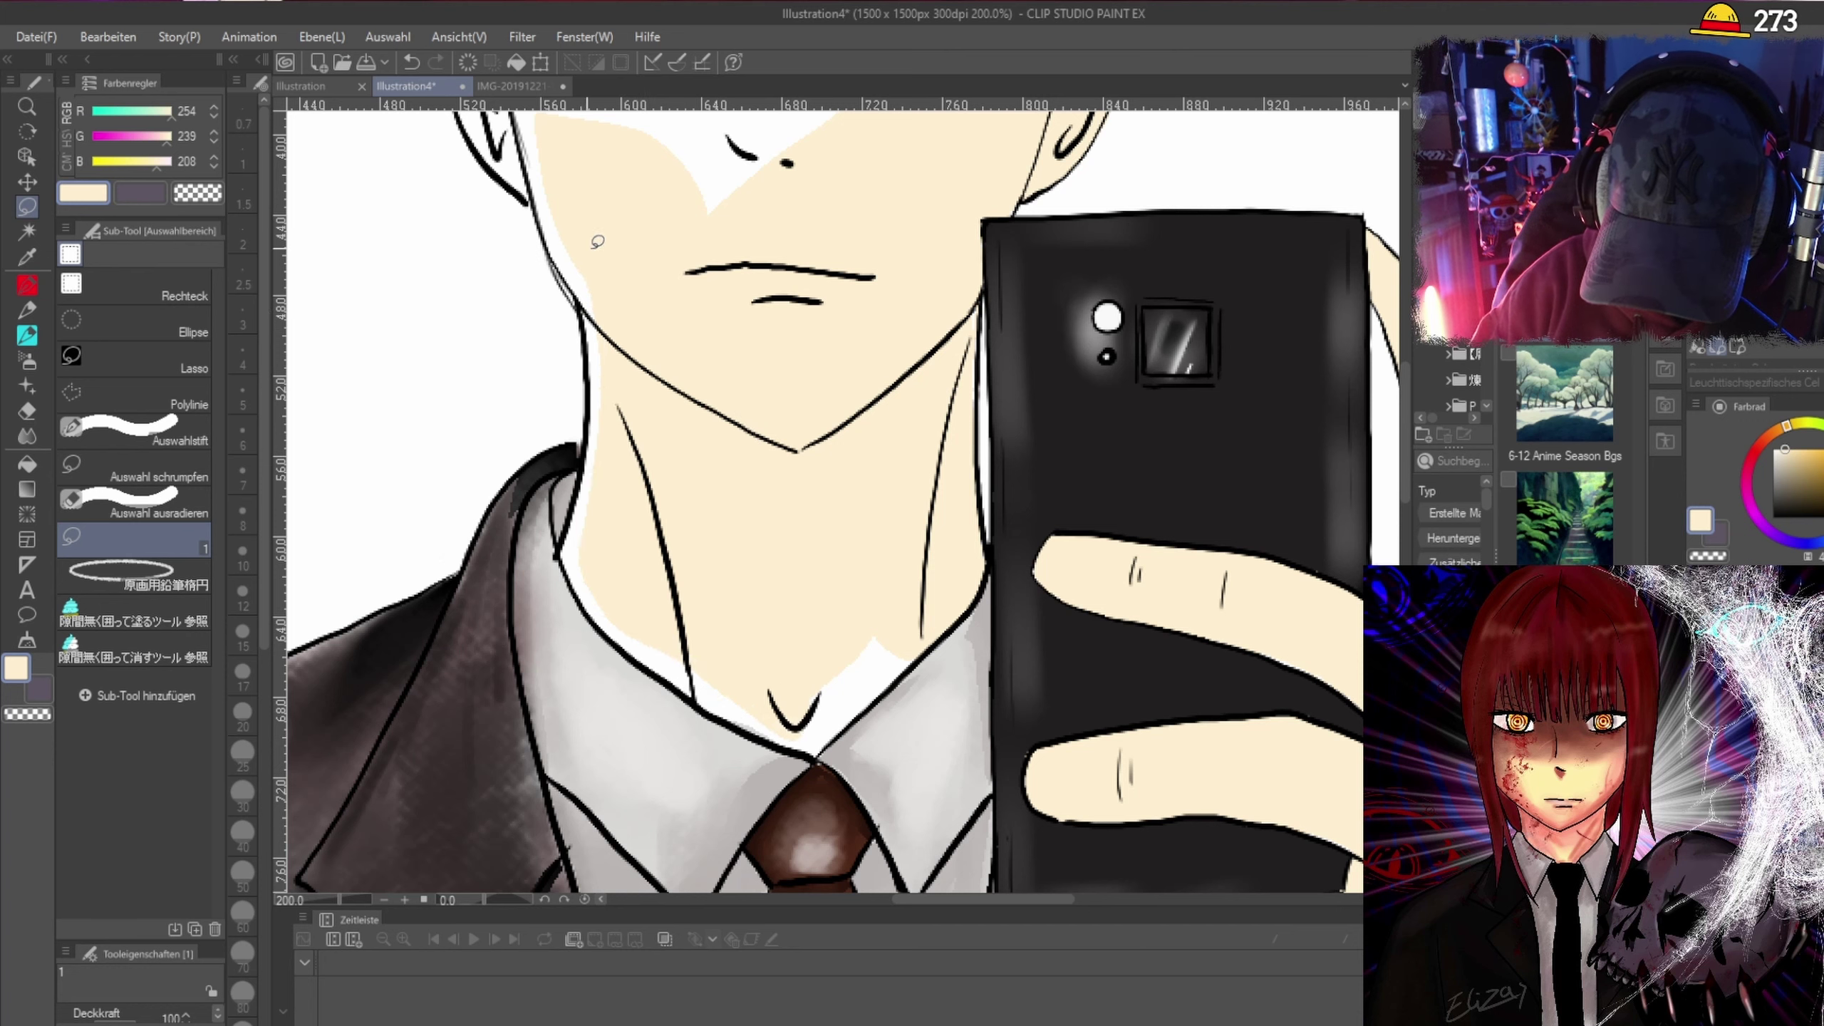
{"action": "scroll", "coordinate": [643, 389], "scroll_direction": "up", "scroll_amount": 2}
{"action": "scroll", "coordinate": [936, 655], "scroll_direction": "down", "scroll_amount": 2}
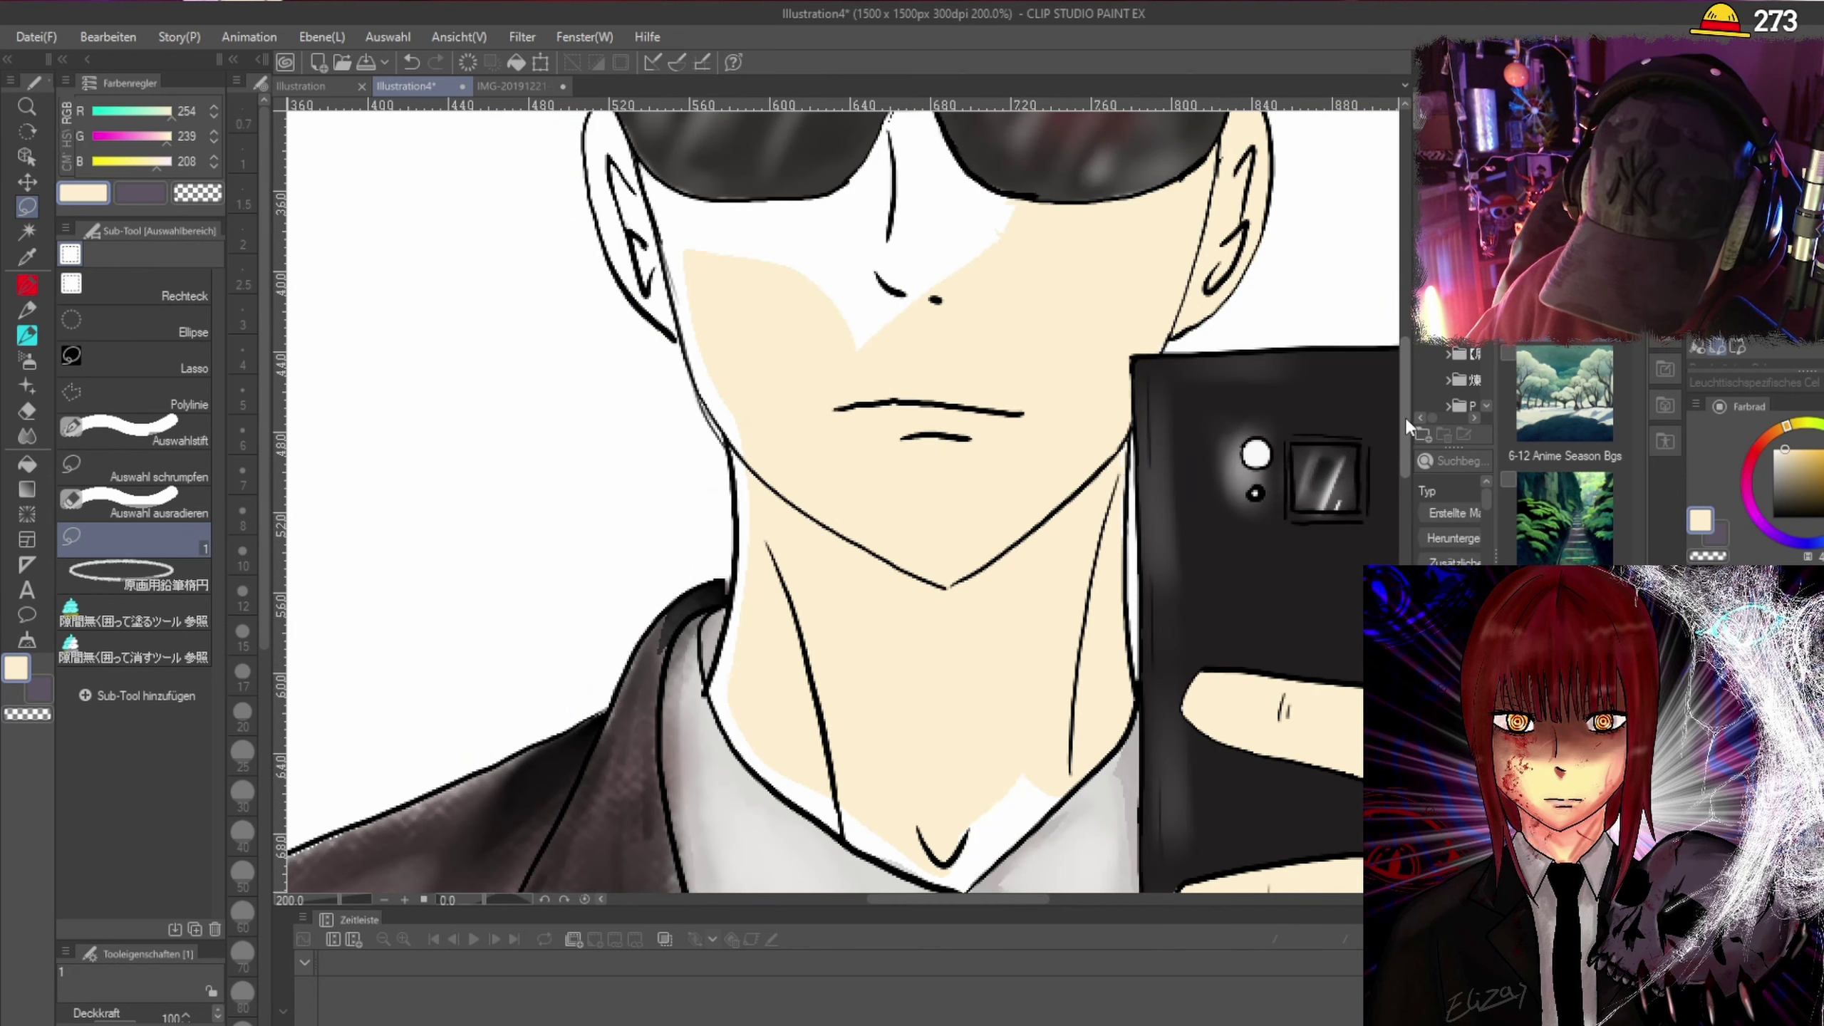
Fill the white gap in the neck and the gap left of the collar.
{"action": "left_click_drag", "start_coordinate": [1405, 437], "coordinate": [1405, 476]}
{"action": "left_click_drag", "start_coordinate": [952, 899], "coordinate": [963, 897]}
{"action": "scroll", "coordinate": [962, 739], "scroll_direction": "up", "scroll_amount": 2}
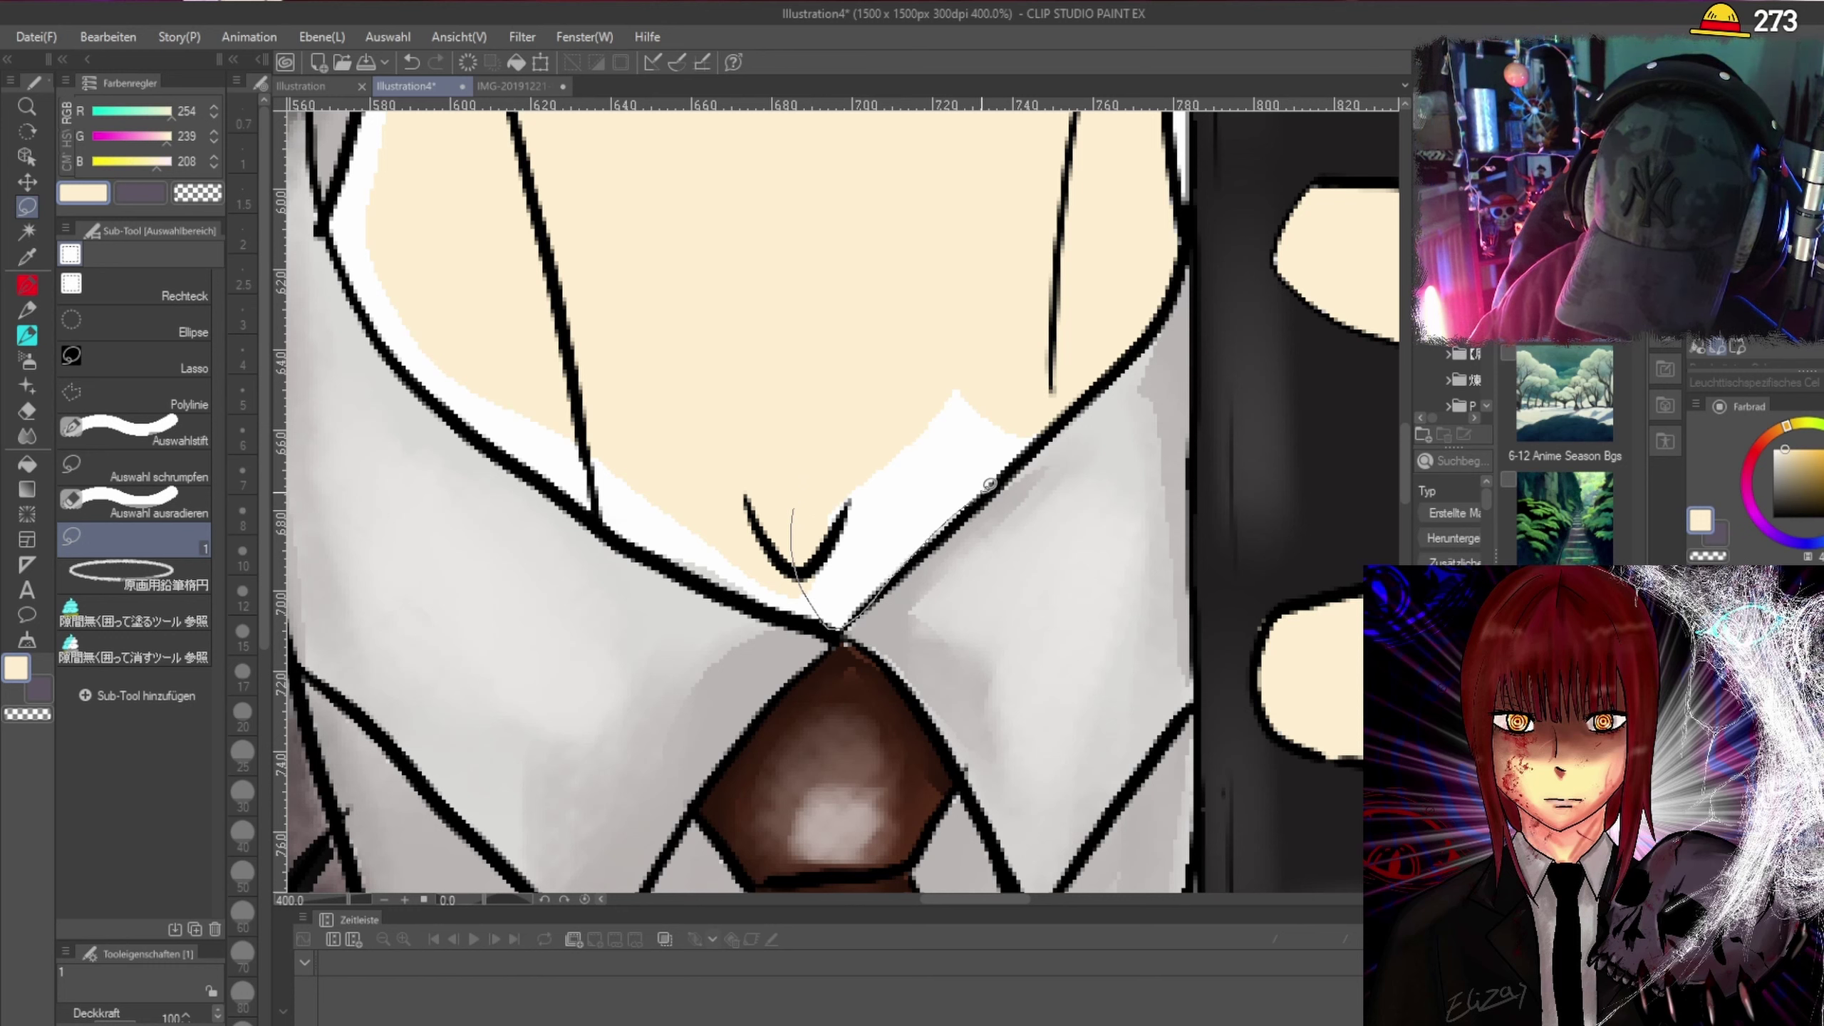
{"action": "mouse_move", "coordinate": [1006, 393]}
{"action": "left_mouse_down"}
{"action": "mouse_move", "coordinate": [881, 400]}
{"action": "mouse_move", "coordinate": [791, 514]}
{"action": "left_mouse_up"}
{"action": "mouse_move", "coordinate": [839, 623]}
{"action": "left_mouse_down"}
{"action": "mouse_move", "coordinate": [615, 535]}
{"action": "mouse_move", "coordinate": [429, 374]}
{"action": "mouse_move", "coordinate": [584, 392]}
{"action": "mouse_move", "coordinate": [760, 495]}
{"action": "mouse_move", "coordinate": [840, 629]}
{"action": "left_mouse_up"}
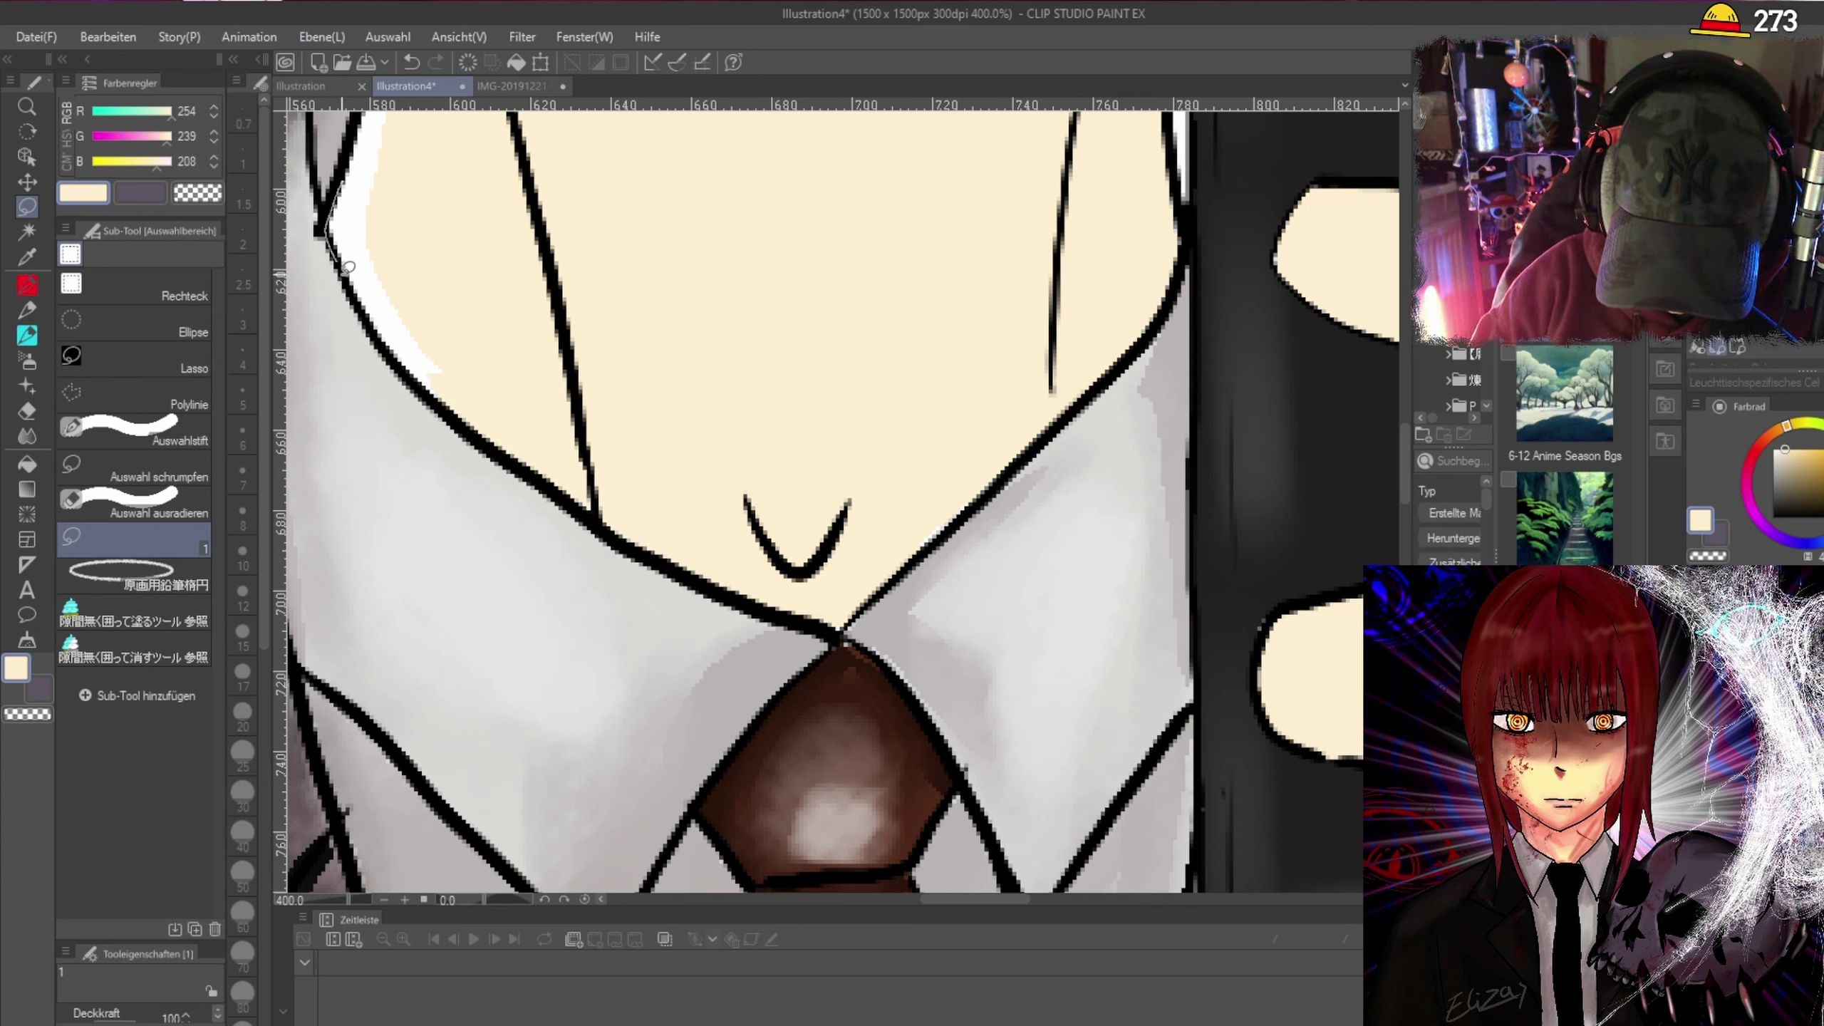
{"action": "mouse_move", "coordinate": [409, 365]}
{"action": "left_mouse_down"}
{"action": "mouse_move", "coordinate": [480, 314]}
{"action": "mouse_move", "coordinate": [416, 163]}
{"action": "mouse_move", "coordinate": [345, 172]}
{"action": "left_mouse_up"}
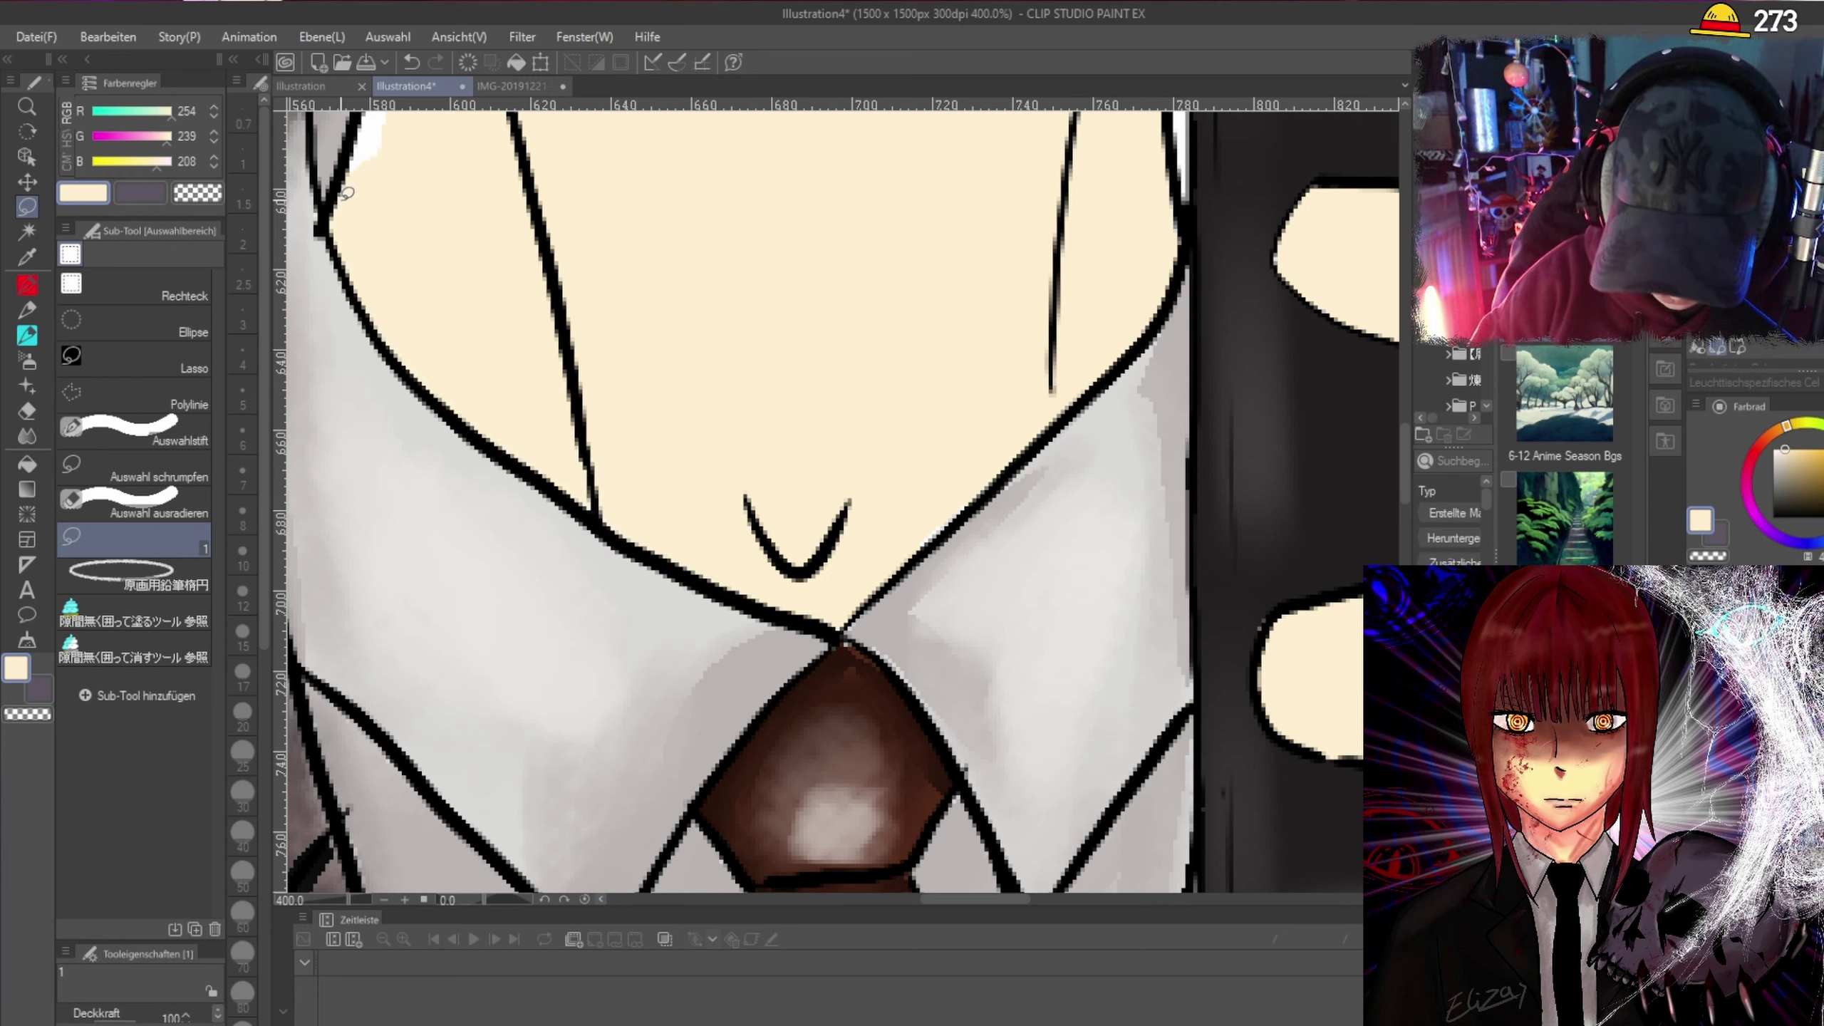
Fill the white strip along the left neck outline with skin colour.
{"action": "scroll", "coordinate": [1405, 459], "scroll_direction": "up", "scroll_amount": 3}
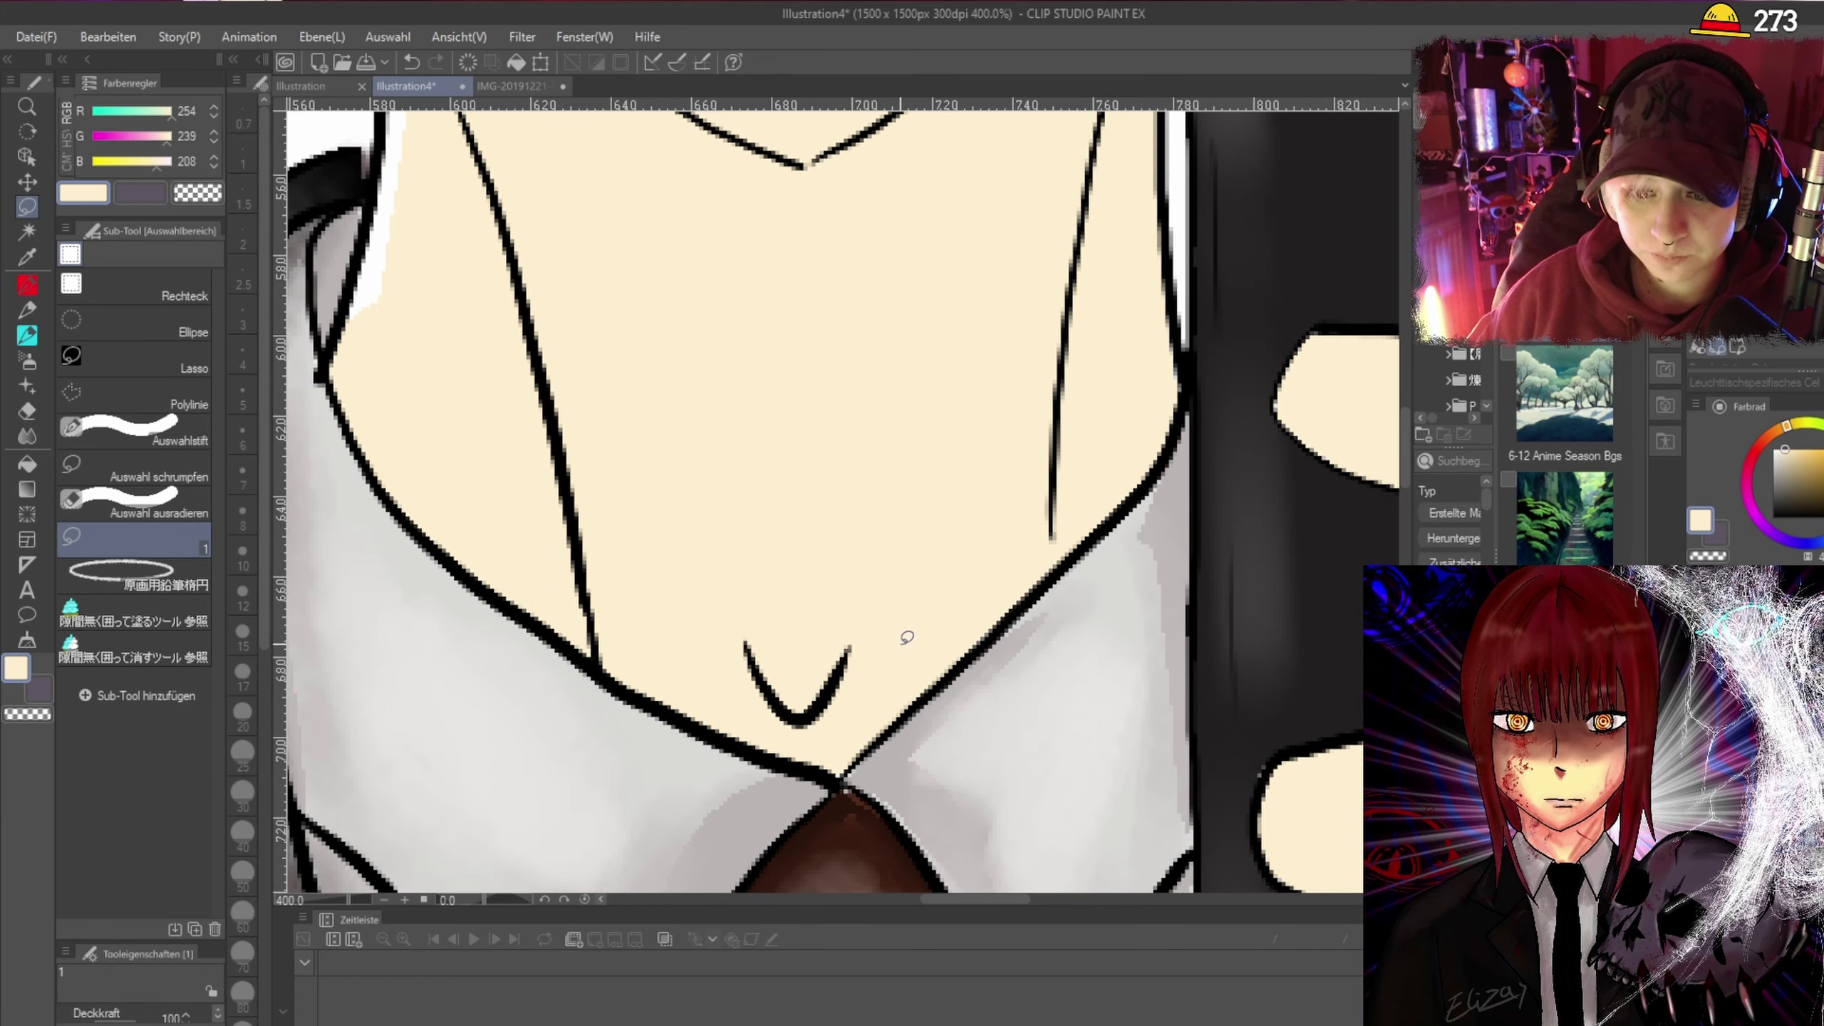
{"action": "left_click_drag", "start_coordinate": [1405, 453], "coordinate": [1405, 419]}
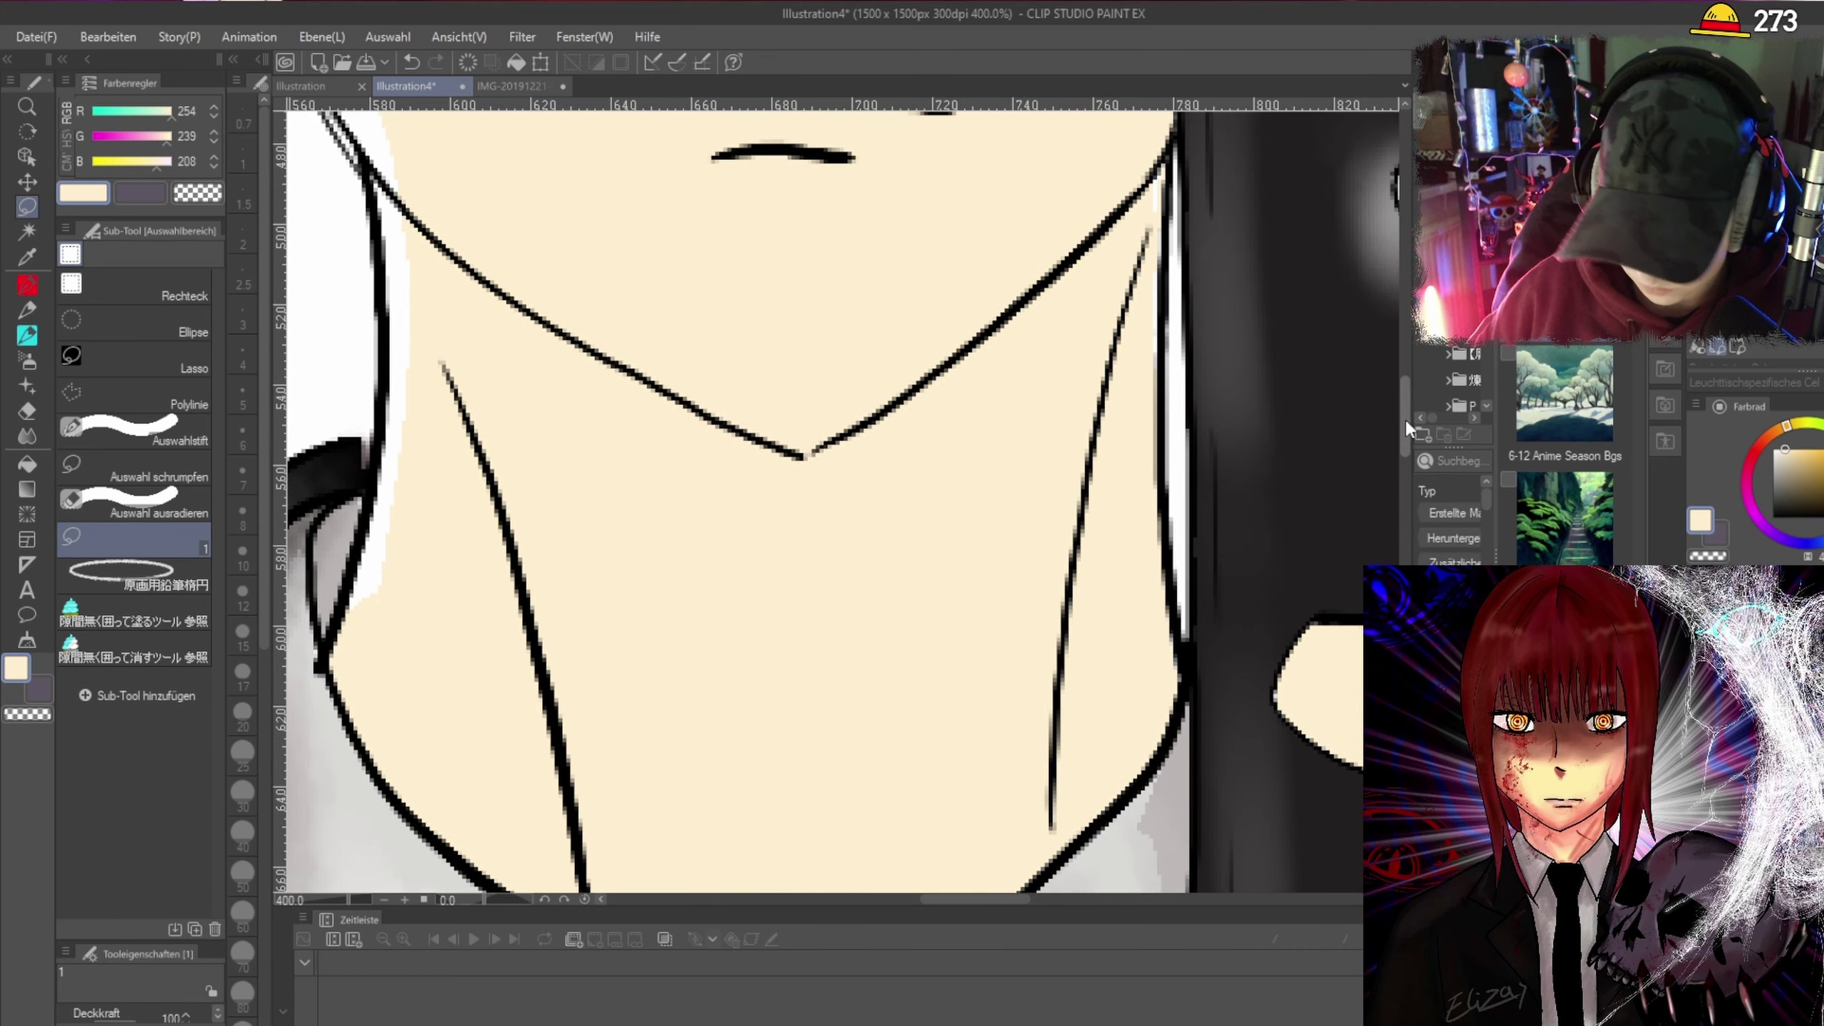
{"action": "mouse_move", "coordinate": [395, 314]}
{"action": "left_mouse_down"}
{"action": "mouse_move", "coordinate": [345, 618]}
{"action": "mouse_move", "coordinate": [399, 571]}
{"action": "mouse_move", "coordinate": [436, 286]}
{"action": "mouse_move", "coordinate": [378, 139]}
{"action": "left_mouse_up"}
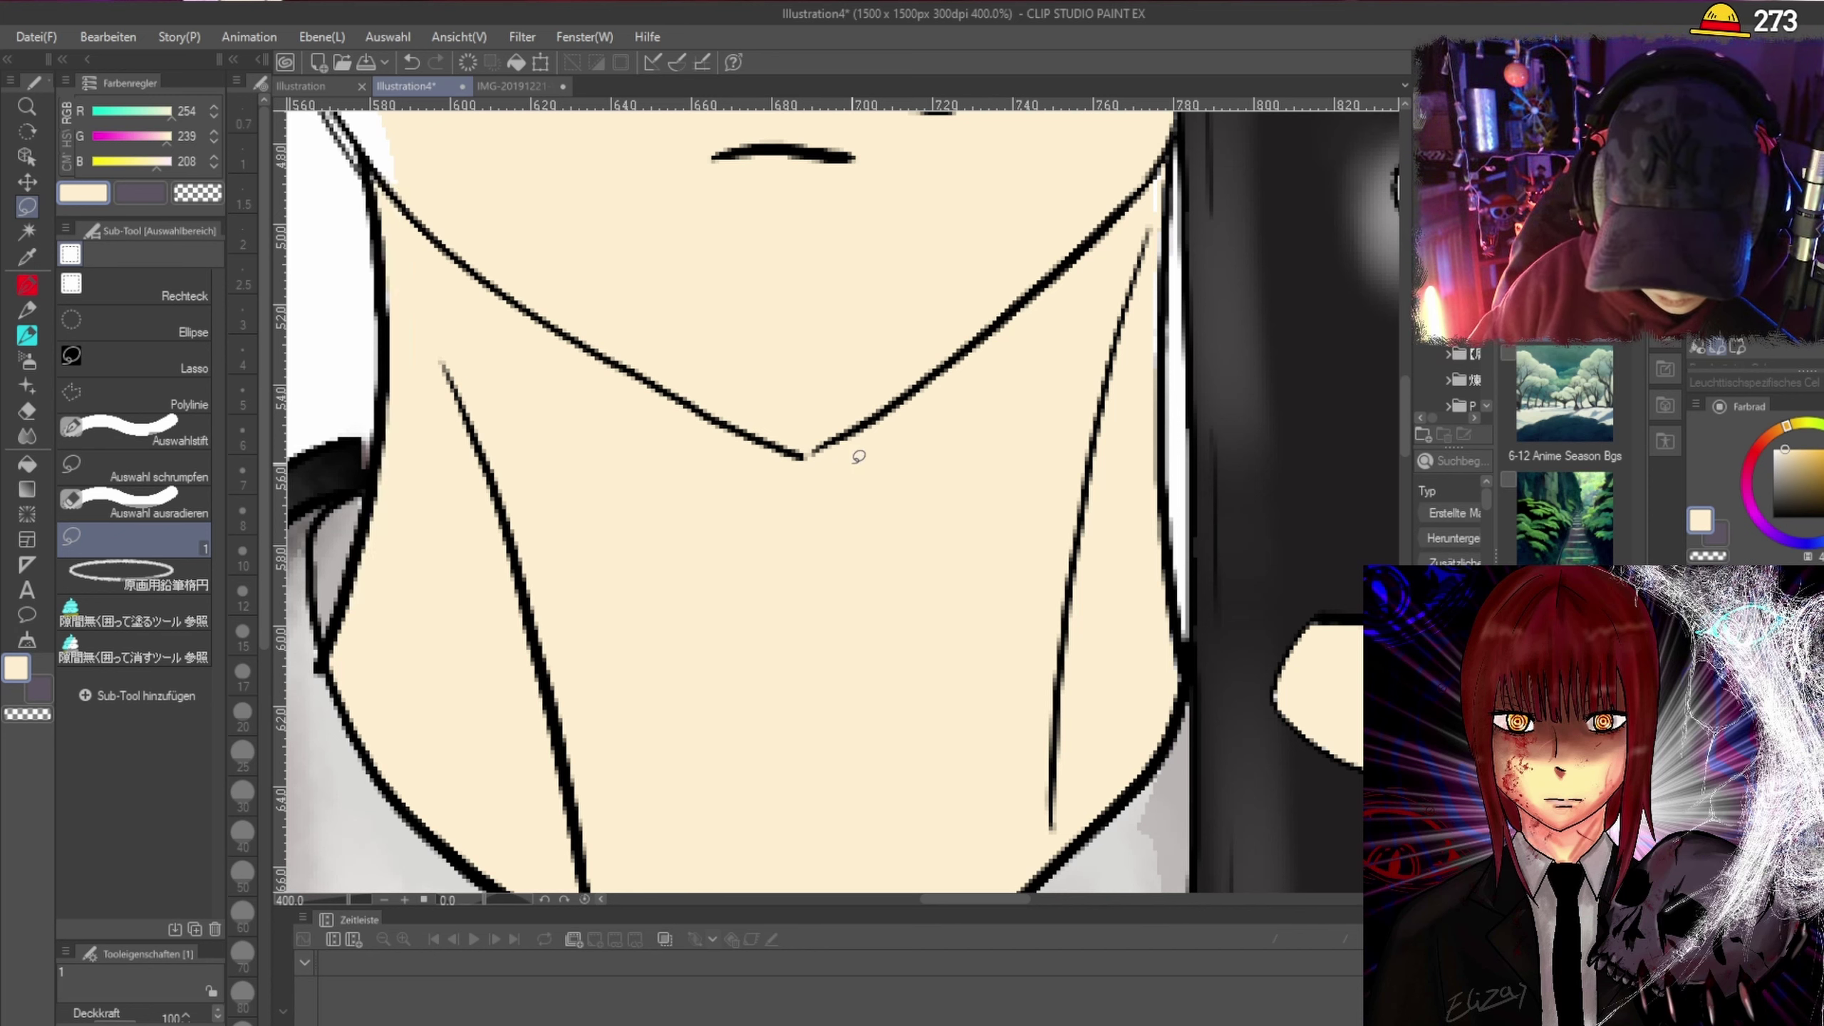
{"action": "left_click_drag", "start_coordinate": [1404, 419], "coordinate": [1404, 394]}
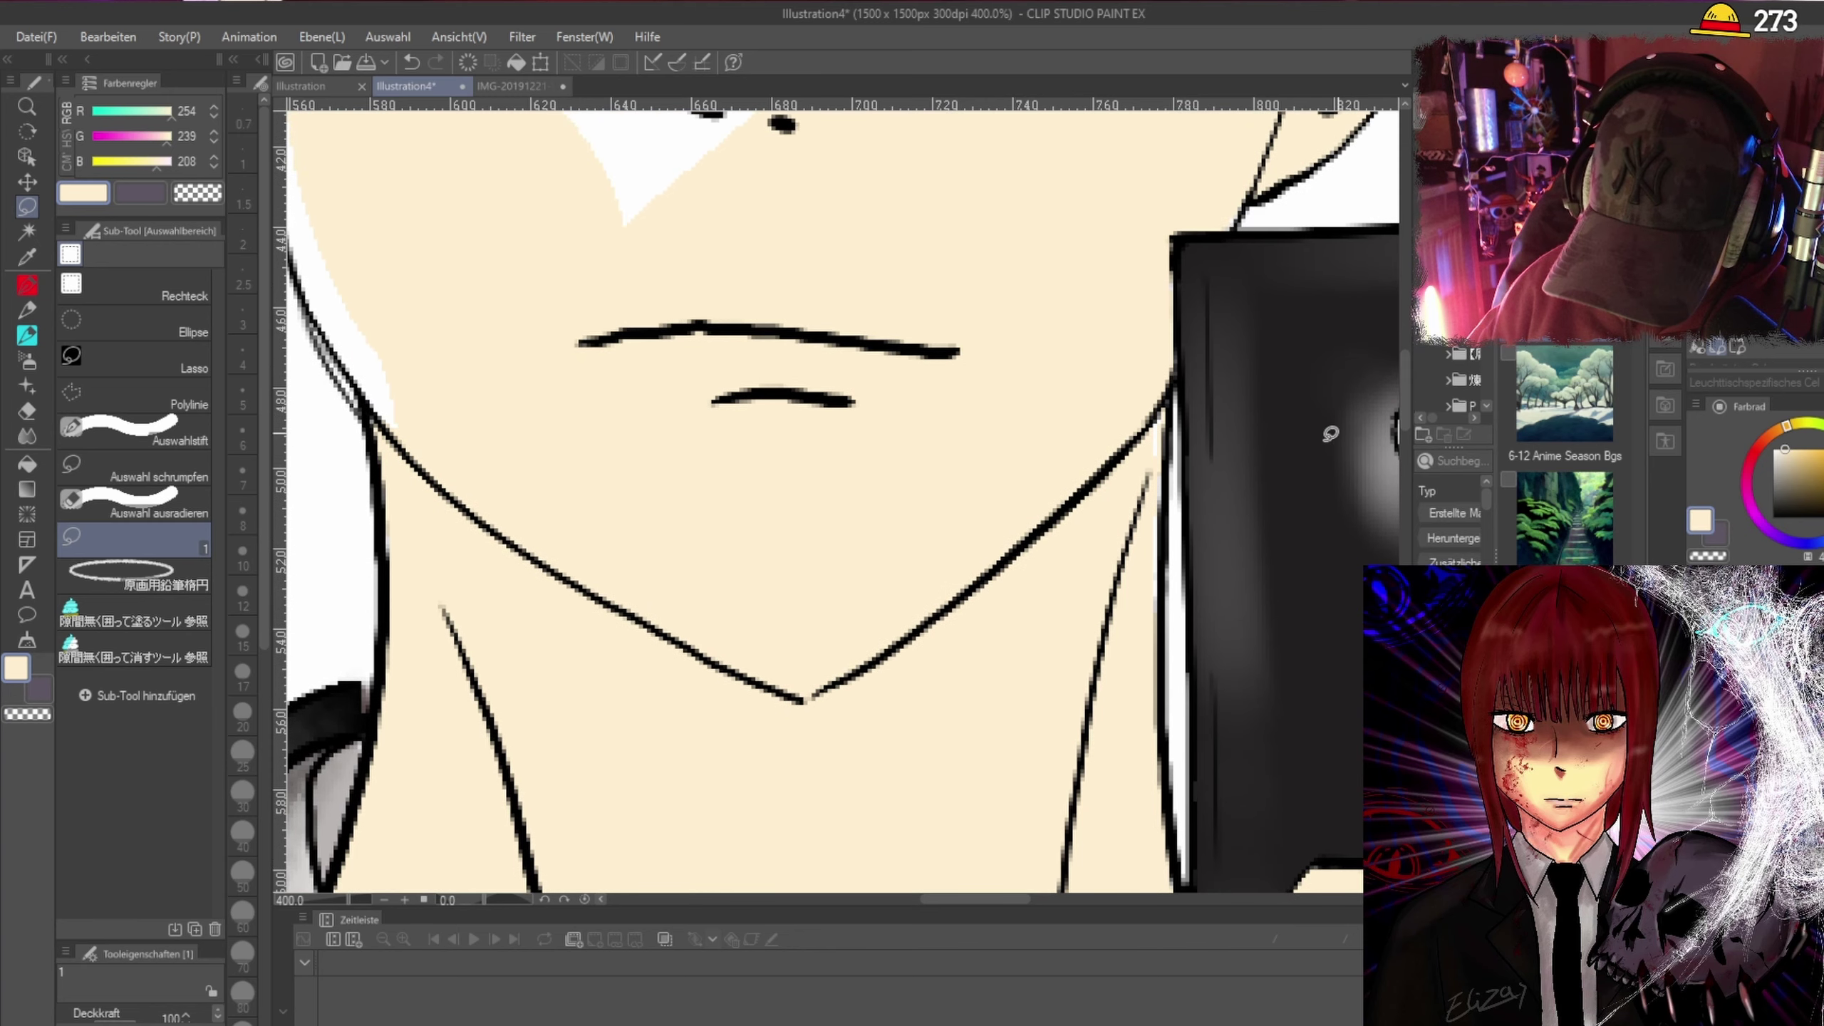
{"action": "scroll", "coordinate": [803, 323], "scroll_direction": "down", "scroll_amount": 2}
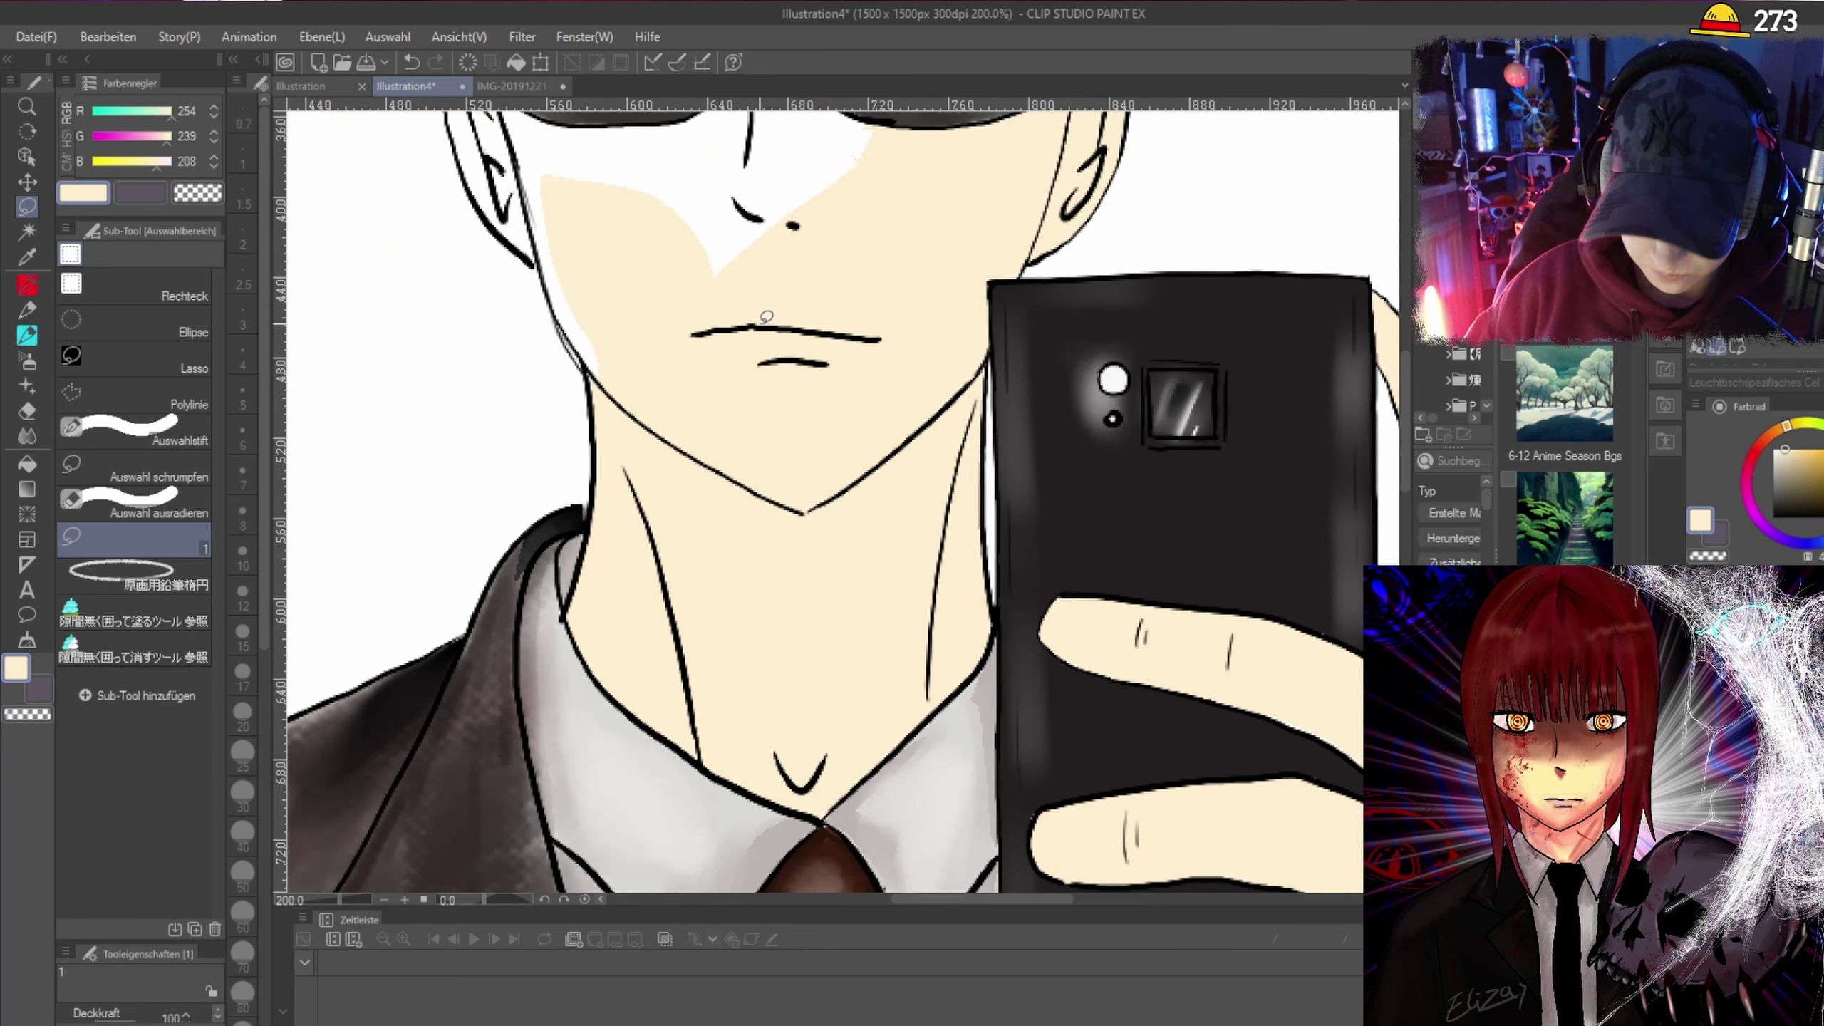
Fill the white gaps on the cheek, under the glasses and along the nose bridge with skin colour.
{"action": "left_click_drag", "start_coordinate": [1402, 416], "coordinate": [1405, 355]}
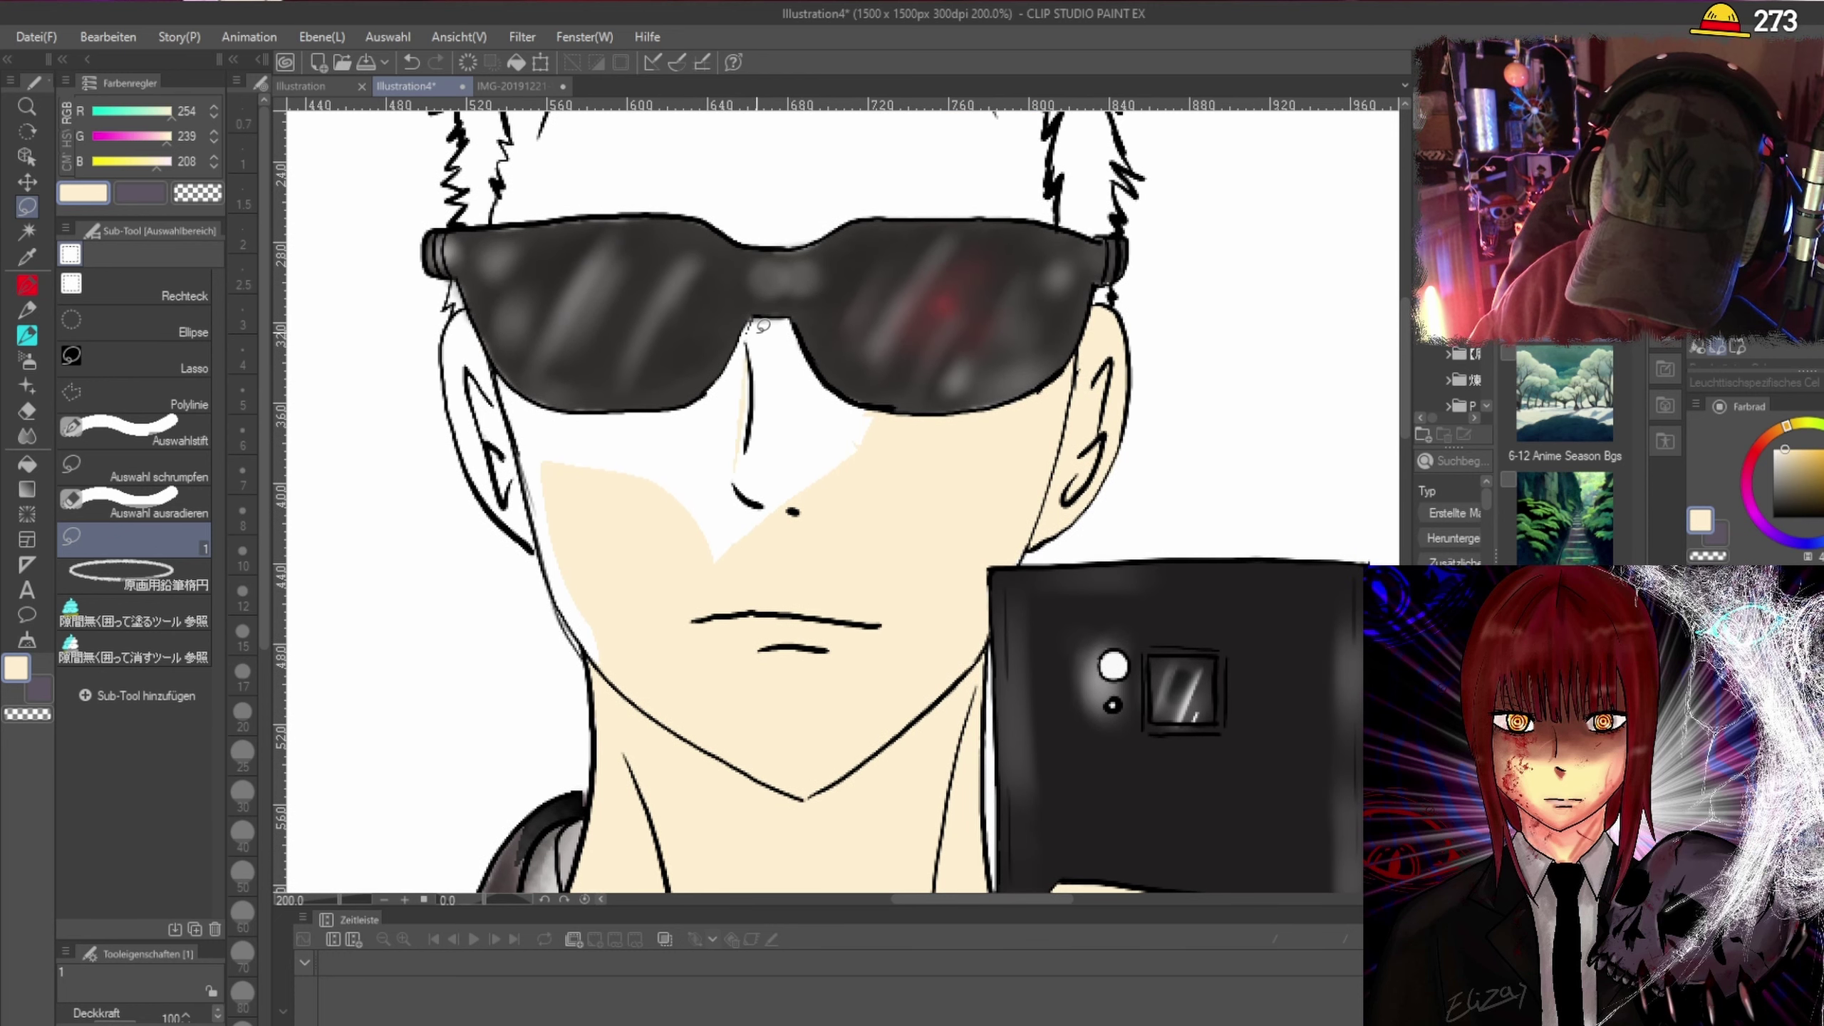
{"action": "mouse_move", "coordinate": [749, 365]}
{"action": "left_mouse_down"}
{"action": "mouse_move", "coordinate": [790, 562]}
{"action": "mouse_move", "coordinate": [816, 392]}
{"action": "mouse_move", "coordinate": [746, 351]}
{"action": "left_mouse_up"}
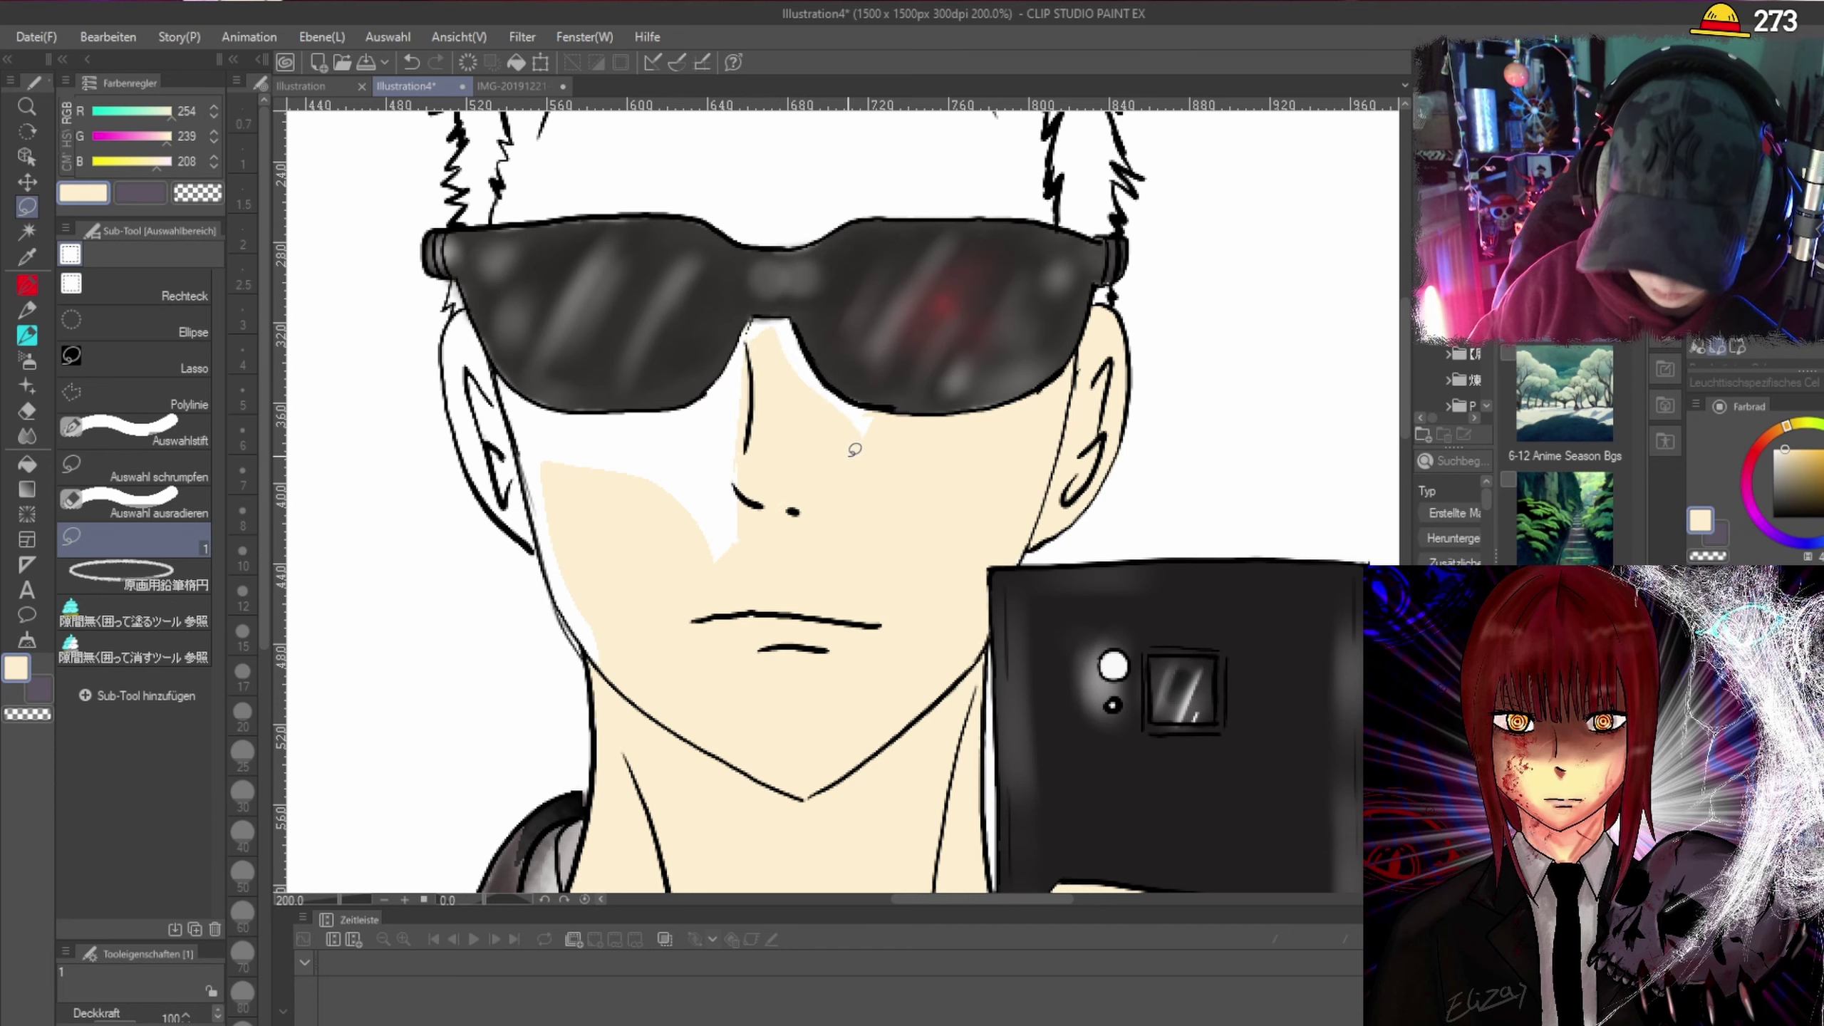
{"action": "scroll", "coordinate": [836, 431], "scroll_direction": "up", "scroll_amount": 2}
{"action": "scroll", "coordinate": [726, 250], "scroll_direction": "down", "scroll_amount": 2}
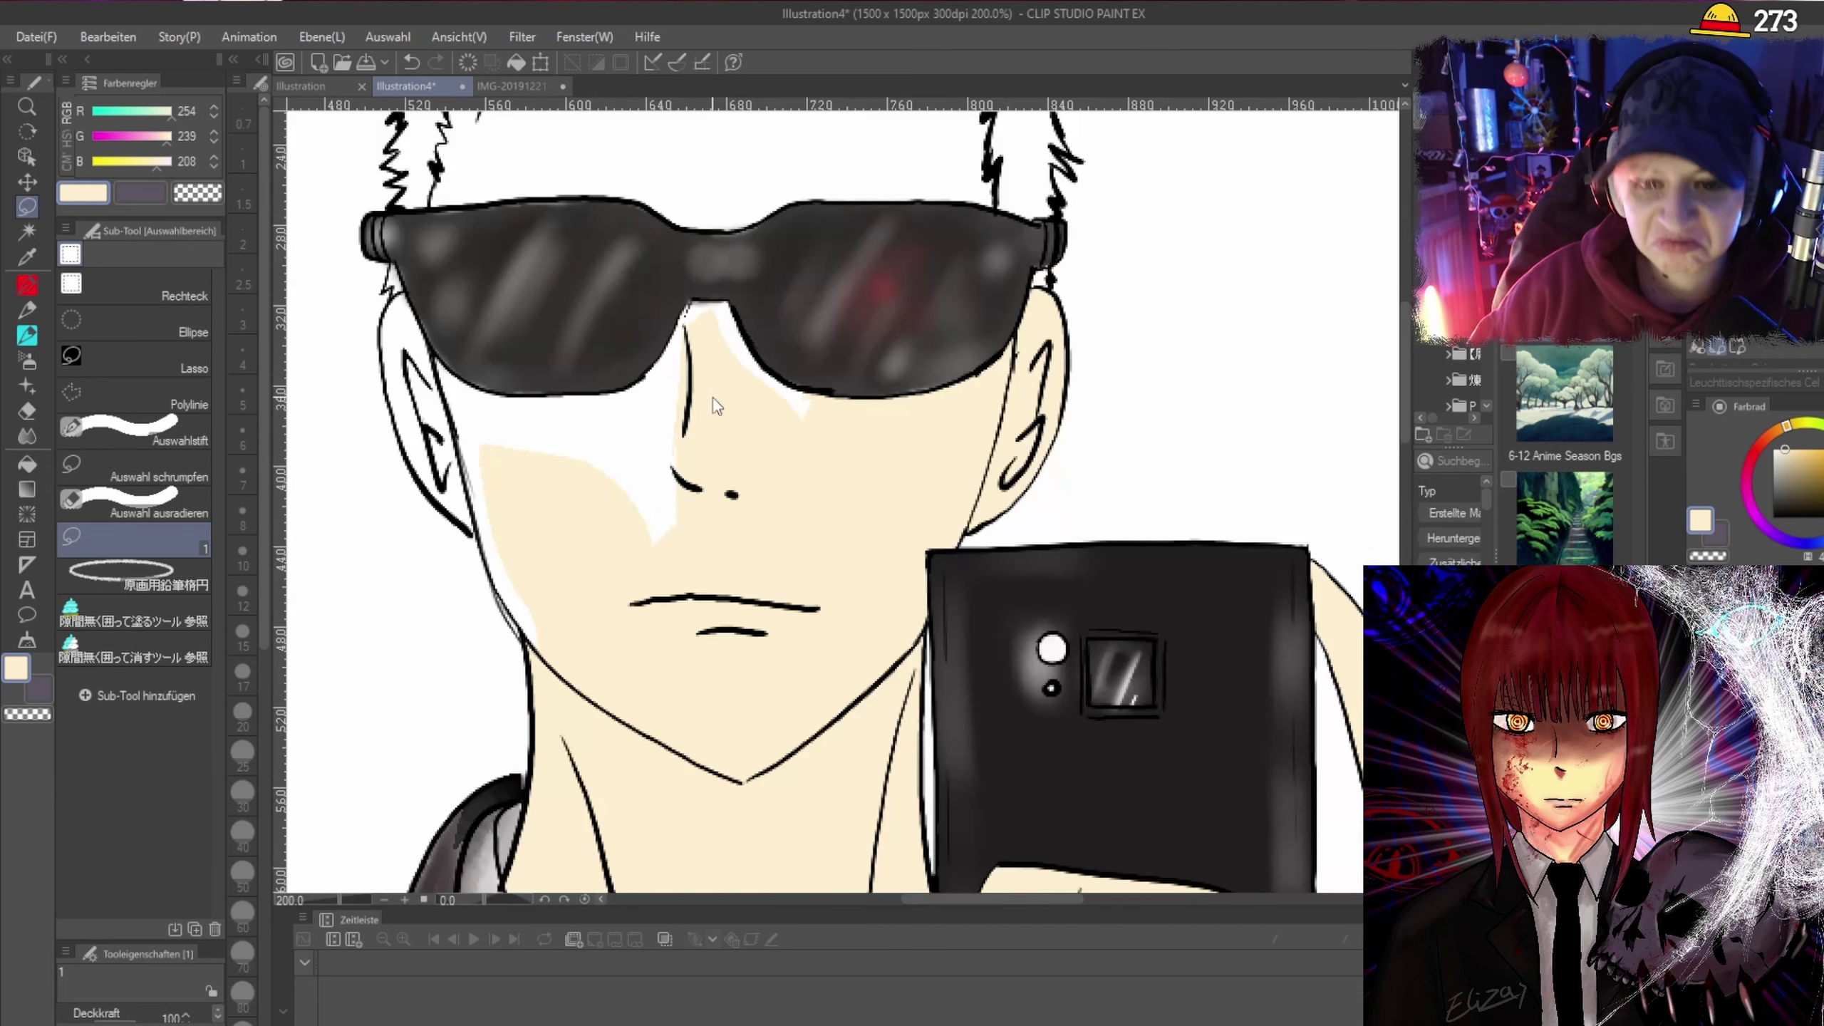
{"action": "scroll", "coordinate": [841, 430], "scroll_direction": "up", "scroll_amount": 2}
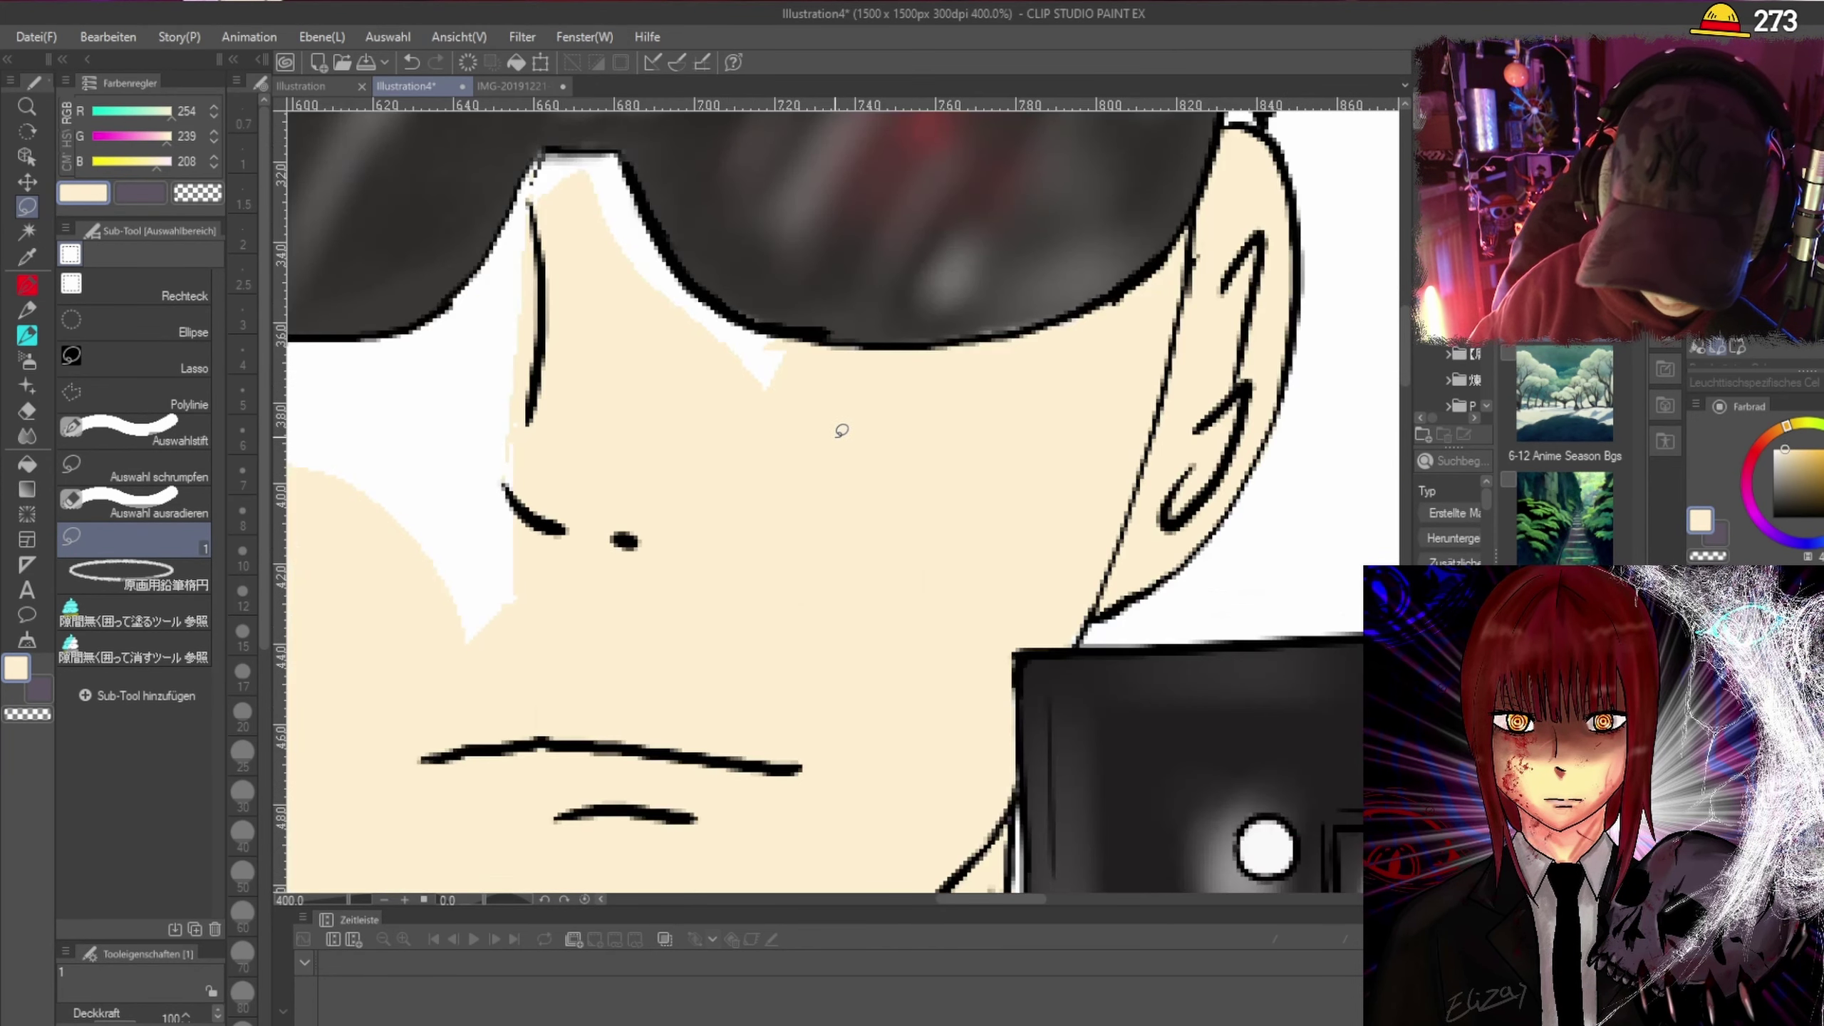
{"action": "mouse_move", "coordinate": [760, 427]}
{"action": "left_mouse_down"}
{"action": "mouse_move", "coordinate": [682, 327]}
{"action": "mouse_move", "coordinate": [797, 340]}
{"action": "mouse_move", "coordinate": [773, 407]}
{"action": "mouse_move", "coordinate": [654, 310]}
{"action": "mouse_move", "coordinate": [606, 154]}
{"action": "mouse_move", "coordinate": [675, 257]}
{"action": "mouse_move", "coordinate": [749, 310]}
{"action": "mouse_move", "coordinate": [750, 363]}
{"action": "left_mouse_up"}
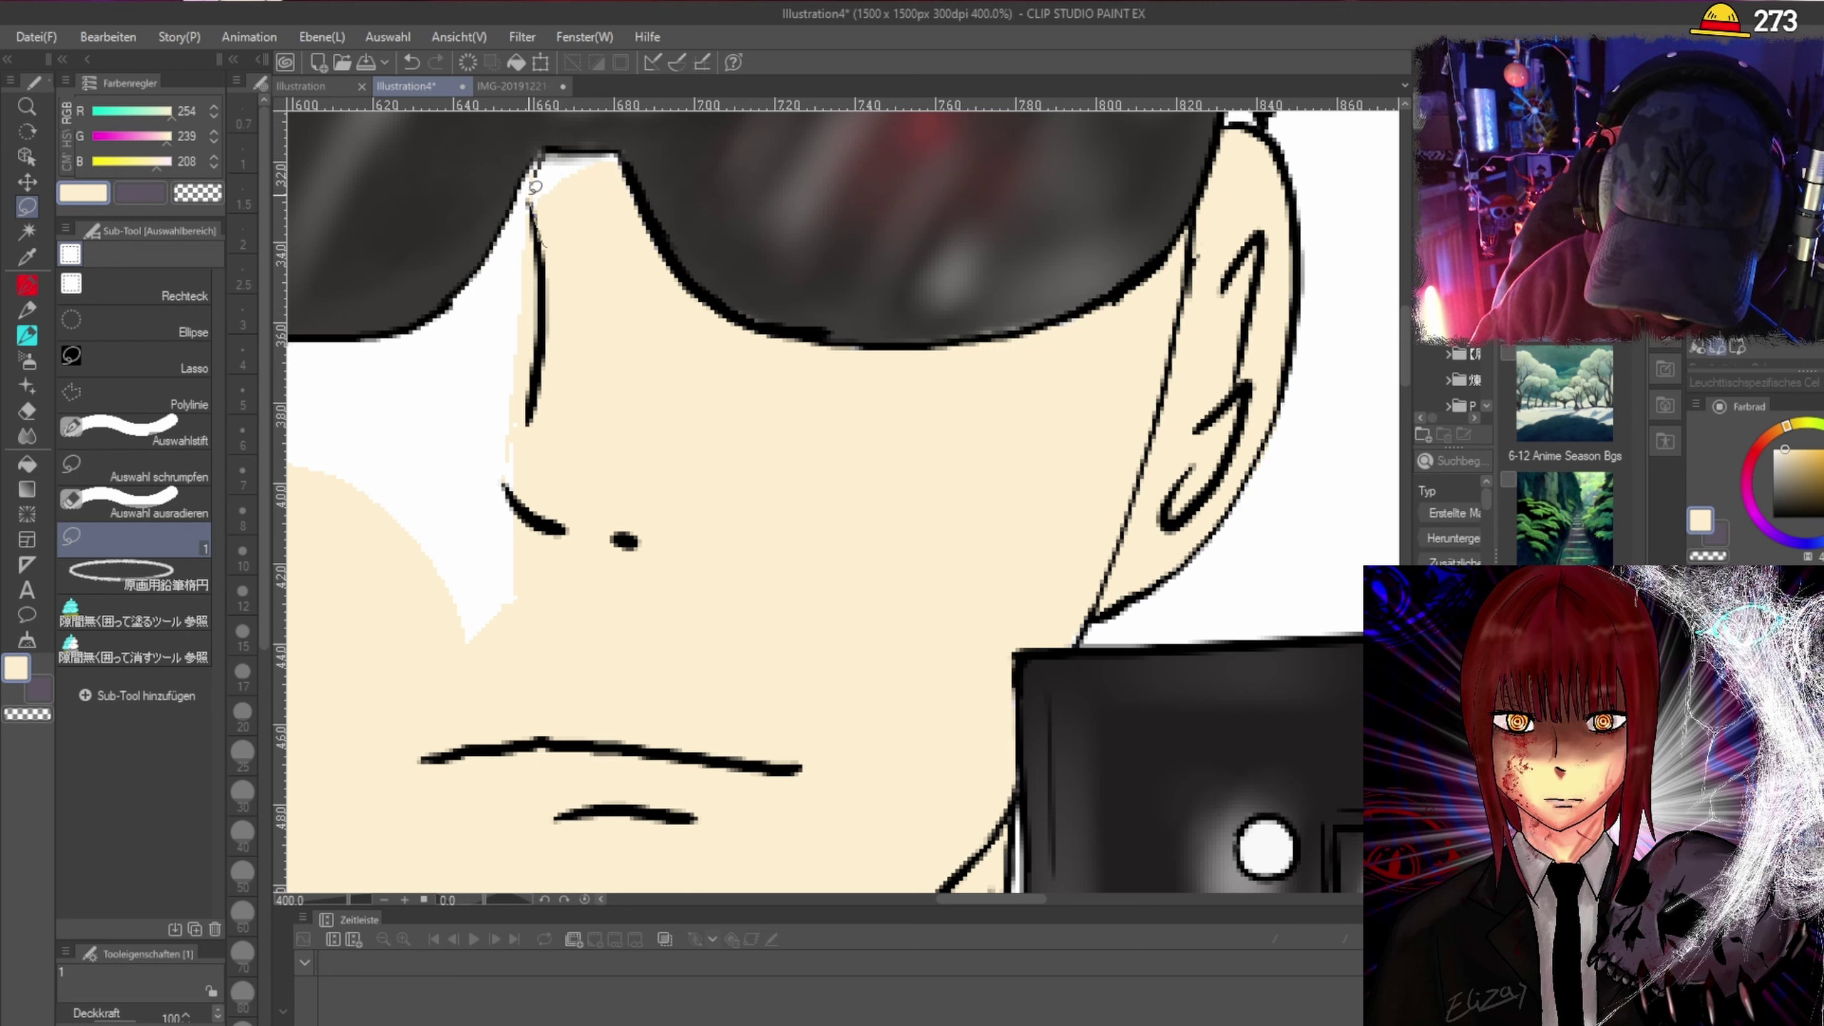
{"action": "mouse_move", "coordinate": [535, 187]}
{"action": "left_mouse_down"}
{"action": "mouse_move", "coordinate": [571, 151]}
{"action": "mouse_move", "coordinate": [623, 164]}
{"action": "mouse_move", "coordinate": [593, 196]}
{"action": "mouse_move", "coordinate": [627, 159]}
{"action": "mouse_move", "coordinate": [634, 173]}
{"action": "mouse_move", "coordinate": [533, 288]}
{"action": "mouse_move", "coordinate": [503, 236]}
{"action": "left_mouse_up"}
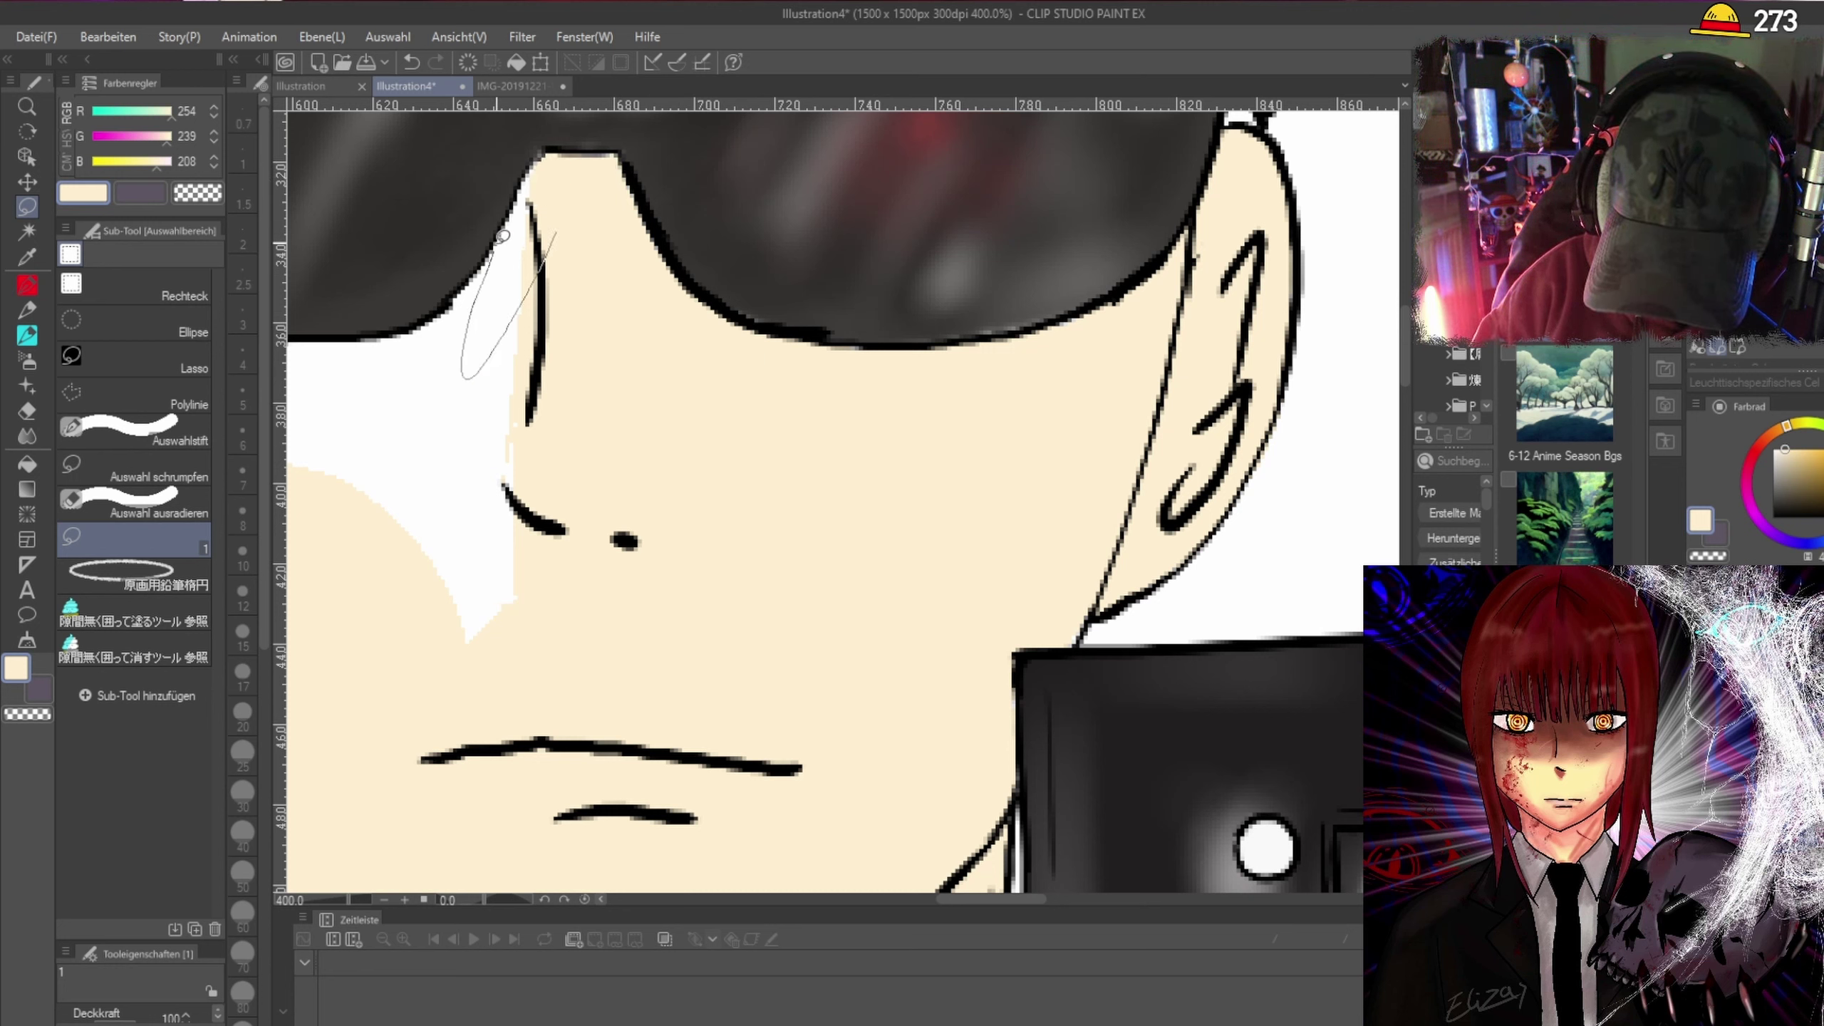
{"action": "left_click_drag", "start_coordinate": [554, 158], "coordinate": [551, 208]}
Lasso-fill the white cheek patch below the glasses, undoing the fill that covered the glasses outline.
{"action": "scroll", "coordinate": [568, 422], "scroll_direction": "down", "scroll_amount": 4}
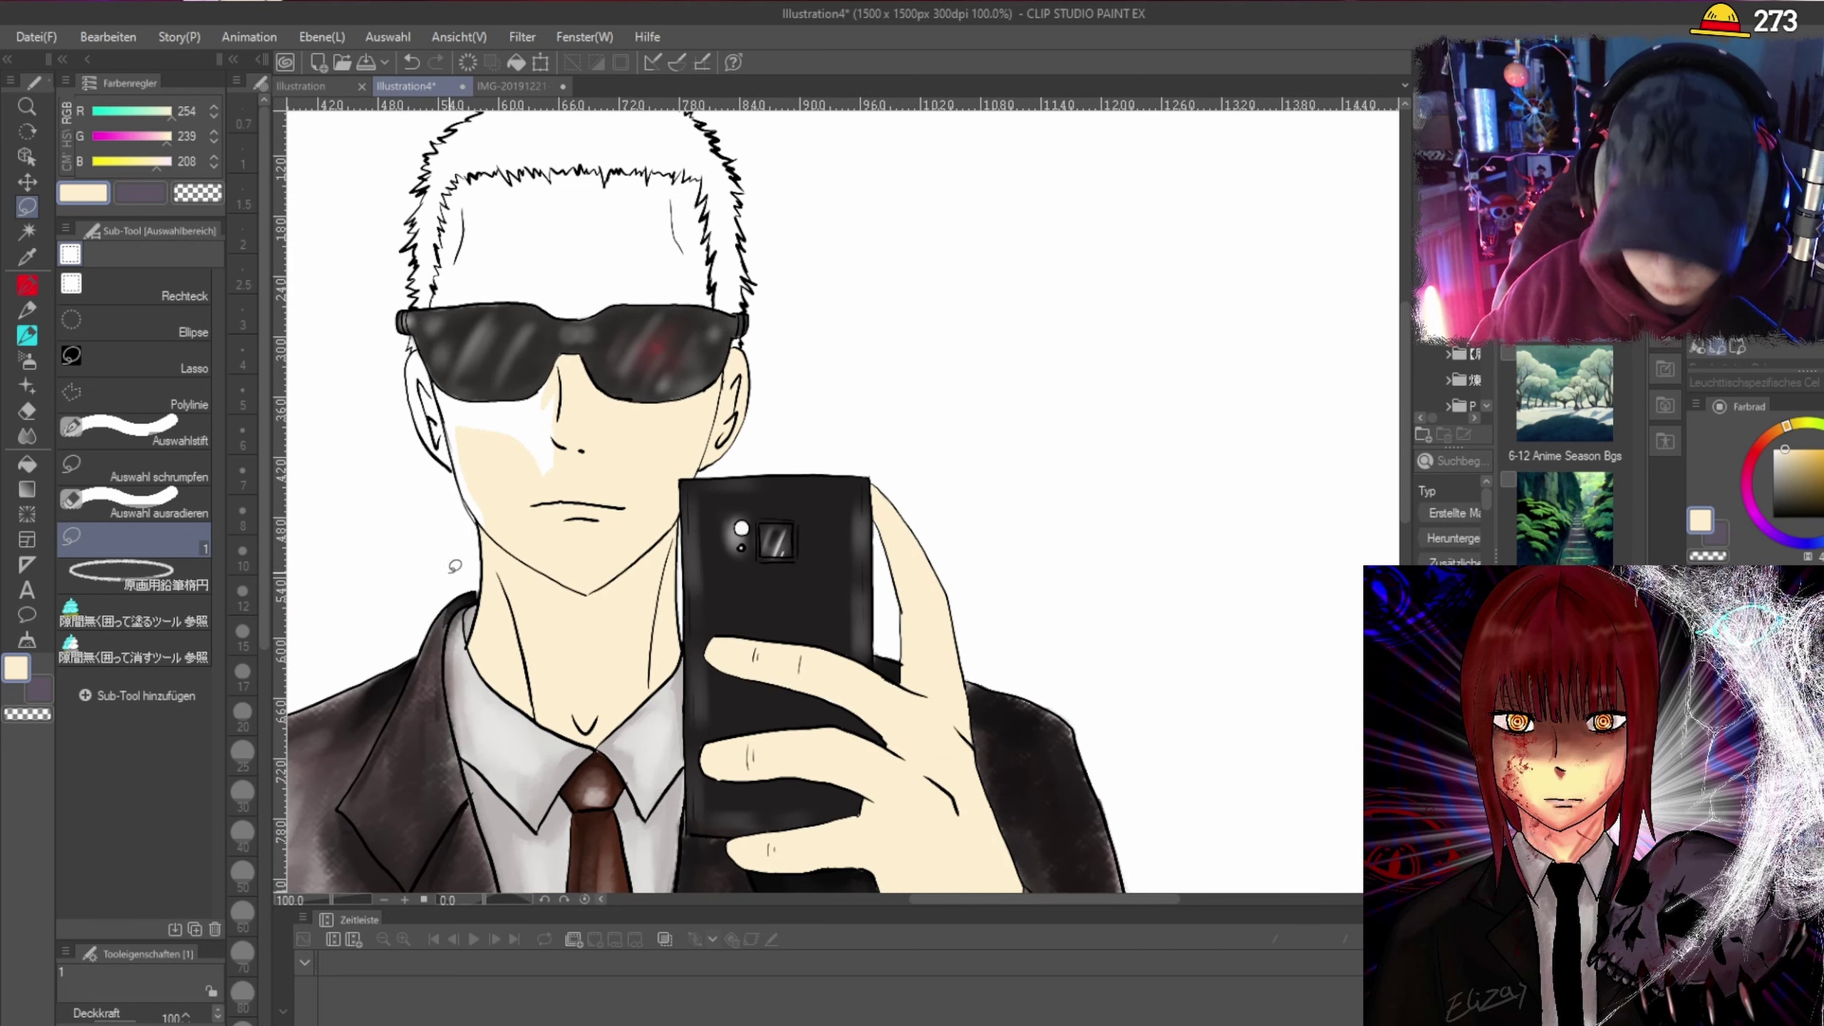
{"action": "scroll", "coordinate": [452, 553], "scroll_direction": "down", "scroll_amount": 1}
{"action": "scroll", "coordinate": [467, 479], "scroll_direction": "up", "scroll_amount": 1}
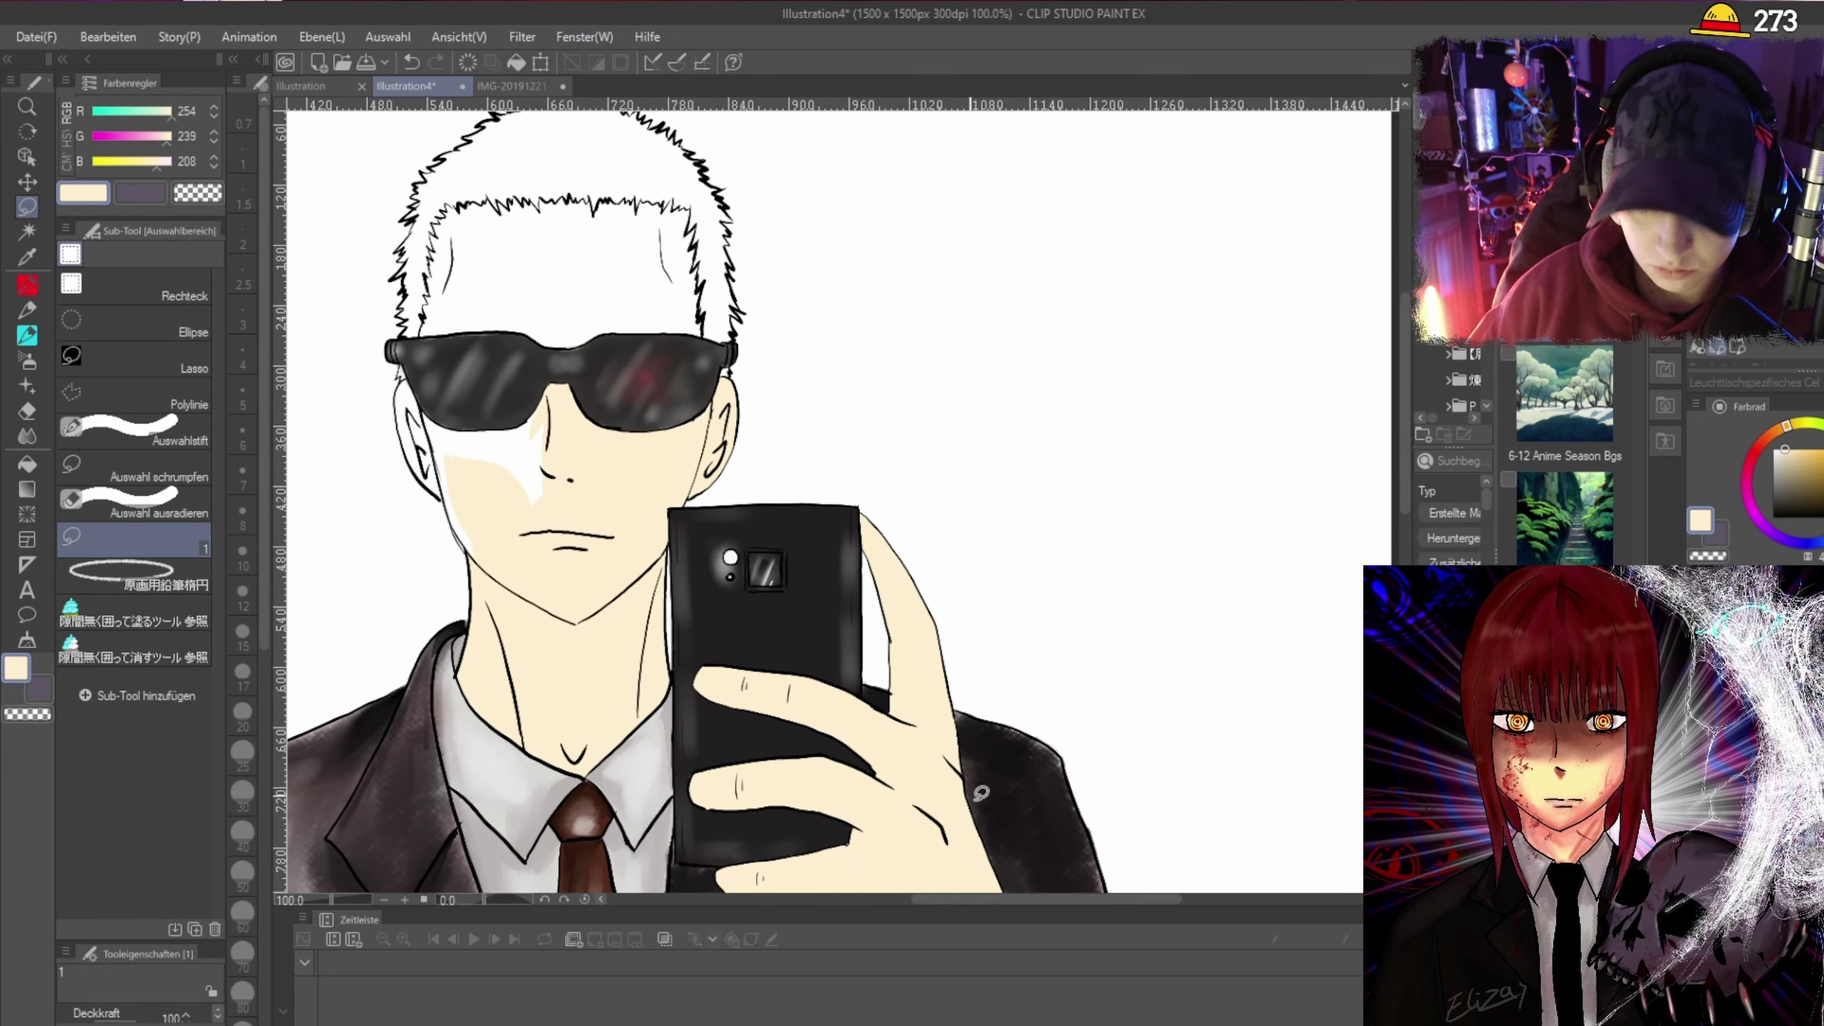
{"action": "scroll", "coordinate": [674, 410], "scroll_direction": "up", "scroll_amount": 3}
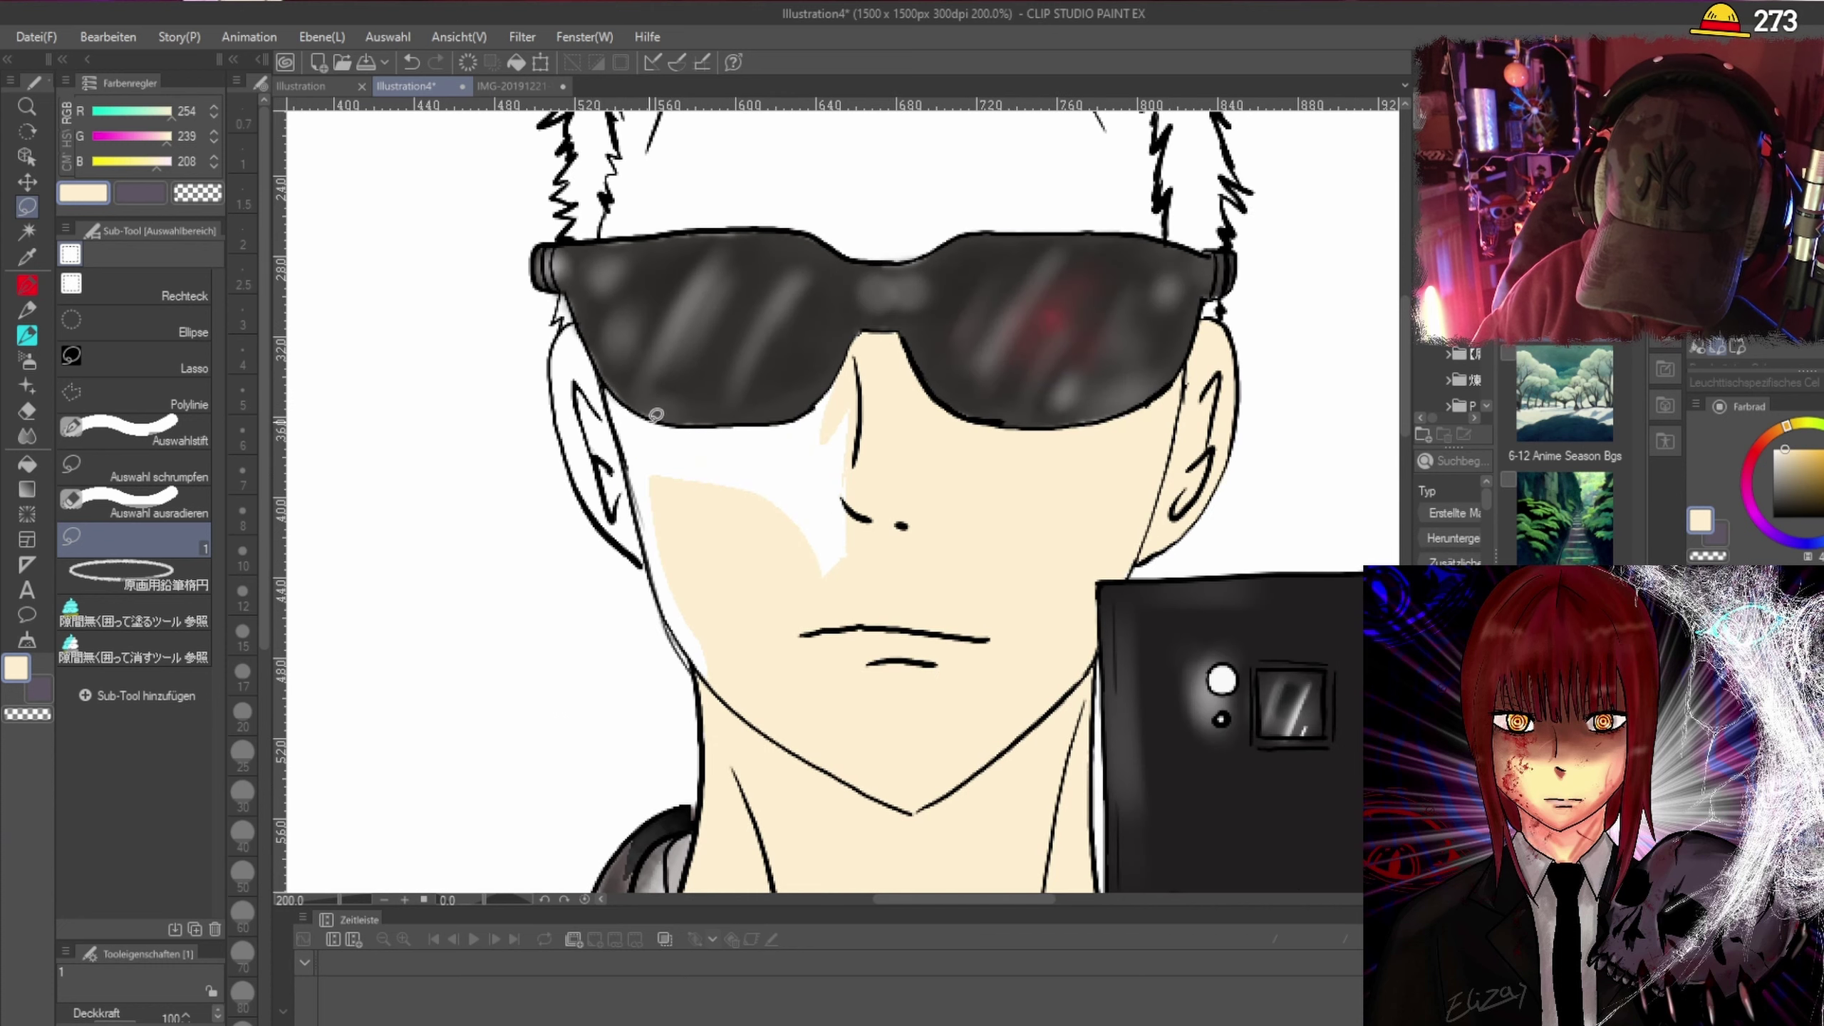
{"action": "left_click_drag", "start_coordinate": [659, 429], "coordinate": [717, 667]}
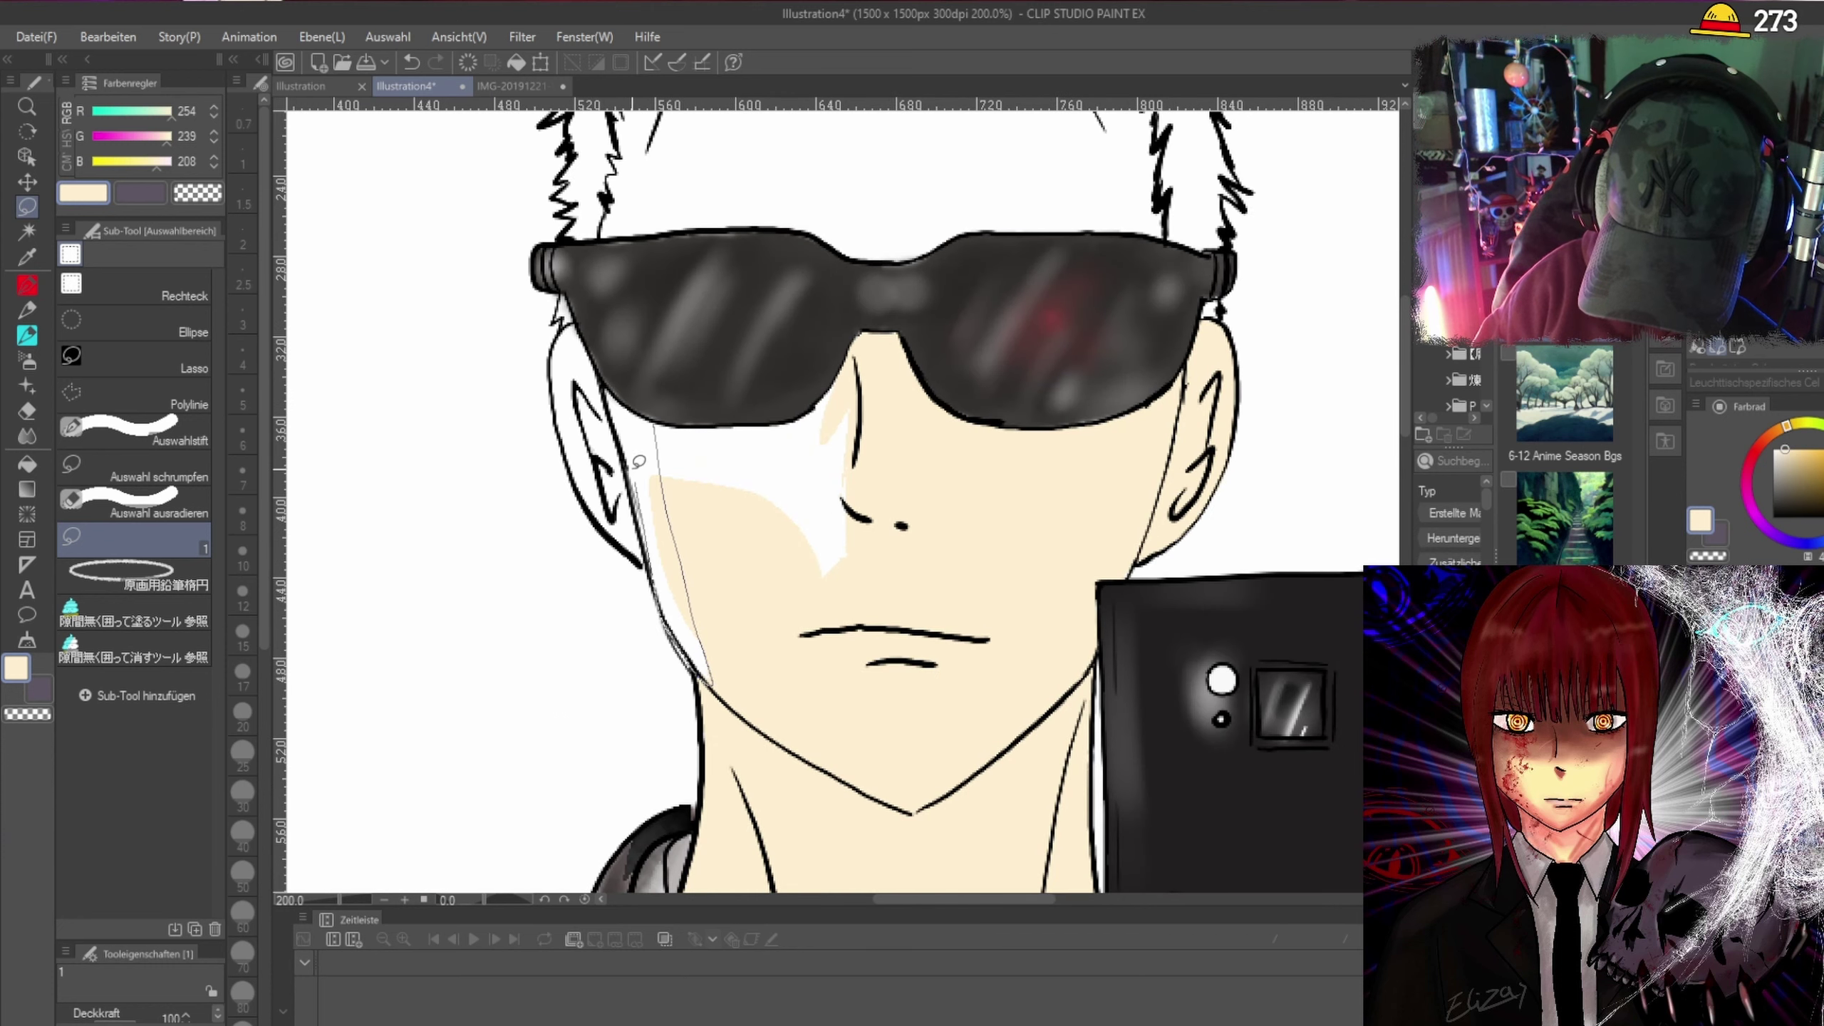
{"action": "left_click_drag", "start_coordinate": [620, 404], "coordinate": [660, 430]}
{"action": "scroll", "coordinate": [871, 469], "scroll_direction": "up", "scroll_amount": 2}
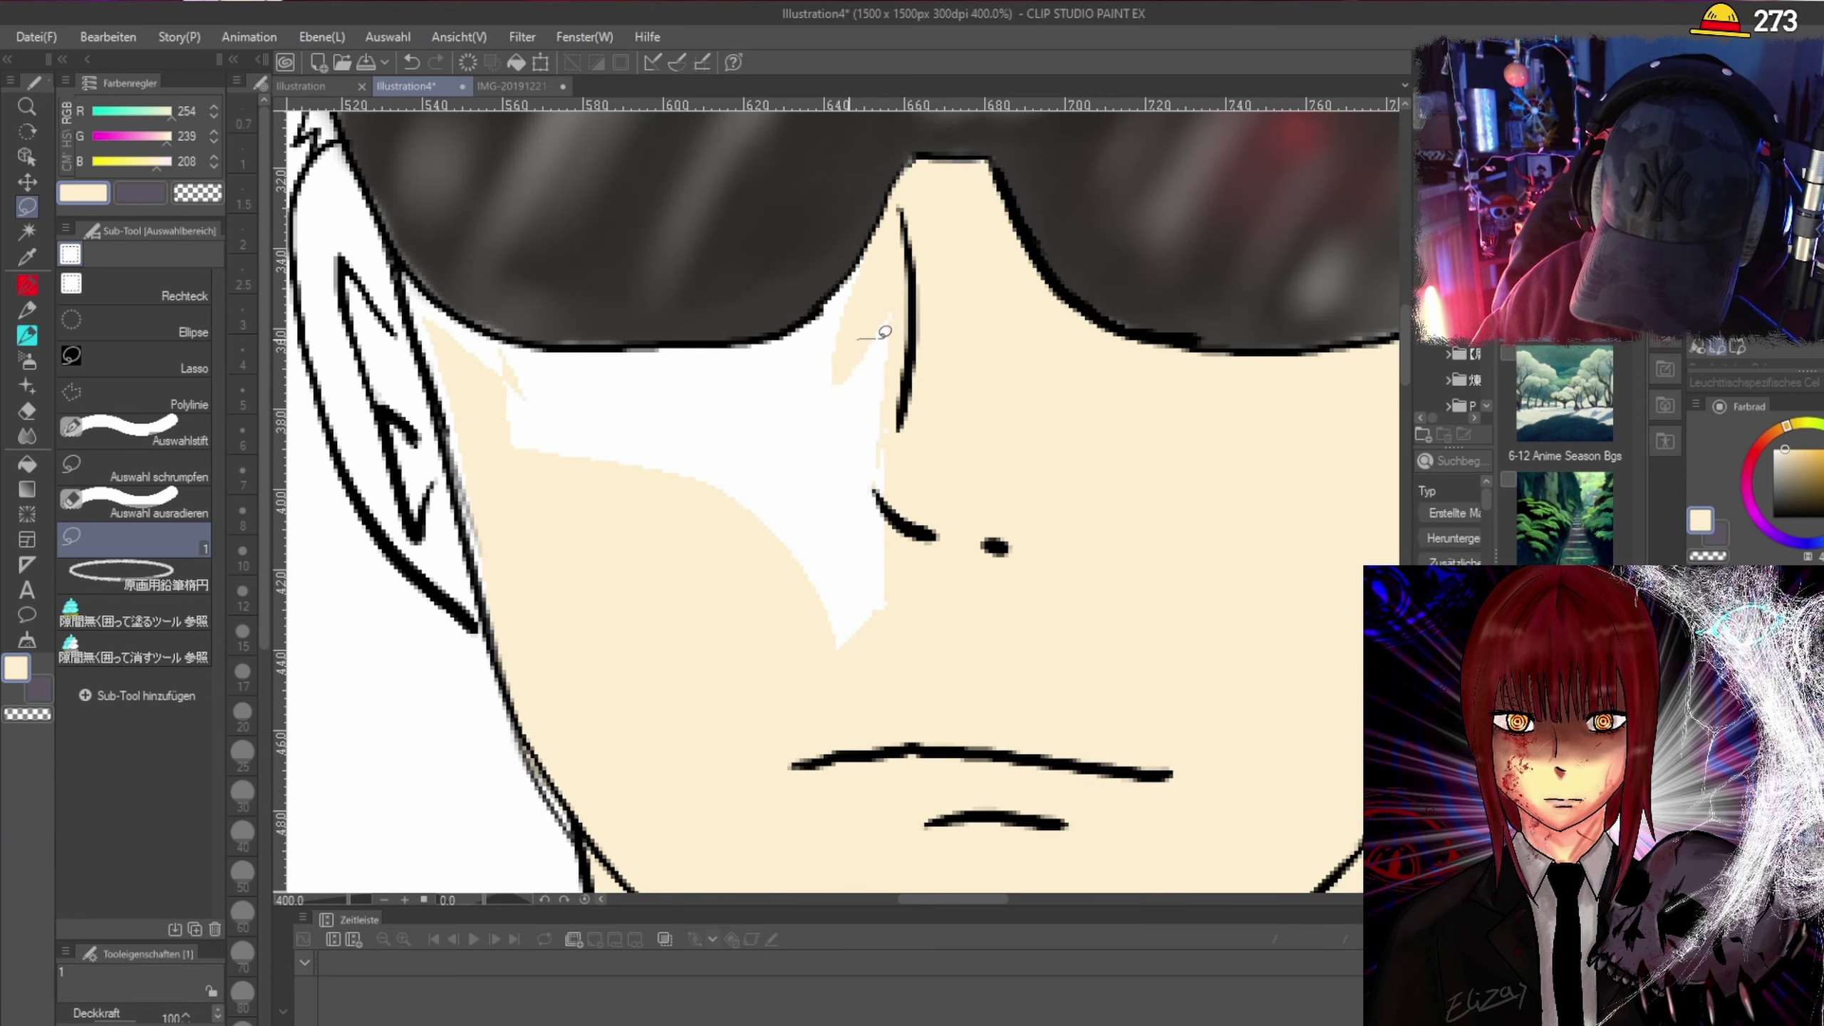
{"action": "mouse_move", "coordinate": [860, 337]}
{"action": "left_mouse_down"}
{"action": "mouse_move", "coordinate": [980, 394]}
{"action": "mouse_move", "coordinate": [858, 338]}
{"action": "mouse_move", "coordinate": [503, 471]}
{"action": "mouse_move", "coordinate": [641, 364]}
{"action": "mouse_move", "coordinate": [810, 317]}
{"action": "mouse_move", "coordinate": [841, 354]}
{"action": "mouse_move", "coordinate": [835, 332]}
{"action": "left_mouse_up"}
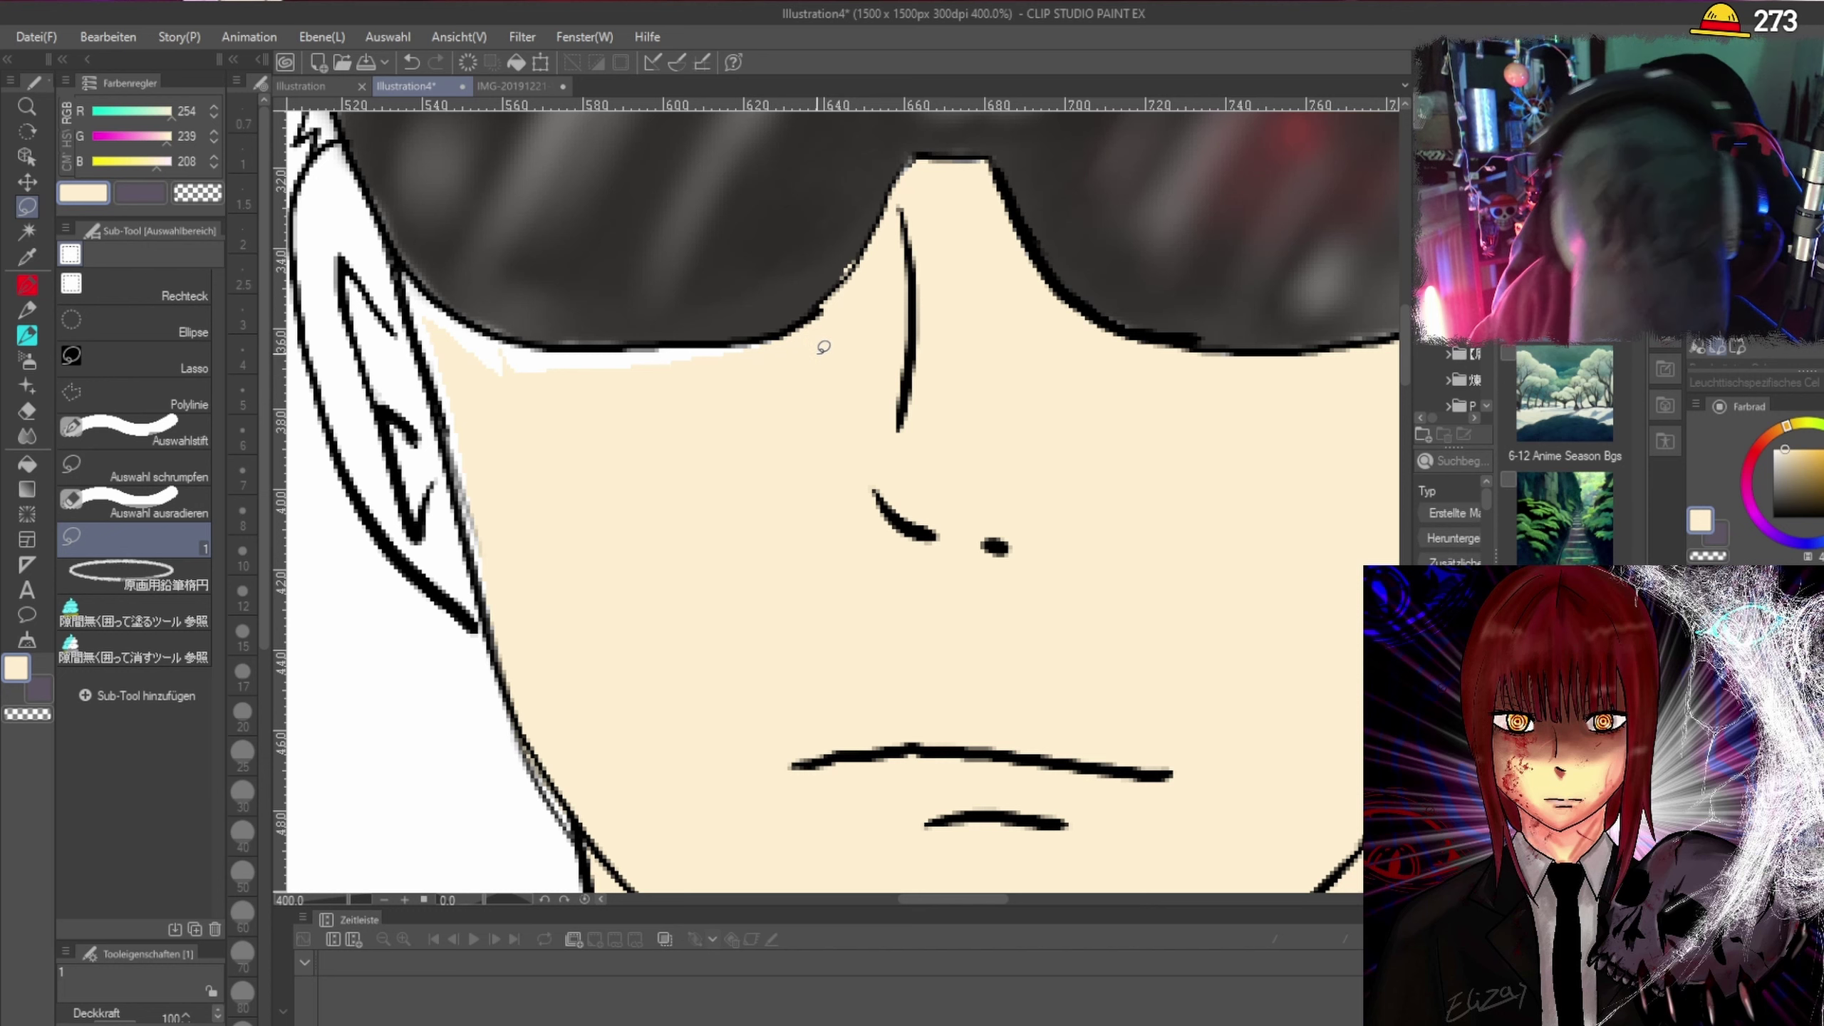
{"action": "key", "text": "ctrl+z"}
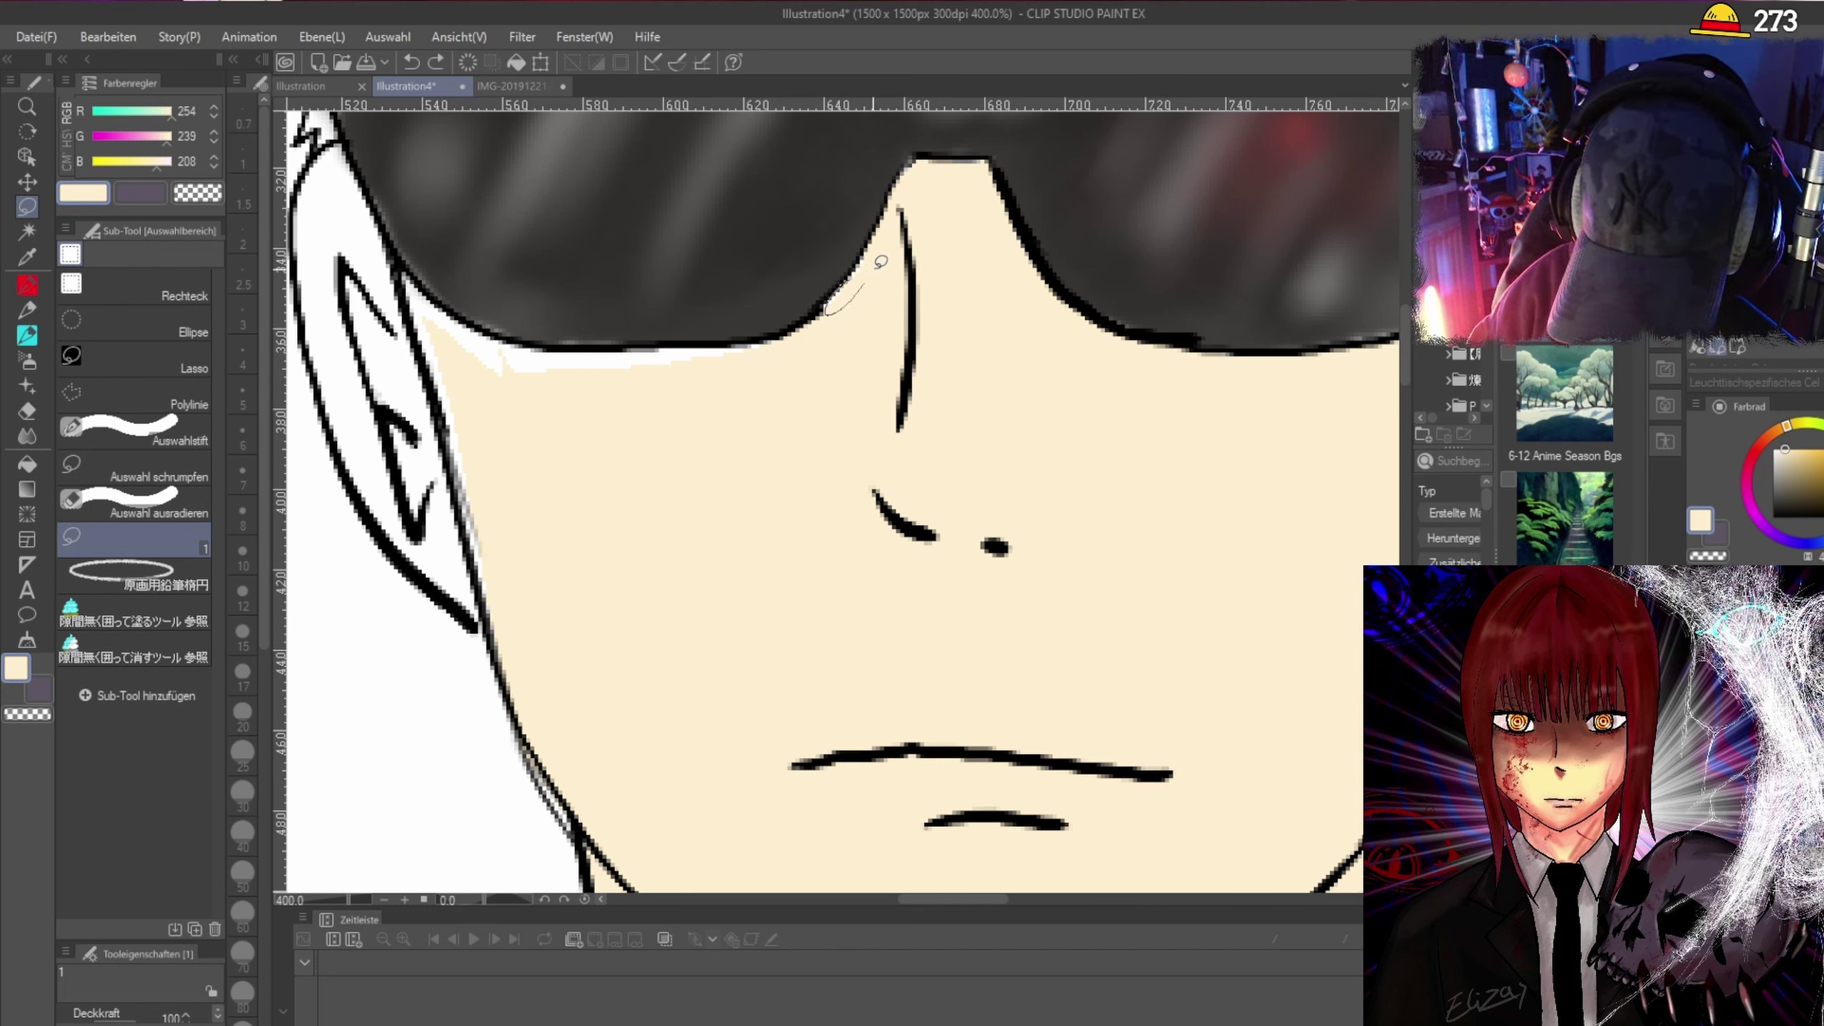
Fill the white fringes under the glasses, along the hair edge and ear edge, plus the inner ear.
{"action": "mouse_move", "coordinate": [881, 262]}
{"action": "left_mouse_down"}
{"action": "mouse_move", "coordinate": [822, 350]}
{"action": "mouse_move", "coordinate": [583, 400]}
{"action": "mouse_move", "coordinate": [546, 349]}
{"action": "mouse_move", "coordinate": [811, 332]}
{"action": "left_mouse_up"}
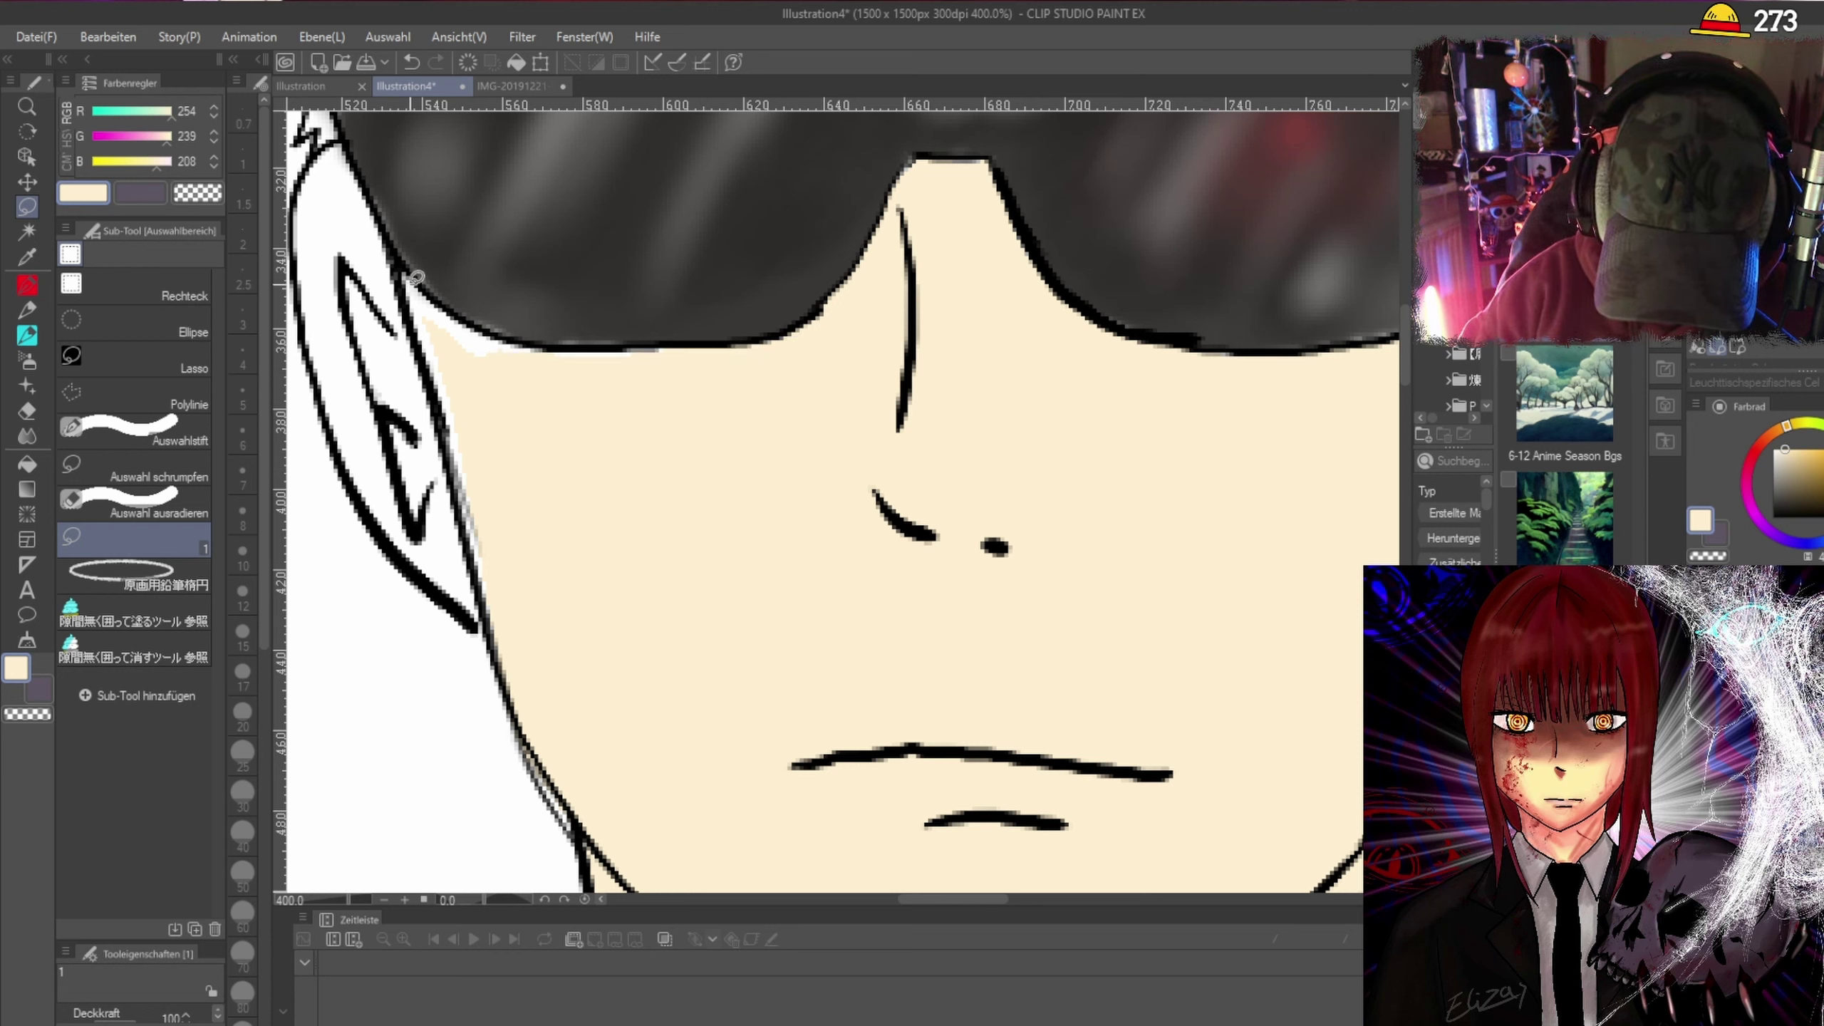
{"action": "left_click_drag", "start_coordinate": [465, 467], "coordinate": [427, 363]}
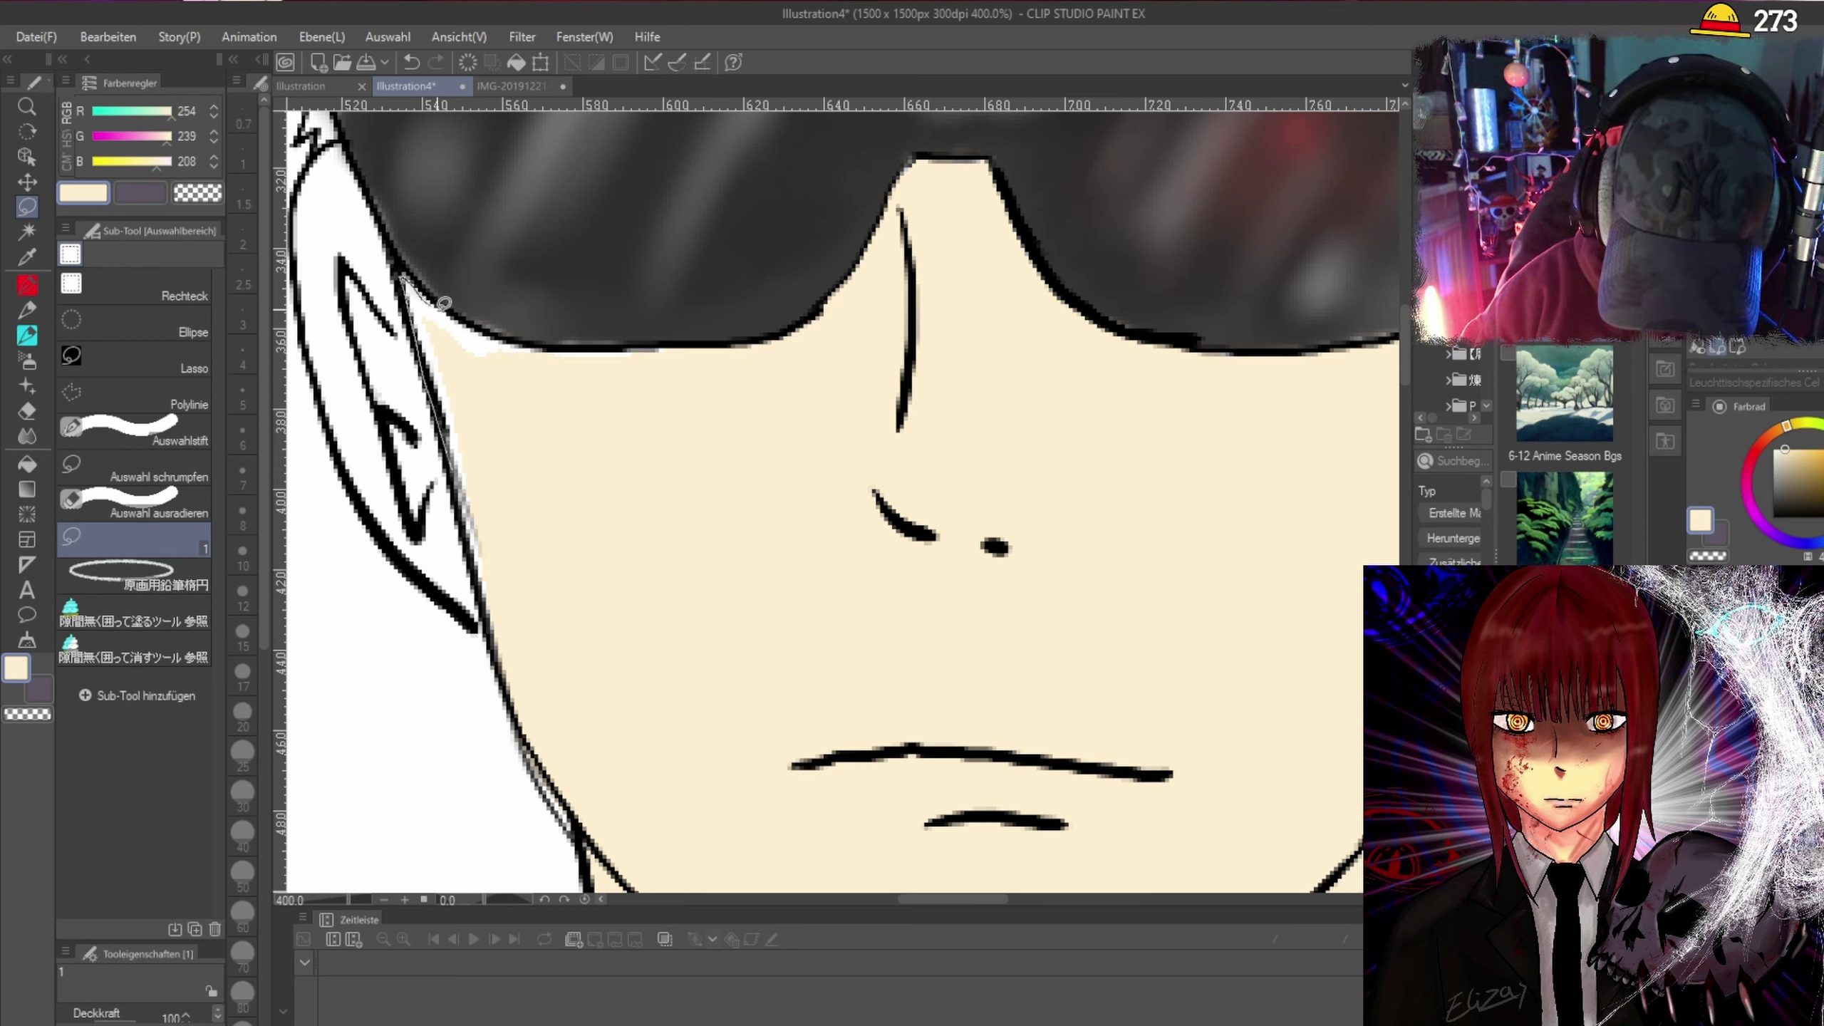
{"action": "mouse_move", "coordinate": [583, 352]}
{"action": "left_mouse_down"}
{"action": "mouse_move", "coordinate": [533, 580]}
{"action": "mouse_move", "coordinate": [511, 592]}
{"action": "mouse_move", "coordinate": [465, 525]}
{"action": "mouse_move", "coordinate": [469, 460]}
{"action": "left_mouse_up"}
{"action": "mouse_move", "coordinate": [690, 354]}
{"action": "left_mouse_down"}
{"action": "mouse_move", "coordinate": [644, 342]}
{"action": "mouse_move", "coordinate": [564, 362]}
{"action": "left_mouse_up"}
{"action": "mouse_move", "coordinate": [469, 558]}
{"action": "left_mouse_down"}
{"action": "mouse_move", "coordinate": [440, 596]}
{"action": "mouse_move", "coordinate": [356, 455]}
{"action": "mouse_move", "coordinate": [321, 291]}
{"action": "mouse_move", "coordinate": [474, 539]}
{"action": "left_mouse_up"}
{"action": "left_click_drag", "start_coordinate": [482, 617], "coordinate": [466, 564]}
Fill the thin strip and remaining white slivers along the ear's left edge with skin colour.
{"action": "mouse_move", "coordinate": [341, 173]}
{"action": "left_mouse_down"}
{"action": "mouse_move", "coordinate": [310, 220]}
{"action": "mouse_move", "coordinate": [314, 316]}
{"action": "left_mouse_up"}
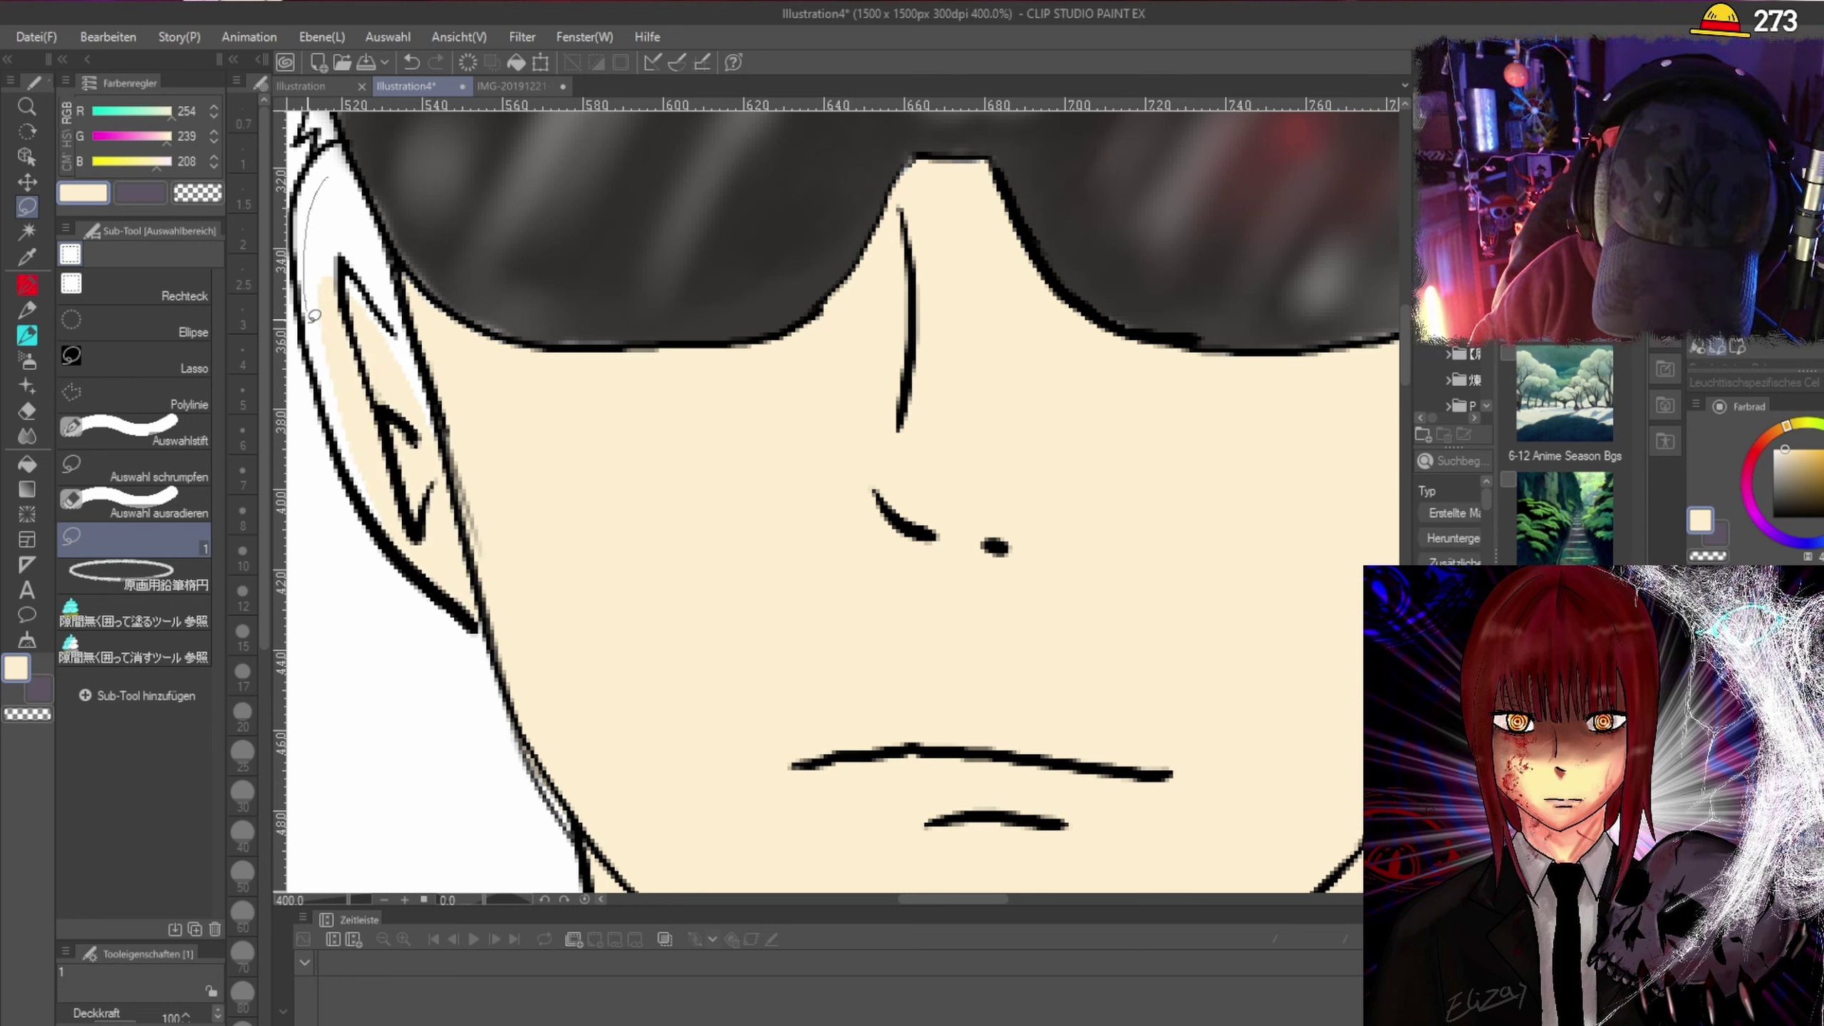
{"action": "left_click_drag", "start_coordinate": [356, 463], "coordinate": [314, 217]}
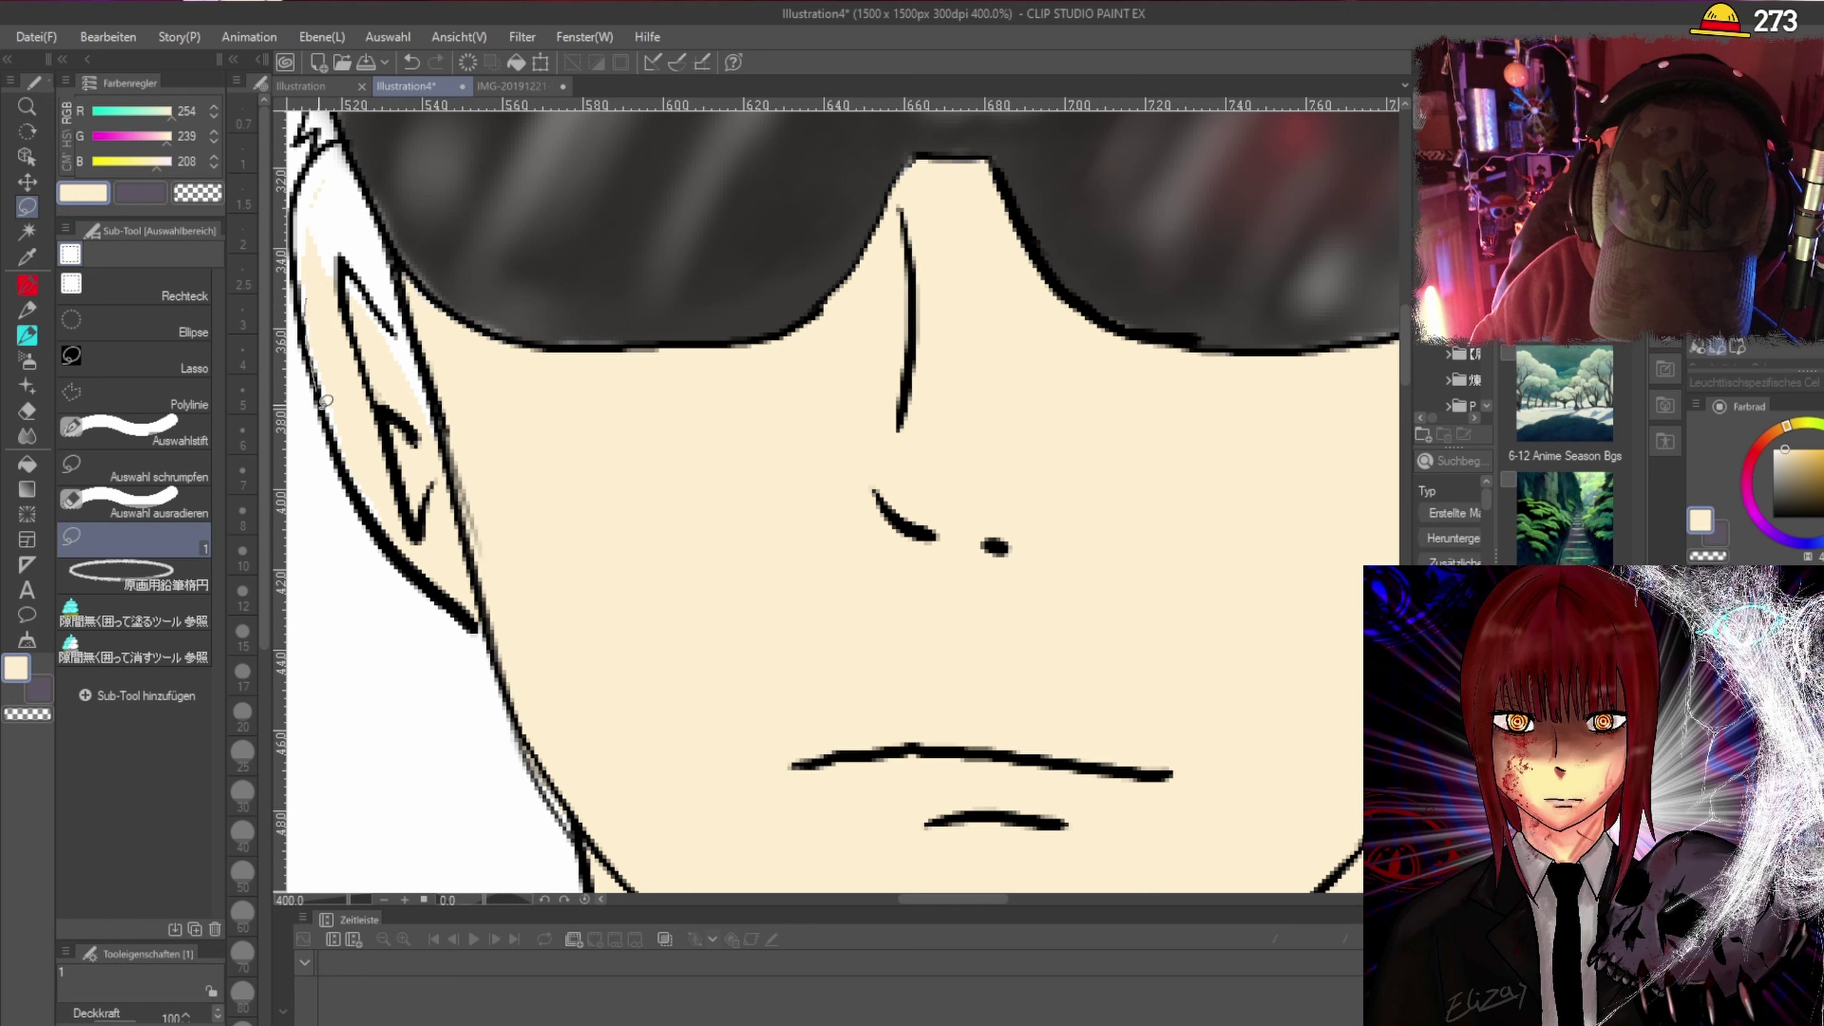
{"action": "mouse_move", "coordinate": [320, 408]}
{"action": "left_mouse_down"}
{"action": "mouse_move", "coordinate": [391, 543]}
{"action": "mouse_move", "coordinate": [349, 396]}
{"action": "mouse_move", "coordinate": [359, 309]}
{"action": "mouse_move", "coordinate": [445, 431]}
{"action": "mouse_move", "coordinate": [350, 144]}
{"action": "left_mouse_up"}
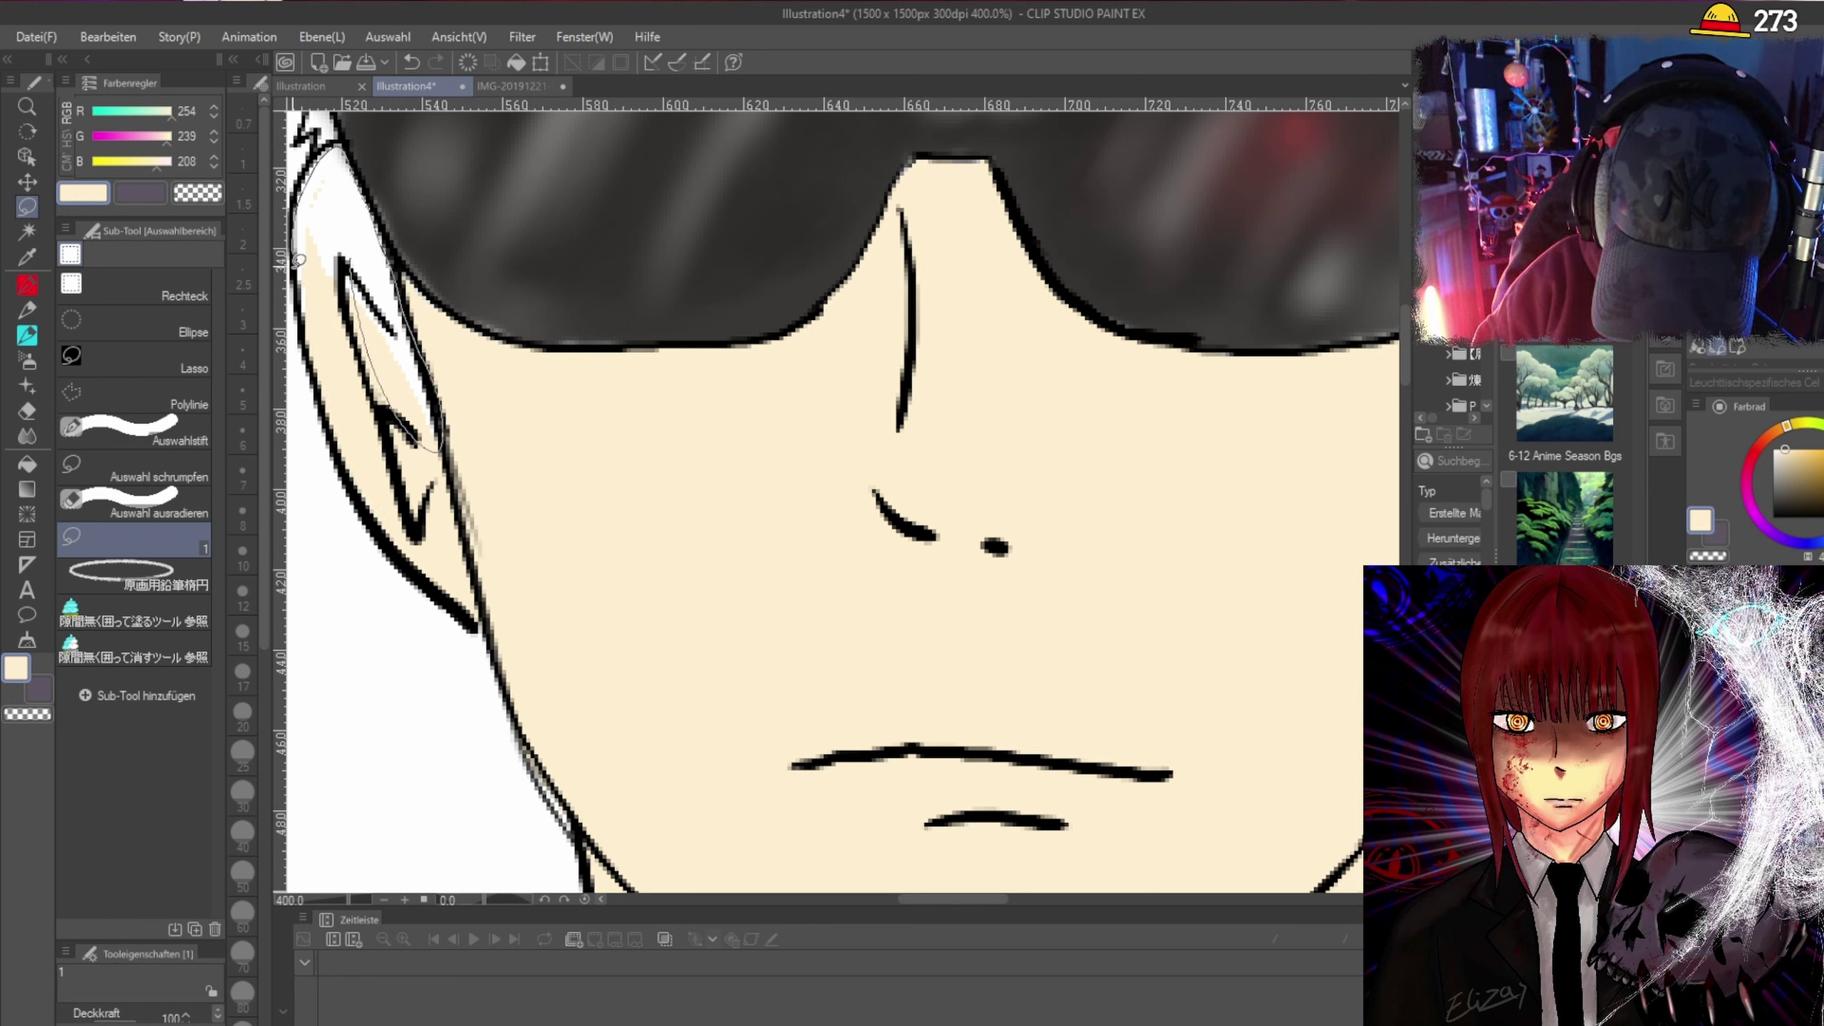
{"action": "left_click_drag", "start_coordinate": [321, 328], "coordinate": [369, 359]}
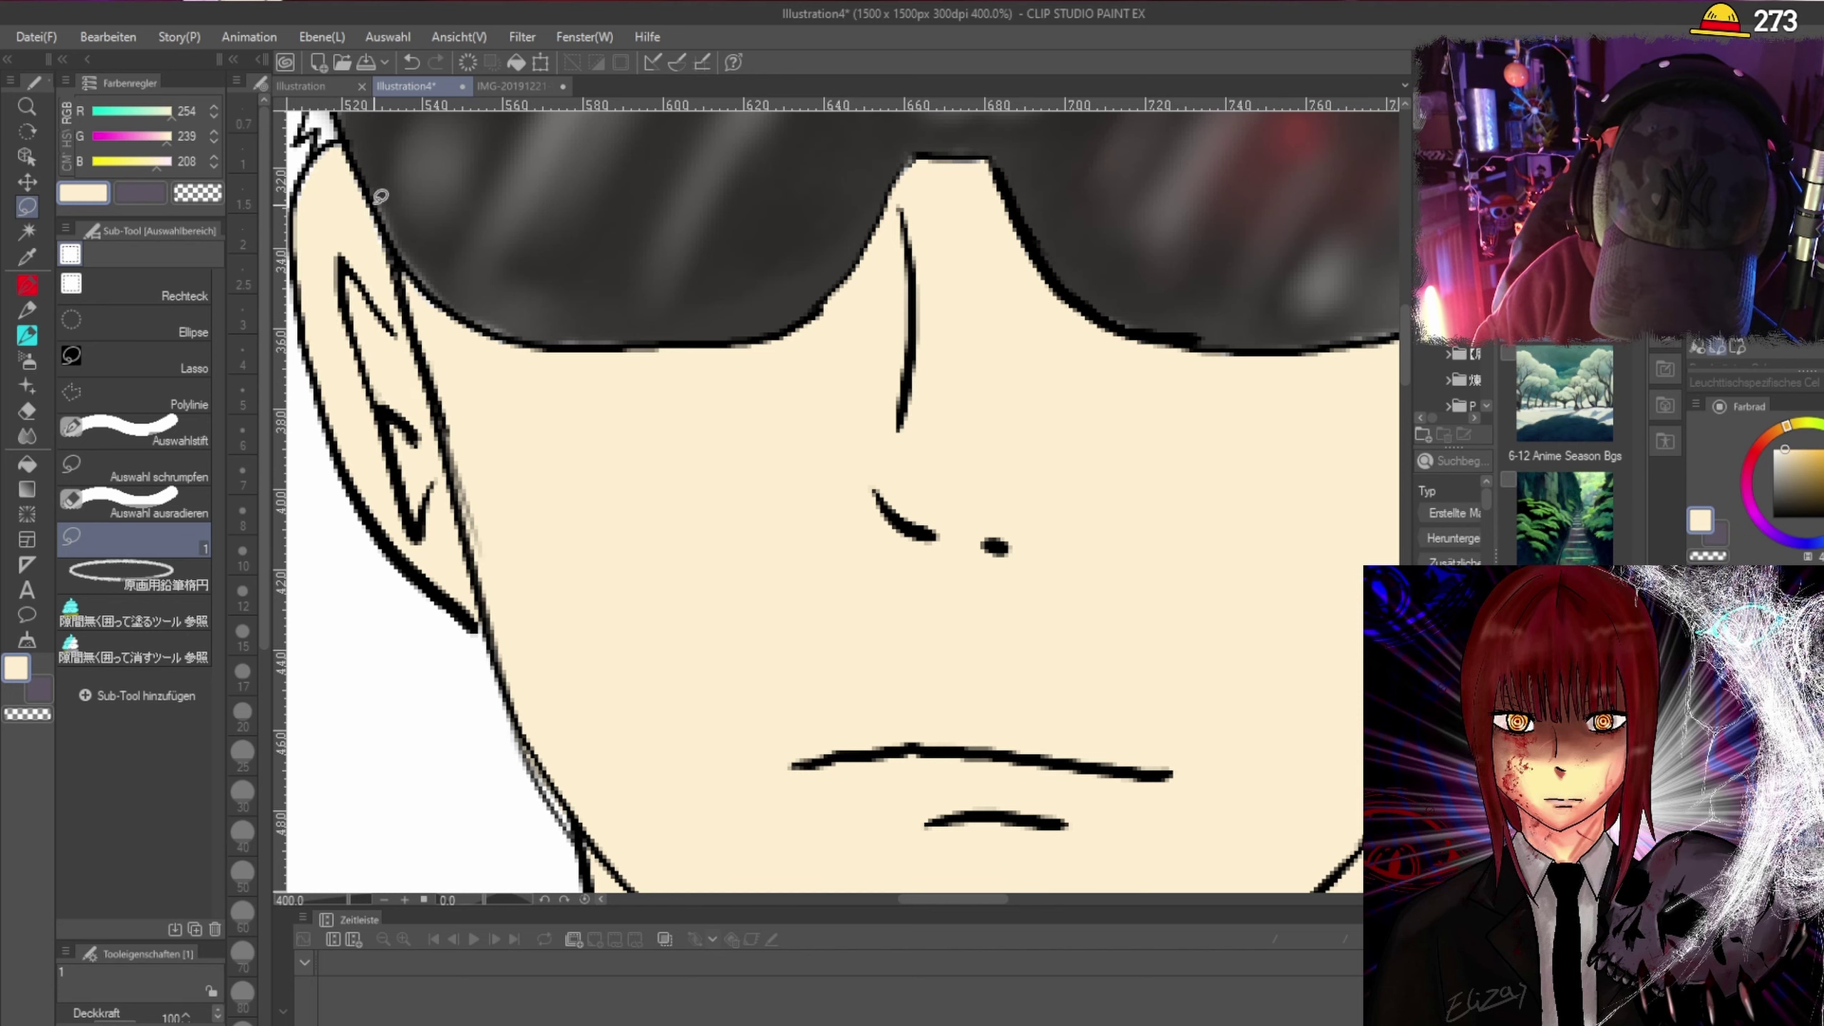
{"action": "left_click_drag", "start_coordinate": [314, 180], "coordinate": [332, 157]}
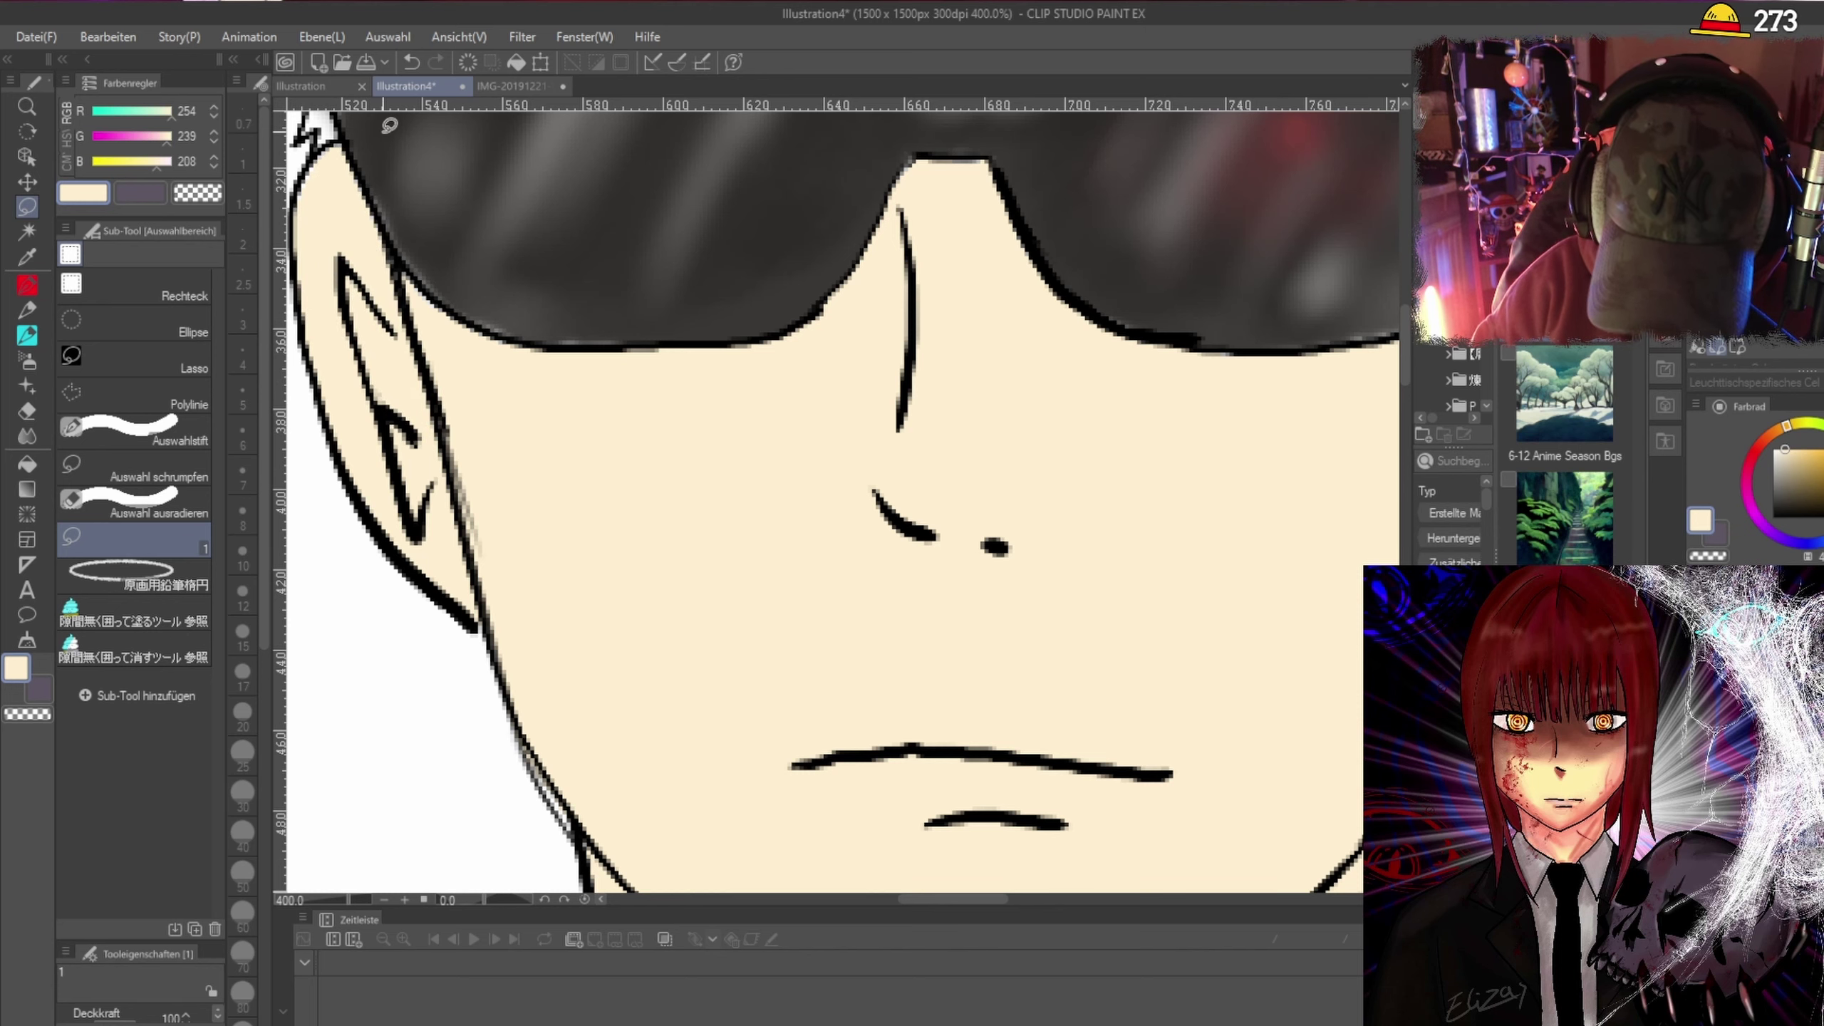
{"action": "scroll", "coordinate": [388, 127], "scroll_direction": "down", "scroll_amount": 5}
{"action": "scroll", "coordinate": [1005, 334], "scroll_direction": "up", "scroll_amount": 2}
{"action": "scroll", "coordinate": [850, 361], "scroll_direction": "down", "scroll_amount": 5}
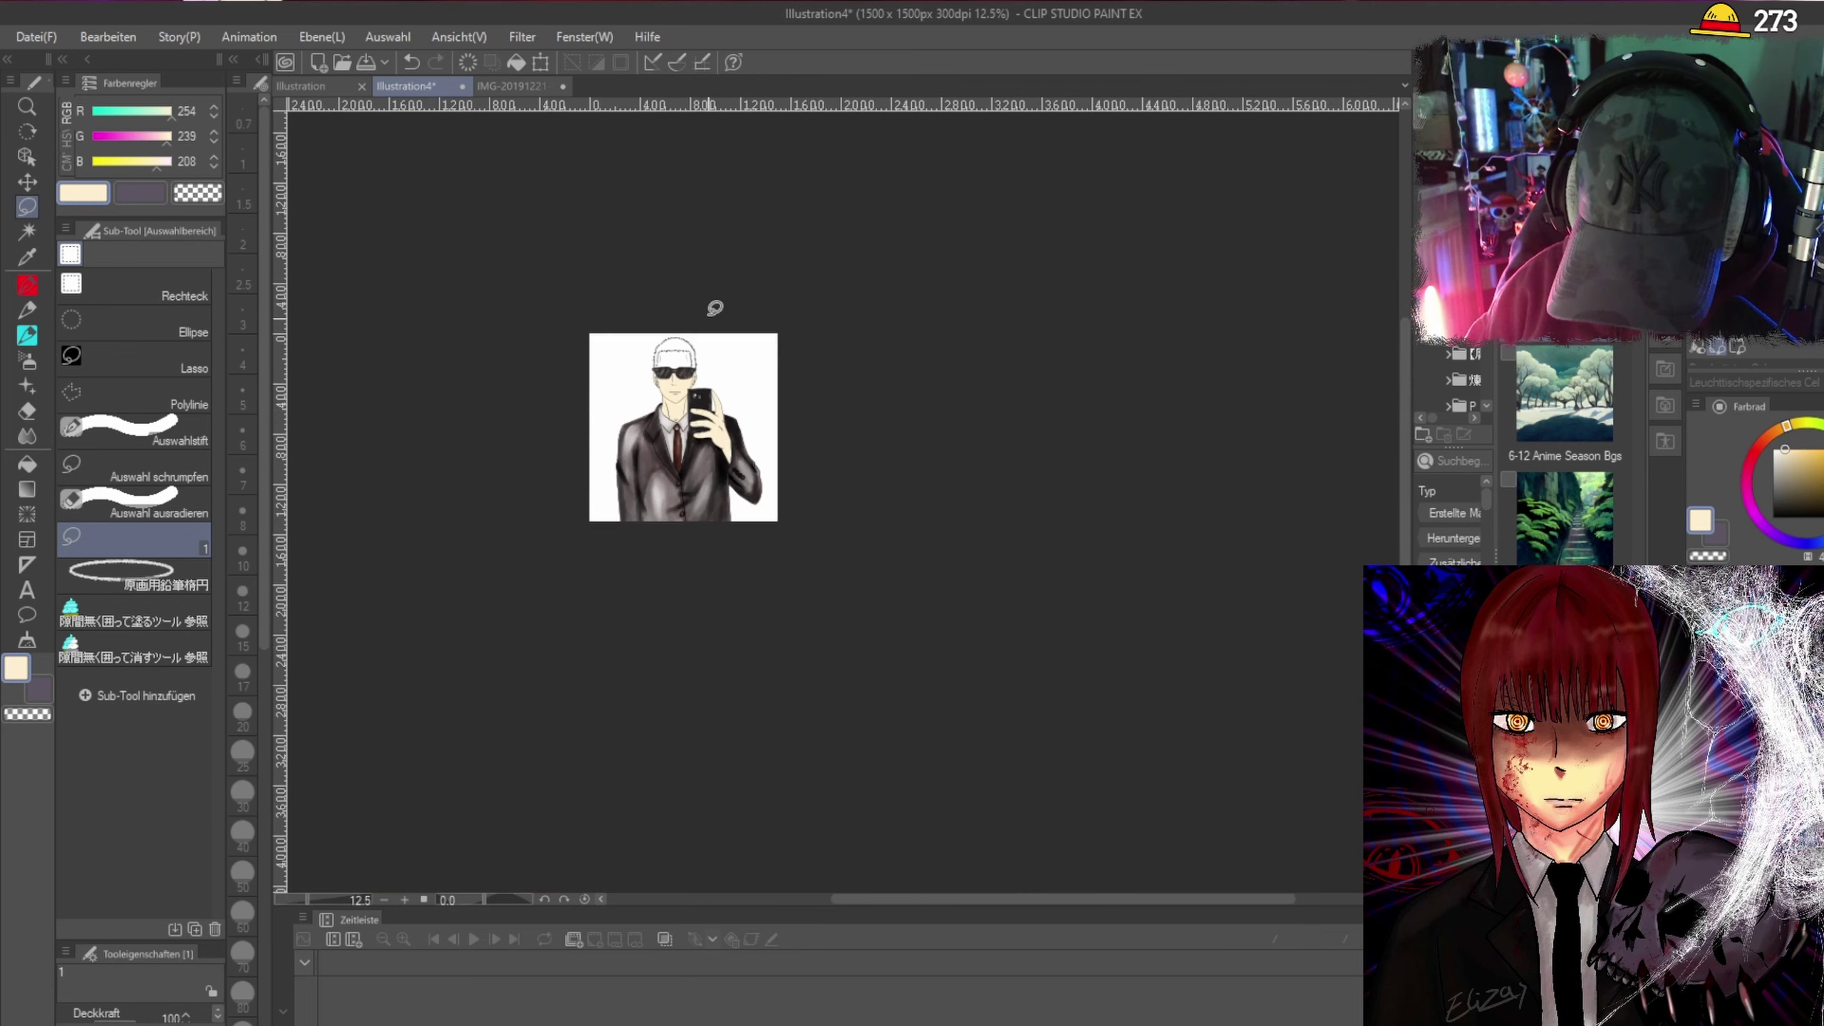
{"action": "scroll", "coordinate": [713, 297], "scroll_direction": "up", "scroll_amount": 4}
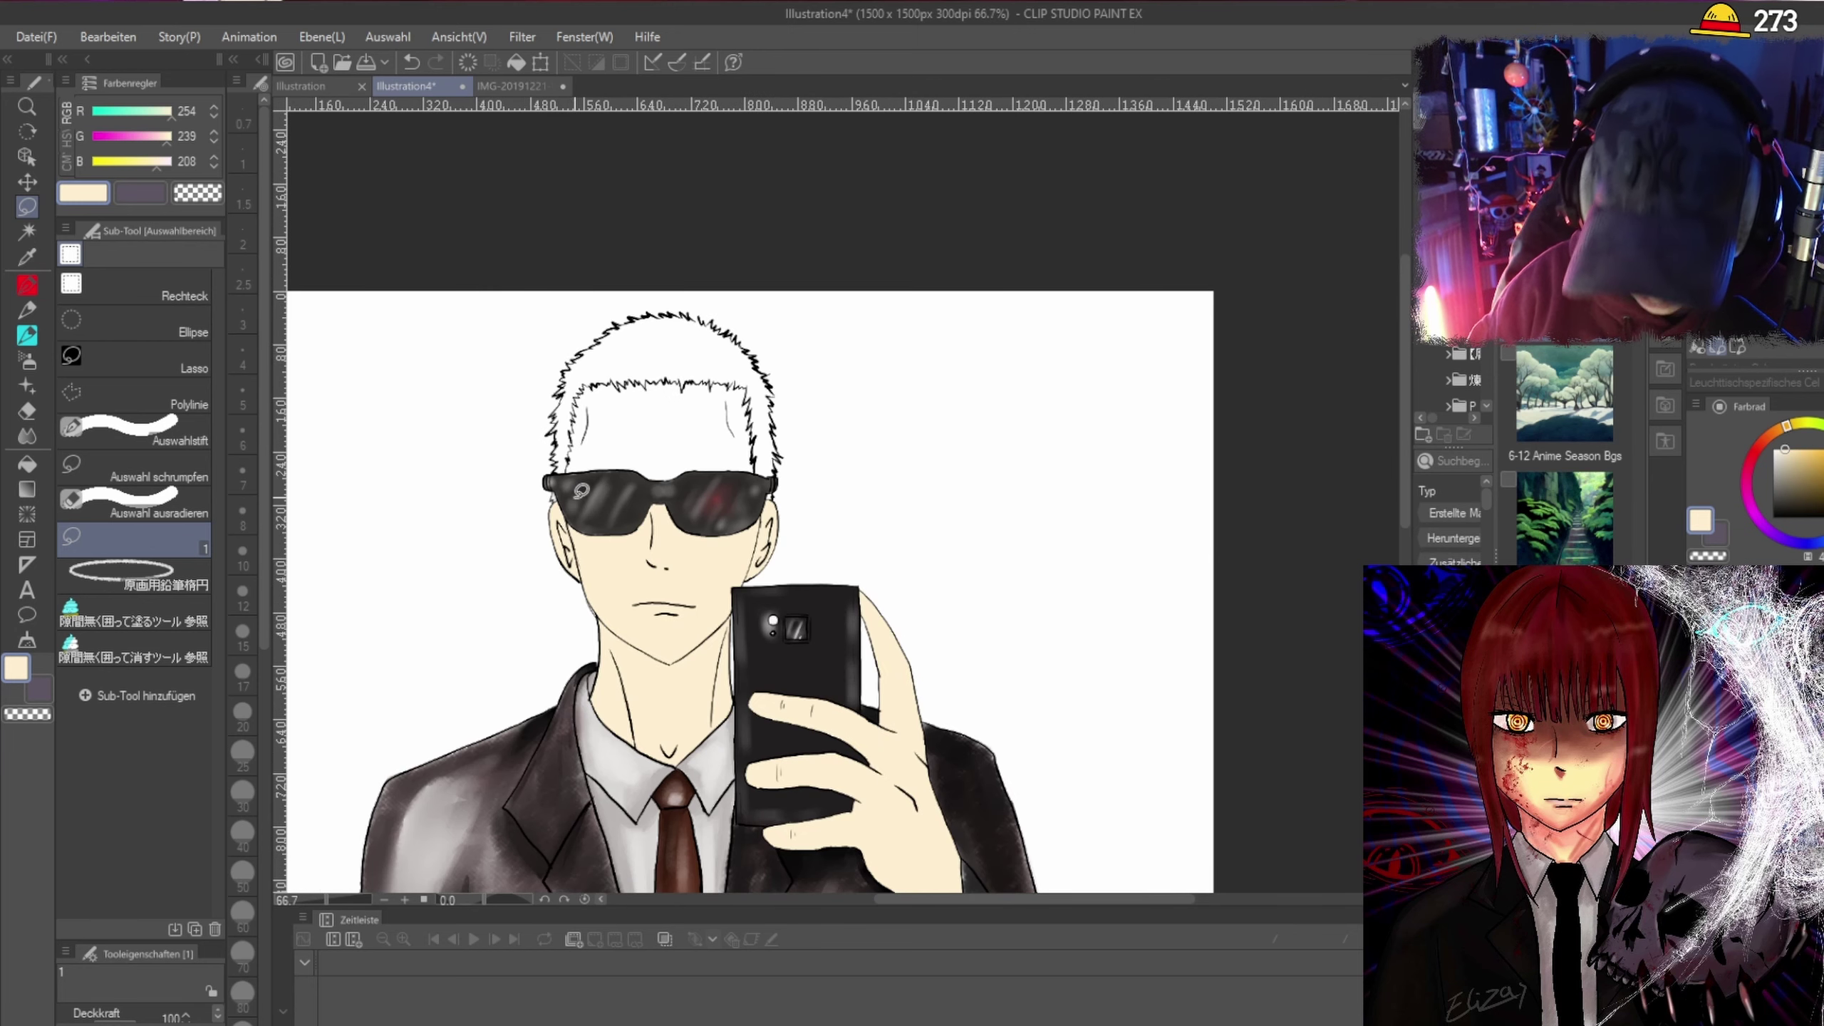
{"action": "scroll", "coordinate": [580, 494], "scroll_direction": "up", "scroll_amount": 1}
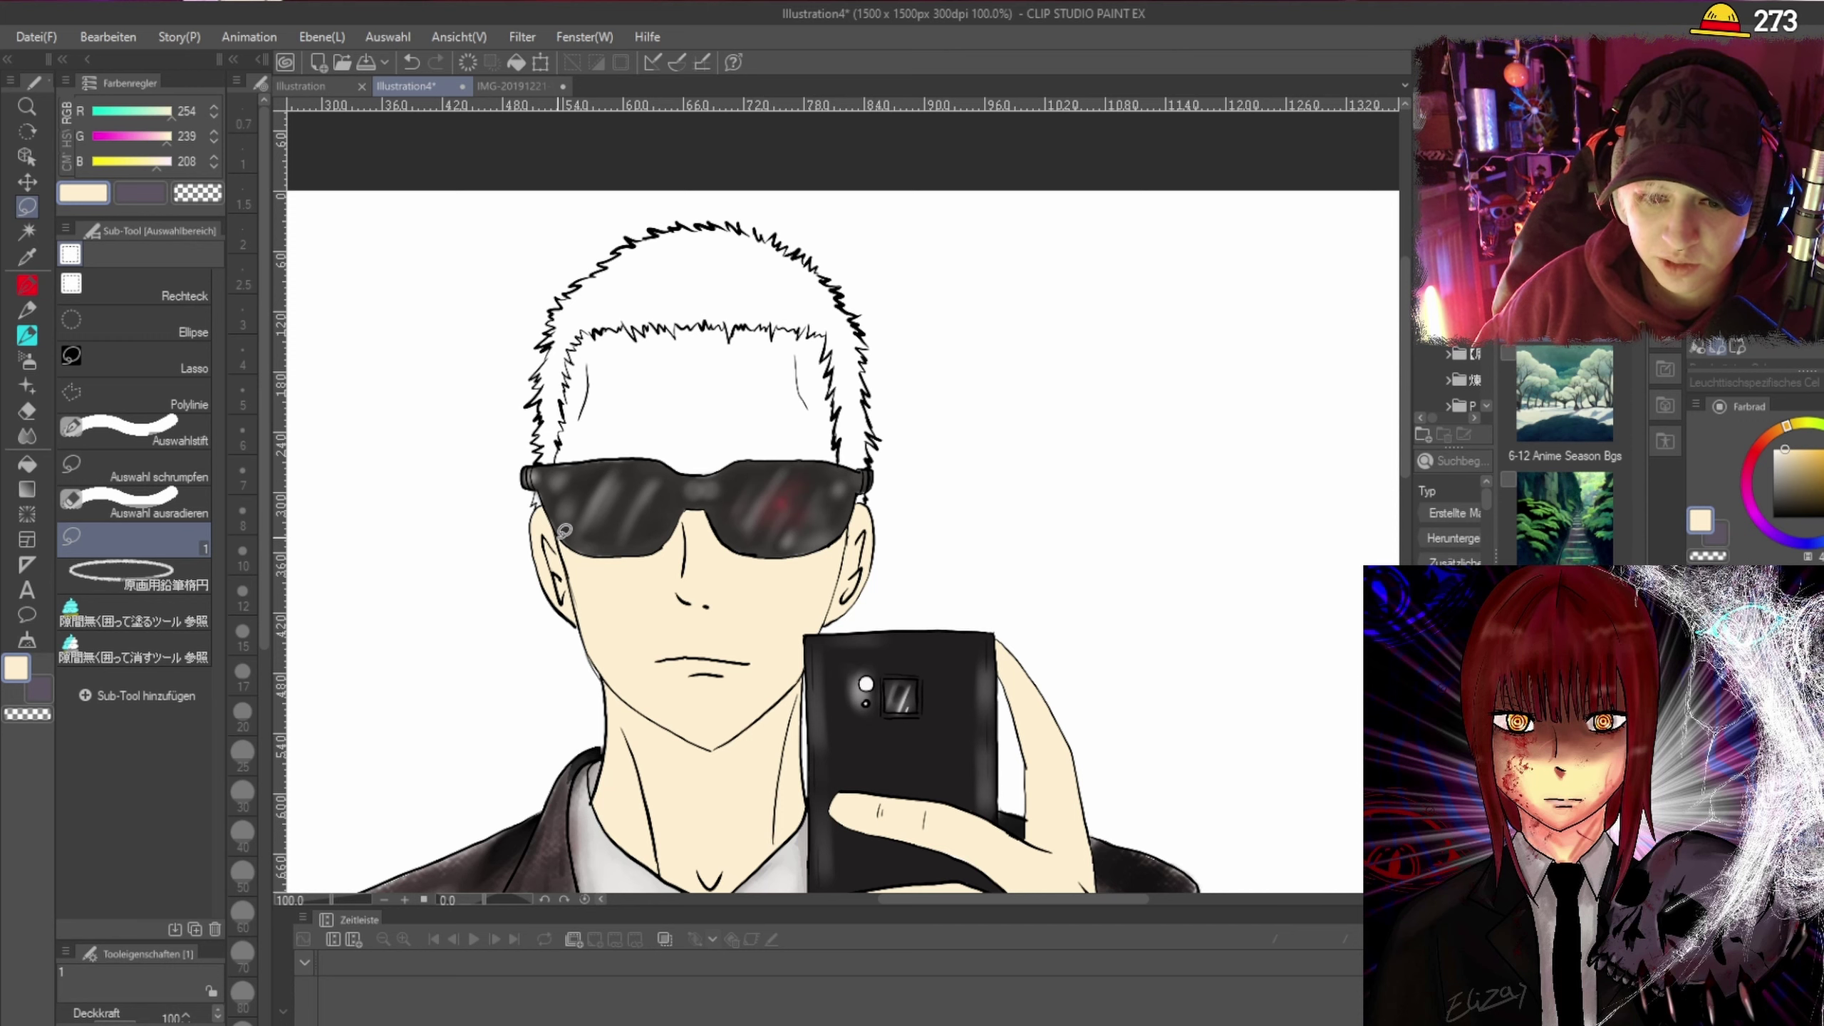
Fill the bare right side of the forehead with skin colour.
{"action": "scroll", "coordinate": [745, 257], "scroll_direction": "up", "scroll_amount": 1}
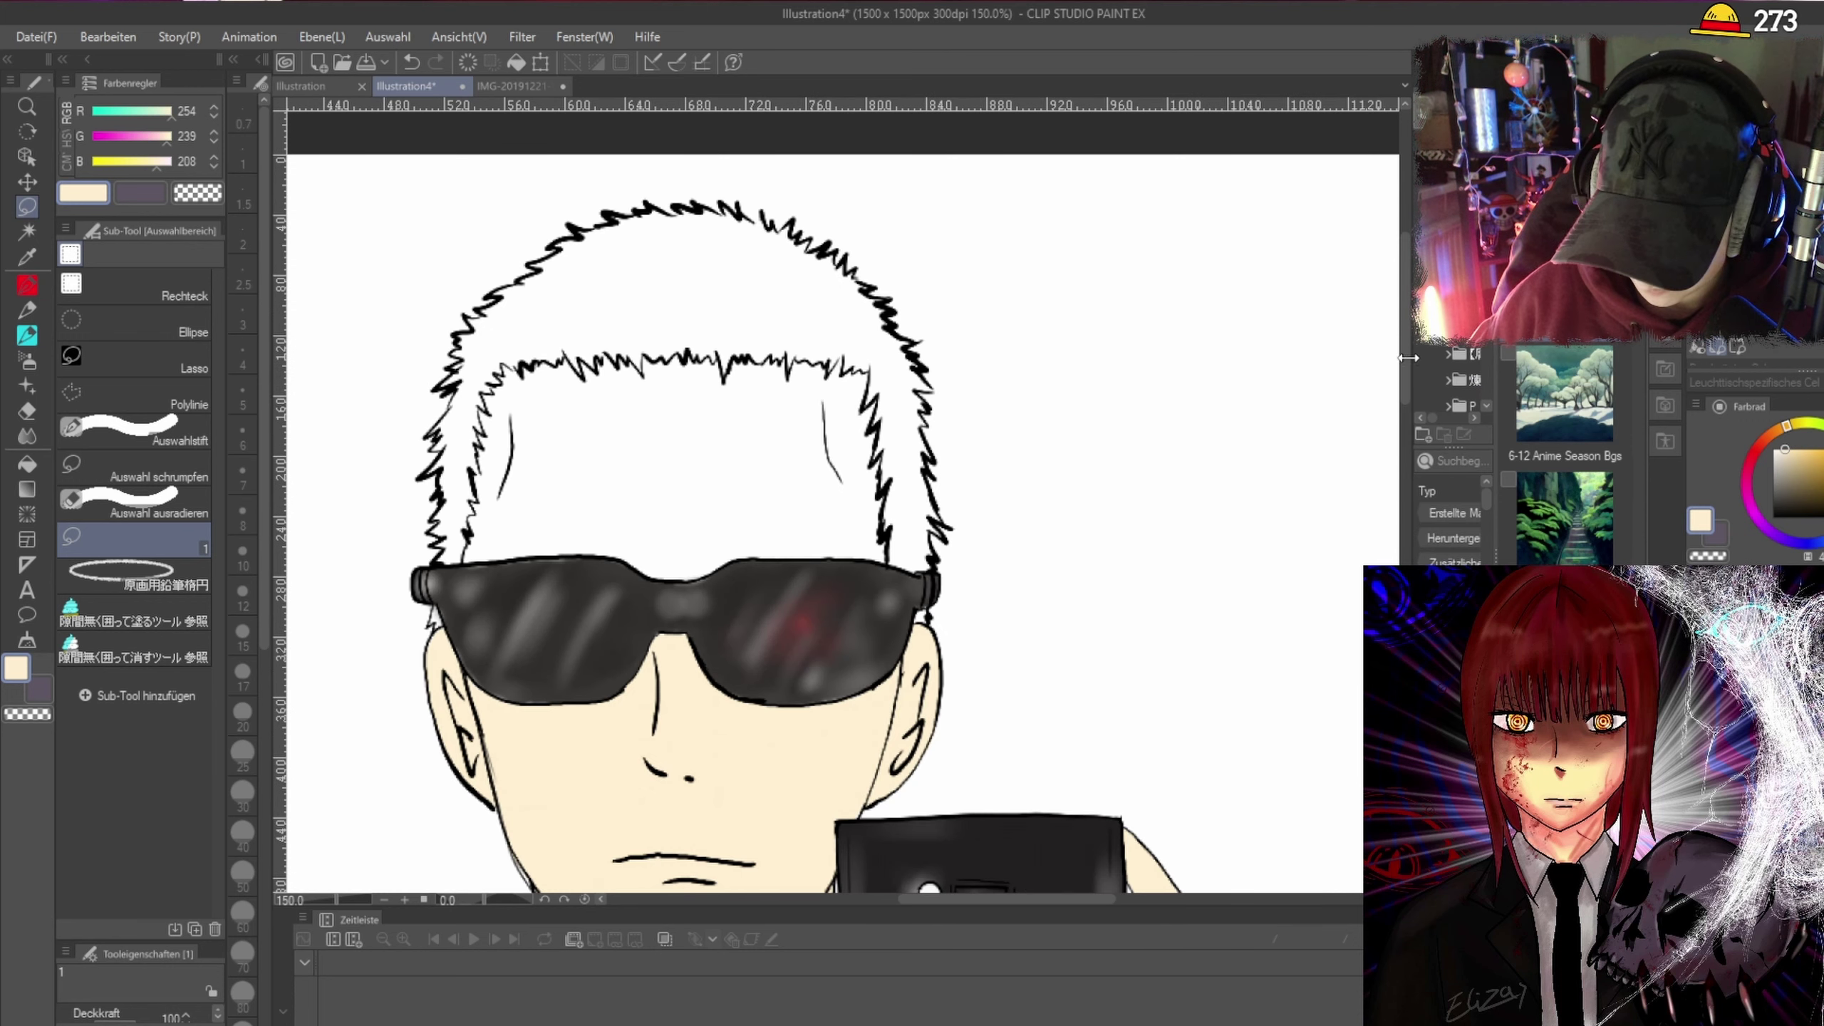
{"action": "left_click_drag", "start_coordinate": [1407, 360], "coordinate": [1408, 368]}
{"action": "scroll", "coordinate": [801, 370], "scroll_direction": "up", "scroll_amount": 1}
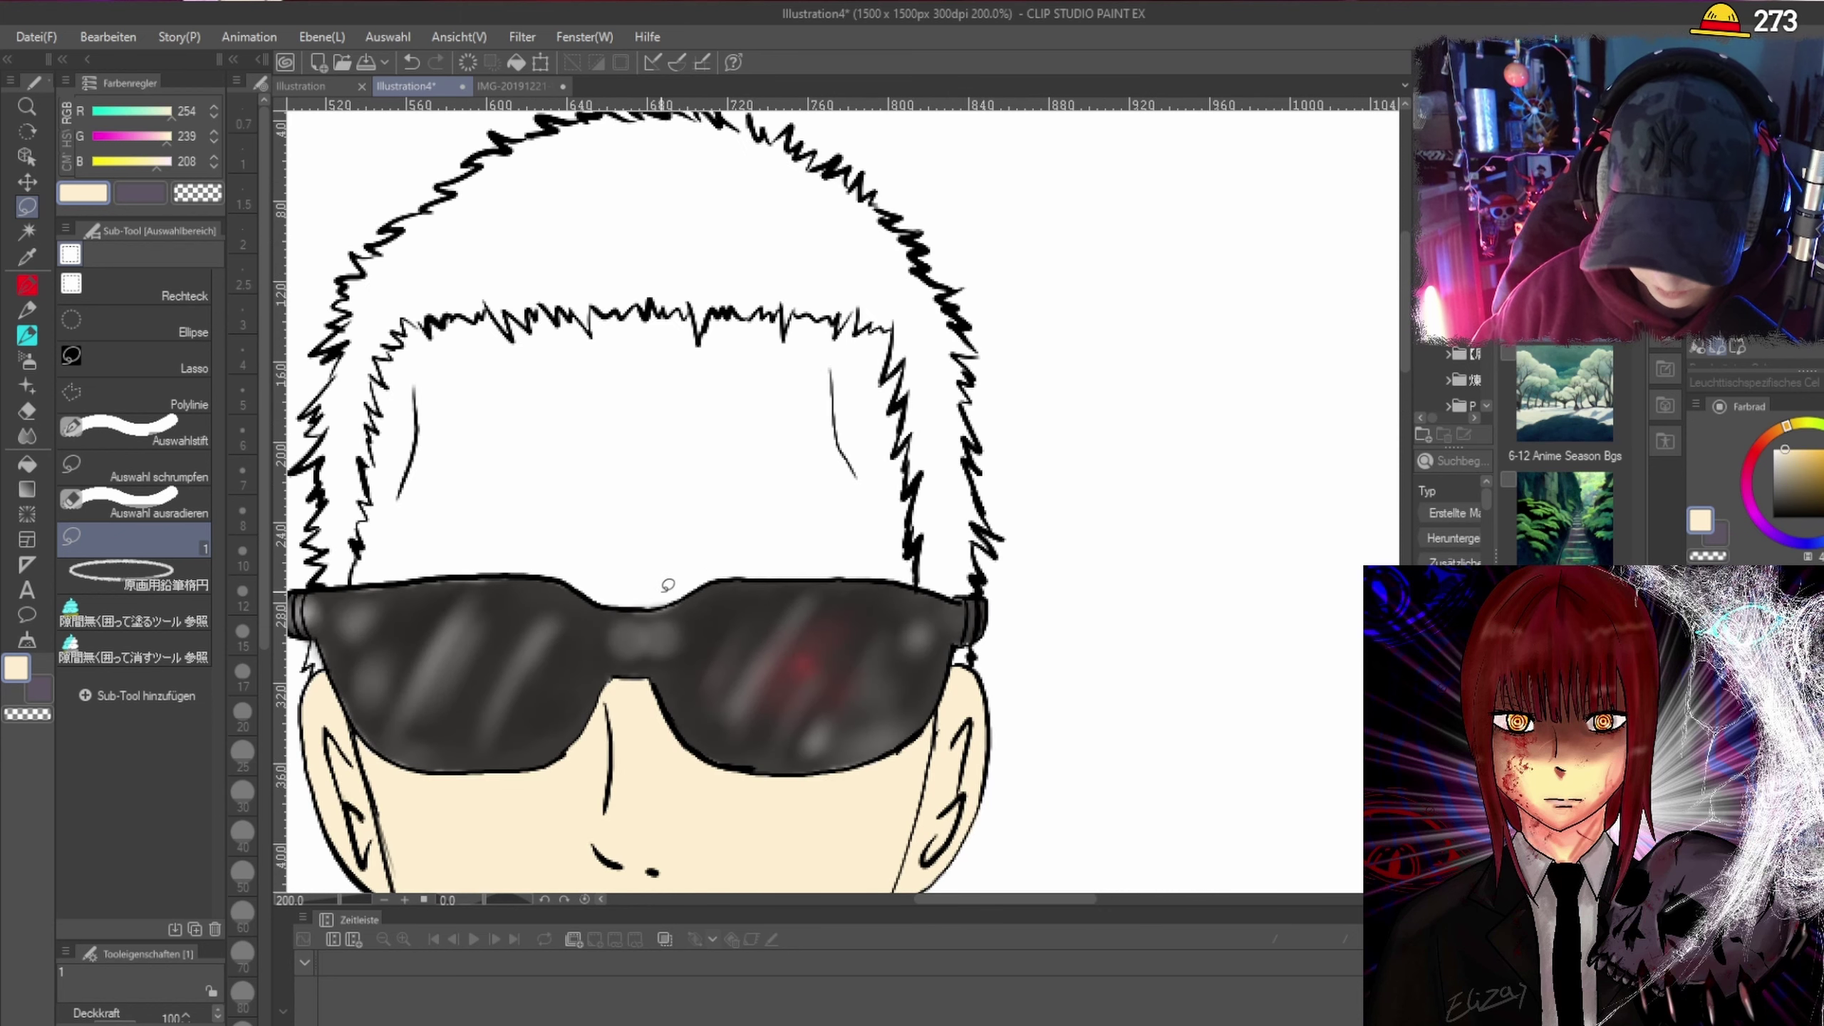
{"action": "mouse_move", "coordinate": [666, 602]}
{"action": "left_mouse_down"}
{"action": "mouse_move", "coordinate": [741, 392]}
{"action": "mouse_move", "coordinate": [716, 317]}
{"action": "mouse_move", "coordinate": [683, 340]}
{"action": "mouse_move", "coordinate": [616, 329]}
{"action": "mouse_move", "coordinate": [544, 395]}
{"action": "mouse_move", "coordinate": [509, 532]}
{"action": "mouse_move", "coordinate": [624, 595]}
{"action": "mouse_move", "coordinate": [677, 590]}
{"action": "mouse_move", "coordinate": [848, 473]}
{"action": "mouse_move", "coordinate": [870, 360]}
{"action": "mouse_move", "coordinate": [745, 334]}
{"action": "mouse_move", "coordinate": [693, 433]}
{"action": "mouse_move", "coordinate": [670, 580]}
{"action": "left_mouse_up"}
Trace the forehead along the hairline and fill it, plus the white strip below the hairline.
{"action": "scroll", "coordinate": [978, 481], "scroll_direction": "up", "scroll_amount": 2}
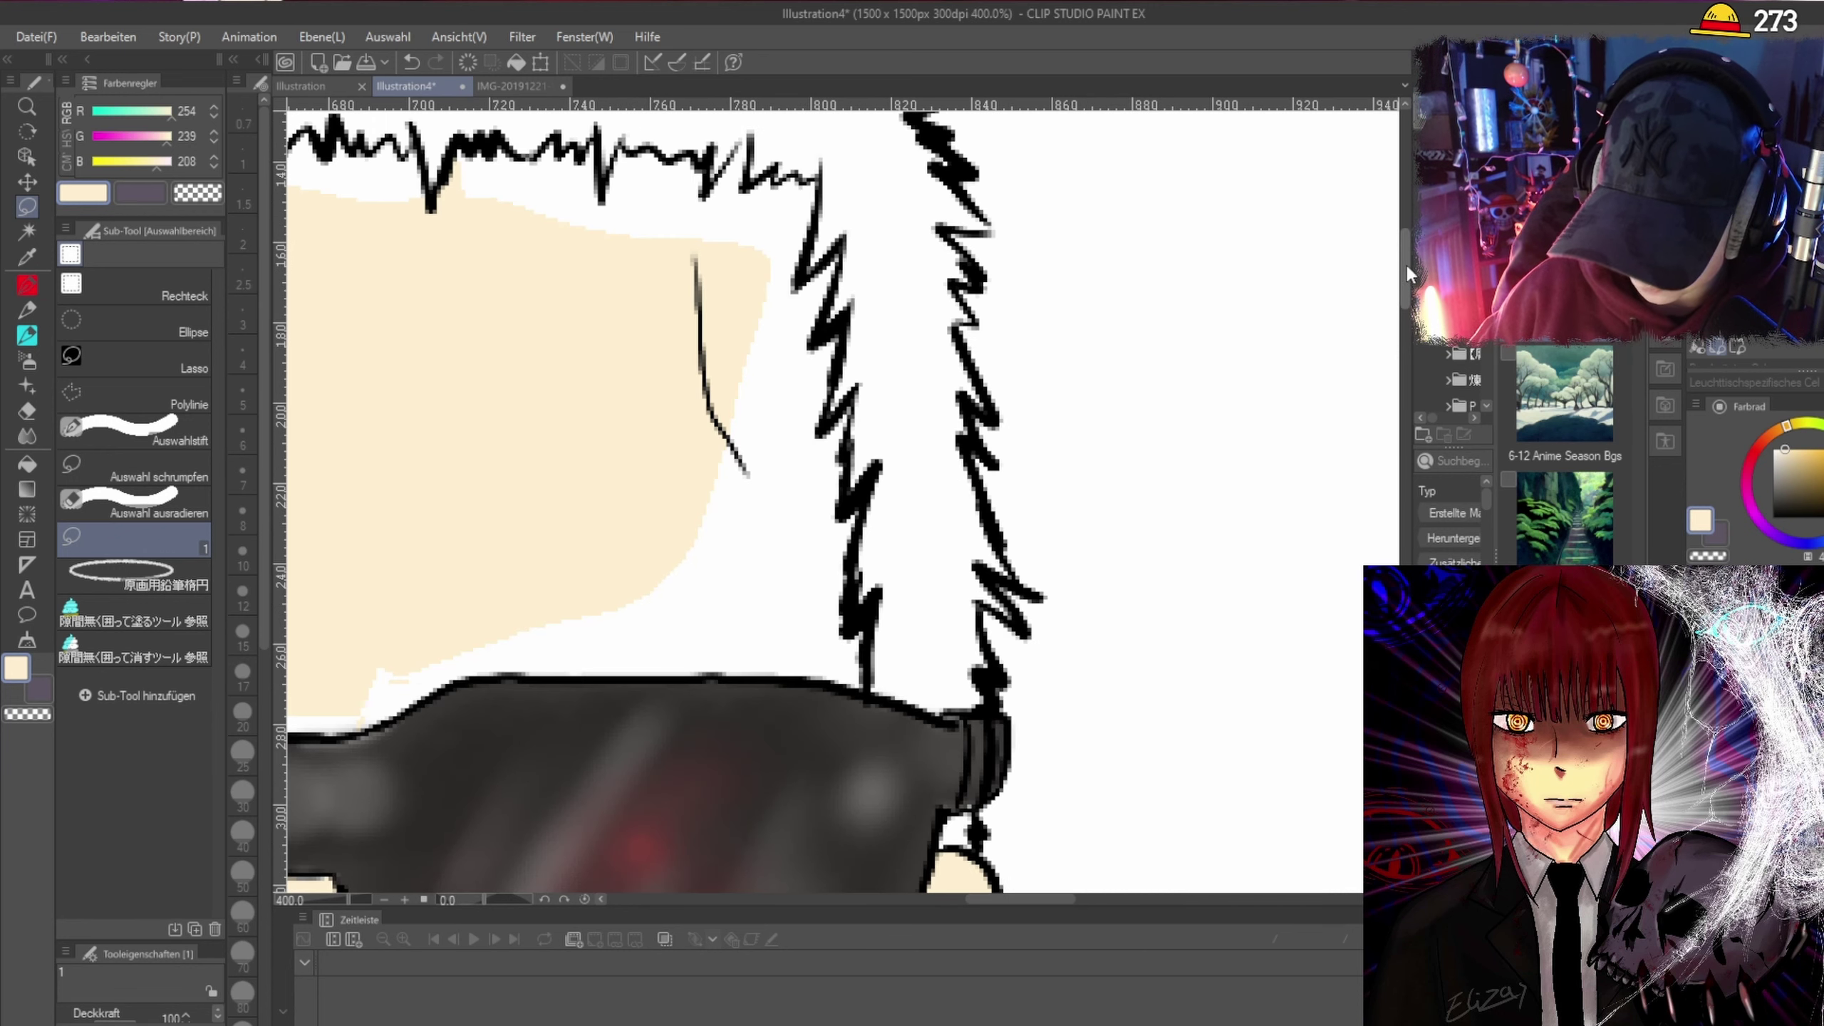
{"action": "left_click_drag", "start_coordinate": [1405, 274], "coordinate": [1405, 300]}
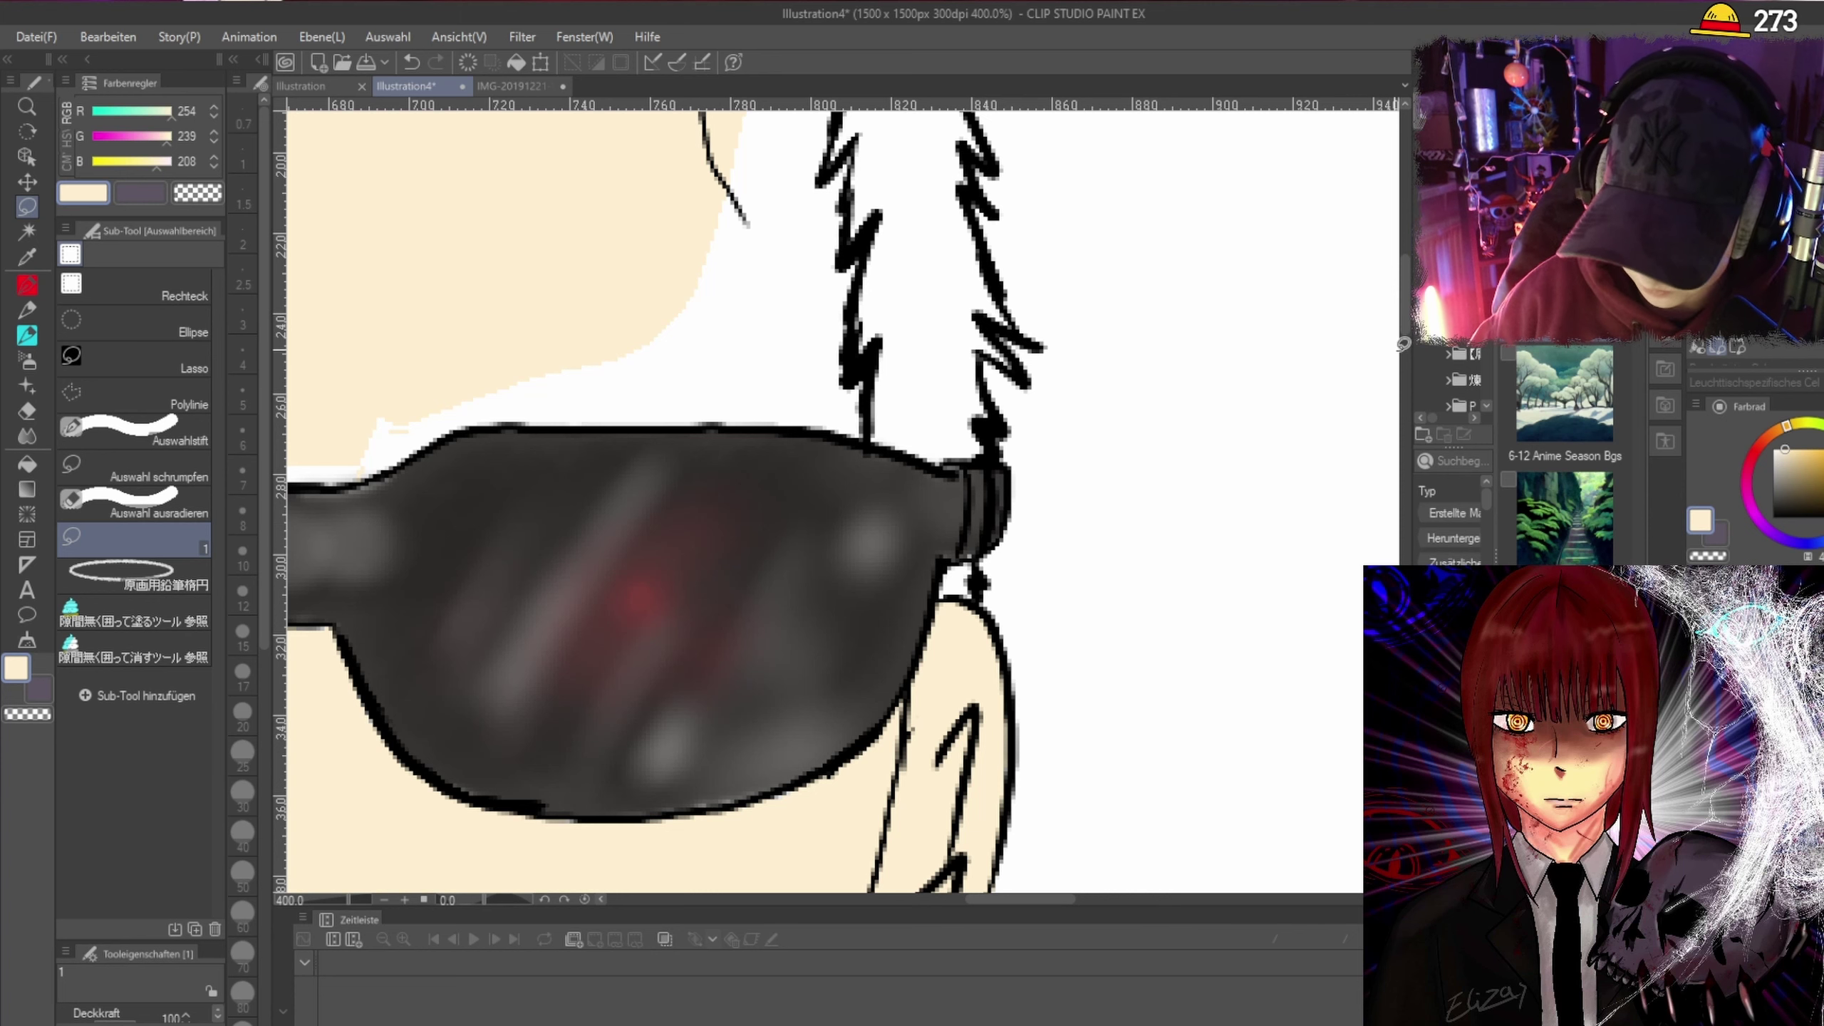
{"action": "scroll", "coordinate": [949, 568], "scroll_direction": "up", "scroll_amount": 3}
{"action": "mouse_move", "coordinate": [869, 690]}
{"action": "left_mouse_down"}
{"action": "mouse_move", "coordinate": [876, 610]}
{"action": "mouse_move", "coordinate": [845, 638]}
{"action": "mouse_move", "coordinate": [855, 421]}
{"action": "mouse_move", "coordinate": [830, 436]}
{"action": "mouse_move", "coordinate": [853, 325]}
{"action": "mouse_move", "coordinate": [825, 340]}
{"action": "mouse_move", "coordinate": [804, 289]}
{"action": "left_mouse_up"}
{"action": "mouse_move", "coordinate": [817, 188]}
{"action": "left_mouse_down"}
{"action": "mouse_move", "coordinate": [732, 166]}
{"action": "mouse_move", "coordinate": [704, 201]}
{"action": "mouse_move", "coordinate": [699, 168]}
{"action": "mouse_move", "coordinate": [623, 152]}
{"action": "left_mouse_up"}
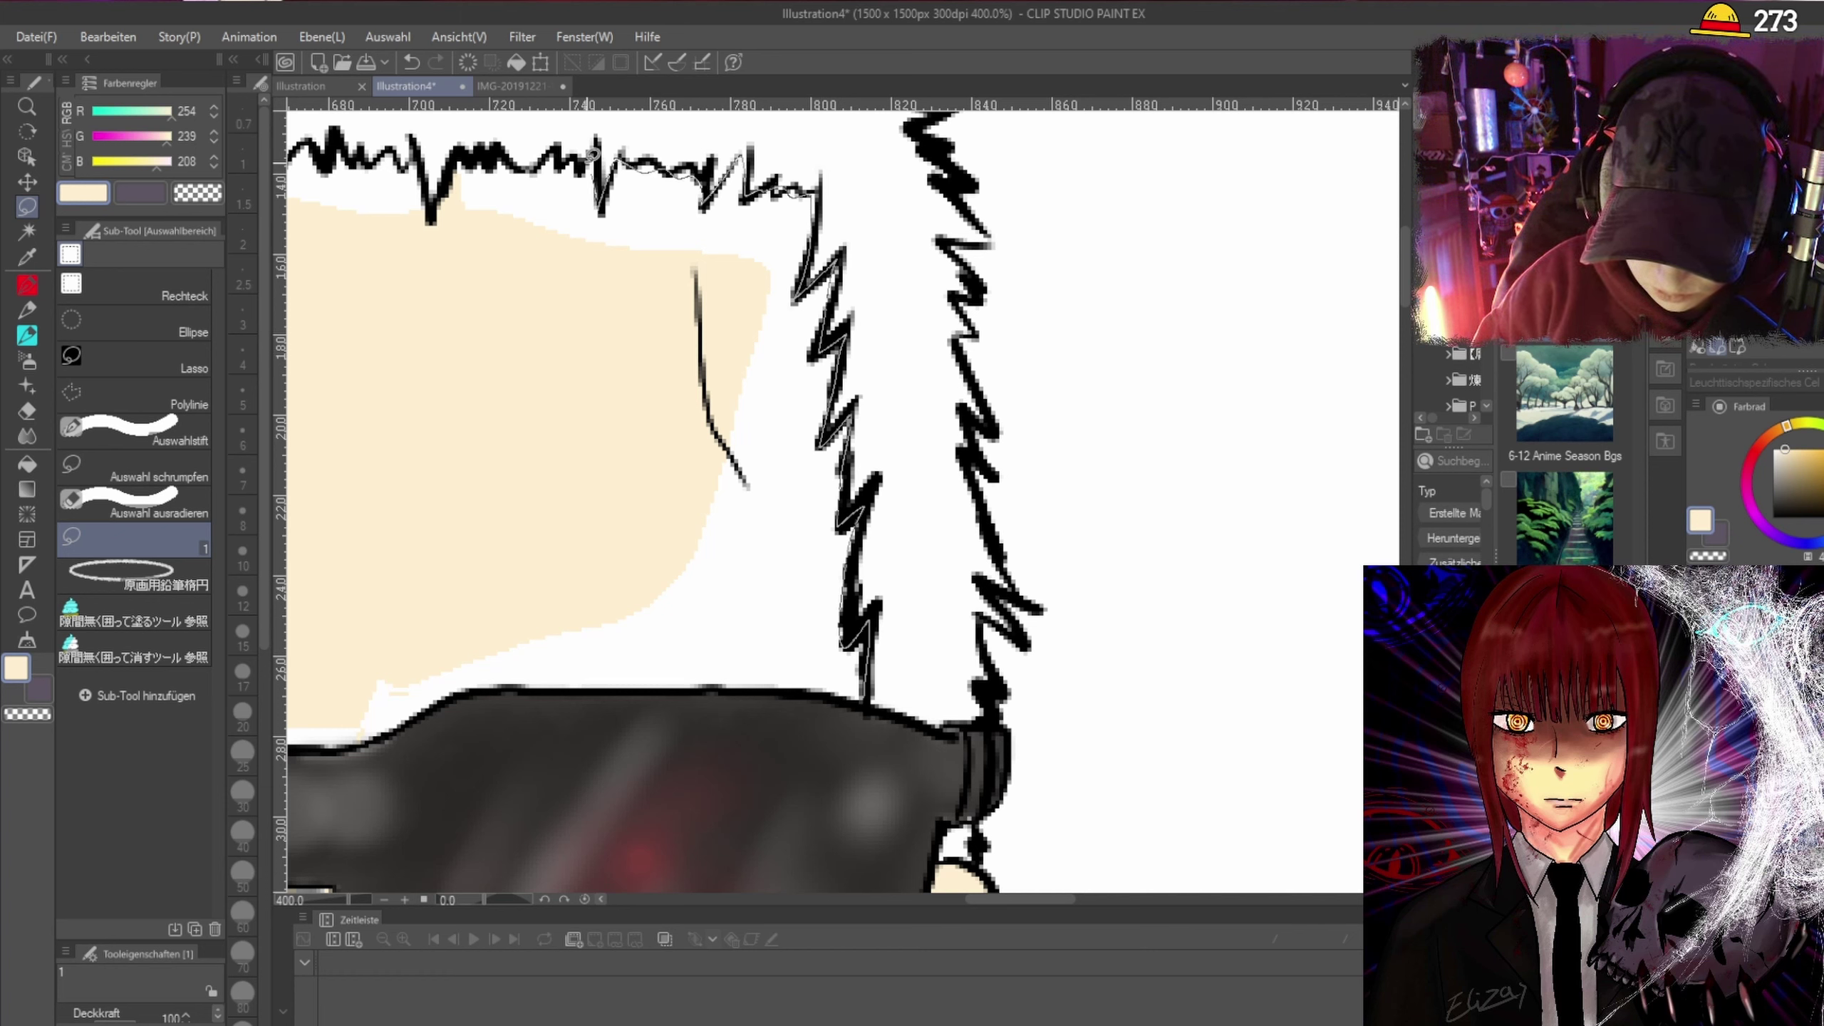
{"action": "mouse_move", "coordinate": [507, 177]}
{"action": "left_mouse_down"}
{"action": "mouse_move", "coordinate": [697, 486]}
{"action": "mouse_move", "coordinate": [817, 561]}
{"action": "left_mouse_up"}
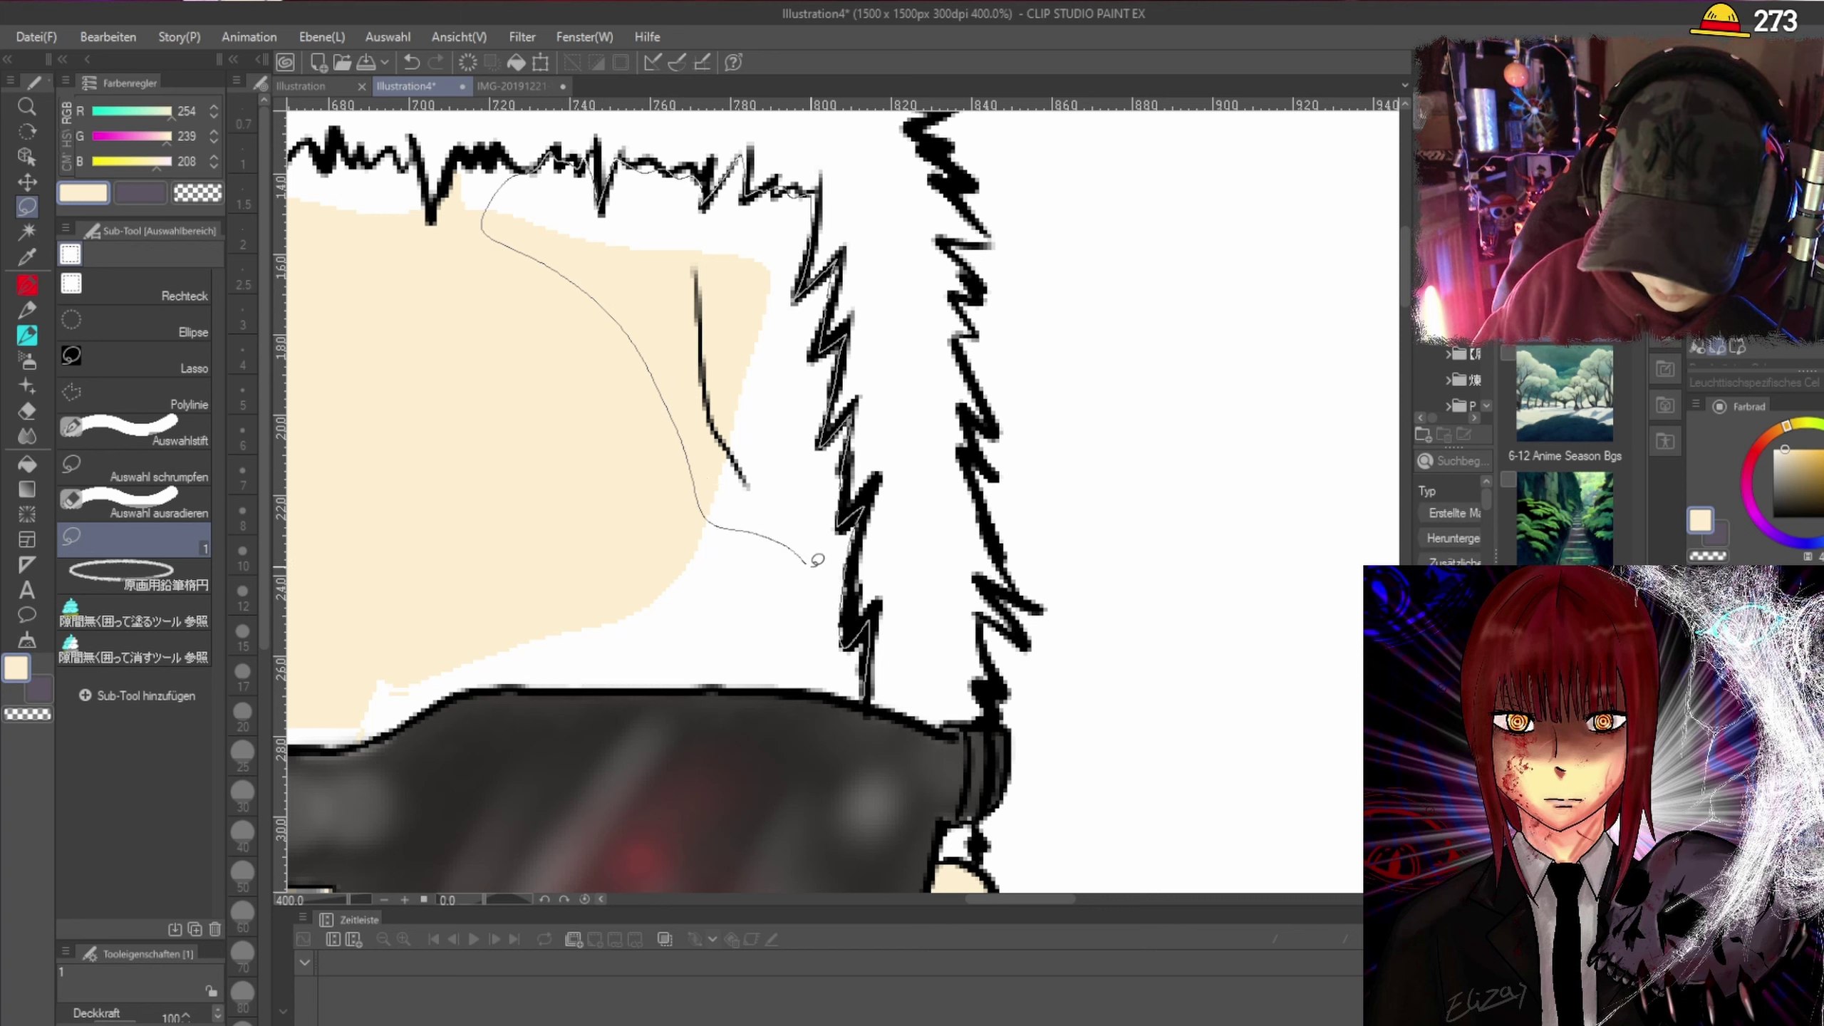
{"action": "left_click_drag", "start_coordinate": [850, 667], "coordinate": [865, 701]}
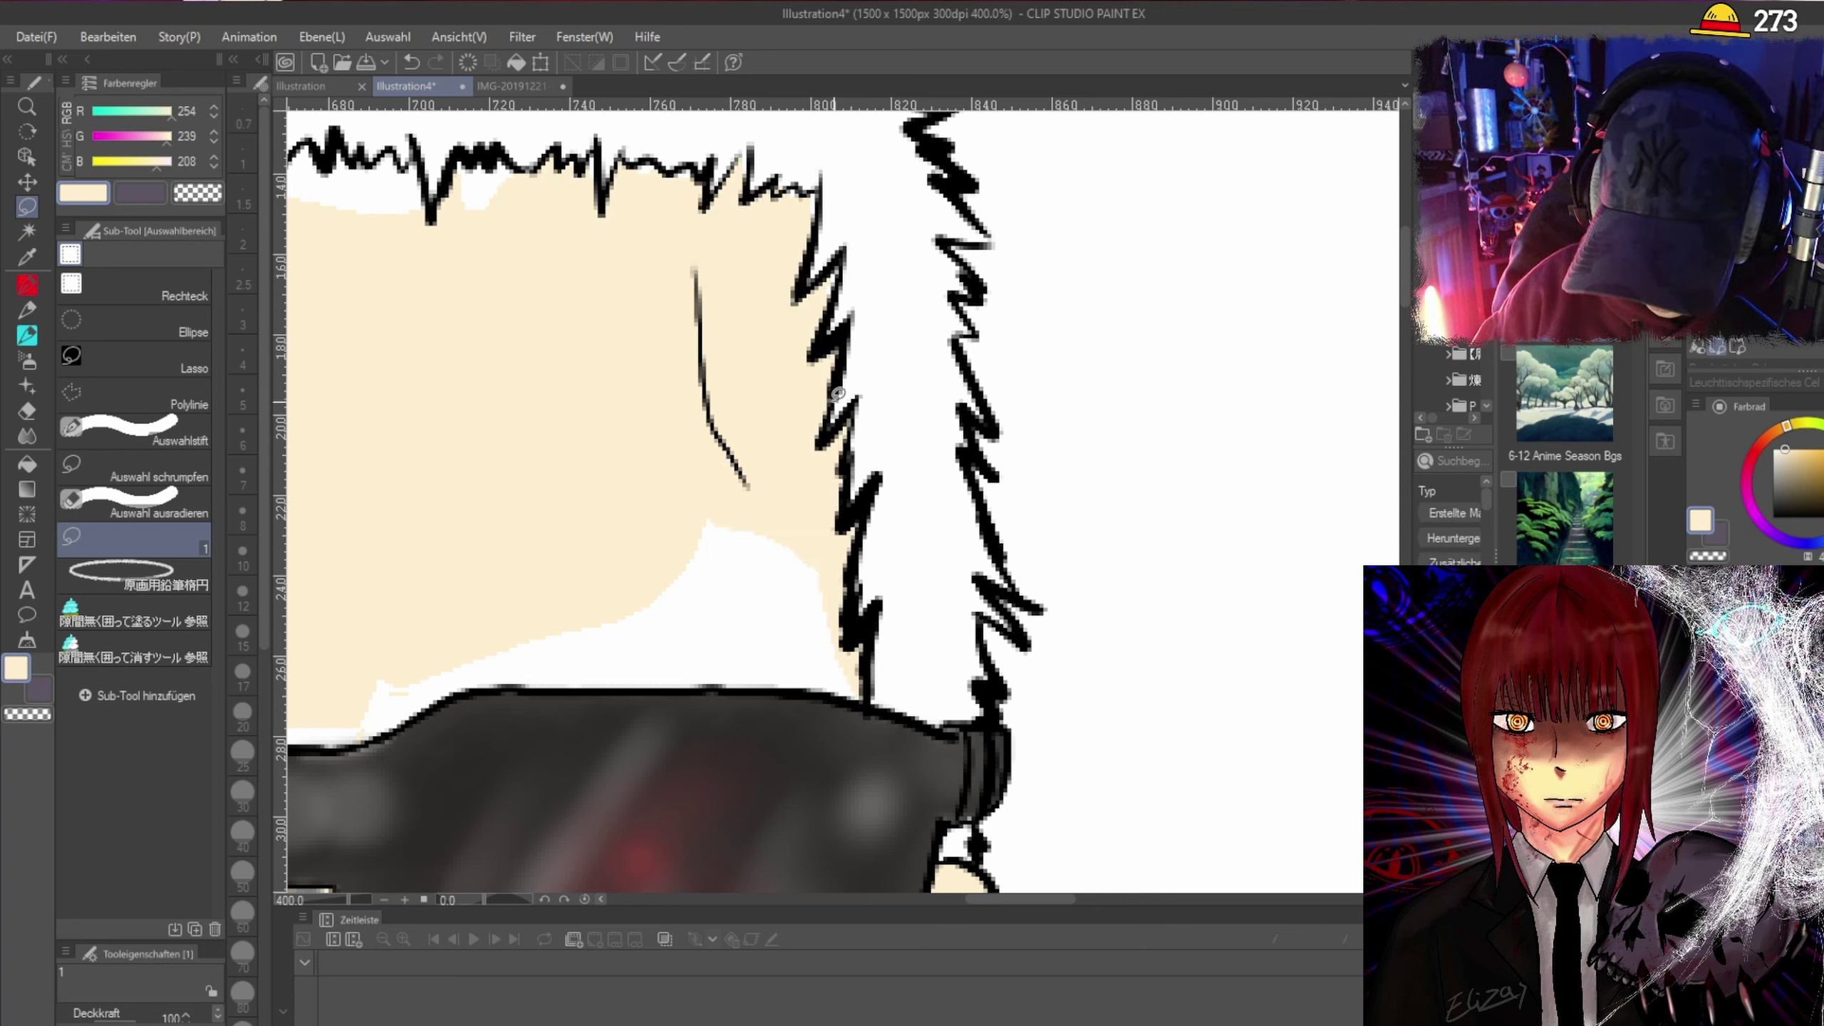
{"action": "scroll", "coordinate": [832, 277], "scroll_direction": "down", "scroll_amount": 2}
{"action": "scroll", "coordinate": [716, 220], "scroll_direction": "up", "scroll_amount": 4}
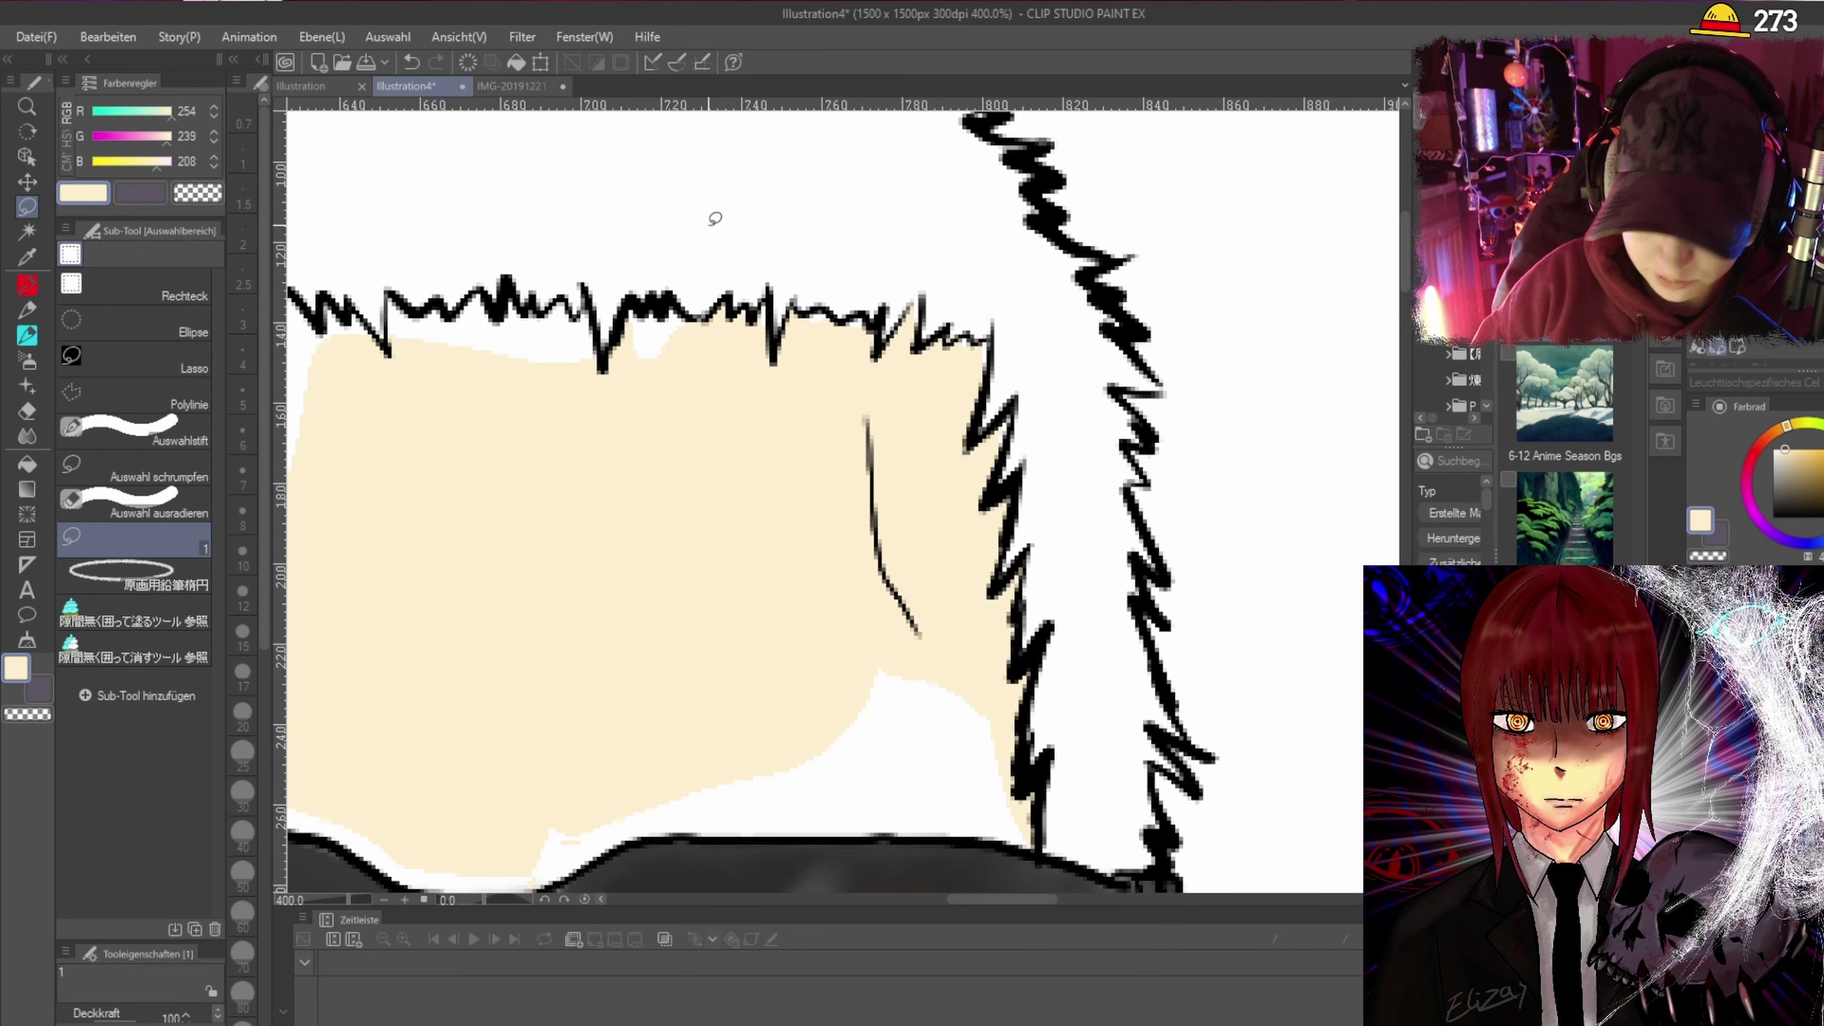
{"action": "mouse_move", "coordinate": [535, 306]}
{"action": "left_mouse_down"}
{"action": "mouse_move", "coordinate": [548, 404]}
{"action": "mouse_move", "coordinate": [644, 366]}
{"action": "mouse_move", "coordinate": [637, 298]}
{"action": "mouse_move", "coordinate": [531, 306]}
{"action": "left_mouse_up"}
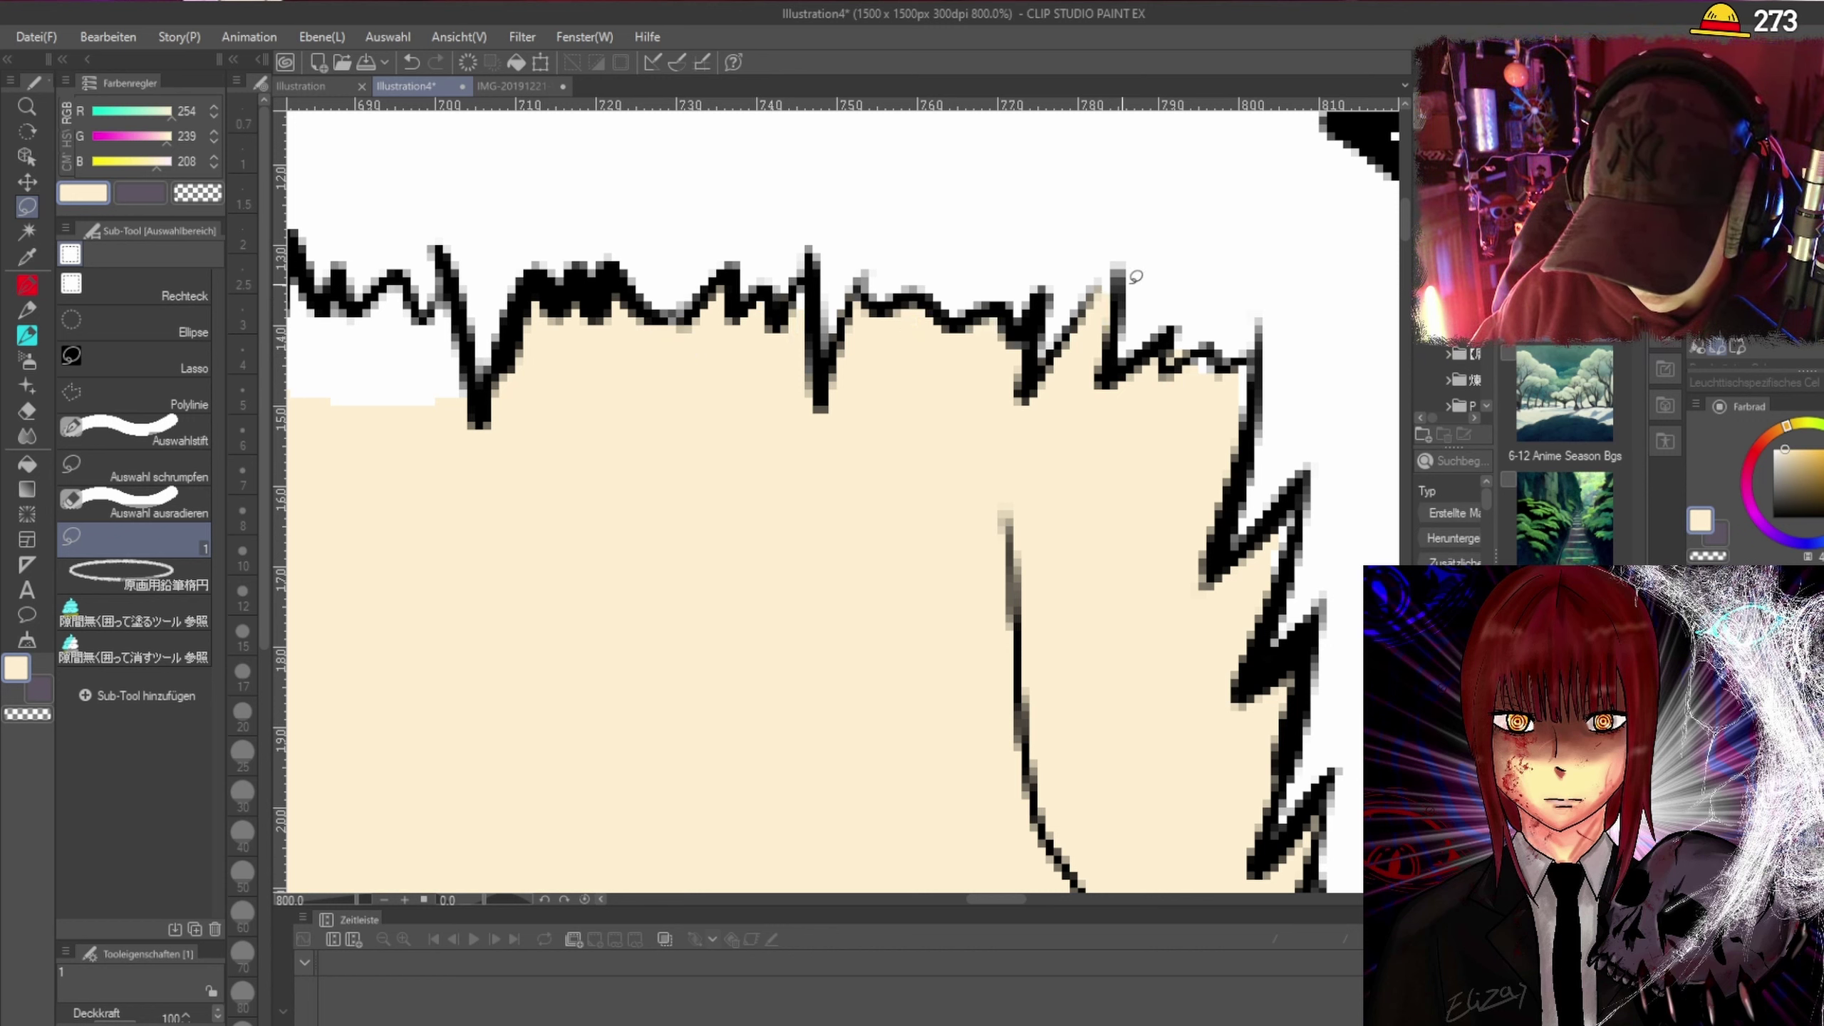
{"action": "scroll", "coordinate": [1250, 317], "scroll_direction": "down", "scroll_amount": 6}
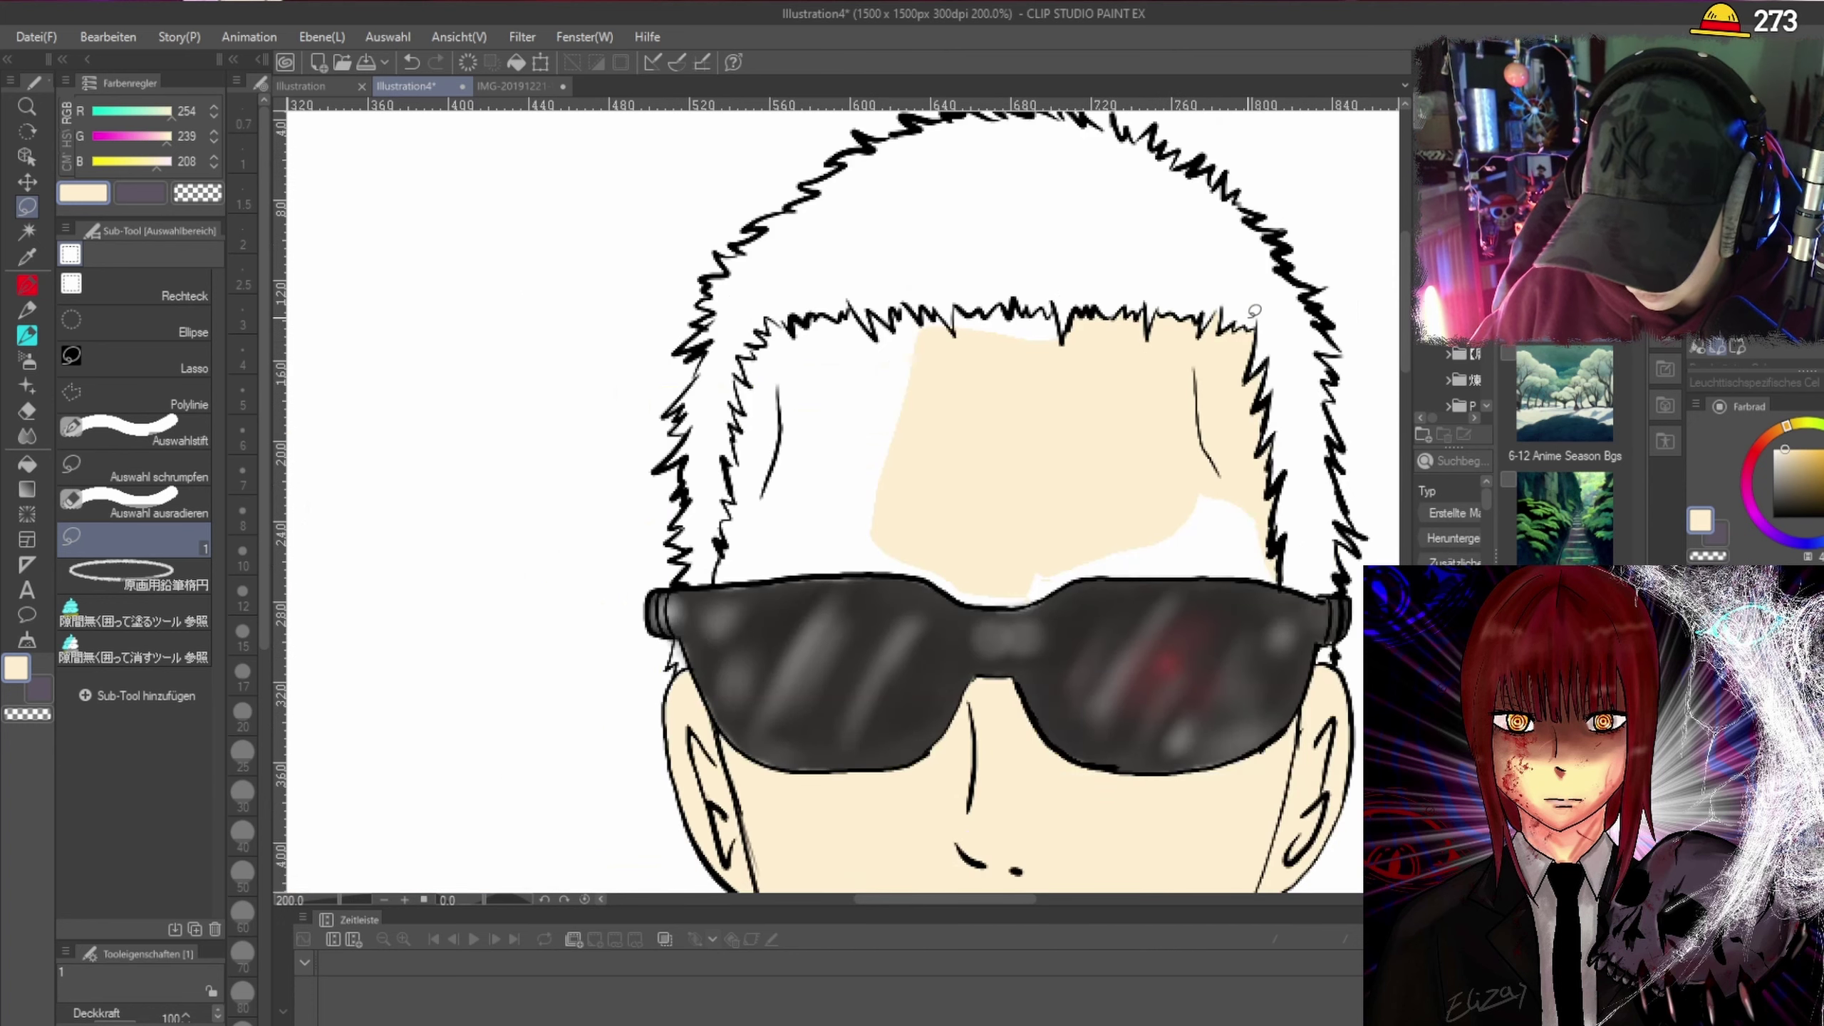
Fill the unfilled strip along the hairline and the light gaps beside the hair spike.
{"action": "scroll", "coordinate": [1015, 358], "scroll_direction": "up", "scroll_amount": 6}
{"action": "mouse_move", "coordinate": [794, 183]}
{"action": "left_mouse_down"}
{"action": "mouse_move", "coordinate": [795, 245]}
{"action": "mouse_move", "coordinate": [1047, 323]}
{"action": "mouse_move", "coordinate": [1212, 335]}
{"action": "mouse_move", "coordinate": [1193, 216]}
{"action": "mouse_move", "coordinate": [1167, 188]}
{"action": "mouse_move", "coordinate": [1106, 195]}
{"action": "mouse_move", "coordinate": [1032, 159]}
{"action": "mouse_move", "coordinate": [1002, 207]}
{"action": "mouse_move", "coordinate": [793, 228]}
{"action": "mouse_move", "coordinate": [820, 329]}
{"action": "left_mouse_up"}
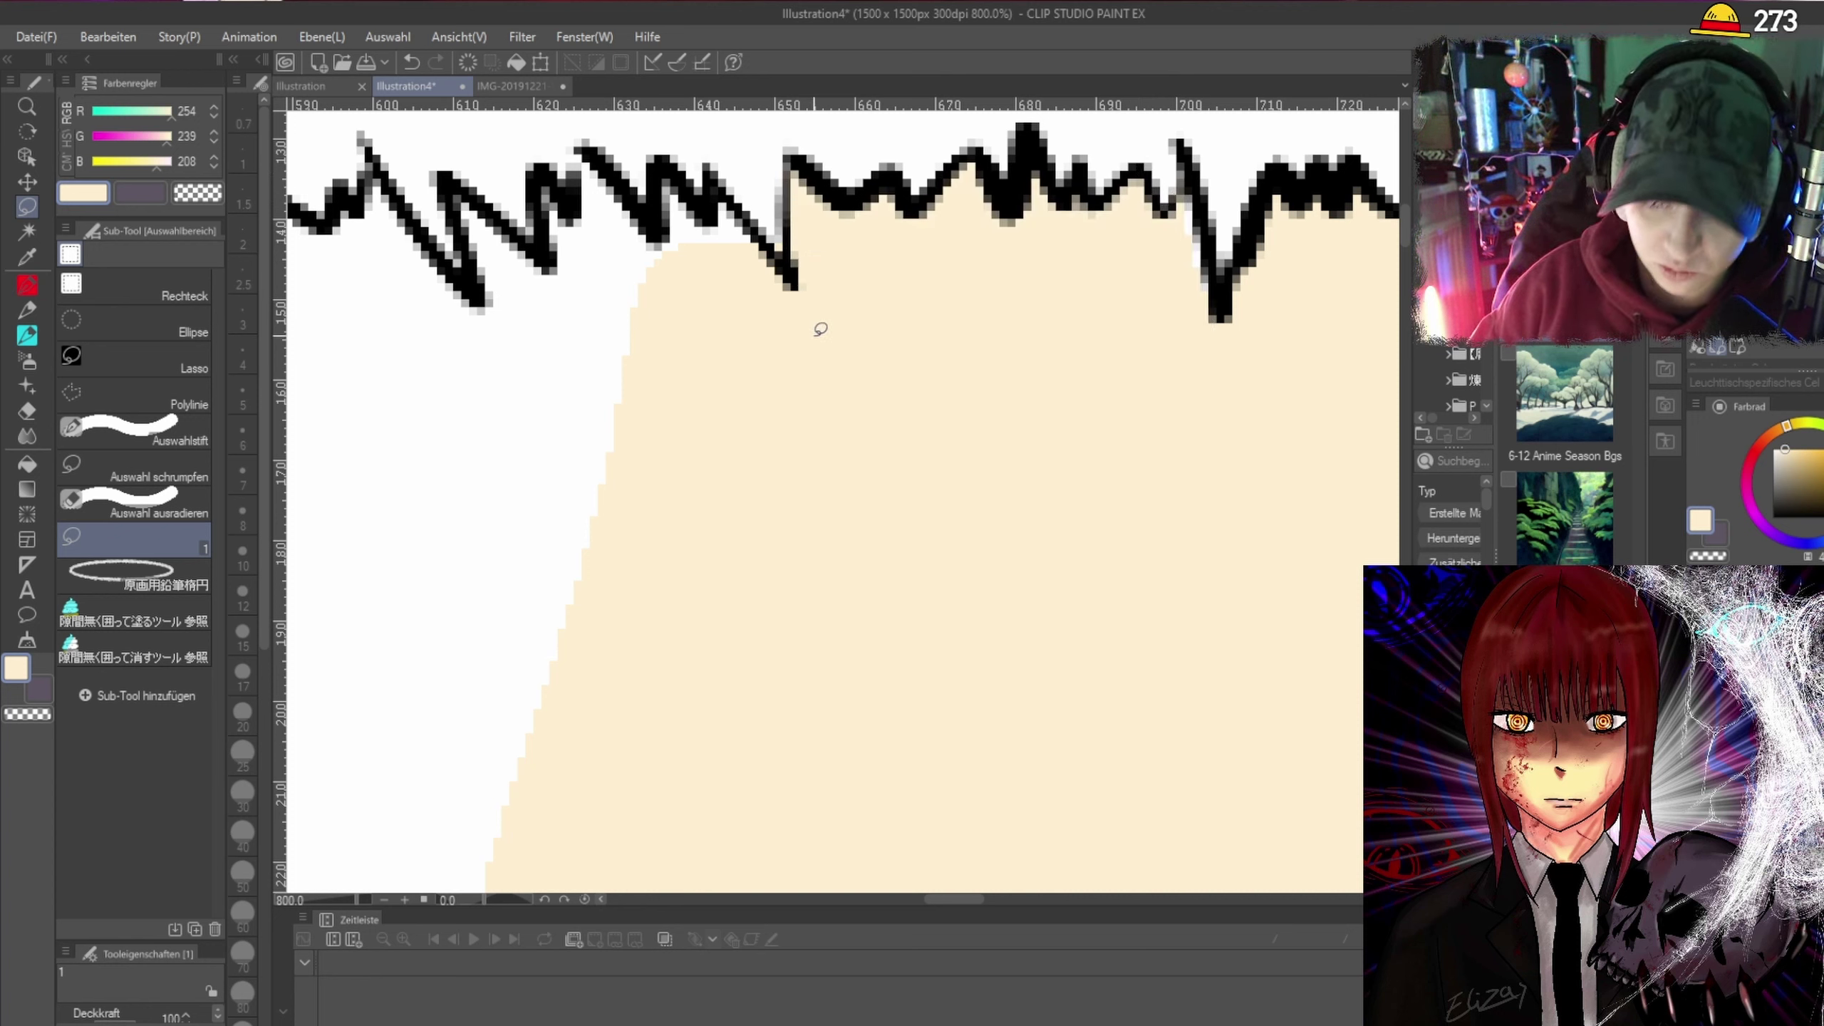
{"action": "left_click_drag", "start_coordinate": [1185, 266], "coordinate": [1190, 184]}
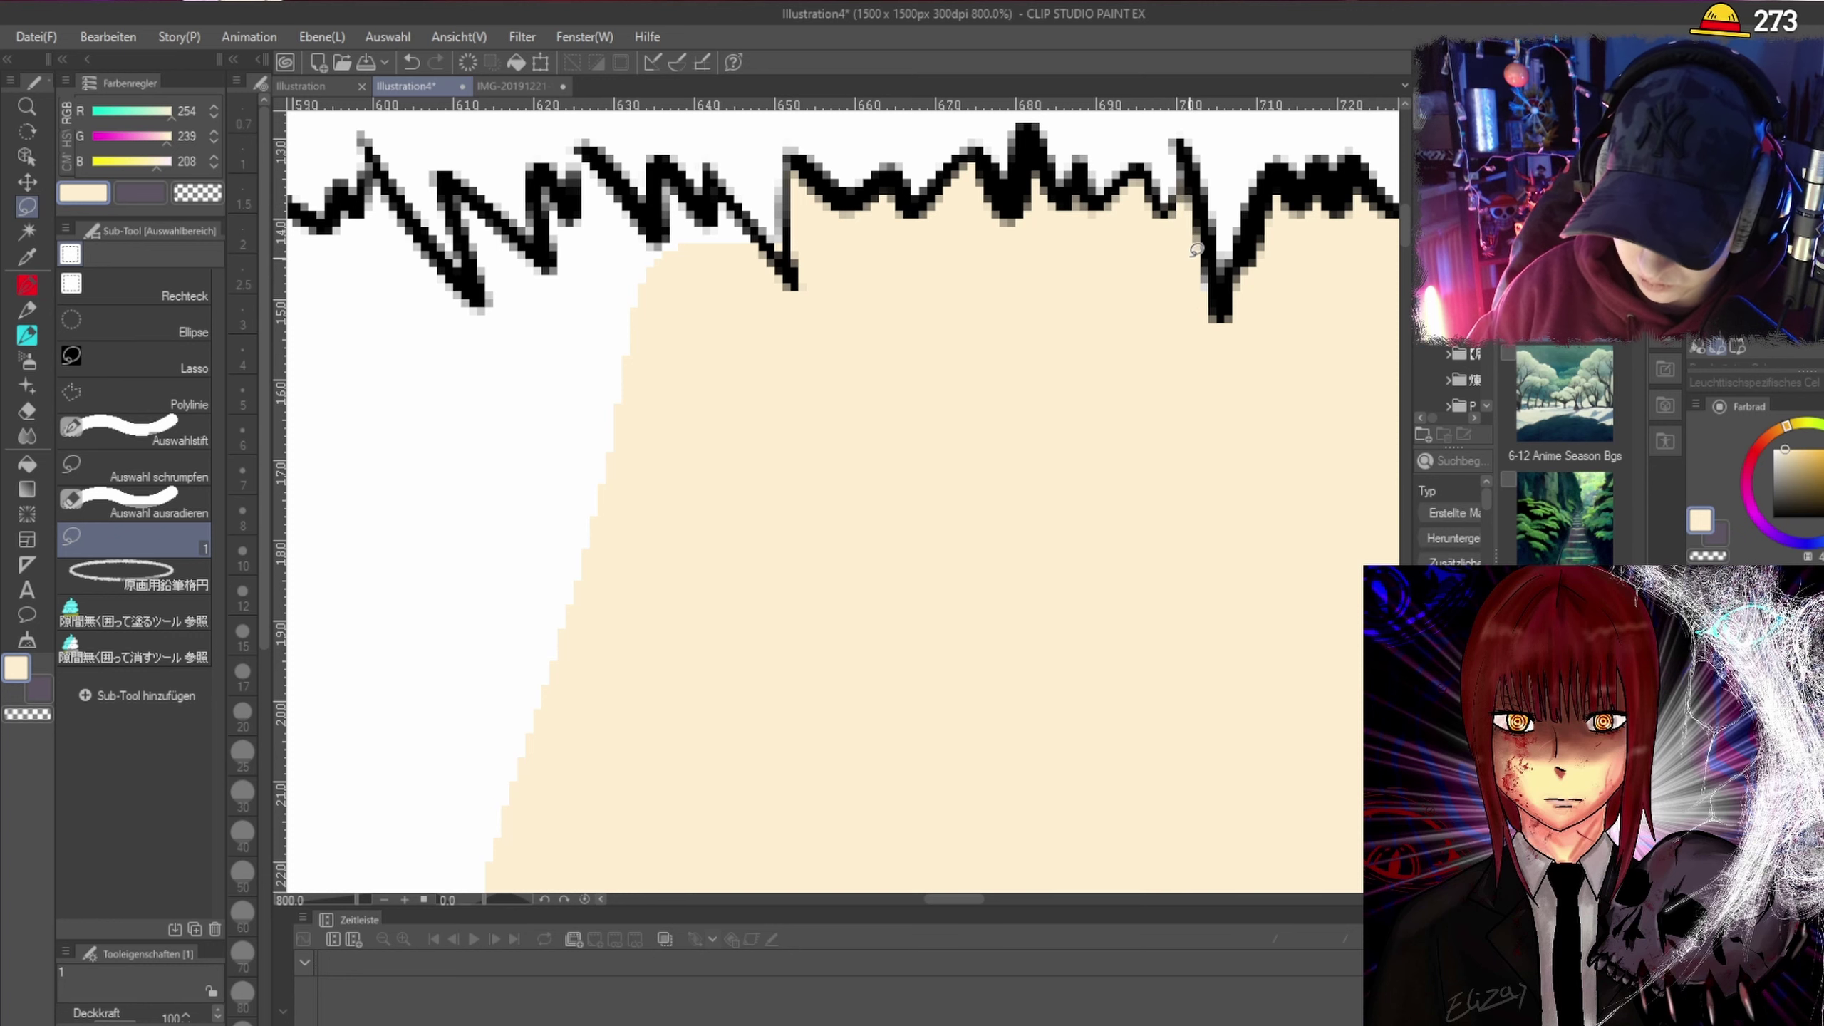
{"action": "left_click_drag", "start_coordinate": [1192, 256], "coordinate": [1209, 313]}
{"action": "scroll", "coordinate": [1229, 259], "scroll_direction": "down", "scroll_amount": 4}
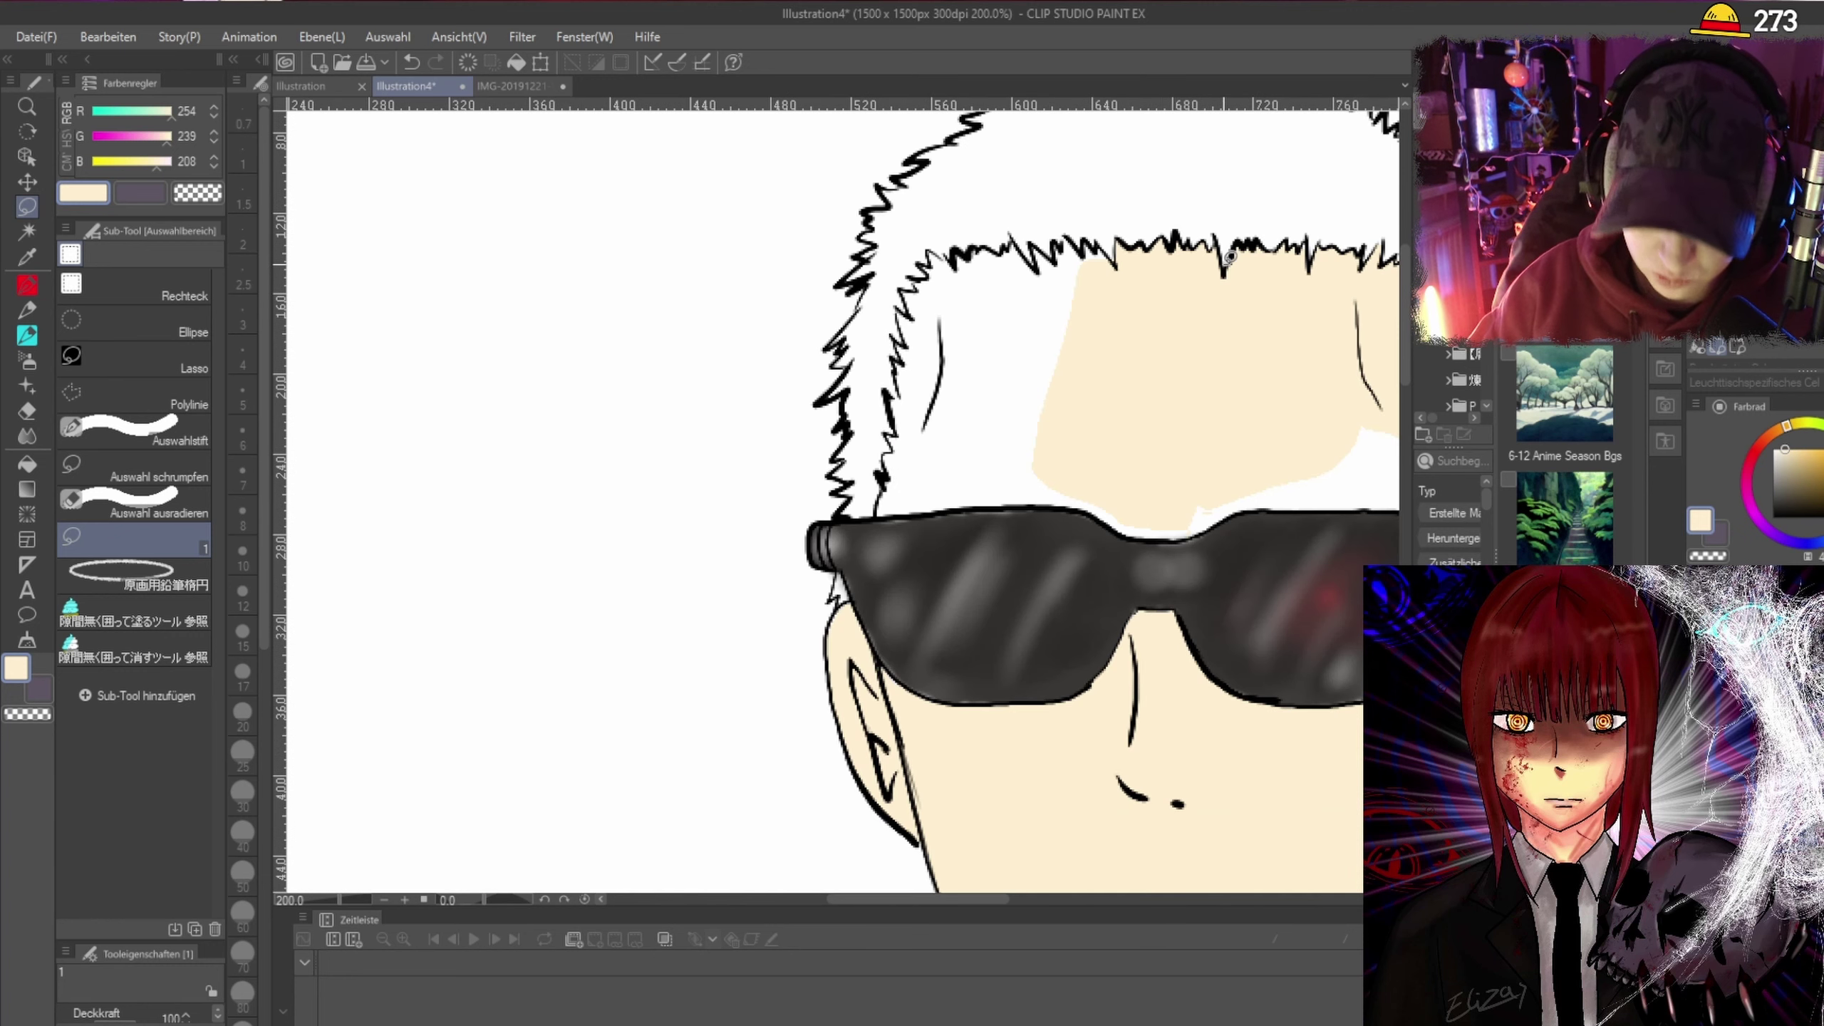
{"action": "scroll", "coordinate": [1136, 446], "scroll_direction": "up", "scroll_amount": 2}
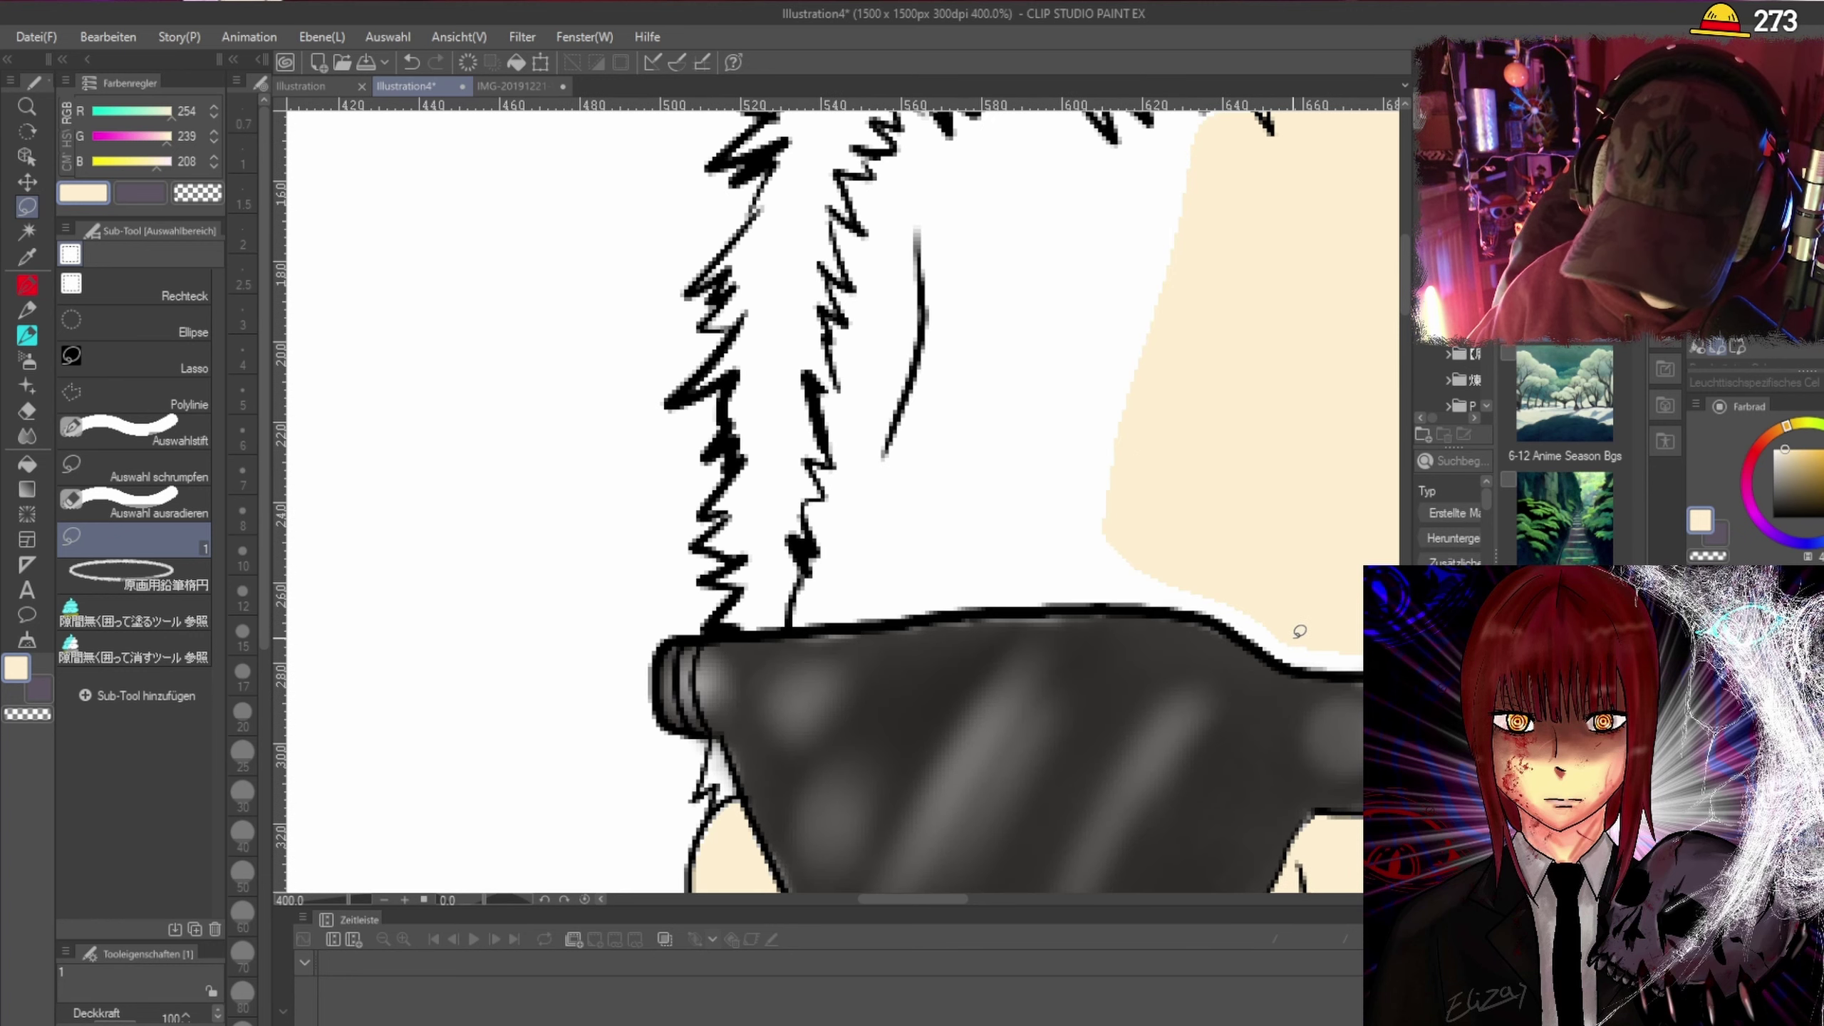
Trace and fill the white forehead patch above the glasses, including the gap above the right lens.
{"action": "mouse_move", "coordinate": [1300, 630]}
{"action": "left_mouse_down"}
{"action": "mouse_move", "coordinate": [1227, 620]}
{"action": "mouse_move", "coordinate": [1161, 610]}
{"action": "mouse_move", "coordinate": [806, 622]}
{"action": "left_mouse_up"}
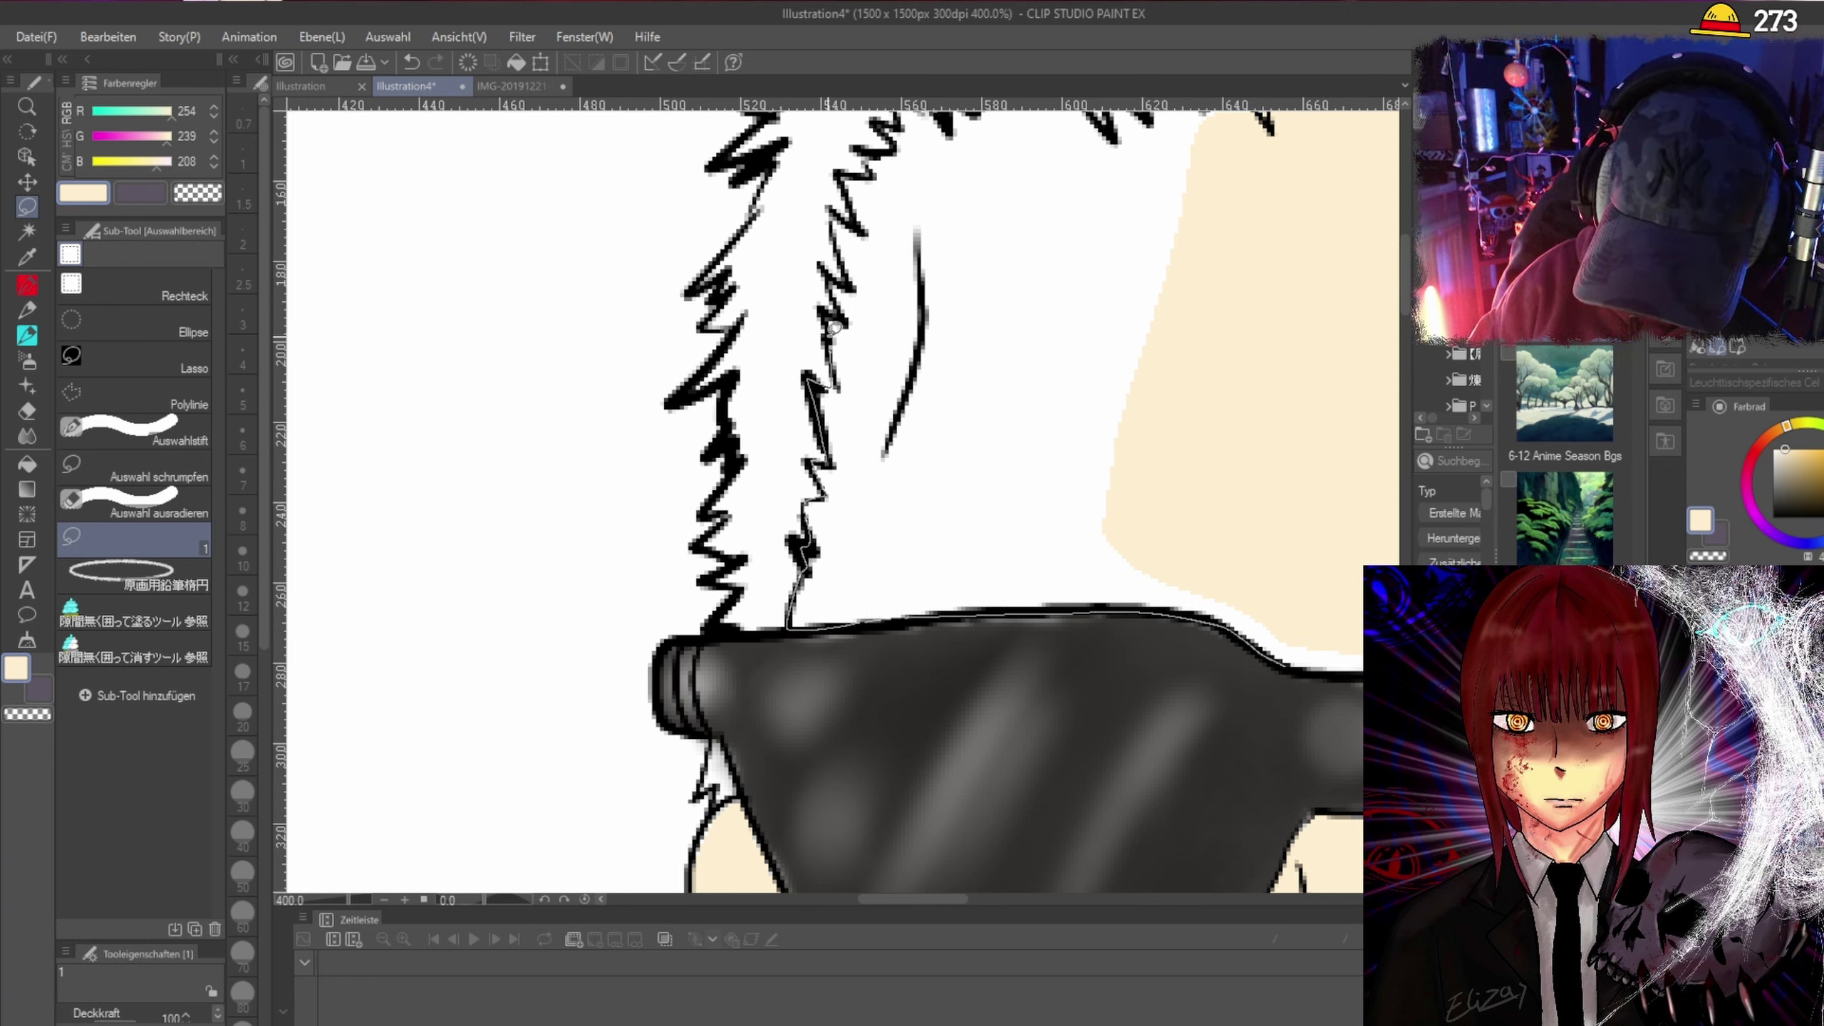
{"action": "mouse_move", "coordinate": [850, 223]}
{"action": "left_mouse_down"}
{"action": "mouse_move", "coordinate": [849, 179]}
{"action": "mouse_move", "coordinate": [1104, 196]}
{"action": "mouse_move", "coordinate": [1222, 274]}
{"action": "mouse_move", "coordinate": [1294, 508]}
{"action": "mouse_move", "coordinate": [1355, 603]}
{"action": "mouse_move", "coordinate": [1358, 641]}
{"action": "mouse_move", "coordinate": [1319, 639]}
{"action": "left_mouse_up"}
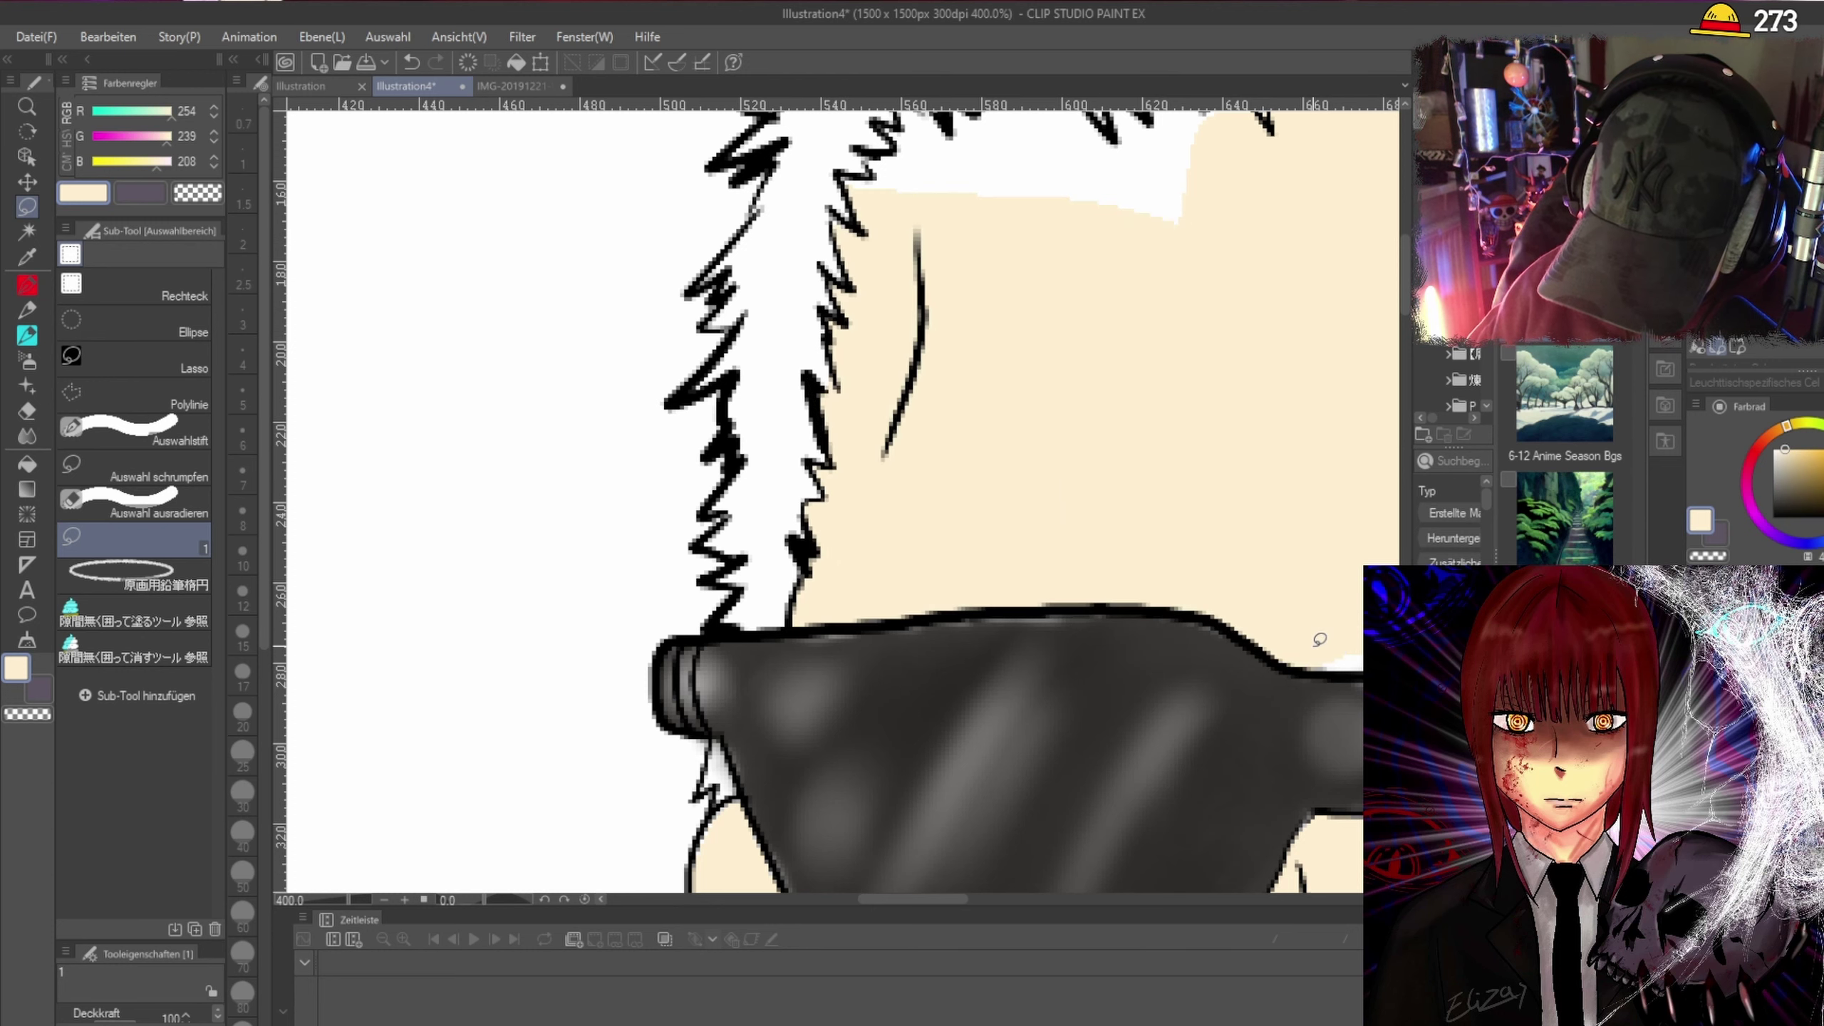
{"action": "left_click_drag", "start_coordinate": [937, 899], "coordinate": [977, 900]}
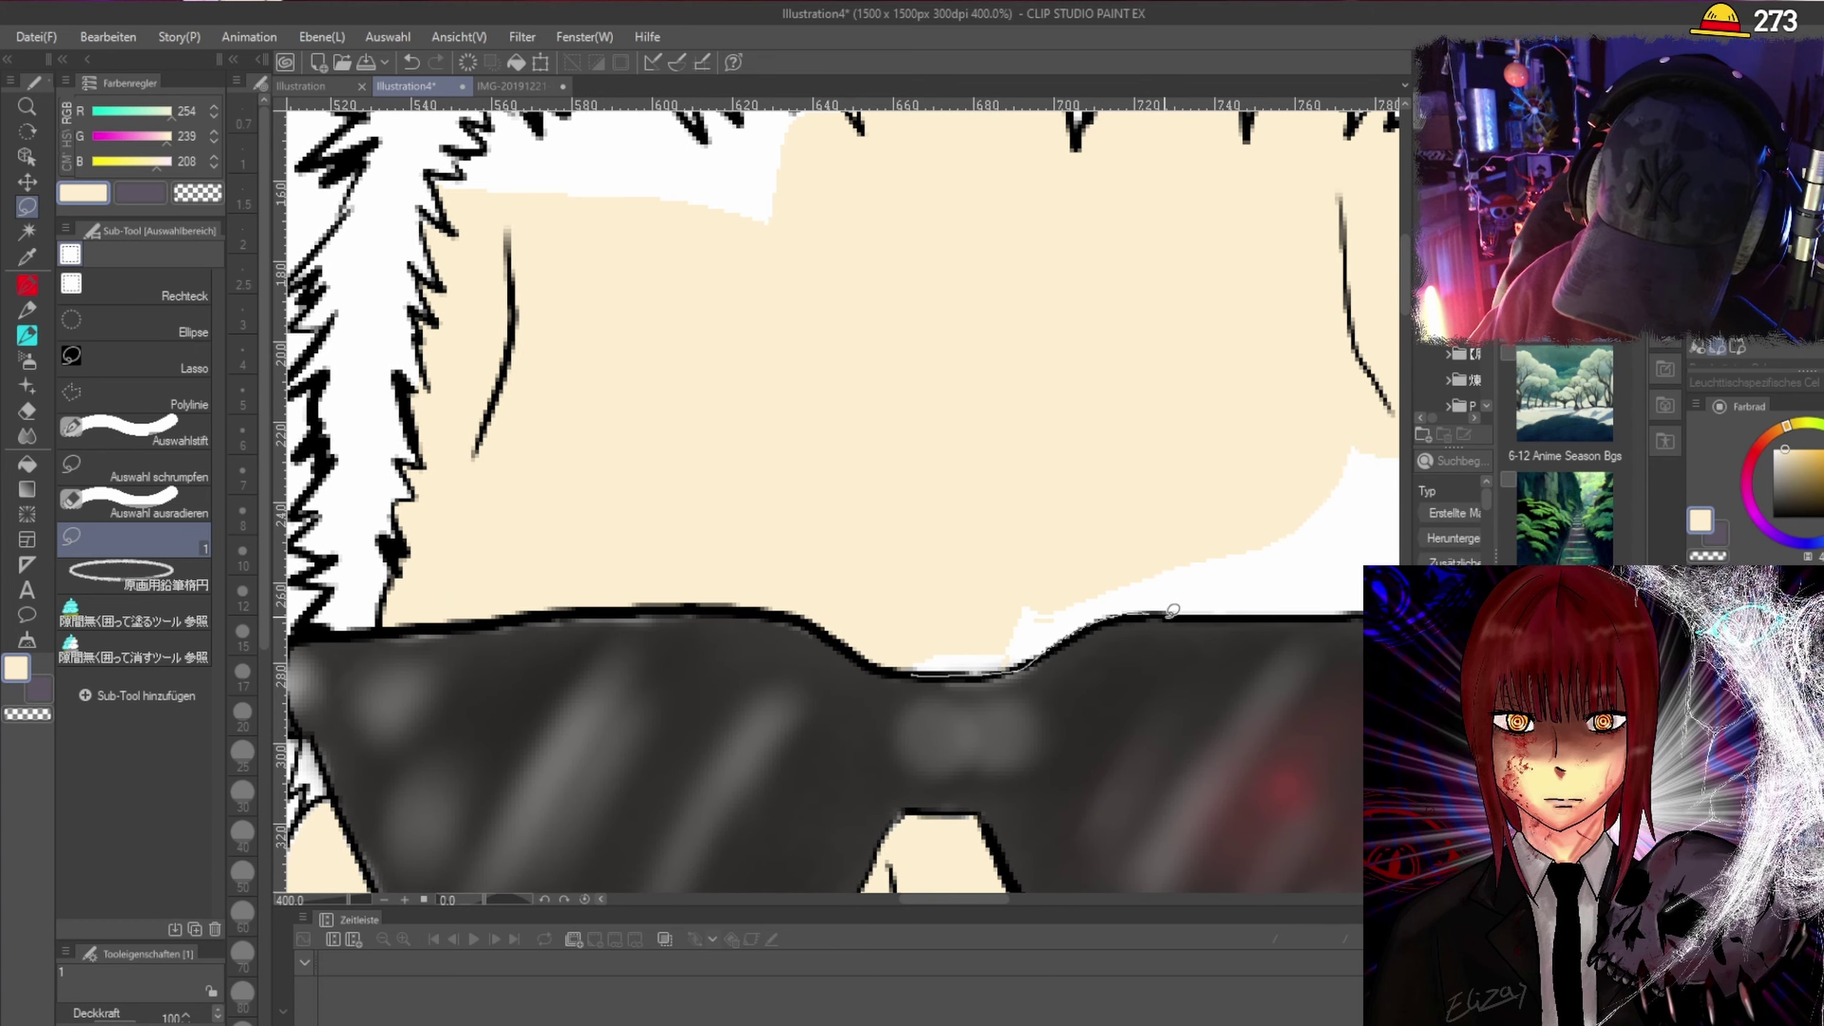
{"action": "mouse_move", "coordinate": [1173, 611]}
{"action": "left_mouse_down"}
{"action": "mouse_move", "coordinate": [1331, 557]}
{"action": "mouse_move", "coordinate": [1377, 451]}
{"action": "mouse_move", "coordinate": [1038, 546]}
{"action": "mouse_move", "coordinate": [943, 649]}
{"action": "left_mouse_up"}
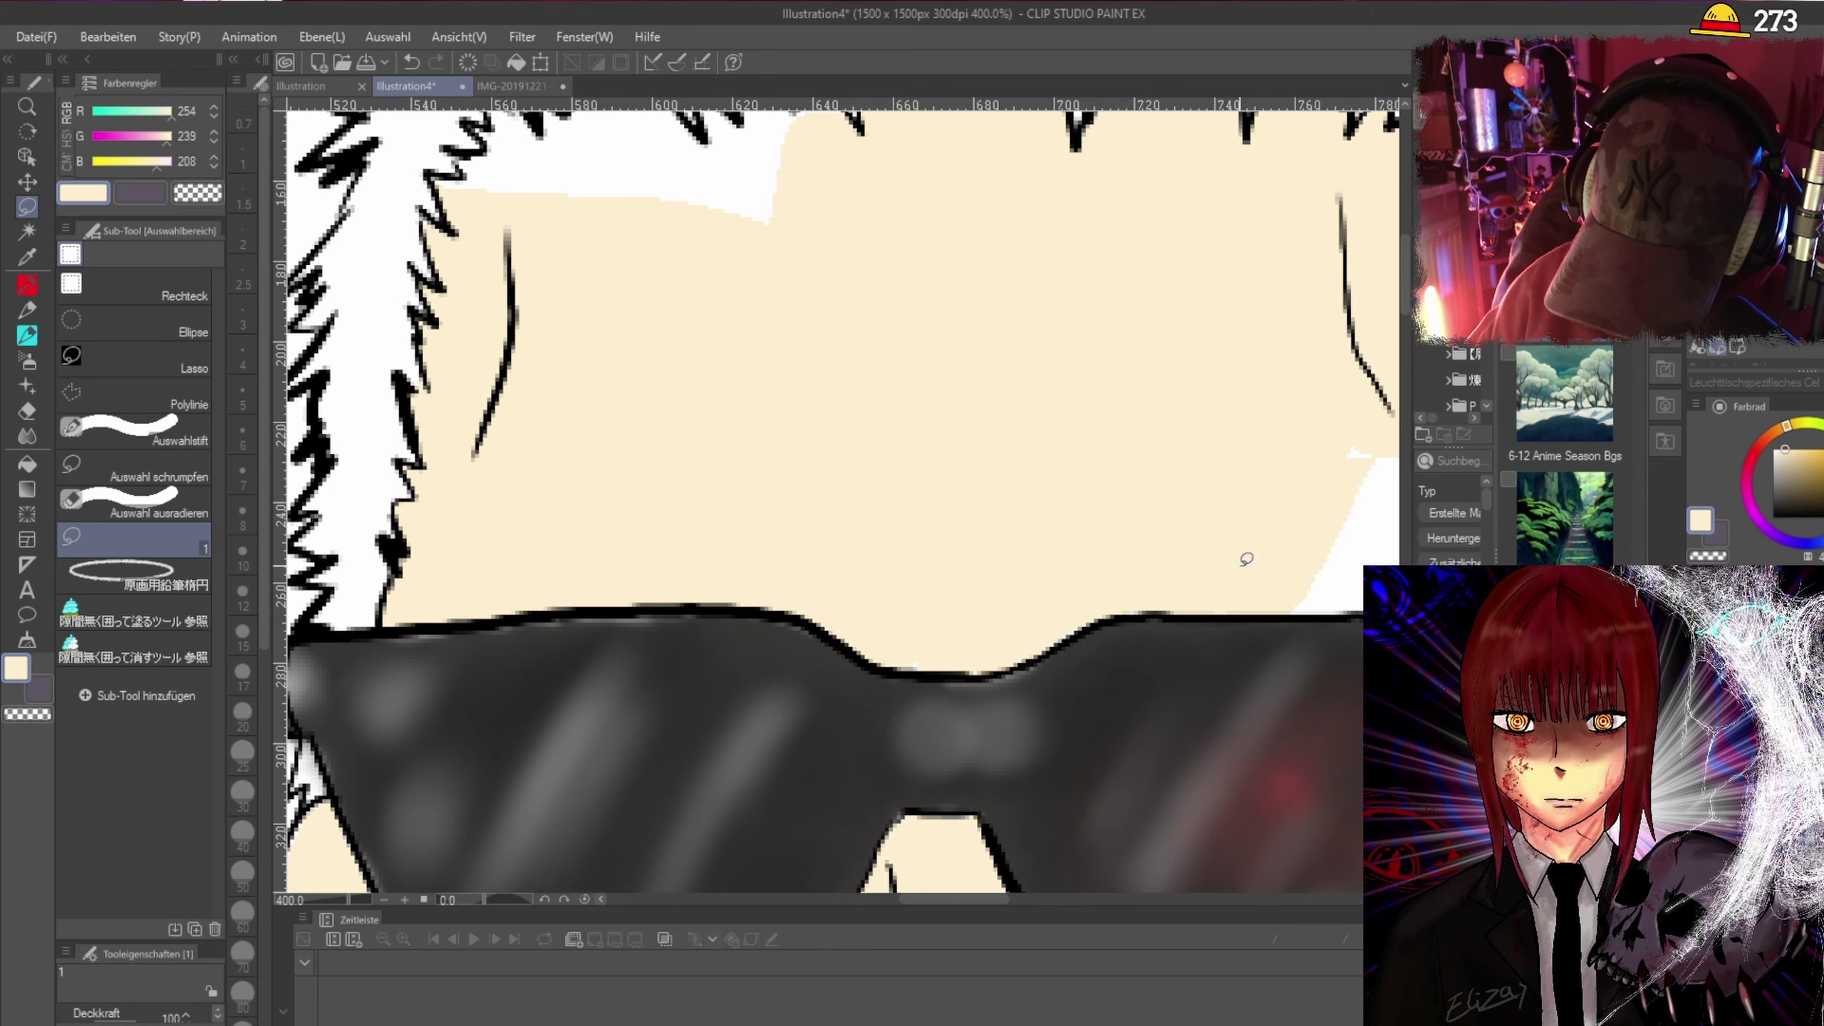
{"action": "scroll", "coordinate": [1287, 607], "scroll_direction": "down", "scroll_amount": 2}
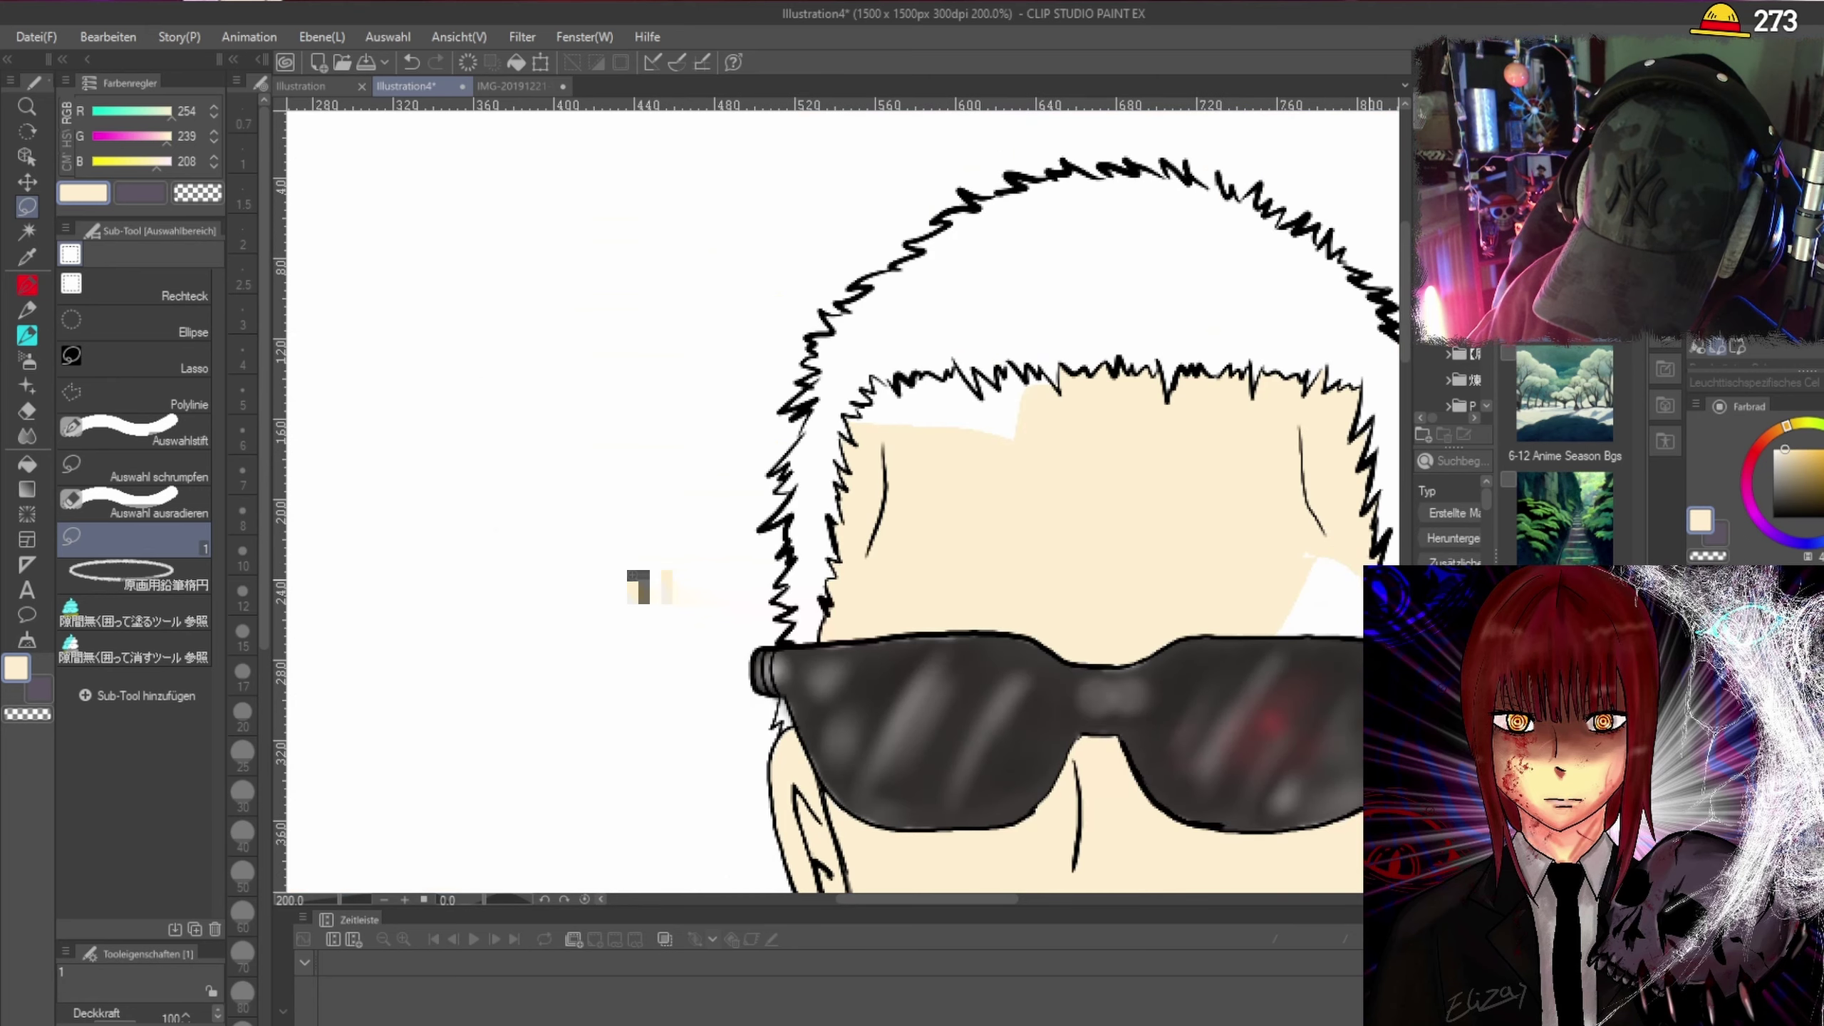
{"action": "mouse_move", "coordinate": [1274, 637]}
{"action": "left_mouse_down"}
{"action": "mouse_move", "coordinate": [1342, 634]}
{"action": "mouse_move", "coordinate": [1350, 546]}
{"action": "mouse_move", "coordinate": [1287, 631]}
{"action": "left_mouse_up"}
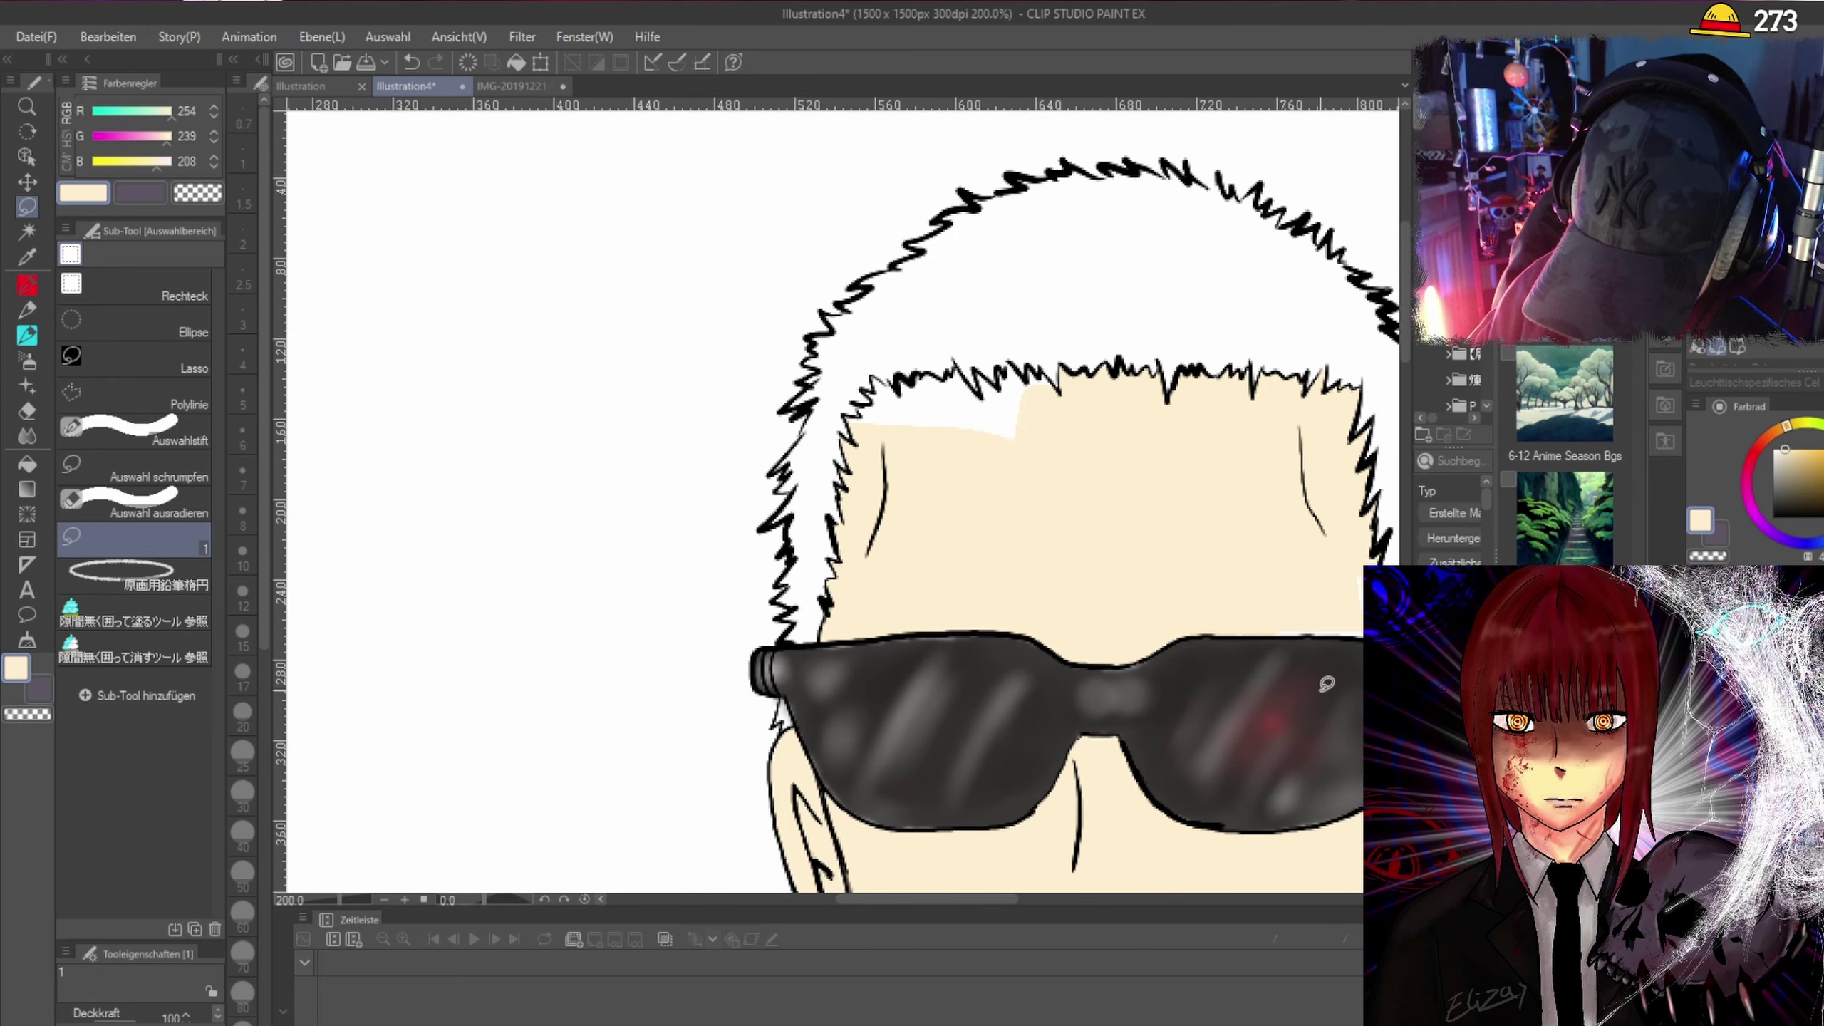
{"action": "left_click_drag", "start_coordinate": [999, 899], "coordinate": [1164, 899]}
Fill the sliver beside the hair, the strip along the glasses' top and the corner under the hairline.
{"action": "scroll", "coordinate": [1057, 524], "scroll_direction": "up", "scroll_amount": 2}
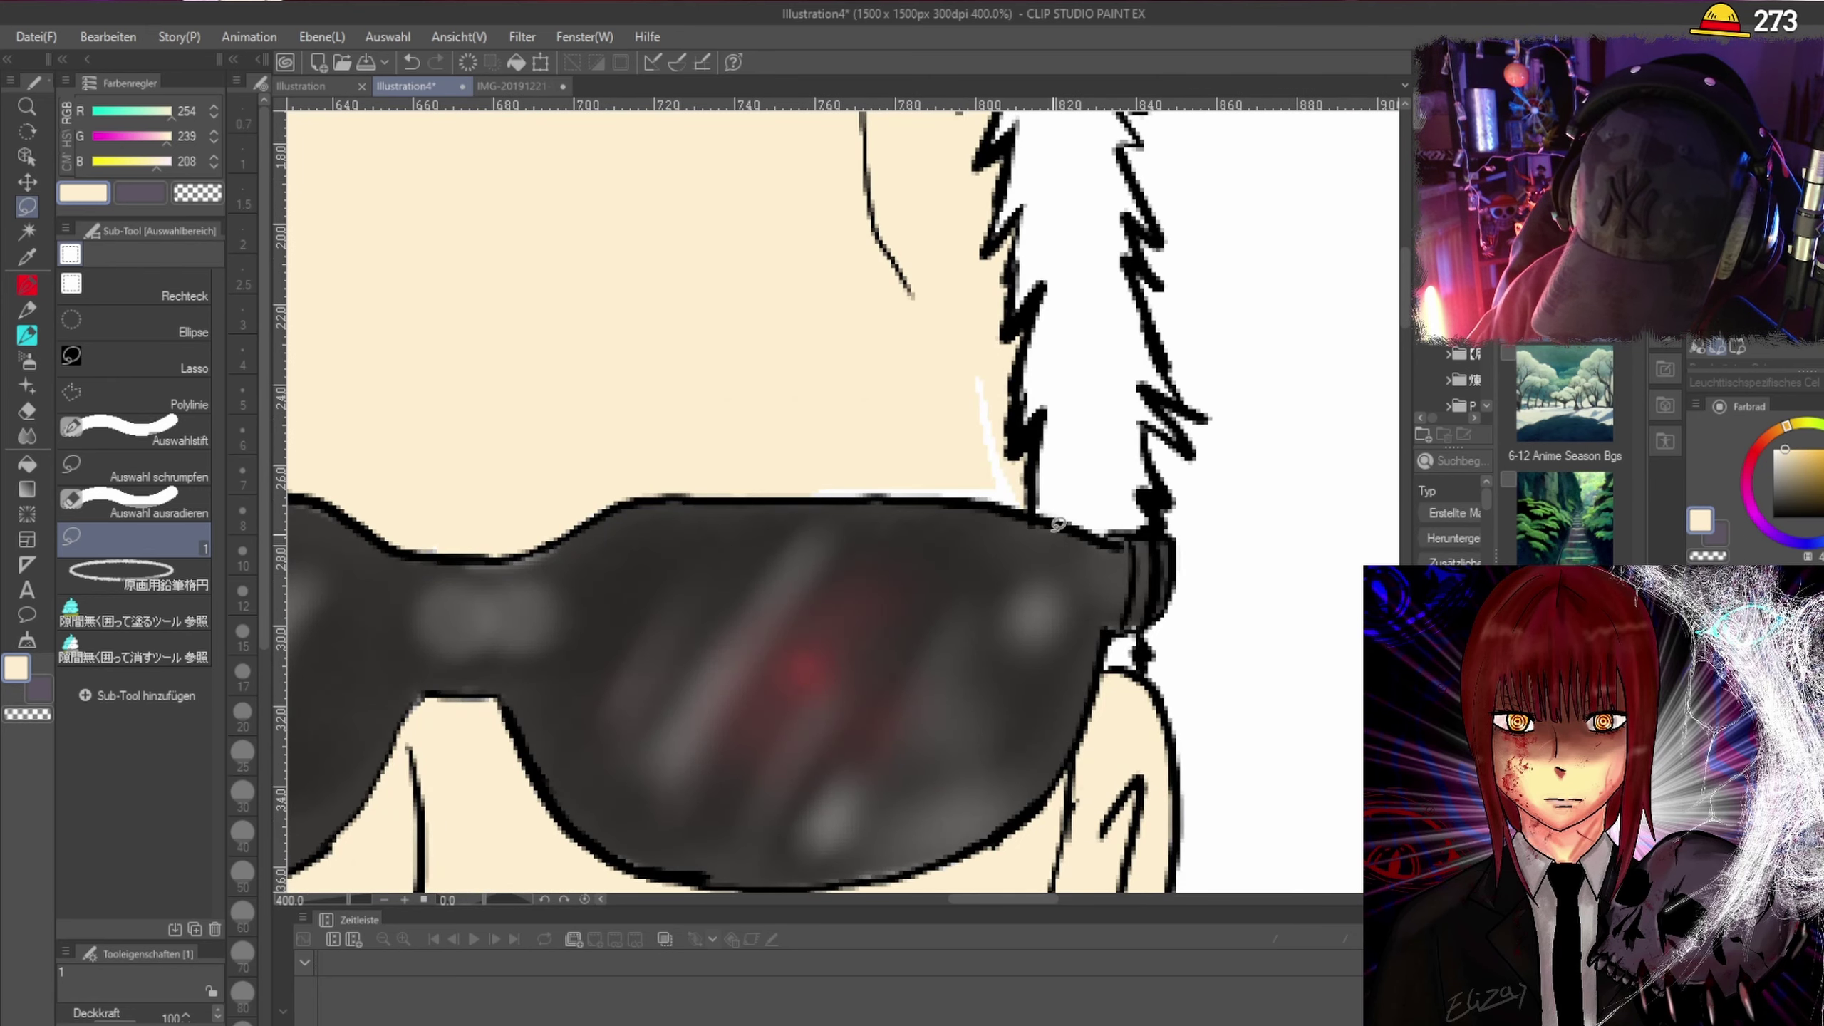
{"action": "mouse_move", "coordinate": [966, 409]}
{"action": "left_mouse_down"}
{"action": "mouse_move", "coordinate": [1005, 500]}
{"action": "mouse_move", "coordinate": [949, 399]}
{"action": "left_mouse_up"}
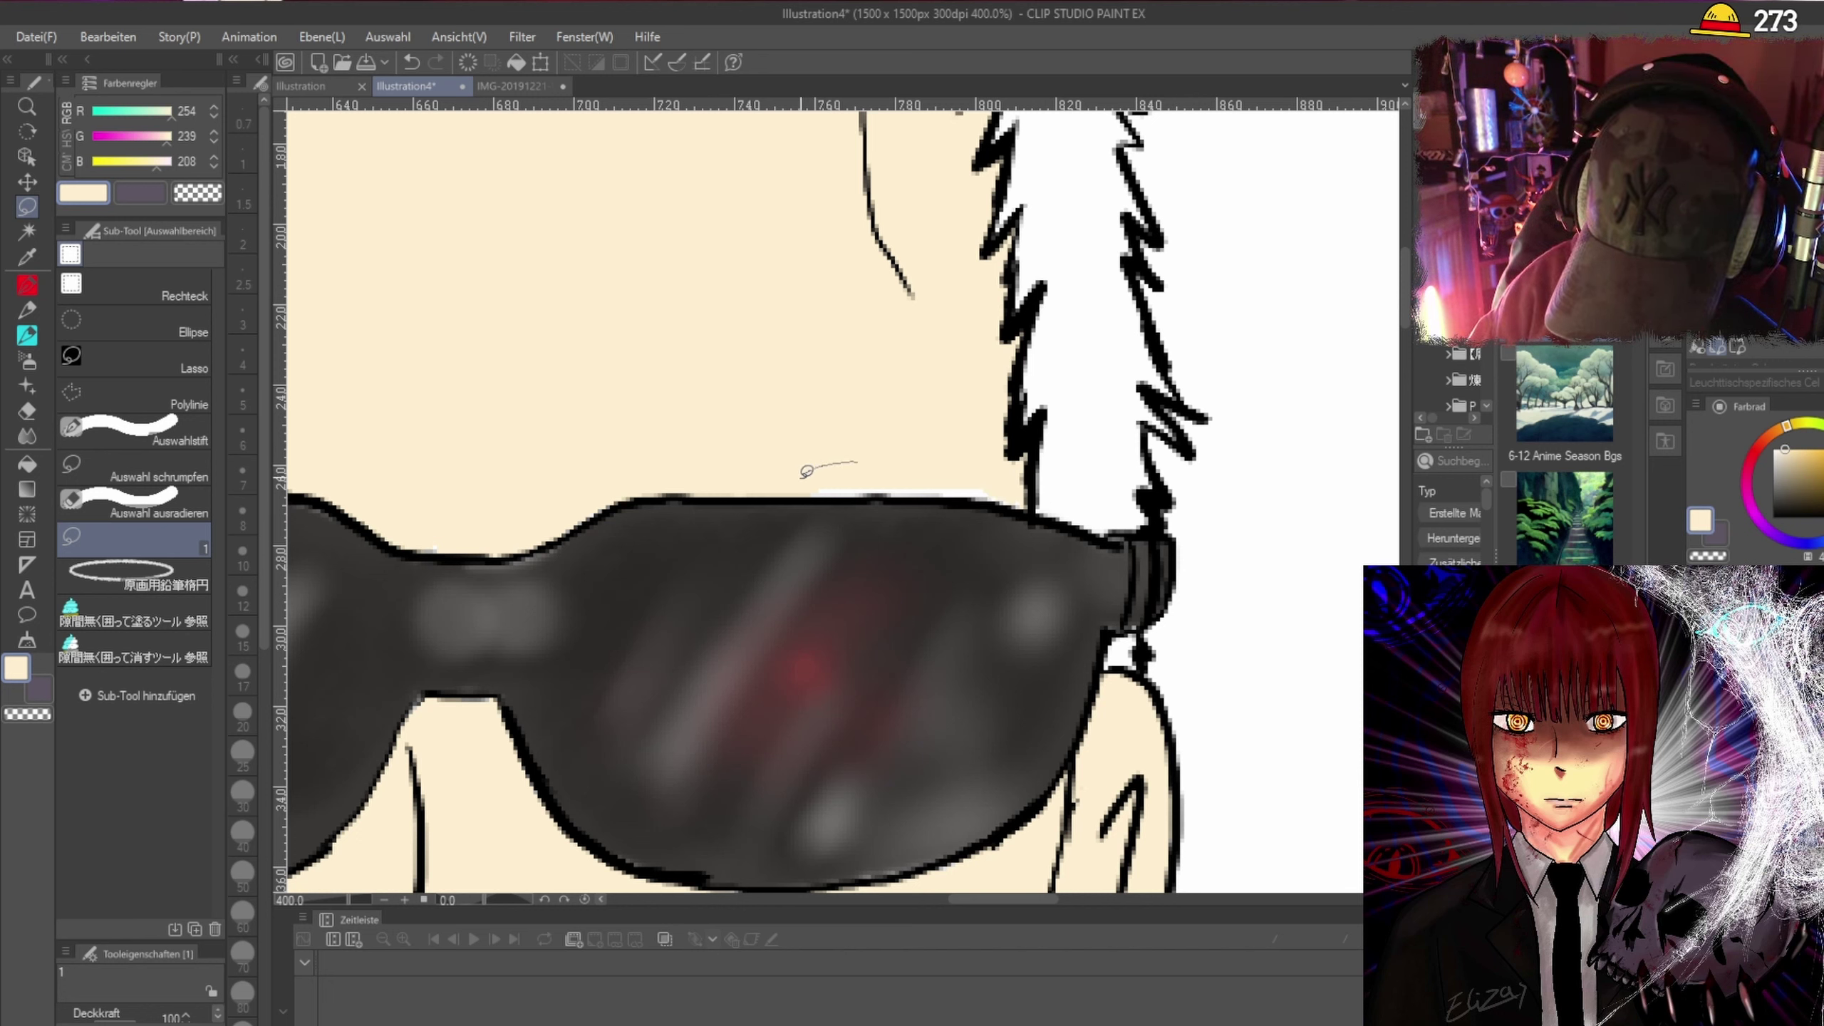
{"action": "mouse_move", "coordinate": [900, 494]}
{"action": "left_mouse_down"}
{"action": "mouse_move", "coordinate": [1023, 505]}
{"action": "mouse_move", "coordinate": [1029, 476]}
{"action": "left_mouse_up"}
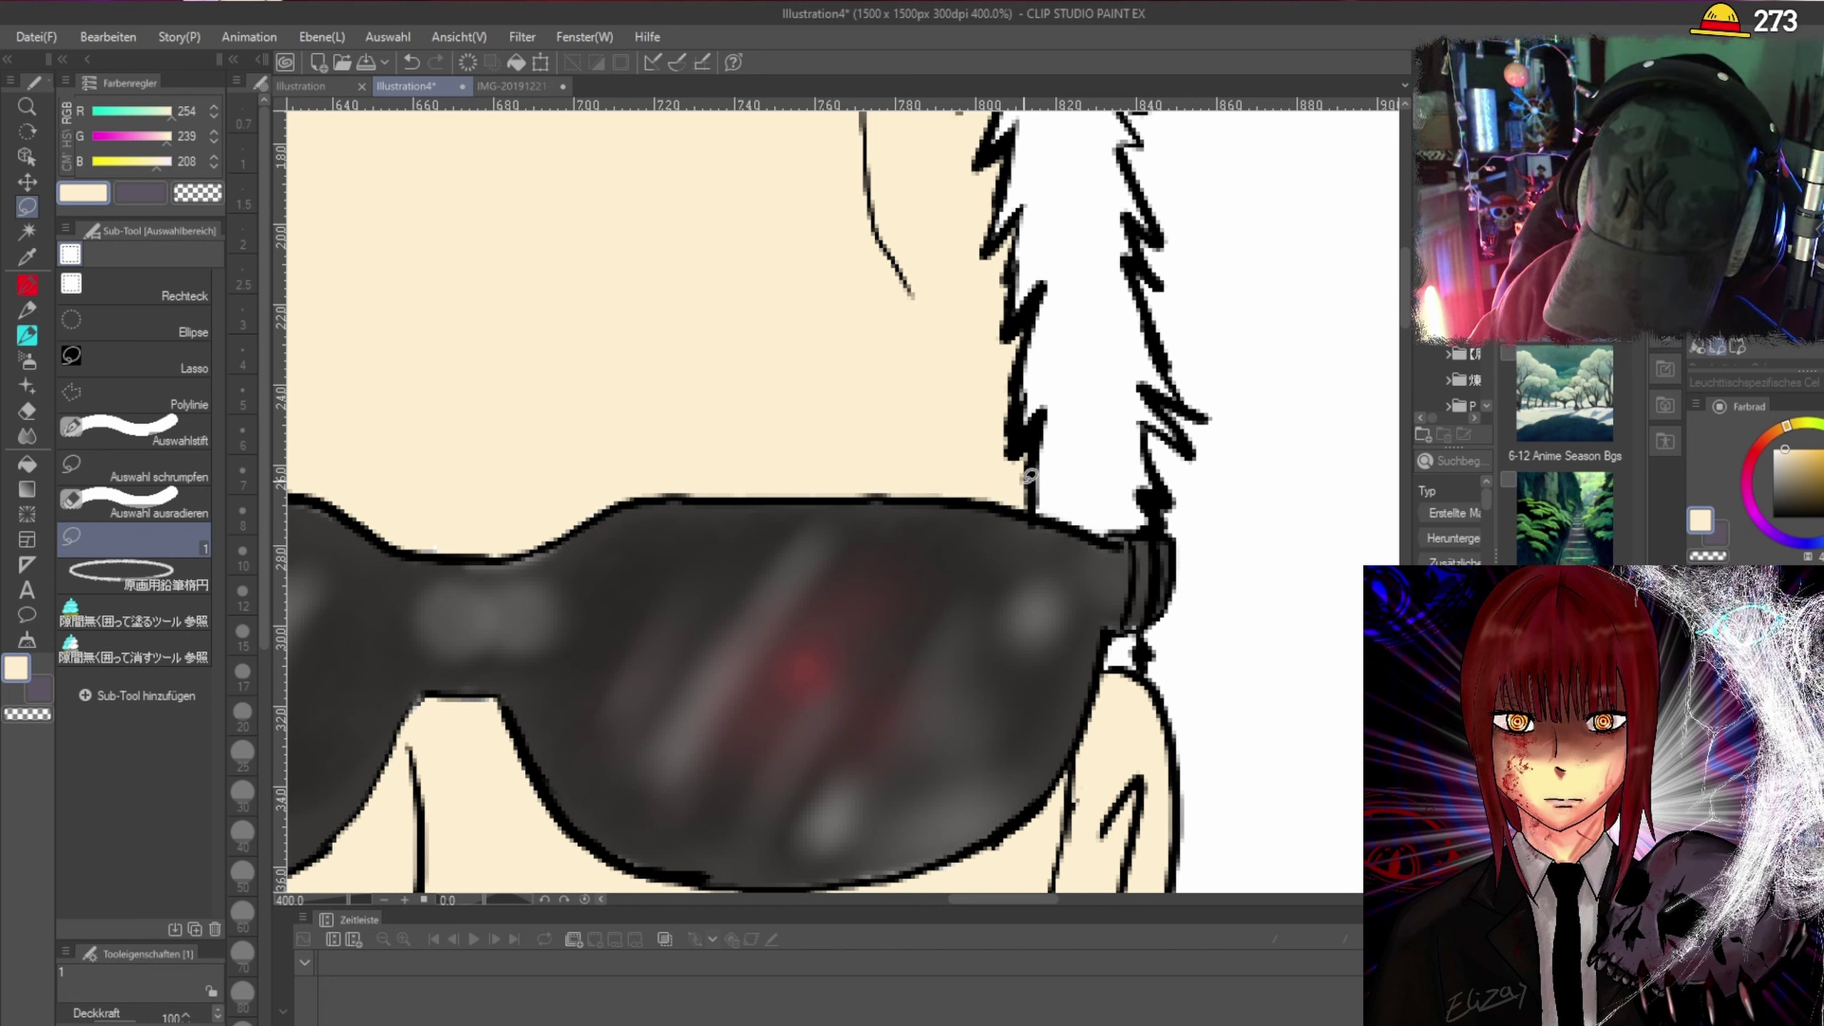
{"action": "left_click_drag", "start_coordinate": [856, 461], "coordinate": [864, 496]}
{"action": "scroll", "coordinate": [869, 424], "scroll_direction": "down", "scroll_amount": 3}
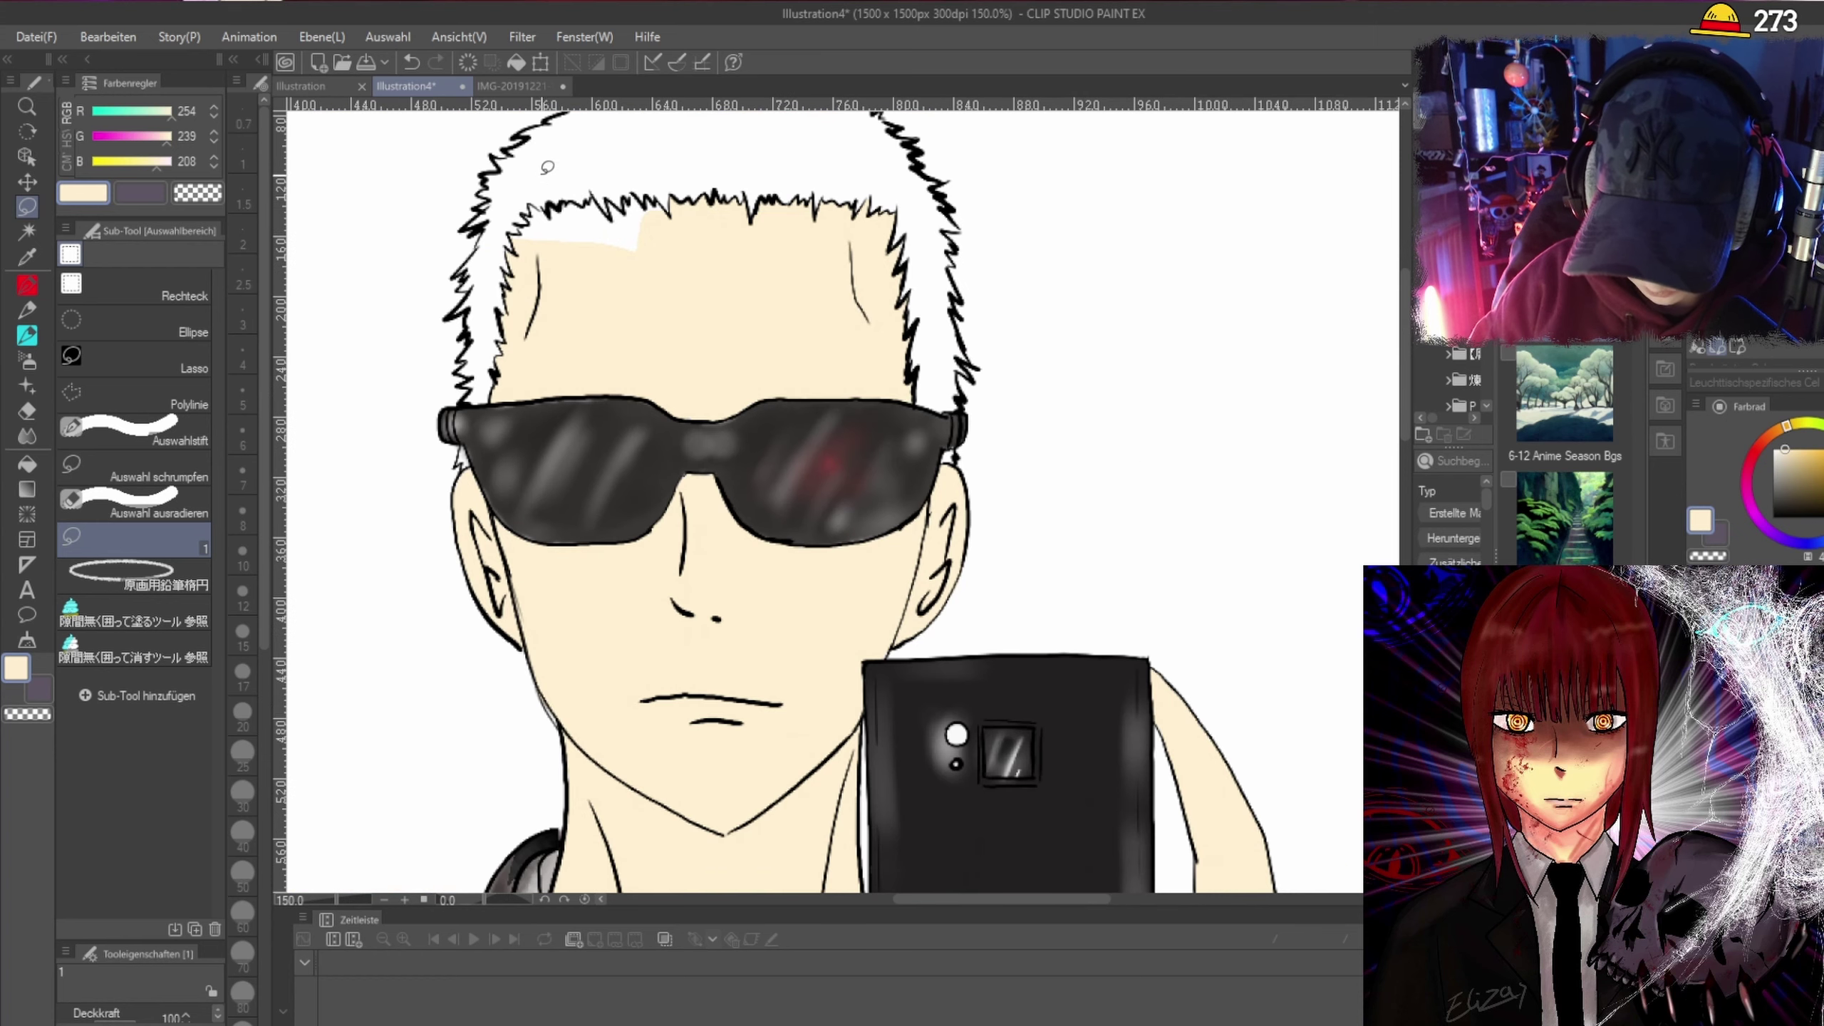
{"action": "scroll", "coordinate": [551, 167], "scroll_direction": "up", "scroll_amount": 3}
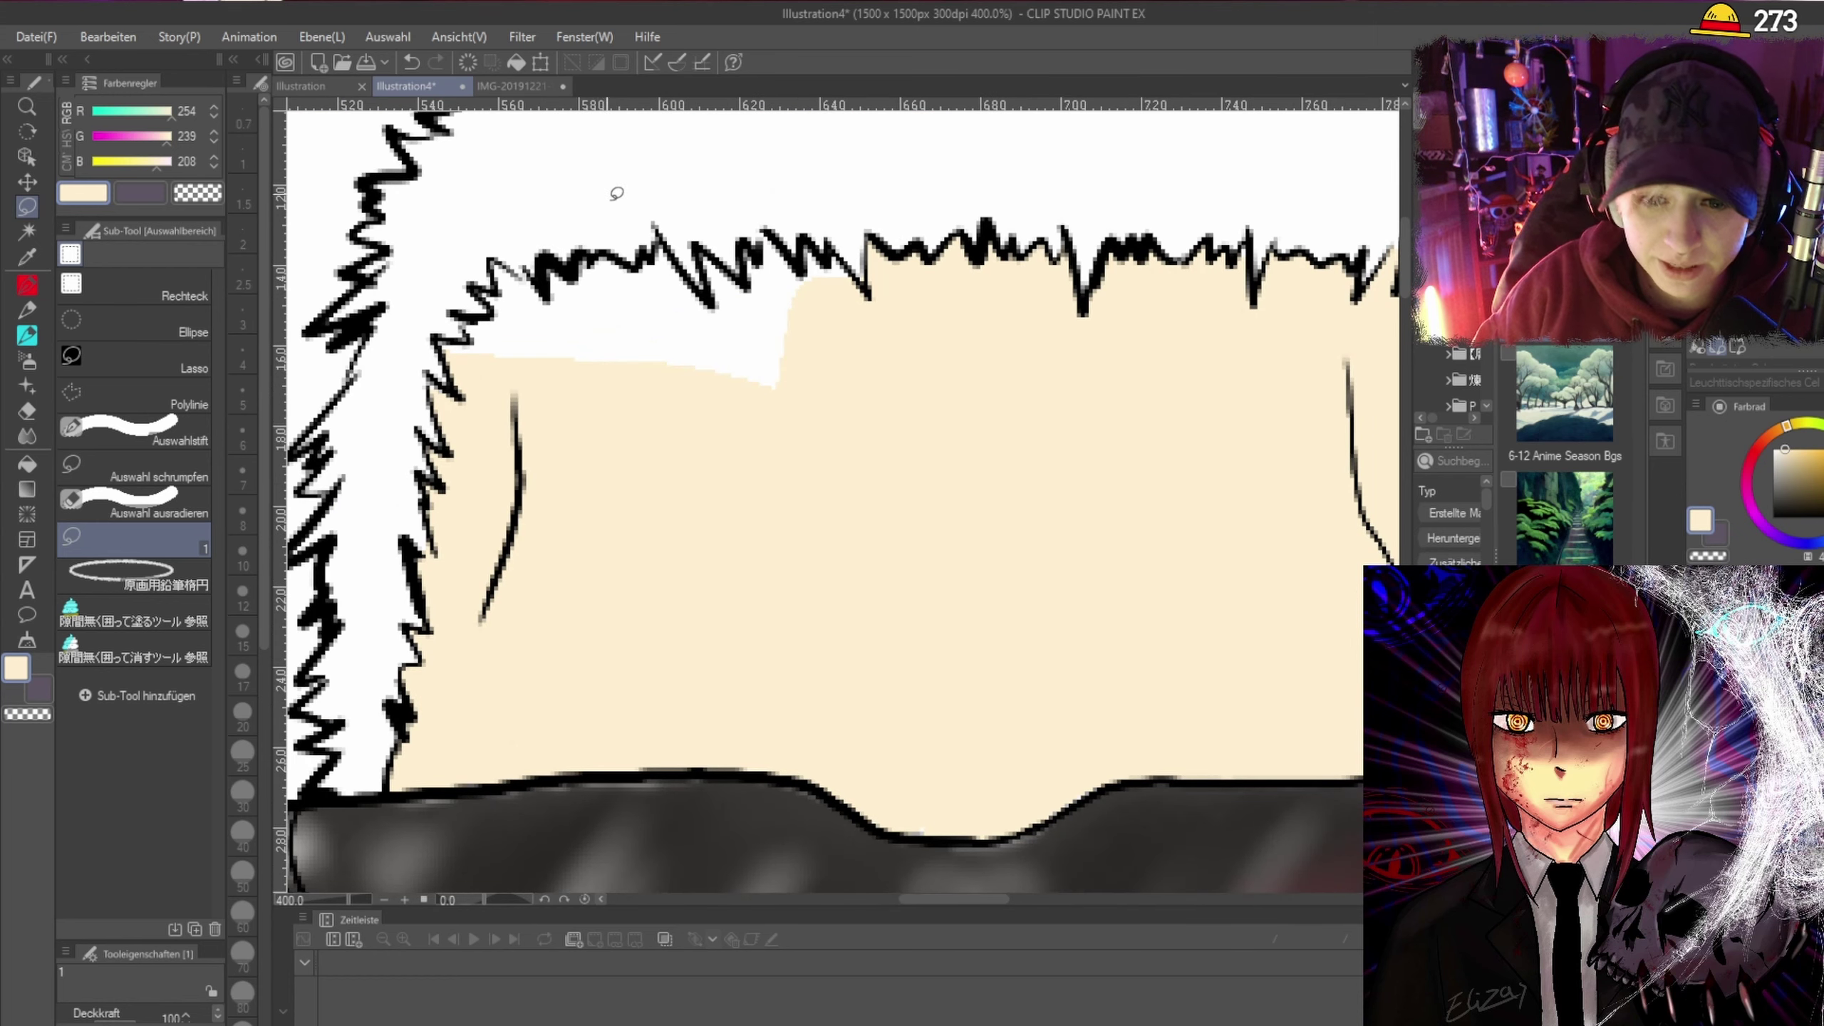
{"action": "scroll", "coordinate": [487, 325], "scroll_direction": "up", "scroll_amount": 2}
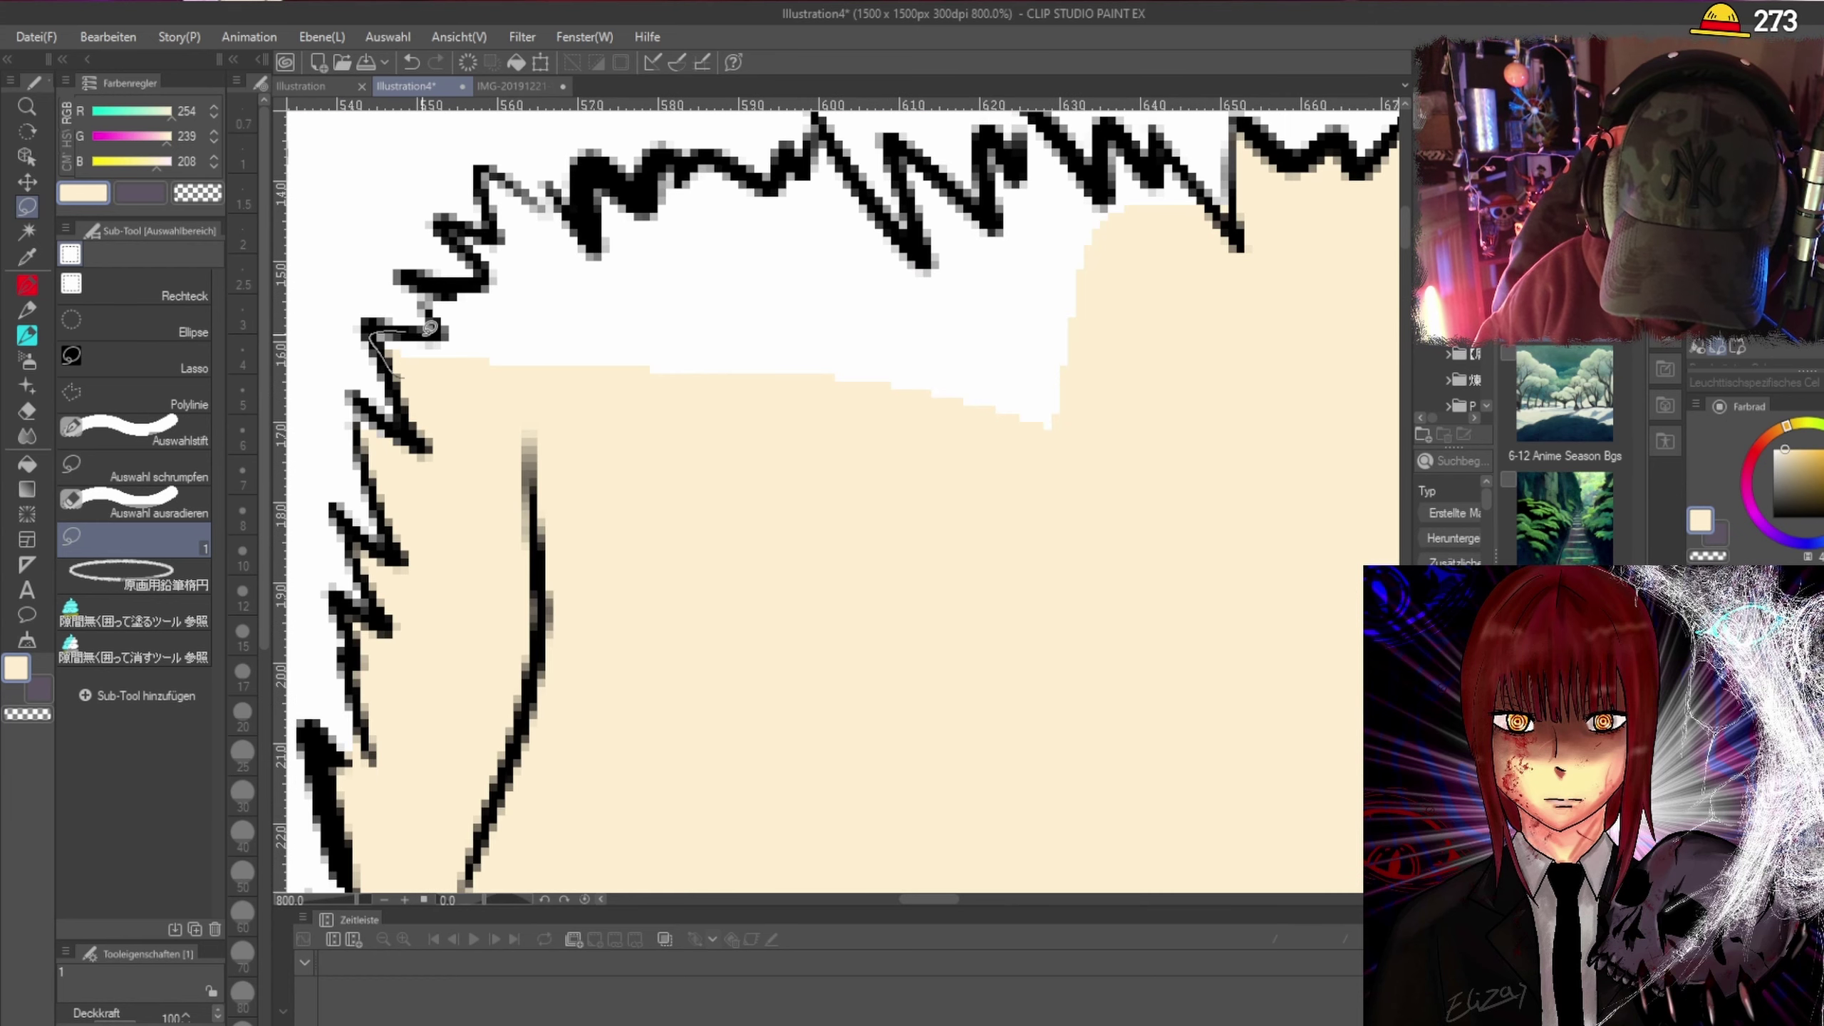
{"action": "mouse_move", "coordinate": [429, 328]}
{"action": "left_mouse_down"}
{"action": "mouse_move", "coordinate": [460, 223]}
{"action": "mouse_move", "coordinate": [522, 188]}
{"action": "mouse_move", "coordinate": [671, 160]}
{"action": "mouse_move", "coordinate": [776, 171]}
{"action": "mouse_move", "coordinate": [925, 252]}
{"action": "mouse_move", "coordinate": [1013, 137]}
{"action": "mouse_move", "coordinate": [1120, 133]}
{"action": "mouse_move", "coordinate": [1166, 141]}
{"action": "mouse_move", "coordinate": [1240, 245]}
{"action": "mouse_move", "coordinate": [679, 425]}
{"action": "mouse_move", "coordinate": [412, 365]}
{"action": "left_mouse_up"}
{"action": "scroll", "coordinate": [406, 373], "scroll_direction": "down", "scroll_amount": 14}
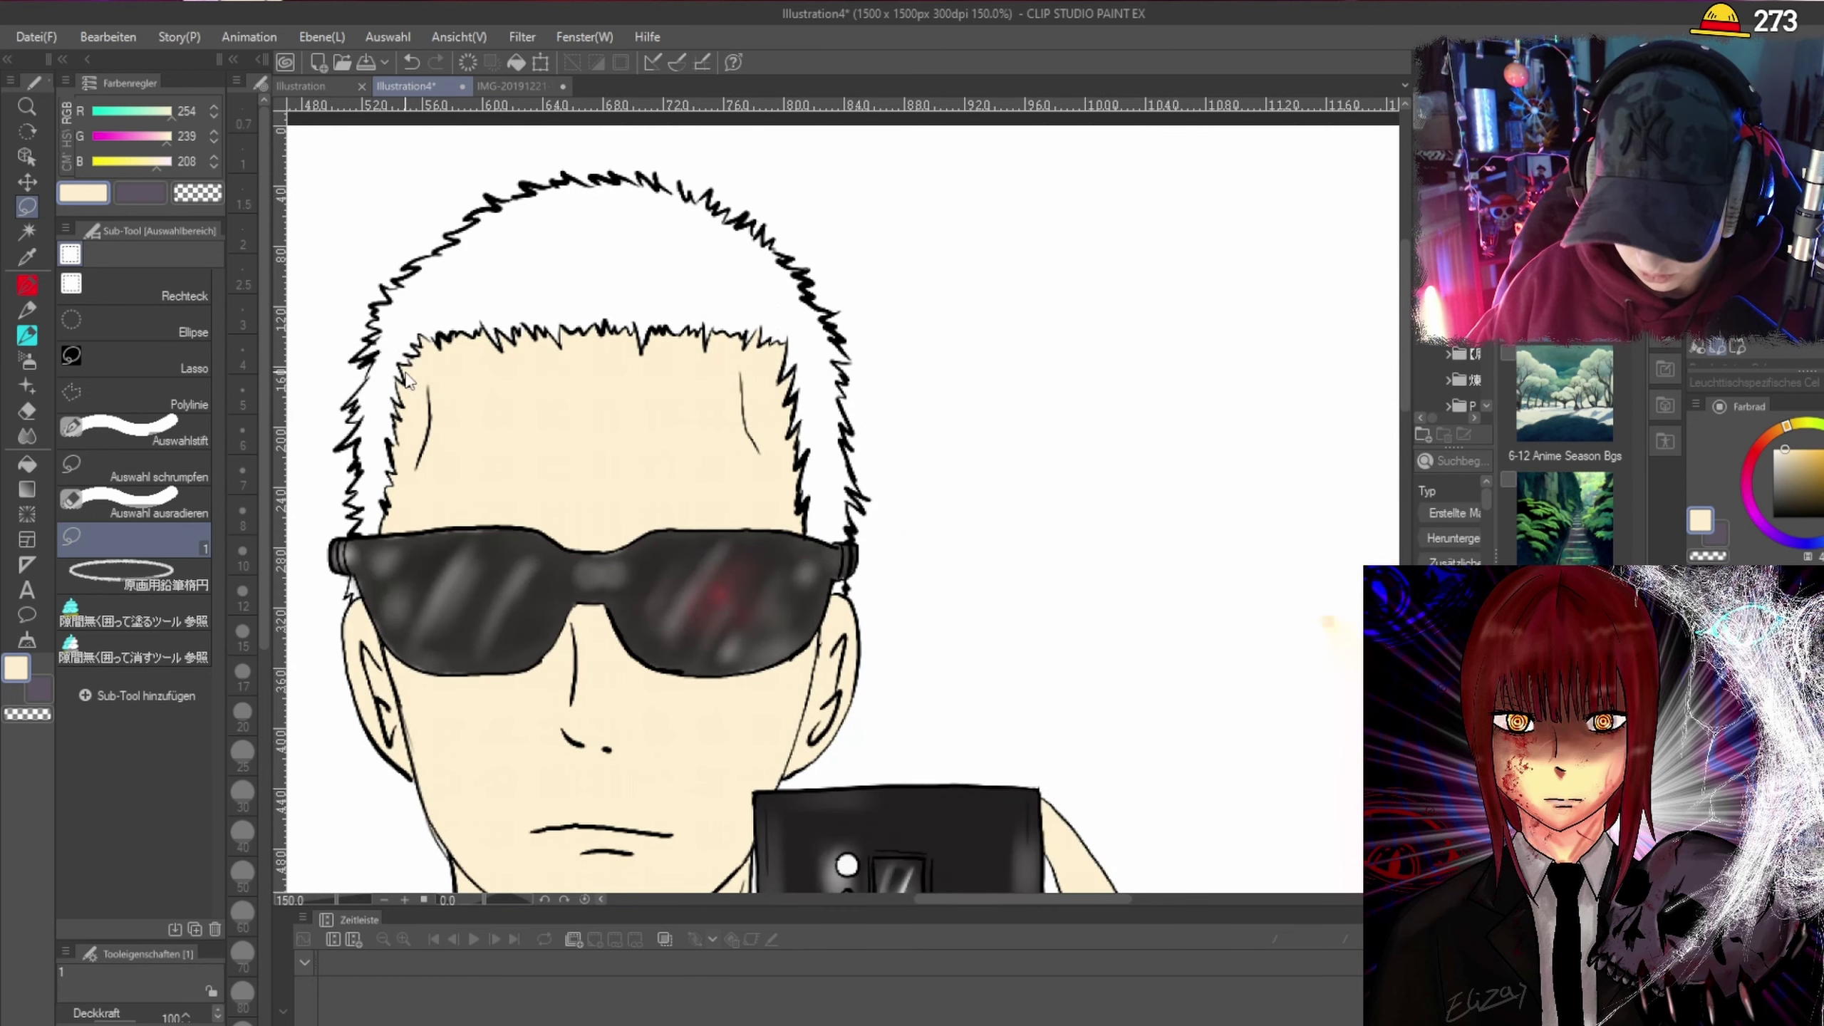
Zoom out to the whole portrait, save it with Ctrl+S, then switch to the Illustration document.
{"action": "scroll", "coordinate": [490, 833], "scroll_direction": "up", "scroll_amount": 5}
{"action": "scroll", "coordinate": [747, 453], "scroll_direction": "up", "scroll_amount": 1}
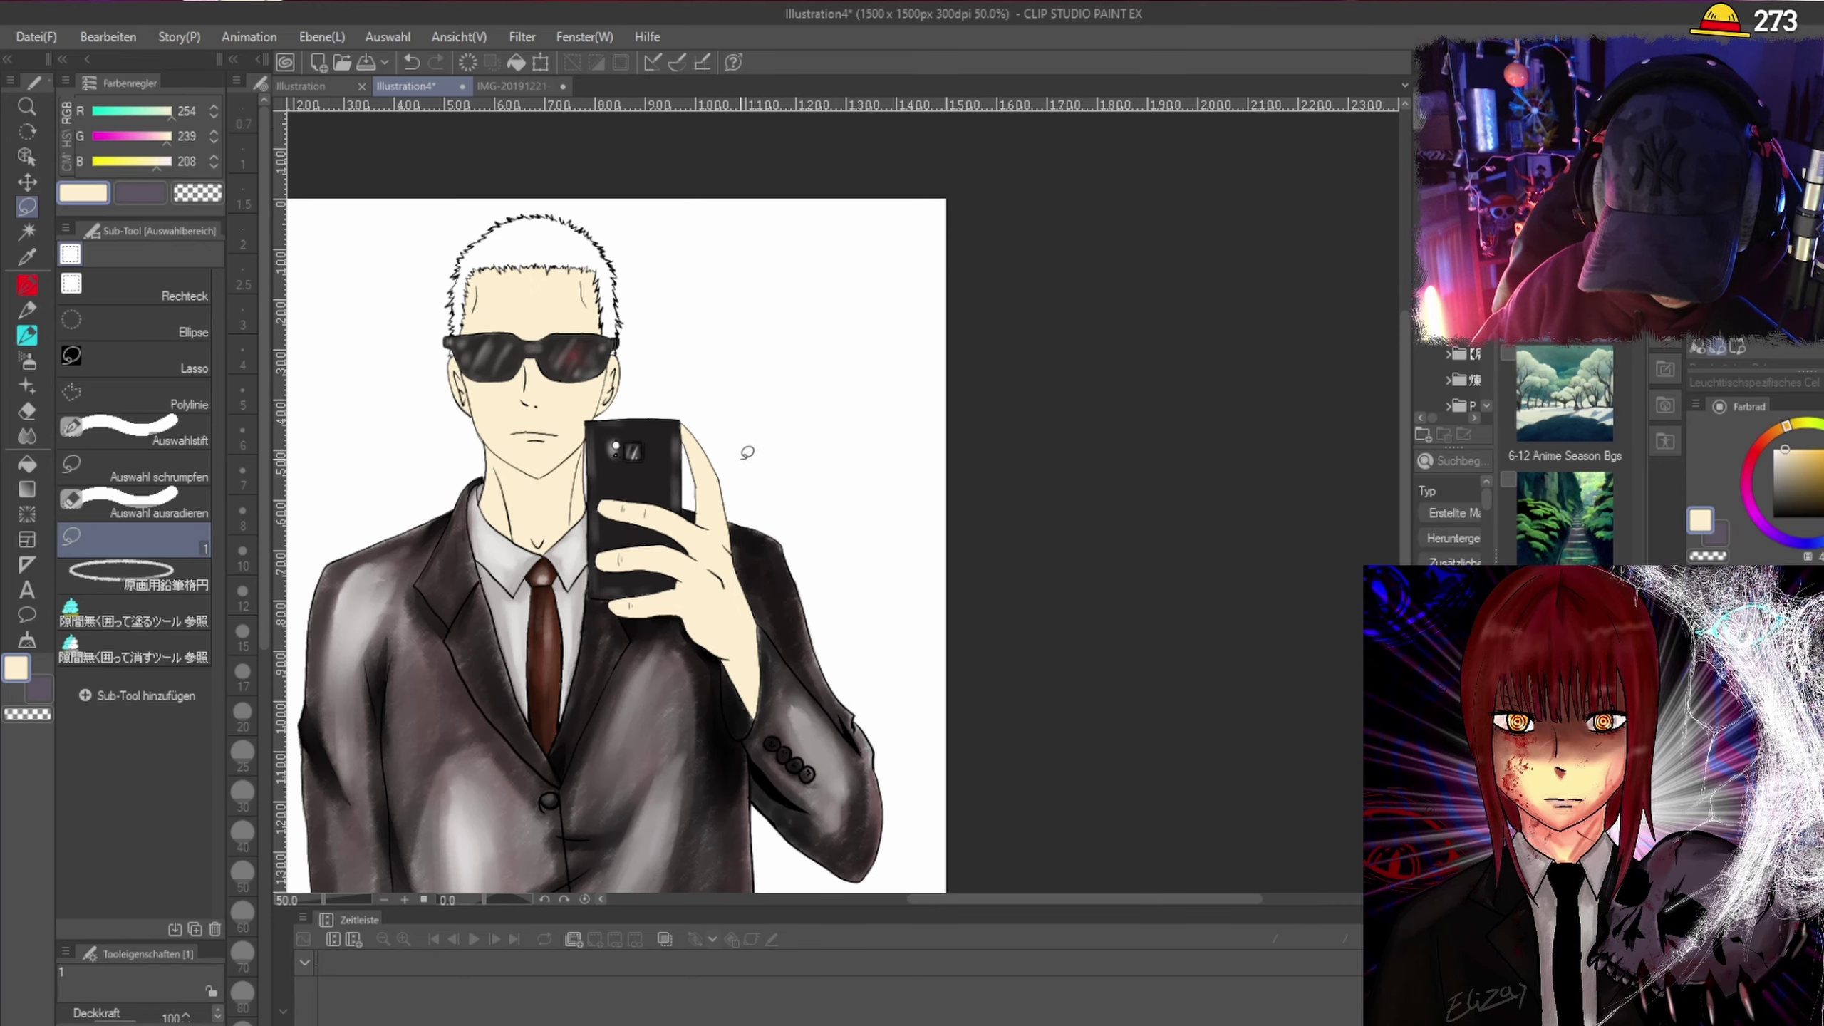
{"action": "scroll", "coordinate": [516, 459], "scroll_direction": "up", "scroll_amount": 1}
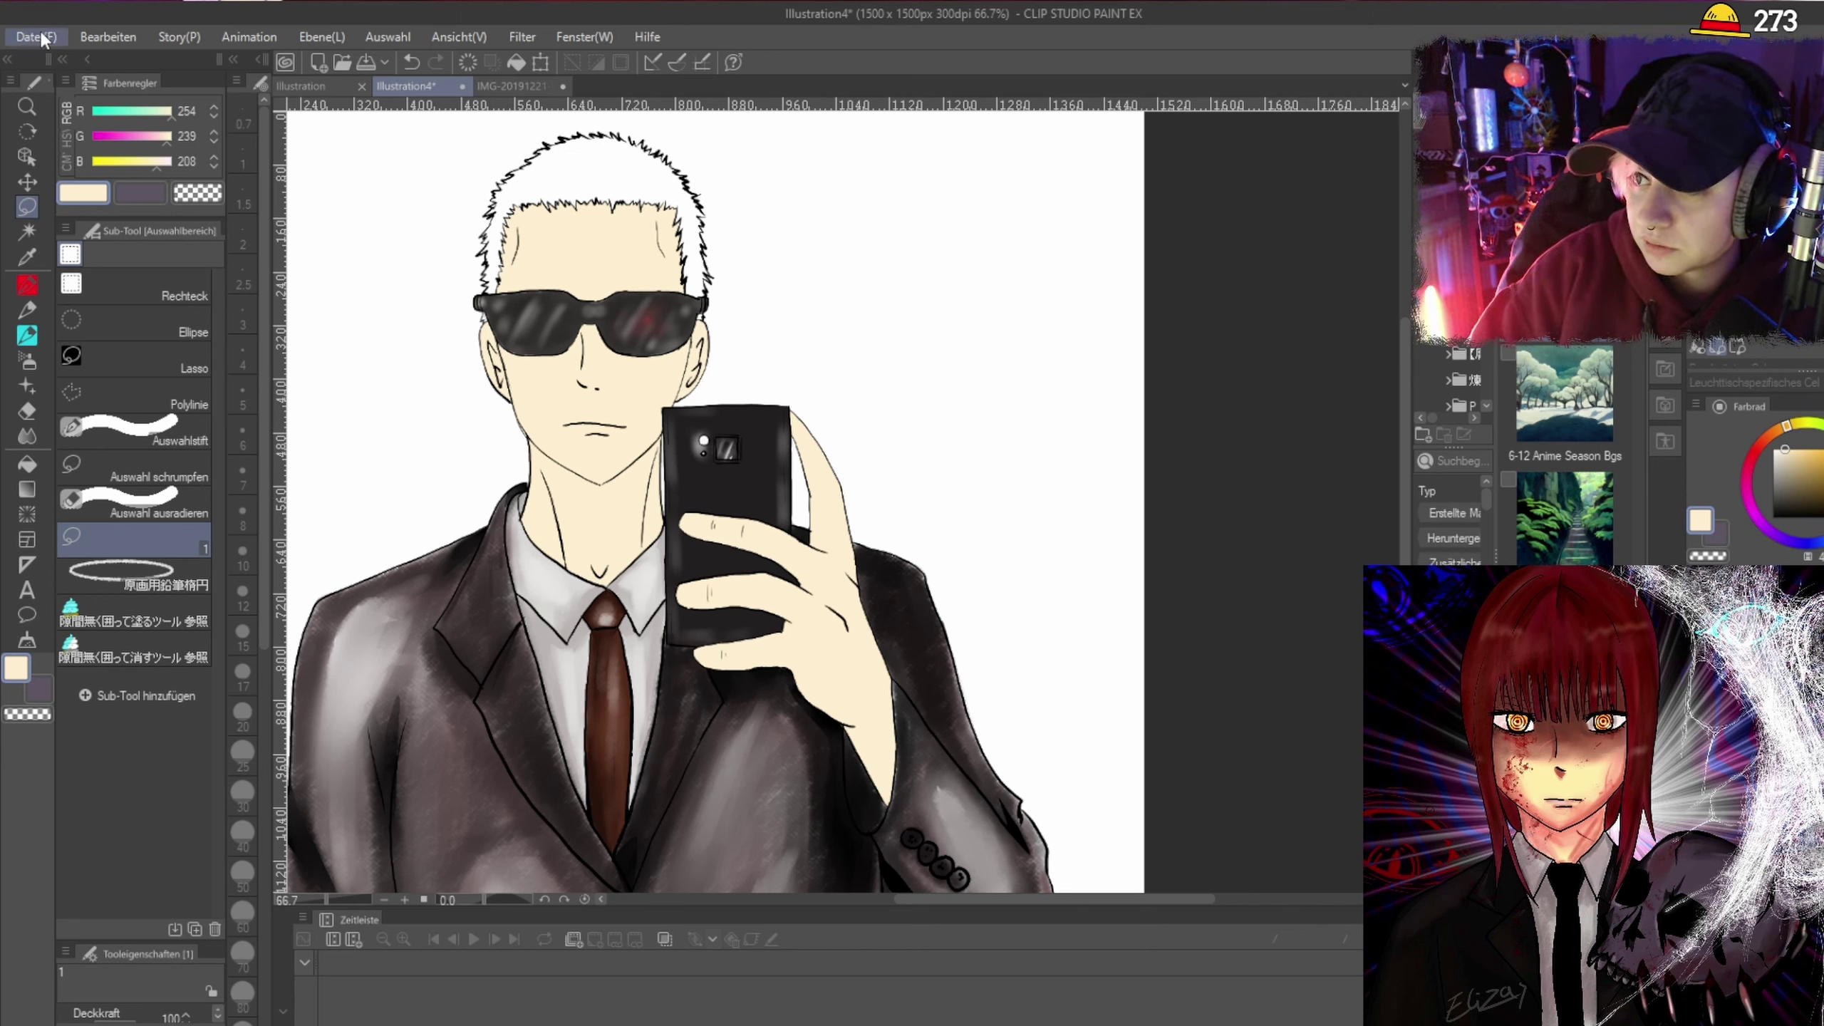
{"action": "key", "text": "ctrl+s"}
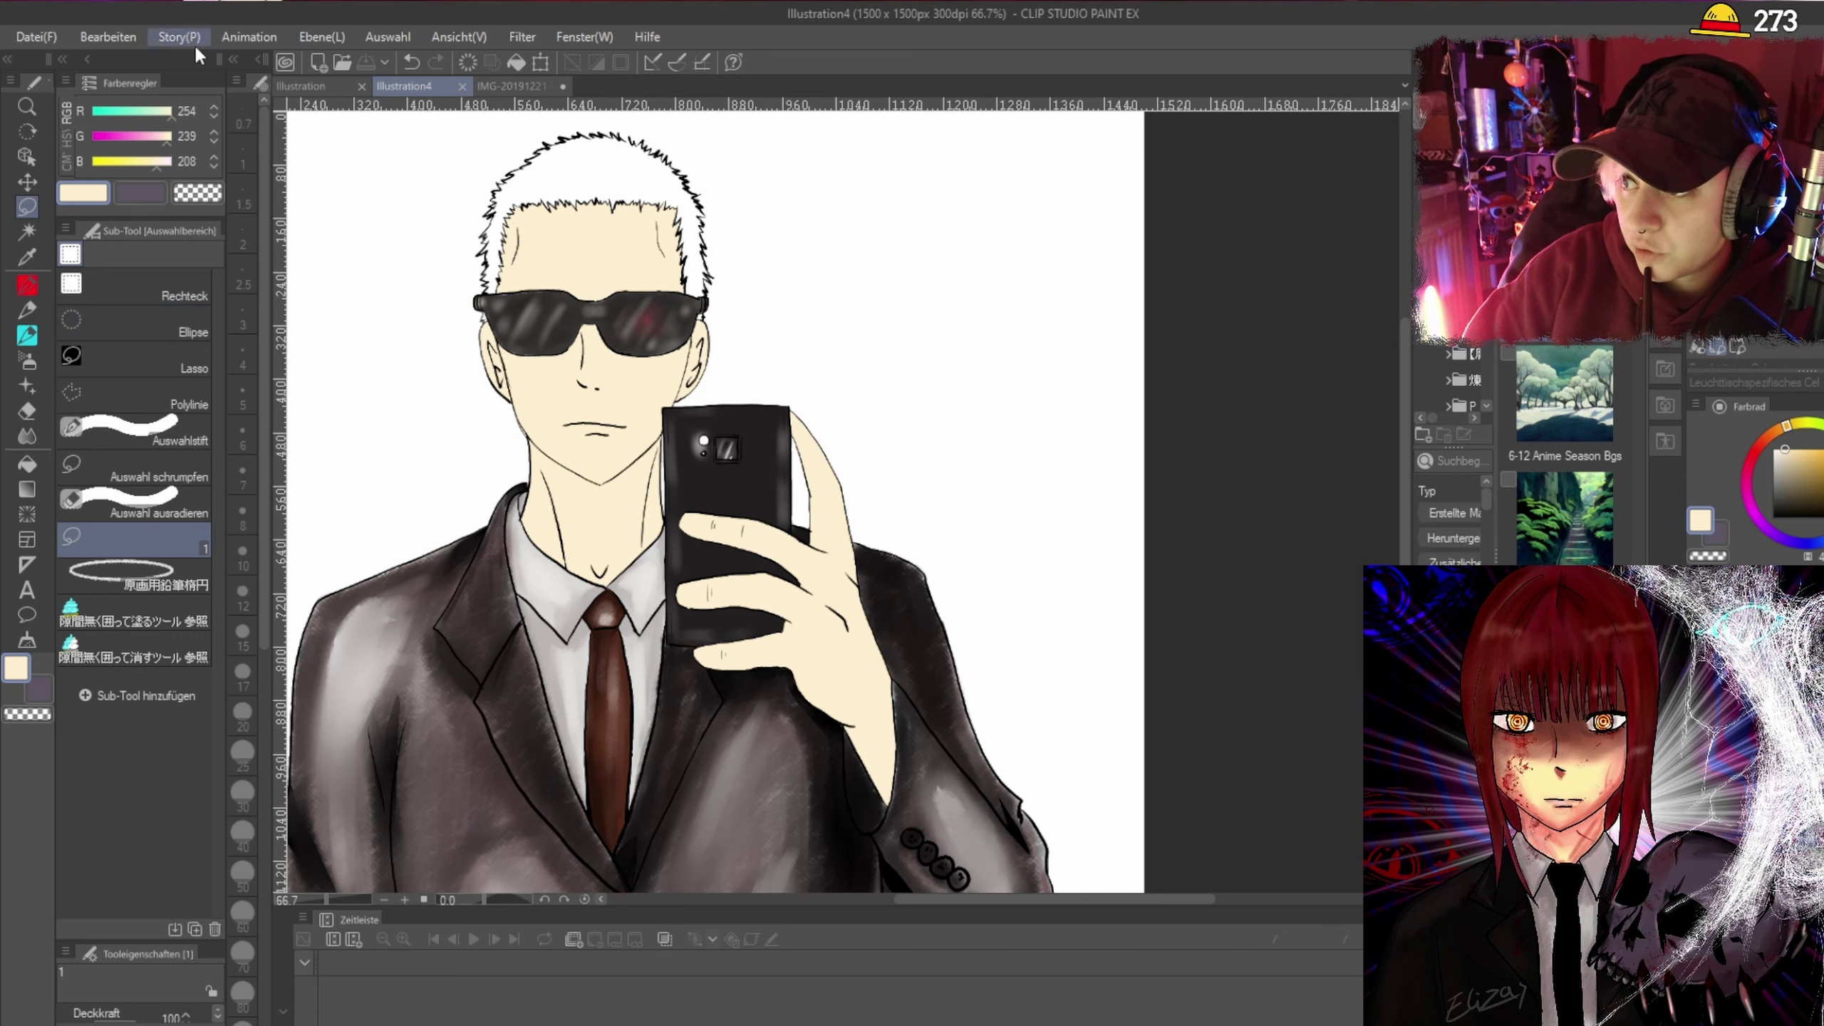
{"action": "left_click", "coordinate": [330, 85]}
Look over the Illustration document, then return to the Illustration4 suit portrait.
{"action": "scroll", "coordinate": [1261, 352], "scroll_direction": "down", "scroll_amount": 2}
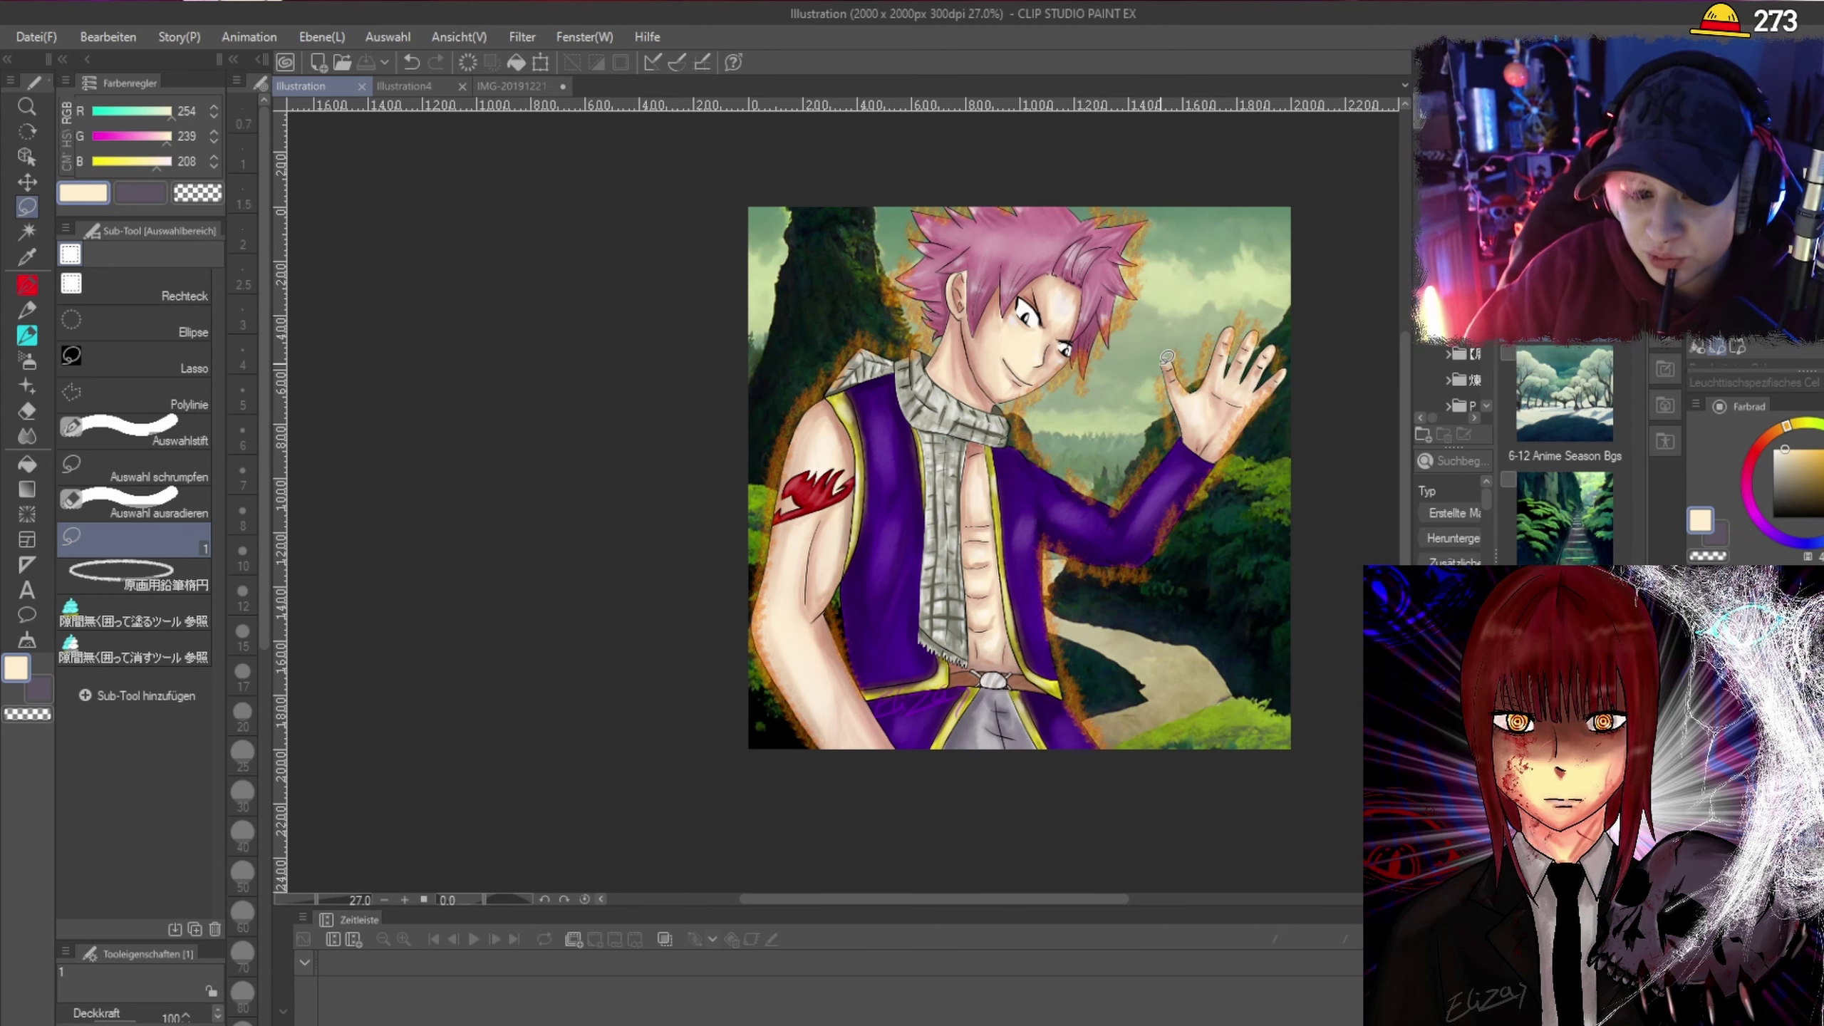
{"action": "scroll", "coordinate": [957, 386], "scroll_direction": "up", "scroll_amount": 2}
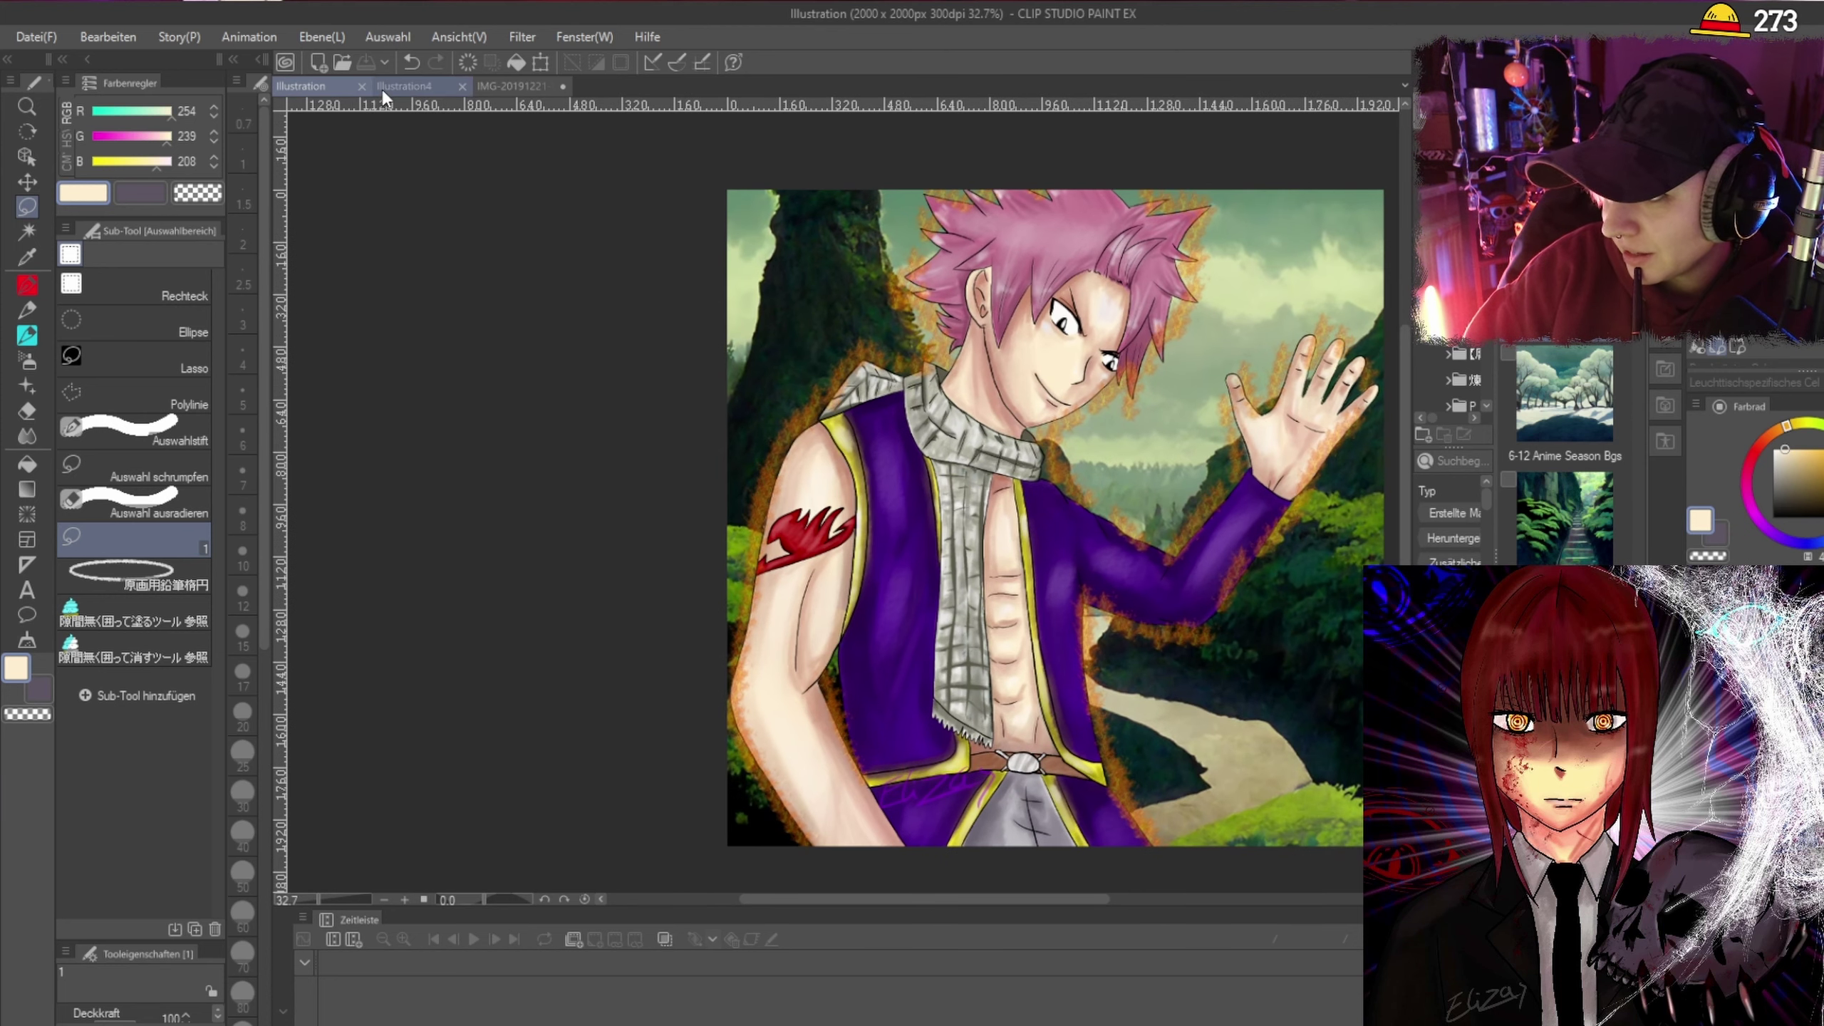
{"action": "left_click", "coordinate": [391, 86]}
{"action": "scroll", "coordinate": [761, 324], "scroll_direction": "down", "scroll_amount": 1}
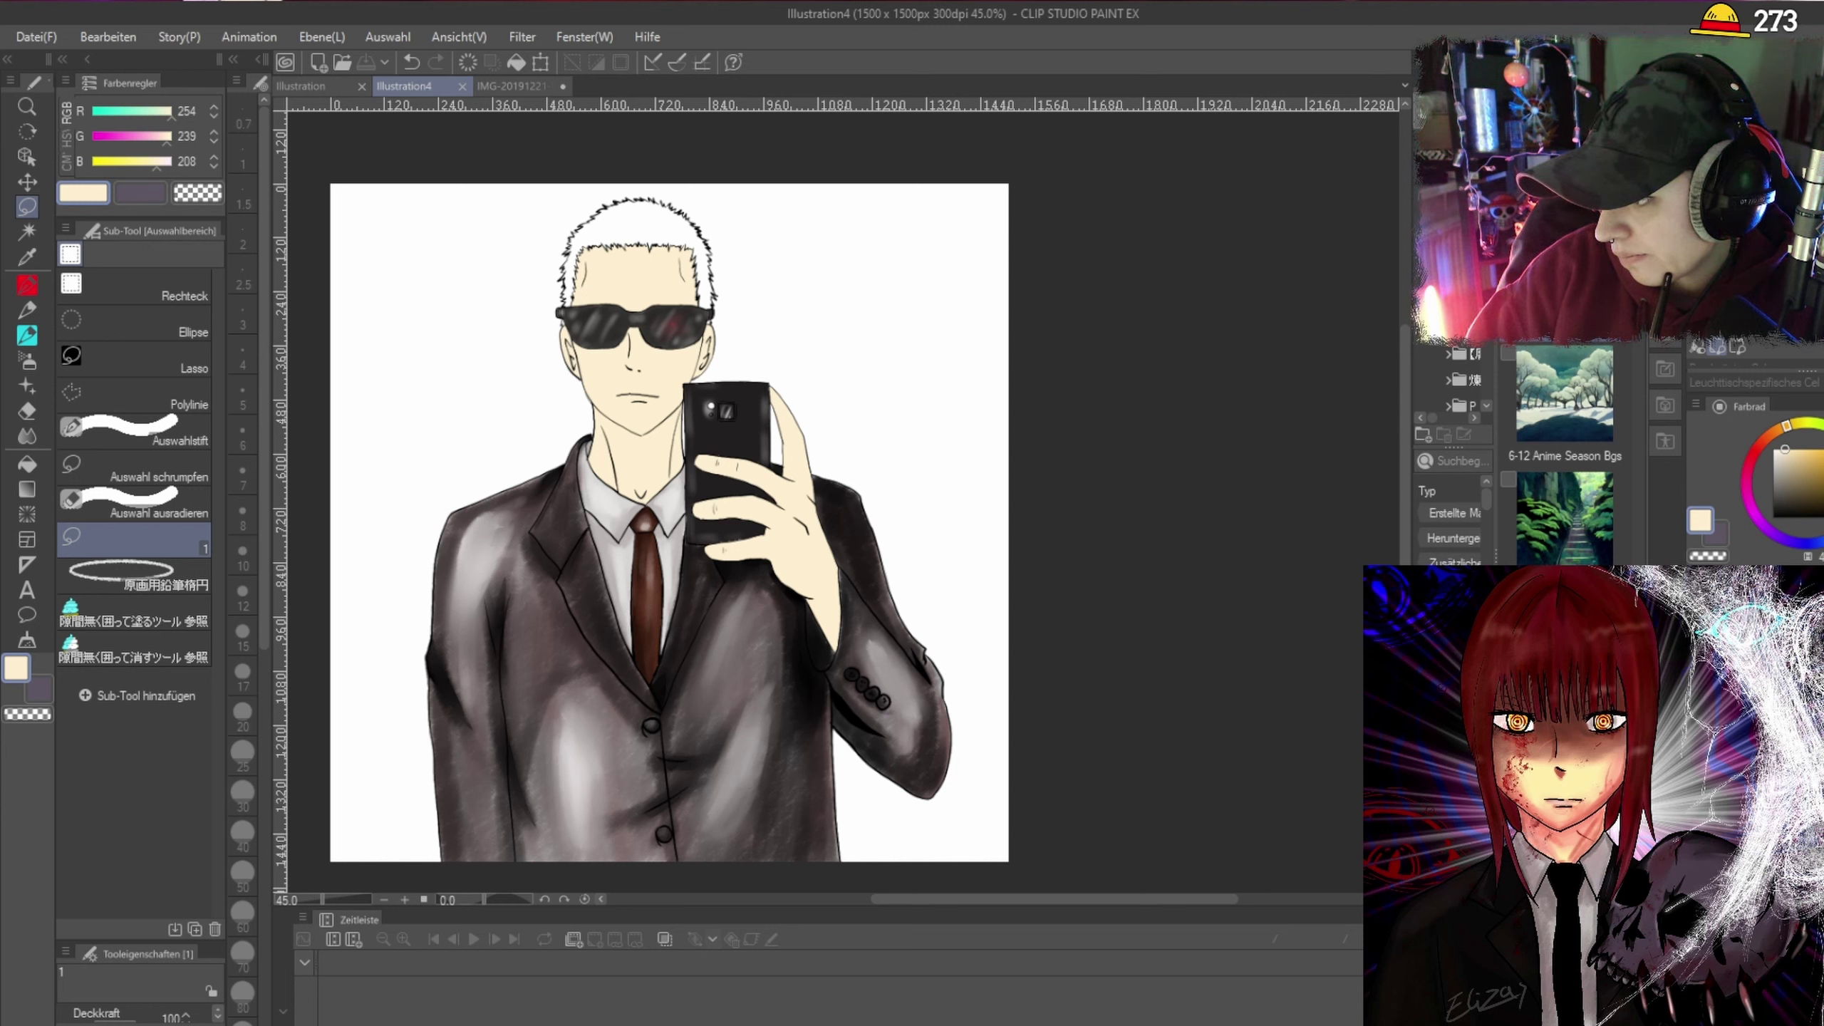
Show the reference photo layer and undo an accidental move of the skin colour layer.
{"action": "left_click", "coordinate": [1699, 848]}
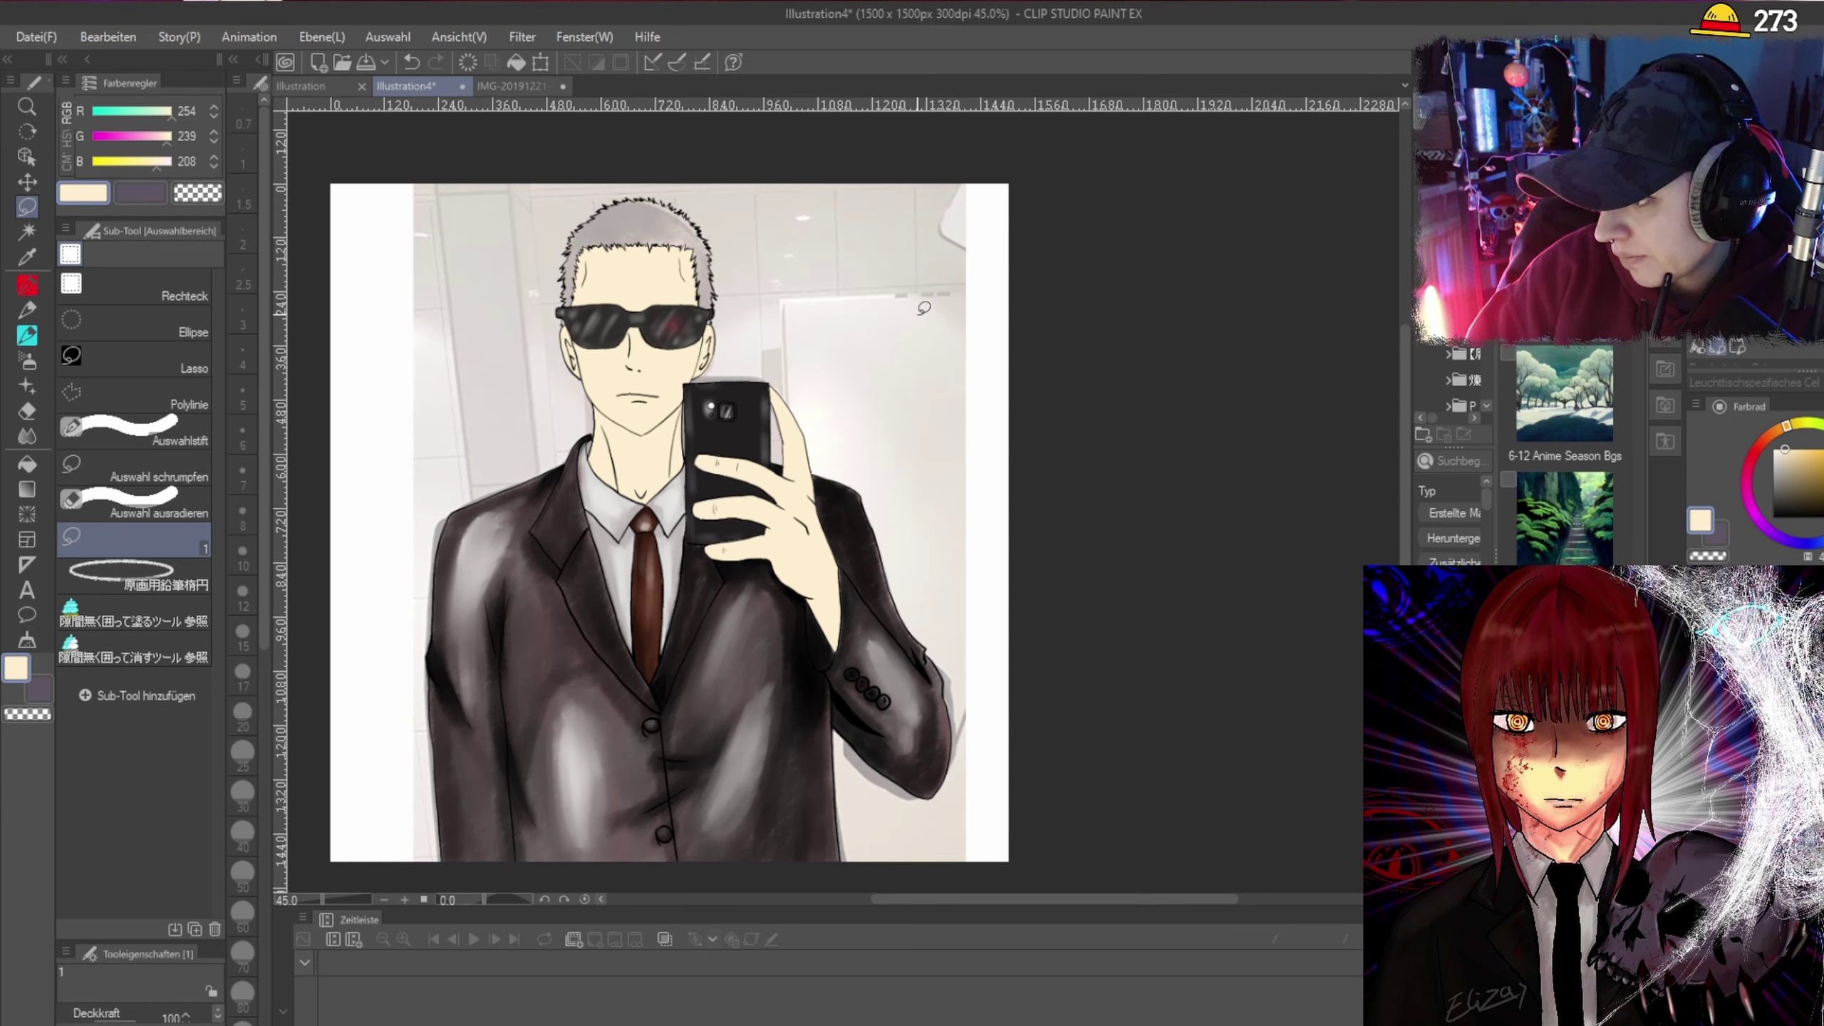
{"action": "left_click", "coordinate": [26, 181]}
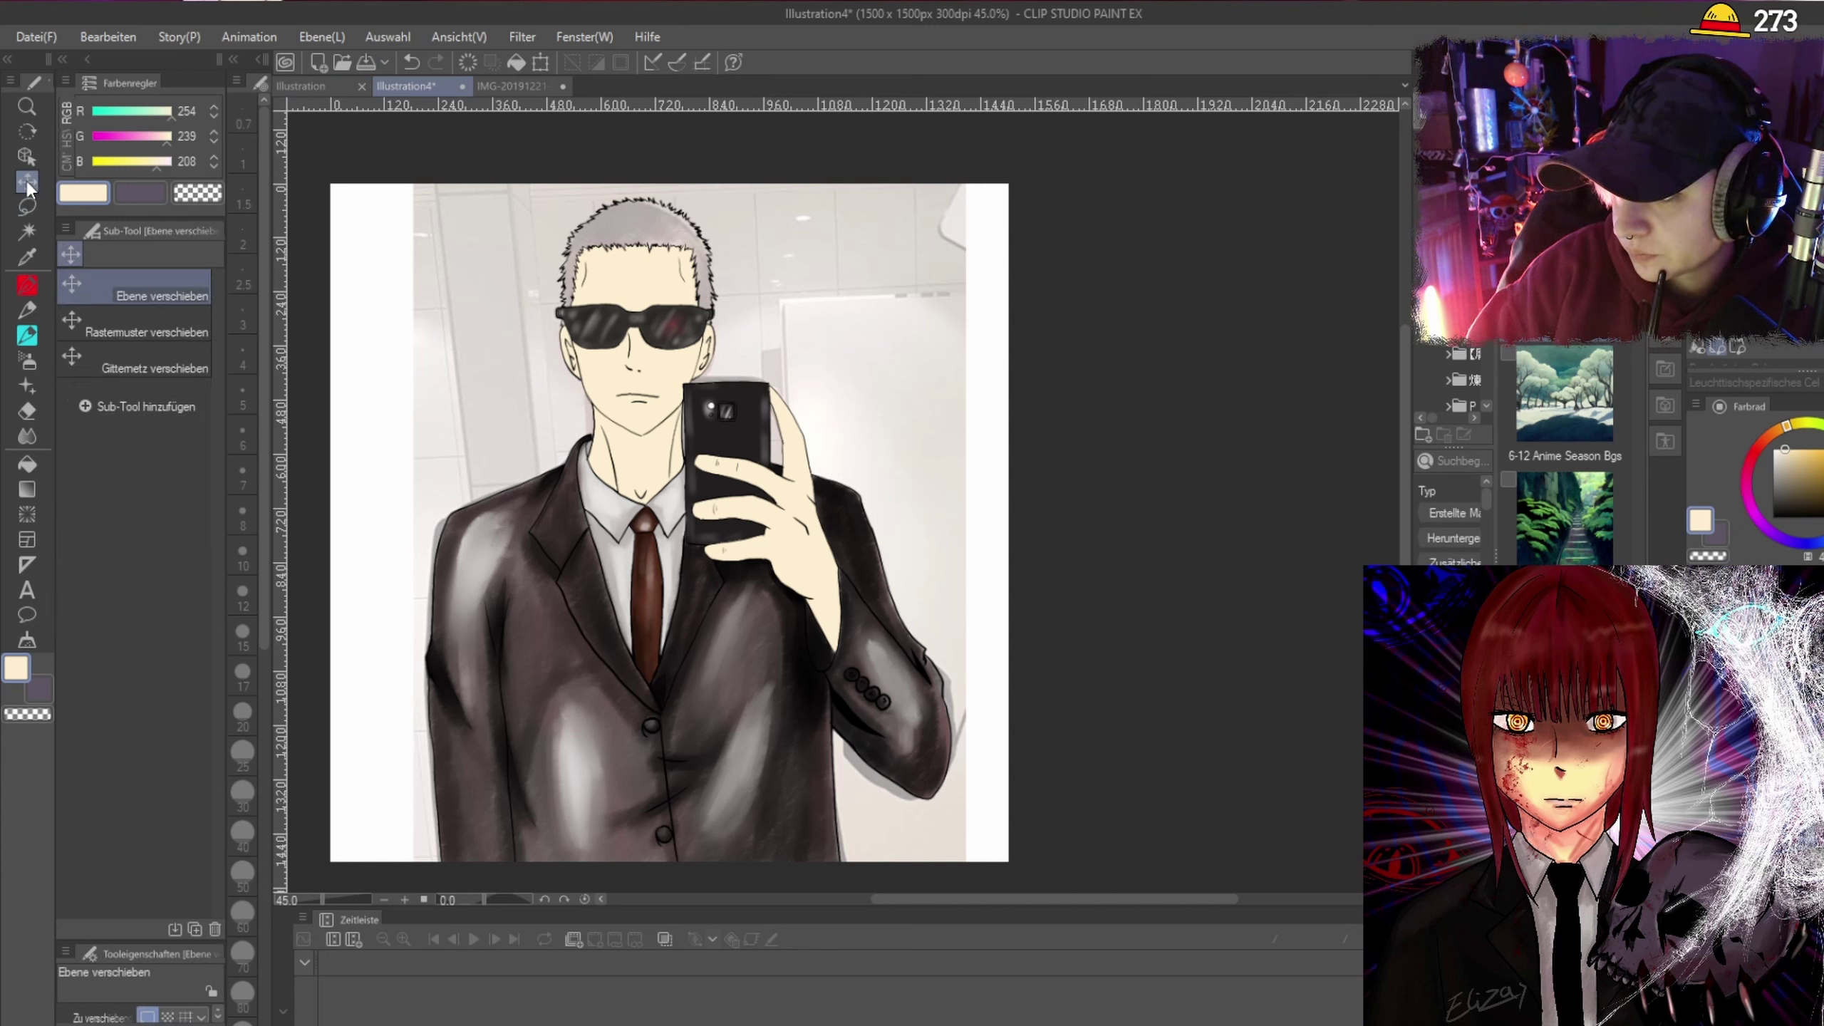
{"action": "mouse_move", "coordinate": [904, 306]}
{"action": "left_mouse_down"}
{"action": "mouse_move", "coordinate": [997, 314]}
{"action": "mouse_move", "coordinate": [904, 315]}
{"action": "left_mouse_up"}
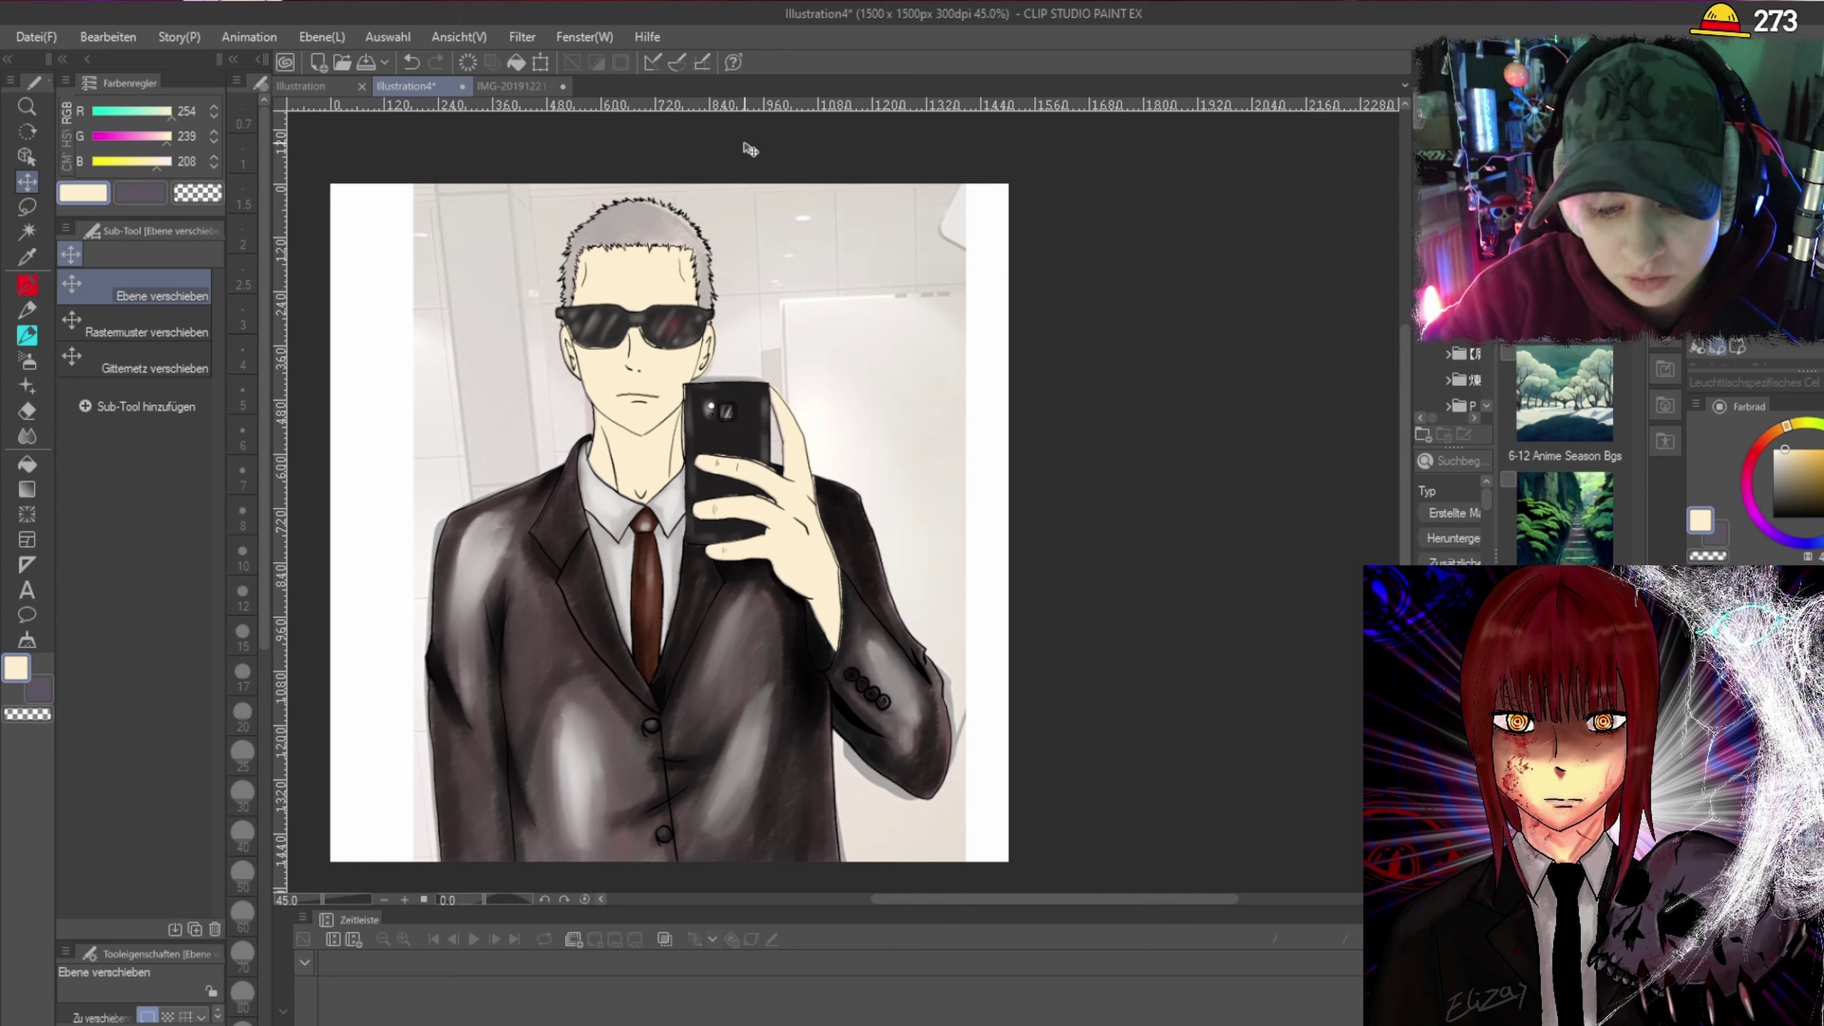
{"action": "key", "text": "ctrl+z"}
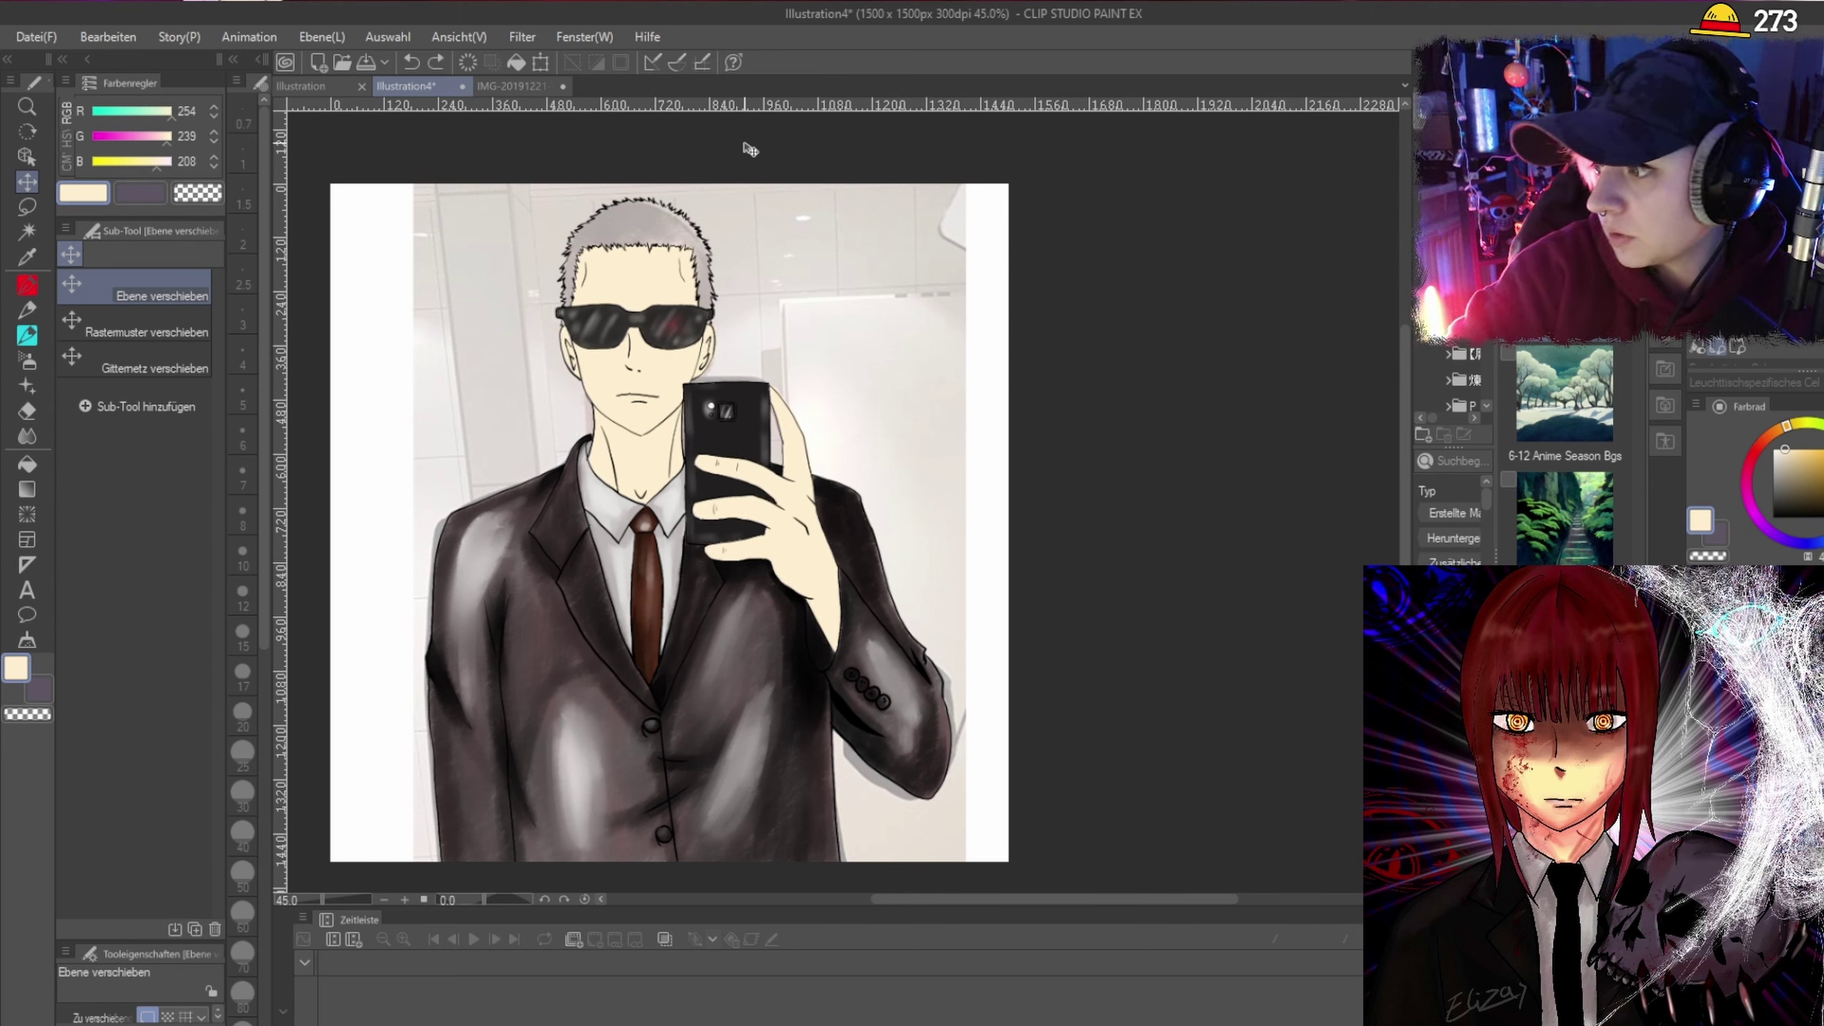
{"action": "key", "text": "ctrl+z"}
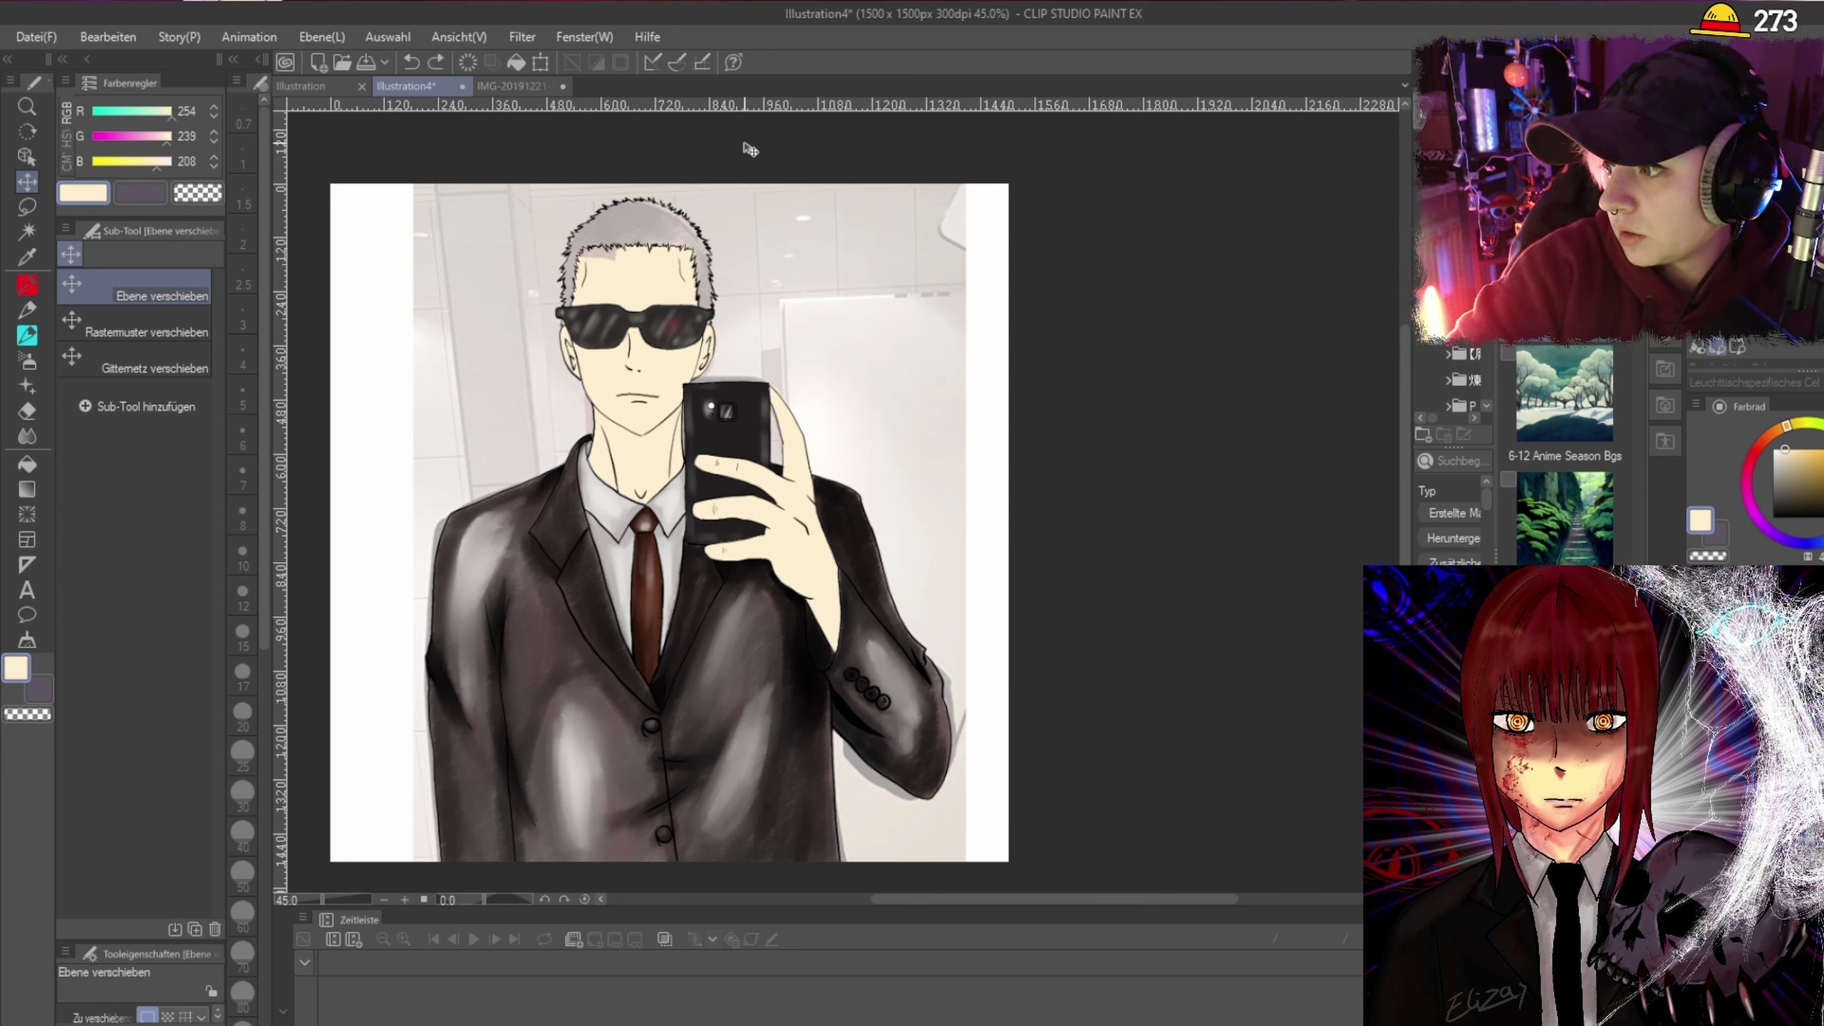
{"action": "scroll", "coordinate": [749, 149], "scroll_direction": "down", "scroll_amount": 1}
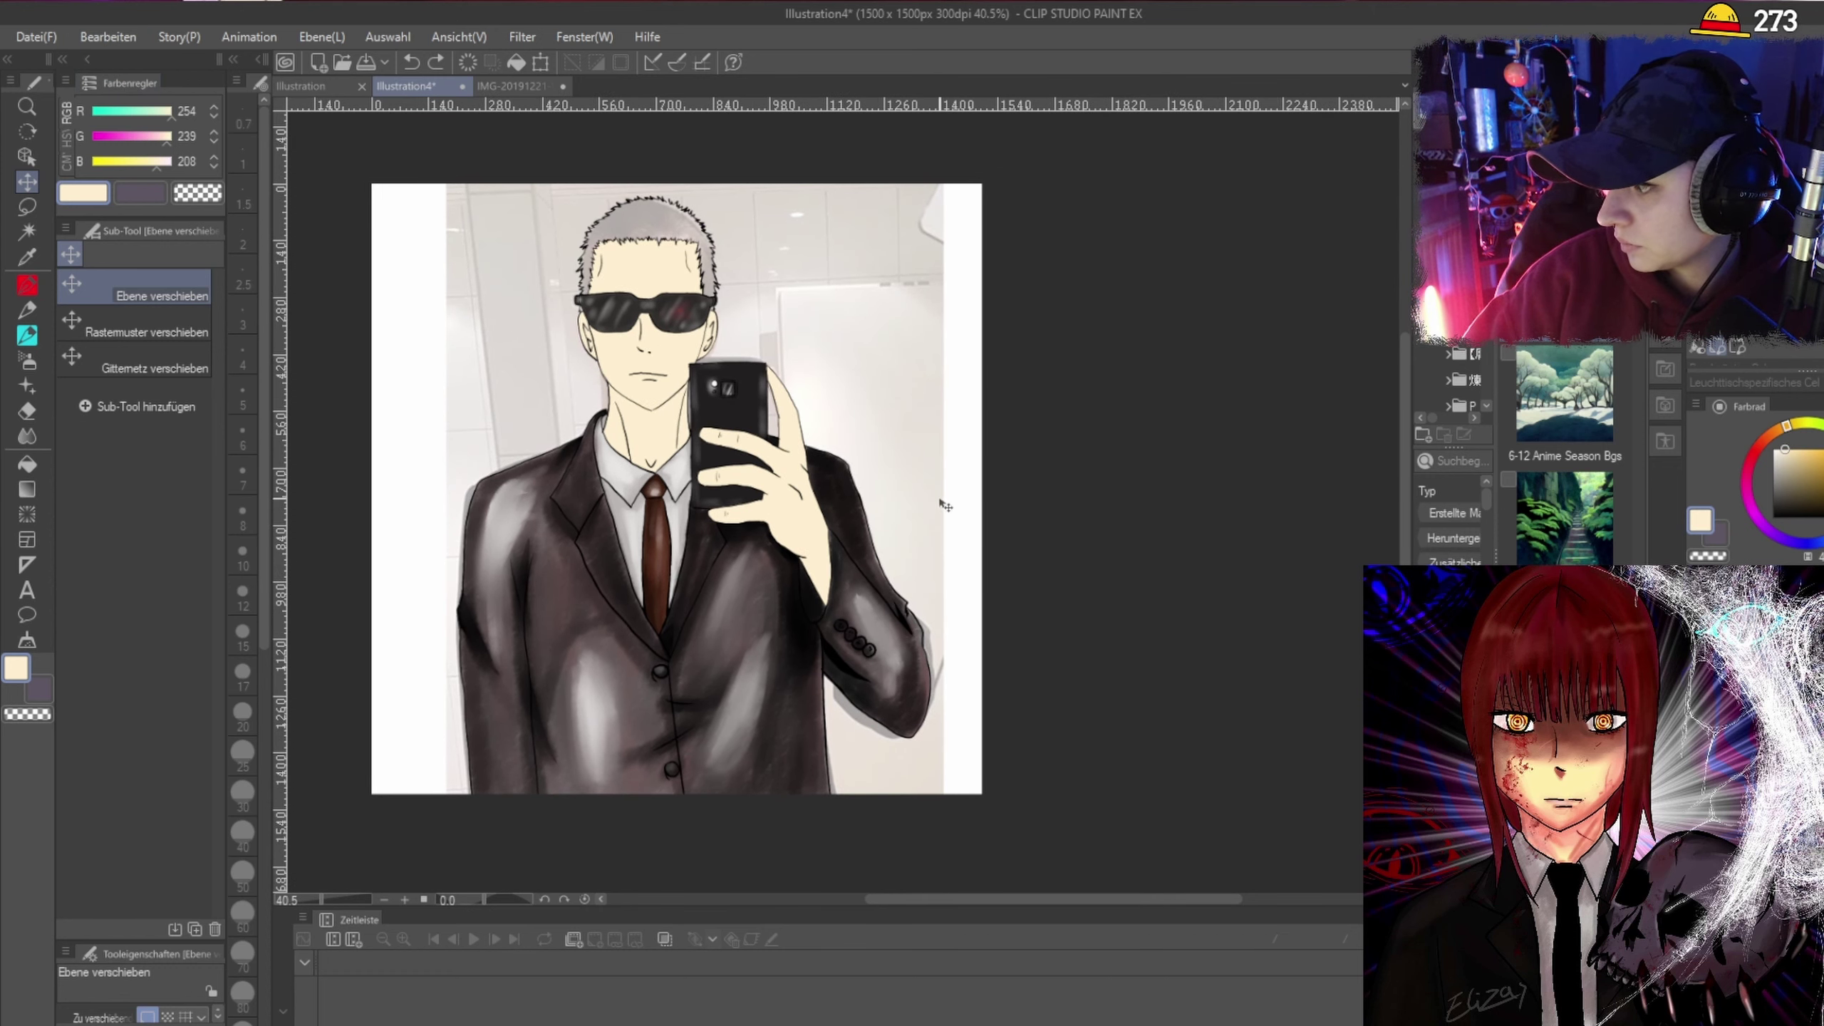
Slide the reference photo right, scale it down proportionally, then hide the layer.
{"action": "left_click_drag", "start_coordinate": [949, 412], "coordinate": [1138, 405]}
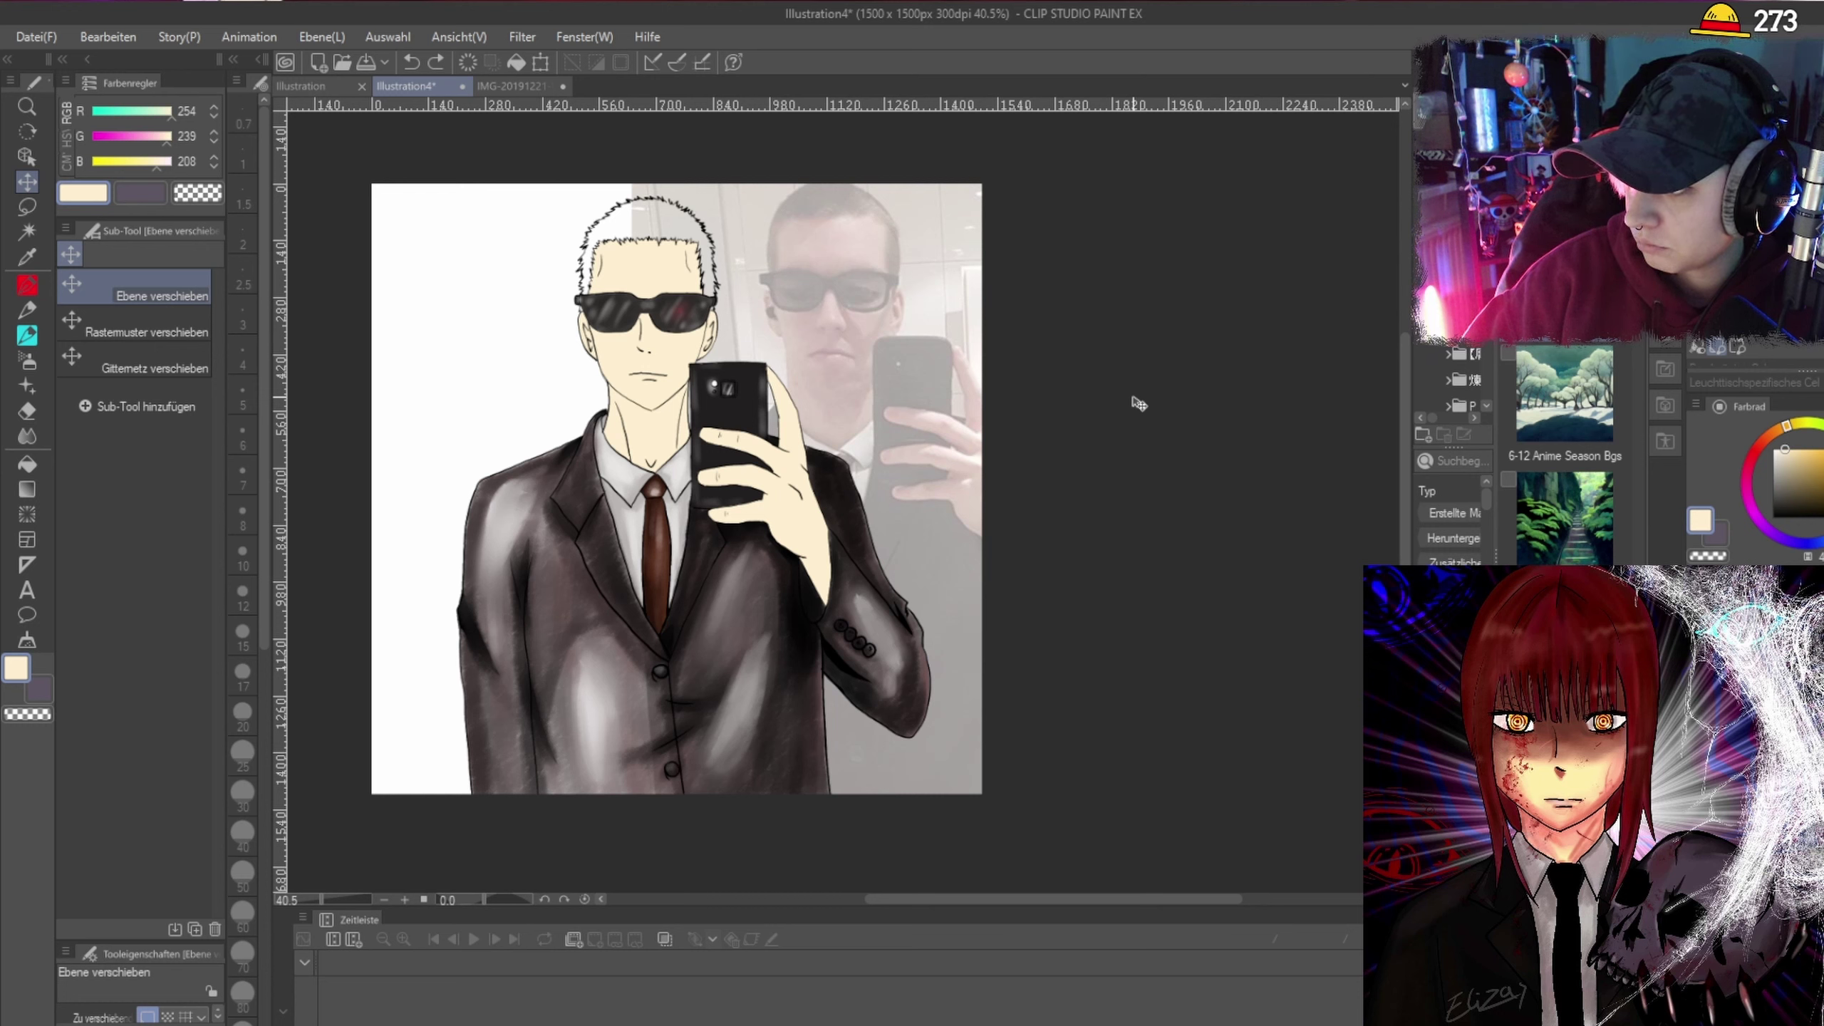
{"action": "left_click_drag", "start_coordinate": [1138, 404], "coordinate": [1151, 416]}
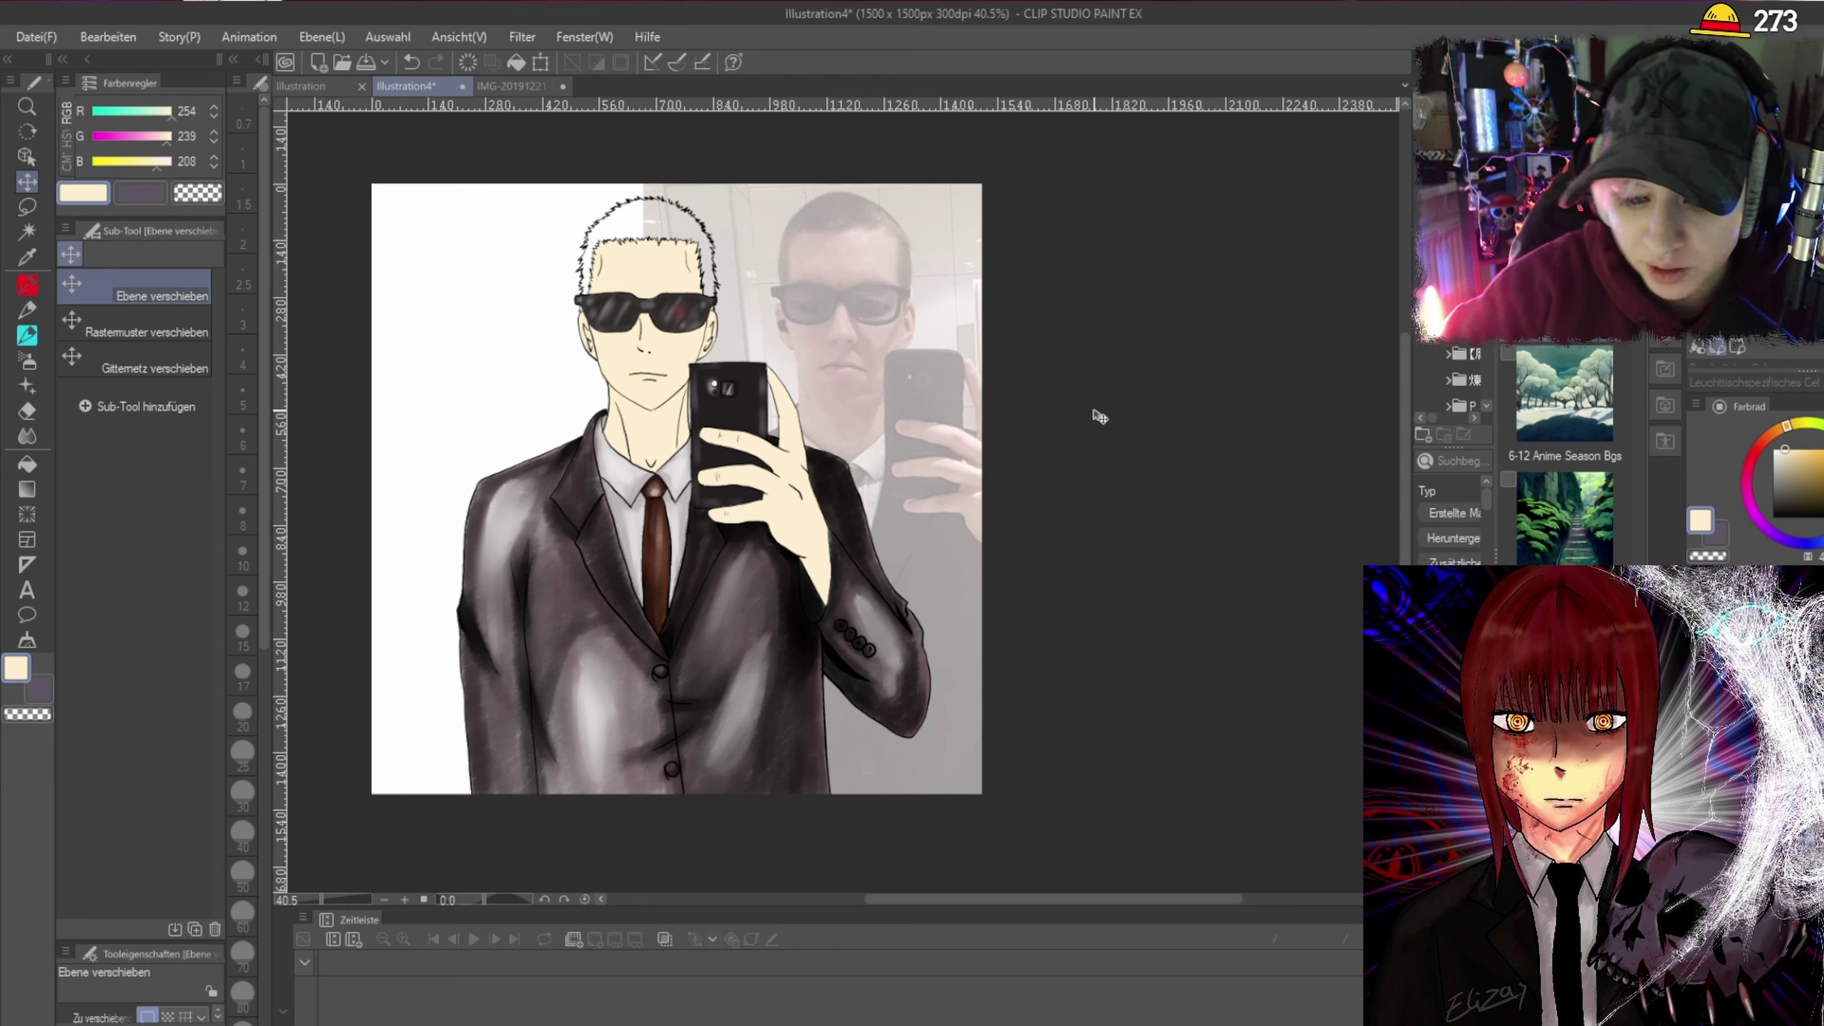
{"action": "key", "text": "ctrl+t"}
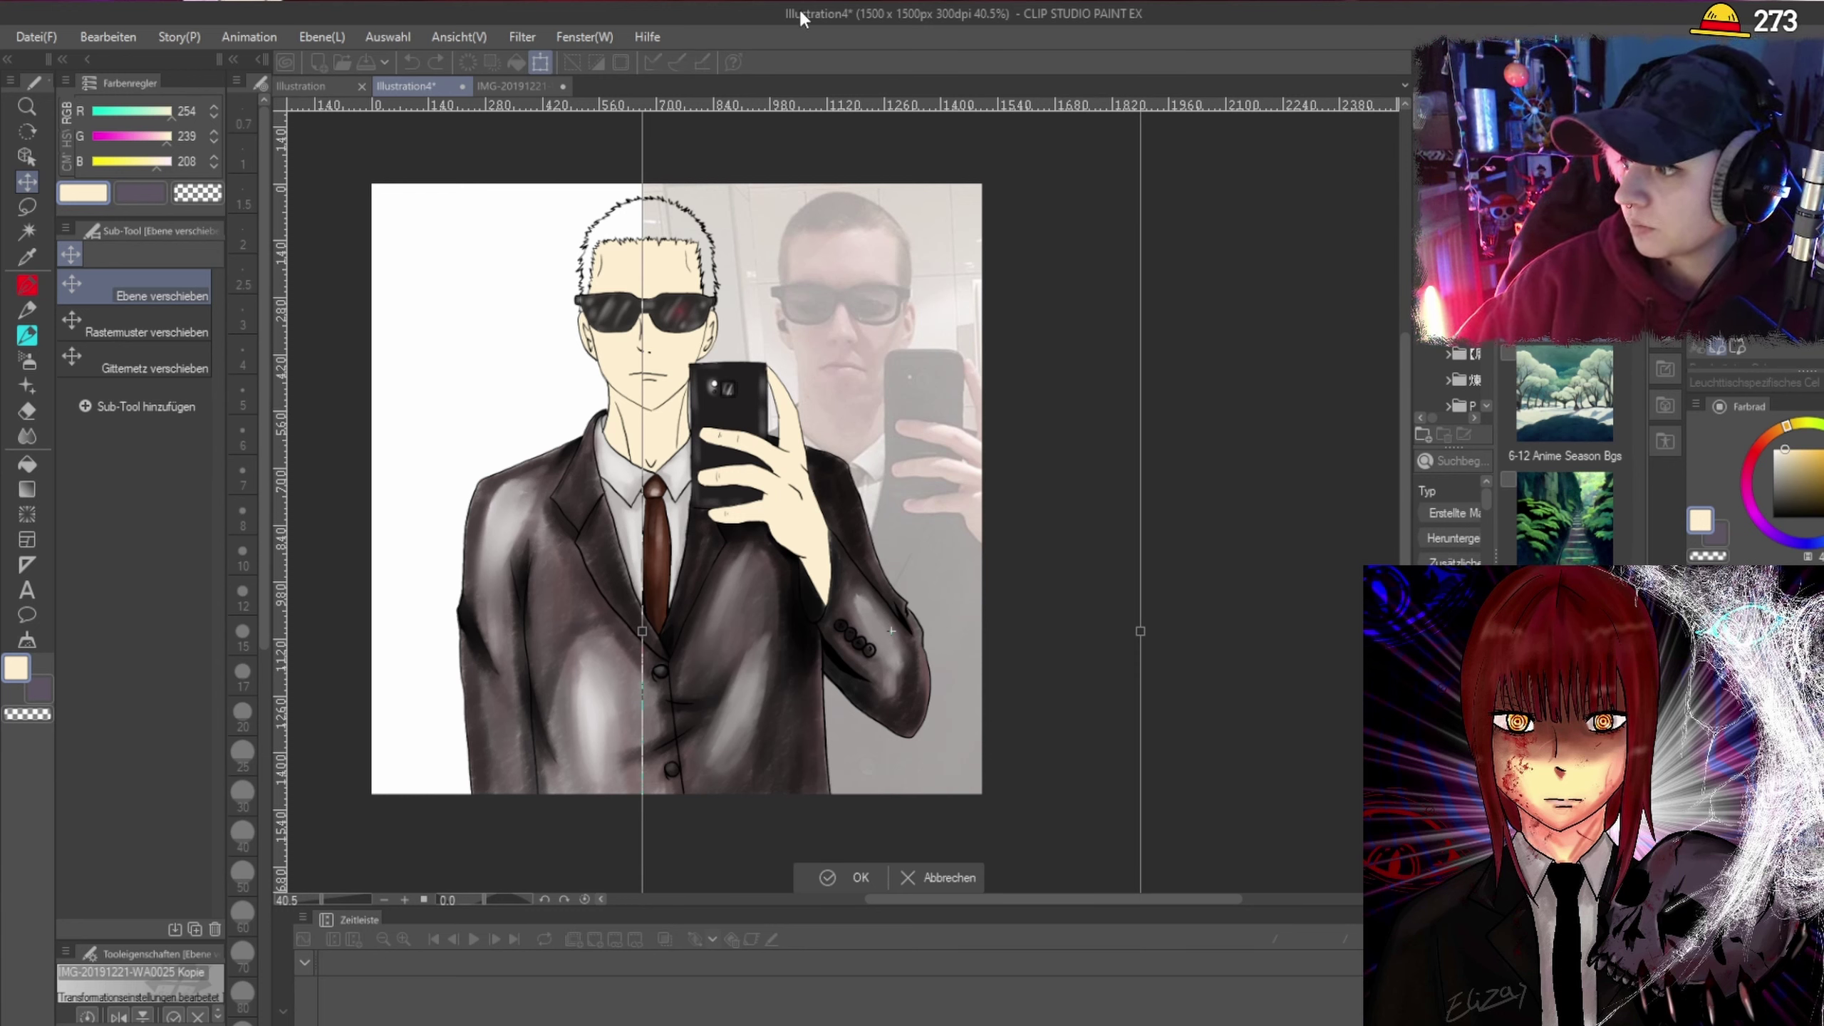
{"action": "left_click_drag", "start_coordinate": [1138, 627], "coordinate": [1038, 315]}
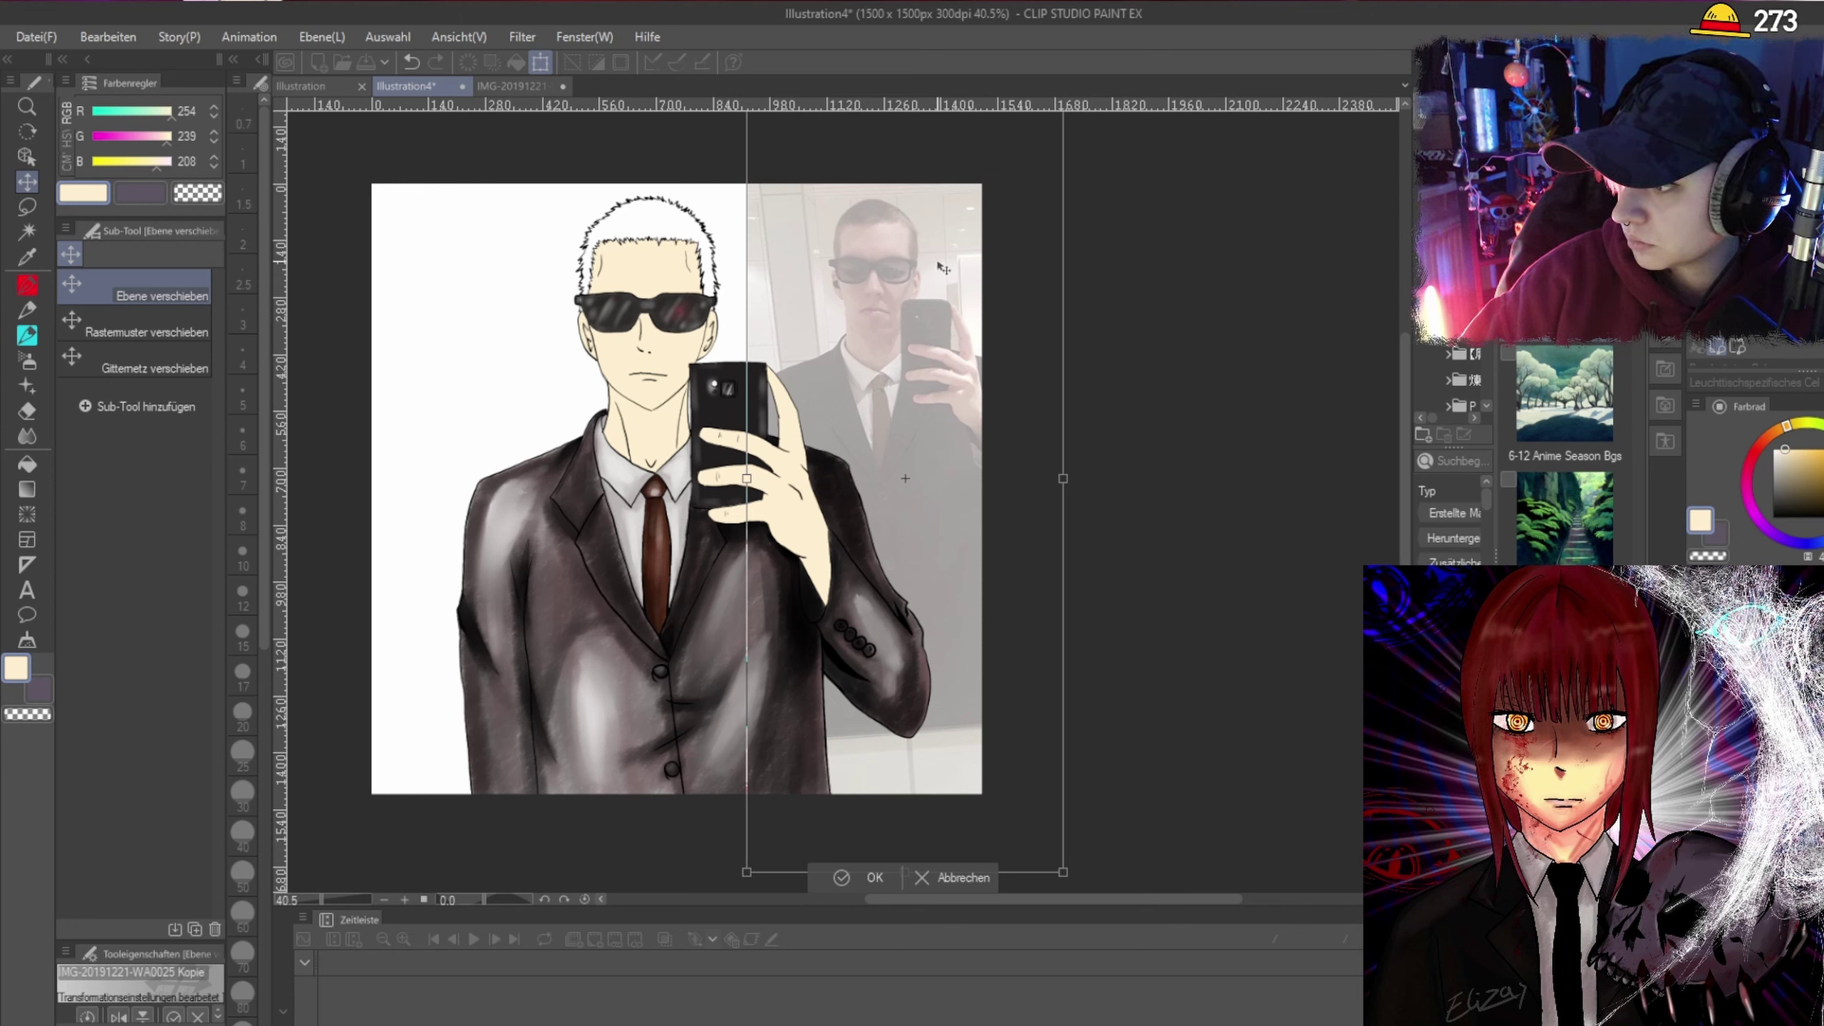
{"action": "key", "text": "Return"}
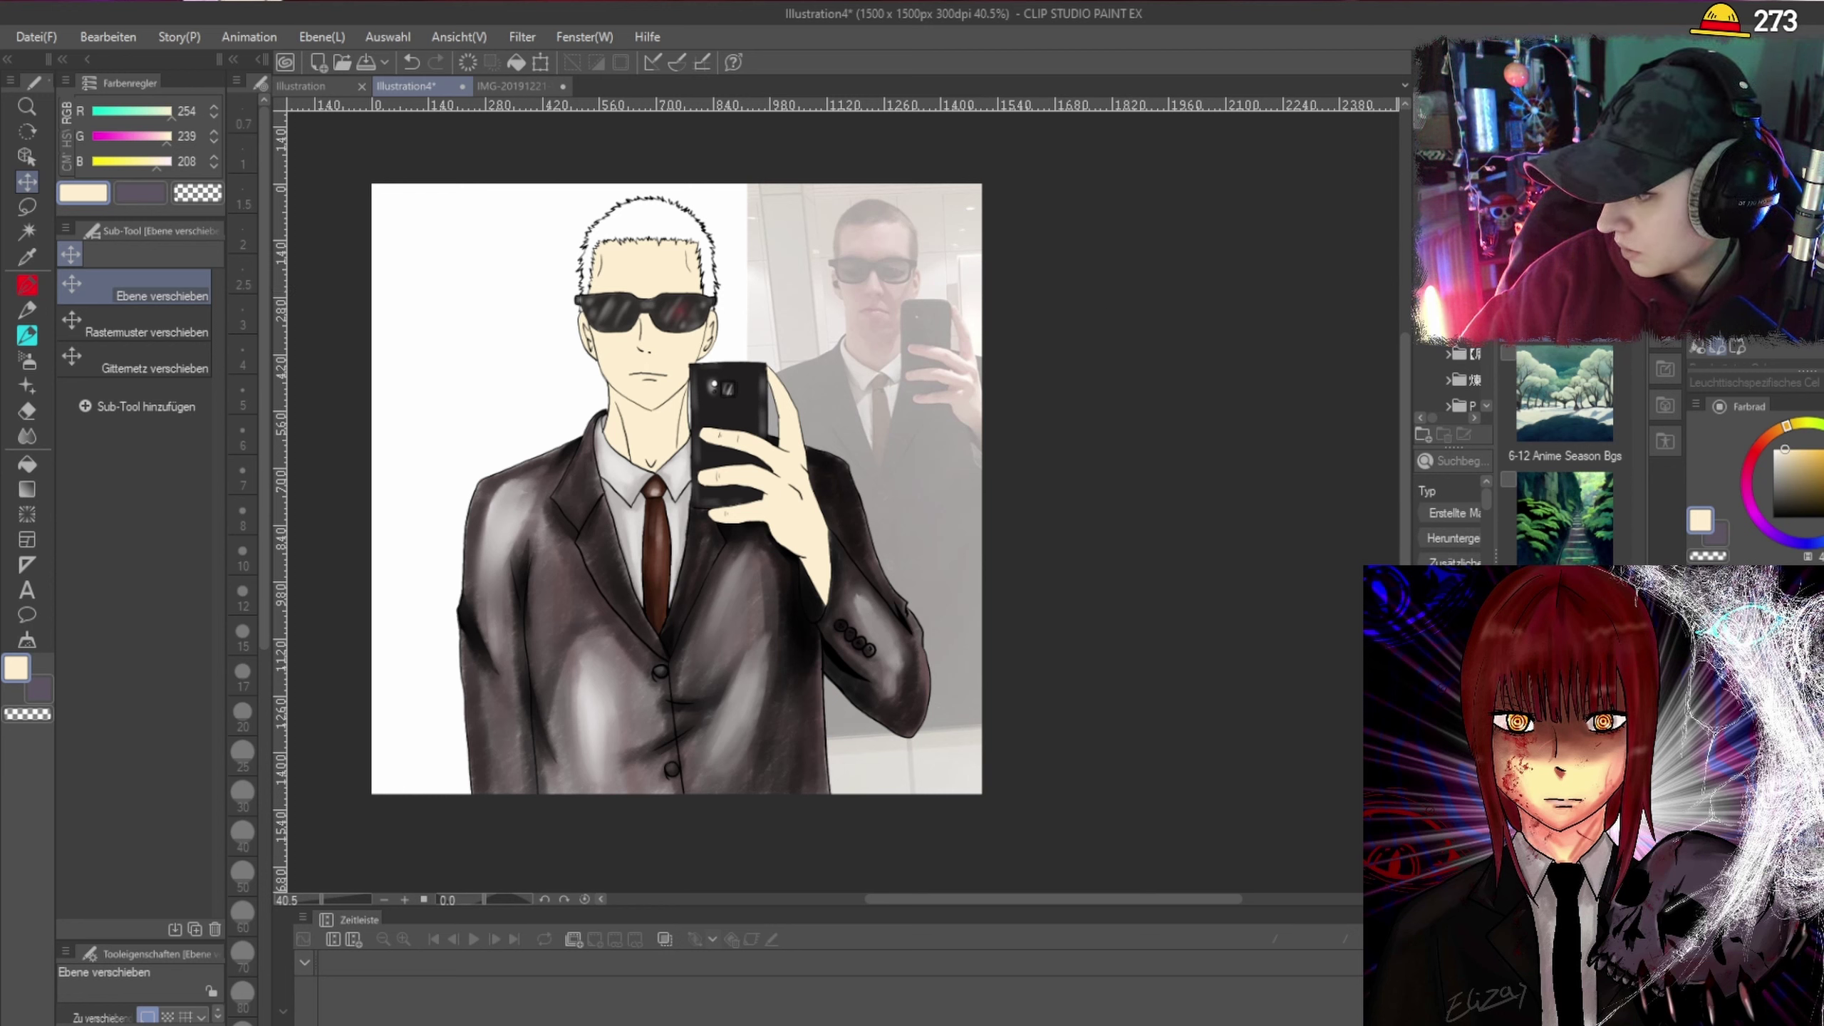
{"action": "left_click", "coordinate": [1700, 776]}
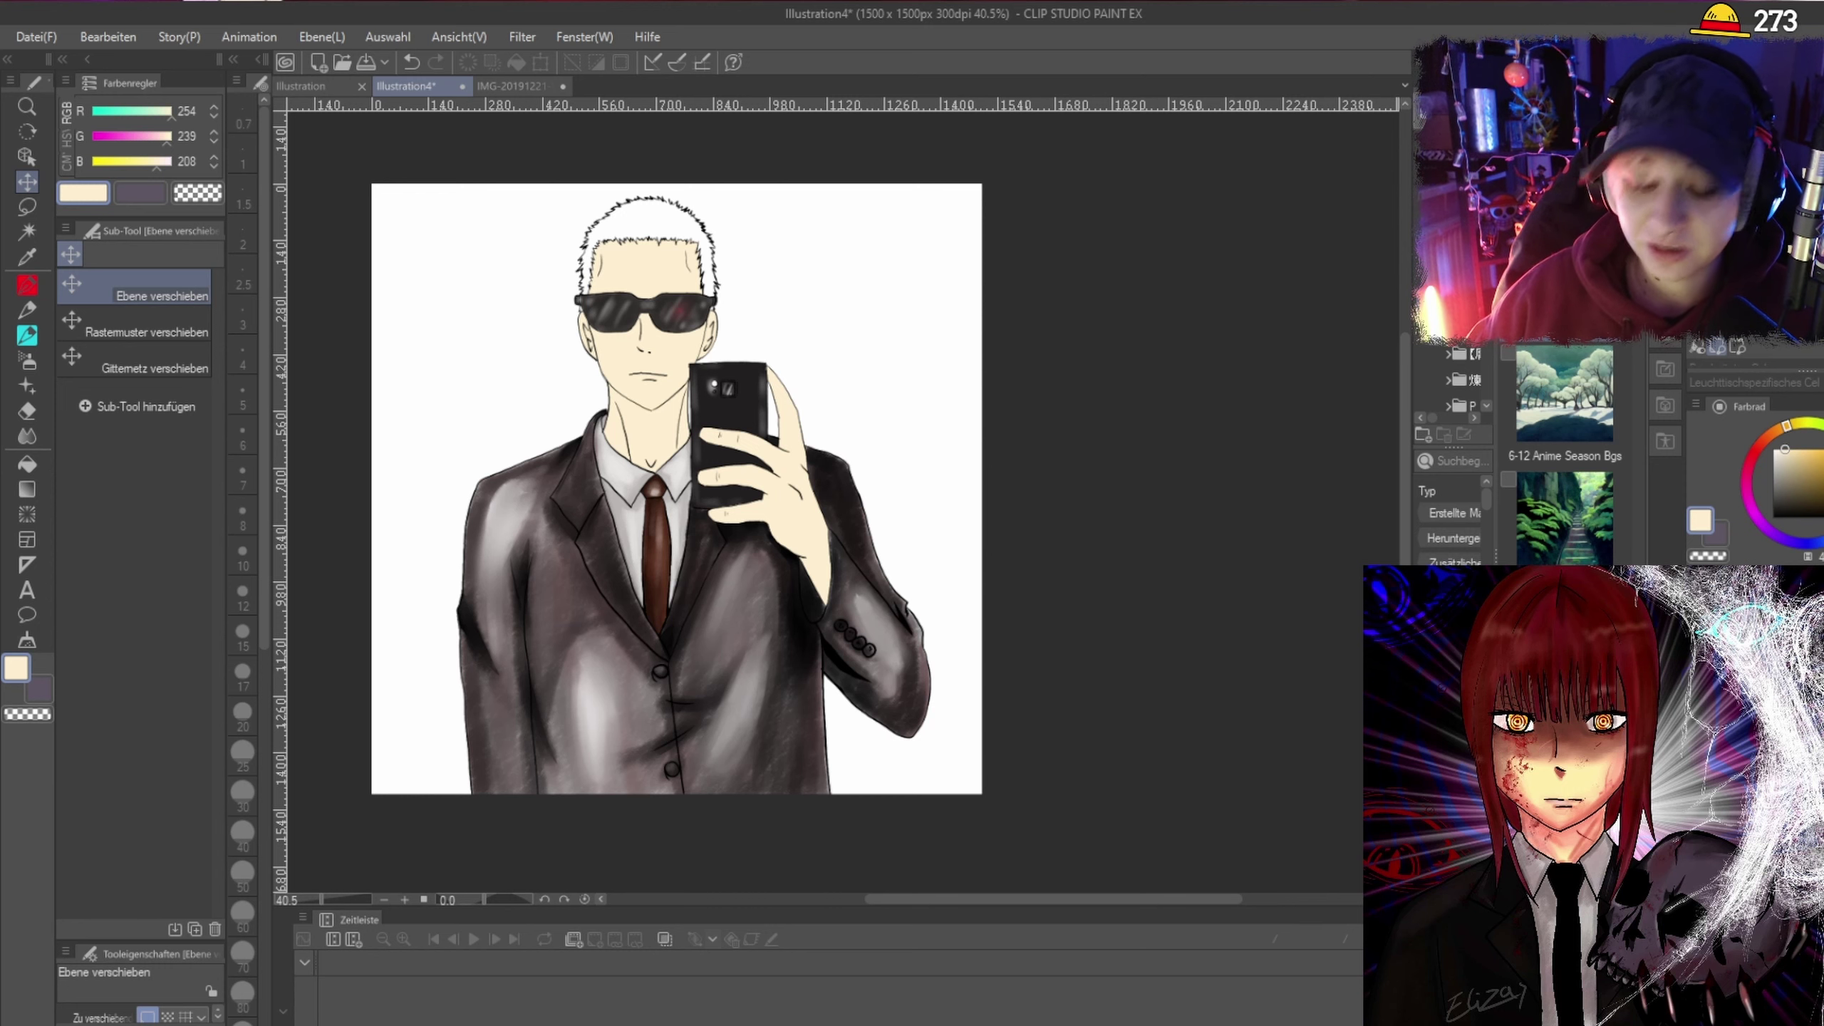
Zoom onto the face and phone, switch to Lasso fill (M) and pick pink 223/167/154.
{"action": "left_click_drag", "start_coordinate": [1404, 352], "coordinate": [1405, 327]}
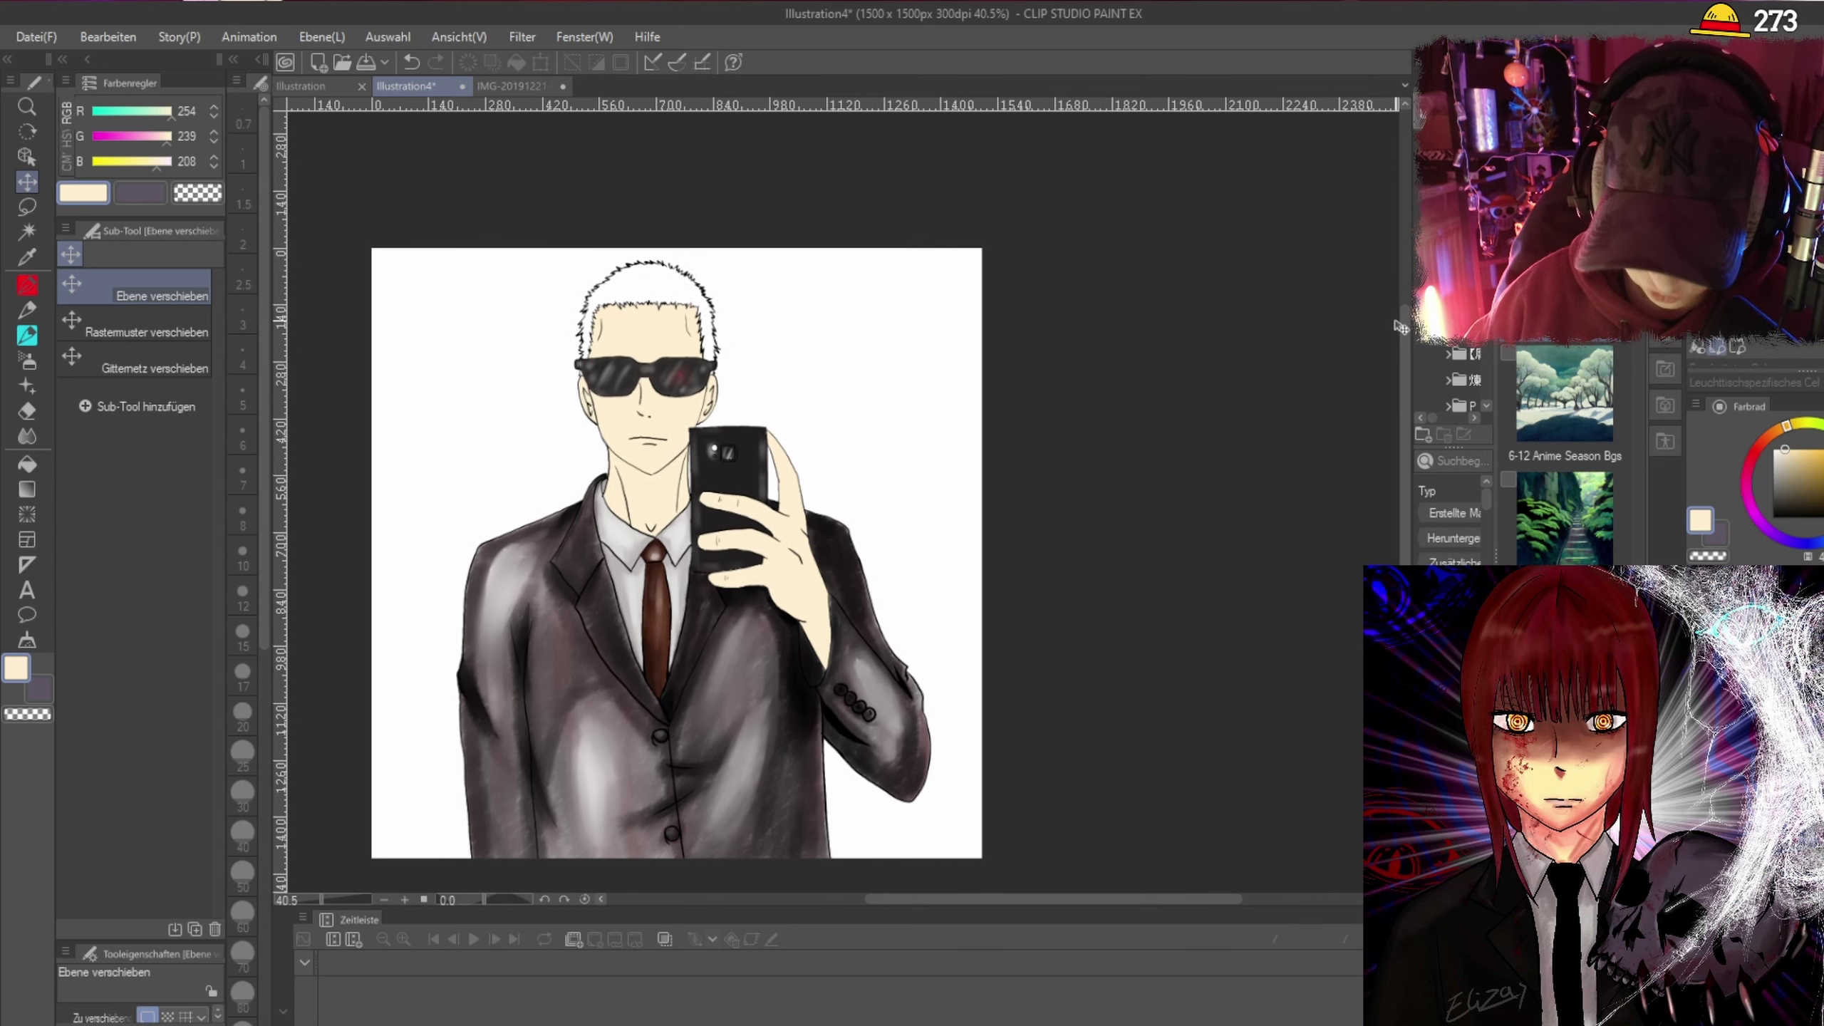
{"action": "scroll", "coordinate": [779, 440], "scroll_direction": "up", "scroll_amount": 4}
{"action": "left_click_drag", "start_coordinate": [865, 446], "coordinate": [819, 476]}
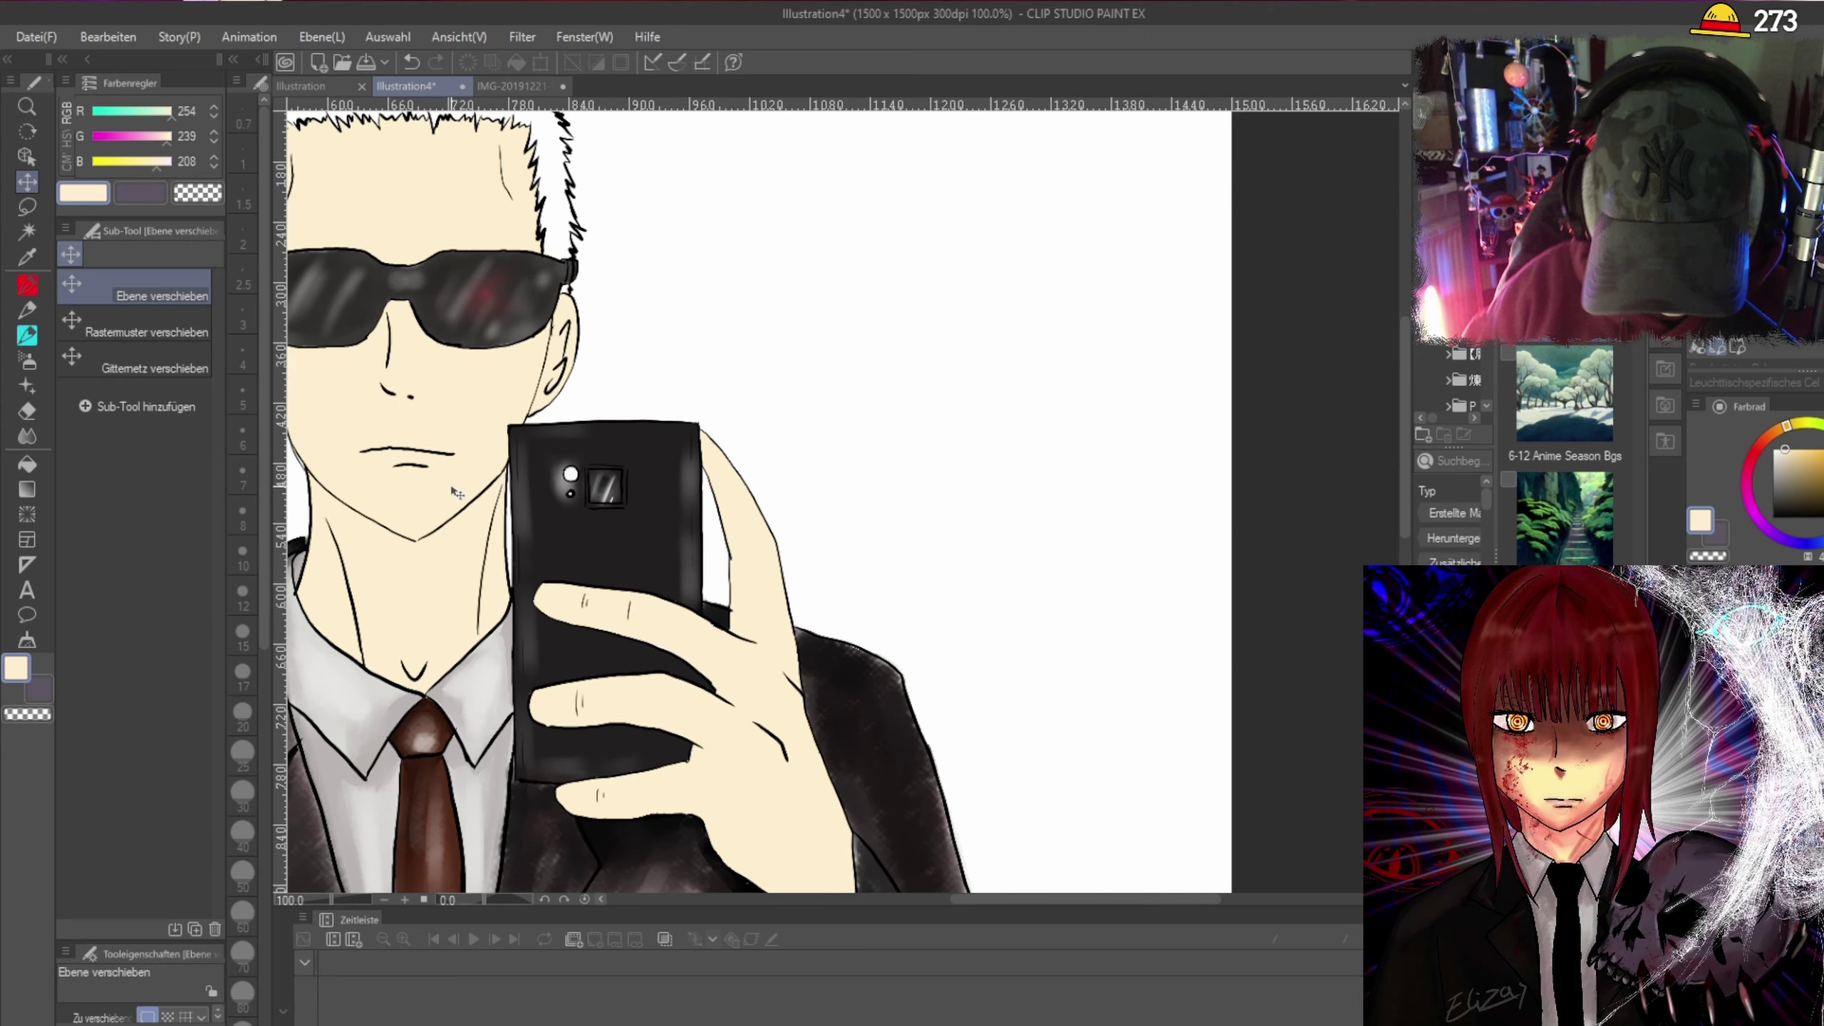
{"action": "key", "text": "m"}
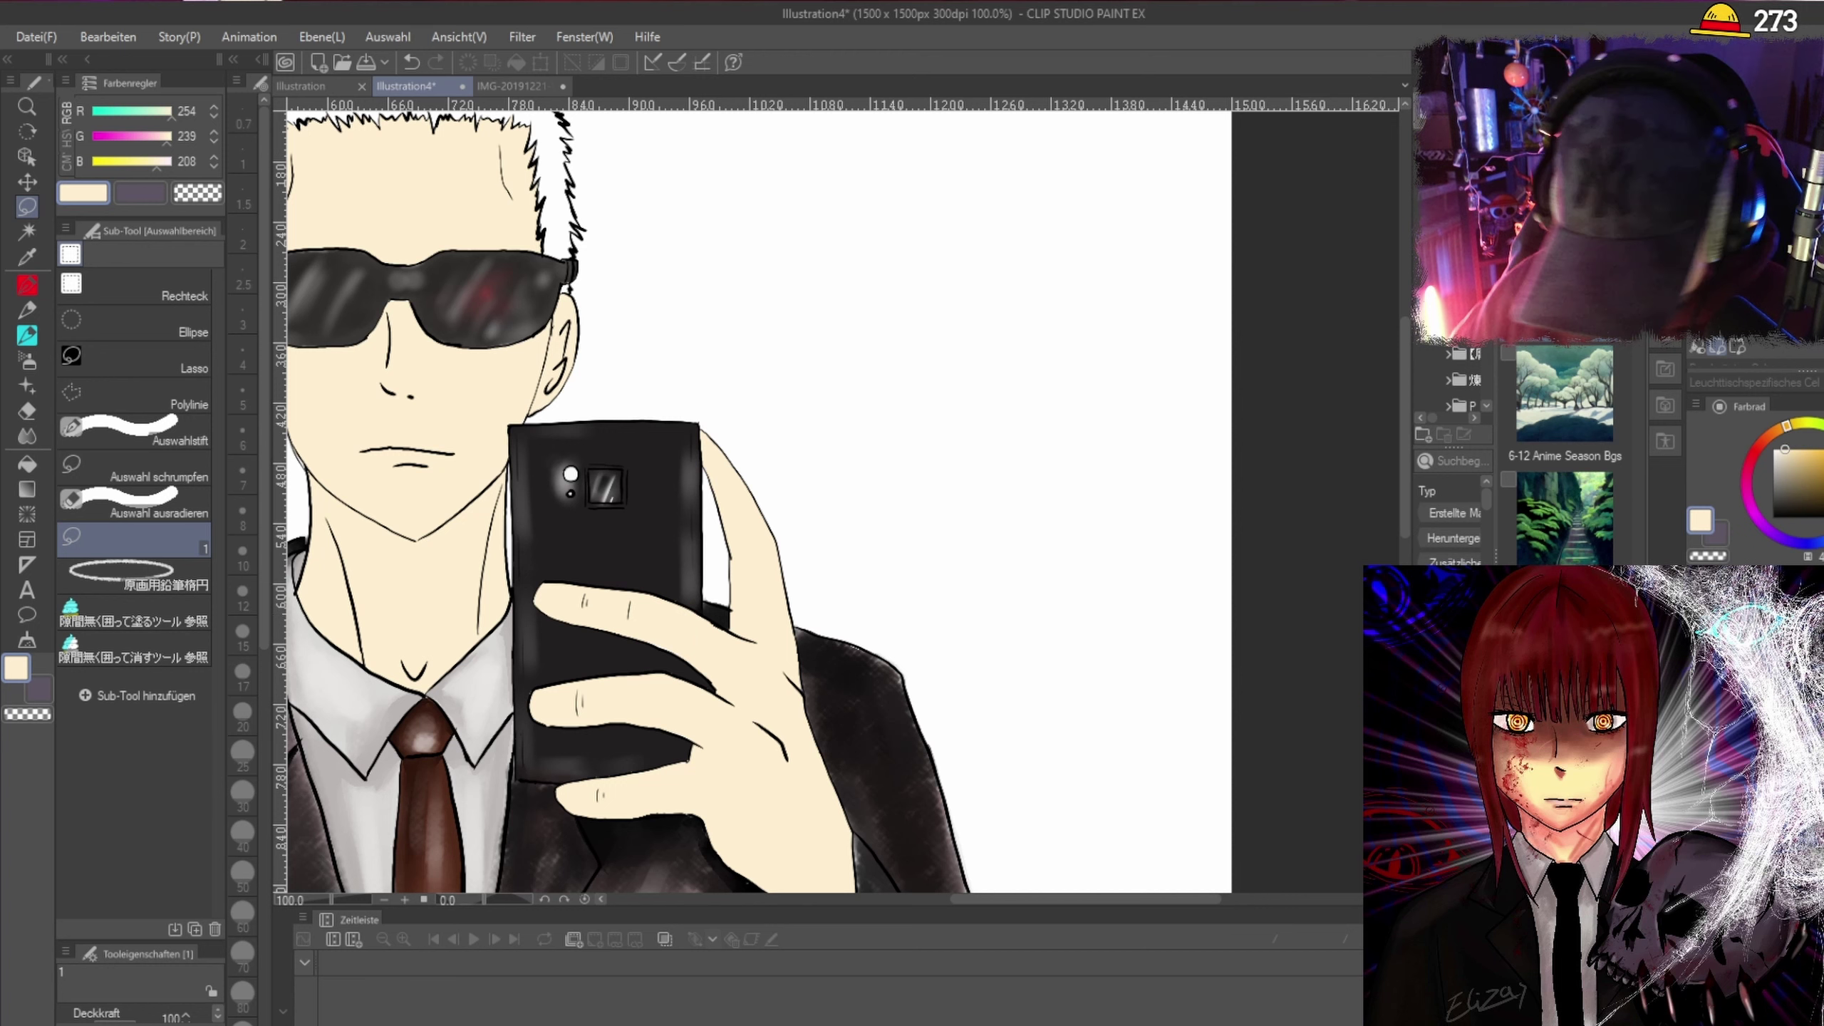
{"action": "left_click", "coordinate": [1752, 640]}
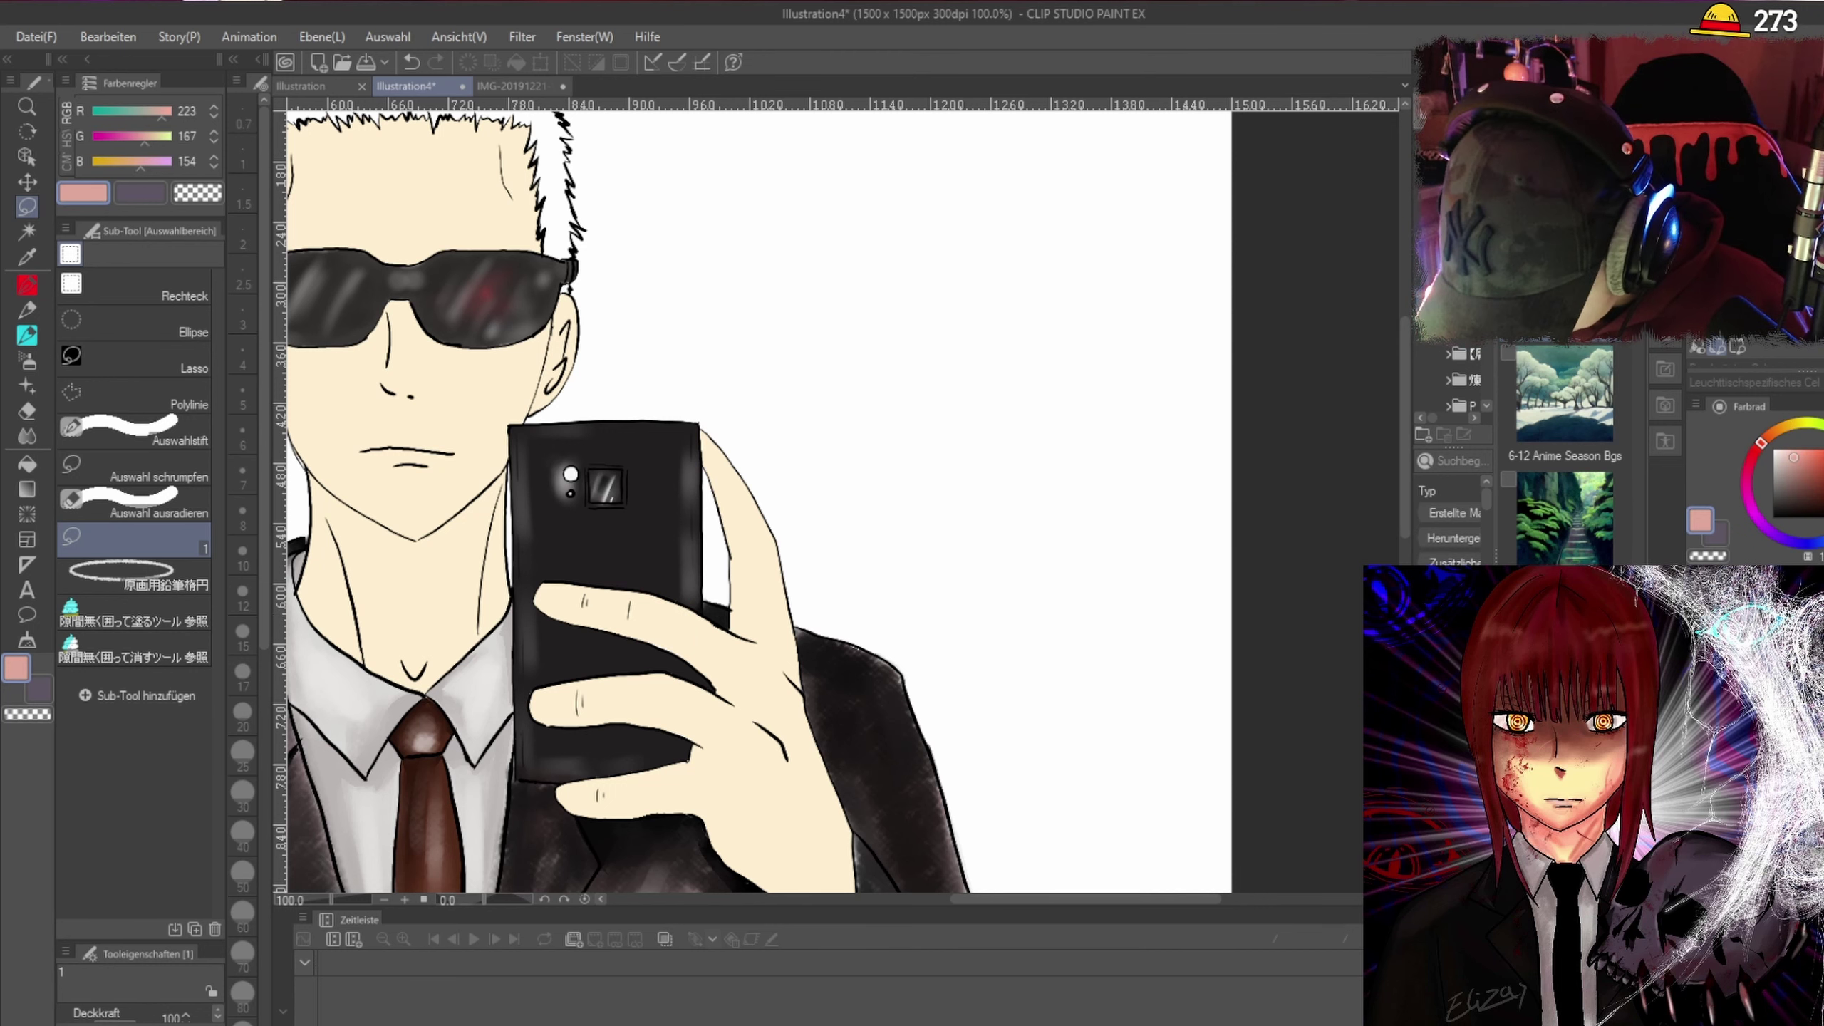
Switch the colour to peach 252/209/190 and zoom in on the phone hand.
{"action": "left_click", "coordinate": [1752, 640]}
{"action": "scroll", "coordinate": [719, 558], "scroll_direction": "up", "scroll_amount": 2}
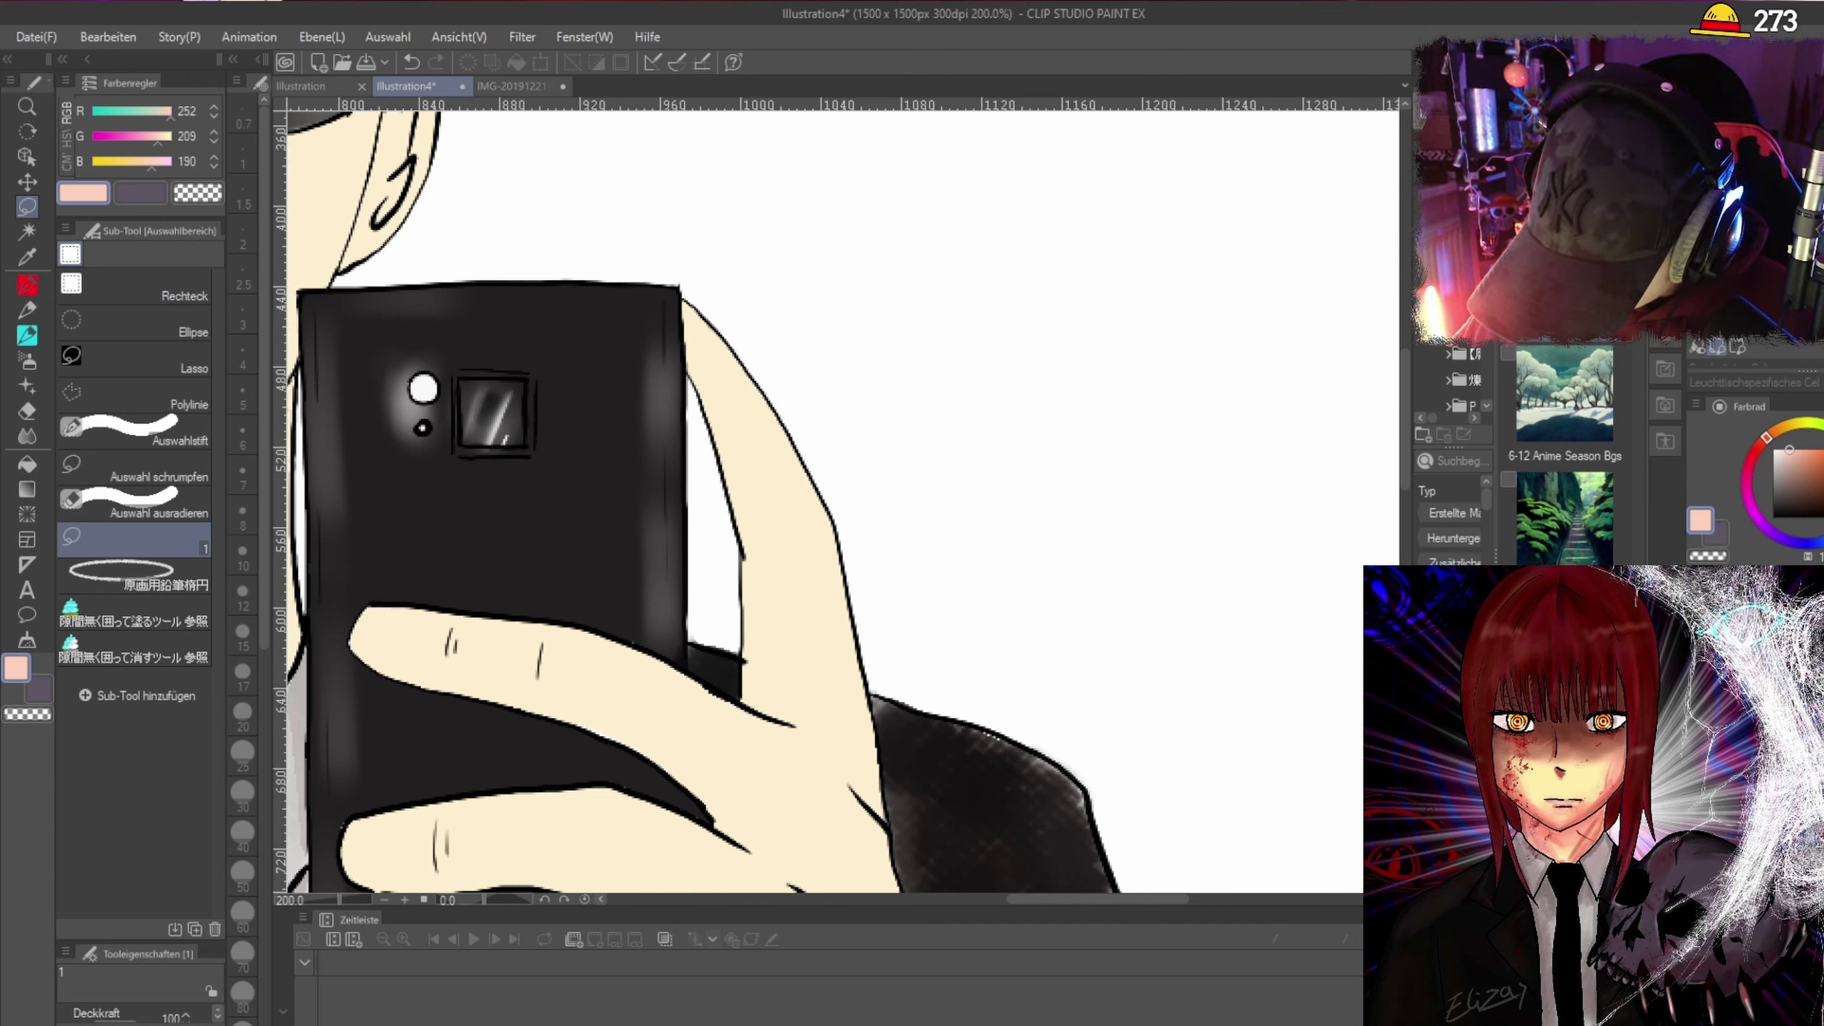
{"action": "key", "text": "ctrl+a"}
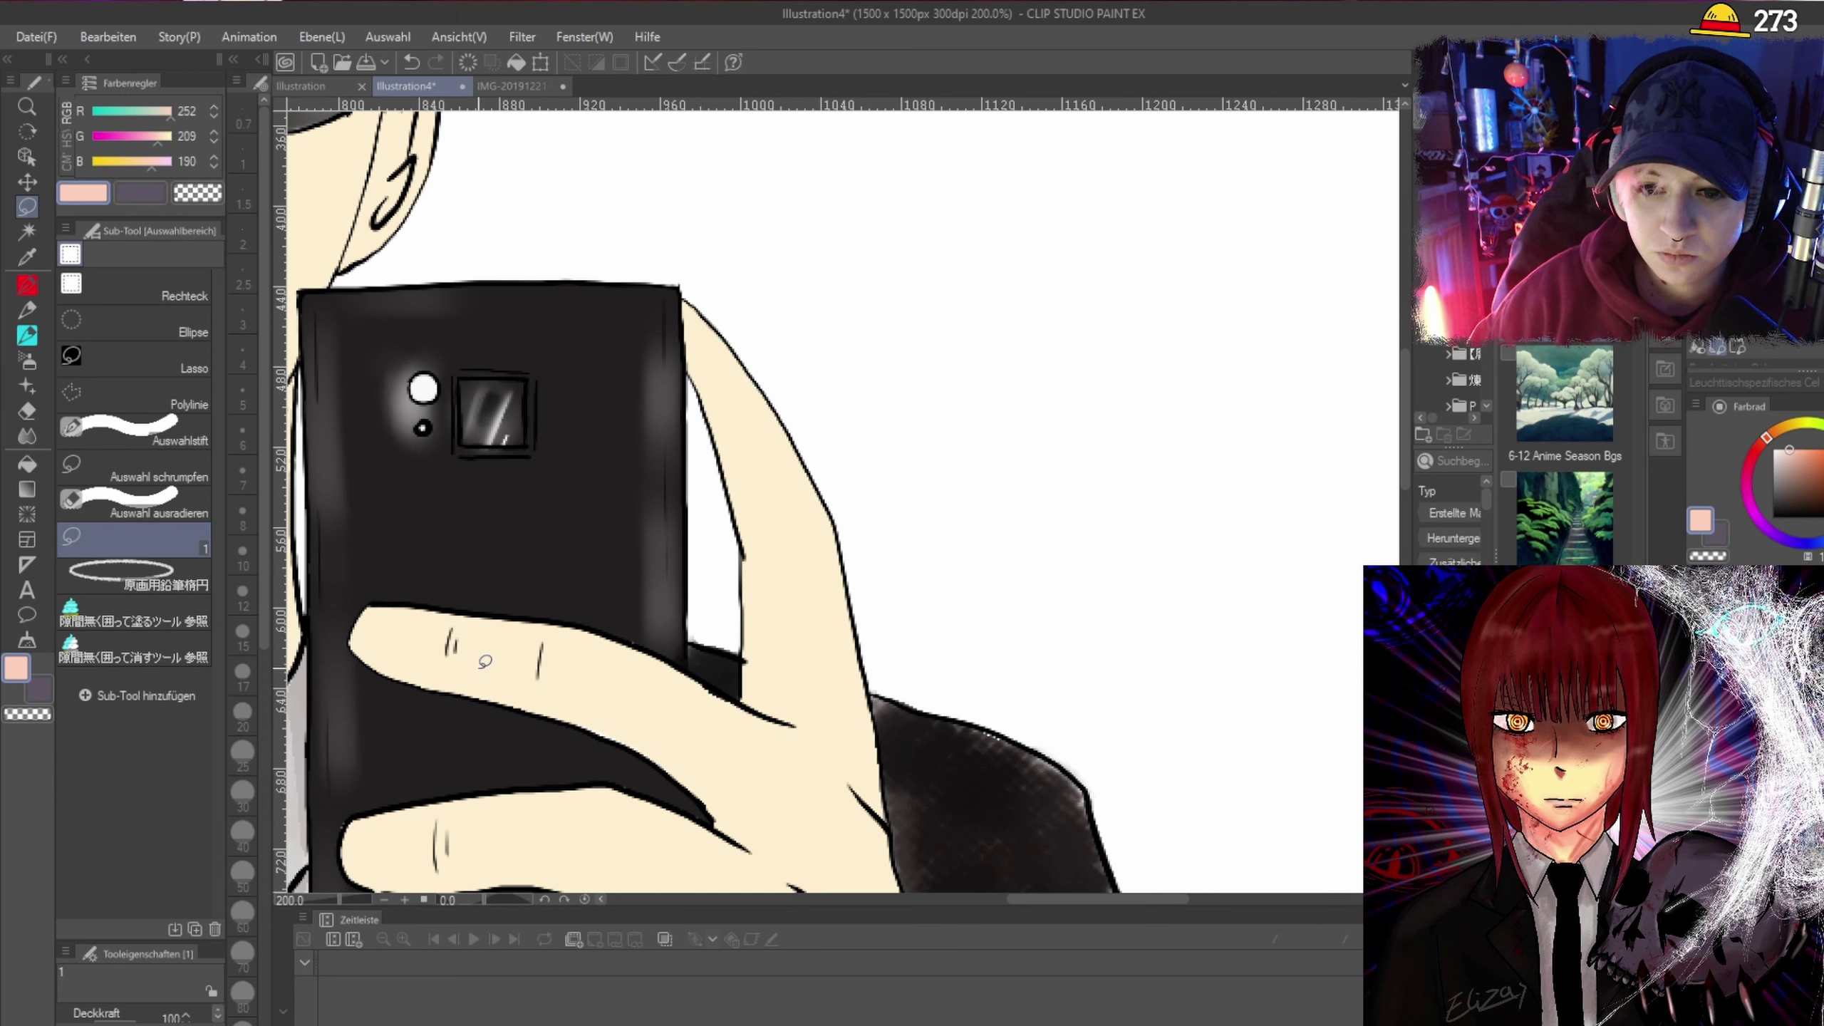
{"action": "scroll", "coordinate": [485, 661], "scroll_direction": "down", "scroll_amount": 1}
{"action": "scroll", "coordinate": [524, 592], "scroll_direction": "up", "scroll_amount": 3}
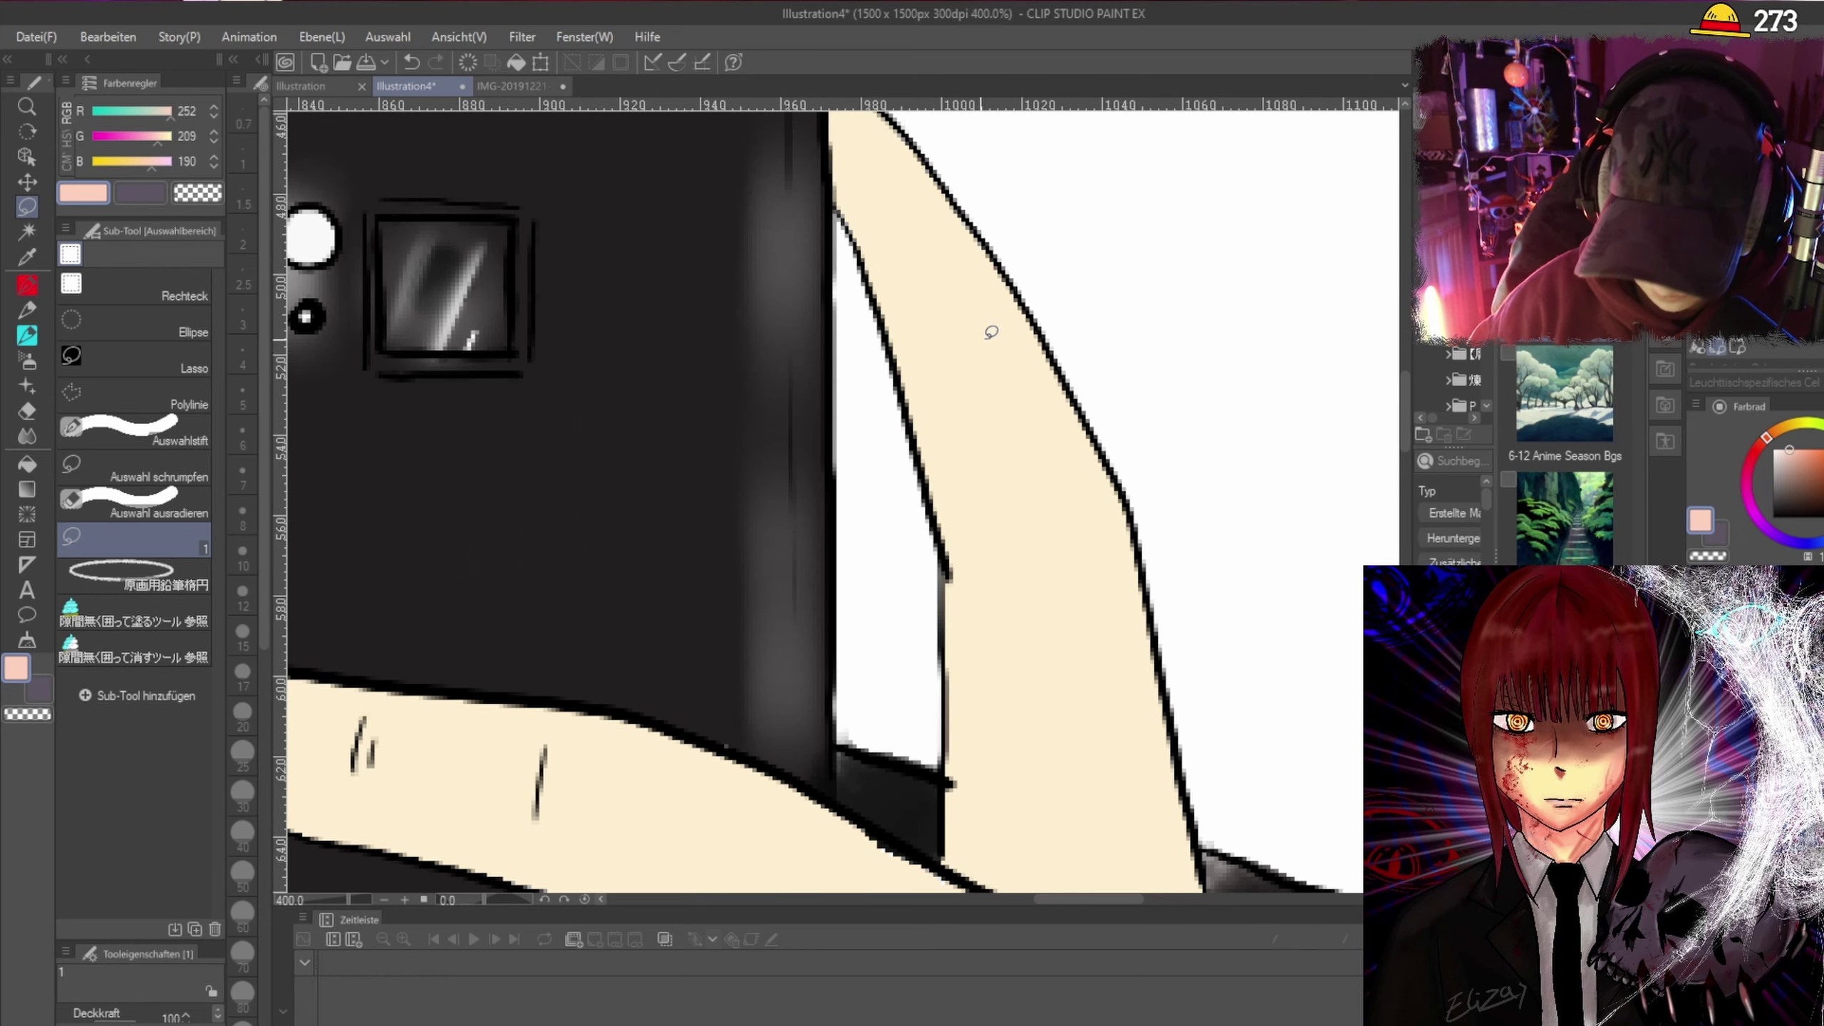
{"action": "scroll", "coordinate": [1005, 330], "scroll_direction": "down", "scroll_amount": 2}
Lasso-fill pink blush along the finger edge, knuckles, fingertip and little finger's tip.
{"action": "mouse_move", "coordinate": [936, 205]}
{"action": "left_mouse_down"}
{"action": "mouse_move", "coordinate": [950, 297]}
{"action": "mouse_move", "coordinate": [917, 260]}
{"action": "mouse_move", "coordinate": [920, 192]}
{"action": "left_mouse_up"}
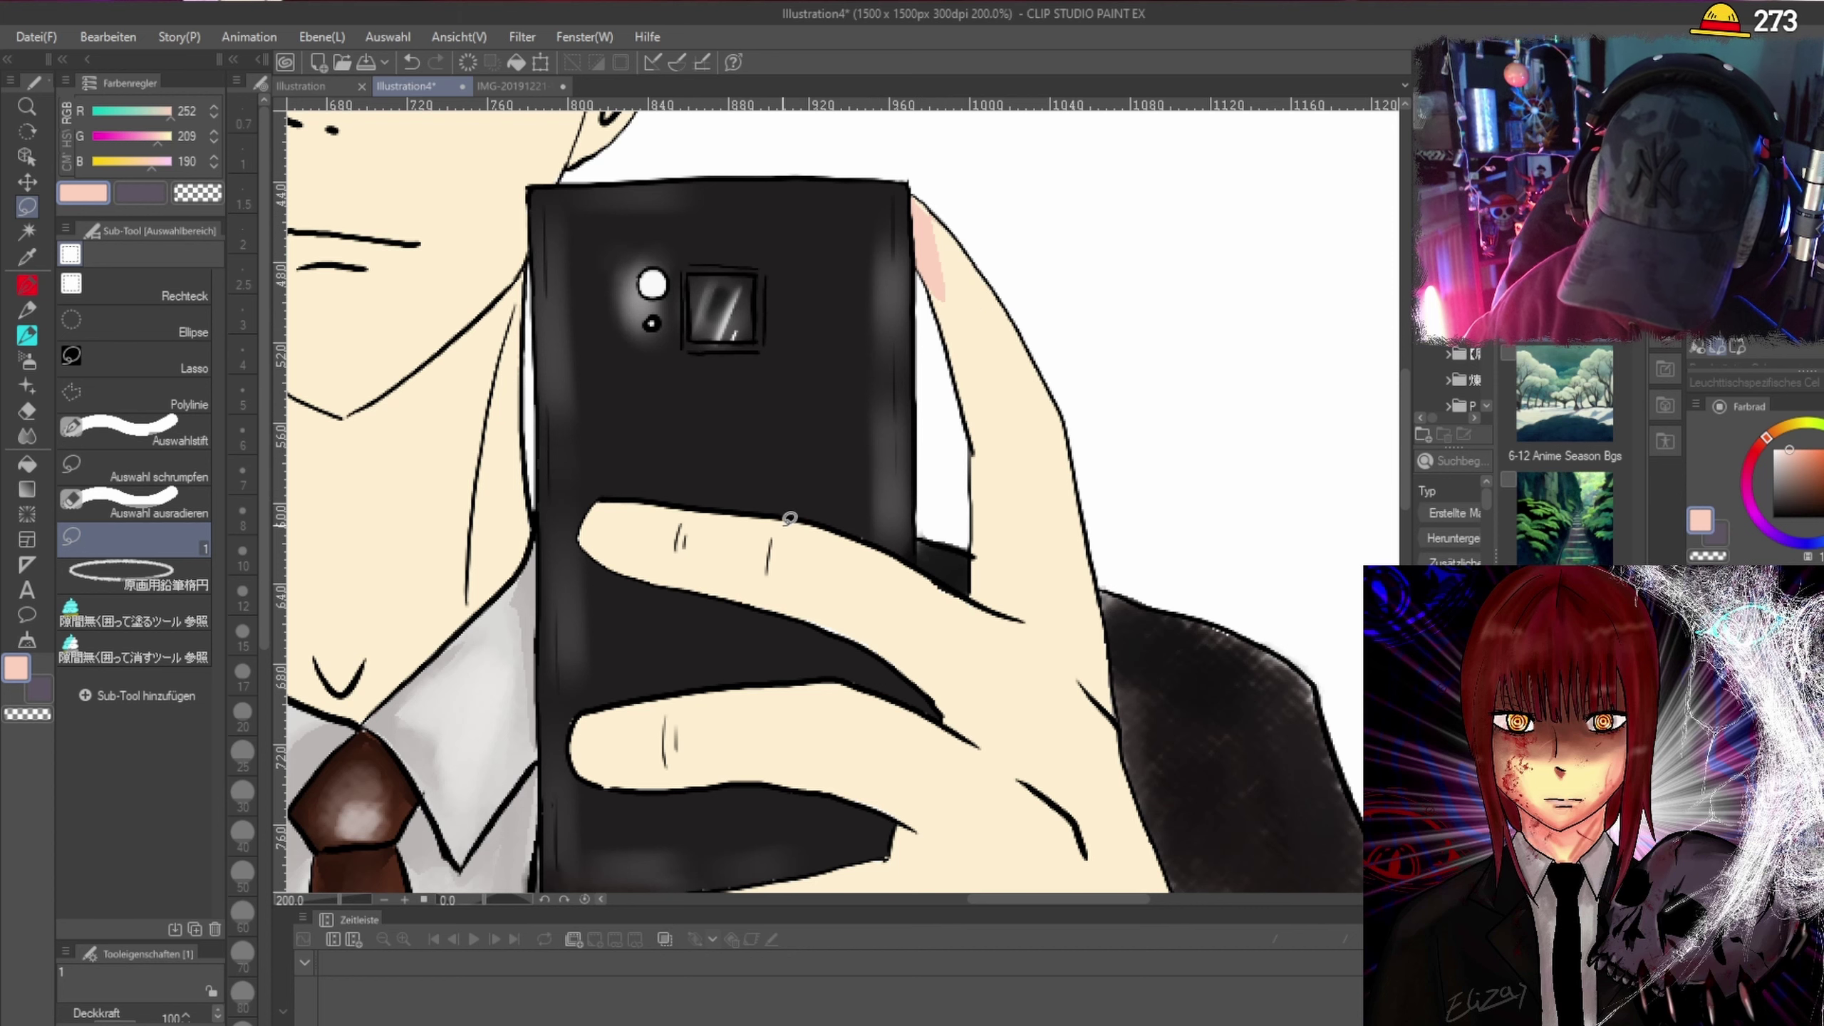
{"action": "left_click_drag", "start_coordinate": [675, 520], "coordinate": [688, 518]}
{"action": "mouse_move", "coordinate": [764, 532]}
{"action": "left_mouse_down"}
{"action": "mouse_move", "coordinate": [778, 567]}
{"action": "mouse_move", "coordinate": [765, 532]}
{"action": "left_mouse_up"}
{"action": "left_click_drag", "start_coordinate": [668, 704], "coordinate": [675, 718]}
{"action": "mouse_move", "coordinate": [639, 719]}
{"action": "left_mouse_down"}
{"action": "mouse_move", "coordinate": [597, 722]}
{"action": "mouse_move", "coordinate": [592, 756]}
{"action": "mouse_move", "coordinate": [632, 740]}
{"action": "left_mouse_up"}
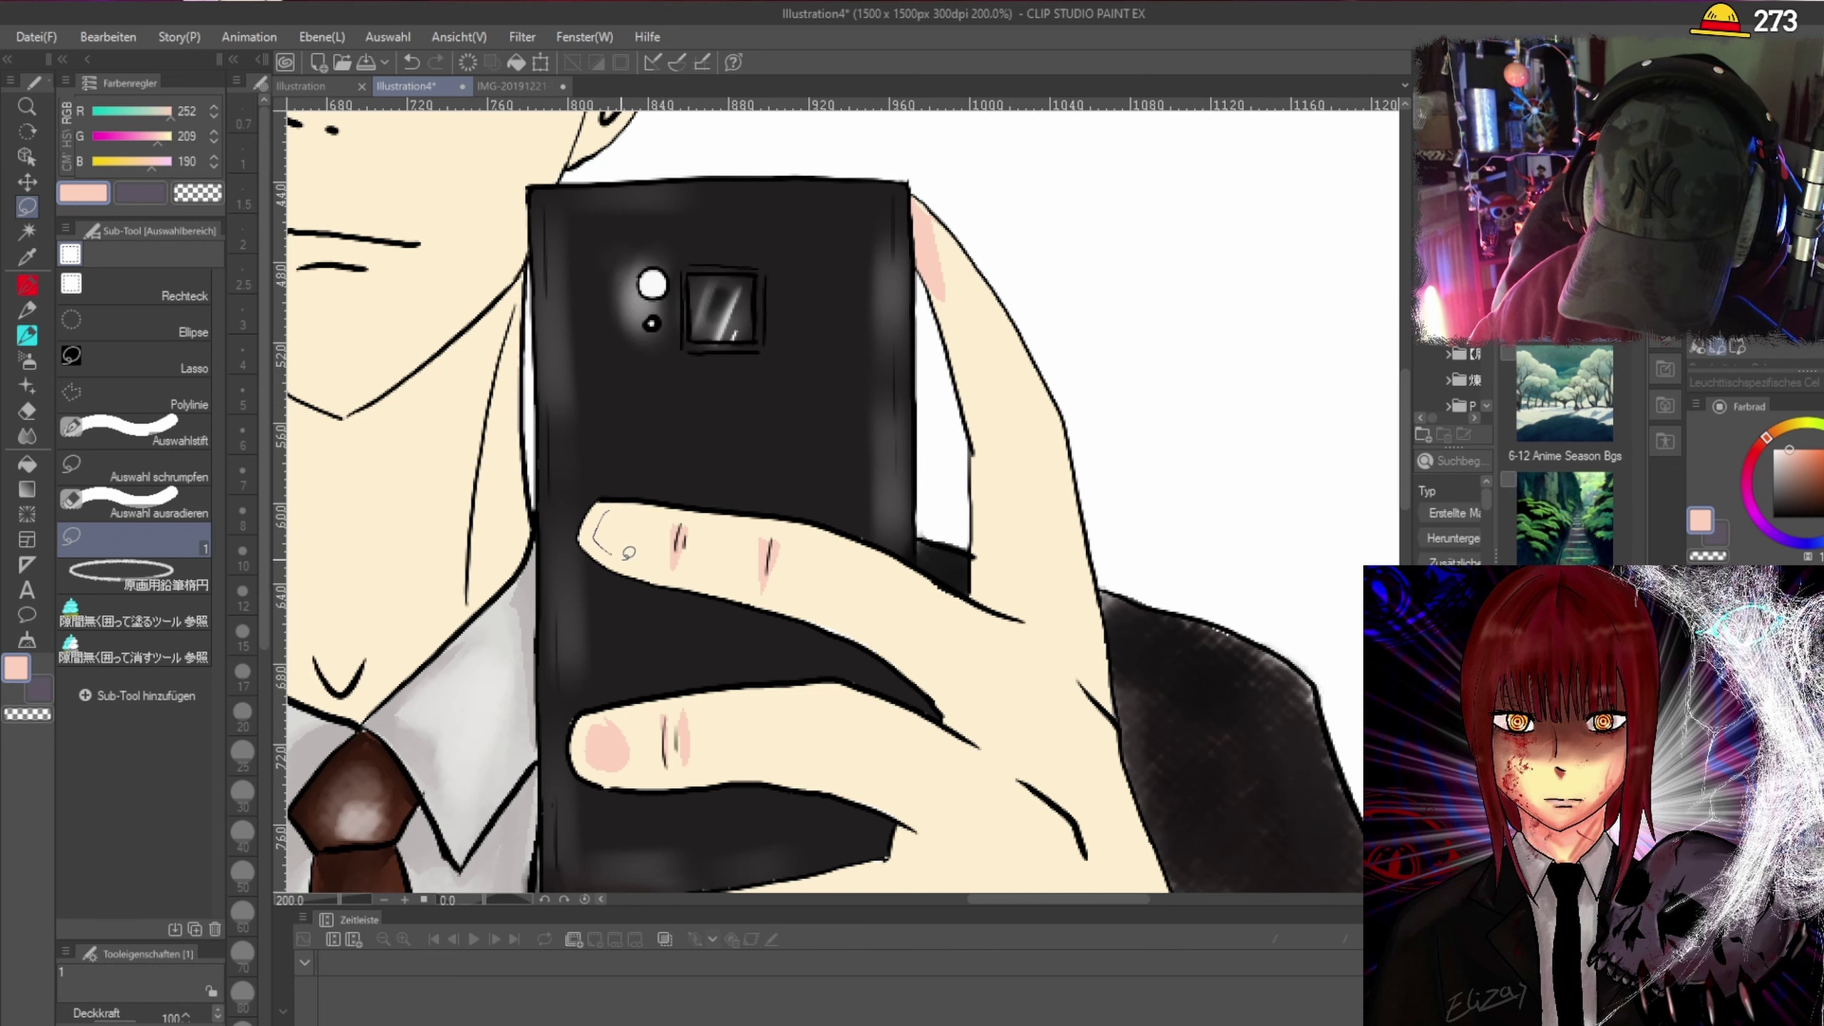
{"action": "scroll", "coordinate": [625, 471], "scroll_direction": "down", "scroll_amount": 2}
{"action": "mouse_move", "coordinate": [646, 697]}
{"action": "left_mouse_down"}
{"action": "mouse_move", "coordinate": [655, 714]}
{"action": "mouse_move", "coordinate": [634, 695]}
{"action": "left_mouse_up"}
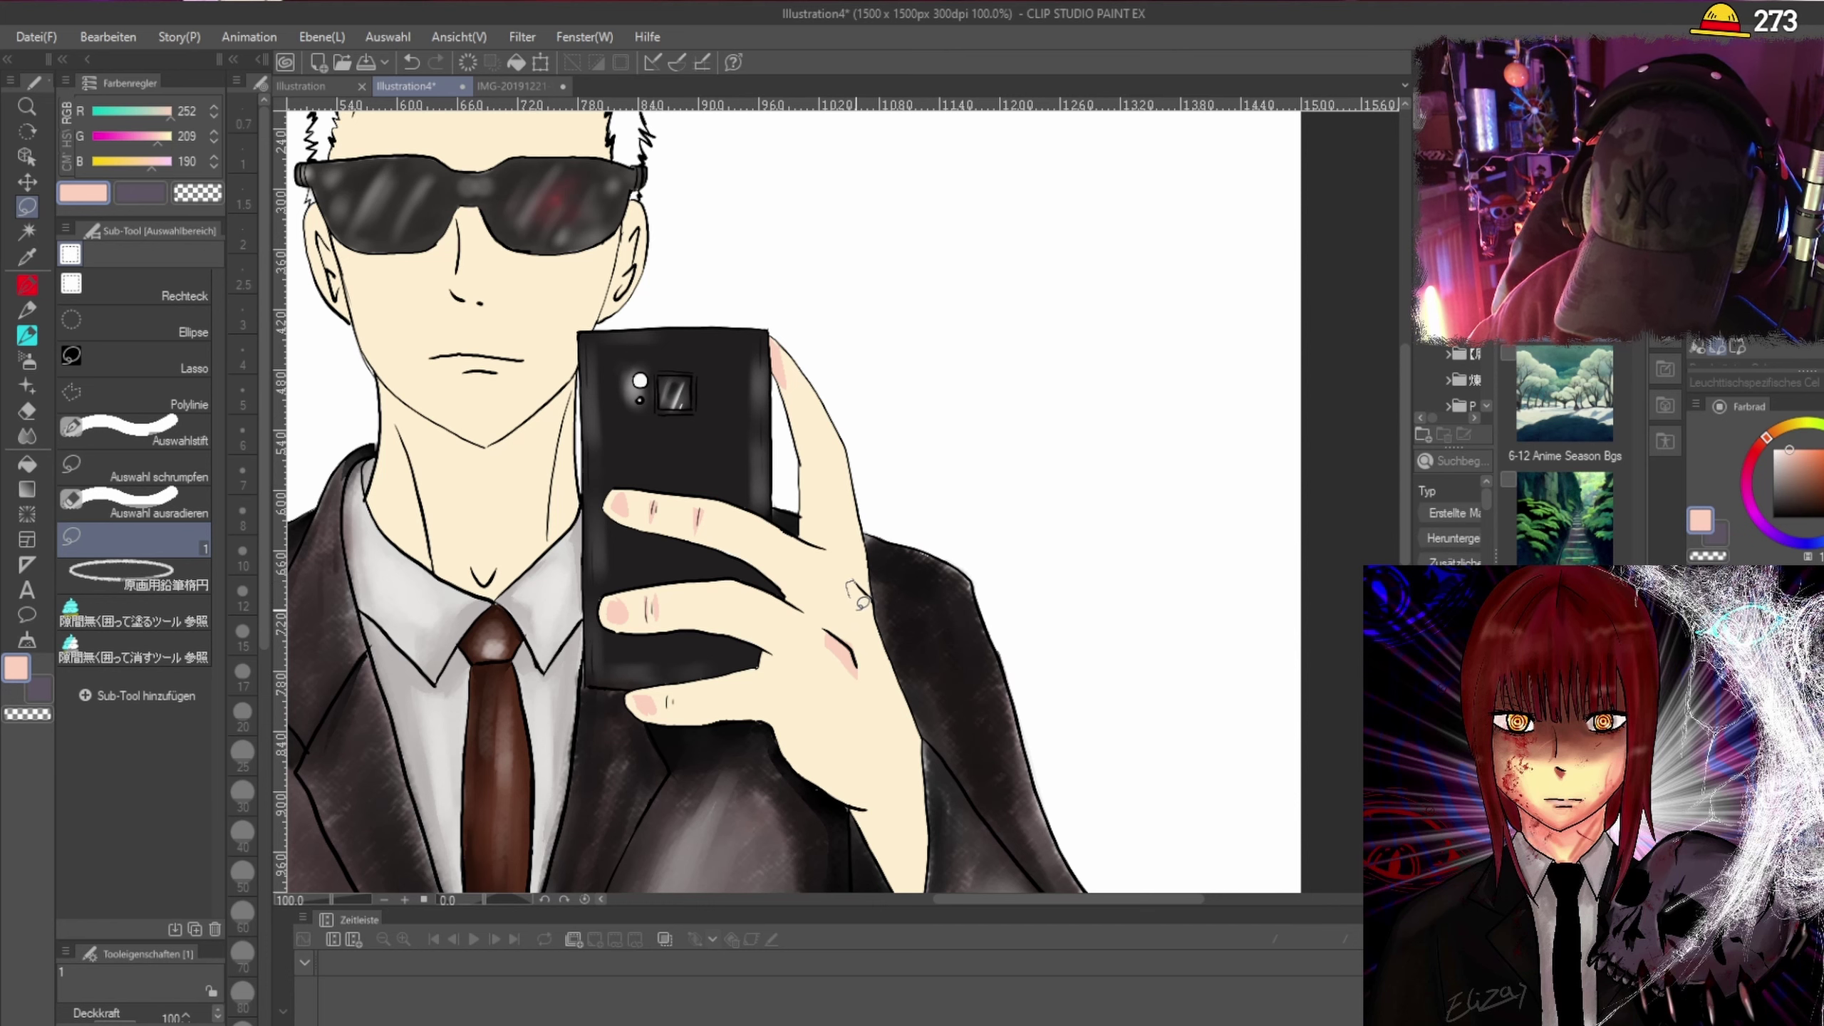
Fill pink shading down the wrist, between the fingers and along the raised finger's edge.
{"action": "scroll", "coordinate": [1127, 568], "scroll_direction": "down", "scroll_amount": 3}
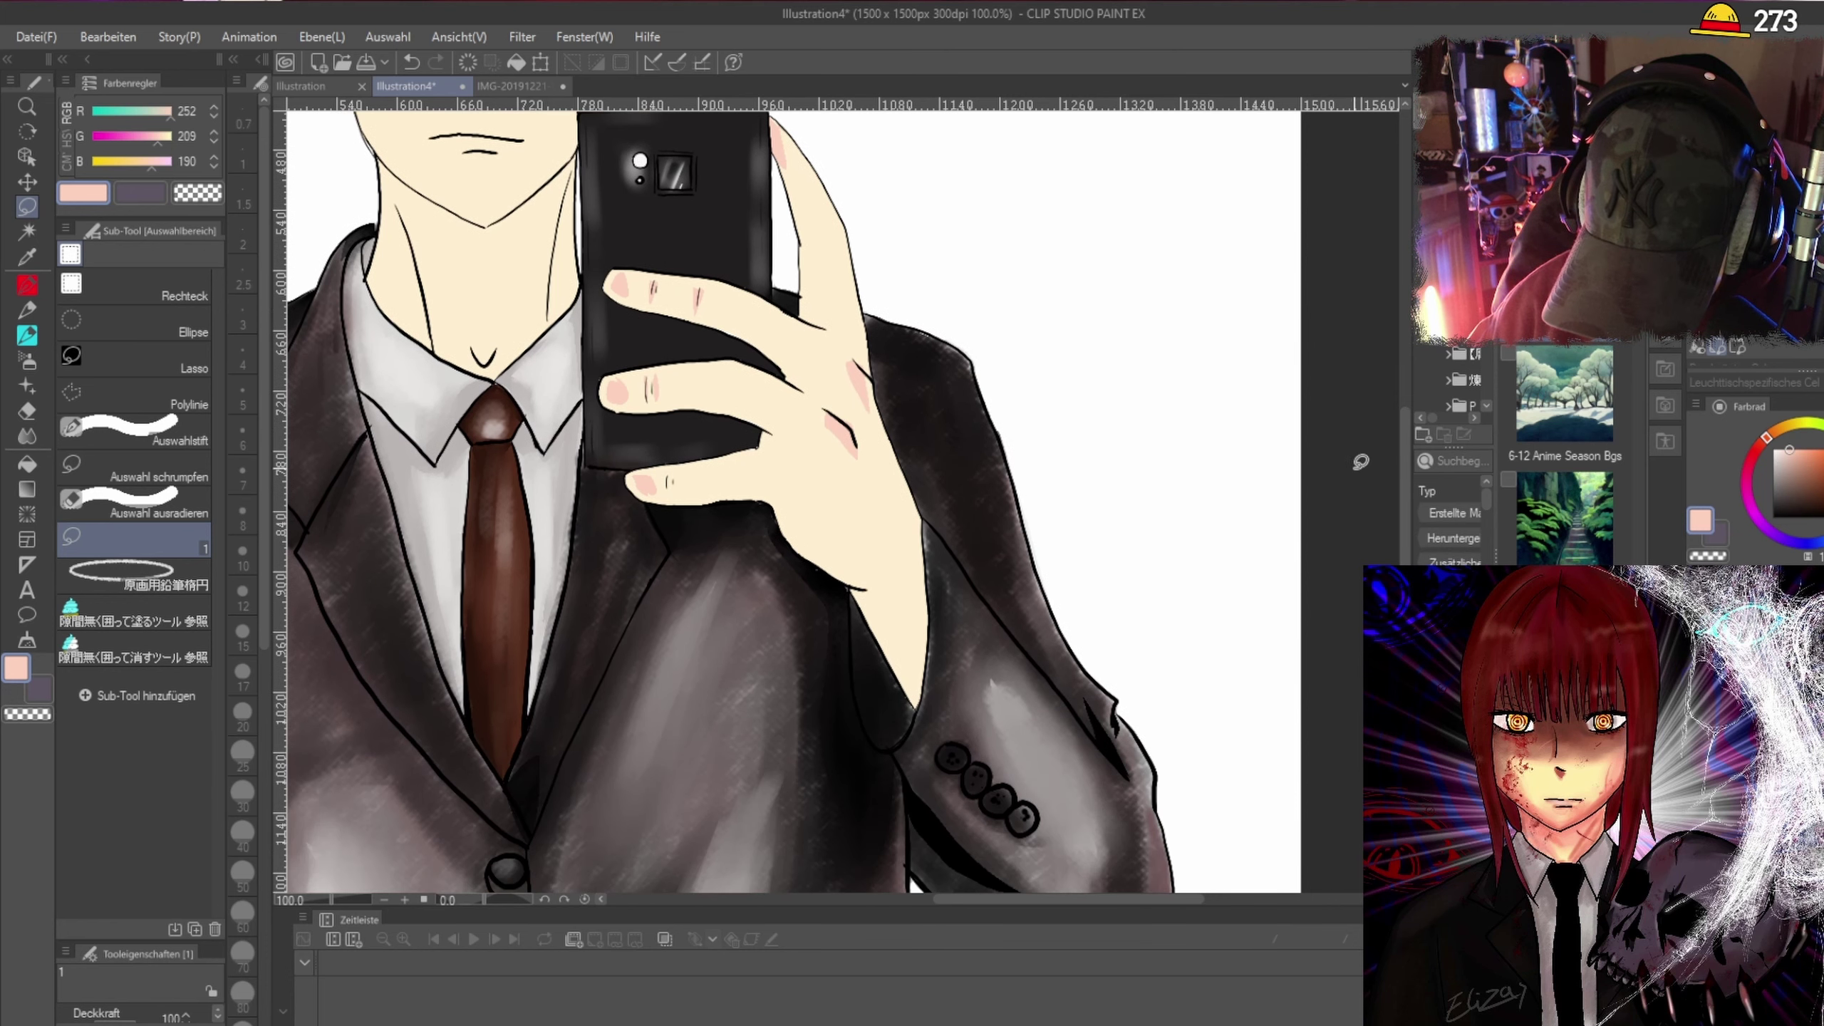
{"action": "left_click_drag", "start_coordinate": [856, 577], "coordinate": [878, 588]}
{"action": "mouse_move", "coordinate": [882, 579]}
{"action": "left_mouse_down"}
{"action": "mouse_move", "coordinate": [925, 672]}
{"action": "mouse_move", "coordinate": [895, 657]}
{"action": "mouse_move", "coordinate": [858, 586]}
{"action": "mouse_move", "coordinate": [883, 579]}
{"action": "left_mouse_up"}
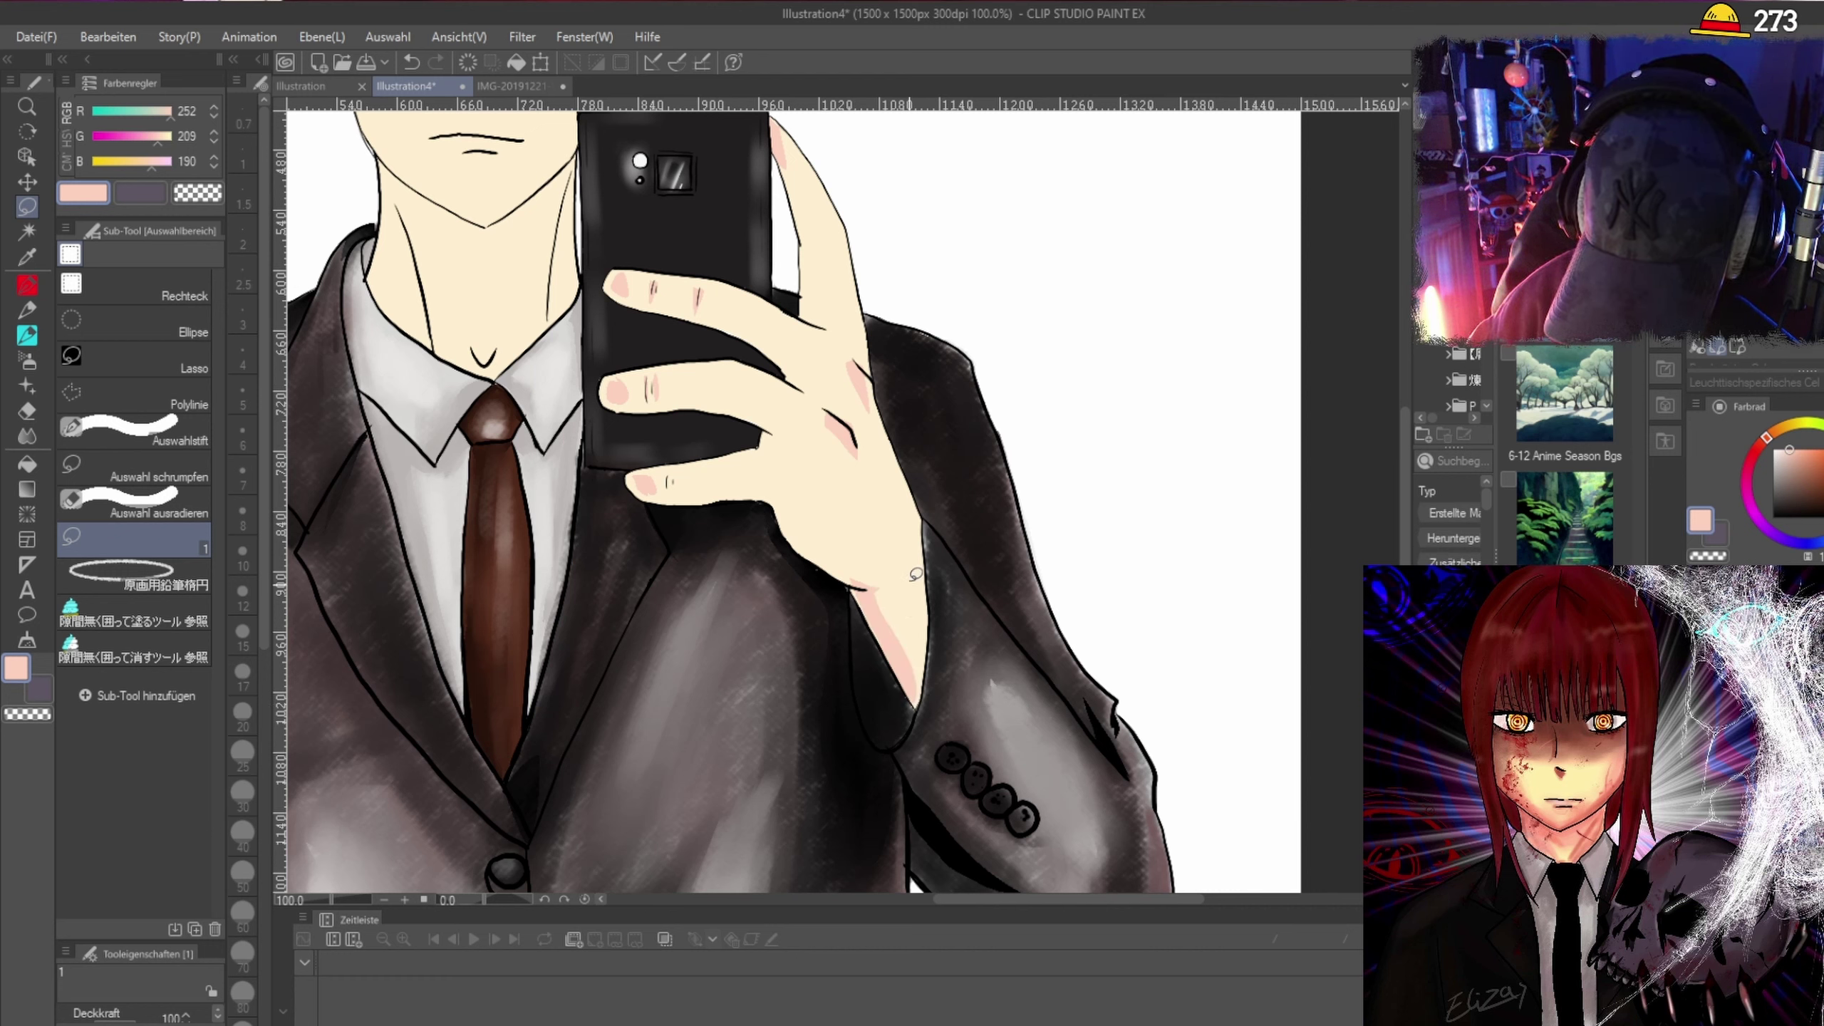
{"action": "mouse_move", "coordinate": [916, 507]}
{"action": "left_mouse_down"}
{"action": "mouse_move", "coordinate": [911, 679]}
{"action": "mouse_move", "coordinate": [932, 658]}
{"action": "mouse_move", "coordinate": [923, 510]}
{"action": "left_mouse_up"}
{"action": "left_click_drag", "start_coordinate": [911, 701], "coordinate": [919, 706]}
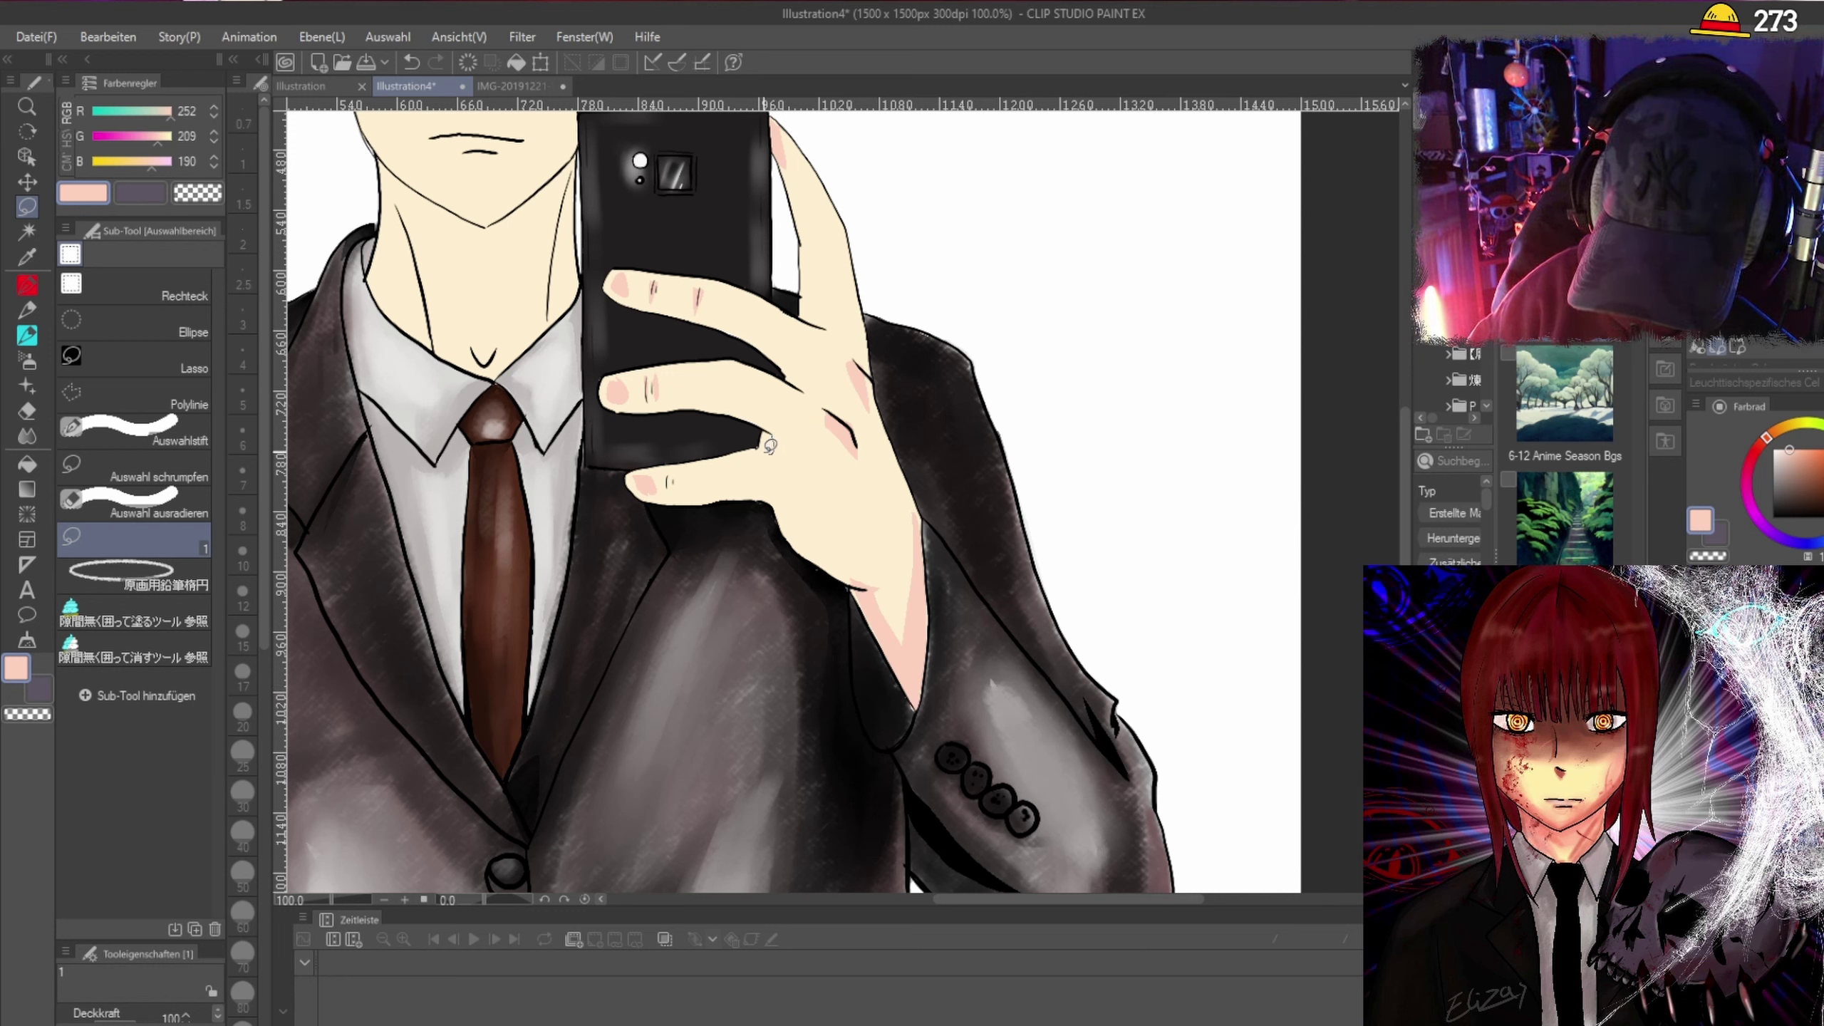
{"action": "left_click_drag", "start_coordinate": [797, 384], "coordinate": [784, 374]}
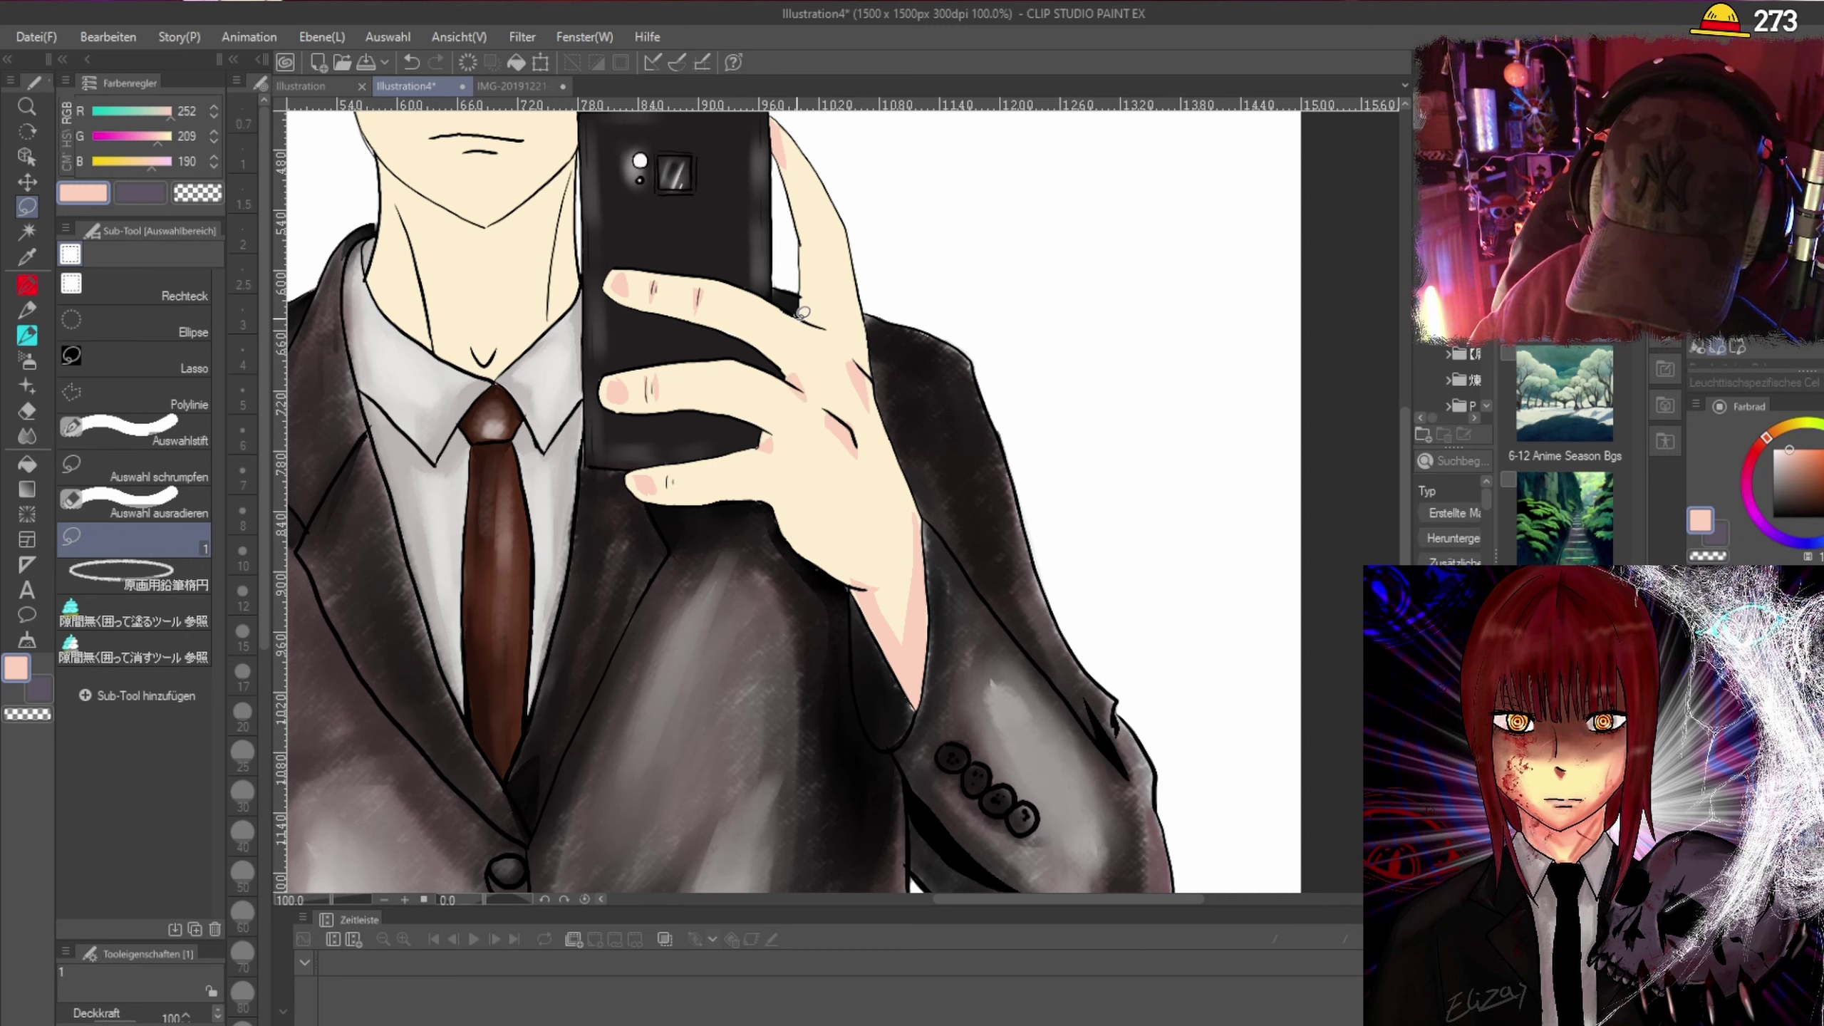
{"action": "mouse_move", "coordinate": [799, 152]}
{"action": "left_mouse_down"}
{"action": "mouse_move", "coordinate": [838, 229]}
{"action": "mouse_move", "coordinate": [819, 232]}
{"action": "mouse_move", "coordinate": [812, 281]}
{"action": "mouse_move", "coordinate": [809, 246]}
{"action": "left_mouse_up"}
Add pink shading down the right side of the neck beside the collar.
{"action": "scroll", "coordinate": [841, 232], "scroll_direction": "down", "scroll_amount": 1}
{"action": "scroll", "coordinate": [851, 164], "scroll_direction": "up", "scroll_amount": 1}
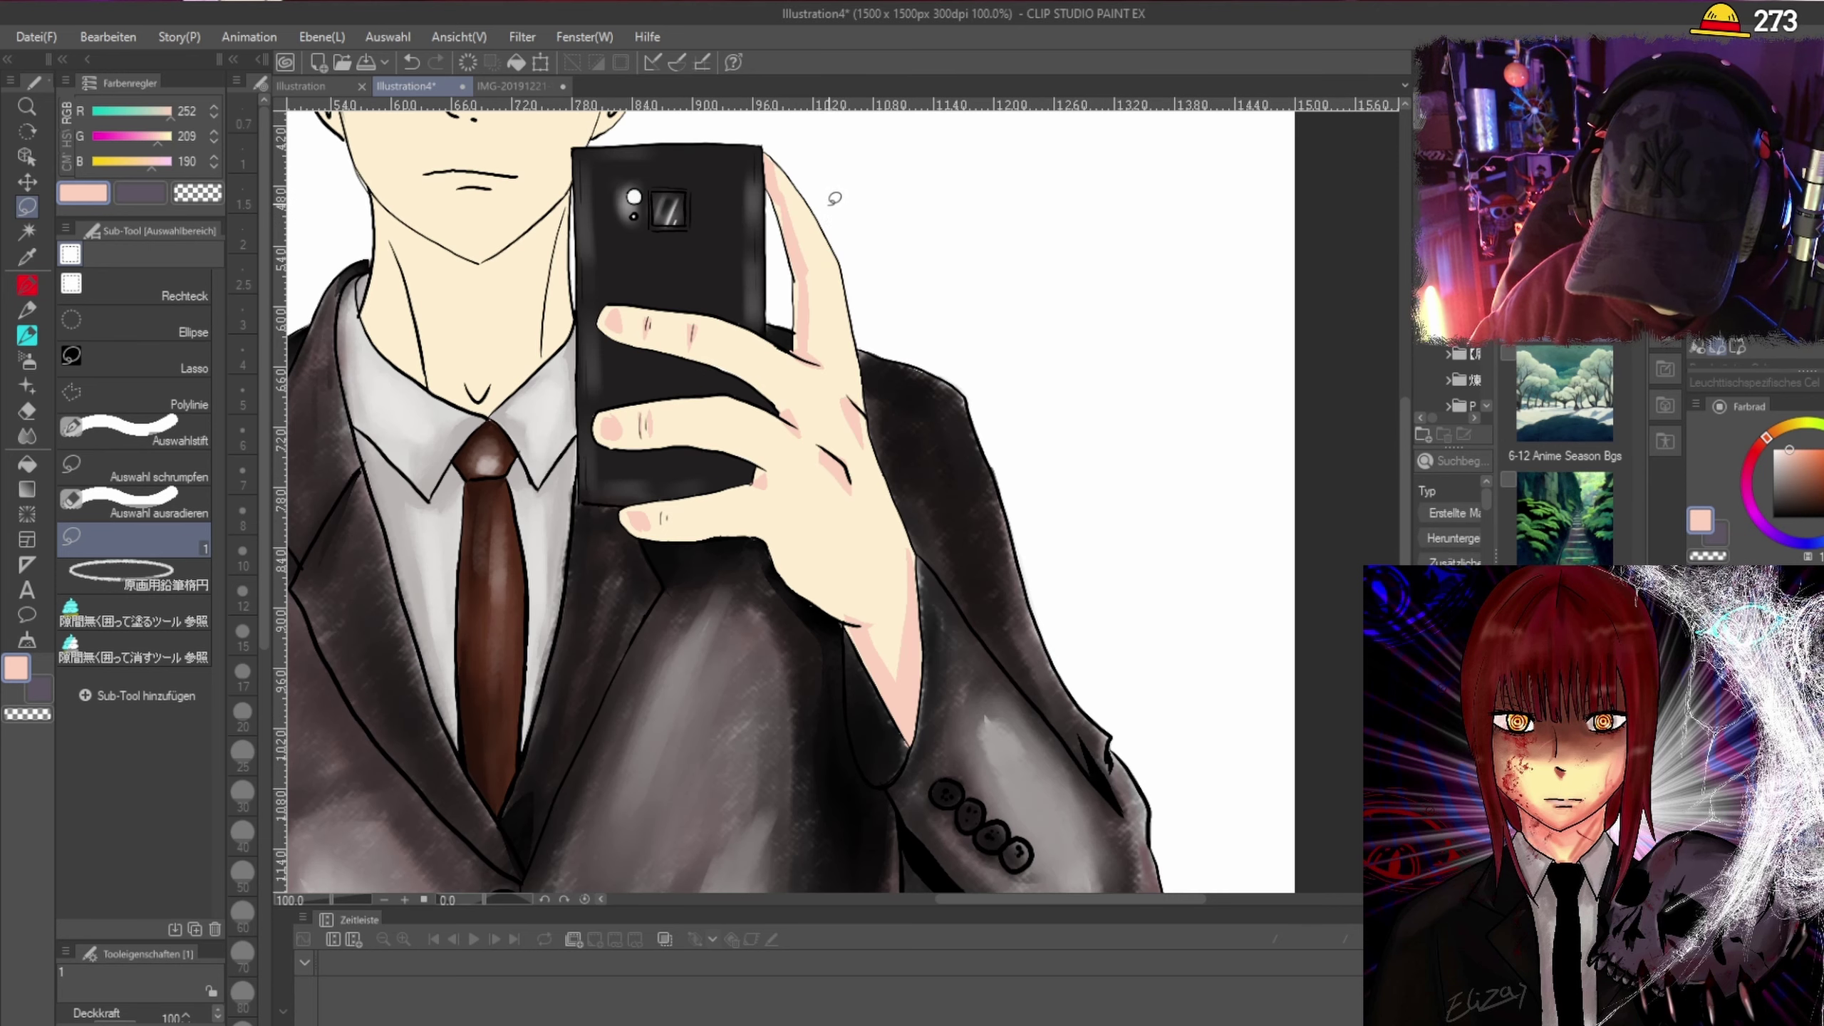
{"action": "scroll", "coordinate": [604, 262], "scroll_direction": "down", "scroll_amount": 2}
{"action": "scroll", "coordinate": [540, 264], "scroll_direction": "up", "scroll_amount": 1}
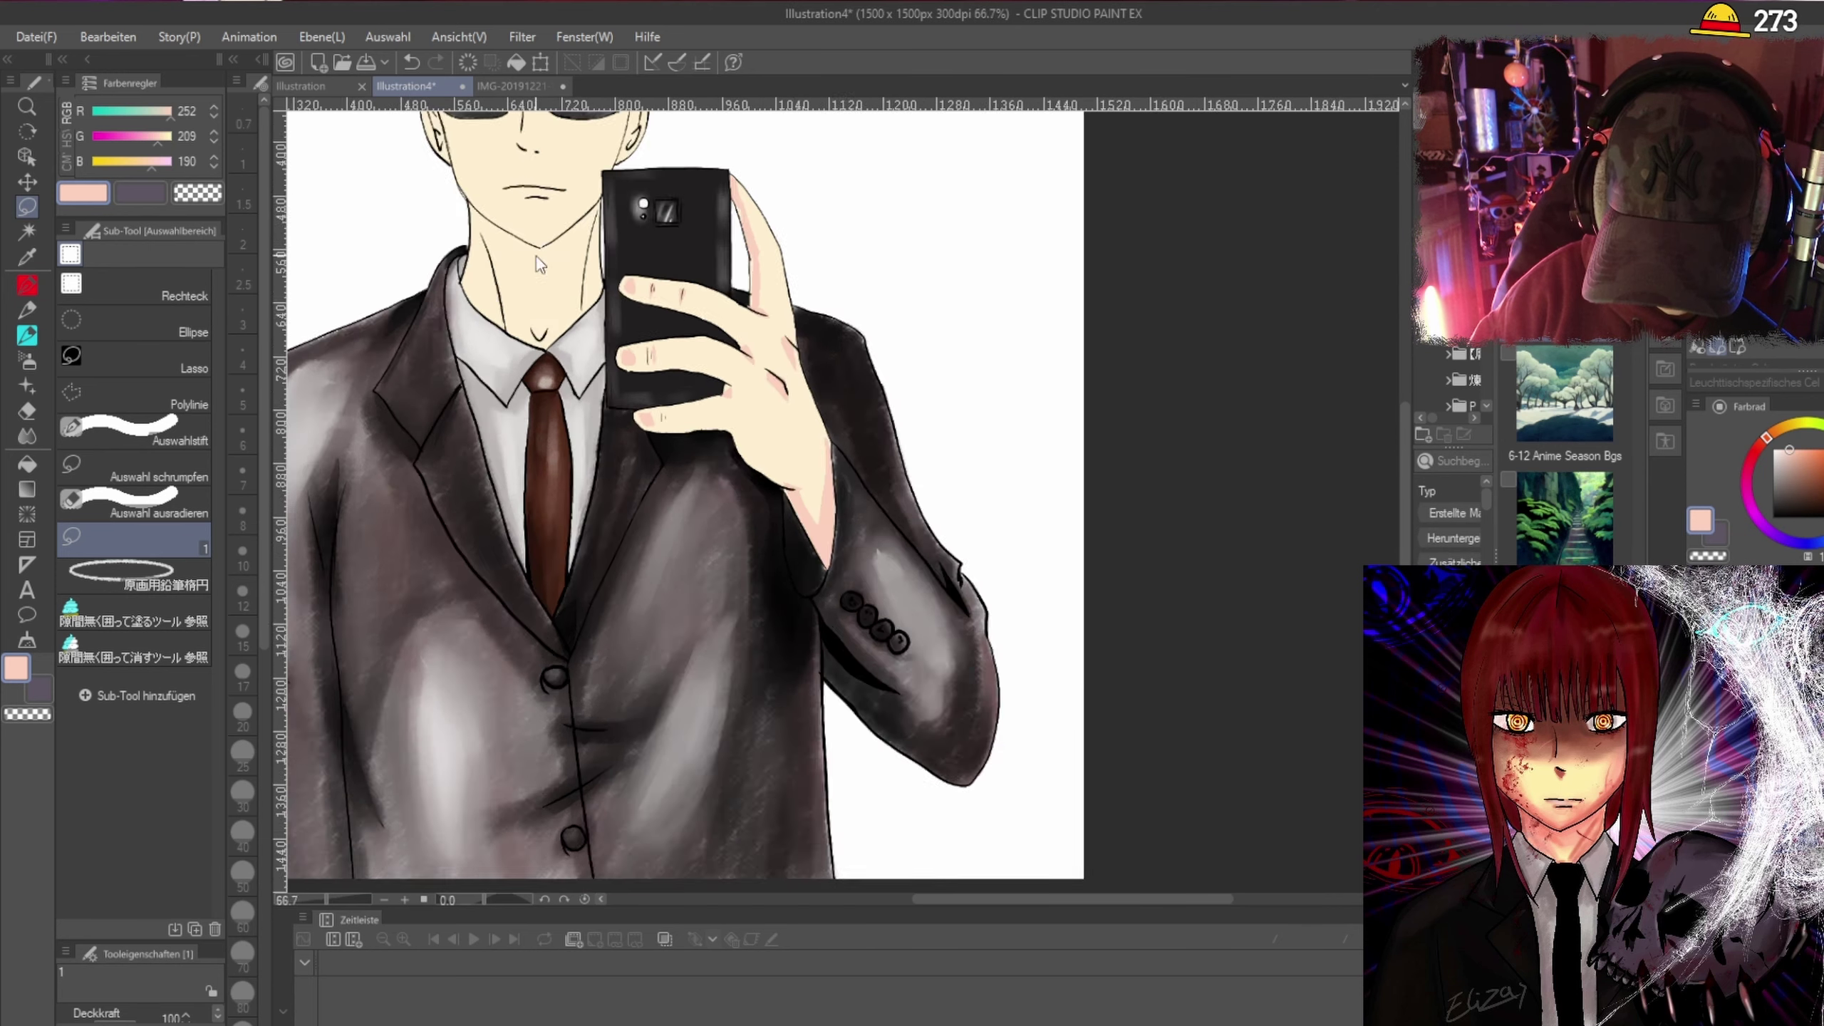
{"action": "scroll", "coordinate": [540, 264], "scroll_direction": "up", "scroll_amount": 1}
{"action": "mouse_move", "coordinate": [467, 216]}
{"action": "left_mouse_down"}
{"action": "mouse_move", "coordinate": [463, 276]}
{"action": "mouse_move", "coordinate": [494, 366]}
{"action": "left_mouse_up"}
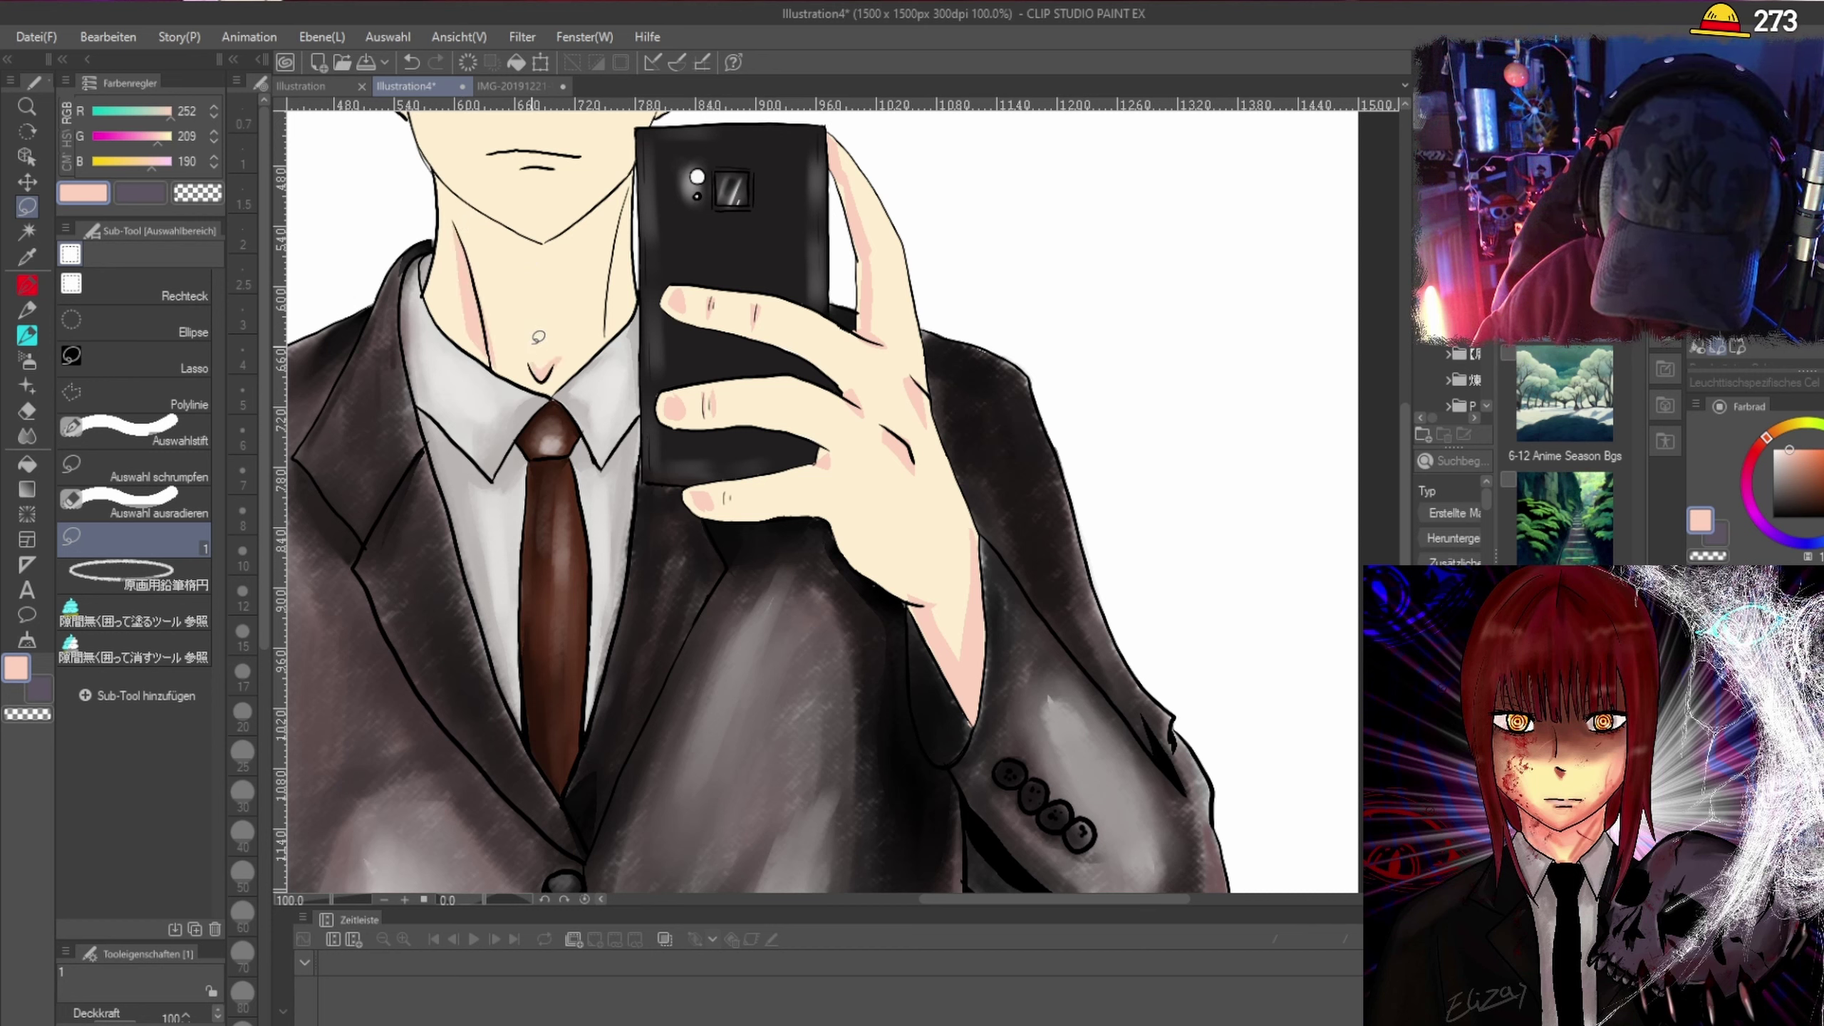
{"action": "mouse_move", "coordinate": [629, 201]}
{"action": "left_mouse_down"}
{"action": "mouse_move", "coordinate": [597, 341]}
{"action": "mouse_move", "coordinate": [631, 202]}
{"action": "left_mouse_up"}
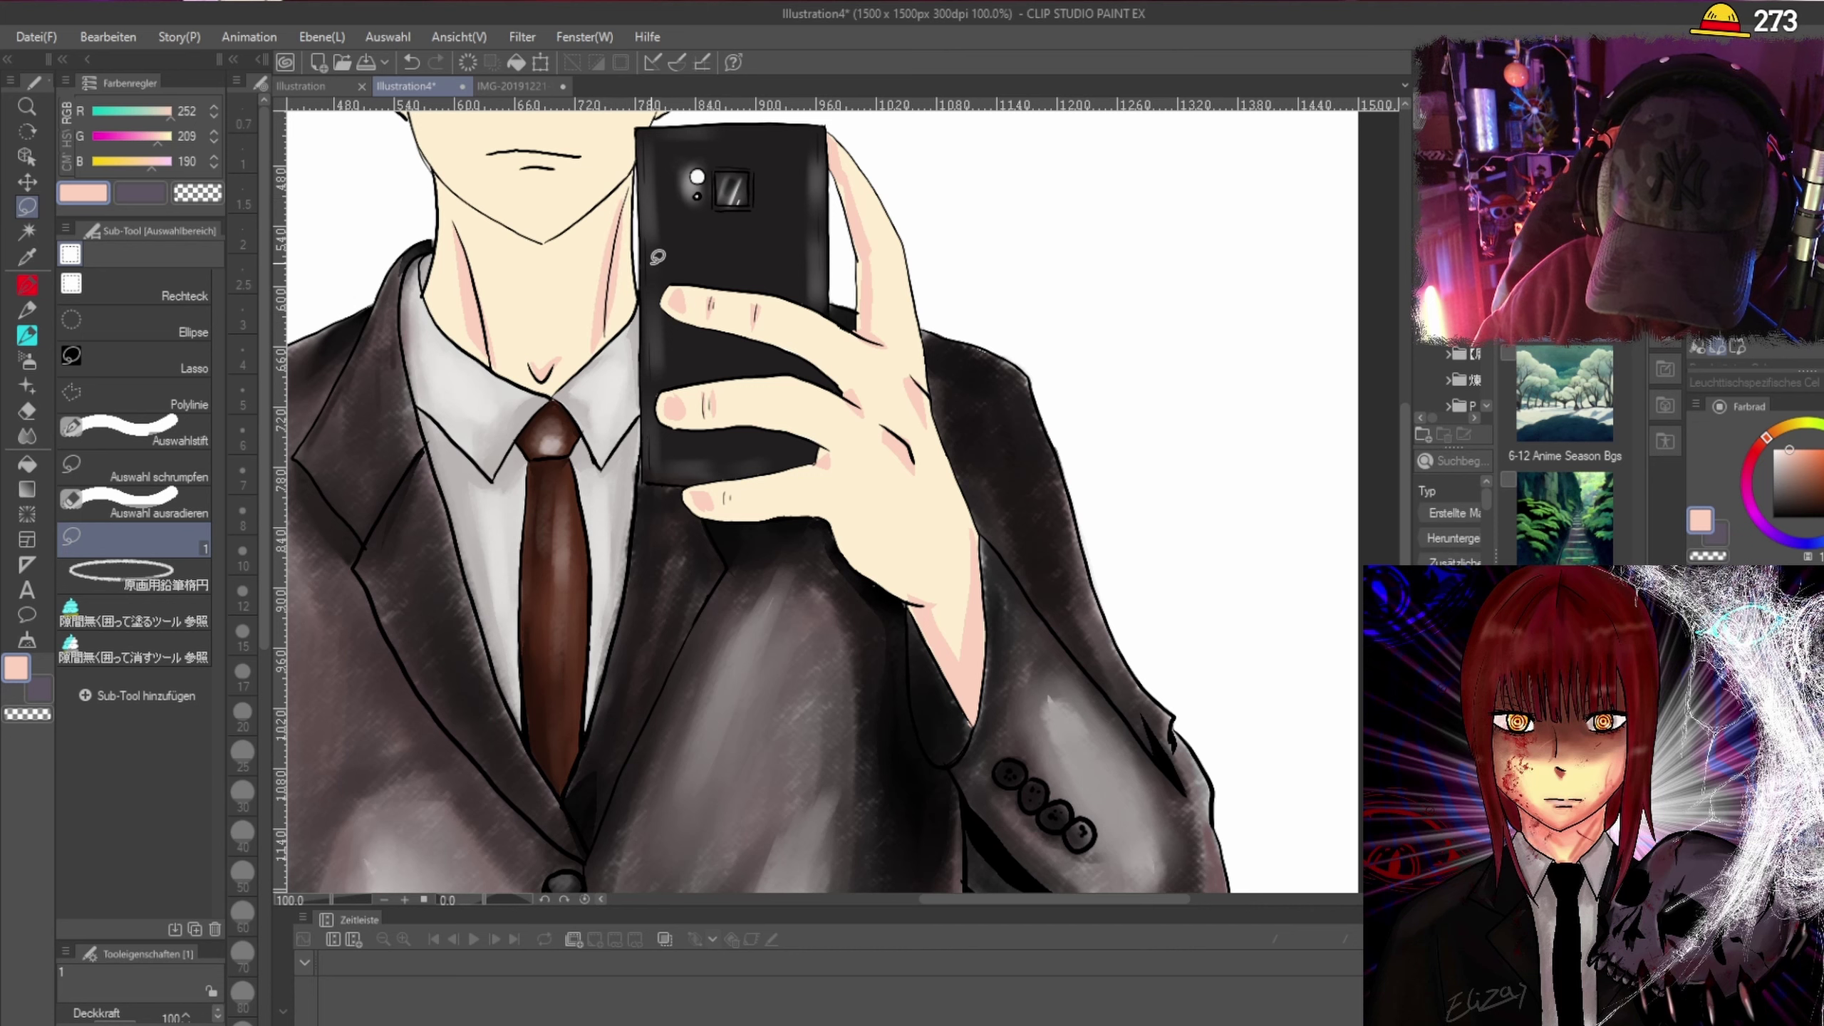
{"action": "left_click_drag", "start_coordinate": [1403, 463], "coordinate": [1400, 324]}
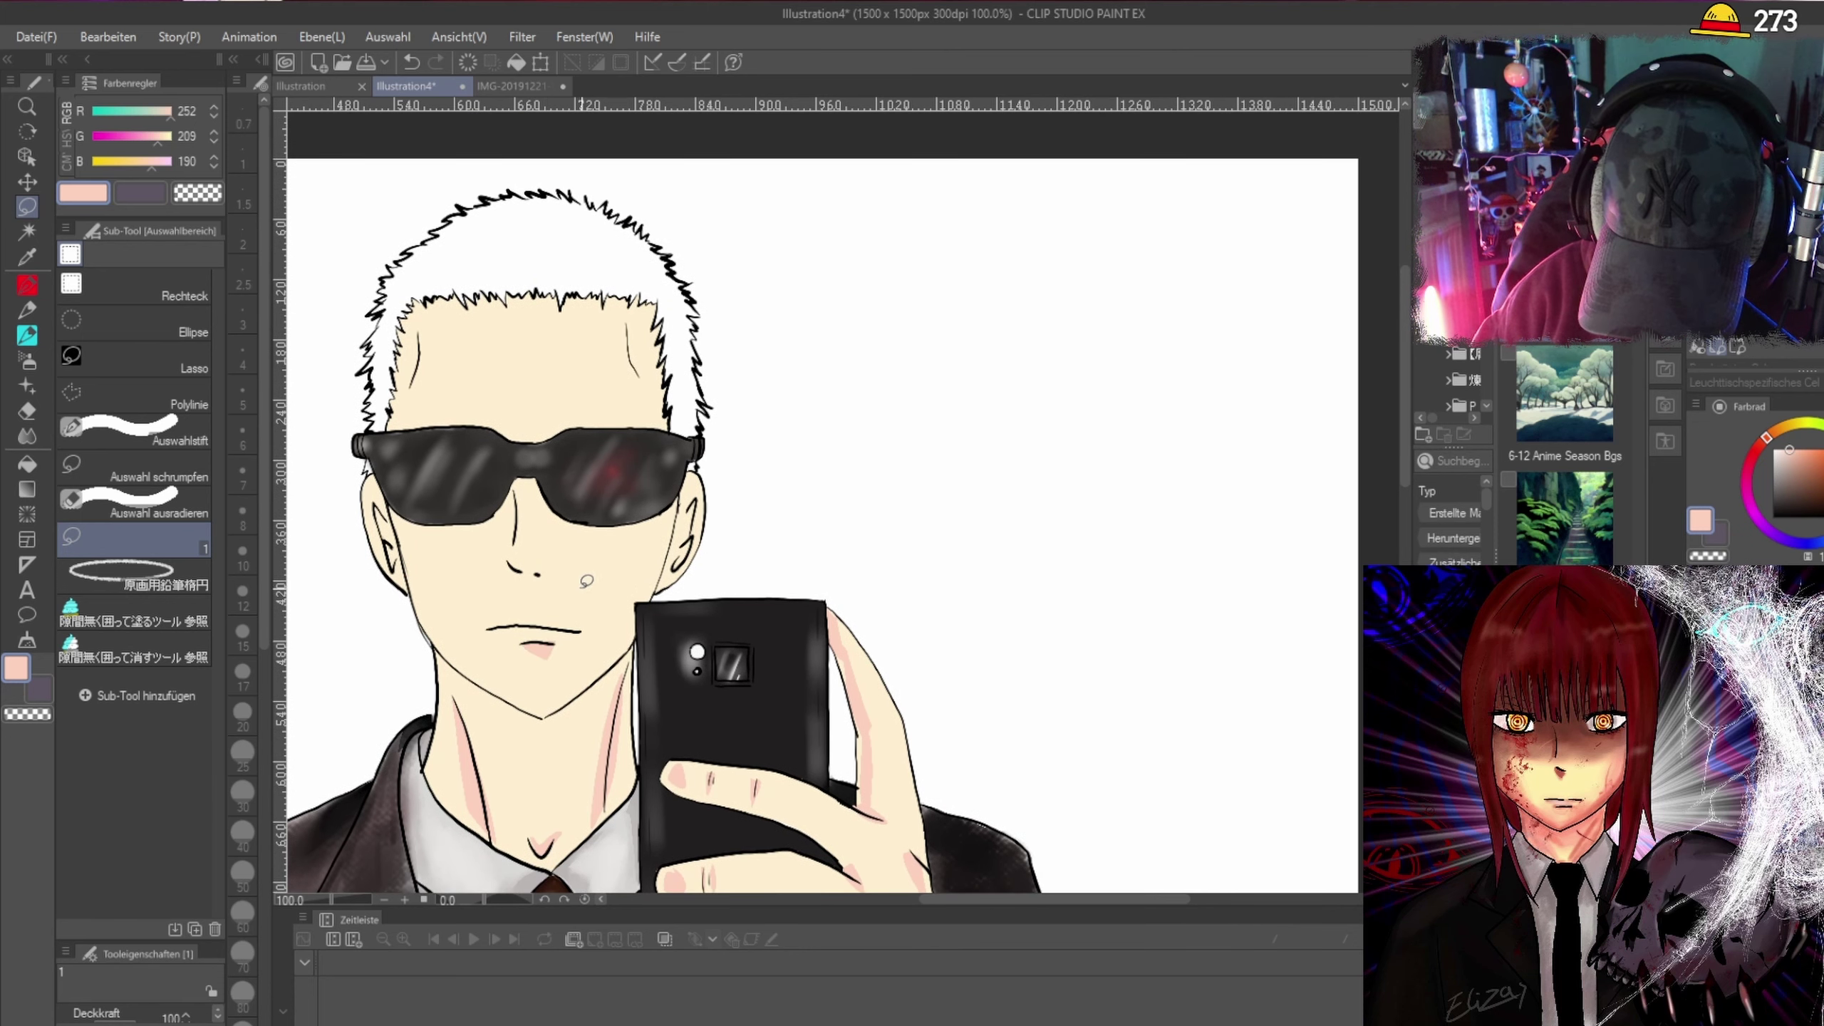
Centre the face and shade left of the nose, under the nostrils and below the lower lip pink.
{"action": "scroll", "coordinate": [639, 458], "scroll_direction": "up", "scroll_amount": 1}
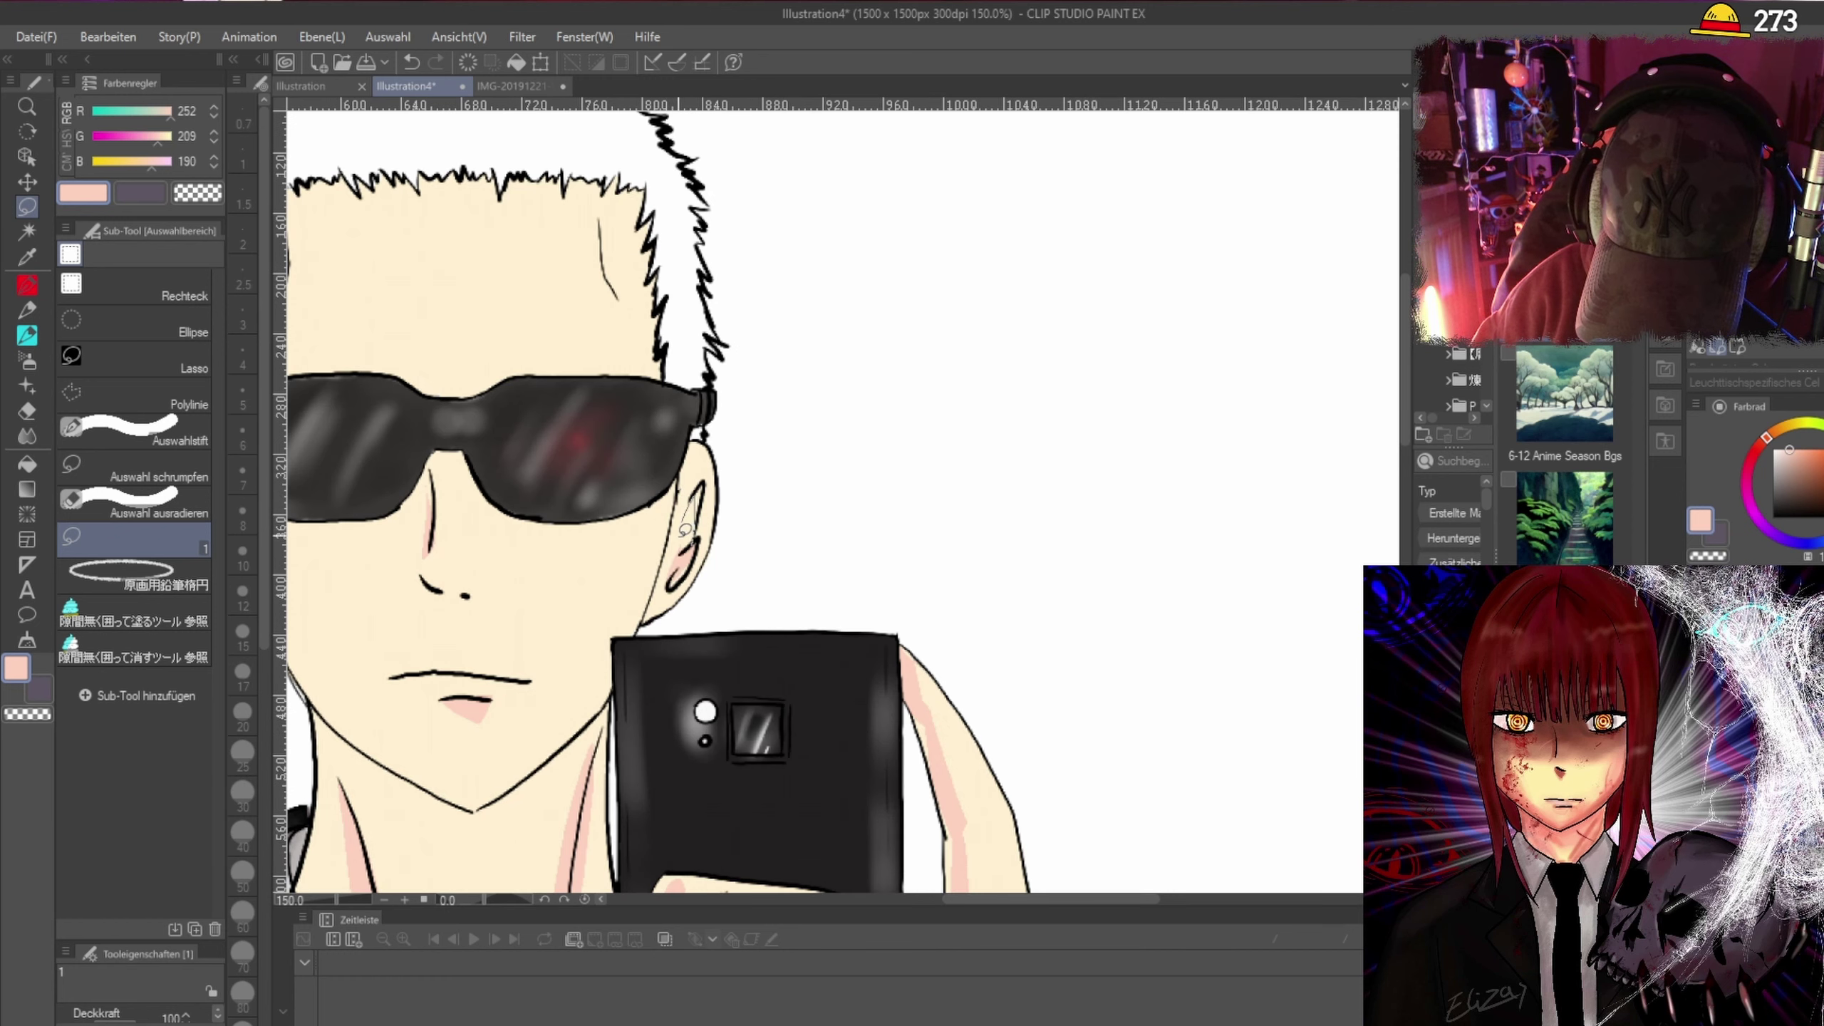
{"action": "scroll", "coordinate": [708, 459], "scroll_direction": "down", "scroll_amount": 1}
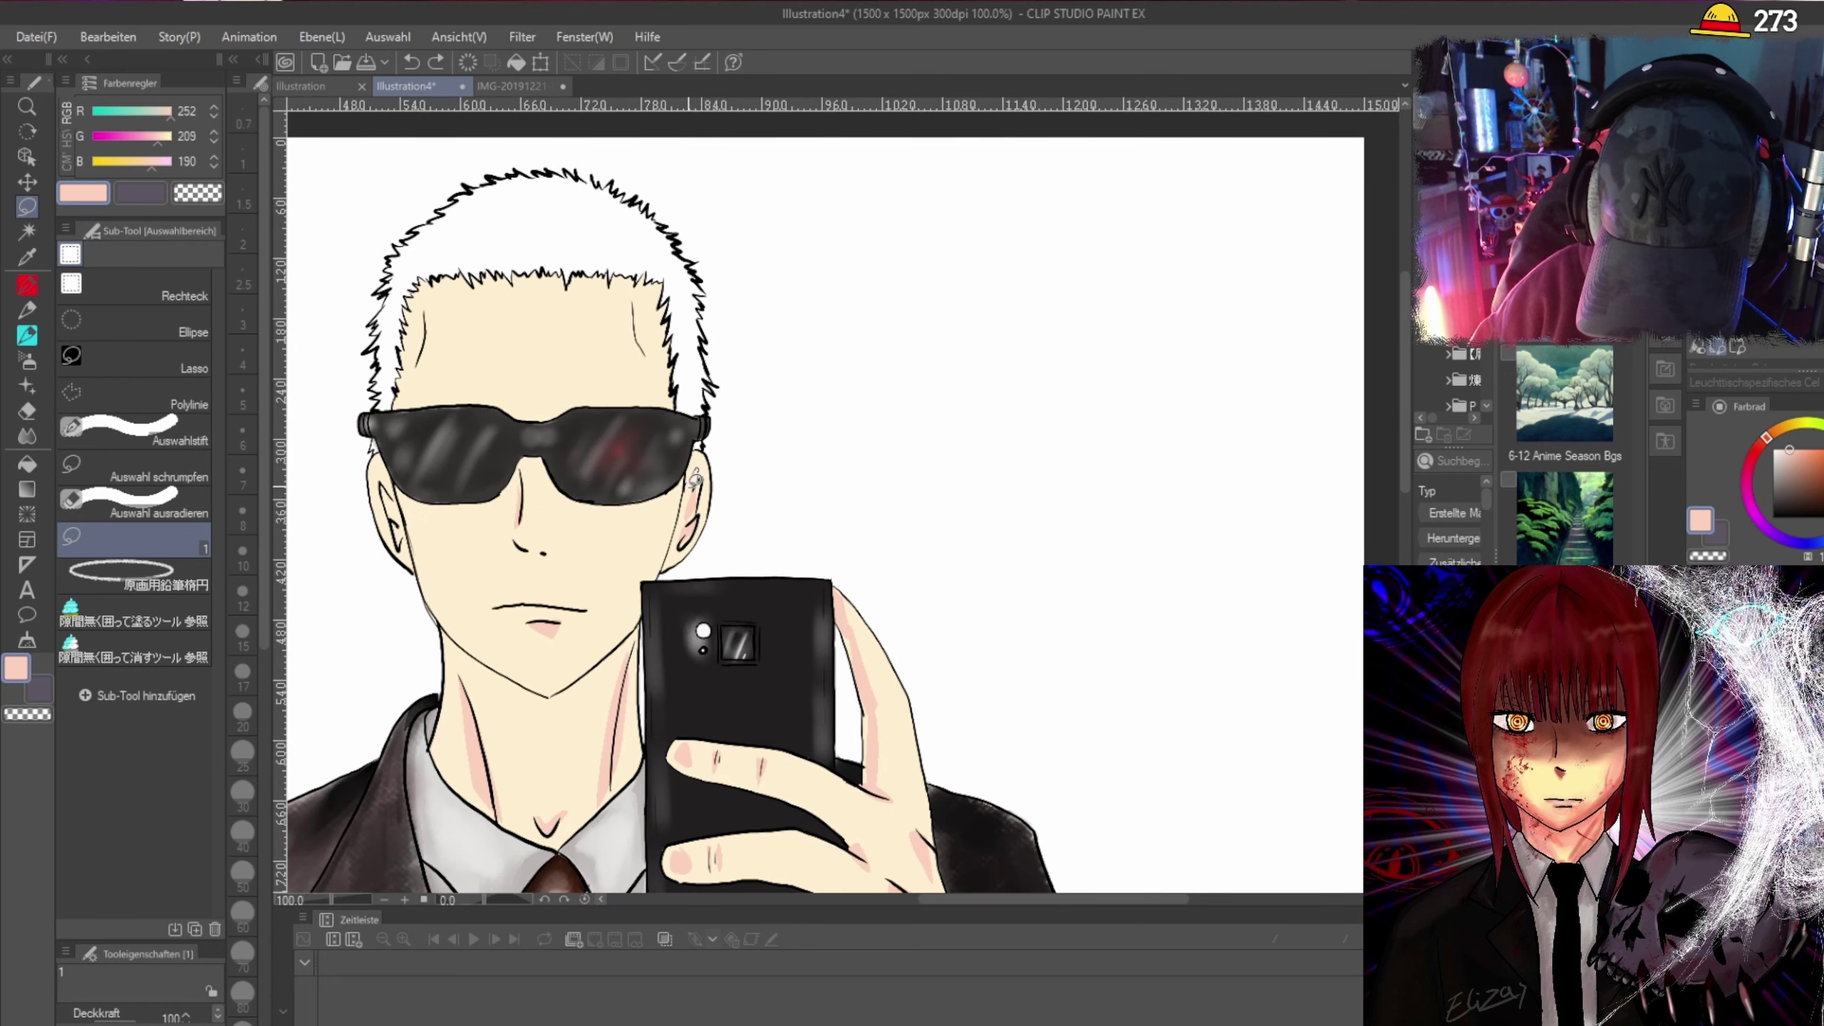
{"action": "scroll", "coordinate": [428, 686], "scroll_direction": "down", "scroll_amount": 1}
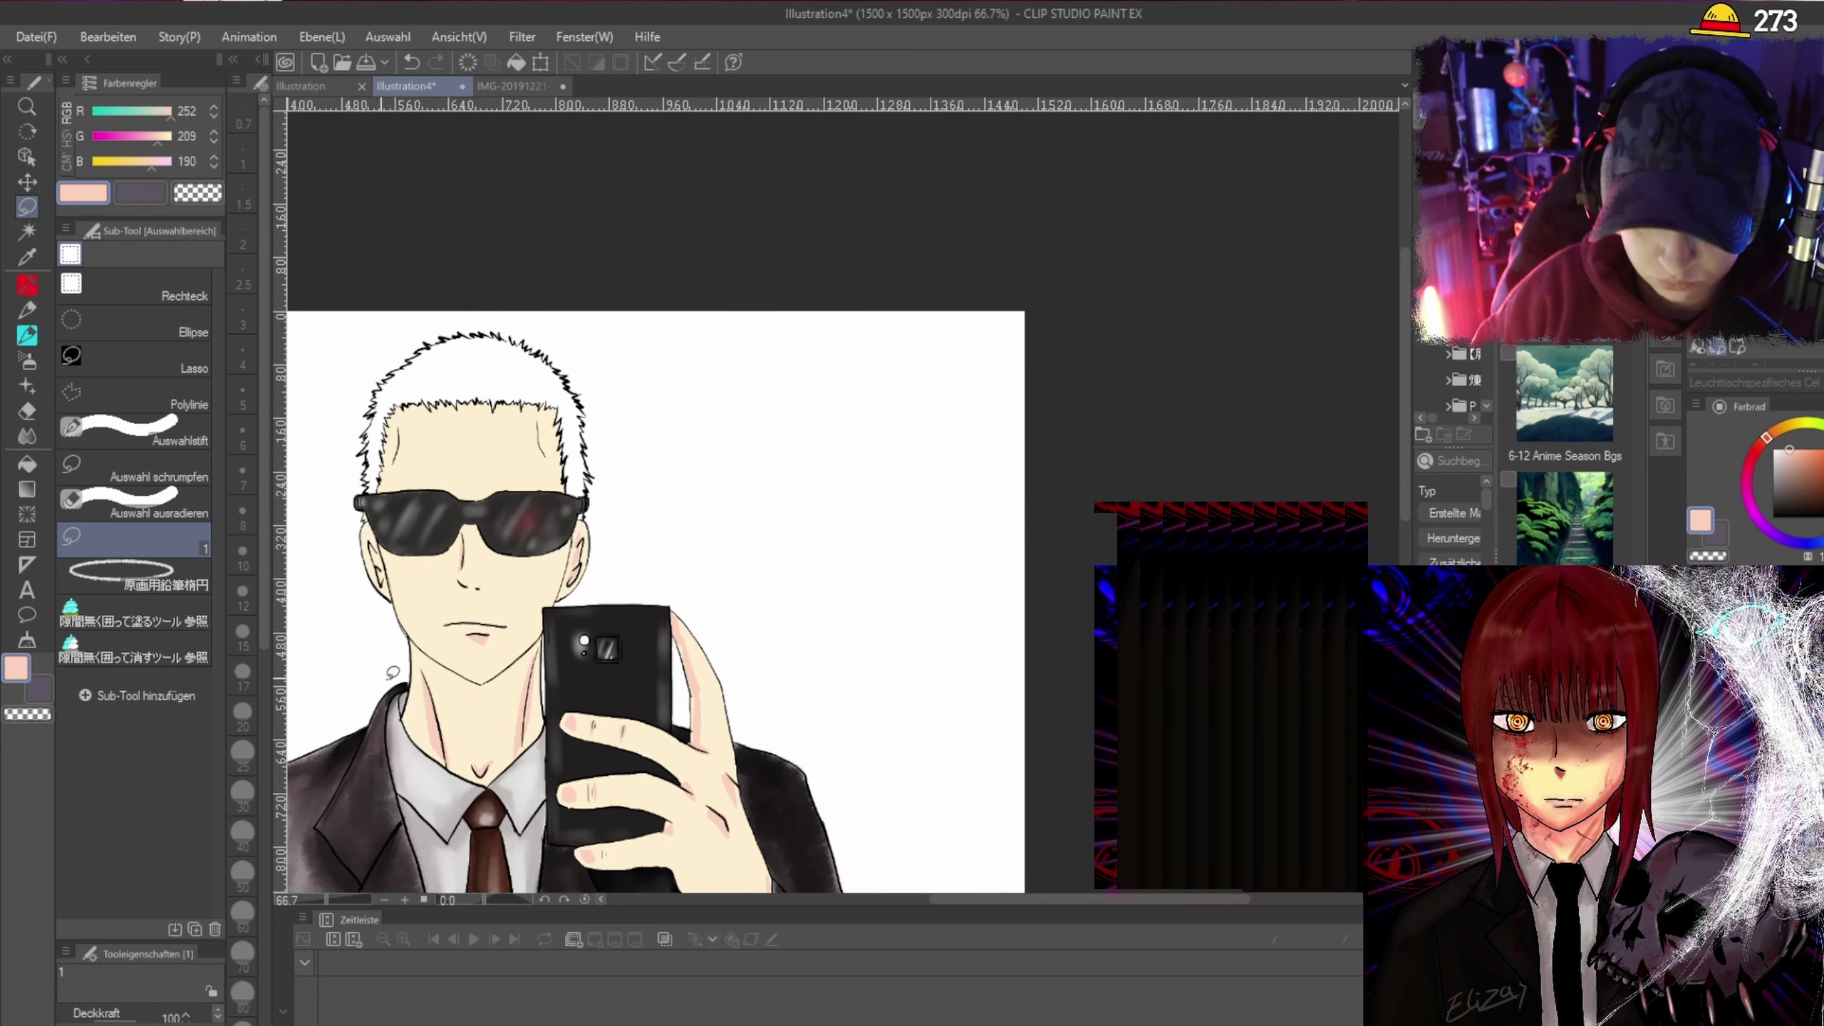
{"action": "scroll", "coordinate": [424, 689], "scroll_direction": "up", "scroll_amount": 1}
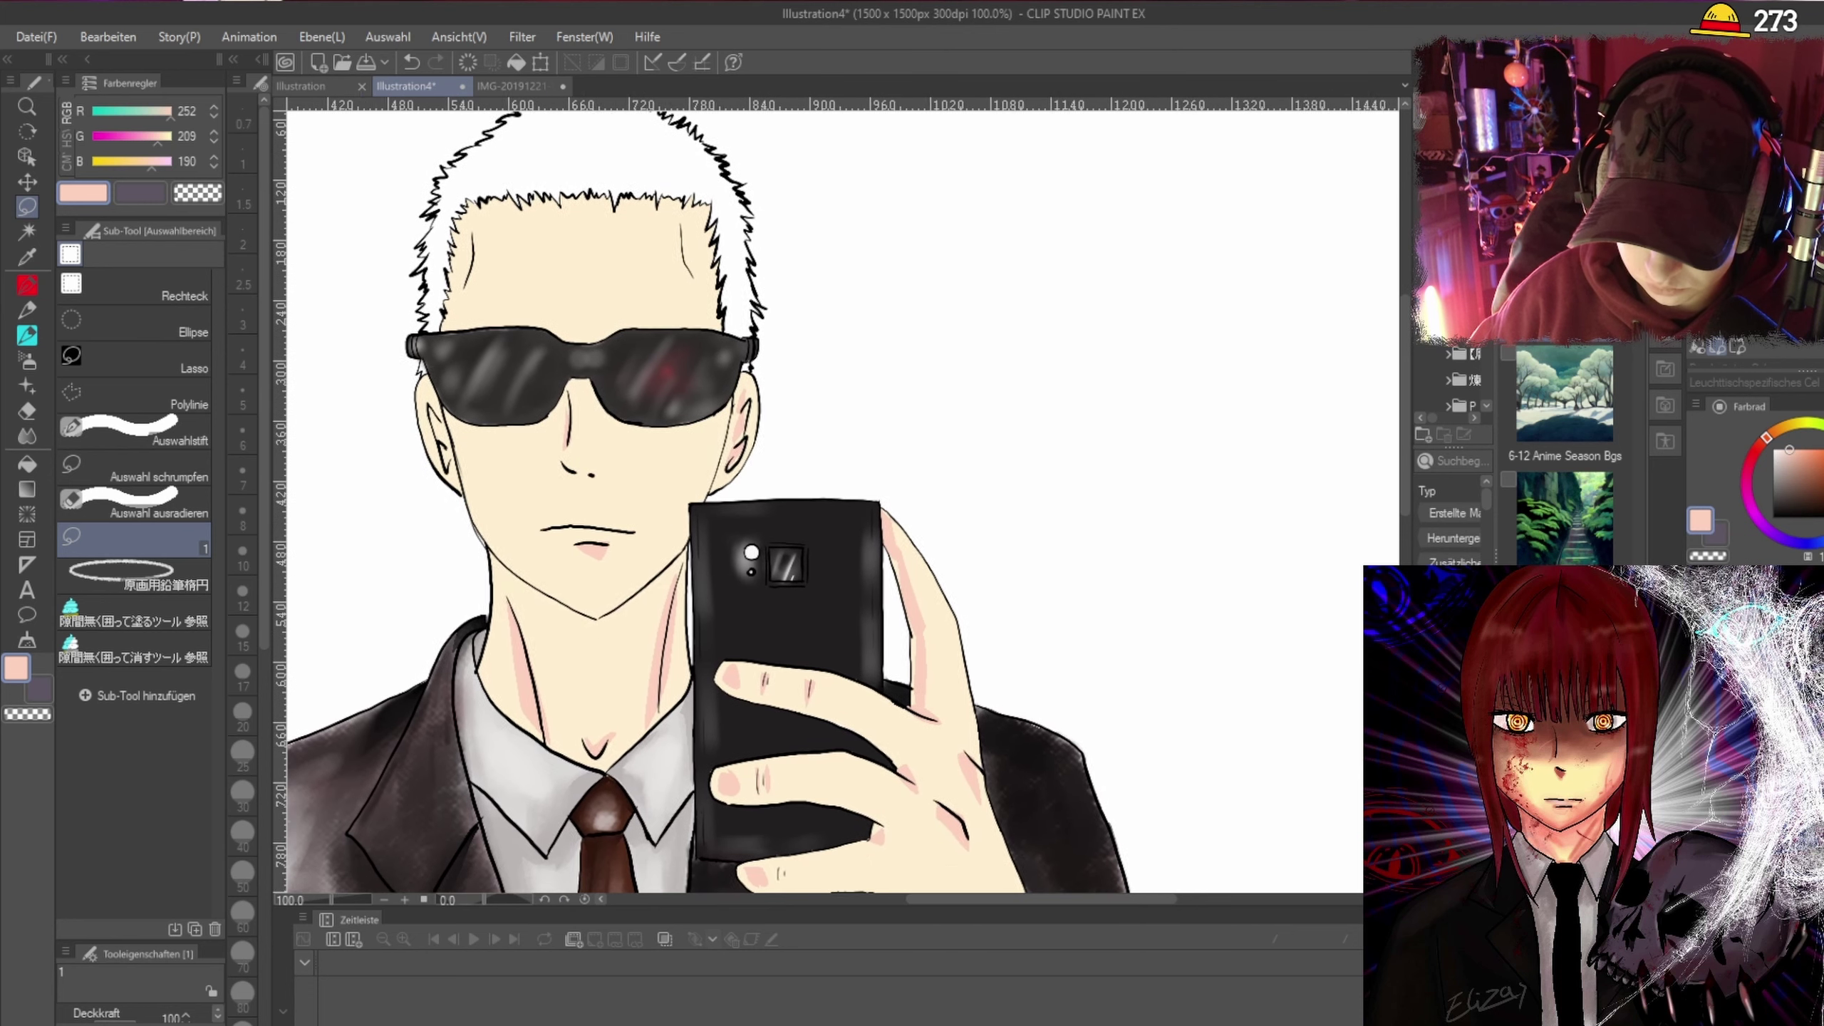
{"action": "left_click_drag", "start_coordinate": [873, 382], "coordinate": [535, 472]}
{"action": "scroll", "coordinate": [932, 359], "scroll_direction": "up", "scroll_amount": 1}
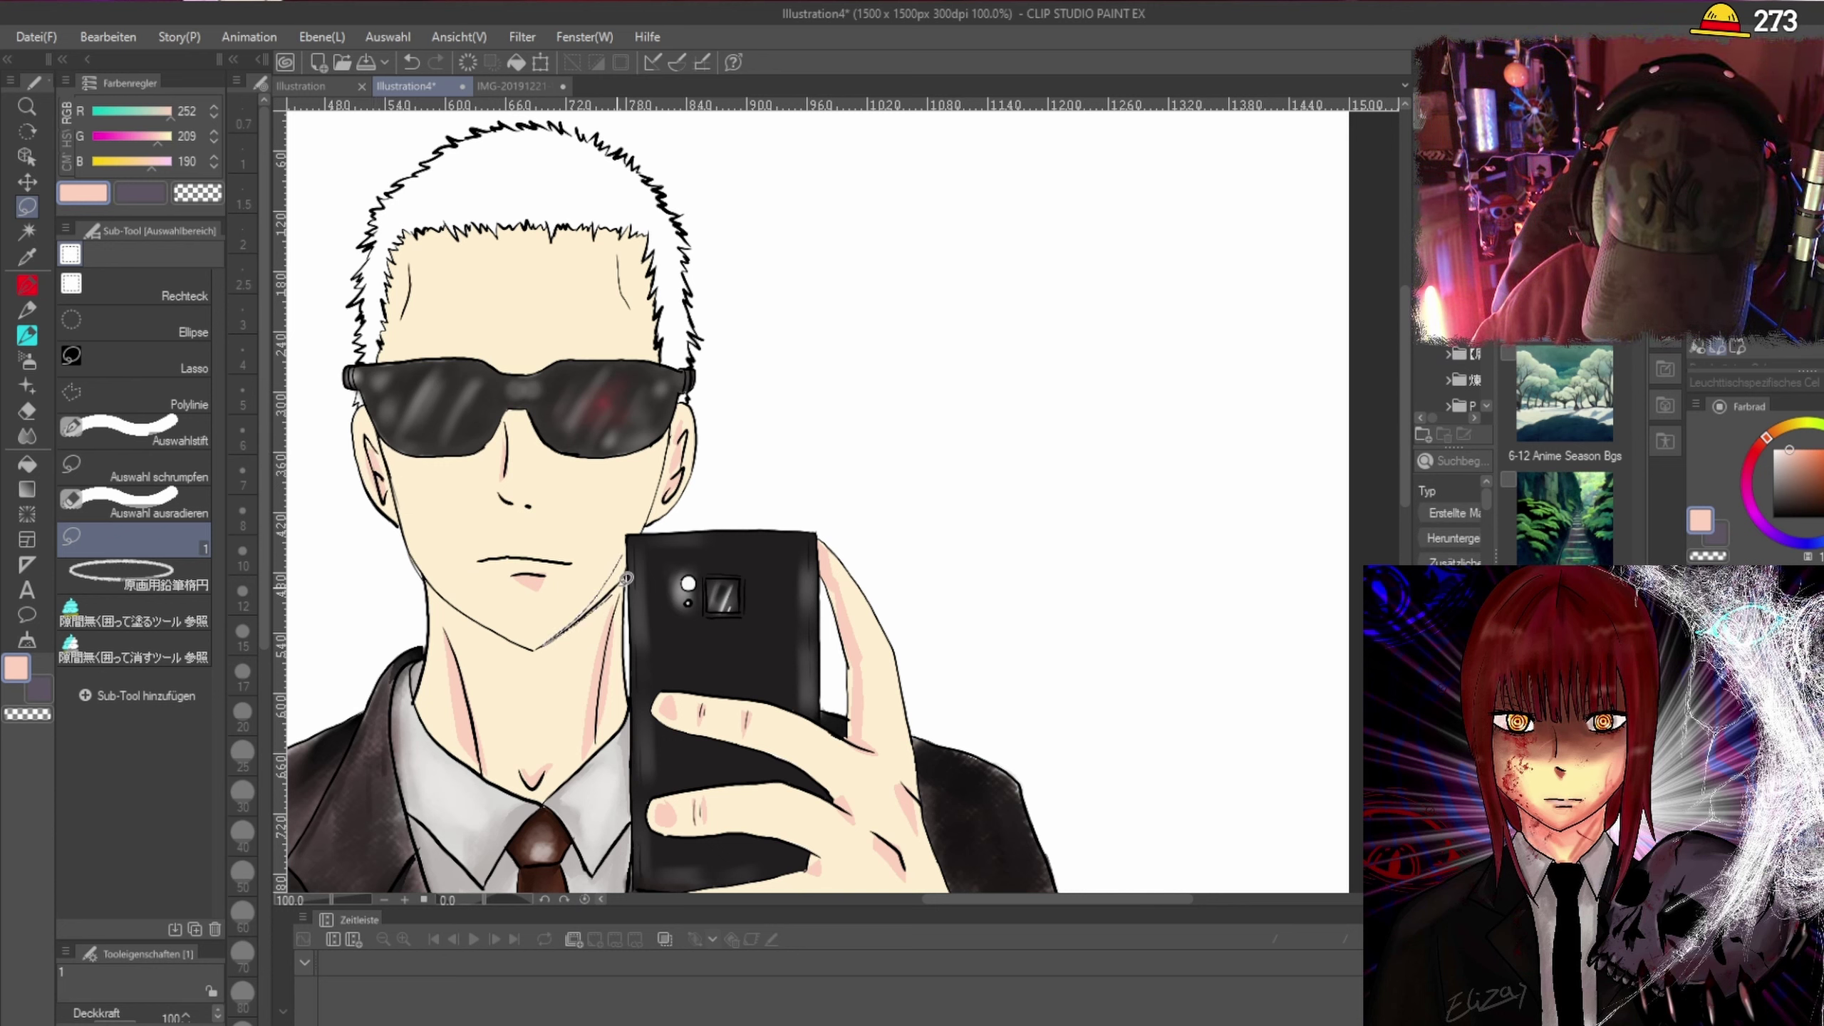
{"action": "scroll", "coordinate": [568, 439], "scroll_direction": "up", "scroll_amount": 1}
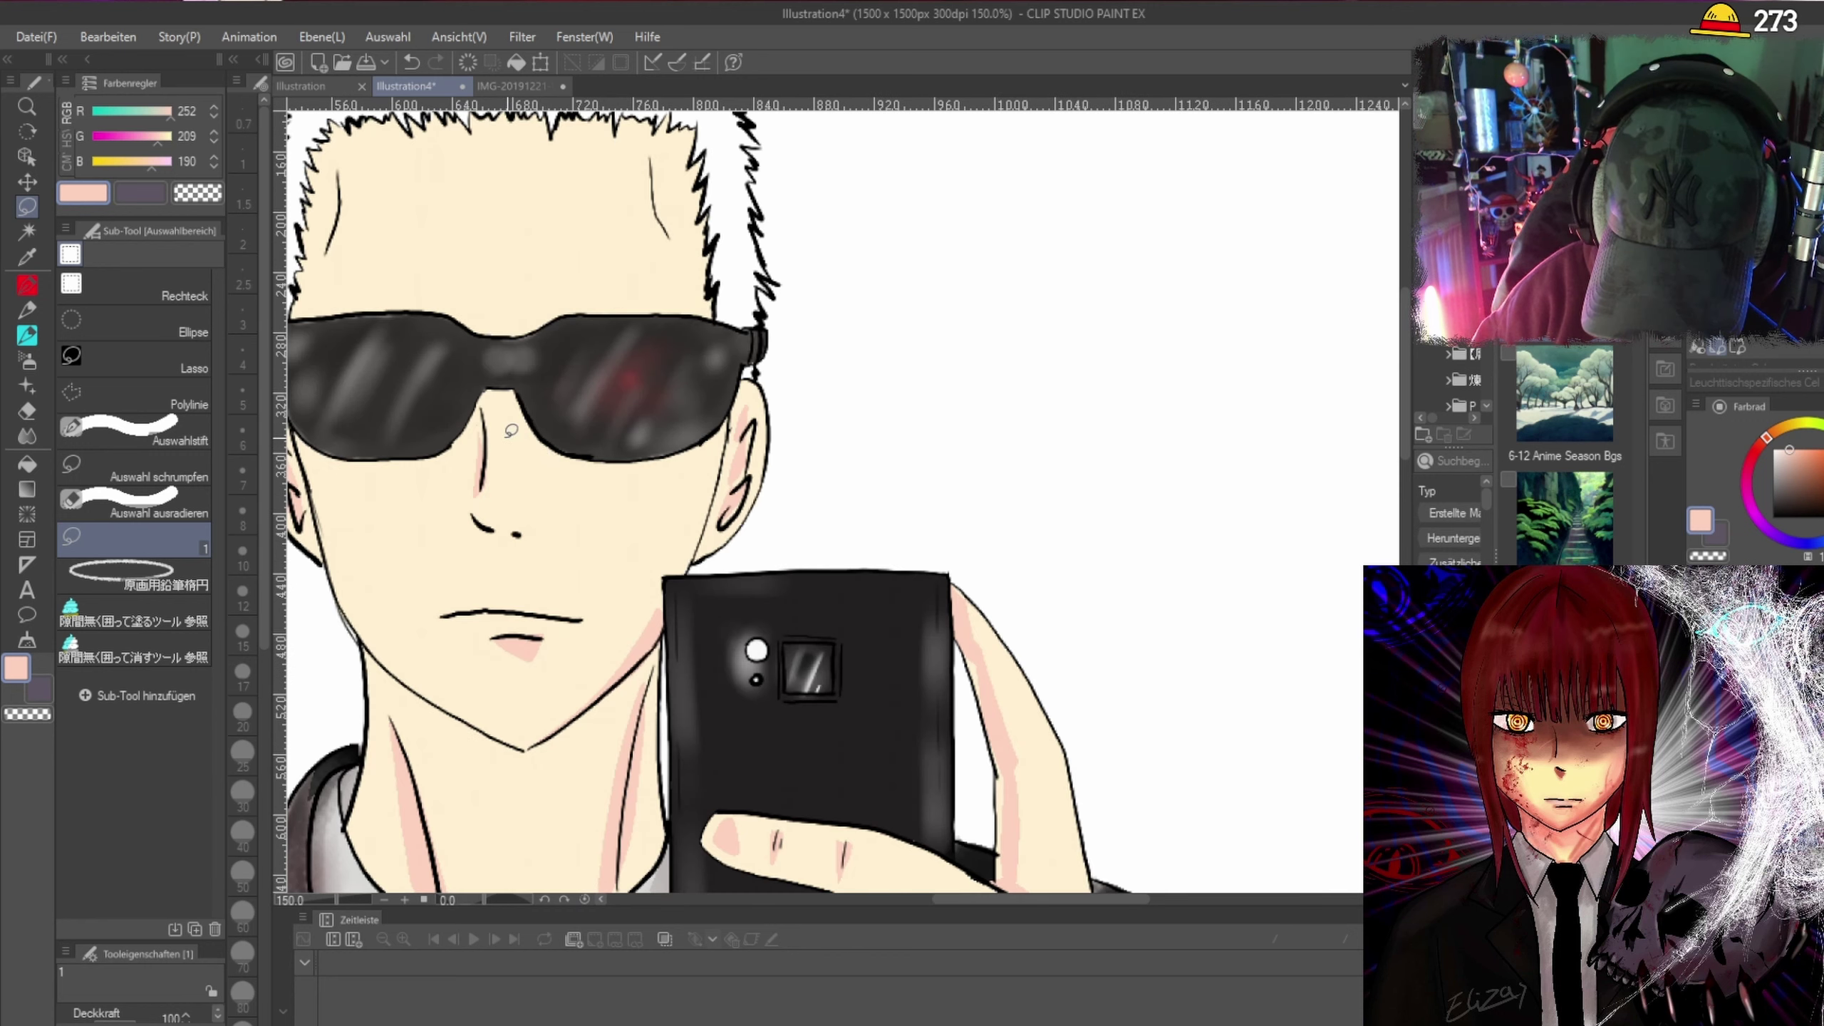
{"action": "mouse_move", "coordinate": [482, 412]}
{"action": "left_mouse_down"}
{"action": "mouse_move", "coordinate": [464, 472]}
{"action": "mouse_move", "coordinate": [485, 493]}
{"action": "mouse_move", "coordinate": [483, 411]}
{"action": "left_mouse_up"}
{"action": "mouse_move", "coordinate": [474, 520]}
{"action": "left_mouse_down"}
{"action": "mouse_move", "coordinate": [530, 553]}
{"action": "mouse_move", "coordinate": [526, 527]}
{"action": "mouse_move", "coordinate": [569, 557]}
{"action": "mouse_move", "coordinate": [503, 528]}
{"action": "left_mouse_up"}
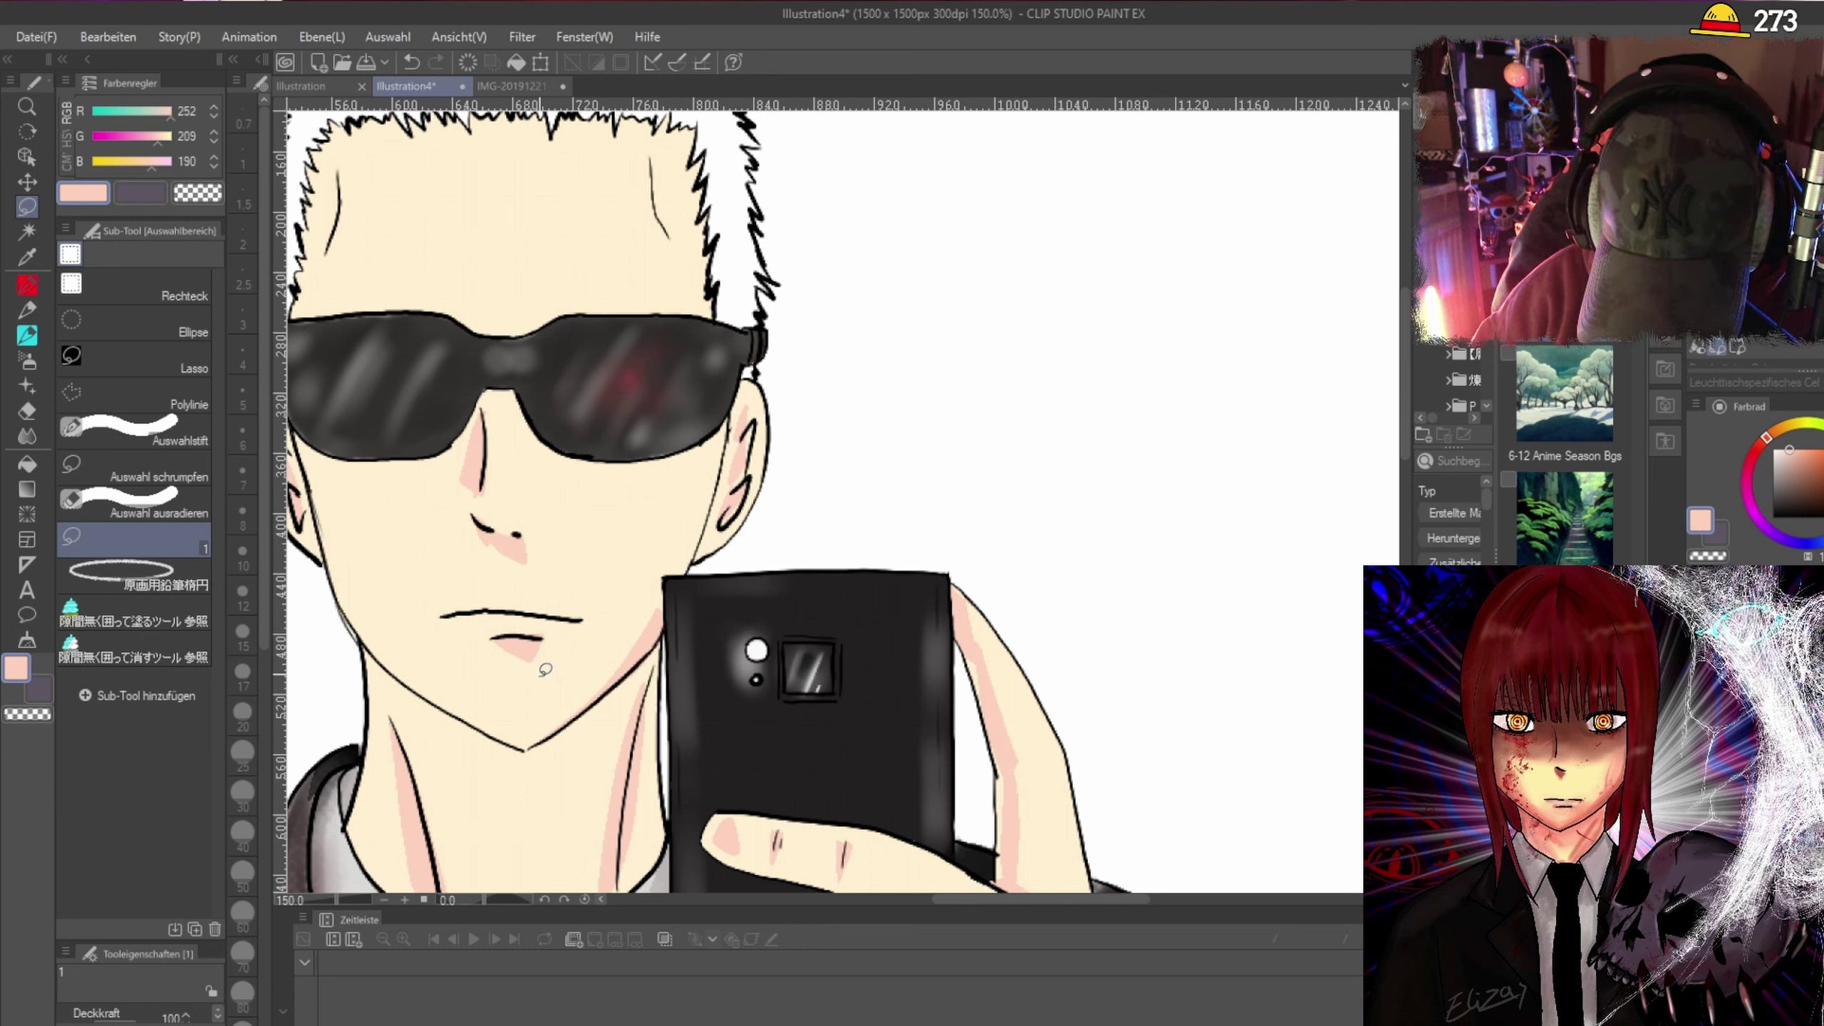
{"action": "mouse_move", "coordinate": [524, 658]}
{"action": "left_mouse_down"}
{"action": "mouse_move", "coordinate": [543, 638]}
{"action": "mouse_move", "coordinate": [484, 618]}
{"action": "mouse_move", "coordinate": [503, 620]}
{"action": "left_mouse_up"}
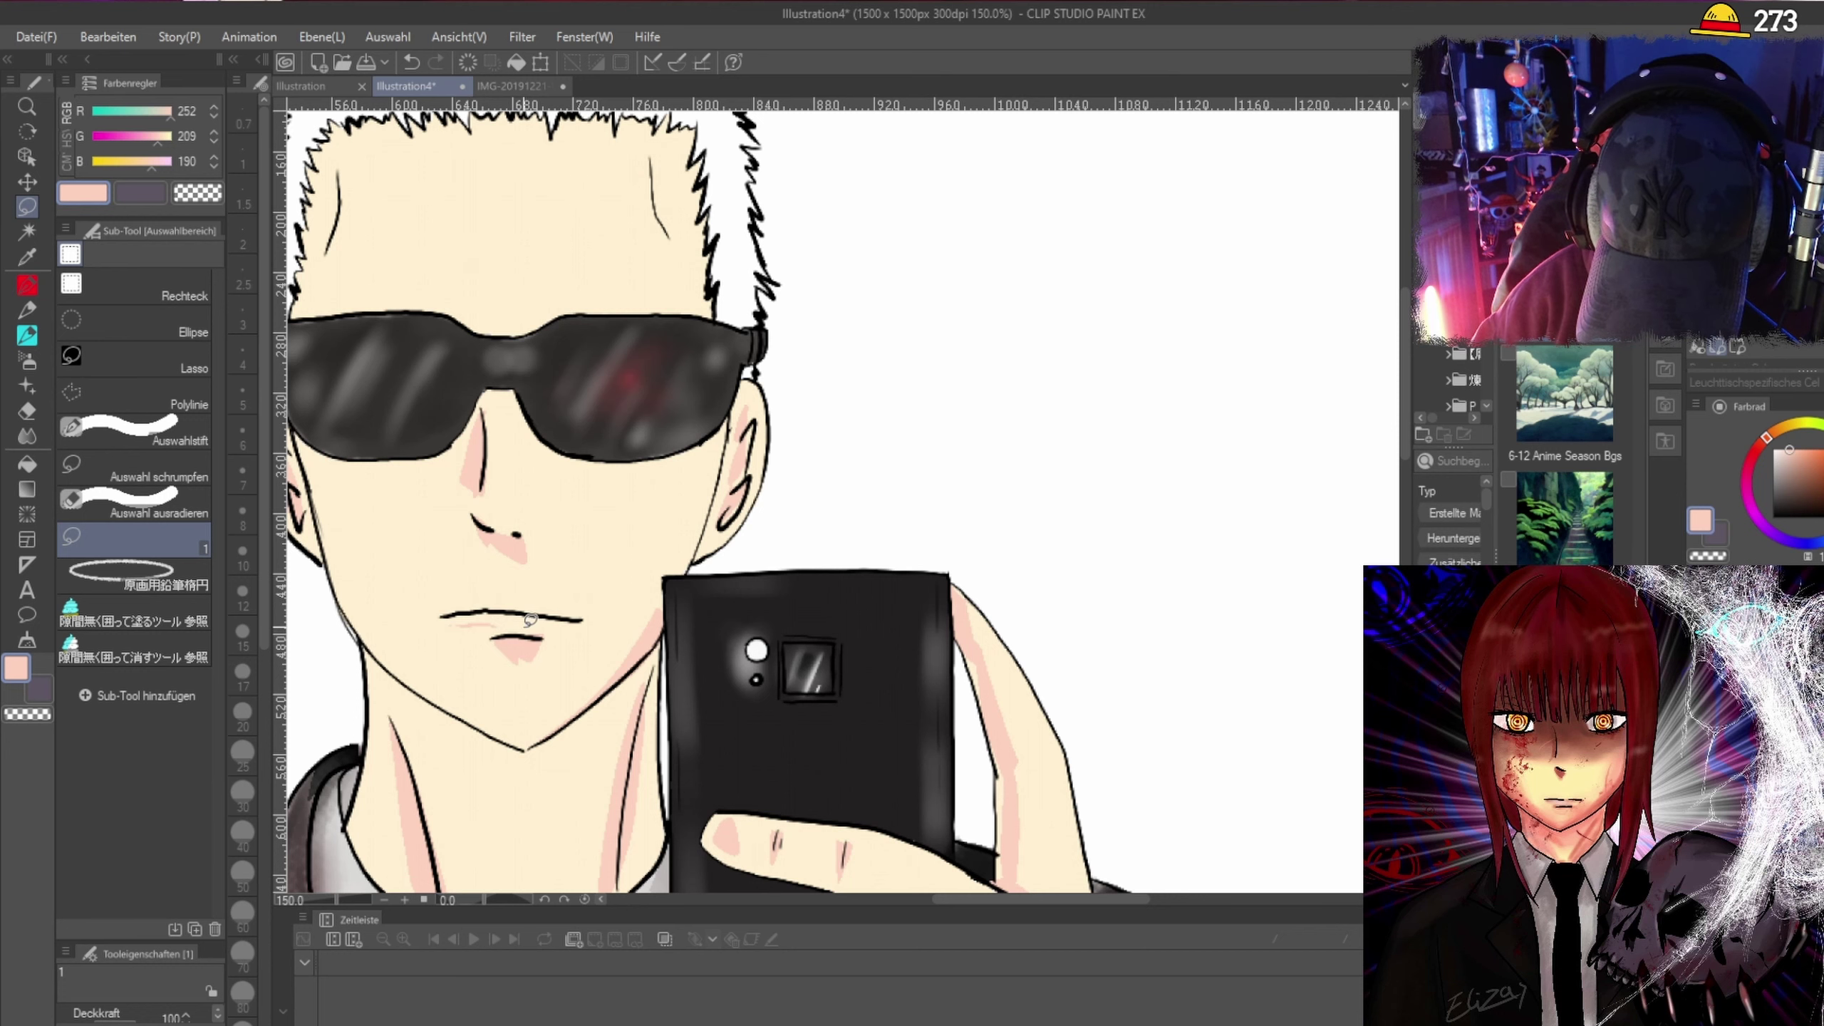
Add pink shading on the left forehead and outline a blush area under the left lens.
{"action": "key", "text": "ctrl+minus"}
{"action": "mouse_move", "coordinate": [650, 267]}
{"action": "left_mouse_down"}
{"action": "mouse_move", "coordinate": [670, 317]}
{"action": "mouse_move", "coordinate": [650, 269]}
{"action": "left_mouse_up"}
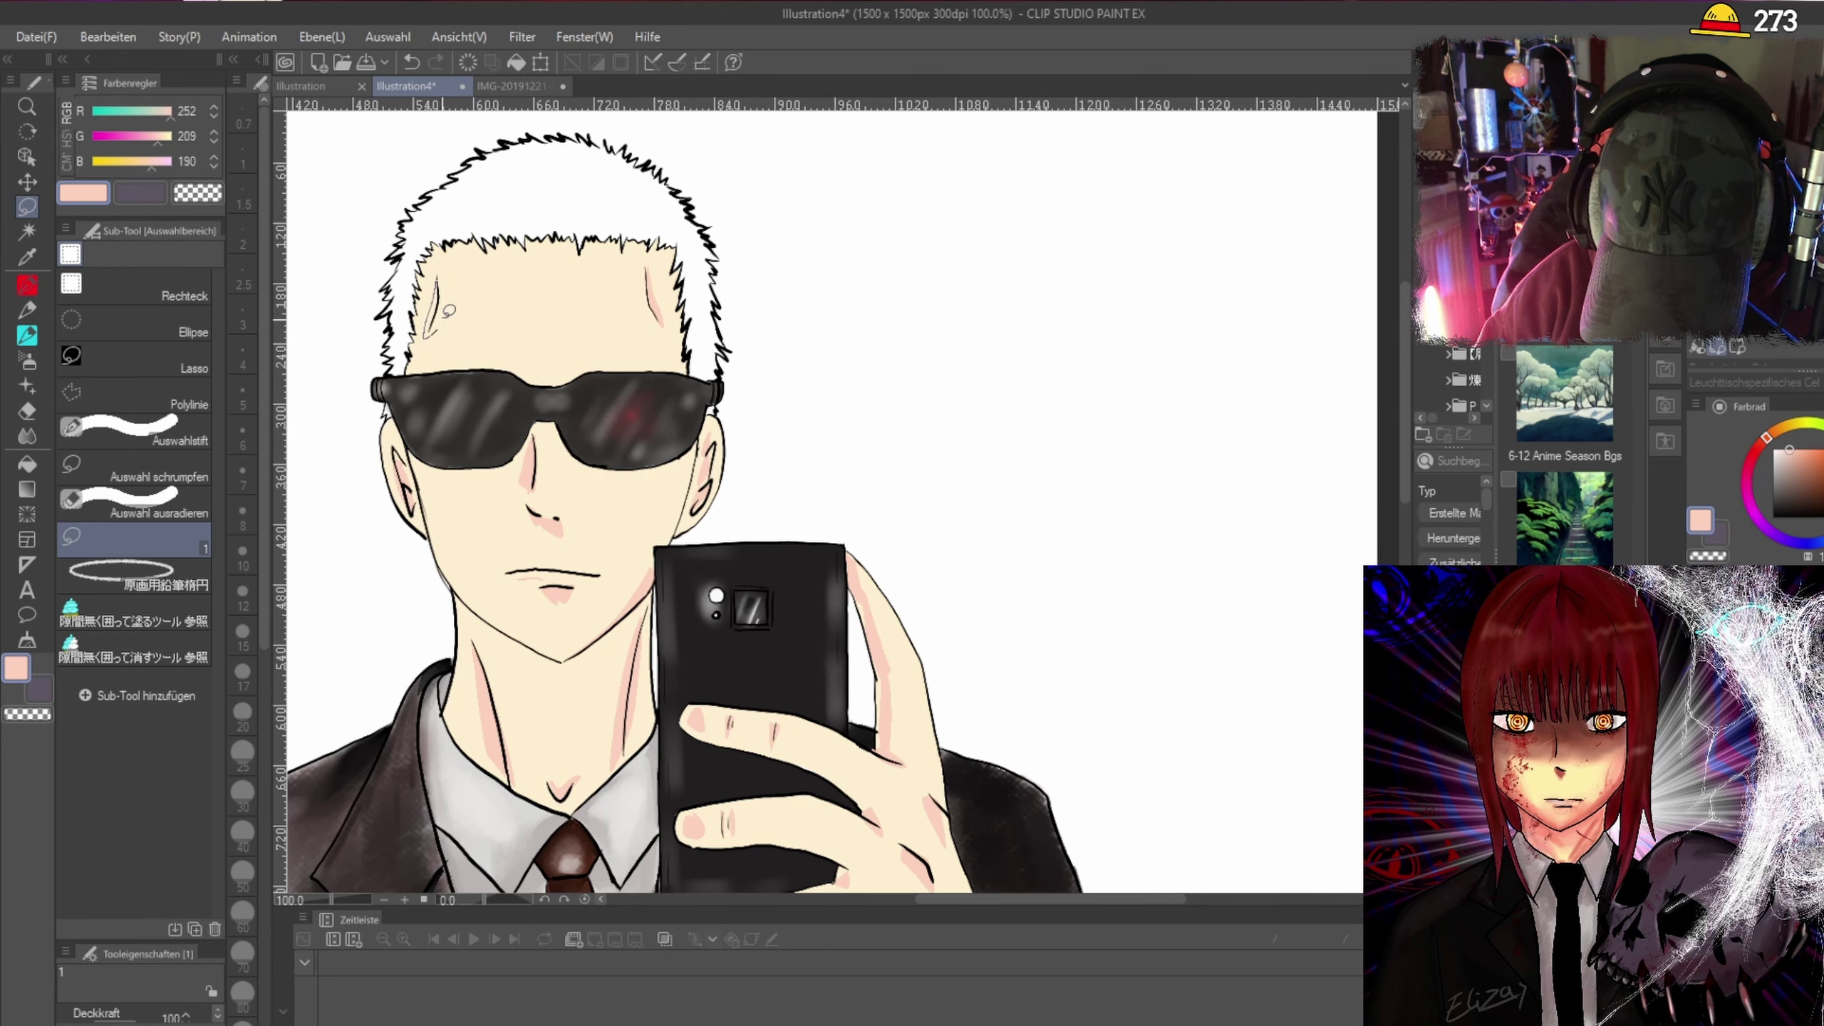
{"action": "left_click_drag", "start_coordinate": [449, 311], "coordinate": [445, 314]}
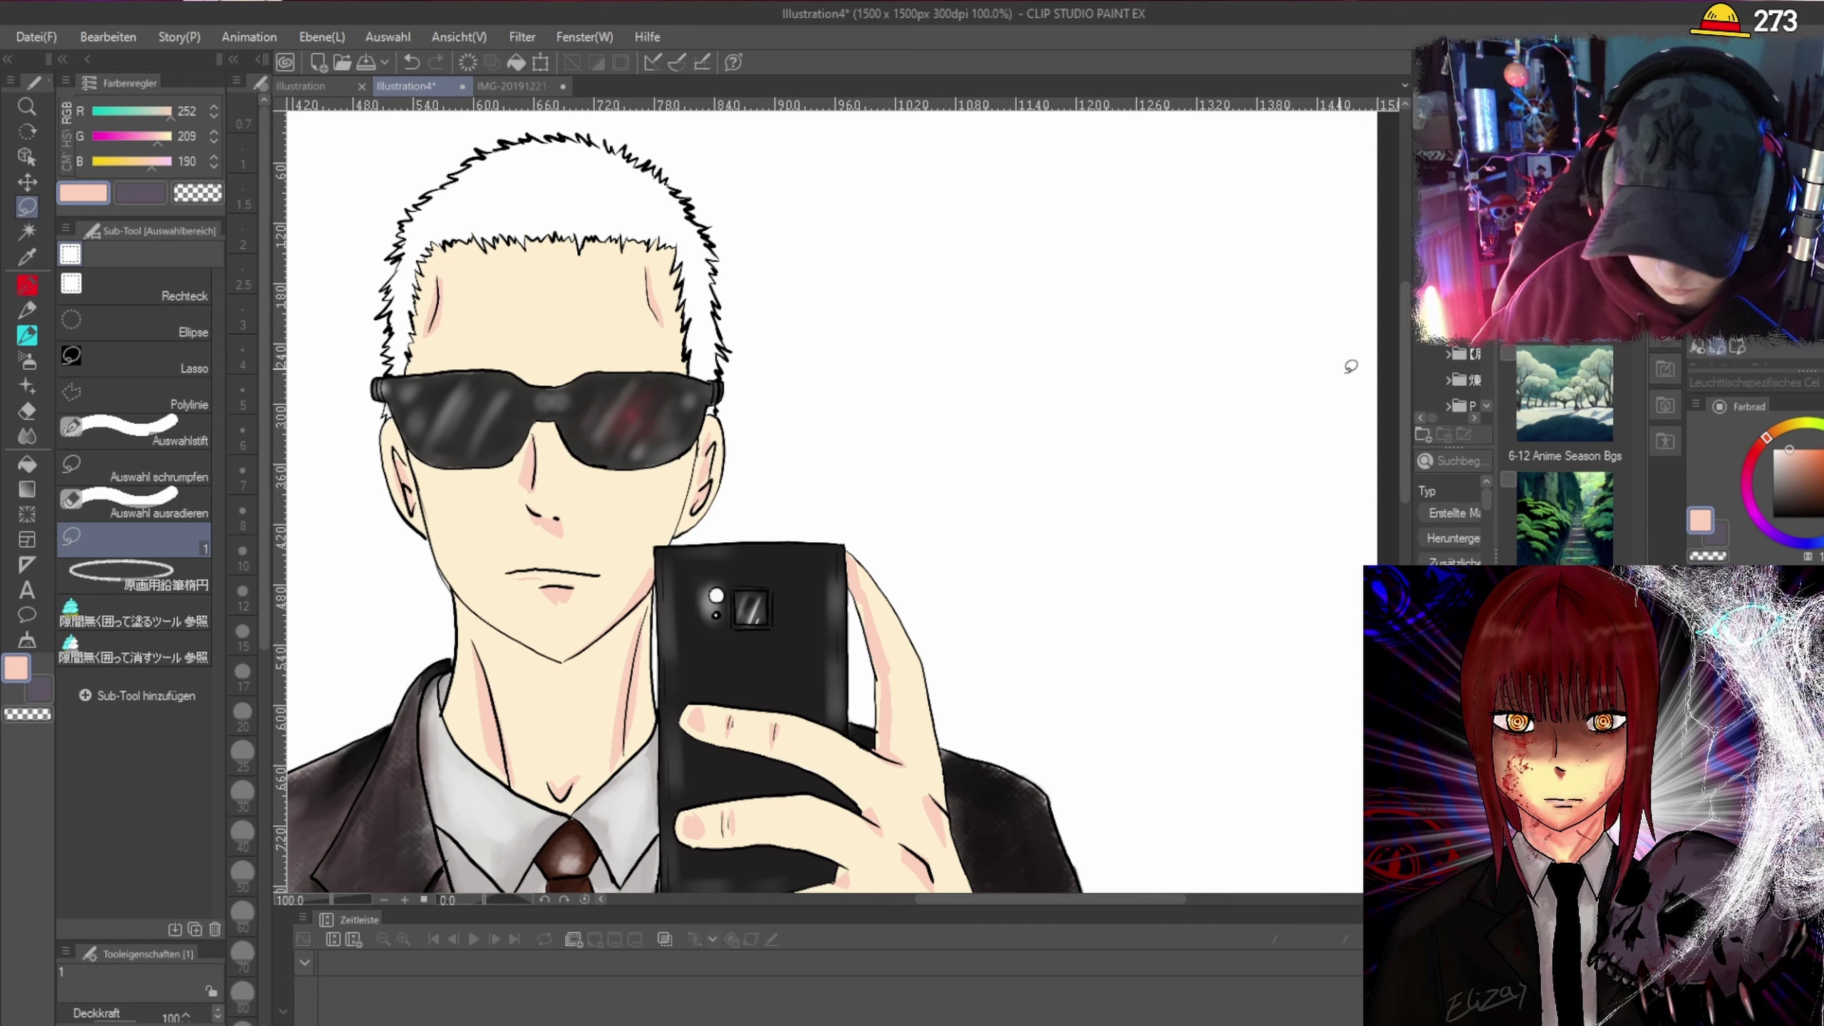
{"action": "left_click_drag", "start_coordinate": [1403, 407], "coordinate": [1406, 369]}
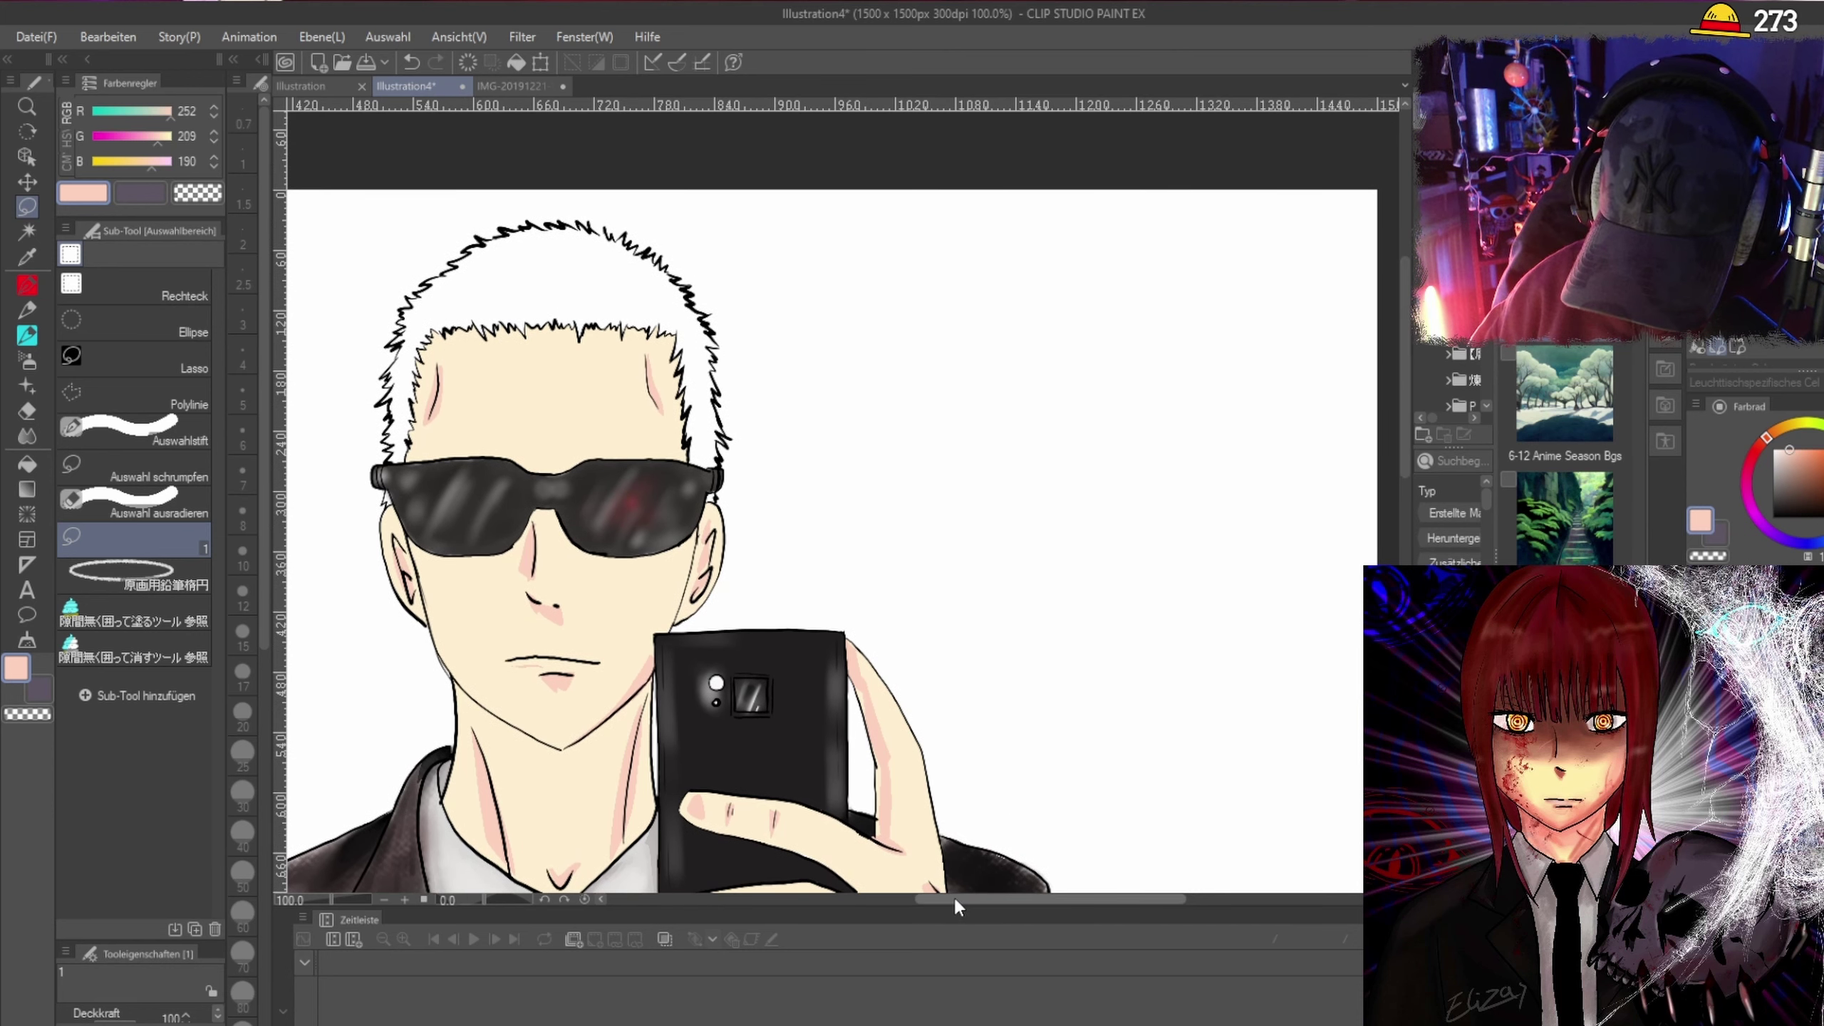
{"action": "left_click_drag", "start_coordinate": [954, 898], "coordinate": [909, 899]}
{"action": "scroll", "coordinate": [661, 571], "scroll_direction": "up", "scroll_amount": 1}
{"action": "scroll", "coordinate": [661, 571], "scroll_direction": "up", "scroll_amount": 1}
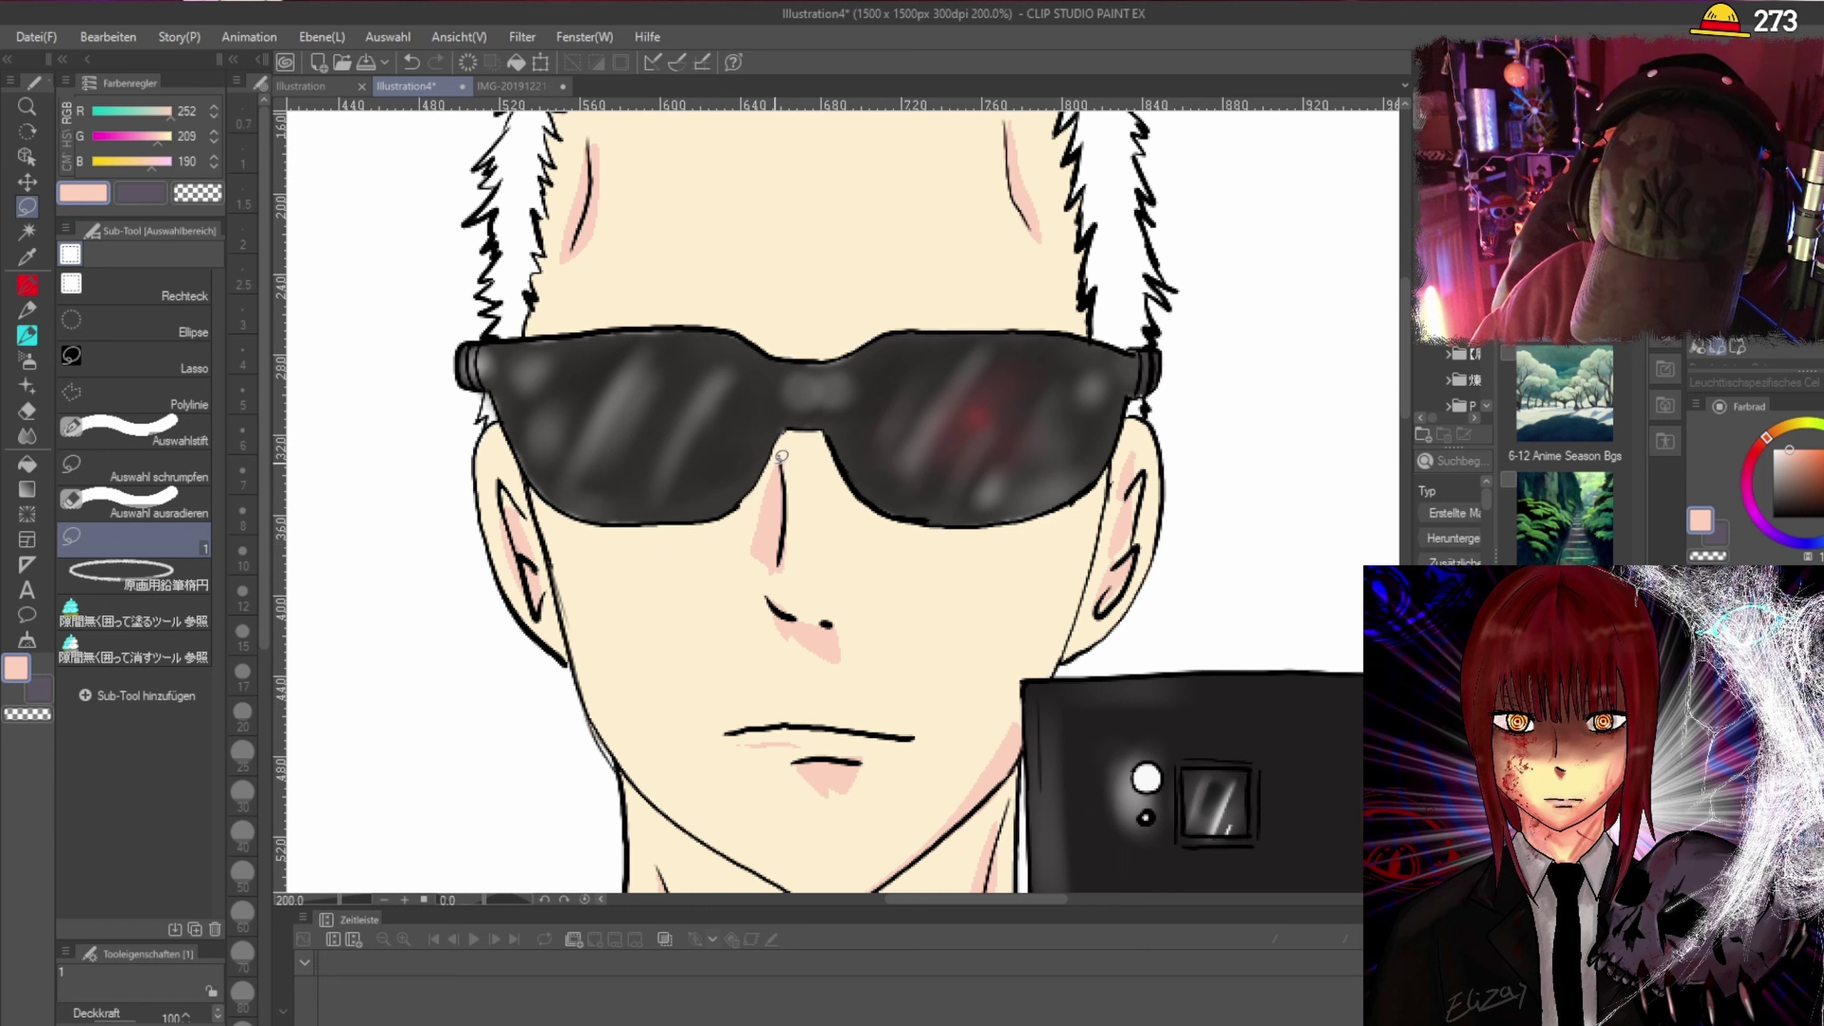
{"action": "mouse_move", "coordinate": [782, 455]}
{"action": "left_mouse_down"}
{"action": "mouse_move", "coordinate": [726, 538]}
{"action": "mouse_move", "coordinate": [623, 578]}
{"action": "mouse_move", "coordinate": [564, 540]}
{"action": "mouse_move", "coordinate": [534, 484]}
{"action": "mouse_move", "coordinate": [688, 517]}
{"action": "mouse_move", "coordinate": [786, 460]}
{"action": "left_mouse_up"}
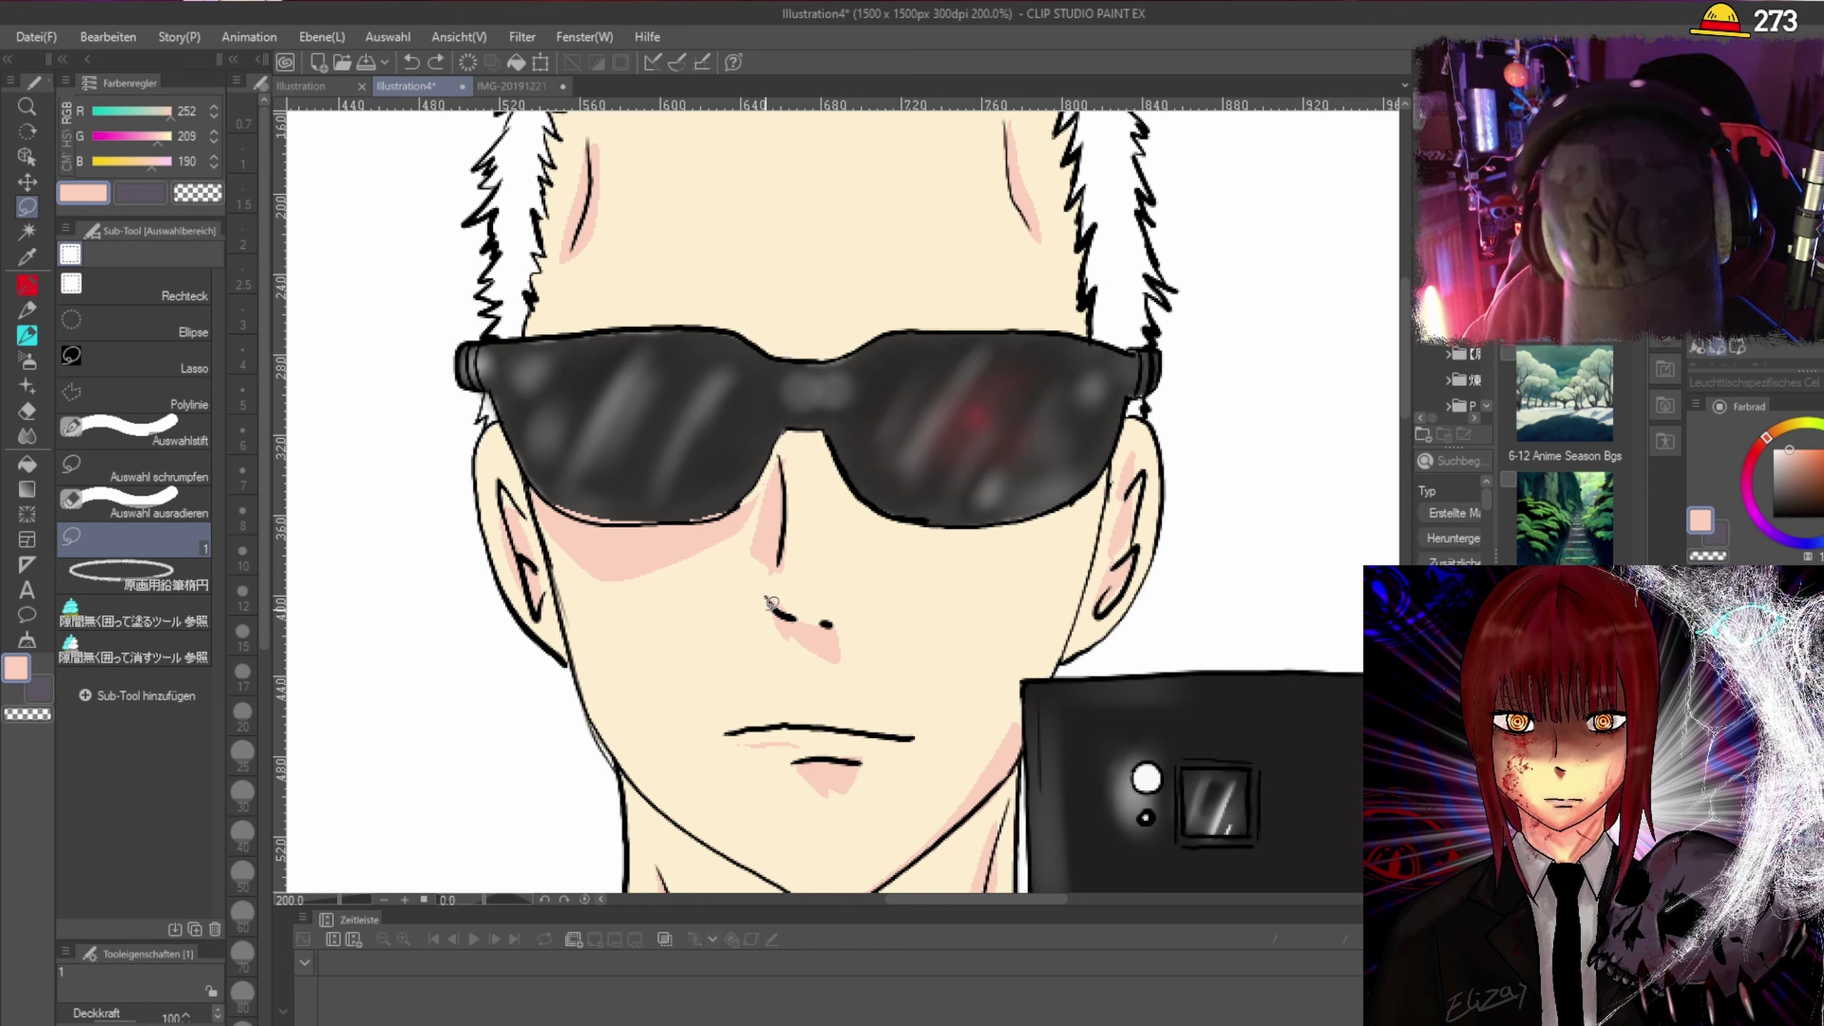
Undo the left-lens blush and lasso-fill new pink blush across the cheek.
{"action": "left_click_drag", "start_coordinate": [748, 528], "coordinate": [736, 517]}
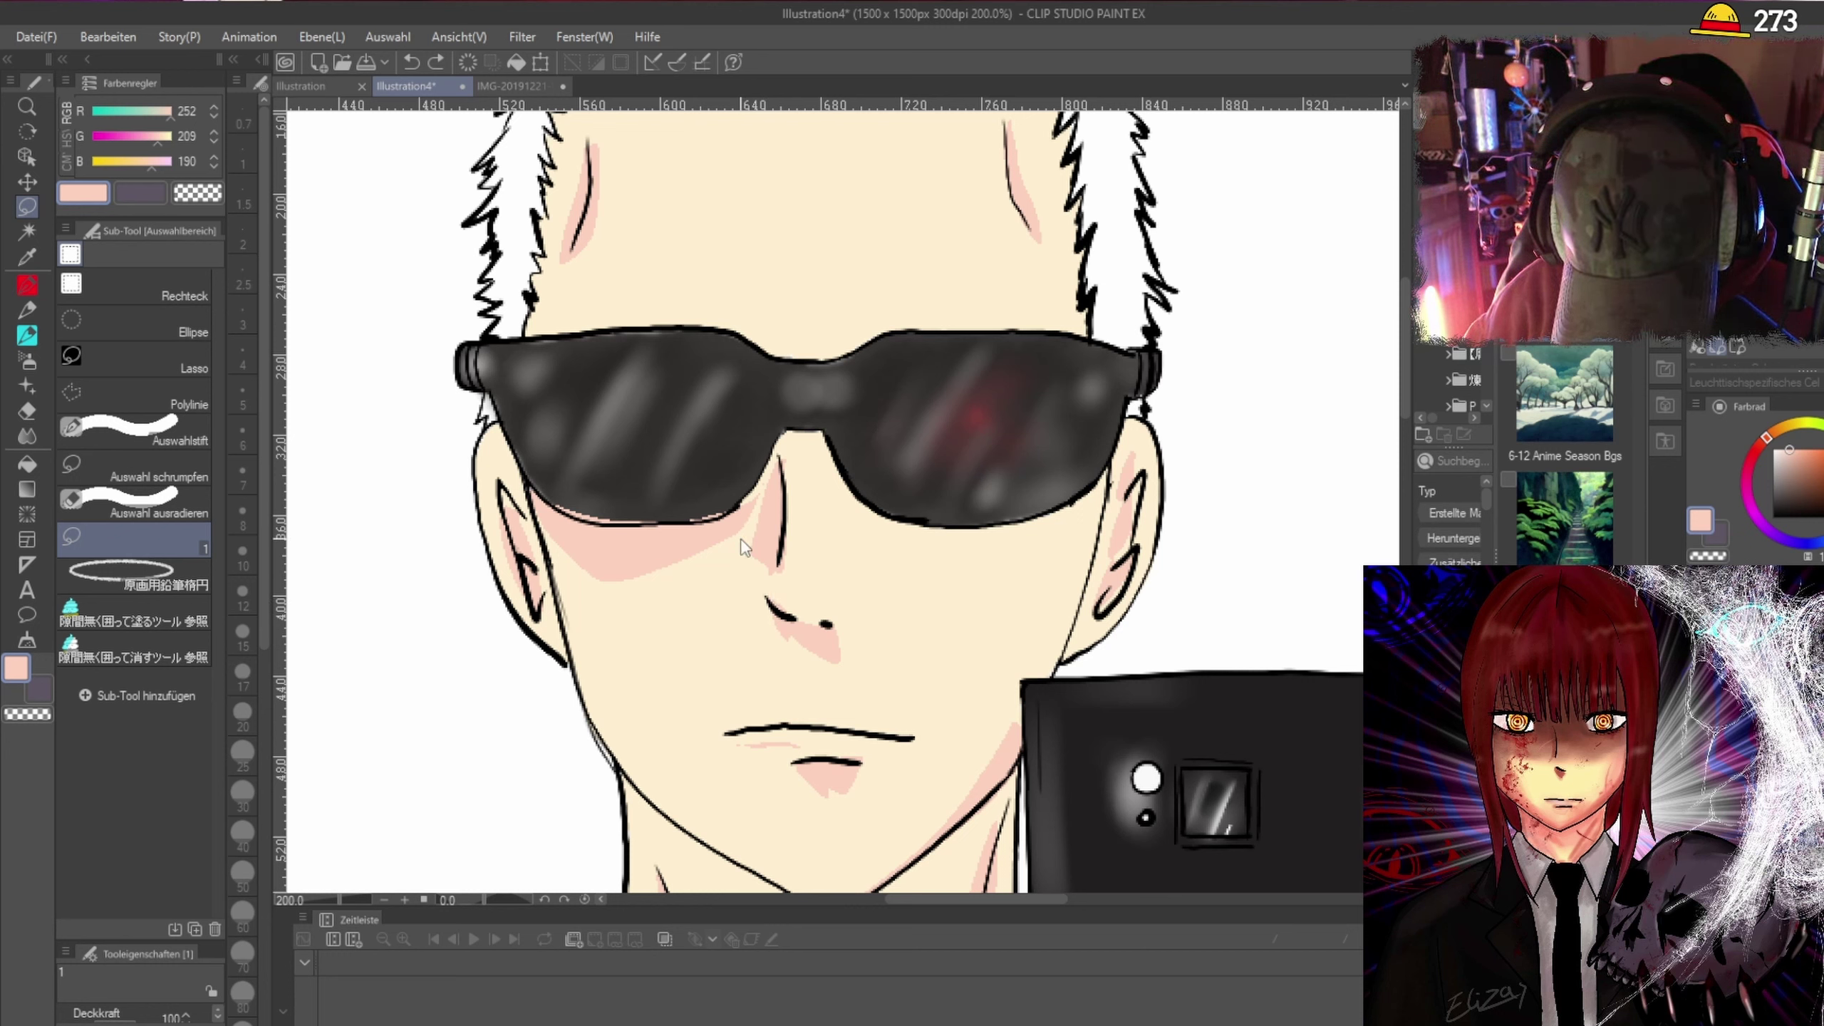
{"action": "key", "text": "ctrl+z"}
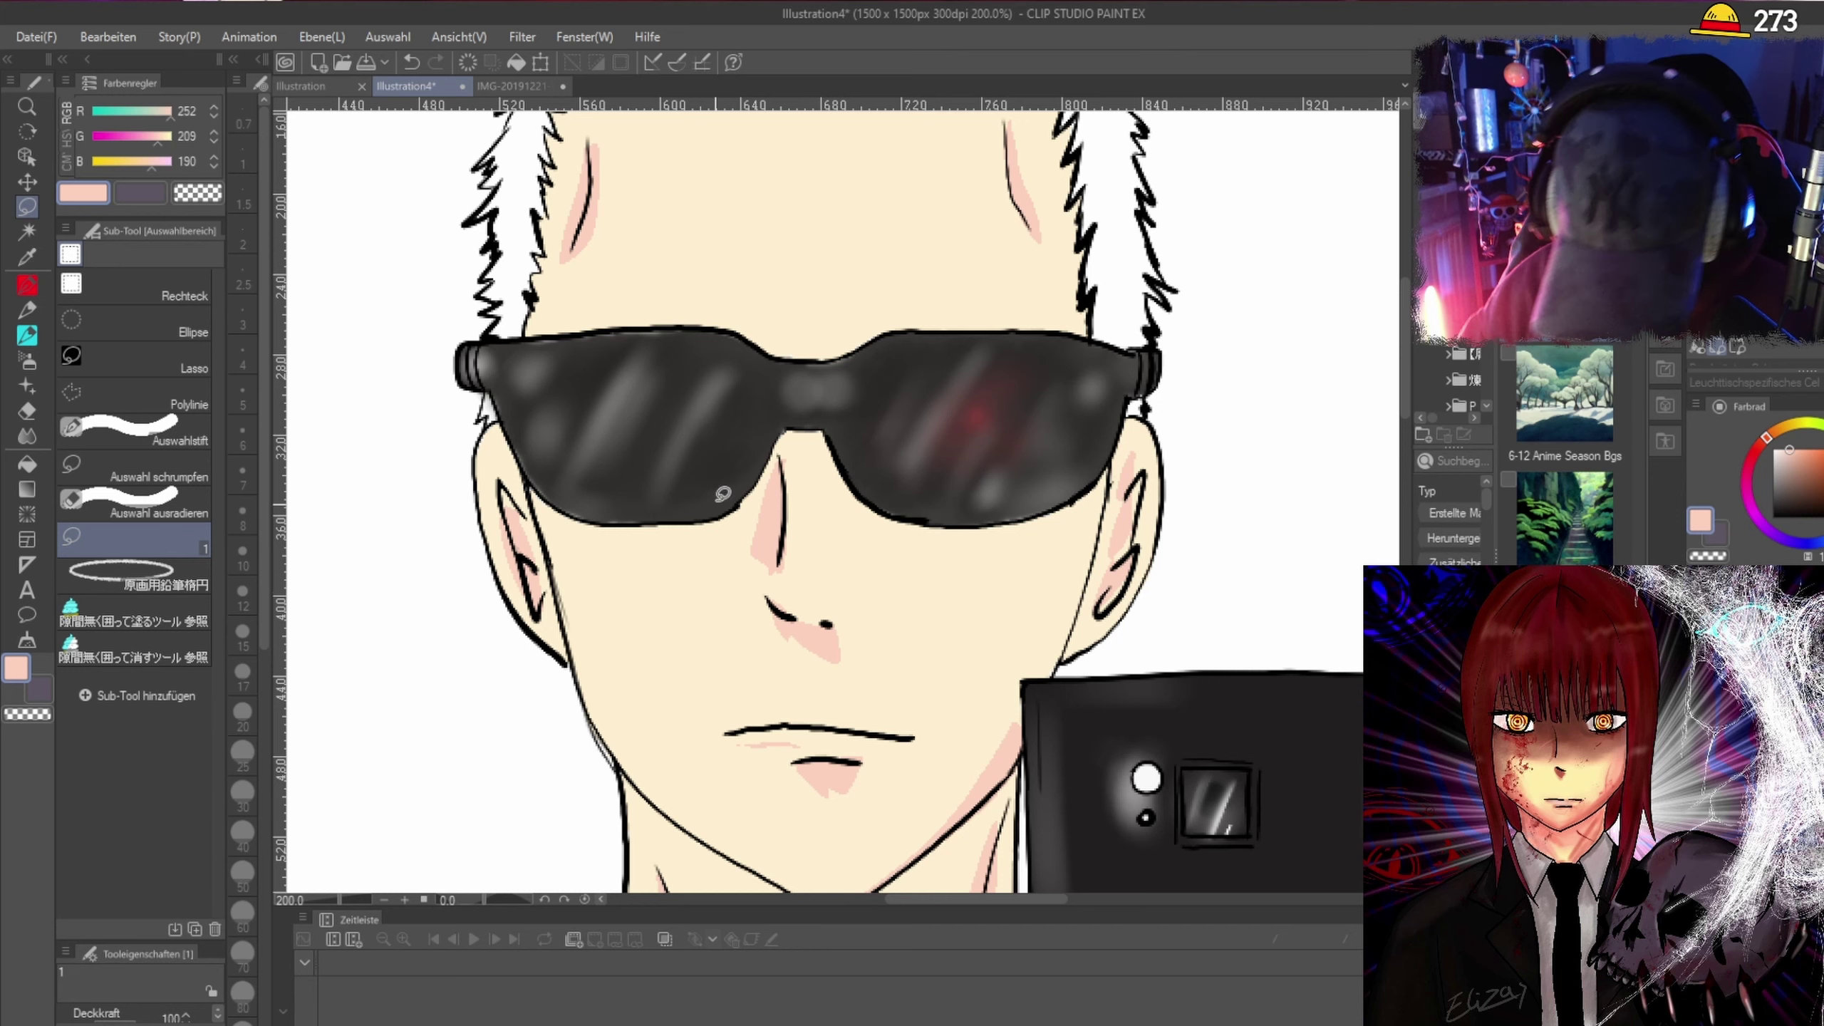
{"action": "scroll", "coordinate": [723, 493], "scroll_direction": "up", "scroll_amount": 2}
{"action": "mouse_move", "coordinate": [790, 395]}
{"action": "left_mouse_down"}
{"action": "mouse_move", "coordinate": [765, 469]}
{"action": "mouse_move", "coordinate": [669, 568]}
{"action": "mouse_move", "coordinate": [394, 549]}
{"action": "mouse_move", "coordinate": [569, 522]}
{"action": "left_mouse_up"}
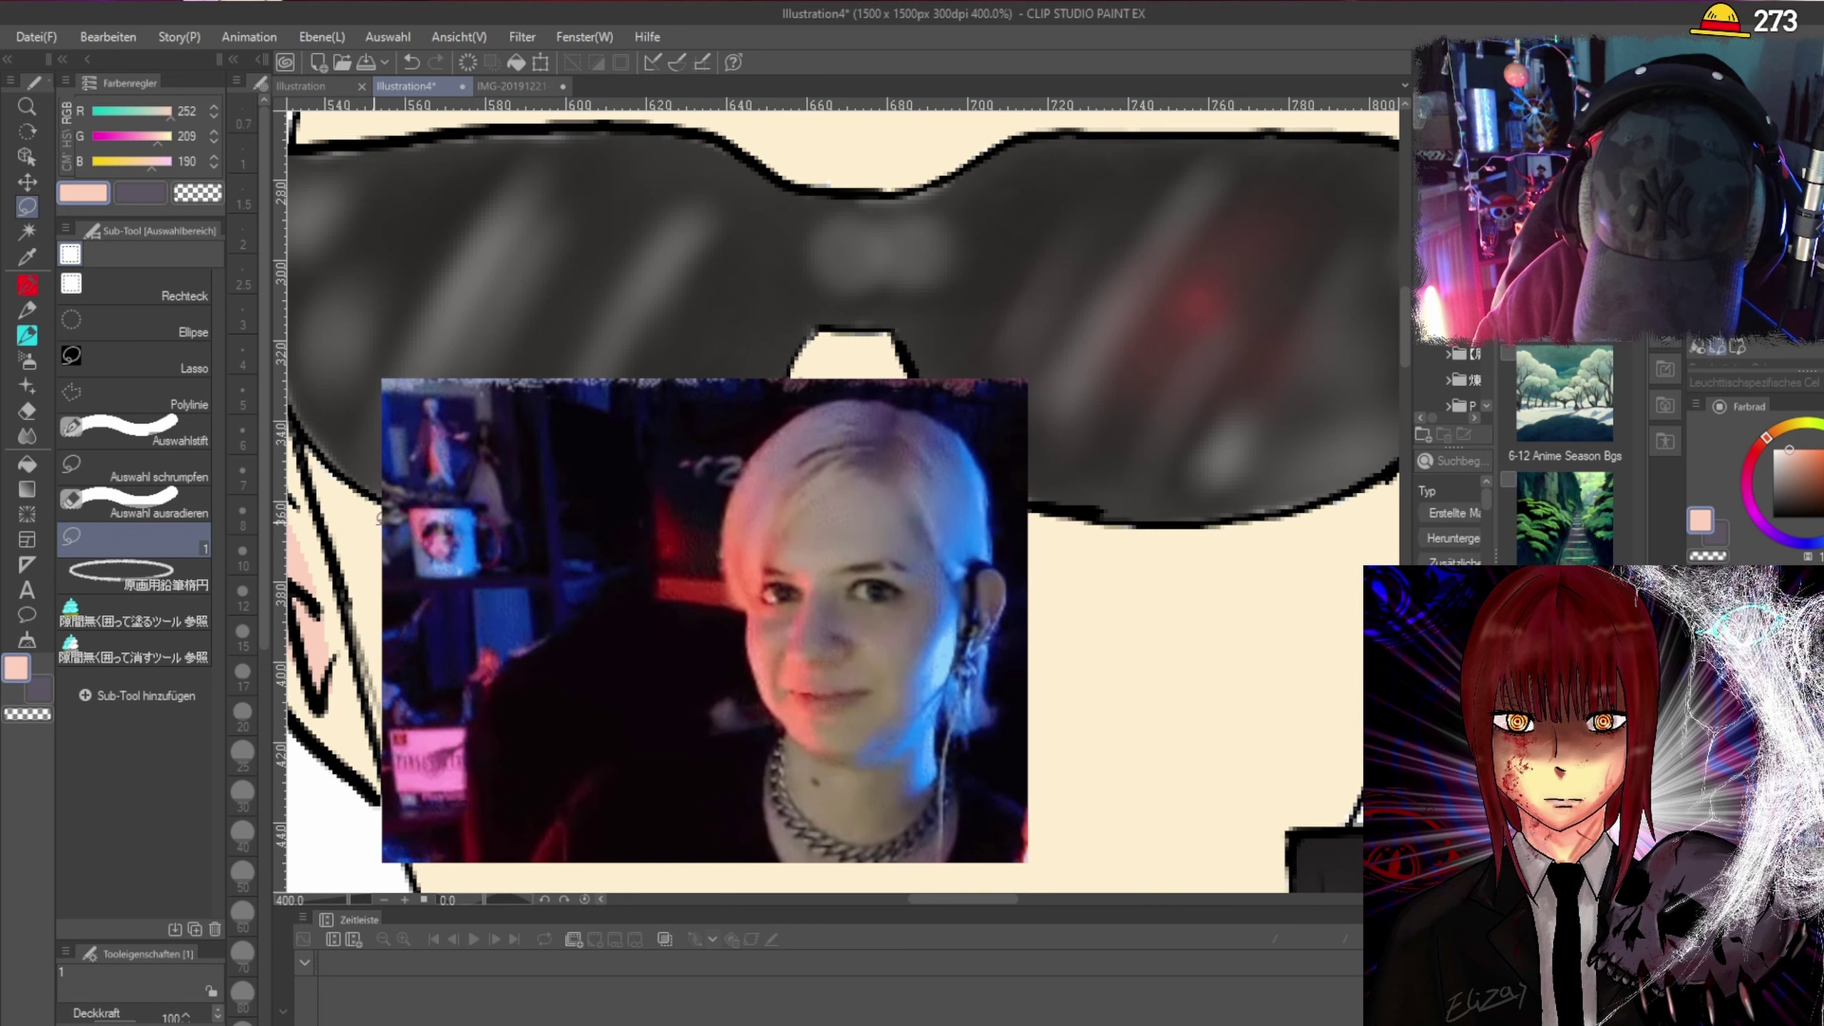
{"action": "scroll", "coordinate": [490, 595], "scroll_direction": "down", "scroll_amount": 2}
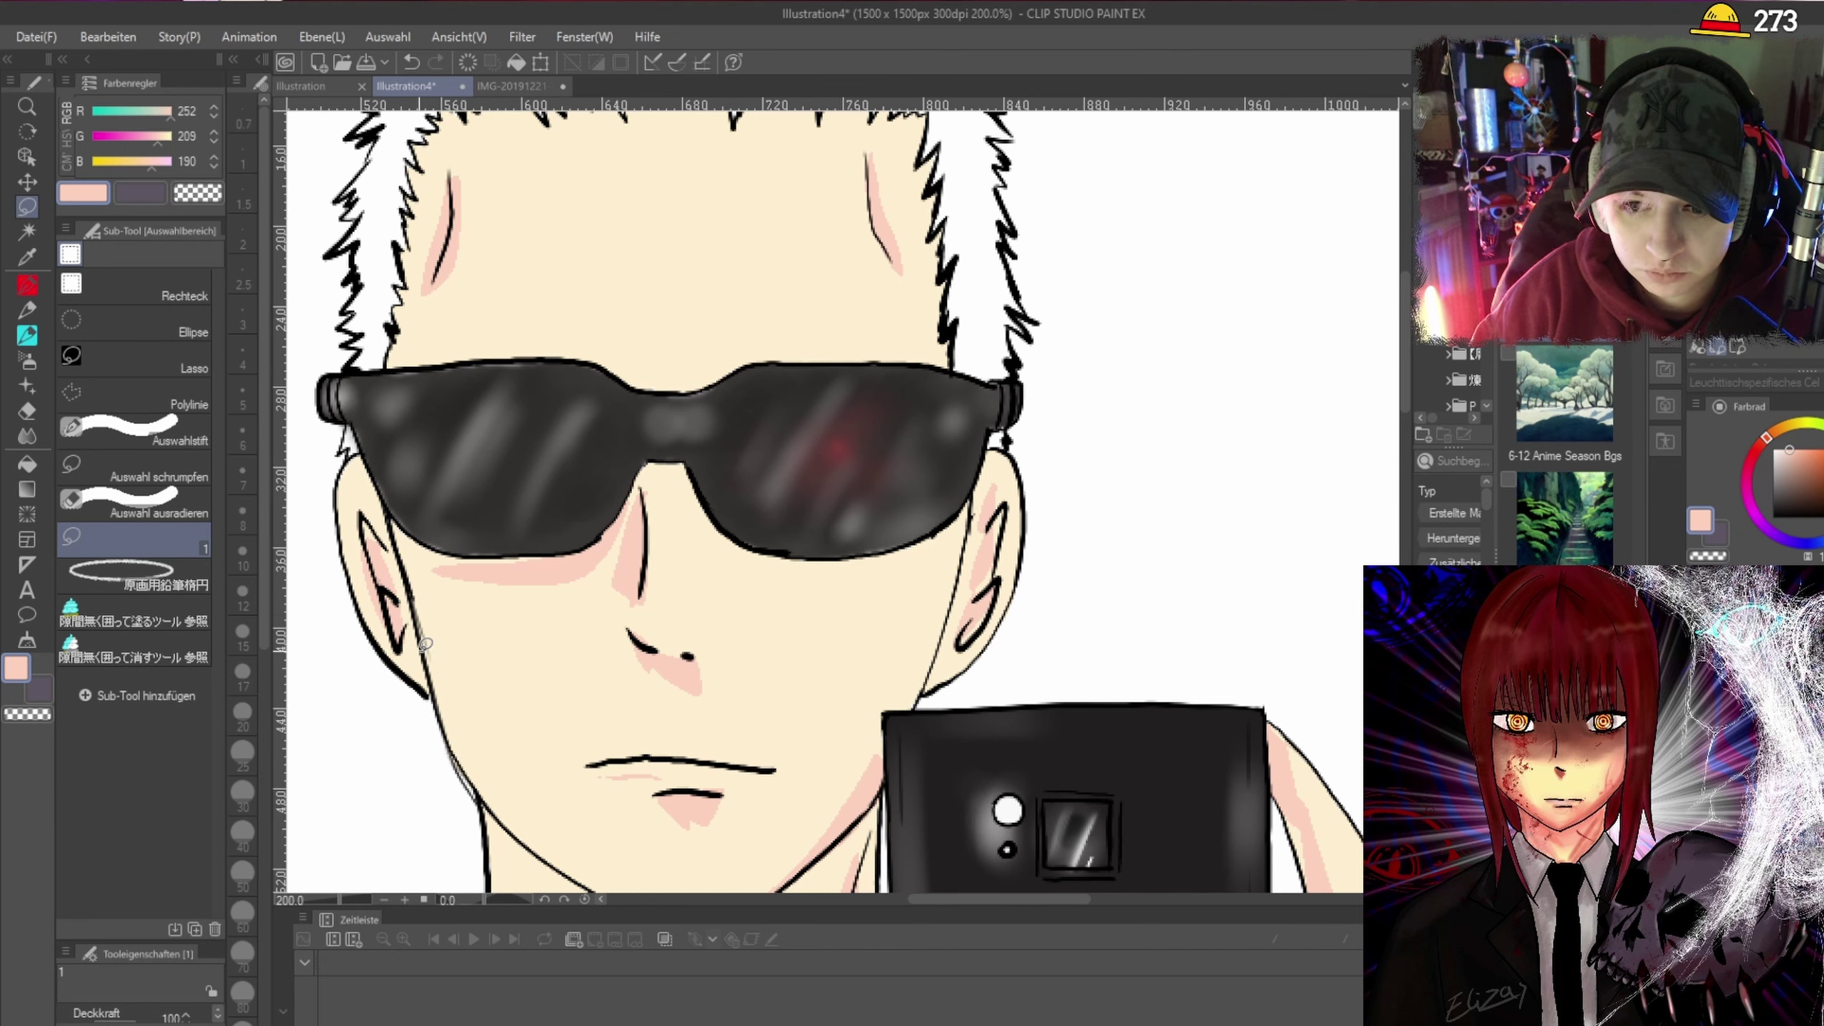
Lasso-fill pink blush under the bottom of the glasses and along the nose bridge.
{"action": "scroll", "coordinate": [538, 605], "scroll_direction": "up", "scroll_amount": 2}
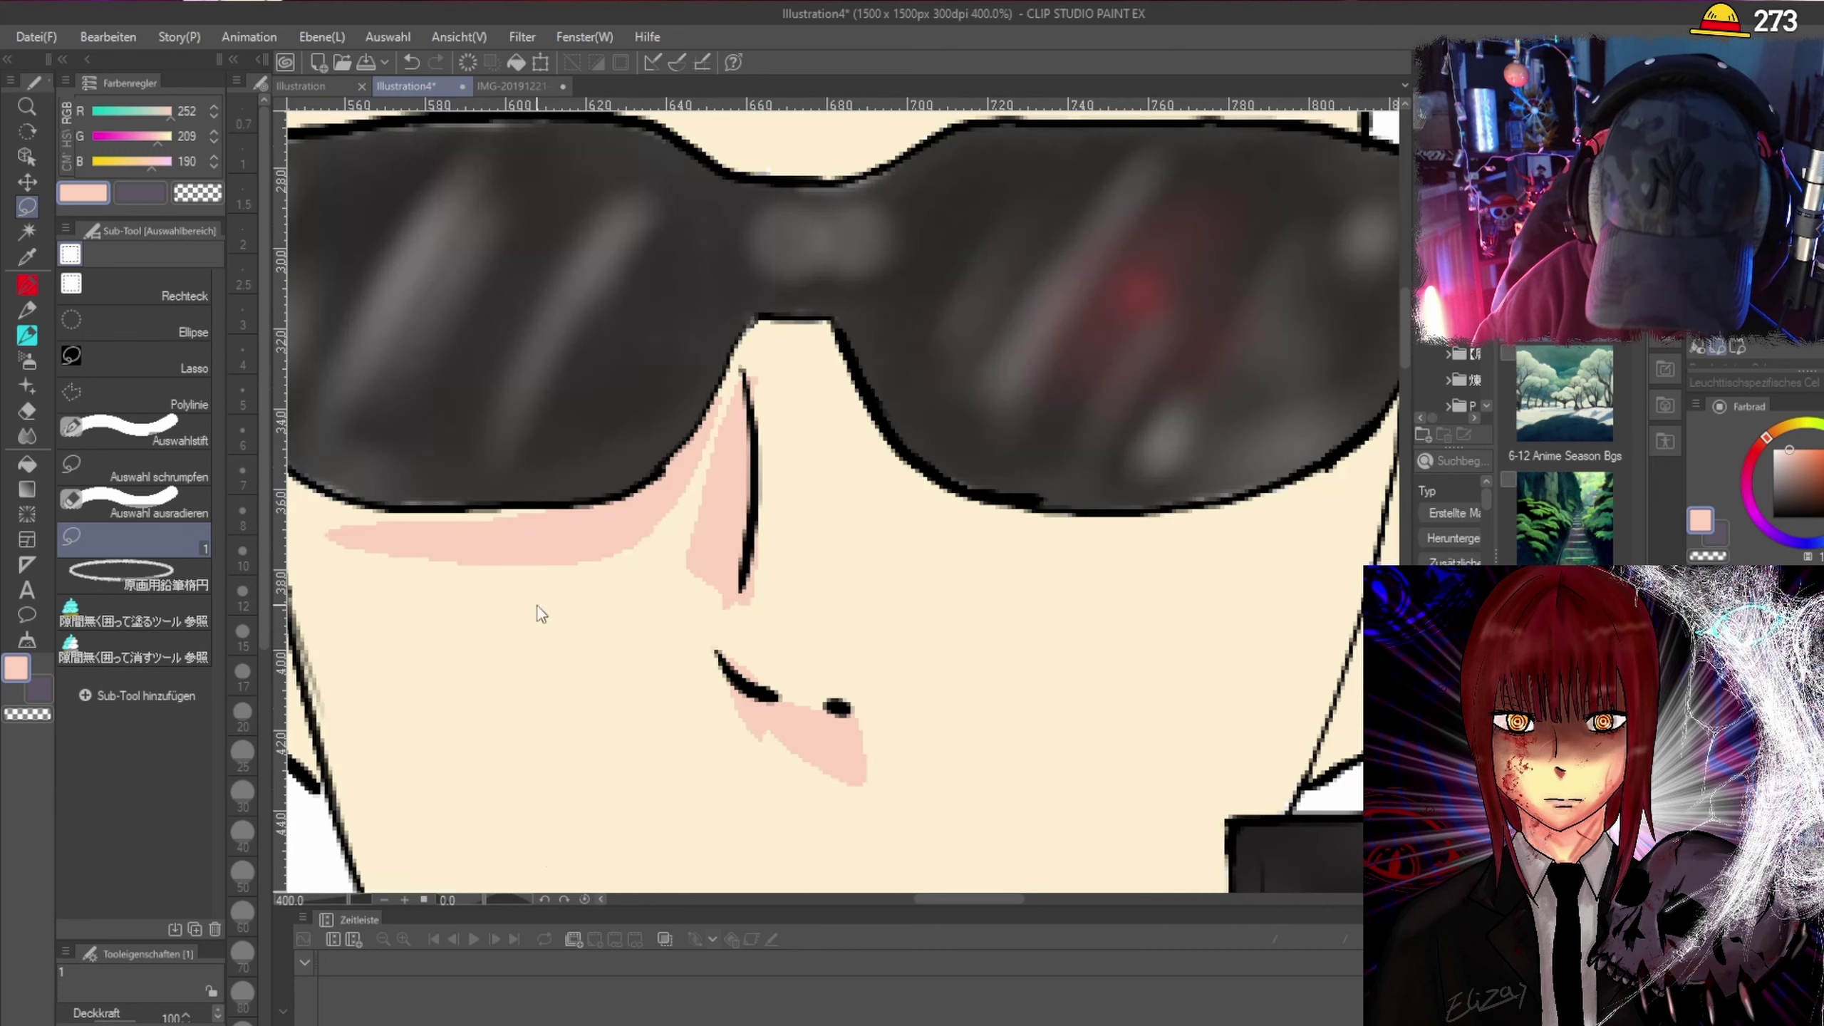
{"action": "mouse_move", "coordinate": [1103, 548]}
{"action": "left_mouse_down"}
{"action": "mouse_move", "coordinate": [1262, 548]}
{"action": "mouse_move", "coordinate": [1339, 505]}
{"action": "mouse_move", "coordinate": [1371, 448]}
{"action": "mouse_move", "coordinate": [1224, 499]}
{"action": "mouse_move", "coordinate": [1109, 511]}
{"action": "mouse_move", "coordinate": [985, 501]}
{"action": "mouse_move", "coordinate": [890, 462]}
{"action": "mouse_move", "coordinate": [909, 505]}
{"action": "mouse_move", "coordinate": [1057, 557]}
{"action": "mouse_move", "coordinate": [1177, 557]}
{"action": "left_mouse_up"}
{"action": "scroll", "coordinate": [1248, 518], "scroll_direction": "down", "scroll_amount": 3}
{"action": "scroll", "coordinate": [1248, 518], "scroll_direction": "up", "scroll_amount": 1}
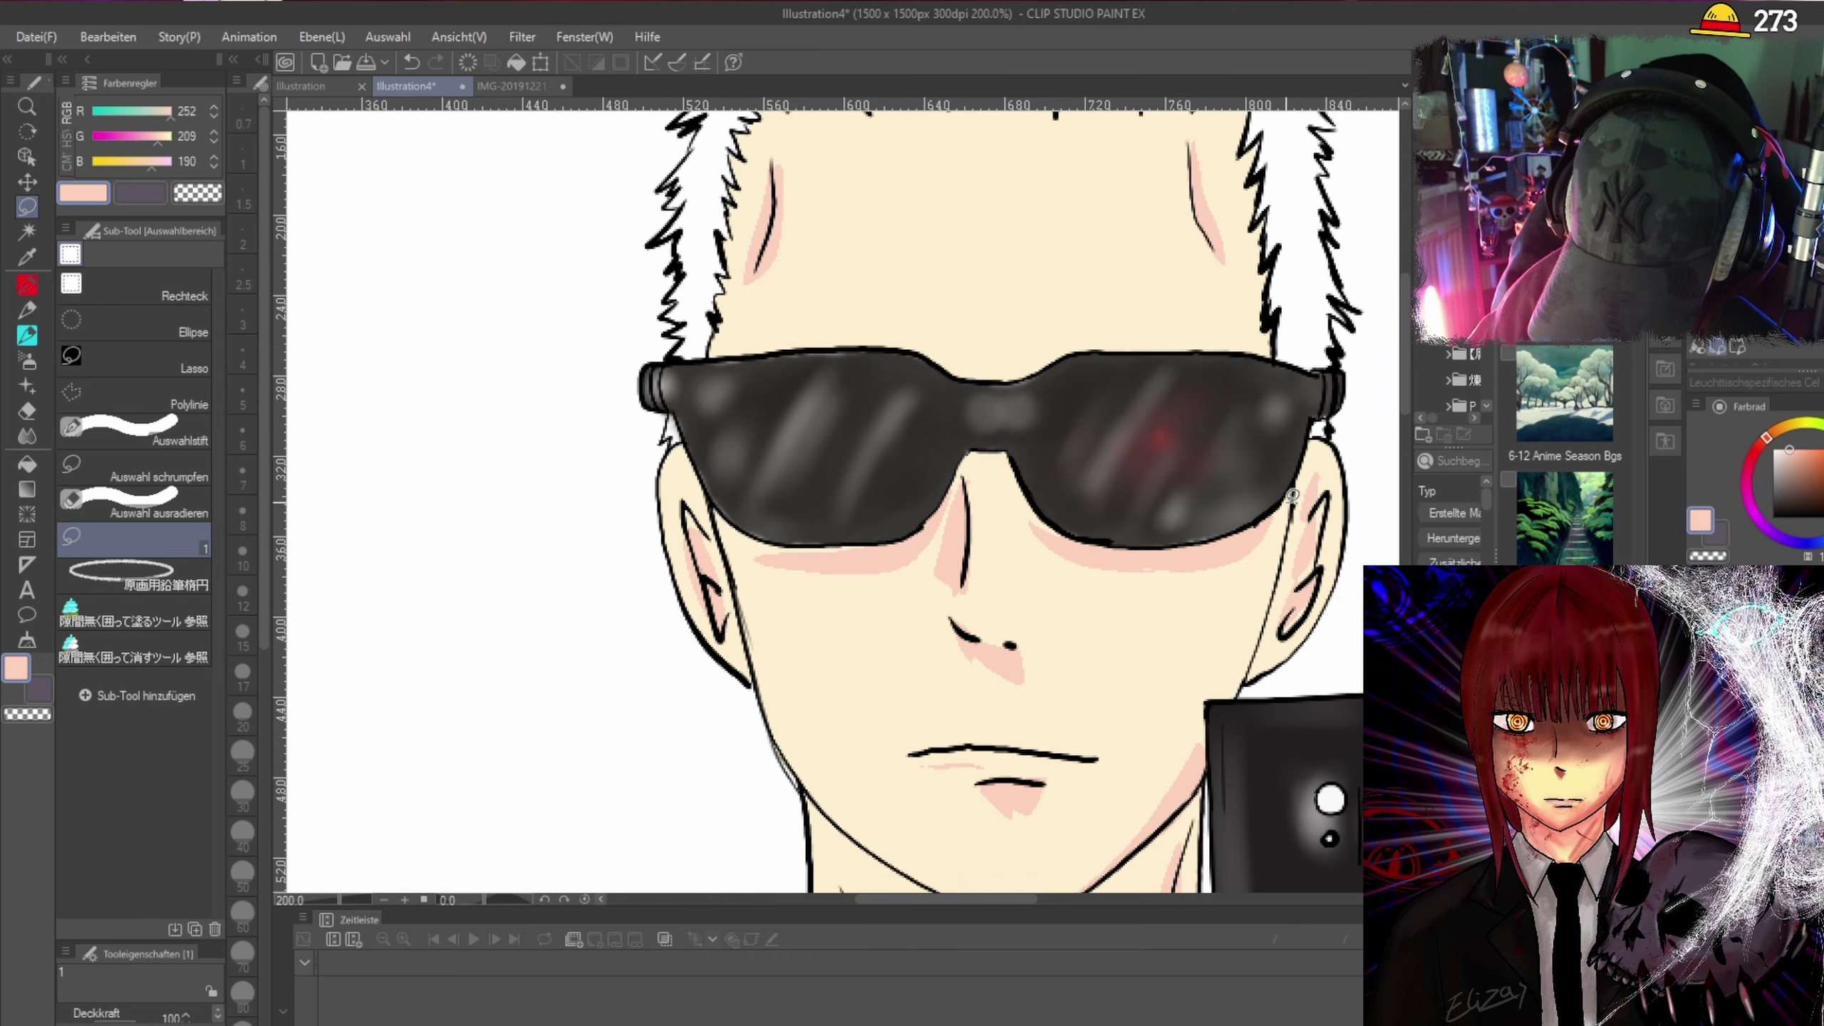
{"action": "scroll", "coordinate": [1282, 499], "scroll_direction": "down", "scroll_amount": 1}
{"action": "scroll", "coordinate": [1207, 476], "scroll_direction": "up", "scroll_amount": 3}
{"action": "mouse_move", "coordinate": [1073, 500]}
{"action": "left_mouse_down"}
{"action": "mouse_move", "coordinate": [1024, 444]}
{"action": "mouse_move", "coordinate": [980, 440]}
{"action": "mouse_move", "coordinate": [929, 537]}
{"action": "mouse_move", "coordinate": [986, 416]}
{"action": "mouse_move", "coordinate": [1055, 425]}
{"action": "mouse_move", "coordinate": [1085, 488]}
{"action": "mouse_move", "coordinate": [1053, 507]}
{"action": "left_mouse_up"}
{"action": "scroll", "coordinate": [1053, 507], "scroll_direction": "down", "scroll_amount": 2}
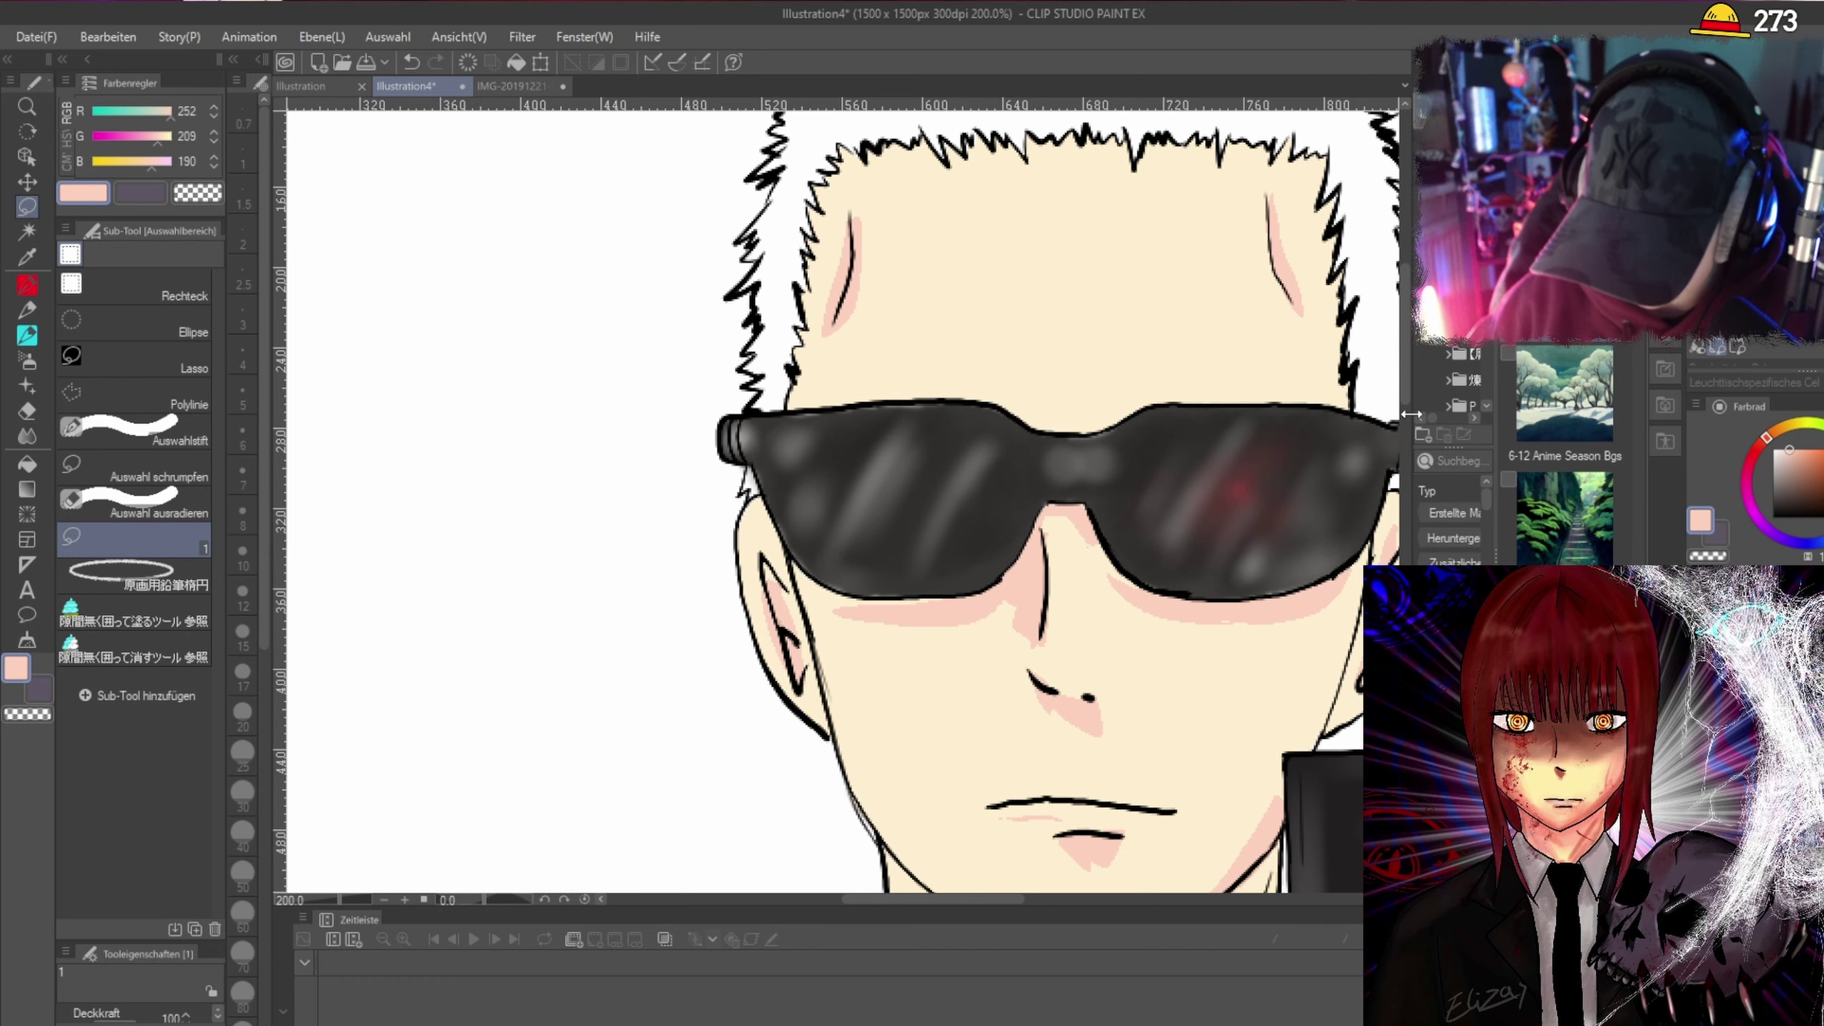
Fill the gap at the hair's right edge with skin colour.
{"action": "scroll", "coordinate": [1400, 362], "scroll_direction": "up", "scroll_amount": 5}
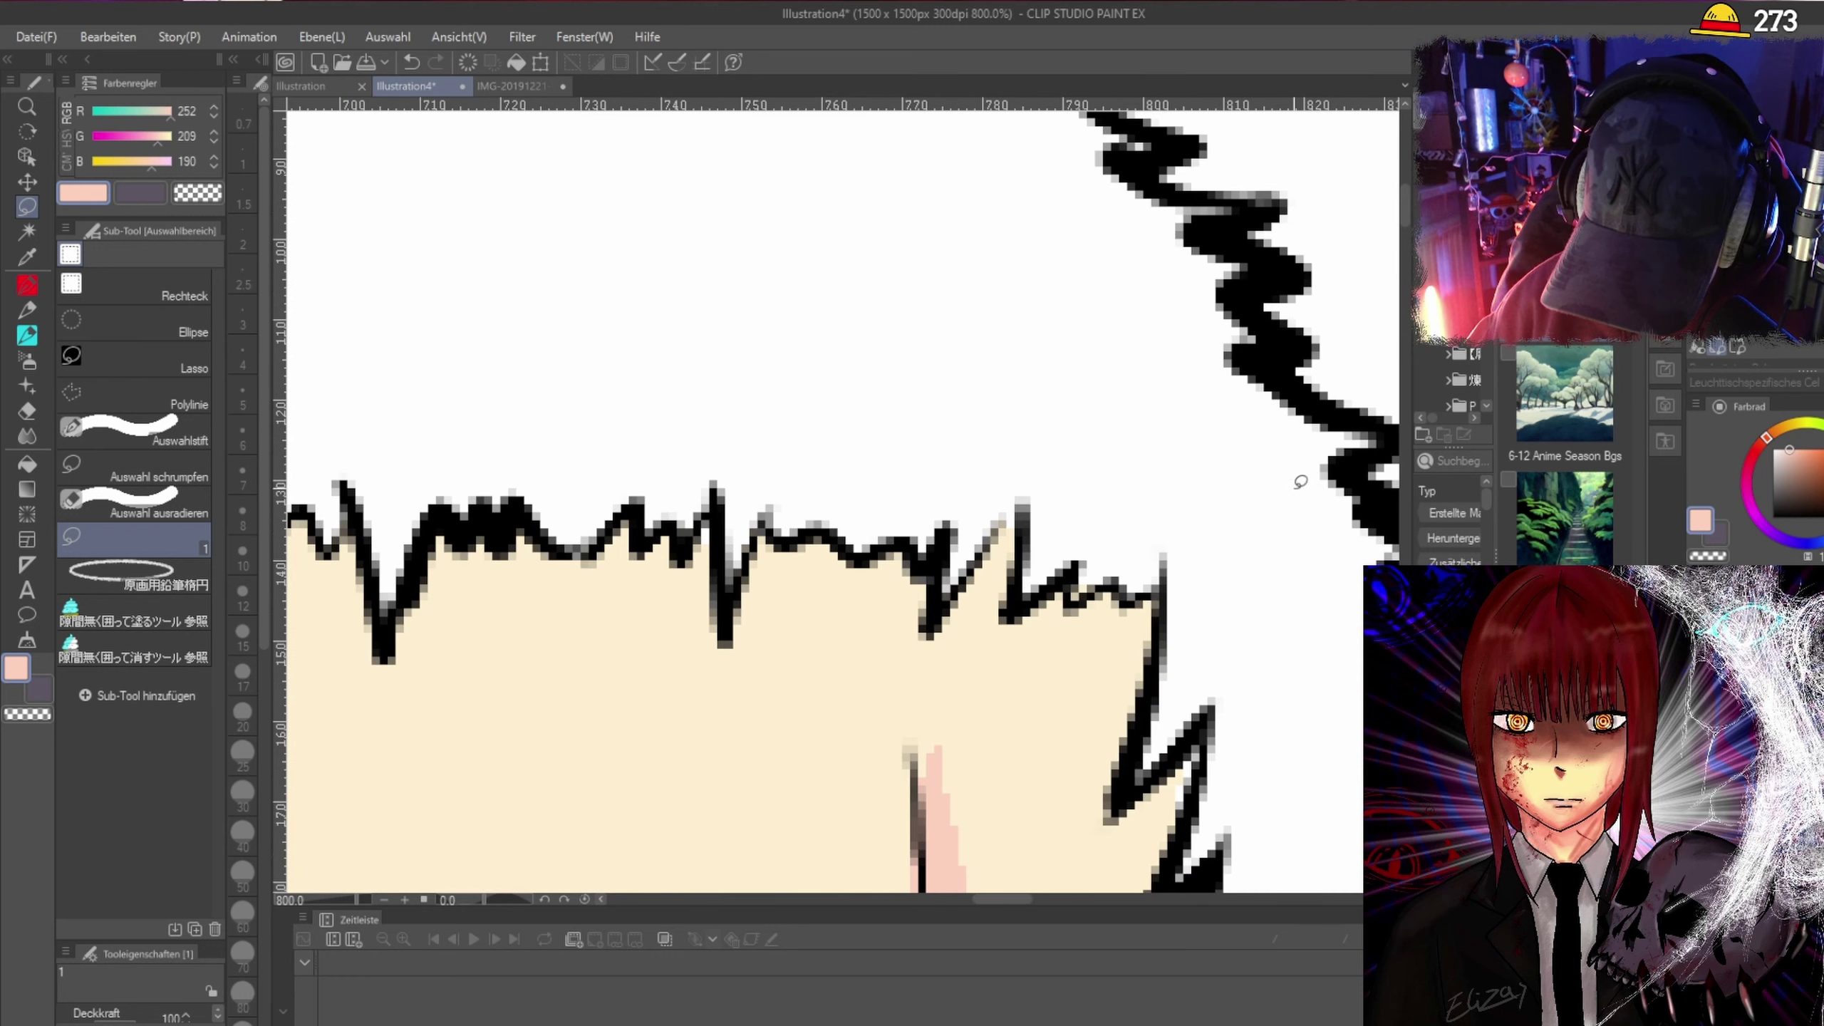
{"action": "mouse_move", "coordinate": [1152, 602]}
{"action": "left_mouse_down"}
{"action": "mouse_move", "coordinate": [1095, 812]}
{"action": "mouse_move", "coordinate": [1134, 746]}
{"action": "mouse_move", "coordinate": [1152, 604]}
{"action": "left_mouse_up"}
{"action": "scroll", "coordinate": [1164, 604], "scroll_direction": "down", "scroll_amount": 3}
{"action": "scroll", "coordinate": [1290, 578], "scroll_direction": "down", "scroll_amount": 2}
{"action": "left_click_drag", "start_coordinate": [1405, 294], "coordinate": [1402, 375]}
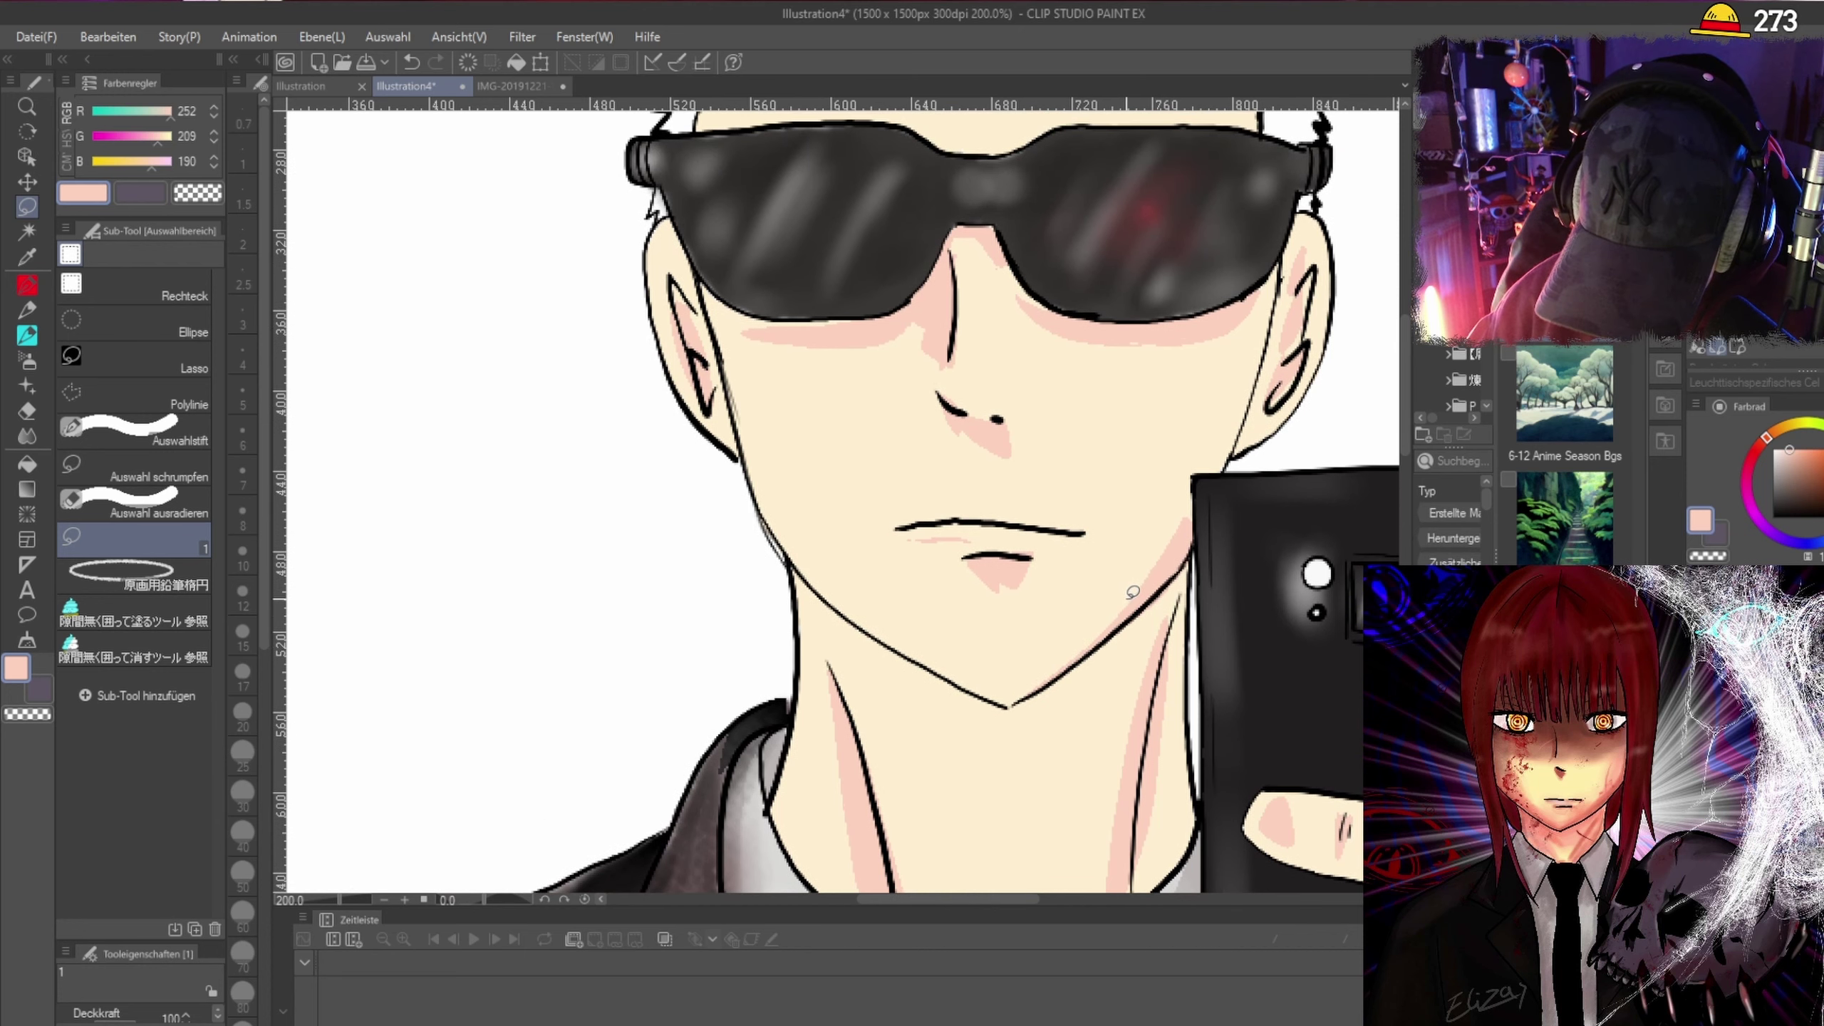
Lasso-fill pink shading on the neck below the chin.
{"action": "scroll", "coordinate": [1146, 706], "scroll_direction": "down", "scroll_amount": 3}
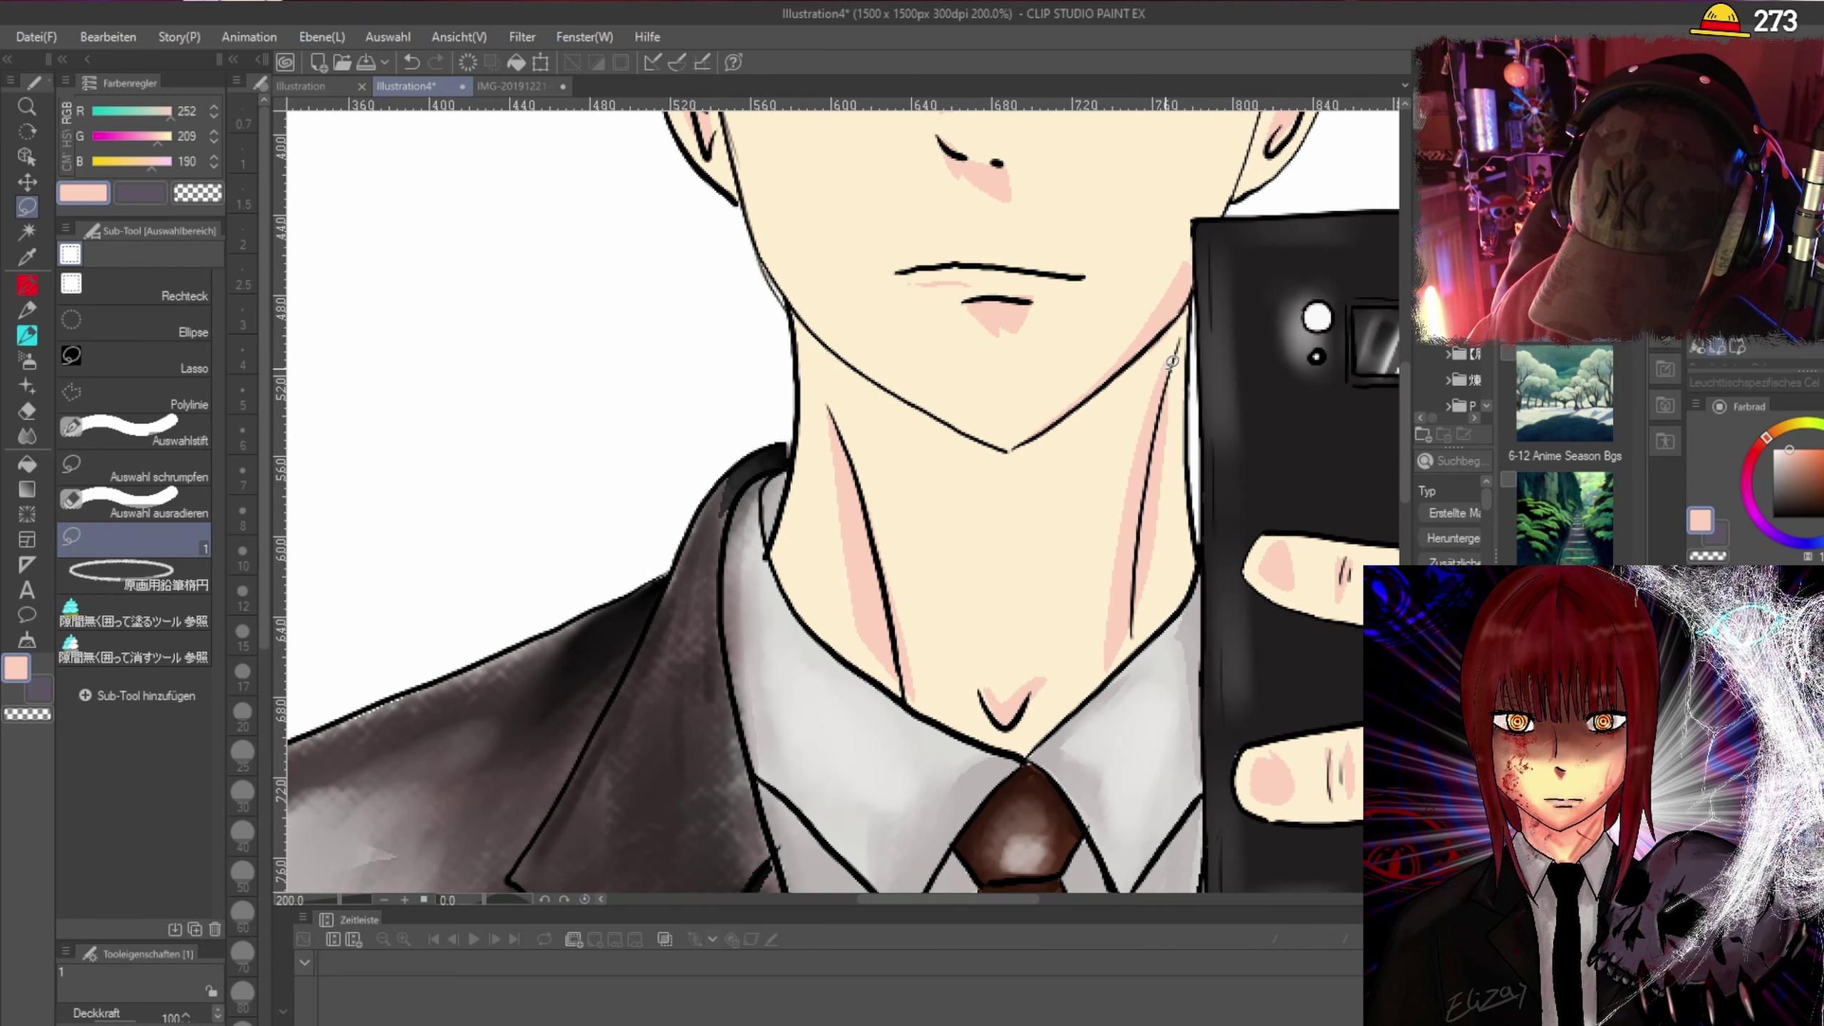
{"action": "mouse_move", "coordinate": [1159, 400]}
{"action": "left_mouse_down"}
{"action": "mouse_move", "coordinate": [964, 542]}
{"action": "mouse_move", "coordinate": [820, 366]}
{"action": "mouse_move", "coordinate": [801, 312]}
{"action": "mouse_move", "coordinate": [898, 393]}
{"action": "mouse_move", "coordinate": [1006, 445]}
{"action": "mouse_move", "coordinate": [1193, 301]}
{"action": "mouse_move", "coordinate": [1178, 373]}
{"action": "left_mouse_up"}
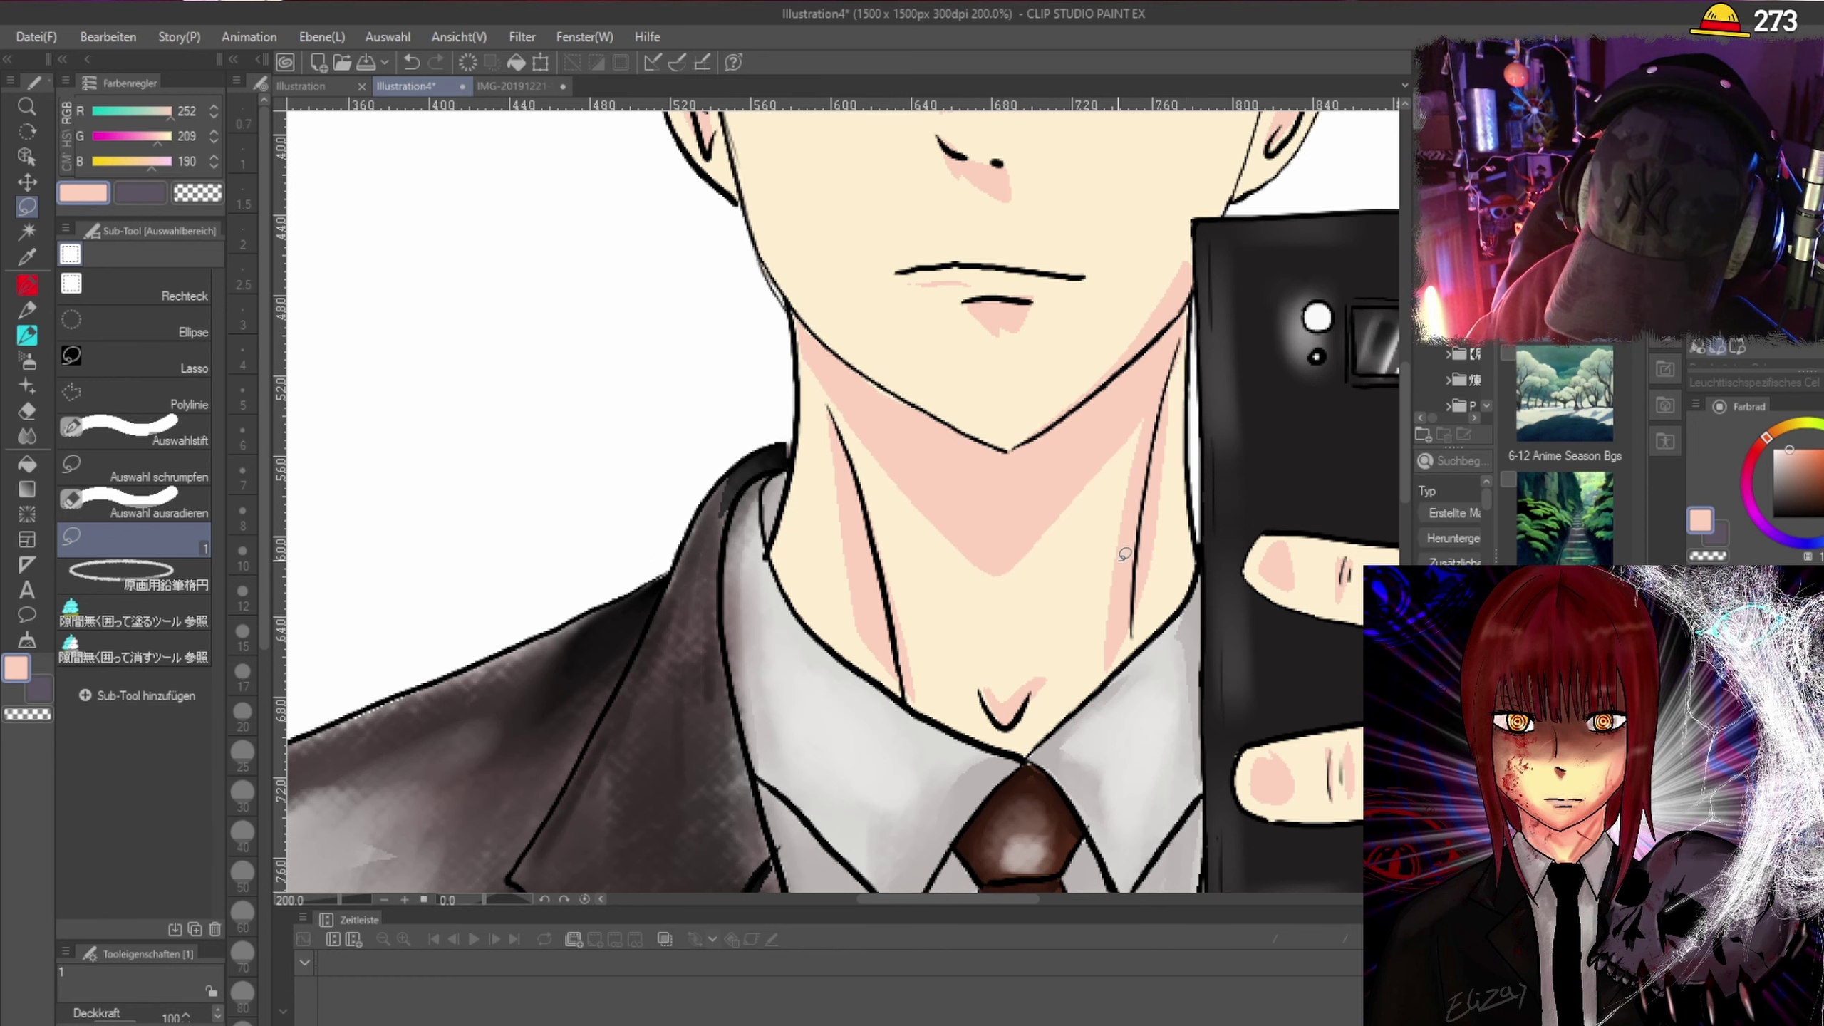
{"action": "scroll", "coordinate": [1118, 573], "scroll_direction": "down", "scroll_amount": 3}
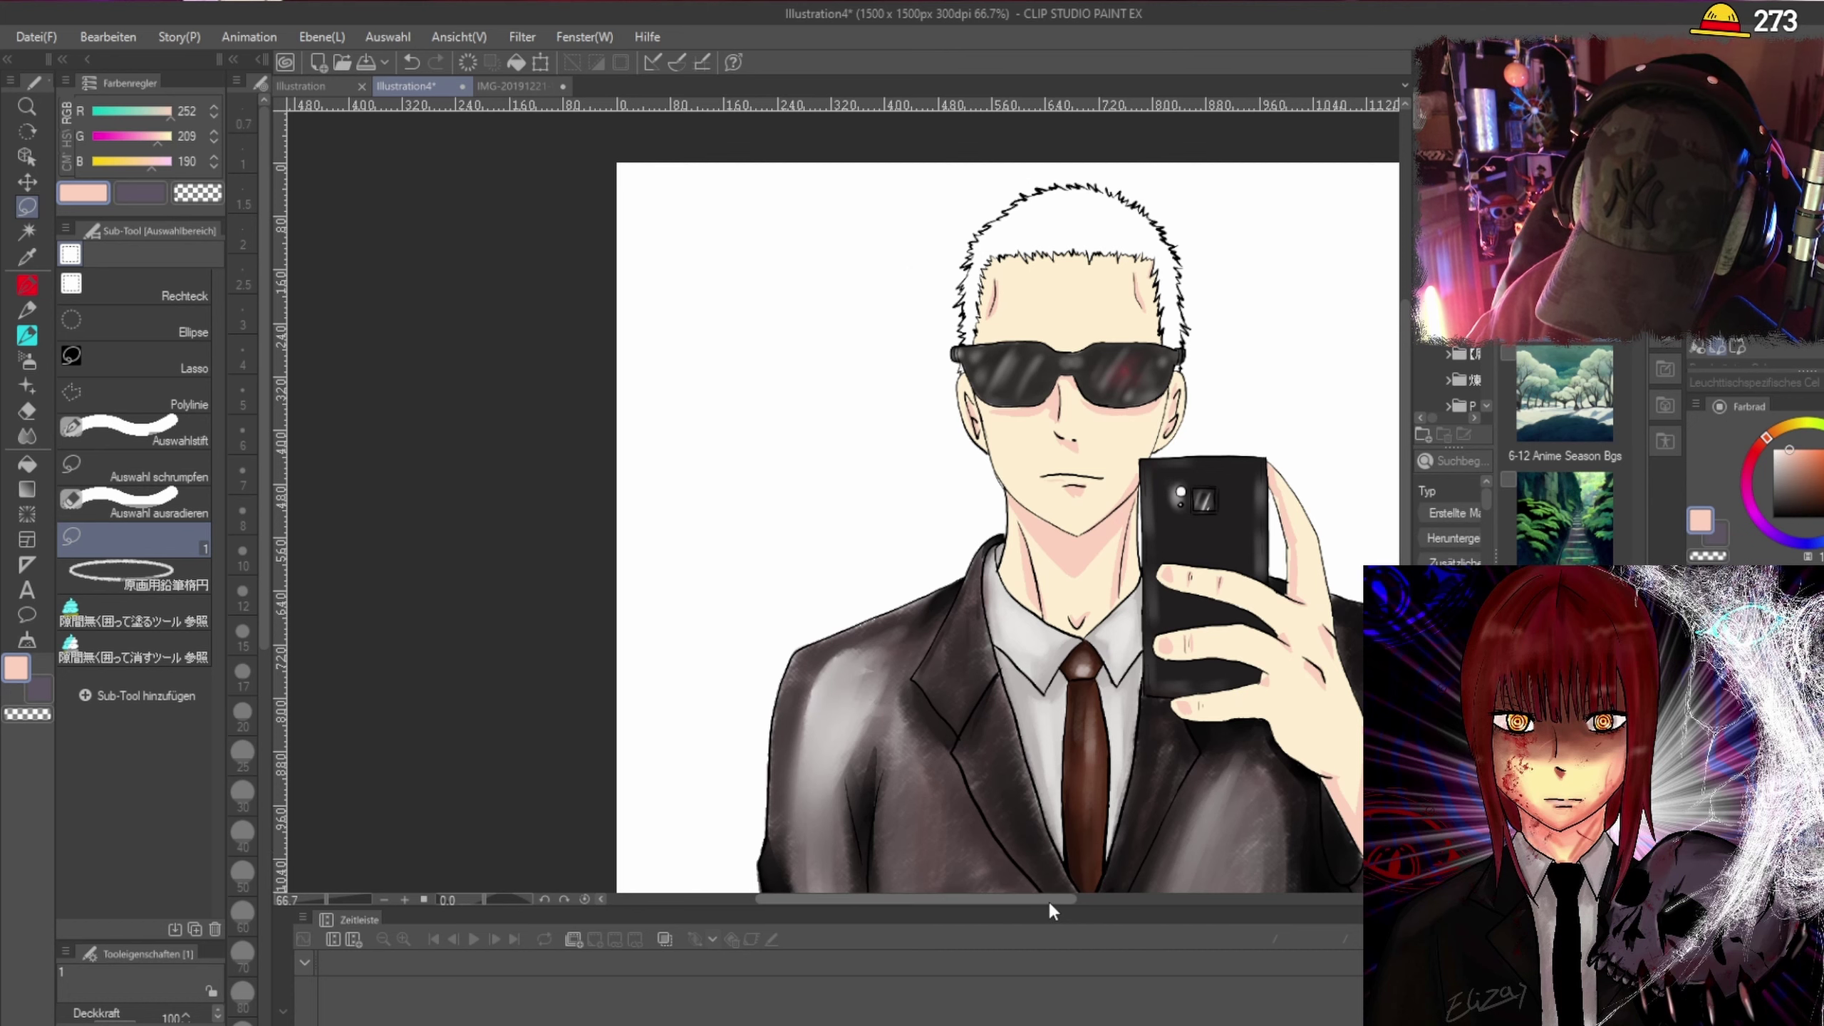
{"action": "left_click_drag", "start_coordinate": [1047, 898], "coordinate": [1151, 927]}
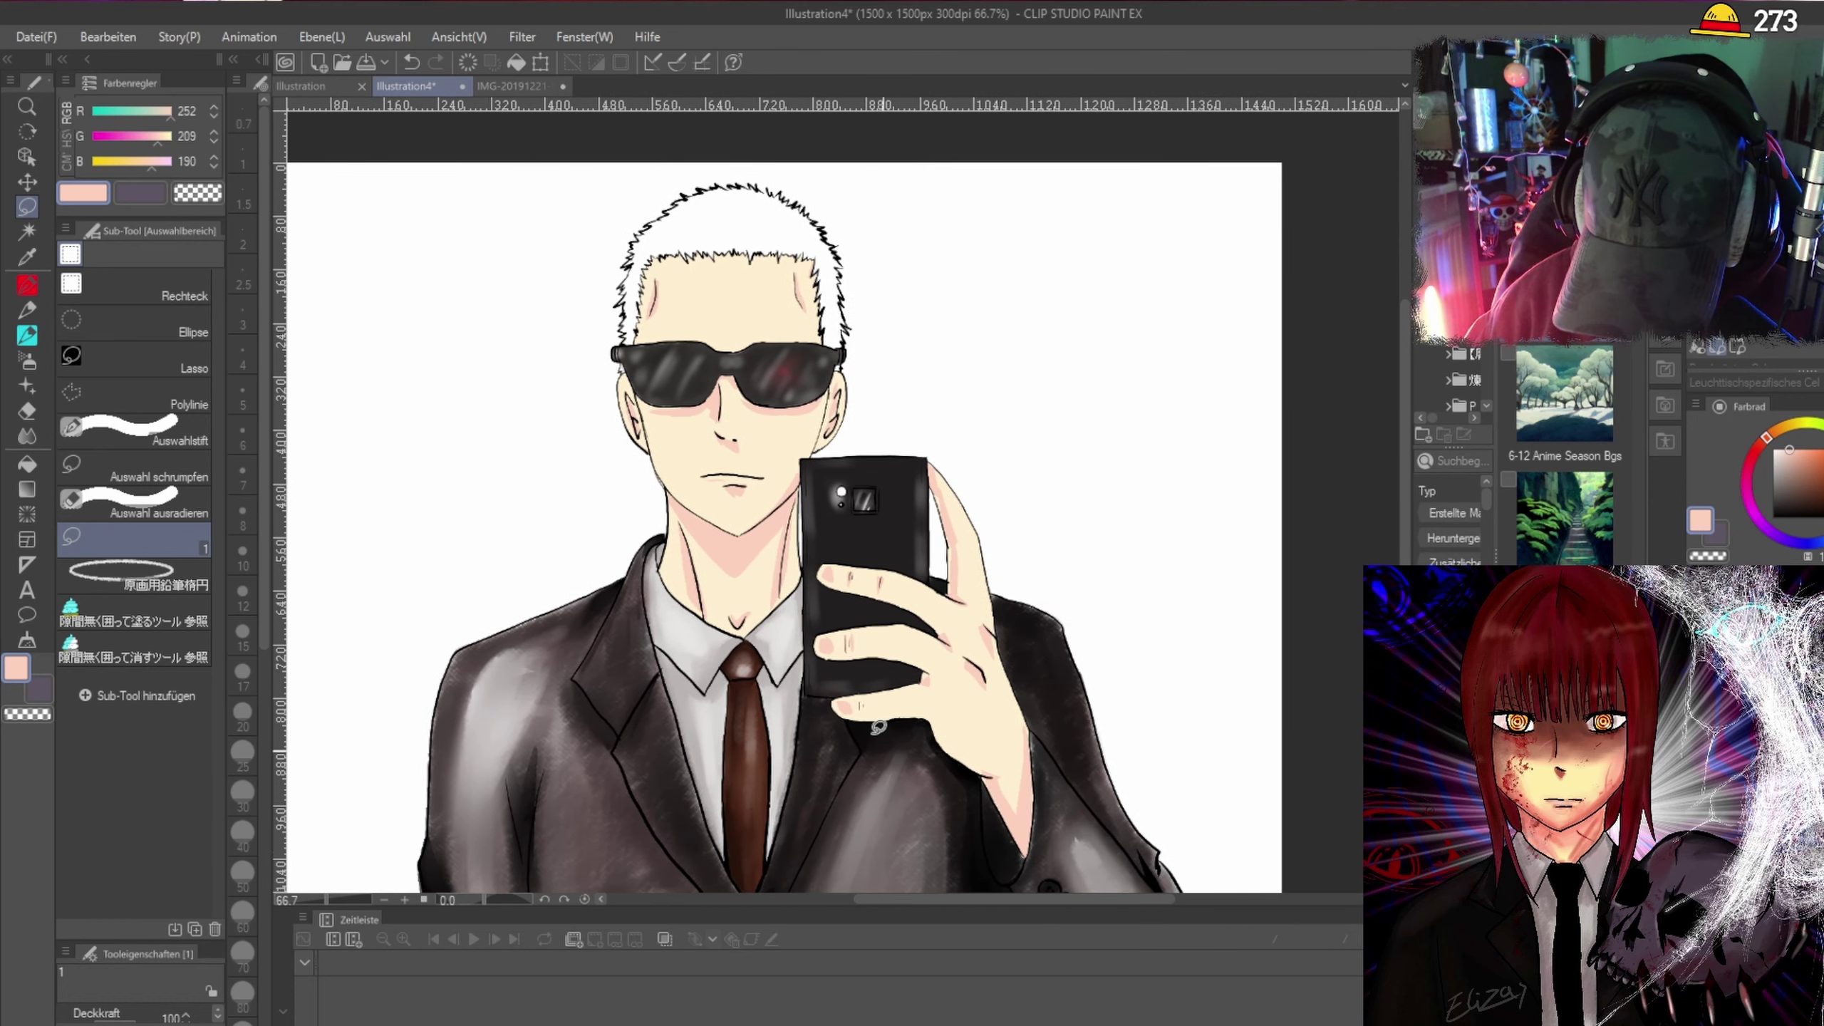
Add a darker pink (R223 G167 B154) shadow beside the nose bridge.
{"action": "scroll", "coordinate": [682, 544], "scroll_direction": "up", "scroll_amount": 1}
{"action": "scroll", "coordinate": [718, 539], "scroll_direction": "down", "scroll_amount": 1}
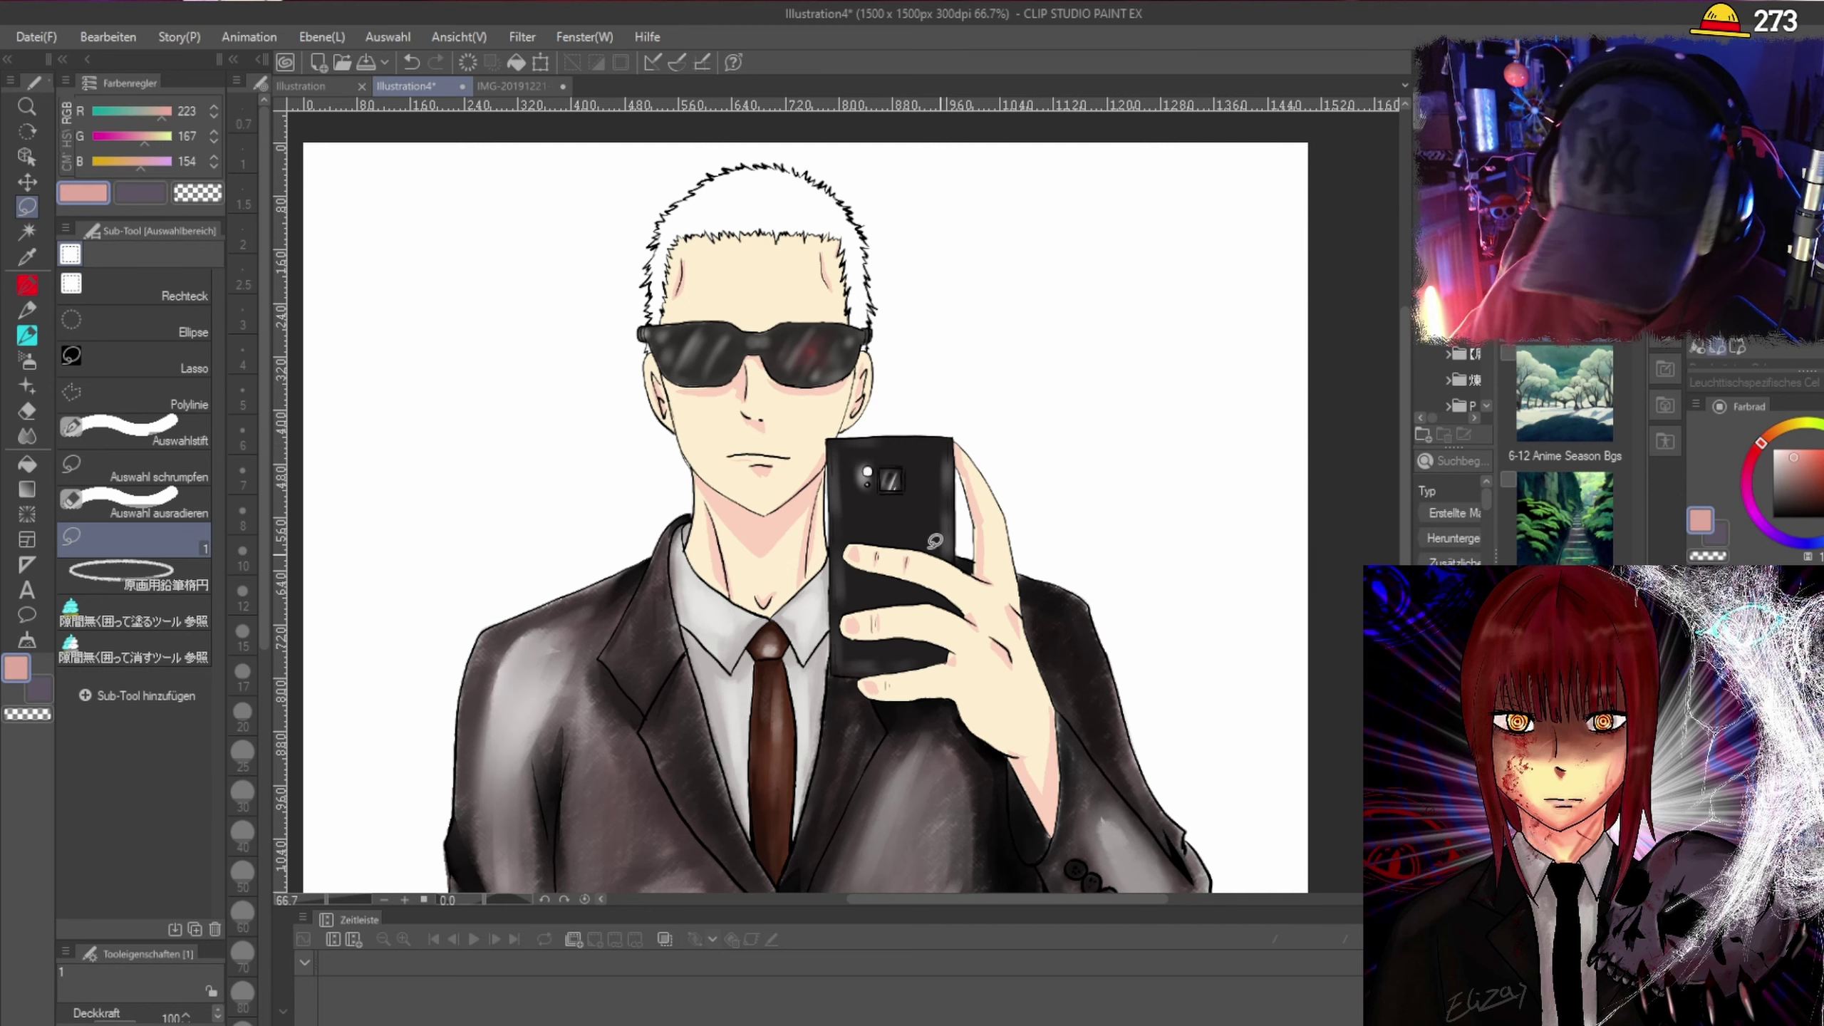
{"action": "scroll", "coordinate": [797, 438], "scroll_direction": "up", "scroll_amount": 2}
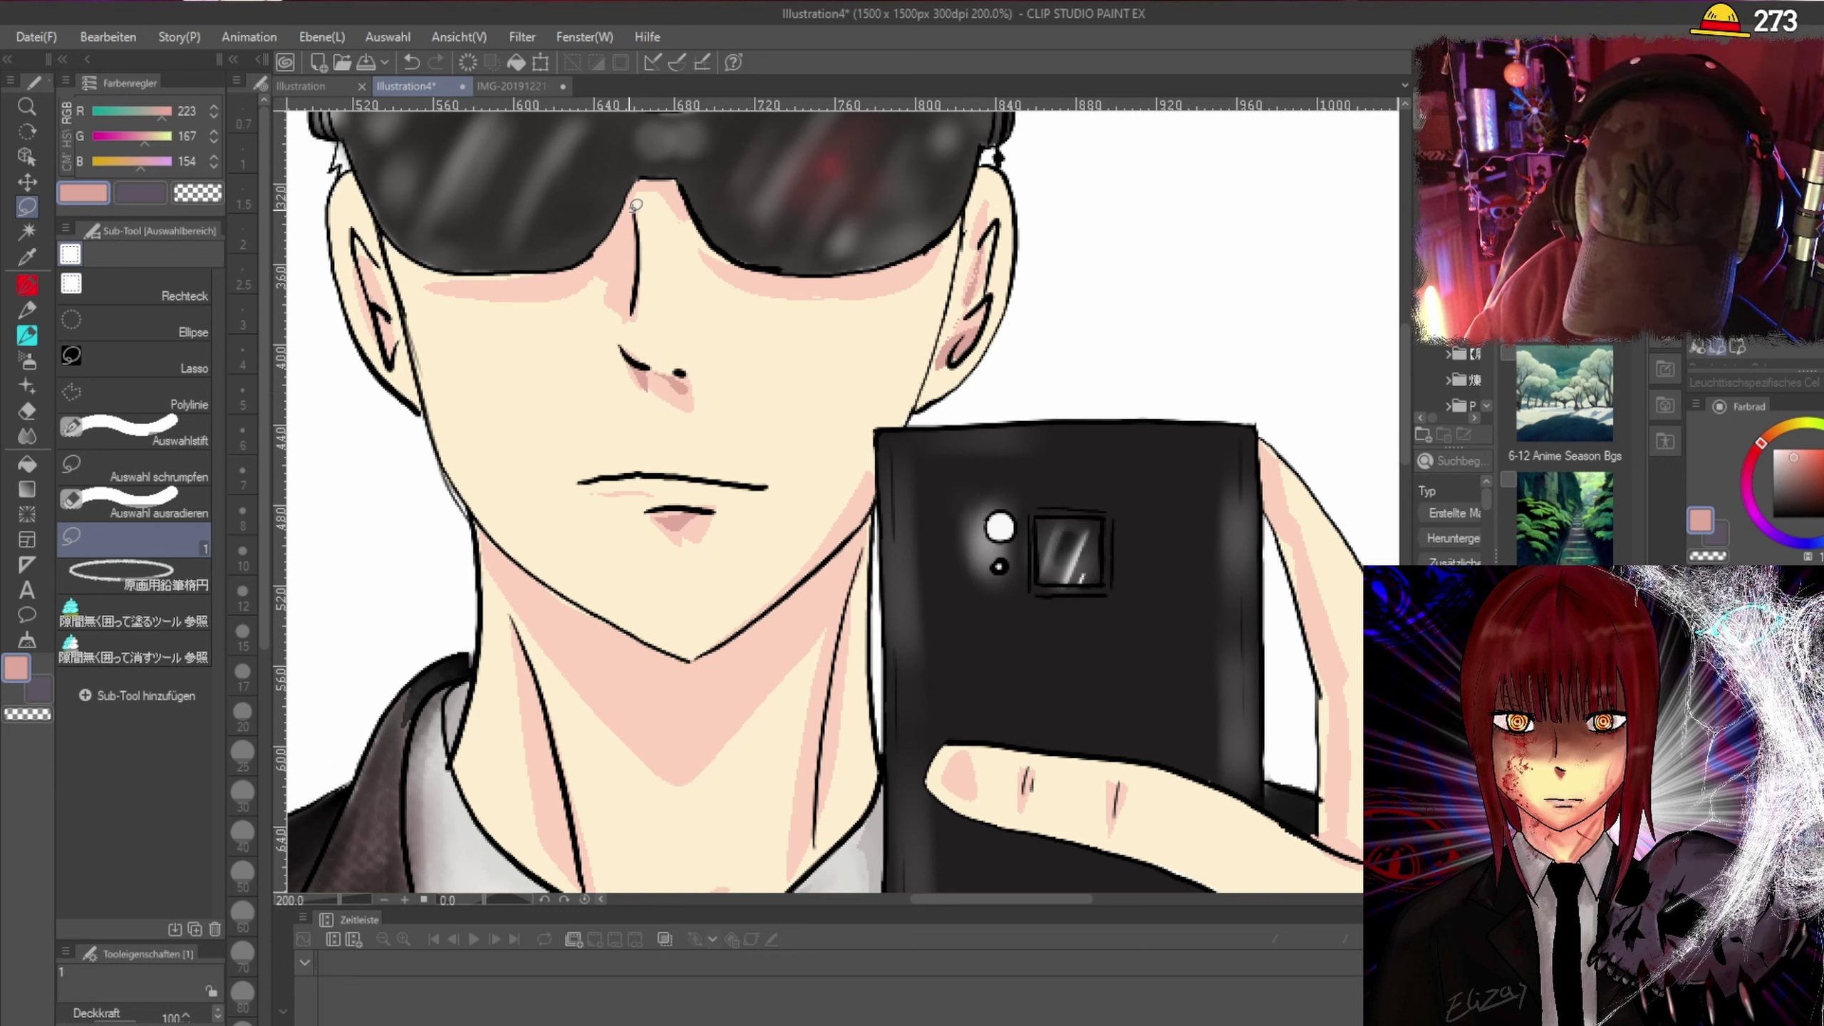
{"action": "mouse_move", "coordinate": [631, 313]}
{"action": "left_mouse_down"}
{"action": "mouse_move", "coordinate": [632, 211]}
{"action": "mouse_move", "coordinate": [633, 308]}
{"action": "left_mouse_up"}
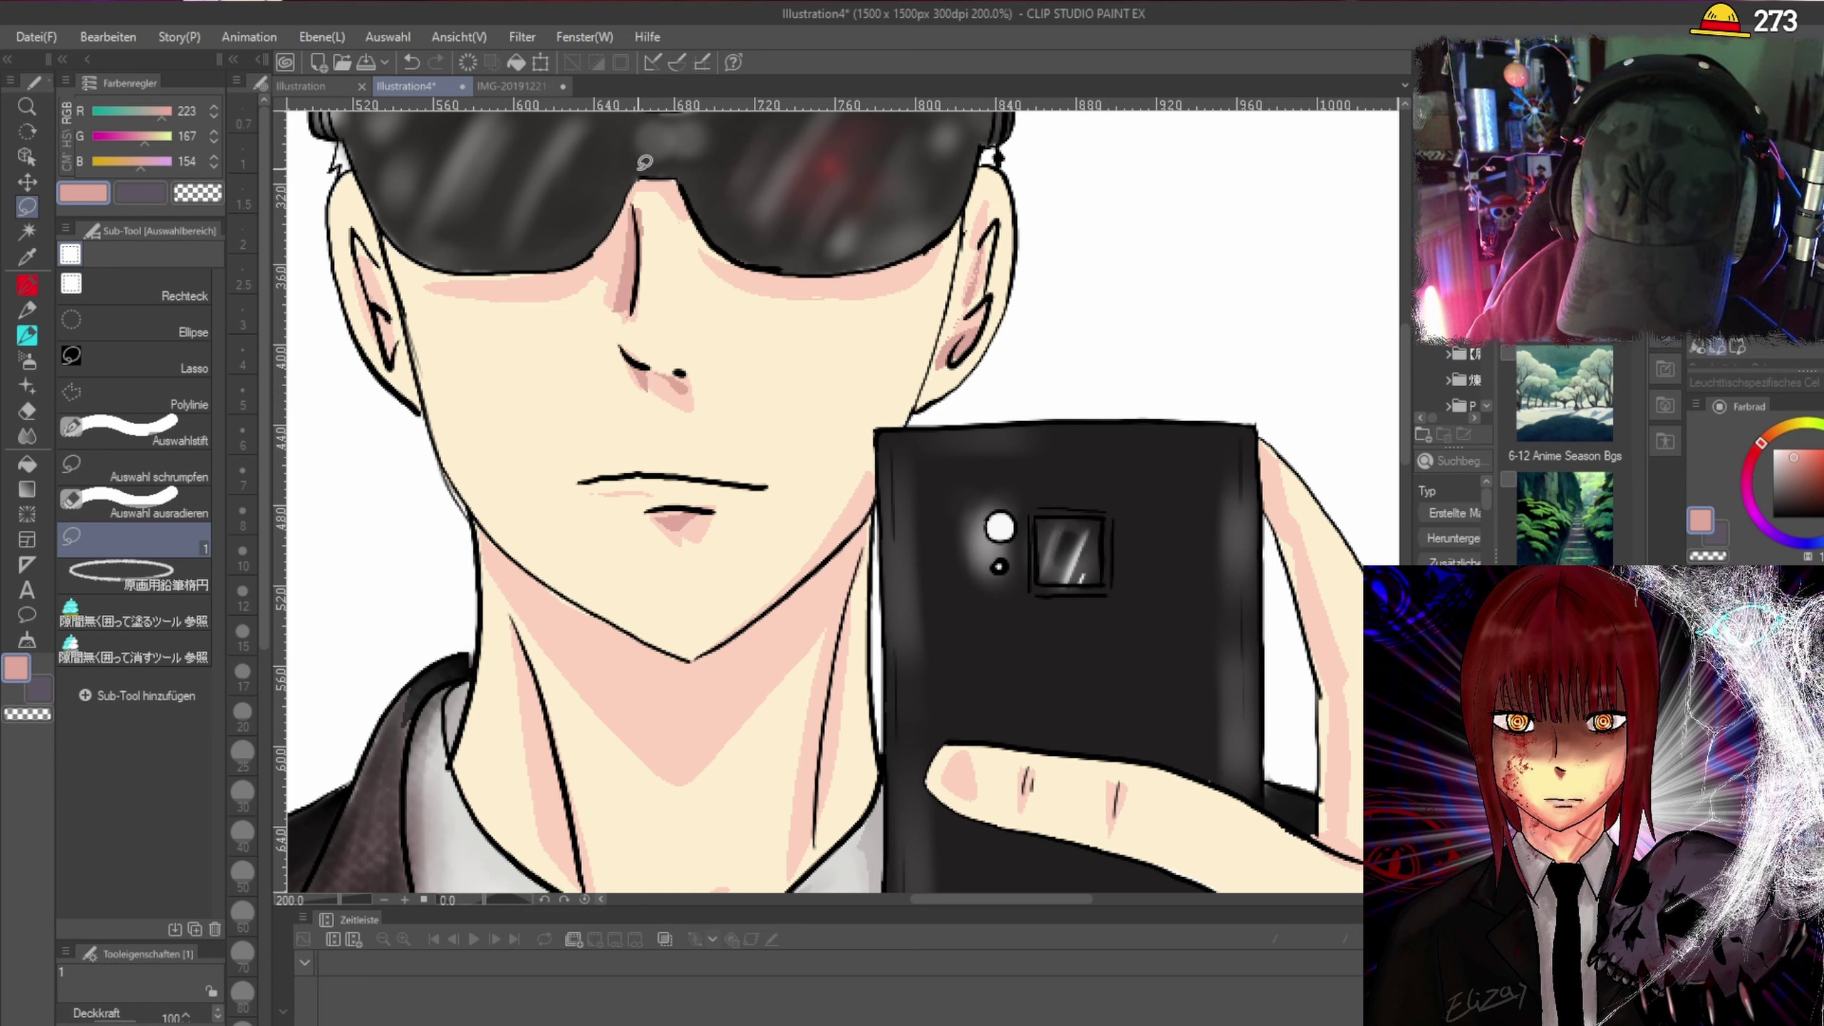
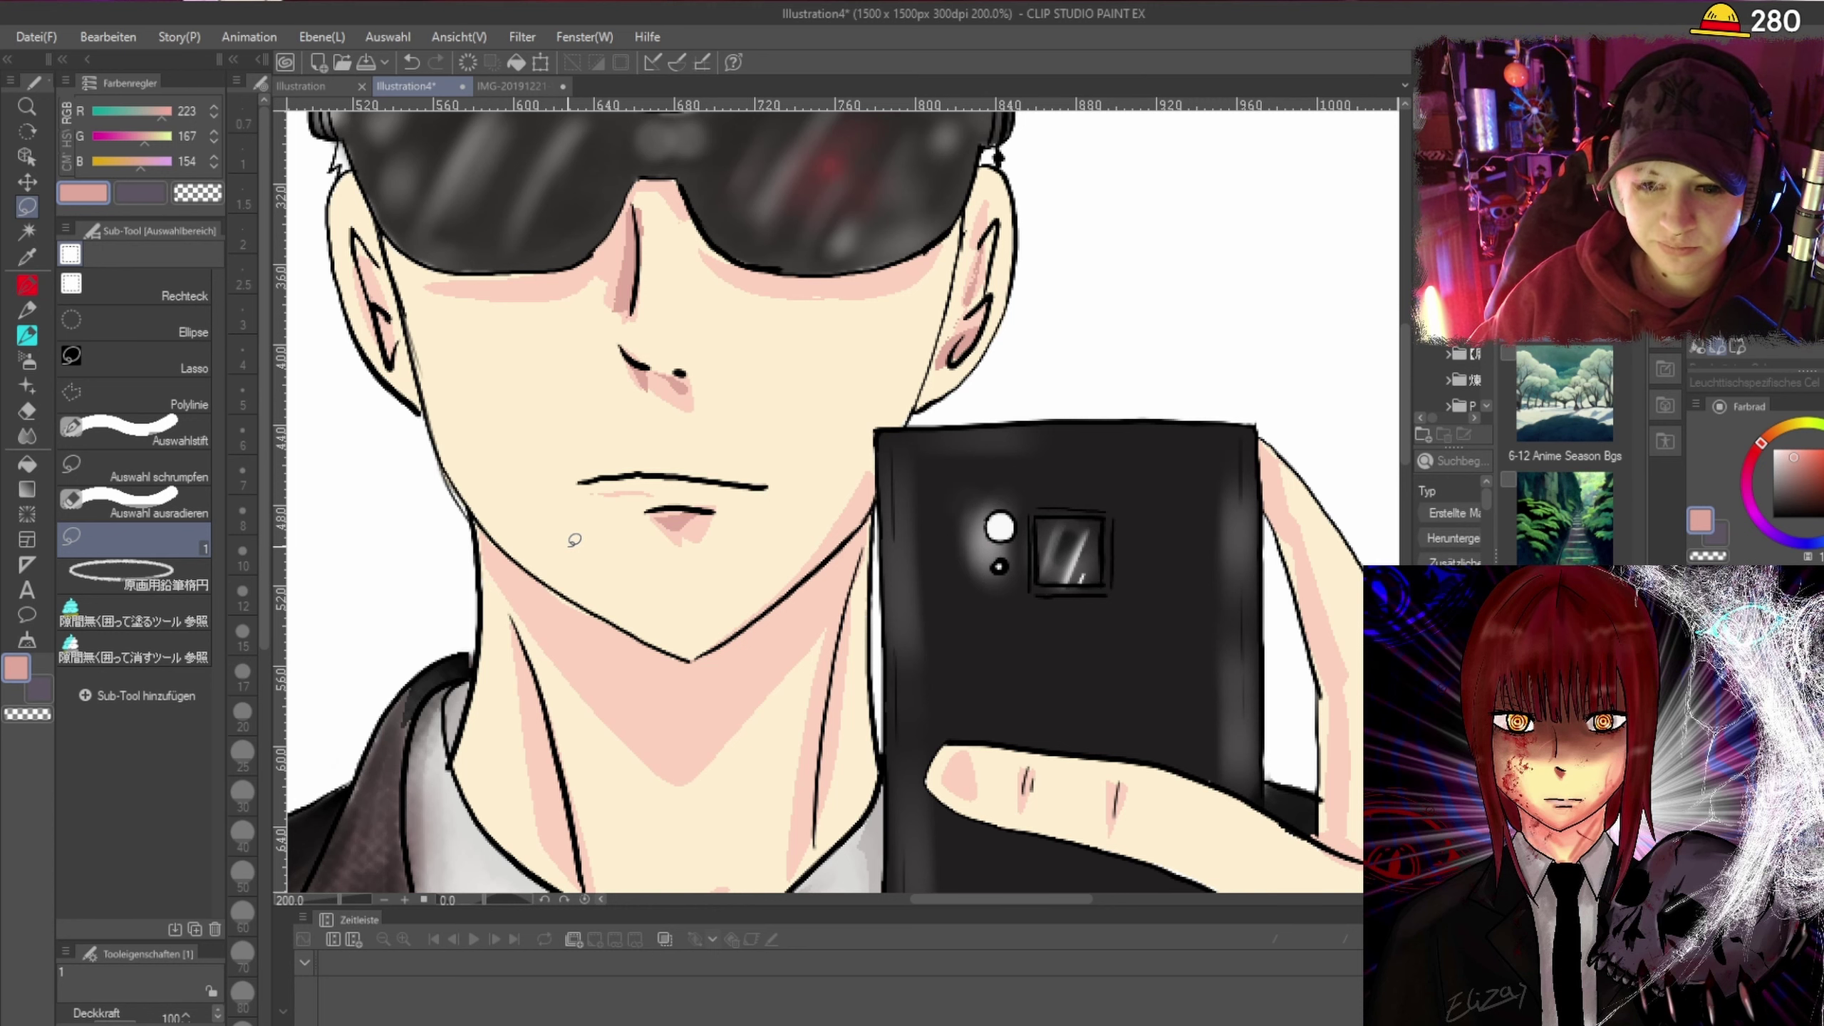
Lasso-fill pink shadow slivers beside the knuckle line and on the upper finger.
{"action": "scroll", "coordinate": [575, 540], "scroll_direction": "down", "scroll_amount": 1}
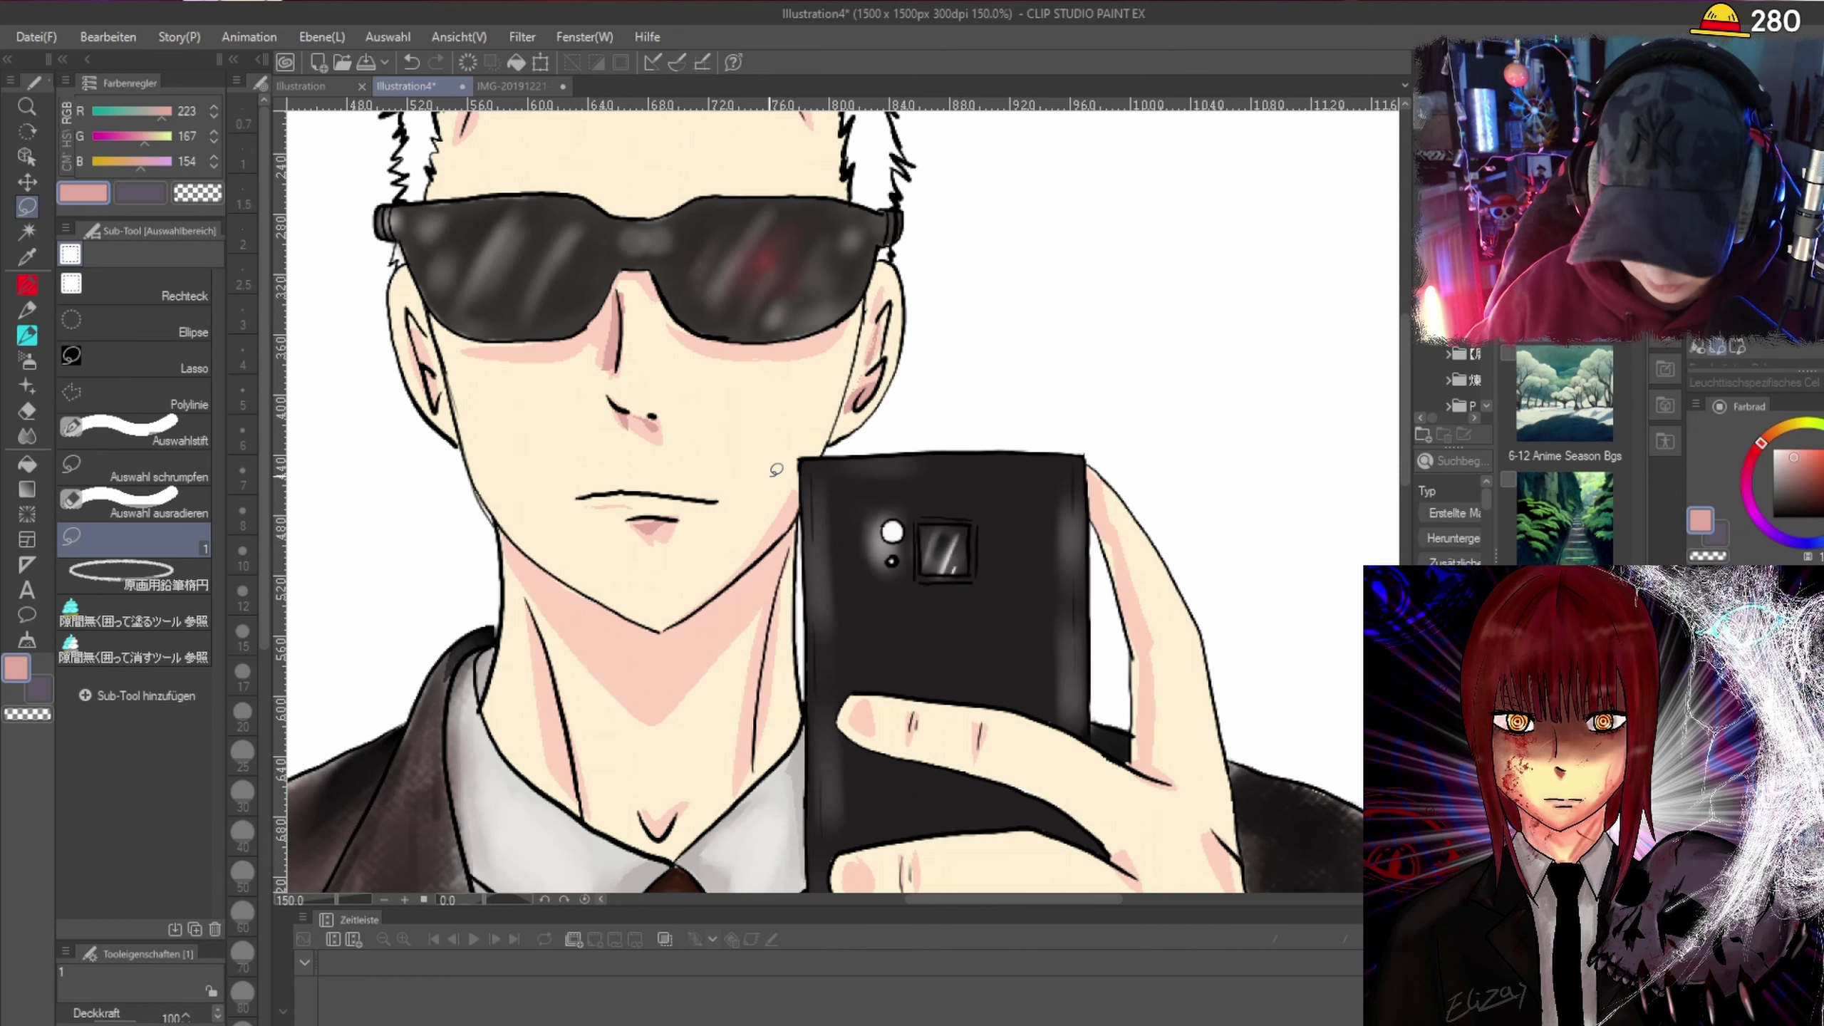
{"action": "scroll", "coordinate": [801, 503], "scroll_direction": "up", "scroll_amount": 3}
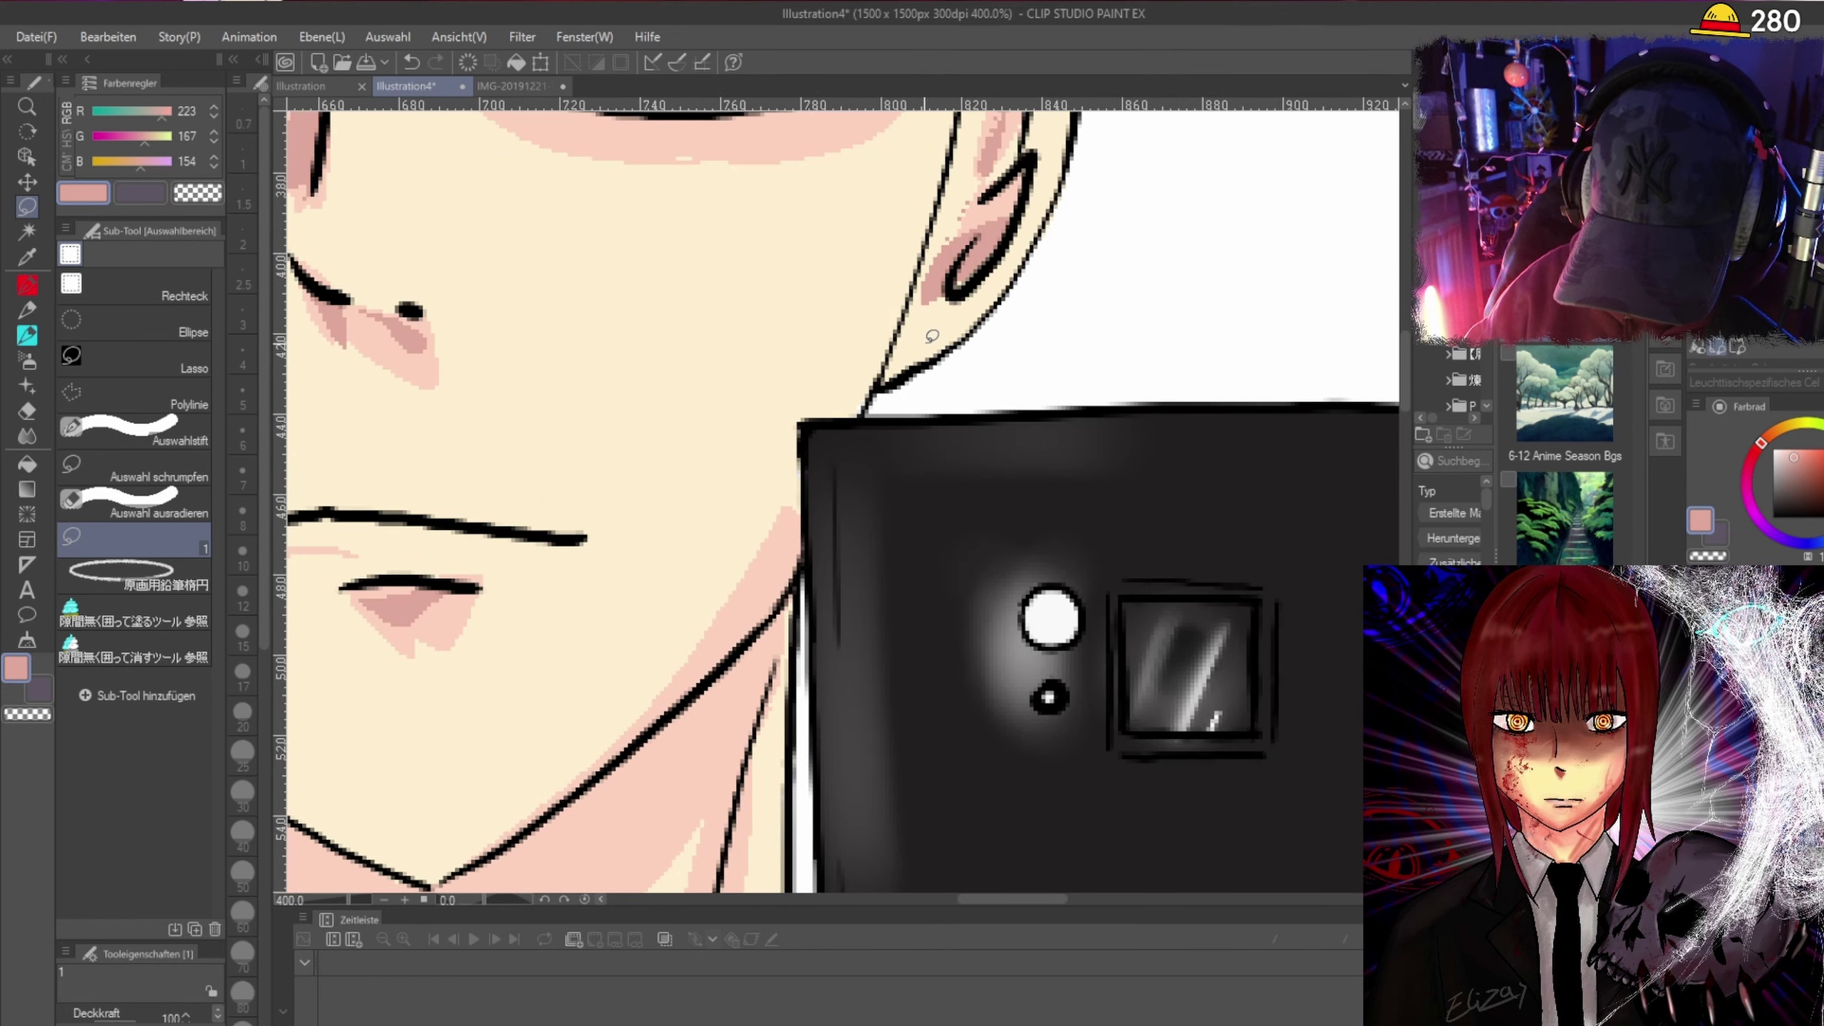
{"action": "scroll", "coordinate": [837, 345], "scroll_direction": "down", "scroll_amount": 4}
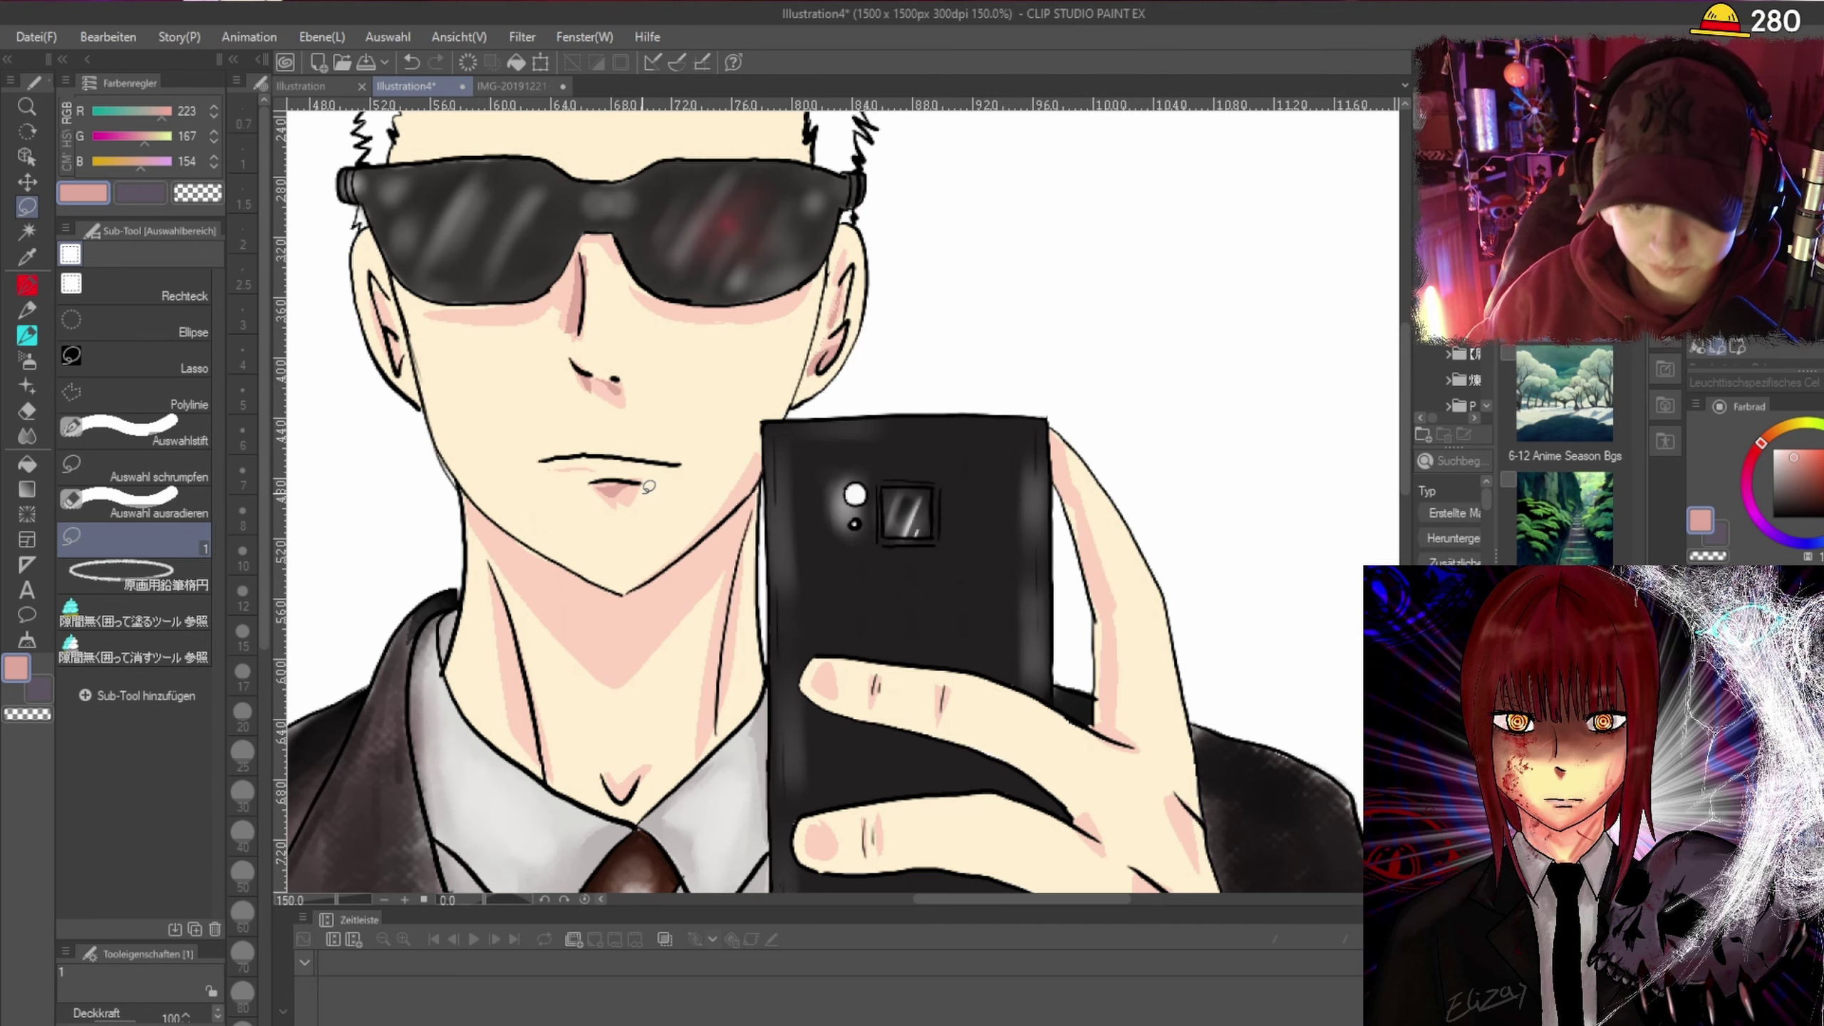
{"action": "scroll", "coordinate": [526, 809], "scroll_direction": "up", "scroll_amount": 1}
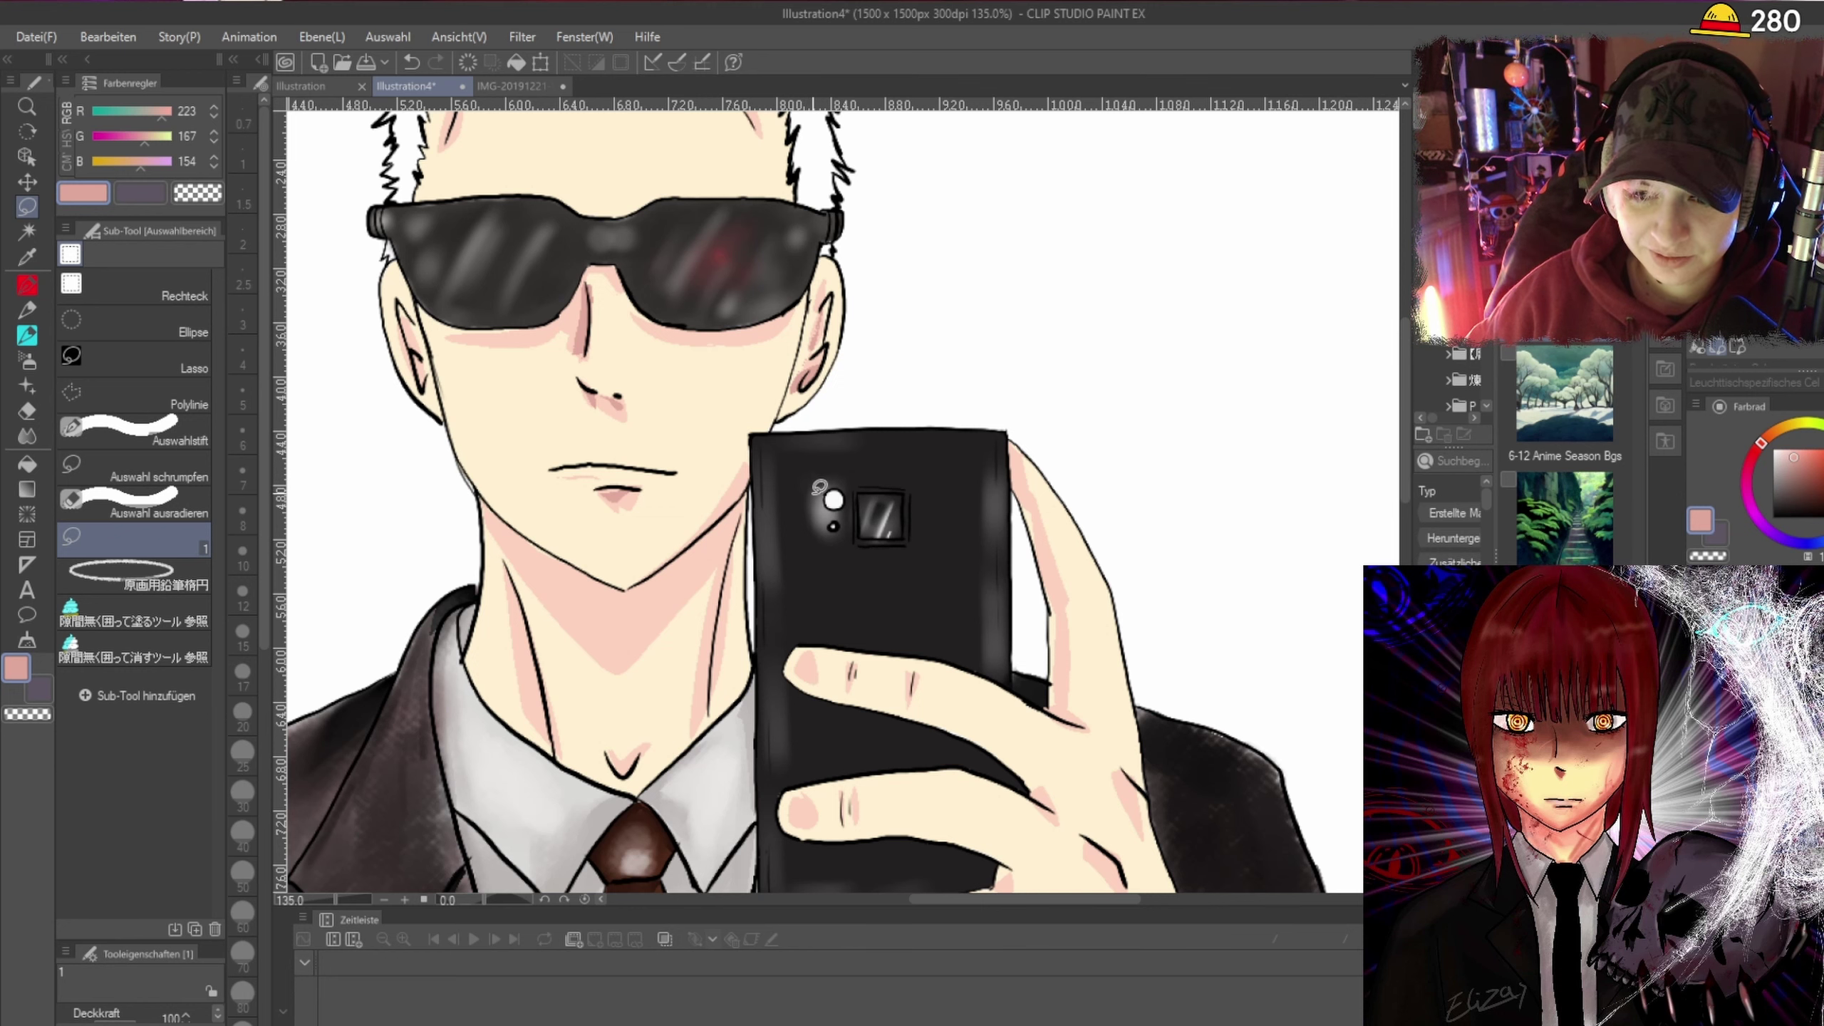
{"action": "scroll", "coordinate": [819, 488], "scroll_direction": "down", "scroll_amount": 1}
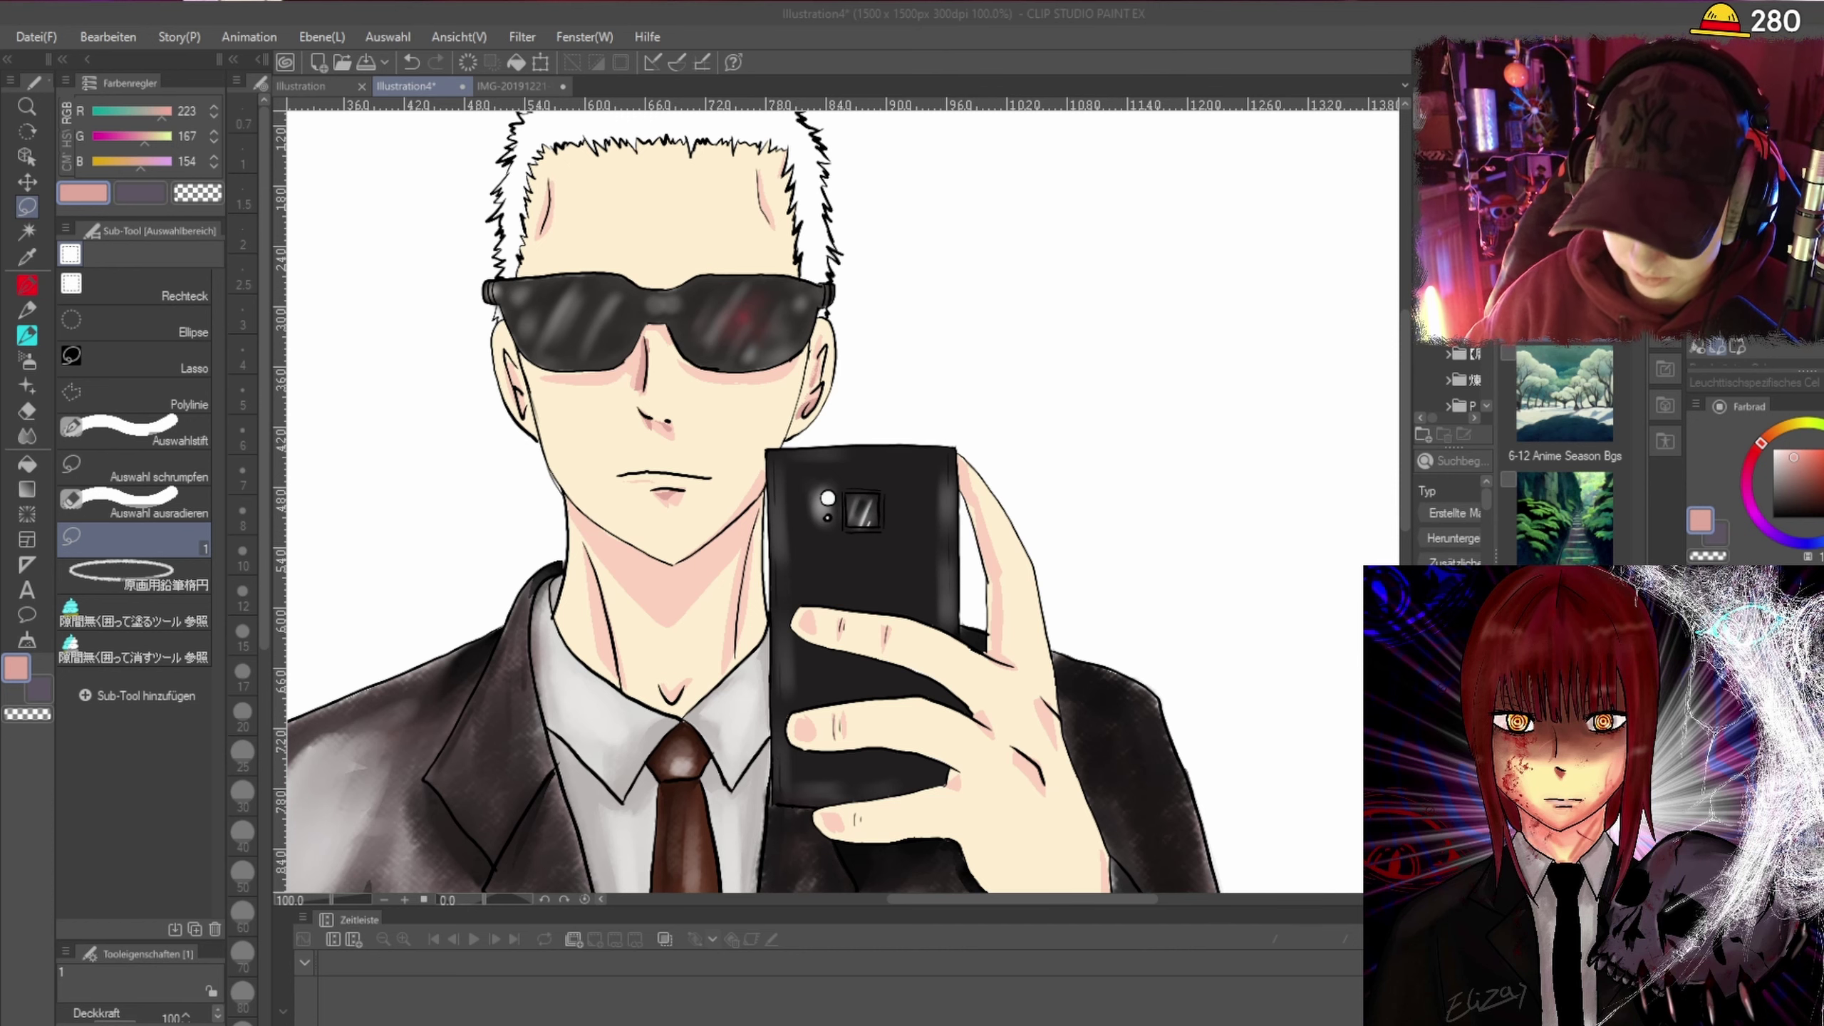
{"action": "scroll", "coordinate": [1398, 289], "scroll_direction": "up", "scroll_amount": 3}
{"action": "left_click_drag", "start_coordinate": [1398, 290], "coordinate": [1405, 348]}
{"action": "scroll", "coordinate": [1271, 400], "scroll_direction": "up", "scroll_amount": 1}
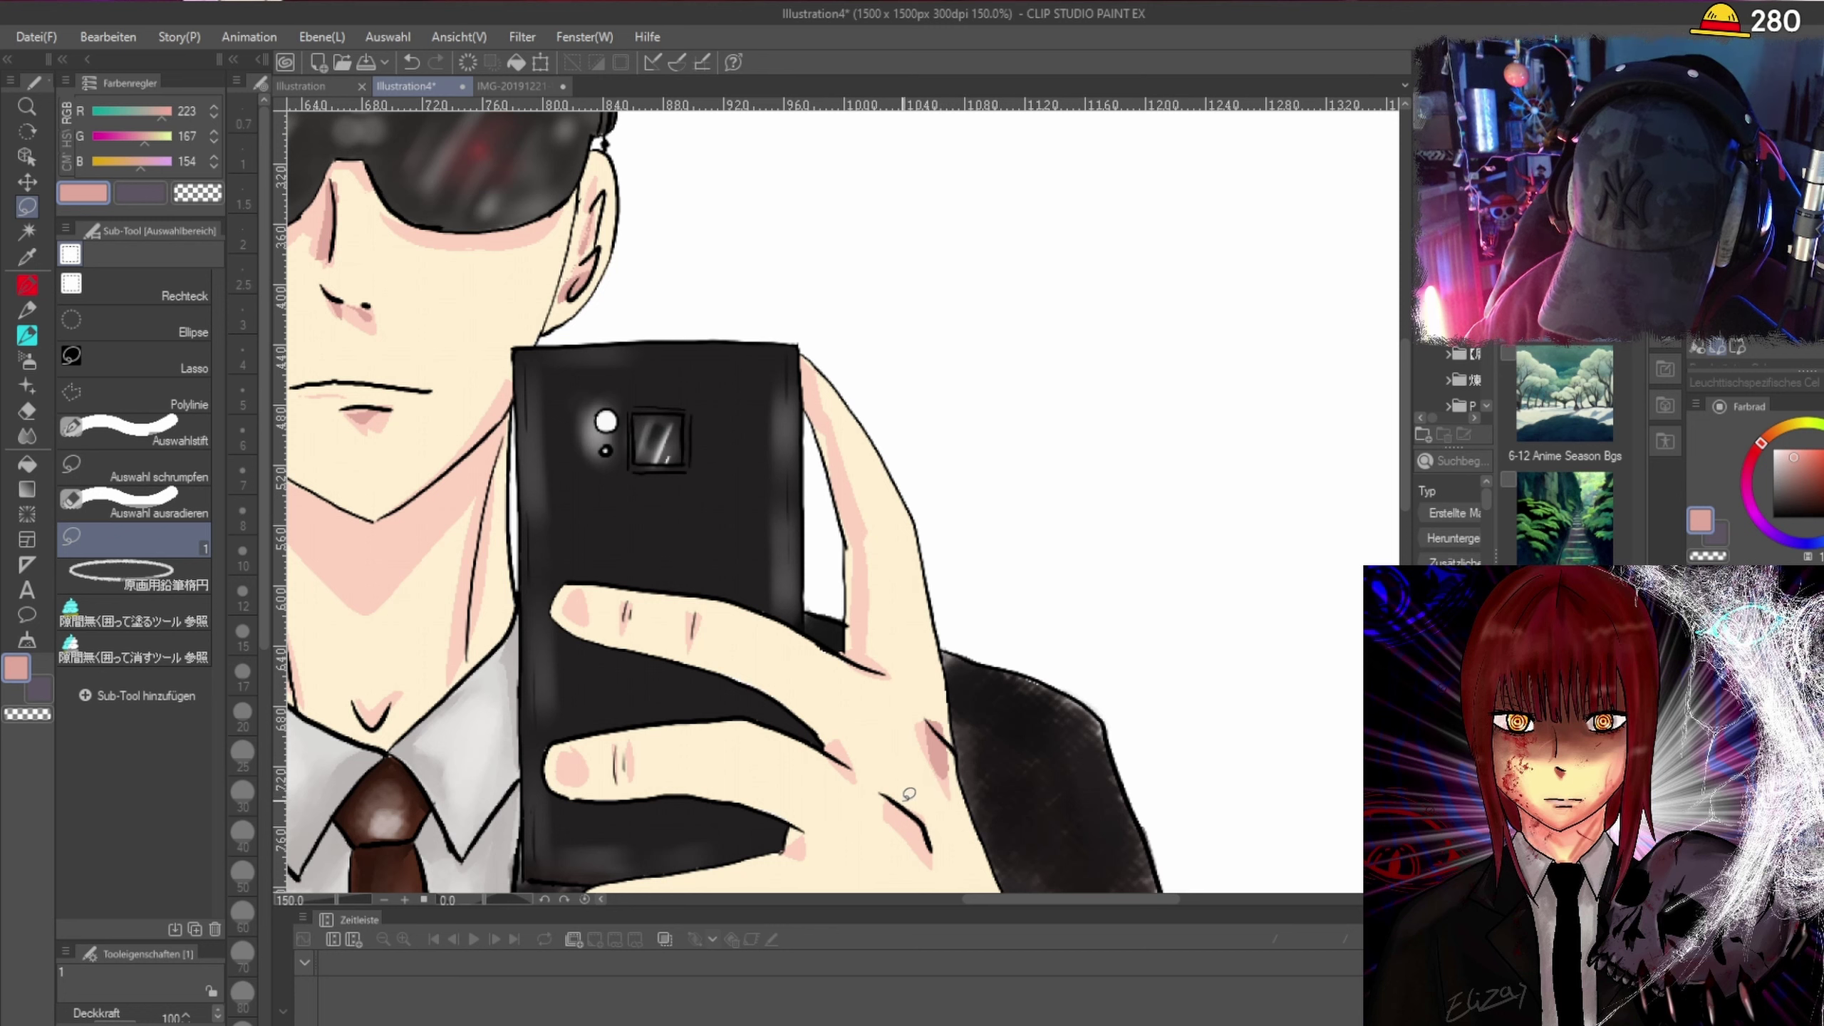
{"action": "mouse_move", "coordinate": [813, 712]}
{"action": "left_mouse_down"}
{"action": "mouse_move", "coordinate": [842, 663]}
{"action": "mouse_move", "coordinate": [878, 687]}
{"action": "mouse_move", "coordinate": [841, 662]}
{"action": "left_mouse_up"}
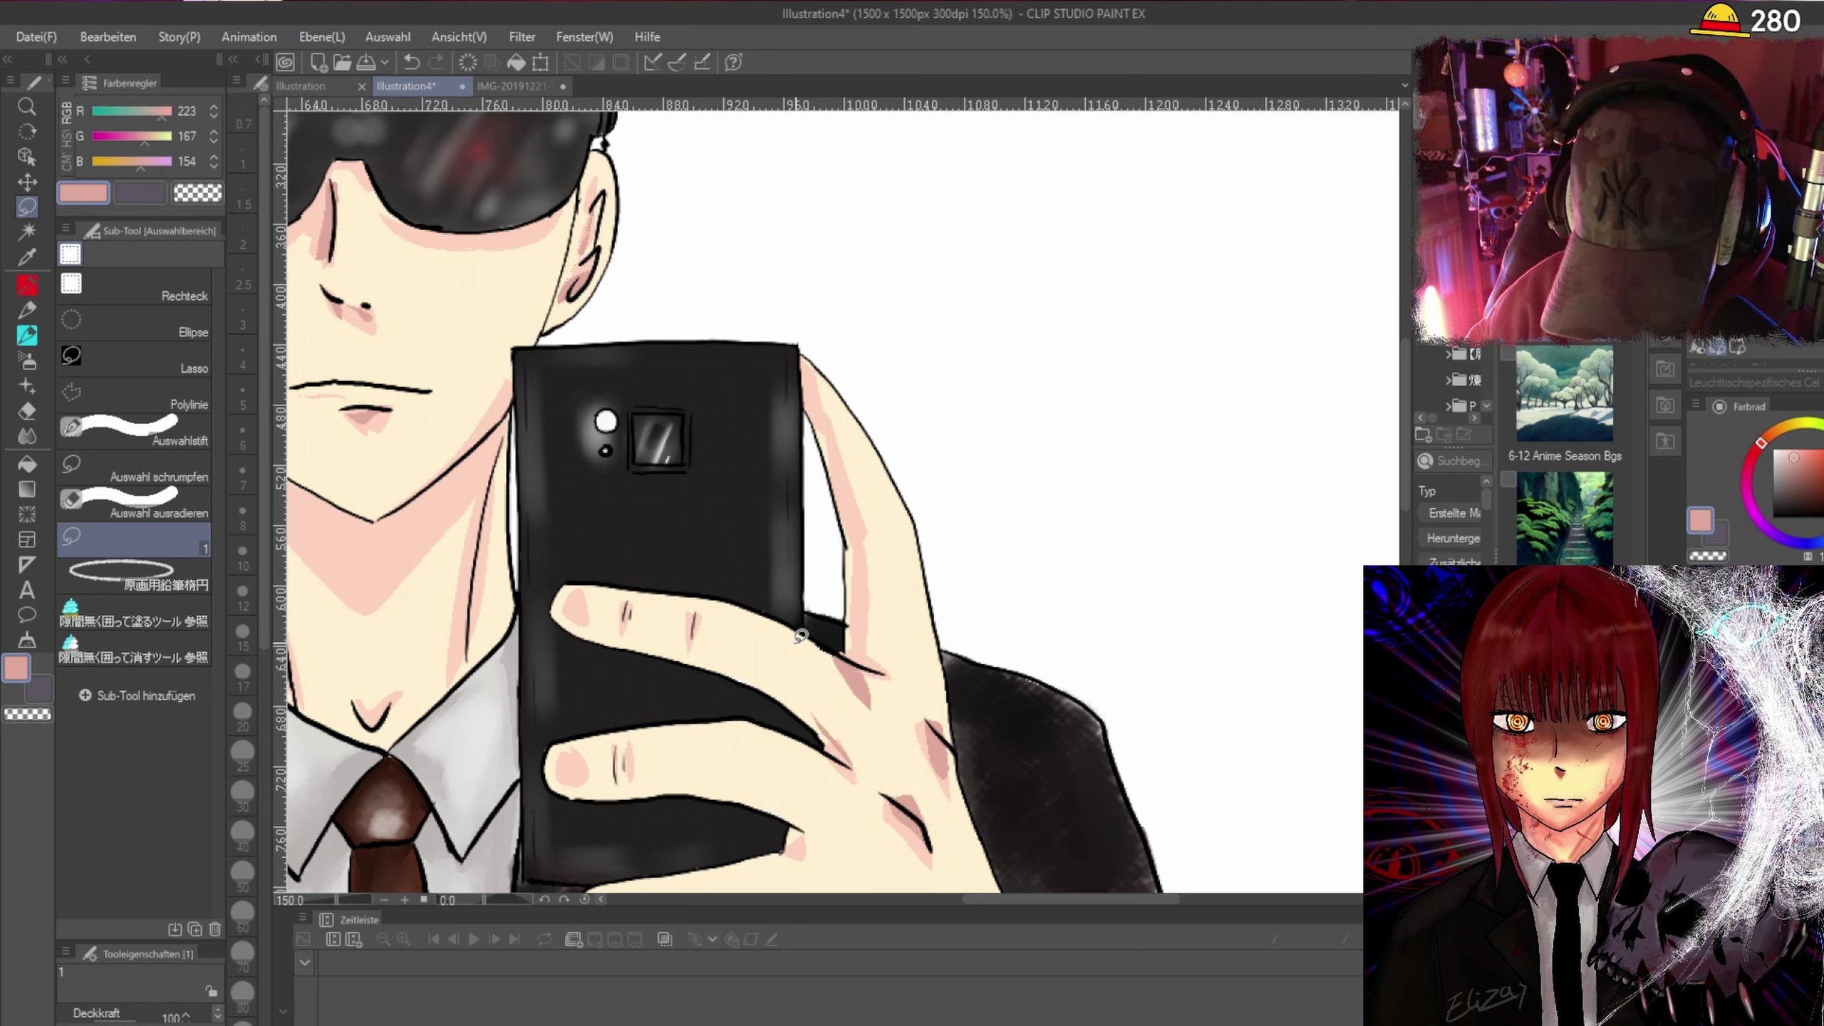
{"action": "mouse_move", "coordinate": [701, 613]}
{"action": "left_mouse_down"}
{"action": "mouse_move", "coordinate": [706, 630]}
{"action": "mouse_move", "coordinate": [700, 616]}
{"action": "left_mouse_up"}
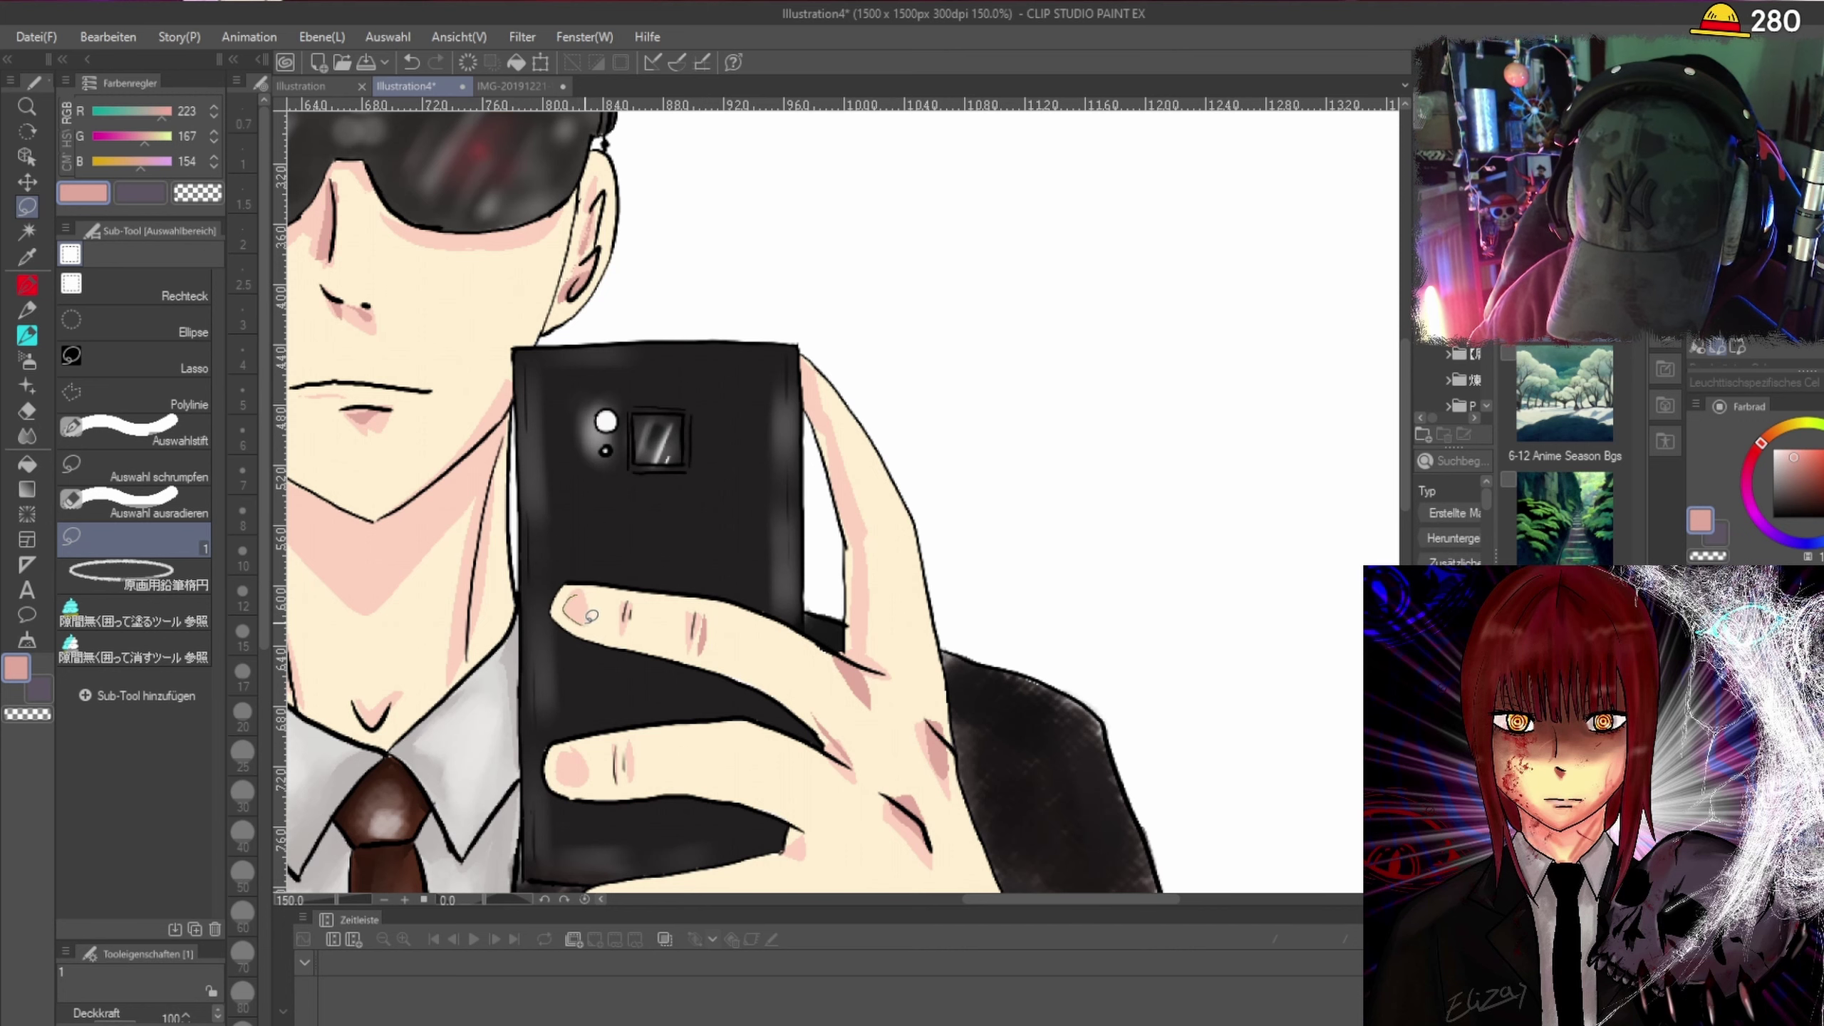
{"action": "left_click_drag", "start_coordinate": [576, 778], "coordinate": [574, 751]}
Fill pink shadows along the wrist edge, beside the lower finger crease and at the third fingertip.
{"action": "scroll", "coordinate": [764, 713], "scroll_direction": "down", "scroll_amount": 1}
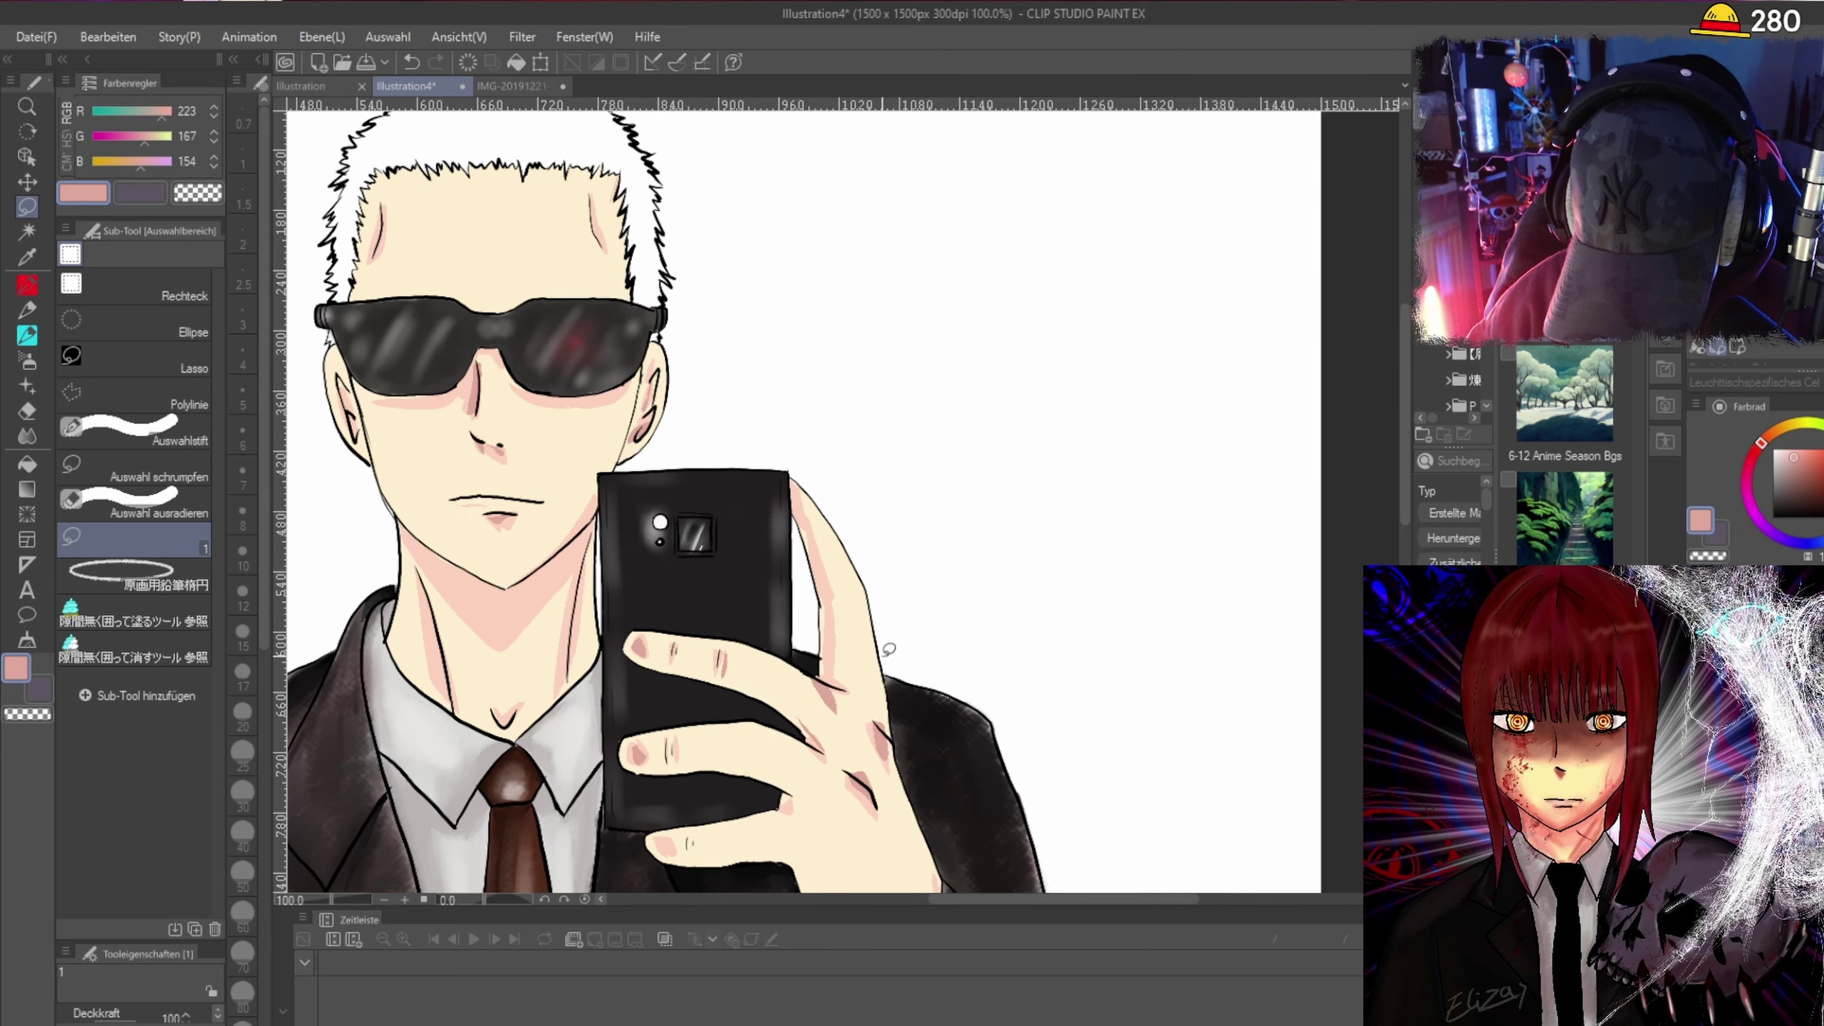
{"action": "left_click_drag", "start_coordinate": [1404, 422], "coordinate": [1404, 434]}
{"action": "scroll", "coordinate": [1402, 430], "scroll_direction": "down", "scroll_amount": 1}
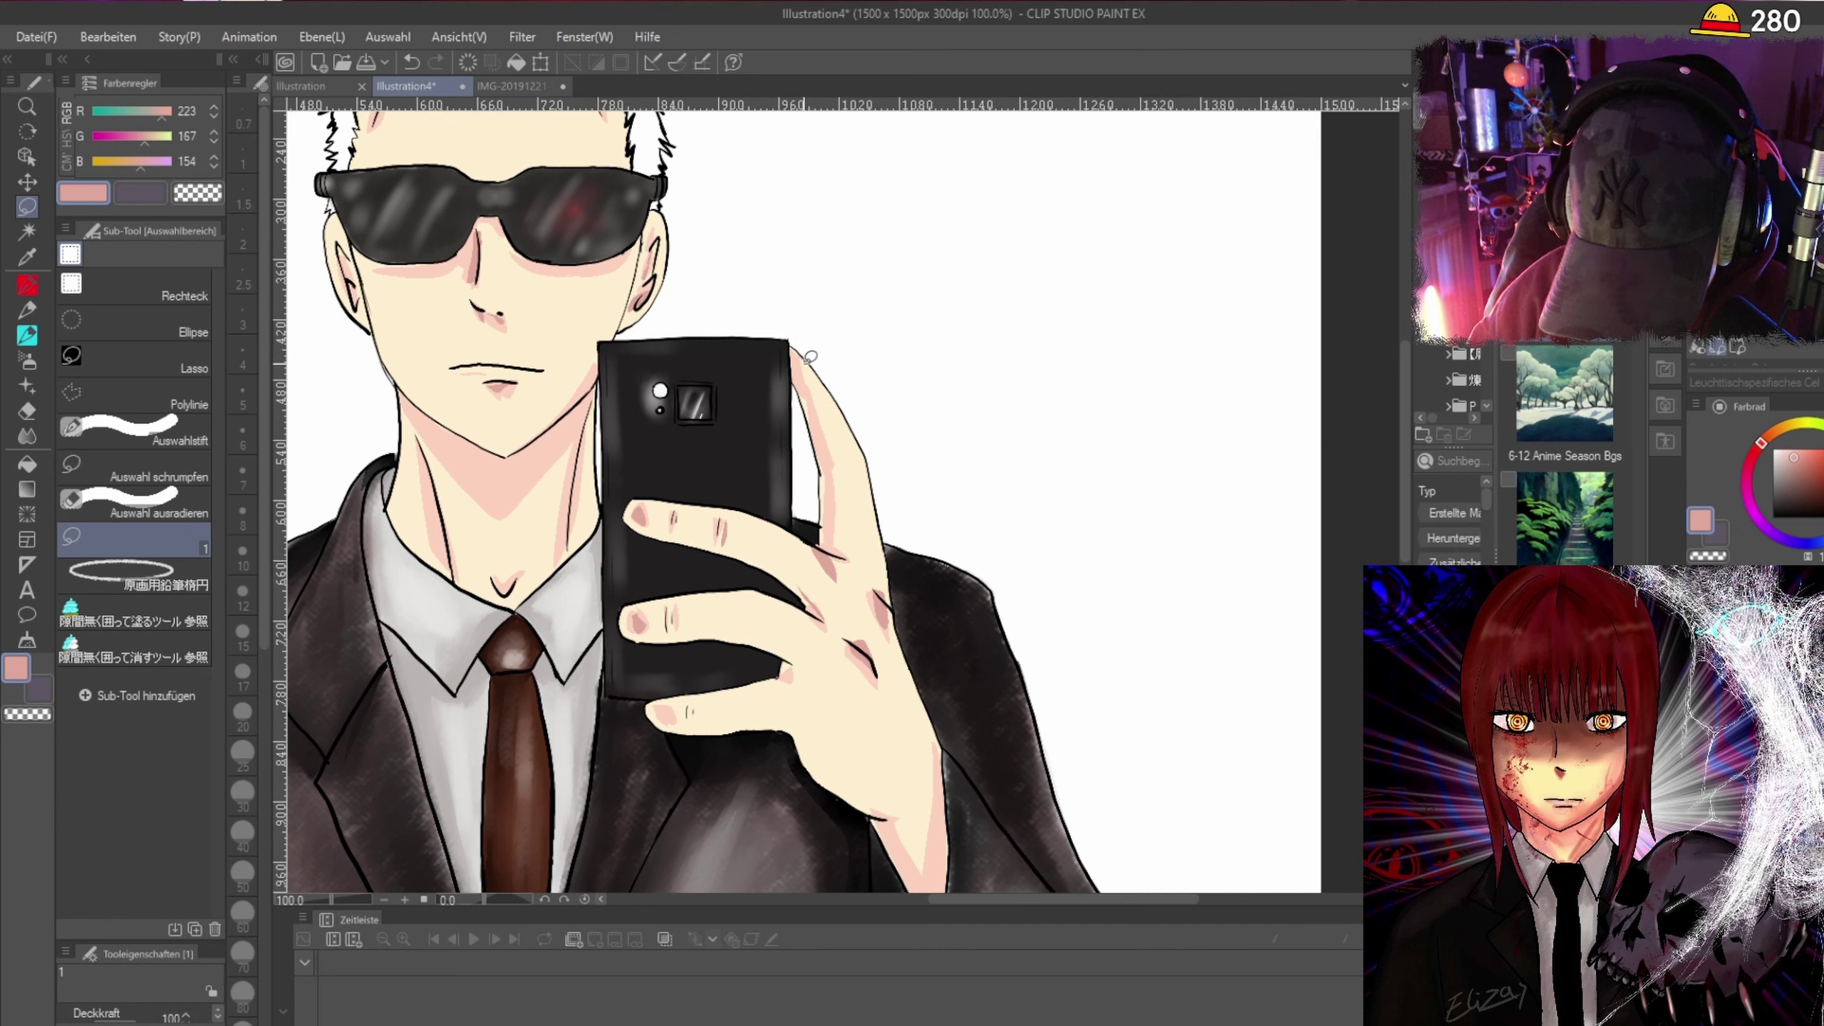
{"action": "scroll", "coordinate": [826, 389], "scroll_direction": "up", "scroll_amount": 1}
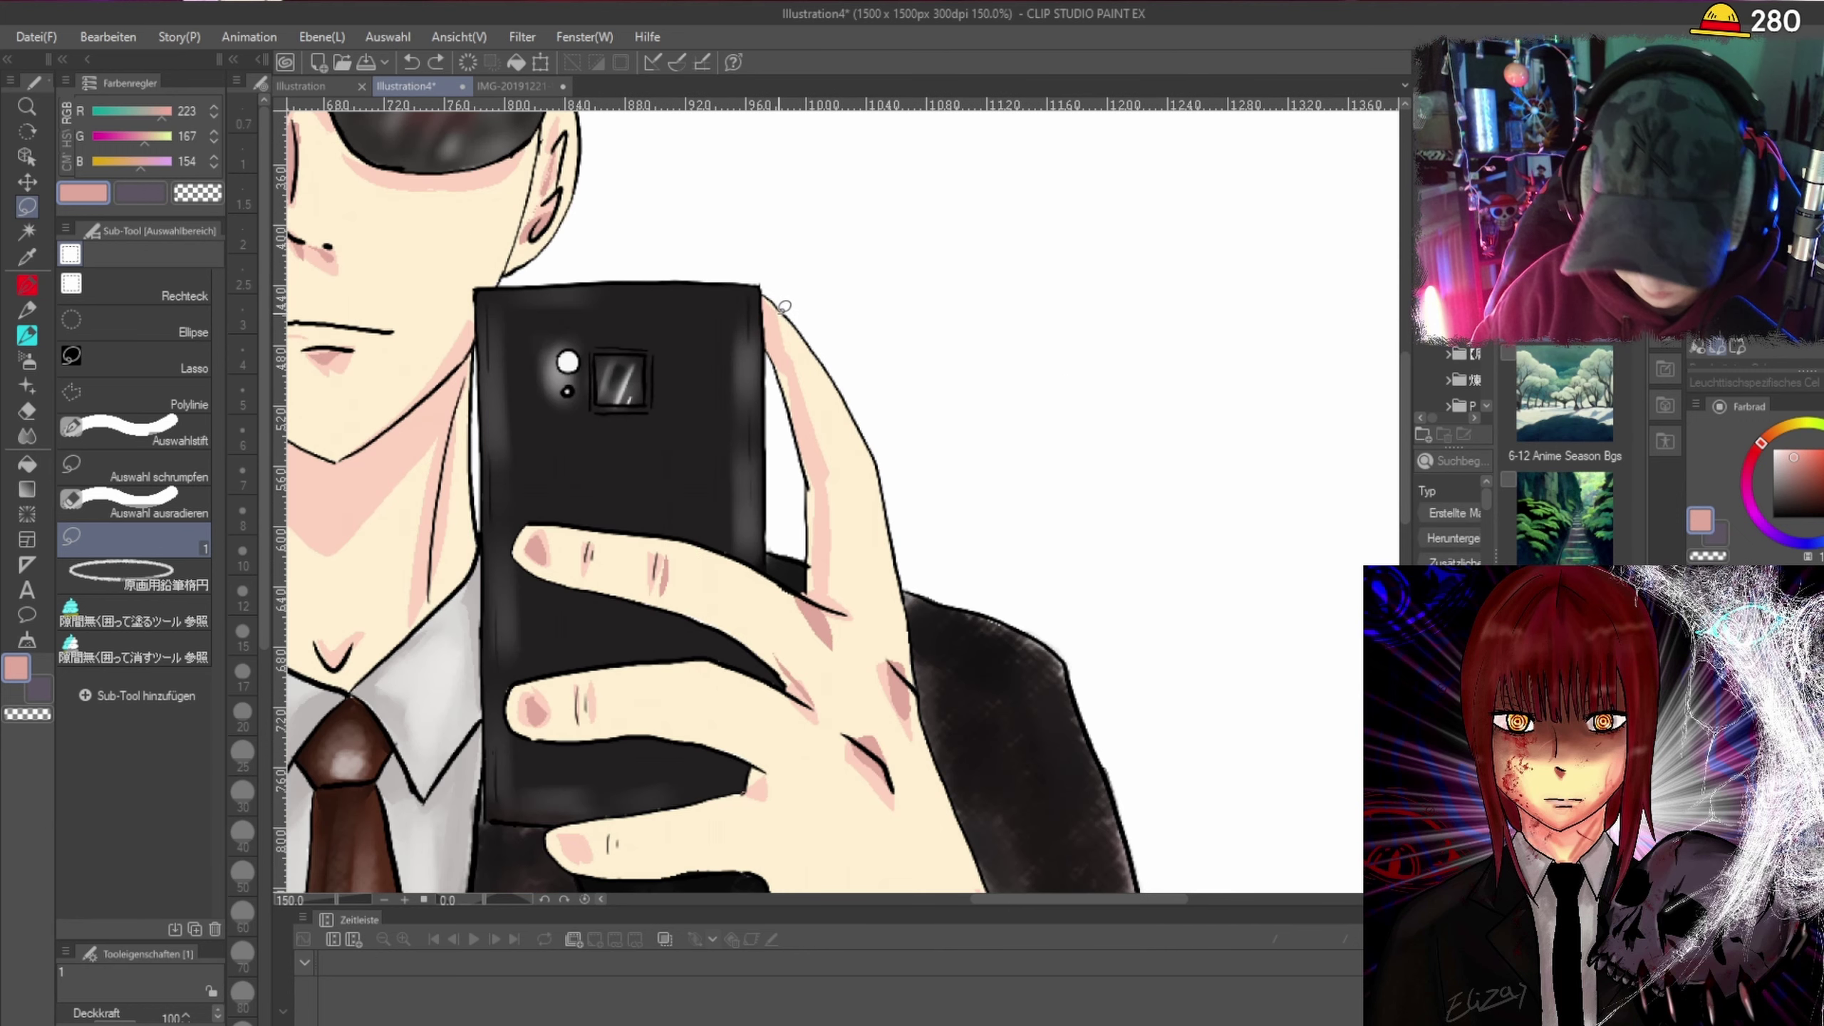
{"action": "scroll", "coordinate": [974, 605], "scroll_direction": "down", "scroll_amount": 4}
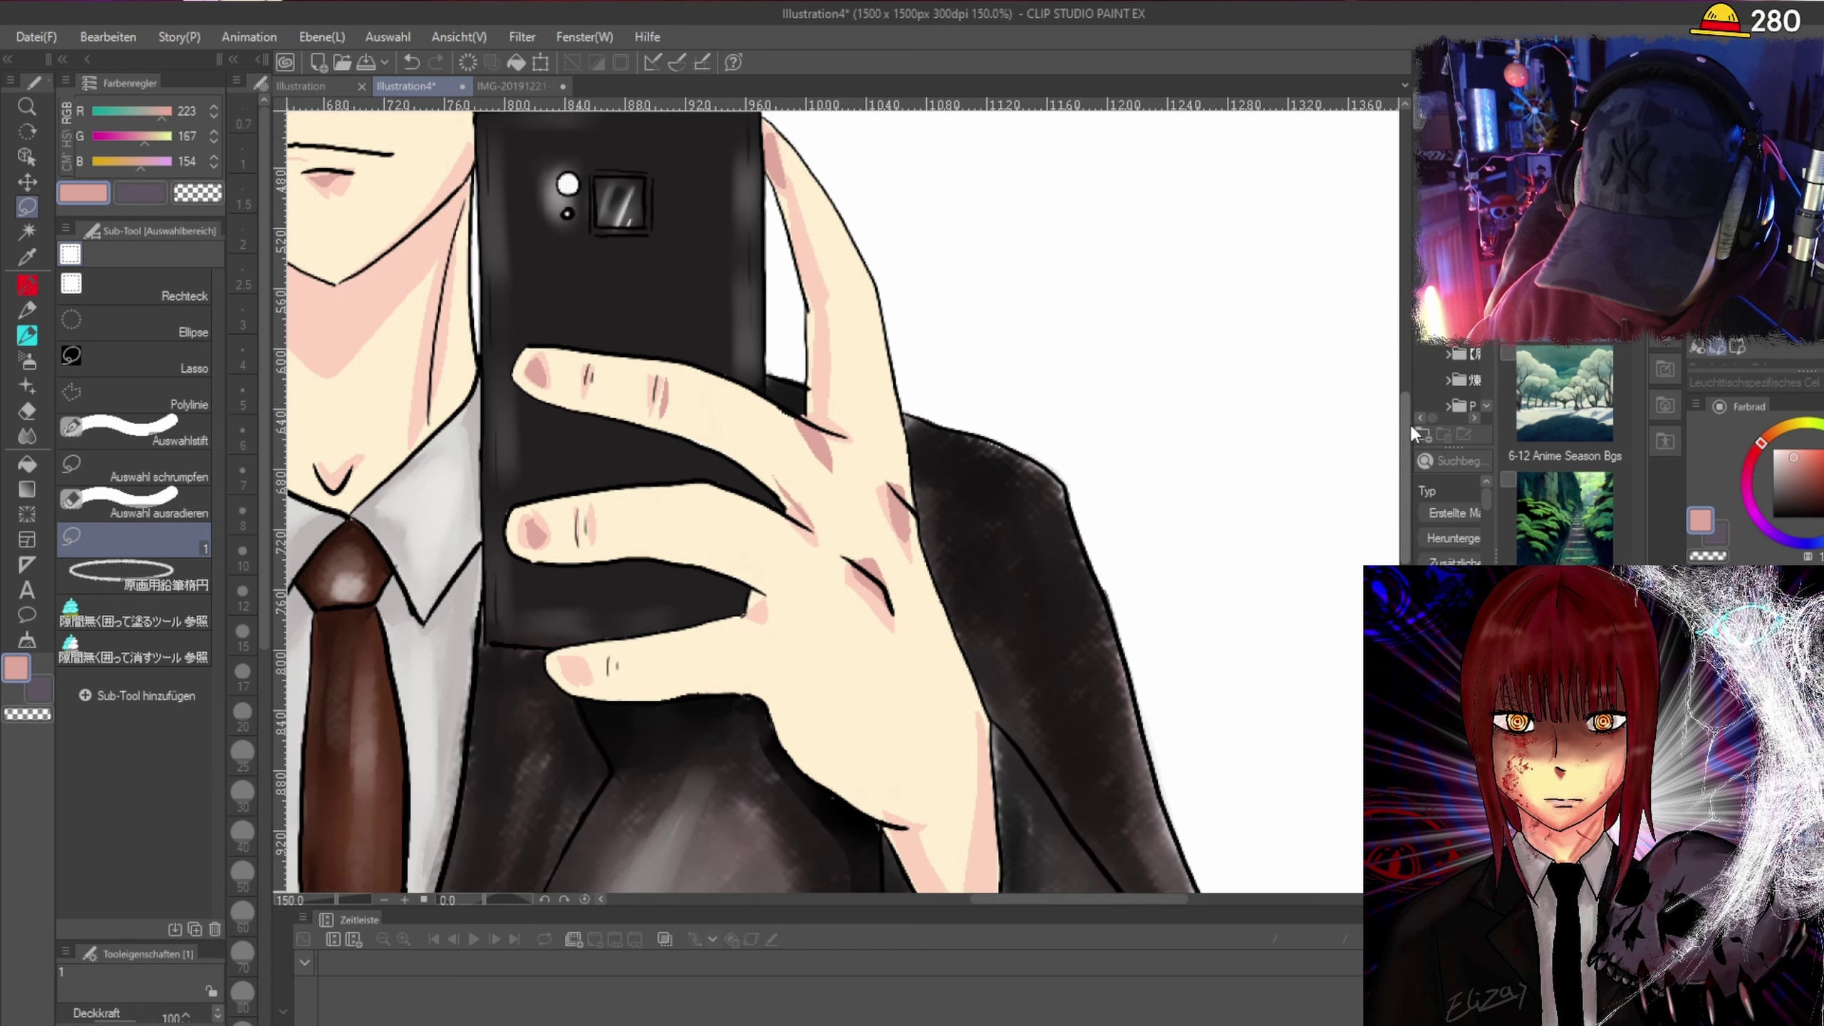
{"action": "left_click_drag", "start_coordinate": [994, 652], "coordinate": [979, 748]}
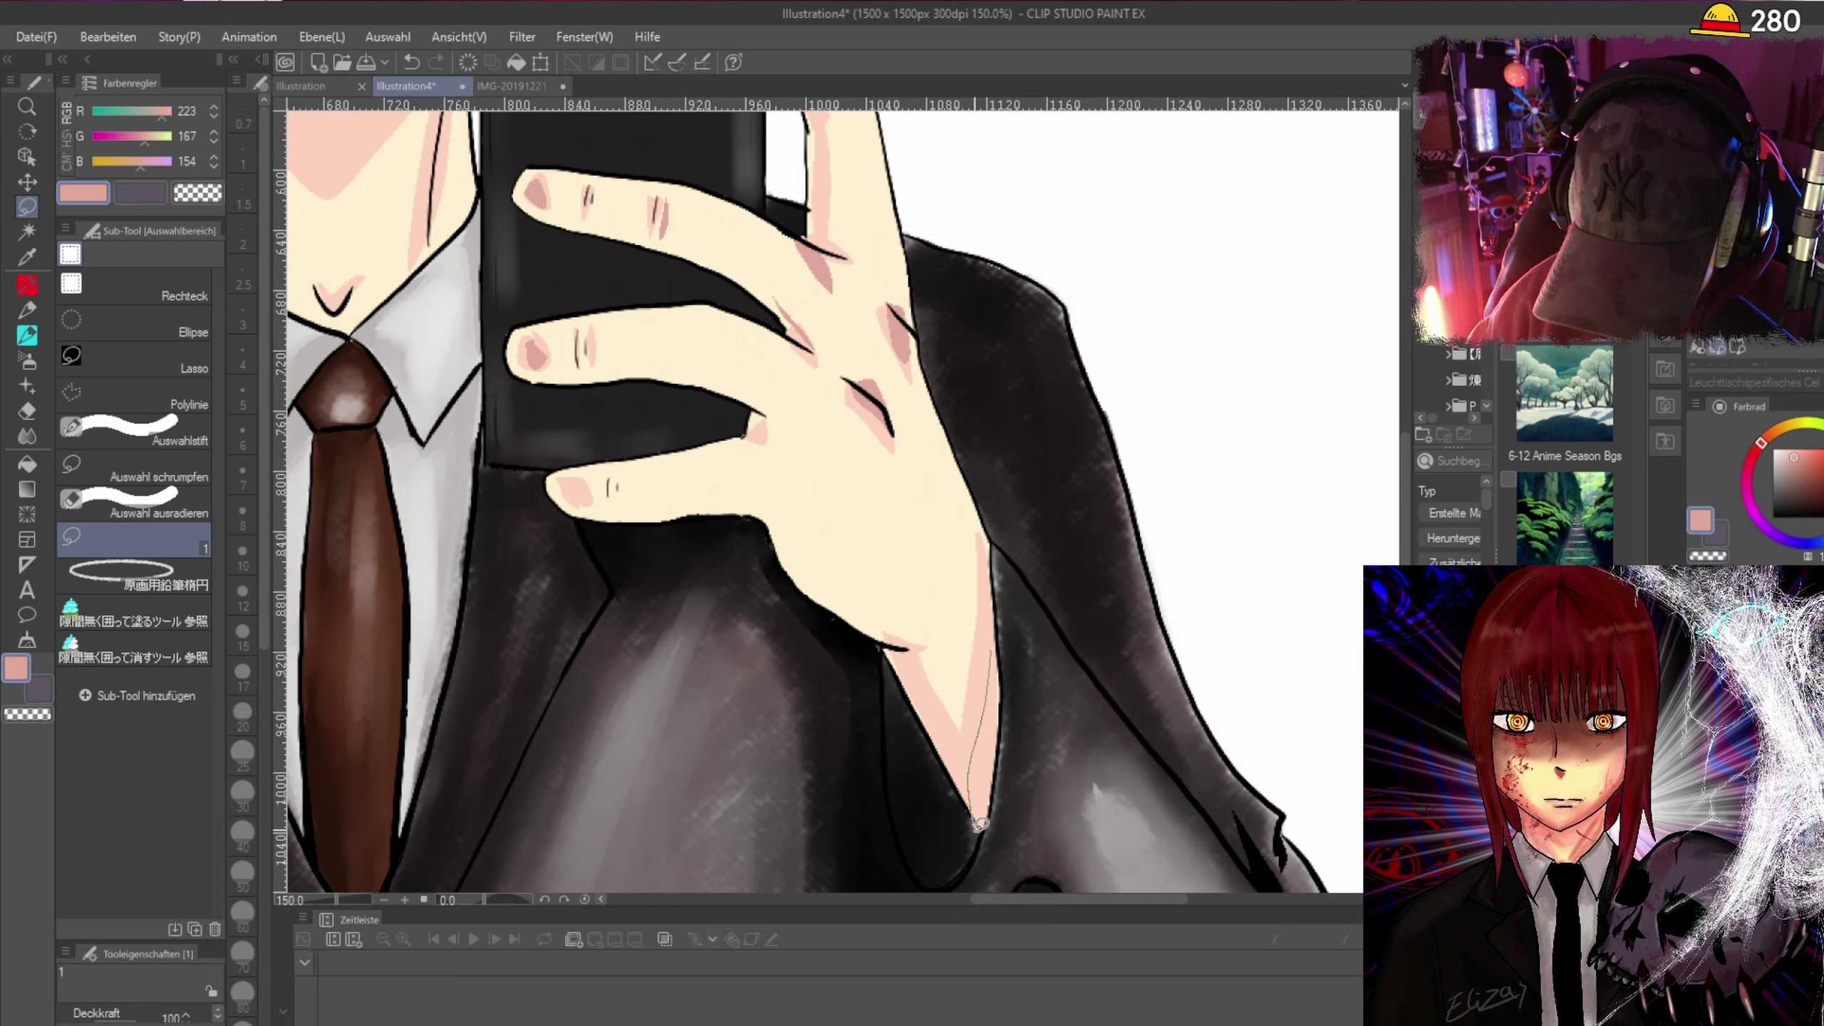
{"action": "mouse_move", "coordinate": [979, 825]}
{"action": "left_mouse_down"}
{"action": "mouse_move", "coordinate": [996, 645]}
{"action": "mouse_move", "coordinate": [915, 682]}
{"action": "mouse_move", "coordinate": [882, 642]}
{"action": "left_mouse_up"}
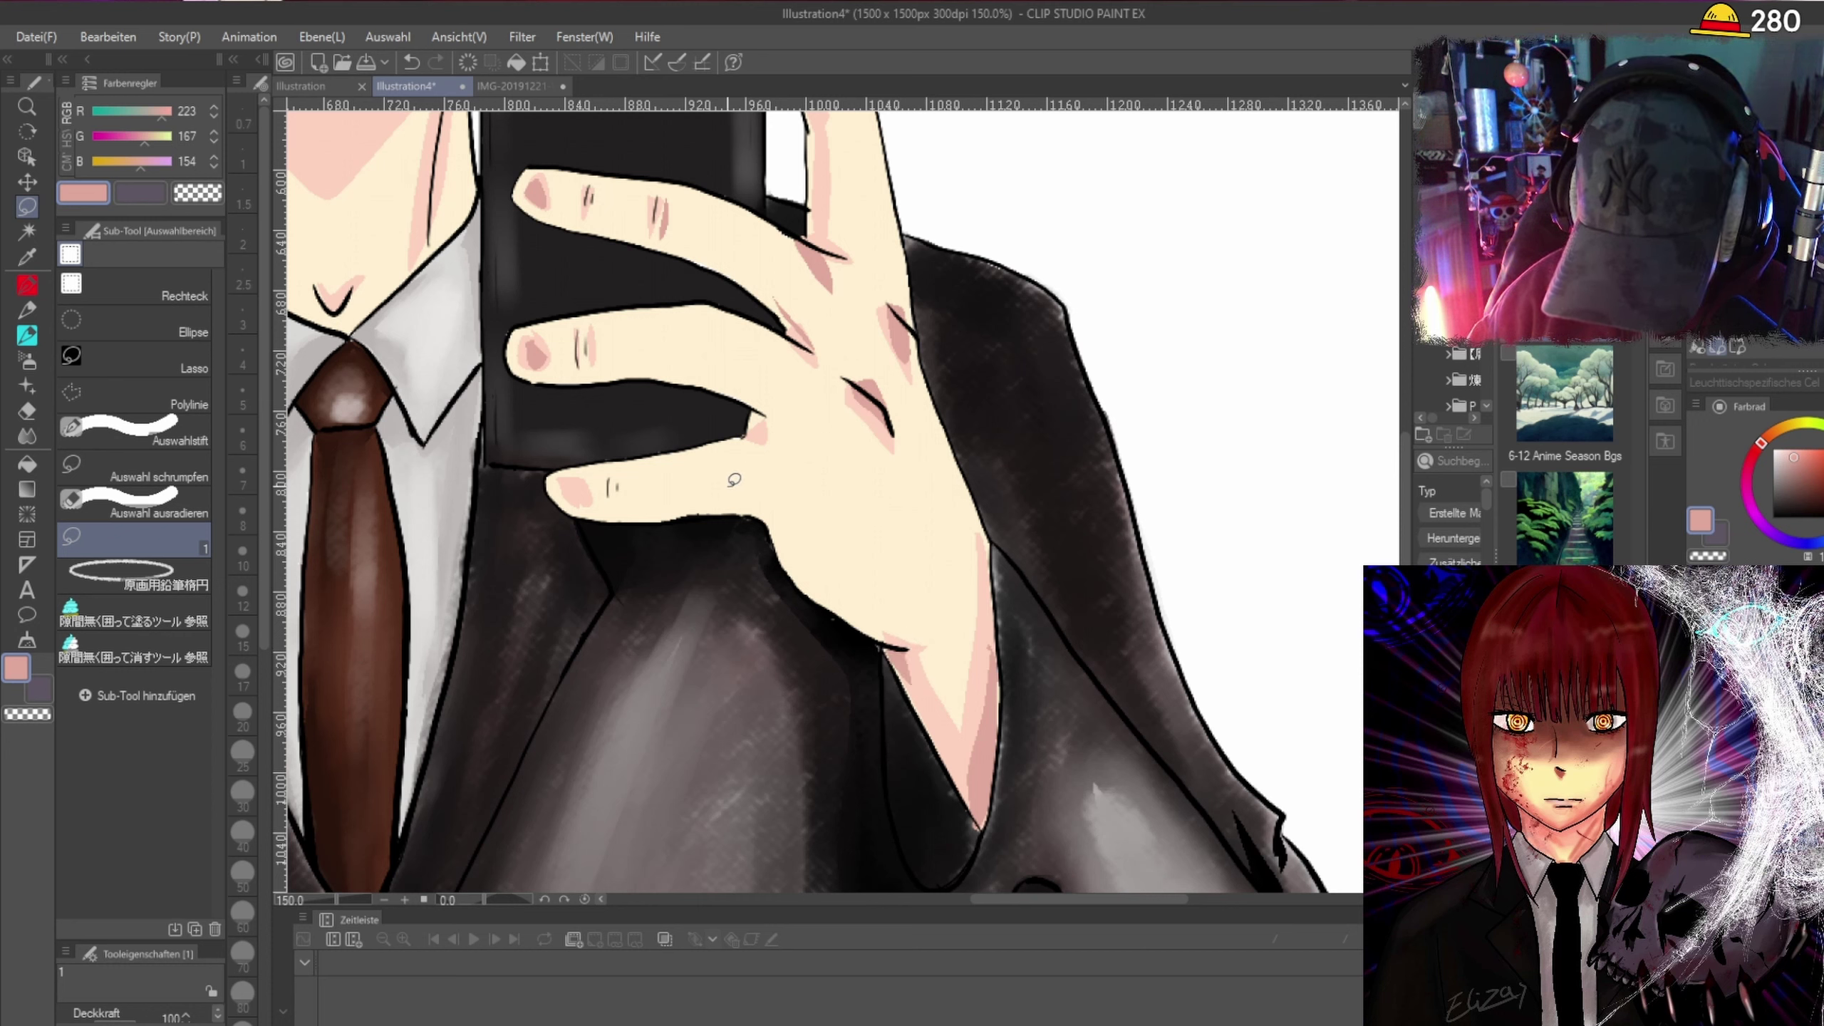
{"action": "left_click_drag", "start_coordinate": [625, 473], "coordinate": [631, 476]}
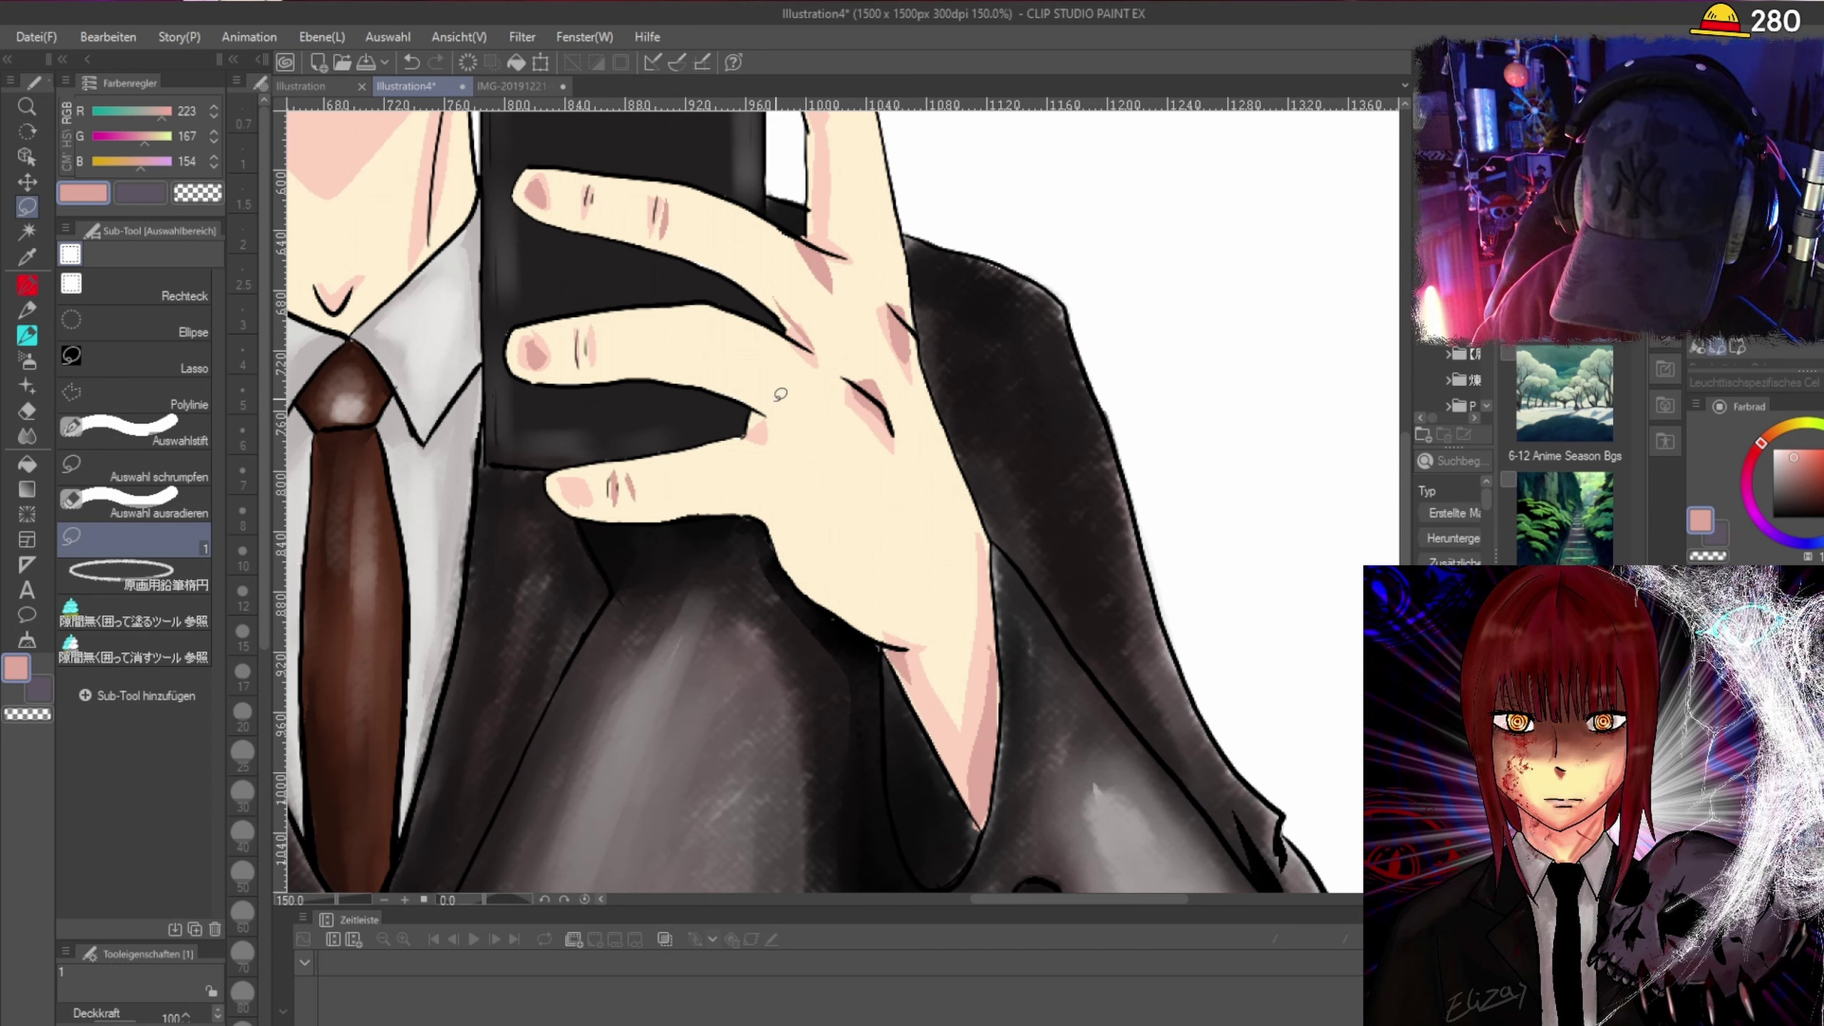
{"action": "mouse_move", "coordinate": [765, 433]}
{"action": "left_mouse_down"}
{"action": "mouse_move", "coordinate": [814, 385]}
{"action": "mouse_move", "coordinate": [805, 348]}
{"action": "left_mouse_up"}
{"action": "scroll", "coordinate": [888, 313], "scroll_direction": "down", "scroll_amount": 4}
{"action": "scroll", "coordinate": [728, 204], "scroll_direction": "up", "scroll_amount": 3}
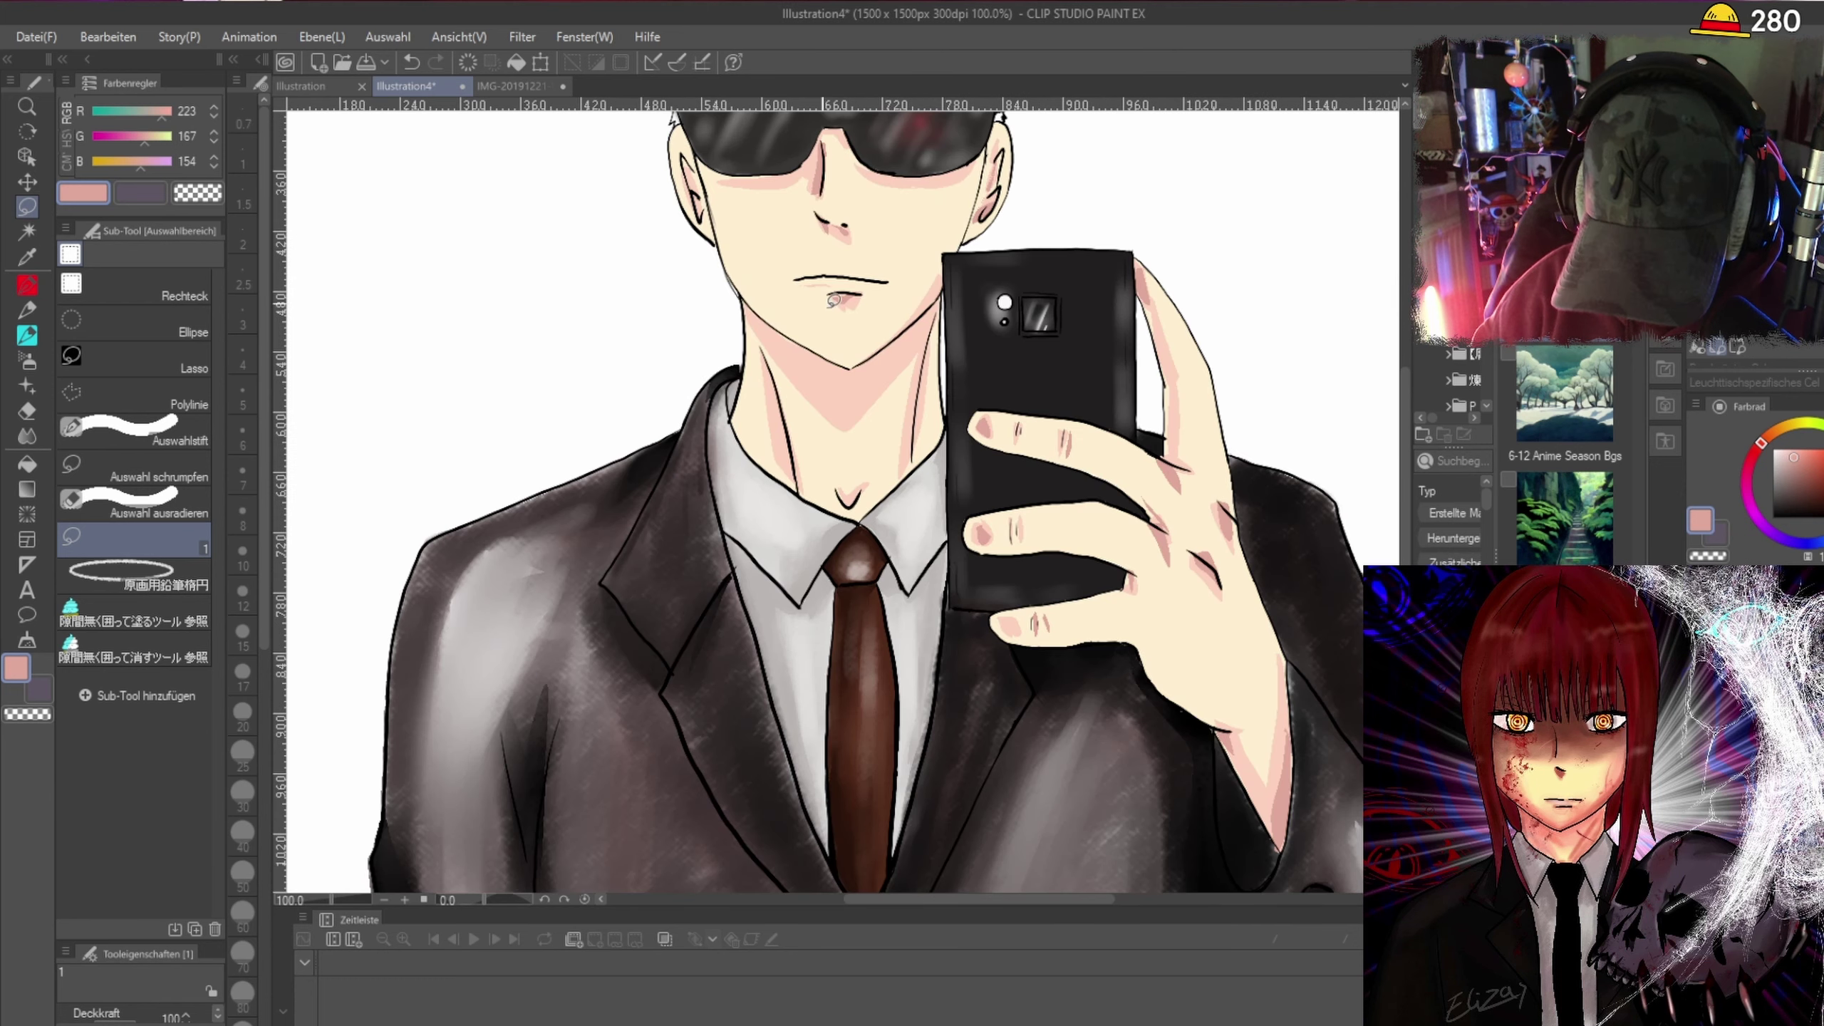
{"action": "scroll", "coordinate": [853, 489], "scroll_direction": "up", "scroll_amount": 2}
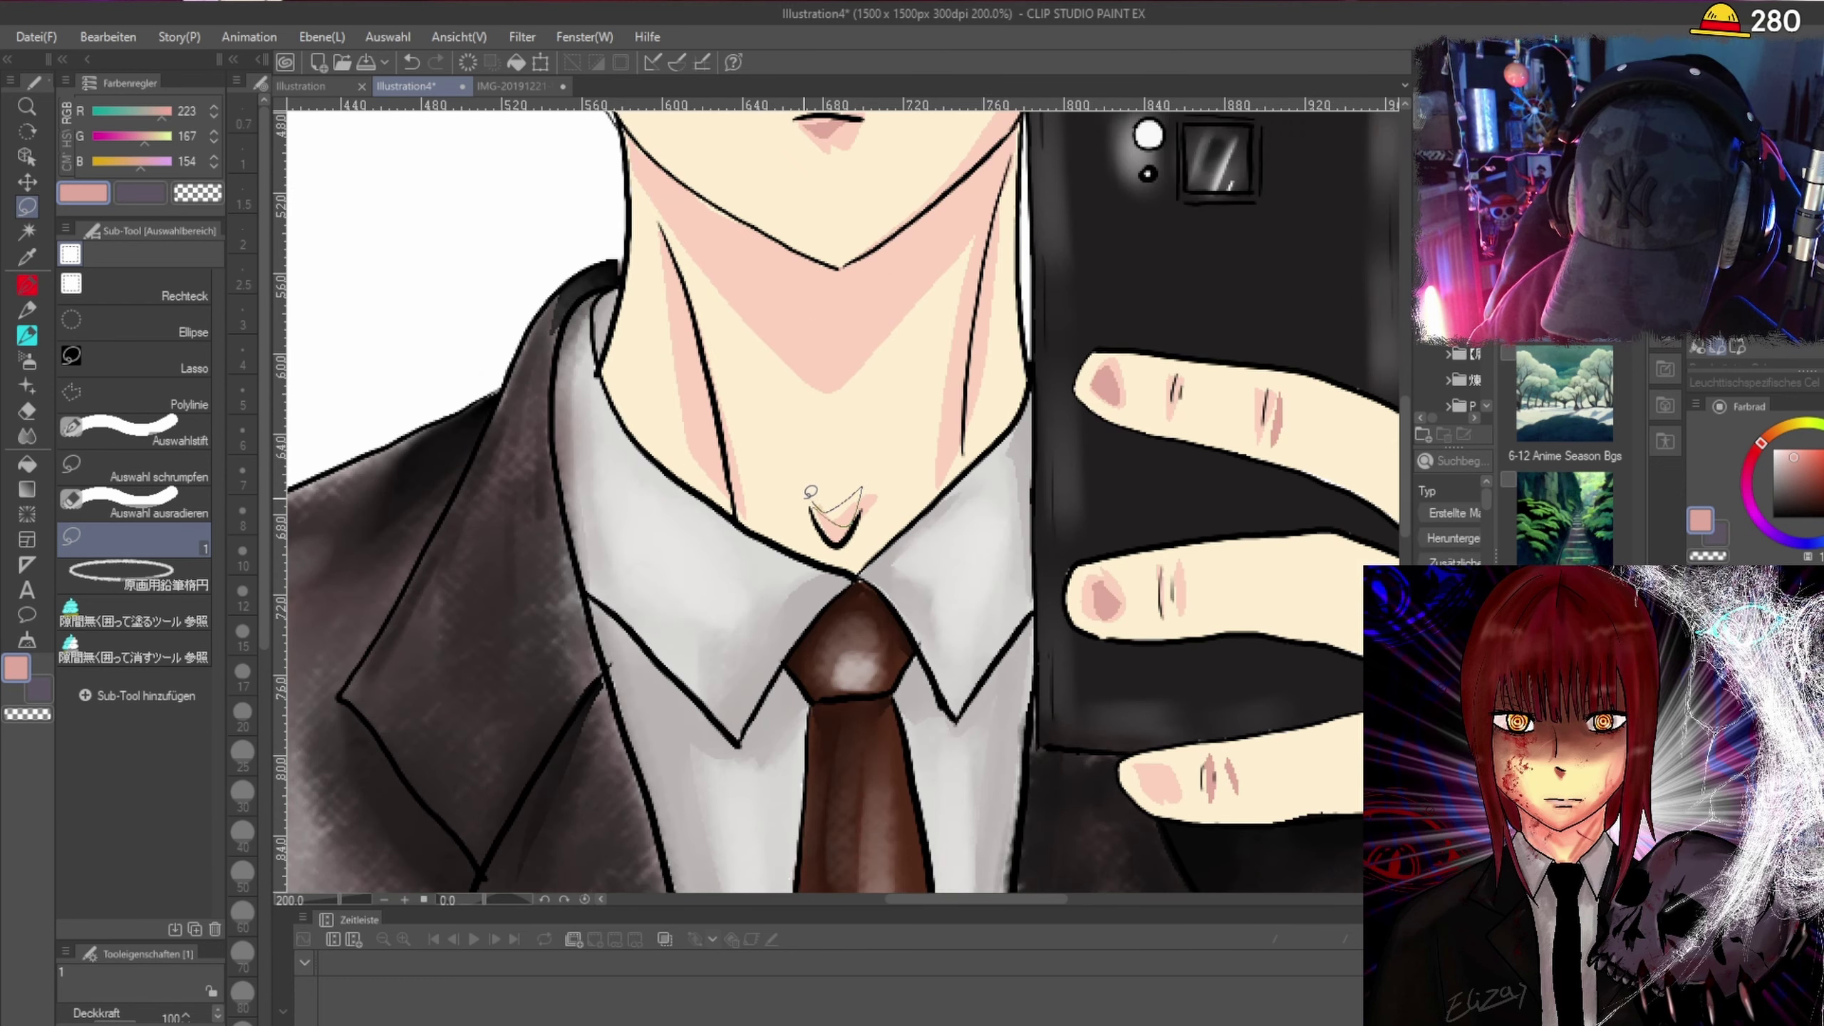
Deepen the lasso-filled shadows at the neck notch and along both sides of the neck.
{"action": "left_click_drag", "start_coordinate": [810, 492], "coordinate": [809, 501]}
{"action": "mouse_move", "coordinate": [1012, 171]}
{"action": "left_mouse_down"}
{"action": "mouse_move", "coordinate": [975, 431]}
{"action": "mouse_move", "coordinate": [1007, 157]}
{"action": "left_mouse_up"}
{"action": "mouse_move", "coordinate": [678, 240]}
{"action": "left_mouse_down"}
{"action": "mouse_move", "coordinate": [744, 364]}
{"action": "mouse_move", "coordinate": [666, 239]}
{"action": "left_mouse_up"}
{"action": "scroll", "coordinate": [692, 187], "scroll_direction": "down", "scroll_amount": 2}
{"action": "scroll", "coordinate": [873, 227], "scroll_direction": "up", "scroll_amount": 4}
{"action": "scroll", "coordinate": [686, 291], "scroll_direction": "down", "scroll_amount": 3}
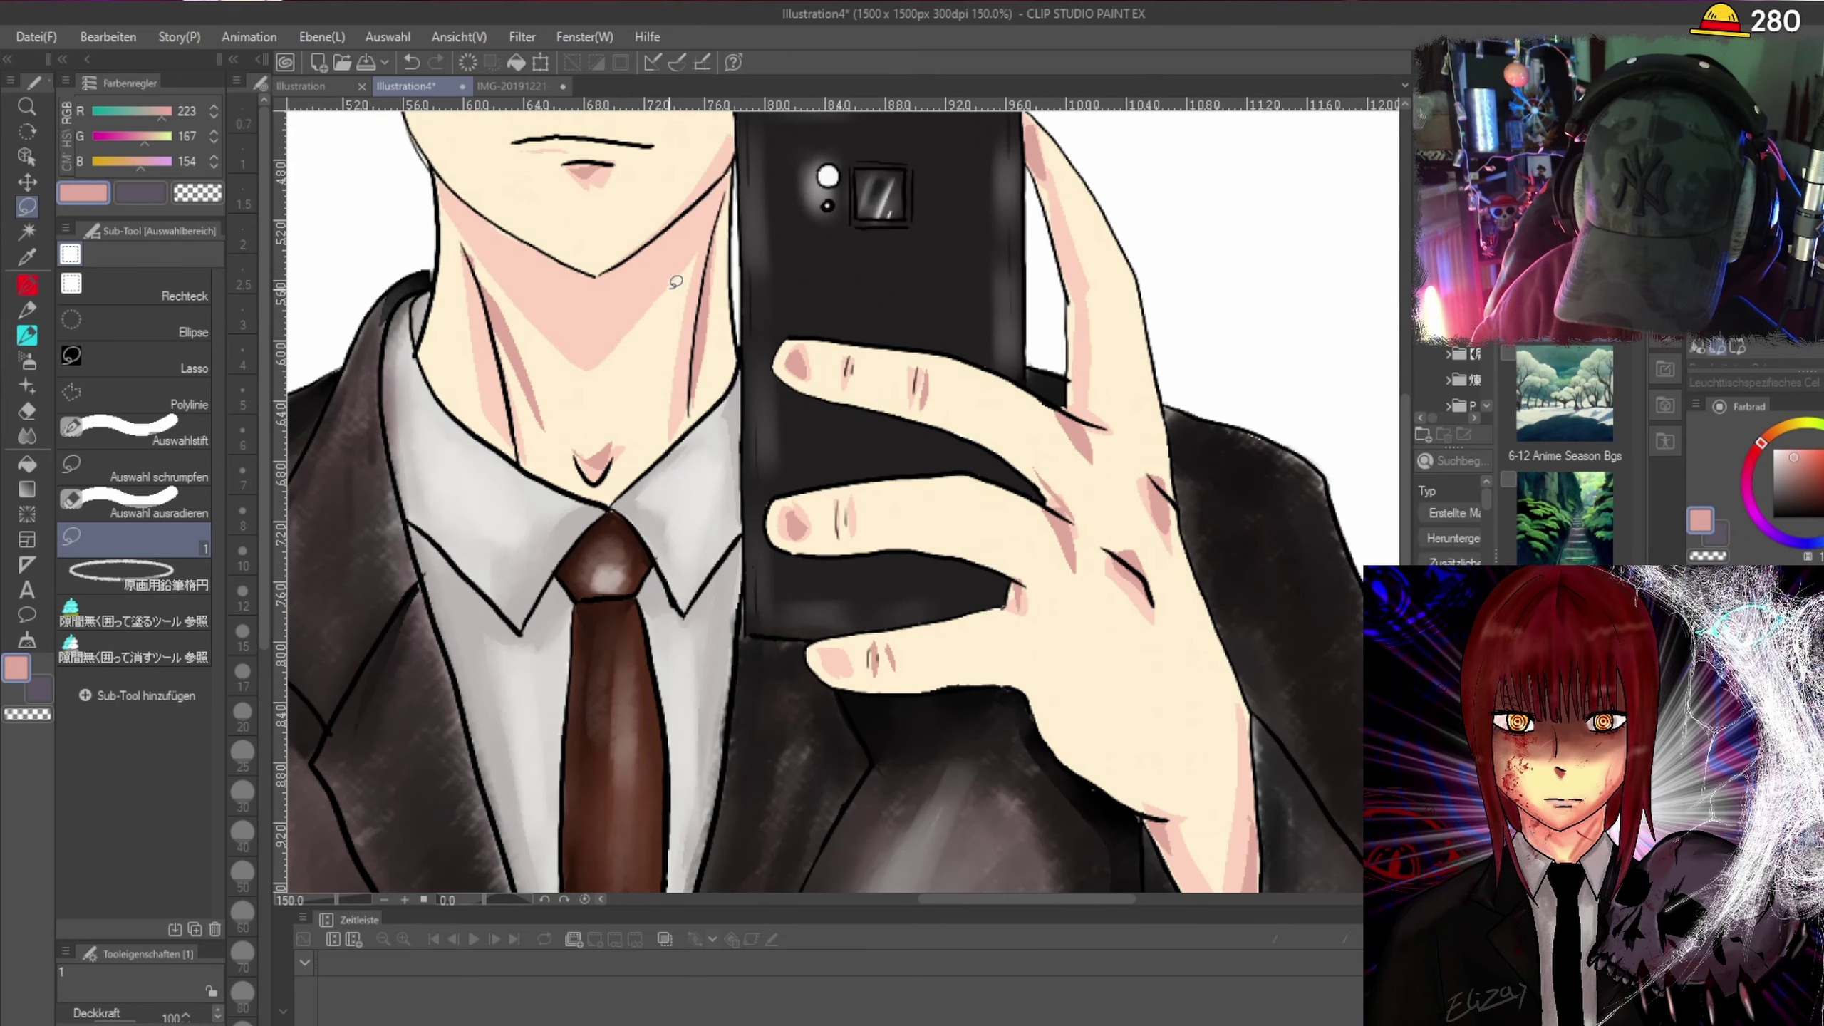
{"action": "scroll", "coordinate": [601, 187], "scroll_direction": "up", "scroll_amount": 1}
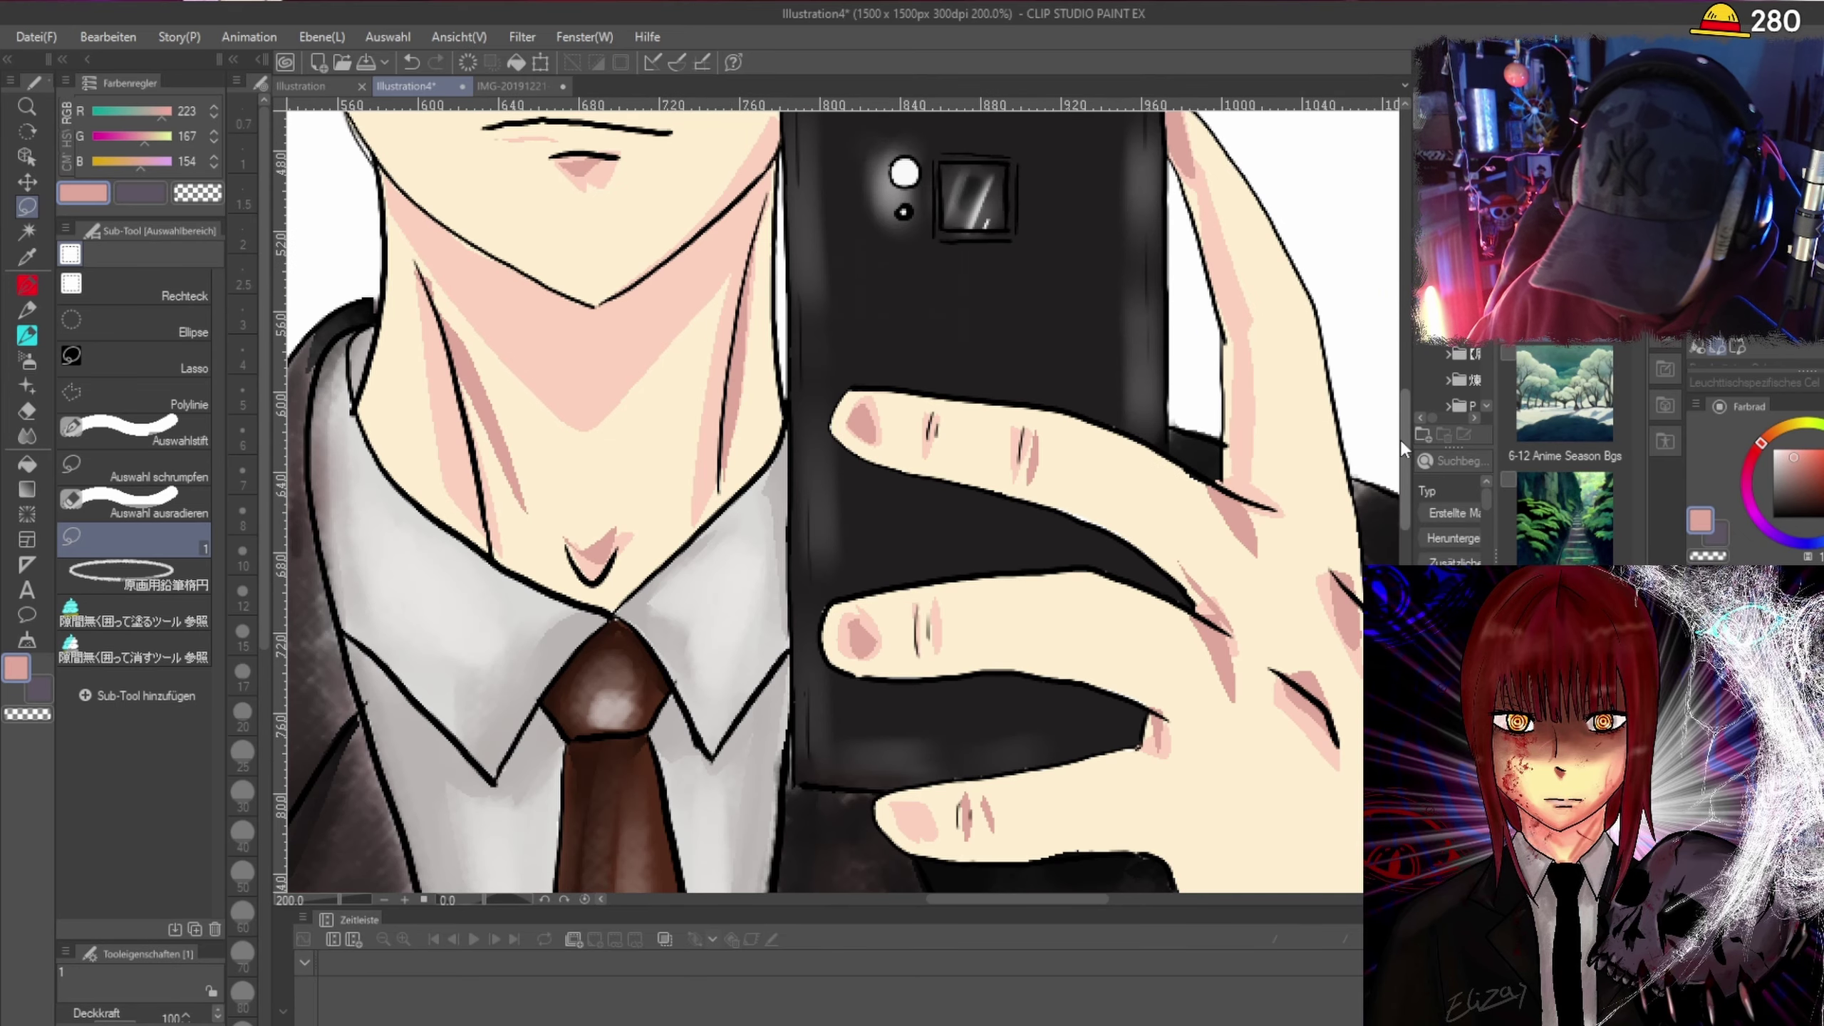
Add darker shadow under the right sunglasses lens and a sliver beside the lens and ear.
{"action": "left_click_drag", "start_coordinate": [1403, 433], "coordinate": [1391, 291]}
{"action": "scroll", "coordinate": [706, 303], "scroll_direction": "up", "scroll_amount": 3}
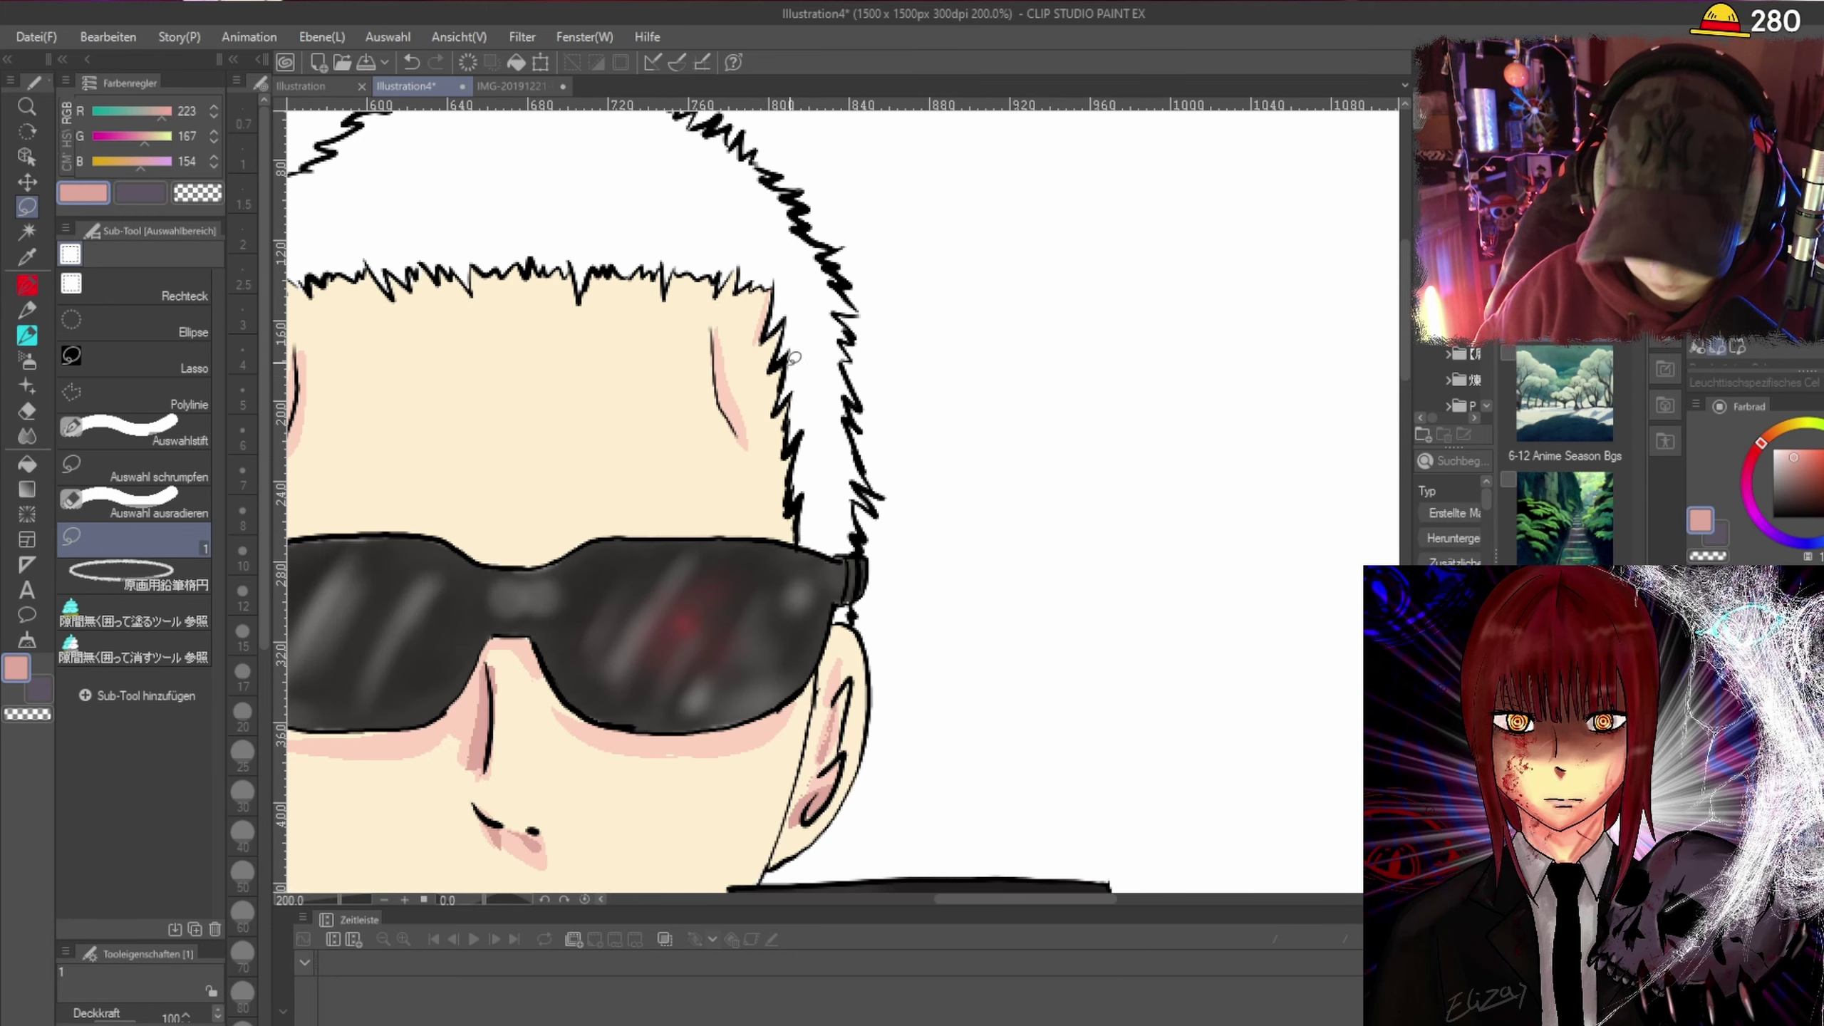
{"action": "scroll", "coordinate": [405, 263], "scroll_direction": "down", "scroll_amount": 4}
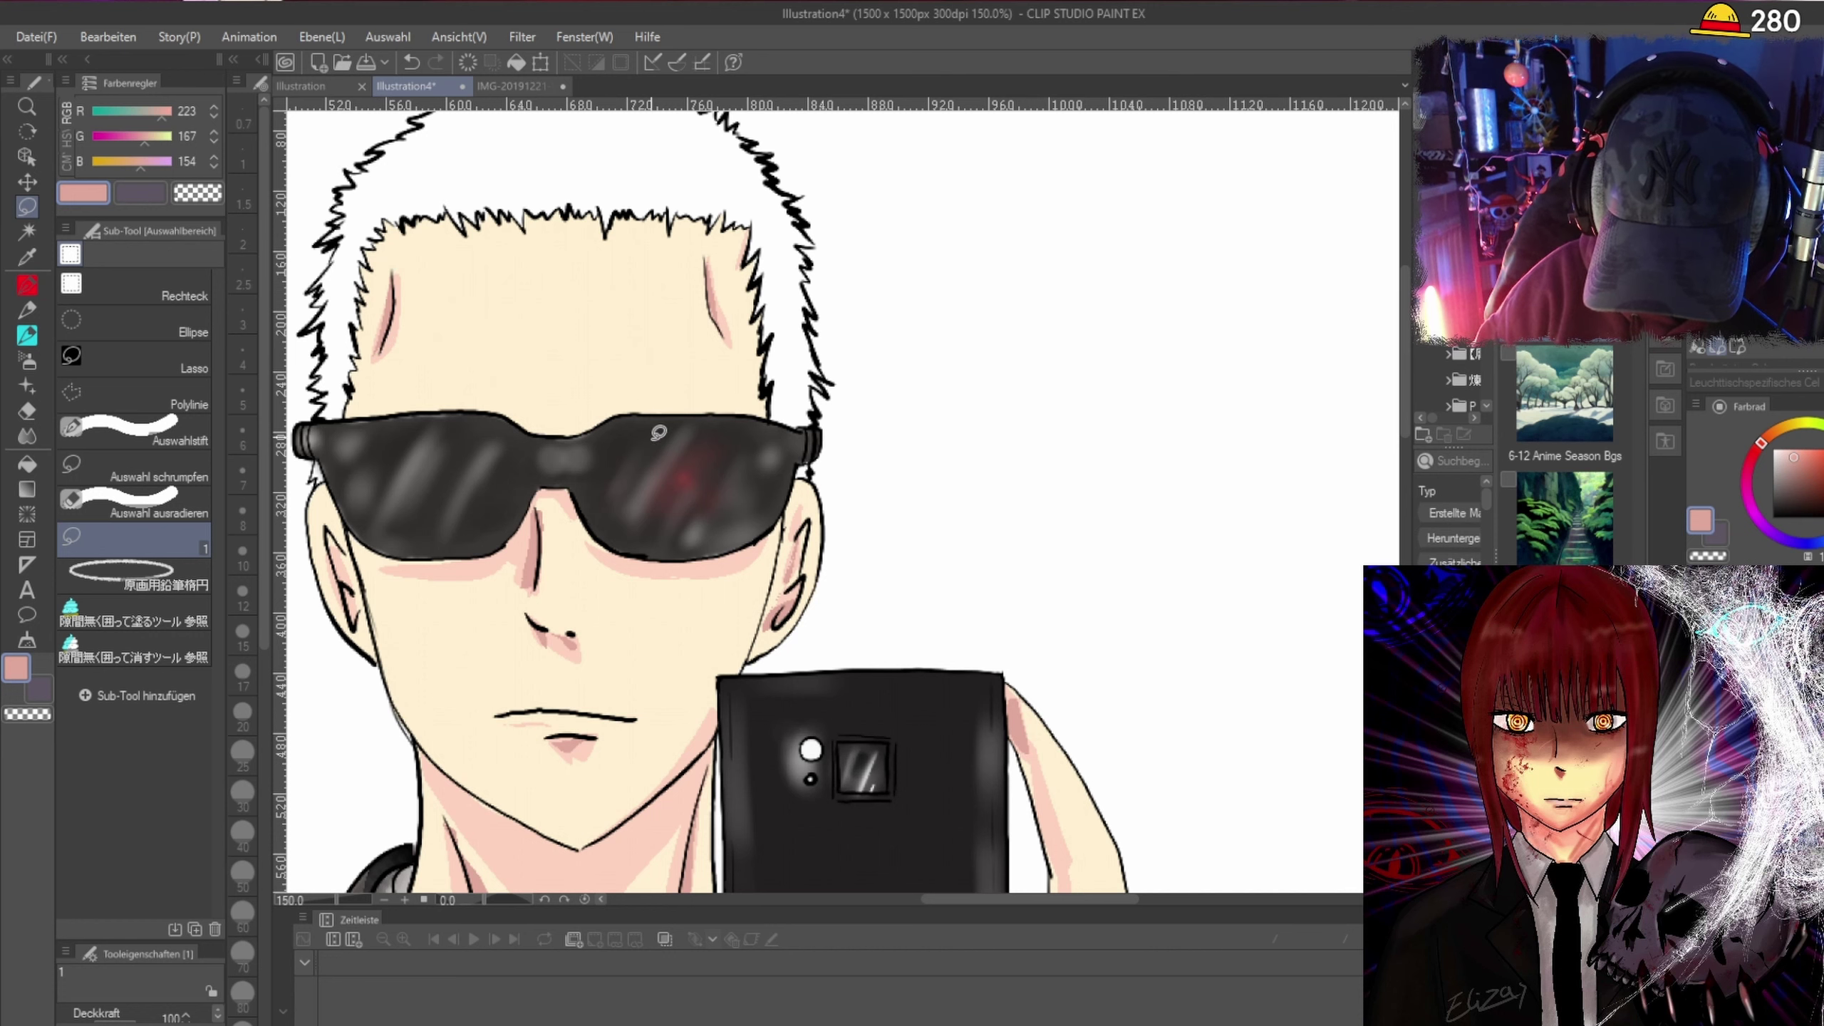
{"action": "scroll", "coordinate": [679, 474], "scroll_direction": "up", "scroll_amount": 4}
{"action": "mouse_move", "coordinate": [931, 601]}
{"action": "left_mouse_down"}
{"action": "mouse_move", "coordinate": [925, 632]}
{"action": "mouse_move", "coordinate": [878, 665]}
{"action": "mouse_move", "coordinate": [928, 608]}
{"action": "left_mouse_up"}
{"action": "mouse_move", "coordinate": [1000, 486]}
{"action": "left_mouse_down"}
{"action": "mouse_move", "coordinate": [943, 645]}
{"action": "mouse_move", "coordinate": [998, 486]}
{"action": "left_mouse_up"}
{"action": "scroll", "coordinate": [1007, 549], "scroll_direction": "down", "scroll_amount": 4}
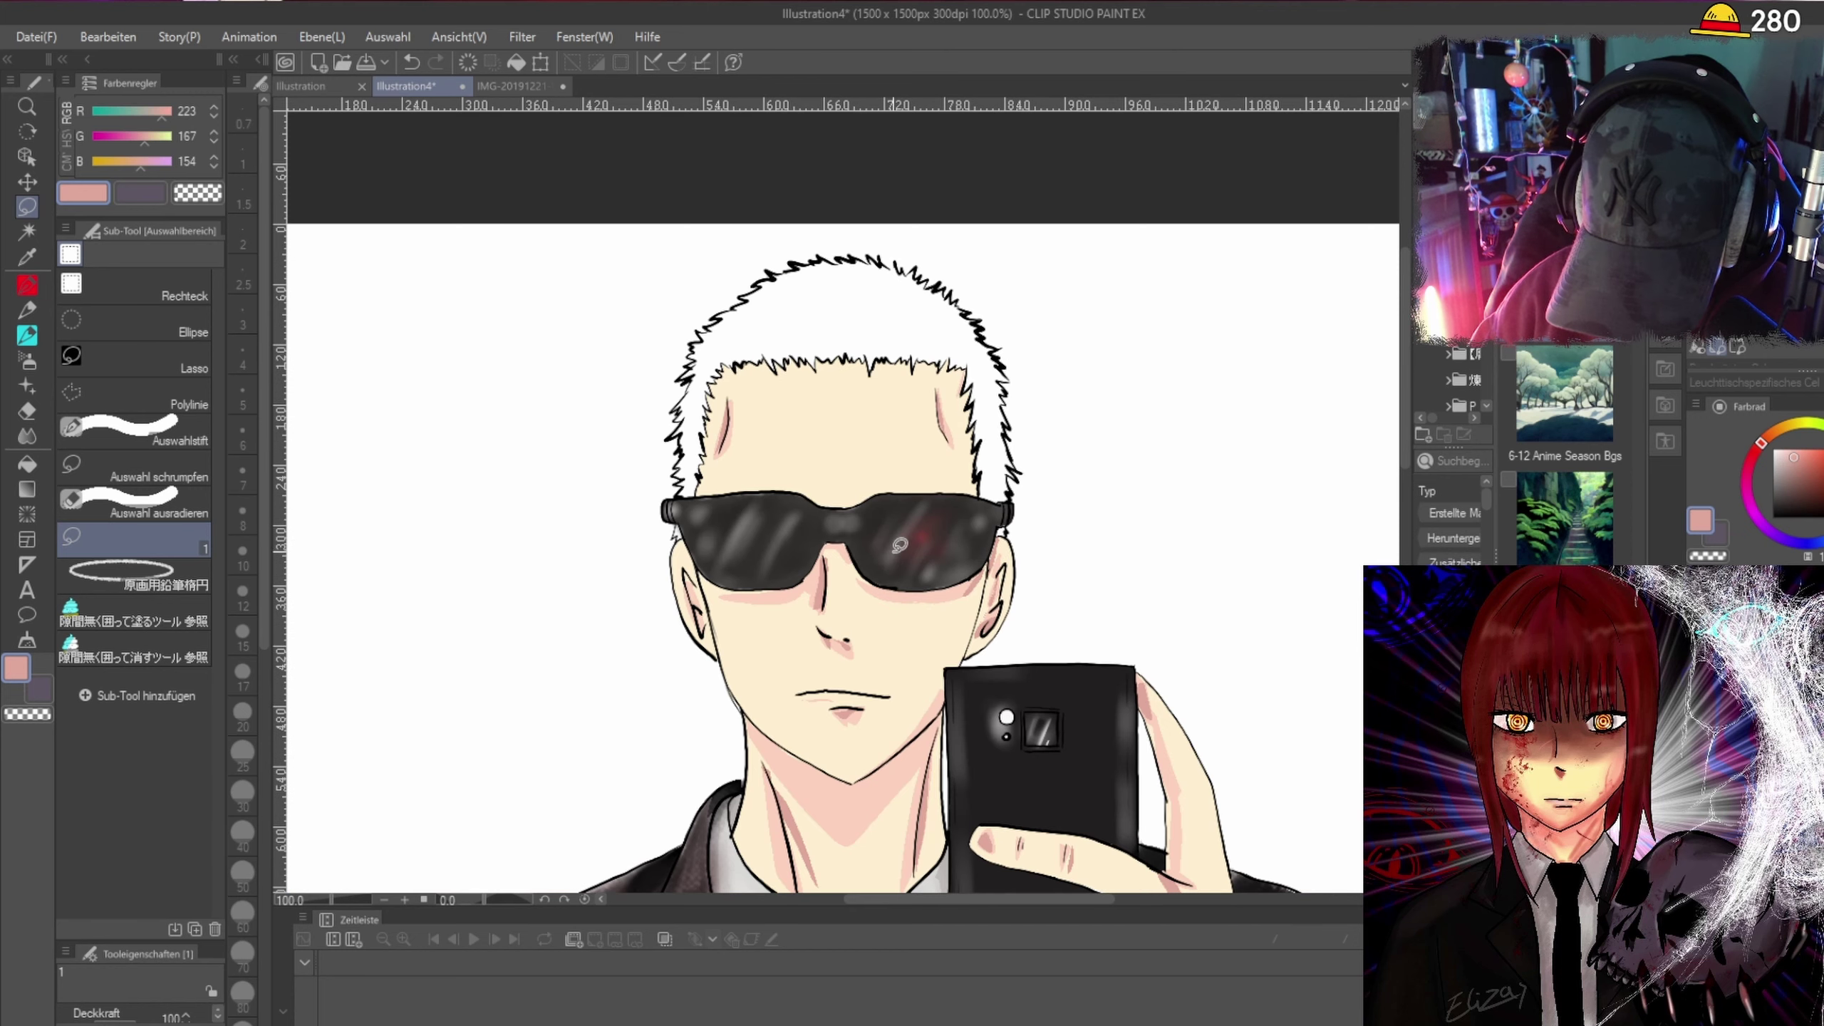
{"action": "scroll", "coordinate": [945, 488], "scroll_direction": "down", "scroll_amount": 2}
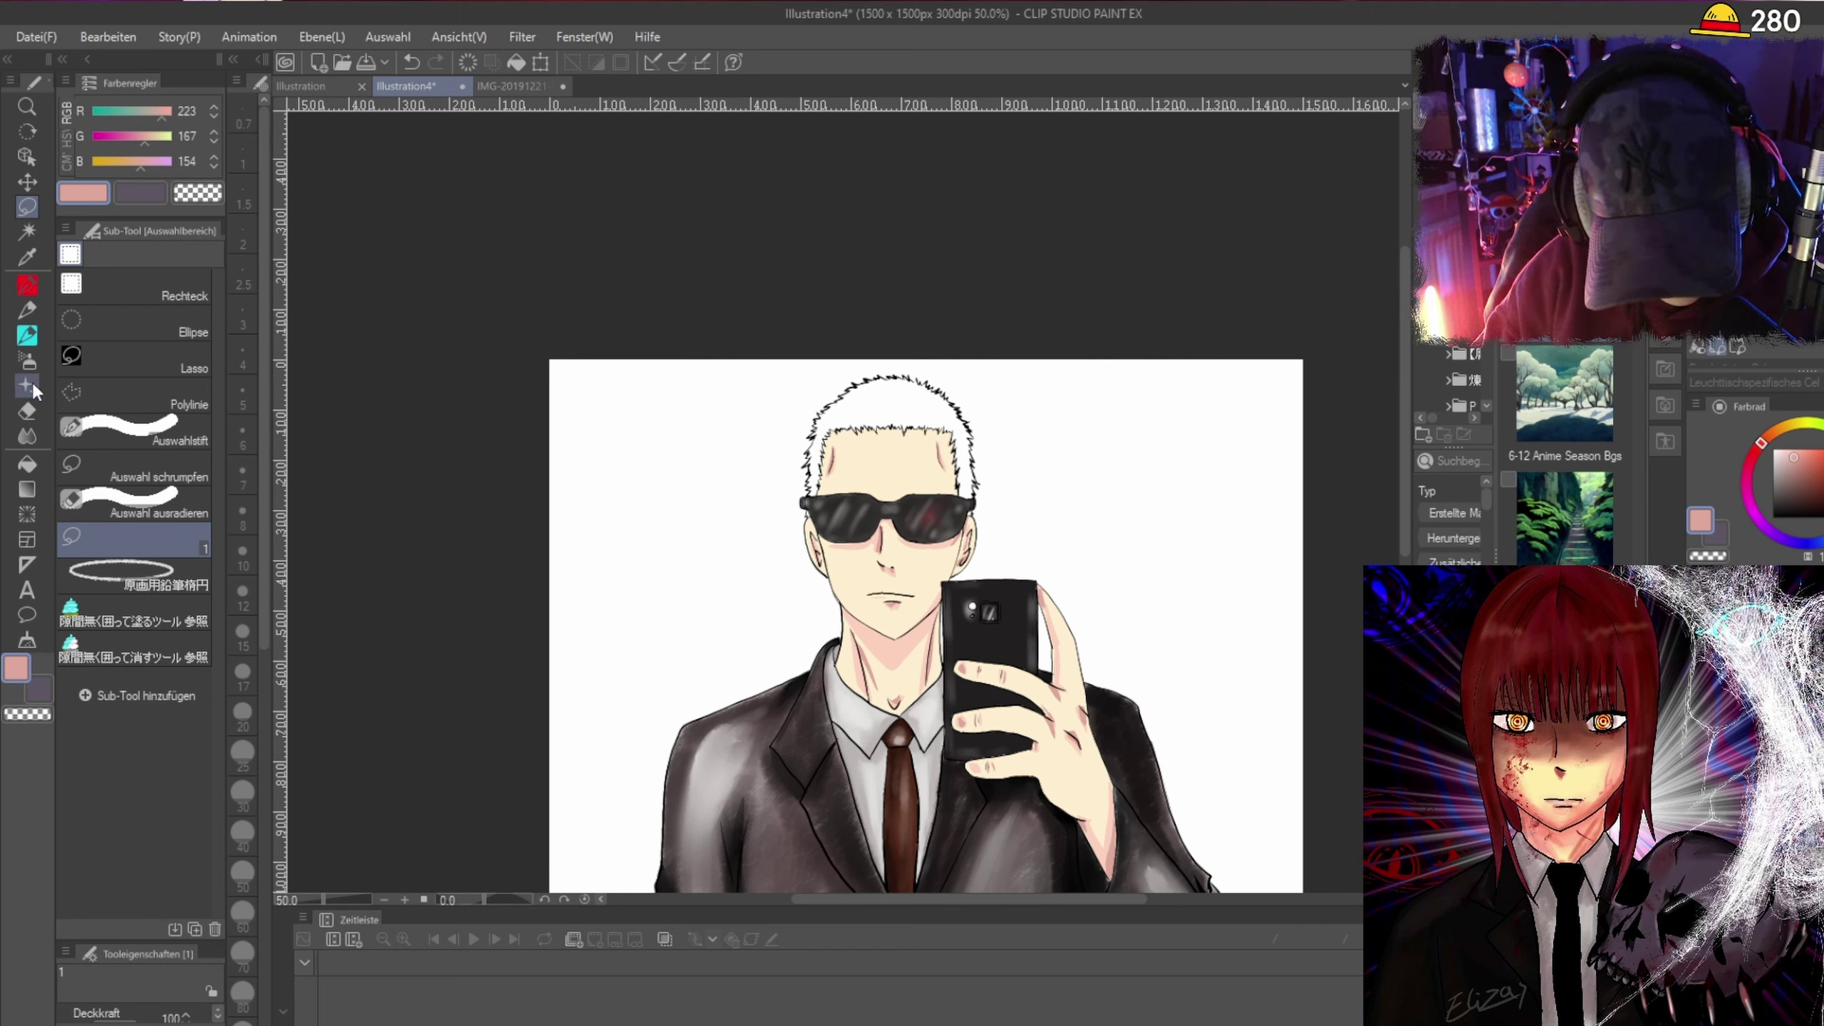
{"action": "left_click", "coordinate": [27, 411]}
Choose the Brush tool's textured oil-paint sub-tool and set Brush Size to 20.
{"action": "left_click", "coordinate": [28, 435]}
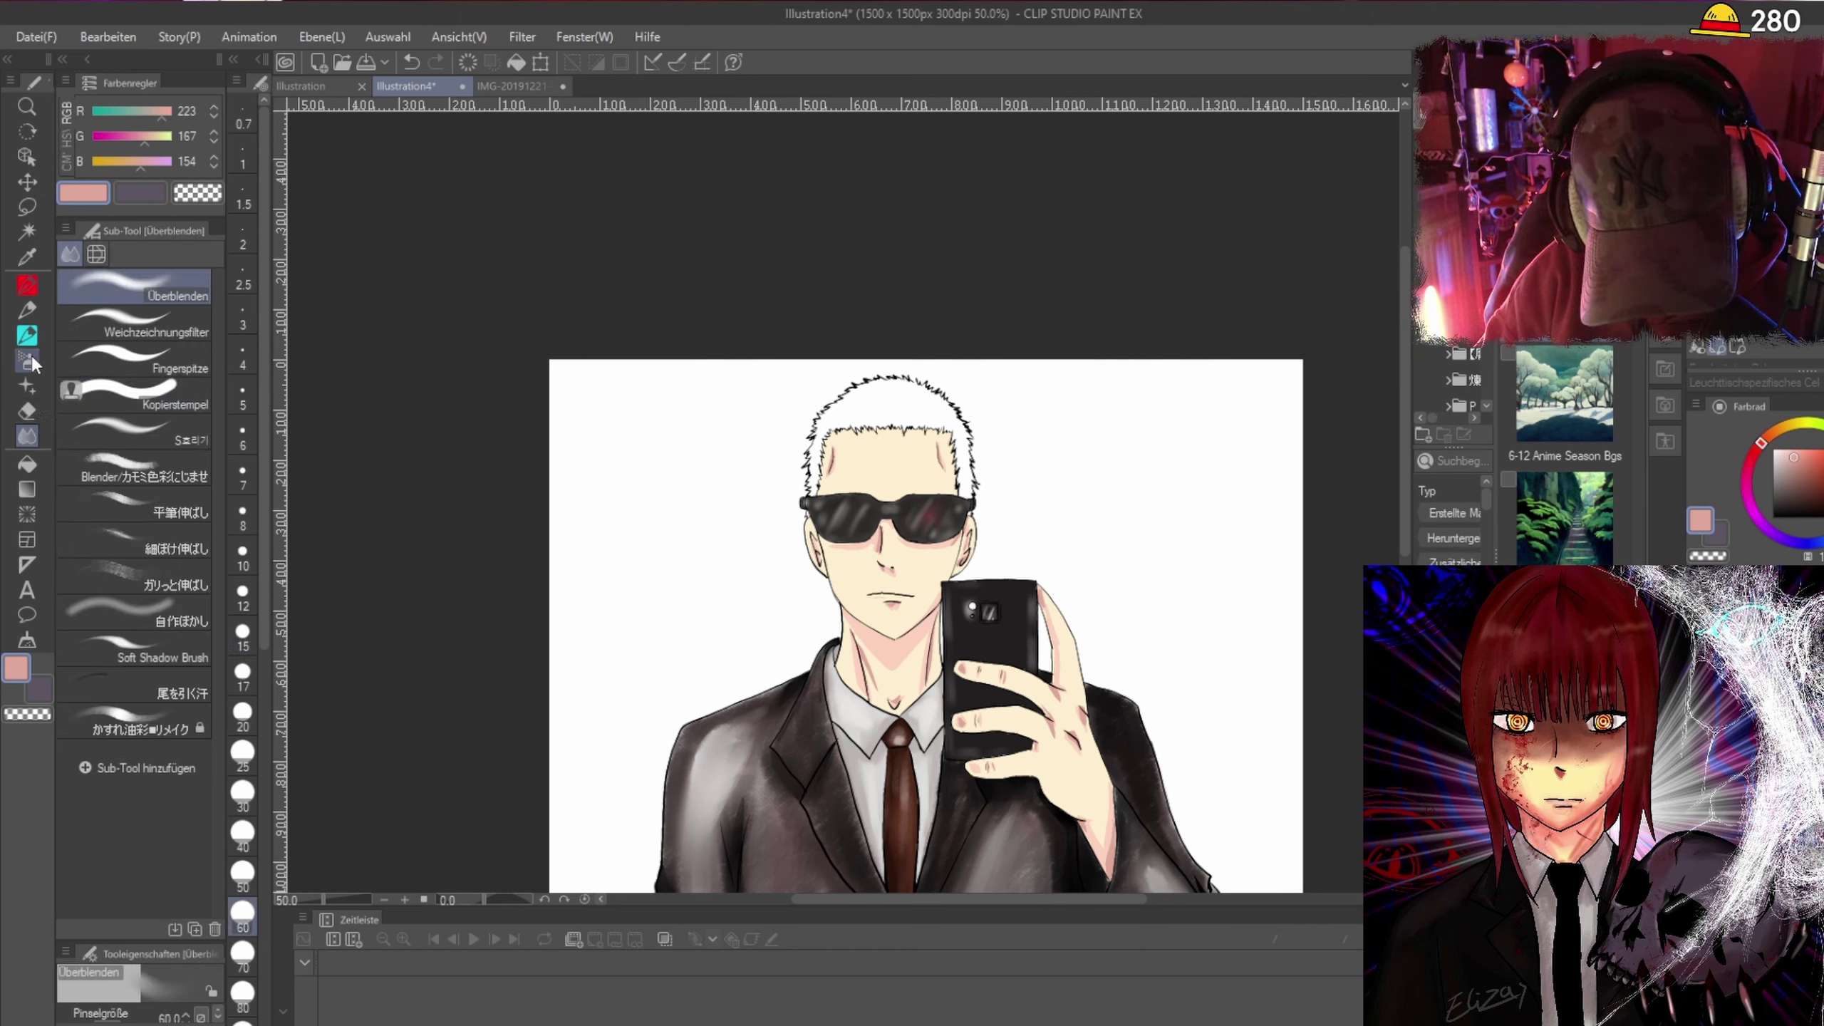
{"action": "left_click", "coordinate": [30, 333]}
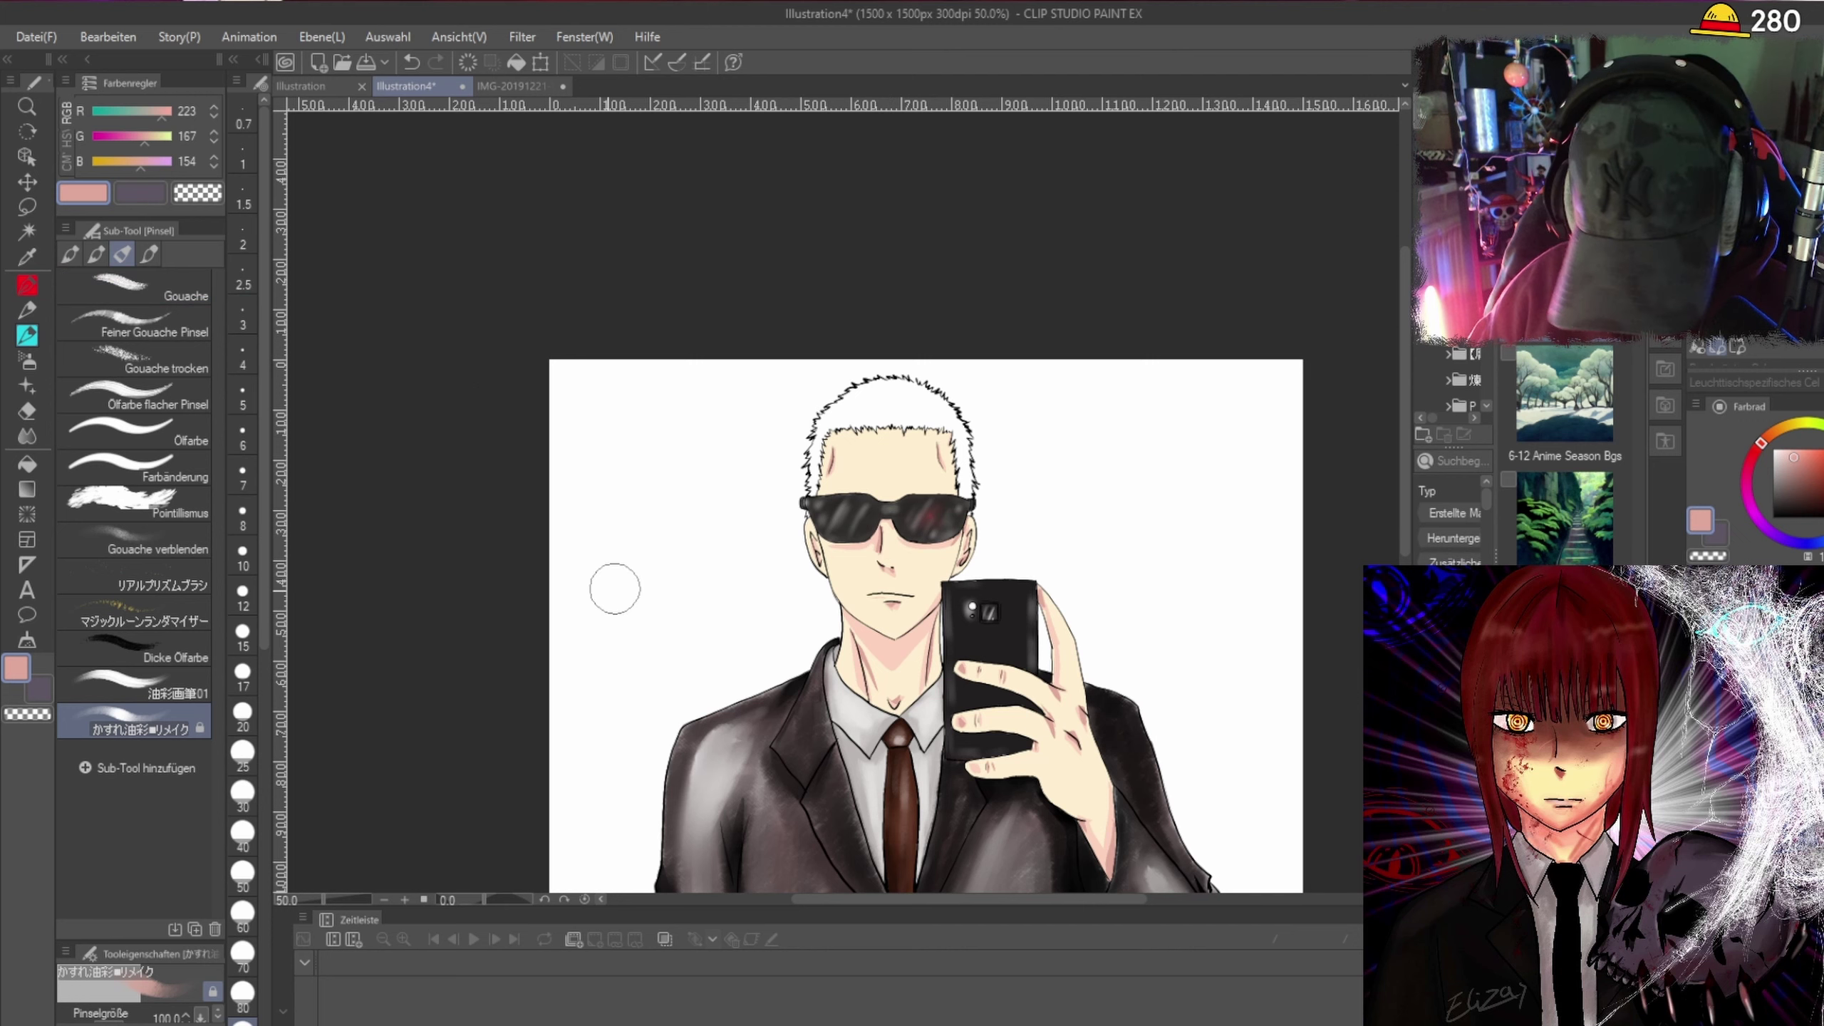
{"action": "left_click", "coordinate": [243, 711]}
{"action": "scroll", "coordinate": [900, 537], "scroll_direction": "up", "scroll_amount": 3}
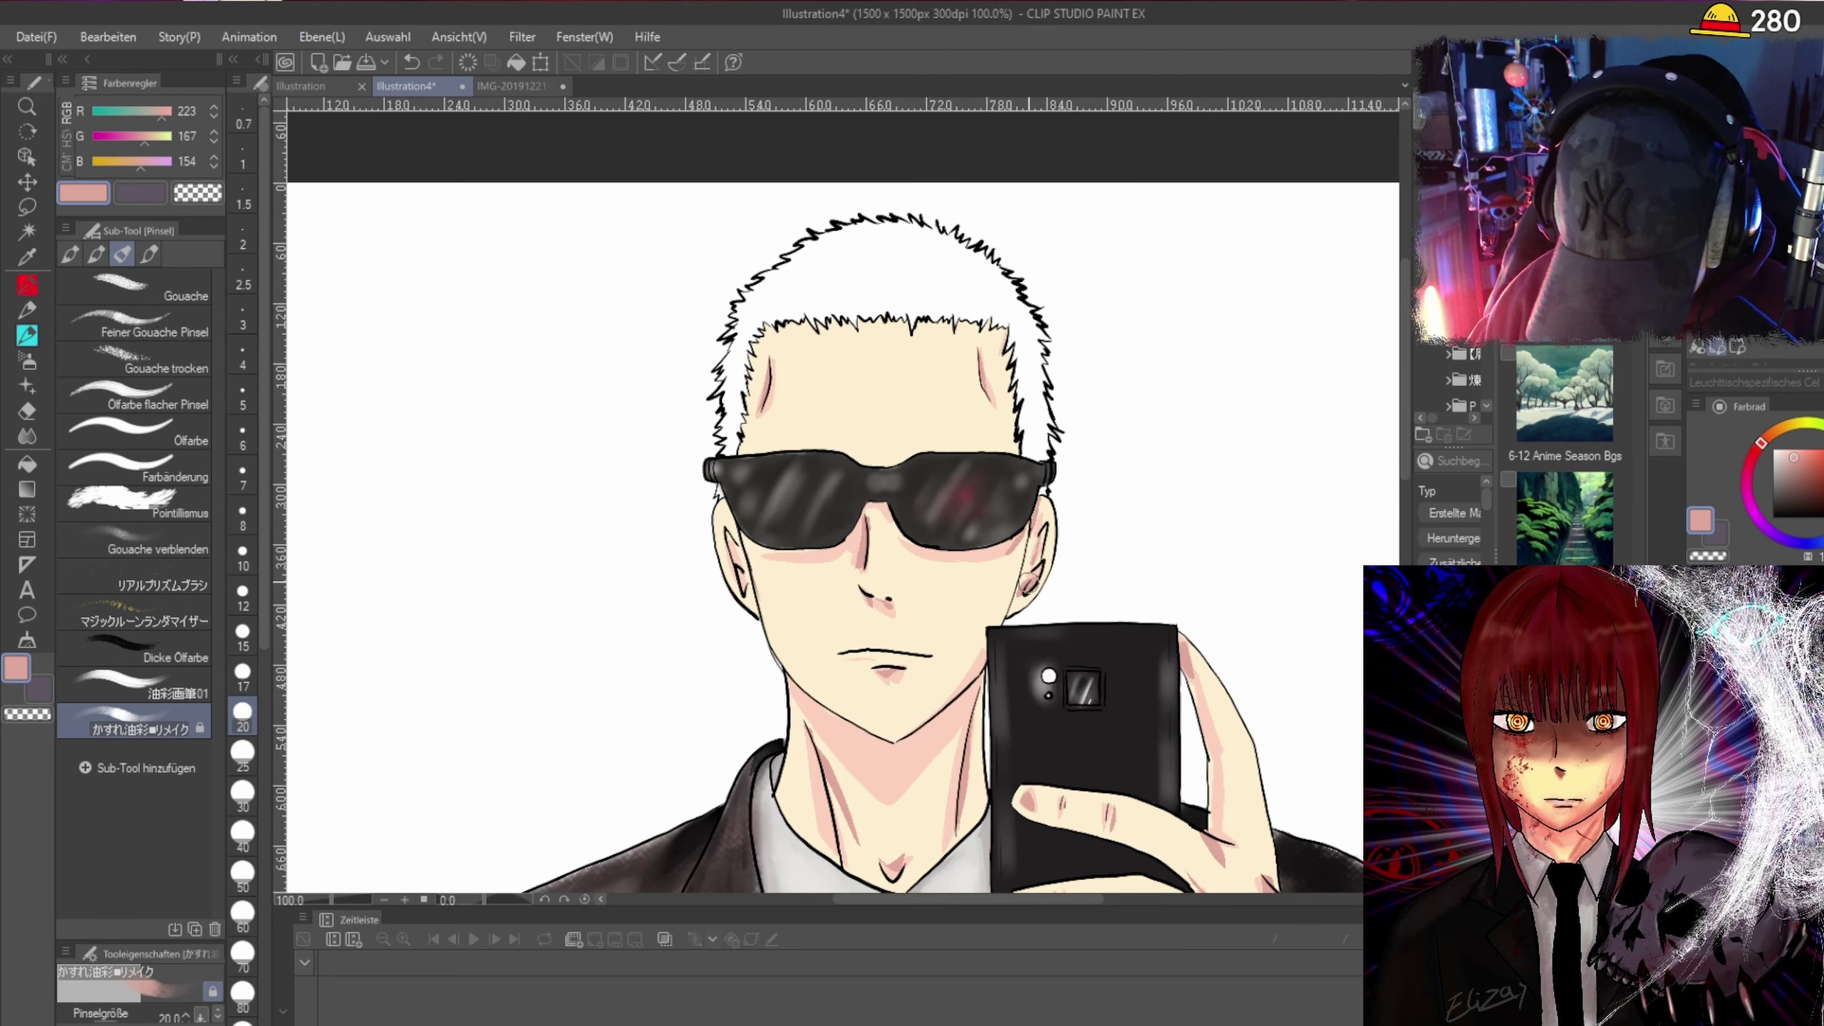
{"action": "left_click_drag", "start_coordinate": [1405, 416], "coordinate": [1405, 473]}
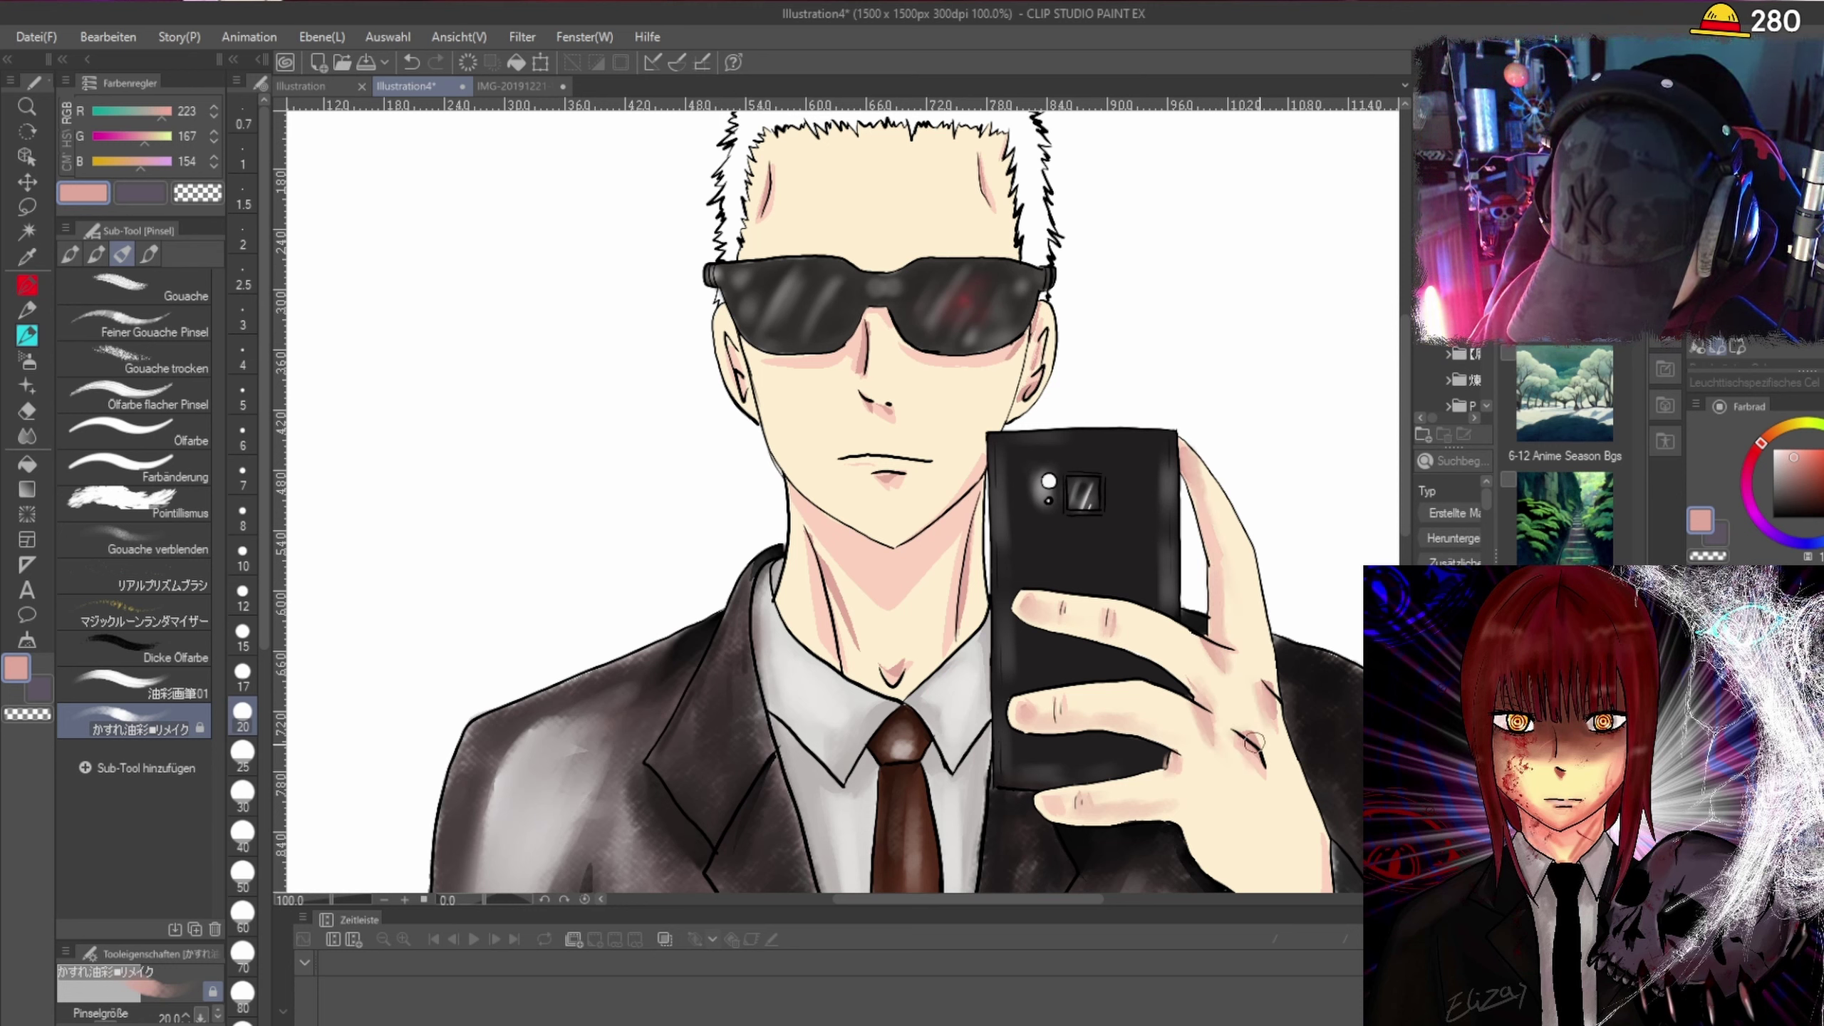
{"action": "scroll", "coordinate": [843, 503], "scroll_direction": "down", "scroll_amount": 1}
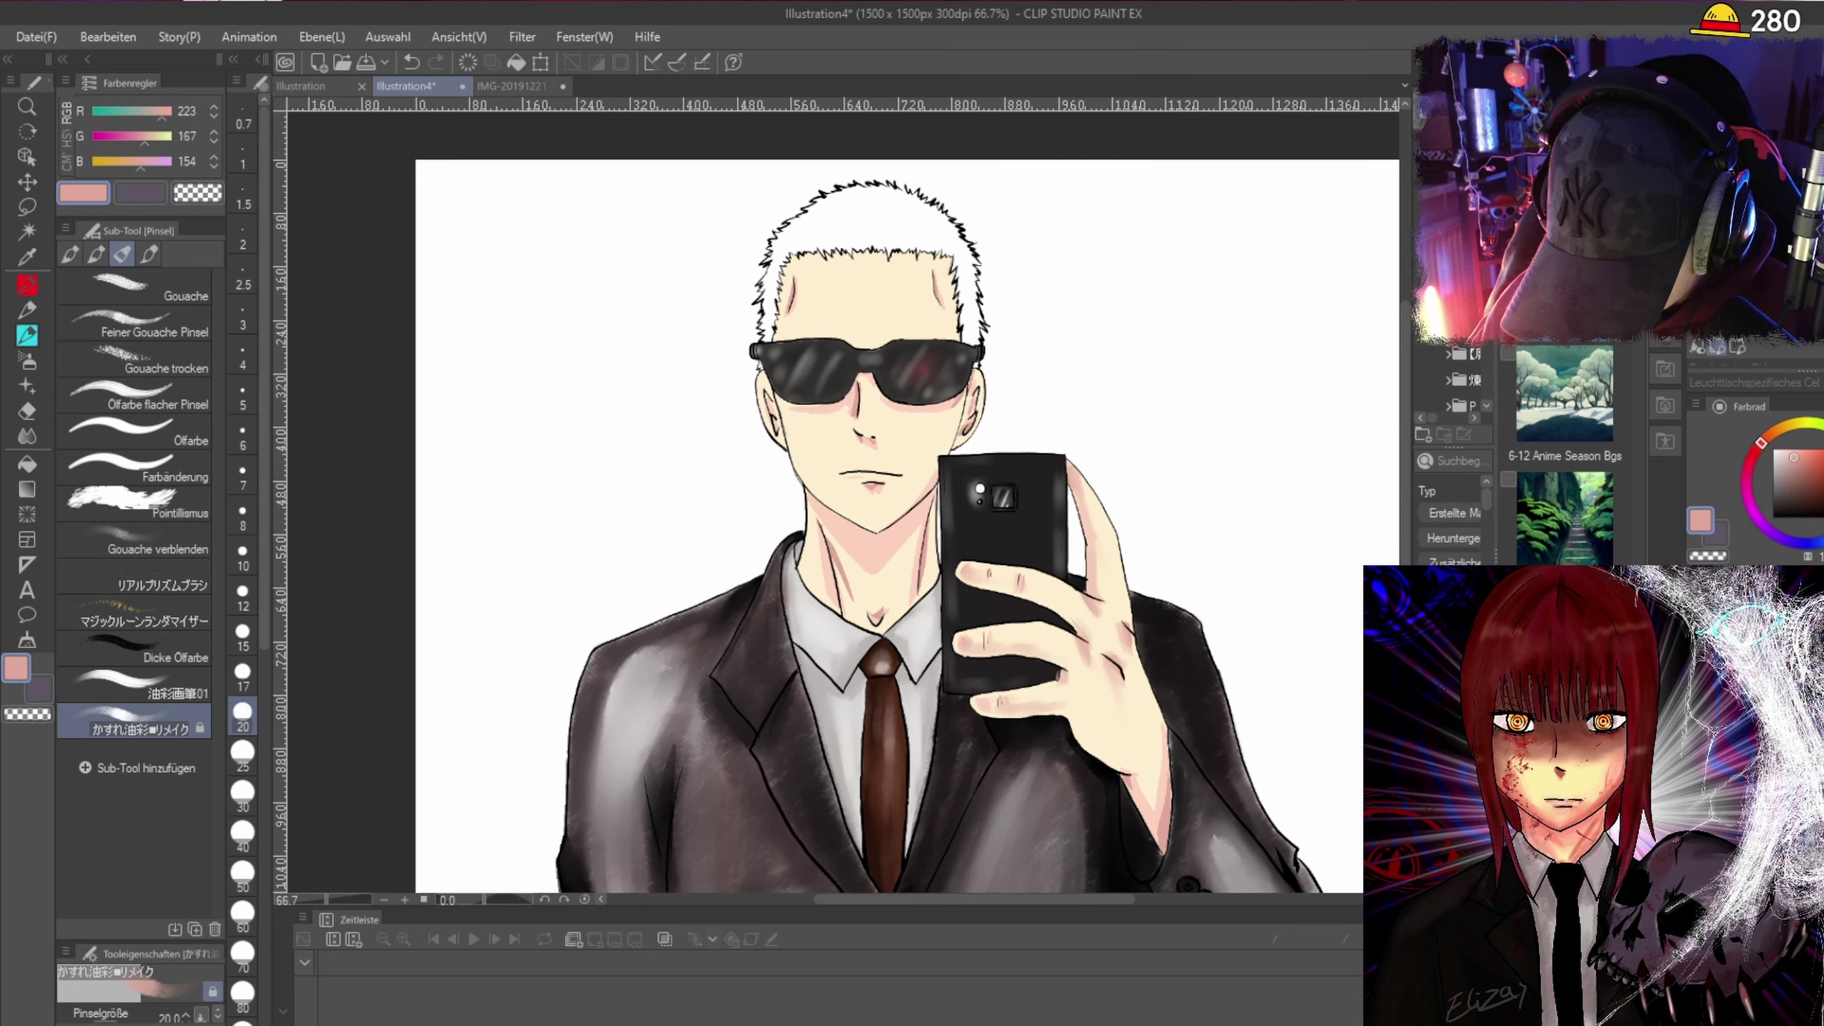
{"action": "scroll", "coordinate": [843, 502], "scroll_direction": "up", "scroll_amount": 1}
{"action": "left_click_drag", "start_coordinate": [1405, 475], "coordinate": [1405, 530]}
{"action": "scroll", "coordinate": [1298, 696], "scroll_direction": "up", "scroll_amount": 1}
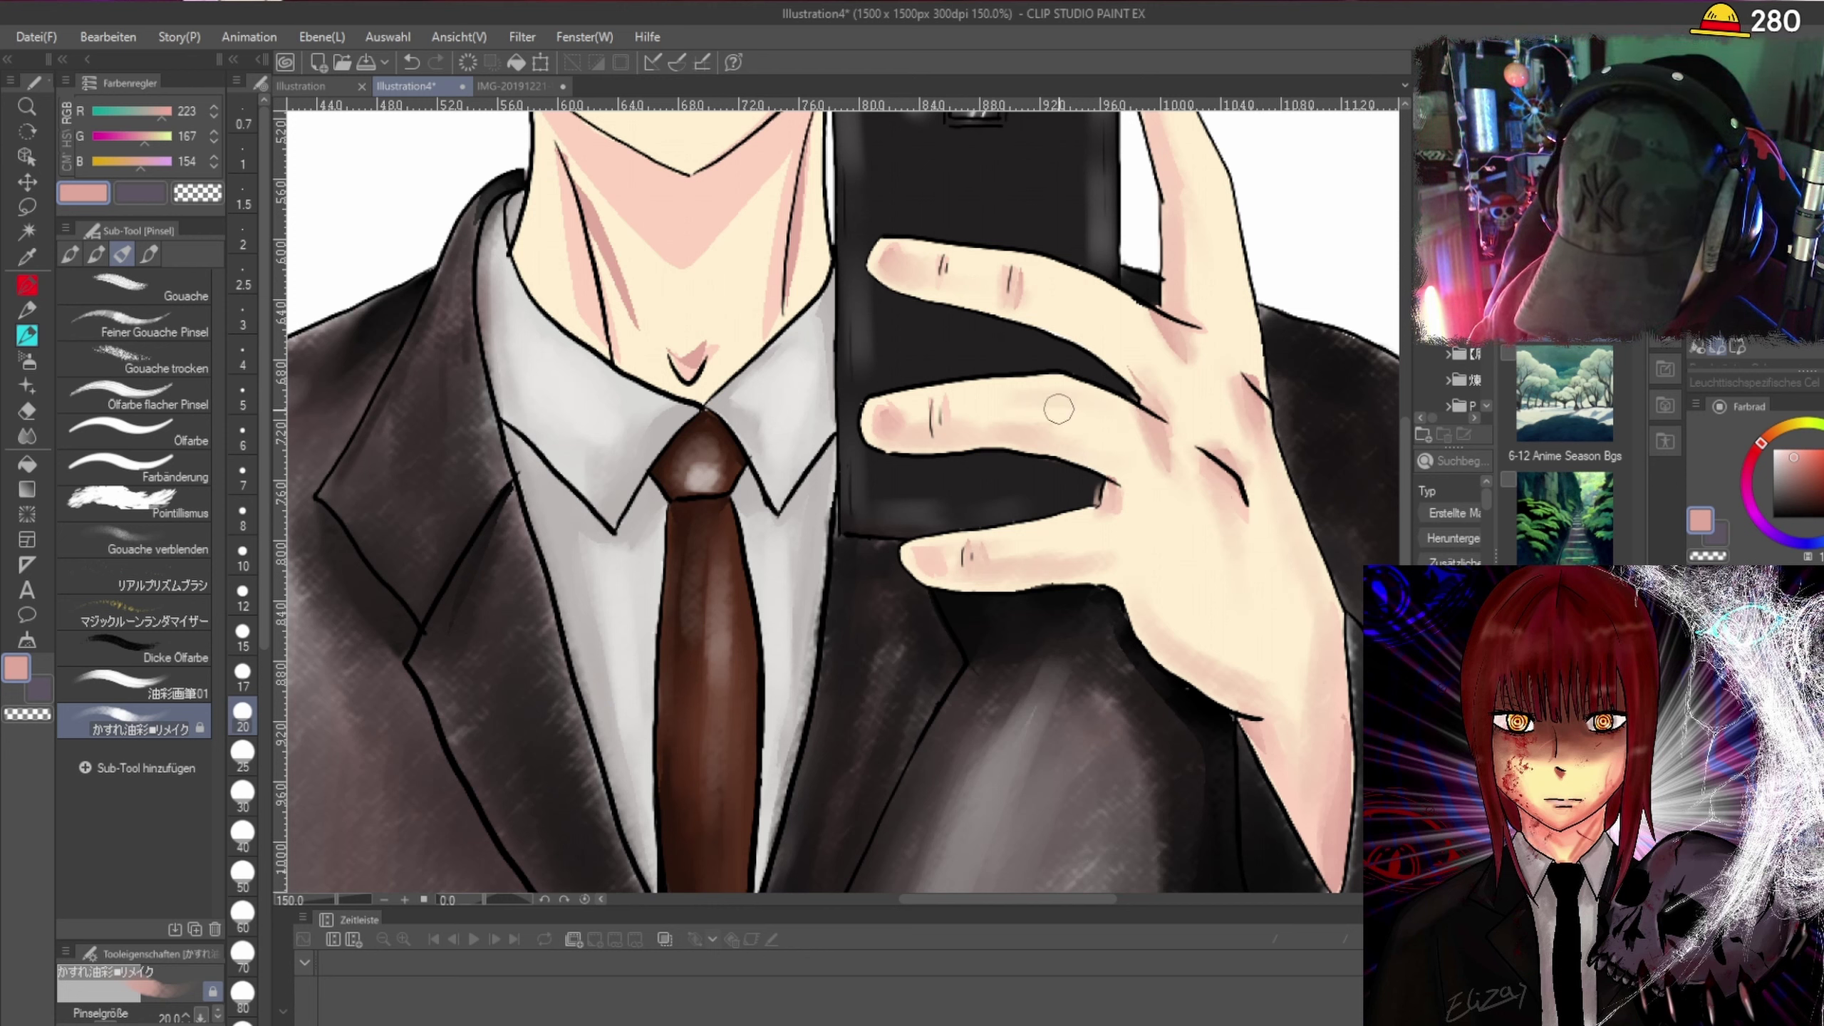
Blend the left and right neck shadow edges and reshape the pink V shadow at the neck's base.
{"action": "scroll", "coordinate": [1081, 322], "scroll_direction": "down", "scroll_amount": 2}
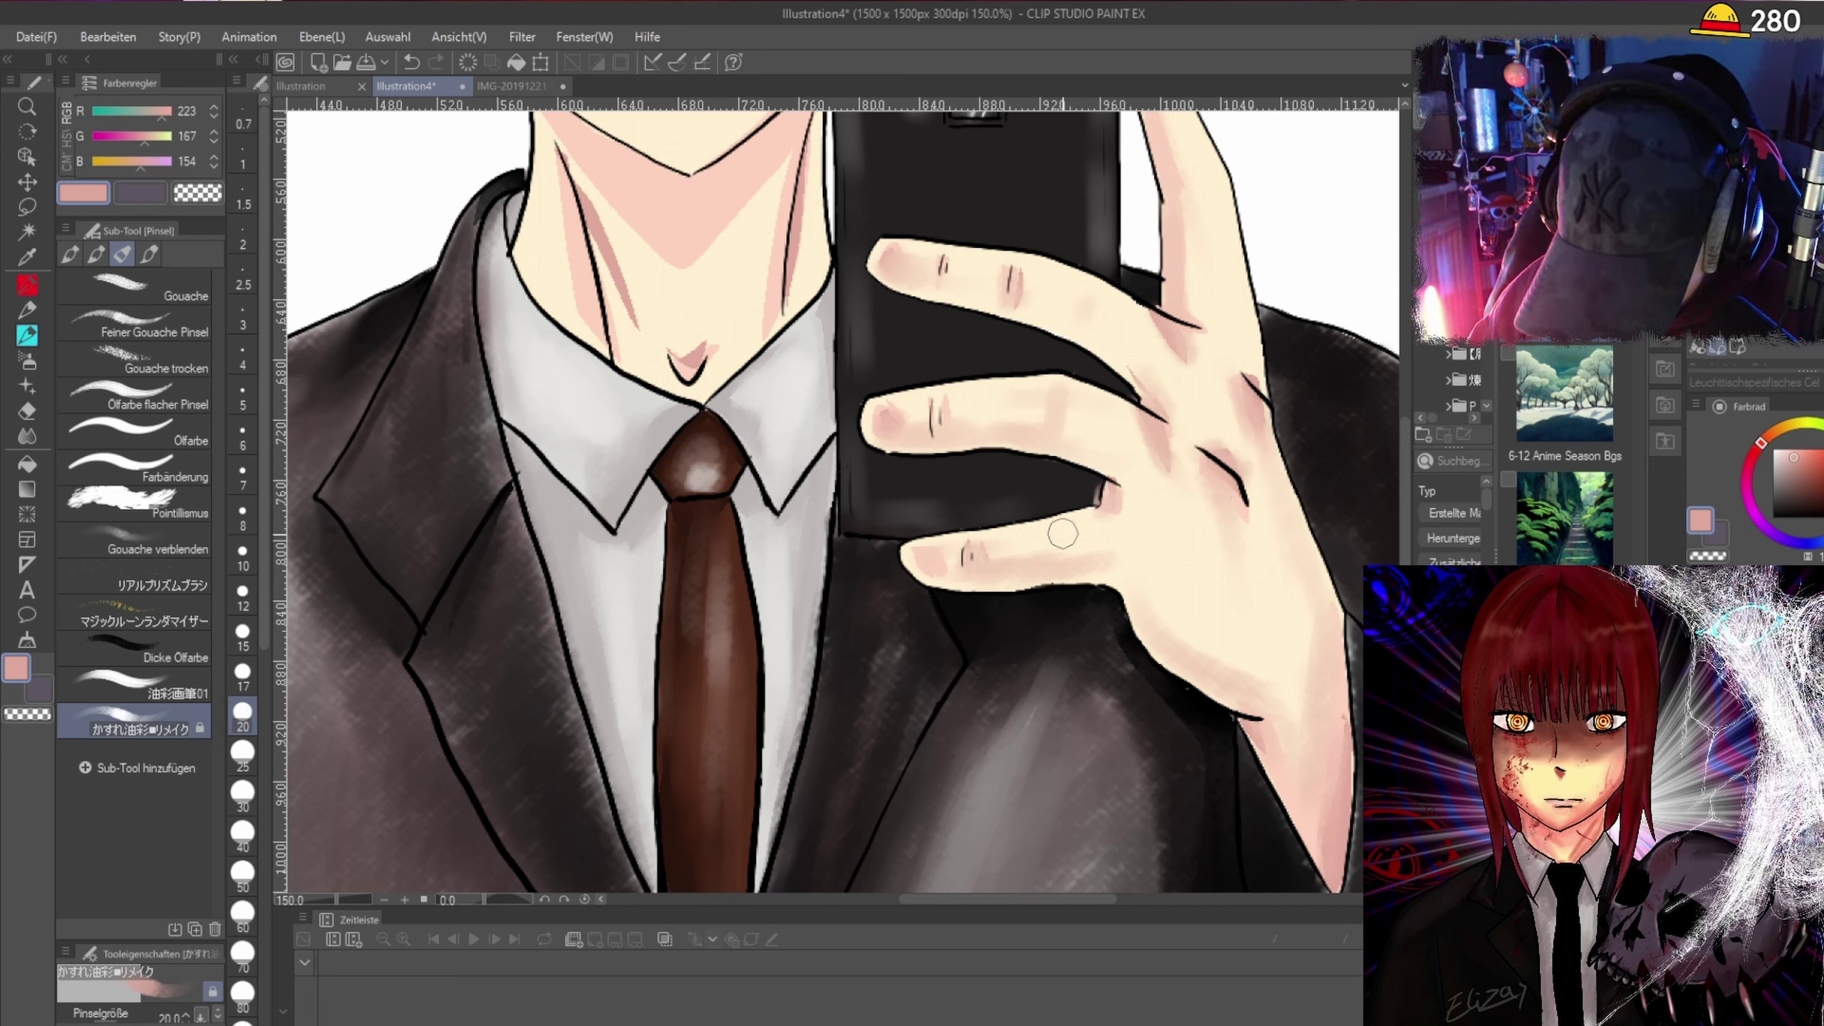
{"action": "scroll", "coordinate": [1171, 487], "scroll_direction": "down", "scroll_amount": 2}
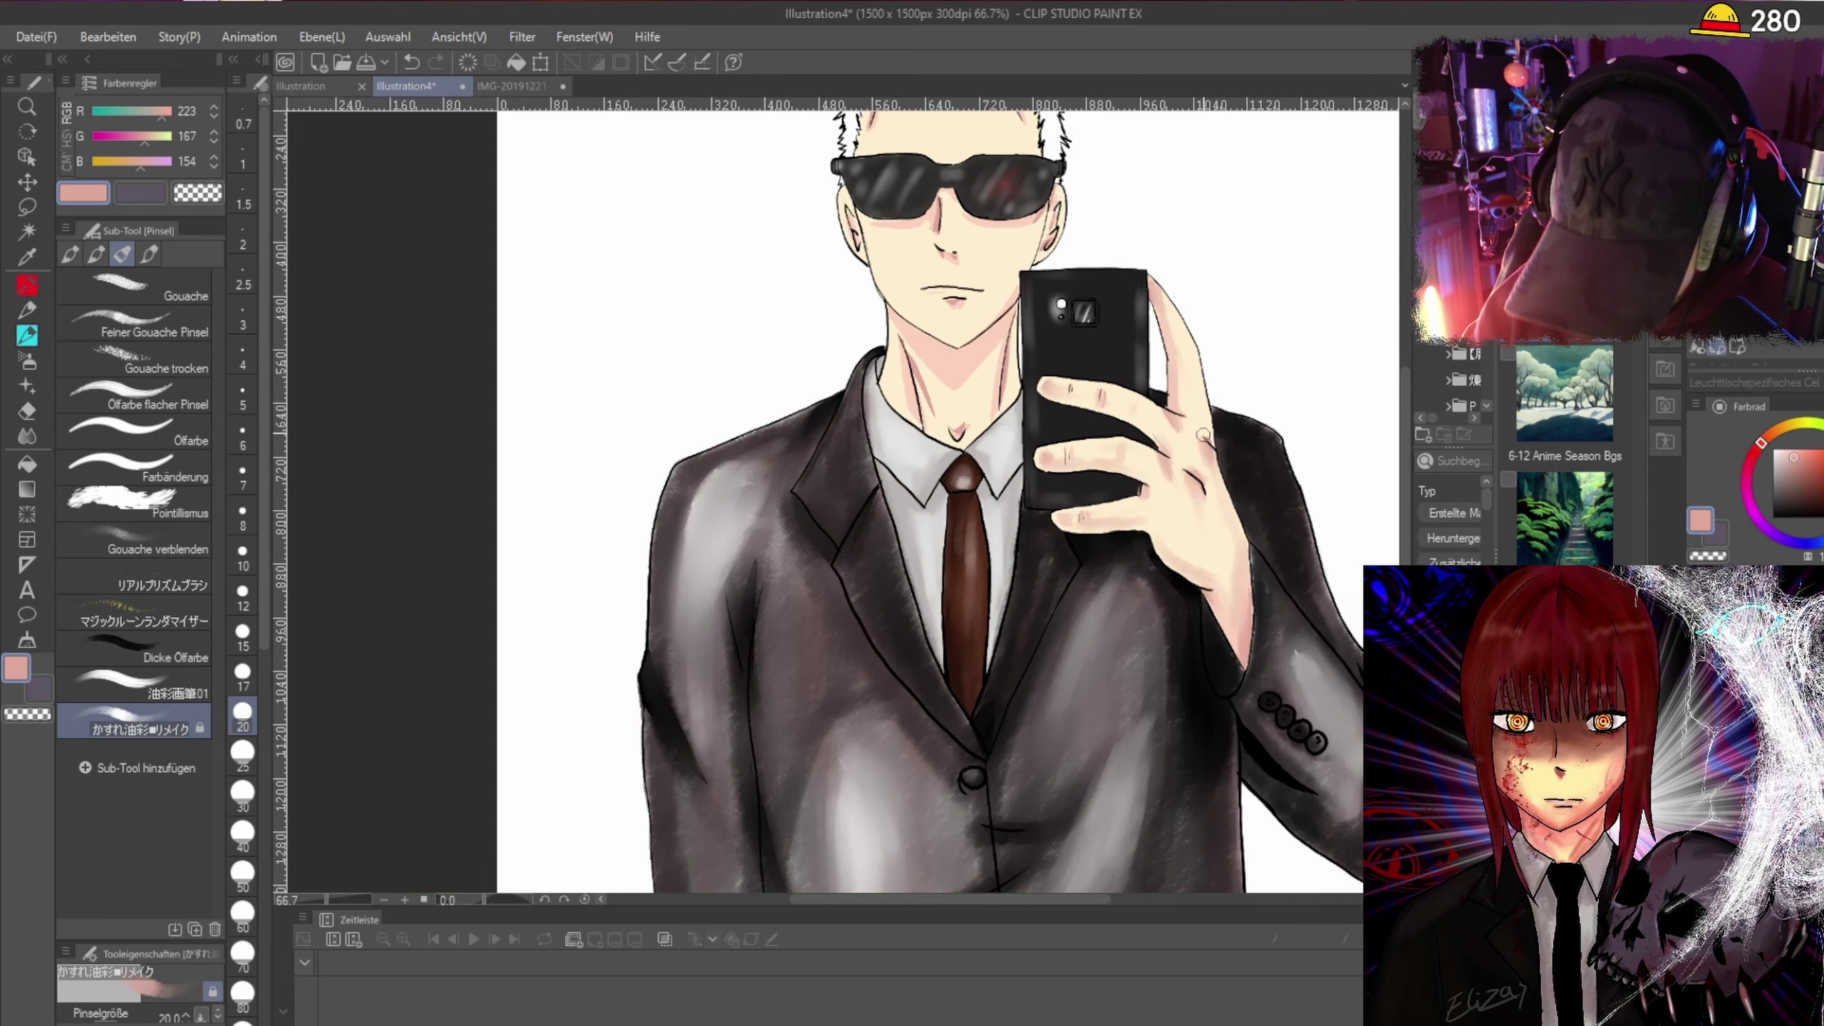
{"action": "scroll", "coordinate": [1016, 332], "scroll_direction": "up", "scroll_amount": 3}
{"action": "mouse_move", "coordinate": [1018, 331]}
{"action": "left_mouse_down"}
{"action": "mouse_move", "coordinate": [925, 452]}
{"action": "mouse_move", "coordinate": [898, 457]}
{"action": "left_mouse_up"}
{"action": "mouse_move", "coordinate": [790, 322]}
{"action": "left_mouse_down"}
{"action": "mouse_move", "coordinate": [769, 287]}
{"action": "mouse_move", "coordinate": [846, 402]}
{"action": "mouse_move", "coordinate": [820, 352]}
{"action": "mouse_move", "coordinate": [947, 486]}
{"action": "mouse_move", "coordinate": [987, 360]}
{"action": "mouse_move", "coordinate": [921, 391]}
{"action": "mouse_move", "coordinate": [977, 365]}
{"action": "mouse_move", "coordinate": [964, 432]}
{"action": "left_mouse_up"}
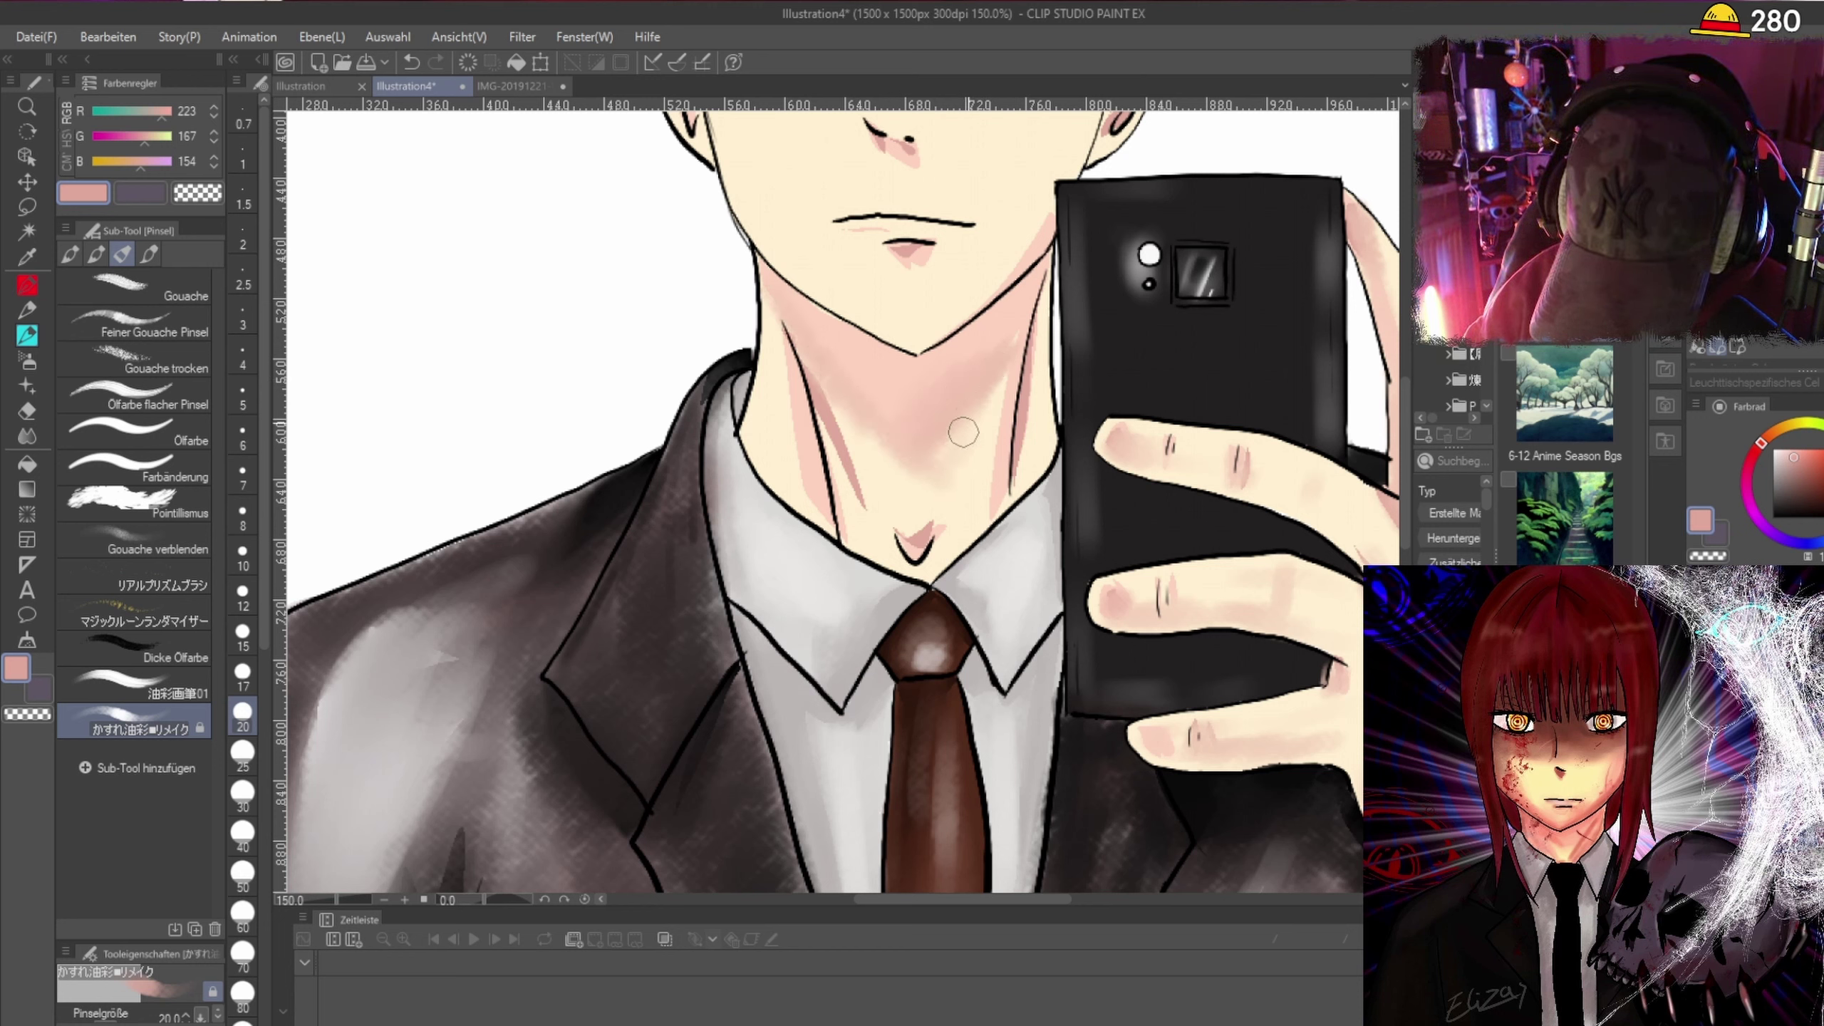
{"action": "mouse_move", "coordinate": [838, 410]}
{"action": "left_mouse_down"}
{"action": "mouse_move", "coordinate": [852, 465]}
{"action": "mouse_move", "coordinate": [817, 390]}
{"action": "mouse_move", "coordinate": [809, 500]}
{"action": "left_mouse_up"}
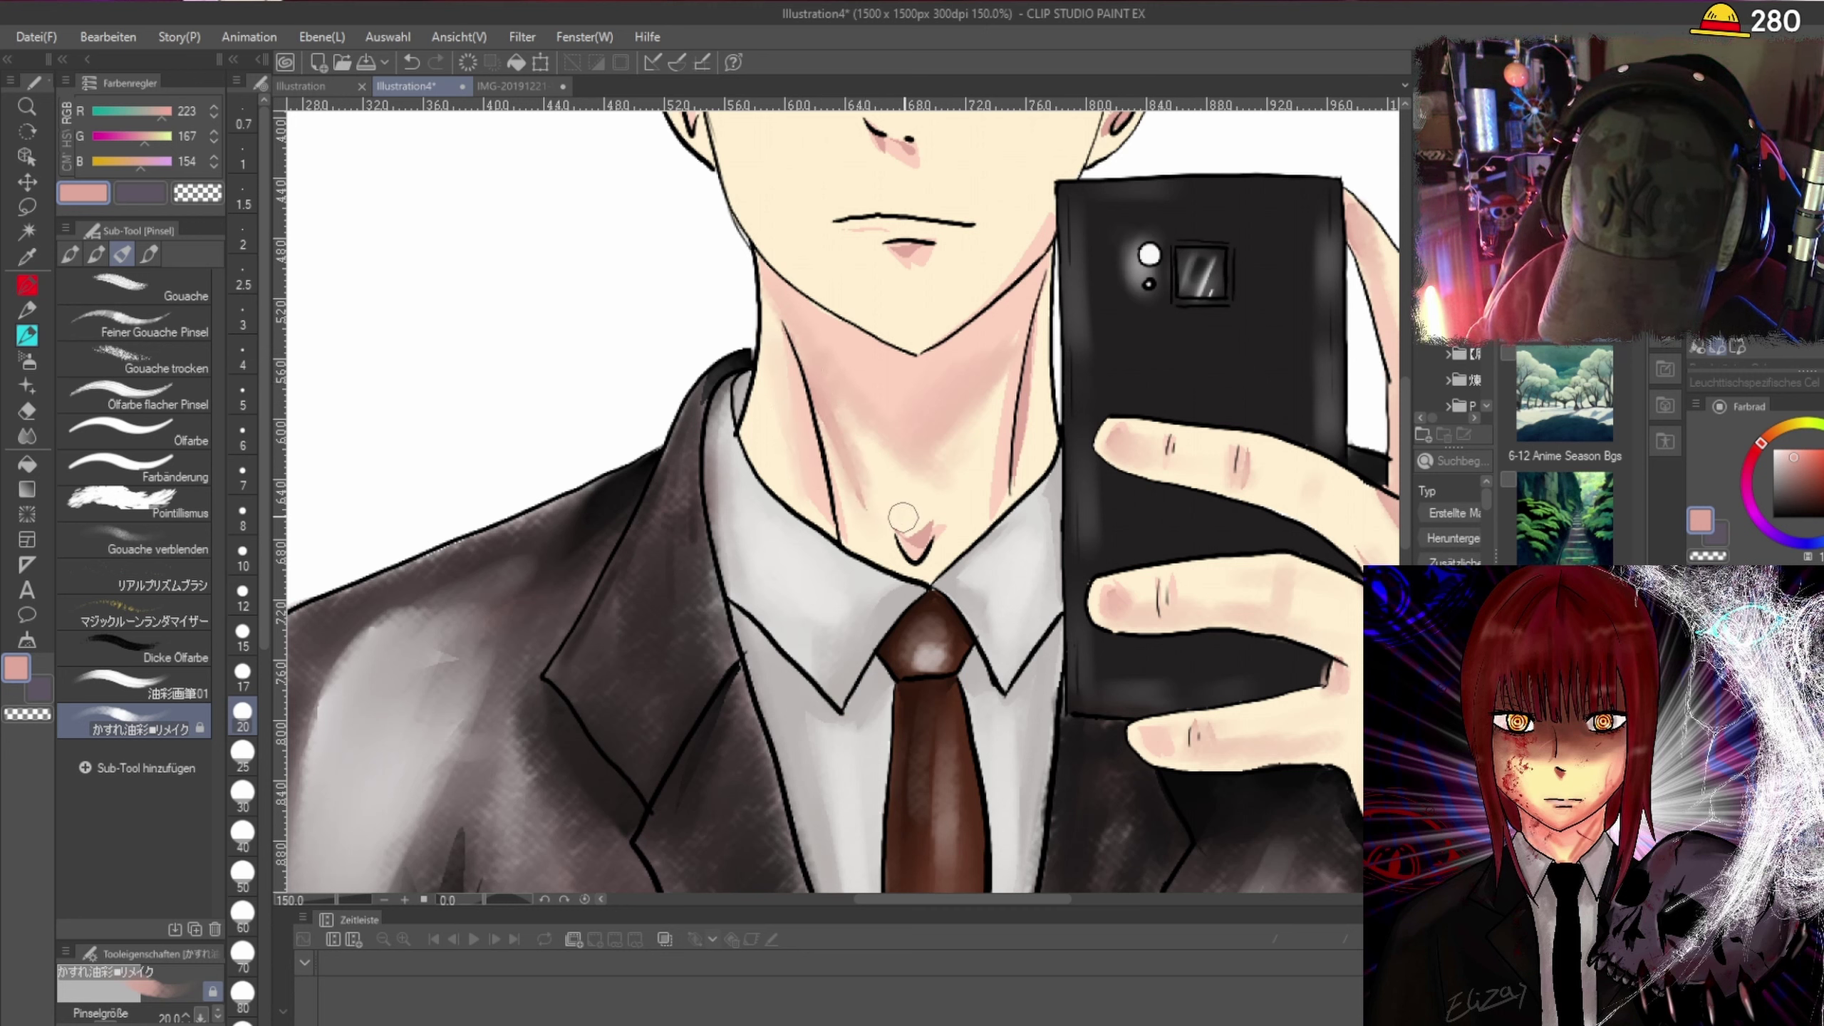
{"action": "mouse_move", "coordinate": [911, 530]}
{"action": "left_mouse_down"}
{"action": "mouse_move", "coordinate": [1005, 489]}
{"action": "mouse_move", "coordinate": [1020, 373]}
{"action": "mouse_move", "coordinate": [1023, 460]}
{"action": "mouse_move", "coordinate": [1033, 443]}
{"action": "left_mouse_up"}
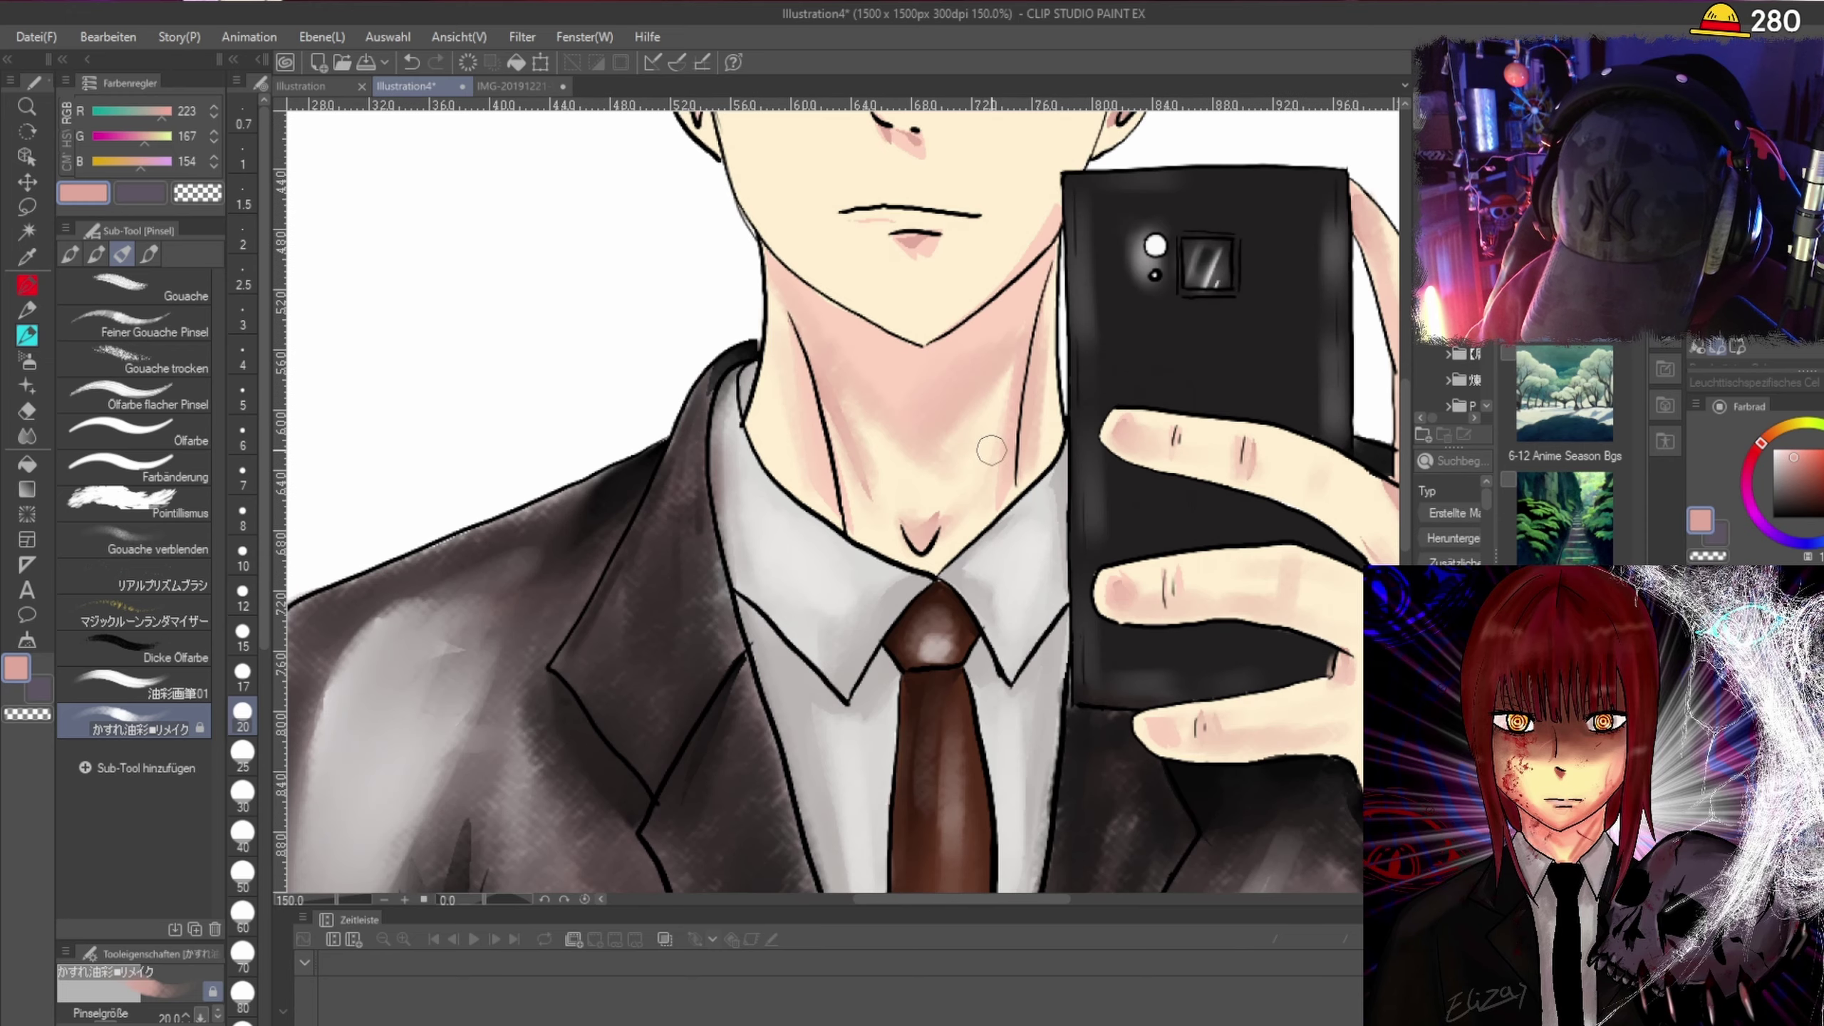
{"action": "left_click_drag", "start_coordinate": [1405, 450], "coordinate": [1408, 351]}
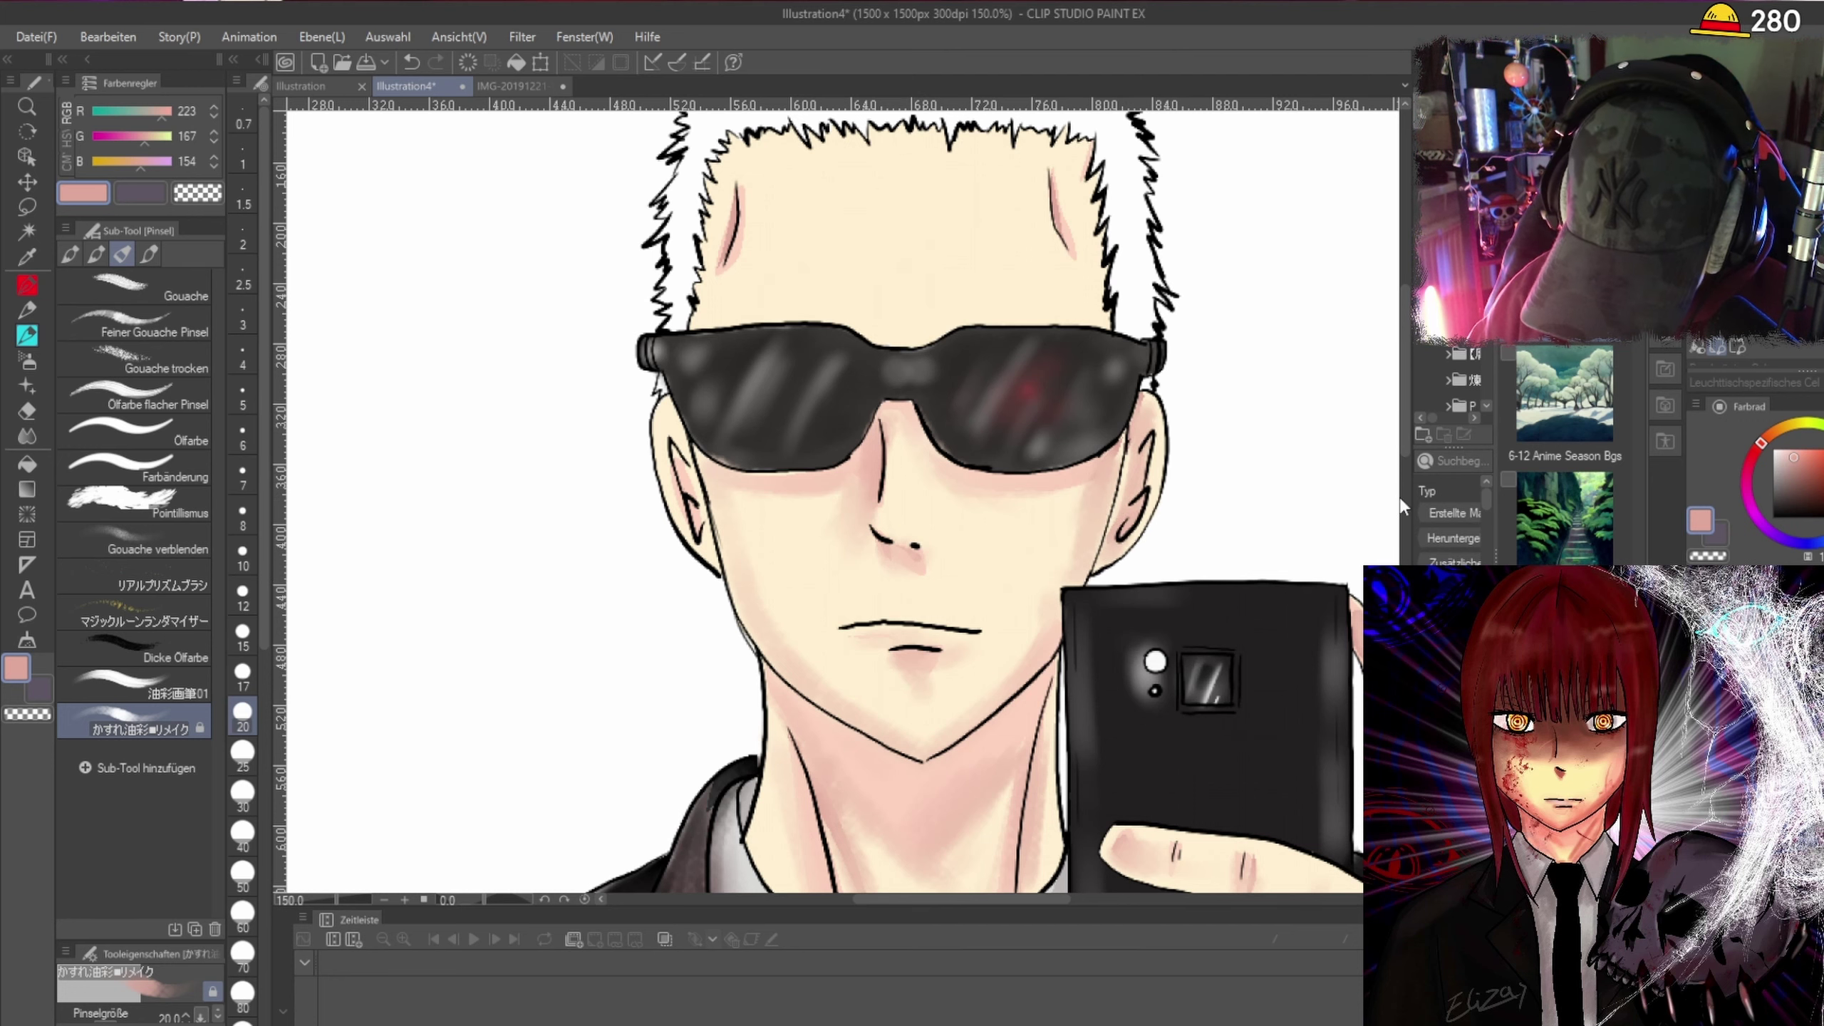
{"action": "left_click_drag", "start_coordinate": [1405, 411], "coordinate": [1403, 347]}
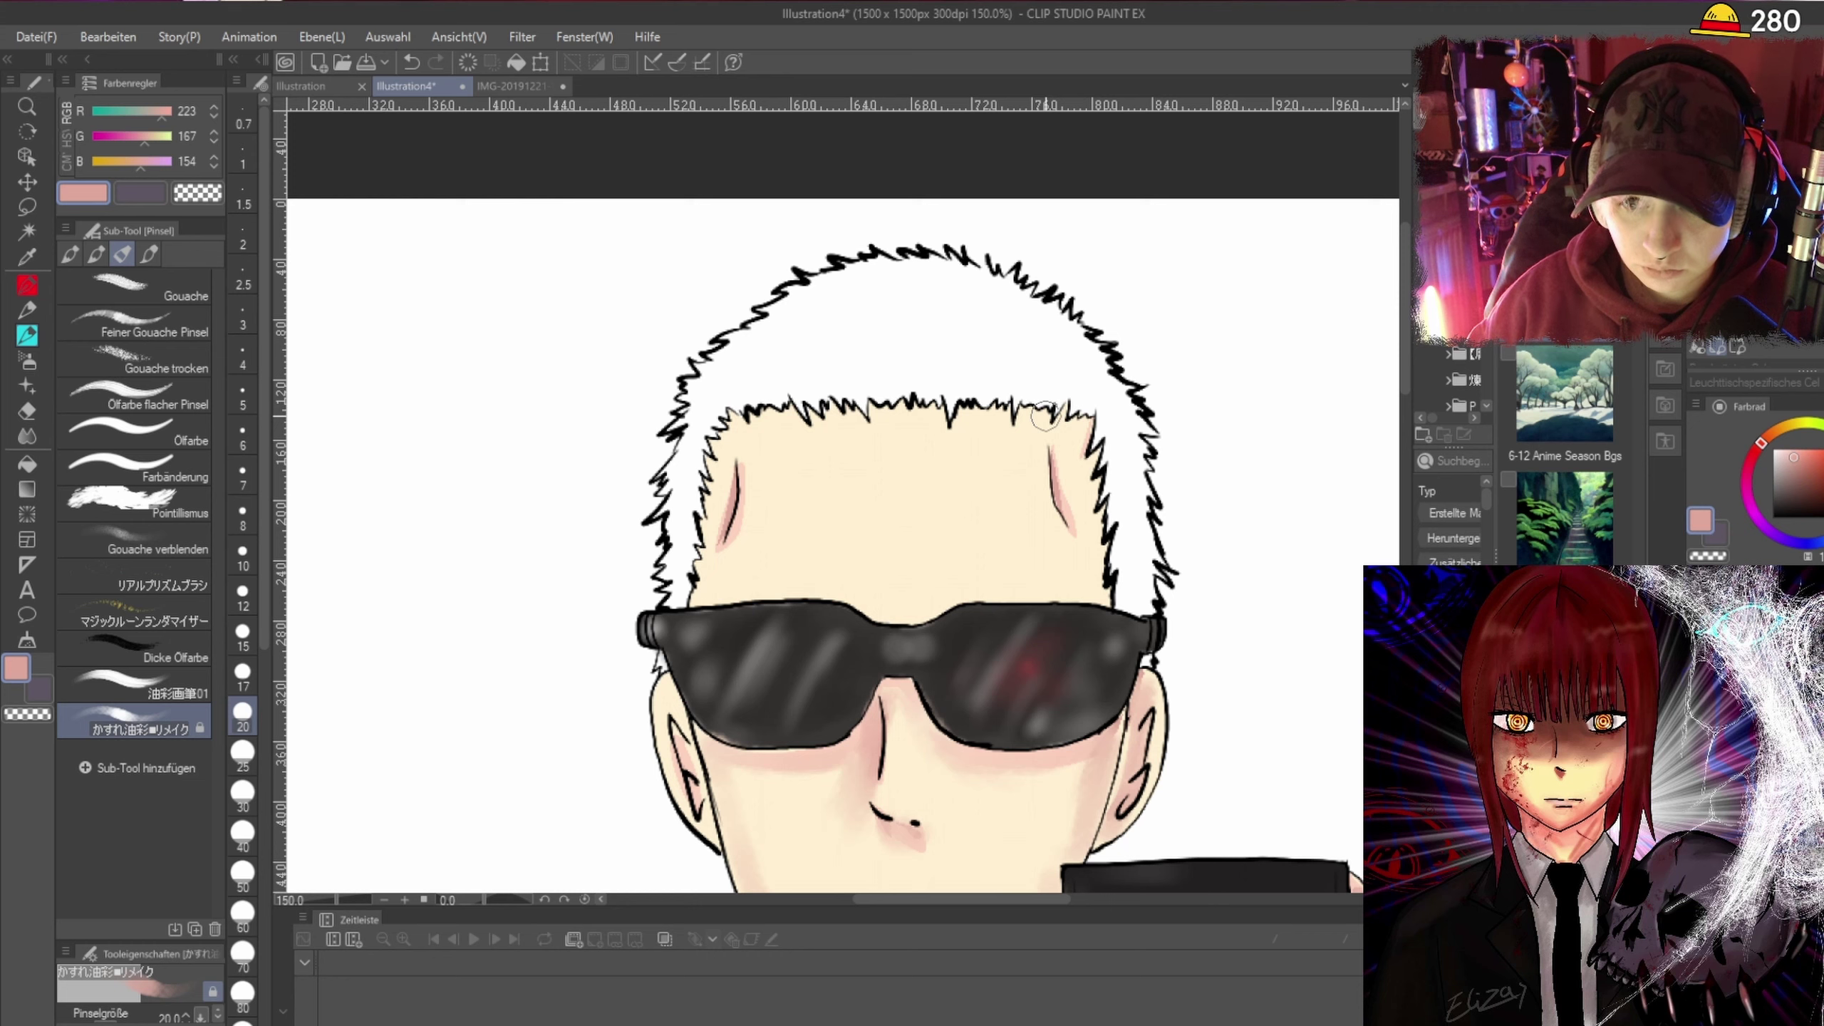
Eyedrop a pinker skin tone beside the left temple and brush light shading above the sunglasses at 200%.
{"action": "scroll", "coordinate": [1046, 415], "scroll_direction": "up", "scroll_amount": 1}
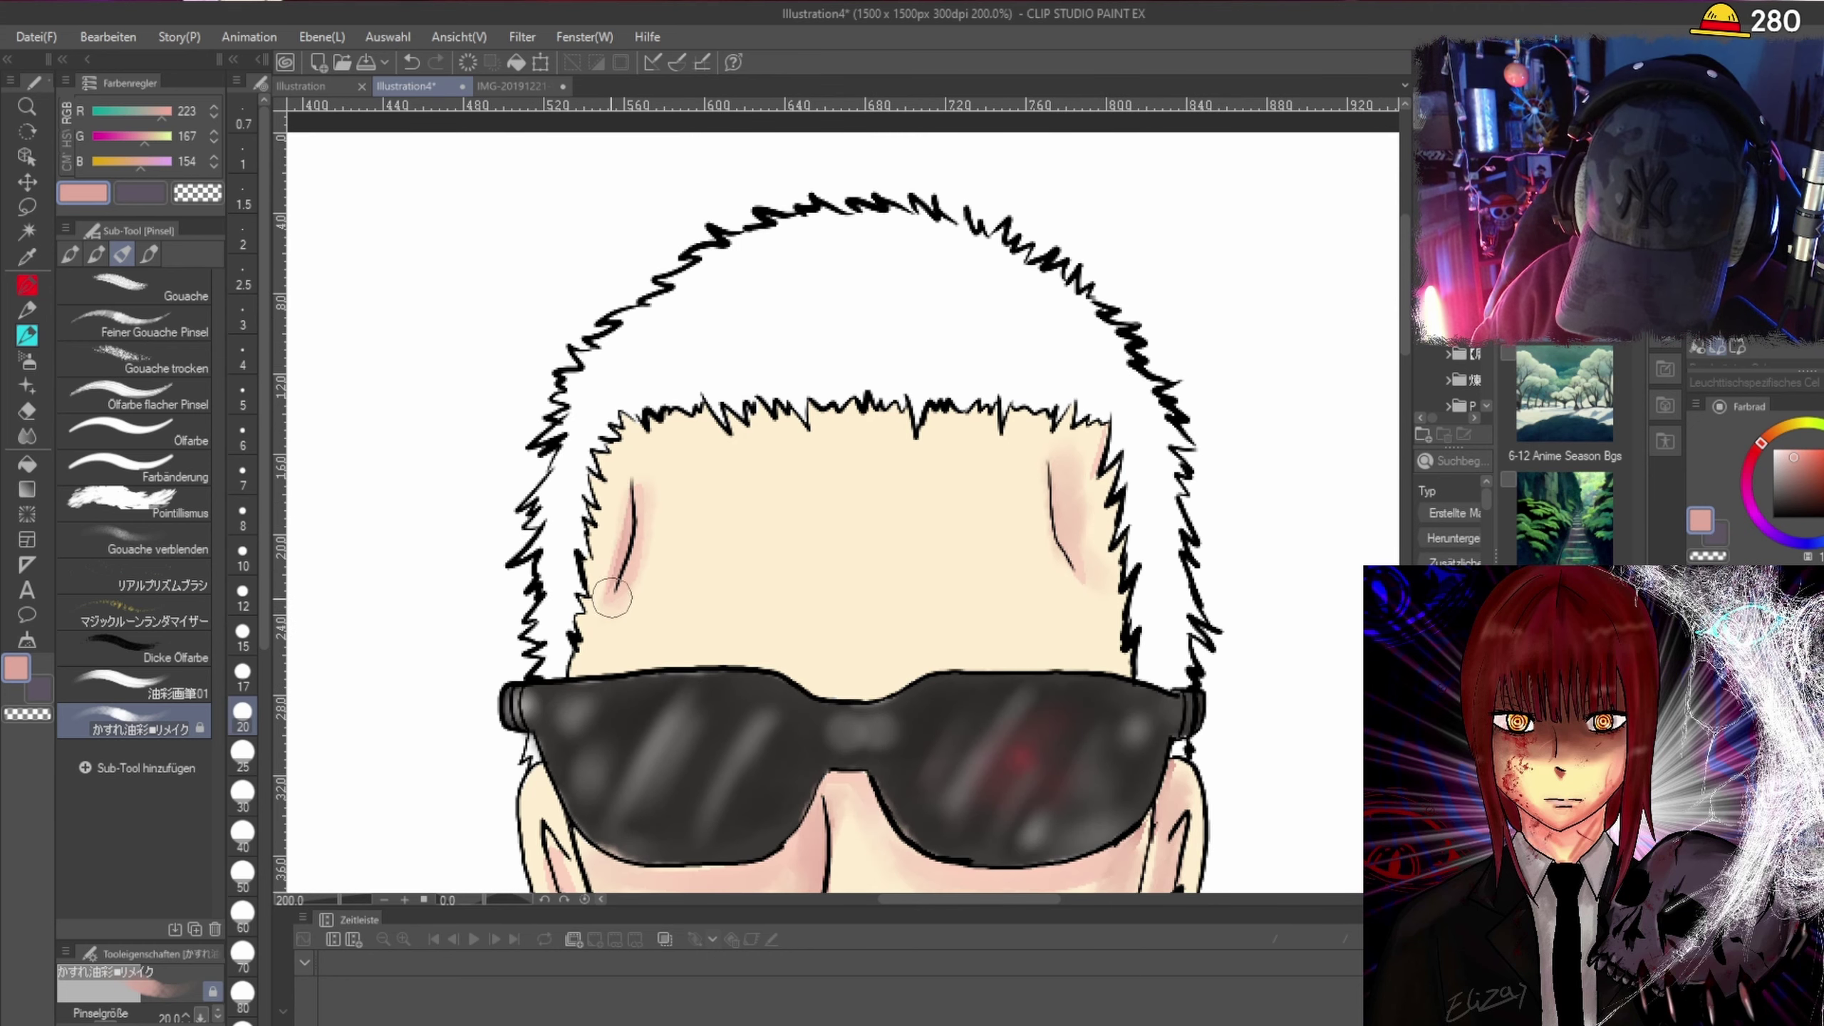
{"action": "left_click", "coordinate": [625, 507], "text": "alt"}
{"action": "left_click", "coordinate": [649, 516], "text": "alt"}
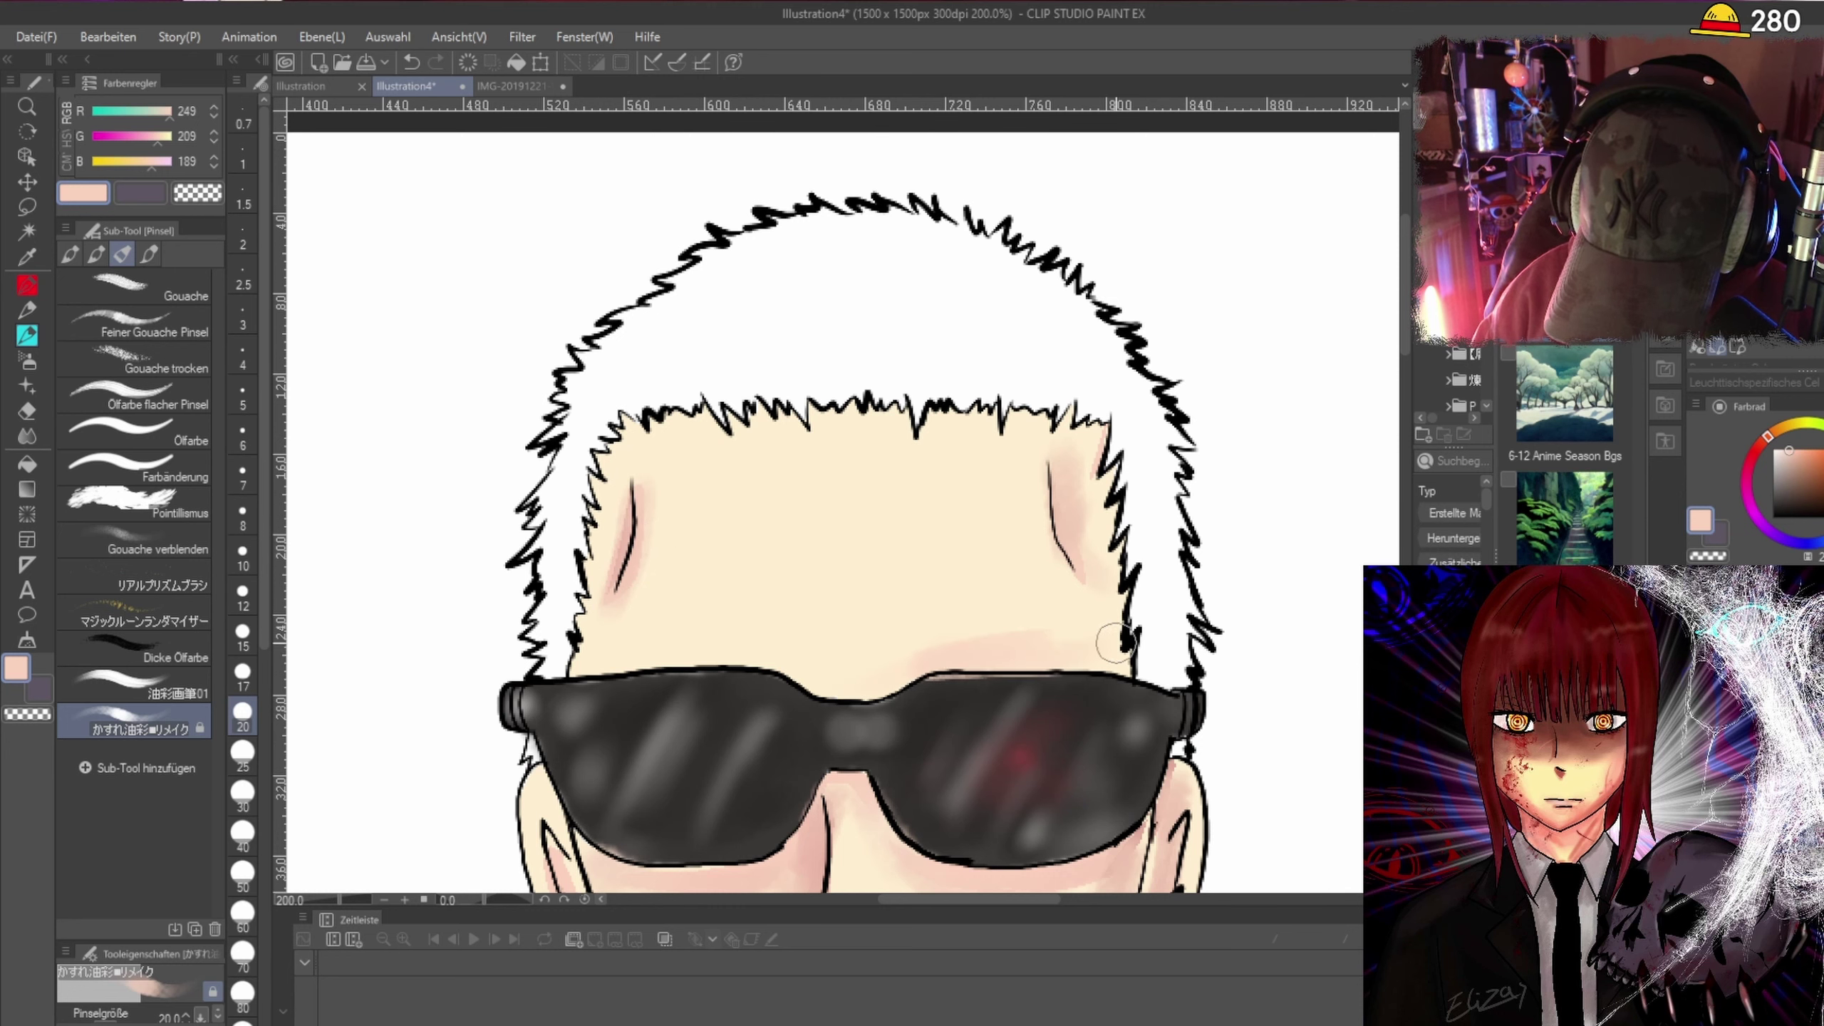
{"action": "scroll", "coordinate": [1174, 632], "scroll_direction": "down", "scroll_amount": 1}
{"action": "left_click_drag", "start_coordinate": [1403, 340], "coordinate": [1404, 361]}
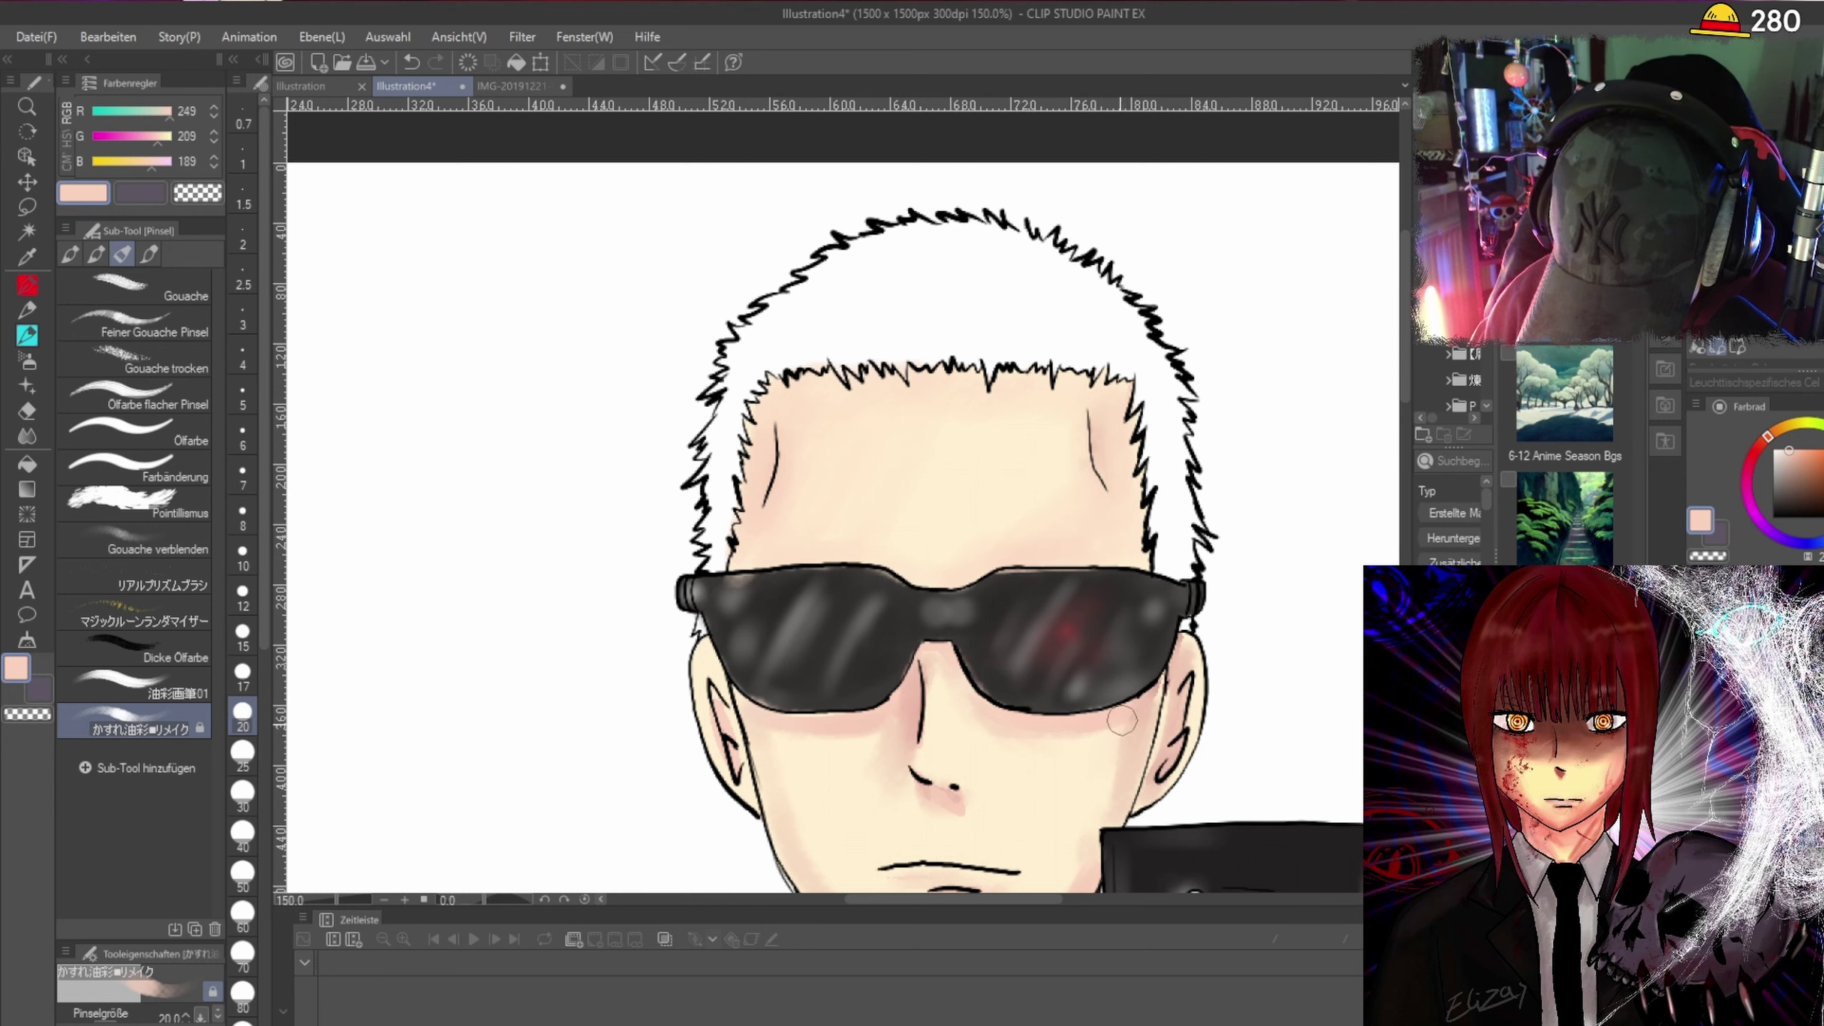
{"action": "scroll", "coordinate": [934, 611], "scroll_direction": "down", "scroll_amount": 3}
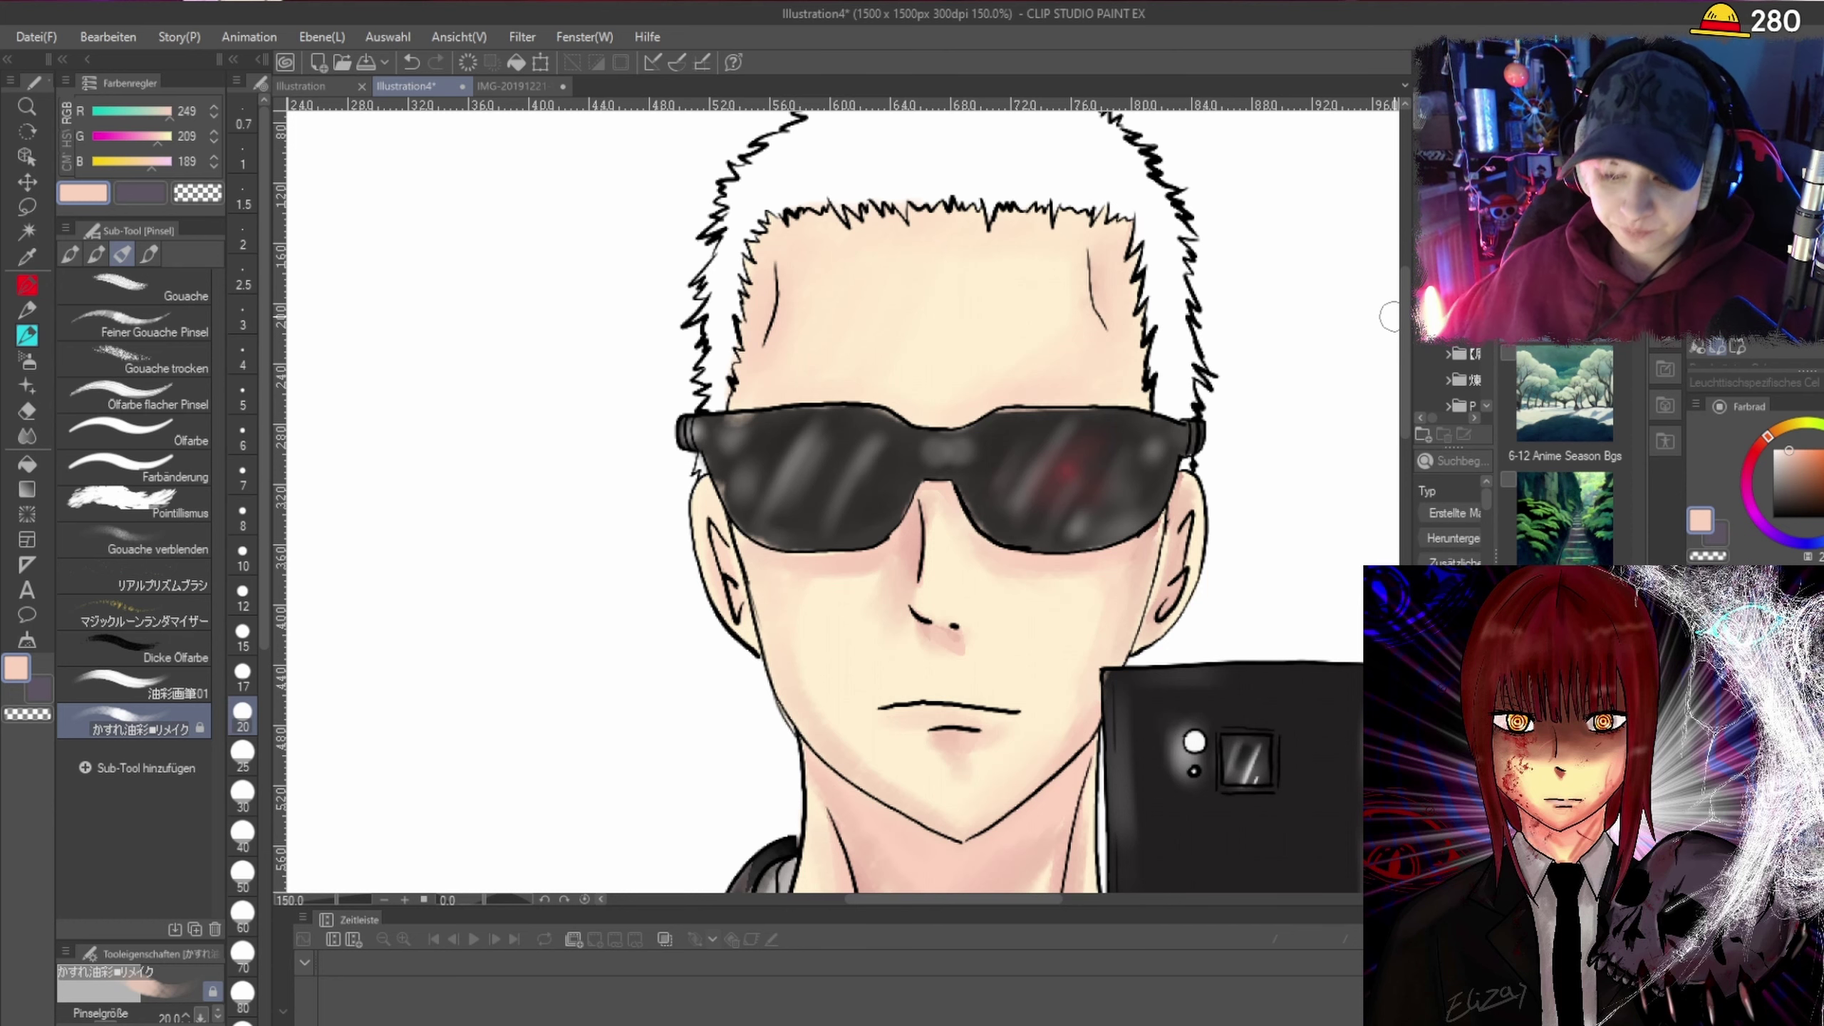
{"action": "scroll", "coordinate": [1403, 342], "scroll_direction": "down", "scroll_amount": 4}
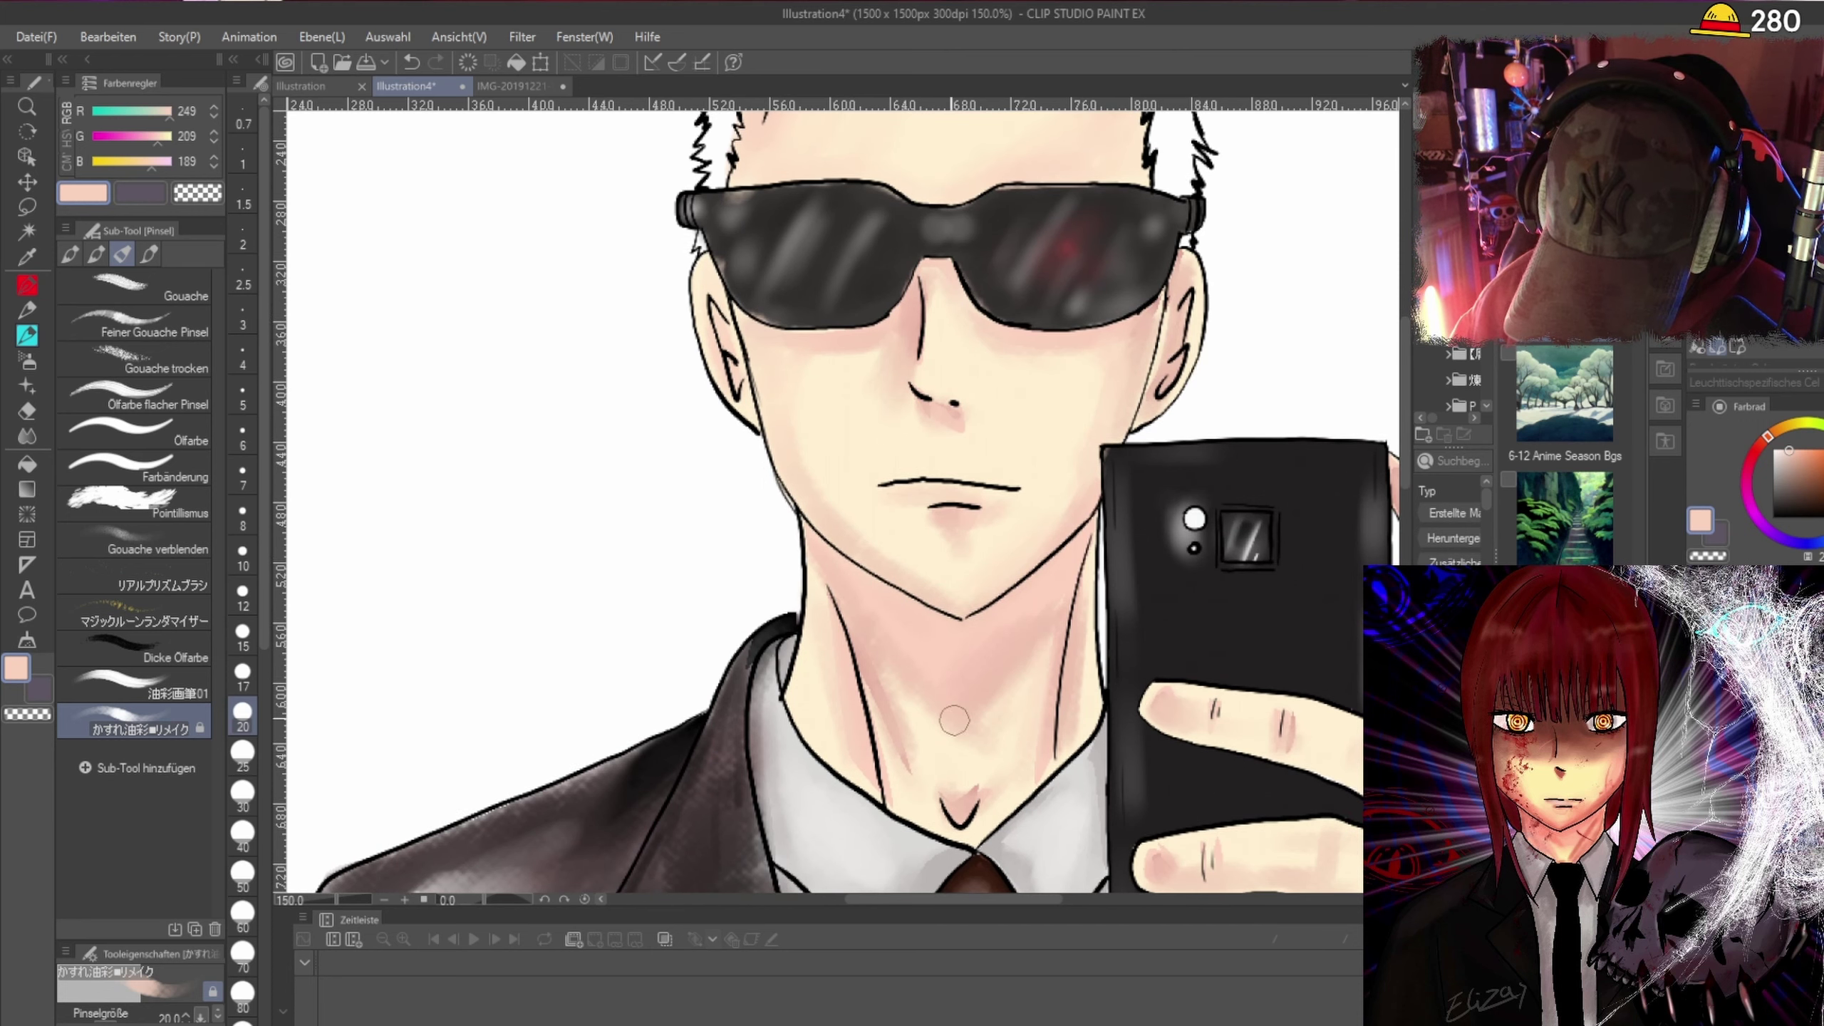
{"action": "scroll", "coordinate": [962, 641], "scroll_direction": "up", "scroll_amount": 7}
Pick a reddish-brown colour and shade below the lower lip and along both jawlines at brush size 17.
{"action": "scroll", "coordinate": [1170, 693], "scroll_direction": "down", "scroll_amount": 6}
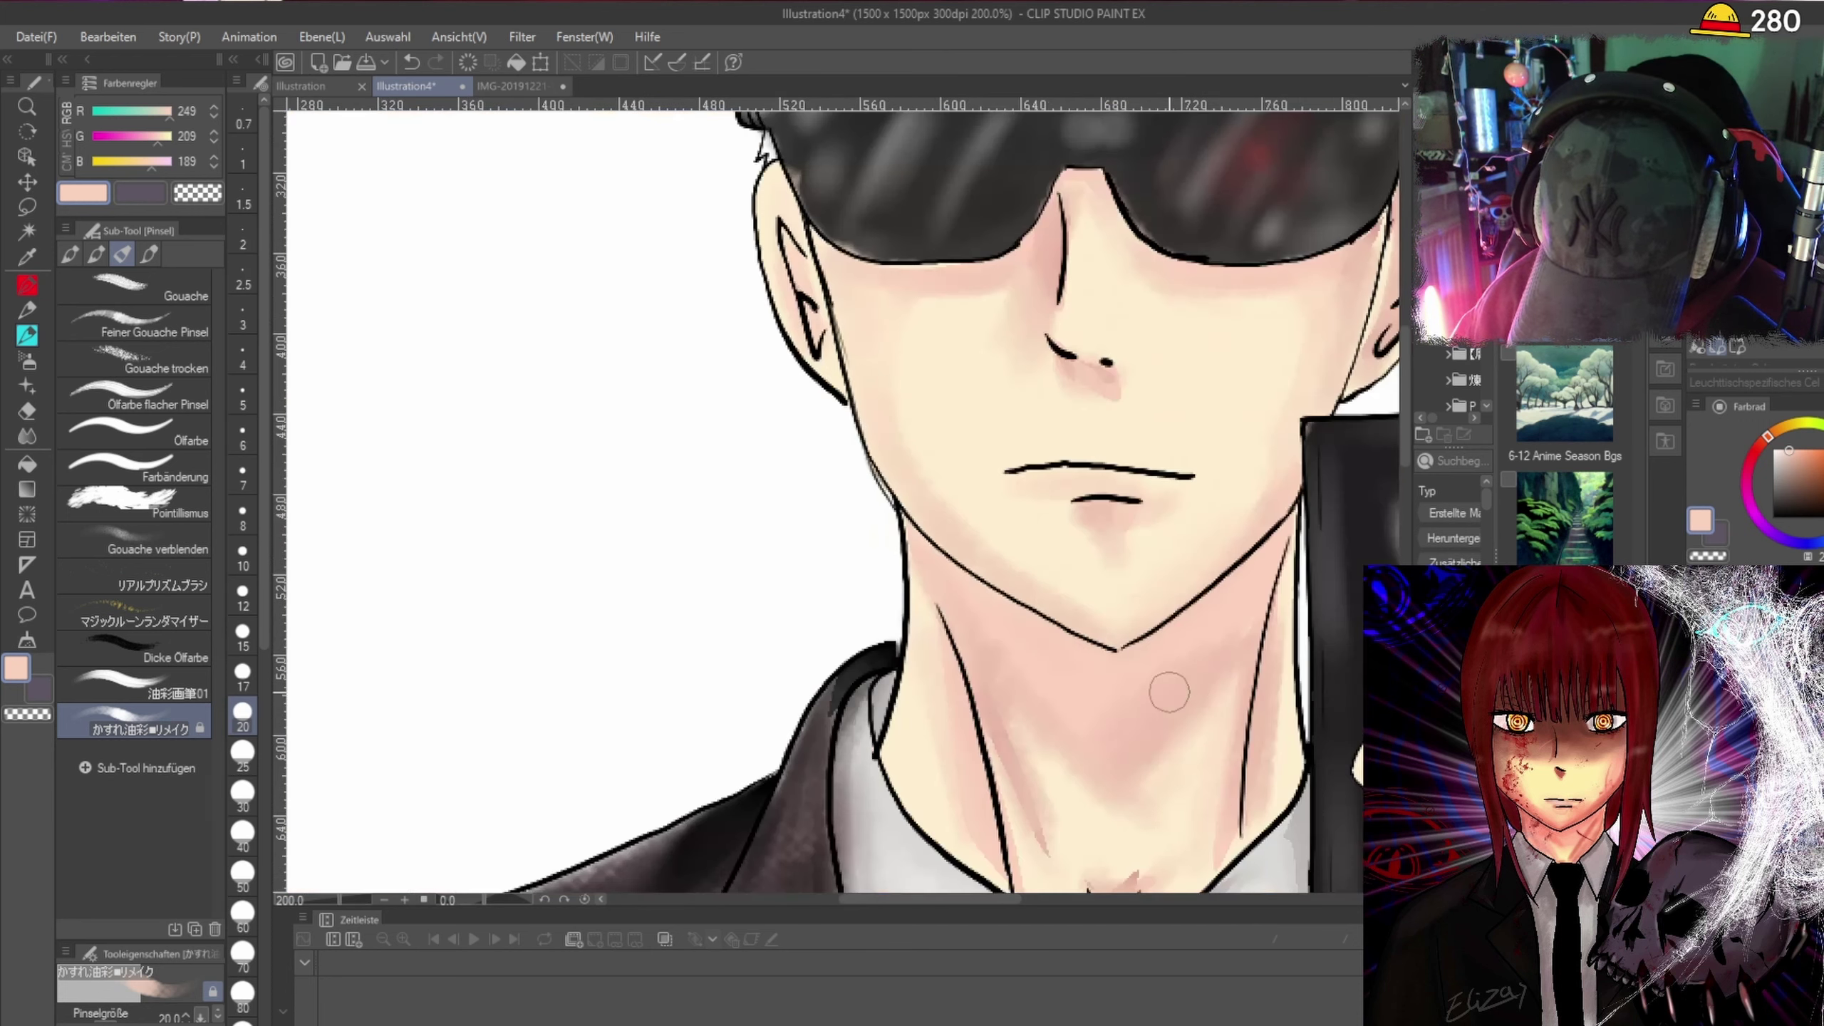
{"action": "scroll", "coordinate": [1200, 454], "scroll_direction": "up", "scroll_amount": 2}
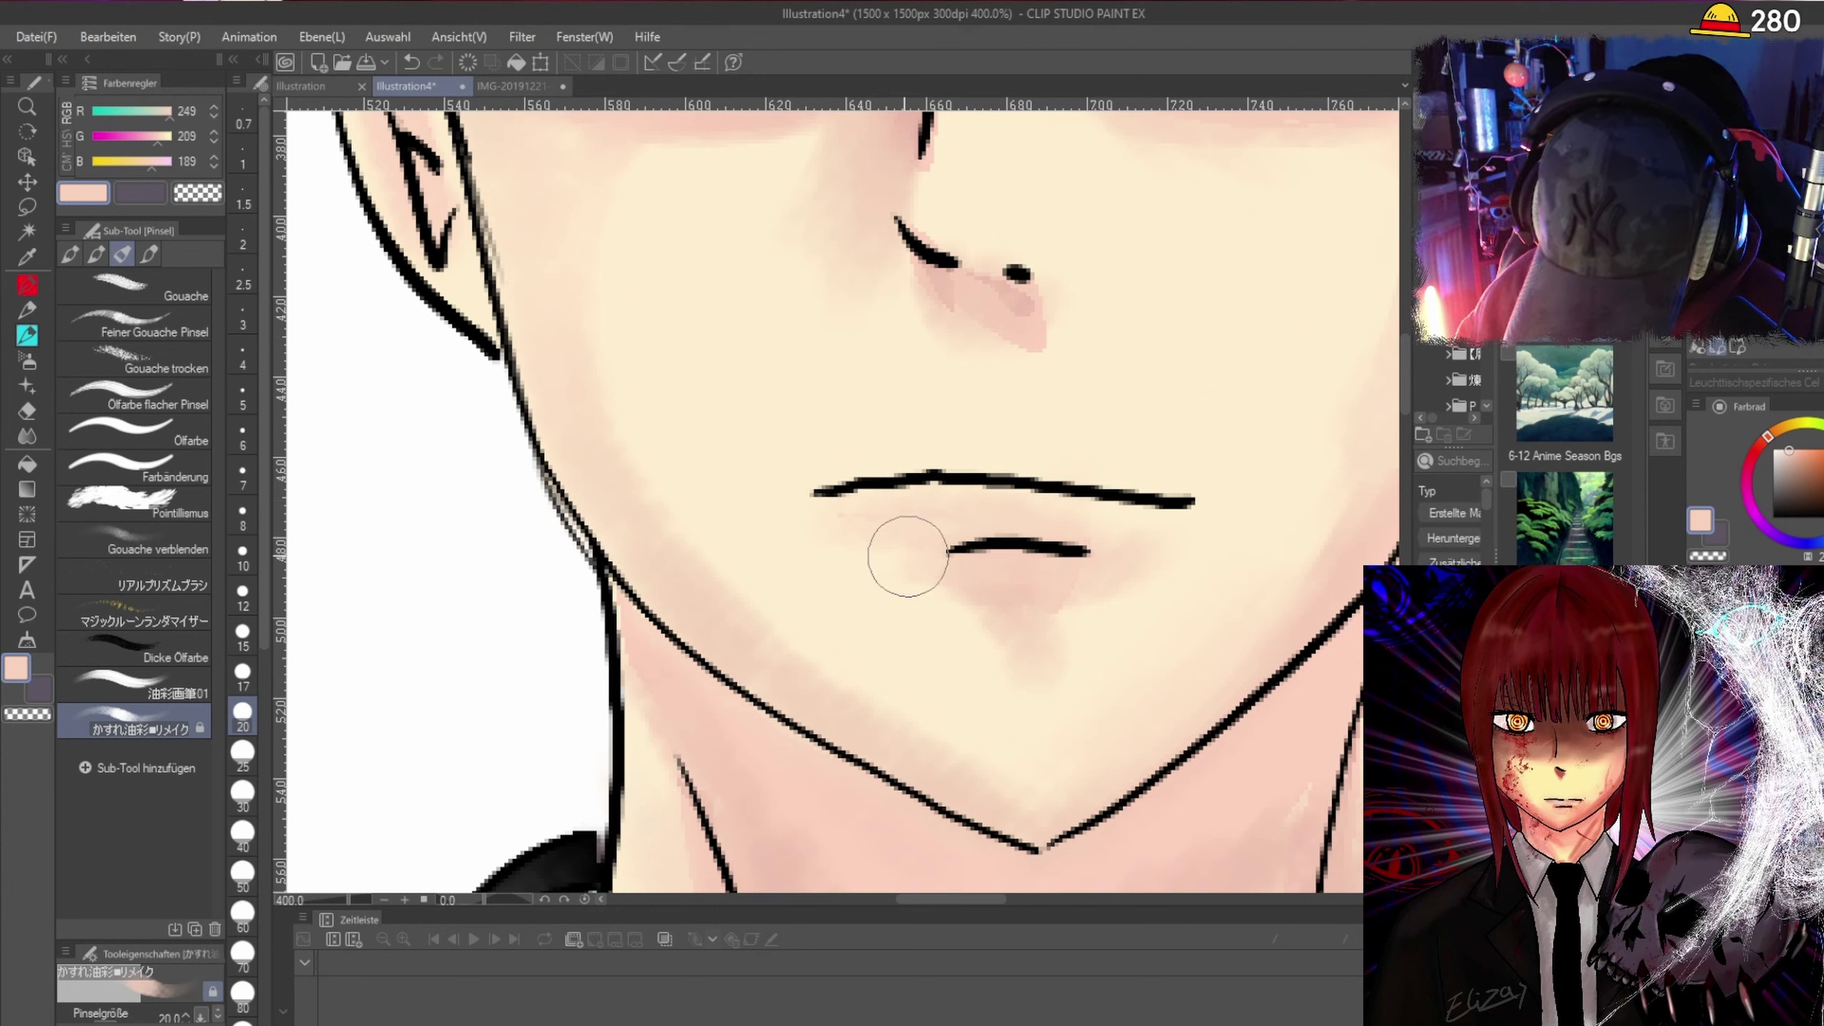
{"action": "left_click", "coordinate": [1752, 632]}
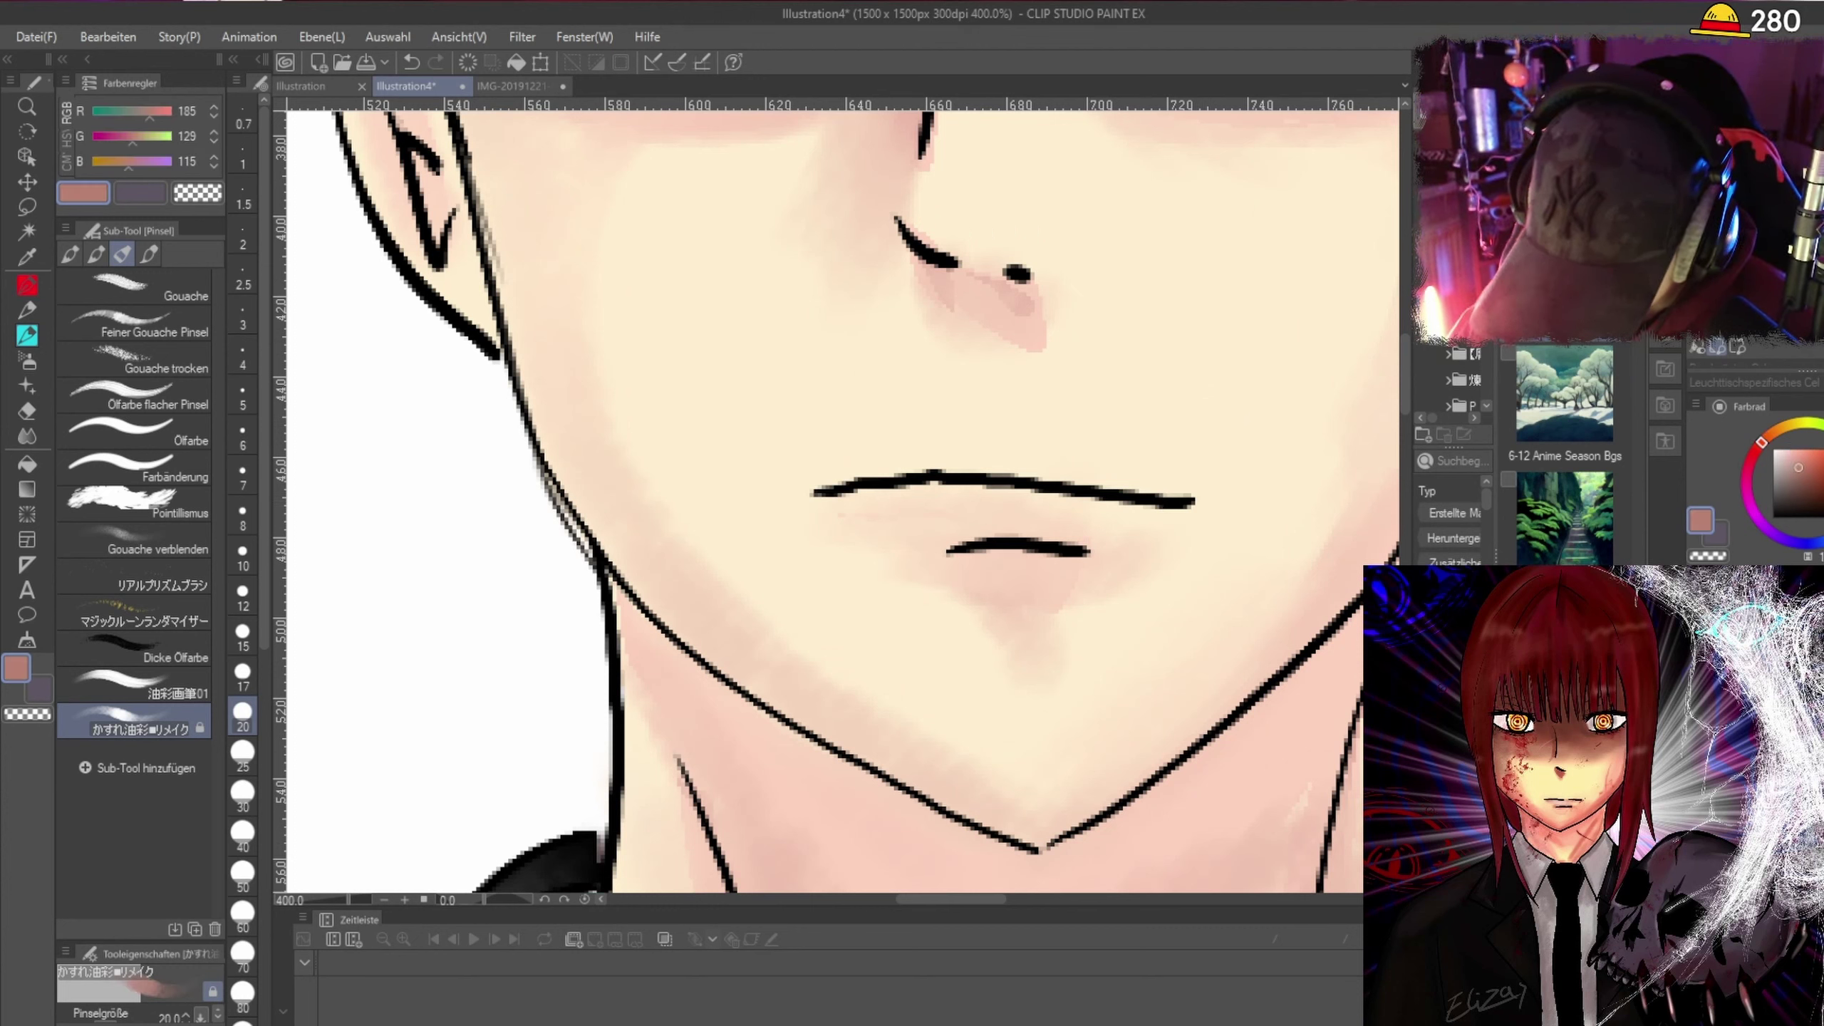
{"action": "mouse_move", "coordinate": [982, 579]}
{"action": "left_mouse_down"}
{"action": "mouse_move", "coordinate": [1144, 603]}
{"action": "mouse_move", "coordinate": [1067, 639]}
{"action": "left_mouse_up"}
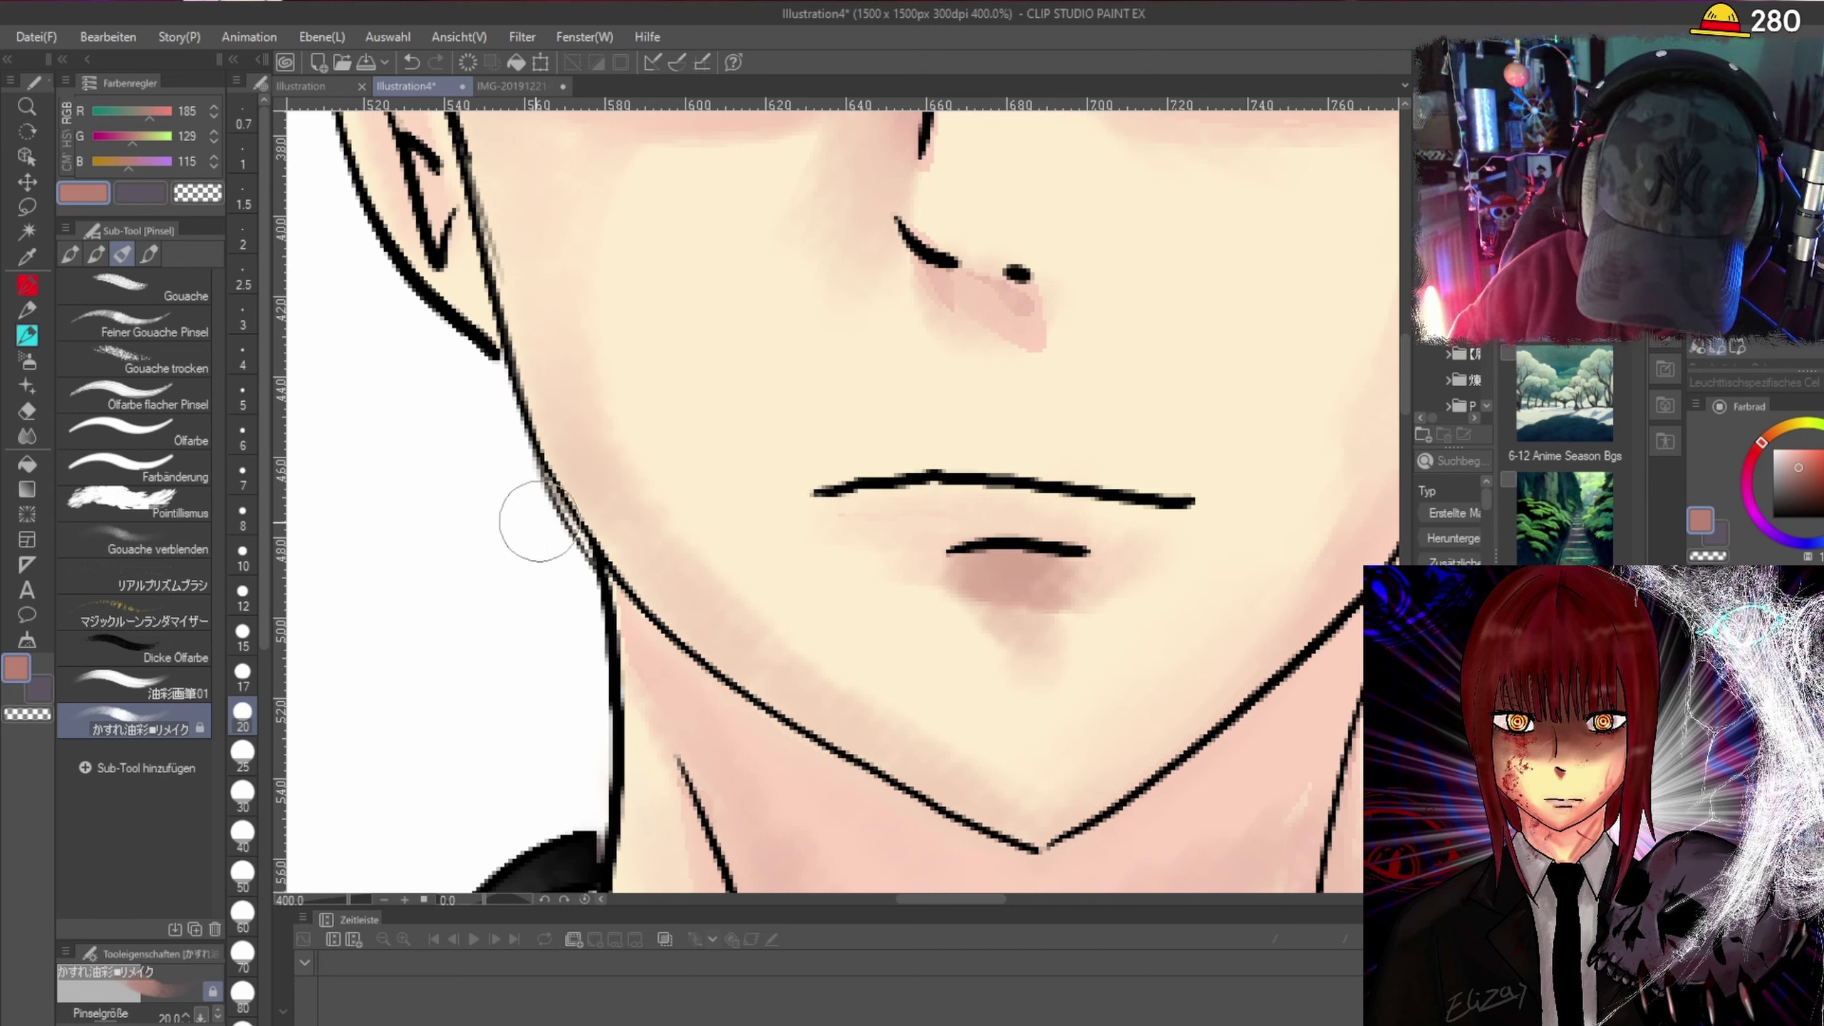
{"action": "left_click", "coordinate": [242, 675]}
{"action": "mouse_move", "coordinate": [557, 398]}
{"action": "left_mouse_down"}
{"action": "mouse_move", "coordinate": [708, 615]}
{"action": "mouse_move", "coordinate": [599, 478]}
{"action": "mouse_move", "coordinate": [779, 679]}
{"action": "mouse_move", "coordinate": [664, 571]}
{"action": "mouse_move", "coordinate": [875, 747]}
{"action": "mouse_move", "coordinate": [746, 645]}
{"action": "mouse_move", "coordinate": [957, 785]}
{"action": "mouse_move", "coordinate": [897, 739]}
{"action": "mouse_move", "coordinate": [1105, 811]}
{"action": "mouse_move", "coordinate": [1029, 828]}
{"action": "mouse_move", "coordinate": [1316, 620]}
{"action": "left_mouse_up"}
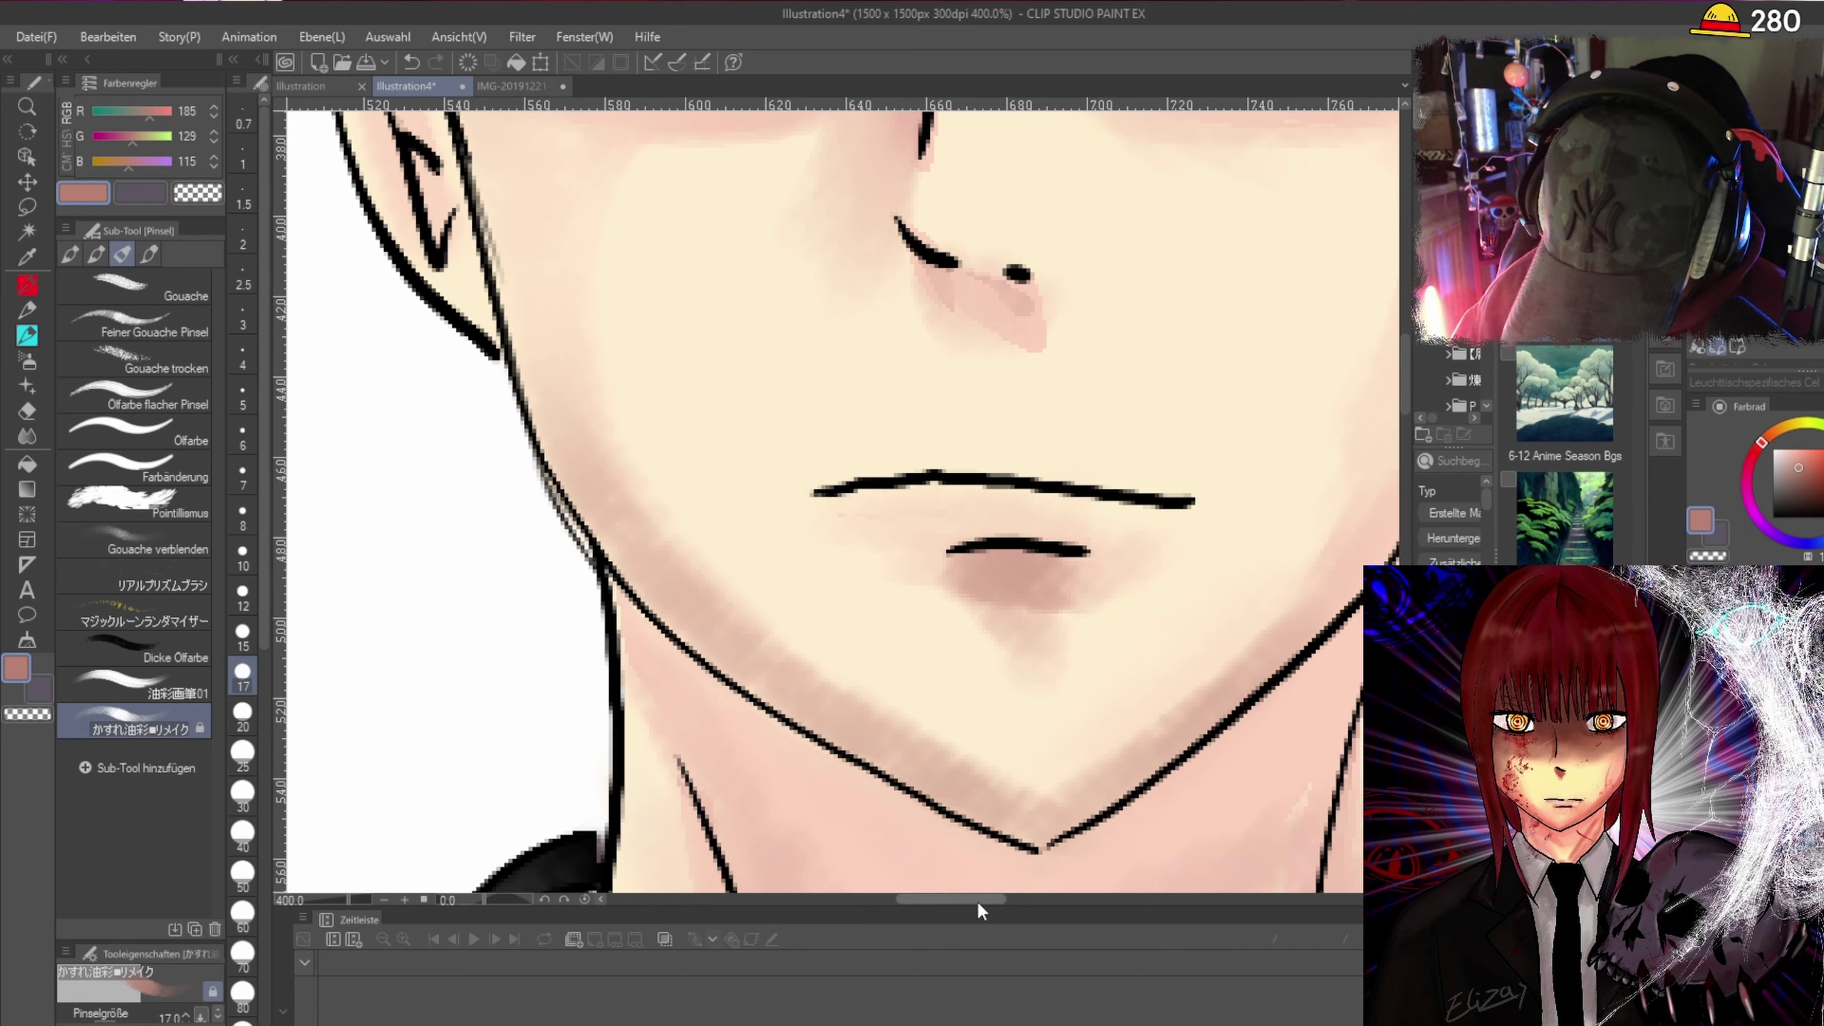
{"action": "left_click_drag", "start_coordinate": [977, 902], "coordinate": [1057, 903]}
{"action": "left_click_drag", "start_coordinate": [382, 742], "coordinate": [557, 563]}
{"action": "mouse_move", "coordinate": [463, 689]}
{"action": "left_mouse_down"}
{"action": "mouse_move", "coordinate": [592, 499]}
{"action": "mouse_move", "coordinate": [615, 424]}
{"action": "left_mouse_up"}
{"action": "mouse_move", "coordinate": [600, 500]}
{"action": "left_mouse_down"}
{"action": "mouse_move", "coordinate": [650, 344]}
{"action": "mouse_move", "coordinate": [679, 361]}
{"action": "mouse_move", "coordinate": [661, 389]}
{"action": "mouse_move", "coordinate": [708, 274]}
{"action": "mouse_move", "coordinate": [642, 367]}
{"action": "mouse_move", "coordinate": [690, 271]}
{"action": "mouse_move", "coordinate": [679, 358]}
{"action": "mouse_move", "coordinate": [730, 229]}
{"action": "mouse_move", "coordinate": [706, 335]}
{"action": "mouse_move", "coordinate": [671, 359]}
{"action": "left_mouse_up"}
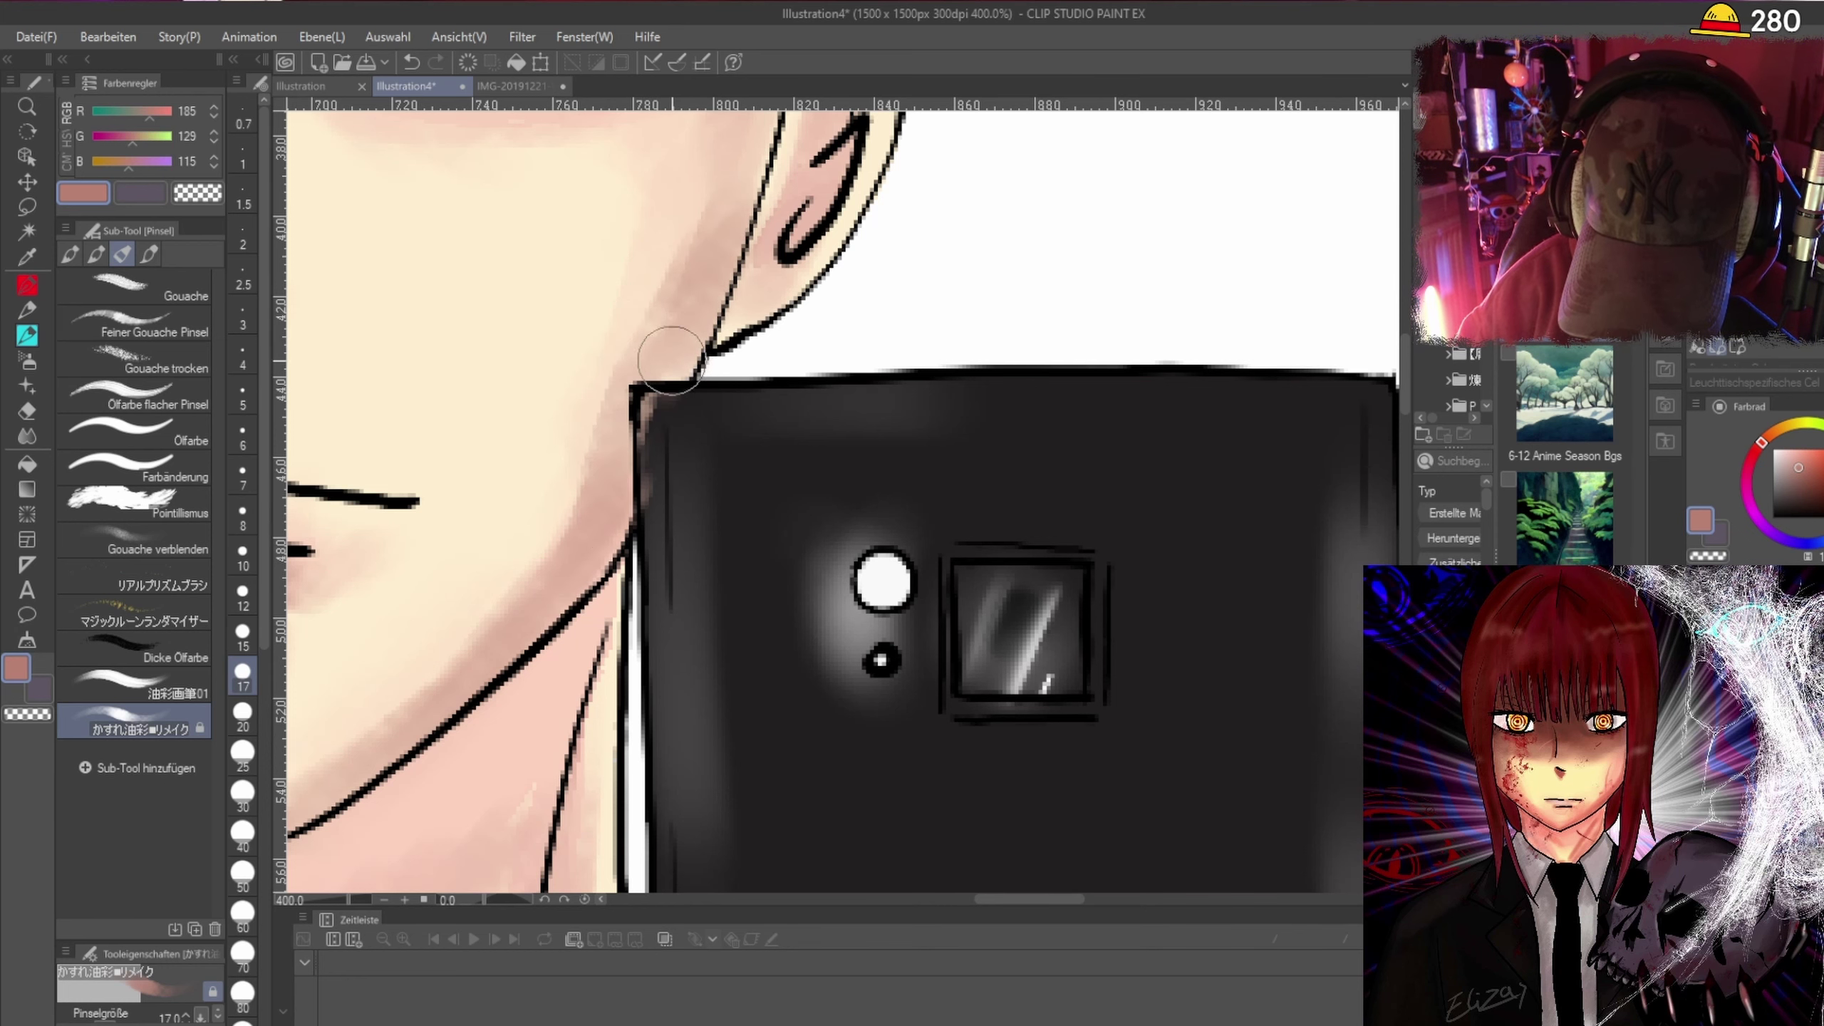
Paint reddish-brown shadows down the left and right neck lines.
{"action": "scroll", "coordinate": [673, 366], "scroll_direction": "down", "scroll_amount": 2}
{"action": "scroll", "coordinate": [668, 519], "scroll_direction": "up", "scroll_amount": 2}
{"action": "mouse_move", "coordinate": [615, 496]}
{"action": "left_mouse_down"}
{"action": "mouse_move", "coordinate": [550, 739]}
{"action": "mouse_move", "coordinate": [612, 483]}
{"action": "mouse_move", "coordinate": [527, 868]}
{"action": "left_mouse_up"}
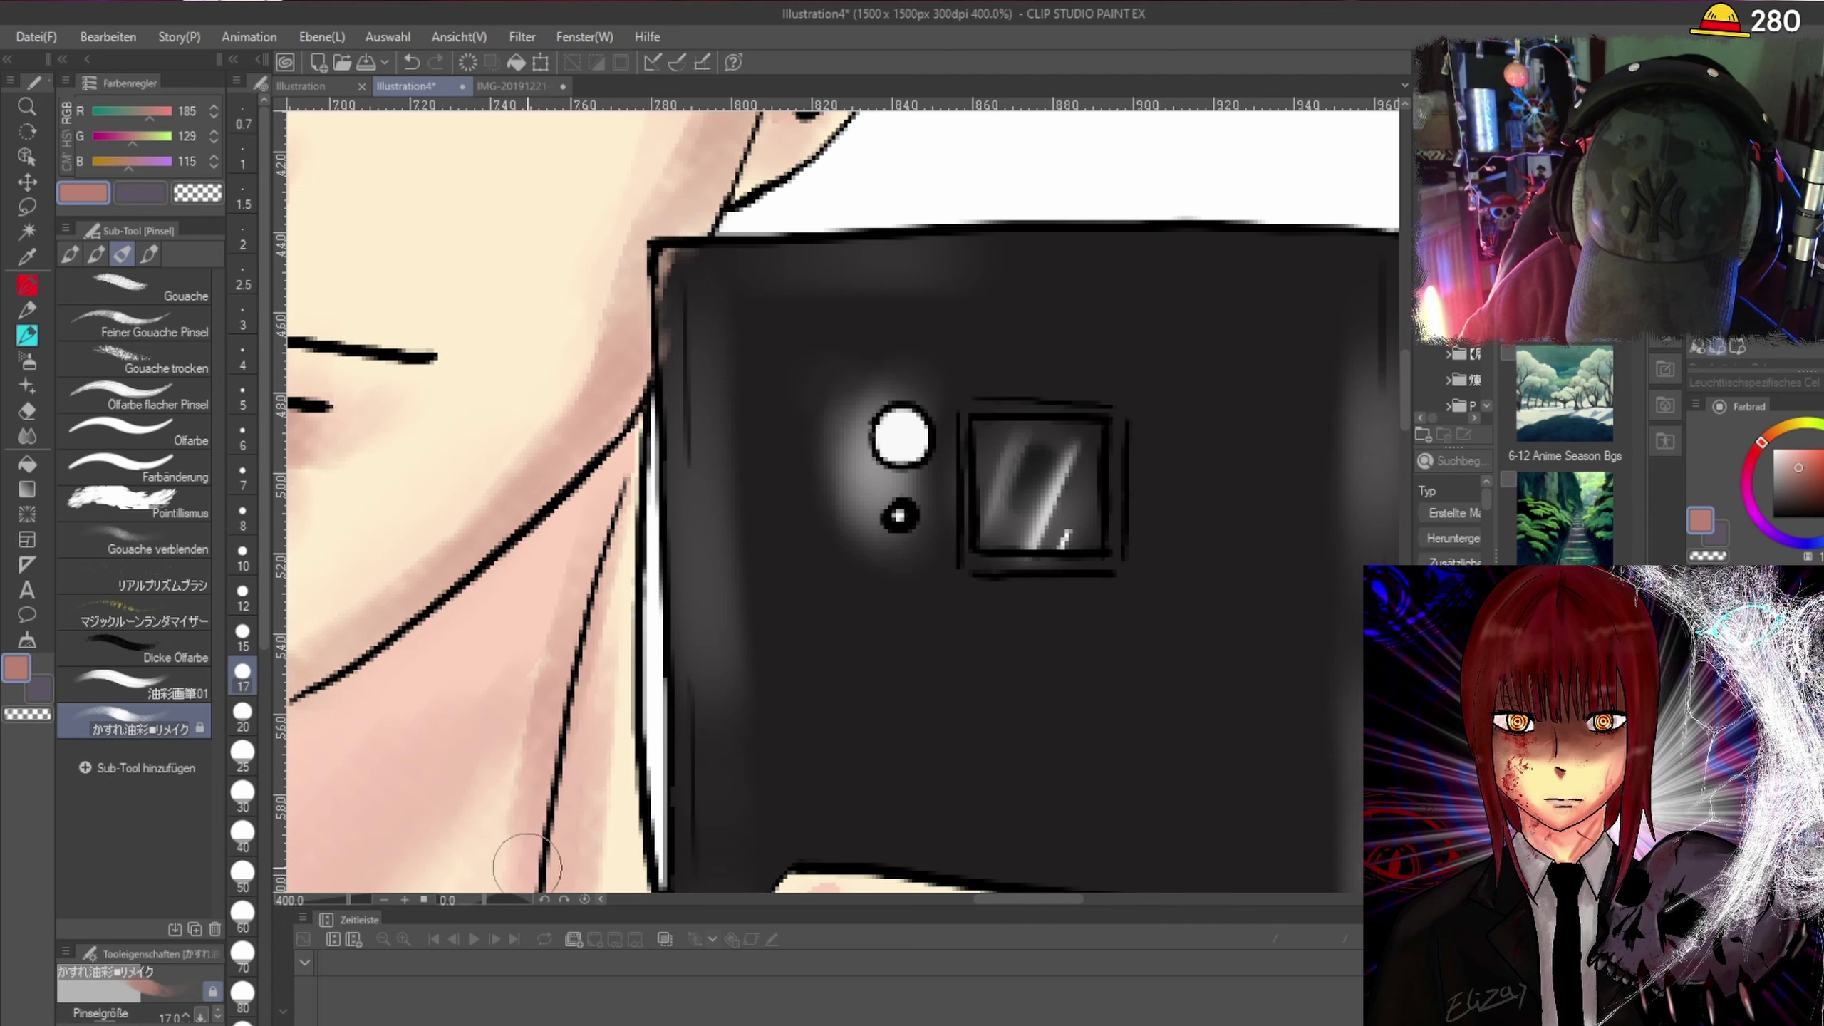
{"action": "scroll", "coordinate": [930, 736], "scroll_direction": "down", "scroll_amount": 3}
{"action": "scroll", "coordinate": [877, 726], "scroll_direction": "up", "scroll_amount": 1}
{"action": "mouse_move", "coordinate": [870, 595]}
{"action": "left_mouse_down"}
{"action": "mouse_move", "coordinate": [839, 838]}
{"action": "mouse_move", "coordinate": [816, 844]}
{"action": "left_mouse_up"}
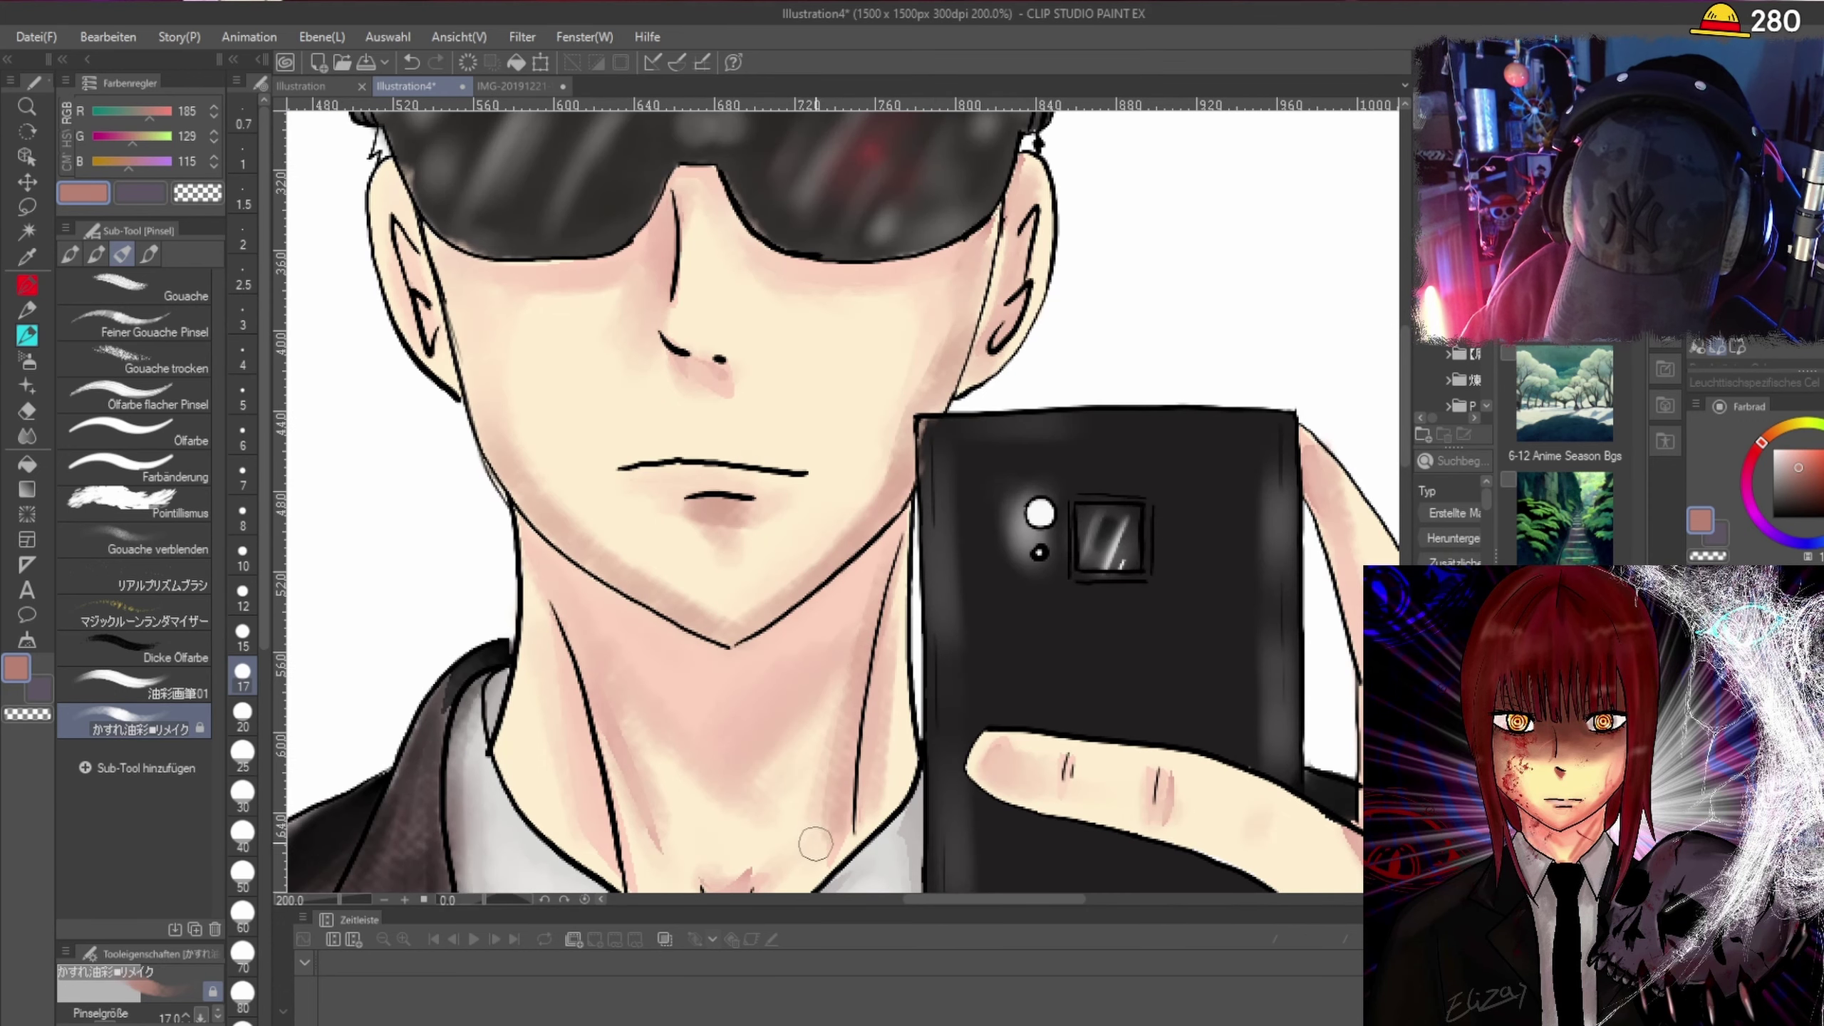
Darken the shadow band under the jaw and the shading beside the chin and left neck line.
{"action": "mouse_move", "coordinate": [876, 553]}
{"action": "left_mouse_down"}
{"action": "mouse_move", "coordinate": [787, 678]}
{"action": "mouse_move", "coordinate": [877, 572]}
{"action": "mouse_move", "coordinate": [776, 663]}
{"action": "mouse_move", "coordinate": [848, 573]}
{"action": "mouse_move", "coordinate": [738, 682]}
{"action": "mouse_move", "coordinate": [901, 518]}
{"action": "mouse_move", "coordinate": [774, 665]}
{"action": "left_mouse_up"}
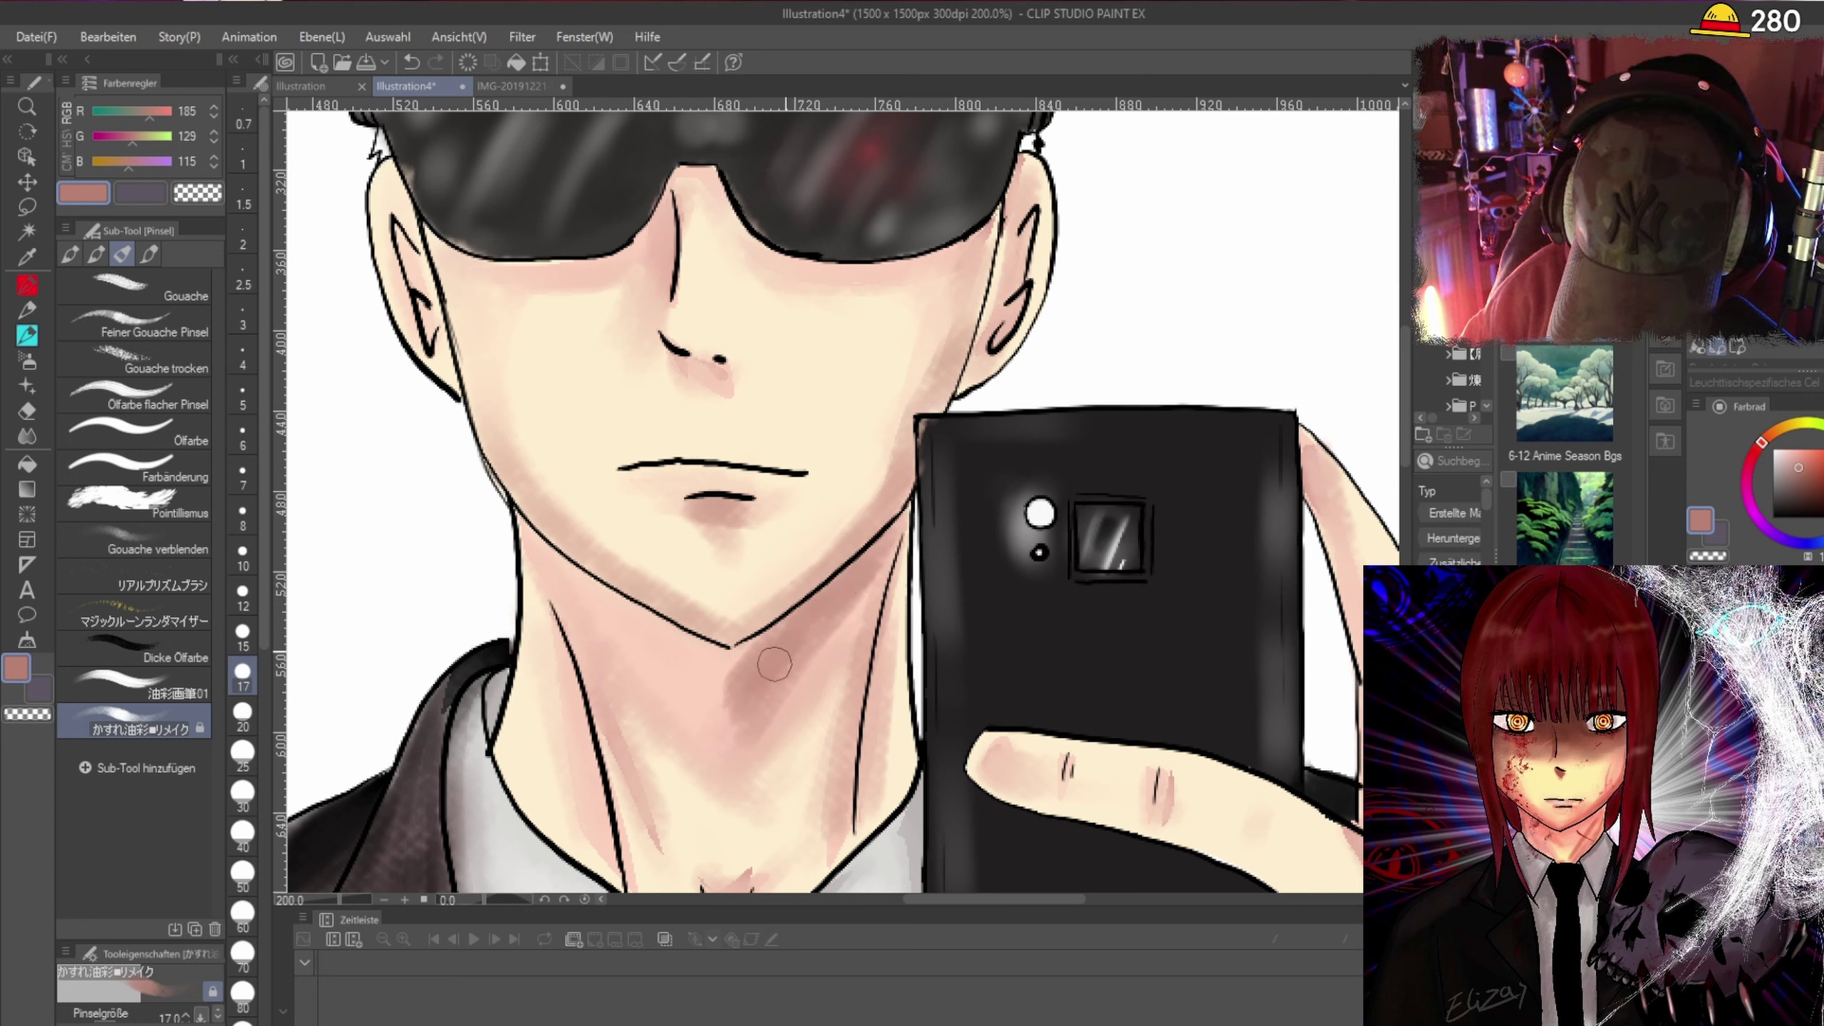
{"action": "mouse_move", "coordinate": [519, 527]}
{"action": "left_mouse_down"}
{"action": "mouse_move", "coordinate": [575, 597]}
{"action": "mouse_move", "coordinate": [682, 664]}
{"action": "mouse_move", "coordinate": [704, 671]}
{"action": "mouse_move", "coordinate": [650, 607]}
{"action": "mouse_move", "coordinate": [764, 674]}
{"action": "left_mouse_up"}
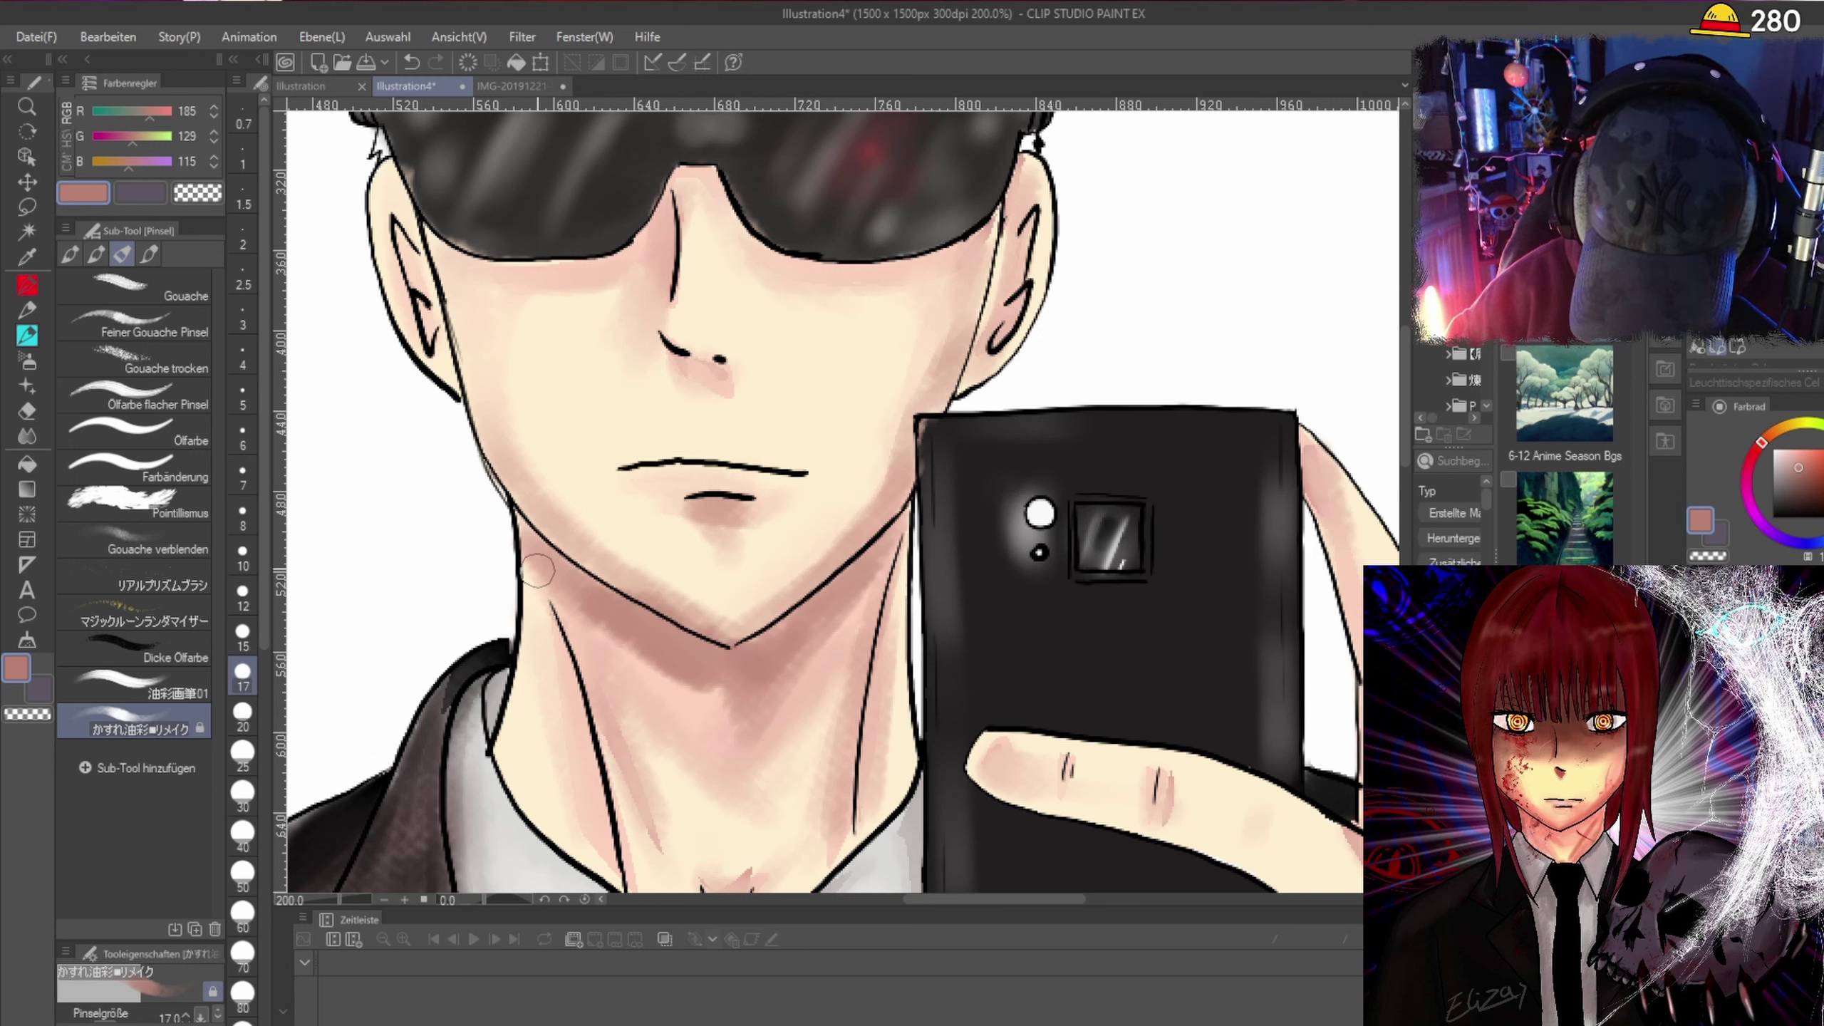
{"action": "mouse_move", "coordinate": [538, 572]}
{"action": "left_mouse_down"}
{"action": "mouse_move", "coordinate": [634, 673]}
{"action": "mouse_move", "coordinate": [577, 635]}
{"action": "mouse_move", "coordinate": [701, 707]}
{"action": "mouse_move", "coordinate": [693, 659]}
{"action": "left_mouse_up"}
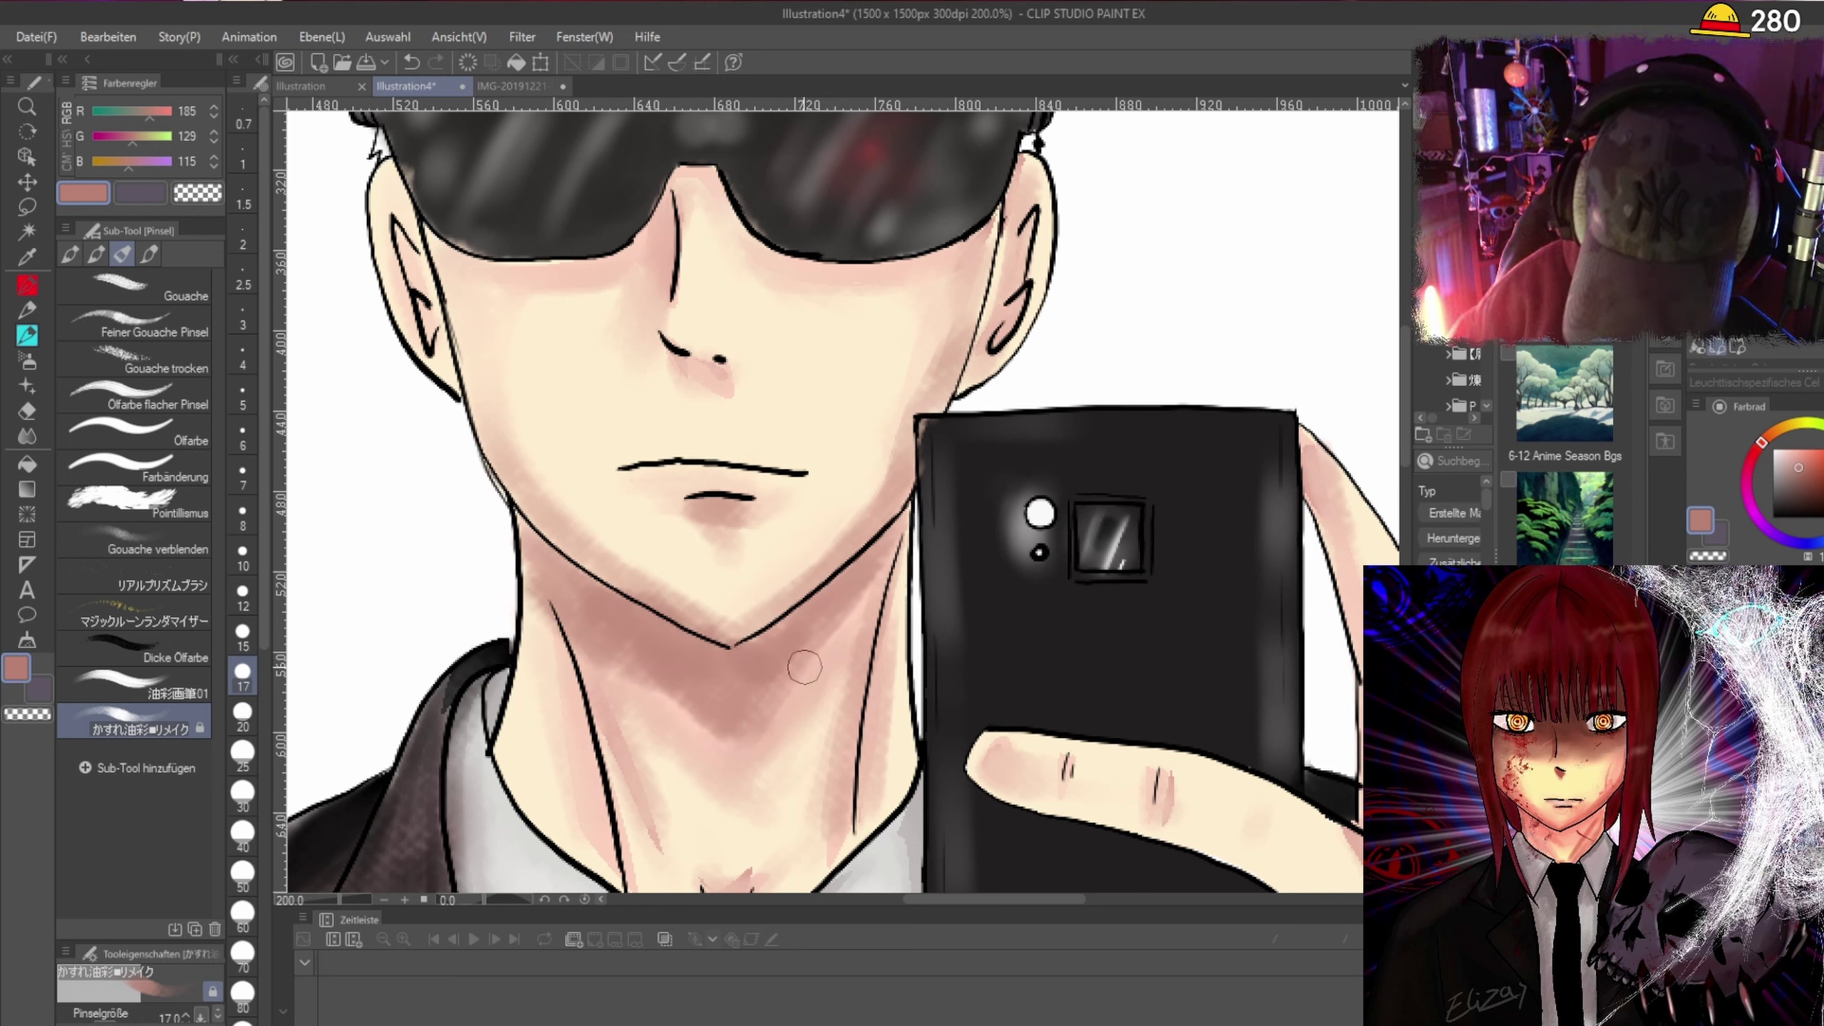
{"action": "mouse_move", "coordinate": [836, 614]}
{"action": "left_mouse_down"}
{"action": "mouse_move", "coordinate": [786, 687]}
{"action": "mouse_move", "coordinate": [808, 654]}
{"action": "left_mouse_up"}
{"action": "left_click_drag", "start_coordinate": [577, 662], "coordinate": [627, 823]}
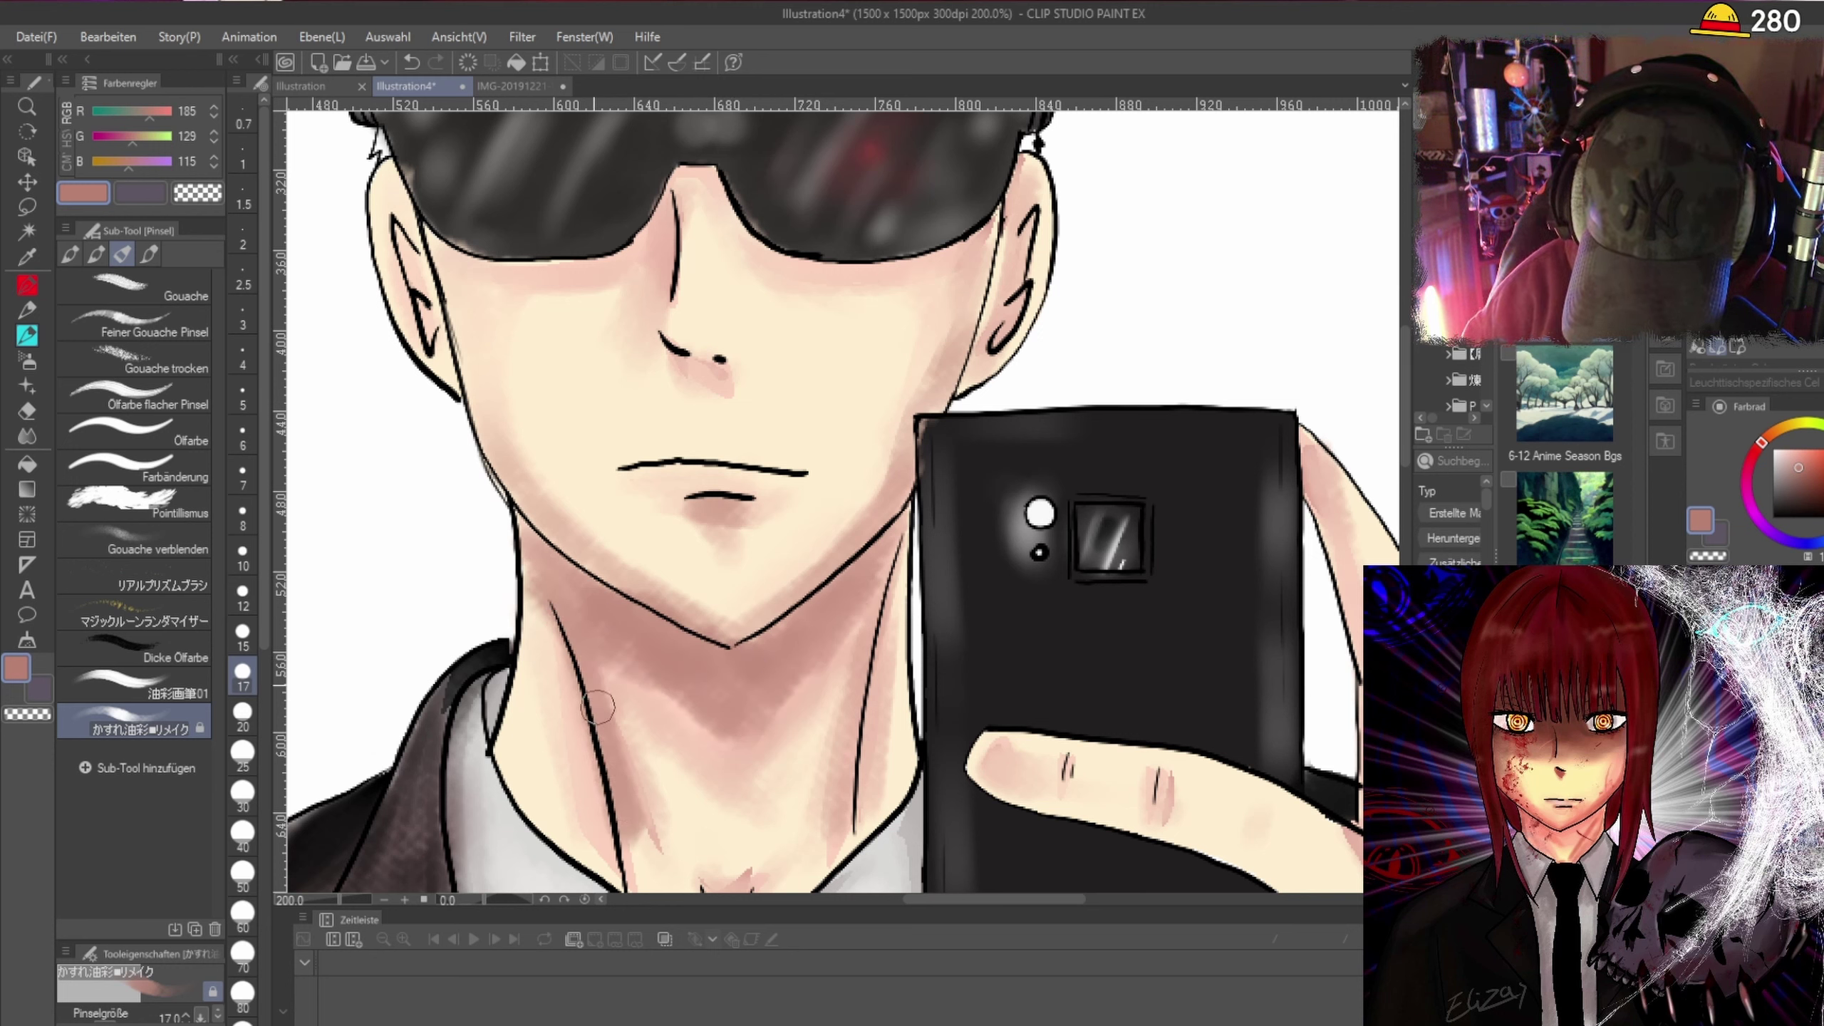
{"action": "left_click_drag", "start_coordinate": [598, 707], "coordinate": [636, 795]}
{"action": "left_click_drag", "start_coordinate": [565, 668], "coordinate": [577, 825]}
{"action": "left_click_drag", "start_coordinate": [571, 725], "coordinate": [589, 826]}
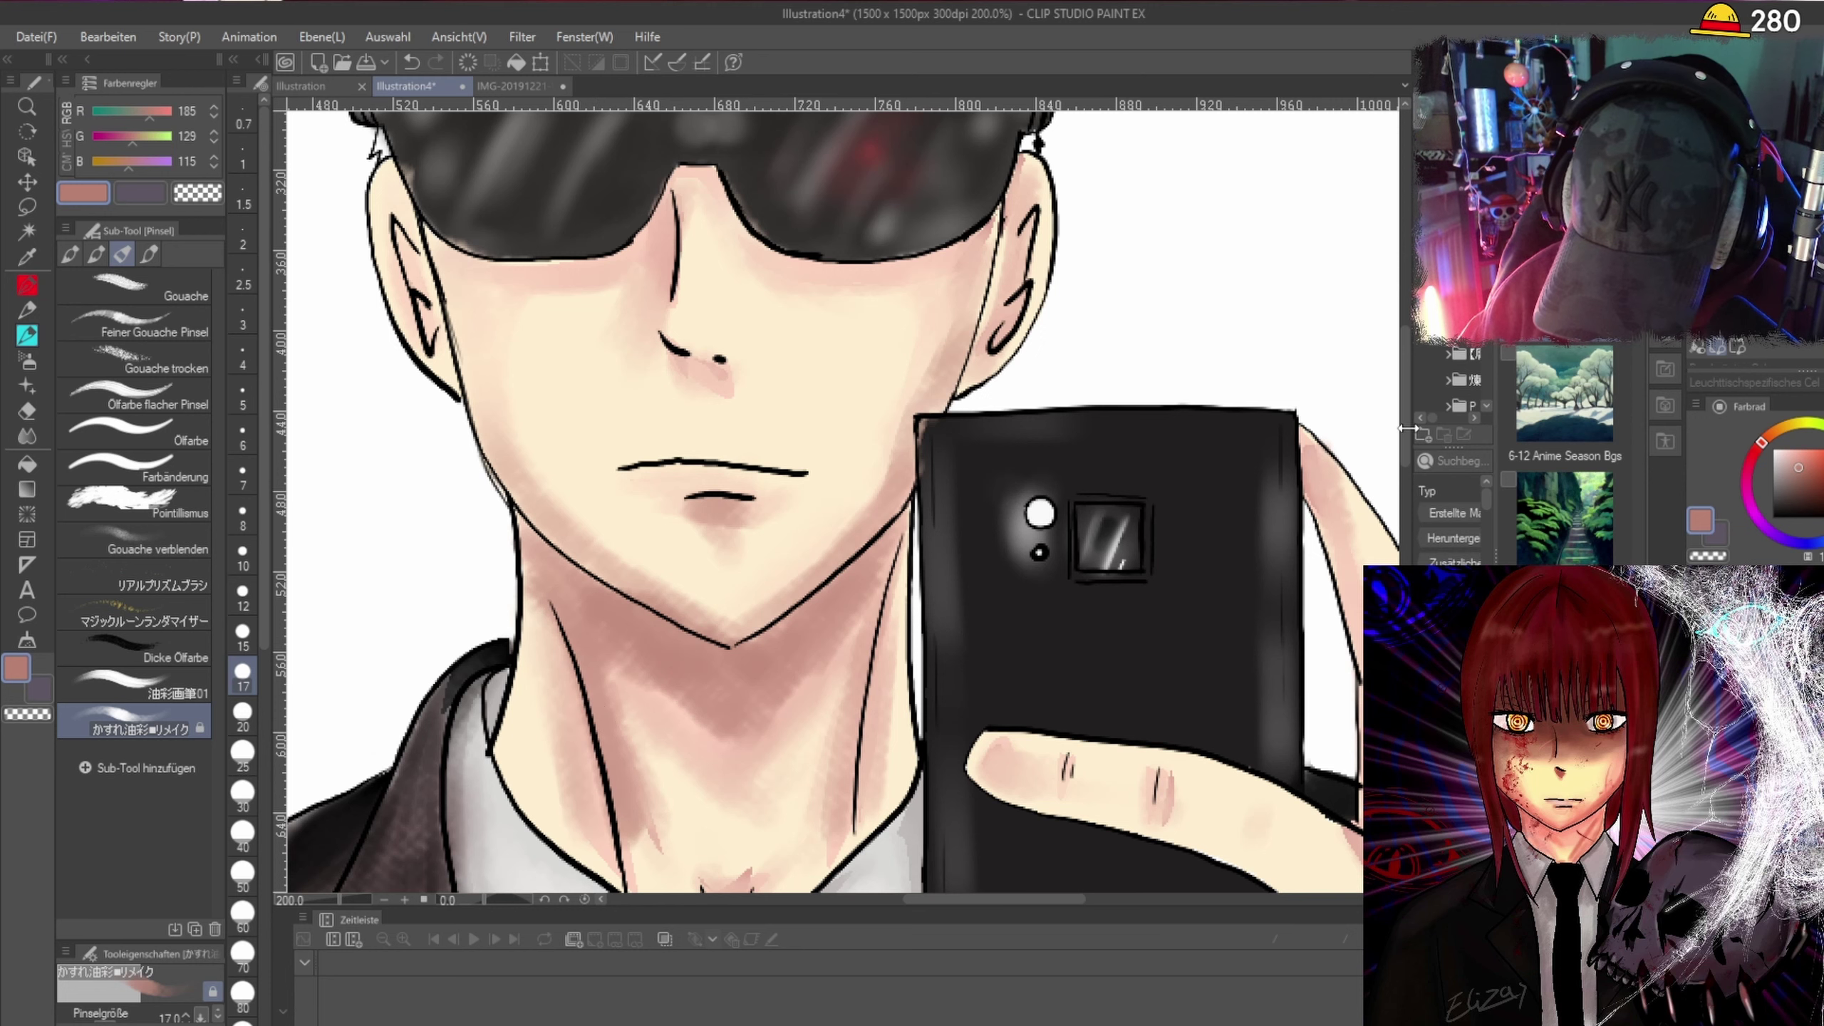
{"action": "scroll", "coordinate": [861, 575], "scroll_direction": "down", "scroll_amount": 5}
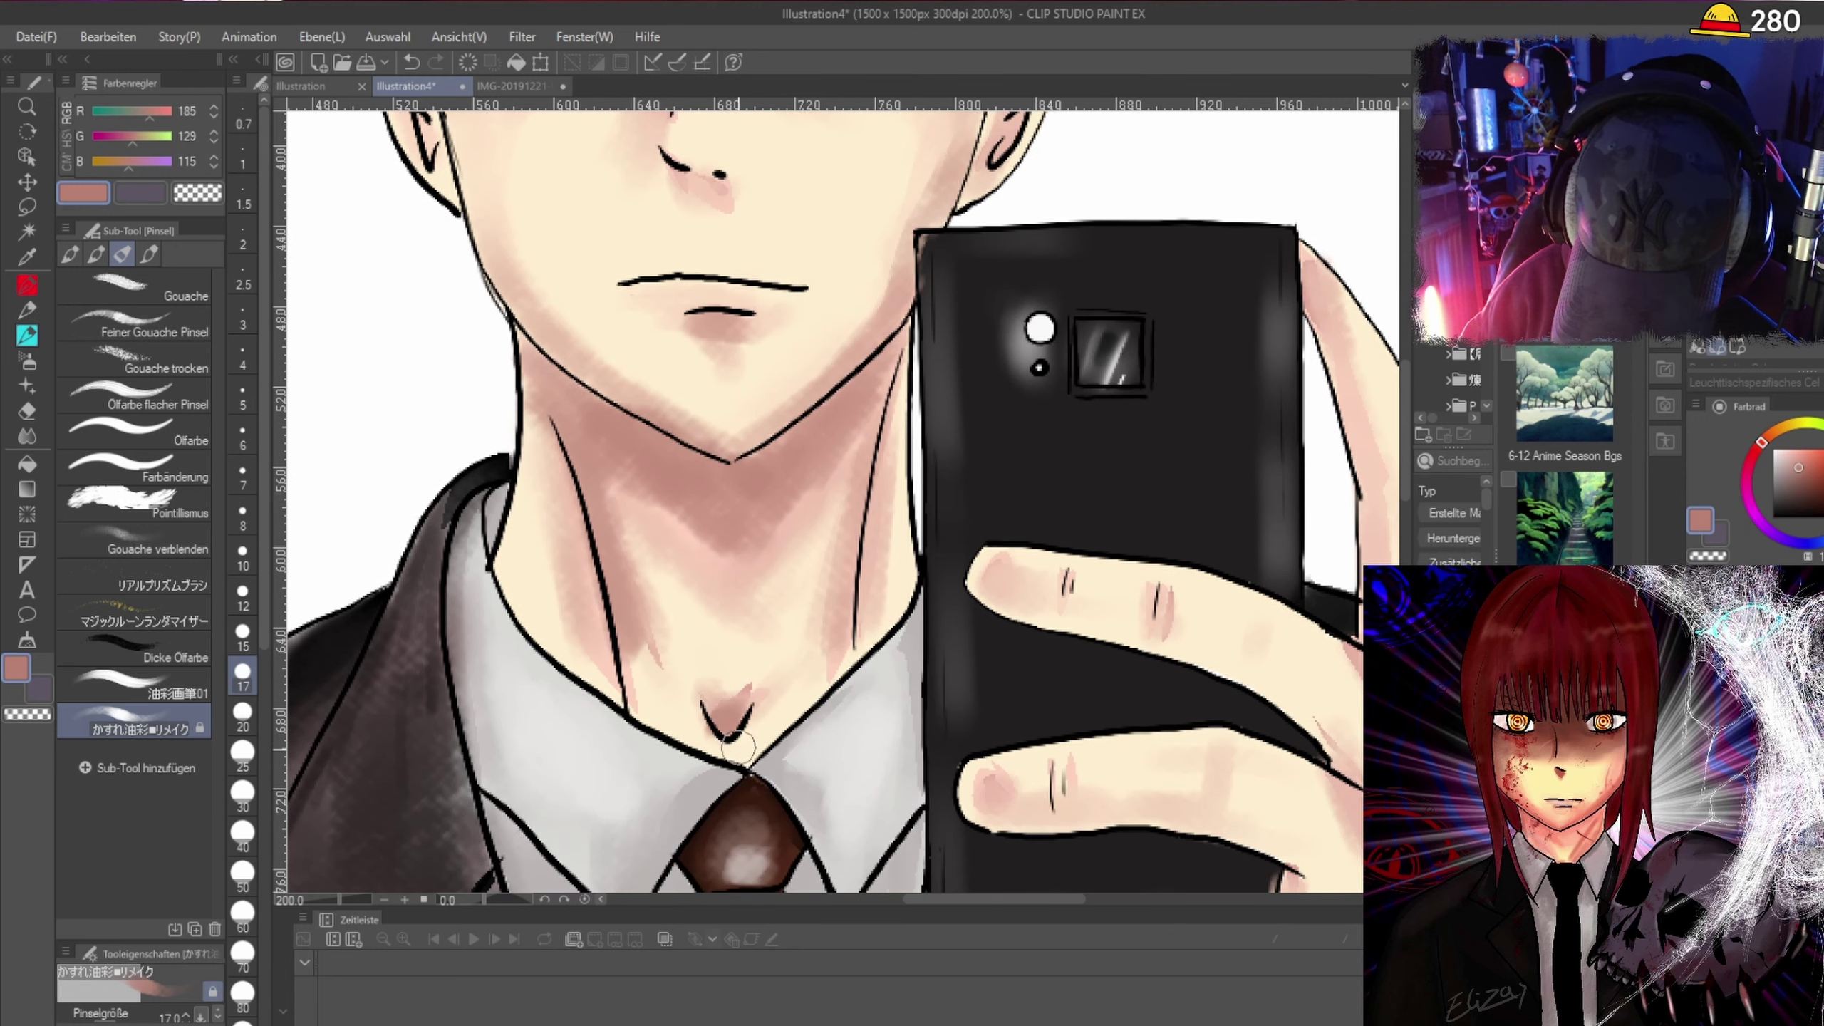
Lightly shade the right collar edge, lower left neck, both jawlines and beneath the lower lip.
{"action": "left_click_drag", "start_coordinate": [785, 700], "coordinate": [751, 750]}
{"action": "left_click_drag", "start_coordinate": [813, 673], "coordinate": [782, 709]}
{"action": "left_click_drag", "start_coordinate": [876, 614], "coordinate": [804, 689]}
{"action": "mouse_move", "coordinate": [555, 612]}
{"action": "left_mouse_down"}
{"action": "mouse_move", "coordinate": [605, 684]}
{"action": "mouse_move", "coordinate": [634, 692]}
{"action": "mouse_move", "coordinate": [520, 554]}
{"action": "mouse_move", "coordinate": [521, 492]}
{"action": "left_mouse_up"}
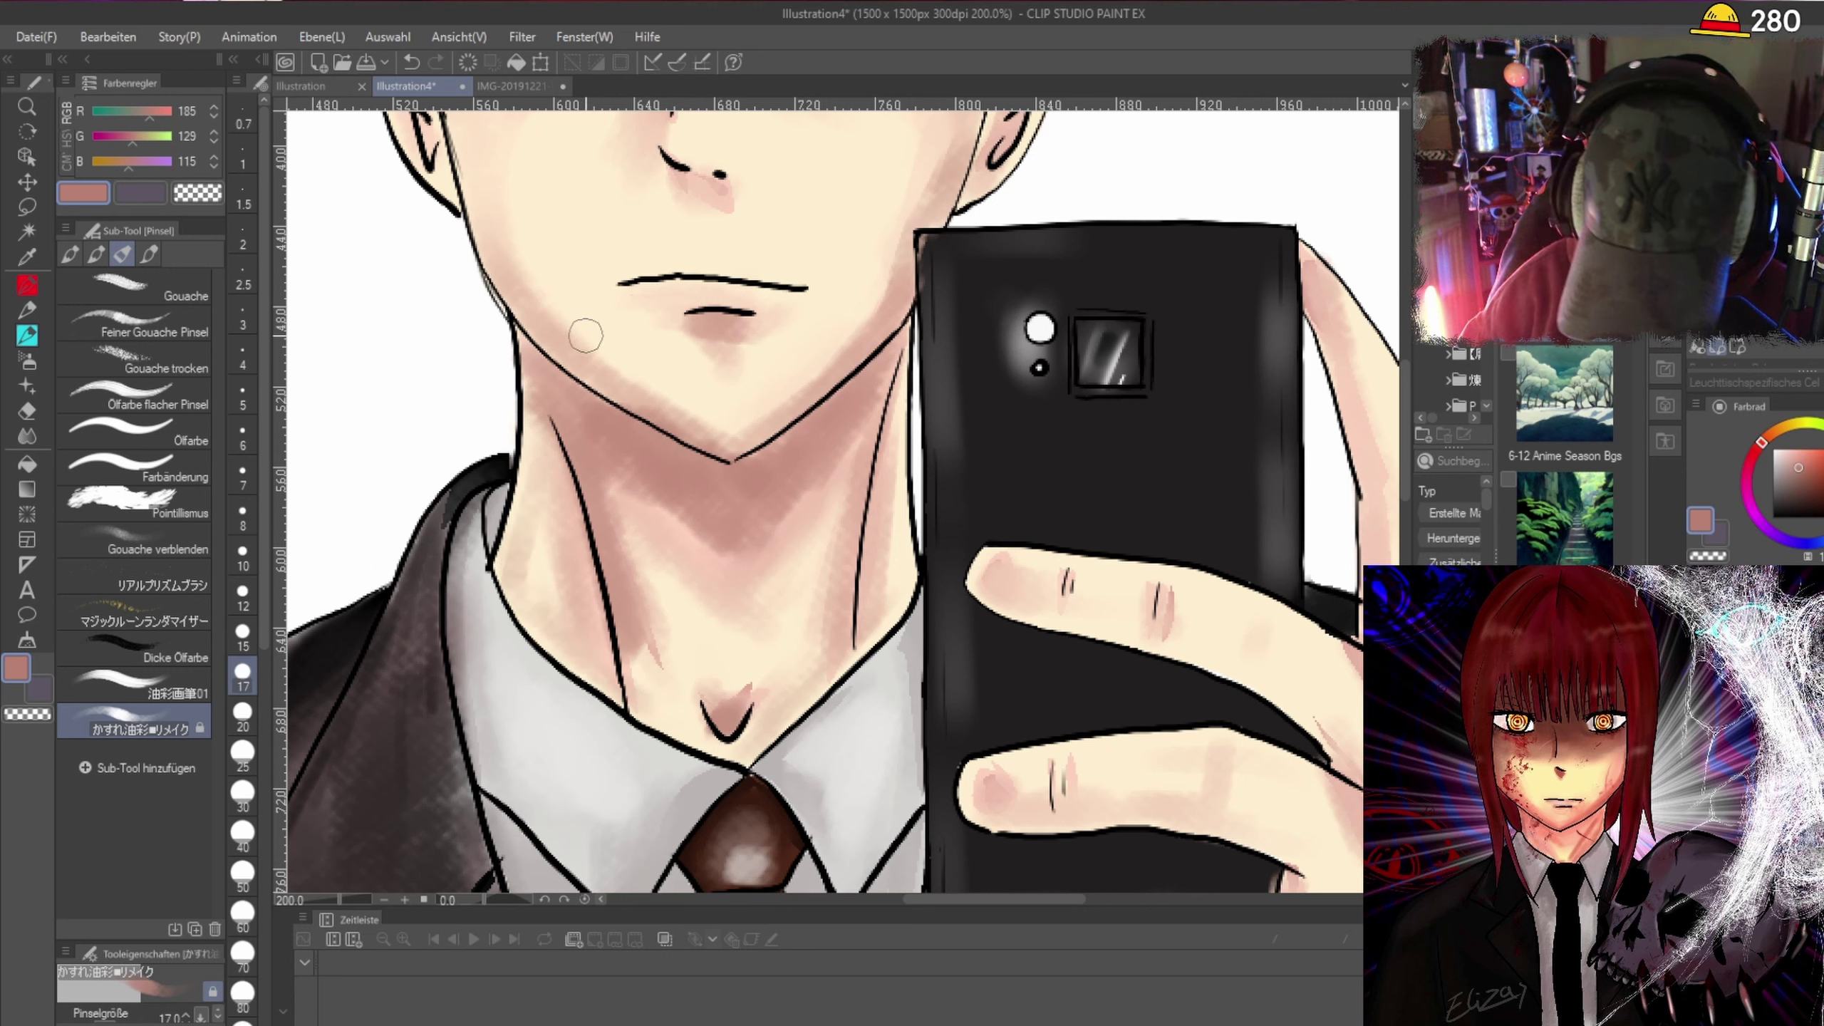
{"action": "left_click_drag", "start_coordinate": [725, 434], "coordinate": [833, 383]}
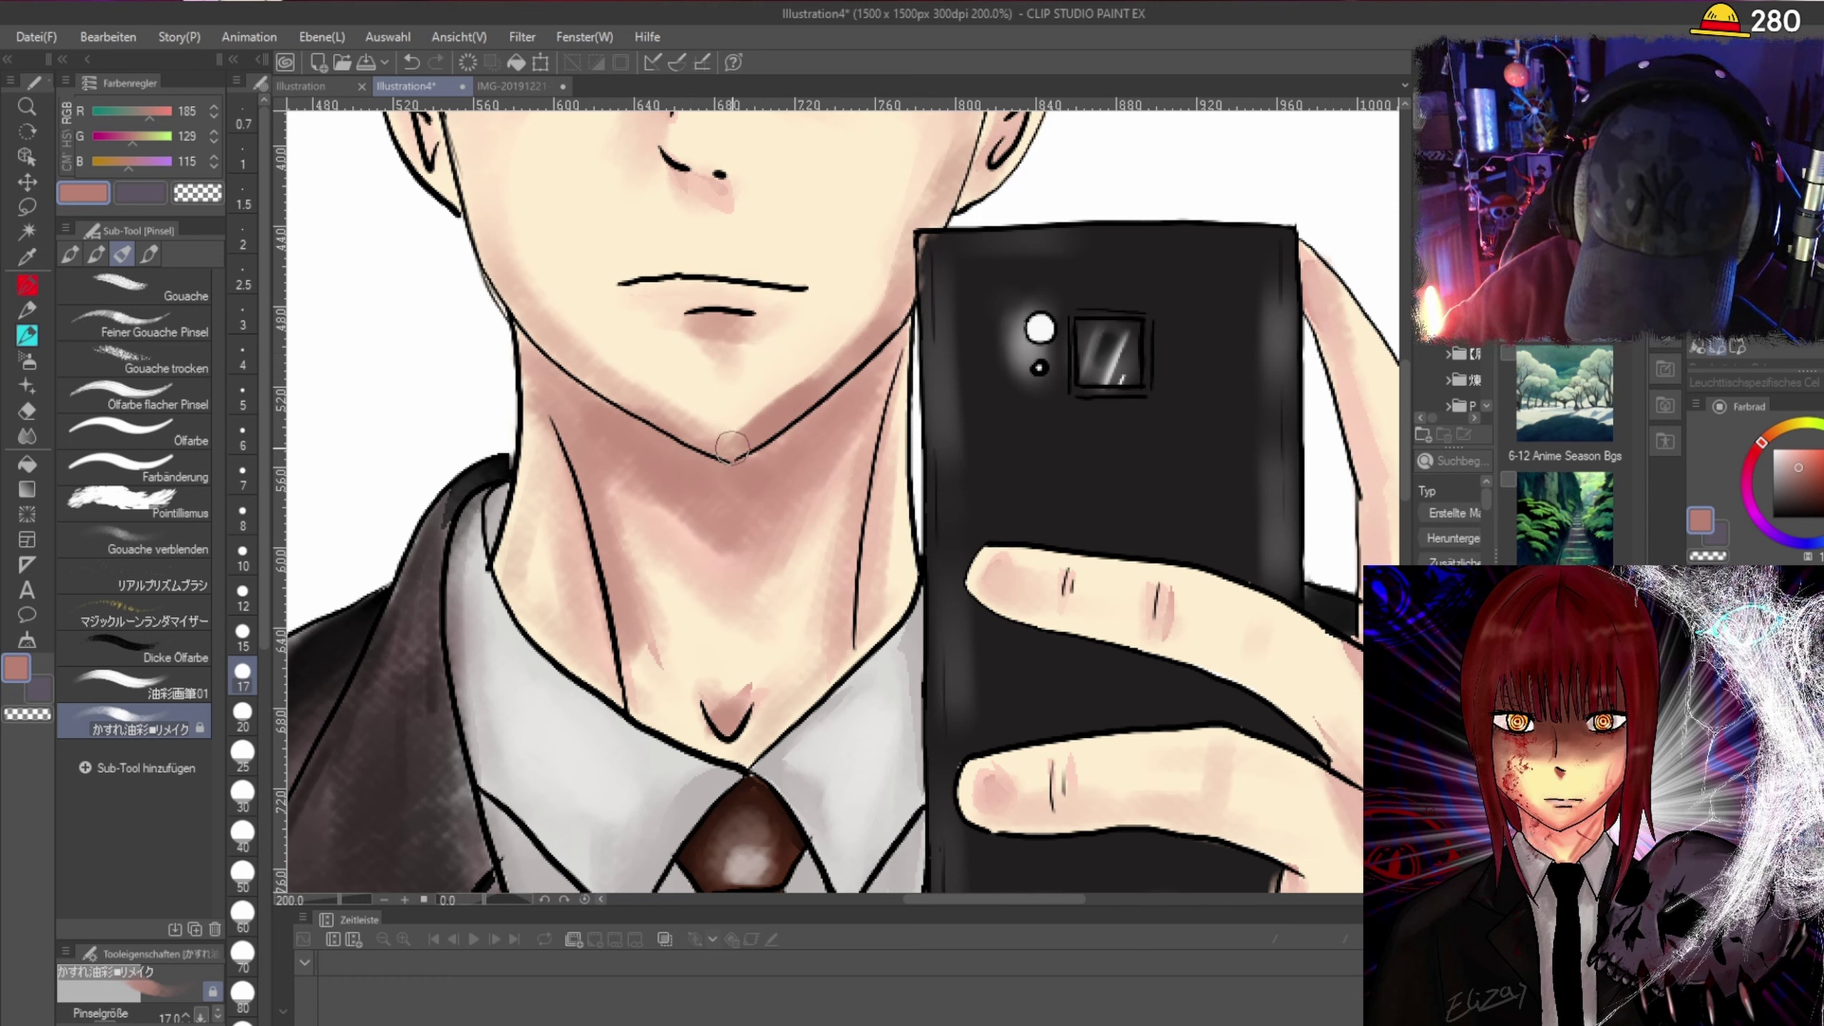
{"action": "mouse_move", "coordinate": [733, 449]}
{"action": "left_mouse_down"}
{"action": "mouse_move", "coordinate": [576, 347]}
{"action": "mouse_move", "coordinate": [576, 370]}
{"action": "mouse_move", "coordinate": [504, 276]}
{"action": "mouse_move", "coordinate": [508, 294]}
{"action": "mouse_move", "coordinate": [478, 207]}
{"action": "left_mouse_up"}
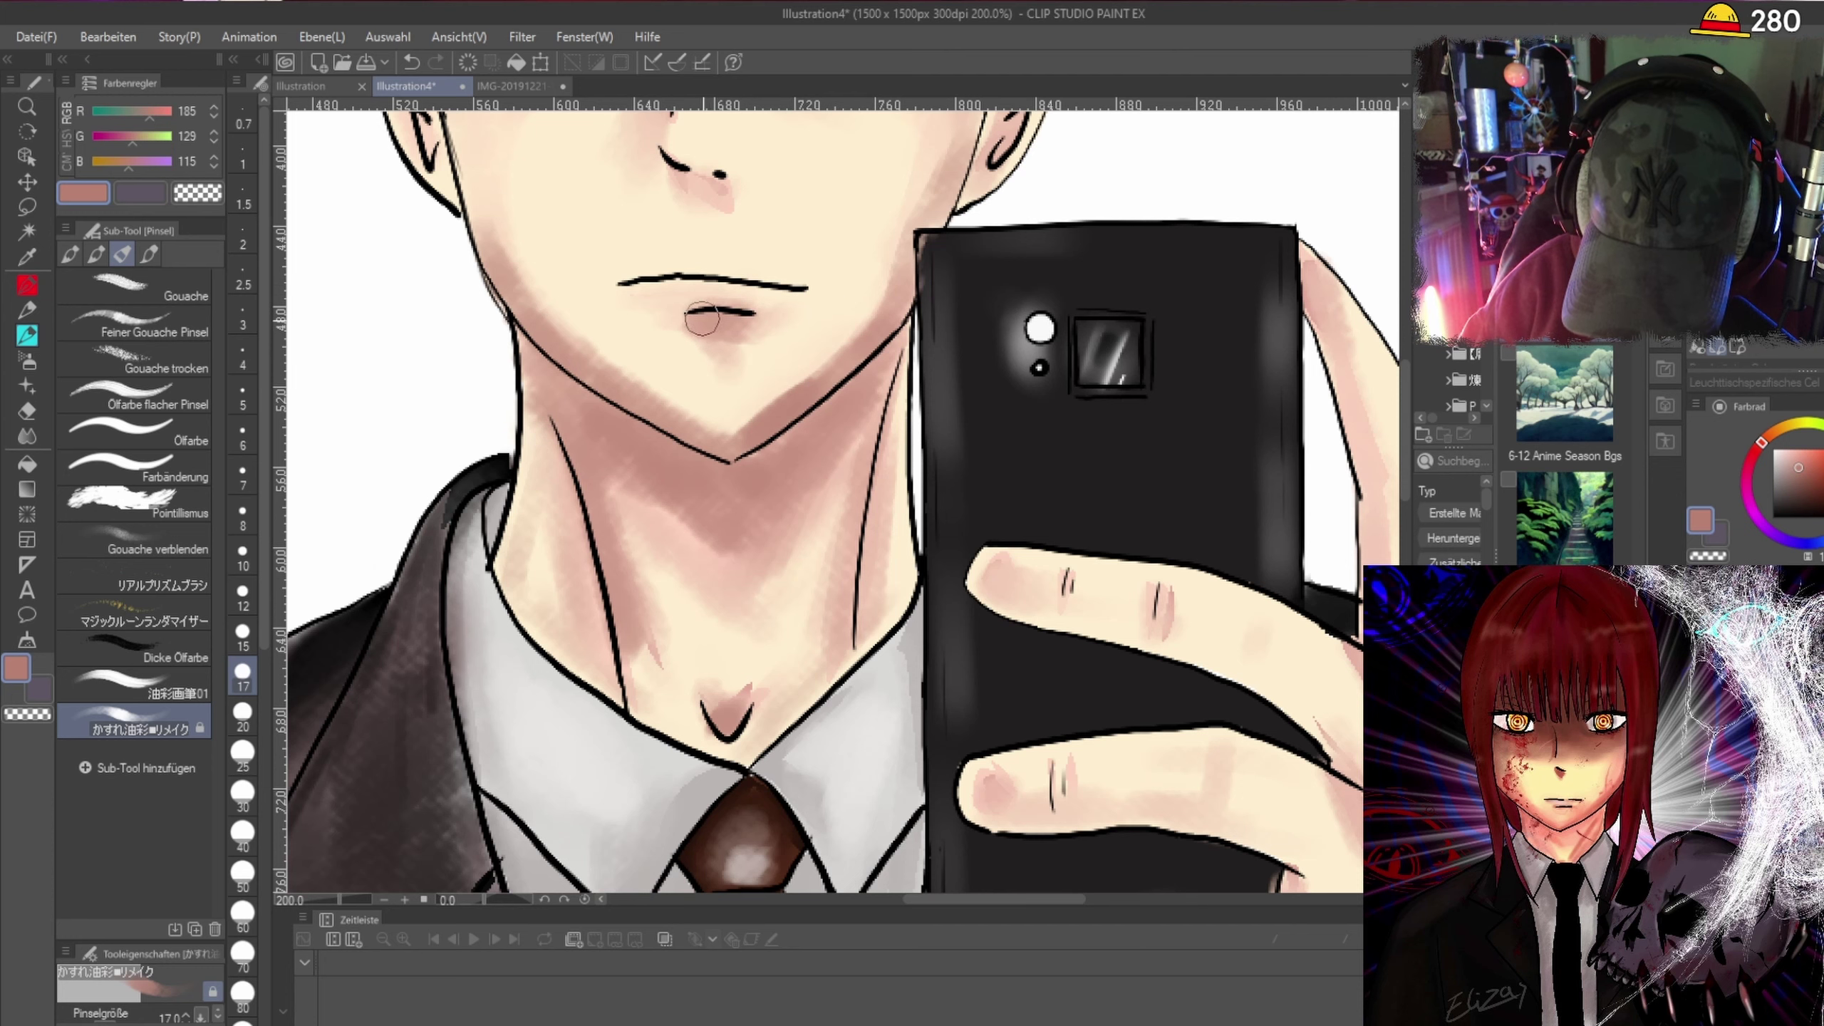
{"action": "left_click_drag", "start_coordinate": [712, 325], "coordinate": [691, 320]}
{"action": "left_click_drag", "start_coordinate": [648, 295], "coordinate": [744, 302]}
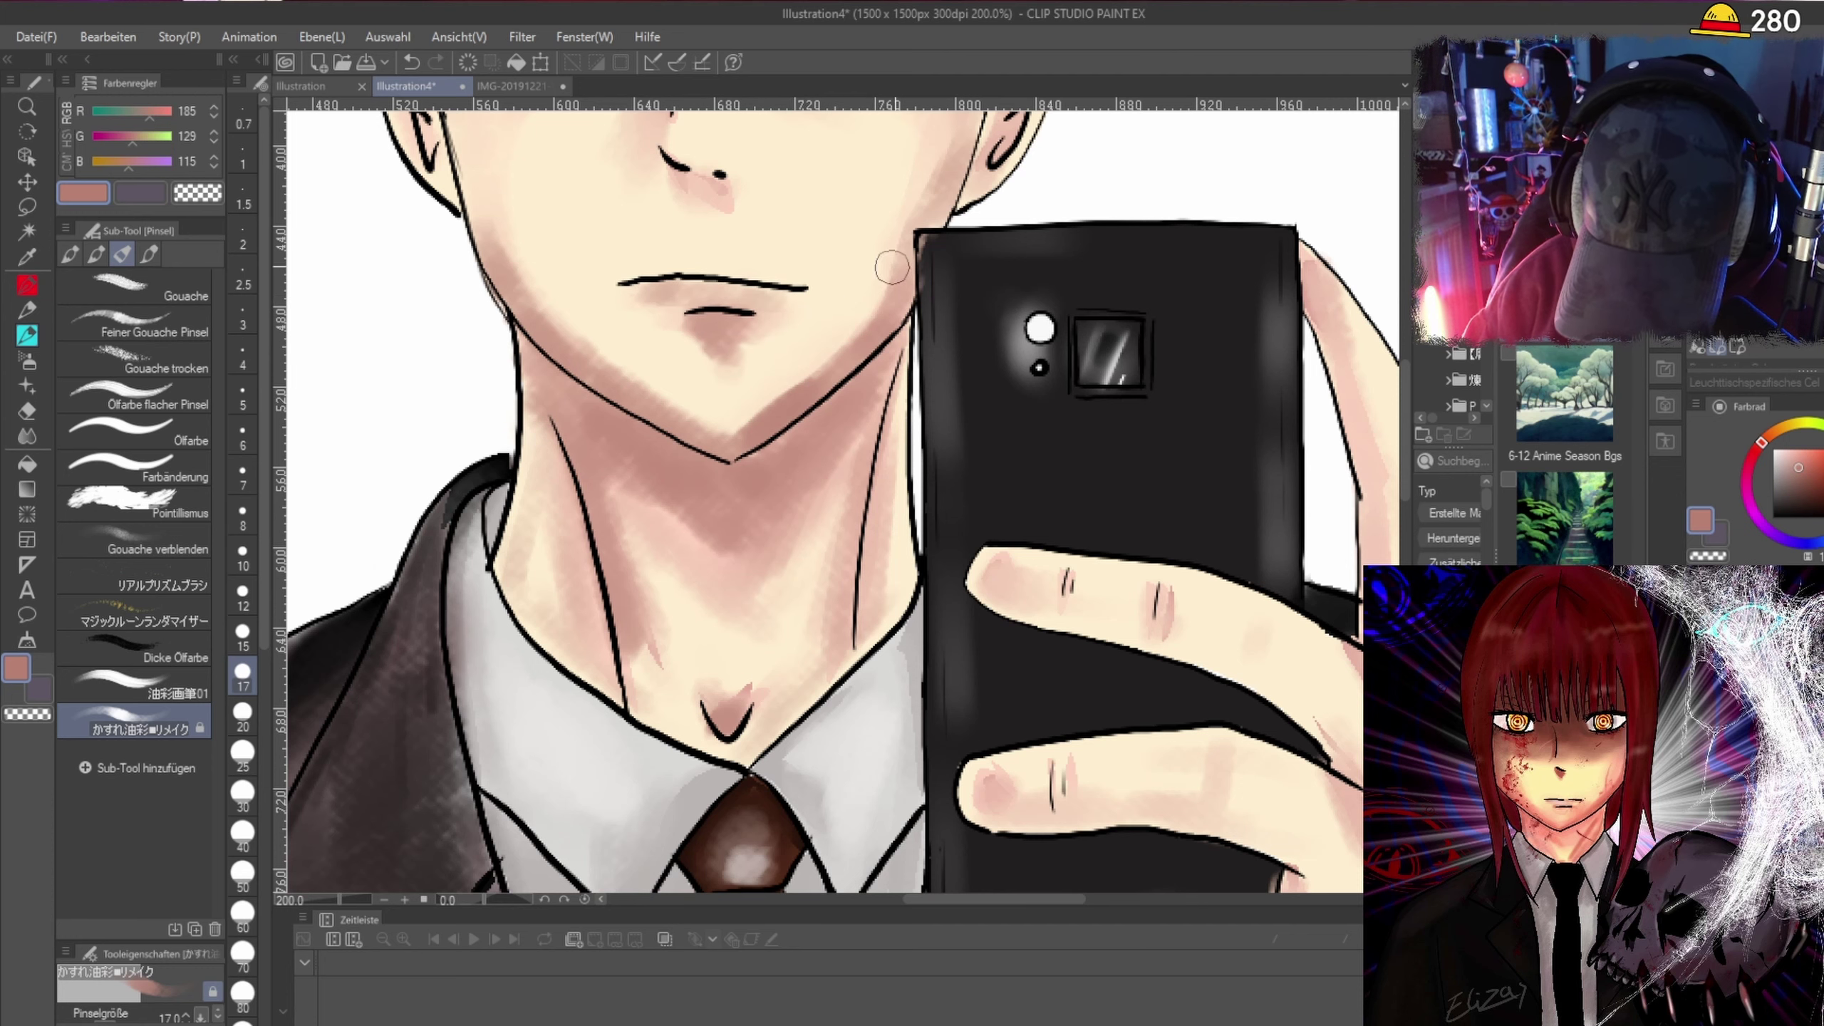
Shade the left side of the nose and darken the nose bridge with a size 12 brush.
{"action": "scroll", "coordinate": [1405, 378], "scroll_direction": "up", "scroll_amount": 3}
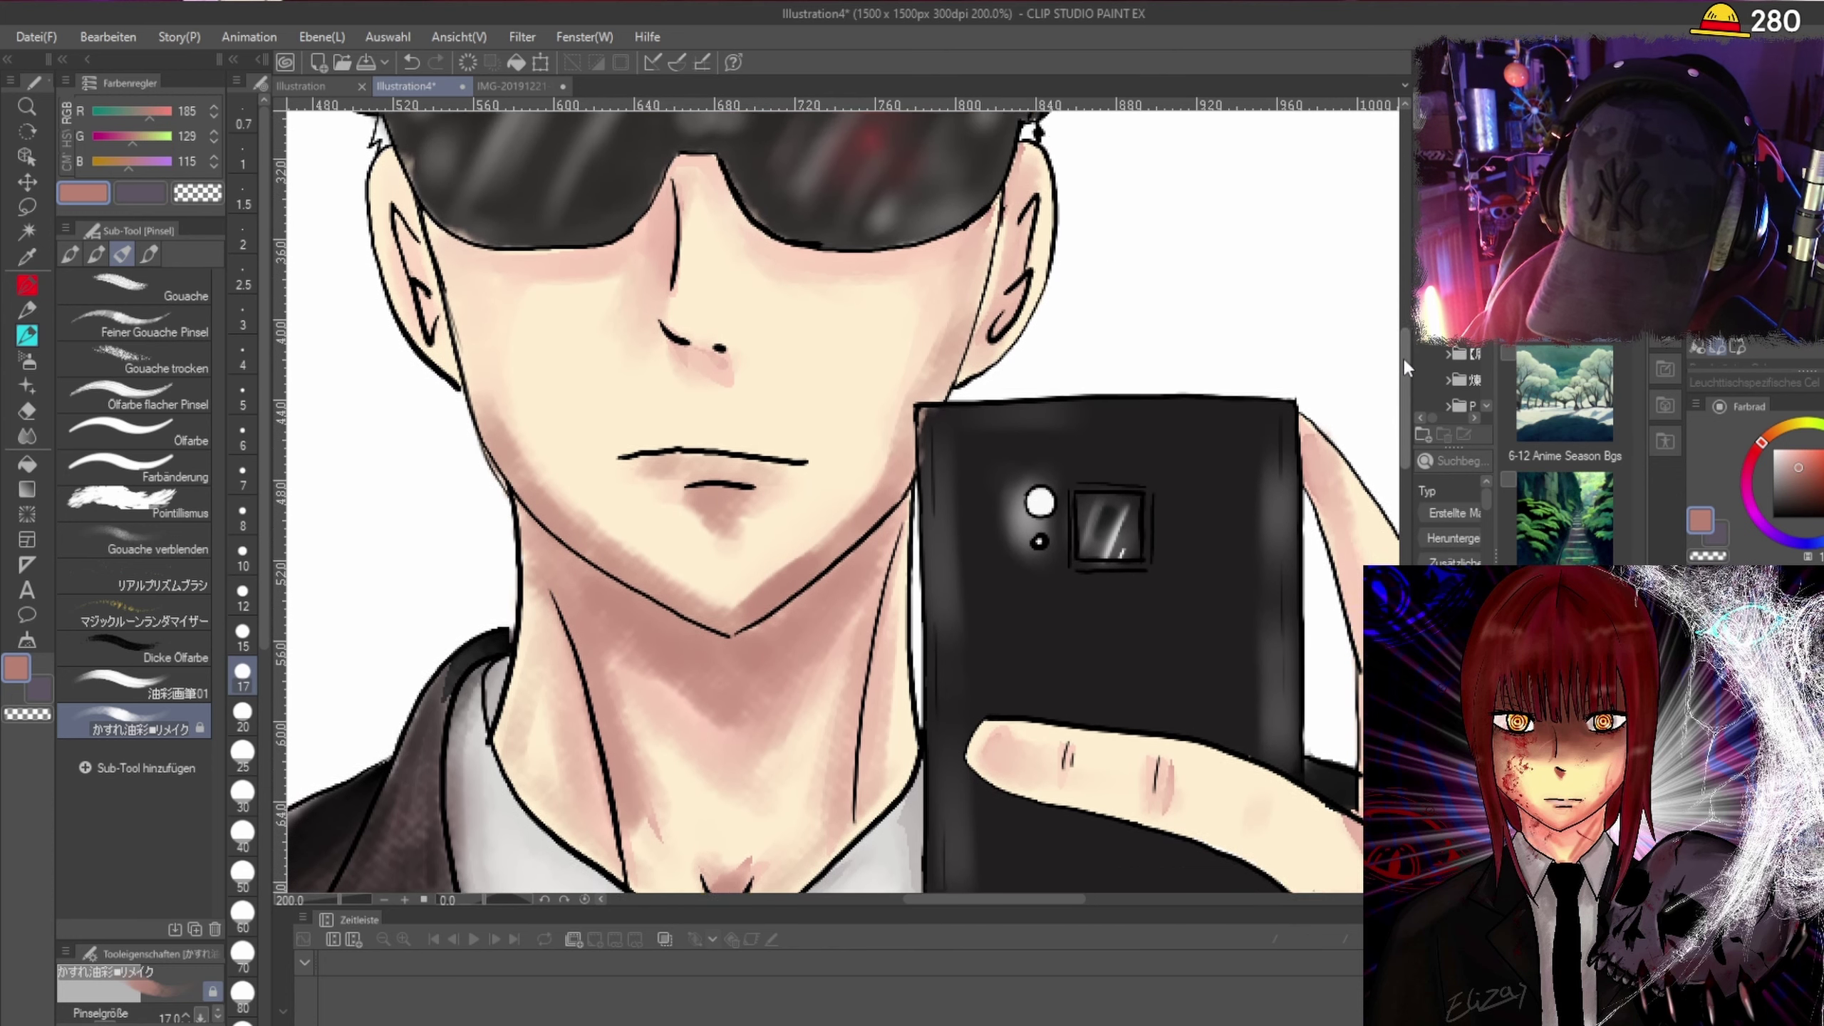
{"action": "scroll", "coordinate": [1402, 356], "scroll_direction": "up", "scroll_amount": 2}
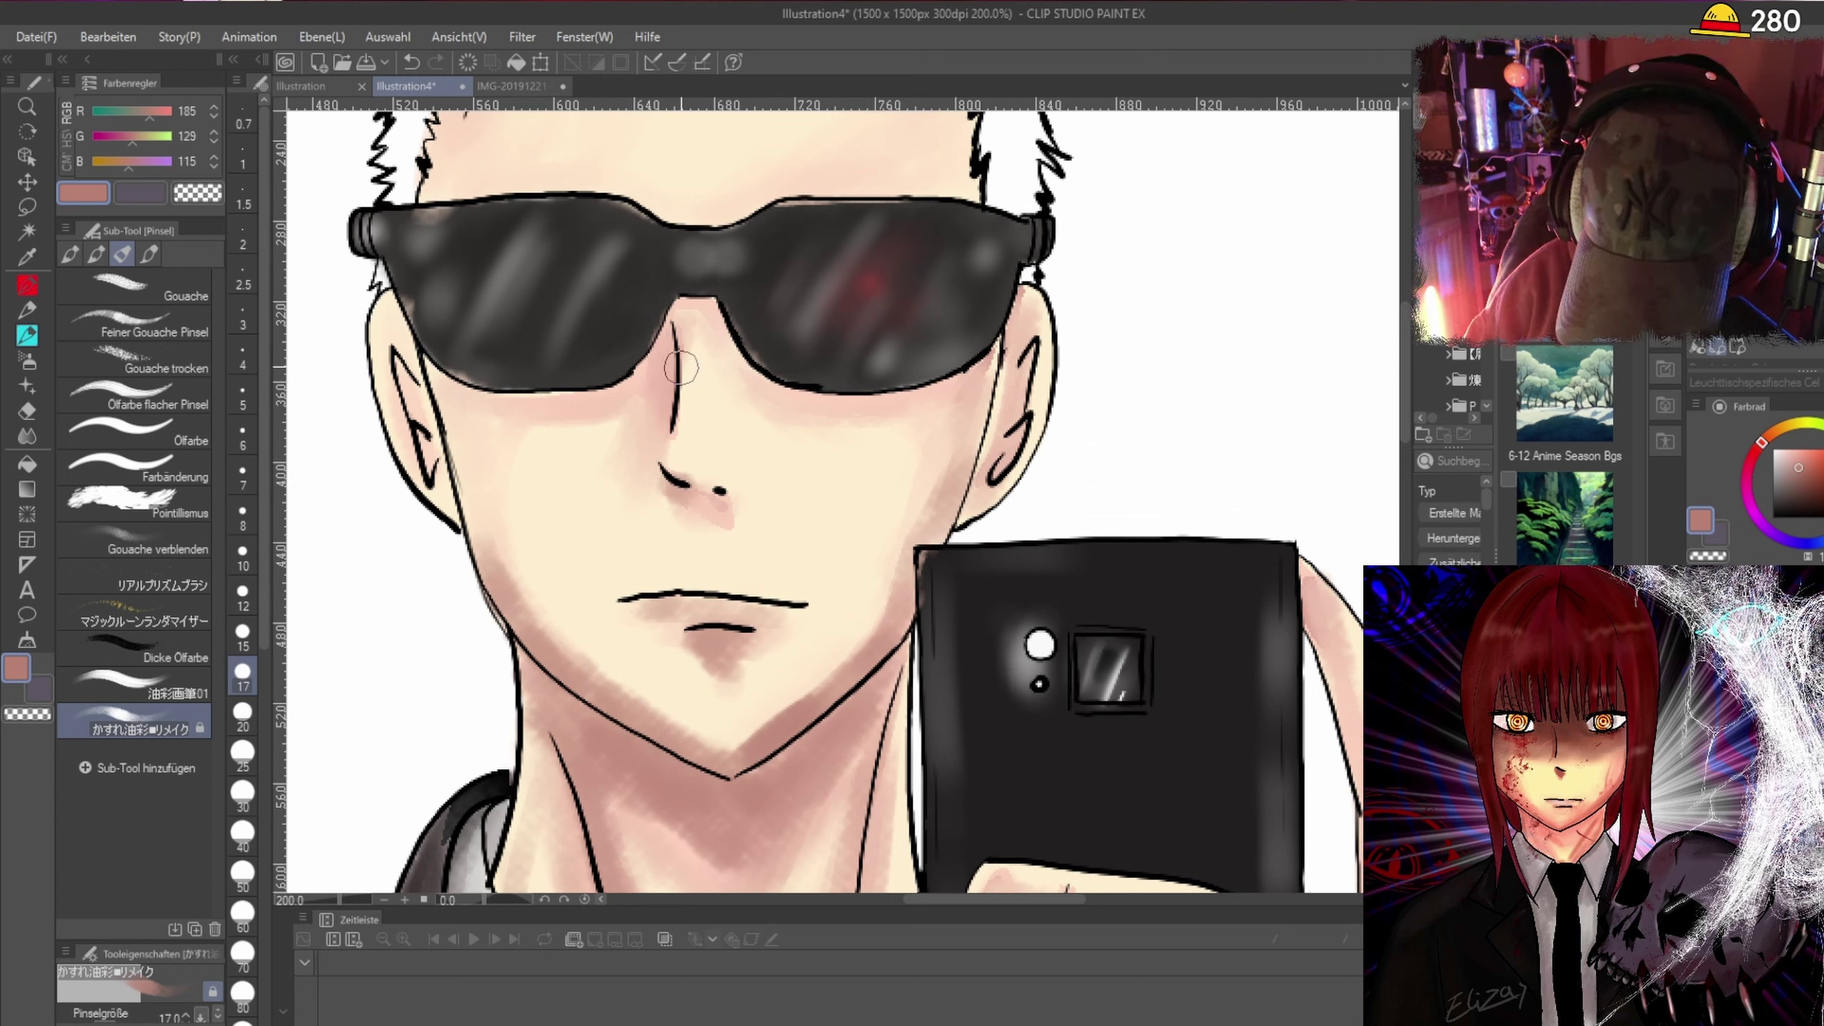
{"action": "mouse_move", "coordinate": [672, 332]}
{"action": "left_mouse_down"}
{"action": "mouse_move", "coordinate": [665, 396]}
{"action": "mouse_move", "coordinate": [685, 309]}
{"action": "left_mouse_up"}
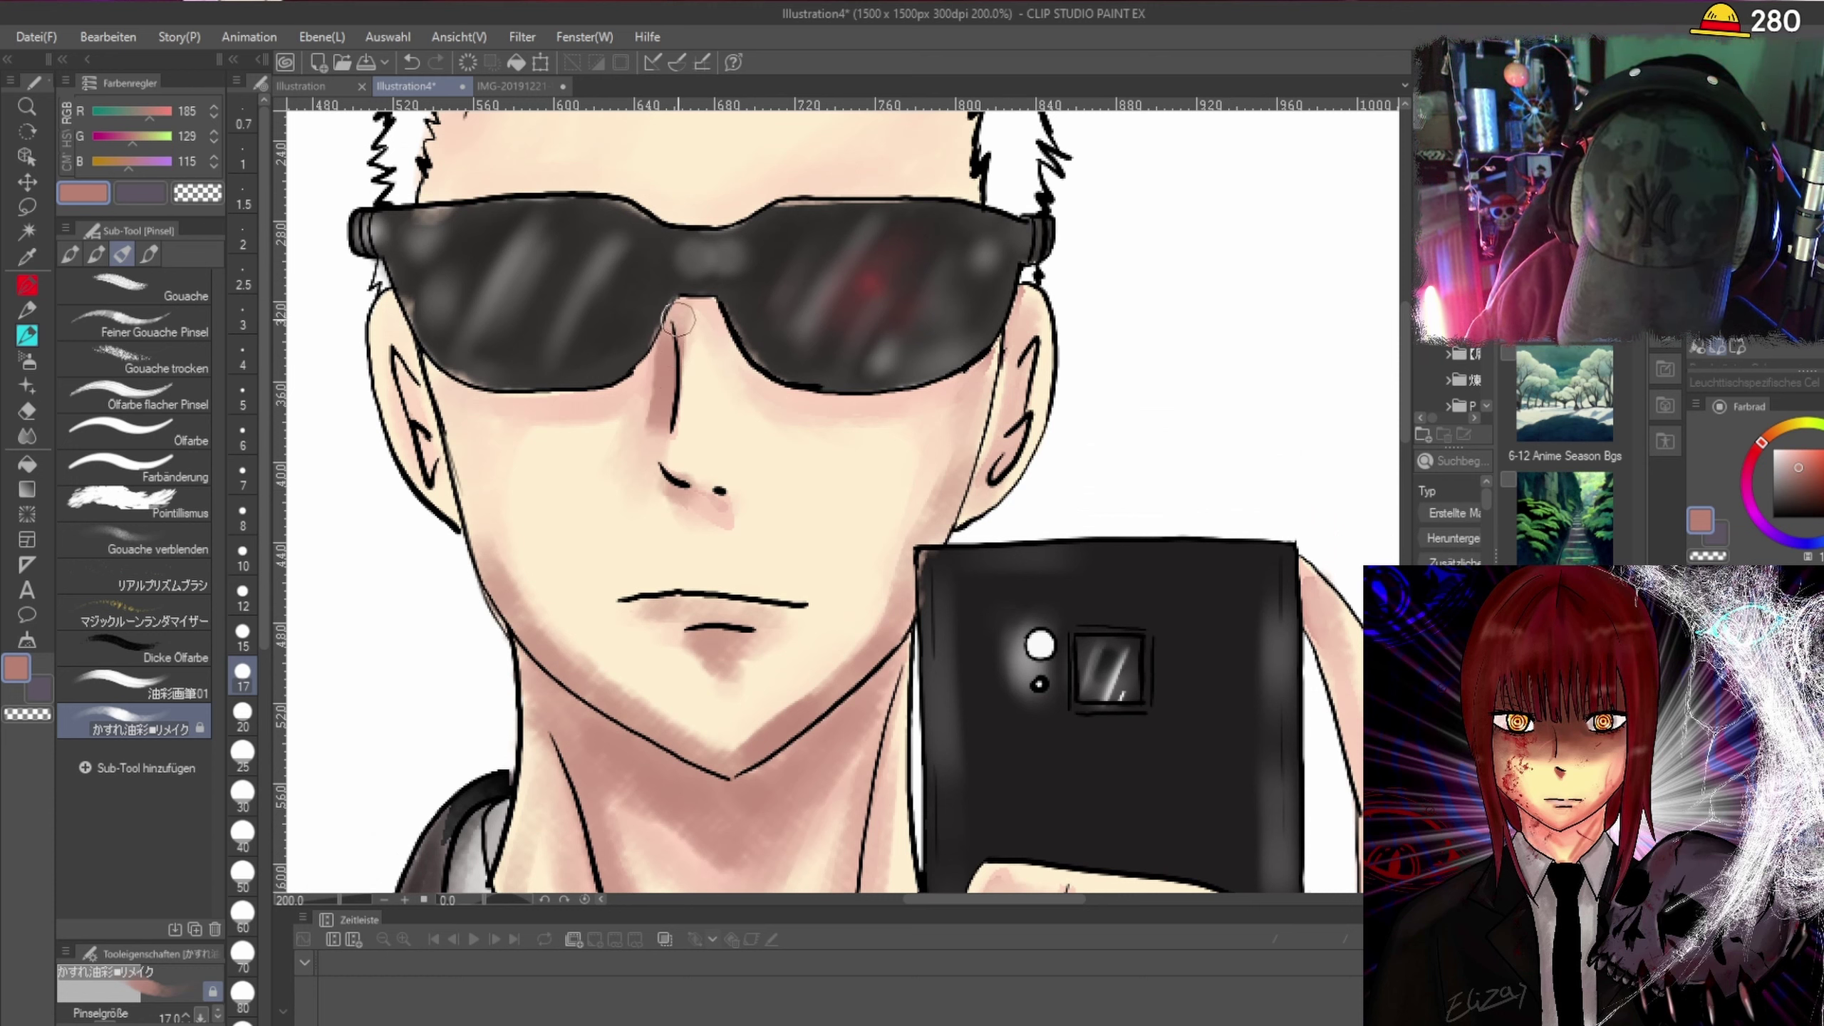
{"action": "key", "text": "bracketleft"}
{"action": "key", "text": "bracketleft"}
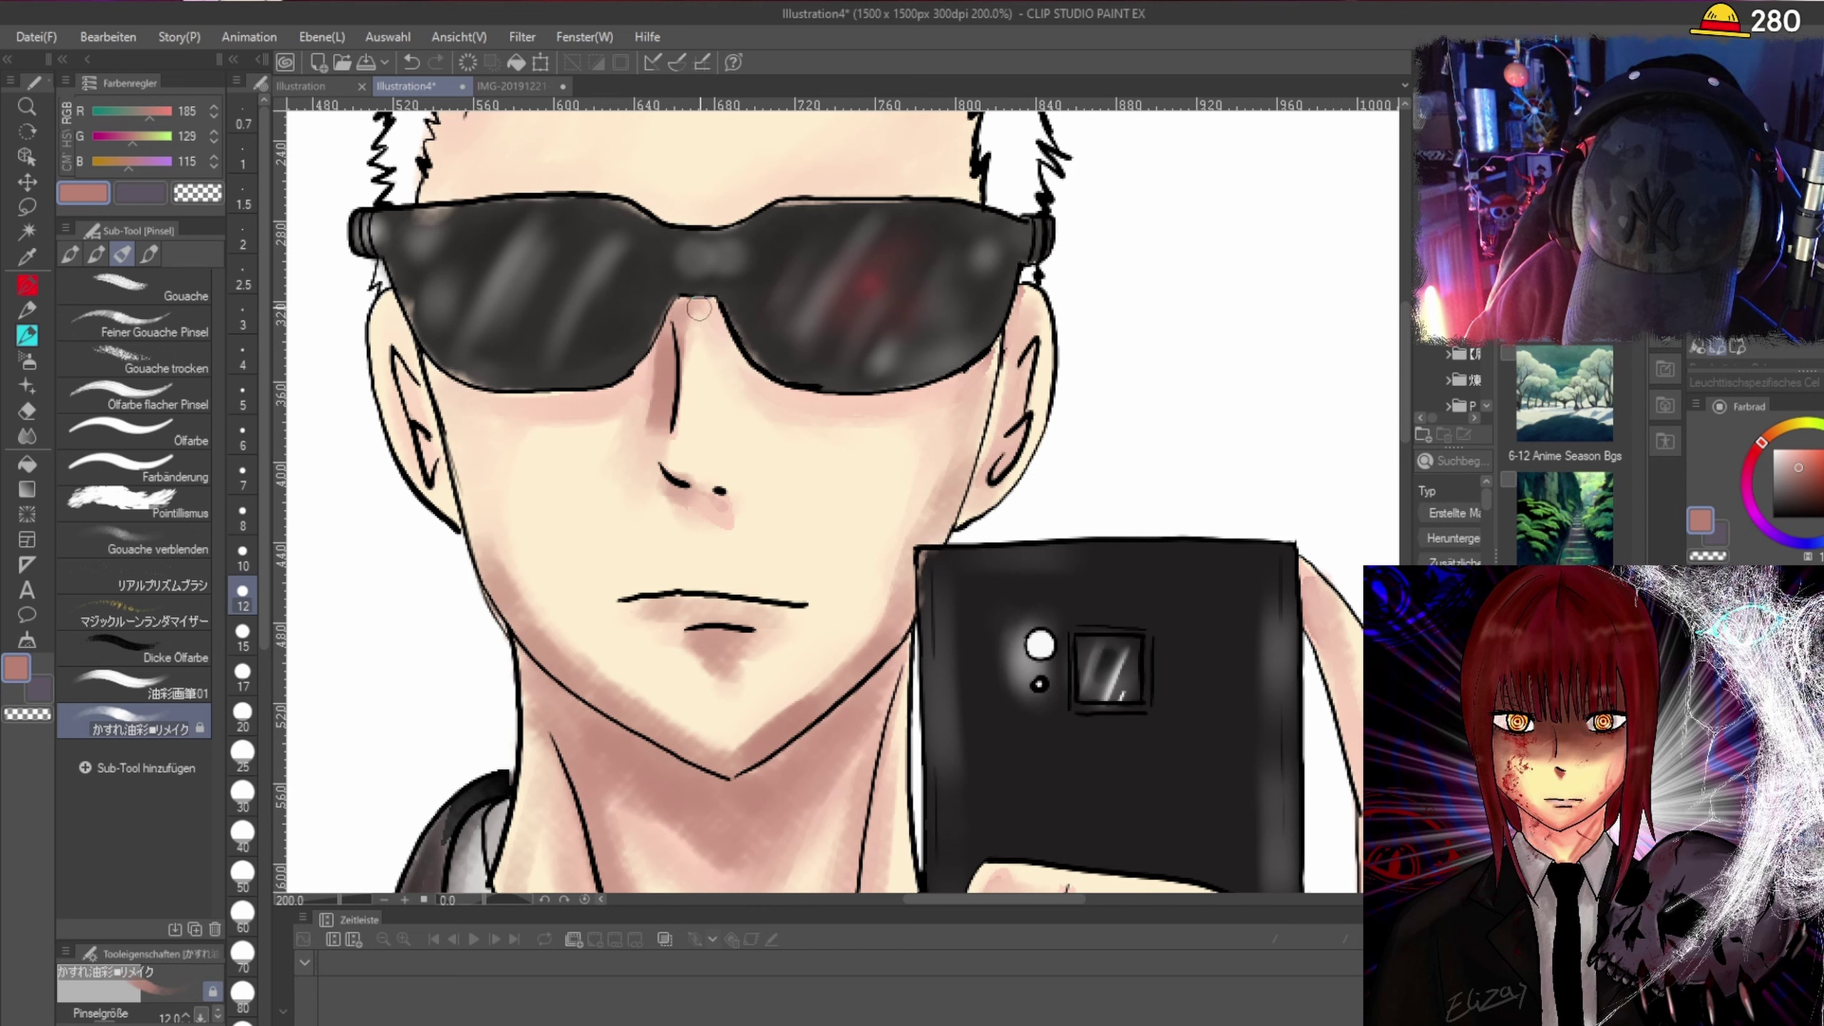
{"action": "left_click_drag", "start_coordinate": [703, 330], "coordinate": [709, 344]}
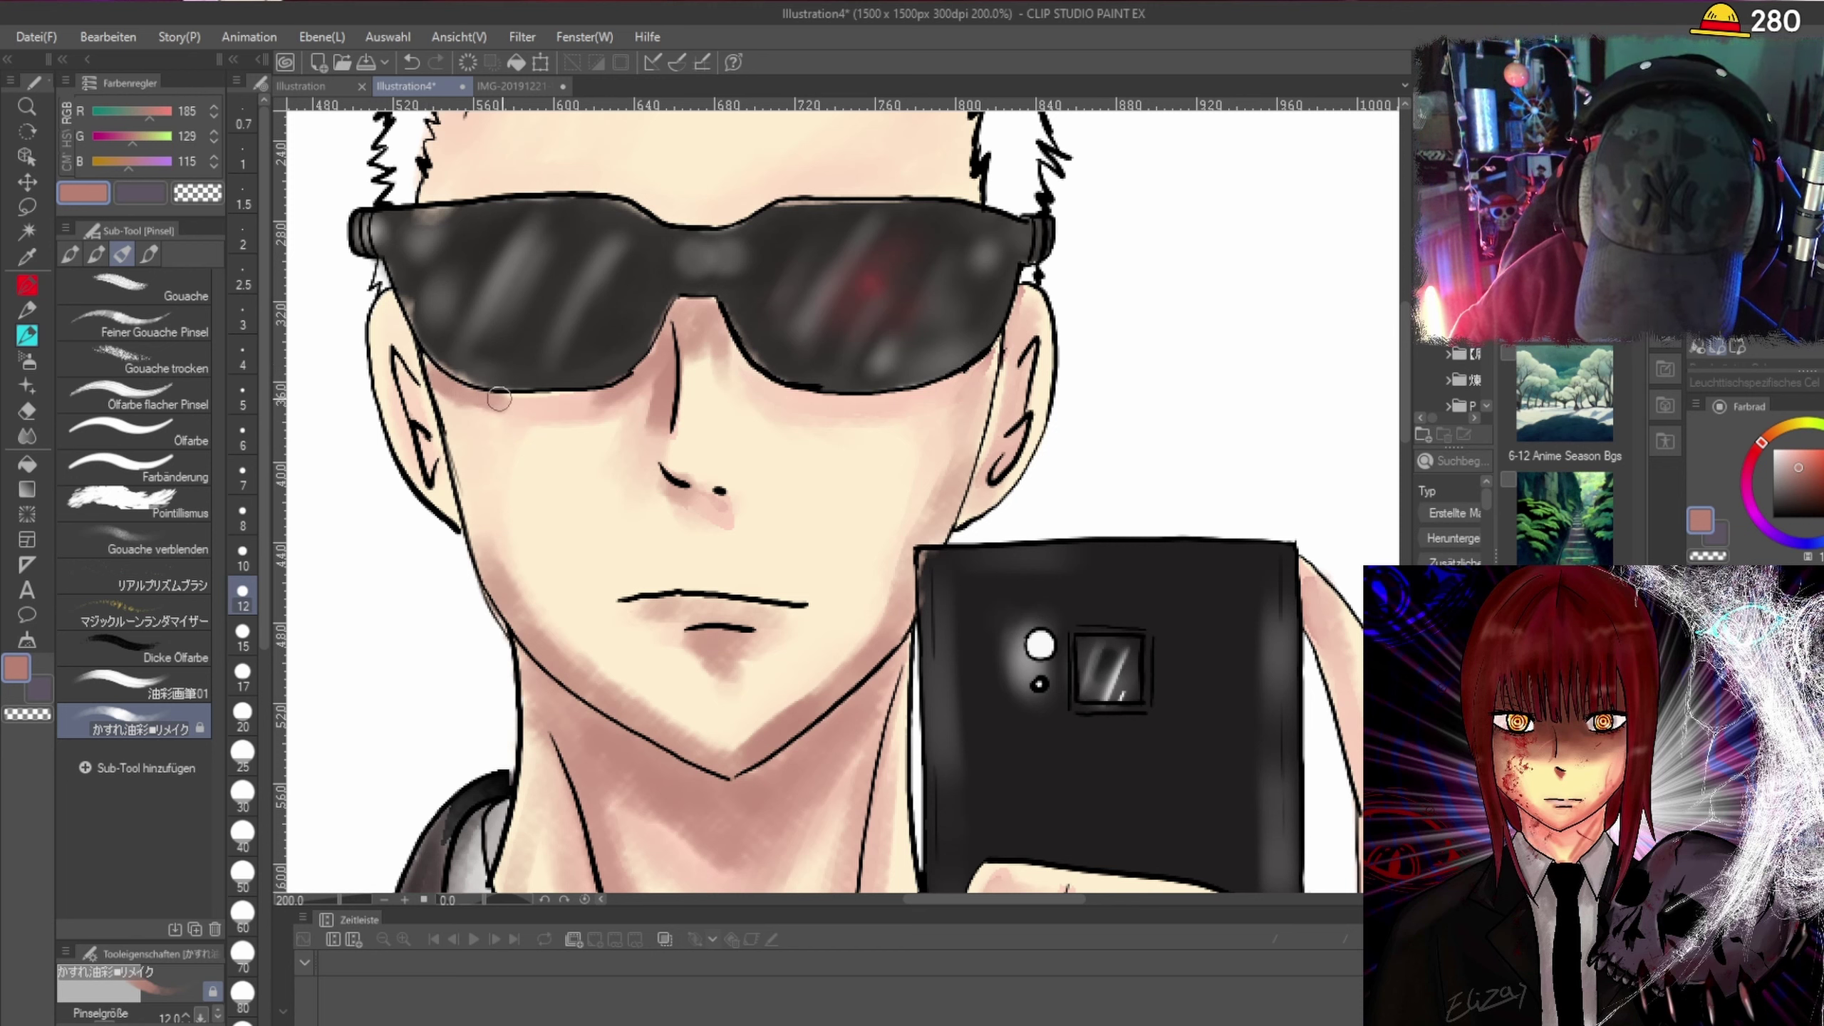
Shade the skin under both lenses, the left cheek, and inside both ears.
{"action": "left_click_drag", "start_coordinate": [499, 399], "coordinate": [644, 391]}
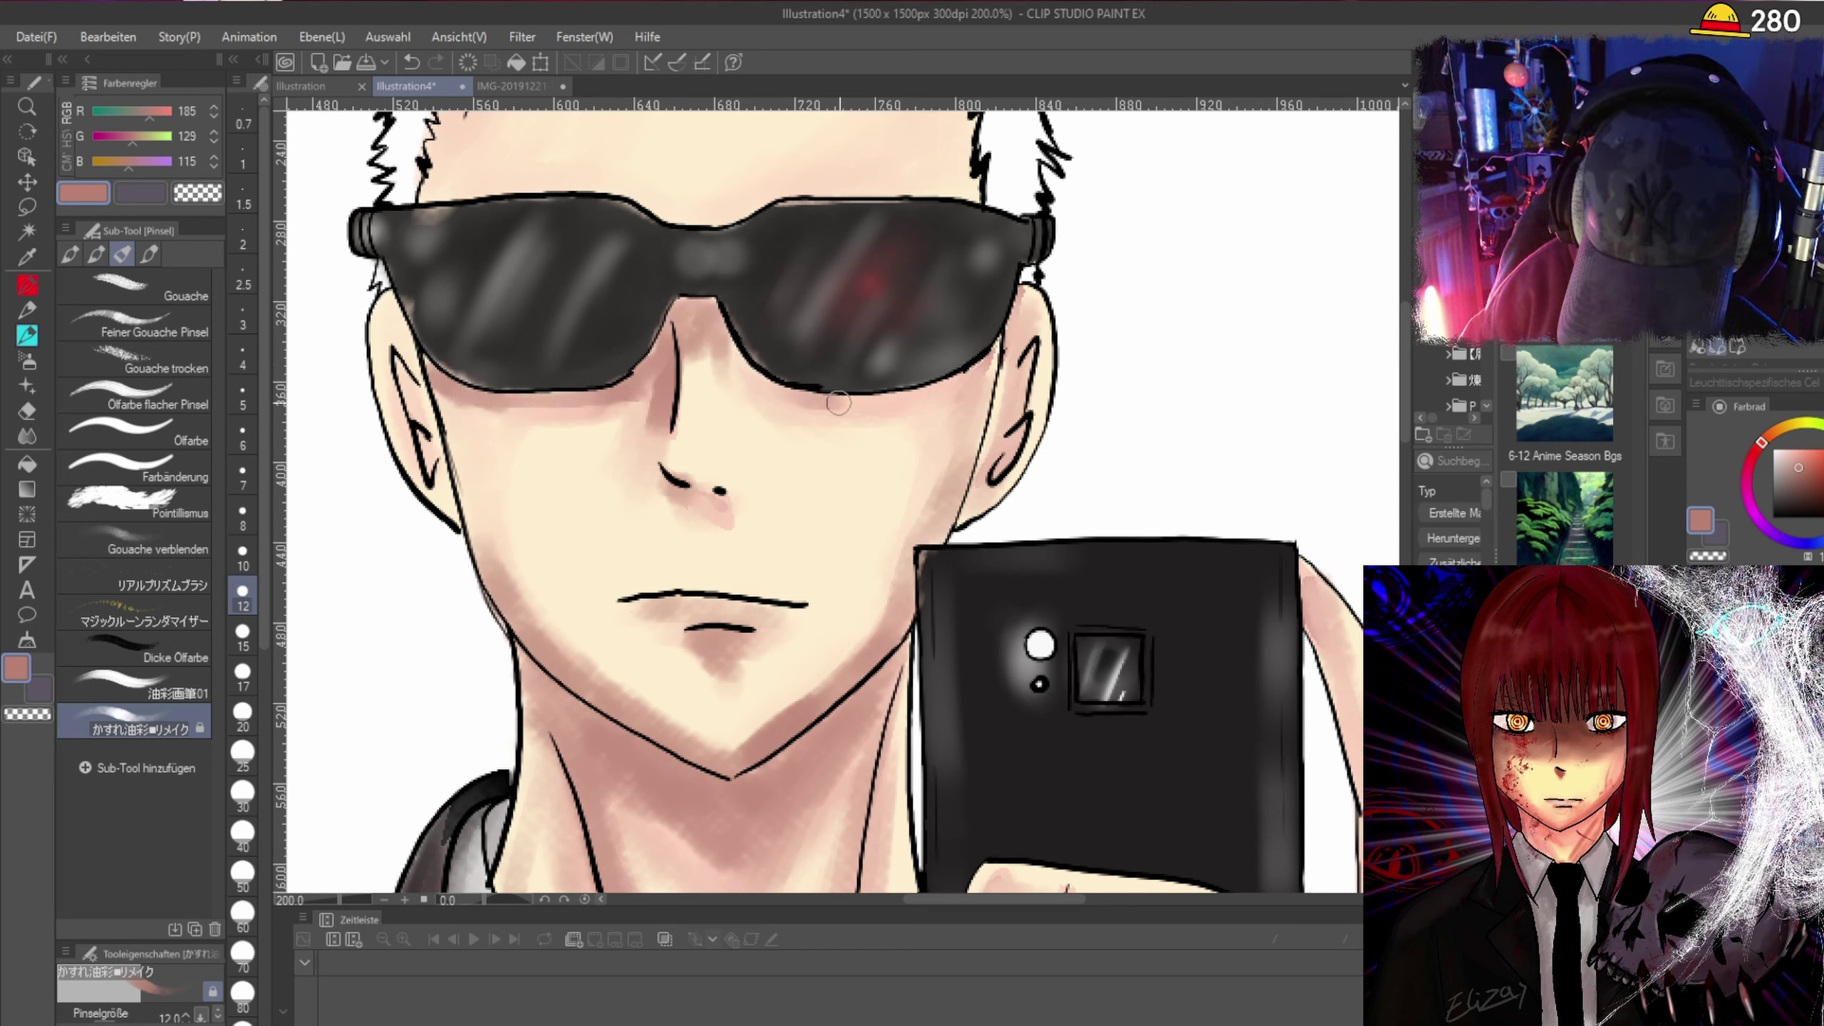
{"action": "left_click_drag", "start_coordinate": [838, 404], "coordinate": [936, 392]}
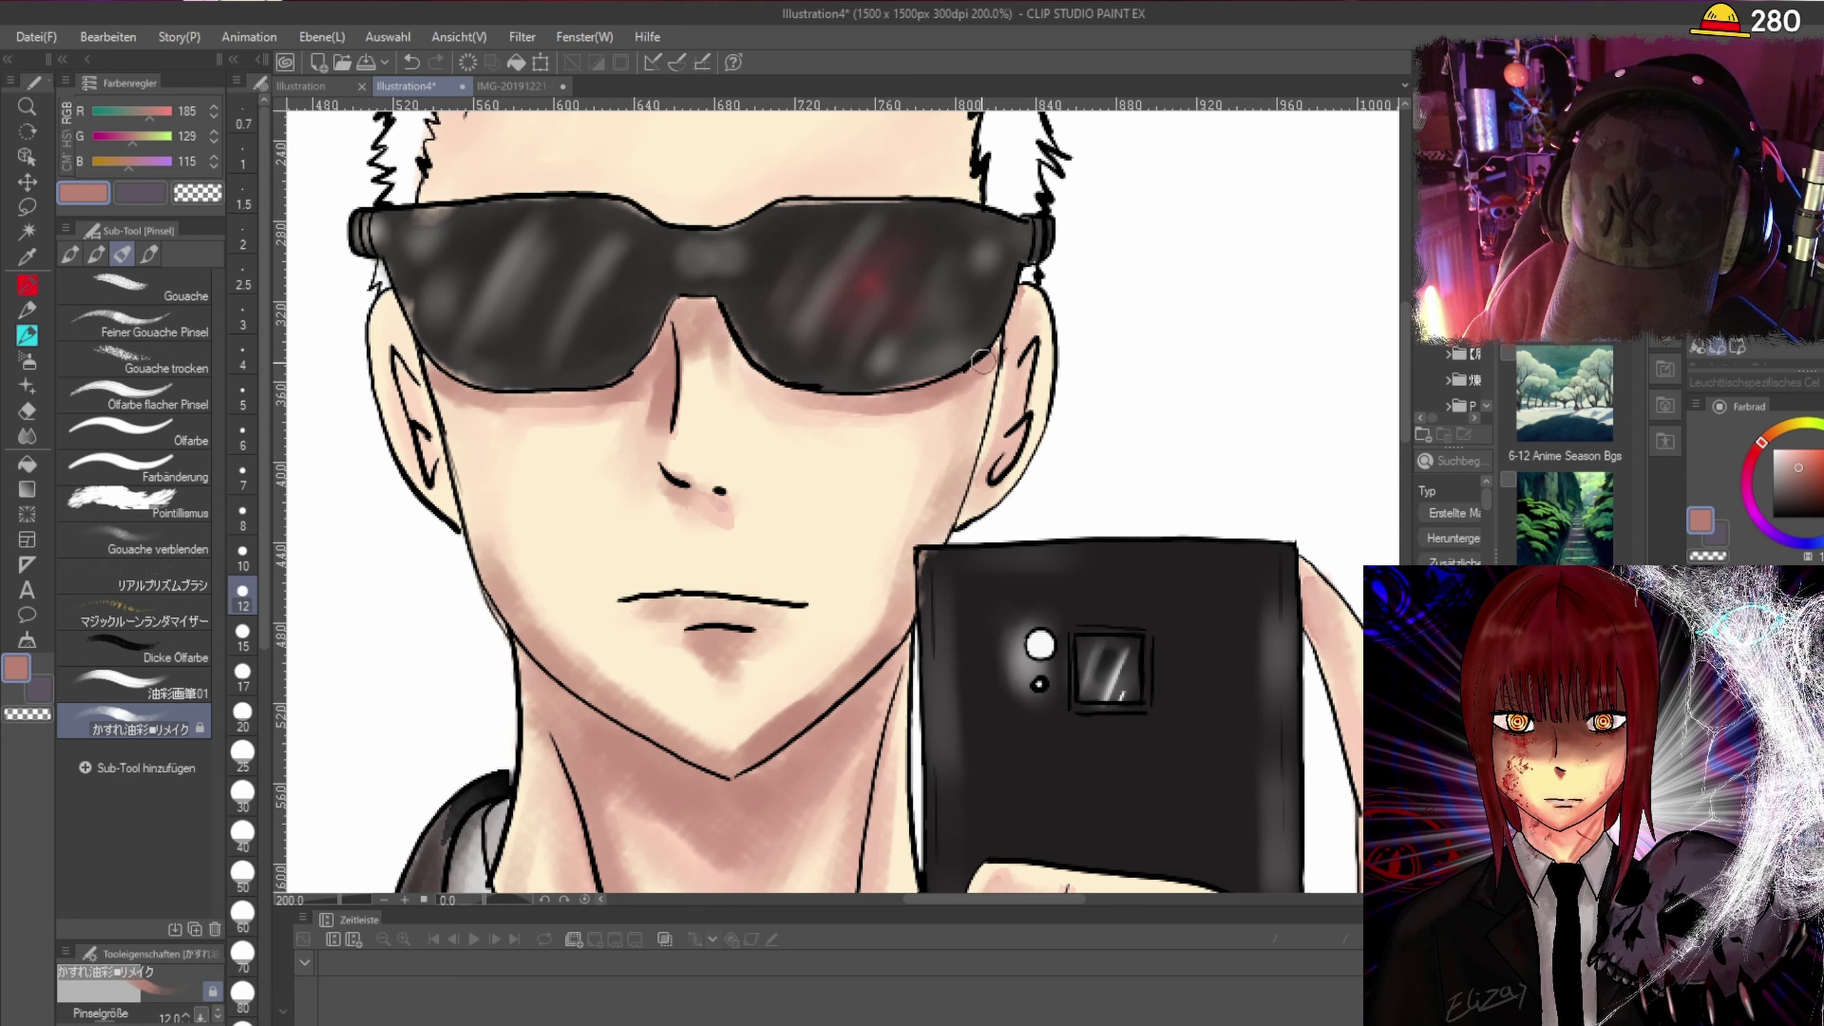
{"action": "mouse_move", "coordinate": [815, 400]}
{"action": "left_mouse_down"}
{"action": "mouse_move", "coordinate": [764, 385]}
{"action": "mouse_move", "coordinate": [736, 339]}
{"action": "left_mouse_up"}
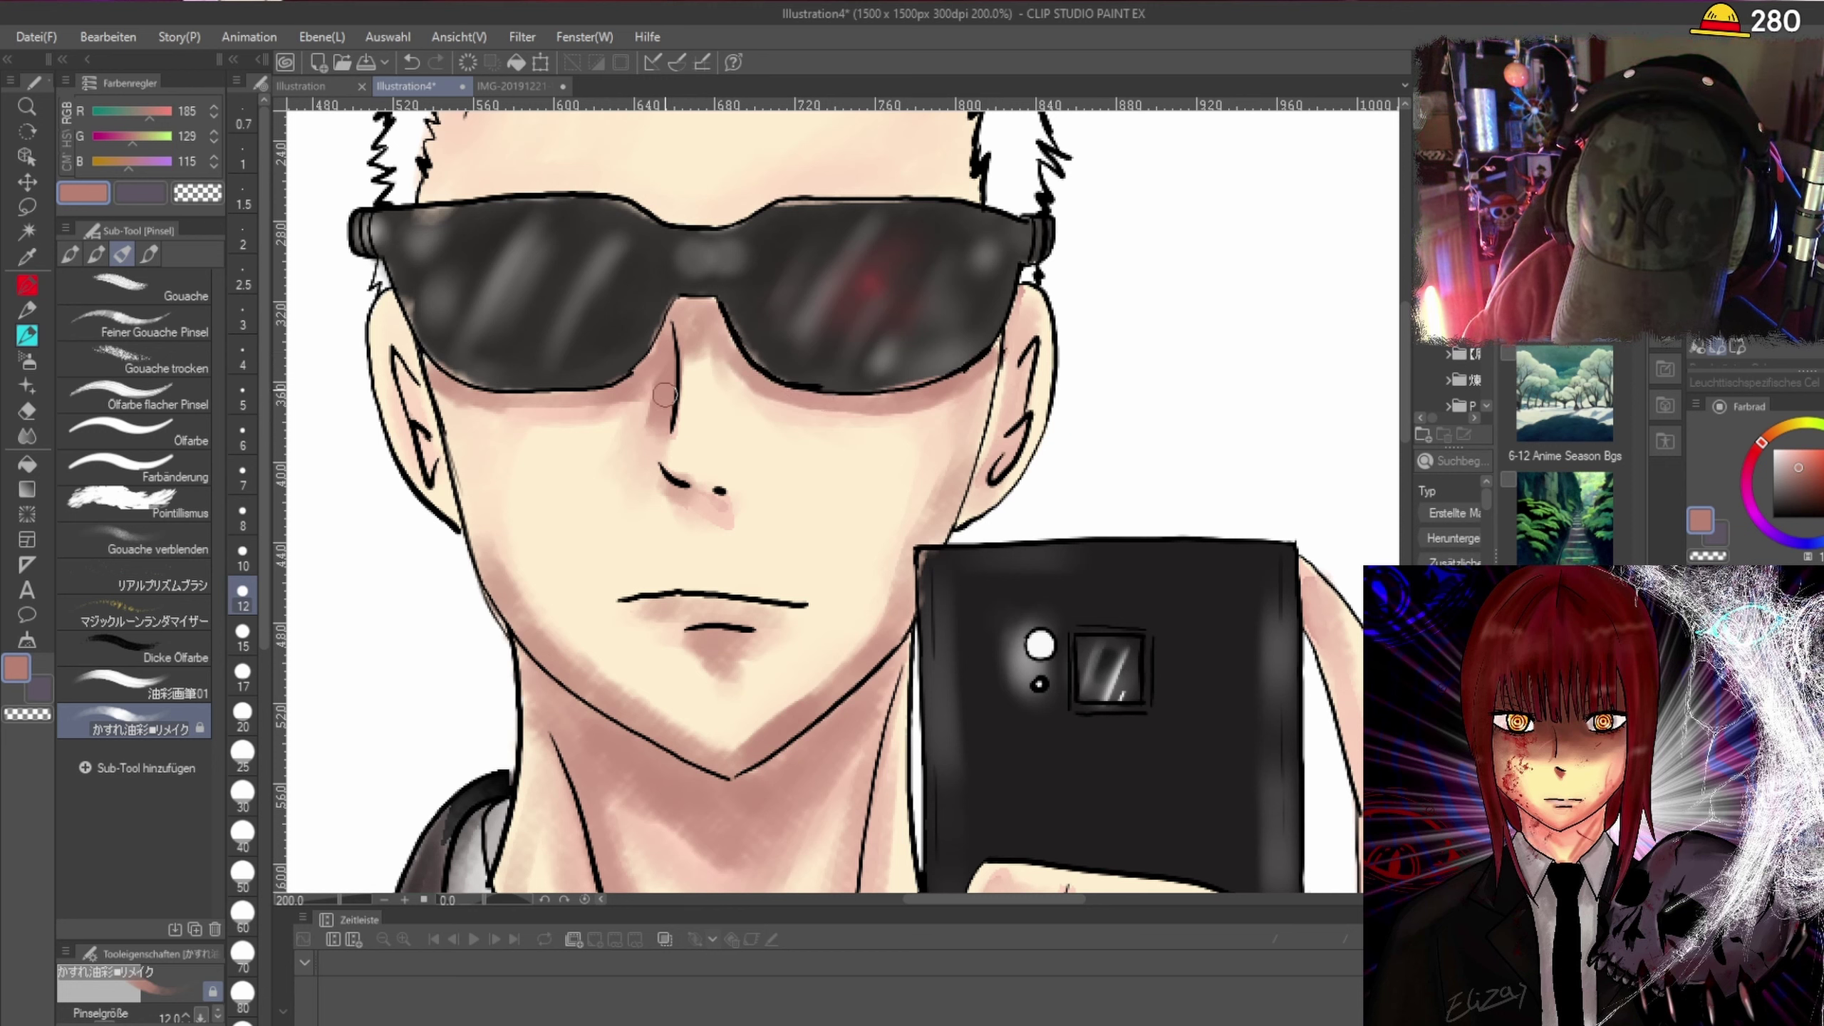
{"action": "mouse_move", "coordinate": [644, 421]}
{"action": "left_mouse_down"}
{"action": "mouse_move", "coordinate": [603, 453]}
{"action": "mouse_move", "coordinate": [622, 344]}
{"action": "mouse_move", "coordinate": [575, 413]}
{"action": "left_mouse_up"}
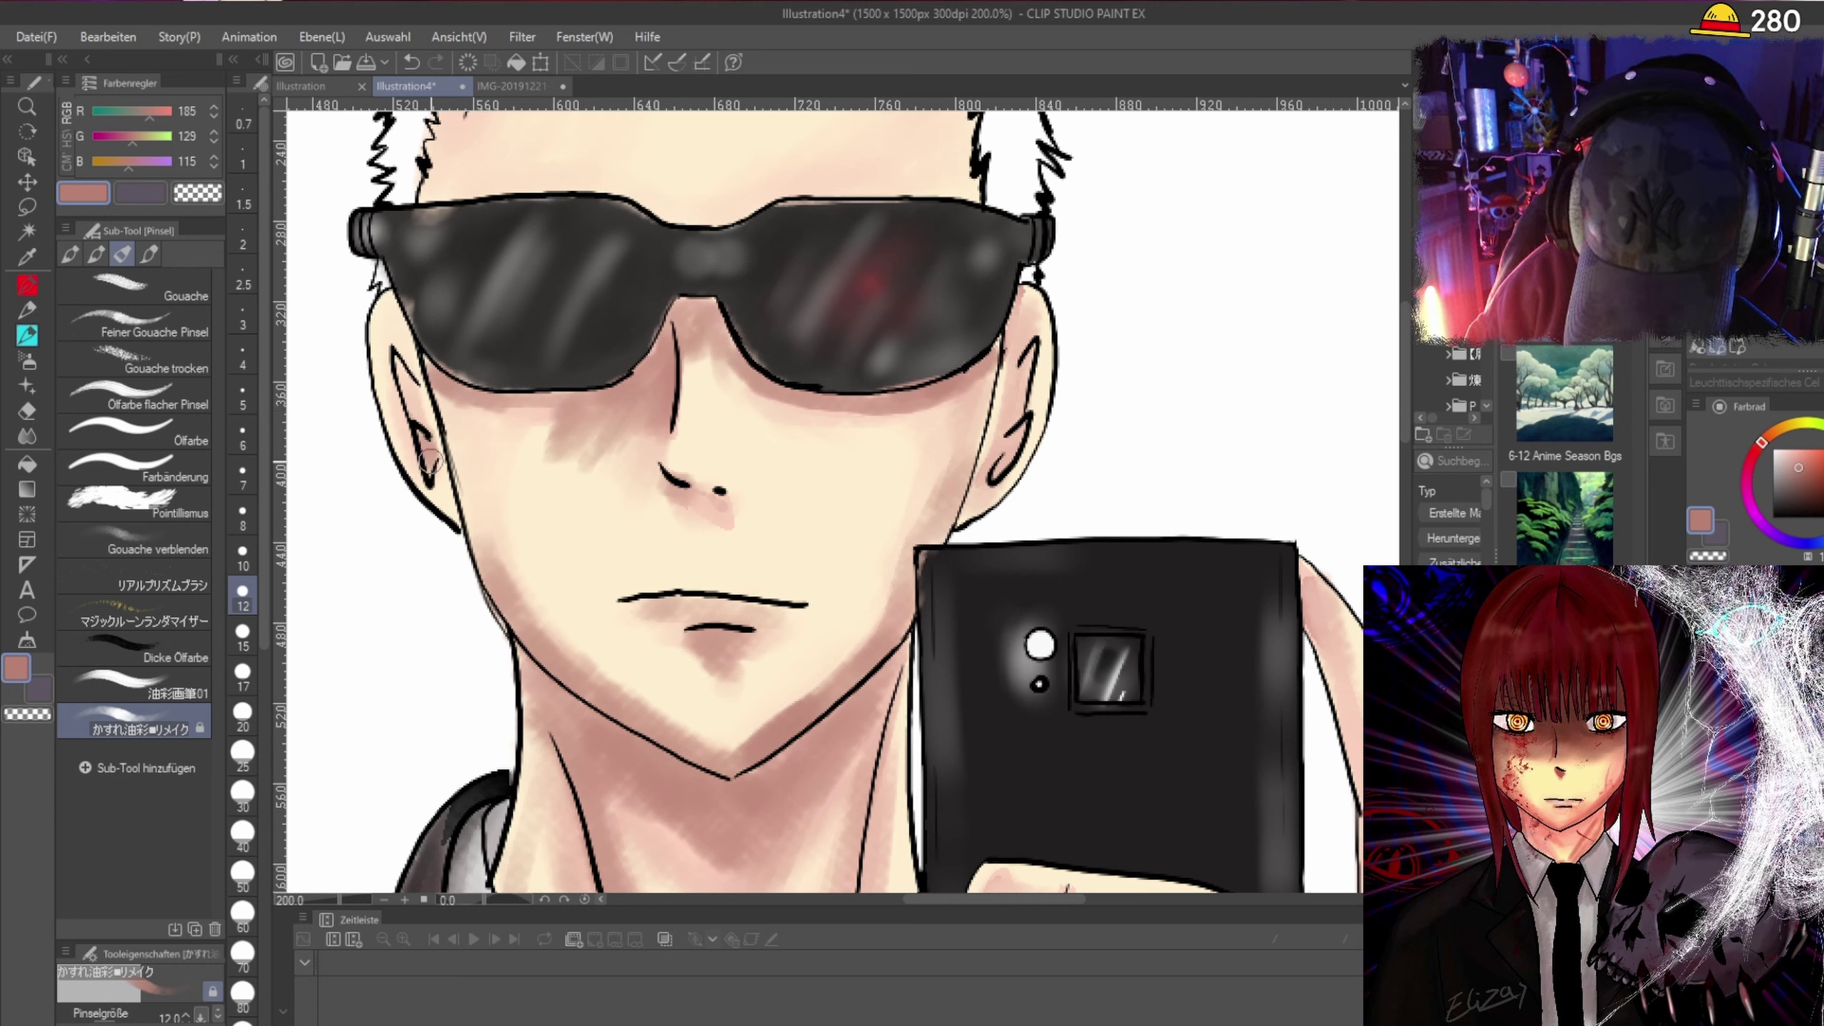
{"action": "mouse_move", "coordinate": [431, 461]}
{"action": "left_mouse_down"}
{"action": "mouse_move", "coordinate": [398, 323]}
{"action": "mouse_move", "coordinate": [409, 459]}
{"action": "left_mouse_up"}
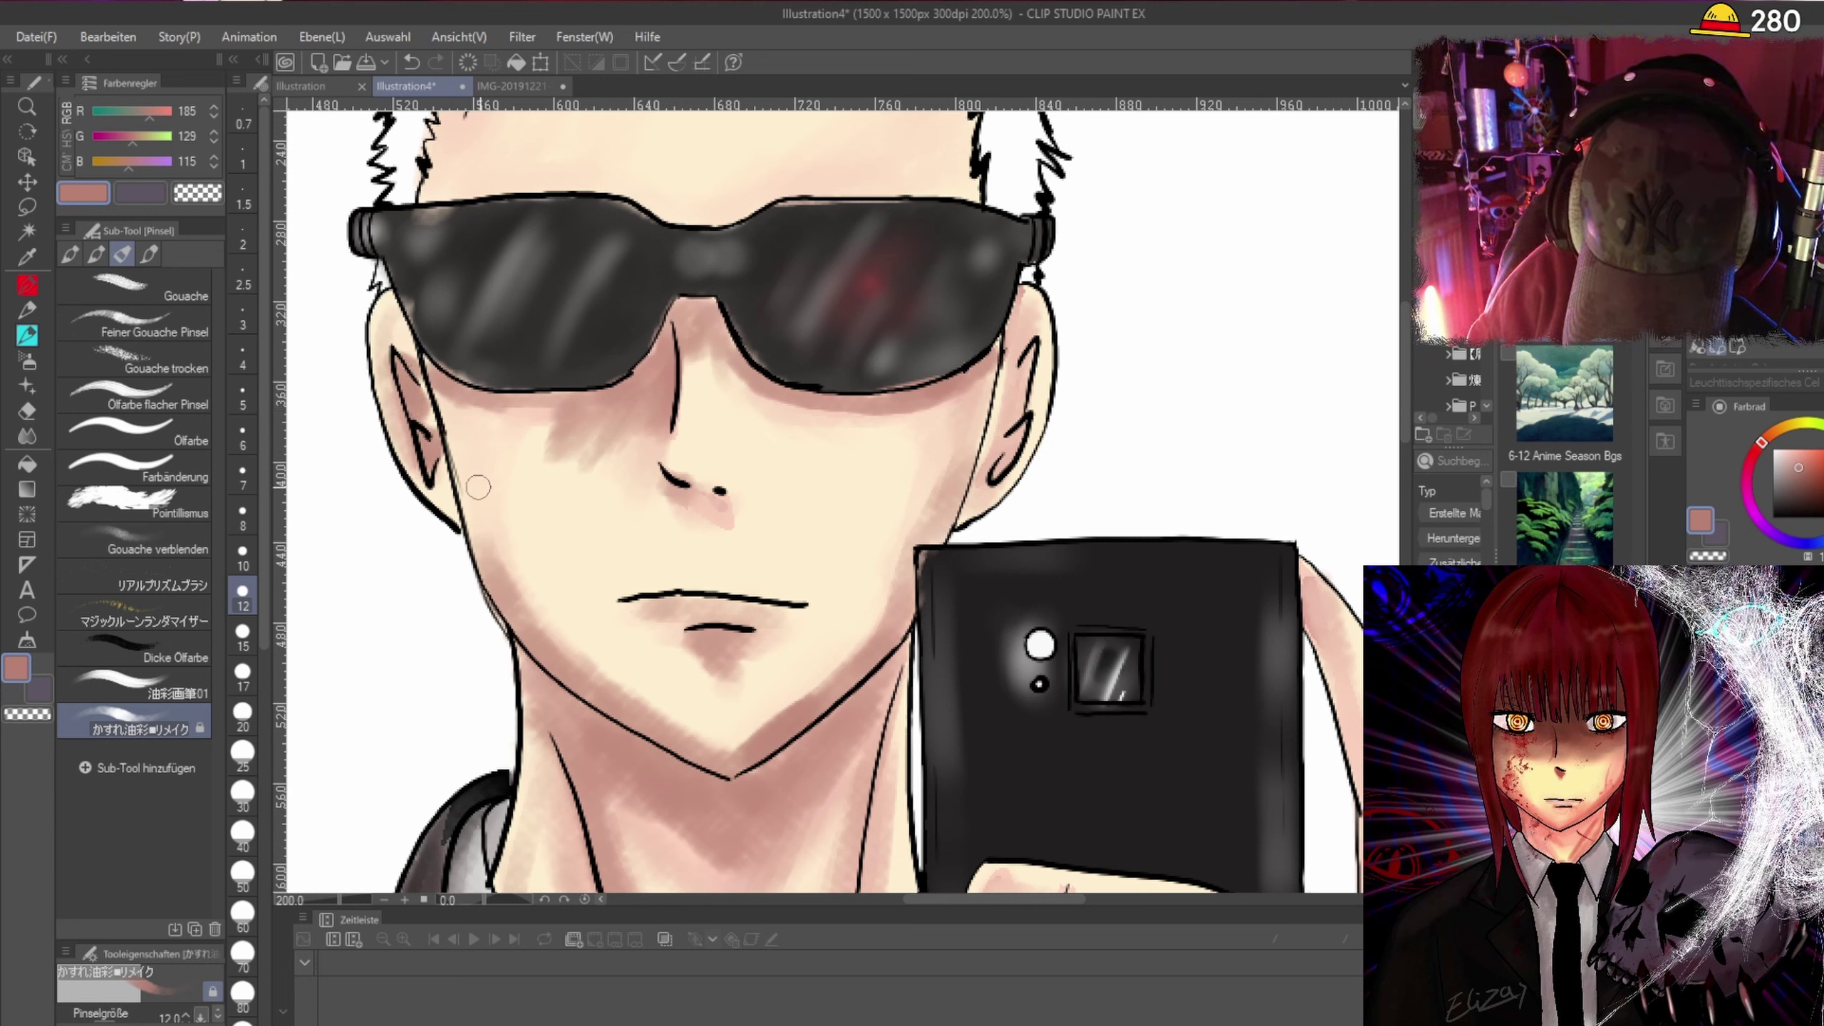
{"action": "mouse_move", "coordinate": [990, 489]}
{"action": "left_mouse_down"}
{"action": "mouse_move", "coordinate": [1017, 444]}
{"action": "mouse_move", "coordinate": [1033, 331]}
{"action": "mouse_move", "coordinate": [999, 476]}
{"action": "left_mouse_up"}
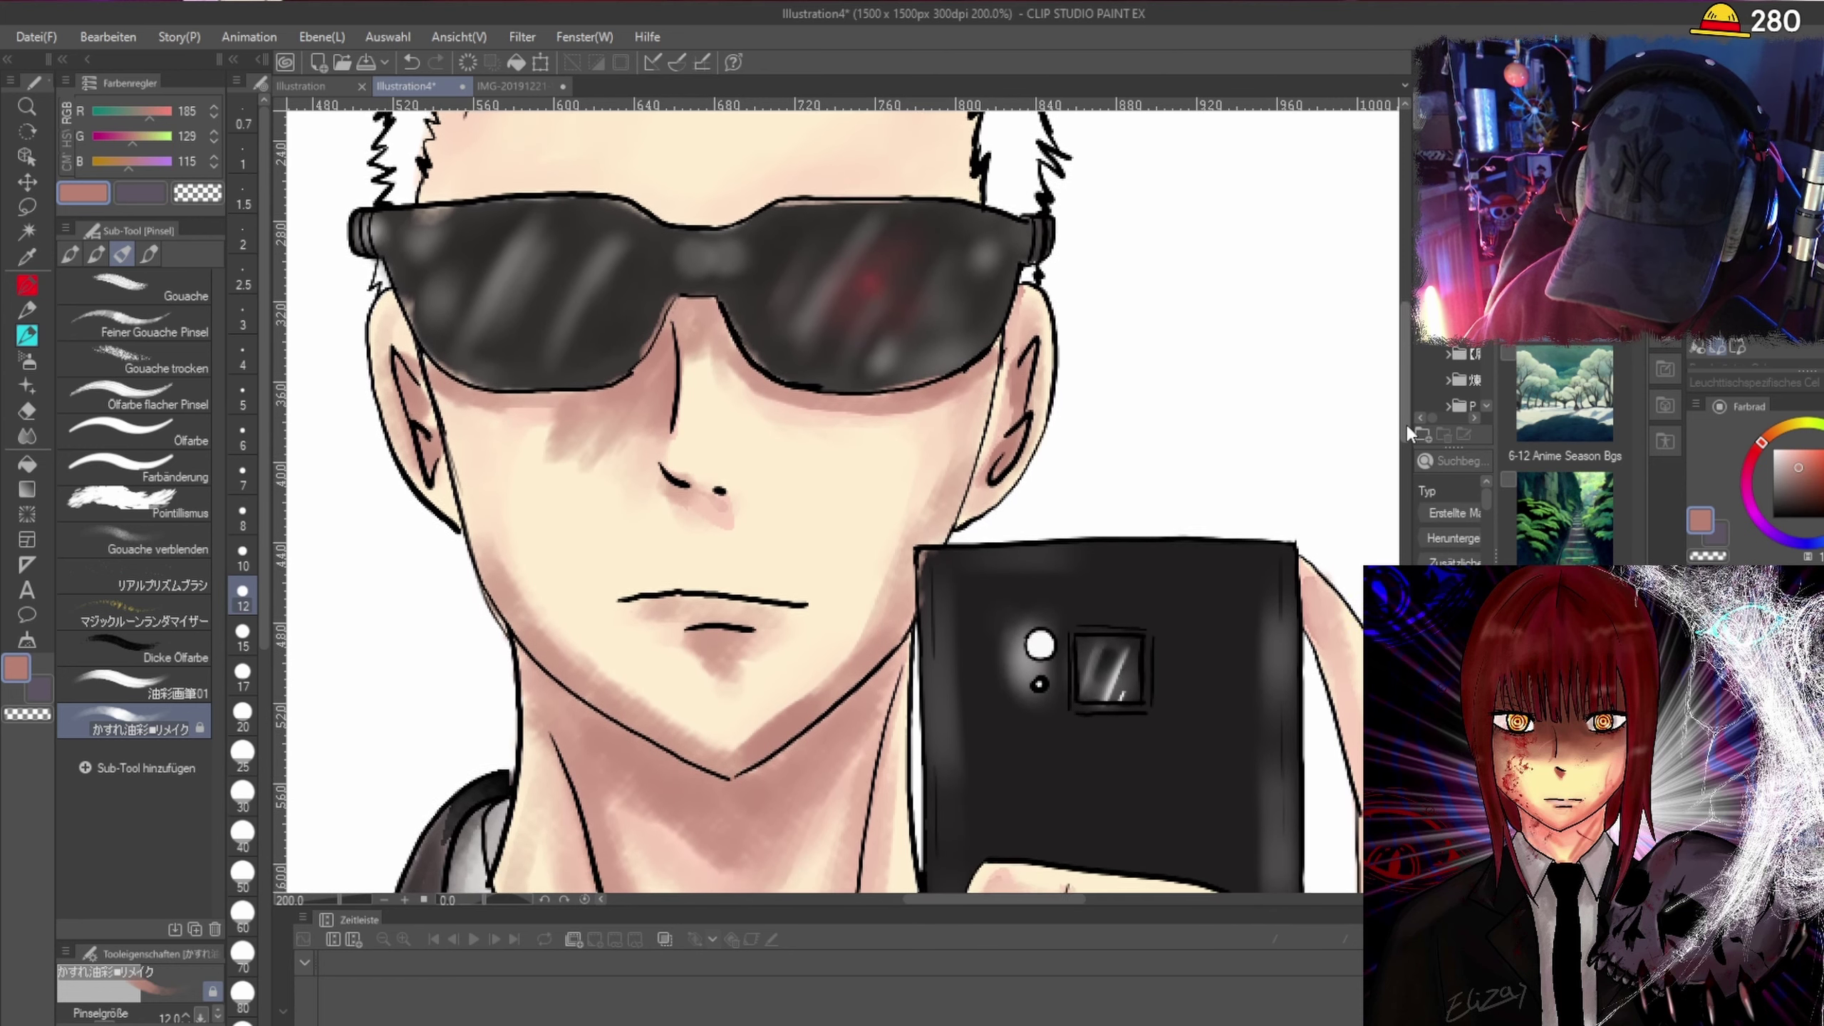
Shade the forehead just above the glasses and along the left and right forehead lines.
{"action": "left_click_drag", "start_coordinate": [1408, 425], "coordinate": [1410, 360]}
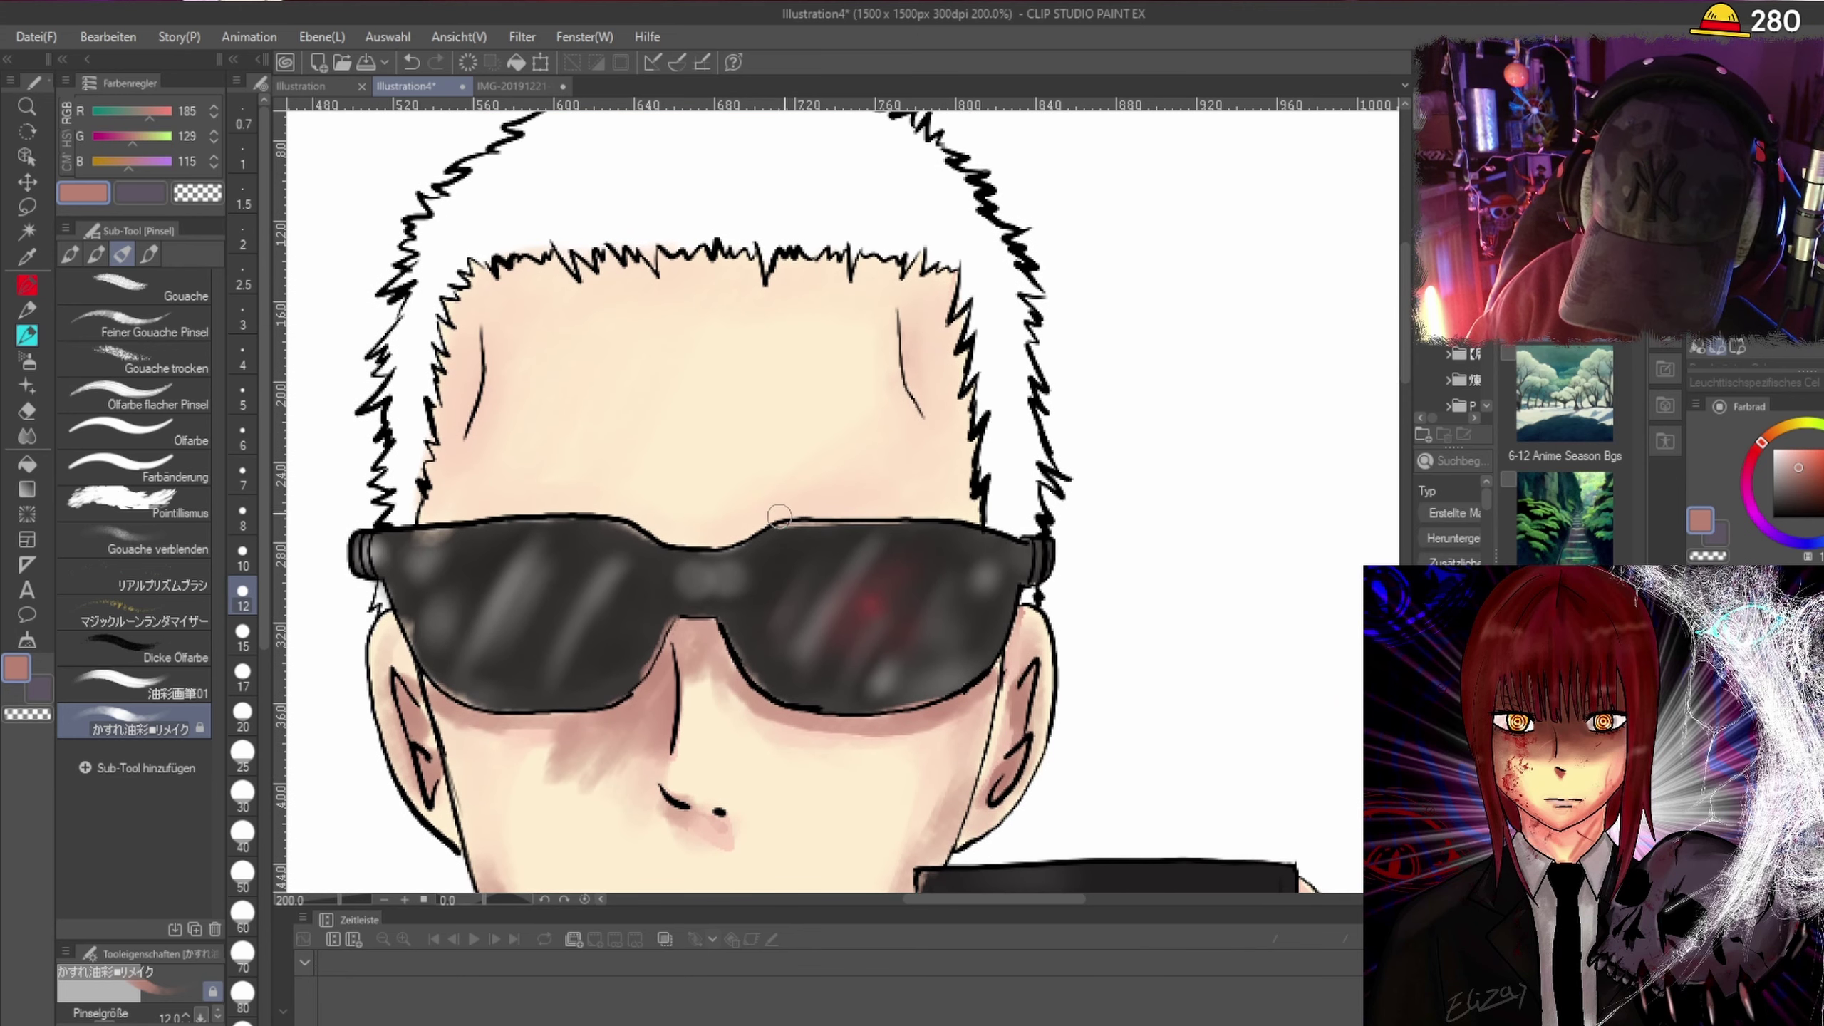
{"action": "left_click_drag", "start_coordinate": [839, 512], "coordinate": [933, 513]}
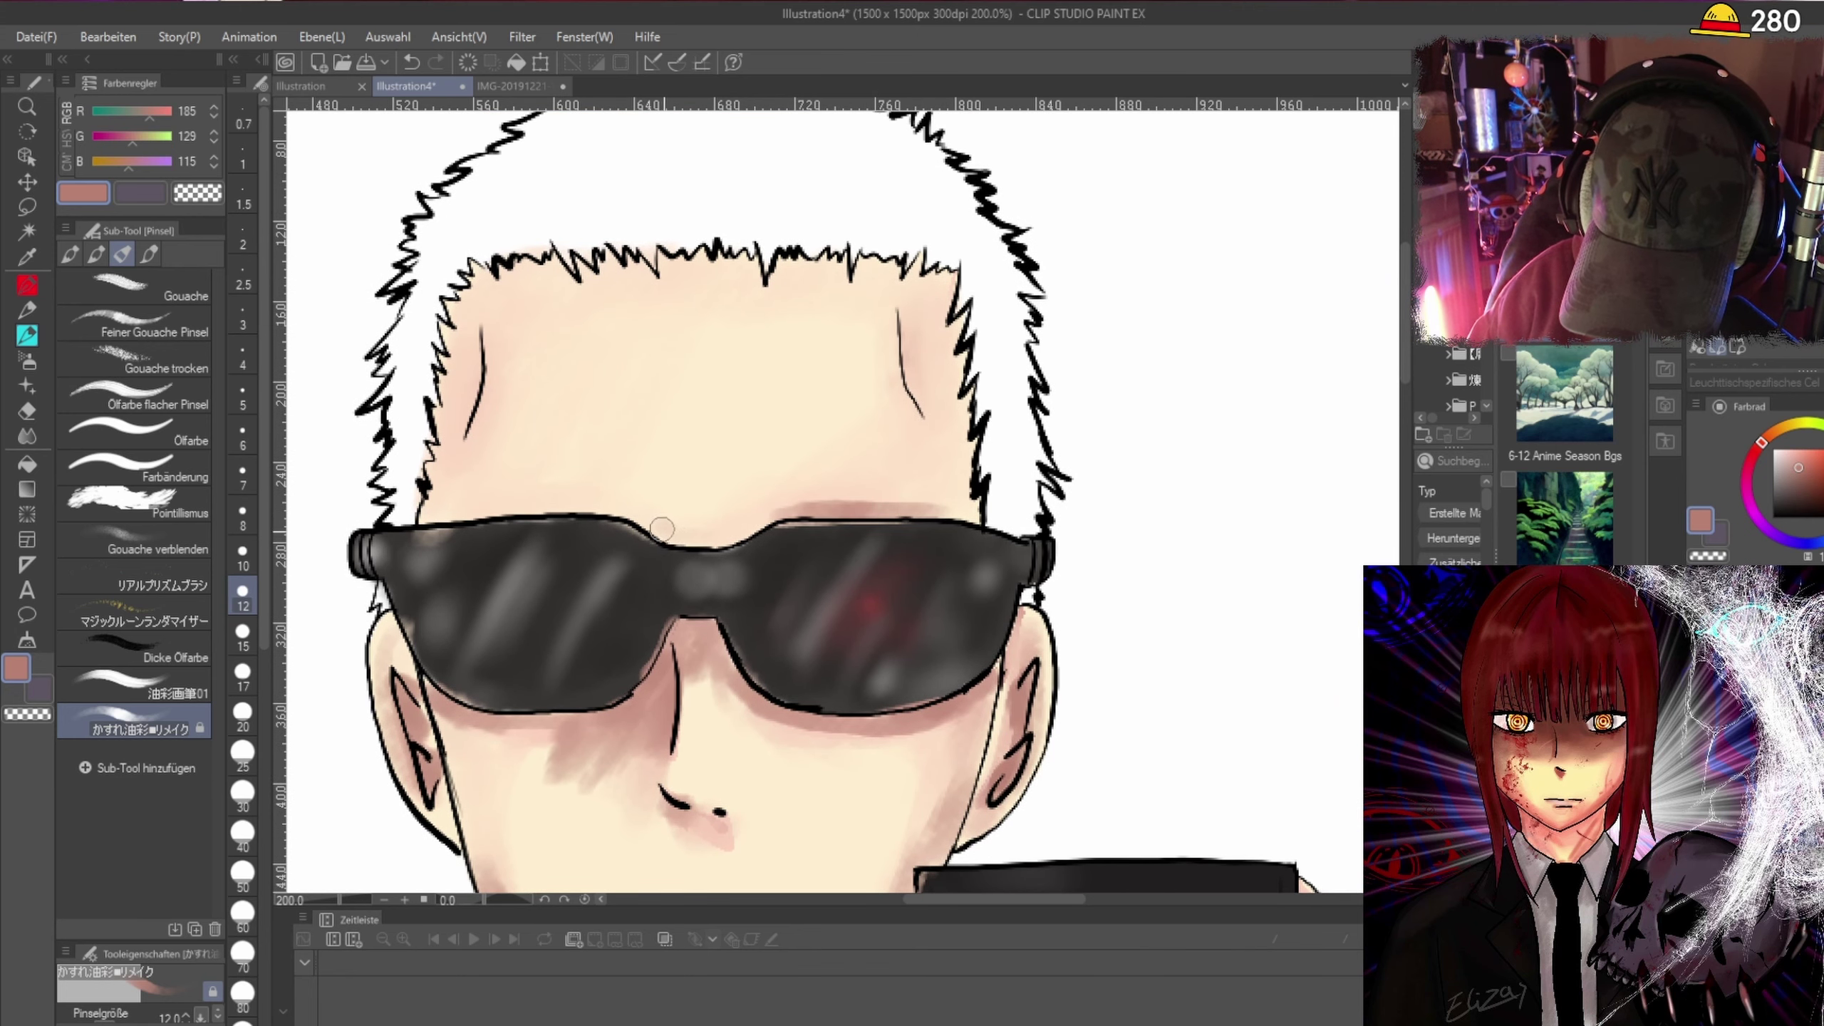
{"action": "left_click_drag", "start_coordinate": [666, 530], "coordinate": [787, 524]}
{"action": "mouse_move", "coordinate": [913, 388]}
{"action": "left_mouse_down"}
{"action": "mouse_move", "coordinate": [907, 311]}
{"action": "mouse_move", "coordinate": [928, 411]}
{"action": "left_mouse_up"}
{"action": "mouse_move", "coordinate": [491, 345]}
{"action": "left_mouse_down"}
{"action": "mouse_move", "coordinate": [463, 437]}
{"action": "mouse_move", "coordinate": [490, 338]}
{"action": "left_mouse_up"}
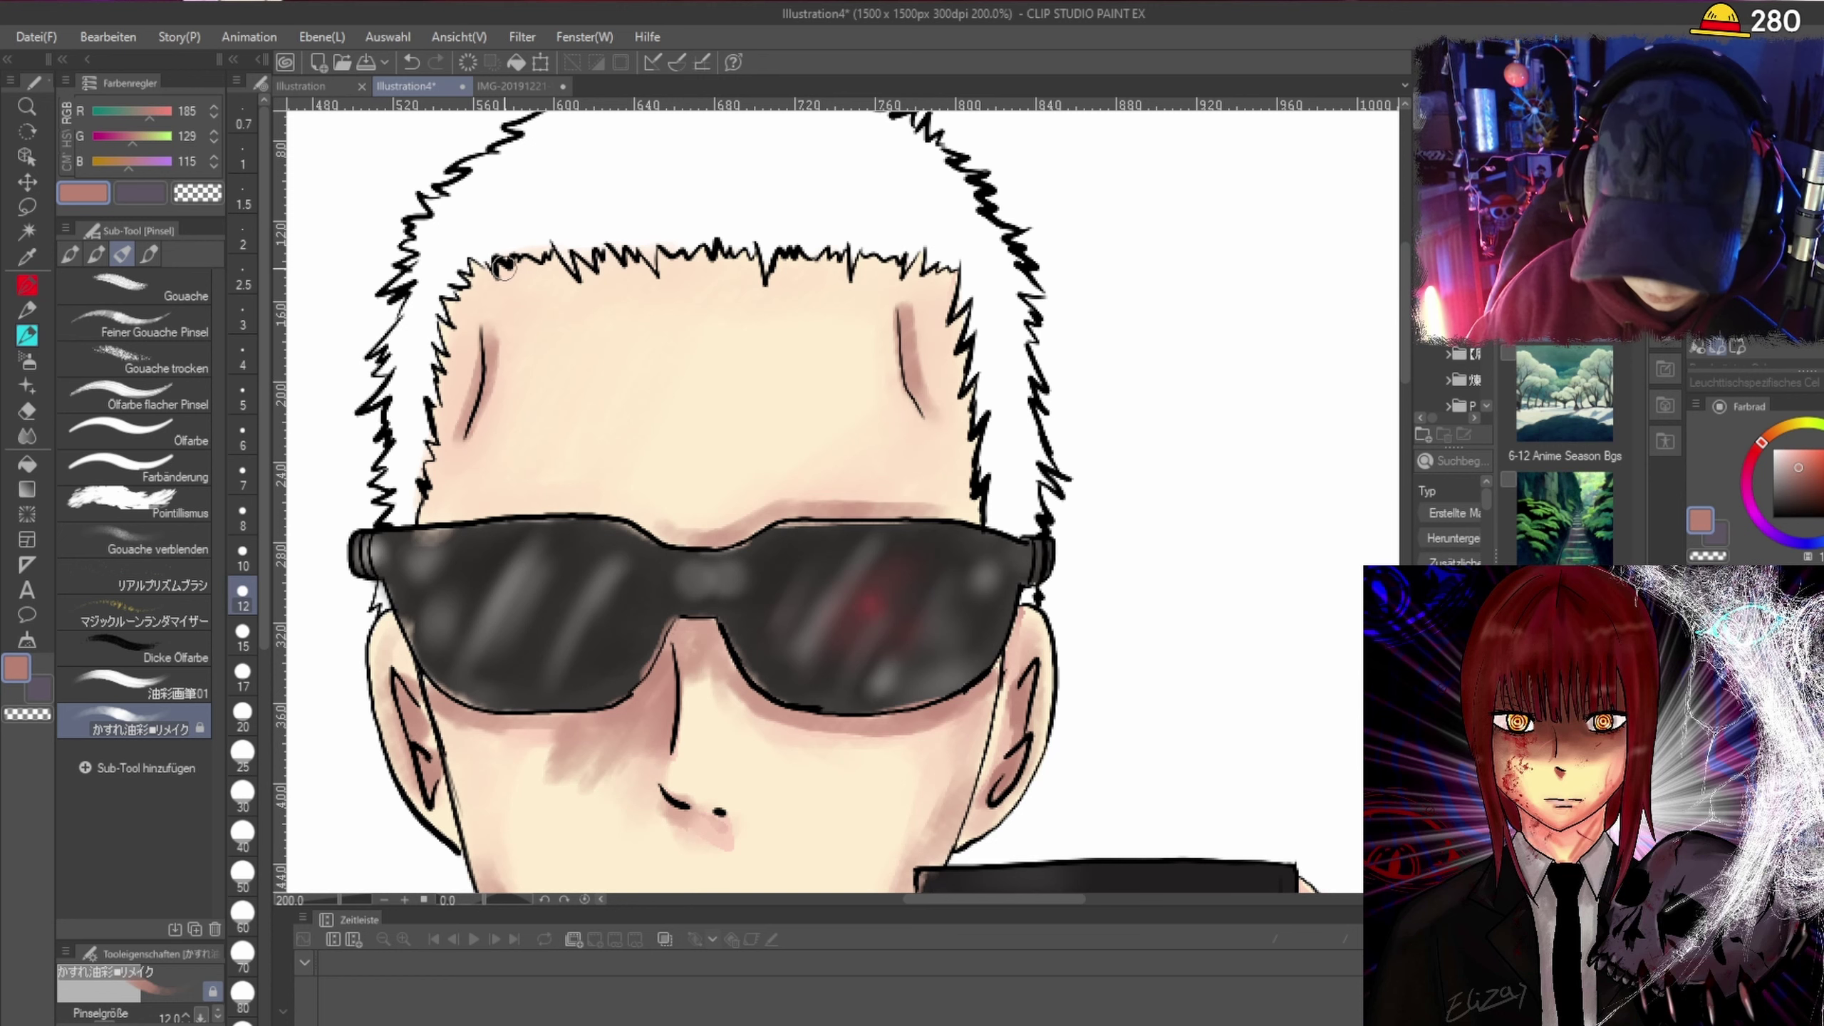
Shade the skin along the hairline and beside the right hair edge at 400% zoom.
{"action": "scroll", "coordinate": [530, 275], "scroll_direction": "up", "scroll_amount": 3}
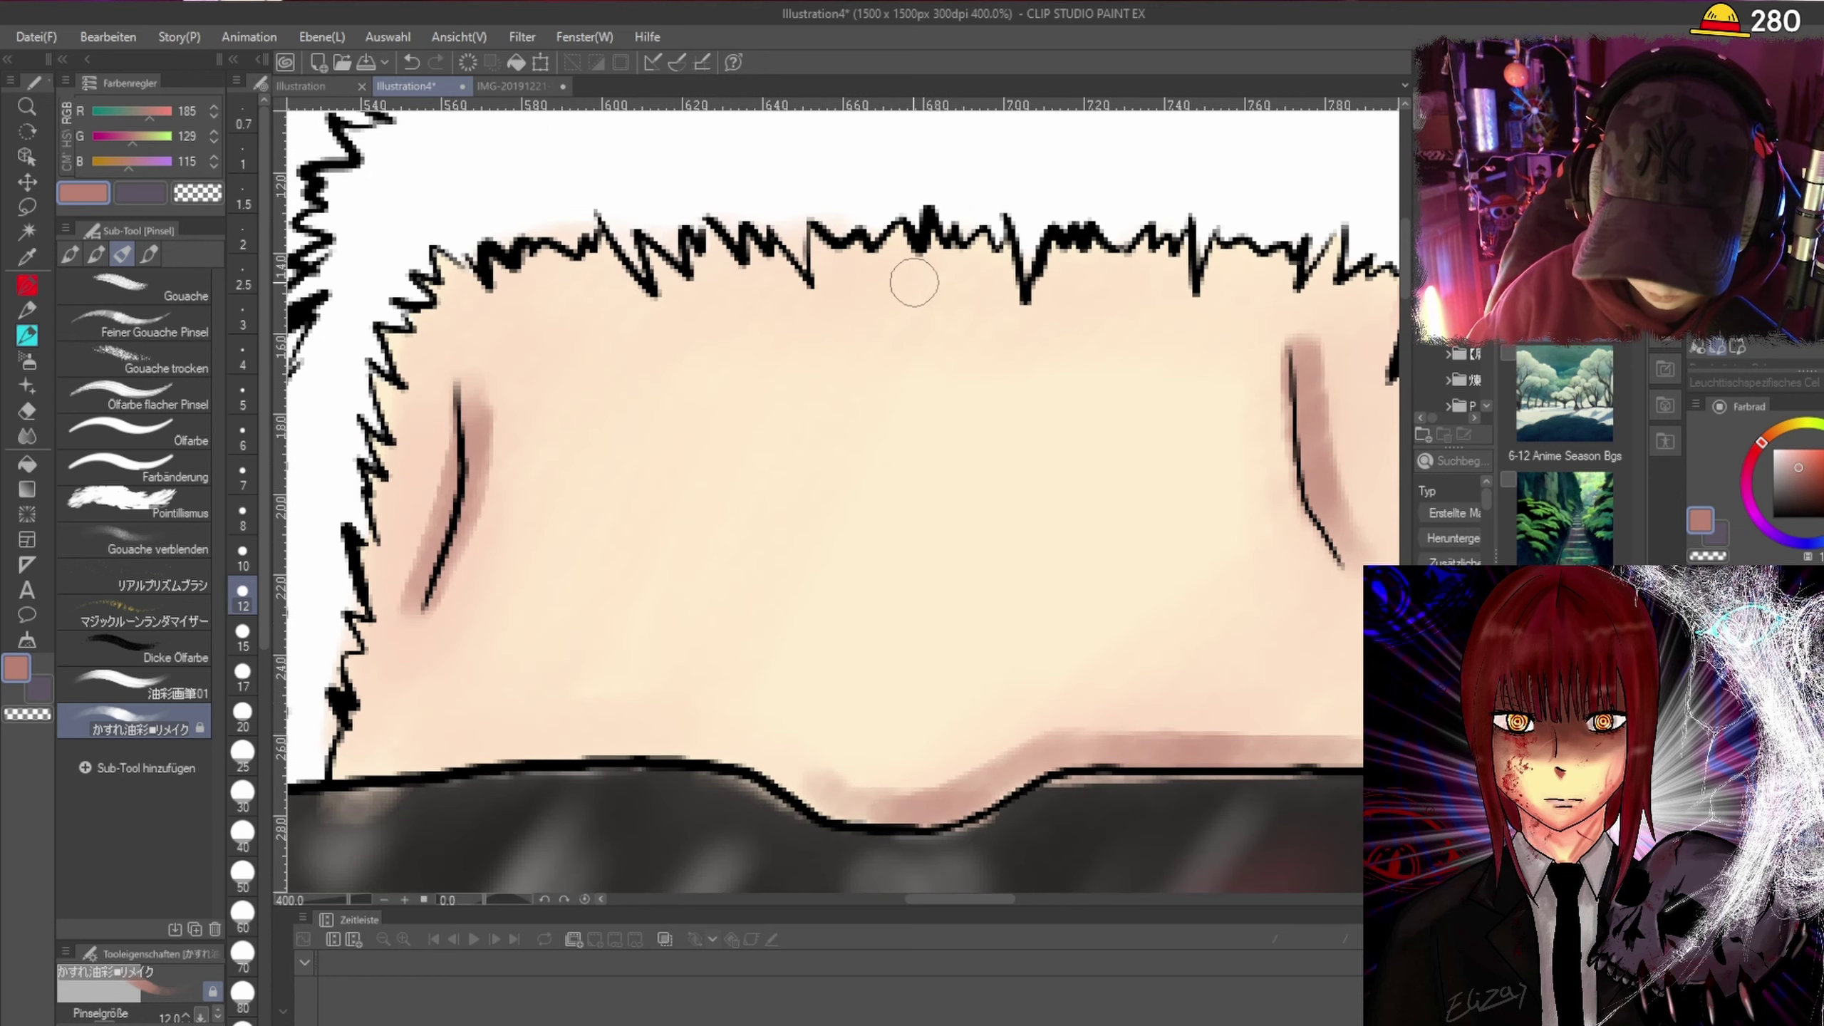
{"action": "mouse_move", "coordinate": [819, 248]}
{"action": "left_mouse_down"}
{"action": "mouse_move", "coordinate": [882, 269]}
{"action": "mouse_move", "coordinate": [897, 244]}
{"action": "mouse_move", "coordinate": [917, 265]}
{"action": "mouse_move", "coordinate": [970, 251]}
{"action": "mouse_move", "coordinate": [1007, 290]}
{"action": "mouse_move", "coordinate": [1055, 259]}
{"action": "mouse_move", "coordinate": [1120, 257]}
{"action": "mouse_move", "coordinate": [1148, 275]}
{"action": "mouse_move", "coordinate": [1245, 257]}
{"action": "mouse_move", "coordinate": [1333, 287]}
{"action": "left_mouse_up"}
{"action": "mouse_move", "coordinate": [821, 279]}
{"action": "left_mouse_down"}
{"action": "mouse_move", "coordinate": [735, 248]}
{"action": "mouse_move", "coordinate": [660, 290]}
{"action": "mouse_move", "coordinate": [451, 270]}
{"action": "mouse_move", "coordinate": [420, 339]}
{"action": "mouse_move", "coordinate": [393, 347]}
{"action": "mouse_move", "coordinate": [331, 751]}
{"action": "left_mouse_up"}
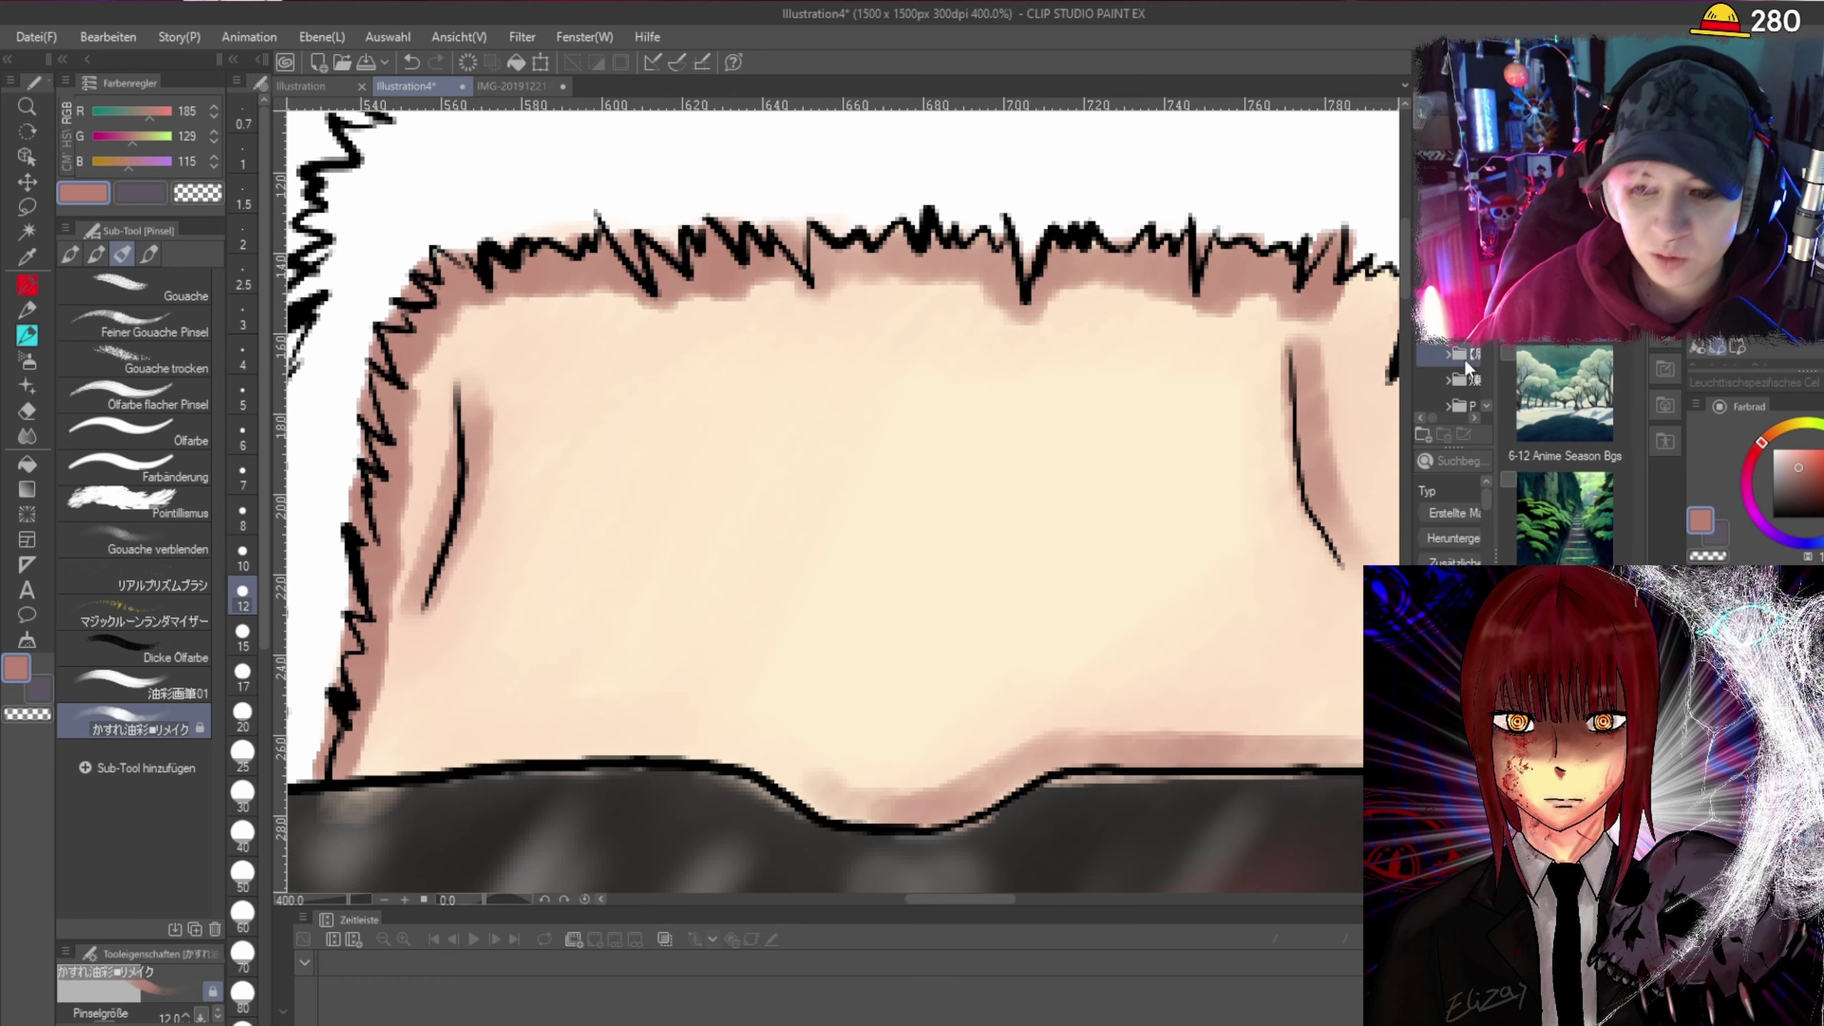
{"action": "mouse_move", "coordinate": [1404, 270]}
{"action": "left_mouse_down"}
{"action": "mouse_move", "coordinate": [1406, 328]}
{"action": "mouse_move", "coordinate": [1405, 306]}
{"action": "left_mouse_up"}
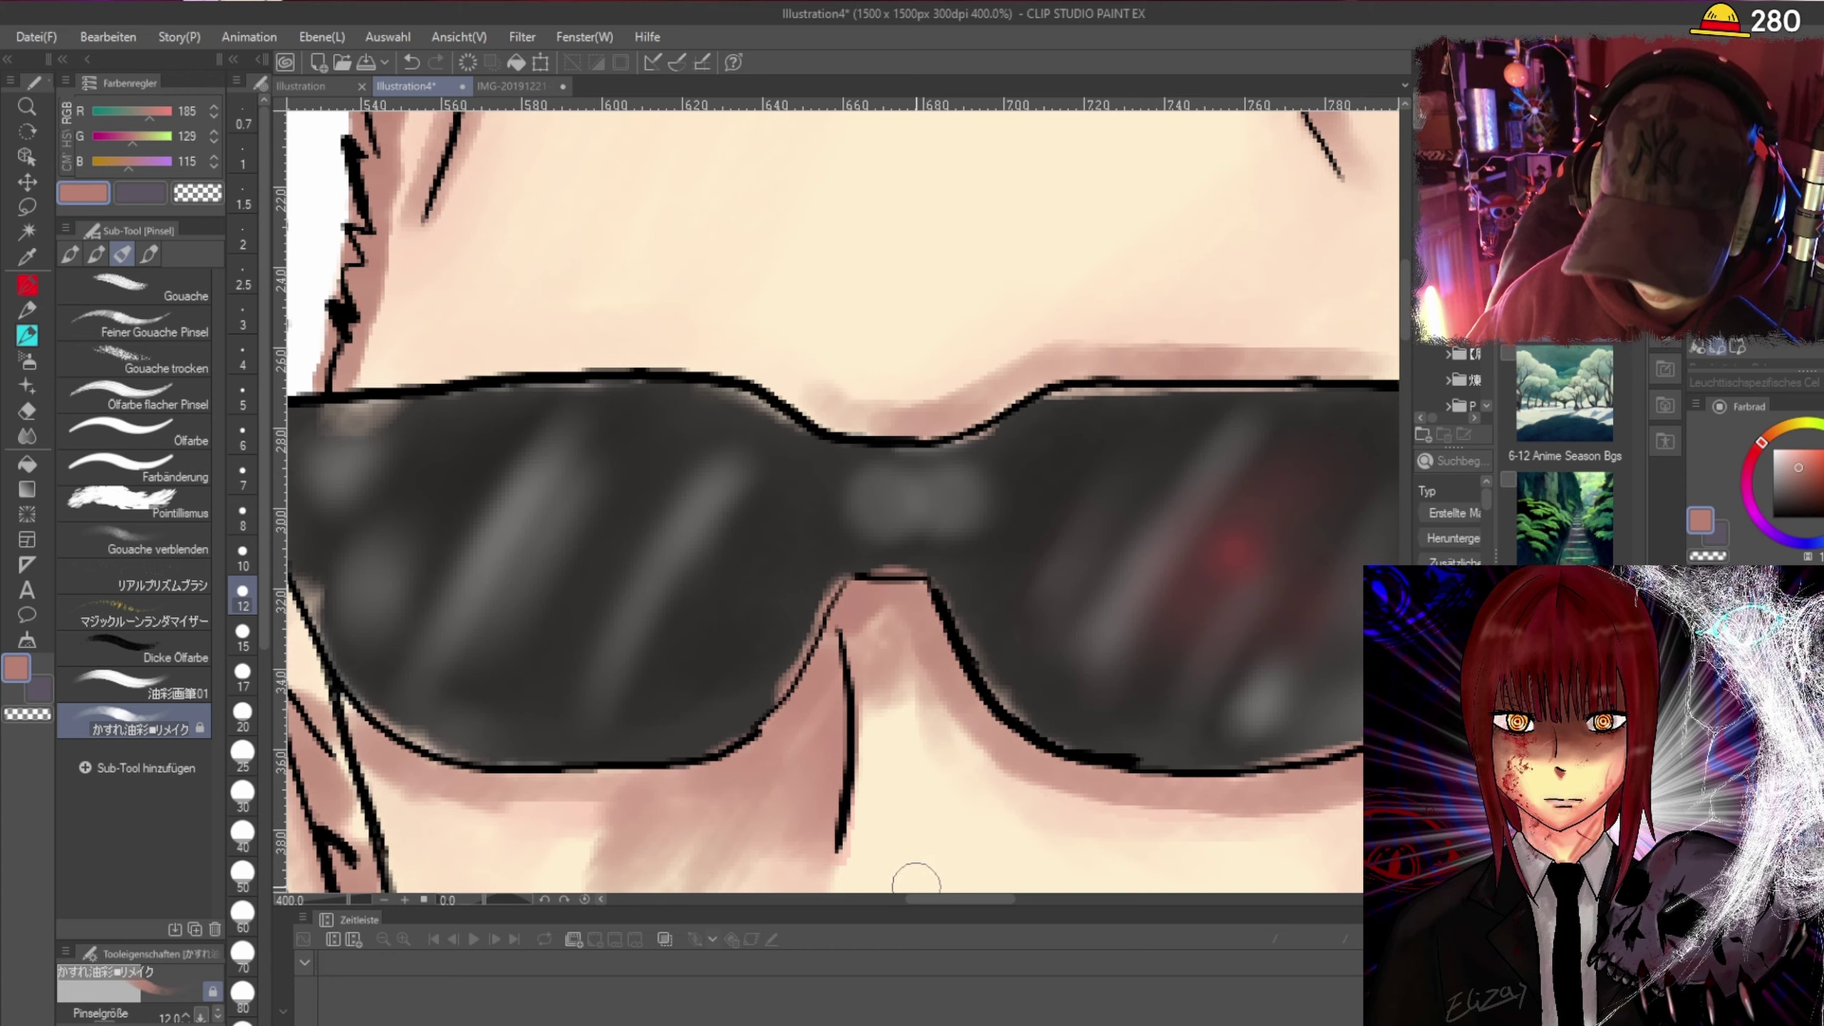
{"action": "mouse_move", "coordinate": [933, 899]}
{"action": "left_mouse_down"}
{"action": "mouse_move", "coordinate": [1003, 891]}
{"action": "mouse_move", "coordinate": [982, 893]}
{"action": "left_mouse_up"}
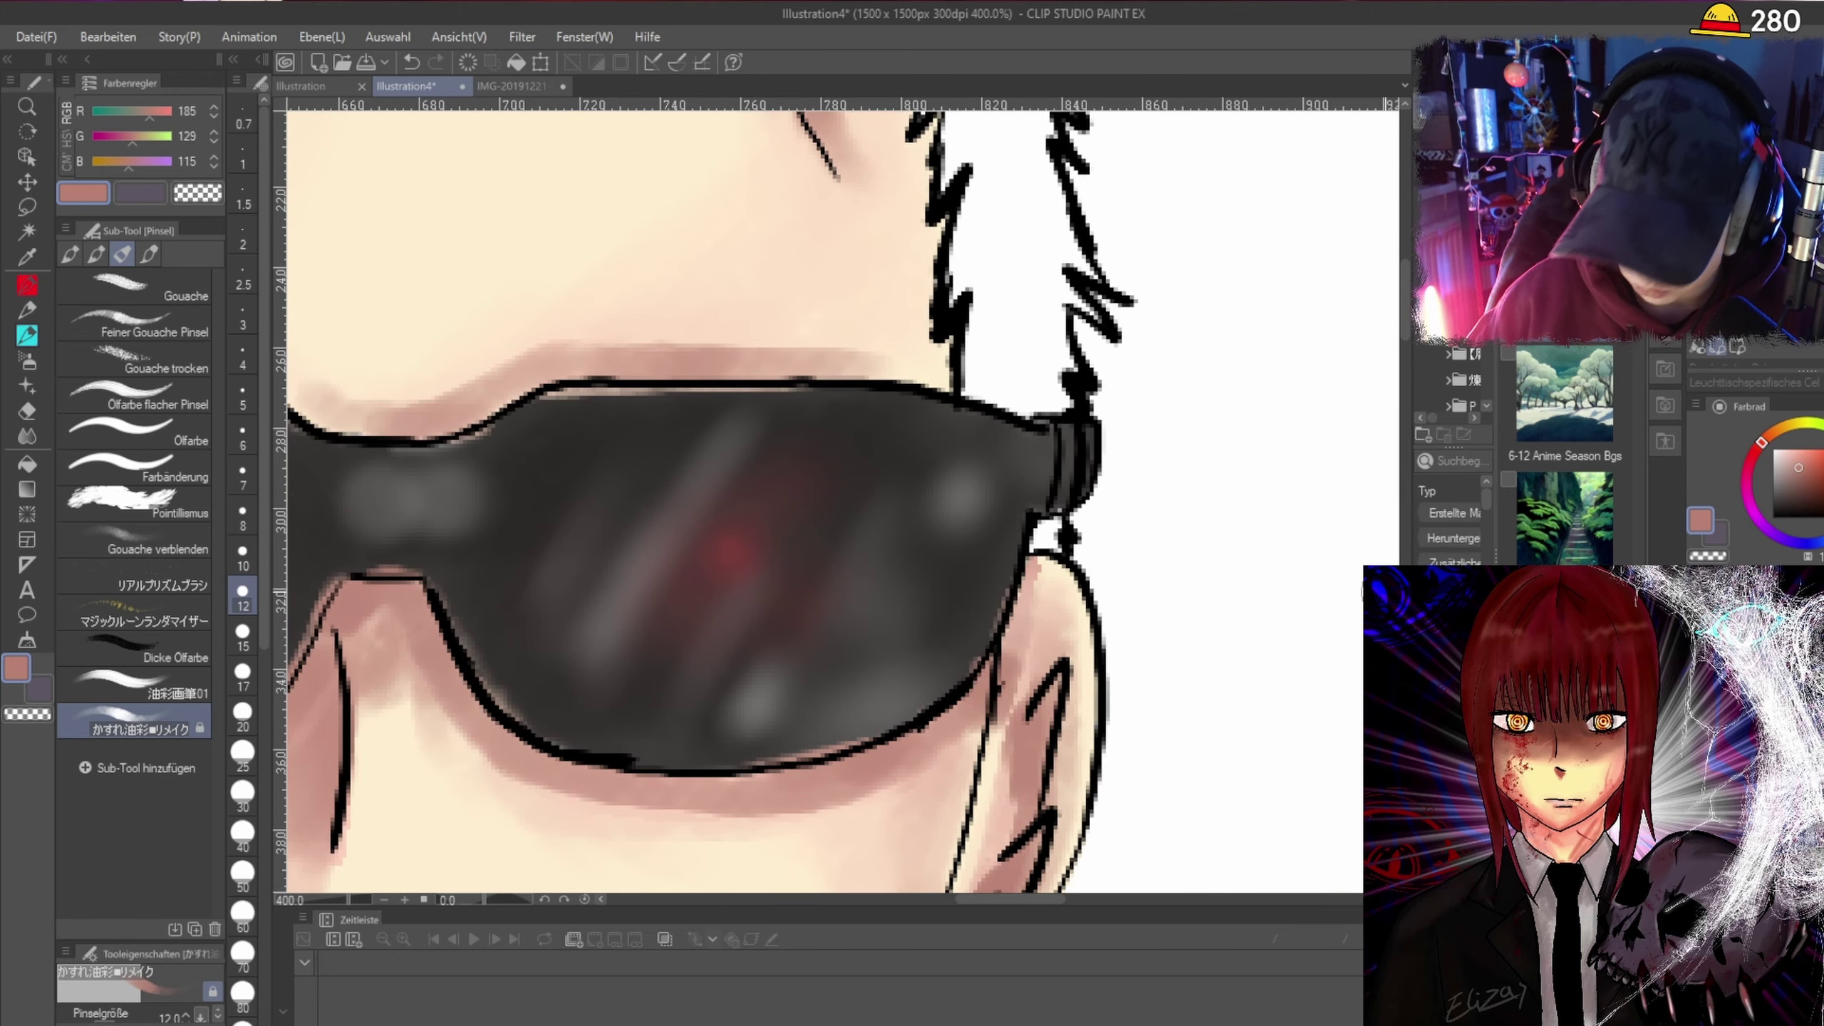
{"action": "left_click_drag", "start_coordinate": [1401, 310], "coordinate": [1401, 285]}
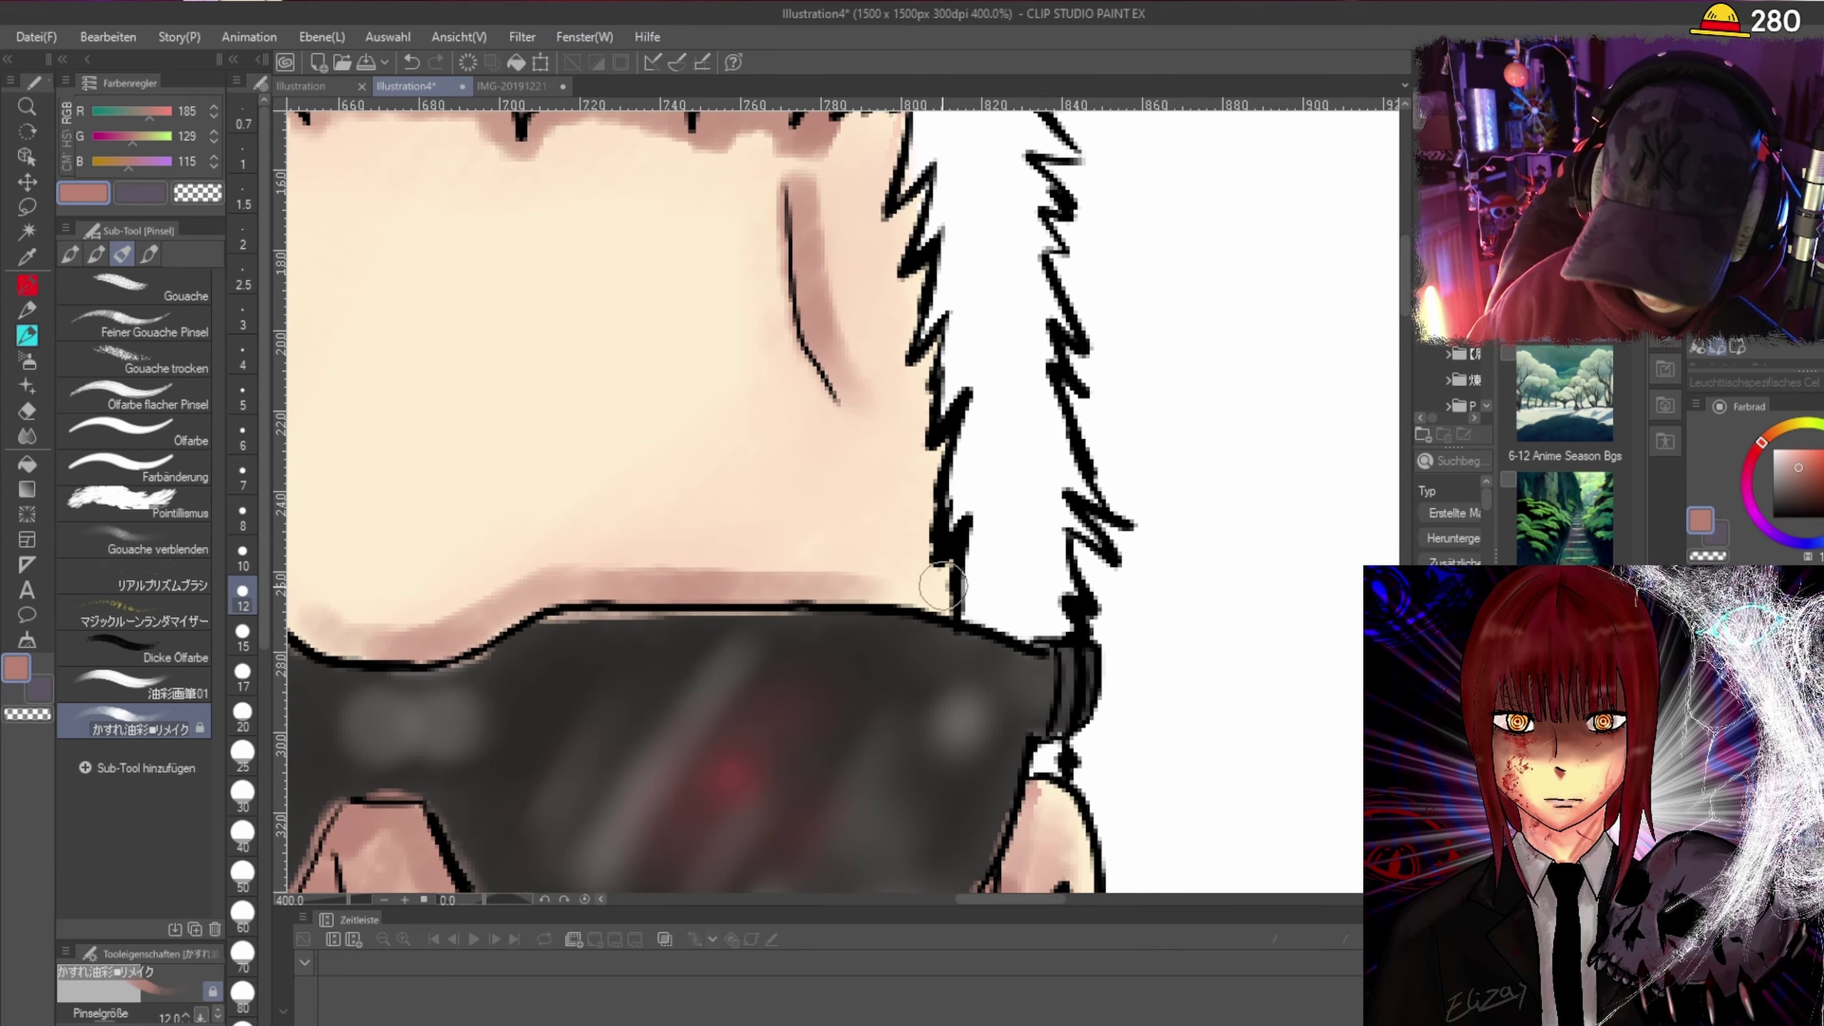
{"action": "mouse_move", "coordinate": [942, 582]}
{"action": "left_mouse_down"}
{"action": "mouse_move", "coordinate": [931, 483]}
{"action": "mouse_move", "coordinate": [919, 503]}
{"action": "mouse_move", "coordinate": [941, 437]}
{"action": "mouse_move", "coordinate": [908, 422]}
{"action": "mouse_move", "coordinate": [925, 350]}
{"action": "mouse_move", "coordinate": [905, 367]}
{"action": "mouse_move", "coordinate": [894, 183]}
{"action": "left_mouse_up"}
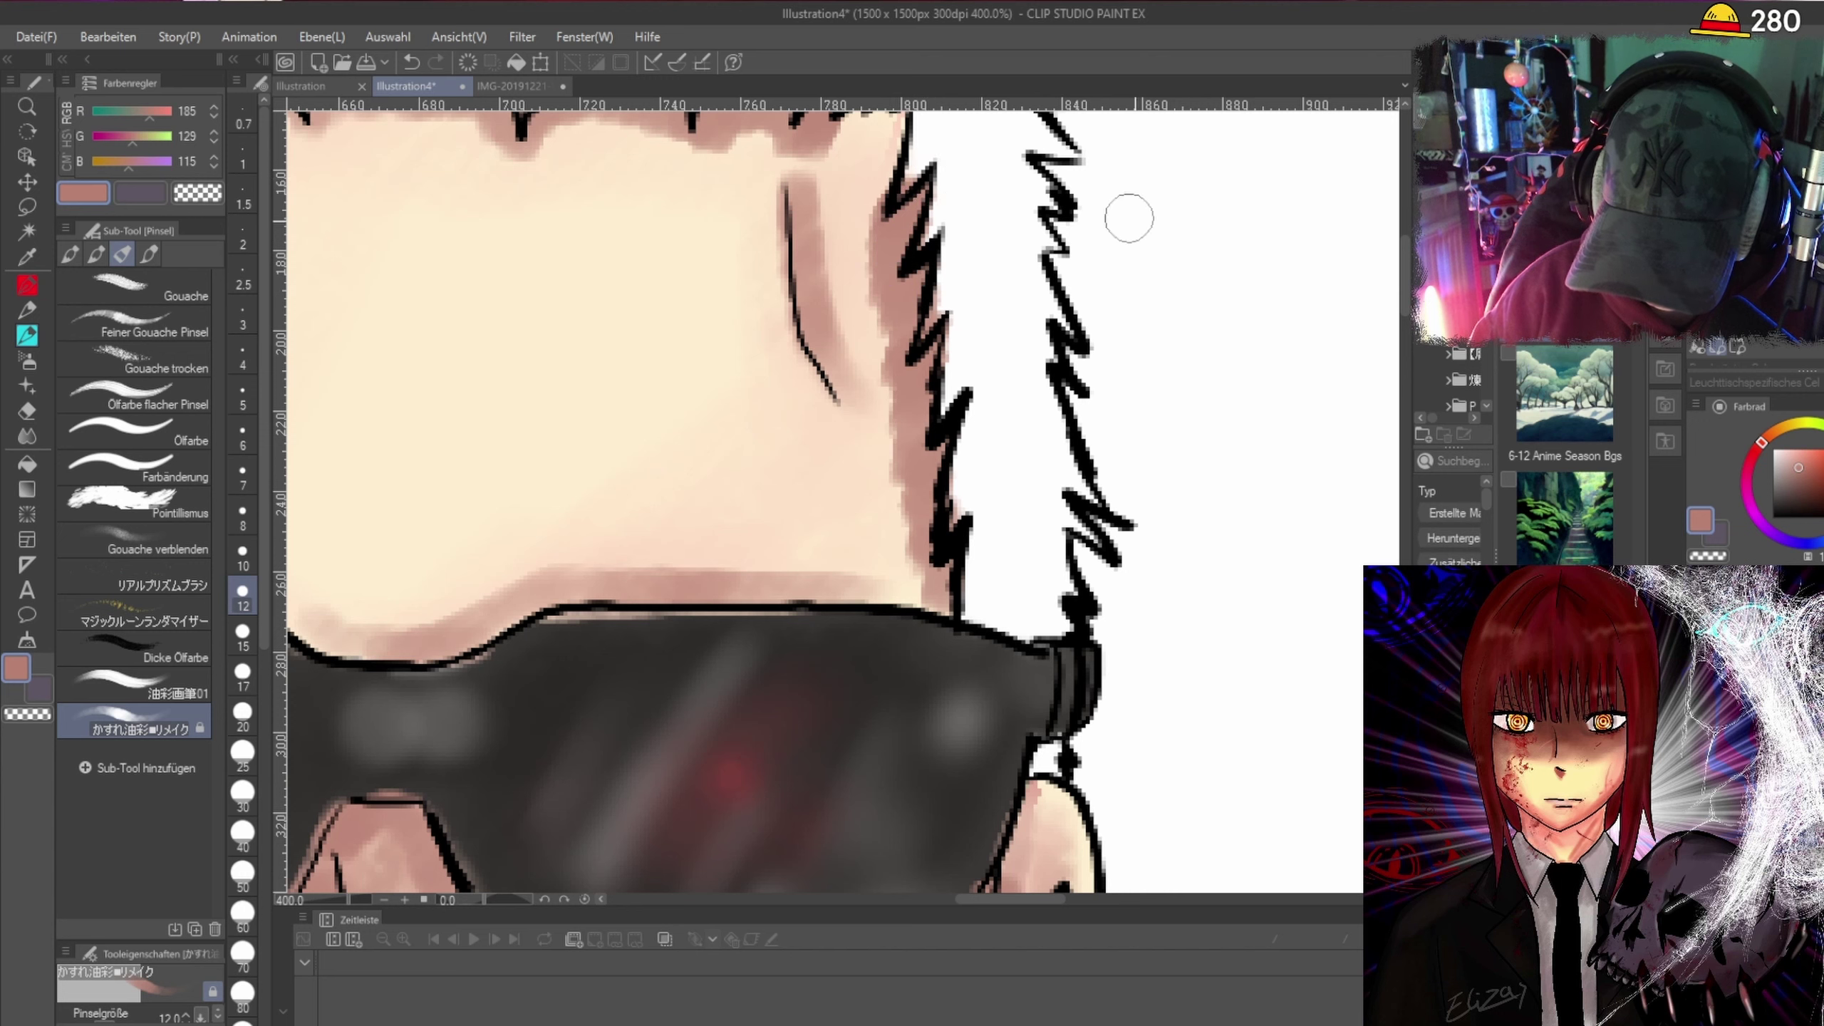
{"action": "left_click_drag", "start_coordinate": [1401, 287], "coordinate": [1401, 264]}
{"action": "left_click_drag", "start_coordinate": [919, 380], "coordinate": [871, 291]}
{"action": "key", "text": "ctrl+alt+0"}
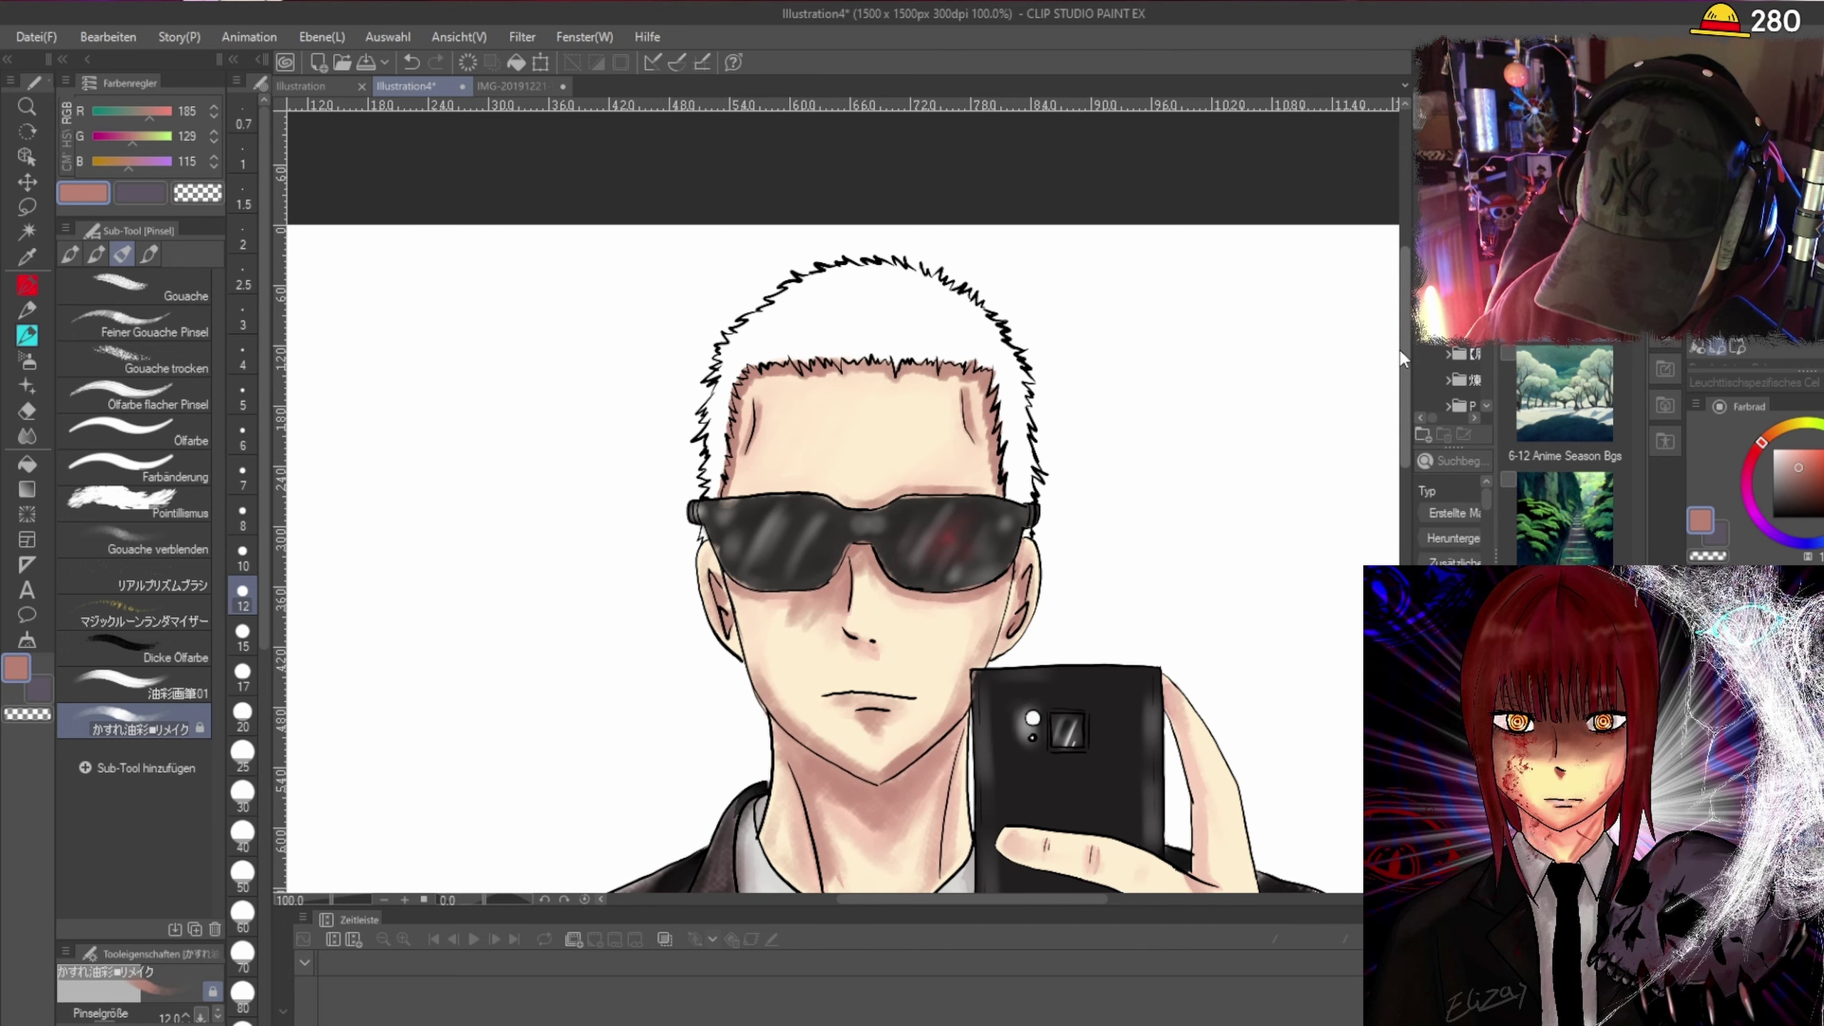
At 150% zoom, shade down the finger beside the phone and along the hand's lower edge.
{"action": "left_click_drag", "start_coordinate": [1405, 348], "coordinate": [1405, 382]}
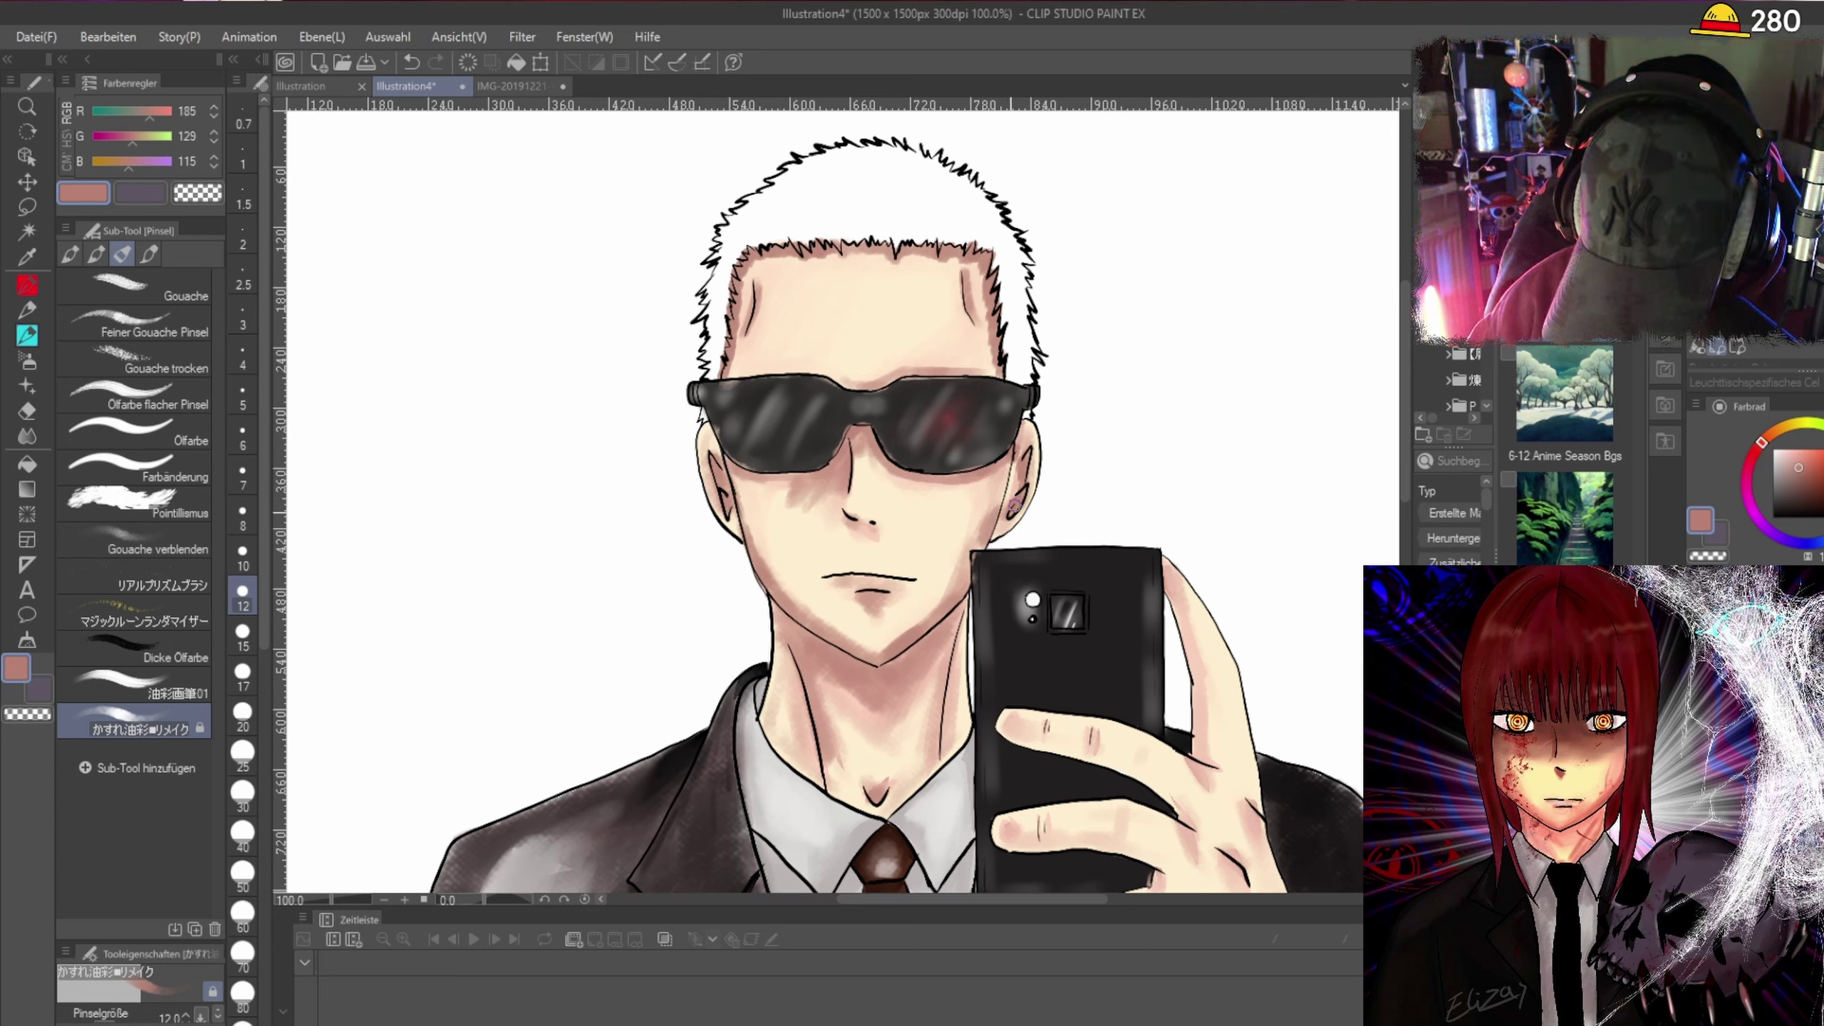
{"action": "key", "text": "ctrl+minus"}
{"action": "key", "text": "ctrl+minus"}
{"action": "key", "text": "ctrl+minus"}
{"action": "key", "text": "ctrl+minus"}
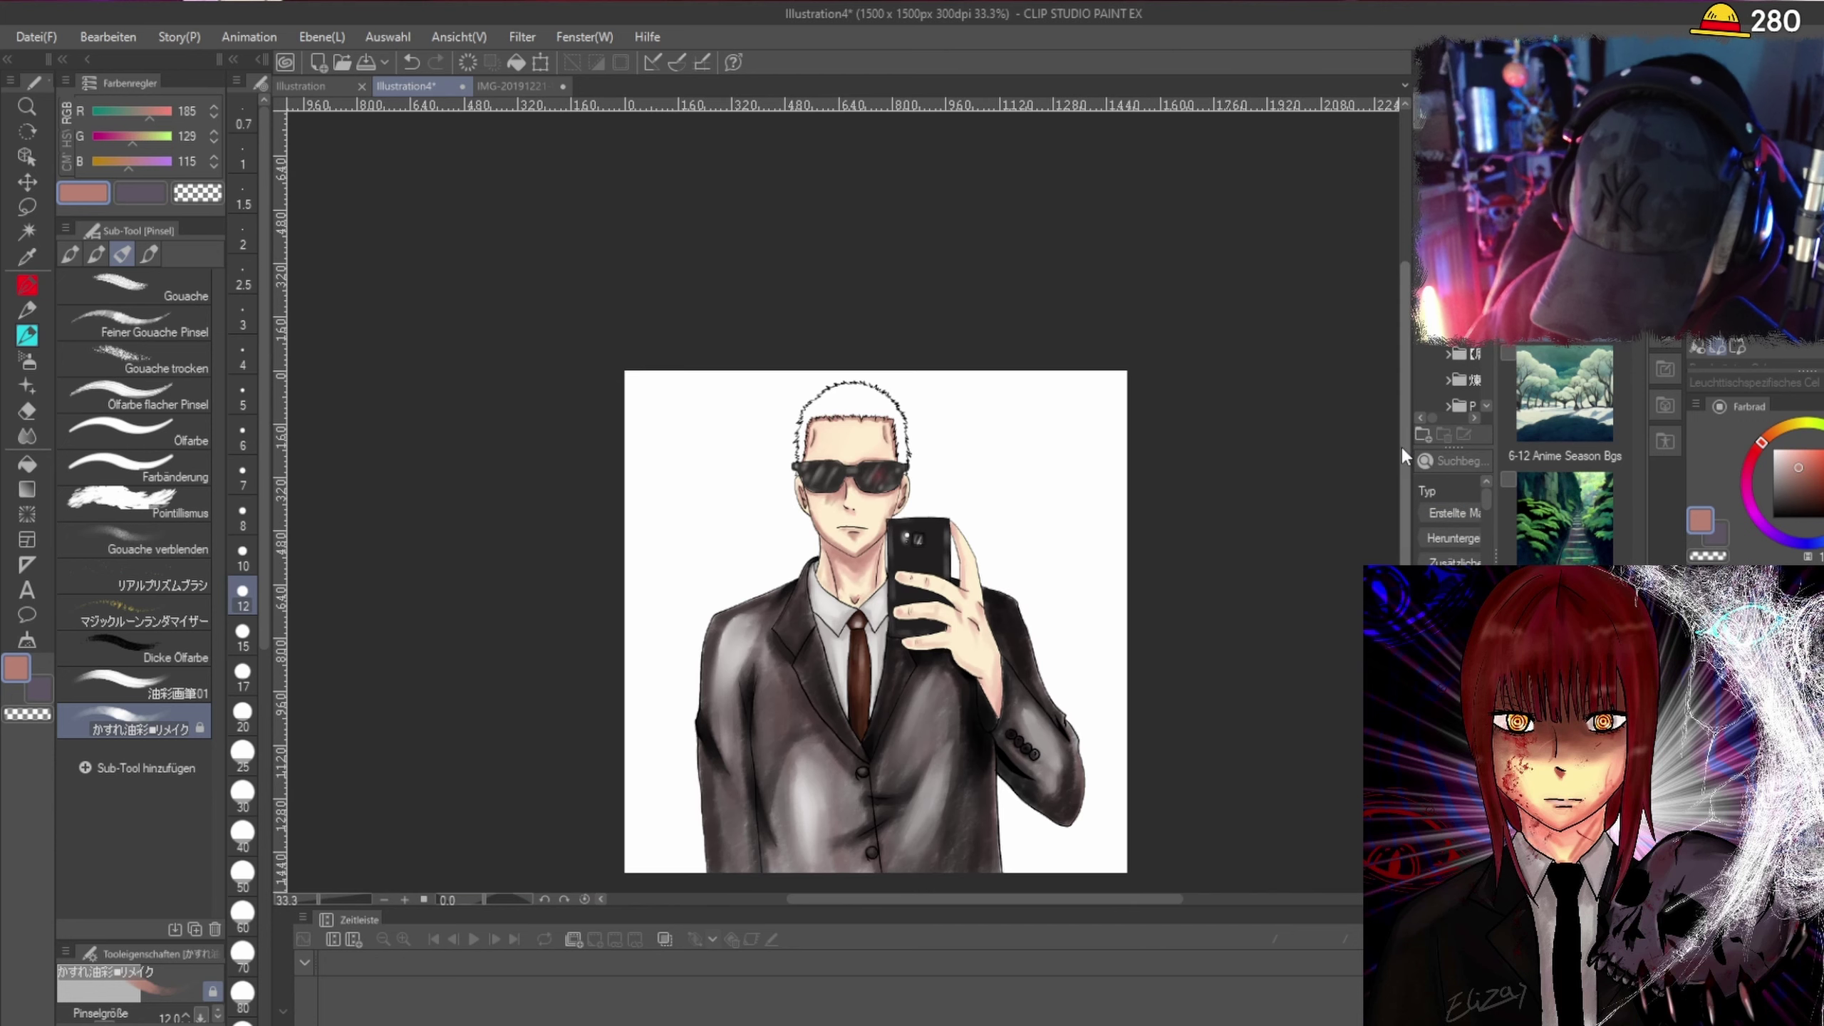
{"action": "scroll", "coordinate": [914, 587], "scroll_direction": "up", "scroll_amount": 5}
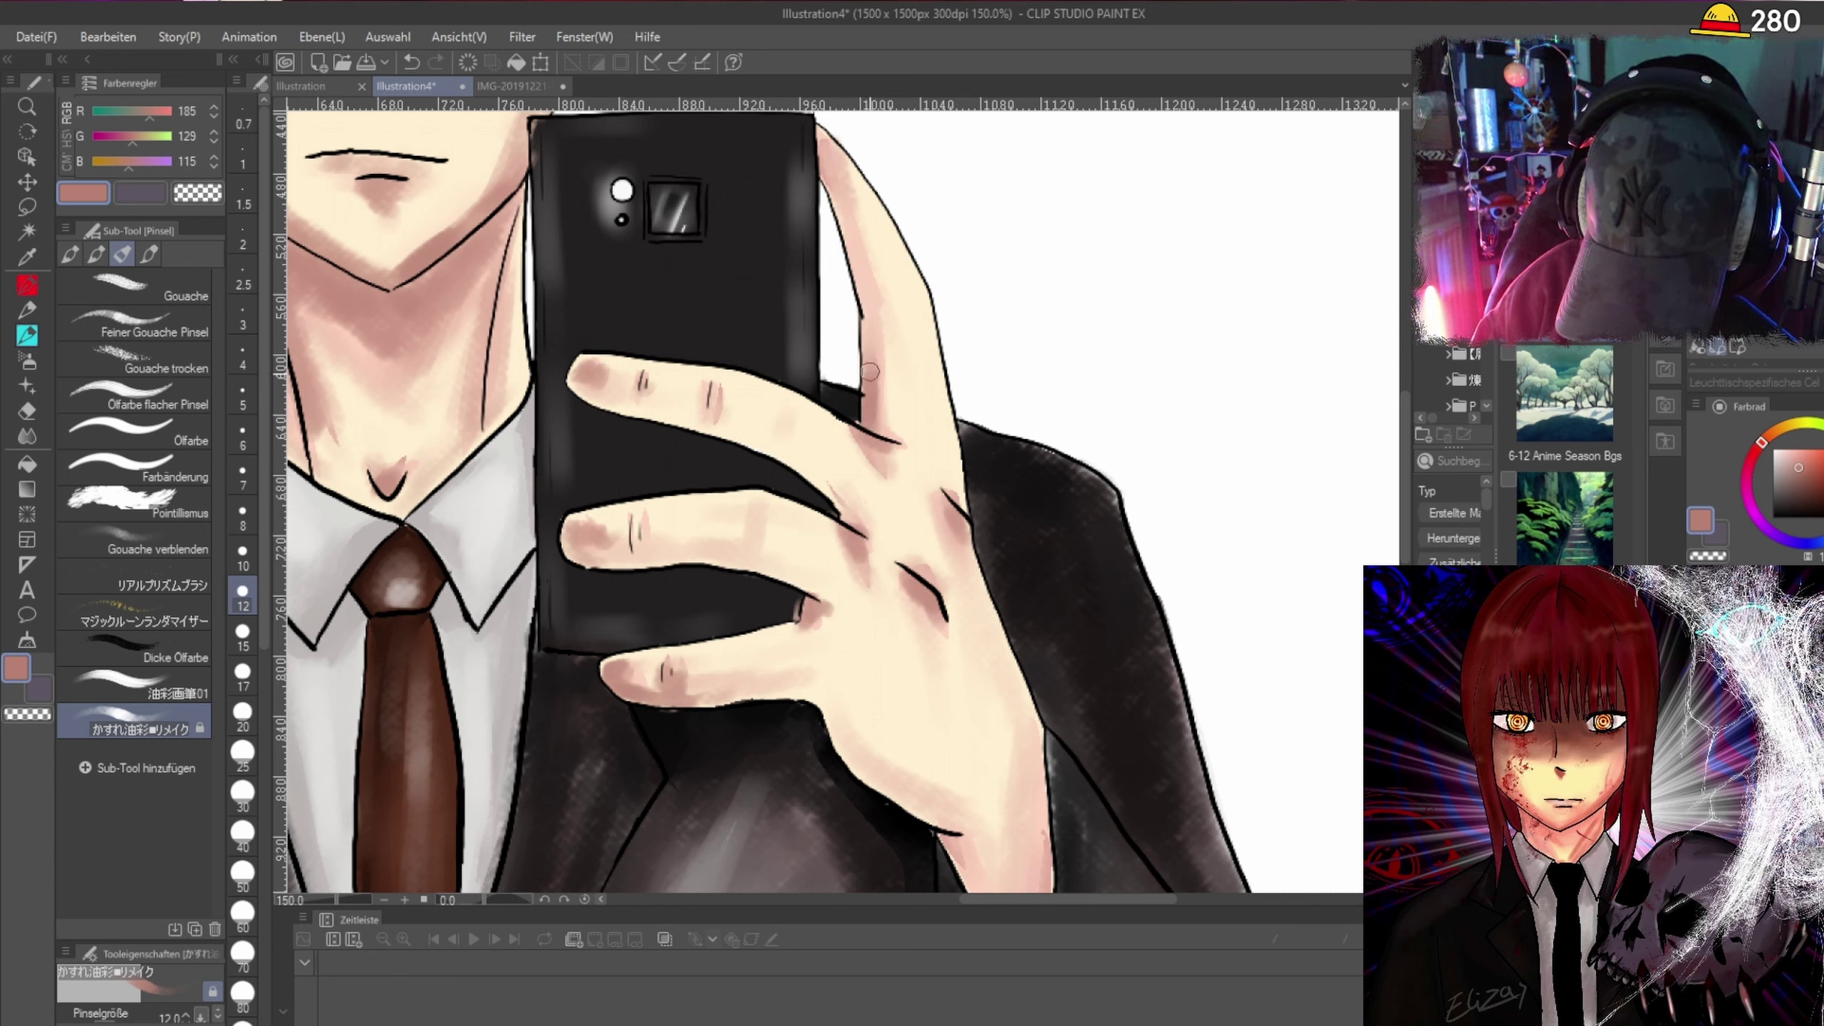
{"action": "left_click_drag", "start_coordinate": [834, 188], "coordinate": [857, 263]}
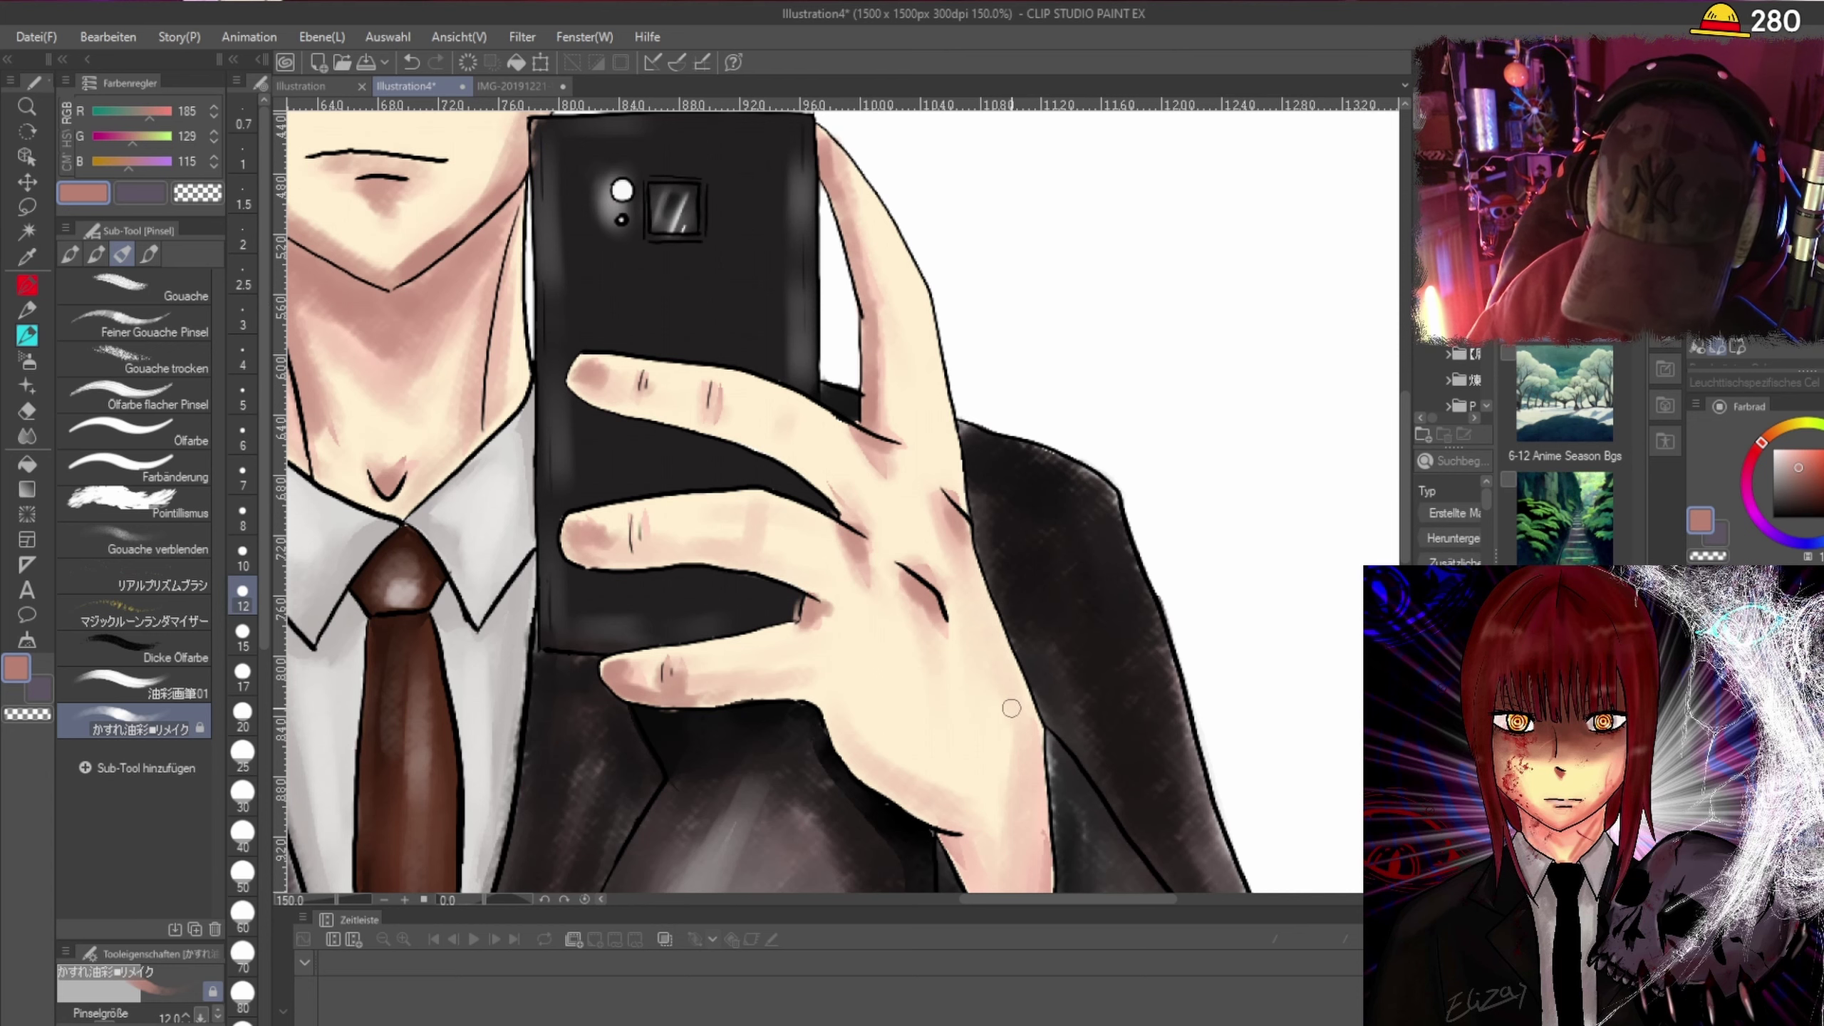
{"action": "left_click_drag", "start_coordinate": [1040, 790], "coordinate": [1039, 812]}
Darken the hand's right and inner edges against the sleeve and lapel.
{"action": "left_click_drag", "start_coordinate": [1403, 411], "coordinate": [1399, 519]}
{"action": "left_click_drag", "start_coordinate": [1043, 275], "coordinate": [1038, 335]}
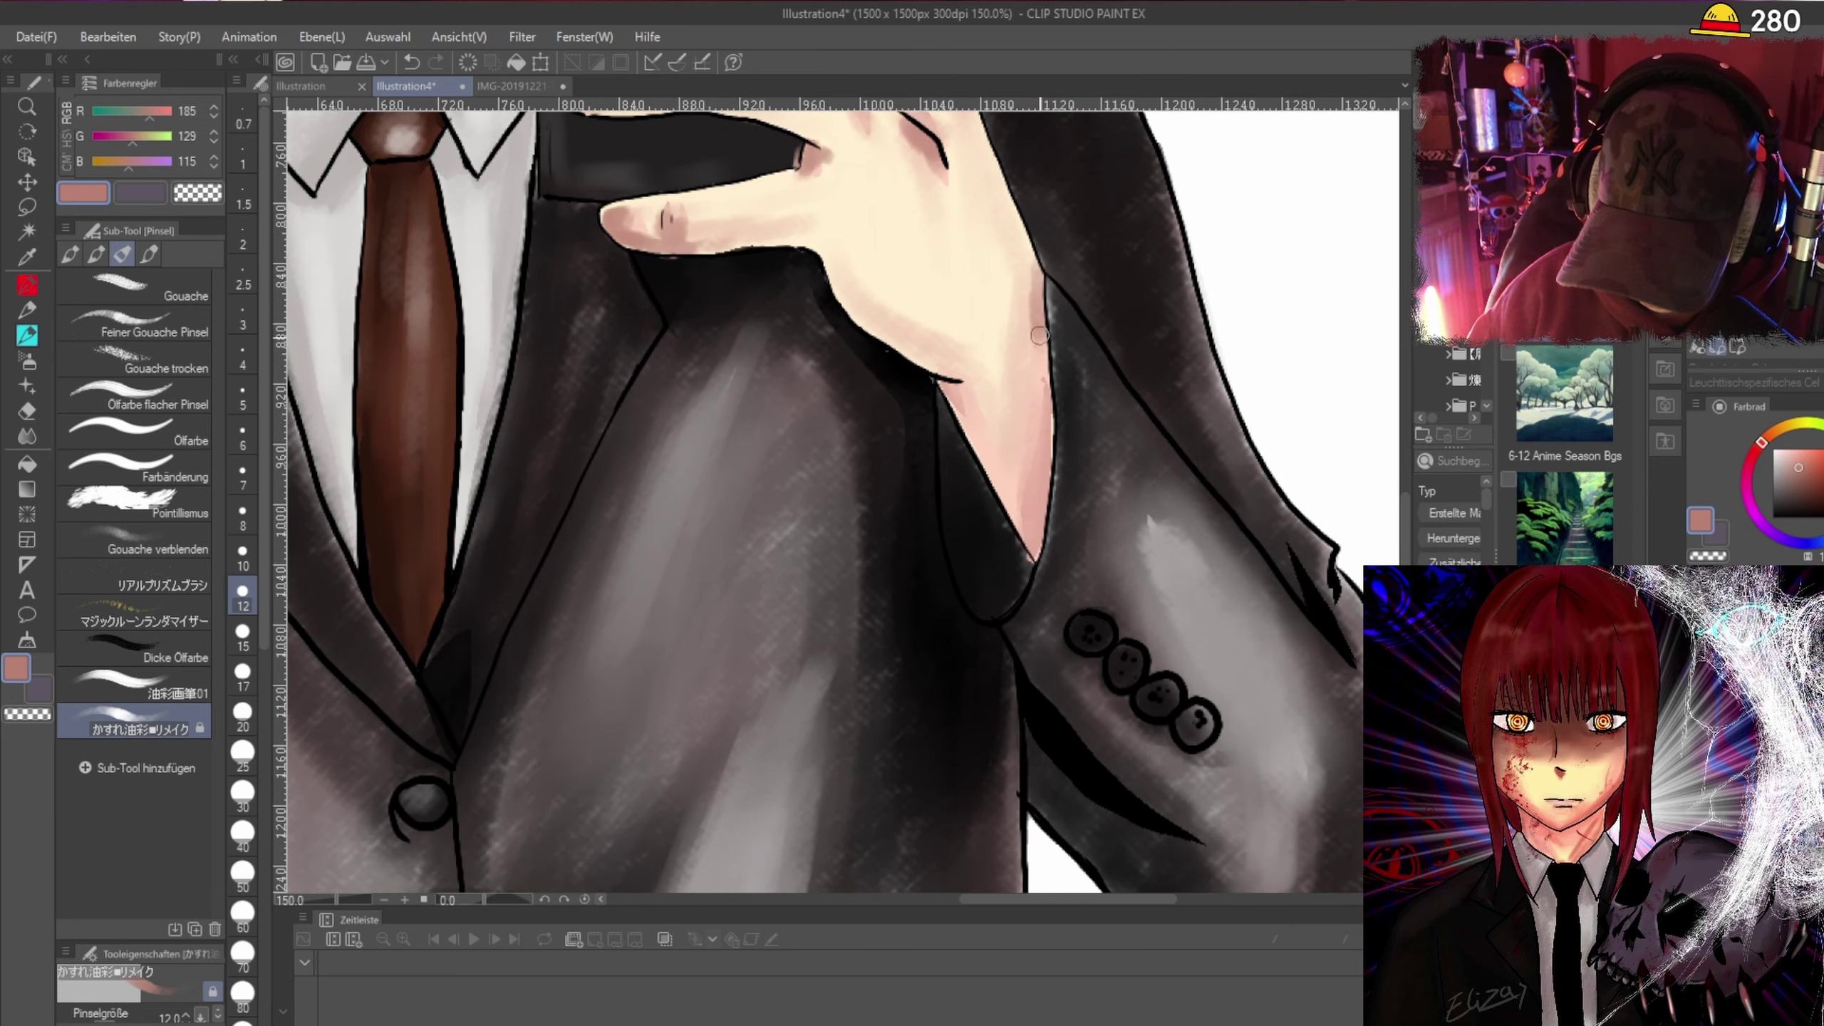
{"action": "left_click_drag", "start_coordinate": [1044, 434], "coordinate": [1036, 548]}
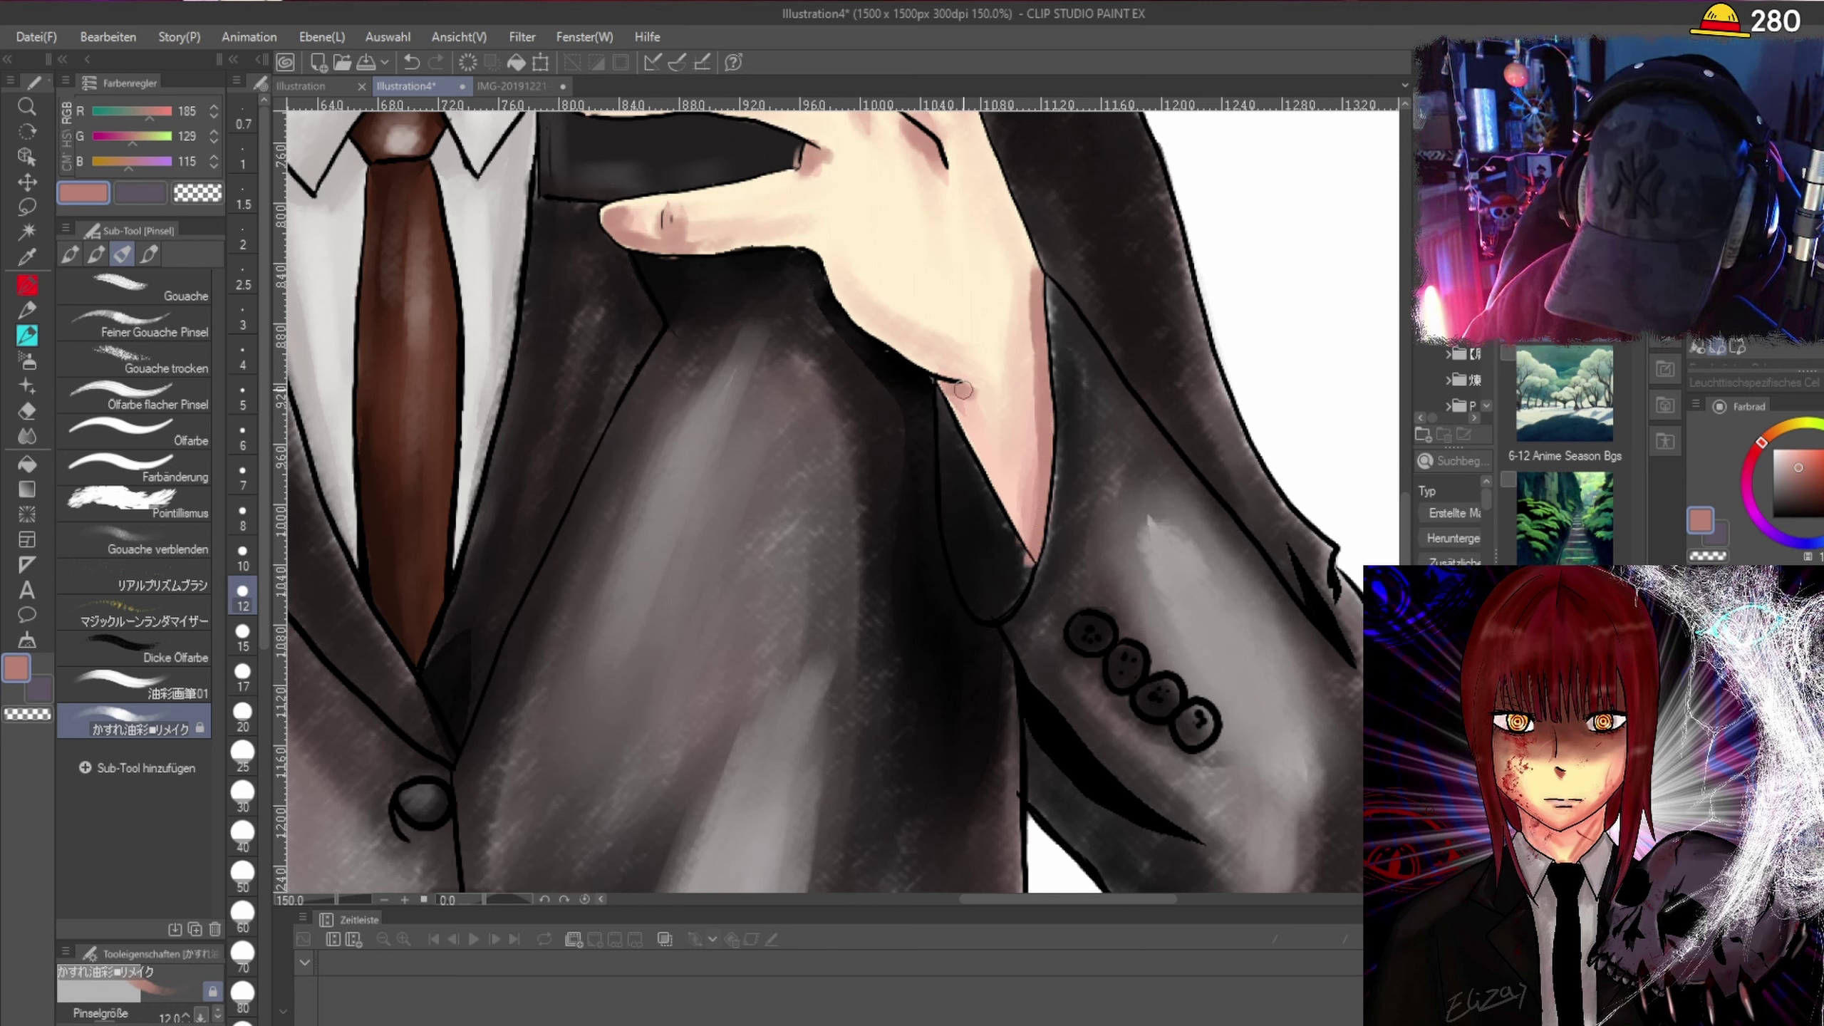
{"action": "left_click_drag", "start_coordinate": [1022, 528], "coordinate": [967, 414]}
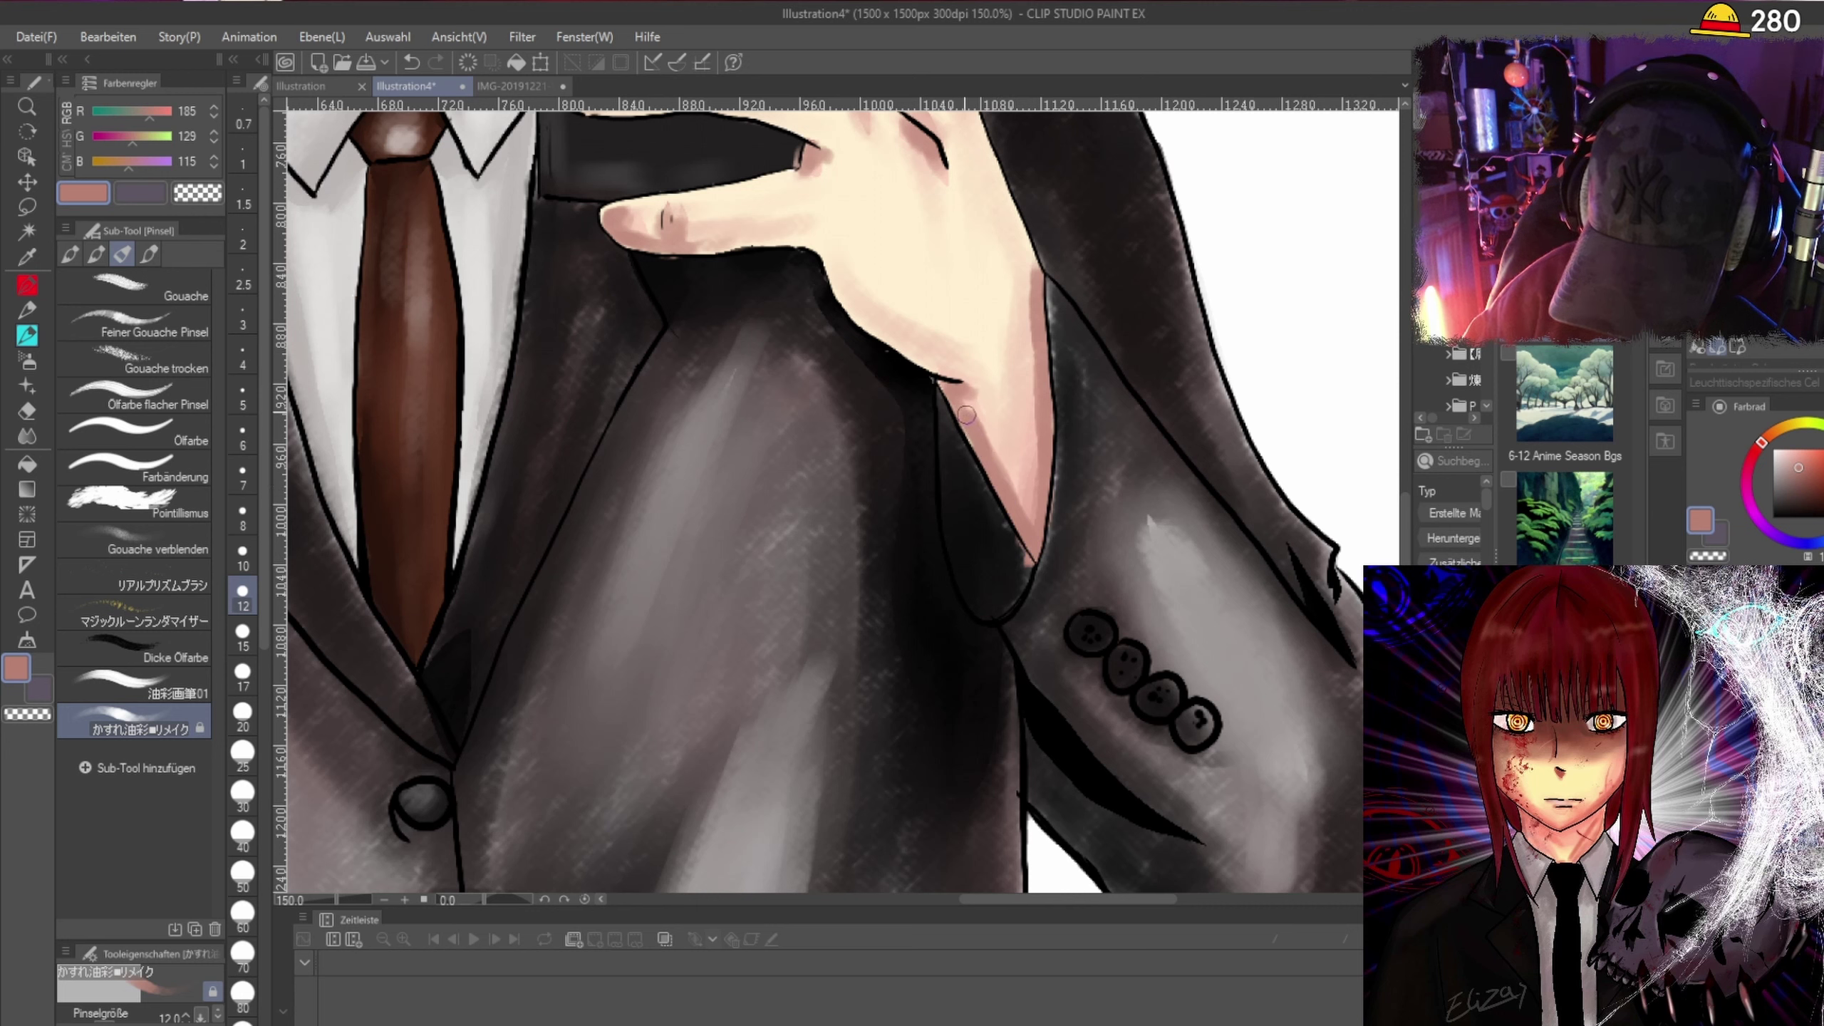
{"action": "left_click_drag", "start_coordinate": [1046, 477], "coordinate": [1036, 271]}
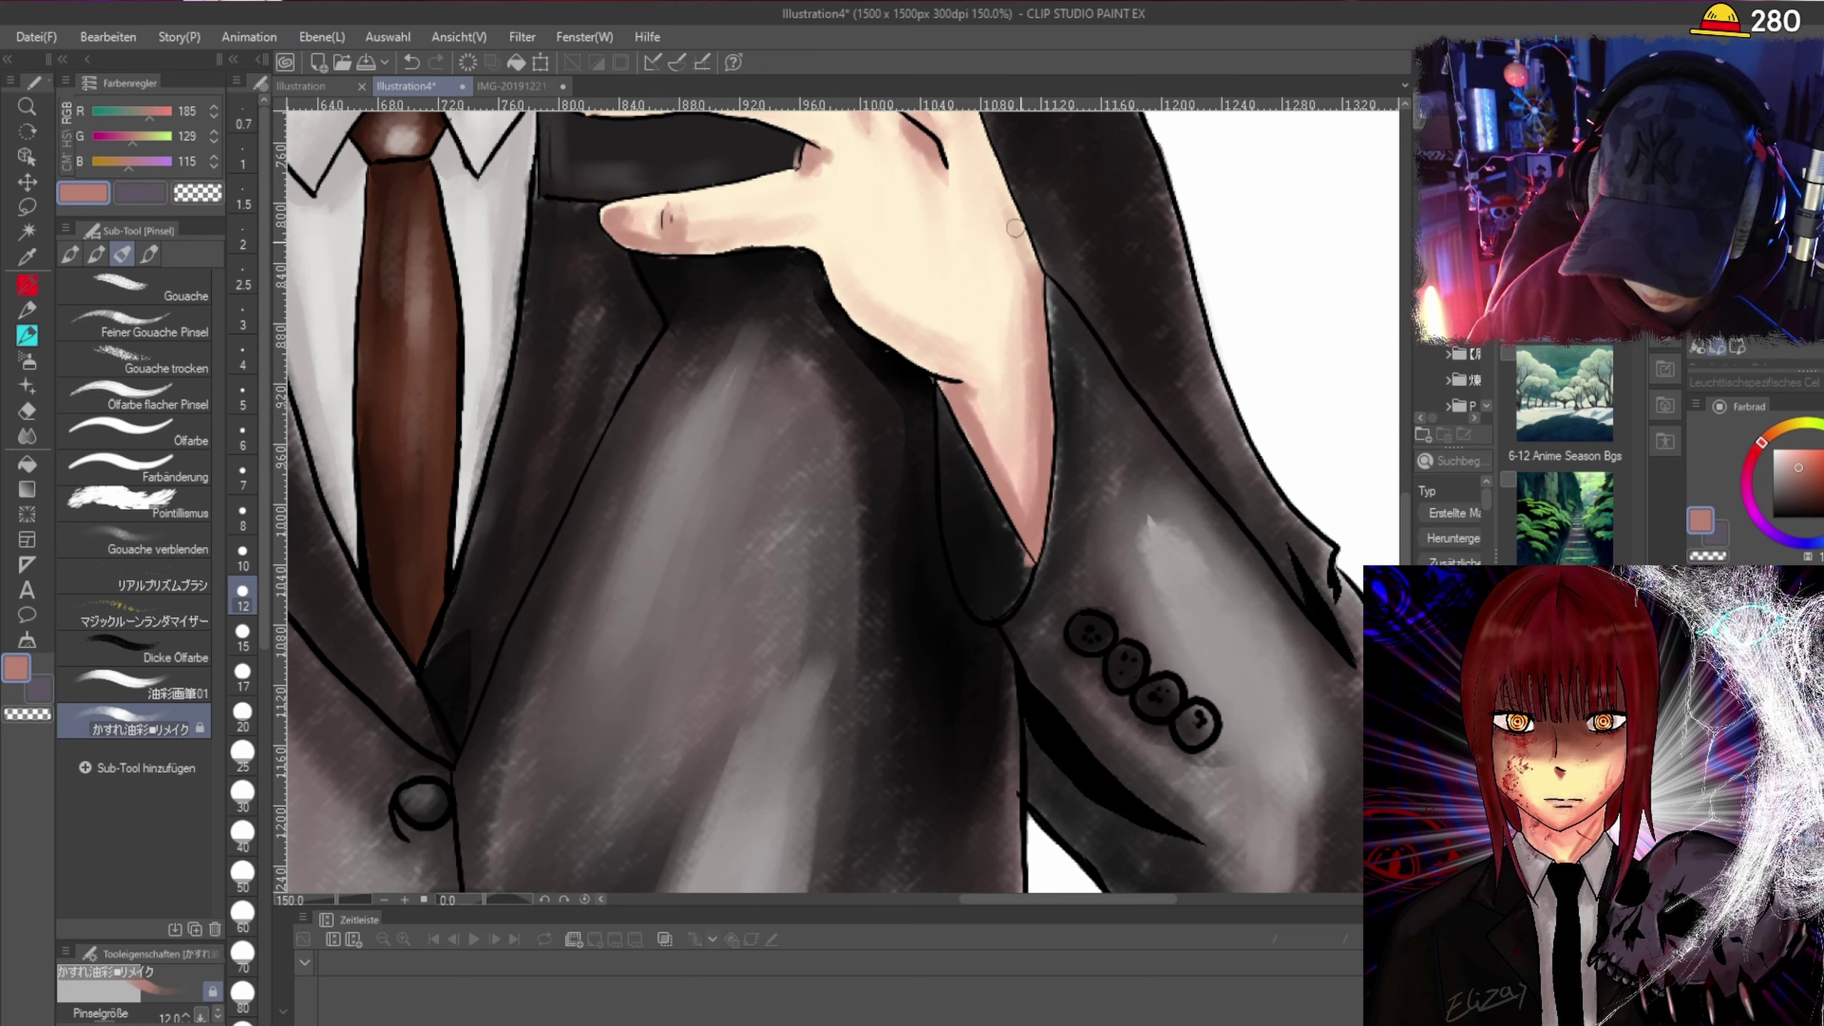
Shade the skin along the top of the left sunglasses lens.
{"action": "scroll", "coordinate": [1181, 460], "scroll_direction": "down", "scroll_amount": 4}
{"action": "scroll", "coordinate": [1185, 337], "scroll_direction": "up", "scroll_amount": 2}
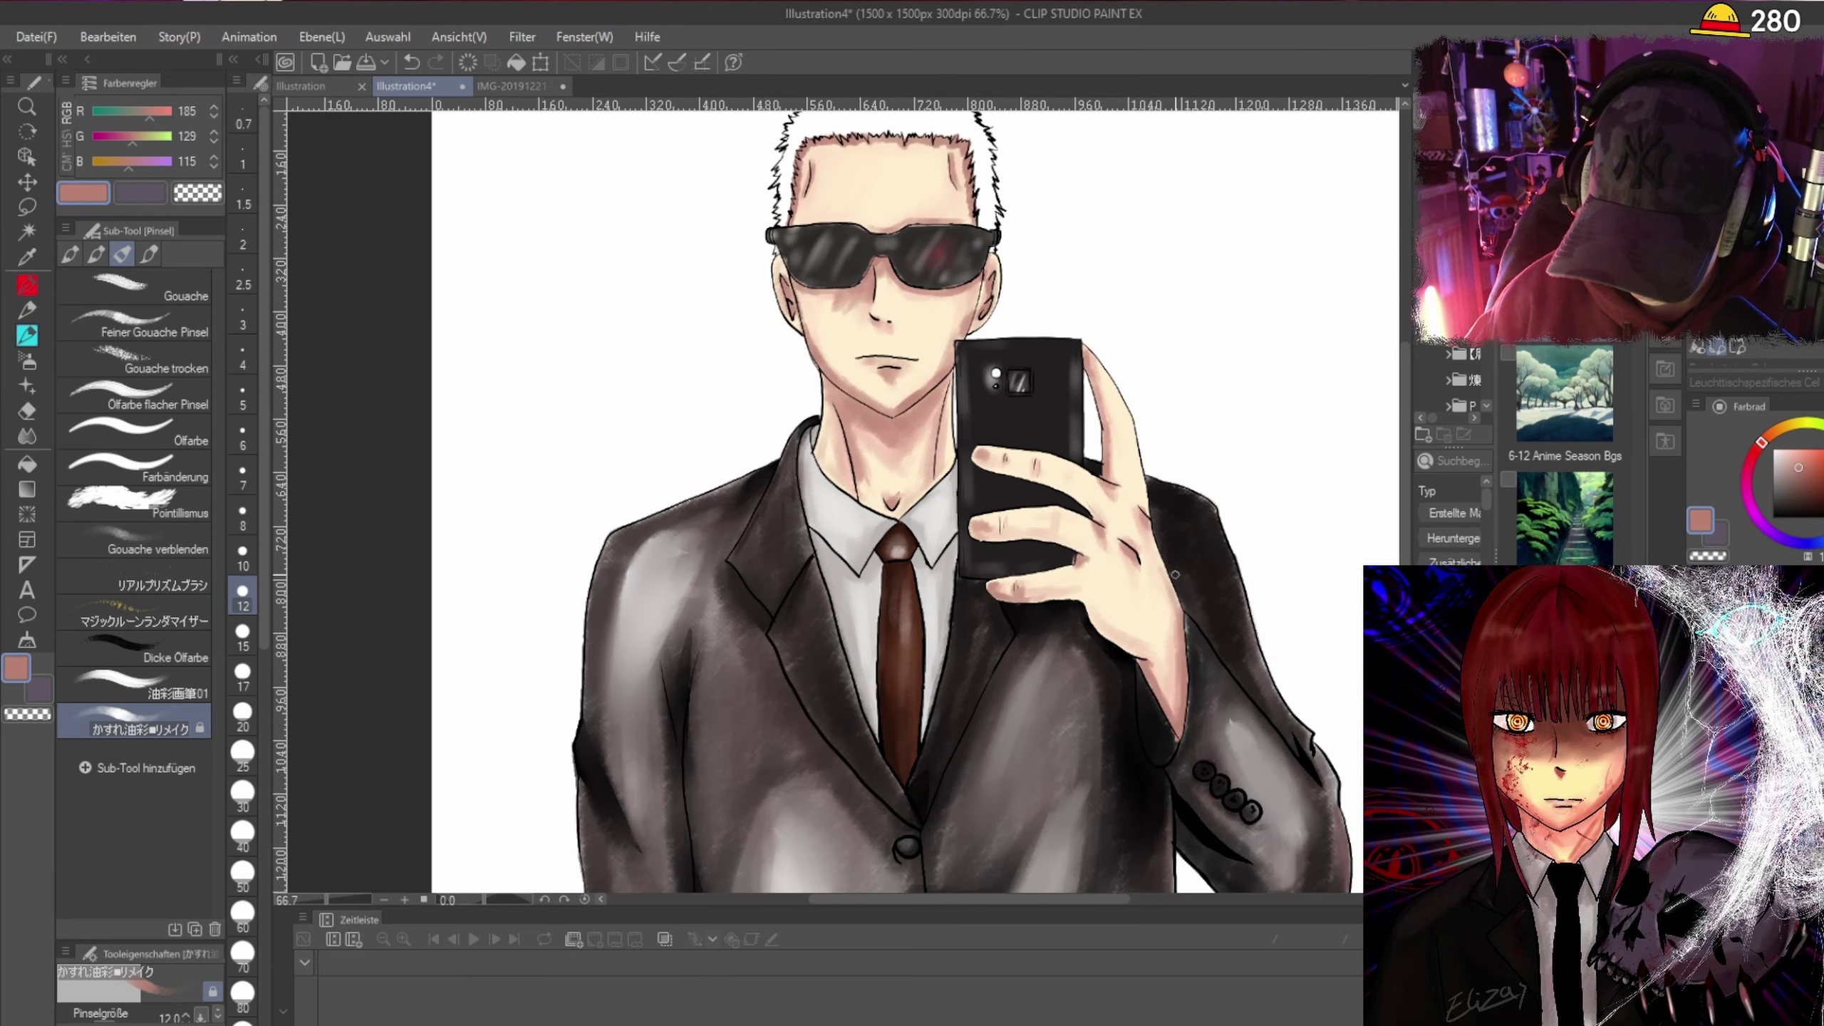
{"action": "scroll", "coordinate": [1062, 420], "scroll_direction": "up", "scroll_amount": 1}
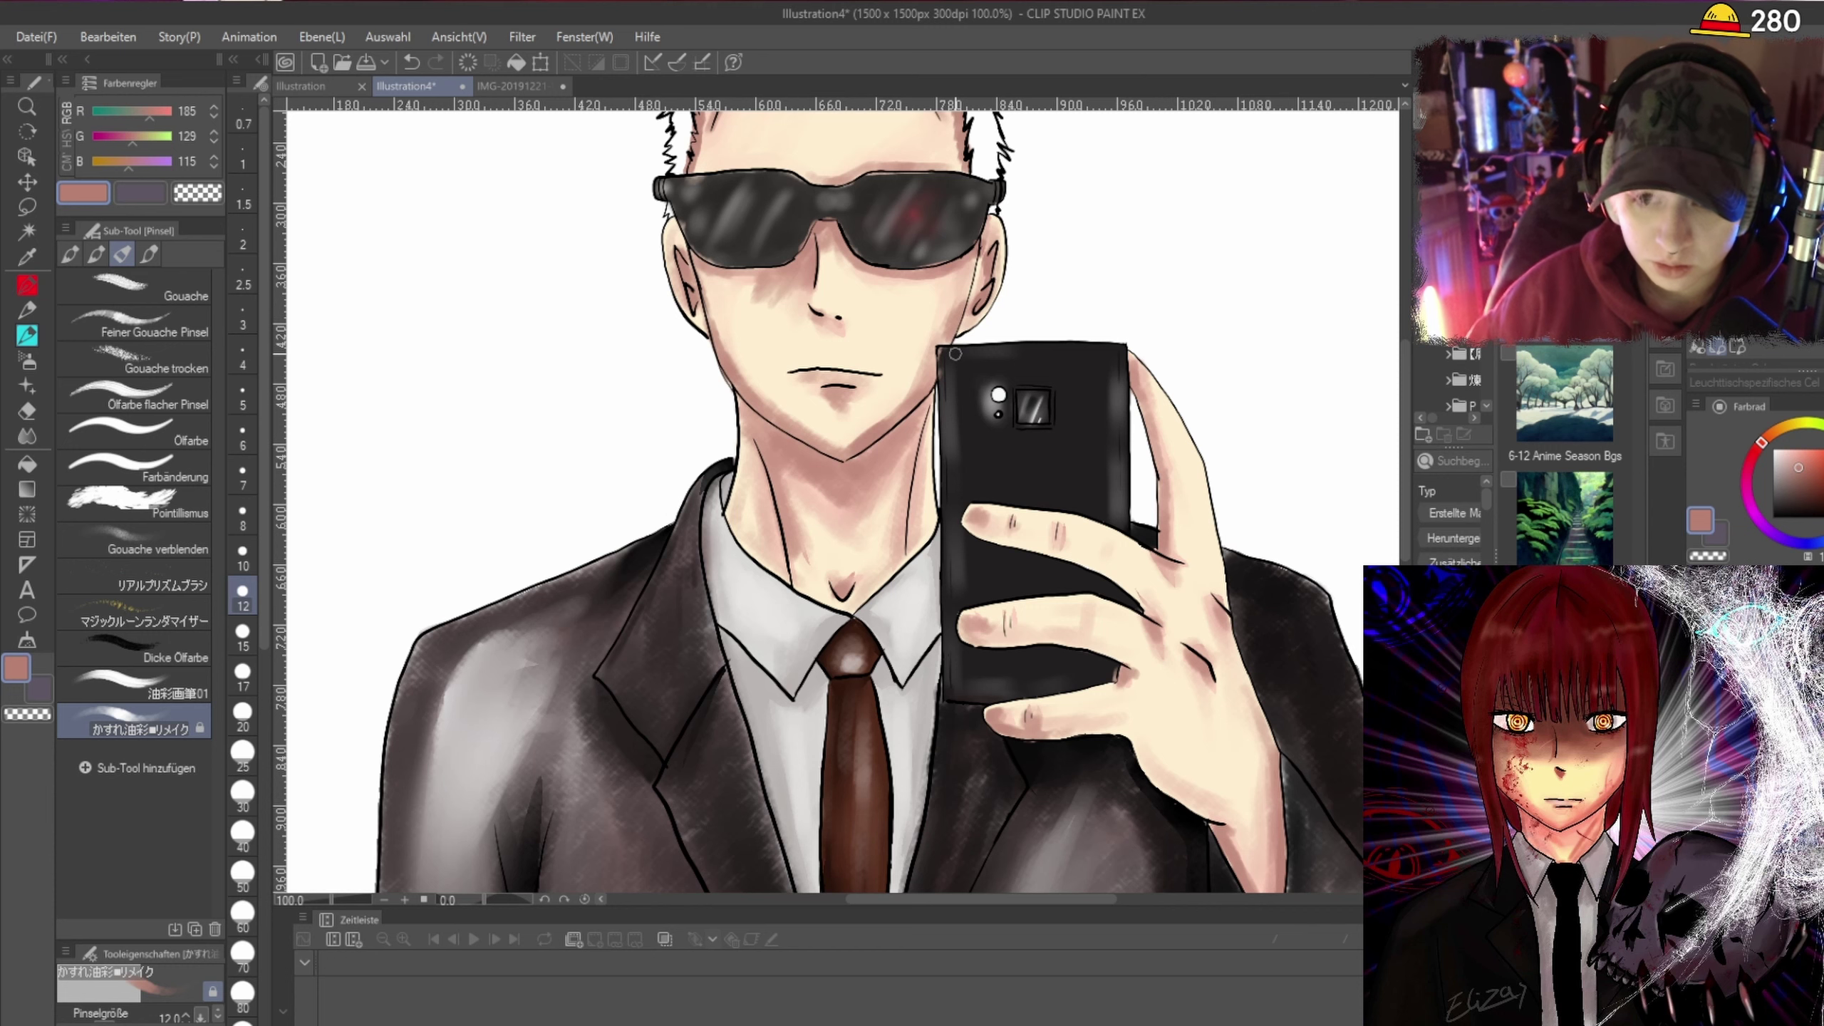
{"action": "scroll", "coordinate": [1064, 331], "scroll_direction": "up", "scroll_amount": 1}
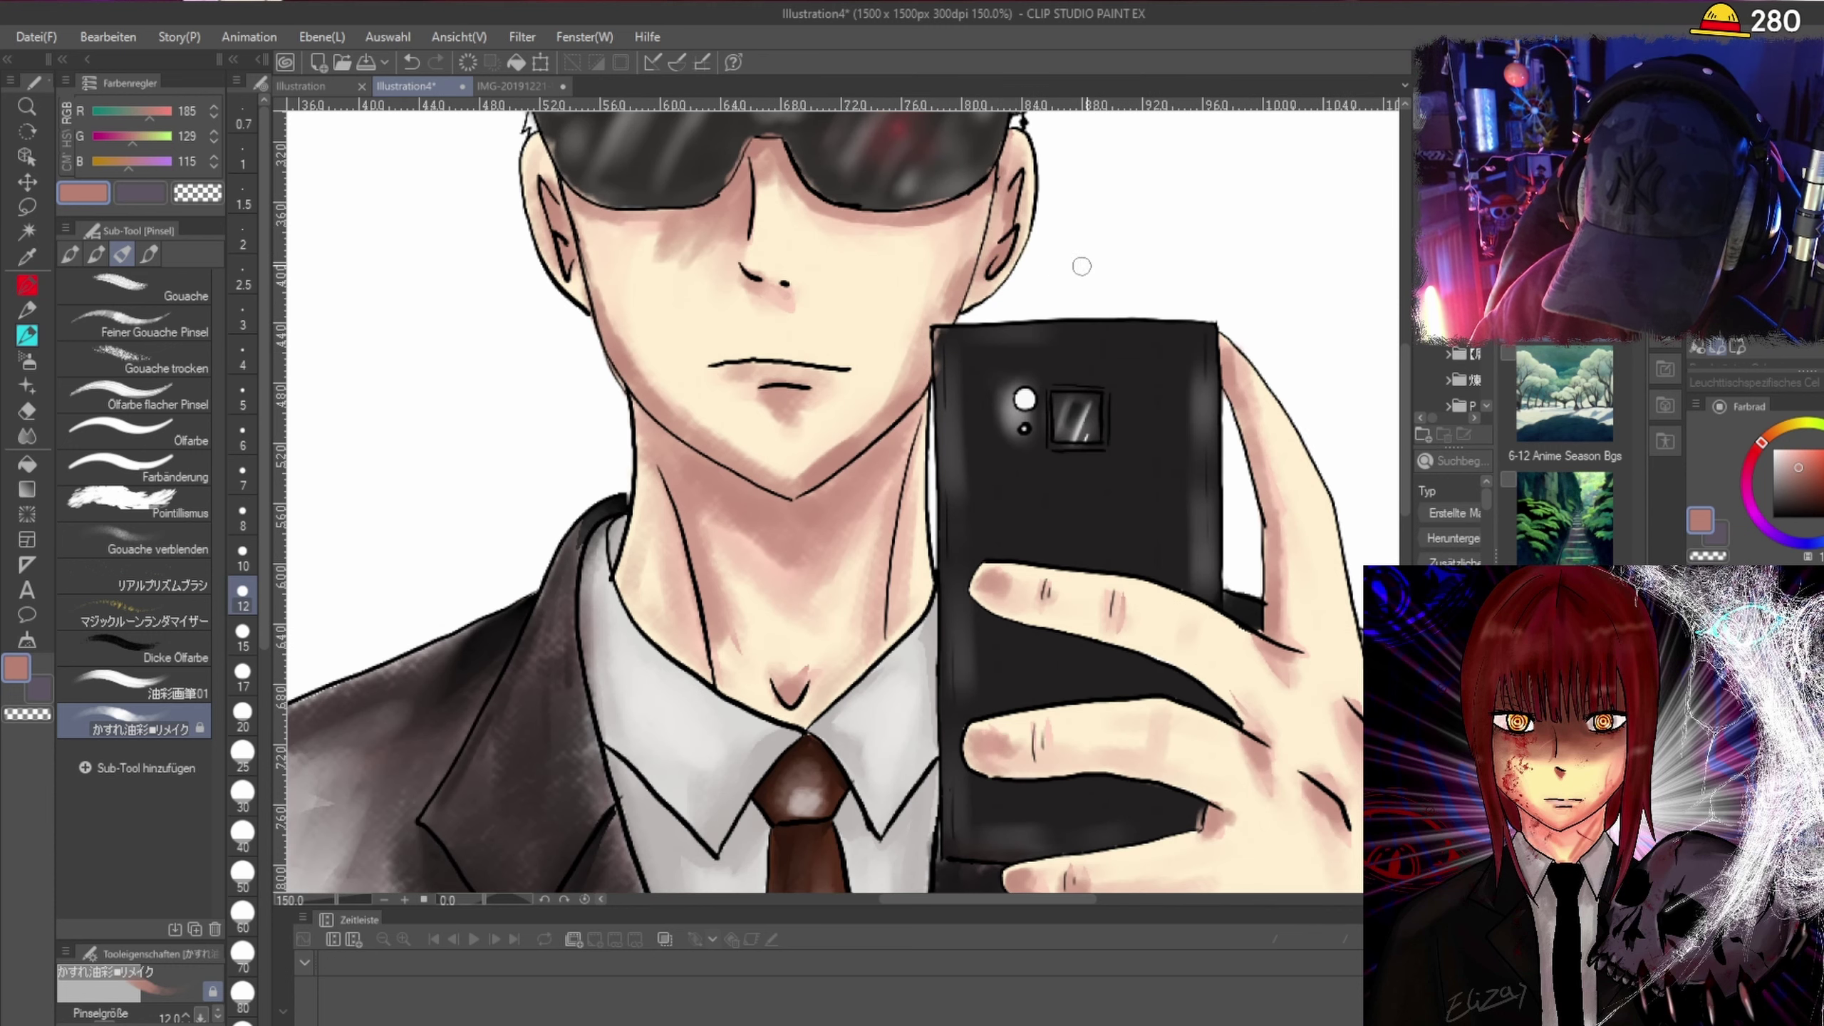
{"action": "left_click_drag", "start_coordinate": [1405, 428], "coordinate": [1416, 332]}
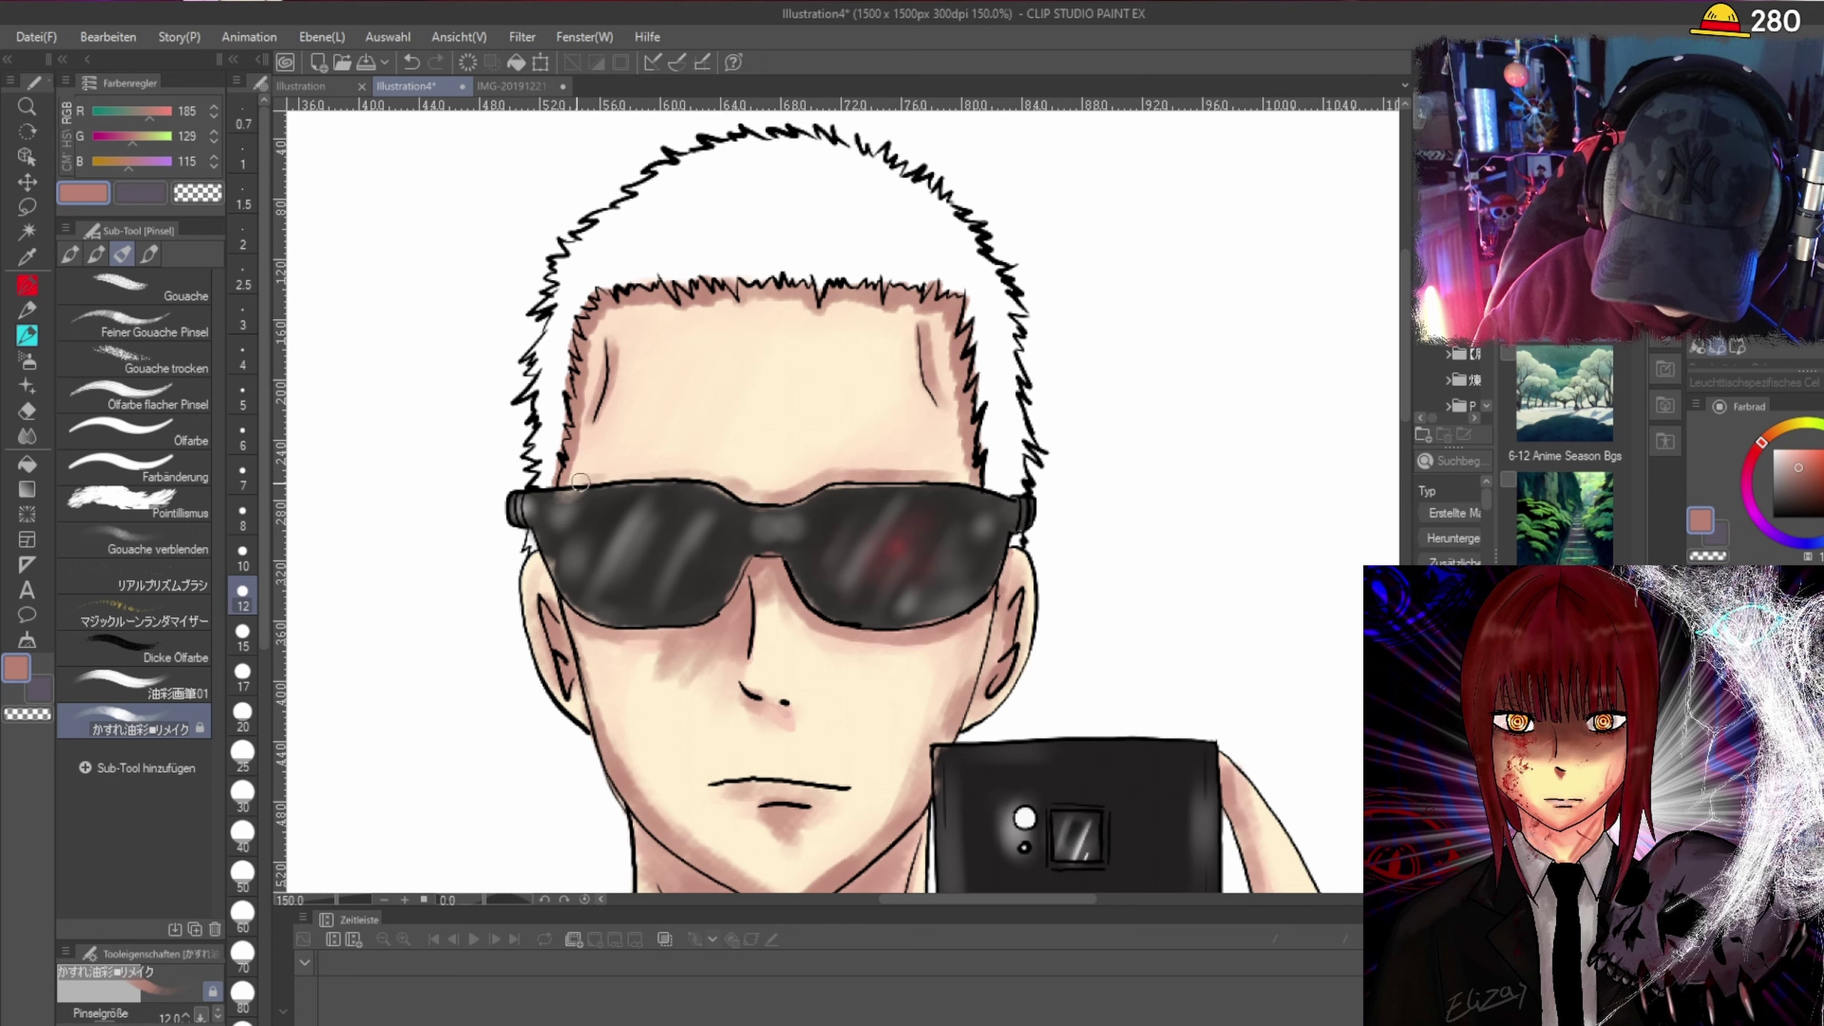
{"action": "mouse_move", "coordinate": [603, 479]}
{"action": "left_mouse_down"}
{"action": "mouse_move", "coordinate": [732, 485]}
{"action": "mouse_move", "coordinate": [648, 454]}
{"action": "left_mouse_up"}
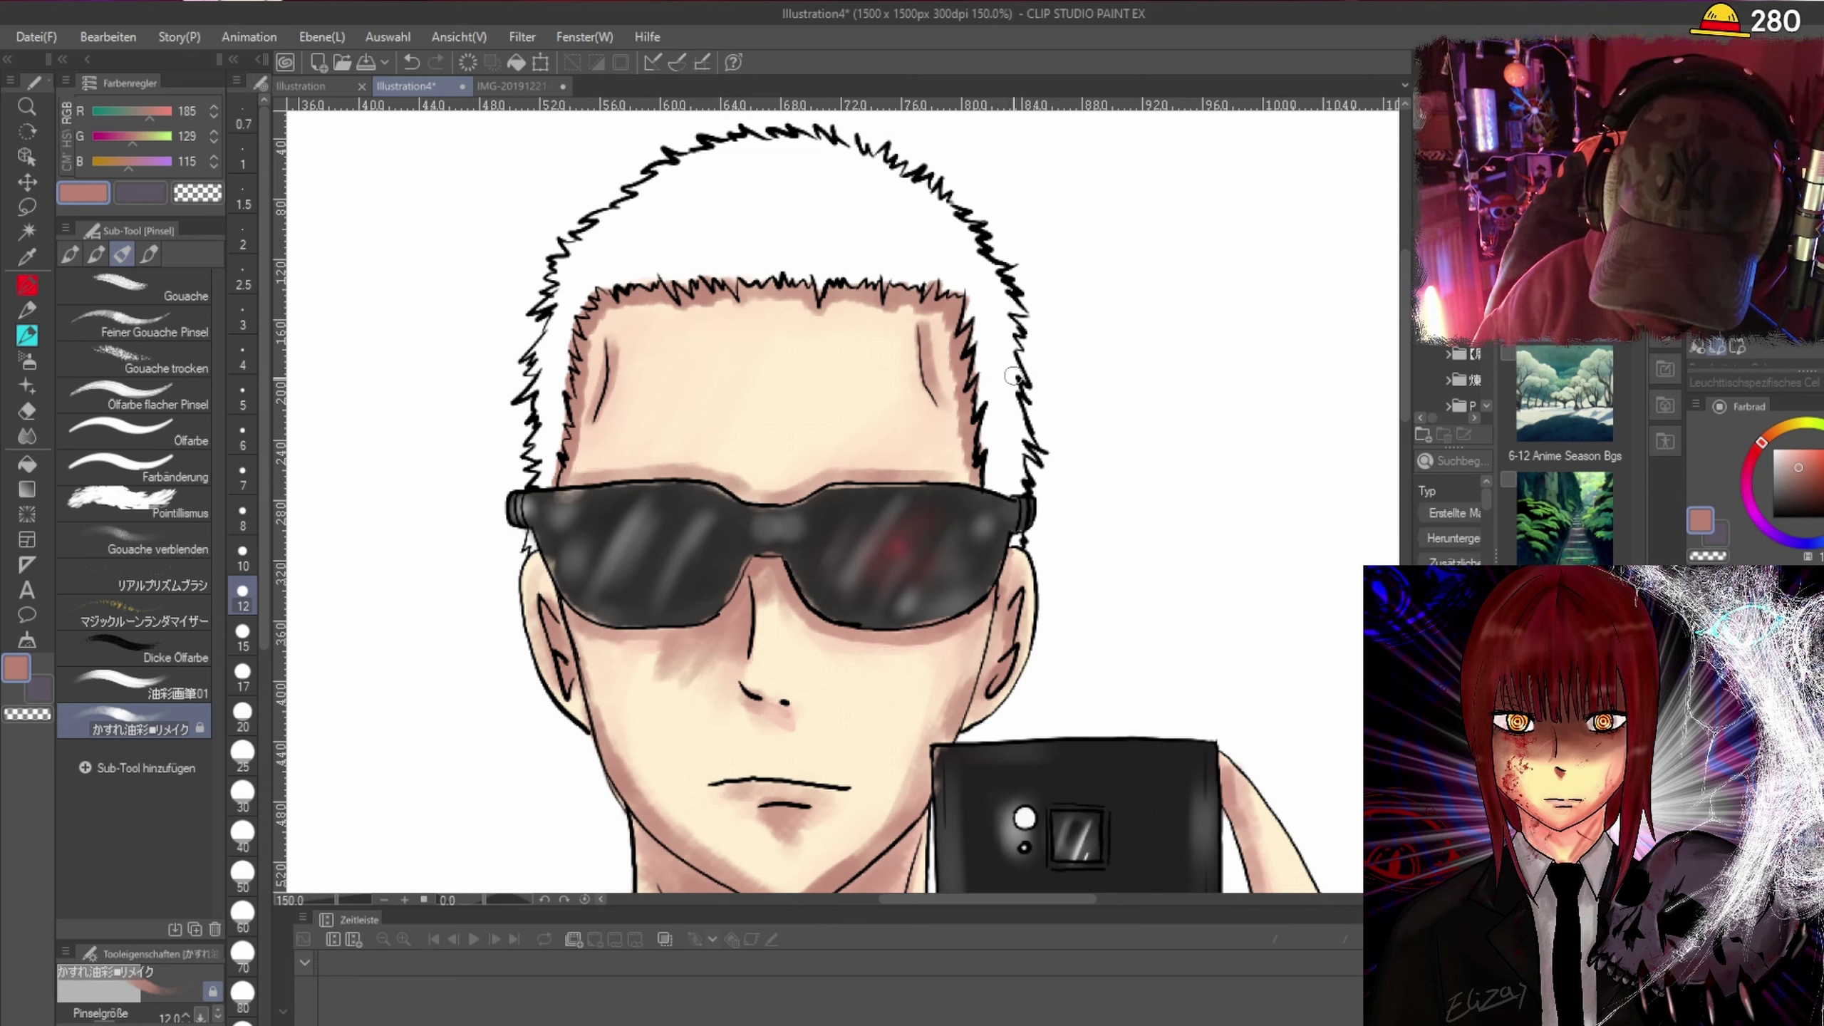
{"action": "left_click", "coordinate": [29, 436]}
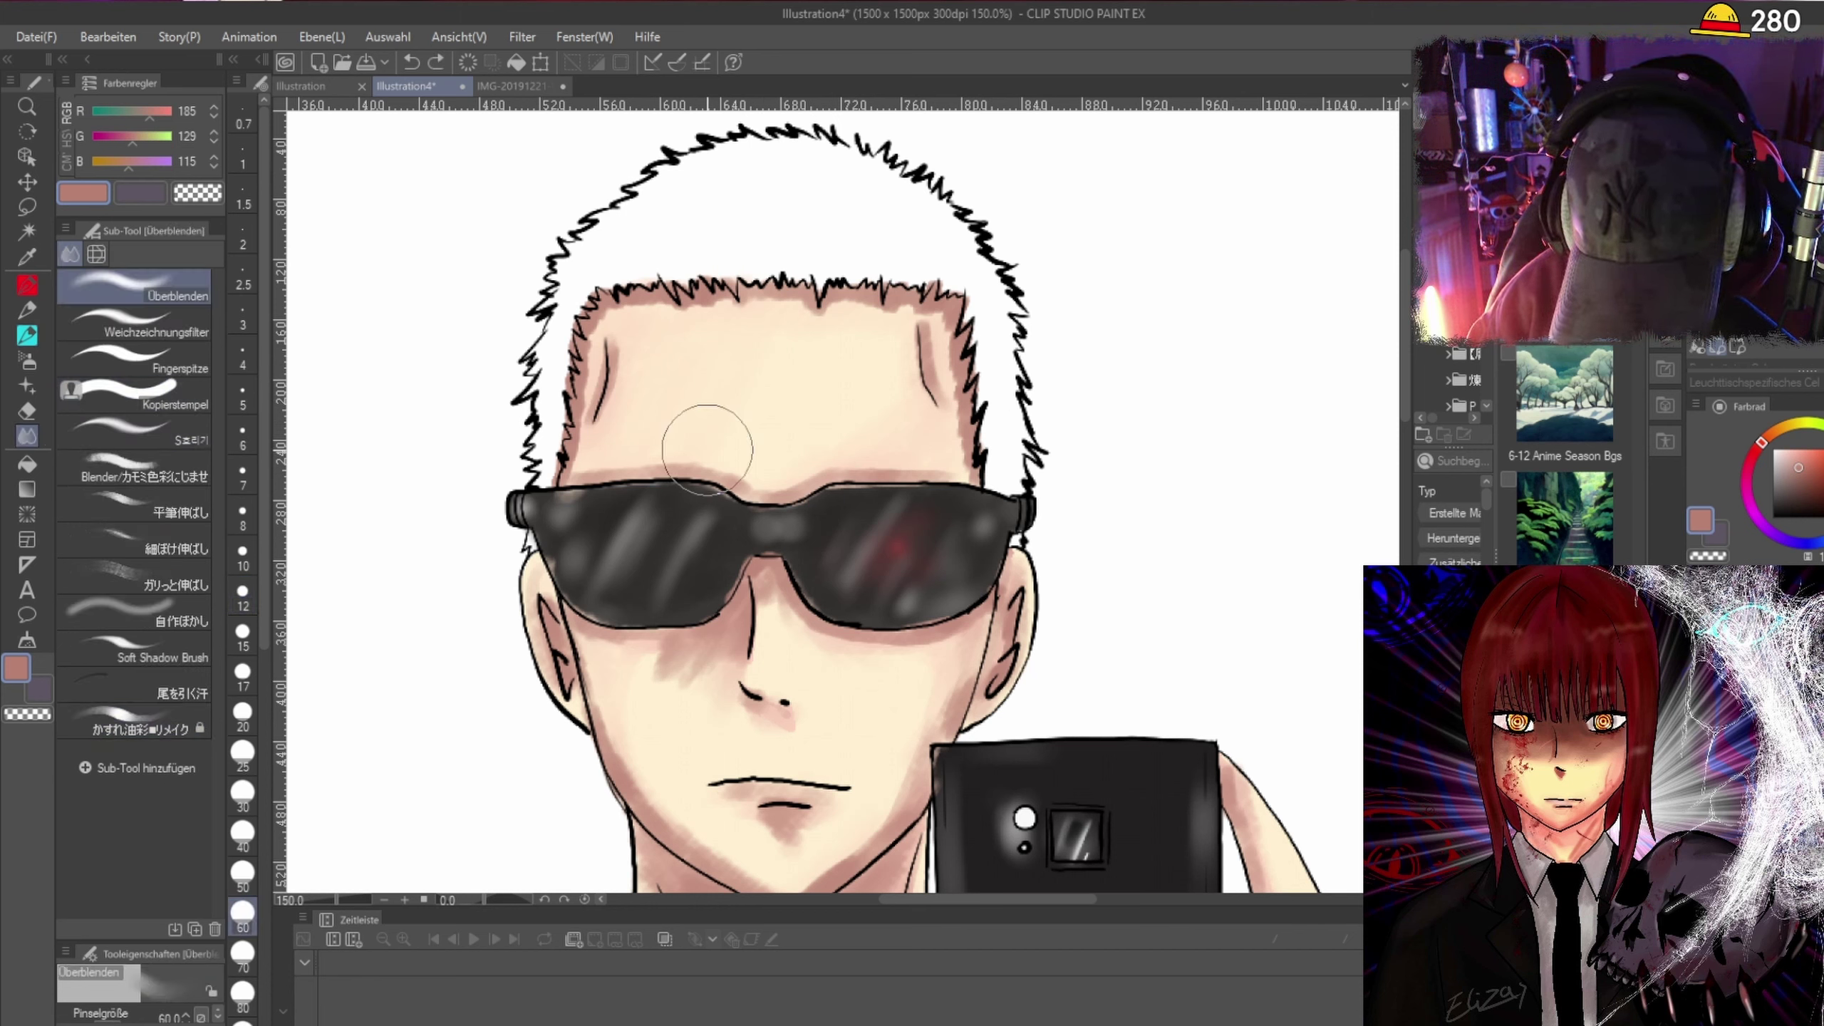
{"action": "left_click", "coordinate": [144, 323]}
{"action": "left_click_drag", "start_coordinate": [624, 464], "coordinate": [660, 468]}
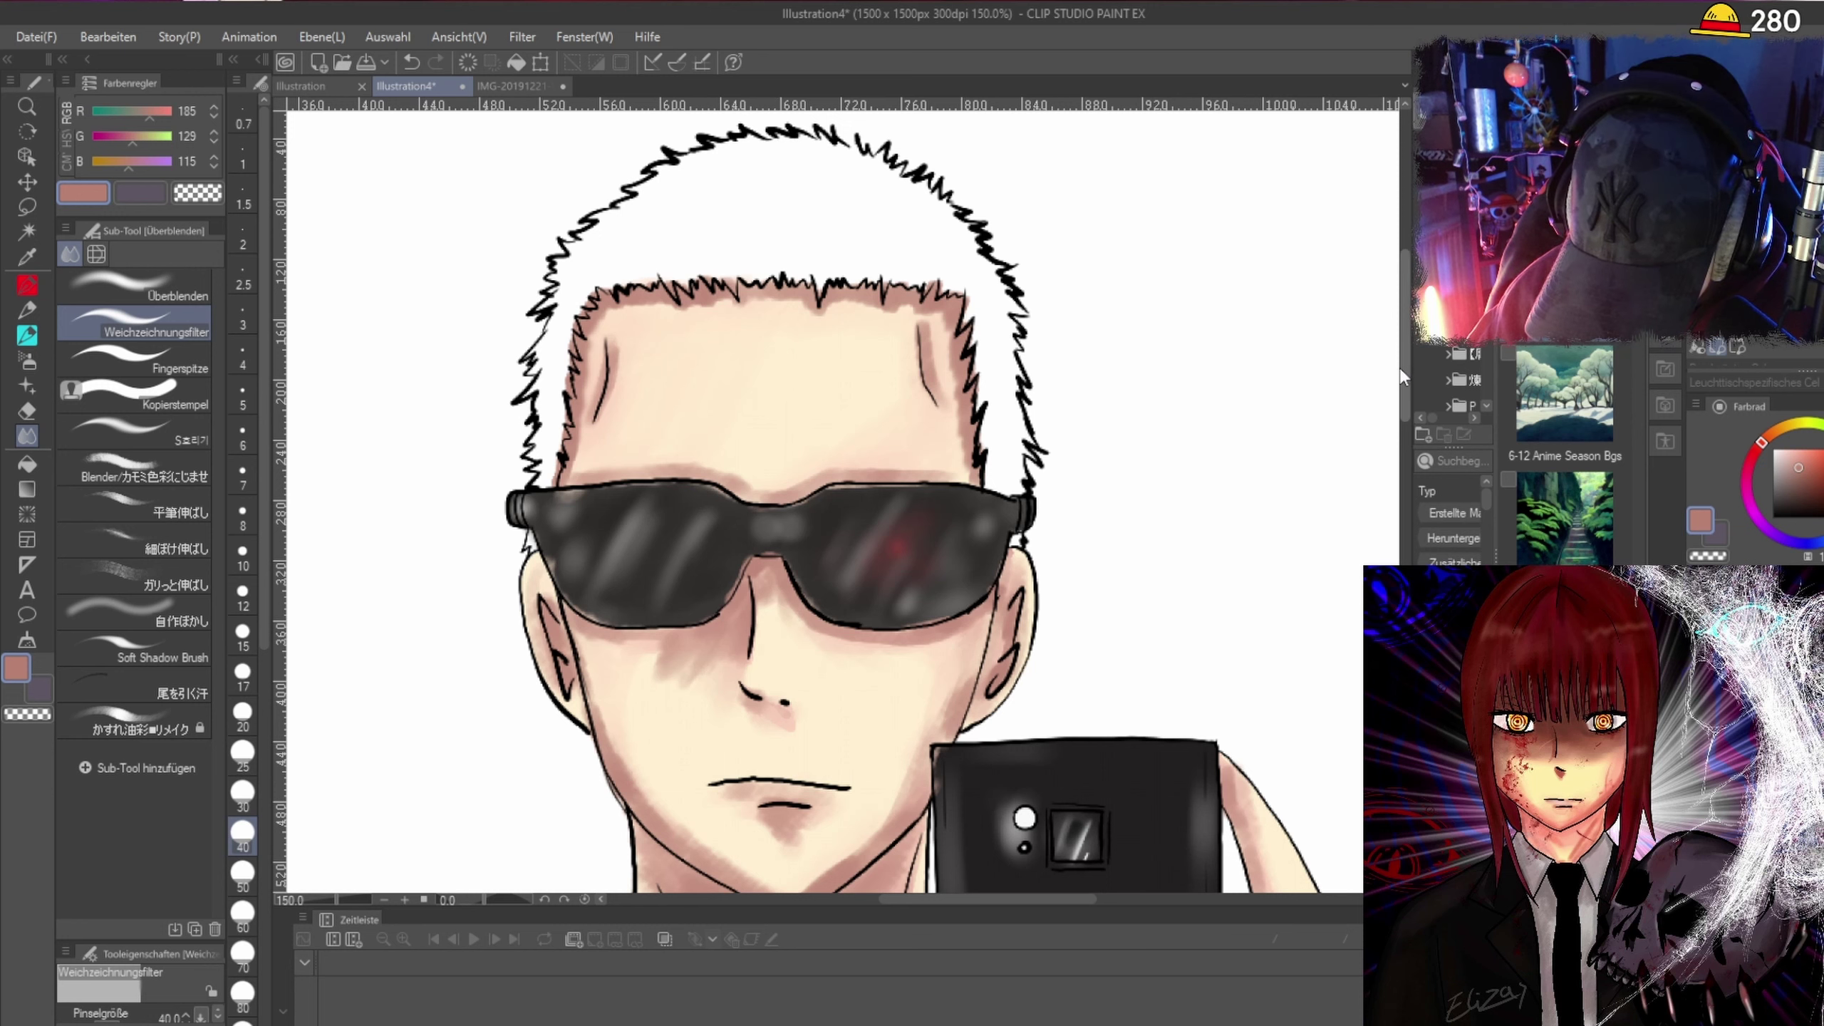
{"action": "scroll", "coordinate": [885, 445], "scroll_direction": "down", "scroll_amount": 5}
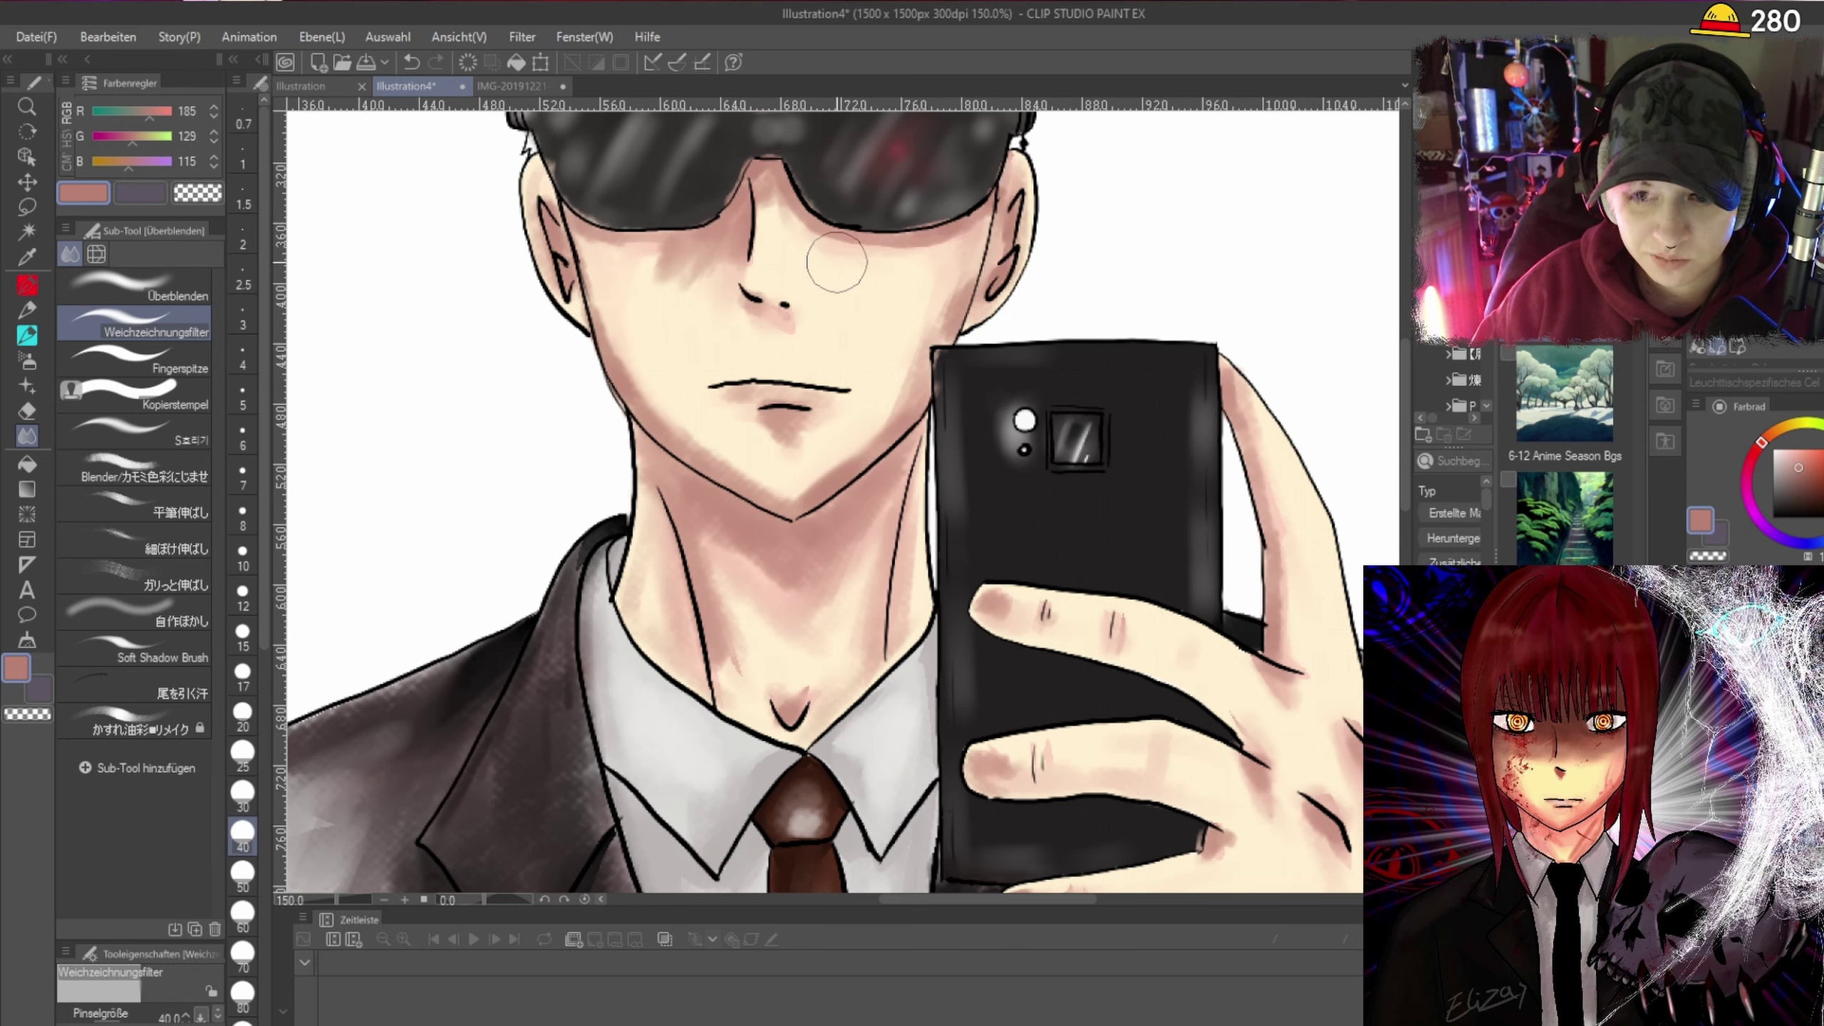
{"action": "scroll", "coordinate": [836, 265], "scroll_direction": "down", "scroll_amount": 2}
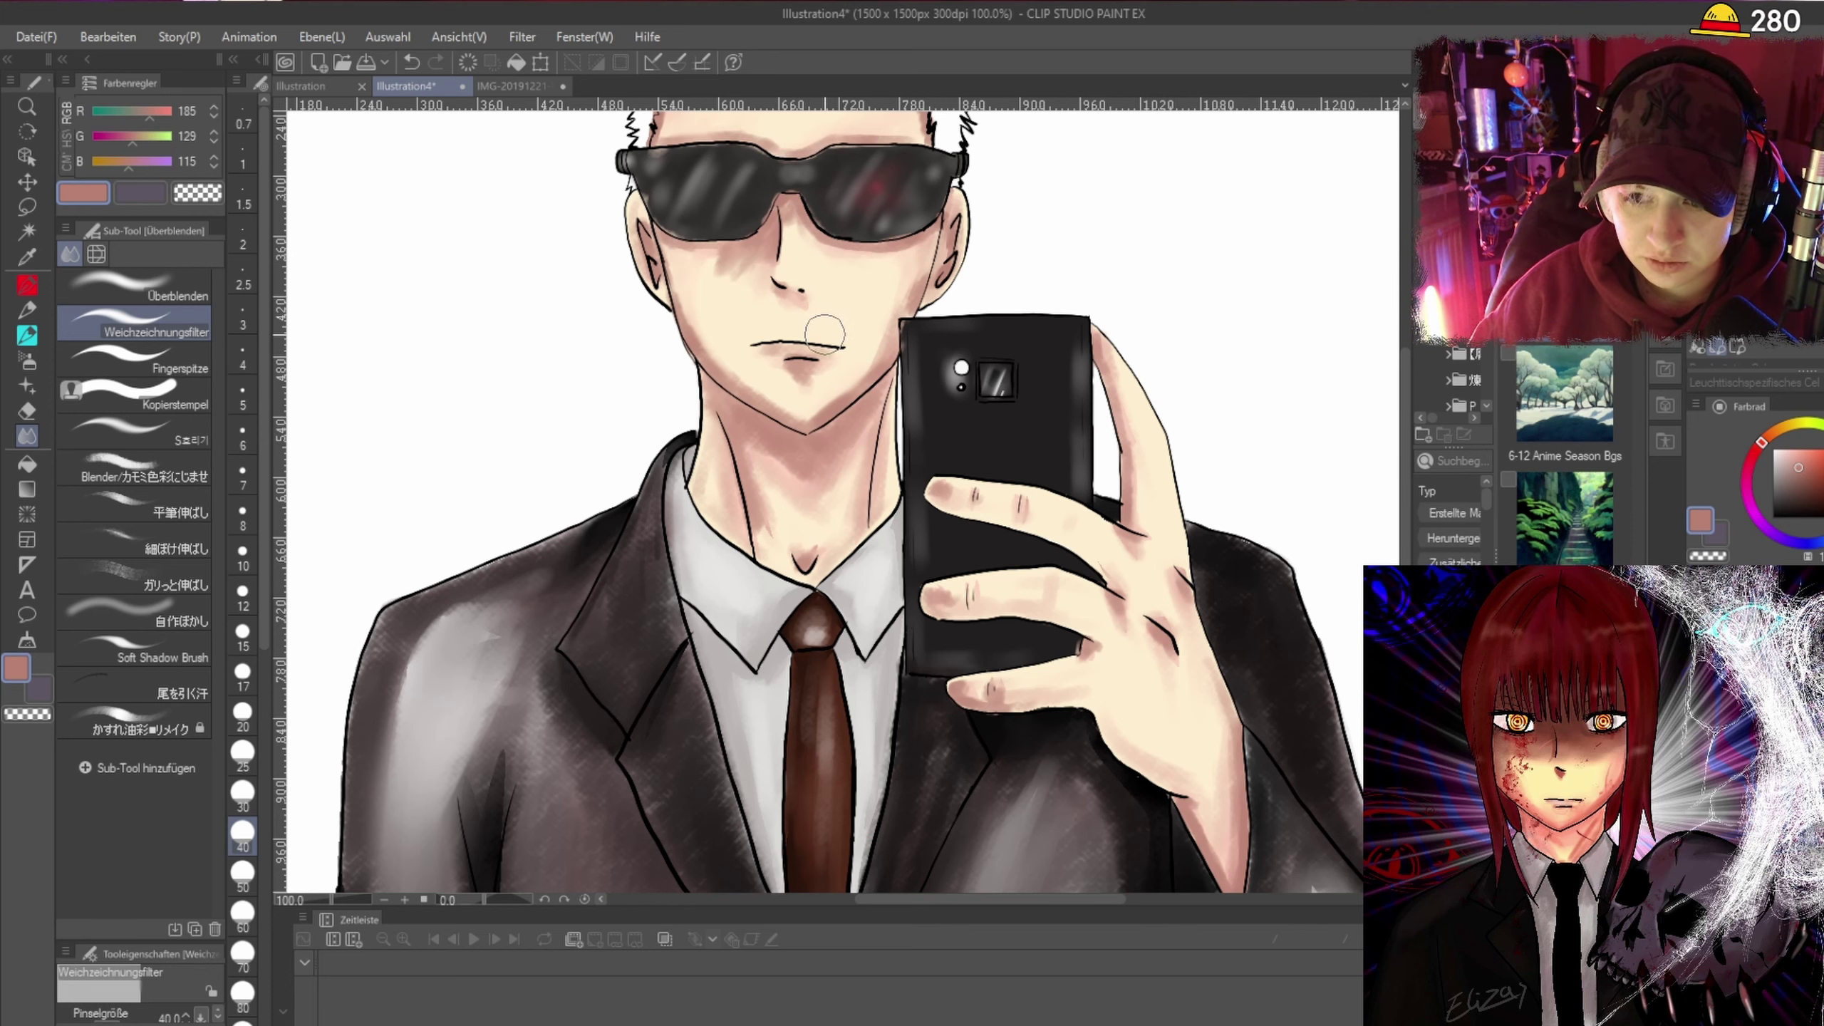
{"action": "scroll", "coordinate": [944, 393], "scroll_direction": "down", "scroll_amount": 1}
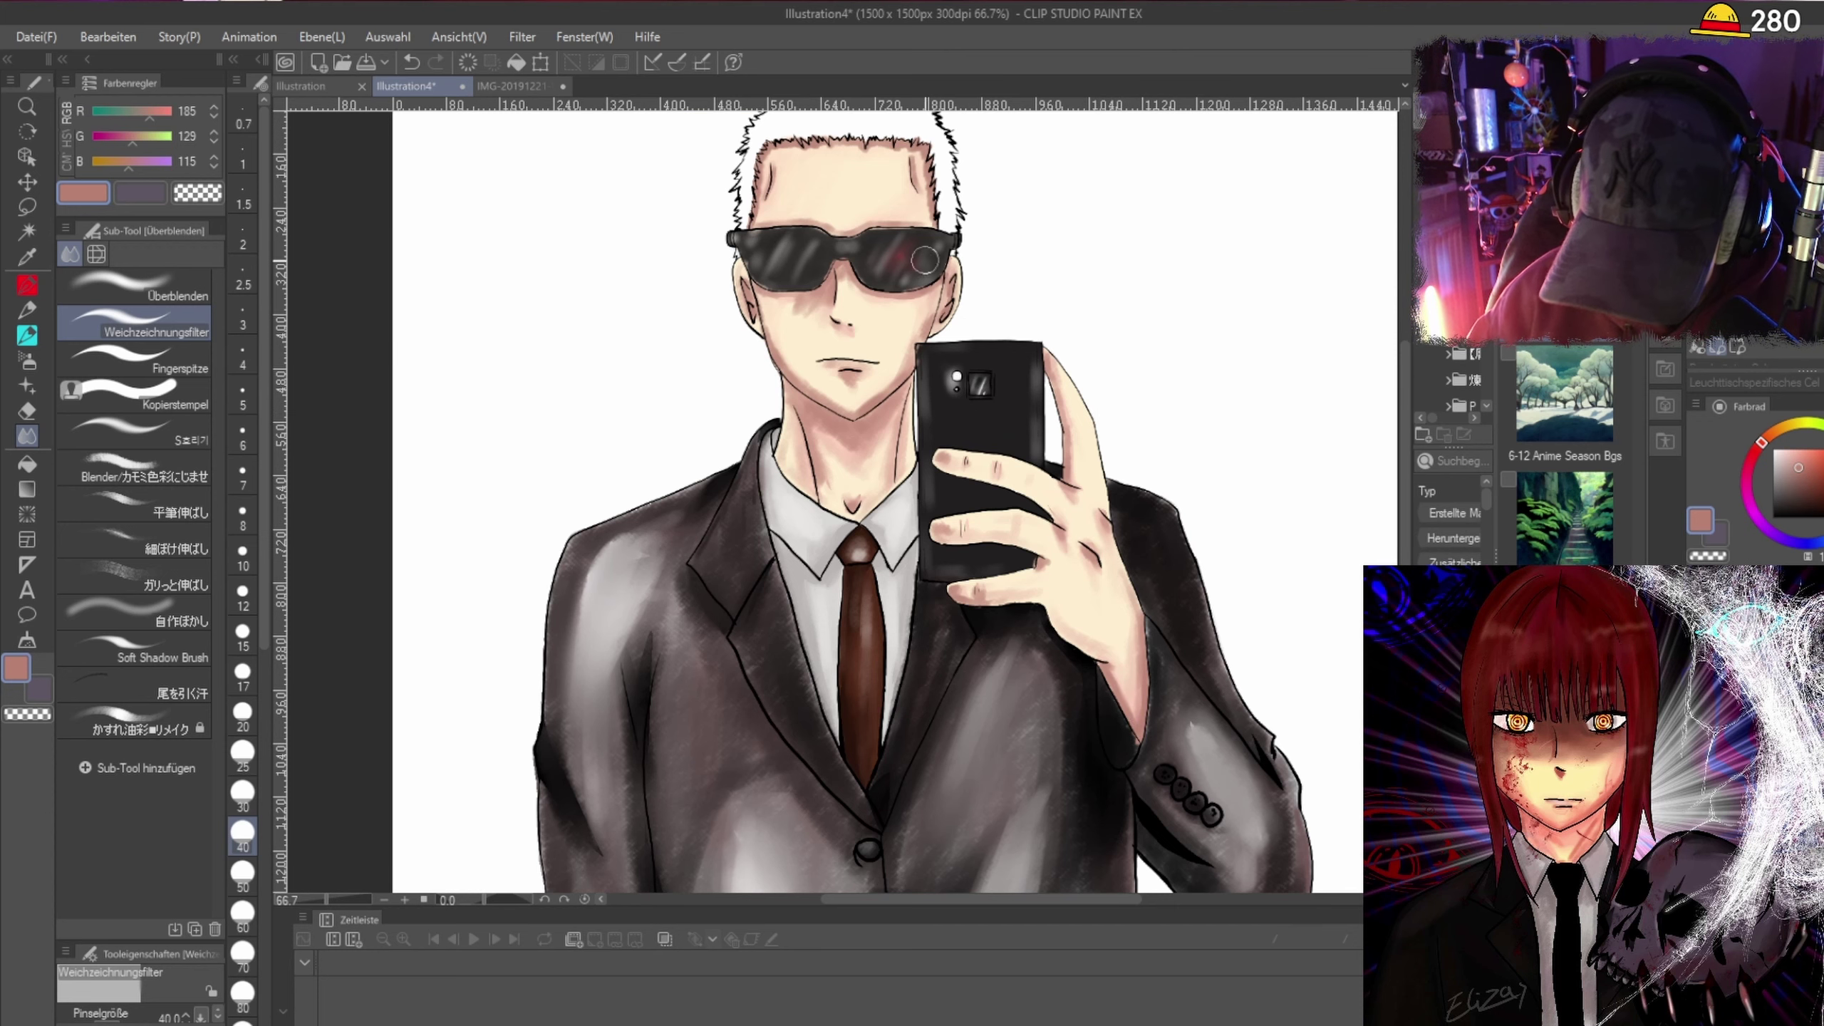
{"action": "scroll", "coordinate": [933, 251], "scroll_direction": "up", "scroll_amount": 1}
{"action": "scroll", "coordinate": [955, 208], "scroll_direction": "down", "scroll_amount": 4}
{"action": "scroll", "coordinate": [1120, 273], "scroll_direction": "up", "scroll_amount": 3}
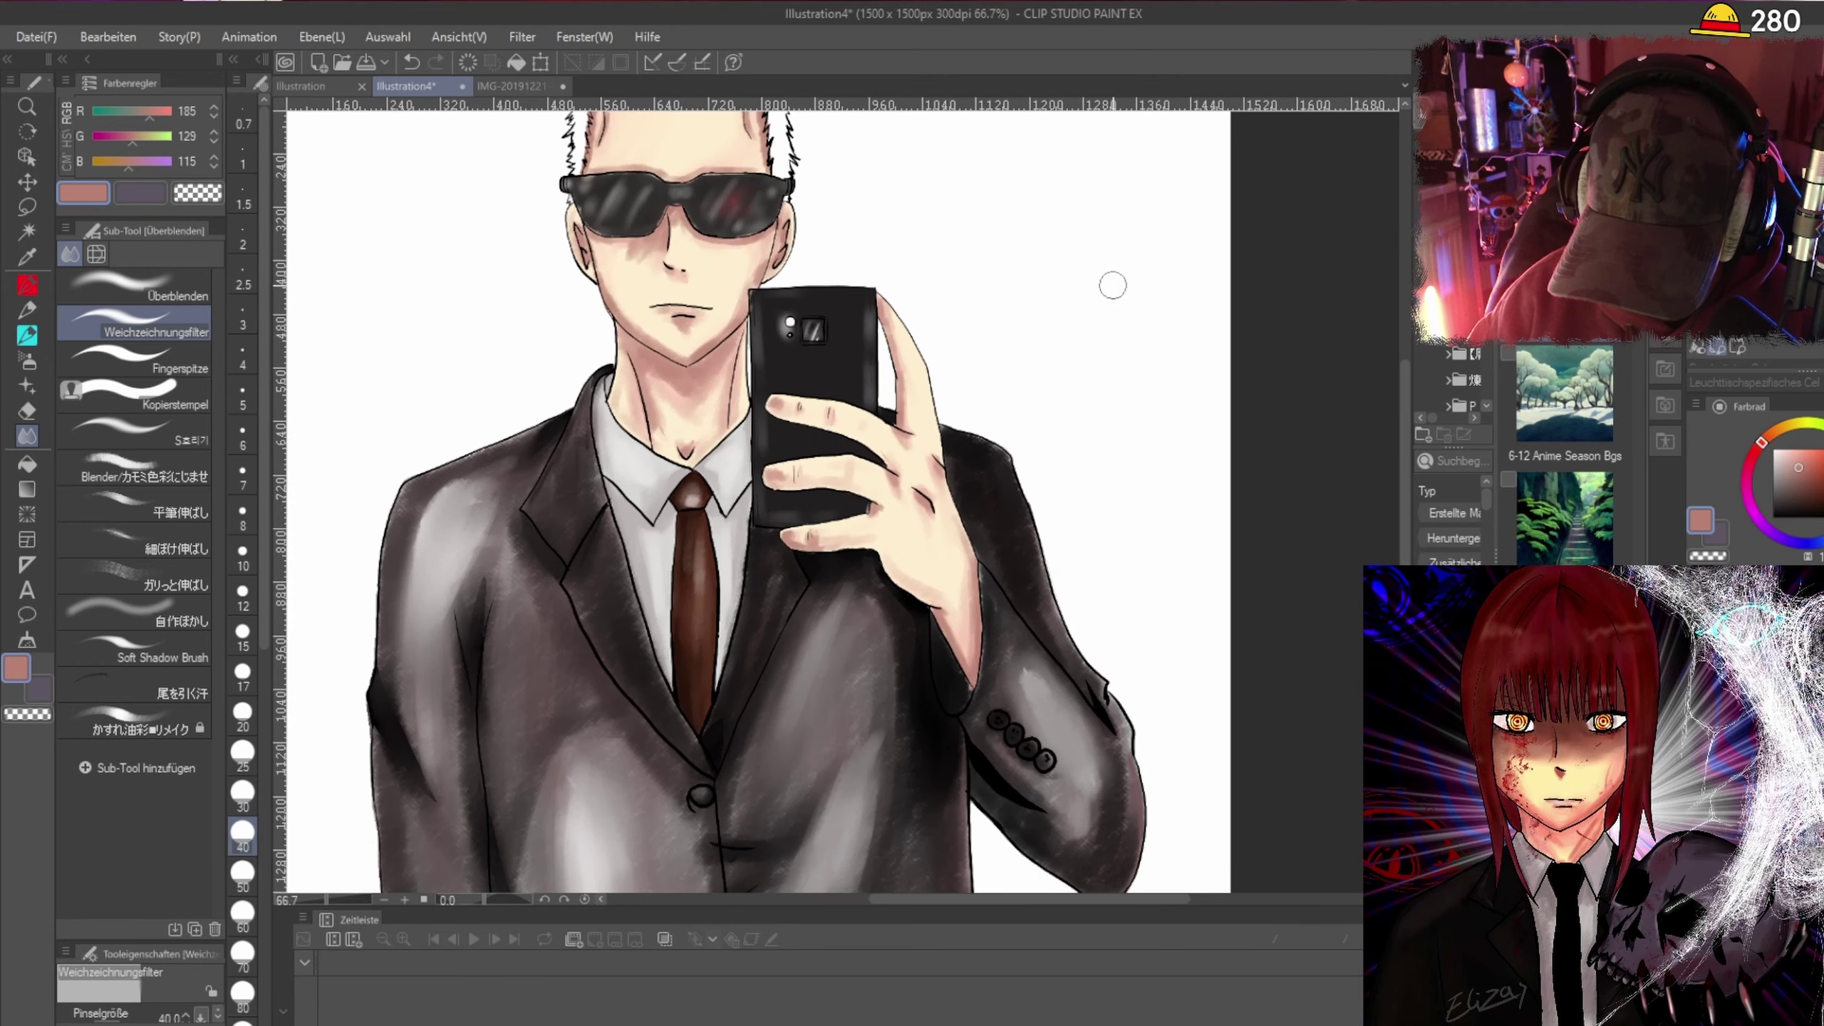
{"action": "left_click_drag", "start_coordinate": [1402, 382], "coordinate": [1398, 218]}
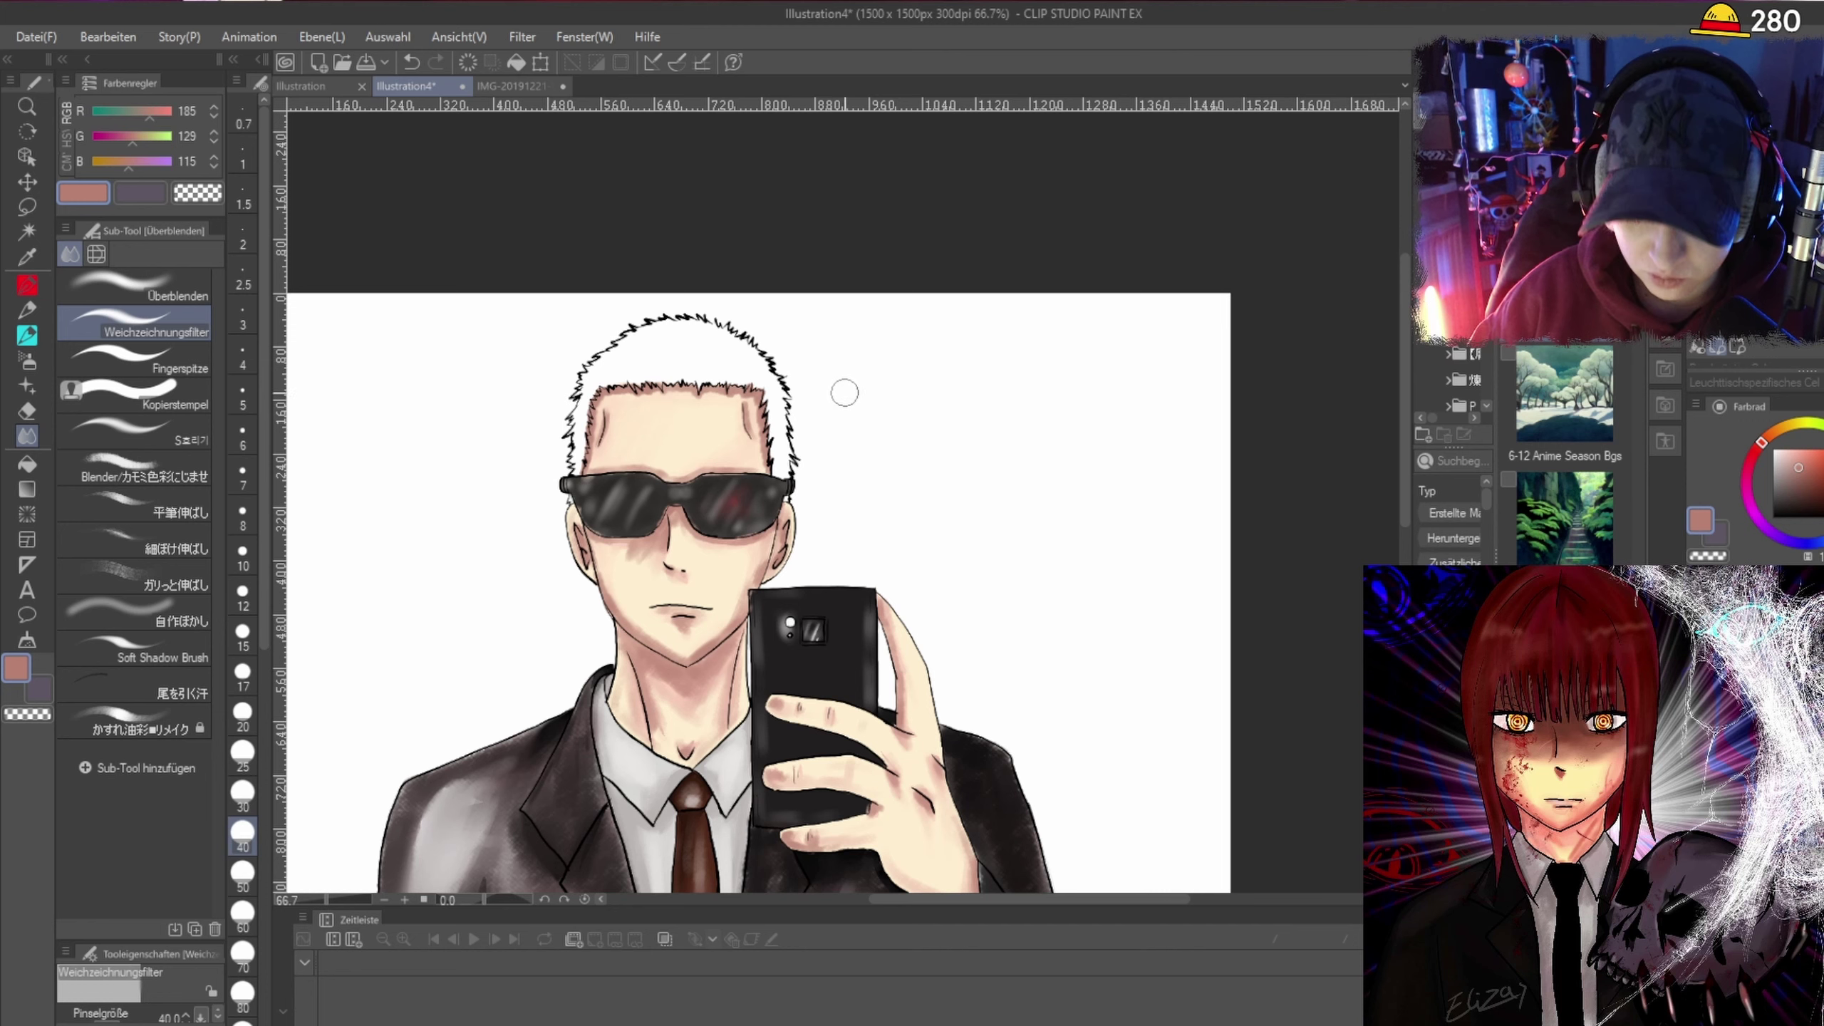
{"action": "scroll", "coordinate": [776, 330], "scroll_direction": "down", "scroll_amount": 1}
{"action": "scroll", "coordinate": [776, 331], "scroll_direction": "up", "scroll_amount": 3}
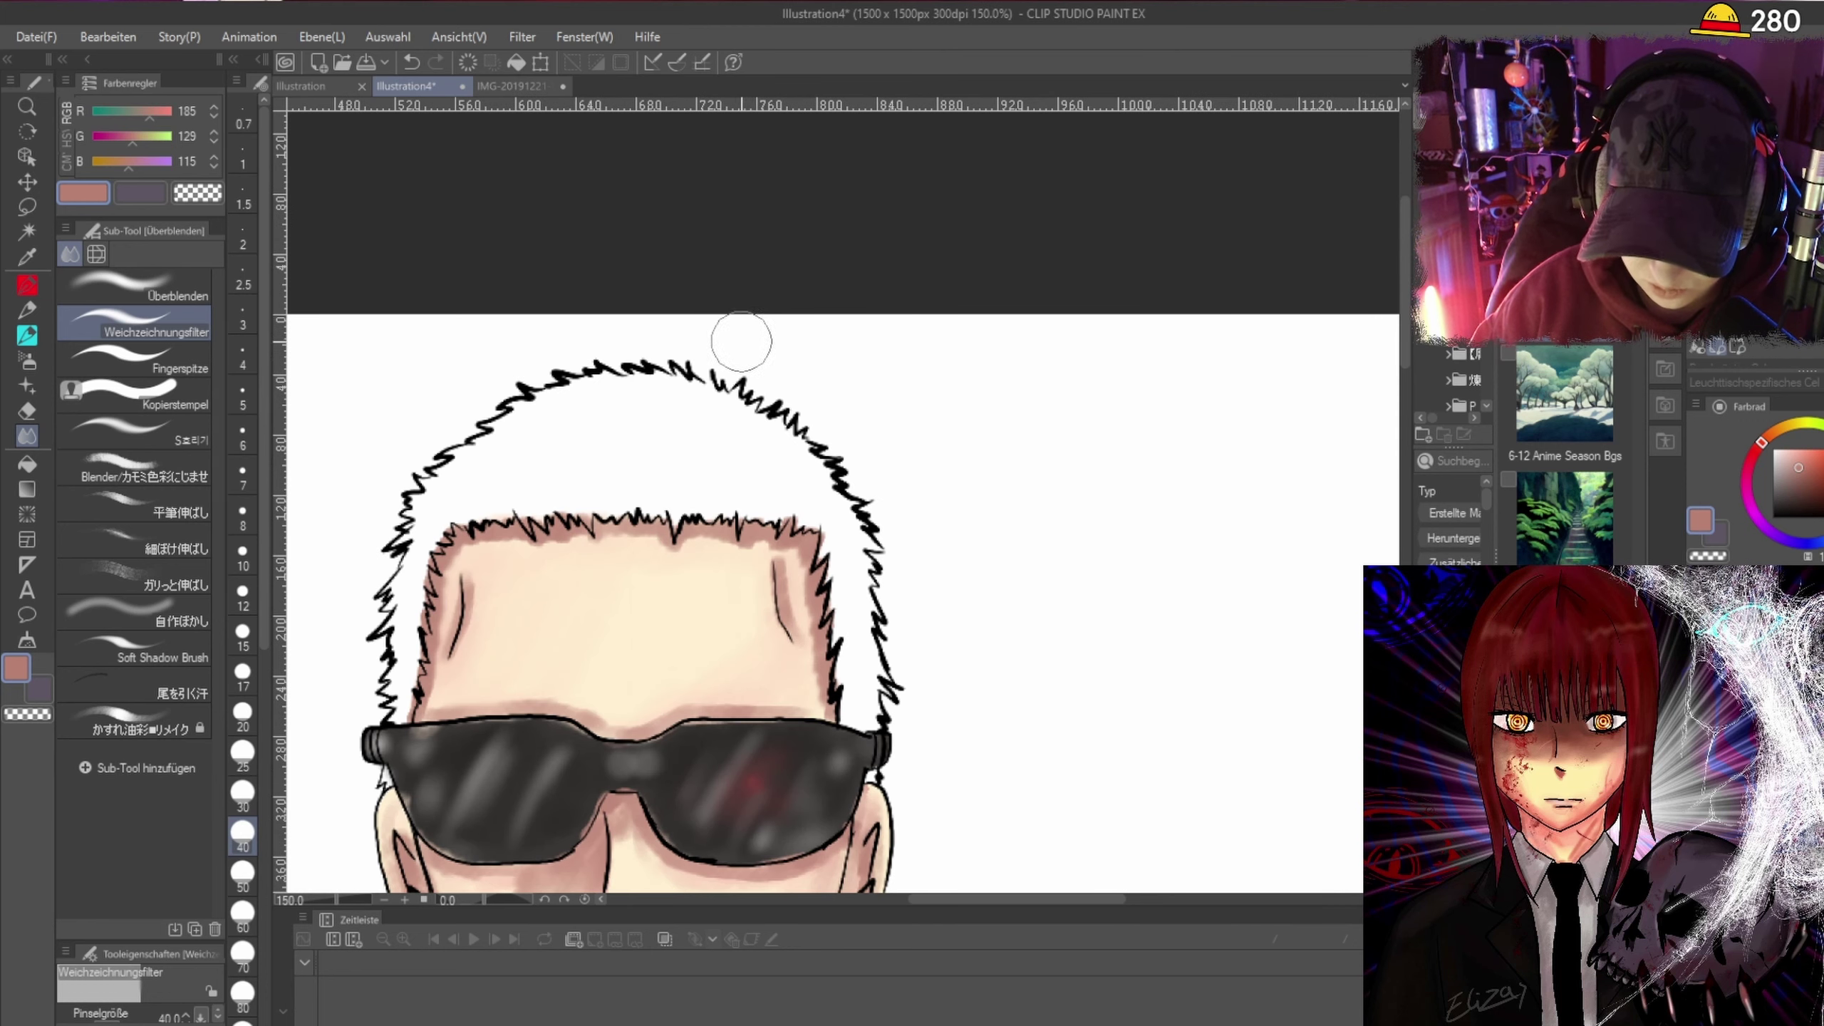
{"action": "scroll", "coordinate": [481, 630], "scroll_direction": "down", "scroll_amount": 1}
{"action": "scroll", "coordinate": [481, 629], "scroll_direction": "up", "scroll_amount": 2}
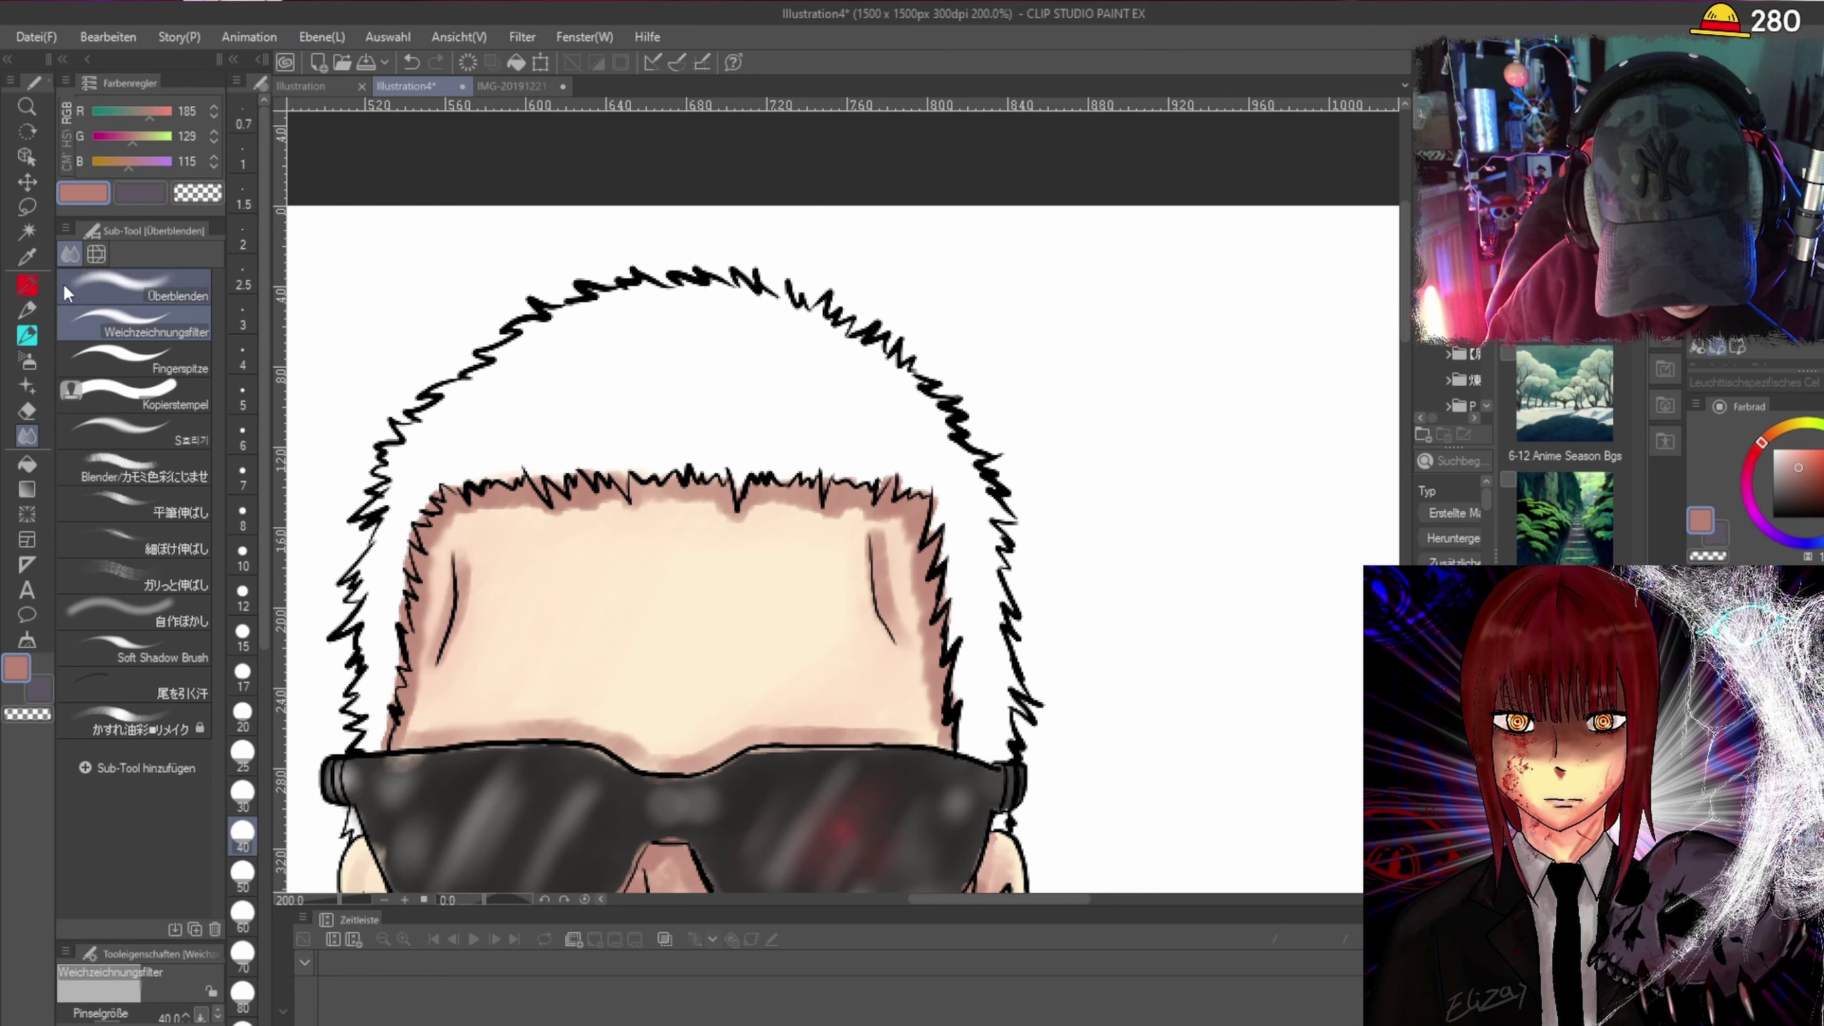
{"action": "key", "text": "ctrl+minus"}
{"action": "scroll", "coordinate": [622, 505], "scroll_direction": "up", "scroll_amount": 3}
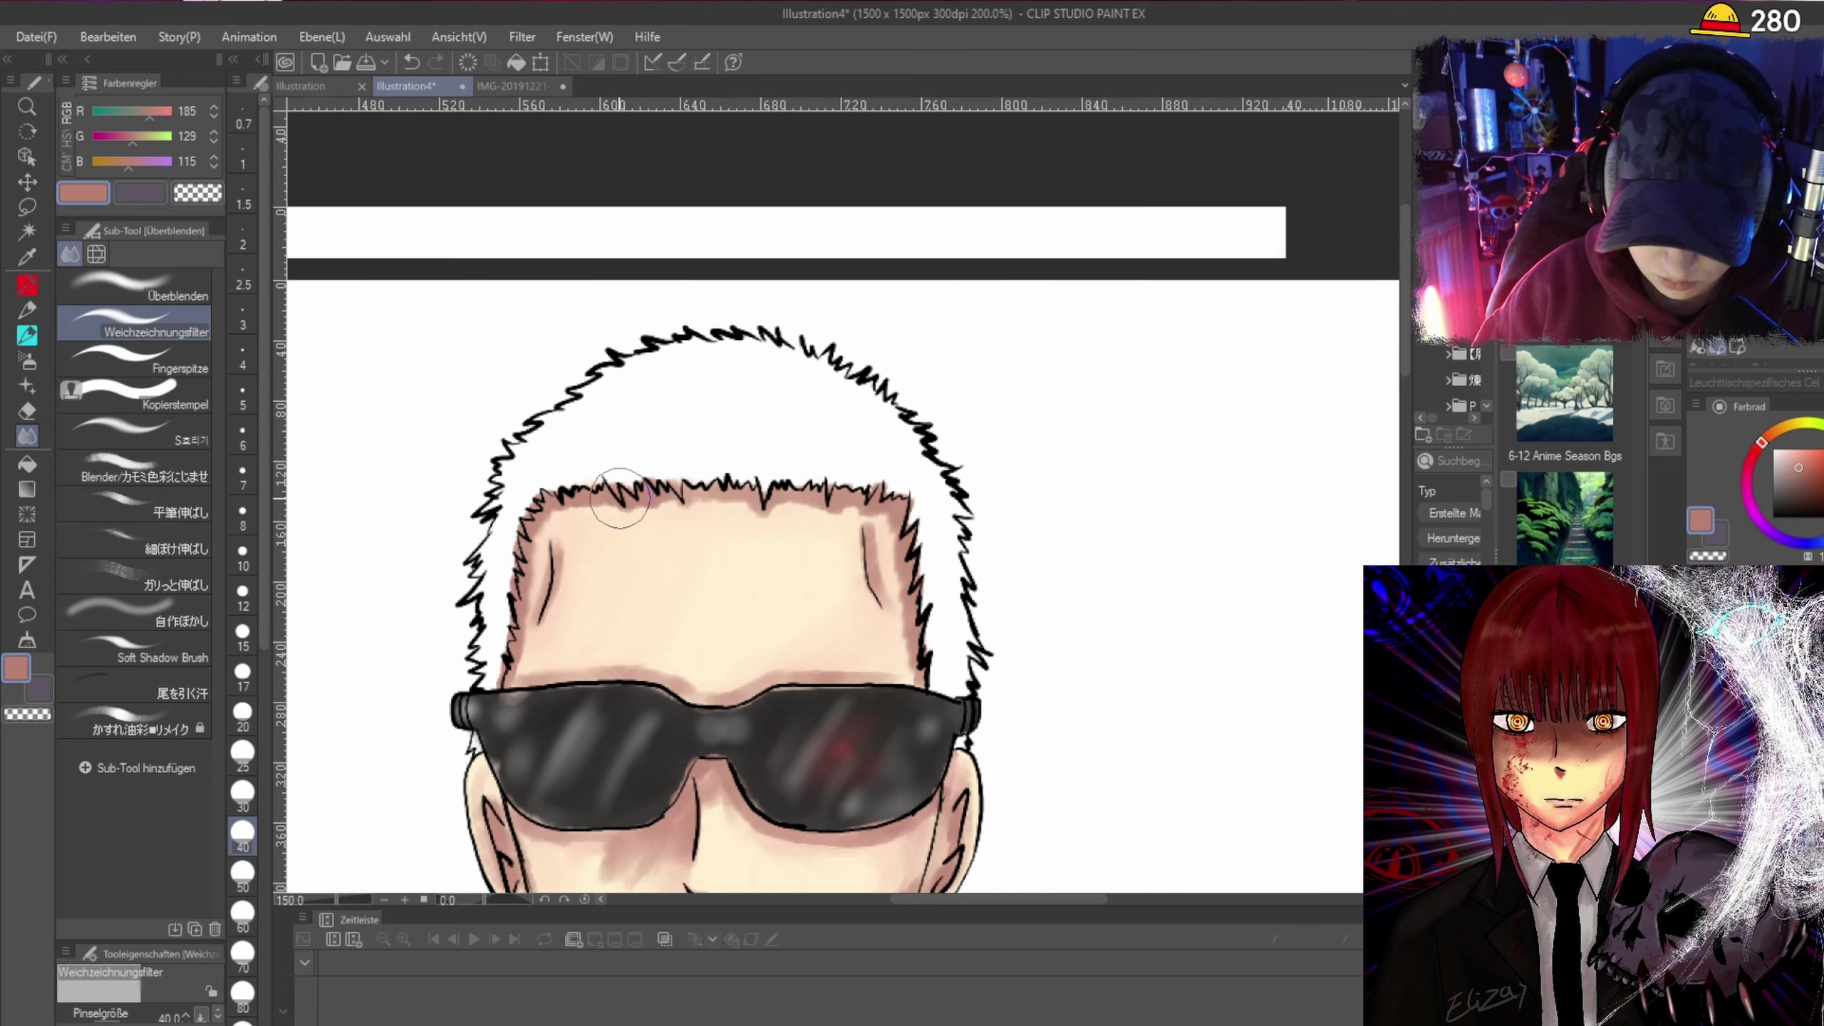
{"action": "scroll", "coordinate": [620, 499], "scroll_direction": "down", "scroll_amount": 2}
{"action": "scroll", "coordinate": [622, 505], "scroll_direction": "up", "scroll_amount": 2}
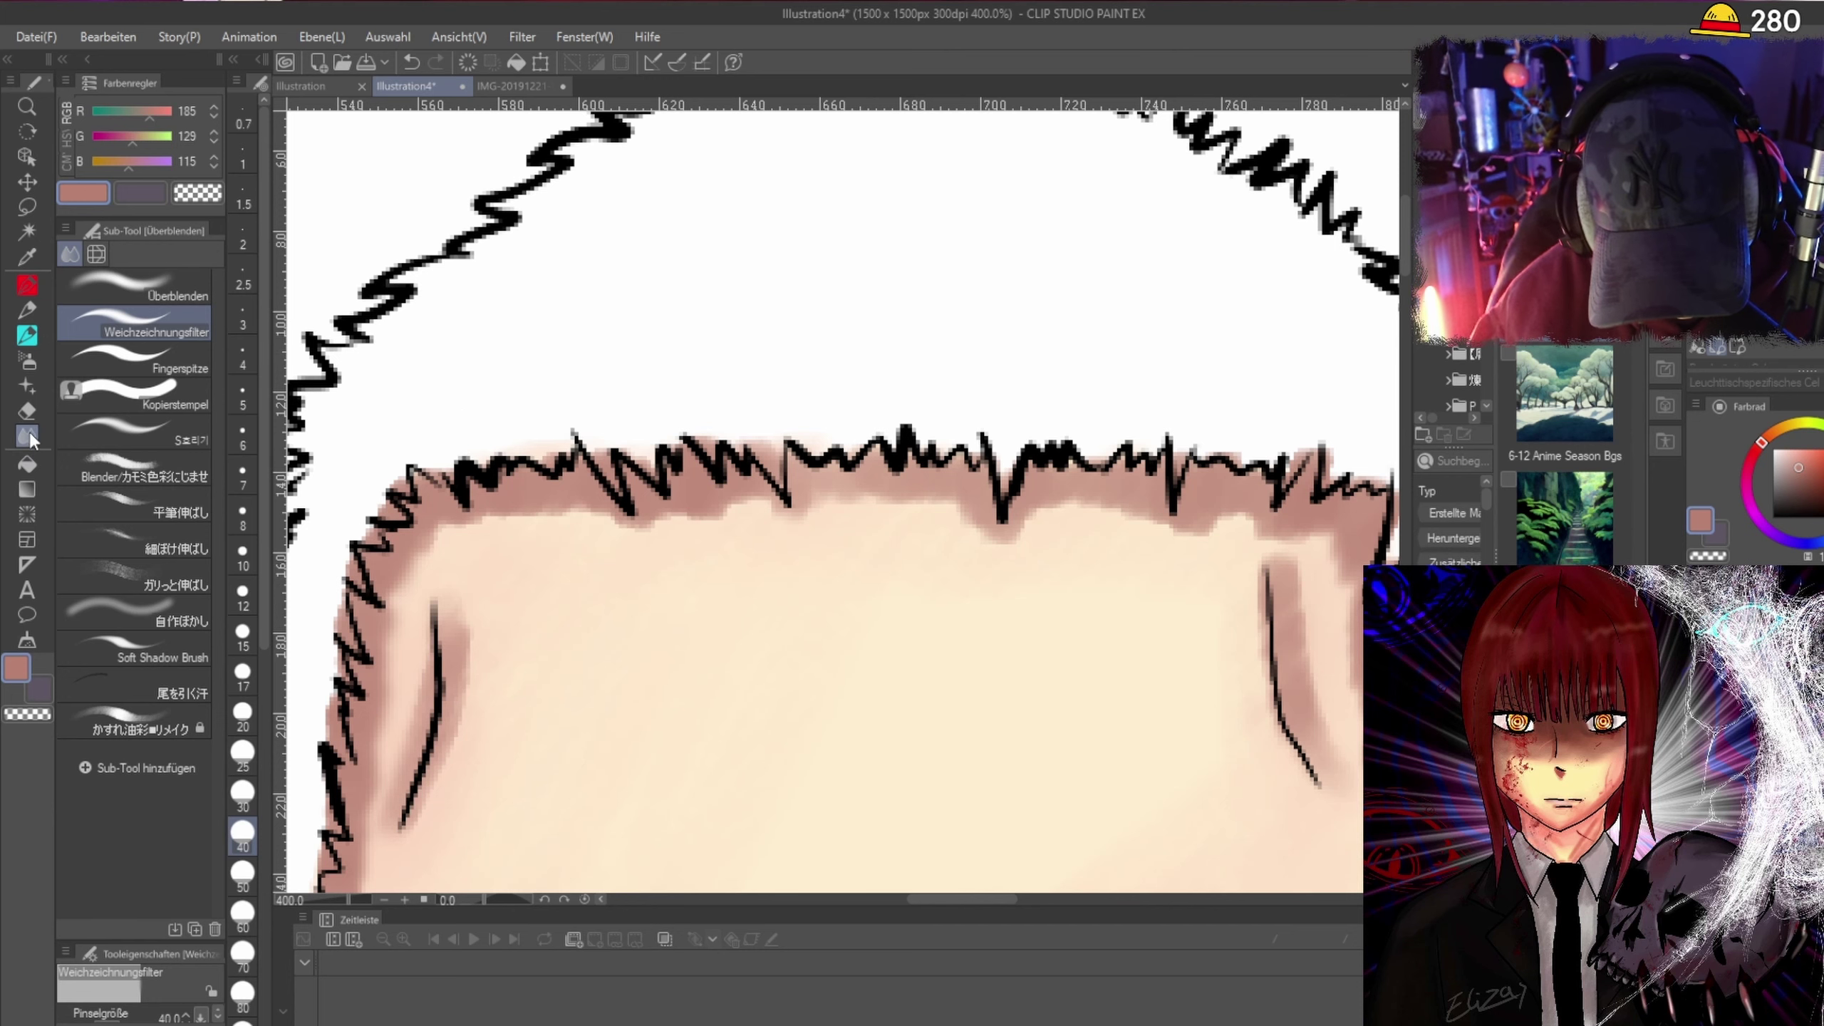
{"action": "left_click", "coordinate": [27, 411]}
Erase the skin-colour patch at the phone's top corner with the Hart eraser at 400% zoom.
{"action": "scroll", "coordinate": [477, 658], "scroll_direction": "down", "scroll_amount": 3}
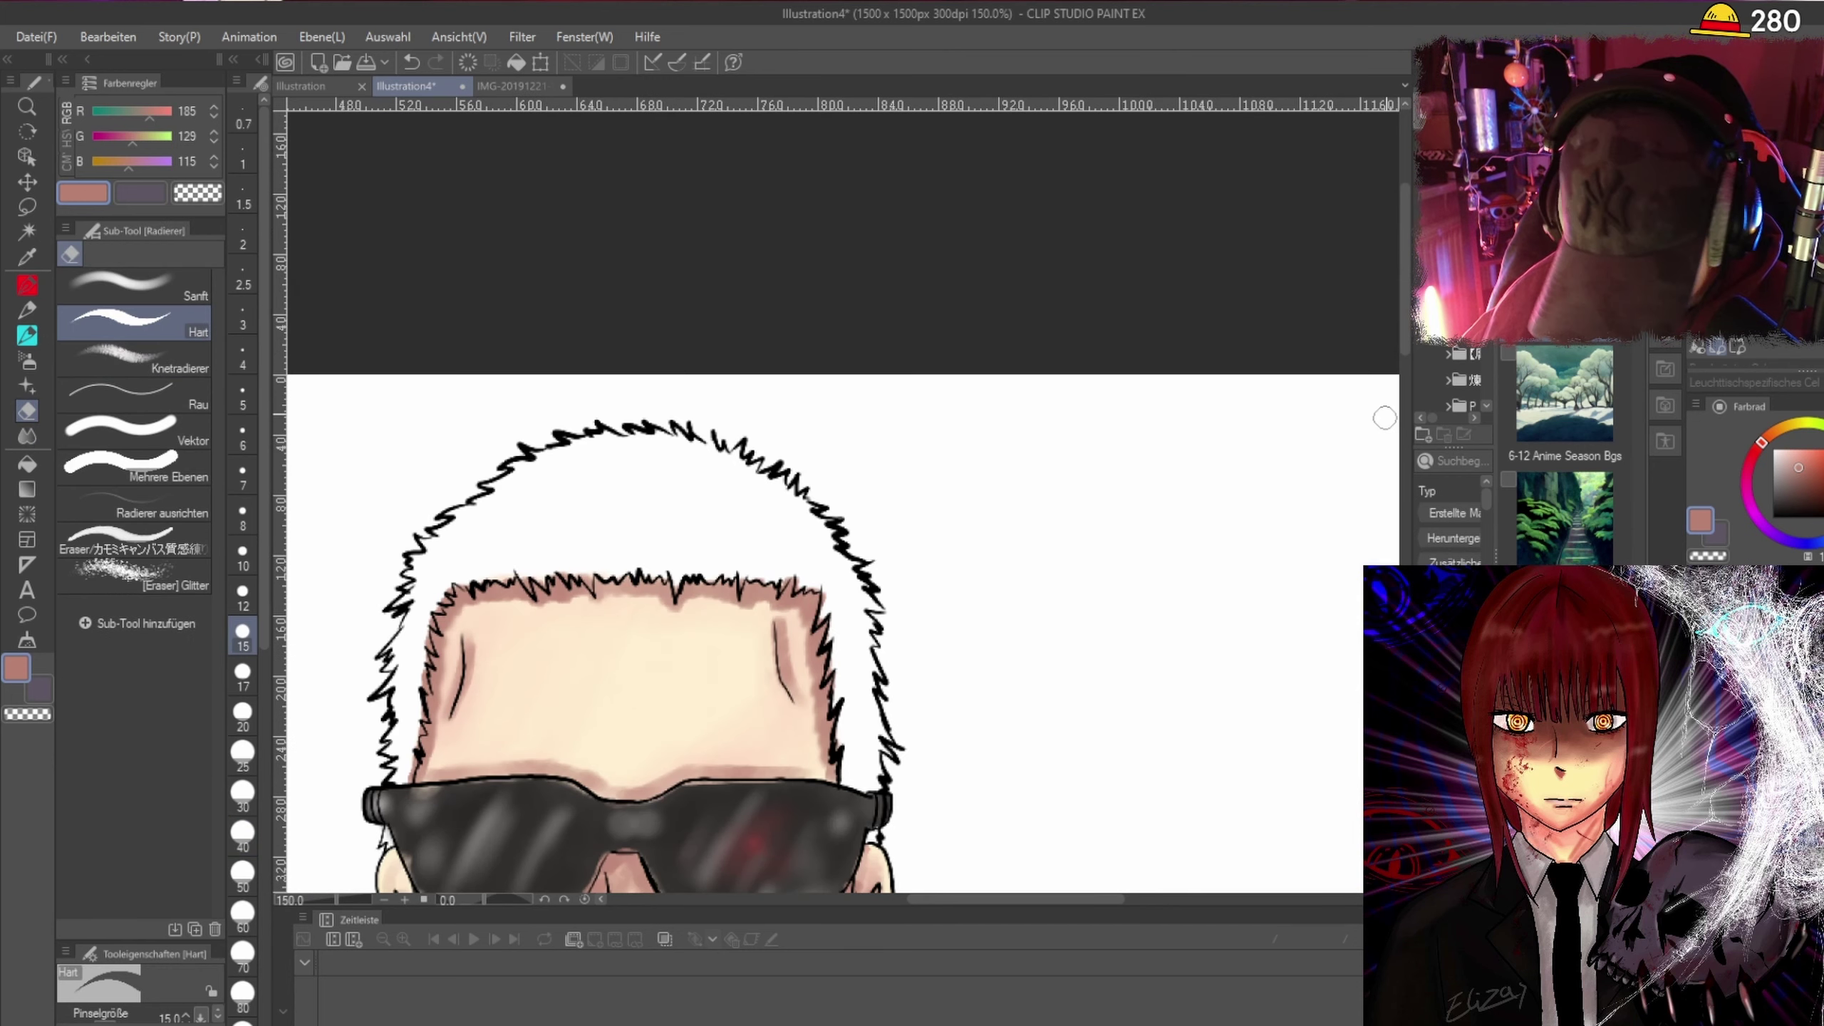
{"action": "scroll", "coordinate": [1046, 591], "scroll_direction": "down", "scroll_amount": 4}
{"action": "scroll", "coordinate": [900, 544], "scroll_direction": "up", "scroll_amount": 1}
{"action": "scroll", "coordinate": [900, 544], "scroll_direction": "up", "scroll_amount": 2}
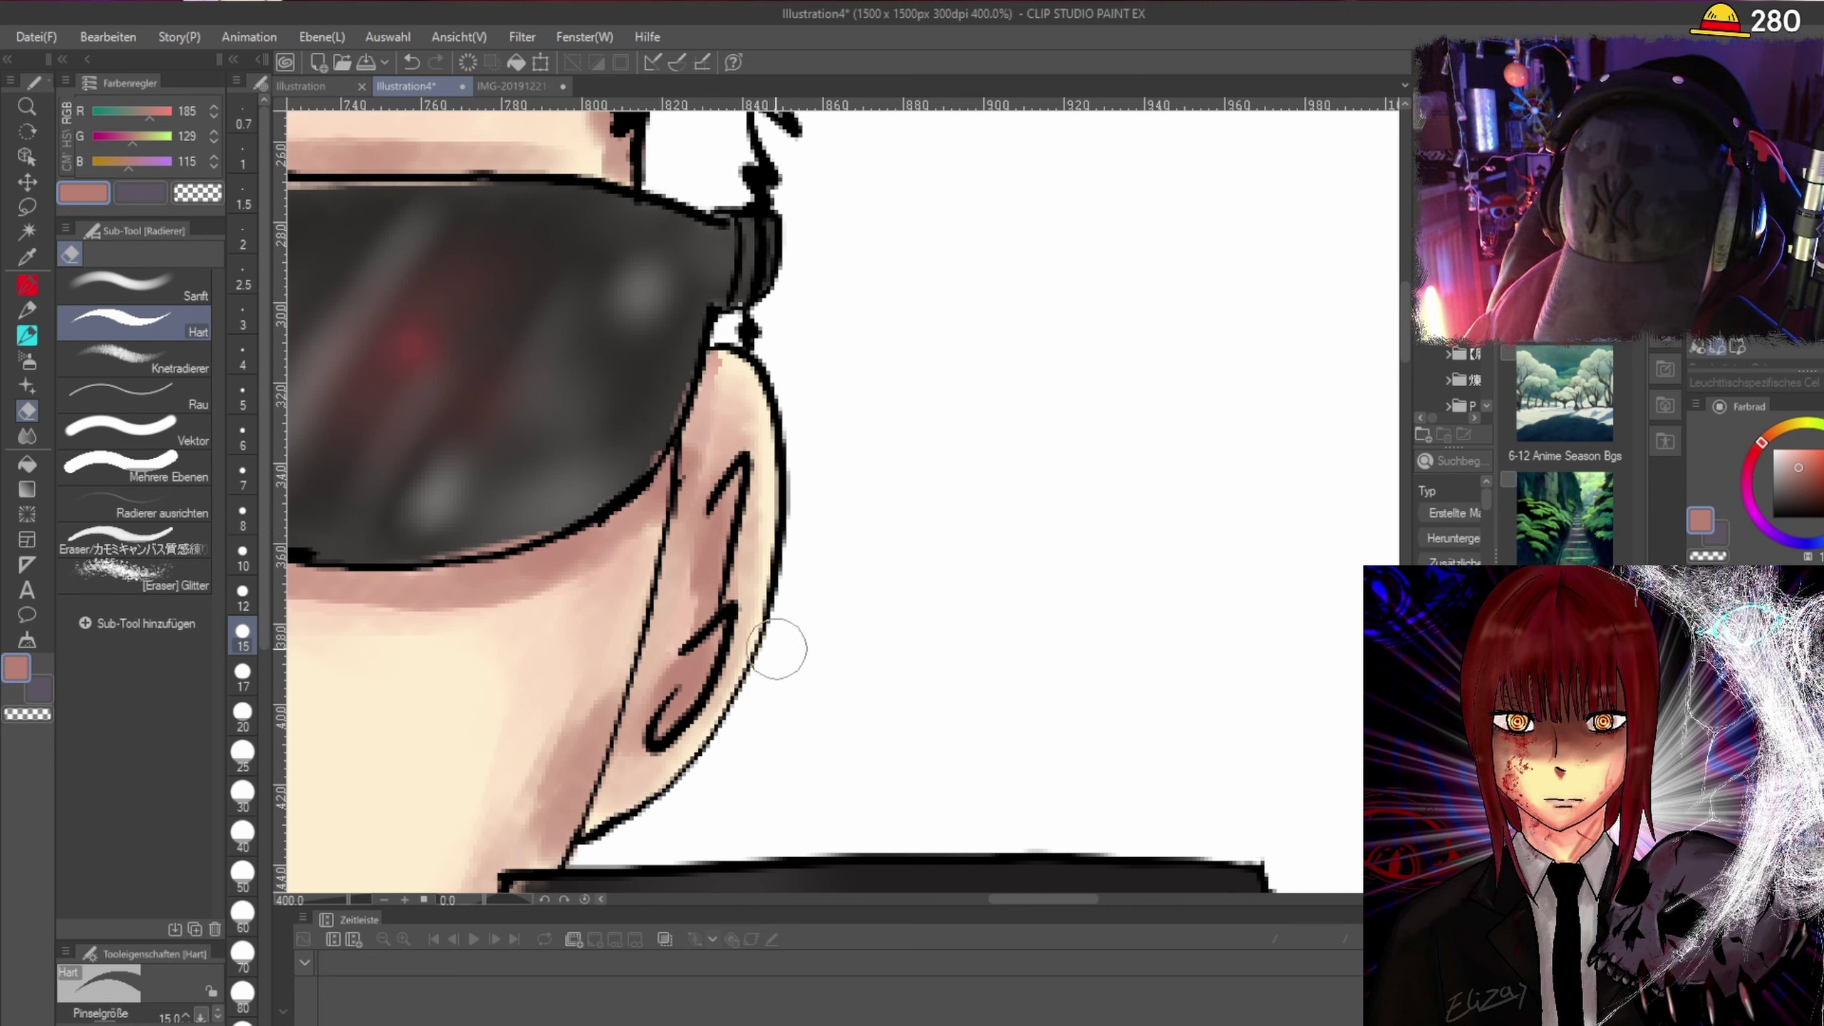
{"action": "scroll", "coordinate": [778, 649], "scroll_direction": "down", "scroll_amount": 6}
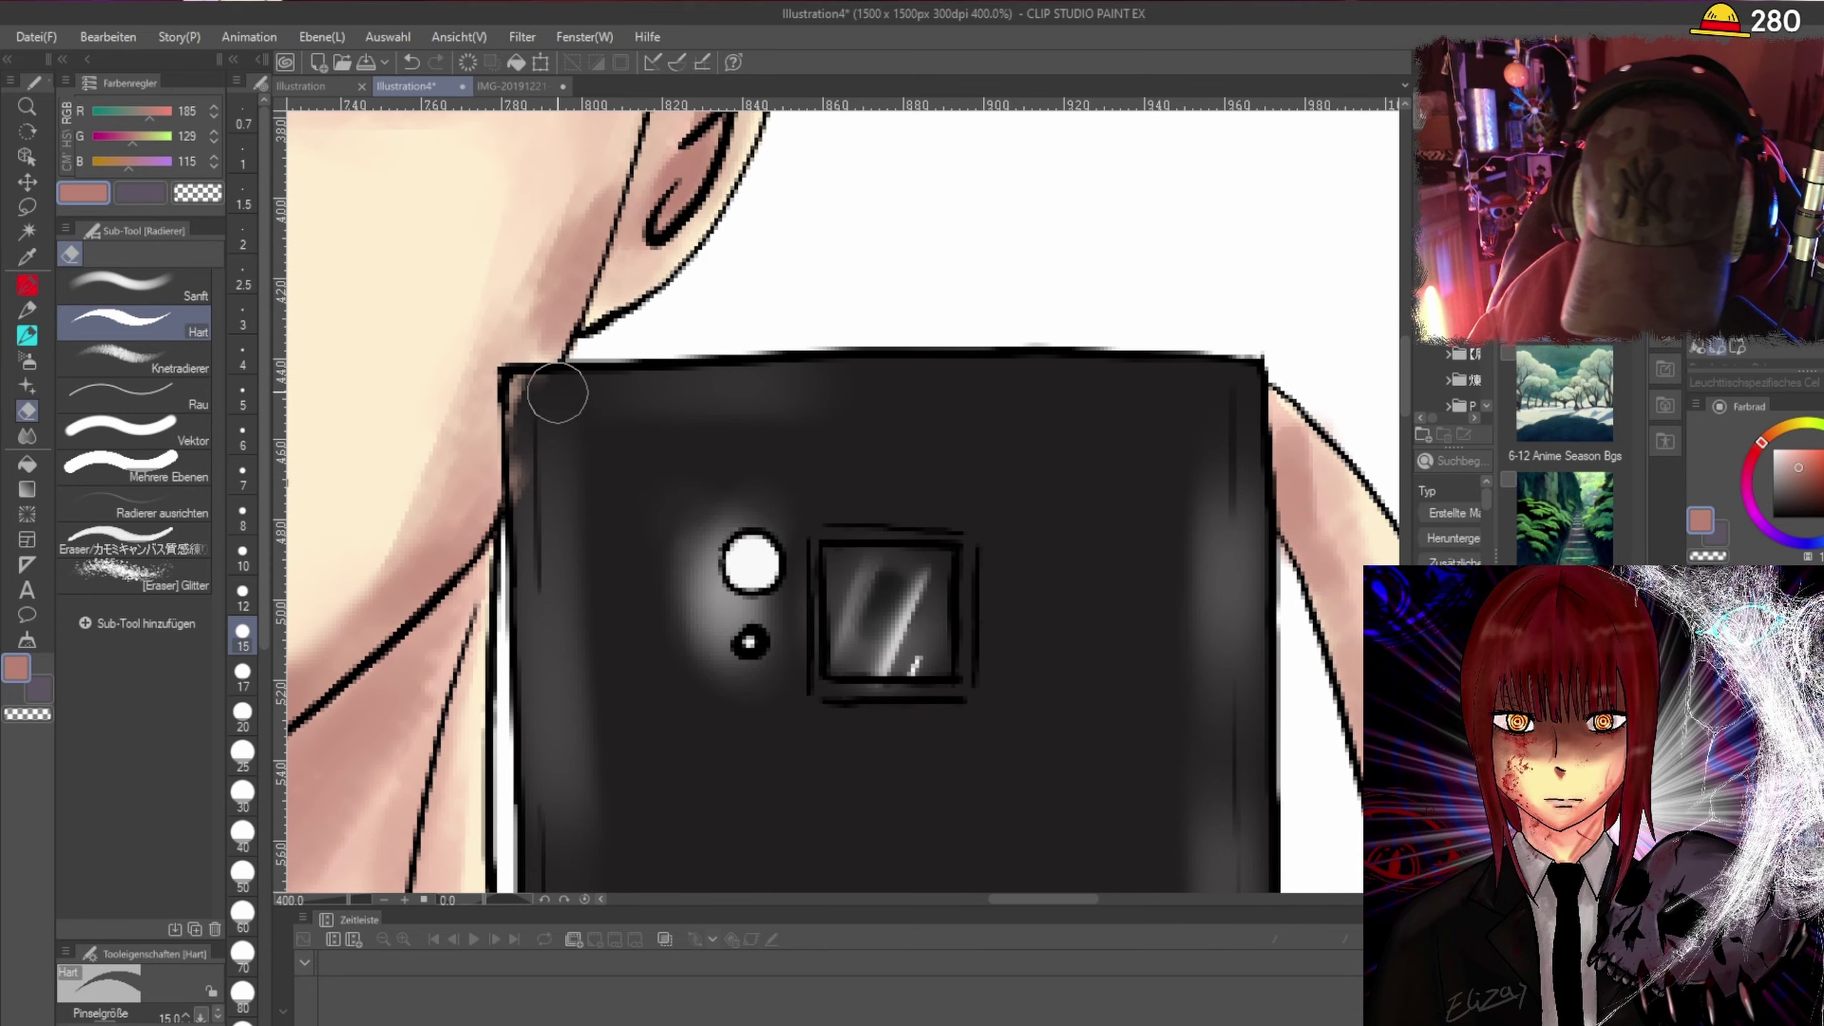
{"action": "left_click_drag", "start_coordinate": [527, 384], "coordinate": [519, 489]}
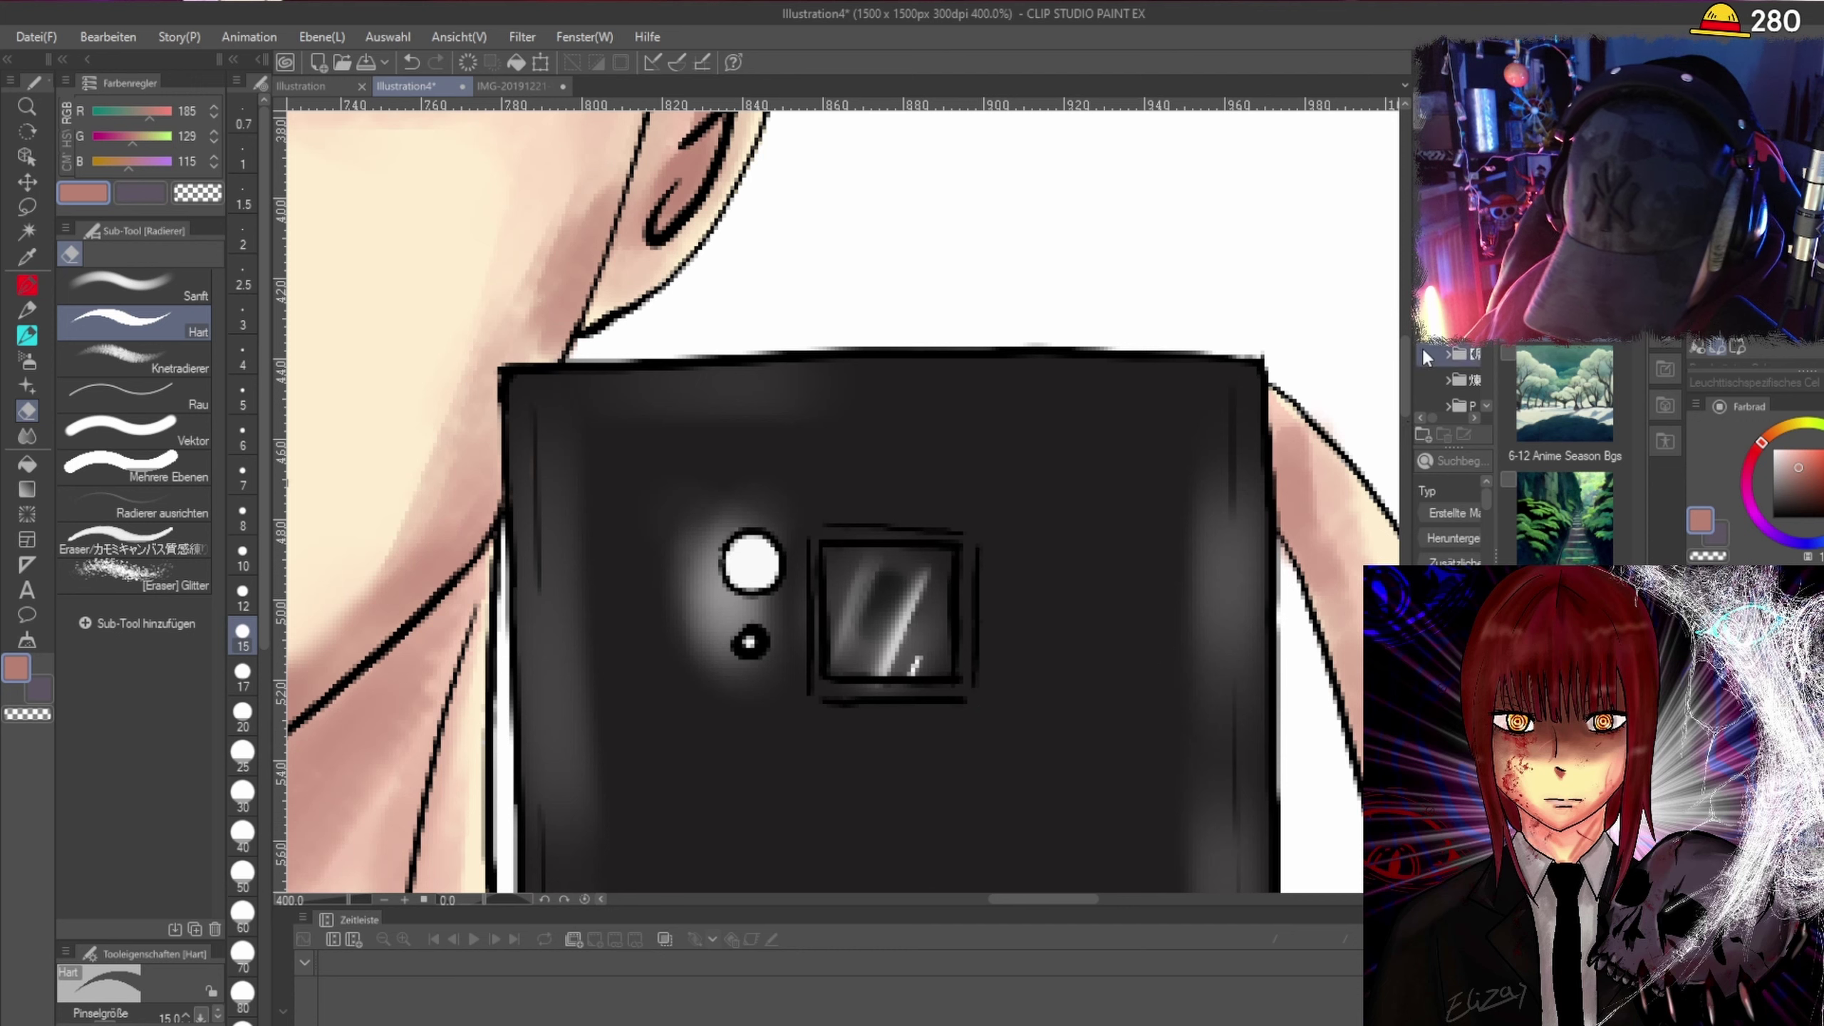
Erase the stray pink pixels in the gap between the fingers holding the phone.
{"action": "left_click_drag", "start_coordinate": [1405, 361], "coordinate": [1404, 503]}
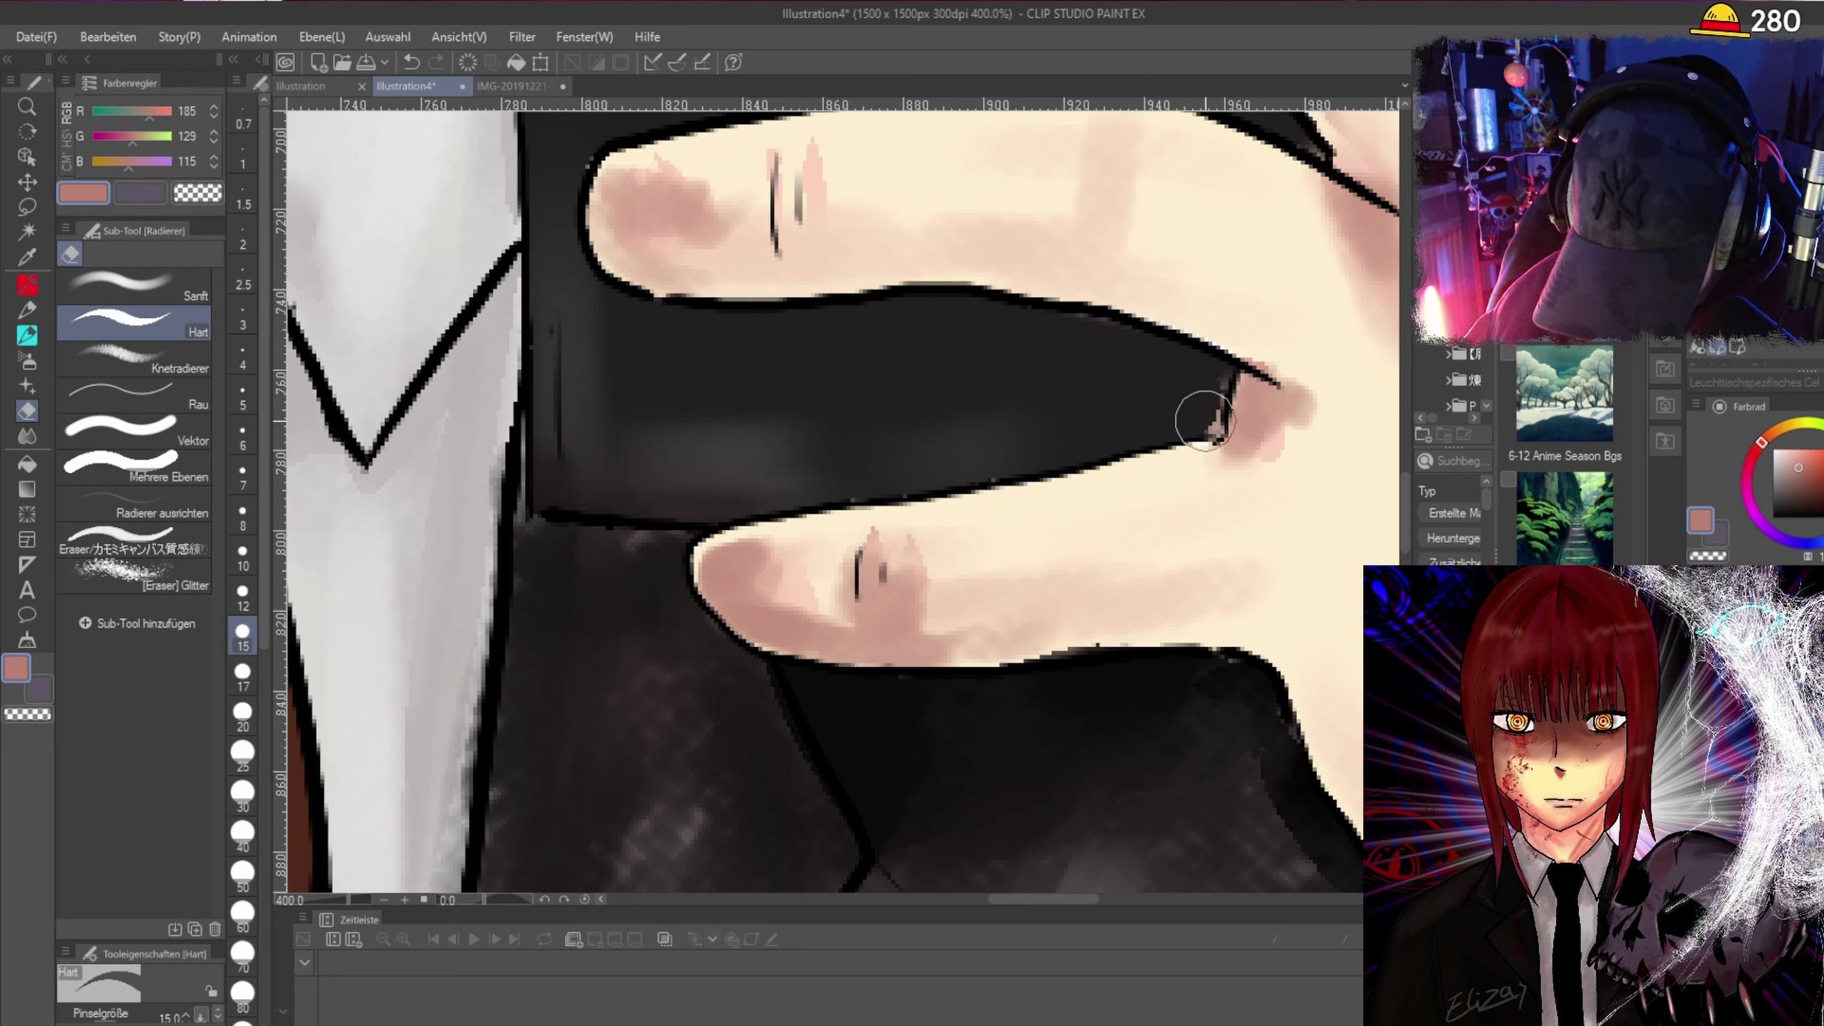
{"action": "mouse_move", "coordinate": [1216, 386]}
{"action": "left_mouse_down"}
{"action": "mouse_move", "coordinate": [1201, 423]}
{"action": "mouse_move", "coordinate": [1219, 428]}
{"action": "left_mouse_up"}
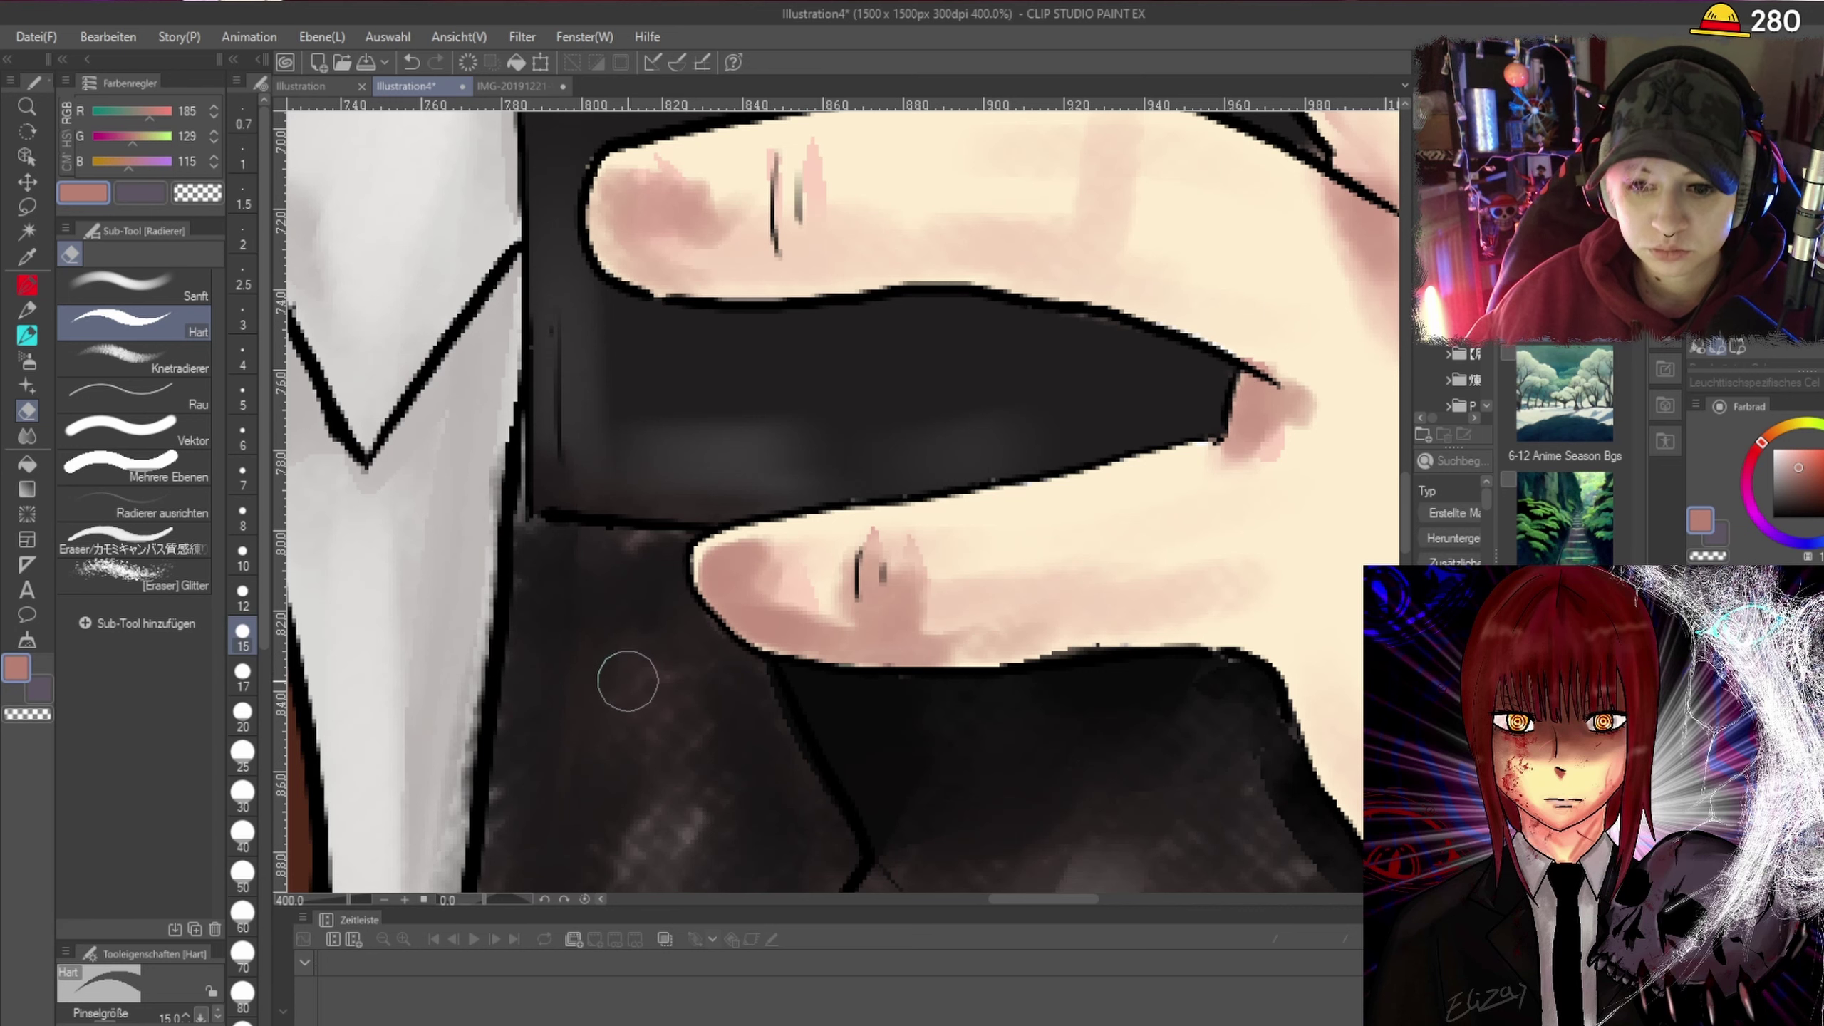
{"action": "scroll", "coordinate": [625, 693], "scroll_direction": "down", "scroll_amount": 2}
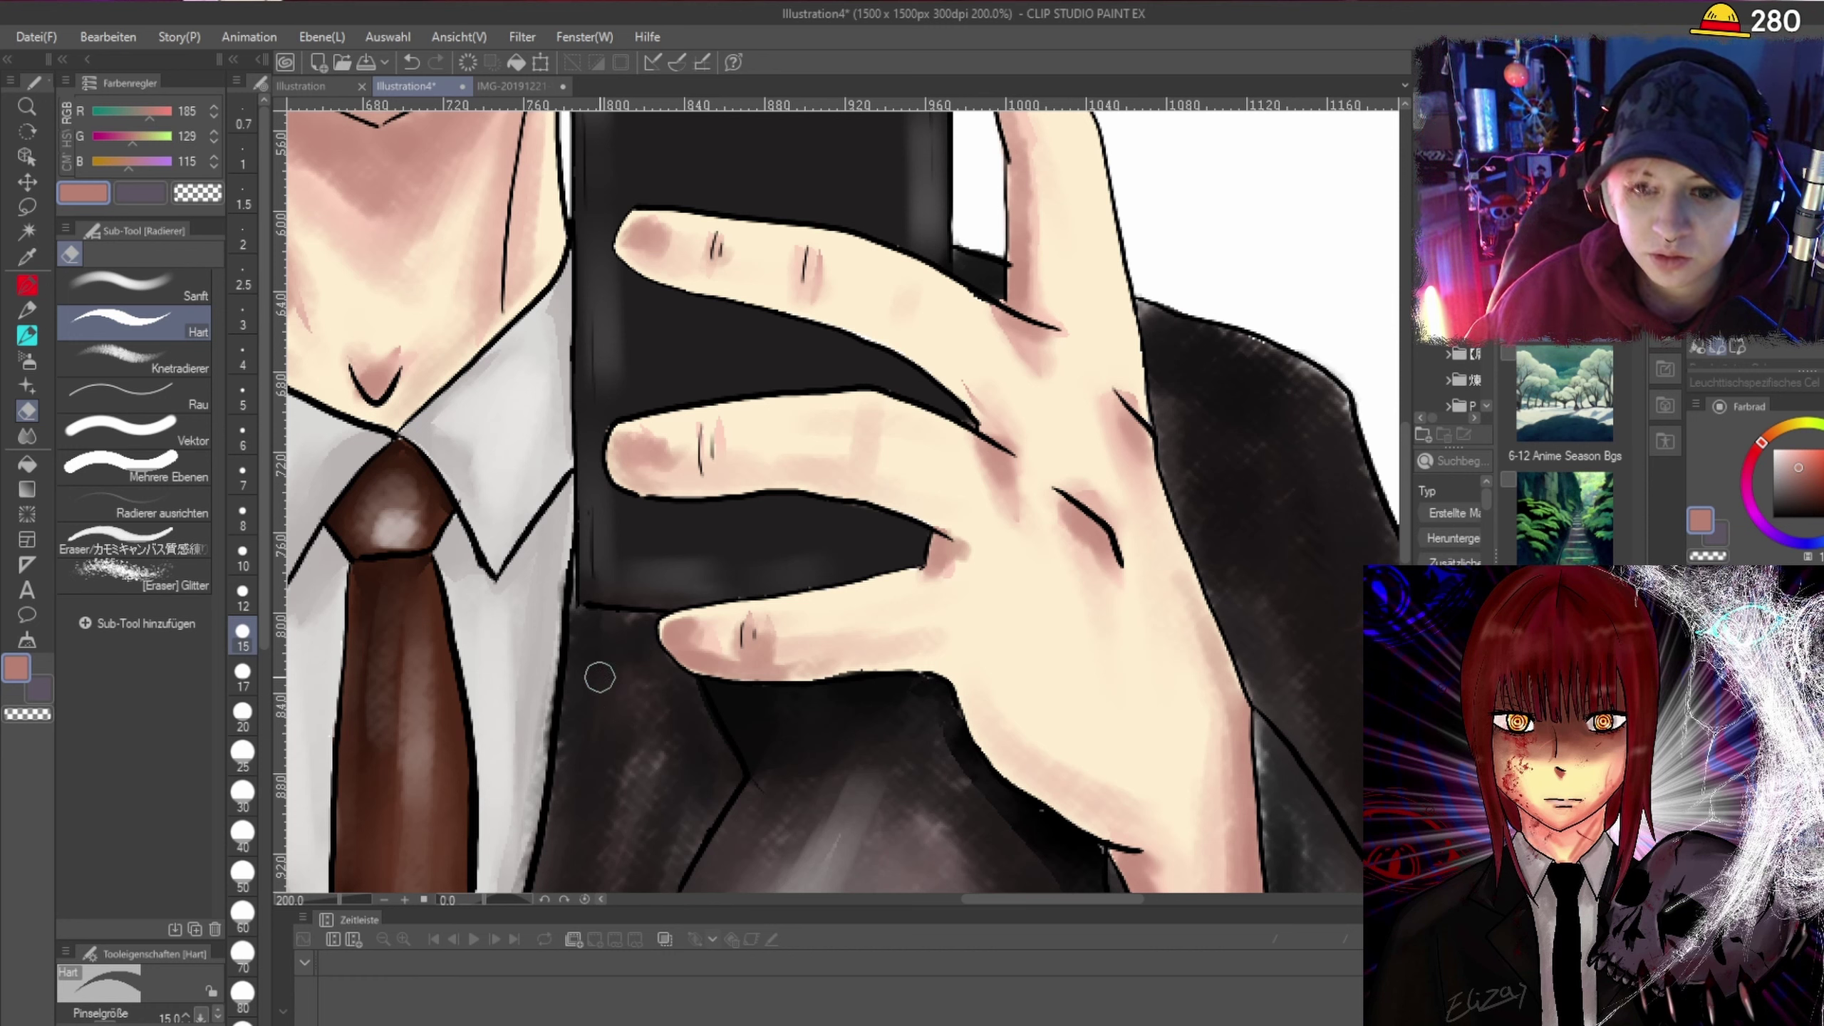
{"action": "scroll", "coordinate": [733, 306], "scroll_direction": "down", "scroll_amount": 3}
{"action": "scroll", "coordinate": [589, 216], "scroll_direction": "up", "scroll_amount": 8}
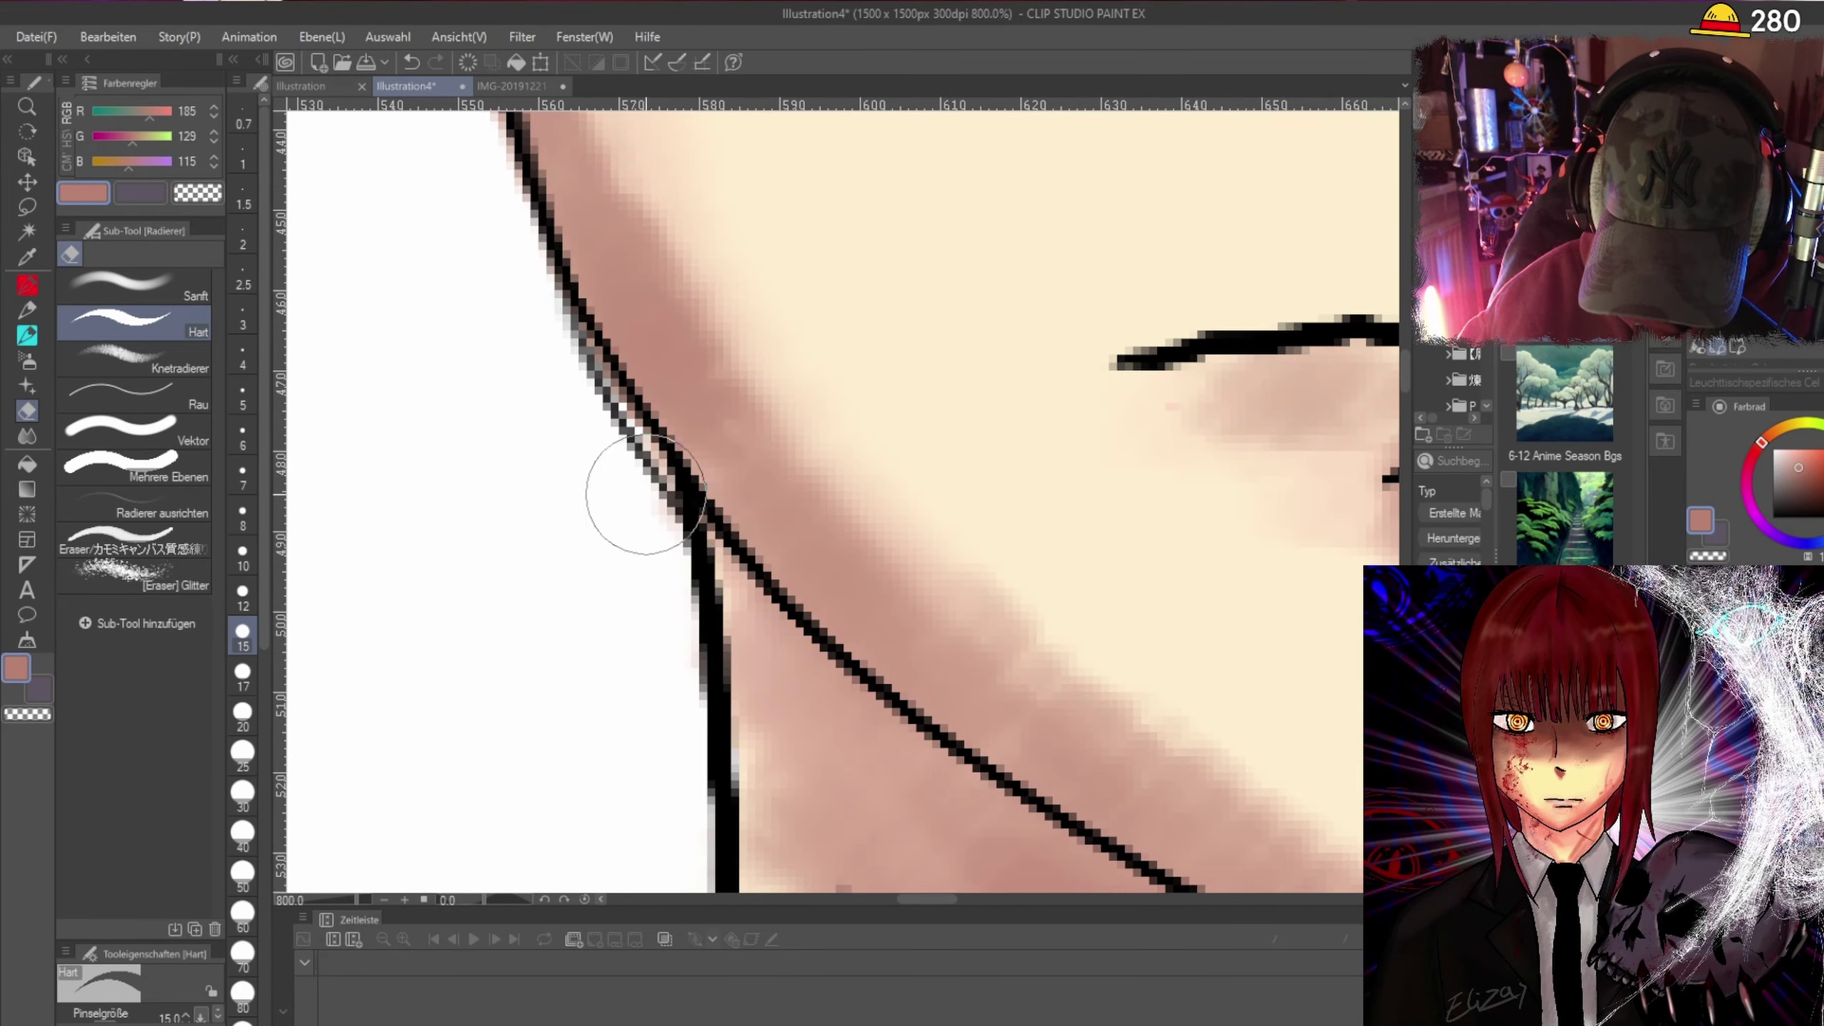
Erase the beige fringe along the sunglasses' top outline and the lens edge beside the nose bridge.
{"action": "scroll", "coordinate": [675, 654], "scroll_direction": "down", "scroll_amount": 4}
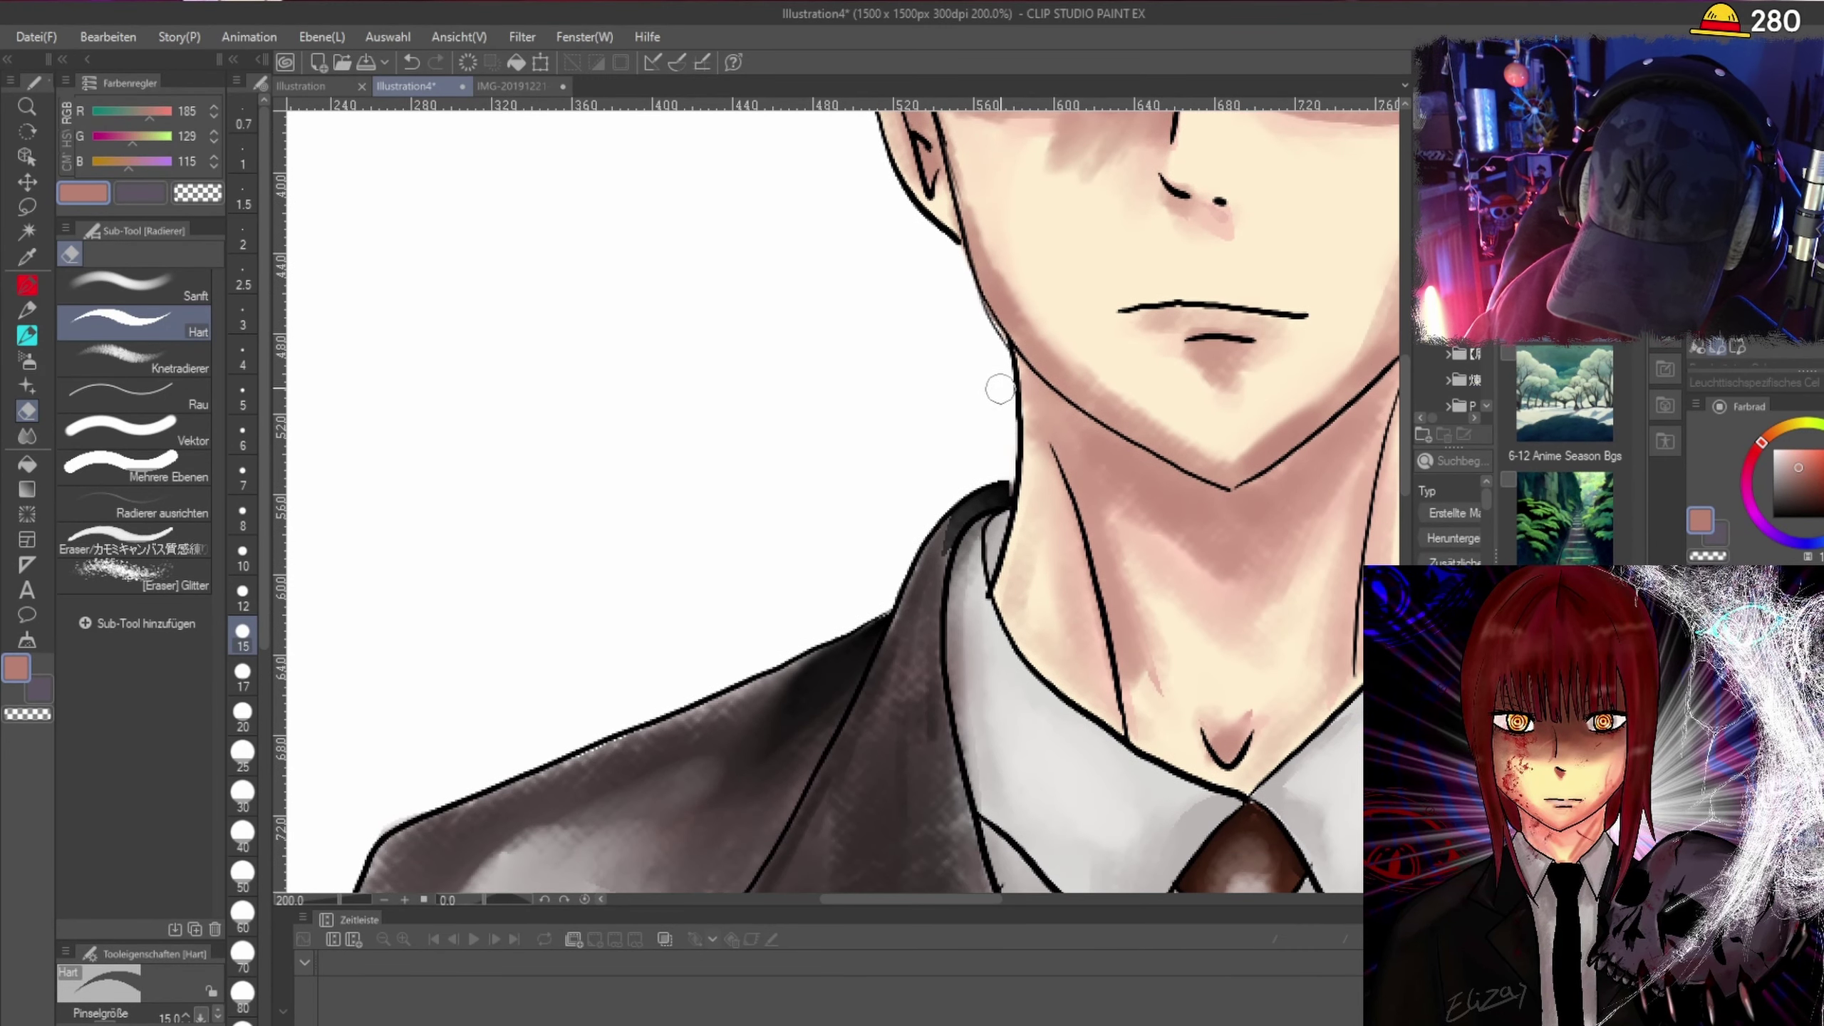
{"action": "left_click_drag", "start_coordinate": [1404, 420], "coordinate": [1402, 354]}
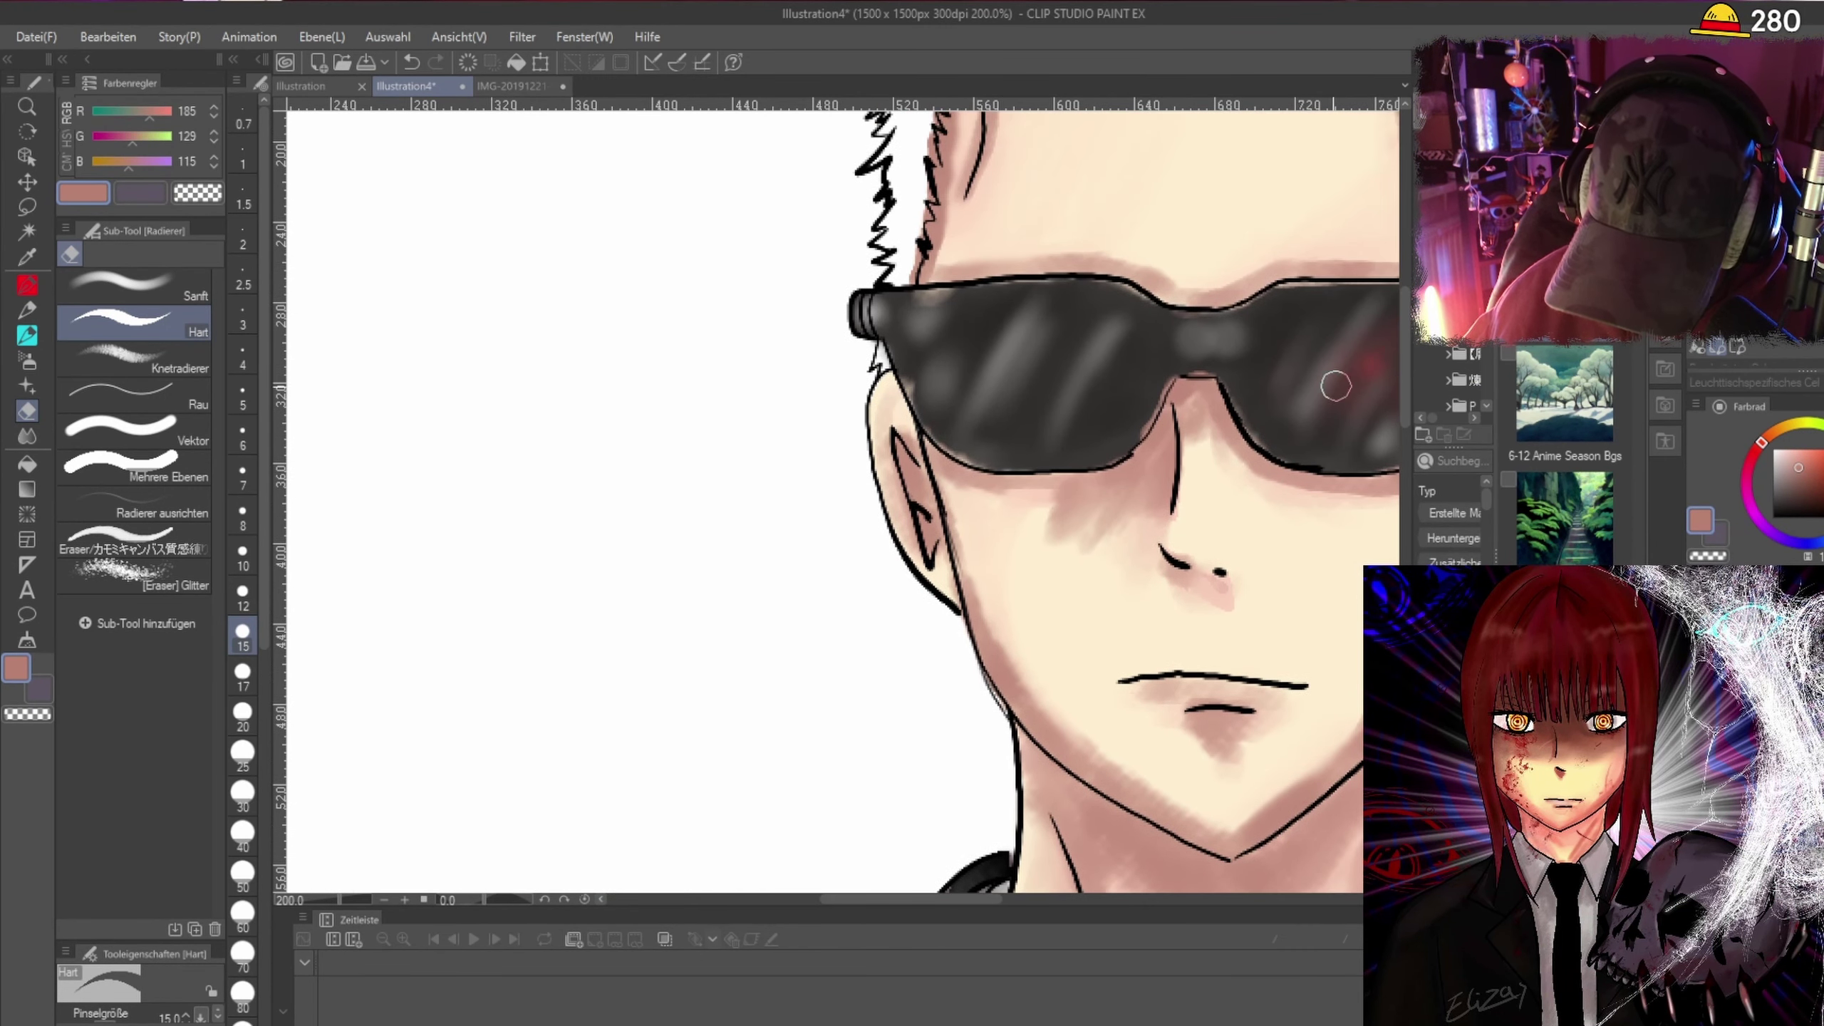
{"action": "scroll", "coordinate": [1342, 383], "scroll_direction": "up", "scroll_amount": 2}
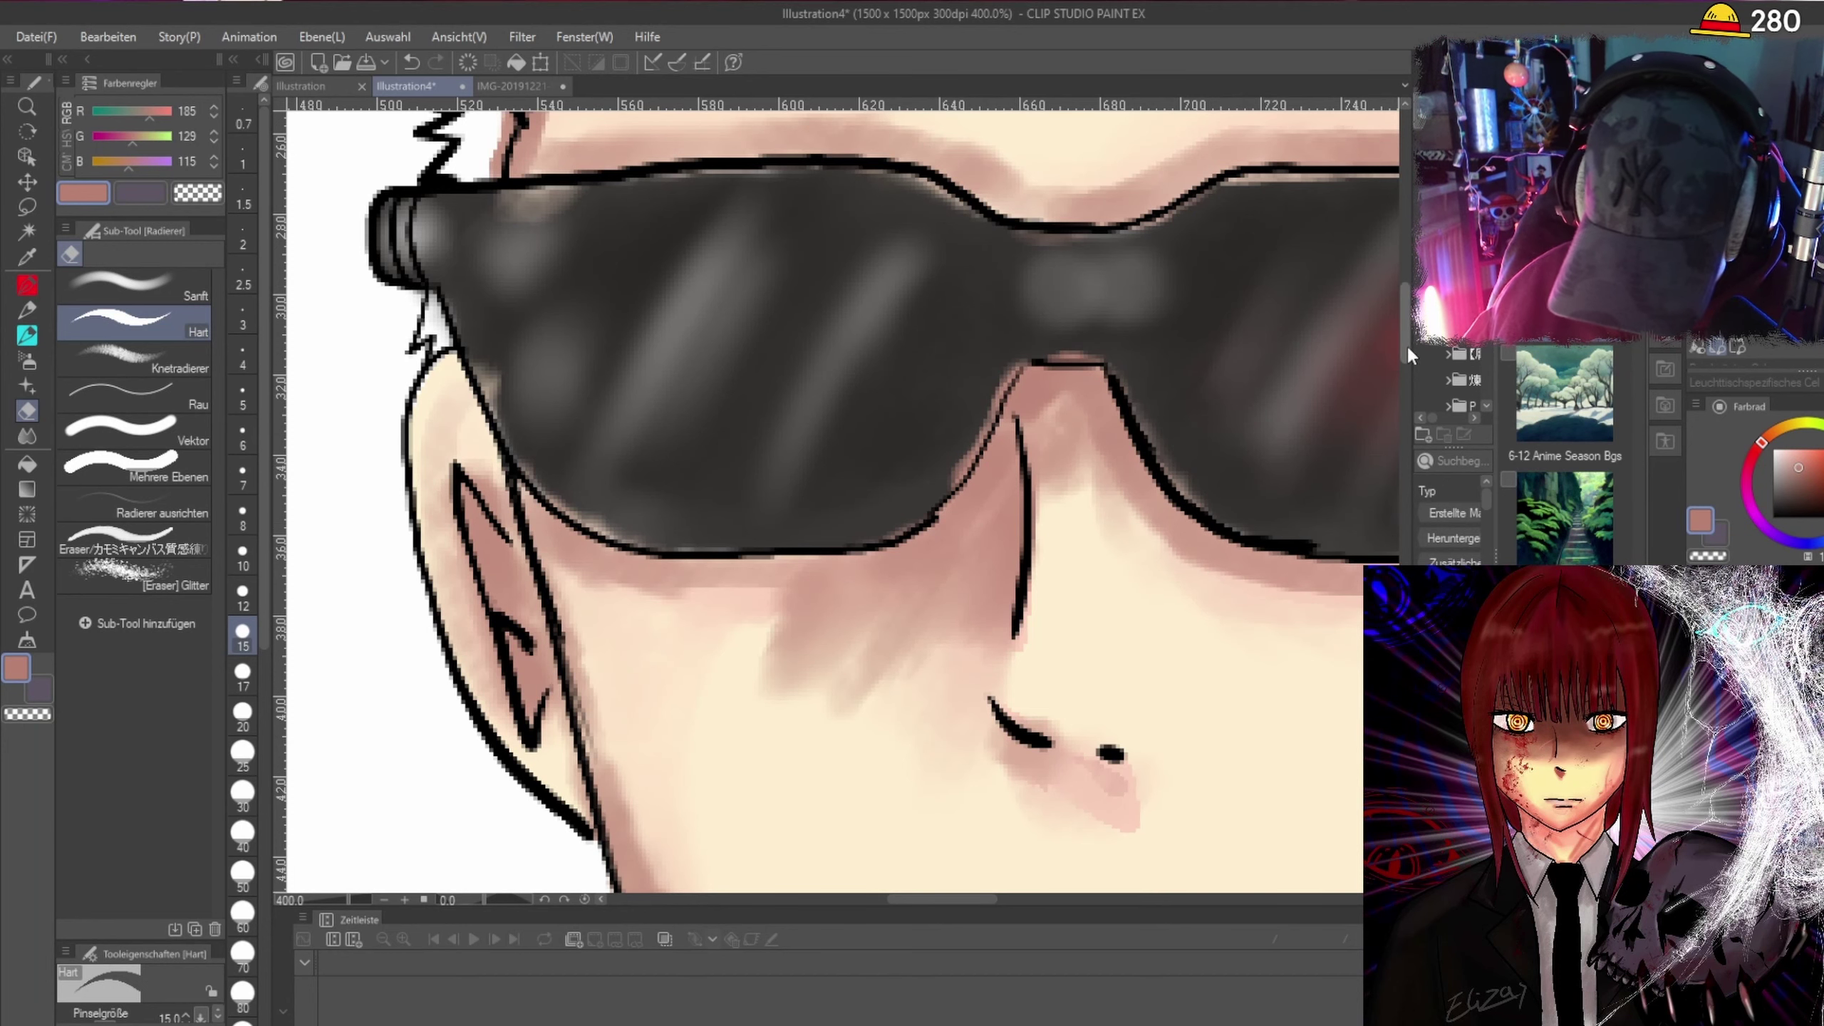
{"action": "mouse_move", "coordinate": [1407, 343]}
{"action": "left_mouse_down"}
{"action": "mouse_move", "coordinate": [1409, 272]}
{"action": "mouse_move", "coordinate": [1412, 298]}
{"action": "left_mouse_up"}
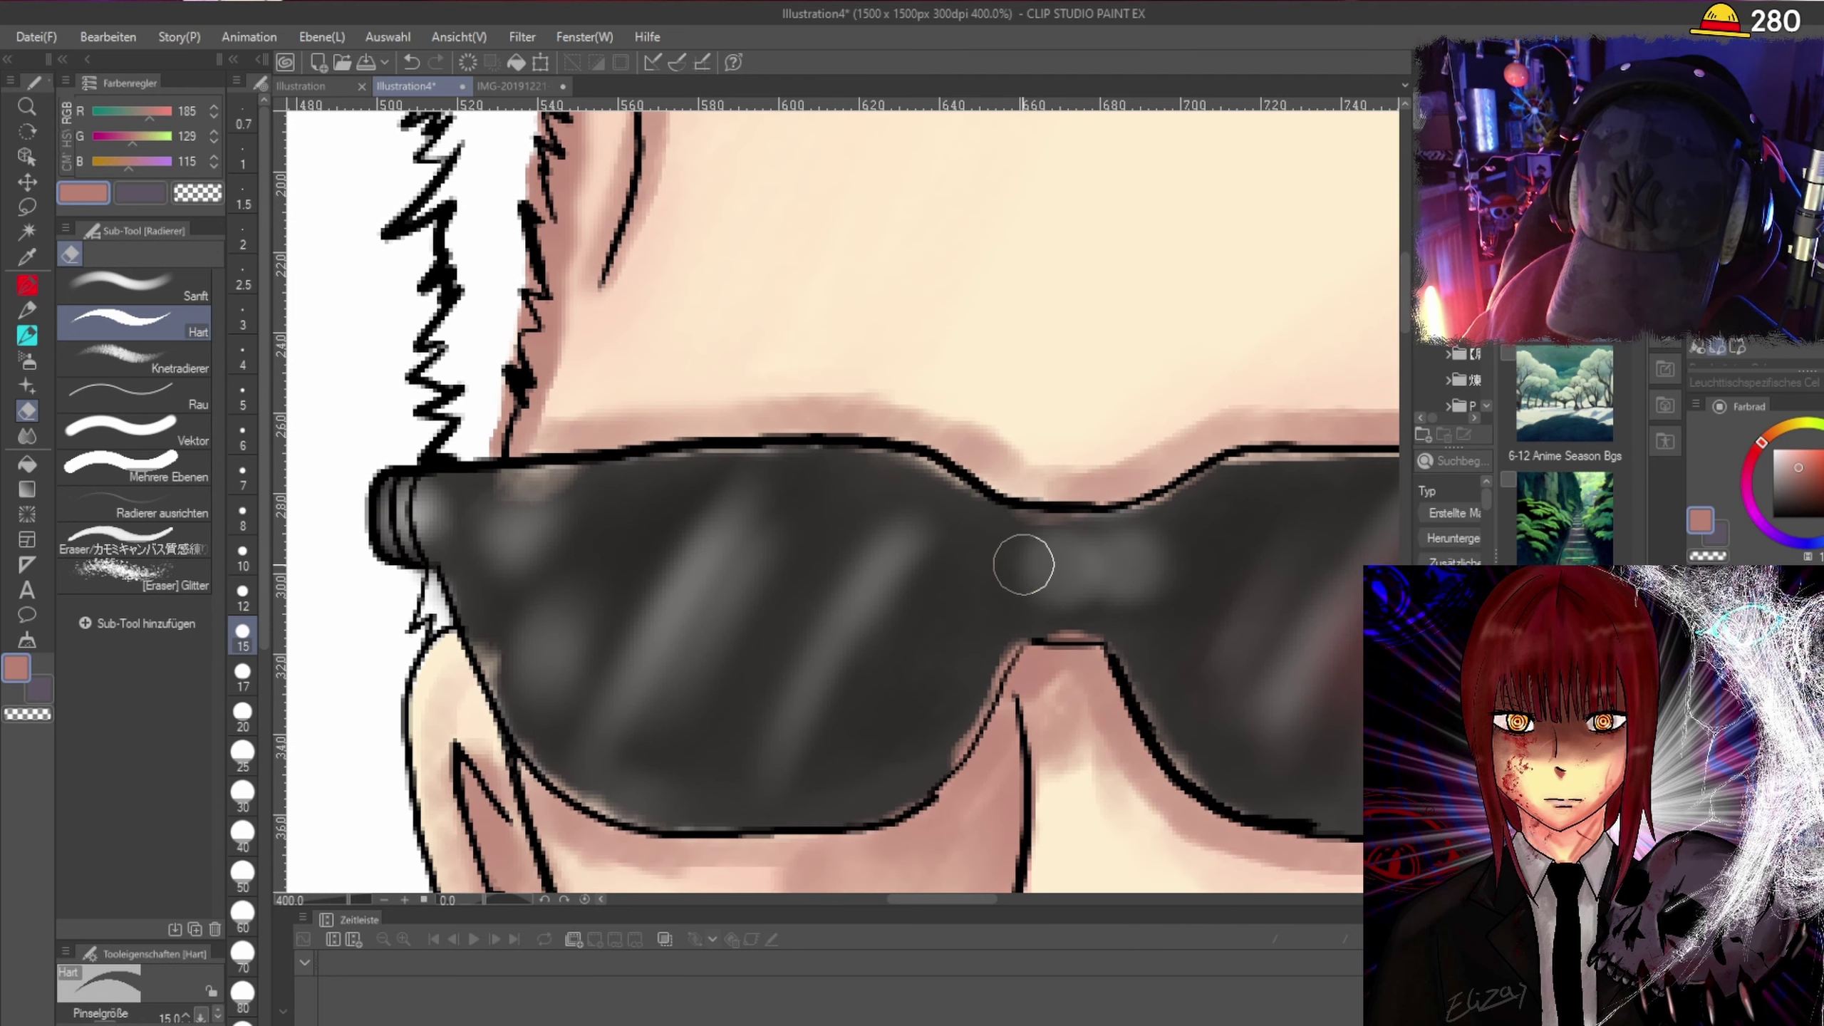
{"action": "mouse_move", "coordinate": [1080, 523]}
{"action": "left_mouse_down"}
{"action": "mouse_move", "coordinate": [1003, 518]}
{"action": "mouse_move", "coordinate": [935, 476]}
{"action": "left_mouse_up"}
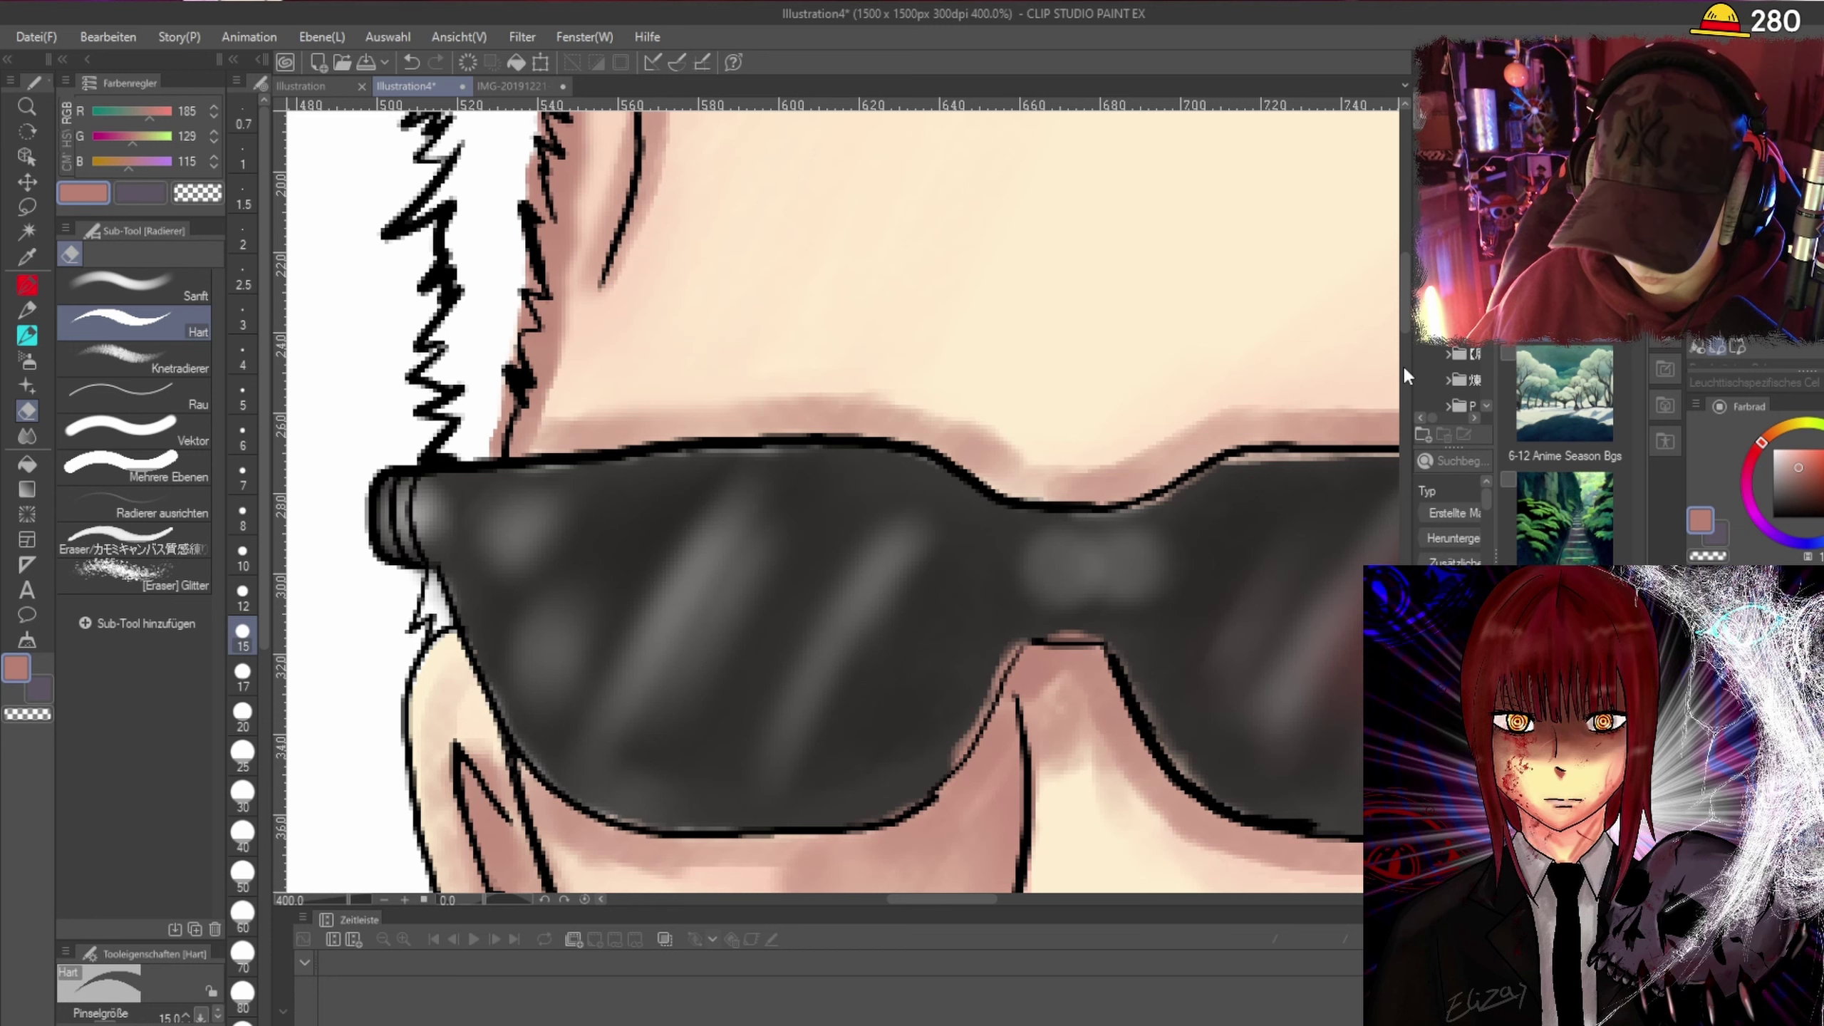
{"action": "scroll", "coordinate": [1041, 575], "scroll_direction": "down", "scroll_amount": 2}
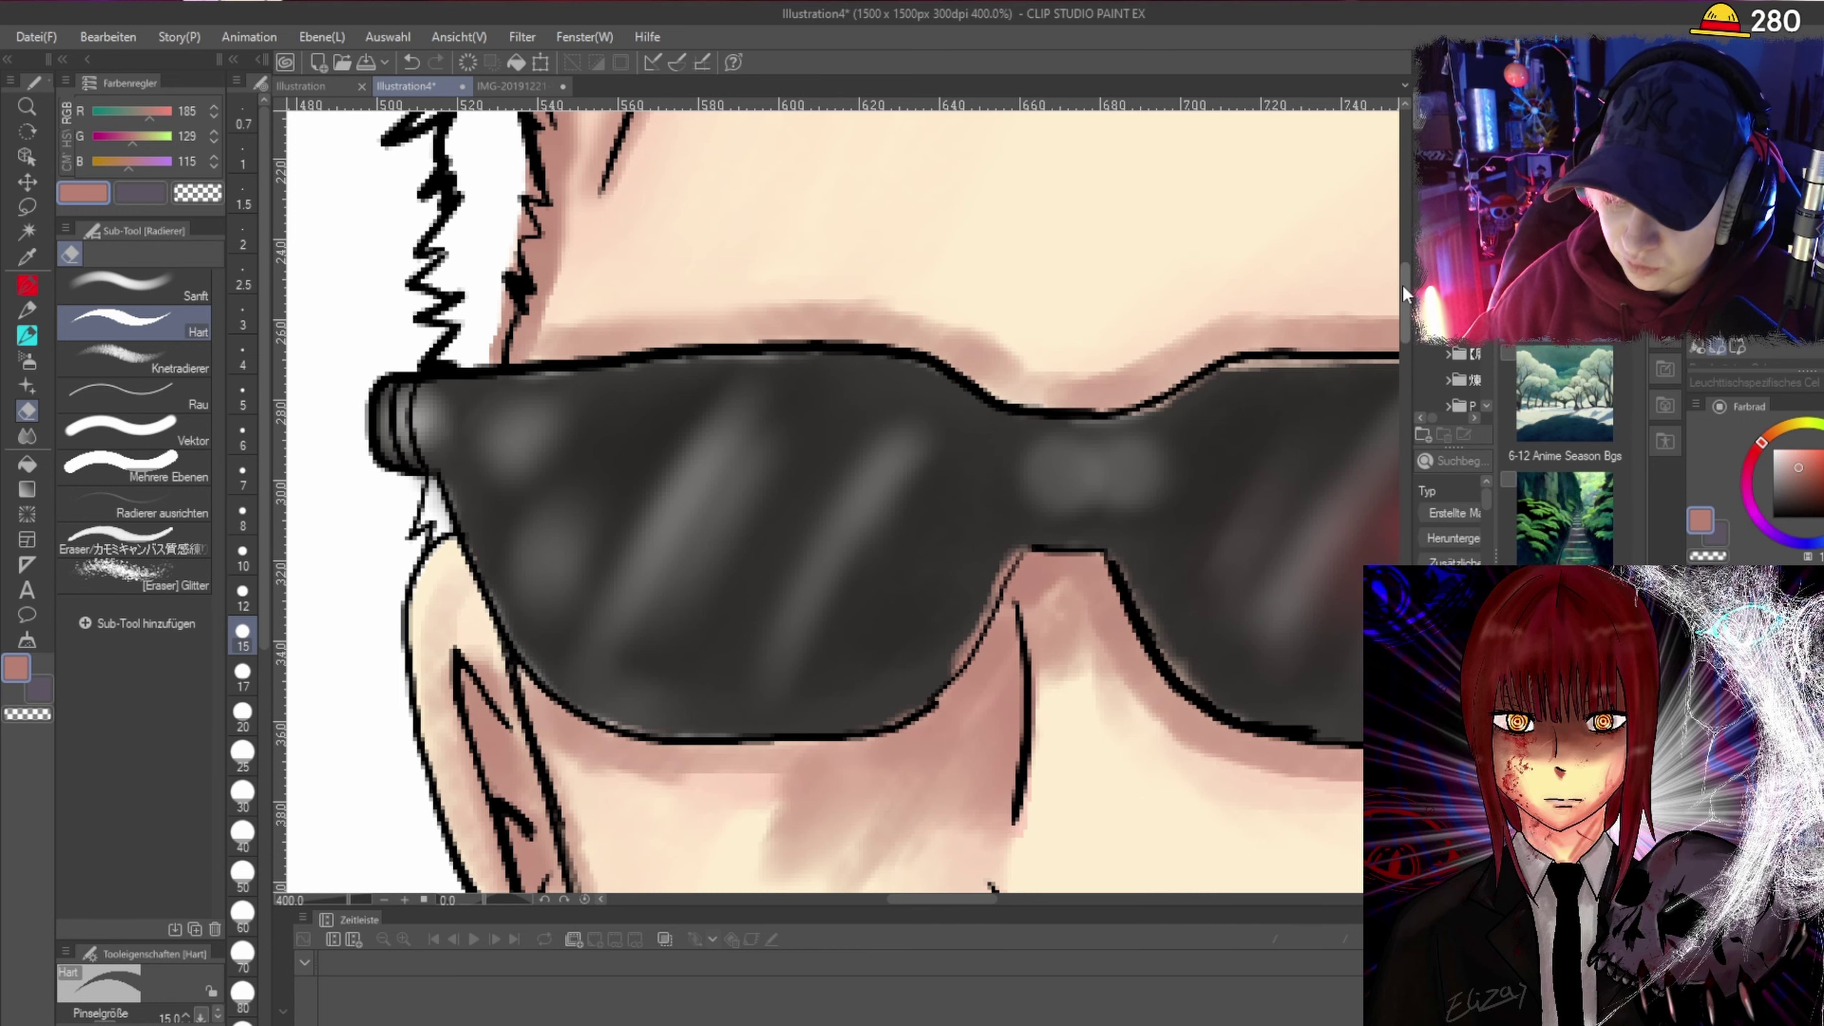
{"action": "left_click_drag", "start_coordinate": [1402, 285], "coordinate": [1405, 293]}
{"action": "left_click_drag", "start_coordinate": [961, 544], "coordinate": [1000, 470]}
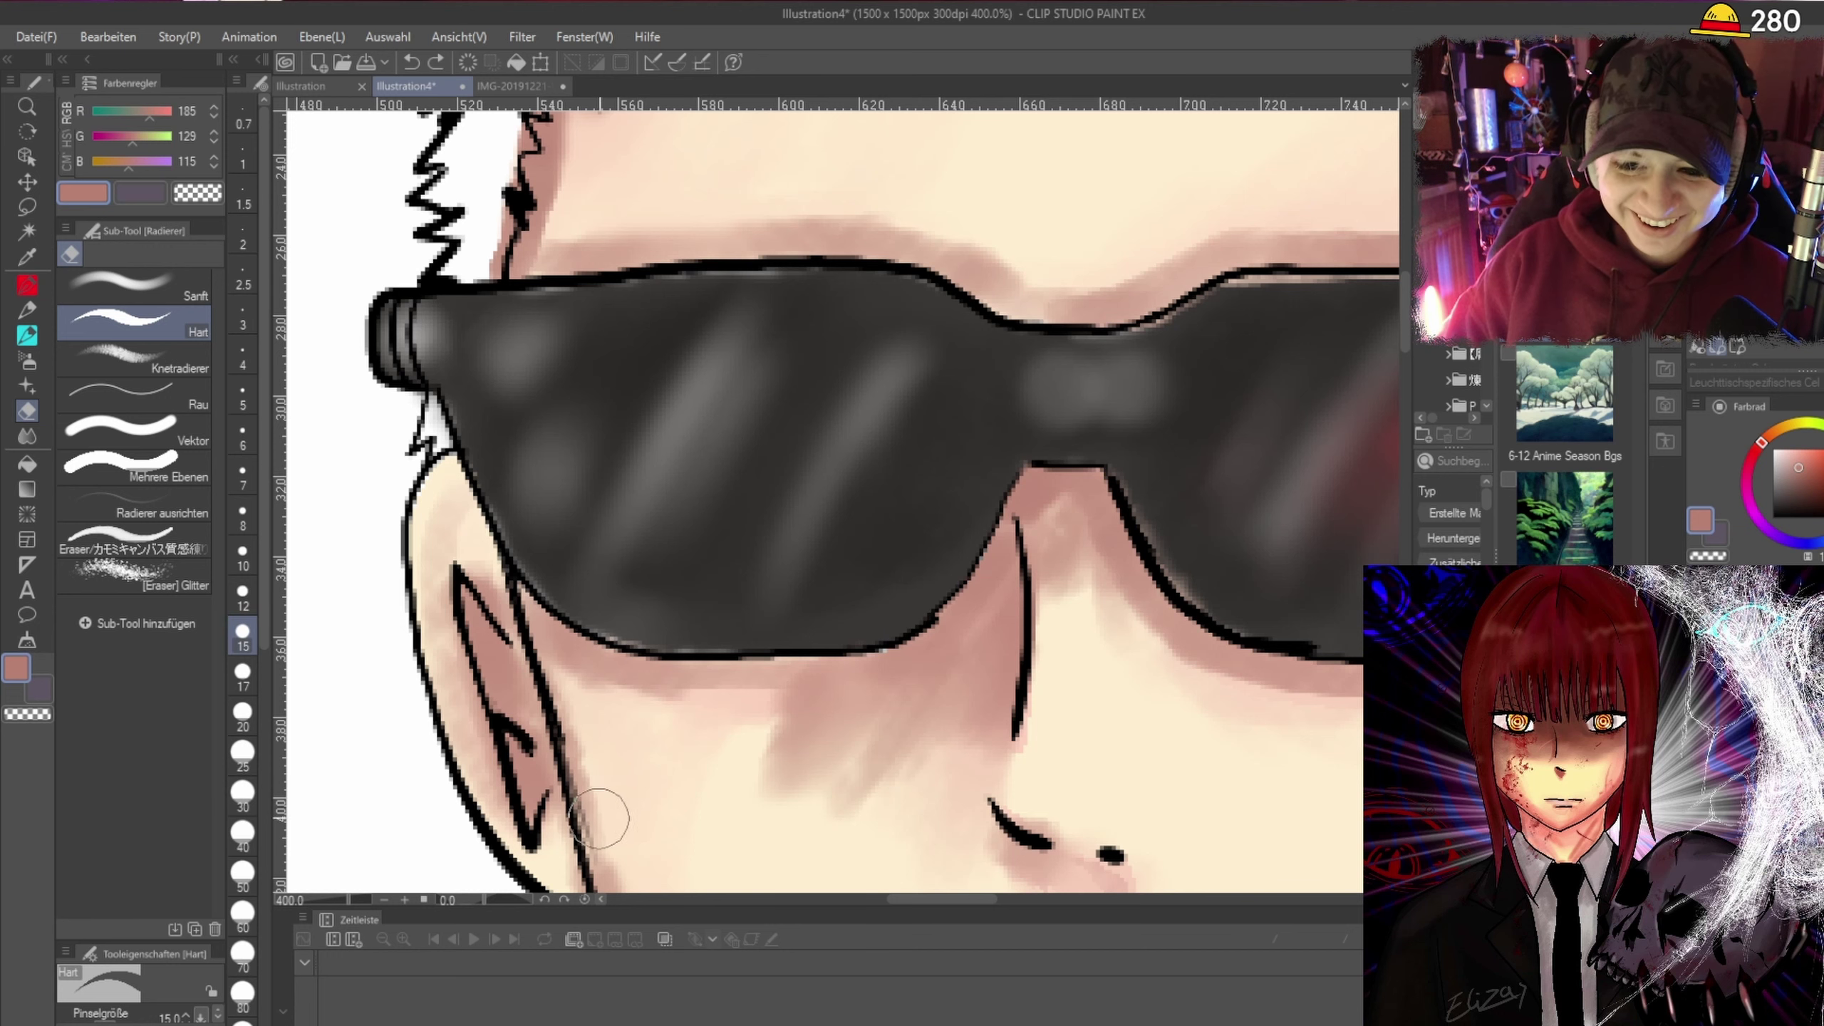
{"action": "left_click_drag", "start_coordinate": [1402, 323], "coordinate": [1404, 335]}
Erase the skin strip under the right lens's top edge and the spill along the lower lens edge.
{"action": "scroll", "coordinate": [837, 583], "scroll_direction": "up", "scroll_amount": 1}
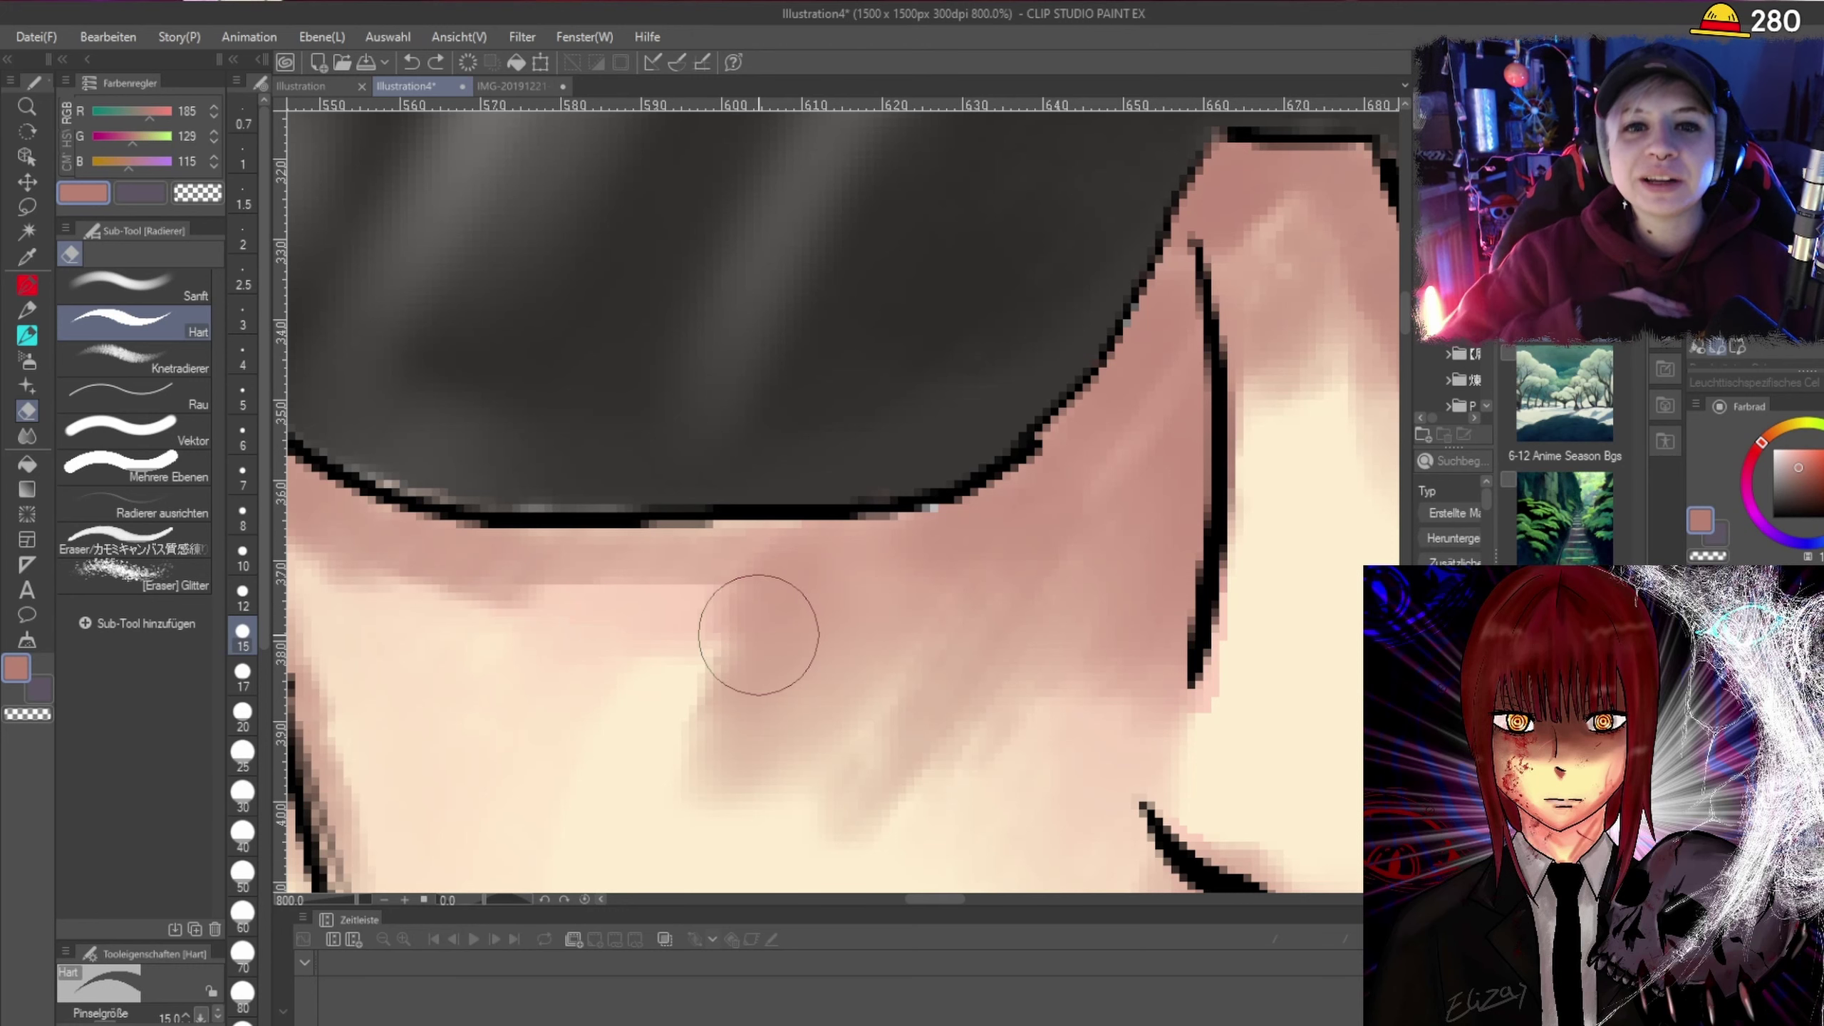
{"action": "scroll", "coordinate": [759, 634], "scroll_direction": "down", "scroll_amount": 2}
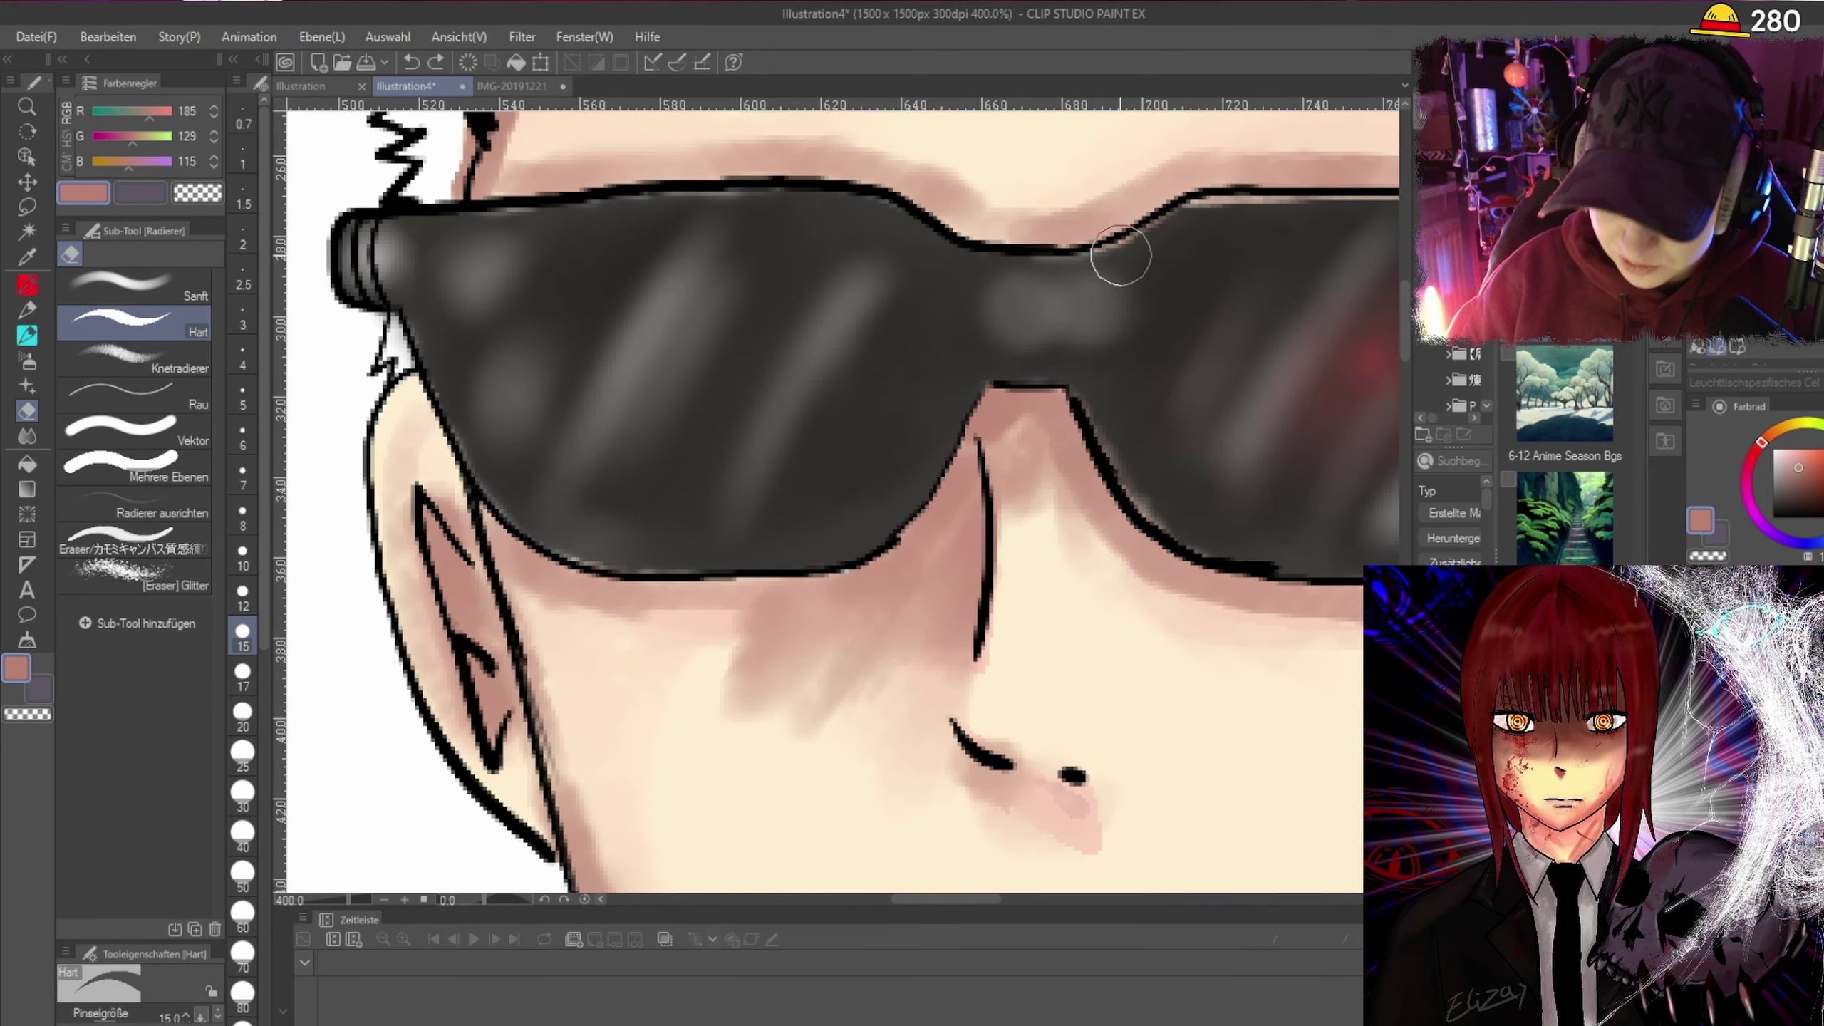
{"action": "left_click_drag", "start_coordinate": [1156, 230], "coordinate": [1329, 210]}
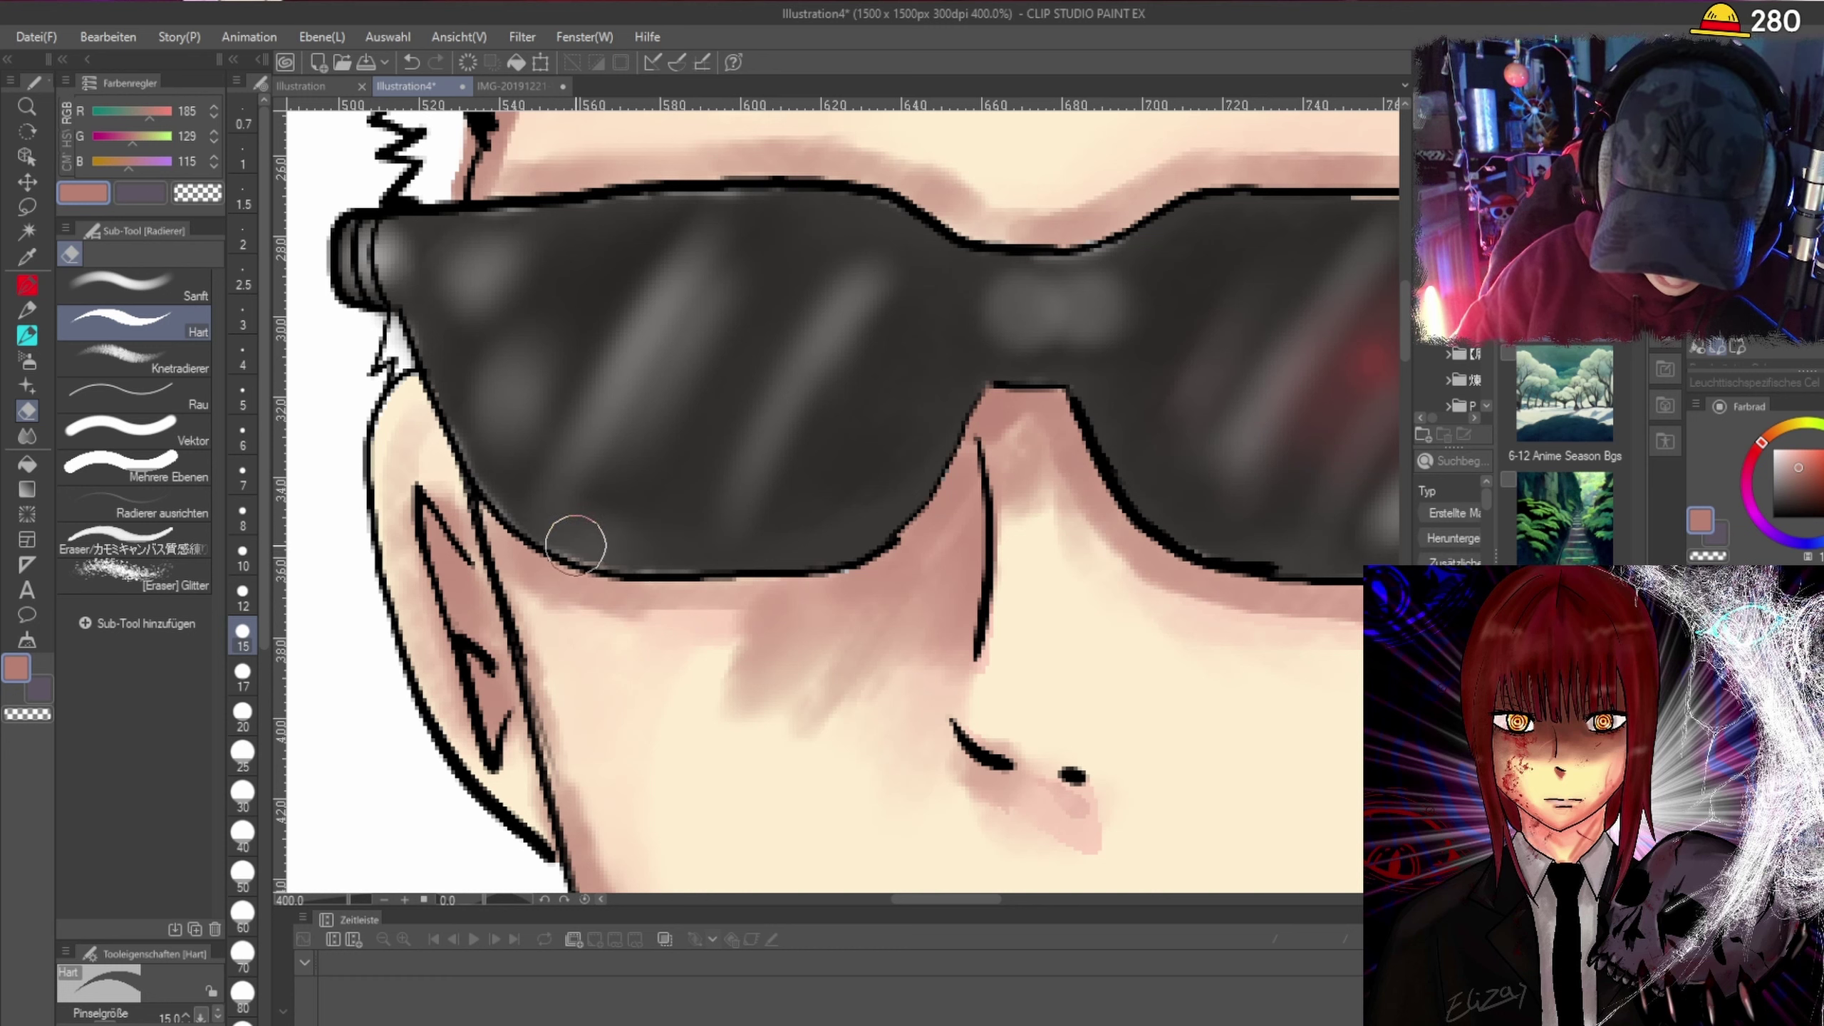
{"action": "left_click_drag", "start_coordinate": [575, 545], "coordinate": [612, 563]}
{"action": "key", "text": "ctrl+z"}
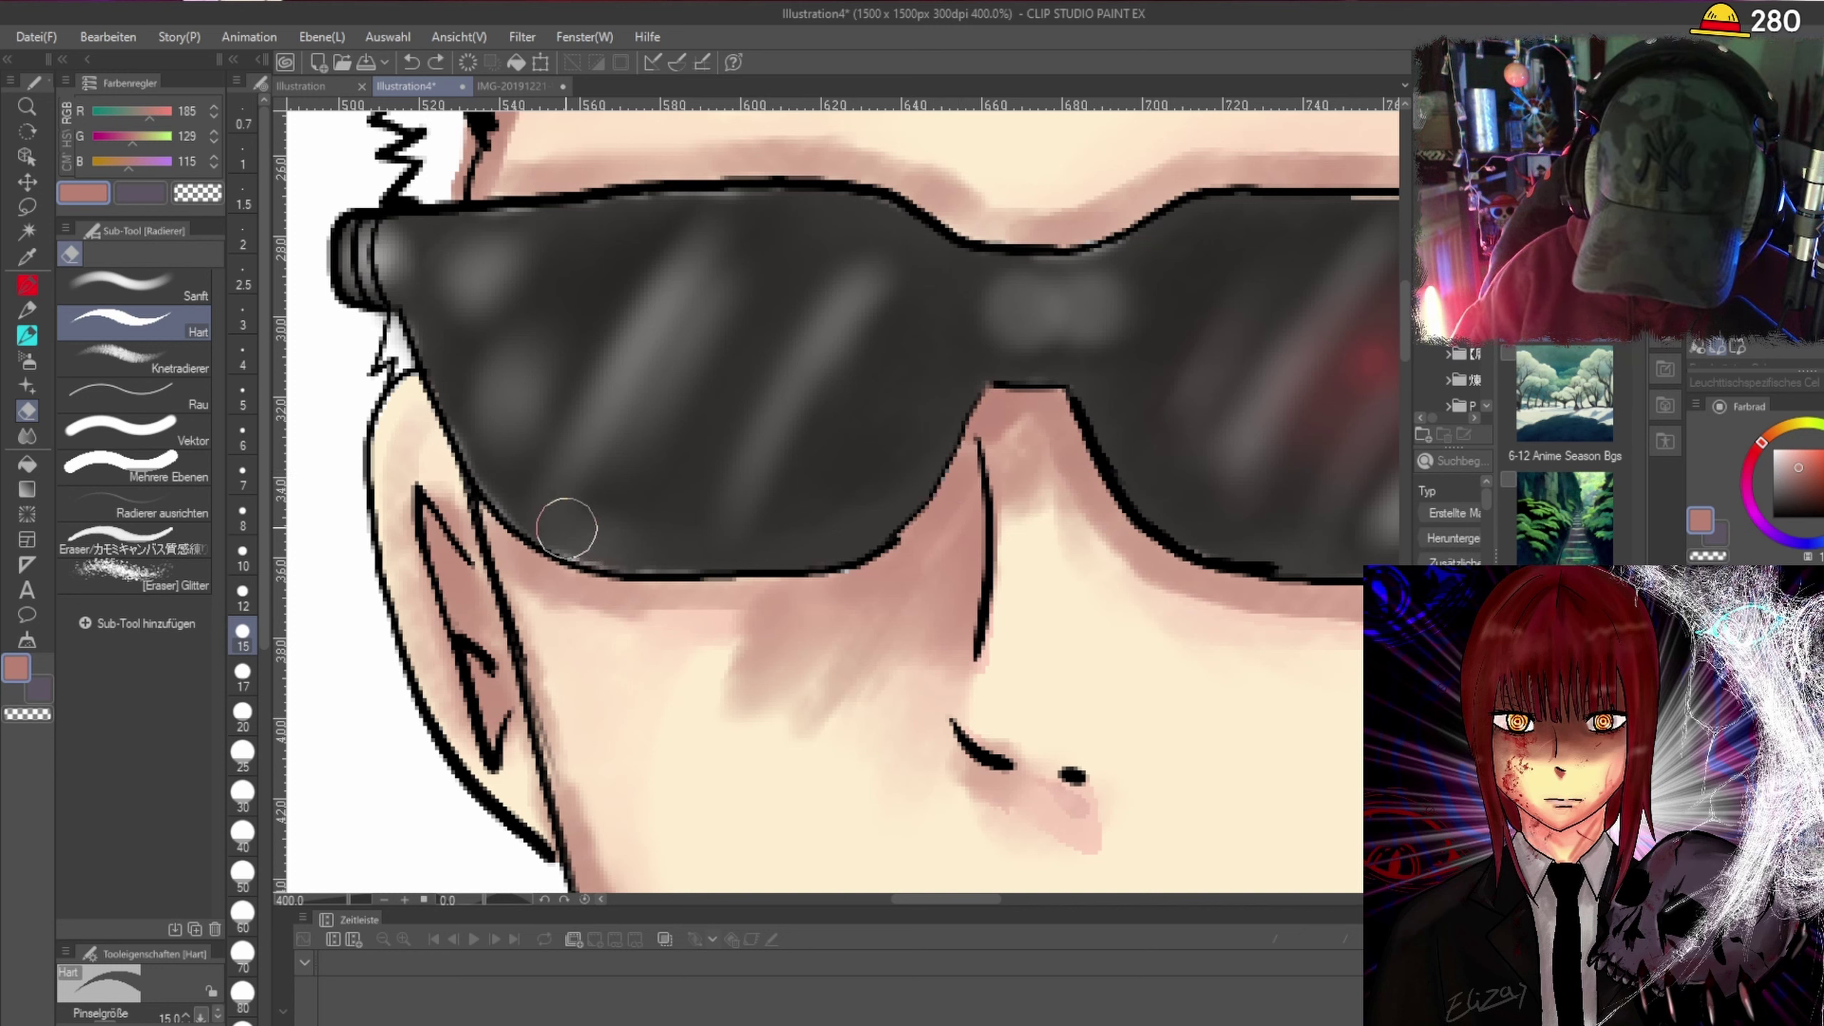
{"action": "mouse_move", "coordinate": [575, 541]}
{"action": "left_mouse_down"}
{"action": "mouse_move", "coordinate": [671, 541]}
{"action": "mouse_move", "coordinate": [744, 483]}
{"action": "left_mouse_up"}
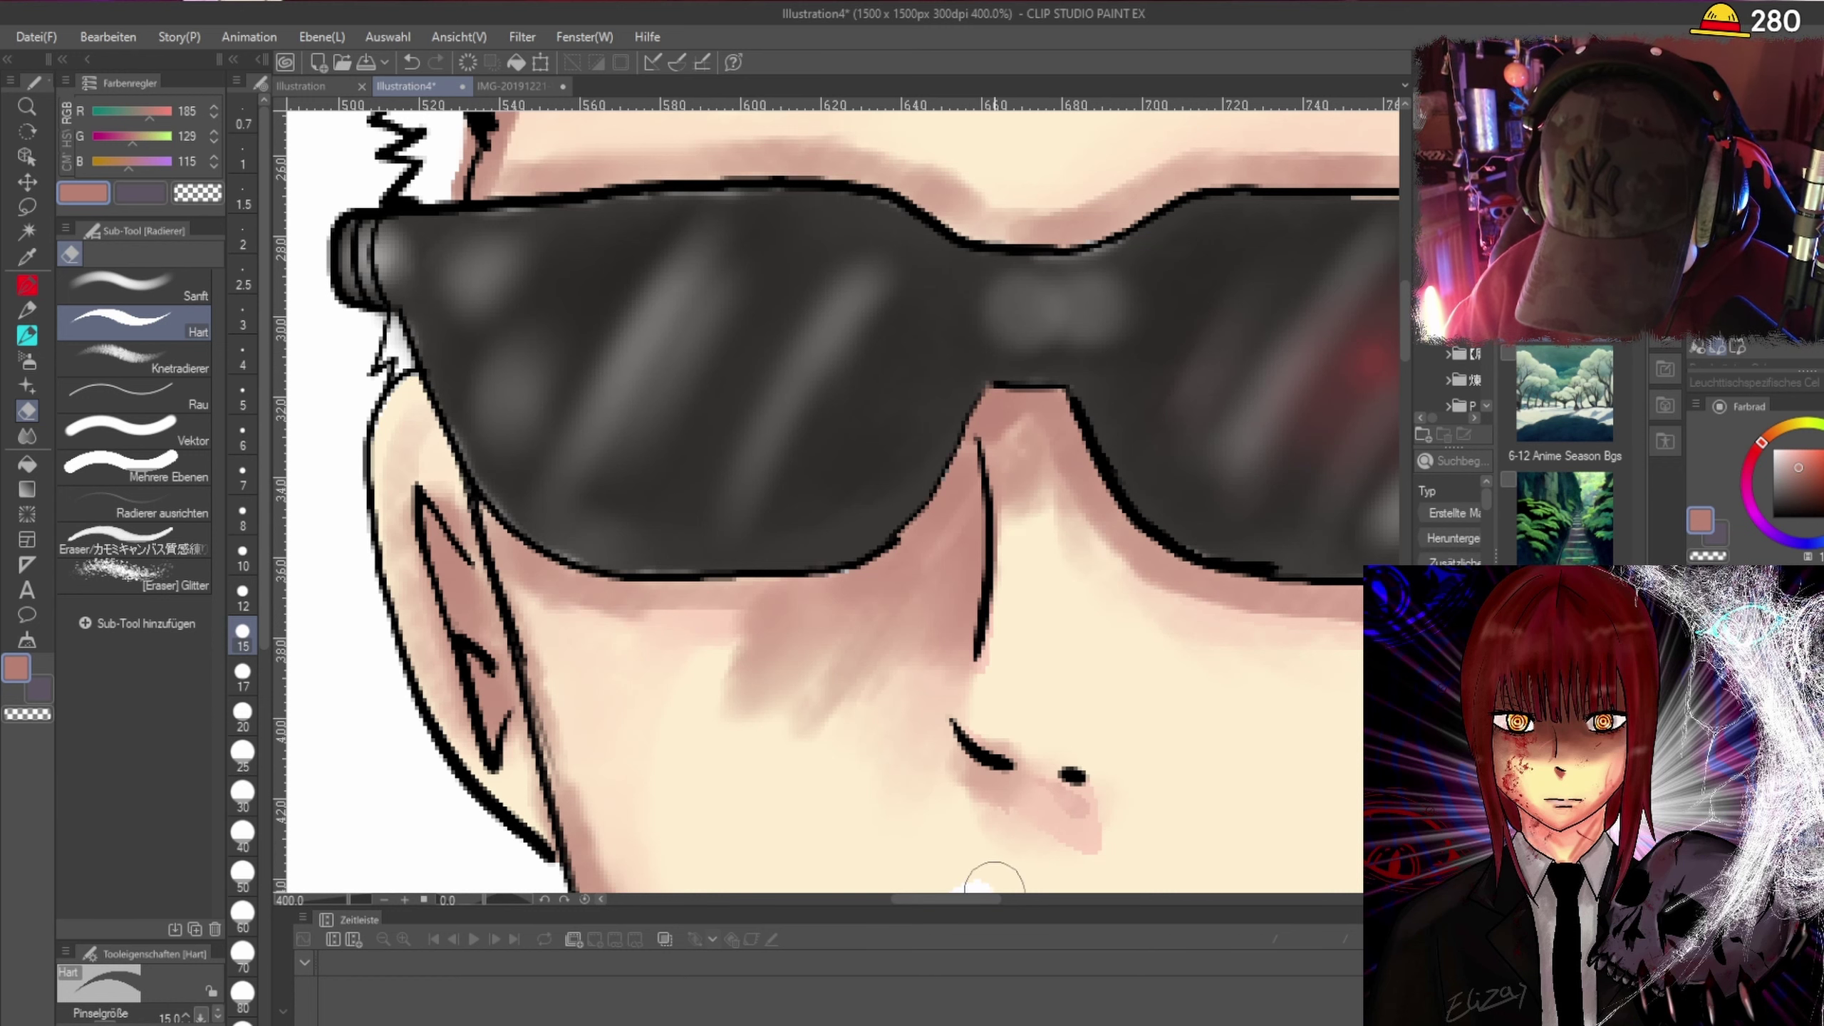
{"action": "left_click_drag", "start_coordinate": [969, 898], "coordinate": [1012, 901]}
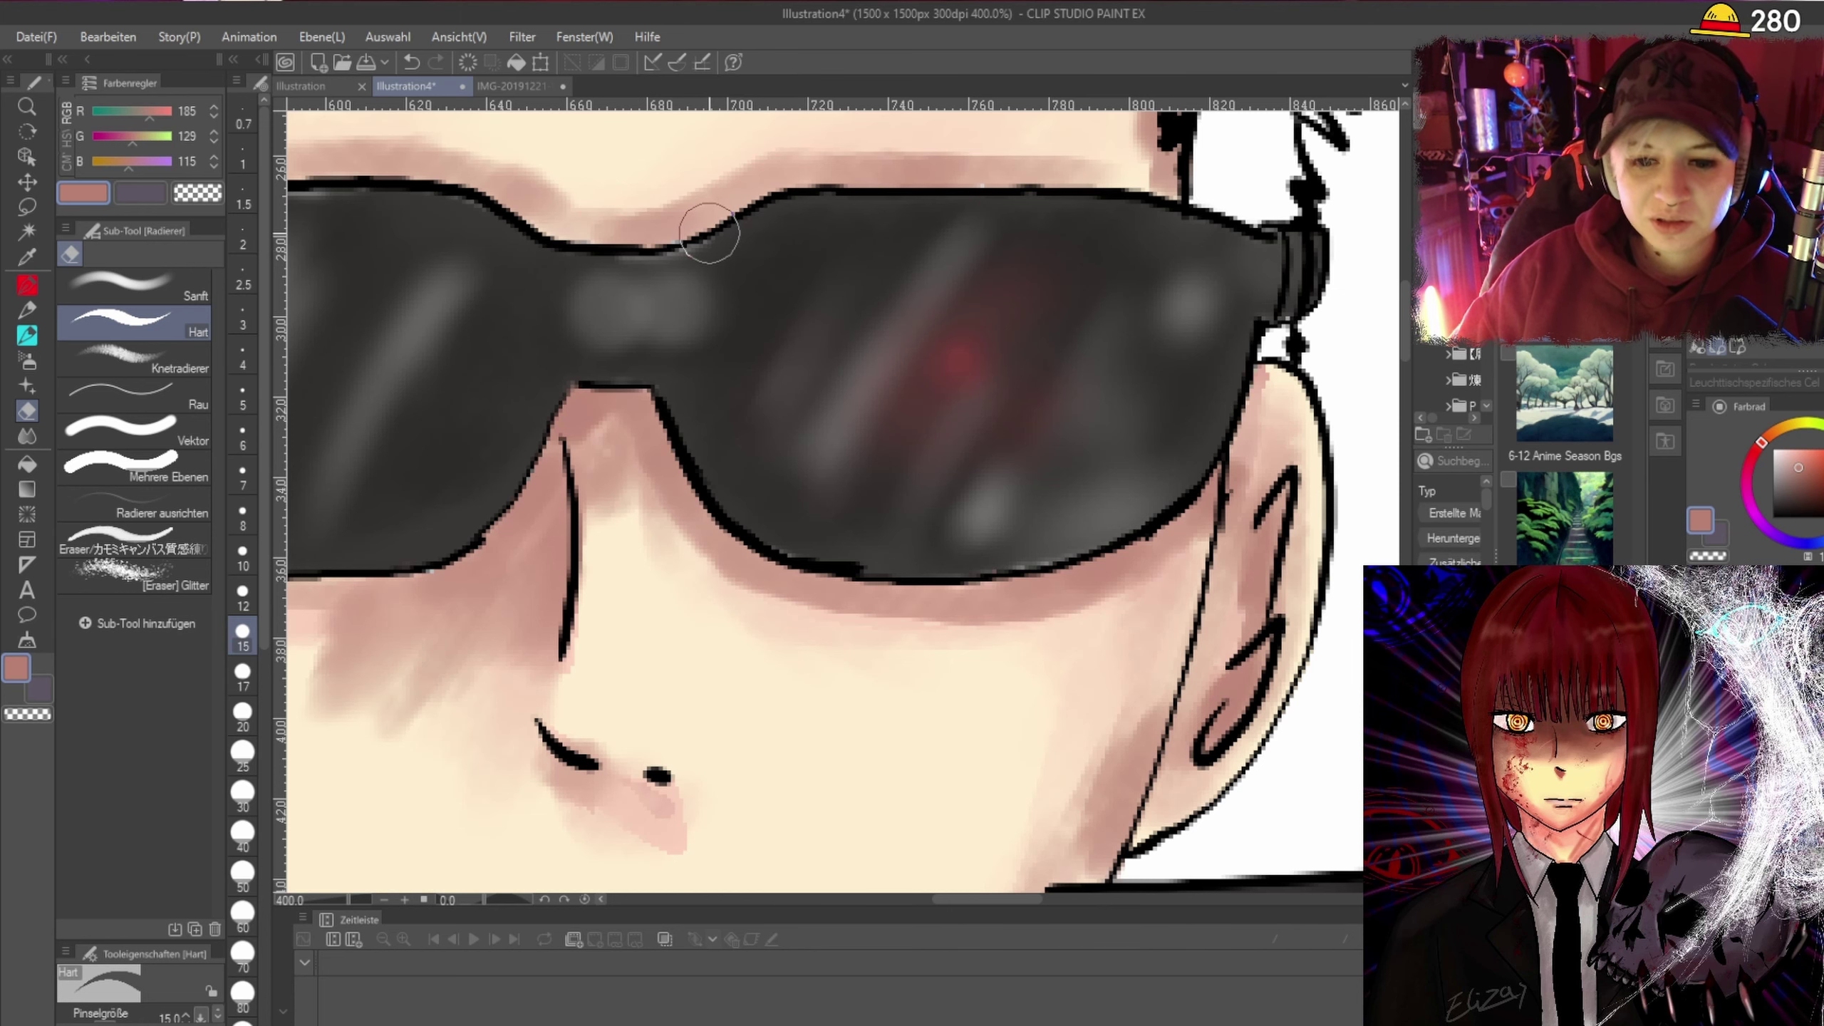
Erase the stray faint outline beside the man's jaw.
{"action": "scroll", "coordinate": [709, 233], "scroll_direction": "down", "scroll_amount": 2}
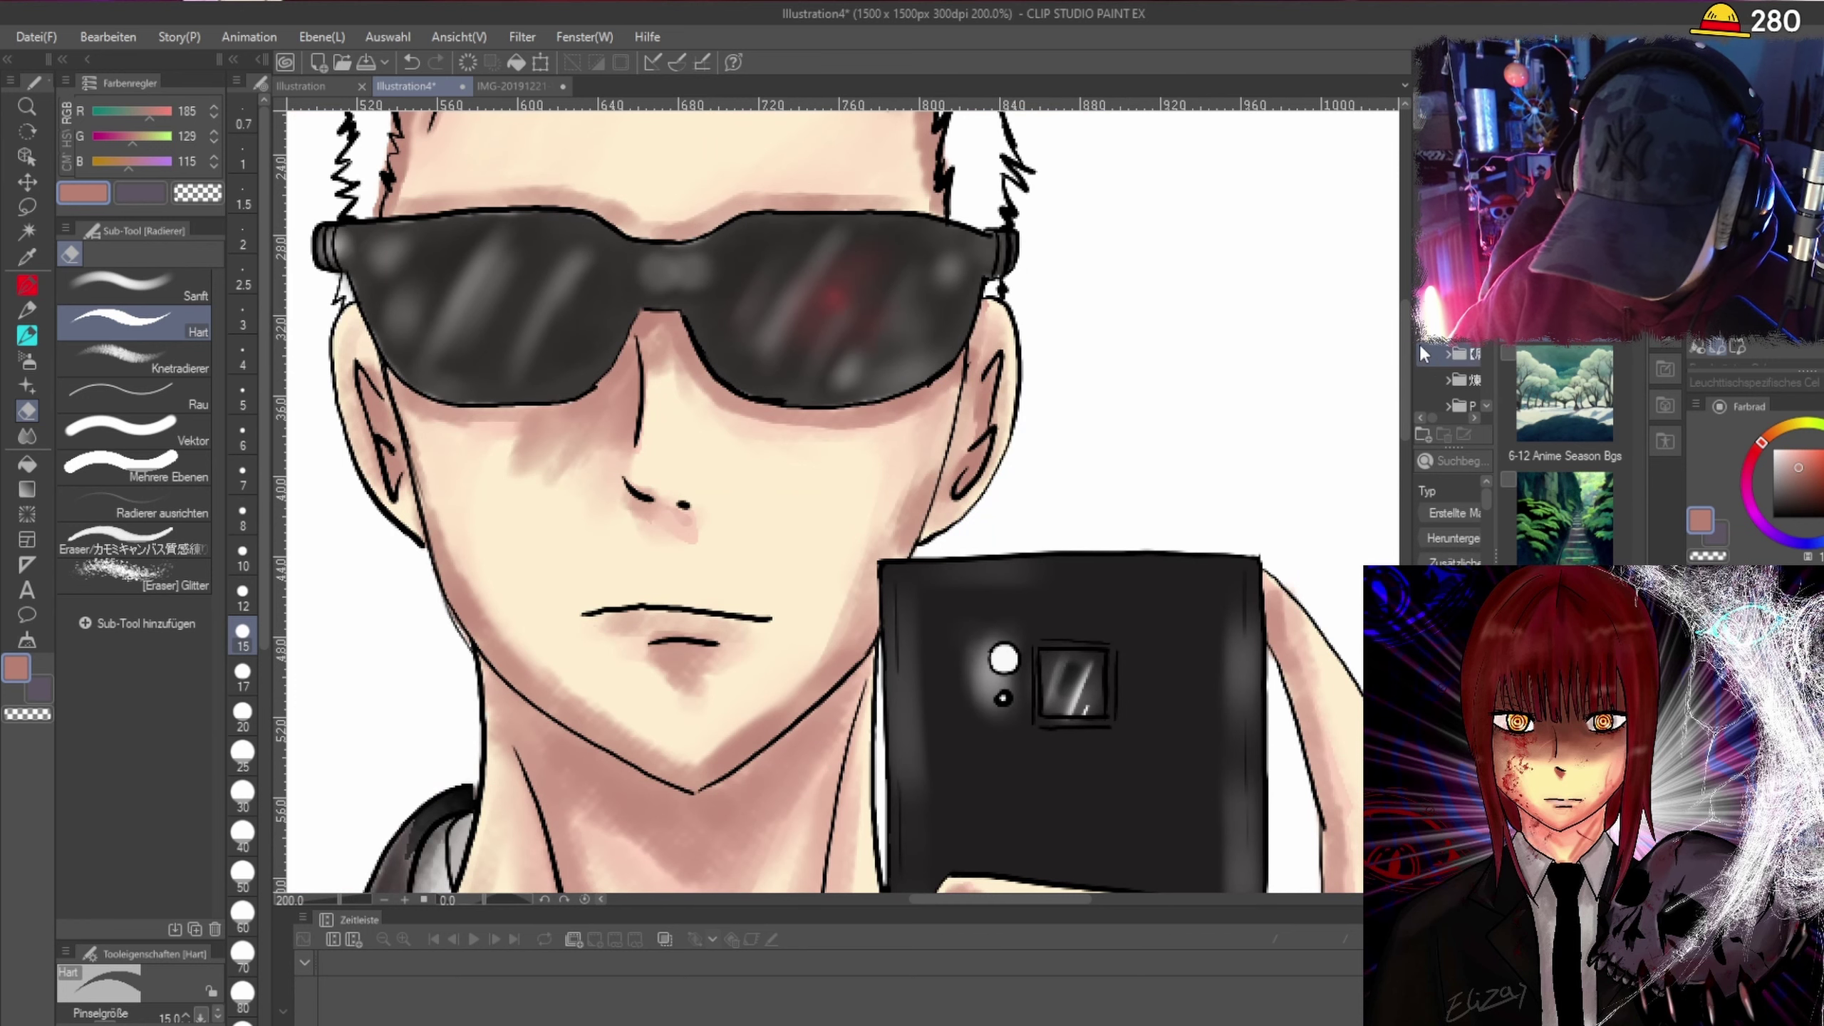
{"action": "scroll", "coordinate": [1381, 317], "scroll_direction": "down", "scroll_amount": 1}
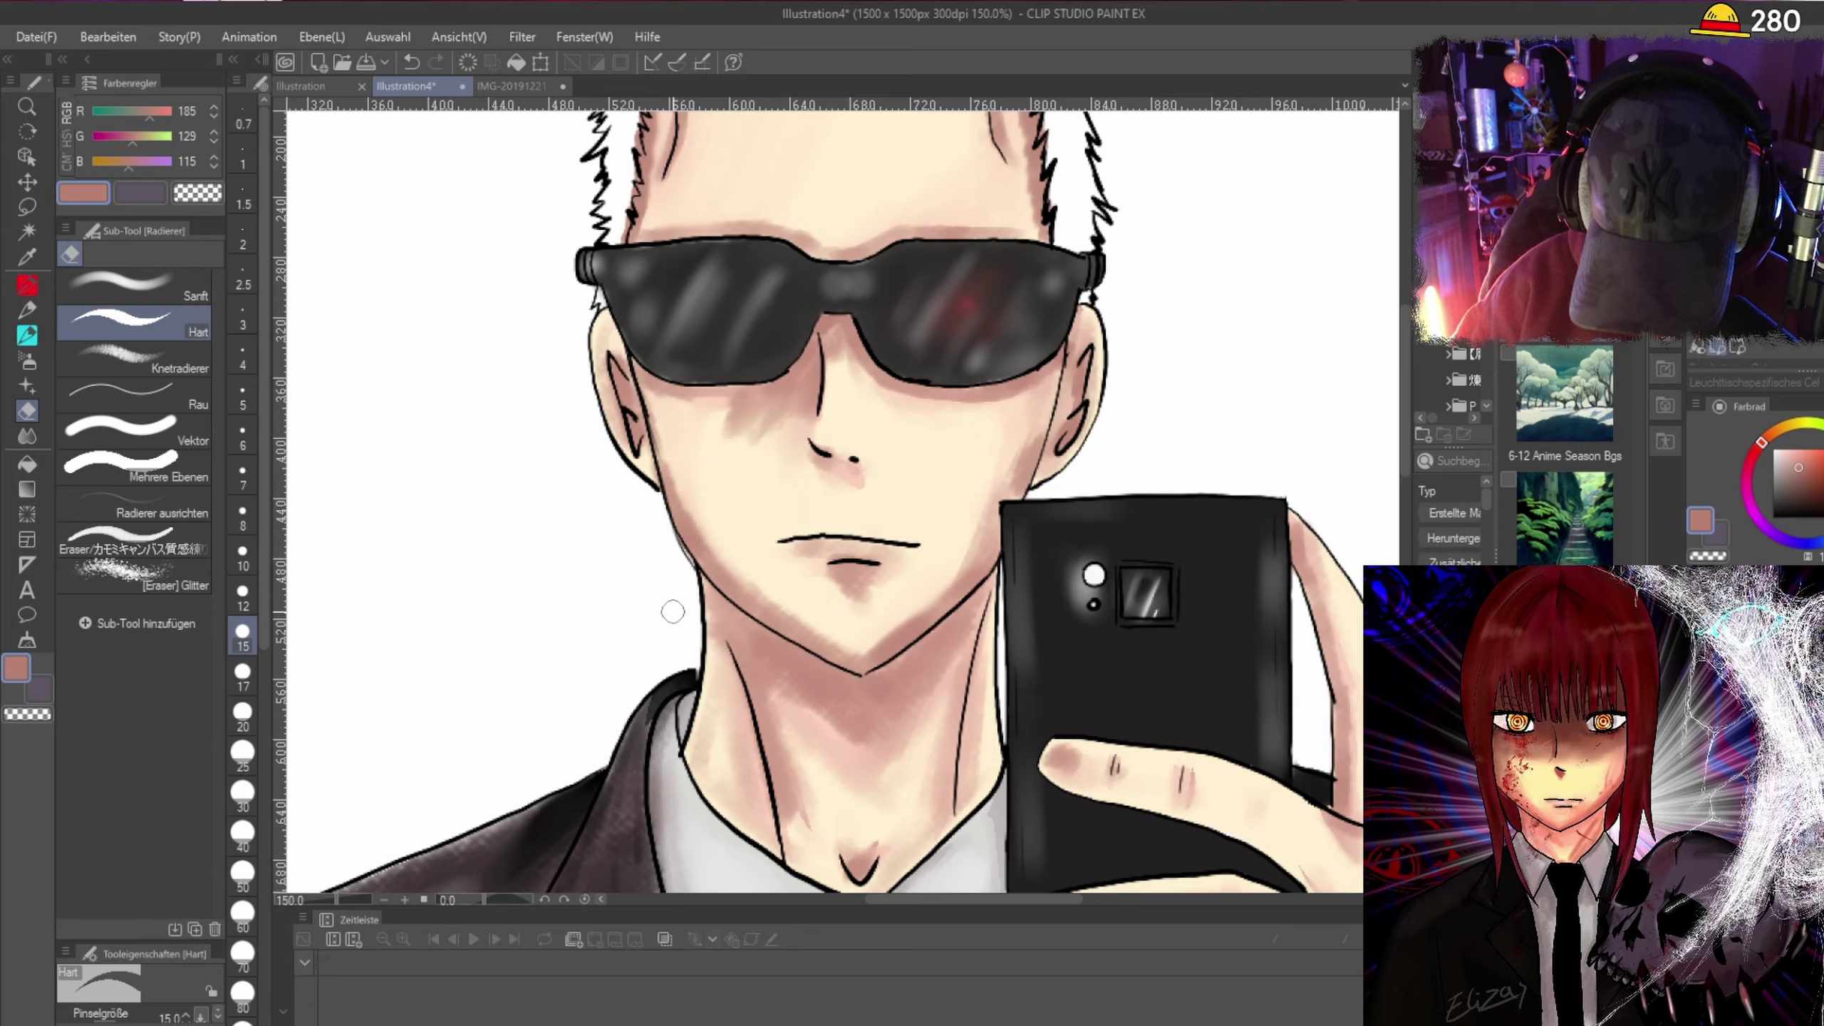
{"action": "scroll", "coordinate": [672, 611], "scroll_direction": "up", "scroll_amount": 3}
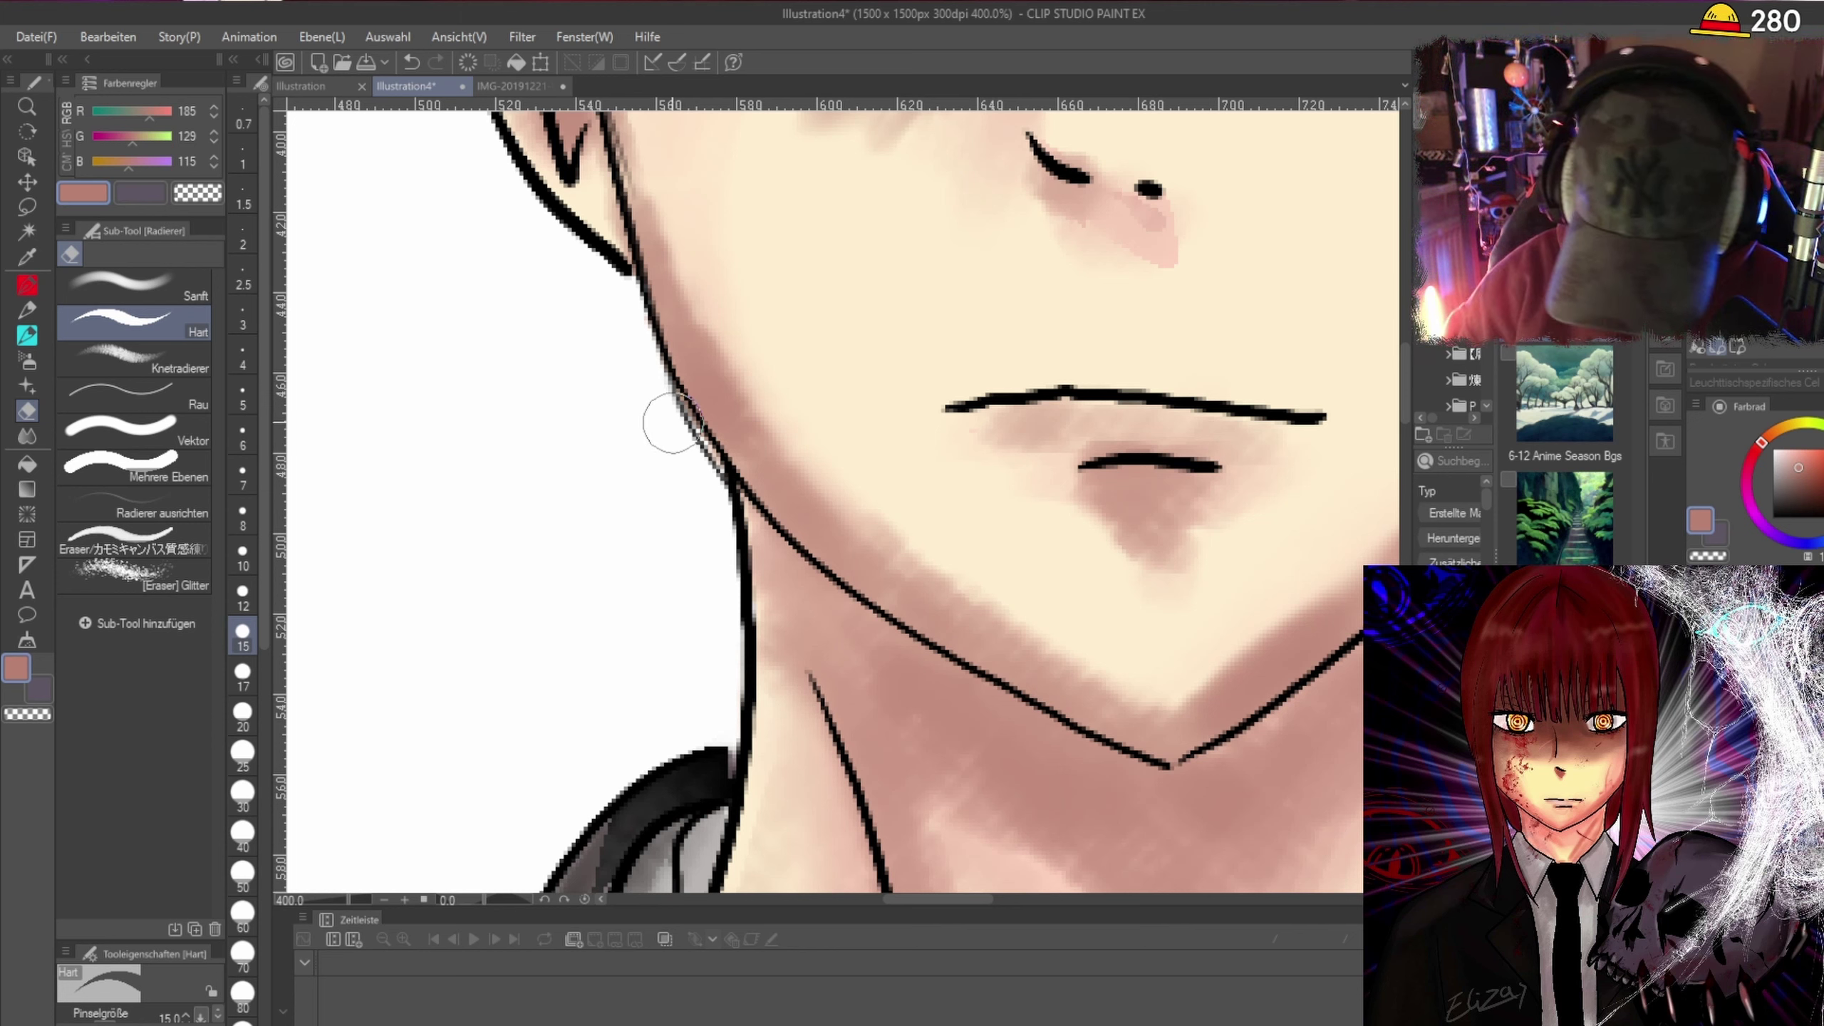
{"action": "left_click_drag", "start_coordinate": [673, 408], "coordinate": [682, 422]}
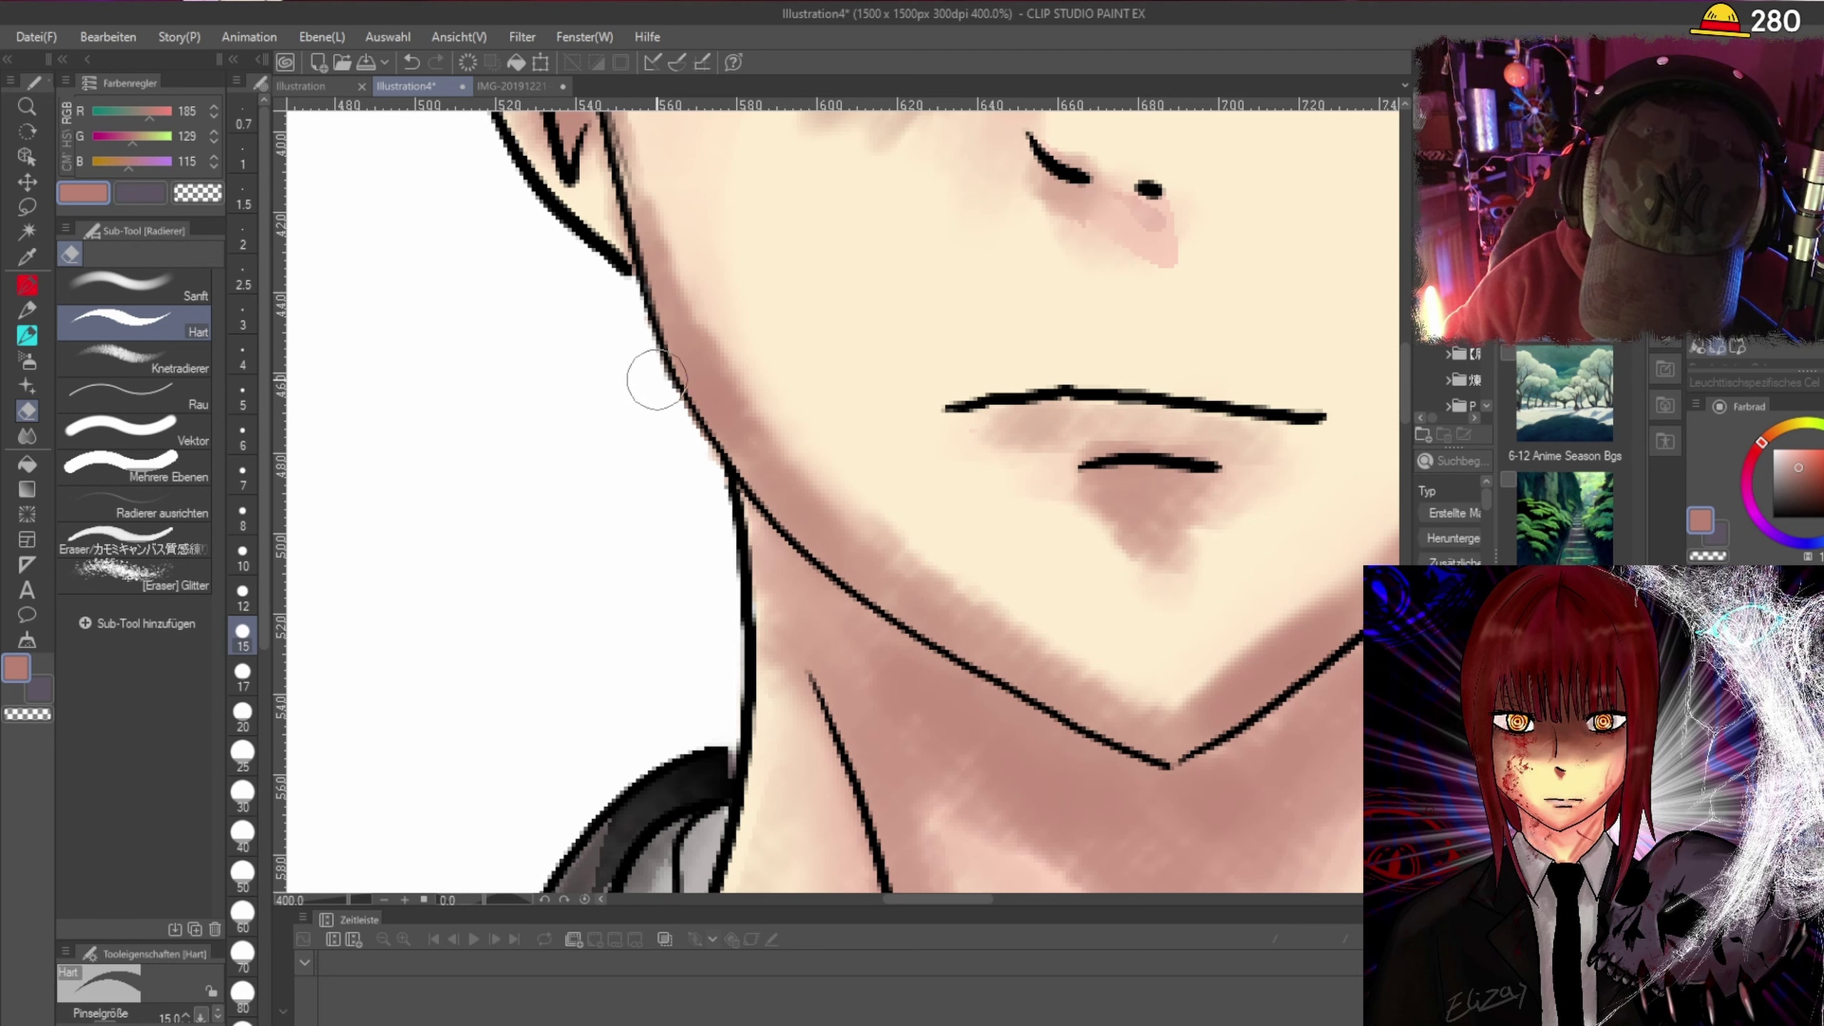
{"action": "scroll", "coordinate": [733, 576], "scroll_direction": "down", "scroll_amount": 5}
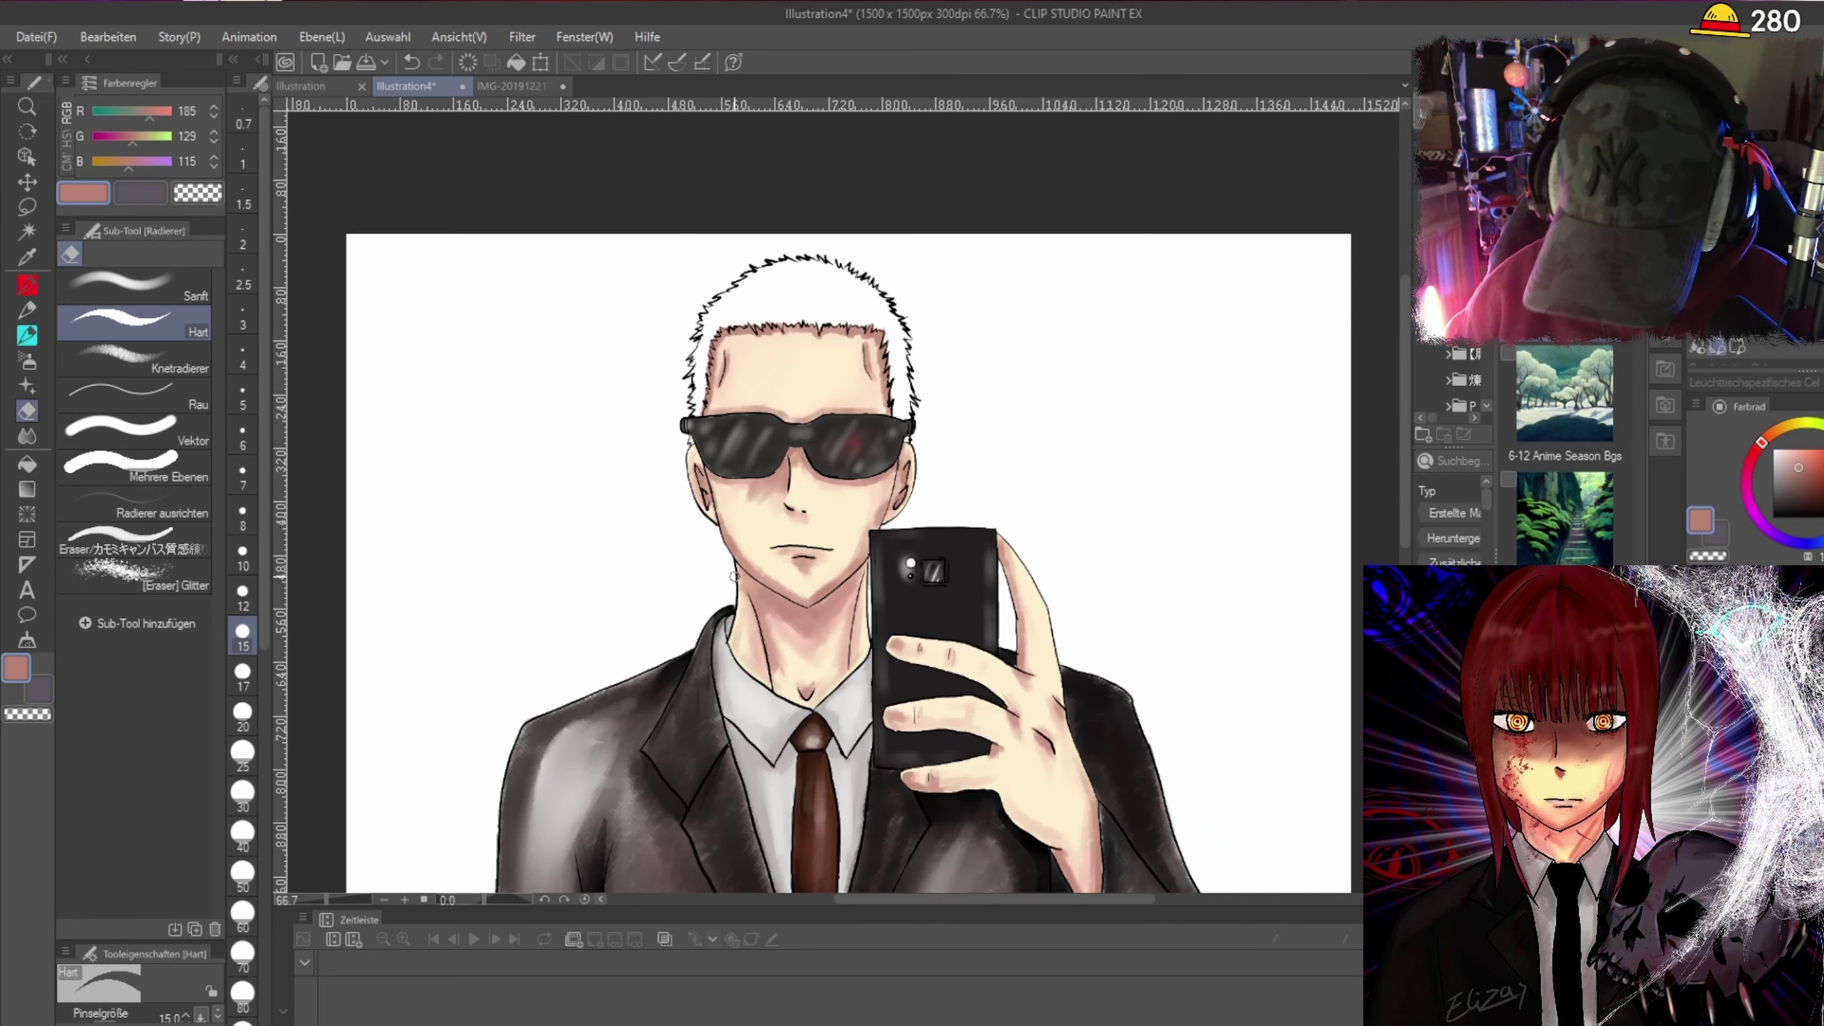
{"action": "scroll", "coordinate": [733, 576], "scroll_direction": "up", "scroll_amount": 2}
{"action": "scroll", "coordinate": [1150, 302], "scroll_direction": "up", "scroll_amount": 4}
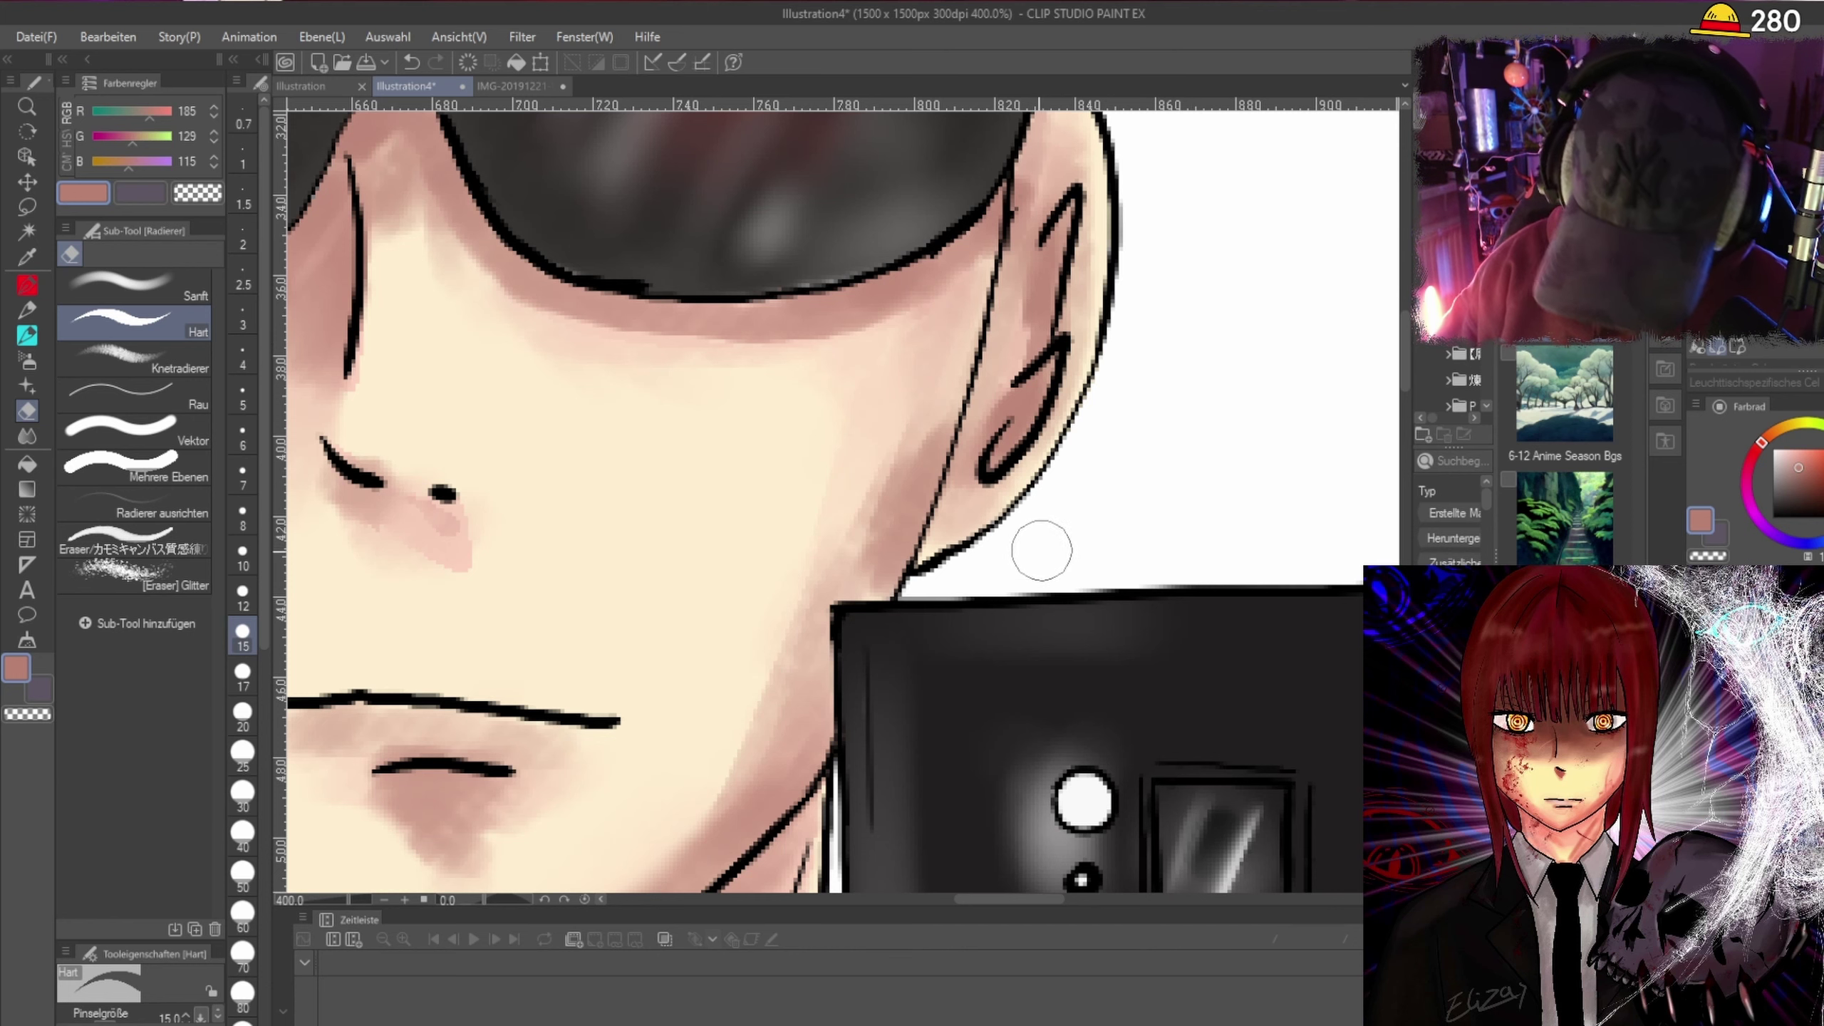
Zoom out to check the whole cleaned-up figure.
{"action": "left_click_drag", "start_coordinate": [1402, 336], "coordinate": [1408, 408]}
{"action": "left_click_drag", "start_coordinate": [1411, 492], "coordinate": [1410, 563]}
{"action": "scroll", "coordinate": [1404, 517], "scroll_direction": "down", "scroll_amount": 7}
{"action": "scroll", "coordinate": [1268, 310], "scroll_direction": "up", "scroll_amount": 4}
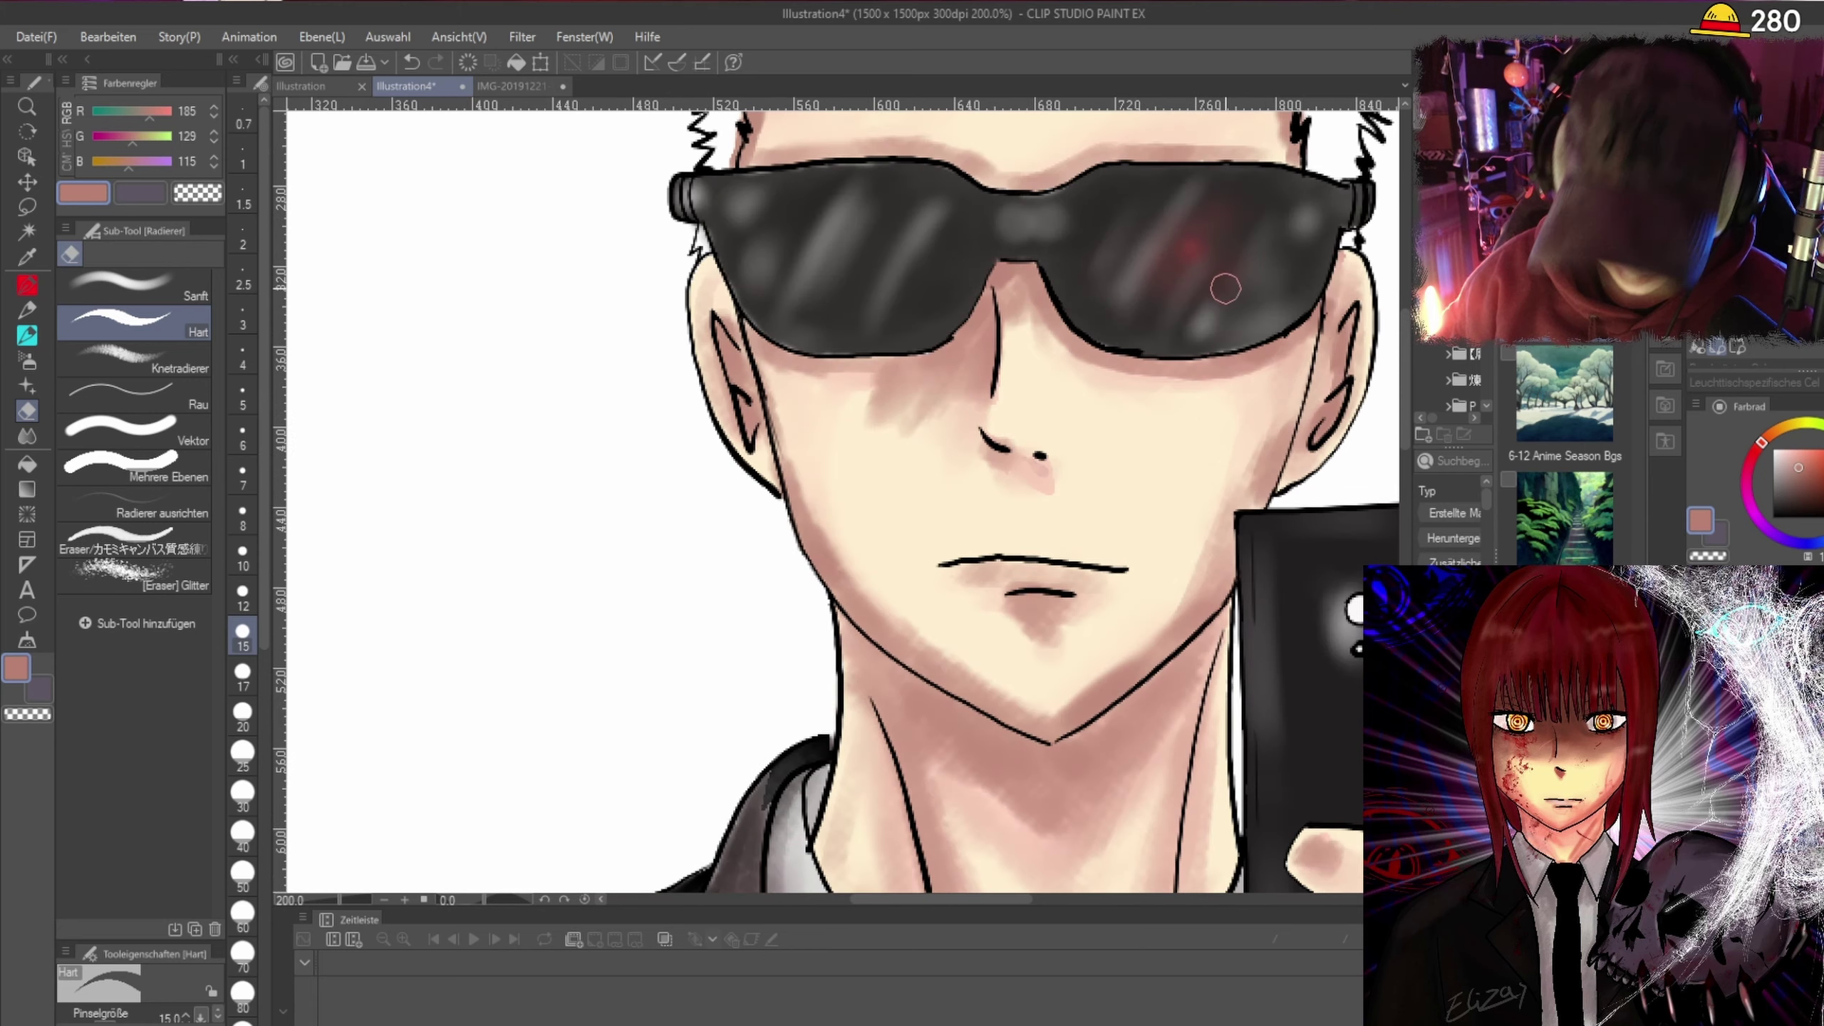
{"action": "scroll", "coordinate": [1213, 275], "scroll_direction": "up", "scroll_amount": 3}
{"action": "scroll", "coordinate": [1361, 427], "scroll_direction": "down", "scroll_amount": 7}
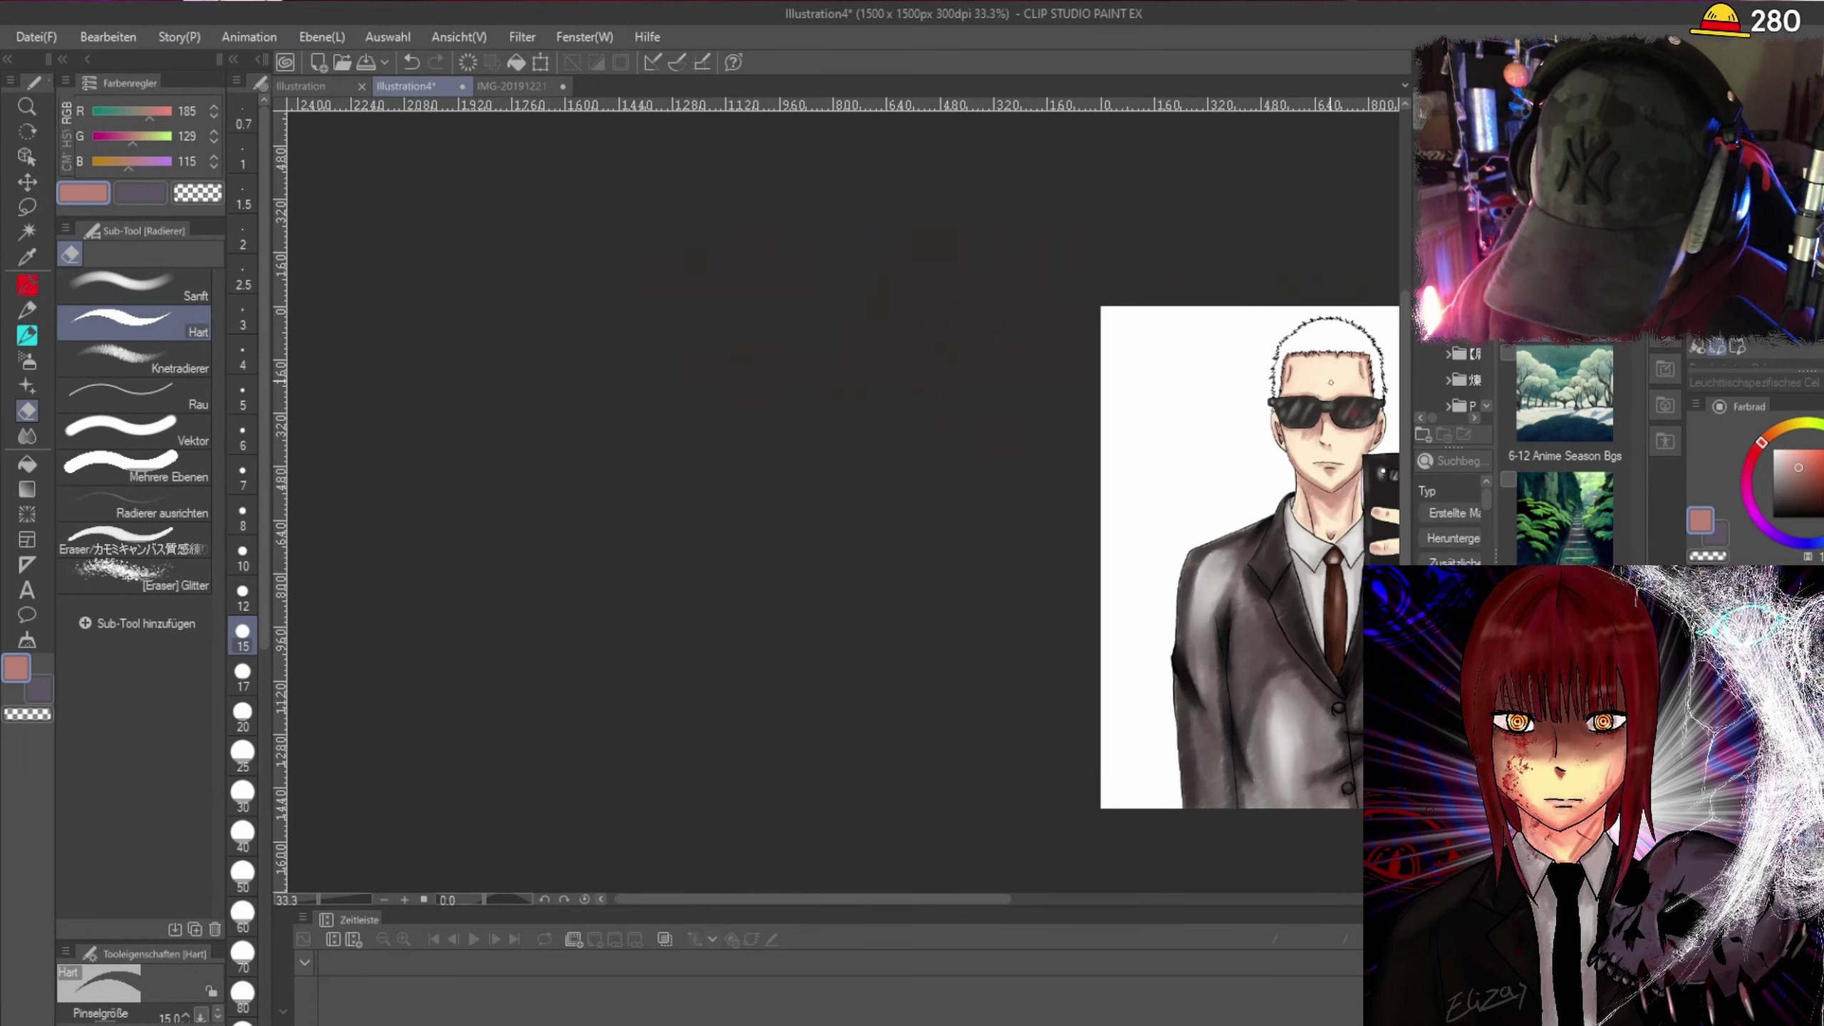
{"action": "scroll", "coordinate": [1228, 308], "scroll_direction": "up", "scroll_amount": 3}
{"action": "left_click_drag", "start_coordinate": [927, 899], "coordinate": [1072, 900]}
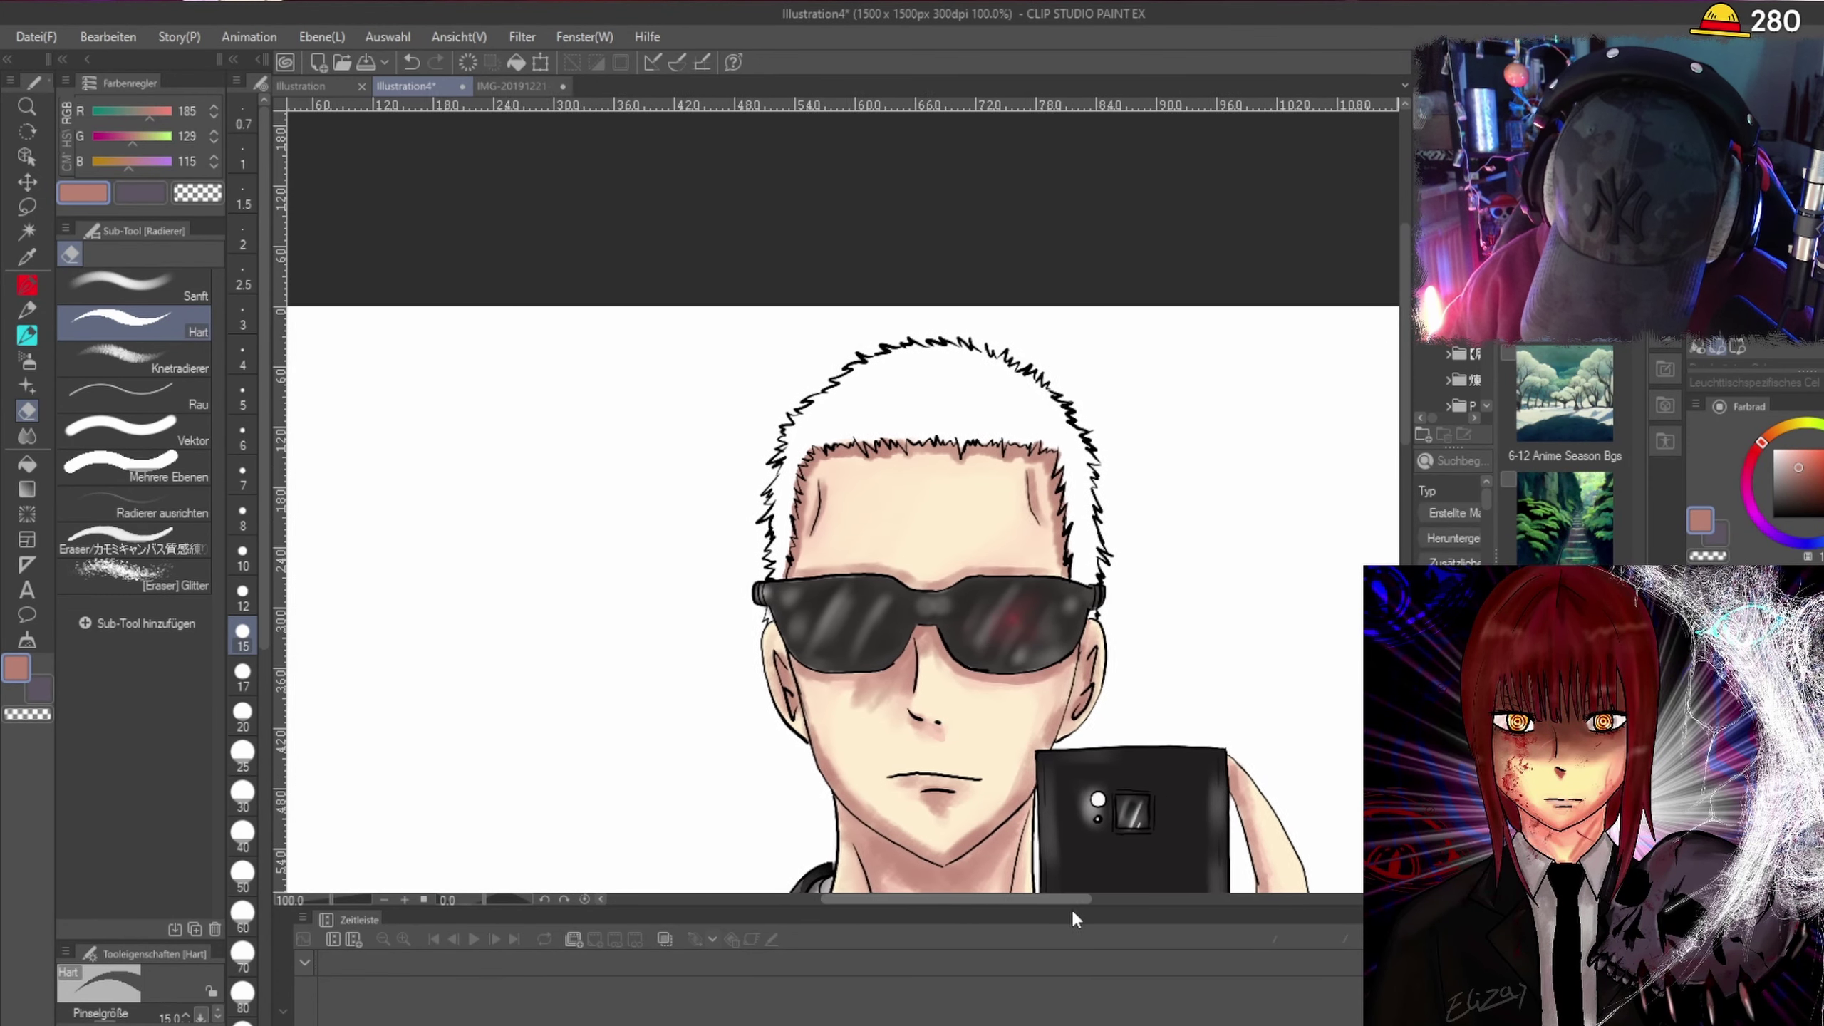
{"action": "scroll", "coordinate": [1078, 657], "scroll_direction": "up", "scroll_amount": 3}
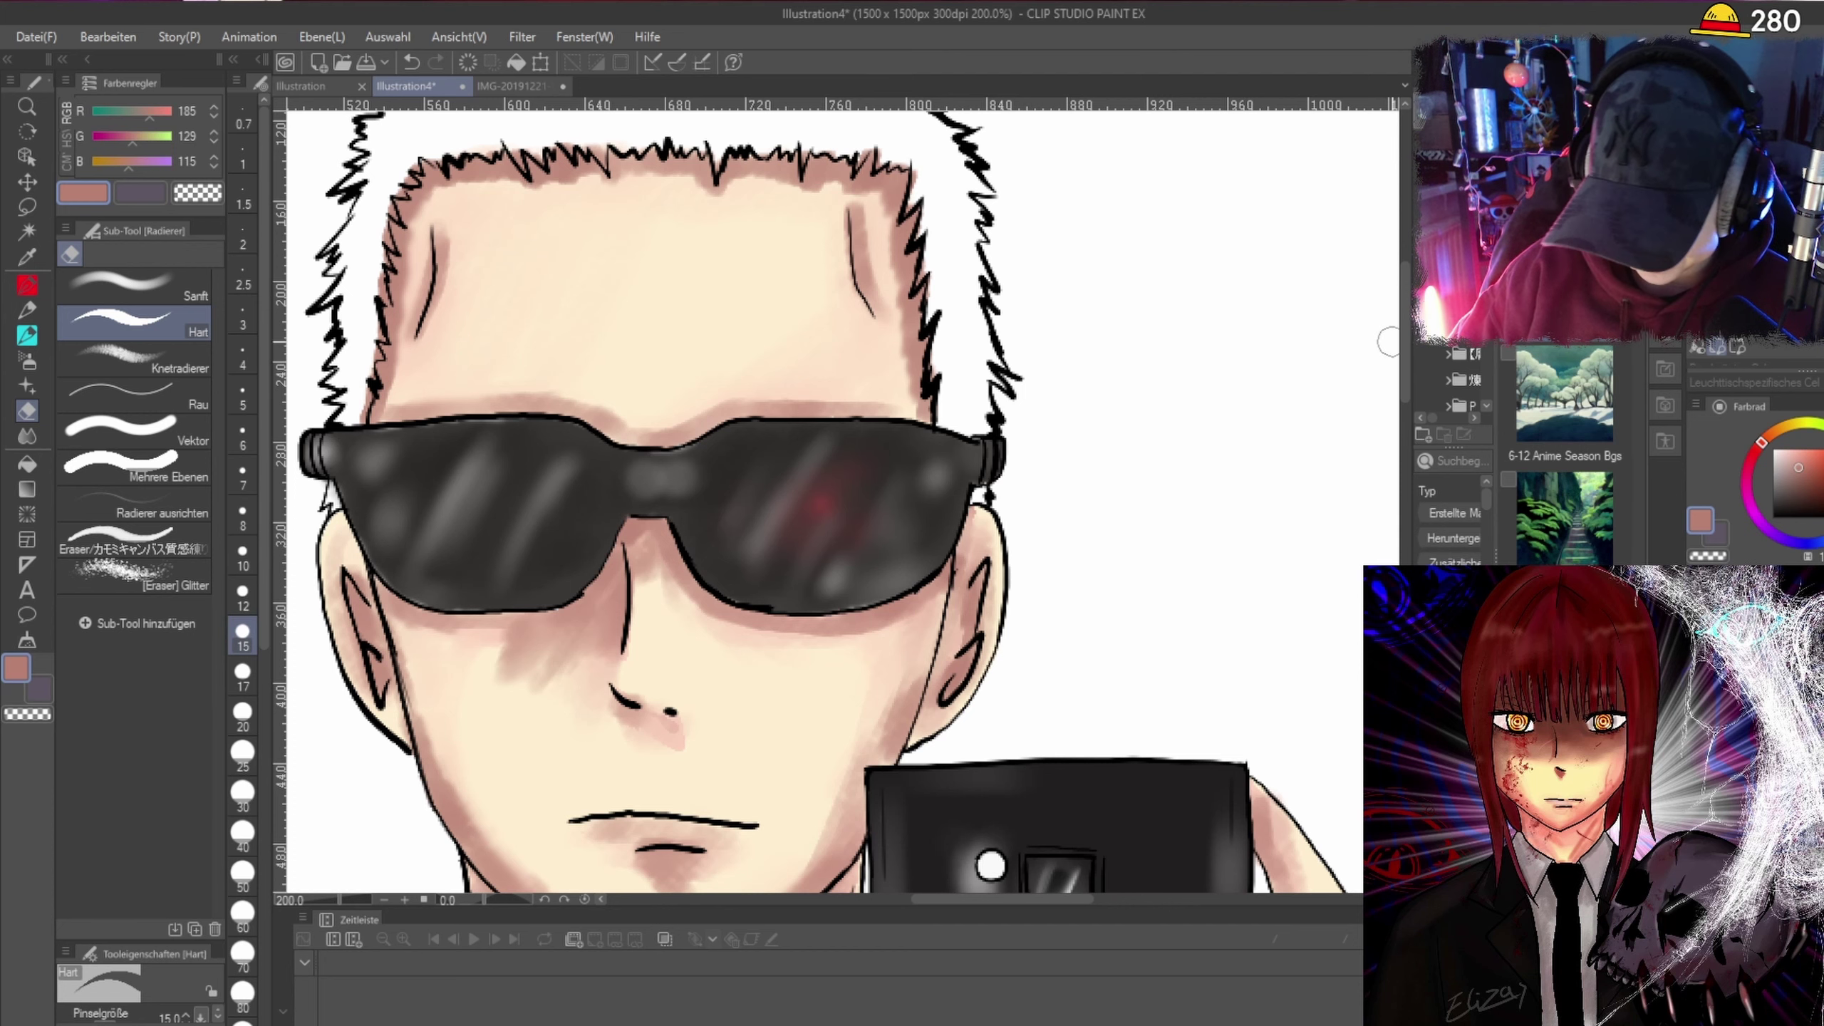
Review the phone and hand up close, then switch to the Pen tool's SSAE PEN at size 12.
{"action": "scroll", "coordinate": [1404, 347], "scroll_direction": "down", "scroll_amount": 3}
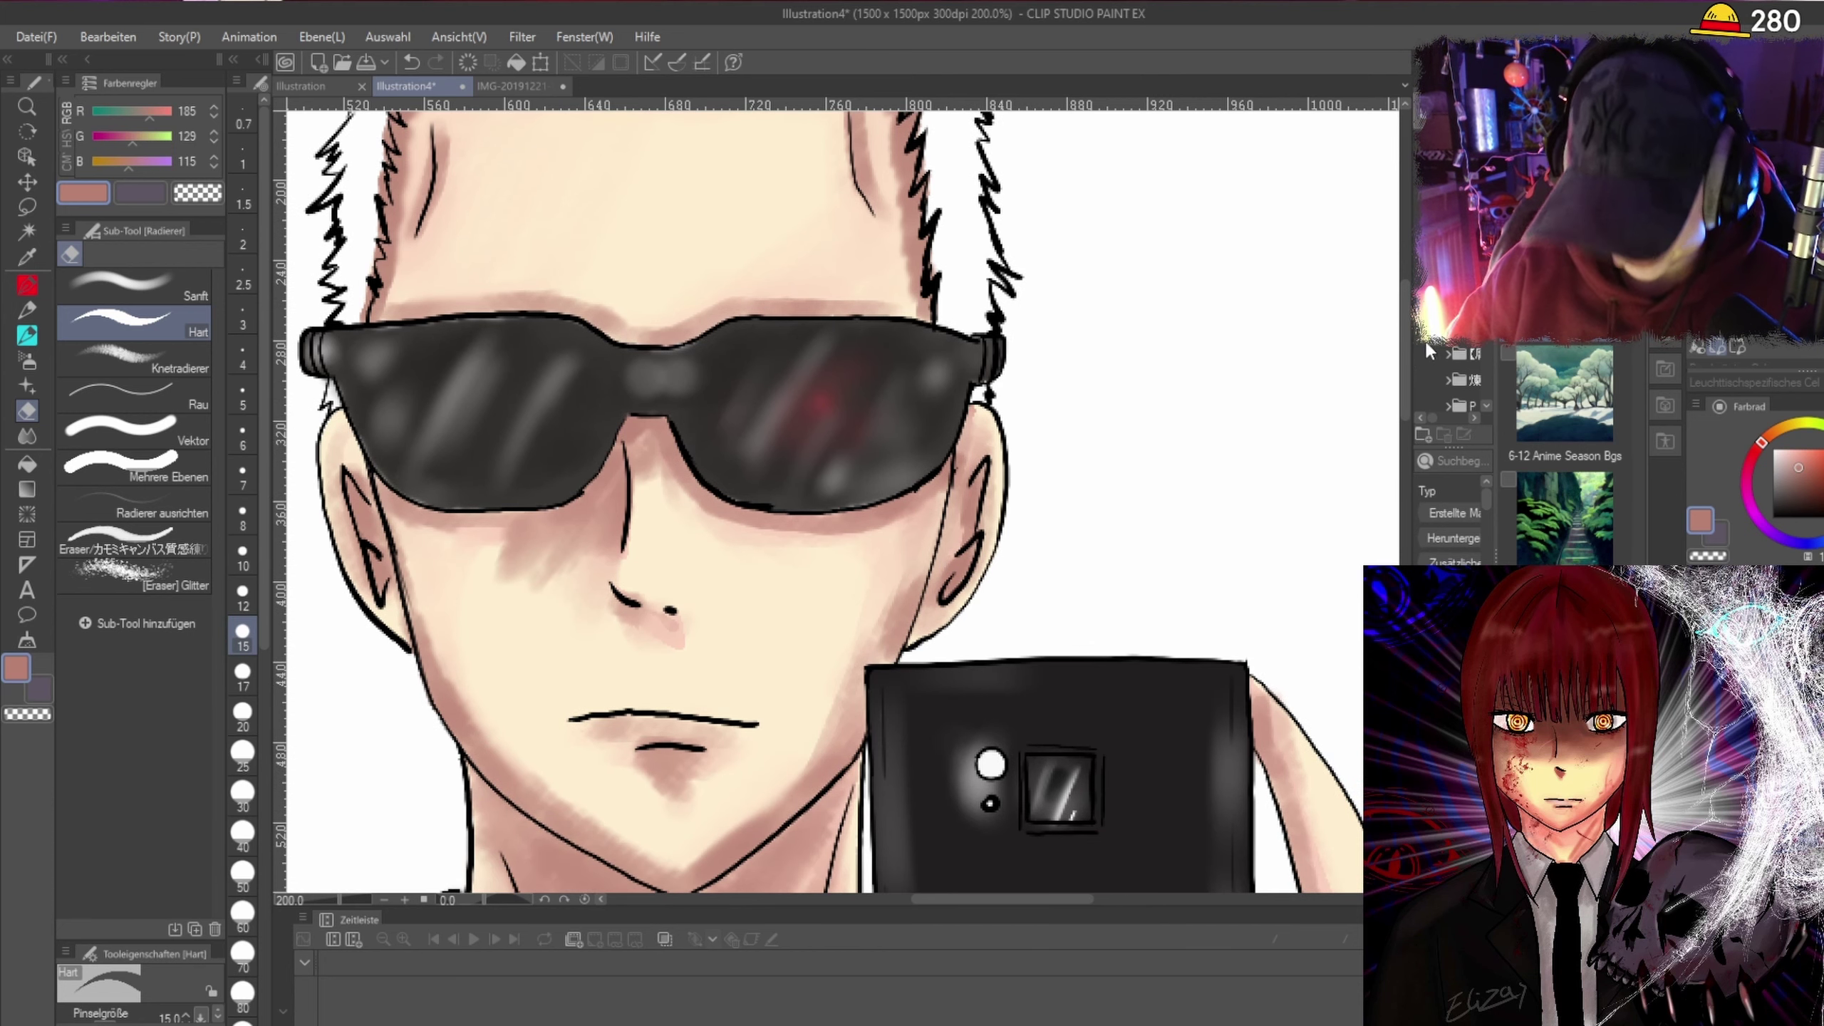
{"action": "scroll", "coordinate": [1430, 350], "scroll_direction": "down", "scroll_amount": 10}
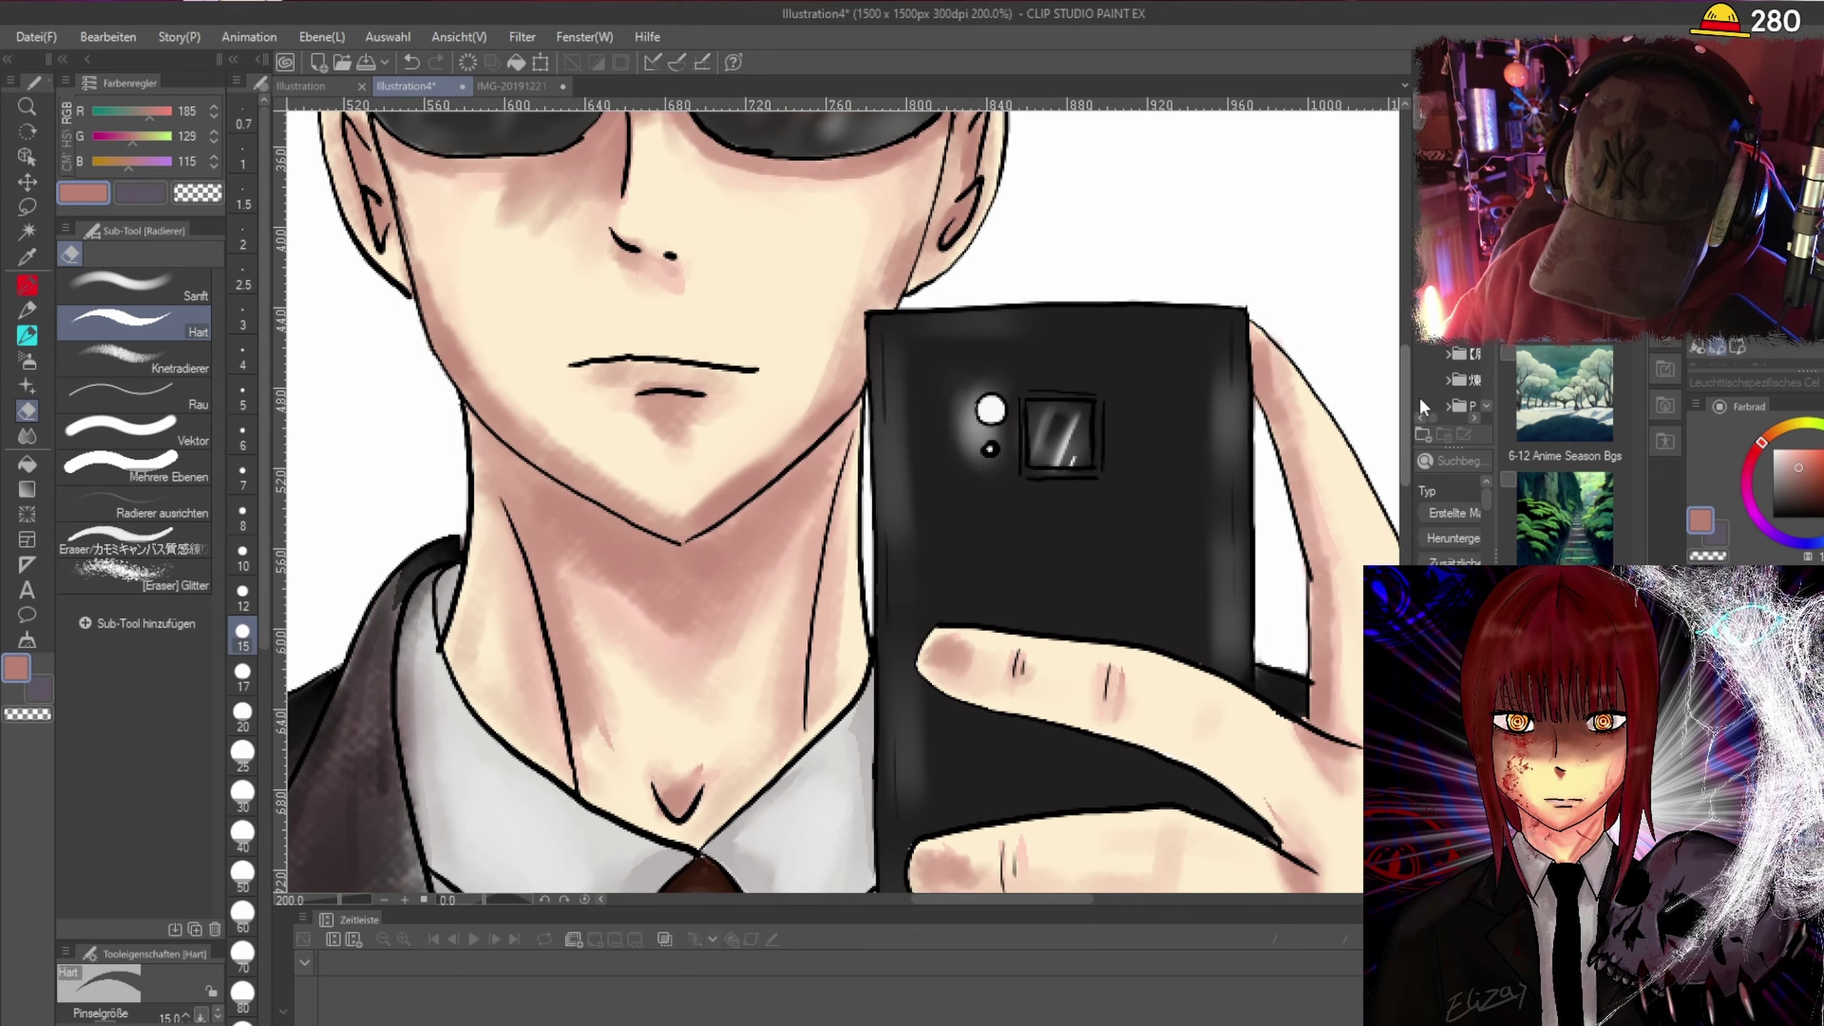
{"action": "left_click_drag", "start_coordinate": [935, 899], "coordinate": [986, 906]}
{"action": "left_click_drag", "start_coordinate": [1404, 425], "coordinate": [1405, 420]}
{"action": "scroll", "coordinate": [1182, 414], "scroll_direction": "up", "scroll_amount": 2}
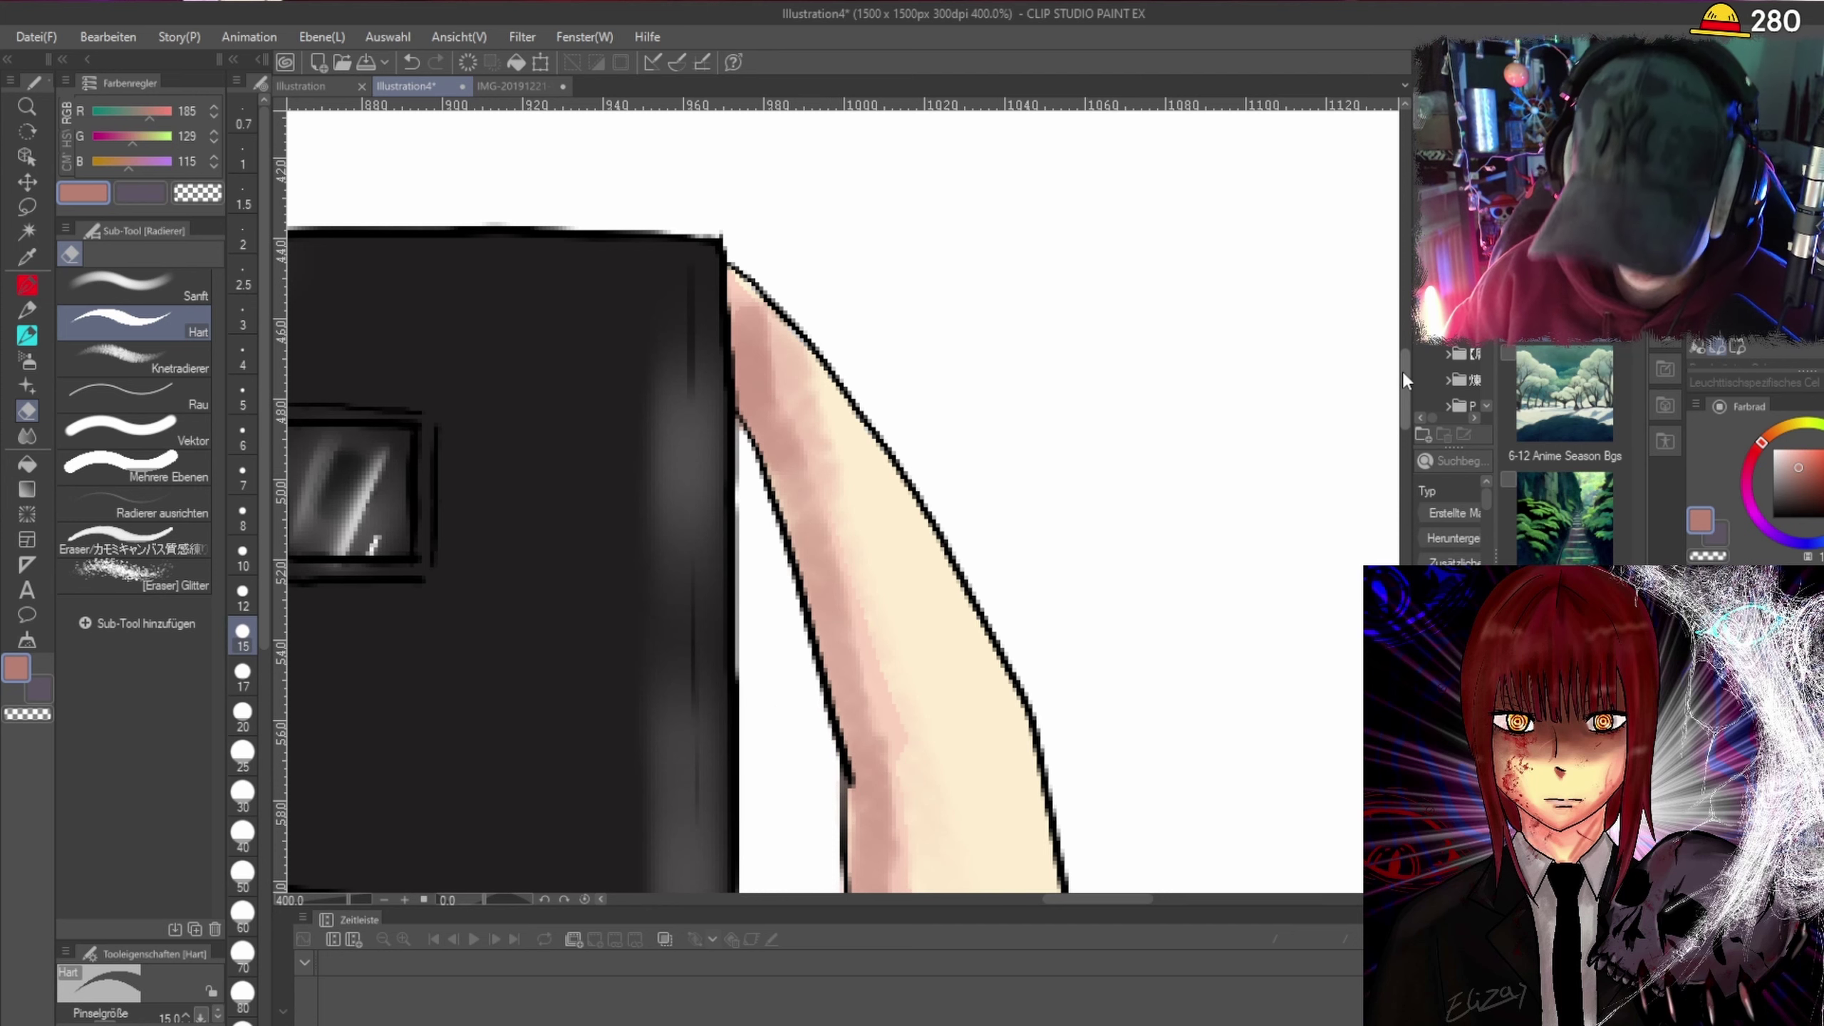
{"action": "left_click_drag", "start_coordinate": [1402, 371], "coordinate": [1409, 411]}
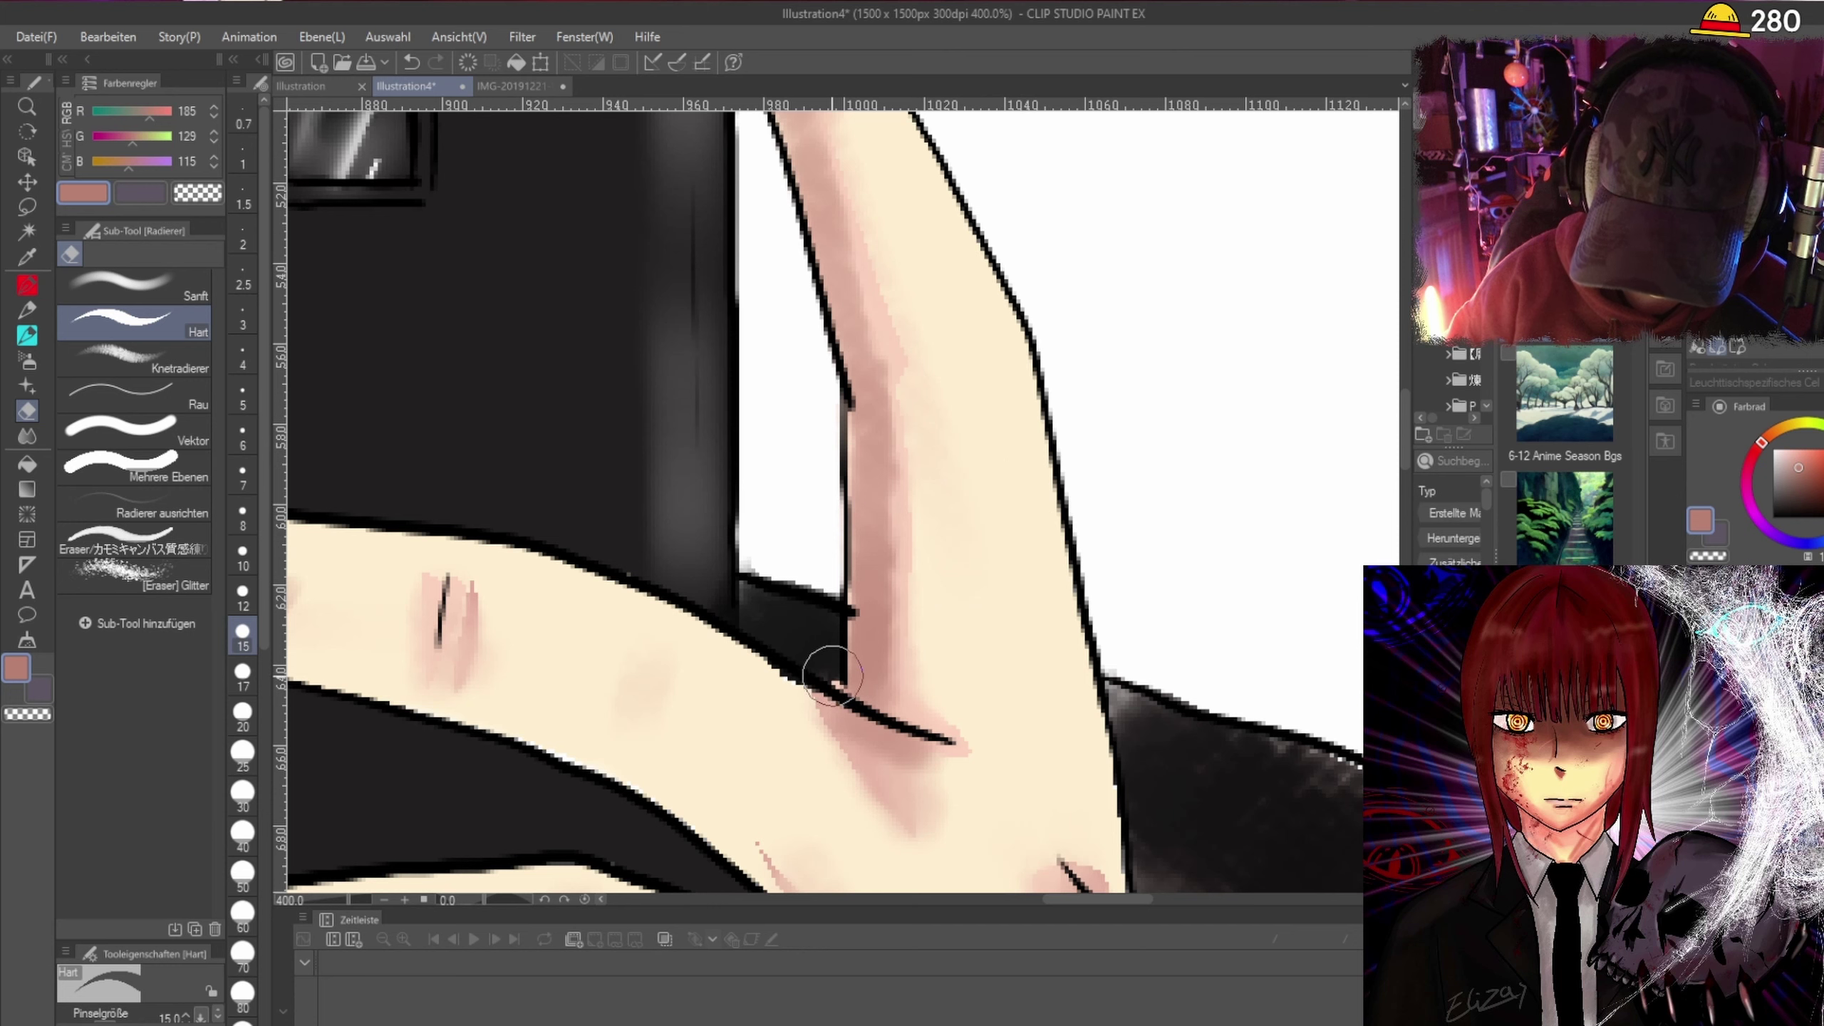
{"action": "scroll", "coordinate": [1239, 614], "scroll_direction": "down", "scroll_amount": 3}
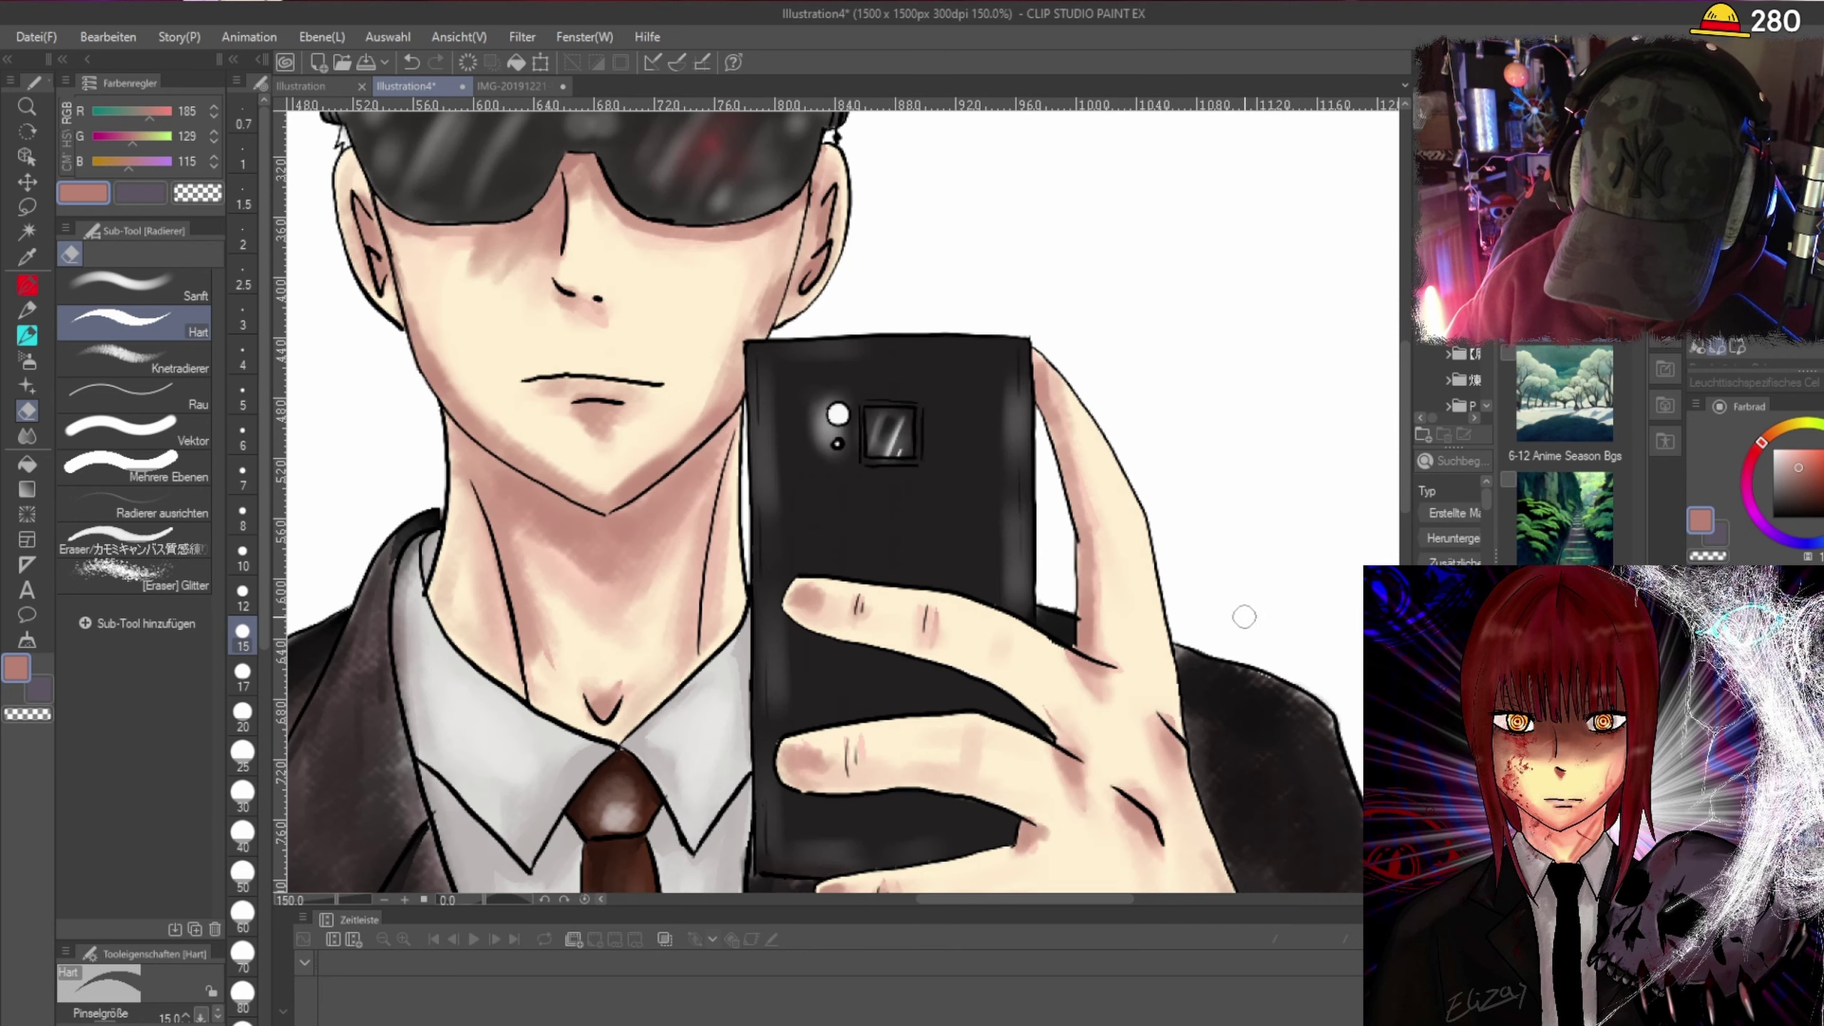
{"action": "scroll", "coordinate": [1197, 629], "scroll_direction": "down", "scroll_amount": 3}
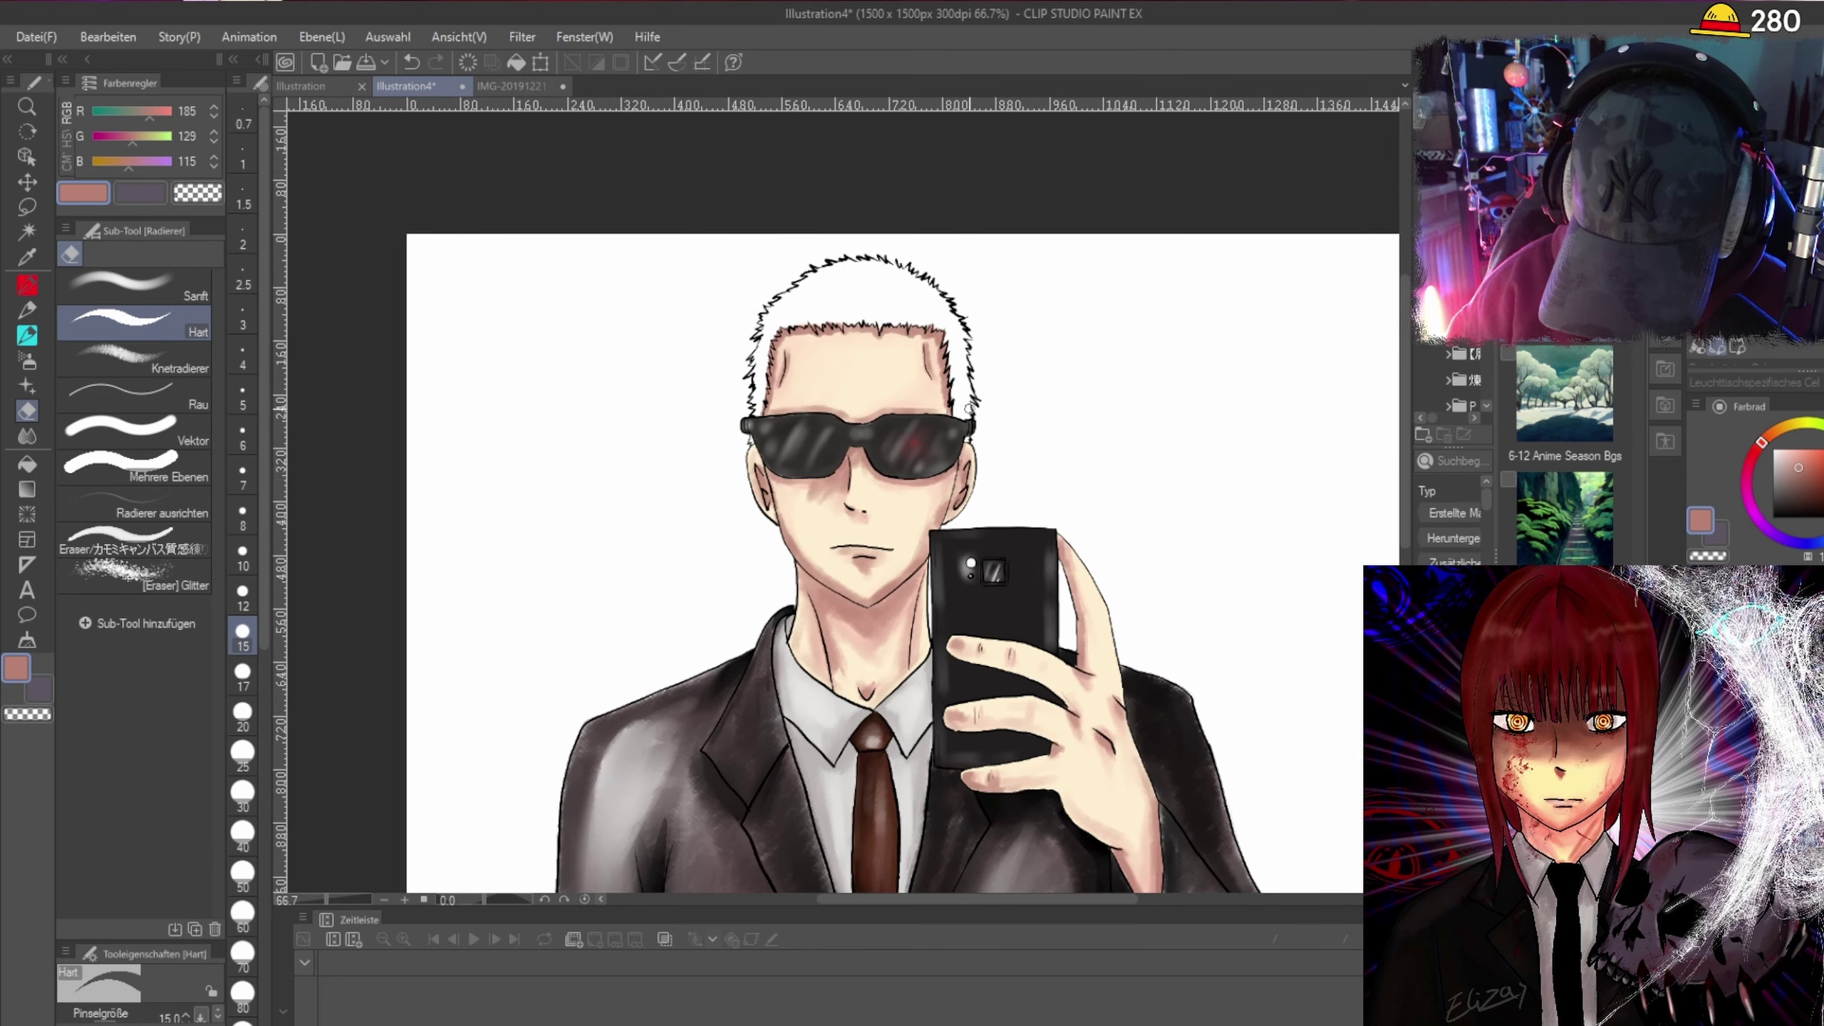
{"action": "scroll", "coordinate": [1038, 626], "scroll_direction": "up", "scroll_amount": 3}
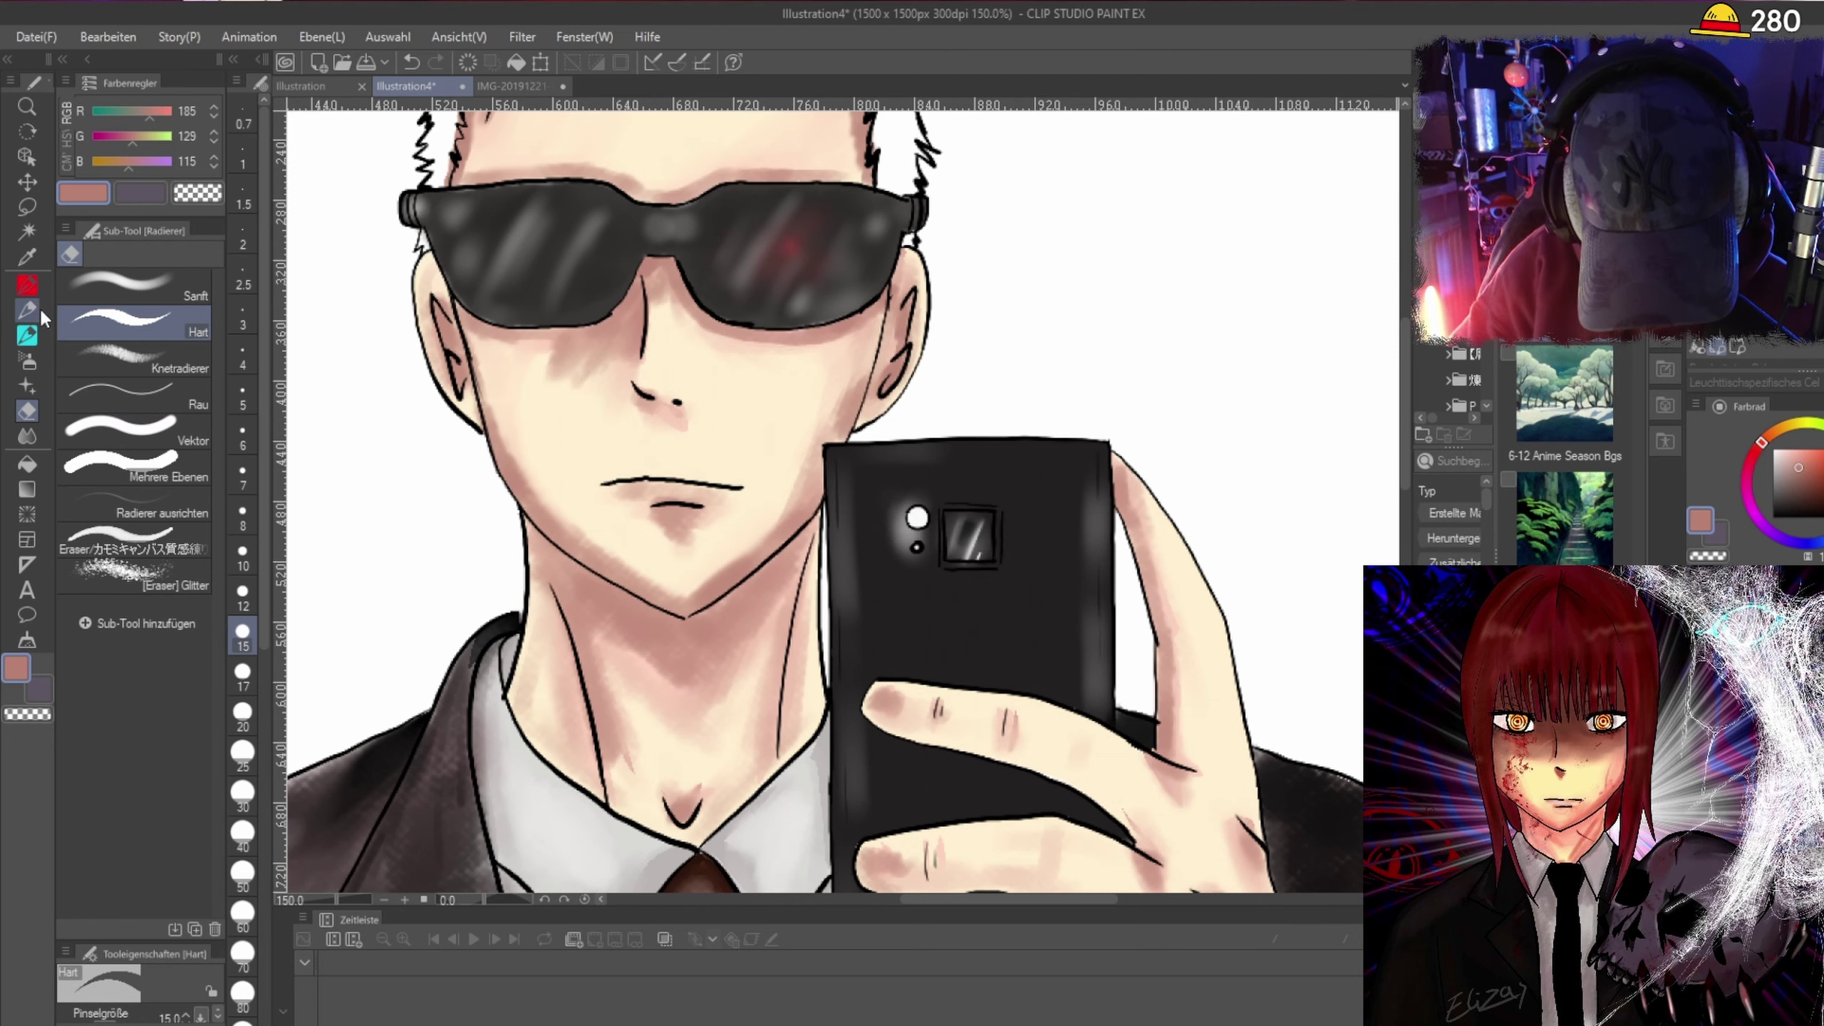
{"action": "left_click", "coordinate": [27, 286]}
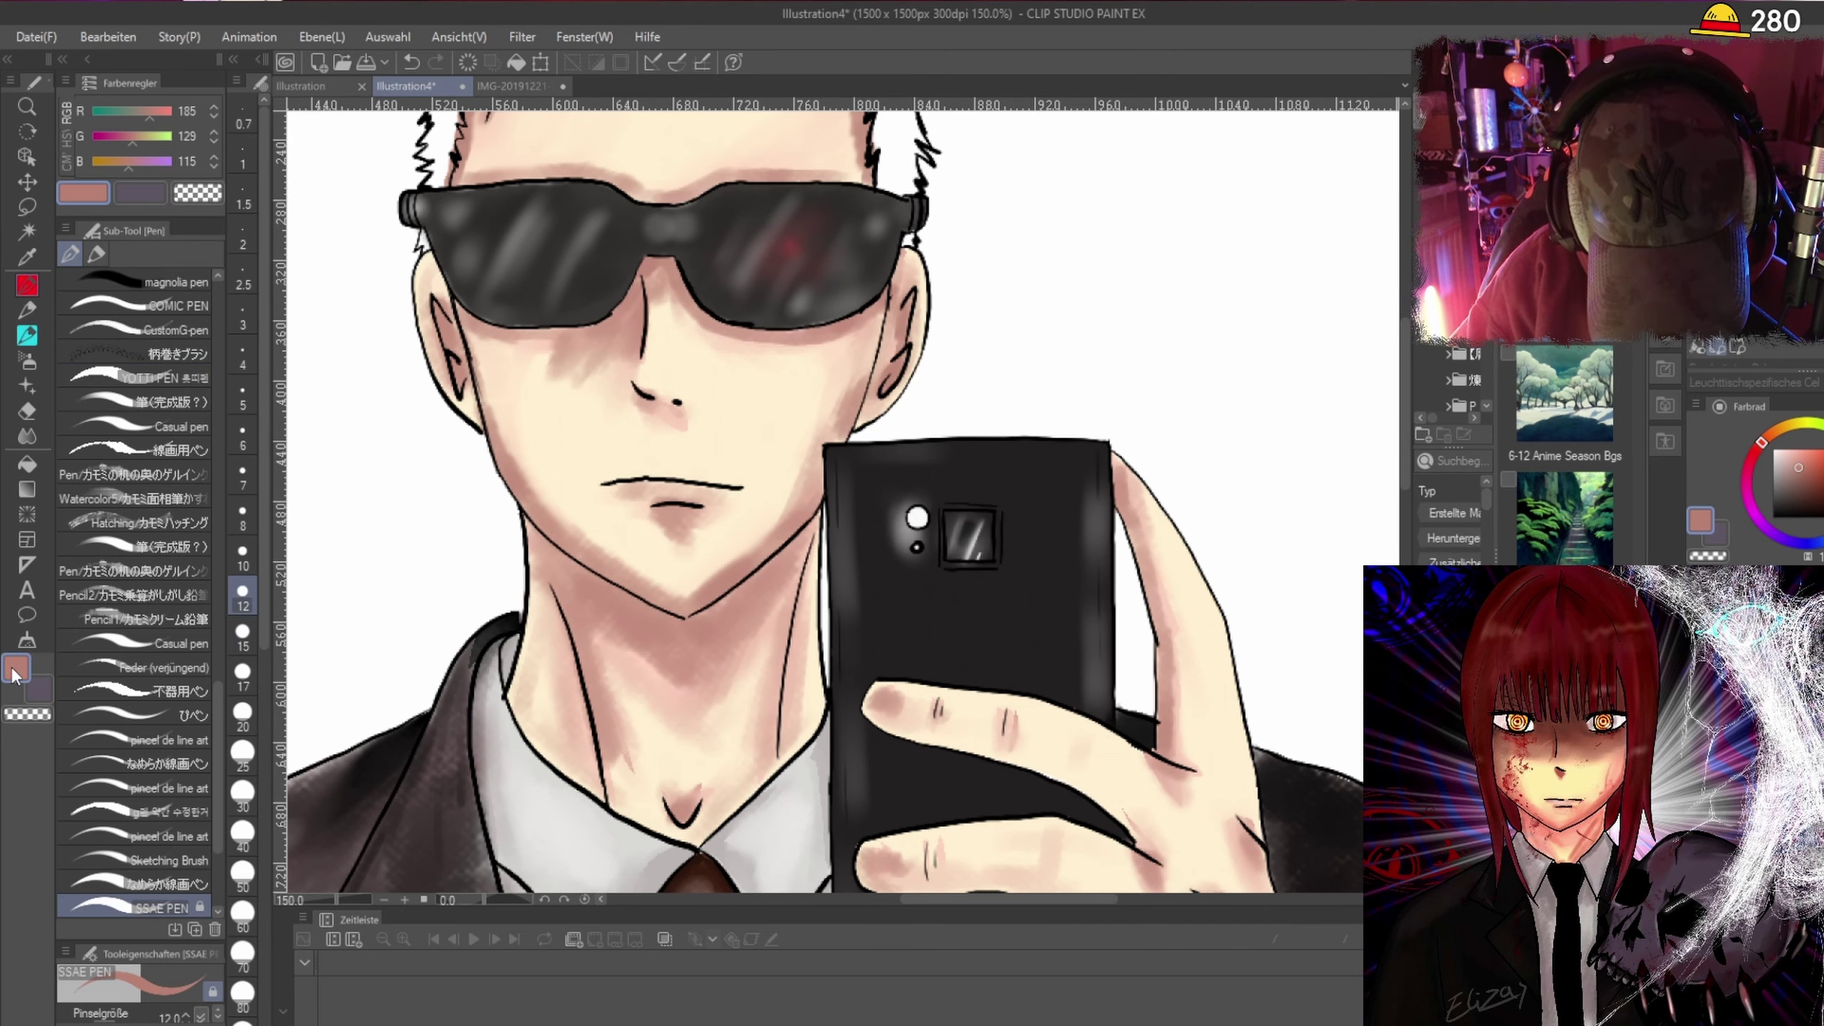
Set the main drawing colour to black.
{"action": "double_click", "coordinate": [13, 670]}
{"action": "left_click", "coordinate": [268, 830]}
{"action": "left_click", "coordinate": [524, 686]}
{"action": "scroll", "coordinate": [861, 711], "scroll_direction": "up", "scroll_amount": 1}
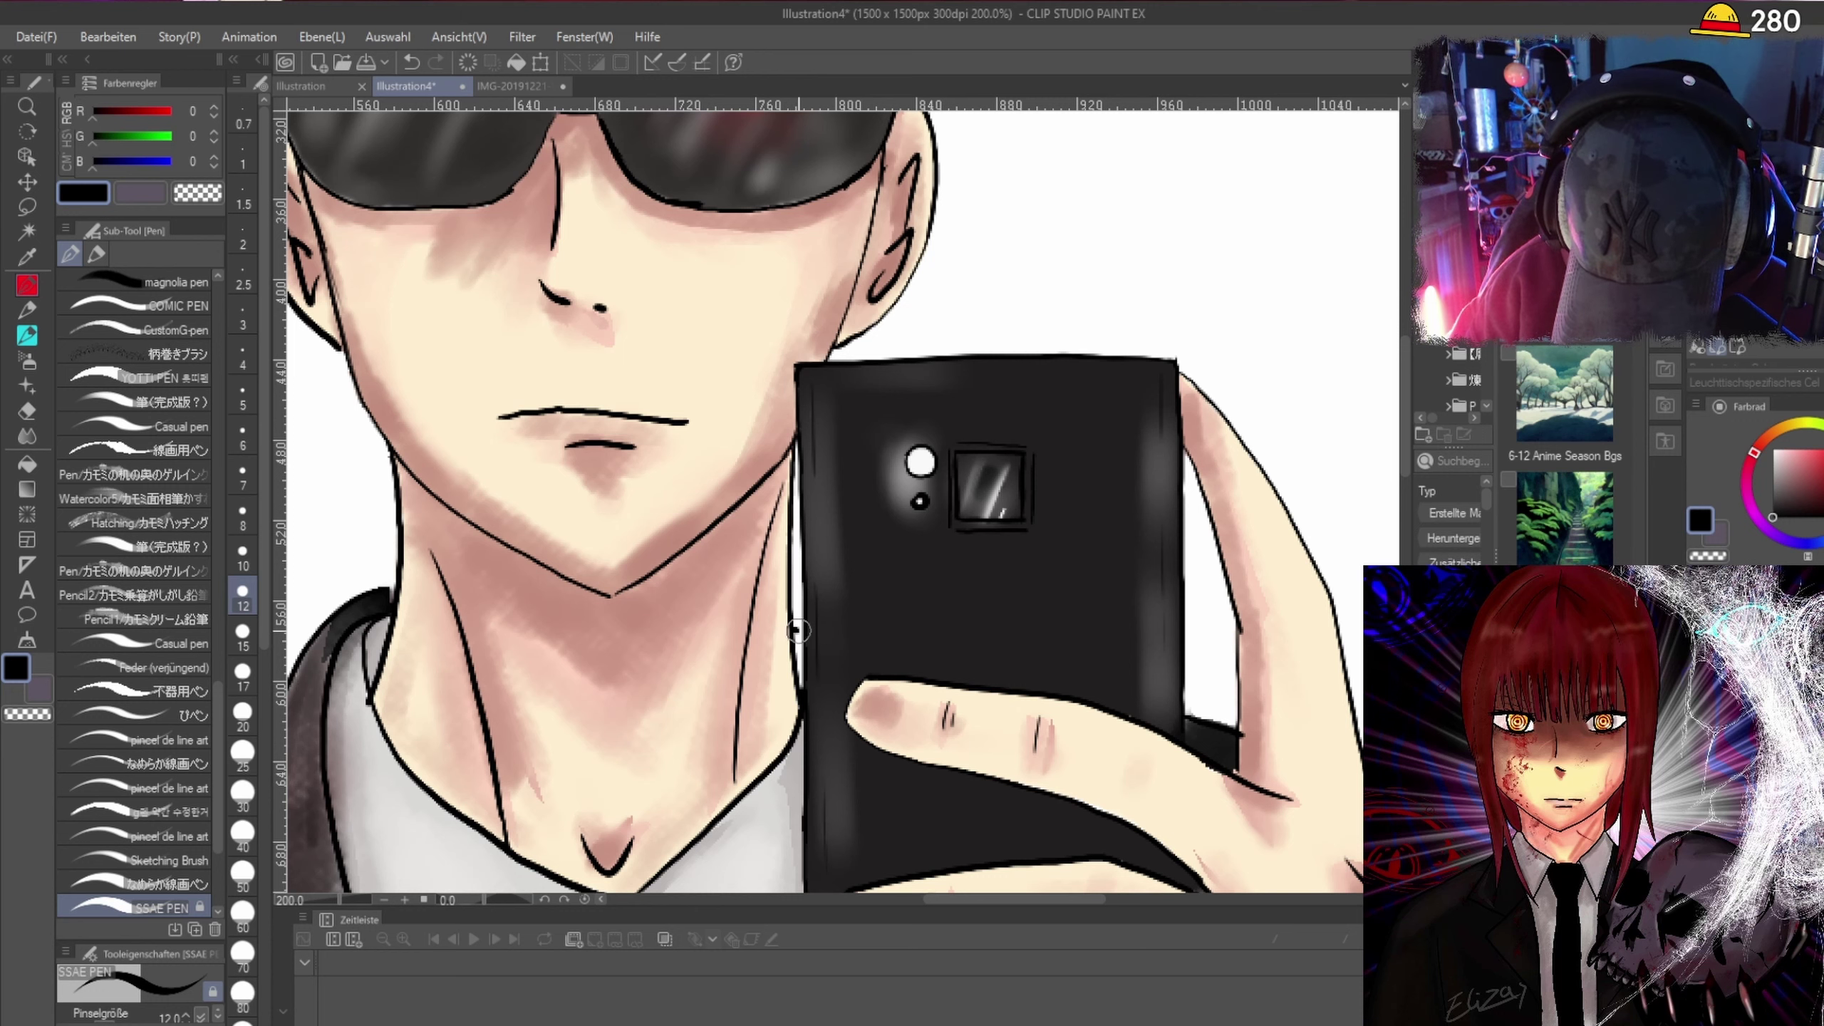
{"action": "scroll", "coordinate": [807, 651], "scroll_direction": "up", "scroll_amount": 2}
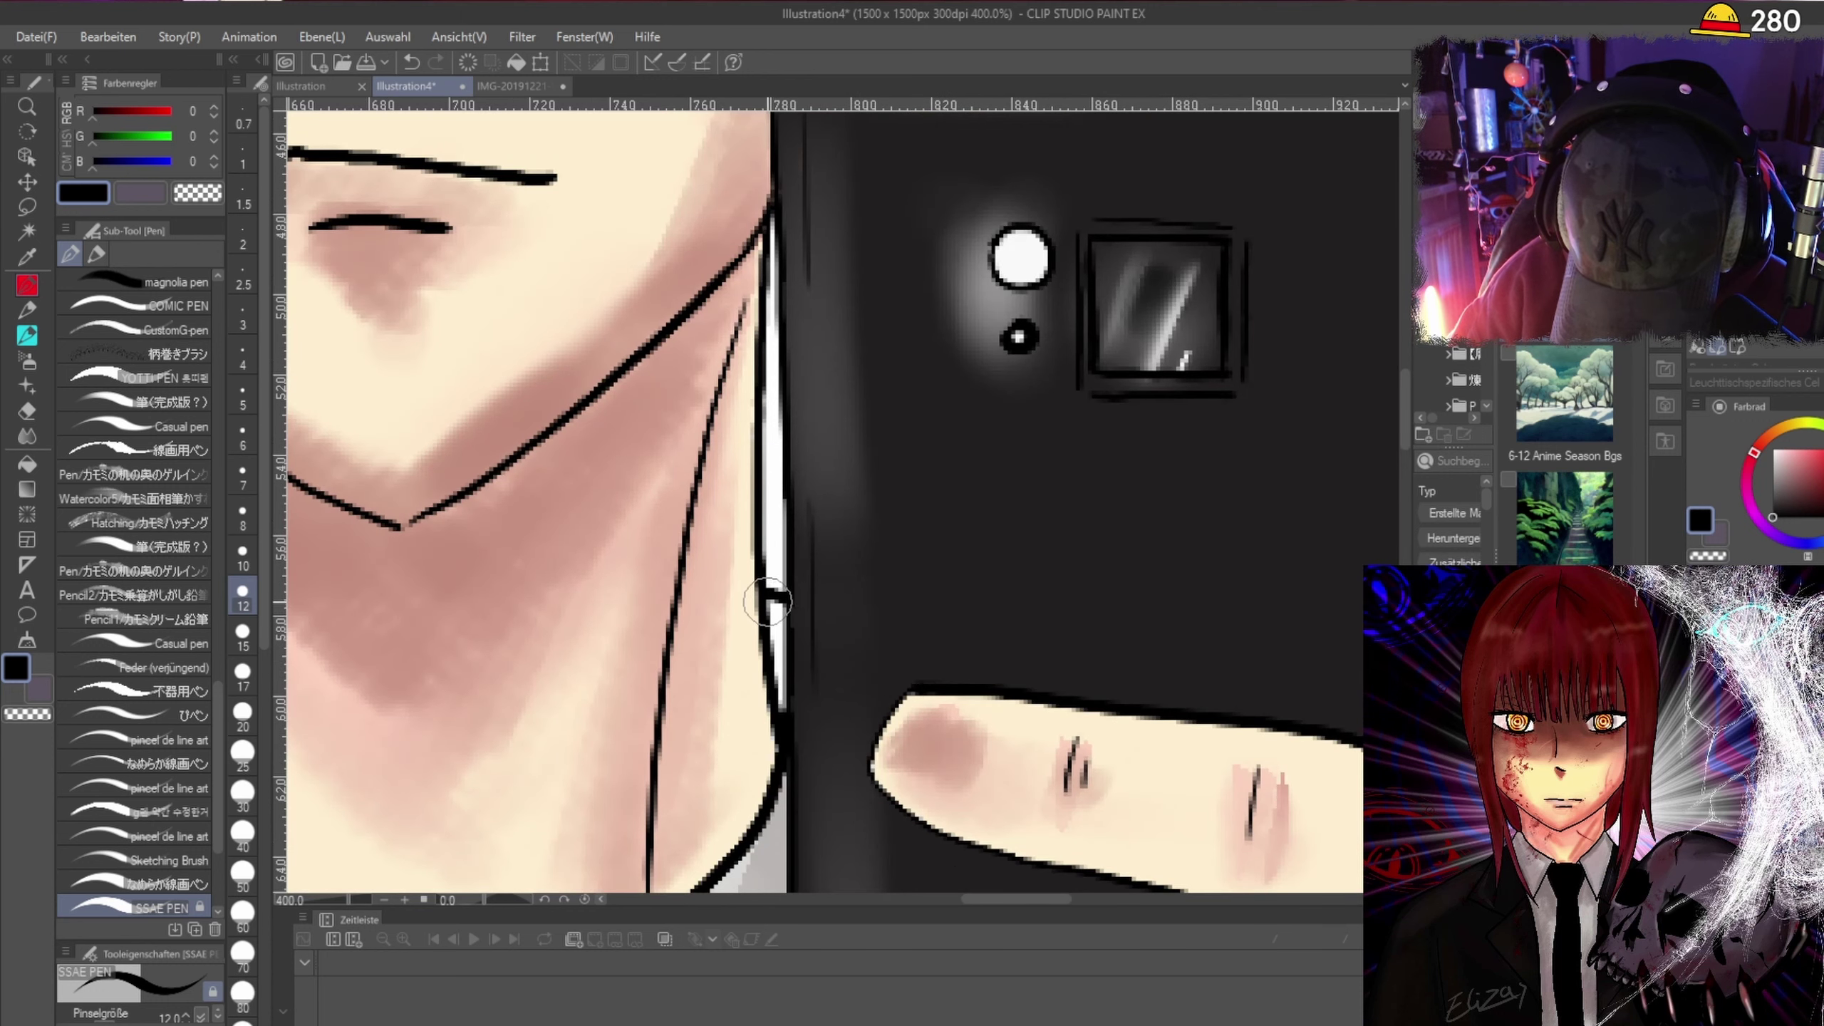
Paint black over the lower white highlight strip along the phone's left edge.
{"action": "left_click_drag", "start_coordinate": [773, 604], "coordinate": [783, 715]}
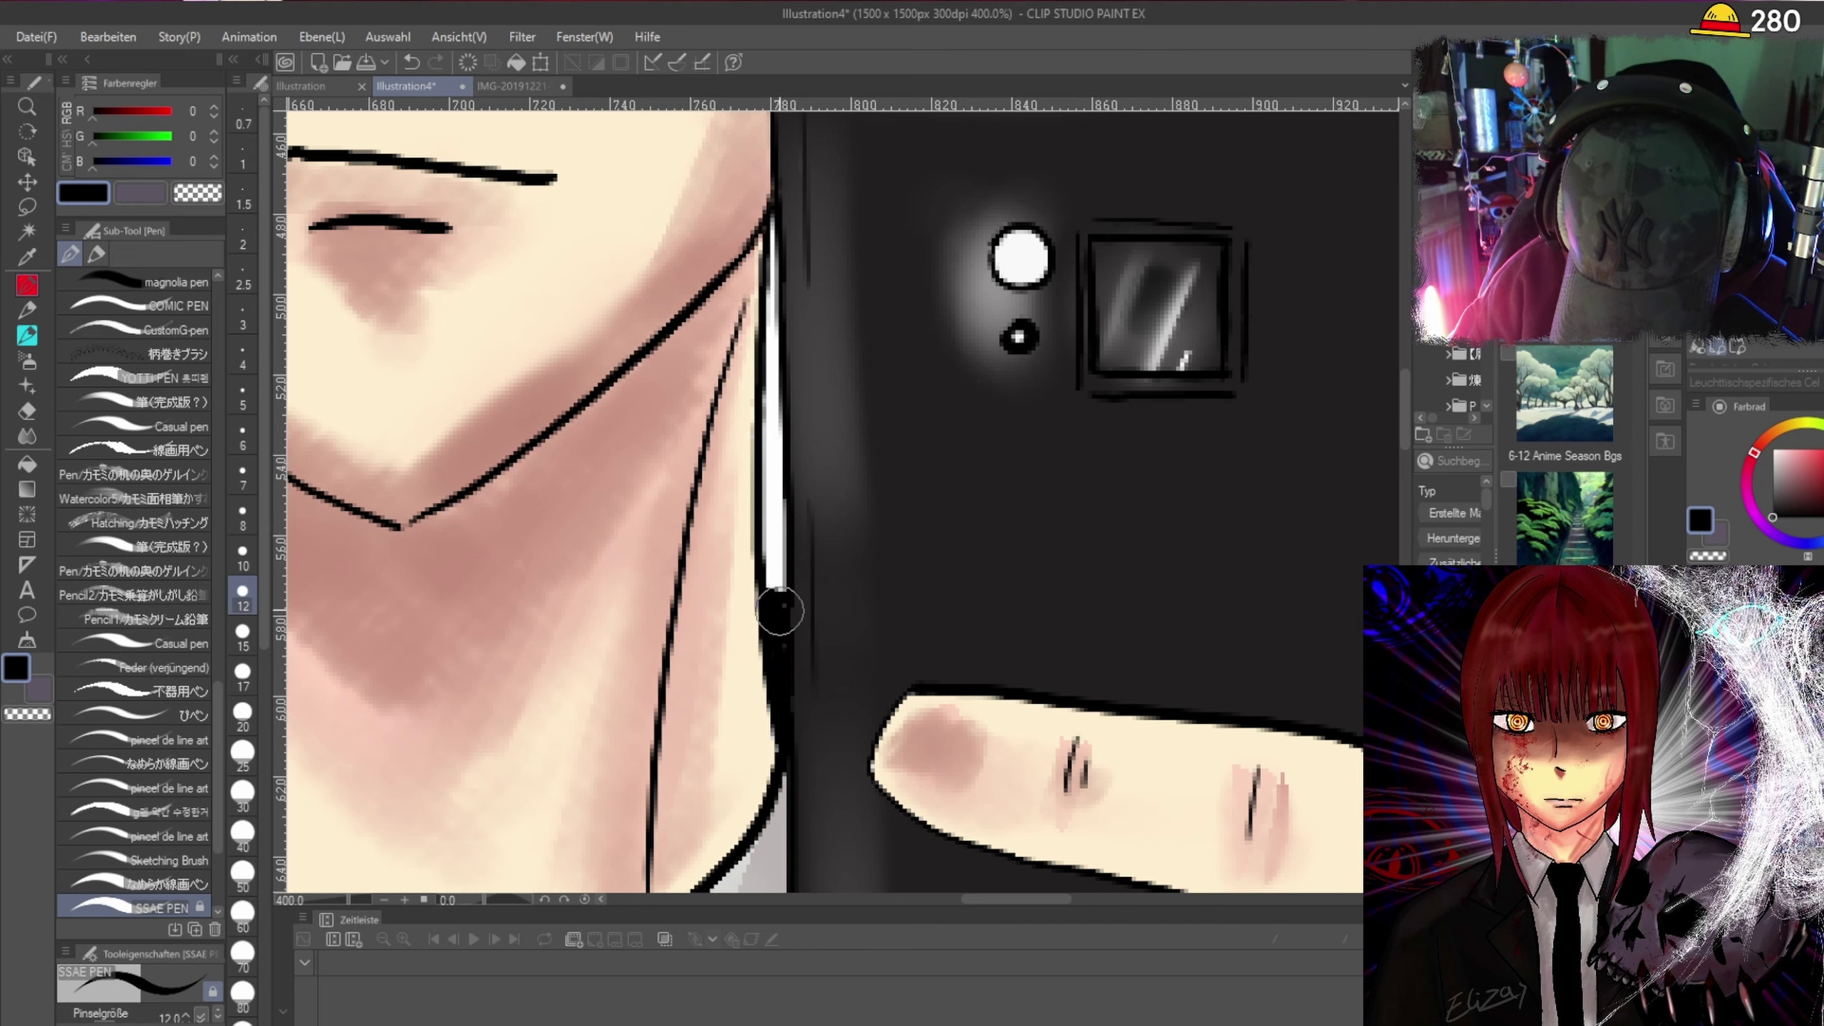
{"action": "scroll", "coordinate": [780, 611], "scroll_direction": "down", "scroll_amount": 6}
{"action": "scroll", "coordinate": [803, 596], "scroll_direction": "up", "scroll_amount": 3}
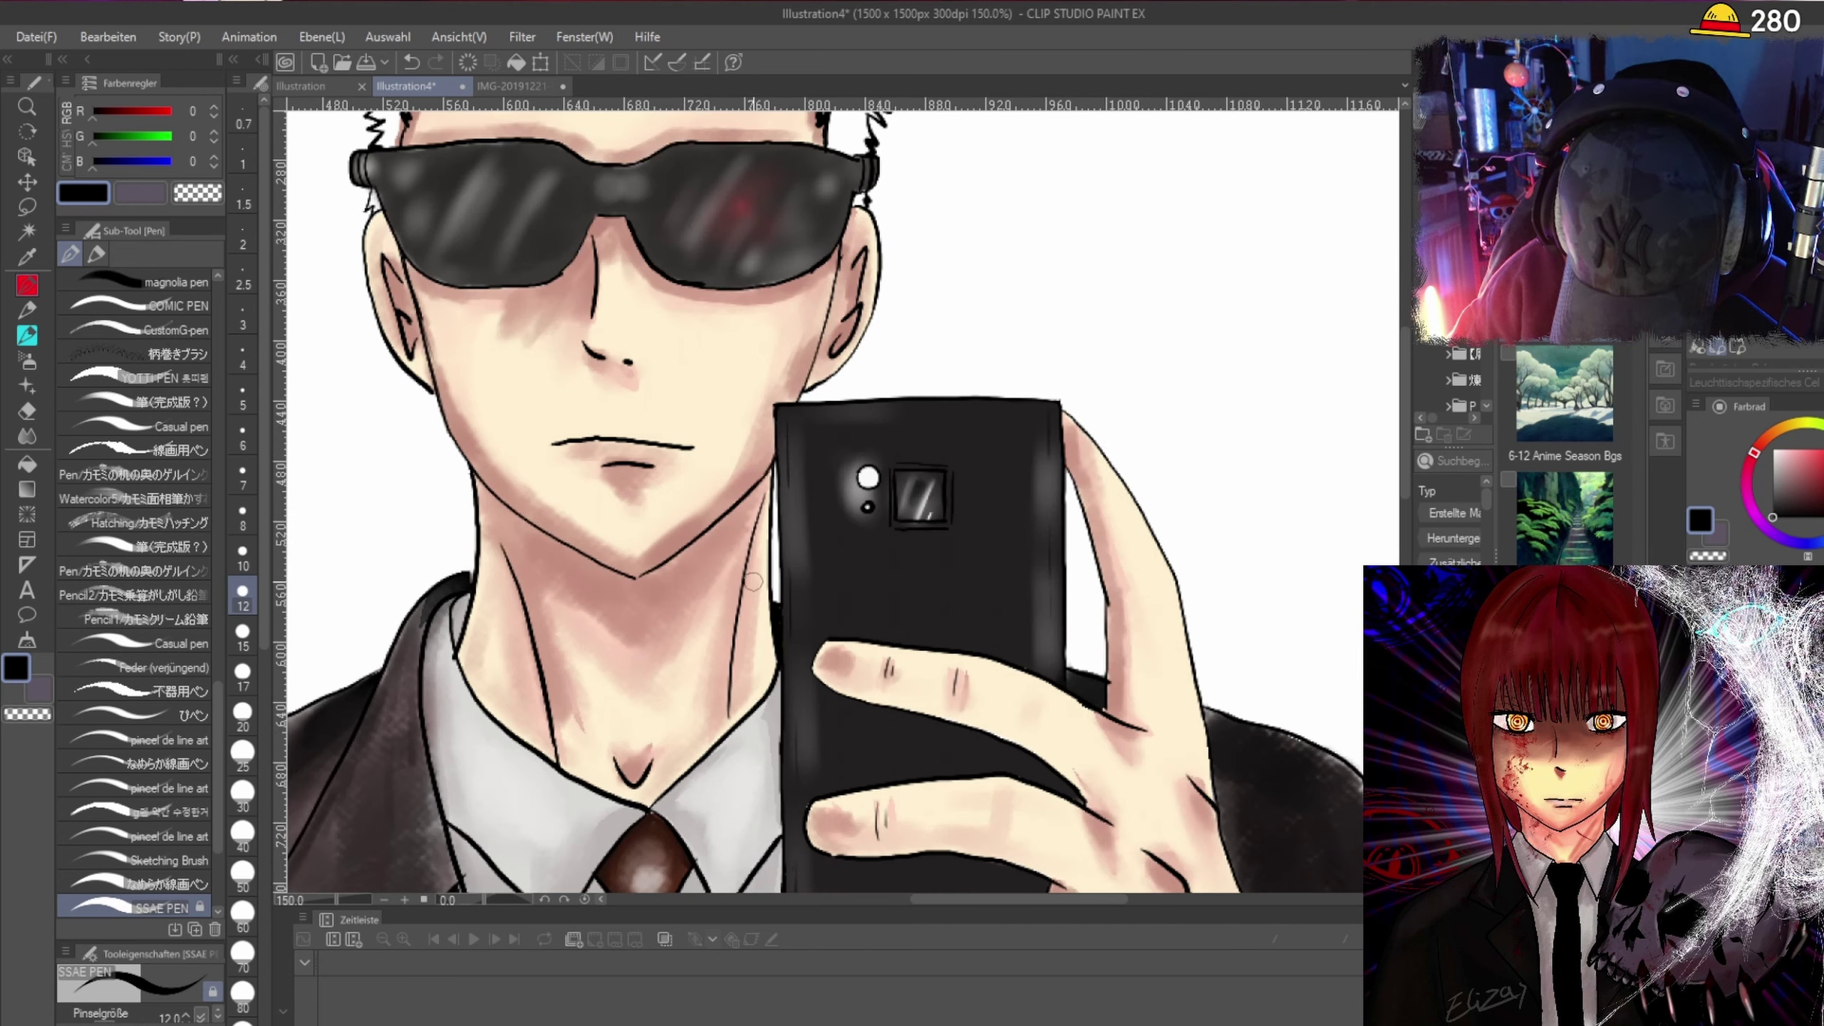
{"action": "scroll", "coordinate": [779, 585], "scroll_direction": "down", "scroll_amount": 3}
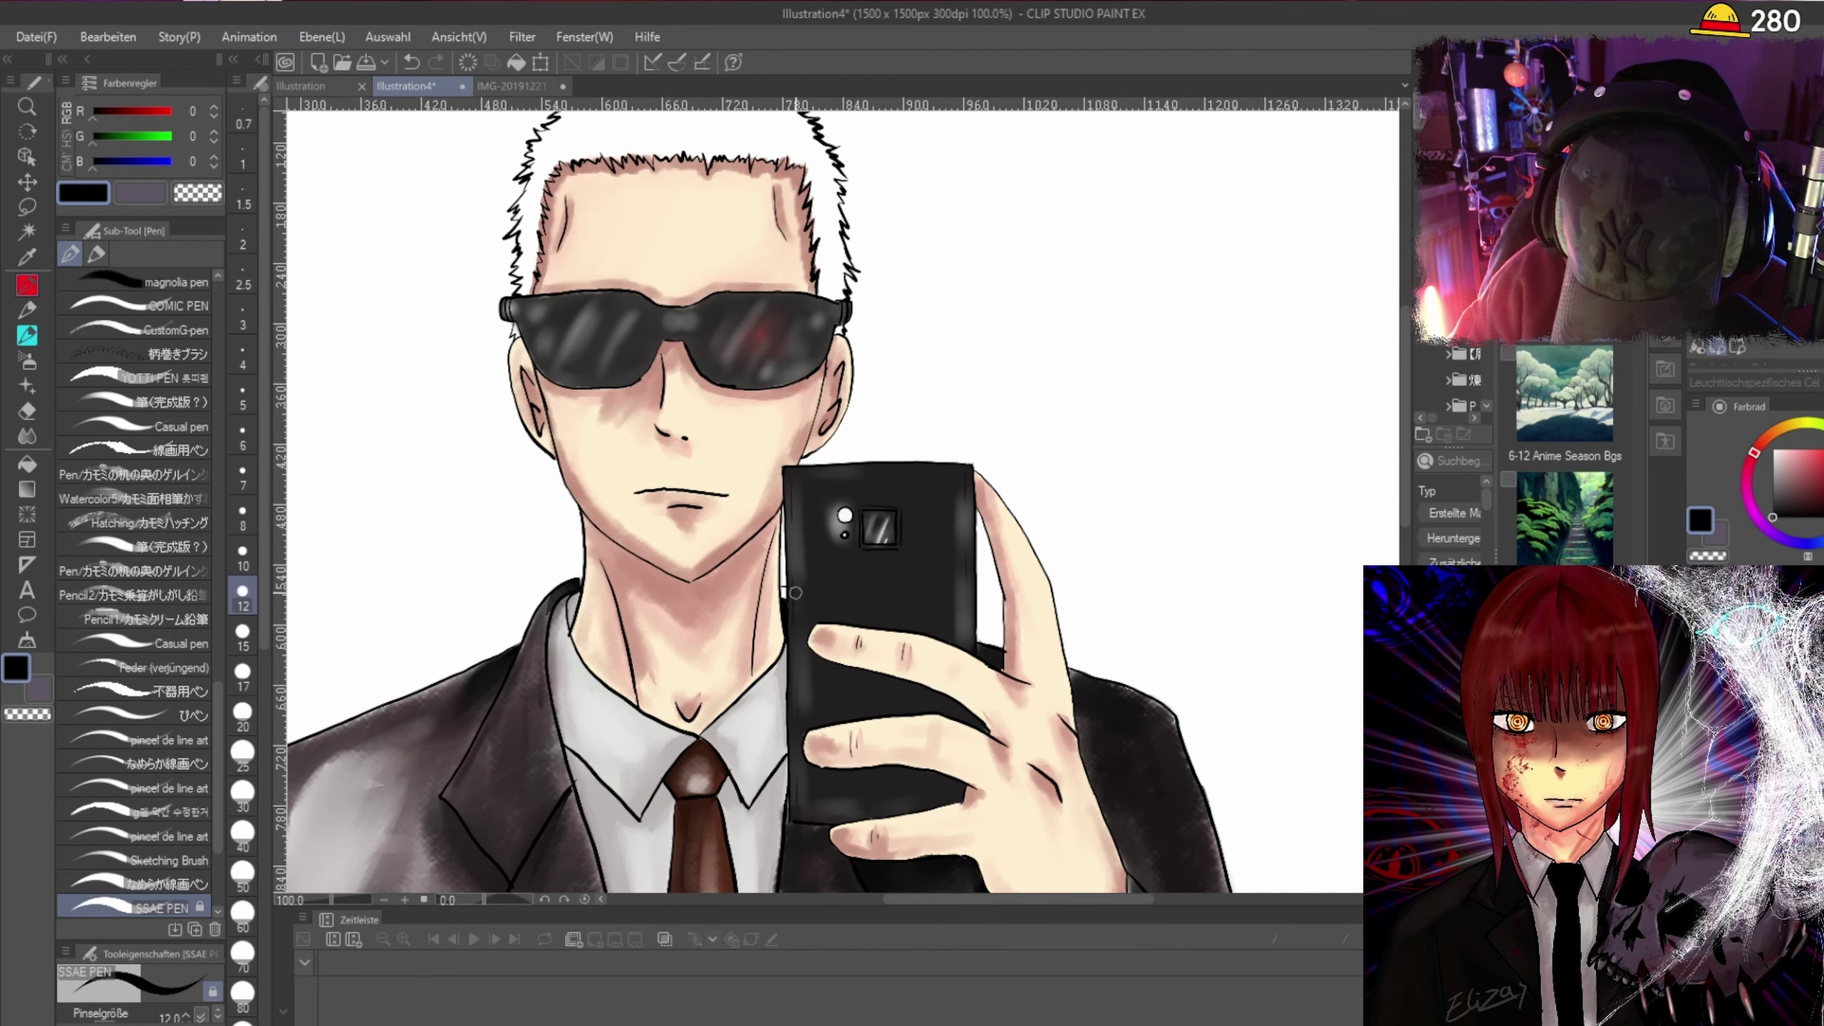
{"action": "scroll", "coordinate": [789, 599], "scroll_direction": "up", "scroll_amount": 4}
{"action": "scroll", "coordinate": [775, 578], "scroll_direction": "up", "scroll_amount": 4}
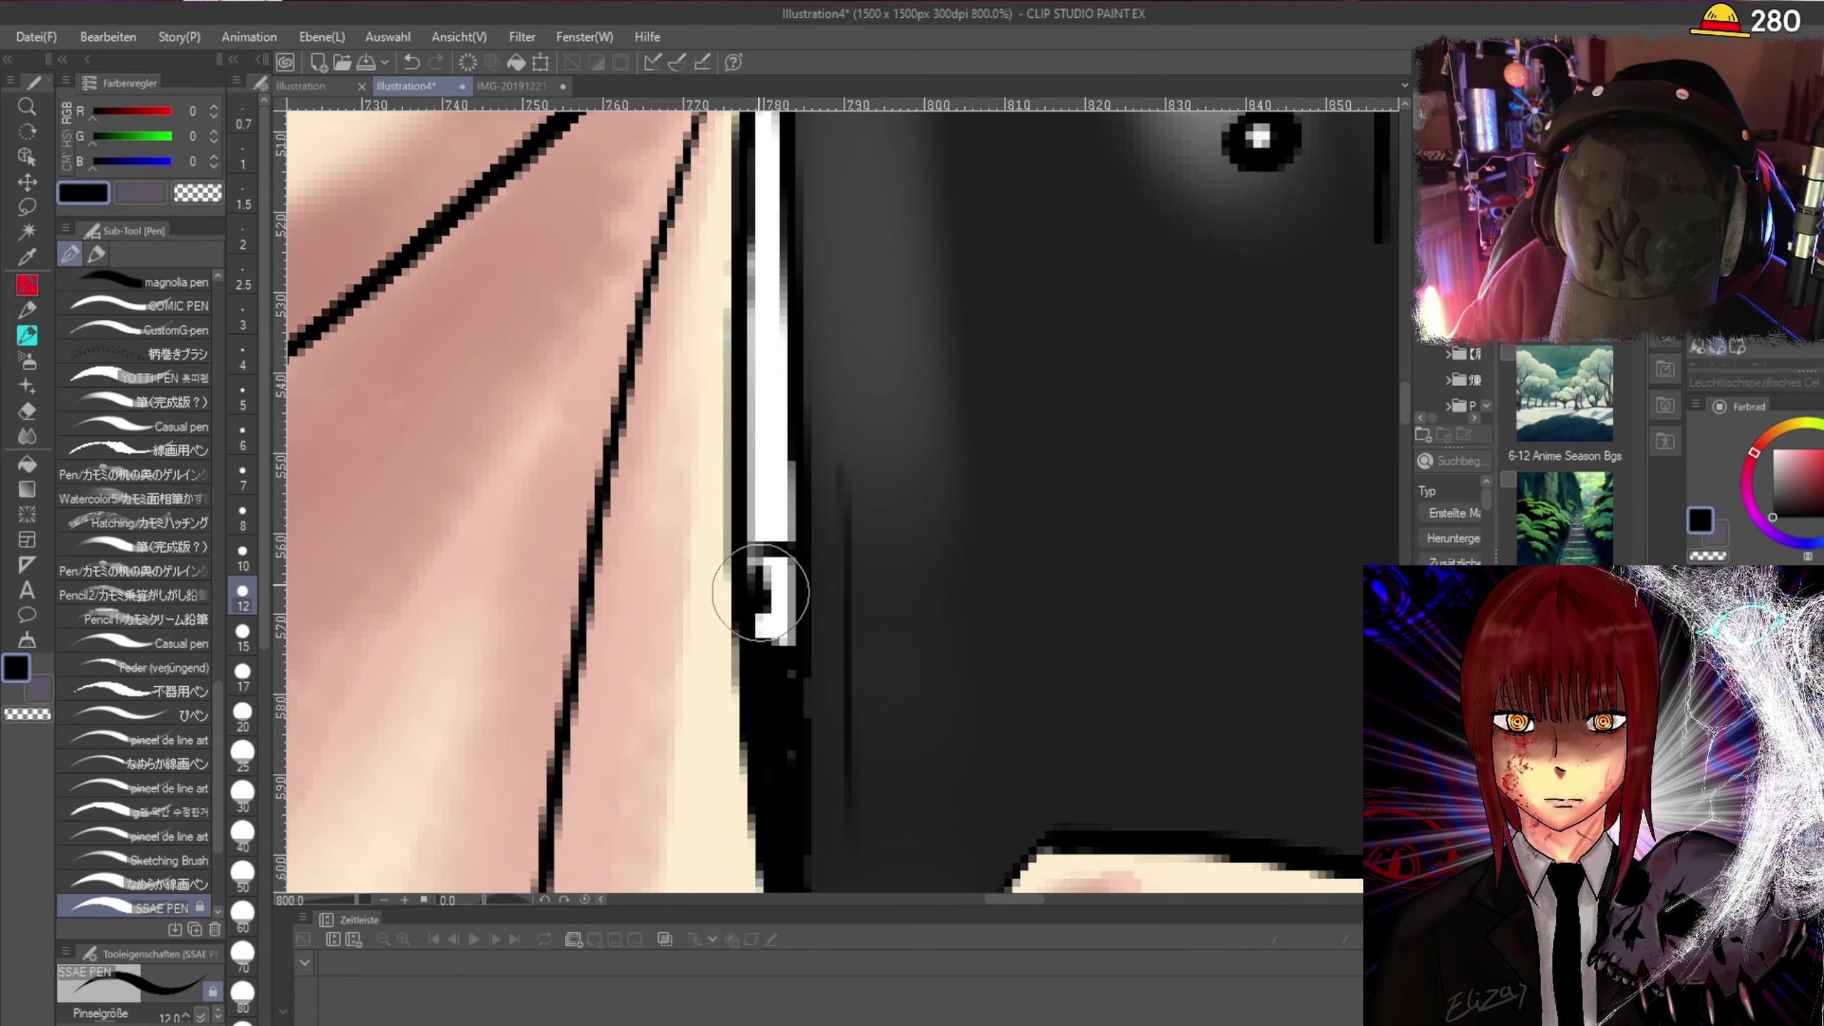
{"action": "mouse_move", "coordinate": [778, 635]}
{"action": "left_mouse_down"}
{"action": "mouse_move", "coordinate": [783, 579]}
{"action": "mouse_move", "coordinate": [767, 574]}
{"action": "mouse_move", "coordinate": [770, 595]}
{"action": "mouse_move", "coordinate": [786, 563]}
{"action": "mouse_move", "coordinate": [781, 668]}
{"action": "left_mouse_up"}
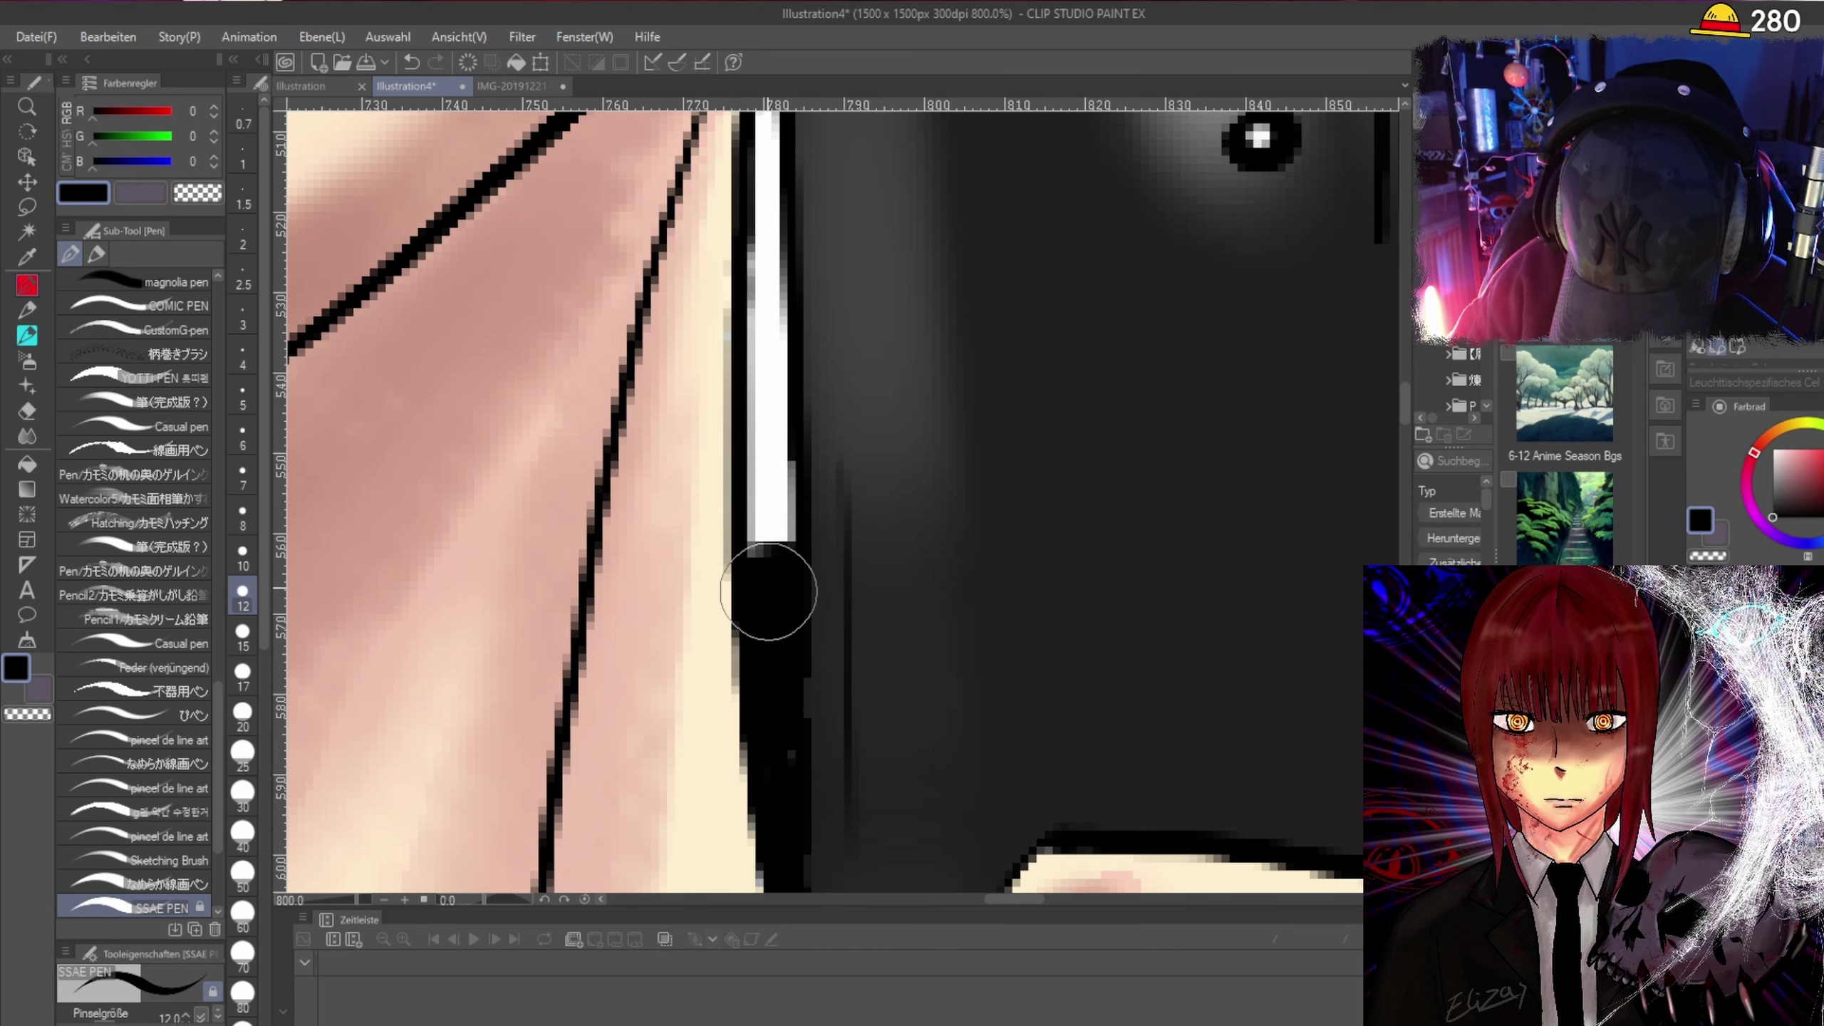
{"action": "scroll", "coordinate": [786, 716], "scroll_direction": "down", "scroll_amount": 5}
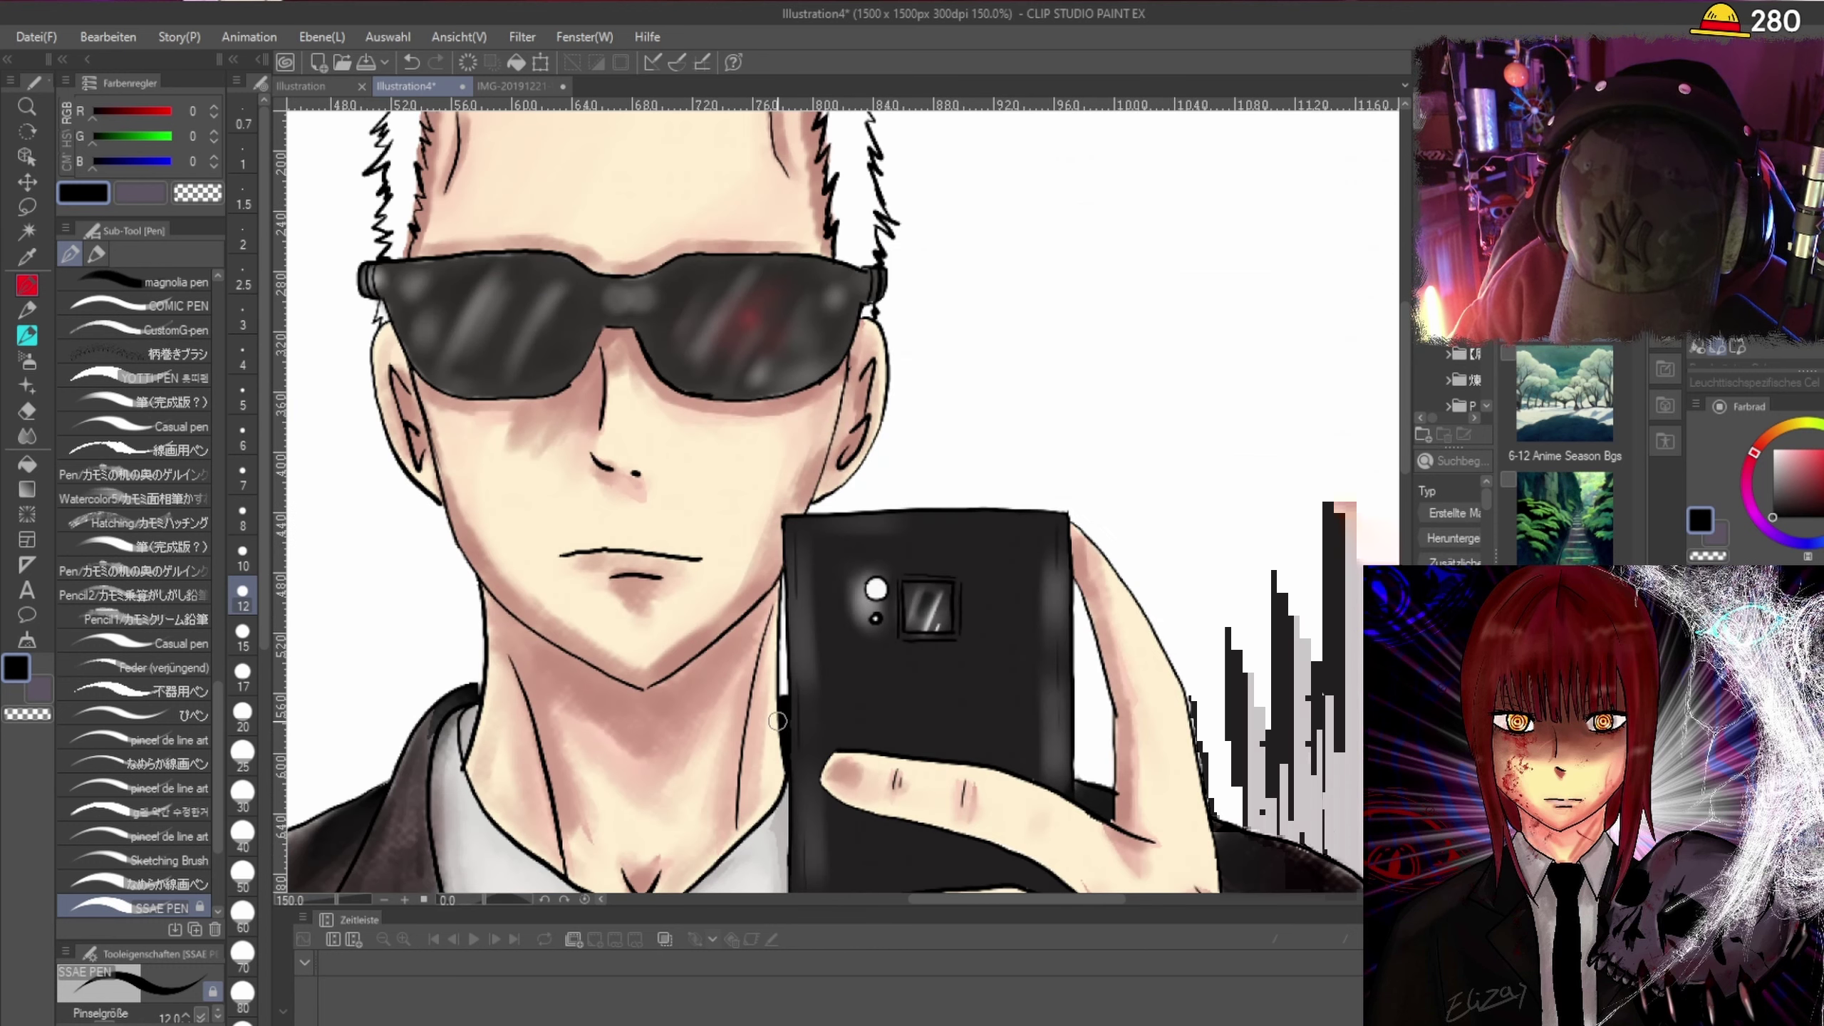
{"action": "scroll", "coordinate": [487, 692], "scroll_direction": "up", "scroll_amount": 3}
{"action": "scroll", "coordinate": [487, 692], "scroll_direction": "up", "scroll_amount": 2}
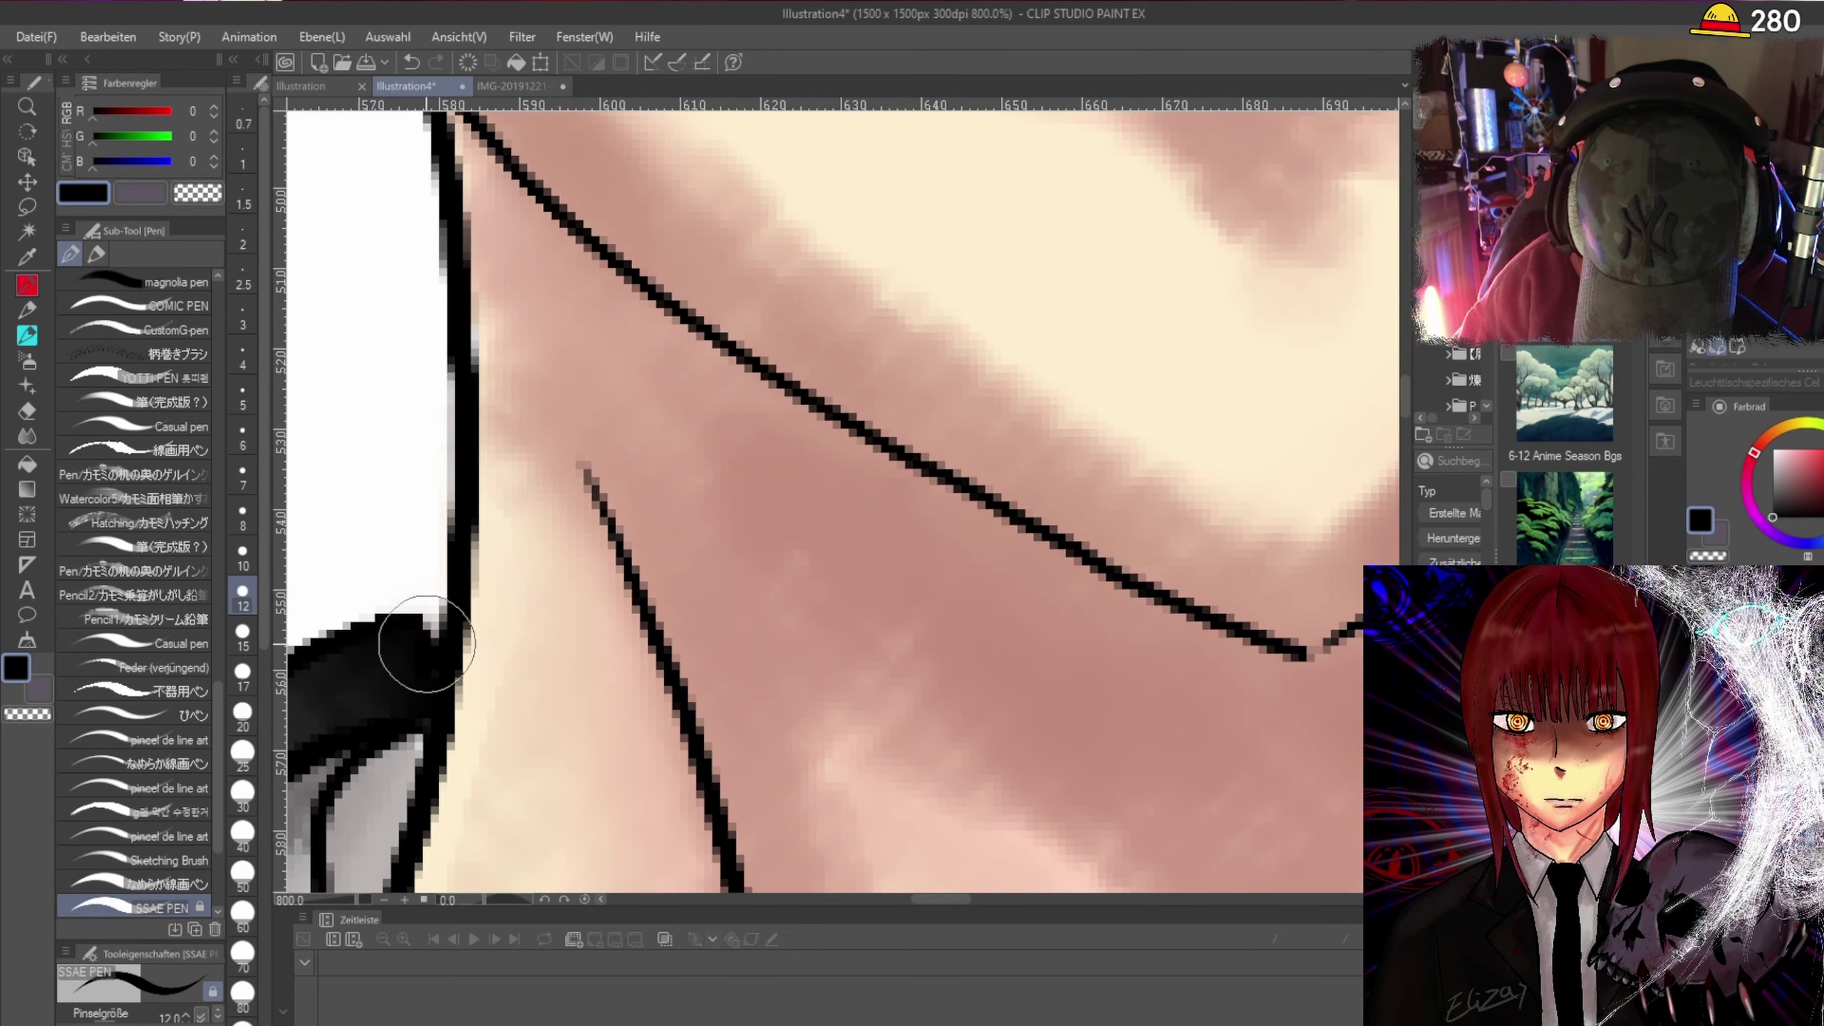
{"action": "scroll", "coordinate": [545, 614], "scroll_direction": "down", "scroll_amount": 4}
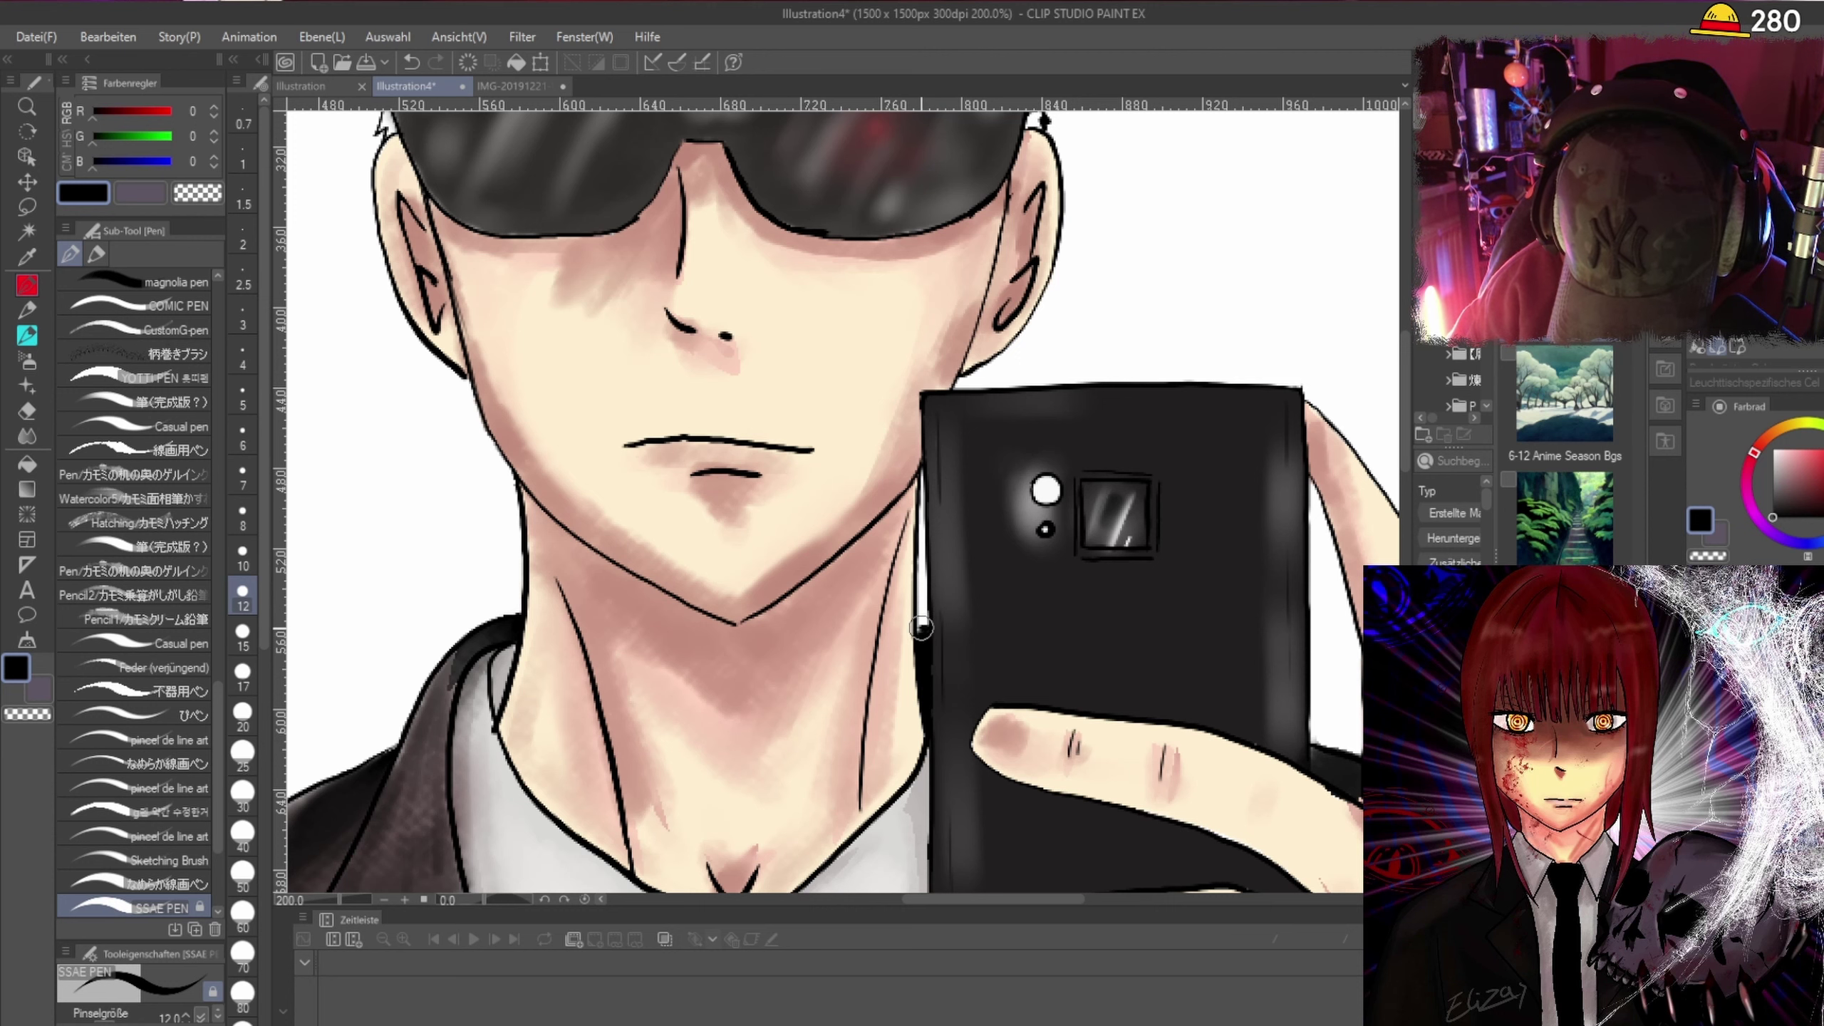
{"action": "scroll", "coordinate": [963, 714], "scroll_direction": "down", "scroll_amount": 4}
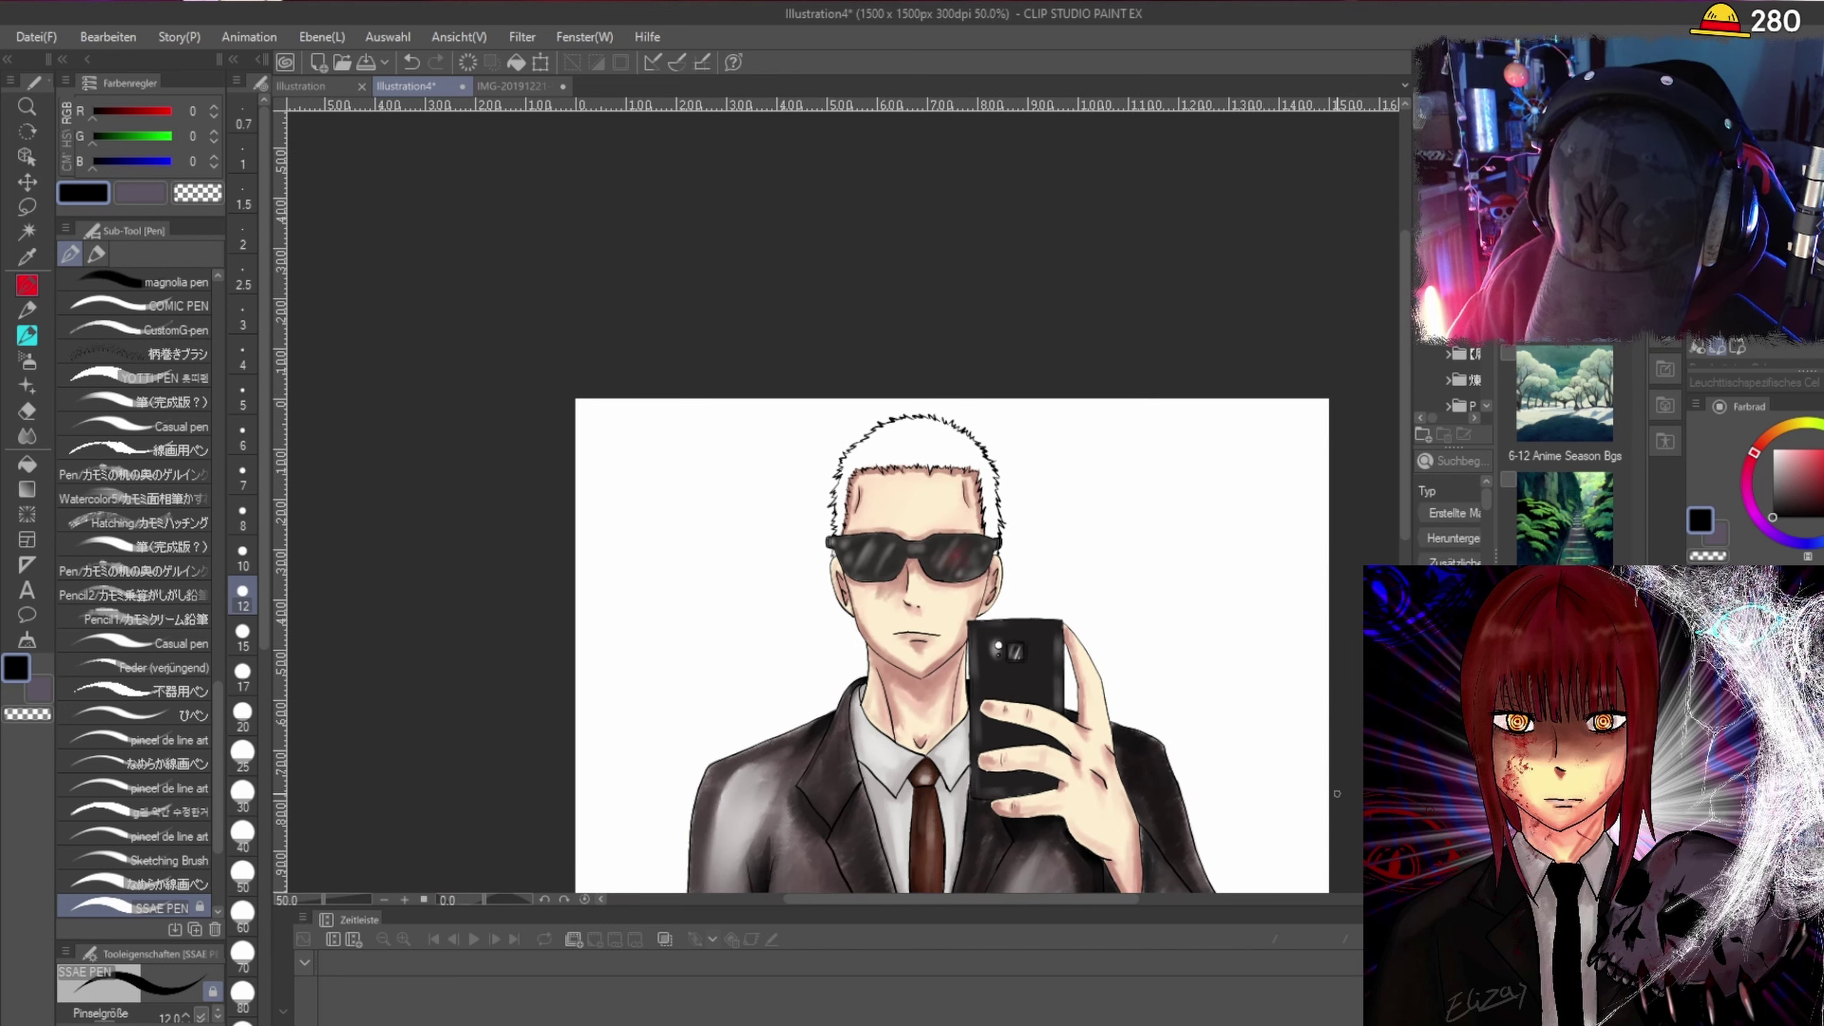
{"action": "scroll", "coordinate": [1337, 793], "scroll_direction": "up", "scroll_amount": 1}
Darken and thicken the face contour near the ear.
{"action": "scroll", "coordinate": [702, 394], "scroll_direction": "up", "scroll_amount": 1}
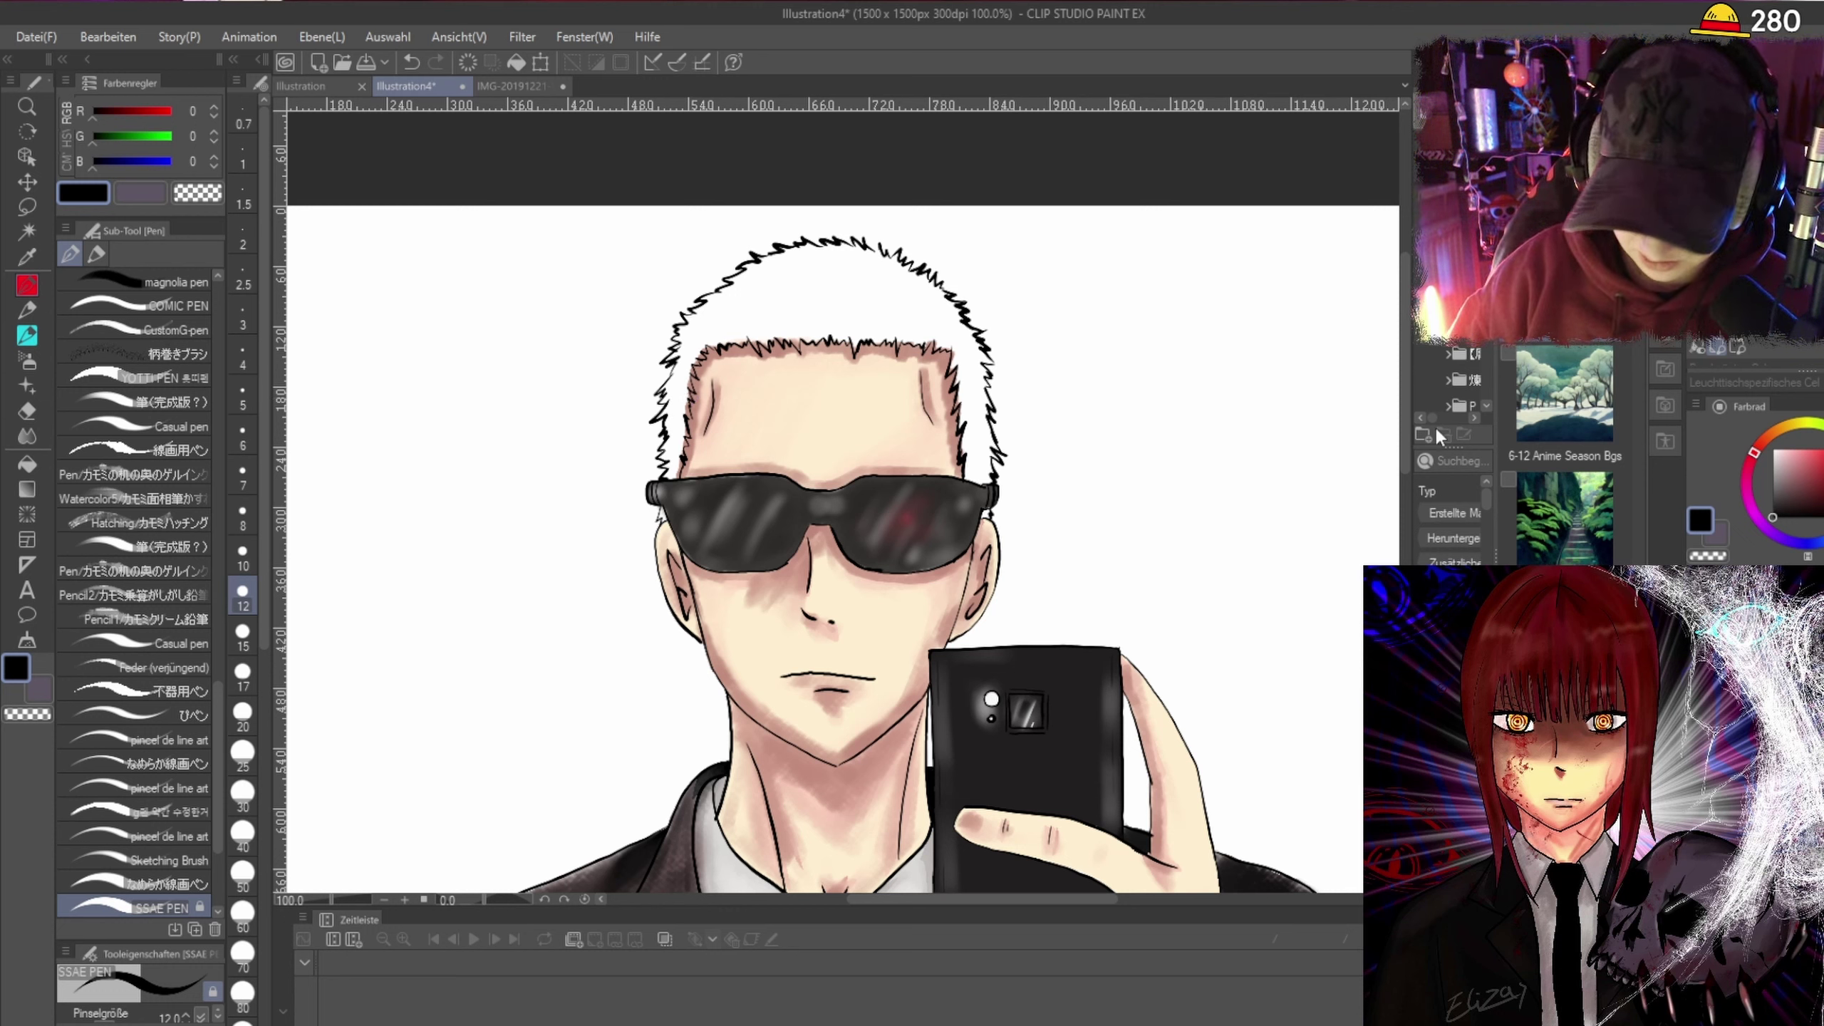
{"action": "mouse_move", "coordinate": [1405, 331]}
{"action": "left_mouse_down"}
{"action": "mouse_move", "coordinate": [1406, 312]}
{"action": "mouse_move", "coordinate": [1404, 341]}
{"action": "left_mouse_up"}
{"action": "scroll", "coordinate": [1009, 531], "scroll_direction": "up", "scroll_amount": 3}
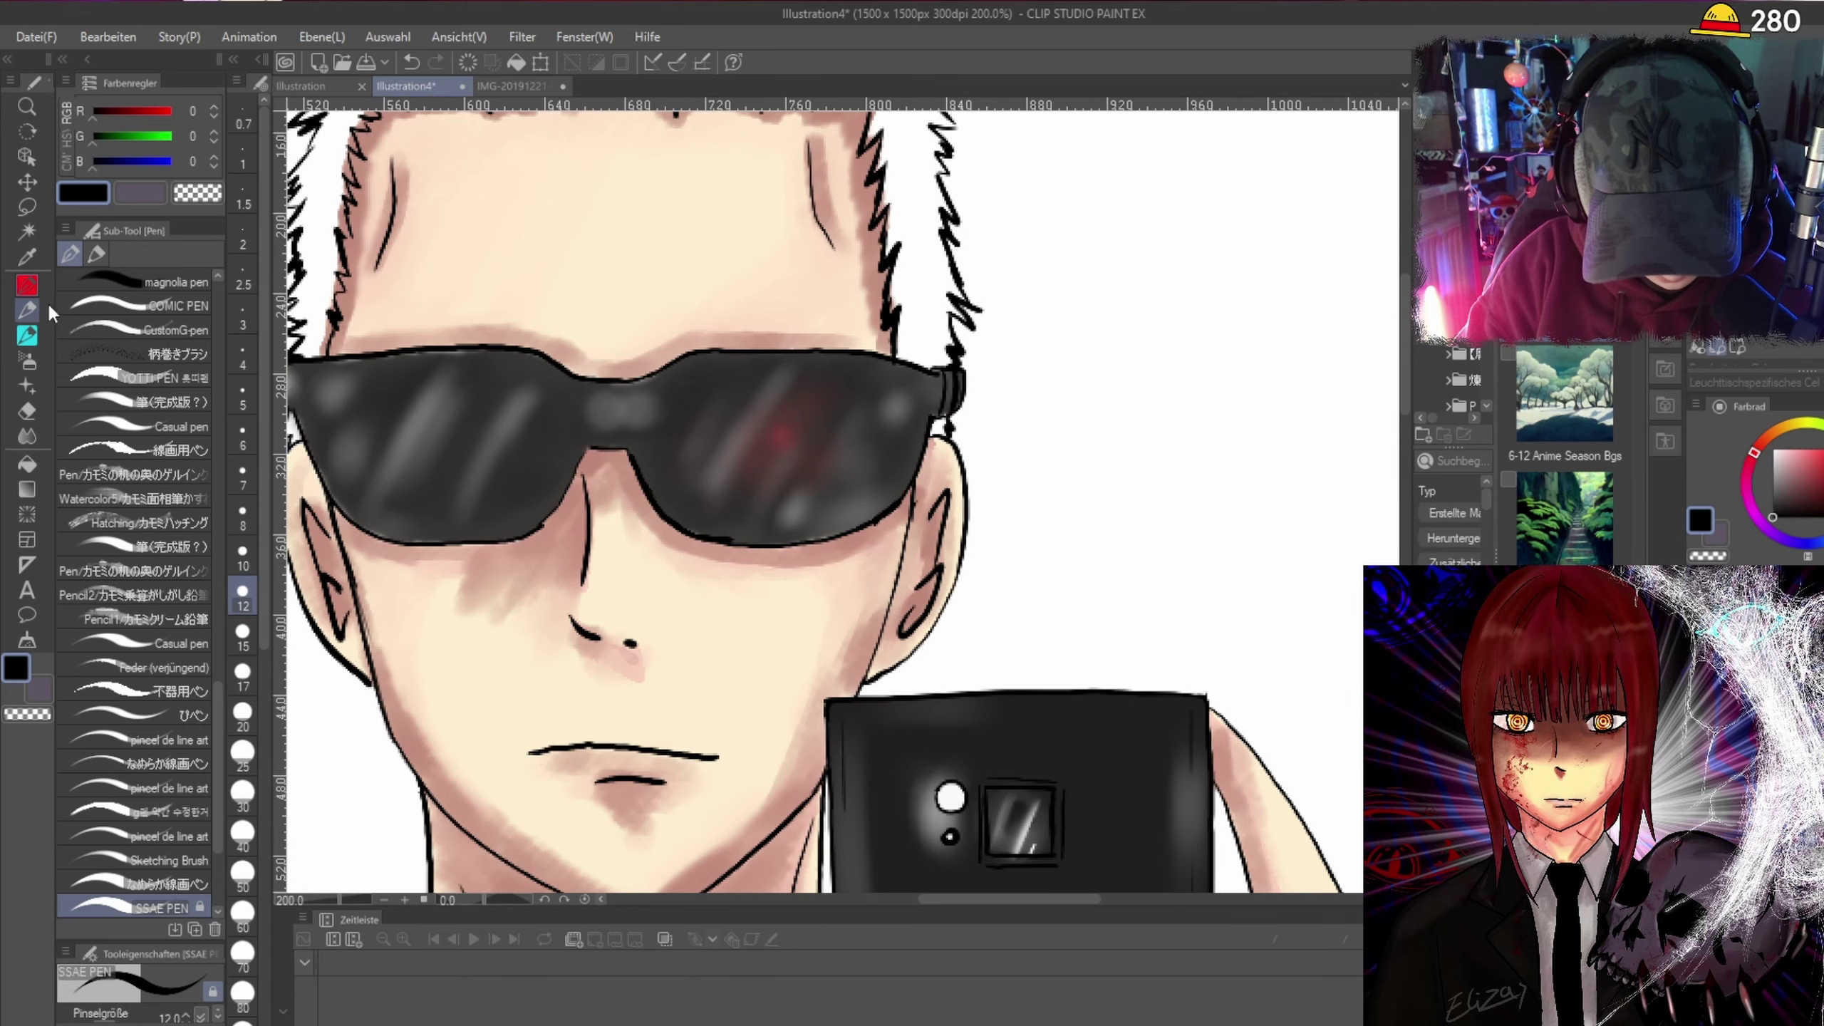
{"action": "scroll", "coordinate": [914, 517], "scroll_direction": "up", "scroll_amount": 3}
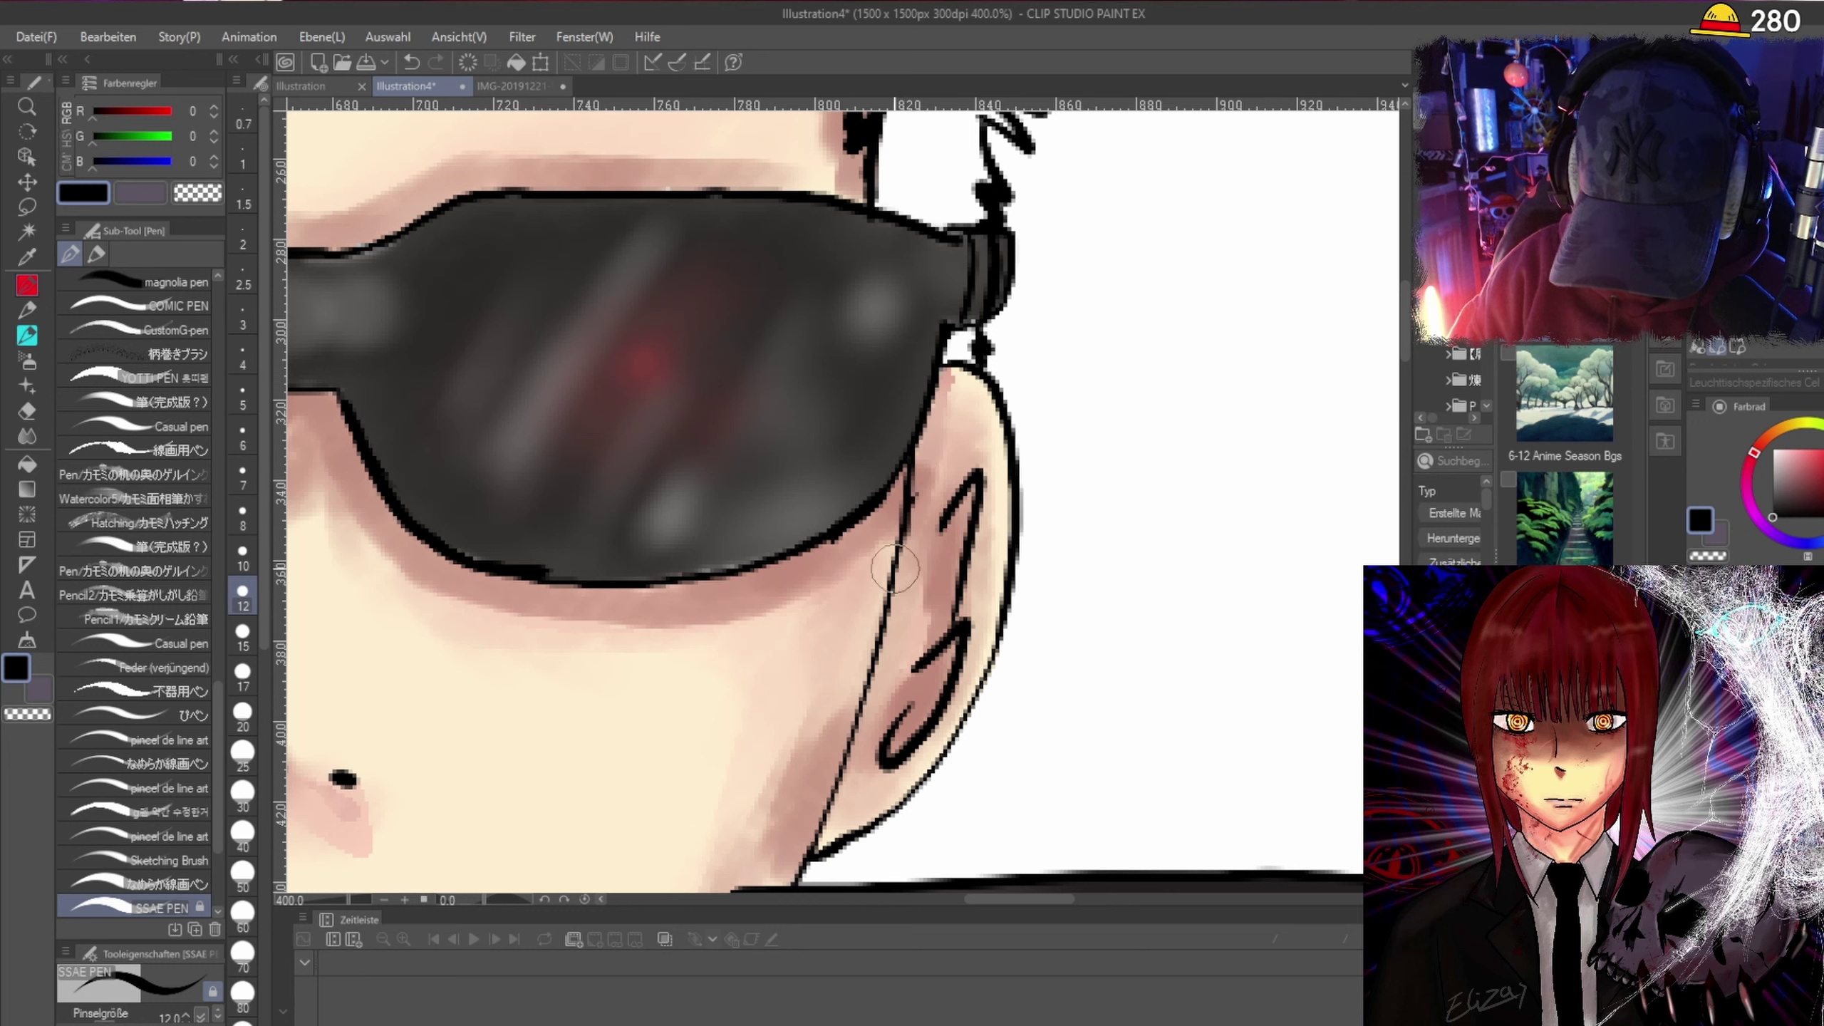
{"action": "left_click_drag", "start_coordinate": [817, 827], "coordinate": [871, 669]}
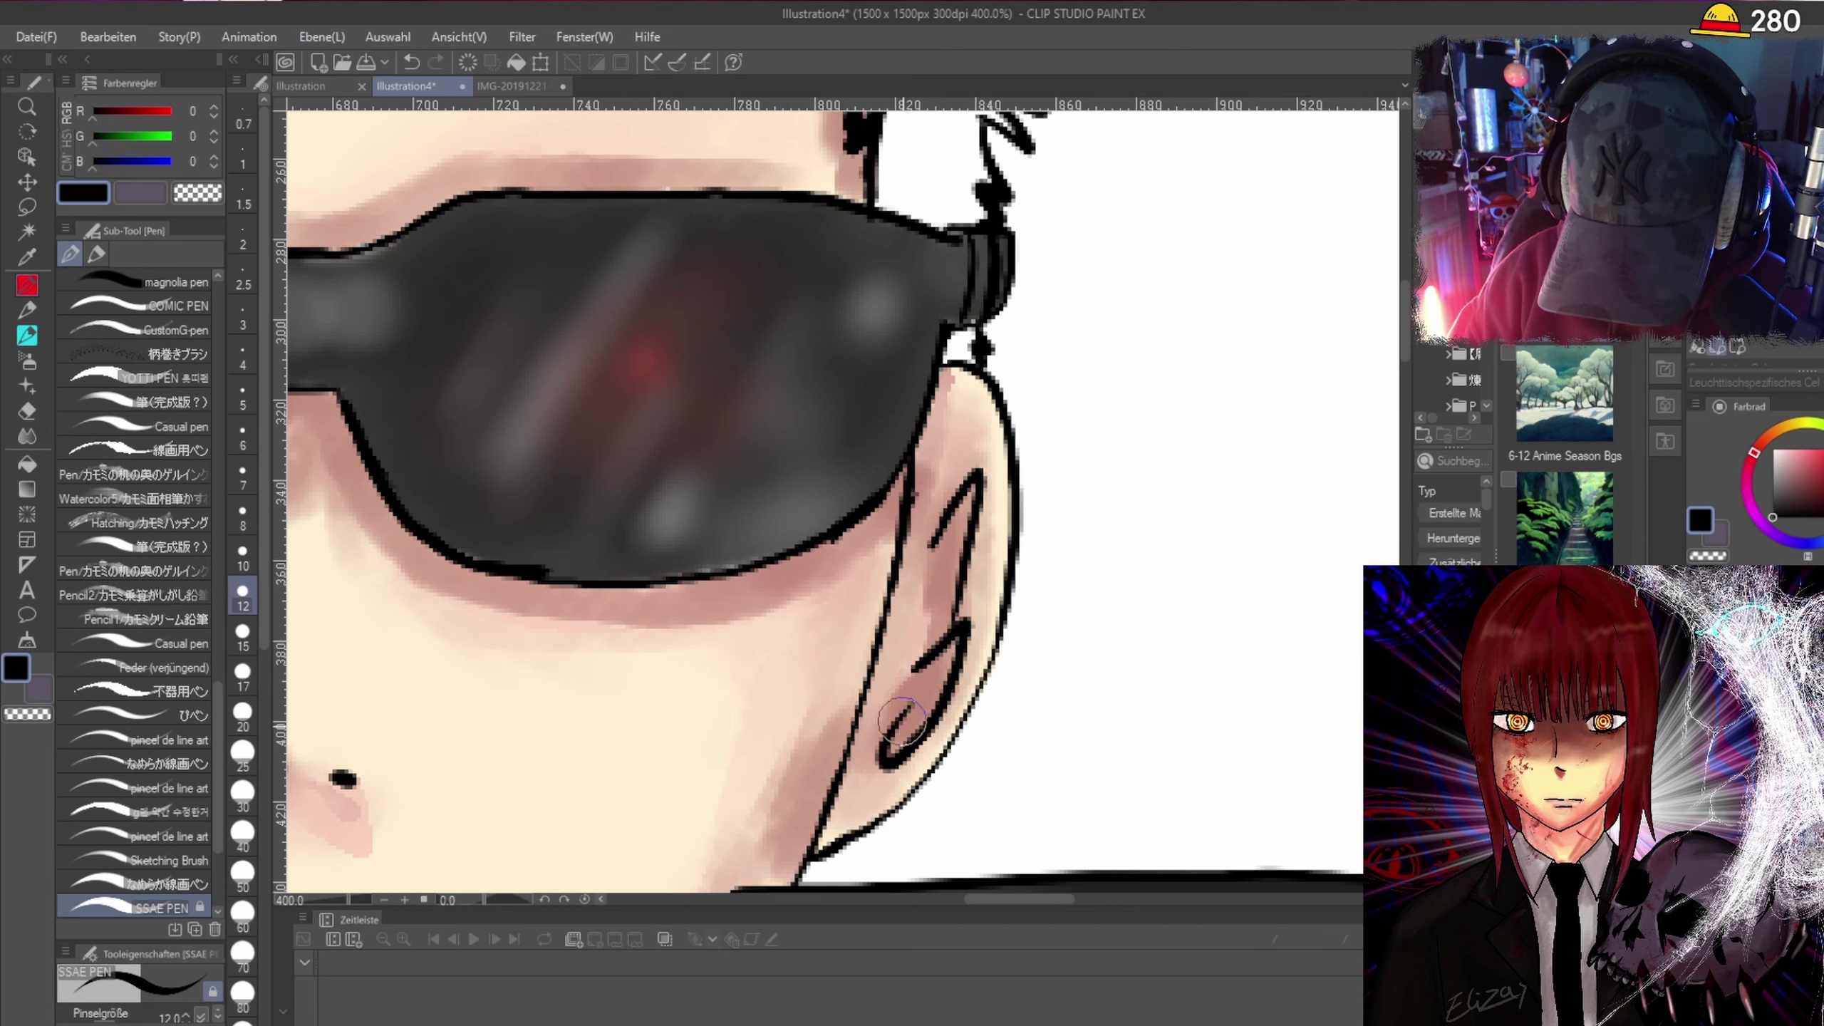
Ink the sunglasses' lower edge and the edge beside the nose bridge.
{"action": "scroll", "coordinate": [893, 580], "scroll_direction": "down", "scroll_amount": 4}
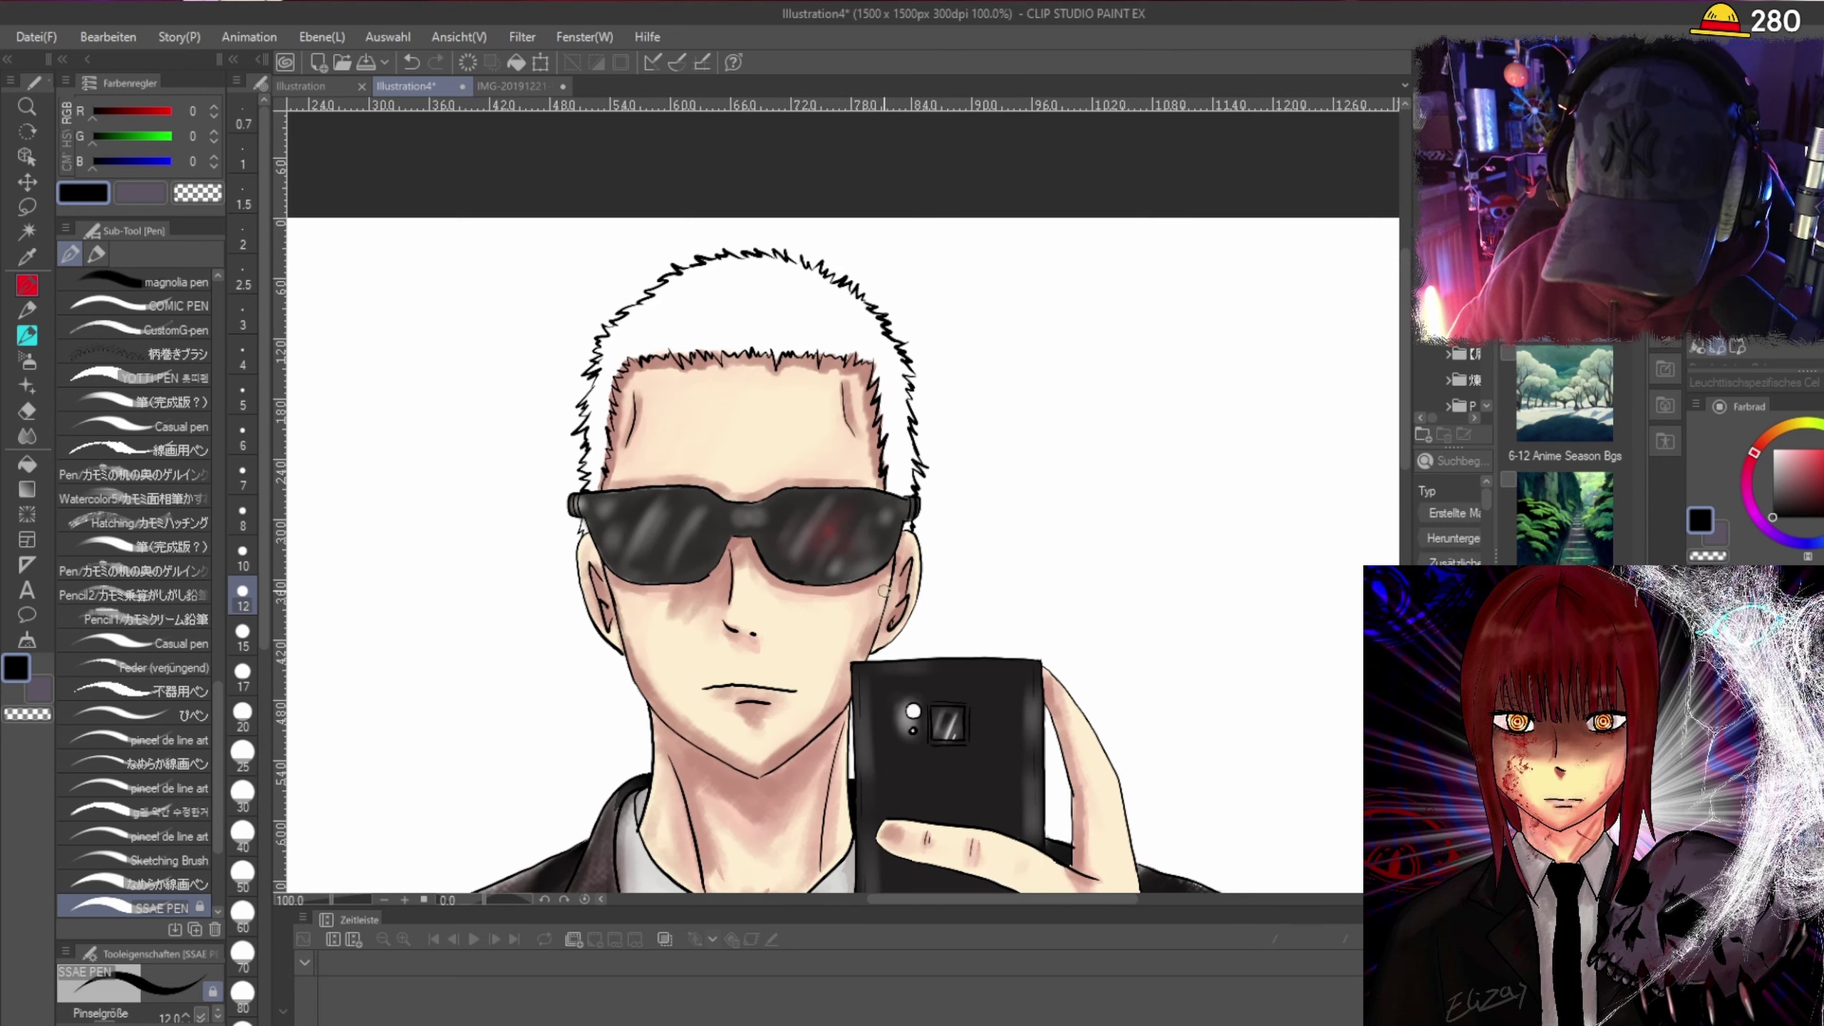
{"action": "scroll", "coordinate": [893, 530], "scroll_direction": "up", "scroll_amount": 4}
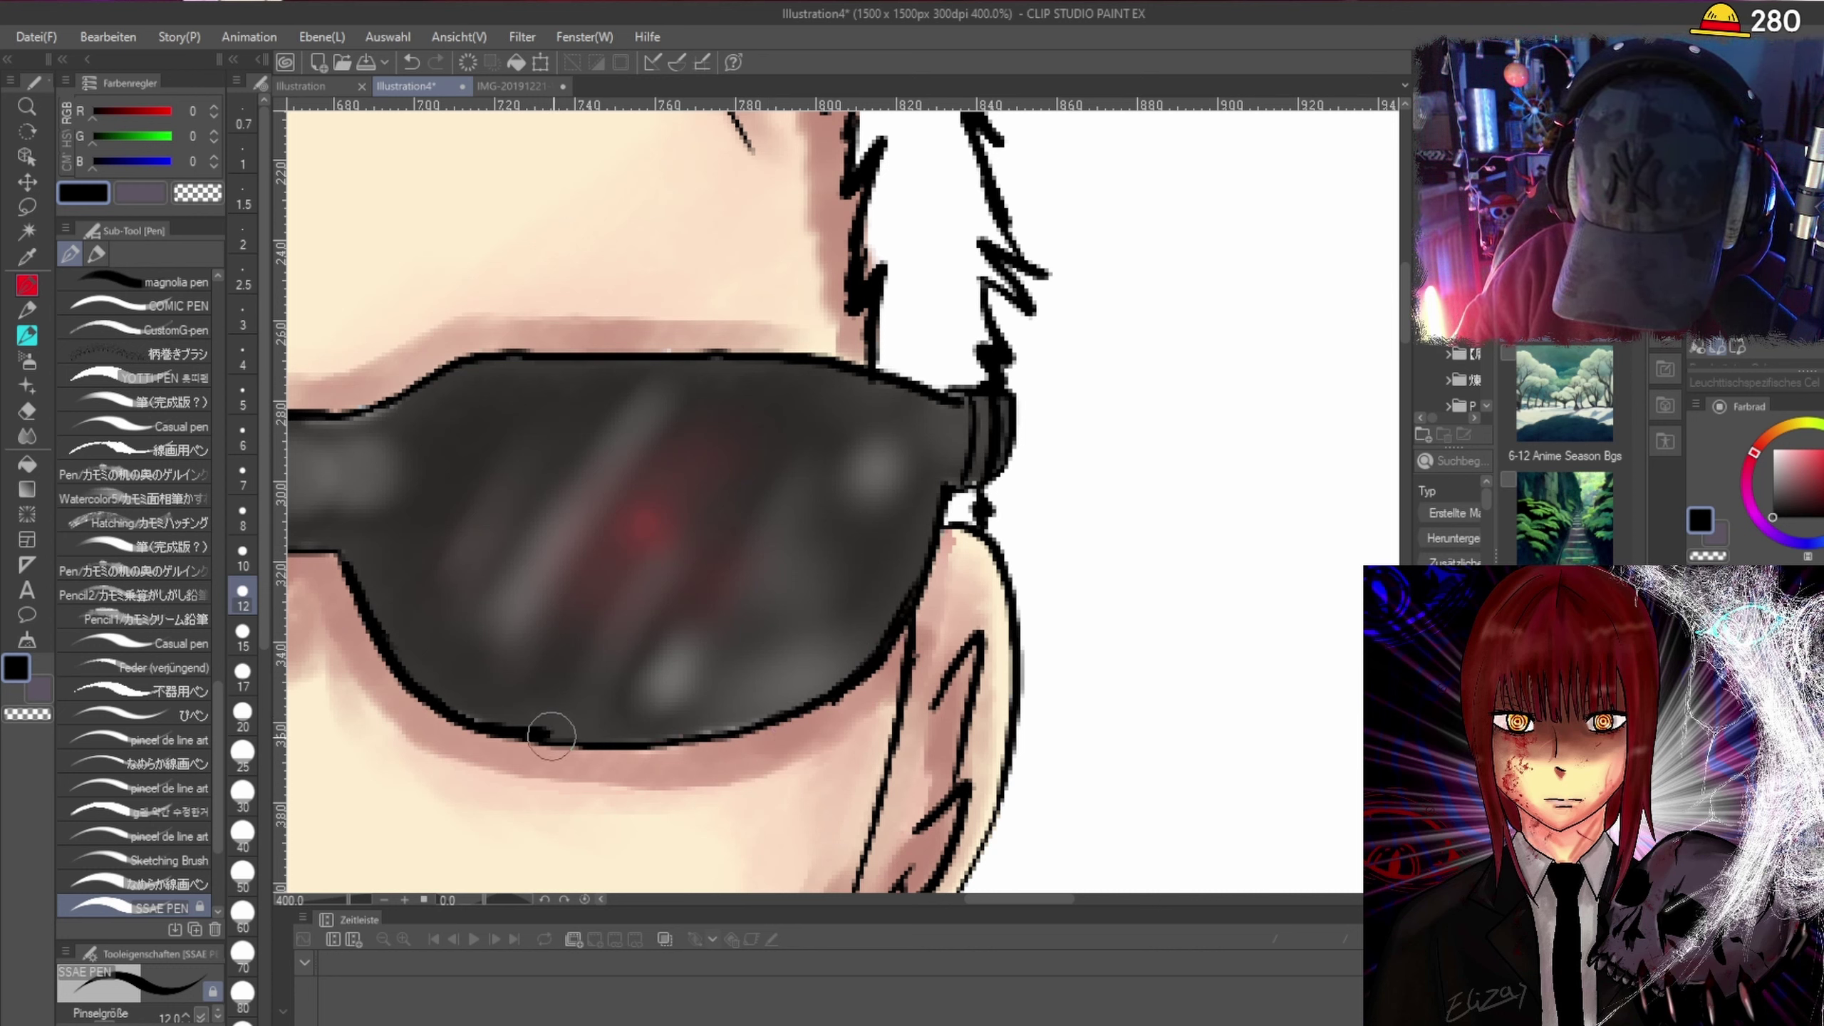
{"action": "left_click_drag", "start_coordinate": [551, 736], "coordinate": [777, 717]}
{"action": "scroll", "coordinate": [891, 625], "scroll_direction": "down", "scroll_amount": 4}
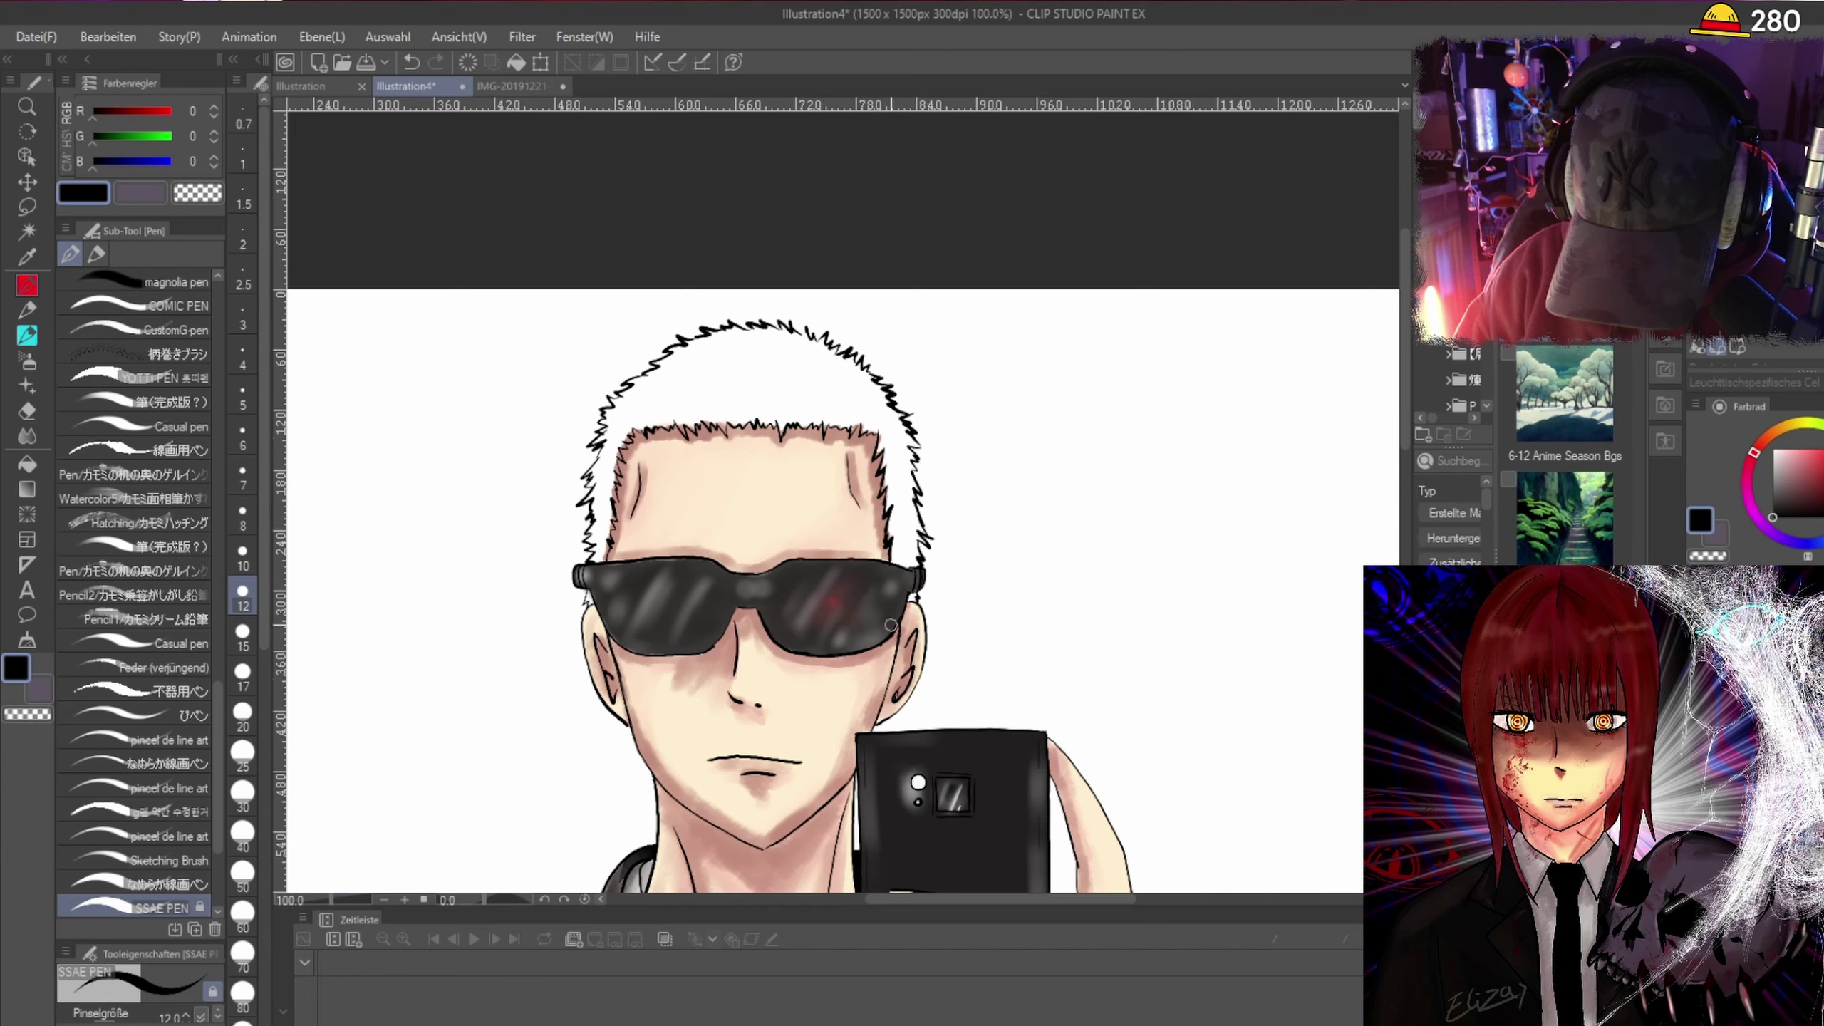
{"action": "scroll", "coordinate": [691, 711], "scroll_direction": "up", "scroll_amount": 4}
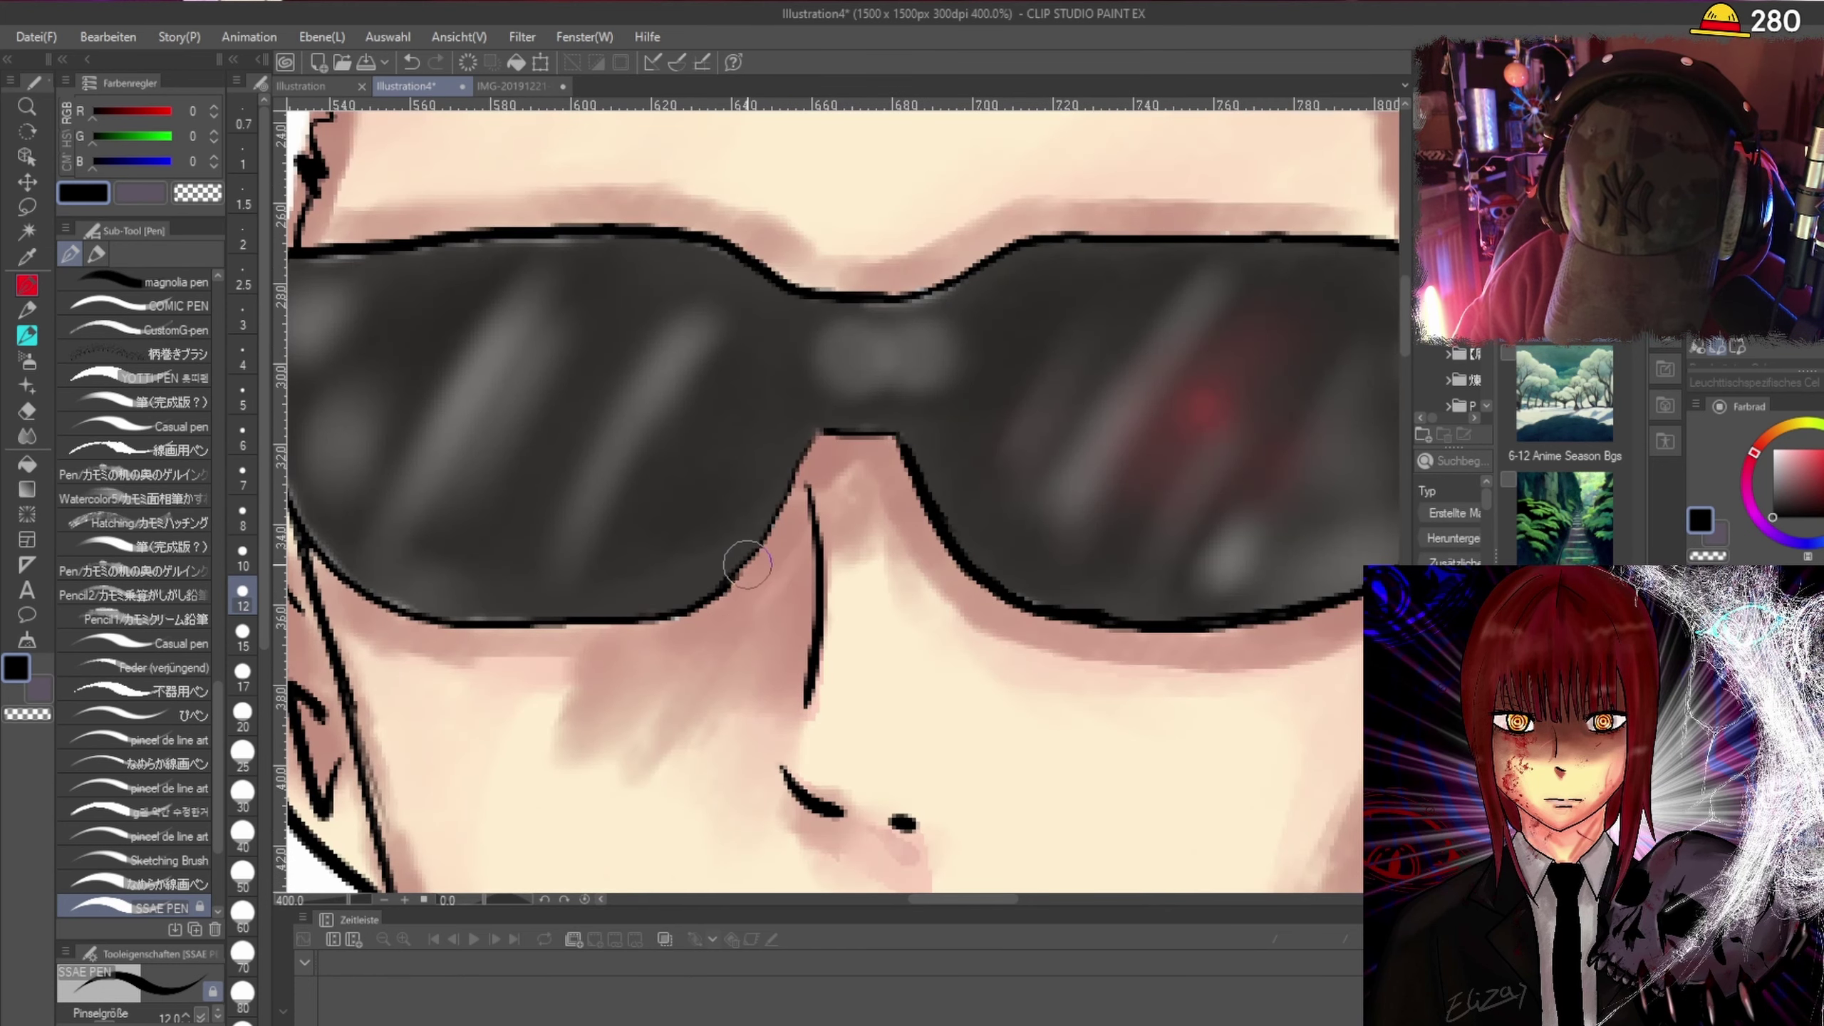
{"action": "mouse_move", "coordinate": [752, 552]}
{"action": "left_mouse_down"}
{"action": "mouse_move", "coordinate": [753, 510]}
{"action": "mouse_move", "coordinate": [819, 431]}
{"action": "left_mouse_up"}
Undo the dark stroke on the lower jacket button.
{"action": "scroll", "coordinate": [974, 380], "scroll_direction": "down", "scroll_amount": 3}
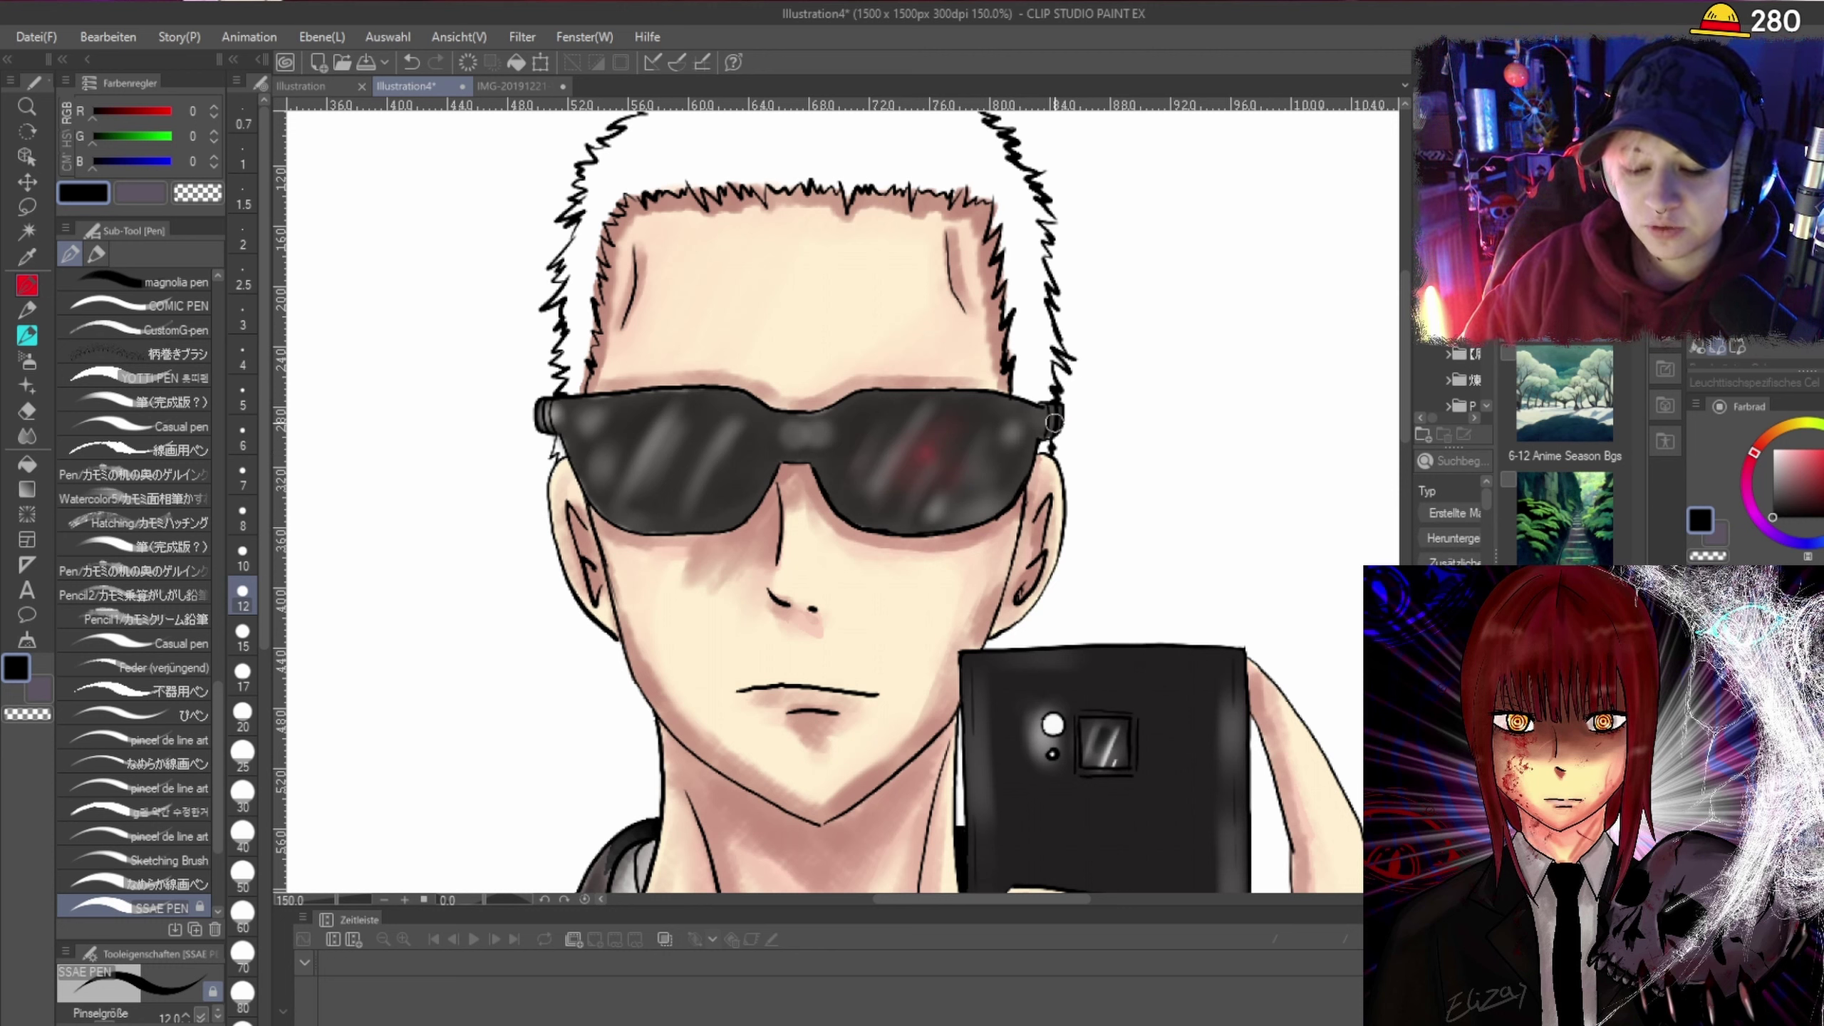
{"action": "scroll", "coordinate": [1076, 421], "scroll_direction": "up", "scroll_amount": 1}
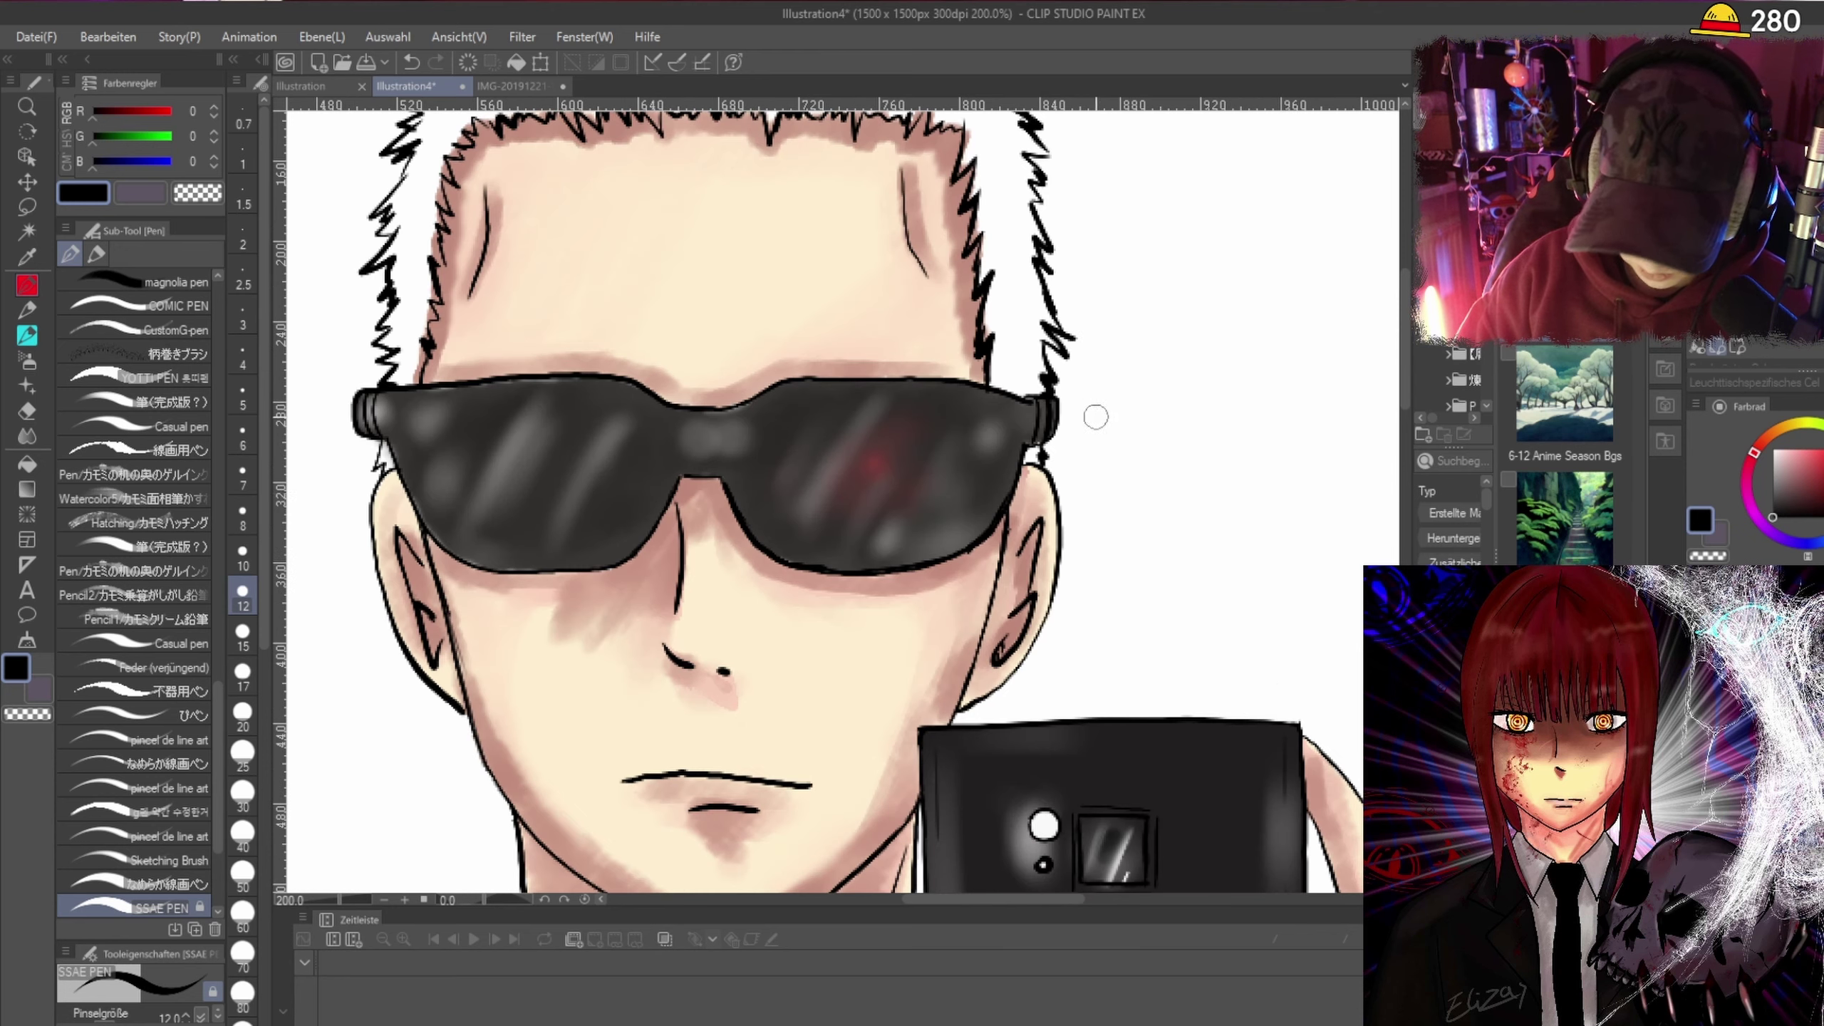
{"action": "scroll", "coordinate": [1353, 642], "scroll_direction": "down", "scroll_amount": 3}
{"action": "scroll", "coordinate": [1279, 885], "scroll_direction": "down", "scroll_amount": 2}
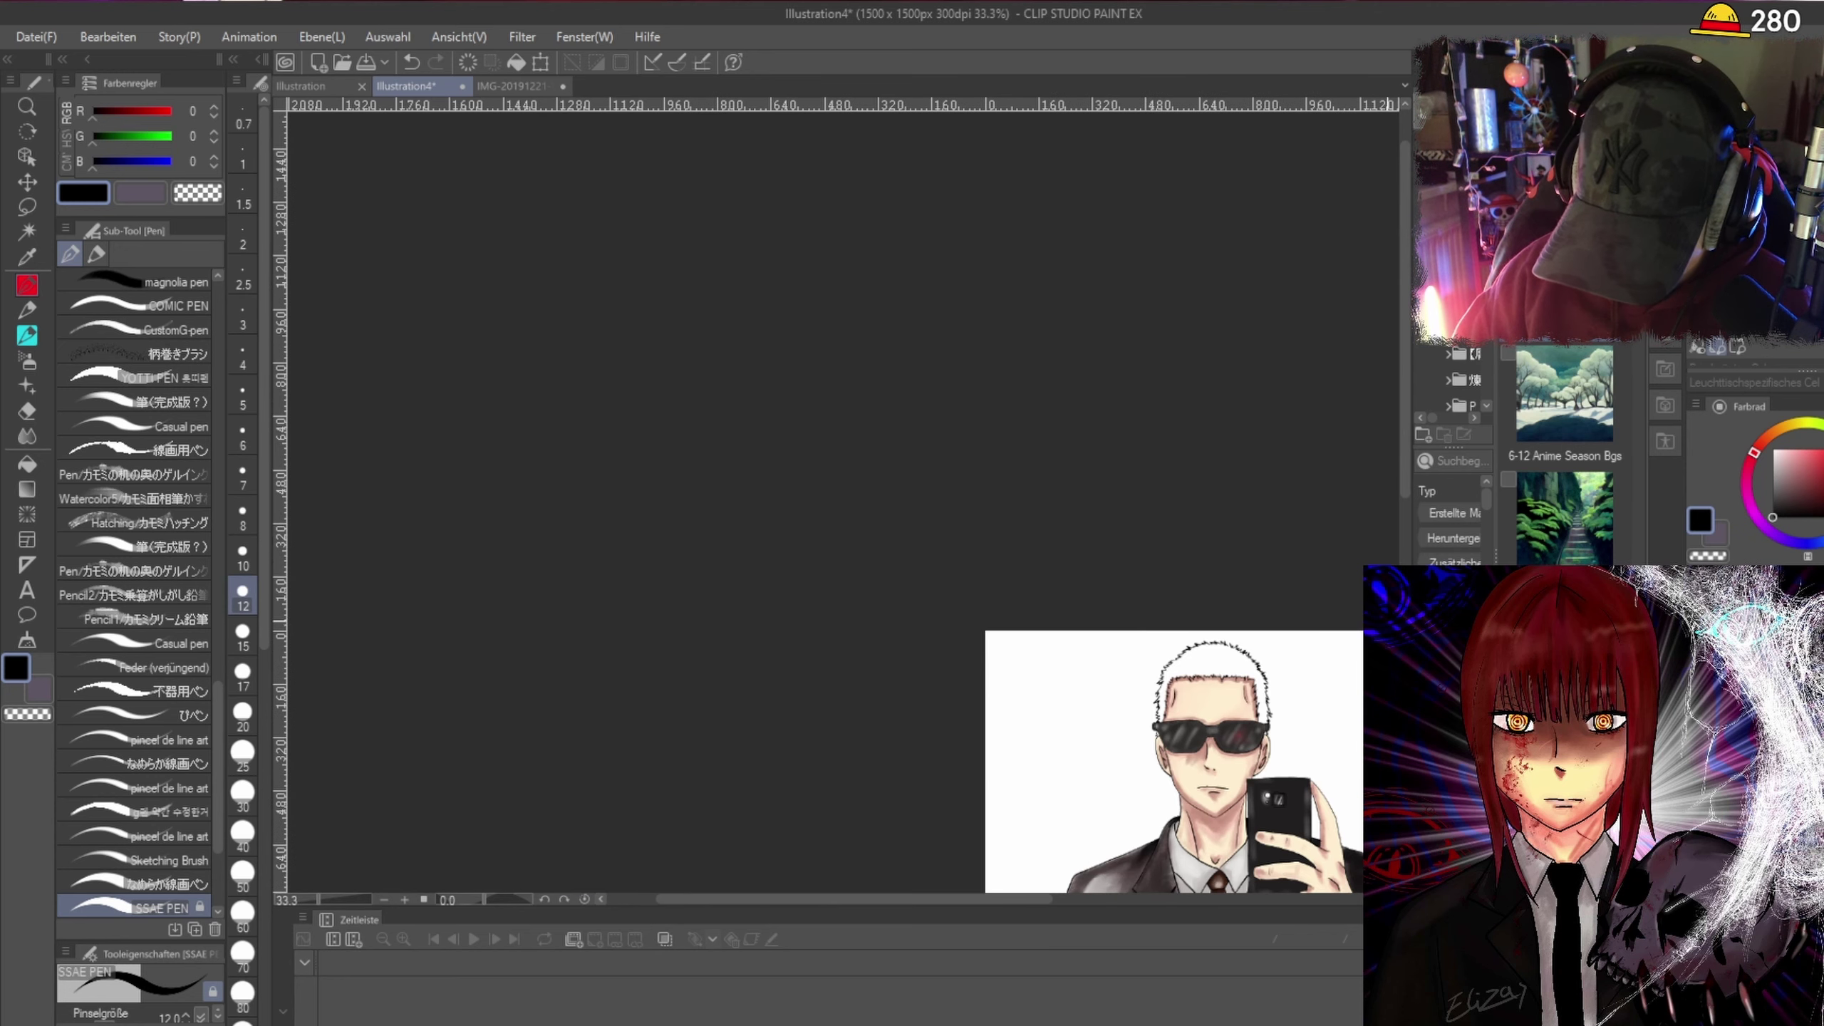
{"action": "left_click_drag", "start_coordinate": [1404, 369], "coordinate": [1404, 512]}
{"action": "scroll", "coordinate": [1320, 812], "scroll_direction": "up", "scroll_amount": 2}
{"action": "scroll", "coordinate": [1314, 816], "scroll_direction": "up", "scroll_amount": 1}
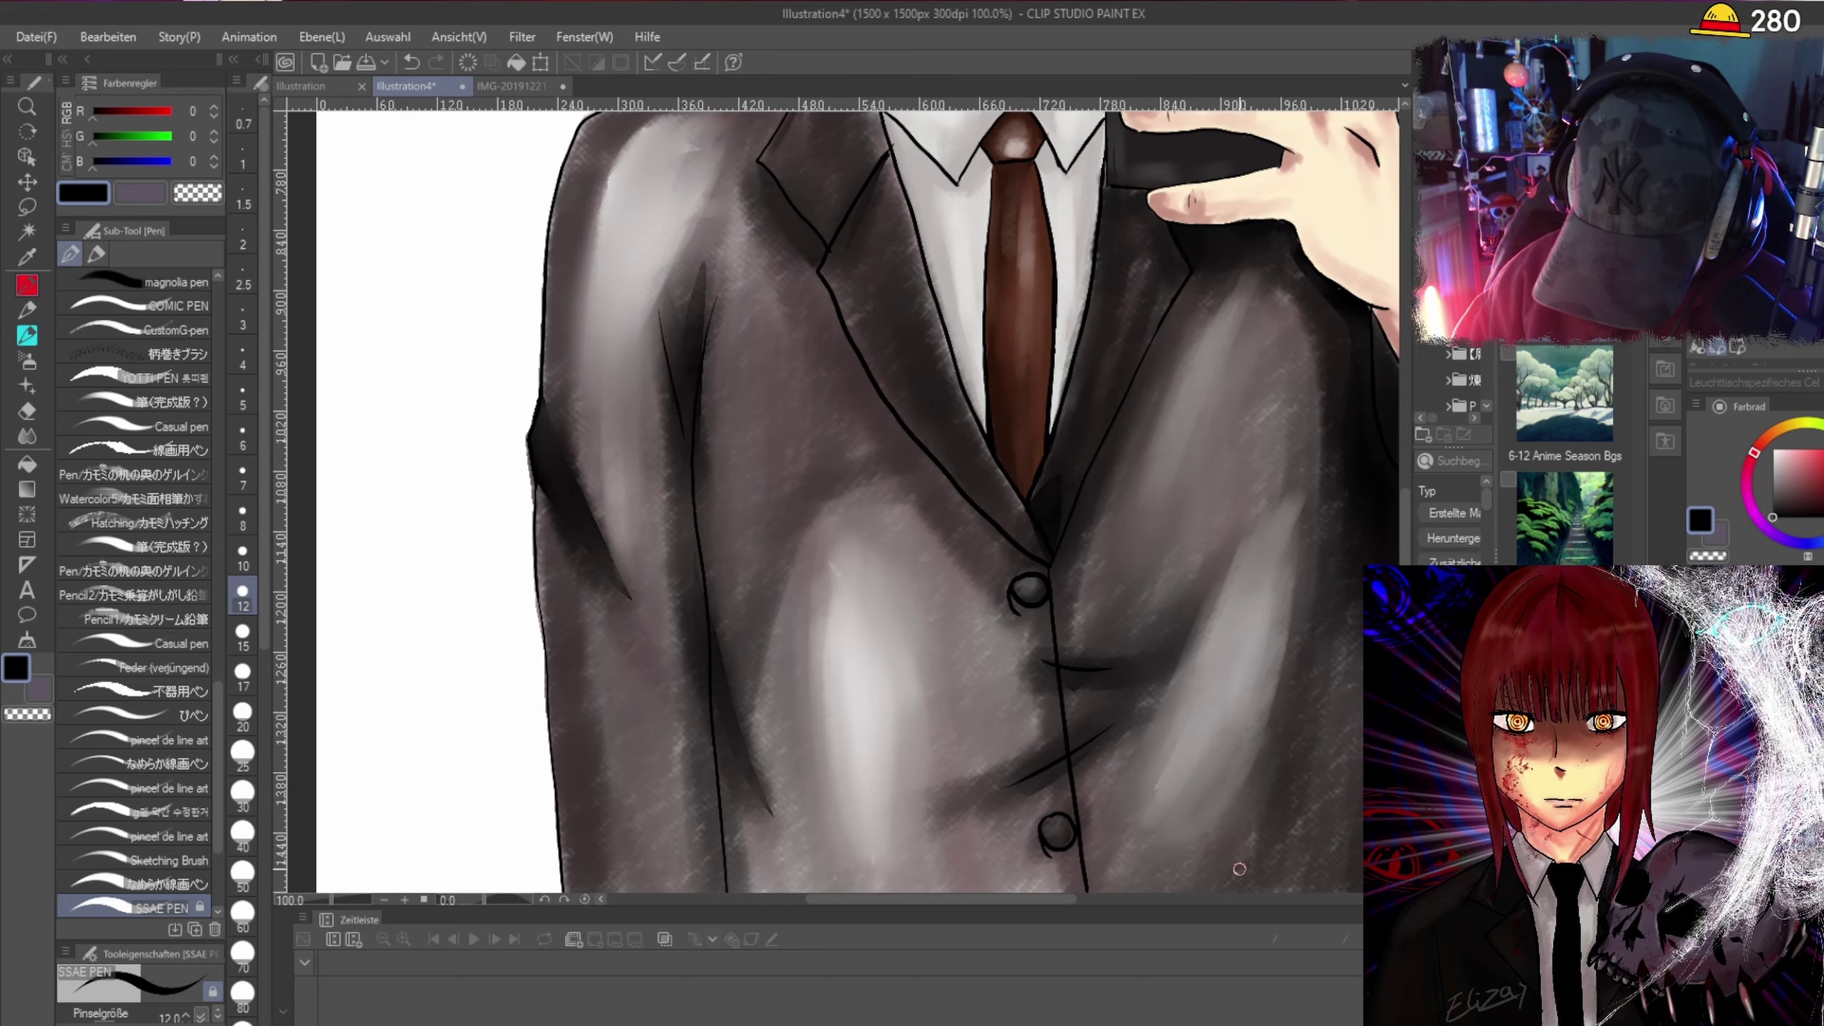
{"action": "scroll", "coordinate": [1059, 651], "scroll_direction": "up", "scroll_amount": 1}
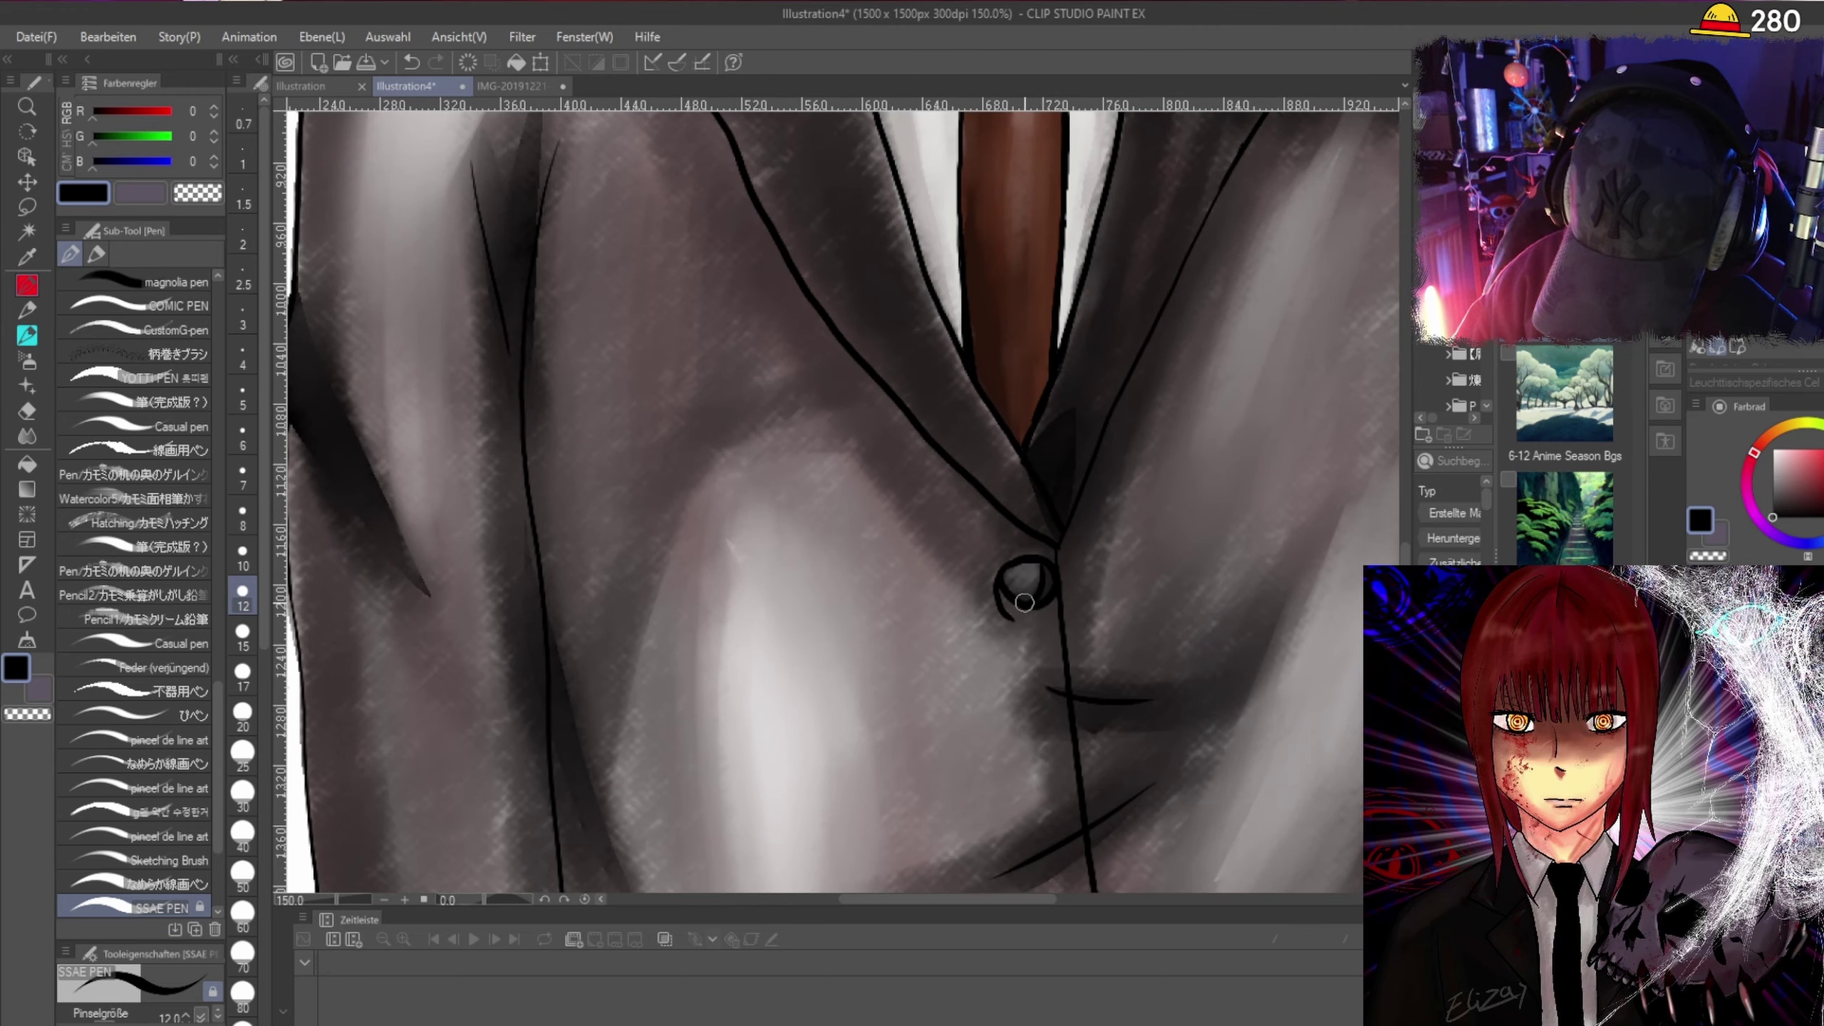
{"action": "scroll", "coordinate": [1134, 629], "scroll_direction": "down", "scroll_amount": 1}
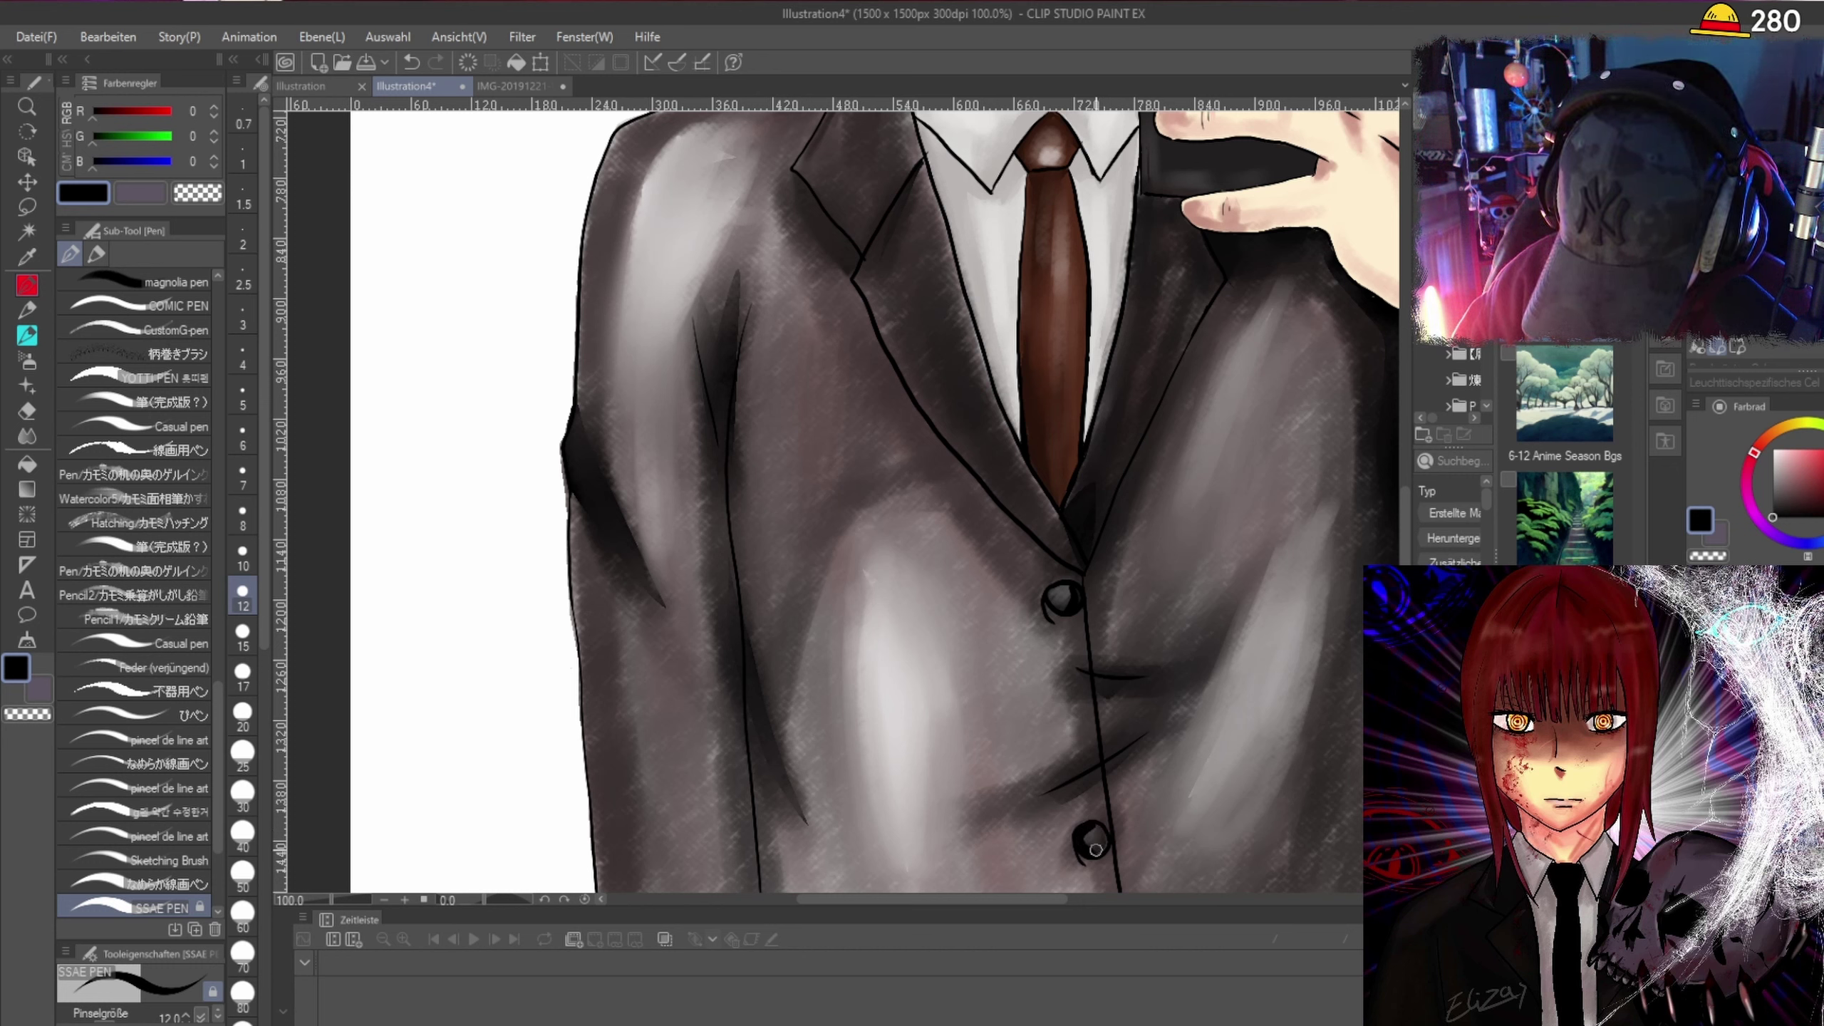
{"action": "key", "text": "ctrl+z"}
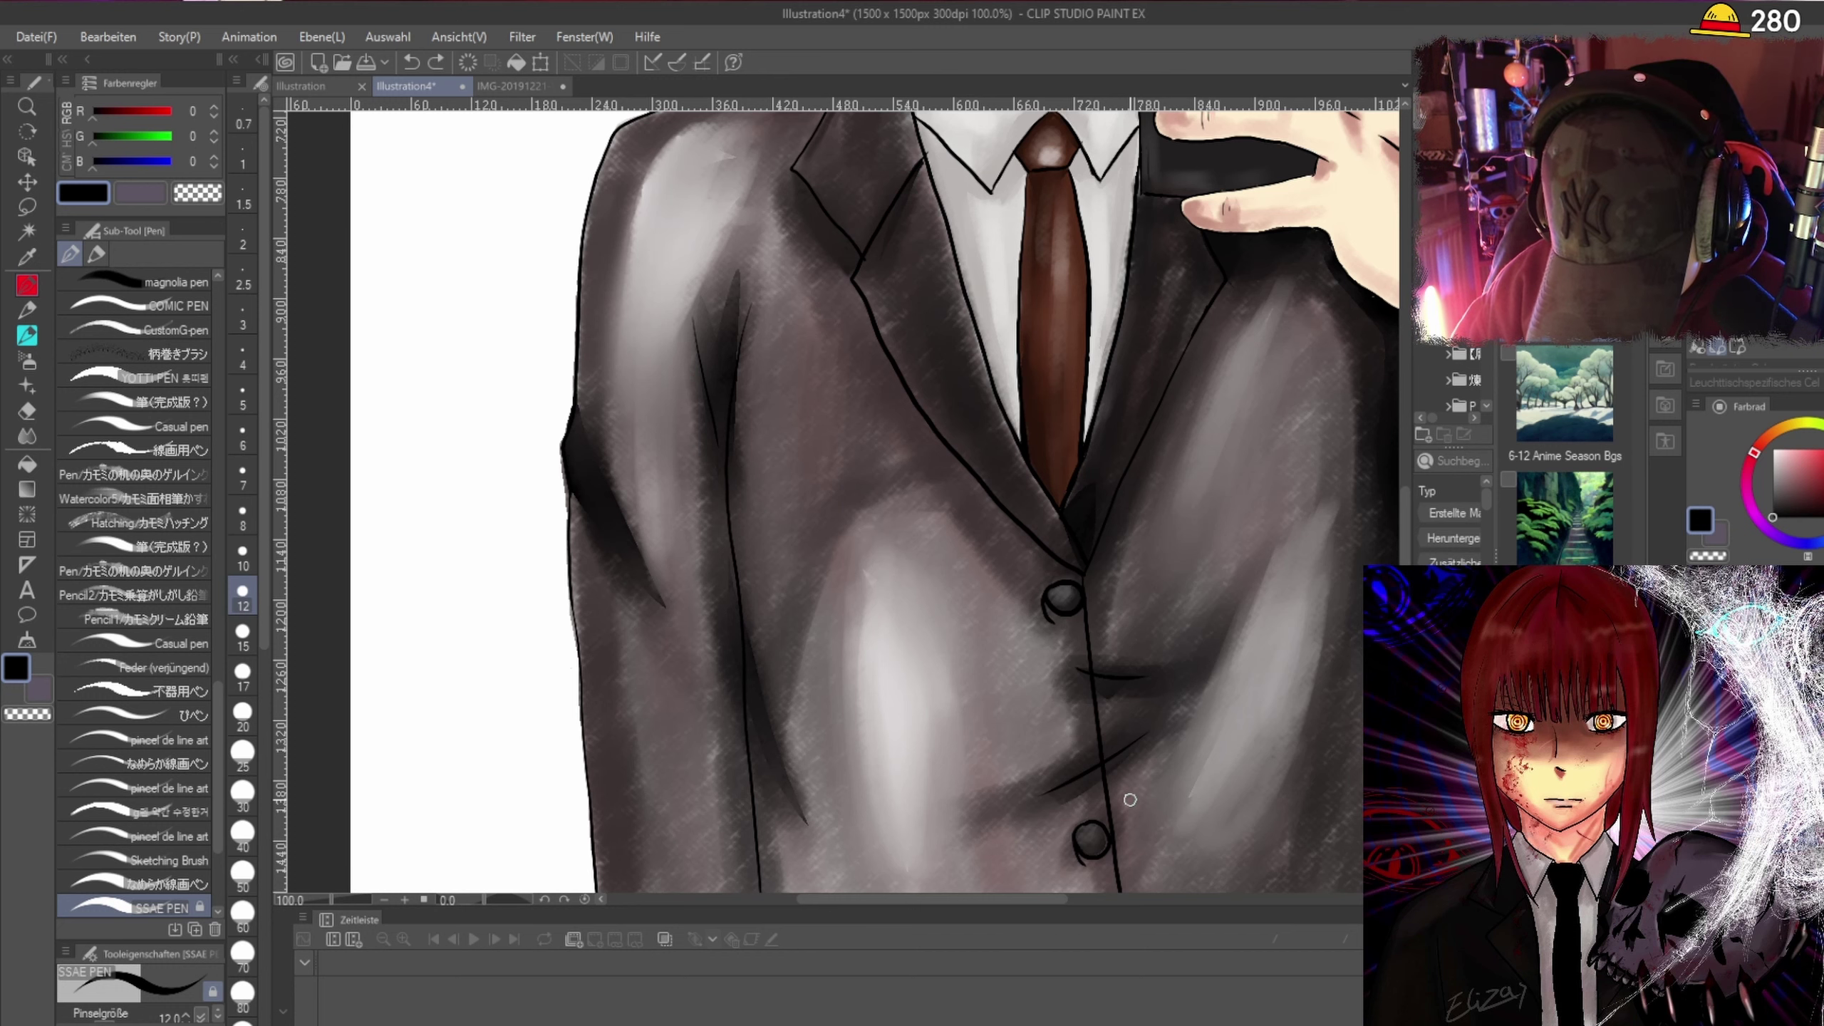
{"action": "scroll", "coordinate": [1129, 799], "scroll_direction": "down", "scroll_amount": 3}
{"action": "scroll", "coordinate": [1284, 362], "scroll_direction": "up", "scroll_amount": 2}
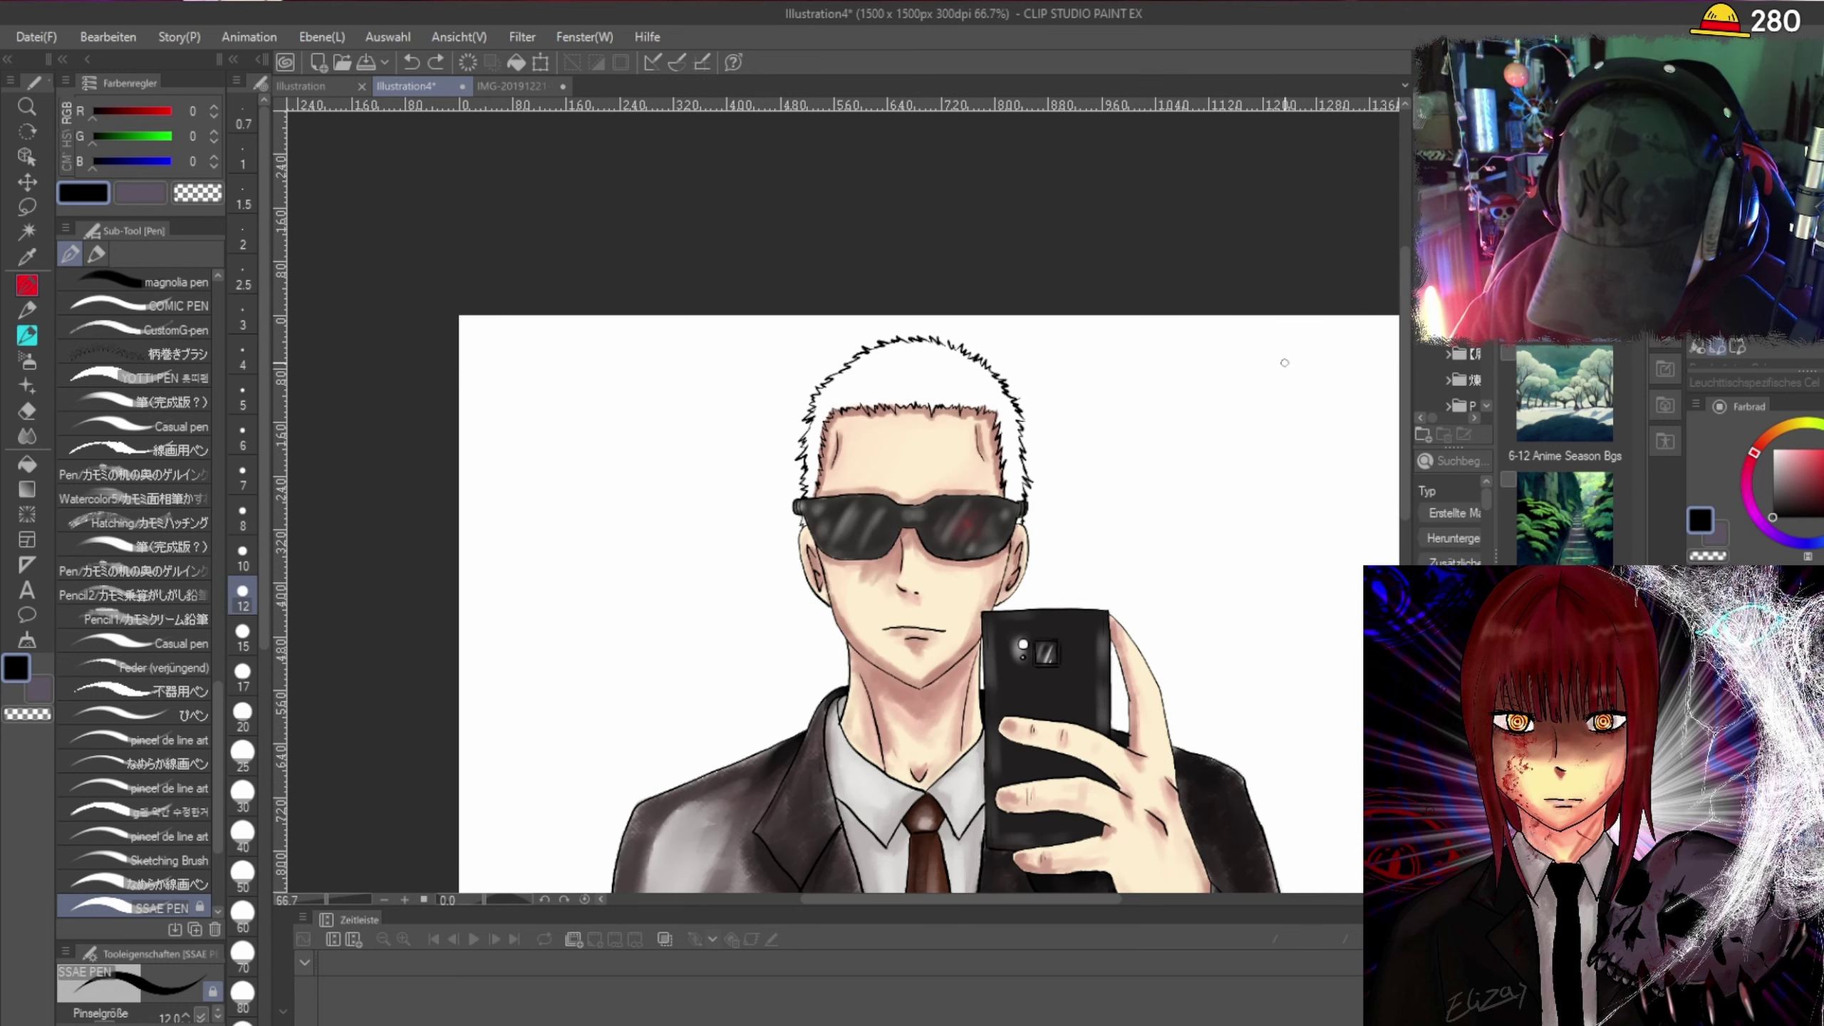
Ink black outlines along the upright finger's edge where it meets the sleeve and phone.
{"action": "scroll", "coordinate": [1226, 732], "scroll_direction": "up", "scroll_amount": 5}
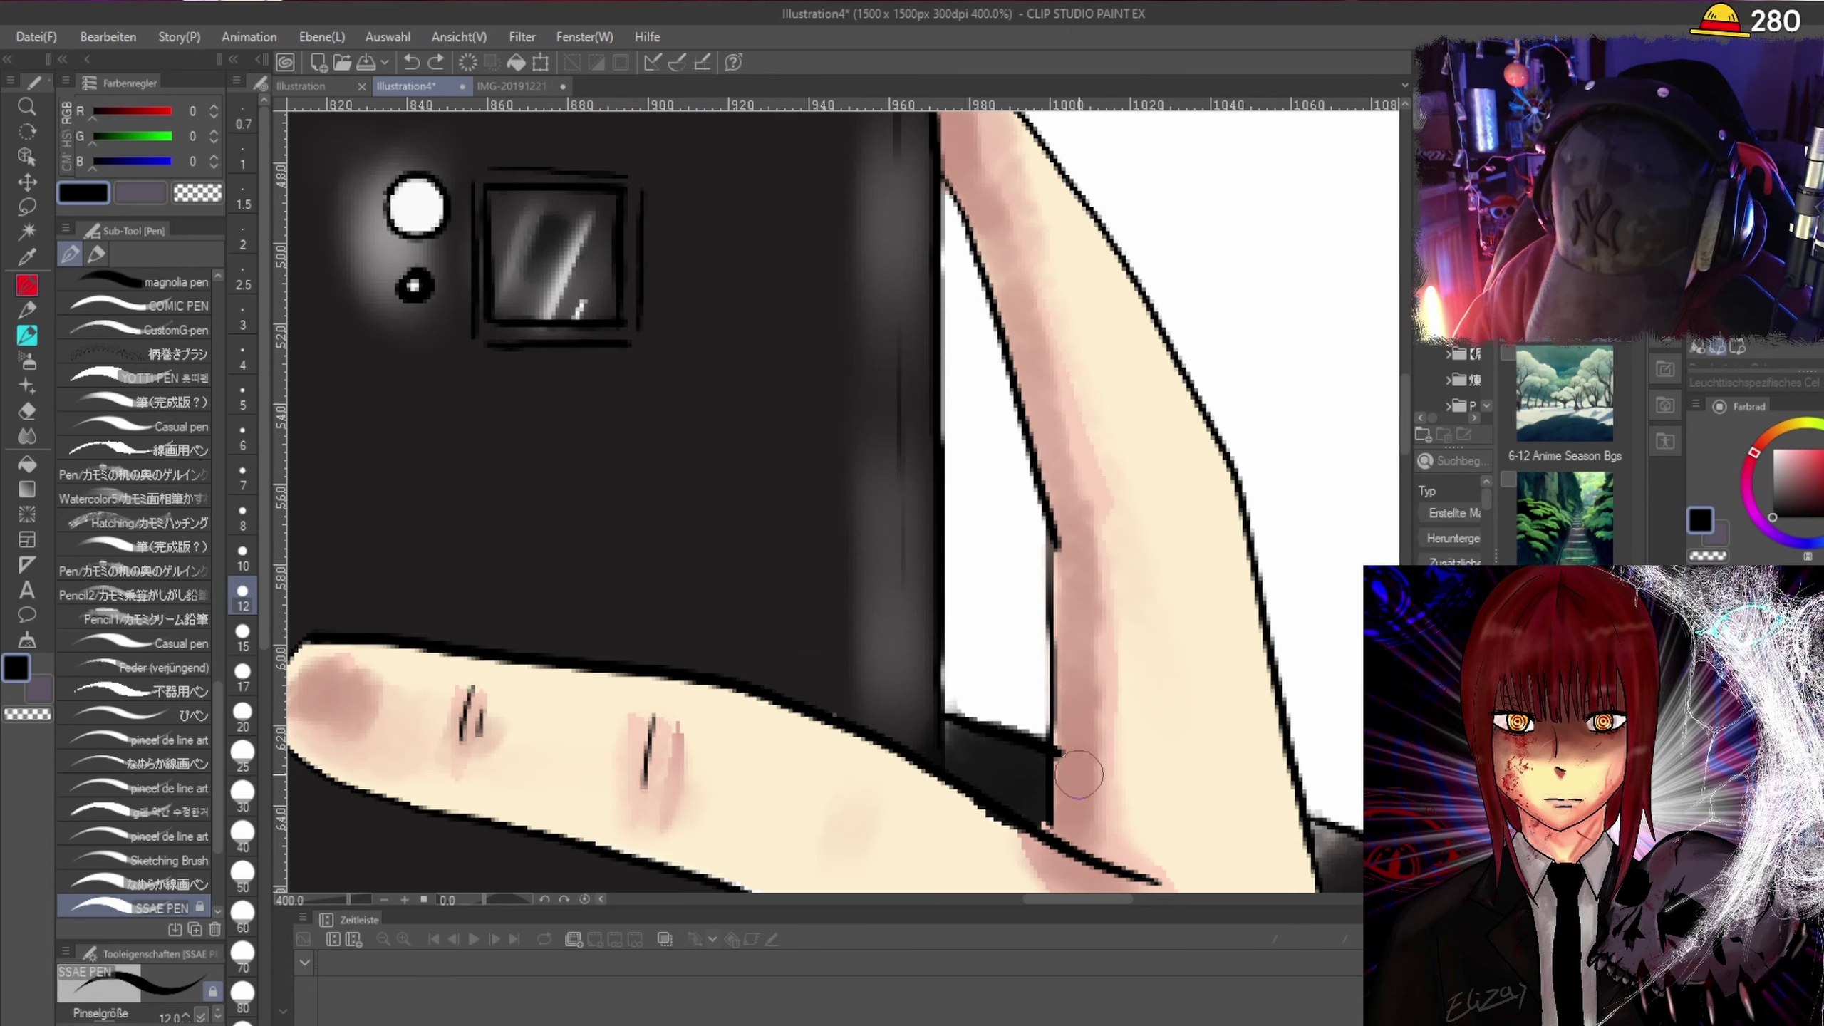
{"action": "mouse_move", "coordinate": [1059, 753]}
{"action": "left_mouse_down"}
{"action": "mouse_move", "coordinate": [1047, 828]}
{"action": "mouse_move", "coordinate": [1071, 837]}
{"action": "mouse_move", "coordinate": [1054, 842]}
{"action": "mouse_move", "coordinate": [1053, 659]}
{"action": "left_mouse_up"}
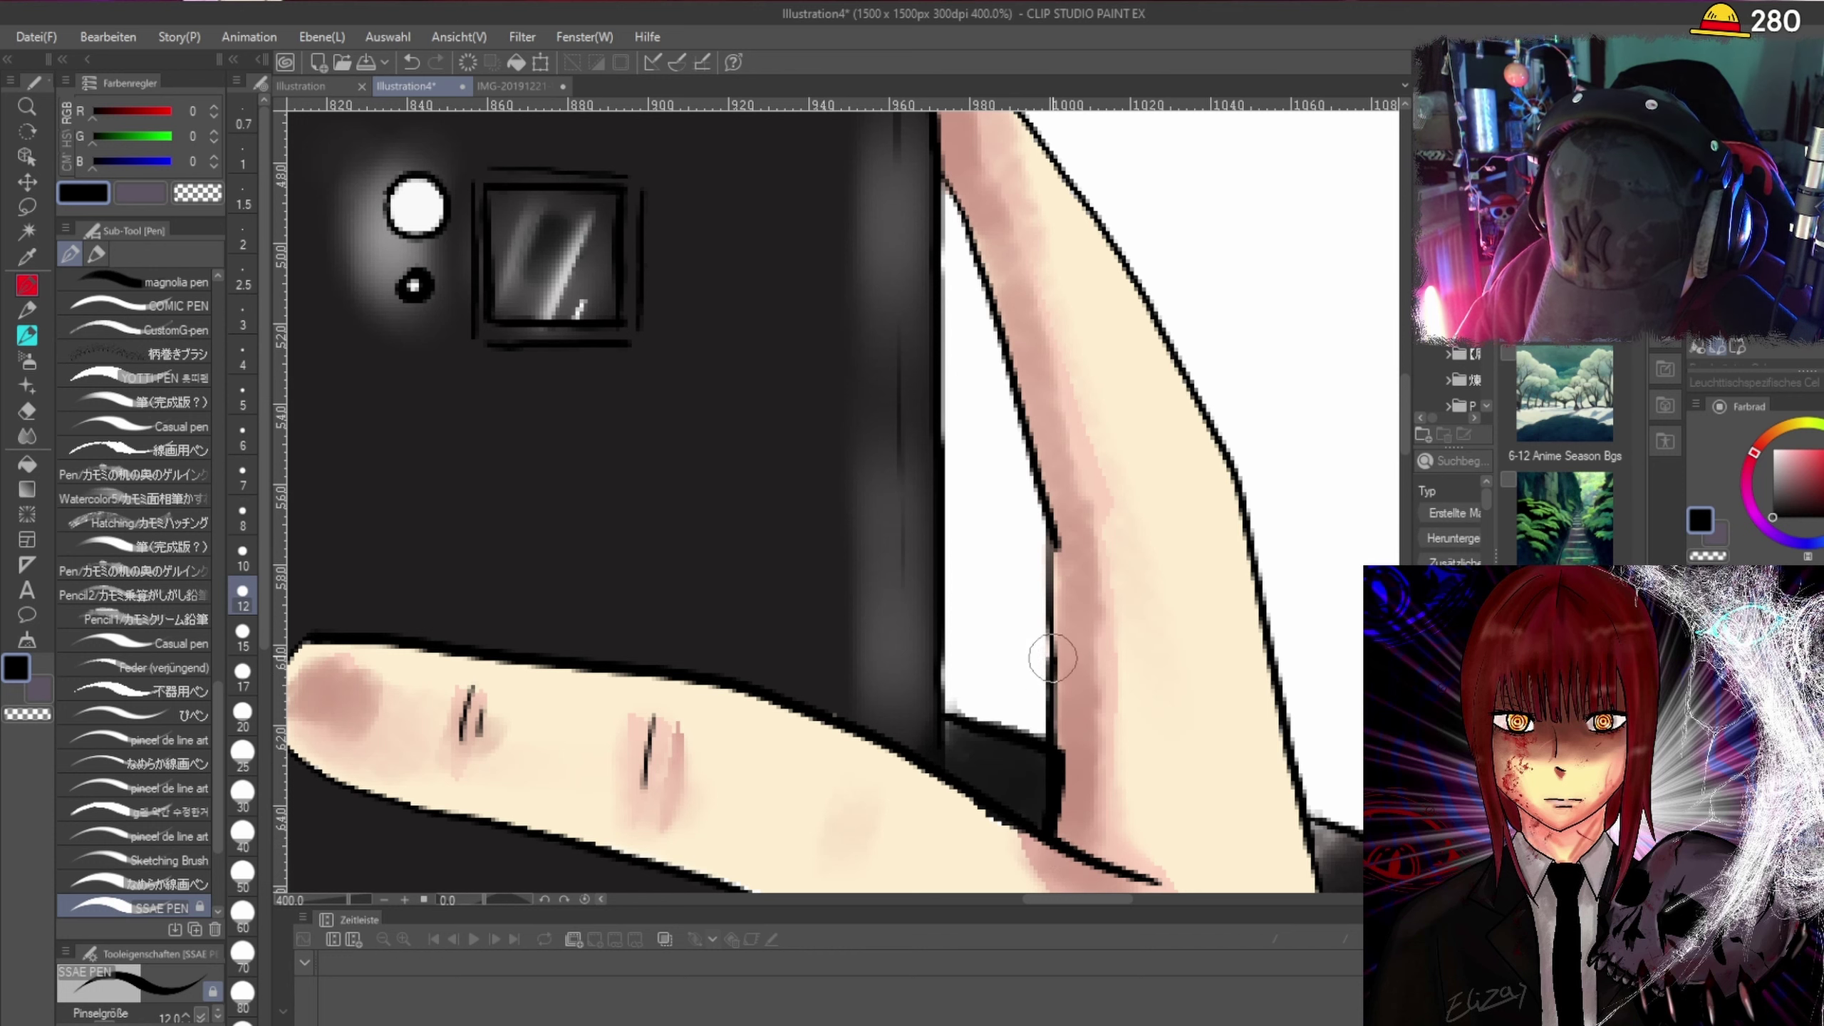
{"action": "left_click_drag", "start_coordinate": [1051, 530], "coordinate": [1097, 550]}
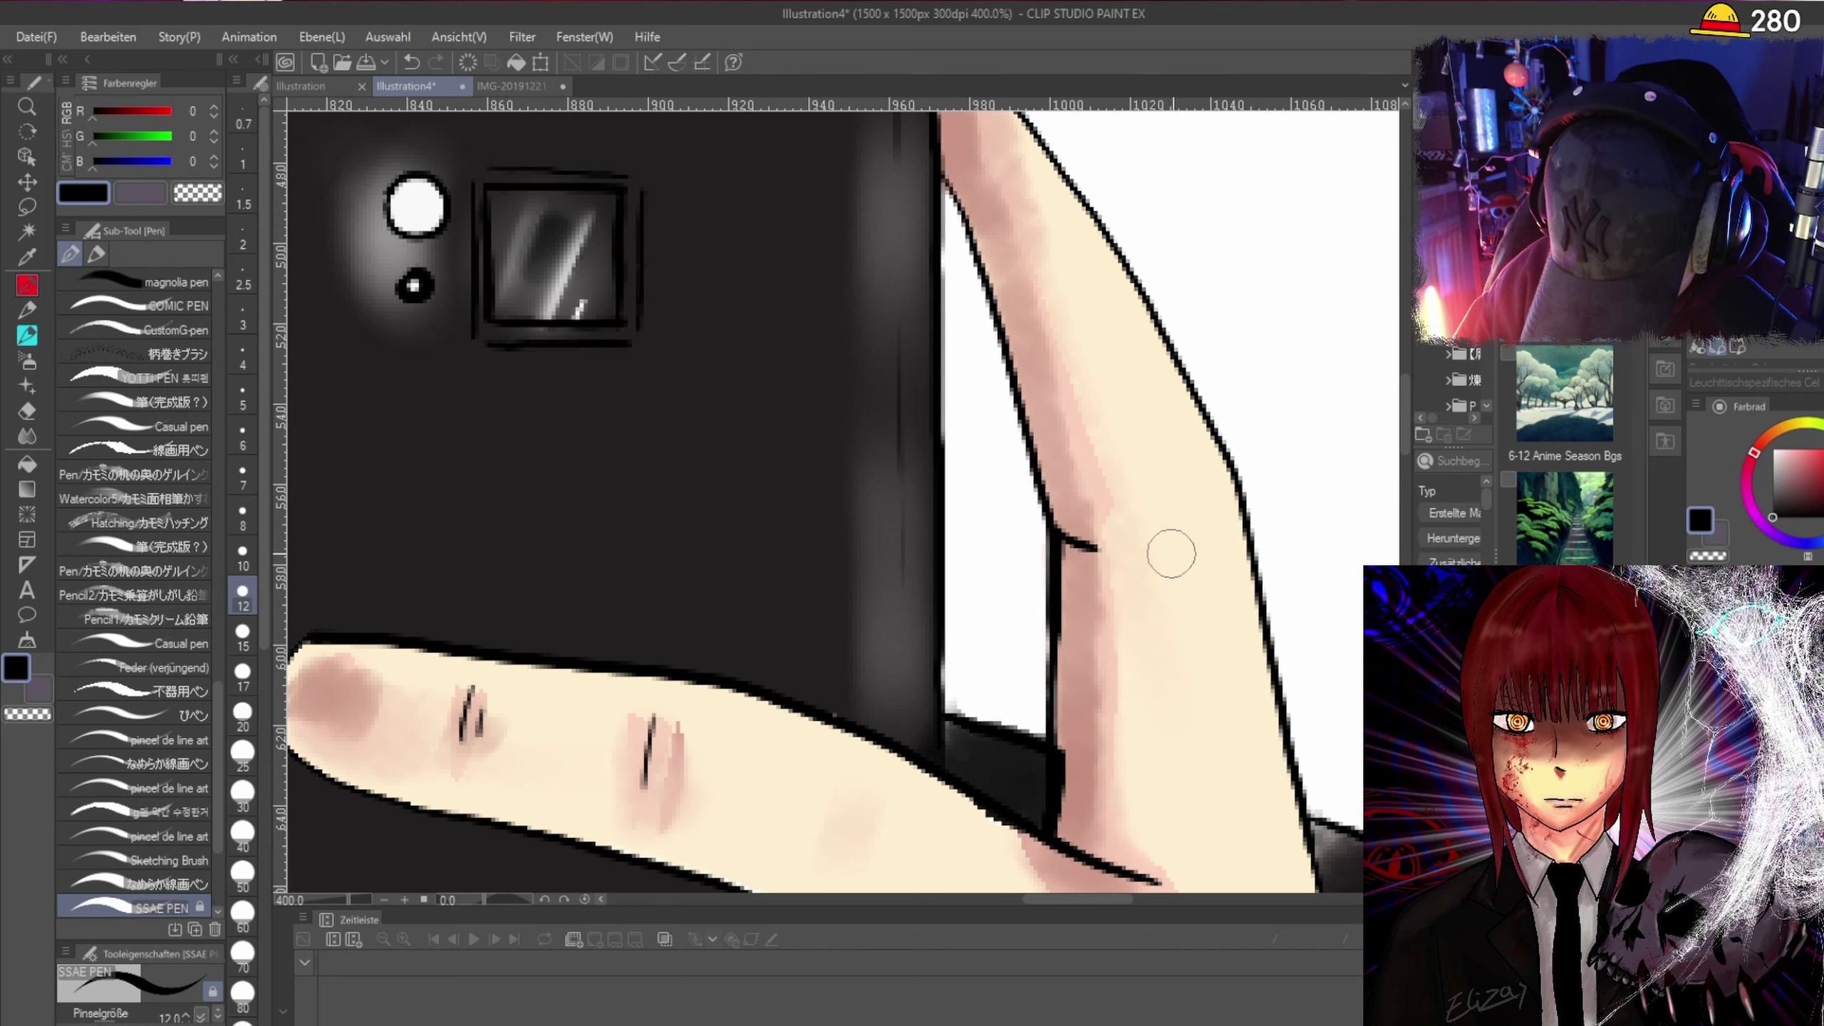
{"action": "scroll", "coordinate": [1308, 563], "scroll_direction": "down", "scroll_amount": 3}
{"action": "left_click_drag", "start_coordinate": [1405, 438], "coordinate": [1405, 449]}
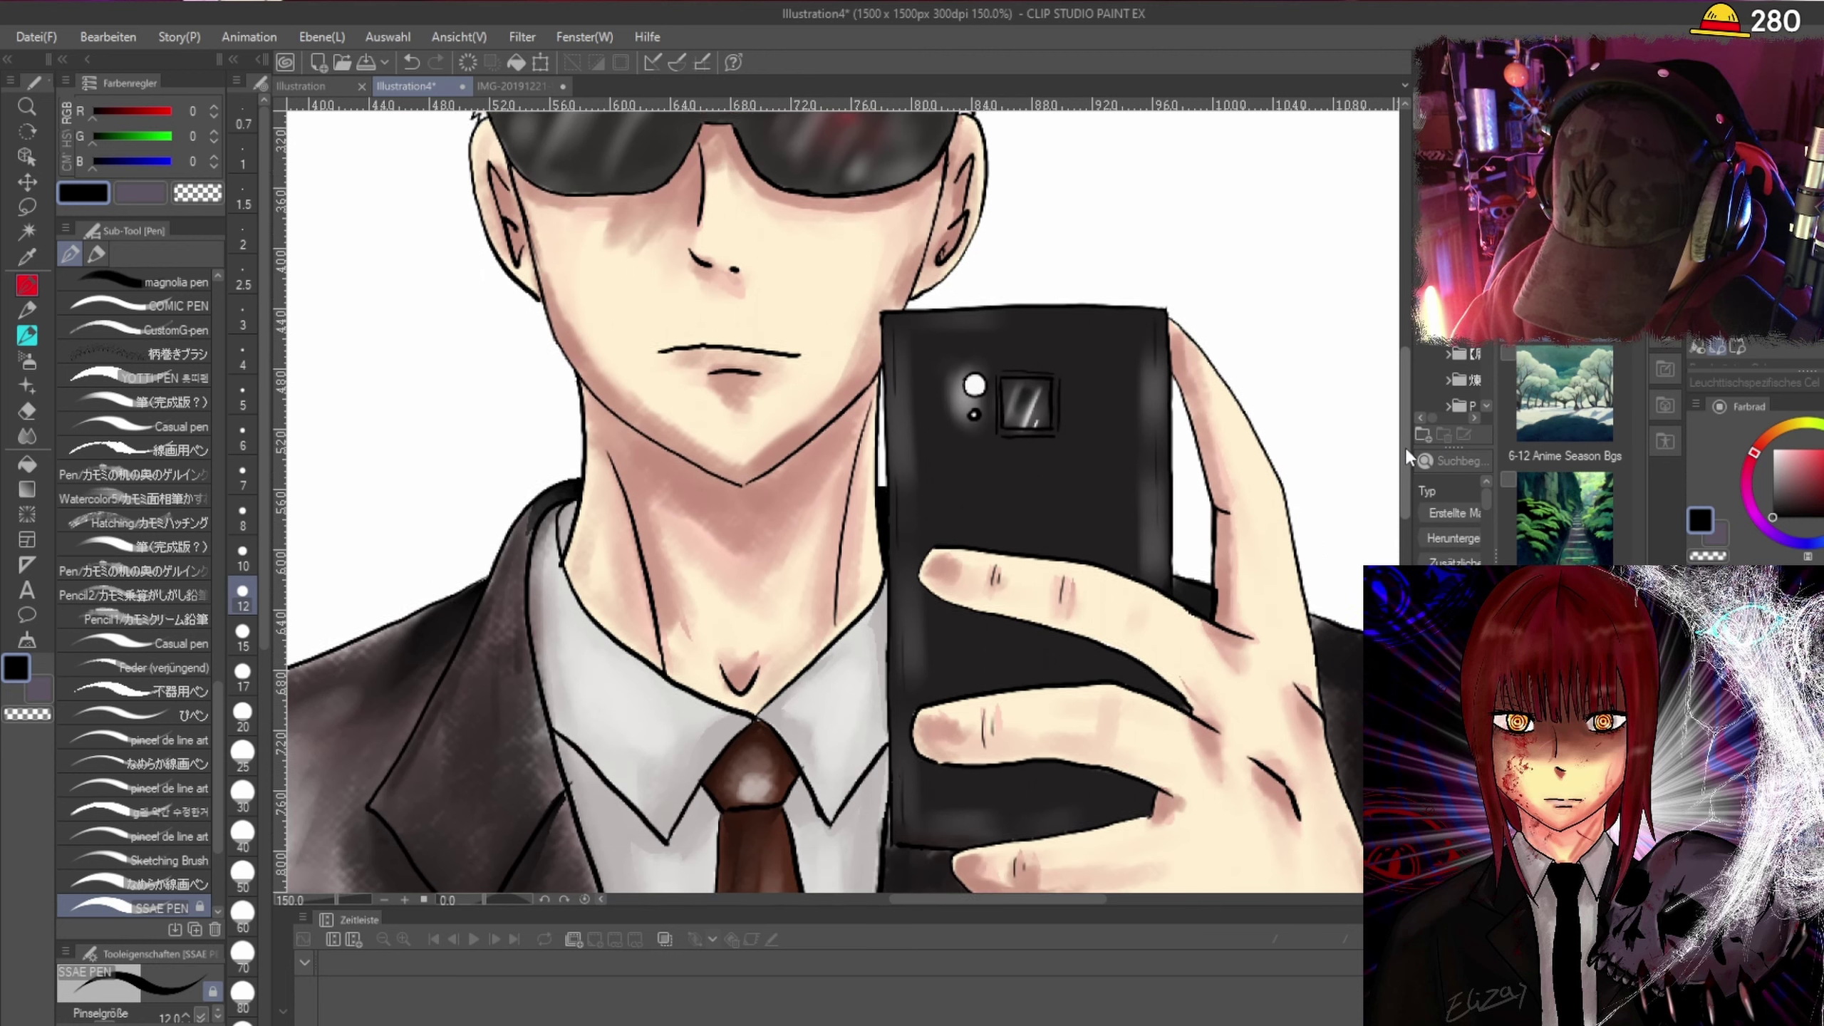
{"action": "scroll", "coordinate": [1405, 447], "scroll_direction": "down", "scroll_amount": 2}
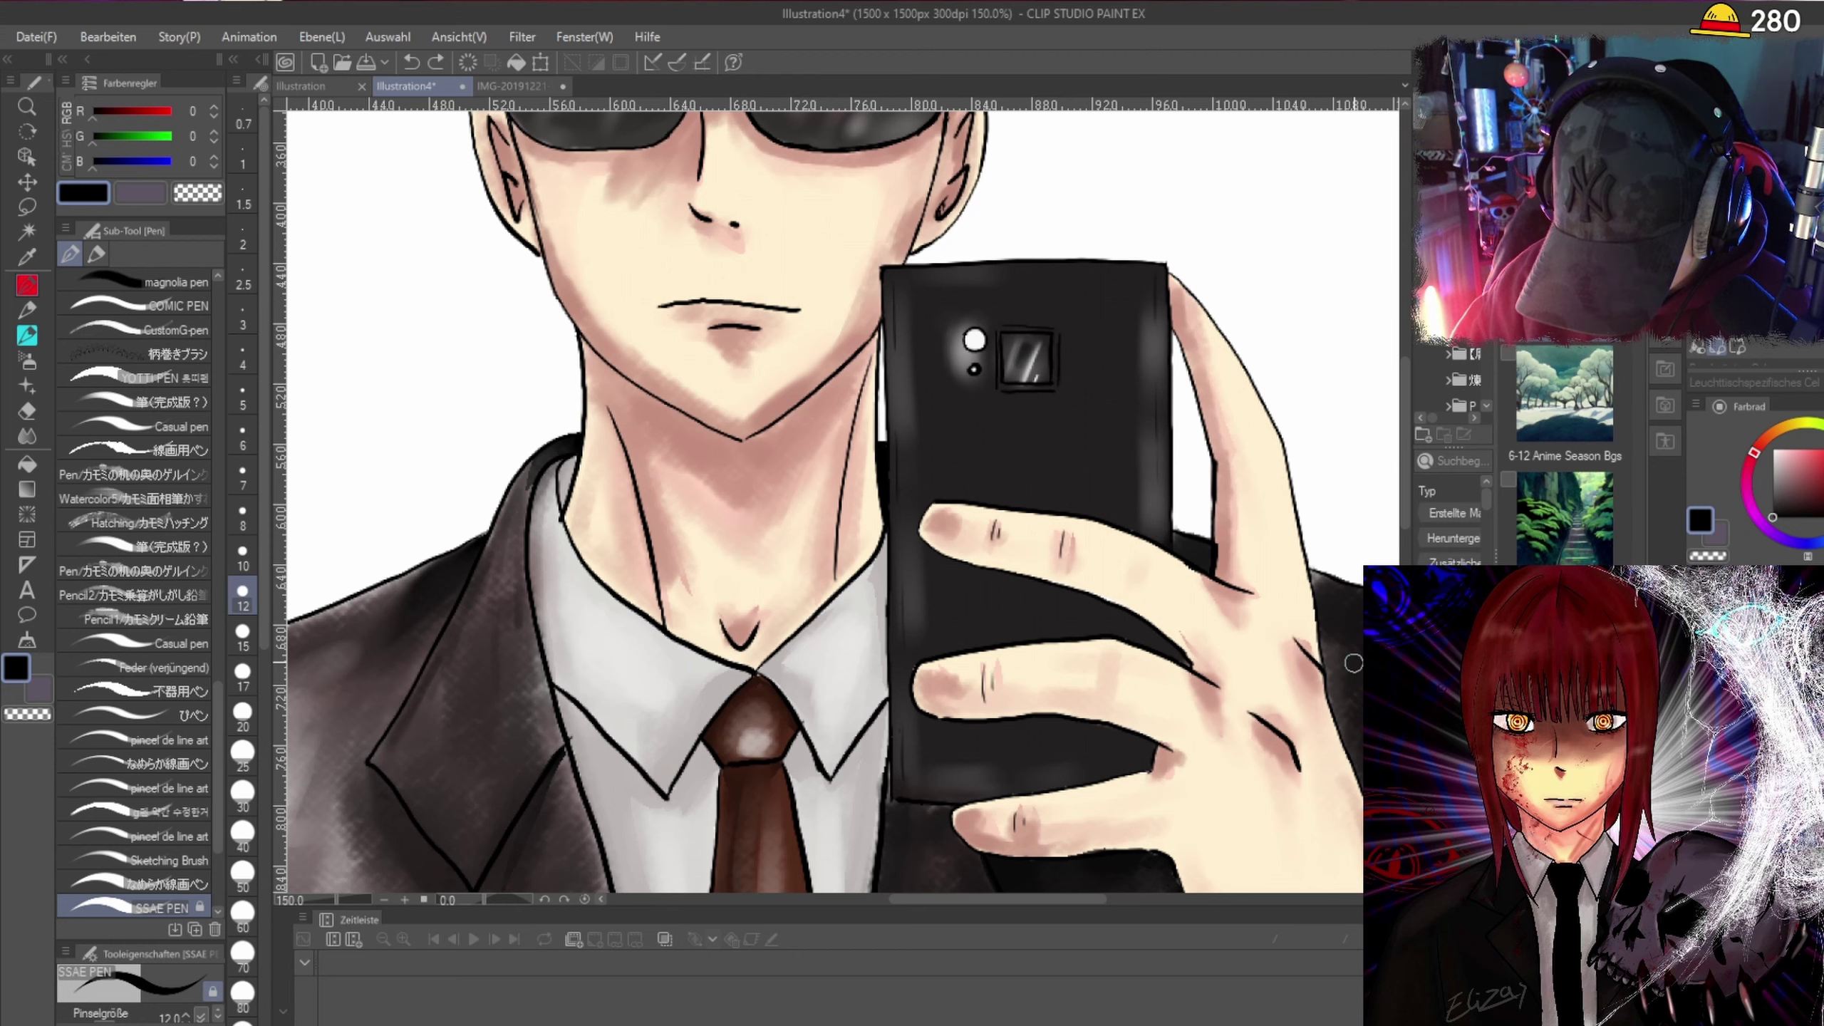
{"action": "scroll", "coordinate": [1405, 431], "scroll_direction": "down", "scroll_amount": 8}
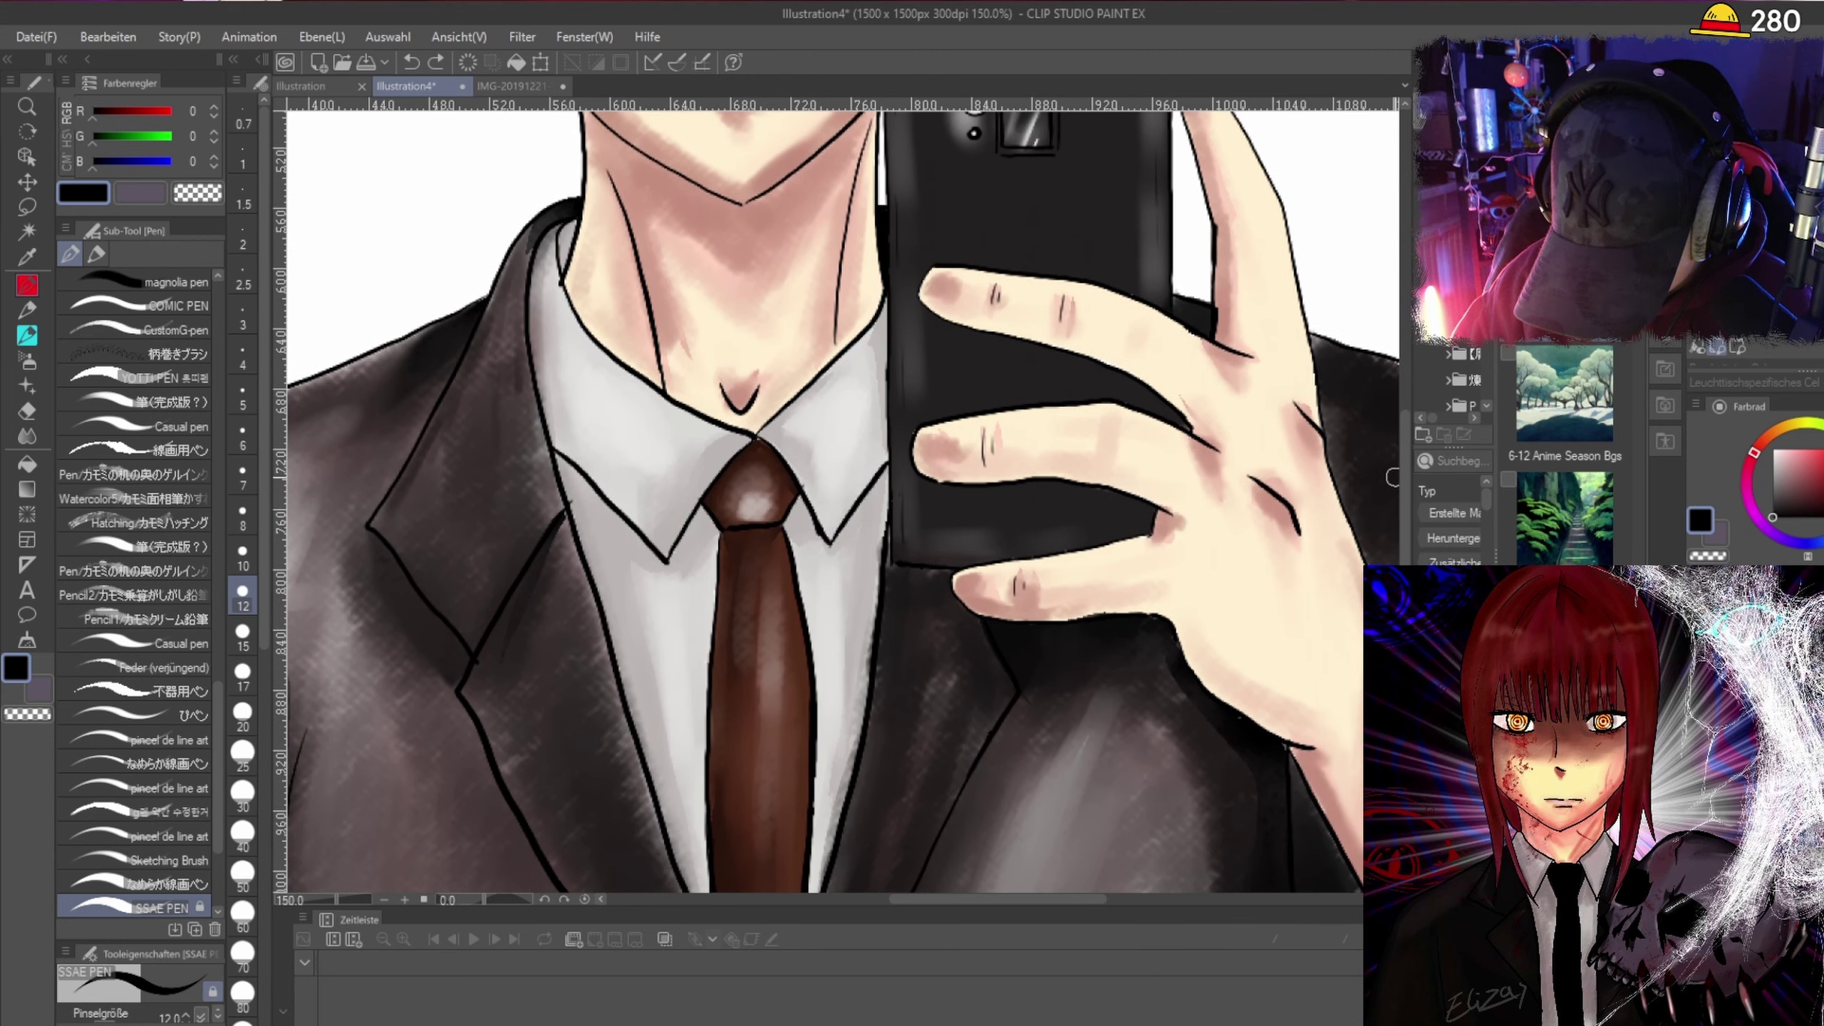
{"action": "scroll", "coordinate": [1393, 477], "scroll_direction": "down", "scroll_amount": 1}
{"action": "scroll", "coordinate": [1134, 232], "scroll_direction": "up", "scroll_amount": 1}
{"action": "left_click_drag", "start_coordinate": [1403, 404], "coordinate": [1400, 352]}
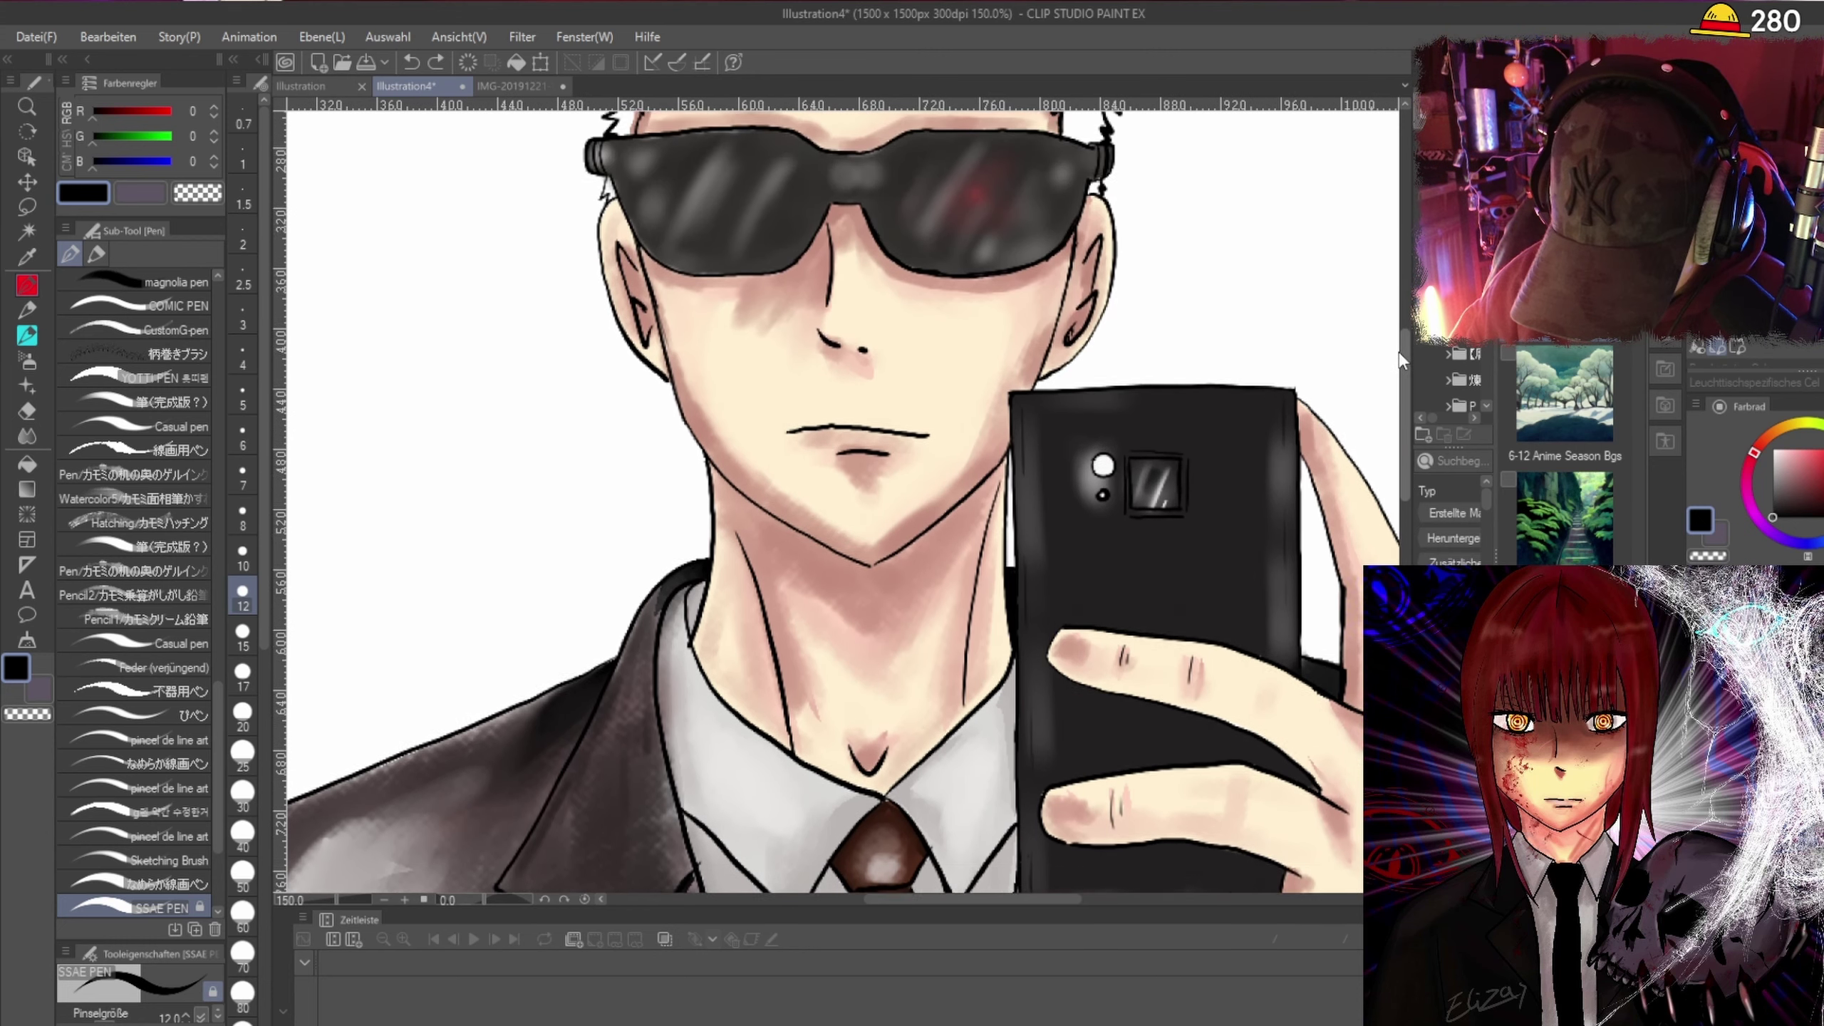
{"action": "scroll", "coordinate": [1402, 359], "scroll_direction": "up", "scroll_amount": 13}
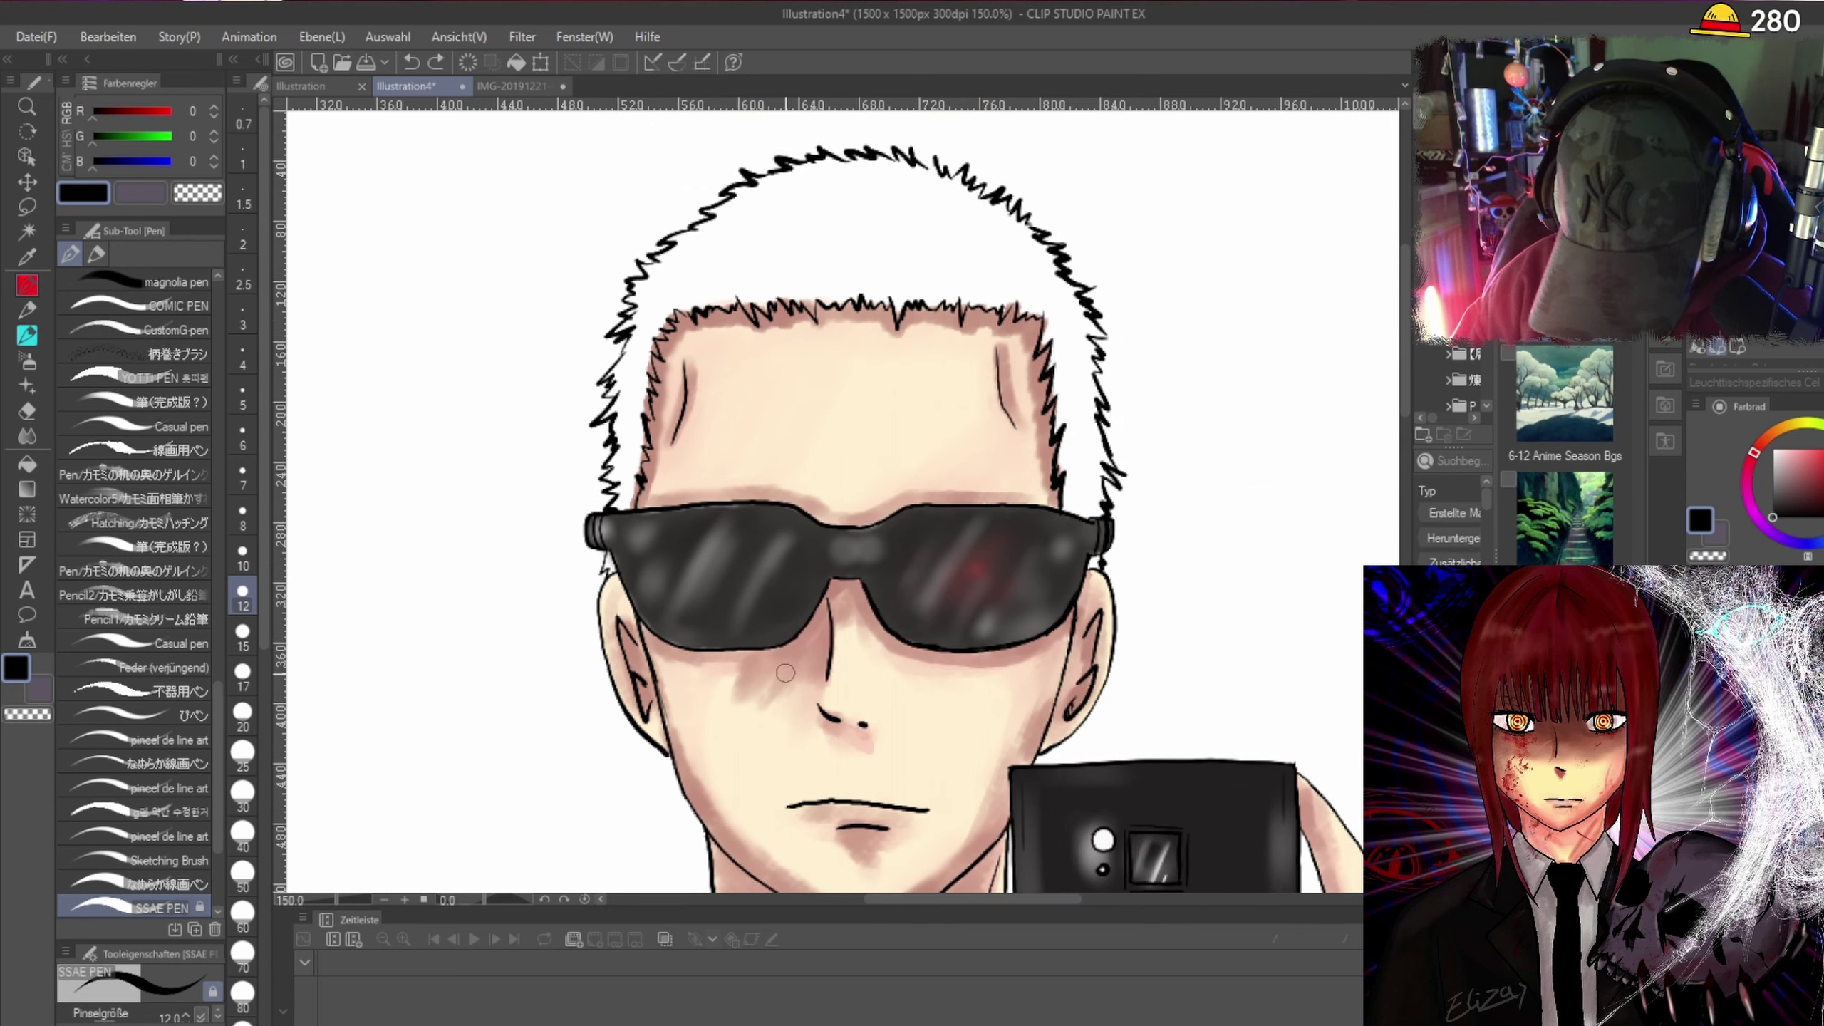
Fill the gaps in the sunglasses' temple arm with black ink.
{"action": "scroll", "coordinate": [786, 672], "scroll_direction": "up", "scroll_amount": 5}
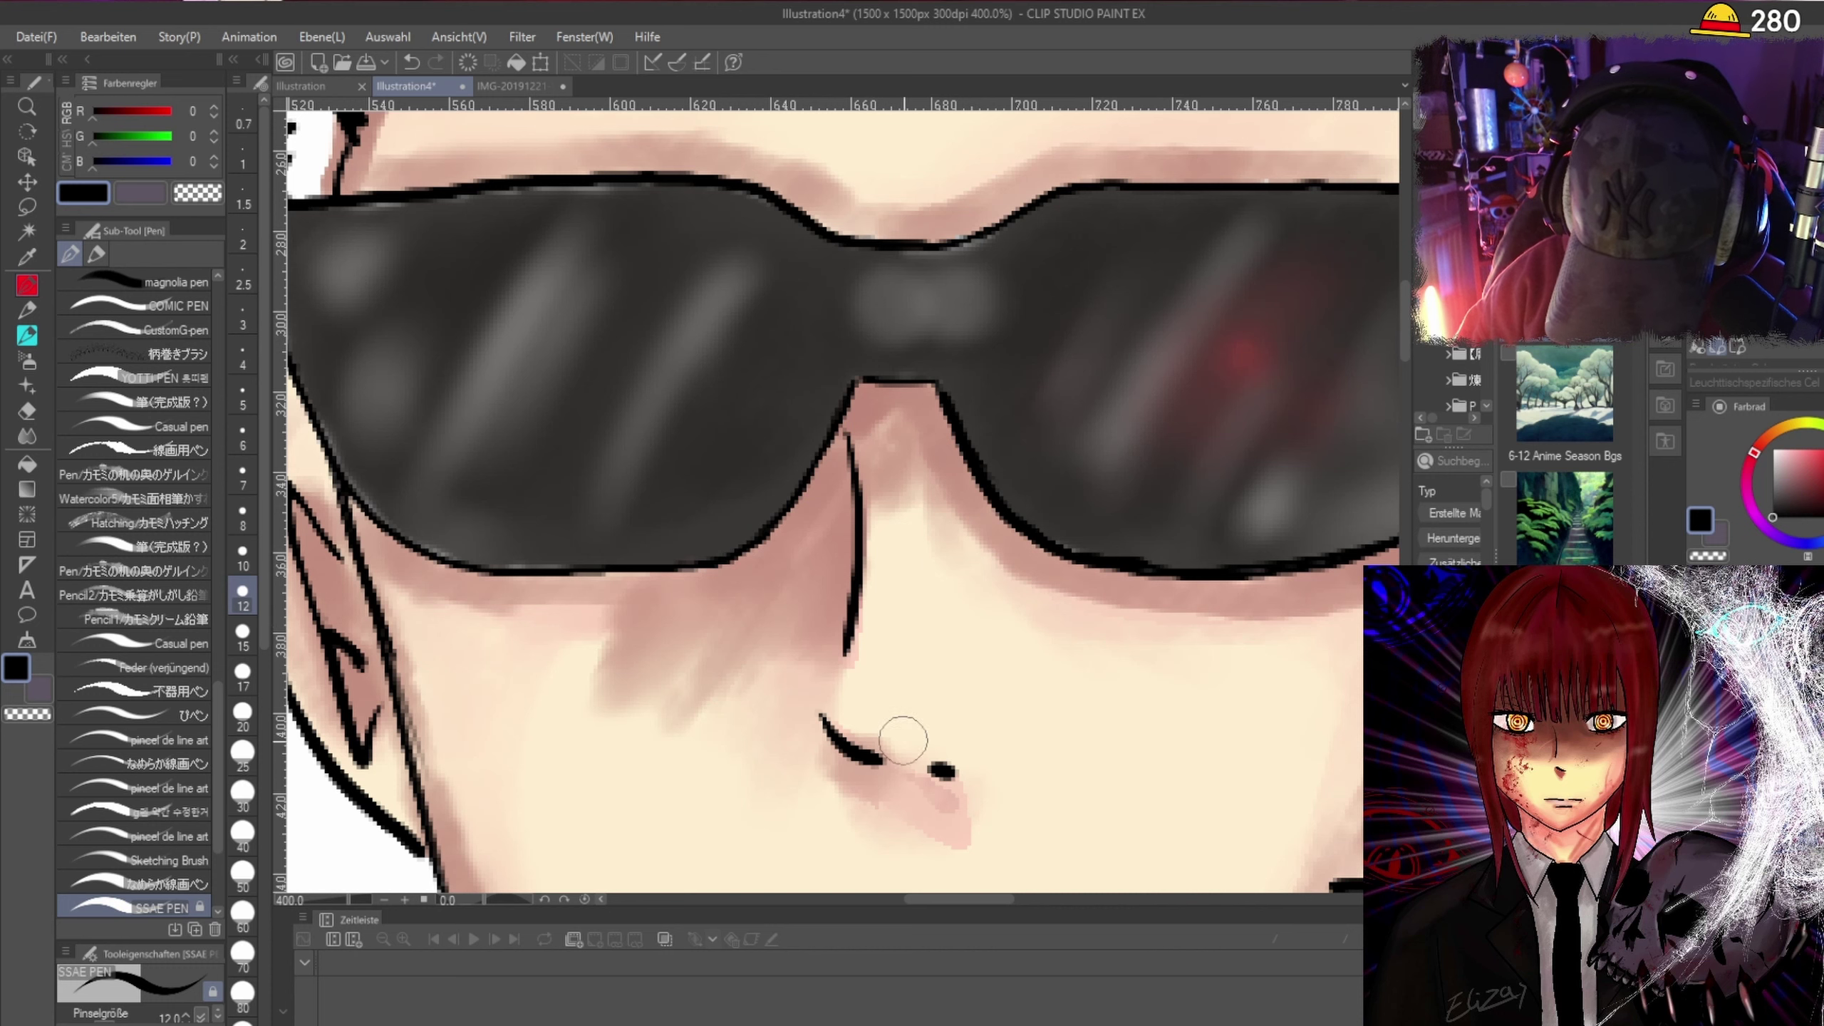
{"action": "scroll", "coordinate": [707, 693], "scroll_direction": "down", "scroll_amount": 2}
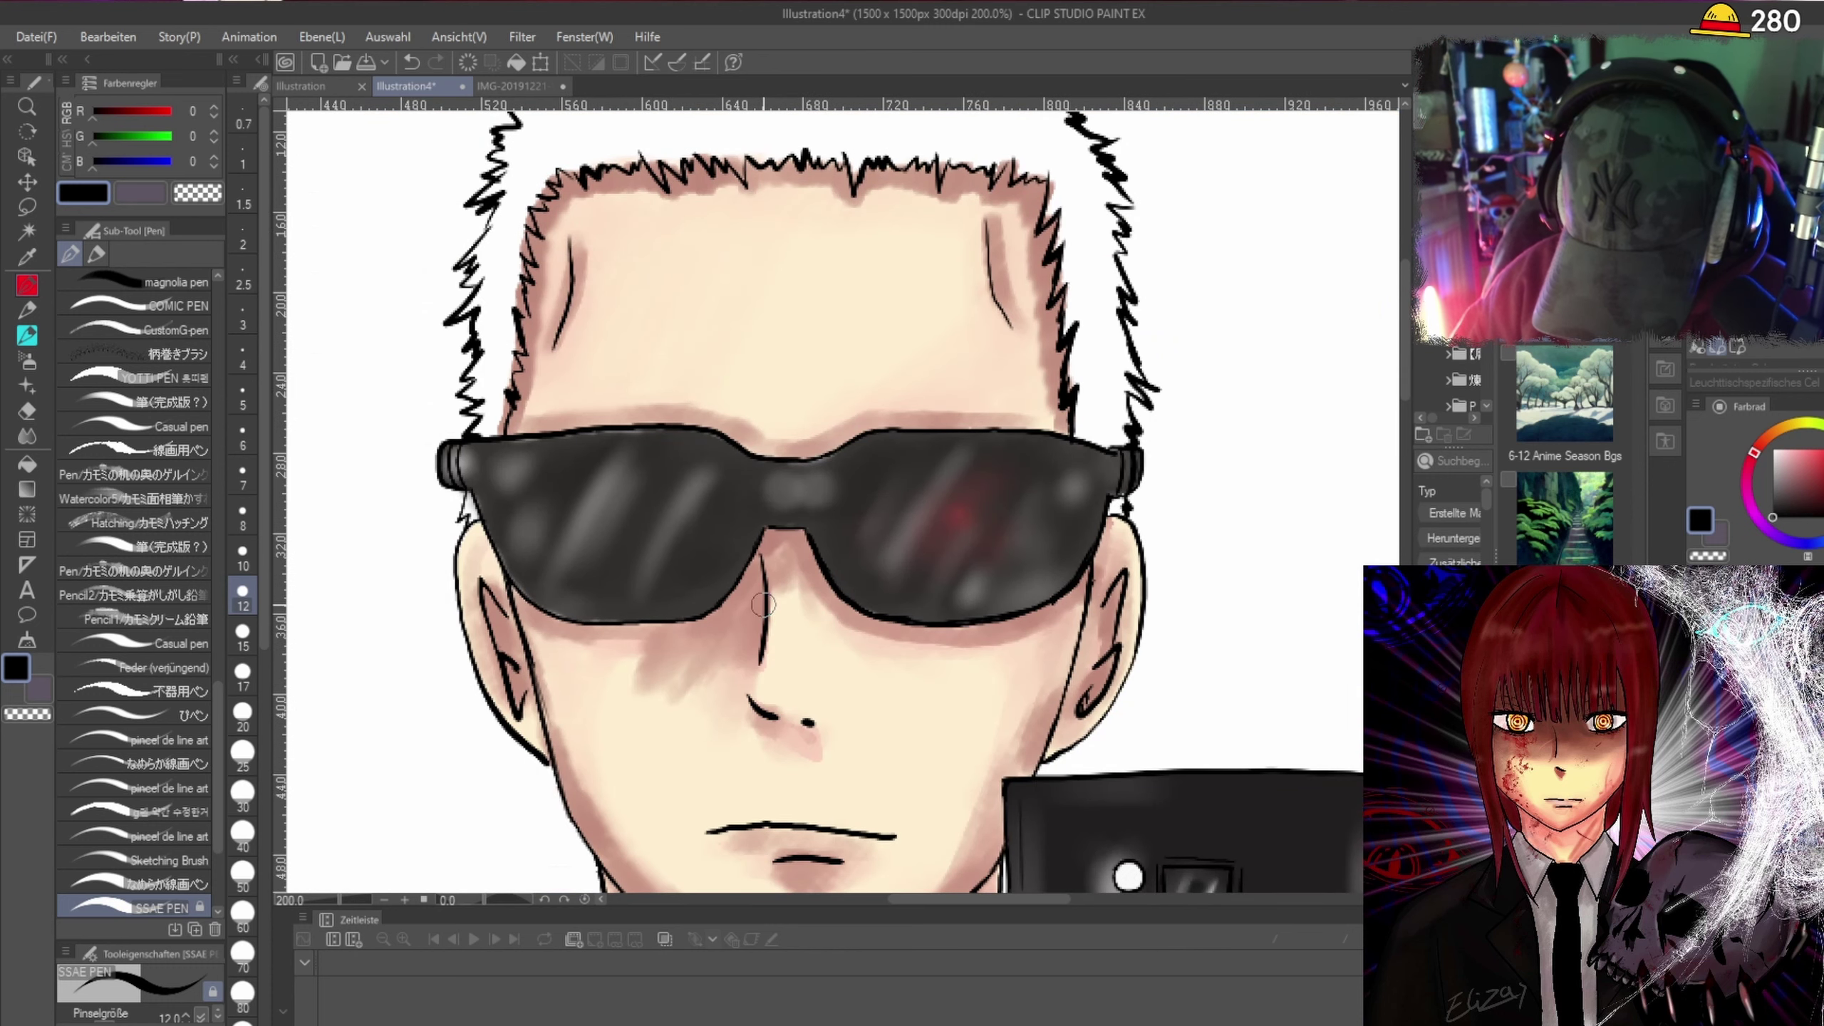
{"action": "scroll", "coordinate": [1017, 407], "scroll_direction": "up", "scroll_amount": 2}
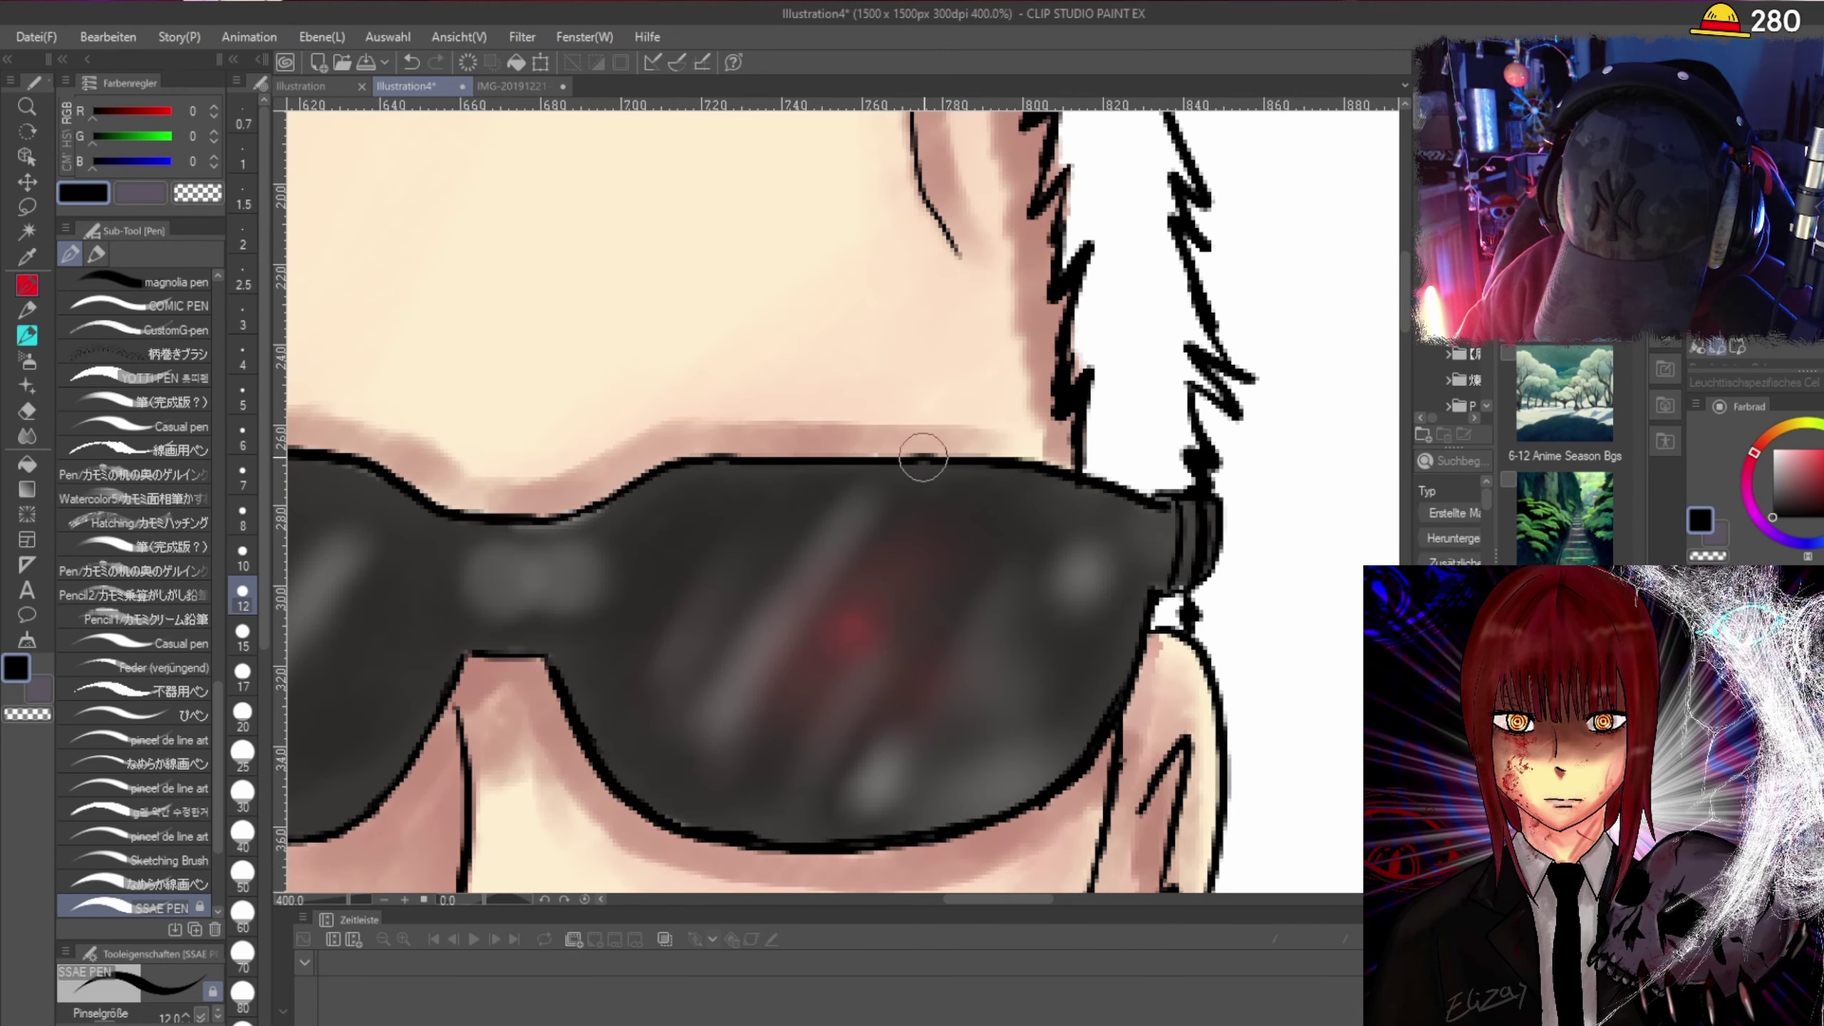
{"action": "scroll", "coordinate": [957, 457], "scroll_direction": "down", "scroll_amount": 2}
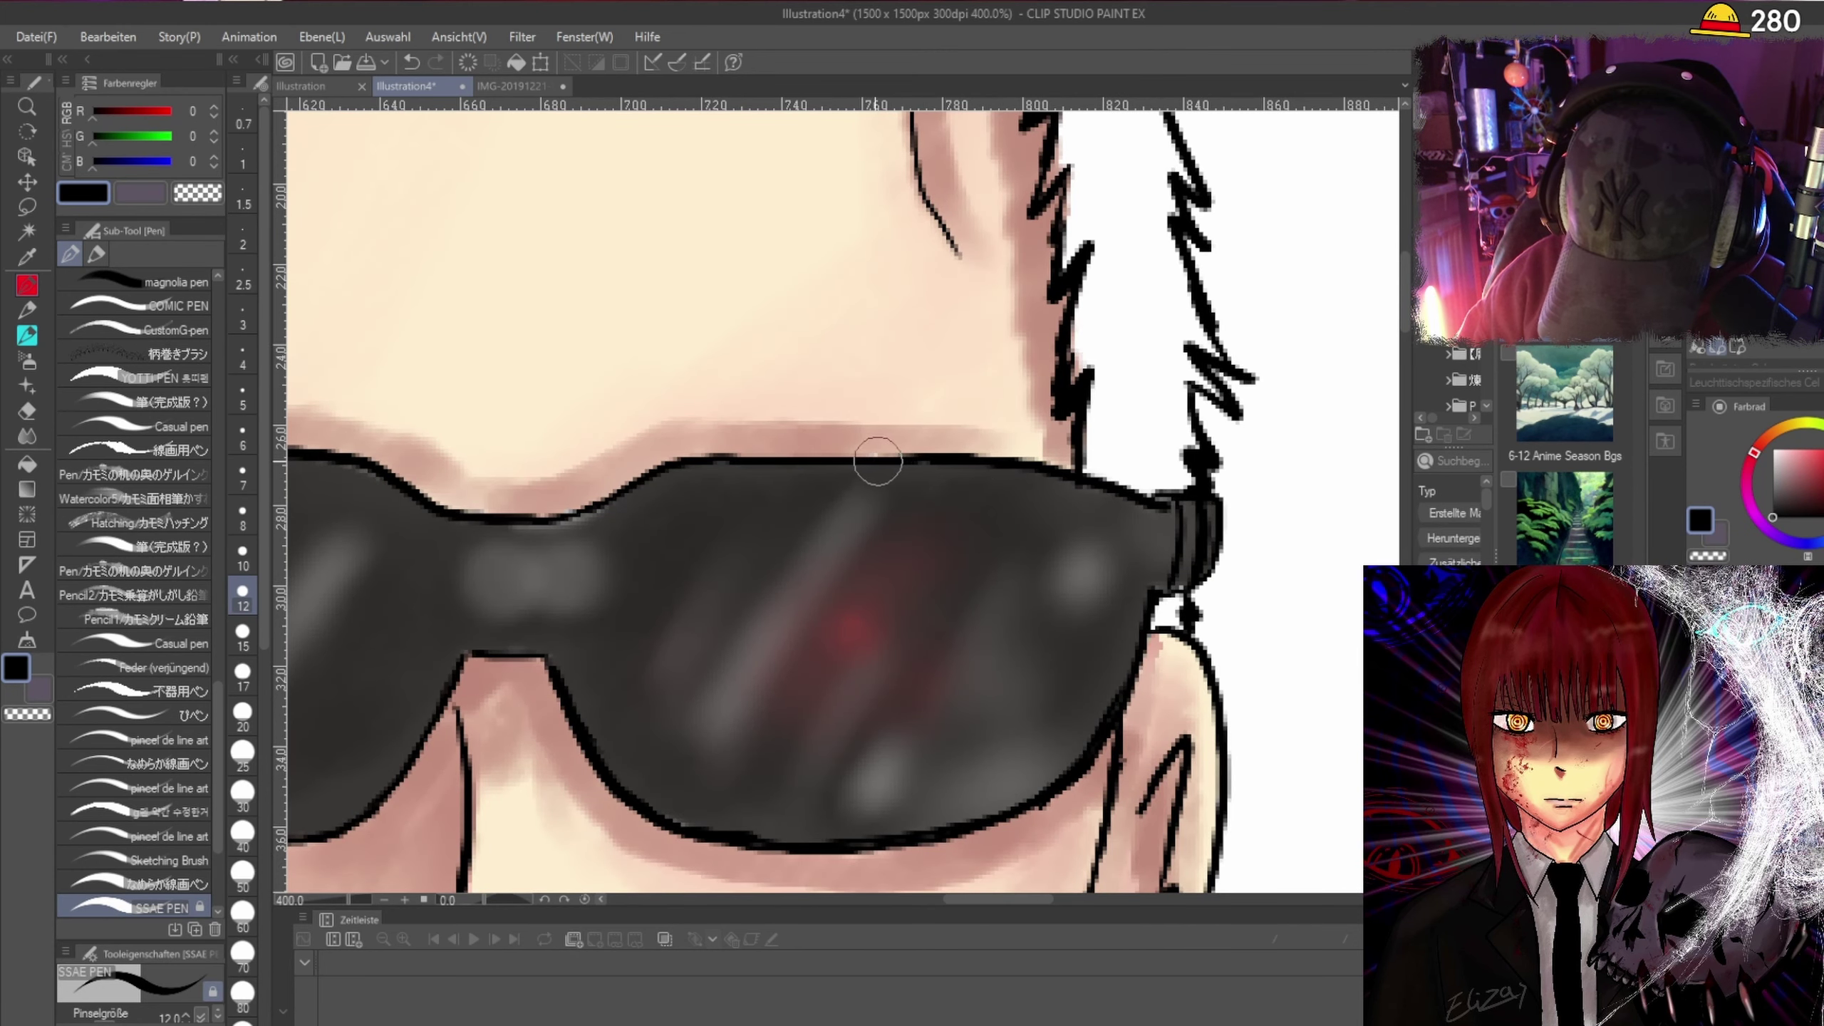
{"action": "scroll", "coordinate": [681, 435], "scroll_direction": "down", "scroll_amount": 1}
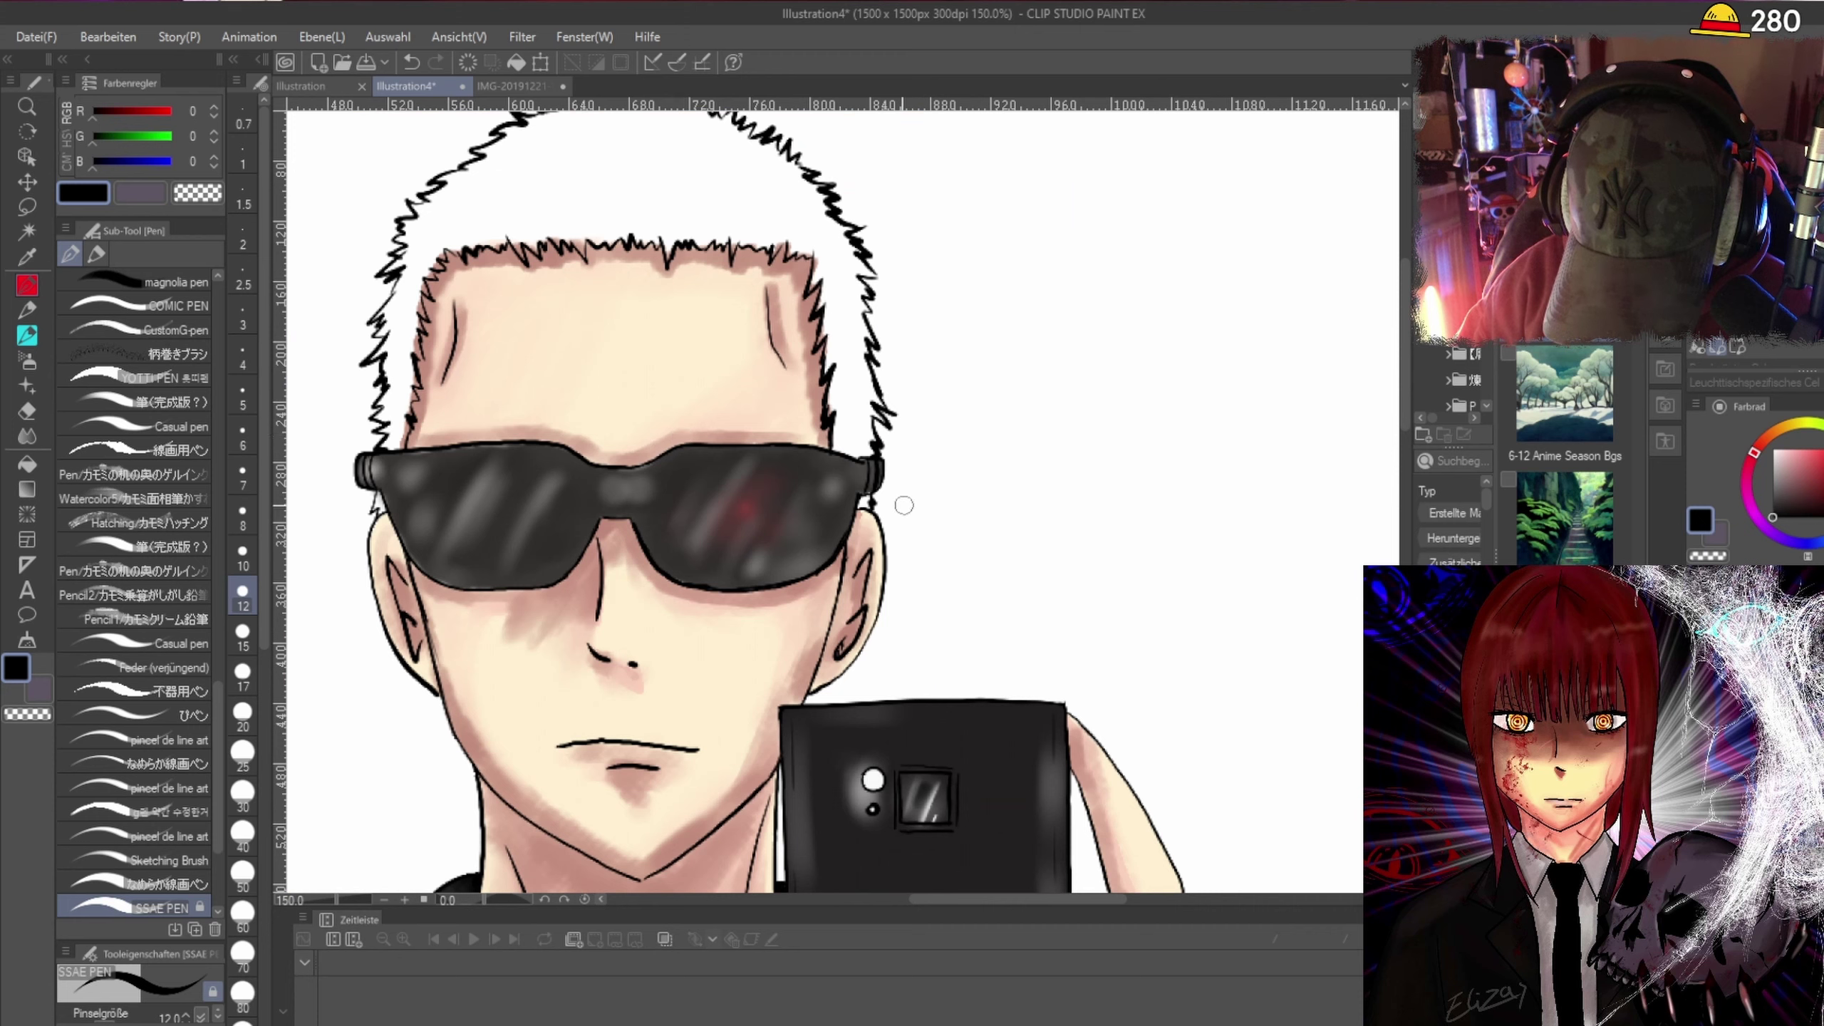
{"action": "scroll", "coordinate": [546, 440], "scroll_direction": "up", "scroll_amount": 3}
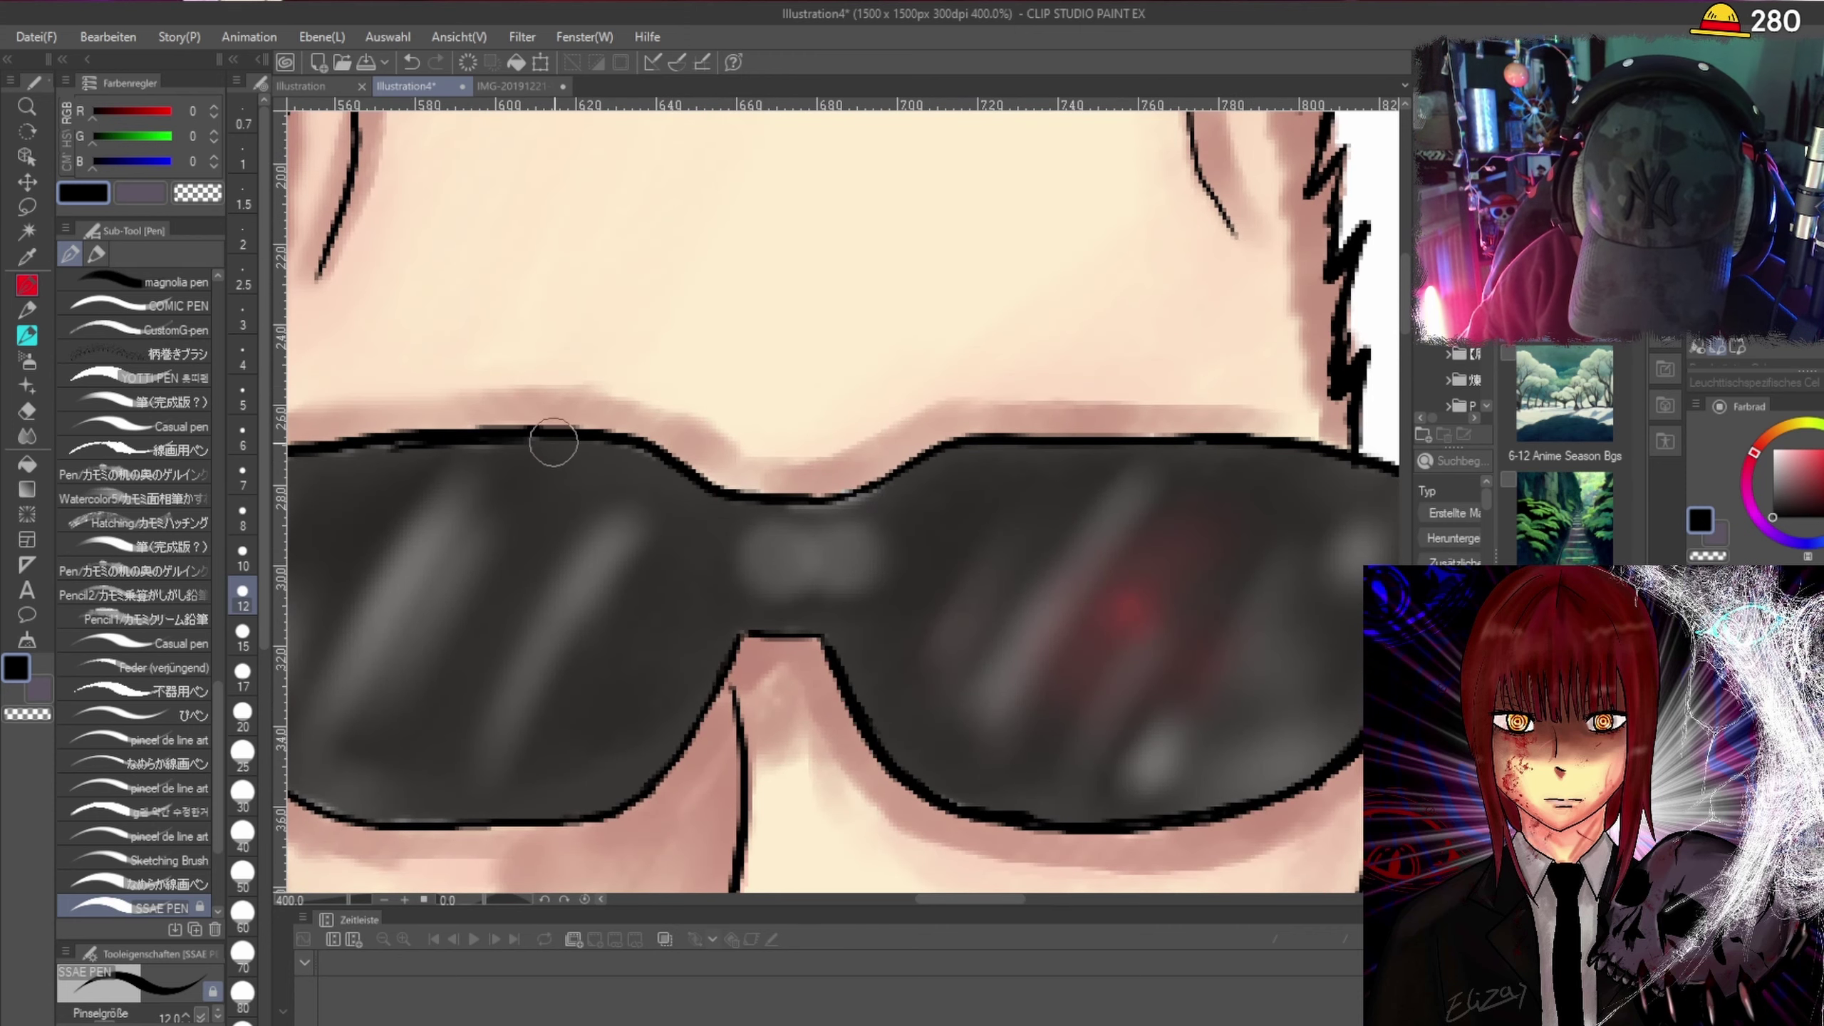
{"action": "scroll", "coordinate": [641, 447], "scroll_direction": "down", "scroll_amount": 3}
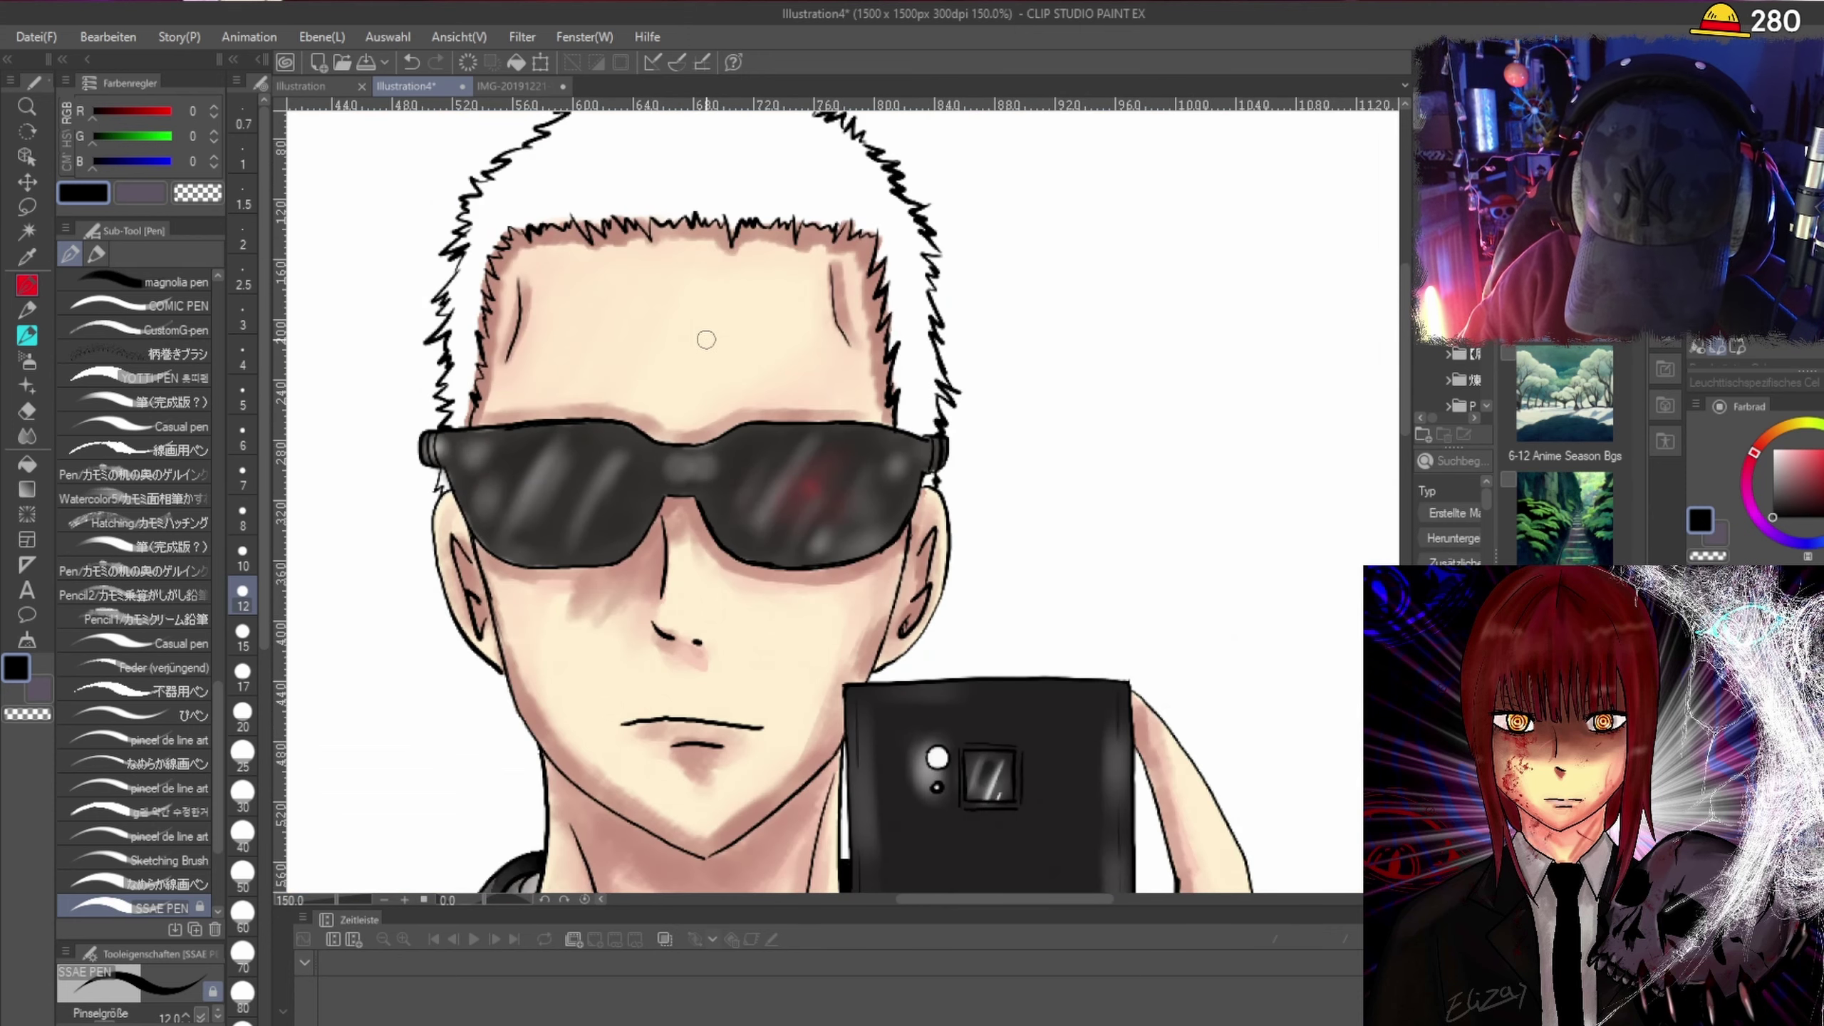
{"action": "scroll", "coordinate": [706, 339], "scroll_direction": "up", "scroll_amount": 3}
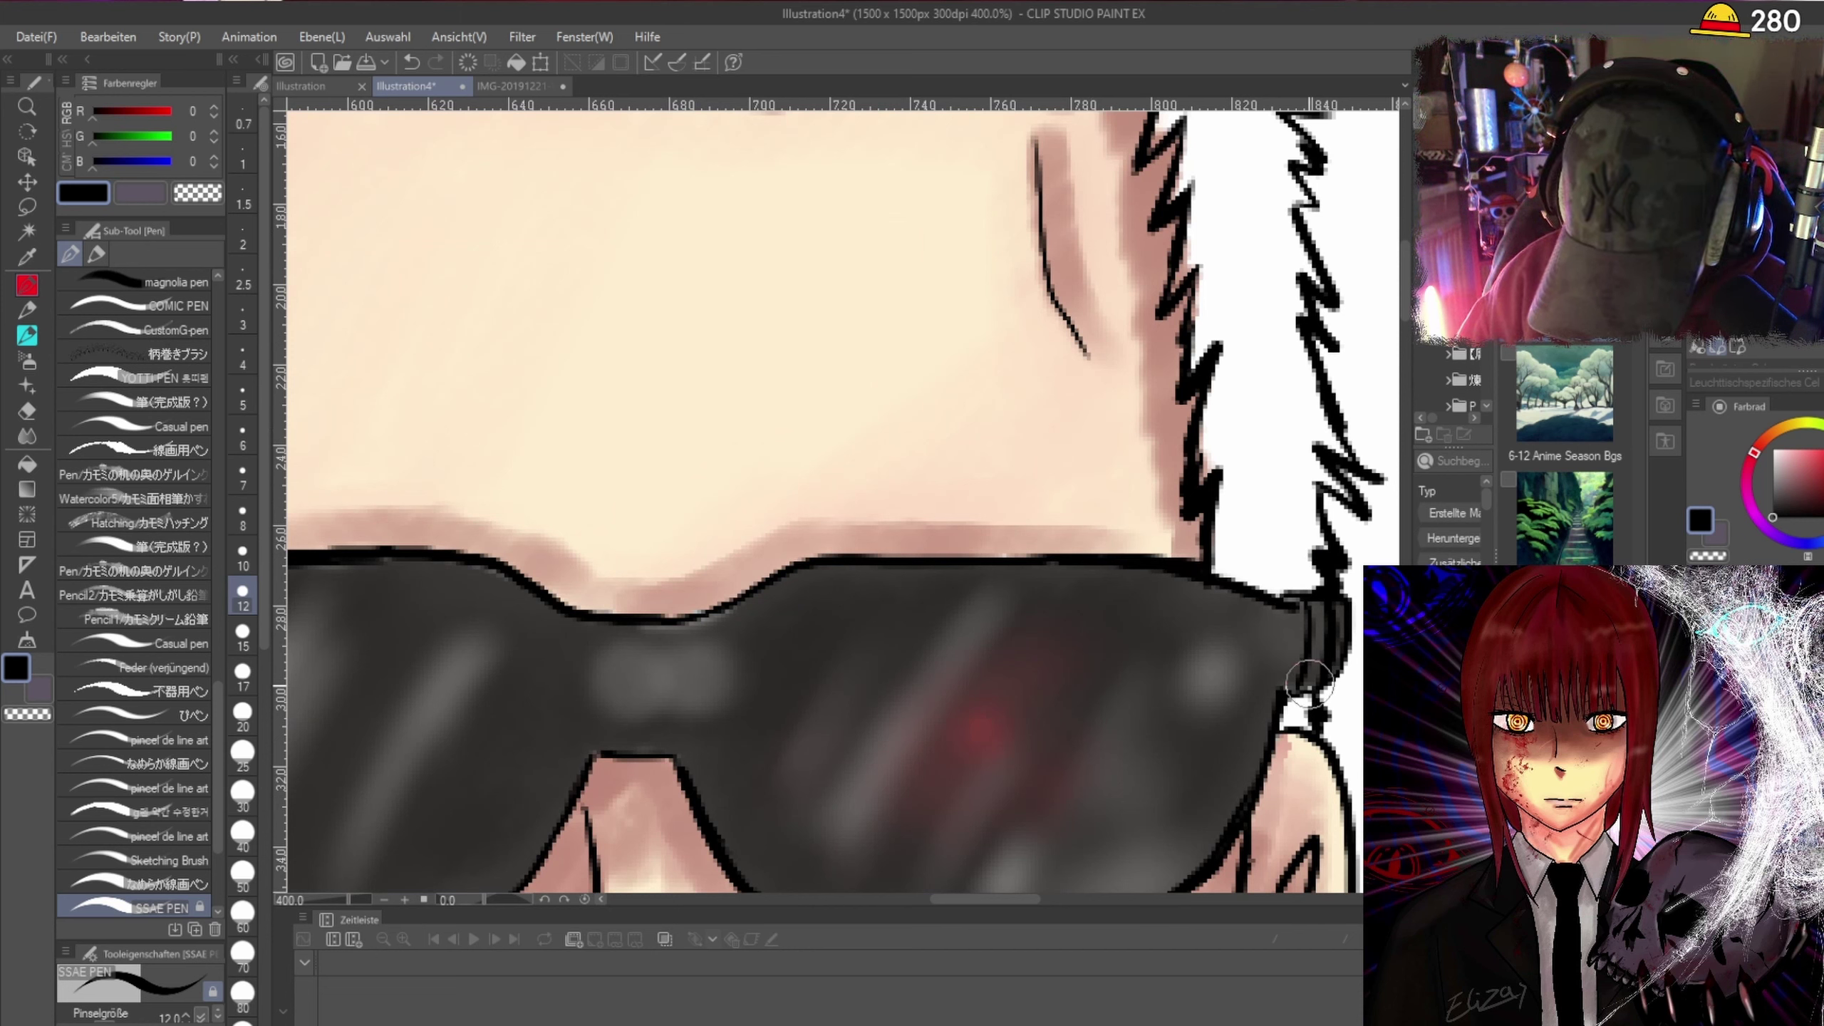
{"action": "left_click_drag", "start_coordinate": [1300, 687], "coordinate": [1307, 629]}
Add a small inked detail at the sunglasses' left hinge.
{"action": "scroll", "coordinate": [1307, 630], "scroll_direction": "down", "scroll_amount": 2}
{"action": "scroll", "coordinate": [672, 591], "scroll_direction": "up", "scroll_amount": 3}
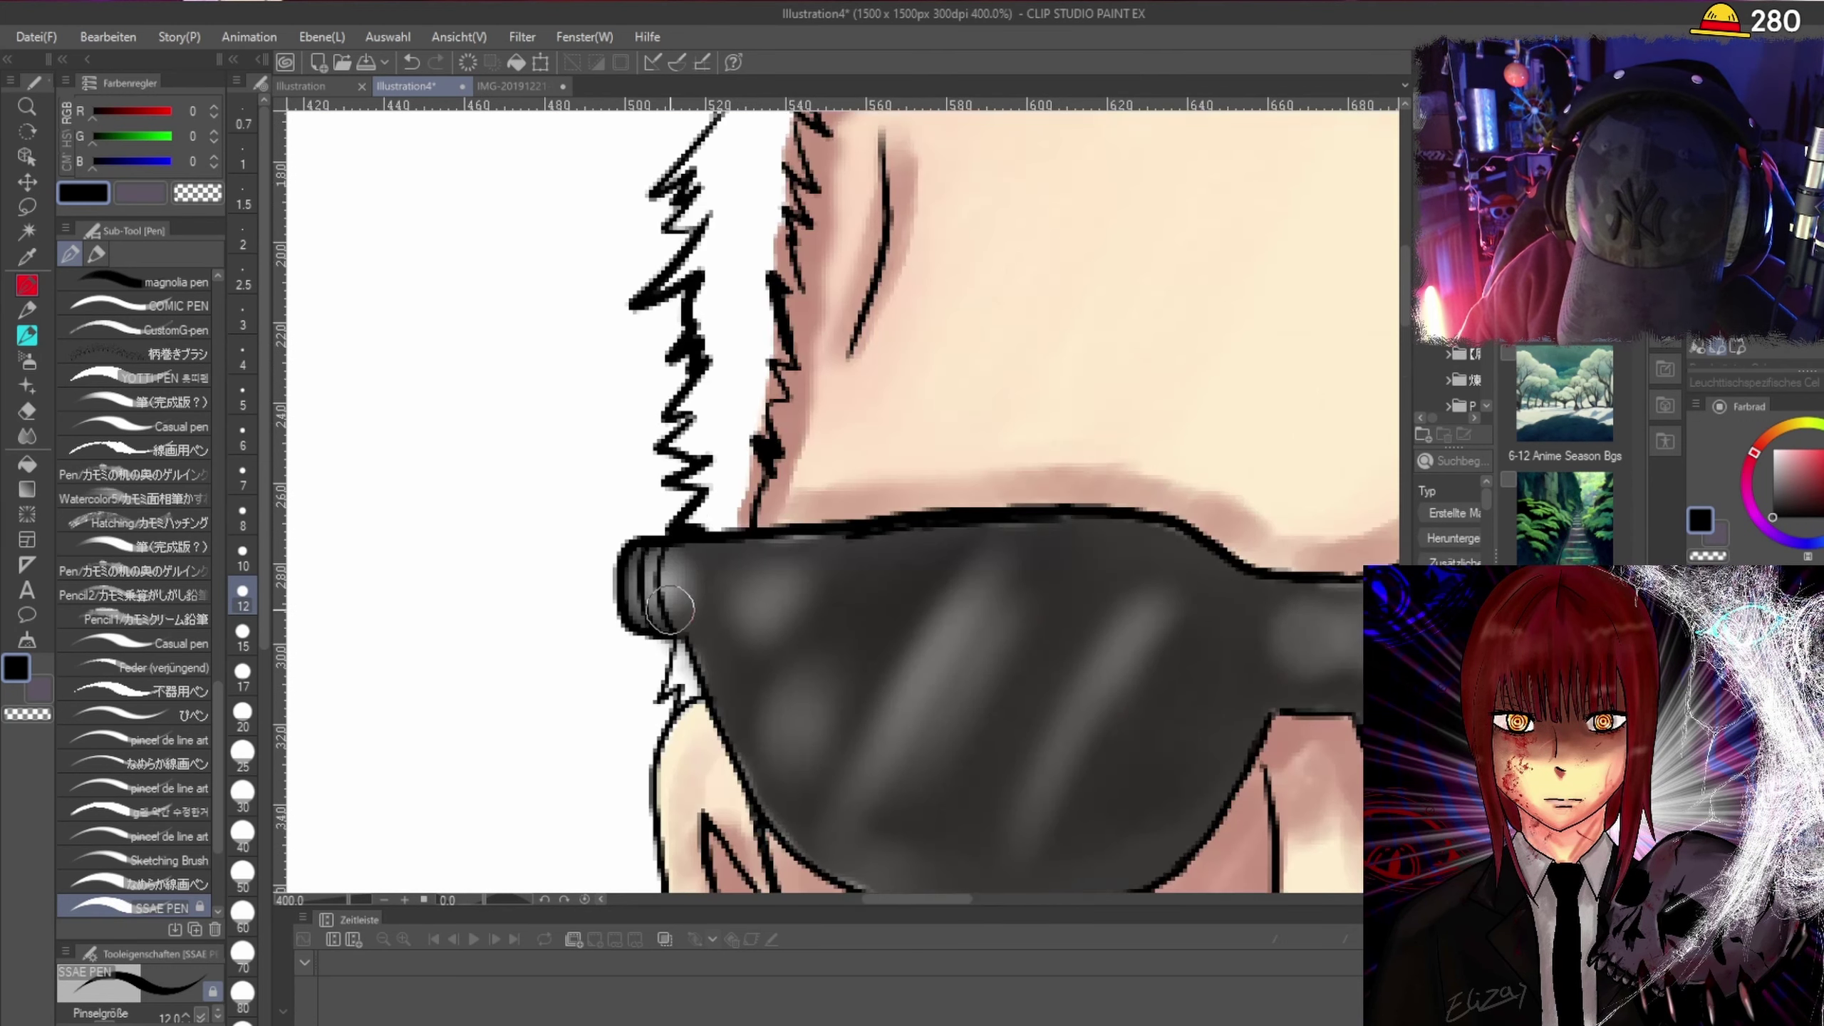
{"action": "left_click_drag", "start_coordinate": [626, 528], "coordinate": [648, 514]}
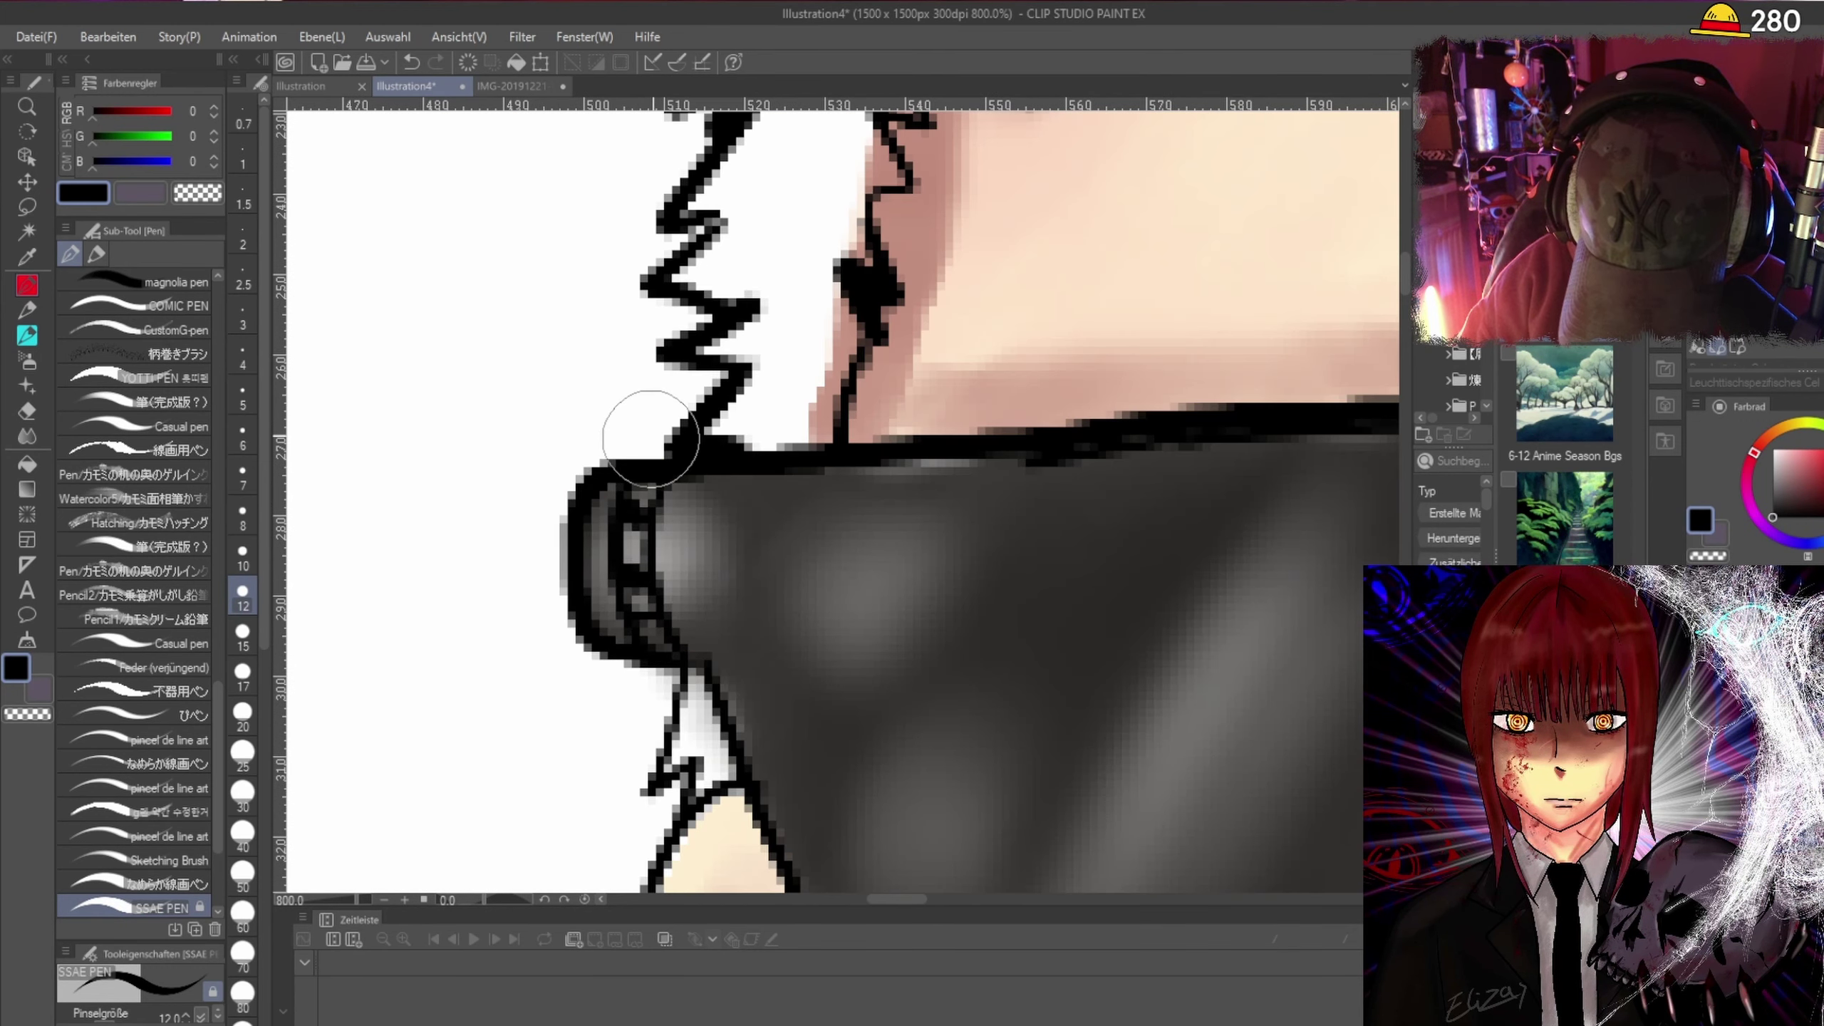
{"action": "scroll", "coordinate": [1013, 374], "scroll_direction": "down", "scroll_amount": 6}
{"action": "left_click_drag", "start_coordinate": [953, 902], "coordinate": [1058, 870]}
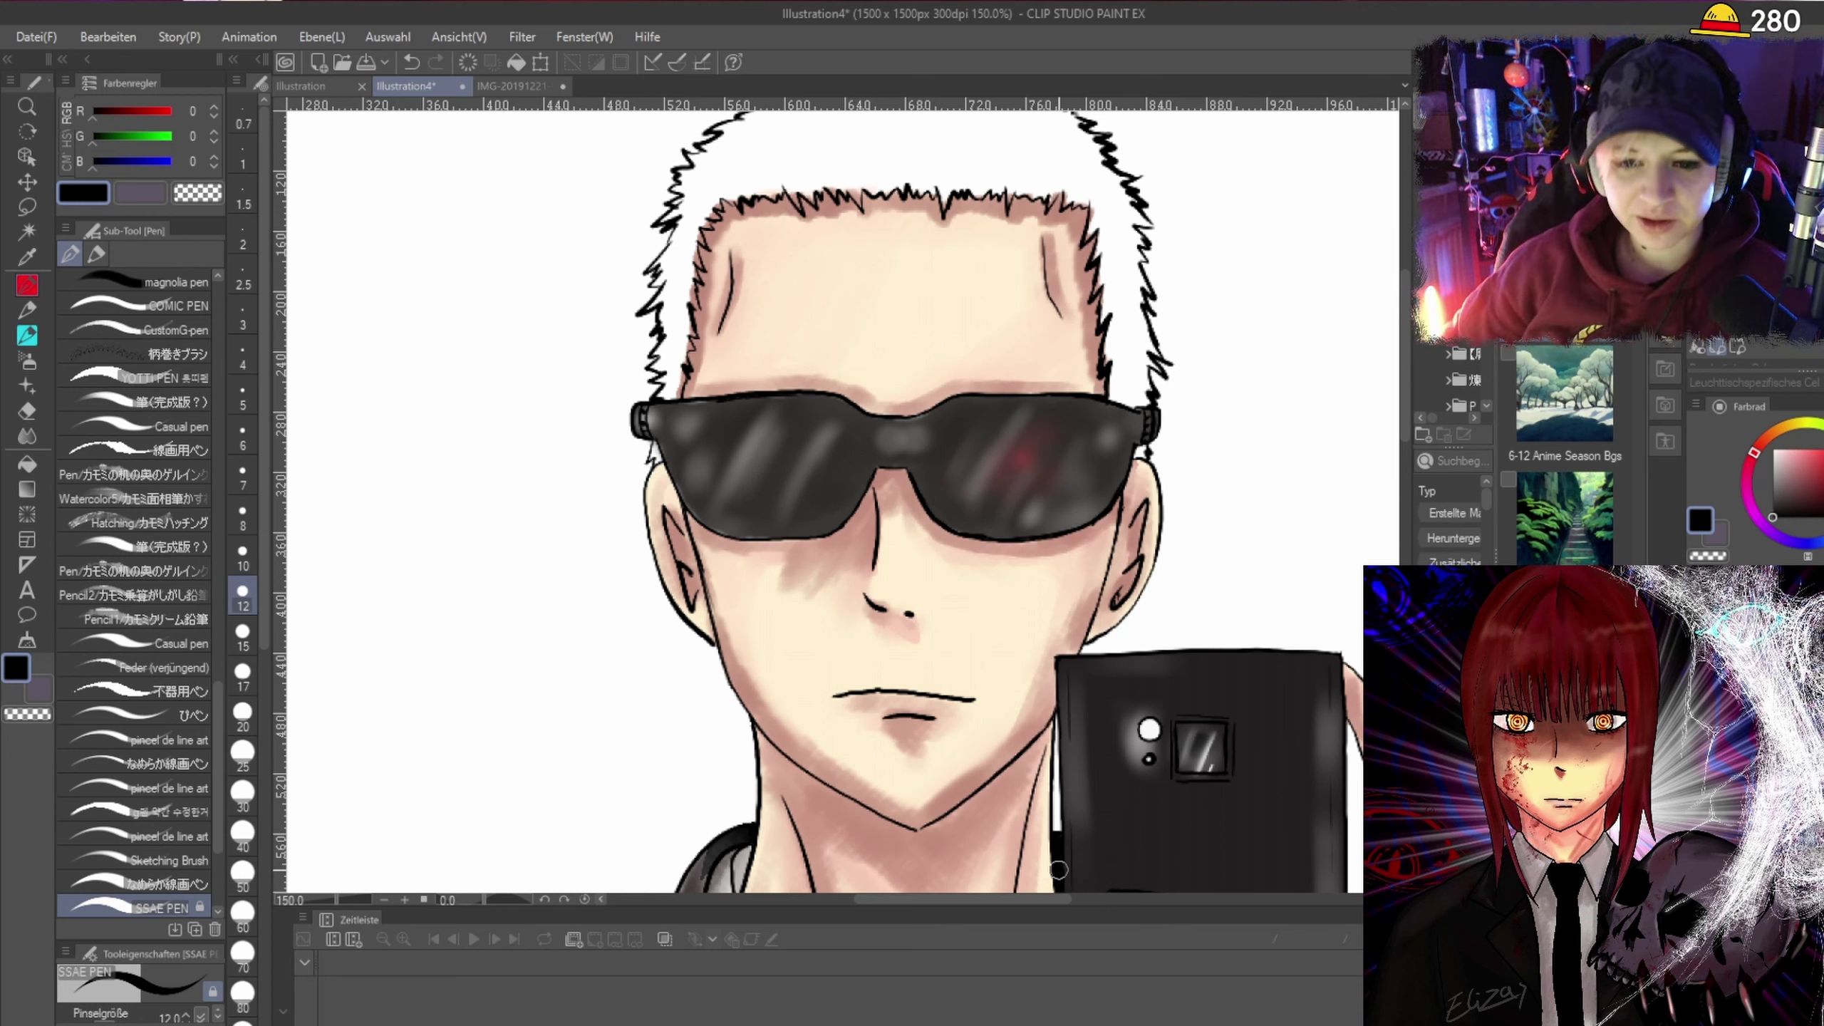
Undo and redraw the short black line along the phone's left edge, then zoom out to check.
{"action": "scroll", "coordinate": [1059, 870], "scroll_direction": "up", "scroll_amount": 3}
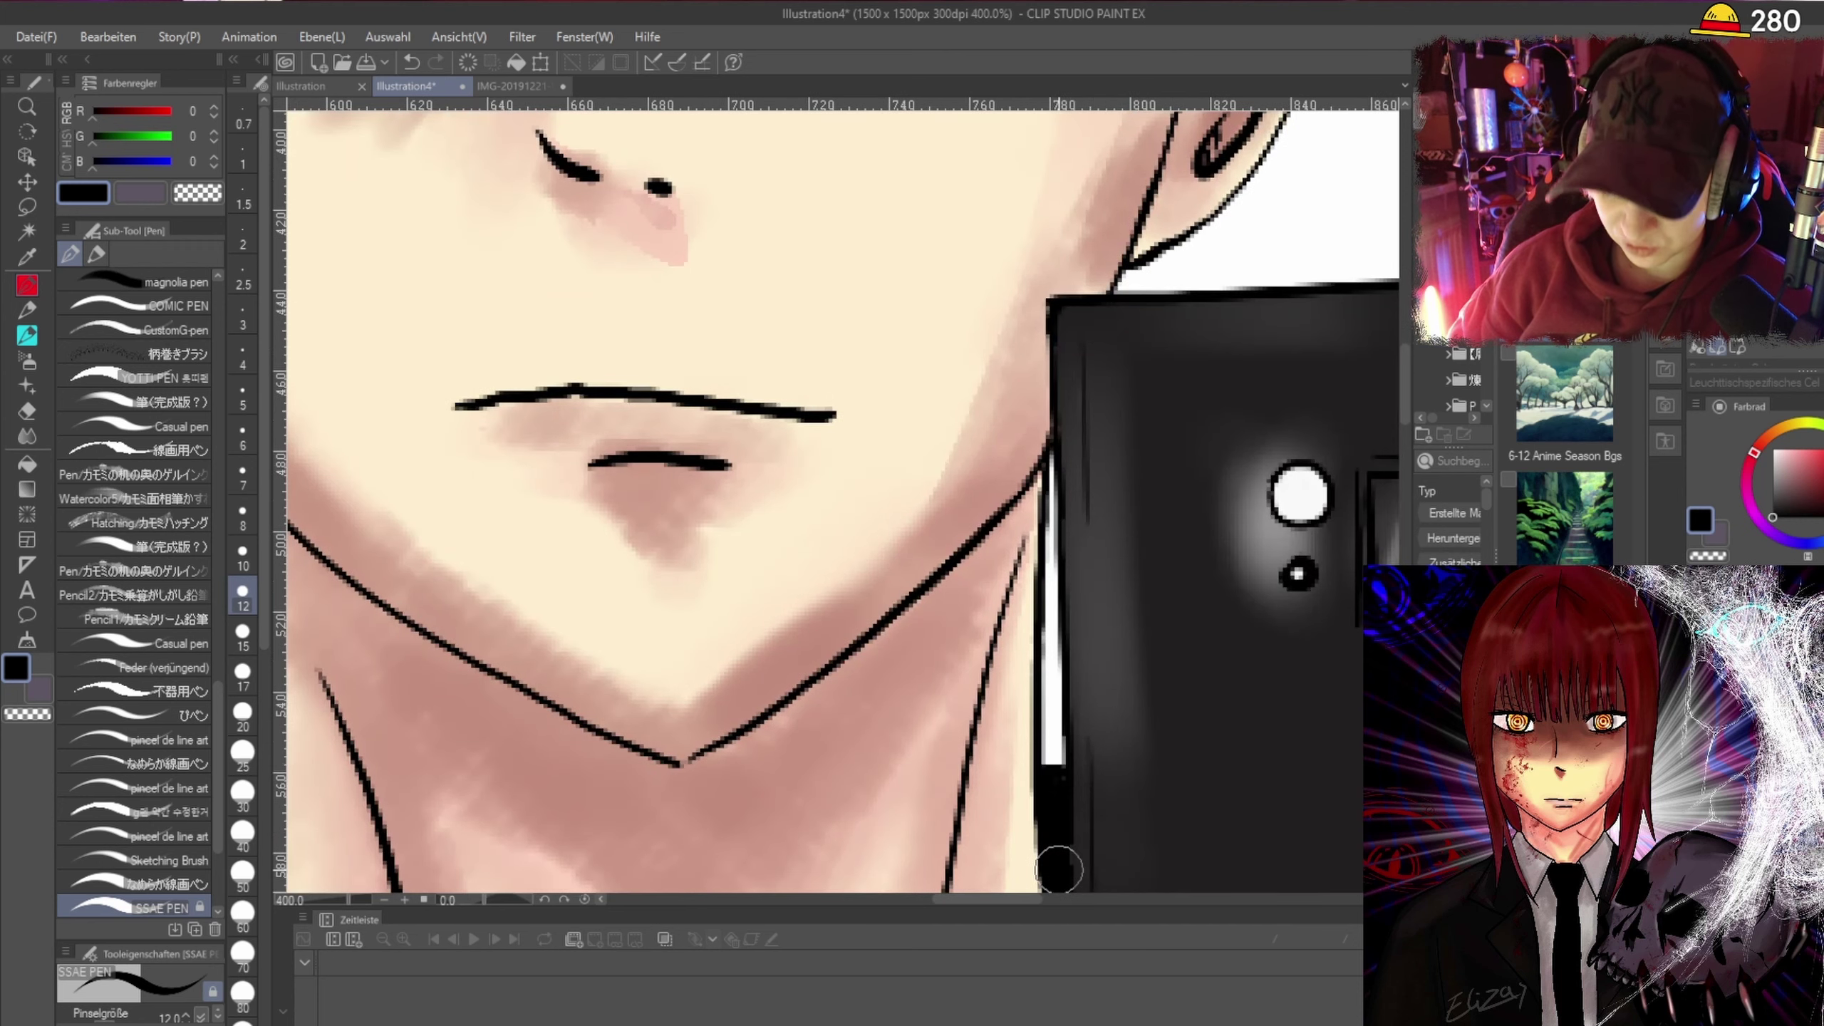
{"action": "scroll", "coordinate": [1059, 870], "scroll_direction": "down", "scroll_amount": 3}
{"action": "scroll", "coordinate": [1059, 870], "scroll_direction": "up", "scroll_amount": 5}
{"action": "scroll", "coordinate": [1059, 870], "scroll_direction": "down", "scroll_amount": 2}
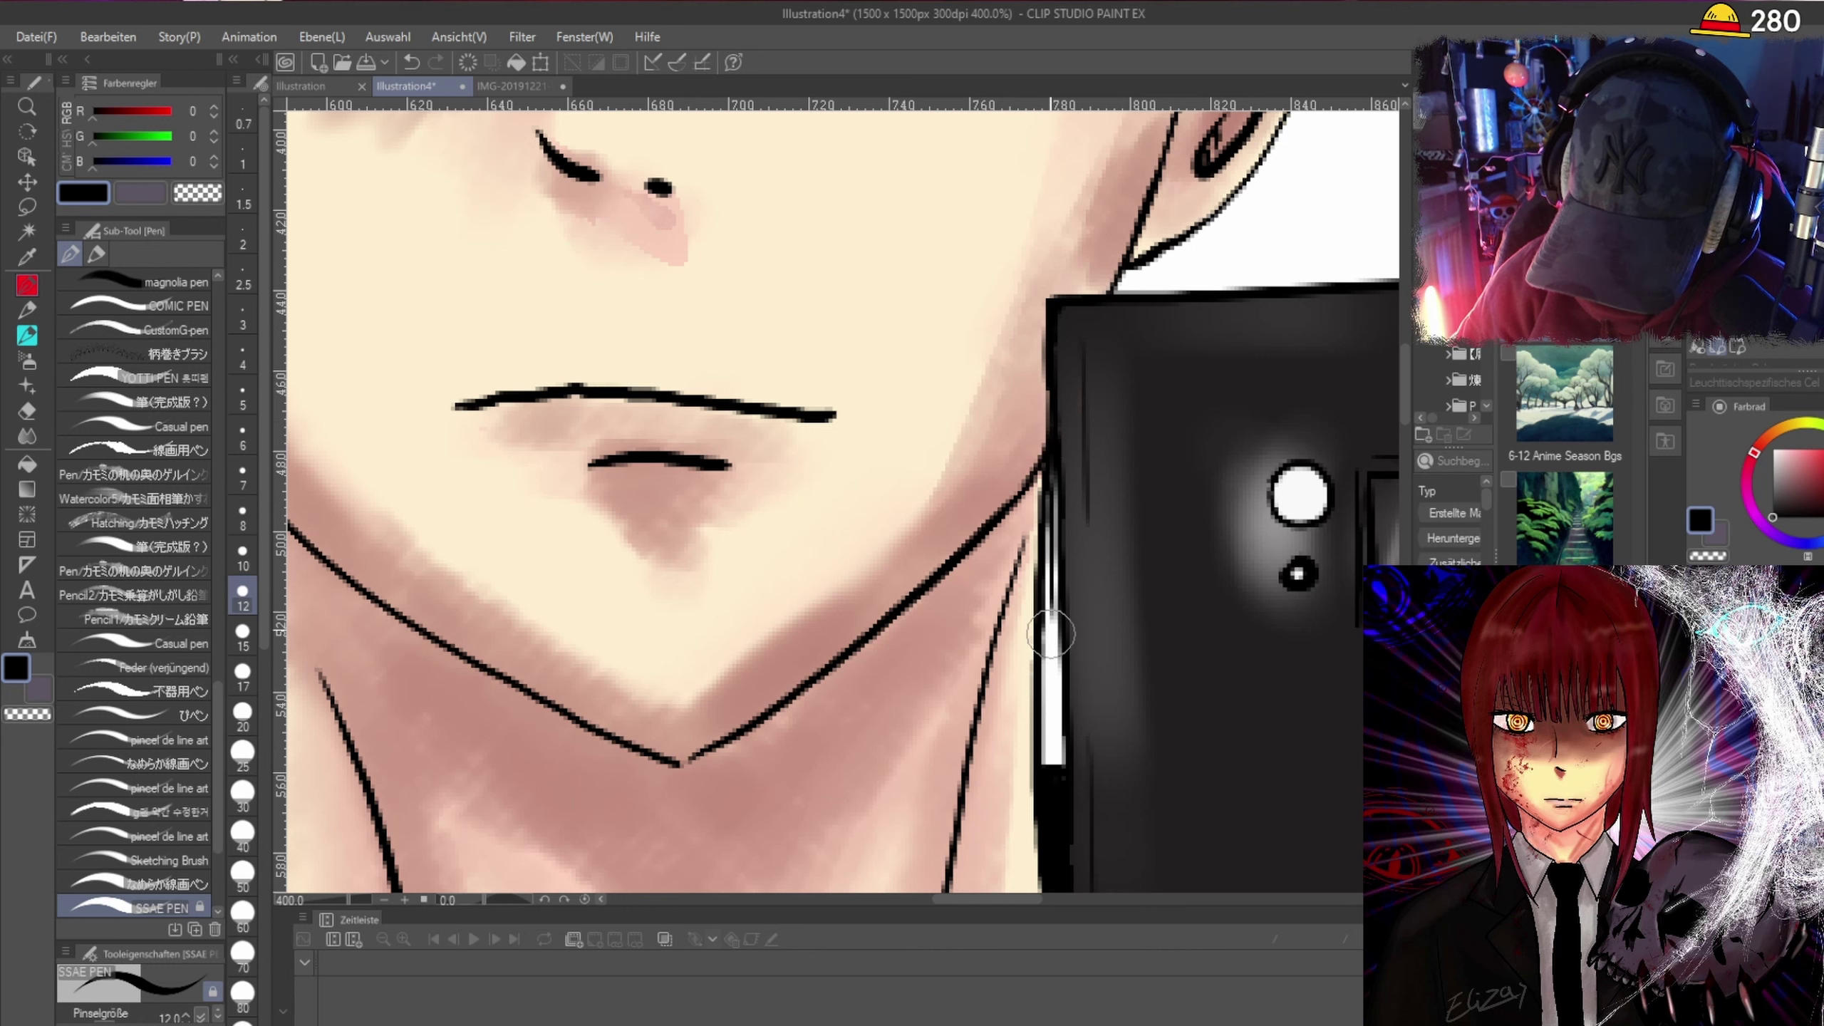
{"action": "key", "text": "ctrl+z"}
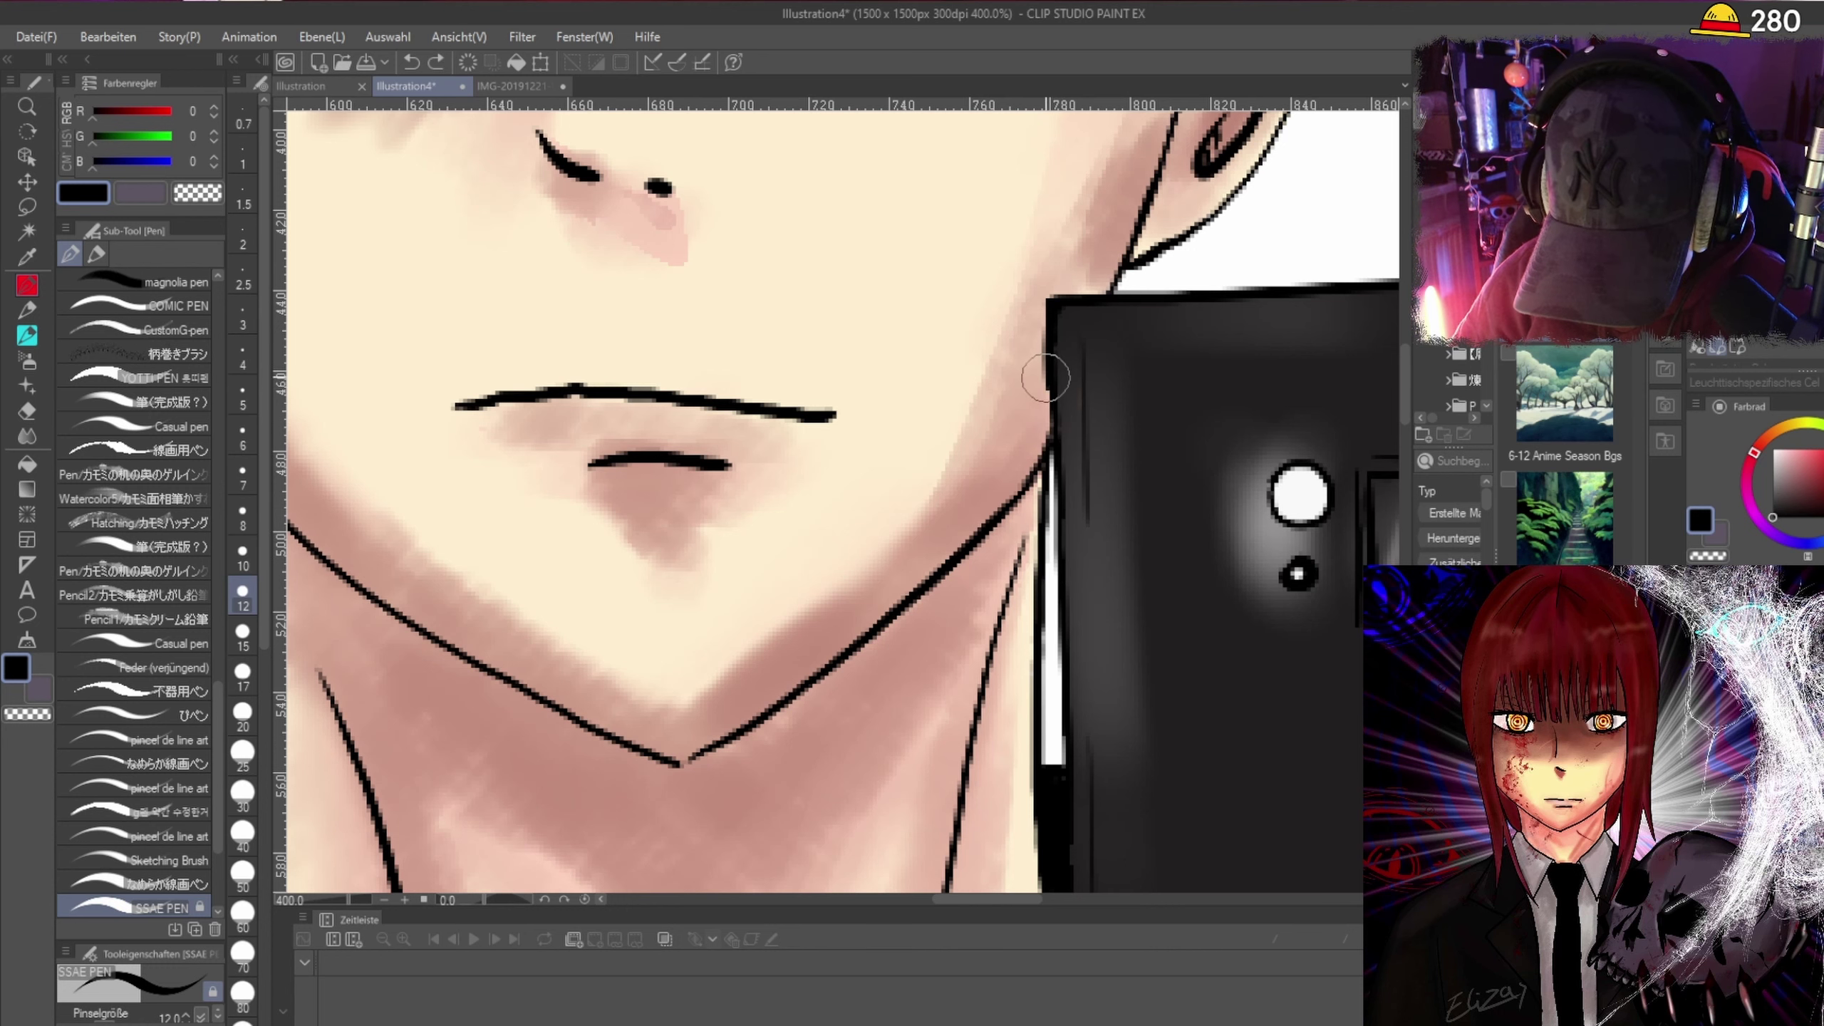
{"action": "left_click_drag", "start_coordinate": [1046, 361], "coordinate": [1051, 450]}
{"action": "scroll", "coordinate": [1169, 801], "scroll_direction": "down", "scroll_amount": 4}
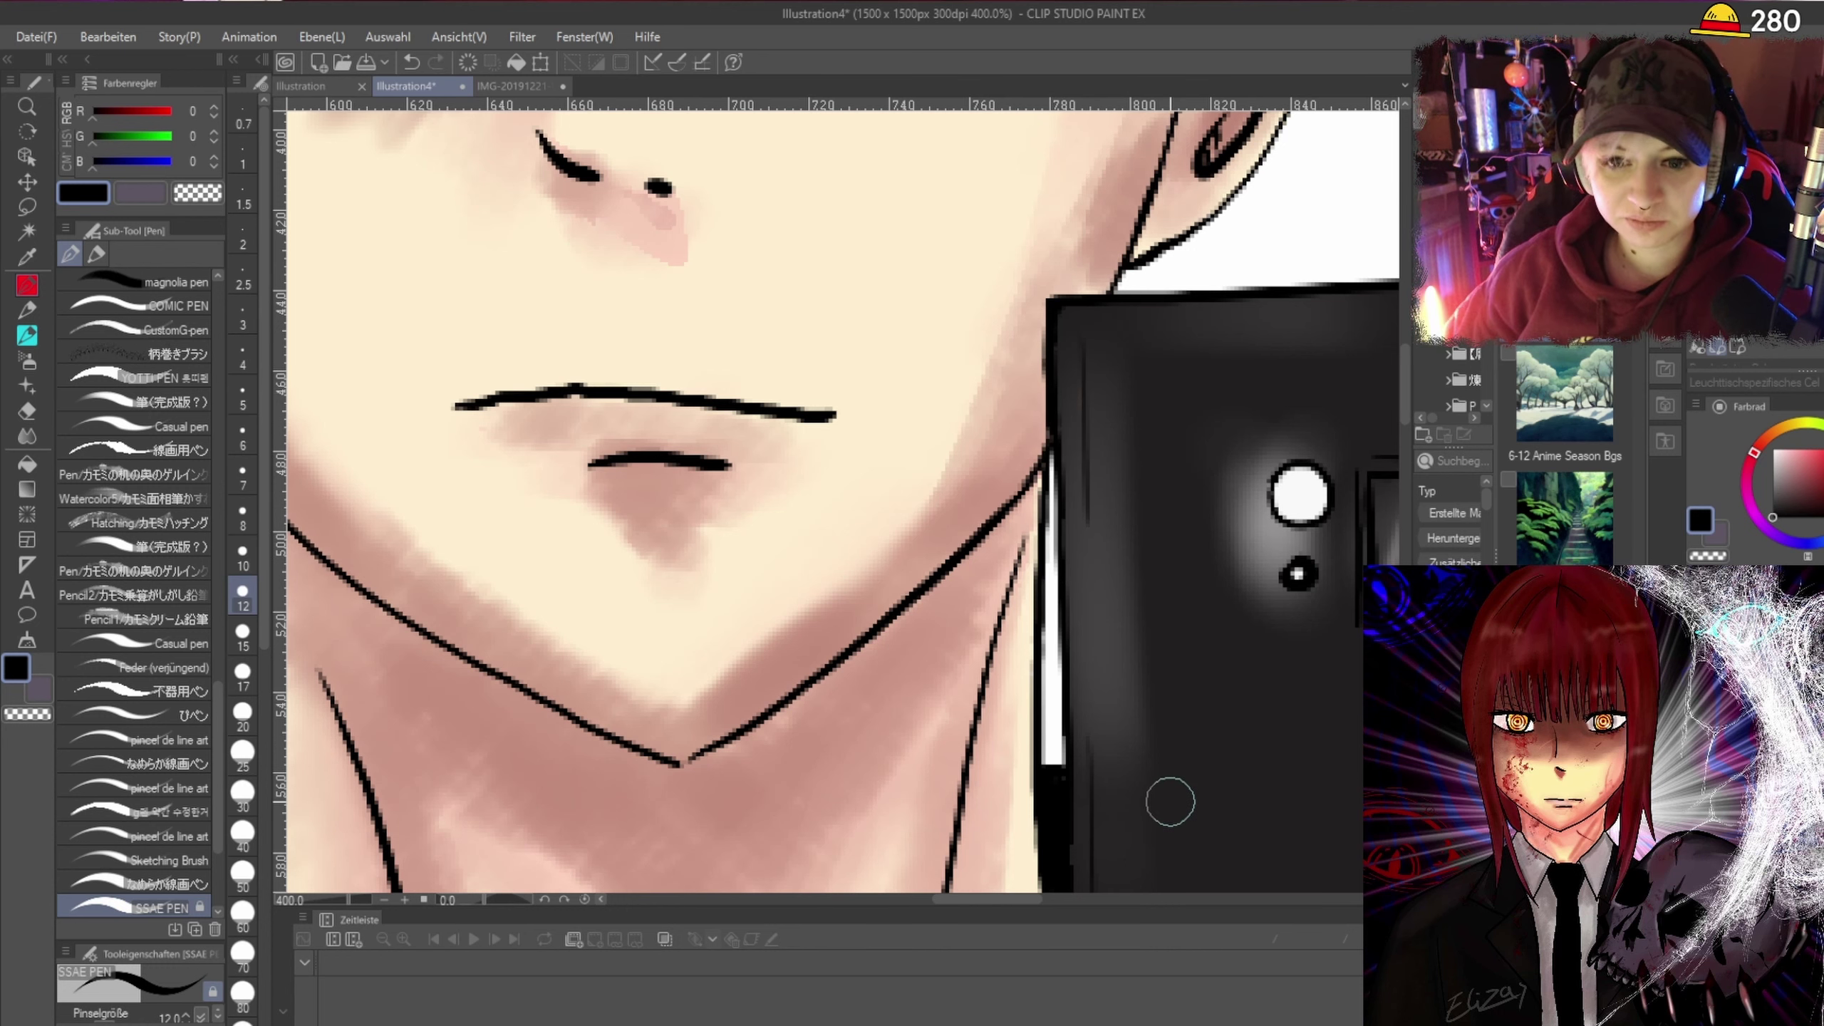
{"action": "scroll", "coordinate": [1169, 801], "scroll_direction": "up", "scroll_amount": 6}
{"action": "scroll", "coordinate": [1169, 801], "scroll_direction": "down", "scroll_amount": 4}
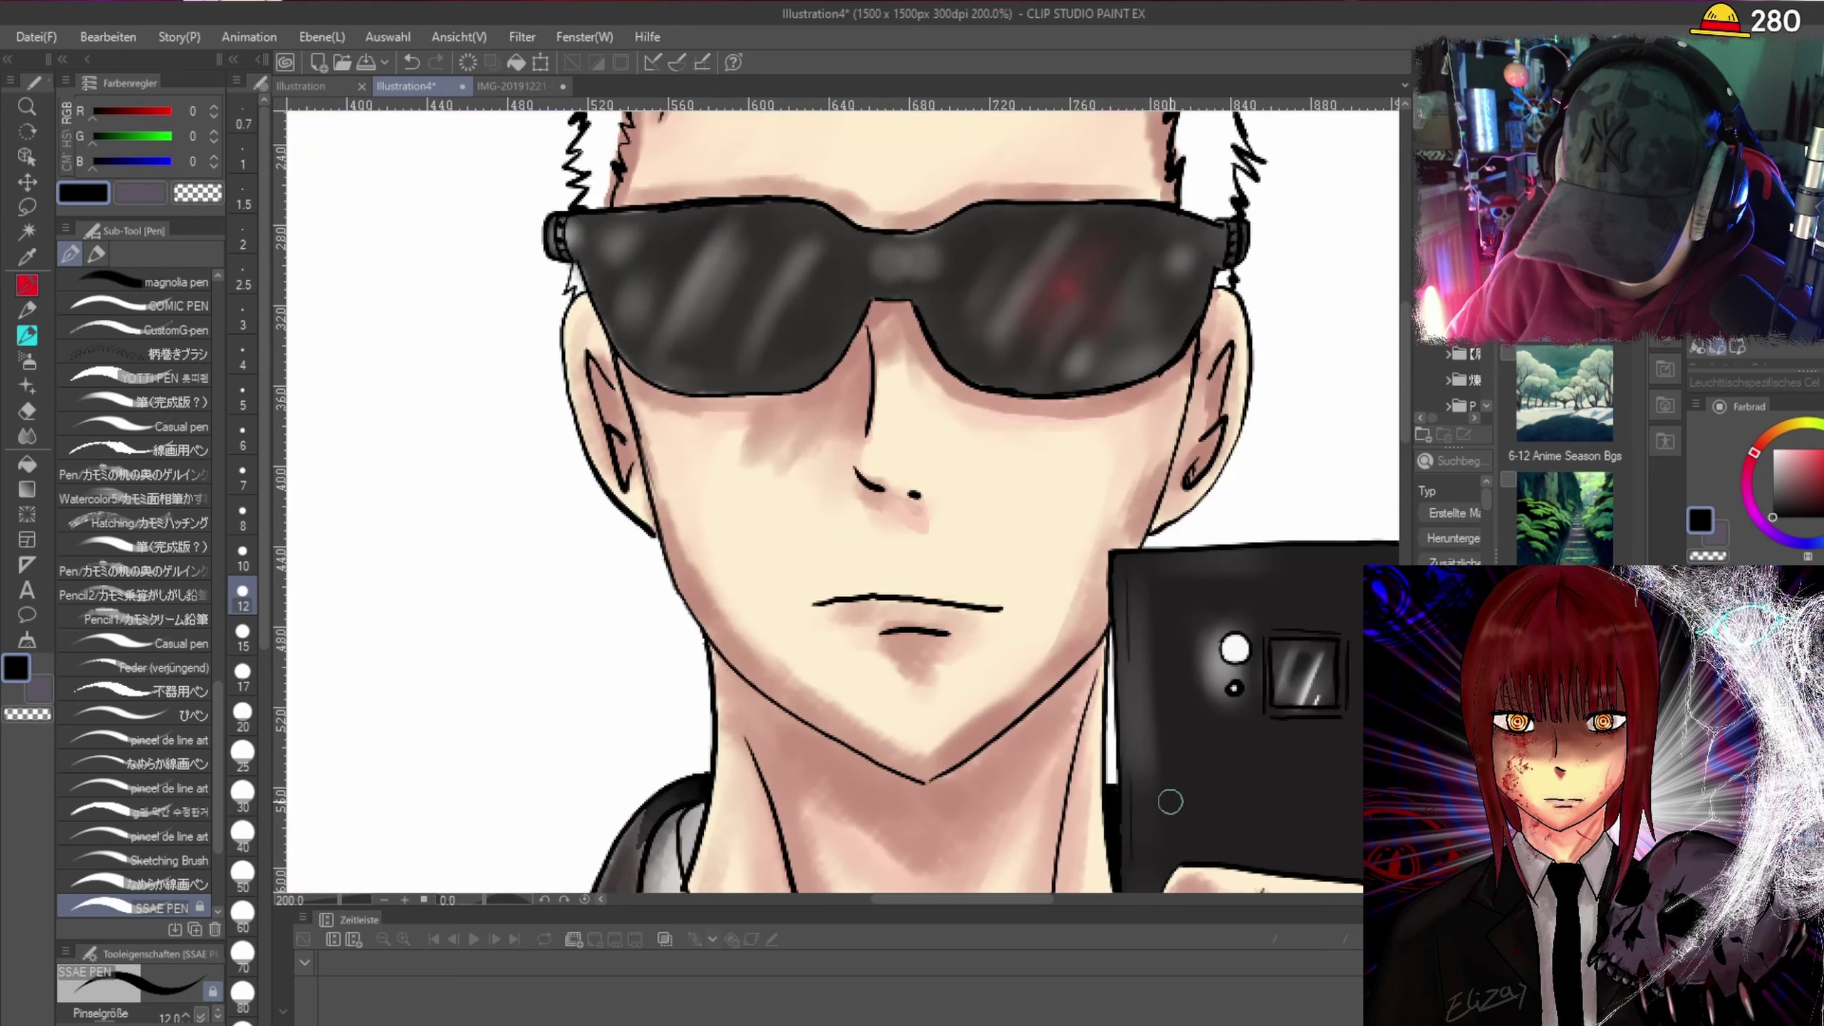
{"action": "scroll", "coordinate": [1169, 801], "scroll_direction": "down", "scroll_amount": 1}
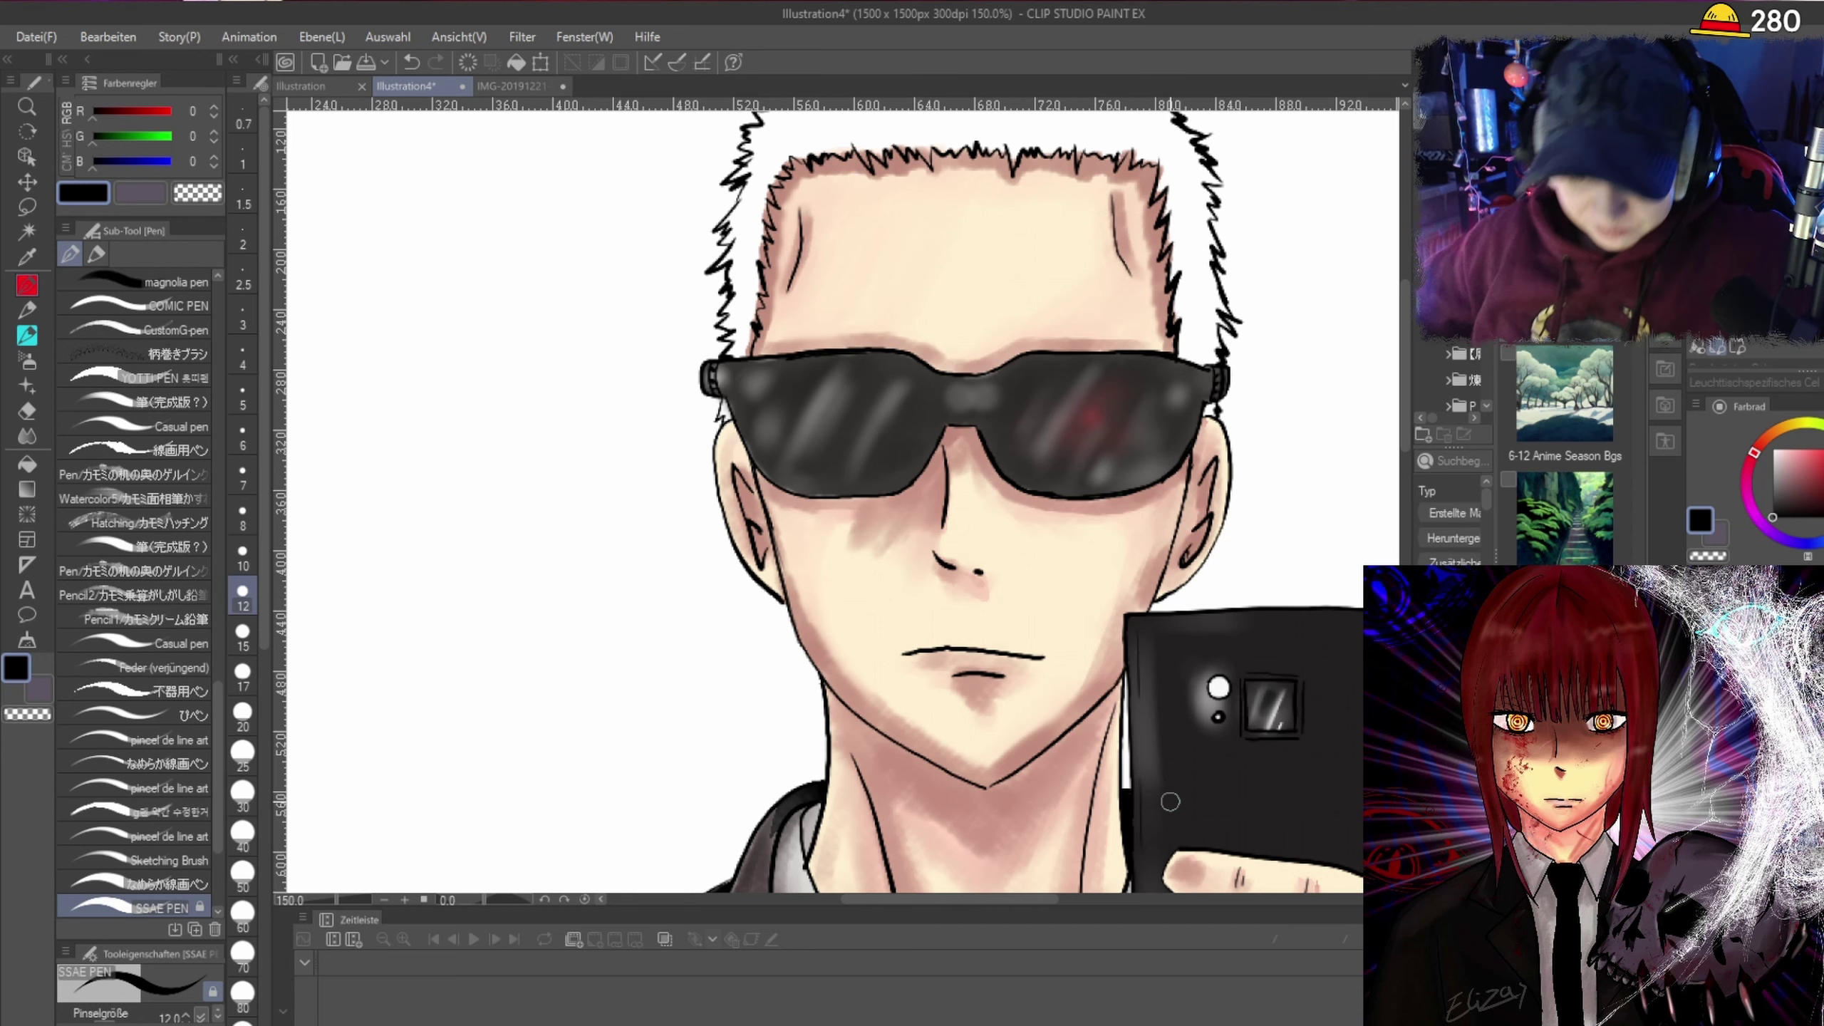
Paint black over the sunglasses' right temple hinge next to the hair.
{"action": "scroll", "coordinate": [1257, 341], "scroll_direction": "up", "scroll_amount": 3}
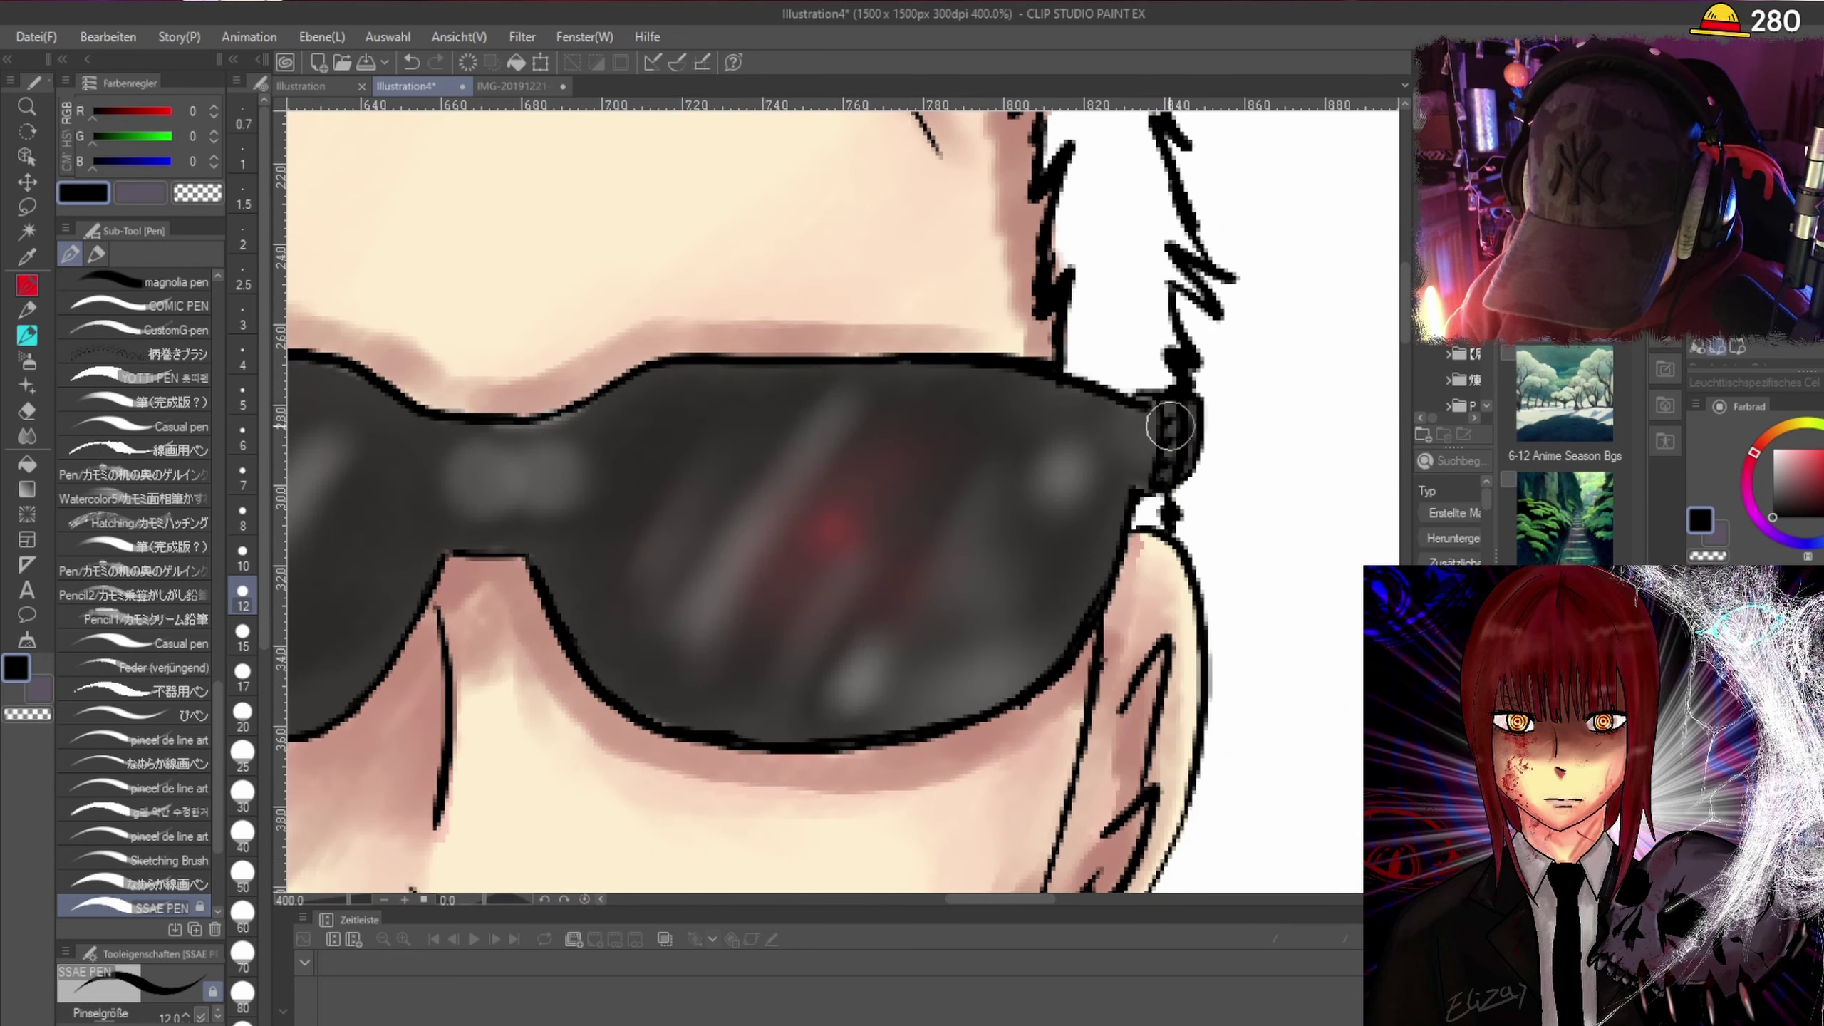
{"action": "mouse_move", "coordinate": [1155, 399]}
{"action": "left_mouse_down"}
{"action": "mouse_move", "coordinate": [1131, 496]}
{"action": "mouse_move", "coordinate": [1201, 427]}
{"action": "left_mouse_up"}
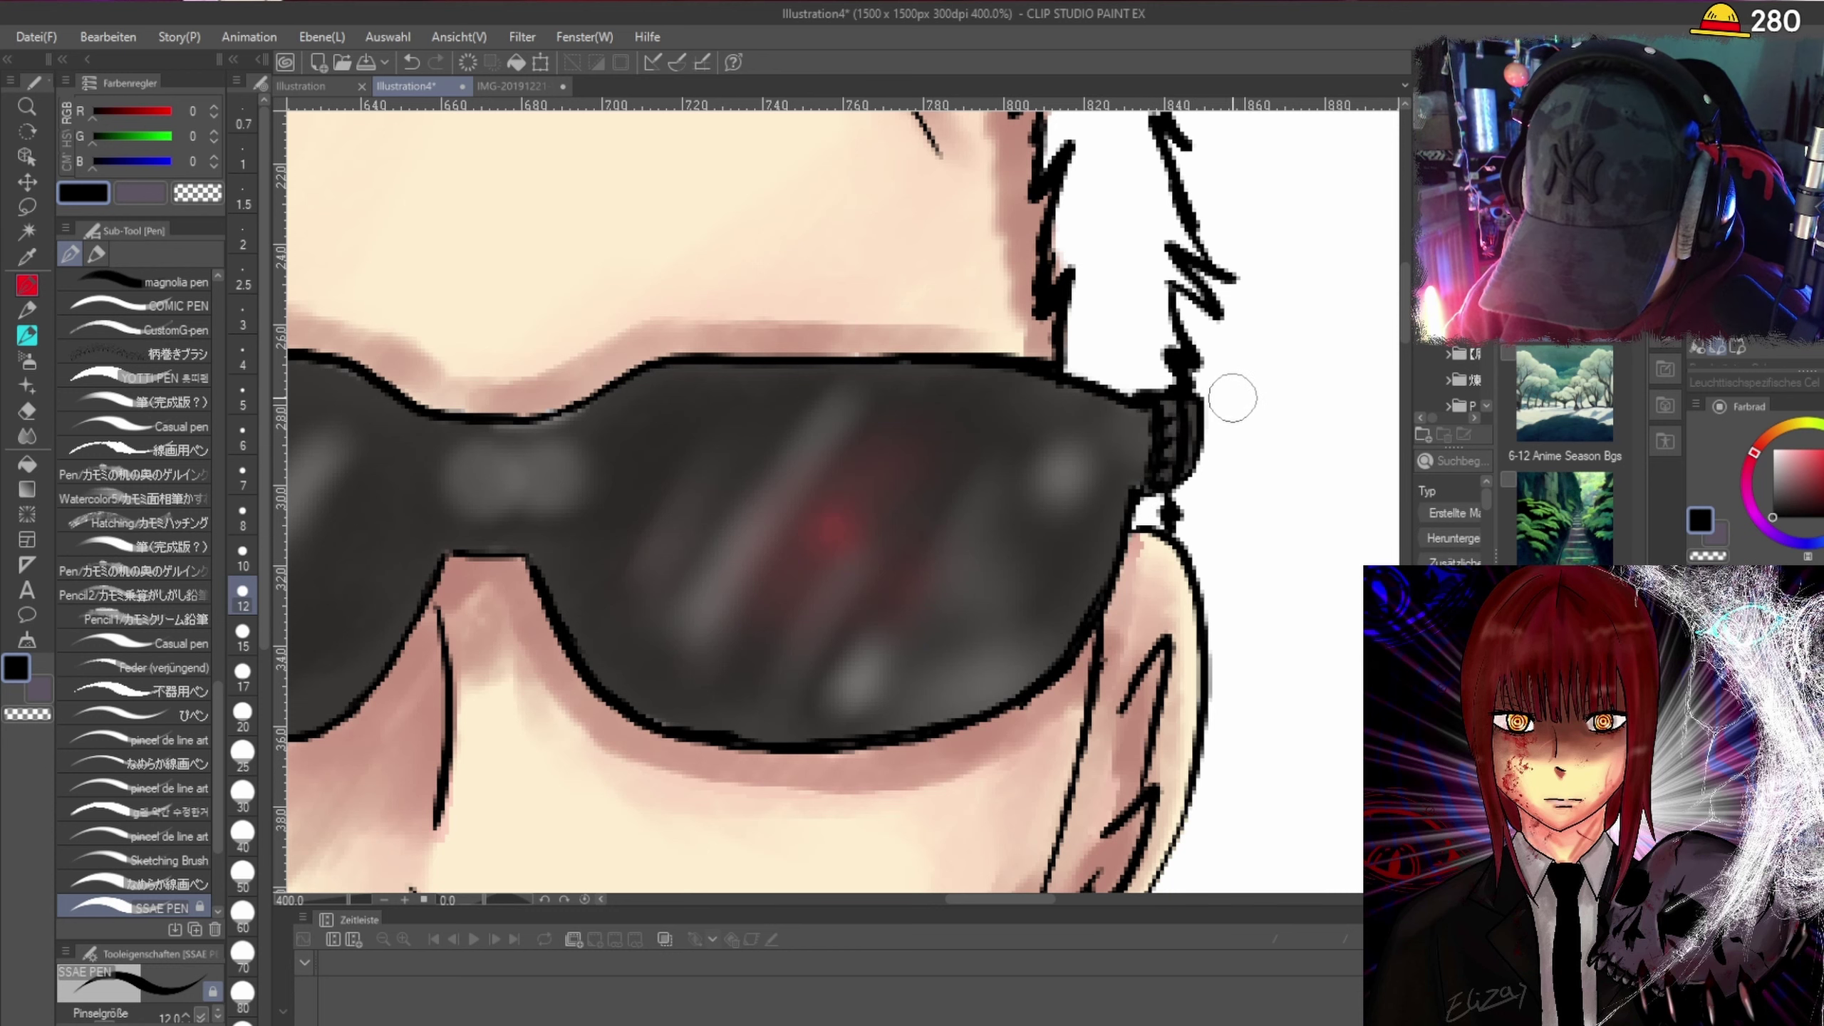
{"action": "scroll", "coordinate": [1271, 575], "scroll_direction": "down", "scroll_amount": 2}
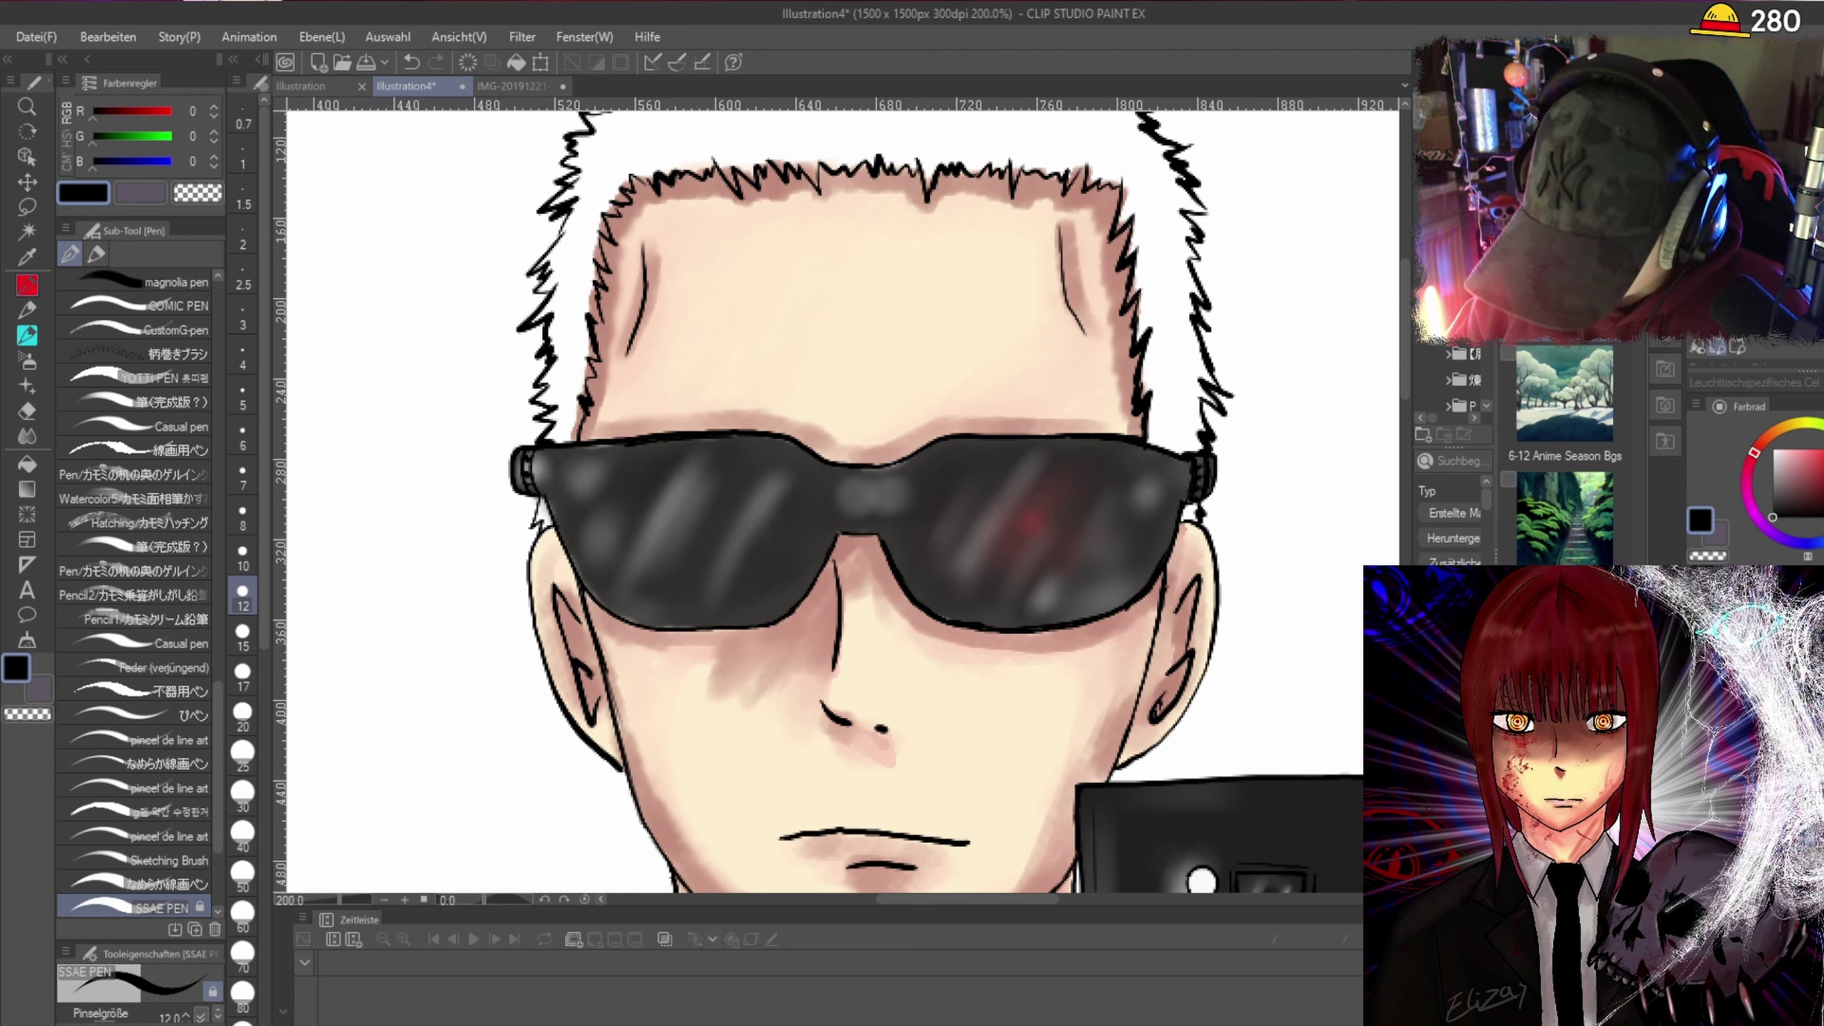
With the lasso fill tool, fill a brown oval on top of the hair, then a larger lighter-brown oval over it.
{"action": "left_click", "coordinate": [26, 207]}
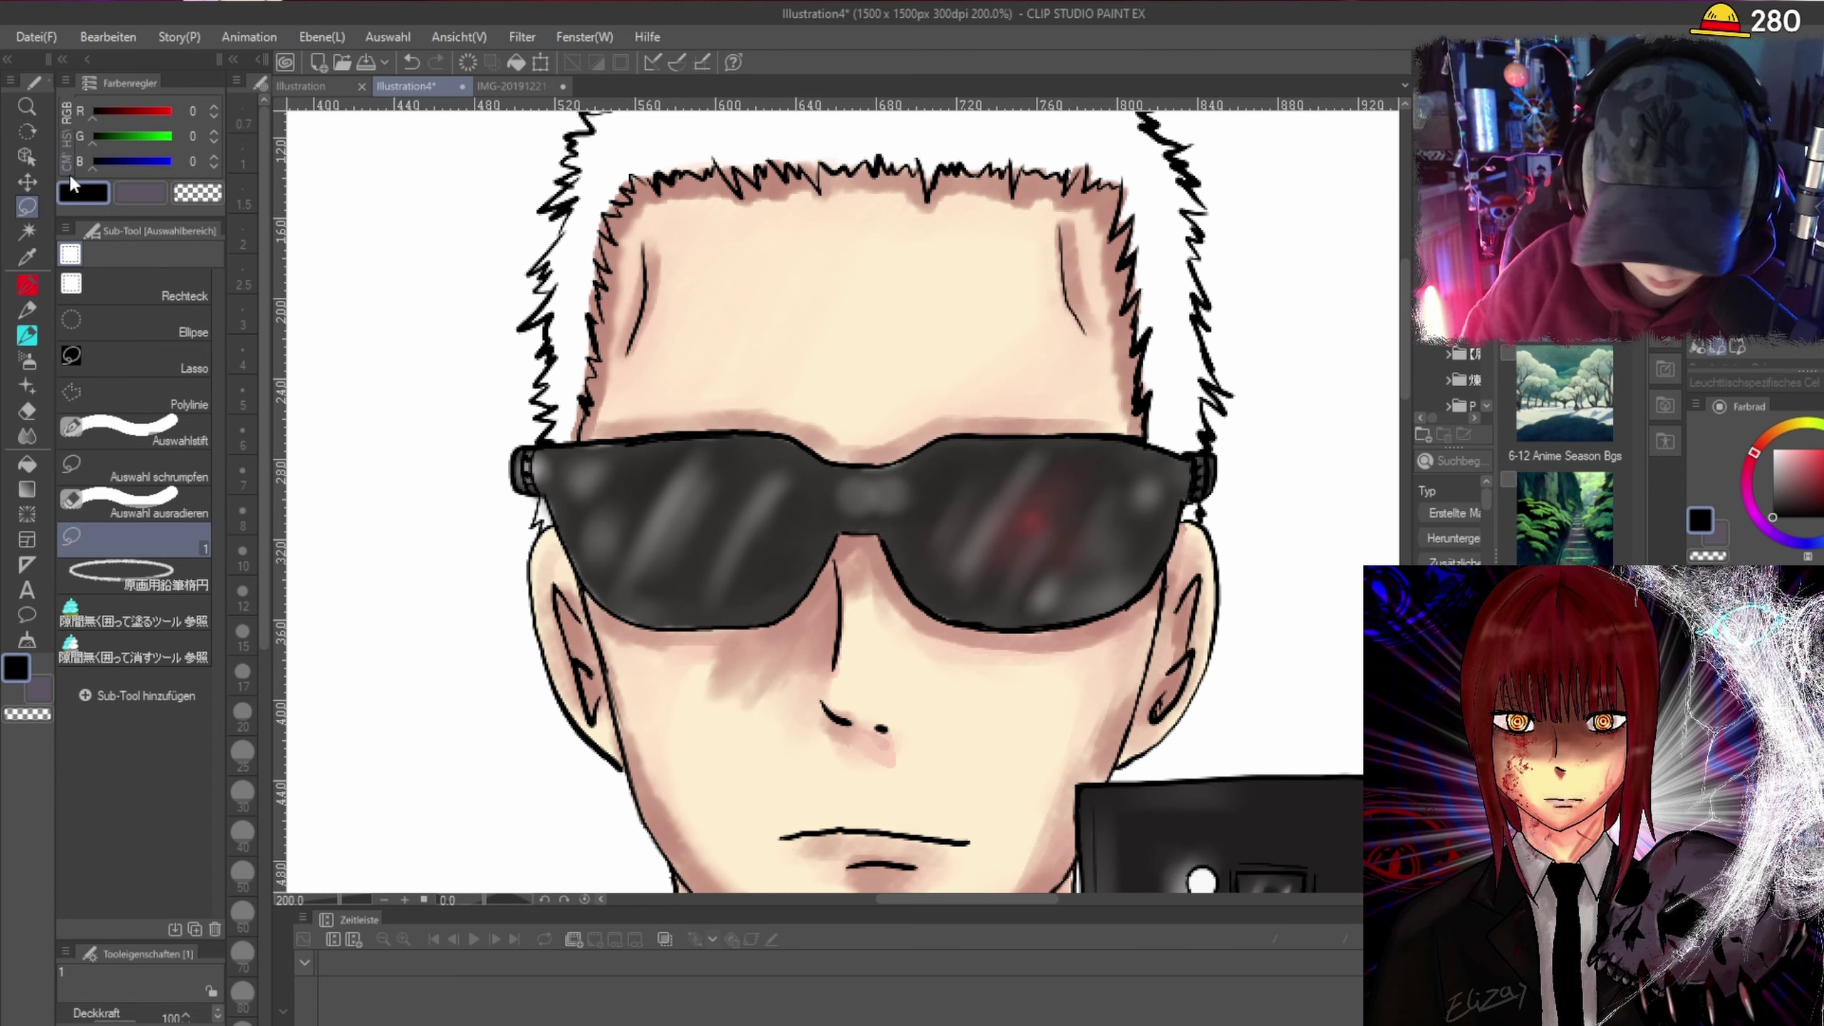
{"action": "left_click_drag", "start_coordinate": [1403, 349], "coordinate": [1404, 320]}
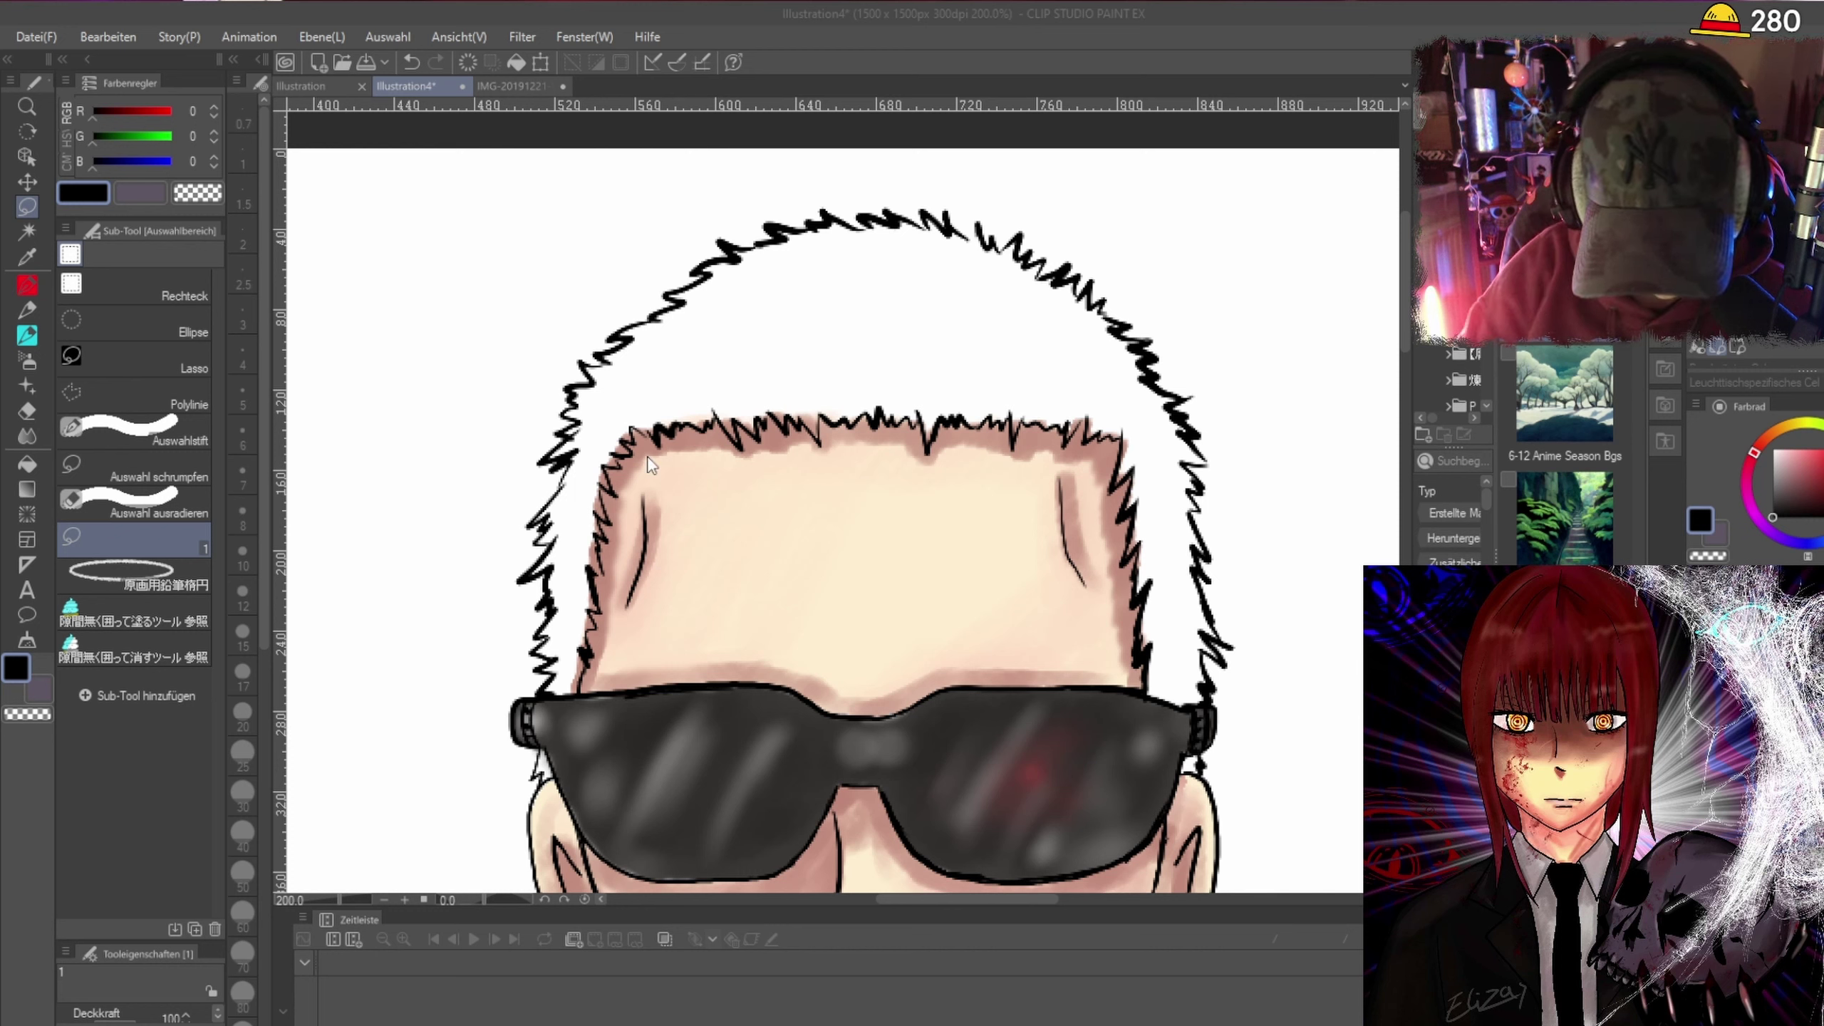
{"action": "mouse_move", "coordinate": [826, 303]}
{"action": "left_mouse_down"}
{"action": "mouse_move", "coordinate": [755, 352]}
{"action": "mouse_move", "coordinate": [847, 269]}
{"action": "left_mouse_up"}
{"action": "double_click", "coordinate": [14, 670]}
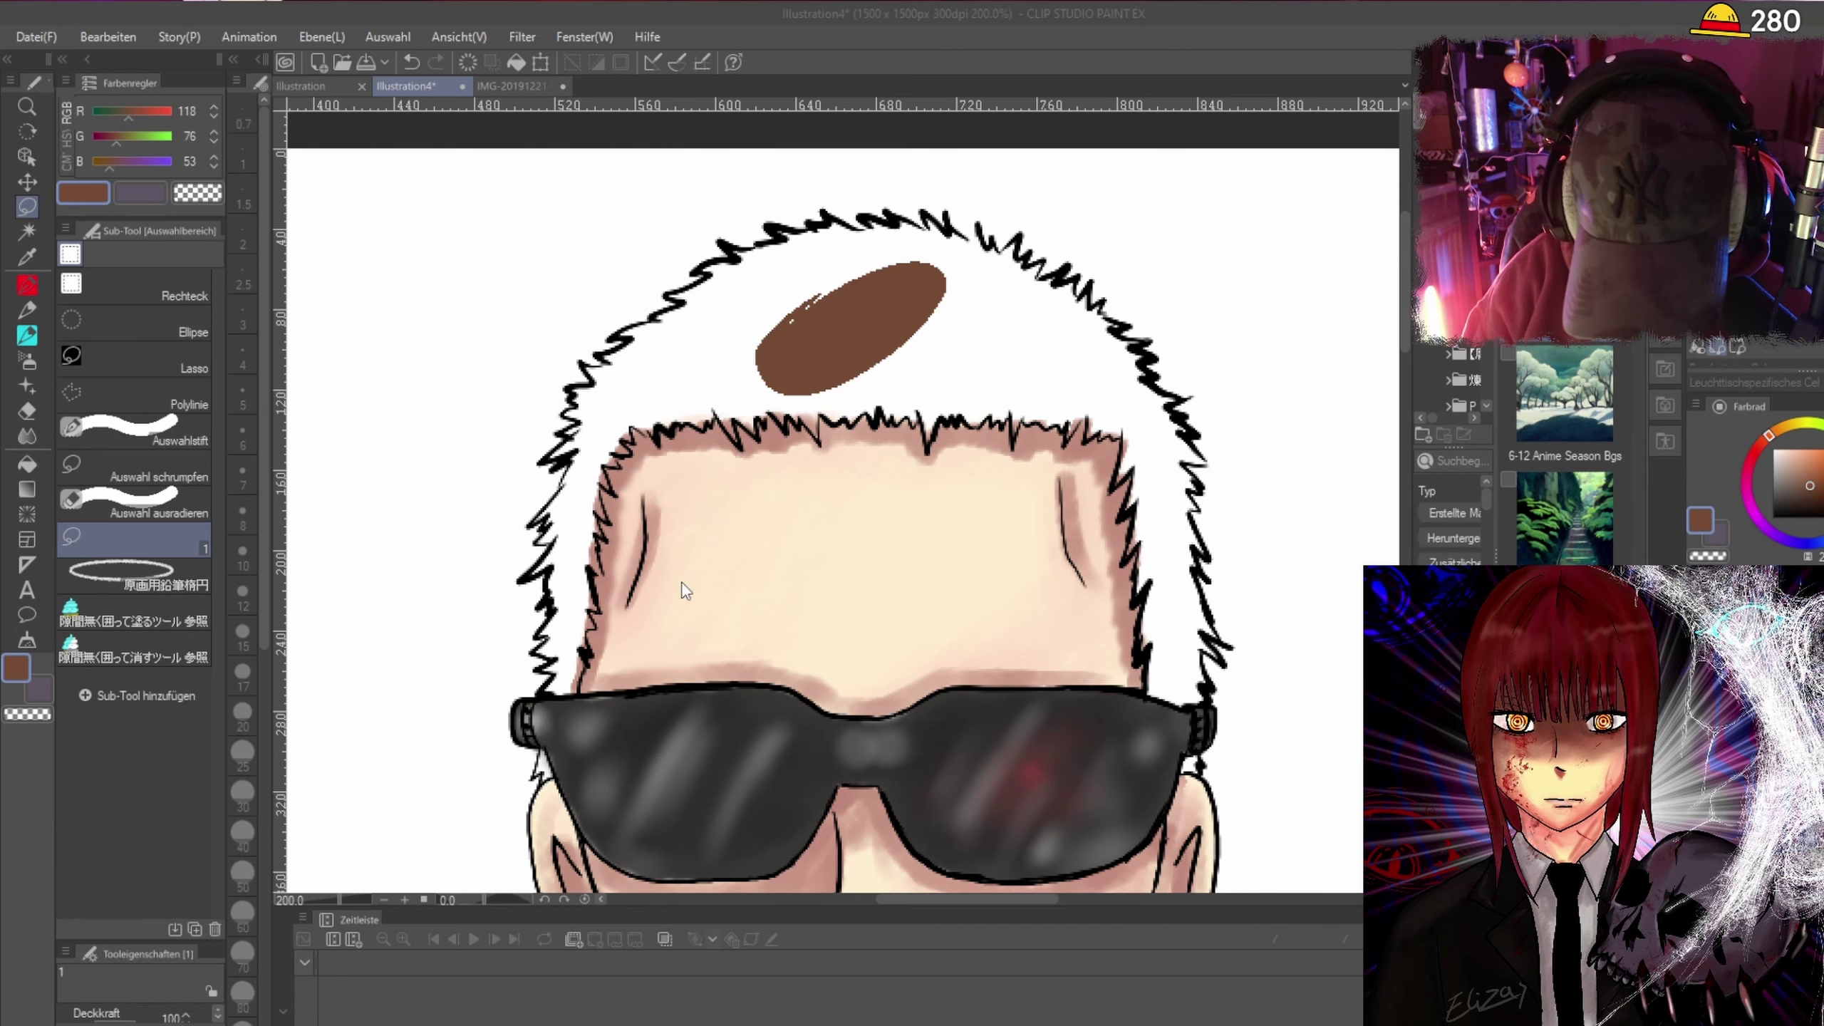
{"action": "mouse_move", "coordinate": [854, 276]}
{"action": "left_mouse_down"}
{"action": "mouse_move", "coordinate": [724, 363]}
{"action": "mouse_move", "coordinate": [862, 267]}
{"action": "left_mouse_up"}
{"action": "scroll", "coordinate": [998, 853], "scroll_direction": "down", "scroll_amount": 2}
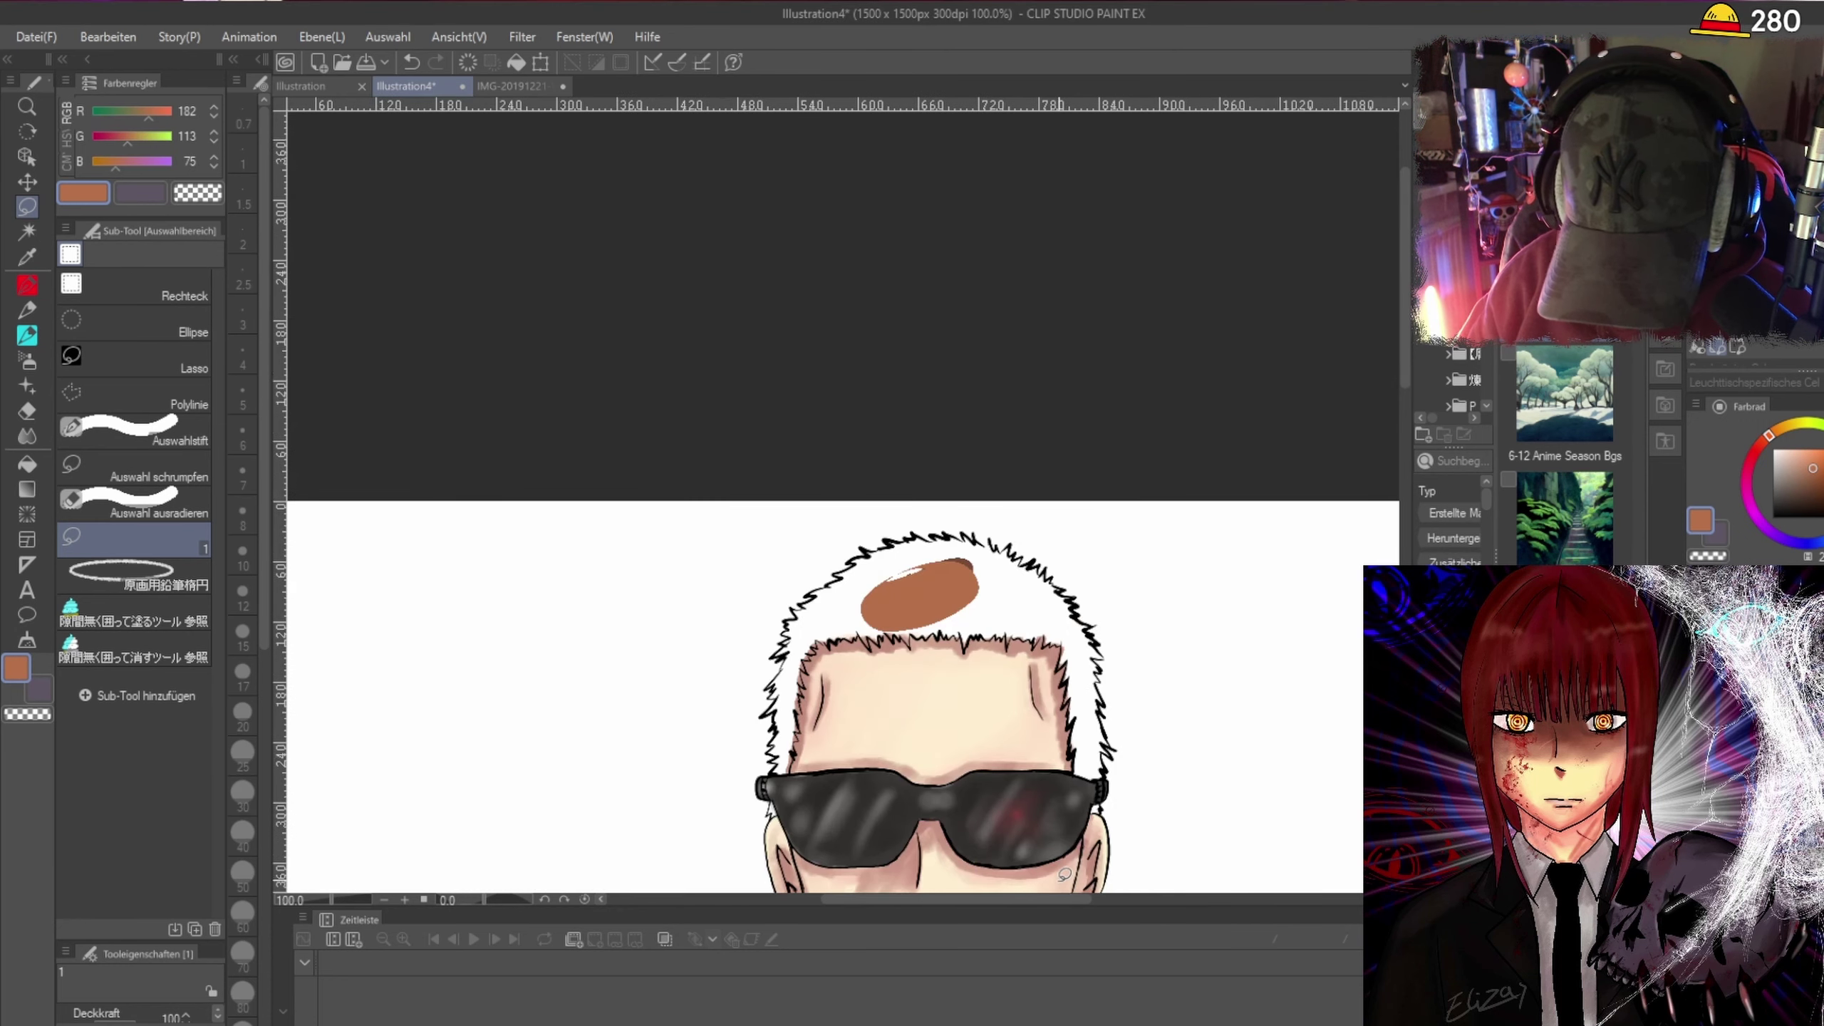
{"action": "scroll", "coordinate": [1051, 878], "scroll_direction": "up", "scroll_amount": 2}
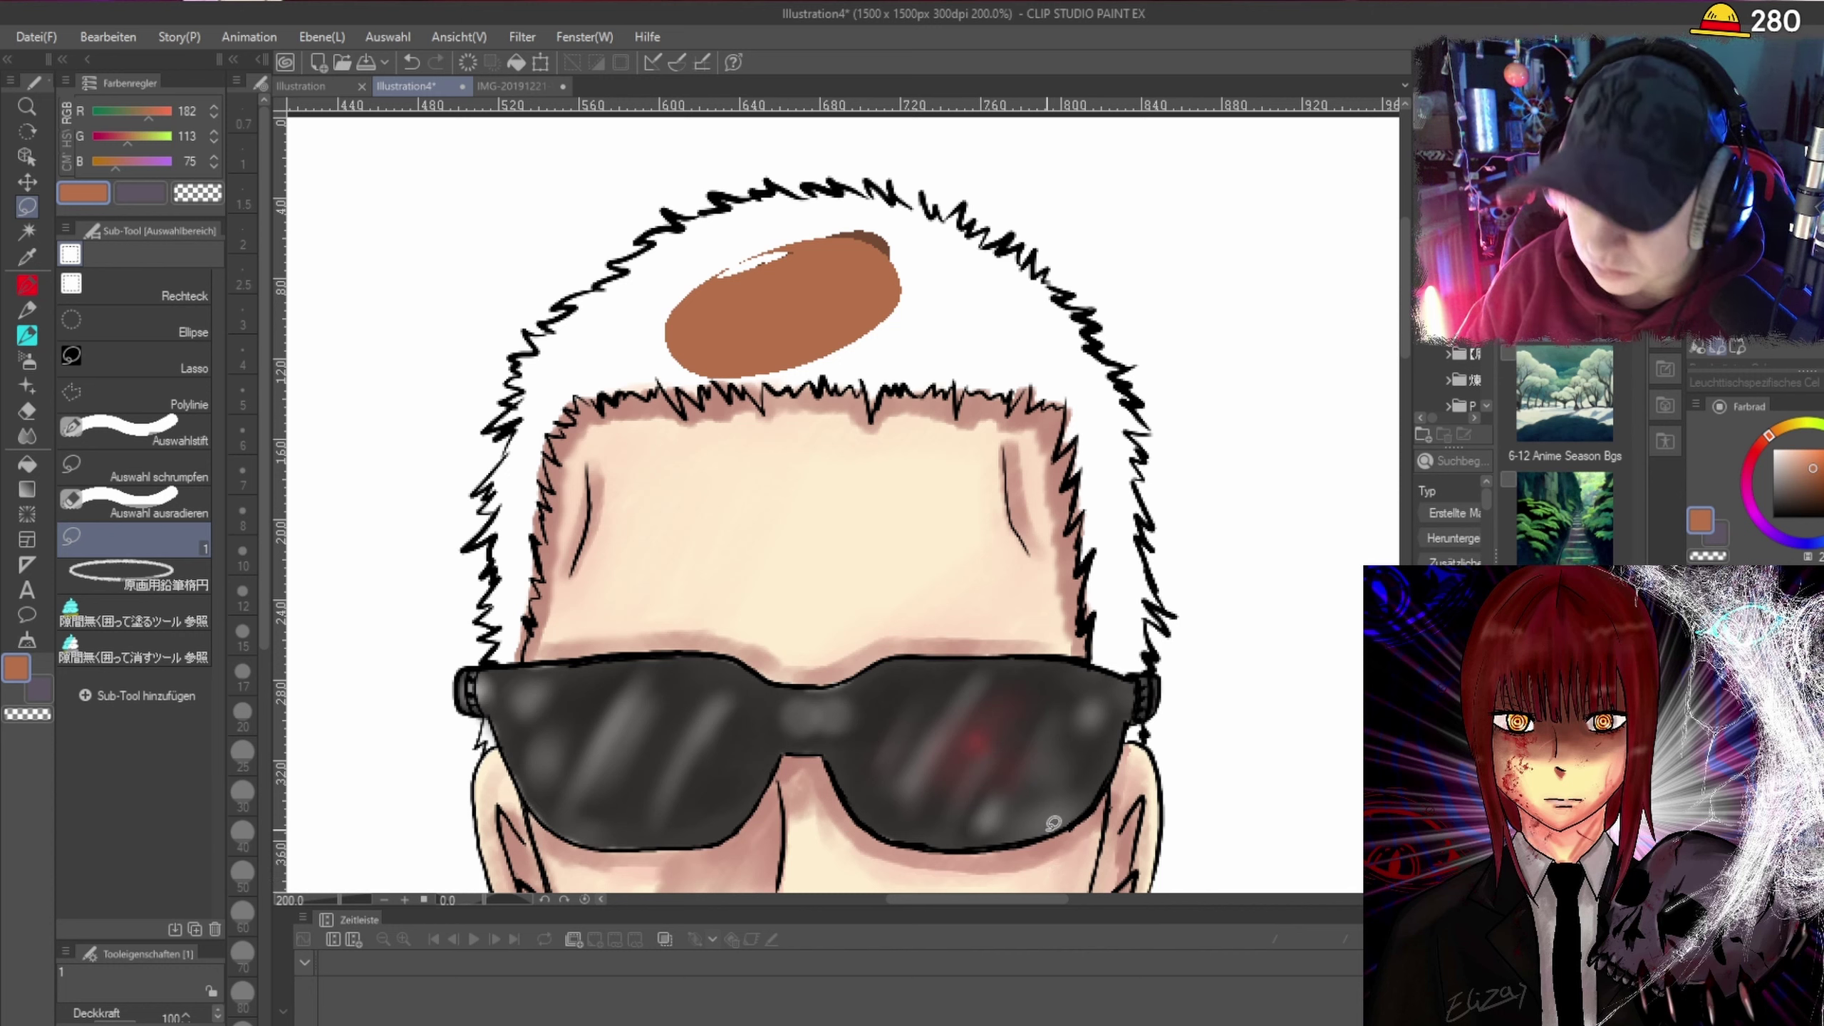
Add darker brown shading shapes inside the oval and fill the right-temple hair strands brown.
{"action": "double_click", "coordinate": [21, 661]}
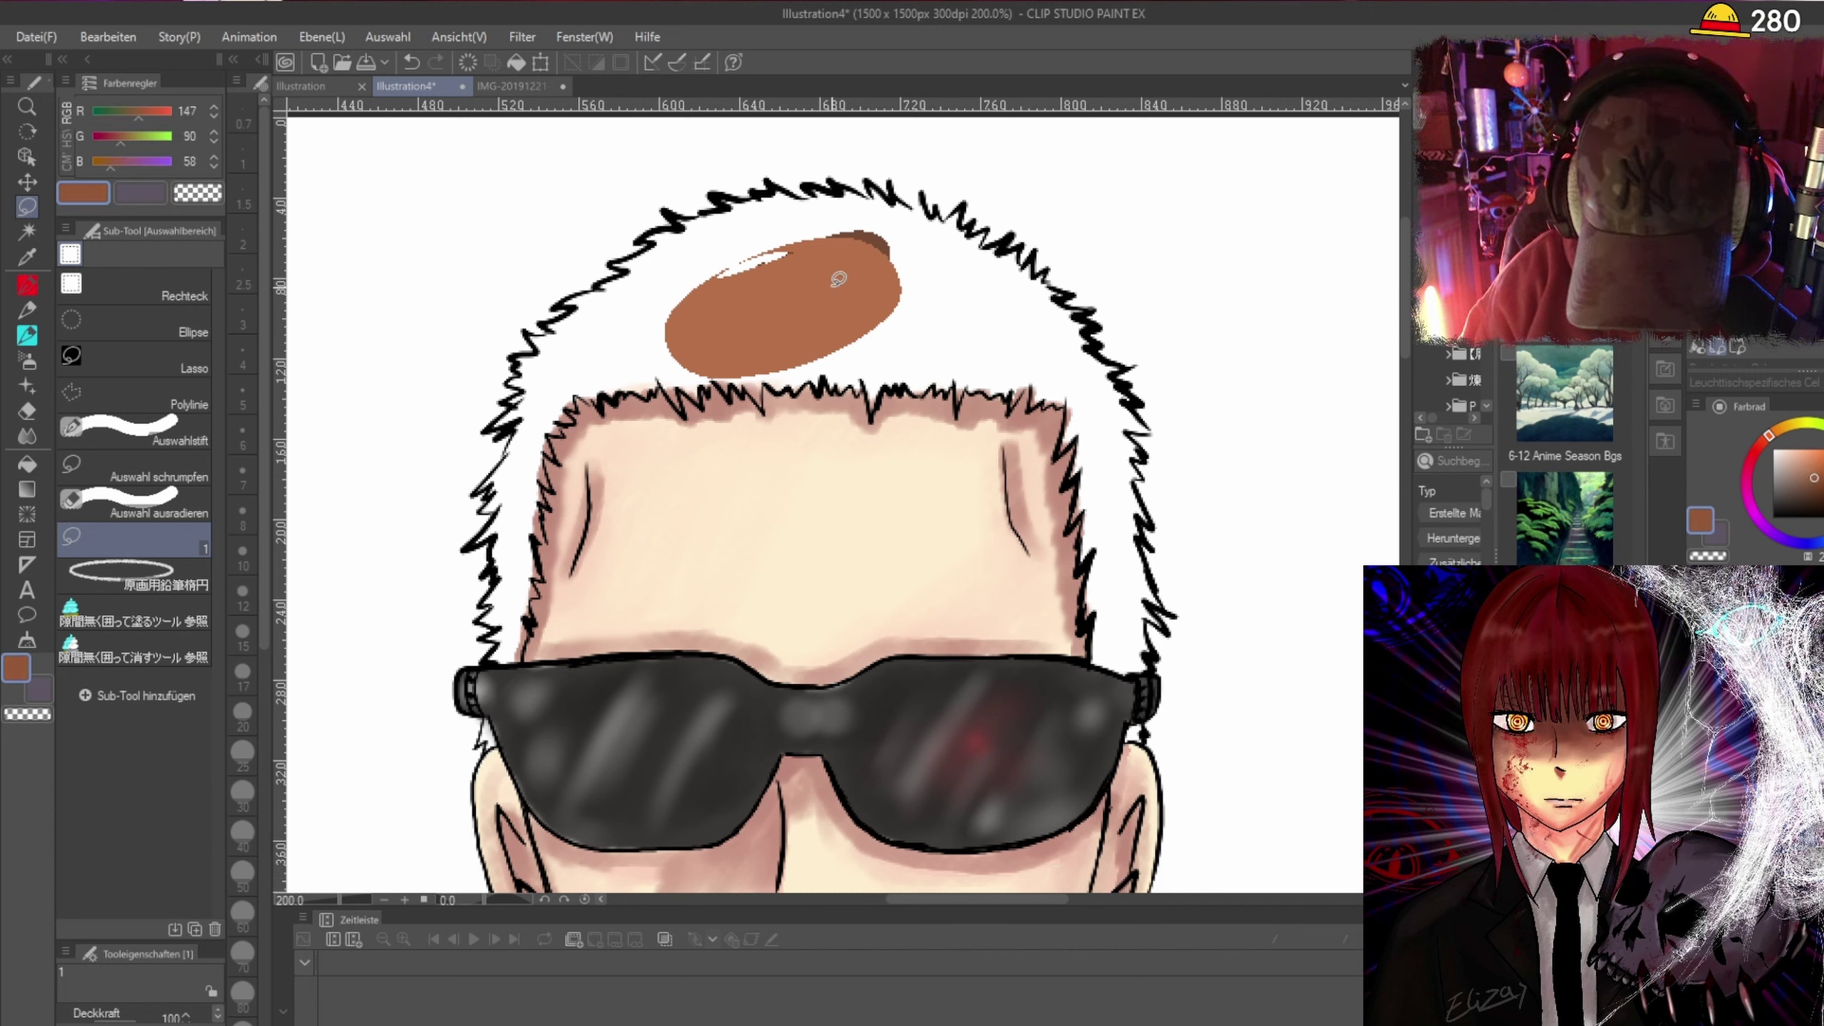
{"action": "left_click_drag", "start_coordinate": [711, 341], "coordinate": [718, 336]}
{"action": "mouse_move", "coordinate": [914, 243]}
{"action": "left_mouse_down"}
{"action": "mouse_move", "coordinate": [887, 302]}
{"action": "mouse_move", "coordinate": [926, 252]}
{"action": "left_mouse_up"}
{"action": "scroll", "coordinate": [1158, 370], "scroll_direction": "up", "scroll_amount": 2}
{"action": "scroll", "coordinate": [1150, 374], "scroll_direction": "down", "scroll_amount": 2}
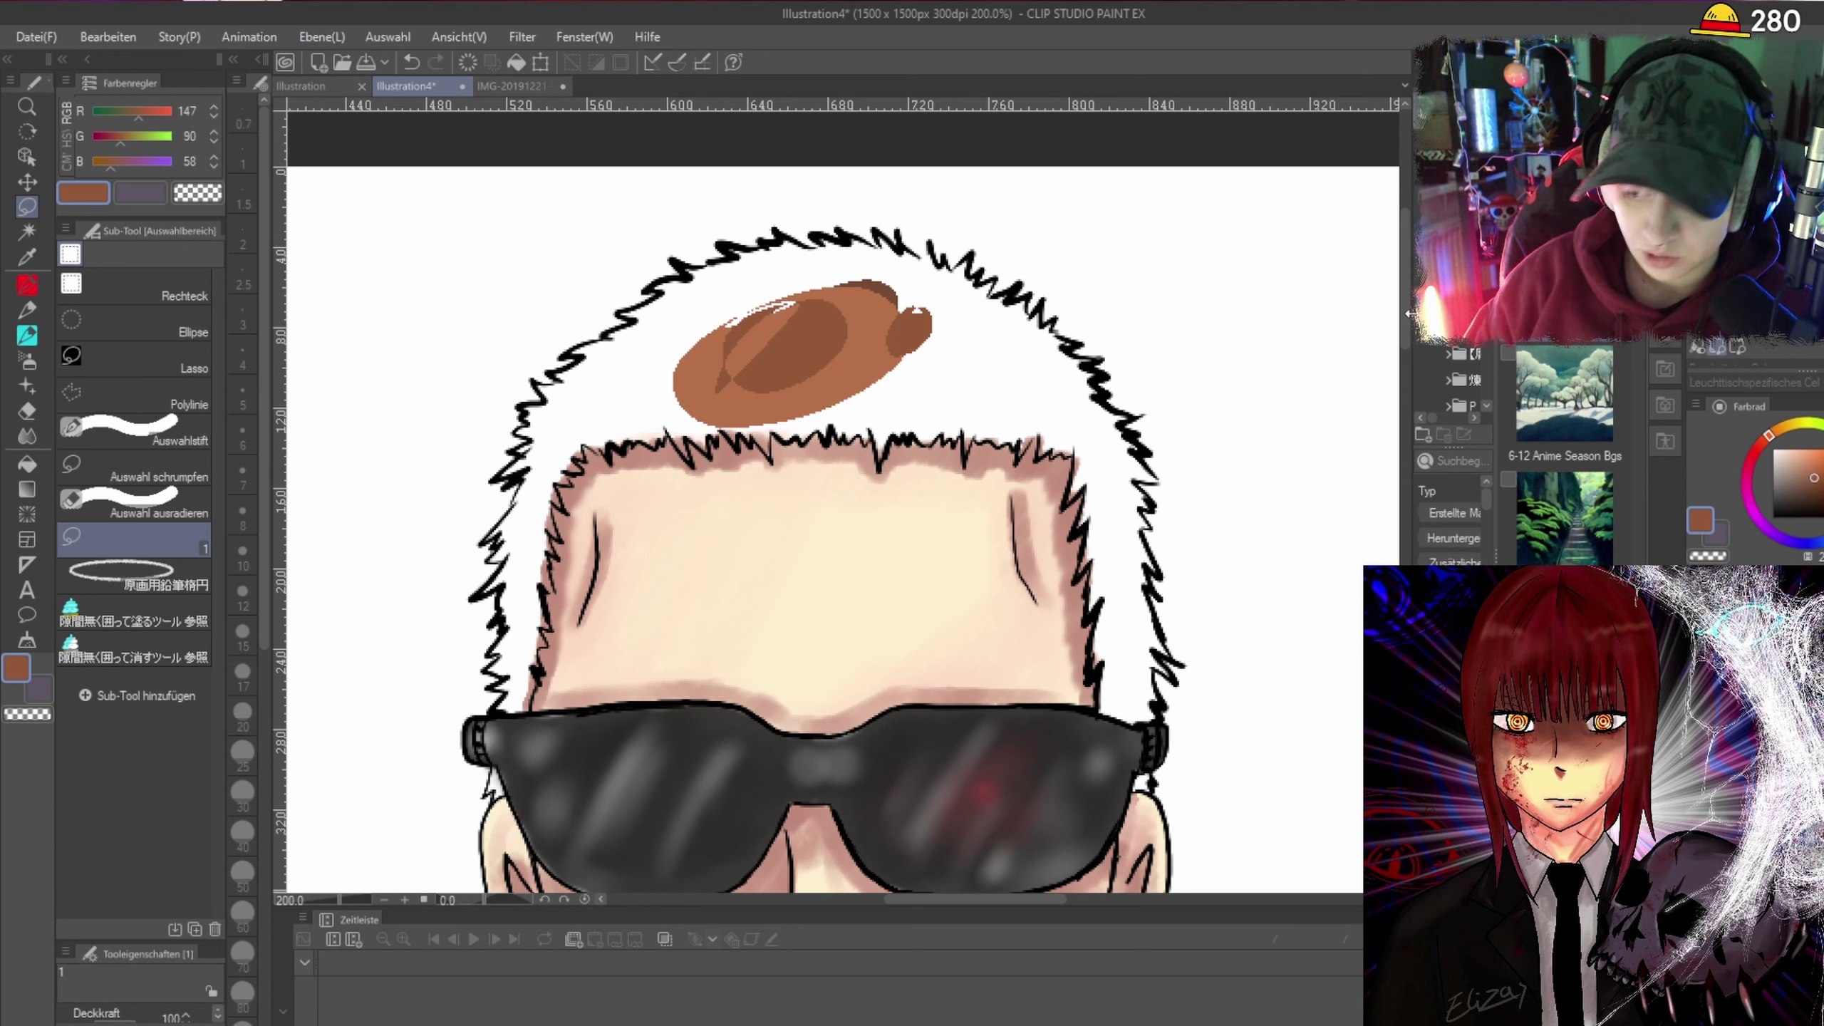
{"action": "scroll", "coordinate": [1191, 415], "scroll_direction": "up", "scroll_amount": 2}
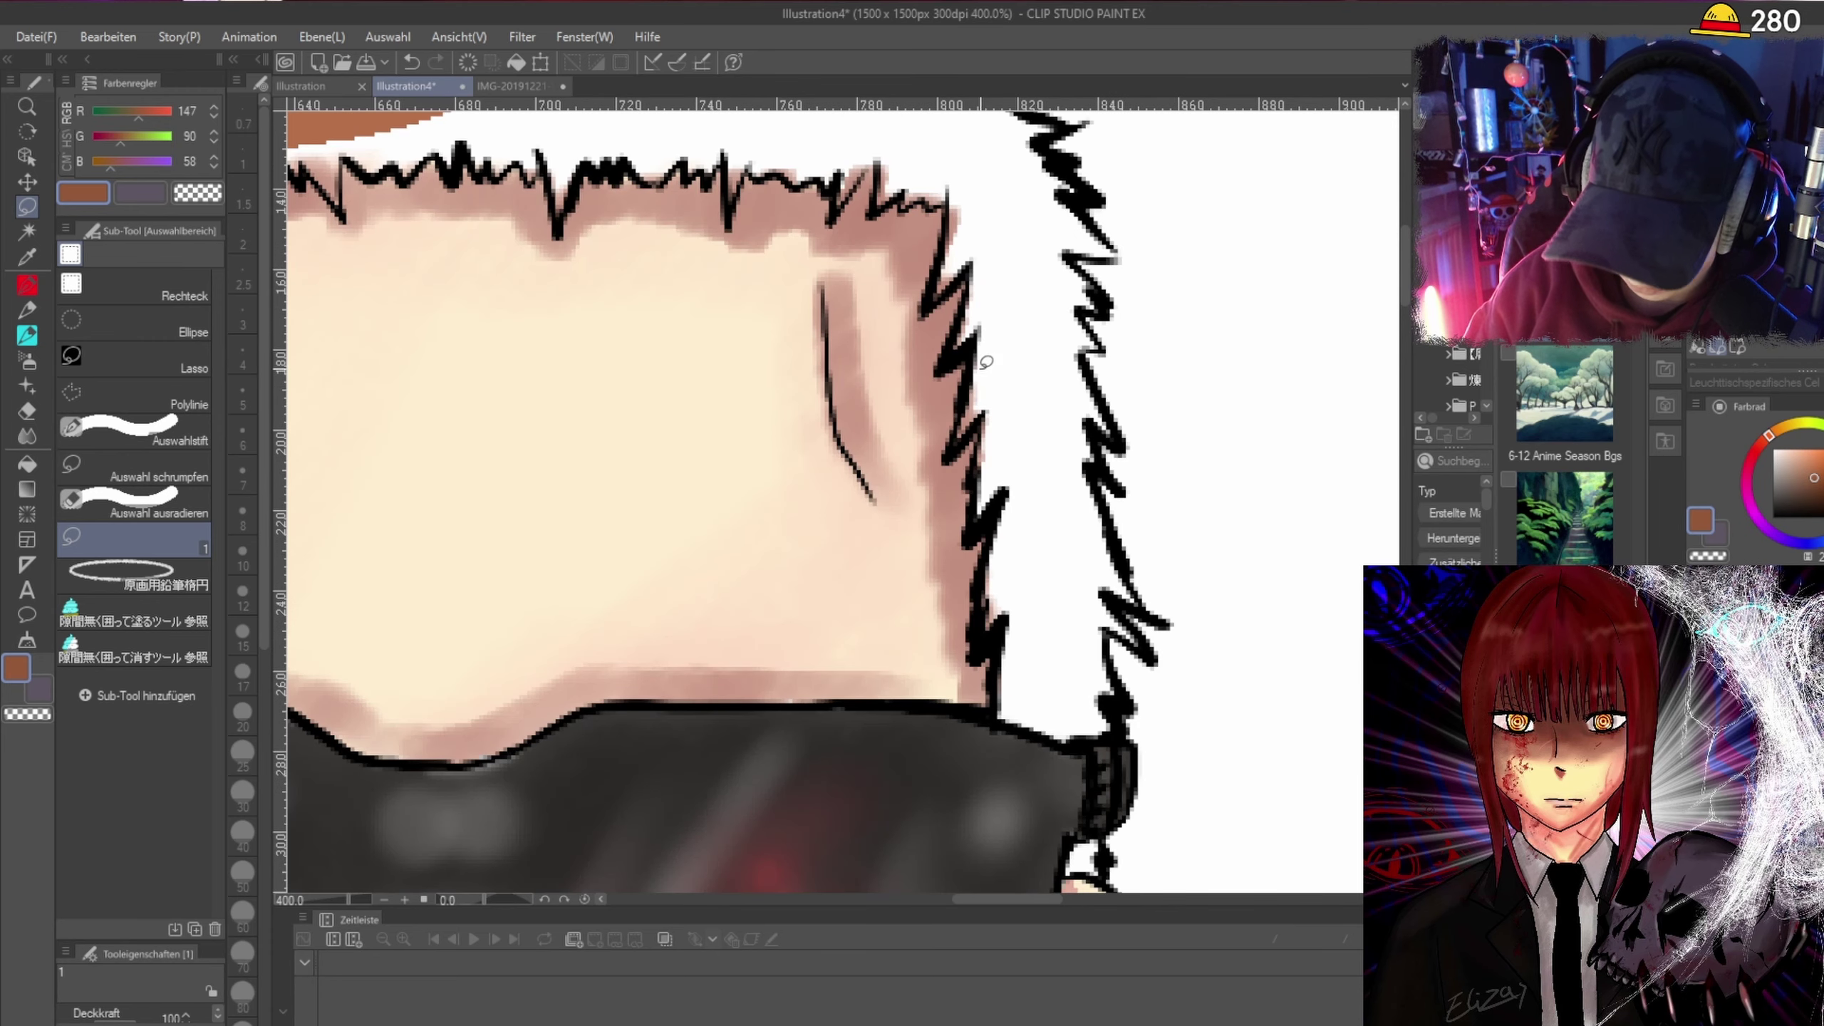
{"action": "mouse_move", "coordinate": [977, 332]}
{"action": "left_mouse_down"}
{"action": "mouse_move", "coordinate": [957, 445]}
{"action": "mouse_move", "coordinate": [992, 397]}
{"action": "mouse_move", "coordinate": [977, 516]}
{"action": "mouse_move", "coordinate": [1006, 487]}
{"action": "mouse_move", "coordinate": [988, 596]}
{"action": "mouse_move", "coordinate": [989, 647]}
{"action": "mouse_move", "coordinate": [1014, 617]}
{"action": "mouse_move", "coordinate": [1005, 710]}
{"action": "mouse_move", "coordinate": [1127, 731]}
{"action": "mouse_move", "coordinate": [1117, 619]}
{"action": "mouse_move", "coordinate": [1151, 647]}
{"action": "mouse_move", "coordinate": [1093, 463]}
{"action": "mouse_move", "coordinate": [1109, 464]}
{"action": "mouse_move", "coordinate": [1096, 409]}
{"action": "mouse_move", "coordinate": [1121, 426]}
{"action": "mouse_move", "coordinate": [1083, 340]}
{"action": "mouse_move", "coordinate": [1102, 340]}
{"action": "mouse_move", "coordinate": [1097, 323]}
{"action": "mouse_move", "coordinate": [1075, 294]}
{"action": "mouse_move", "coordinate": [1023, 281]}
{"action": "mouse_move", "coordinate": [984, 362]}
{"action": "left_mouse_up"}
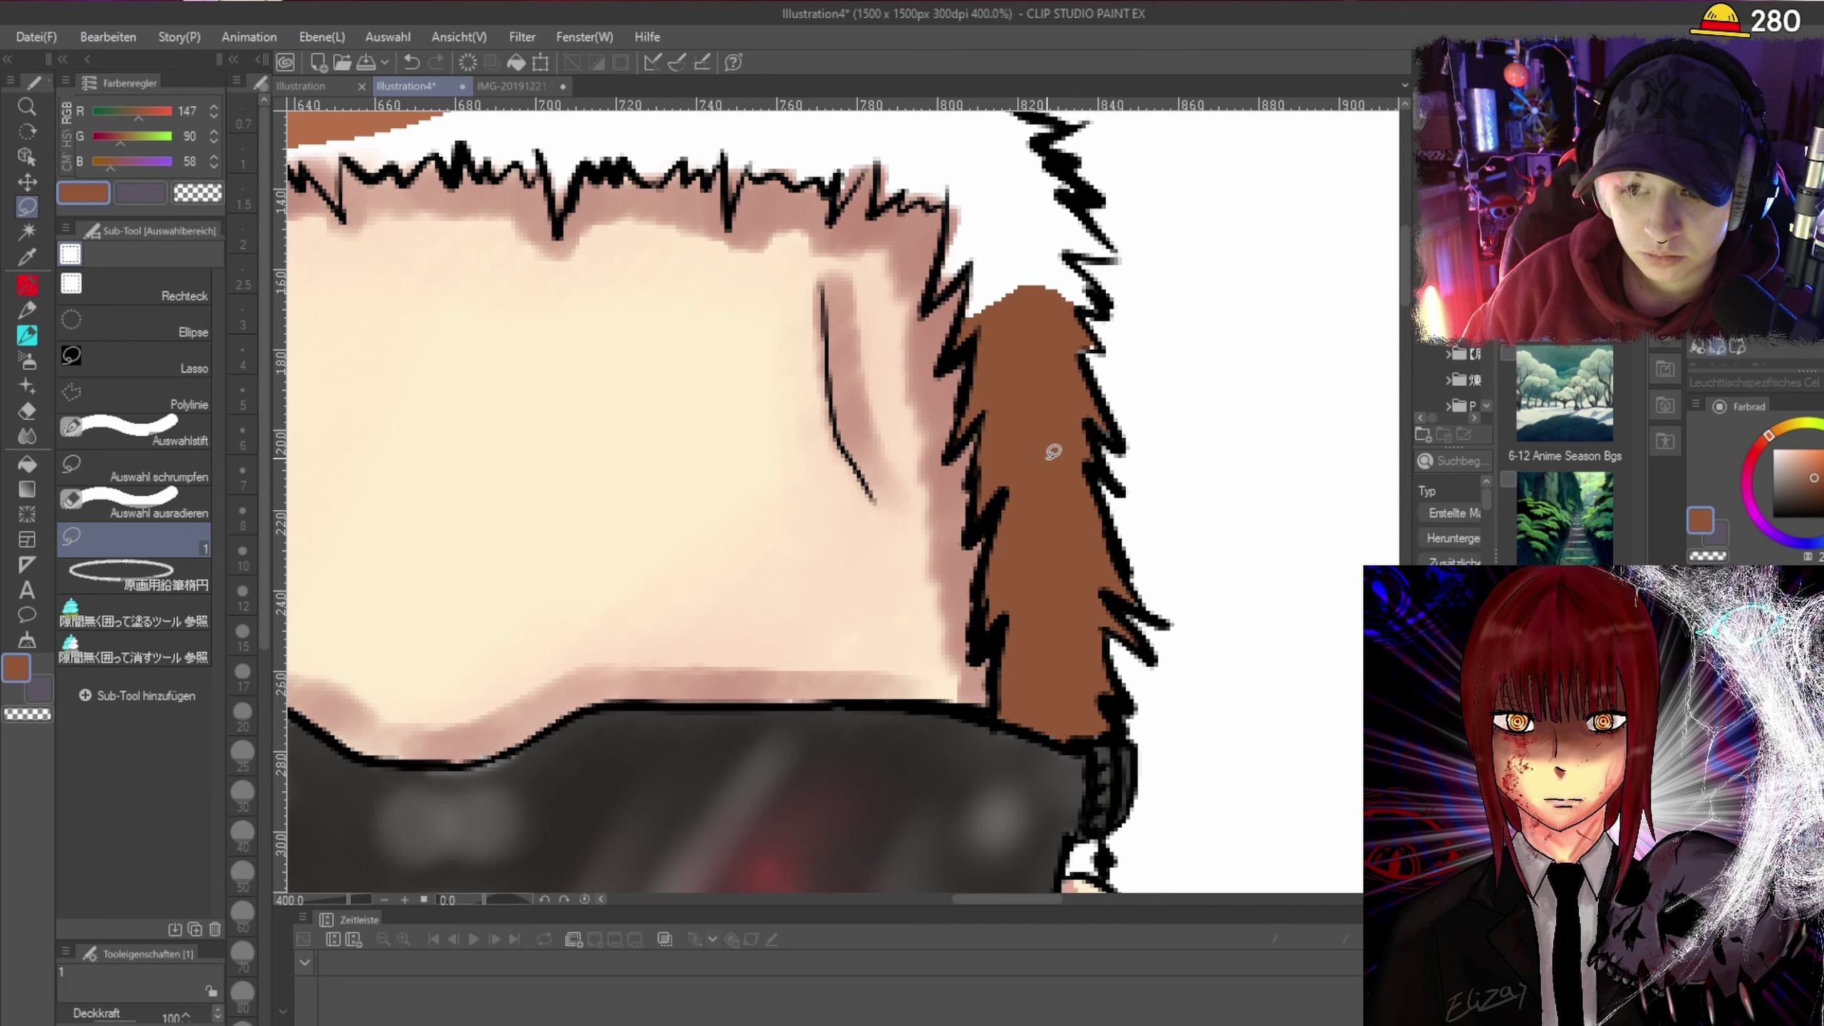
Lasso-fill the left temple hair area and the hair gap beside the sunglasses with brown.
{"action": "scroll", "coordinate": [1054, 451], "scroll_direction": "down", "scroll_amount": 3}
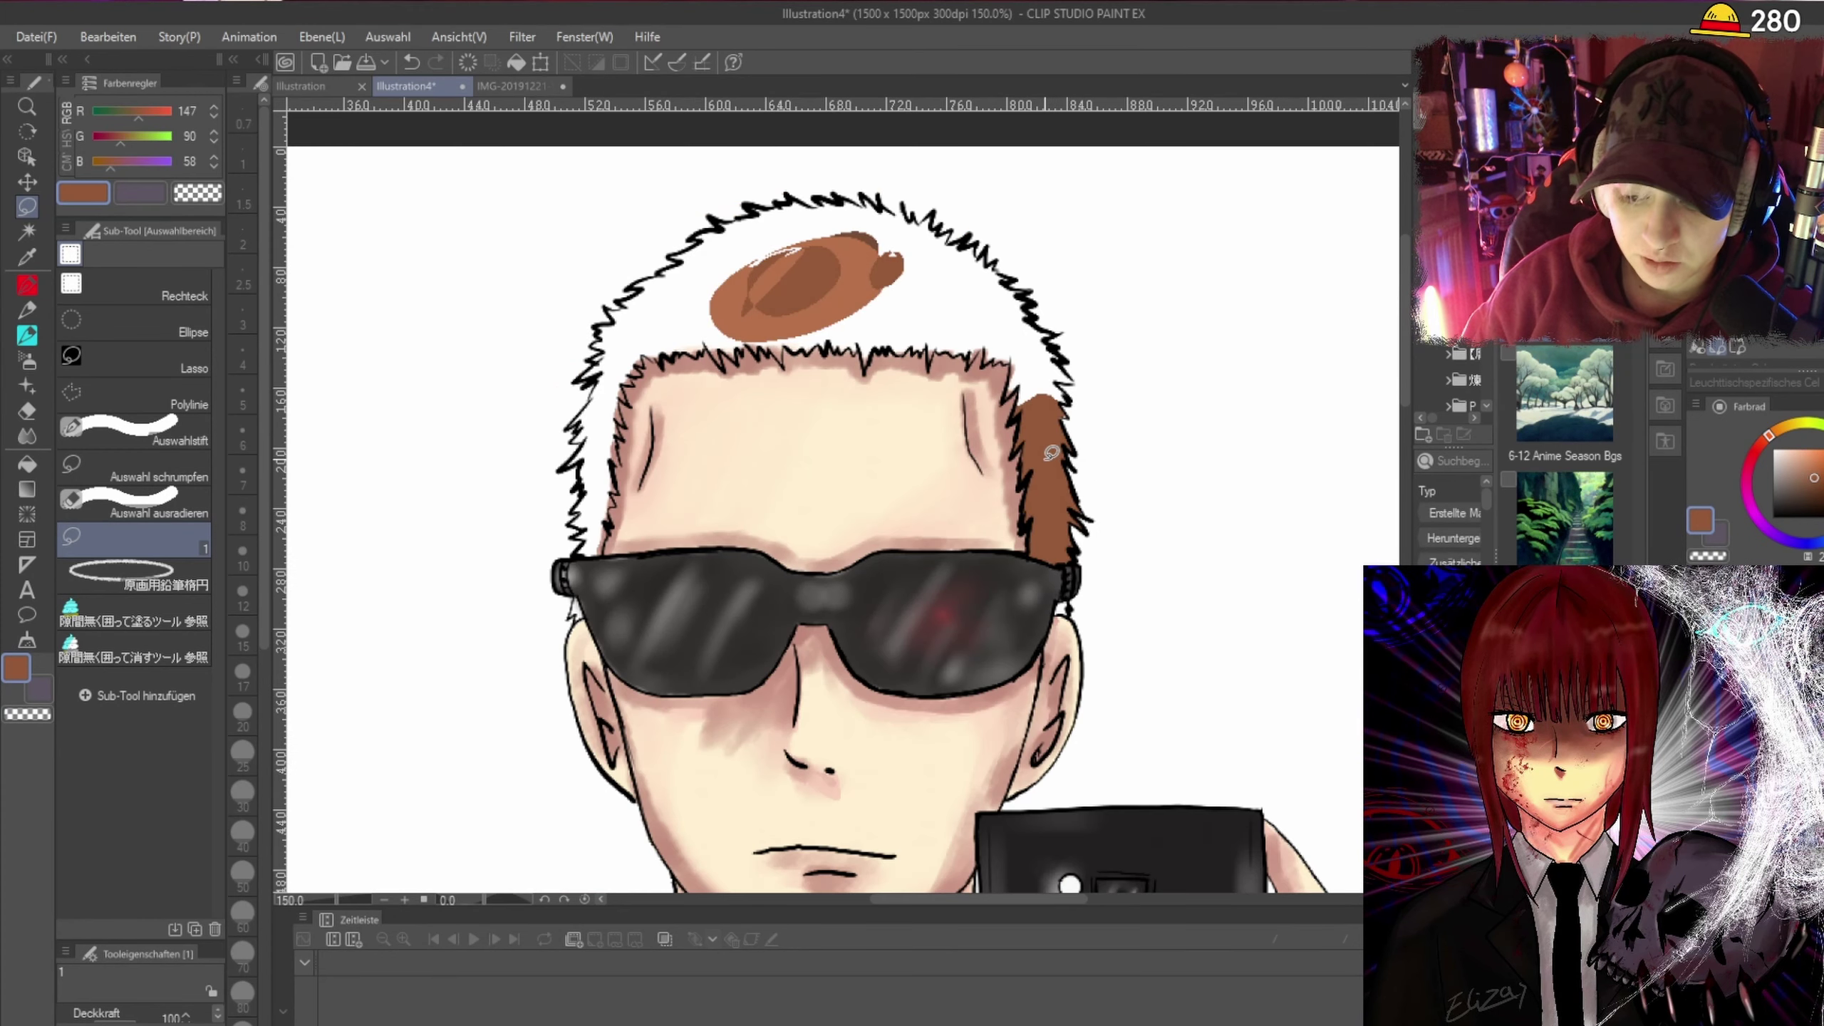
{"action": "scroll", "coordinate": [1003, 301], "scroll_direction": "up", "scroll_amount": 1}
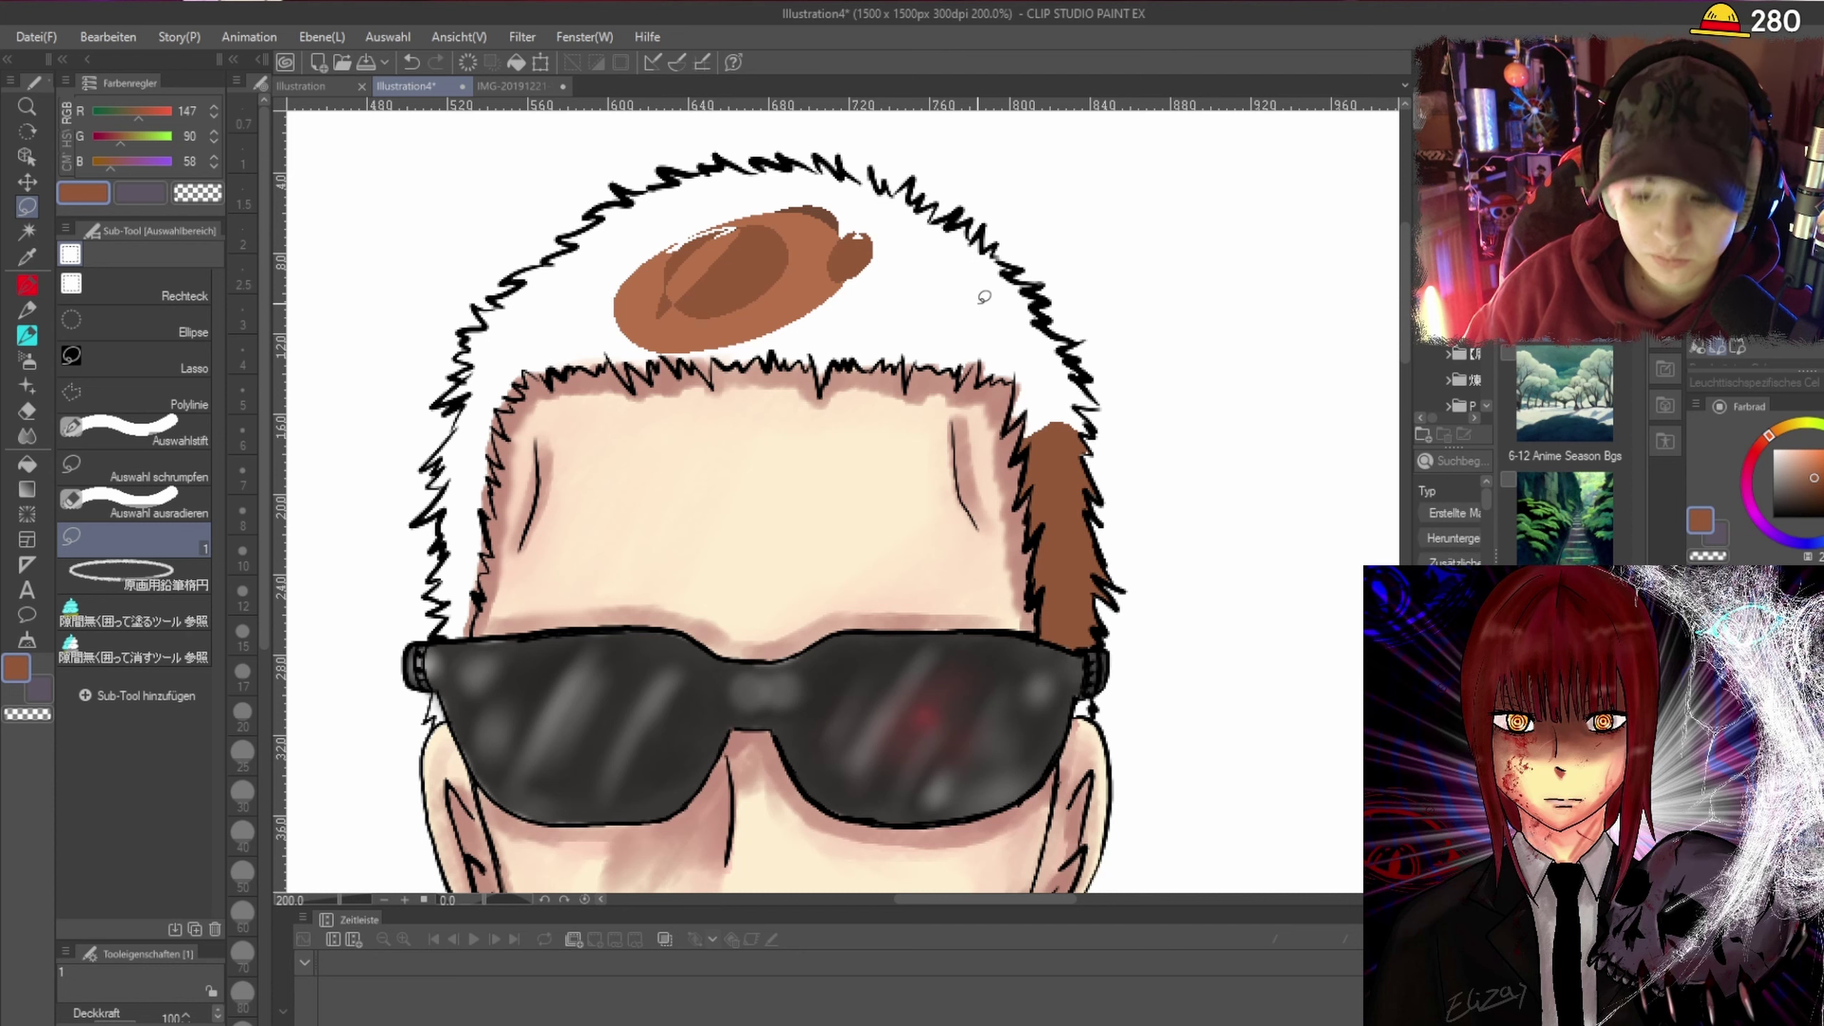
{"action": "scroll", "coordinate": [1340, 313], "scroll_direction": "up", "scroll_amount": 3}
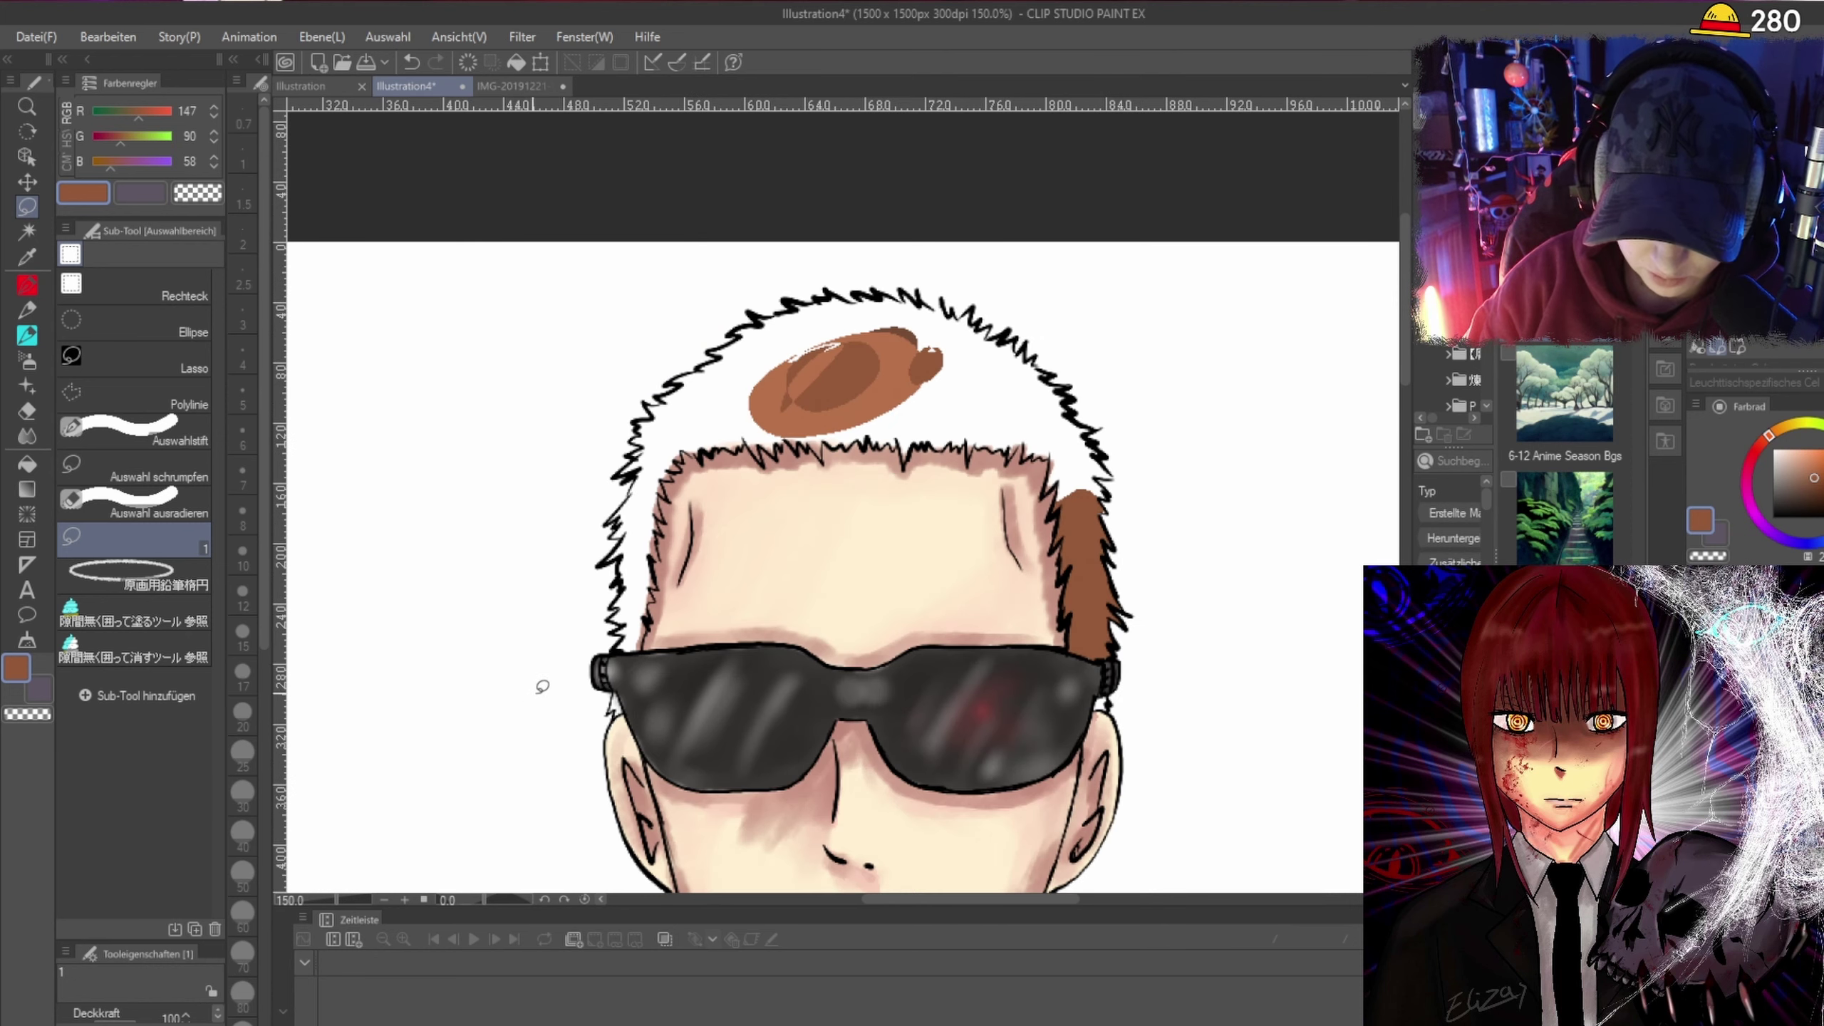
{"action": "scroll", "coordinate": [542, 685], "scroll_direction": "up", "scroll_amount": 3}
{"action": "mouse_move", "coordinate": [645, 503]}
{"action": "left_mouse_down"}
{"action": "mouse_move", "coordinate": [619, 586]}
{"action": "mouse_move", "coordinate": [648, 573]}
{"action": "mouse_move", "coordinate": [662, 503]}
{"action": "left_mouse_up"}
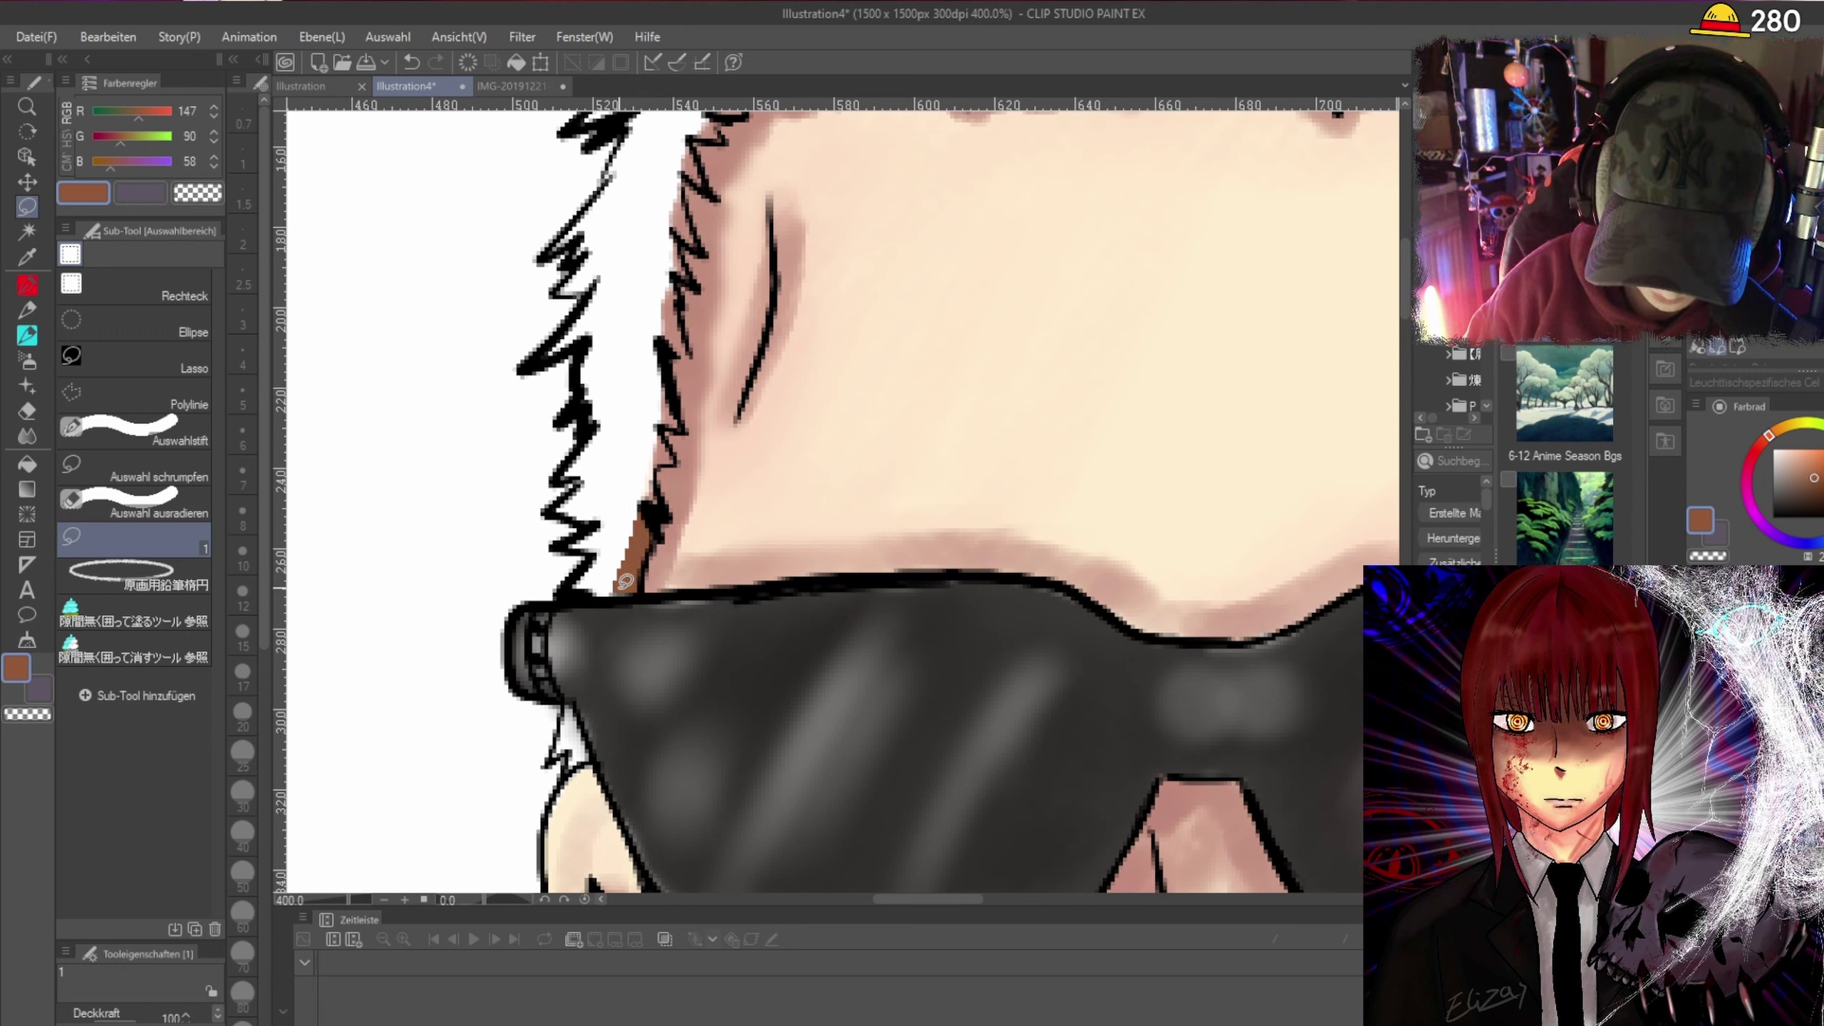
{"action": "mouse_move", "coordinate": [618, 591]}
{"action": "left_mouse_down"}
{"action": "mouse_move", "coordinate": [581, 580]}
{"action": "mouse_move", "coordinate": [596, 560]}
{"action": "mouse_move", "coordinate": [575, 542]}
{"action": "mouse_move", "coordinate": [602, 523]}
{"action": "mouse_move", "coordinate": [574, 488]}
{"action": "left_mouse_up"}
{"action": "mouse_move", "coordinate": [605, 417]}
{"action": "left_mouse_down"}
{"action": "mouse_move", "coordinate": [579, 342]}
{"action": "mouse_move", "coordinate": [550, 360]}
{"action": "mouse_move", "coordinate": [596, 294]}
{"action": "mouse_move", "coordinate": [564, 283]}
{"action": "mouse_move", "coordinate": [585, 232]}
{"action": "mouse_move", "coordinate": [560, 245]}
{"action": "mouse_move", "coordinate": [628, 167]}
{"action": "mouse_move", "coordinate": [687, 158]}
{"action": "mouse_move", "coordinate": [697, 232]}
{"action": "left_mouse_up"}
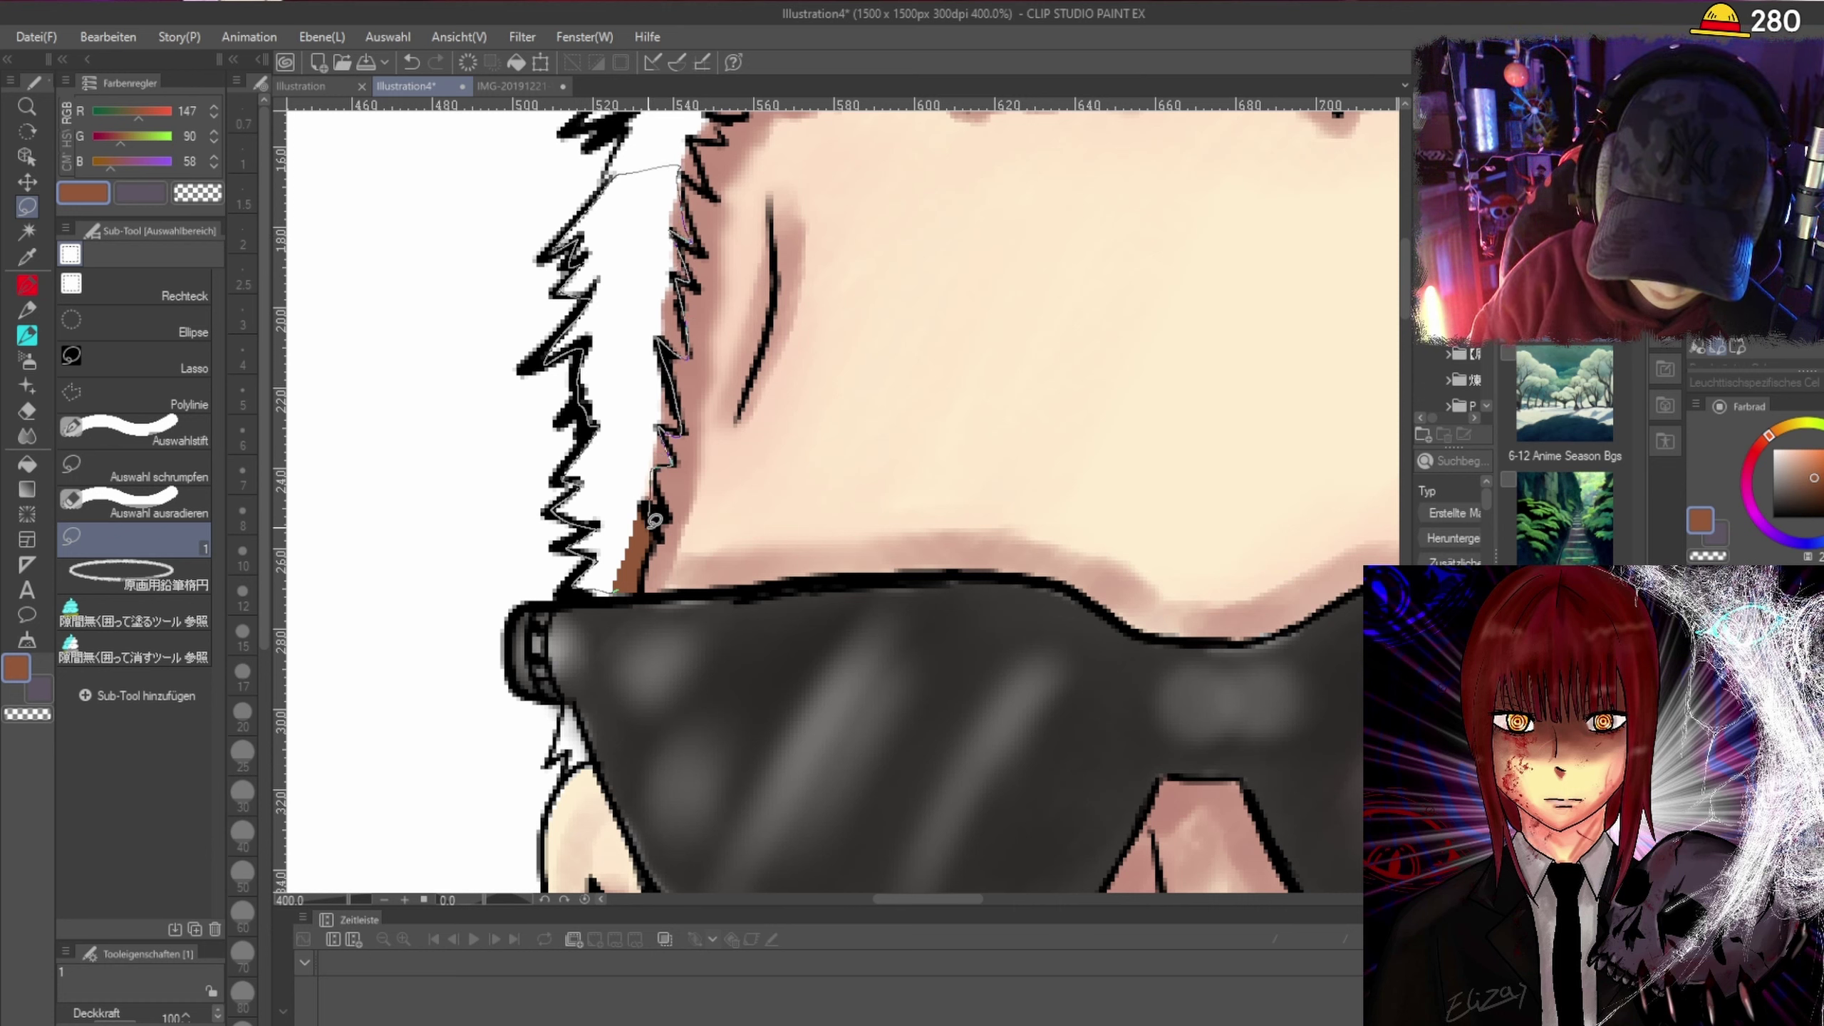
{"action": "mouse_move", "coordinate": [654, 520]}
{"action": "left_mouse_down"}
{"action": "mouse_move", "coordinate": [662, 476]}
{"action": "mouse_move", "coordinate": [594, 574]}
{"action": "mouse_move", "coordinate": [624, 588]}
{"action": "mouse_move", "coordinate": [585, 595]}
{"action": "left_mouse_up"}
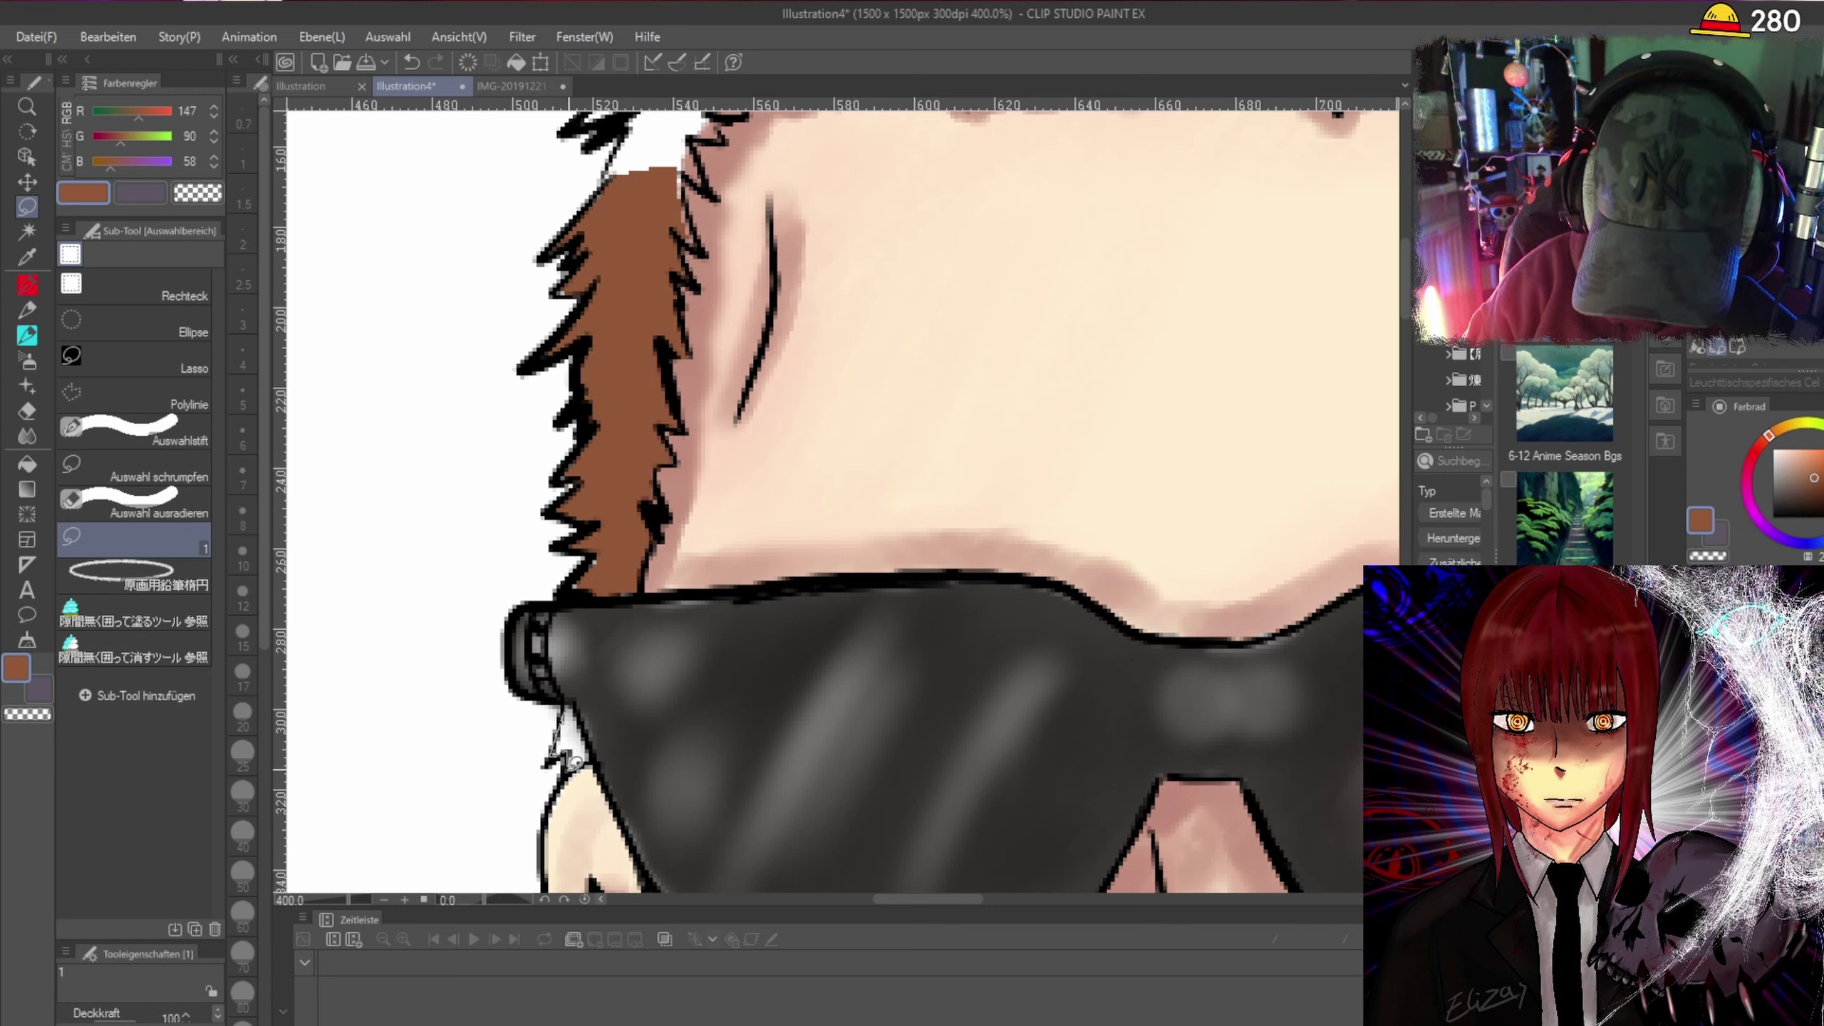
{"action": "mouse_move", "coordinate": [593, 751]}
{"action": "left_mouse_down"}
{"action": "mouse_move", "coordinate": [574, 701]}
{"action": "mouse_move", "coordinate": [563, 711]}
{"action": "left_mouse_up"}
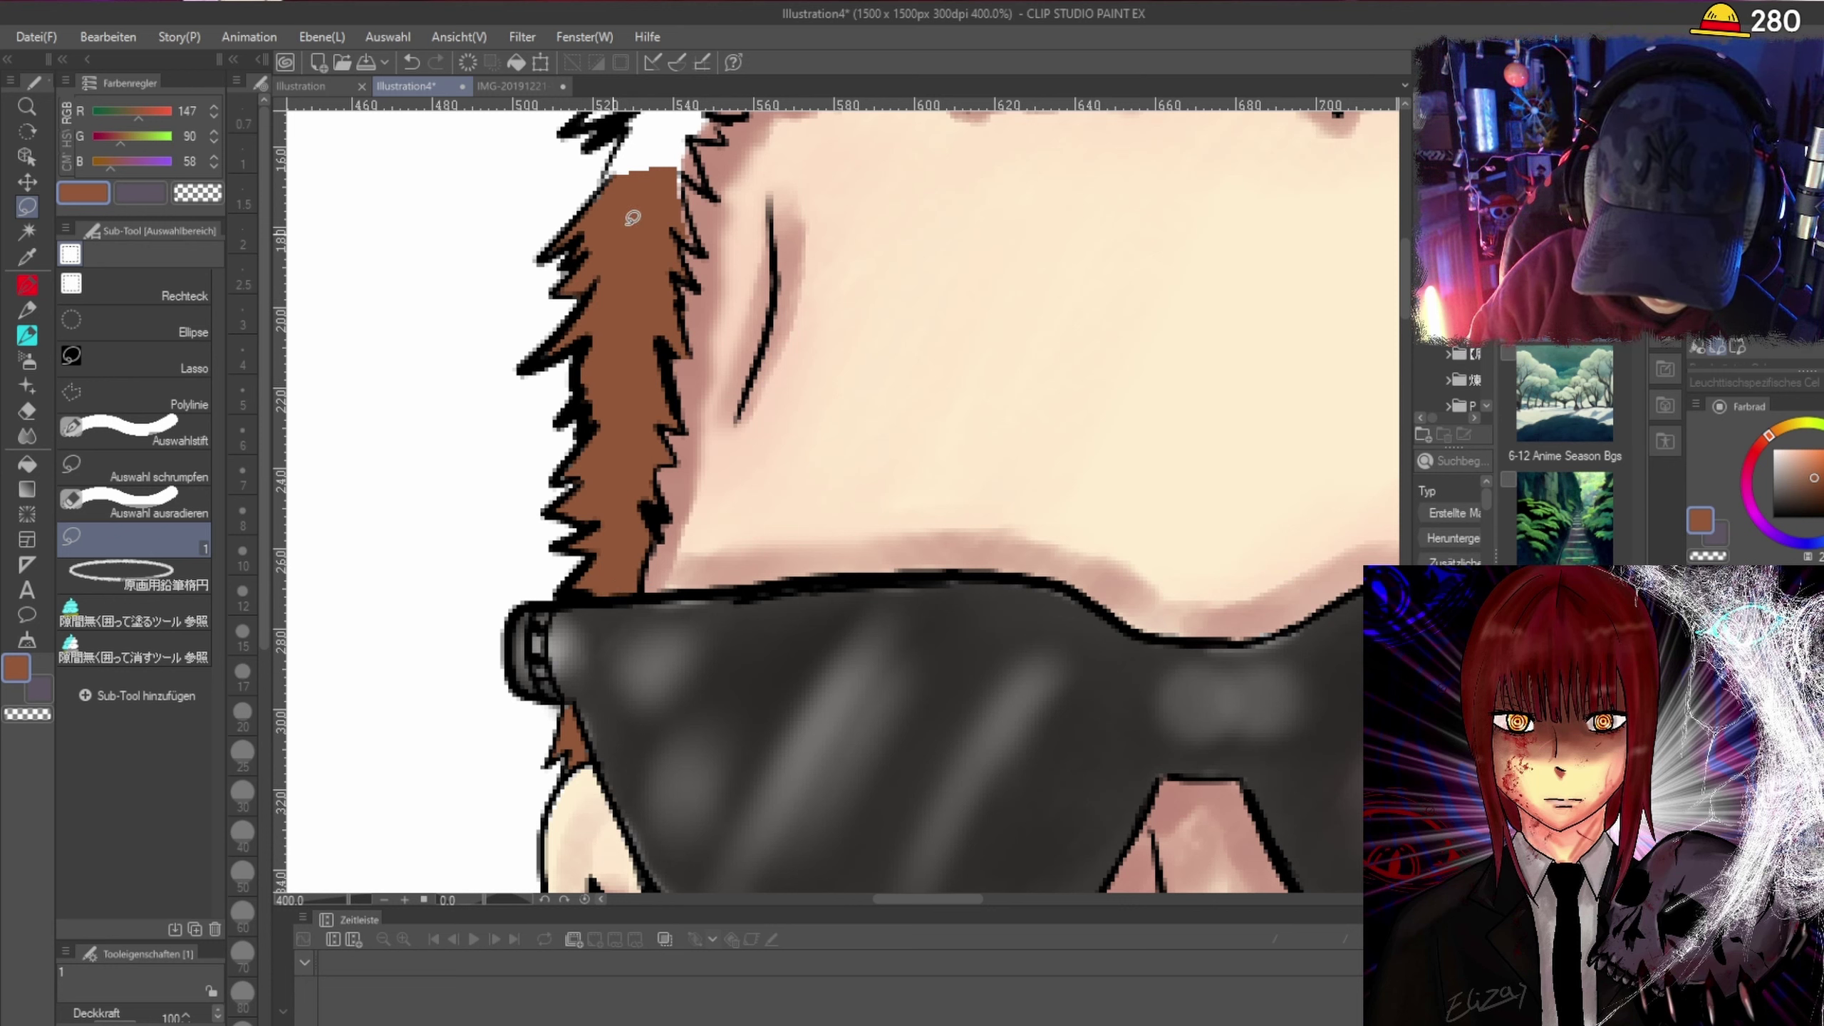
{"action": "left_click_drag", "start_coordinate": [1404, 270], "coordinate": [1406, 237]}
{"action": "scroll", "coordinate": [817, 431], "scroll_direction": "up", "scroll_amount": 2}
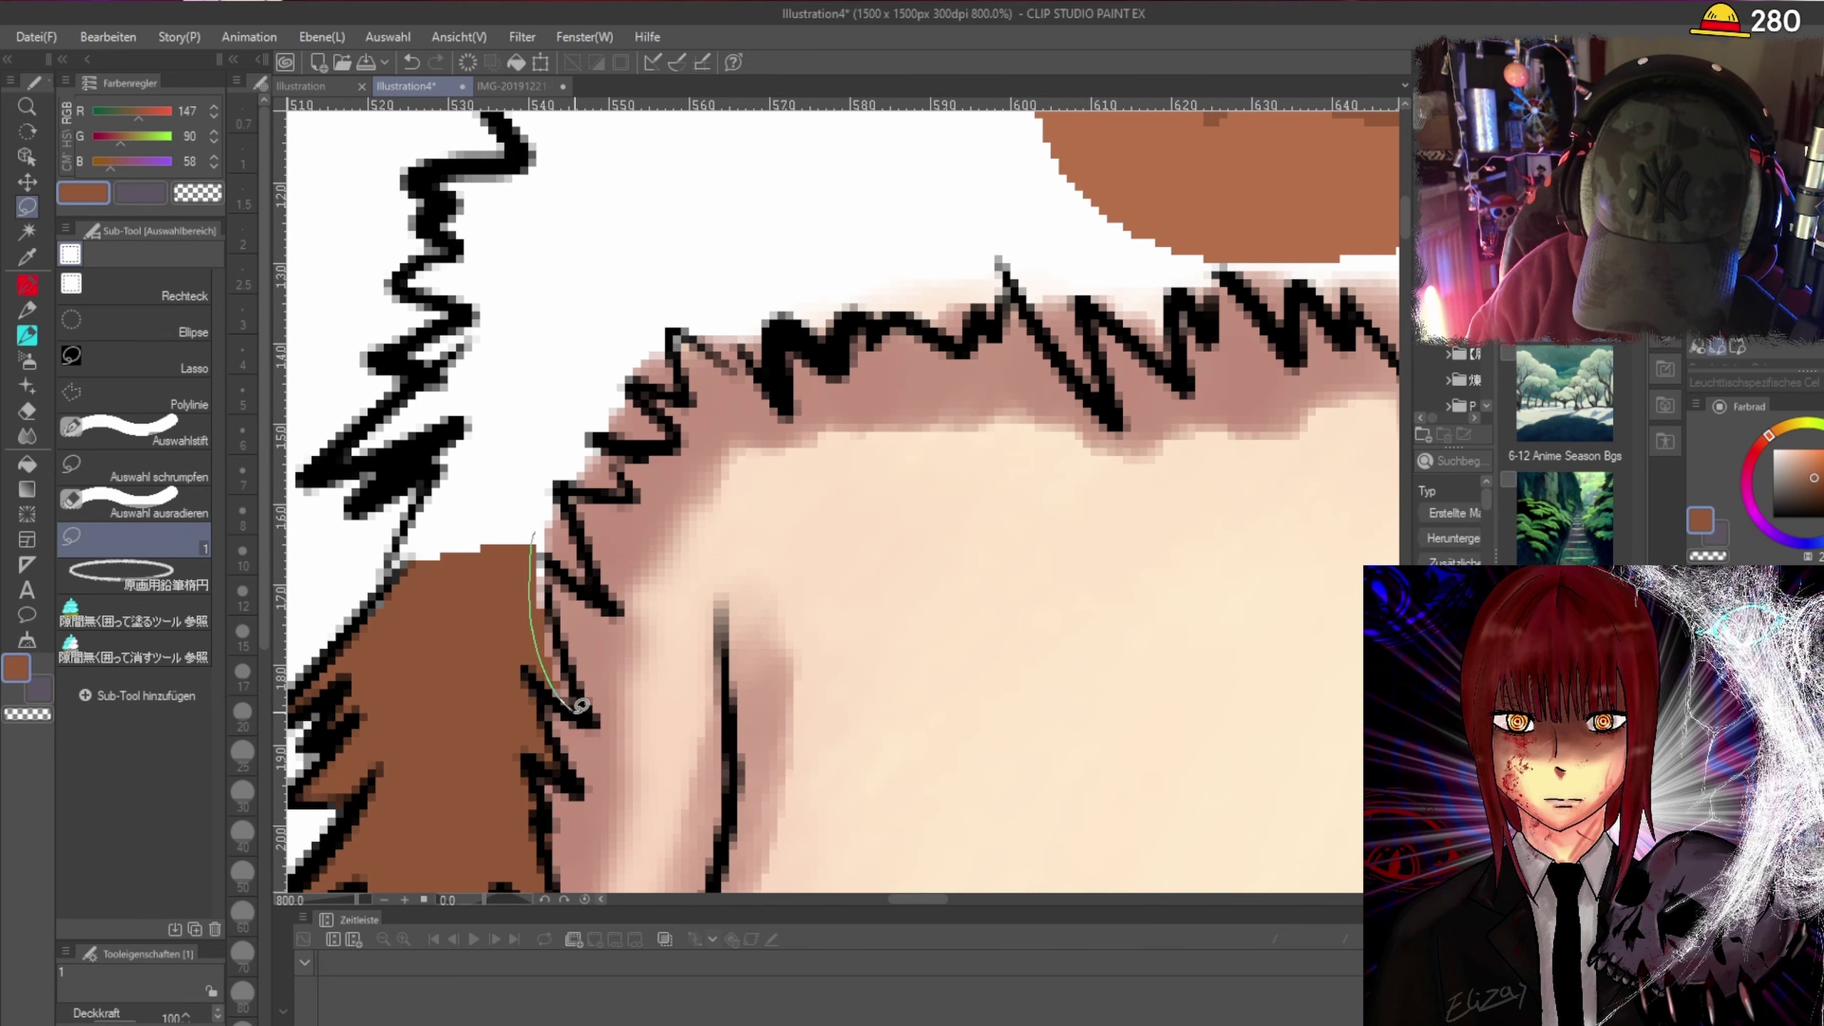
Fill the leftover left-hair gap and the enclosed upper-left hair region brown.
{"action": "mouse_move", "coordinate": [576, 710]}
{"action": "left_mouse_down"}
{"action": "mouse_move", "coordinate": [544, 536]}
{"action": "mouse_move", "coordinate": [600, 596]}
{"action": "mouse_move", "coordinate": [565, 487]}
{"action": "mouse_move", "coordinate": [622, 480]}
{"action": "mouse_move", "coordinate": [619, 436]}
{"action": "mouse_move", "coordinate": [681, 436]}
{"action": "mouse_move", "coordinate": [651, 386]}
{"action": "mouse_move", "coordinate": [692, 396]}
{"action": "mouse_move", "coordinate": [691, 332]}
{"action": "mouse_move", "coordinate": [752, 371]}
{"action": "mouse_move", "coordinate": [782, 297]}
{"action": "mouse_move", "coordinate": [605, 259]}
{"action": "mouse_move", "coordinate": [515, 469]}
{"action": "mouse_move", "coordinate": [535, 540]}
{"action": "left_mouse_up"}
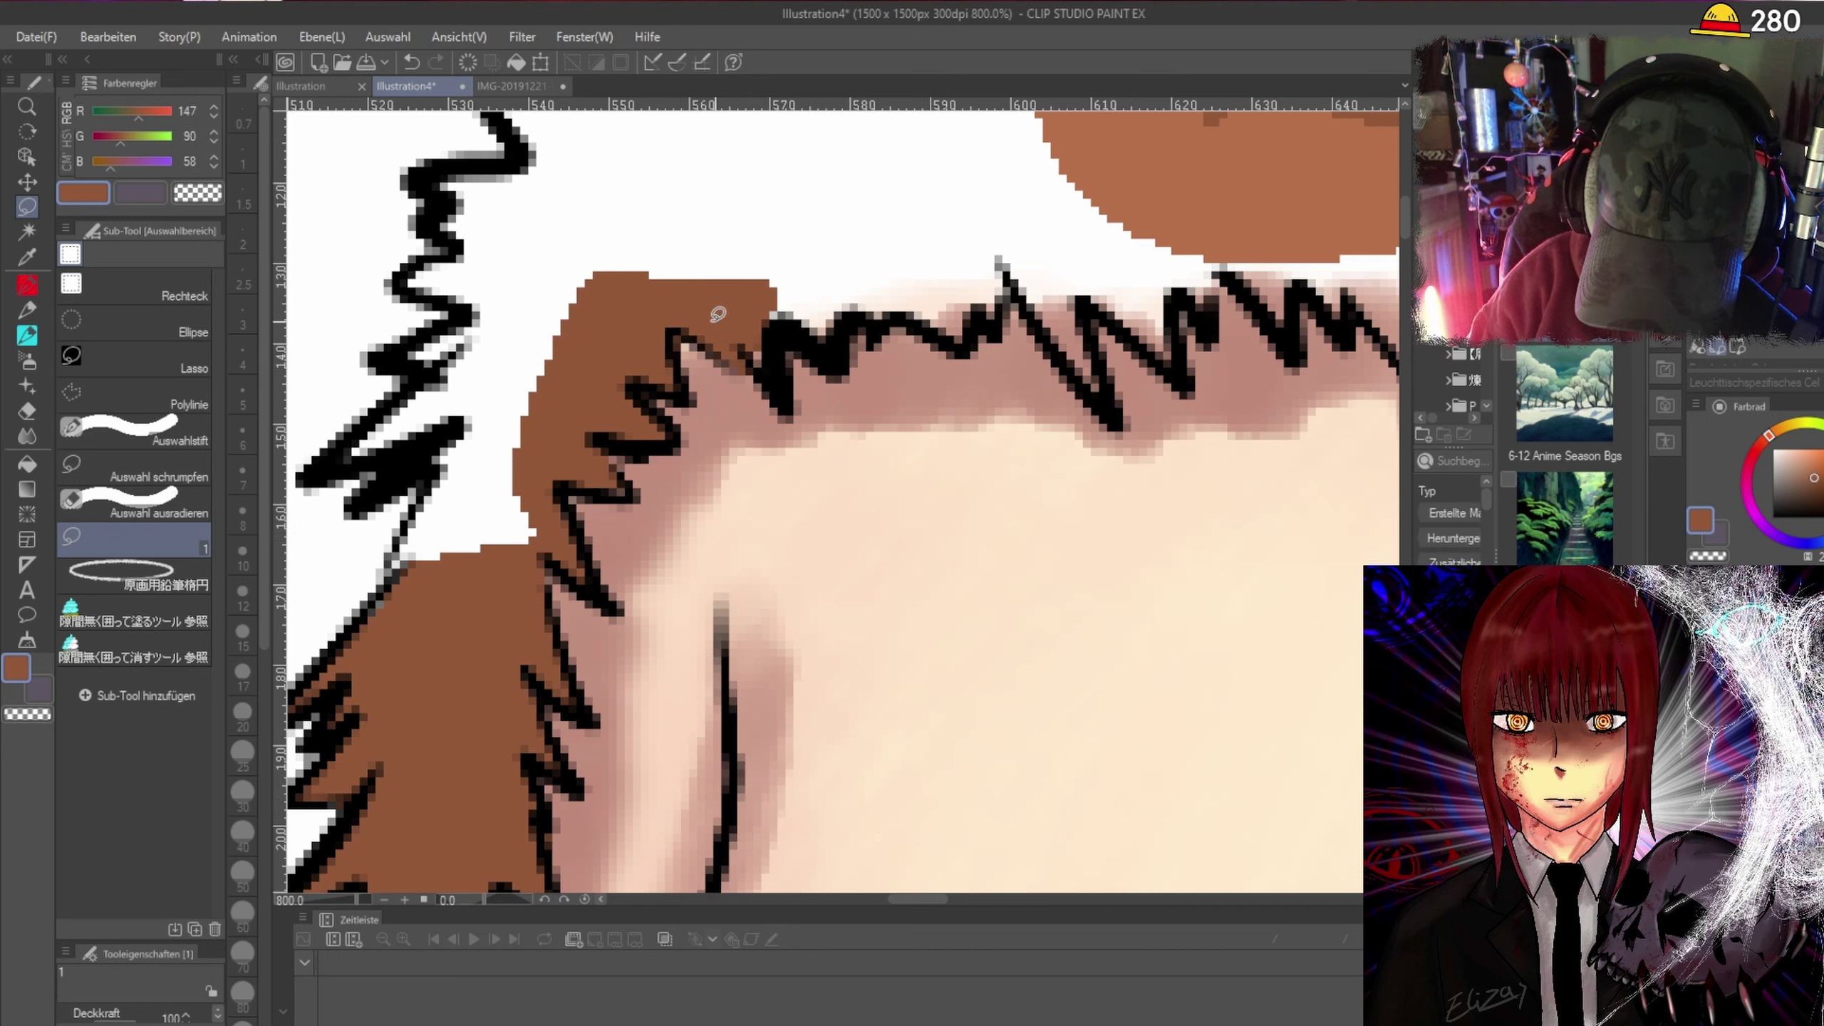
{"action": "mouse_move", "coordinate": [426, 459]}
{"action": "left_mouse_down"}
{"action": "mouse_move", "coordinate": [350, 452]}
{"action": "mouse_move", "coordinate": [436, 369]}
{"action": "mouse_move", "coordinate": [403, 359]}
{"action": "mouse_move", "coordinate": [464, 306]}
{"action": "mouse_move", "coordinate": [422, 271]}
{"action": "mouse_move", "coordinate": [455, 245]}
{"action": "mouse_move", "coordinate": [436, 178]}
{"action": "mouse_move", "coordinate": [563, 138]}
{"action": "mouse_move", "coordinate": [789, 155]}
{"action": "mouse_move", "coordinate": [1041, 242]}
{"action": "left_mouse_up"}
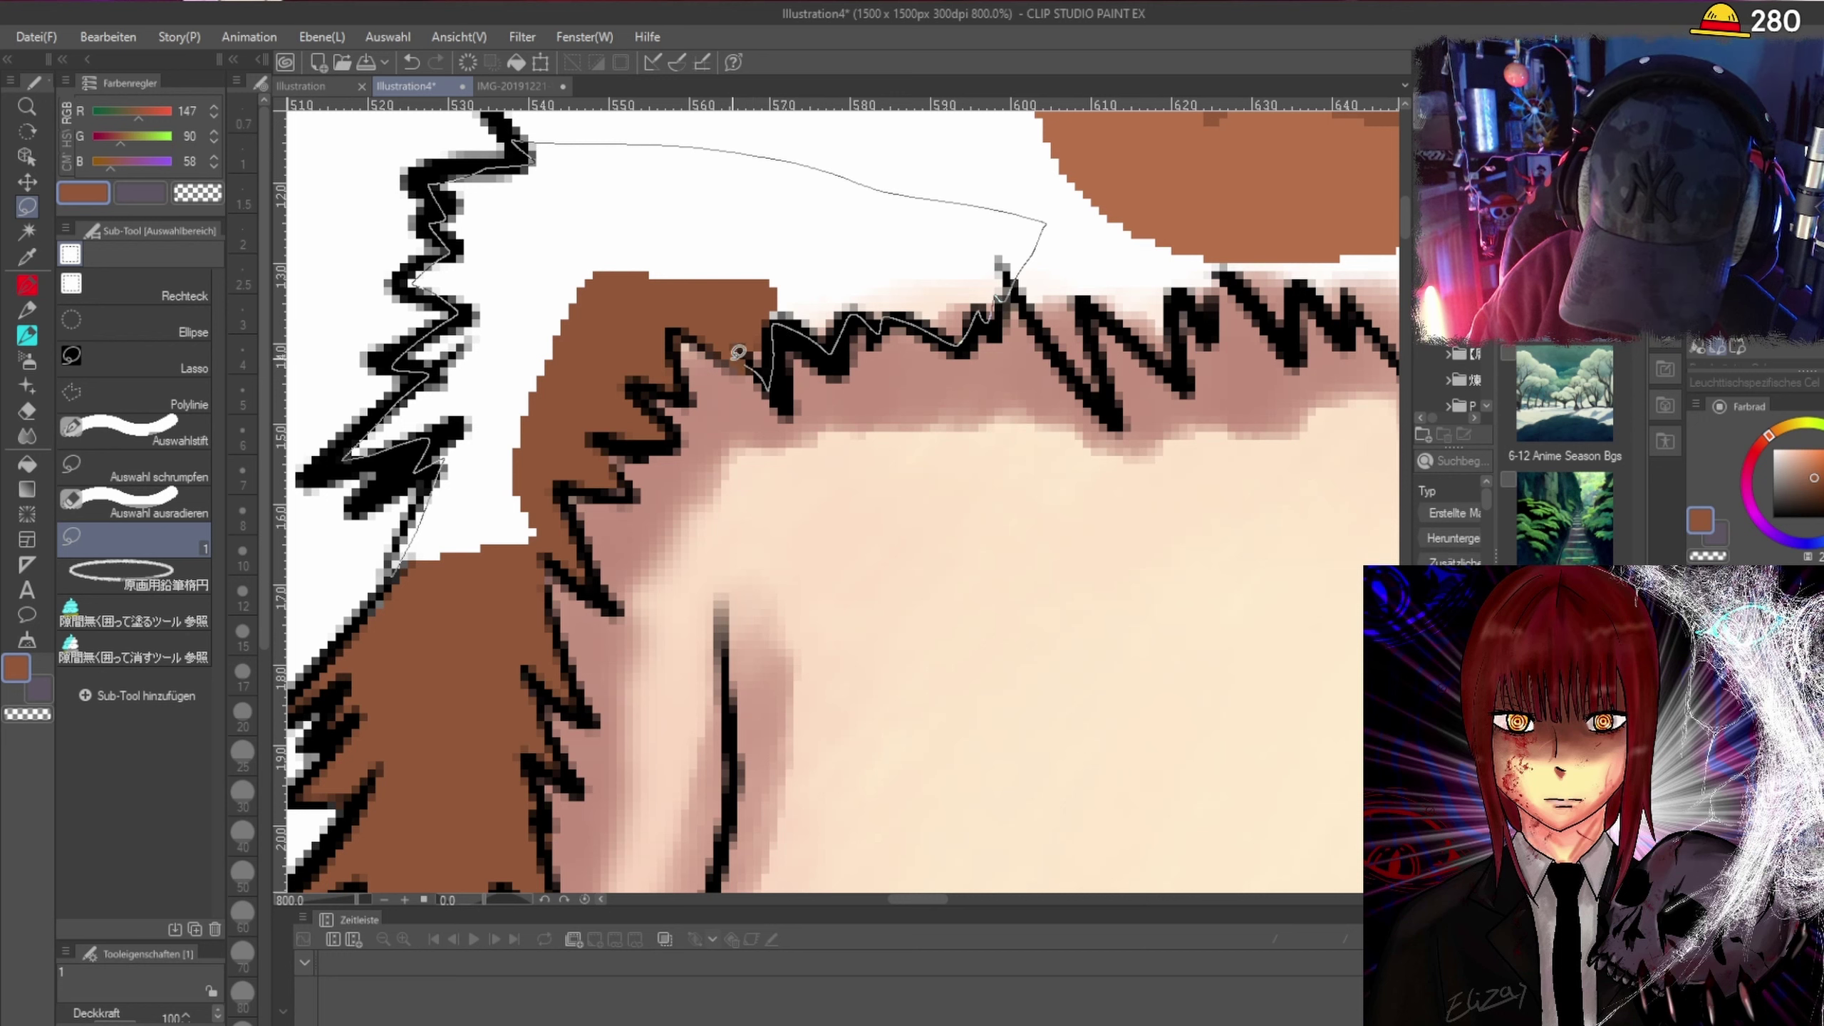
{"action": "mouse_move", "coordinate": [737, 354]}
{"action": "left_mouse_down"}
{"action": "mouse_move", "coordinate": [621, 301]}
{"action": "mouse_move", "coordinate": [550, 542]}
{"action": "left_mouse_up"}
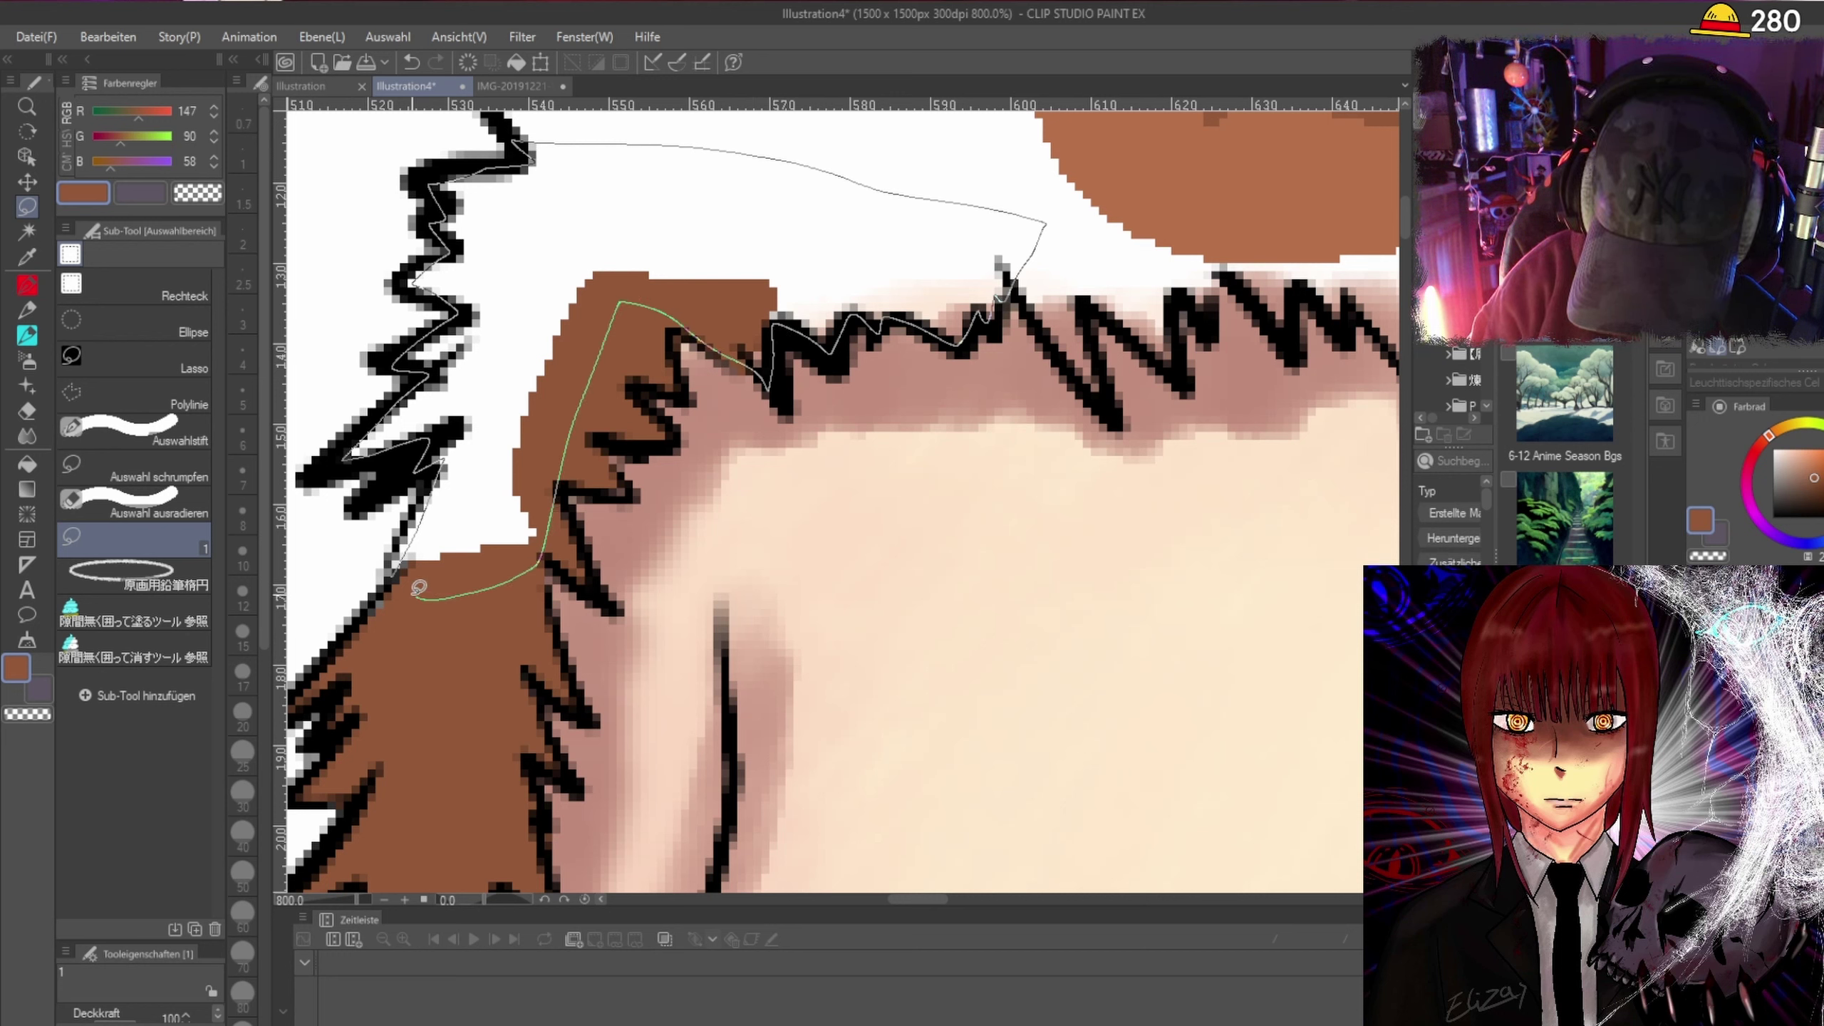
{"action": "mouse_move", "coordinate": [419, 588]}
{"action": "left_mouse_down"}
{"action": "mouse_move", "coordinate": [406, 551]}
{"action": "mouse_move", "coordinate": [461, 460]}
{"action": "left_mouse_up"}
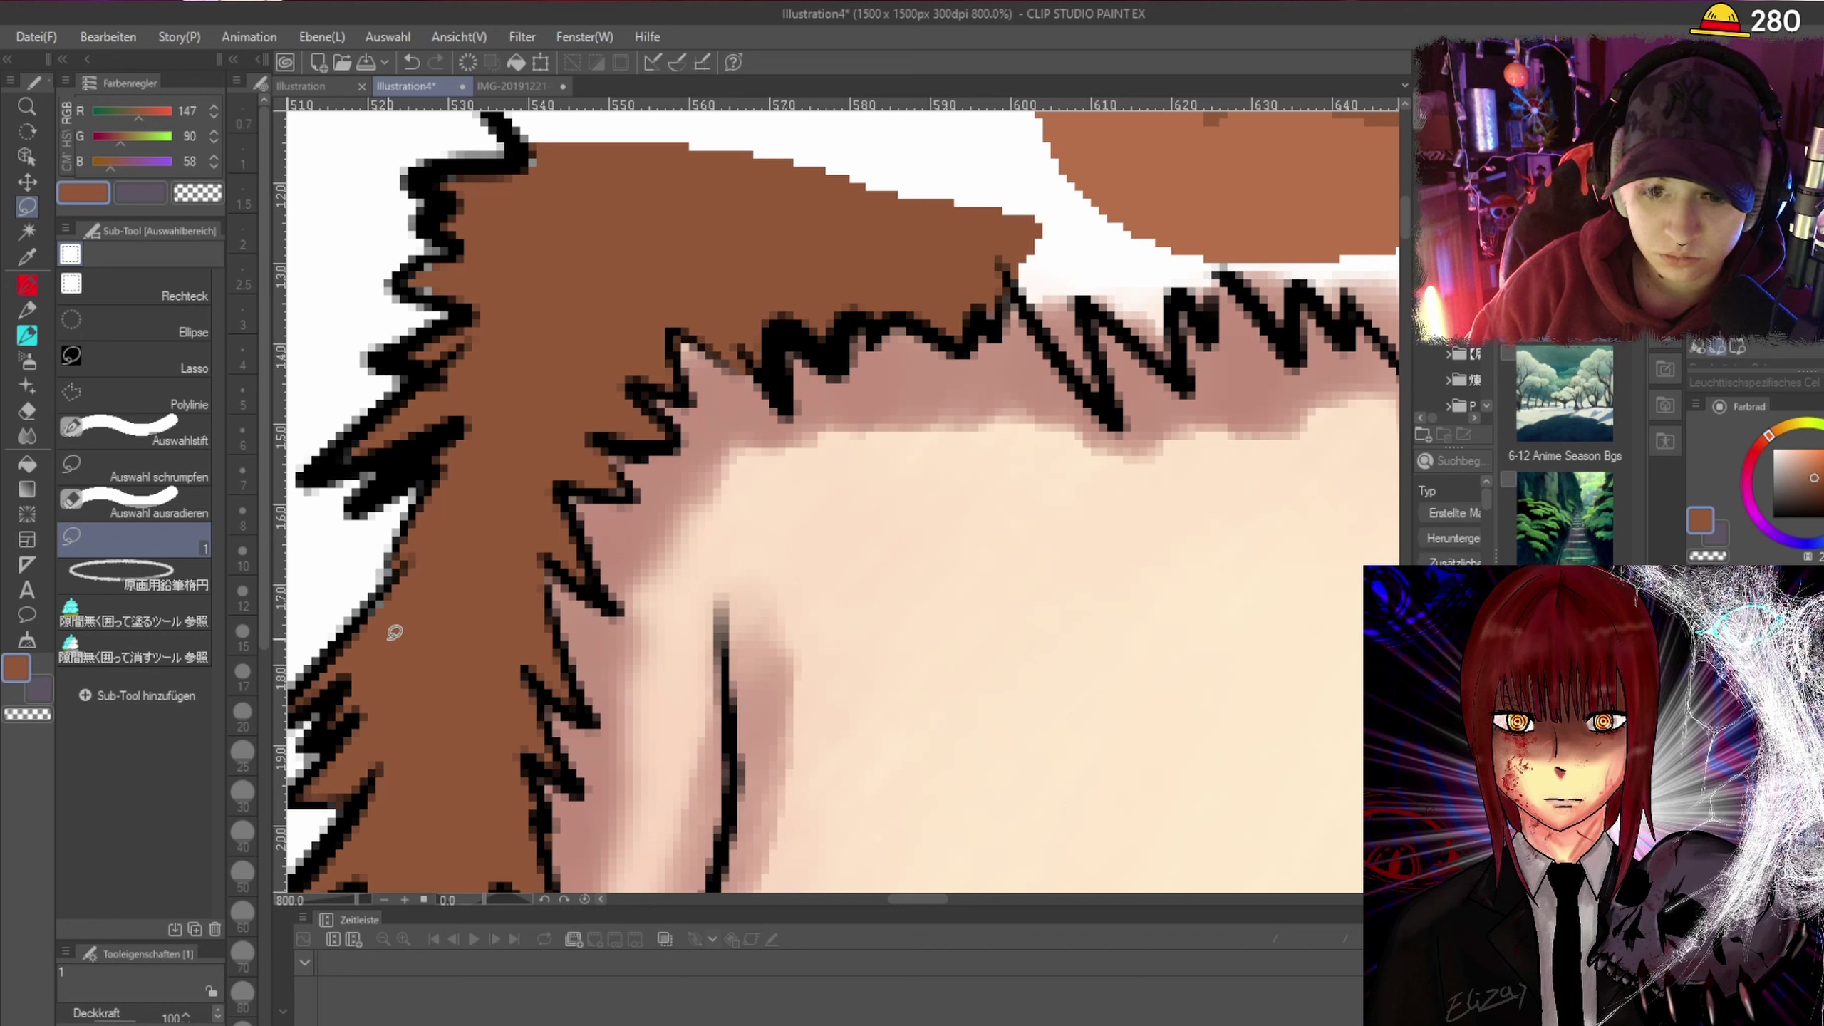
Fill leftover white pixels at the hair edge and extend the brown along the outline.
{"action": "mouse_move", "coordinate": [440, 267]}
{"action": "left_mouse_down"}
{"action": "mouse_move", "coordinate": [428, 293]}
{"action": "mouse_move", "coordinate": [435, 265]}
{"action": "left_mouse_up"}
{"action": "left_click_drag", "start_coordinate": [543, 143], "coordinate": [546, 161]}
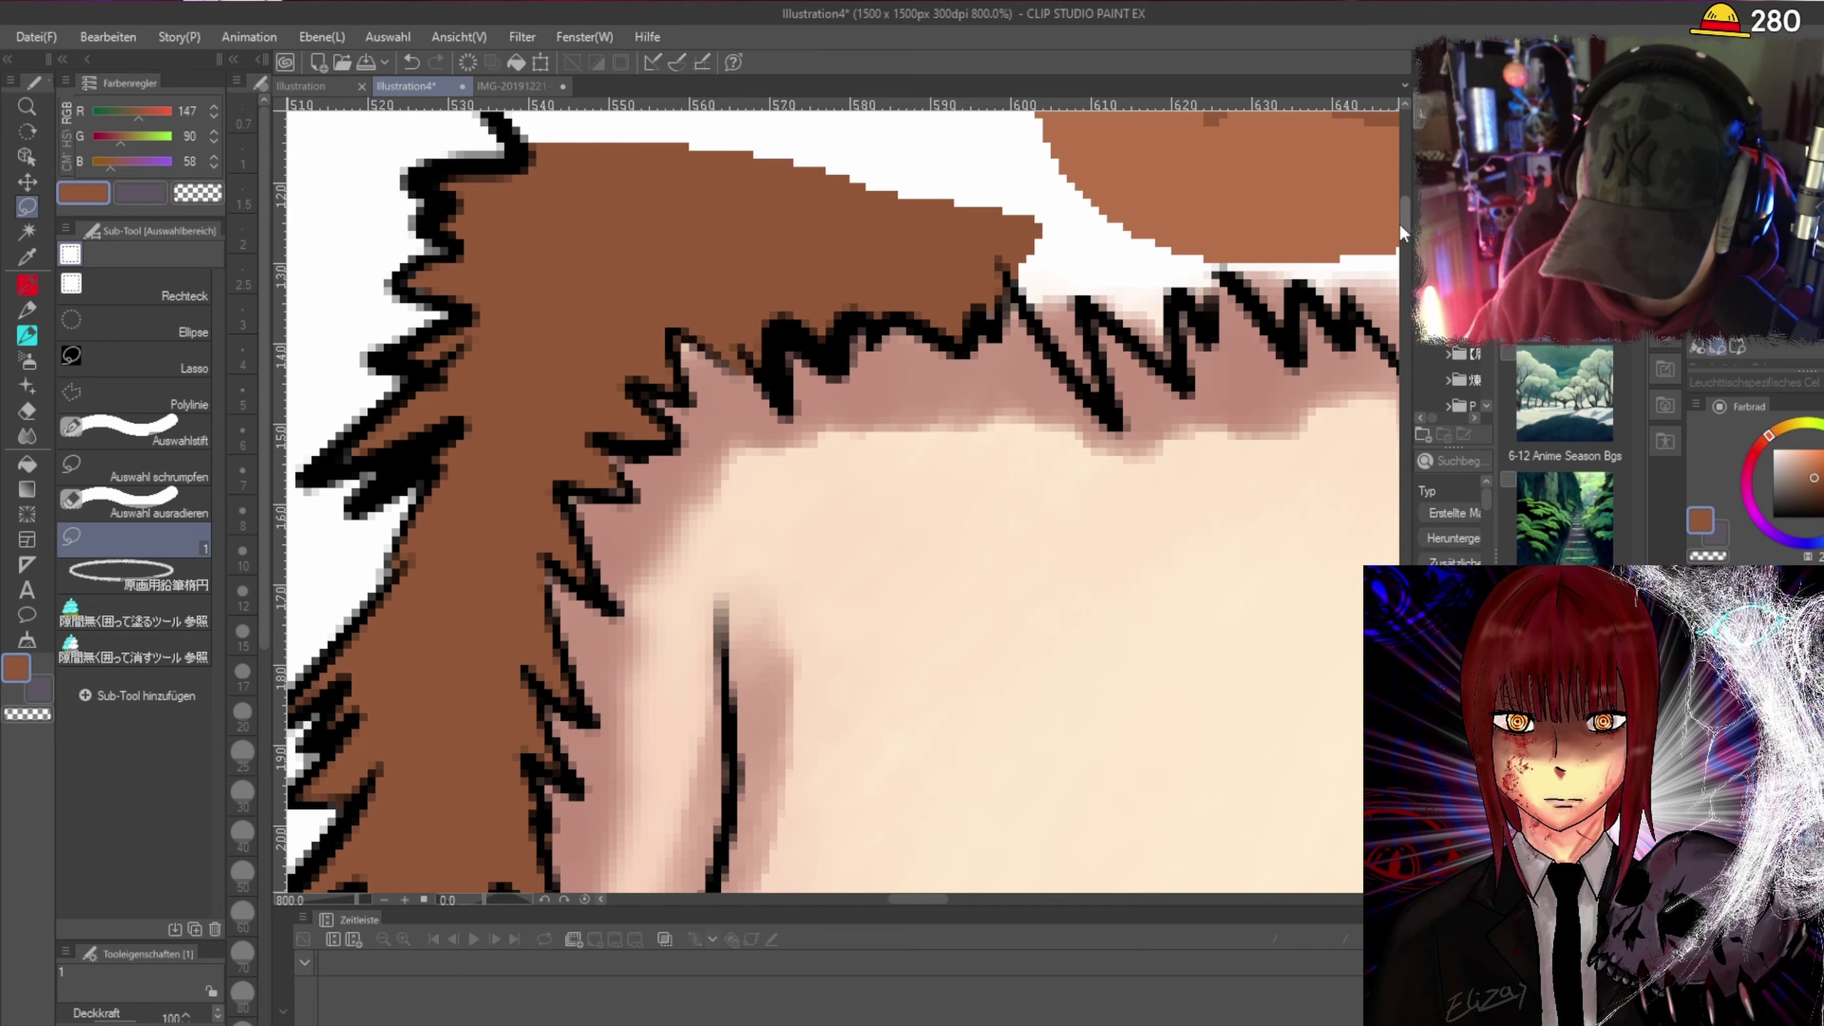
{"action": "scroll", "coordinate": [1400, 216], "scroll_direction": "up", "scroll_amount": 3}
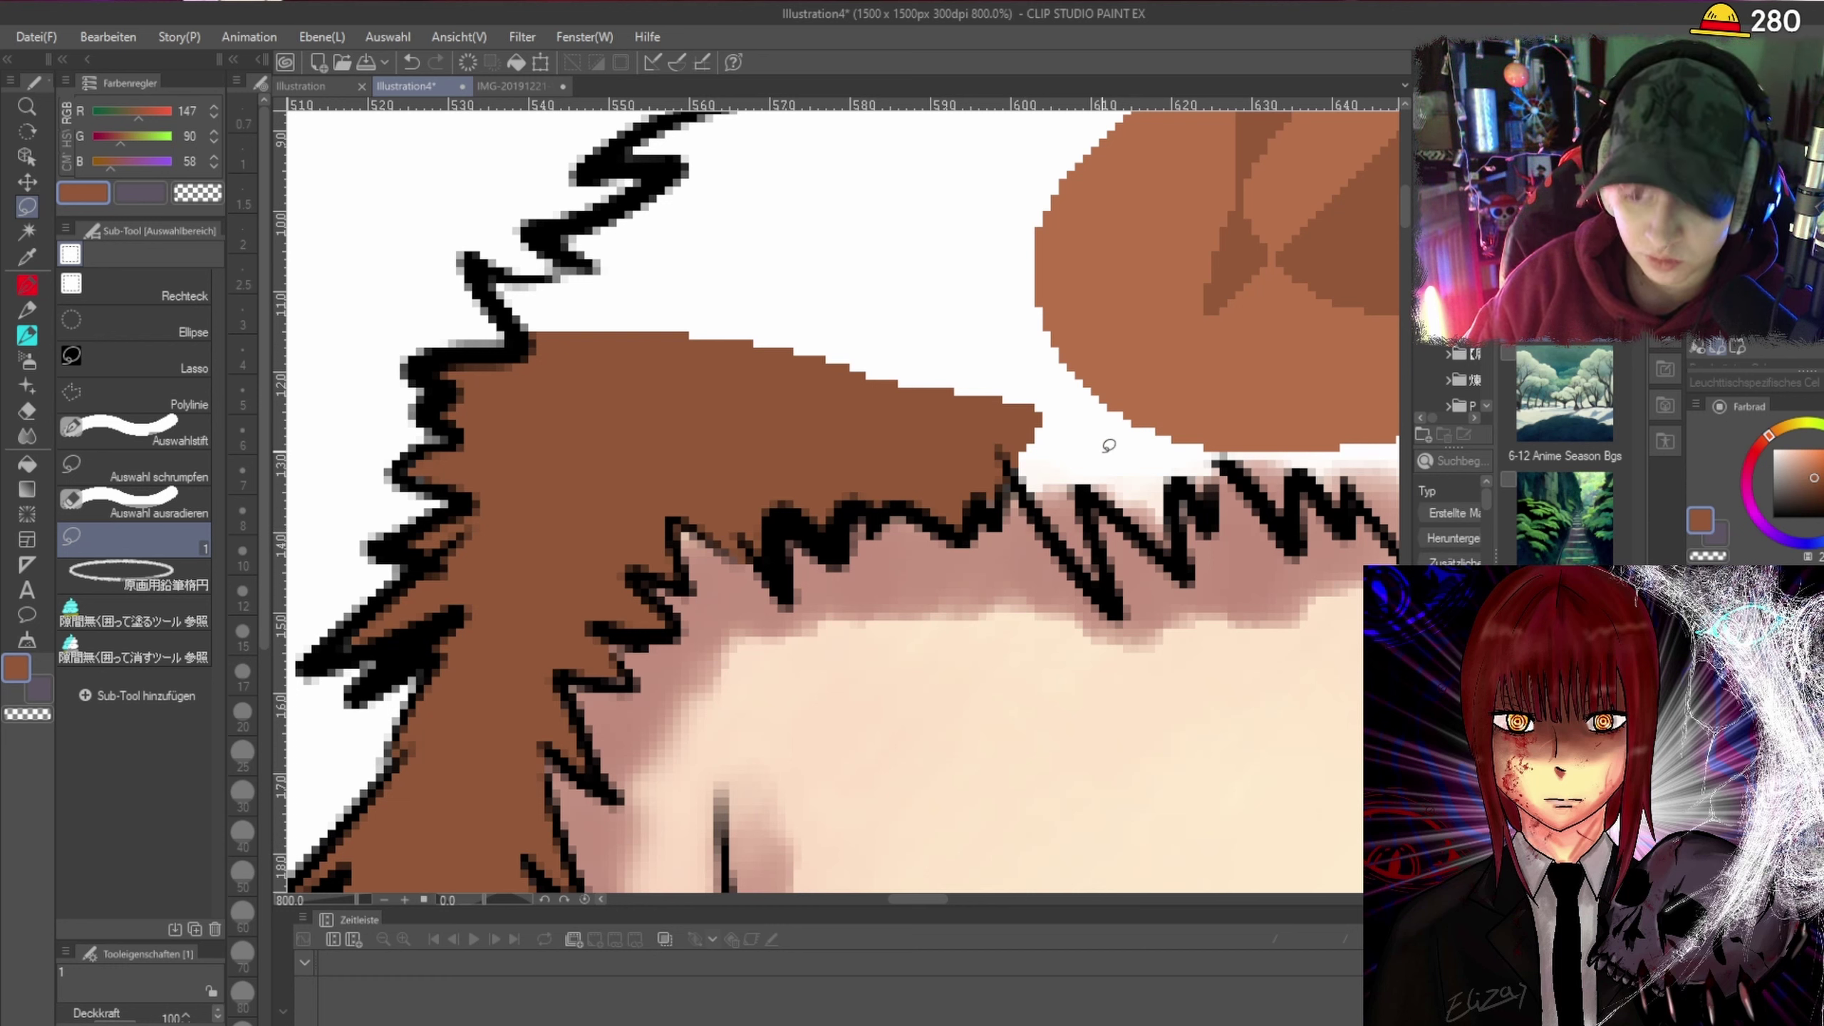
{"action": "mouse_move", "coordinate": [1011, 473]}
{"action": "left_mouse_down"}
{"action": "mouse_move", "coordinate": [1085, 579]}
{"action": "mouse_move", "coordinate": [1097, 495]}
{"action": "mouse_move", "coordinate": [1185, 506]}
{"action": "mouse_move", "coordinate": [1303, 465]}
{"action": "mouse_move", "coordinate": [1127, 269]}
{"action": "mouse_move", "coordinate": [1025, 476]}
{"action": "left_mouse_up"}
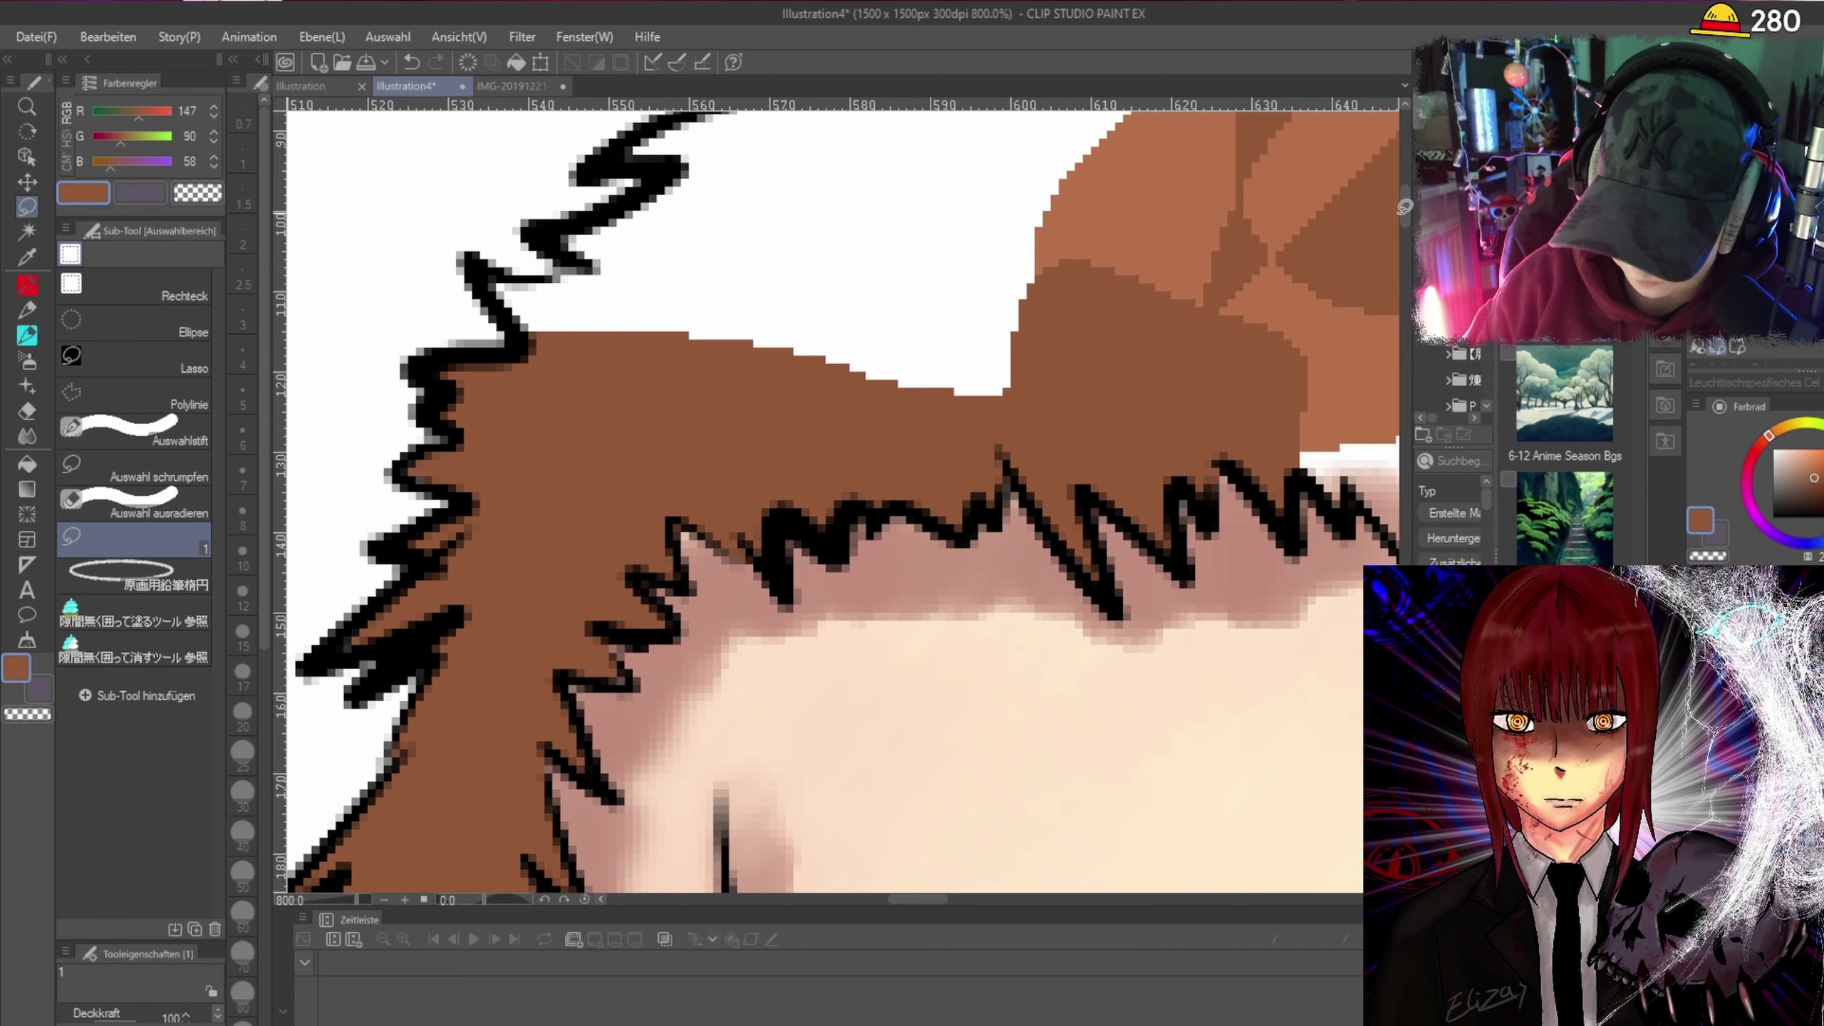
{"action": "left_click_drag", "start_coordinate": [1404, 207], "coordinate": [1404, 191]}
{"action": "mouse_move", "coordinate": [917, 686]}
{"action": "left_mouse_down"}
{"action": "mouse_move", "coordinate": [559, 627]}
{"action": "mouse_move", "coordinate": [489, 547]}
{"action": "mouse_move", "coordinate": [499, 531]}
{"action": "mouse_move", "coordinate": [569, 538]}
{"action": "mouse_move", "coordinate": [551, 485]}
{"action": "mouse_move", "coordinate": [675, 427]}
{"action": "mouse_move", "coordinate": [600, 423]}
{"action": "mouse_move", "coordinate": [658, 383]}
{"action": "mouse_move", "coordinate": [771, 358]}
{"action": "mouse_move", "coordinate": [764, 342]}
{"action": "mouse_move", "coordinate": [873, 287]}
{"action": "mouse_move", "coordinate": [835, 248]}
{"action": "mouse_move", "coordinate": [980, 178]}
{"action": "mouse_move", "coordinate": [1092, 220]}
{"action": "mouse_move", "coordinate": [1190, 396]}
{"action": "mouse_move", "coordinate": [953, 683]}
{"action": "left_mouse_up"}
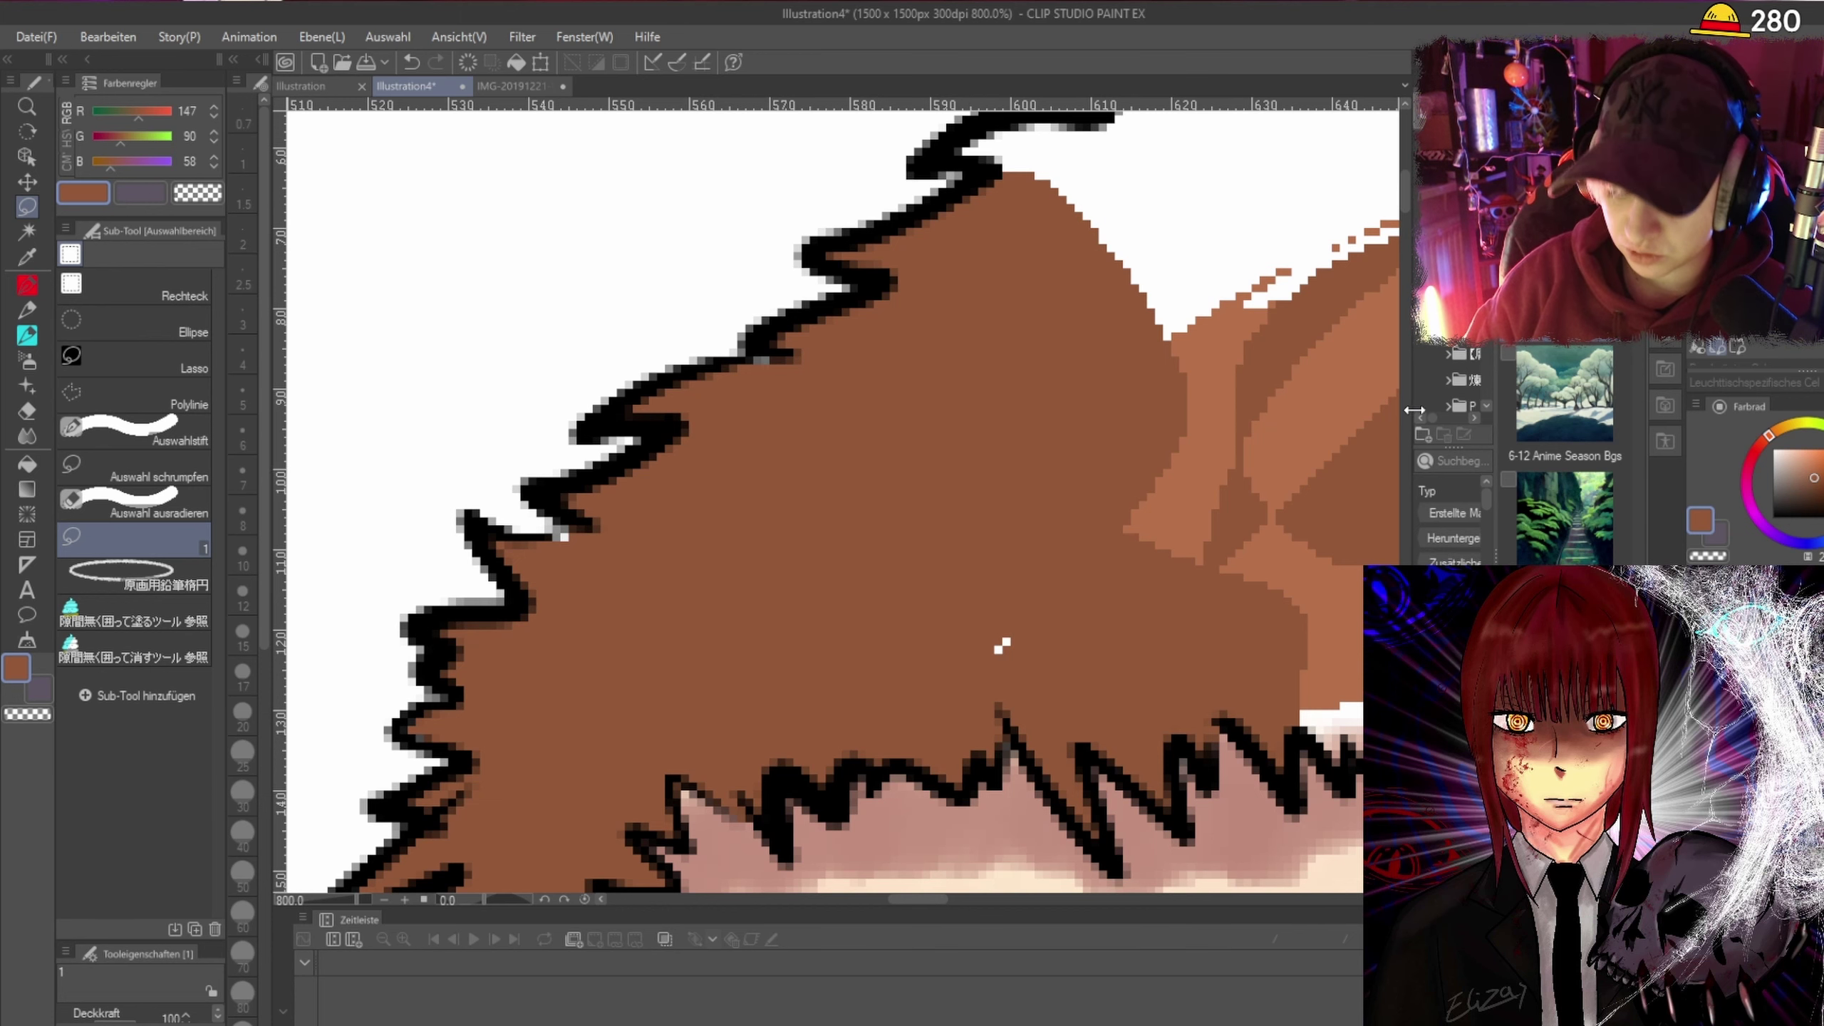
Lasso-fill the upper hair area along the outline with brown.
{"action": "left_click_drag", "start_coordinate": [1406, 220], "coordinate": [1399, 186]}
{"action": "left_click_drag", "start_coordinate": [926, 898], "coordinate": [960, 901]}
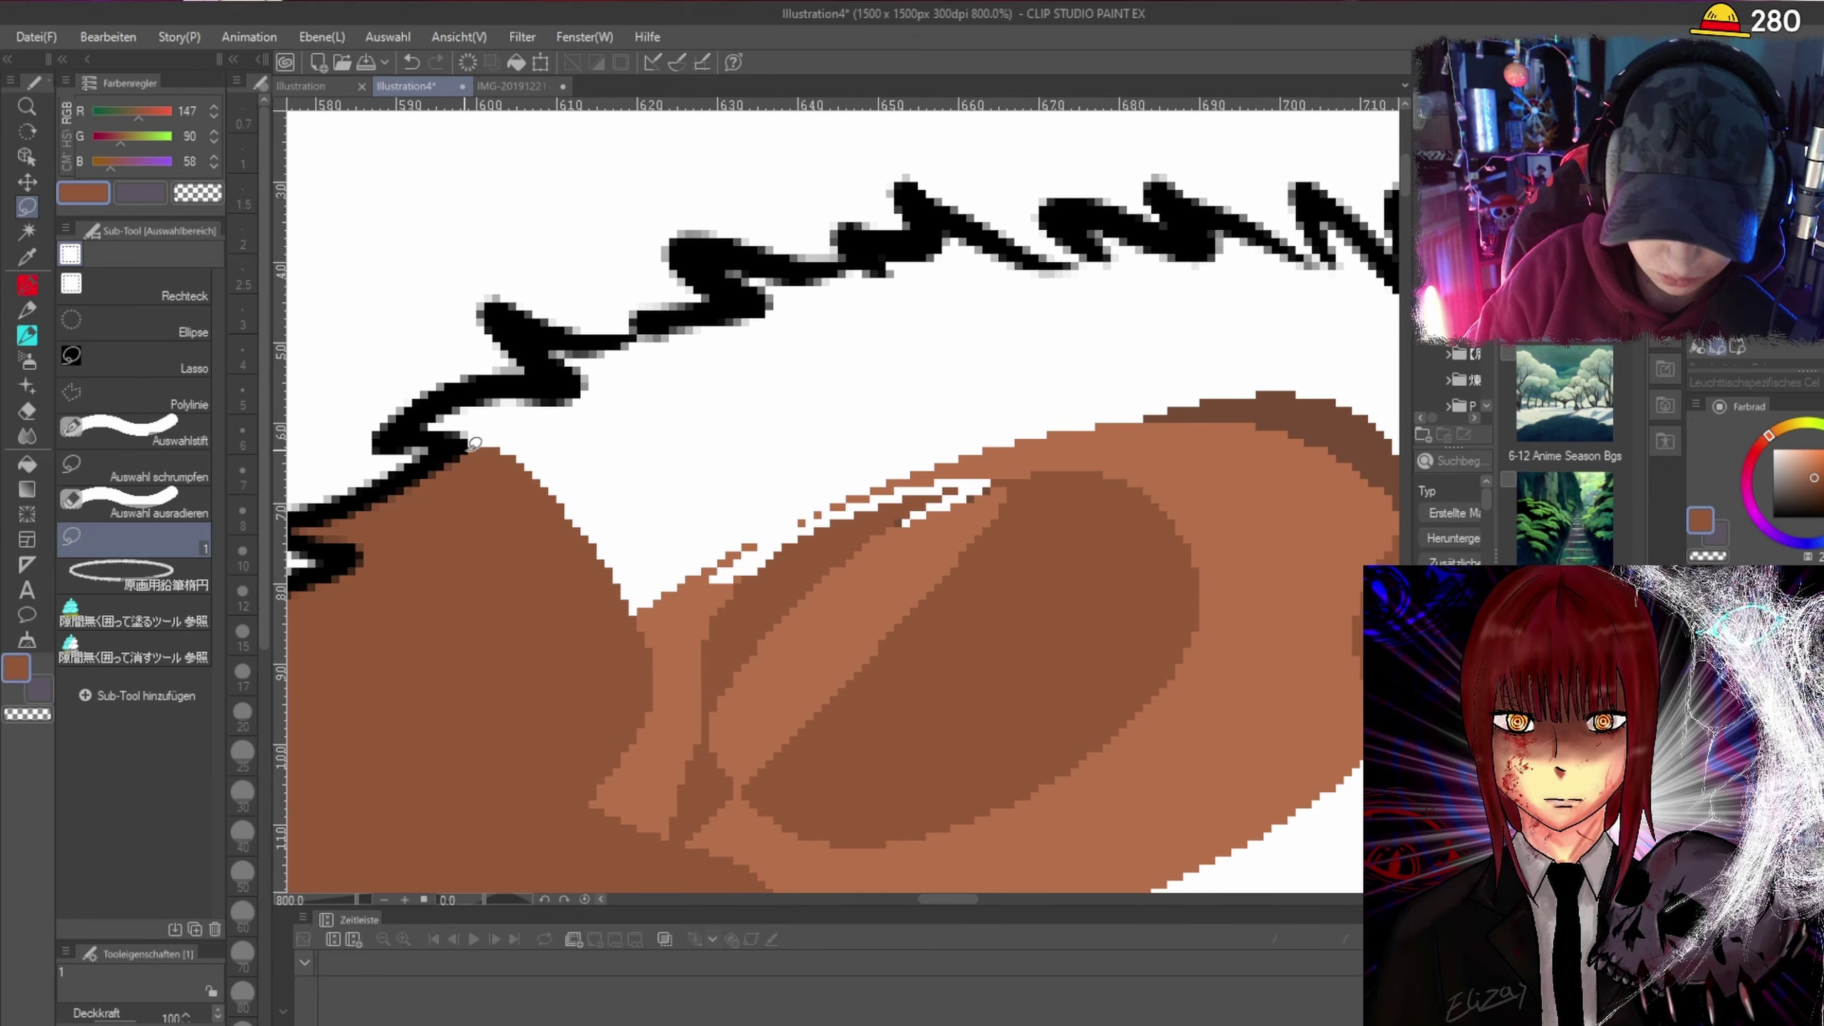
{"action": "mouse_move", "coordinate": [441, 394]}
{"action": "left_mouse_down"}
{"action": "mouse_move", "coordinate": [538, 377]}
{"action": "mouse_move", "coordinate": [555, 358]}
{"action": "mouse_move", "coordinate": [527, 320]}
{"action": "mouse_move", "coordinate": [661, 329]}
{"action": "mouse_move", "coordinate": [662, 314]}
{"action": "mouse_move", "coordinate": [730, 305]}
{"action": "mouse_move", "coordinate": [745, 278]}
{"action": "mouse_move", "coordinate": [723, 247]}
{"action": "mouse_move", "coordinate": [869, 263]}
{"action": "mouse_move", "coordinate": [861, 232]}
{"action": "mouse_move", "coordinate": [924, 239]}
{"action": "mouse_move", "coordinate": [933, 206]}
{"action": "mouse_move", "coordinate": [1079, 257]}
{"action": "mouse_move", "coordinate": [1072, 207]}
{"action": "mouse_move", "coordinate": [1195, 245]}
{"action": "mouse_move", "coordinate": [1186, 201]}
{"action": "mouse_move", "coordinate": [1280, 242]}
{"action": "mouse_move", "coordinate": [1319, 317]}
{"action": "mouse_move", "coordinate": [1271, 492]}
{"action": "mouse_move", "coordinate": [1035, 646]}
{"action": "mouse_move", "coordinate": [741, 713]}
{"action": "mouse_move", "coordinate": [566, 585]}
{"action": "mouse_move", "coordinate": [473, 453]}
{"action": "mouse_move", "coordinate": [494, 410]}
{"action": "left_mouse_up"}
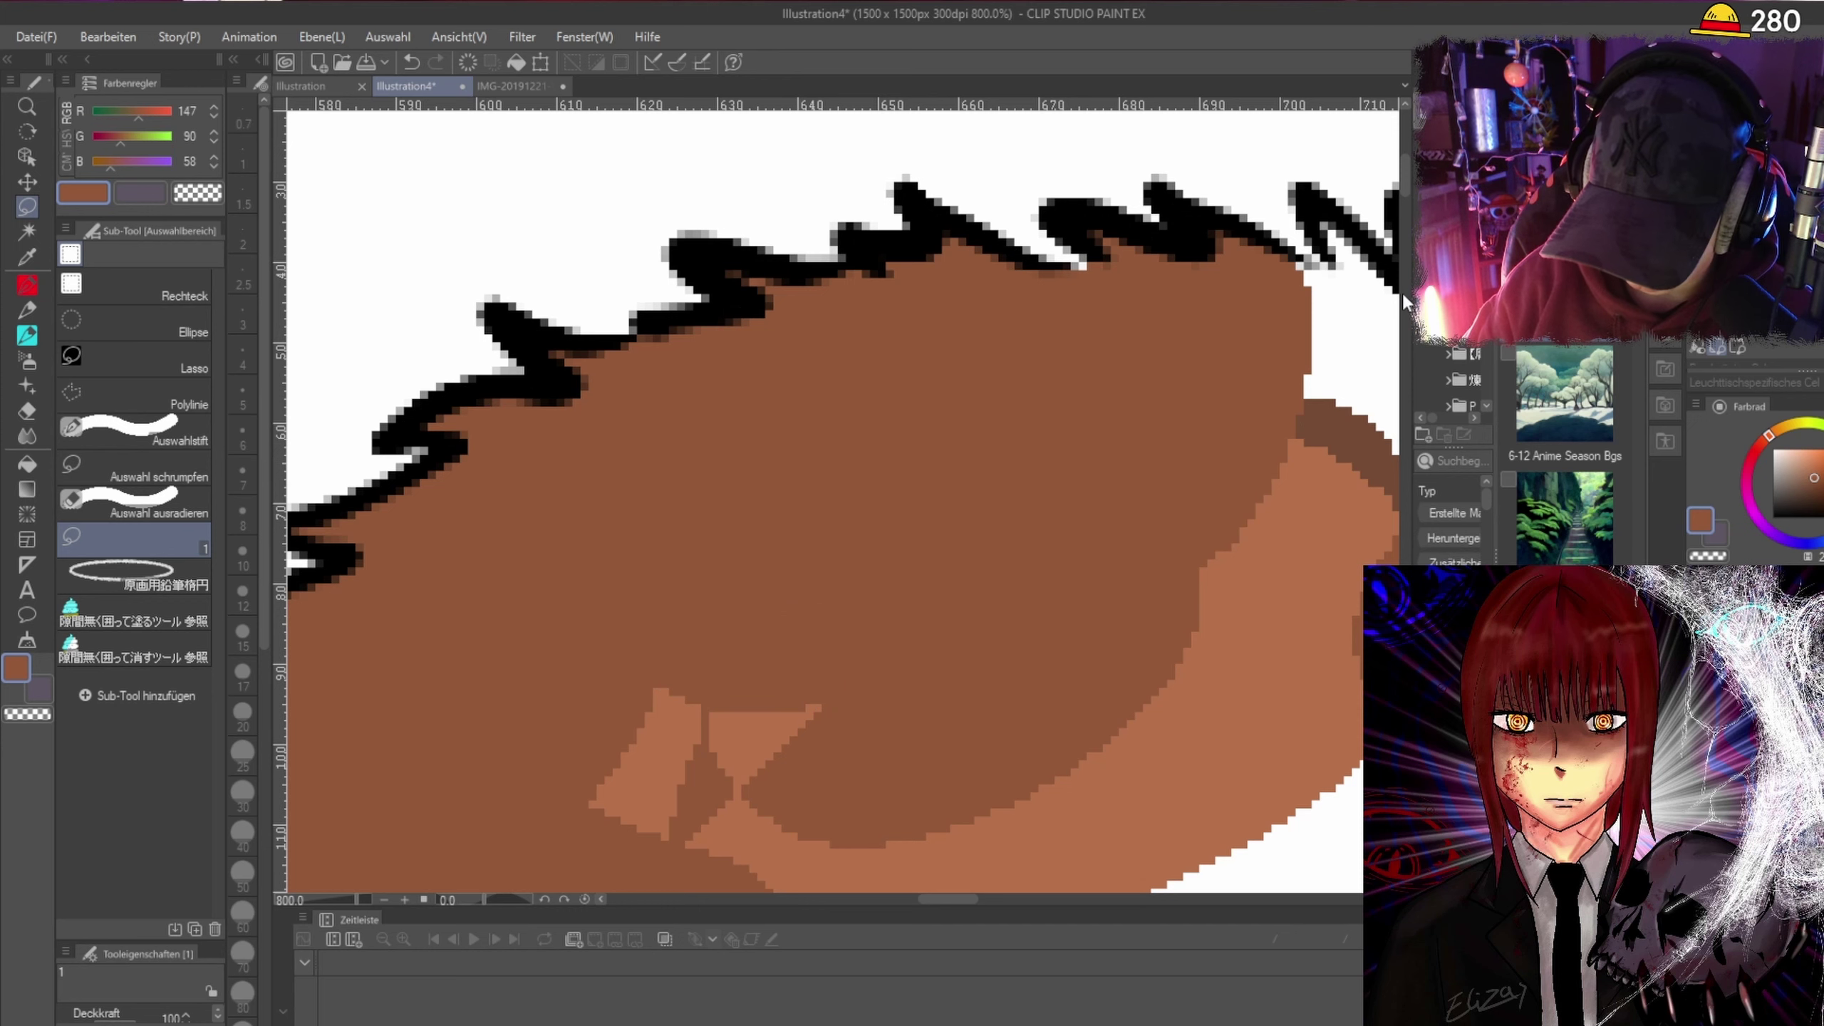
{"action": "left_click_drag", "start_coordinate": [1406, 173], "coordinate": [1406, 221]}
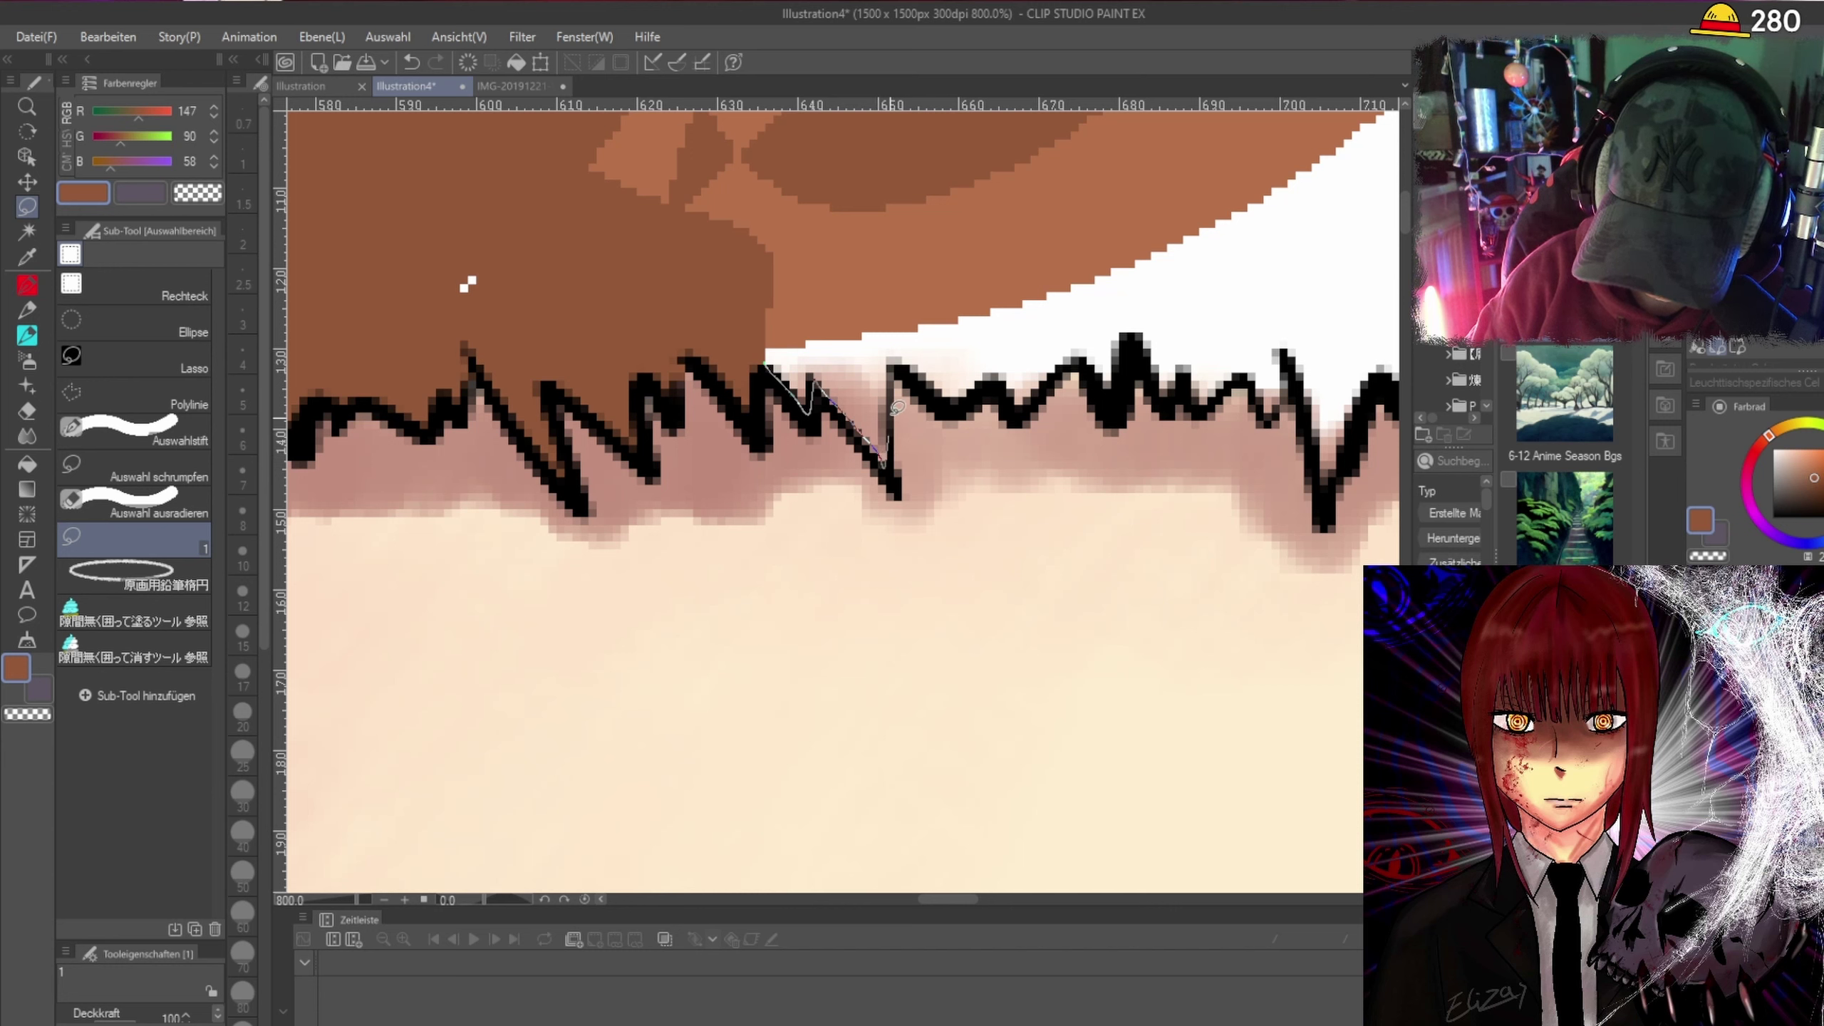
{"action": "mouse_move", "coordinate": [892, 413]}
{"action": "left_mouse_down"}
{"action": "mouse_move", "coordinate": [906, 313]}
{"action": "mouse_move", "coordinate": [724, 341]}
{"action": "left_mouse_up"}
{"action": "mouse_move", "coordinate": [843, 401]}
{"action": "left_mouse_down"}
{"action": "mouse_move", "coordinate": [850, 426]}
{"action": "mouse_move", "coordinate": [833, 294]}
{"action": "mouse_move", "coordinate": [718, 273]}
{"action": "mouse_move", "coordinate": [1078, 195]}
{"action": "mouse_move", "coordinate": [885, 445]}
{"action": "left_mouse_up"}
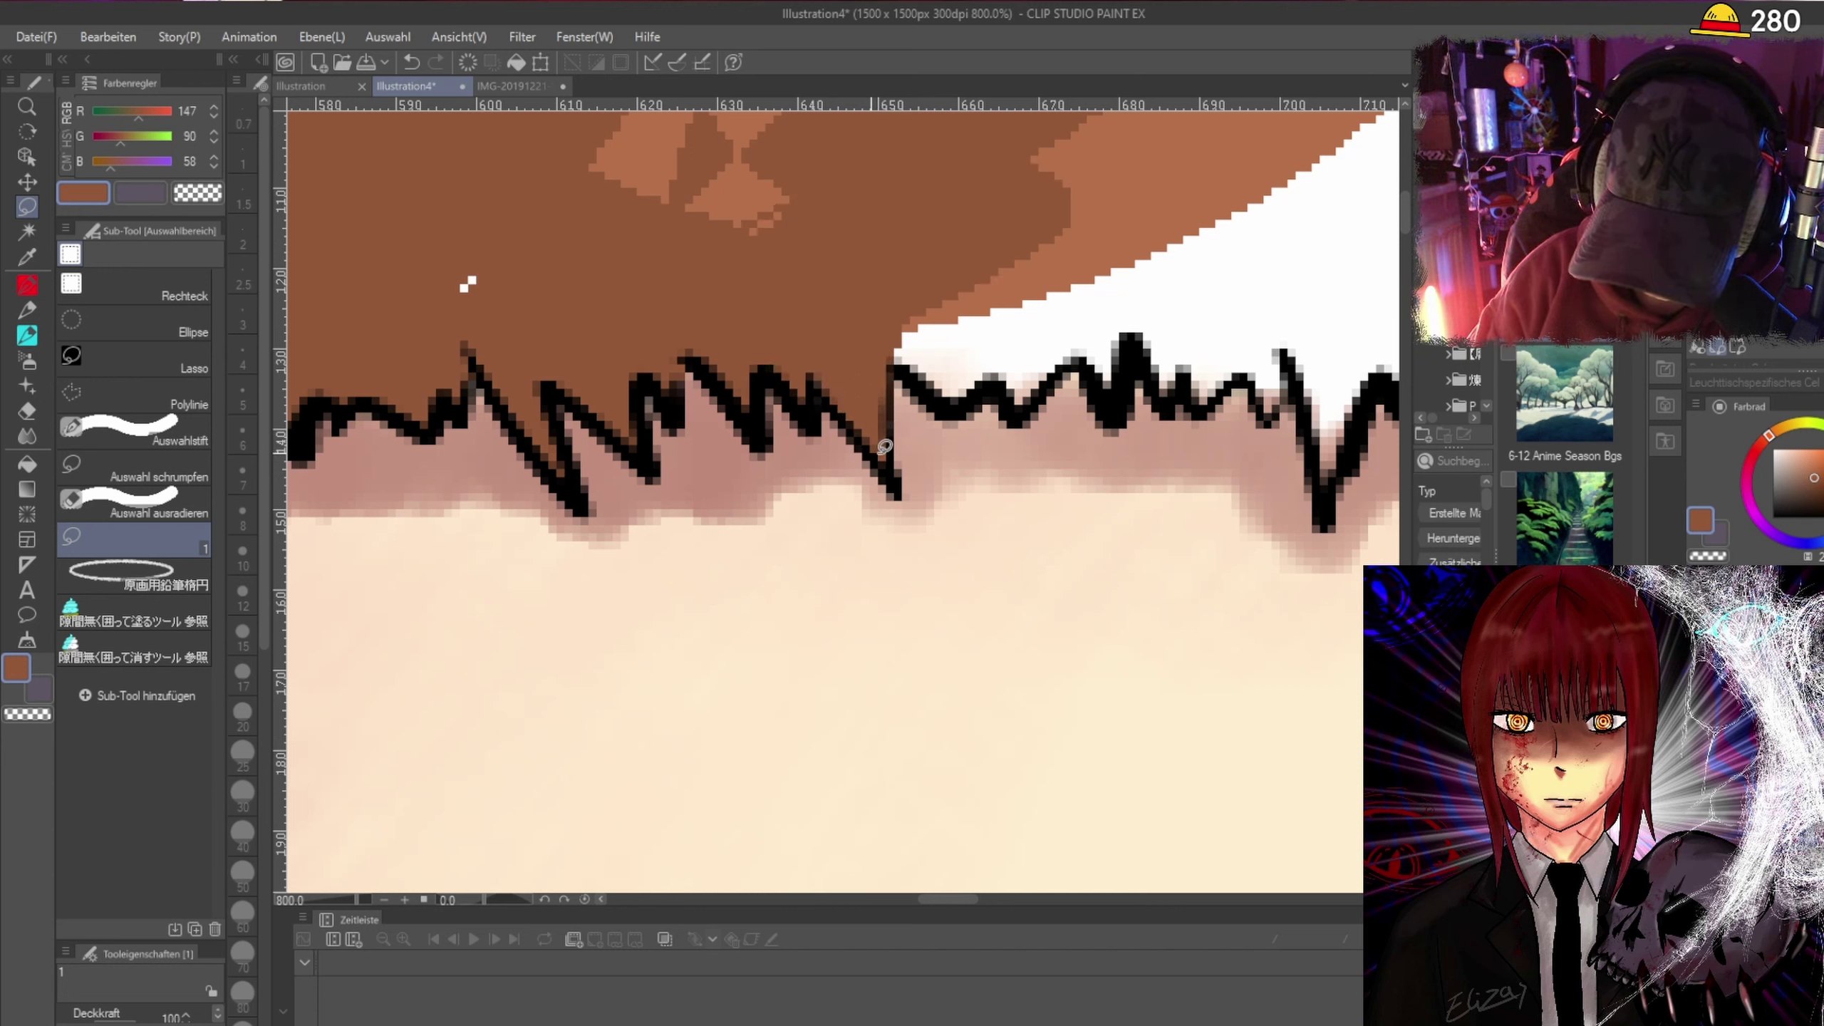
Flatten the light-brown shading shapes near the hairline into the base brown.
{"action": "mouse_move", "coordinate": [981, 384]}
{"action": "left_mouse_down"}
{"action": "mouse_move", "coordinate": [1019, 407]}
{"action": "mouse_move", "coordinate": [1071, 362]}
{"action": "mouse_move", "coordinate": [1105, 404]}
{"action": "mouse_move", "coordinate": [1125, 340]}
{"action": "mouse_move", "coordinate": [1162, 395]}
{"action": "mouse_move", "coordinate": [1180, 374]}
{"action": "mouse_move", "coordinate": [1210, 396]}
{"action": "mouse_move", "coordinate": [1240, 375]}
{"action": "mouse_move", "coordinate": [1269, 411]}
{"action": "mouse_move", "coordinate": [1296, 363]}
{"action": "mouse_move", "coordinate": [1324, 496]}
{"action": "mouse_move", "coordinate": [1380, 367]}
{"action": "mouse_move", "coordinate": [1343, 233]}
{"action": "mouse_move", "coordinate": [1257, 170]}
{"action": "mouse_move", "coordinate": [981, 274]}
{"action": "mouse_move", "coordinate": [915, 340]}
{"action": "mouse_move", "coordinate": [948, 306]}
{"action": "left_mouse_up"}
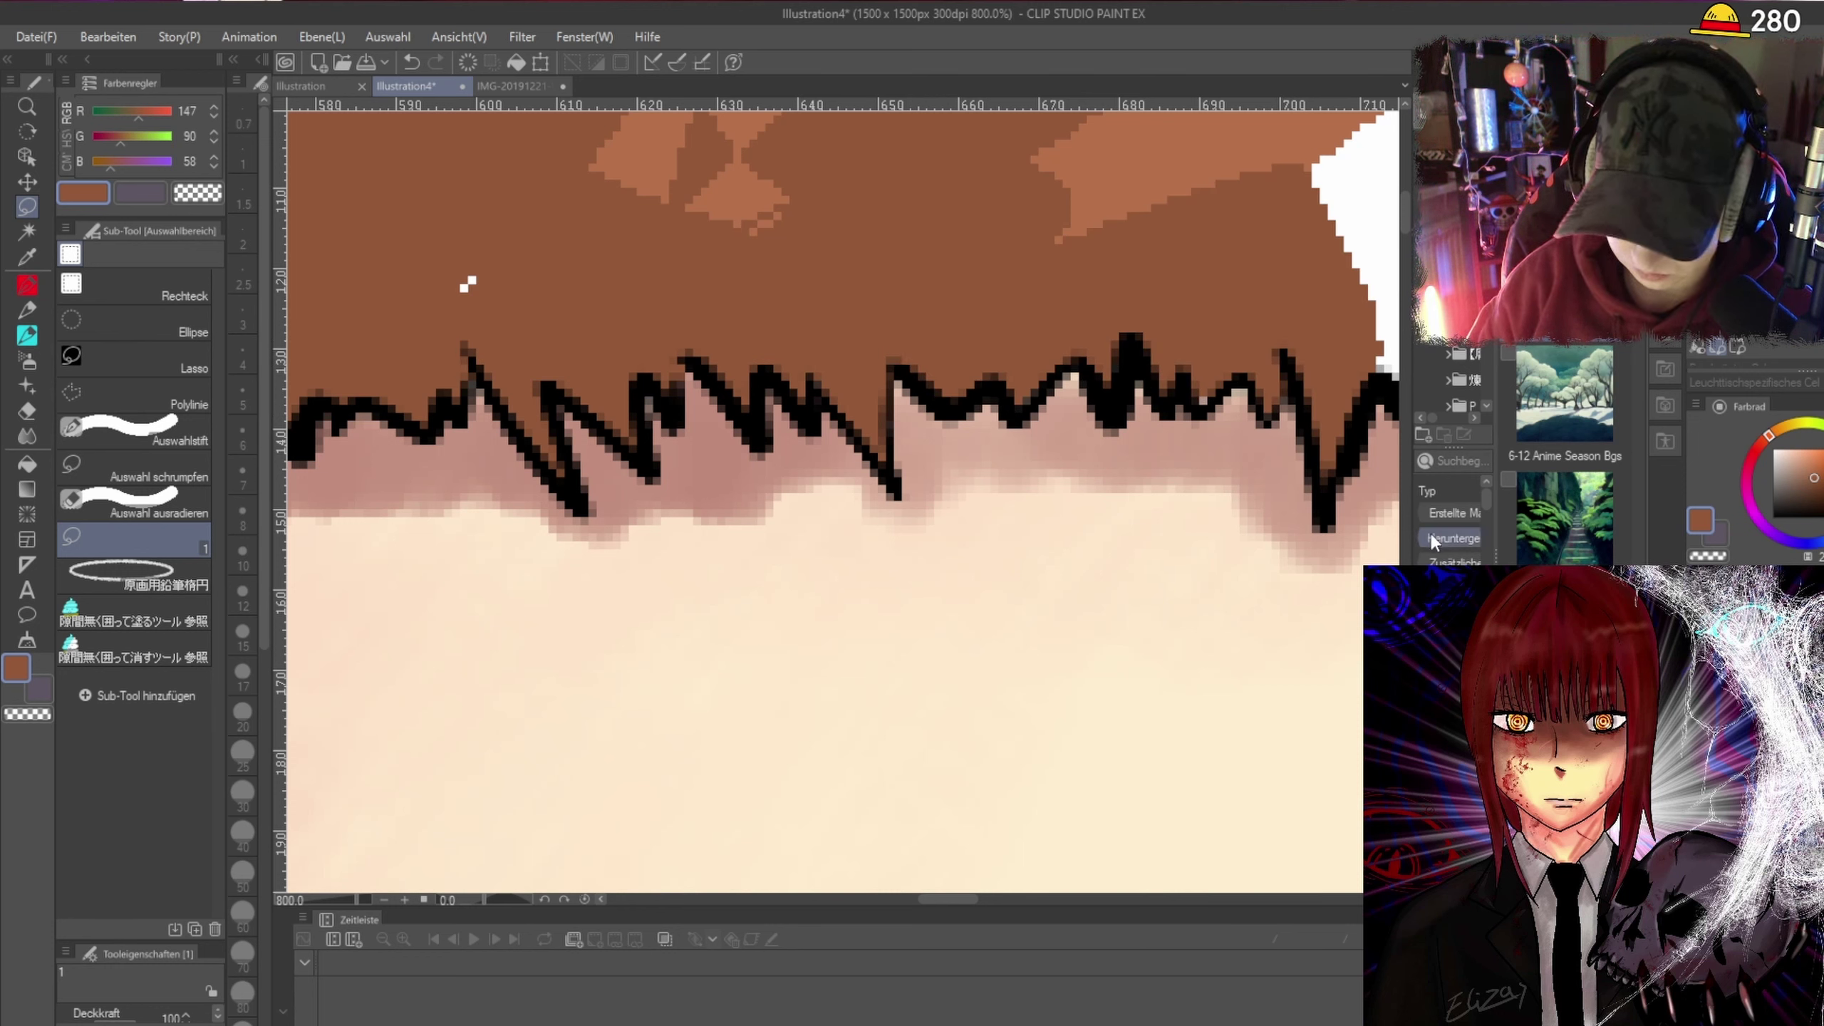
{"action": "scroll", "coordinate": [719, 360], "scroll_direction": "up", "scroll_amount": 5}
{"action": "mouse_move", "coordinate": [736, 336]}
{"action": "left_mouse_down"}
{"action": "mouse_move", "coordinate": [603, 387]}
{"action": "mouse_move", "coordinate": [706, 319]}
{"action": "mouse_move", "coordinate": [733, 333]}
{"action": "left_mouse_up"}
{"action": "mouse_move", "coordinate": [618, 618]}
{"action": "left_mouse_down"}
{"action": "mouse_move", "coordinate": [468, 644]}
{"action": "mouse_move", "coordinate": [503, 651]}
{"action": "left_mouse_up"}
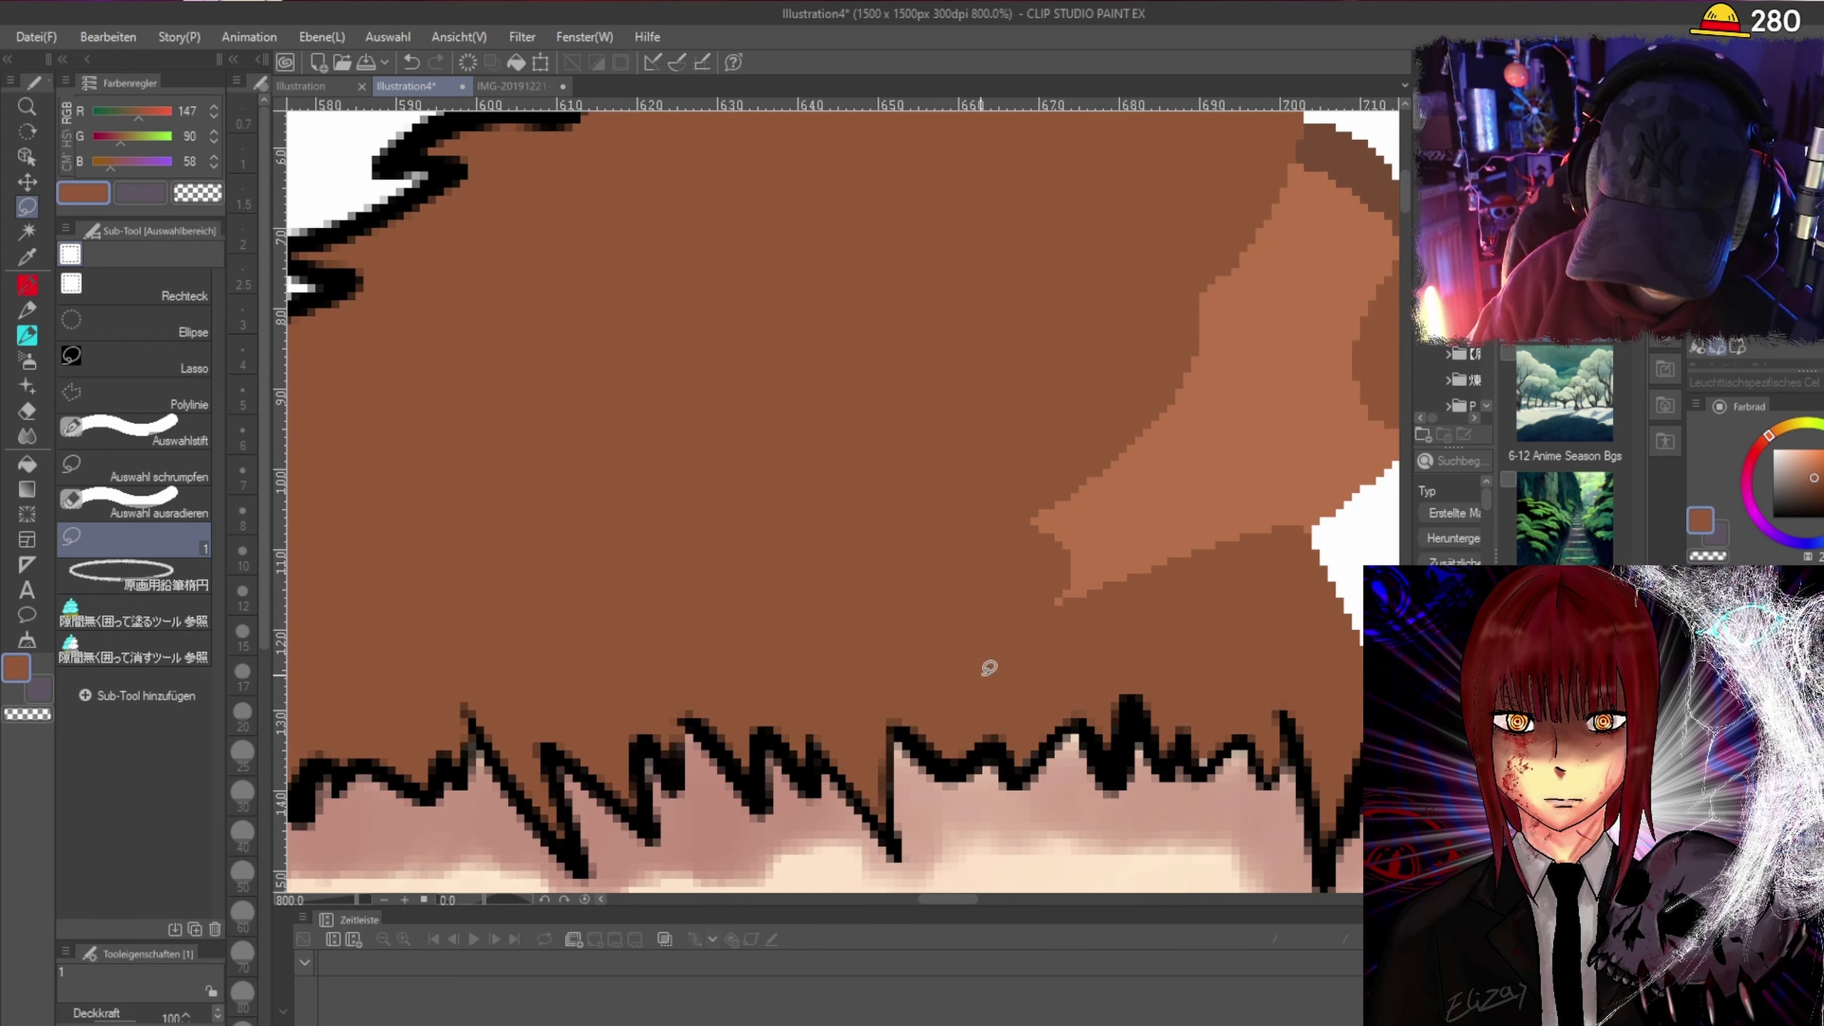
{"action": "scroll", "coordinate": [1034, 665], "scroll_direction": "down", "scroll_amount": 4}
{"action": "left_click_drag", "start_coordinate": [993, 899], "coordinate": [1051, 901]}
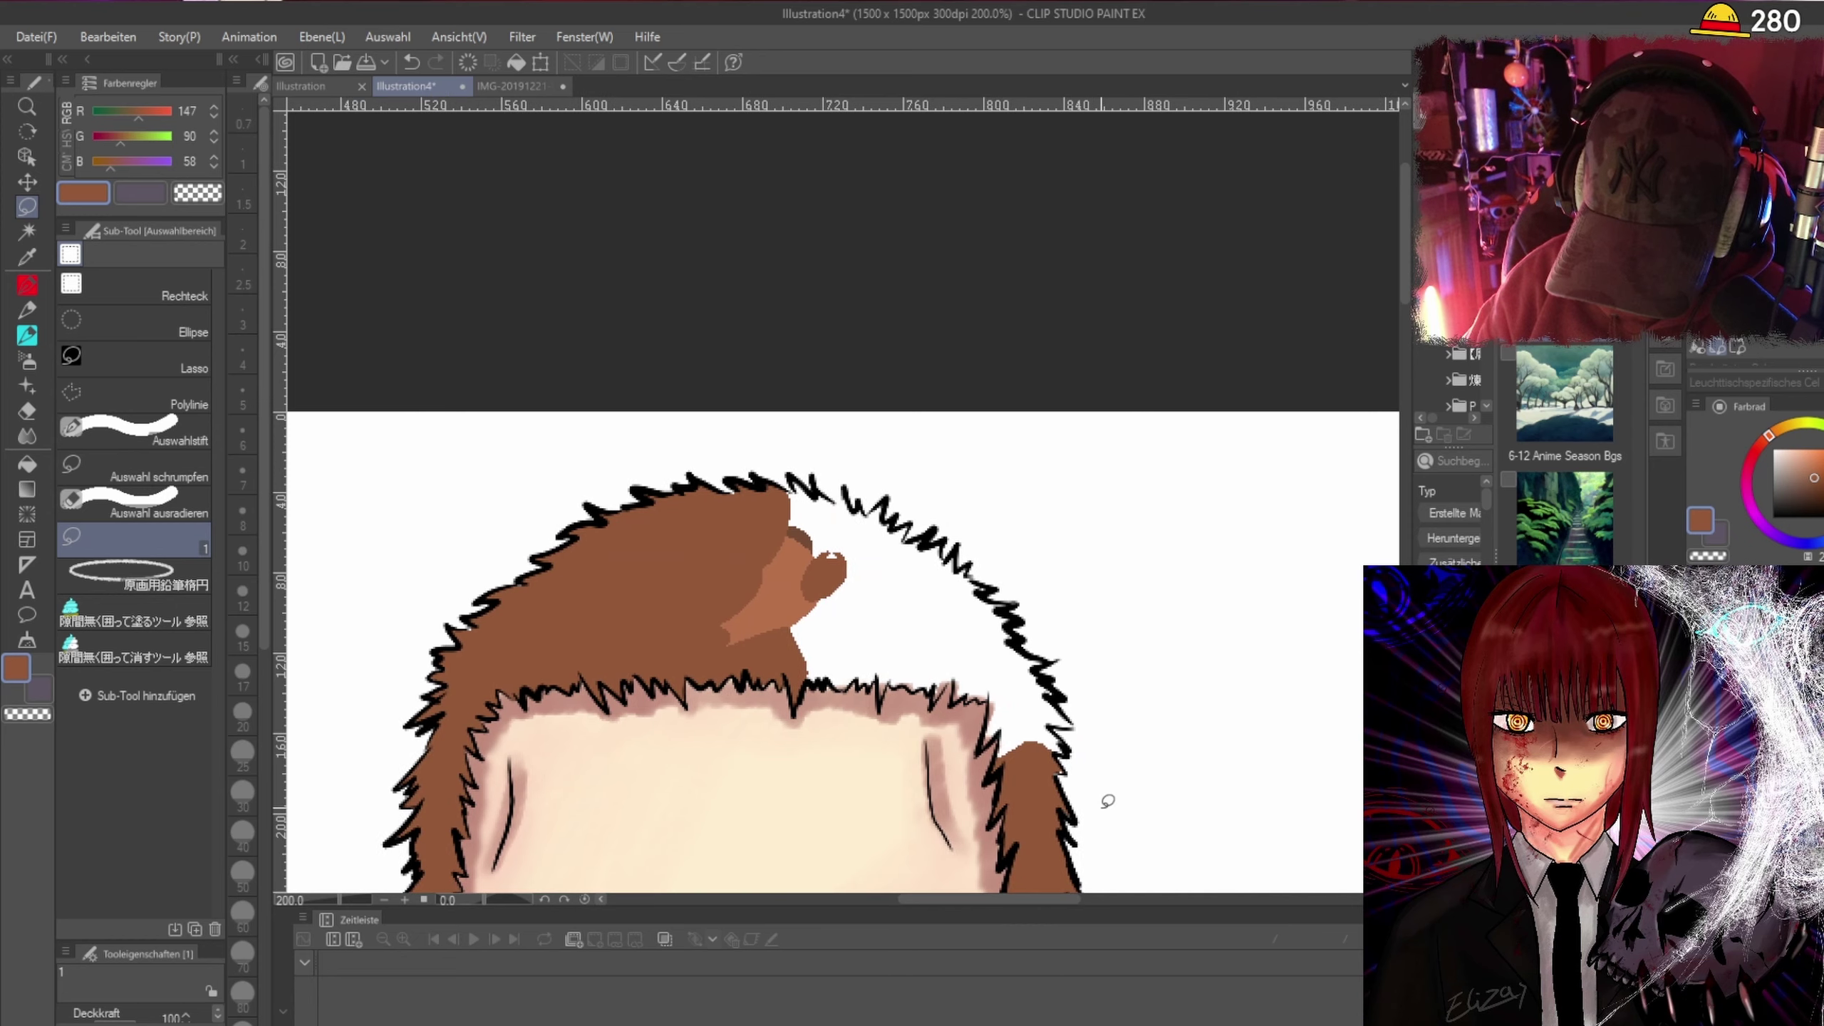
{"action": "scroll", "coordinate": [1099, 794], "scroll_direction": "up", "scroll_amount": 2}
Lasso-fill the white gap above the right brown tuft, extending brown up the right strand.
{"action": "mouse_move", "coordinate": [1027, 744]}
{"action": "left_mouse_down"}
{"action": "mouse_move", "coordinate": [1038, 698]}
{"action": "mouse_move", "coordinate": [1007, 696]}
{"action": "mouse_move", "coordinate": [1025, 678]}
{"action": "mouse_move", "coordinate": [993, 639]}
{"action": "mouse_move", "coordinate": [1047, 643]}
{"action": "mouse_move", "coordinate": [964, 533]}
{"action": "mouse_move", "coordinate": [984, 512]}
{"action": "mouse_move", "coordinate": [920, 472]}
{"action": "mouse_move", "coordinate": [925, 436]}
{"action": "mouse_move", "coordinate": [890, 413]}
{"action": "mouse_move", "coordinate": [922, 400]}
{"action": "mouse_move", "coordinate": [807, 378]}
{"action": "mouse_move", "coordinate": [833, 546]}
{"action": "left_mouse_up"}
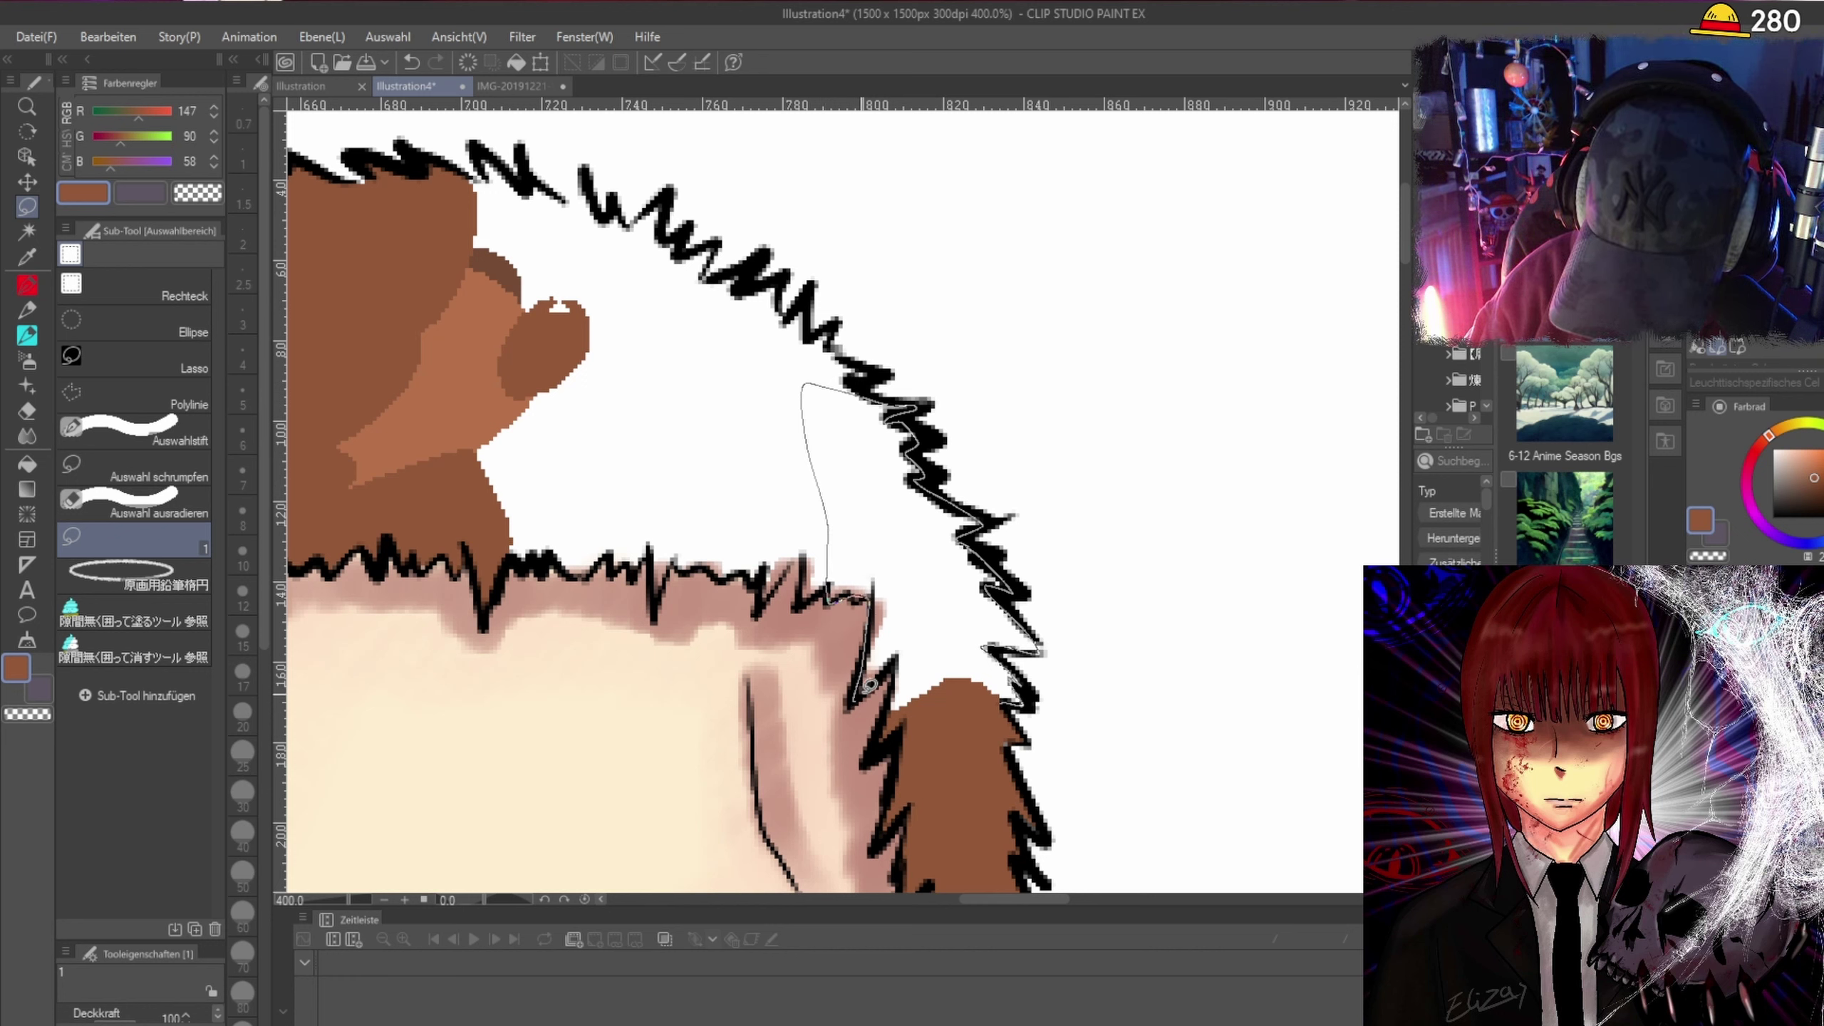
{"action": "left_click_drag", "start_coordinate": [889, 708], "coordinate": [894, 714]}
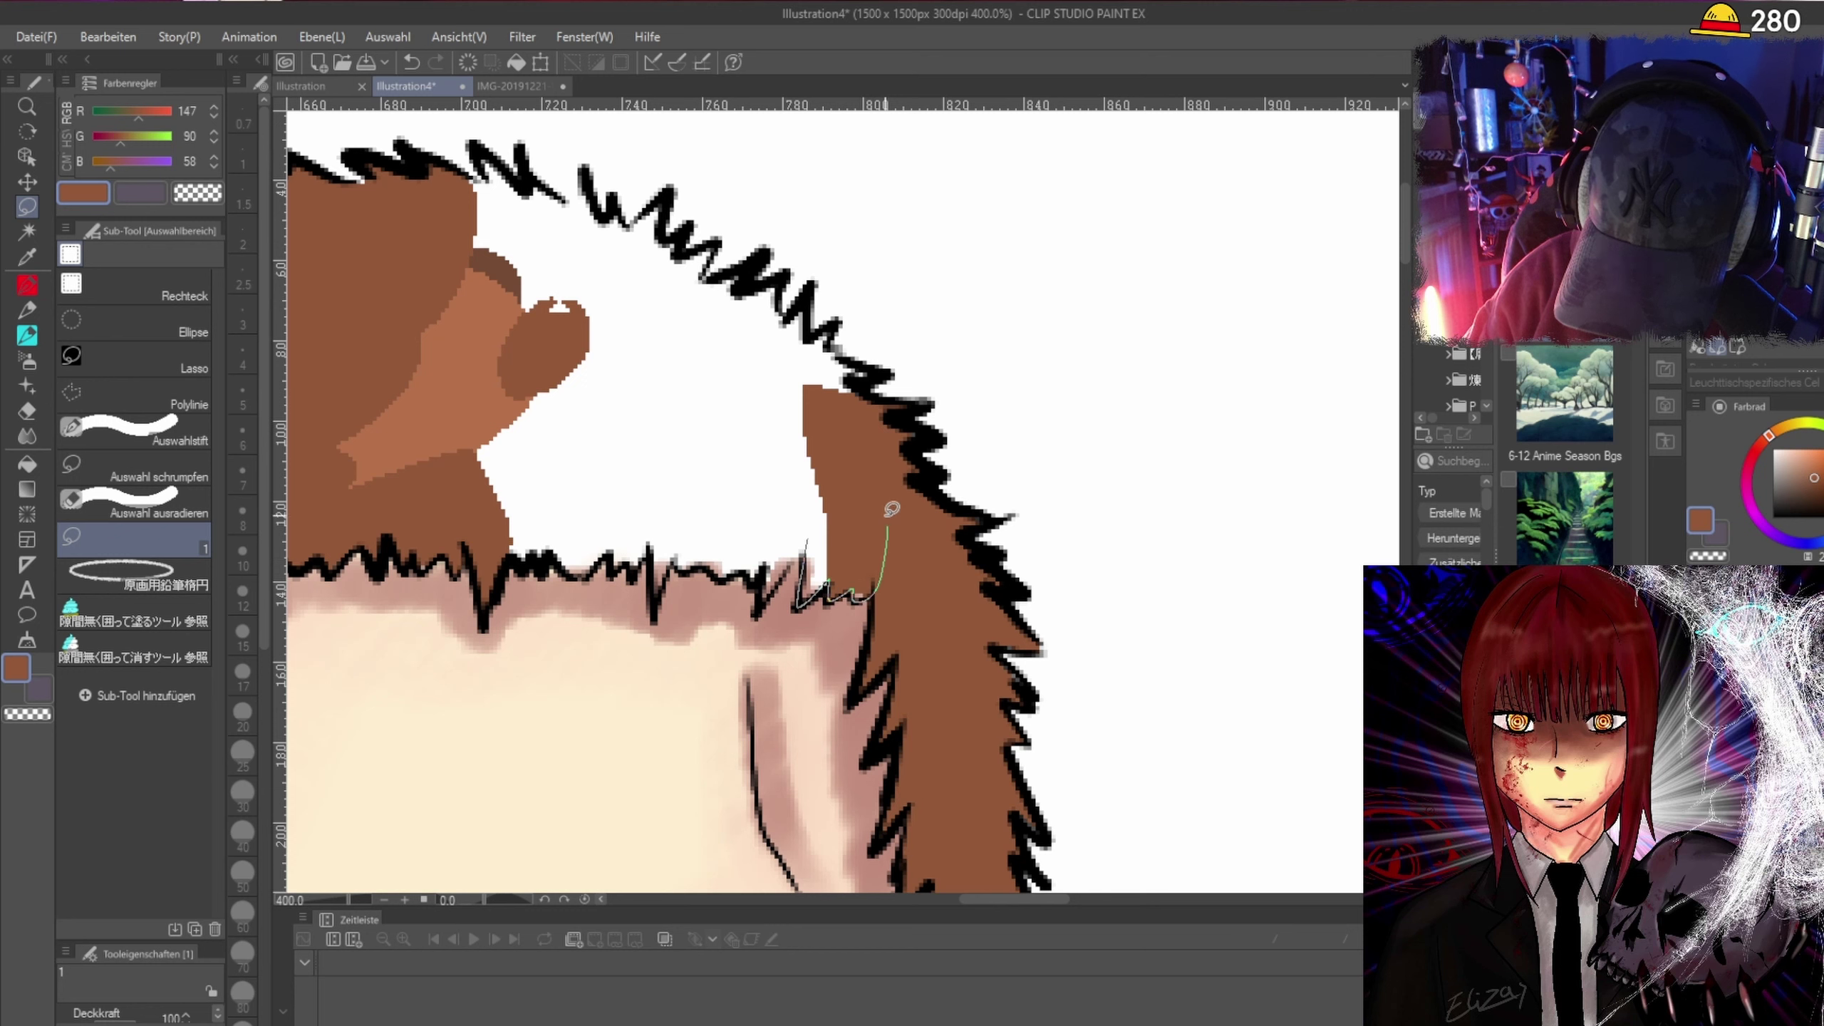
{"action": "mouse_move", "coordinate": [889, 512]}
{"action": "left_mouse_down"}
{"action": "mouse_move", "coordinate": [768, 324]}
{"action": "mouse_move", "coordinate": [742, 445]}
{"action": "mouse_move", "coordinate": [766, 598]}
{"action": "mouse_move", "coordinate": [805, 555]}
{"action": "mouse_move", "coordinate": [843, 574]}
{"action": "mouse_move", "coordinate": [818, 585]}
{"action": "mouse_move", "coordinate": [821, 538]}
{"action": "left_mouse_up"}
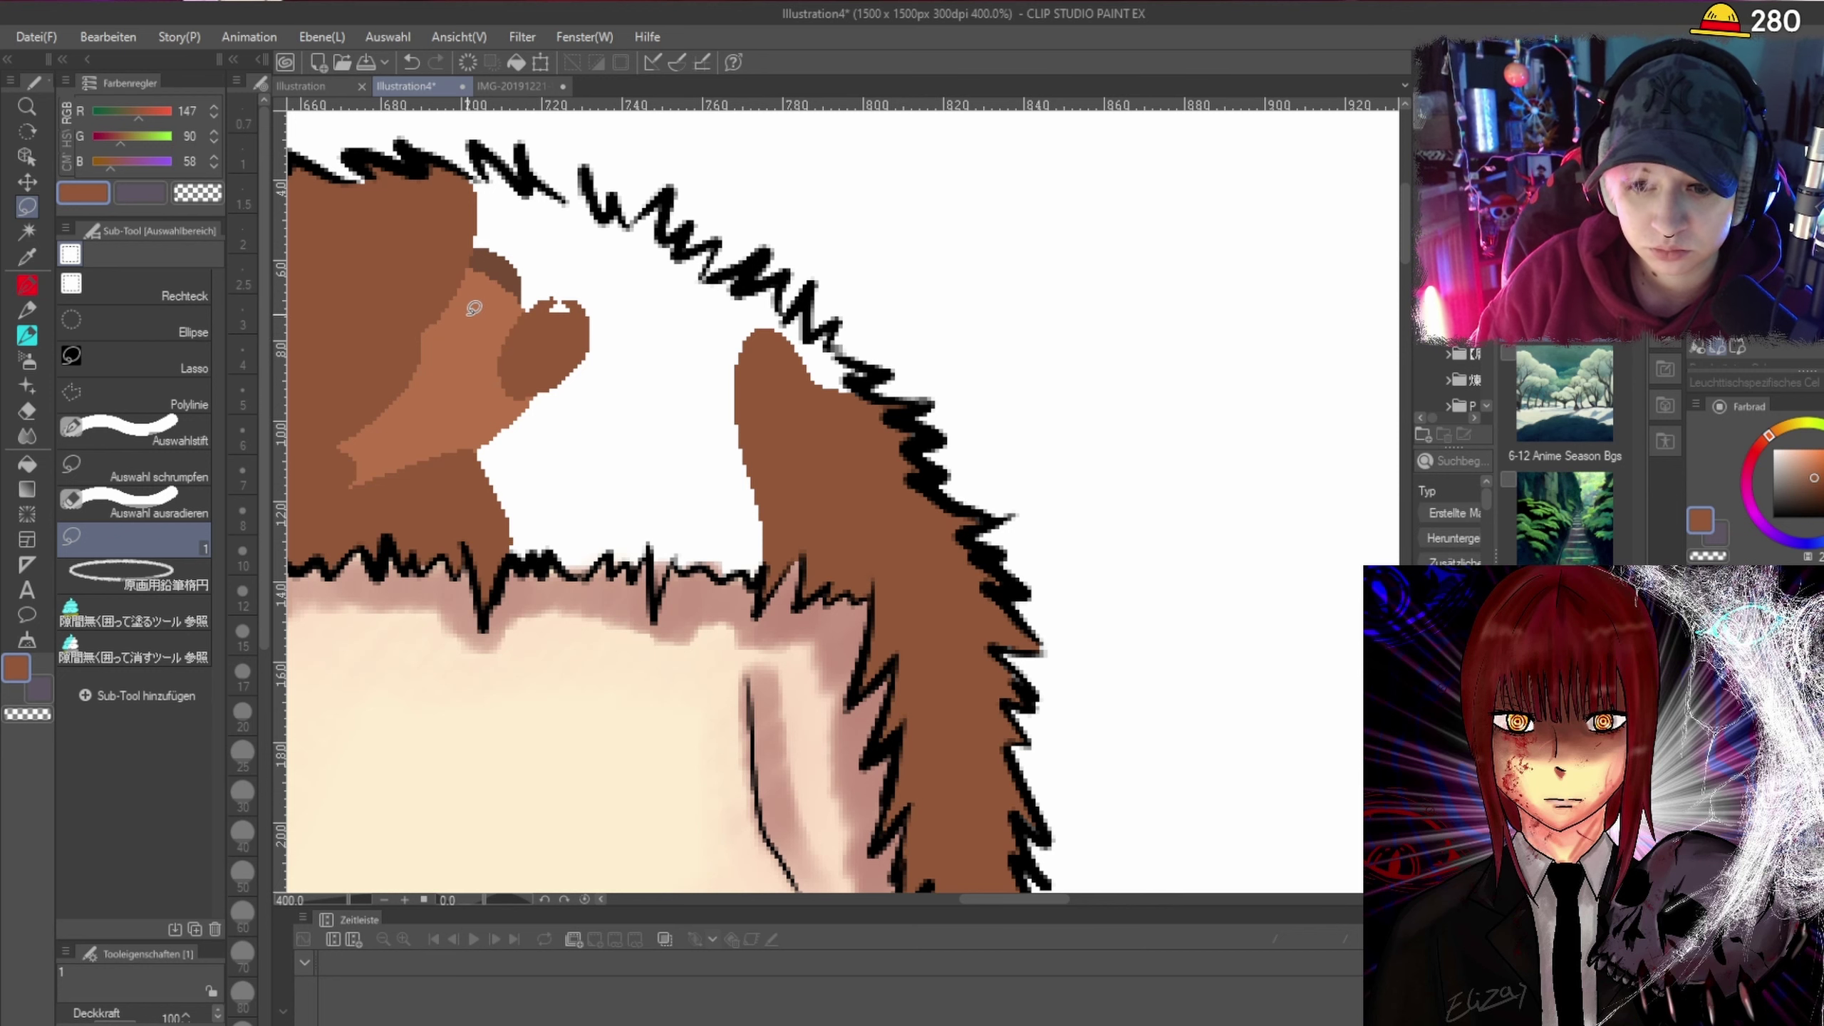
{"action": "scroll", "coordinate": [474, 331], "scroll_direction": "down", "scroll_amount": 2}
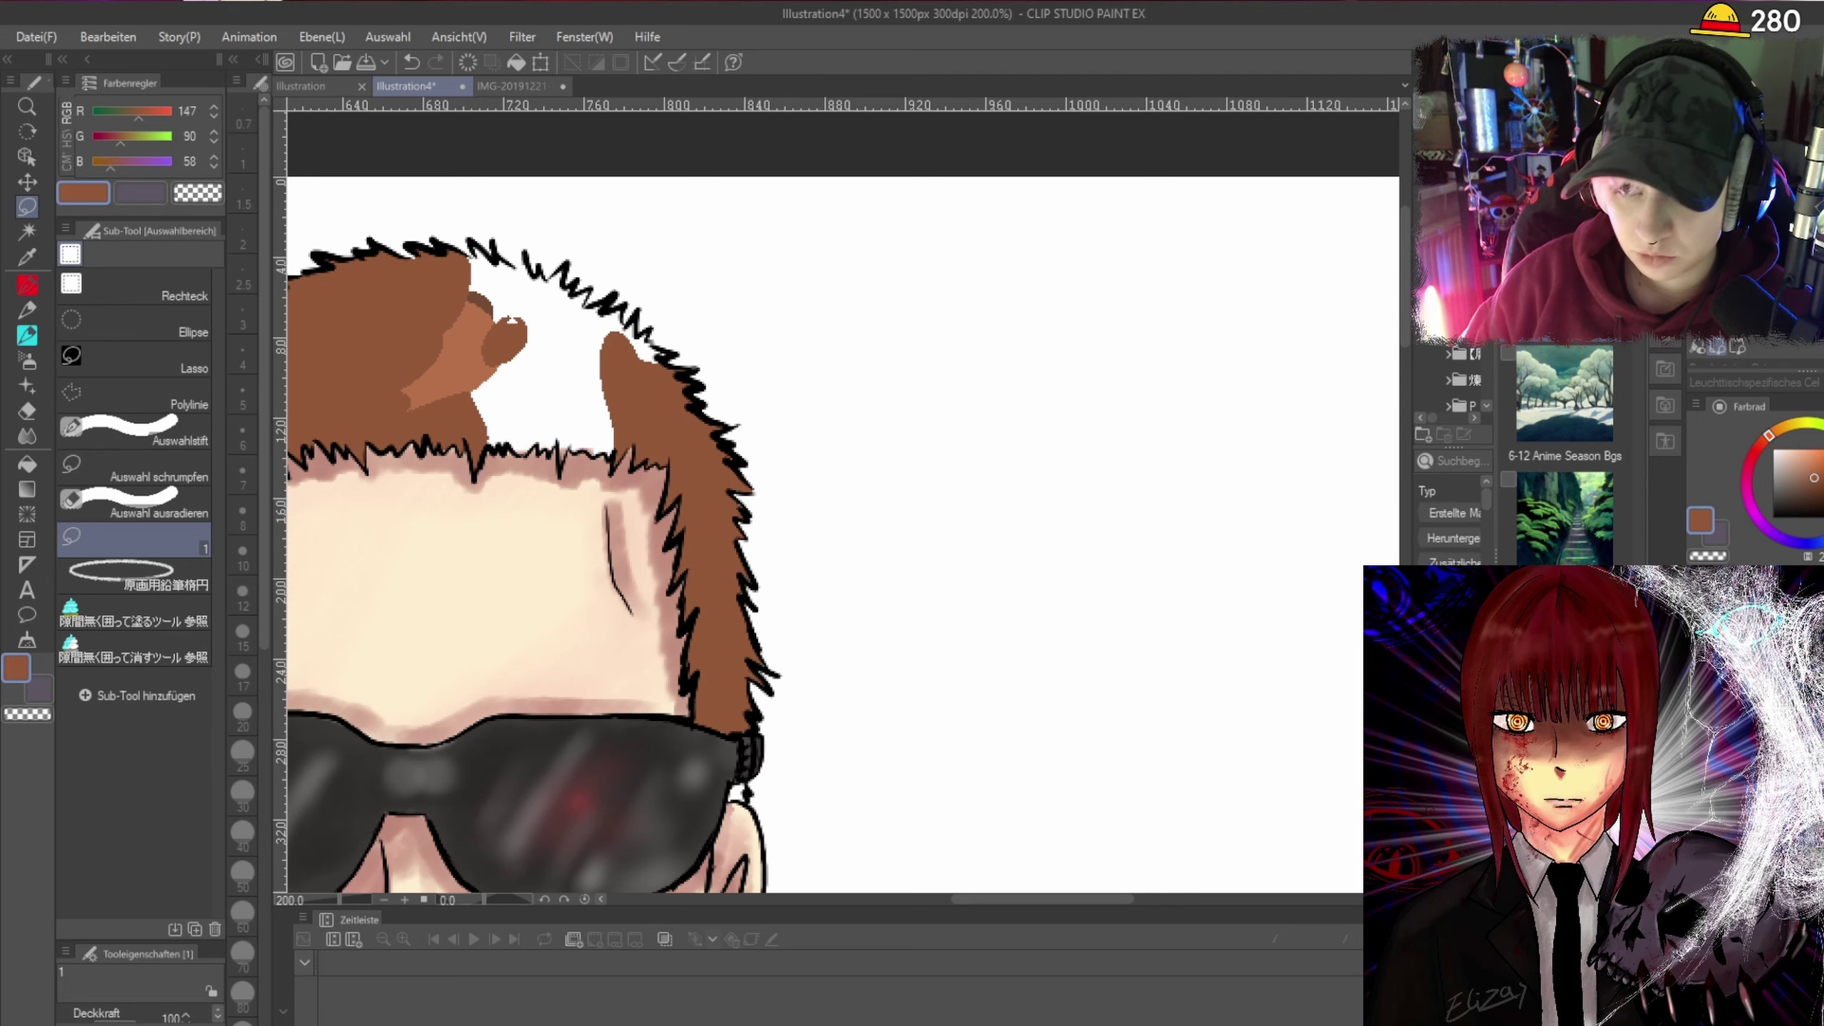
Fill the white gap along the hairline and recolour the light-brown shading with the base brown.
{"action": "left_click_drag", "start_coordinate": [574, 718], "coordinate": [926, 783]}
{"action": "scroll", "coordinate": [895, 477], "scroll_direction": "up", "scroll_amount": 3}
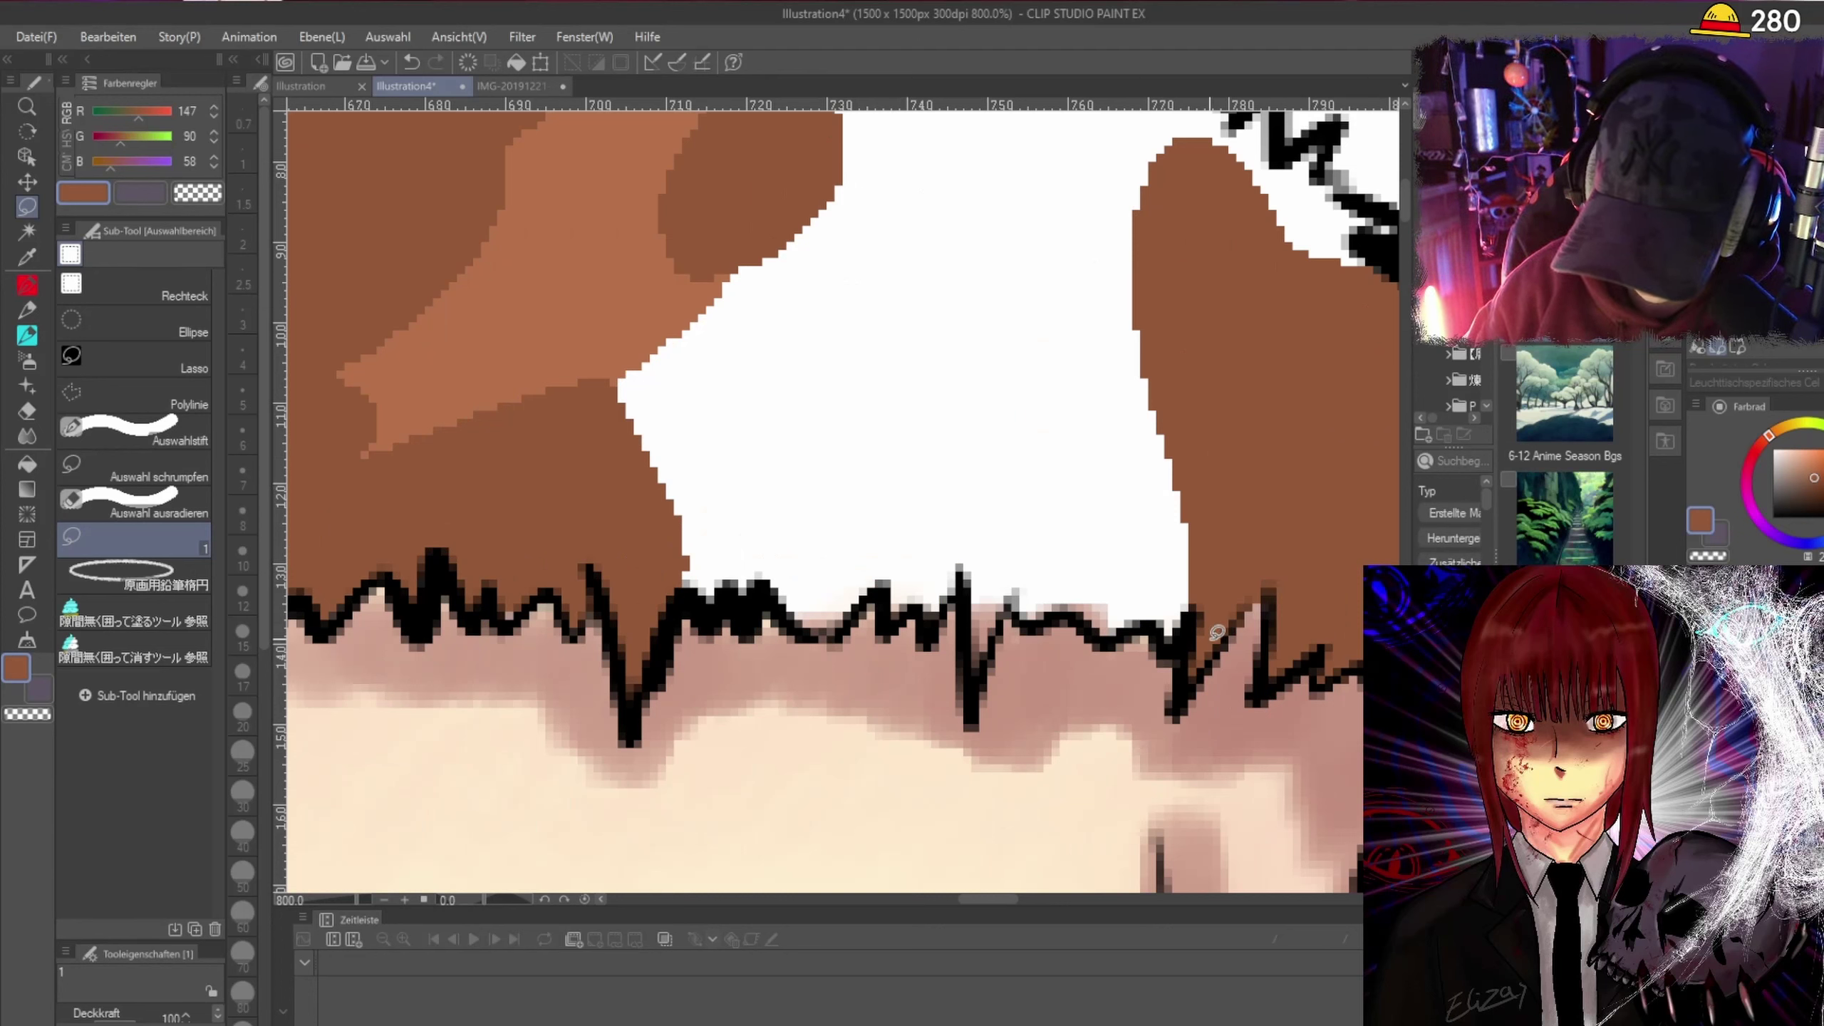
{"action": "mouse_move", "coordinate": [1198, 605]}
{"action": "left_mouse_down"}
{"action": "mouse_move", "coordinate": [1170, 639]}
{"action": "mouse_move", "coordinate": [1069, 609]}
{"action": "mouse_move", "coordinate": [981, 678]}
{"action": "left_mouse_up"}
{"action": "mouse_move", "coordinate": [969, 596]}
{"action": "left_mouse_down"}
{"action": "mouse_move", "coordinate": [934, 624]}
{"action": "mouse_move", "coordinate": [925, 602]}
{"action": "mouse_move", "coordinate": [901, 614]}
{"action": "mouse_move", "coordinate": [890, 588]}
{"action": "mouse_move", "coordinate": [835, 627]}
{"action": "mouse_move", "coordinate": [758, 585]}
{"action": "mouse_move", "coordinate": [739, 606]}
{"action": "mouse_move", "coordinate": [692, 600]}
{"action": "mouse_move", "coordinate": [595, 468]}
{"action": "mouse_move", "coordinate": [835, 279]}
{"action": "mouse_move", "coordinate": [1052, 312]}
{"action": "mouse_move", "coordinate": [1178, 520]}
{"action": "mouse_move", "coordinate": [1213, 603]}
{"action": "left_mouse_up"}
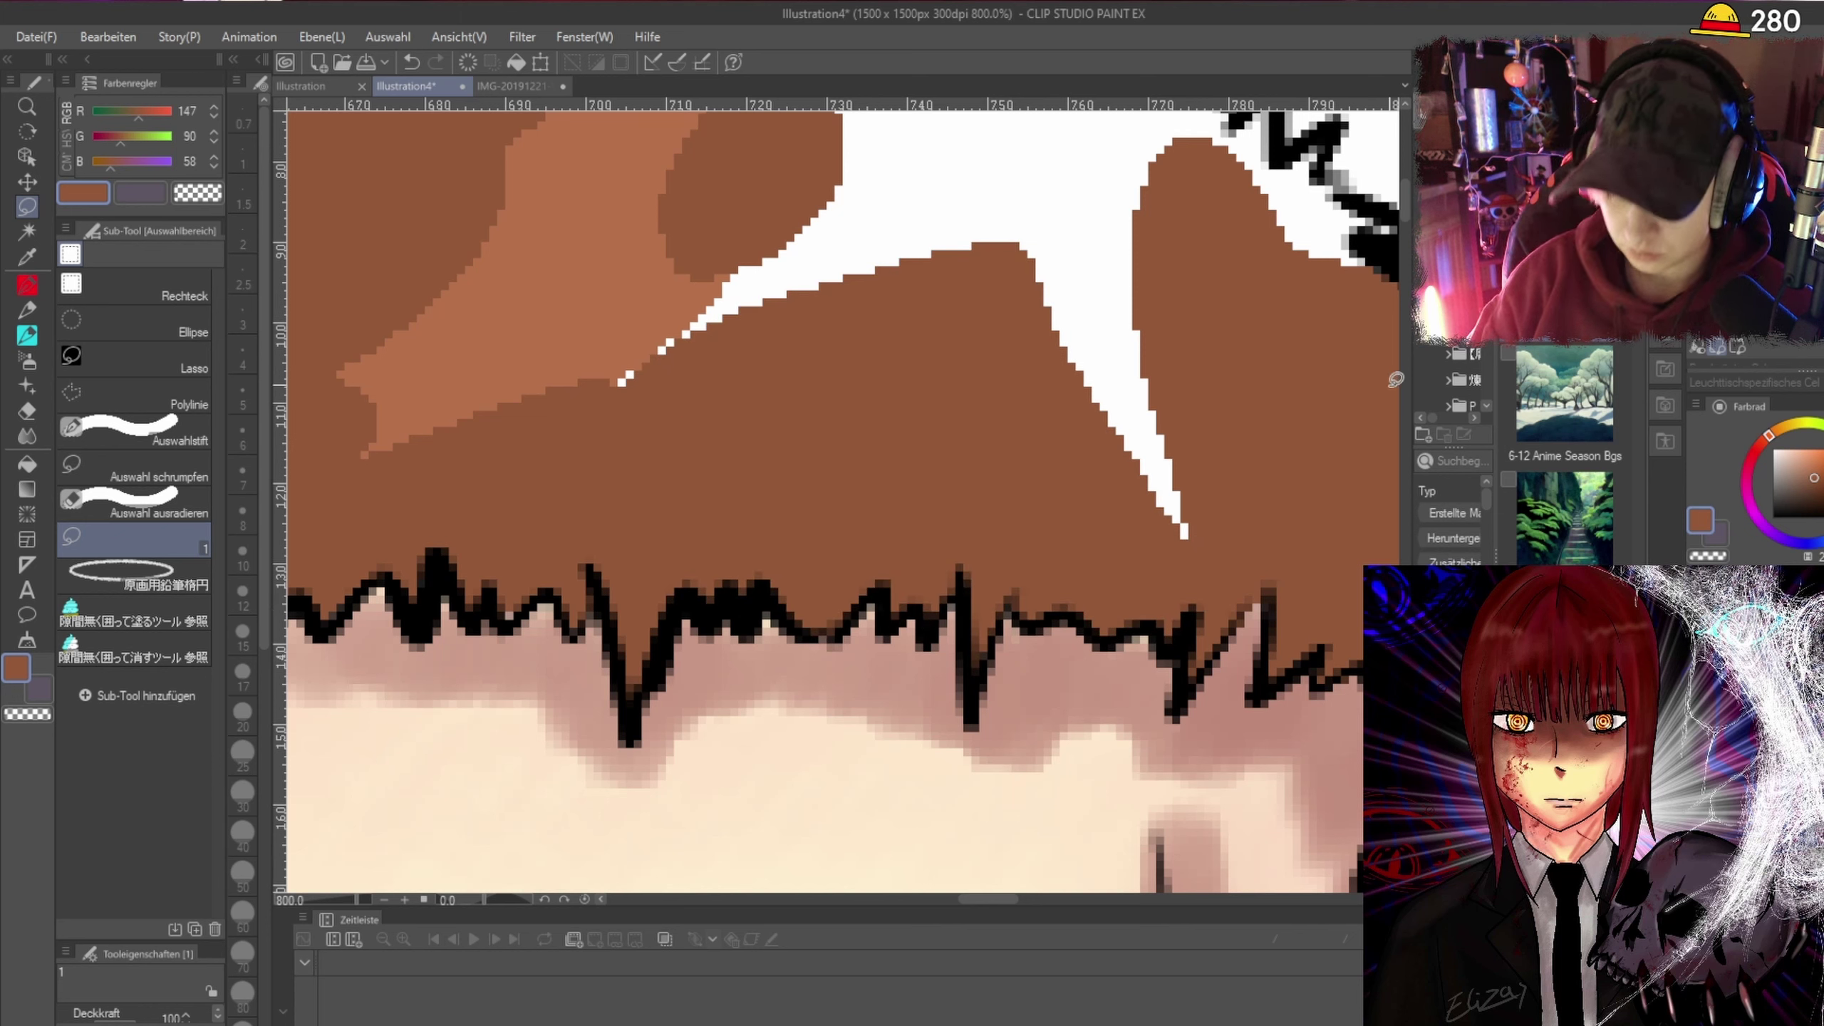
{"action": "mouse_move", "coordinate": [745, 227]}
{"action": "left_mouse_down"}
{"action": "mouse_move", "coordinate": [542, 260]}
{"action": "mouse_move", "coordinate": [541, 496]}
{"action": "mouse_move", "coordinate": [713, 211]}
{"action": "mouse_move", "coordinate": [740, 225]}
{"action": "left_mouse_up"}
{"action": "mouse_move", "coordinate": [1090, 173]}
{"action": "left_mouse_down"}
{"action": "mouse_move", "coordinate": [883, 336]}
{"action": "mouse_move", "coordinate": [1133, 541]}
{"action": "mouse_move", "coordinate": [1280, 447]}
{"action": "mouse_move", "coordinate": [1150, 169]}
{"action": "left_mouse_up"}
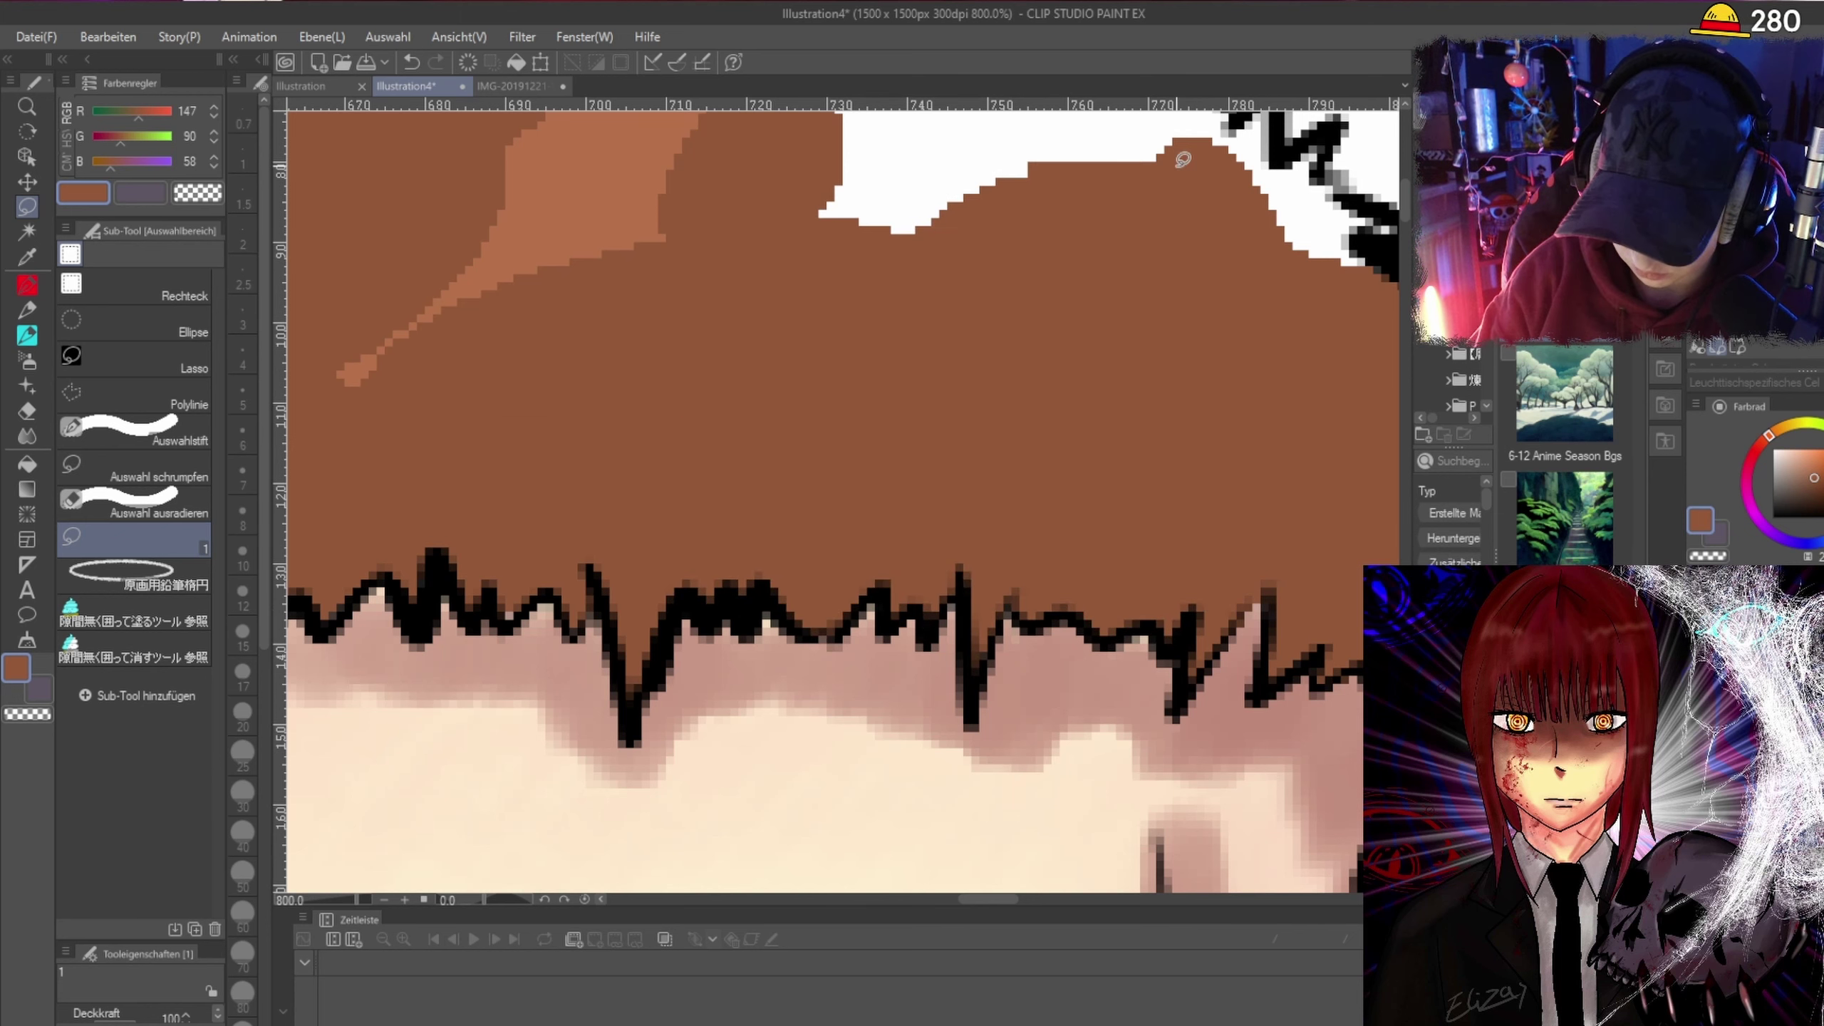
Flatten the remaining shading and fill the white notch in the hair brown.
{"action": "scroll", "coordinate": [1402, 208], "scroll_direction": "up", "scroll_amount": 2}
{"action": "scroll", "coordinate": [1403, 208], "scroll_direction": "up", "scroll_amount": 3}
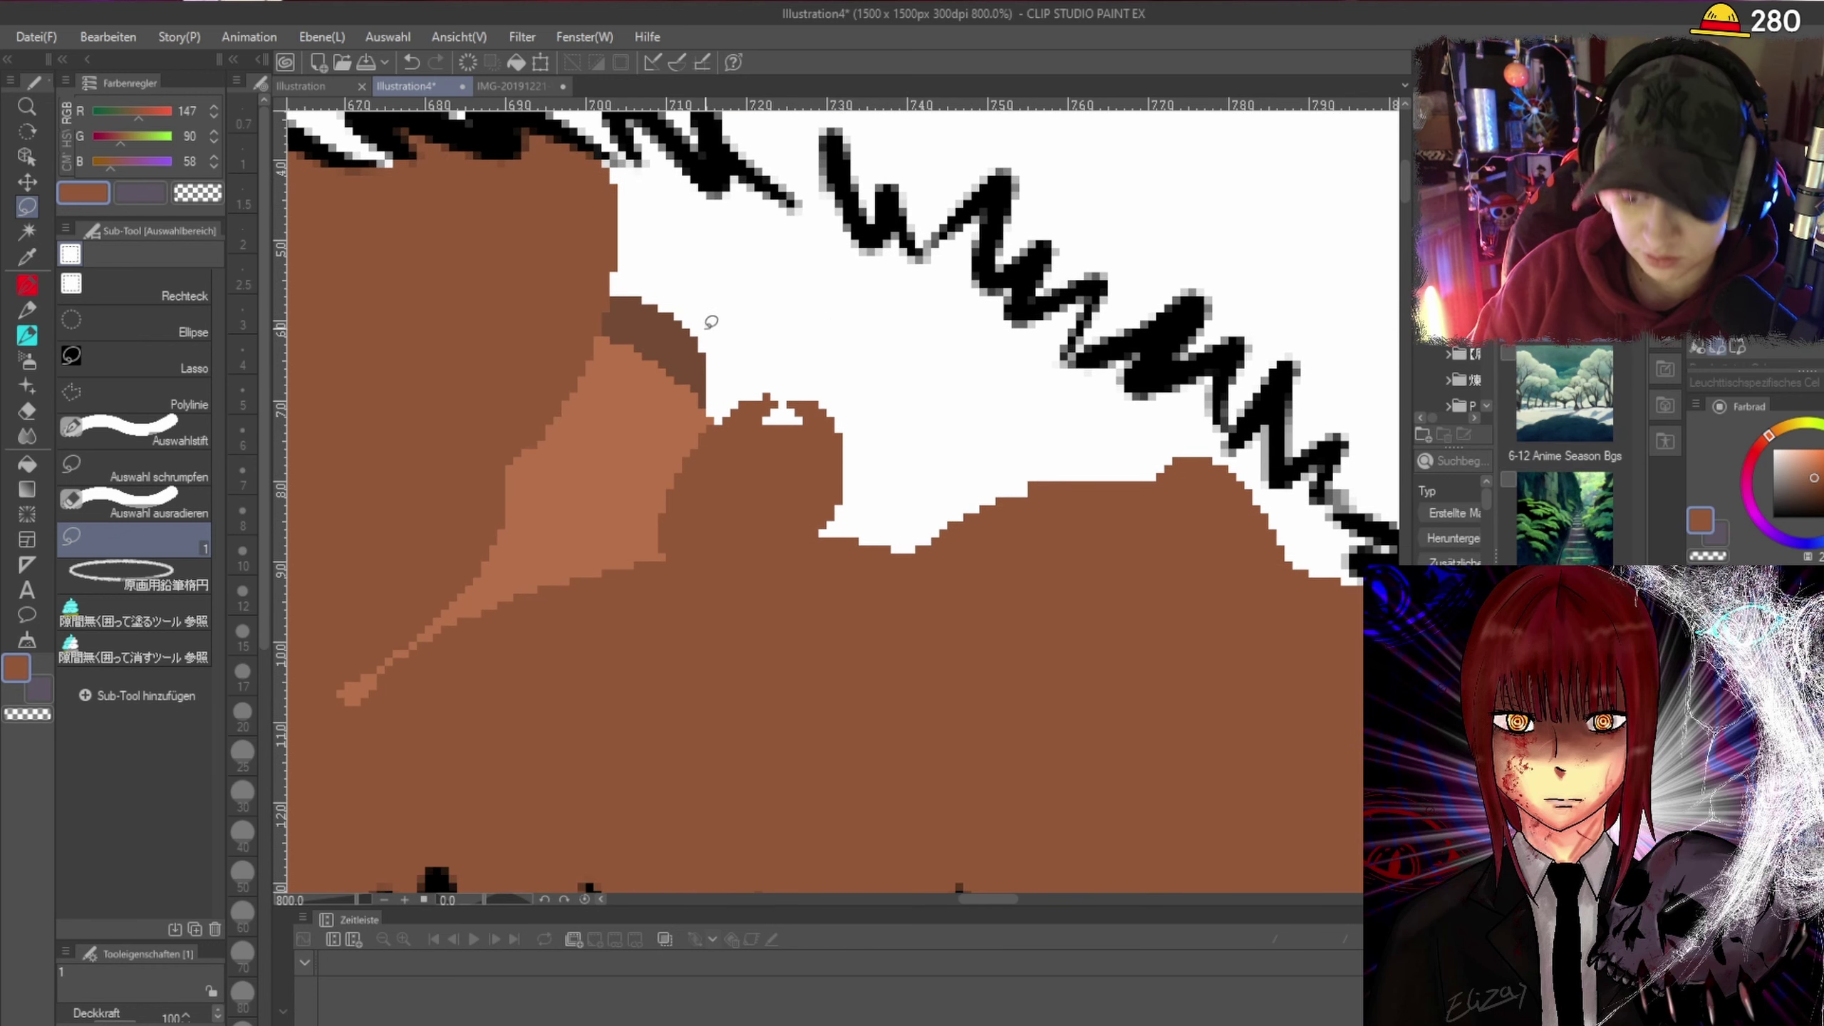
{"action": "mouse_move", "coordinate": [712, 322]}
{"action": "left_mouse_down"}
{"action": "mouse_move", "coordinate": [346, 672]}
{"action": "mouse_move", "coordinate": [888, 611]}
{"action": "mouse_move", "coordinate": [631, 237]}
{"action": "left_mouse_up"}
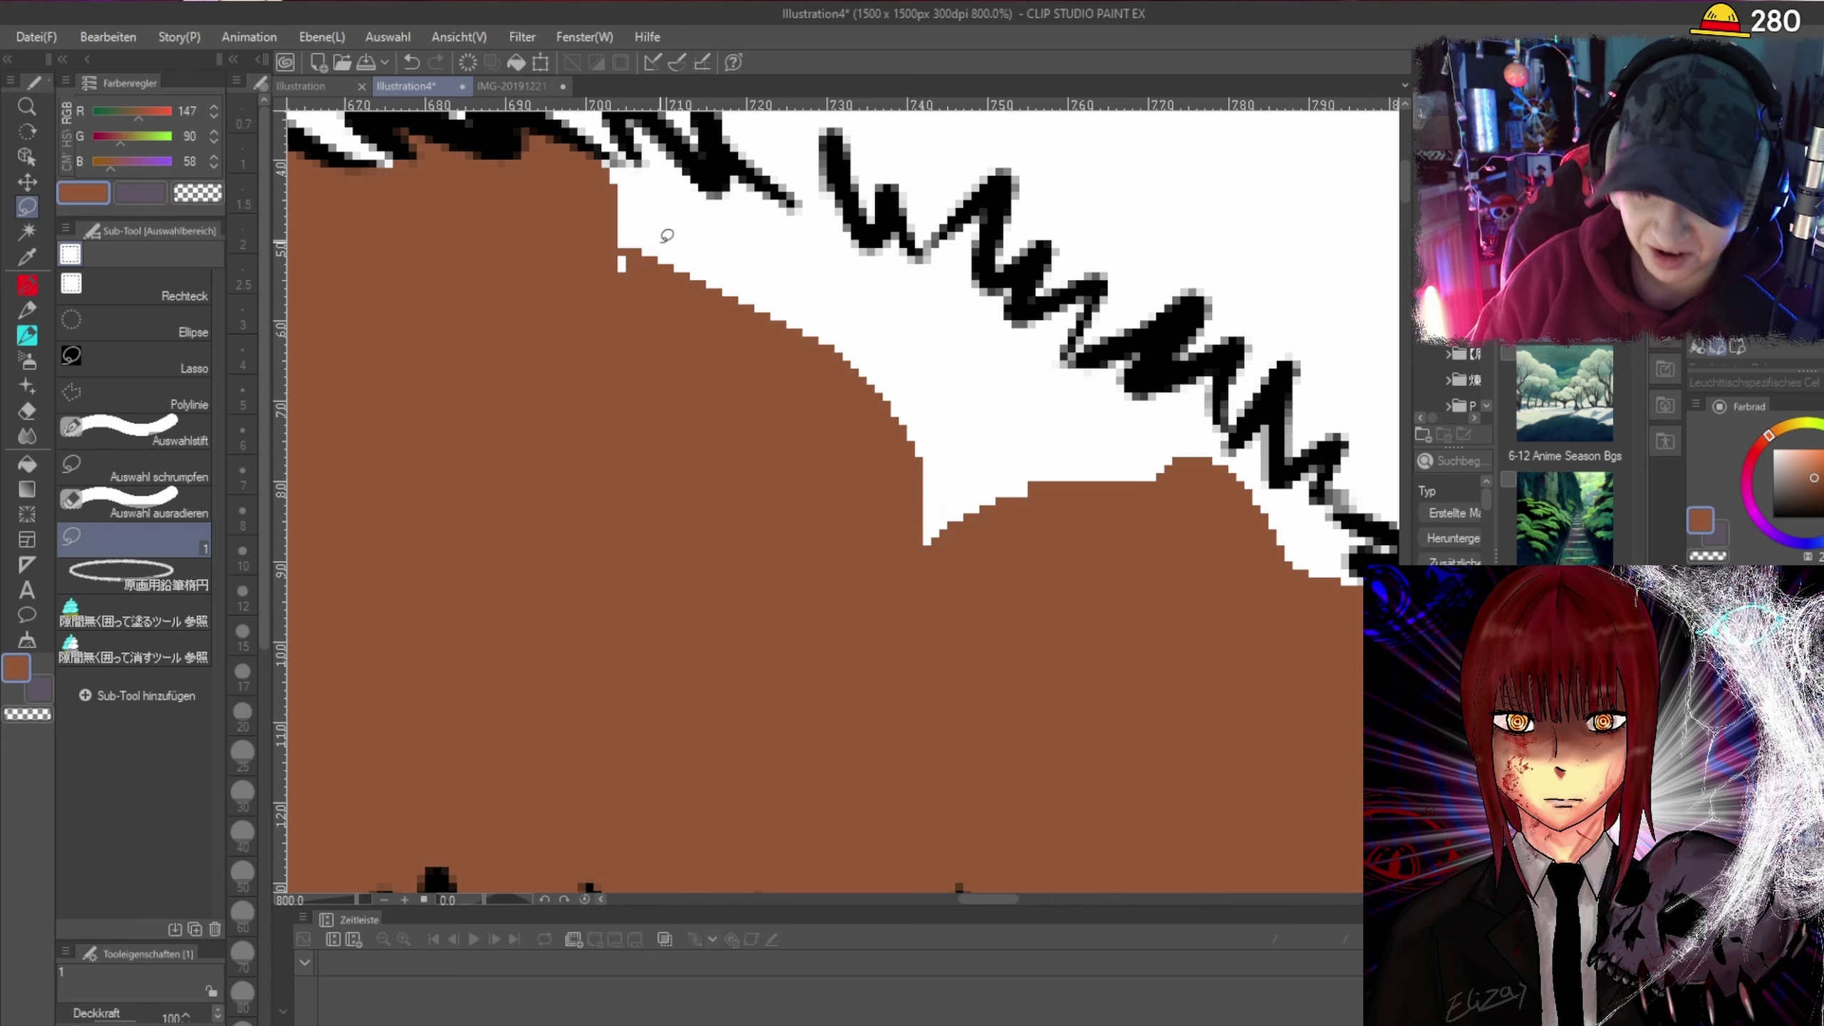
{"action": "mouse_move", "coordinate": [998, 399]}
{"action": "left_mouse_down"}
{"action": "mouse_move", "coordinate": [839, 549]}
{"action": "mouse_move", "coordinate": [1011, 378]}
{"action": "left_mouse_up"}
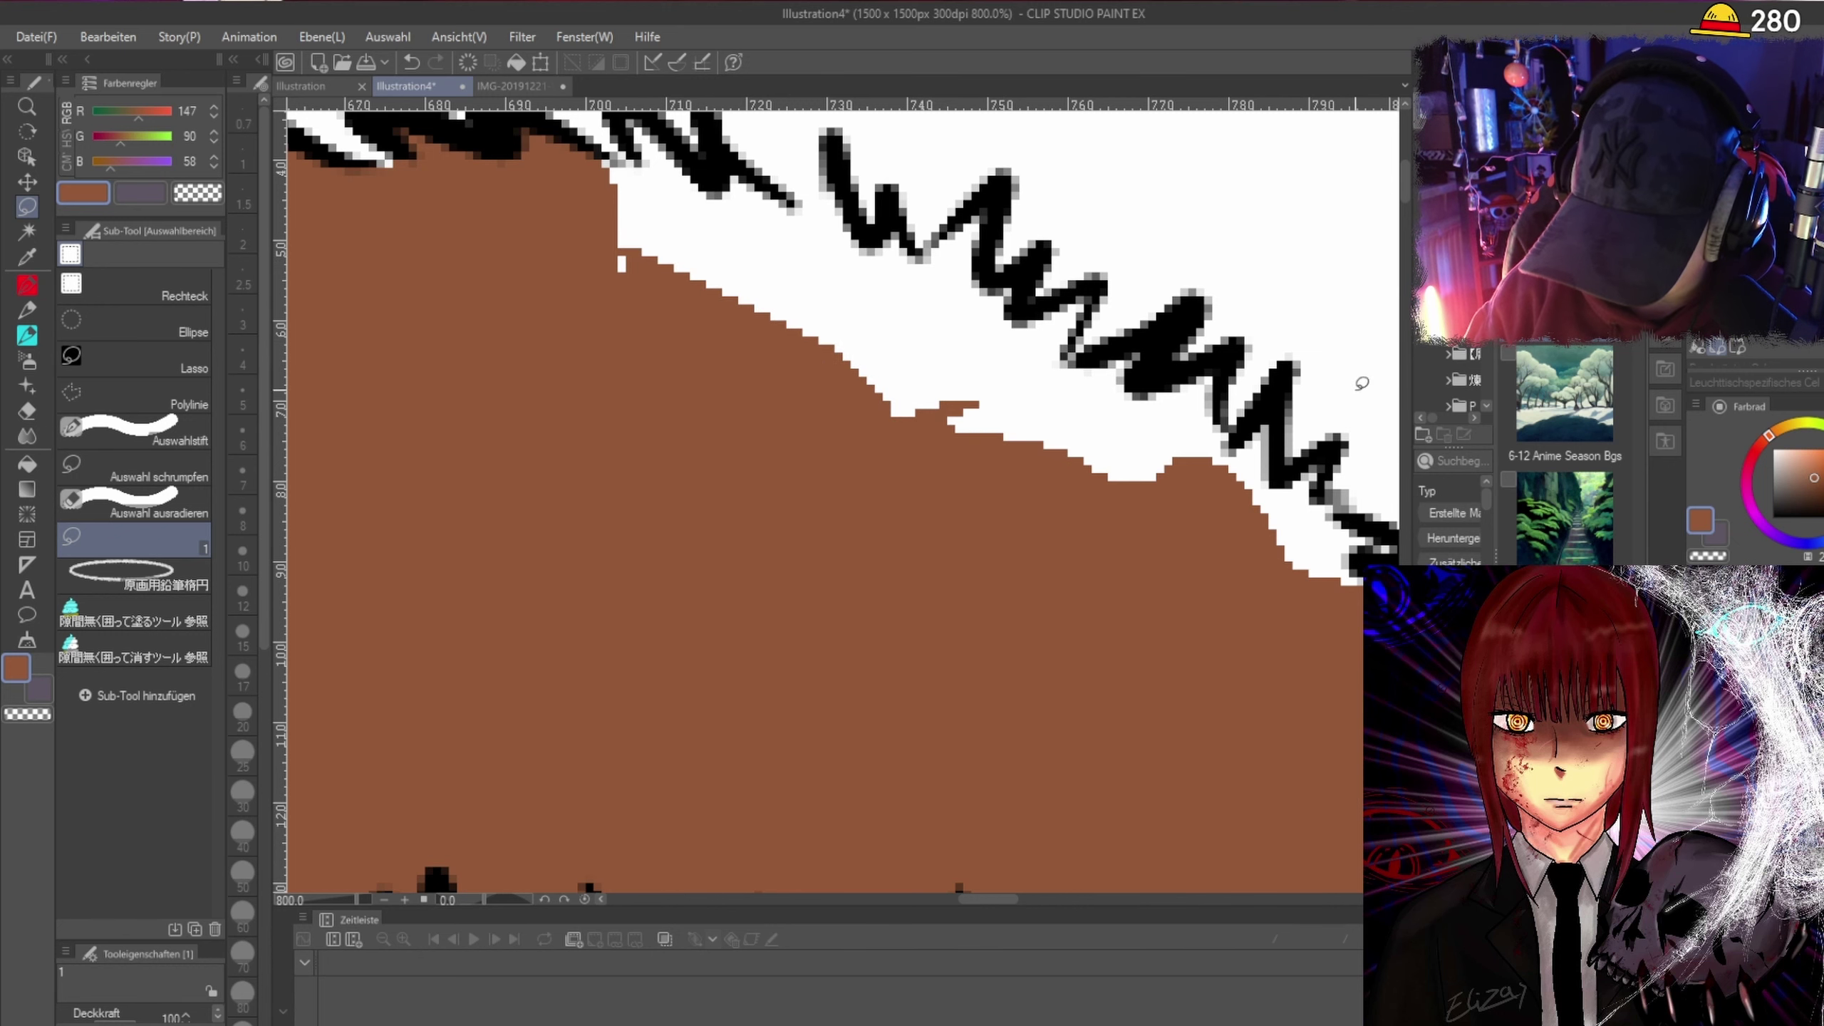
{"action": "left_click_drag", "start_coordinate": [1002, 904], "coordinate": [1025, 900]}
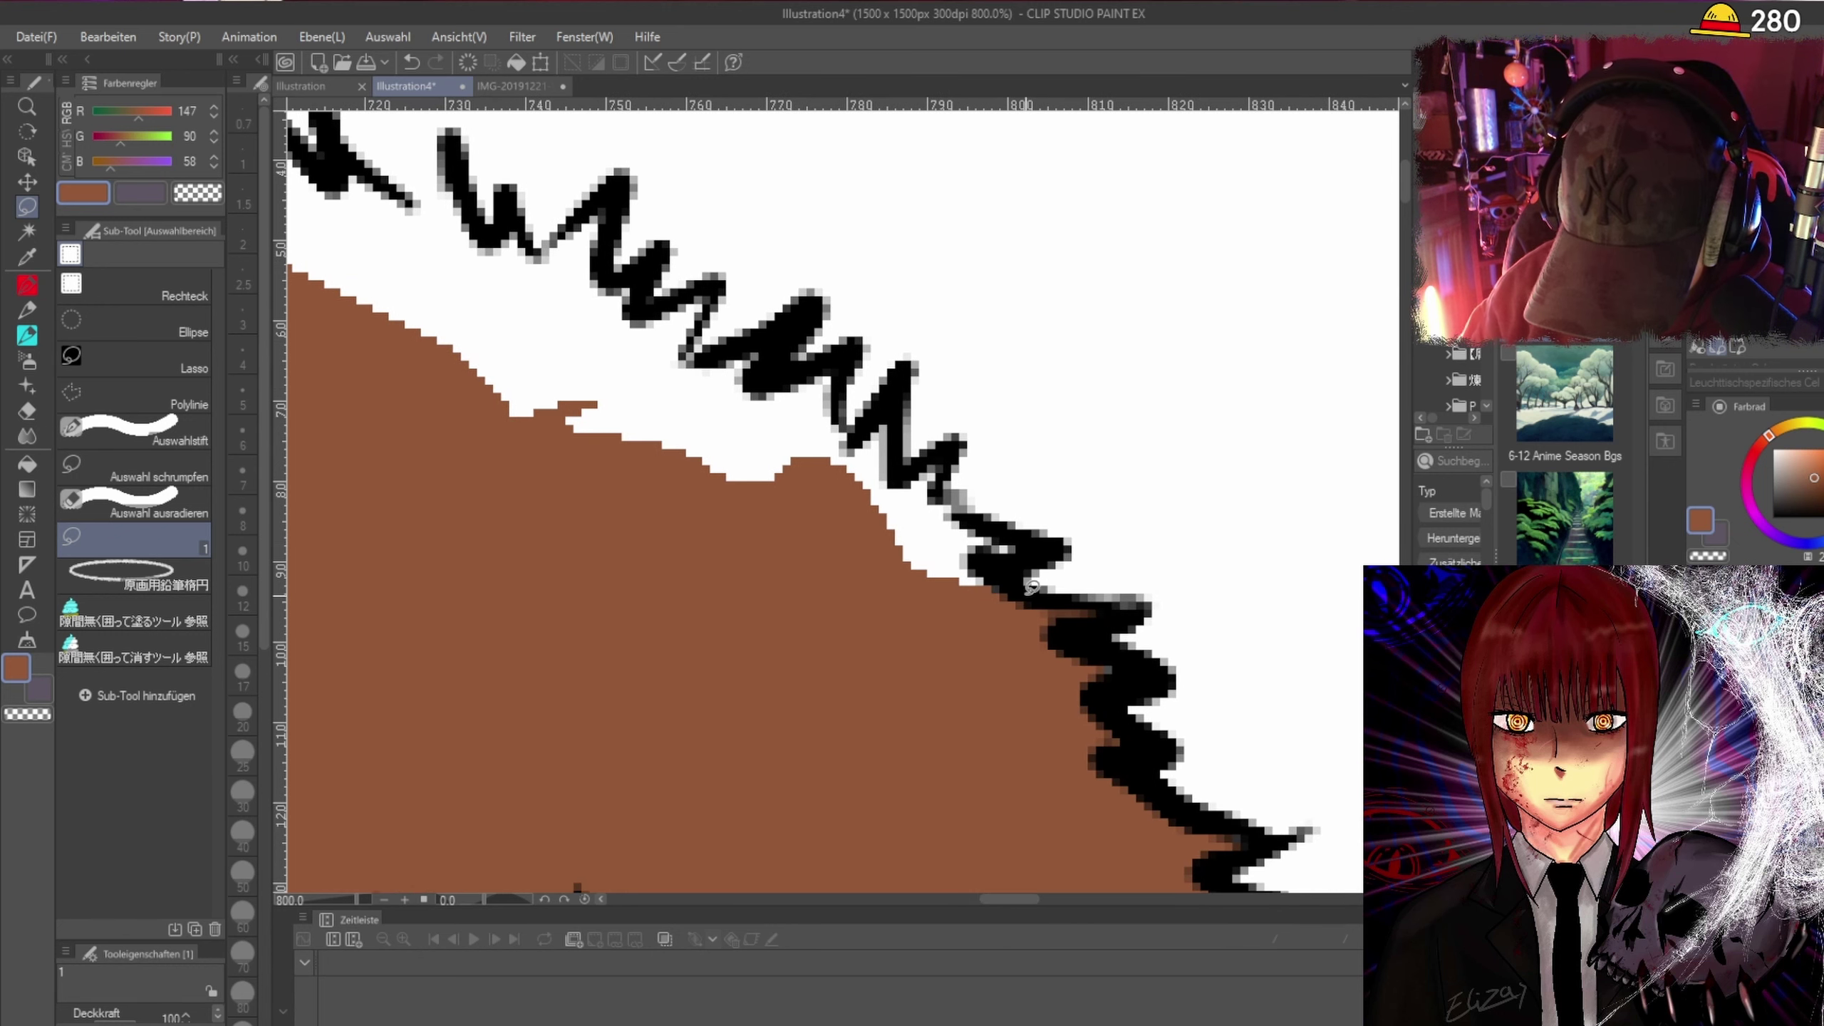
{"action": "mouse_move", "coordinate": [1023, 595]}
{"action": "left_mouse_down"}
{"action": "mouse_move", "coordinate": [978, 560]}
{"action": "mouse_move", "coordinate": [1035, 542]}
{"action": "mouse_move", "coordinate": [949, 500]}
{"action": "mouse_move", "coordinate": [955, 442]}
{"action": "mouse_move", "coordinate": [897, 408]}
{"action": "mouse_move", "coordinate": [861, 431]}
{"action": "mouse_move", "coordinate": [843, 352]}
{"action": "mouse_move", "coordinate": [765, 377]}
{"action": "mouse_move", "coordinate": [704, 352]}
{"action": "mouse_move", "coordinate": [716, 298]}
{"action": "mouse_move", "coordinate": [664, 291]}
{"action": "mouse_move", "coordinate": [629, 548]}
{"action": "mouse_move", "coordinate": [967, 666]}
{"action": "mouse_move", "coordinate": [1036, 572]}
{"action": "left_mouse_up"}
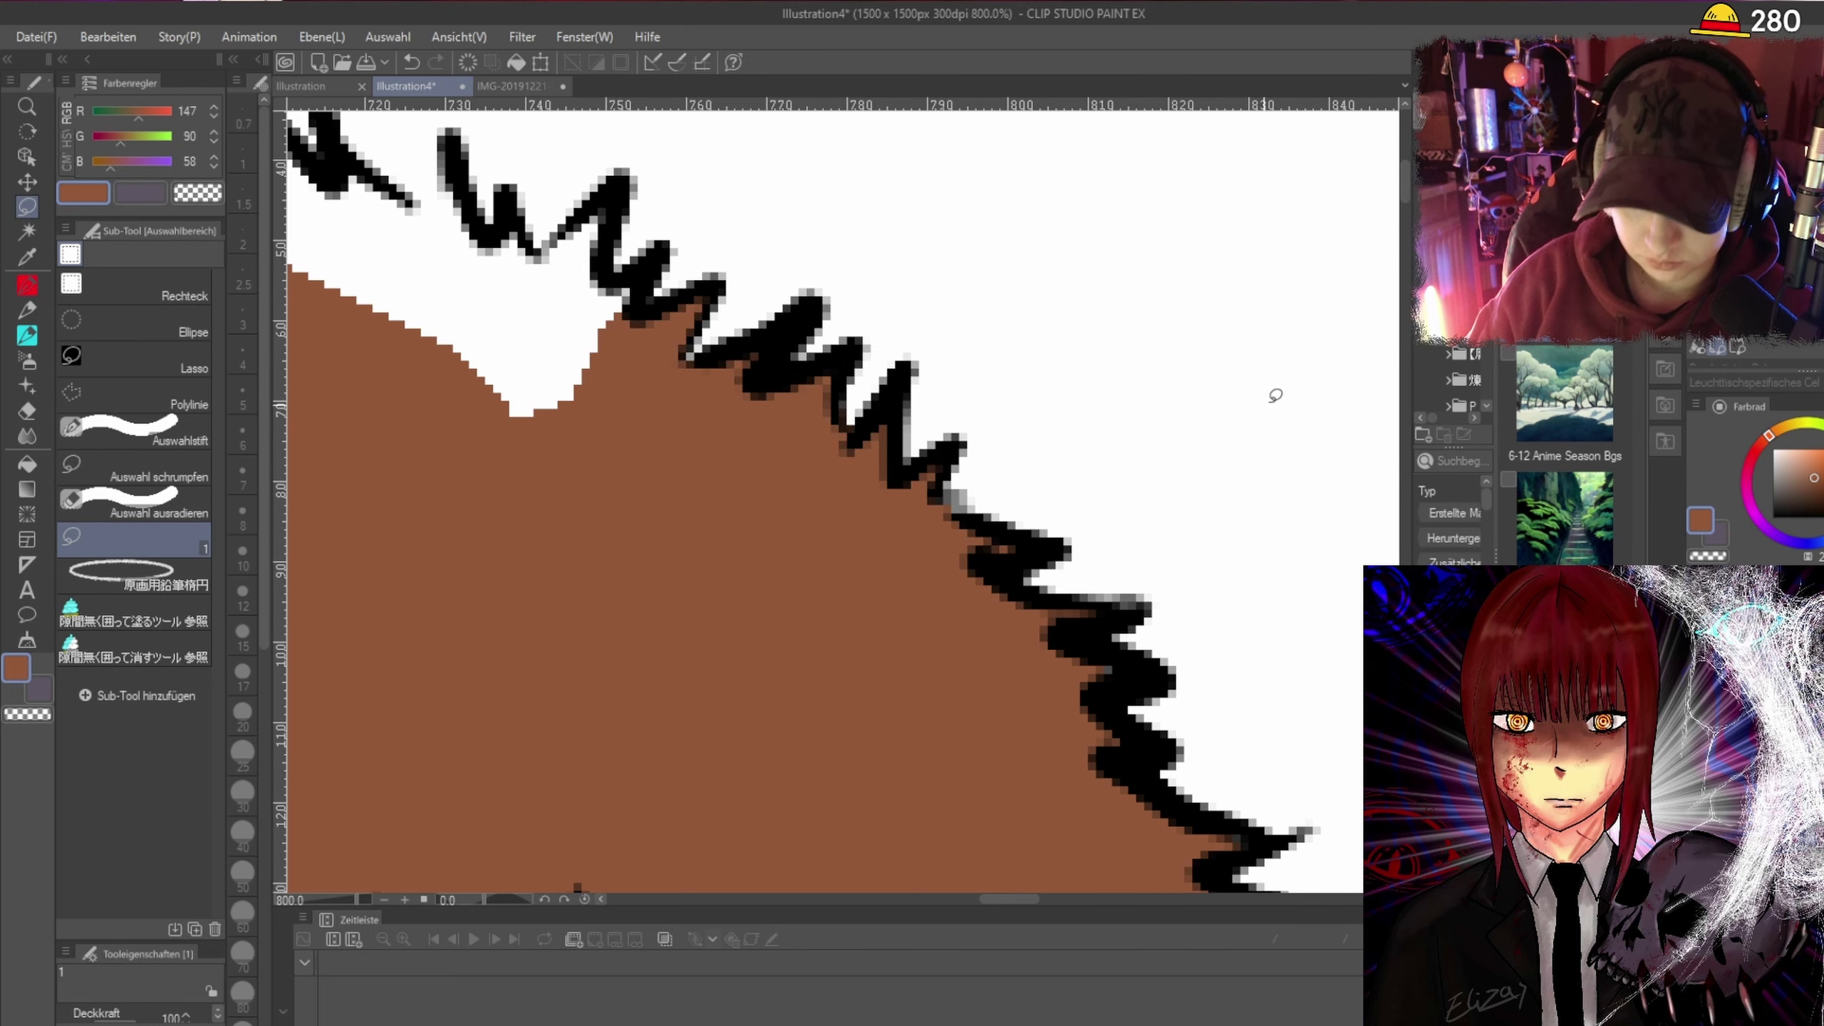
{"action": "scroll", "coordinate": [1391, 329], "scroll_direction": "up", "scroll_amount": 2}
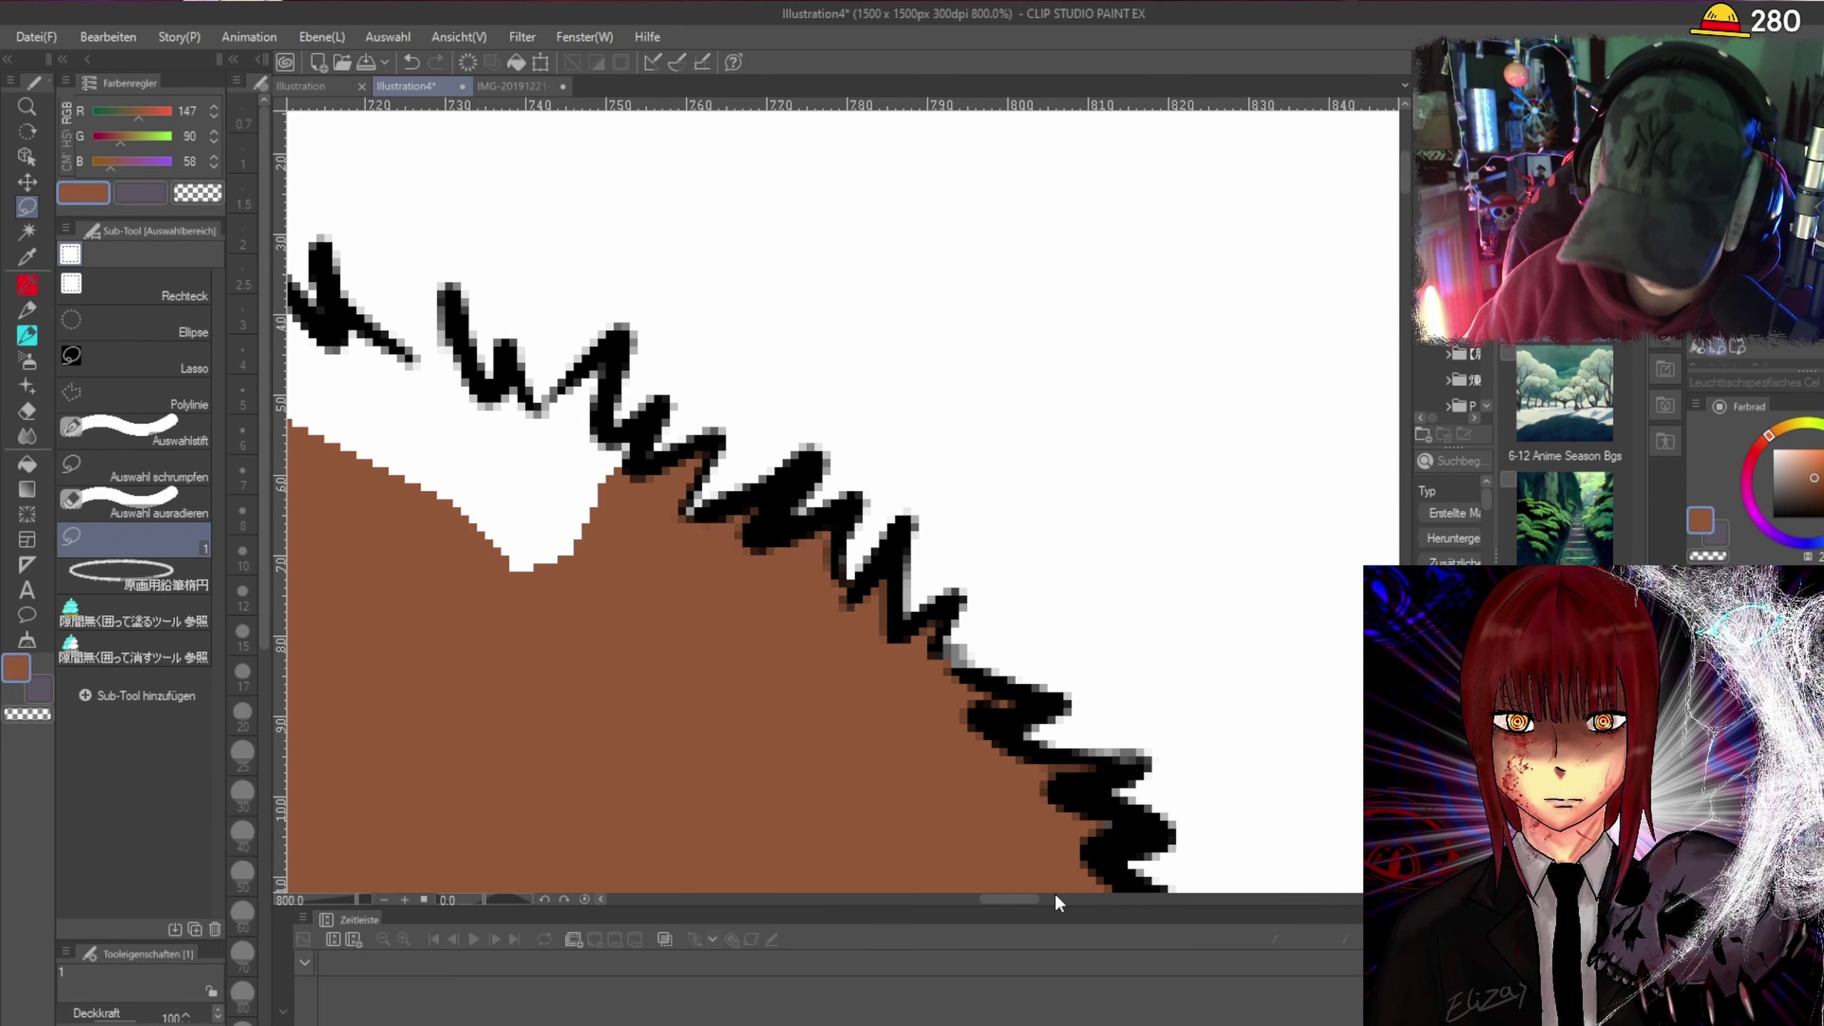
{"action": "left_click_drag", "start_coordinate": [1020, 895], "coordinate": [991, 895]}
{"action": "mouse_move", "coordinate": [1036, 634]}
{"action": "left_mouse_down"}
{"action": "mouse_move", "coordinate": [769, 448]}
{"action": "mouse_move", "coordinate": [933, 434]}
{"action": "mouse_move", "coordinate": [941, 598]}
{"action": "left_mouse_up"}
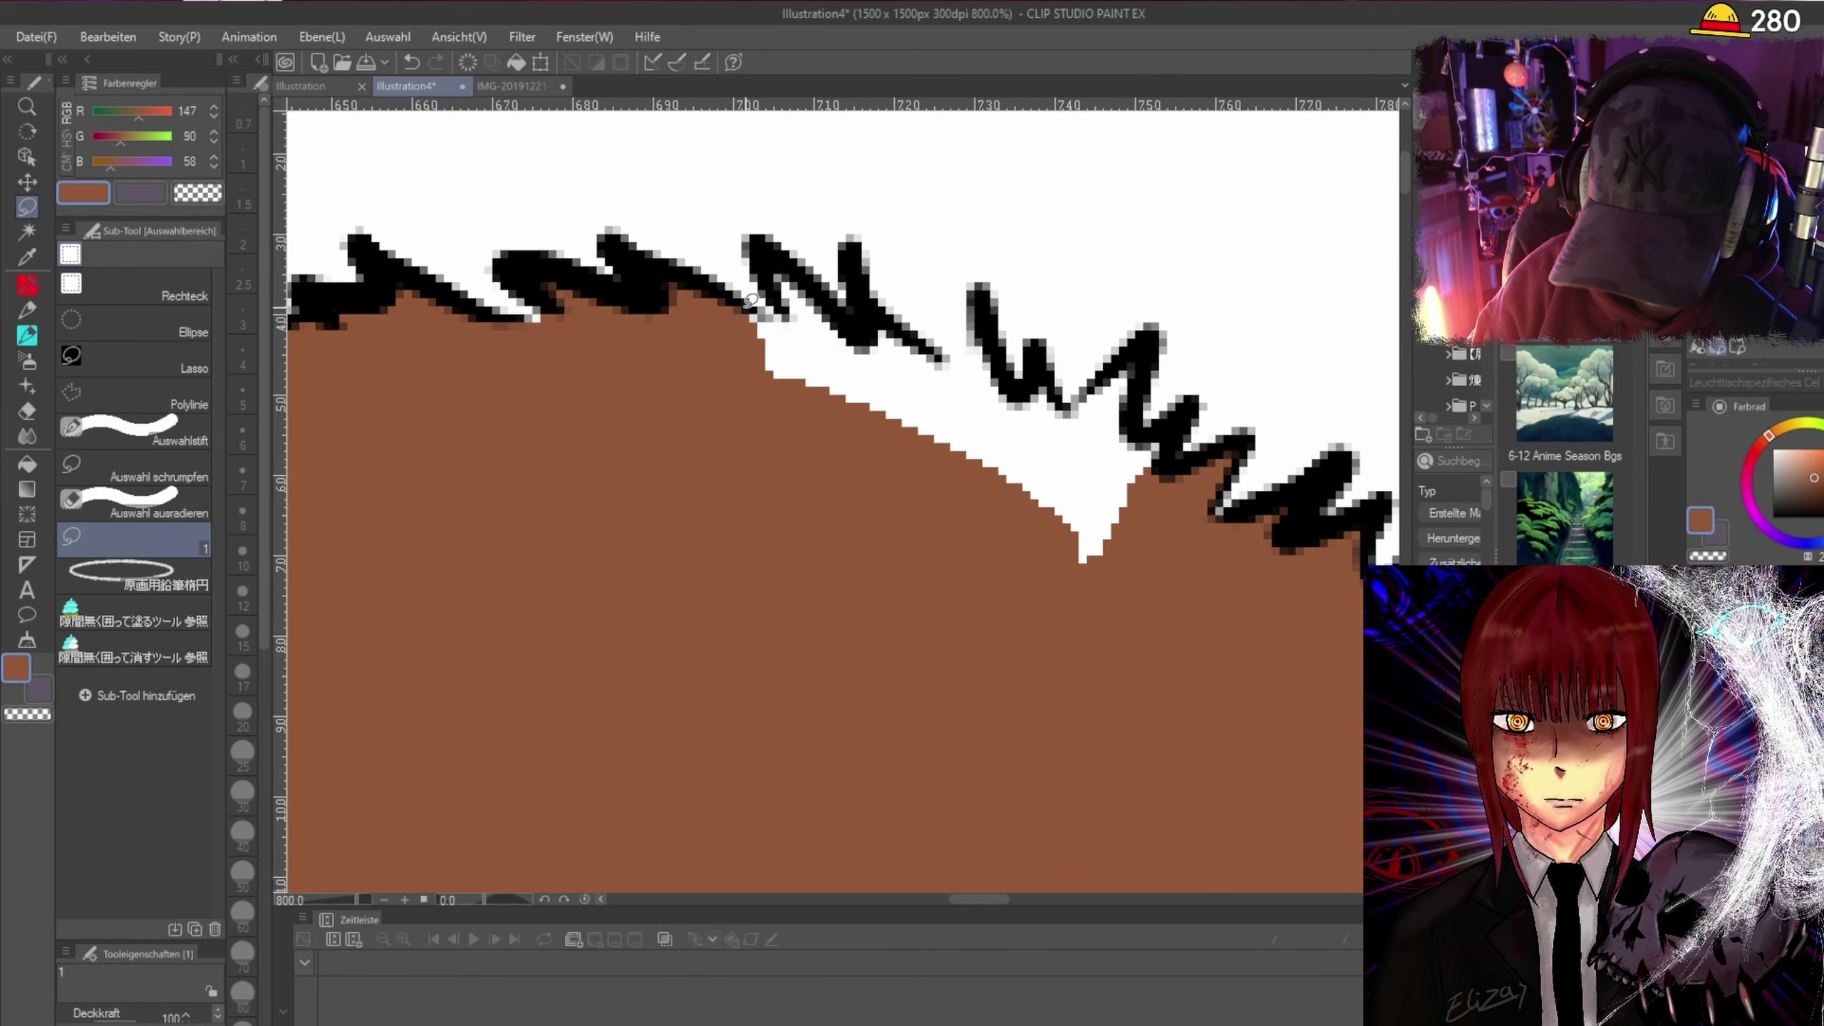
Fill the white strip and leftover pixels beneath the zigzag hair outline brown.
{"action": "mouse_move", "coordinate": [750, 300]}
{"action": "left_mouse_down"}
{"action": "mouse_move", "coordinate": [777, 263]}
{"action": "mouse_move", "coordinate": [864, 327]}
{"action": "mouse_move", "coordinate": [861, 287]}
{"action": "mouse_move", "coordinate": [991, 371]}
{"action": "mouse_move", "coordinate": [979, 402]}
{"action": "mouse_move", "coordinate": [837, 492]}
{"action": "mouse_move", "coordinate": [732, 350]}
{"action": "mouse_move", "coordinate": [771, 304]}
{"action": "mouse_move", "coordinate": [978, 429]}
{"action": "left_mouse_up"}
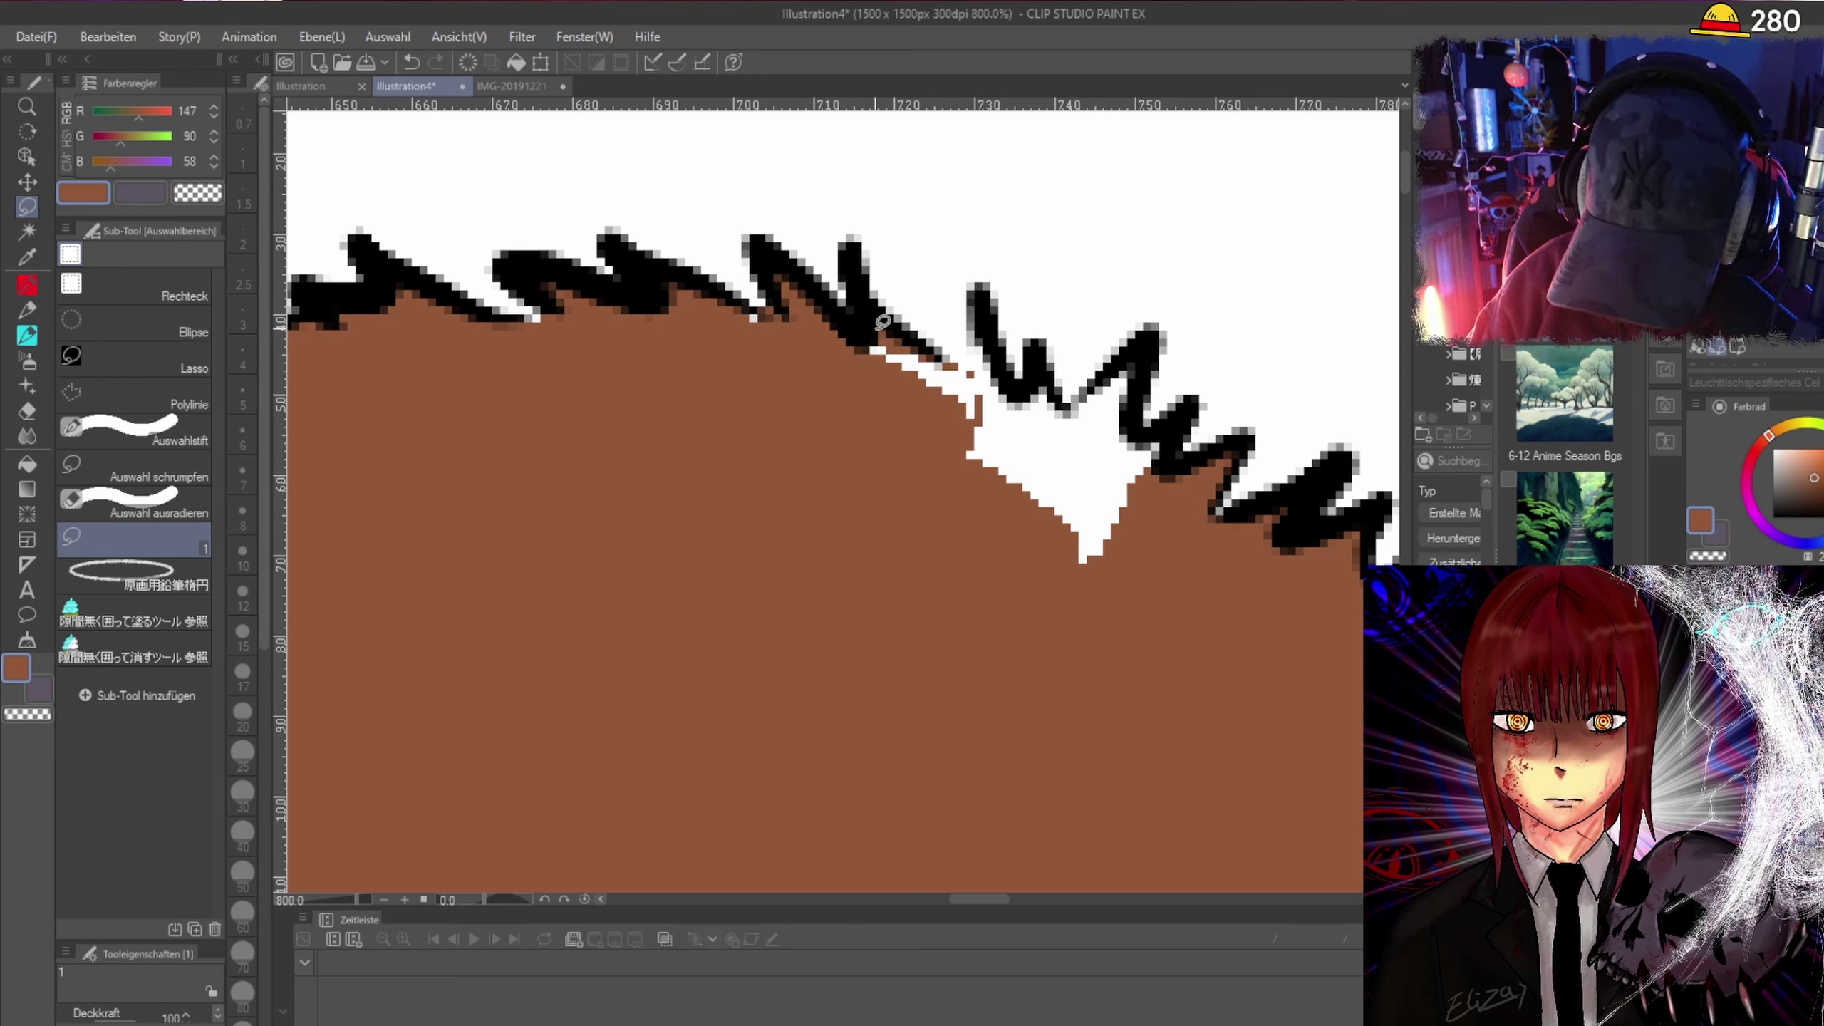
{"action": "left_click_drag", "start_coordinate": [875, 331], "coordinate": [912, 368]}
{"action": "left_click_drag", "start_coordinate": [758, 313], "coordinate": [773, 306]}
{"action": "mouse_move", "coordinate": [556, 312]}
{"action": "left_mouse_down"}
{"action": "mouse_move", "coordinate": [514, 320]}
{"action": "mouse_move", "coordinate": [547, 322]}
{"action": "left_mouse_up"}
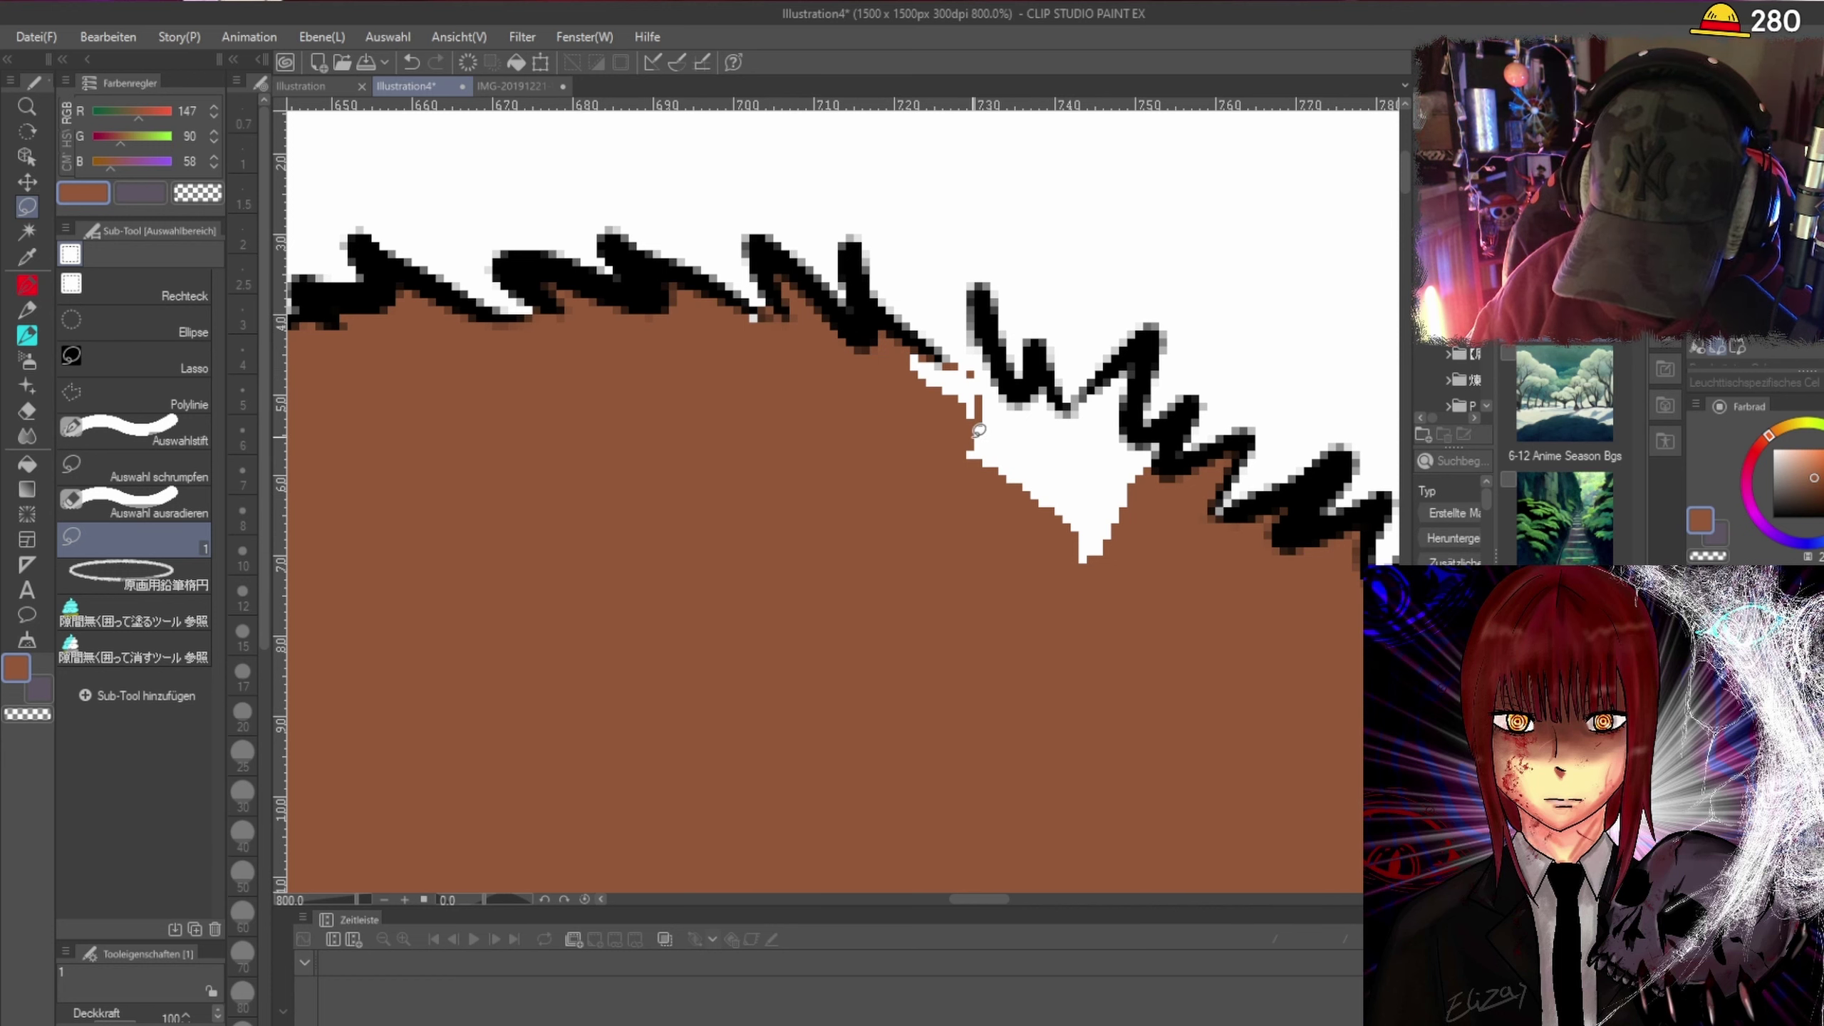
{"action": "mouse_move", "coordinate": [933, 337]}
{"action": "left_mouse_down"}
{"action": "mouse_move", "coordinate": [981, 294]}
{"action": "mouse_move", "coordinate": [1070, 402]}
{"action": "mouse_move", "coordinate": [1137, 407]}
{"action": "mouse_move", "coordinate": [1164, 482]}
{"action": "mouse_move", "coordinate": [960, 575]}
{"action": "mouse_move", "coordinate": [911, 344]}
{"action": "mouse_move", "coordinate": [986, 367]}
{"action": "left_mouse_up"}
{"action": "scroll", "coordinate": [987, 367], "scroll_direction": "down", "scroll_amount": 6}
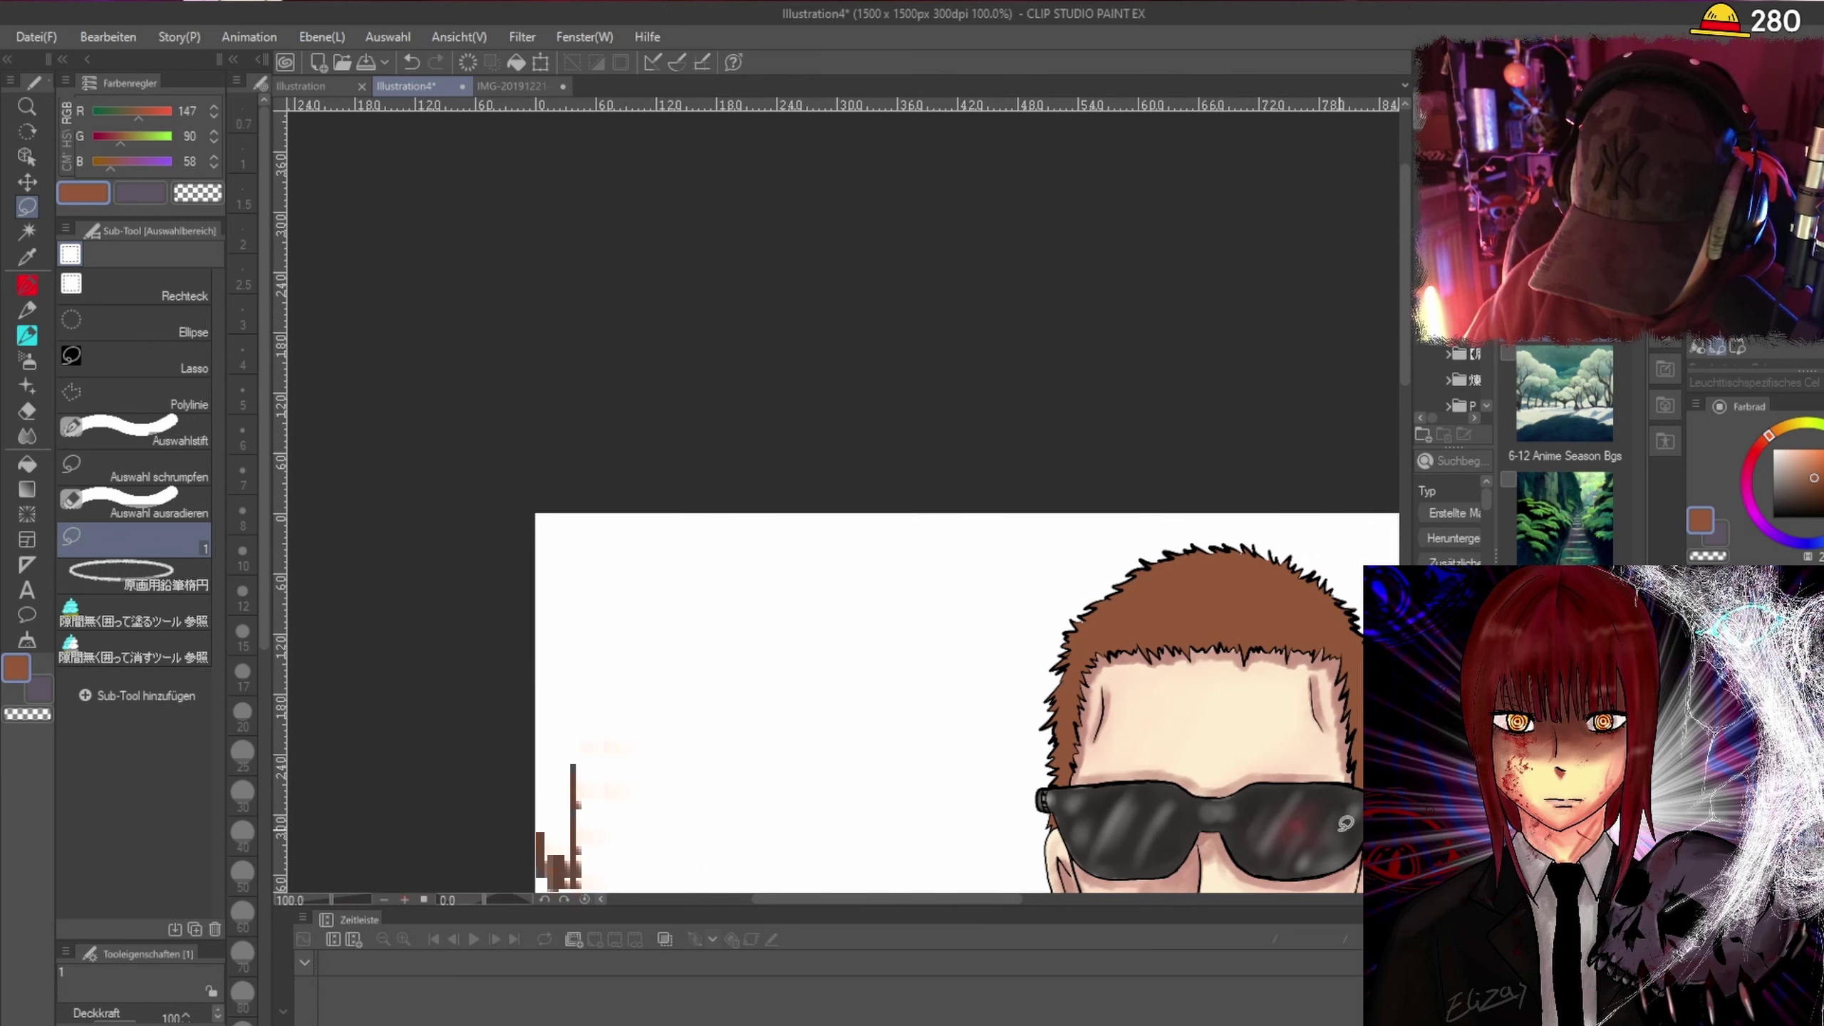
{"action": "left_click_drag", "start_coordinate": [980, 903], "coordinate": [1096, 907]}
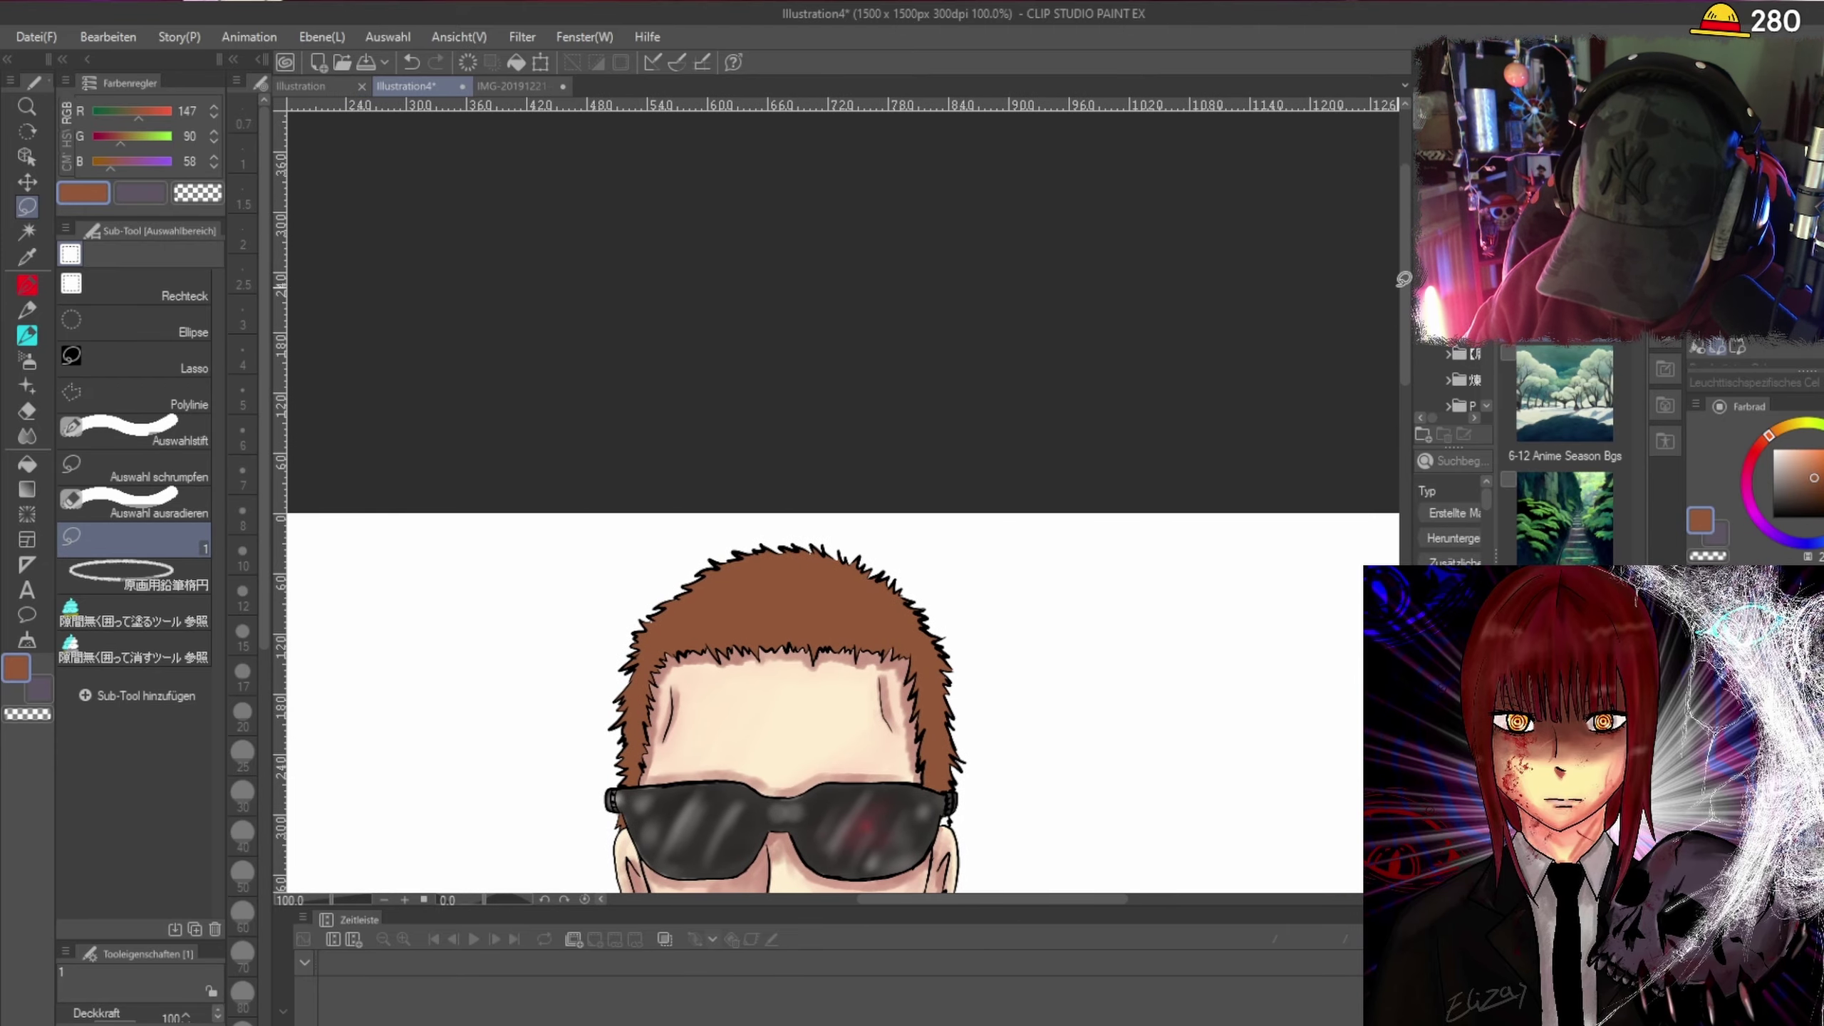
{"action": "left_click_drag", "start_coordinate": [1405, 273], "coordinate": [1411, 356]}
{"action": "scroll", "coordinate": [1293, 752], "scroll_direction": "down", "scroll_amount": 3}
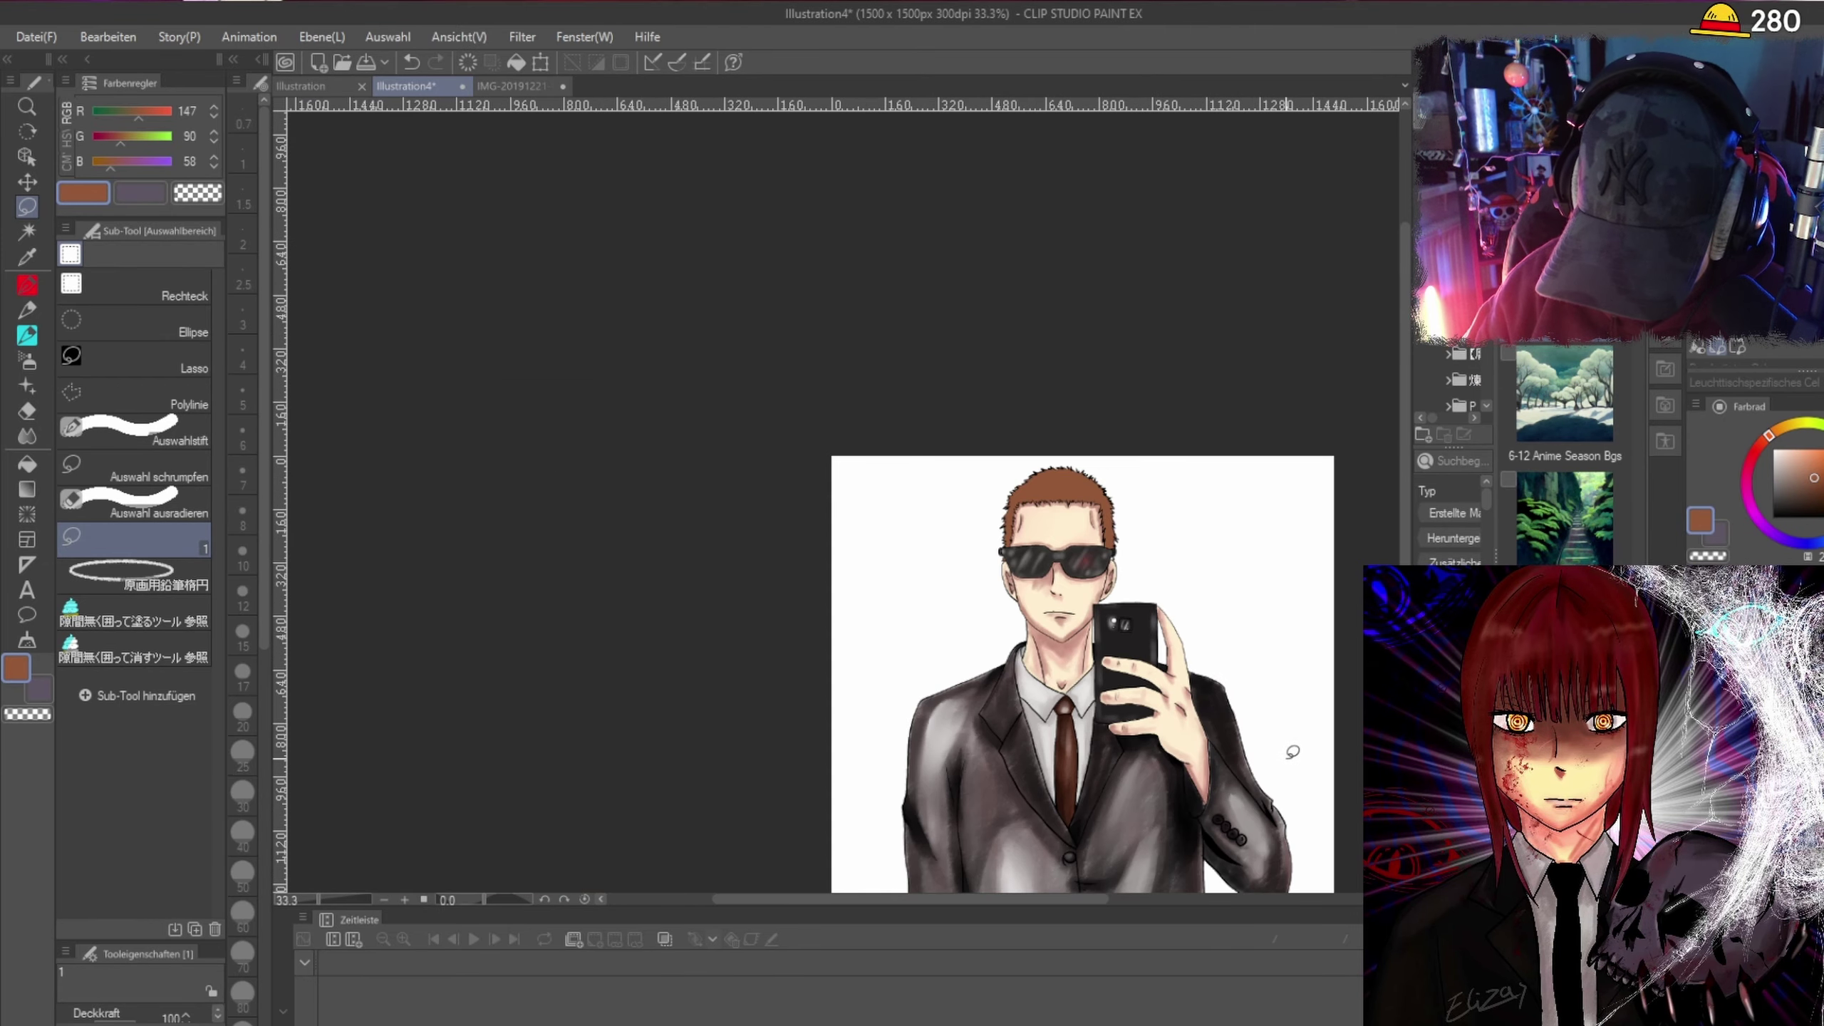
{"action": "scroll", "coordinate": [1173, 538], "scroll_direction": "up", "scroll_amount": 5}
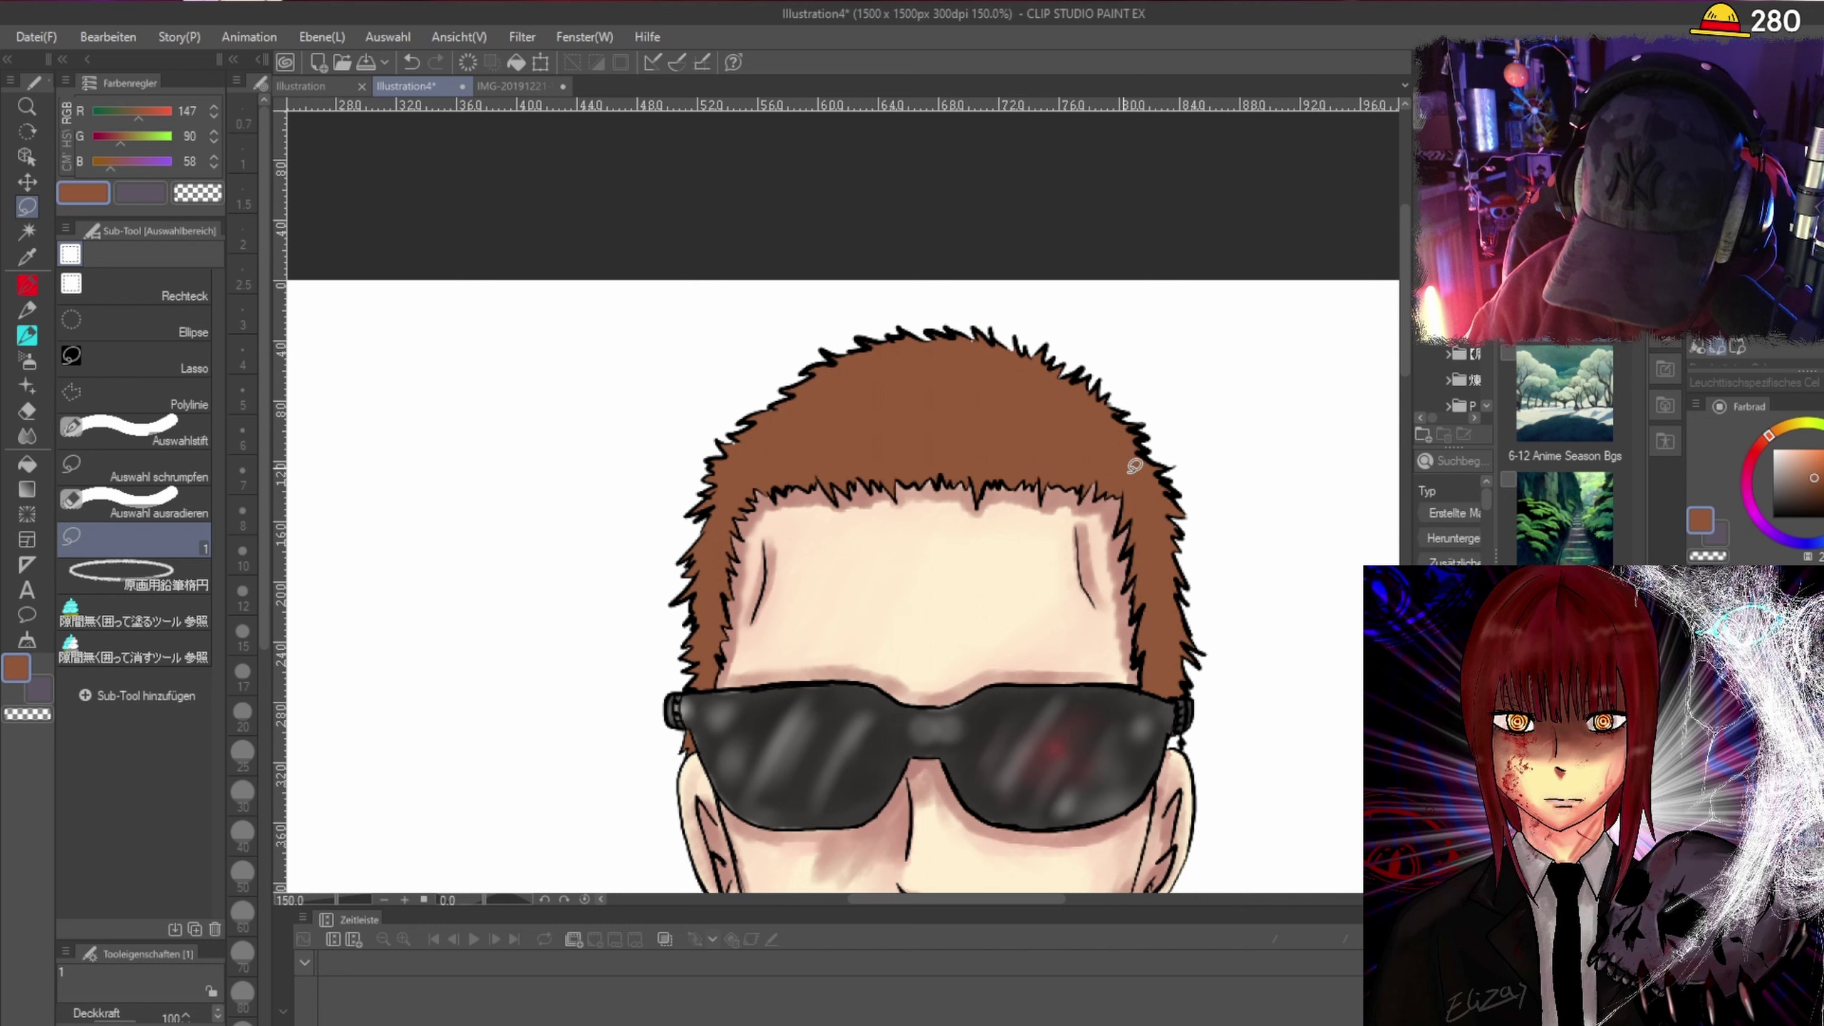
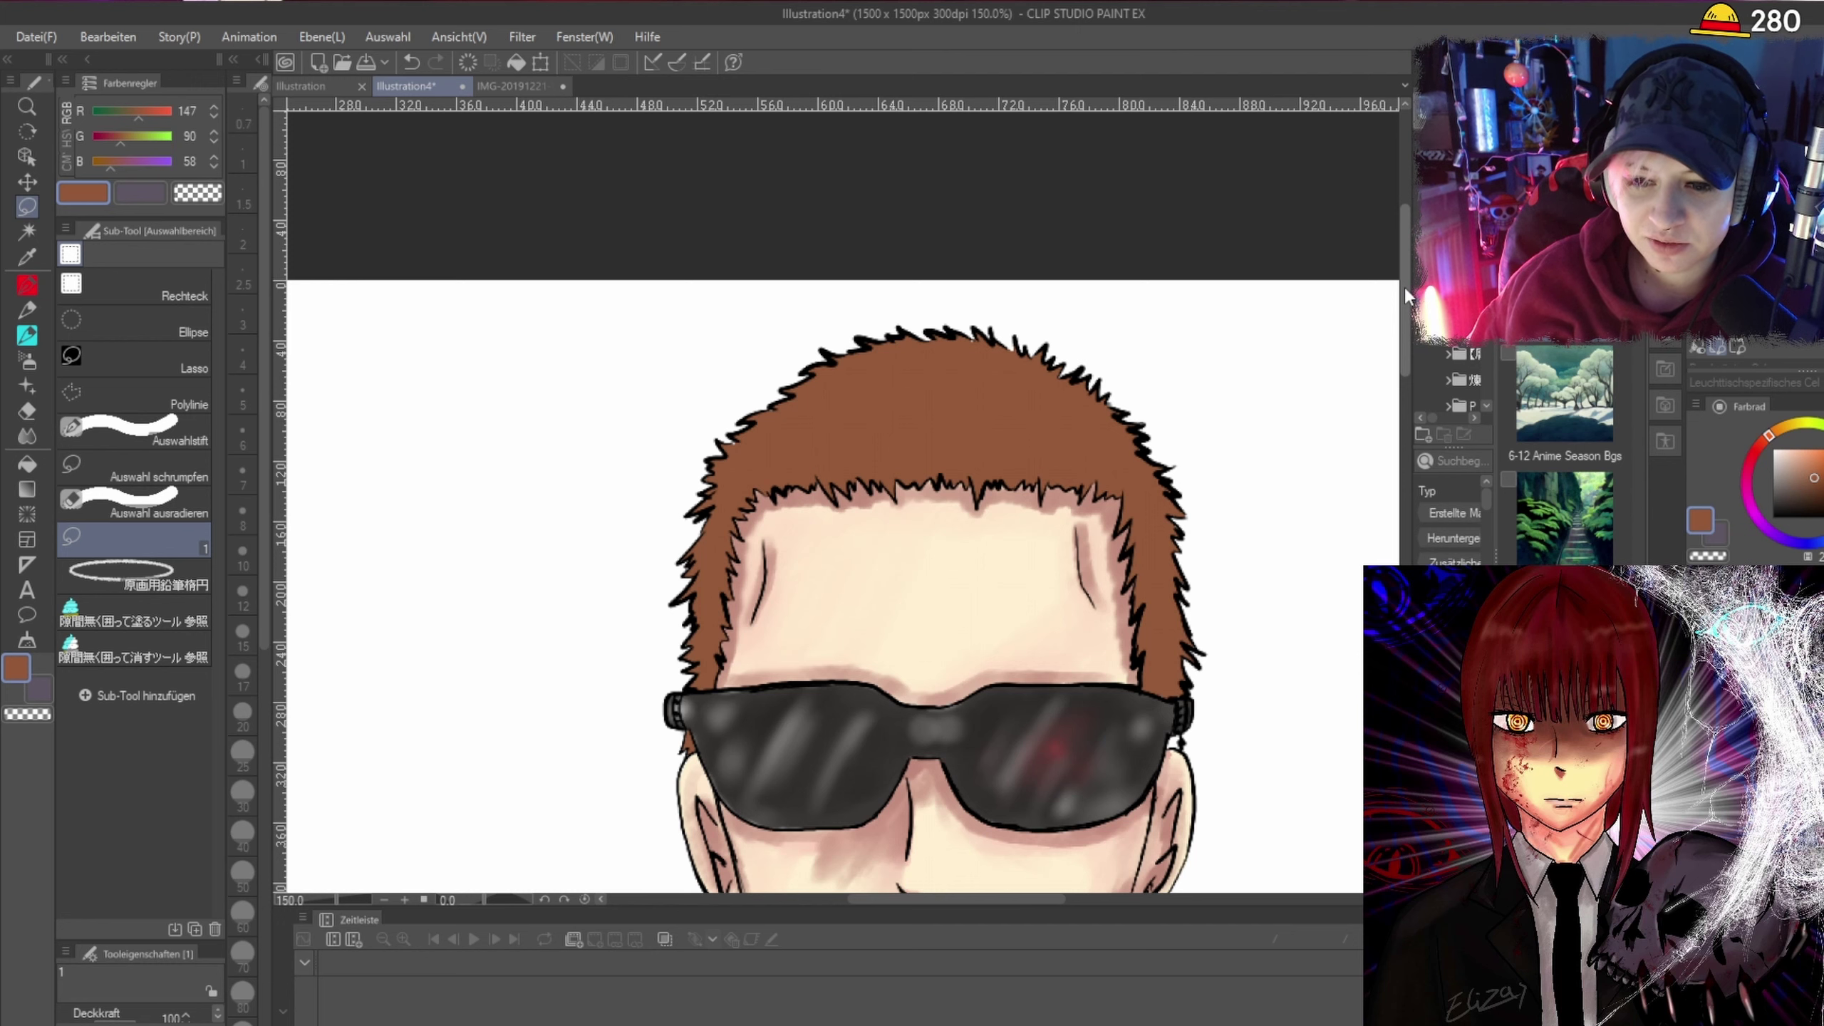
Pick a darker brown (RGB 91/56/36) as the drawing colour.
{"action": "scroll", "coordinate": [1406, 295], "scroll_direction": "down", "scroll_amount": 3}
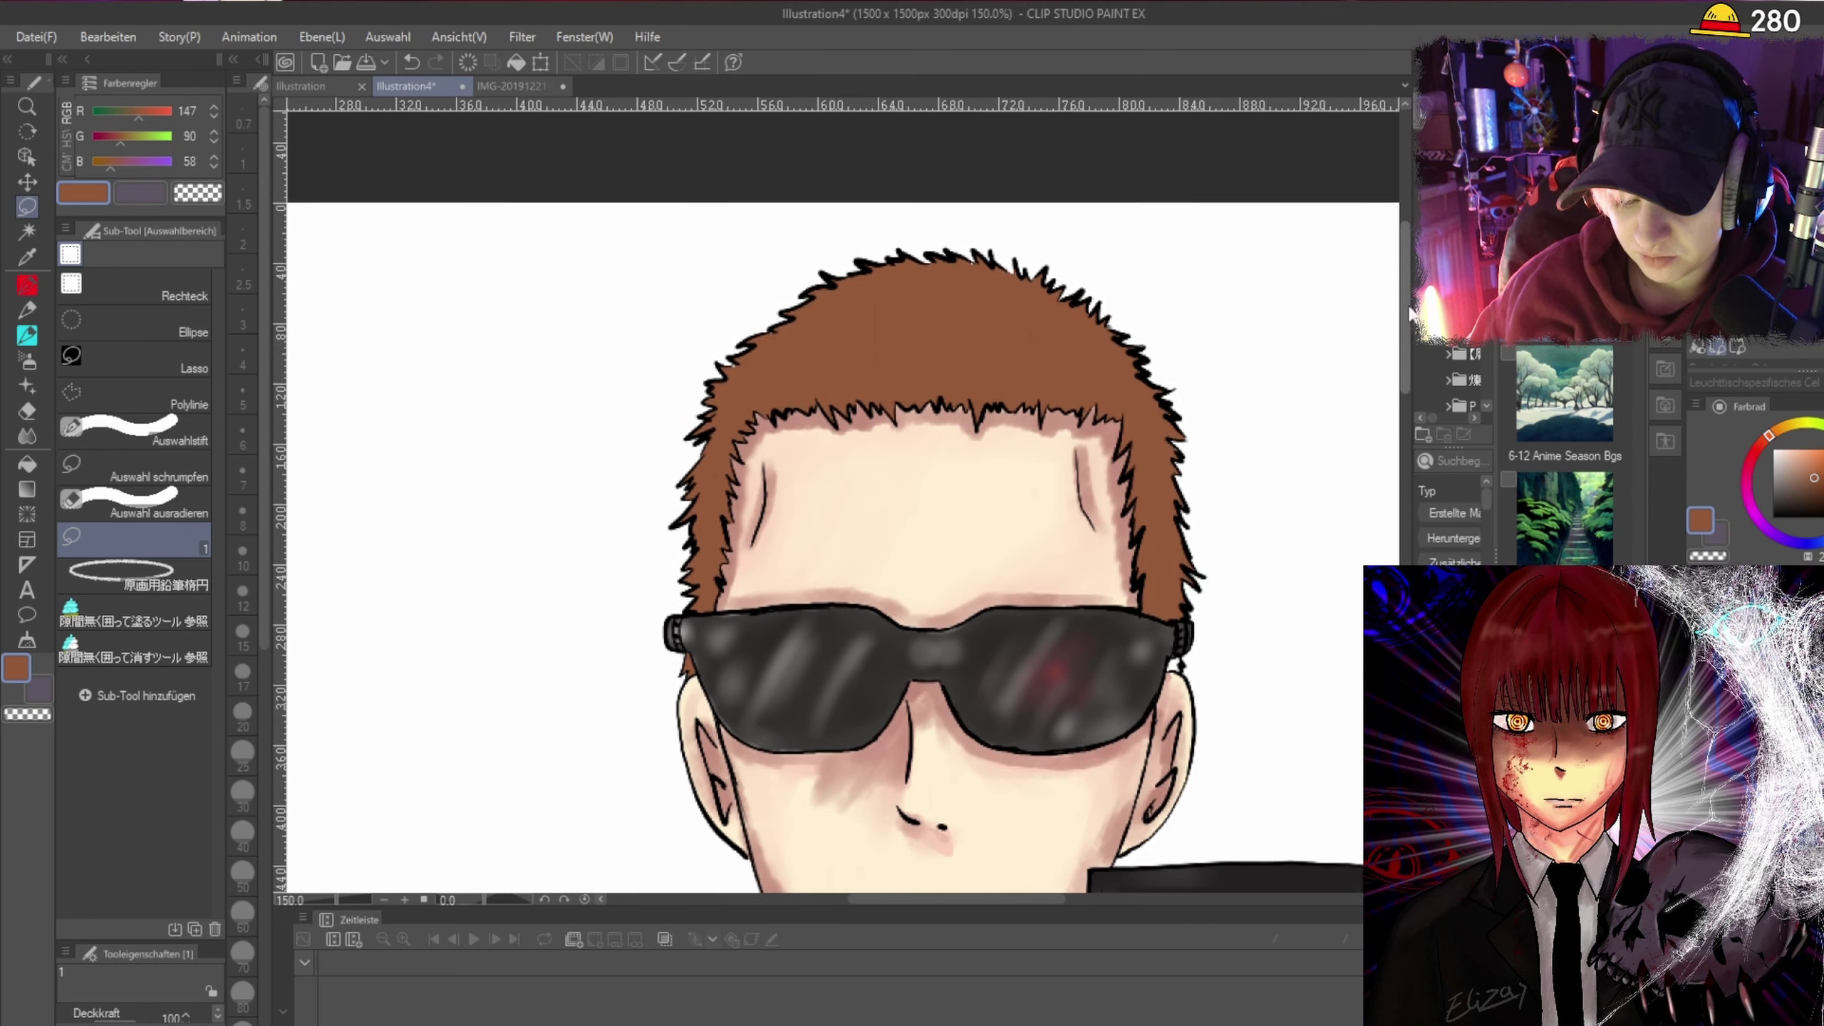
{"action": "scroll", "coordinate": [1410, 298], "scroll_direction": "up", "scroll_amount": 3}
{"action": "scroll", "coordinate": [1409, 298], "scroll_direction": "down", "scroll_amount": 1}
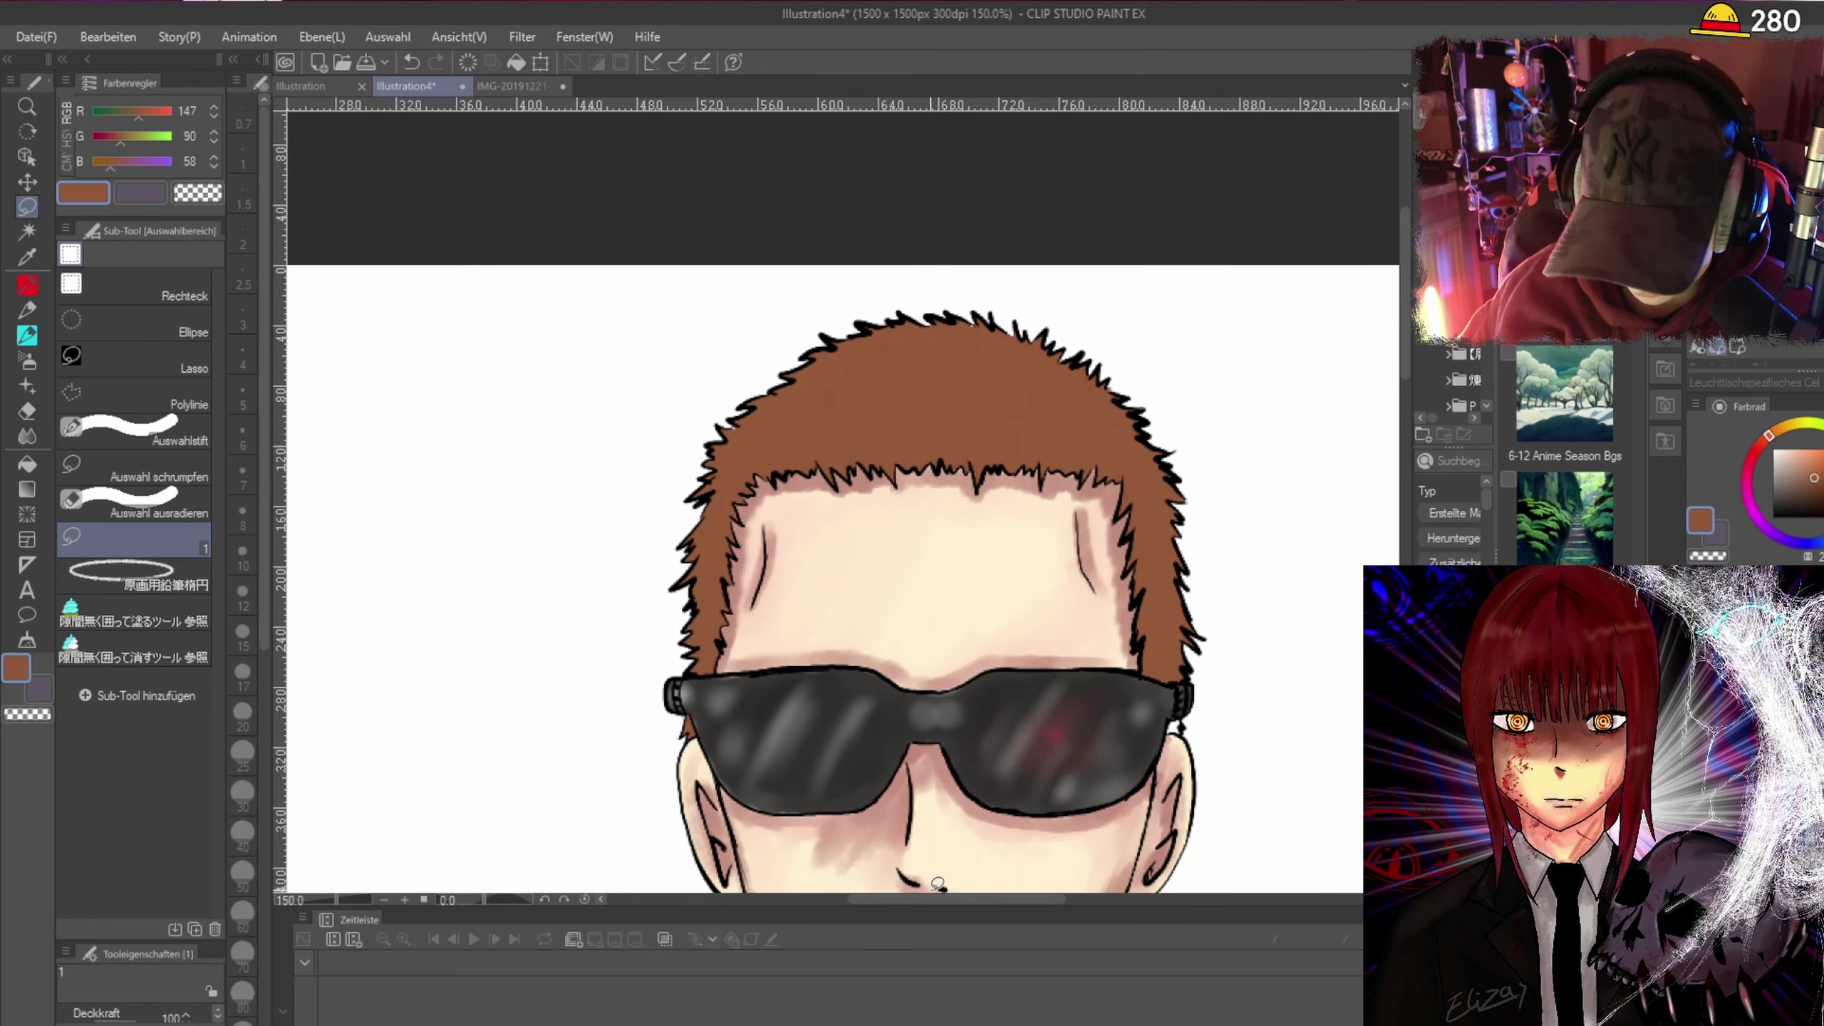
{"action": "left_click_drag", "start_coordinate": [942, 904], "coordinate": [964, 899]}
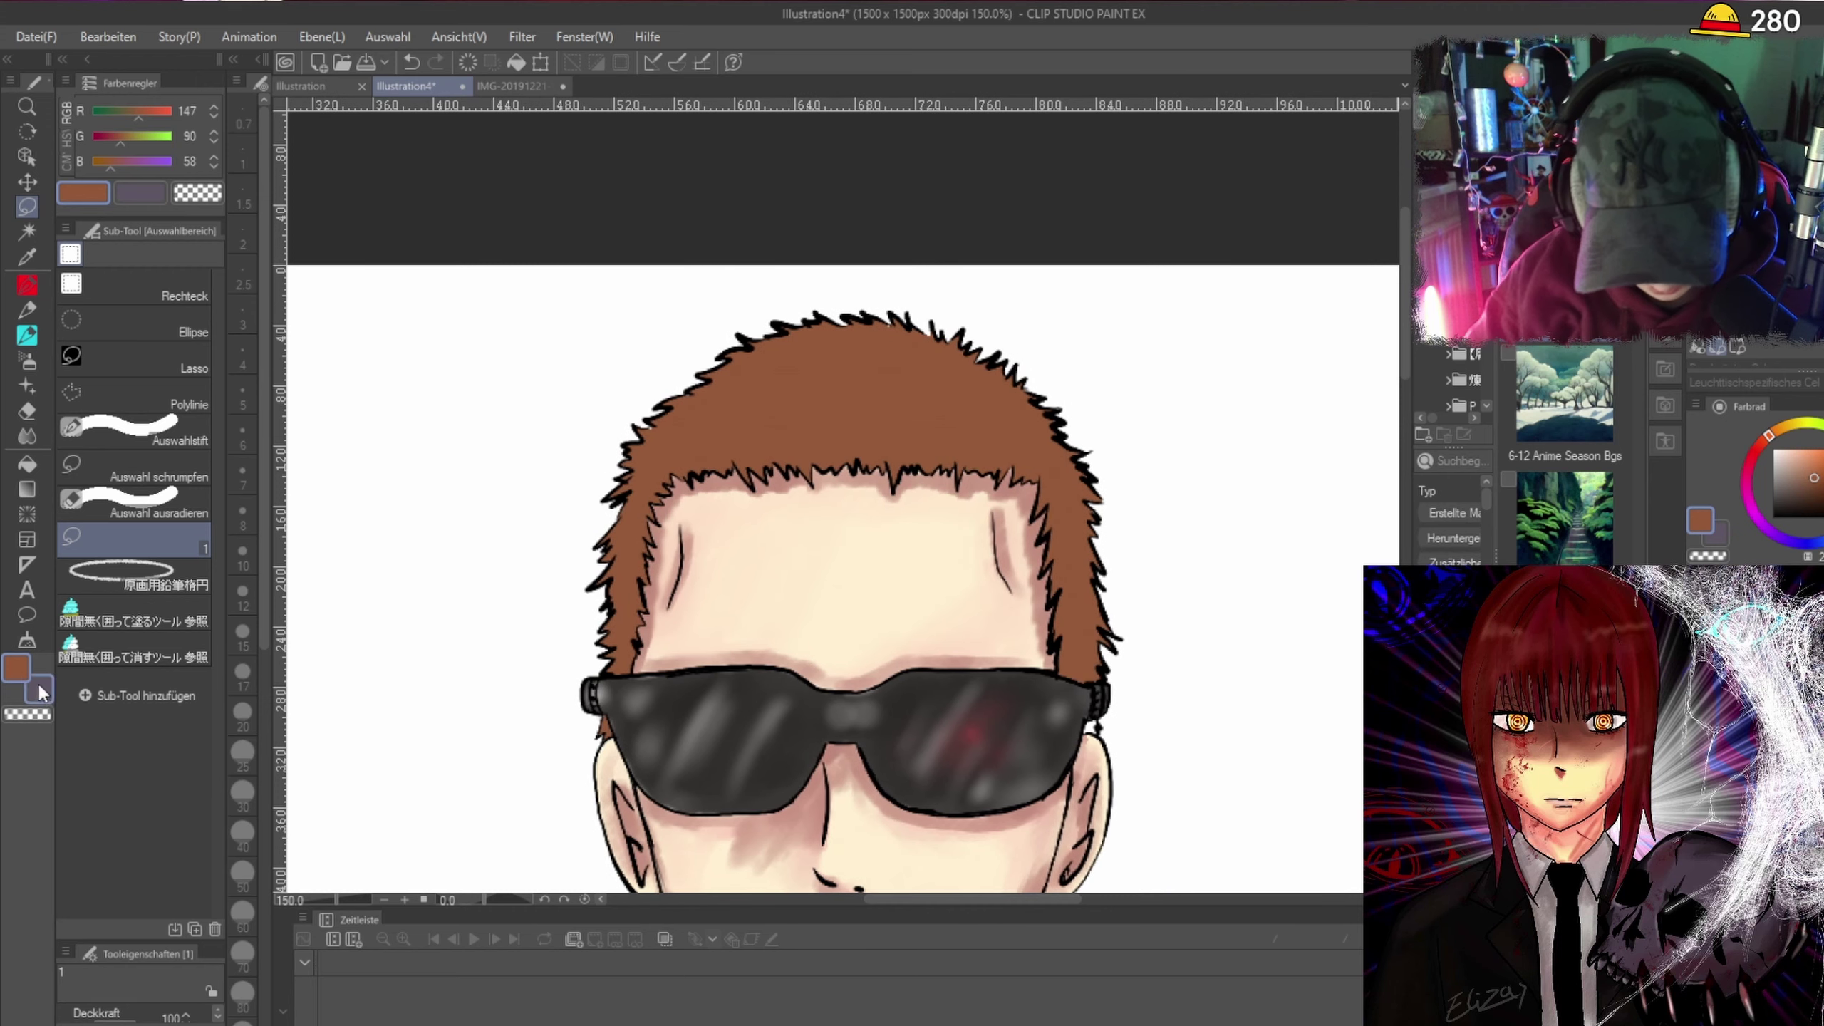
{"action": "left_click", "coordinate": [324, 803]}
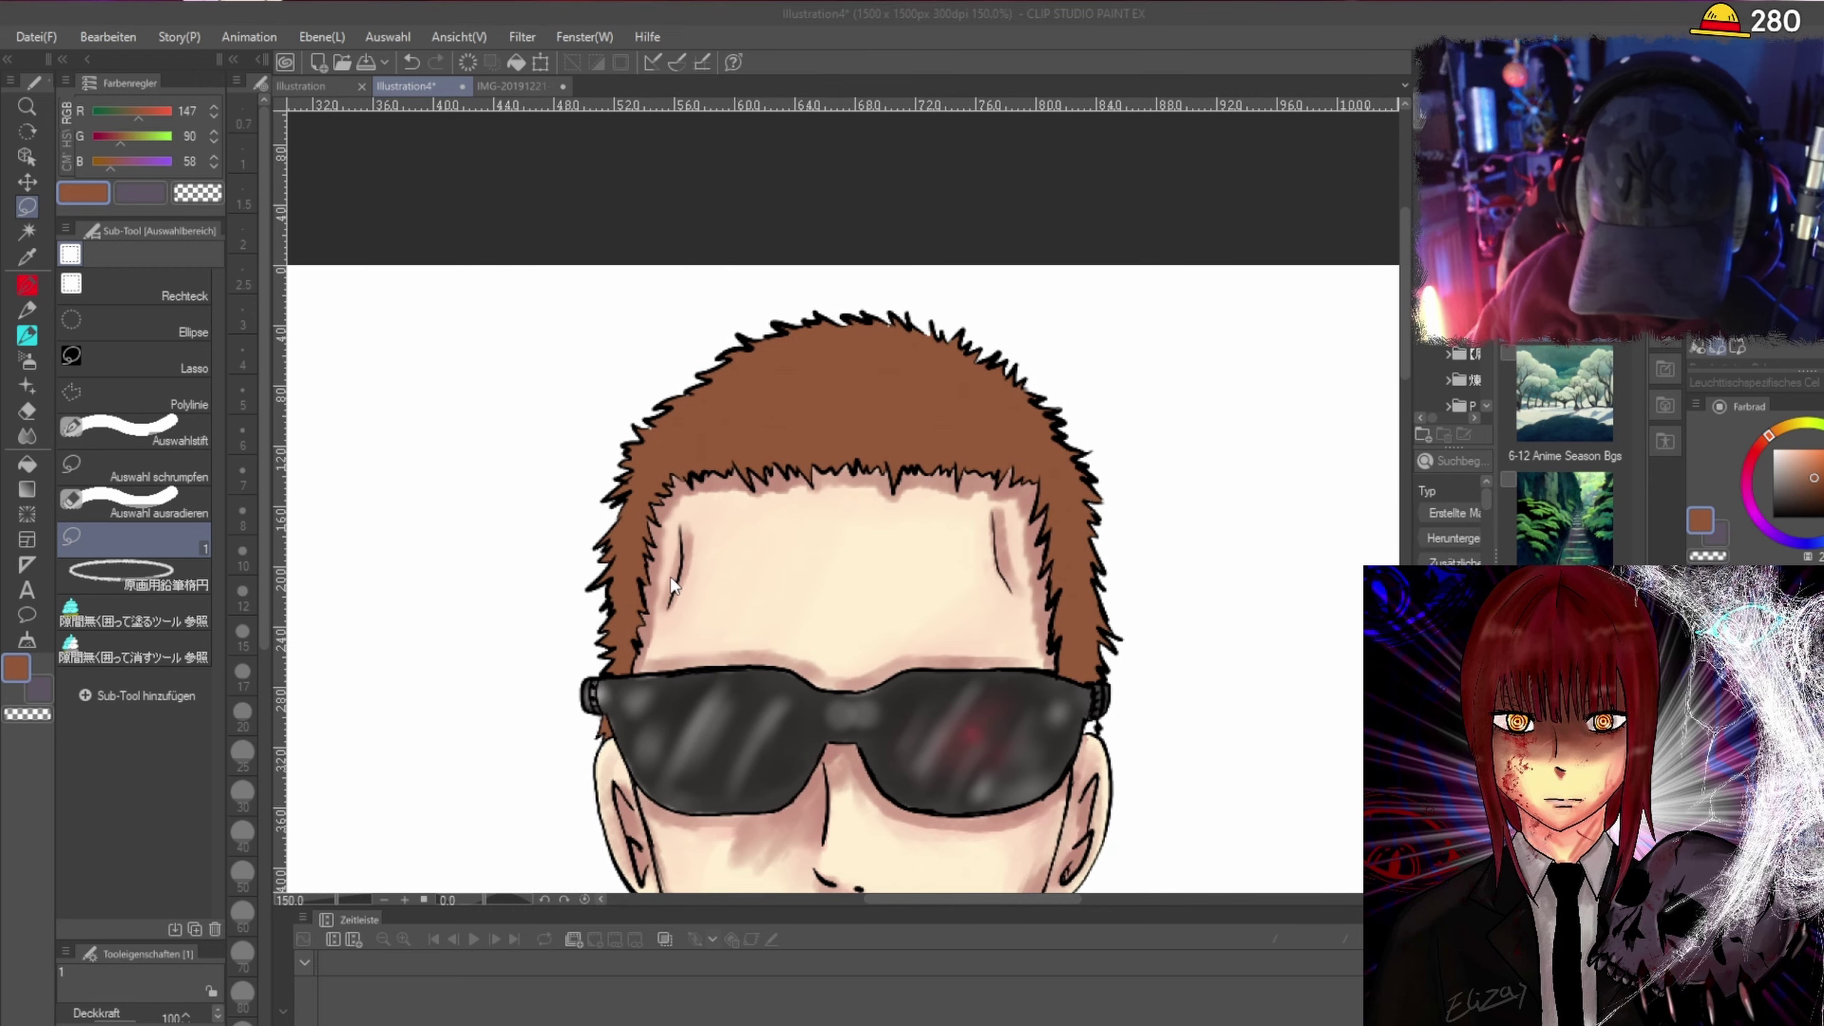
{"action": "key", "text": "Return"}
Lasso-fill darker brown shadow strands down the right hair edge and along its lower edge.
{"action": "scroll", "coordinate": [1084, 447], "scroll_direction": "up", "scroll_amount": 5}
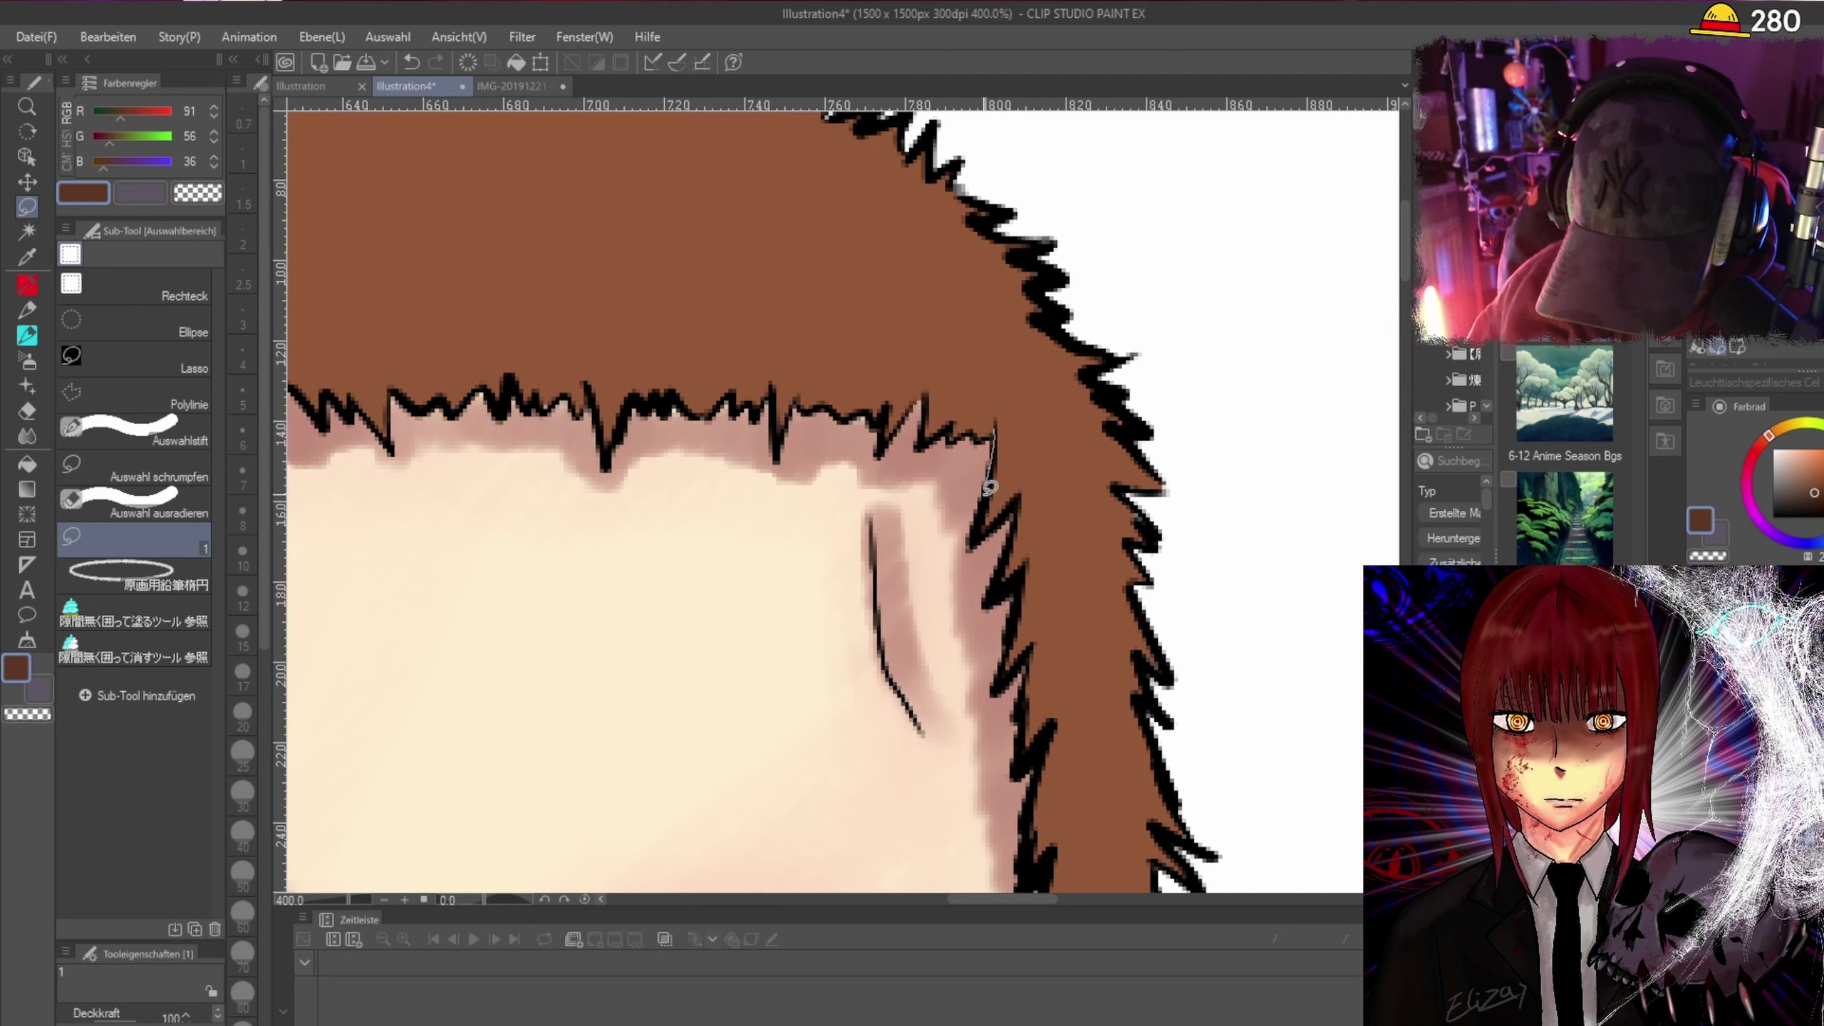
{"action": "mouse_move", "coordinate": [995, 431]}
{"action": "left_mouse_down"}
{"action": "mouse_move", "coordinate": [1023, 486]}
{"action": "mouse_move", "coordinate": [1007, 572]}
{"action": "mouse_move", "coordinate": [1023, 654]}
{"action": "mouse_move", "coordinate": [1047, 513]}
{"action": "mouse_move", "coordinate": [1036, 411]}
{"action": "mouse_move", "coordinate": [995, 432]}
{"action": "left_mouse_up"}
{"action": "scroll", "coordinate": [1118, 602], "scroll_direction": "down", "scroll_amount": 2}
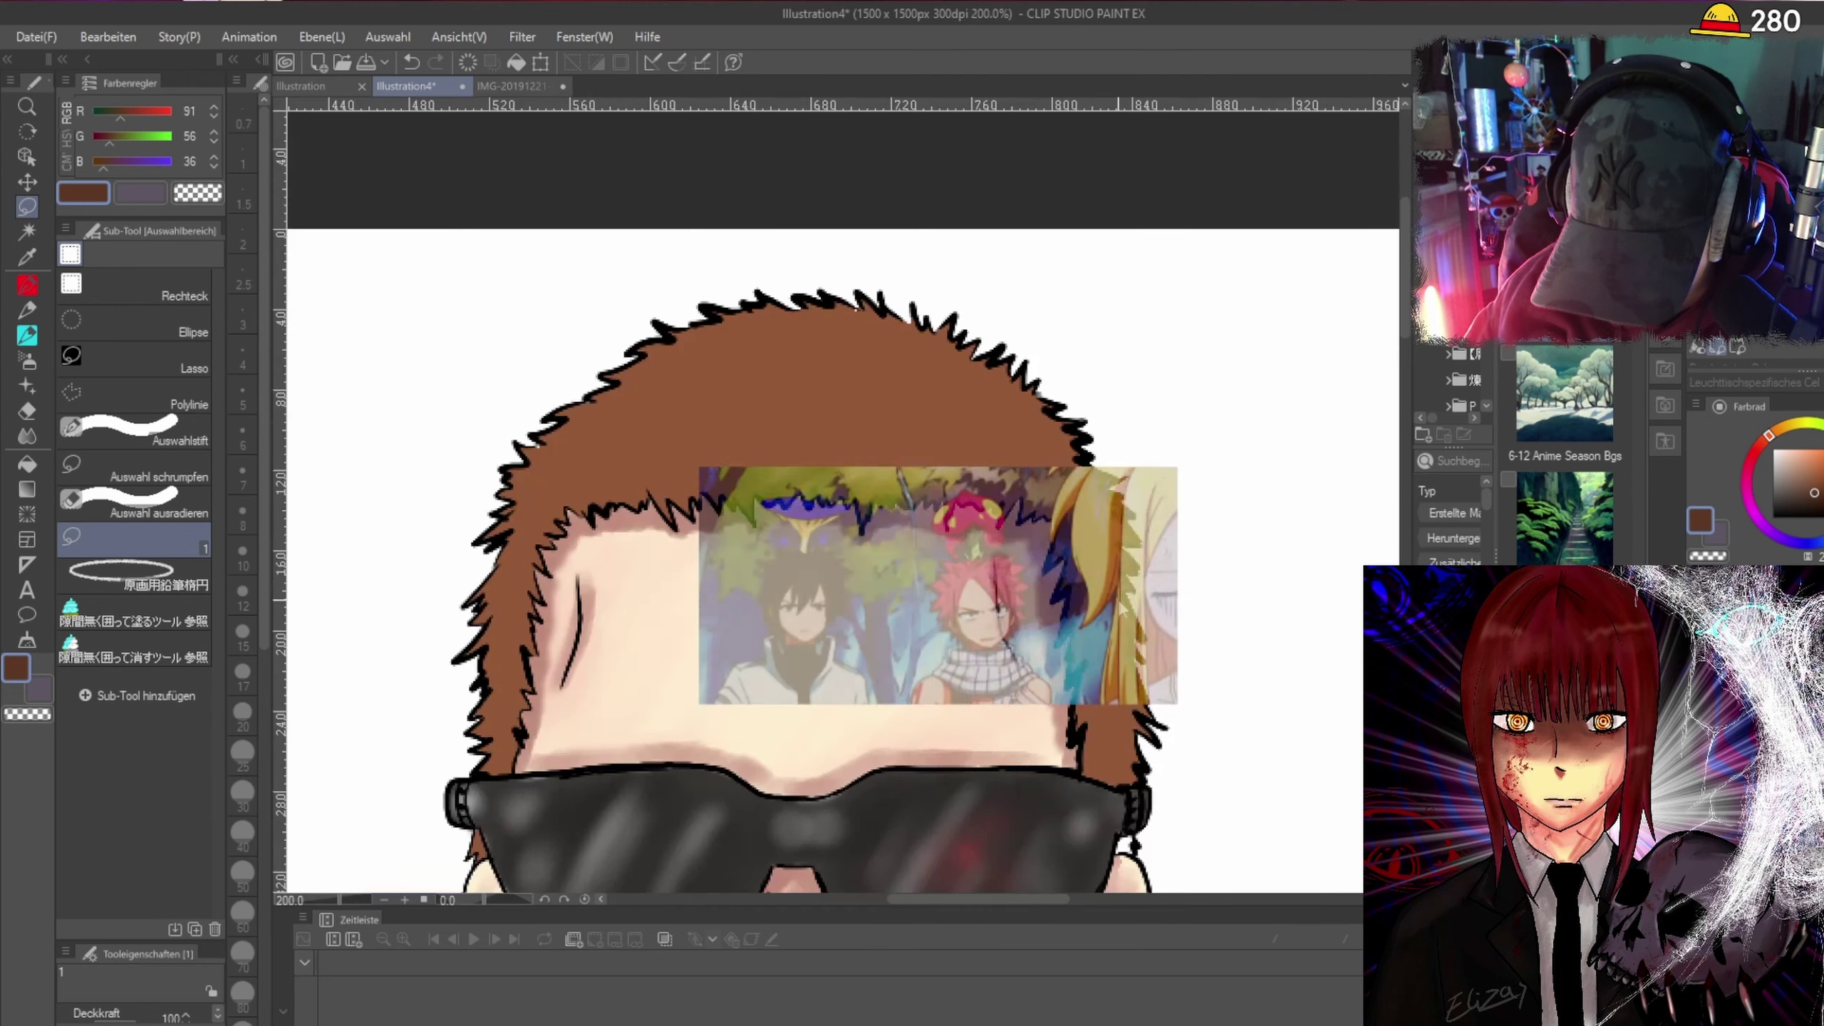
{"action": "scroll", "coordinate": [1118, 650], "scroll_direction": "up", "scroll_amount": 3}
{"action": "scroll", "coordinate": [1118, 650], "scroll_direction": "up", "scroll_amount": 3}
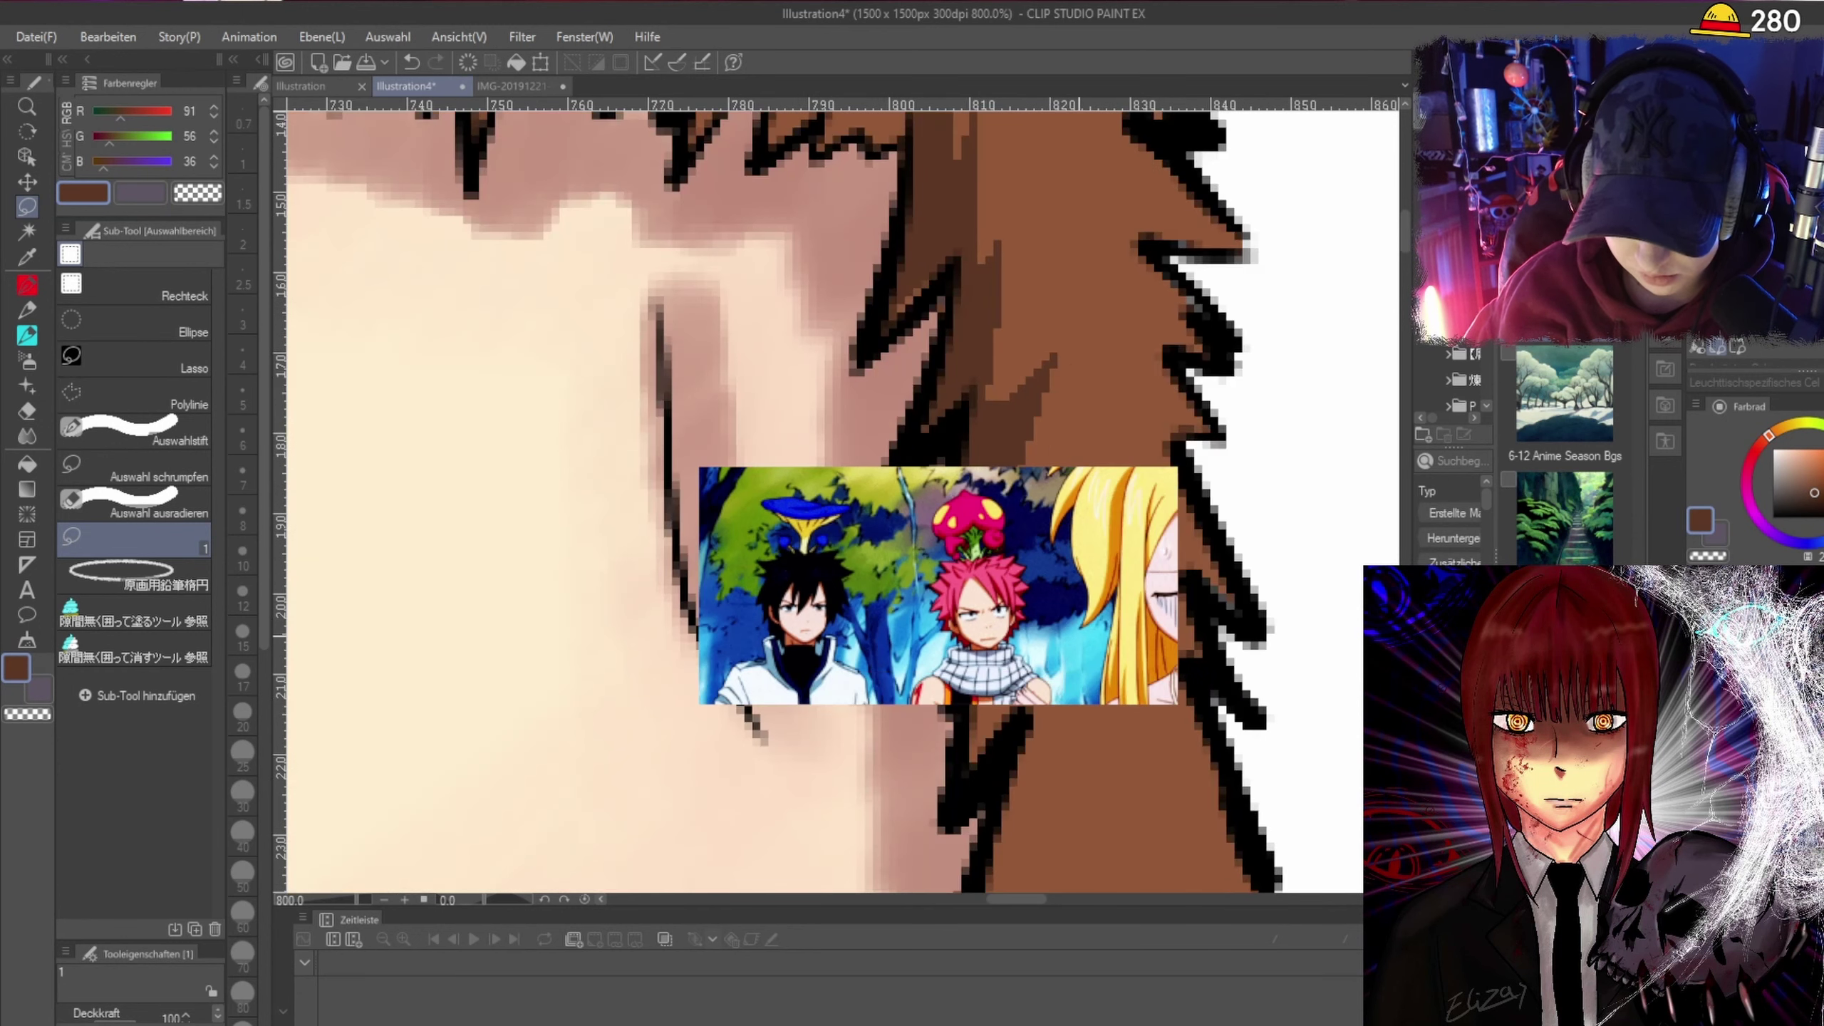
{"action": "left_click_drag", "start_coordinate": [1401, 233], "coordinate": [1401, 246]}
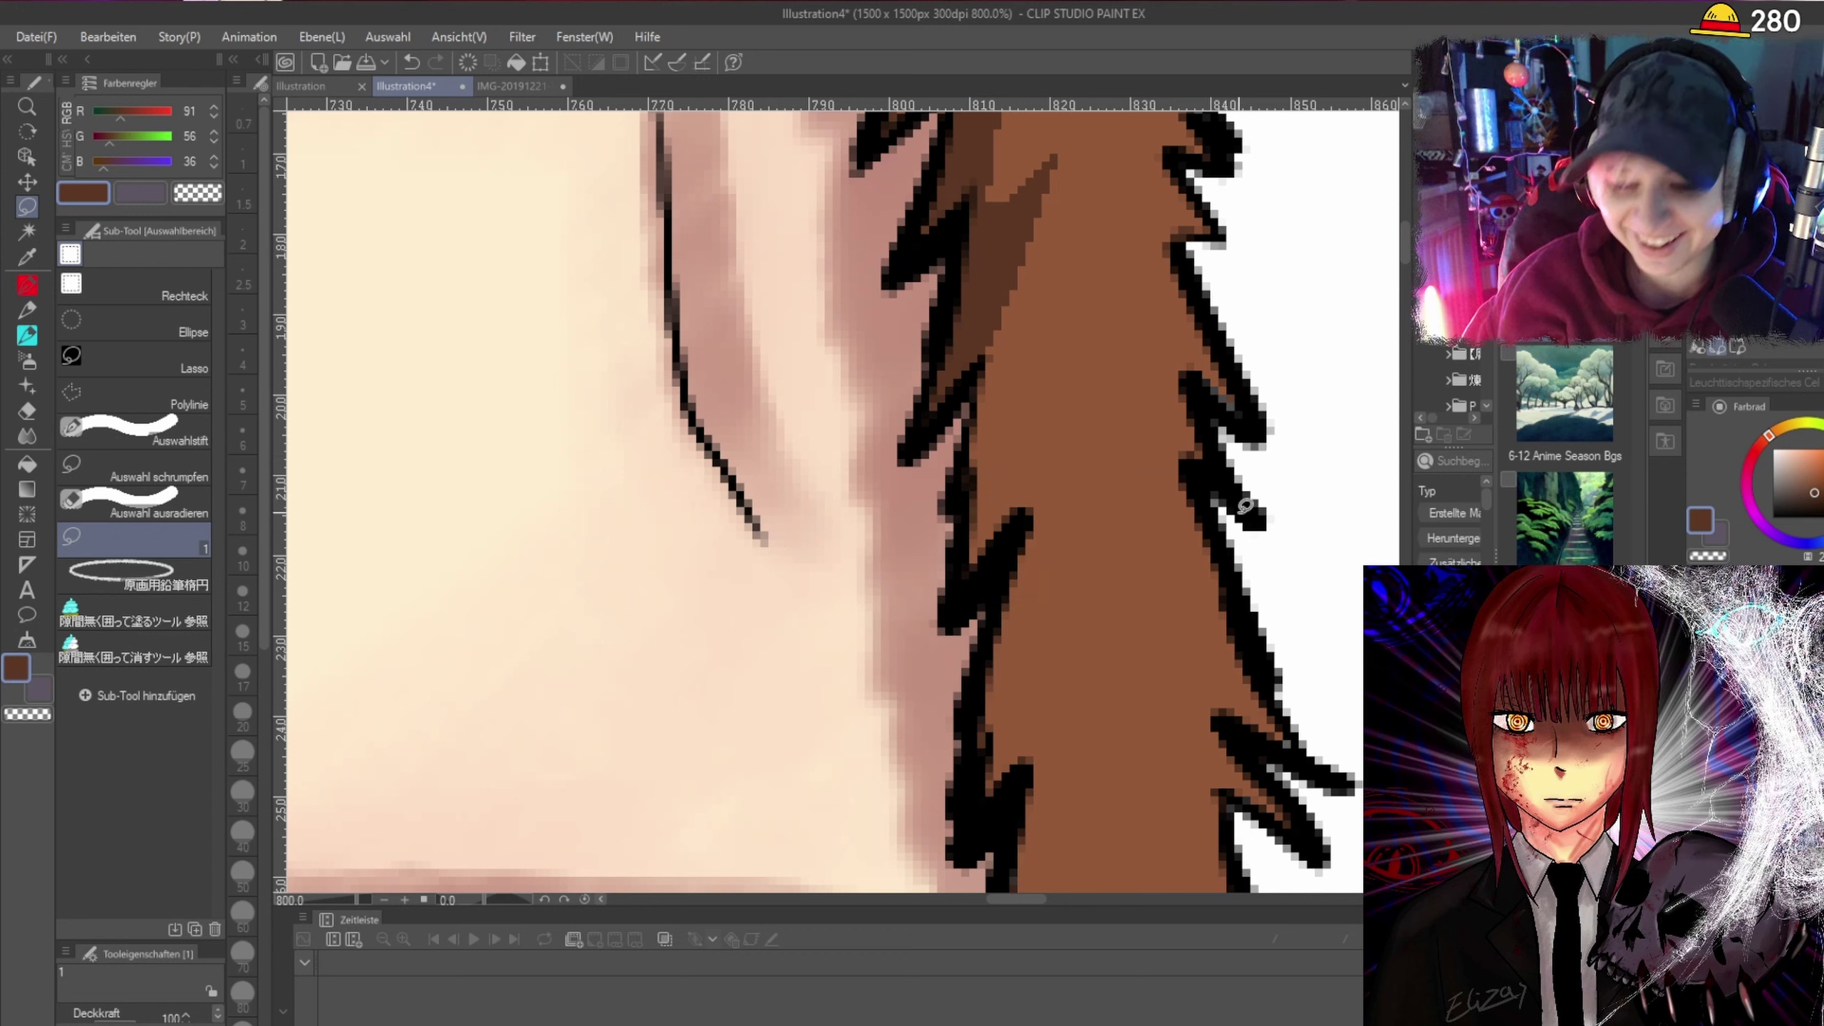
{"action": "mouse_move", "coordinate": [973, 374]}
{"action": "left_mouse_down"}
{"action": "mouse_move", "coordinate": [967, 587]}
{"action": "mouse_move", "coordinate": [1019, 507]}
{"action": "mouse_move", "coordinate": [975, 748]}
{"action": "mouse_move", "coordinate": [978, 818]}
{"action": "mouse_move", "coordinate": [1019, 756]}
{"action": "mouse_move", "coordinate": [1015, 846]}
{"action": "mouse_move", "coordinate": [1125, 619]}
{"action": "mouse_move", "coordinate": [1039, 682]}
{"action": "mouse_move", "coordinate": [1079, 432]}
{"action": "mouse_move", "coordinate": [1026, 483]}
{"action": "mouse_move", "coordinate": [993, 342]}
{"action": "left_mouse_up"}
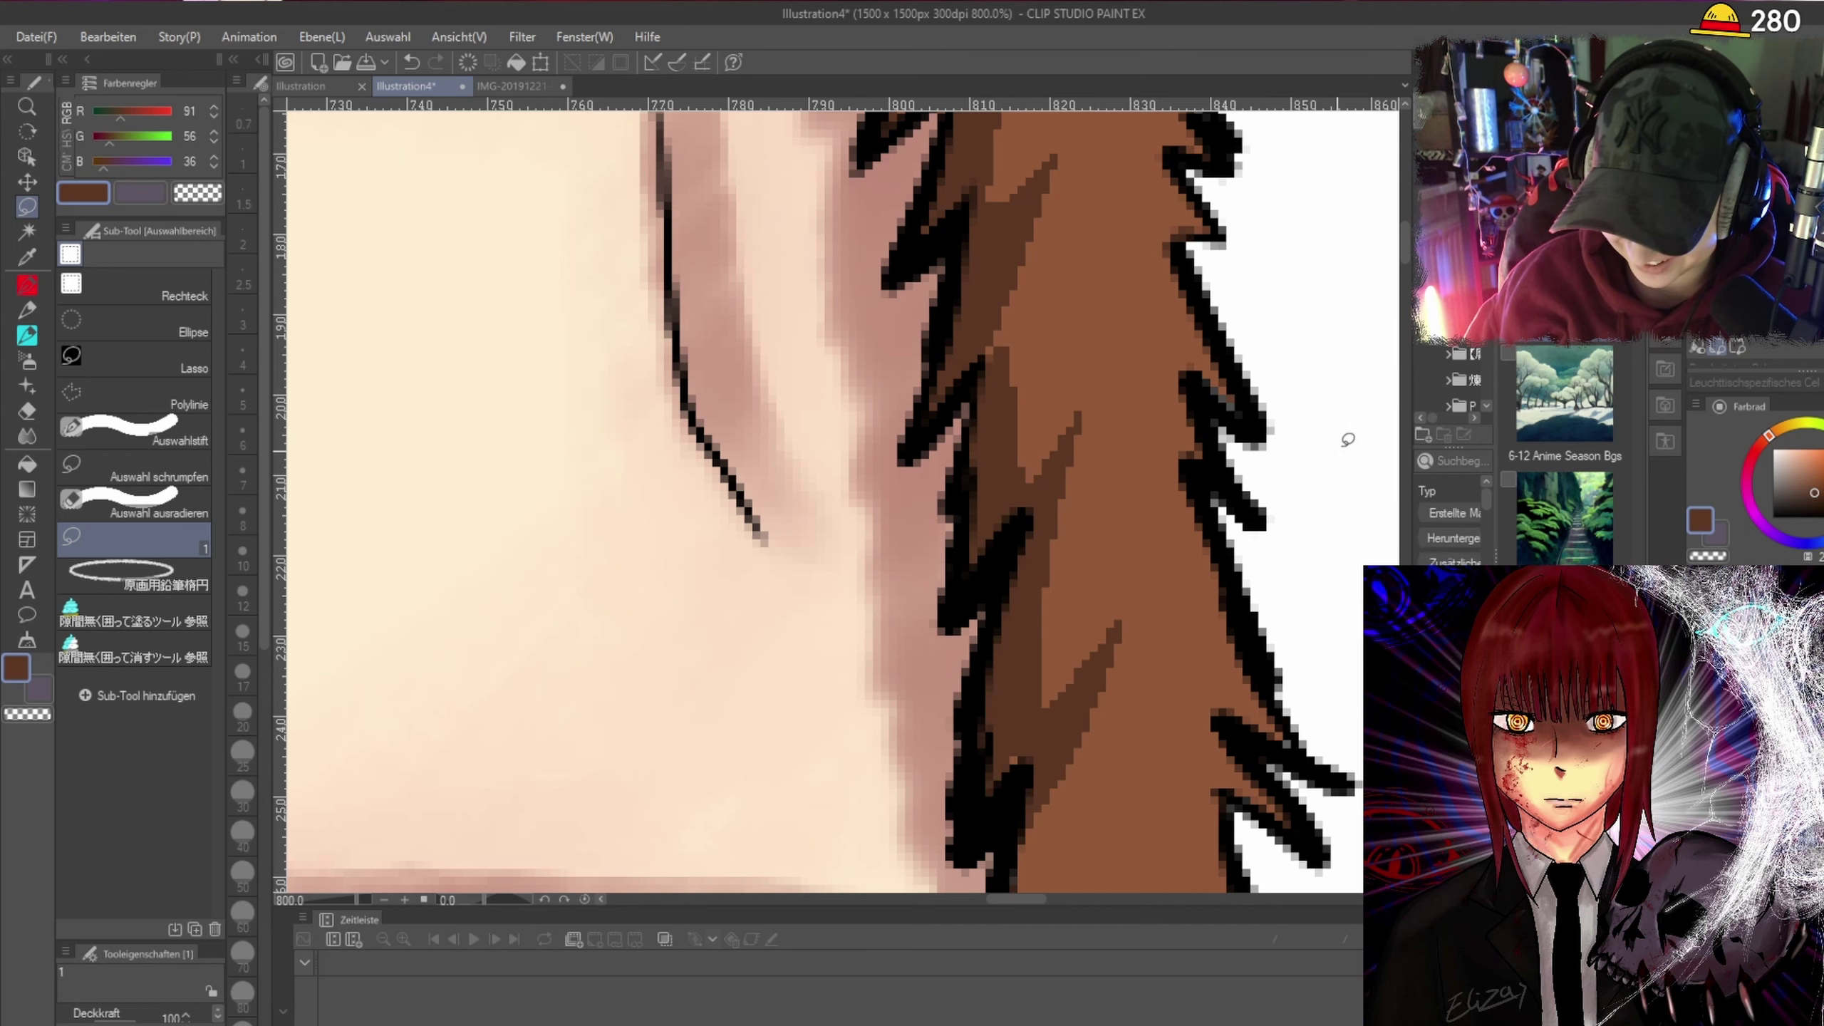
{"action": "scroll", "coordinate": [1344, 436], "scroll_direction": "down", "scroll_amount": 5}
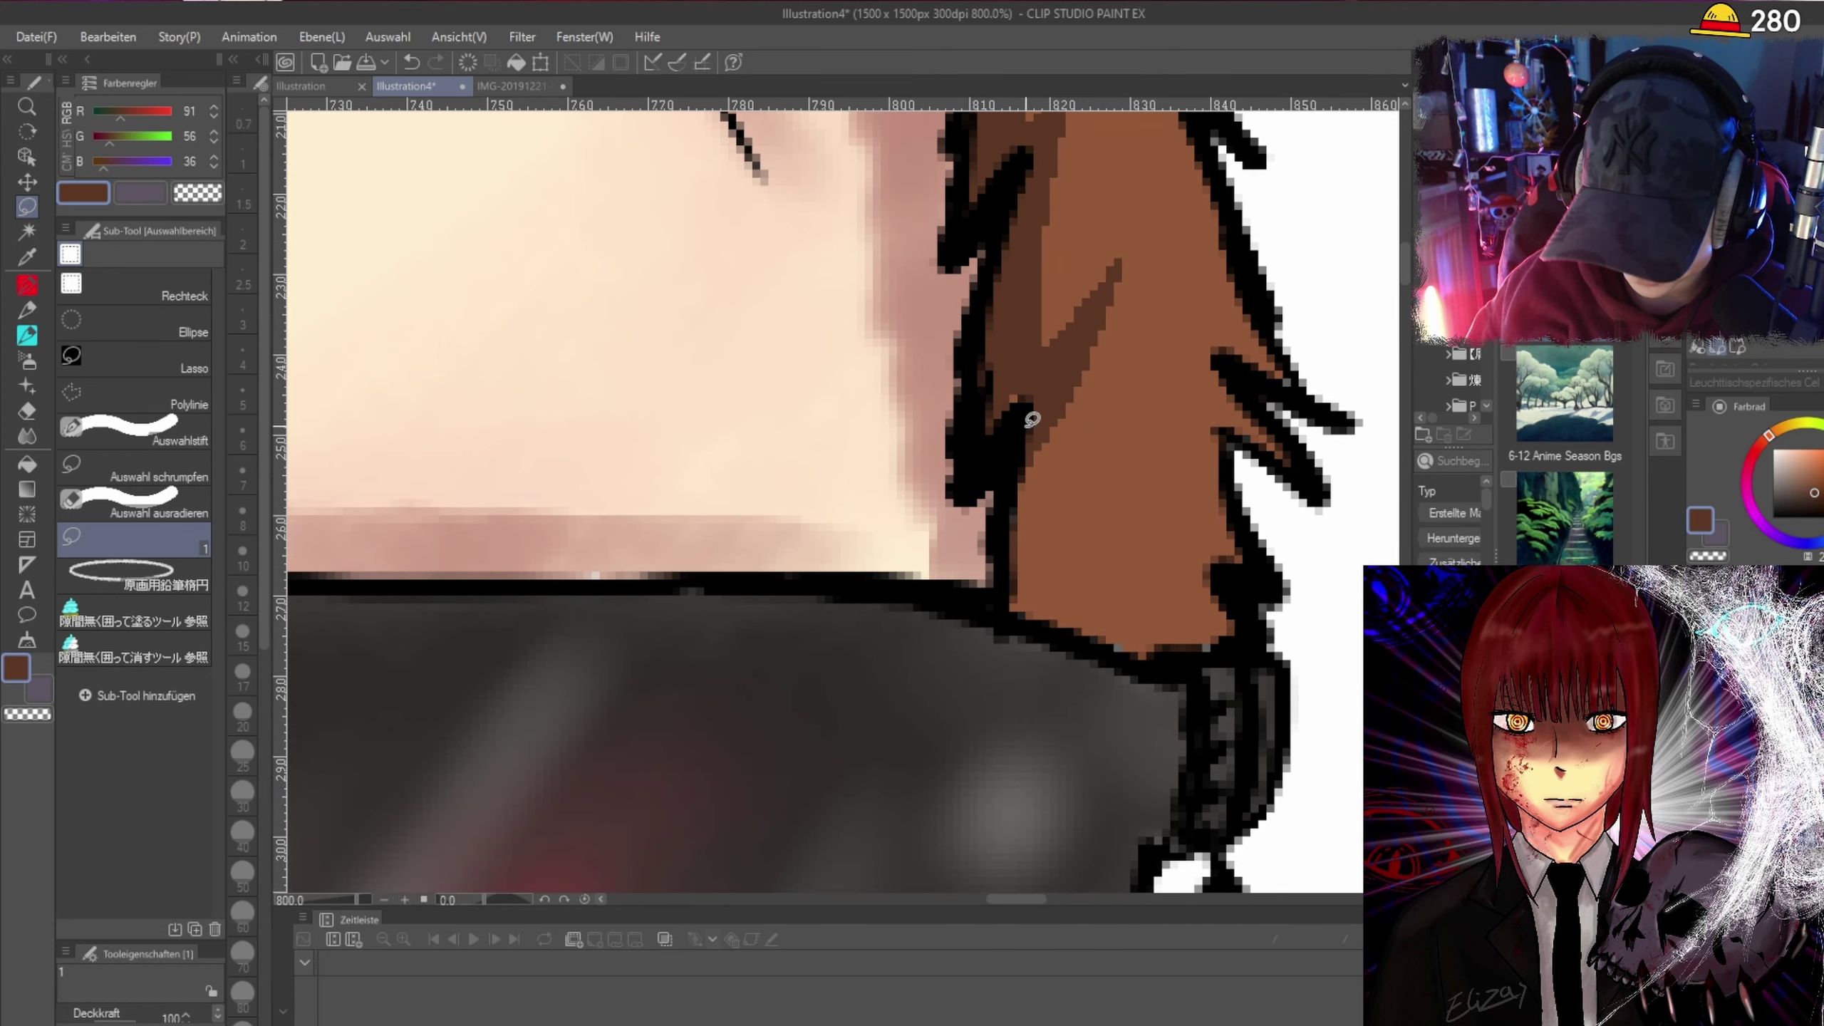
{"action": "mouse_move", "coordinate": [1069, 401]}
{"action": "left_mouse_down"}
{"action": "mouse_move", "coordinate": [1064, 627]}
{"action": "mouse_move", "coordinate": [1019, 612]}
{"action": "mouse_move", "coordinate": [1006, 576]}
{"action": "mouse_move", "coordinate": [1016, 458]}
{"action": "mouse_move", "coordinate": [1069, 399]}
{"action": "left_mouse_up"}
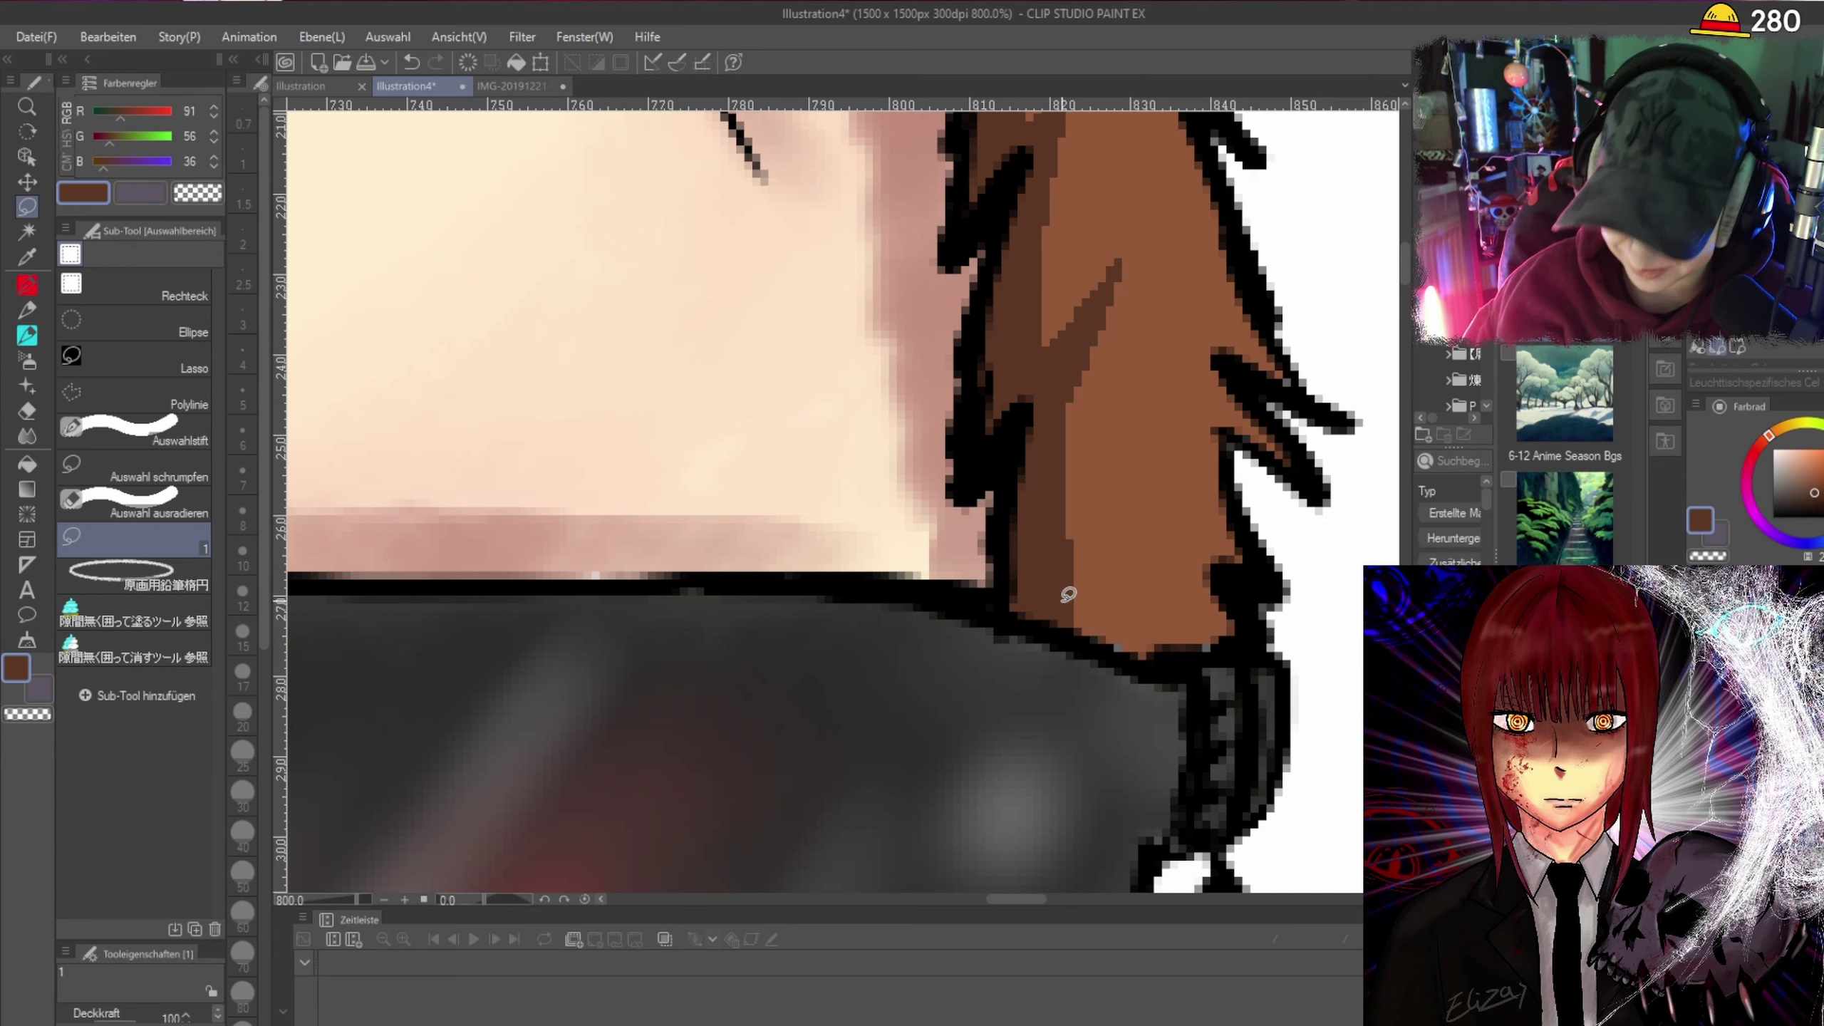
{"action": "mouse_move", "coordinate": [1047, 613]}
{"action": "left_mouse_down"}
{"action": "mouse_move", "coordinate": [1198, 613]}
{"action": "mouse_move", "coordinate": [1224, 636]}
{"action": "mouse_move", "coordinate": [1117, 655]}
{"action": "mouse_move", "coordinate": [1048, 610]}
{"action": "left_mouse_up"}
{"action": "scroll", "coordinate": [1245, 539], "scroll_direction": "down", "scroll_amount": 4}
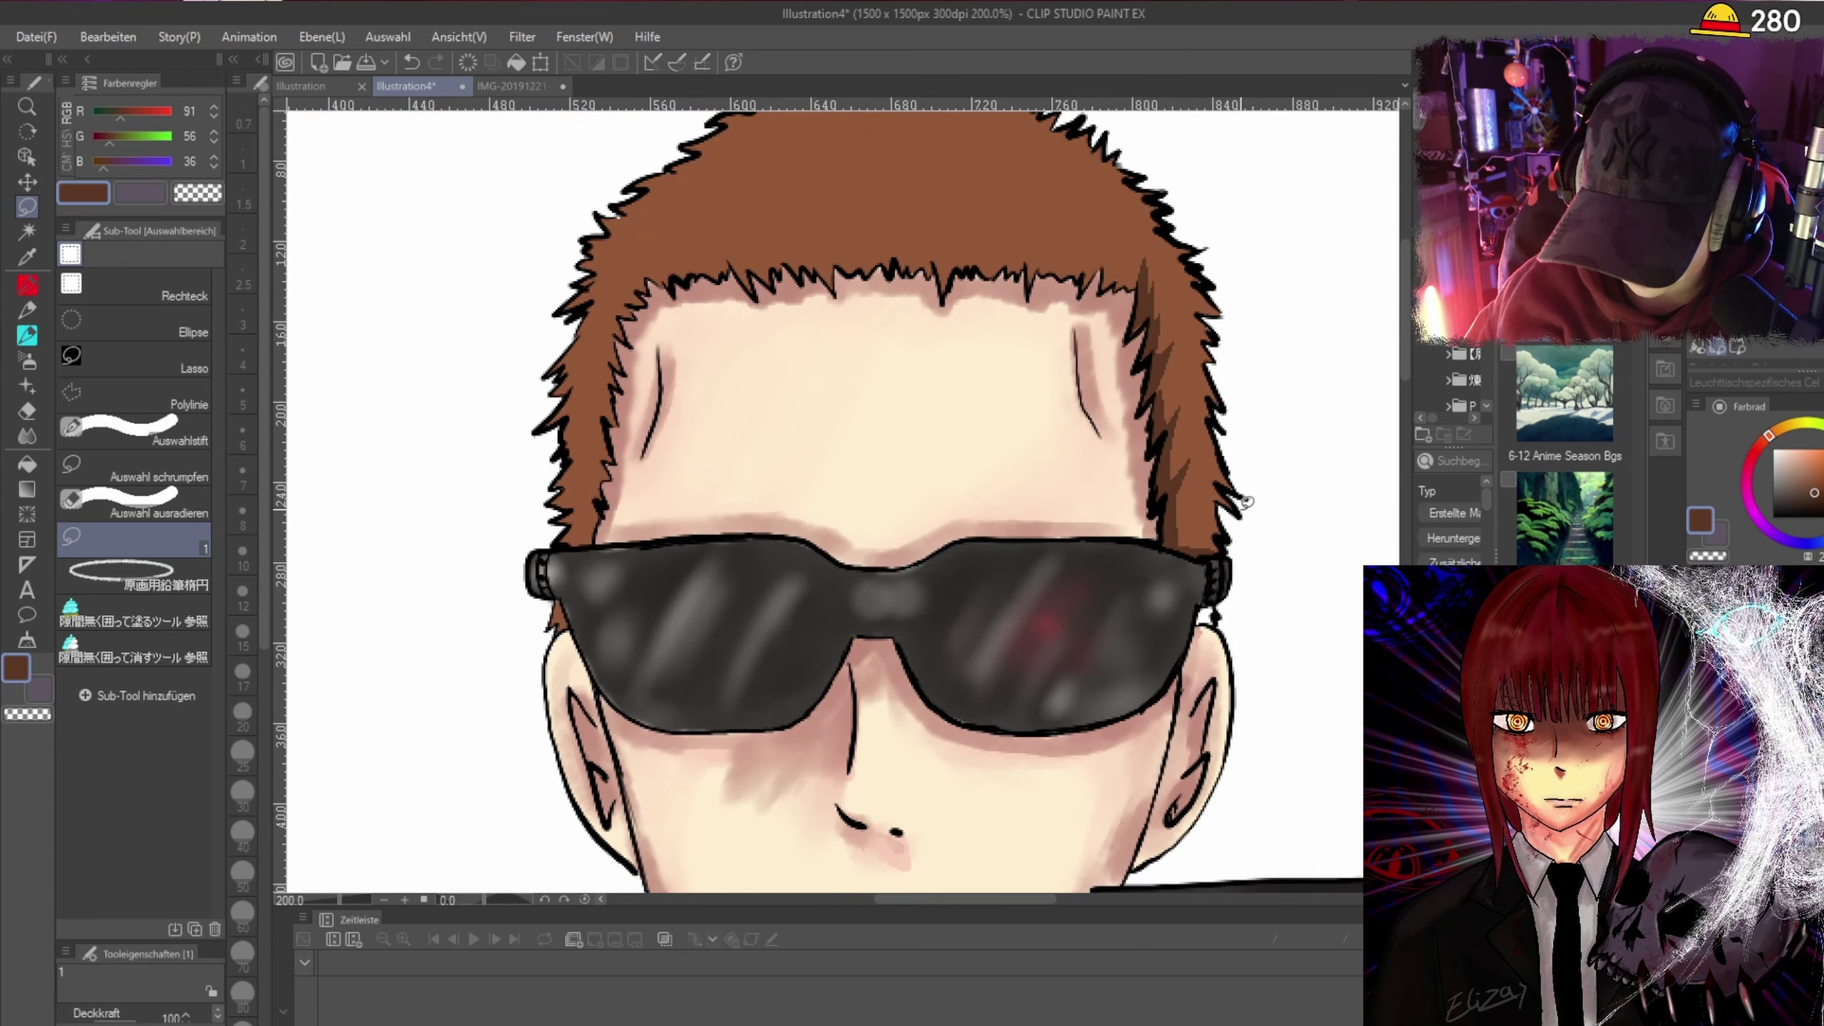
Fill the white gap below the sunglasses arm with brown.
{"action": "scroll", "coordinate": [621, 514], "scroll_direction": "down", "scroll_amount": 1}
{"action": "scroll", "coordinate": [1151, 630], "scroll_direction": "up", "scroll_amount": 3}
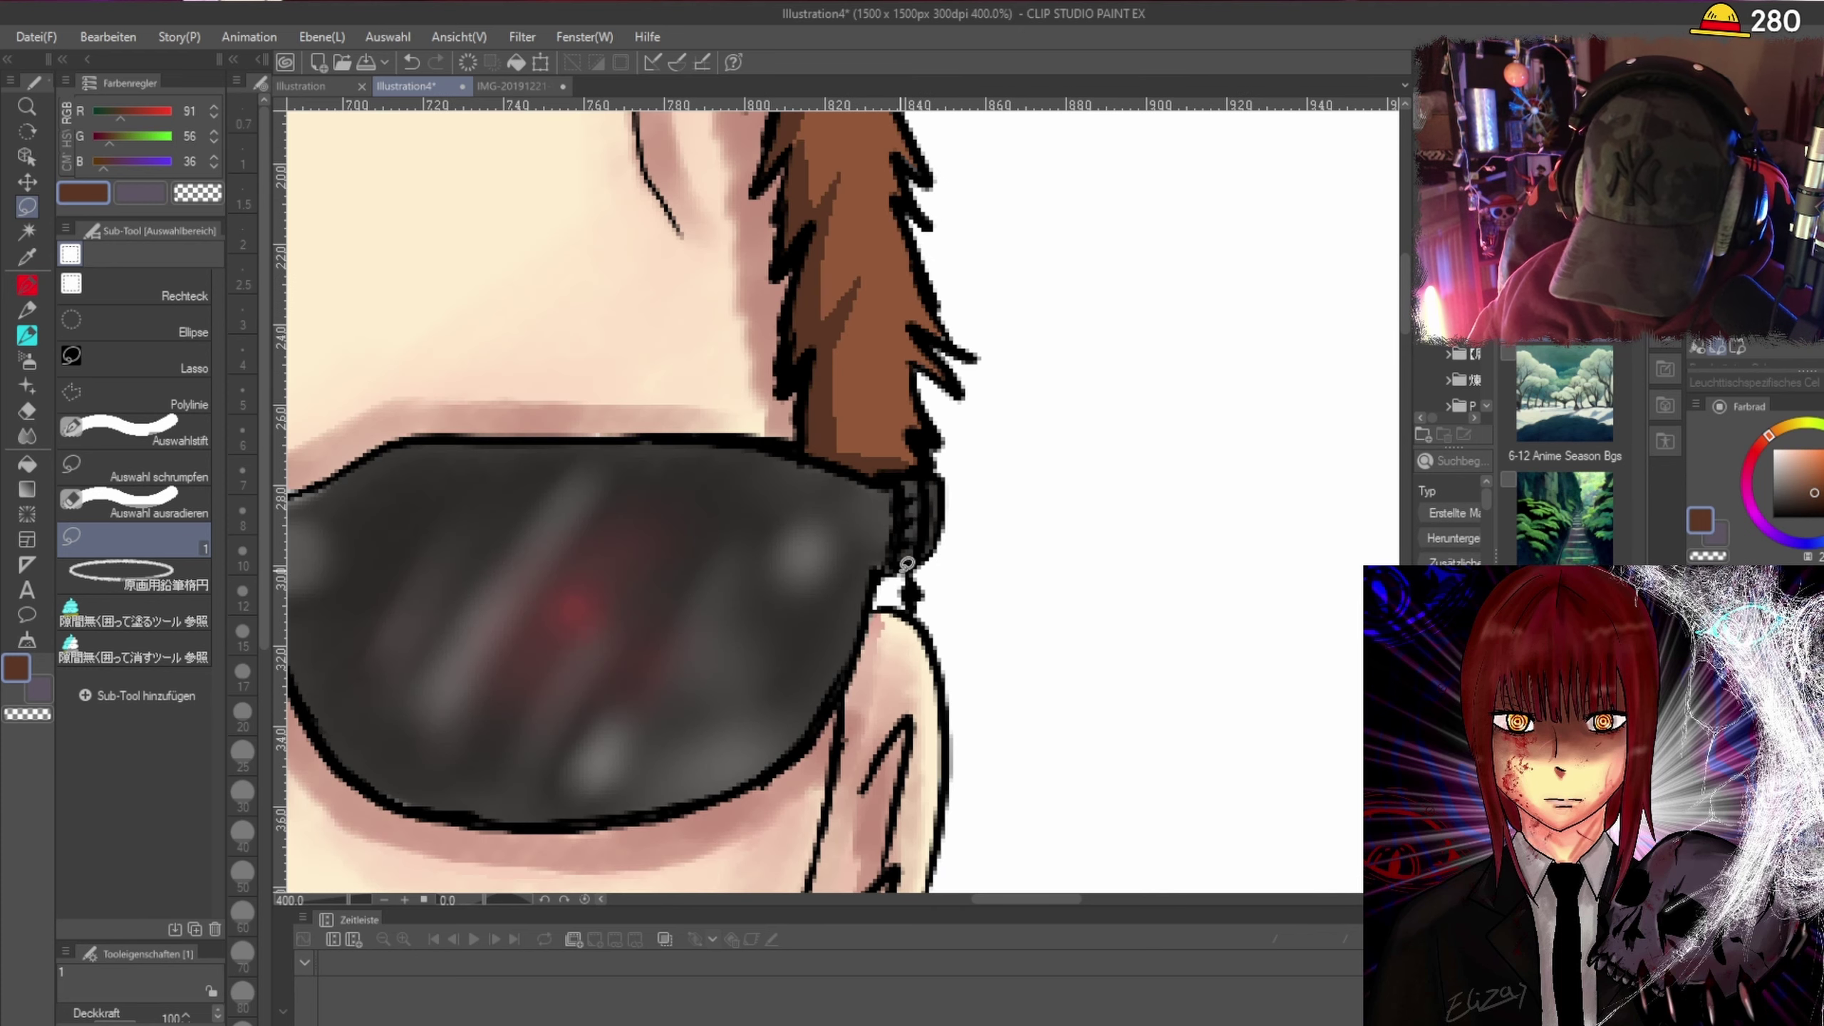
{"action": "mouse_move", "coordinate": [882, 609]}
{"action": "left_mouse_down"}
{"action": "mouse_move", "coordinate": [876, 578]}
{"action": "mouse_move", "coordinate": [906, 575]}
{"action": "left_mouse_up"}
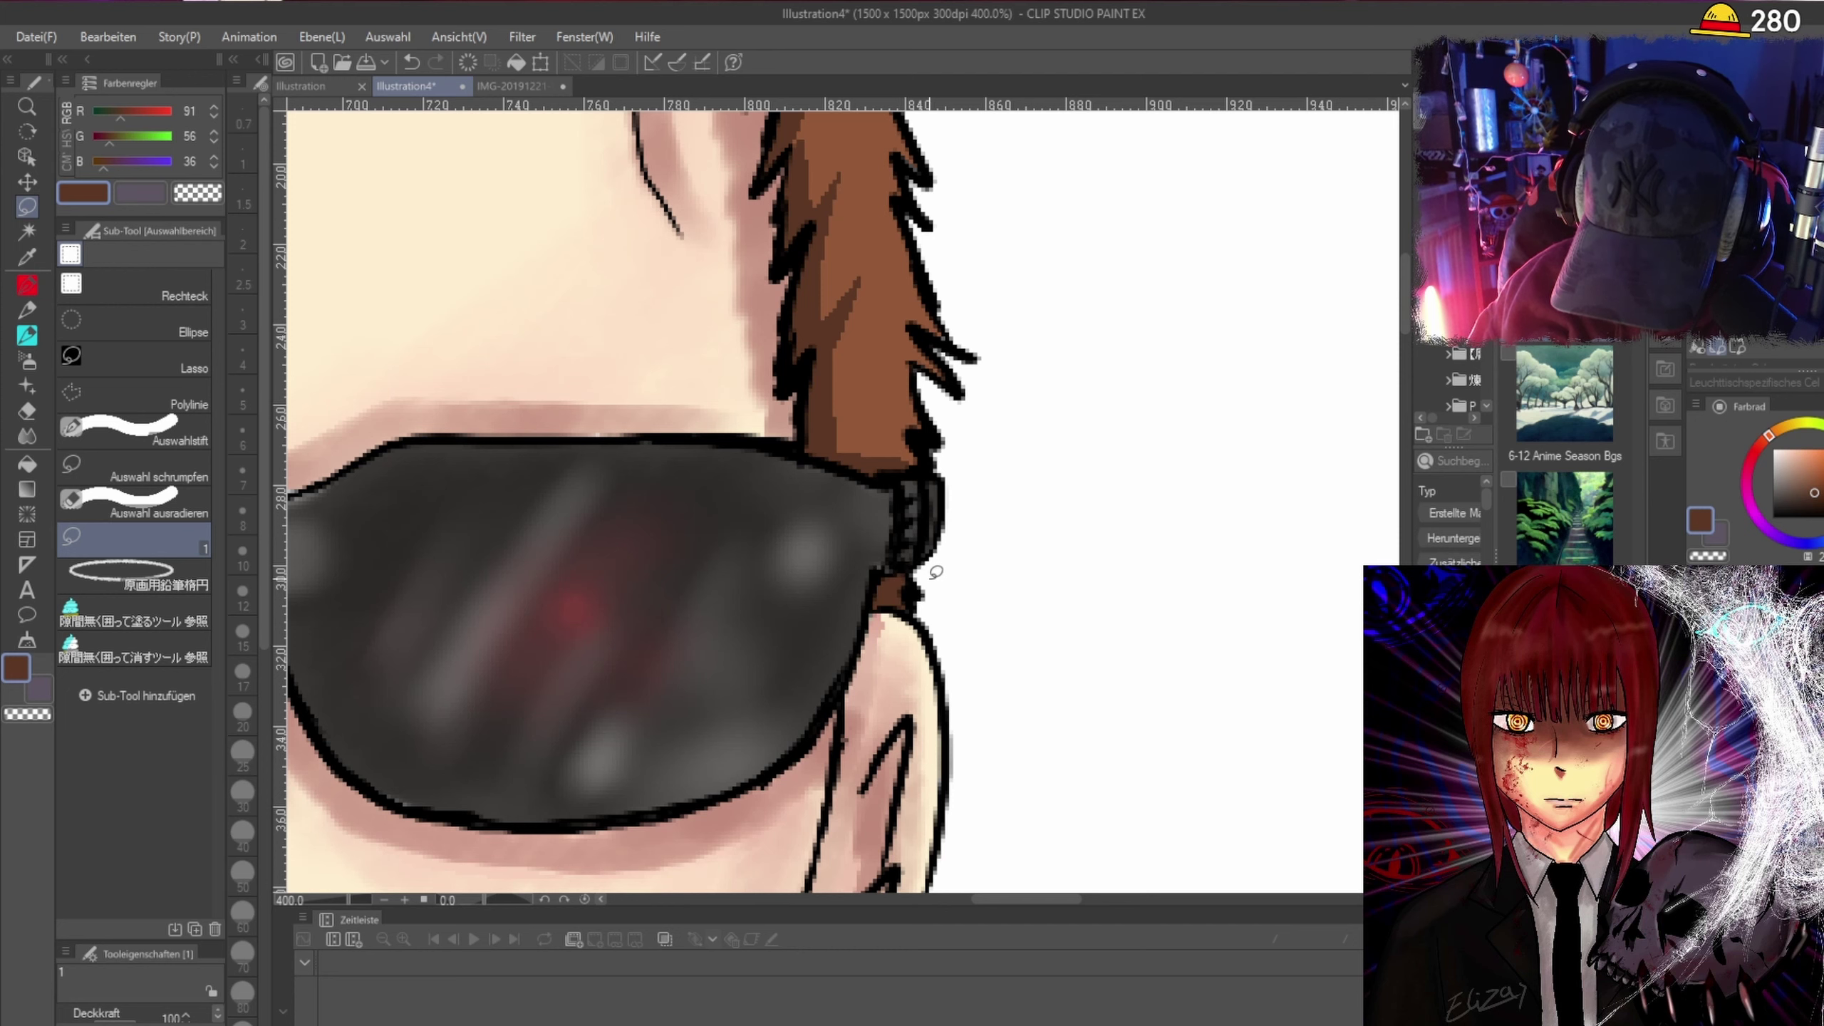
{"action": "scroll", "coordinate": [915, 446], "scroll_direction": "down", "scroll_amount": 5}
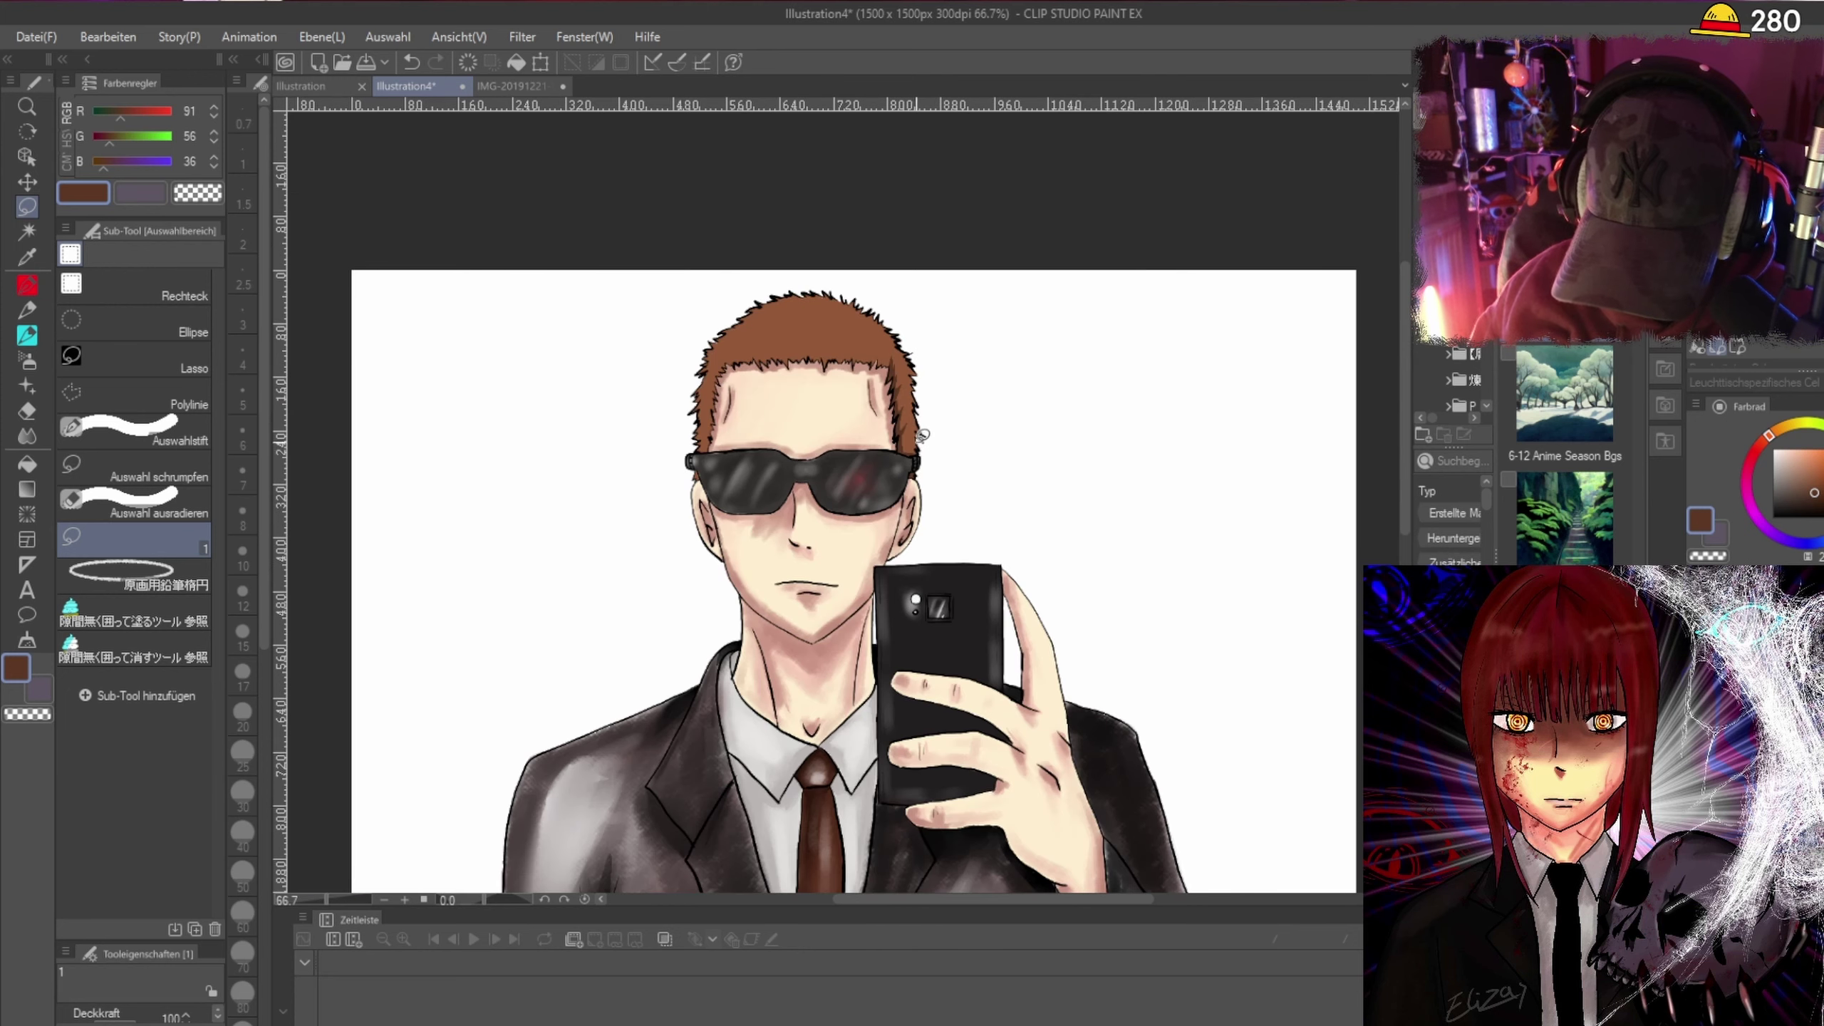
{"action": "scroll", "coordinate": [711, 435], "scroll_direction": "up", "scroll_amount": 6}
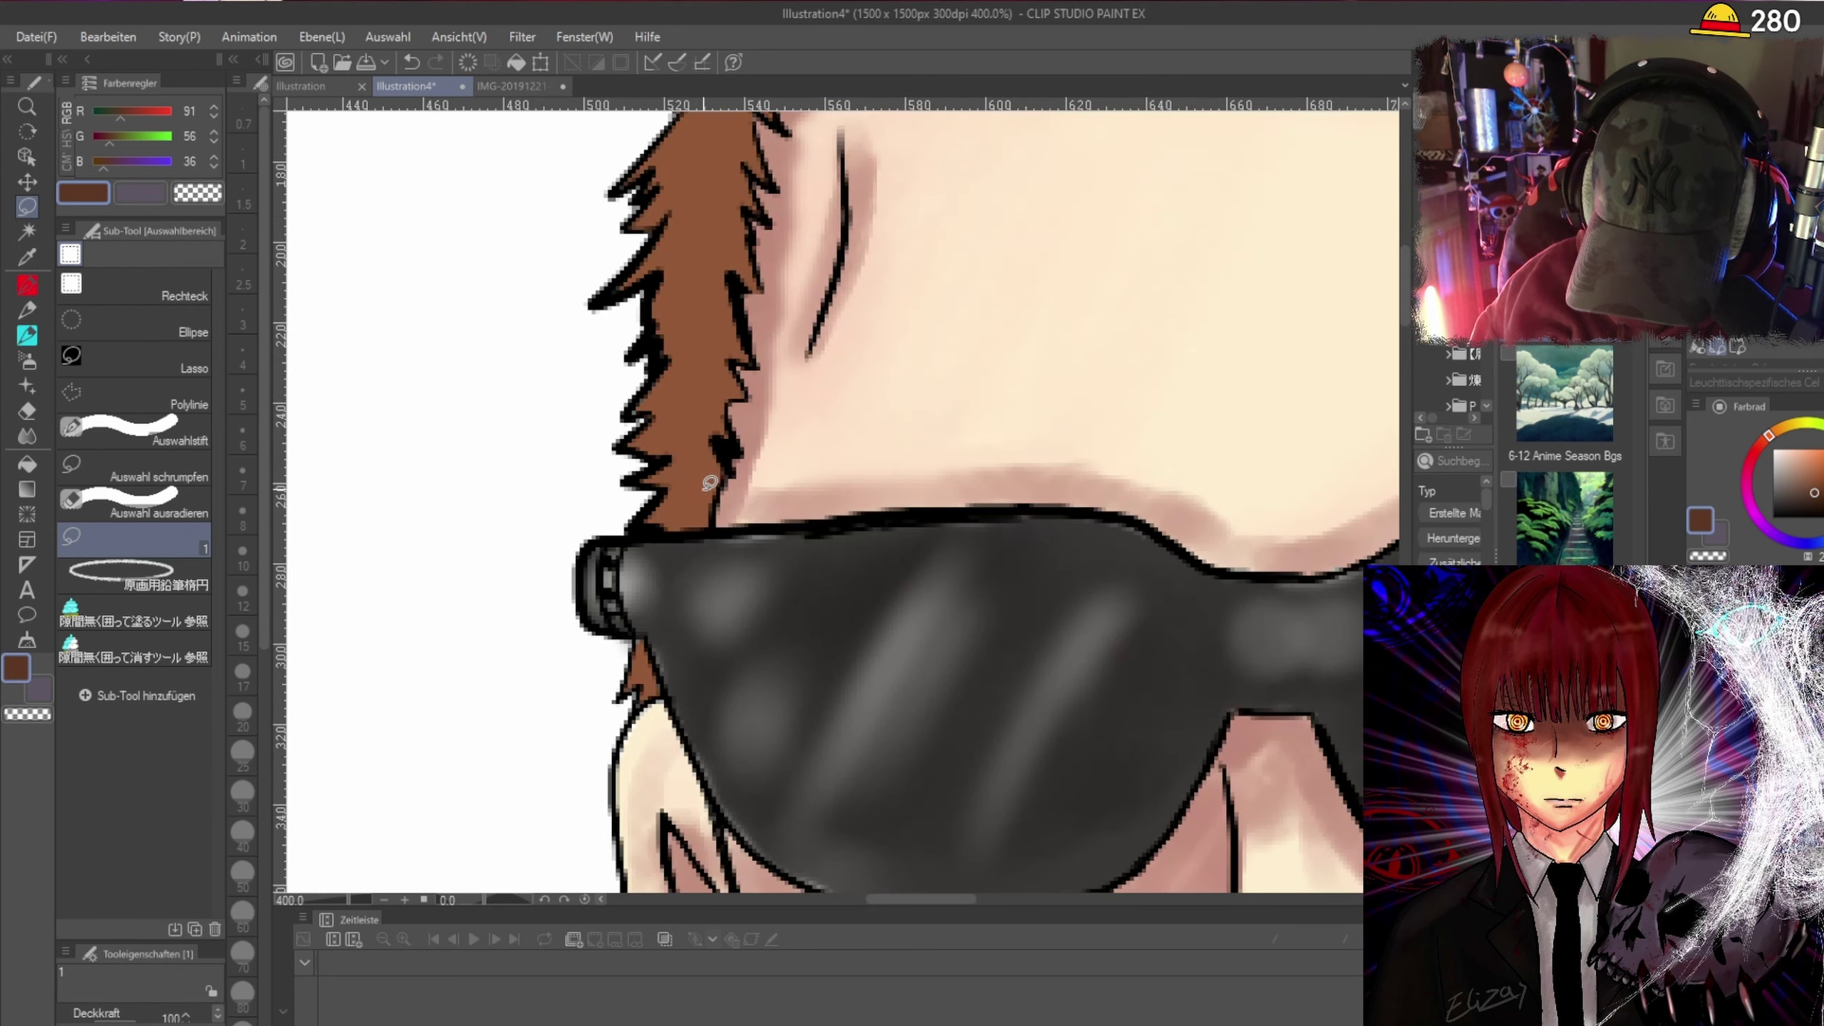
Lasso-fill darker brown strands above and below the glasses hinge and up the left hair edge.
{"action": "mouse_move", "coordinate": [716, 450]}
{"action": "left_mouse_down"}
{"action": "mouse_move", "coordinate": [692, 527]}
{"action": "mouse_move", "coordinate": [719, 494]}
{"action": "mouse_move", "coordinate": [715, 447]}
{"action": "mouse_move", "coordinate": [711, 523]}
{"action": "mouse_move", "coordinate": [720, 467]}
{"action": "left_mouse_up"}
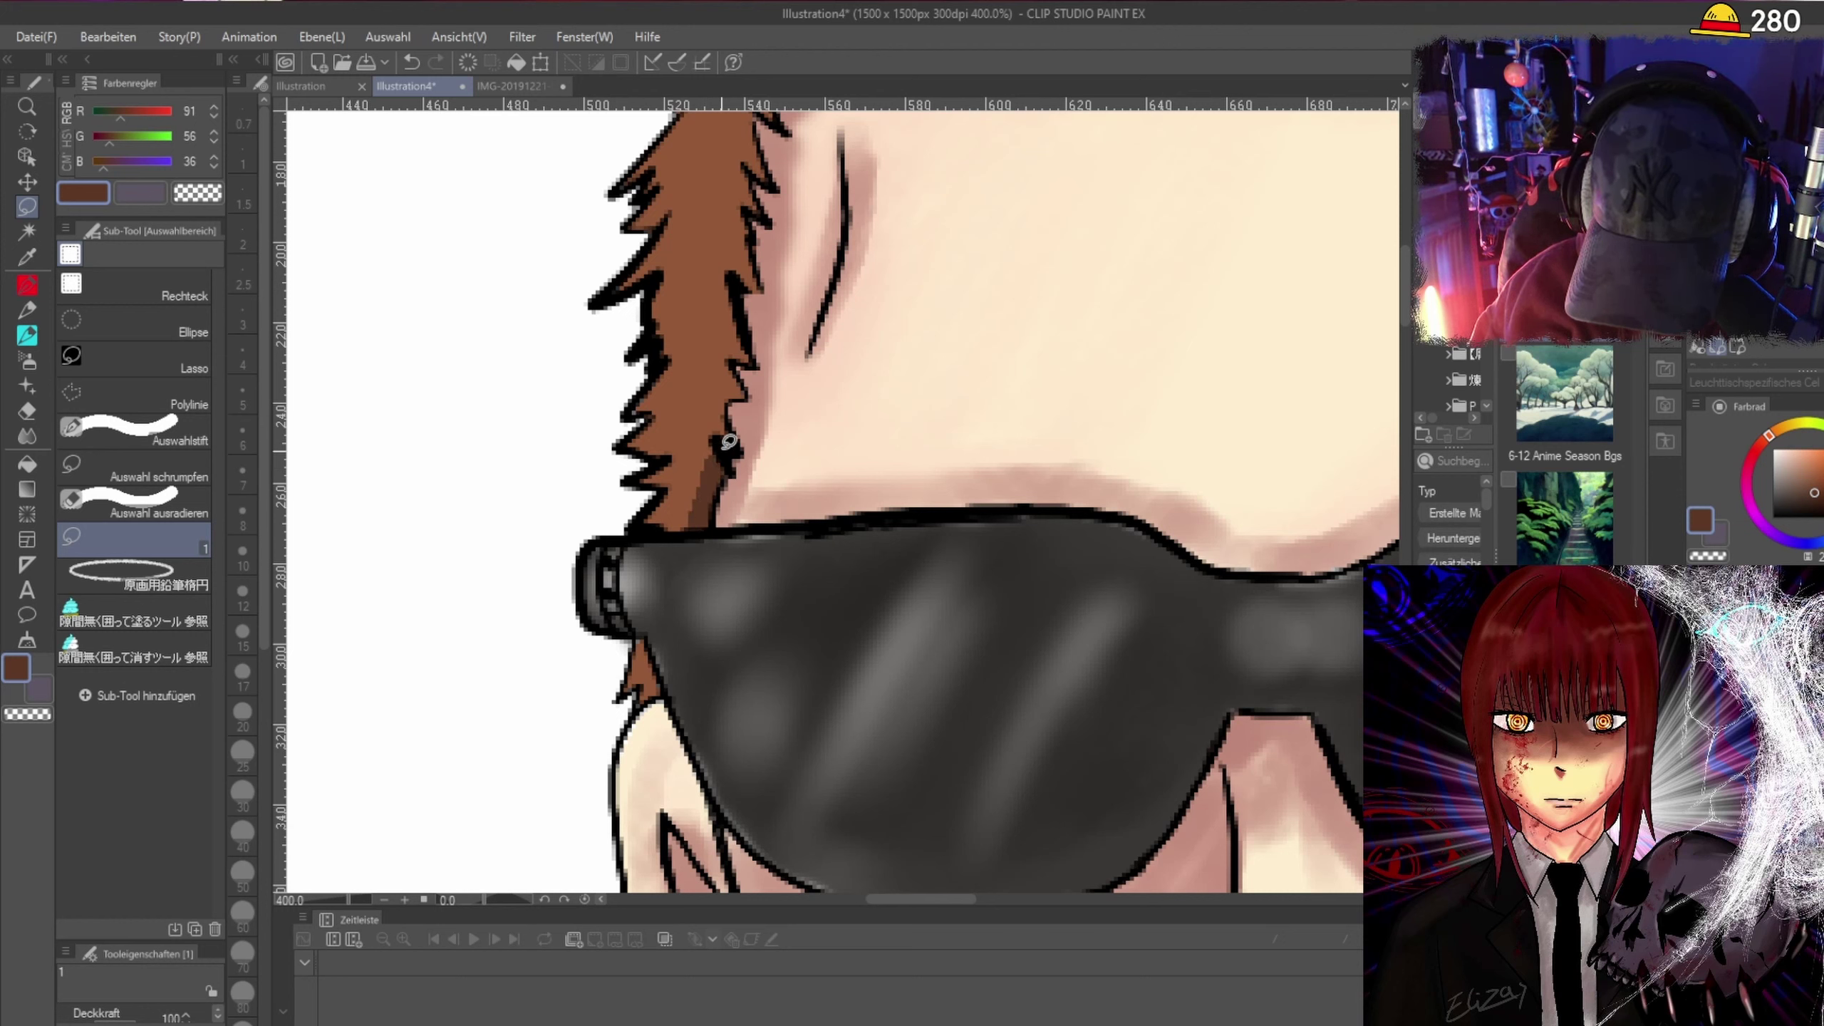
{"action": "mouse_move", "coordinate": [637, 637]}
{"action": "left_mouse_down"}
{"action": "mouse_move", "coordinate": [645, 697]}
{"action": "mouse_move", "coordinate": [639, 636]}
{"action": "left_mouse_up"}
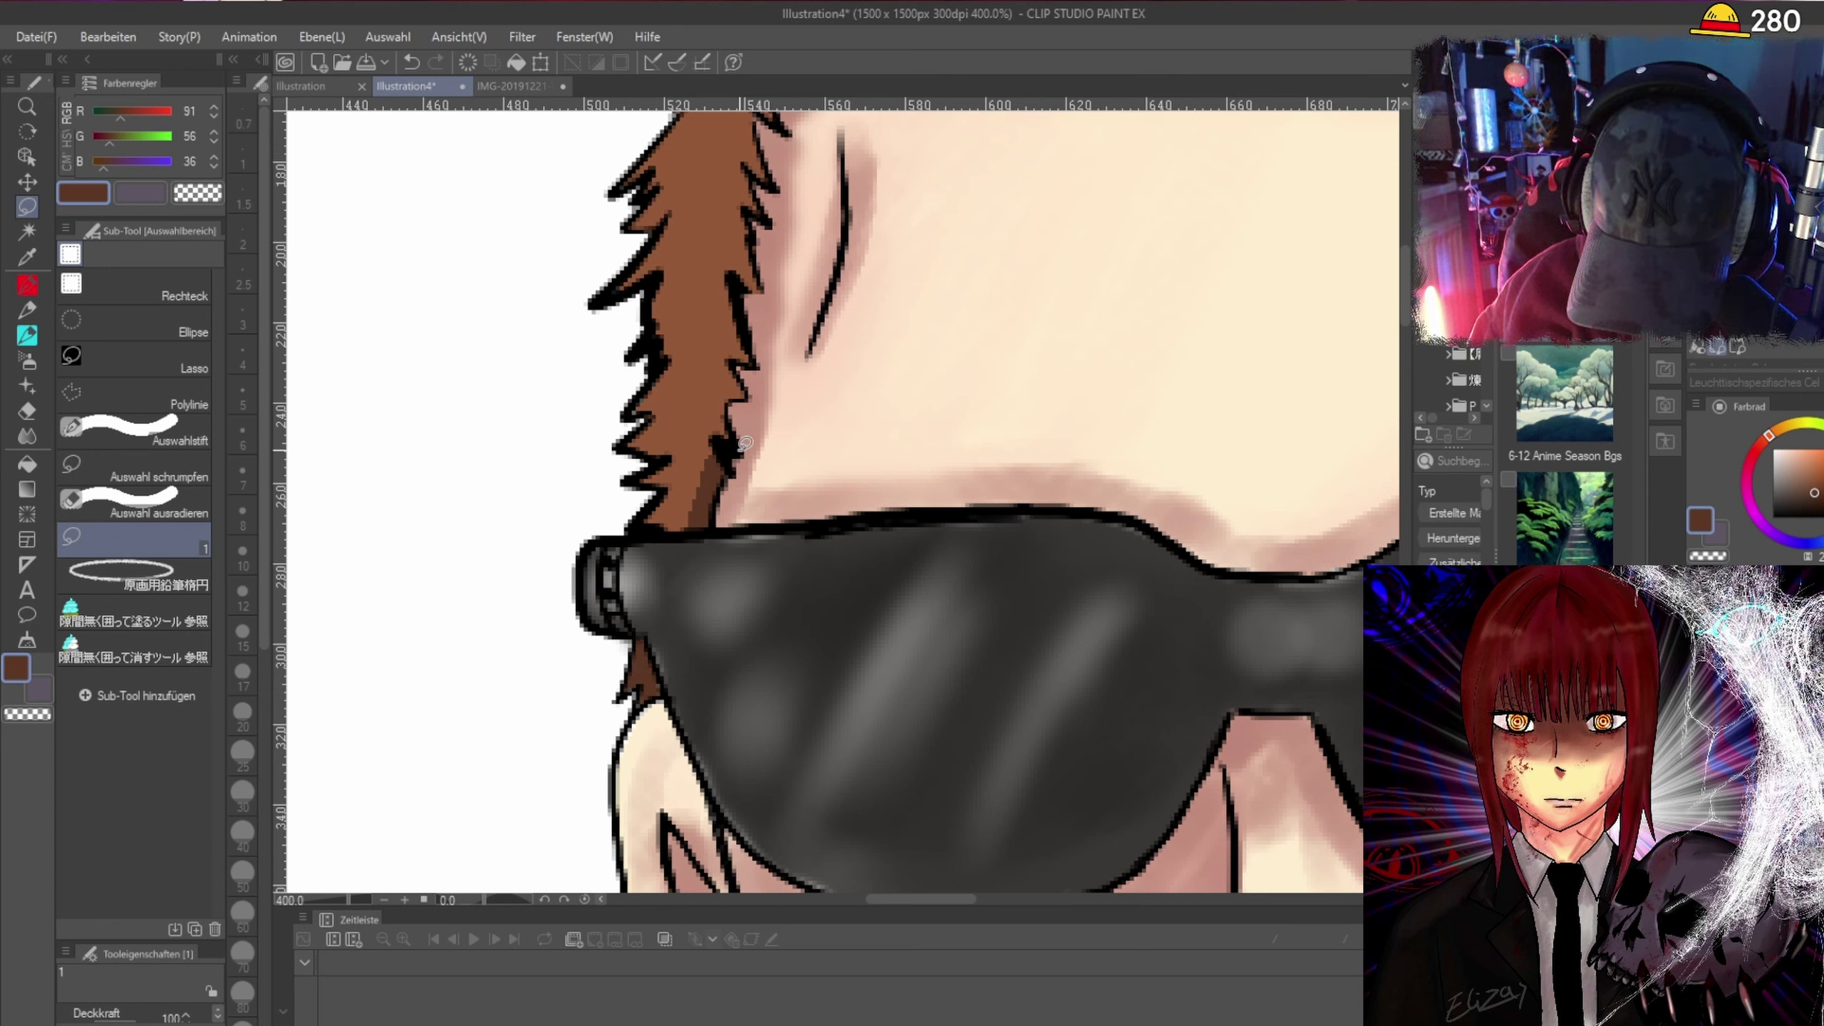
{"action": "mouse_move", "coordinate": [711, 452]}
{"action": "left_mouse_down"}
{"action": "mouse_move", "coordinate": [706, 246]}
{"action": "mouse_move", "coordinate": [734, 248]}
{"action": "mouse_move", "coordinate": [723, 178]}
{"action": "mouse_move", "coordinate": [769, 215]}
{"action": "mouse_move", "coordinate": [752, 218]}
{"action": "mouse_move", "coordinate": [763, 284]}
{"action": "mouse_move", "coordinate": [737, 272]}
{"action": "mouse_move", "coordinate": [753, 366]}
{"action": "mouse_move", "coordinate": [738, 362]}
{"action": "mouse_move", "coordinate": [702, 480]}
{"action": "left_mouse_up"}
{"action": "scroll", "coordinate": [703, 480], "scroll_direction": "down", "scroll_amount": 3}
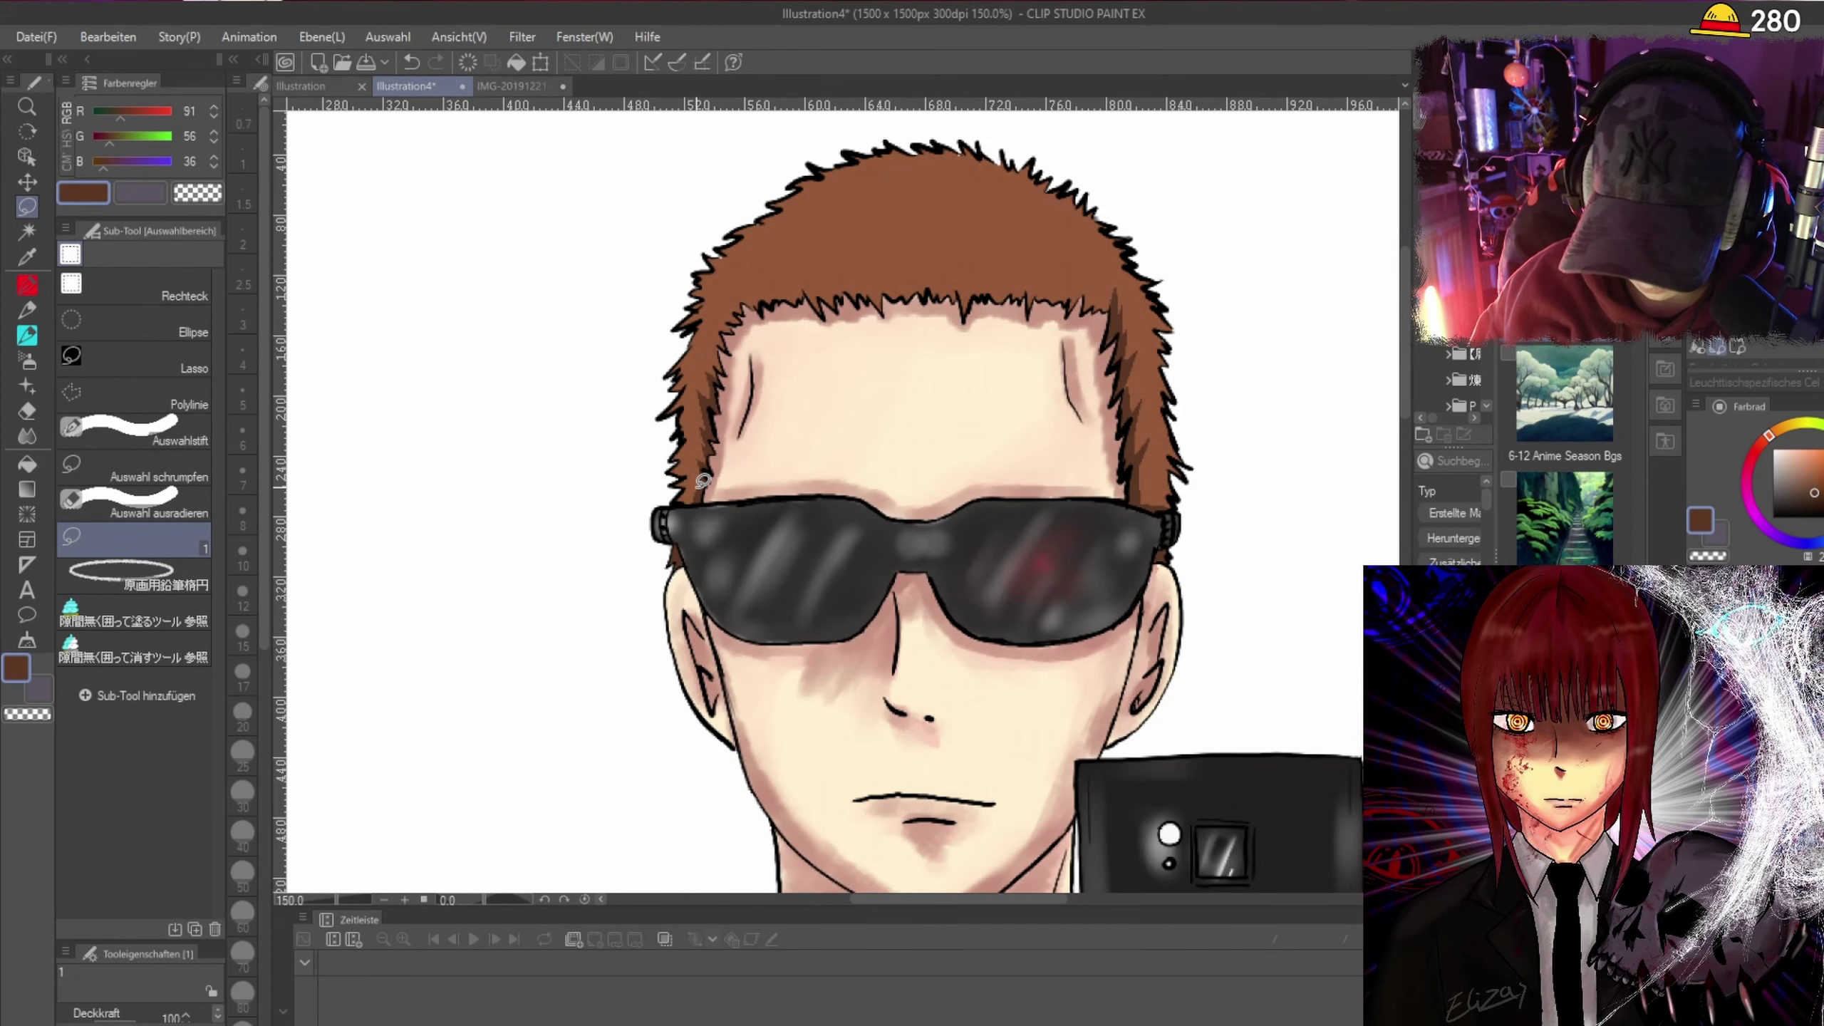
{"action": "scroll", "coordinate": [718, 219], "scroll_direction": "up", "scroll_amount": 1}
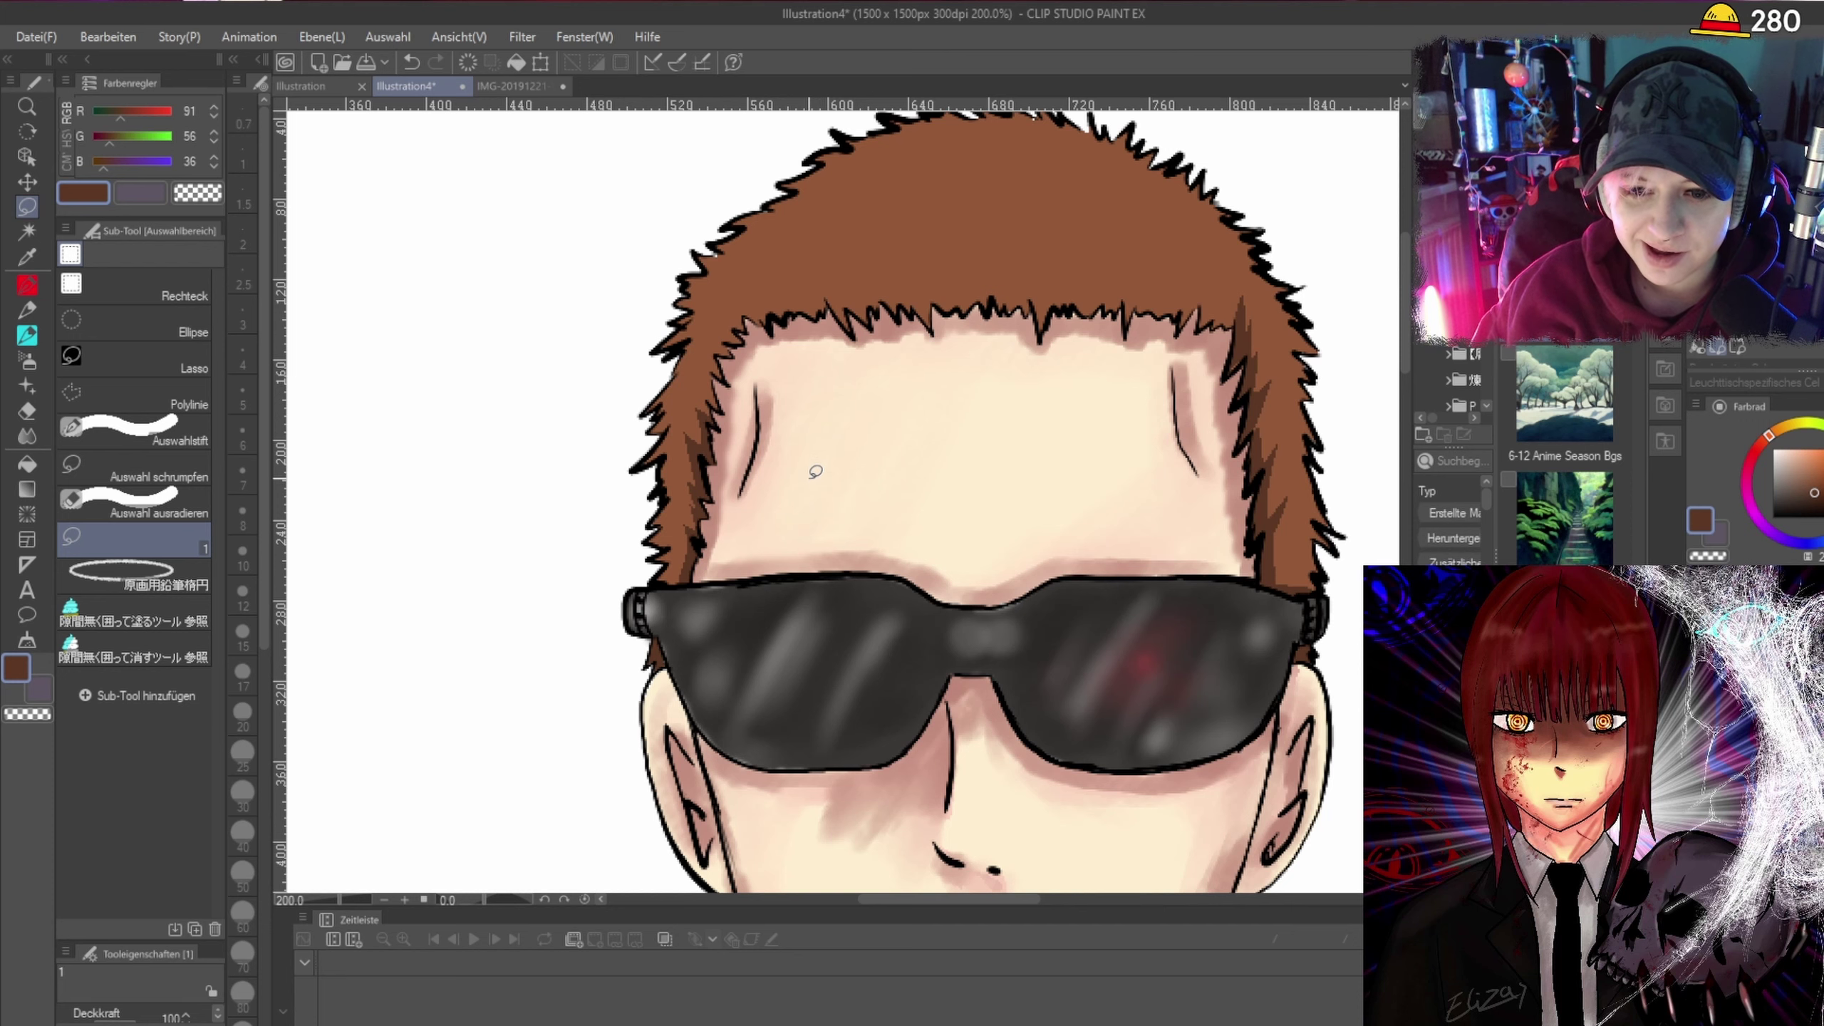
{"action": "scroll", "coordinate": [711, 445], "scroll_direction": "up", "scroll_amount": 2}
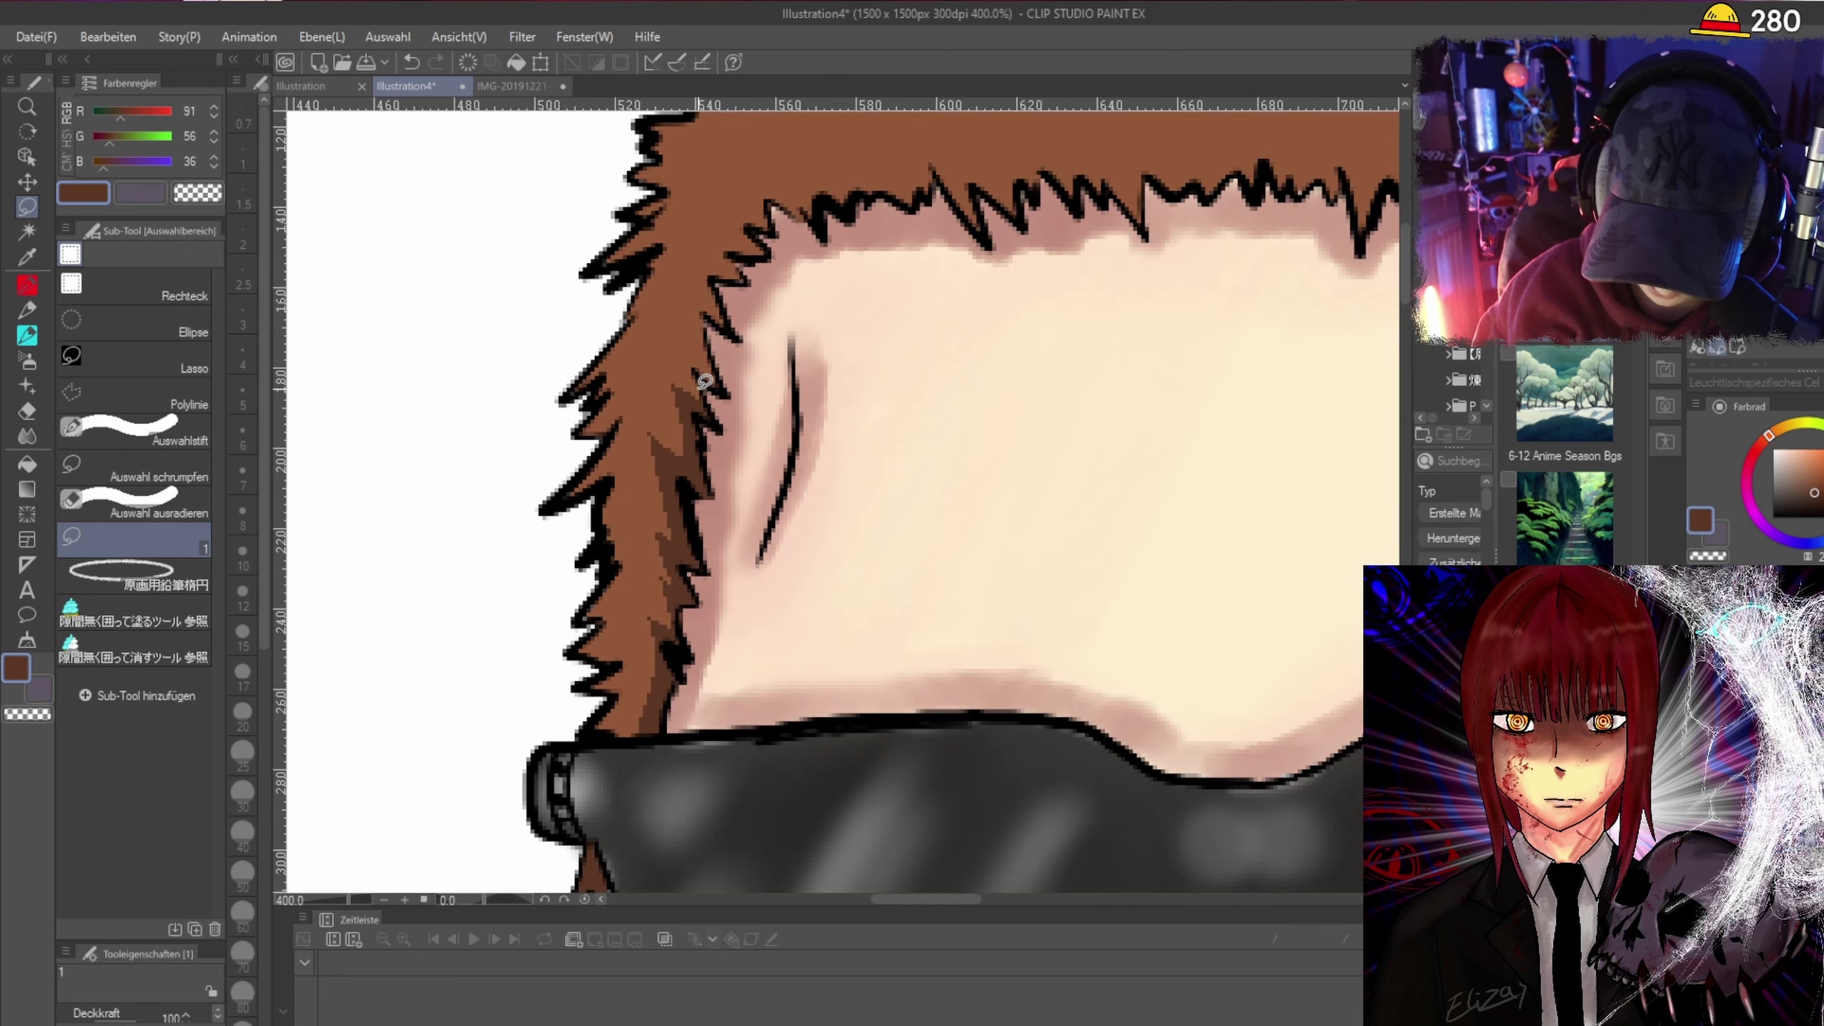
{"action": "mouse_move", "coordinate": [703, 392]}
{"action": "left_mouse_down"}
{"action": "mouse_move", "coordinate": [677, 288]}
{"action": "mouse_move", "coordinate": [706, 304]}
{"action": "mouse_move", "coordinate": [705, 241]}
{"action": "mouse_move", "coordinate": [731, 241]}
{"action": "mouse_move", "coordinate": [713, 192]}
{"action": "mouse_move", "coordinate": [743, 199]}
{"action": "mouse_move", "coordinate": [748, 175]}
{"action": "mouse_move", "coordinate": [822, 214]}
{"action": "mouse_move", "coordinate": [779, 196]}
{"action": "mouse_move", "coordinate": [774, 228]}
{"action": "mouse_move", "coordinate": [741, 250]}
{"action": "left_mouse_up"}
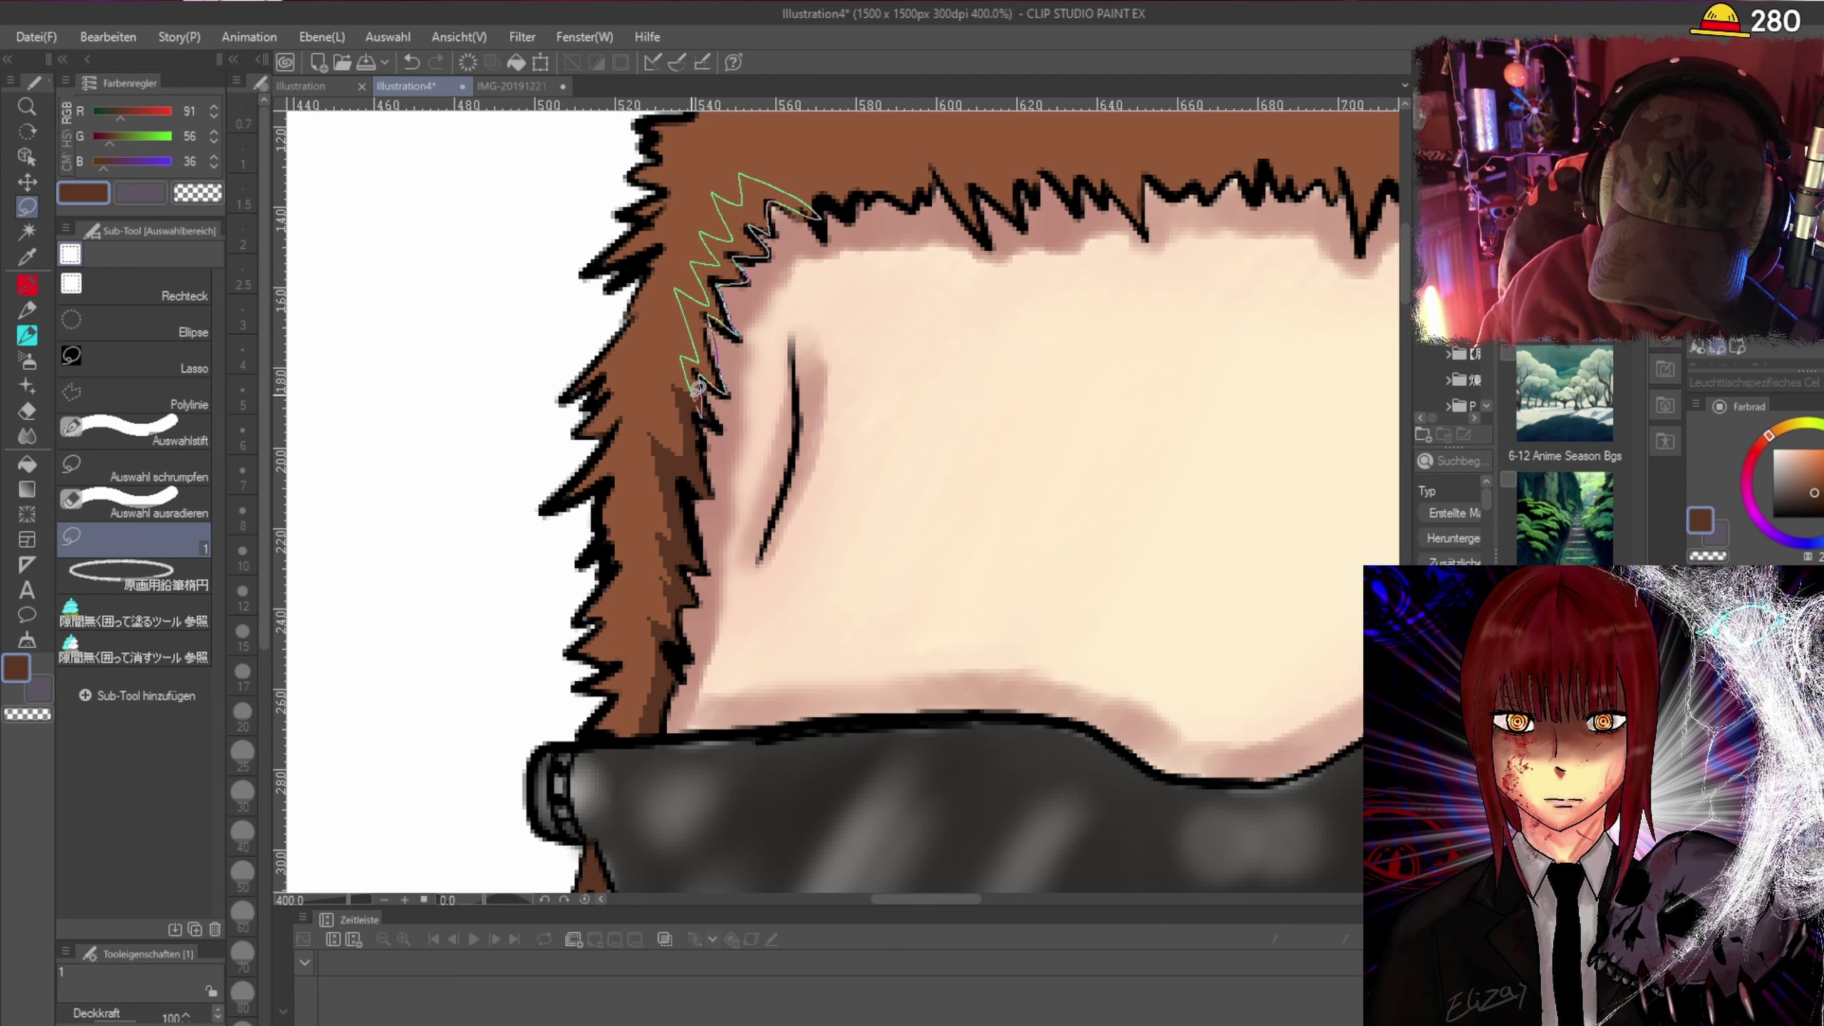
{"action": "left_click_drag", "start_coordinate": [698, 389], "coordinate": [688, 374]}
{"action": "key", "text": "ctrl+alt+0"}
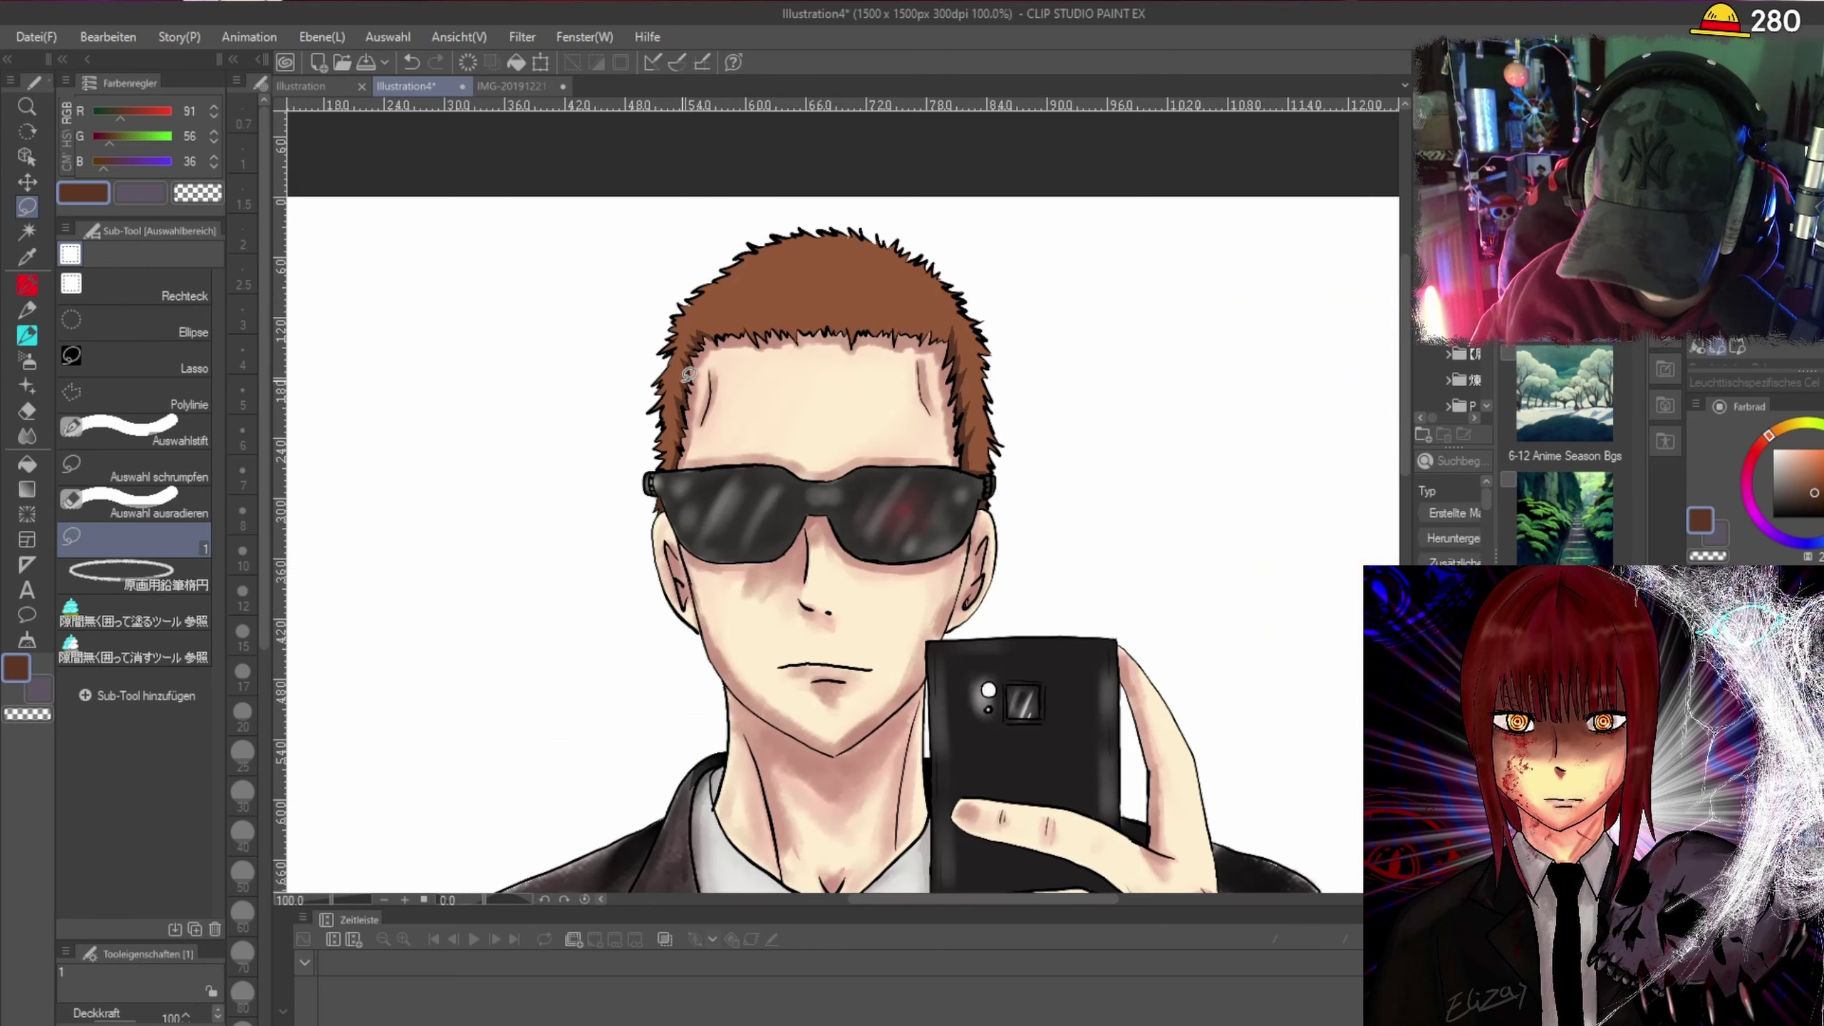
Lasso-fill darker brown shading along the fringe, the tall spike and the bangs' edge.
{"action": "scroll", "coordinate": [790, 241], "scroll_direction": "up", "scroll_amount": 6}
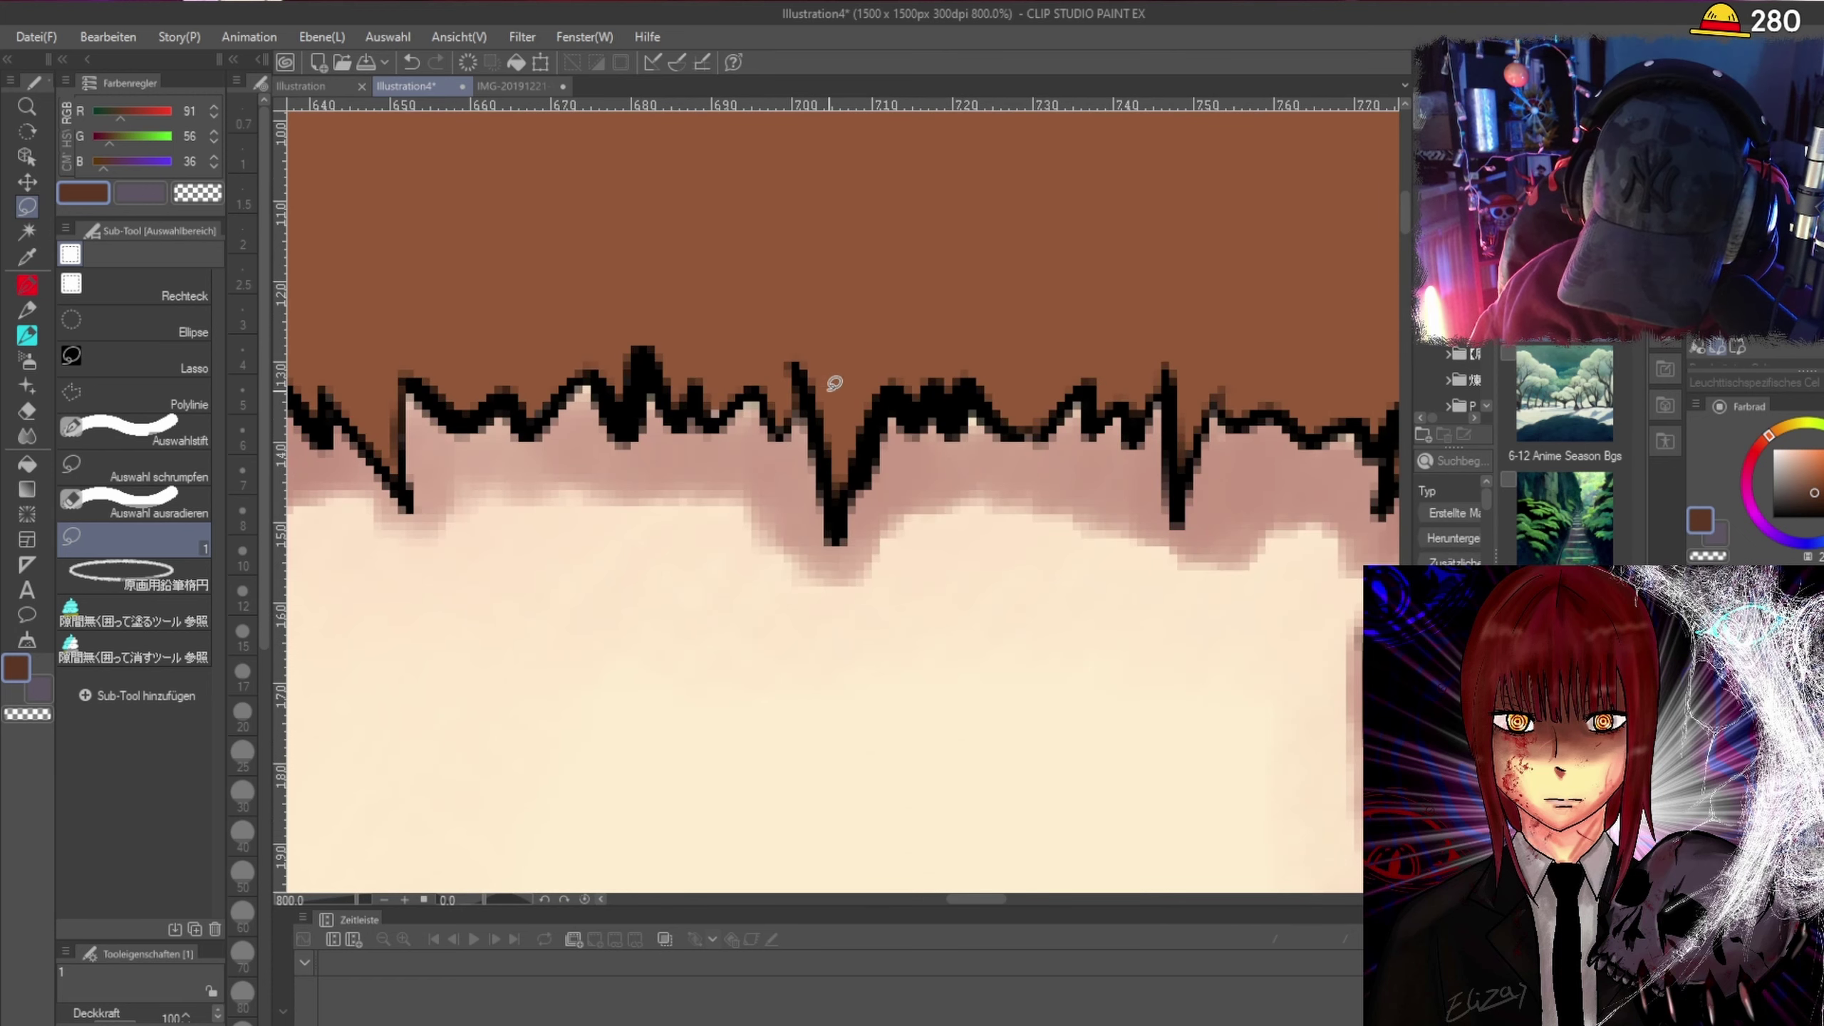
{"action": "mouse_move", "coordinate": [795, 364]}
{"action": "left_mouse_down"}
{"action": "mouse_move", "coordinate": [830, 479]}
{"action": "mouse_move", "coordinate": [892, 367]}
{"action": "left_mouse_up"}
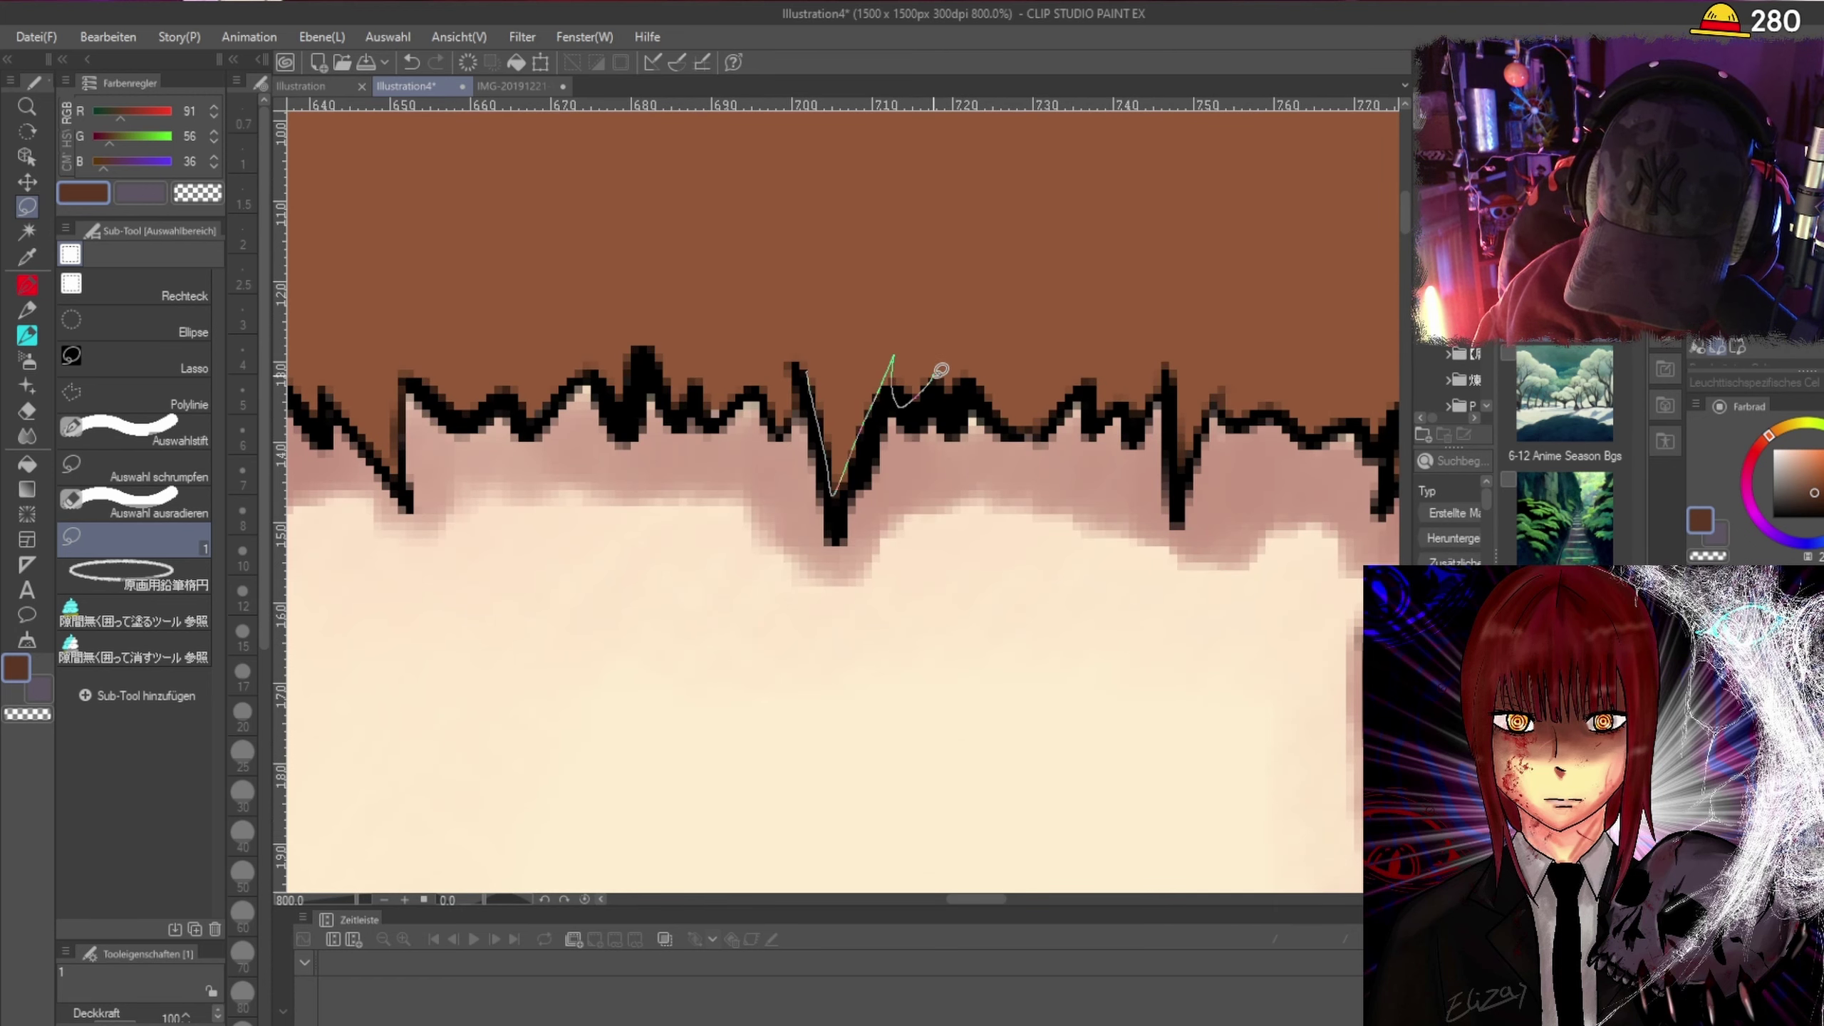
{"action": "mouse_move", "coordinate": [1089, 379]}
{"action": "left_mouse_down"}
{"action": "mouse_move", "coordinate": [1094, 417]}
{"action": "mouse_move", "coordinate": [1126, 398]}
{"action": "mouse_move", "coordinate": [1132, 423]}
{"action": "mouse_move", "coordinate": [1163, 397]}
{"action": "mouse_move", "coordinate": [1180, 459]}
{"action": "left_mouse_up"}
{"action": "mouse_move", "coordinate": [1233, 369]}
{"action": "left_mouse_down"}
{"action": "mouse_move", "coordinate": [1245, 258]}
{"action": "mouse_move", "coordinate": [1180, 348]}
{"action": "left_mouse_up"}
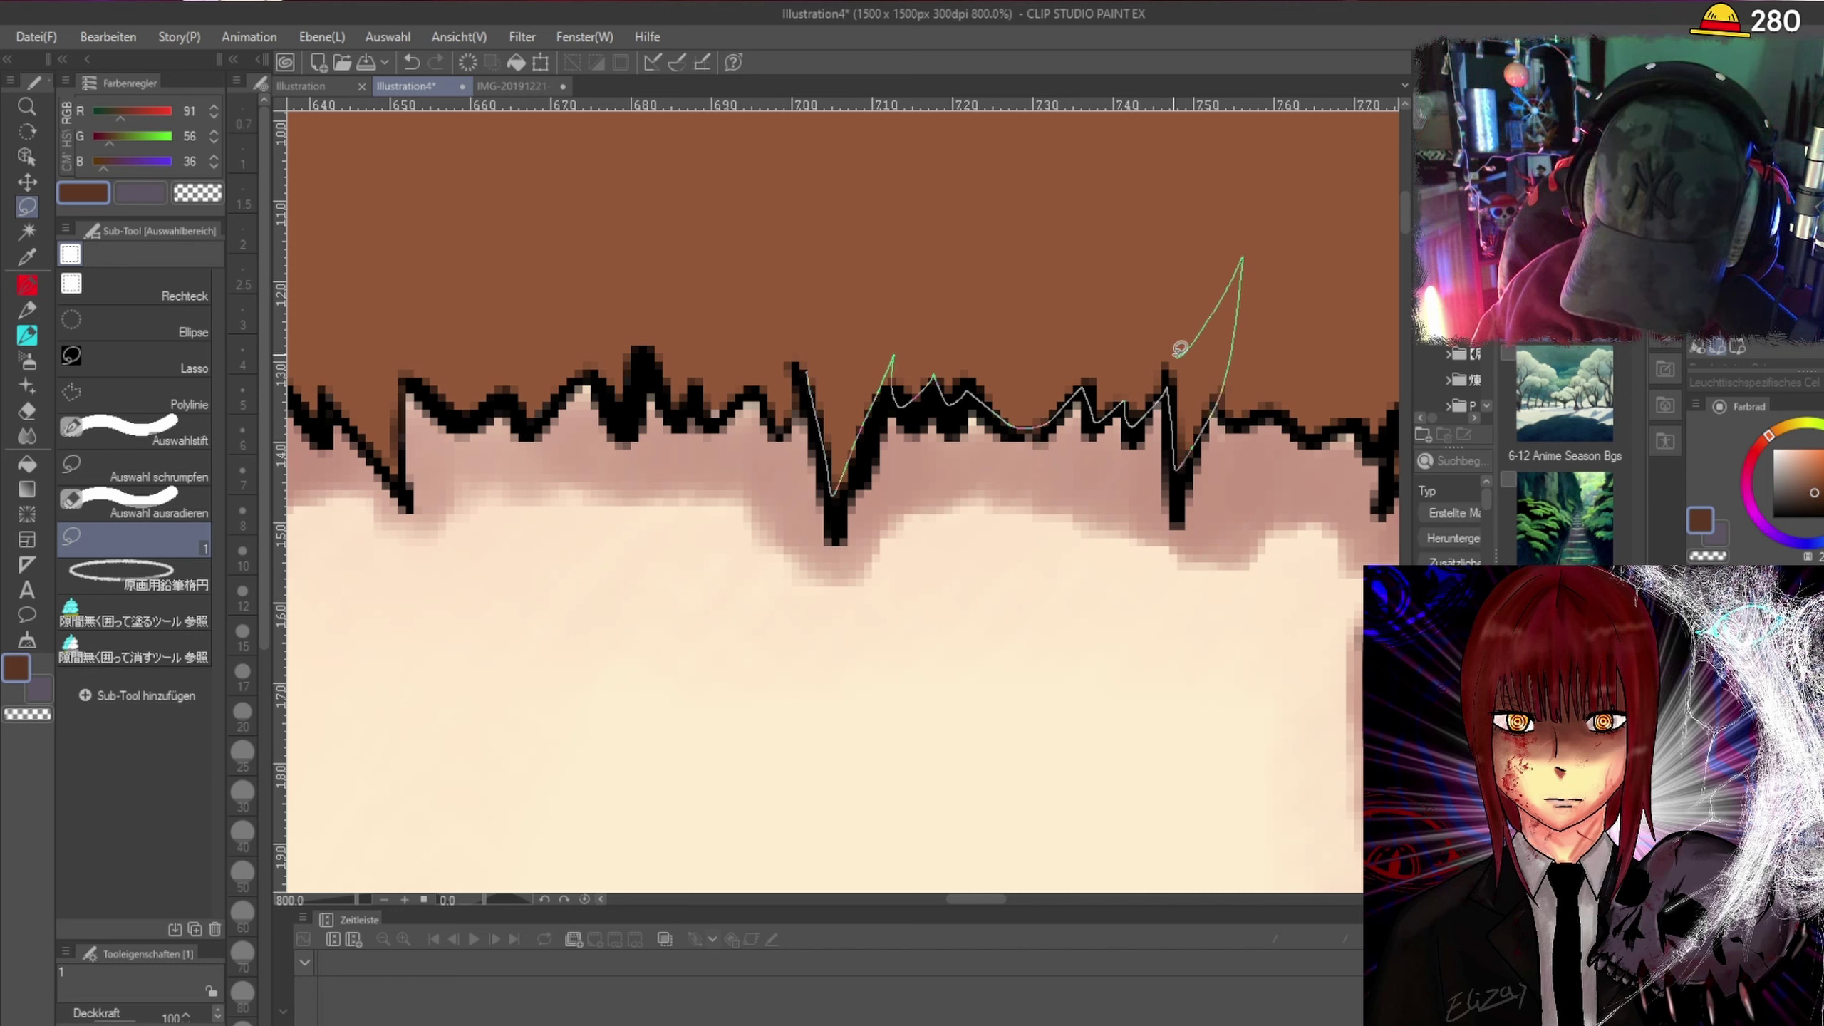
{"action": "mouse_move", "coordinate": [1136, 228]}
{"action": "left_mouse_down"}
{"action": "mouse_move", "coordinate": [1052, 336]}
{"action": "mouse_move", "coordinate": [1002, 322]}
{"action": "mouse_move", "coordinate": [955, 343]}
{"action": "mouse_move", "coordinate": [846, 254]}
{"action": "mouse_move", "coordinate": [819, 378]}
{"action": "left_mouse_up"}
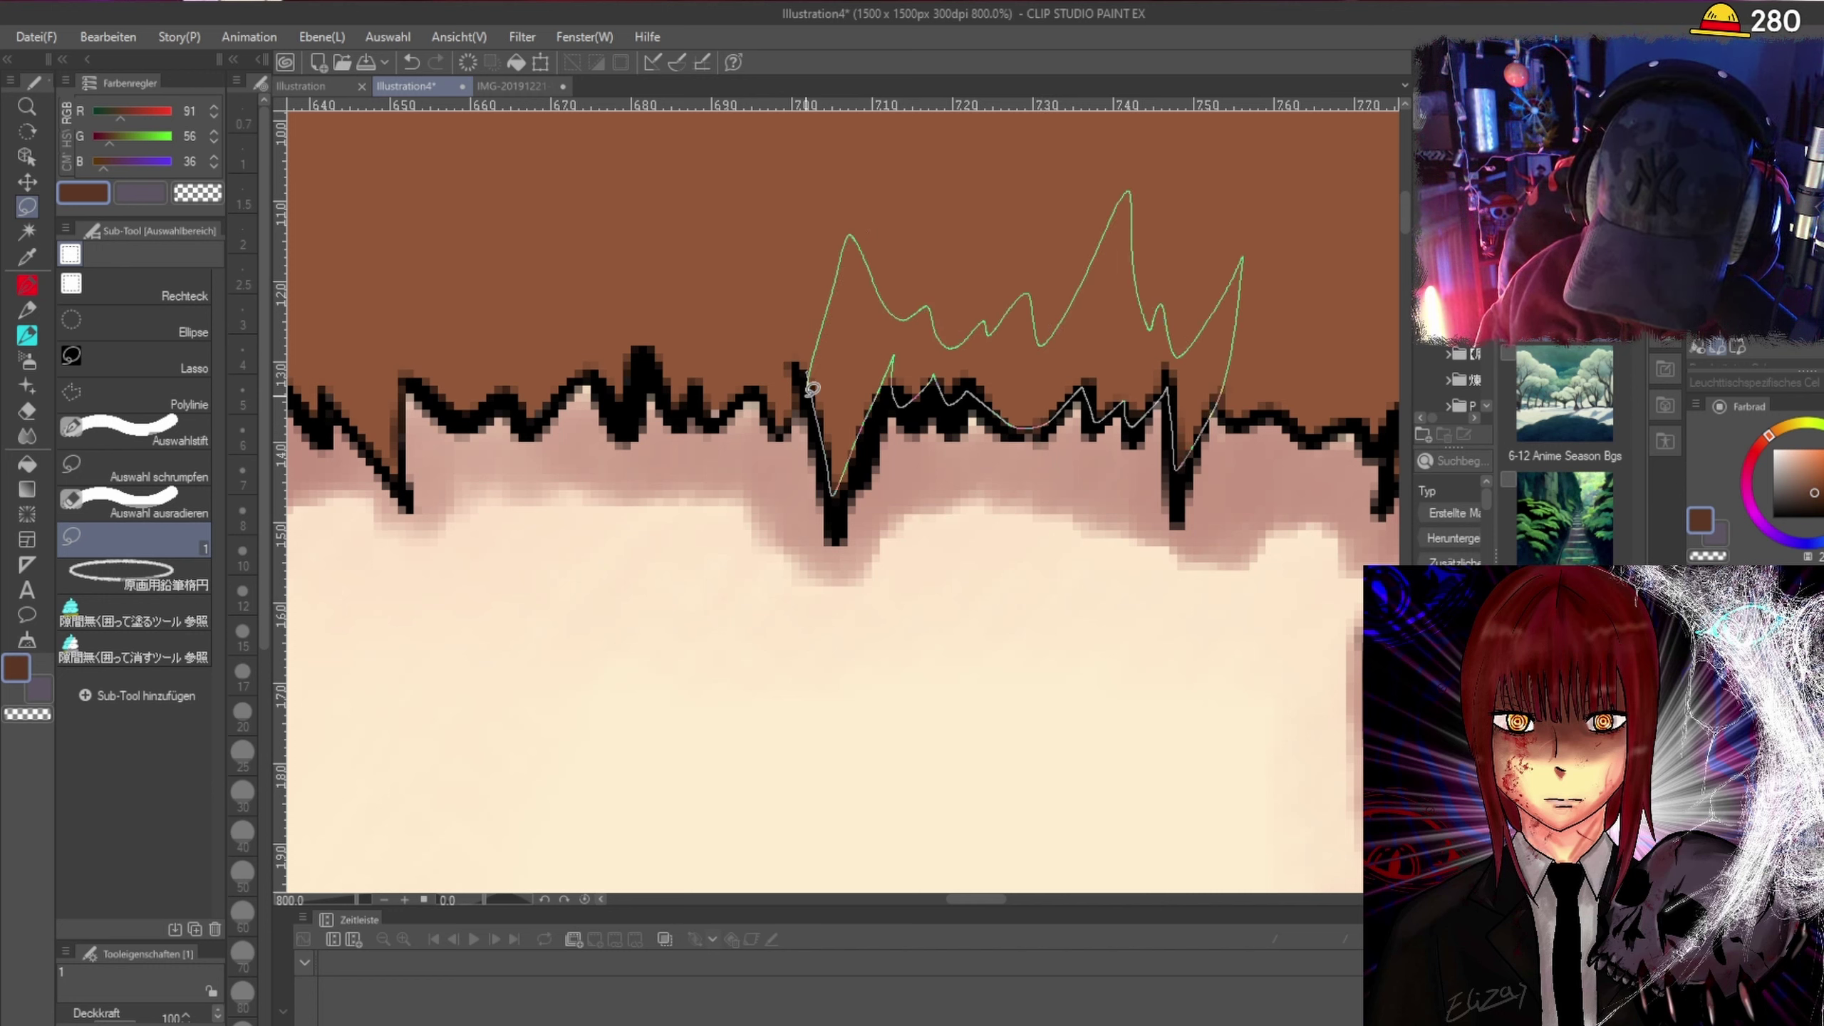
{"action": "scroll", "coordinate": [819, 378], "scroll_direction": "down", "scroll_amount": 8}
{"action": "scroll", "coordinate": [906, 370], "scroll_direction": "up", "scroll_amount": 8}
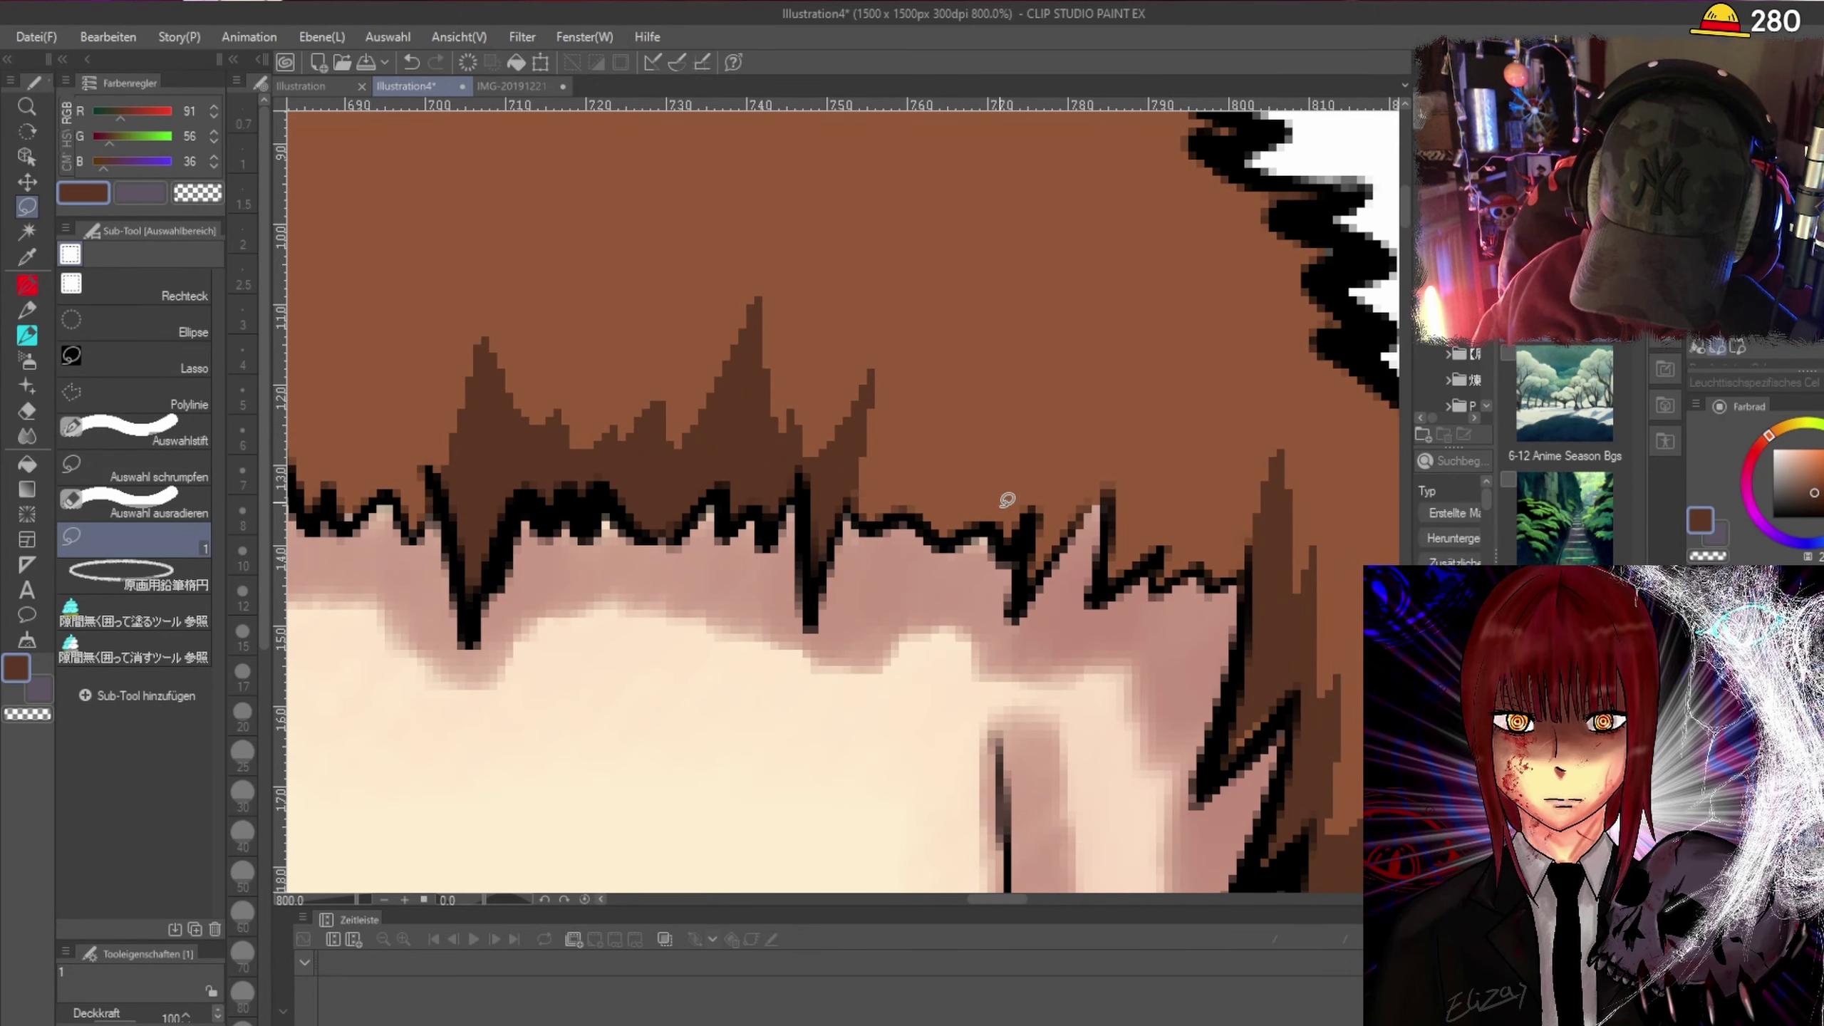
{"action": "left_click_drag", "start_coordinate": [854, 513], "coordinate": [900, 510]}
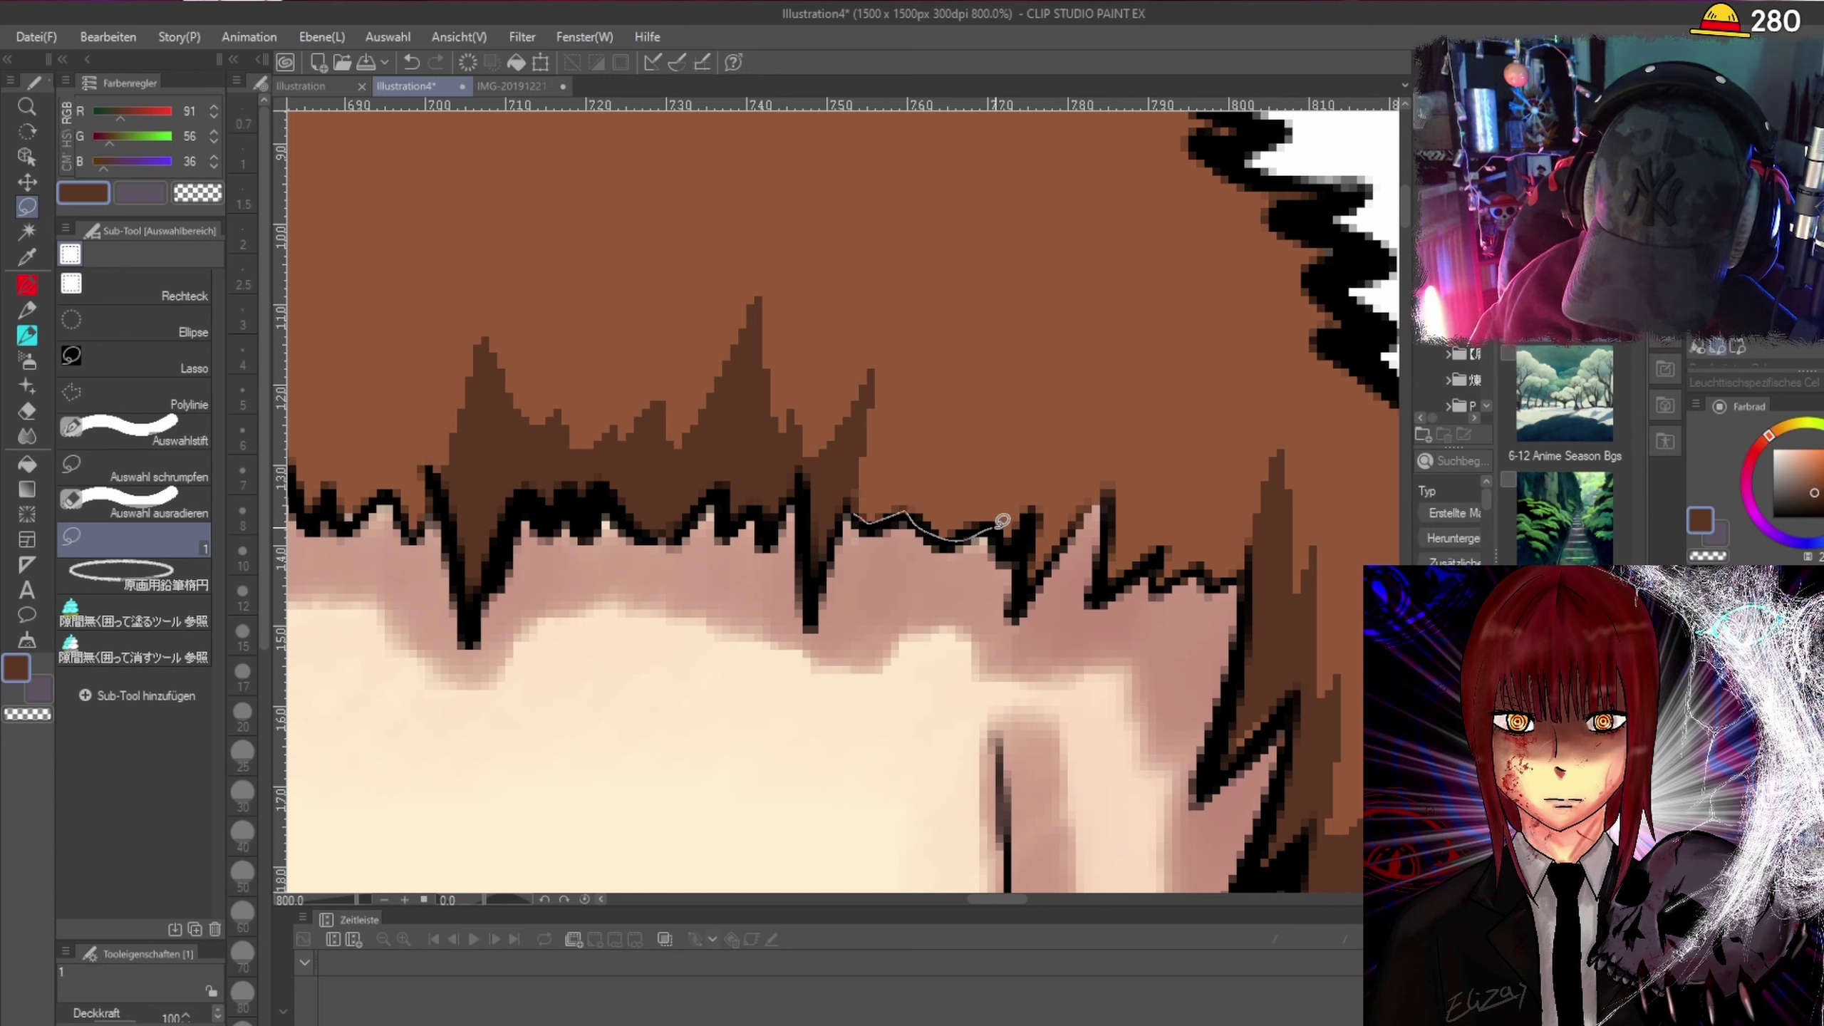
{"action": "mouse_move", "coordinate": [1019, 586]}
{"action": "left_mouse_down"}
{"action": "mouse_move", "coordinate": [1081, 515]}
{"action": "mouse_move", "coordinate": [1104, 575]}
{"action": "left_mouse_up"}
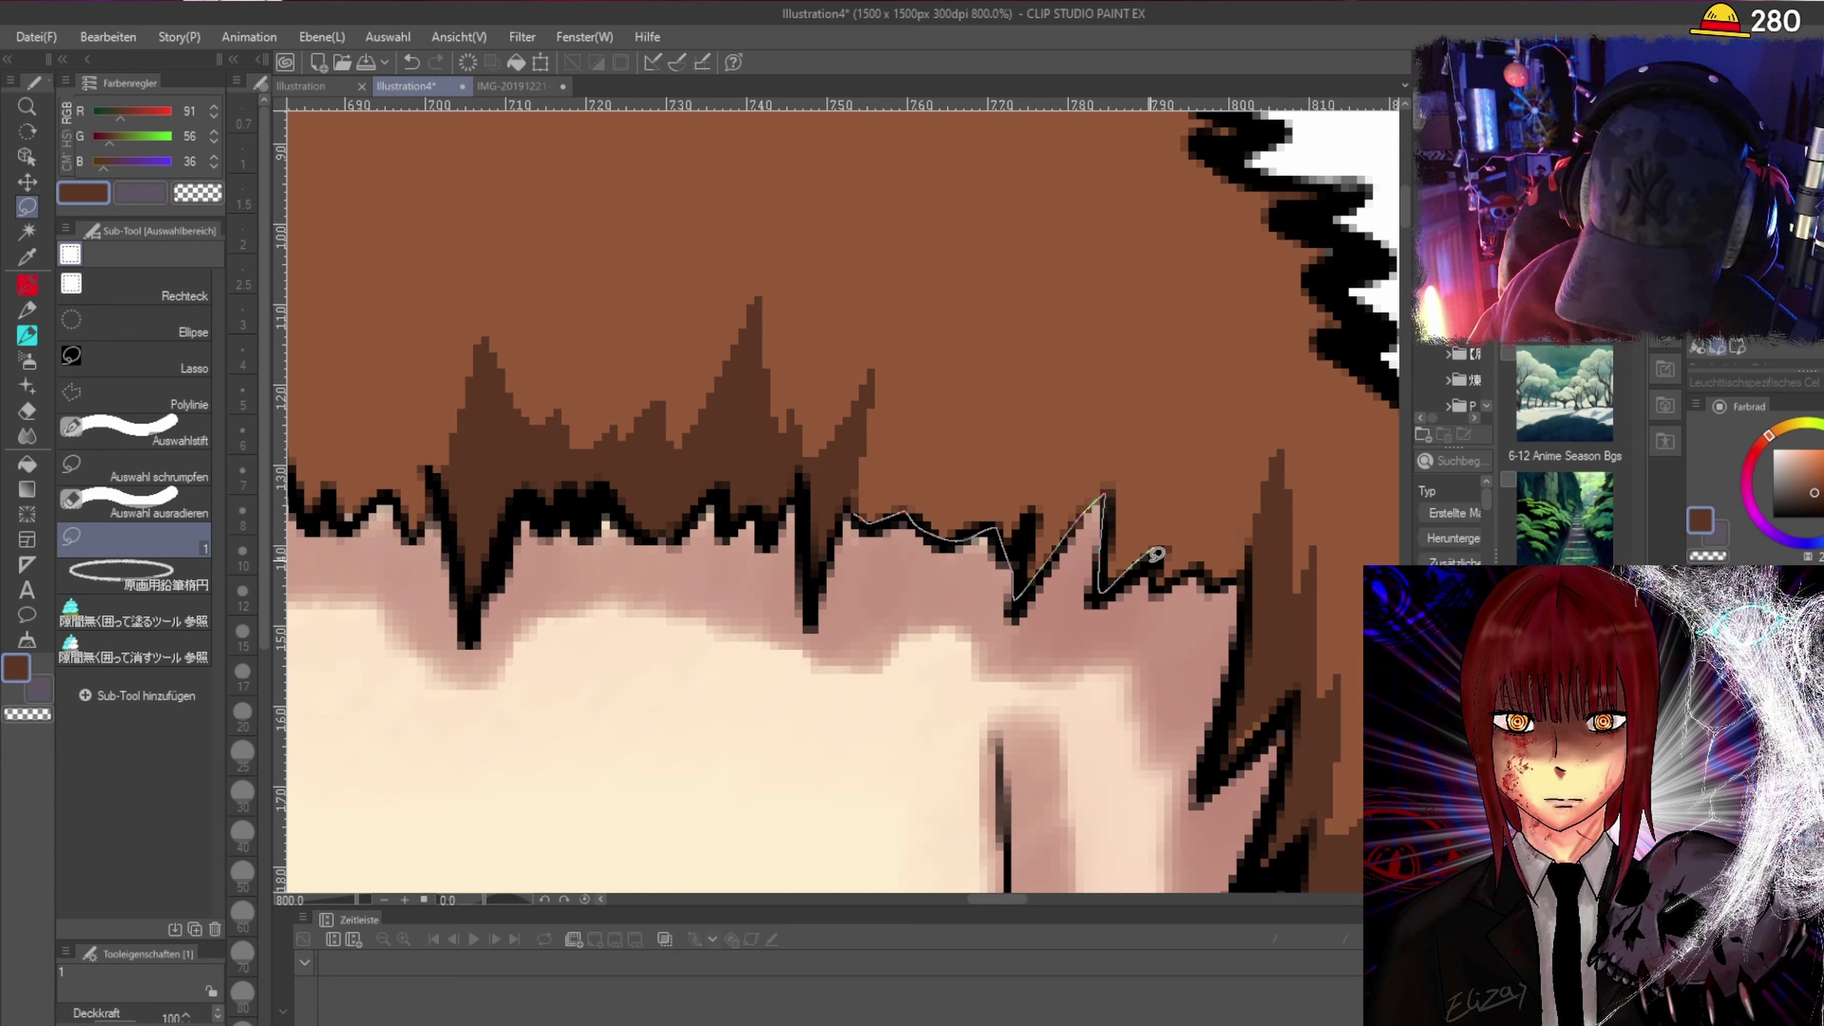
{"action": "mouse_move", "coordinate": [1247, 566]}
{"action": "left_mouse_down"}
{"action": "mouse_move", "coordinate": [1280, 454]}
{"action": "mouse_move", "coordinate": [1232, 524]}
{"action": "mouse_move", "coordinate": [1183, 518]}
{"action": "mouse_move", "coordinate": [1199, 318]}
{"action": "mouse_move", "coordinate": [1137, 426]}
{"action": "mouse_move", "coordinate": [1056, 459]}
{"action": "mouse_move", "coordinate": [1006, 396]}
{"action": "mouse_move", "coordinate": [939, 469]}
{"action": "mouse_move", "coordinate": [865, 476]}
{"action": "left_mouse_up"}
Add a dark brown shadow shape at the bangs' spike and fill the gap beside it.
{"action": "scroll", "coordinate": [865, 477], "scroll_direction": "down", "scroll_amount": 6}
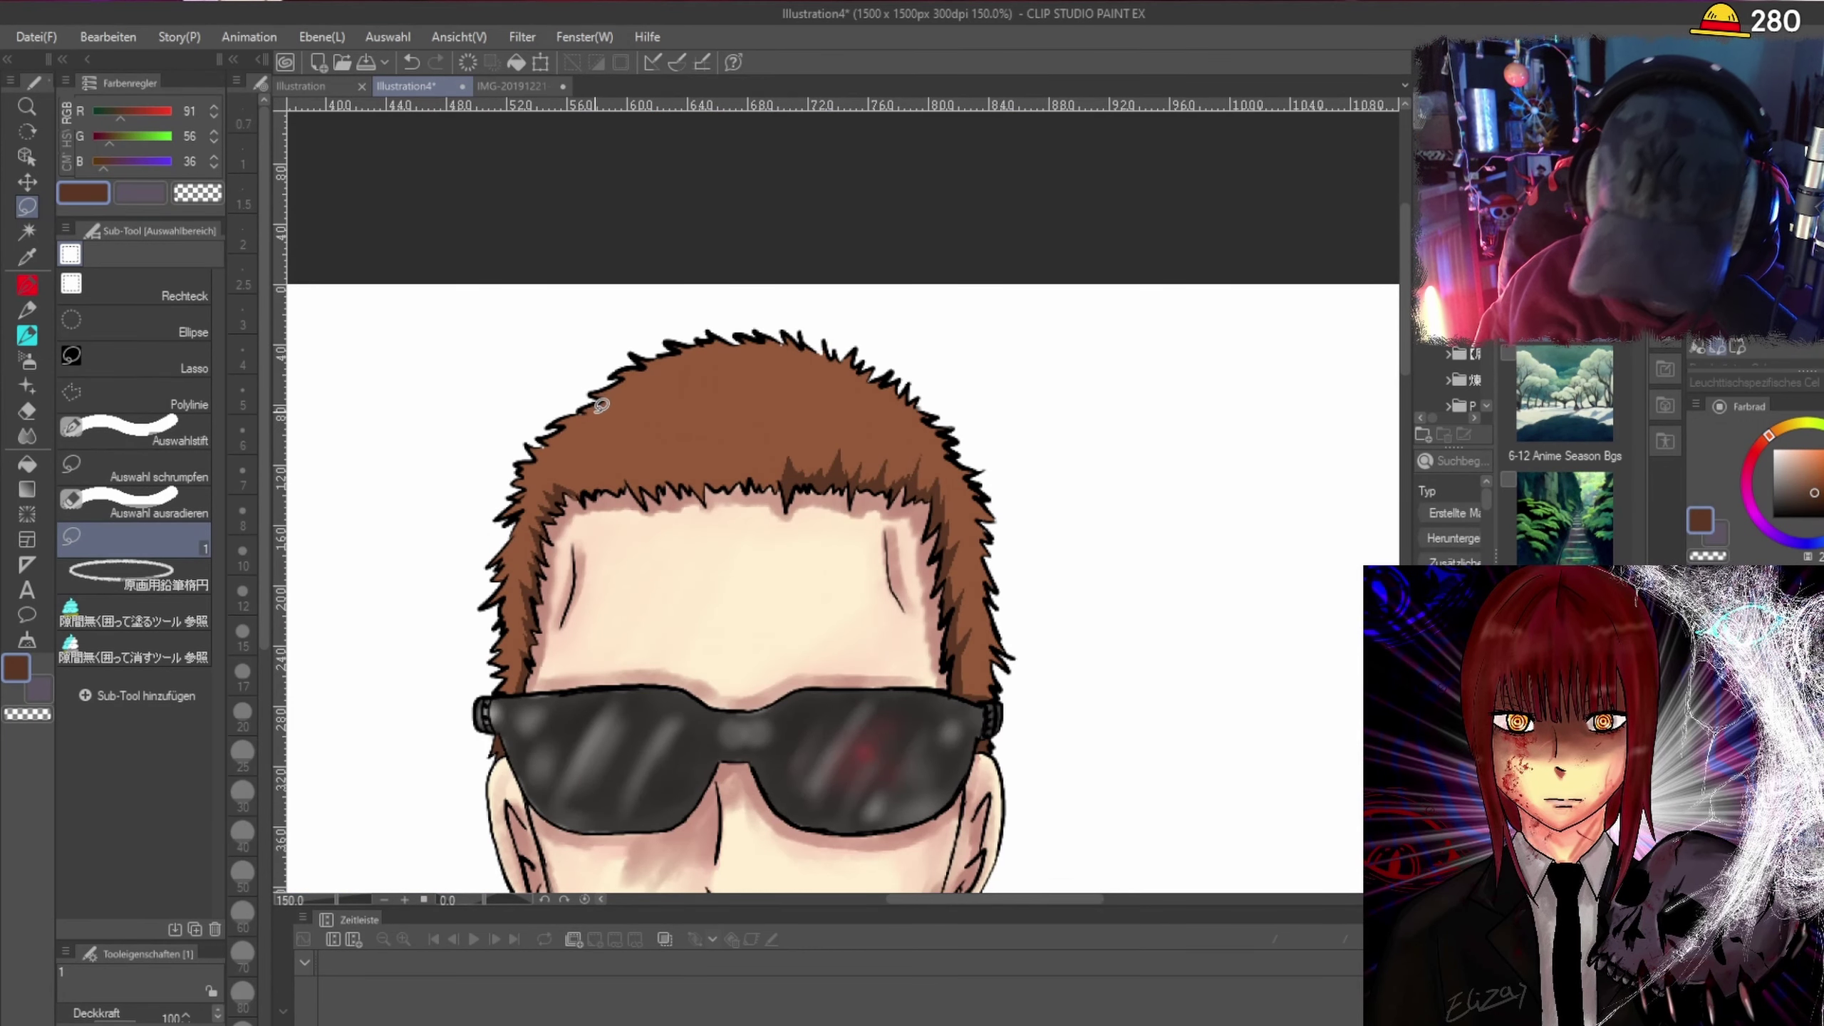
{"action": "scroll", "coordinate": [817, 329], "scroll_direction": "up", "scroll_amount": 1}
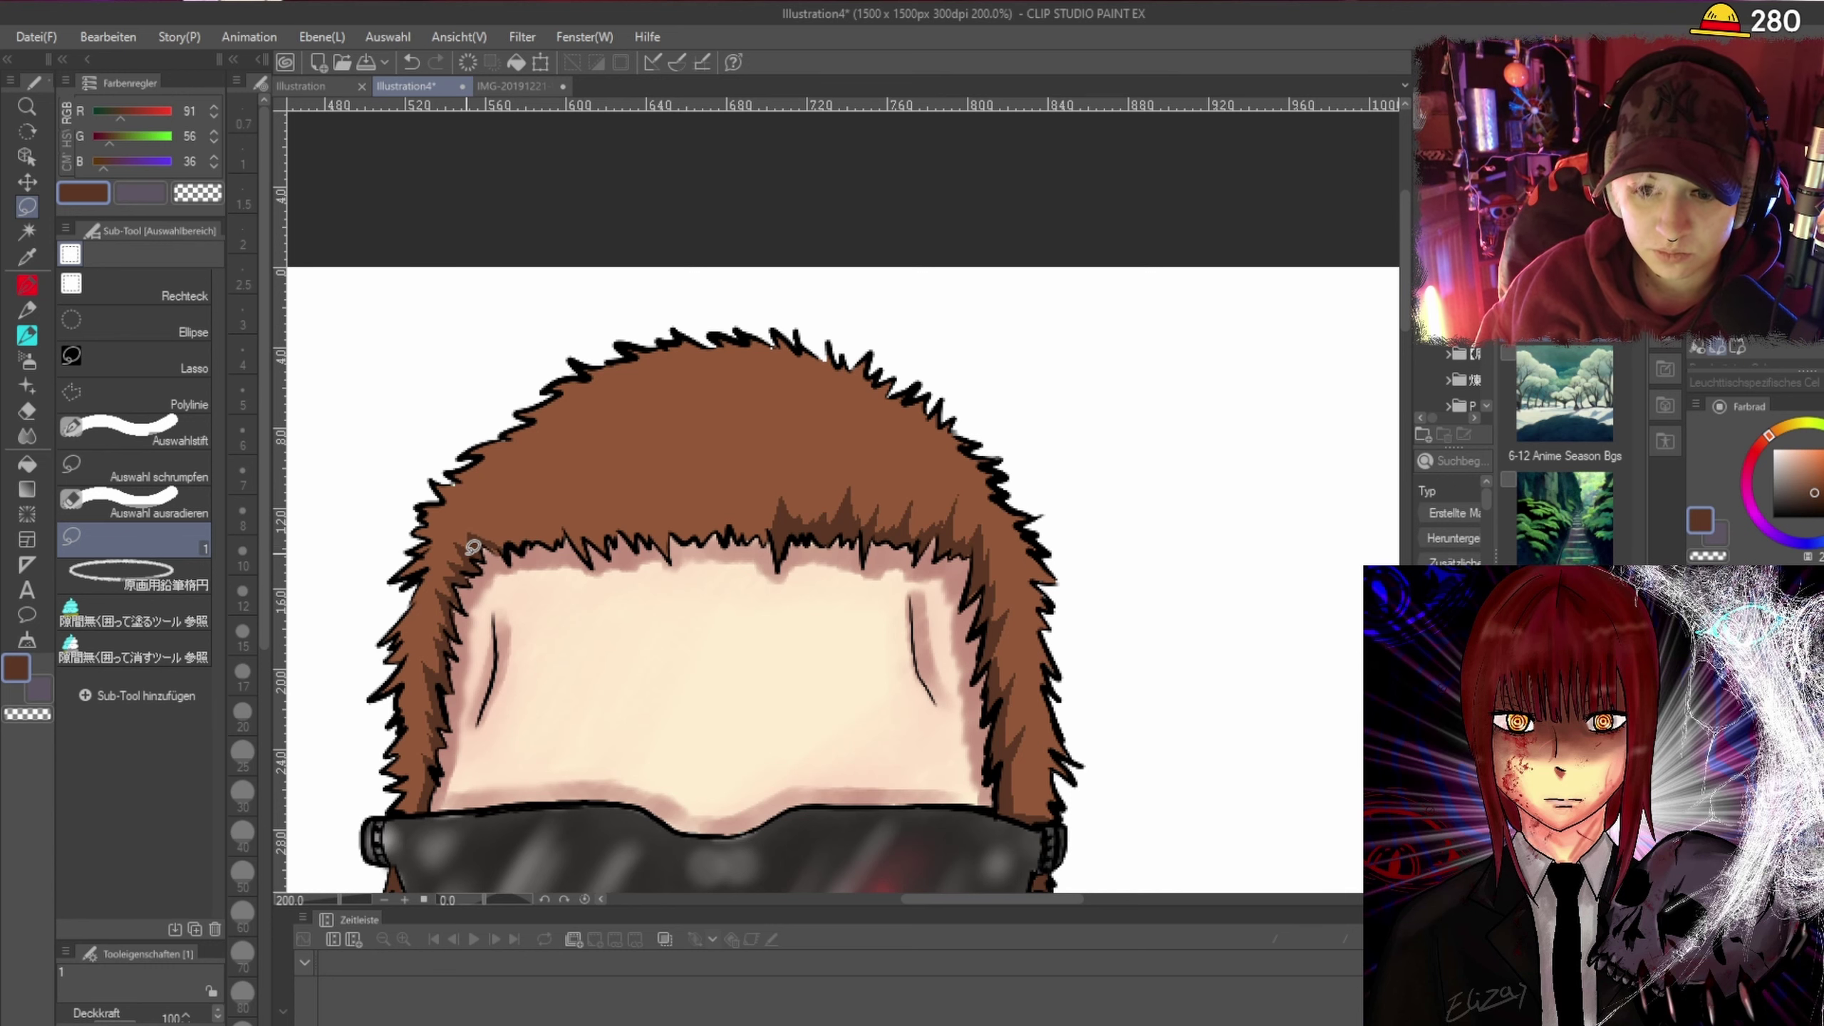
{"action": "scroll", "coordinate": [453, 582], "scroll_direction": "up", "scroll_amount": 2}
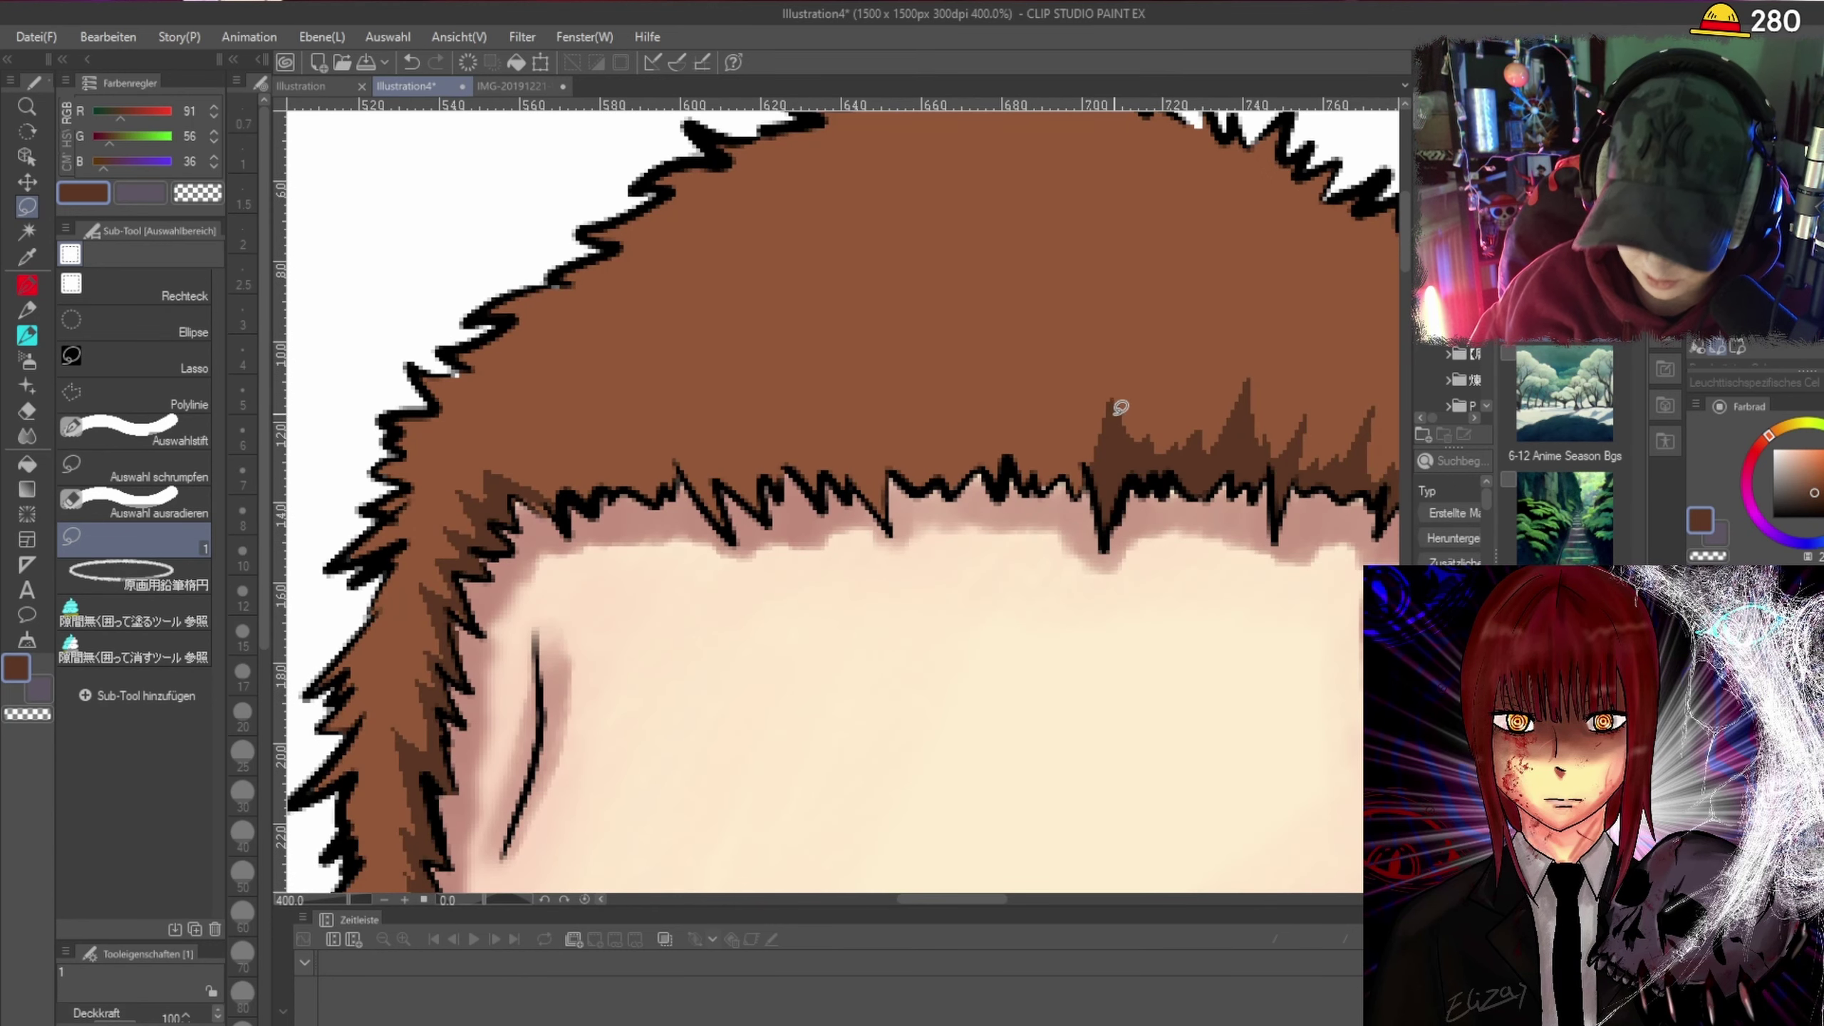
{"action": "mouse_move", "coordinate": [1091, 469]}
{"action": "left_mouse_down"}
{"action": "mouse_move", "coordinate": [1082, 489]}
{"action": "mouse_move", "coordinate": [1068, 479]}
{"action": "left_mouse_up"}
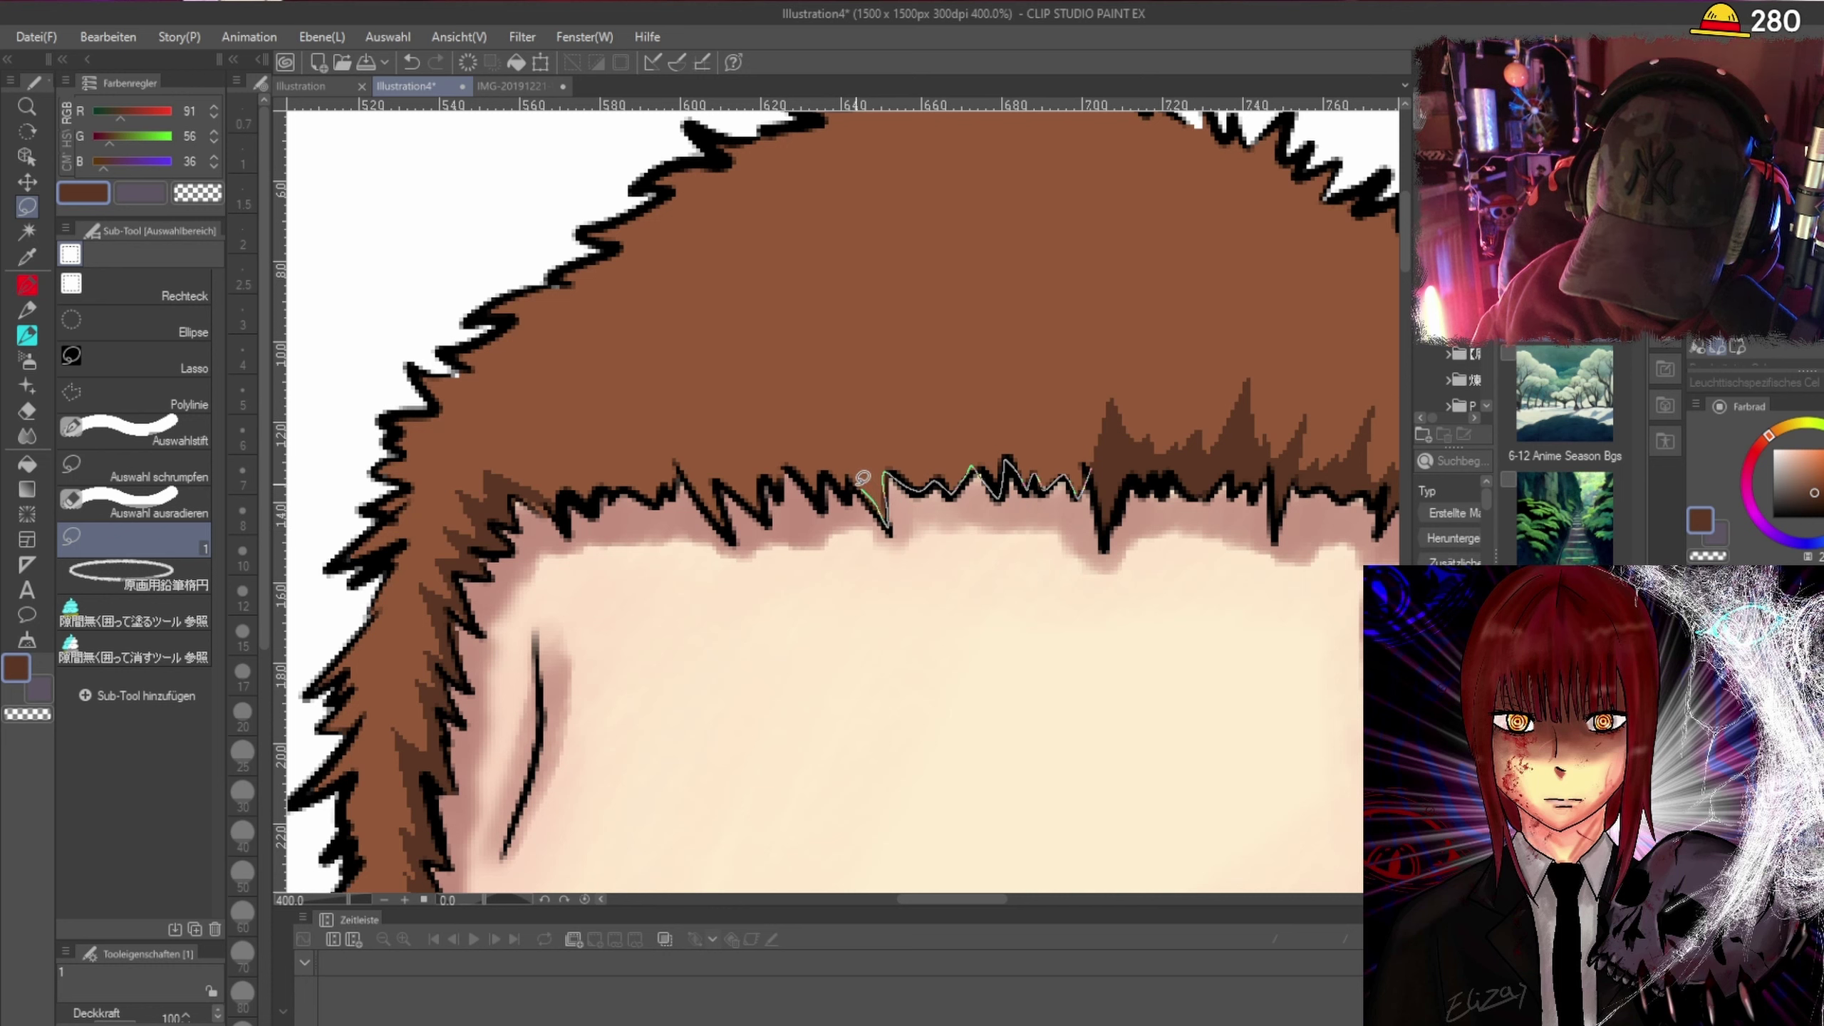
{"action": "left_click_drag", "start_coordinate": [823, 417], "coordinate": [880, 439]}
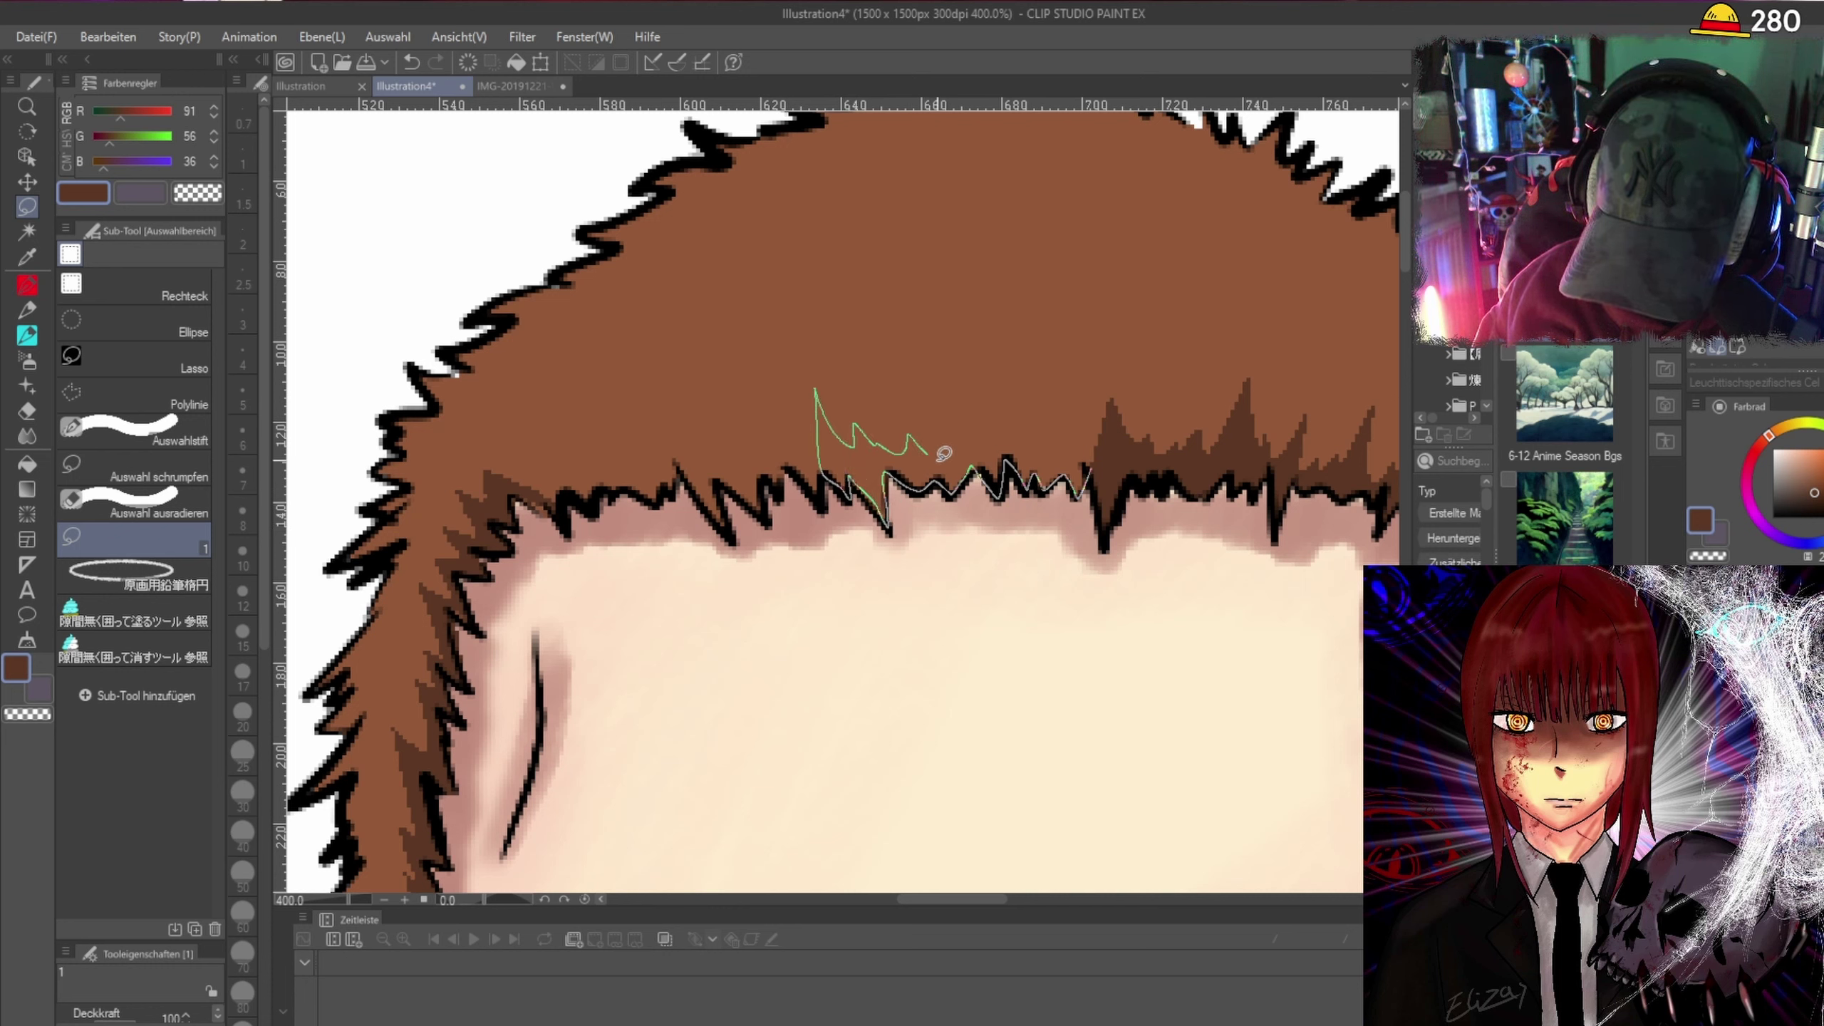
{"action": "mouse_move", "coordinate": [986, 415]}
{"action": "left_mouse_down"}
{"action": "mouse_move", "coordinate": [1052, 378]}
{"action": "mouse_move", "coordinate": [1066, 448]}
{"action": "mouse_move", "coordinate": [1104, 474]}
{"action": "left_mouse_up"}
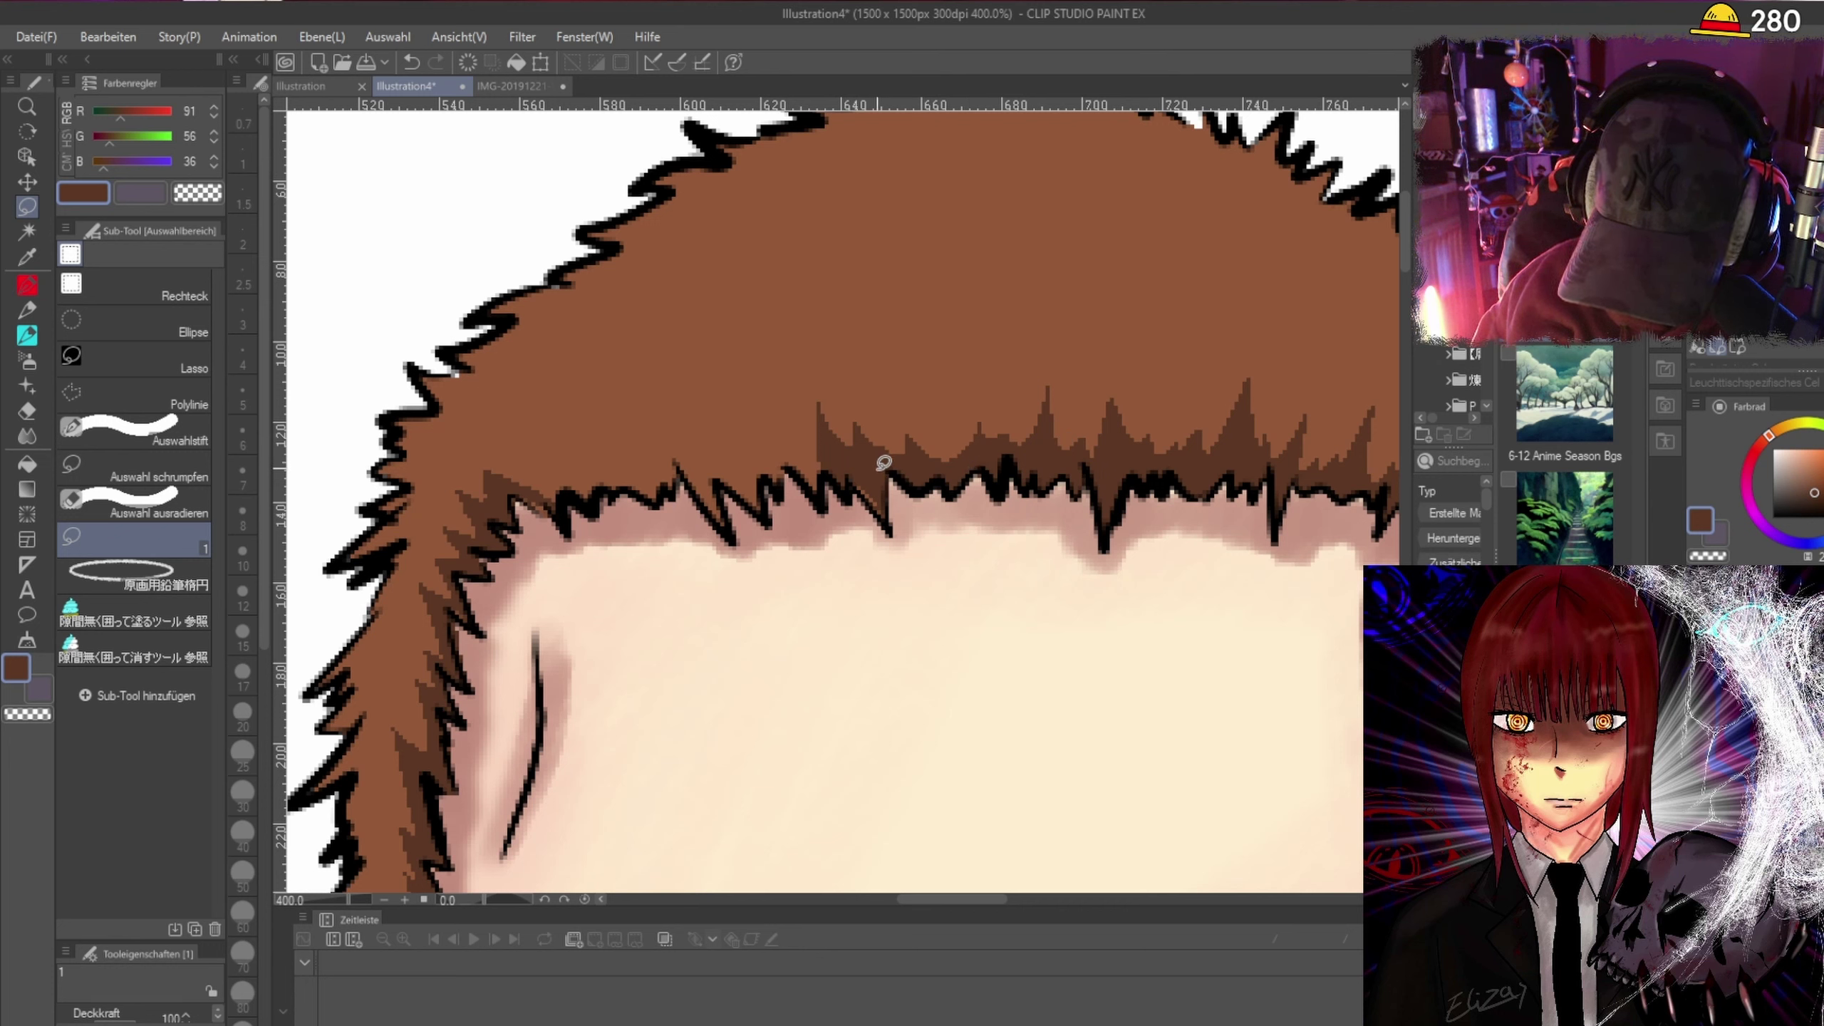
{"action": "left_click_drag", "start_coordinate": [883, 516], "coordinate": [872, 509]}
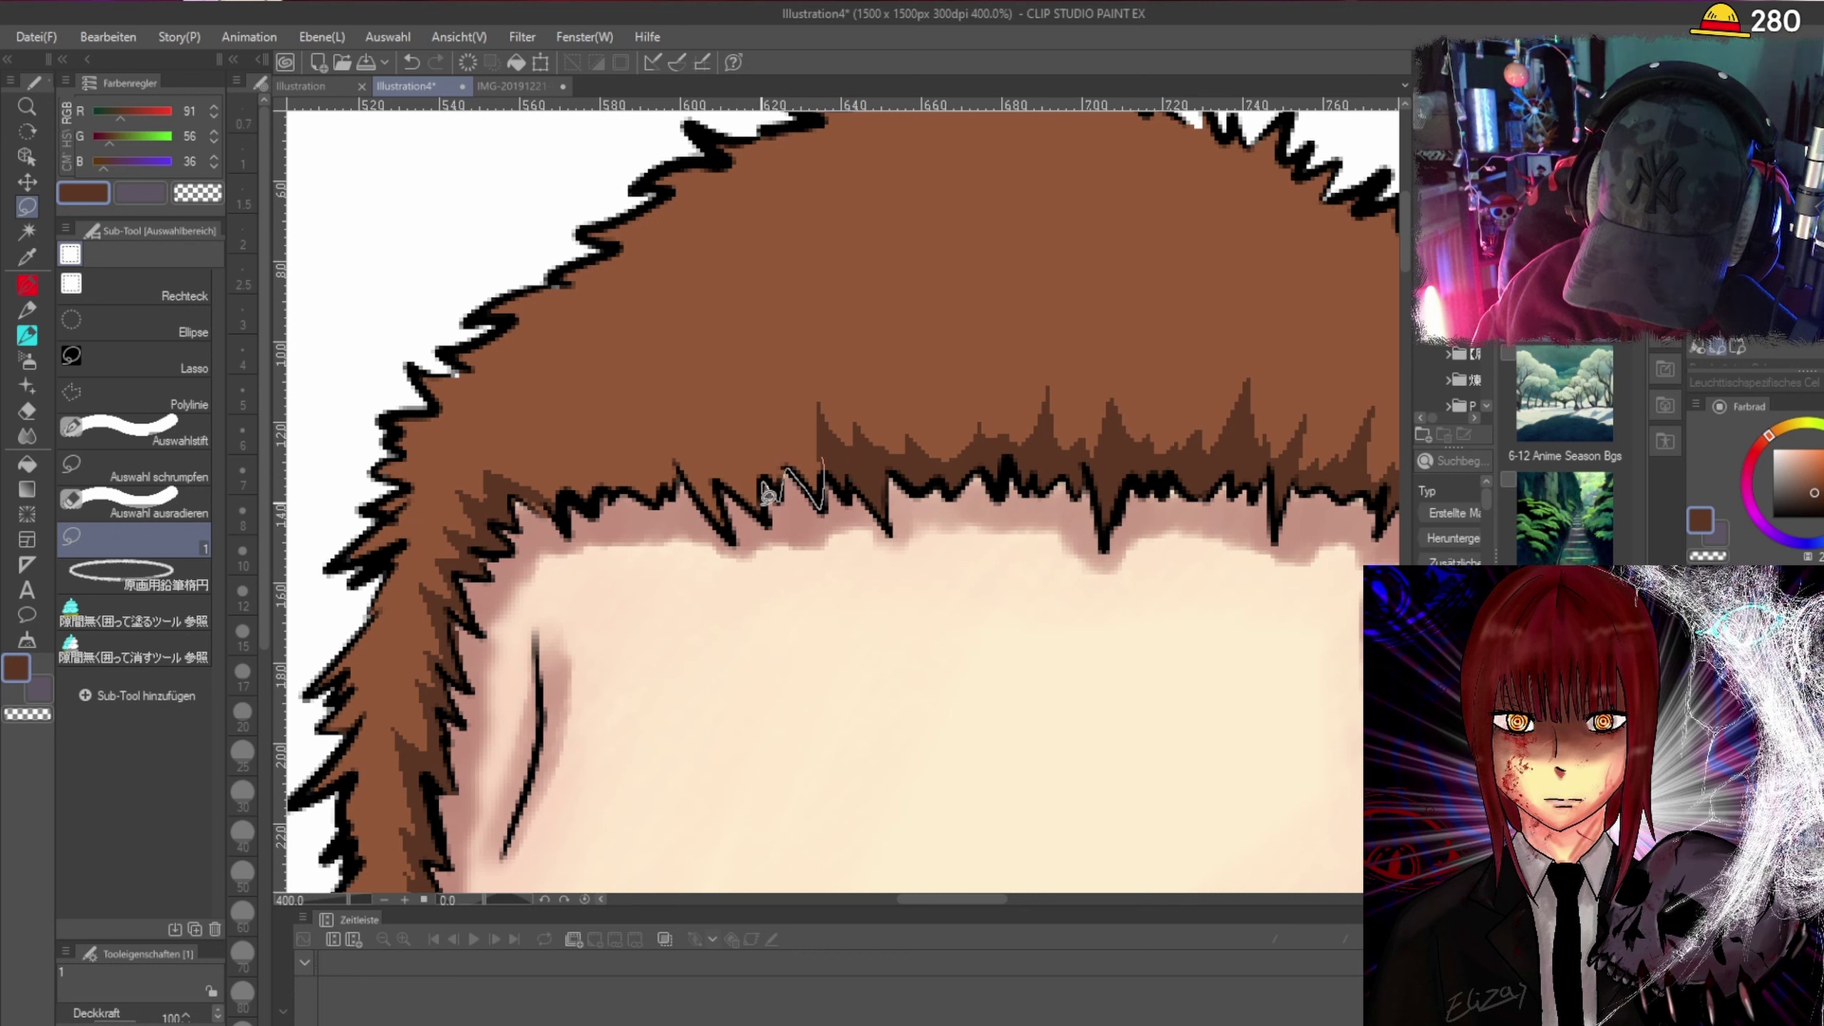
Shade the left part of the bangs darker brown, ending in a spiky point.
{"action": "left_click_drag", "start_coordinate": [742, 494], "coordinate": [727, 501]}
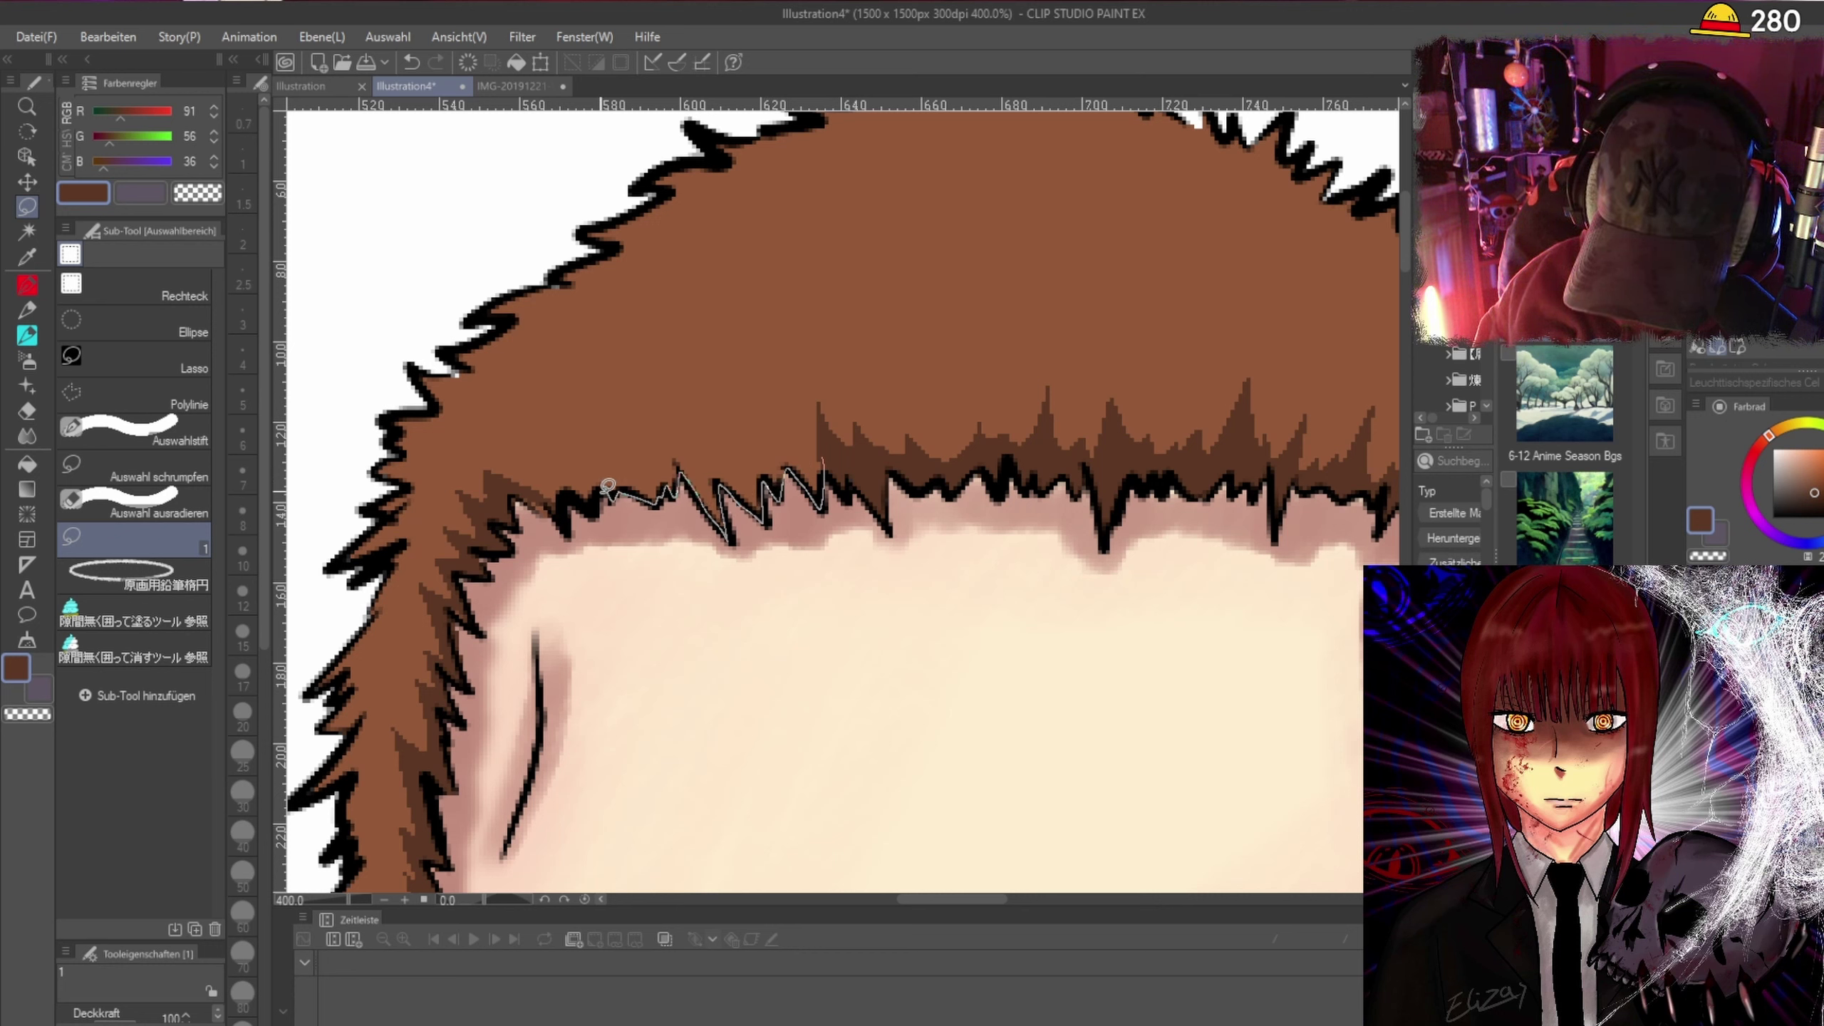
{"action": "left_click_drag", "start_coordinate": [590, 503], "coordinate": [568, 515]}
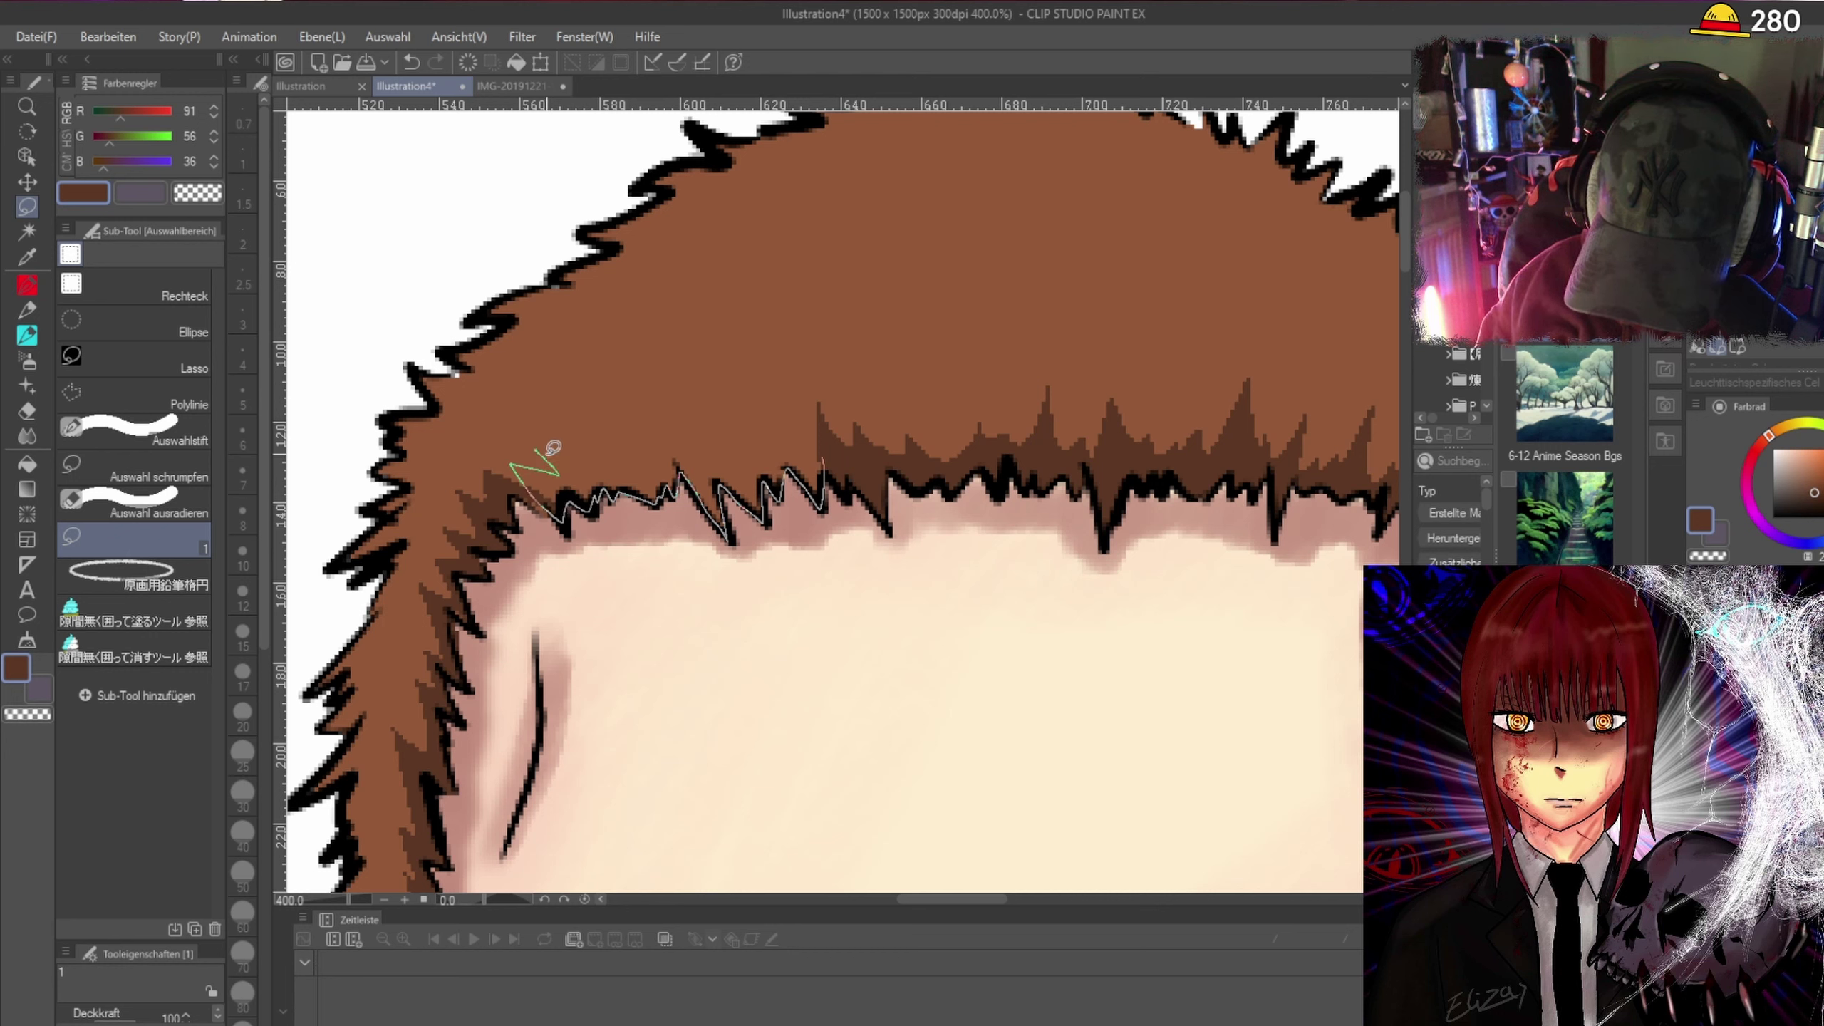
{"action": "mouse_move", "coordinate": [655, 446]}
{"action": "left_mouse_down"}
{"action": "mouse_move", "coordinate": [721, 458]}
{"action": "mouse_move", "coordinate": [734, 414]}
{"action": "mouse_move", "coordinate": [757, 439]}
{"action": "mouse_move", "coordinate": [828, 467]}
{"action": "left_mouse_up"}
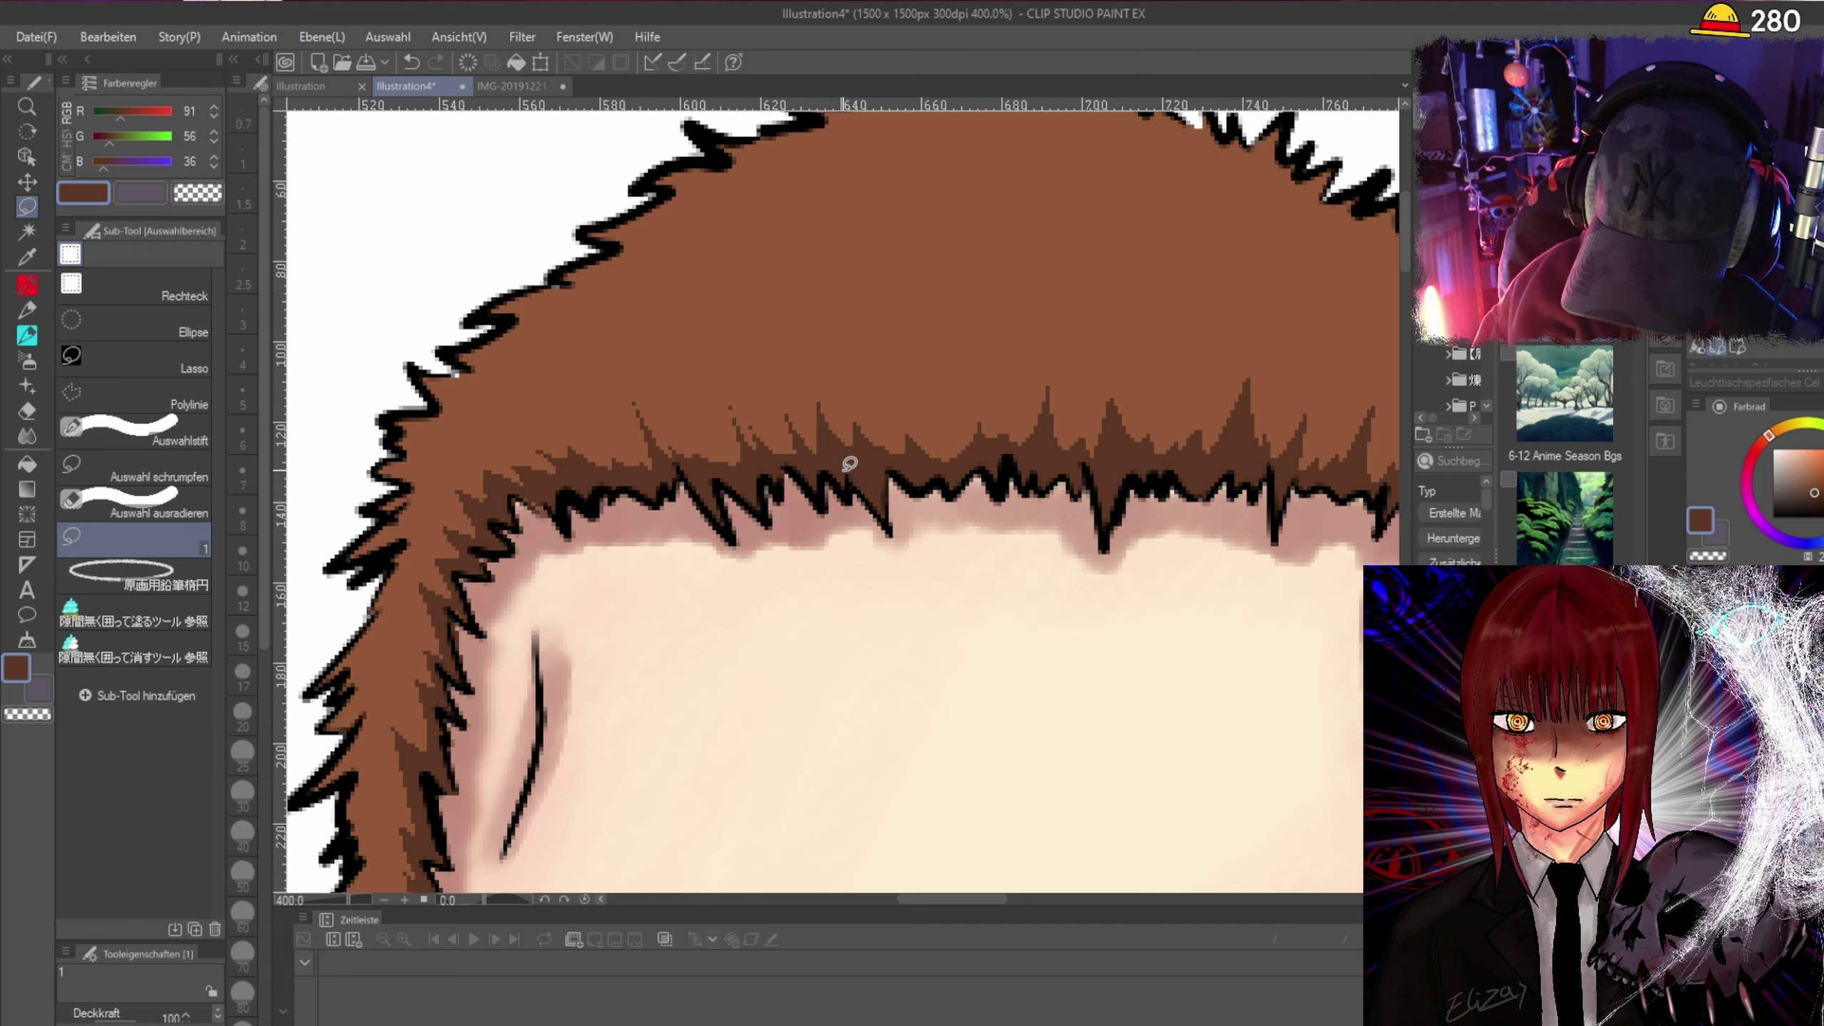
{"action": "scroll", "coordinate": [847, 466], "scroll_direction": "down", "scroll_amount": 3}
{"action": "scroll", "coordinate": [848, 466], "scroll_direction": "up", "scroll_amount": 3}
{"action": "scroll", "coordinate": [688, 497], "scroll_direction": "up", "scroll_amount": 2}
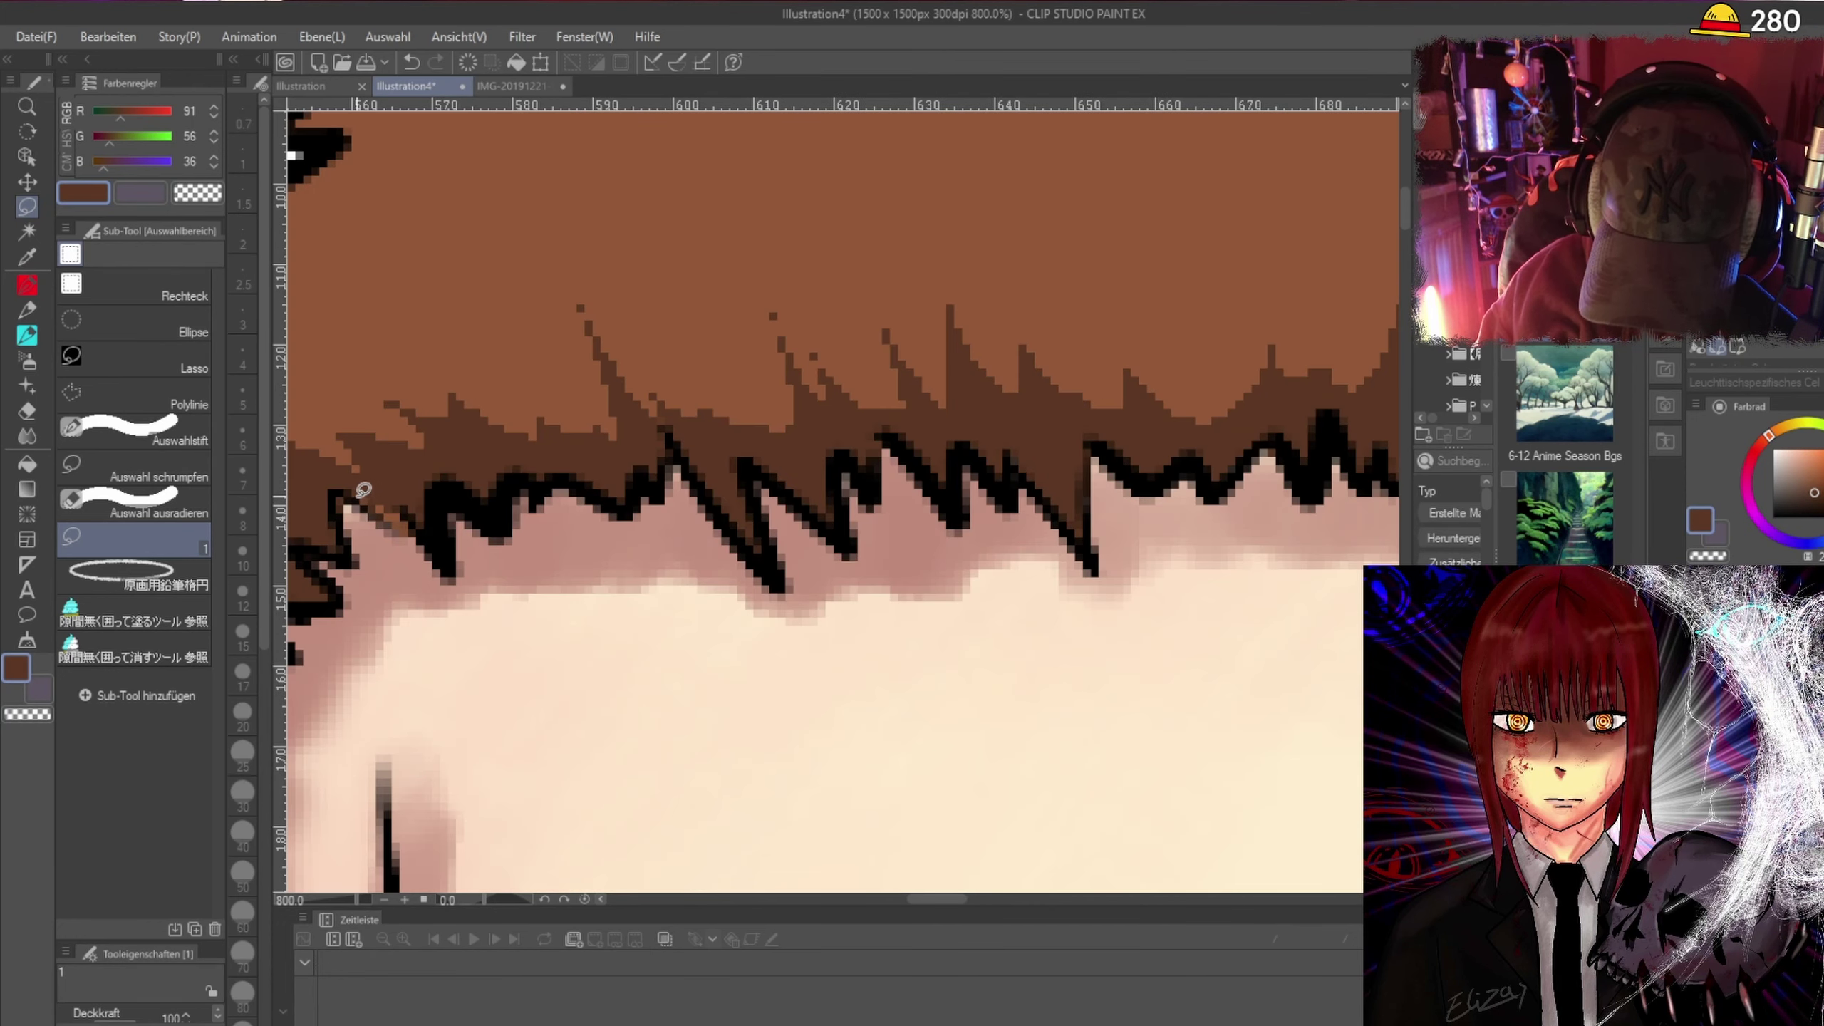
{"action": "left_click_drag", "start_coordinate": [415, 527], "coordinate": [367, 490]}
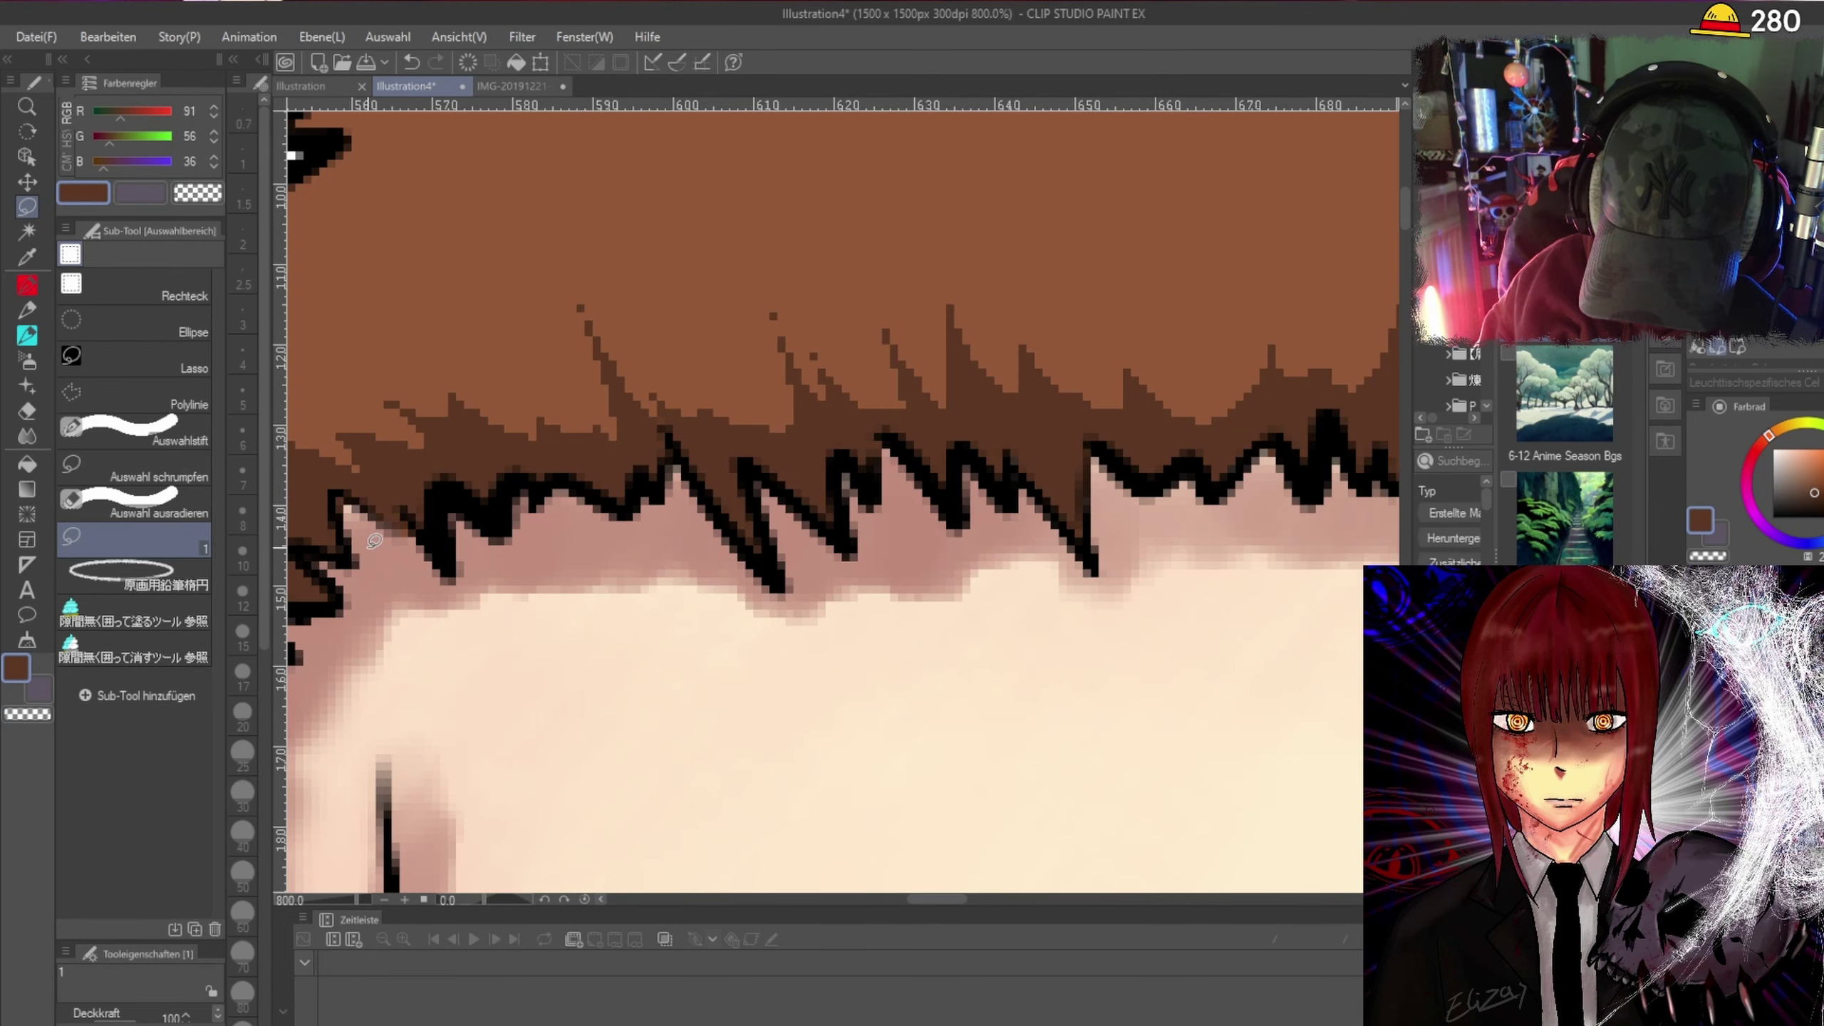
Trace darker brown shadow along the spiky outer hair edge.
{"action": "scroll", "coordinate": [374, 540], "scroll_direction": "down", "scroll_amount": 4}
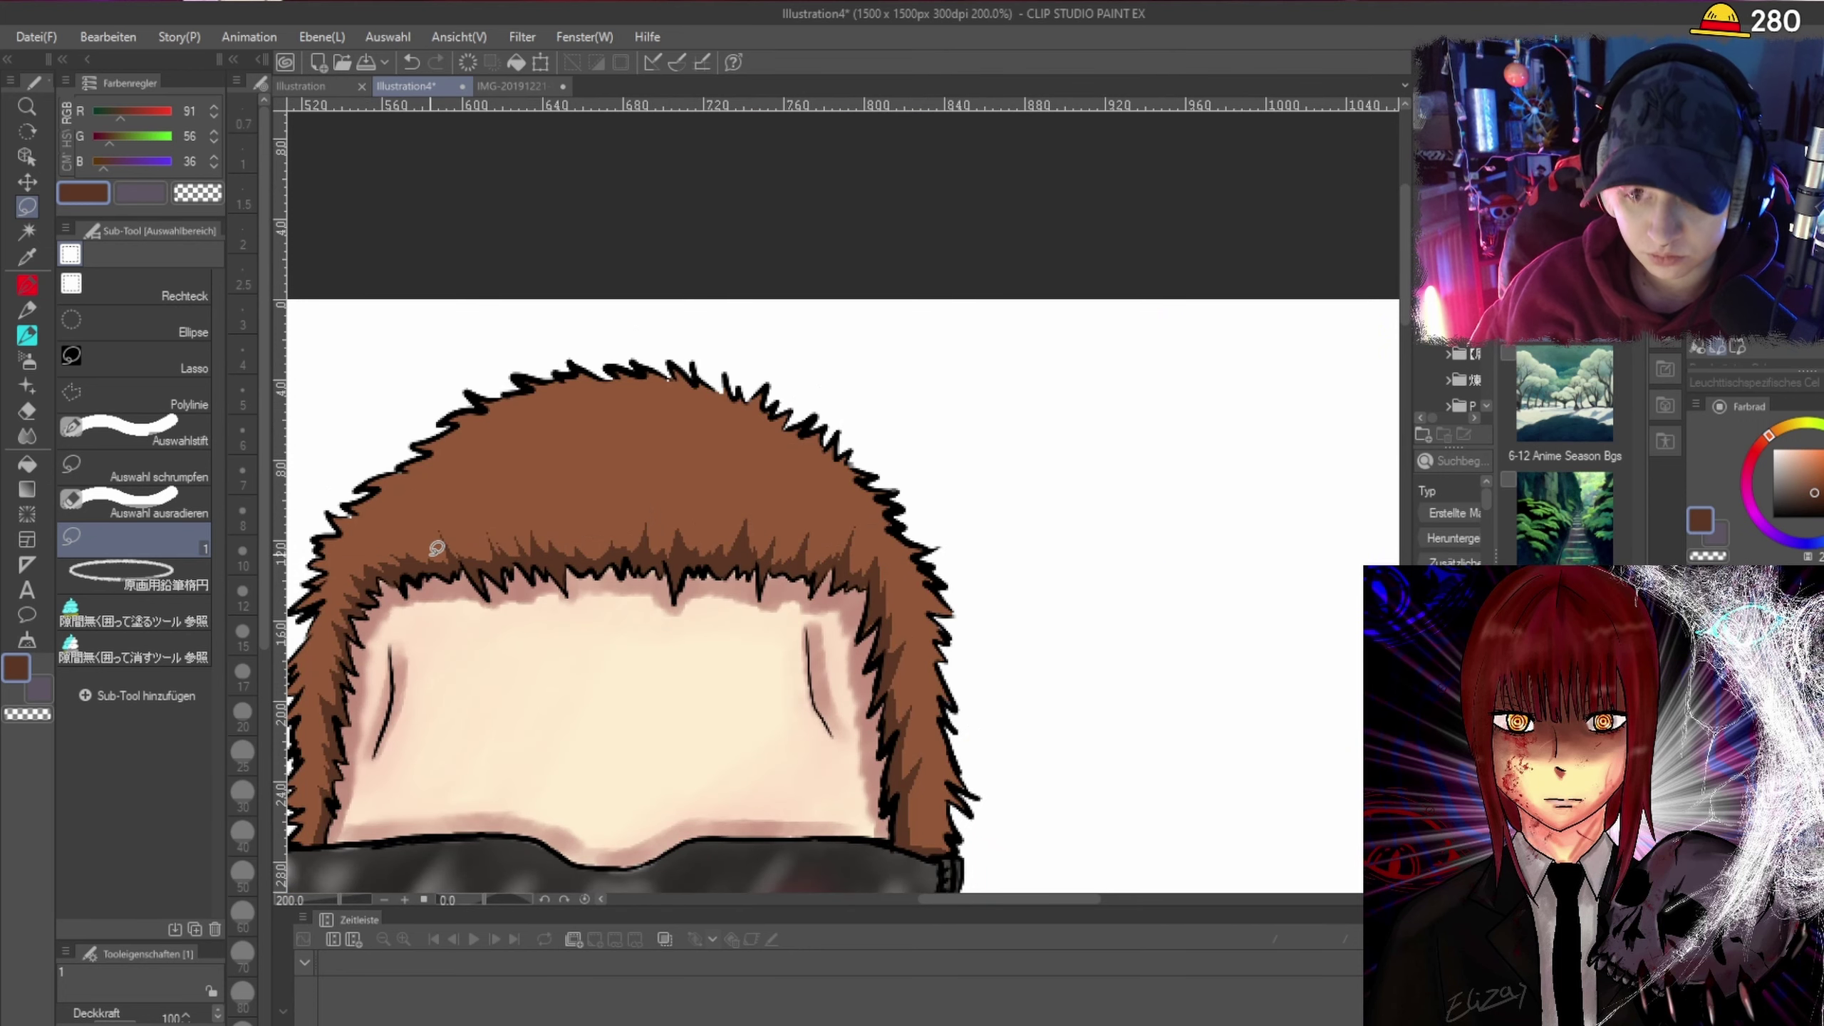
{"action": "scroll", "coordinate": [984, 601], "scroll_direction": "down", "scroll_amount": 3}
{"action": "scroll", "coordinate": [891, 468], "scroll_direction": "up", "scroll_amount": 3}
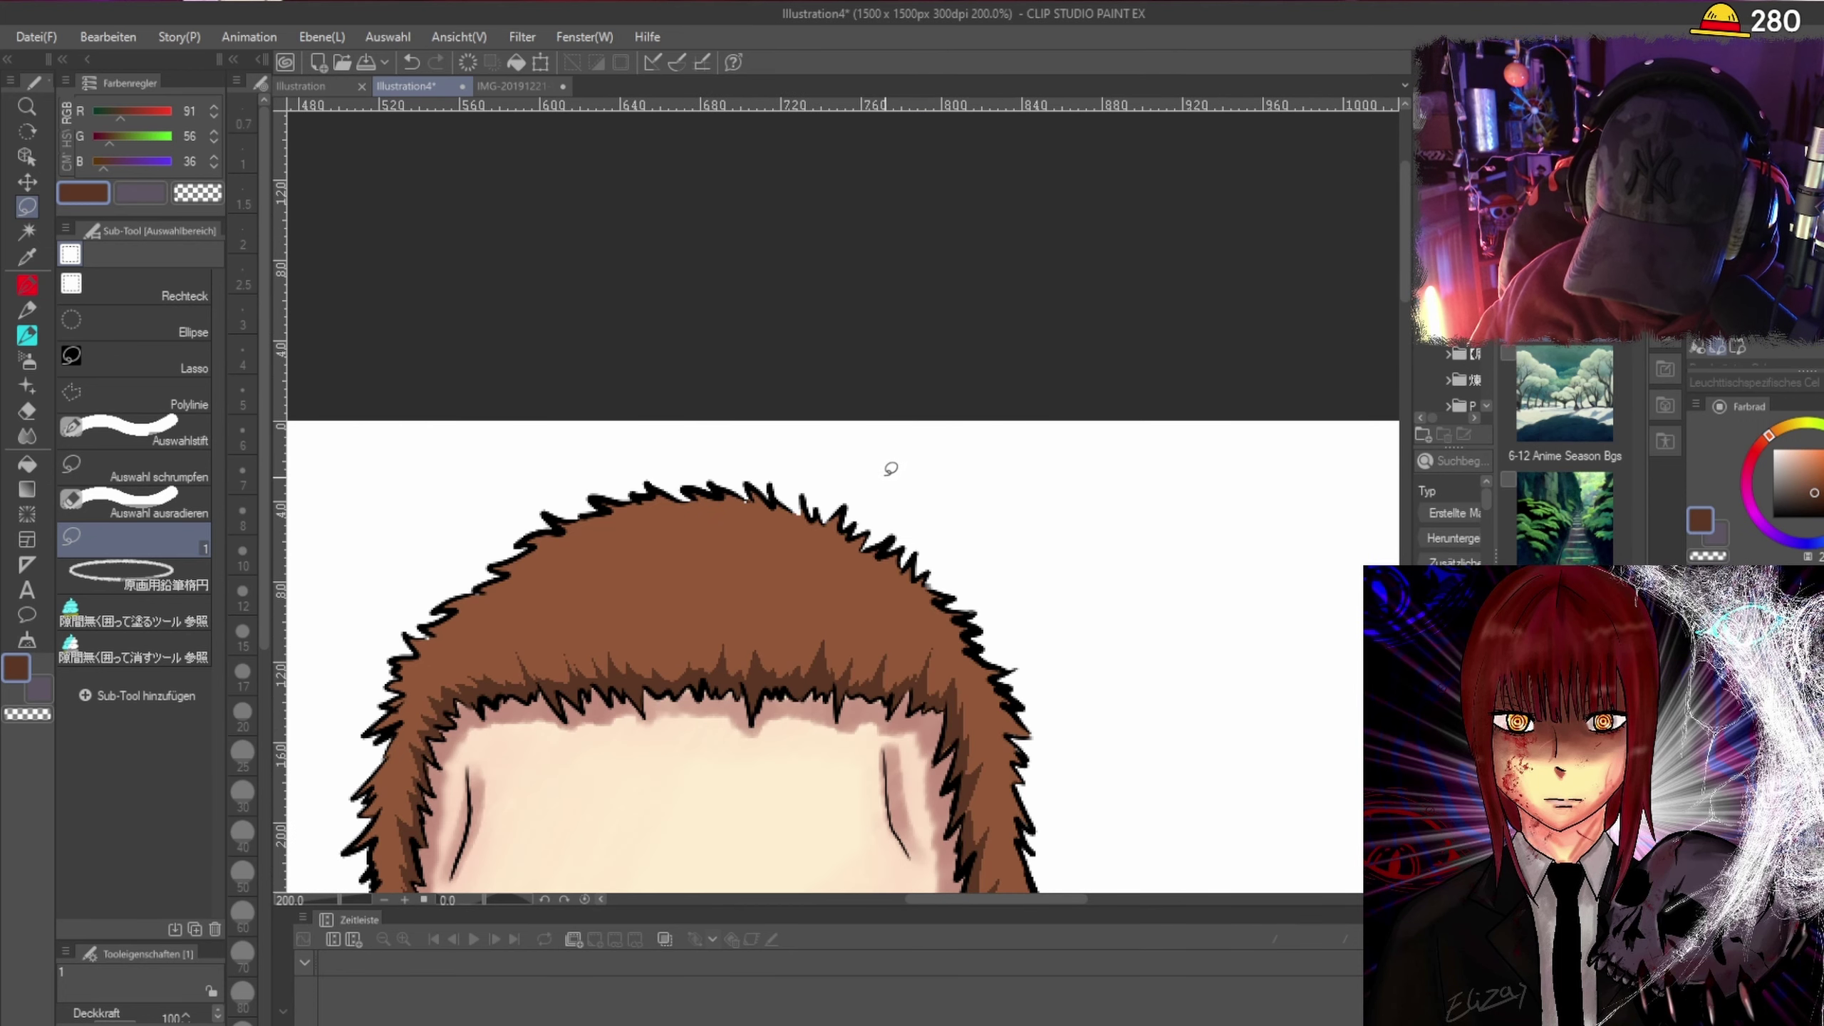
{"action": "scroll", "coordinate": [891, 468], "scroll_direction": "up", "scroll_amount": 4}
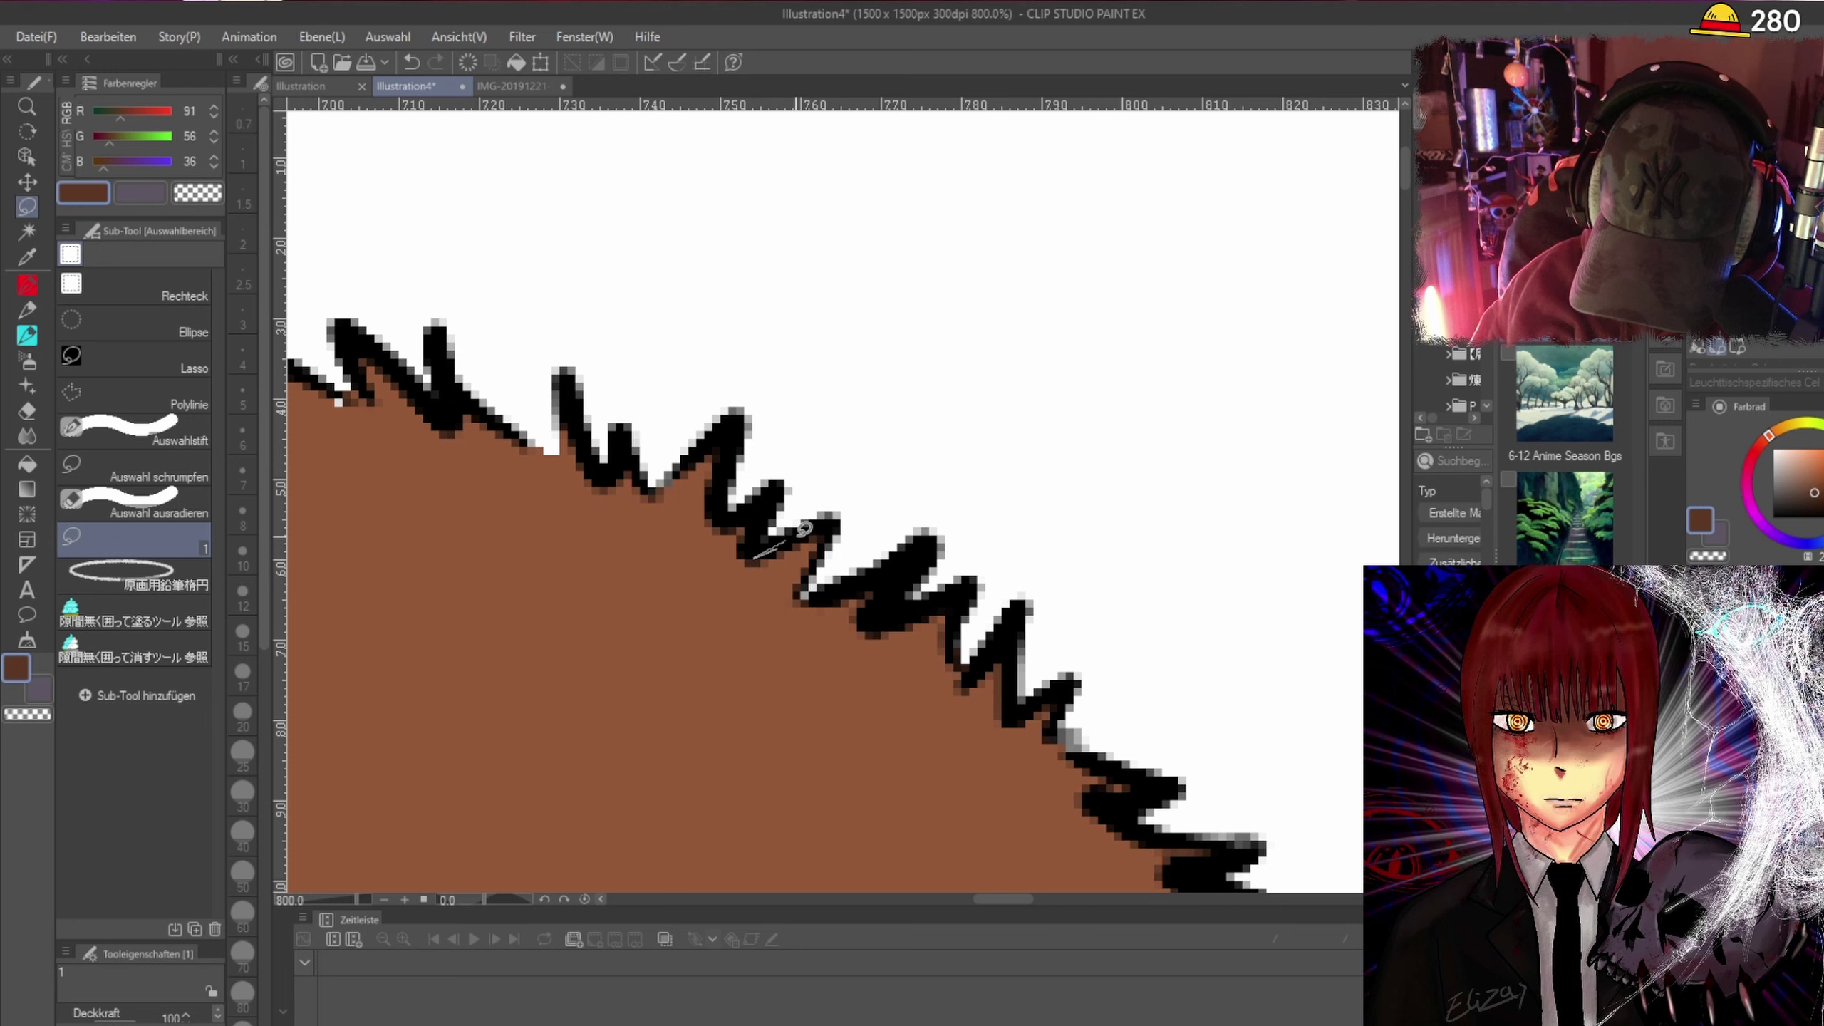
{"action": "mouse_move", "coordinate": [794, 600]}
{"action": "left_mouse_down"}
{"action": "mouse_move", "coordinate": [905, 563]}
{"action": "mouse_move", "coordinate": [878, 615]}
{"action": "mouse_move", "coordinate": [944, 598]}
{"action": "left_mouse_up"}
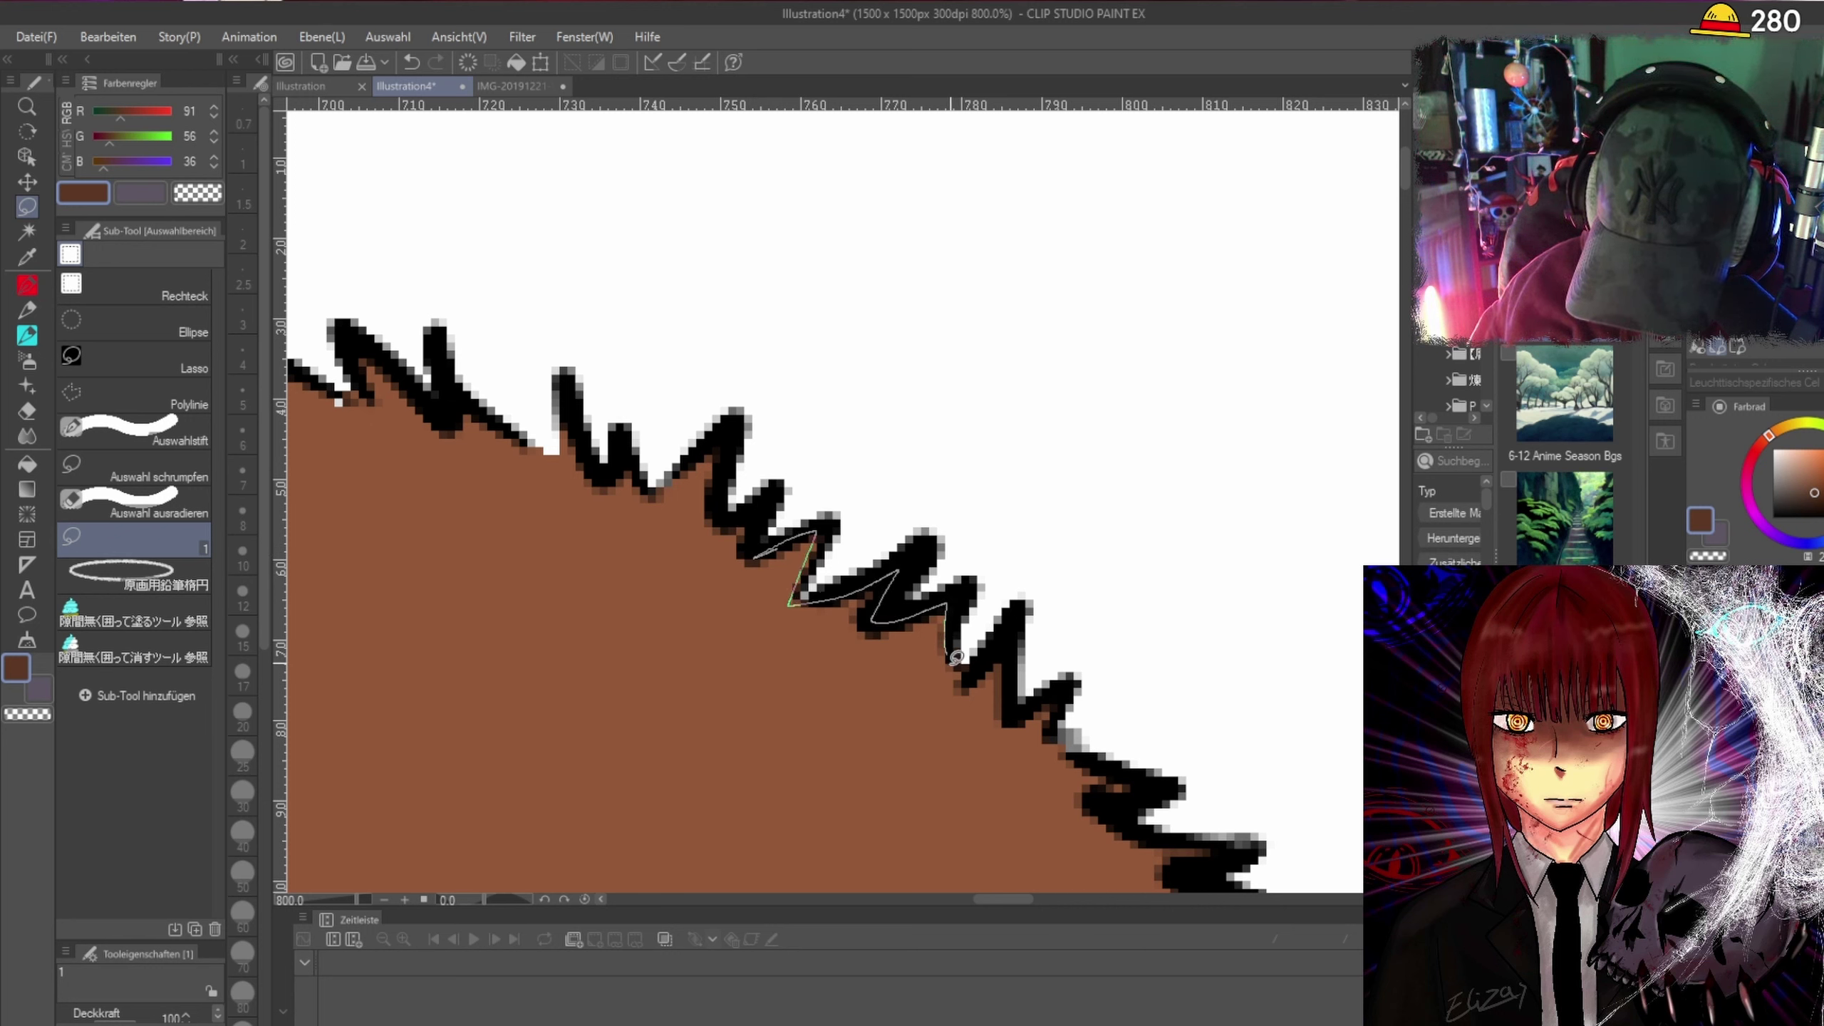
{"action": "mouse_move", "coordinate": [1027, 710]}
{"action": "left_mouse_down"}
{"action": "mouse_move", "coordinate": [1051, 745]}
{"action": "mouse_move", "coordinate": [1165, 784]}
{"action": "mouse_move", "coordinate": [1101, 818]}
{"action": "mouse_move", "coordinate": [960, 836]}
{"action": "mouse_move", "coordinate": [995, 784]}
{"action": "mouse_move", "coordinate": [935, 712]}
{"action": "mouse_move", "coordinate": [761, 787]}
{"action": "mouse_move", "coordinate": [785, 662]}
{"action": "mouse_move", "coordinate": [711, 603]}
{"action": "left_mouse_up"}
Add darker brown shadow along the top outline of the hair.
{"action": "scroll", "coordinate": [835, 481], "scroll_direction": "down", "scroll_amount": 10}
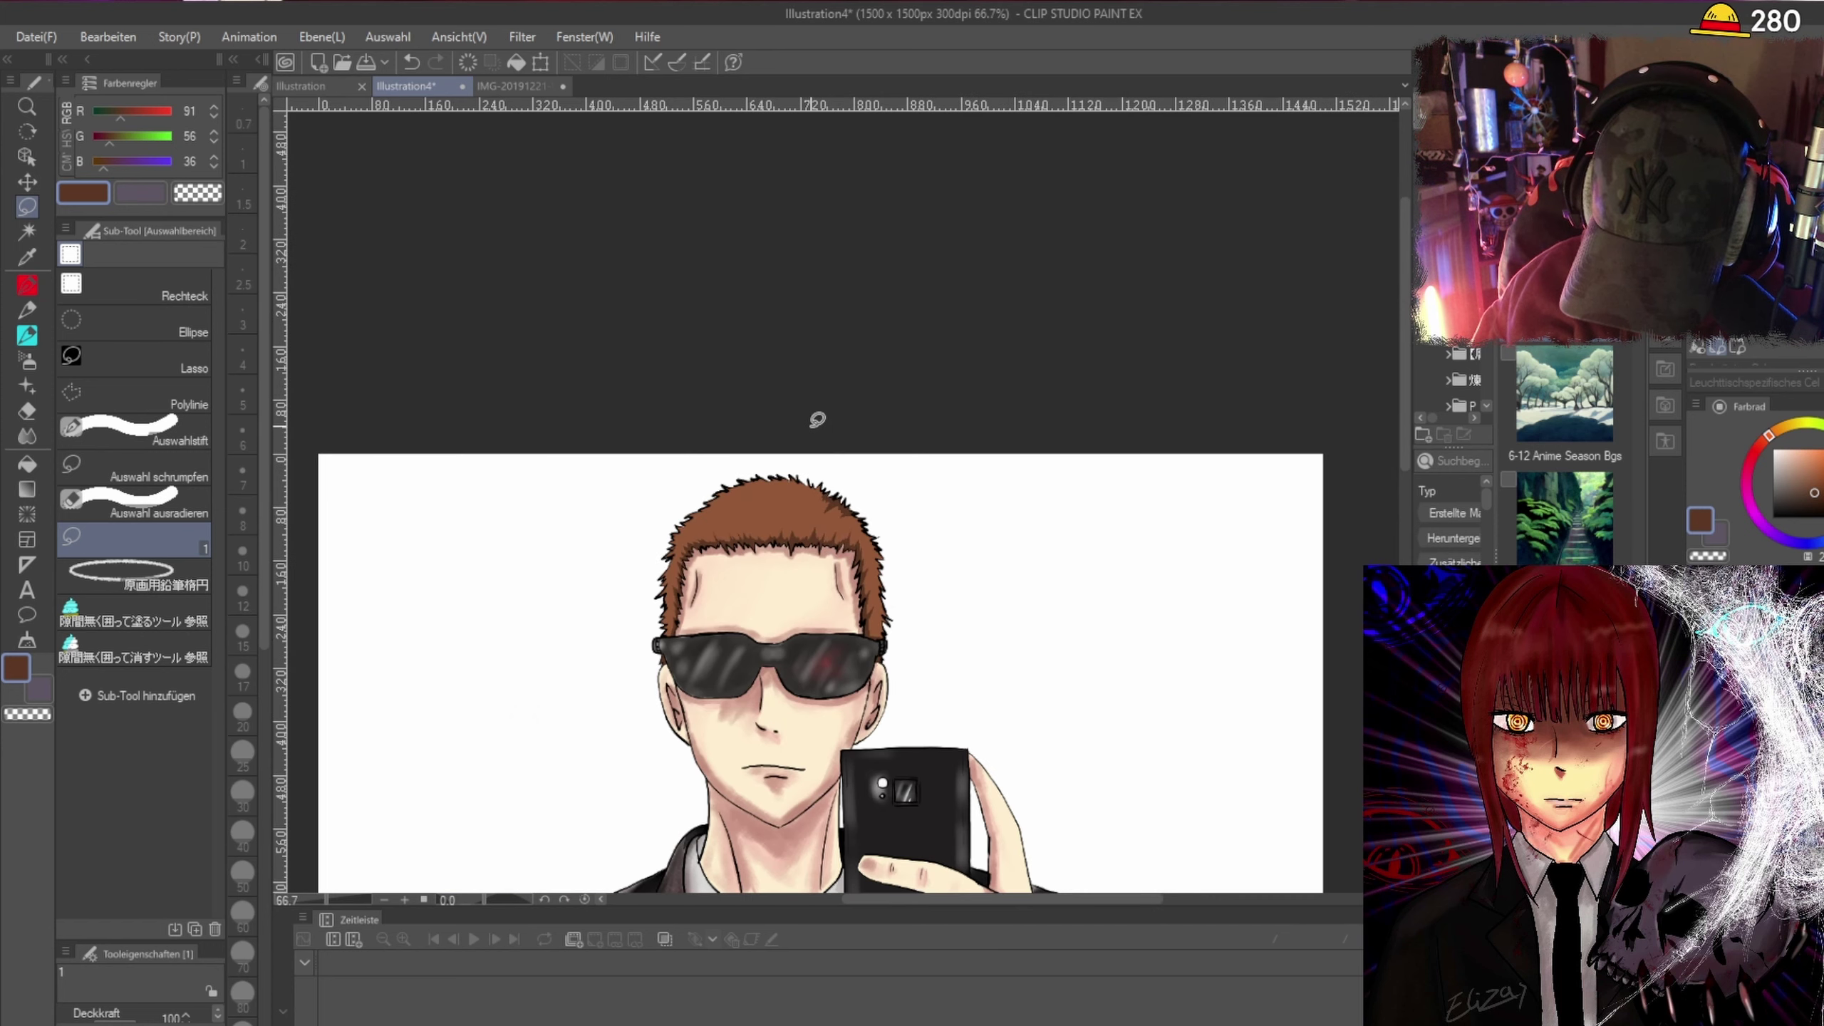
{"action": "scroll", "coordinate": [854, 453], "scroll_direction": "up", "scroll_amount": 2}
{"action": "scroll", "coordinate": [463, 568], "scroll_direction": "up", "scroll_amount": 1}
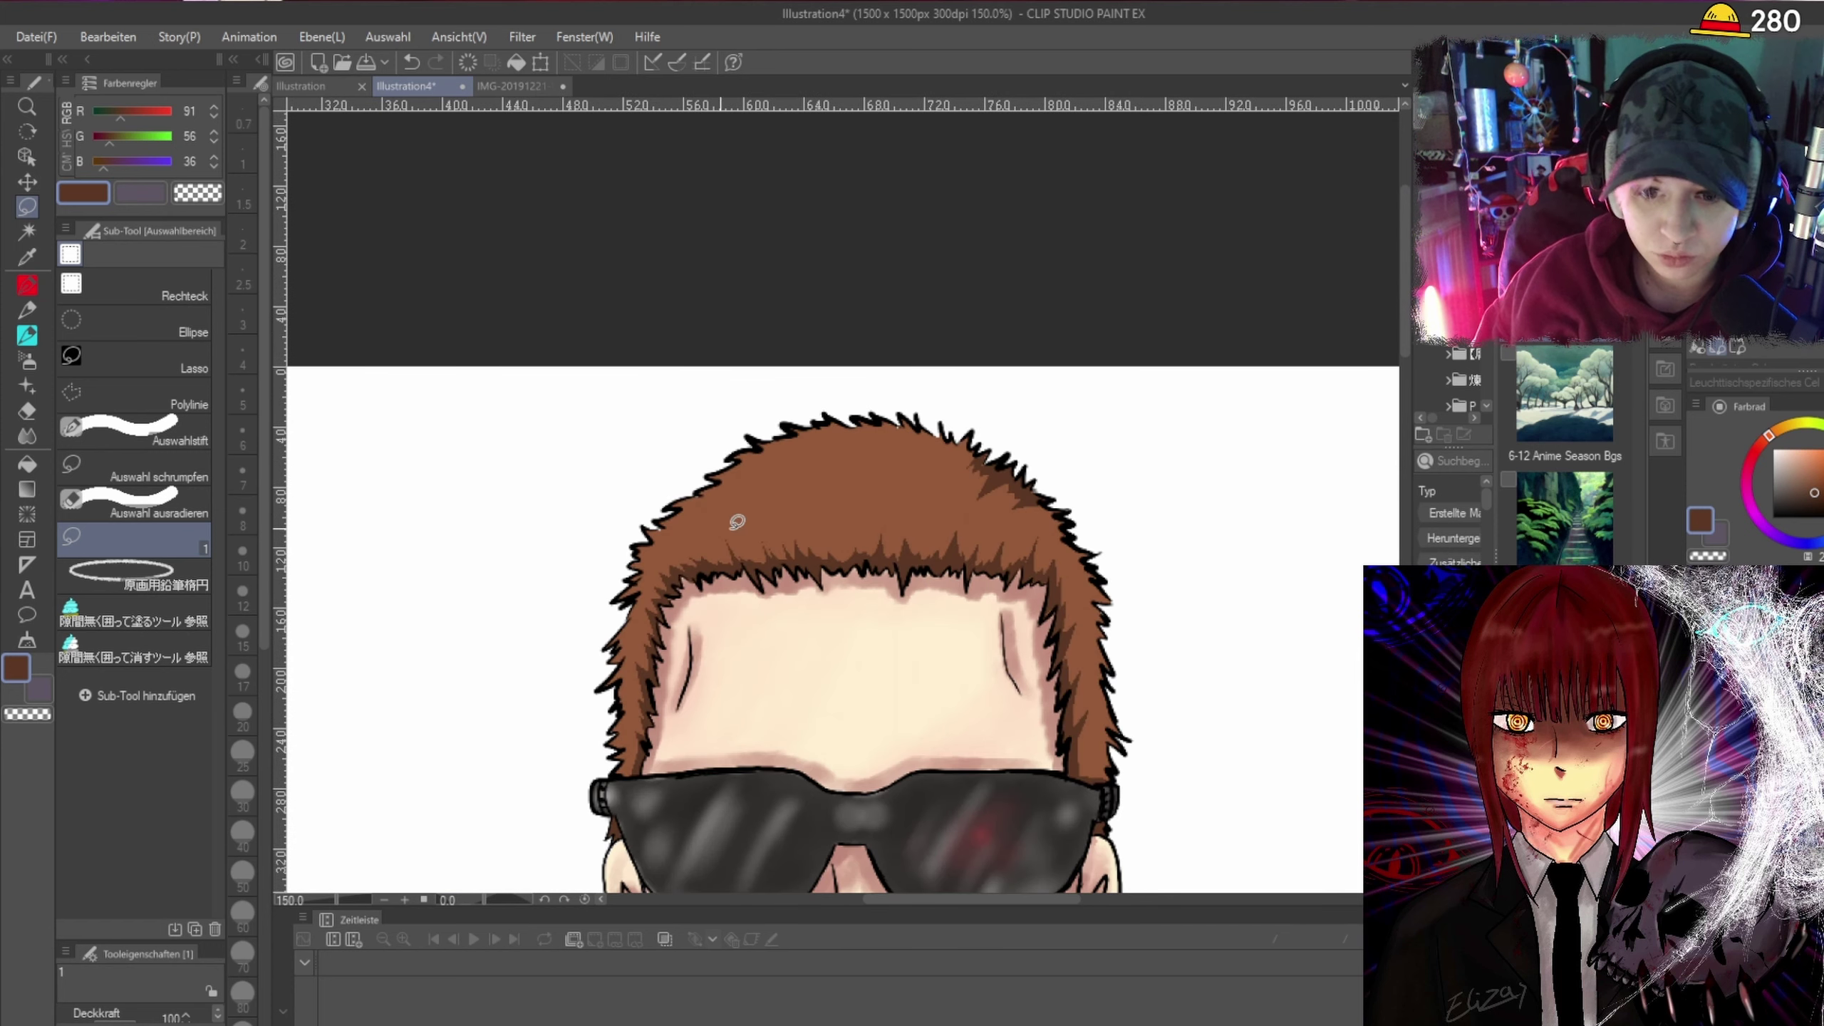
{"action": "scroll", "coordinate": [986, 421], "scroll_direction": "up", "scroll_amount": 1}
{"action": "scroll", "coordinate": [985, 421], "scroll_direction": "up", "scroll_amount": 1}
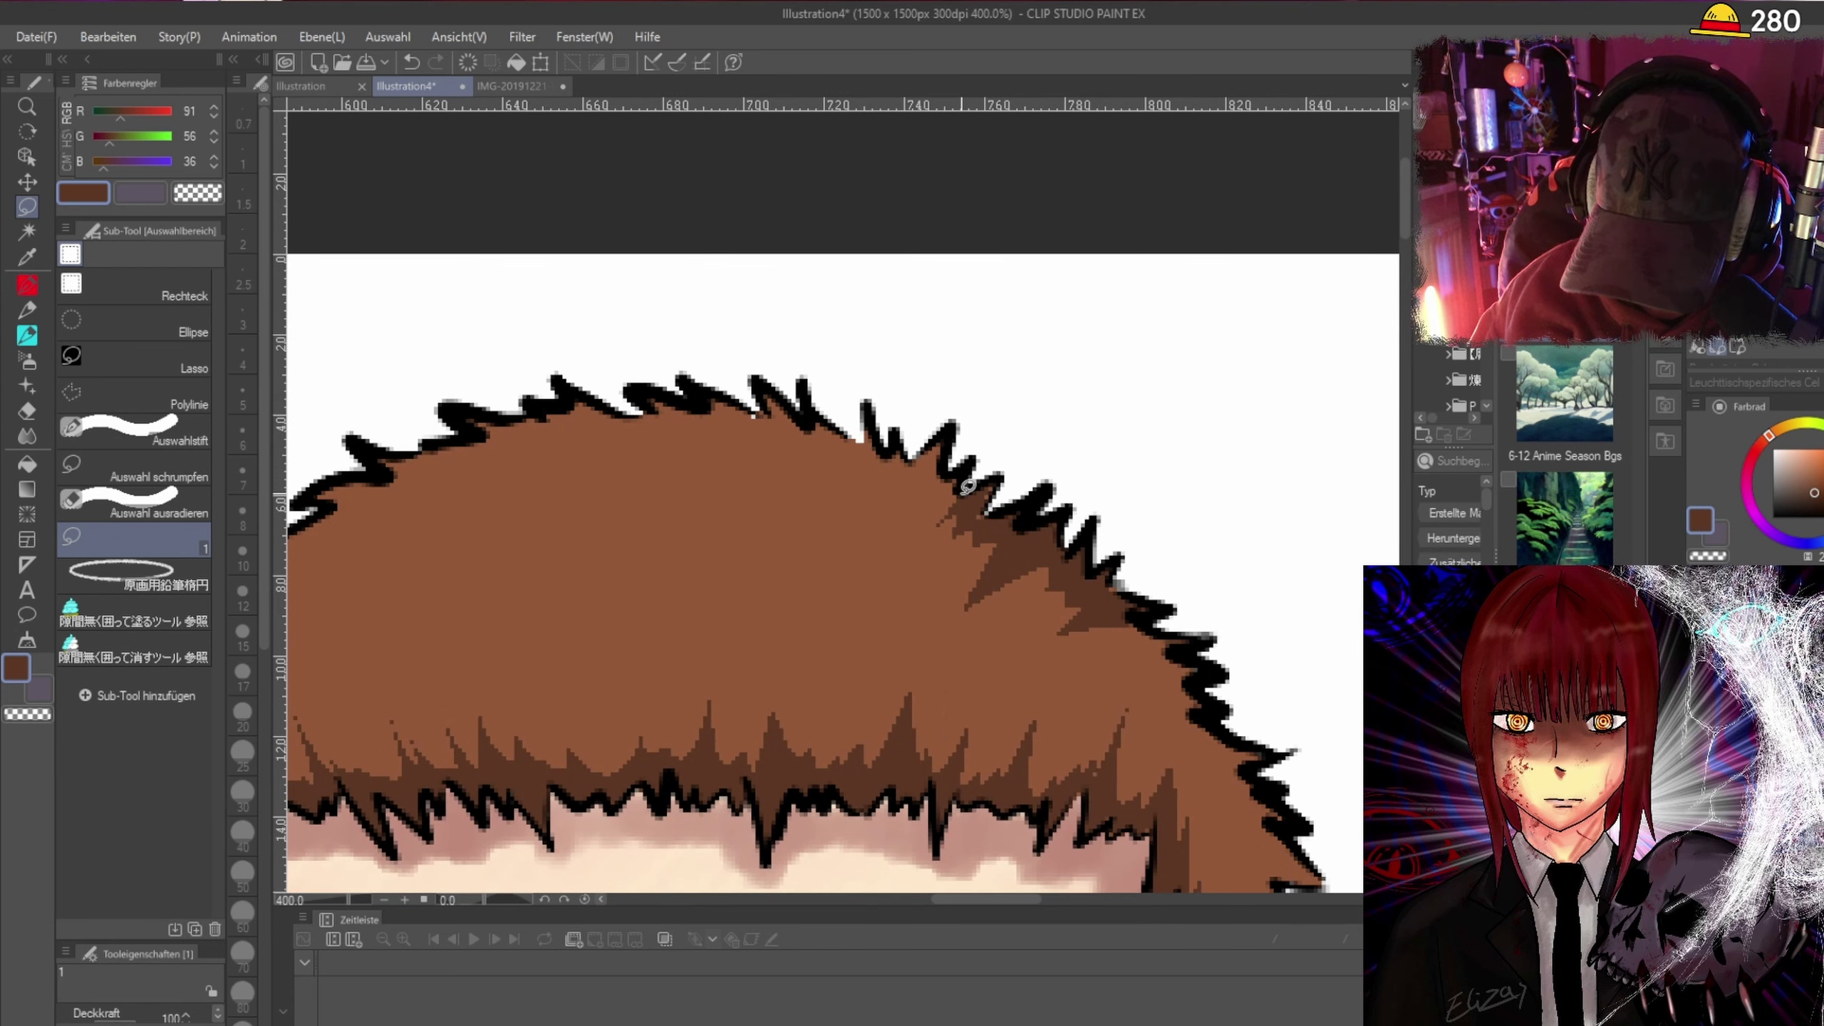
{"action": "scroll", "coordinate": [885, 460], "scroll_direction": "down", "scroll_amount": 3}
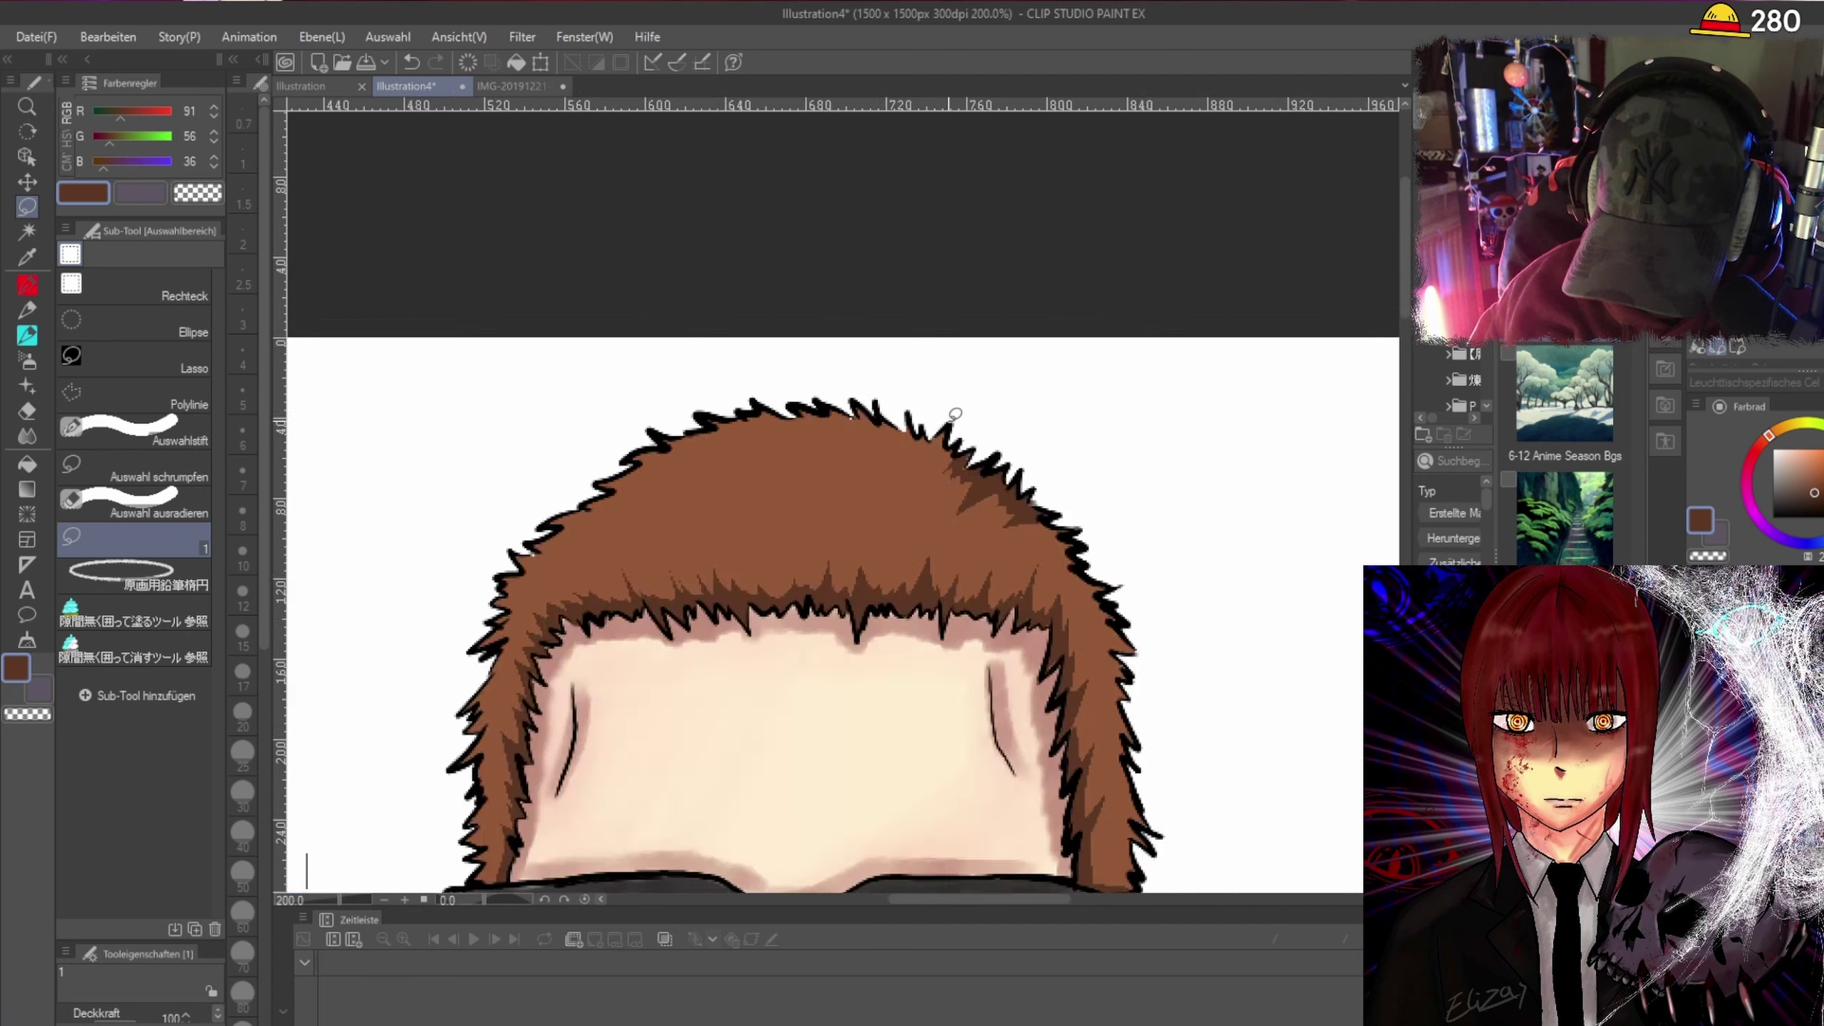
{"action": "scroll", "coordinate": [859, 555], "scroll_direction": "up", "scroll_amount": 3}
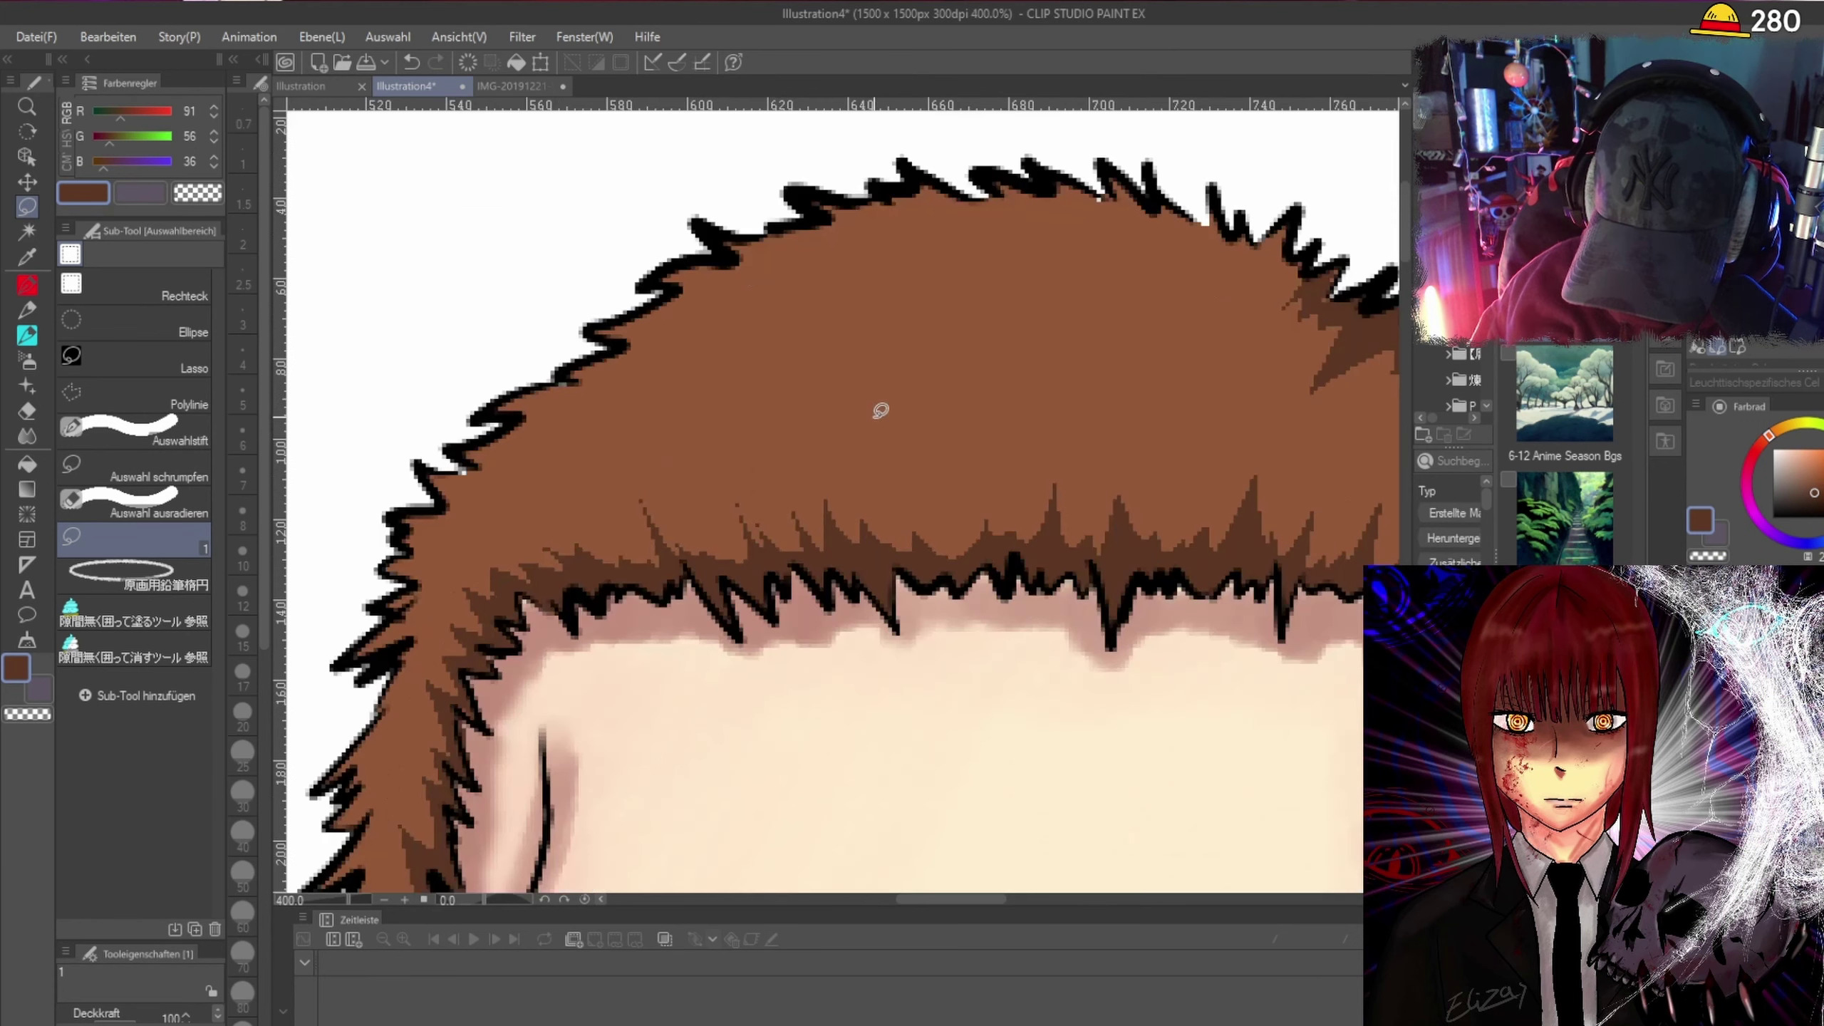
{"action": "left_click_drag", "start_coordinate": [609, 334], "coordinate": [665, 302]}
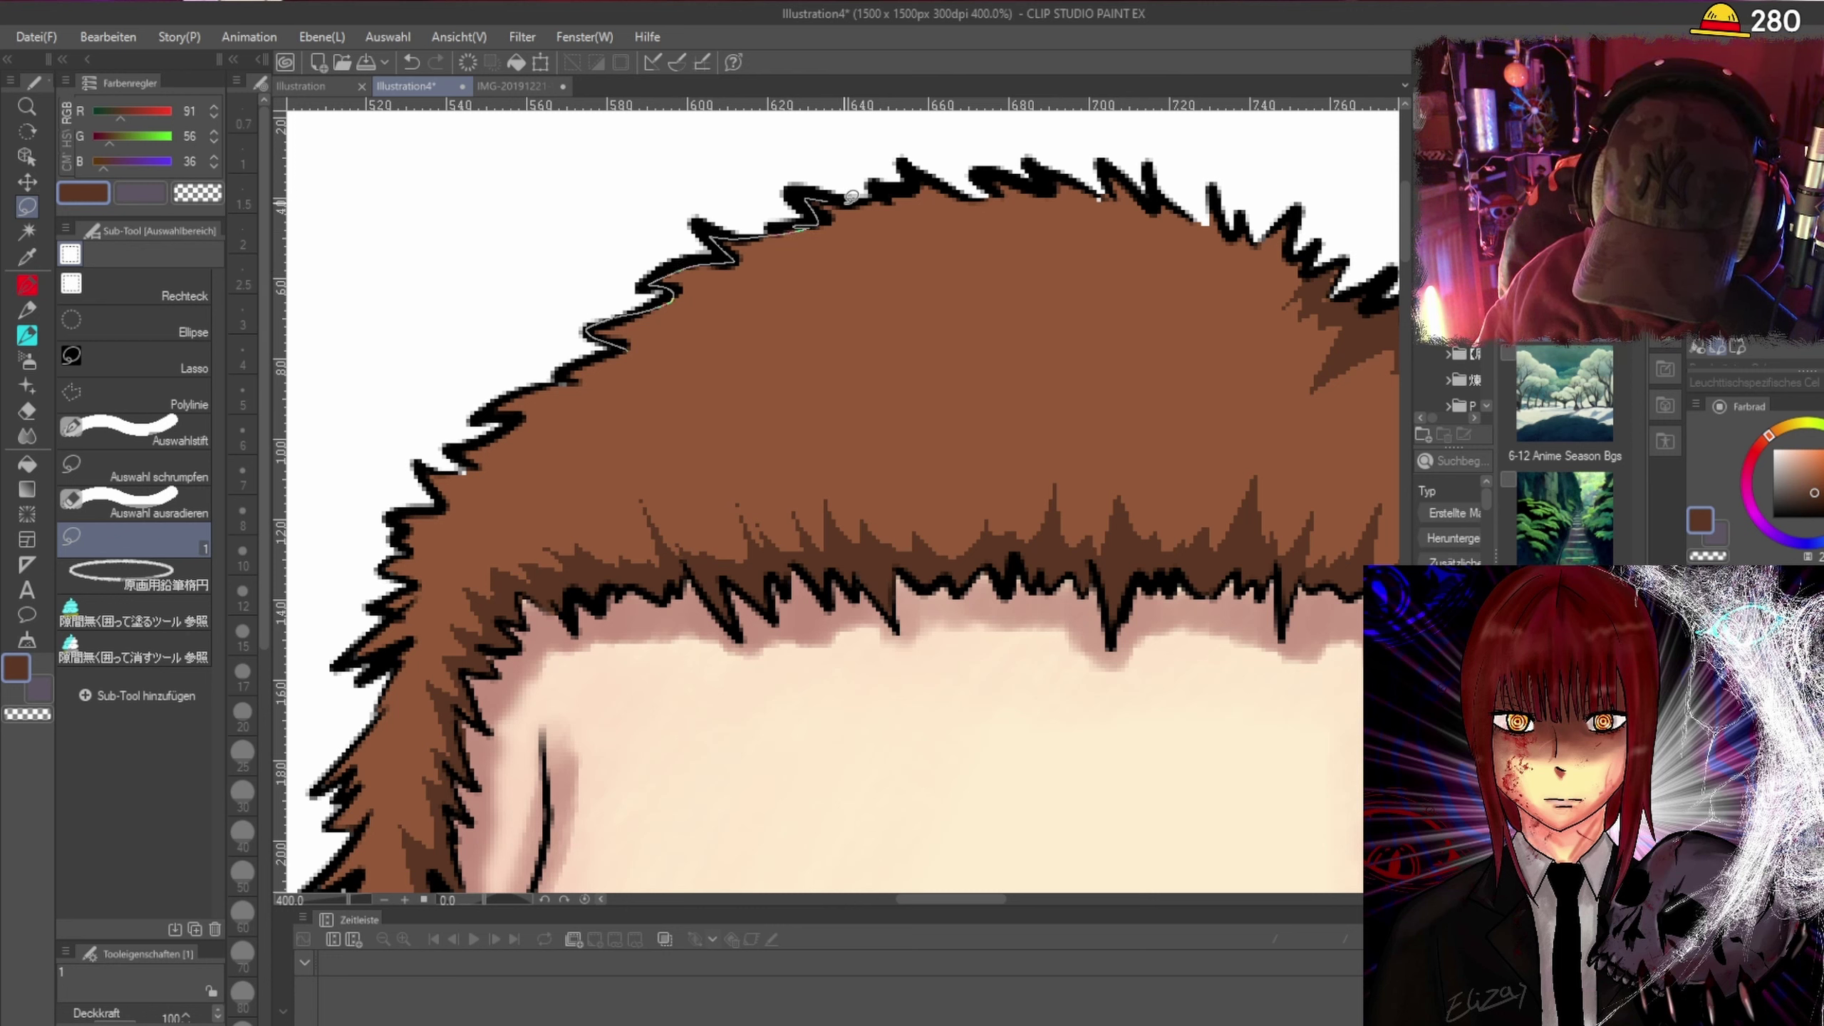
{"action": "mouse_move", "coordinate": [853, 195]}
{"action": "left_mouse_down"}
{"action": "mouse_move", "coordinate": [916, 175]}
{"action": "mouse_move", "coordinate": [1023, 238]}
{"action": "mouse_move", "coordinate": [875, 222]}
{"action": "mouse_move", "coordinate": [840, 241]}
{"action": "mouse_move", "coordinate": [904, 293]}
{"action": "mouse_move", "coordinate": [768, 283]}
{"action": "mouse_move", "coordinate": [704, 317]}
{"action": "mouse_move", "coordinate": [733, 343]}
{"action": "mouse_move", "coordinate": [635, 349]}
{"action": "left_mouse_up"}
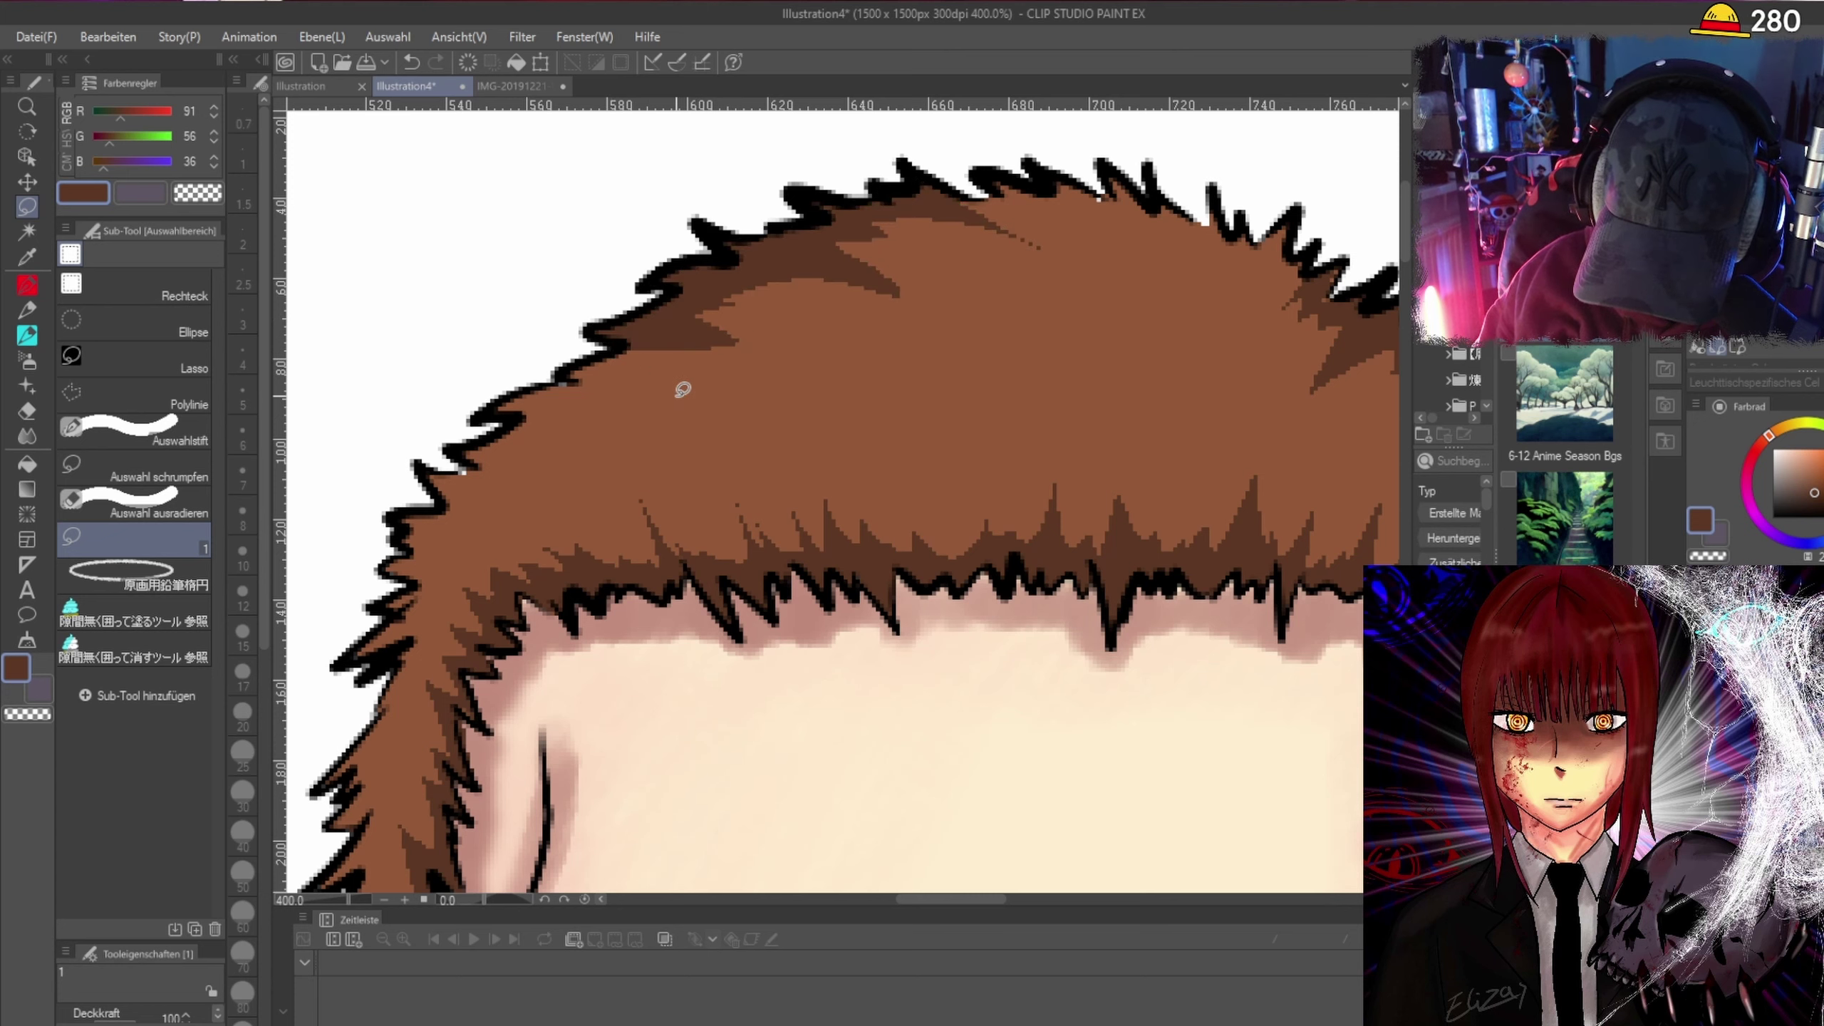
Add darker brown shadow along the hair's left edge.
{"action": "scroll", "coordinate": [675, 395], "scroll_direction": "down", "scroll_amount": 5}
{"action": "scroll", "coordinate": [682, 389], "scroll_direction": "up", "scroll_amount": 5}
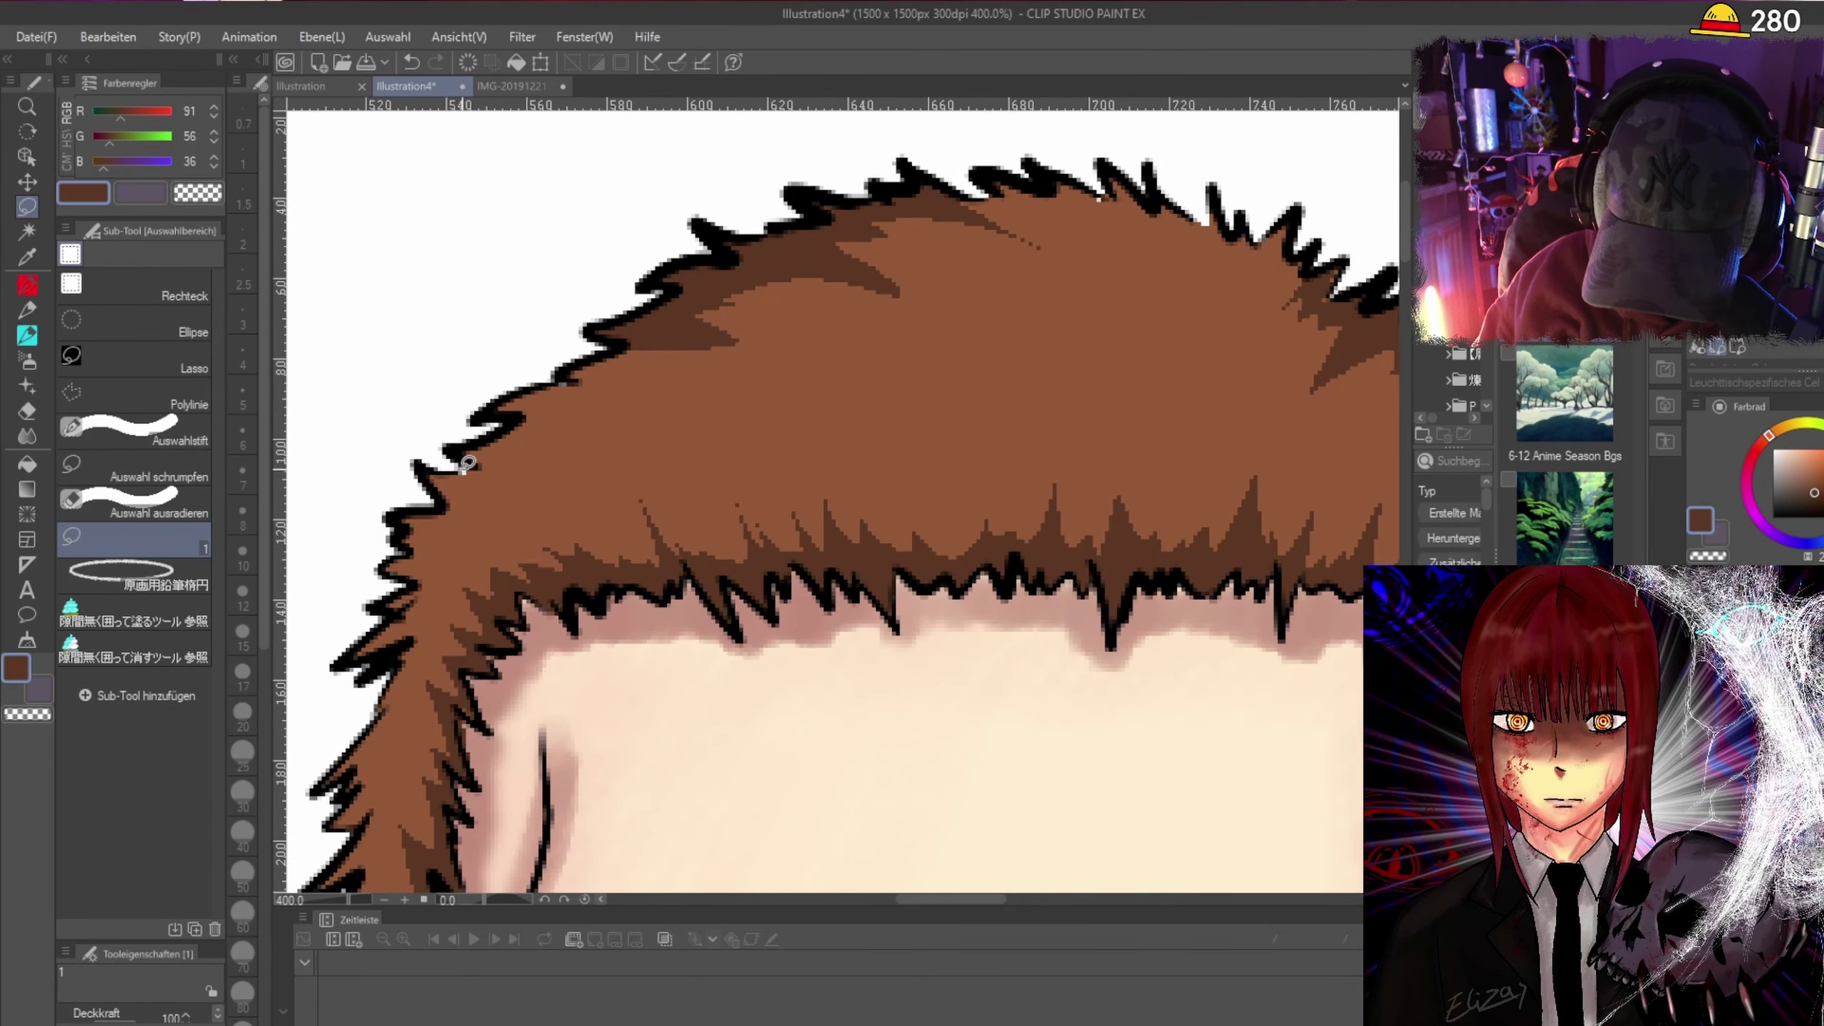
{"action": "mouse_move", "coordinate": [403, 509]}
{"action": "left_mouse_down"}
{"action": "mouse_move", "coordinate": [470, 539]}
{"action": "mouse_move", "coordinate": [474, 490]}
{"action": "mouse_move", "coordinate": [556, 487]}
{"action": "mouse_move", "coordinate": [463, 460]}
{"action": "left_mouse_up"}
{"action": "scroll", "coordinate": [463, 460], "scroll_direction": "down", "scroll_amount": 4}
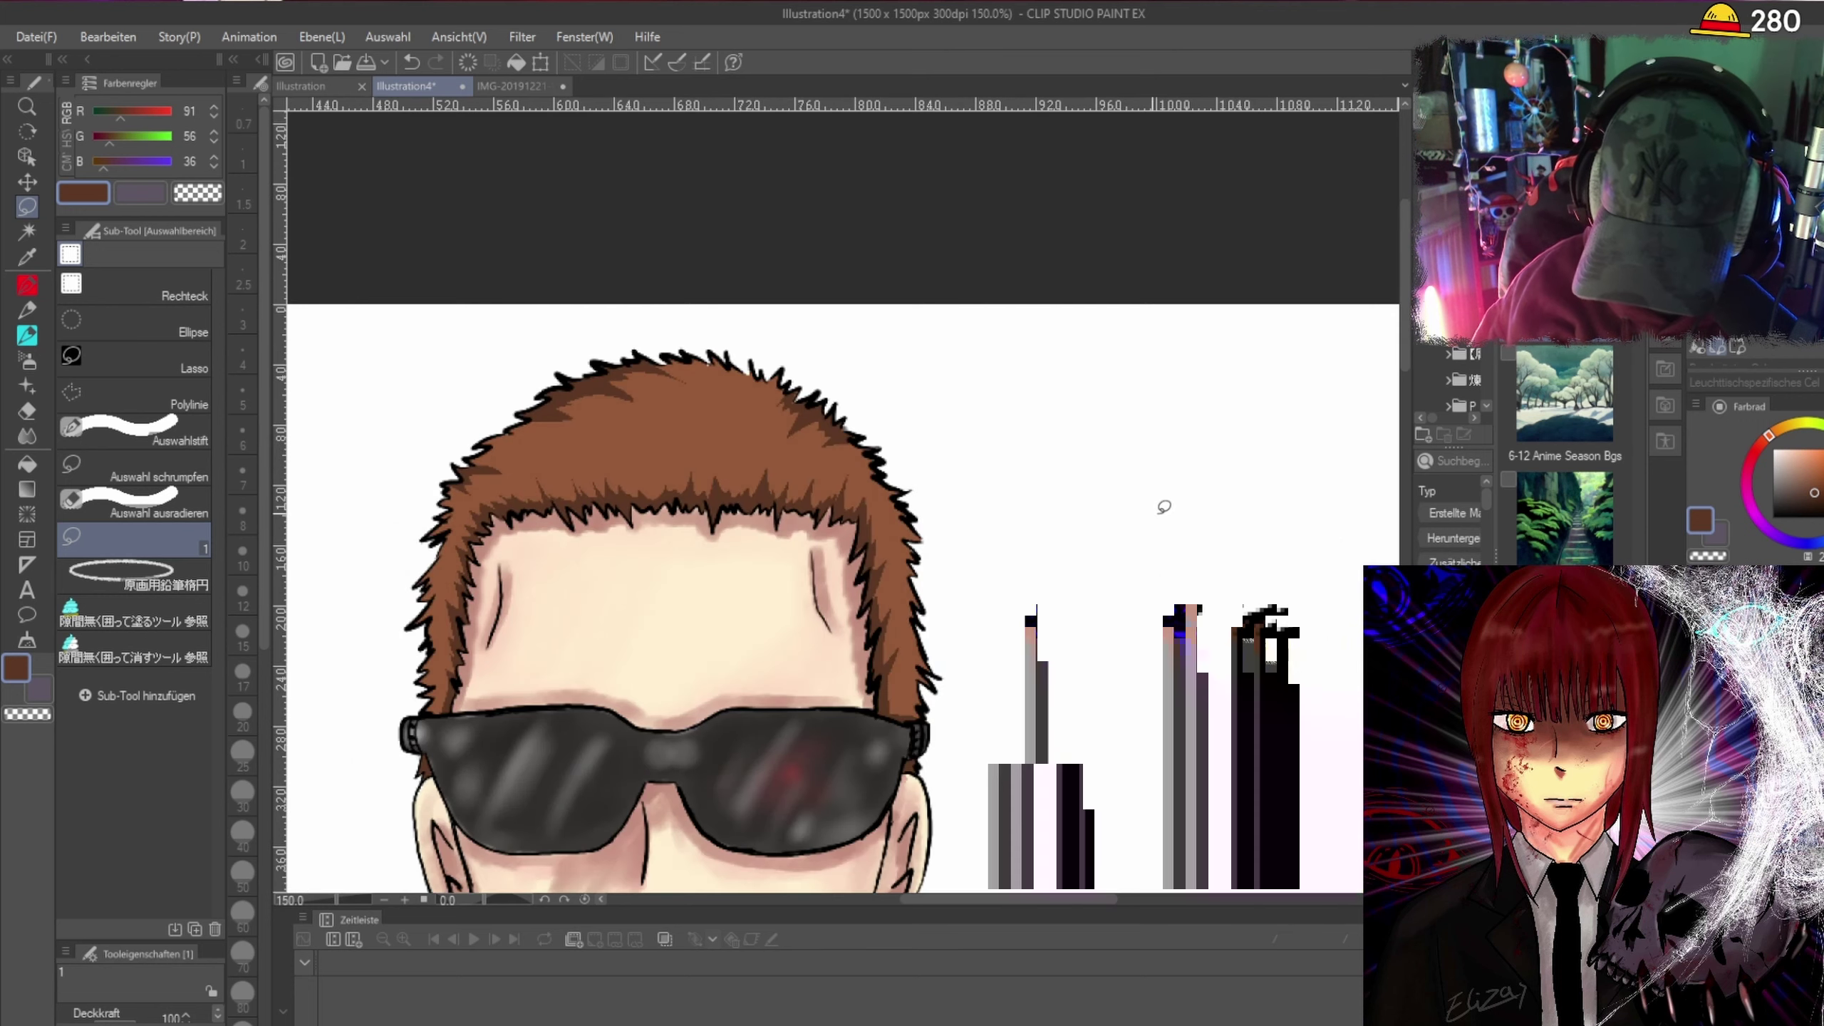
{"action": "scroll", "coordinate": [965, 541], "scroll_direction": "down", "scroll_amount": 4}
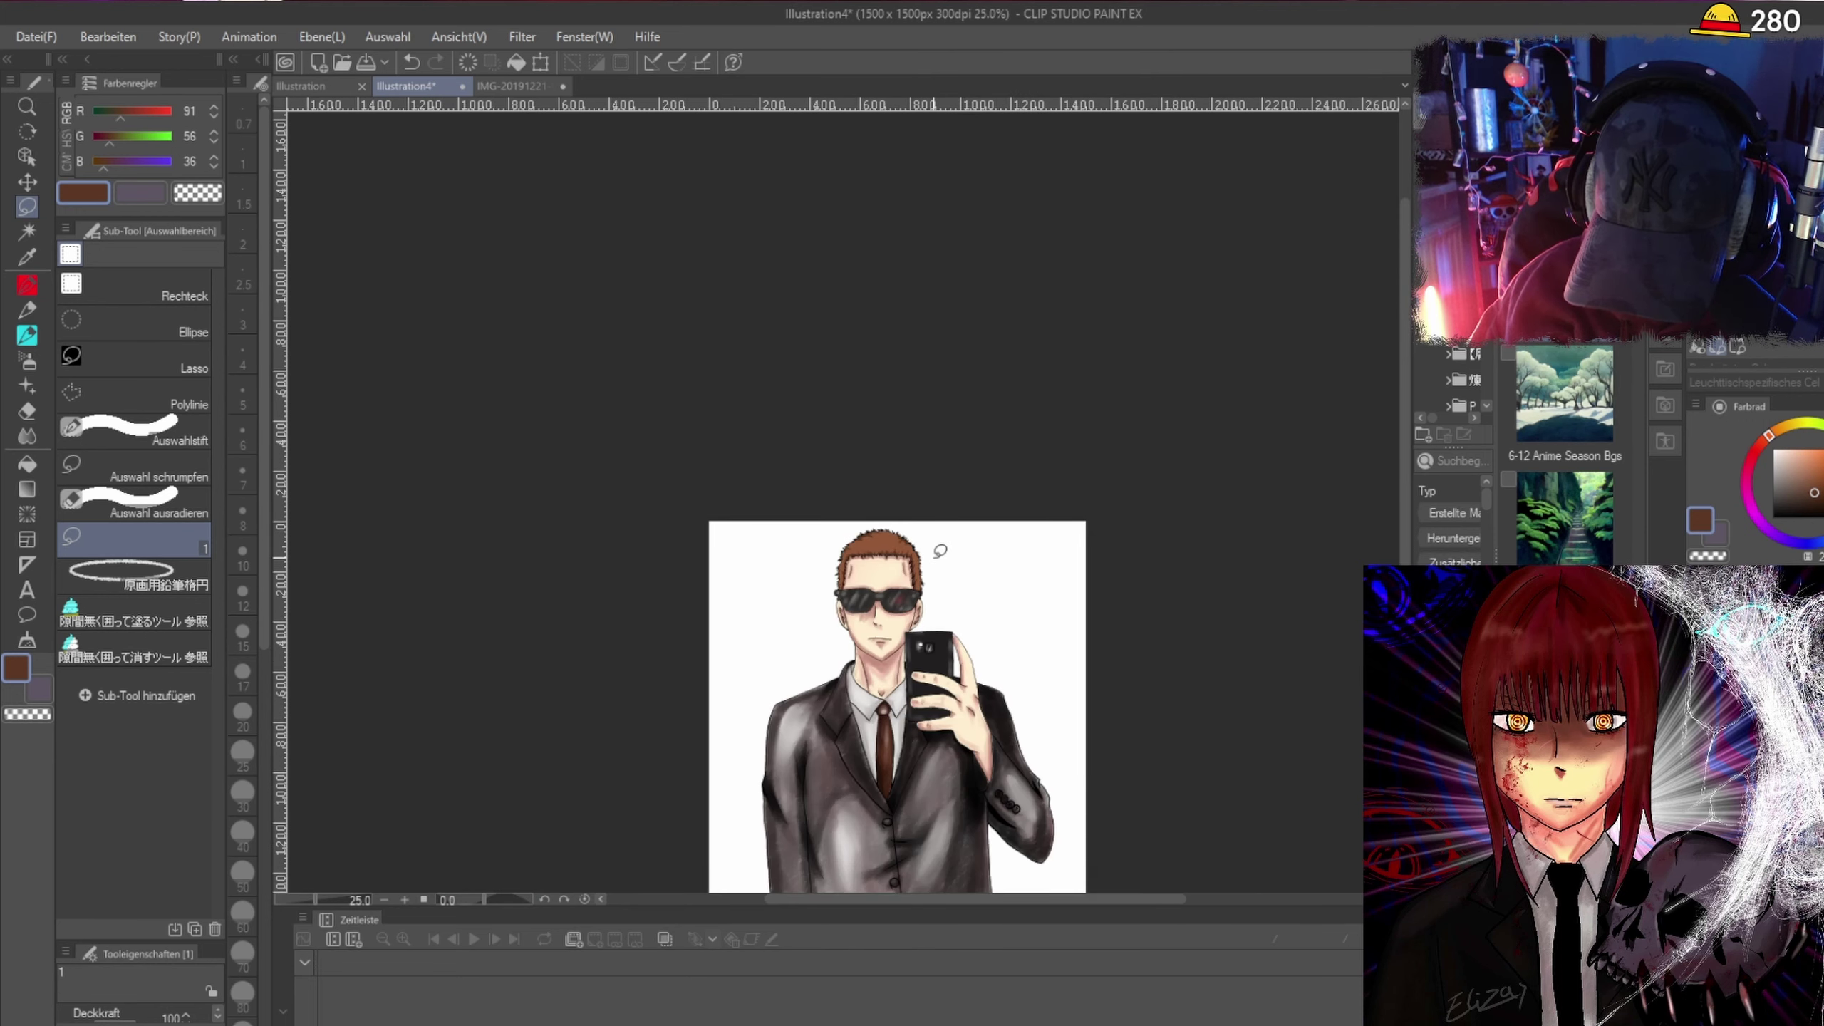
{"action": "scroll", "coordinate": [933, 546], "scroll_direction": "up", "scroll_amount": 4}
{"action": "scroll", "coordinate": [424, 798], "scroll_direction": "down", "scroll_amount": 1}
{"action": "scroll", "coordinate": [369, 912], "scroll_direction": "up", "scroll_amount": 2}
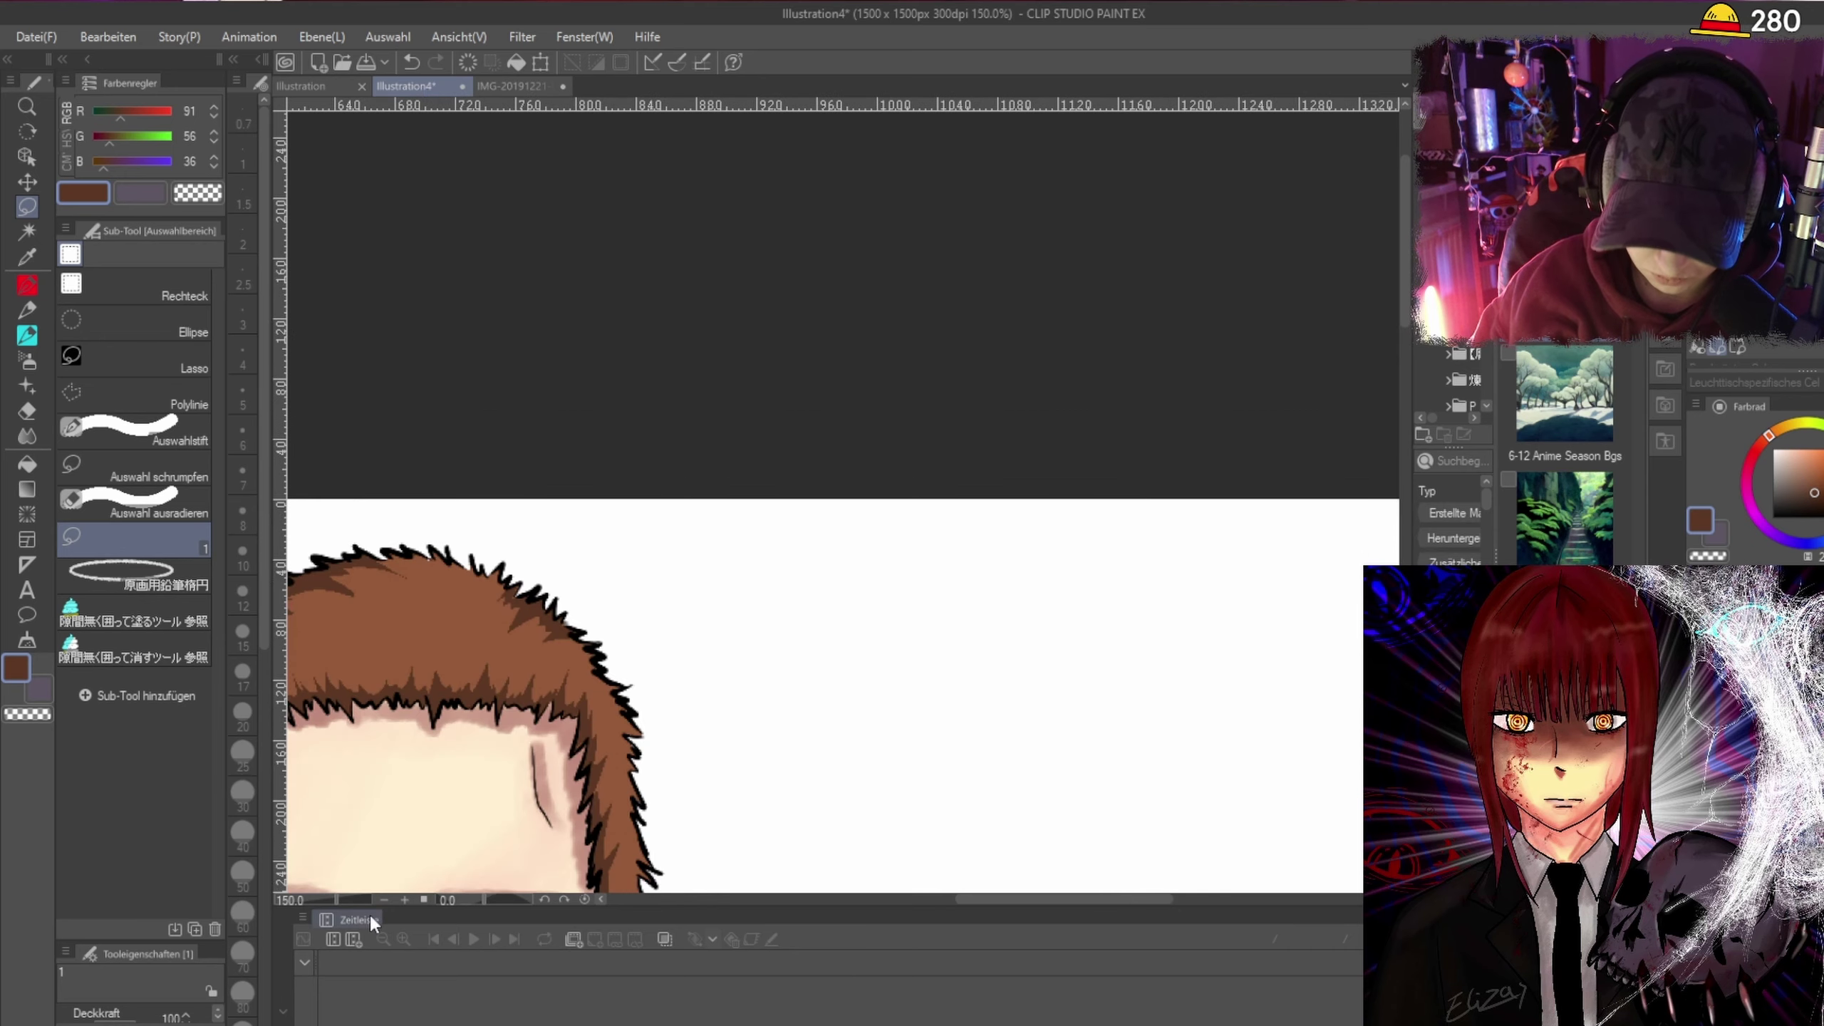
{"action": "left_click_drag", "start_coordinate": [352, 834], "coordinate": [938, 458]}
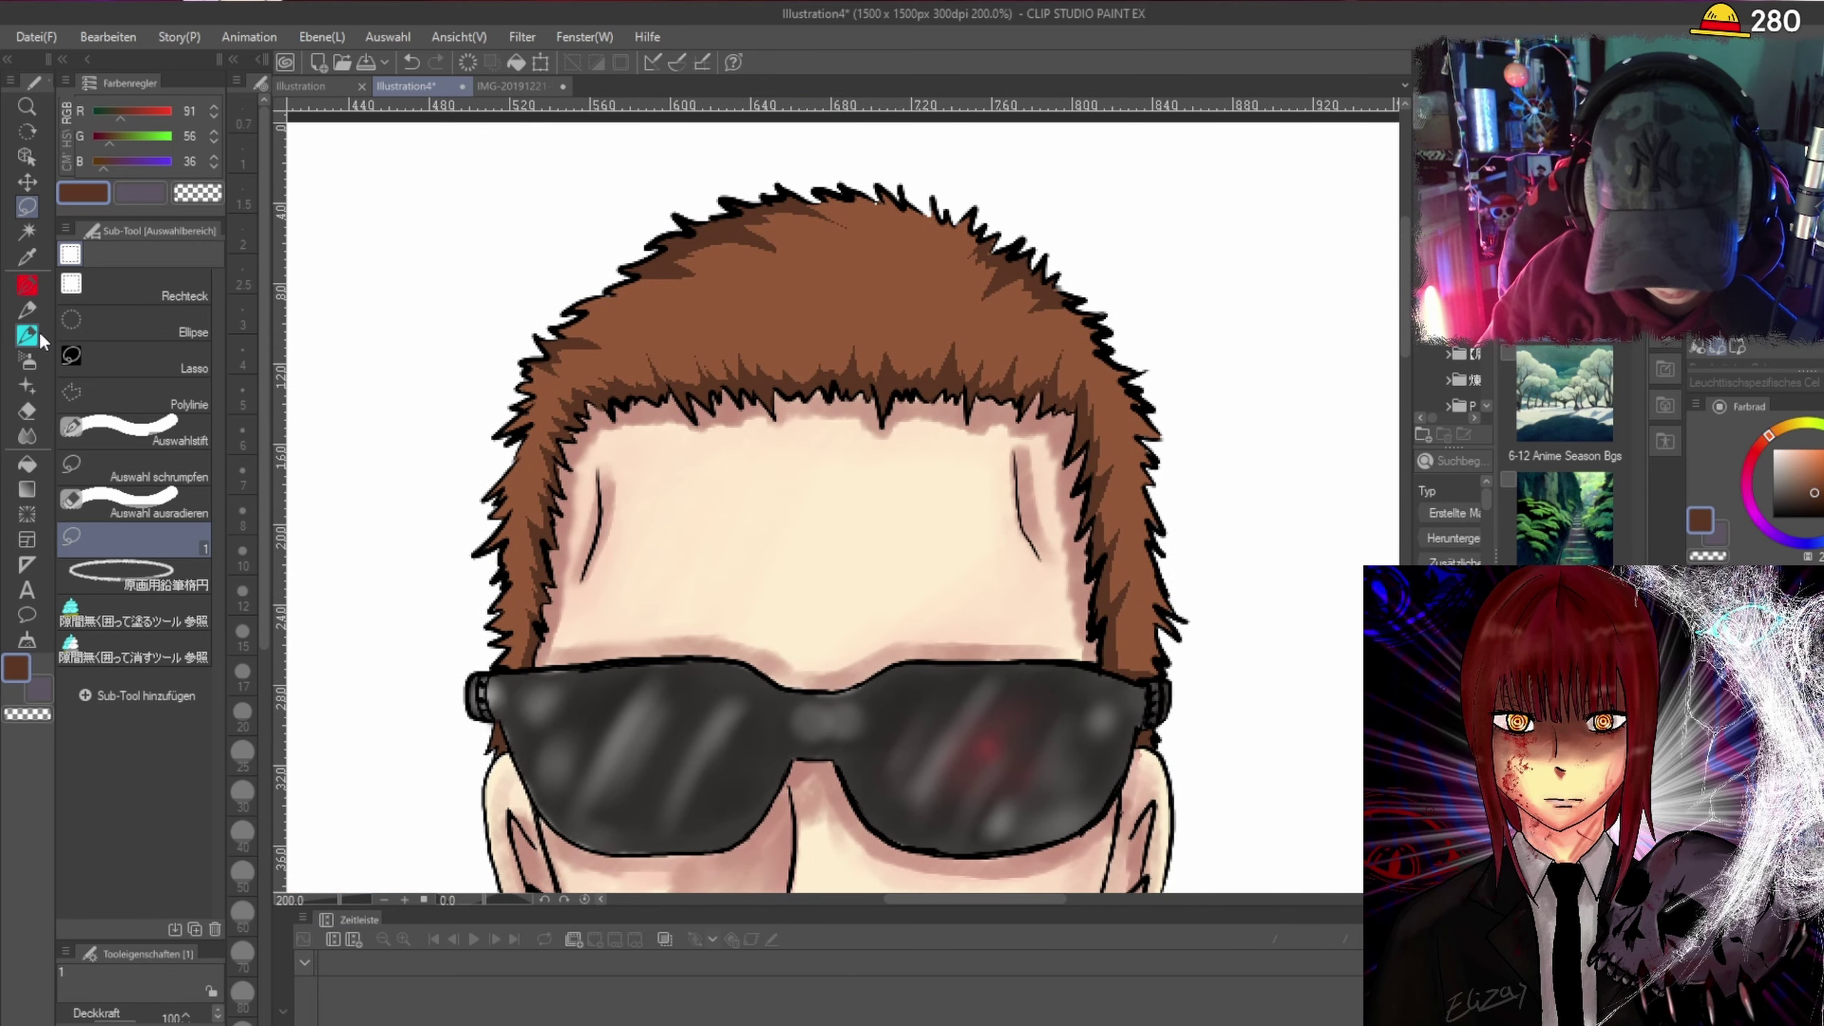
Switch to the Pinsel brush at size 15.
{"action": "left_click", "coordinate": [29, 363]}
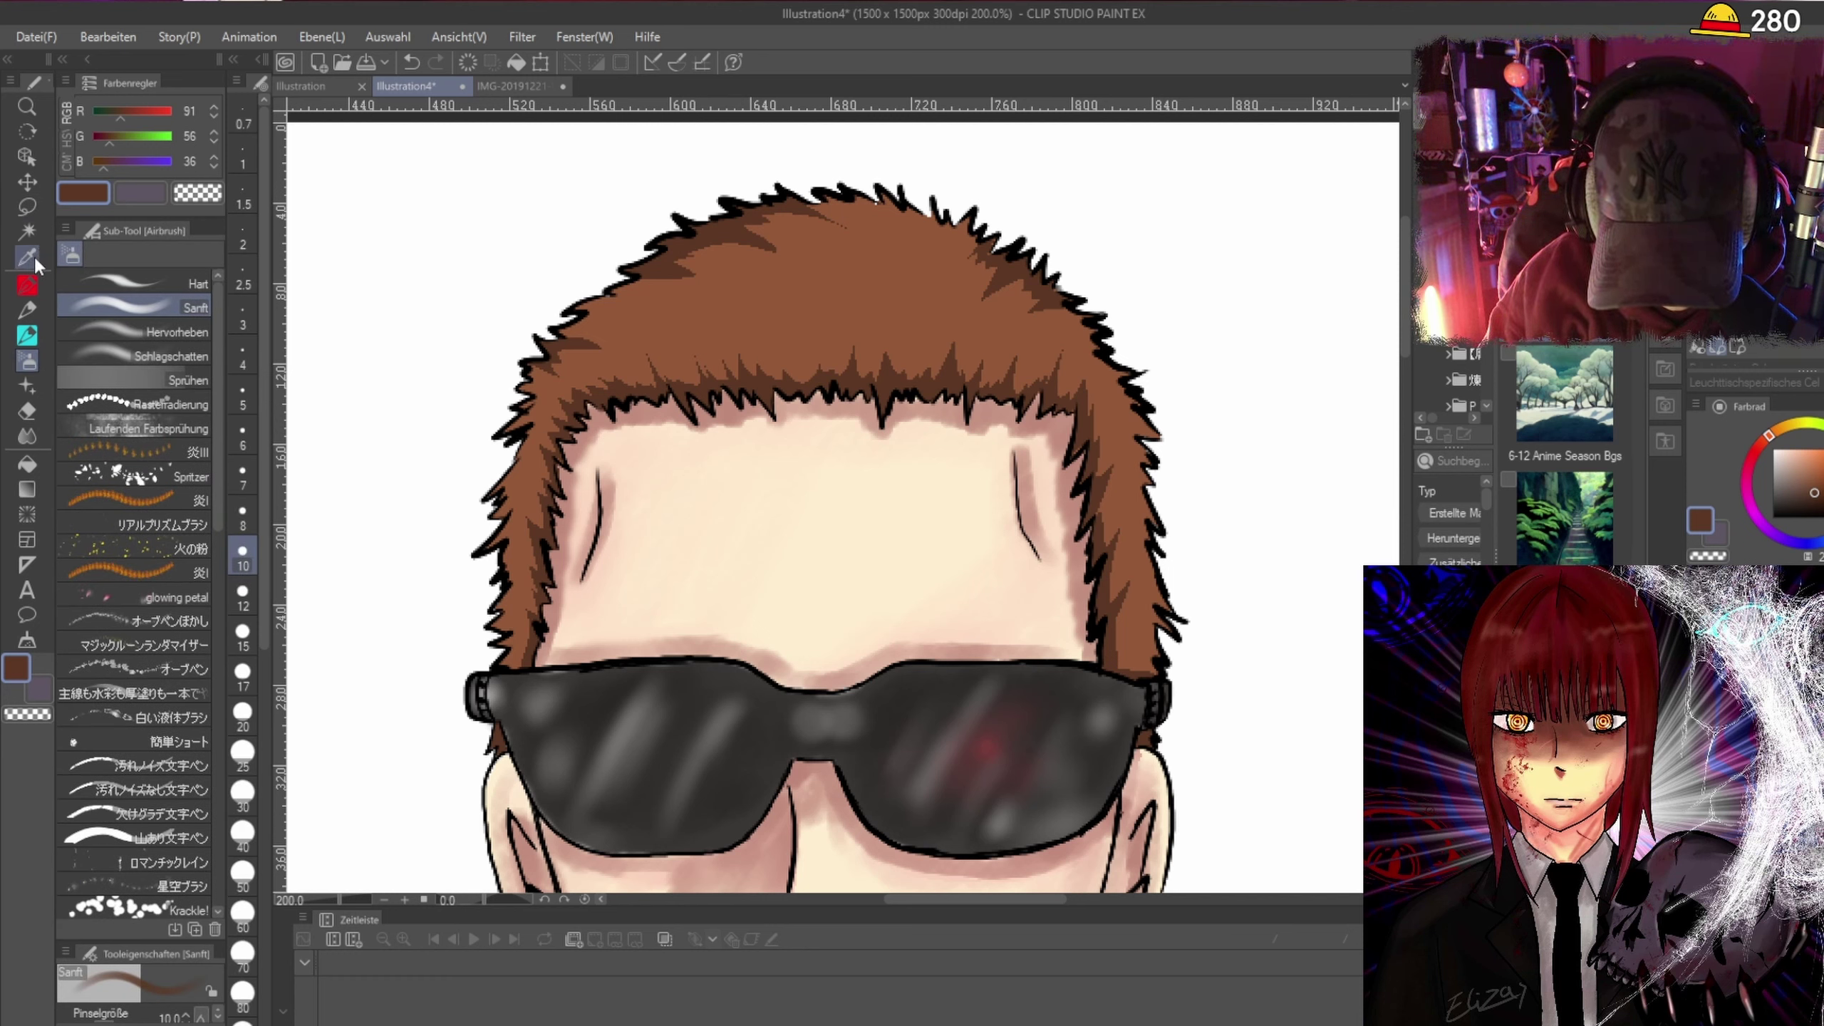
{"action": "left_click", "coordinate": [30, 308]}
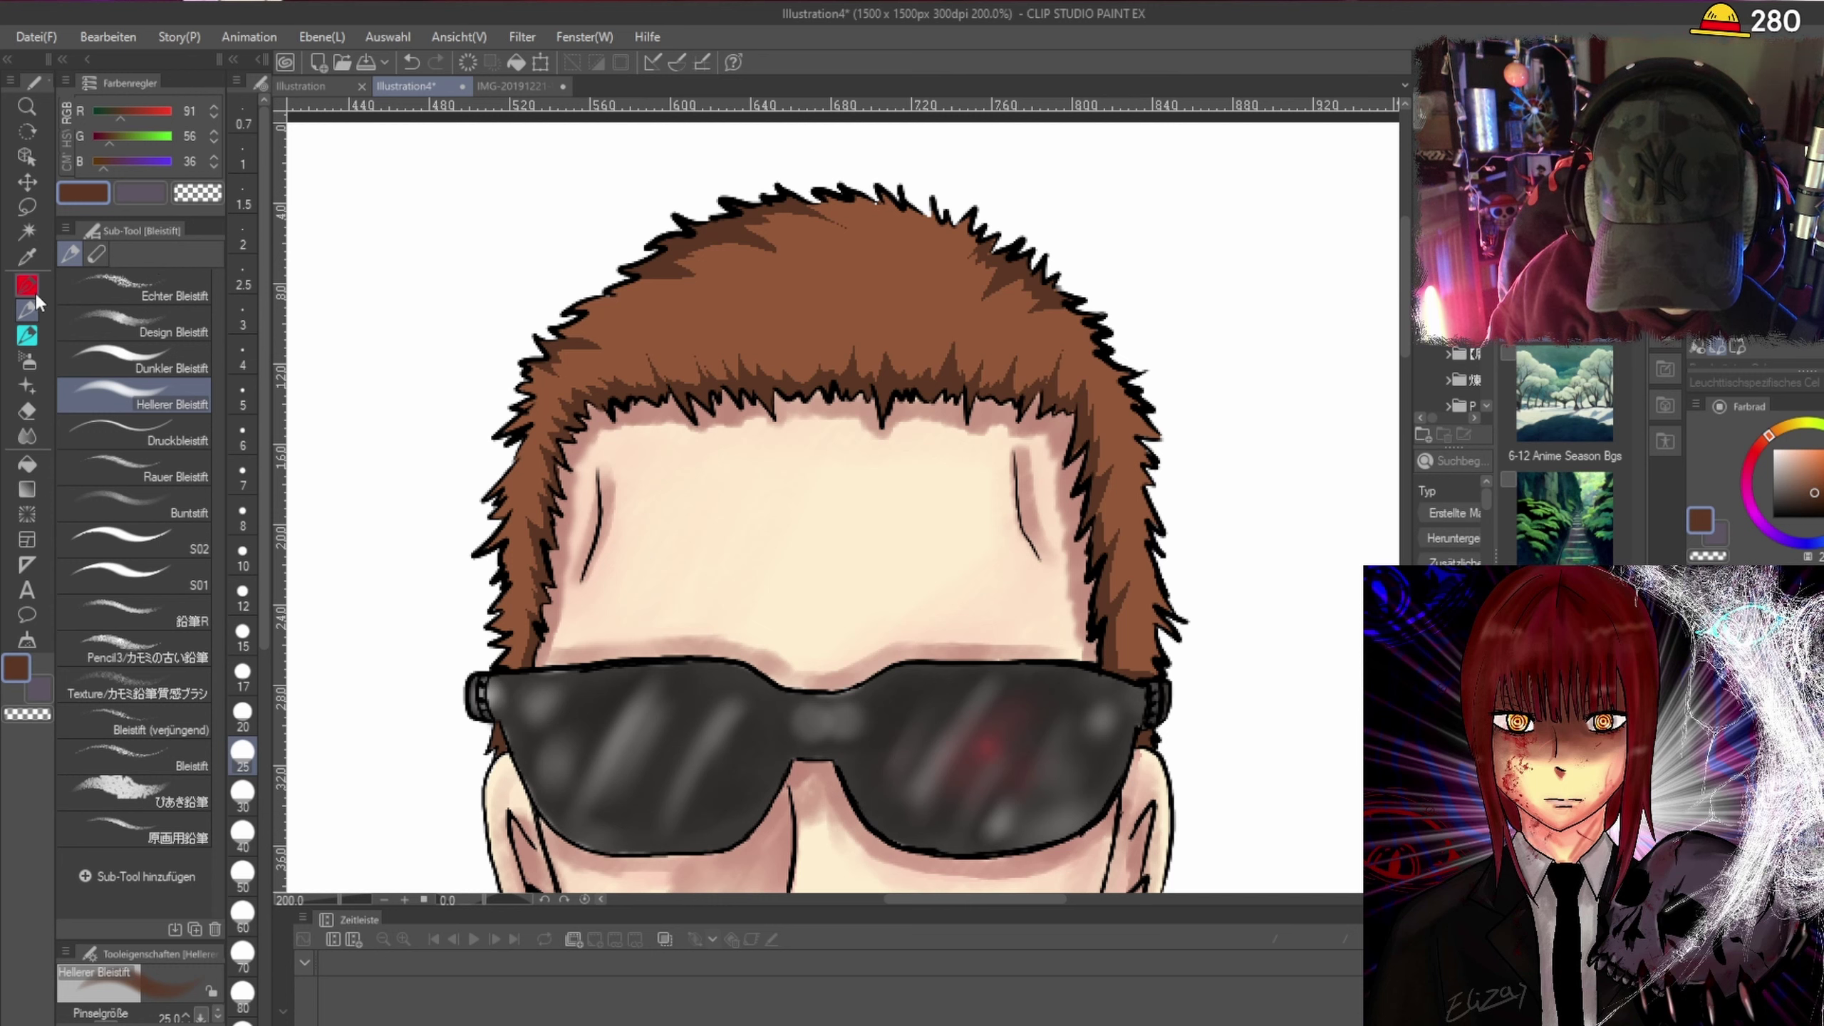
{"action": "left_click", "coordinate": [33, 334]}
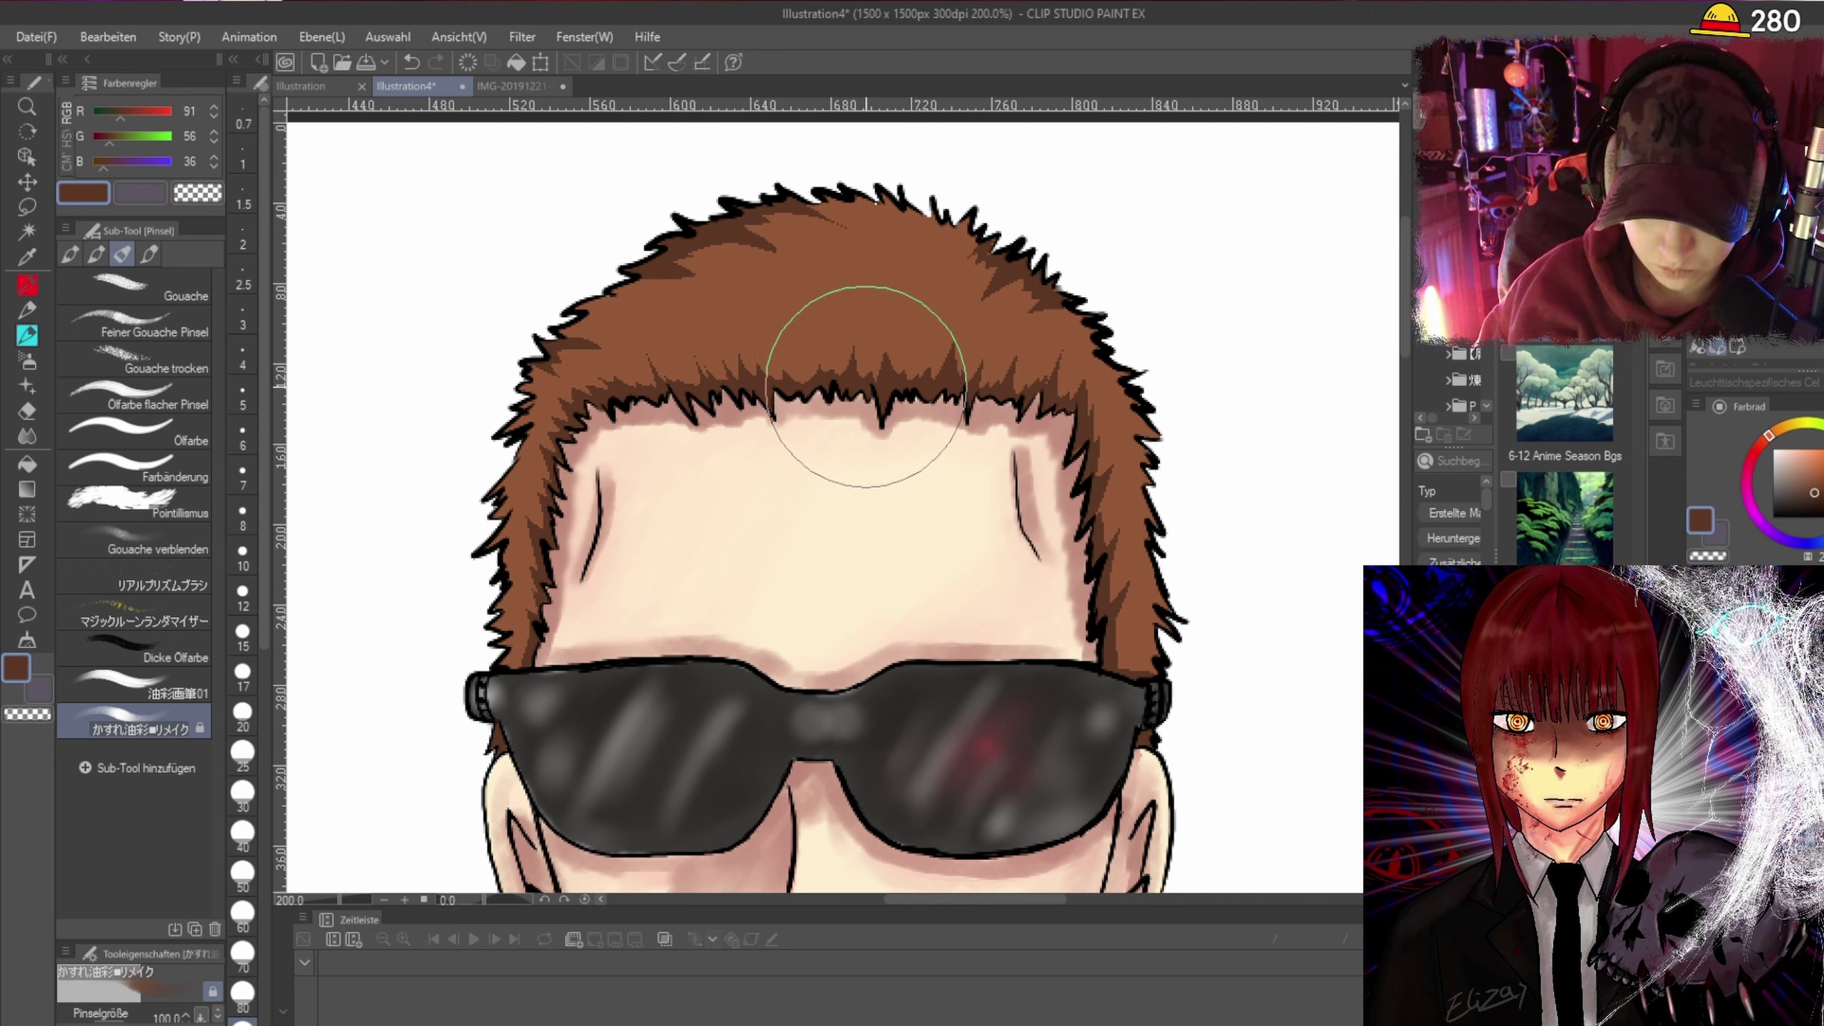
{"action": "left_click", "coordinate": [243, 632]}
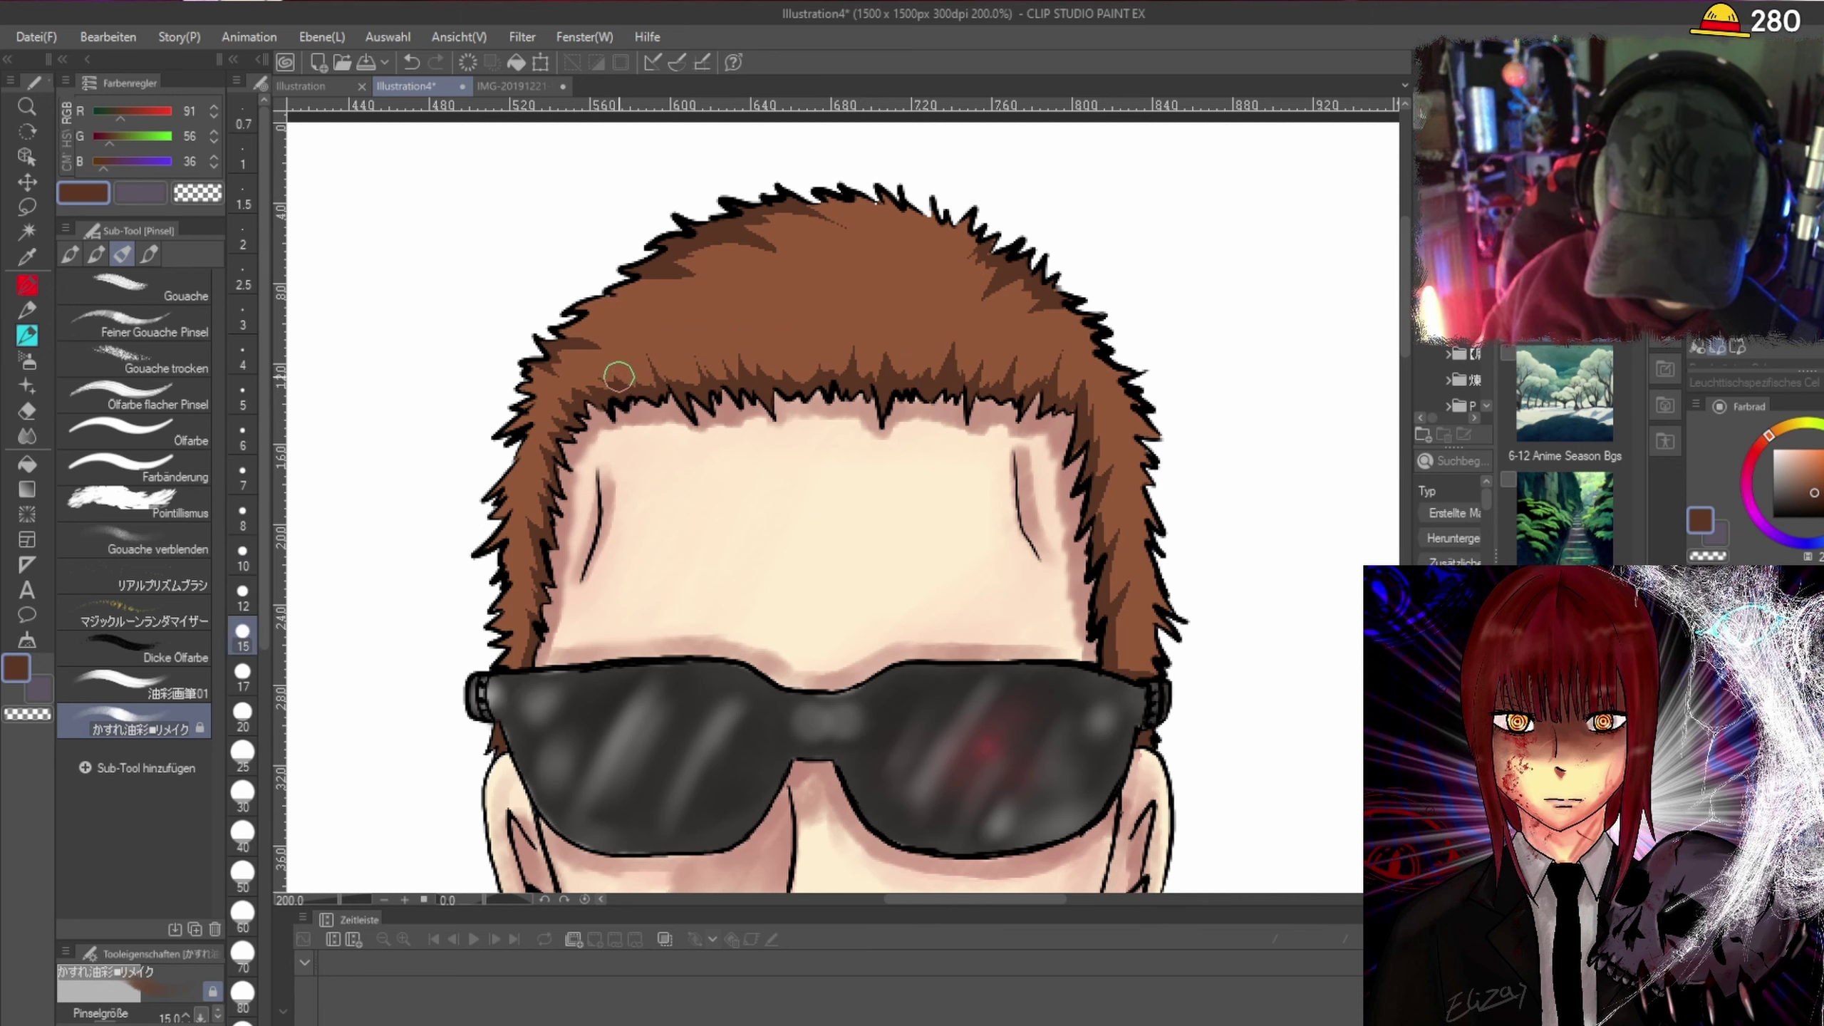
Paint darker strokes into the hair spikes and above the hairline, then undo them.
{"action": "mouse_move", "coordinate": [640, 379]}
{"action": "left_mouse_down"}
{"action": "mouse_move", "coordinate": [717, 373]}
{"action": "mouse_move", "coordinate": [725, 352]}
{"action": "mouse_move", "coordinate": [789, 352]}
{"action": "left_mouse_up"}
{"action": "scroll", "coordinate": [923, 320], "scroll_direction": "up", "scroll_amount": 2}
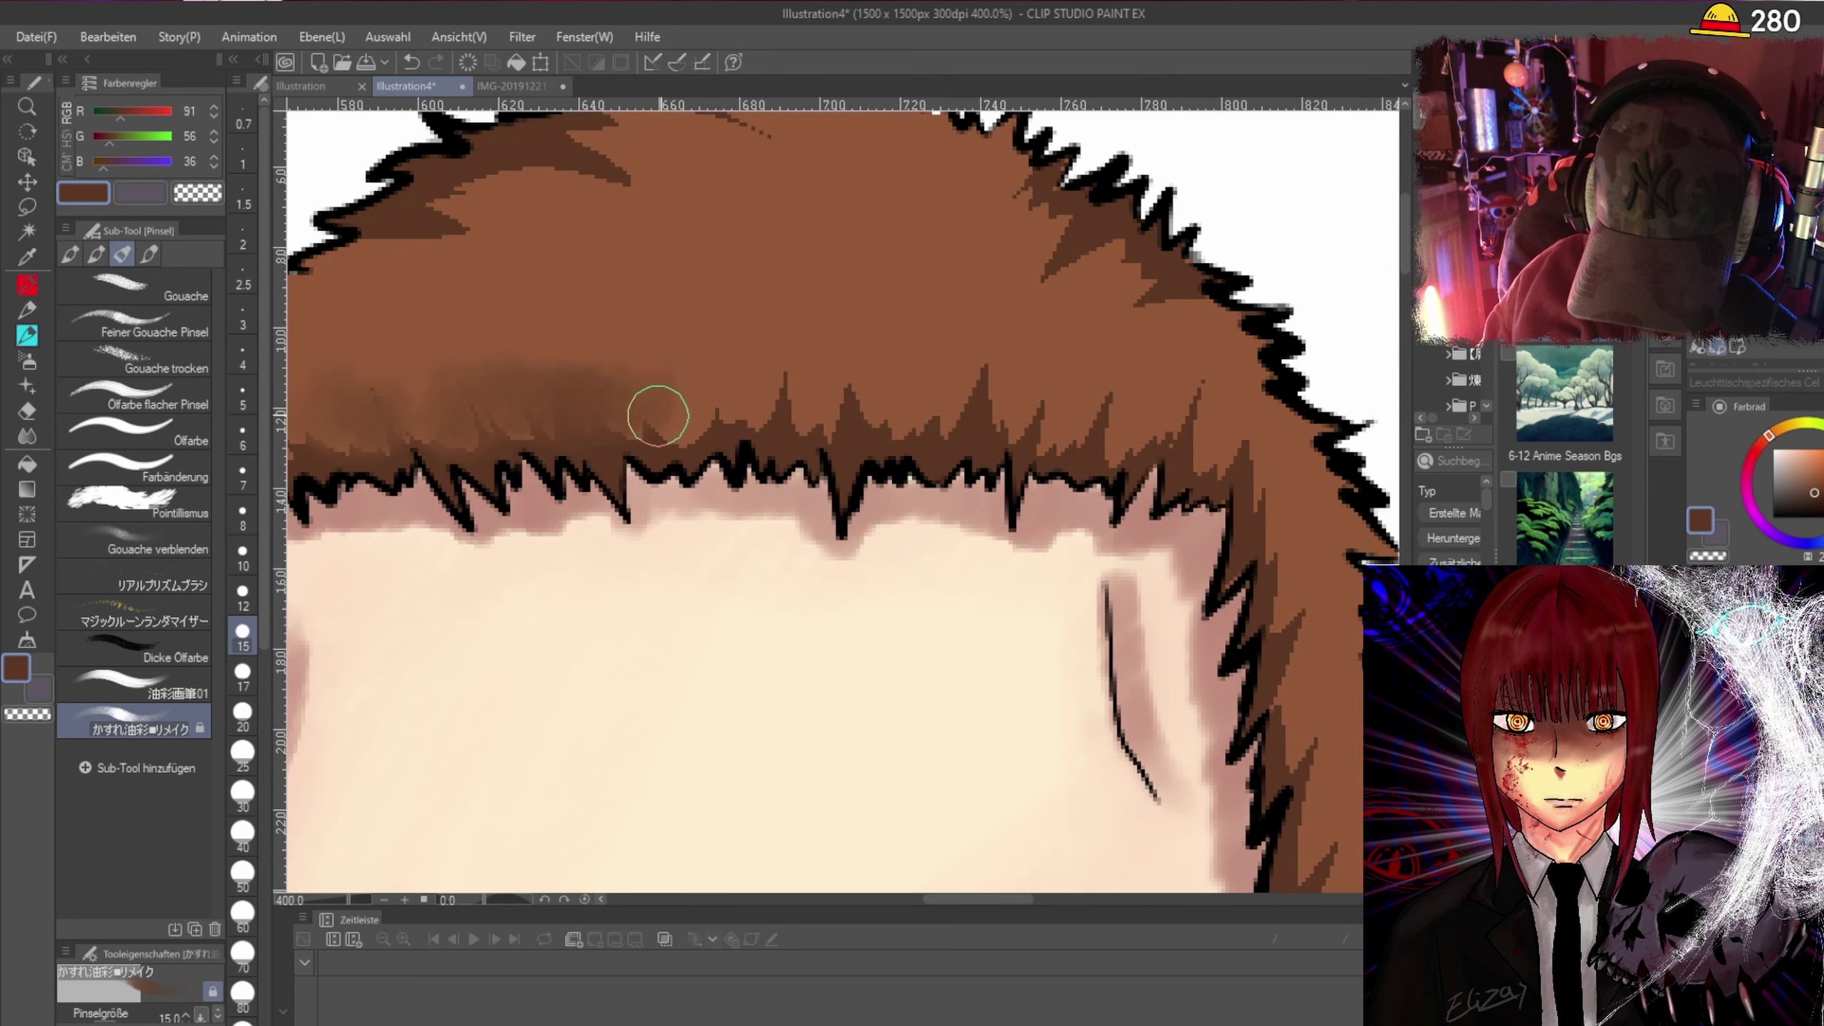
{"action": "mouse_move", "coordinate": [658, 415]}
{"action": "left_mouse_down"}
{"action": "mouse_move", "coordinate": [692, 376]}
{"action": "mouse_move", "coordinate": [690, 415]}
{"action": "mouse_move", "coordinate": [785, 352]}
{"action": "mouse_move", "coordinate": [769, 408]}
{"action": "mouse_move", "coordinate": [863, 338]}
{"action": "left_mouse_up"}
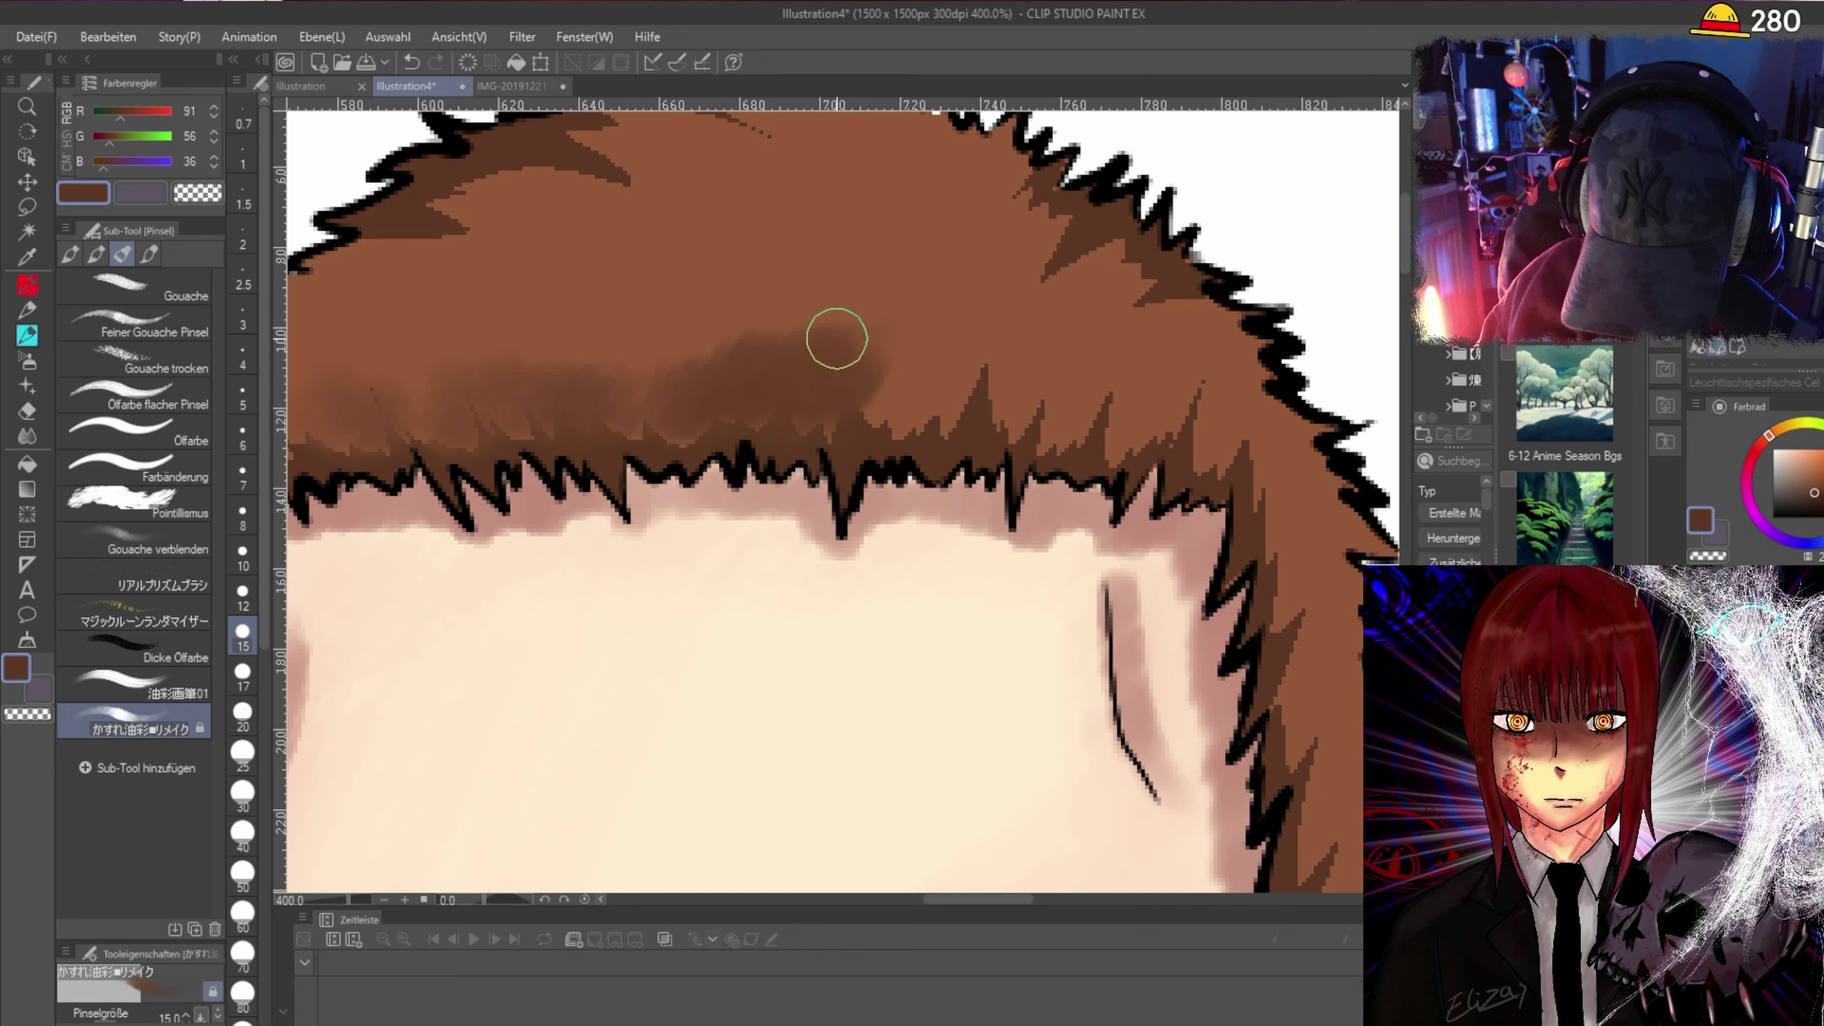
{"action": "scroll", "coordinate": [841, 320], "scroll_direction": "down", "scroll_amount": 2}
{"action": "key", "text": "ctrl+z"}
{"action": "key", "text": "ctrl+z"}
{"action": "key", "text": "ctrl+z"}
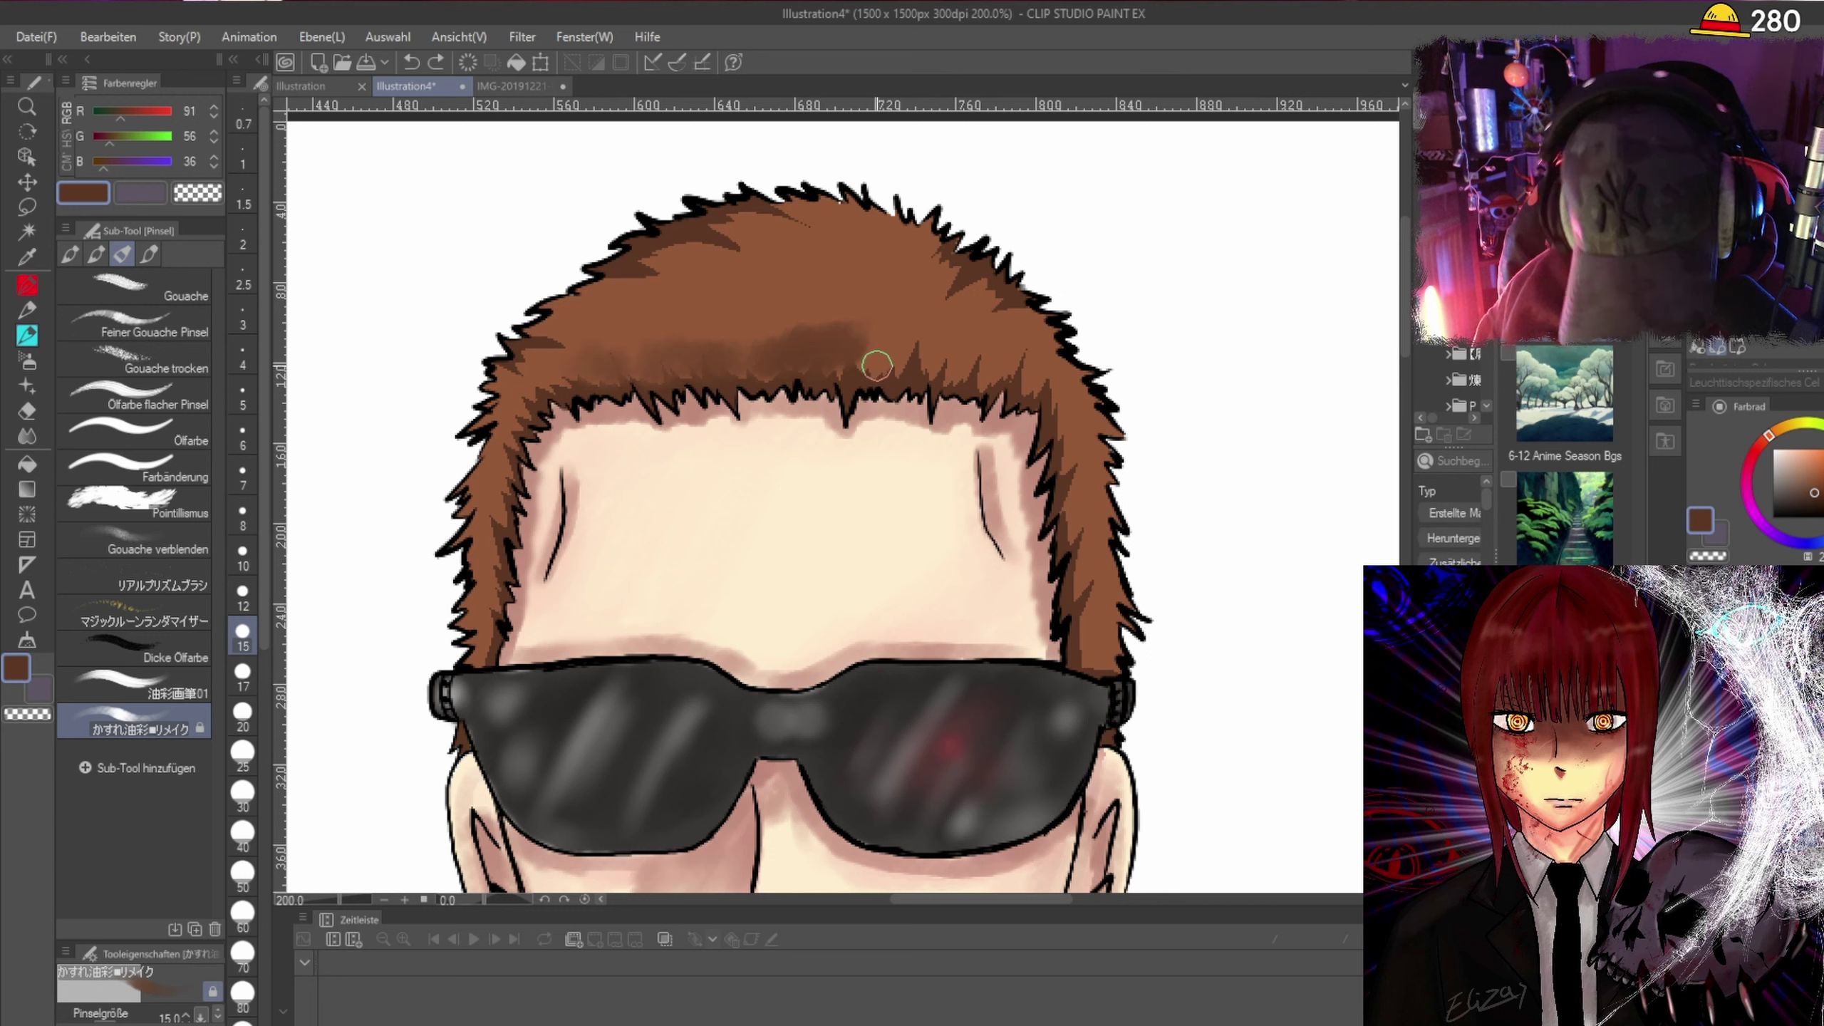
{"action": "key", "text": "ctrl+z"}
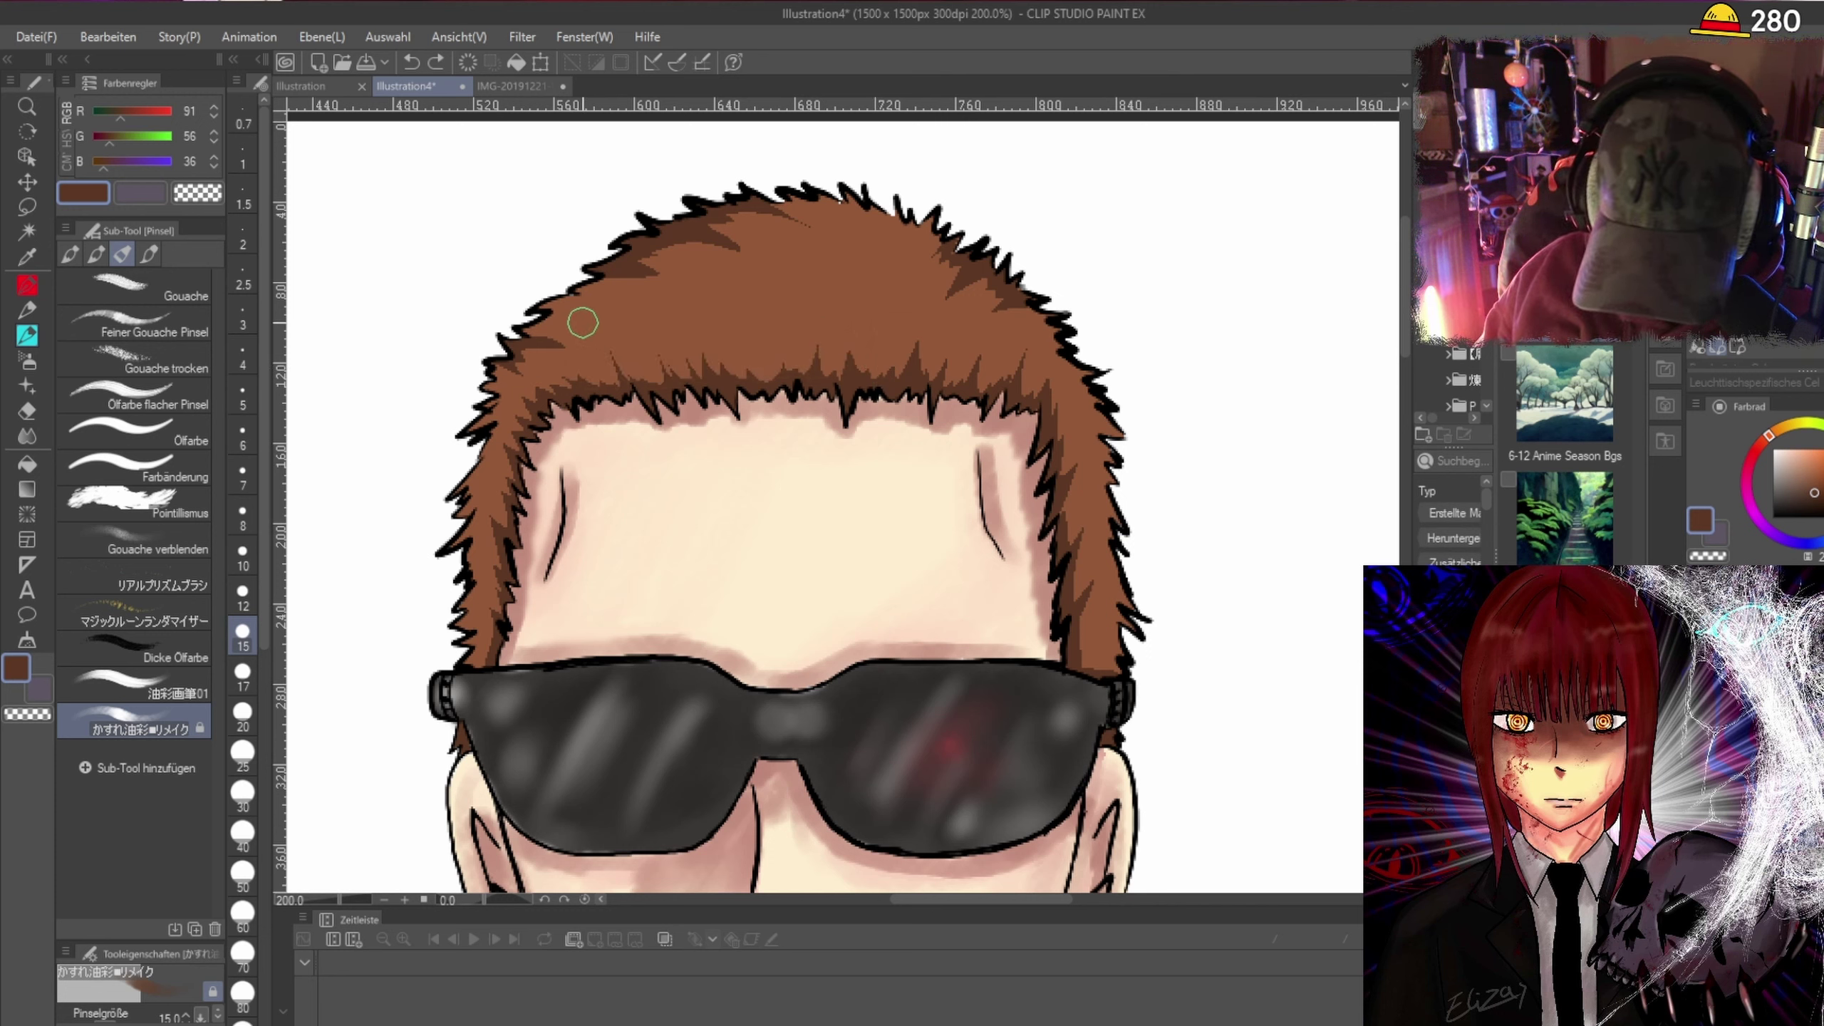
Set the colour to dark brown (63,38,24) and shade the hair's right side and top.
{"action": "left_click", "coordinate": [18, 669]}
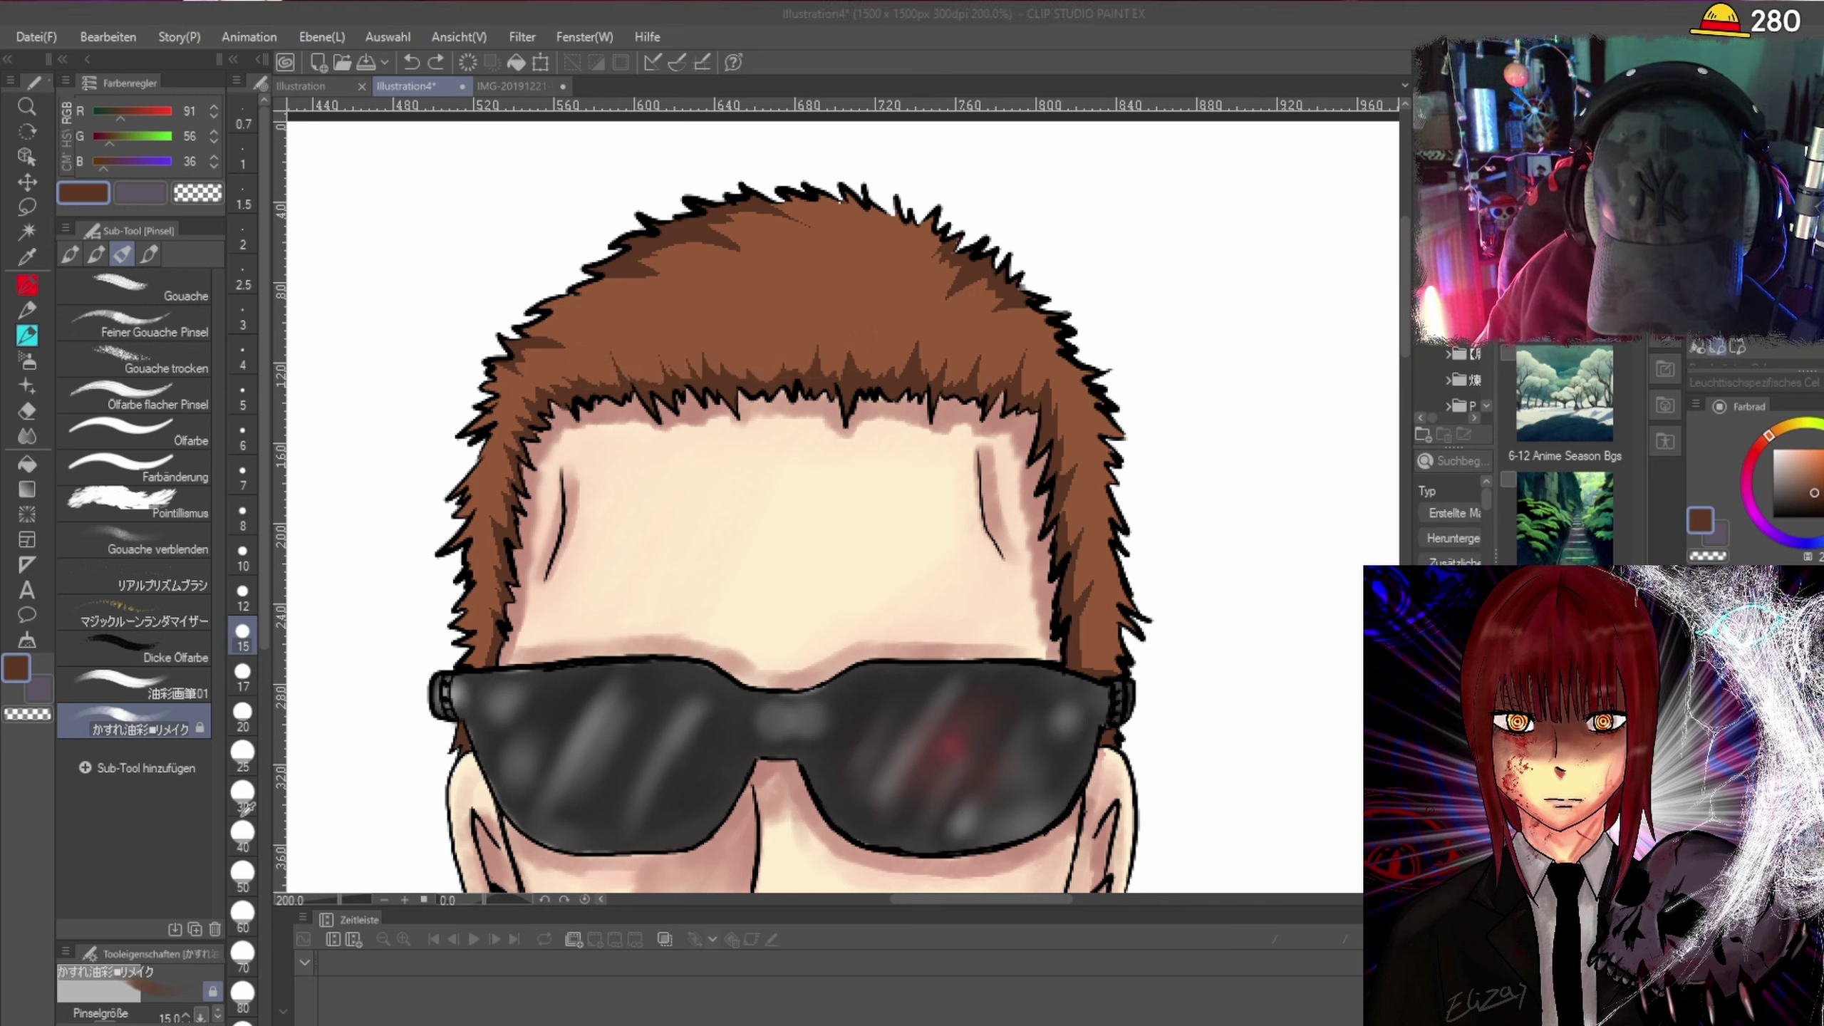
{"action": "left_click", "coordinate": [687, 576]}
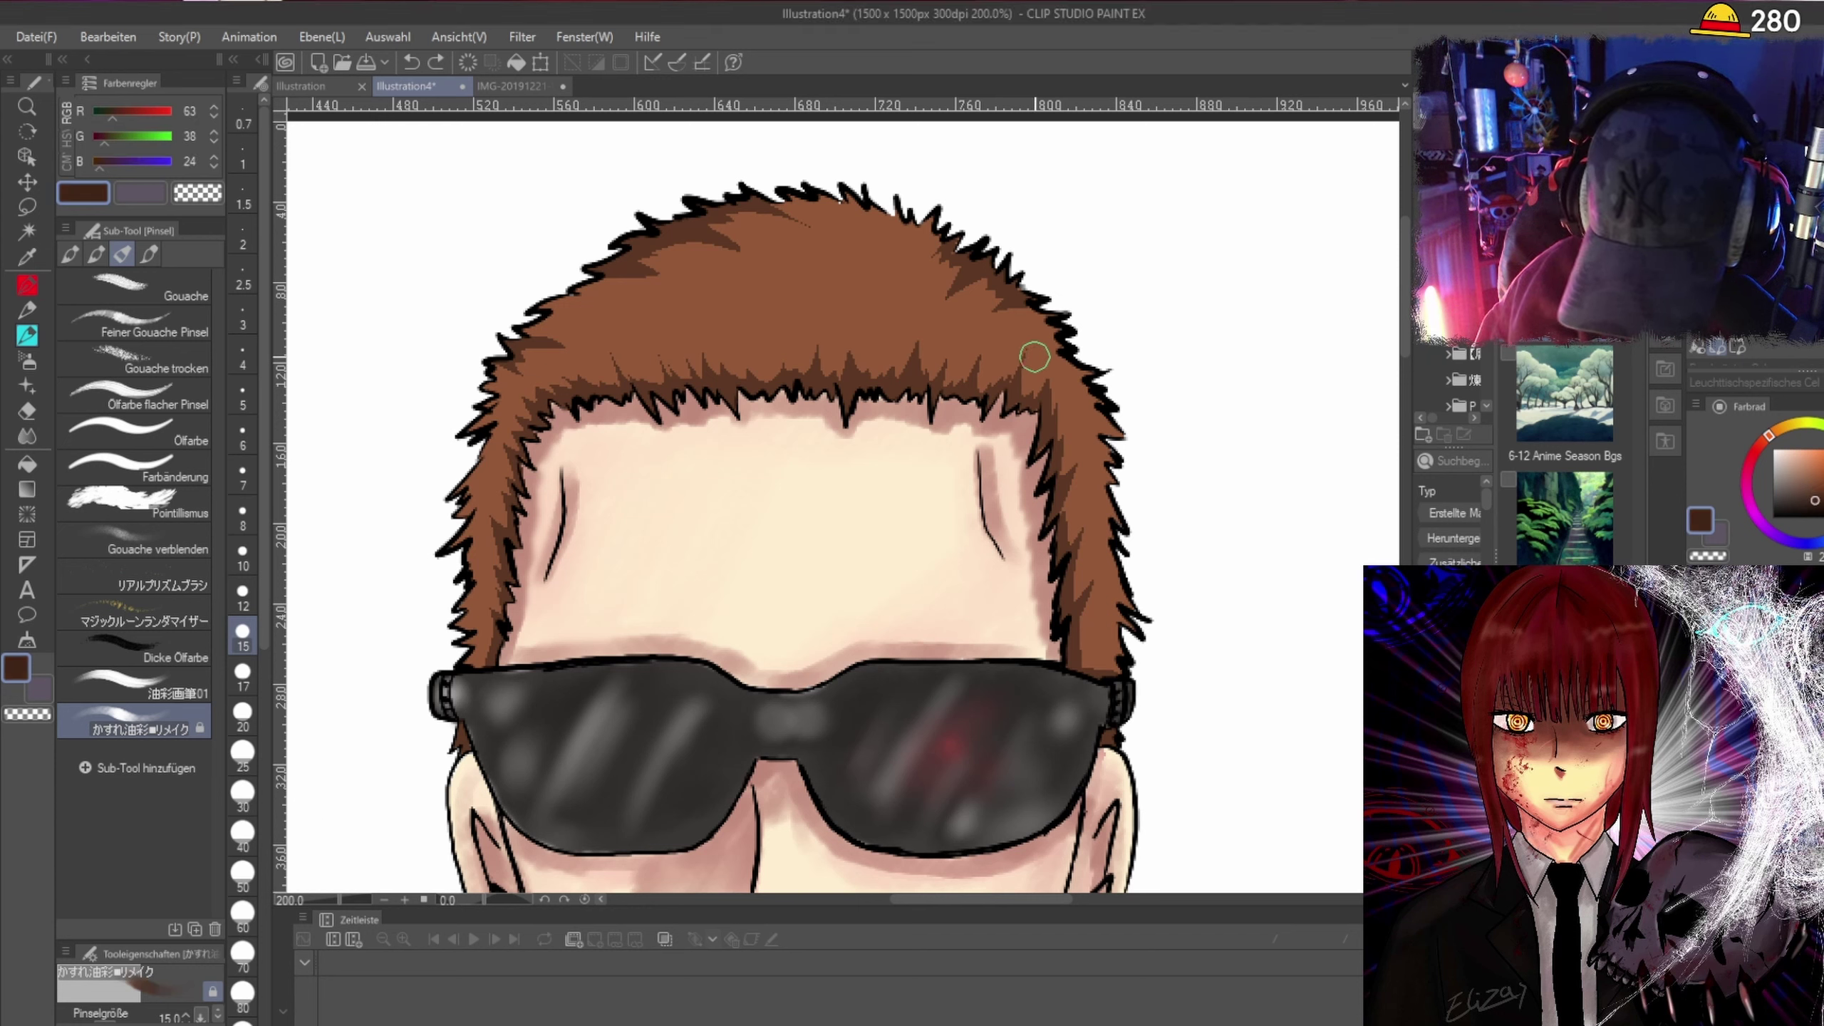
{"action": "left_click_drag", "start_coordinate": [1089, 439], "coordinate": [1076, 513]}
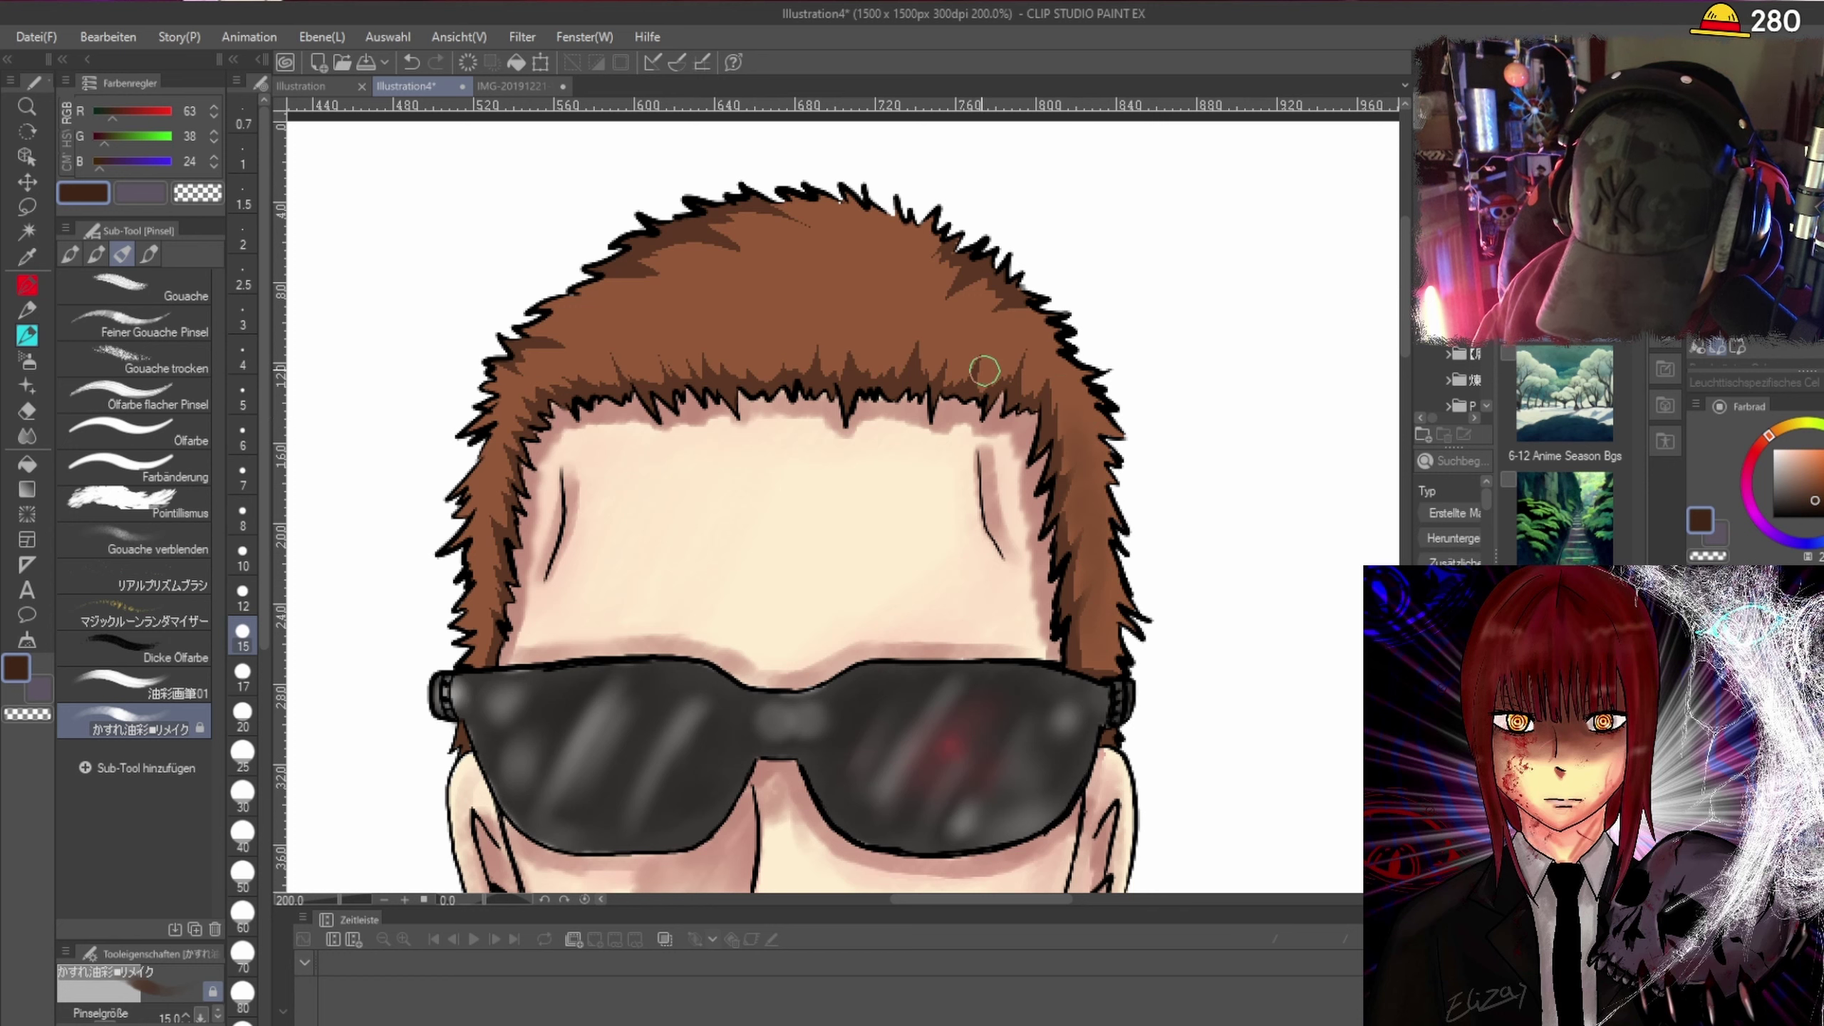
{"action": "mouse_move", "coordinate": [769, 245]}
{"action": "left_mouse_down"}
{"action": "mouse_move", "coordinate": [820, 256]}
{"action": "mouse_move", "coordinate": [780, 245]}
{"action": "mouse_move", "coordinate": [849, 233]}
{"action": "mouse_move", "coordinate": [781, 278]}
{"action": "mouse_move", "coordinate": [709, 273]}
{"action": "mouse_move", "coordinate": [747, 293]}
{"action": "mouse_move", "coordinate": [593, 333]}
{"action": "mouse_move", "coordinate": [776, 302]}
{"action": "mouse_move", "coordinate": [746, 335]}
{"action": "mouse_move", "coordinate": [787, 281]}
{"action": "mouse_move", "coordinate": [804, 302]}
{"action": "mouse_move", "coordinate": [825, 280]}
{"action": "mouse_move", "coordinate": [891, 298]}
{"action": "mouse_move", "coordinate": [905, 258]}
{"action": "mouse_move", "coordinate": [931, 345]}
{"action": "mouse_move", "coordinate": [996, 336]}
{"action": "mouse_move", "coordinate": [1068, 385]}
{"action": "mouse_move", "coordinate": [1078, 575]}
{"action": "left_mouse_up"}
Enlarge the brush to size 25 and add brown strokes over the upper-left hair.
{"action": "left_click", "coordinate": [243, 756]}
{"action": "left_click_drag", "start_coordinate": [632, 309], "coordinate": [616, 354]}
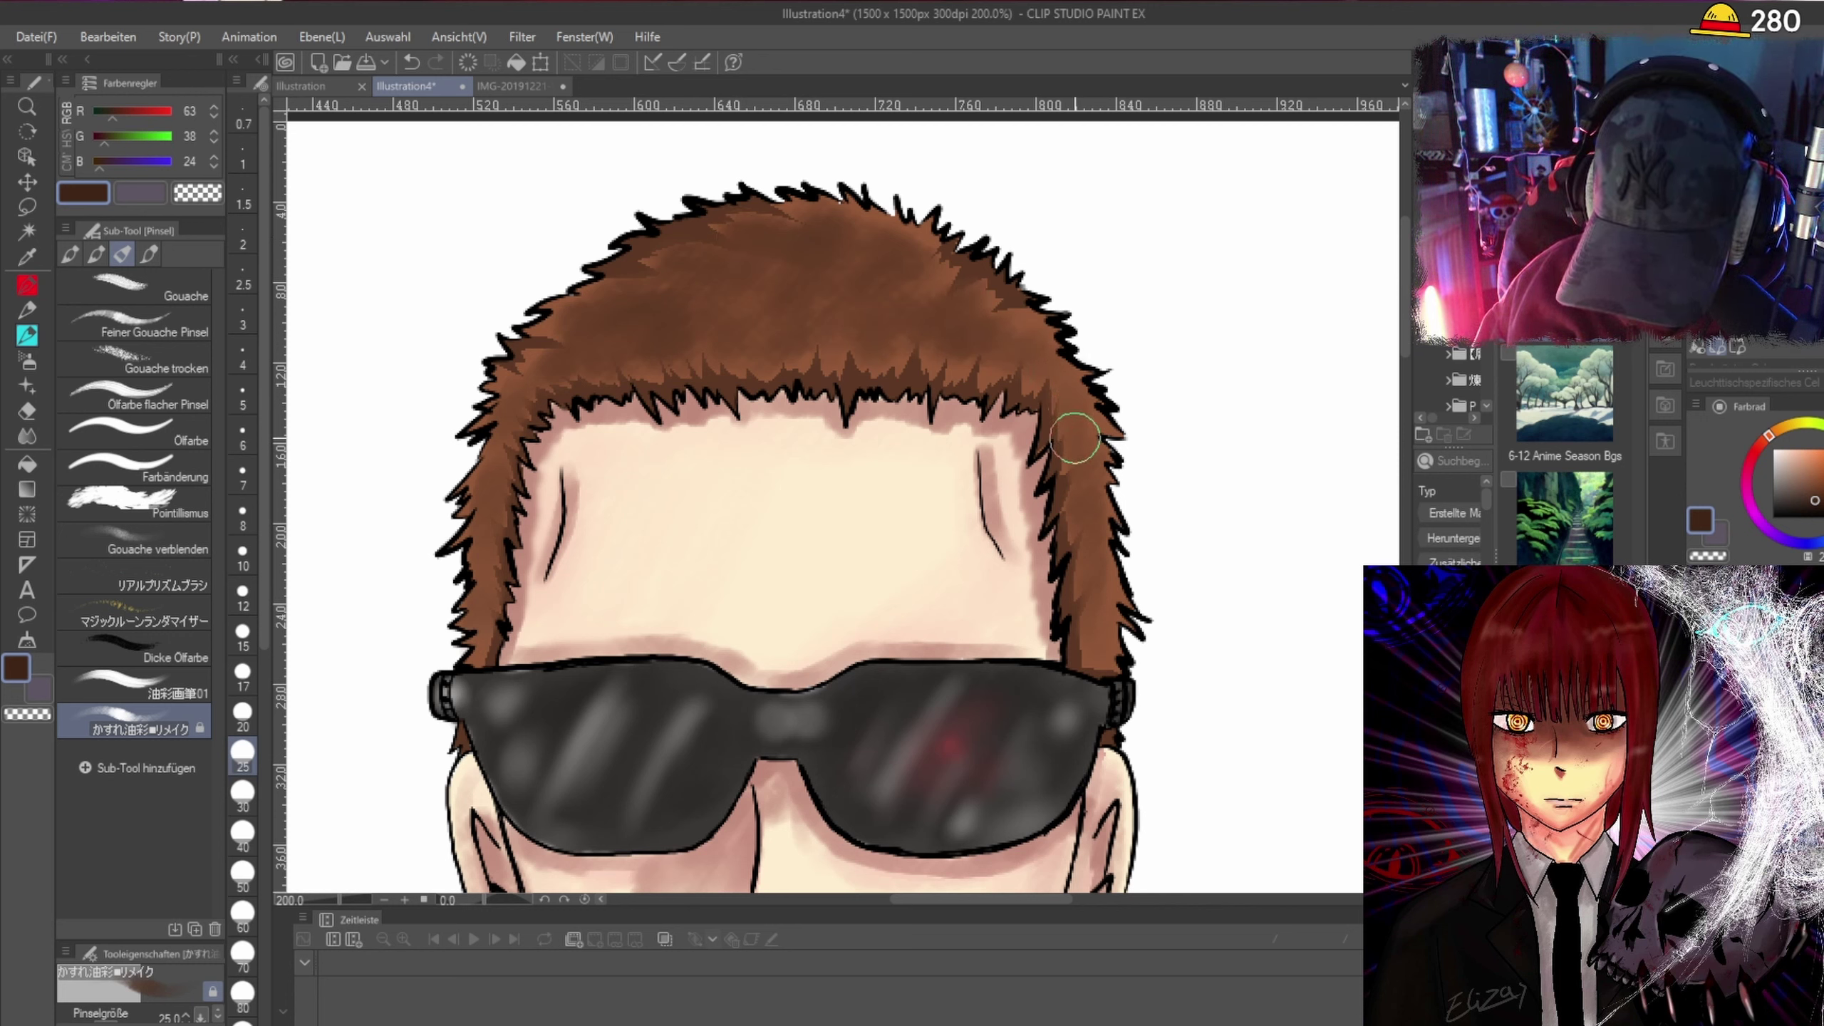
{"action": "scroll", "coordinate": [1103, 654], "scroll_direction": "down", "scroll_amount": 1}
{"action": "scroll", "coordinate": [948, 264], "scroll_direction": "up", "scroll_amount": 4}
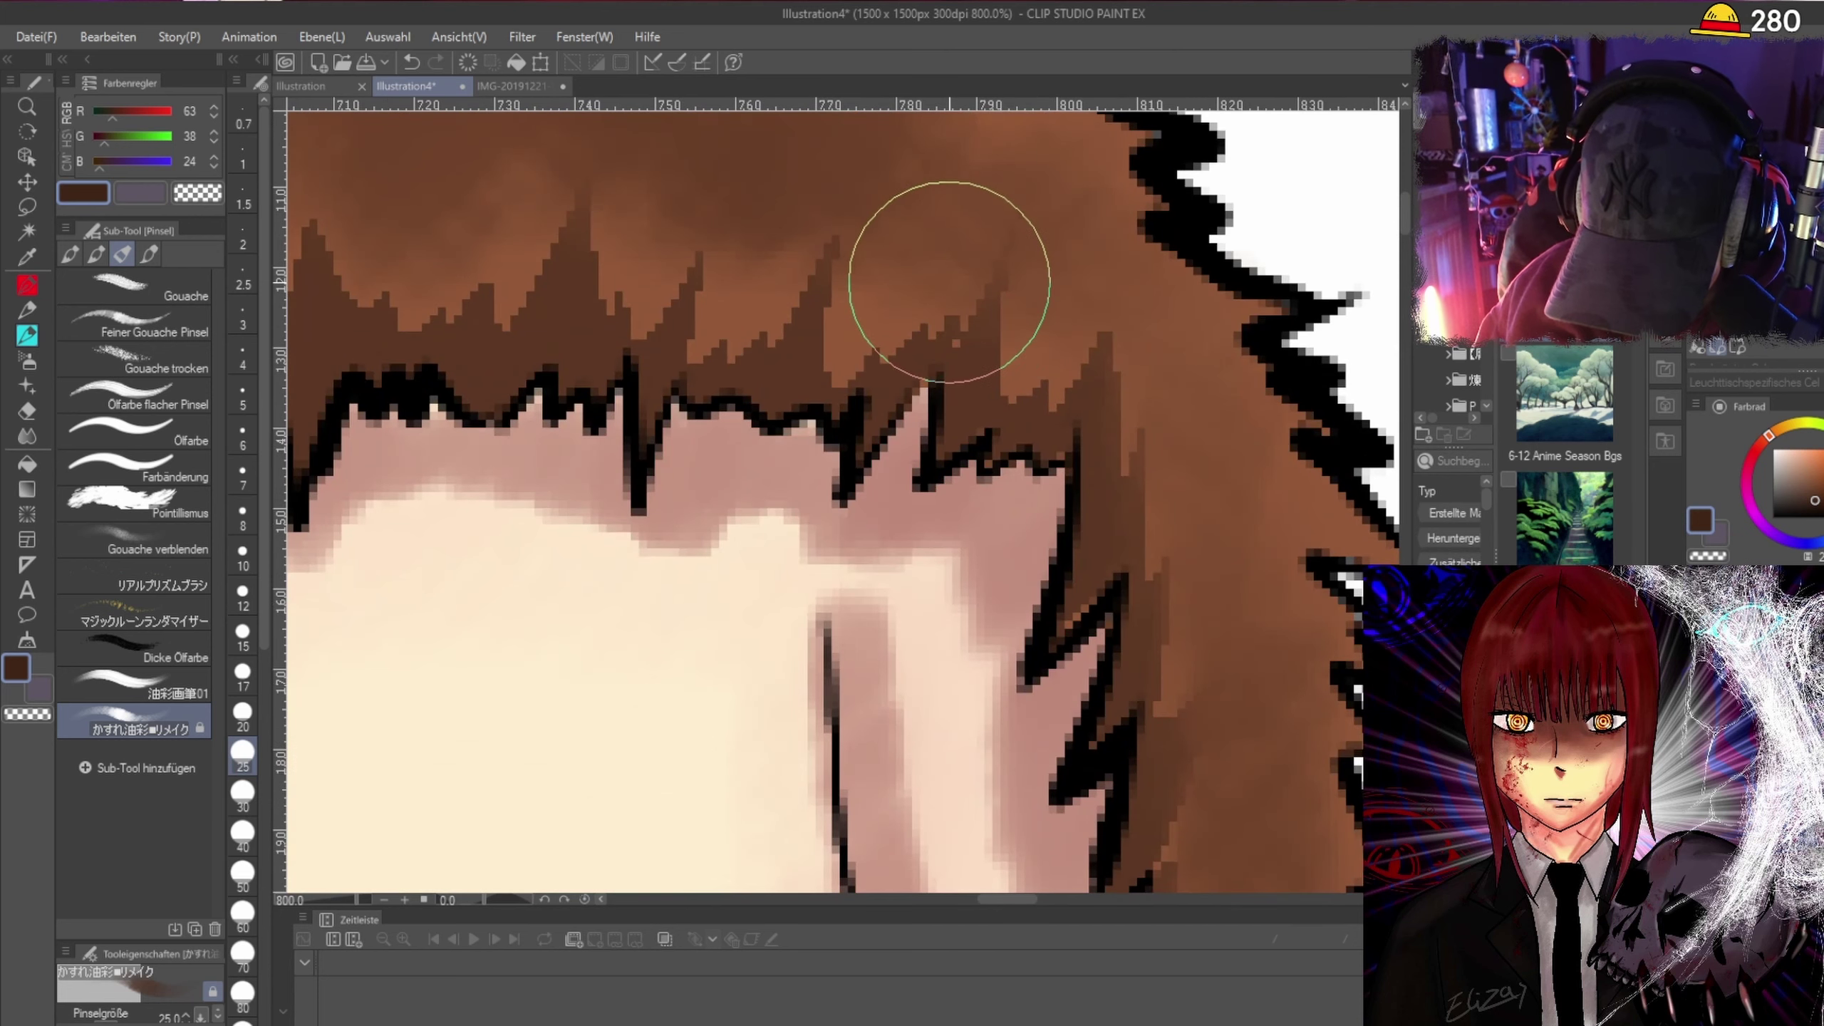
{"action": "scroll", "coordinate": [955, 214], "scroll_direction": "down", "scroll_amount": 5}
{"action": "scroll", "coordinate": [1051, 122], "scroll_direction": "down", "scroll_amount": 3}
{"action": "scroll", "coordinate": [1059, 154], "scroll_direction": "up", "scroll_amount": 3}
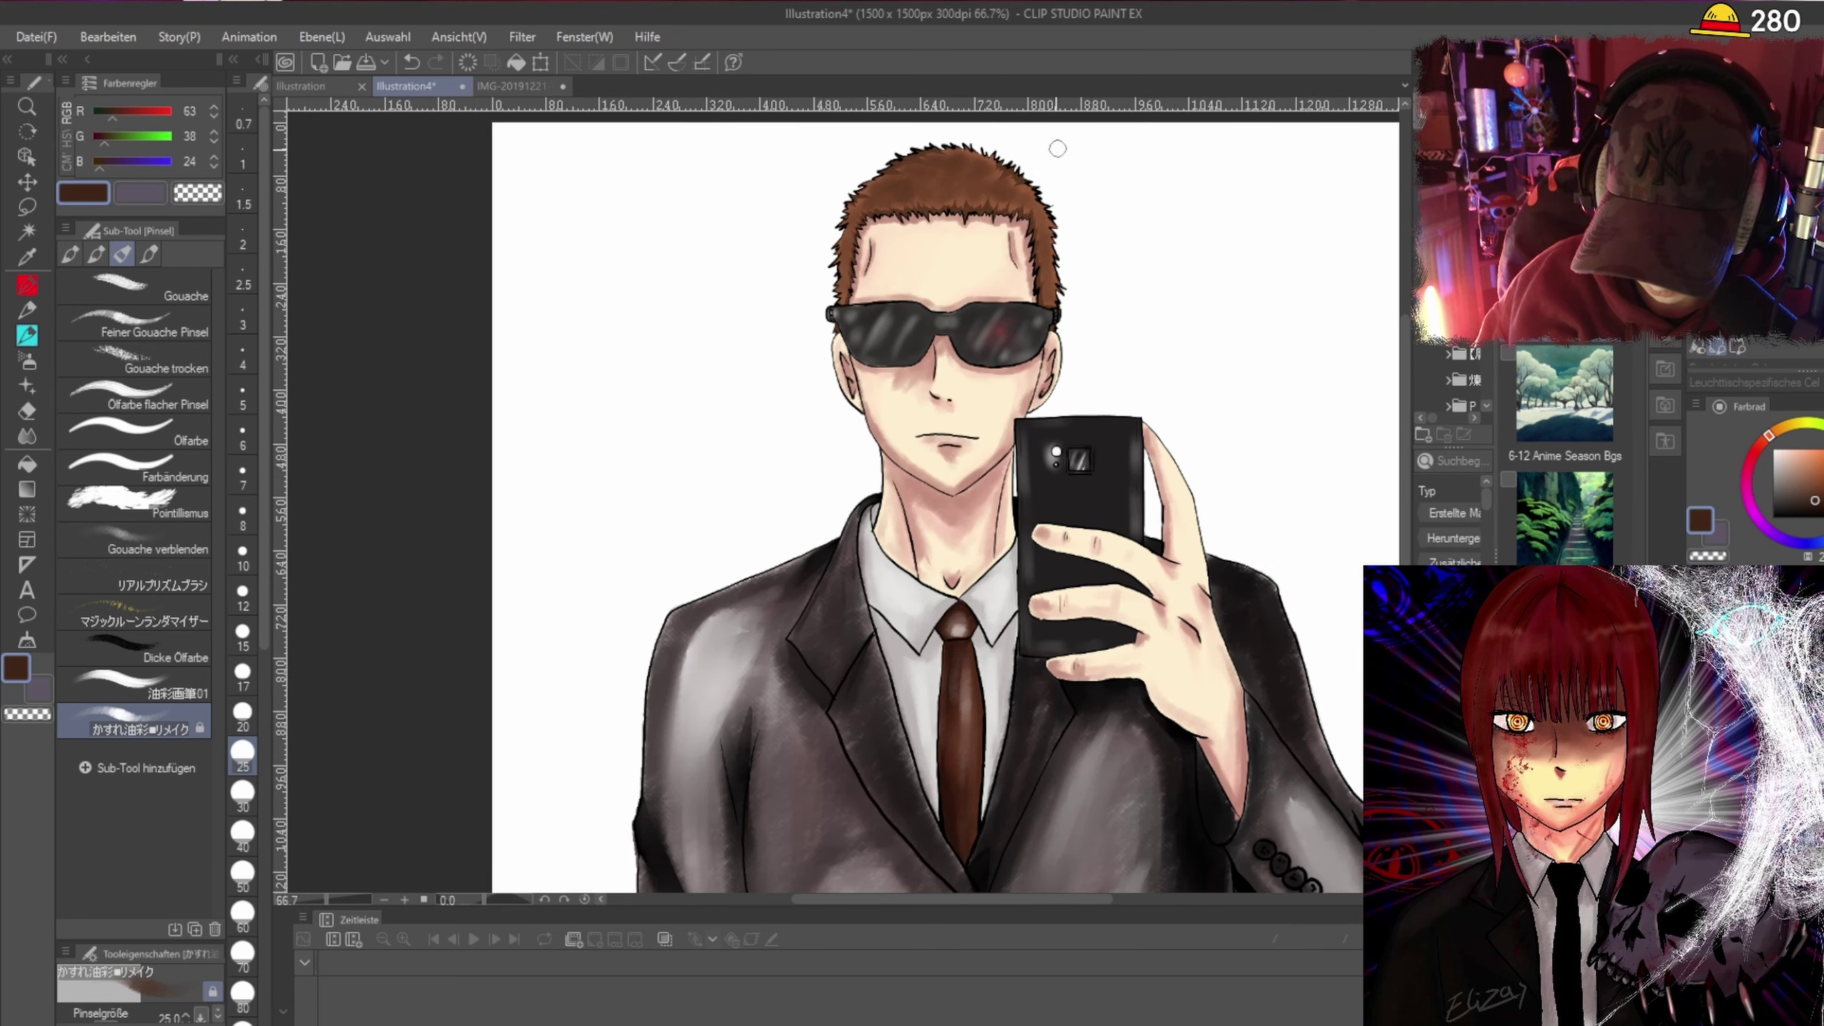
{"action": "left_click_drag", "start_coordinate": [1402, 285], "coordinate": [1401, 224]}
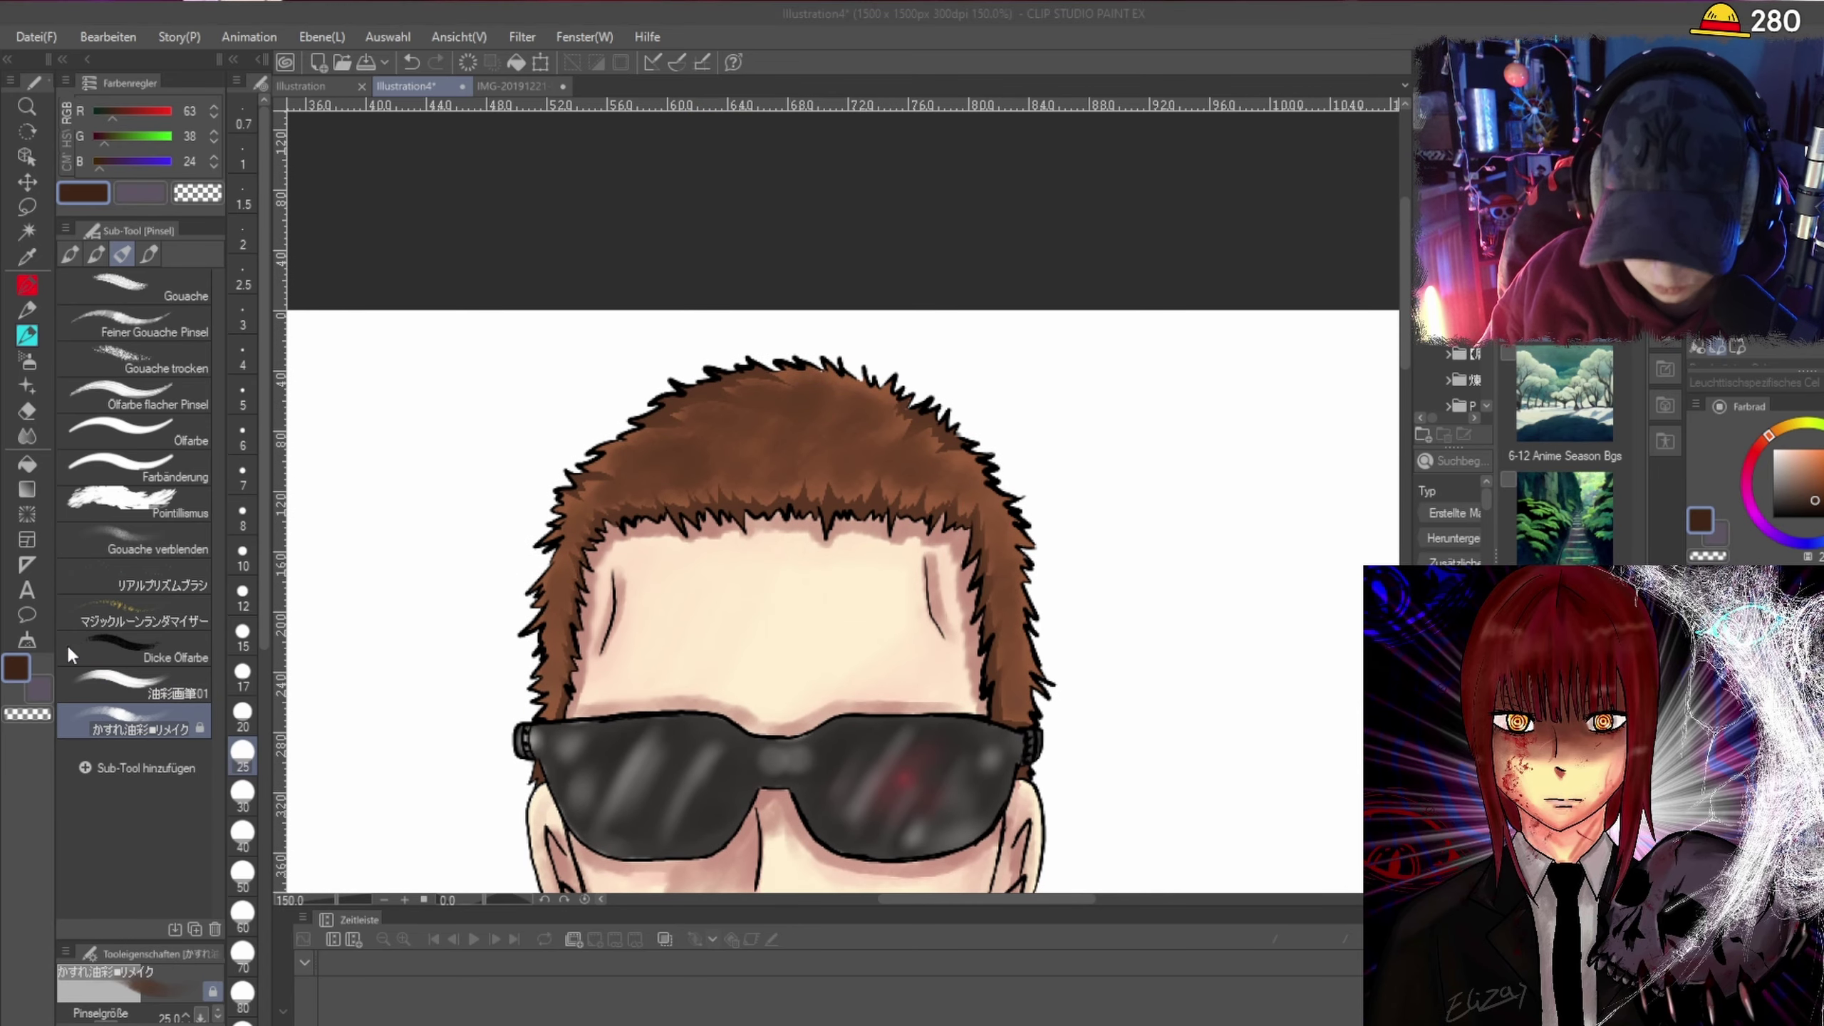
Eyedrop the forehead skin tone and blend light streaks across the hair's sides and top.
{"action": "left_click", "coordinate": [701, 570], "text": "alt"}
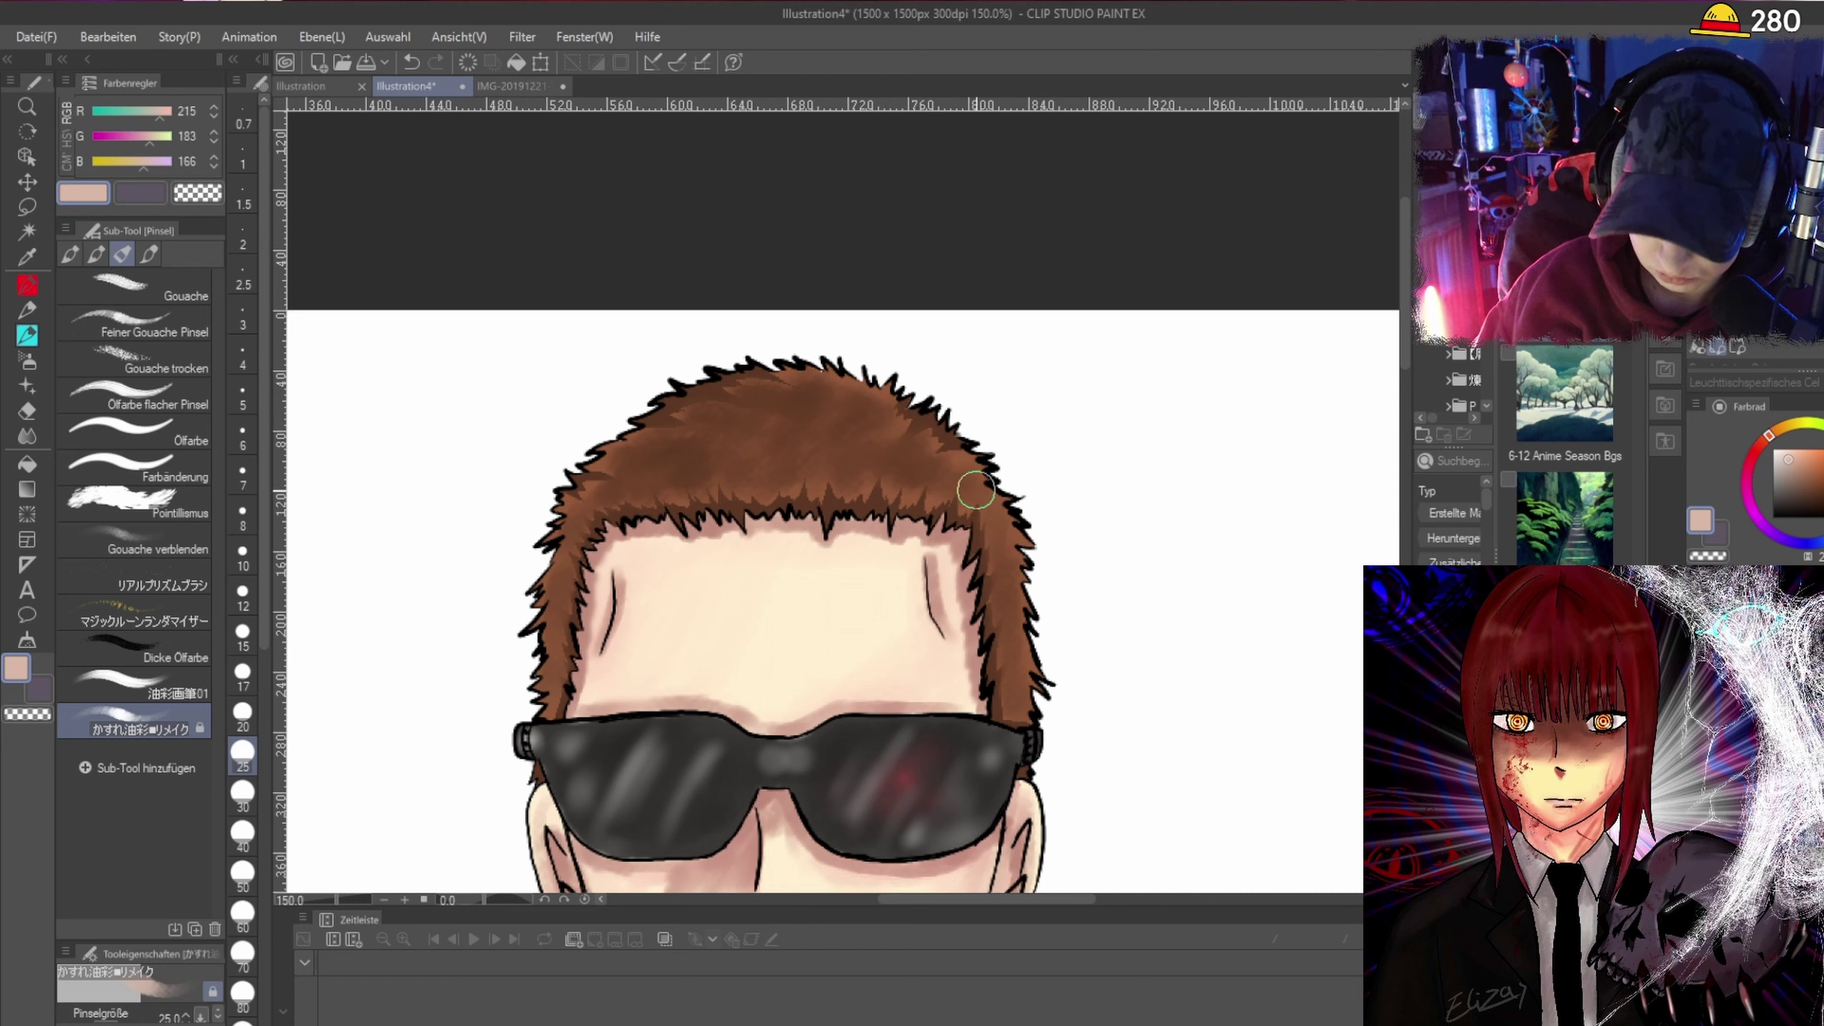
{"action": "mouse_move", "coordinate": [927, 483]}
{"action": "left_mouse_down"}
{"action": "mouse_move", "coordinate": [949, 452]}
{"action": "mouse_move", "coordinate": [901, 462]}
{"action": "mouse_move", "coordinate": [901, 442]}
{"action": "mouse_move", "coordinate": [806, 427]}
{"action": "mouse_move", "coordinate": [808, 383]}
{"action": "mouse_move", "coordinate": [748, 460]}
{"action": "mouse_move", "coordinate": [739, 436]}
{"action": "mouse_move", "coordinate": [702, 436]}
{"action": "mouse_move", "coordinate": [664, 453]}
{"action": "left_mouse_up"}
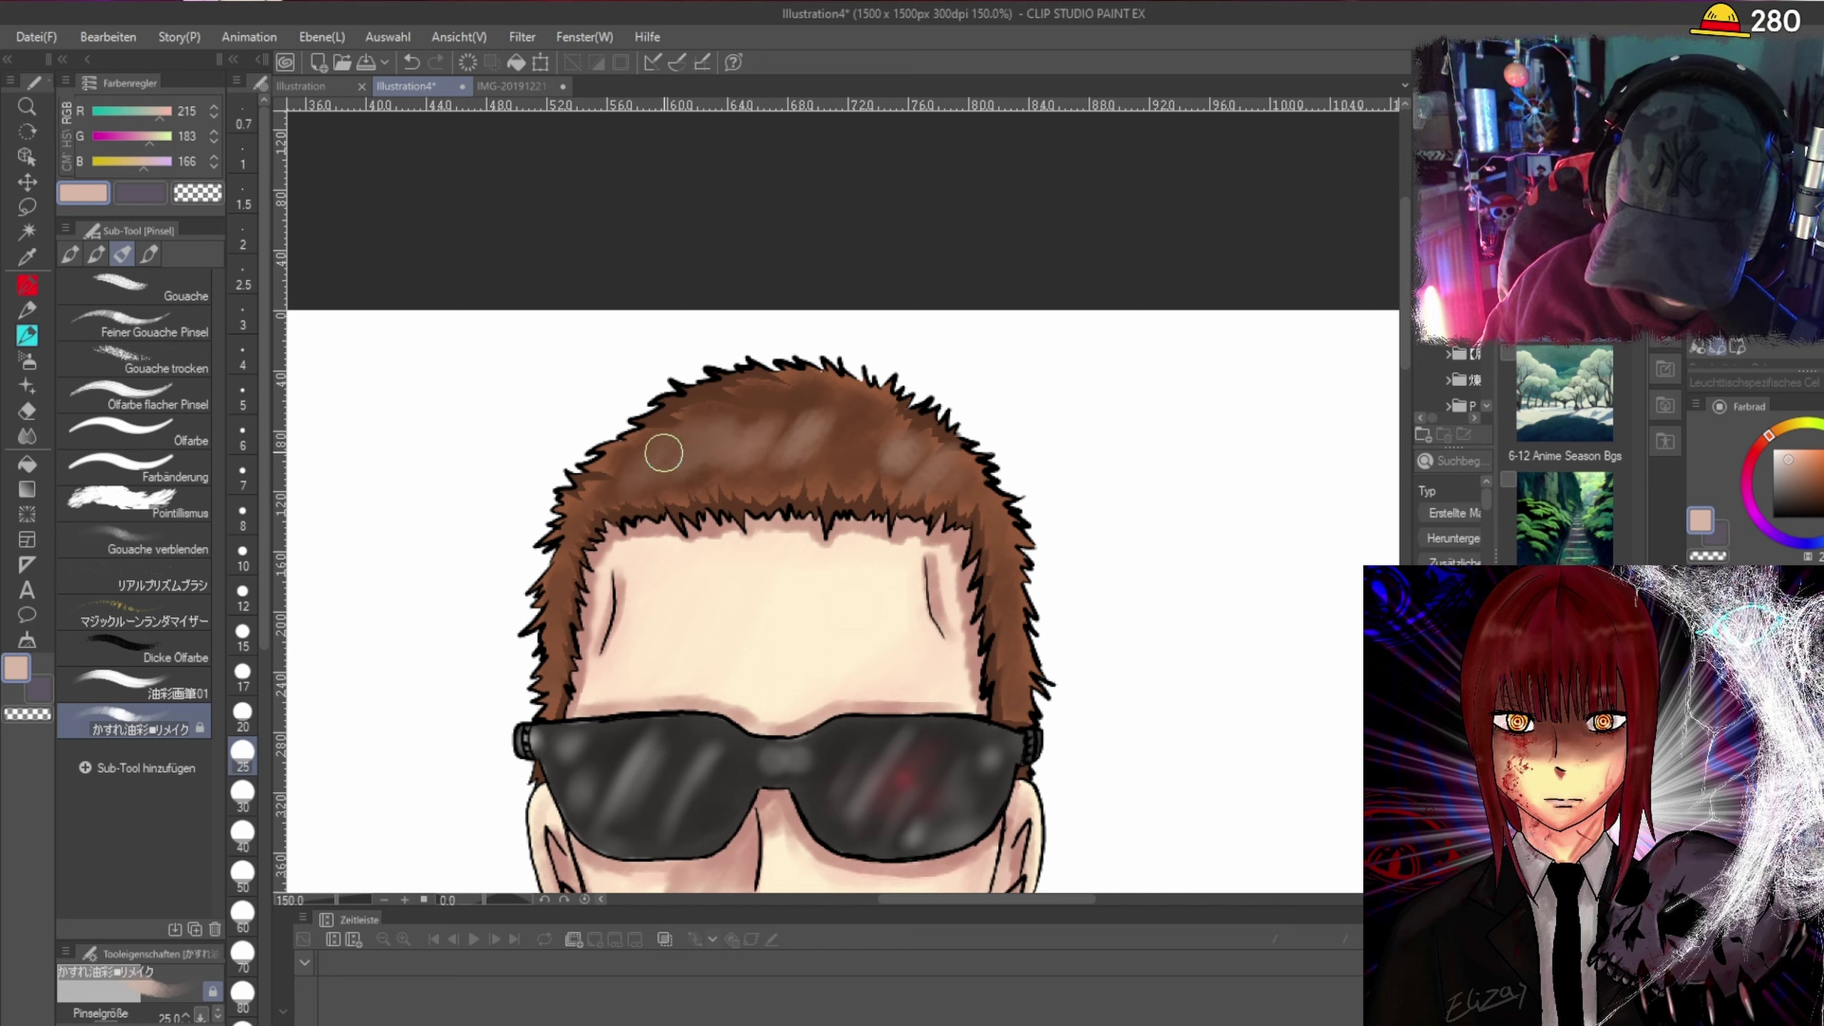
{"action": "left_click_drag", "start_coordinate": [596, 503], "coordinate": [572, 571]}
{"action": "left_click_drag", "start_coordinate": [988, 540], "coordinate": [1014, 675]}
{"action": "scroll", "coordinate": [932, 436], "scroll_direction": "up", "scroll_amount": 1}
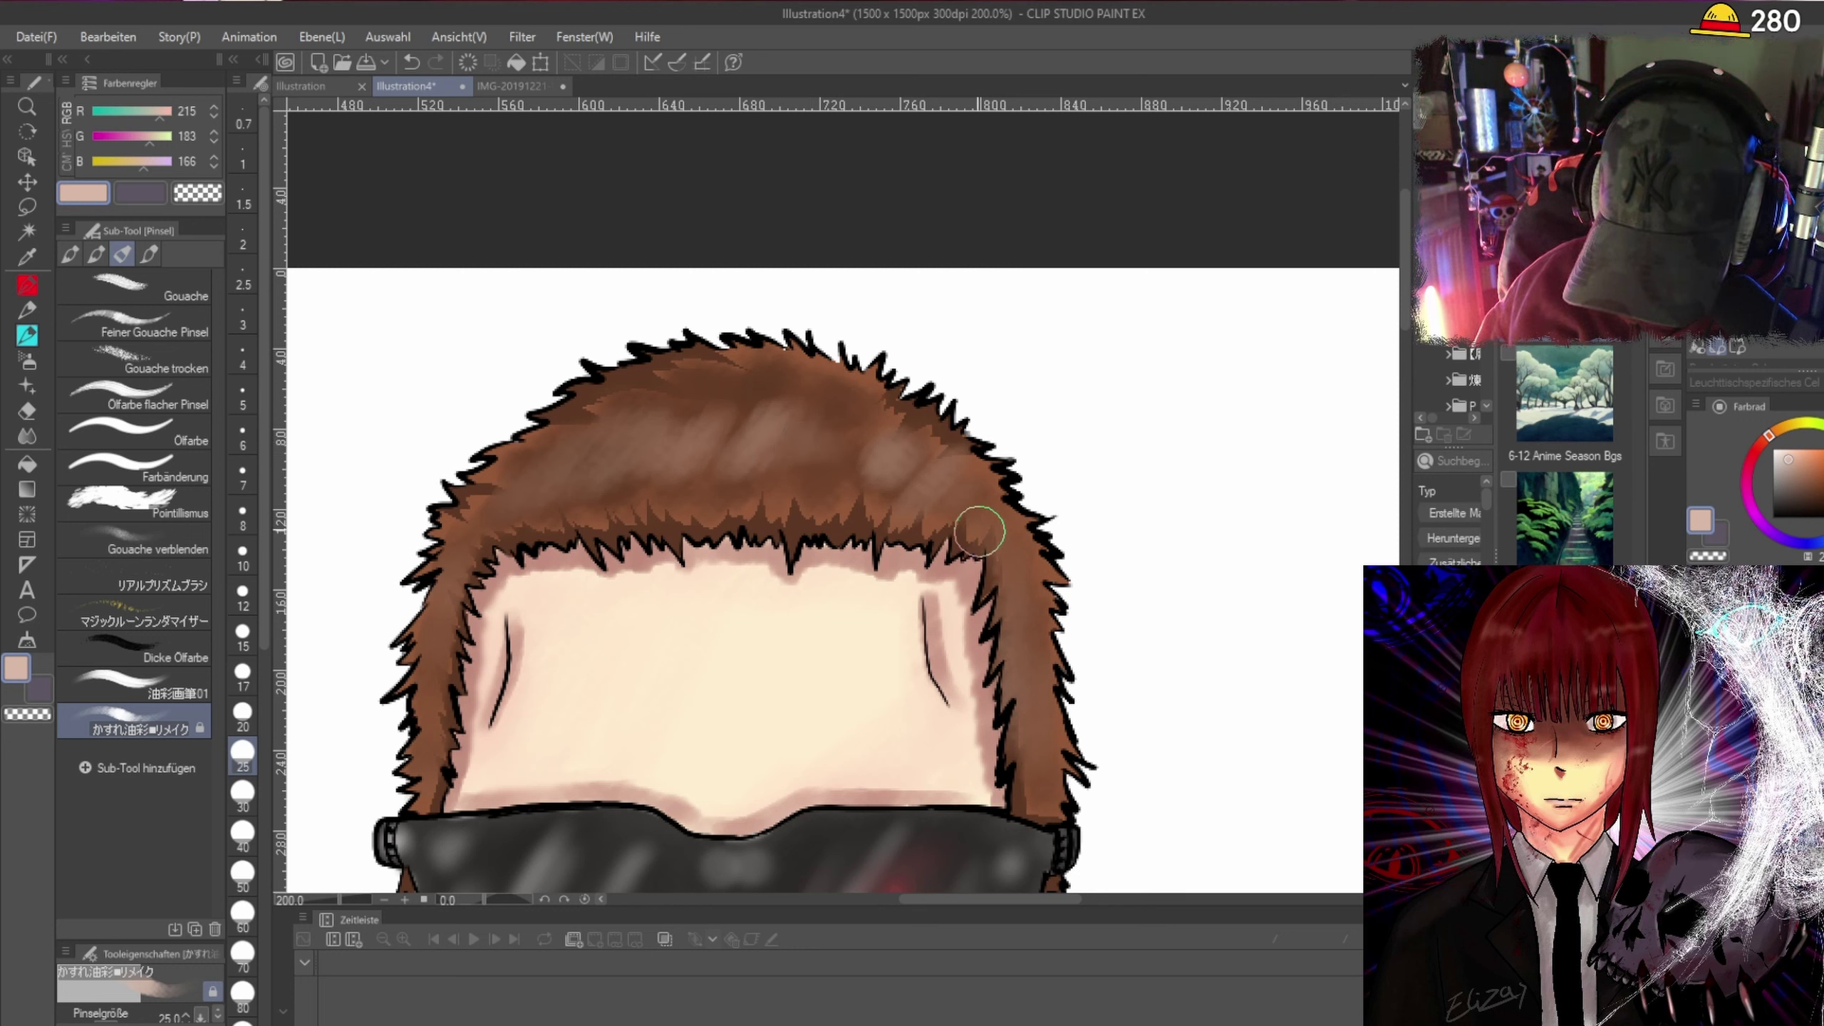
{"action": "mouse_move", "coordinate": [868, 474]}
{"action": "left_mouse_down"}
{"action": "mouse_move", "coordinate": [833, 491]}
{"action": "mouse_move", "coordinate": [846, 392]}
{"action": "mouse_move", "coordinate": [761, 422]}
{"action": "mouse_move", "coordinate": [719, 398]}
{"action": "mouse_move", "coordinate": [771, 396]}
{"action": "mouse_move", "coordinate": [634, 488]}
{"action": "left_mouse_up"}
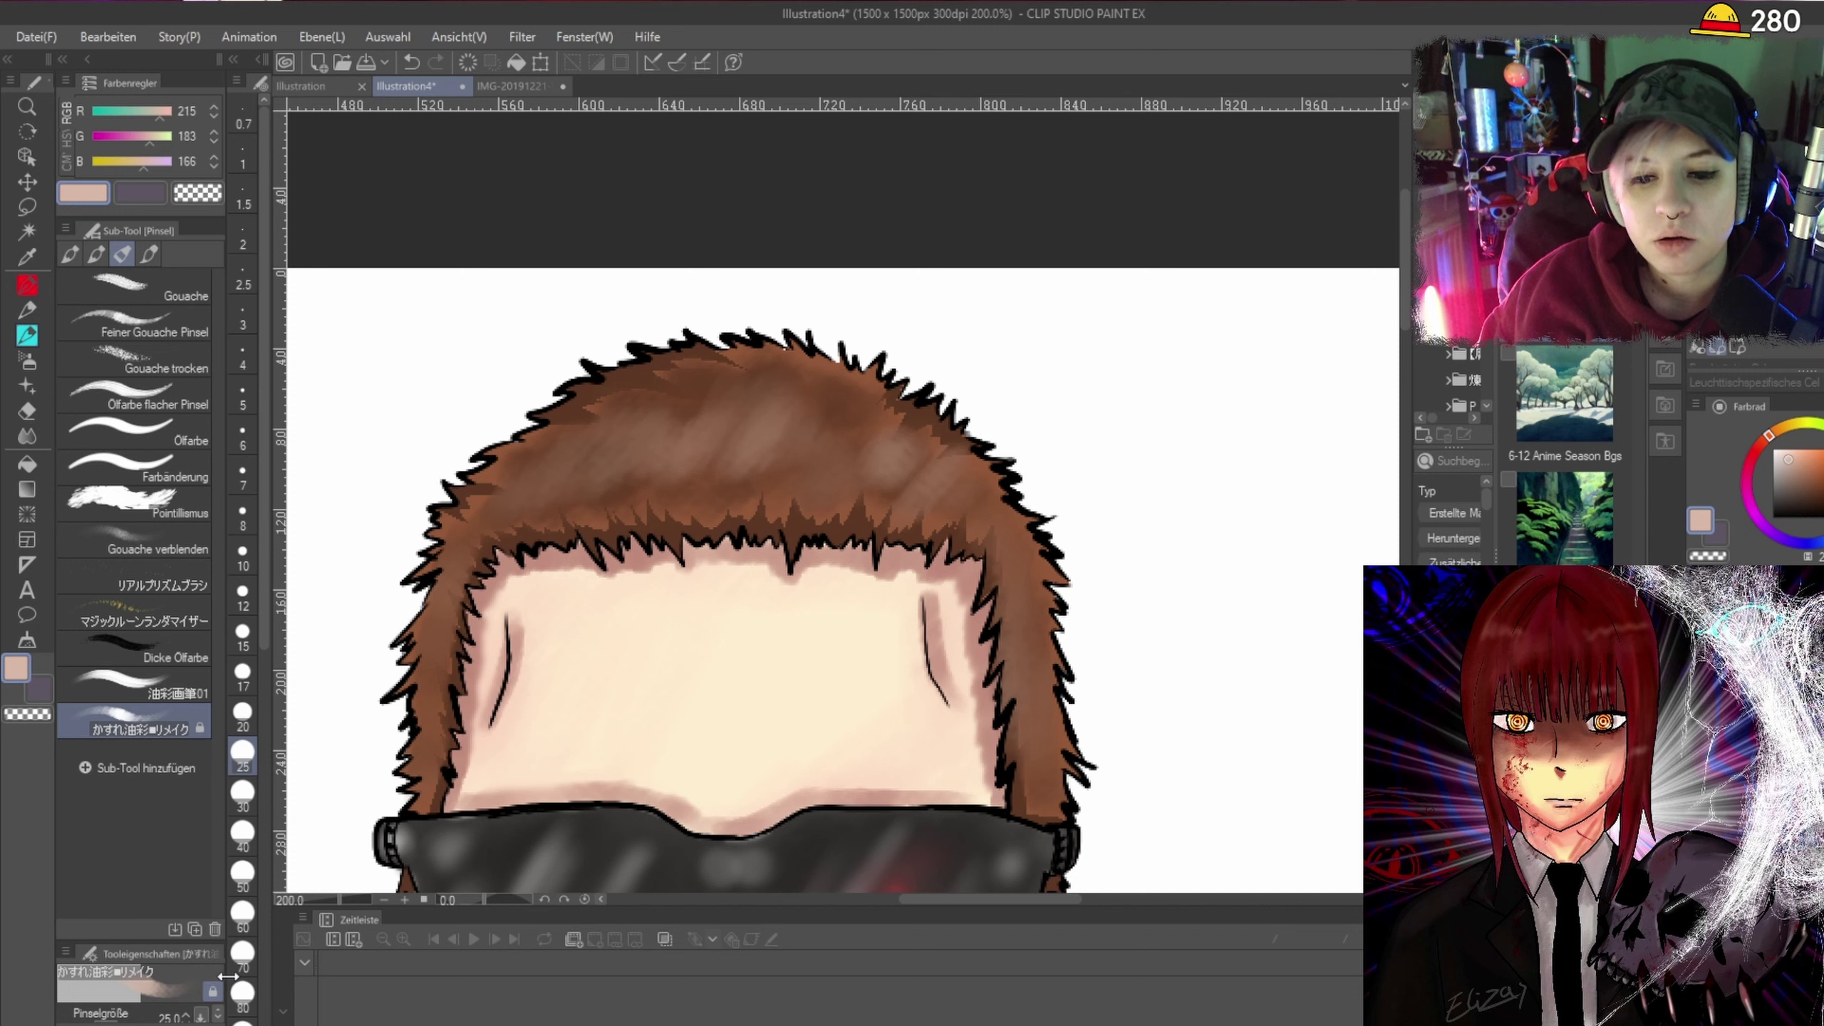
At brush size 40, paint white highlights on the left and upper-left hair.
{"action": "left_click", "coordinate": [245, 832]}
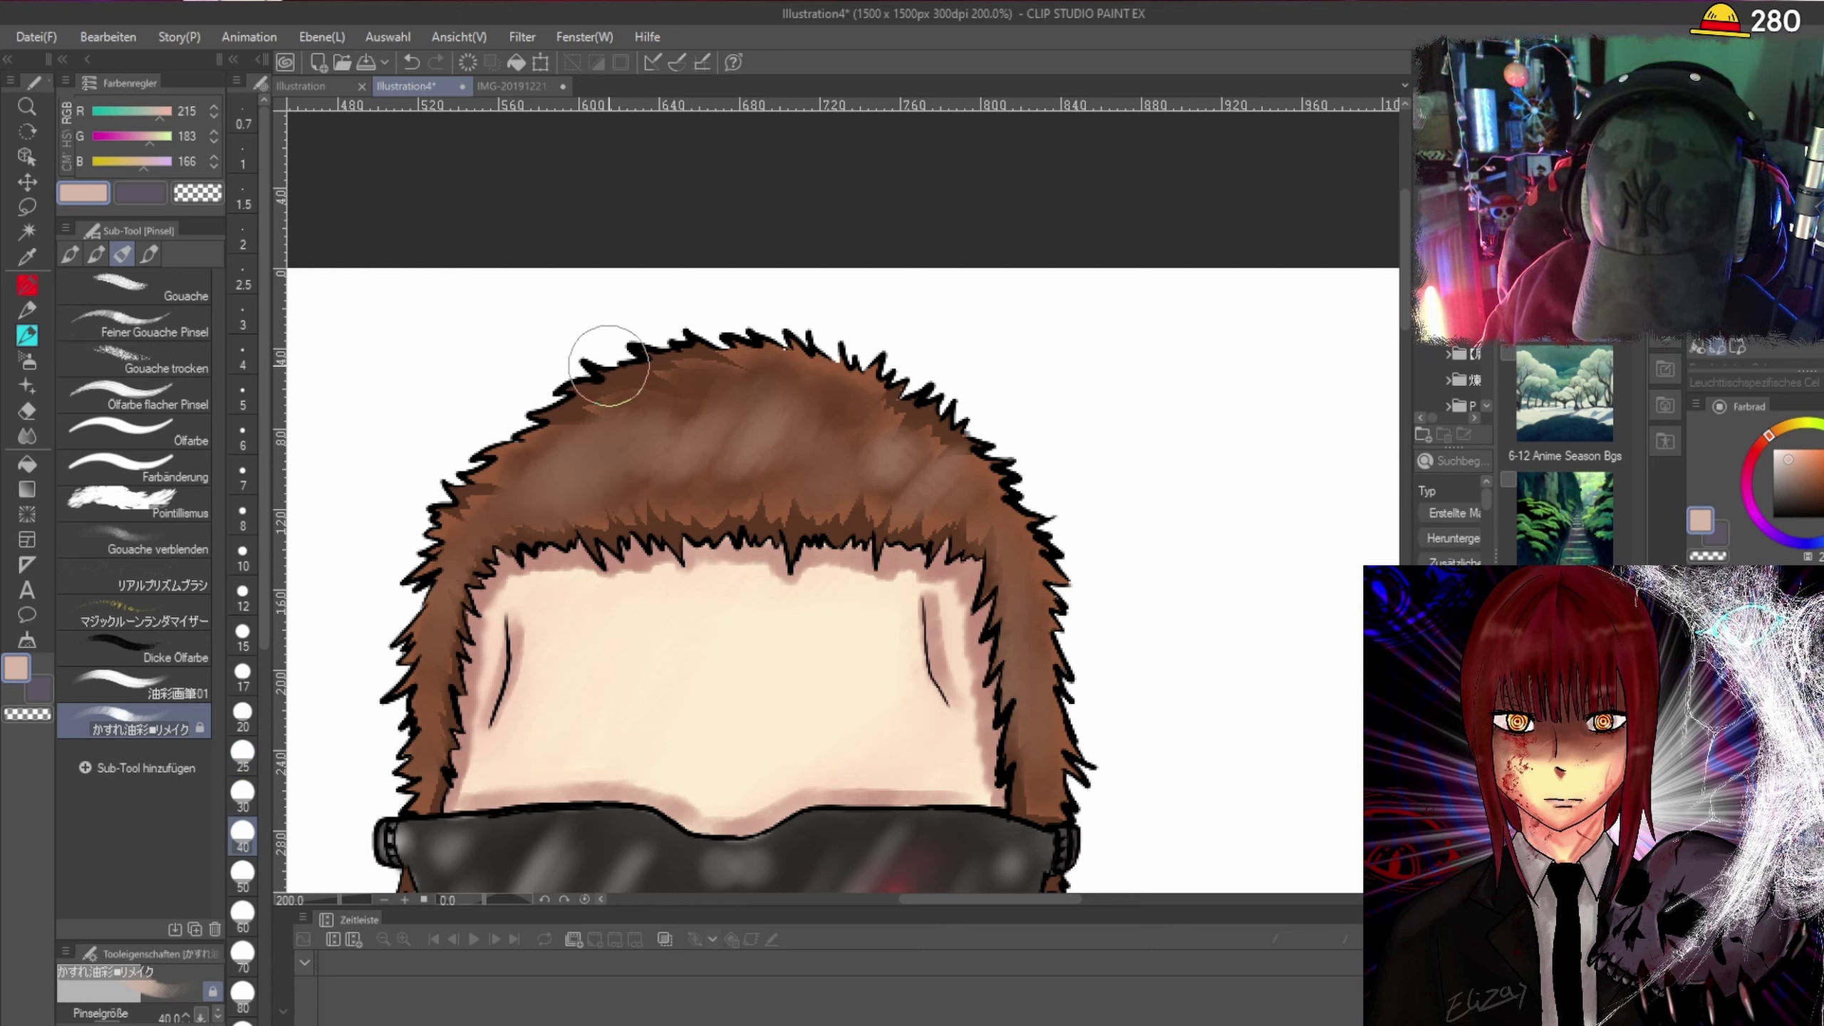
{"action": "double_click", "coordinate": [18, 670]}
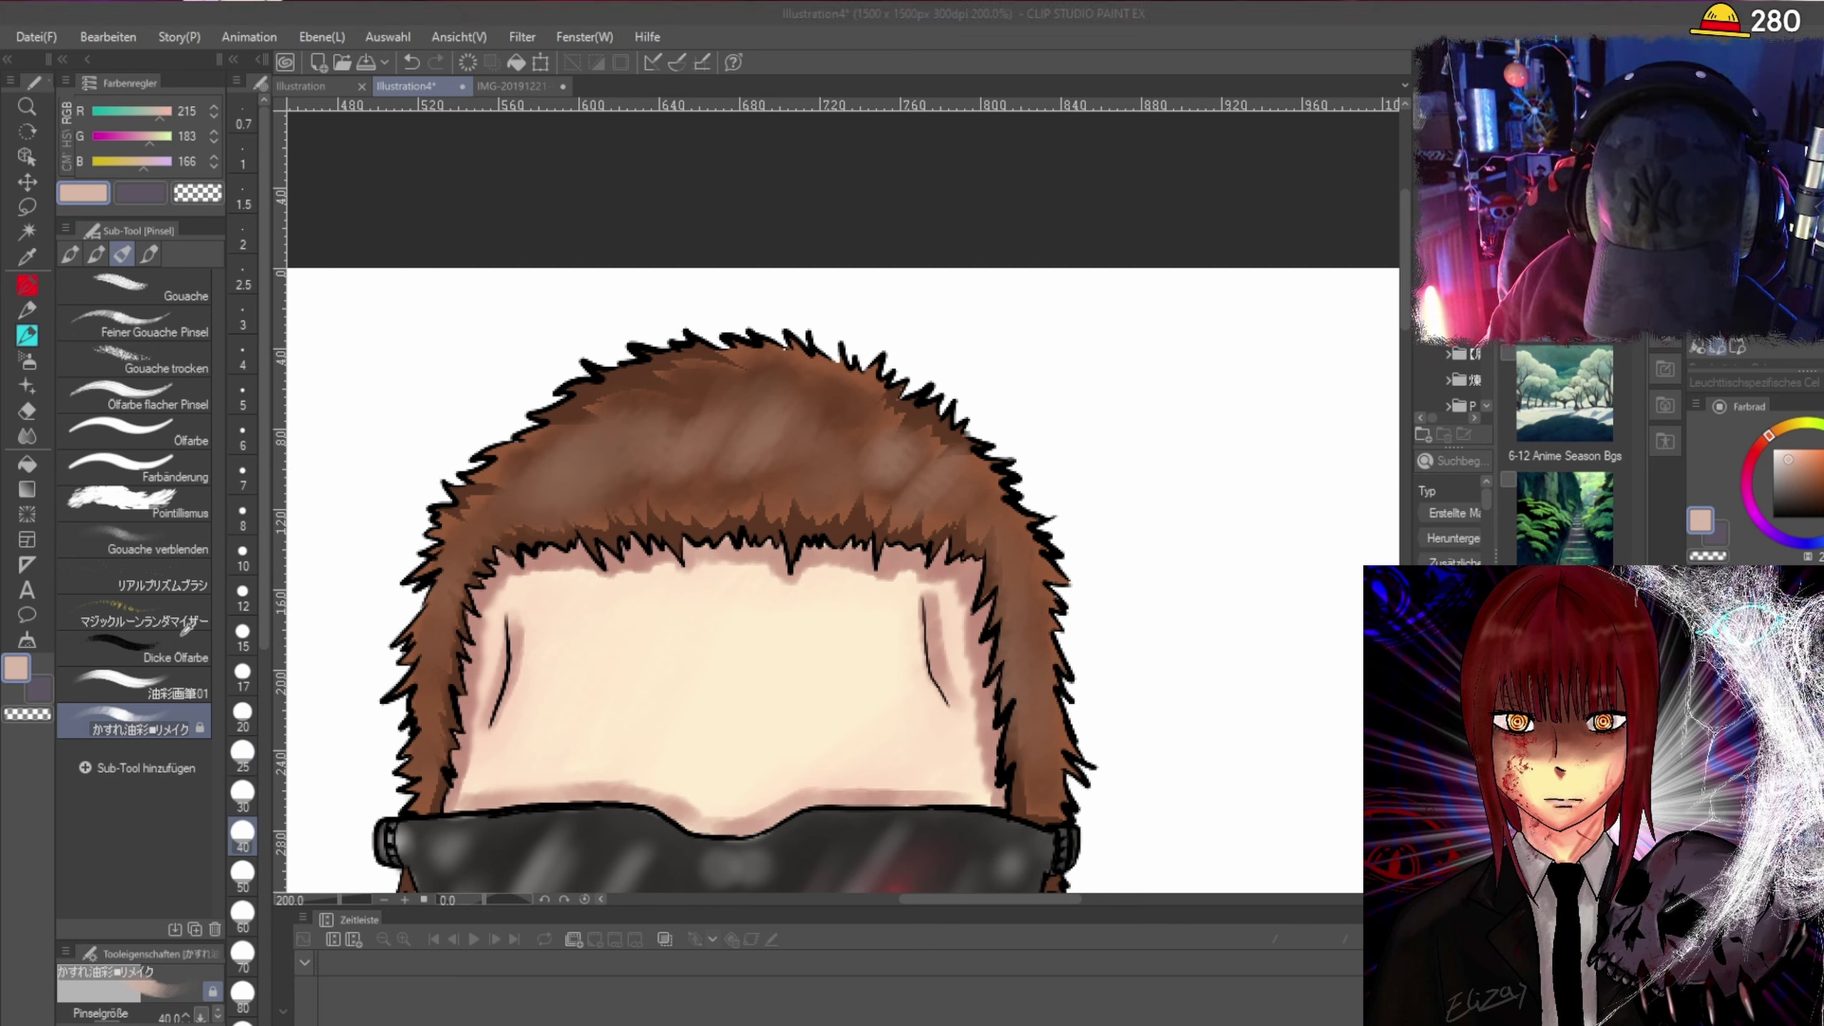
{"action": "left_click", "coordinate": [647, 574]}
{"action": "mouse_move", "coordinate": [542, 494]}
{"action": "left_mouse_down"}
{"action": "mouse_move", "coordinate": [603, 456]}
{"action": "mouse_move", "coordinate": [612, 492]}
{"action": "left_mouse_up"}
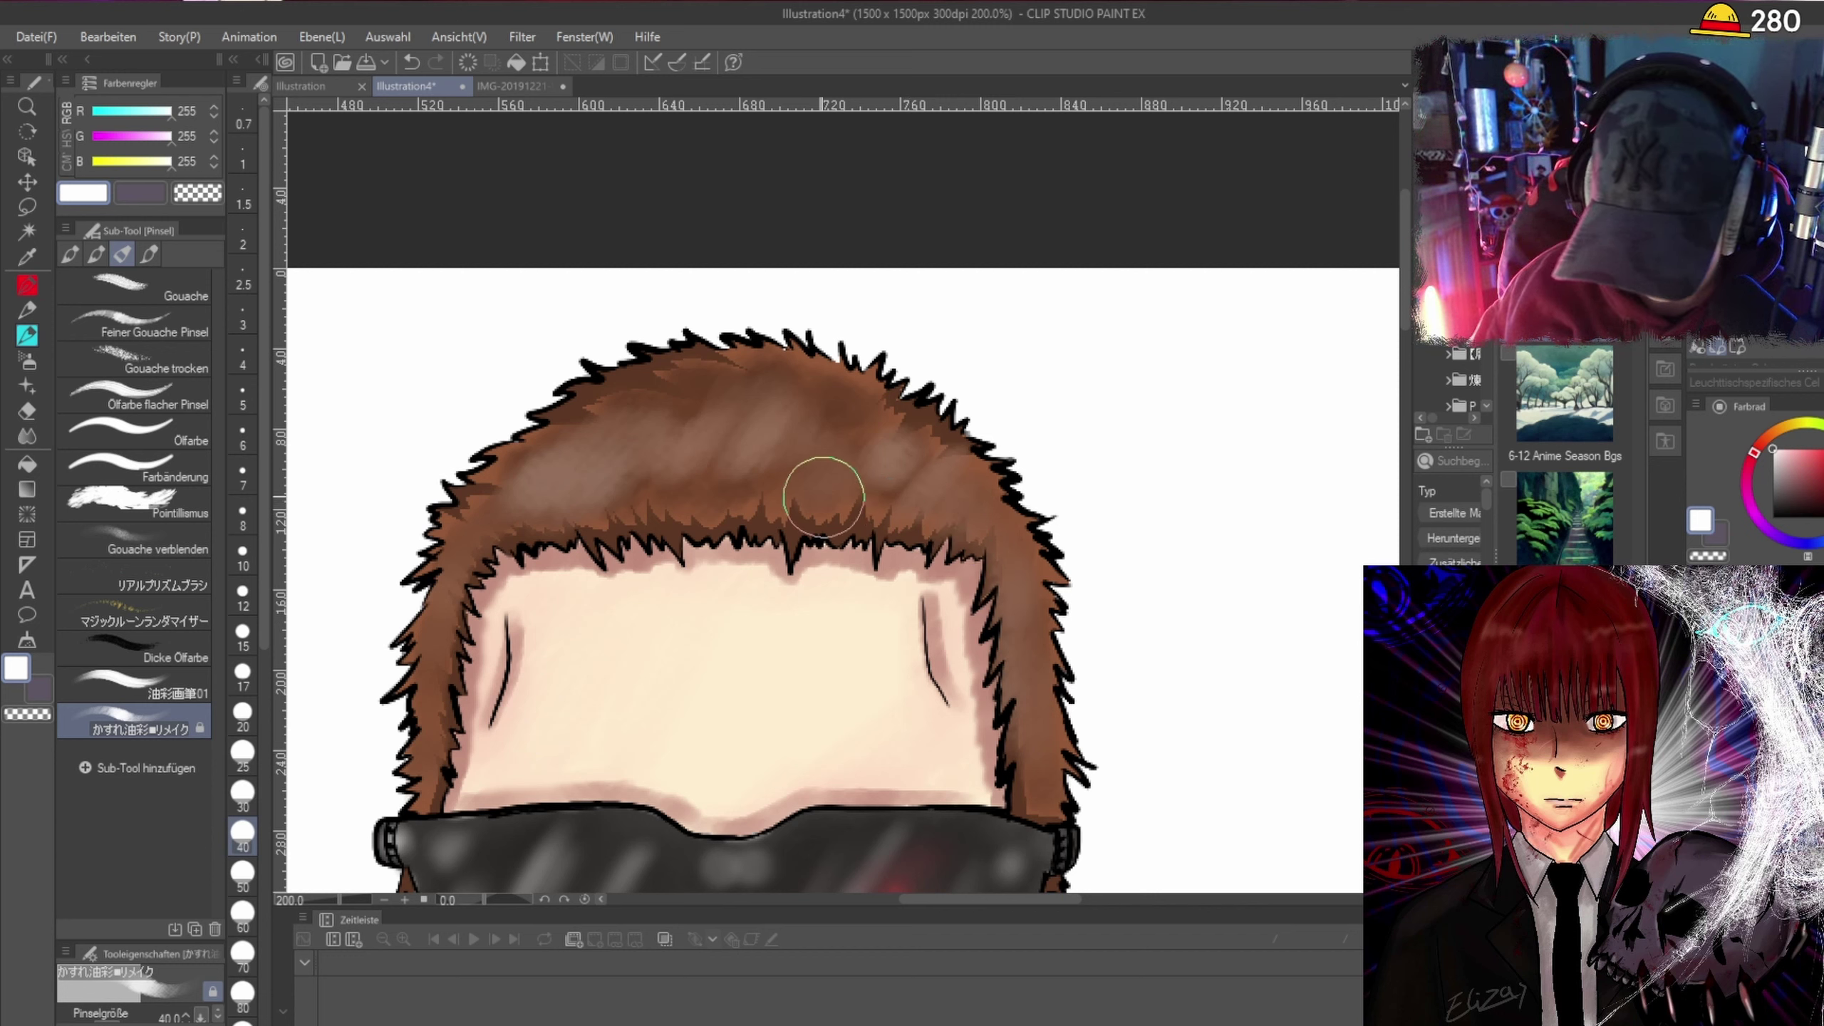
{"action": "left_click_drag", "start_coordinate": [729, 399], "coordinate": [670, 411]}
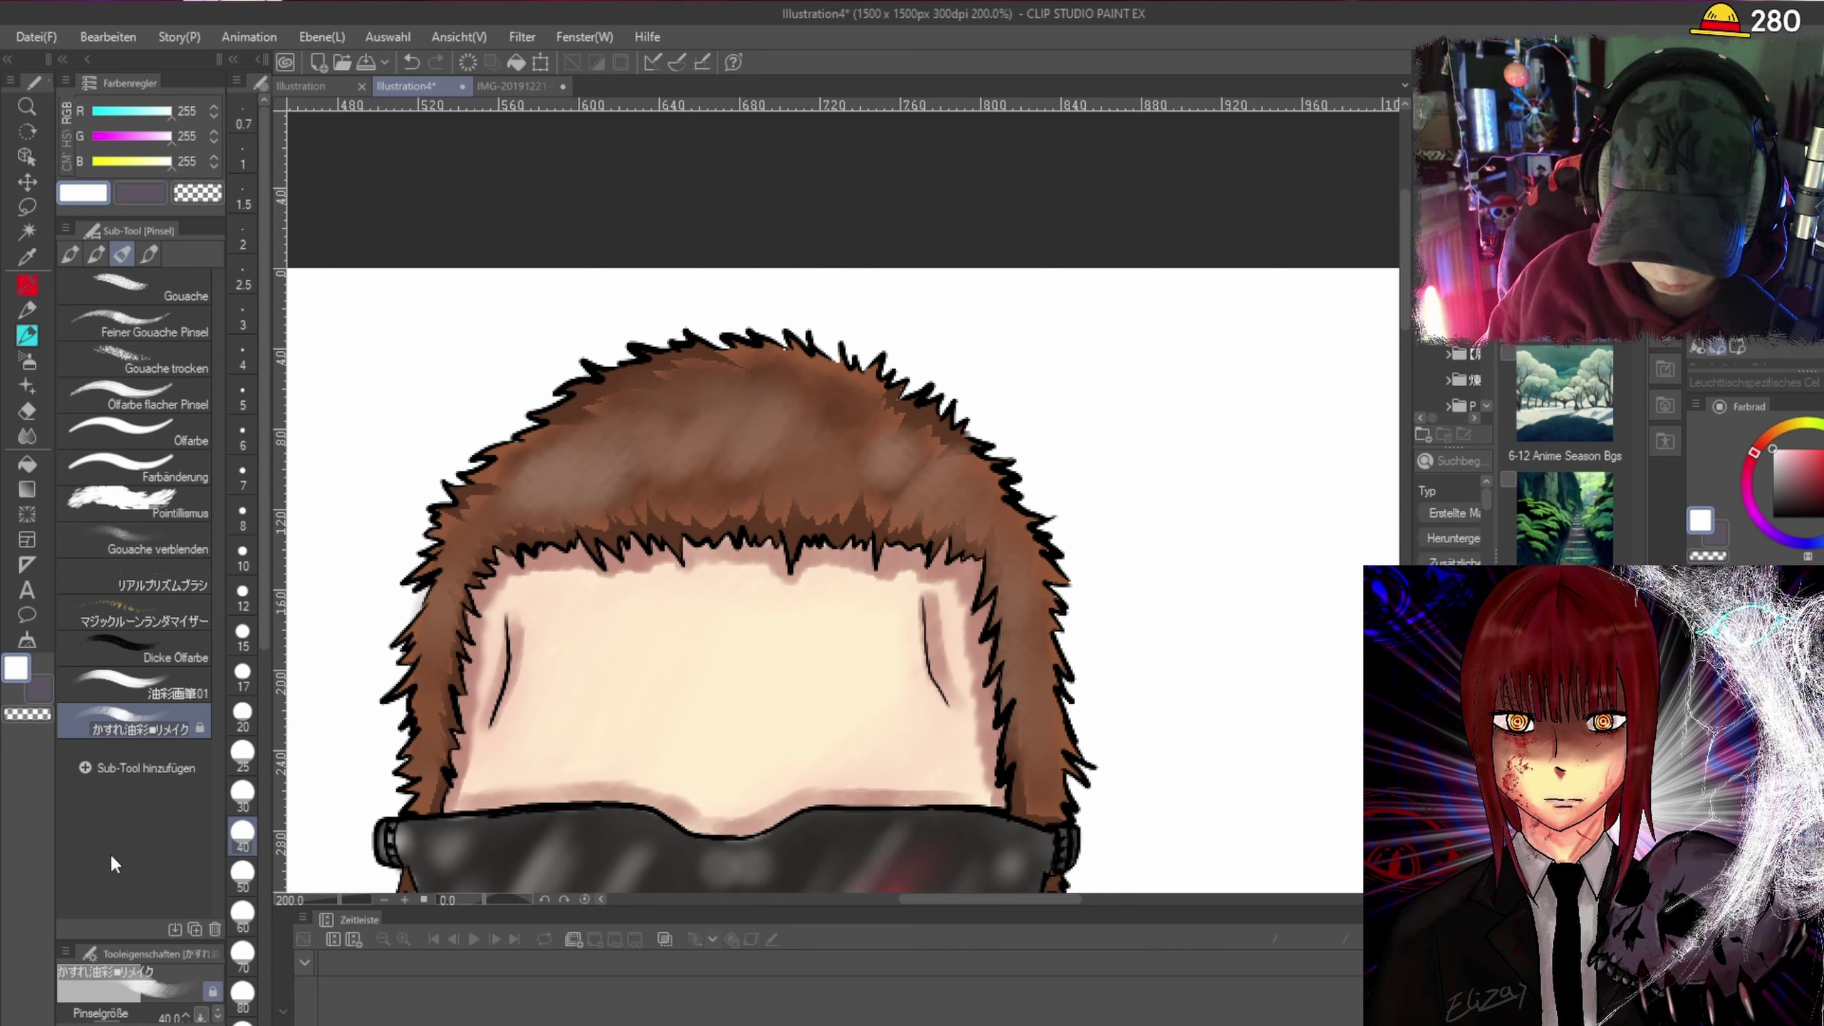
Zoom the canvas to 400% over the right side of the forehead and hairline.
{"action": "left_click", "coordinate": [27, 411]}
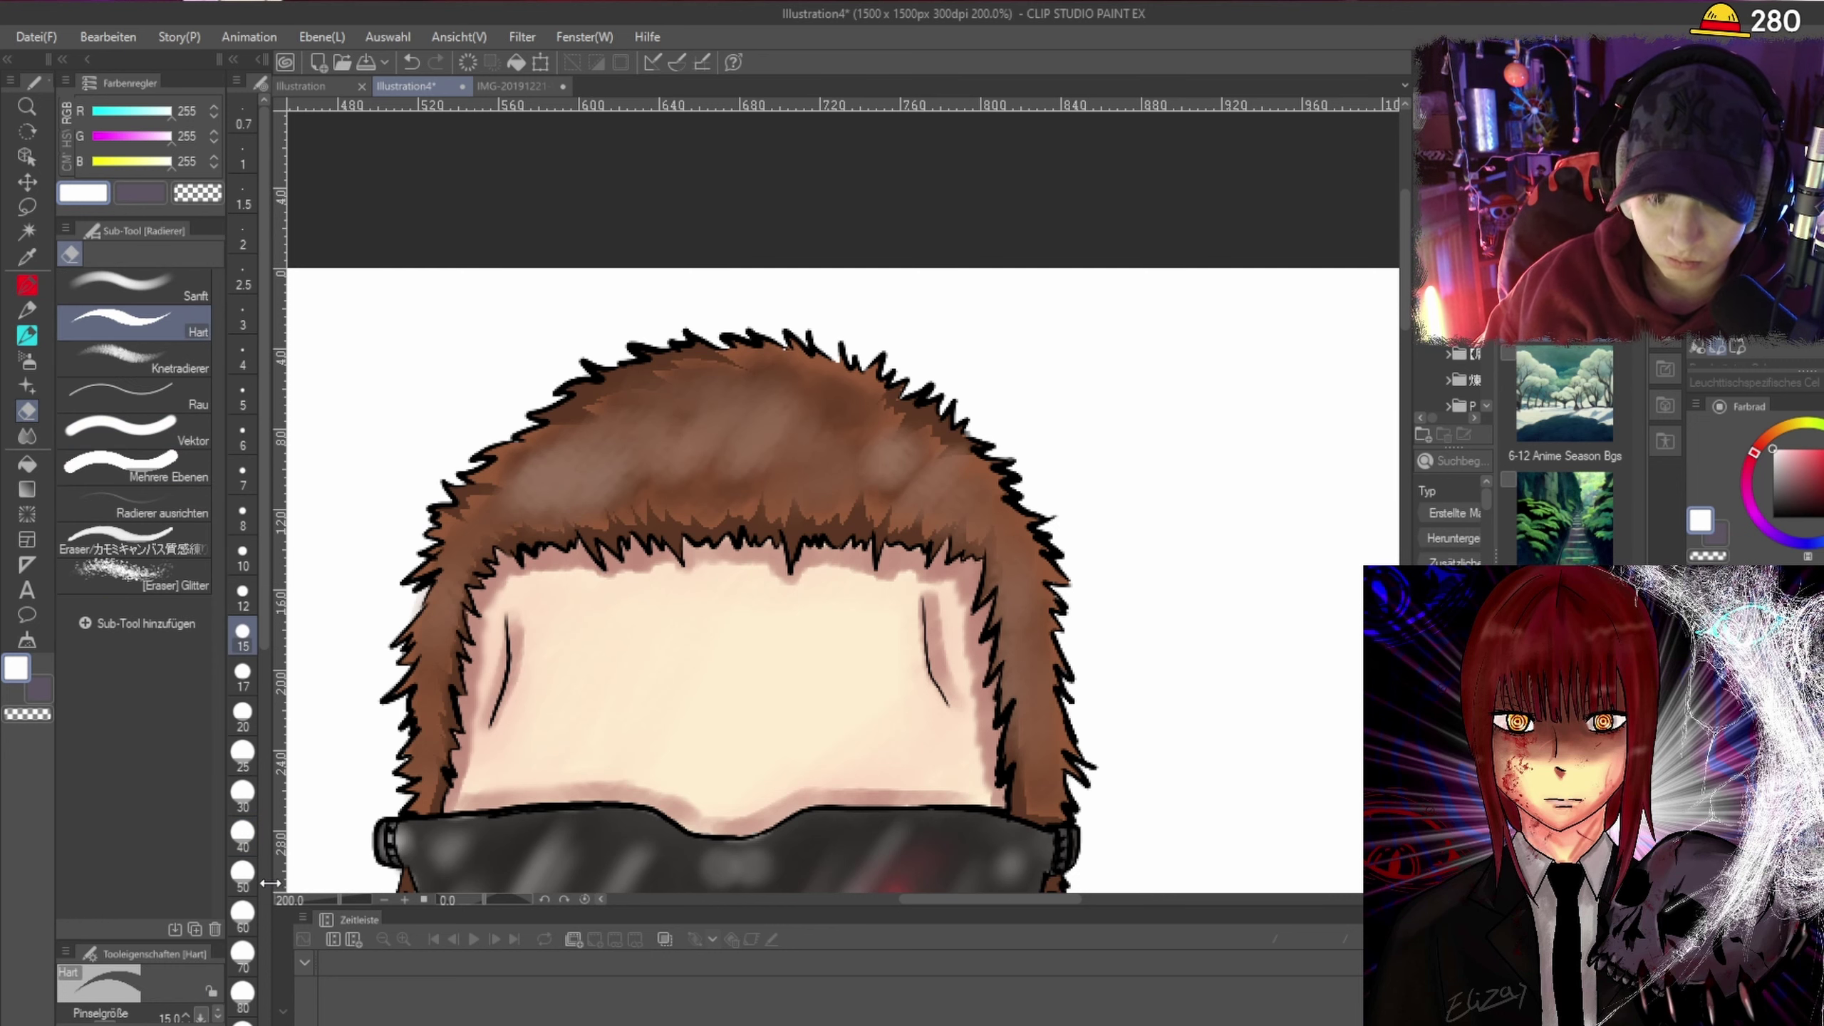
{"action": "scroll", "coordinate": [826, 467], "scroll_direction": "down", "scroll_amount": 1}
{"action": "scroll", "coordinate": [622, 449], "scroll_direction": "up", "scroll_amount": 1}
{"action": "scroll", "coordinate": [919, 330], "scroll_direction": "up", "scroll_amount": 2}
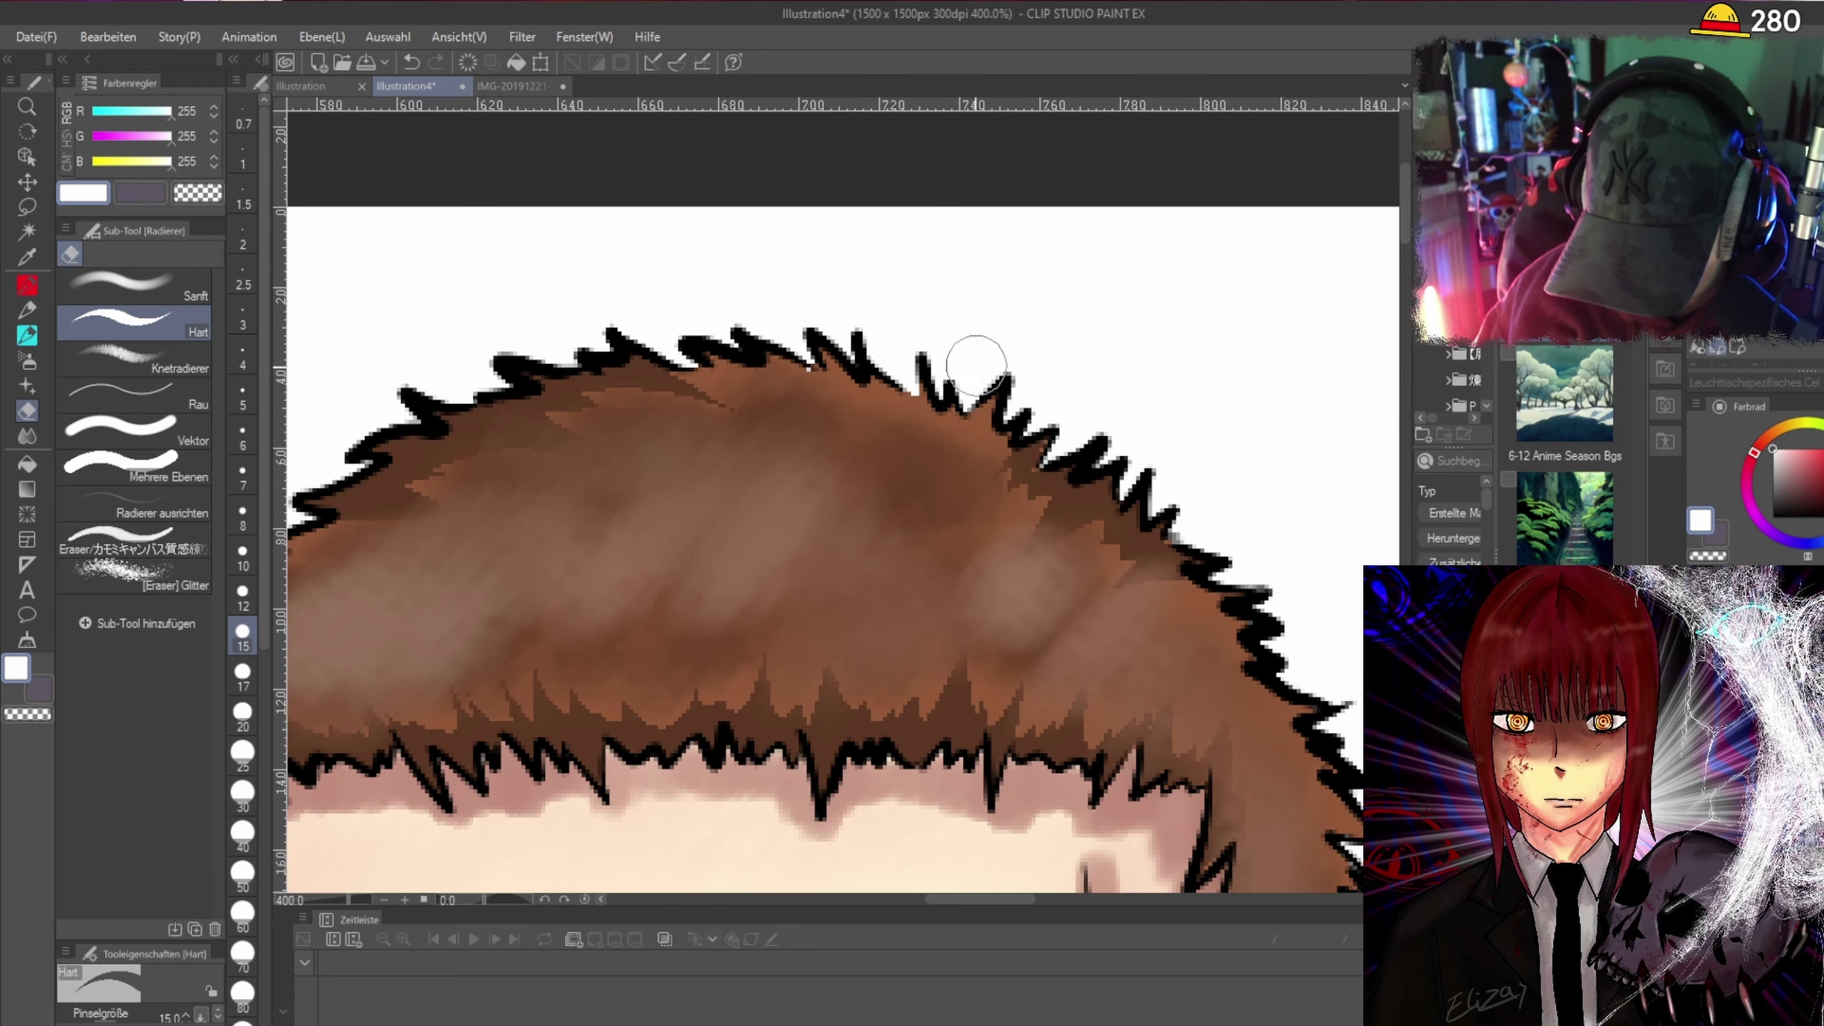
{"action": "scroll", "coordinate": [1053, 298], "scroll_direction": "down", "scroll_amount": 3}
{"action": "scroll", "coordinate": [1053, 297], "scroll_direction": "down", "scroll_amount": 3}
{"action": "scroll", "coordinate": [1142, 602], "scroll_direction": "up", "scroll_amount": 3}
{"action": "scroll", "coordinate": [1142, 602], "scroll_direction": "down", "scroll_amount": 2}
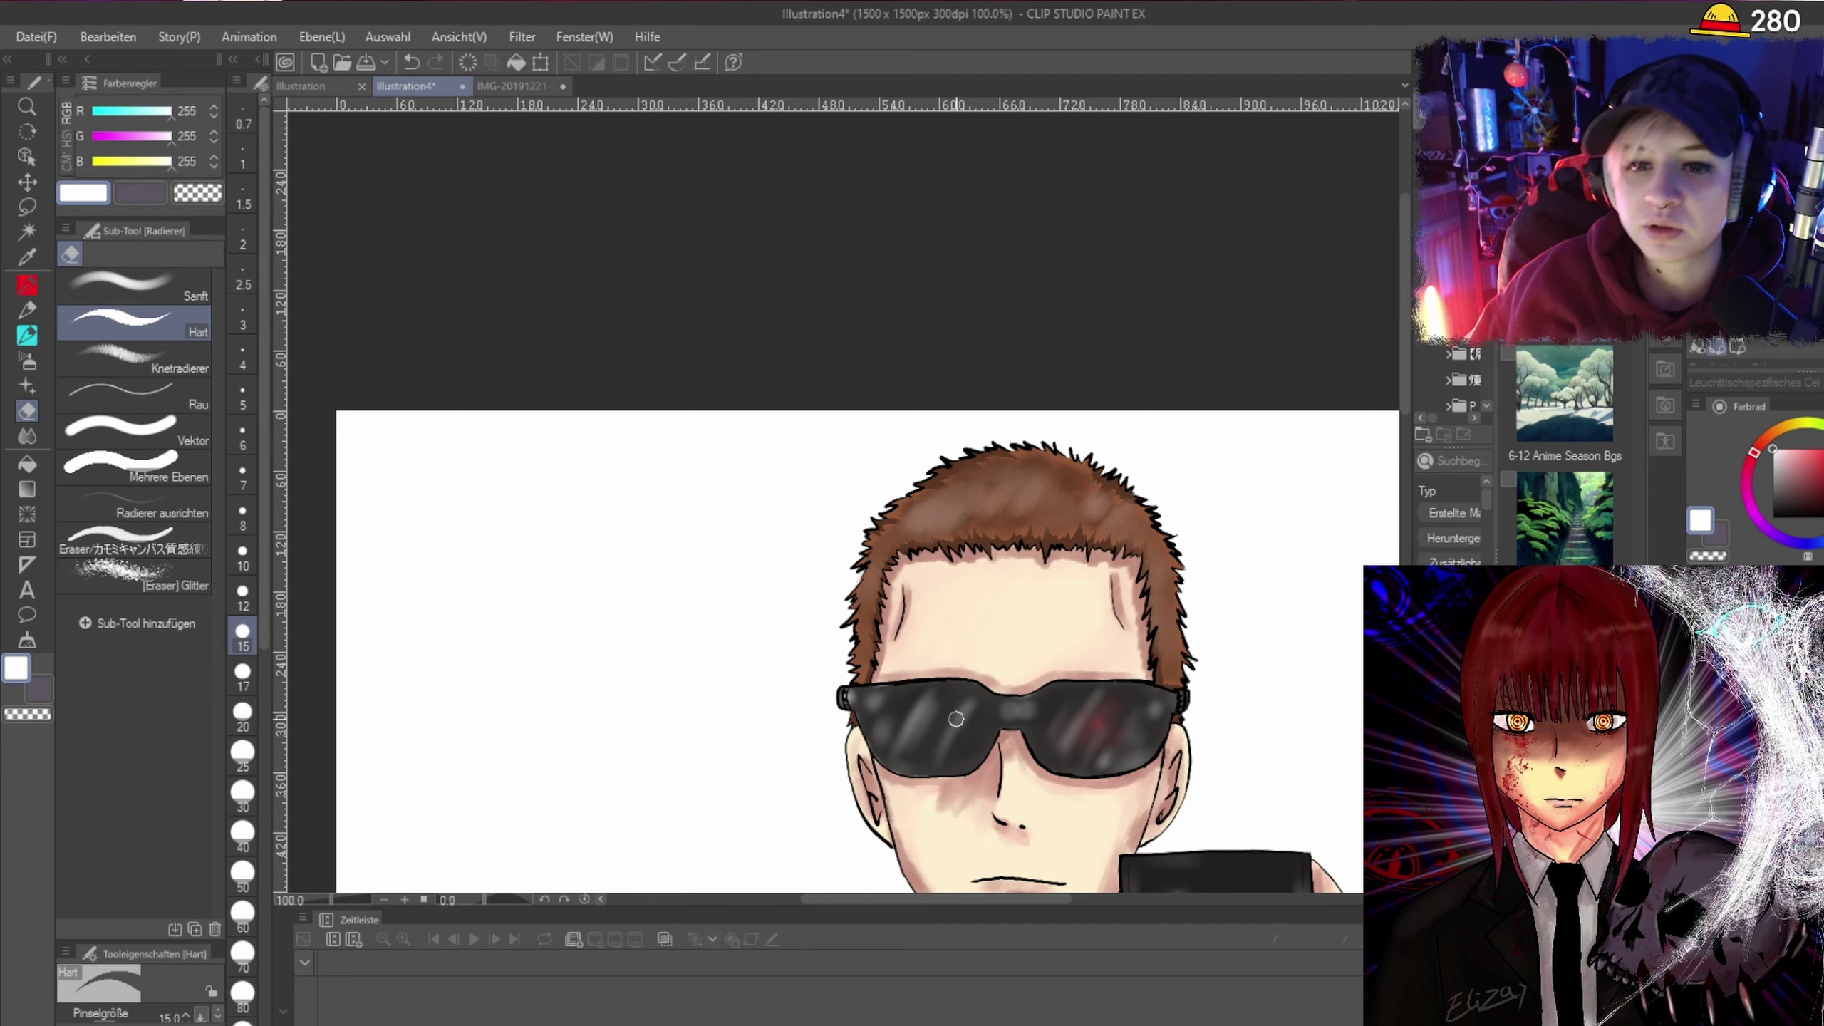
{"action": "left_click_drag", "start_coordinate": [1406, 328], "coordinate": [1404, 364]}
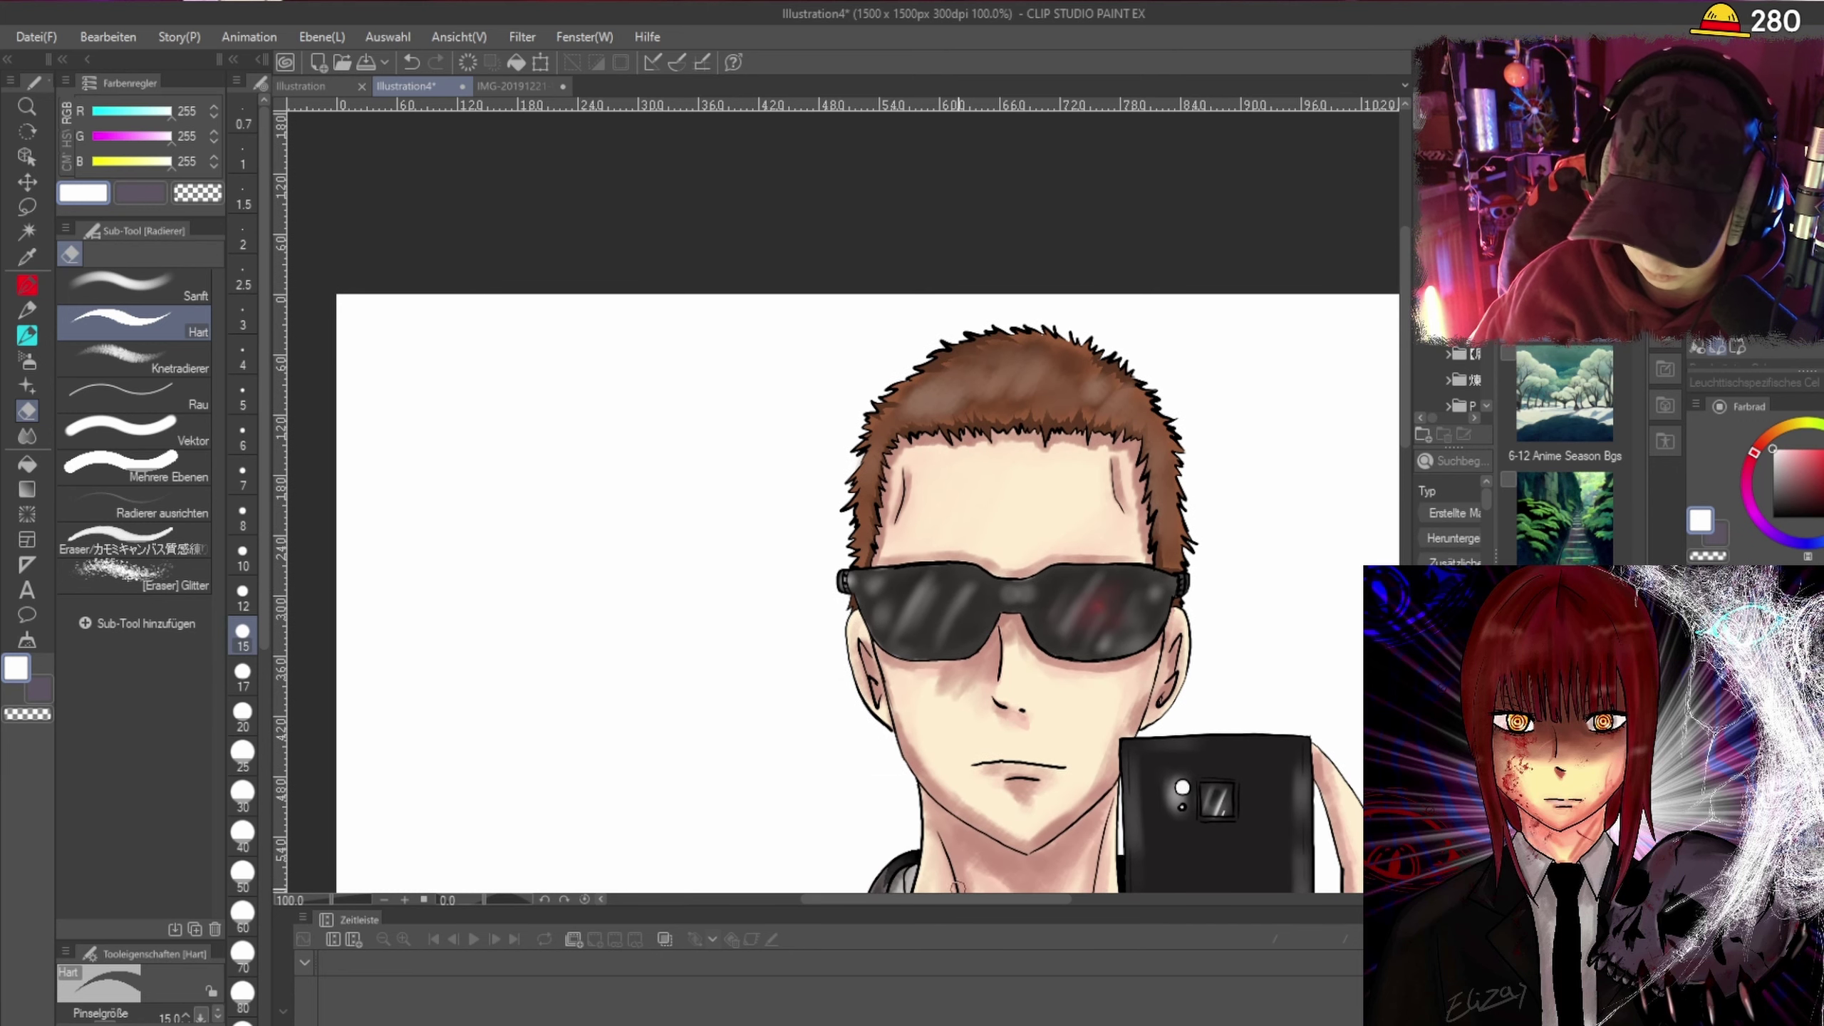
{"action": "left_click_drag", "start_coordinate": [964, 902], "coordinate": [1010, 904]}
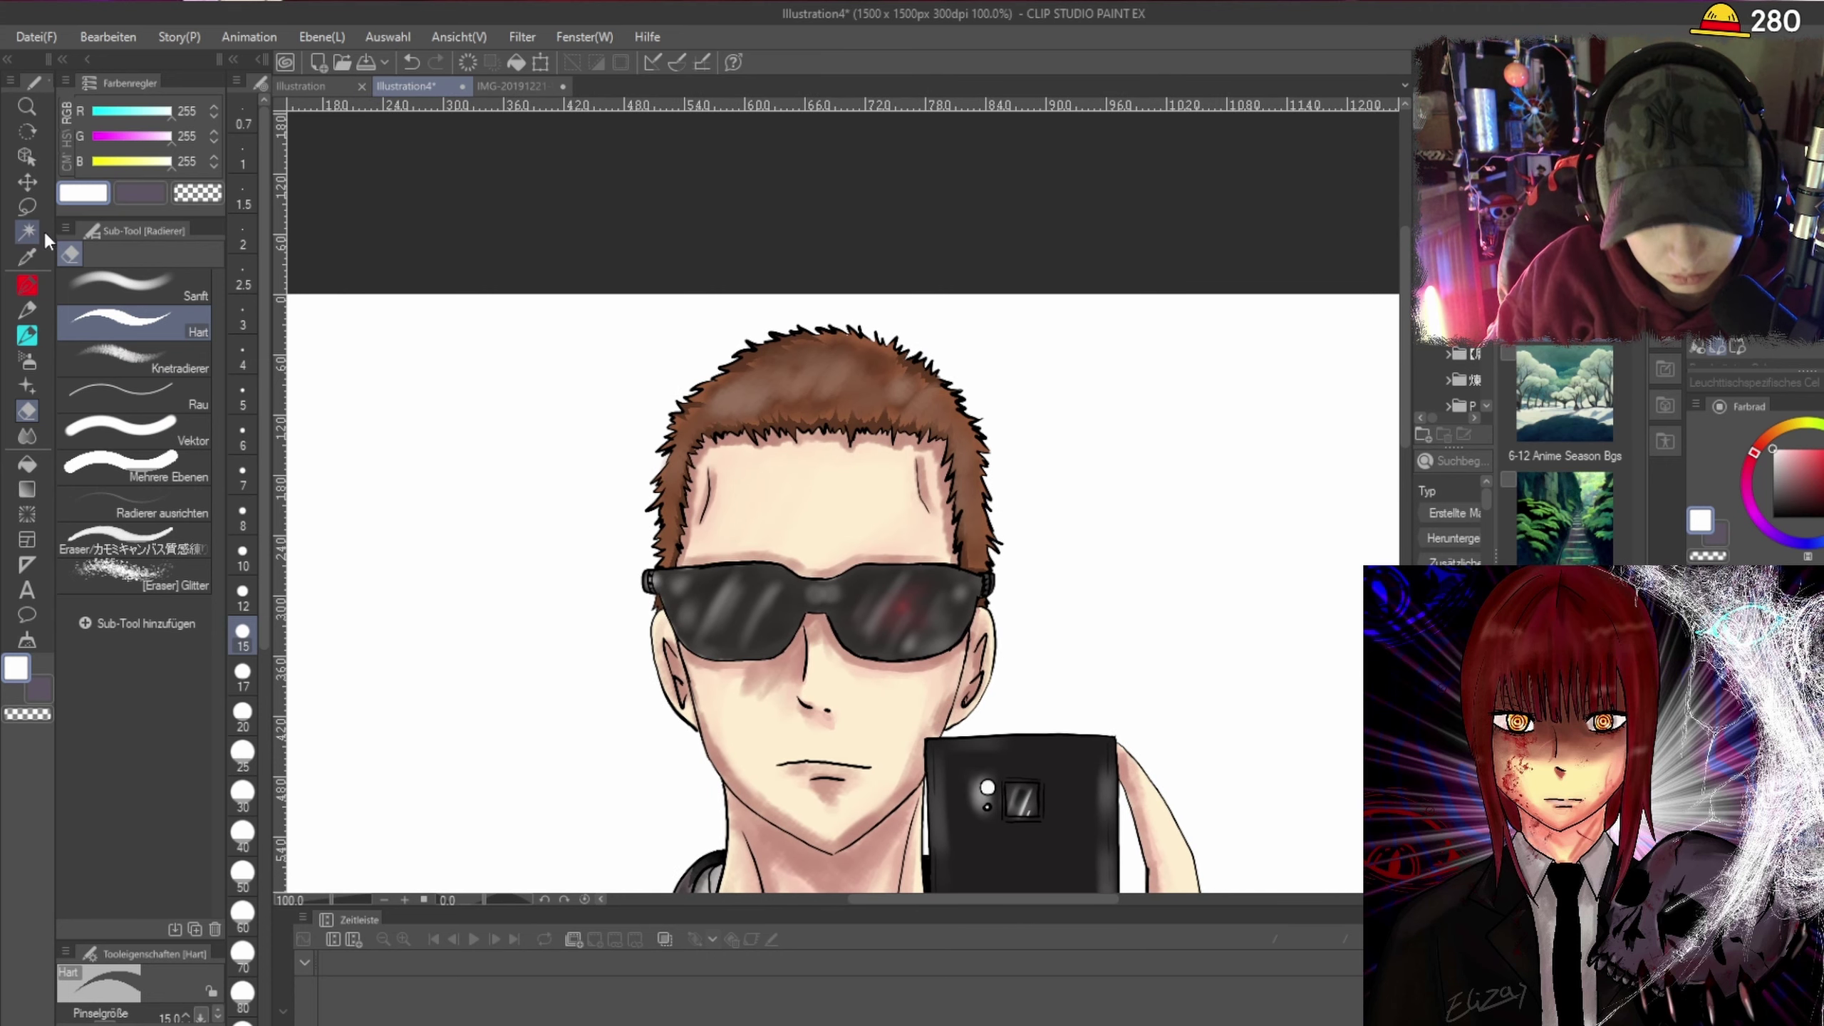
{"action": "left_click", "coordinate": [28, 206]}
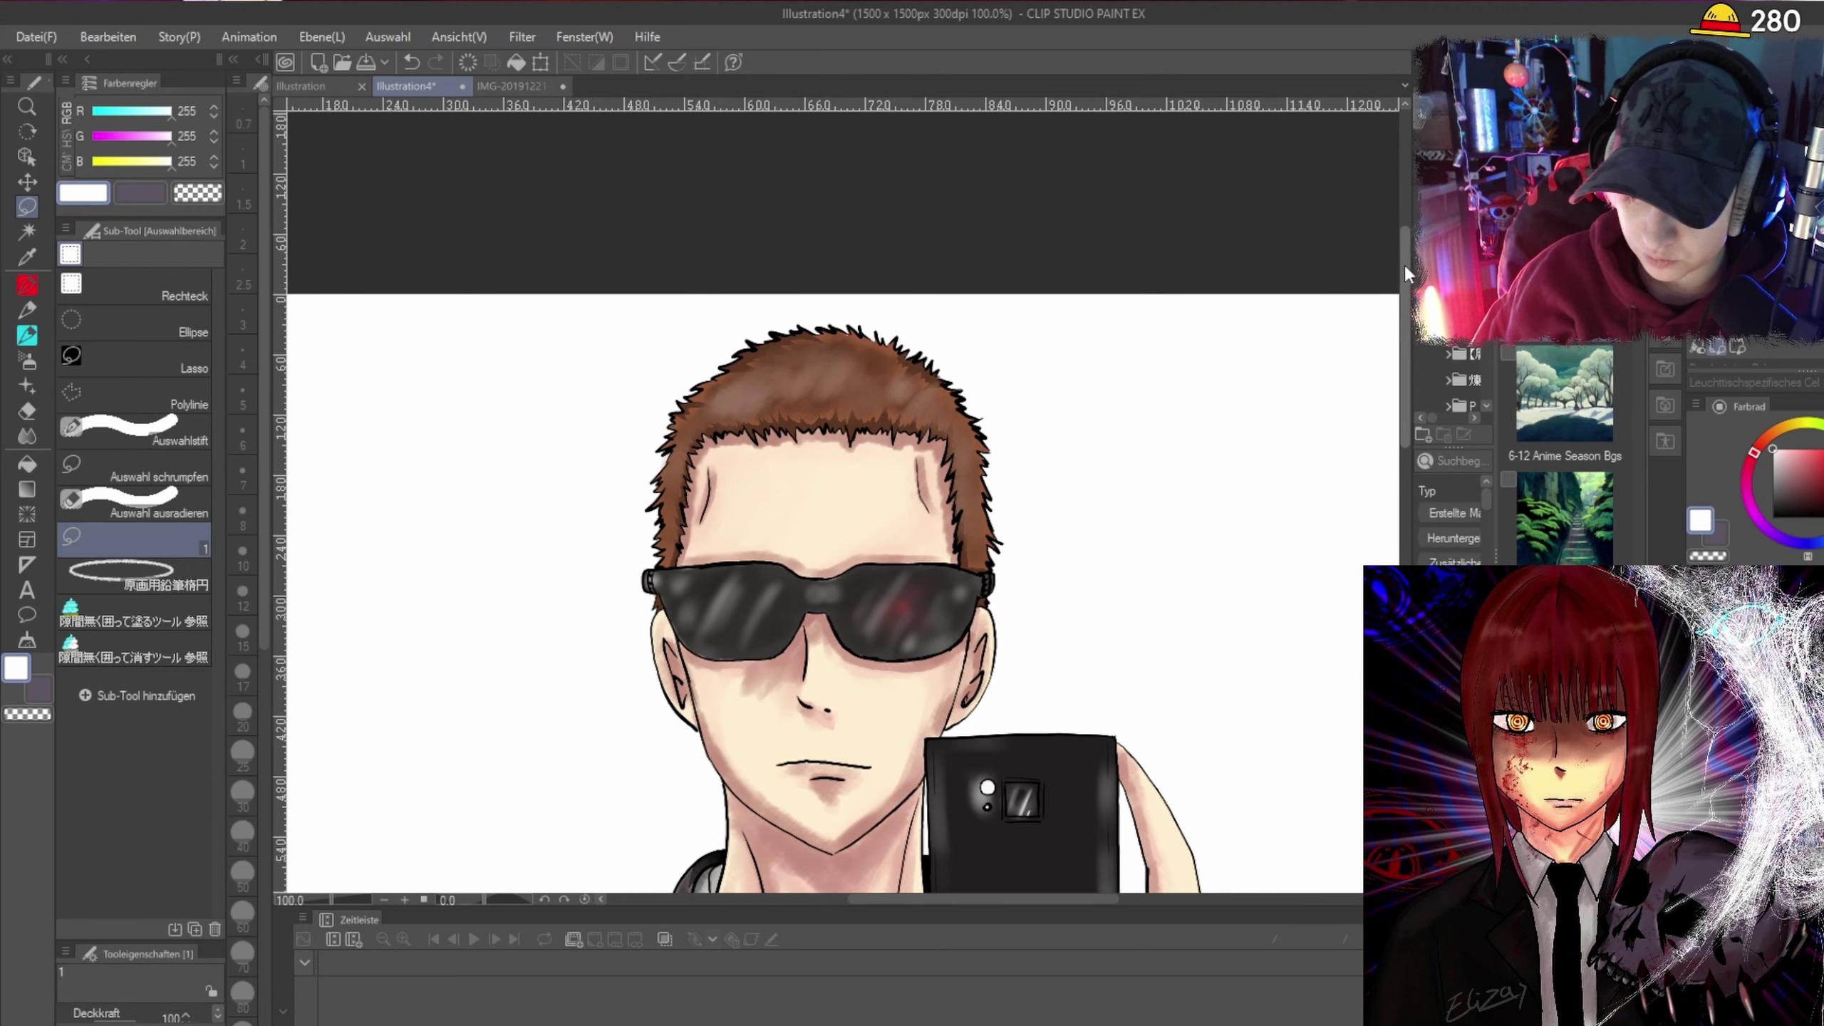
{"action": "scroll", "coordinate": [955, 473], "scroll_direction": "up", "scroll_amount": 5}
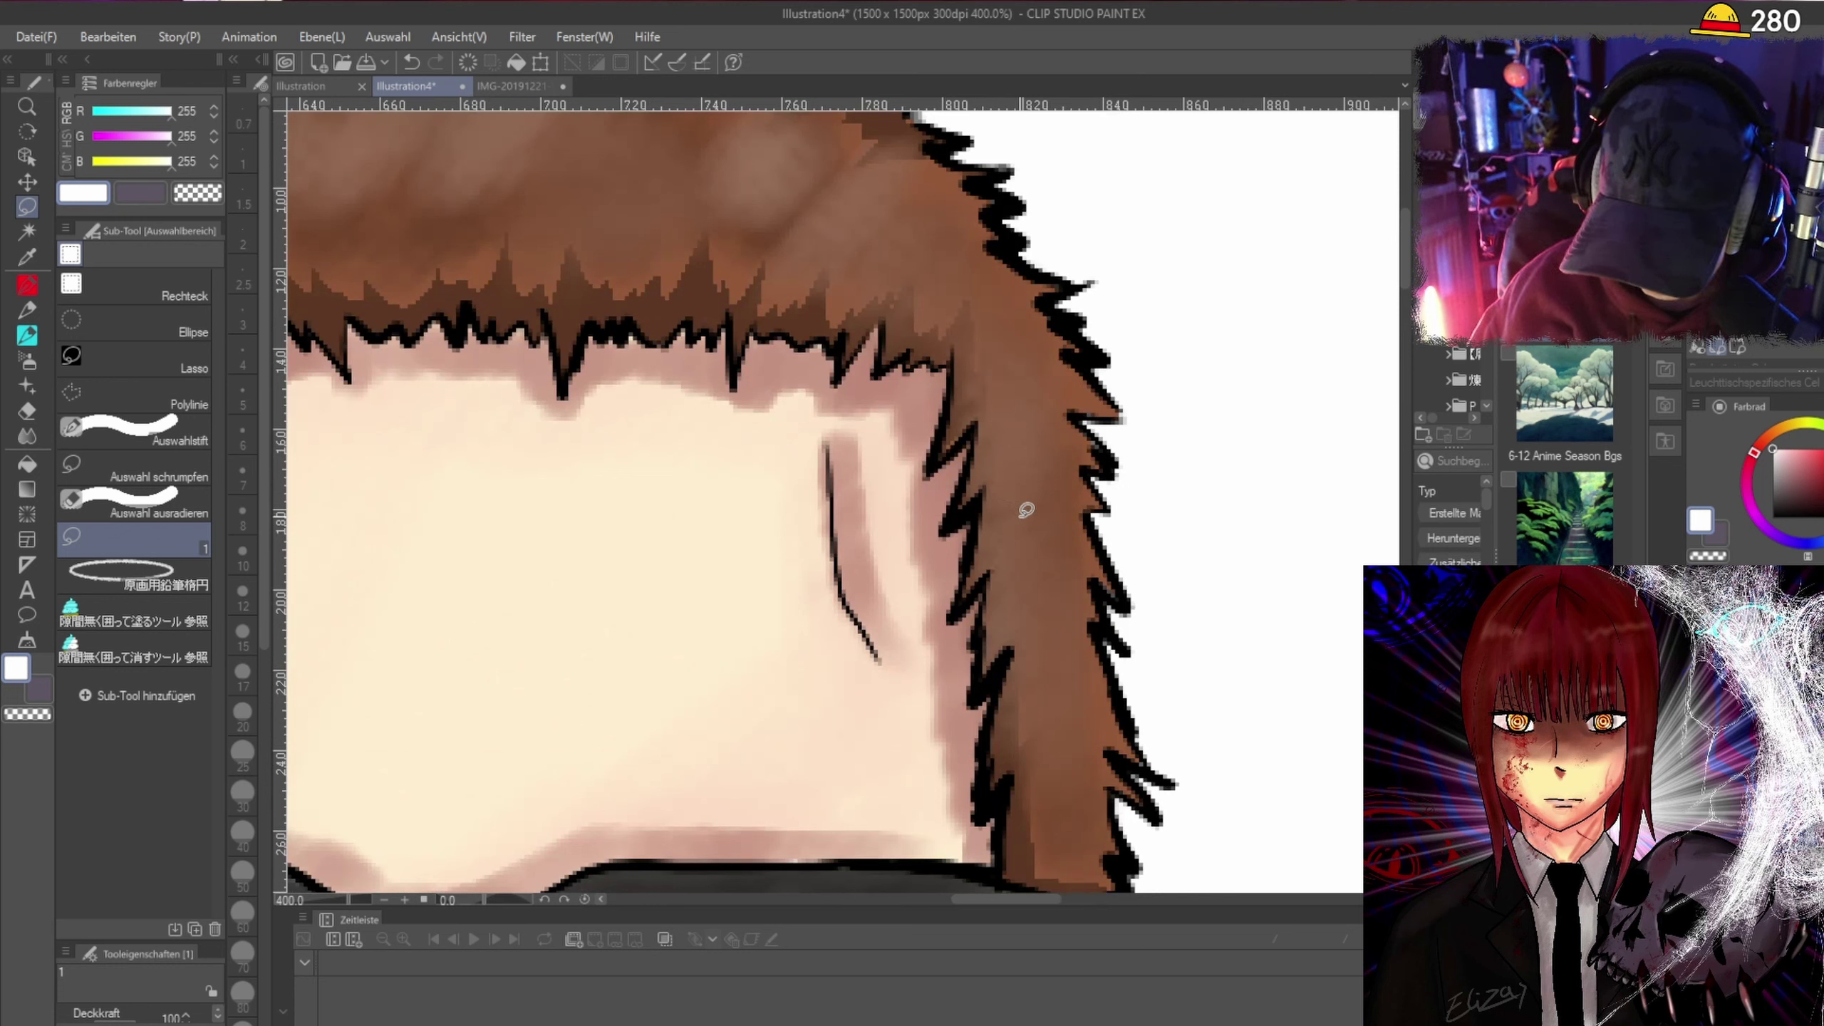
Pick dark brown and lasso-fill zigzag hair strands along the right hairline.
{"action": "double_click", "coordinate": [15, 672]}
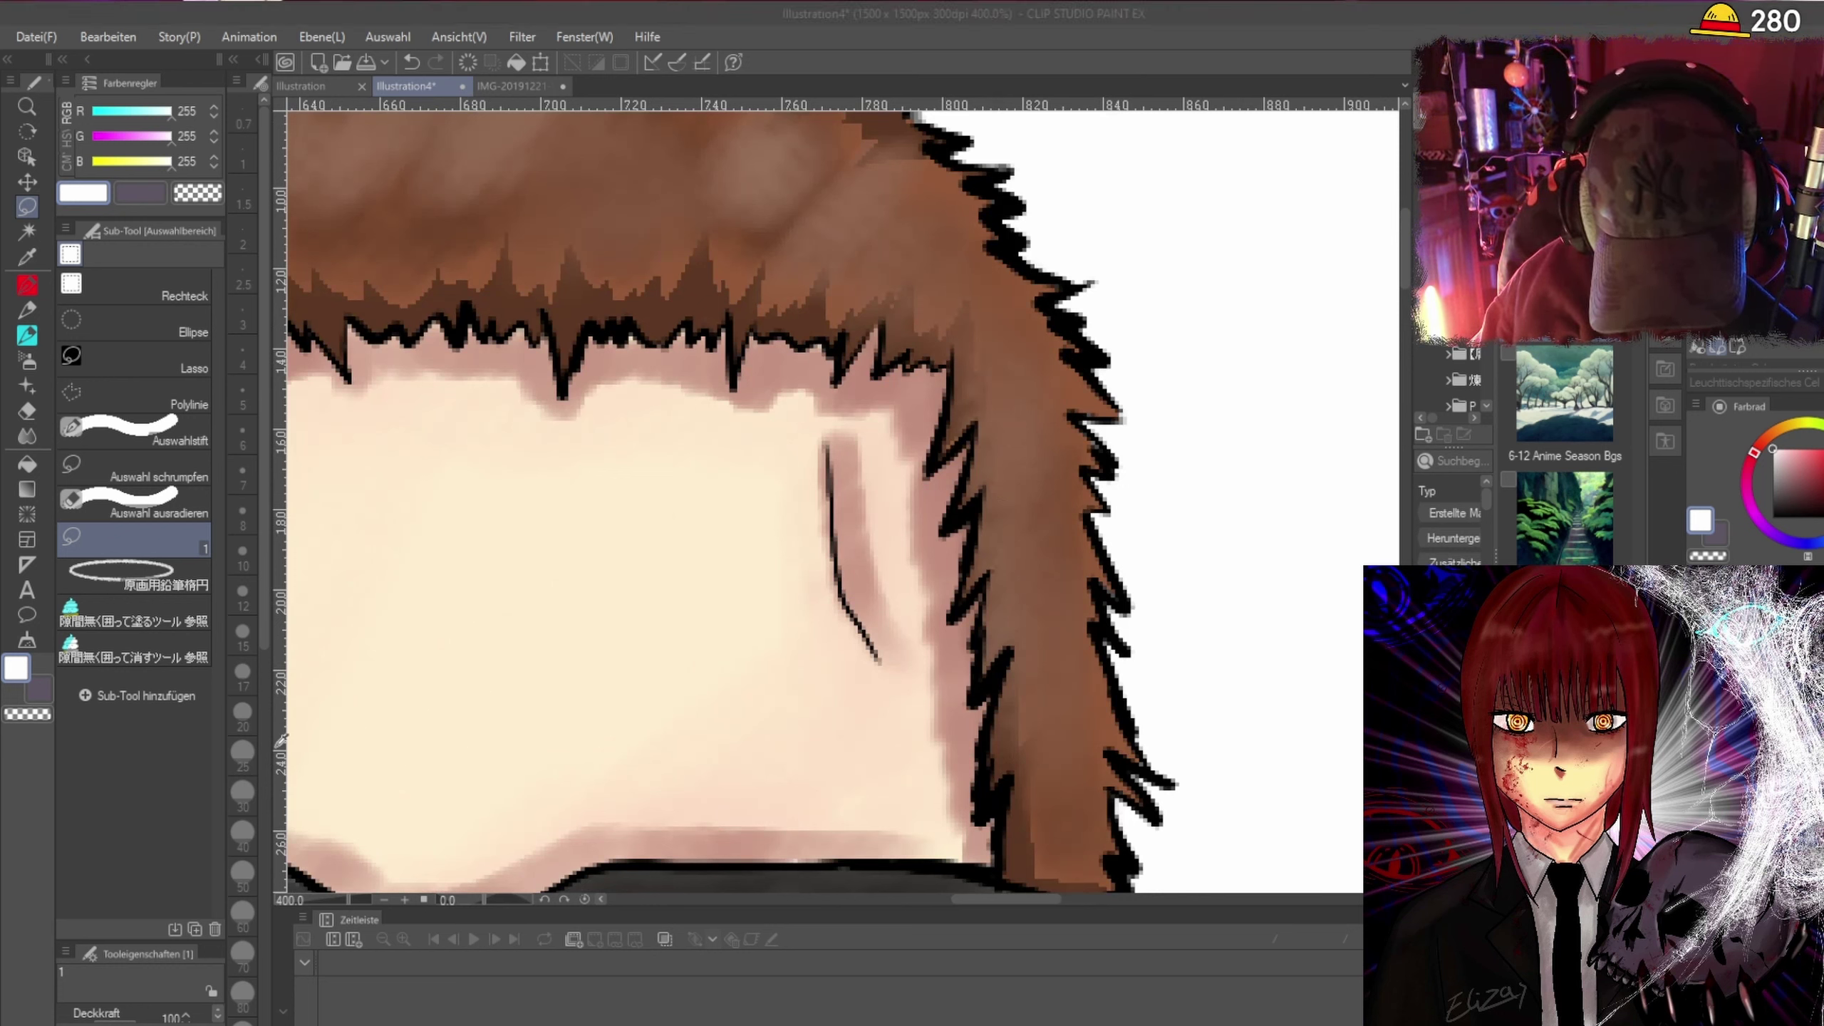
{"action": "key", "text": "Return"}
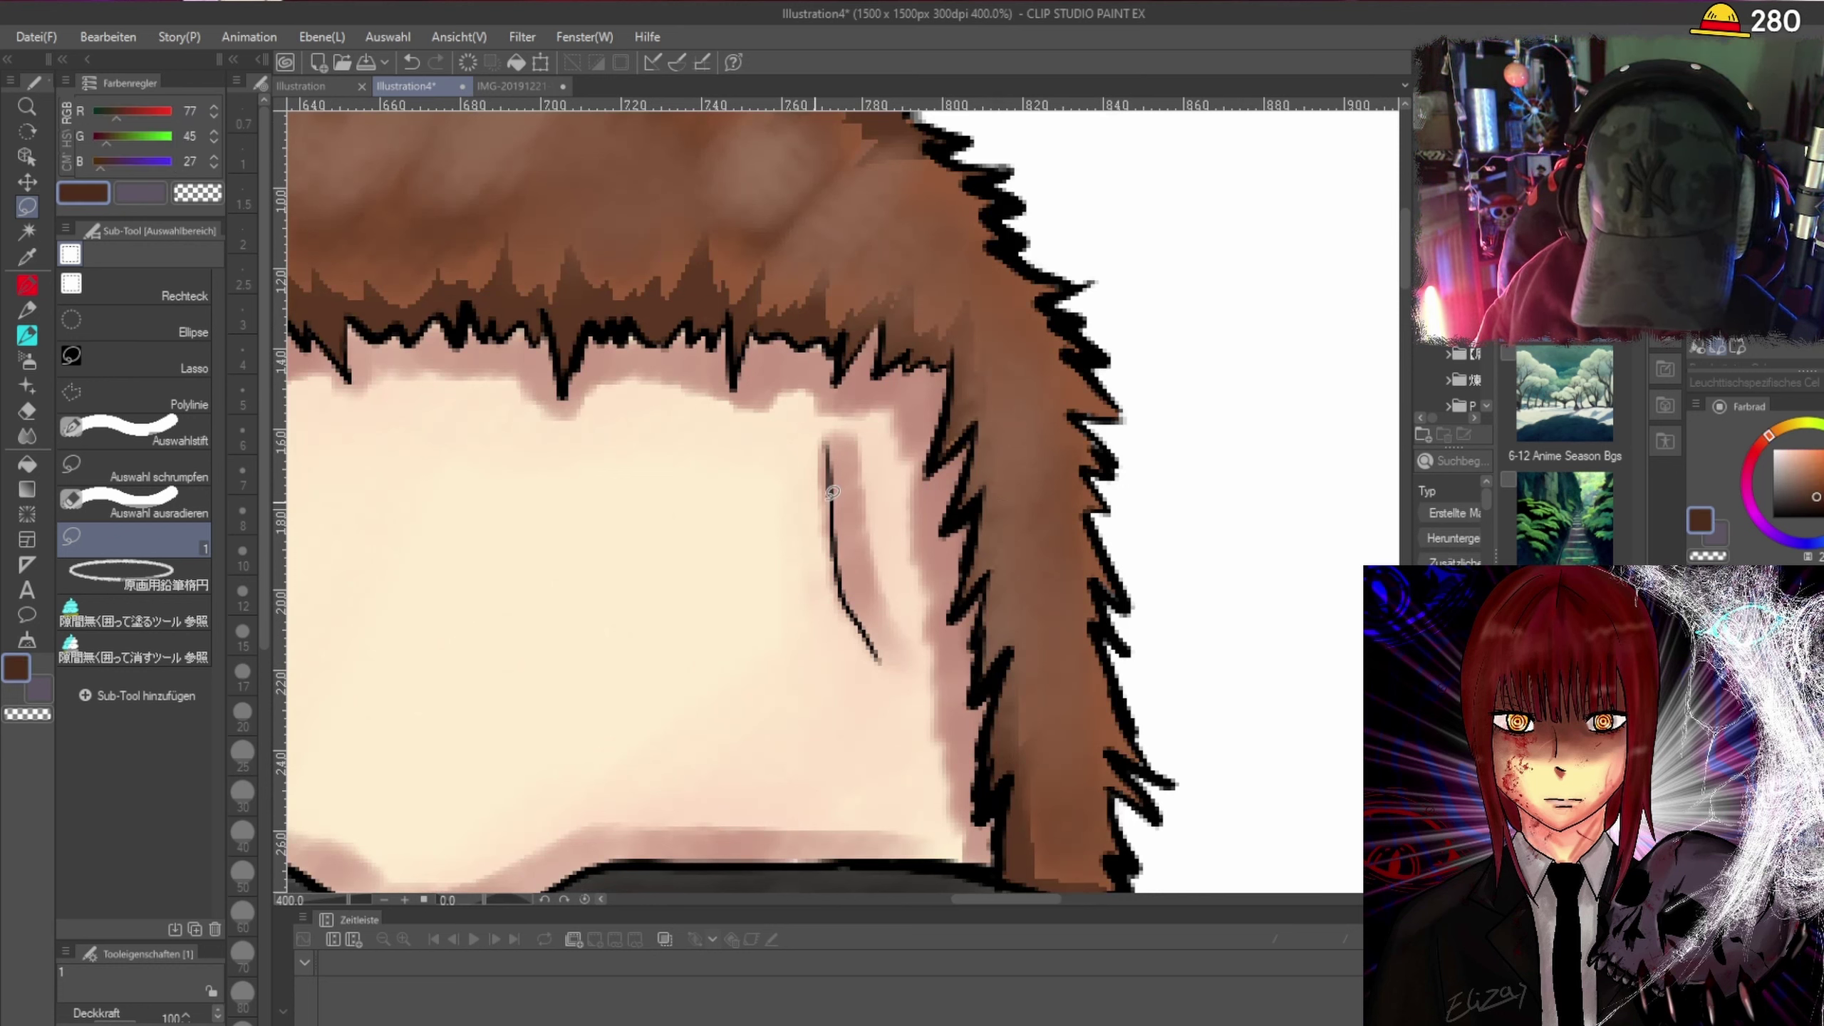
{"action": "mouse_move", "coordinate": [980, 503]}
{"action": "left_mouse_down"}
{"action": "mouse_move", "coordinate": [974, 558]}
{"action": "mouse_move", "coordinate": [1026, 598]}
{"action": "mouse_move", "coordinate": [998, 503]}
{"action": "left_mouse_up"}
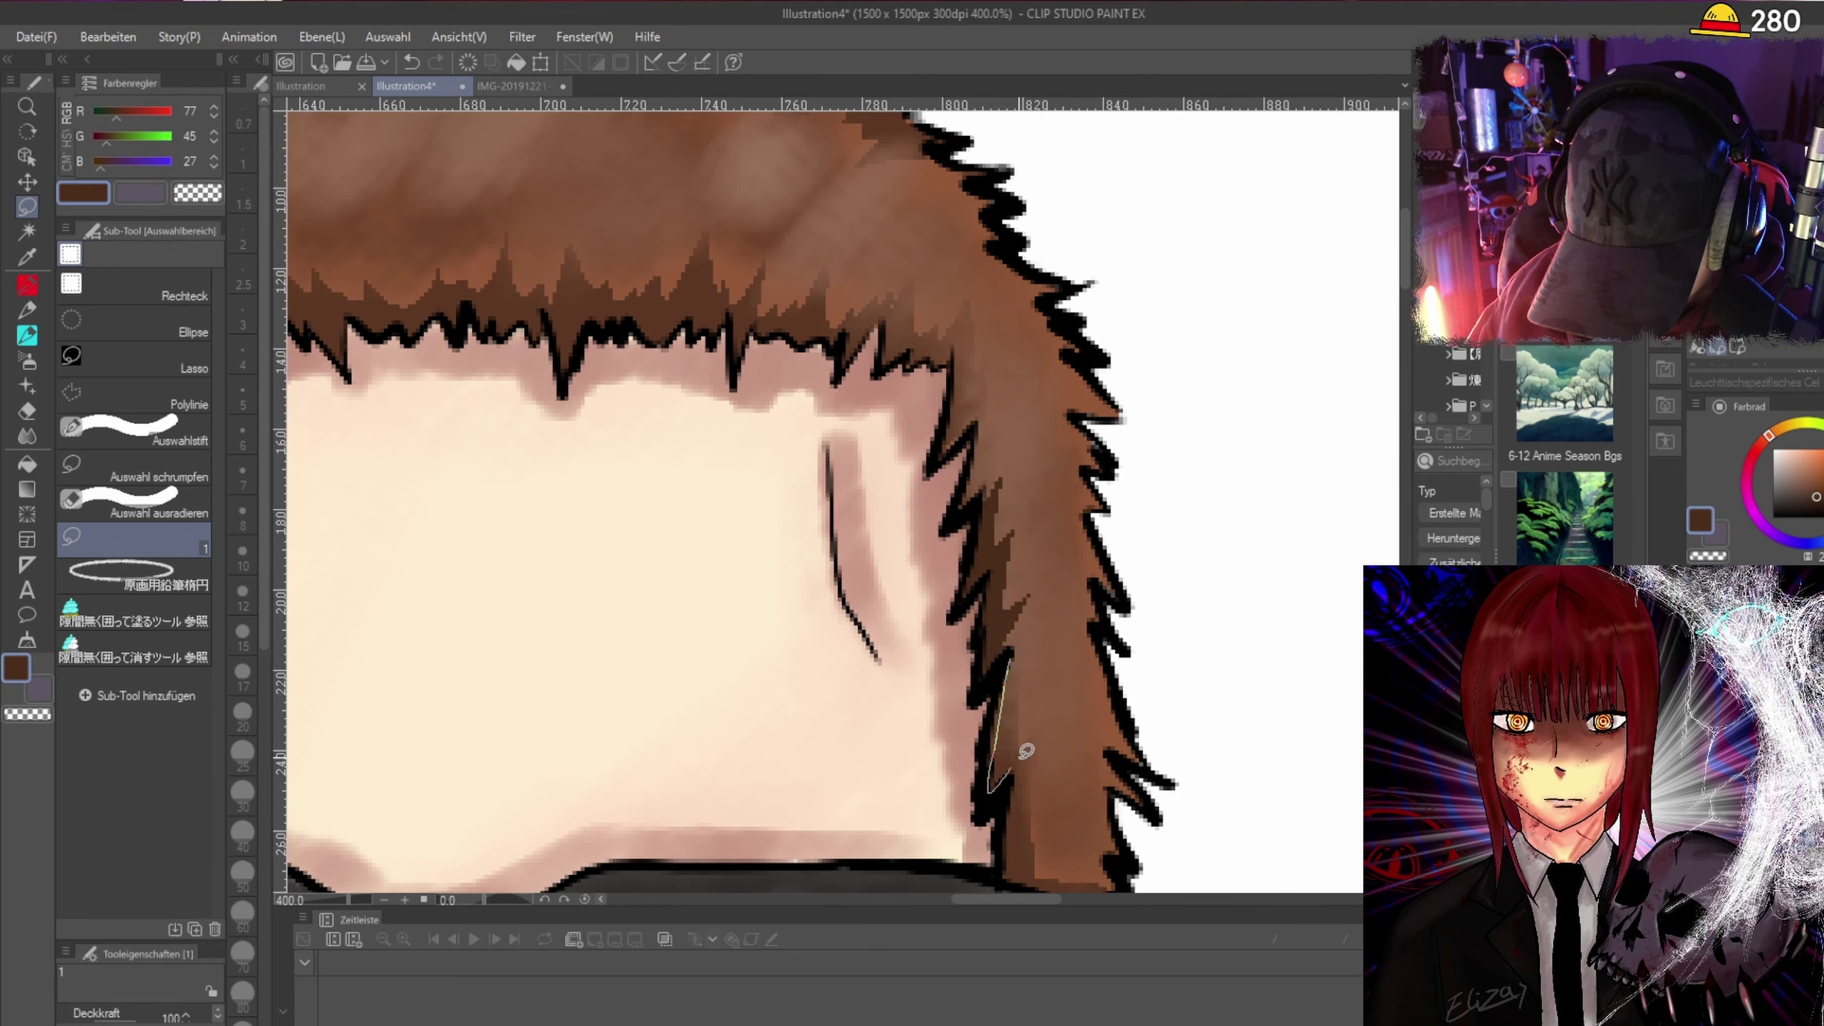
{"action": "left_click_drag", "start_coordinate": [1028, 752], "coordinate": [1059, 744]}
{"action": "left_click_drag", "start_coordinate": [1024, 652], "coordinate": [1023, 654]}
{"action": "scroll", "coordinate": [1027, 632], "scroll_direction": "down", "scroll_amount": 3}
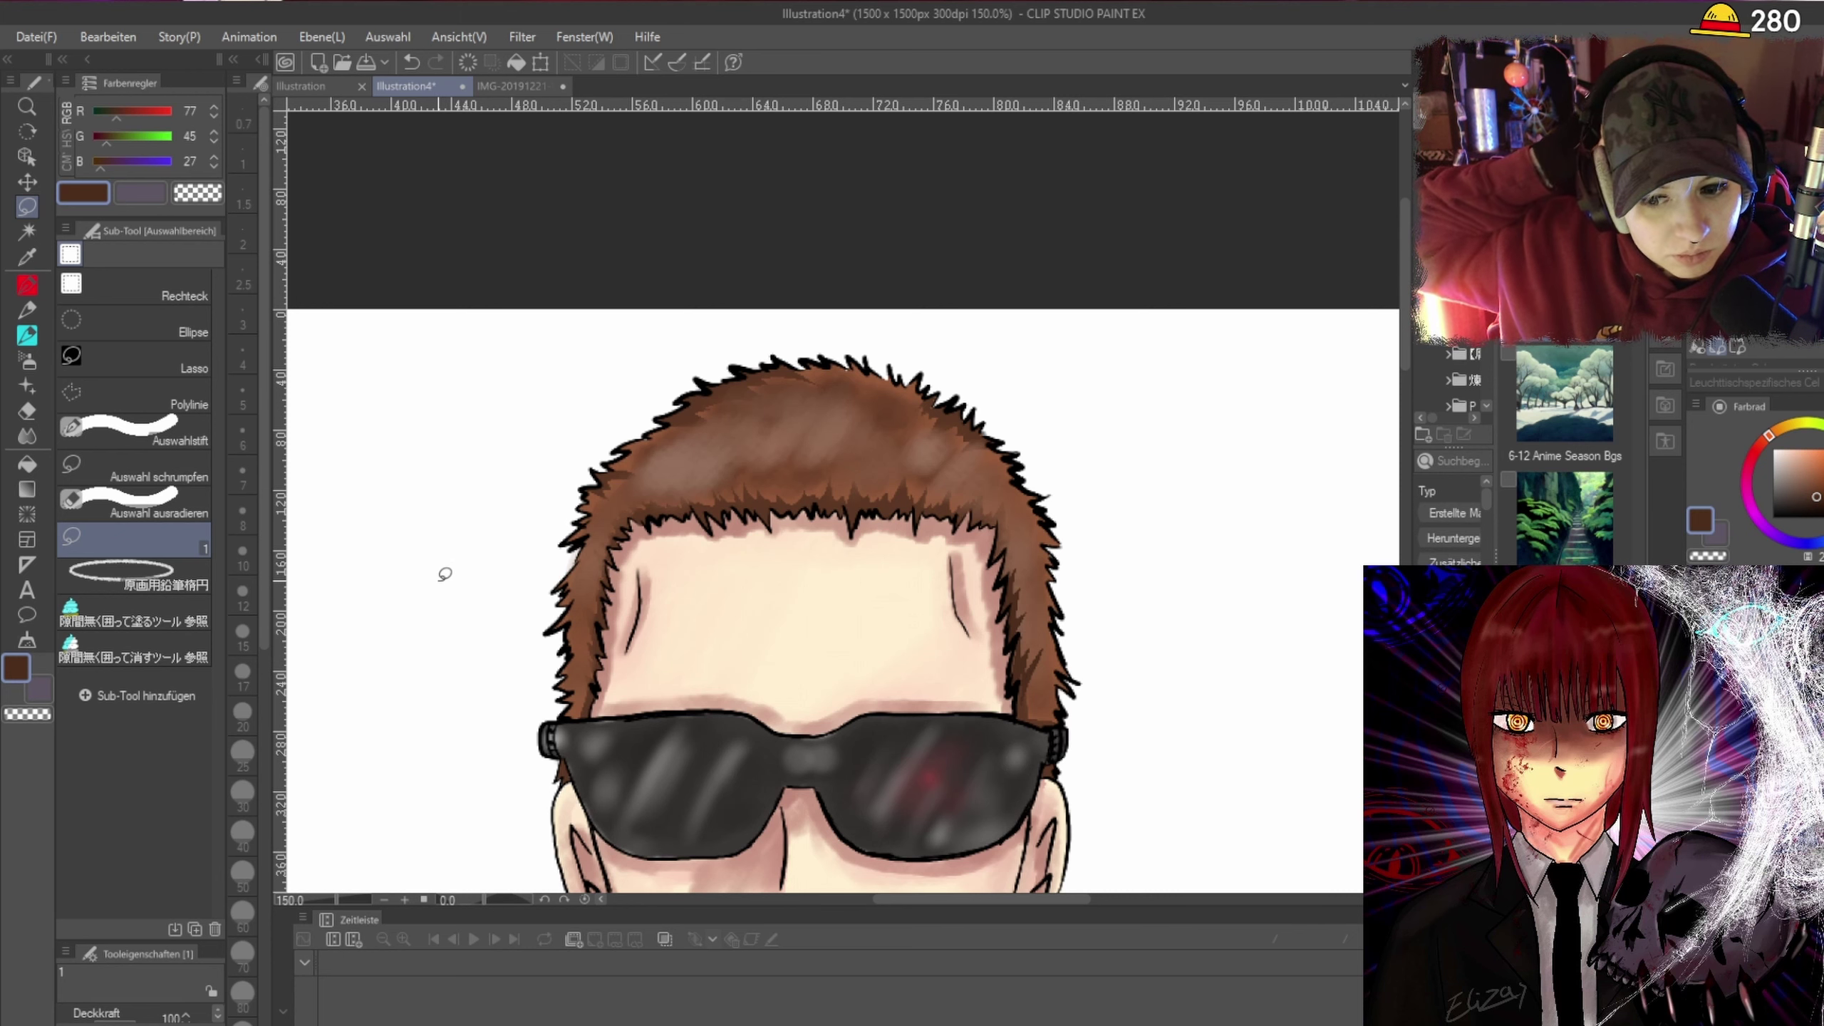
{"action": "scroll", "coordinate": [588, 522], "scroll_direction": "up", "scroll_amount": 4}
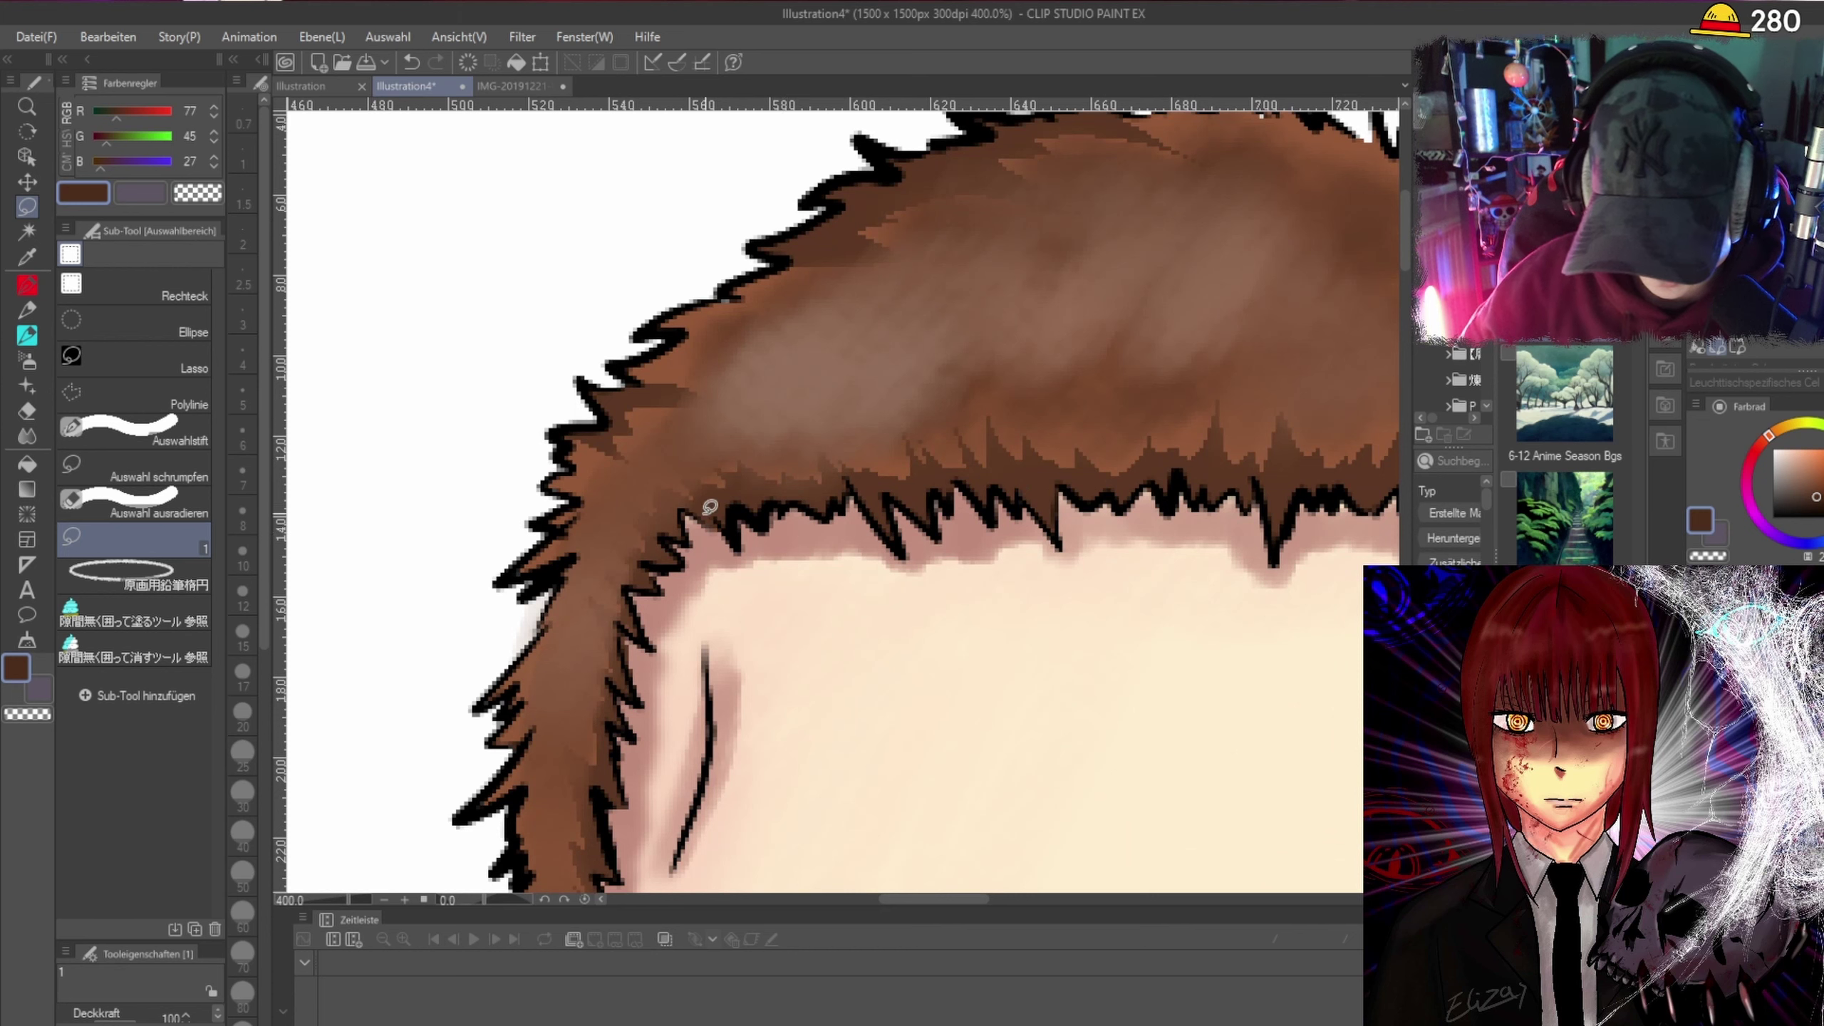
Lasso-fill dark brown zigzag strands along the left hairline and temple.
{"action": "mouse_move", "coordinate": [744, 295]}
{"action": "left_mouse_down"}
{"action": "mouse_move", "coordinate": [787, 270]}
{"action": "mouse_move", "coordinate": [762, 250]}
{"action": "mouse_move", "coordinate": [848, 212]}
{"action": "mouse_move", "coordinate": [800, 247]}
{"action": "mouse_move", "coordinate": [818, 269]}
{"action": "mouse_move", "coordinate": [744, 298]}
{"action": "left_mouse_up"}
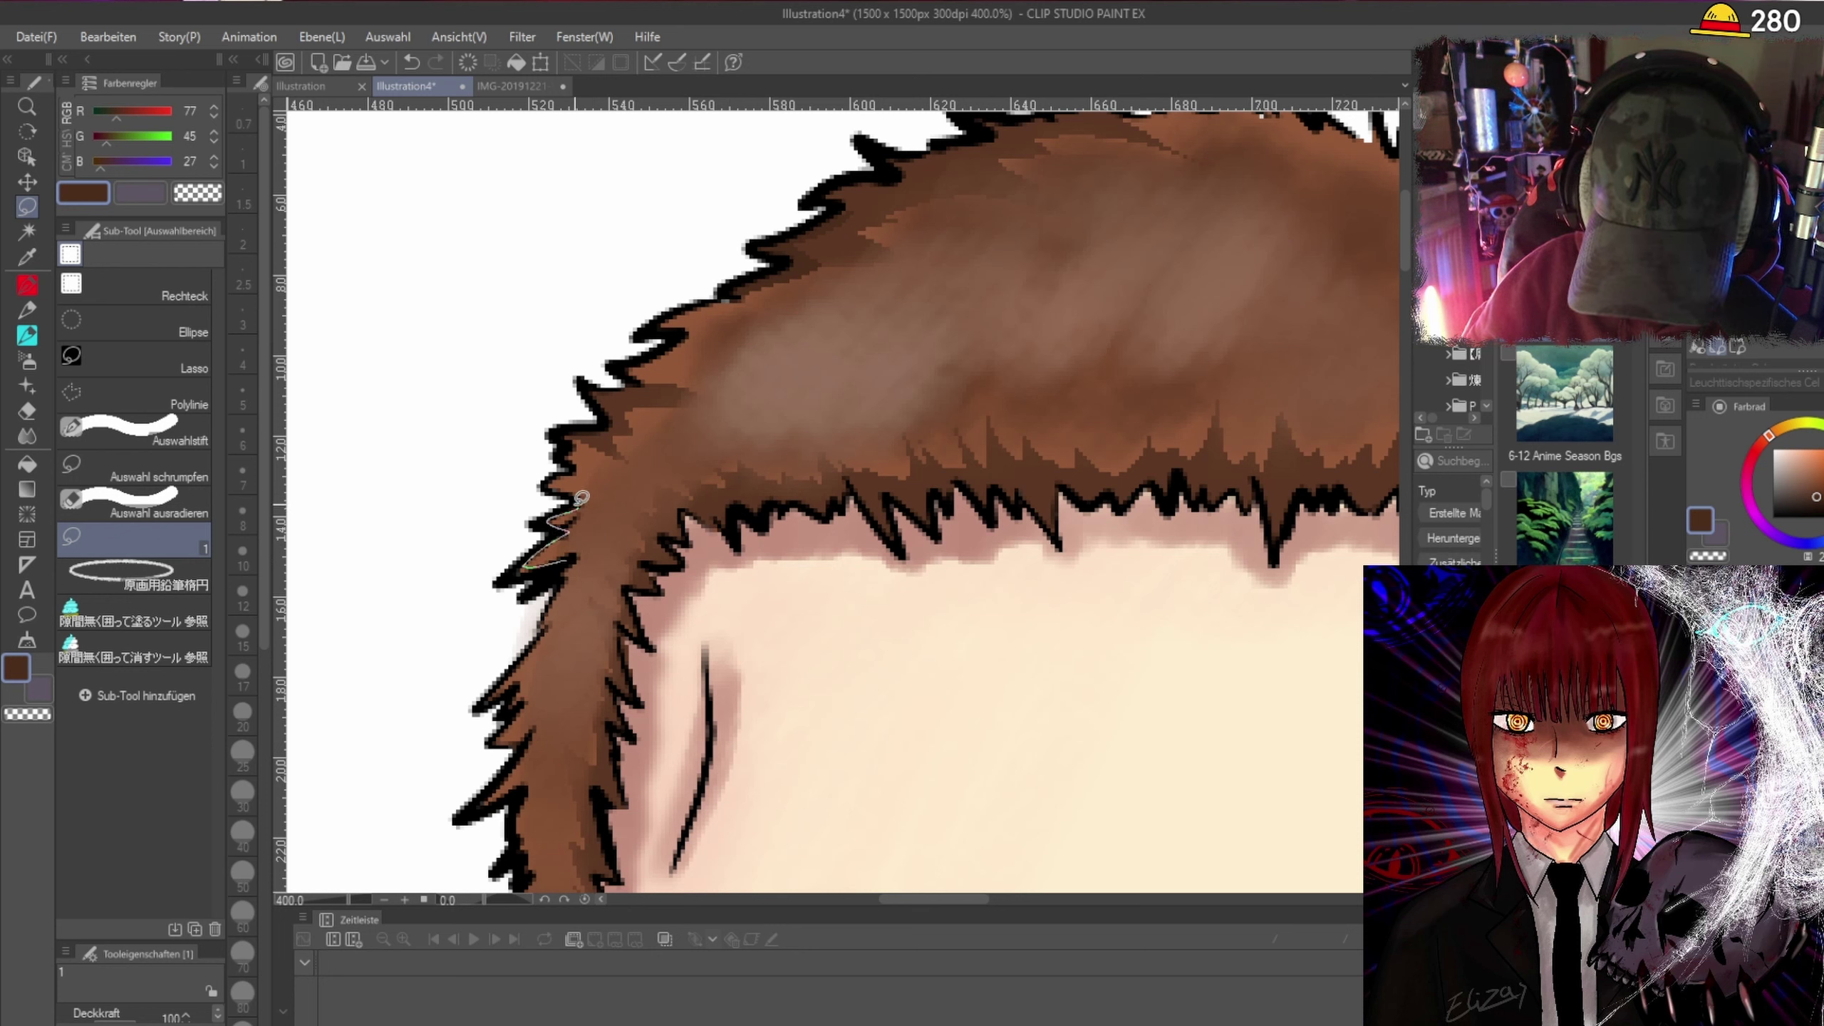
{"action": "mouse_move", "coordinate": [582, 496]}
{"action": "left_mouse_down"}
{"action": "mouse_move", "coordinate": [597, 480]}
{"action": "mouse_move", "coordinate": [604, 514]}
{"action": "mouse_move", "coordinate": [567, 560]}
{"action": "left_mouse_up"}
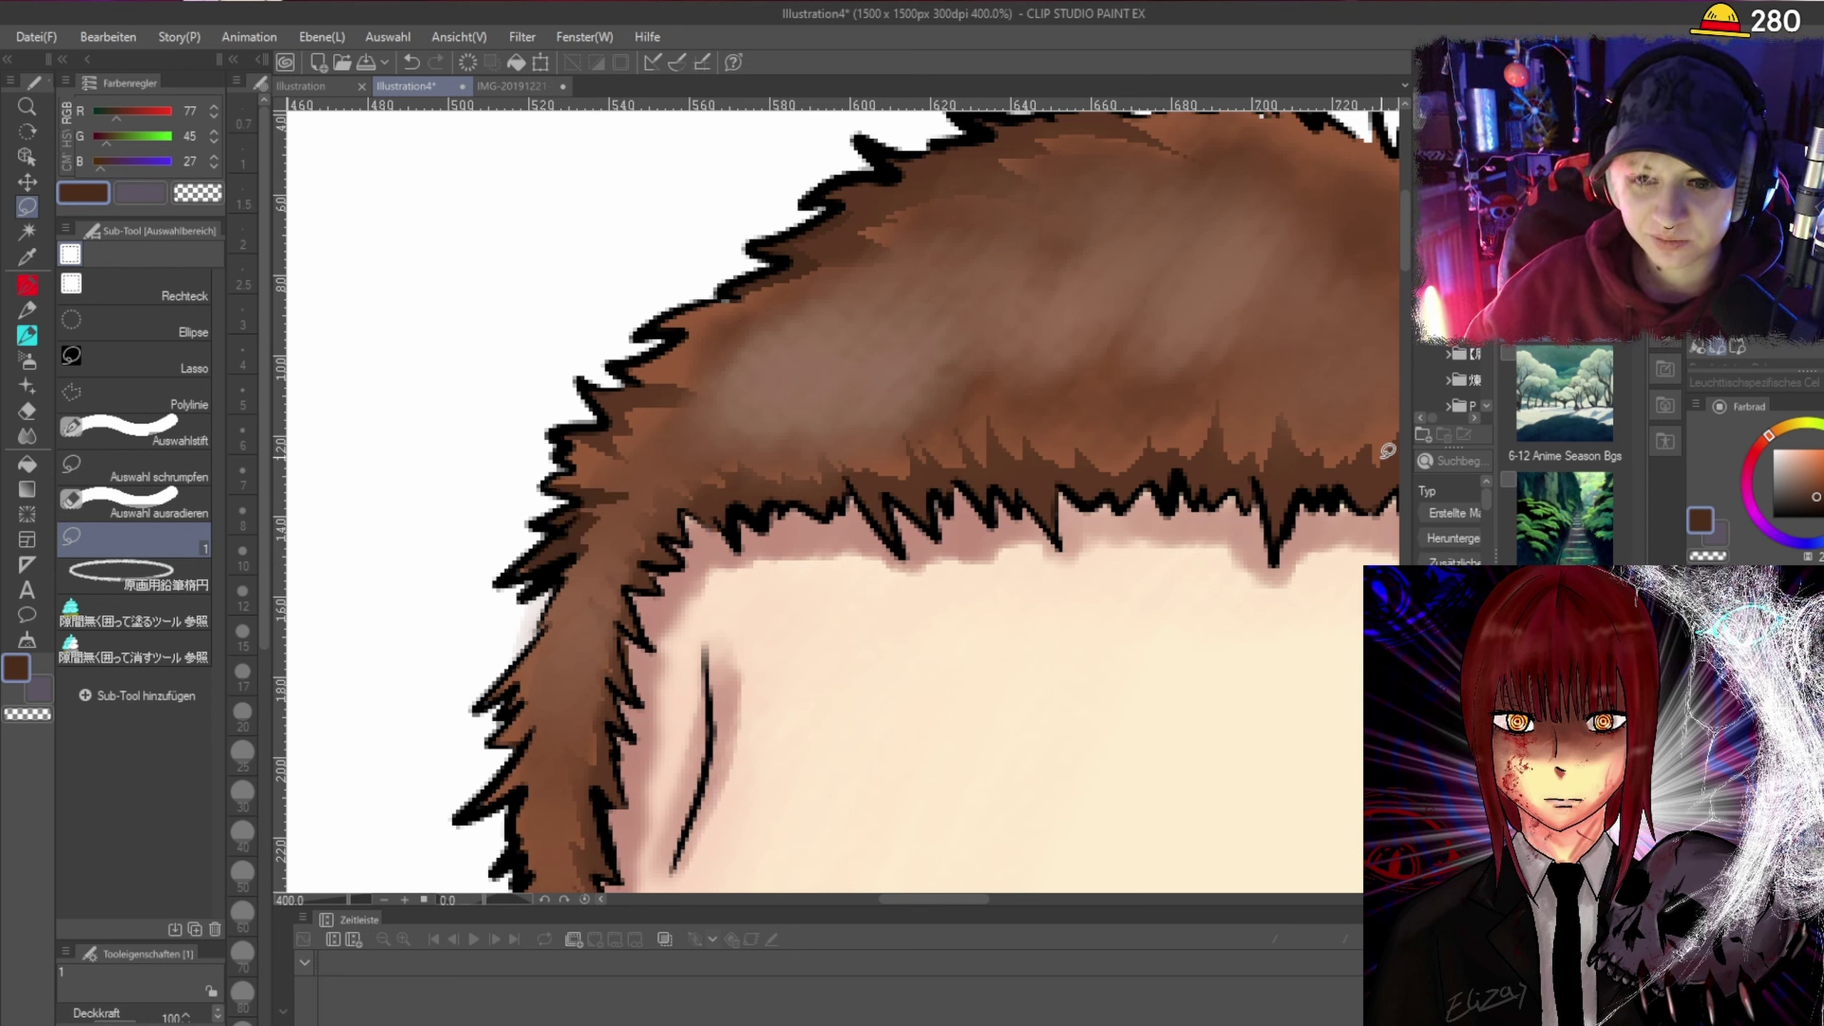
{"action": "left_click_drag", "start_coordinate": [1402, 238], "coordinate": [1405, 265]}
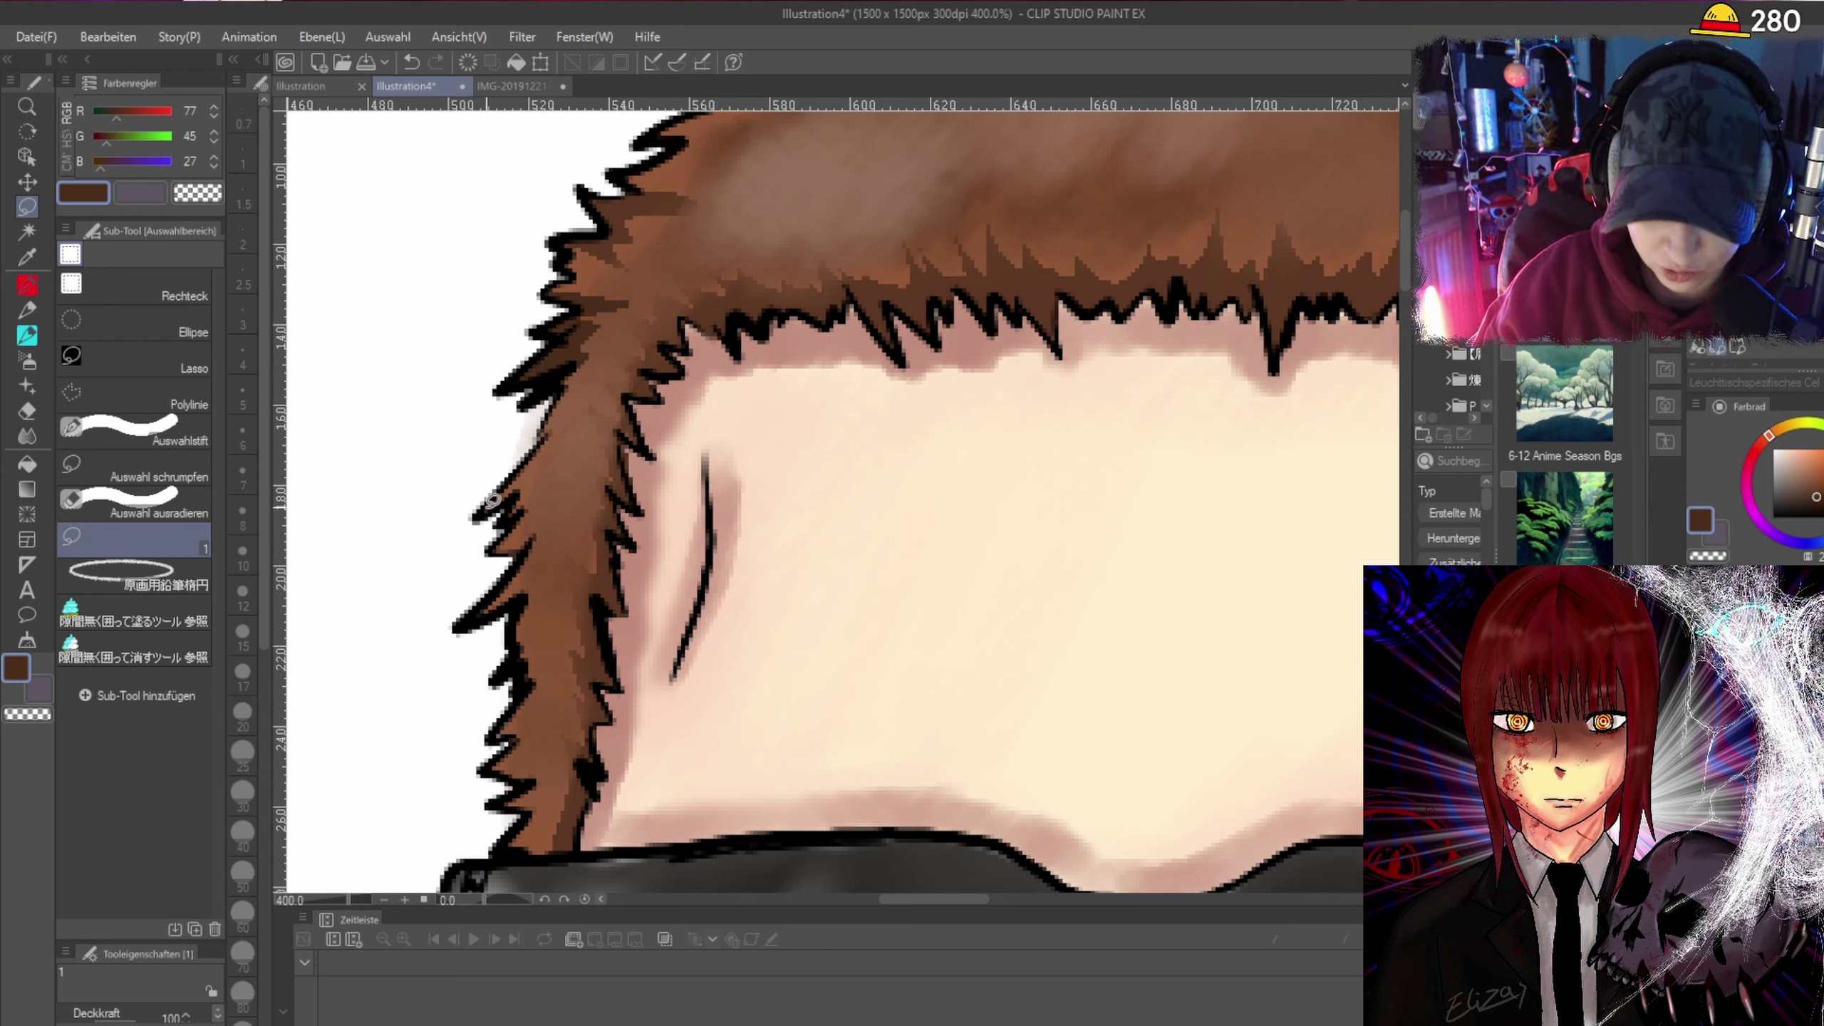
{"action": "mouse_move", "coordinate": [492, 501]}
{"action": "left_mouse_down"}
{"action": "mouse_move", "coordinate": [551, 441]}
{"action": "mouse_move", "coordinate": [527, 487]}
{"action": "left_mouse_up"}
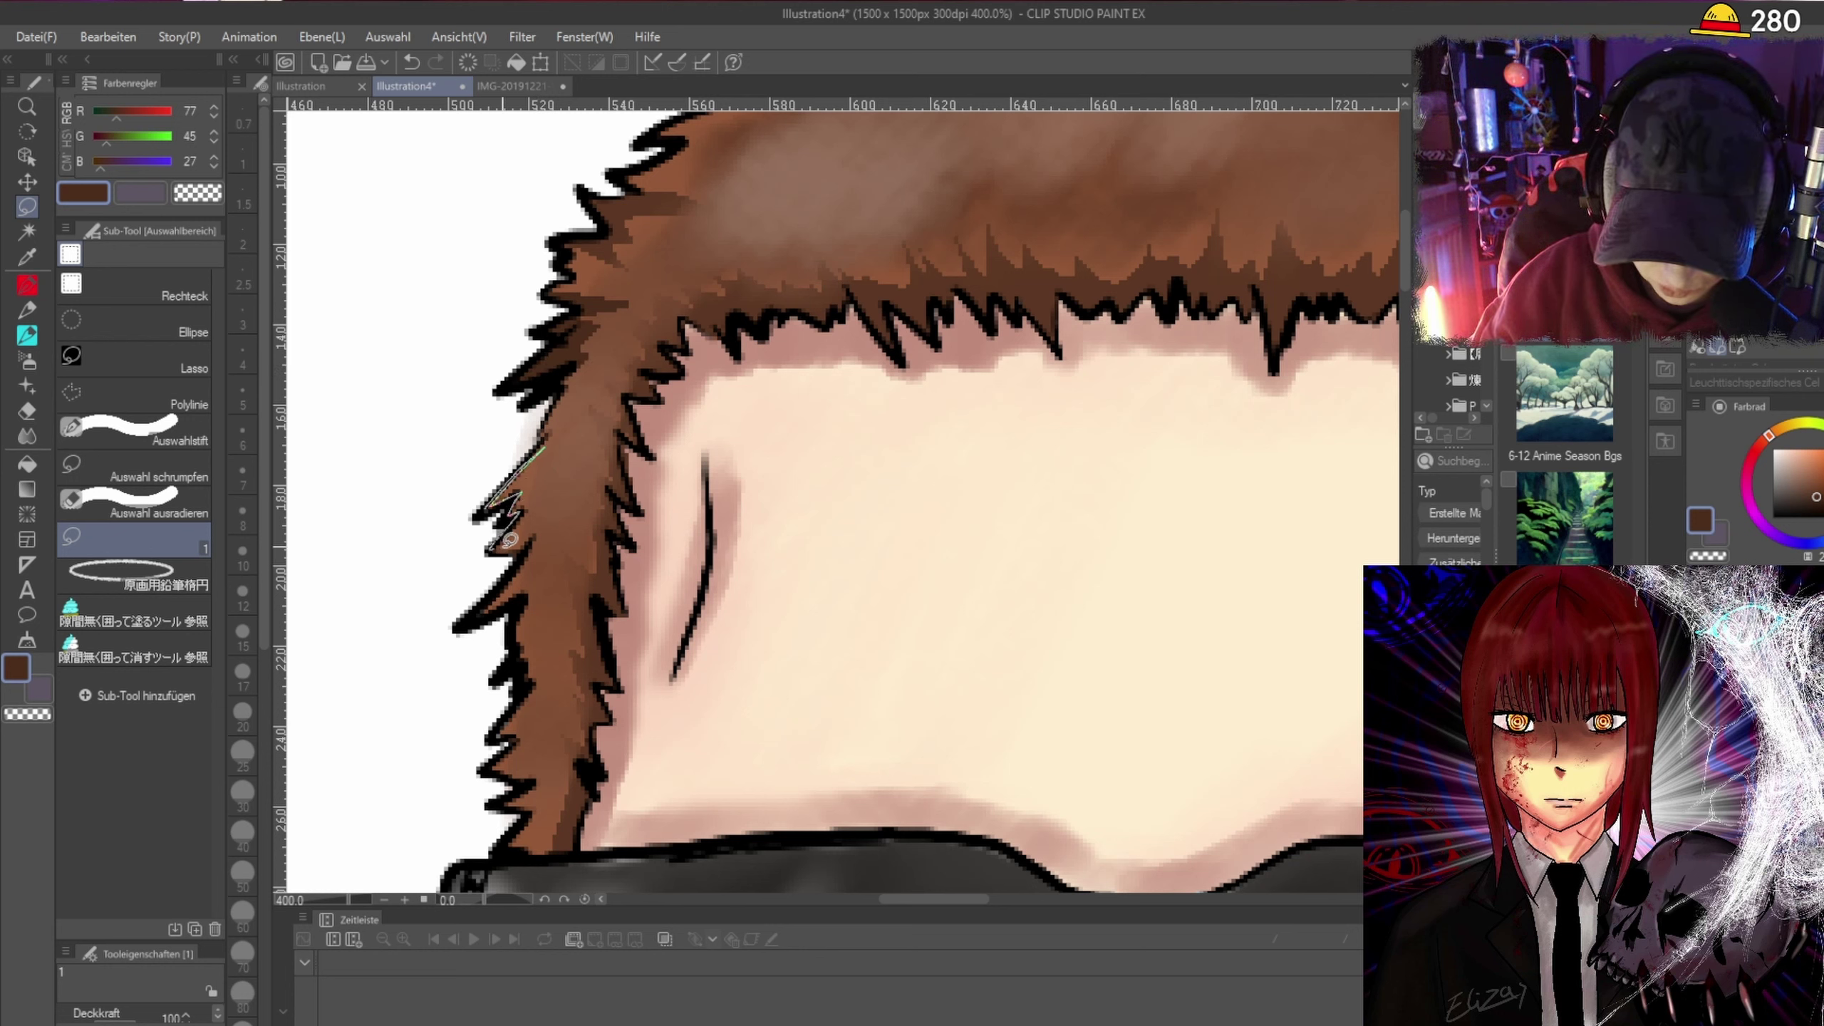
{"action": "mouse_move", "coordinate": [512, 594]}
{"action": "left_mouse_down"}
{"action": "mouse_move", "coordinate": [525, 626]}
{"action": "mouse_move", "coordinate": [497, 733]}
{"action": "left_mouse_up"}
{"action": "left_click_drag", "start_coordinate": [540, 595], "coordinate": [571, 424]}
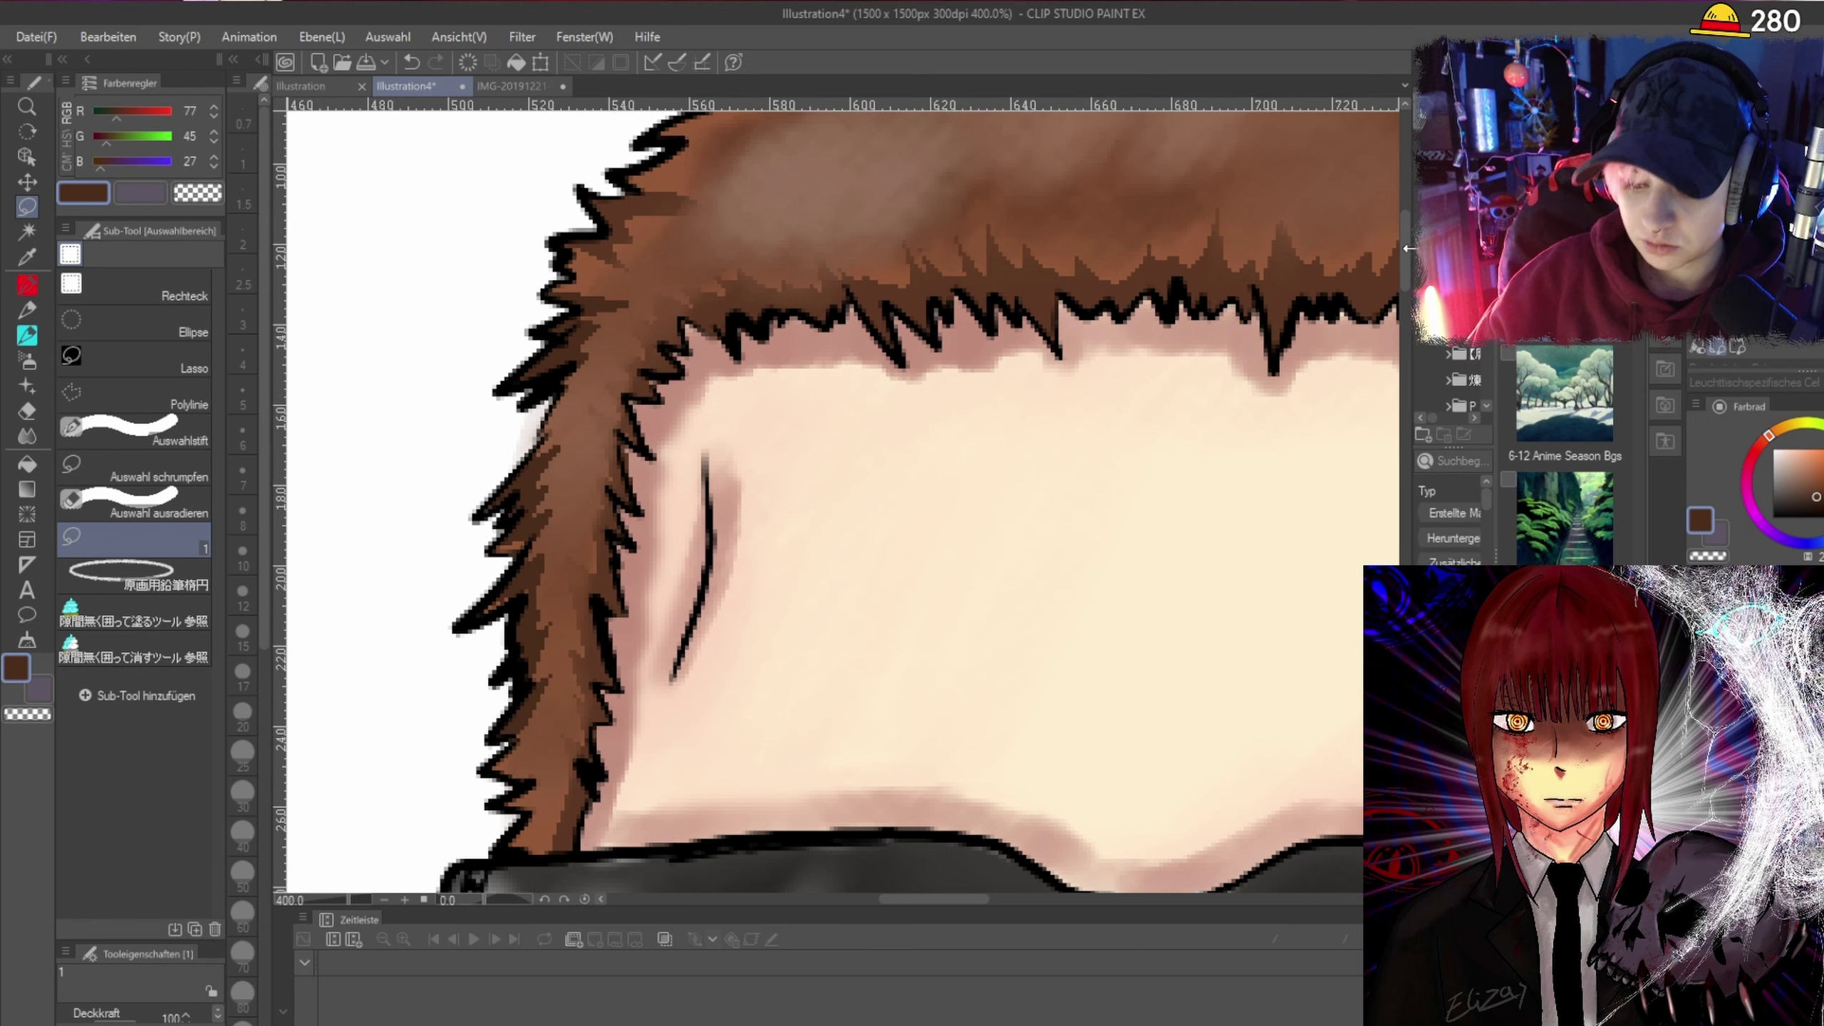
{"action": "scroll", "coordinate": [1327, 261], "scroll_direction": "down", "scroll_amount": 5}
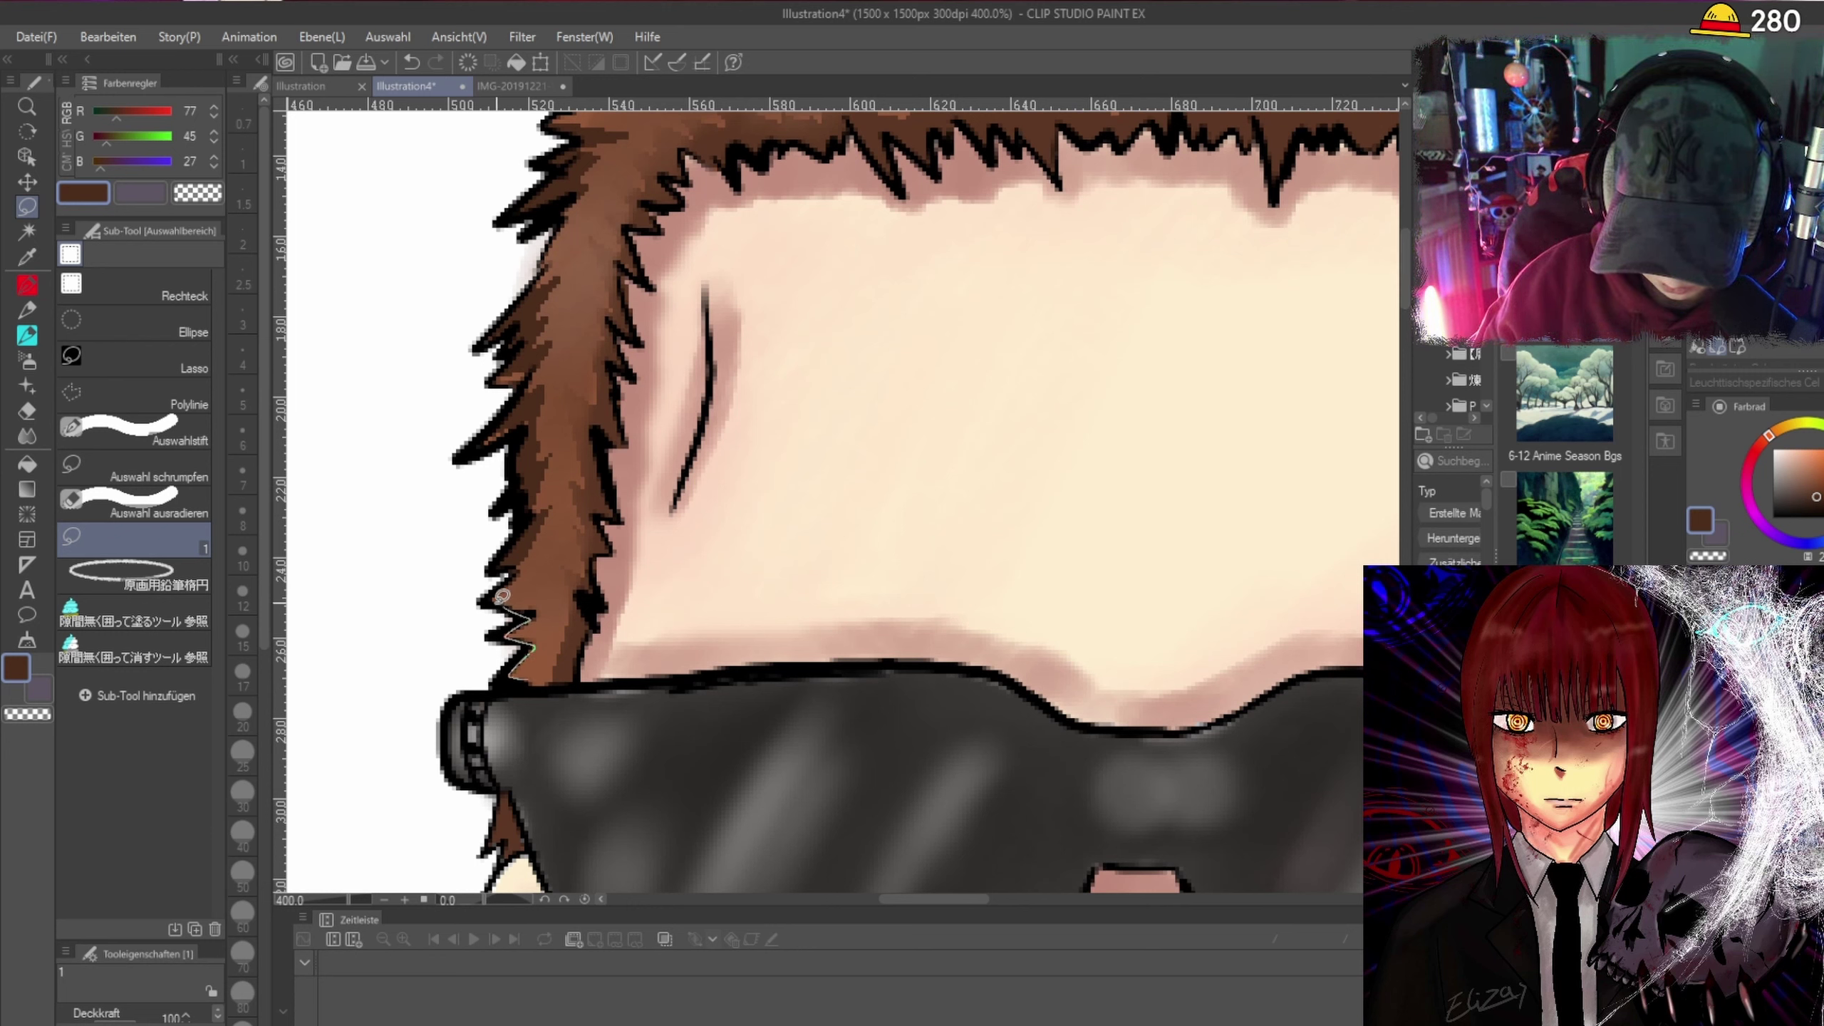
{"action": "left_click_drag", "start_coordinate": [546, 638], "coordinate": [538, 669]}
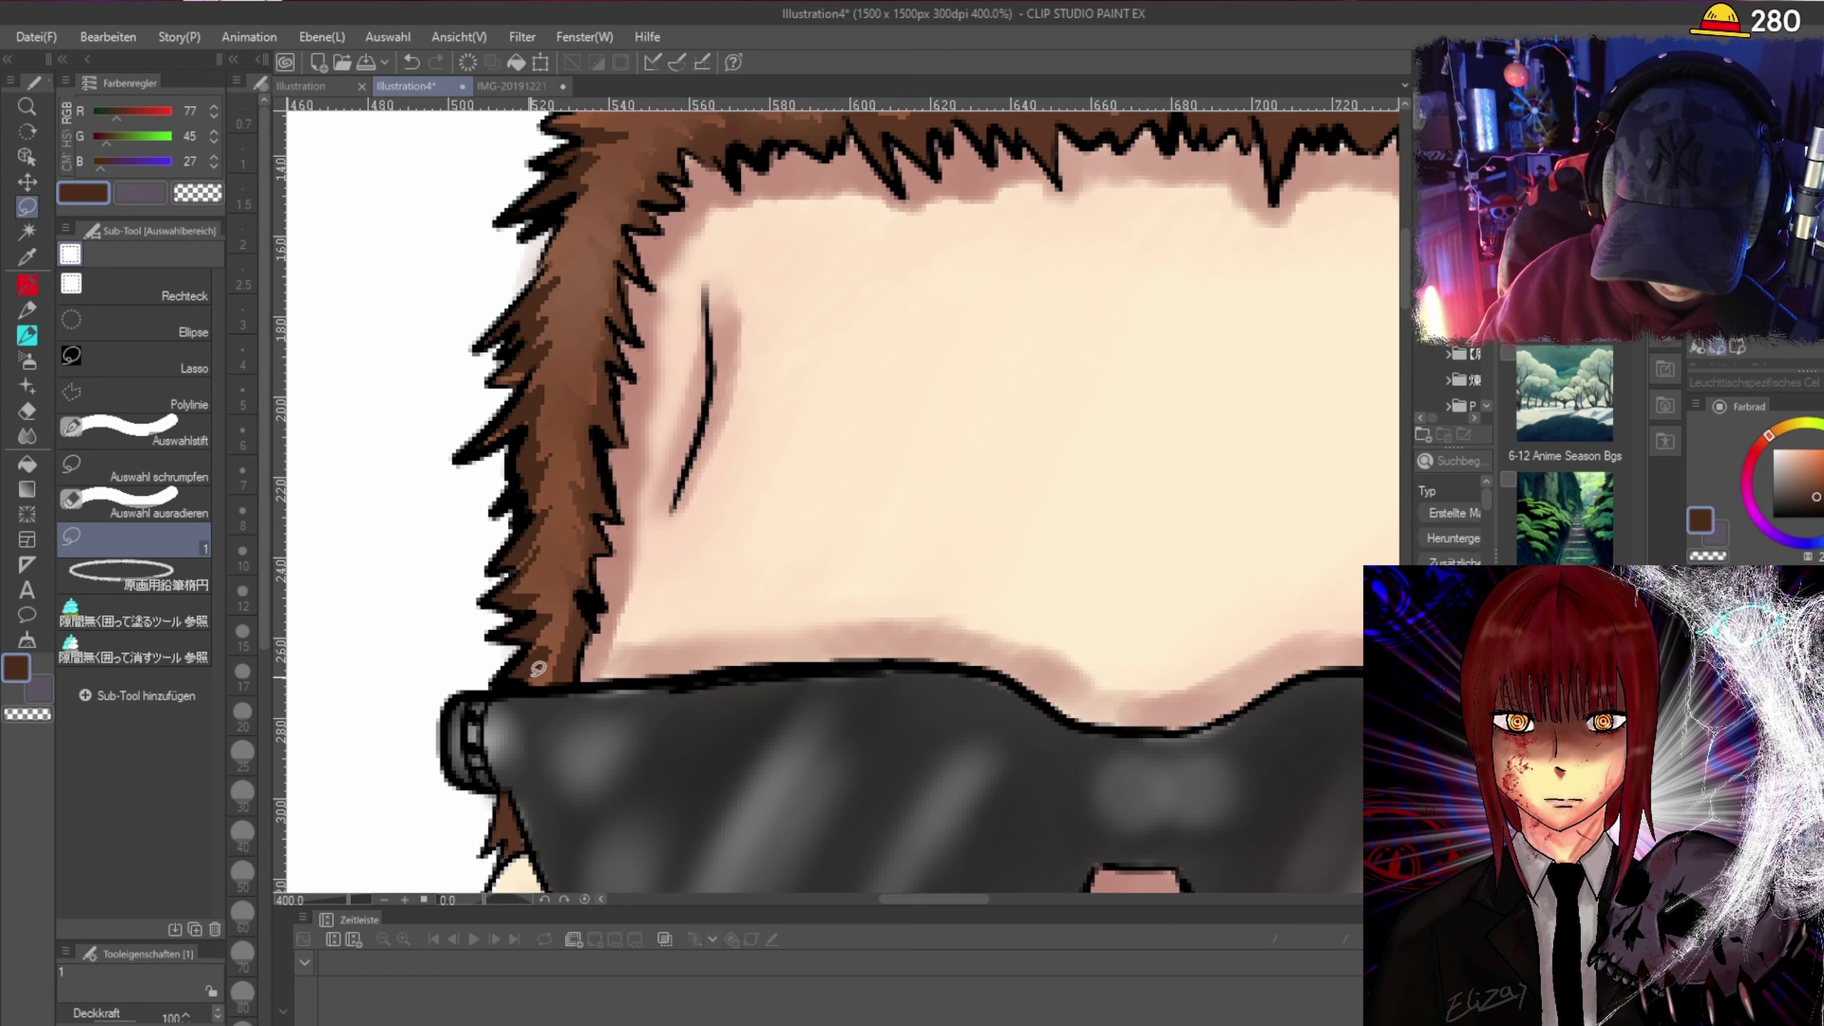
{"action": "scroll", "coordinate": [774, 496], "scroll_direction": "down", "scroll_amount": 2}
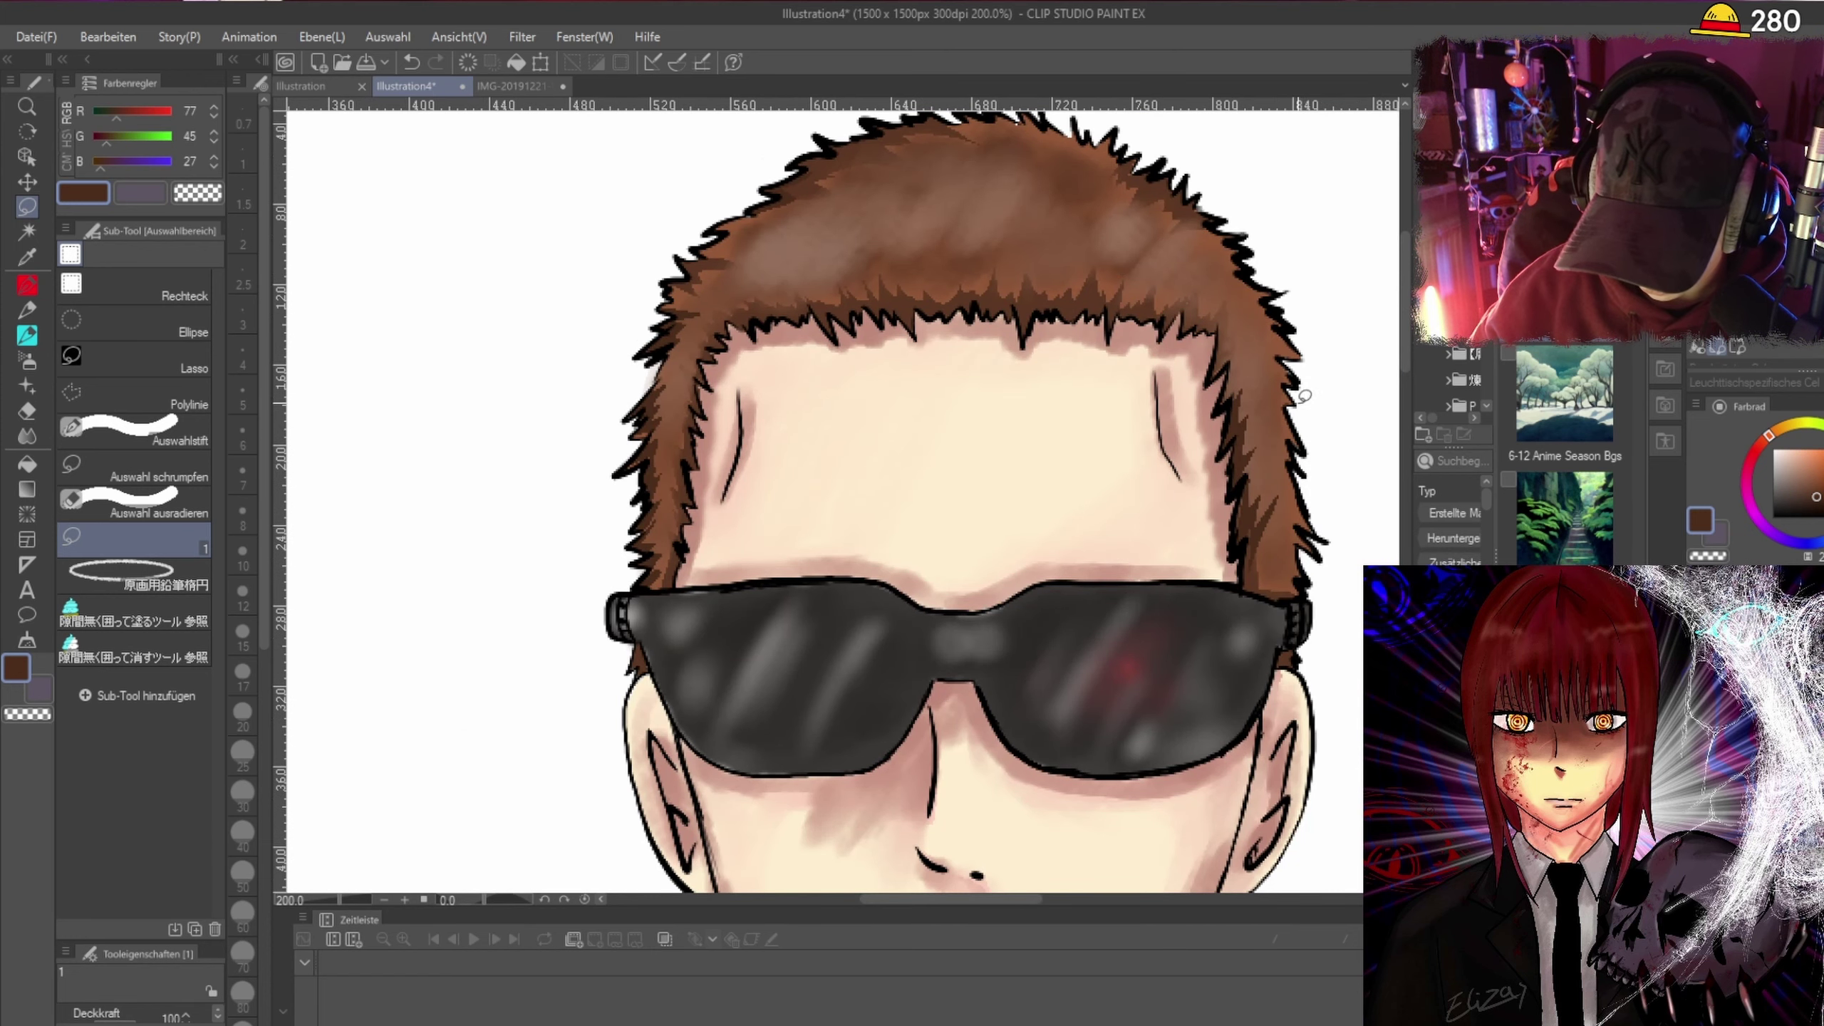
Zoom in and fill more spiky brown strands along the right and upper-right hair edge.
{"action": "key", "text": "ctrl+plus"}
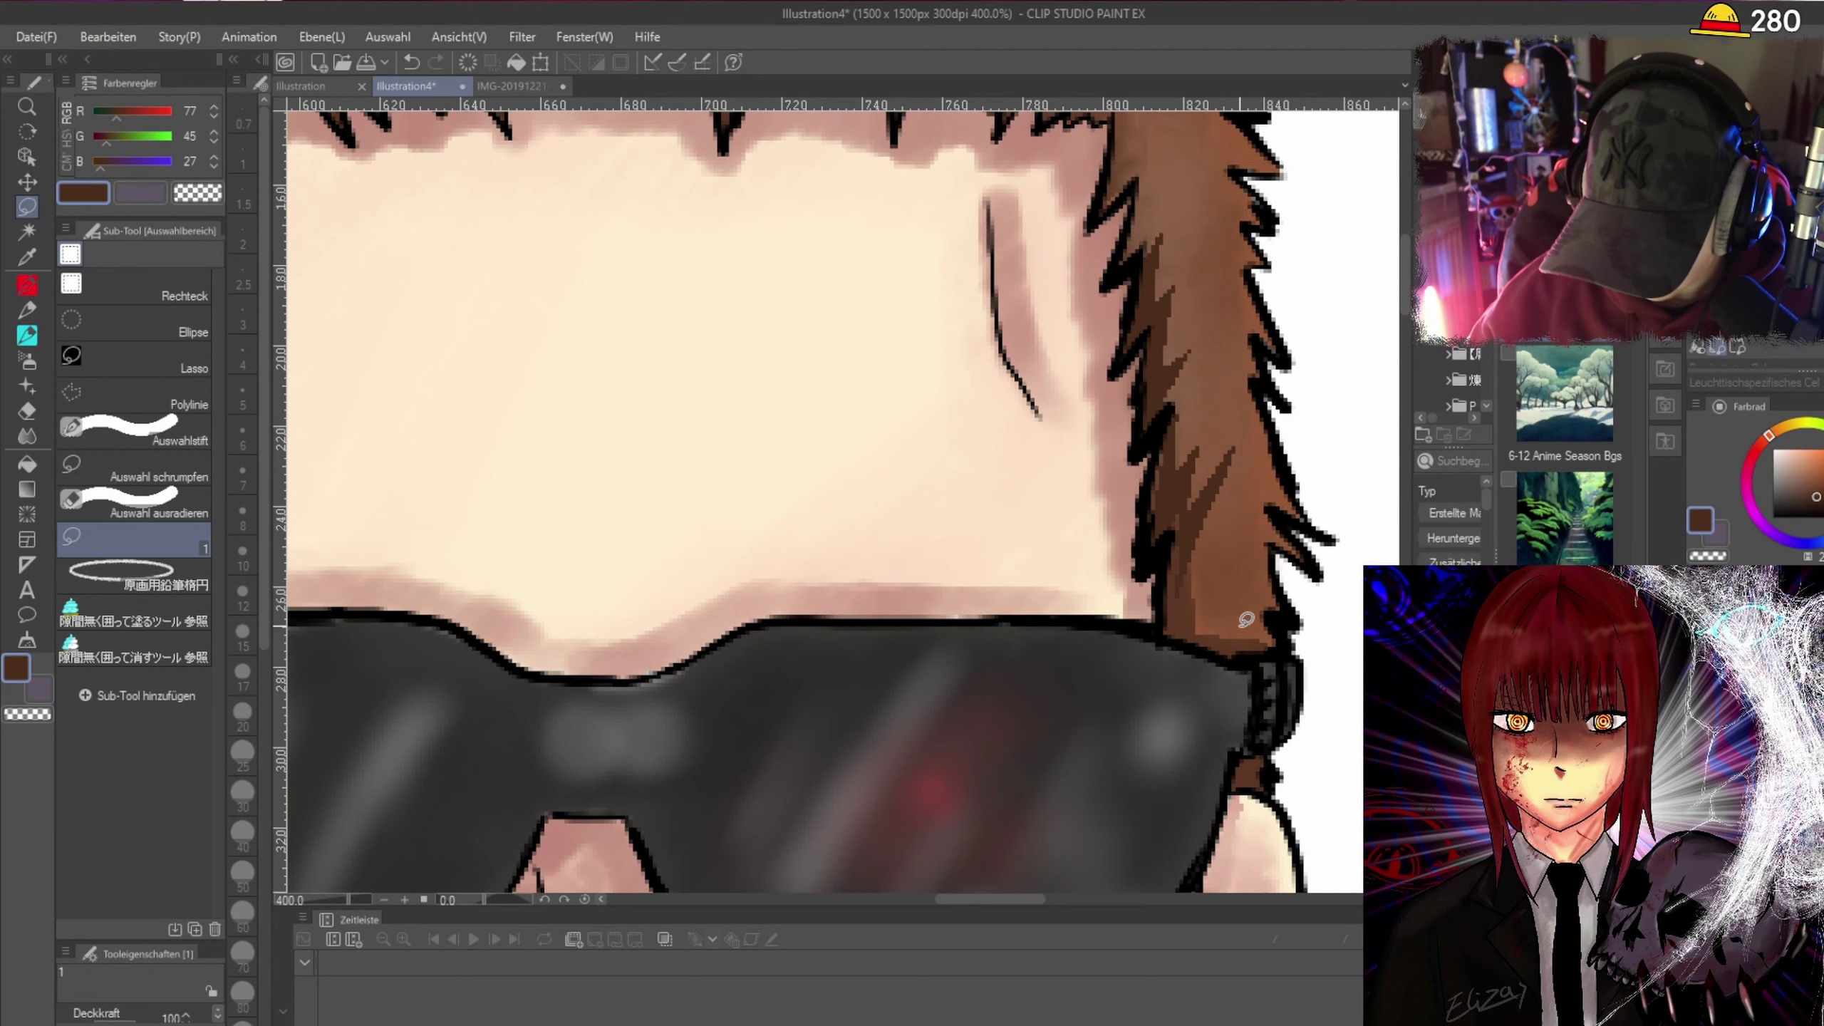
{"action": "mouse_move", "coordinate": [1200, 629]}
{"action": "left_mouse_down"}
{"action": "mouse_move", "coordinate": [1228, 589]}
{"action": "mouse_move", "coordinate": [1266, 600]}
{"action": "mouse_move", "coordinate": [1207, 602]}
{"action": "left_mouse_up"}
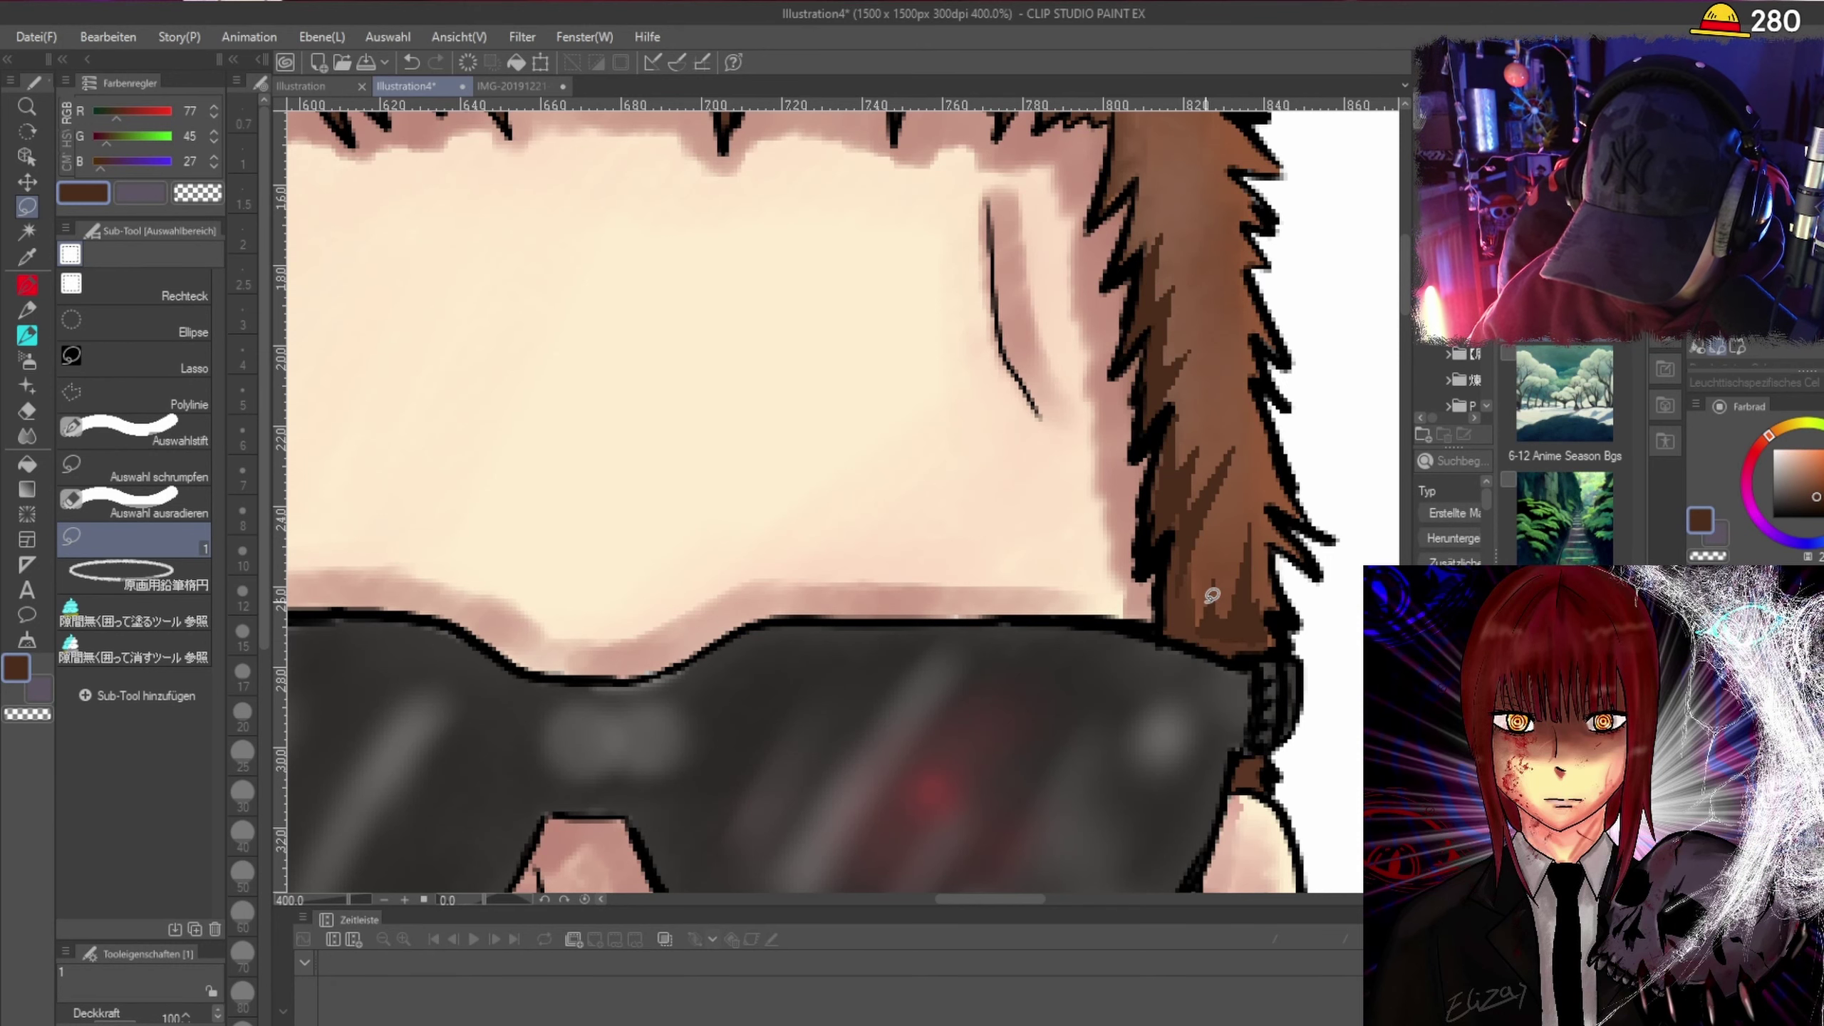
{"action": "scroll", "coordinate": [1212, 595], "scroll_direction": "down", "scroll_amount": 3}
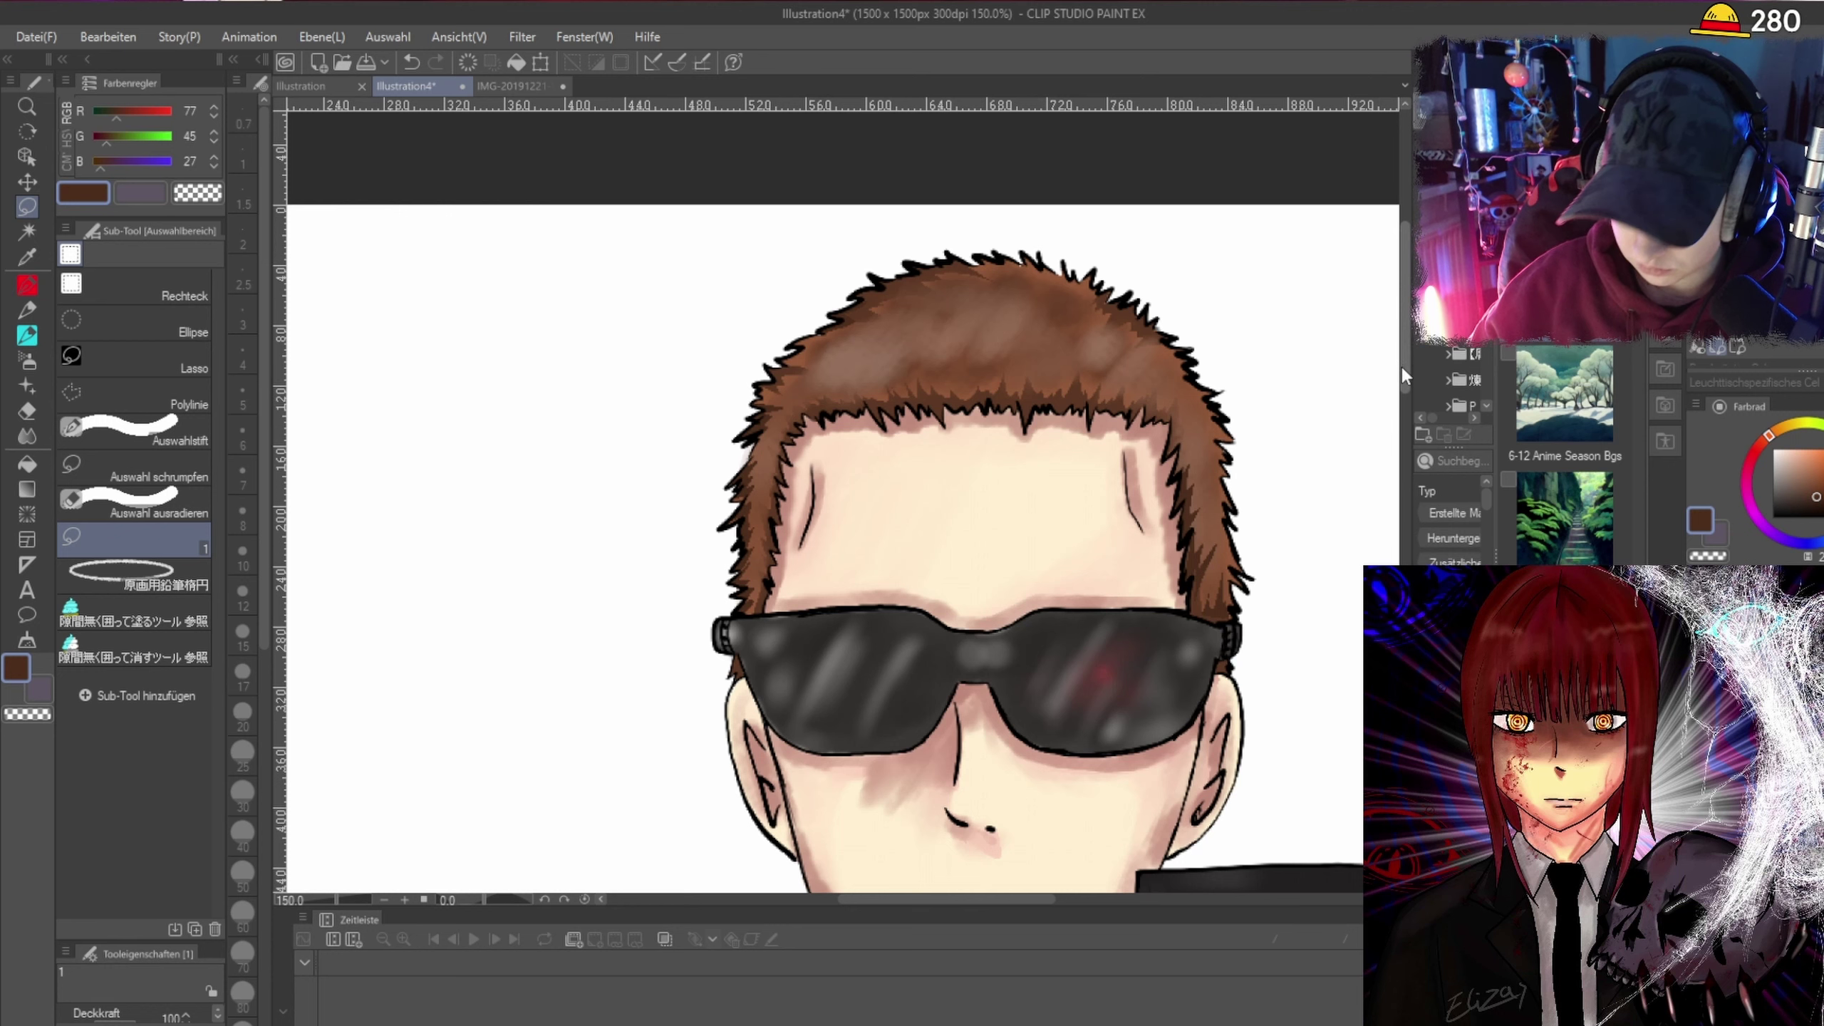
{"action": "left_click_drag", "start_coordinate": [1405, 342], "coordinate": [1405, 333]}
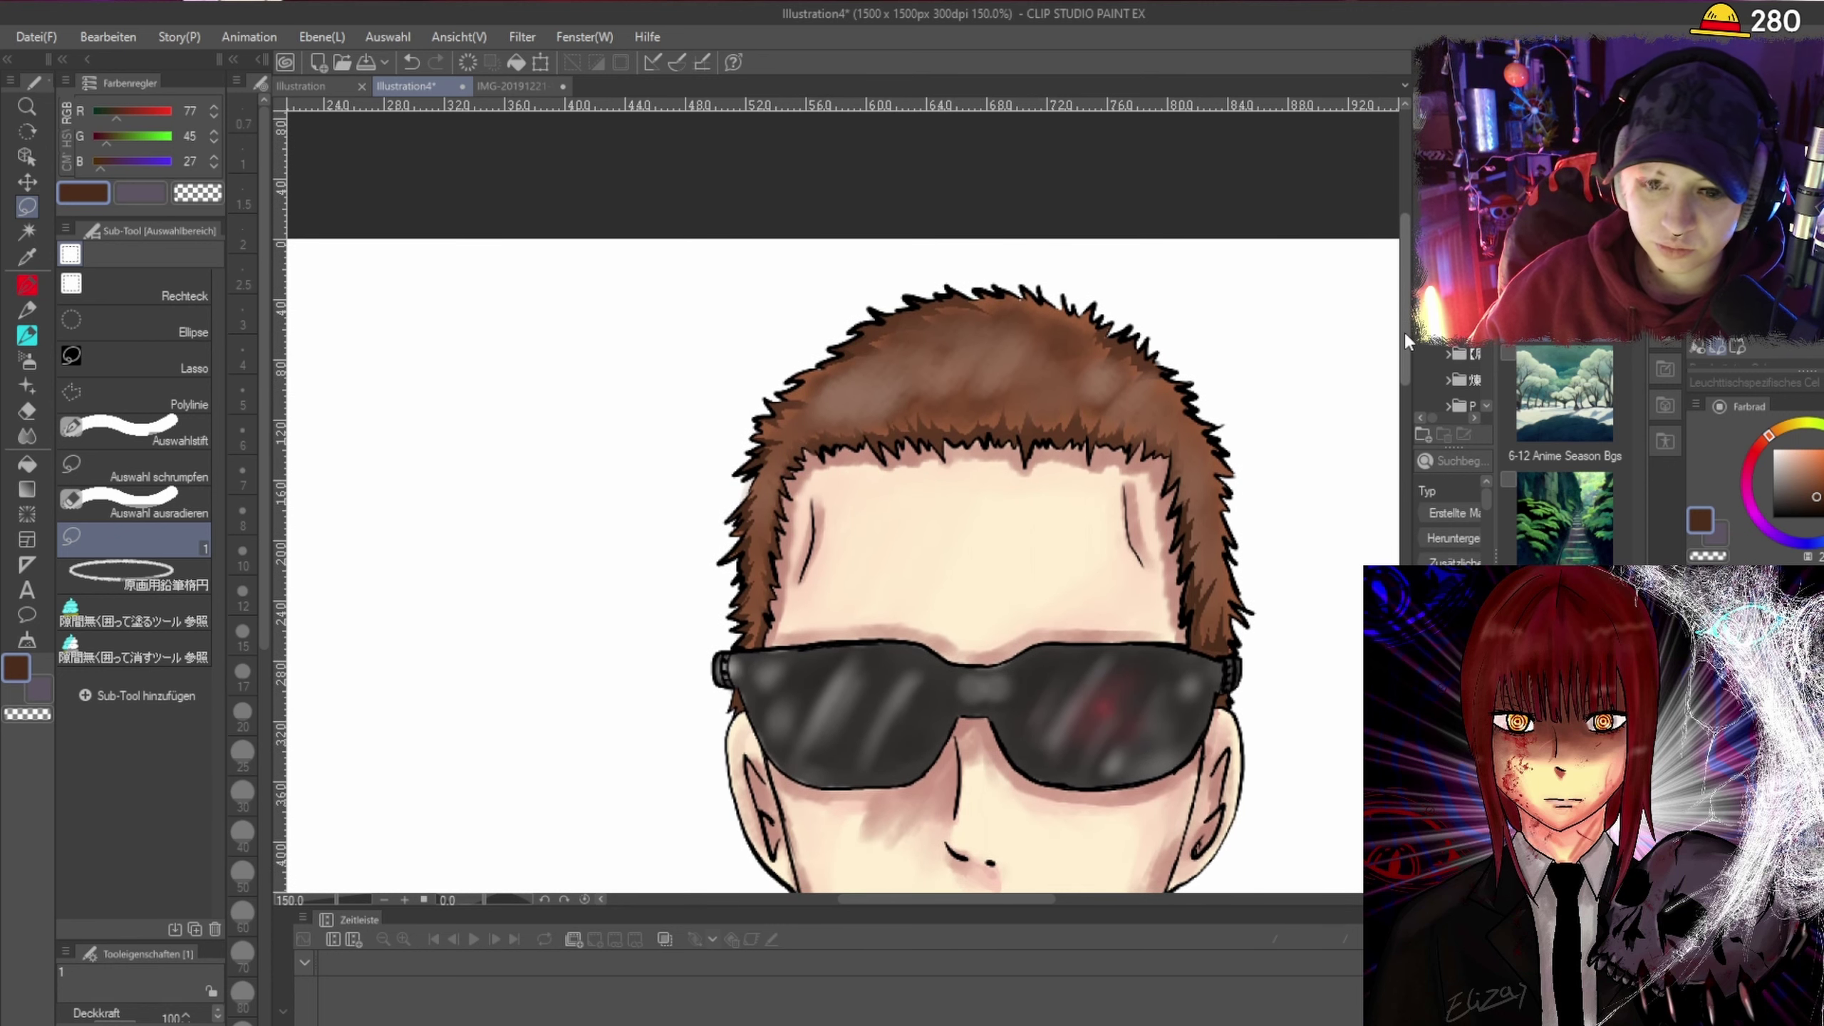
{"action": "scroll", "coordinate": [1364, 346], "scroll_direction": "up", "scroll_amount": 3}
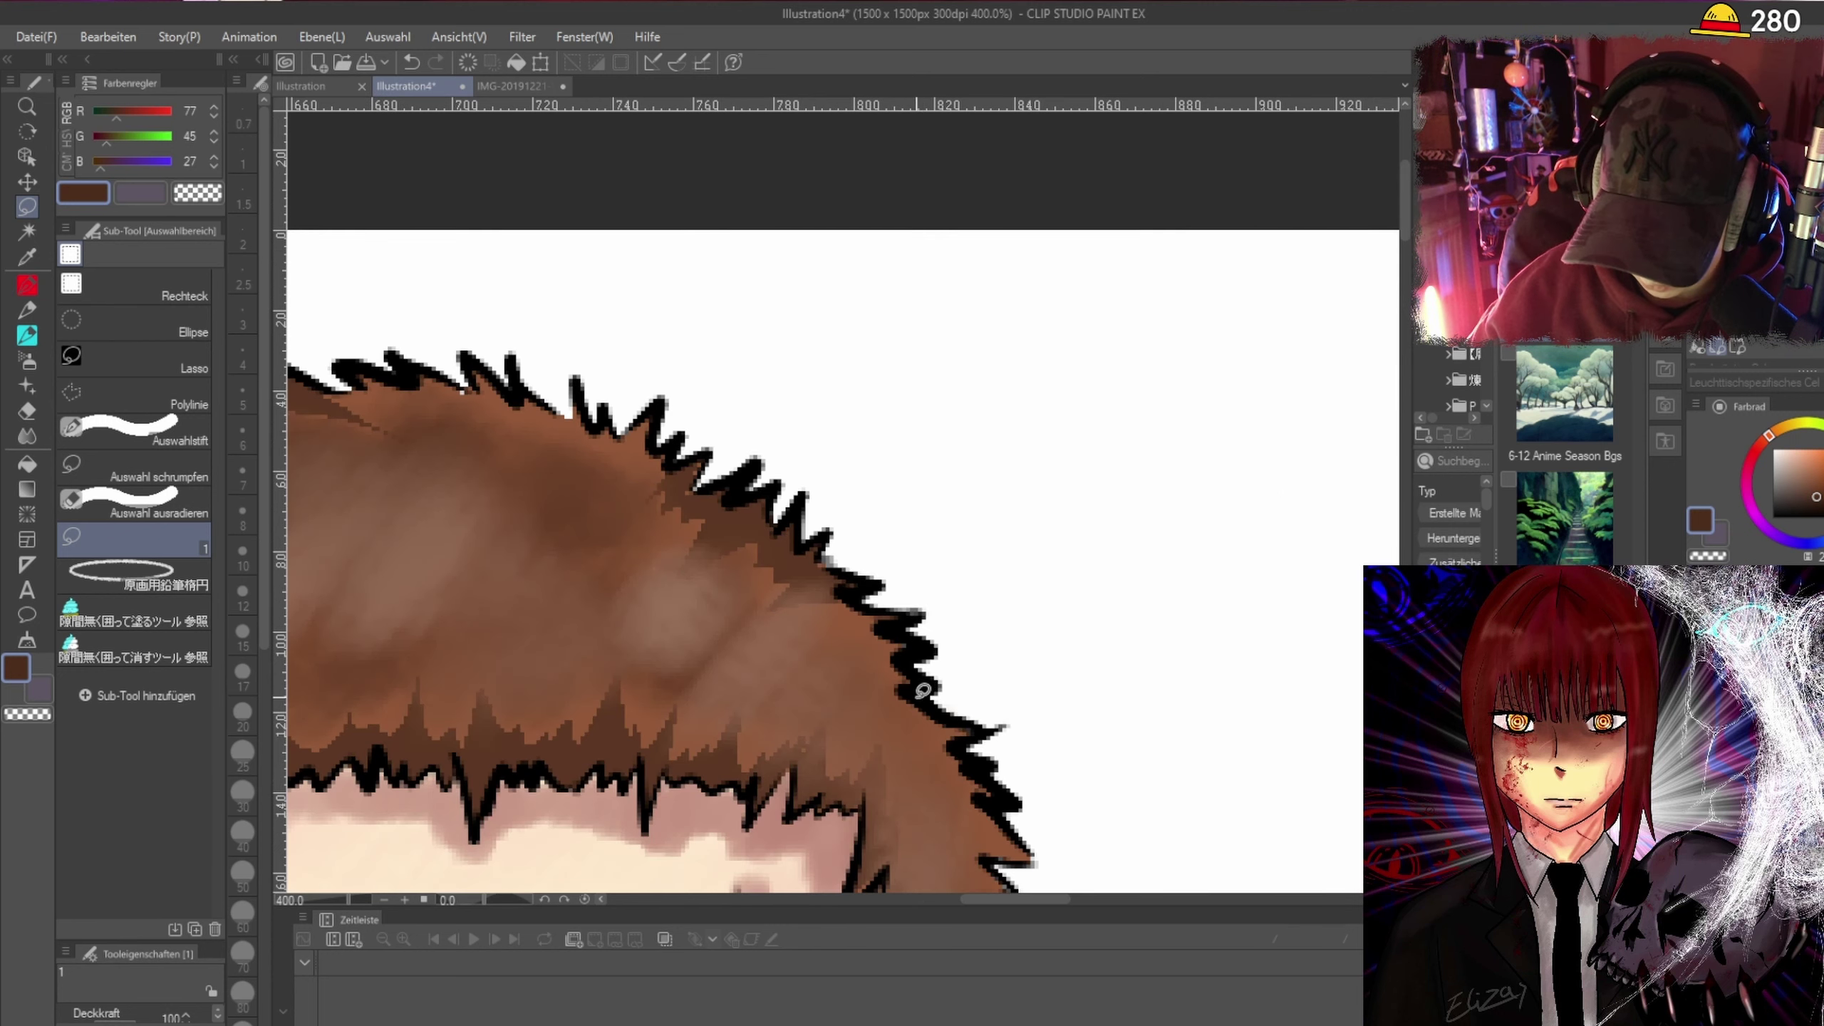
{"action": "left_click_drag", "start_coordinate": [919, 695], "coordinate": [979, 725]}
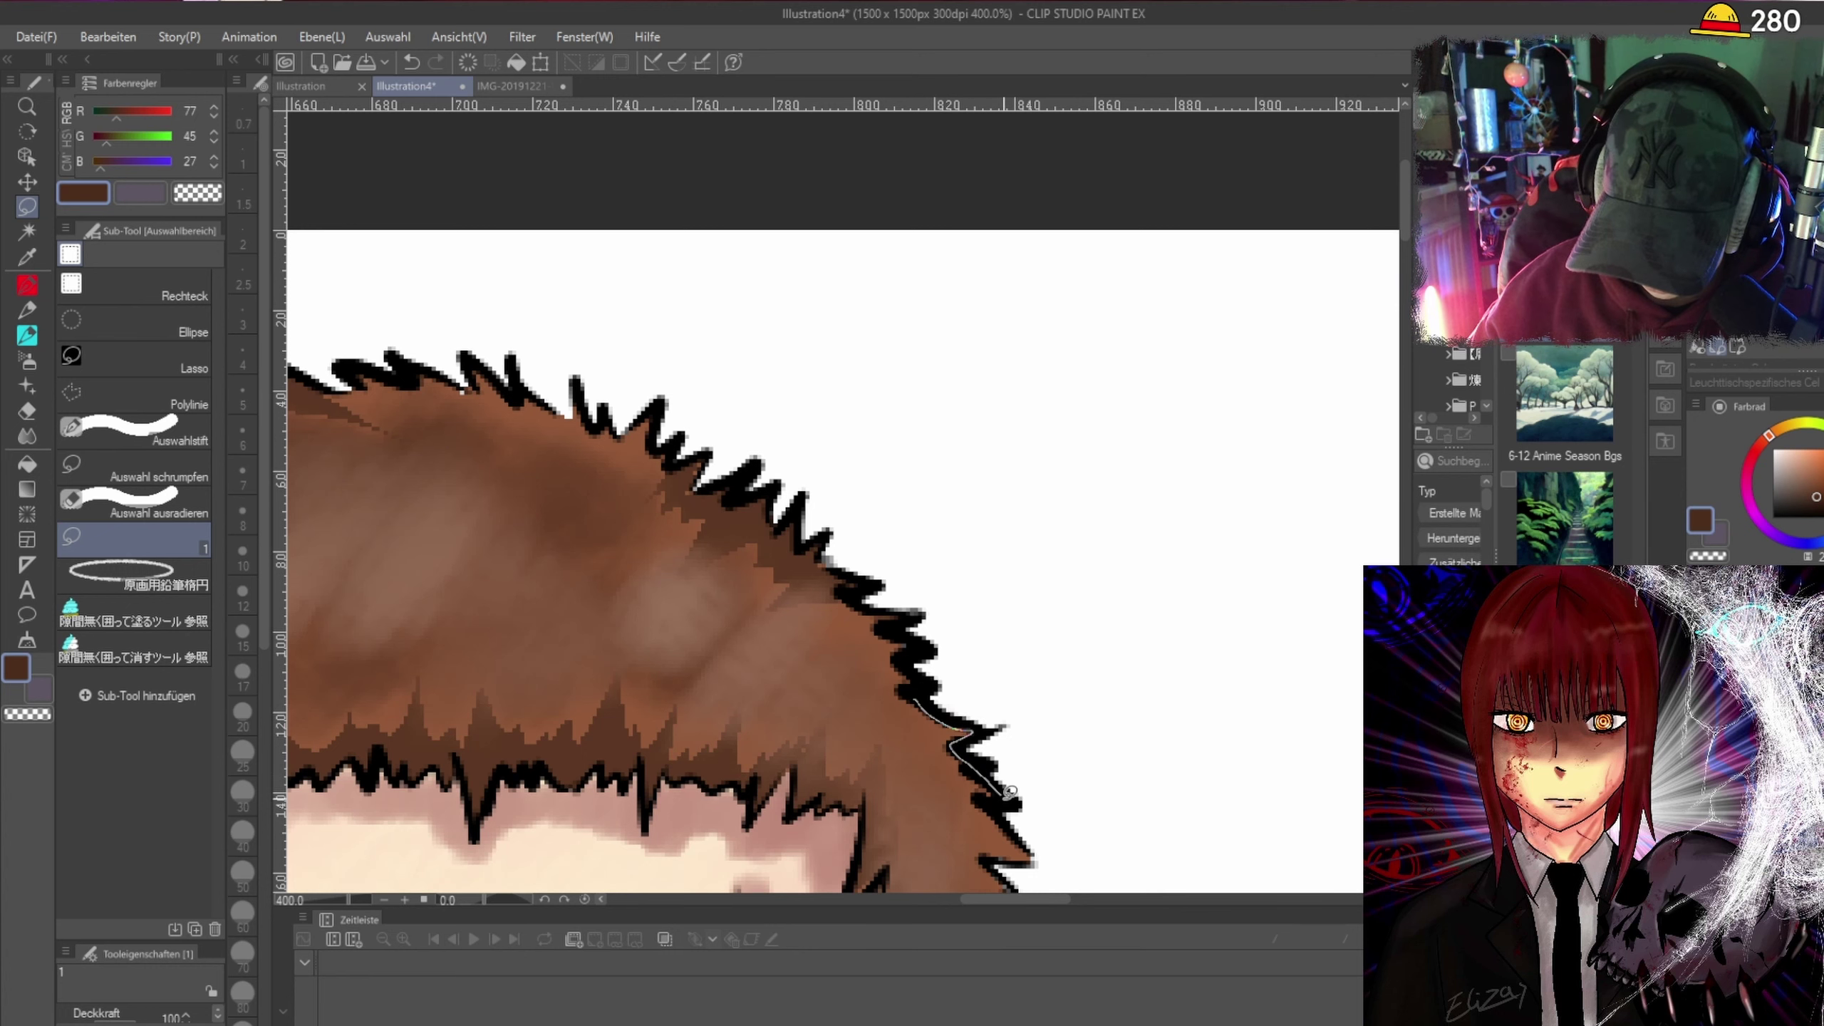
{"action": "mouse_move", "coordinate": [1015, 830]}
{"action": "left_mouse_down"}
{"action": "mouse_move", "coordinate": [1028, 856]}
{"action": "mouse_move", "coordinate": [956, 828]}
{"action": "mouse_move", "coordinate": [916, 699]}
{"action": "left_mouse_up"}
{"action": "scroll", "coordinate": [1030, 660], "scroll_direction": "down", "scroll_amount": 2}
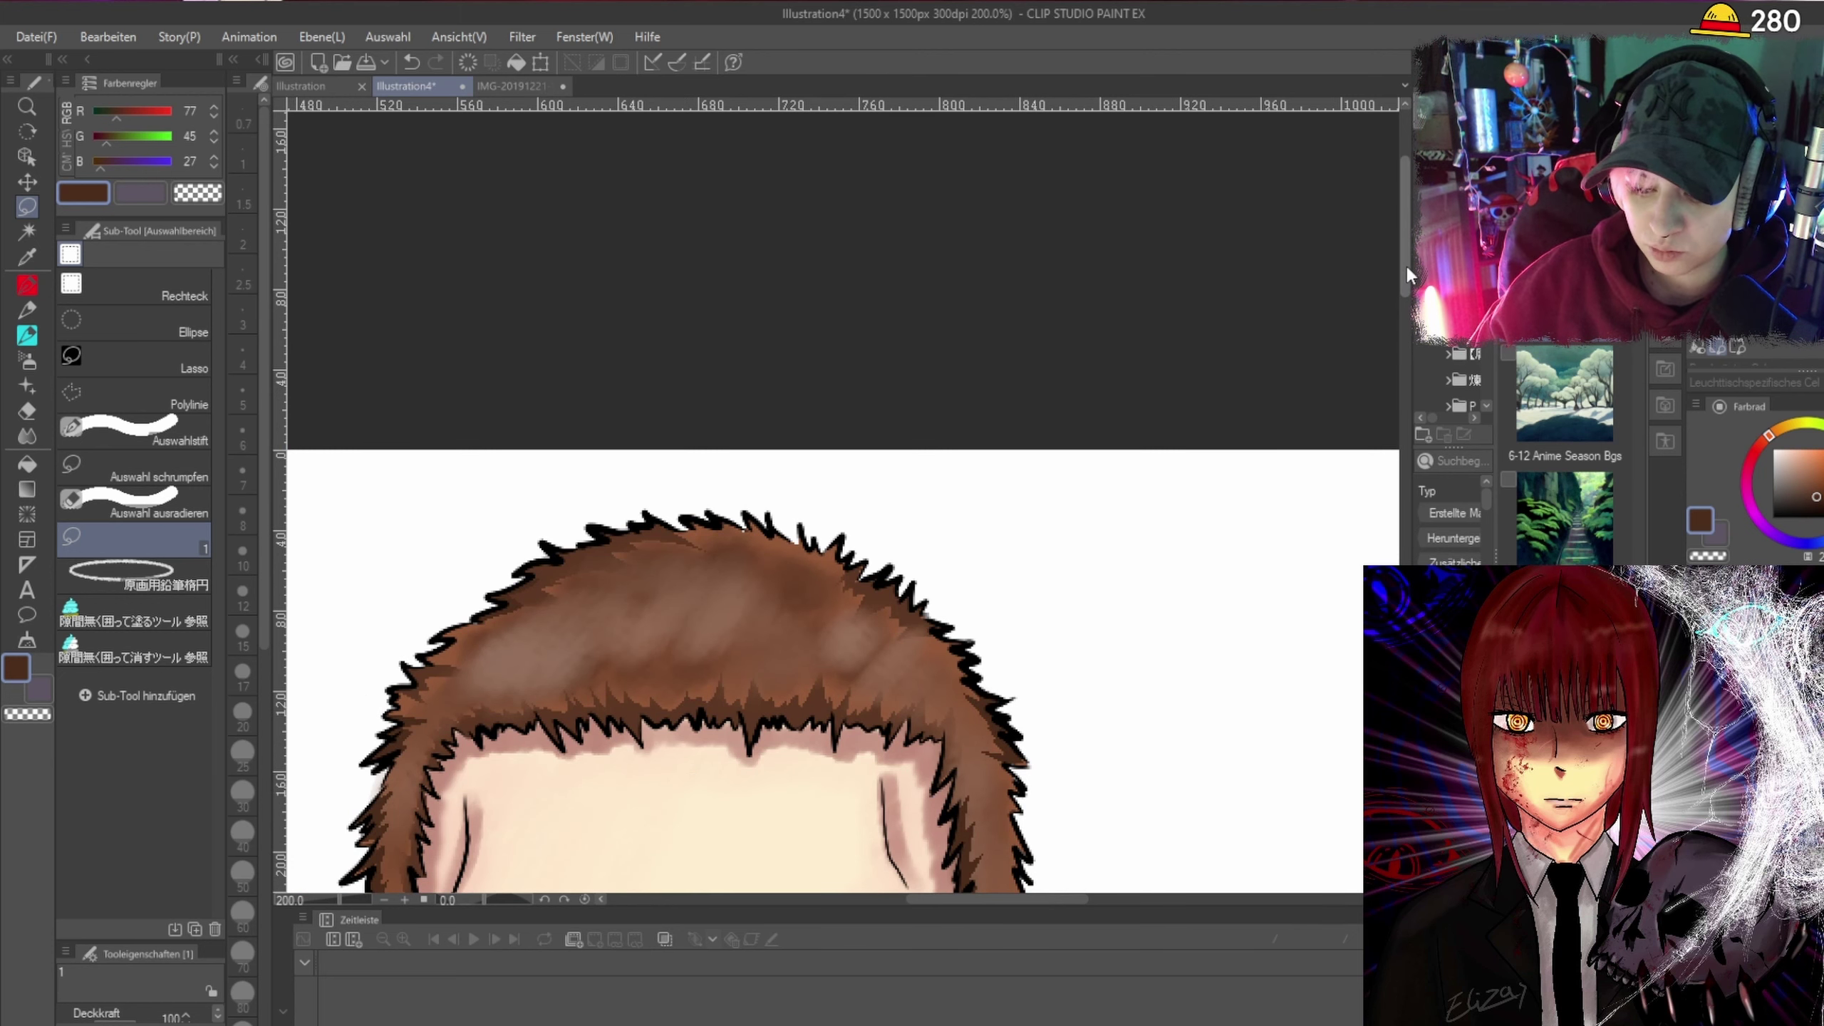
{"action": "mouse_move", "coordinate": [1409, 284]}
{"action": "left_mouse_down"}
{"action": "mouse_move", "coordinate": [1404, 258]}
{"action": "mouse_move", "coordinate": [1401, 290]}
{"action": "left_mouse_up"}
{"action": "scroll", "coordinate": [1400, 293], "scroll_direction": "down", "scroll_amount": 1}
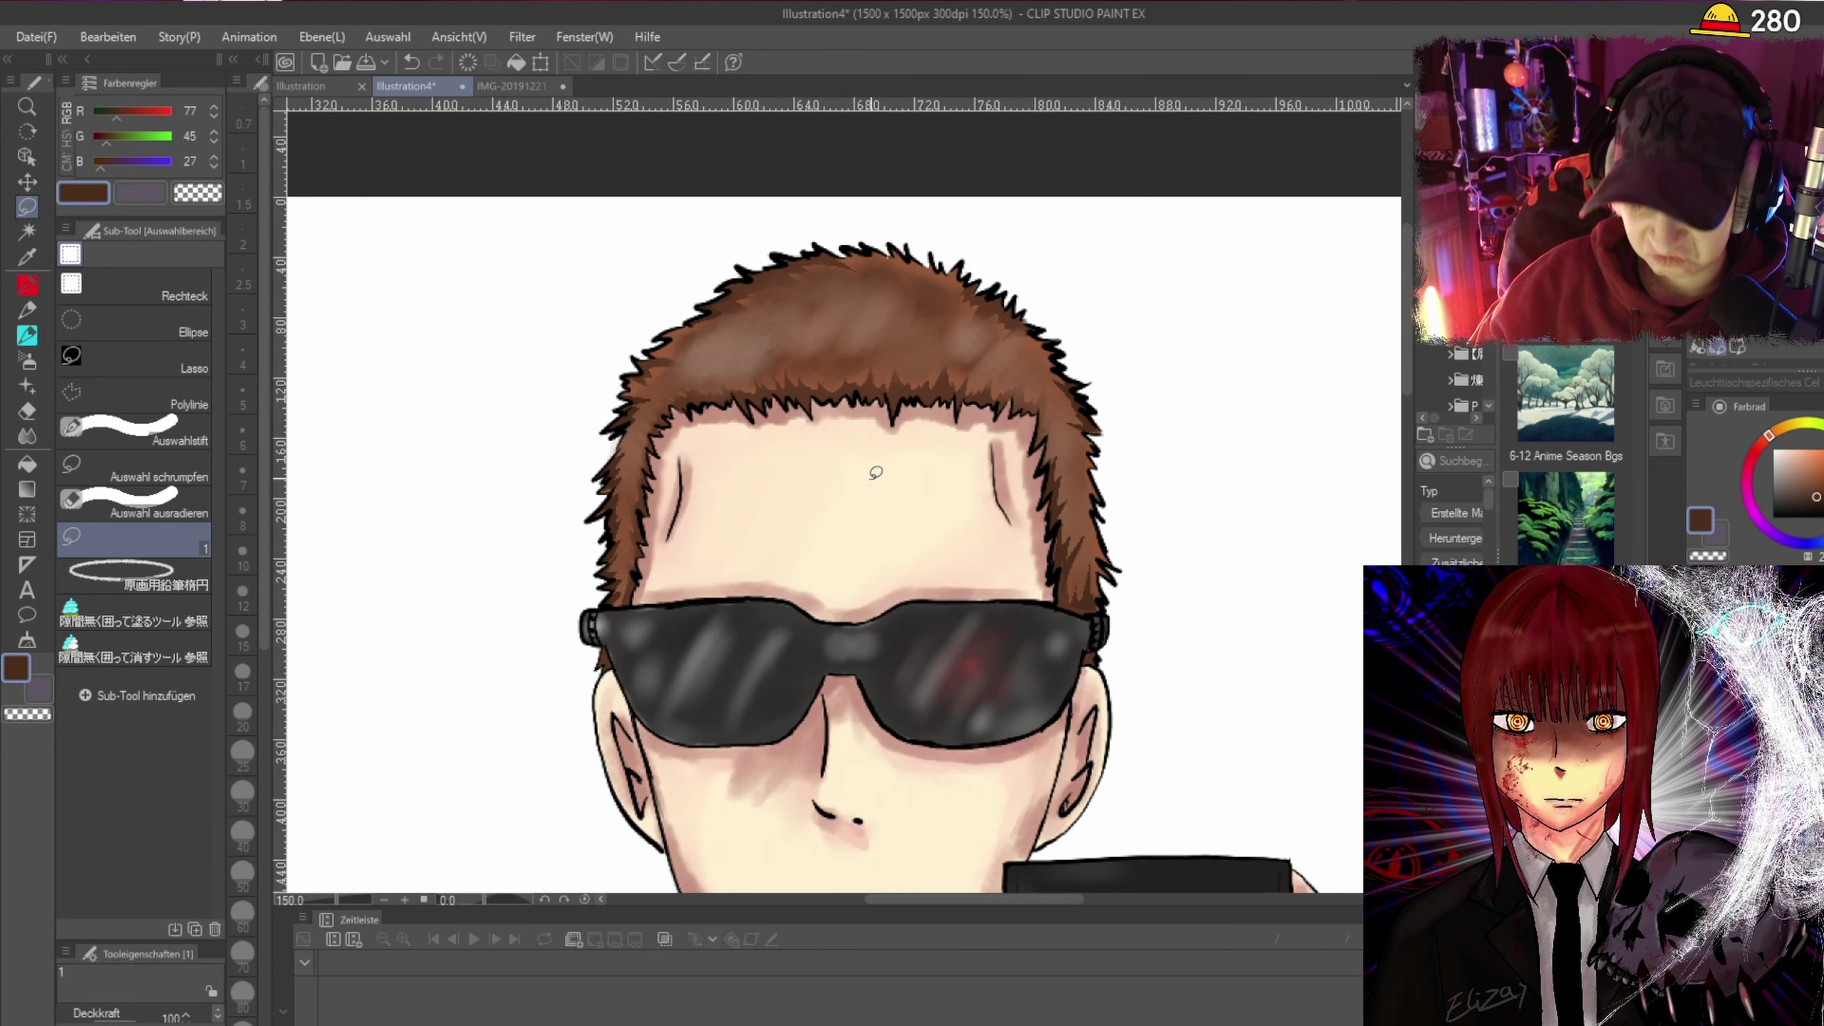
{"action": "left_click", "coordinate": [27, 359]}
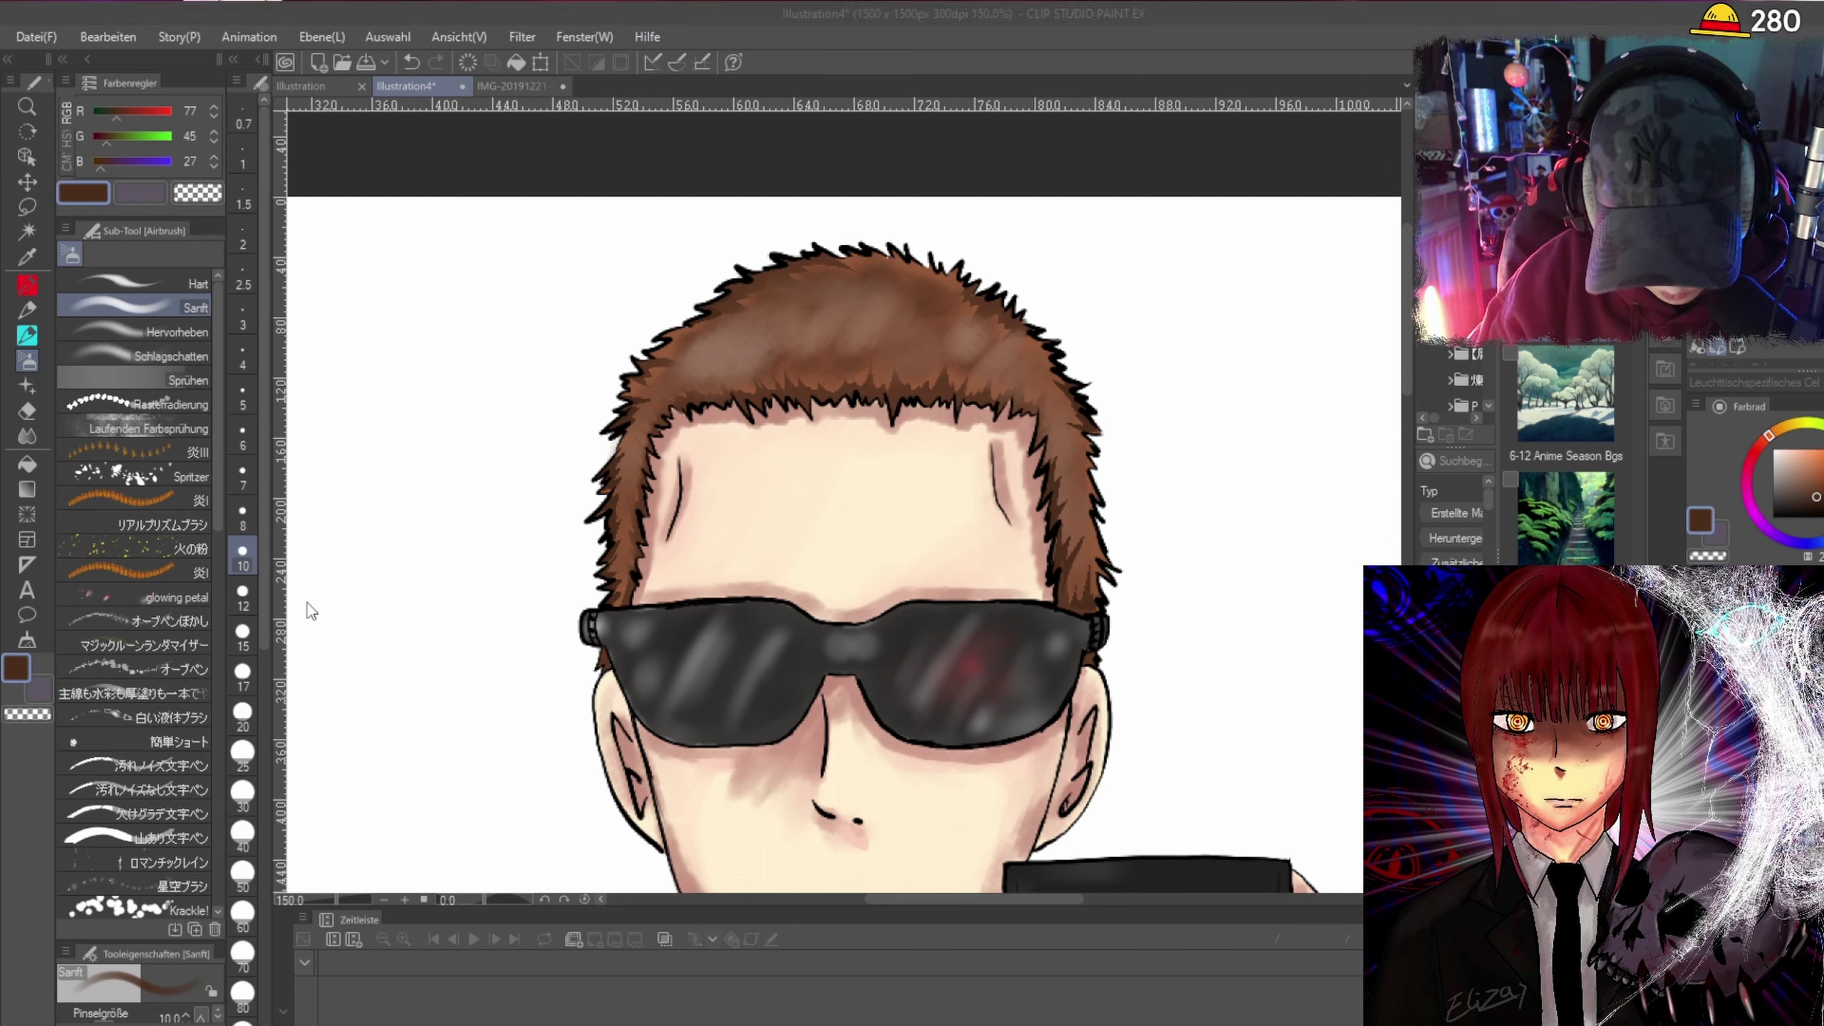
Spray near-white airbrush highlights on the top and right of the hair, then blur-blend them.
{"action": "left_click", "coordinate": [718, 595]}
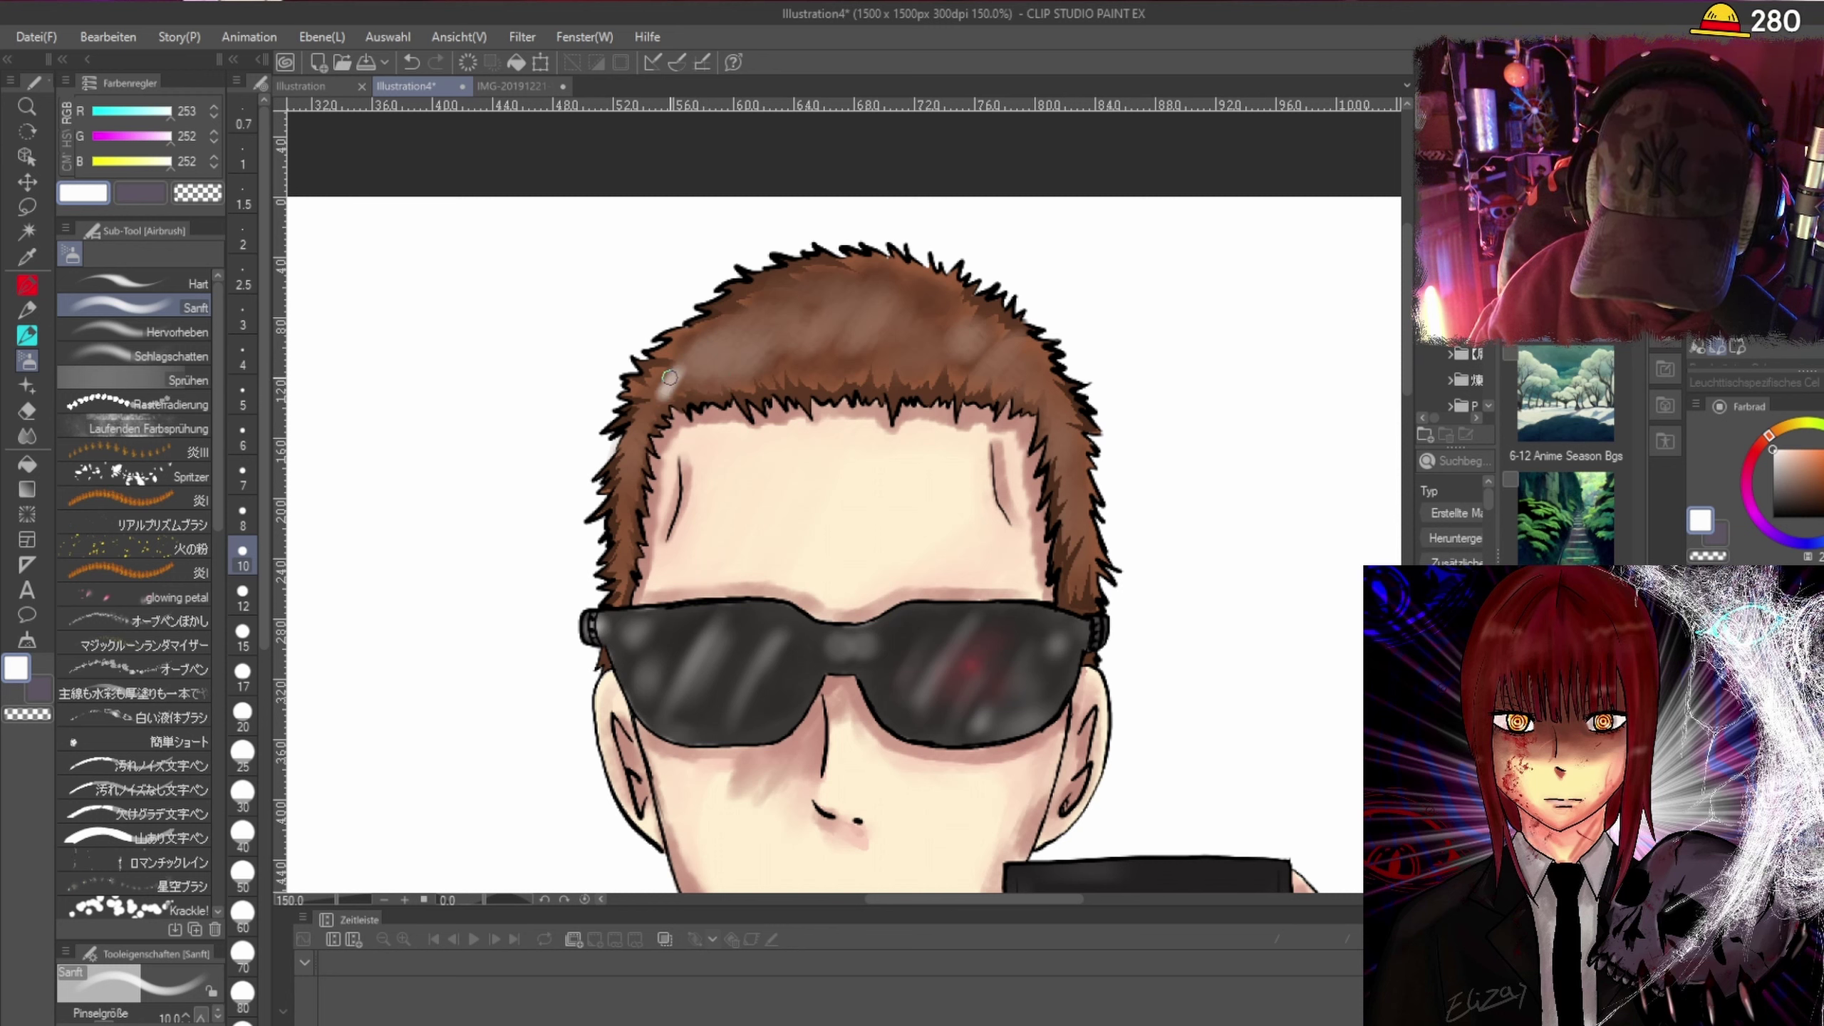
{"action": "mouse_move", "coordinate": [1020, 366]}
{"action": "left_mouse_down"}
{"action": "mouse_move", "coordinate": [1063, 399]}
{"action": "mouse_move", "coordinate": [1026, 400]}
{"action": "mouse_move", "coordinate": [978, 351]}
{"action": "left_mouse_up"}
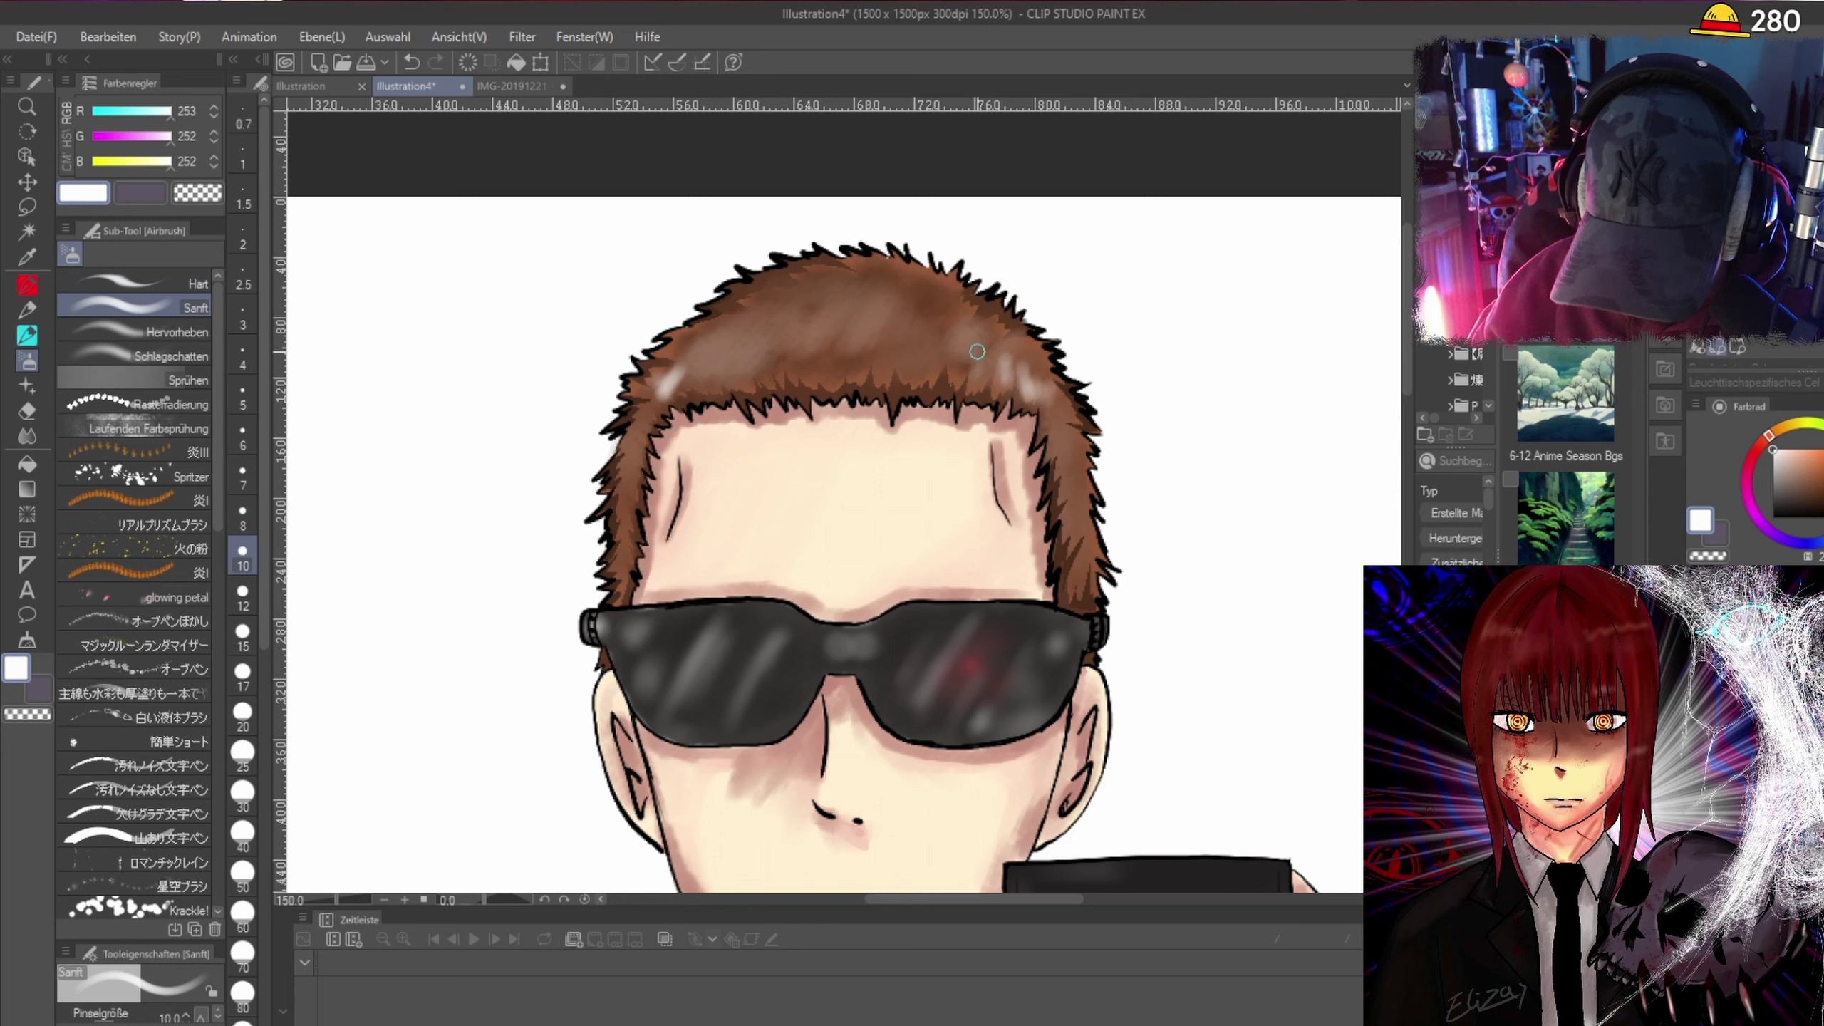
{"action": "left_click_drag", "start_coordinate": [871, 330], "coordinate": [843, 315]}
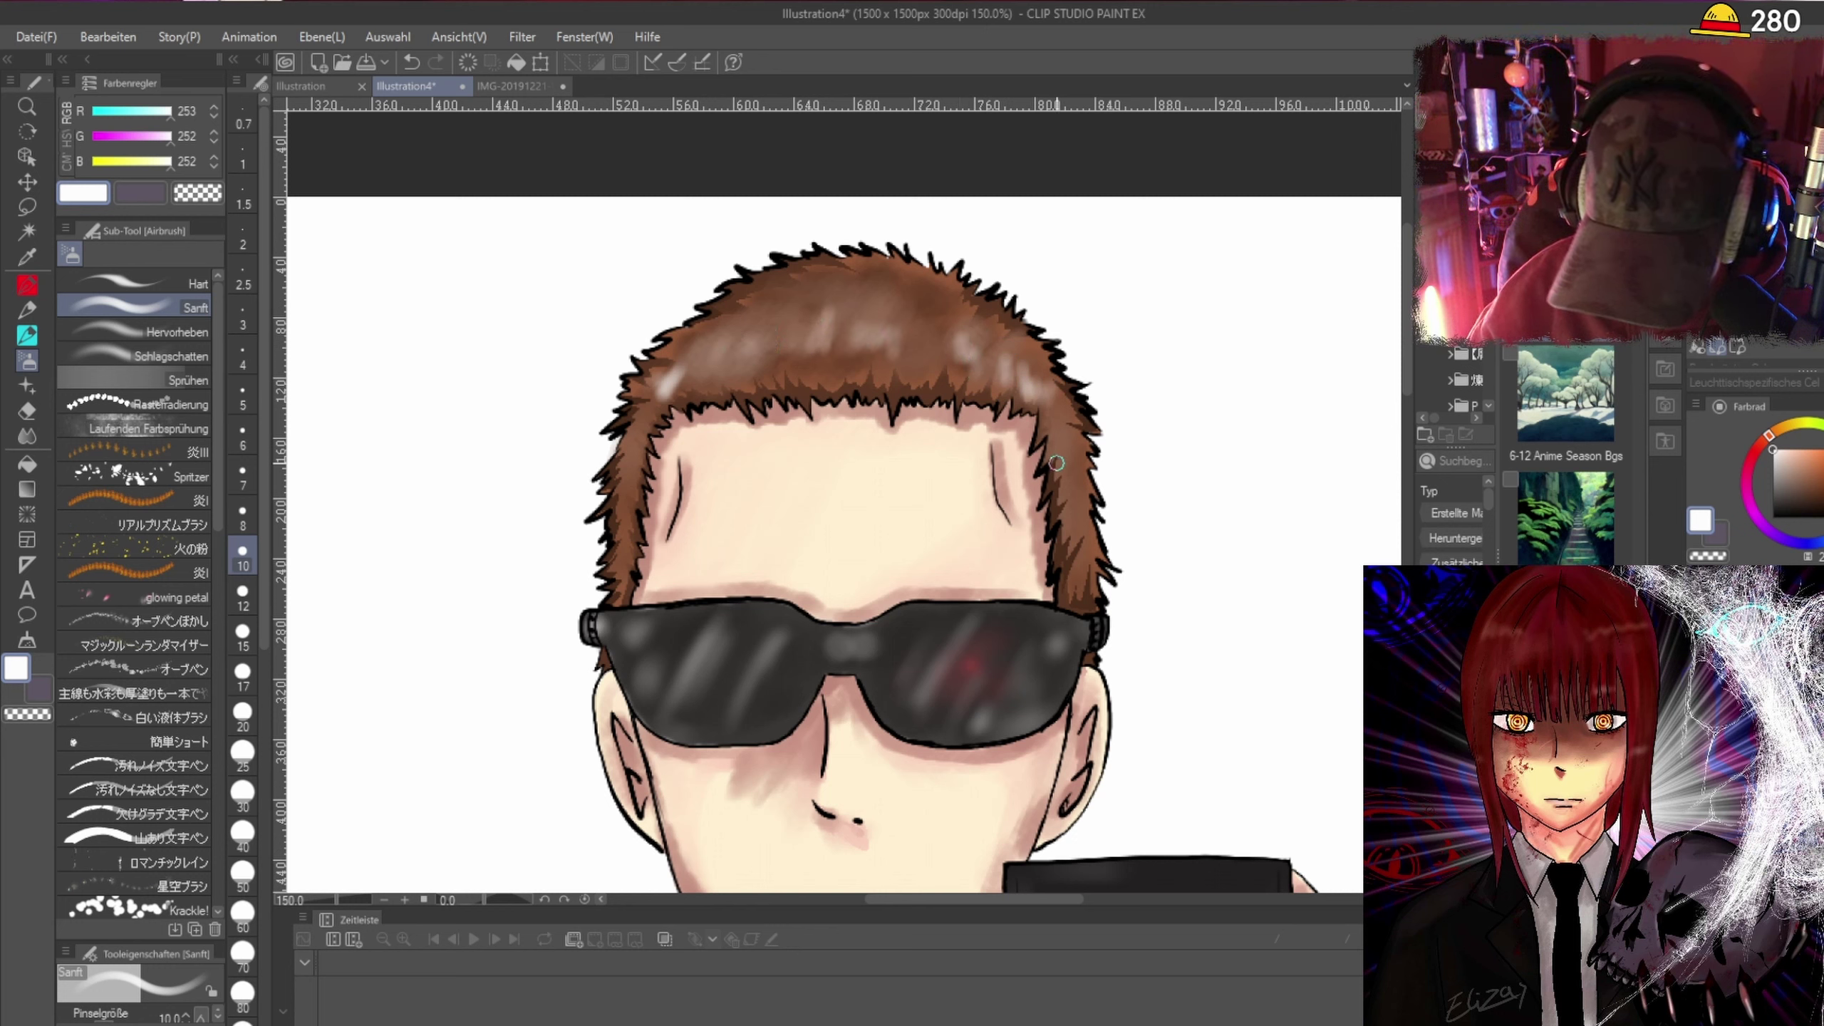
{"action": "left_click", "coordinate": [26, 436]}
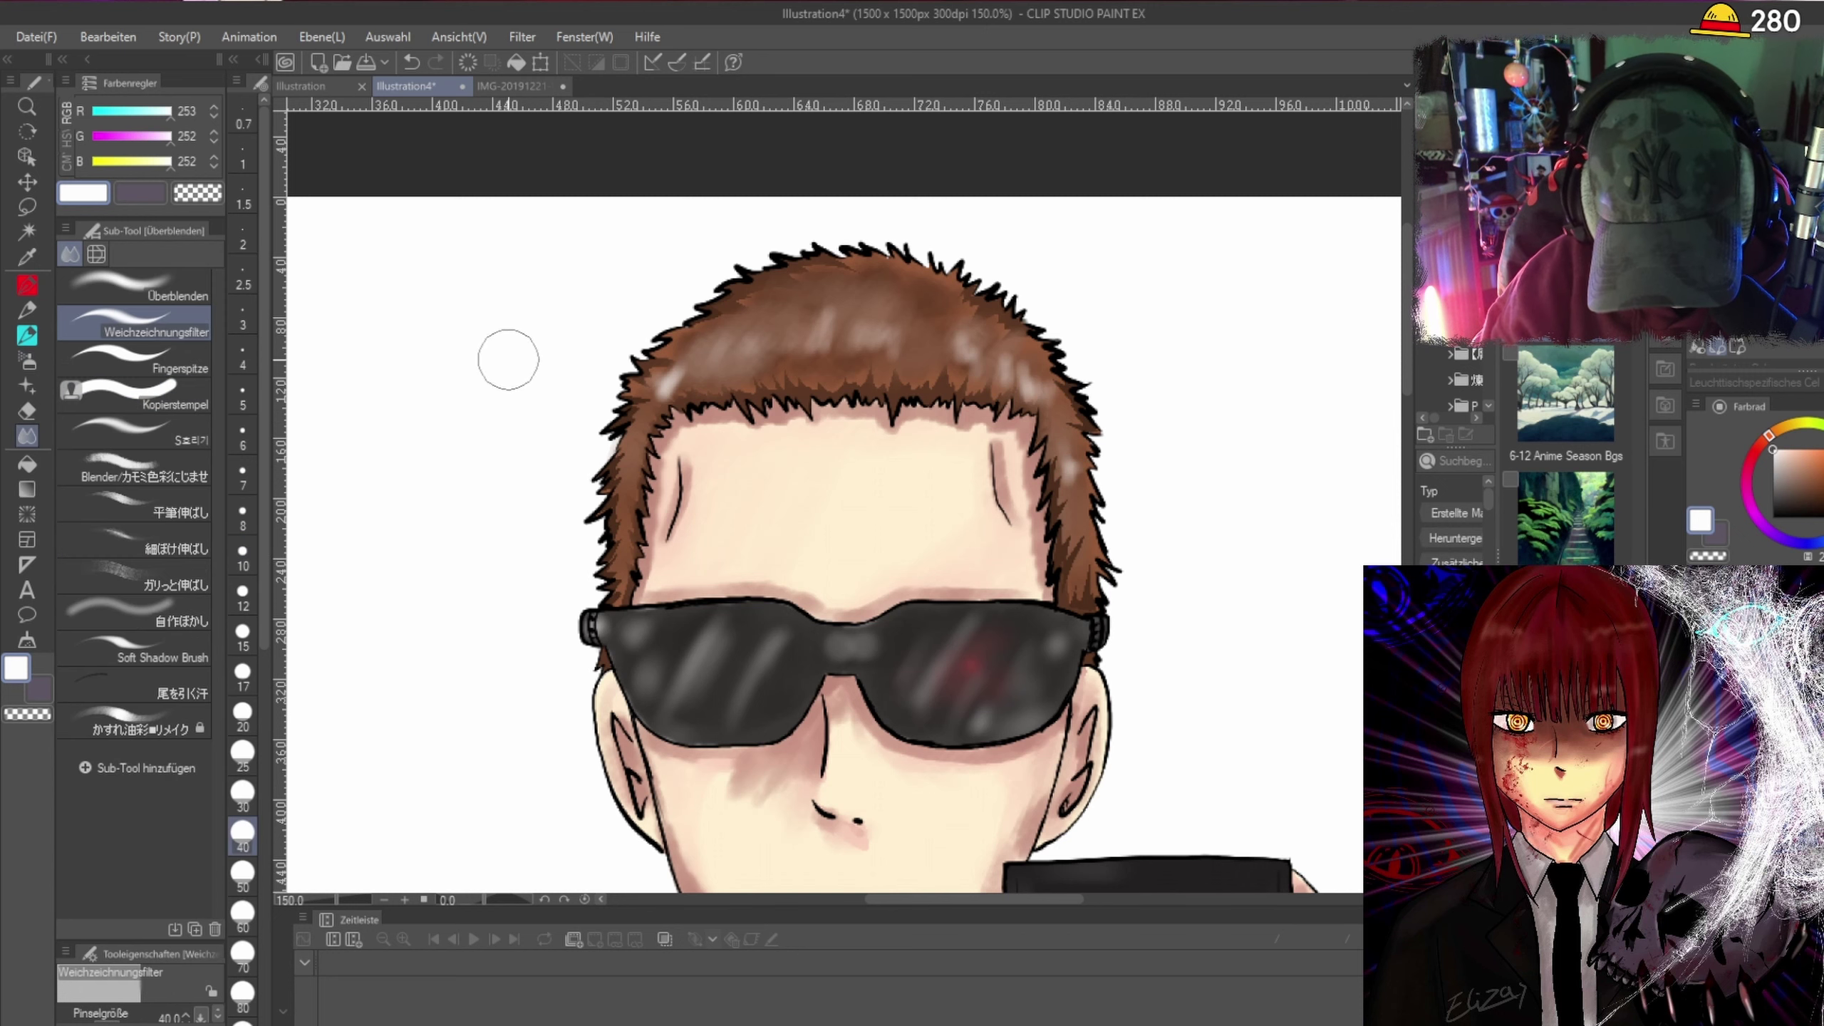
{"action": "mouse_move", "coordinate": [701, 370]}
{"action": "left_mouse_down"}
{"action": "mouse_move", "coordinate": [750, 301]}
{"action": "mouse_move", "coordinate": [747, 353]}
{"action": "mouse_move", "coordinate": [817, 332]}
{"action": "mouse_move", "coordinate": [836, 346]}
{"action": "mouse_move", "coordinate": [890, 309]}
{"action": "mouse_move", "coordinate": [914, 359]}
{"action": "mouse_move", "coordinate": [978, 331]}
{"action": "mouse_move", "coordinate": [1051, 382]}
{"action": "mouse_move", "coordinate": [1068, 558]}
{"action": "mouse_move", "coordinate": [1057, 383]}
{"action": "mouse_move", "coordinate": [1013, 412]}
{"action": "mouse_move", "coordinate": [962, 361]}
{"action": "mouse_move", "coordinate": [913, 390]}
{"action": "mouse_move", "coordinate": [855, 359]}
{"action": "mouse_move", "coordinate": [790, 414]}
{"action": "mouse_move", "coordinate": [766, 357]}
{"action": "mouse_move", "coordinate": [712, 400]}
{"action": "mouse_move", "coordinate": [621, 548]}
{"action": "mouse_move", "coordinate": [650, 364]}
{"action": "mouse_move", "coordinate": [704, 349]}
{"action": "mouse_move", "coordinate": [777, 274]}
{"action": "mouse_move", "coordinate": [809, 294]}
{"action": "mouse_move", "coordinate": [929, 295]}
{"action": "mouse_move", "coordinate": [935, 322]}
{"action": "mouse_move", "coordinate": [957, 321]}
{"action": "mouse_move", "coordinate": [942, 318]}
{"action": "mouse_move", "coordinate": [957, 357]}
{"action": "mouse_move", "coordinate": [955, 315]}
{"action": "mouse_move", "coordinate": [989, 362]}
{"action": "mouse_move", "coordinate": [1012, 323]}
{"action": "mouse_move", "coordinate": [1070, 444]}
{"action": "mouse_move", "coordinate": [1096, 647]}
{"action": "mouse_move", "coordinate": [701, 355]}
{"action": "left_mouse_up"}
{"action": "scroll", "coordinate": [1097, 153], "scroll_direction": "down", "scroll_amount": 4}
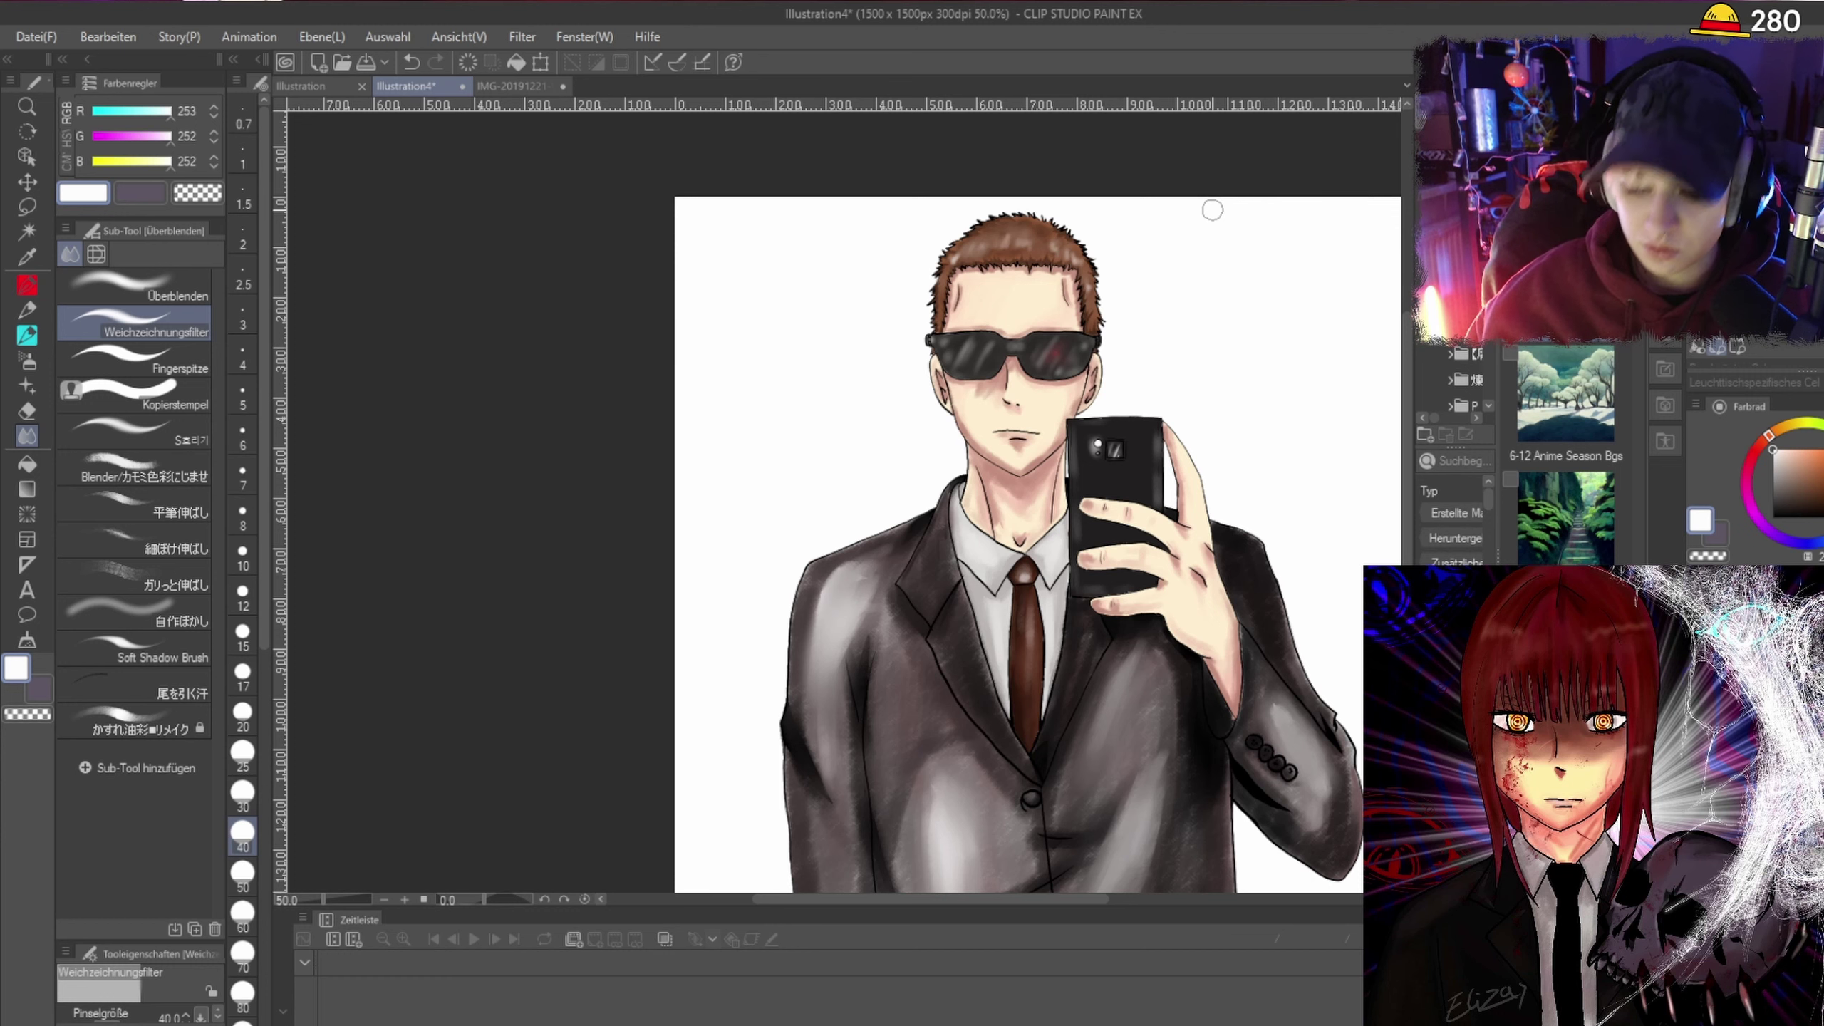
Sample the skin tone (R 202, G 149, B 133) from the man's cheek with the eyedropper.
{"action": "scroll", "coordinate": [1213, 209], "scroll_direction": "down", "scroll_amount": 1}
{"action": "scroll", "coordinate": [1212, 210], "scroll_direction": "up", "scroll_amount": 2}
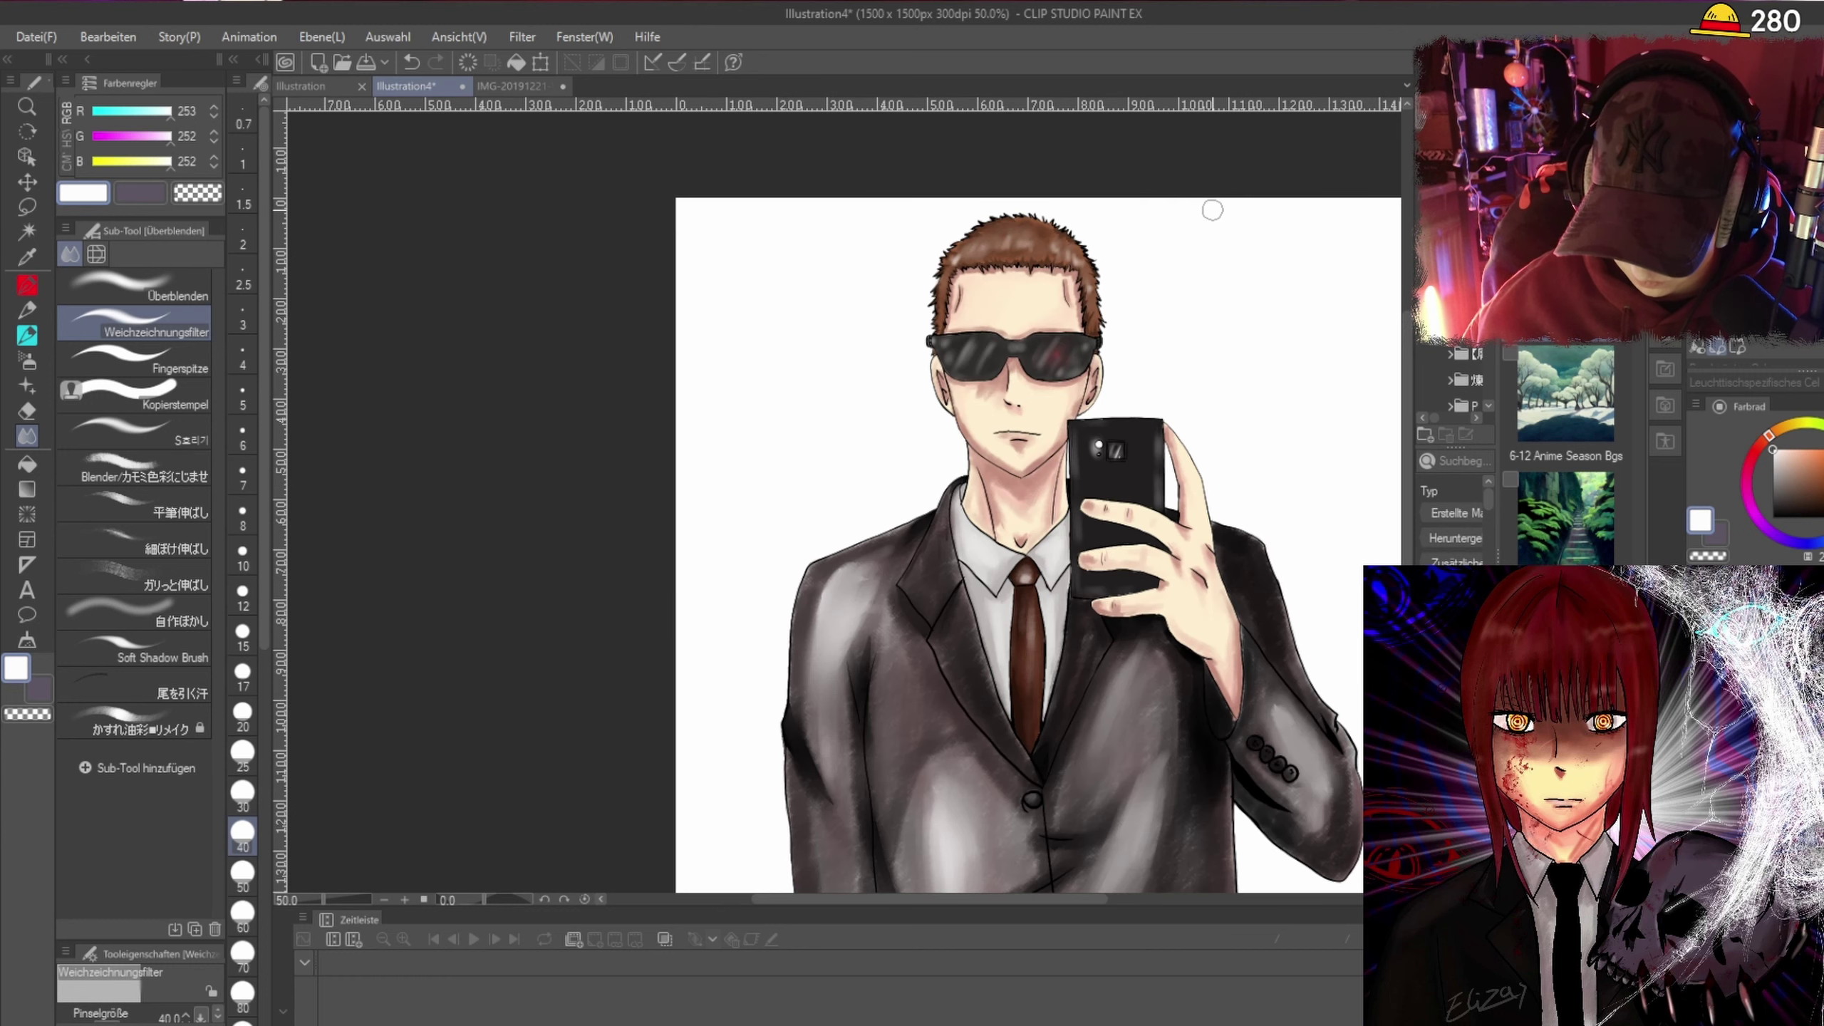
{"action": "scroll", "coordinate": [1006, 408], "scroll_direction": "up", "scroll_amount": 3}
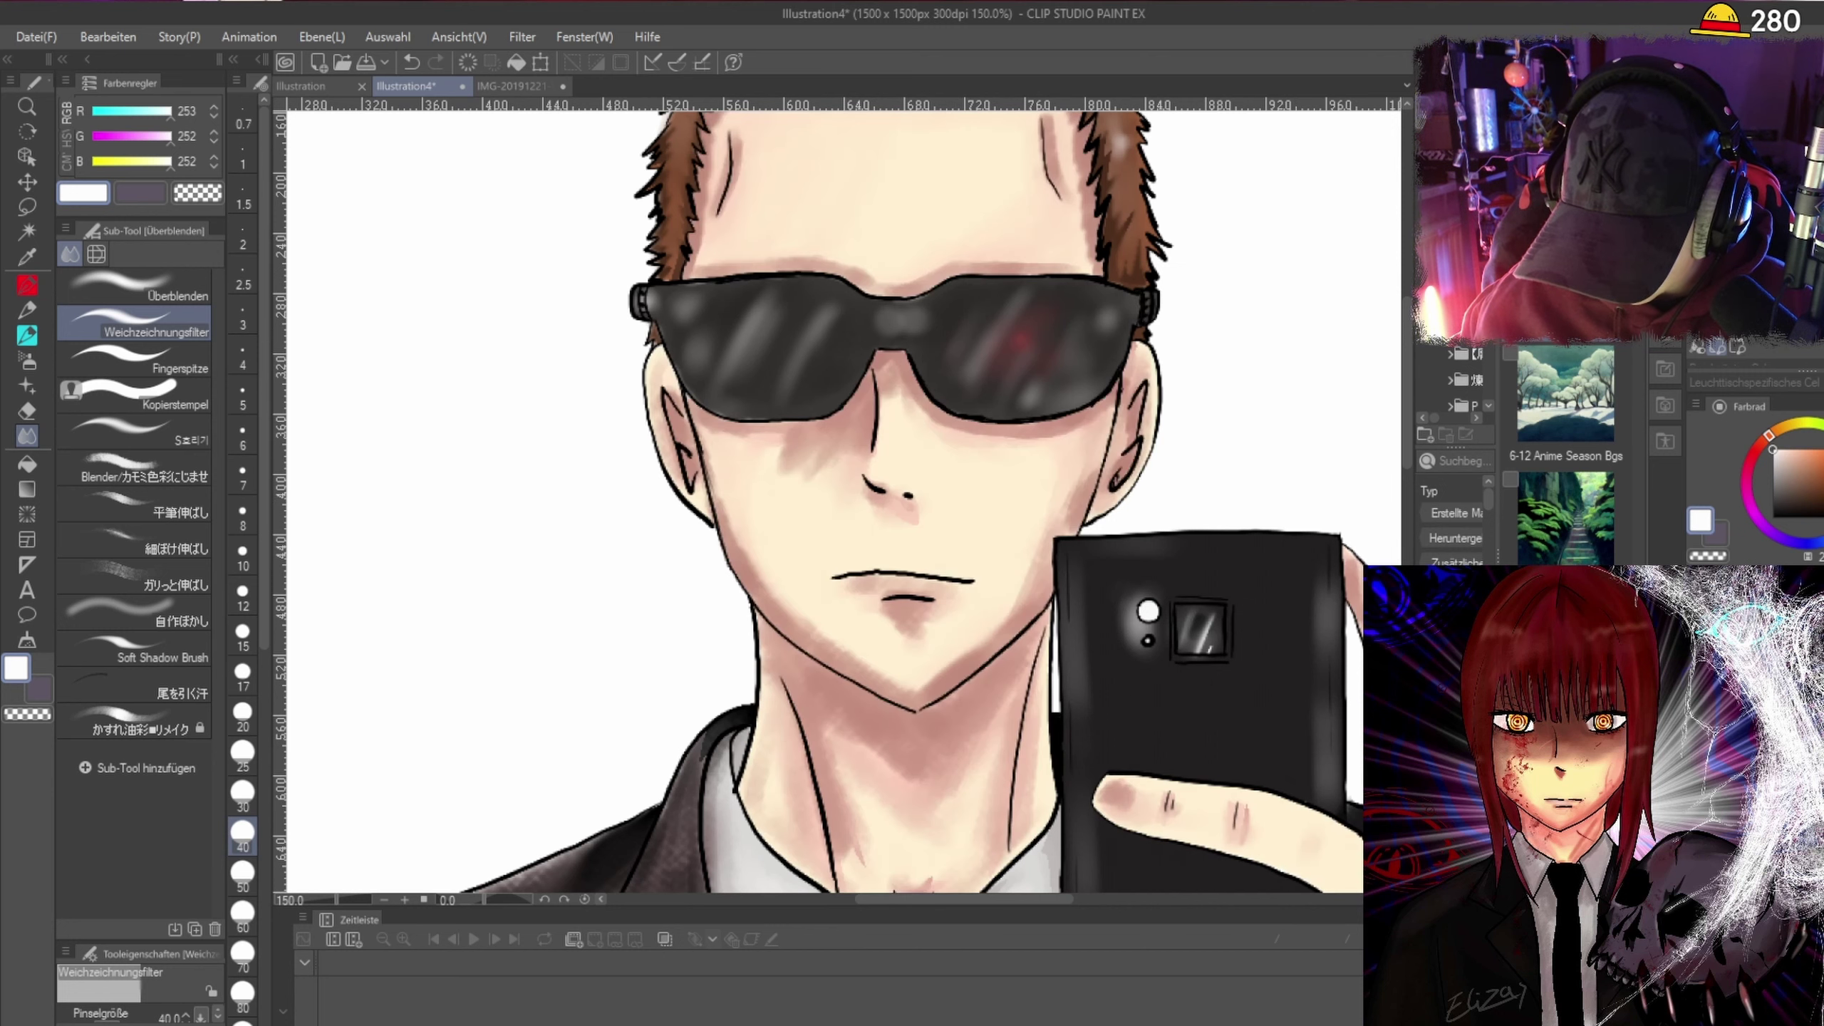
{"action": "left_click", "coordinate": [27, 310]}
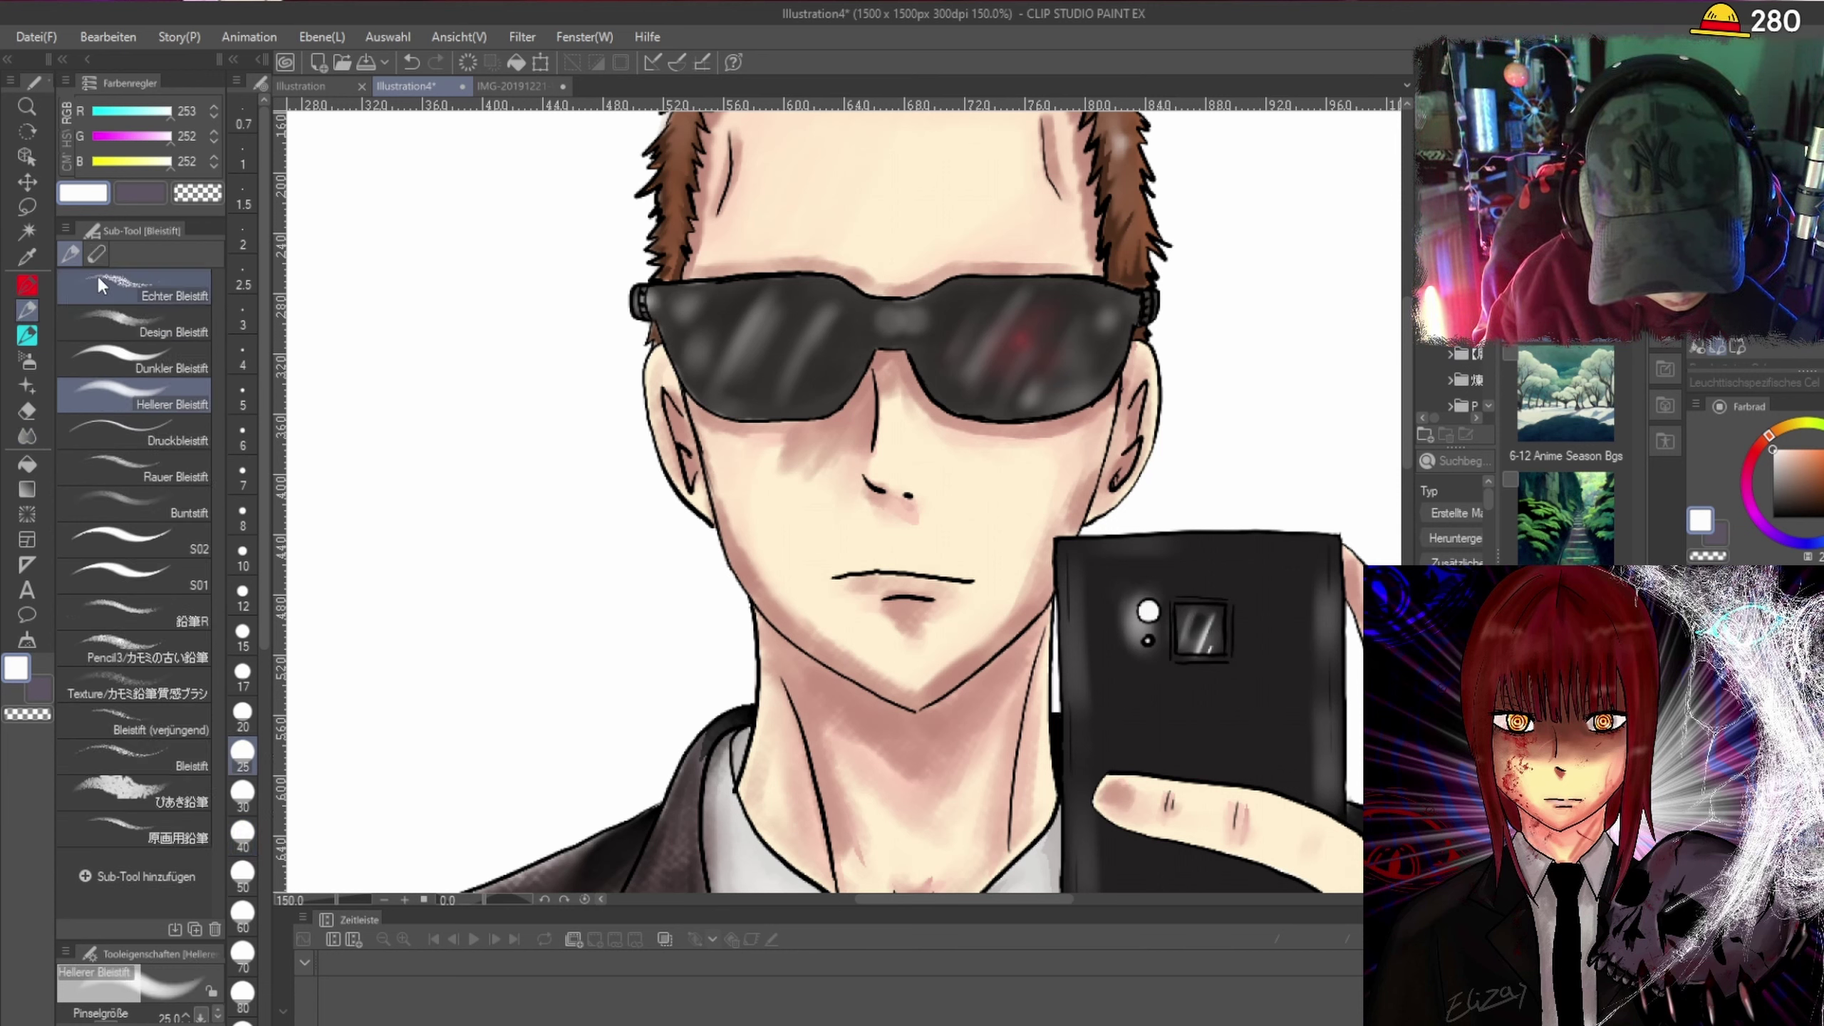
{"action": "left_click", "coordinate": [27, 286]}
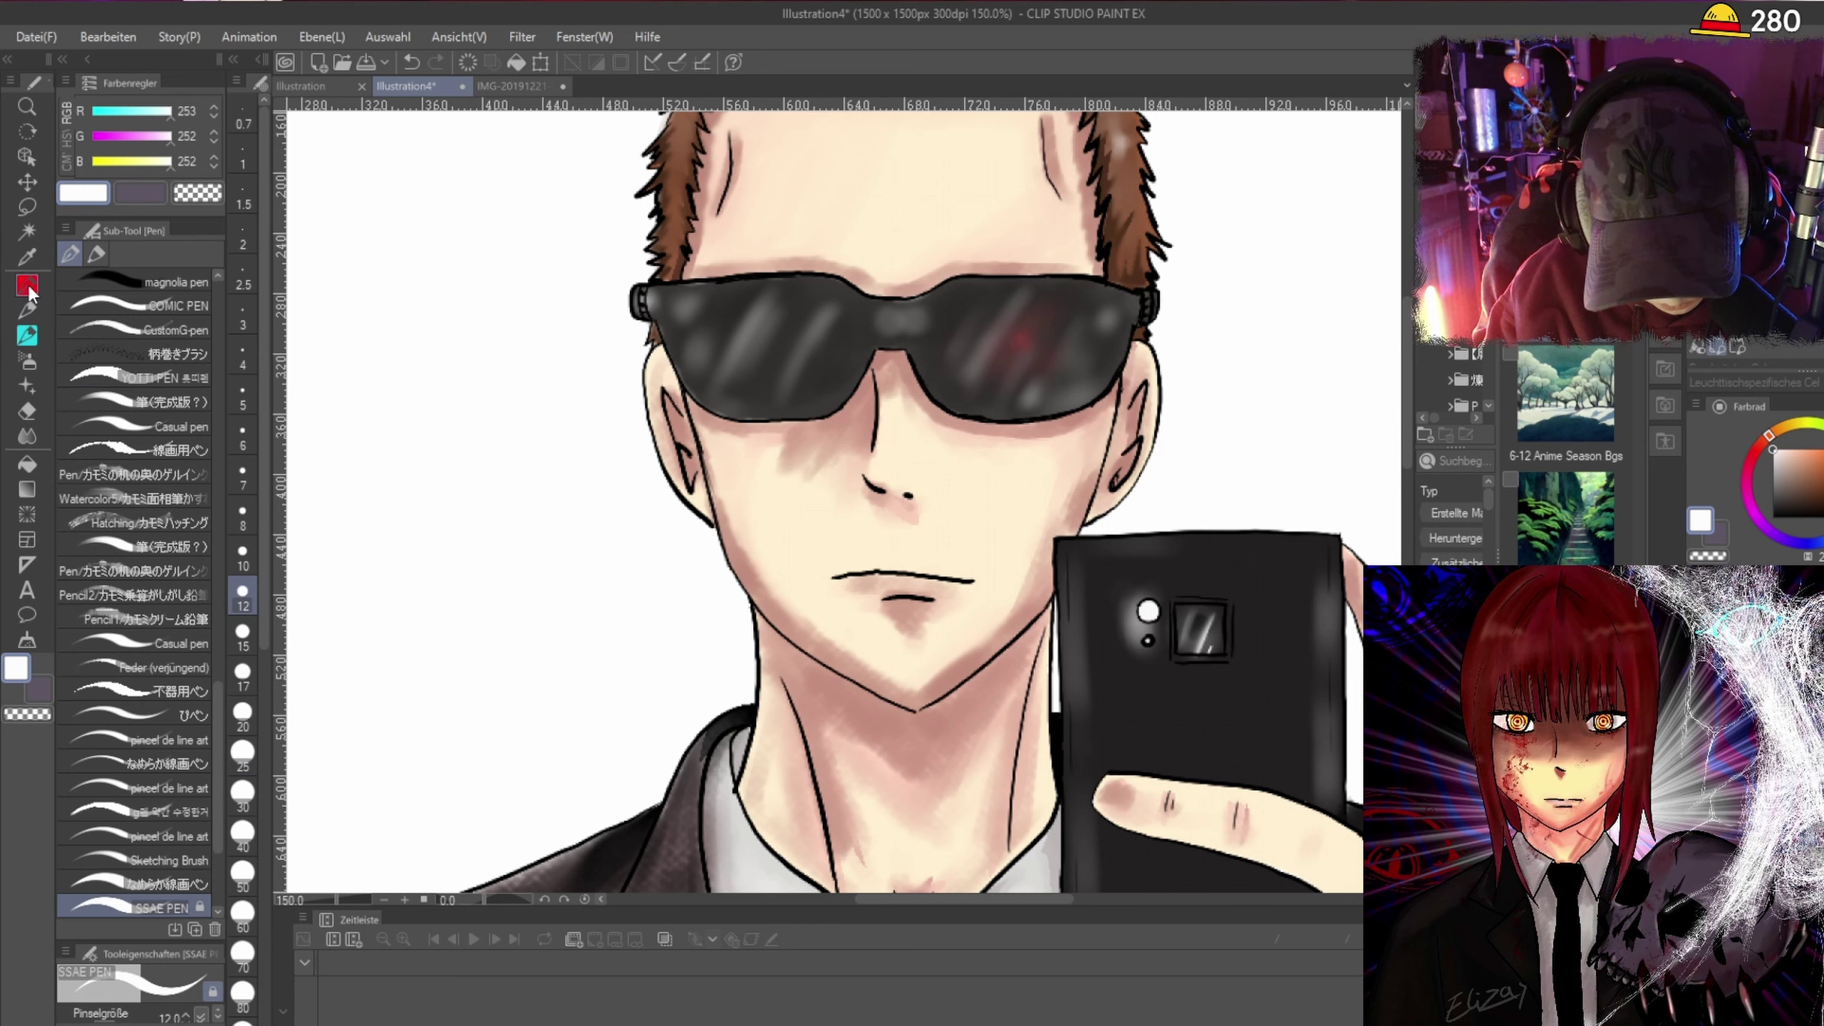
{"action": "left_click", "coordinate": [27, 337]}
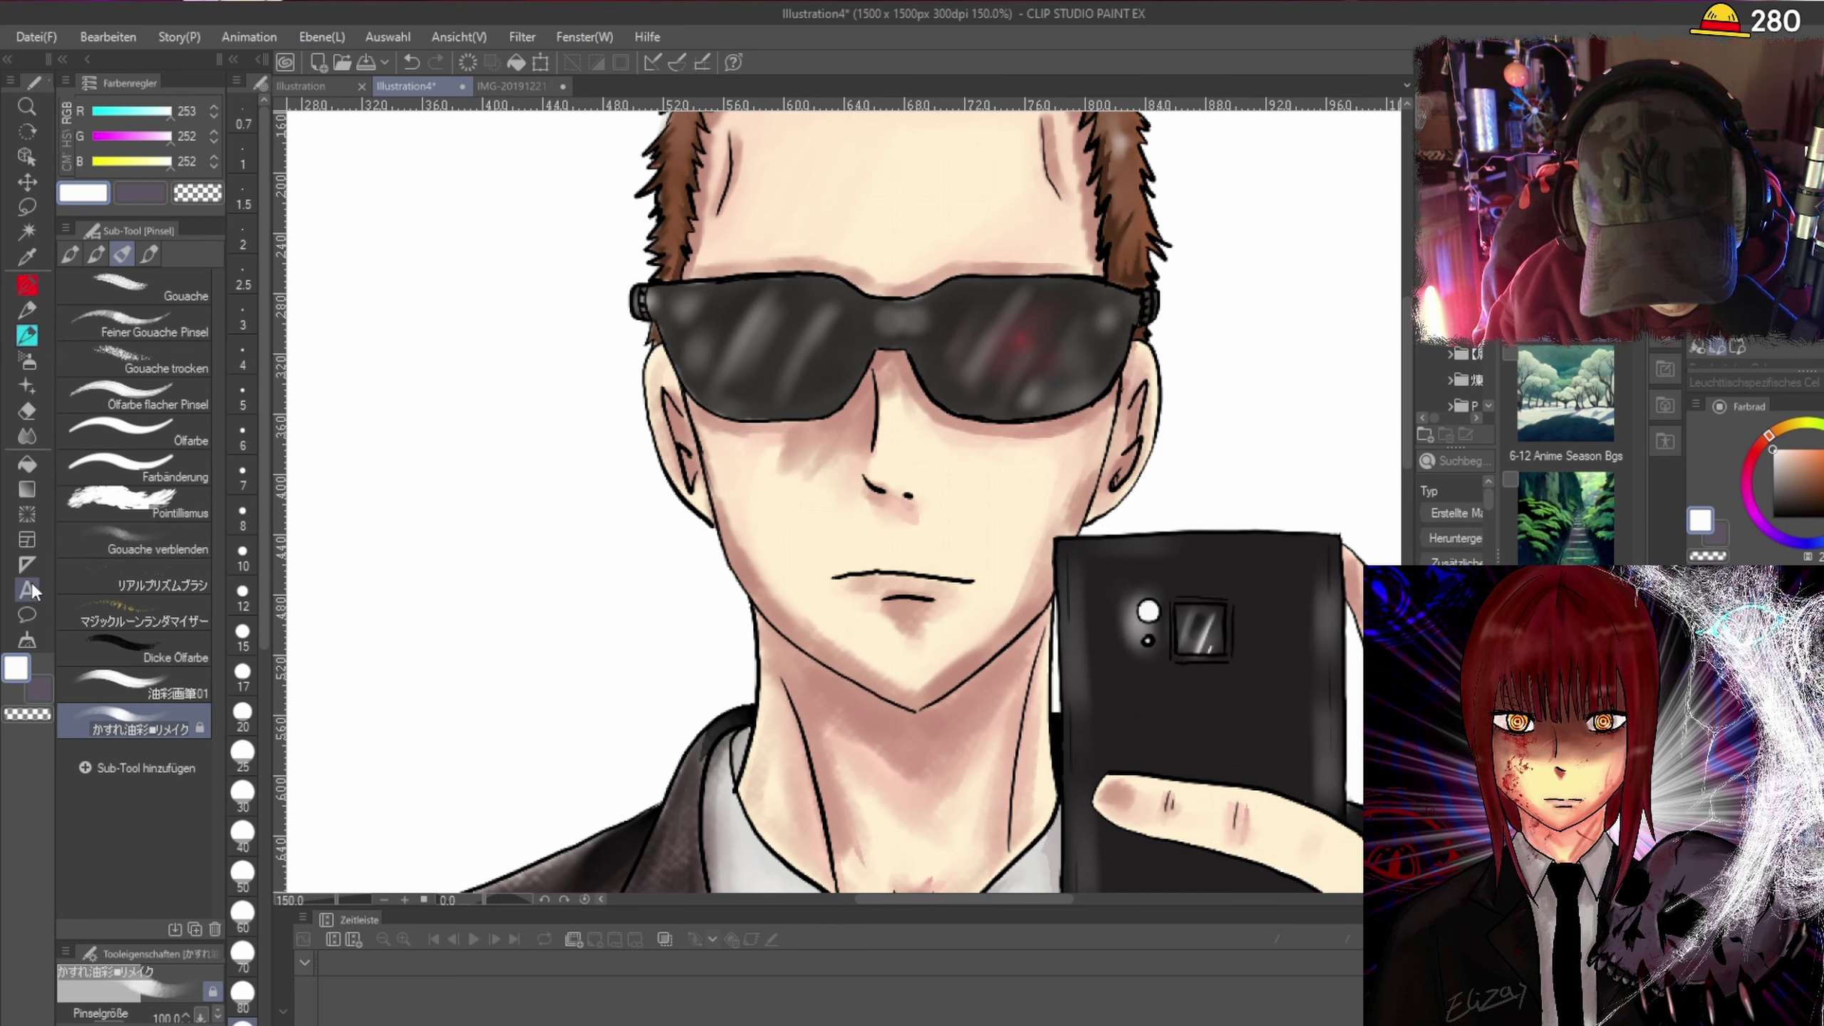
{"action": "left_click", "coordinate": [29, 258]}
{"action": "left_click", "coordinate": [854, 420]}
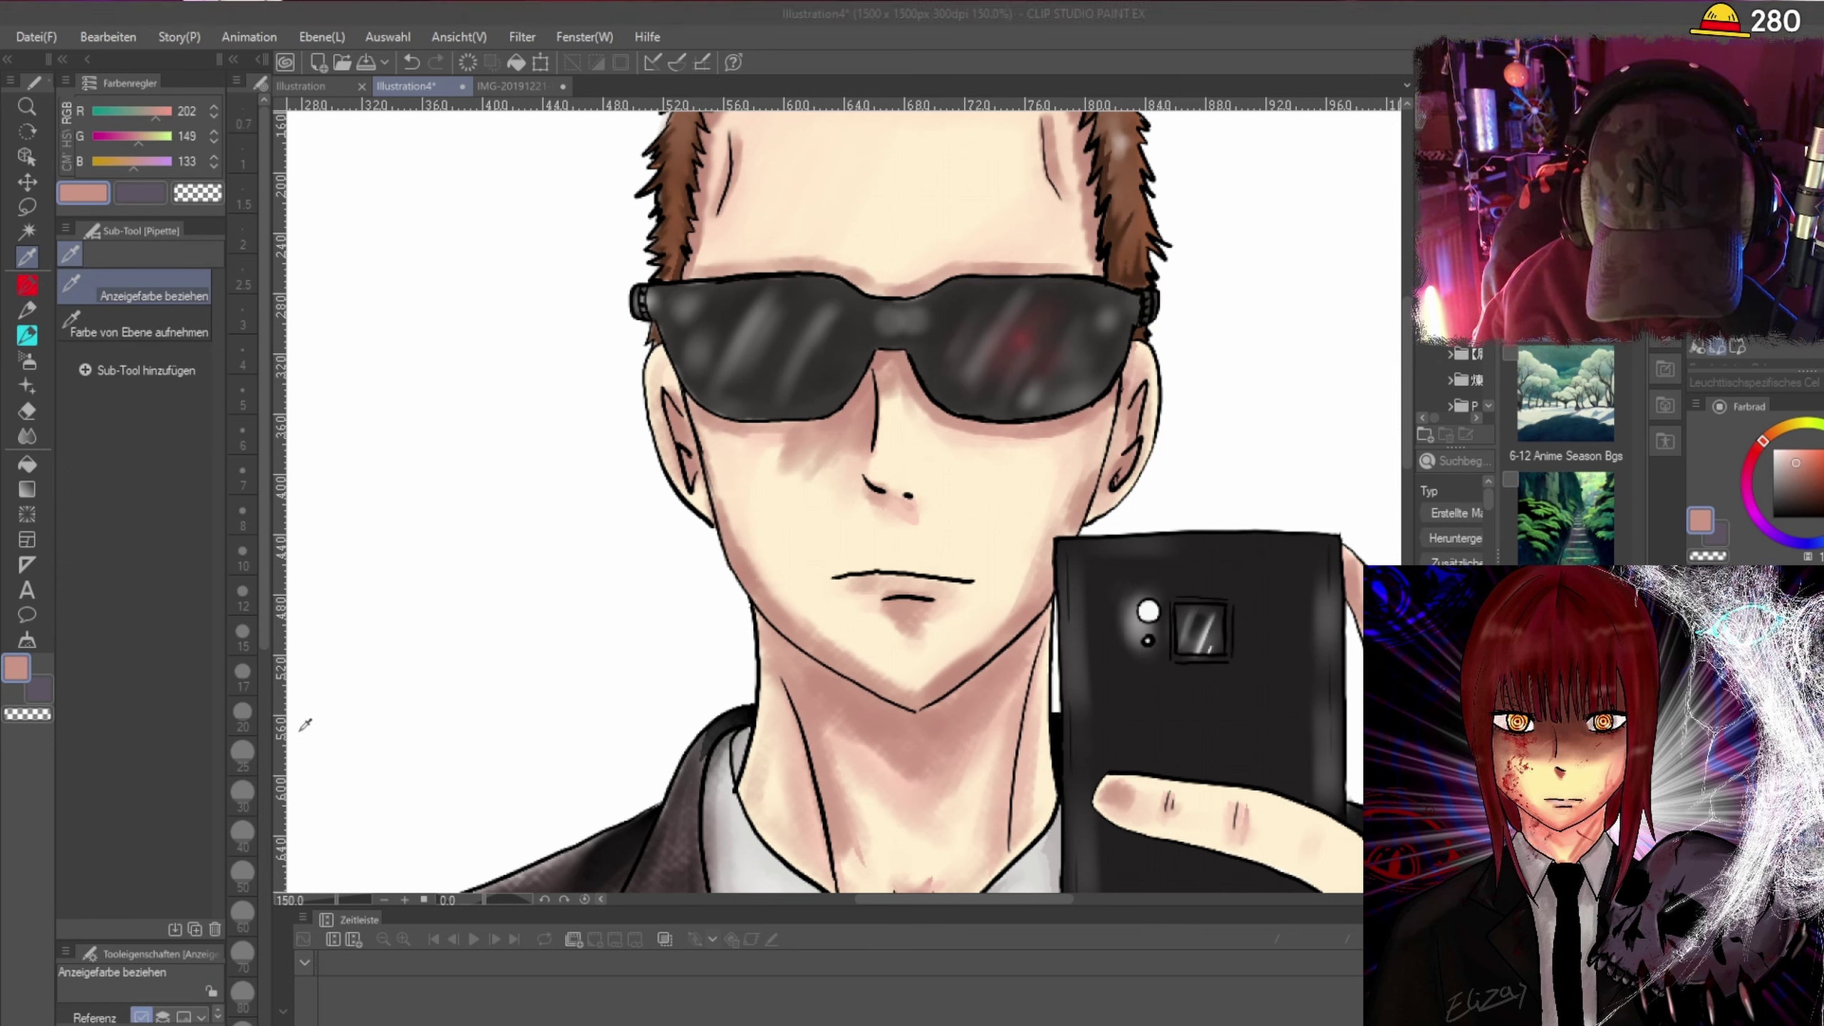
Darken the skin colour and set the painting brush to size 25.
{"action": "left_click", "coordinate": [667, 571]}
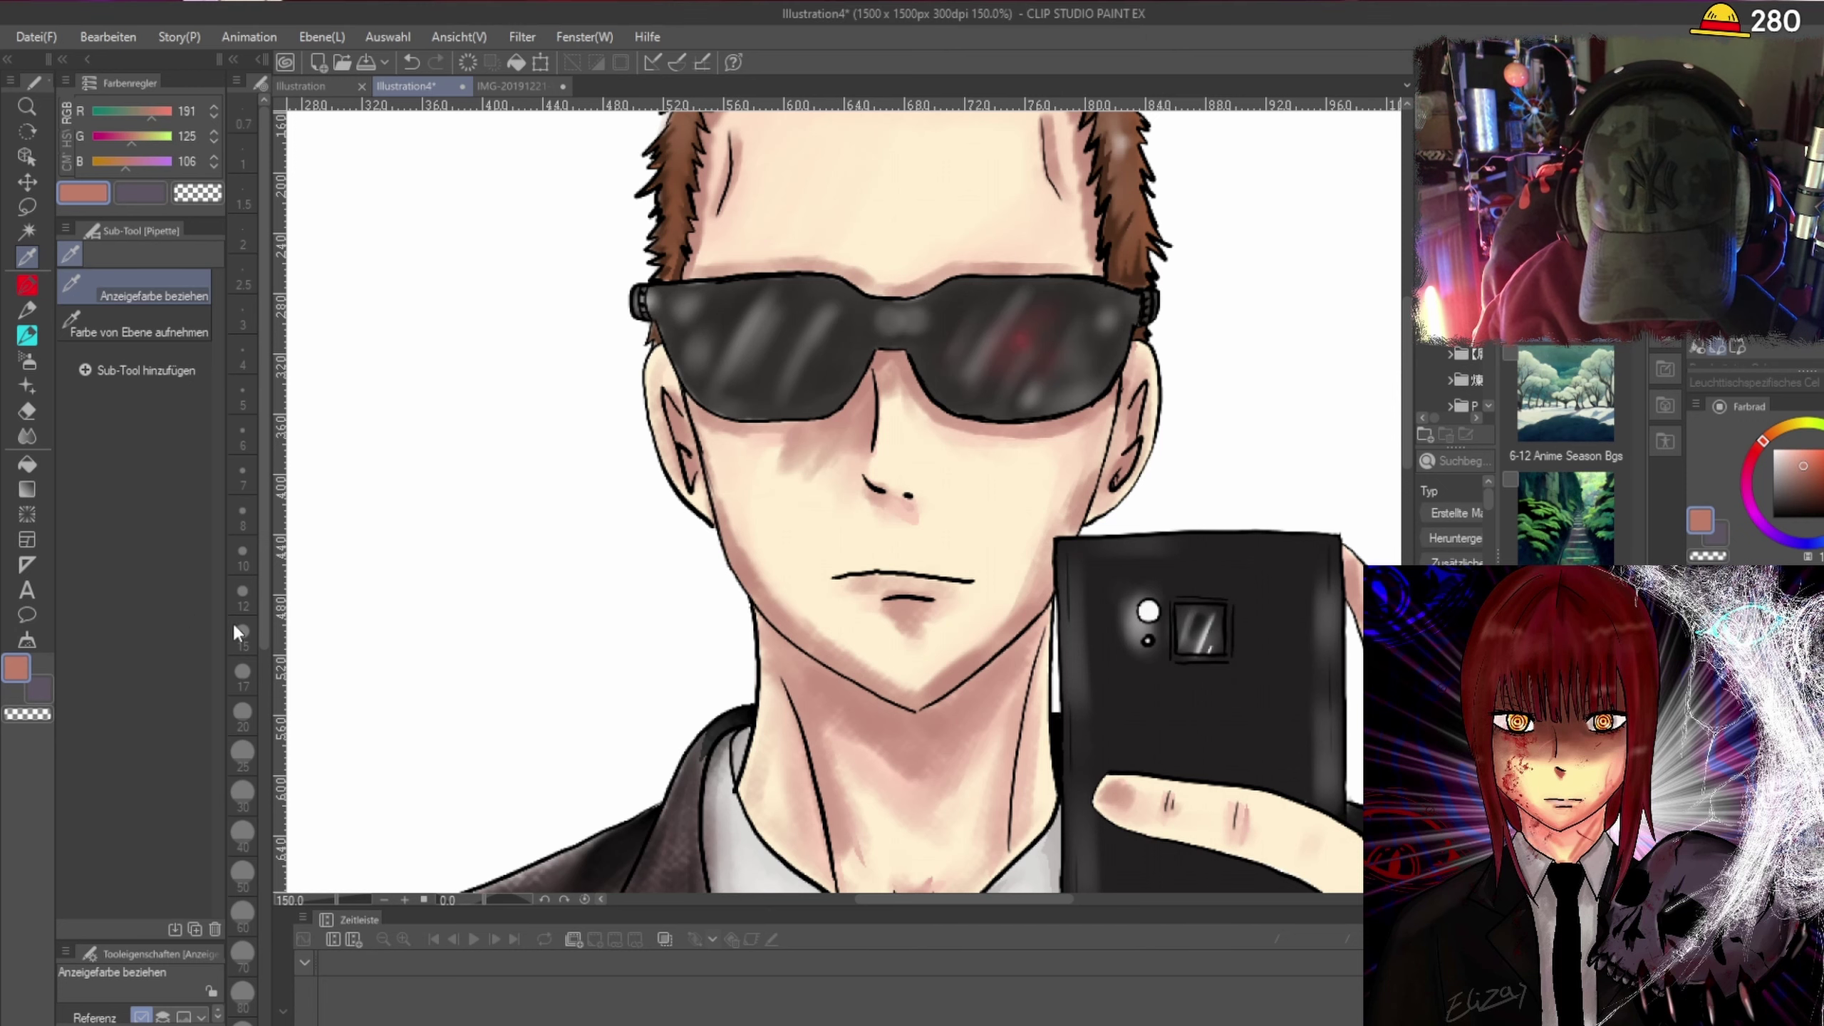
{"action": "left_click", "coordinate": [29, 359]}
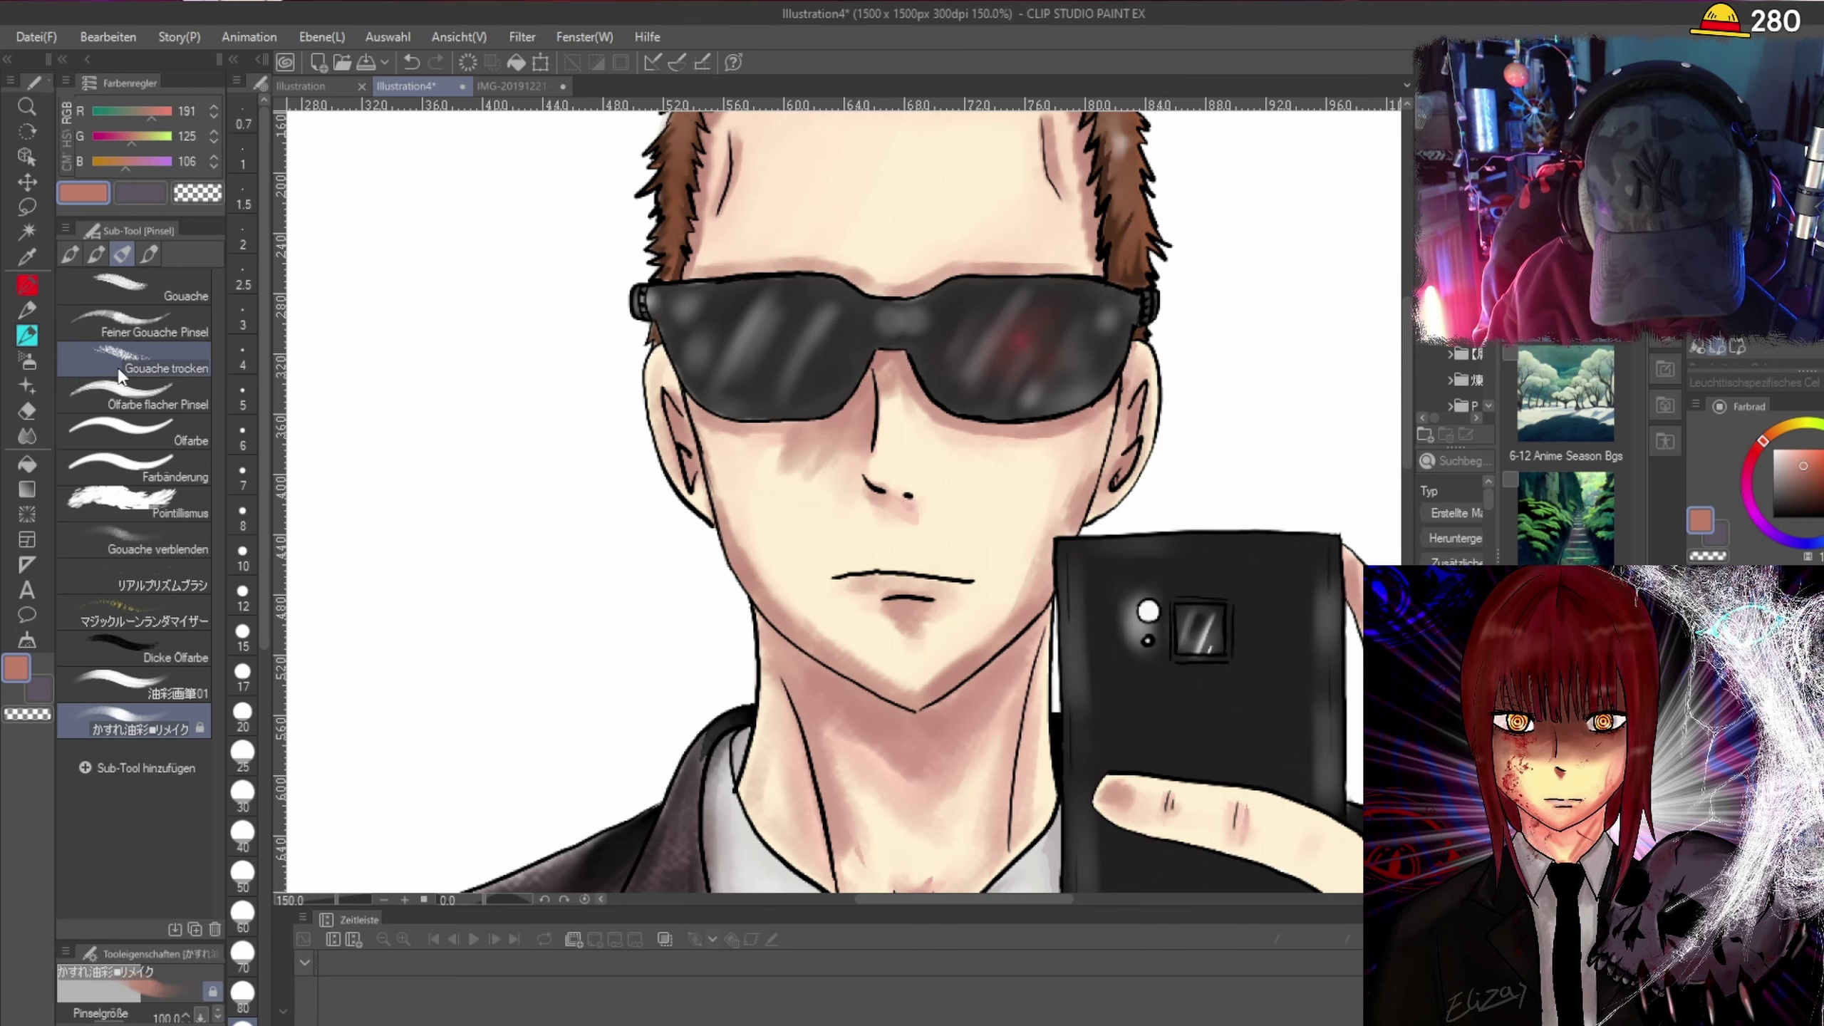
{"action": "key", "text": "ctrl+plus"}
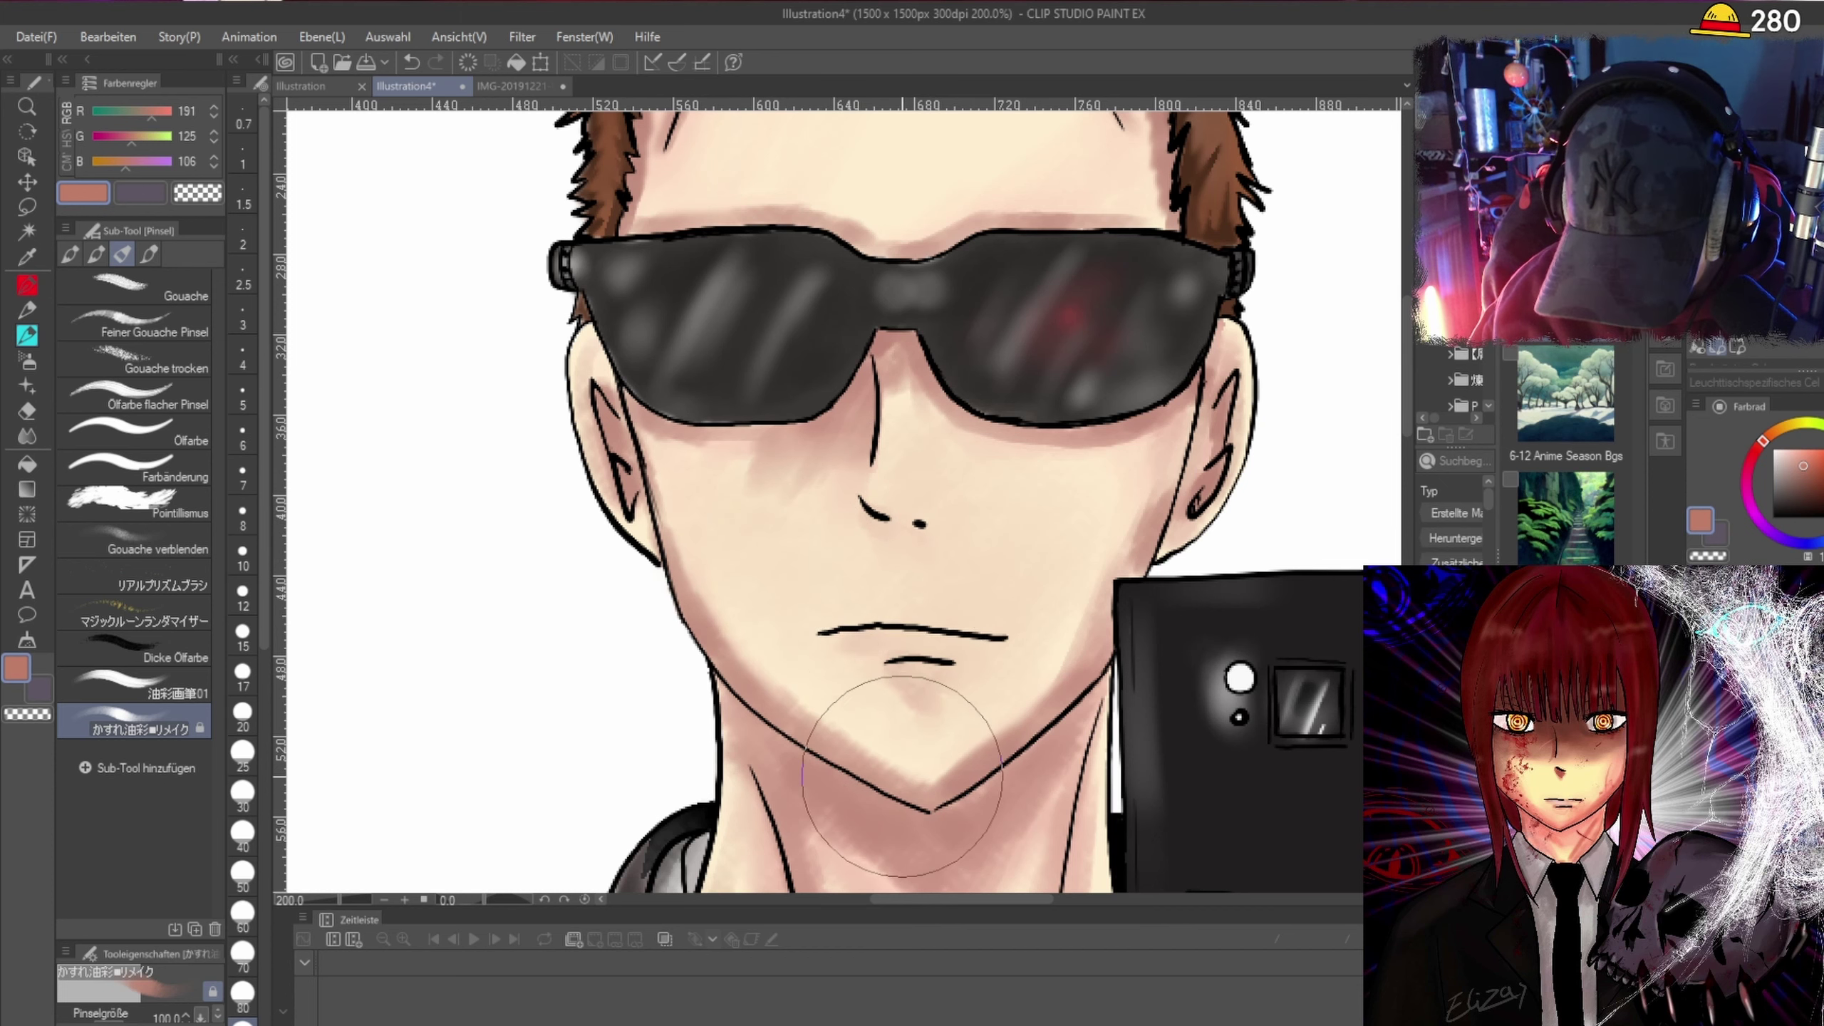
{"action": "scroll", "coordinate": [999, 602], "scroll_direction": "down", "scroll_amount": 1}
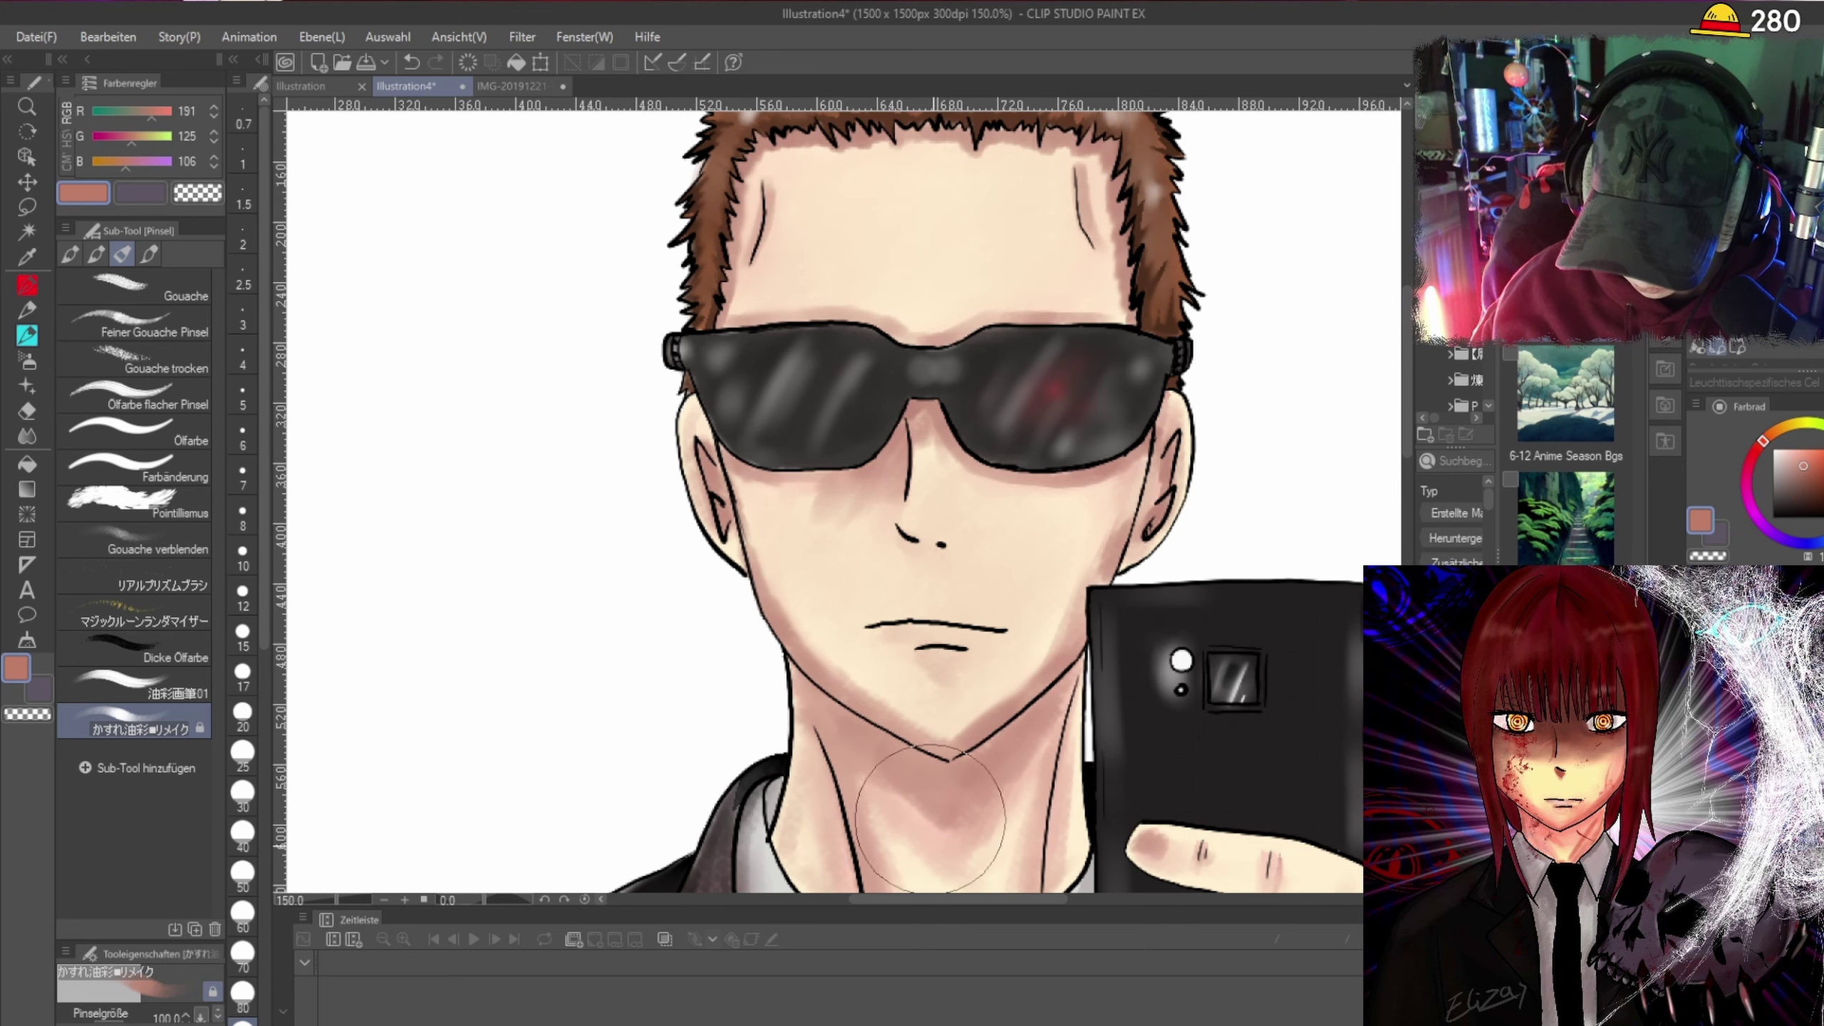
{"action": "scroll", "coordinate": [961, 848], "scroll_direction": "down", "scroll_amount": 1}
{"action": "scroll", "coordinate": [962, 848], "scroll_direction": "down", "scroll_amount": 1}
{"action": "scroll", "coordinate": [961, 848], "scroll_direction": "up", "scroll_amount": 1}
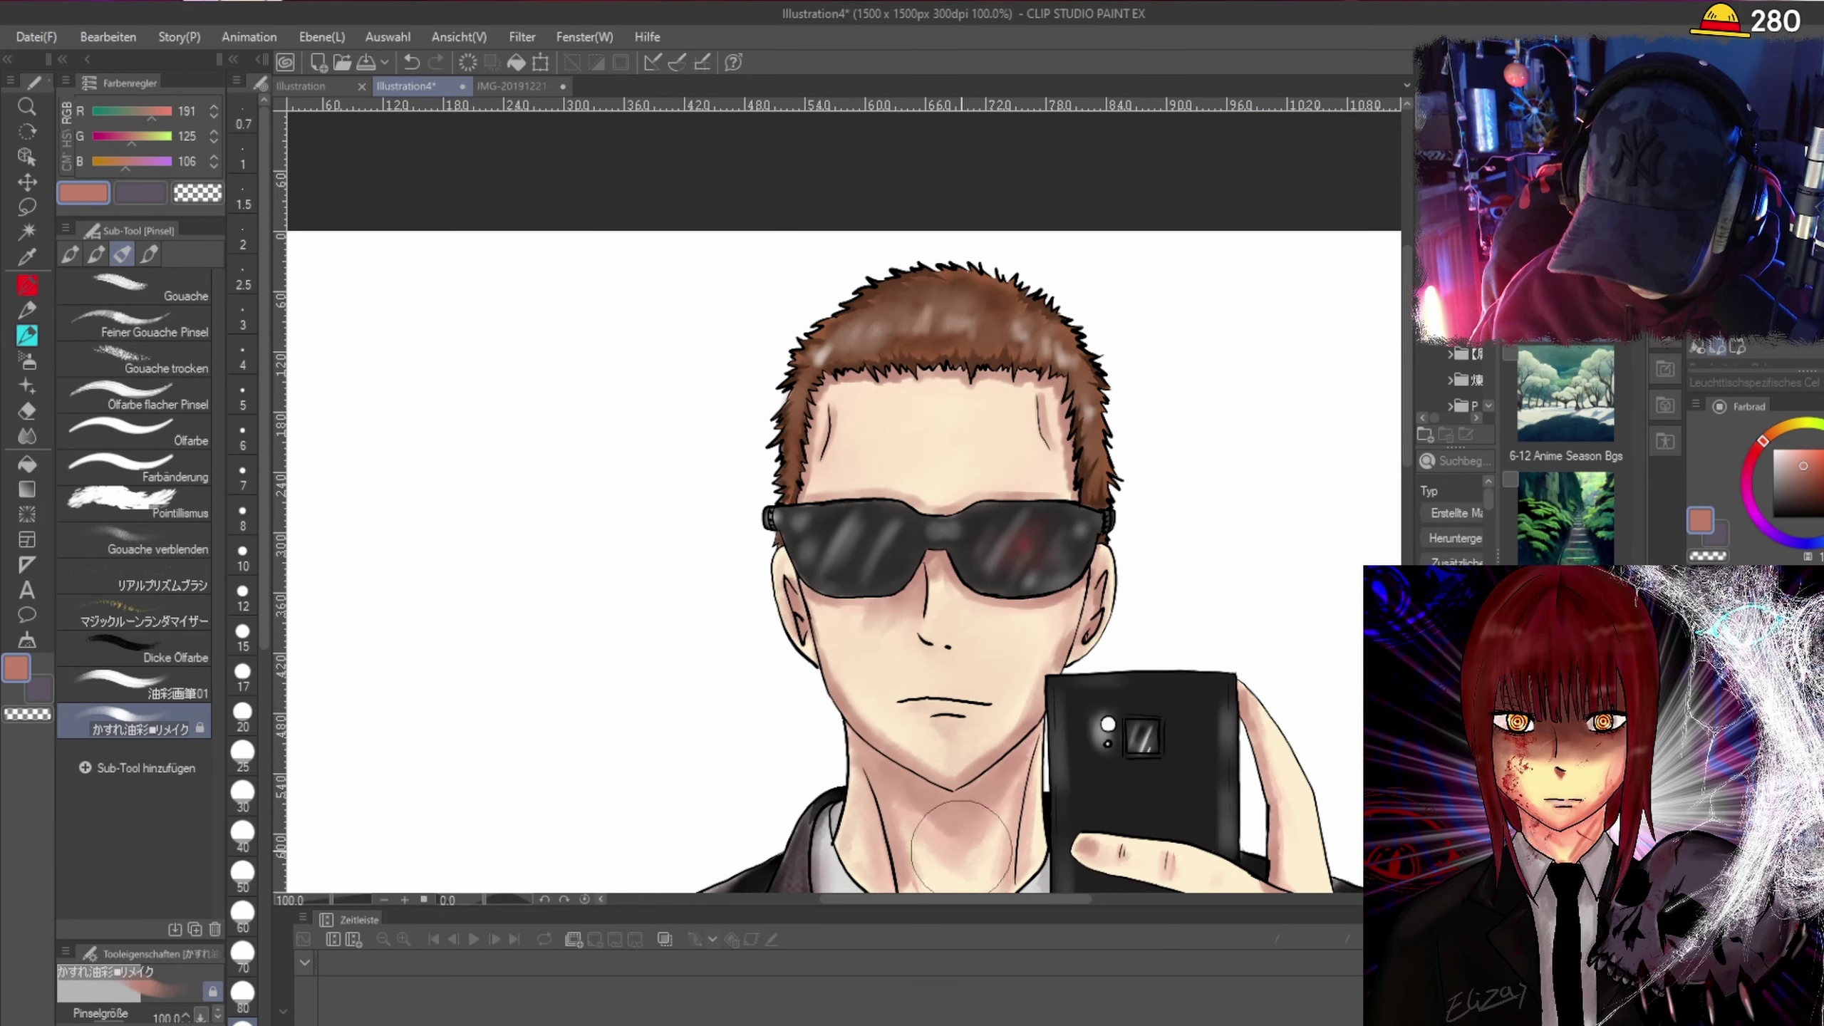
{"action": "scroll", "coordinate": [961, 848], "scroll_direction": "up", "scroll_amount": 1}
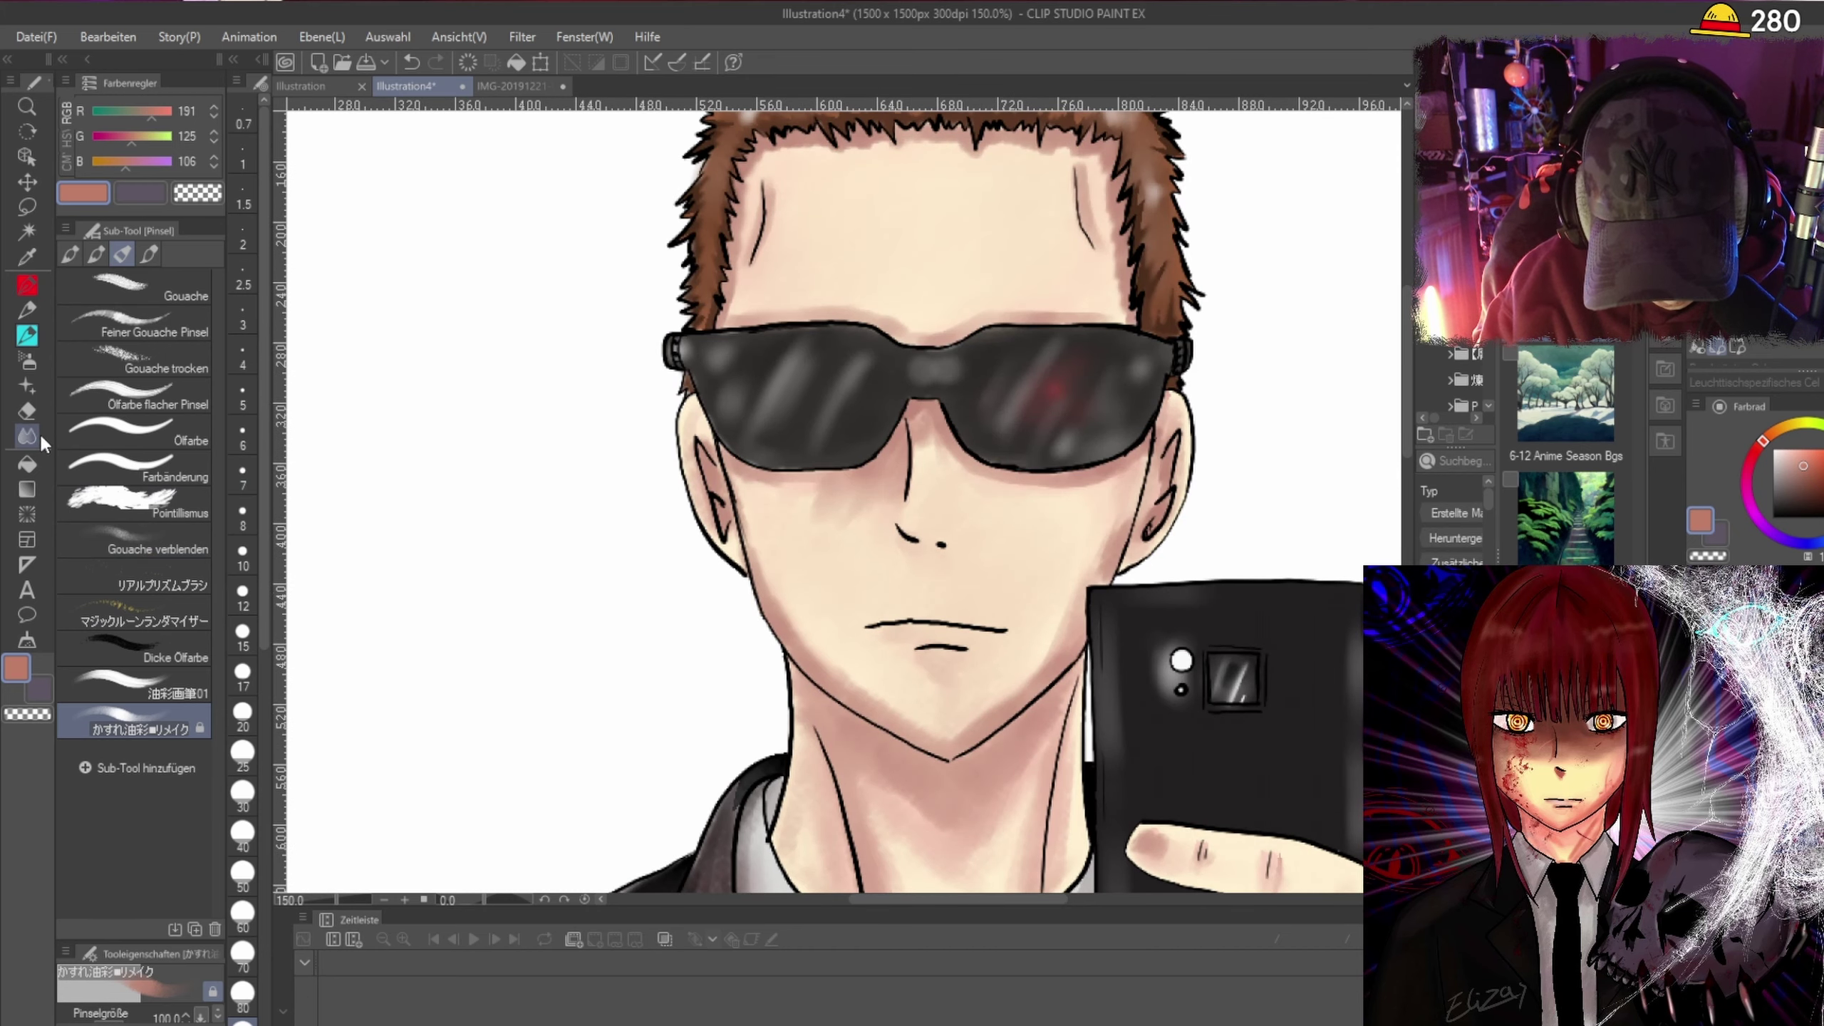
{"action": "left_click", "coordinate": [243, 711]}
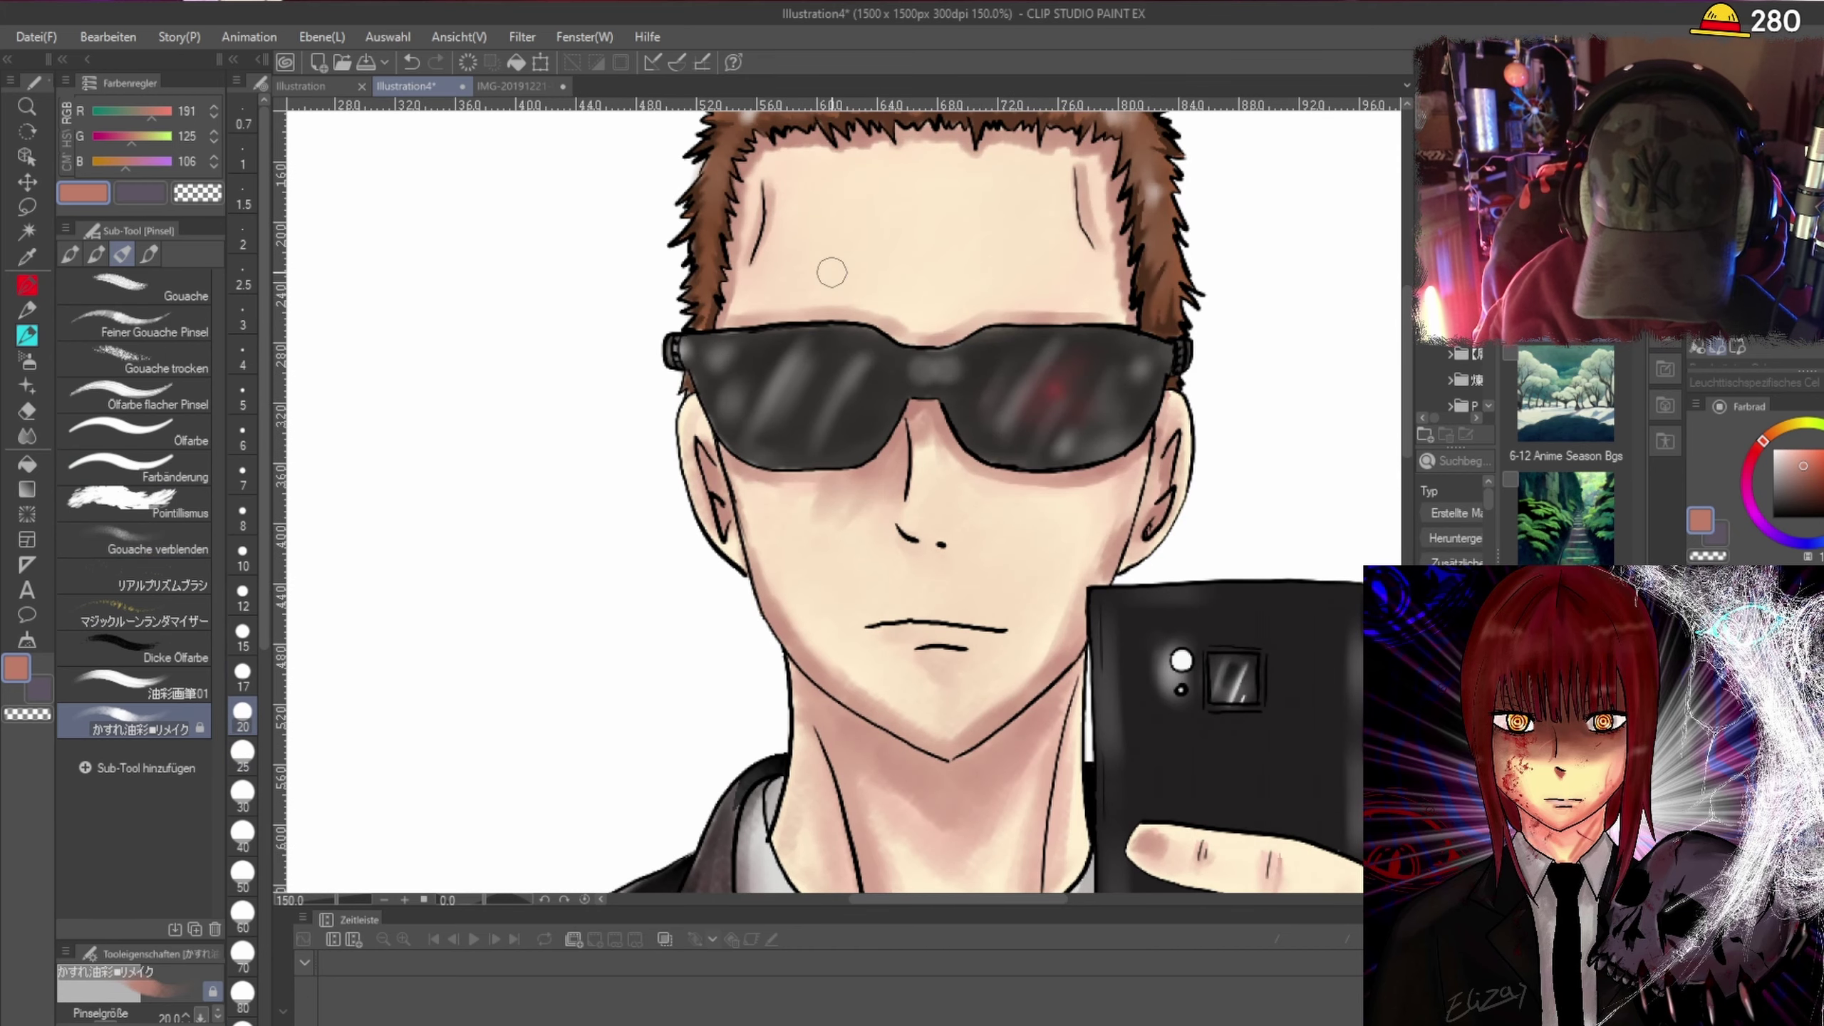
{"action": "left_click", "coordinate": [243, 751]}
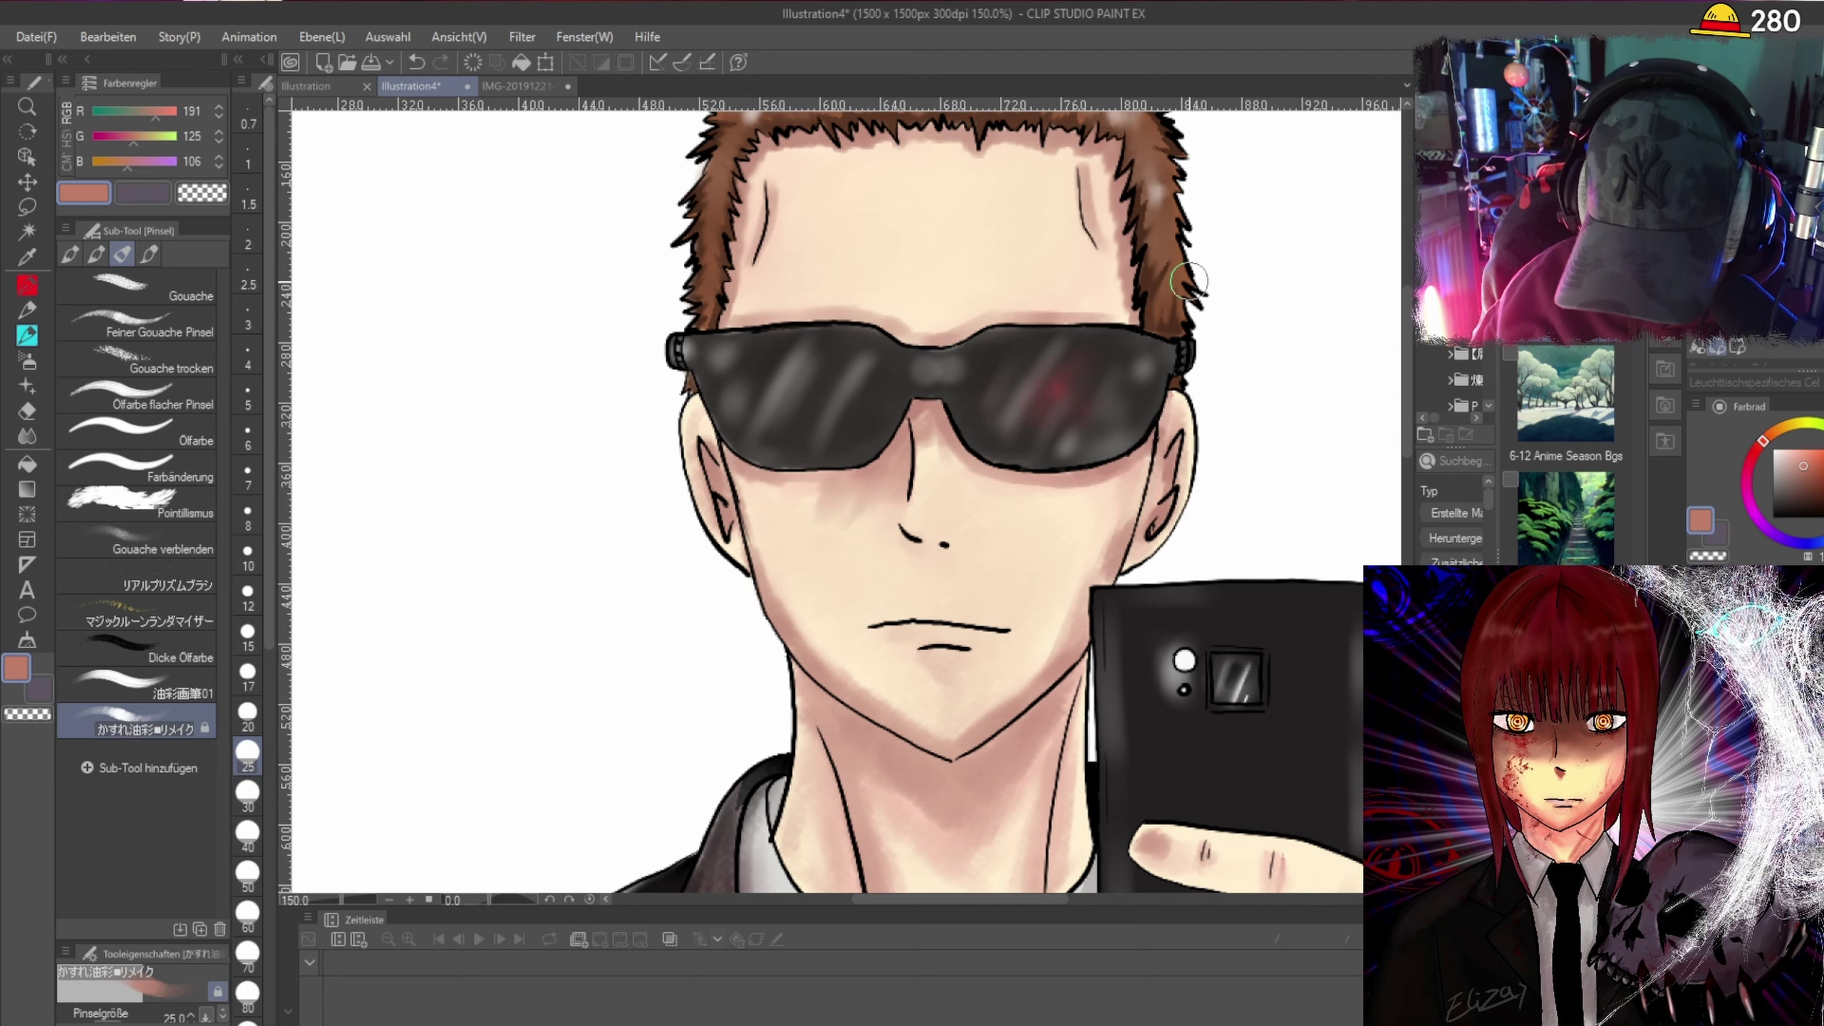
{"action": "scroll", "coordinate": [1406, 321], "scroll_direction": "up", "scroll_amount": 2}
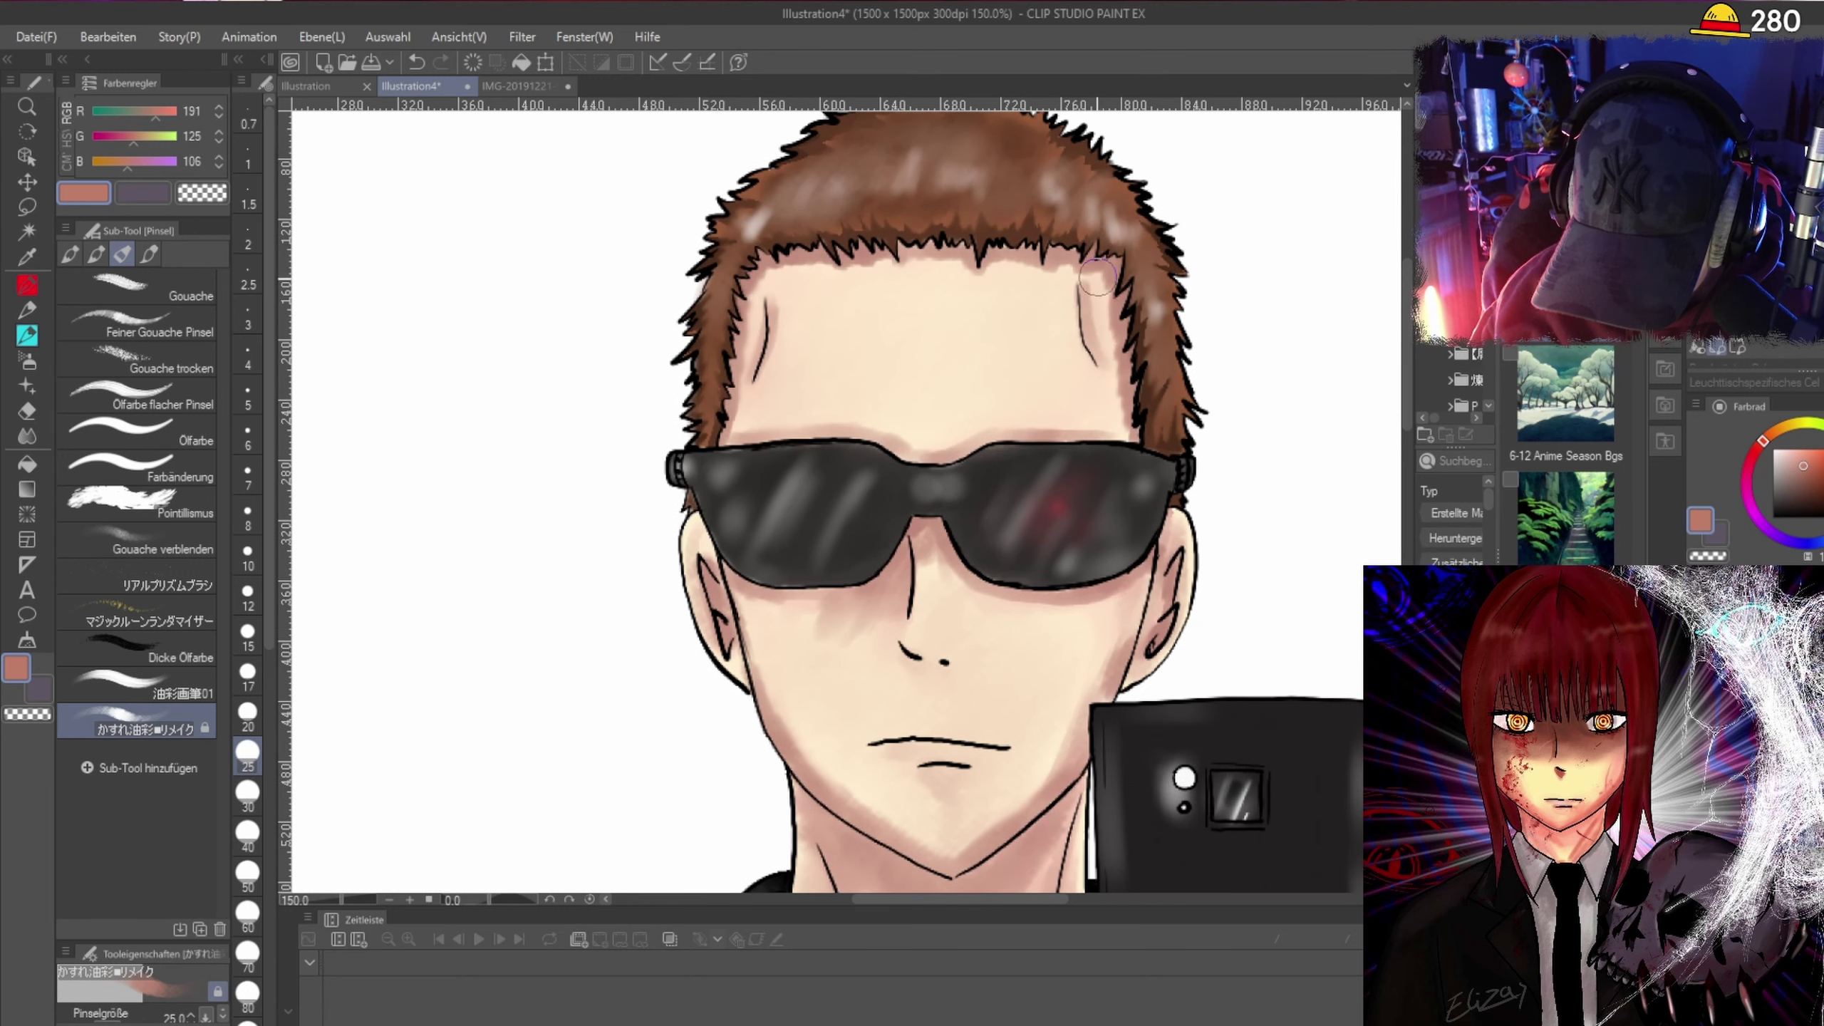
Shade both temples, above the right glasses corner and across the brow.
{"action": "left_click_drag", "start_coordinate": [1113, 382], "coordinate": [1110, 416]}
{"action": "left_click_drag", "start_coordinate": [1106, 288], "coordinate": [1106, 308]}
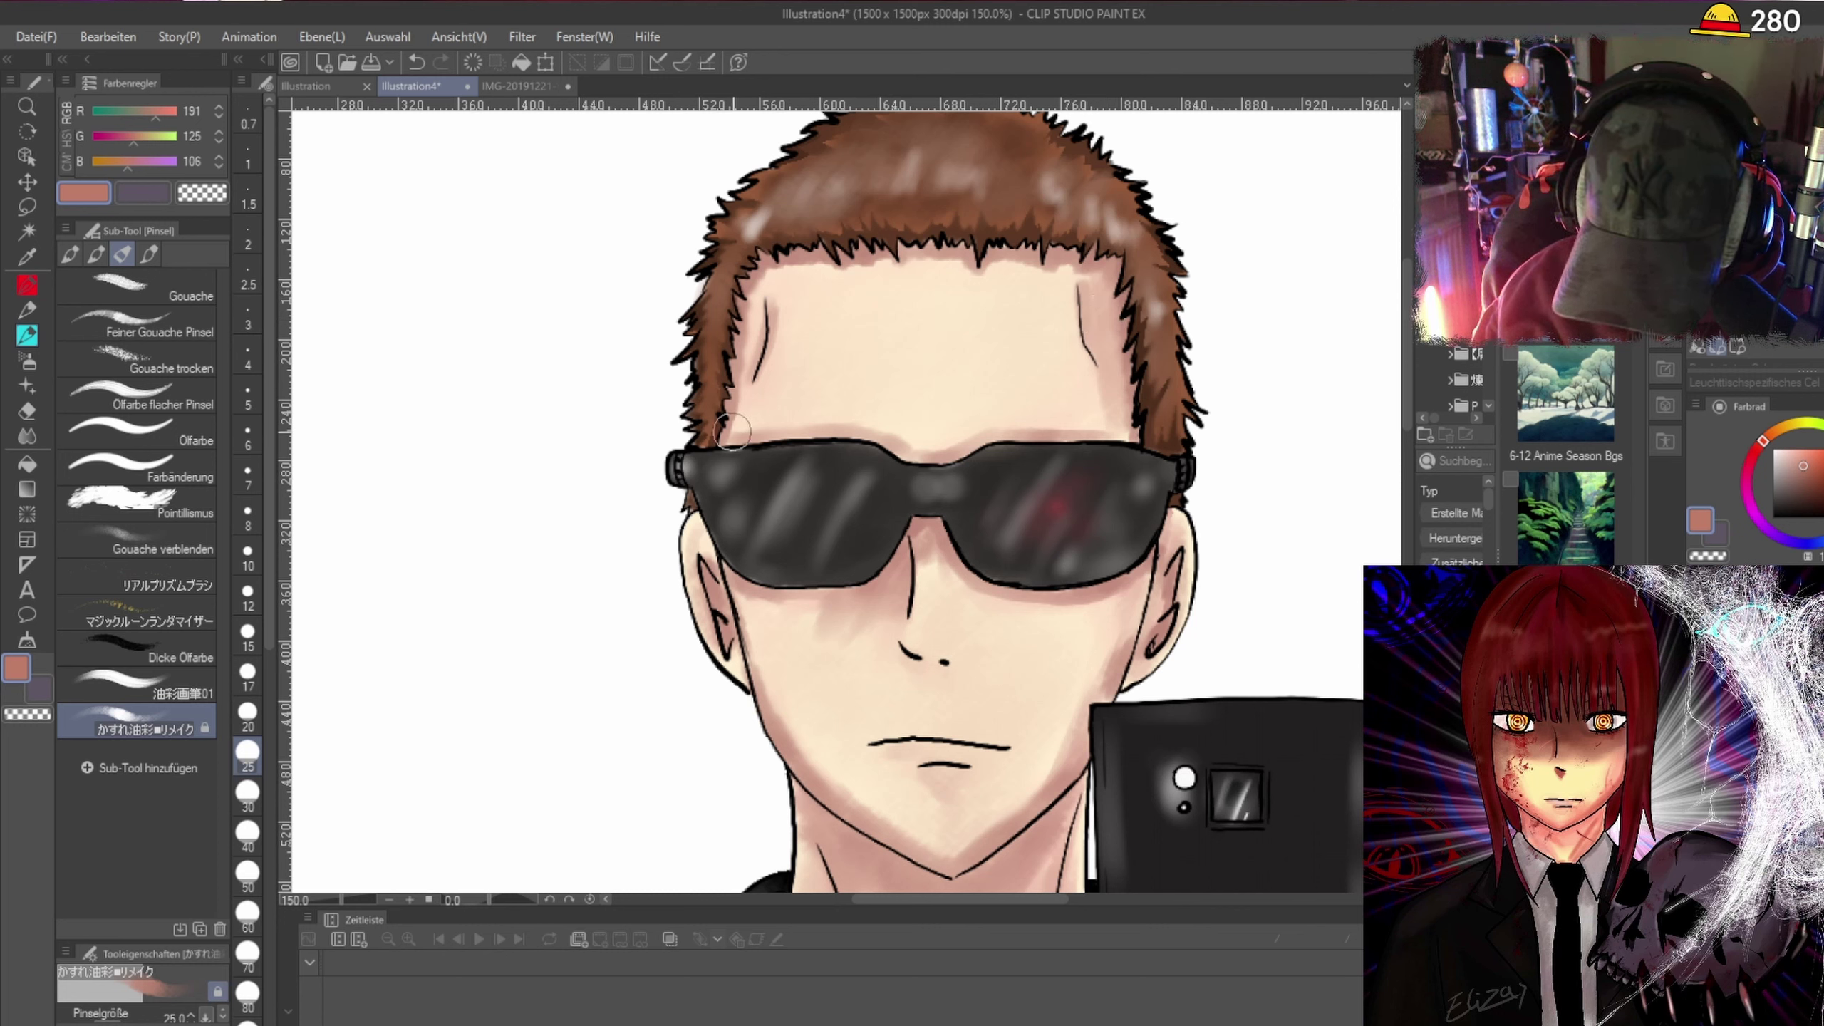
{"action": "mouse_move", "coordinate": [731, 431]}
{"action": "left_mouse_down"}
{"action": "mouse_move", "coordinate": [771, 424]}
{"action": "mouse_move", "coordinate": [750, 365]}
{"action": "mouse_move", "coordinate": [741, 403]}
{"action": "mouse_move", "coordinate": [754, 430]}
{"action": "mouse_move", "coordinate": [753, 362]}
{"action": "mouse_move", "coordinate": [741, 425]}
{"action": "mouse_move", "coordinate": [766, 266]}
{"action": "left_mouse_up"}
{"action": "left_click_drag", "start_coordinate": [1123, 430], "coordinate": [1112, 270]}
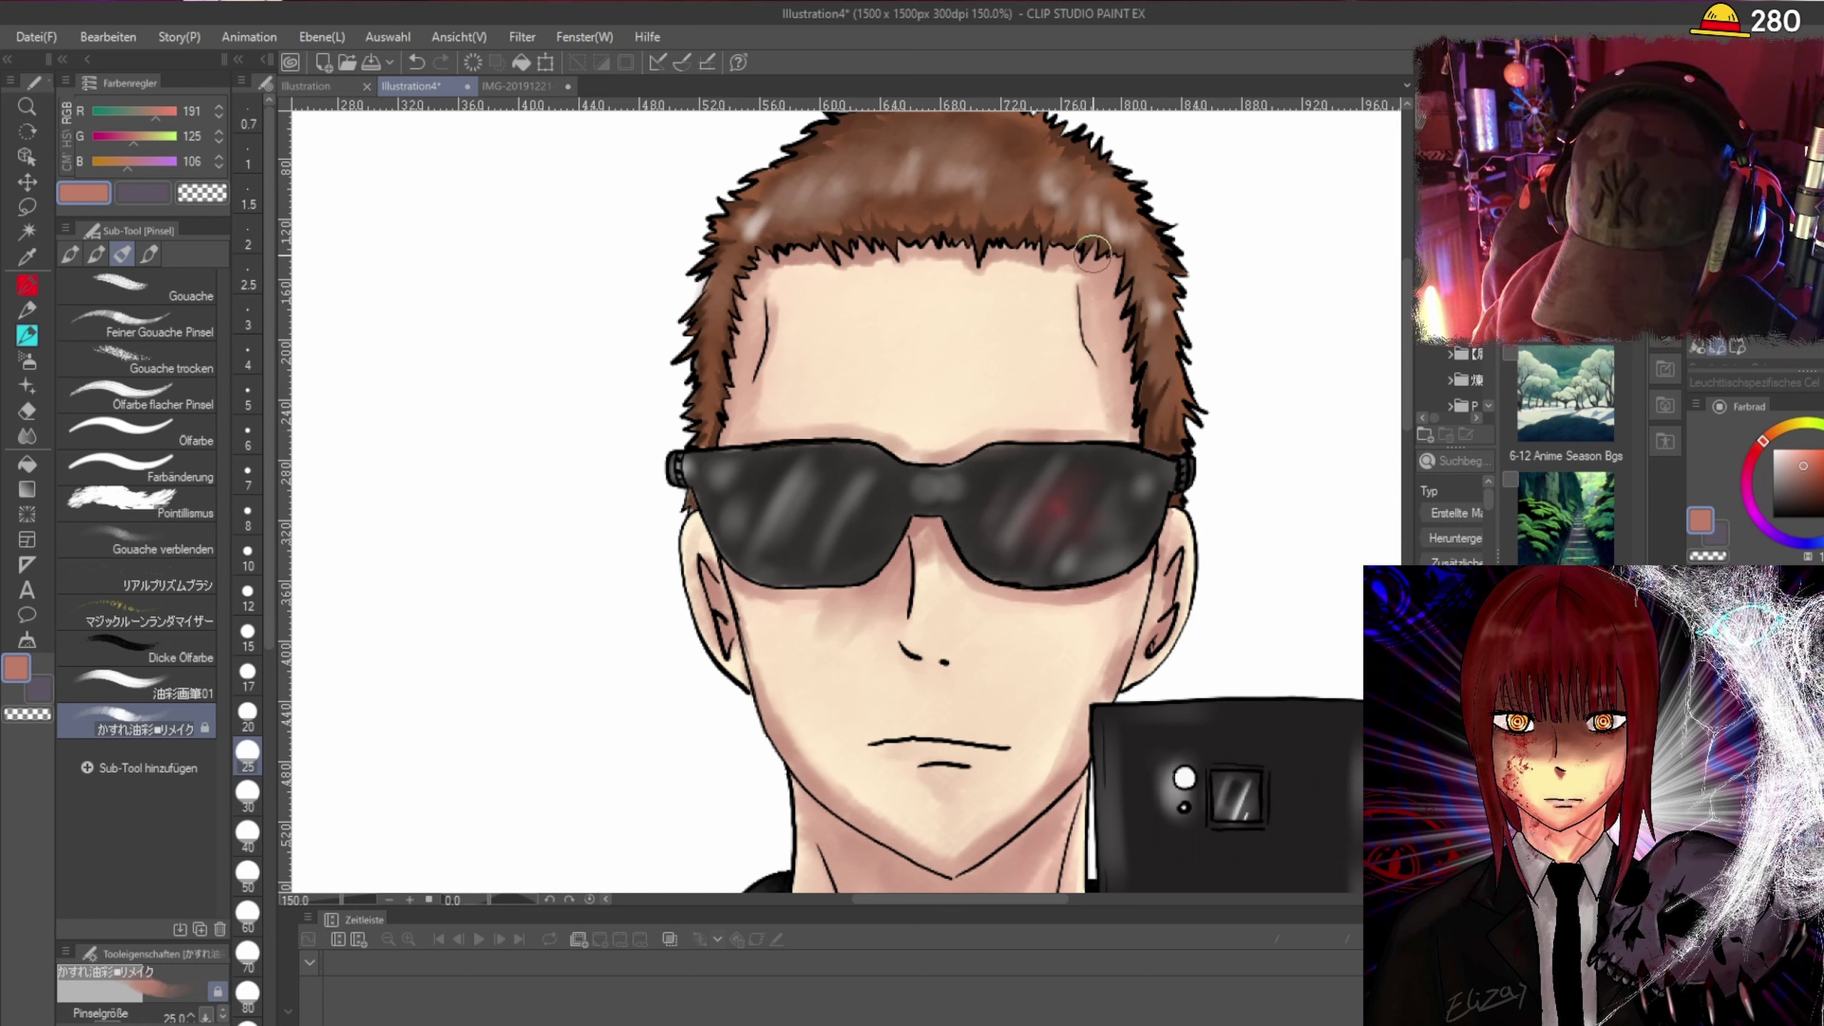
{"action": "mouse_move", "coordinate": [1120, 411]}
{"action": "left_mouse_down"}
{"action": "mouse_move", "coordinate": [1122, 432]}
{"action": "mouse_move", "coordinate": [1097, 426]}
{"action": "left_mouse_up"}
{"action": "mouse_move", "coordinate": [946, 450]}
{"action": "left_mouse_down"}
{"action": "mouse_move", "coordinate": [1116, 421]}
{"action": "mouse_move", "coordinate": [908, 437]}
{"action": "mouse_move", "coordinate": [965, 444]}
{"action": "mouse_move", "coordinate": [795, 429]}
{"action": "mouse_move", "coordinate": [933, 443]}
{"action": "left_mouse_up"}
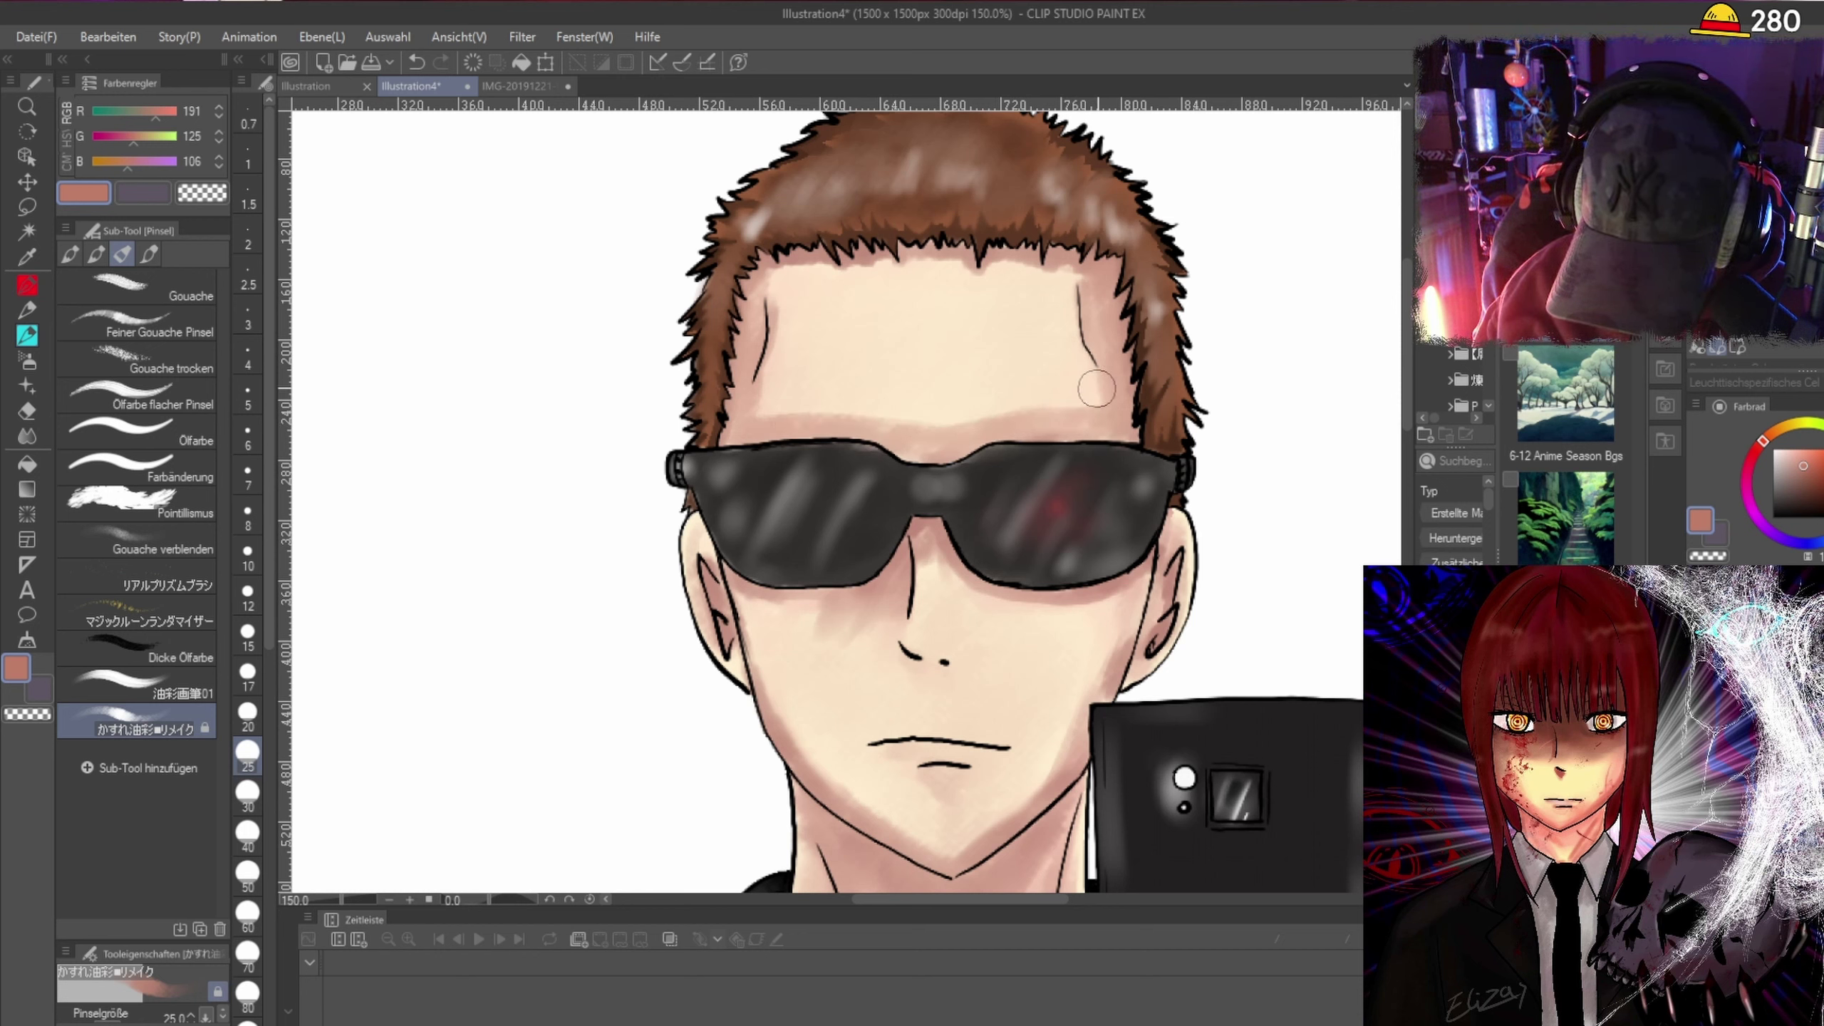
{"action": "mouse_move", "coordinate": [1061, 419]}
{"action": "left_mouse_down"}
{"action": "mouse_move", "coordinate": [1083, 423]}
{"action": "mouse_move", "coordinate": [1086, 388]}
{"action": "mouse_move", "coordinate": [846, 428]}
{"action": "mouse_move", "coordinate": [757, 362]}
{"action": "mouse_move", "coordinate": [790, 428]}
{"action": "left_mouse_up"}
{"action": "scroll", "coordinate": [1153, 477], "scroll_direction": "down", "scroll_amount": 1}
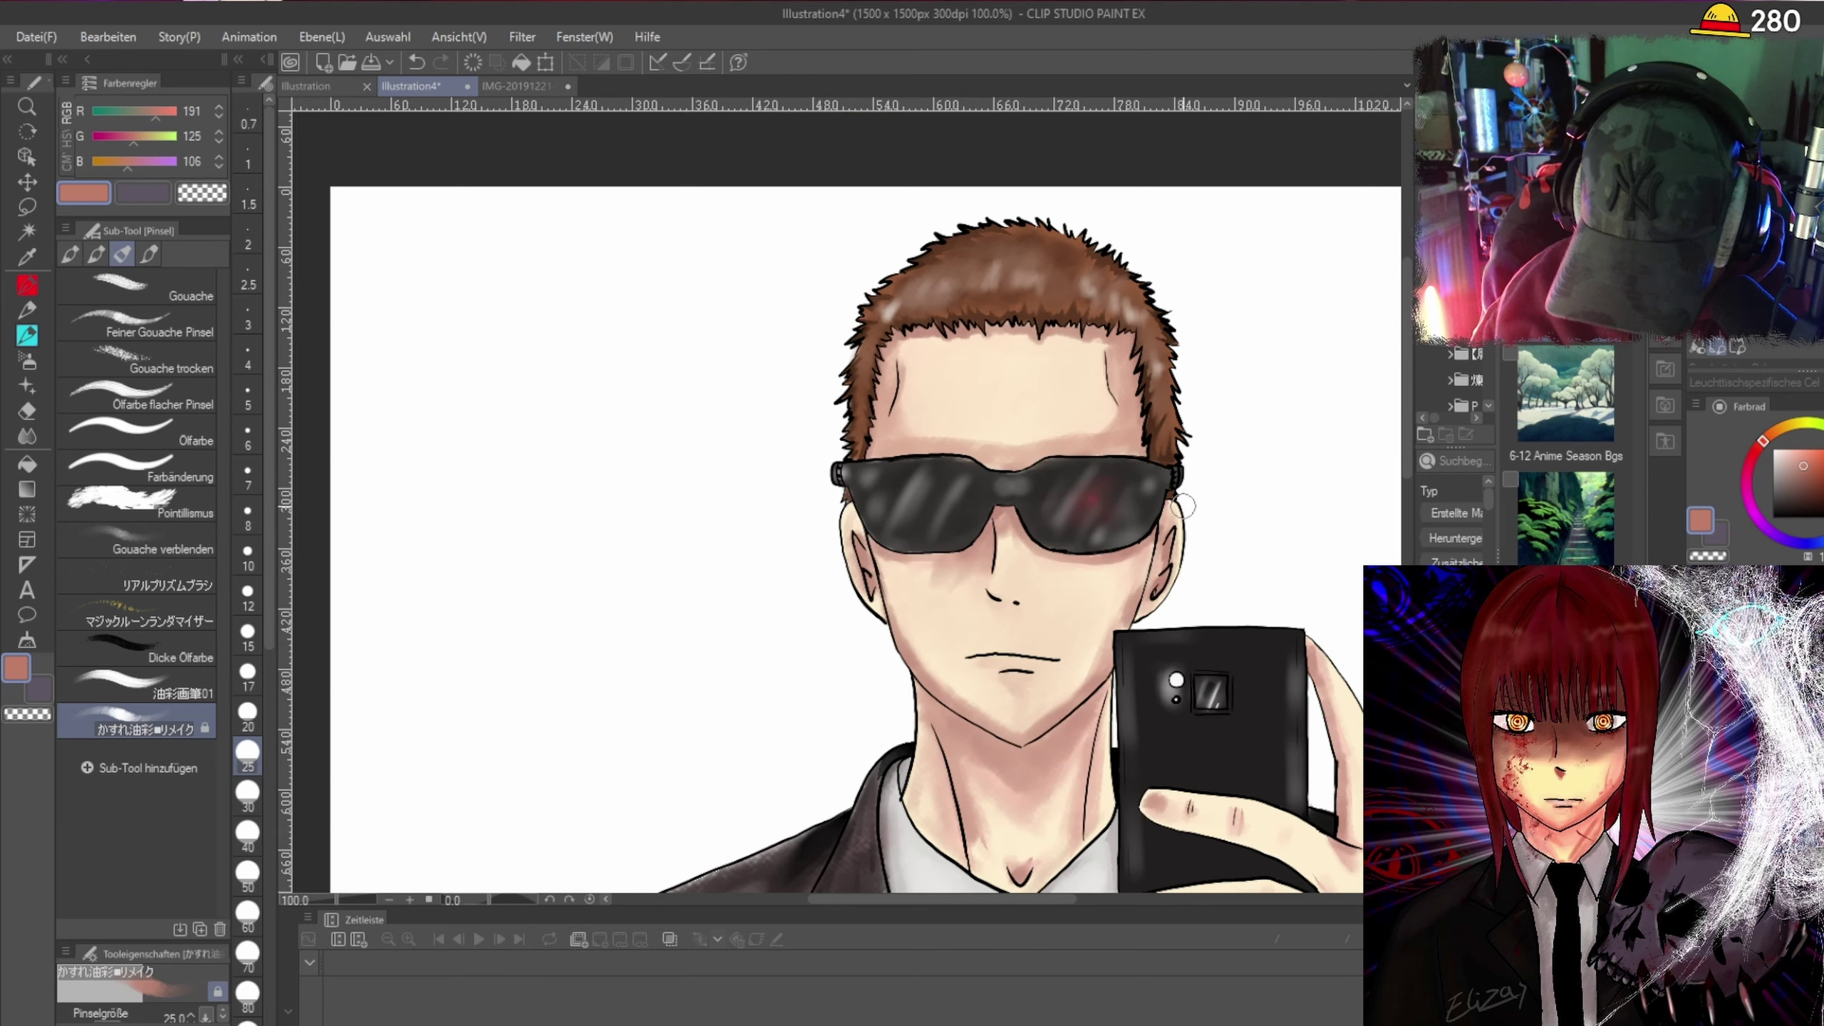
{"action": "scroll", "coordinate": [1171, 507], "scroll_direction": "up", "scroll_amount": 1}
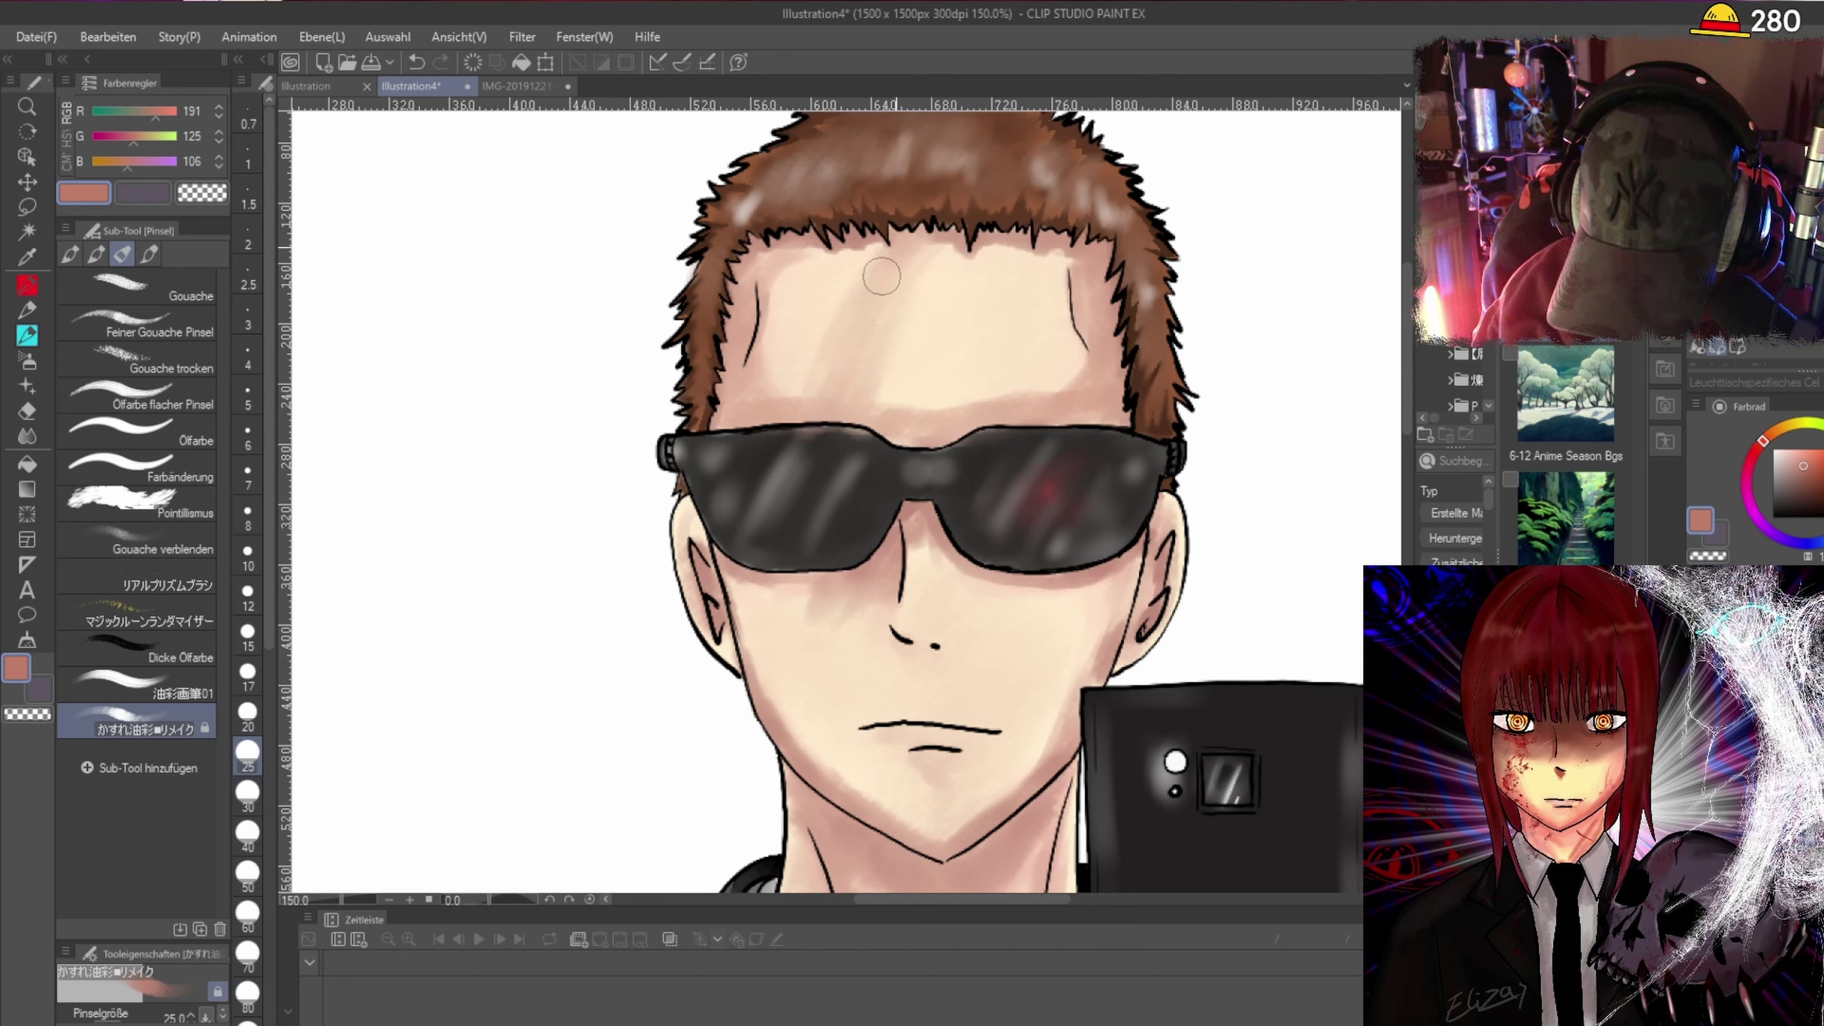
Shade the left forehead, the cheek under the sunglasses, and the jawline.
{"action": "mouse_move", "coordinate": [796, 374]}
{"action": "left_mouse_down"}
{"action": "mouse_move", "coordinate": [820, 246]}
{"action": "mouse_move", "coordinate": [751, 345]}
{"action": "left_mouse_up"}
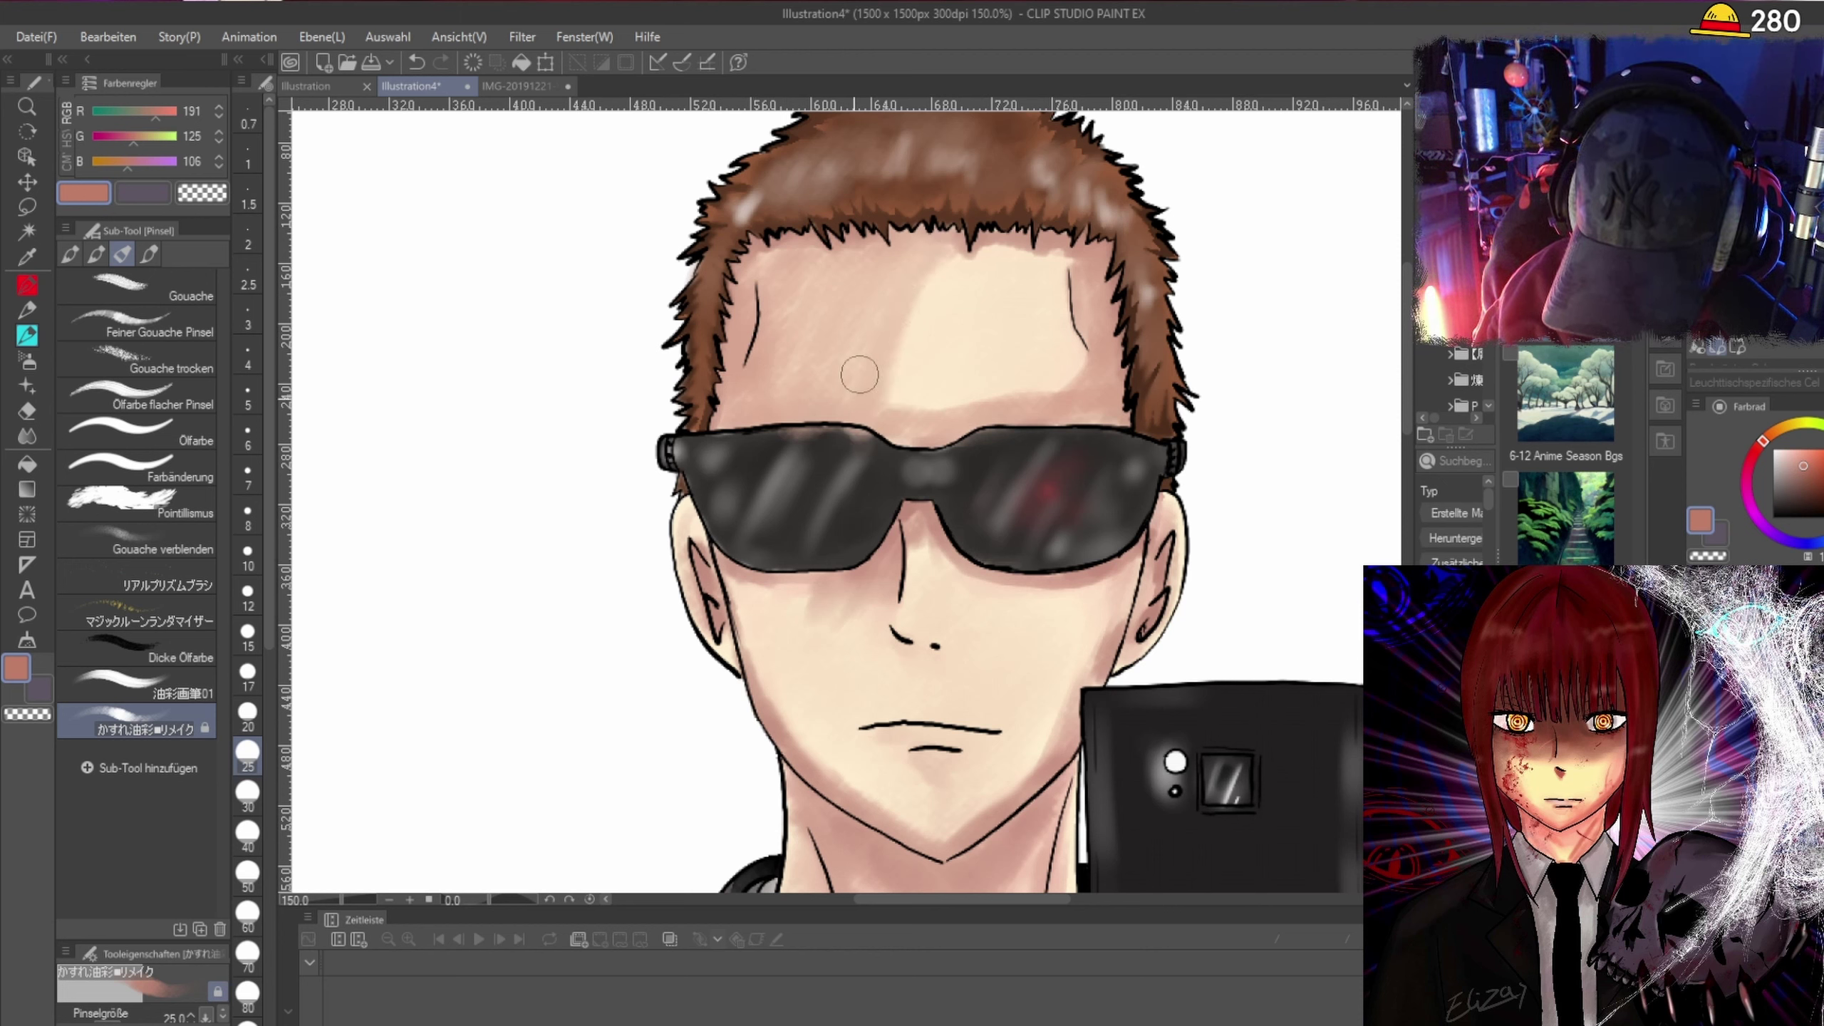
{"action": "mouse_move", "coordinate": [874, 567]}
{"action": "left_mouse_down"}
{"action": "mouse_move", "coordinate": [841, 654]}
{"action": "mouse_move", "coordinate": [838, 779]}
{"action": "left_mouse_up"}
{"action": "mouse_move", "coordinate": [851, 608]}
{"action": "left_mouse_down"}
{"action": "mouse_move", "coordinate": [827, 759]}
{"action": "mouse_move", "coordinate": [810, 740]}
{"action": "left_mouse_up"}
{"action": "mouse_move", "coordinate": [807, 573]}
{"action": "left_mouse_down"}
{"action": "mouse_move", "coordinate": [783, 661]}
{"action": "mouse_move", "coordinate": [749, 602]}
{"action": "left_mouse_up"}
{"action": "mouse_move", "coordinate": [815, 730]}
{"action": "left_mouse_down"}
{"action": "mouse_move", "coordinate": [814, 632]}
{"action": "mouse_move", "coordinate": [837, 597]}
{"action": "mouse_move", "coordinate": [741, 577]}
{"action": "mouse_move", "coordinate": [785, 736]}
{"action": "mouse_move", "coordinate": [831, 769]}
{"action": "mouse_move", "coordinate": [861, 607]}
{"action": "mouse_move", "coordinate": [845, 616]}
{"action": "mouse_move", "coordinate": [848, 793]}
{"action": "mouse_move", "coordinate": [770, 601]}
{"action": "left_mouse_up"}
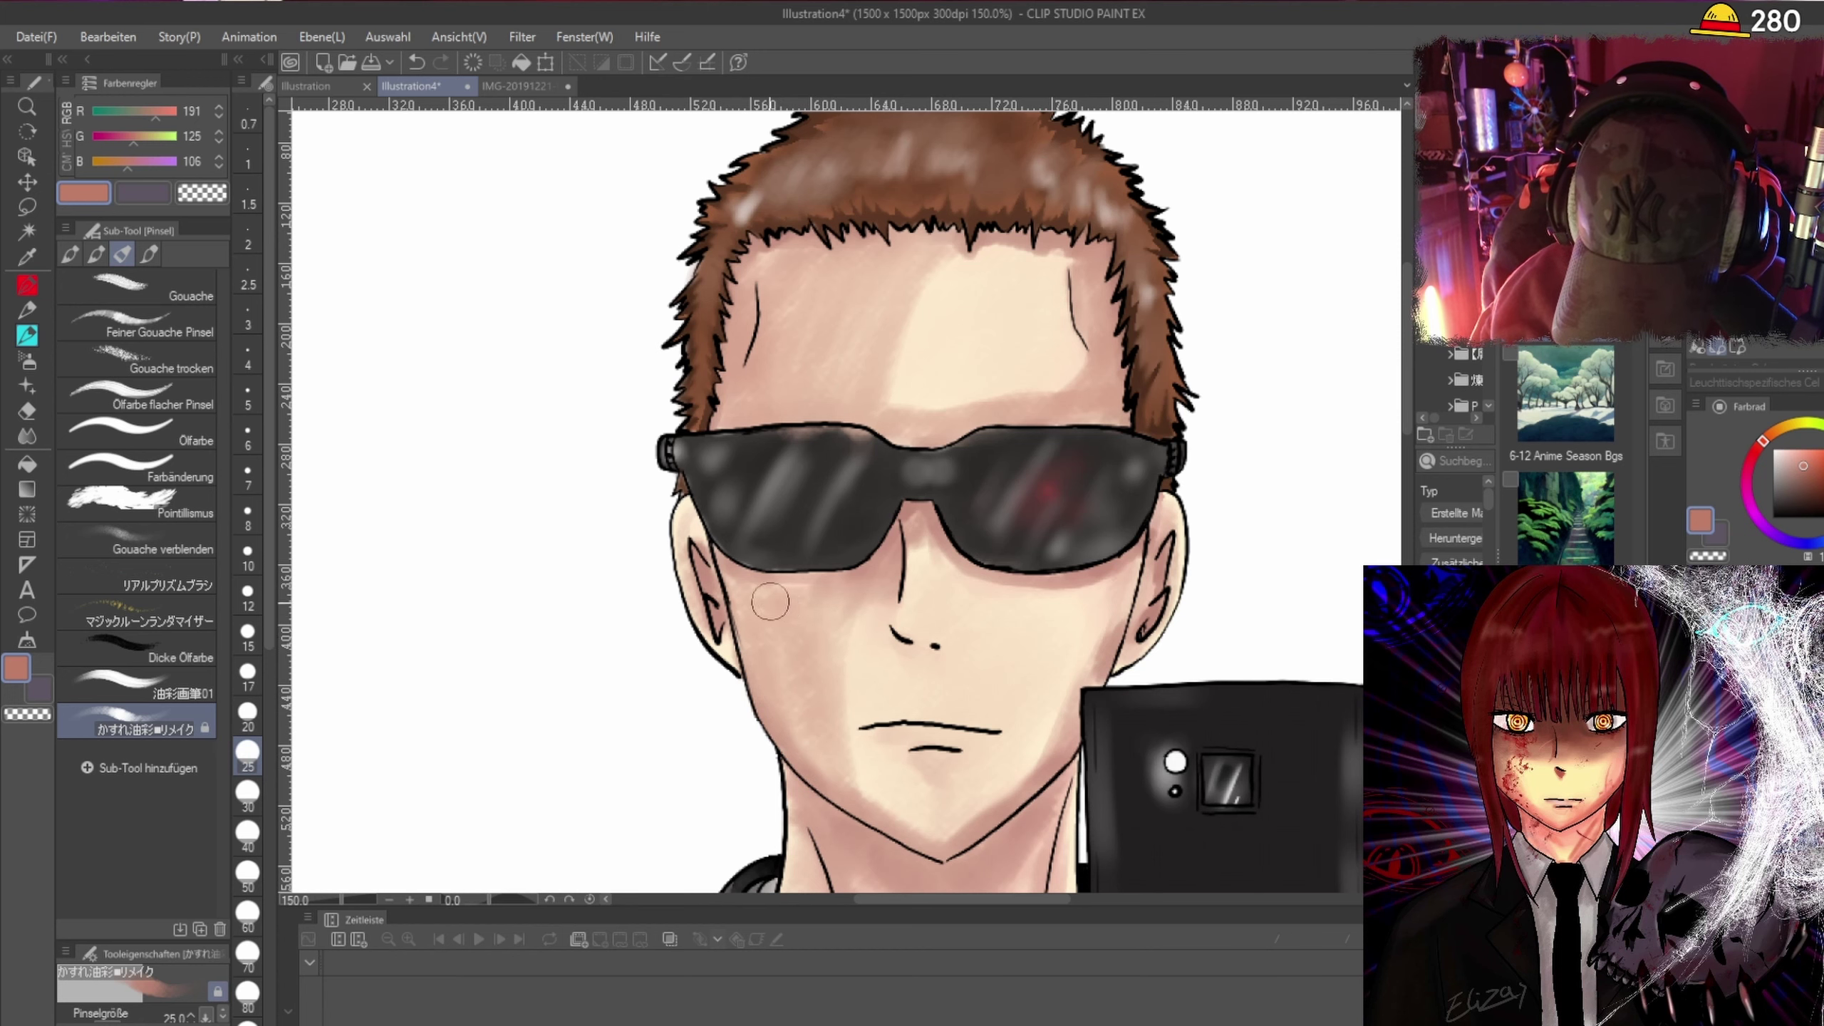
{"action": "left_click_drag", "start_coordinate": [885, 583], "coordinate": [922, 862]}
{"action": "key", "text": "ctrl+minus"}
{"action": "key", "text": "ctrl+minus"}
{"action": "key", "text": "ctrl+minus"}
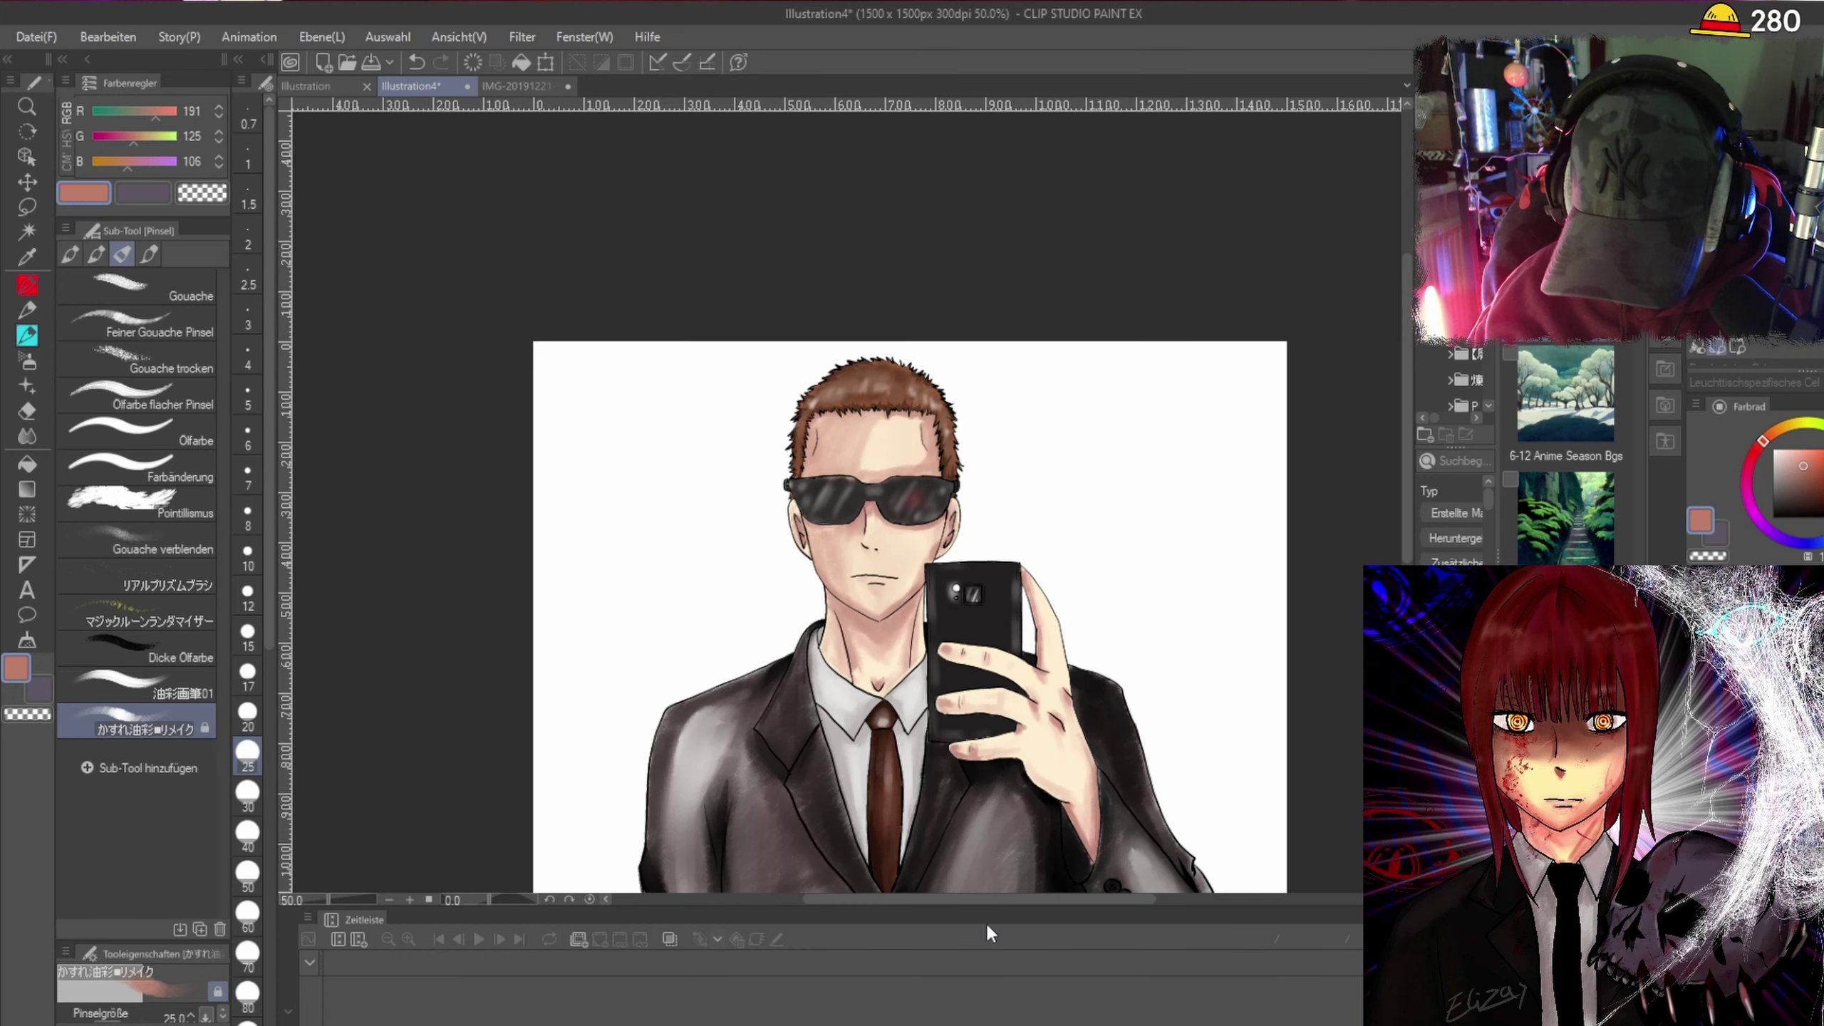
At brush size 20, darken the left jawline, forehead edges and both temples in salmon.
{"action": "key", "text": "ctrl+plus"}
{"action": "key", "text": "ctrl+plus"}
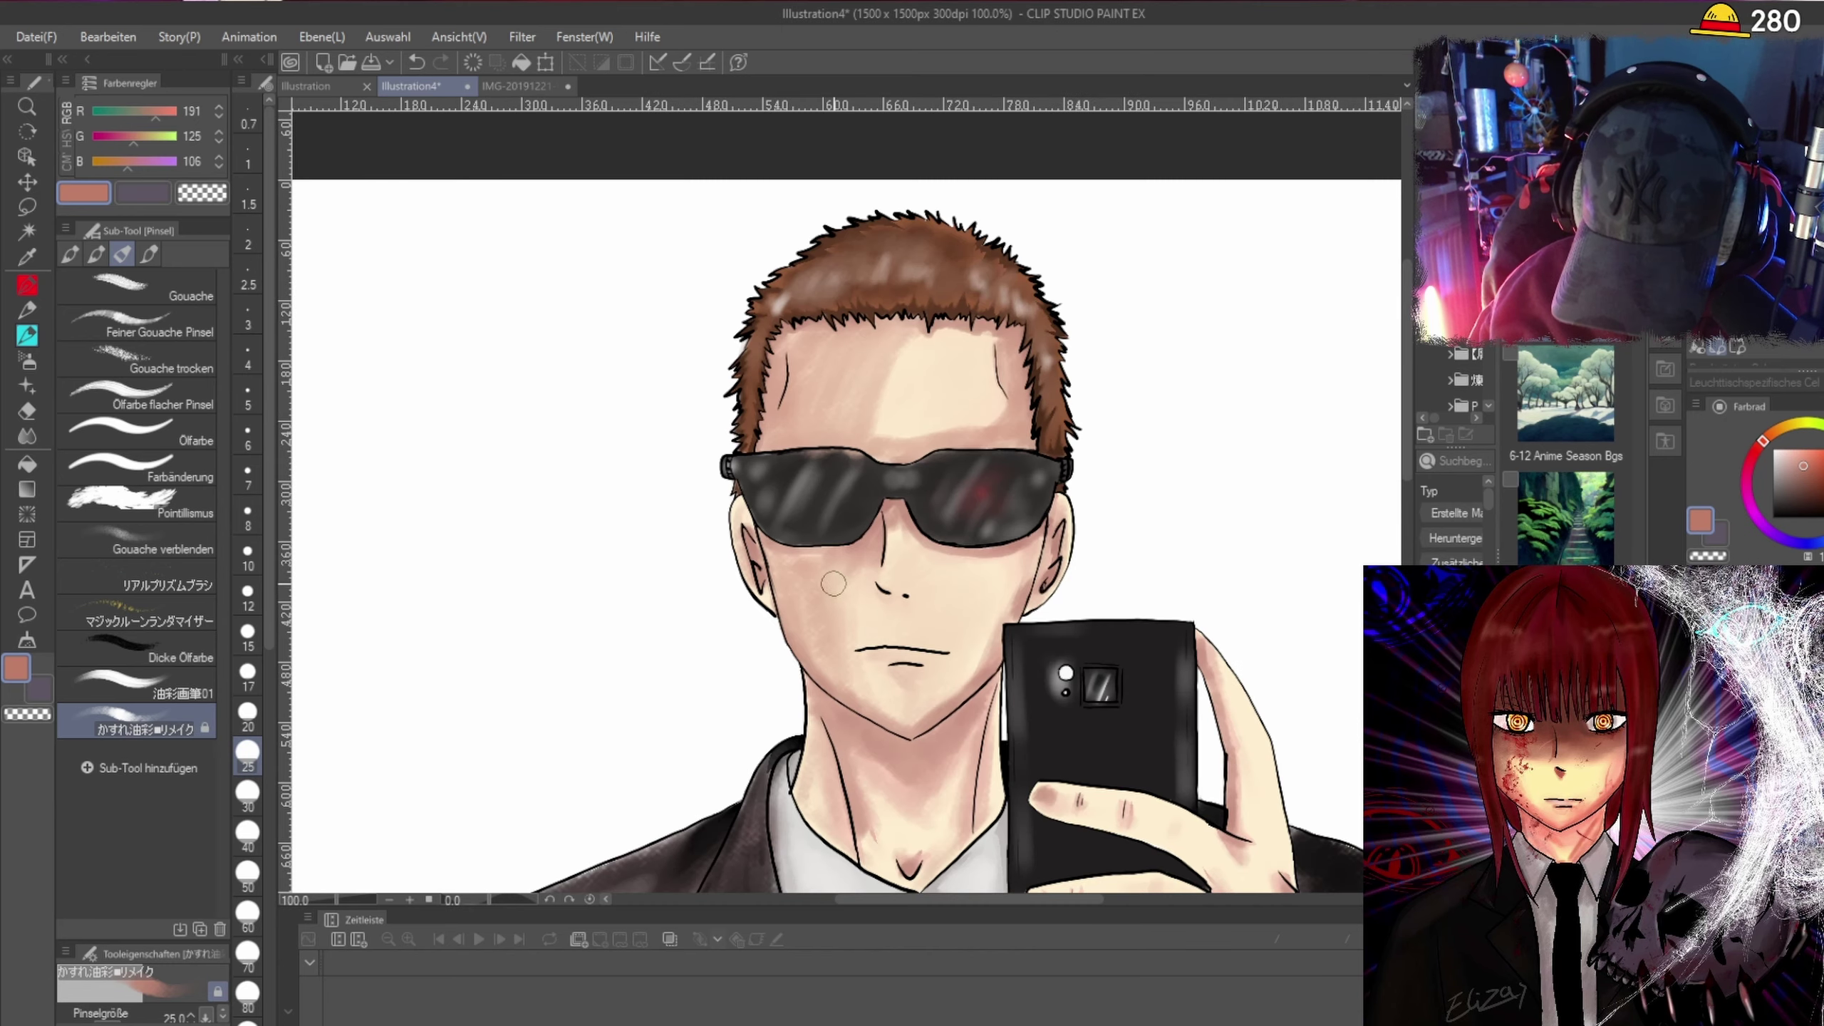
{"action": "scroll", "coordinate": [960, 752], "scroll_direction": "up", "scroll_amount": 1}
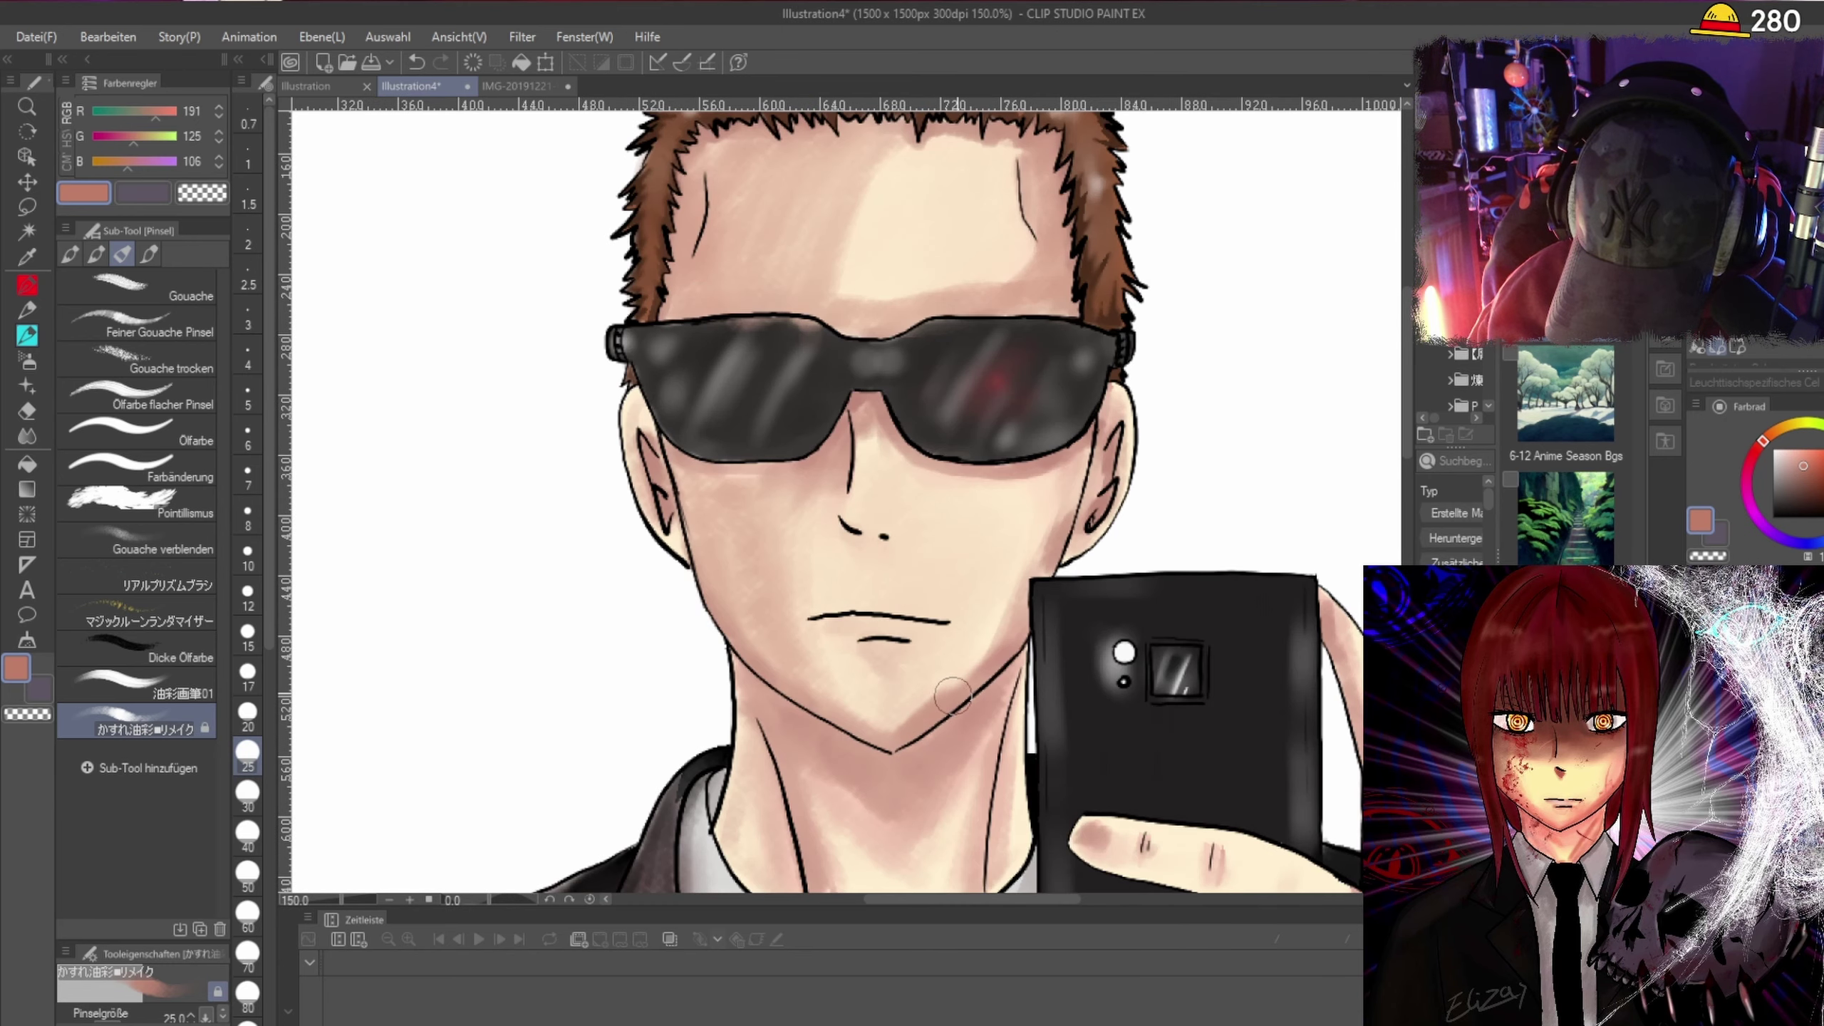
{"action": "left_click", "coordinate": [248, 711]}
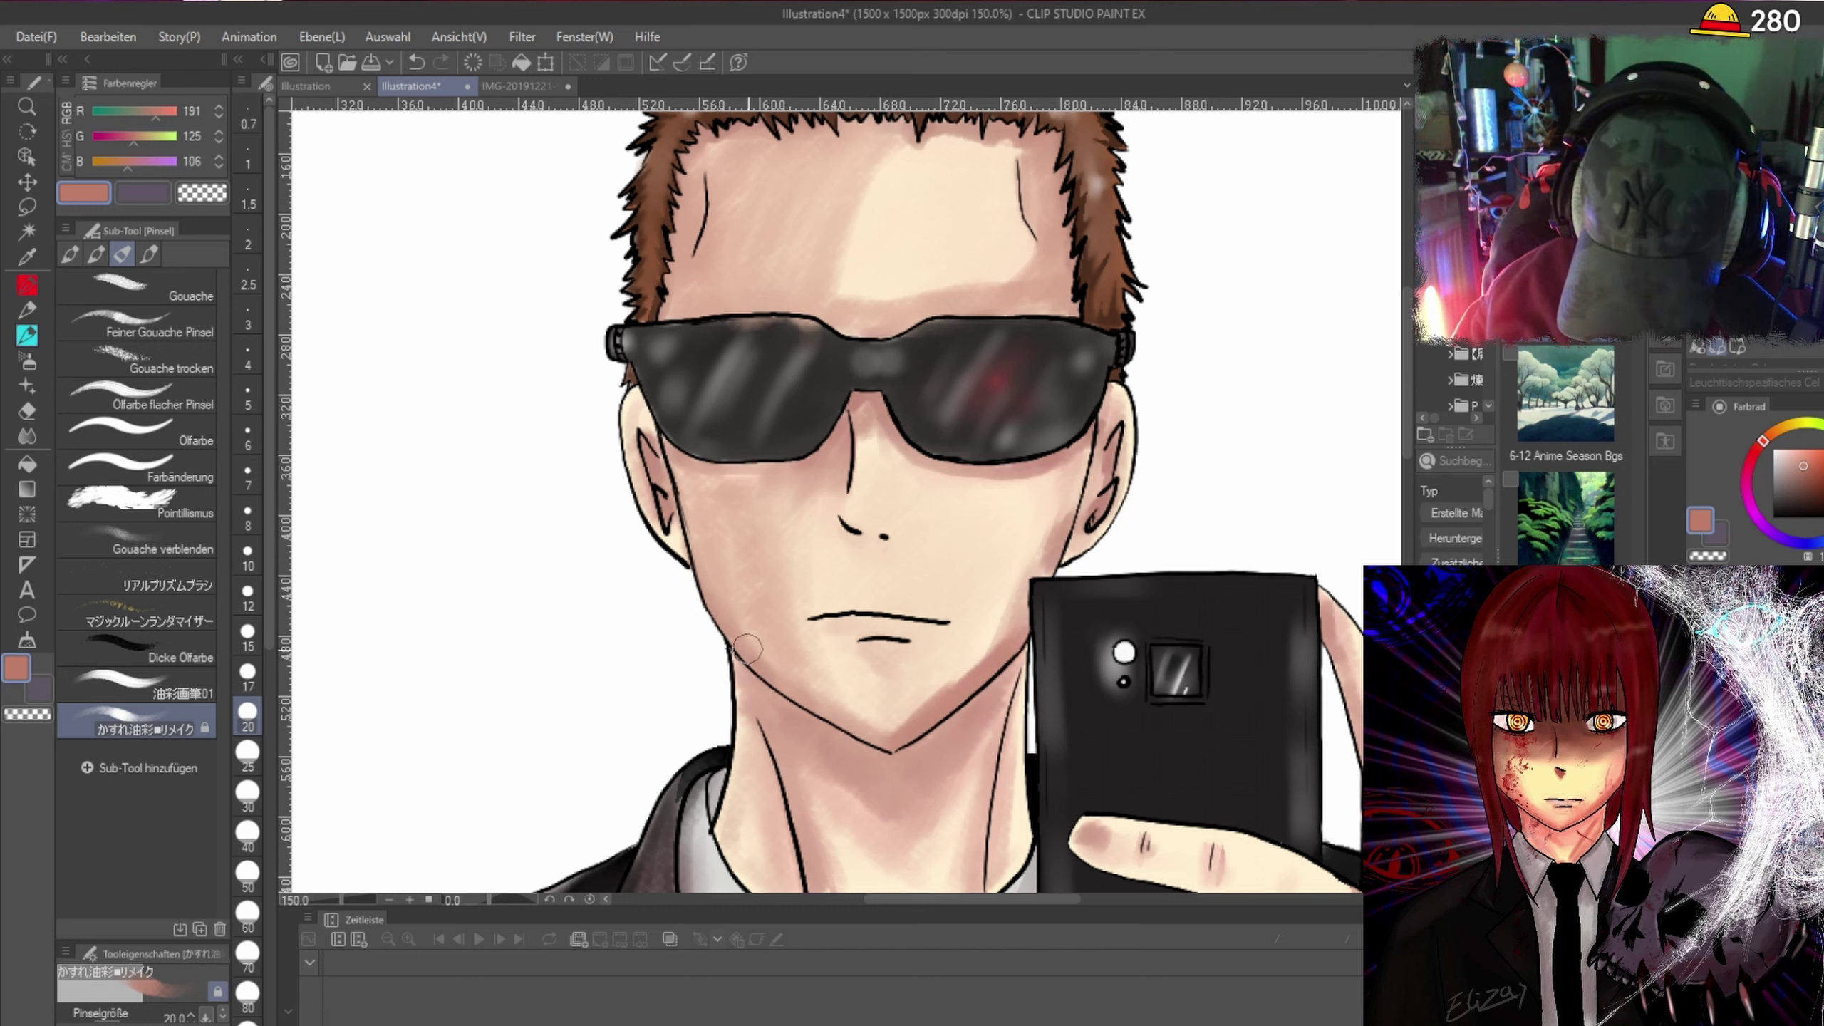
{"action": "left_click_drag", "start_coordinate": [747, 649], "coordinate": [885, 746]}
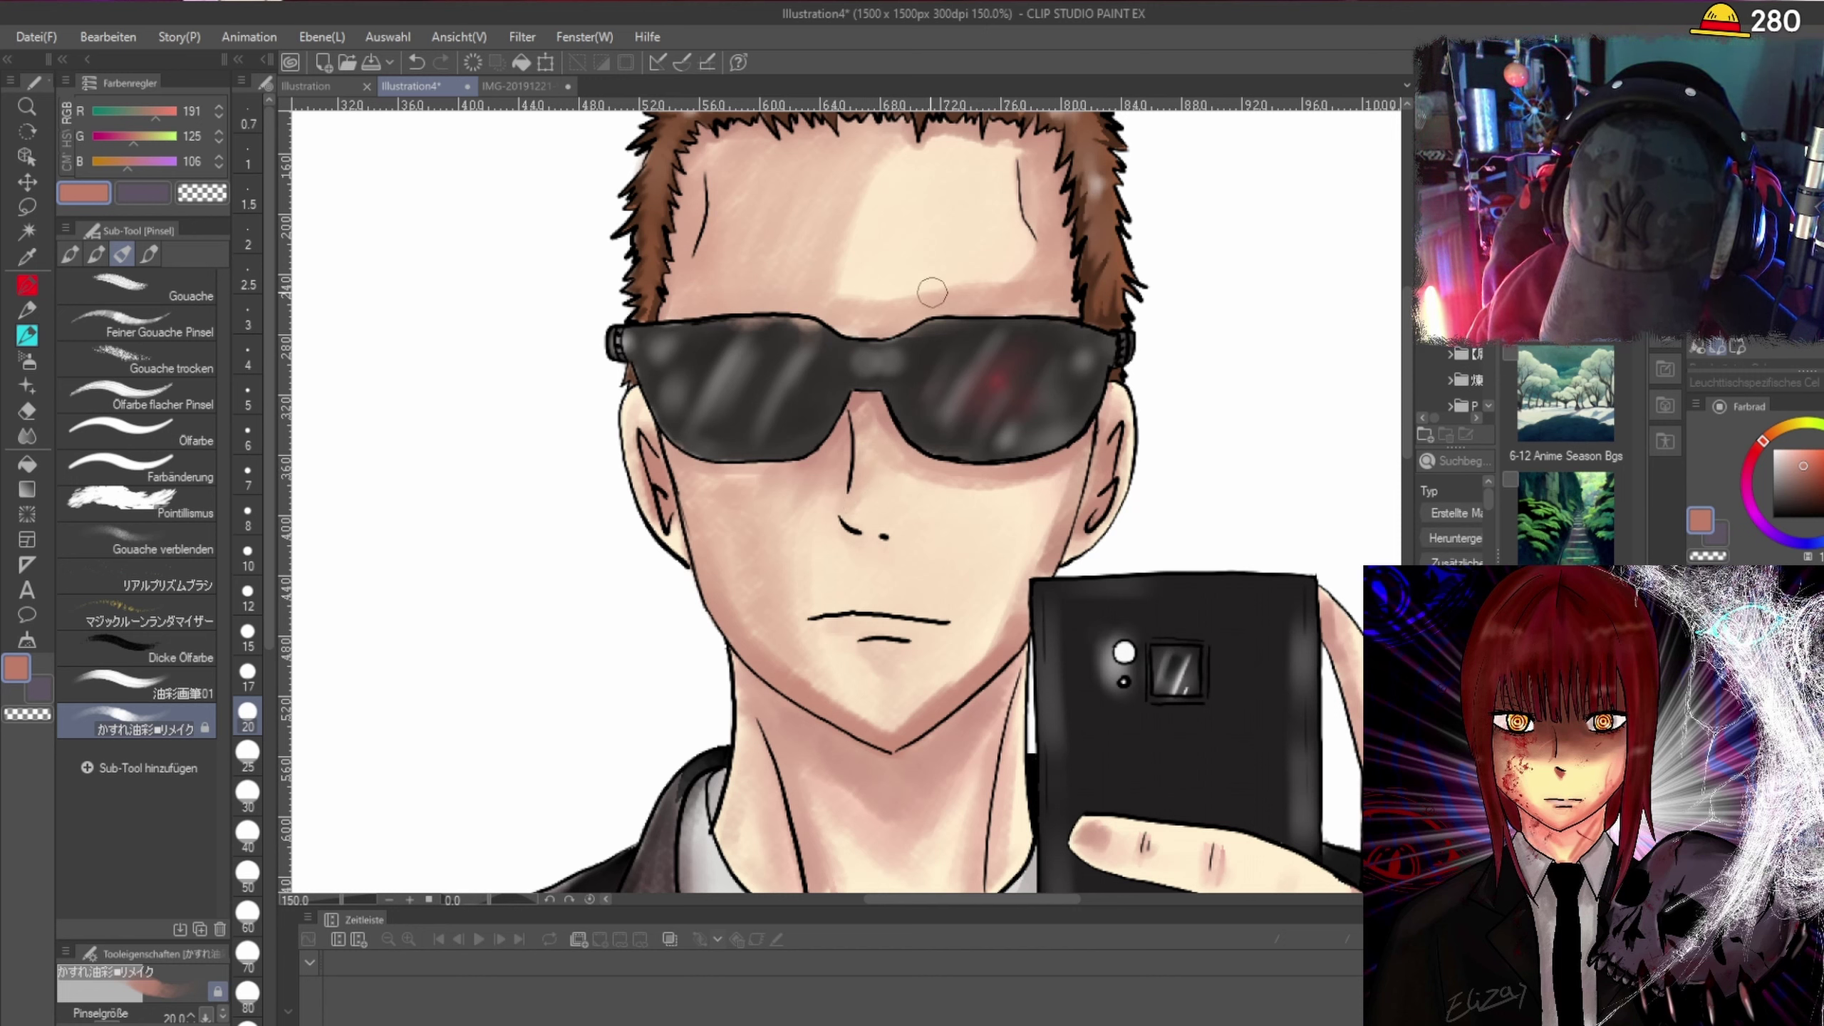
{"action": "left_click_drag", "start_coordinate": [848, 225], "coordinate": [852, 308]}
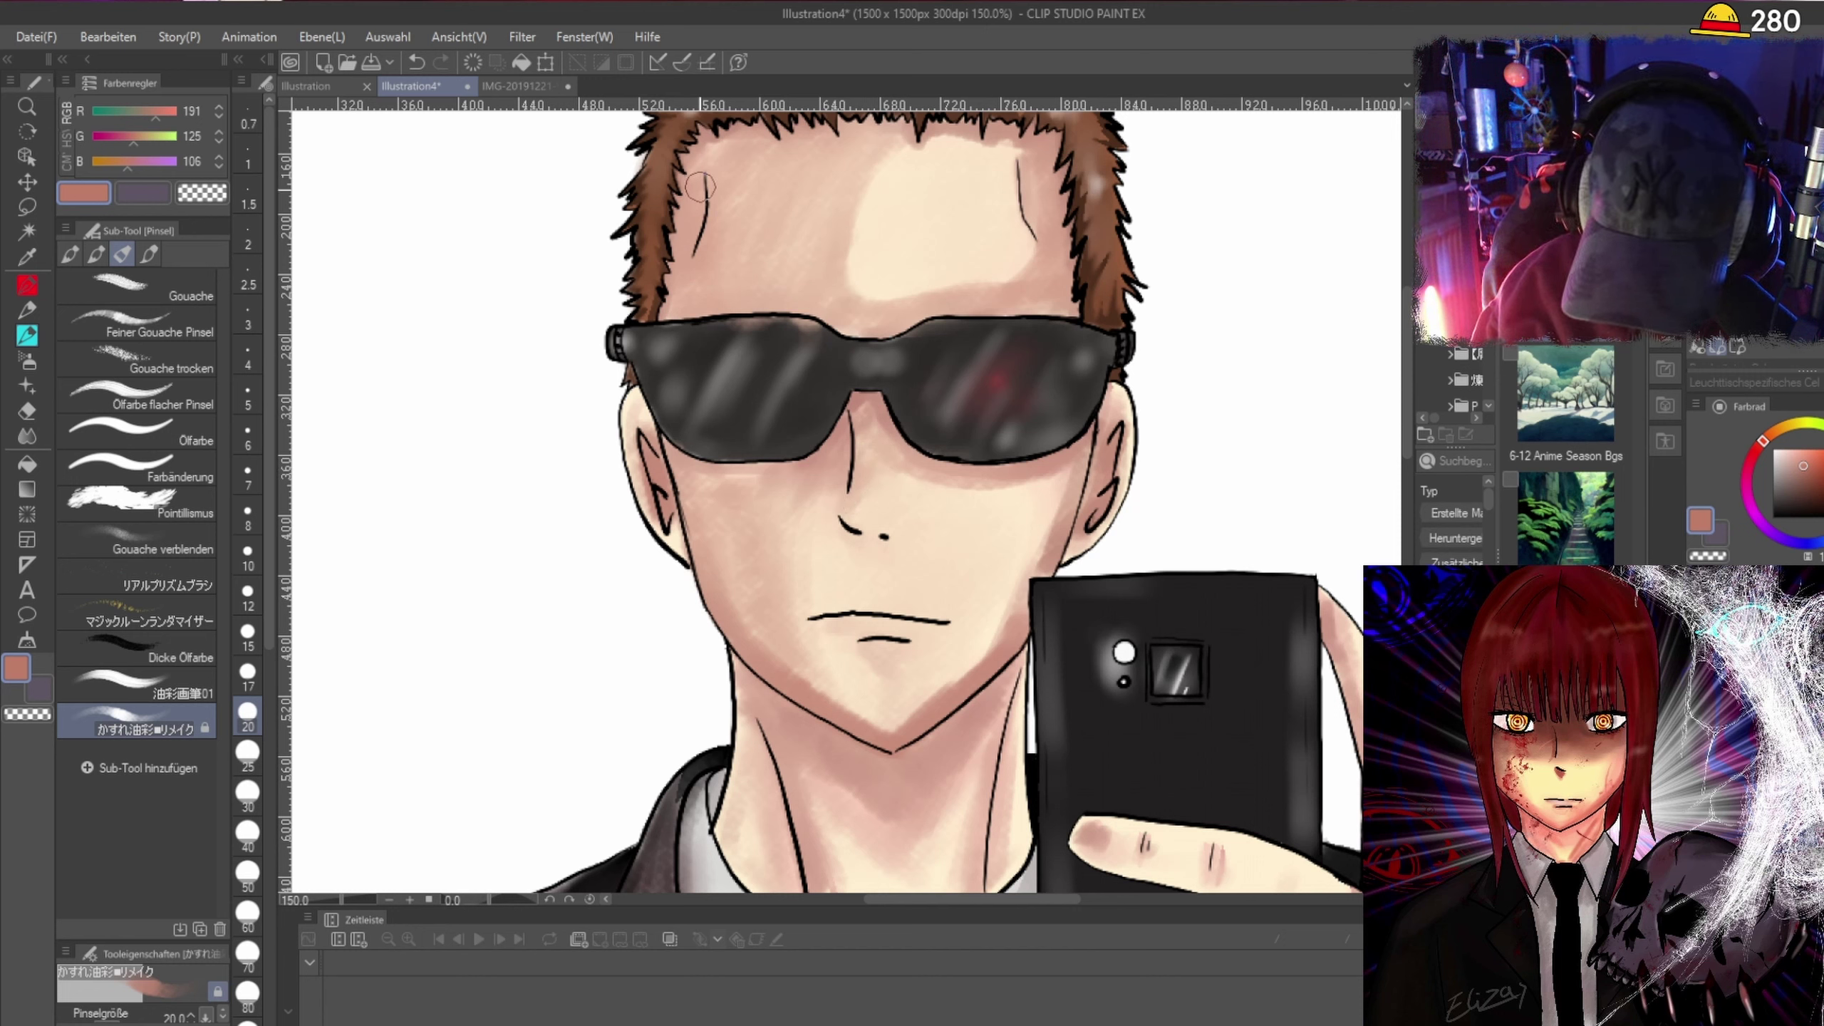
{"action": "mouse_move", "coordinate": [701, 187]}
{"action": "left_mouse_down"}
{"action": "mouse_move", "coordinate": [695, 233]}
{"action": "mouse_move", "coordinate": [707, 184]}
{"action": "mouse_move", "coordinate": [672, 274]}
{"action": "left_mouse_up"}
{"action": "left_click_drag", "start_coordinate": [1019, 172], "coordinate": [1037, 230]}
{"action": "mouse_move", "coordinate": [1051, 311]}
{"action": "left_mouse_down"}
{"action": "mouse_move", "coordinate": [1069, 295]}
{"action": "mouse_move", "coordinate": [1069, 216]}
{"action": "left_mouse_up"}
{"action": "mouse_move", "coordinate": [673, 270]}
{"action": "left_mouse_down"}
{"action": "mouse_move", "coordinate": [672, 303]}
{"action": "mouse_move", "coordinate": [724, 302]}
{"action": "left_mouse_up"}
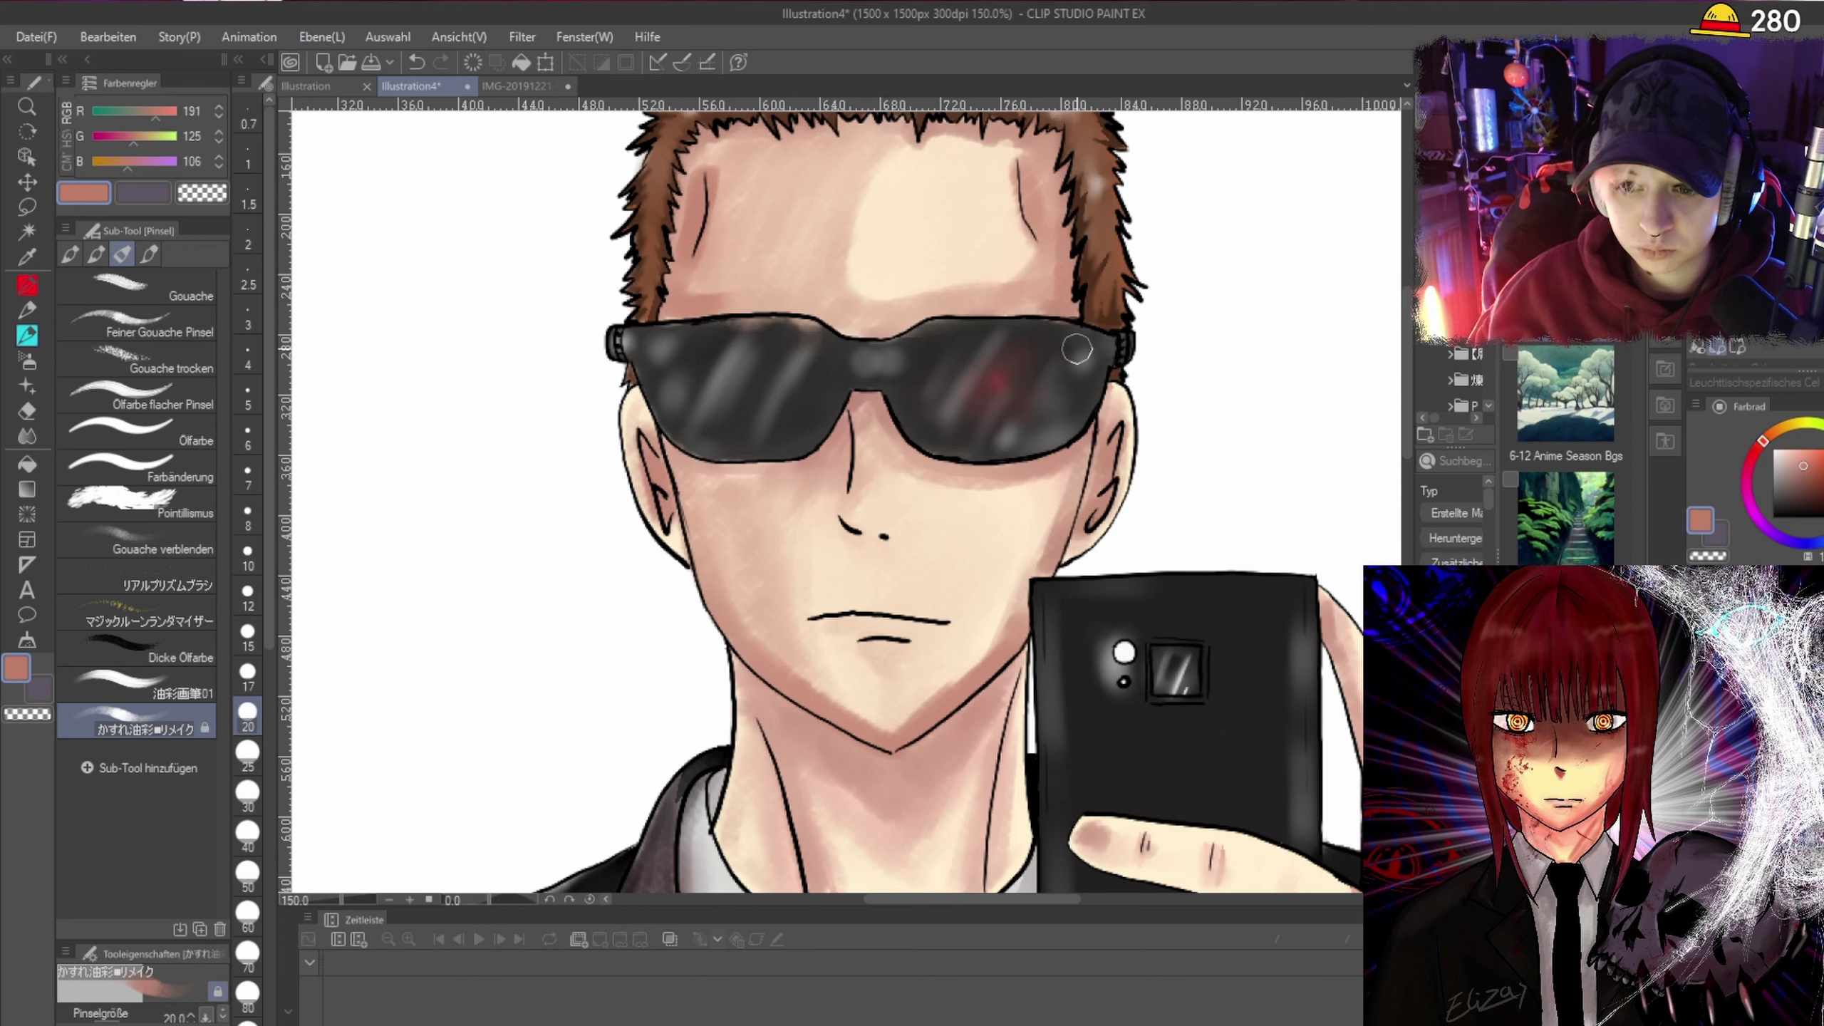
{"action": "scroll", "coordinate": [1408, 342], "scroll_direction": "down", "scroll_amount": 5}
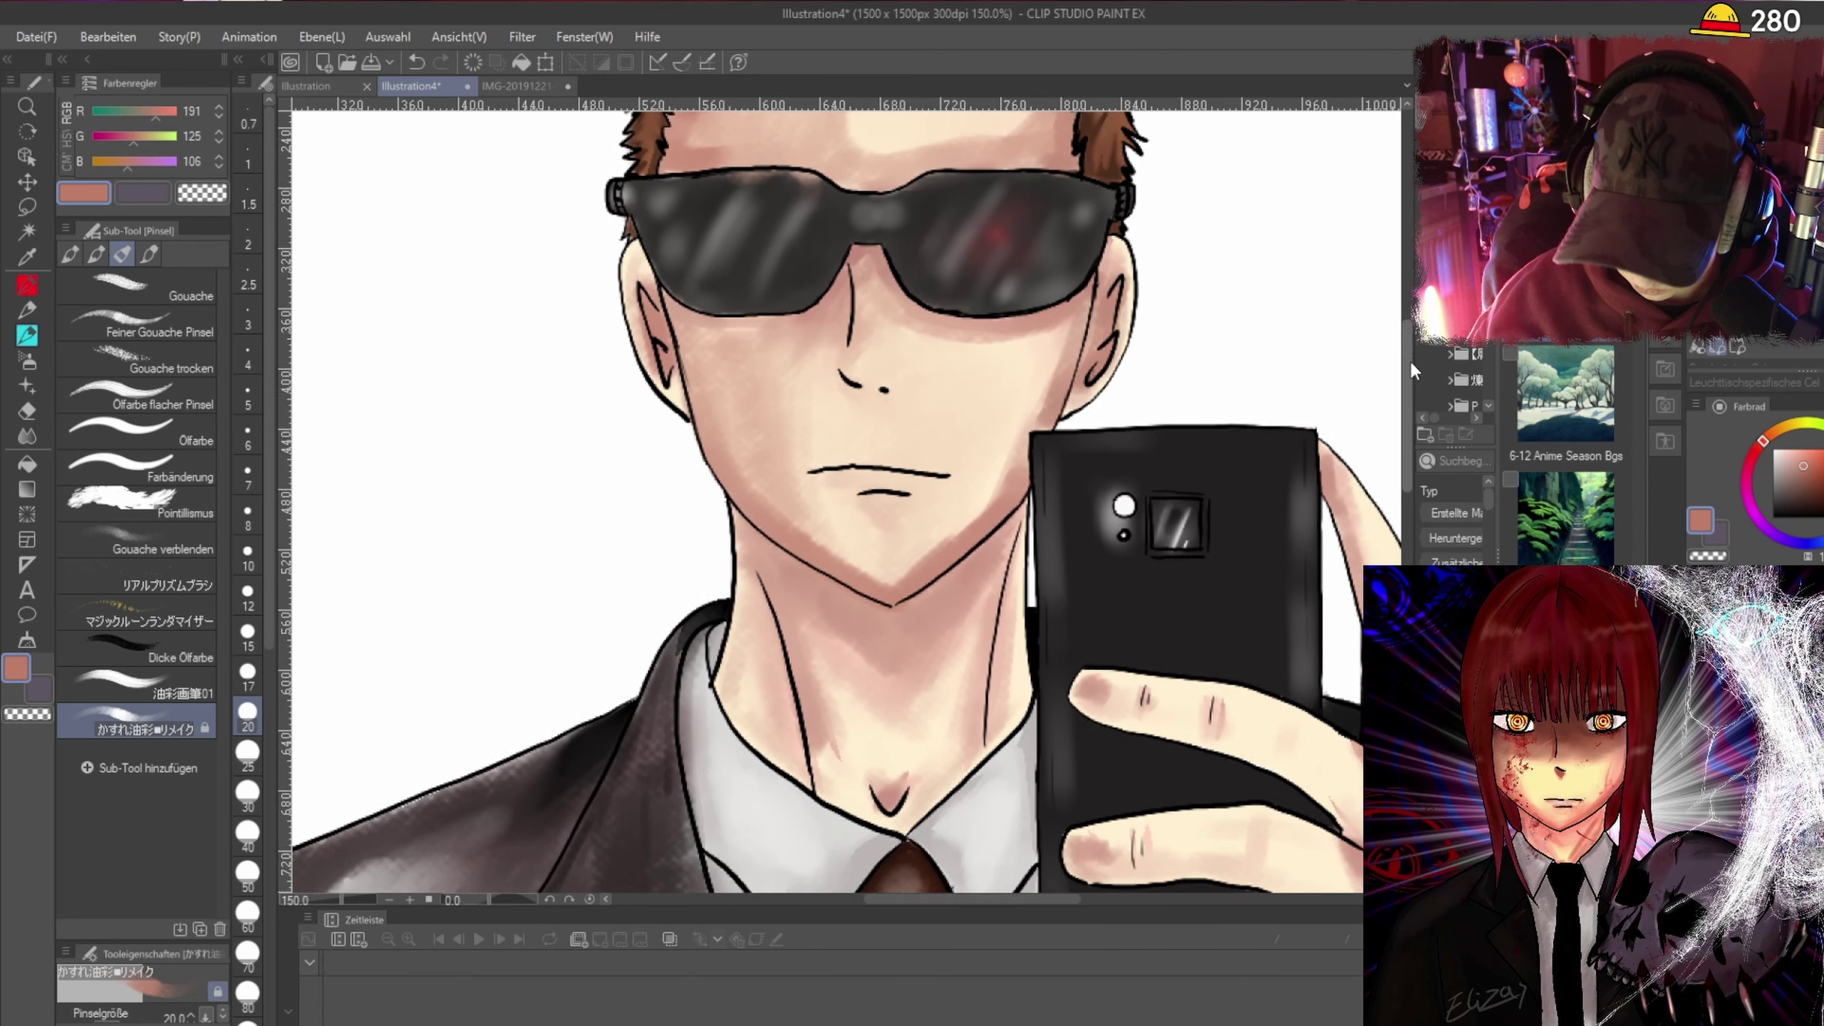
Paint darker shading down both sides of the neck to the collar.
{"action": "left_click_drag", "start_coordinate": [1003, 505], "coordinate": [923, 578]}
{"action": "mouse_move", "coordinate": [740, 492]}
{"action": "left_mouse_down"}
{"action": "mouse_move", "coordinate": [821, 561]}
{"action": "mouse_move", "coordinate": [927, 608]}
{"action": "mouse_move", "coordinate": [752, 517]}
{"action": "mouse_move", "coordinate": [793, 557]}
{"action": "mouse_move", "coordinate": [923, 609]}
{"action": "left_mouse_up"}
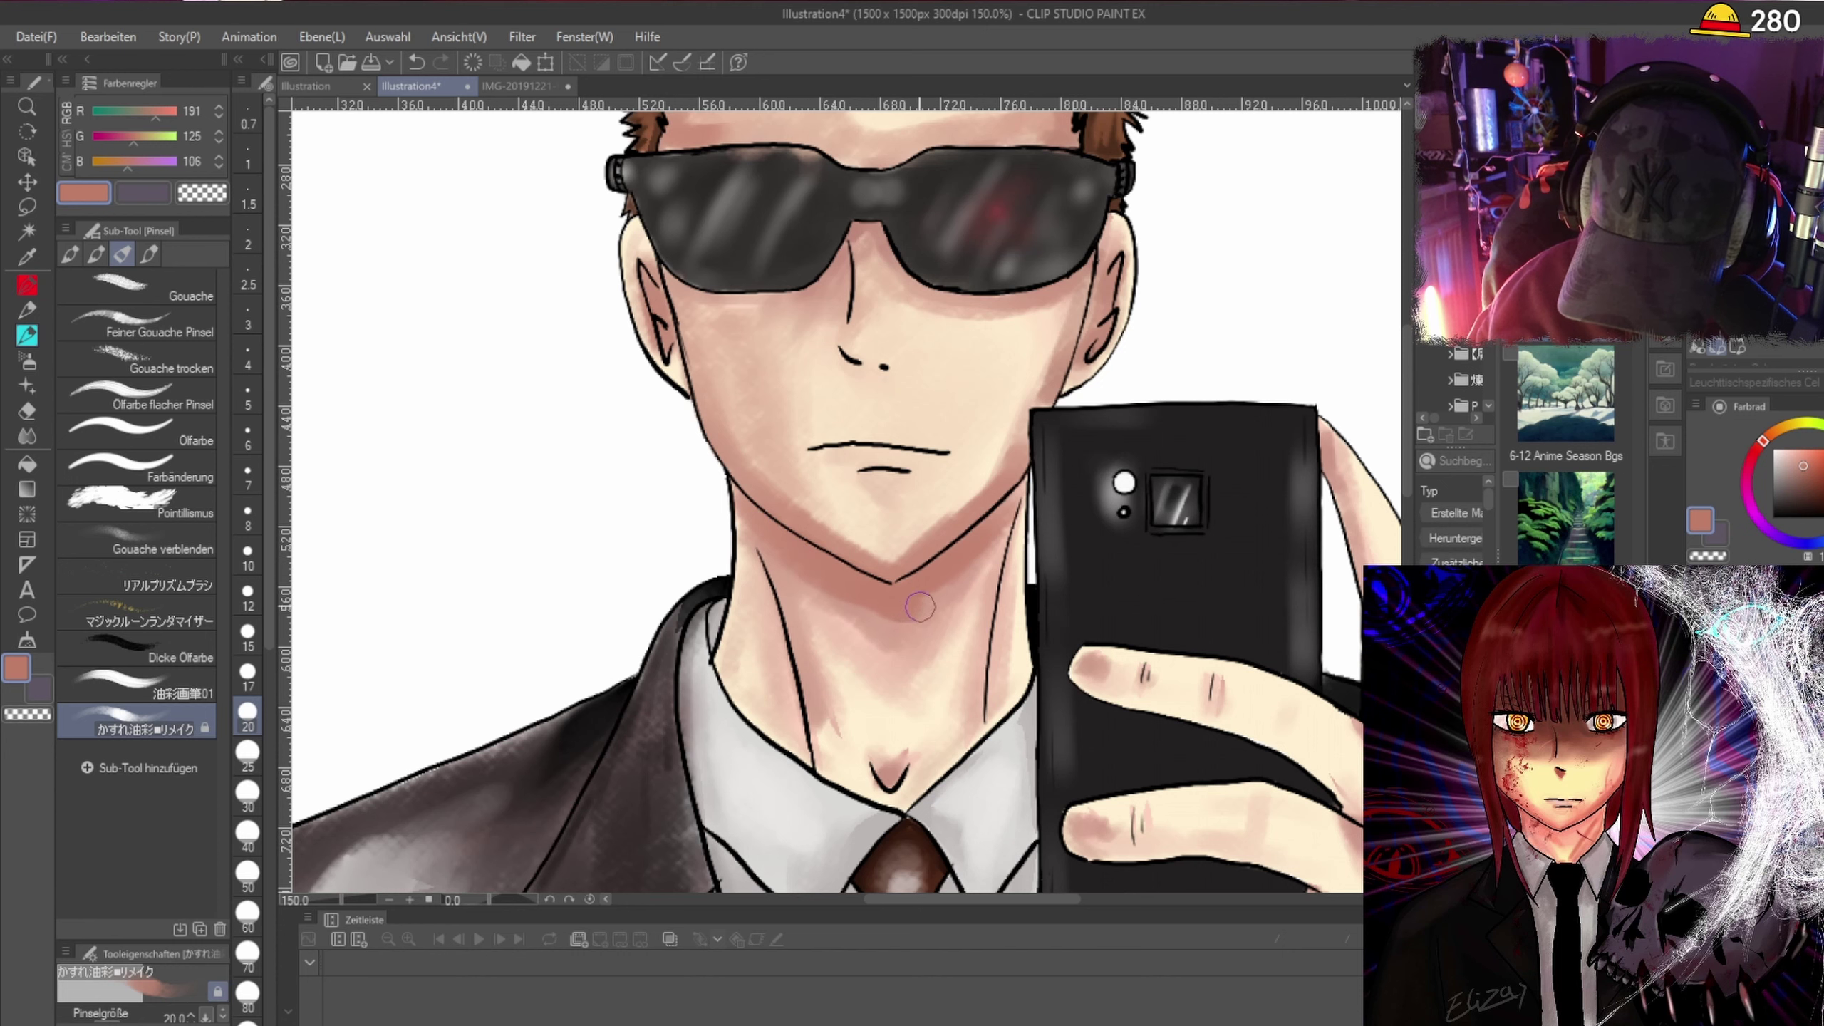
{"action": "mouse_move", "coordinate": [759, 553]}
{"action": "left_mouse_down"}
{"action": "mouse_move", "coordinate": [849, 770]}
{"action": "mouse_move", "coordinate": [901, 794]}
{"action": "left_mouse_up"}
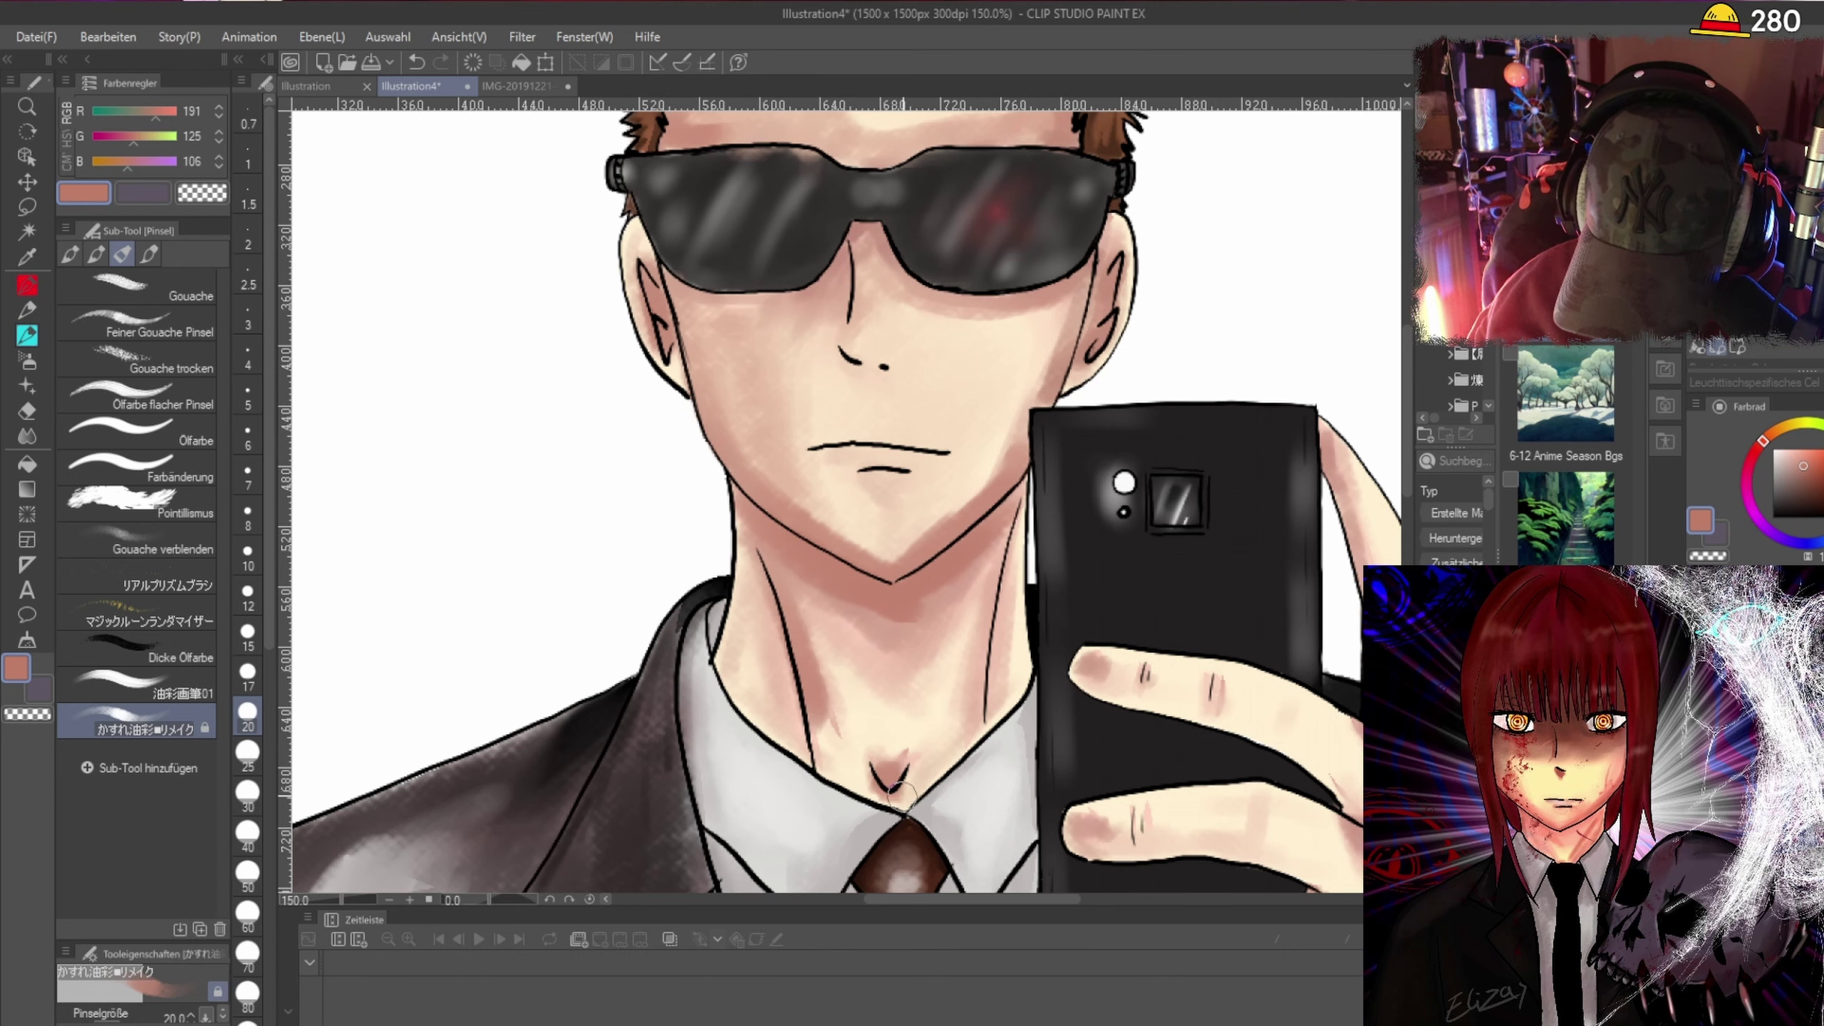
{"action": "left_click_drag", "start_coordinate": [1009, 528], "coordinate": [978, 698]}
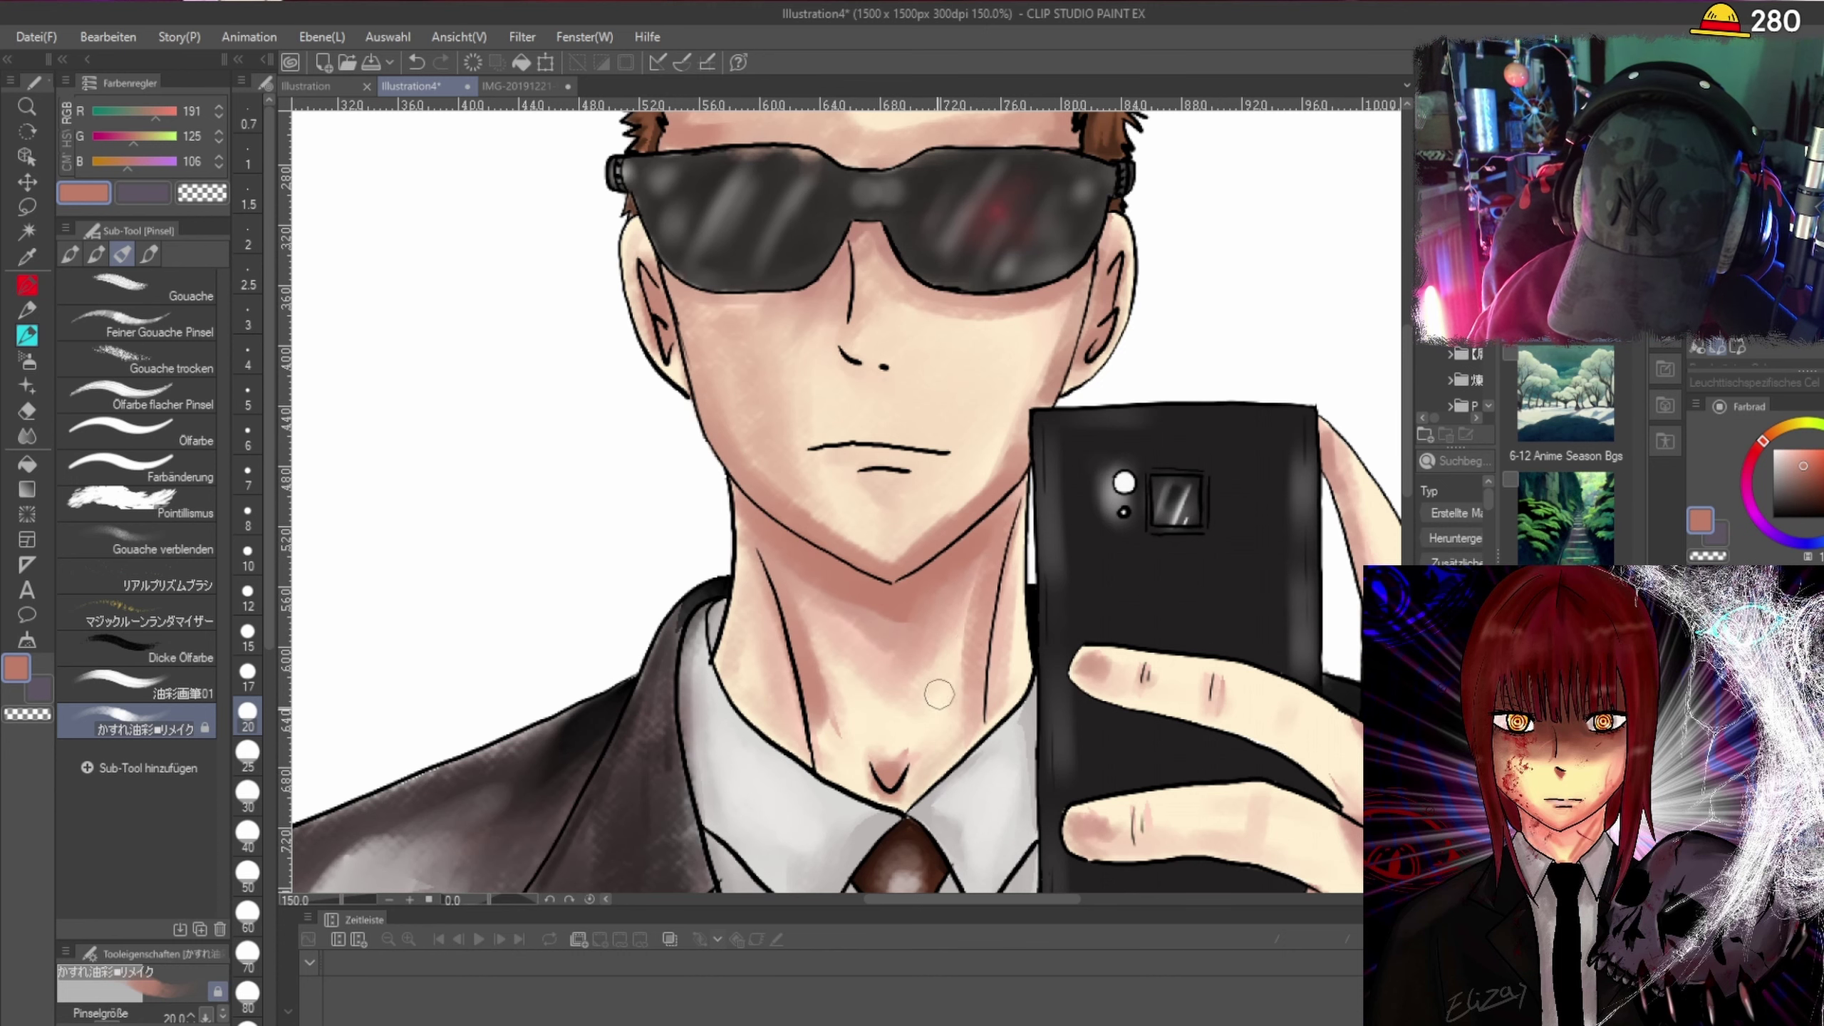
{"action": "scroll", "coordinate": [981, 687], "scroll_direction": "down", "scroll_amount": 1}
{"action": "scroll", "coordinate": [1258, 622], "scroll_direction": "up", "scroll_amount": 1}
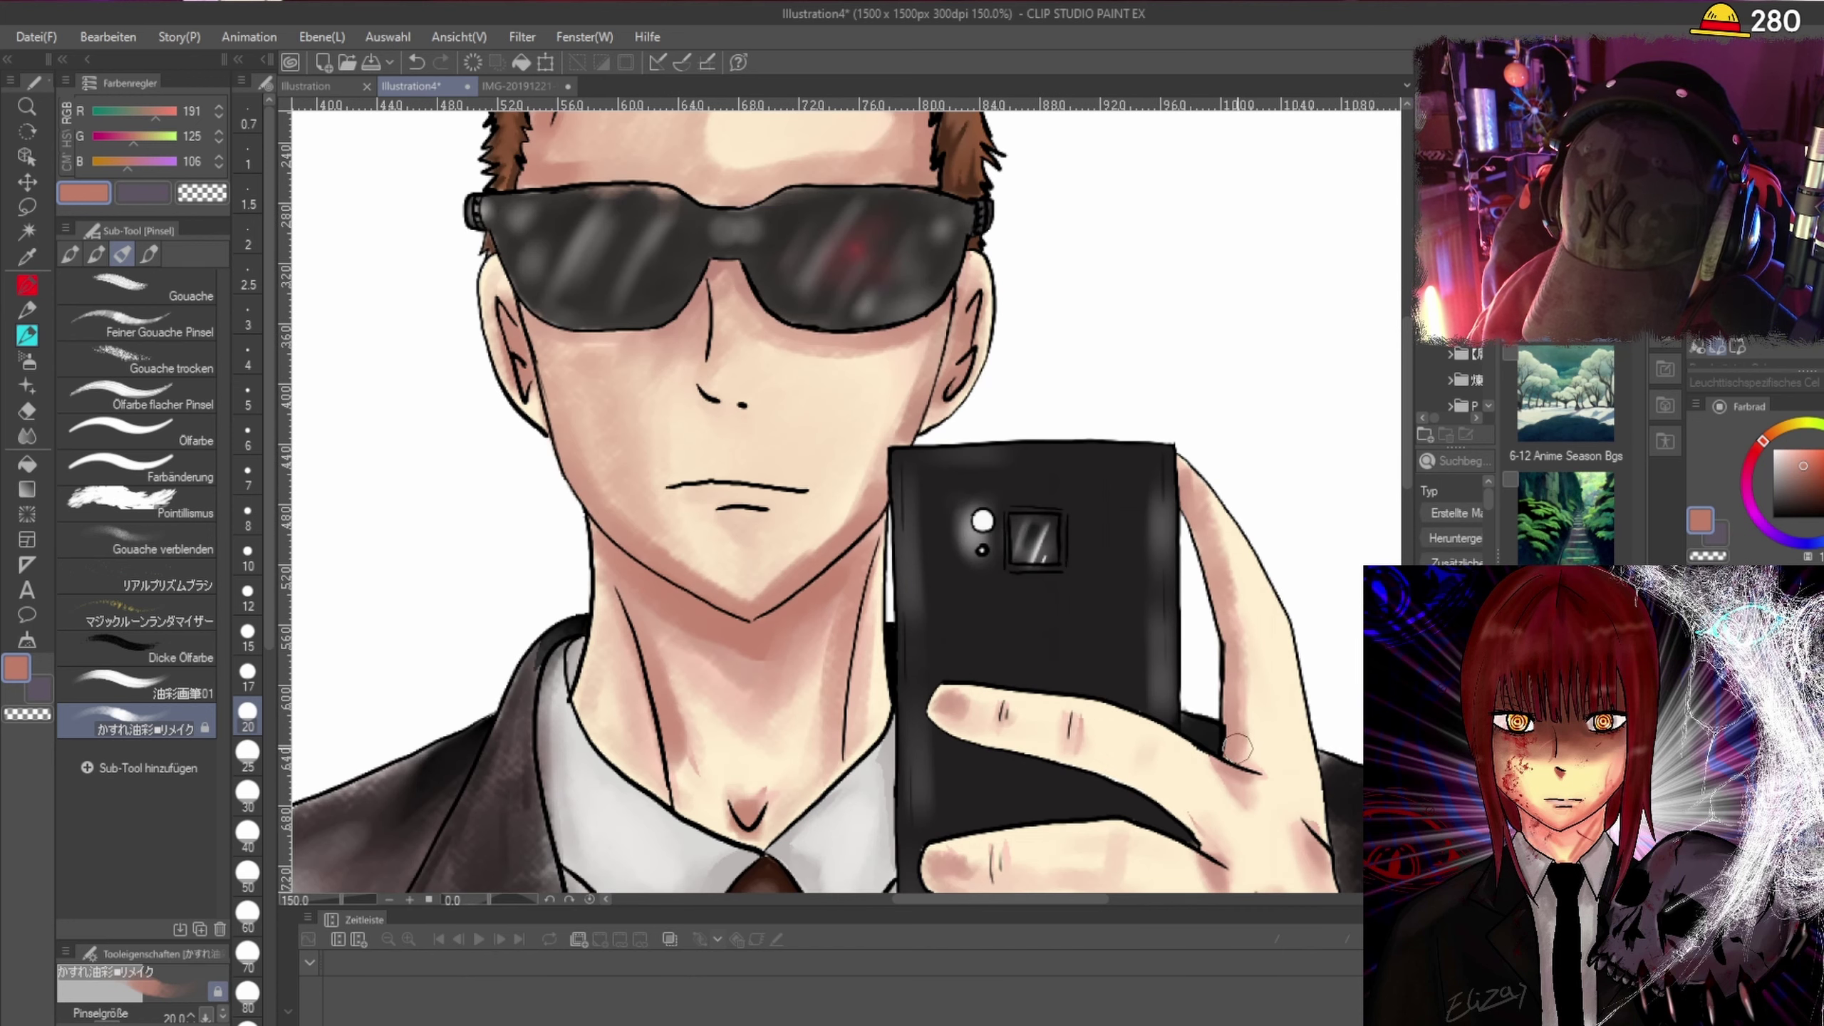
Shade the knuckles, finger edges and fingertips of the phone hand.
{"action": "left_click_drag", "start_coordinate": [1244, 754], "coordinate": [1253, 761]}
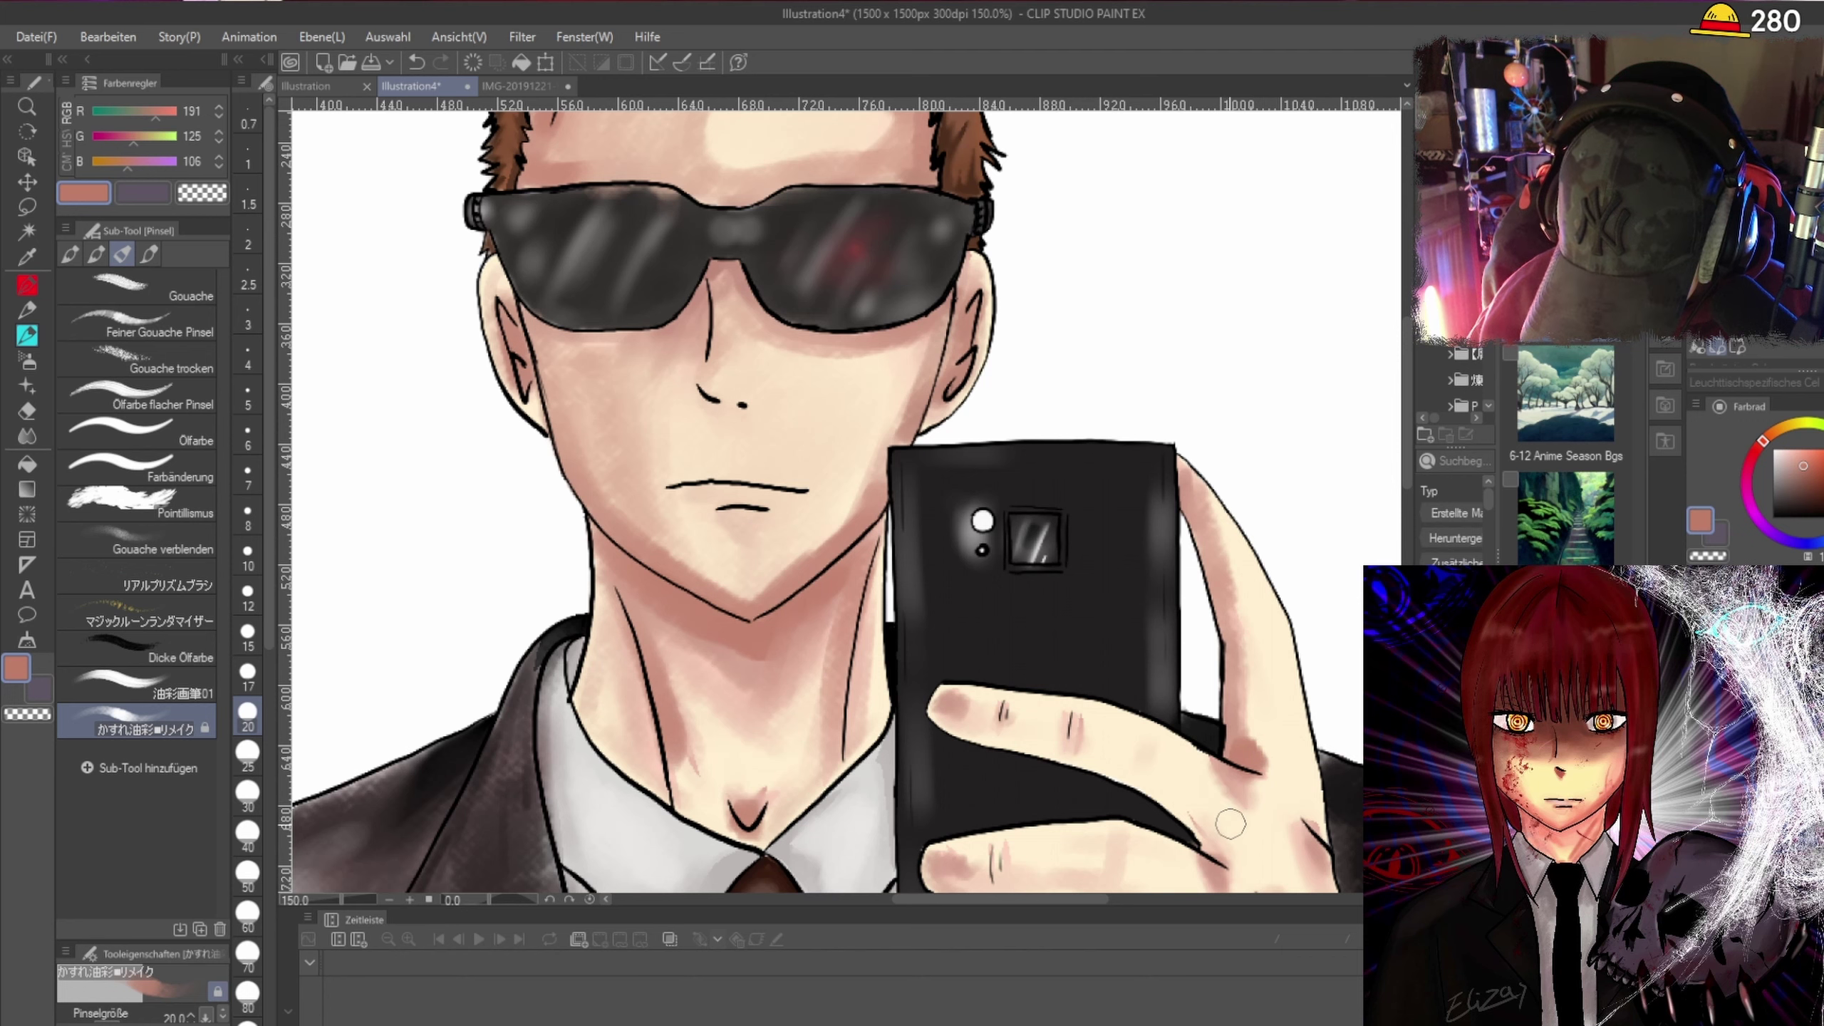
{"action": "left_click_drag", "start_coordinate": [1214, 857], "coordinate": [1230, 862]}
{"action": "left_click_drag", "start_coordinate": [1406, 457], "coordinate": [1409, 514]}
{"action": "mouse_move", "coordinate": [1170, 664]}
{"action": "left_mouse_down"}
{"action": "mouse_move", "coordinate": [1123, 640]}
{"action": "mouse_move", "coordinate": [1128, 594]}
{"action": "mouse_move", "coordinate": [1108, 634]}
{"action": "mouse_move", "coordinate": [947, 631]}
{"action": "left_mouse_up"}
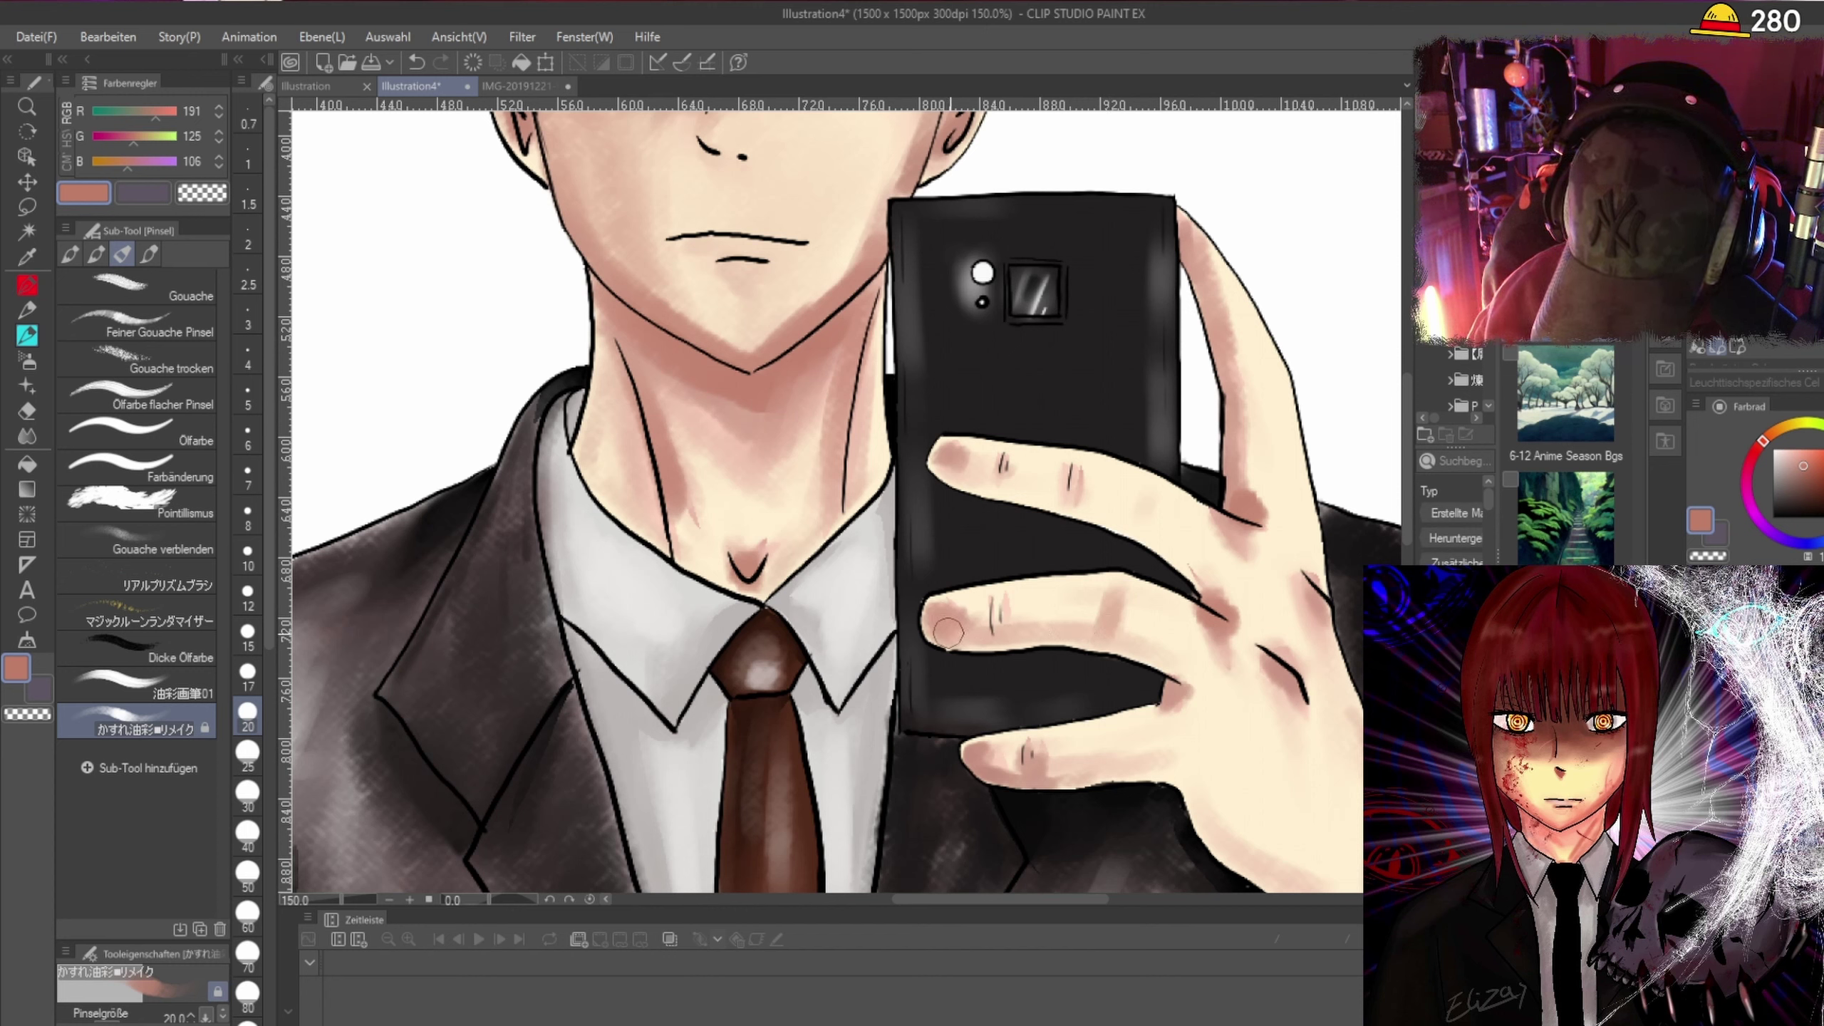
{"action": "mouse_move", "coordinate": [947, 460]}
{"action": "left_mouse_down"}
{"action": "mouse_move", "coordinate": [1141, 521]}
{"action": "mouse_move", "coordinate": [1113, 516]}
{"action": "mouse_move", "coordinate": [1225, 583]}
{"action": "left_mouse_up"}
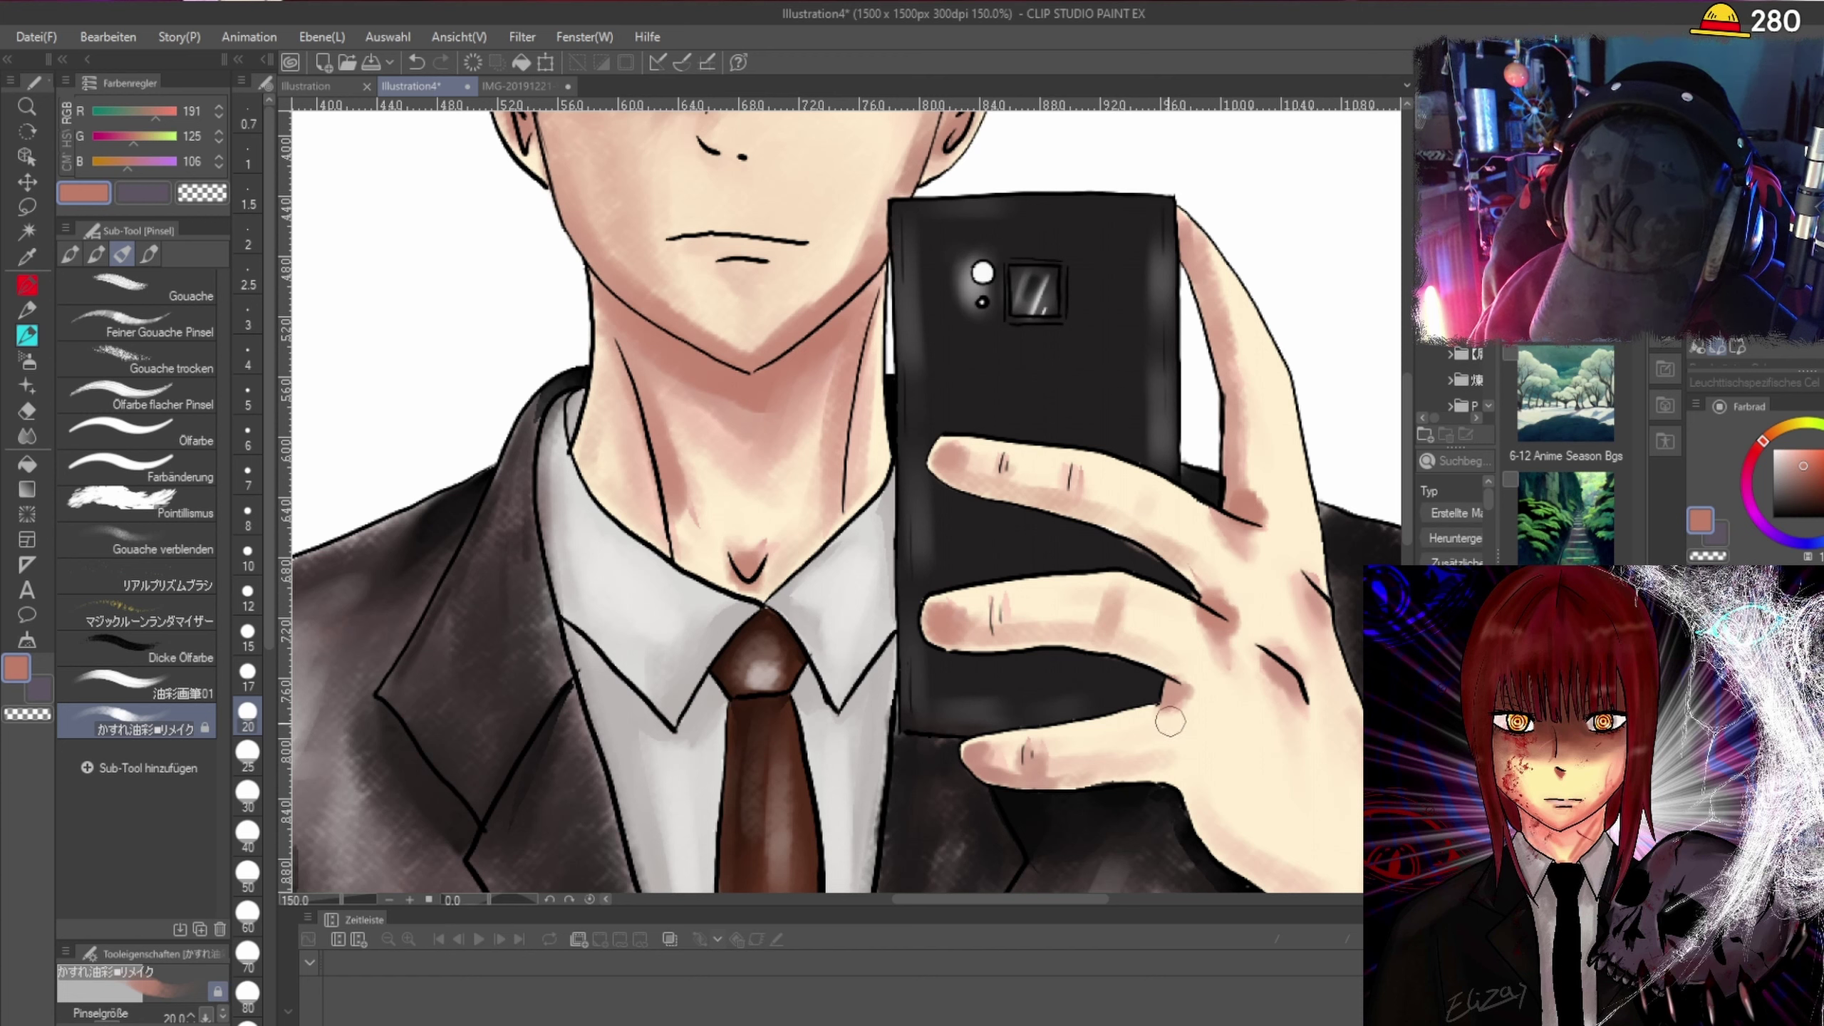
{"action": "mouse_move", "coordinate": [982, 757]}
{"action": "left_mouse_down"}
{"action": "mouse_move", "coordinate": [1164, 761]}
{"action": "mouse_move", "coordinate": [1139, 767]}
{"action": "mouse_move", "coordinate": [1206, 783]}
{"action": "mouse_move", "coordinate": [1187, 768]}
{"action": "mouse_move", "coordinate": [1205, 809]}
{"action": "left_mouse_up"}
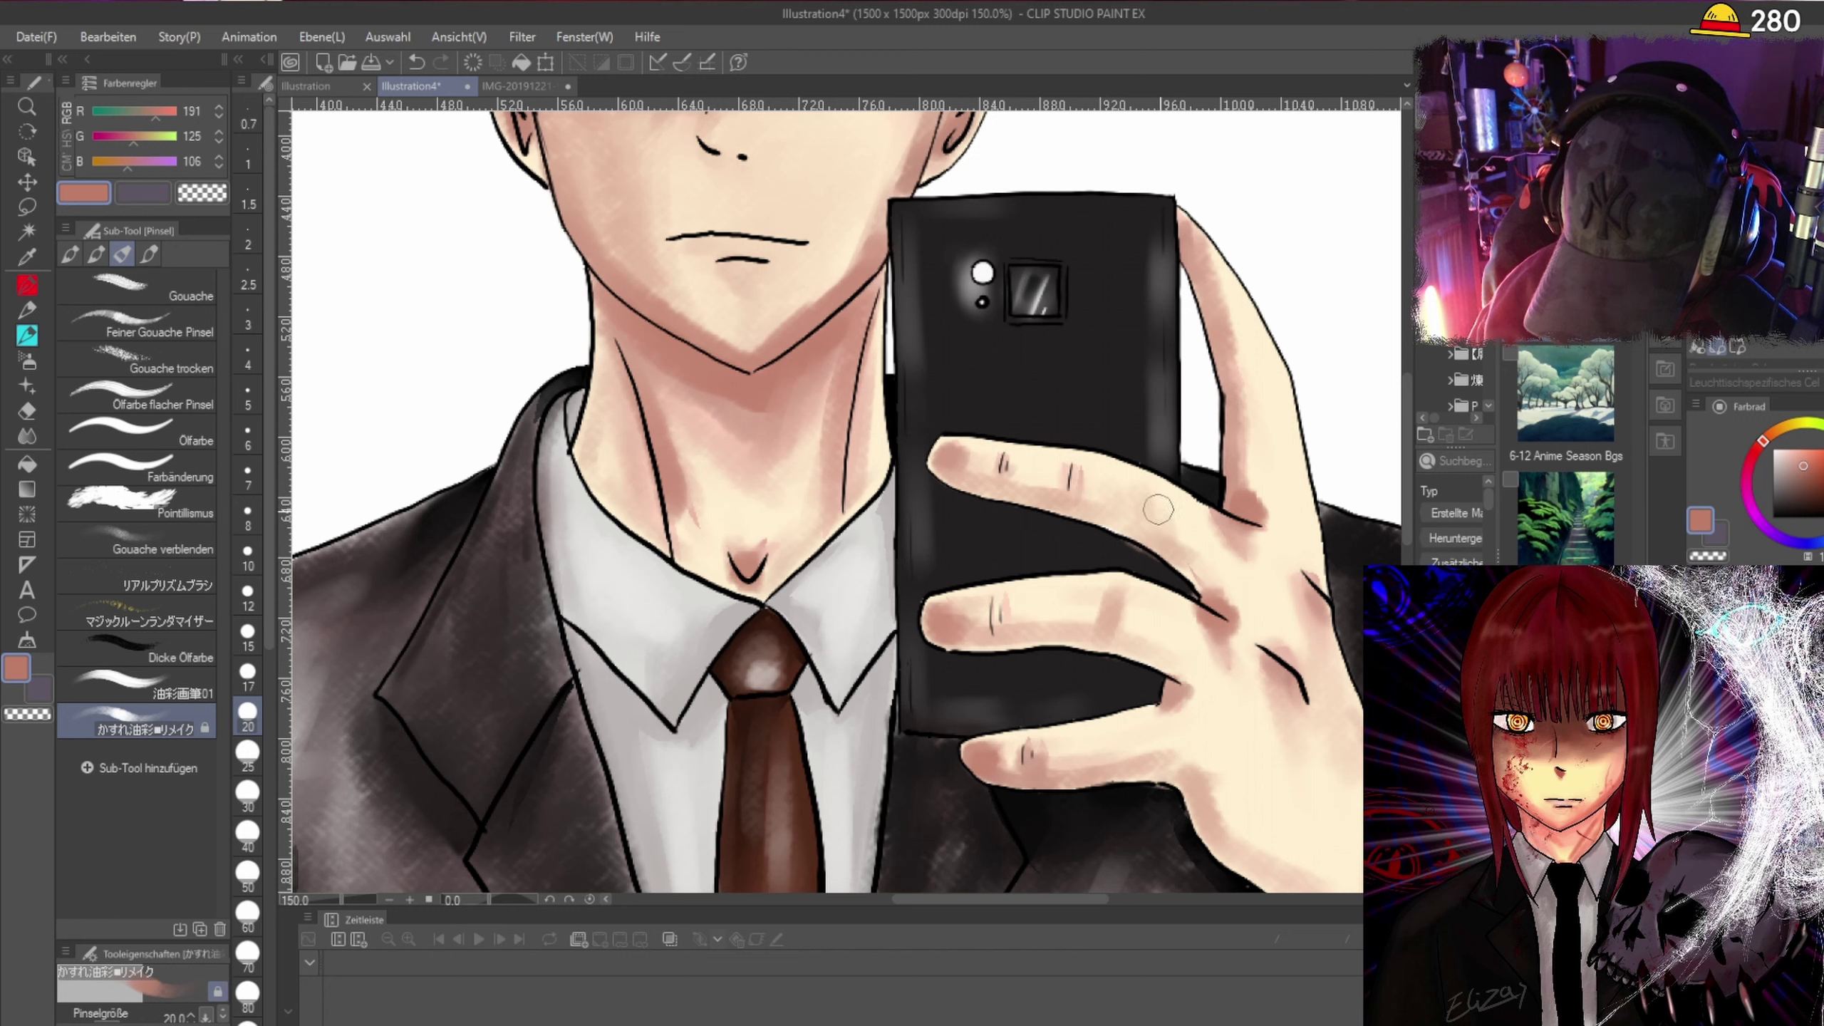
{"action": "left_click_drag", "start_coordinate": [1408, 419], "coordinate": [1408, 481]}
{"action": "left_click_drag", "start_coordinate": [1095, 898], "coordinate": [1142, 898]}
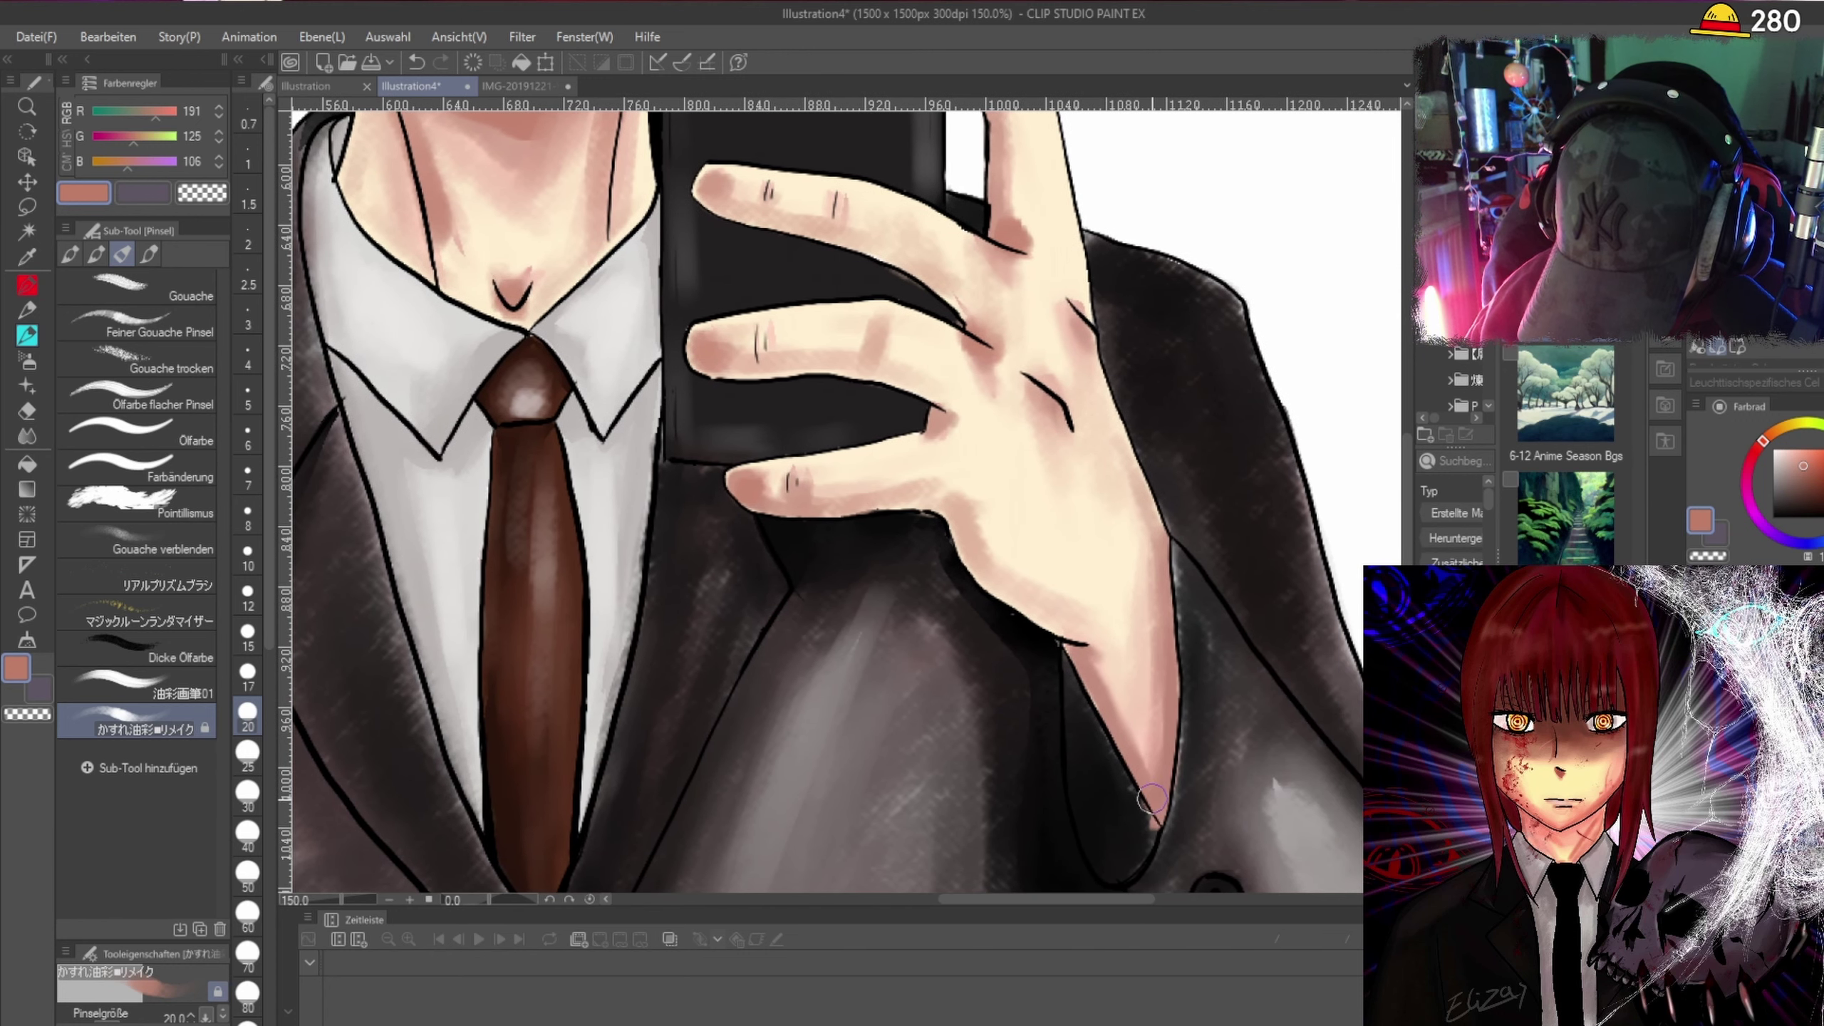
{"action": "mouse_move", "coordinate": [1156, 769]}
{"action": "left_mouse_down"}
{"action": "mouse_move", "coordinate": [1112, 666]}
{"action": "mouse_move", "coordinate": [1132, 740]}
{"action": "mouse_move", "coordinate": [1144, 649]}
{"action": "mouse_move", "coordinate": [1148, 744]}
{"action": "mouse_move", "coordinate": [1151, 627]}
{"action": "mouse_move", "coordinate": [1098, 647]}
{"action": "mouse_move", "coordinate": [1148, 558]}
{"action": "mouse_move", "coordinate": [1127, 669]}
{"action": "left_mouse_up"}
{"action": "scroll", "coordinate": [1221, 542], "scroll_direction": "down", "scroll_amount": 4}
{"action": "scroll", "coordinate": [1222, 542], "scroll_direction": "up", "scroll_amount": 2}
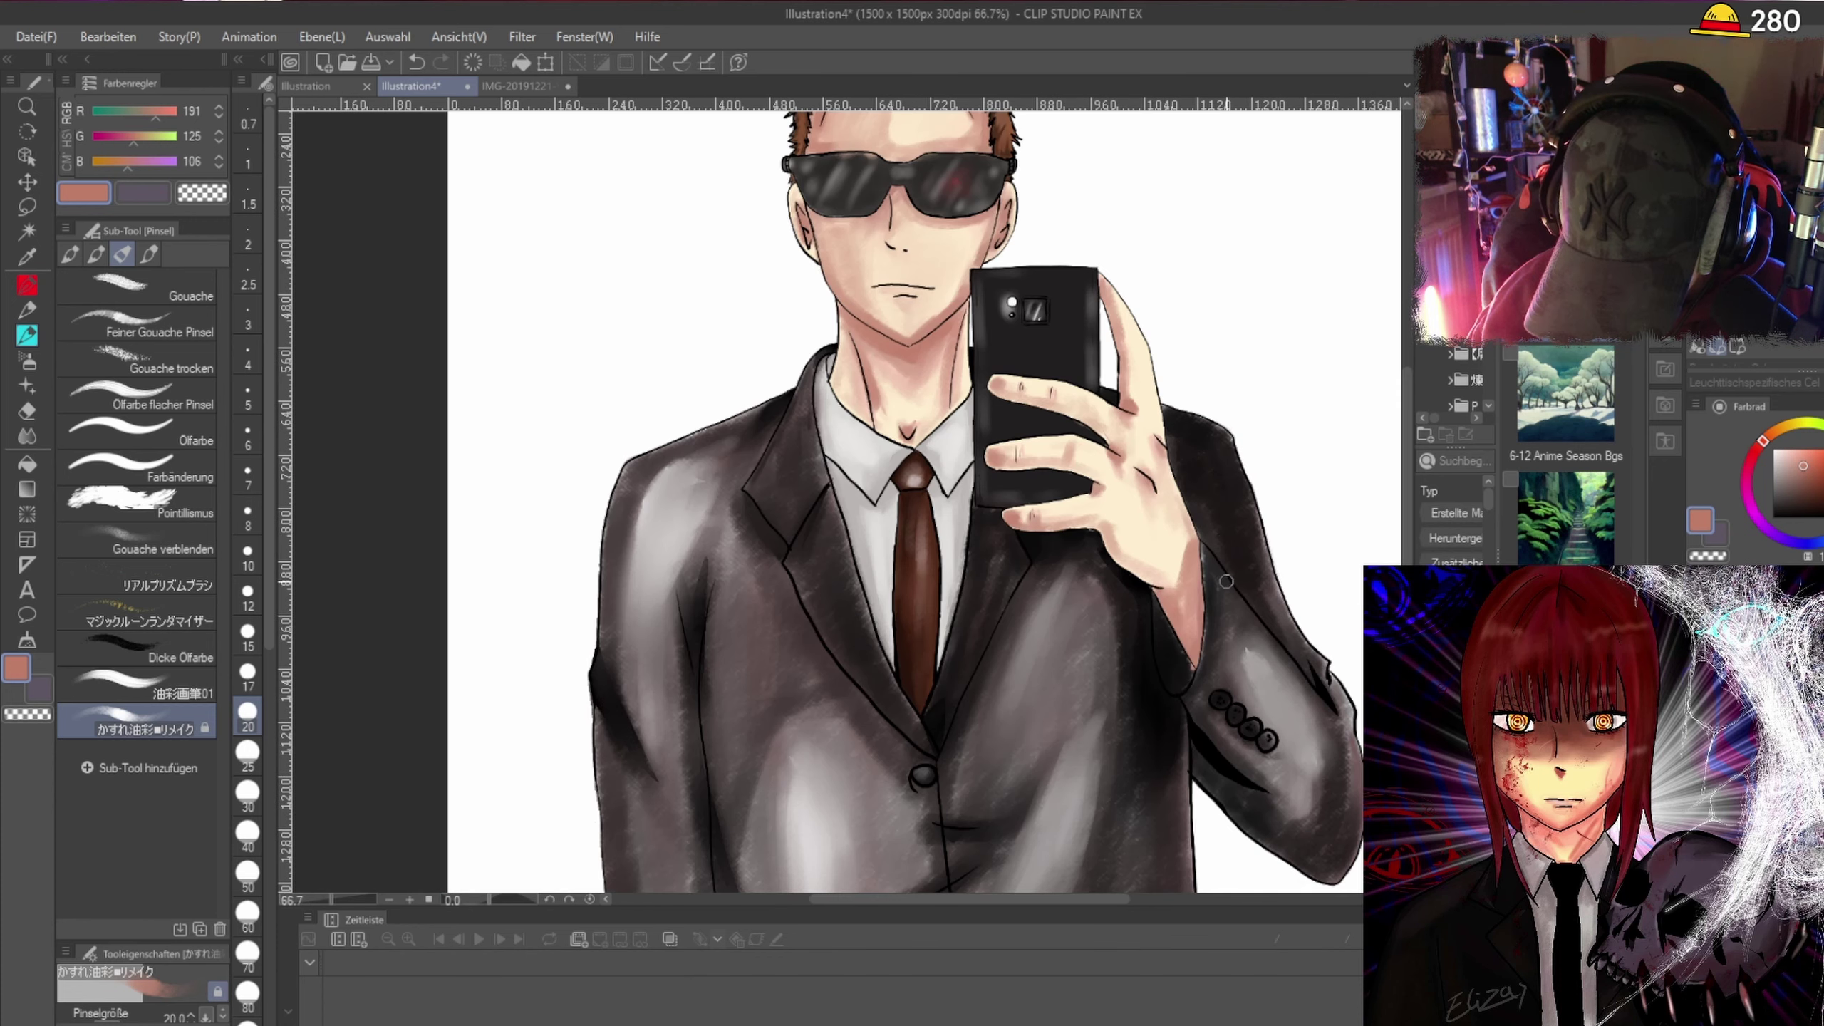
Undo the too-dark finger shading and choose near-white colour 244/241/240.
{"action": "key", "text": "ctrl+z"}
{"action": "key", "text": "ctrl+z"}
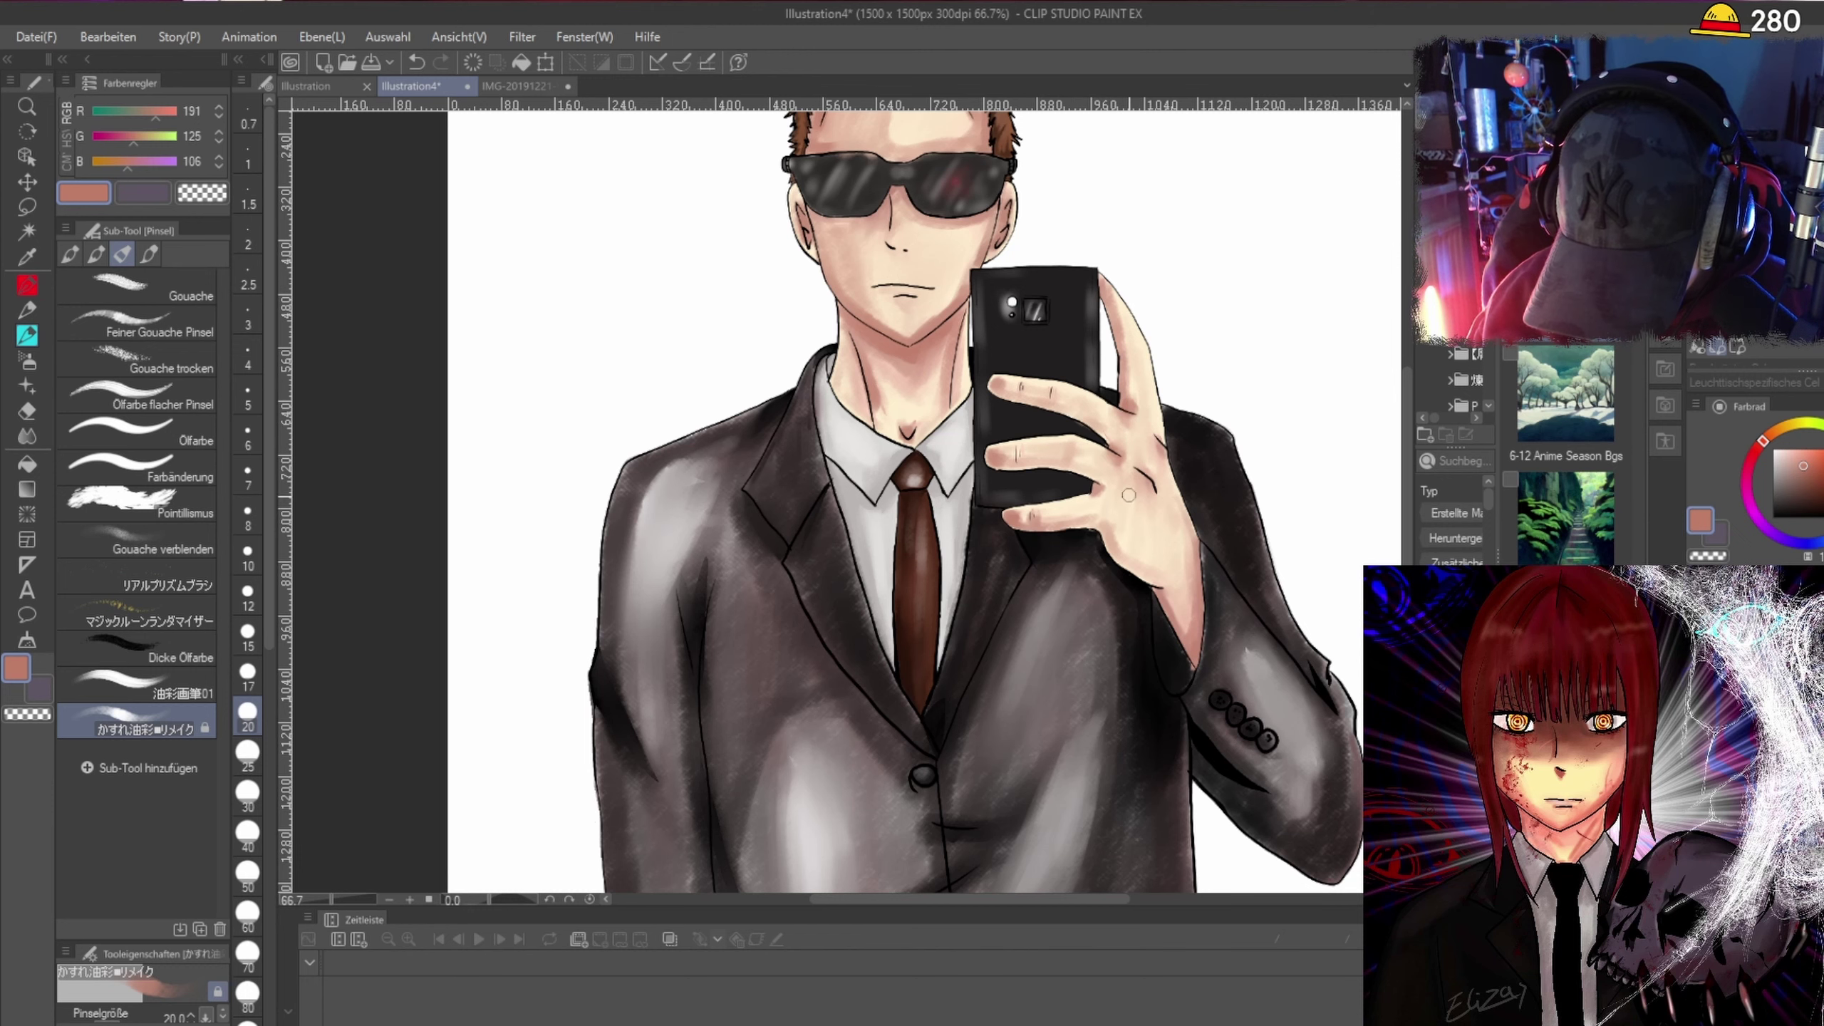
{"action": "scroll", "coordinate": [1180, 523], "scroll_direction": "up", "scroll_amount": 2}
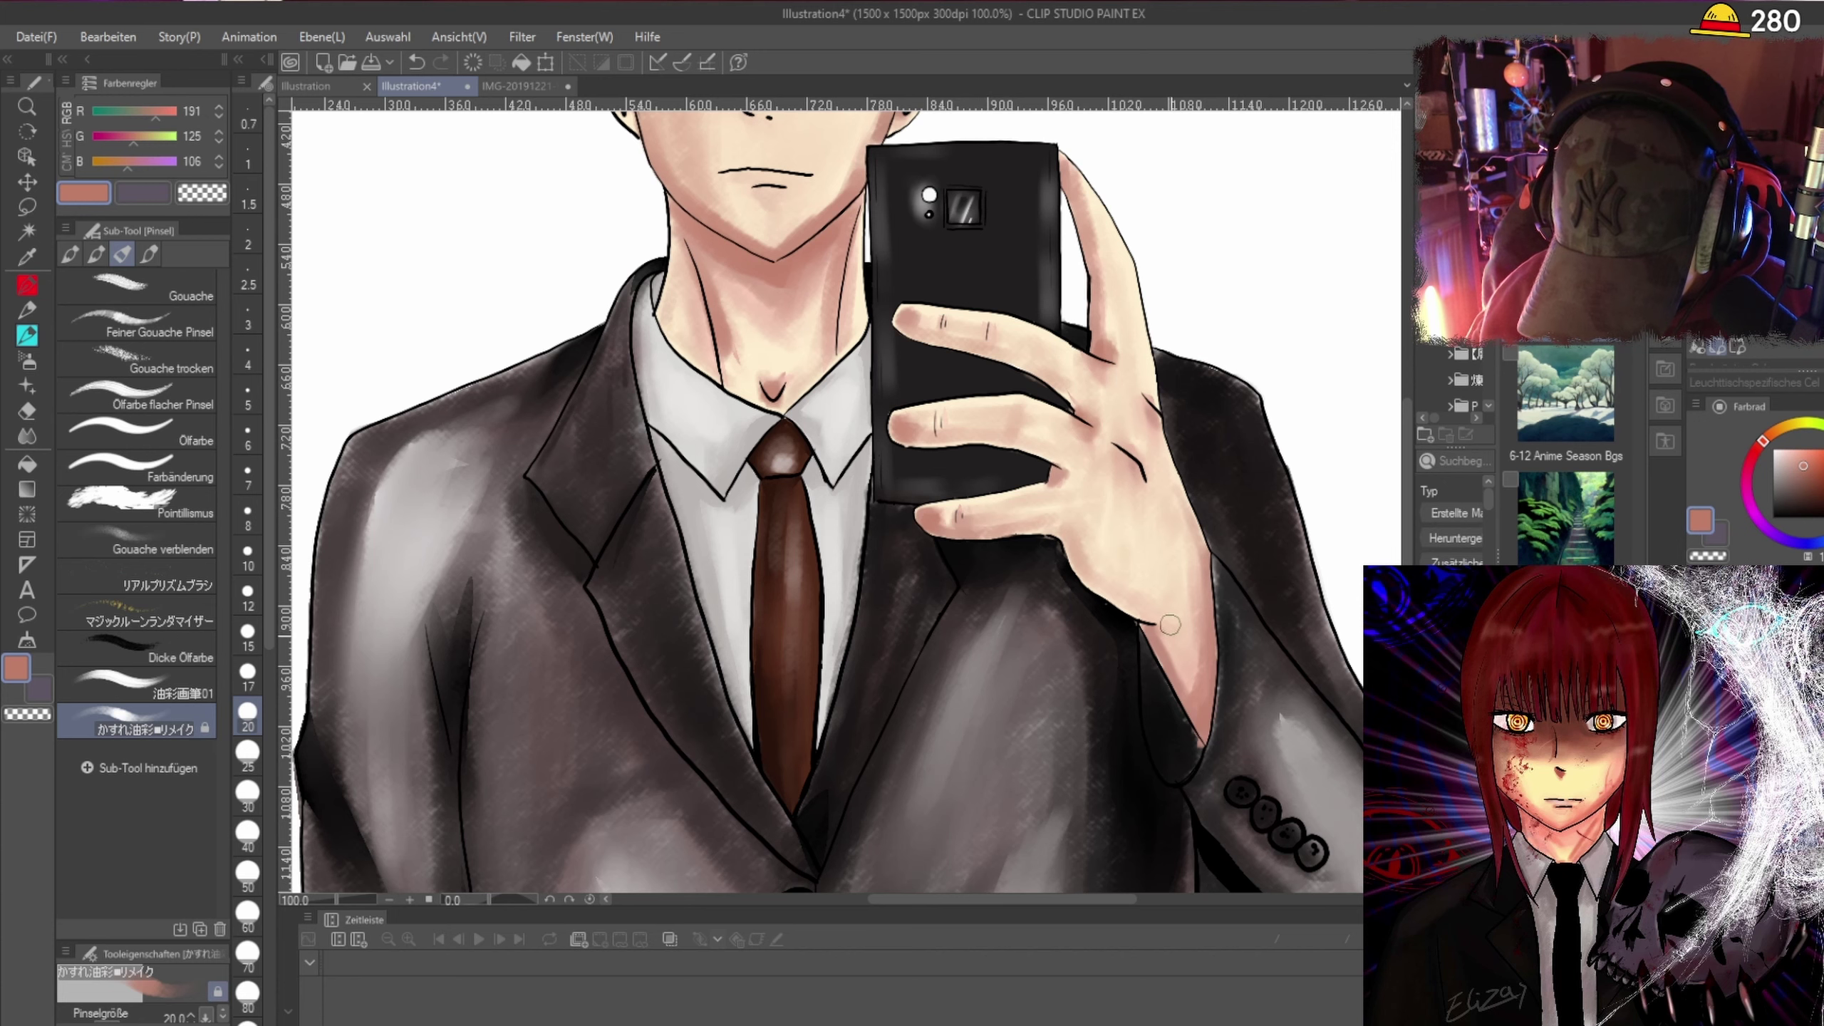
{"action": "scroll", "coordinate": [1148, 472], "scroll_direction": "down", "scroll_amount": 2}
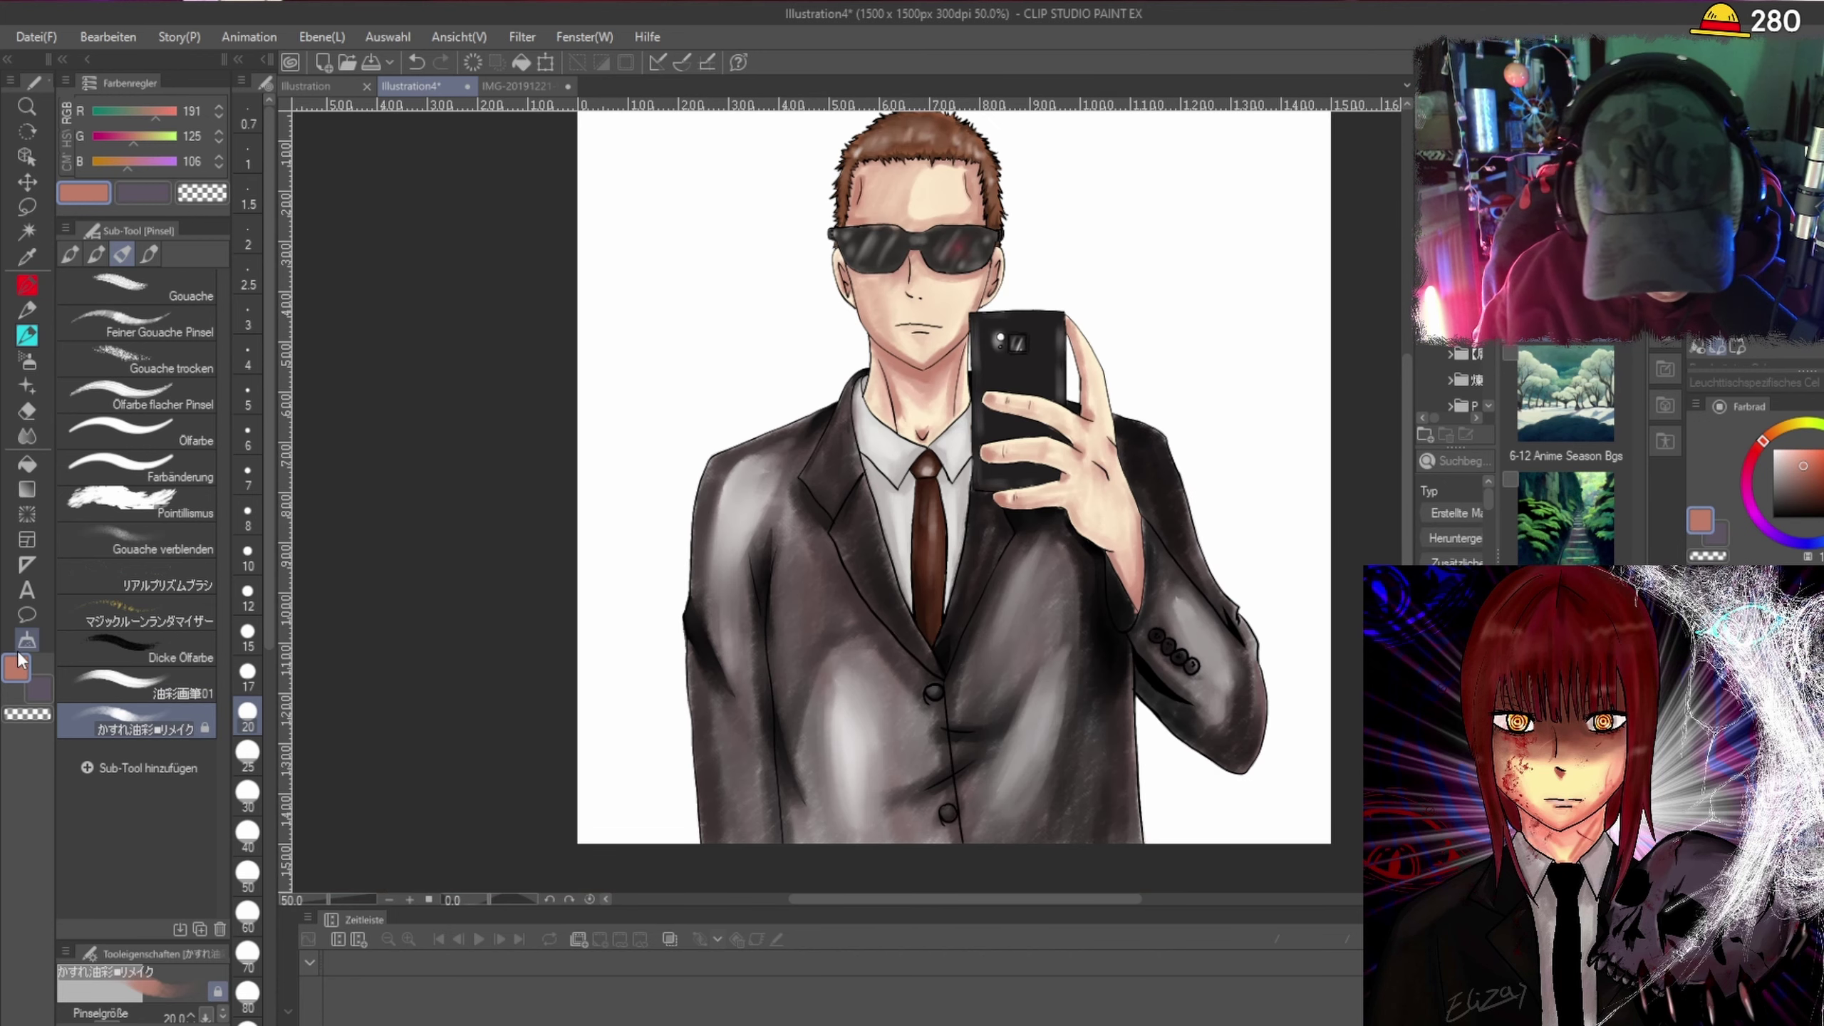
{"action": "left_click", "coordinate": [678, 580], "text": "alt"}
{"action": "scroll", "coordinate": [930, 188], "scroll_direction": "up", "scroll_amount": 3}
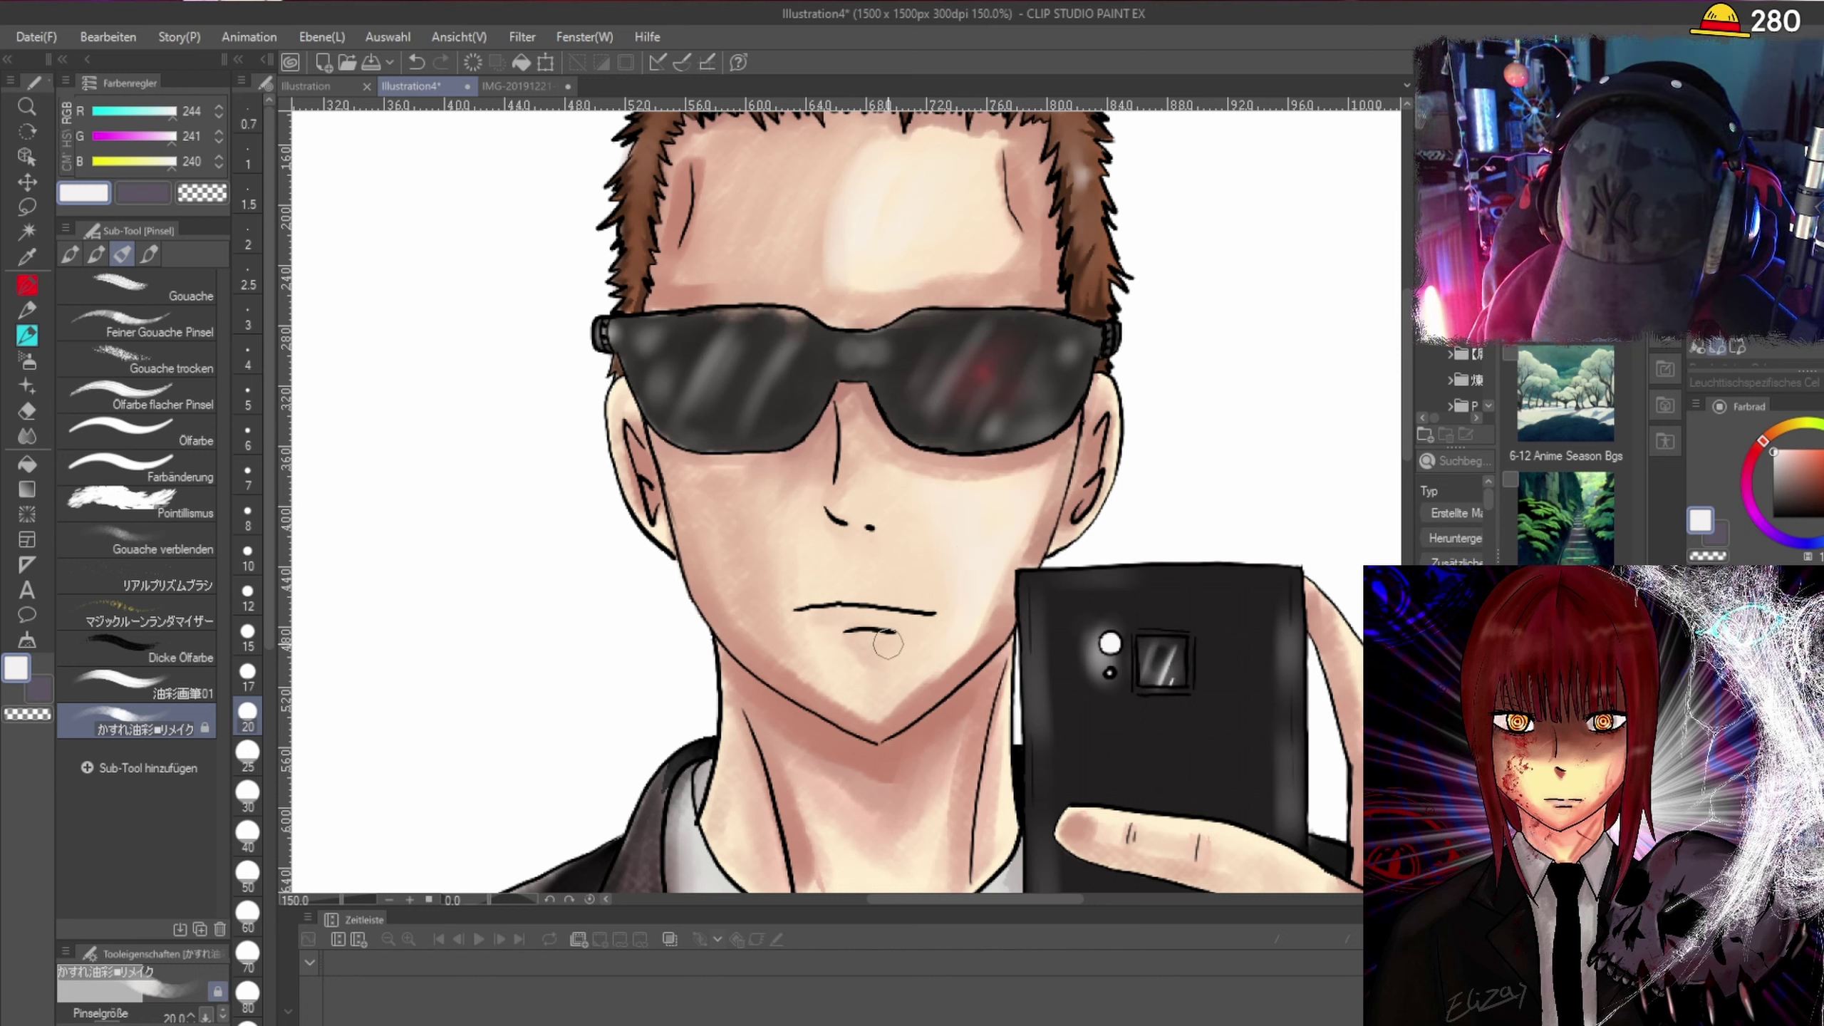
Switch to the hard eraser and scroll across the full figure.
{"action": "scroll", "coordinate": [1230, 339], "scroll_direction": "down", "scroll_amount": 2}
{"action": "scroll", "coordinate": [1220, 341], "scroll_direction": "up", "scroll_amount": 2}
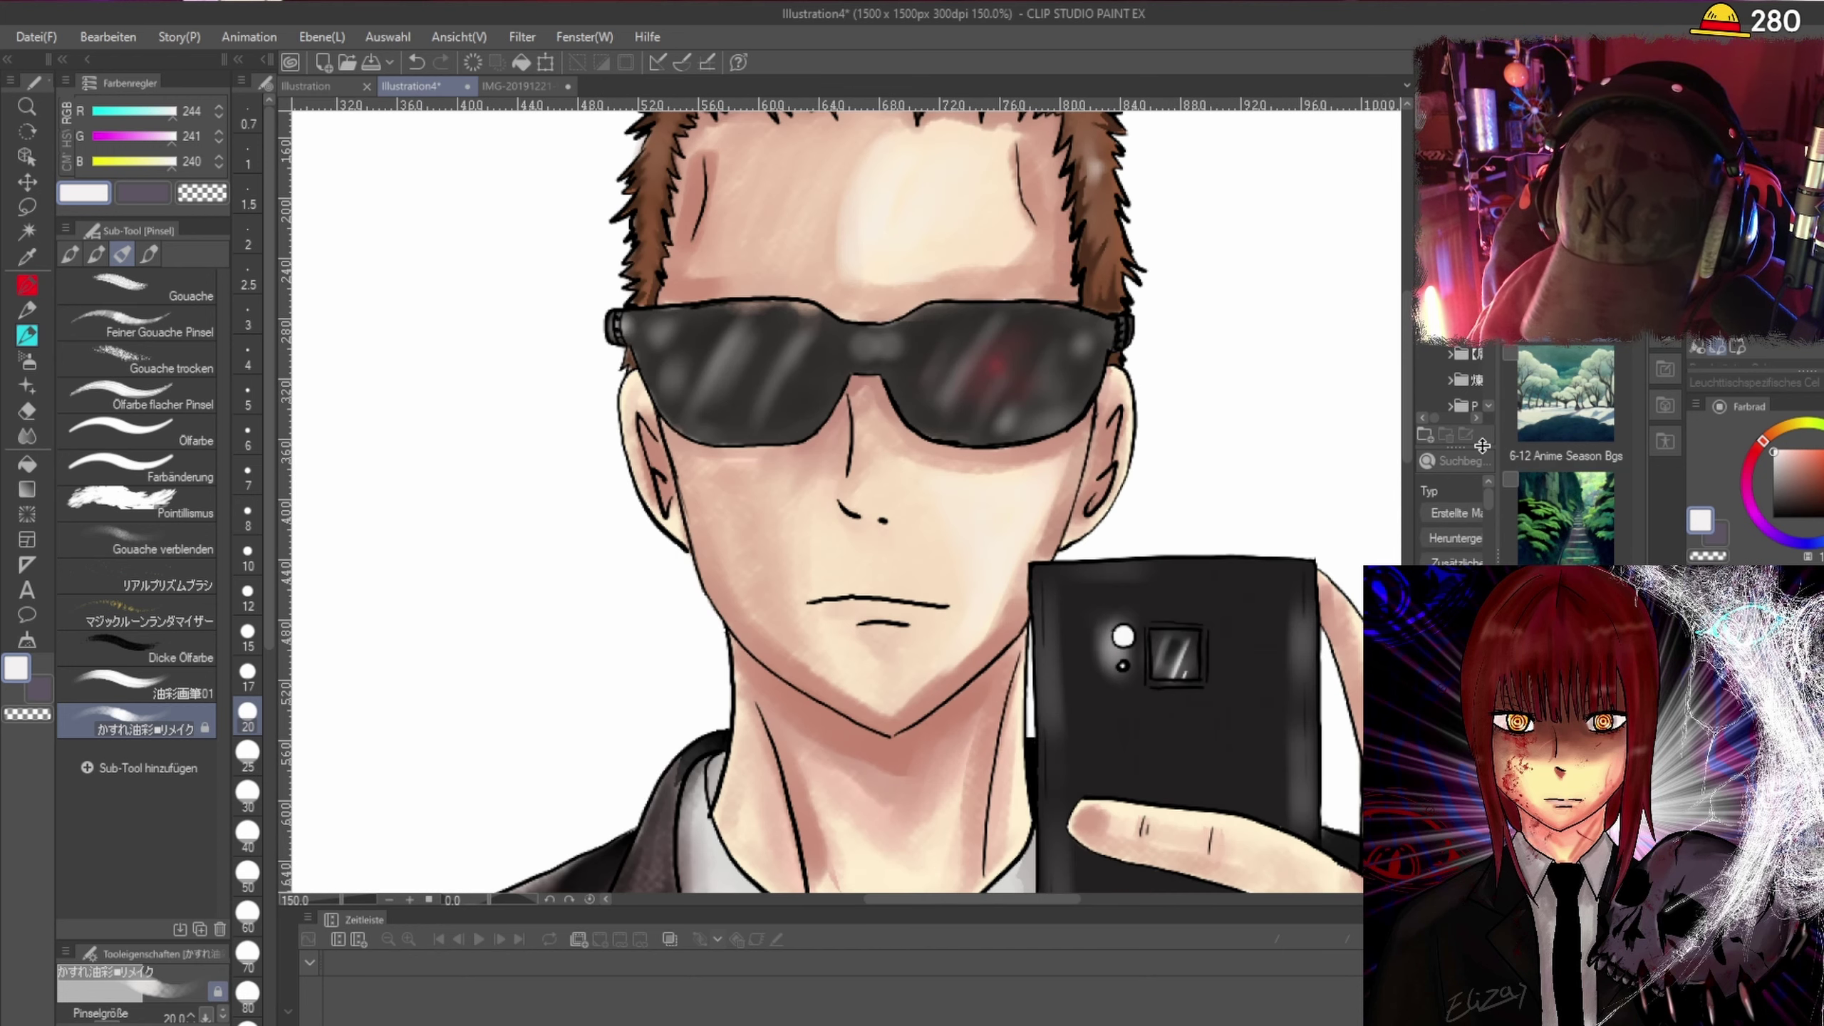
{"action": "scroll", "coordinate": [1251, 525], "scroll_direction": "down", "scroll_amount": 4}
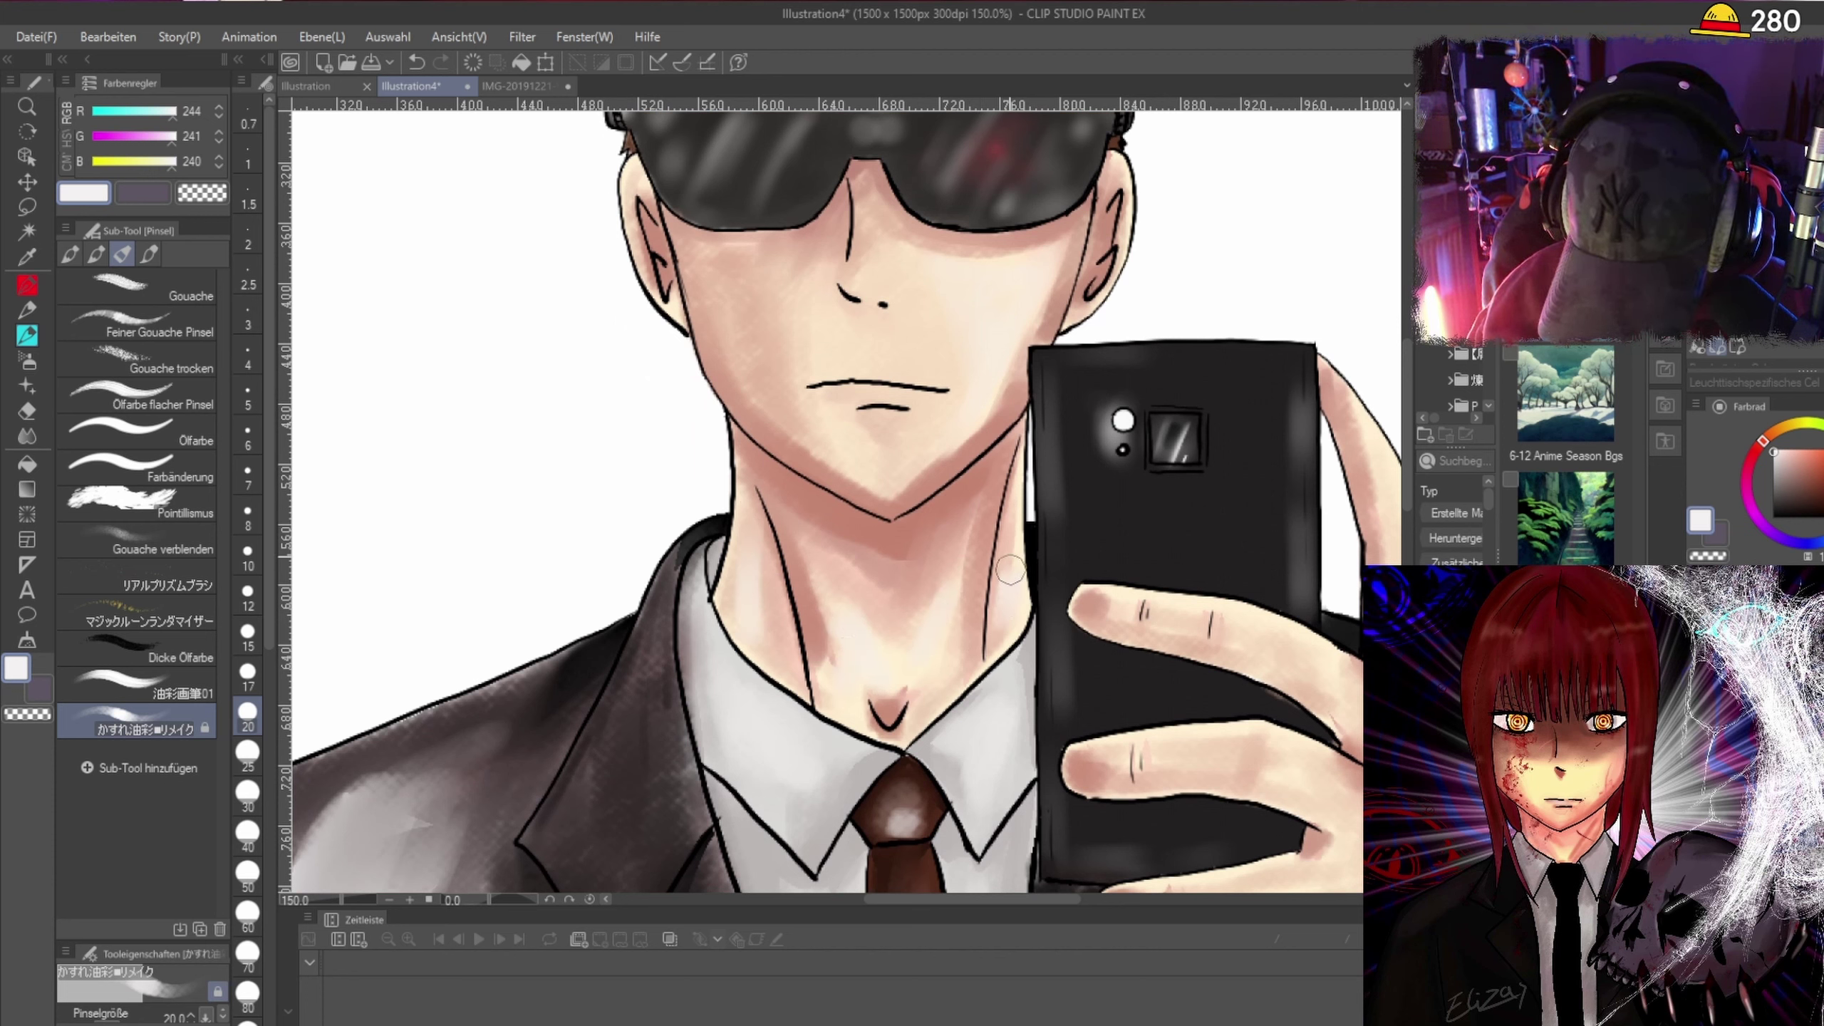
{"action": "key", "text": "e"}
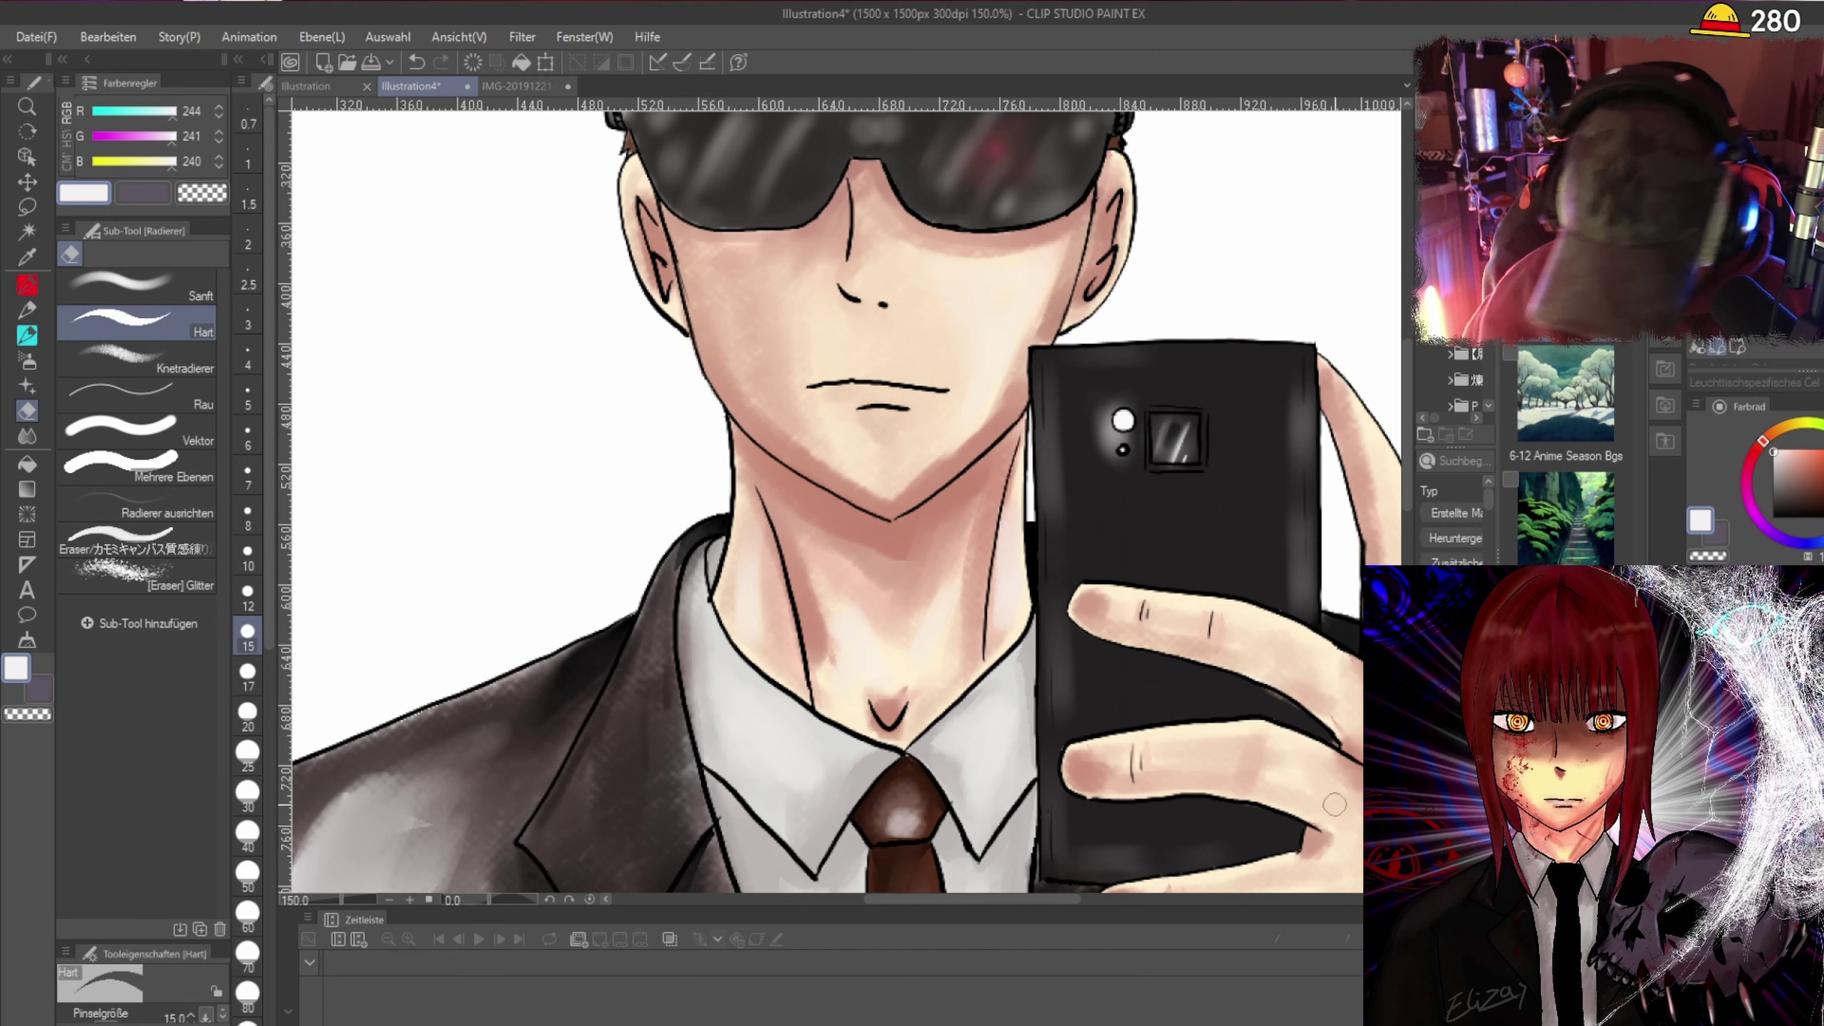
{"action": "scroll", "coordinate": [1408, 460], "scroll_direction": "down", "scroll_amount": 5}
{"action": "scroll", "coordinate": [1103, 908], "scroll_direction": "right", "scroll_amount": 5}
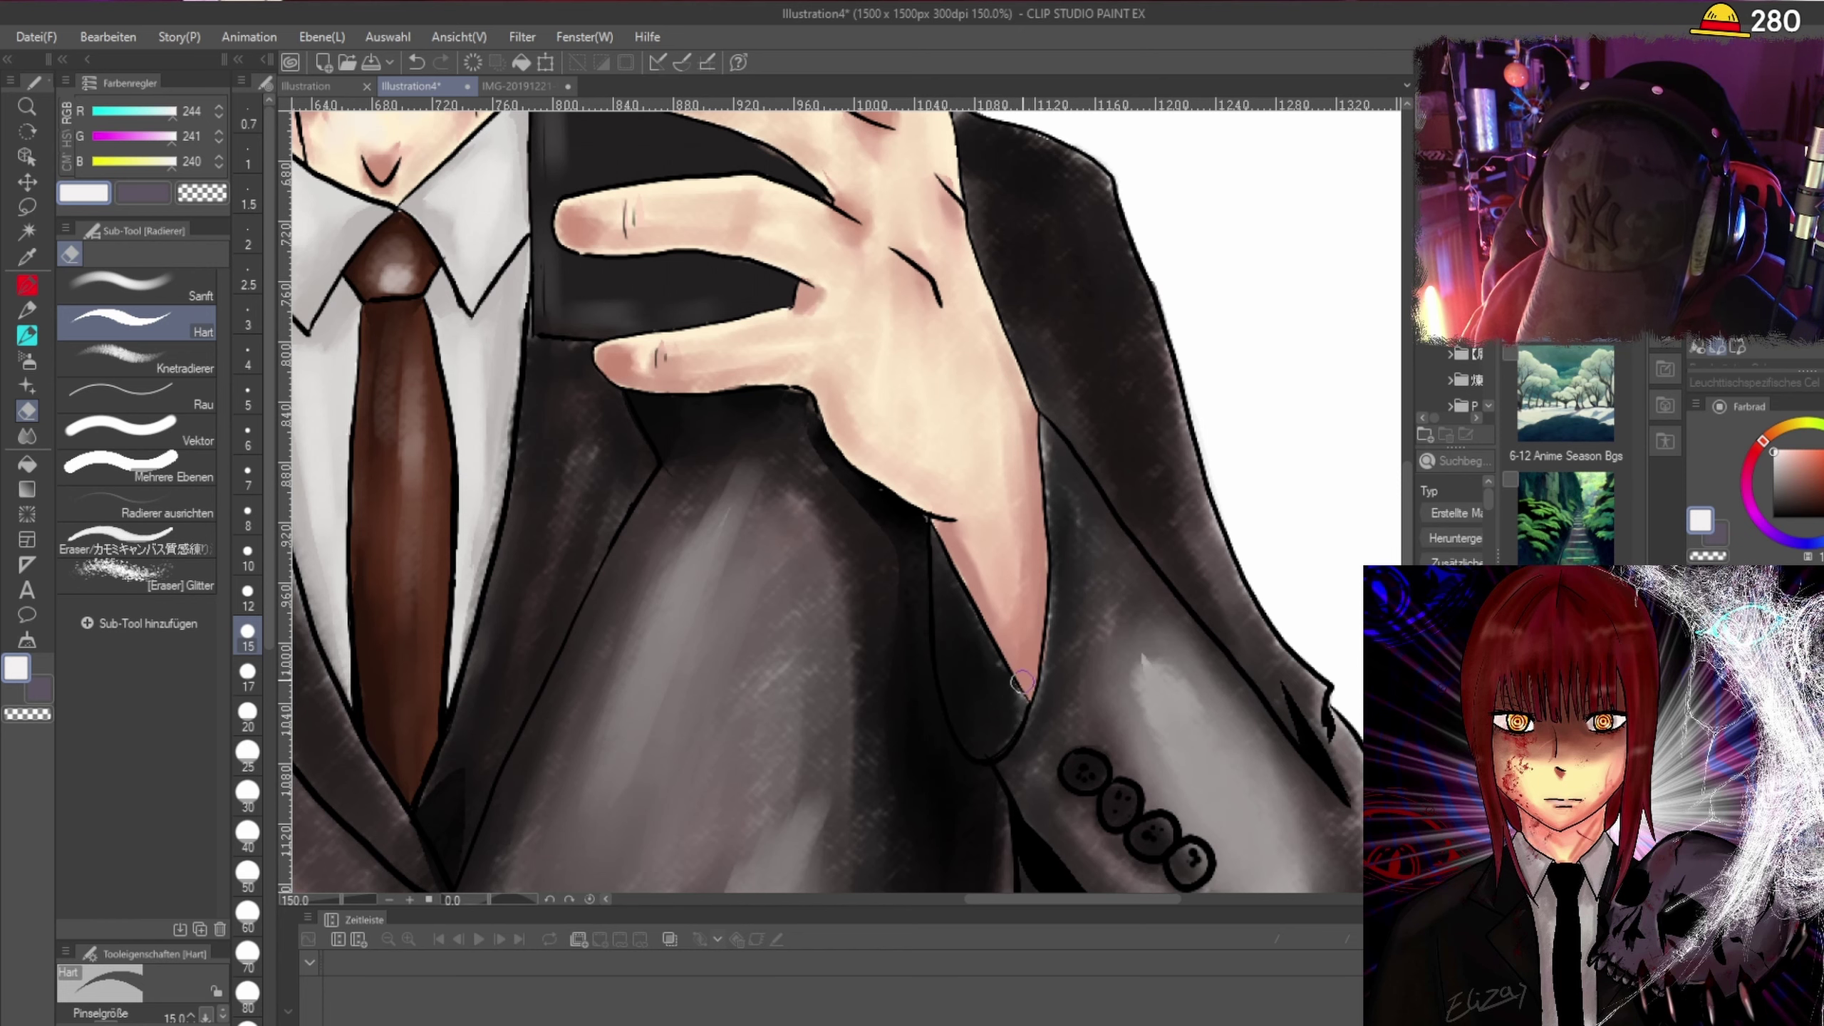
{"action": "scroll", "coordinate": [987, 451], "scroll_direction": "down", "scroll_amount": 3}
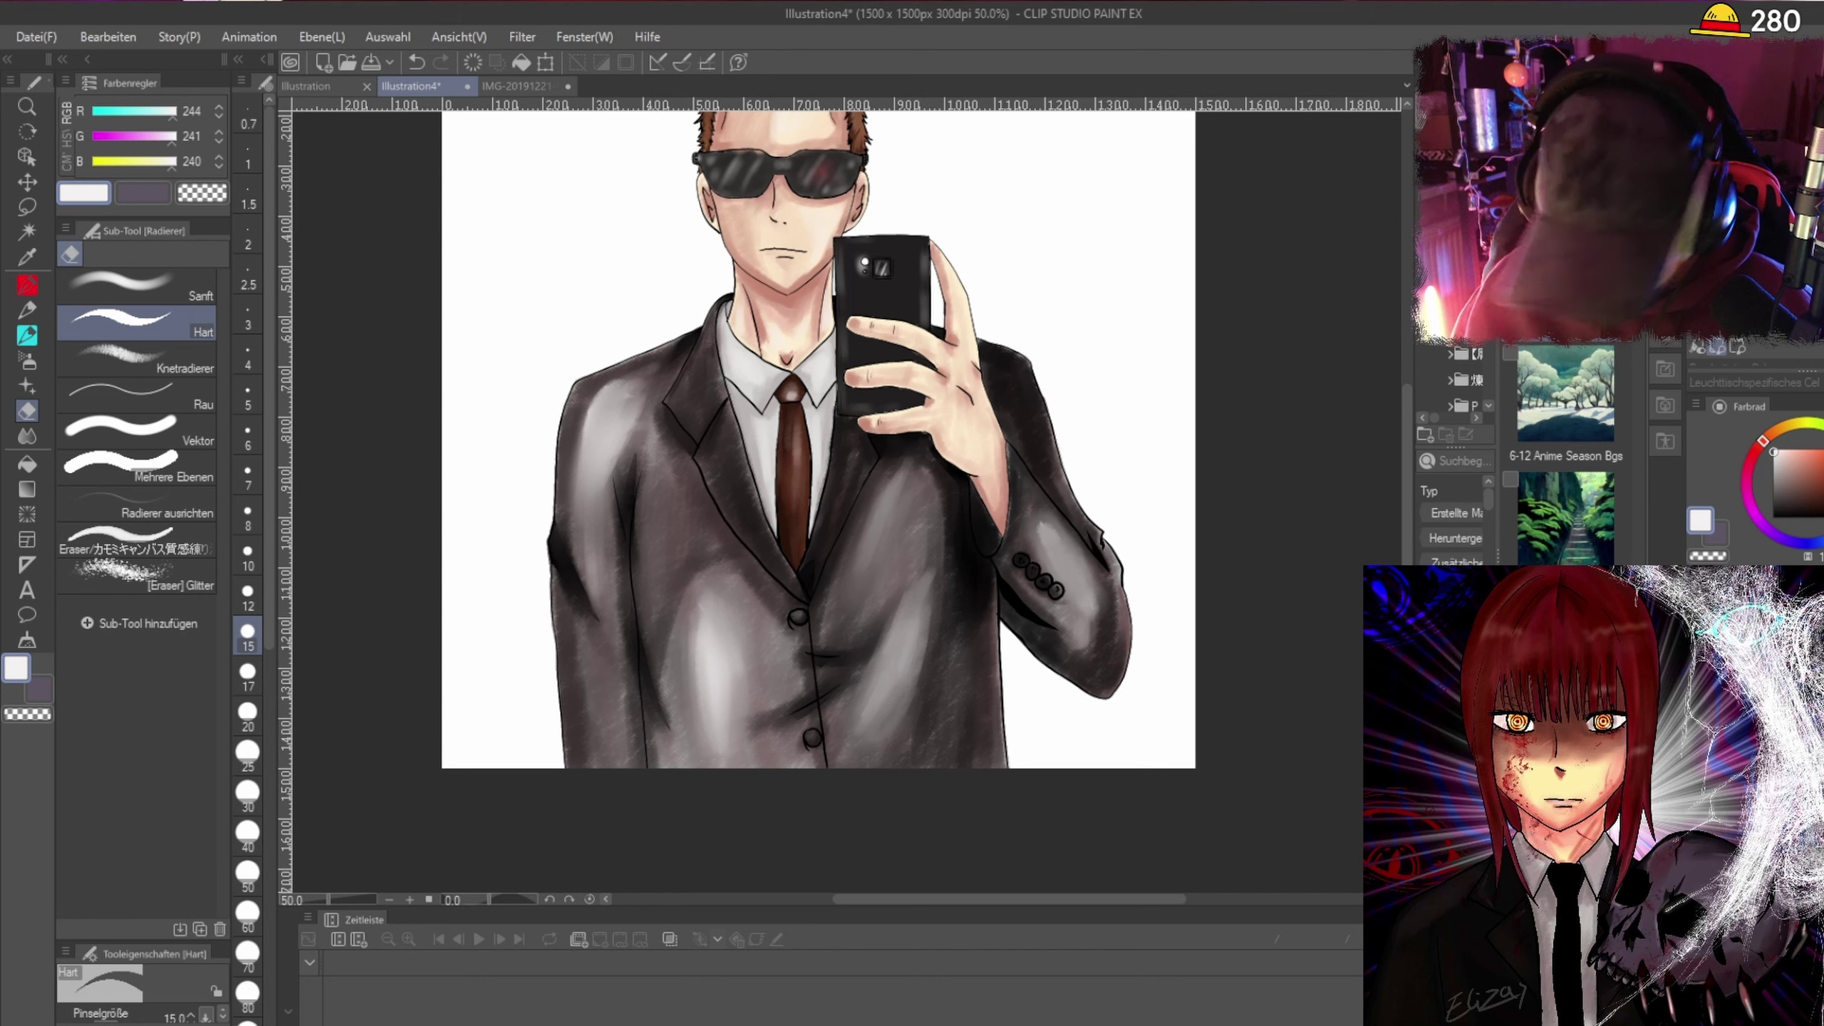
Write the signature on the lower-left jacket with the pen in dark red 157/37/1.
{"action": "left_click", "coordinate": [29, 313]}
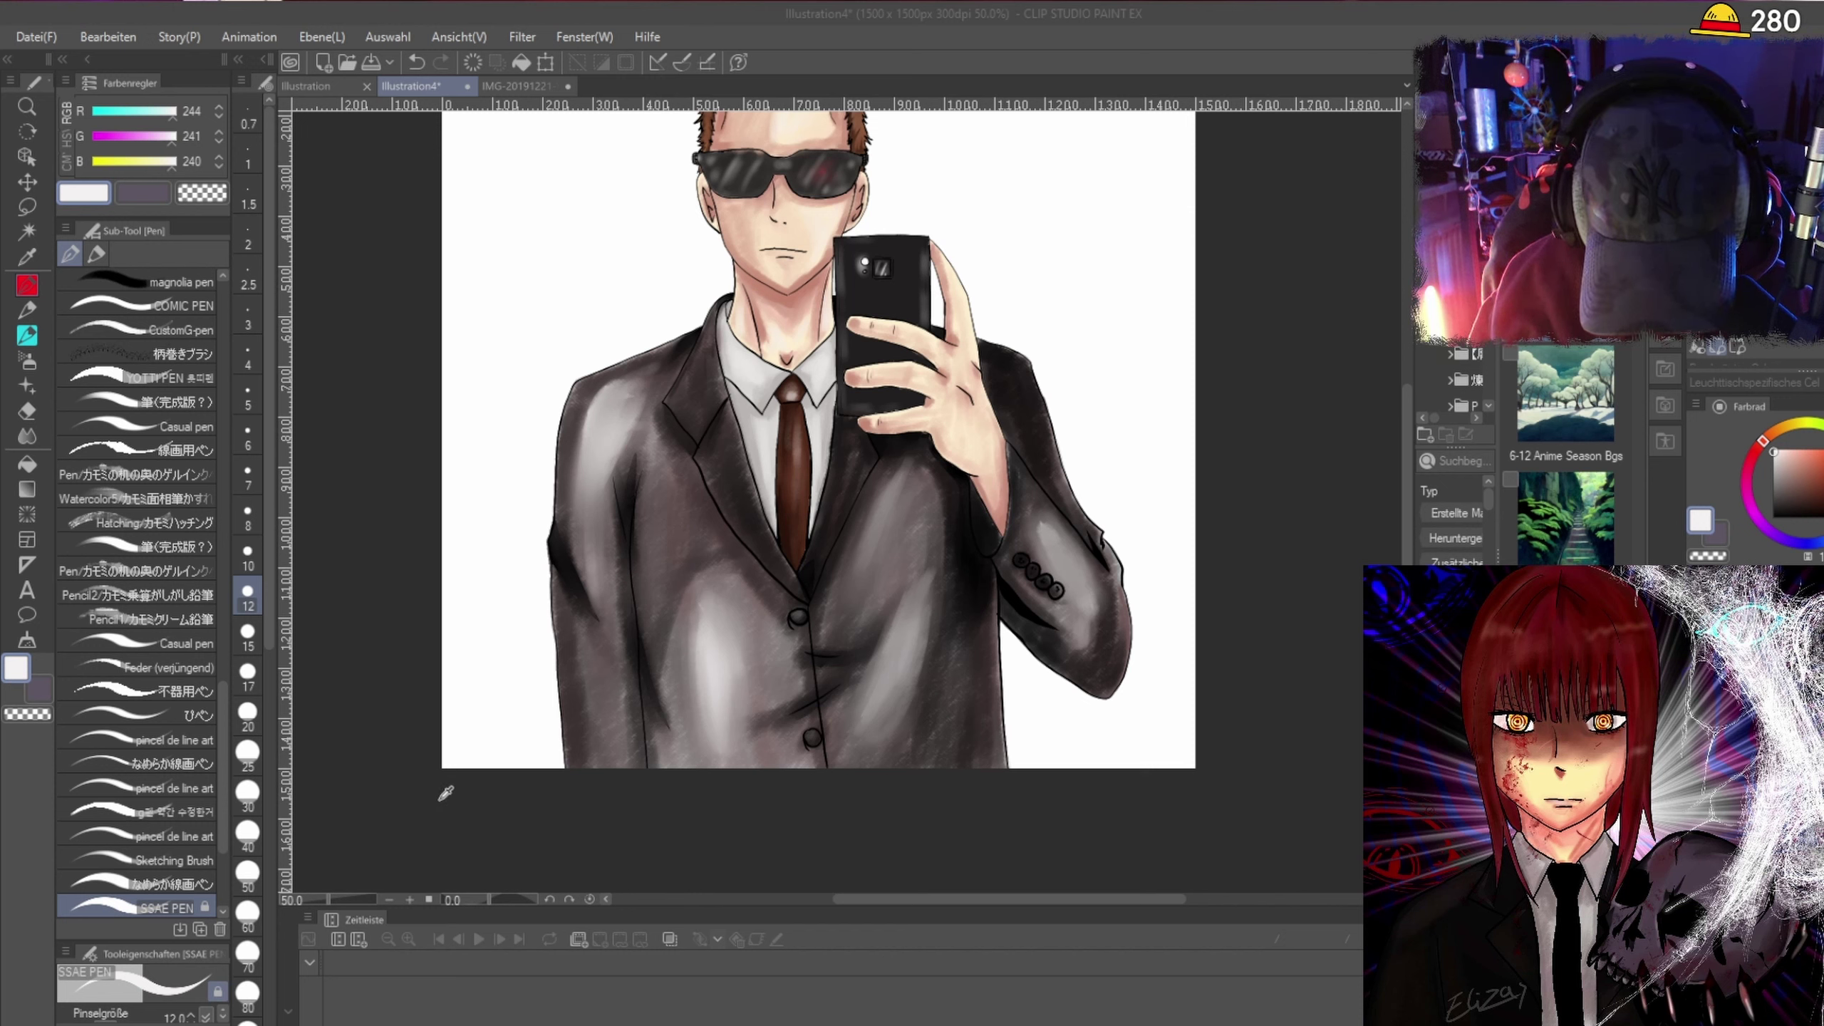
{"action": "left_click", "coordinate": [655, 699]}
{"action": "left_click_drag", "start_coordinate": [667, 705], "coordinate": [659, 738]}
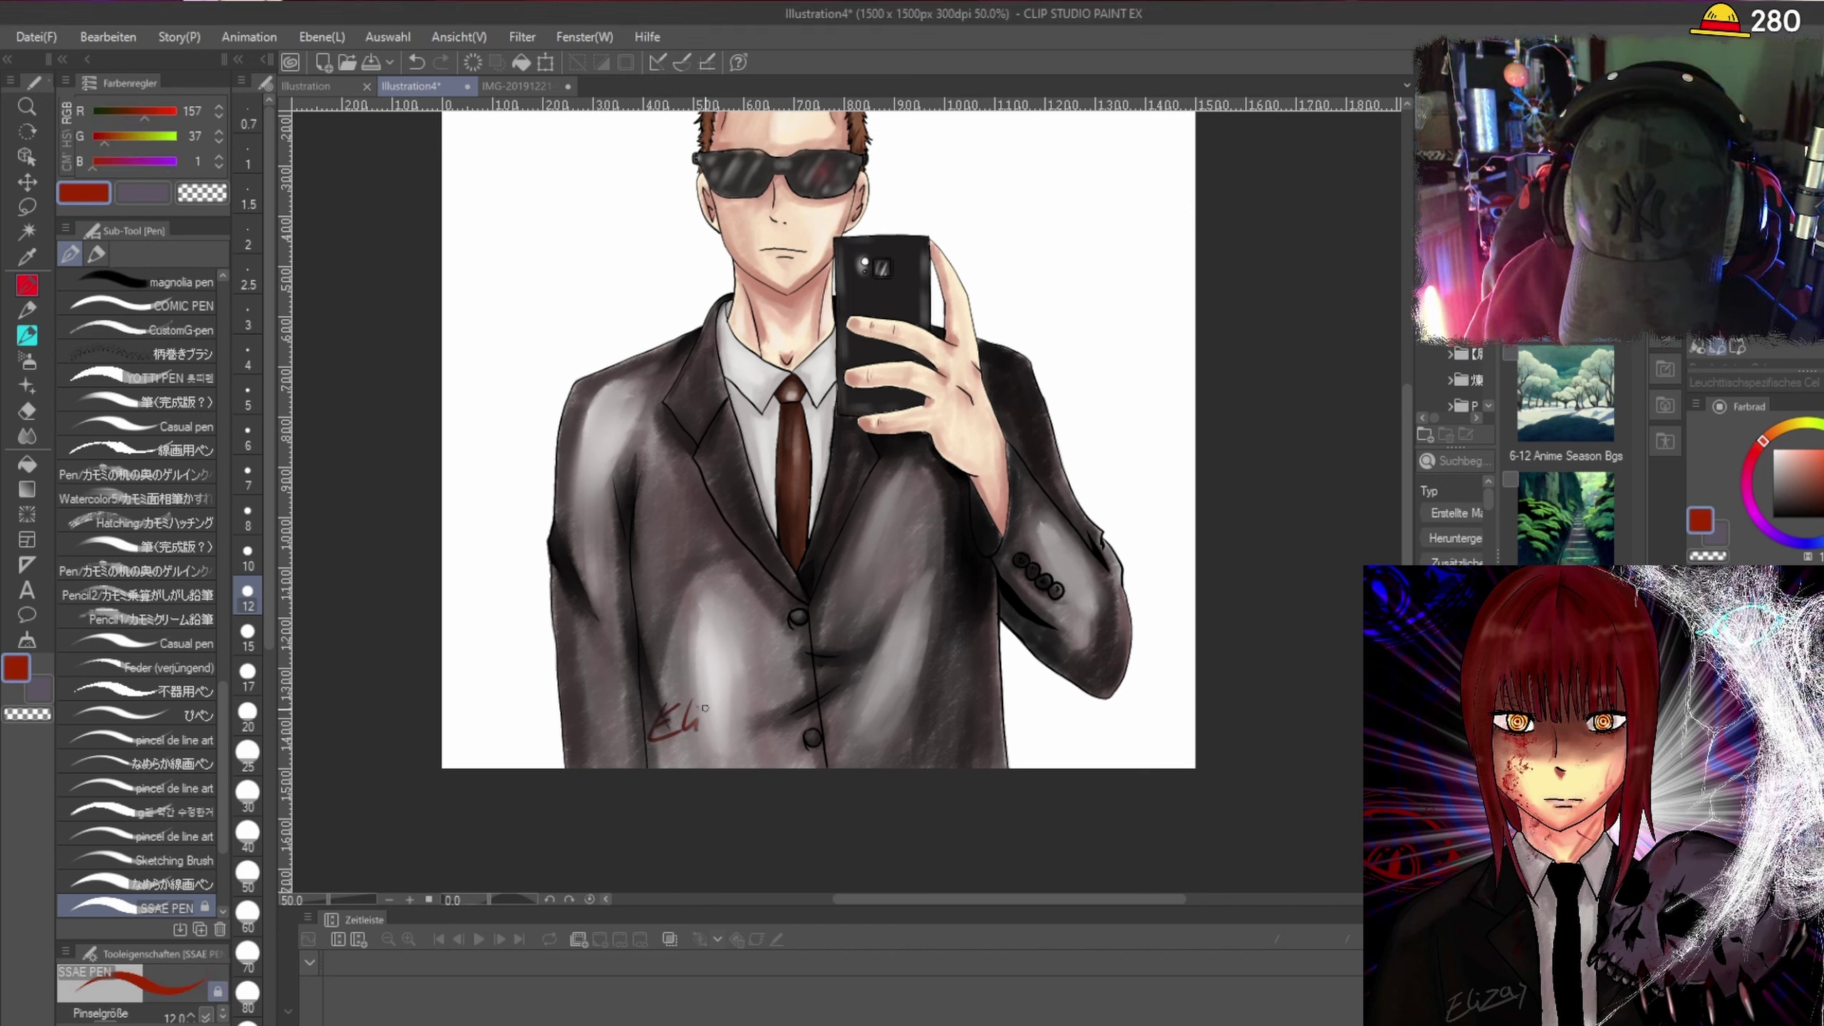
{"action": "left_click_drag", "start_coordinate": [777, 703], "coordinate": [771, 734]}
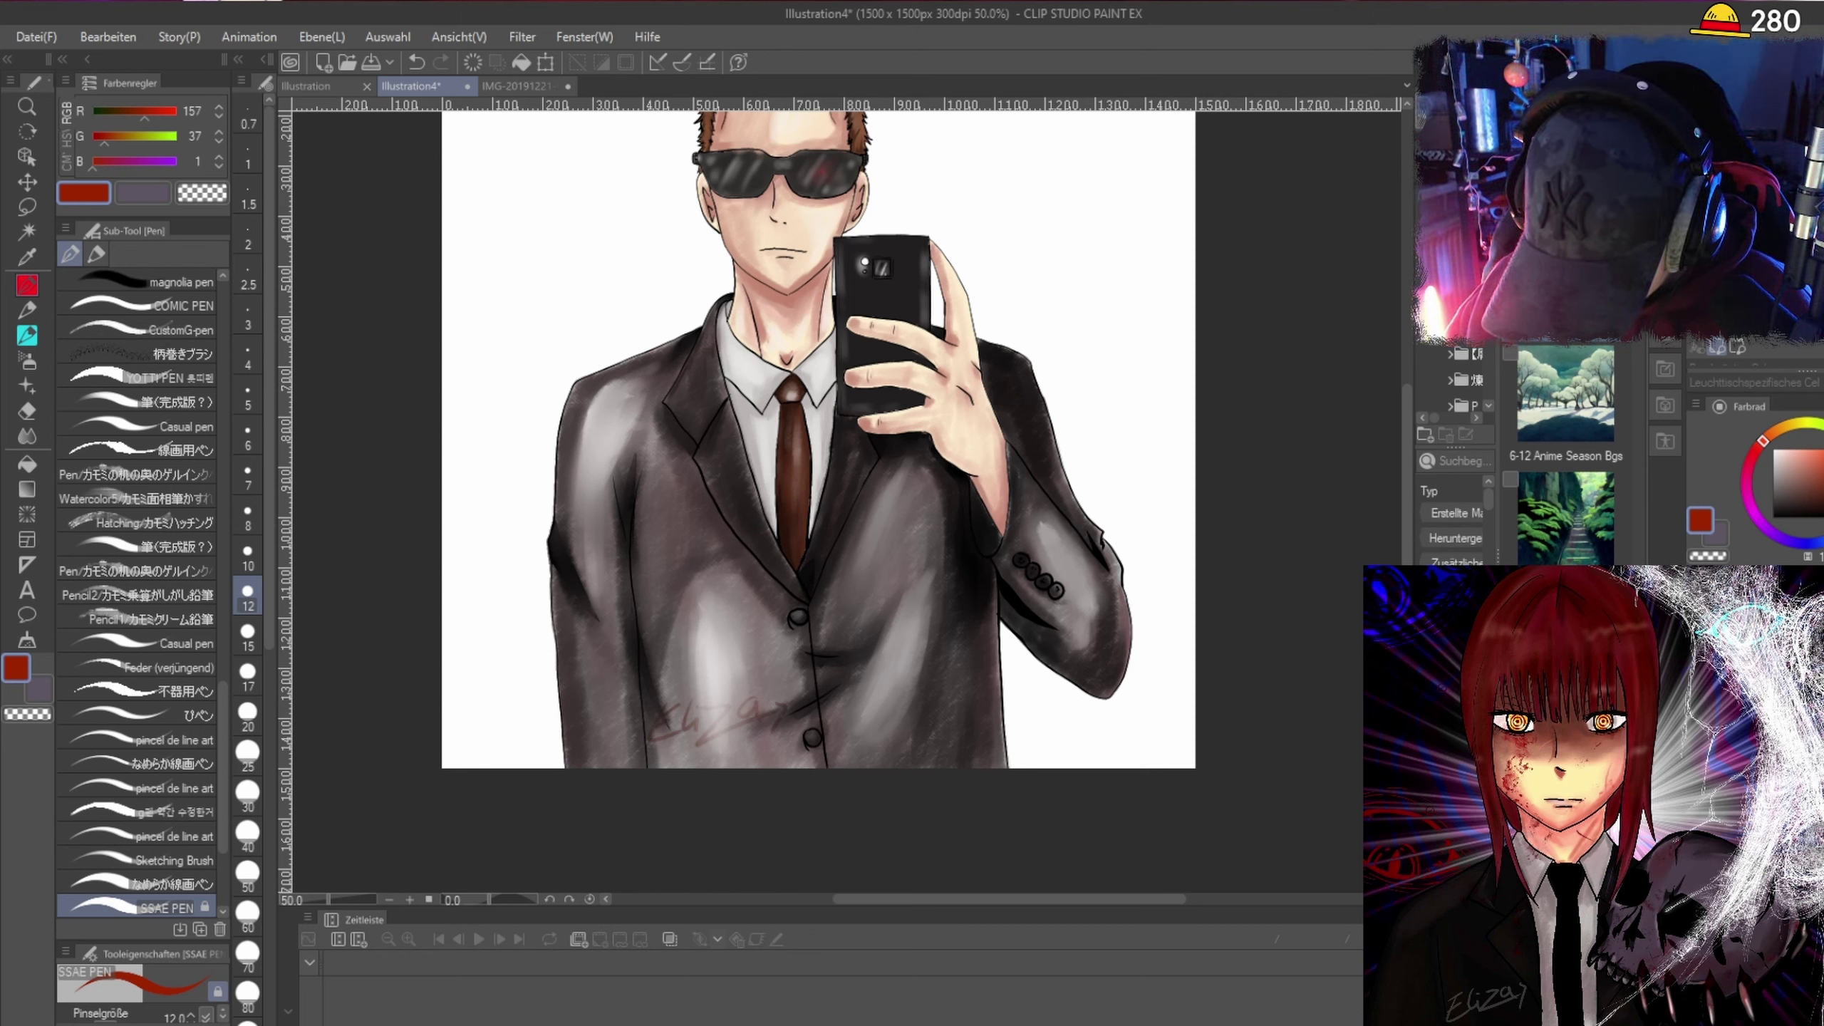
{"action": "mouse_move", "coordinate": [1406, 531]}
{"action": "left_mouse_down"}
{"action": "mouse_move", "coordinate": [1404, 367]}
{"action": "mouse_move", "coordinate": [1407, 410]}
{"action": "left_mouse_up"}
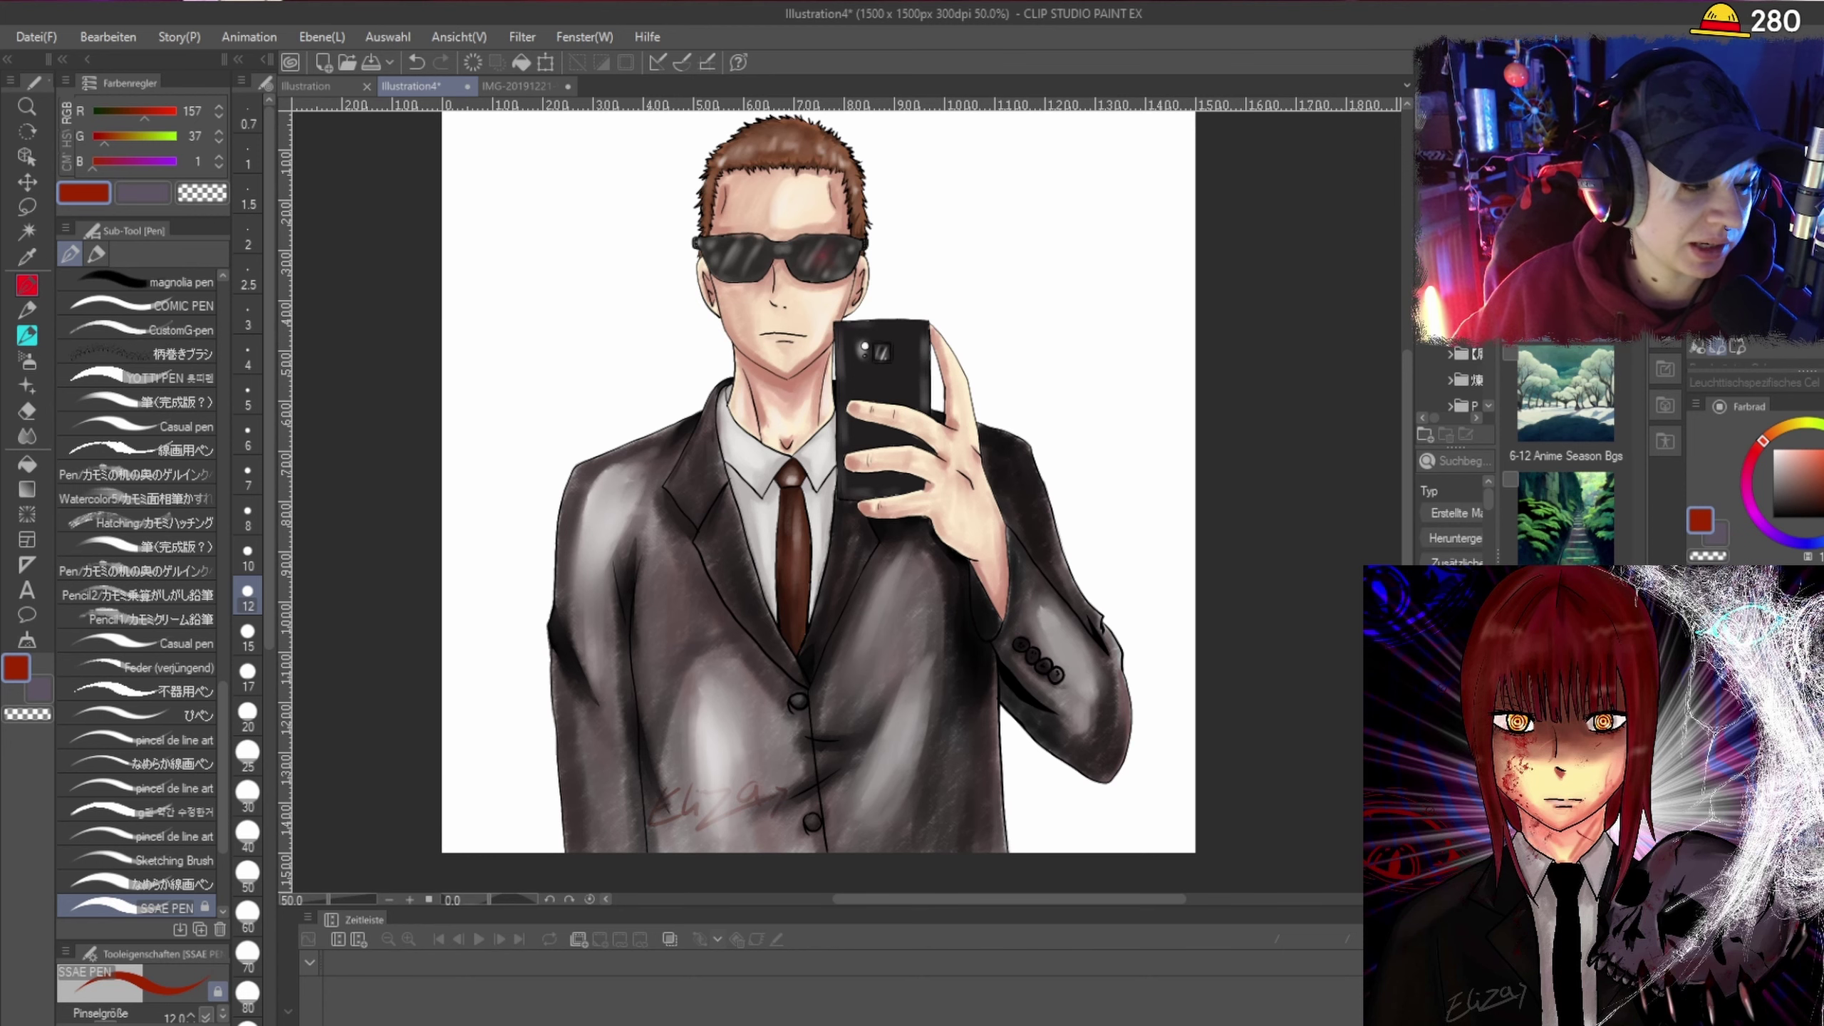
{"action": "scroll", "coordinate": [1405, 368], "scroll_direction": "up", "scroll_amount": 2}
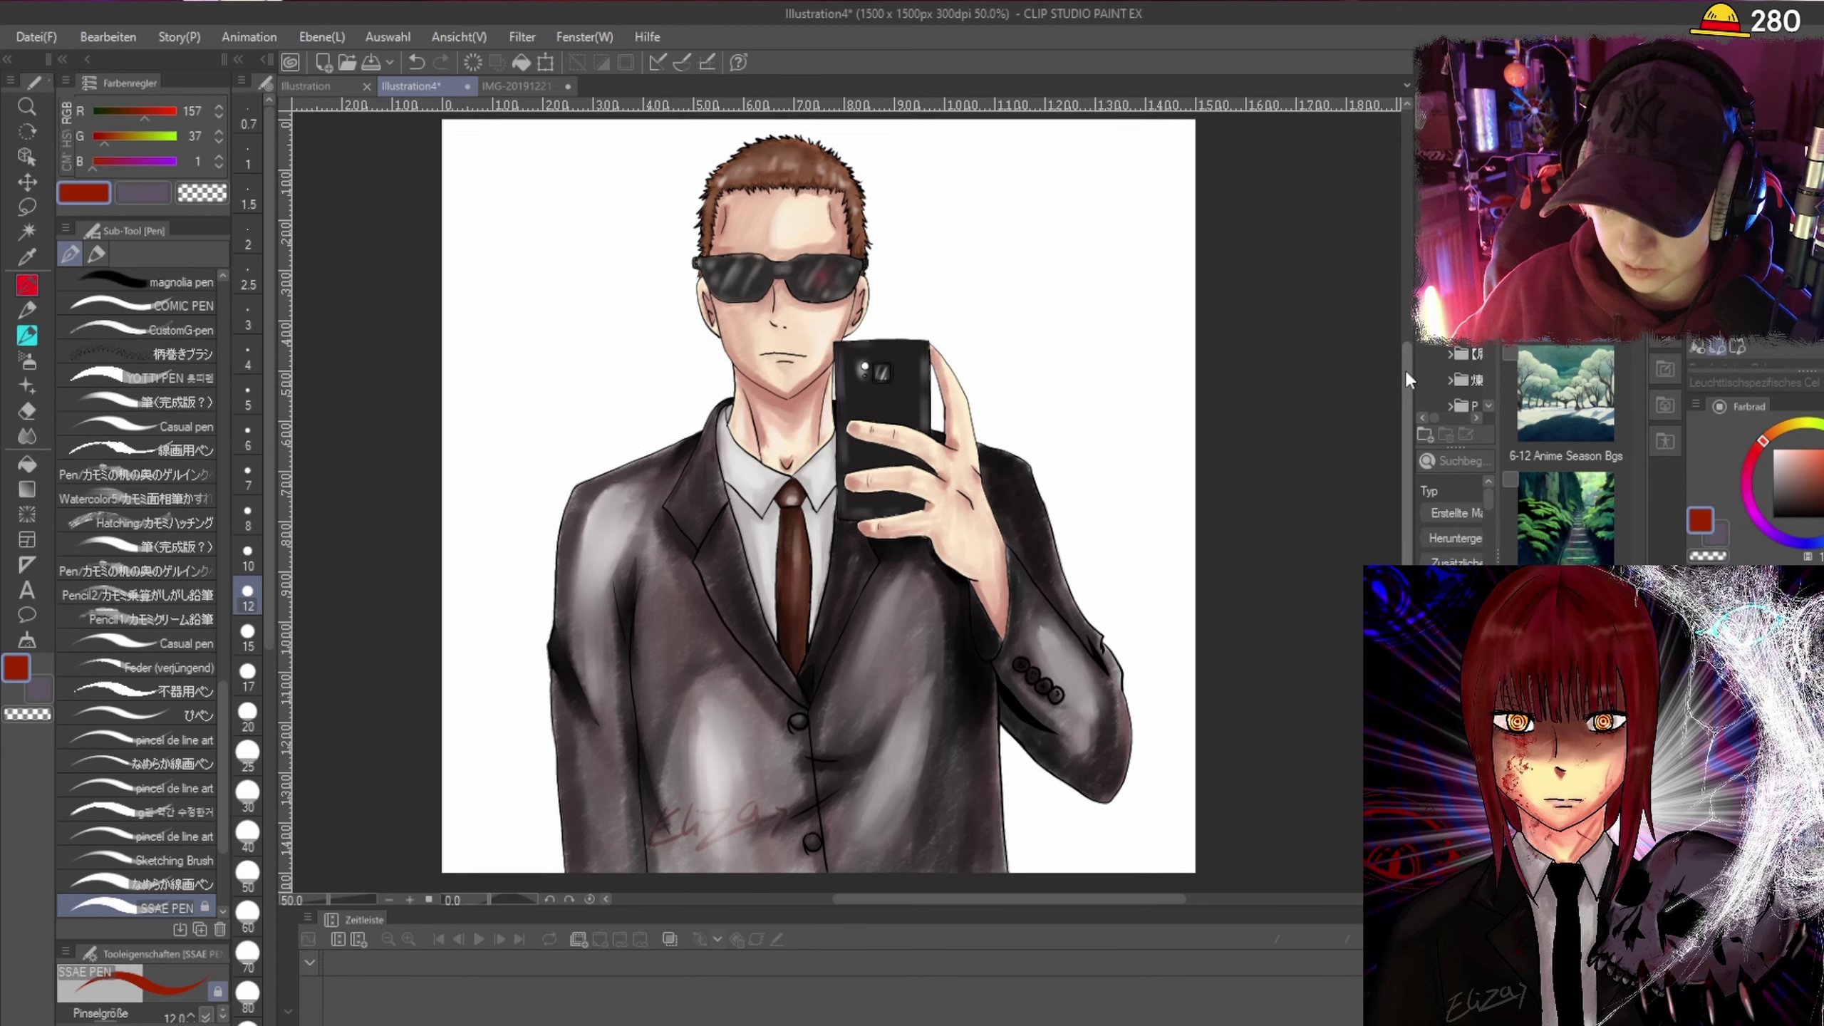
{"action": "left_click_drag", "start_coordinate": [1409, 354], "coordinate": [1412, 427]}
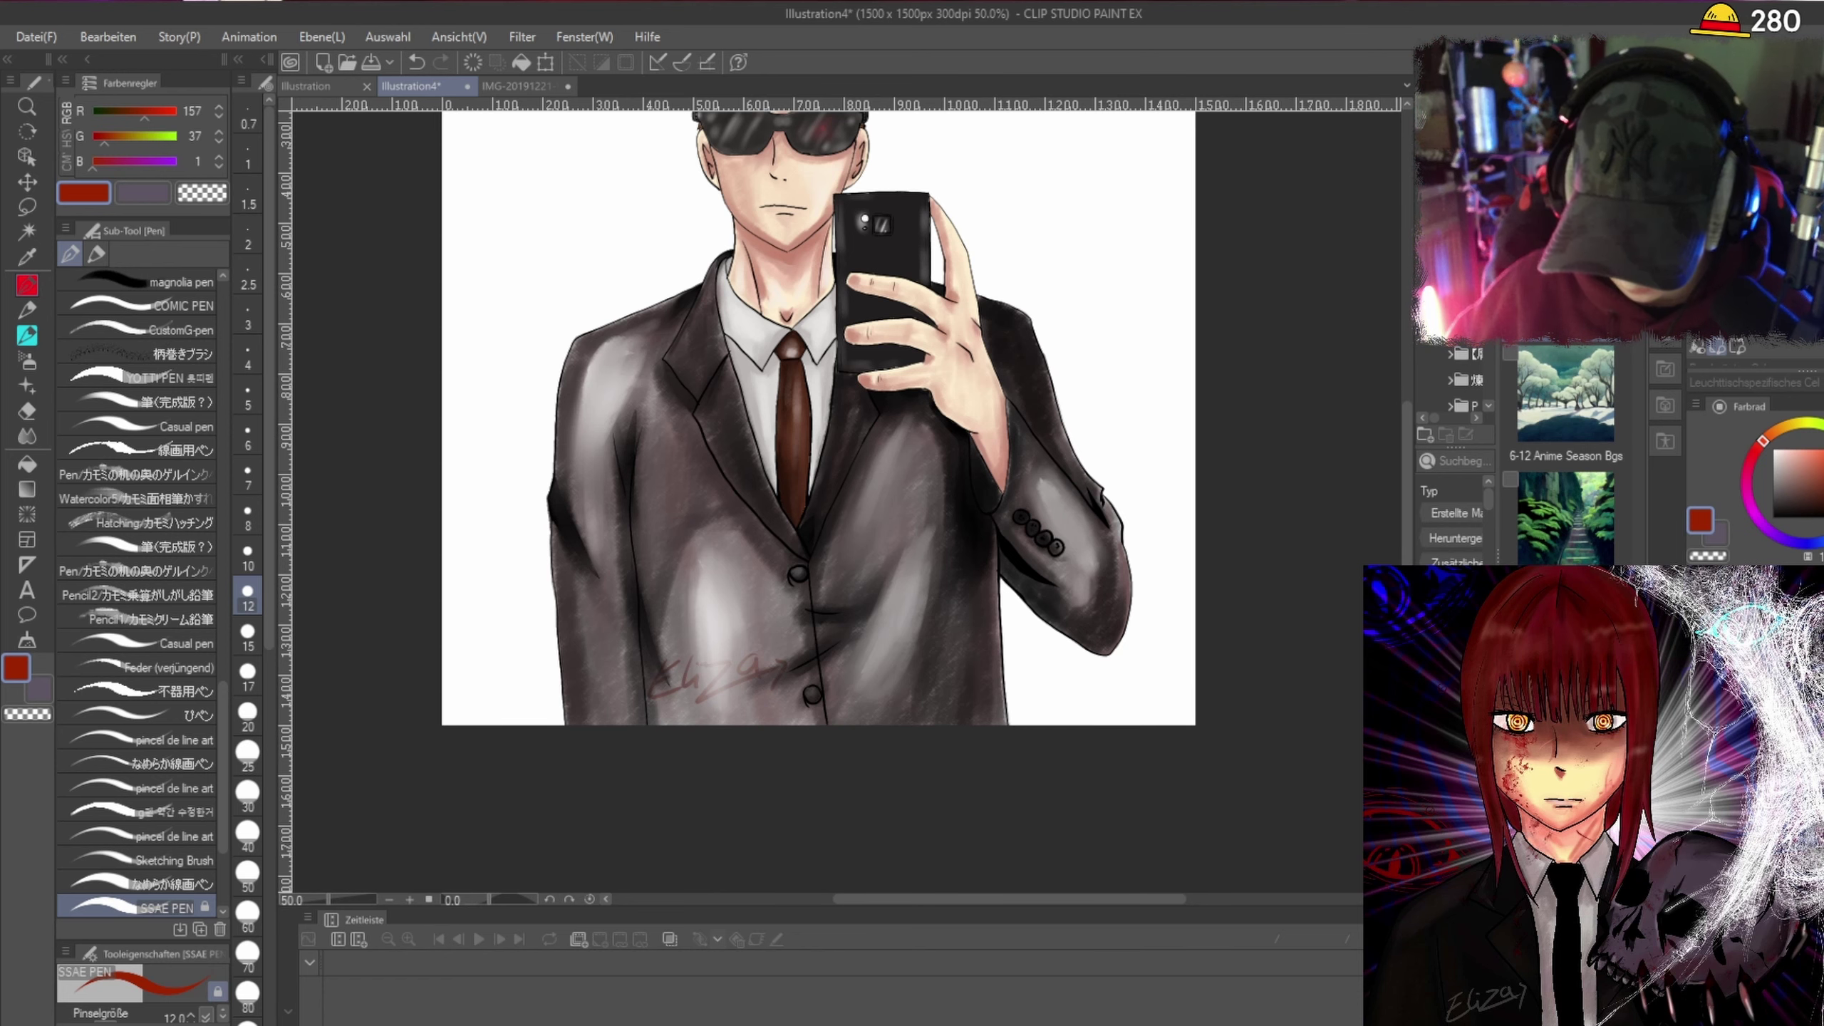
{"action": "scroll", "coordinate": [848, 496], "scroll_direction": "up", "scroll_amount": 1}
Dab red with the soft airbrush over the white highlight on the tie knot.
{"action": "scroll", "coordinate": [763, 248], "scroll_direction": "down", "scroll_amount": 1}
{"action": "scroll", "coordinate": [773, 262], "scroll_direction": "up", "scroll_amount": 2}
{"action": "scroll", "coordinate": [777, 263], "scroll_direction": "up", "scroll_amount": 1}
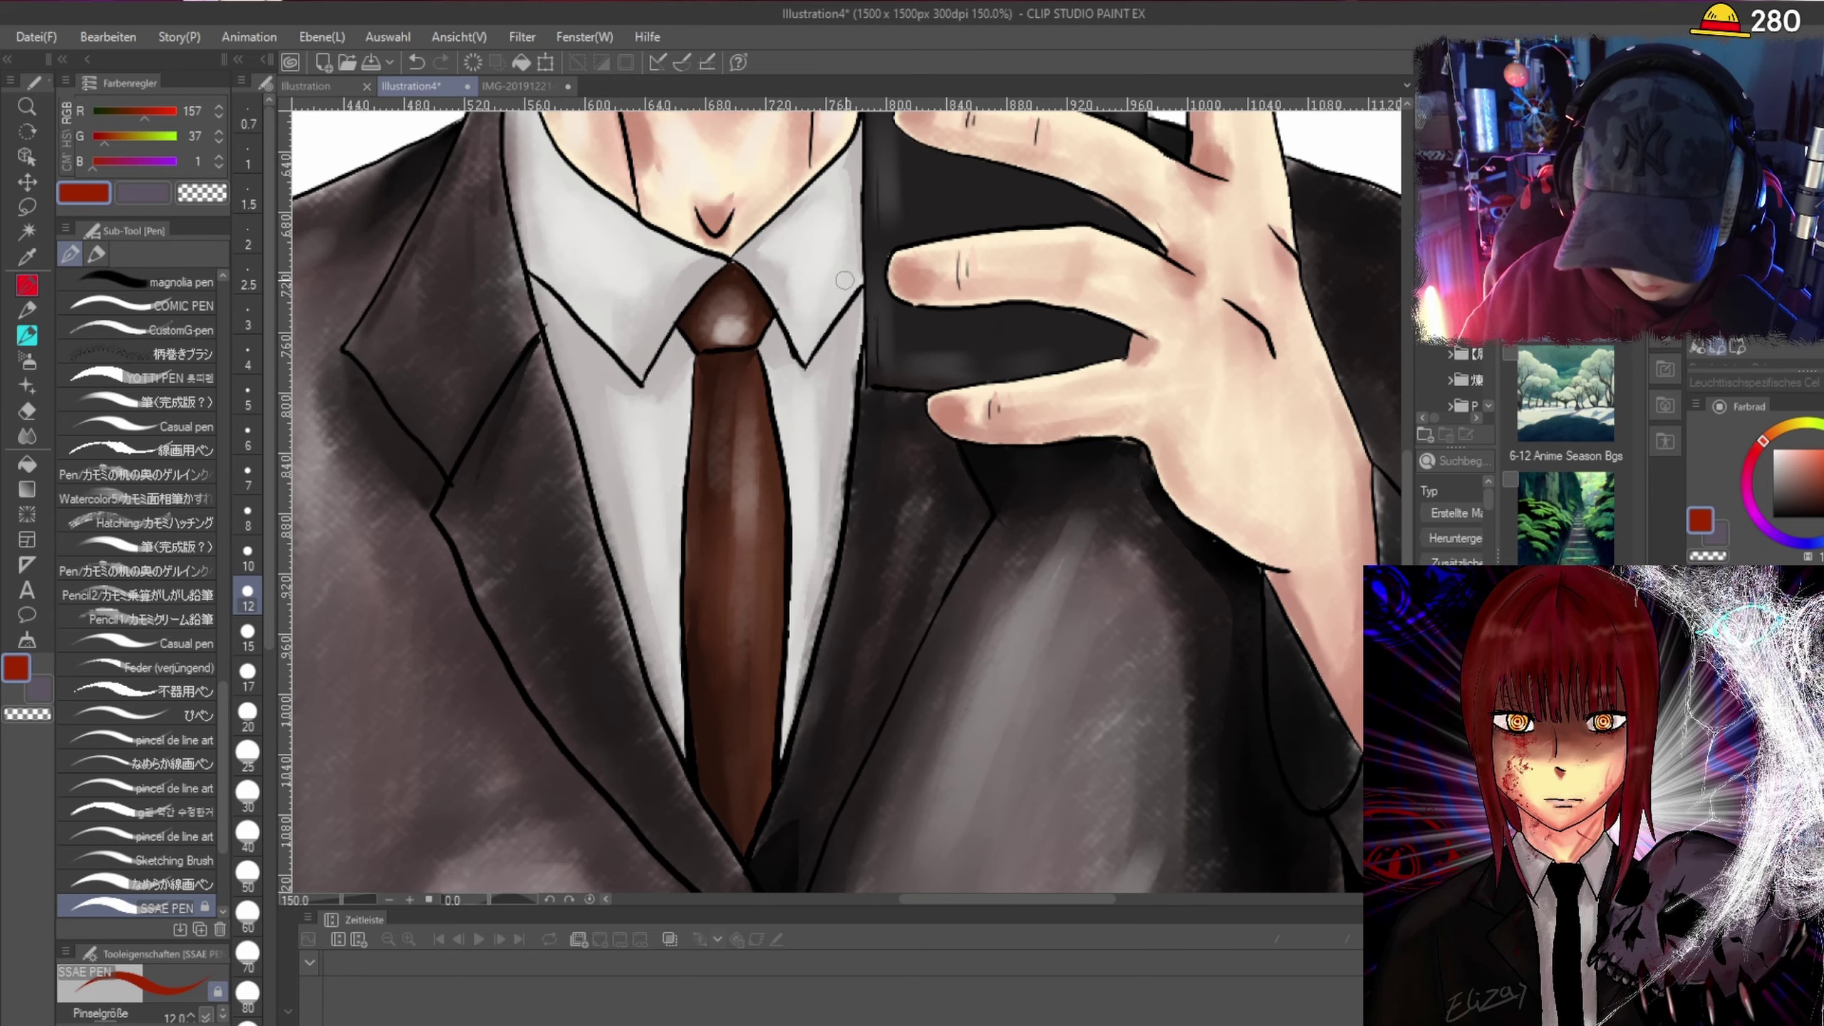
{"action": "scroll", "coordinate": [1067, 507], "scroll_direction": "up", "scroll_amount": 1}
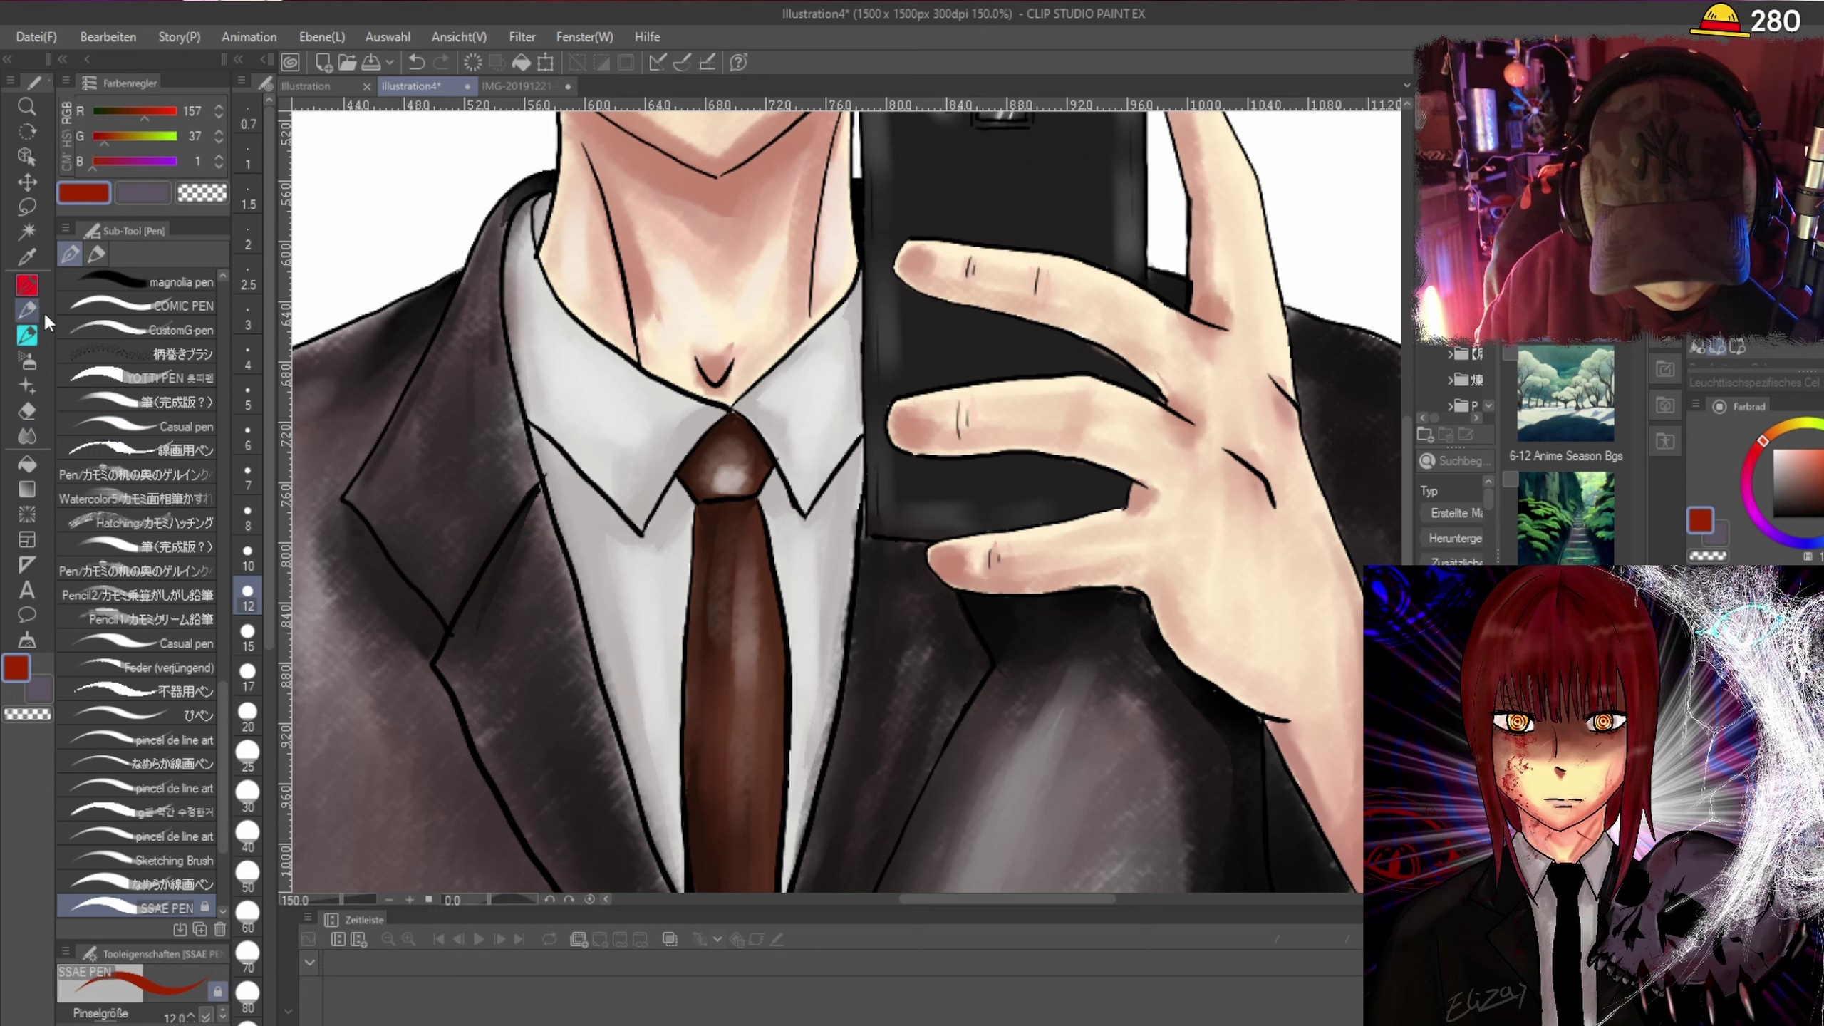
{"action": "left_click", "coordinate": [32, 357]}
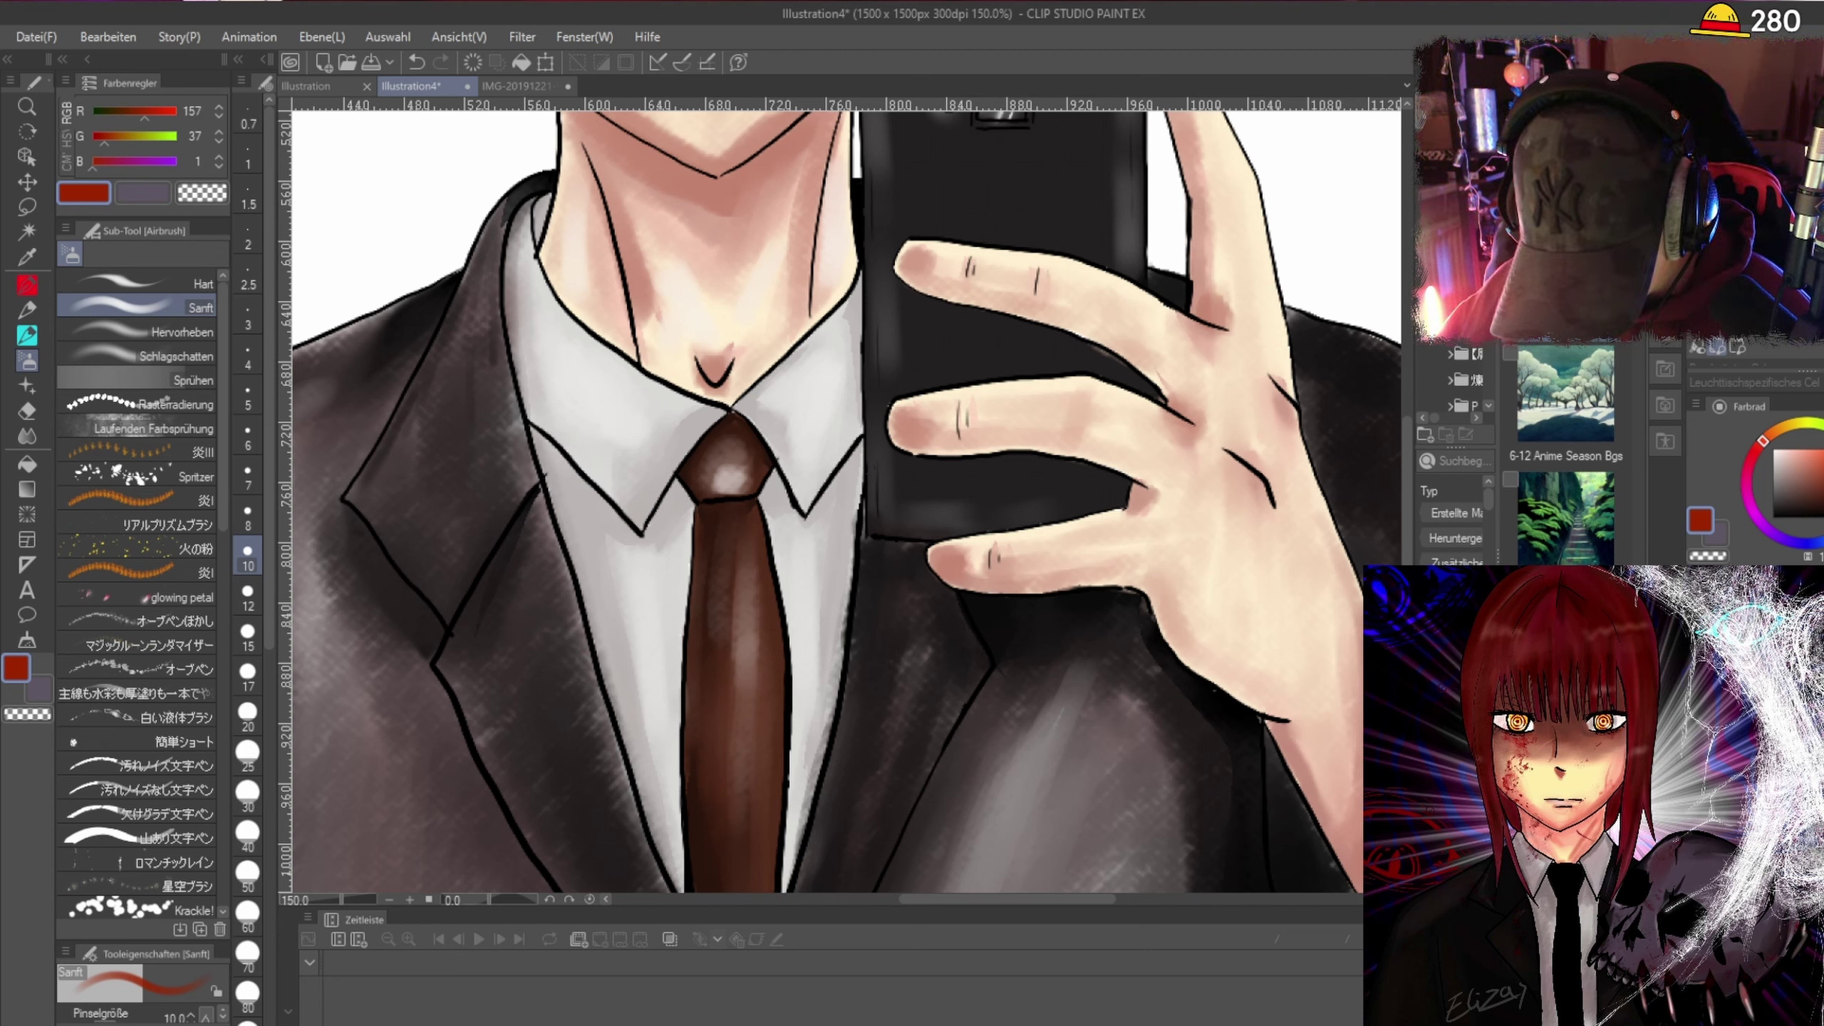
{"action": "left_click", "coordinate": [1698, 791]}
{"action": "key", "text": "ctrl+z"}
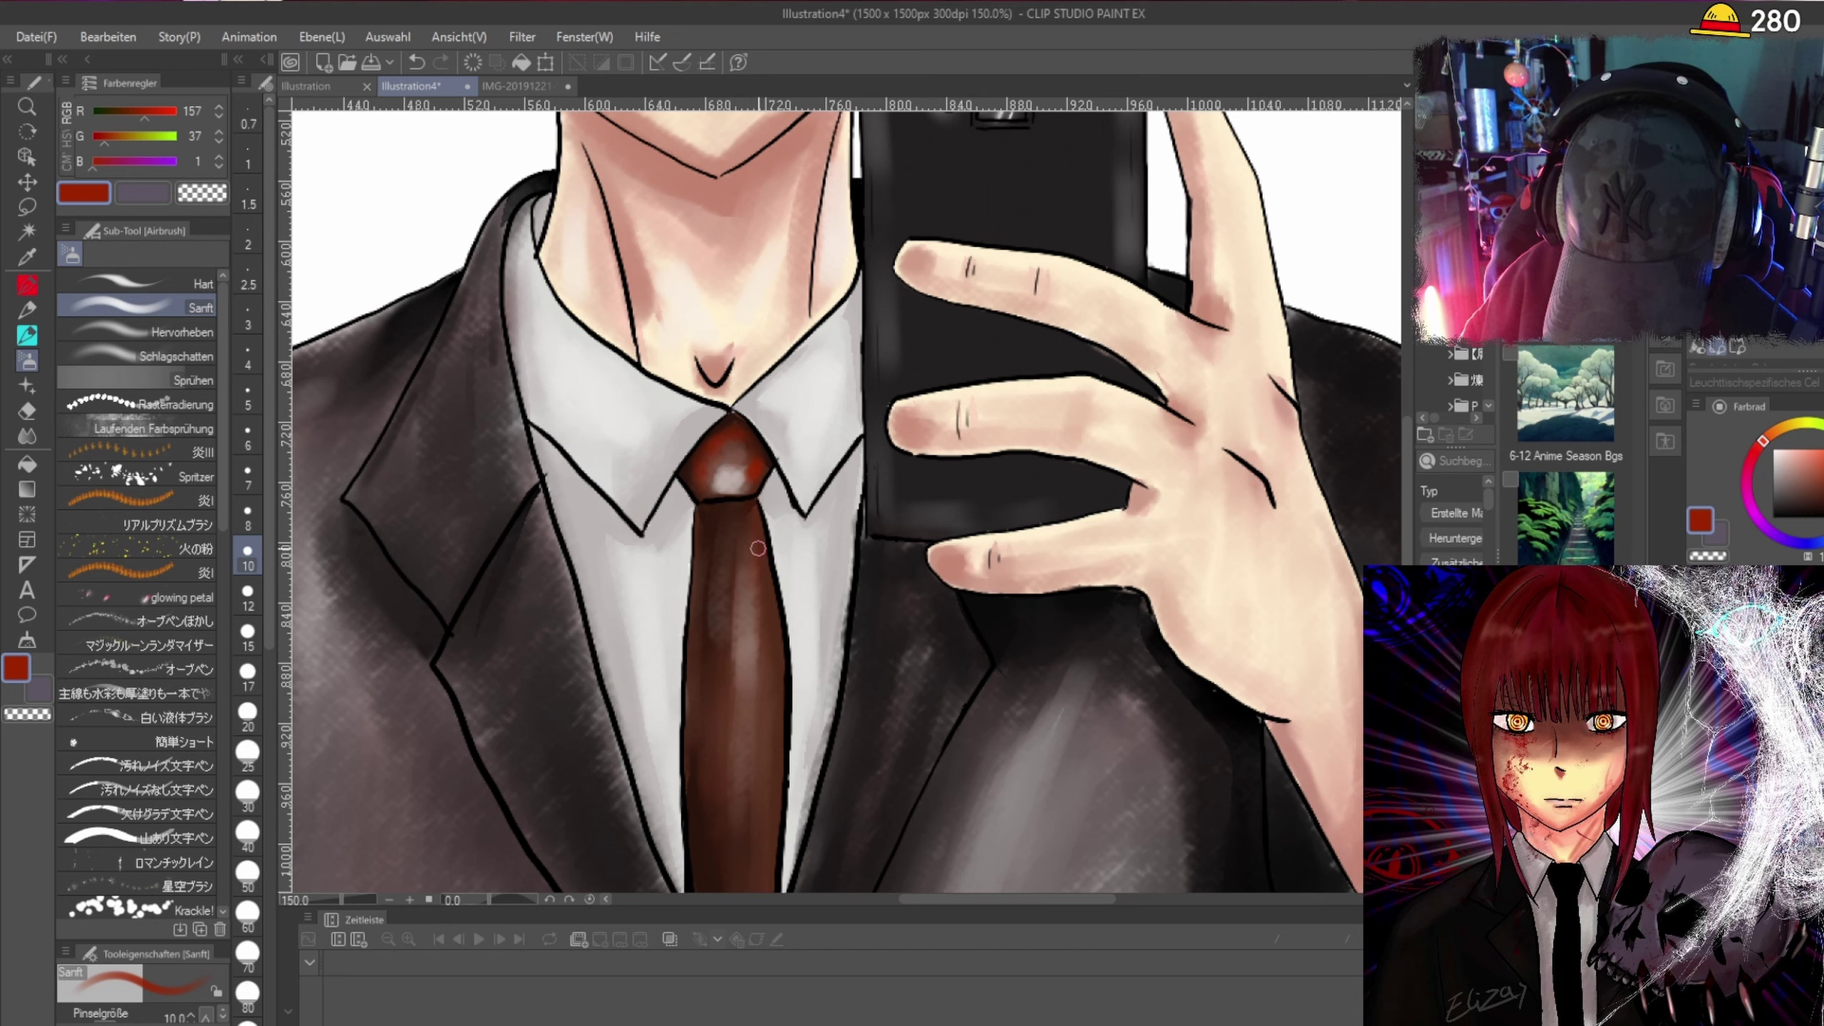
{"action": "scroll", "coordinate": [999, 620], "scroll_direction": "down", "scroll_amount": 3}
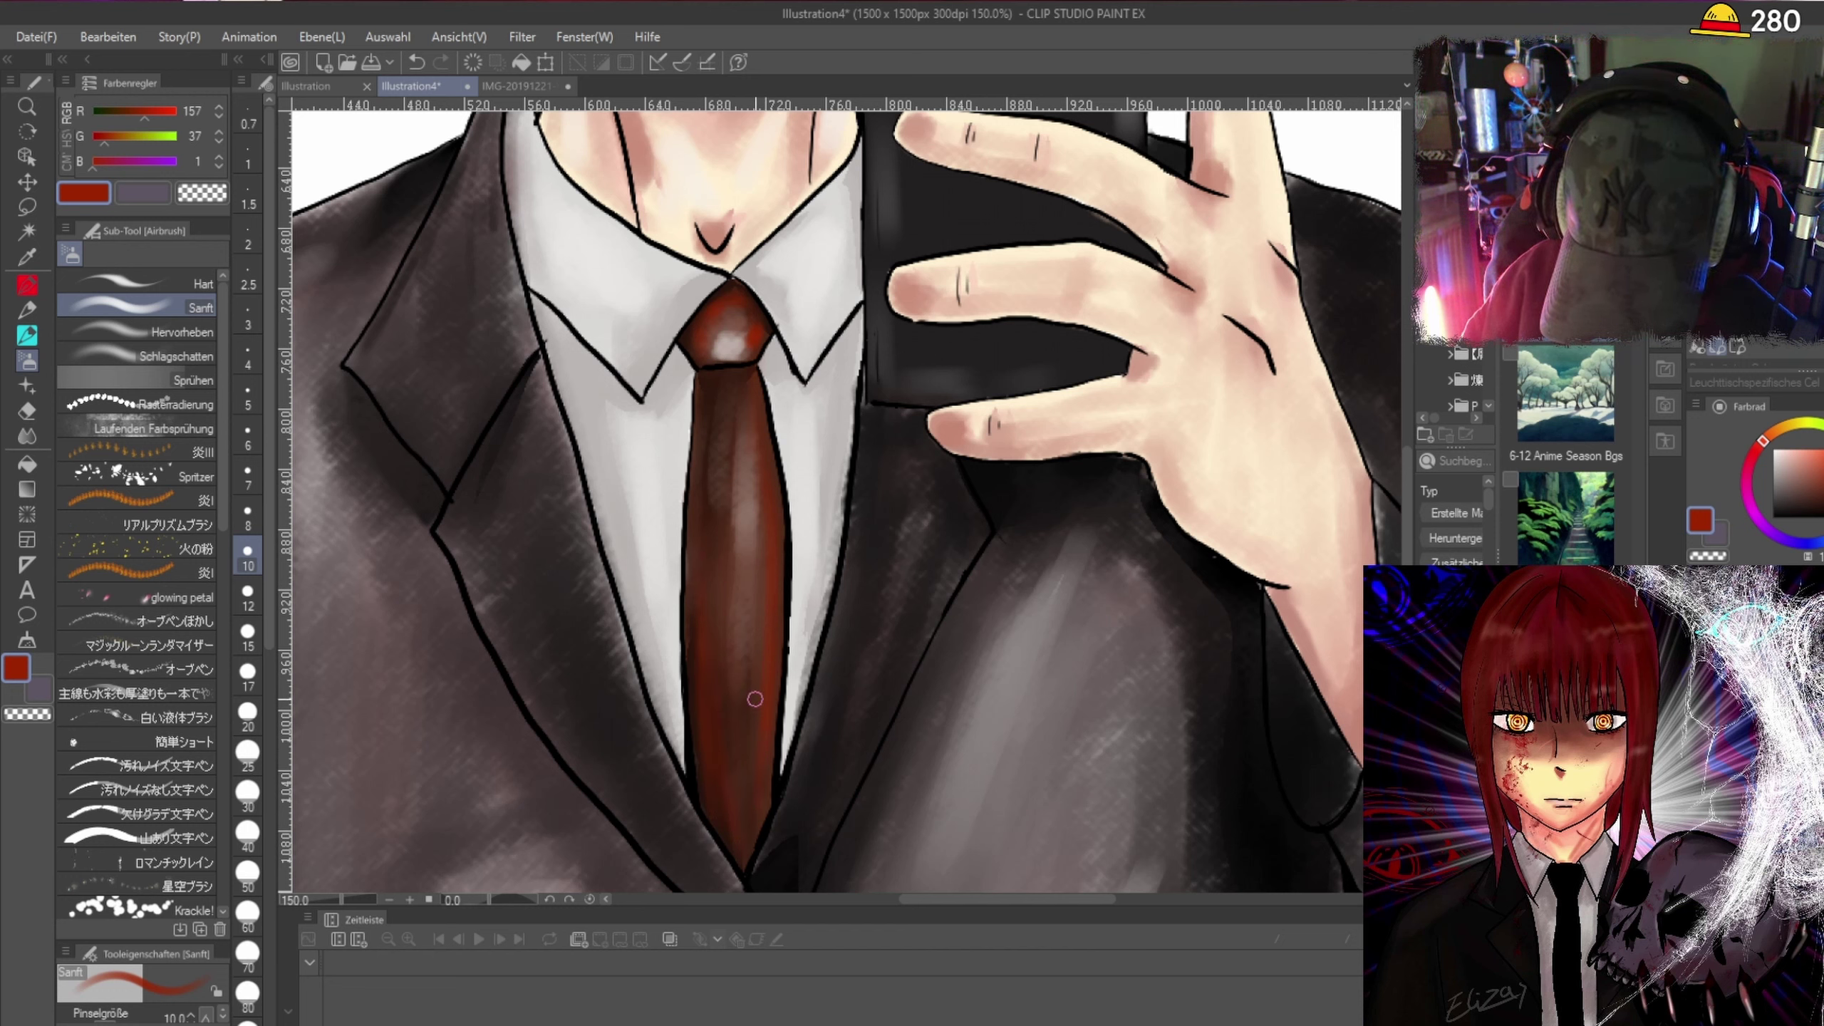
{"action": "left_click", "coordinate": [727, 341]}
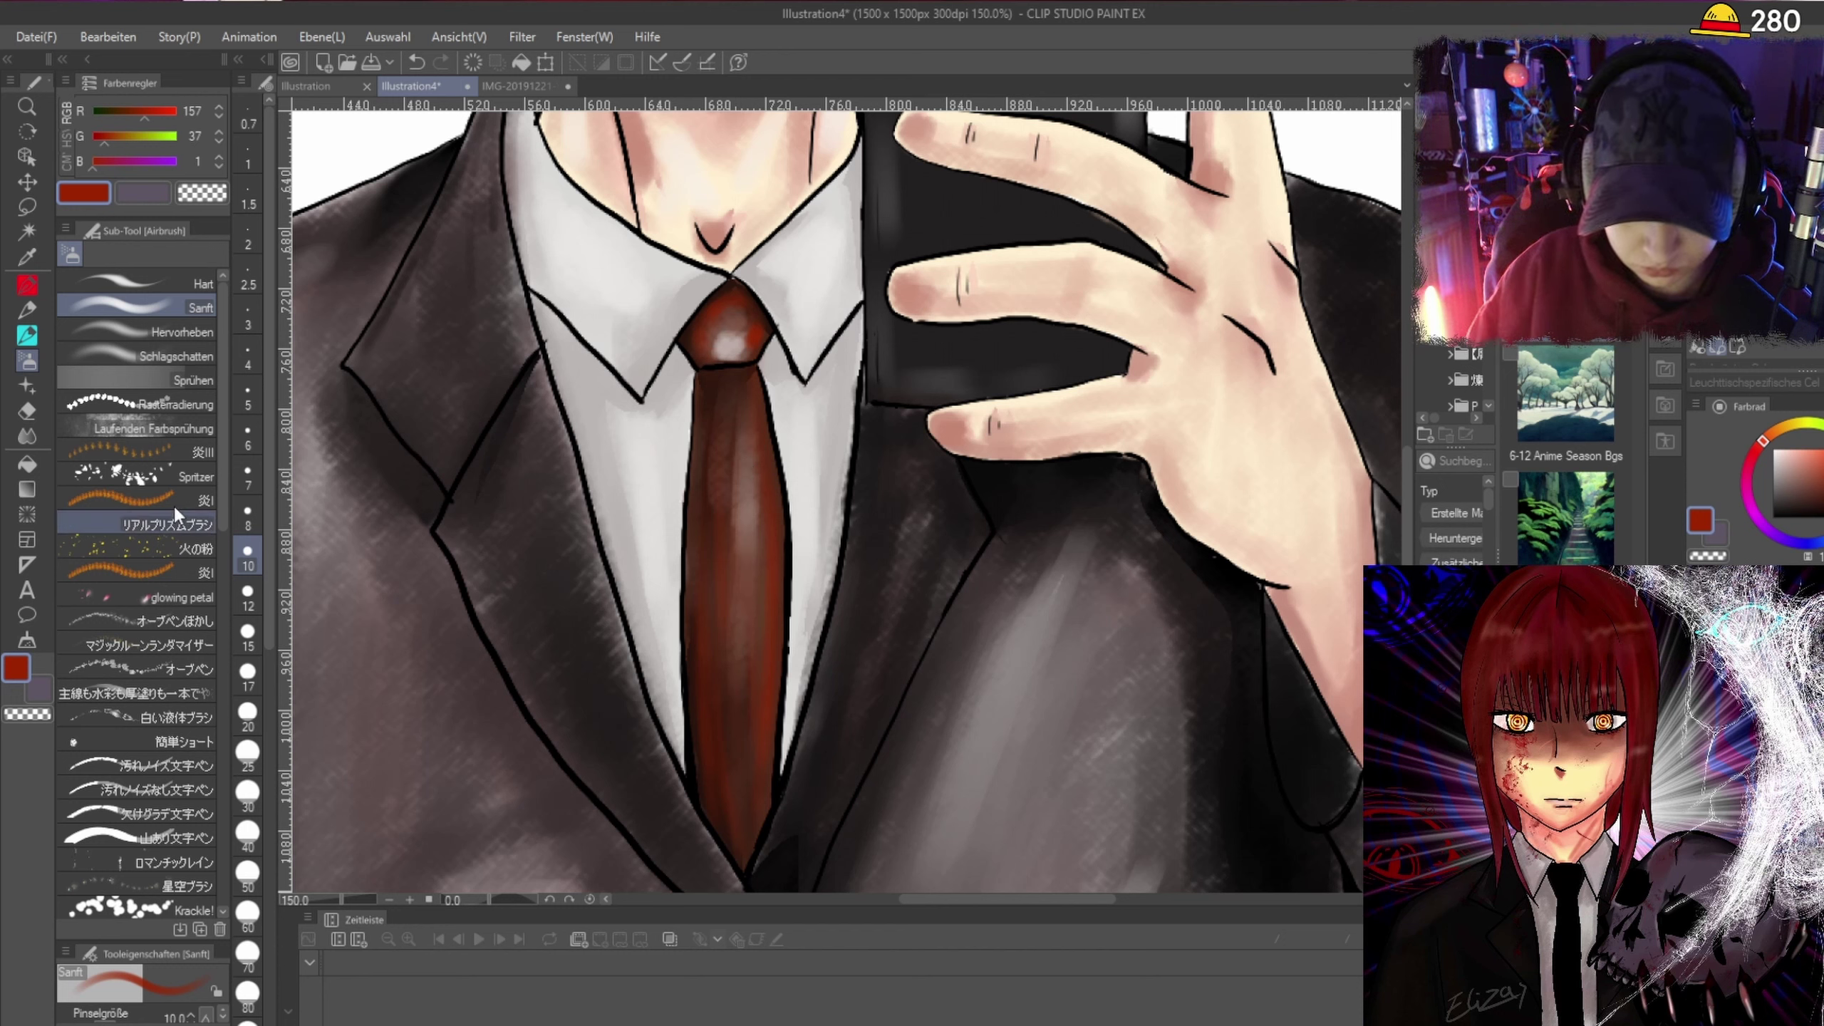
Blur-blend the tie knot into the tie, then zoom out to the whole illustration.
{"action": "left_click", "coordinate": [27, 436]}
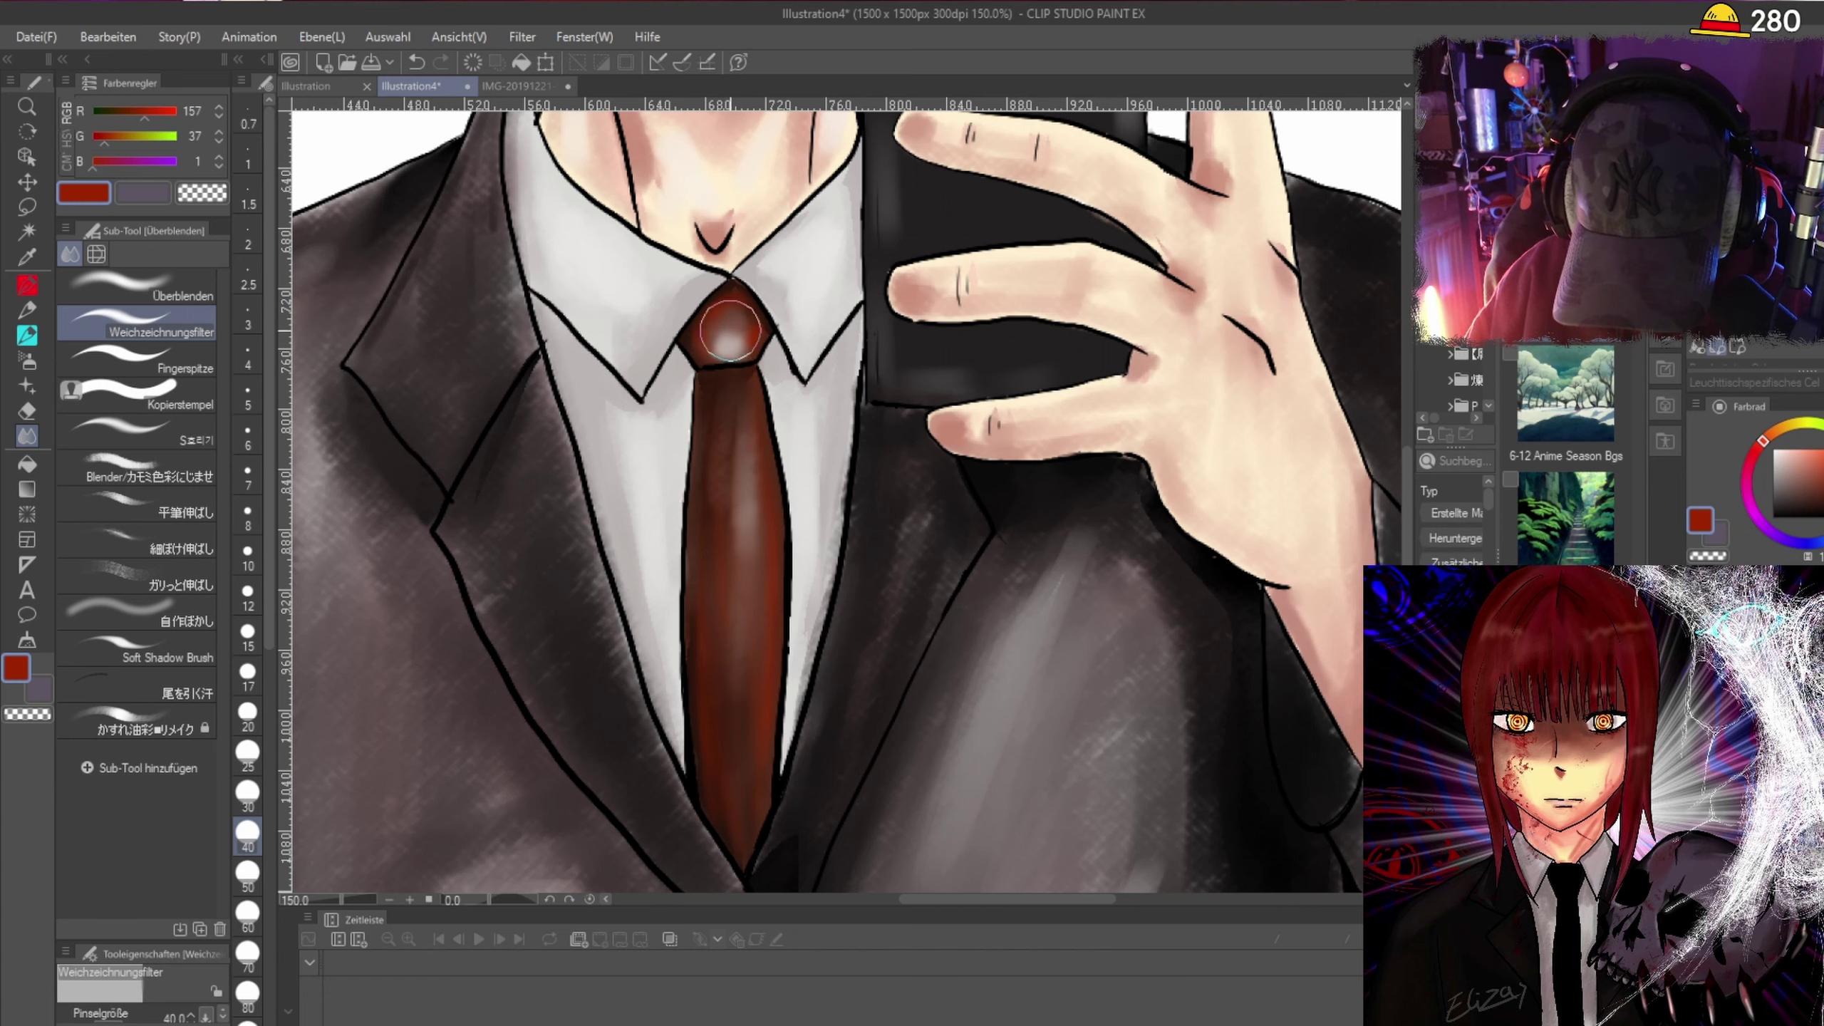
{"action": "scroll", "coordinate": [733, 778], "scroll_direction": "down", "scroll_amount": 3}
{"action": "scroll", "coordinate": [732, 778], "scroll_direction": "up", "scroll_amount": 2}
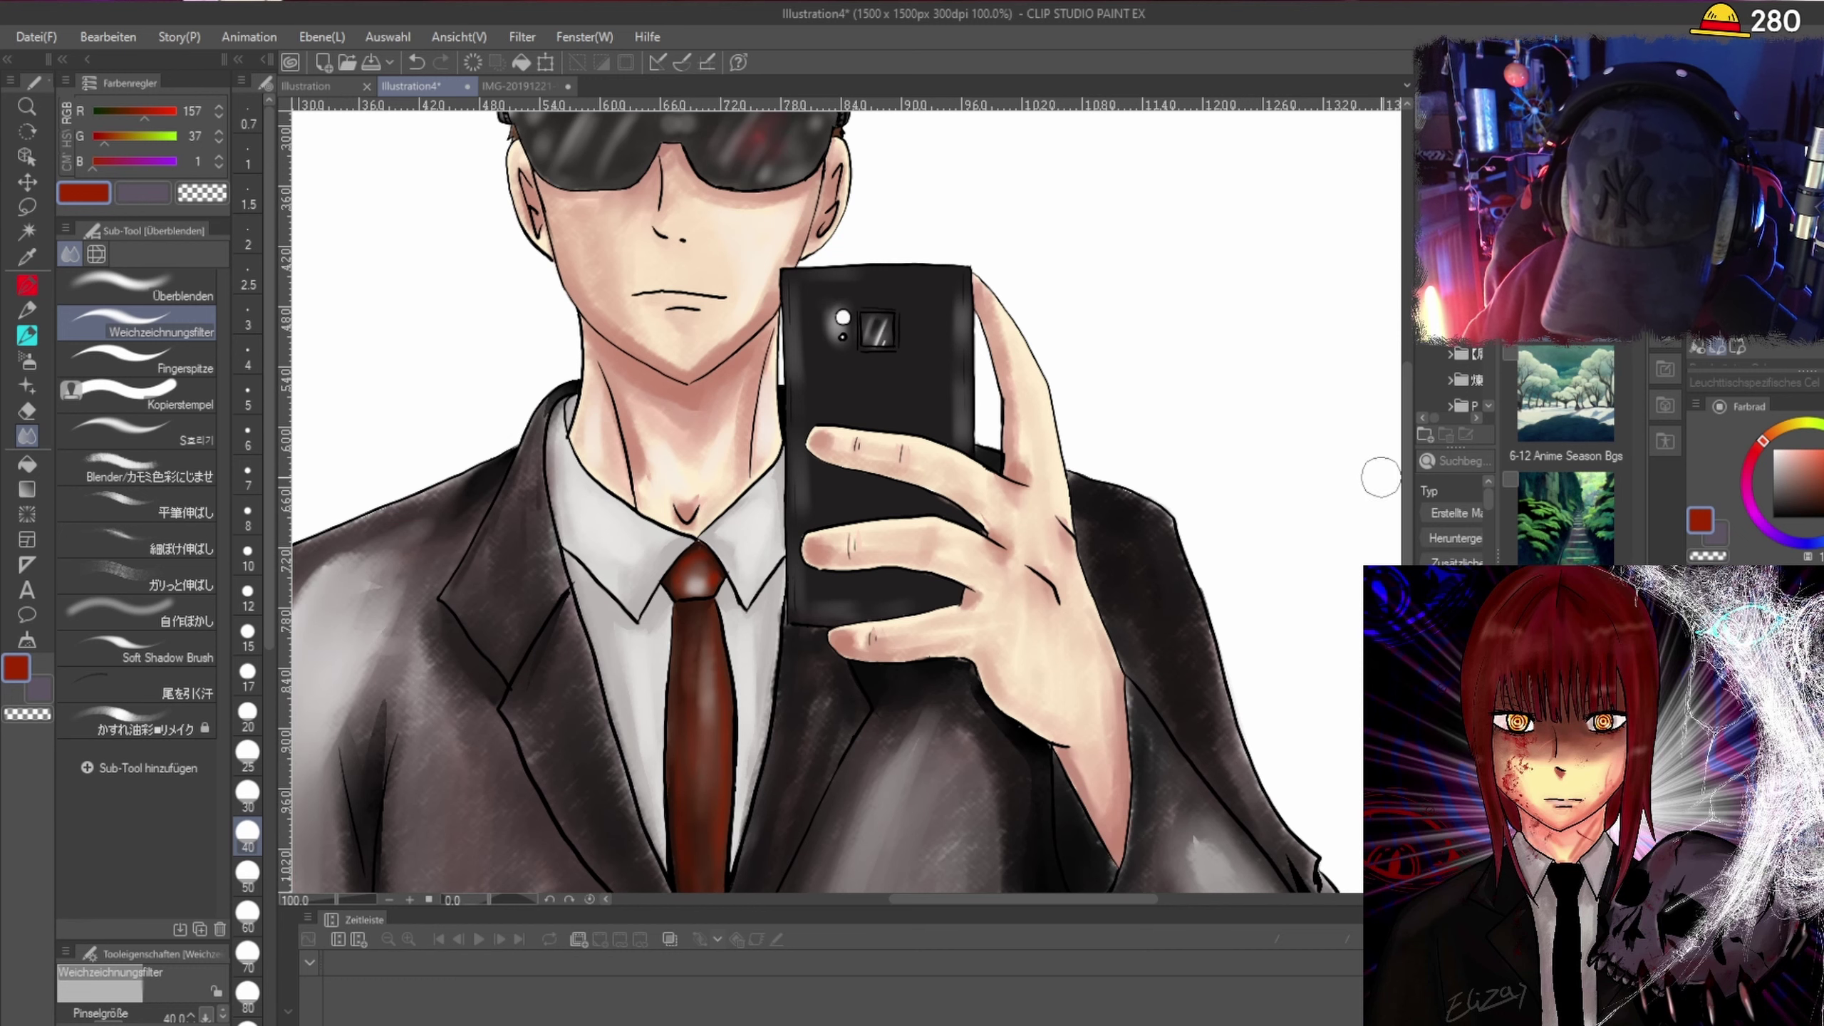
{"action": "scroll", "coordinate": [693, 632], "scroll_direction": "down", "scroll_amount": 2}
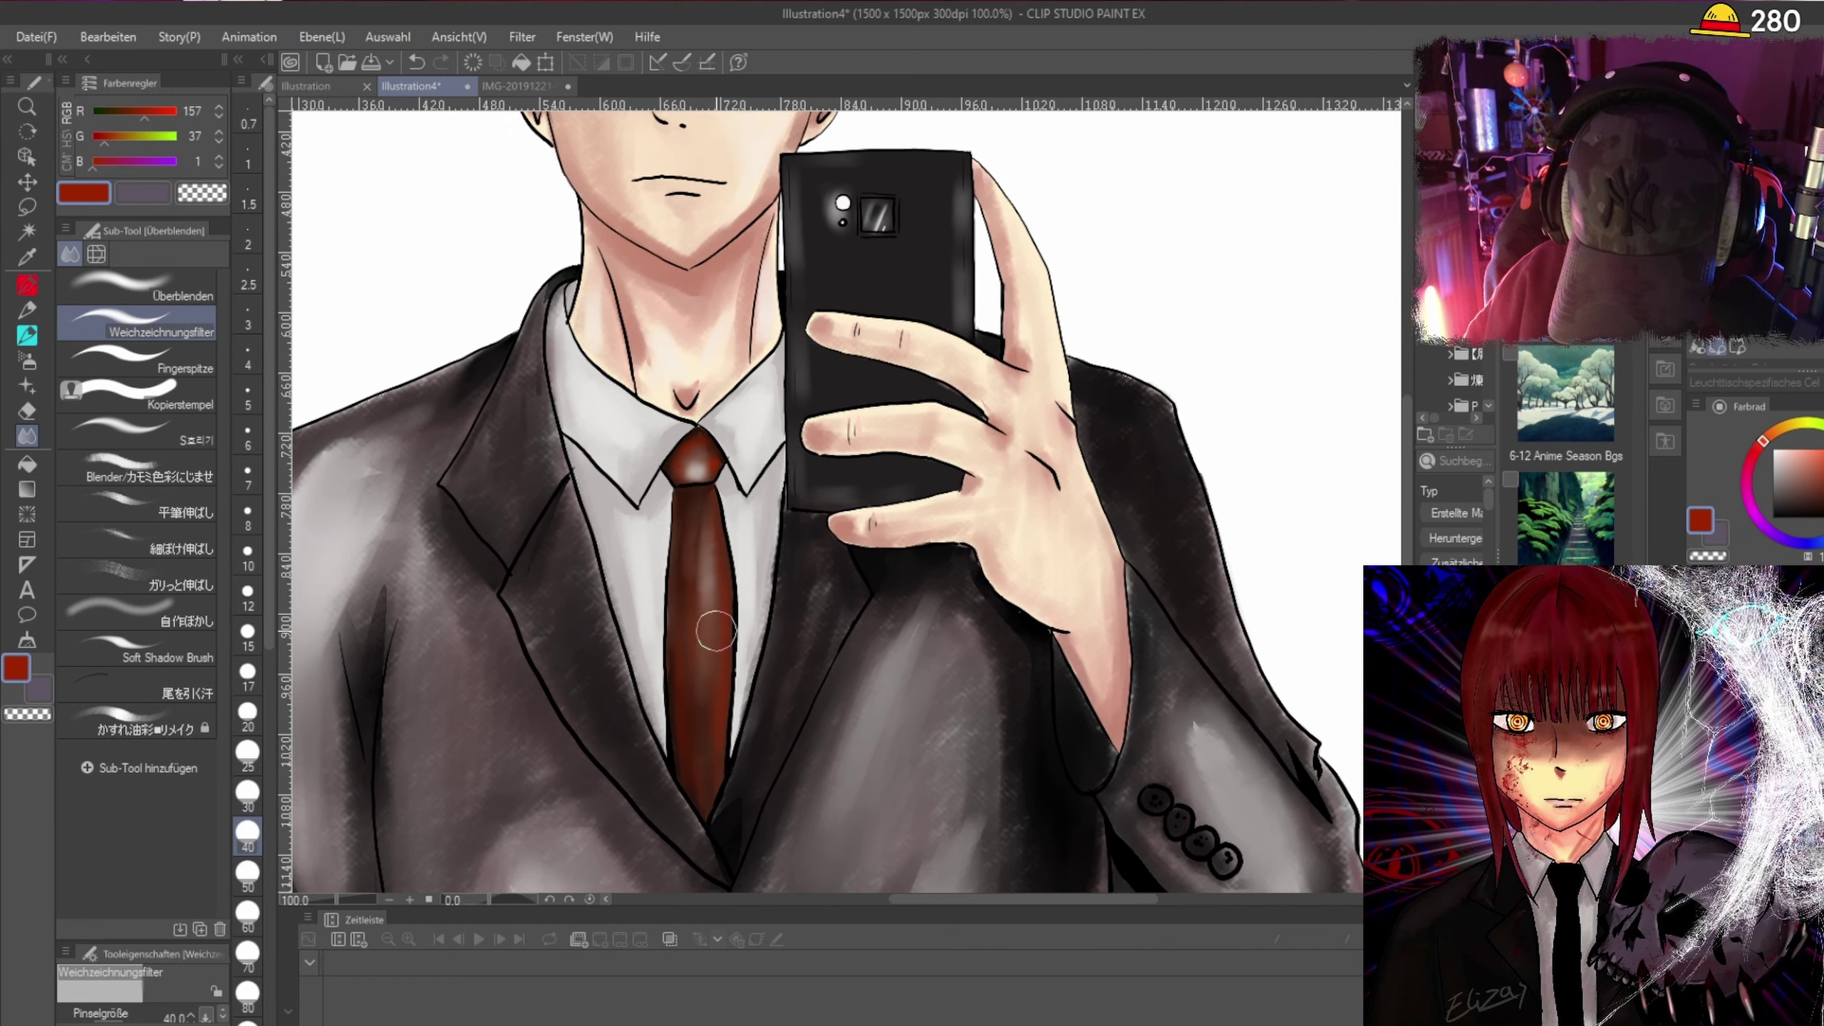
{"action": "key", "text": "ctrl+minus"}
{"action": "key", "text": "ctrl+minus"}
{"action": "key", "text": "ctrl+minus"}
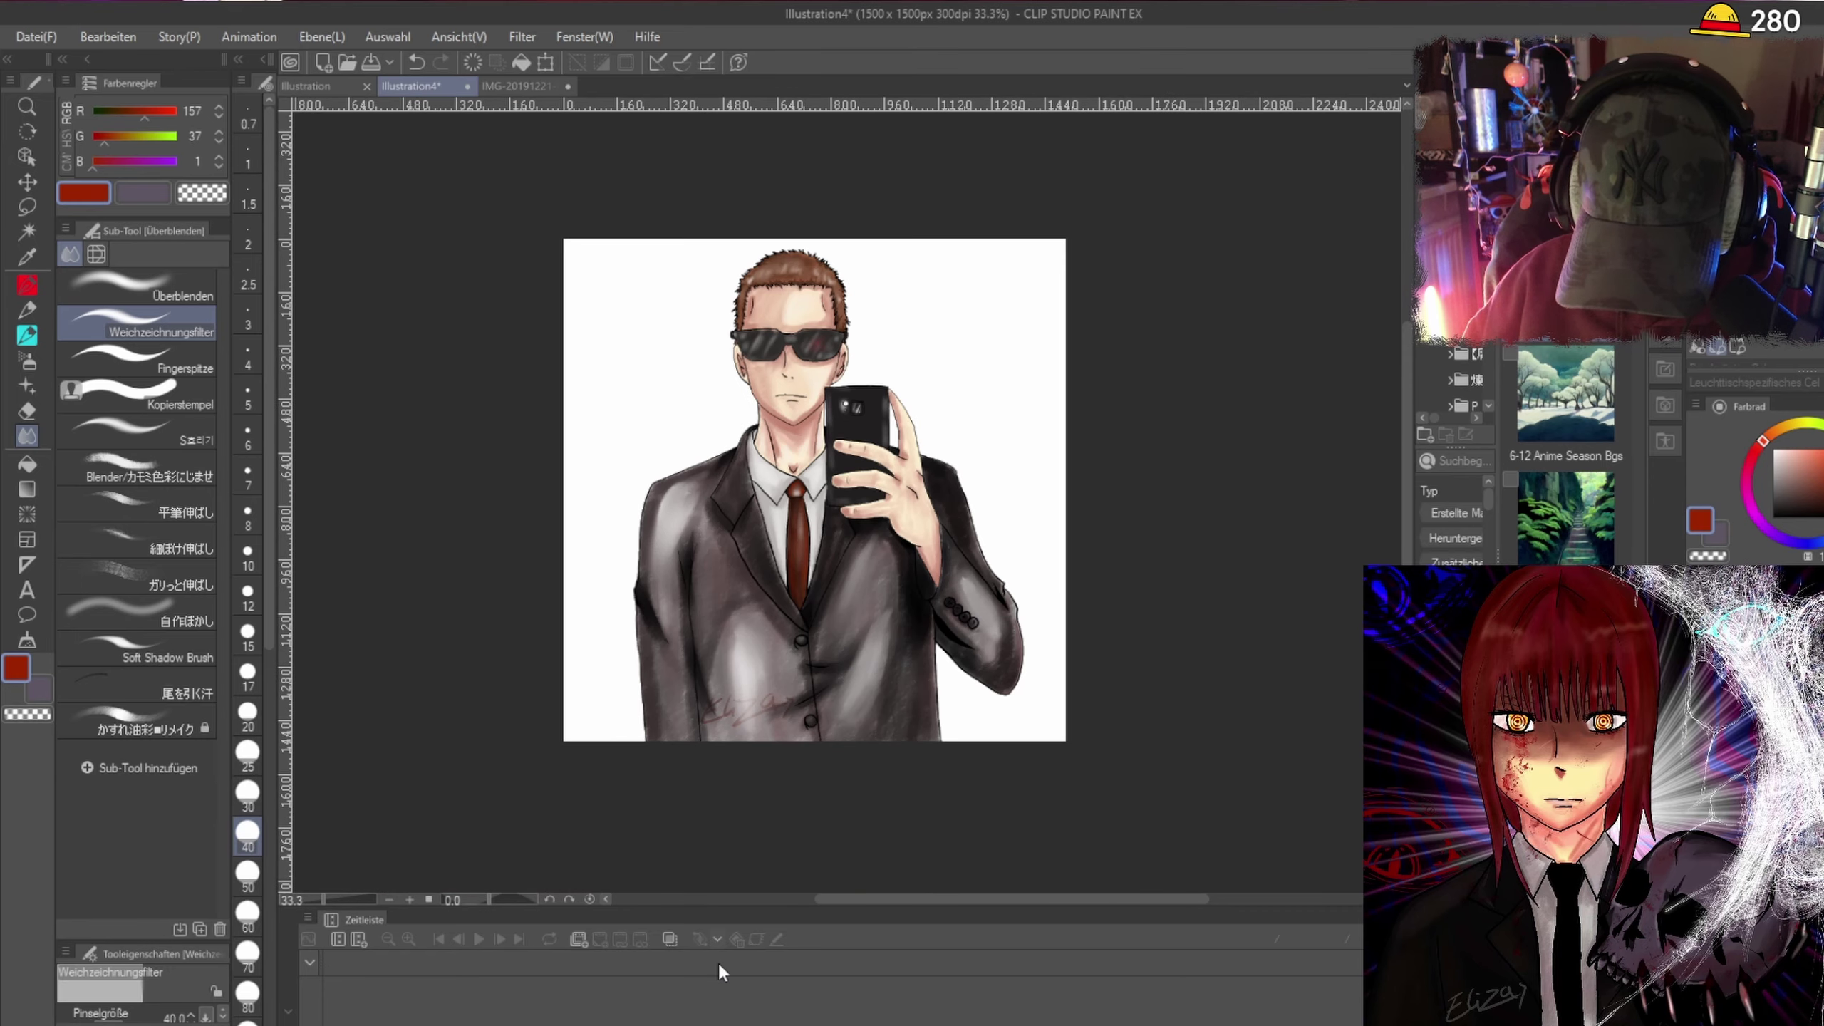
{"action": "key", "text": "ctrl+plus"}
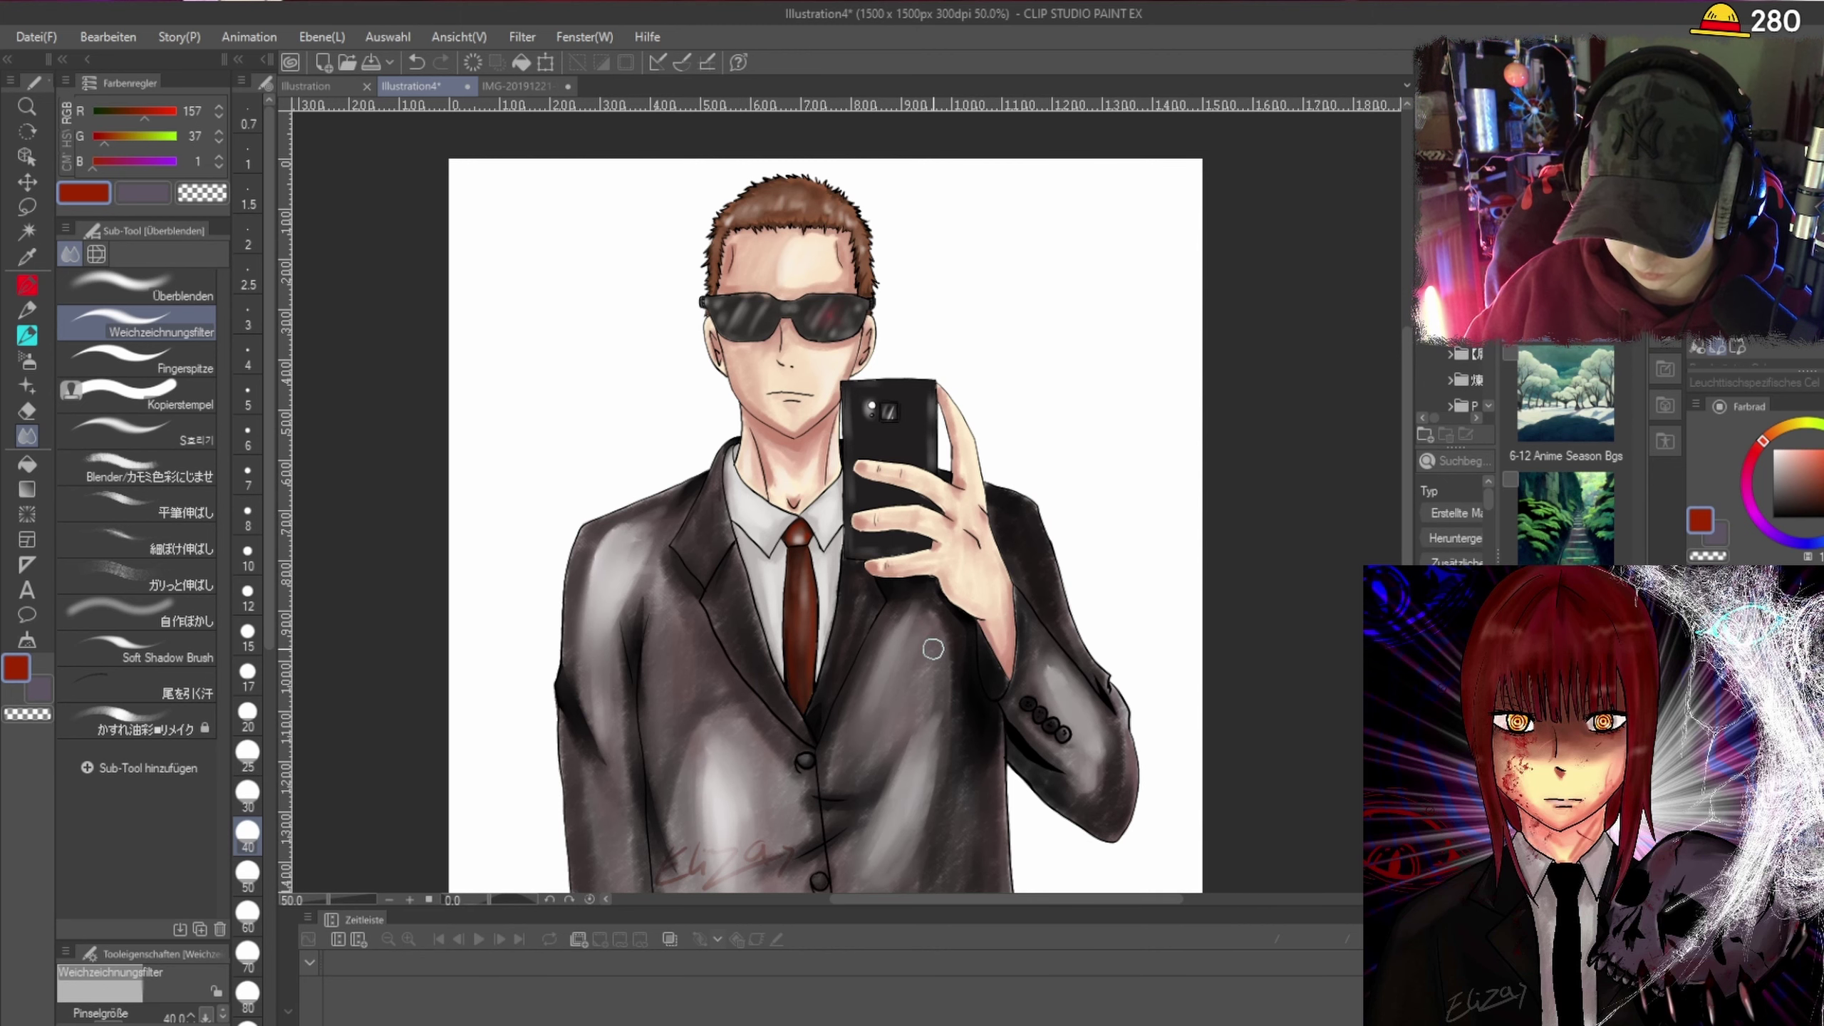
{"action": "scroll", "coordinate": [933, 649], "scroll_direction": "up", "scroll_amount": 1}
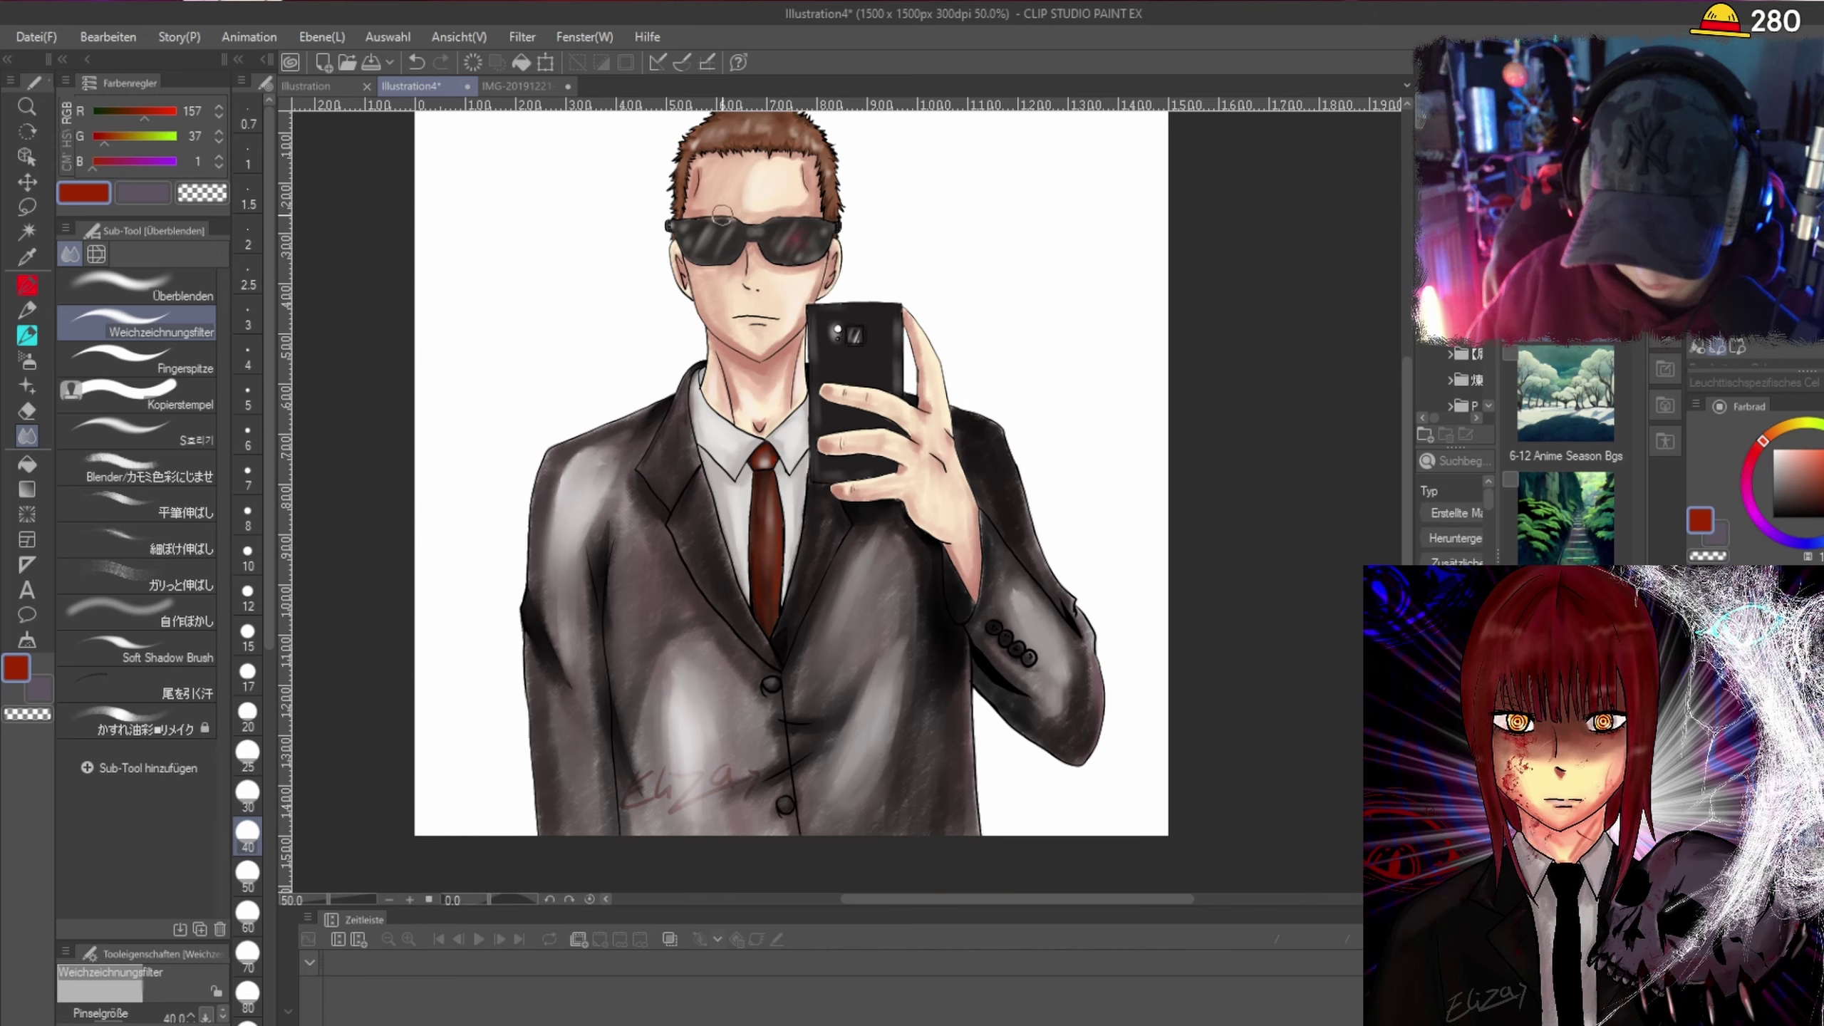
{"action": "scroll", "coordinate": [739, 237], "scroll_direction": "up", "scroll_amount": 2}
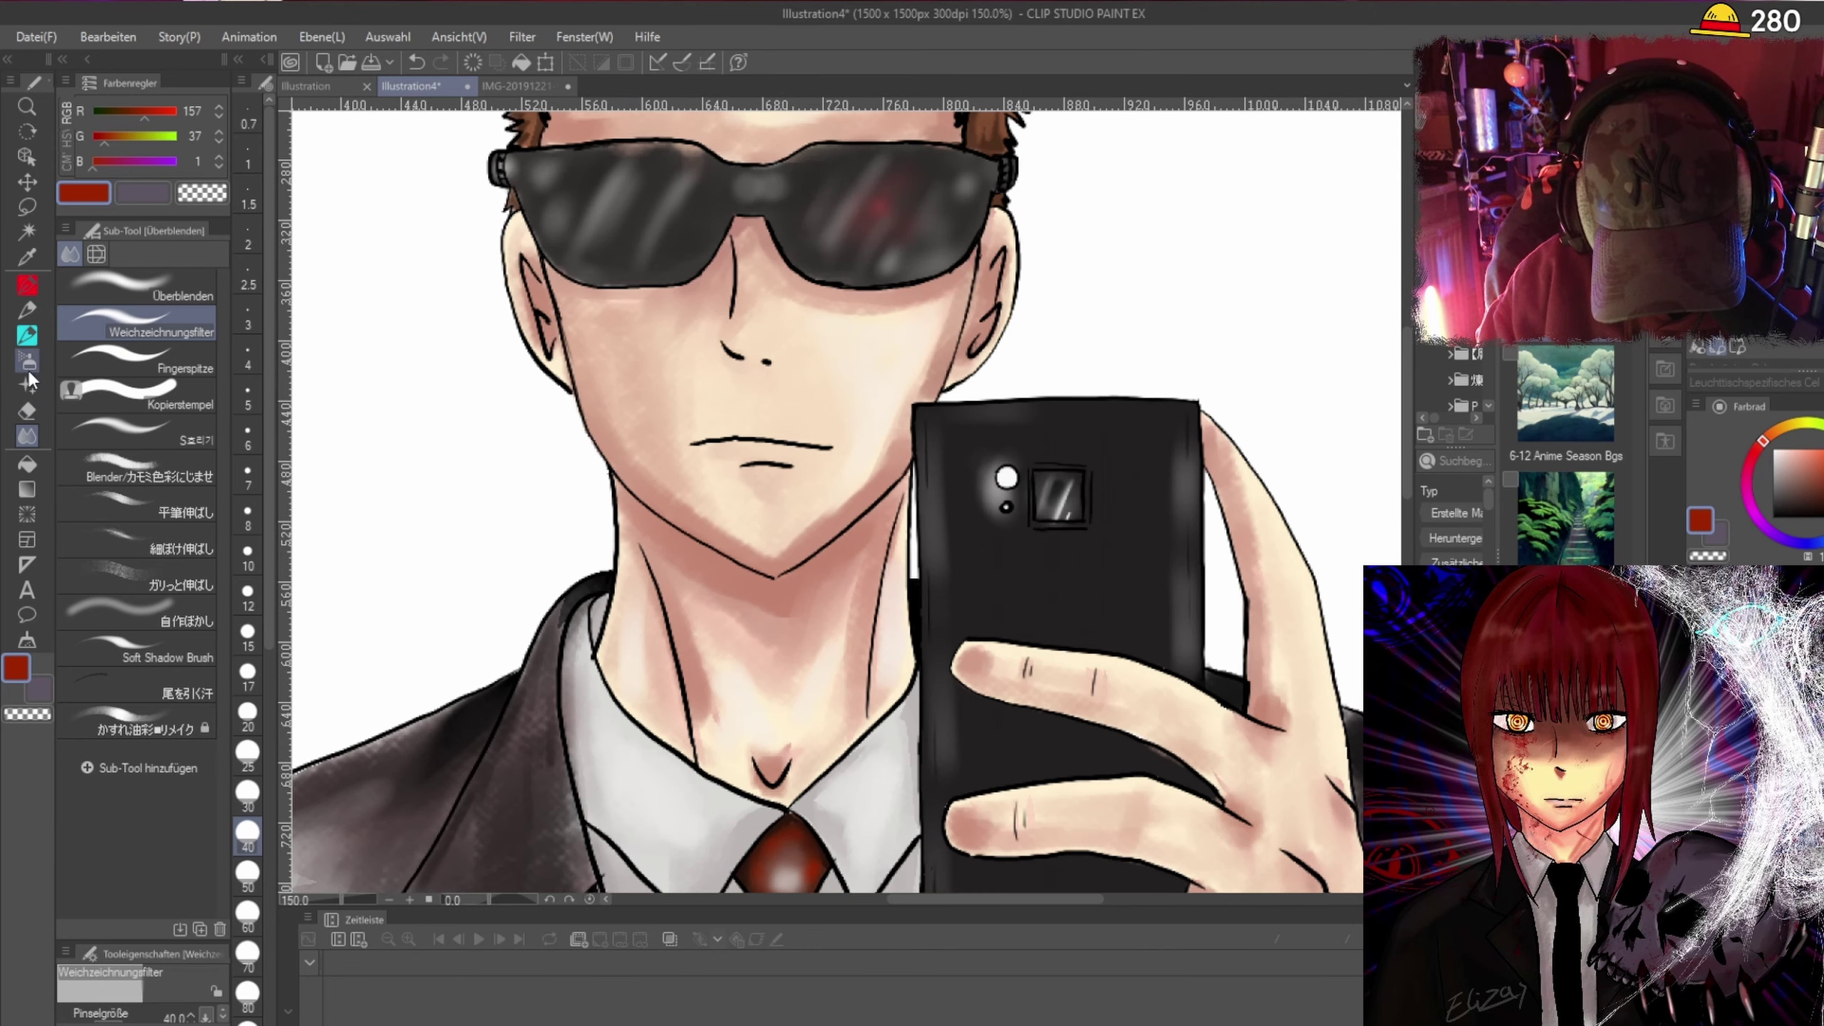
{"action": "left_click", "coordinate": [28, 382]}
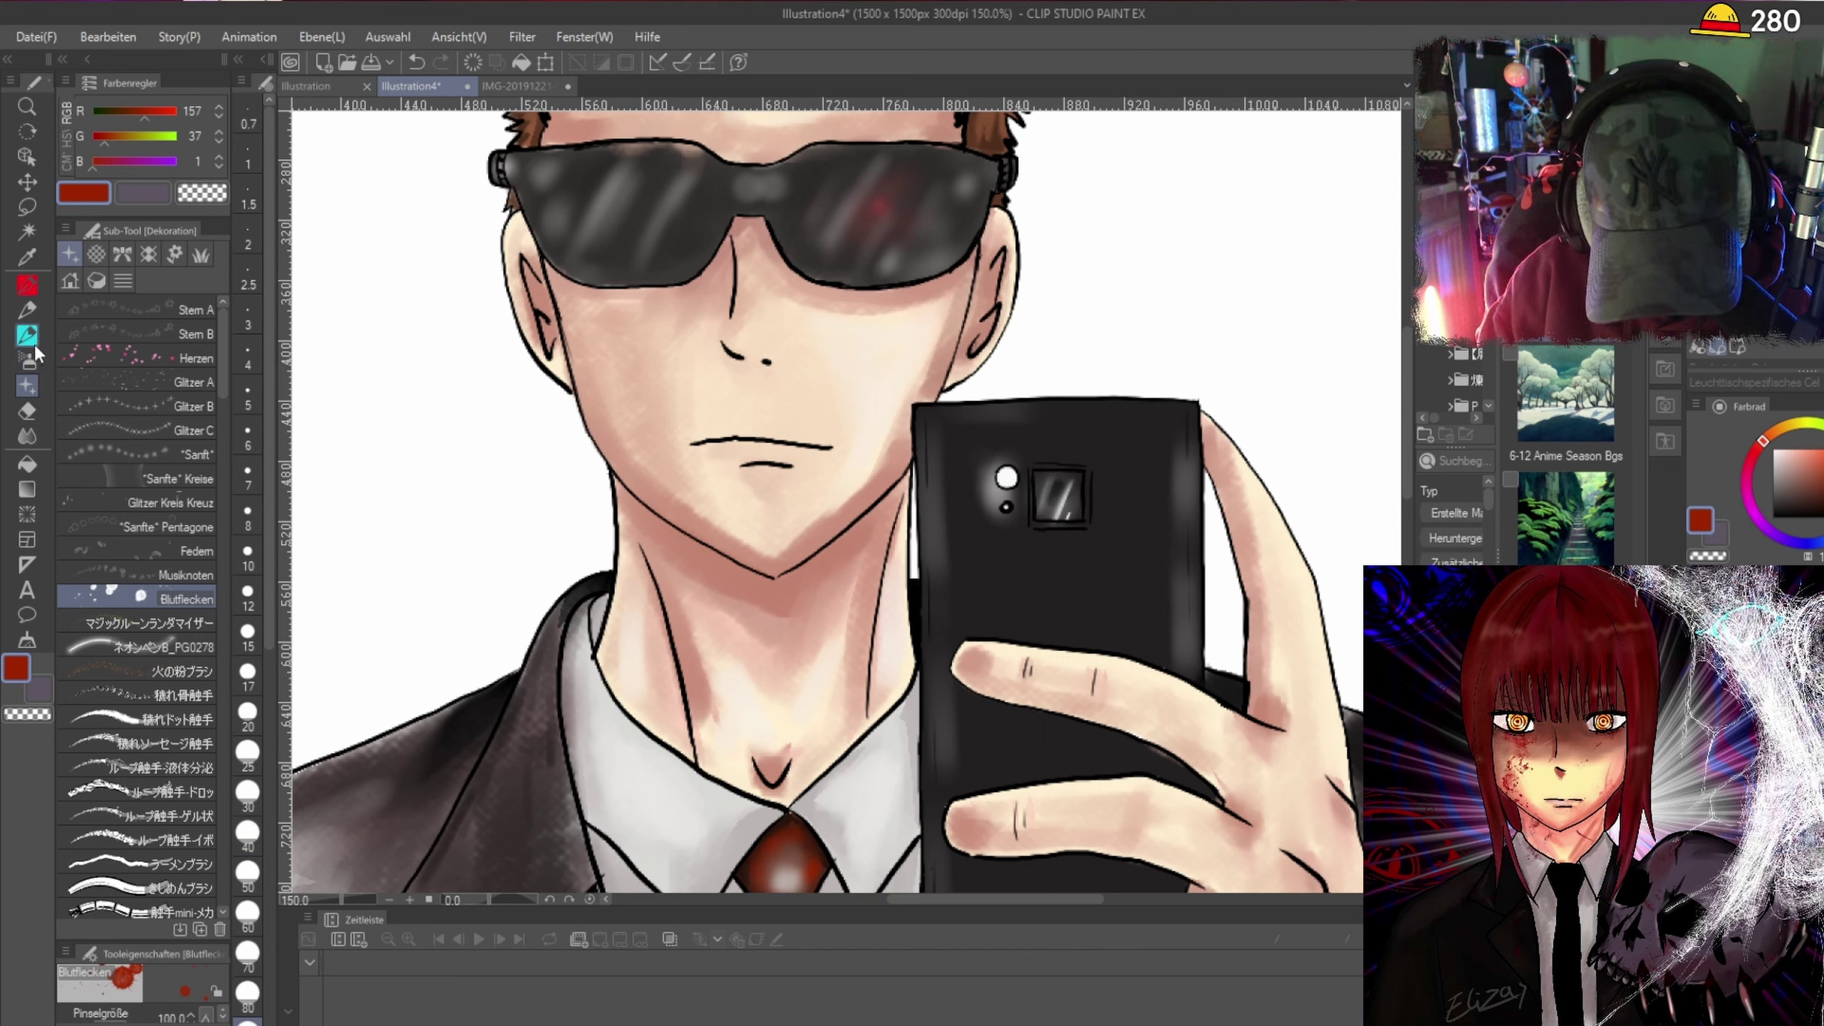
Browse the pencil, airbrush, eraser and decoration brushes, ending on the painting brushes.
{"action": "left_click", "coordinate": [34, 354]}
{"action": "left_click", "coordinate": [26, 312]}
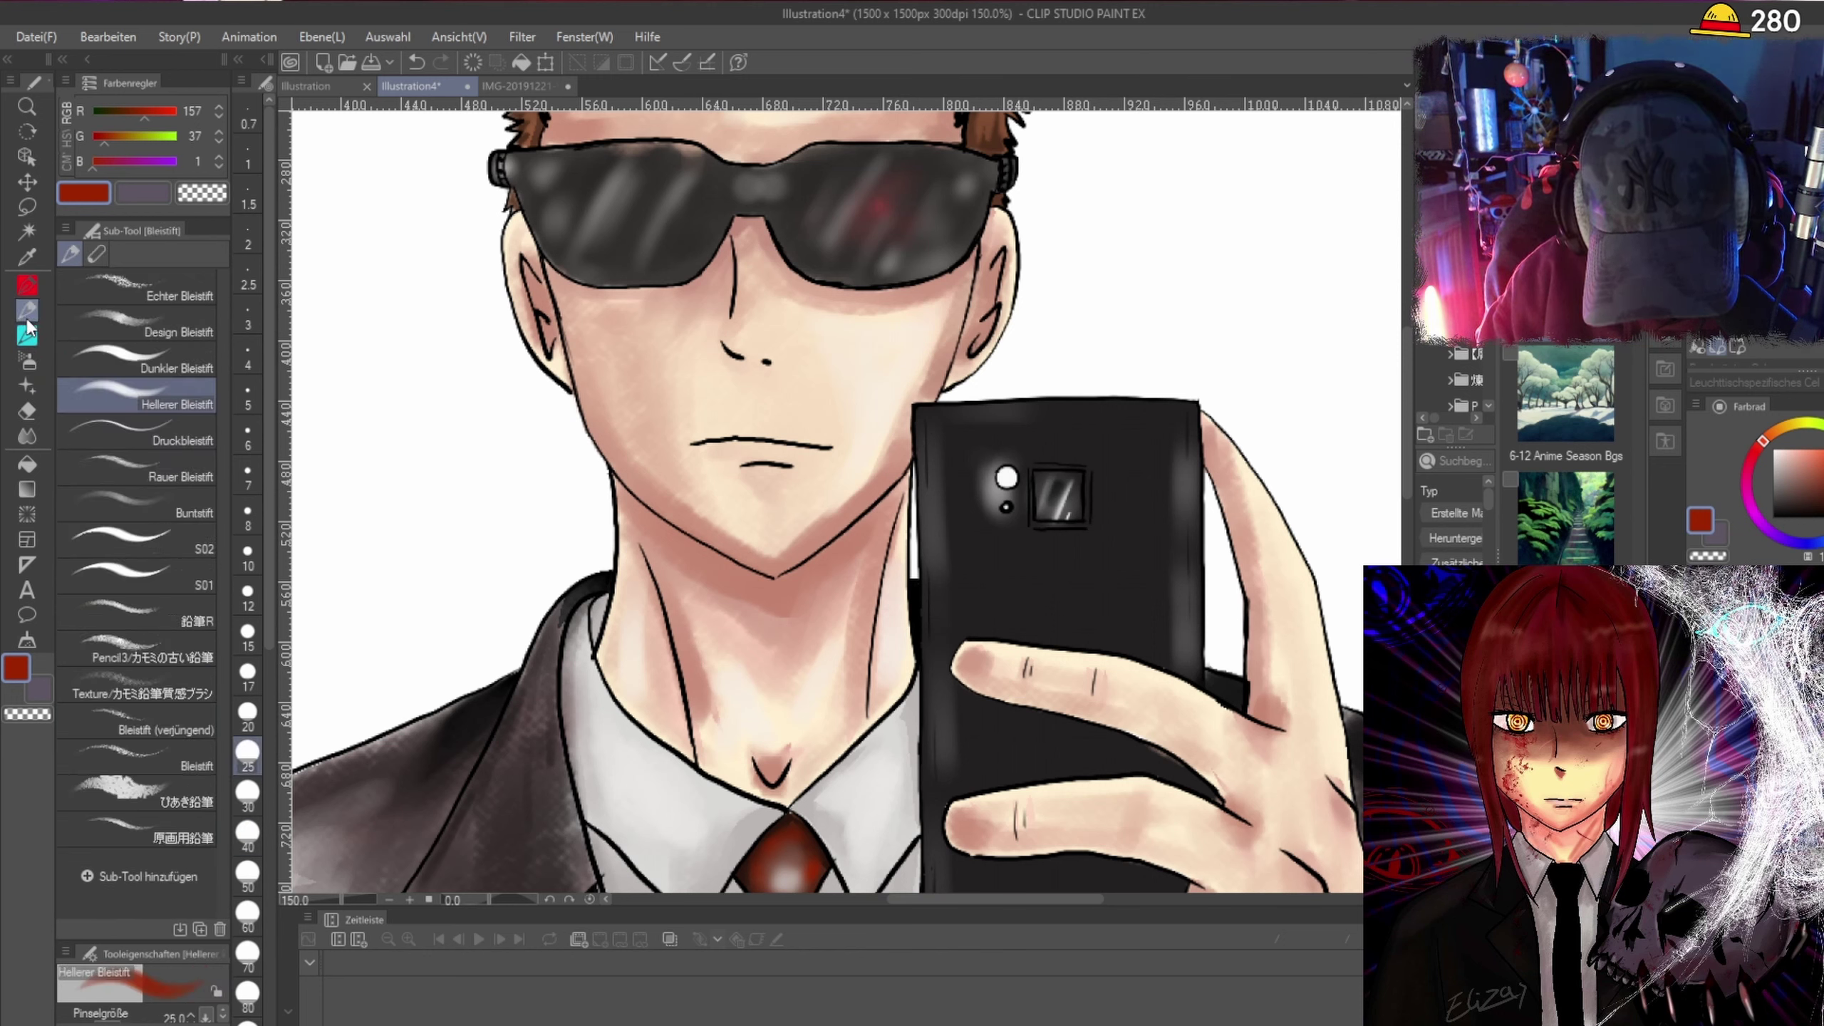
{"action": "left_click", "coordinate": [27, 334]}
{"action": "left_click", "coordinate": [27, 360]}
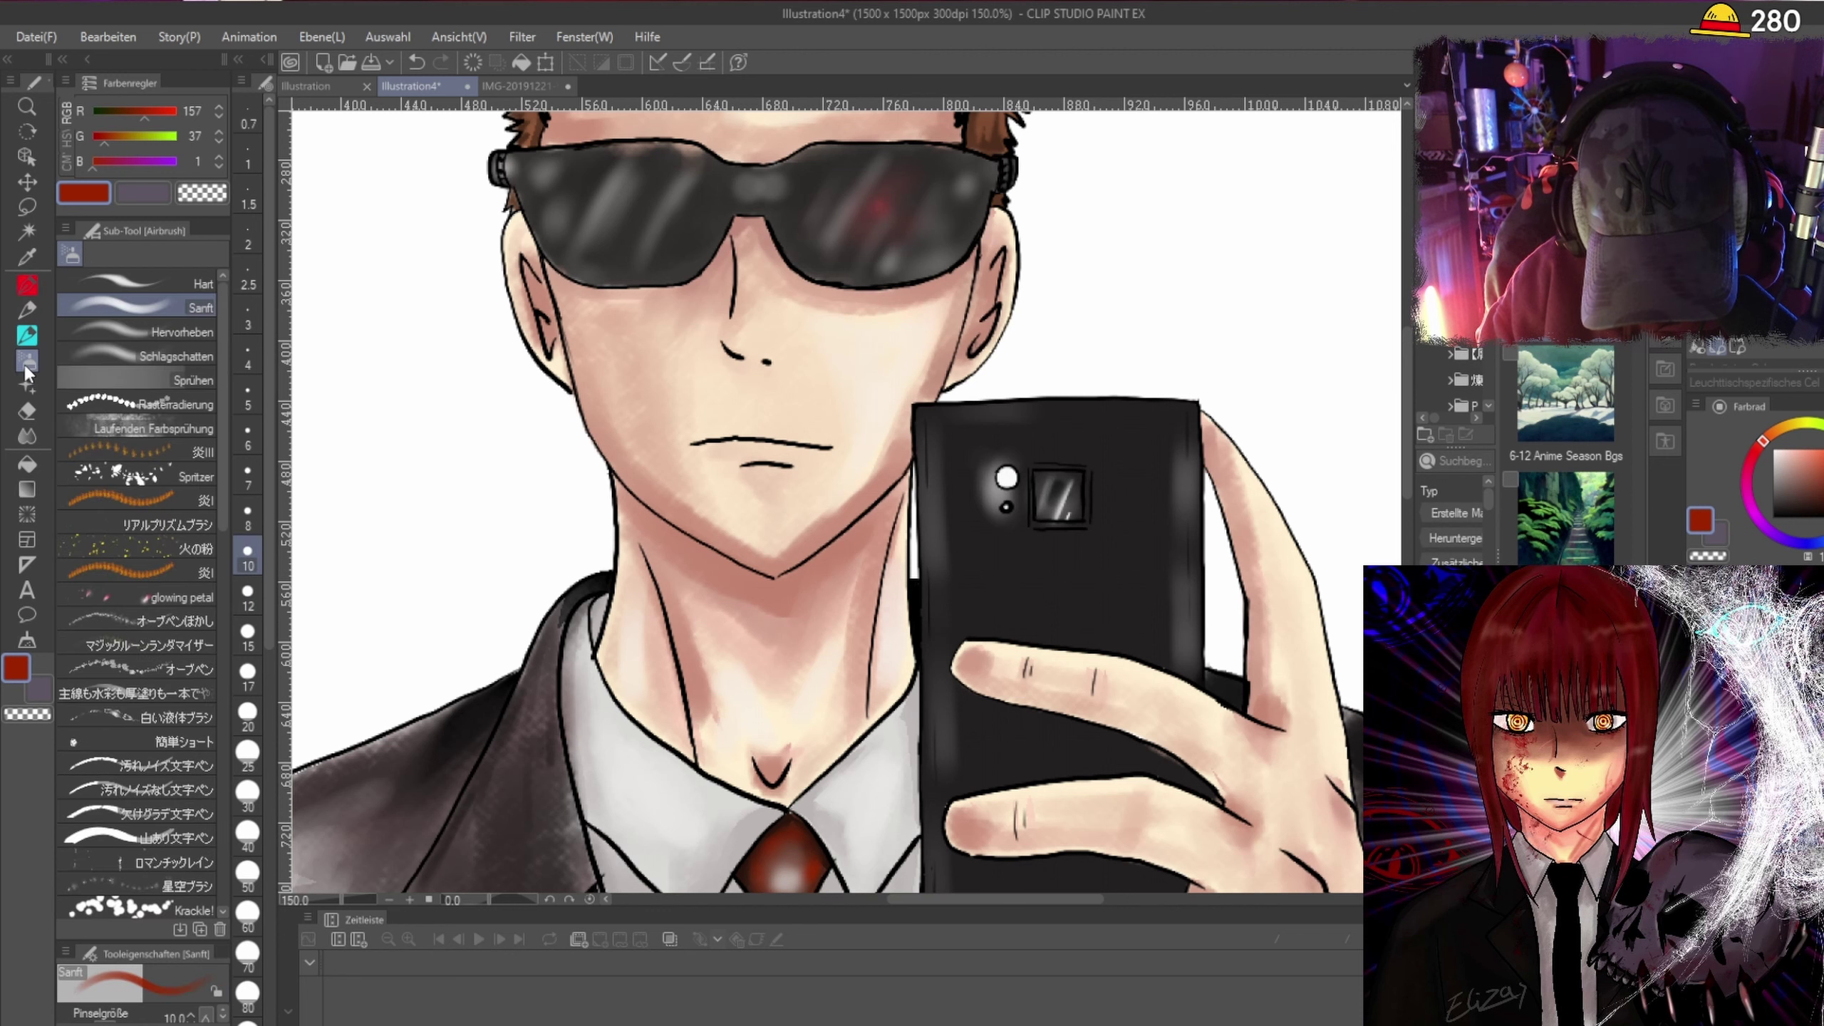
{"action": "left_click", "coordinate": [27, 386]}
{"action": "left_click", "coordinate": [27, 411]}
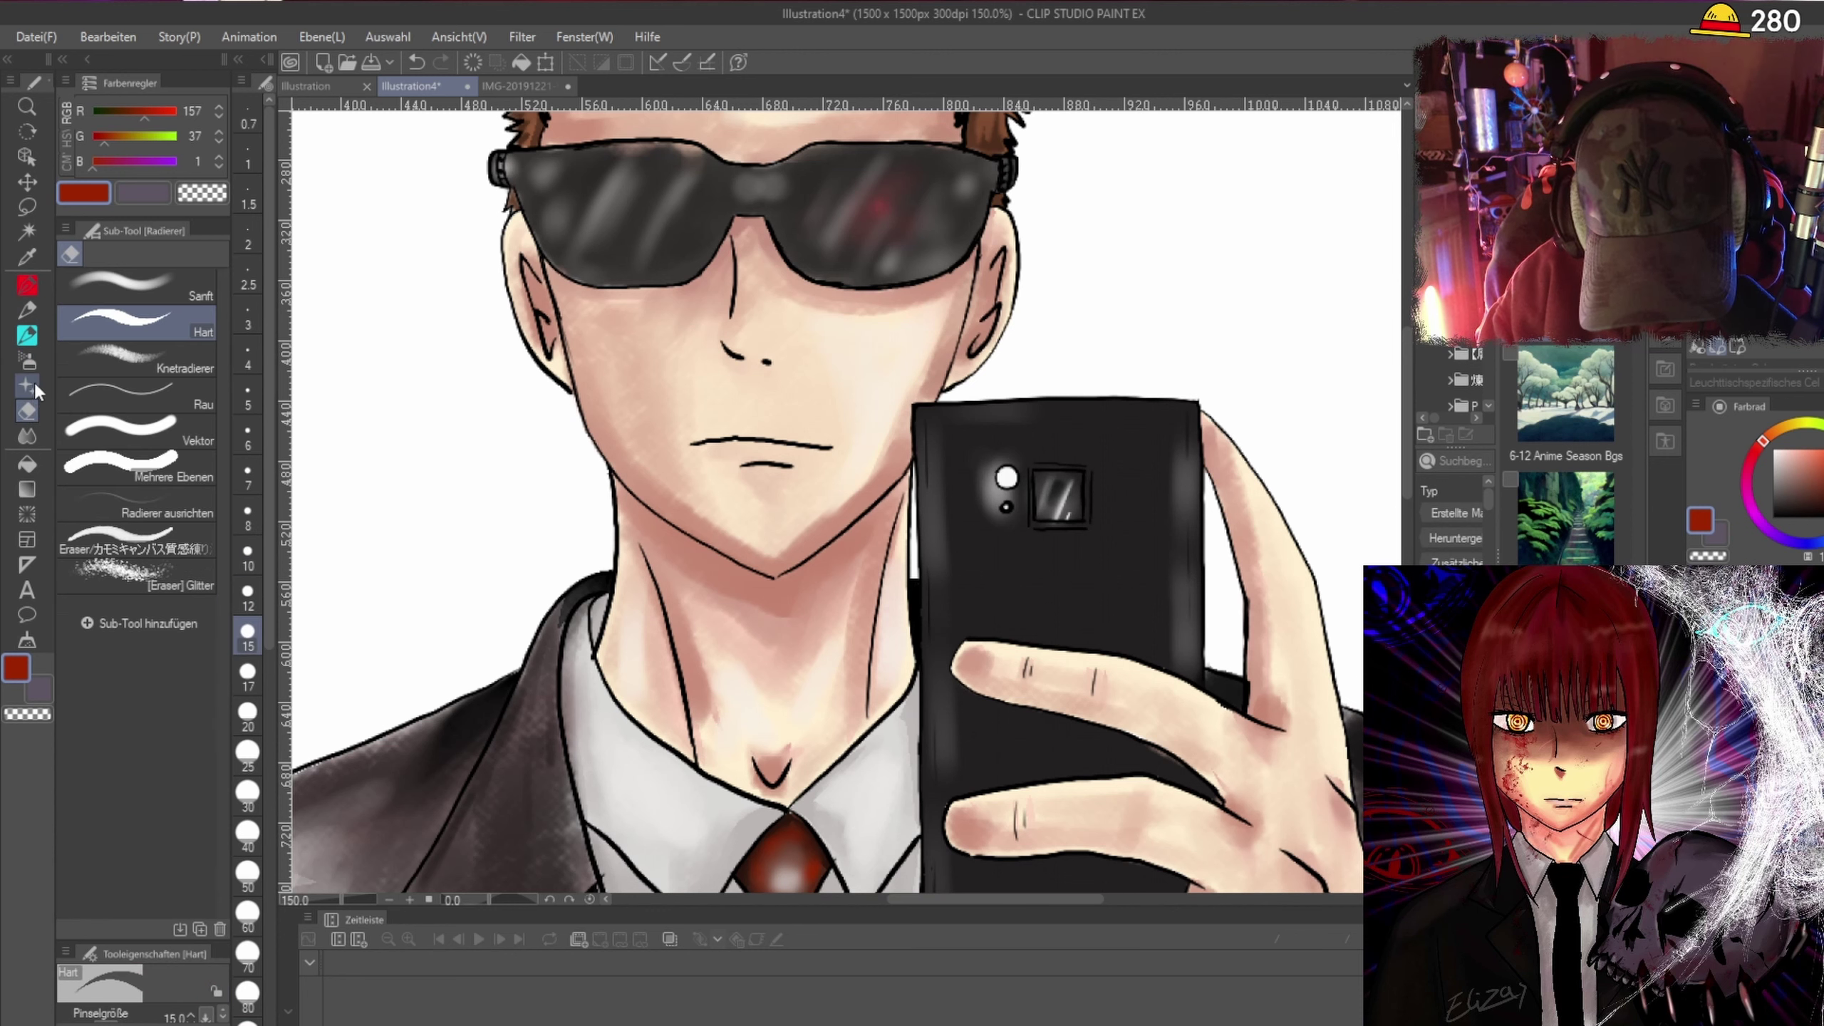
{"action": "left_click", "coordinate": [33, 386]}
{"action": "left_click", "coordinate": [29, 311]}
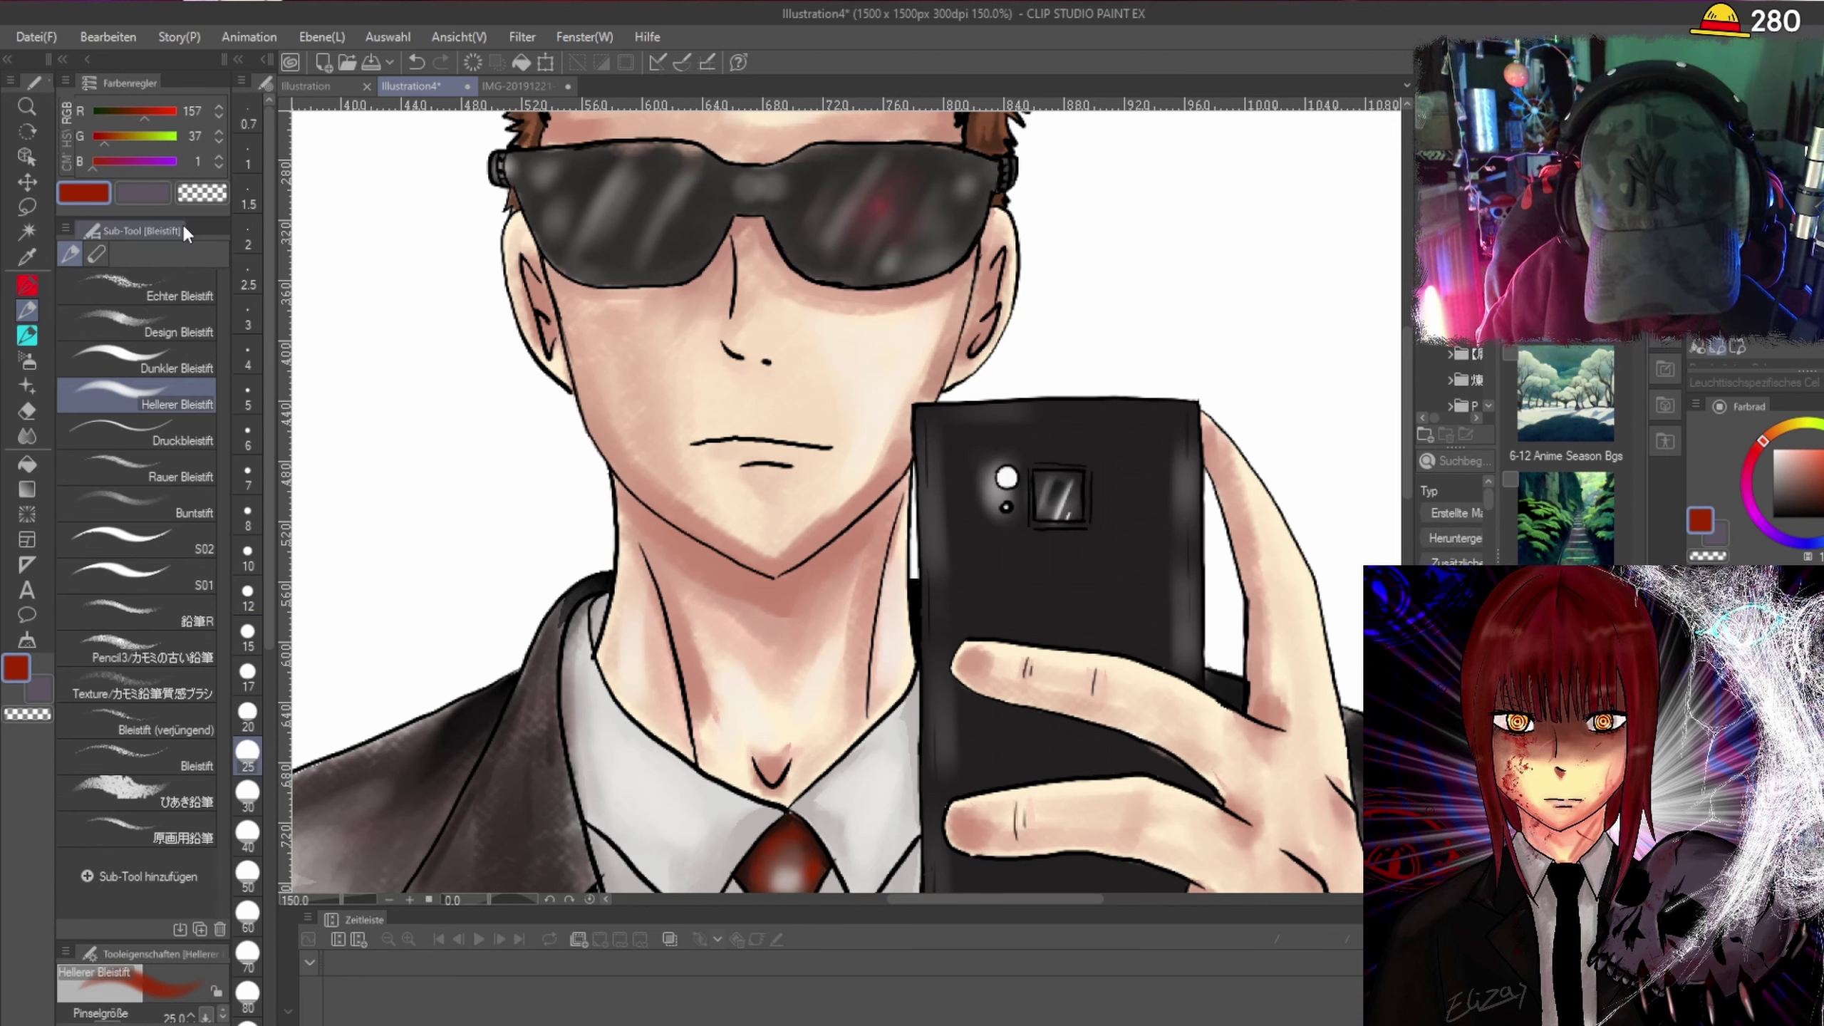
{"action": "left_click", "coordinate": [28, 335]}
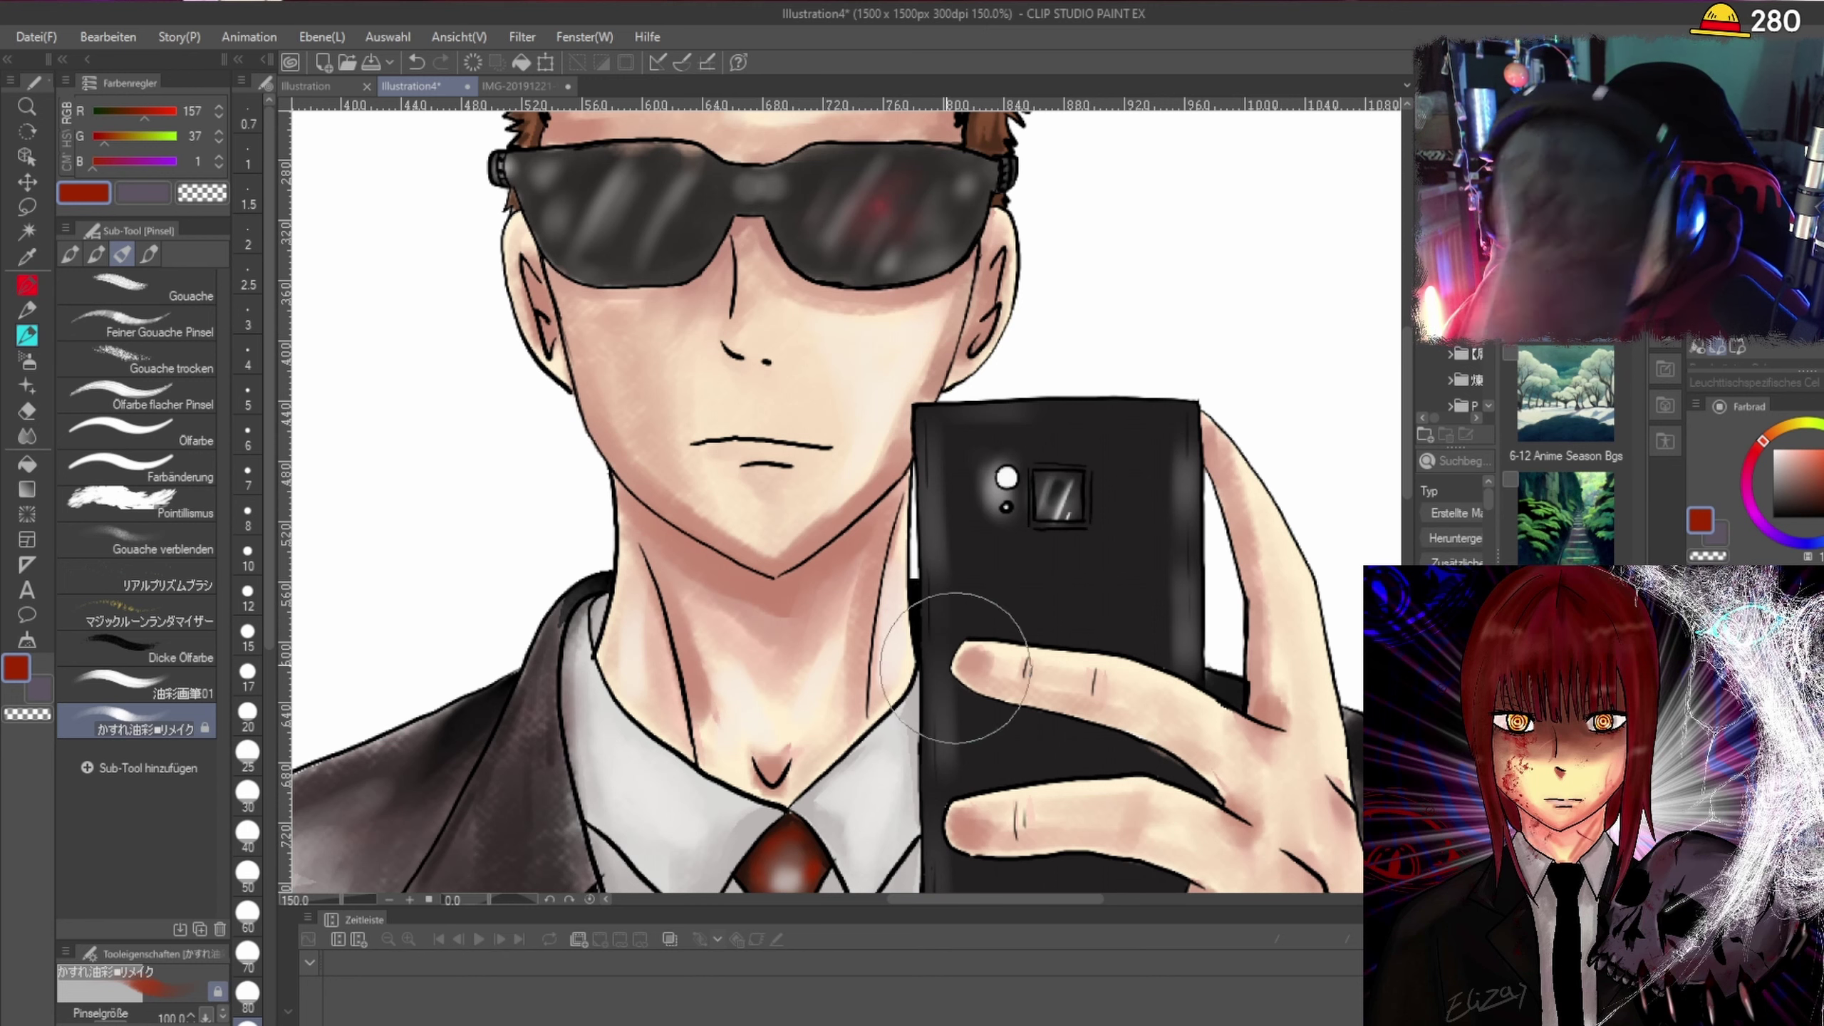
Sample the neck's skin colour and set the Pinsel brush to size 17.
{"action": "left_click", "coordinate": [27, 256]}
{"action": "left_click", "coordinate": [702, 652]}
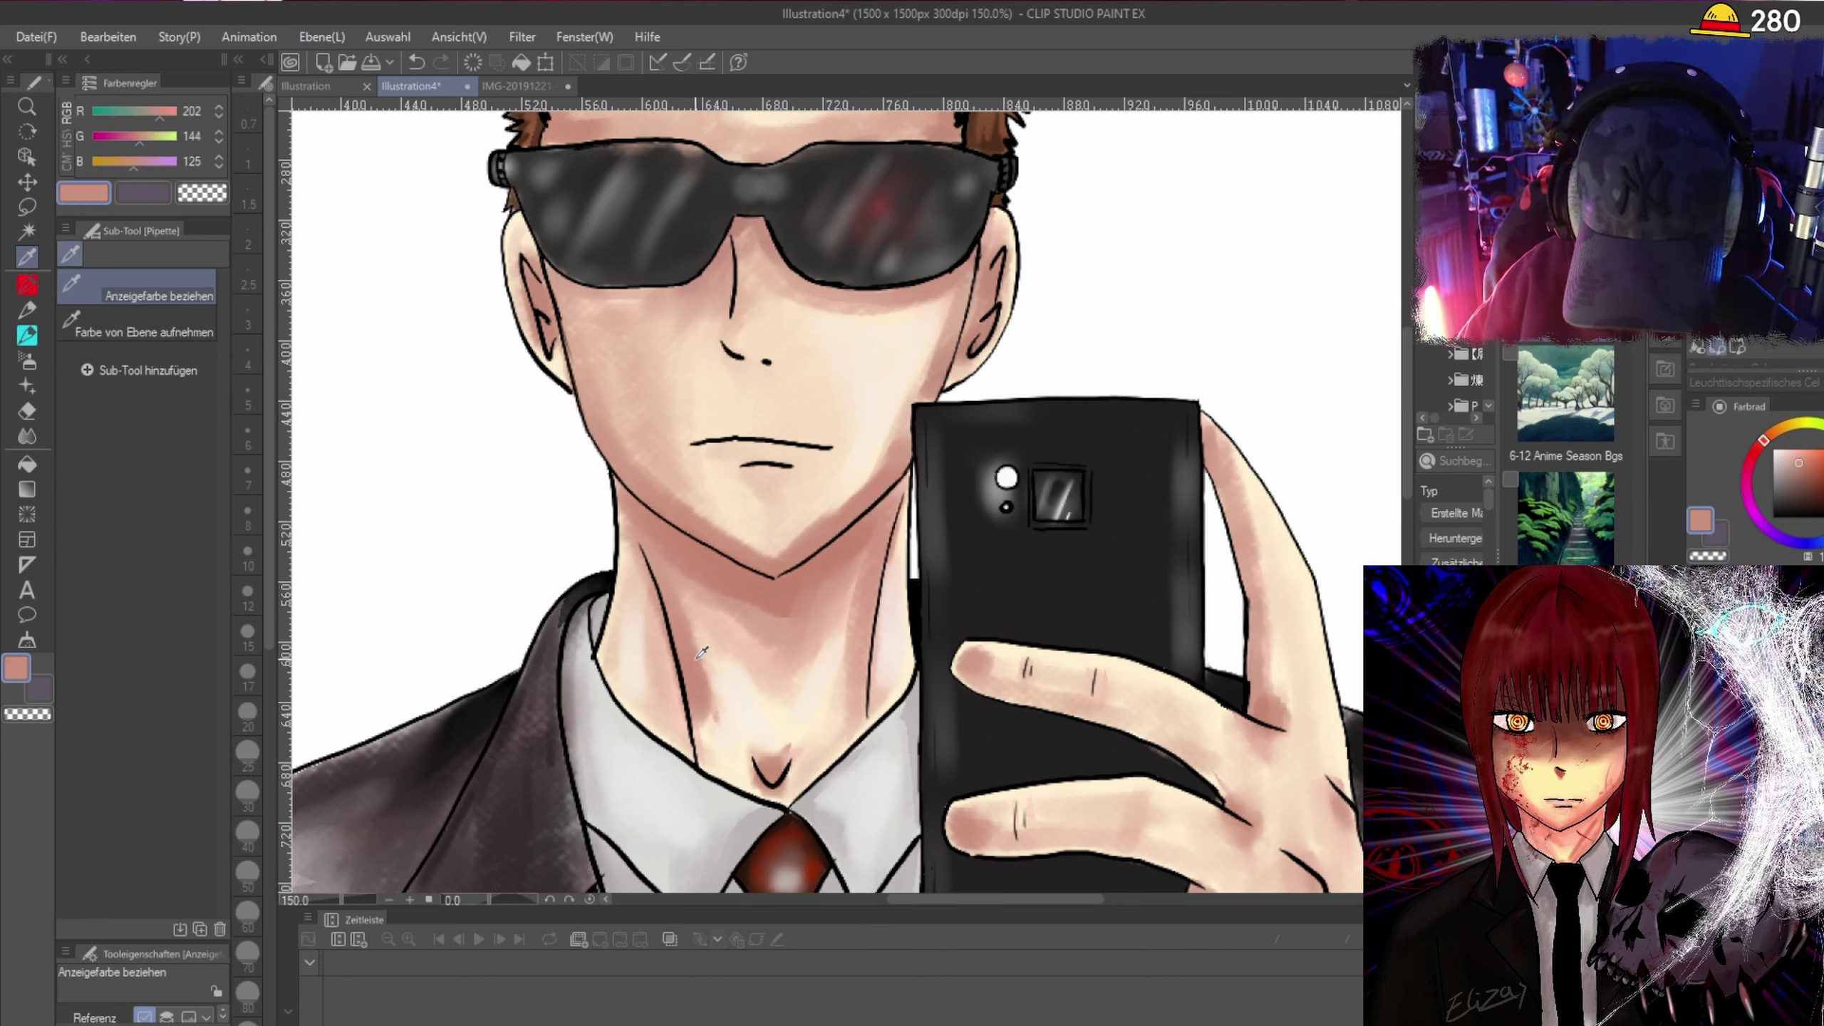
{"action": "key", "text": "b"}
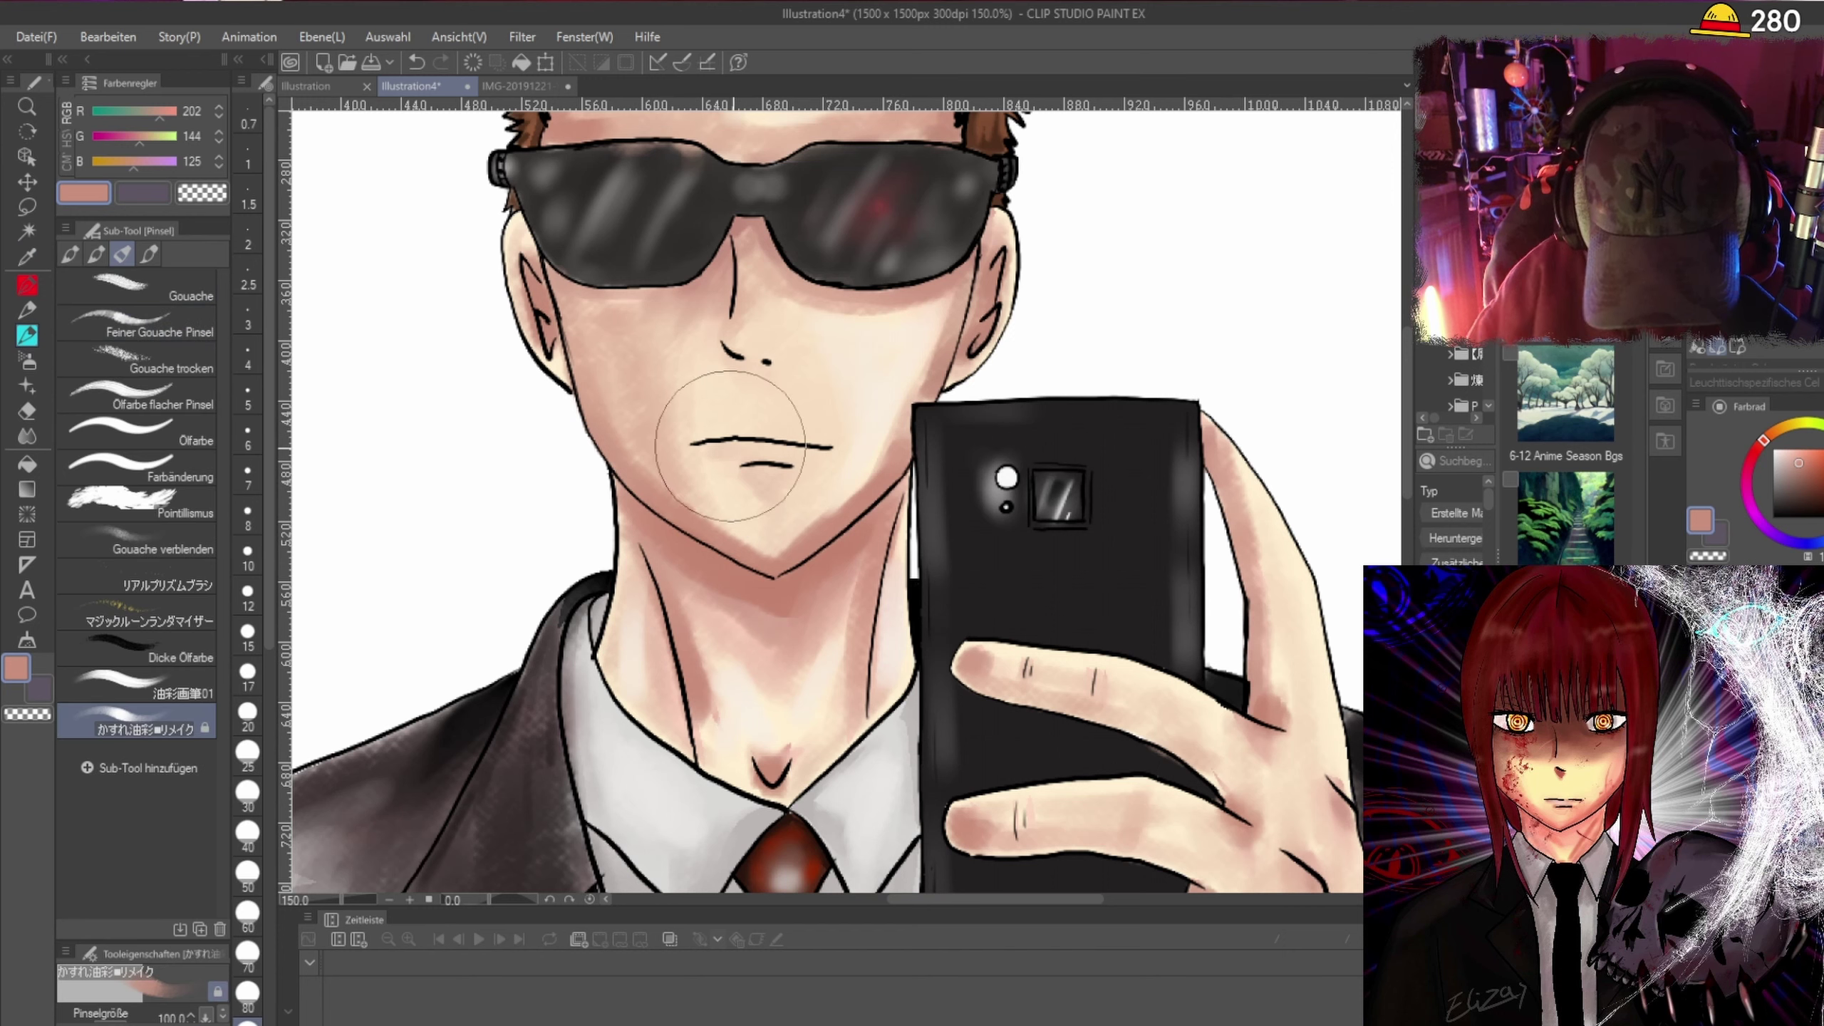
{"action": "left_click", "coordinate": [247, 674]}
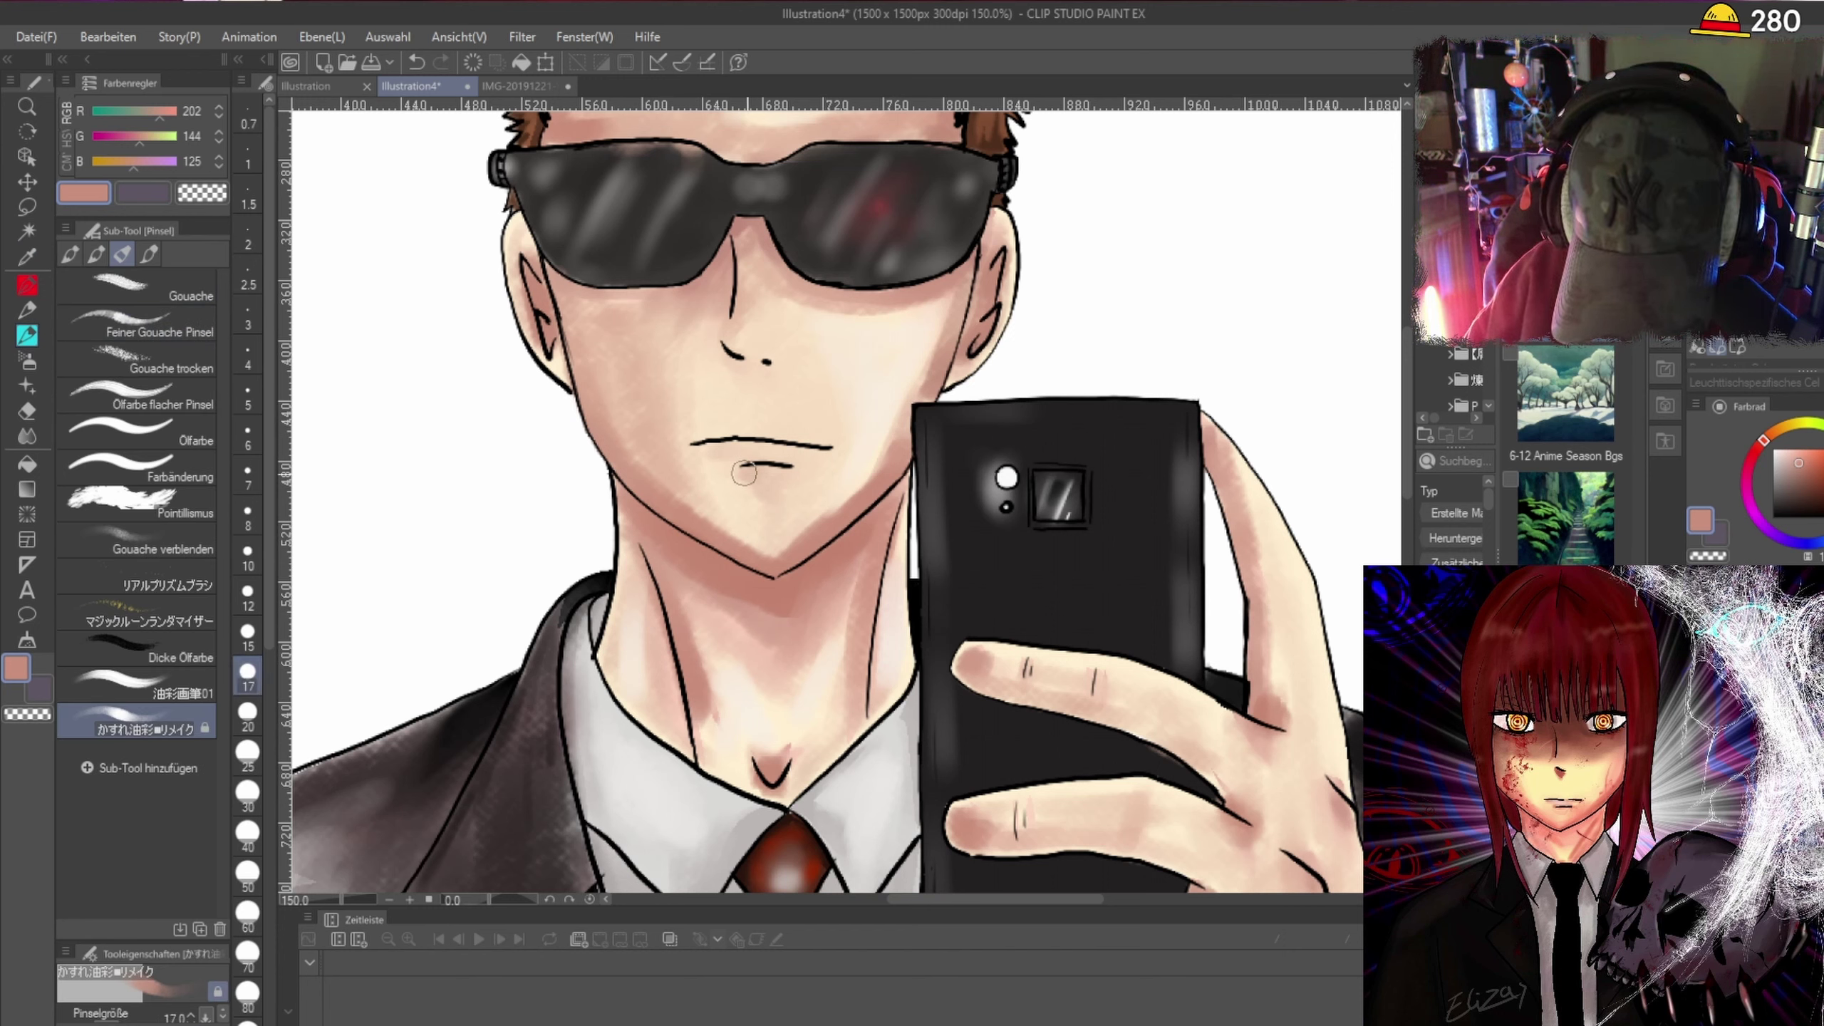
Paint skin-tone shading under the lip, nose and right cheek, and along the neck.
{"action": "mouse_move", "coordinate": [744, 473]}
{"action": "left_mouse_down"}
{"action": "mouse_move", "coordinate": [767, 493]}
{"action": "mouse_move", "coordinate": [786, 474]}
{"action": "left_mouse_up"}
{"action": "mouse_move", "coordinate": [737, 365]}
{"action": "left_mouse_down"}
{"action": "mouse_move", "coordinate": [764, 367]}
{"action": "mouse_move", "coordinate": [727, 281]}
{"action": "left_mouse_up"}
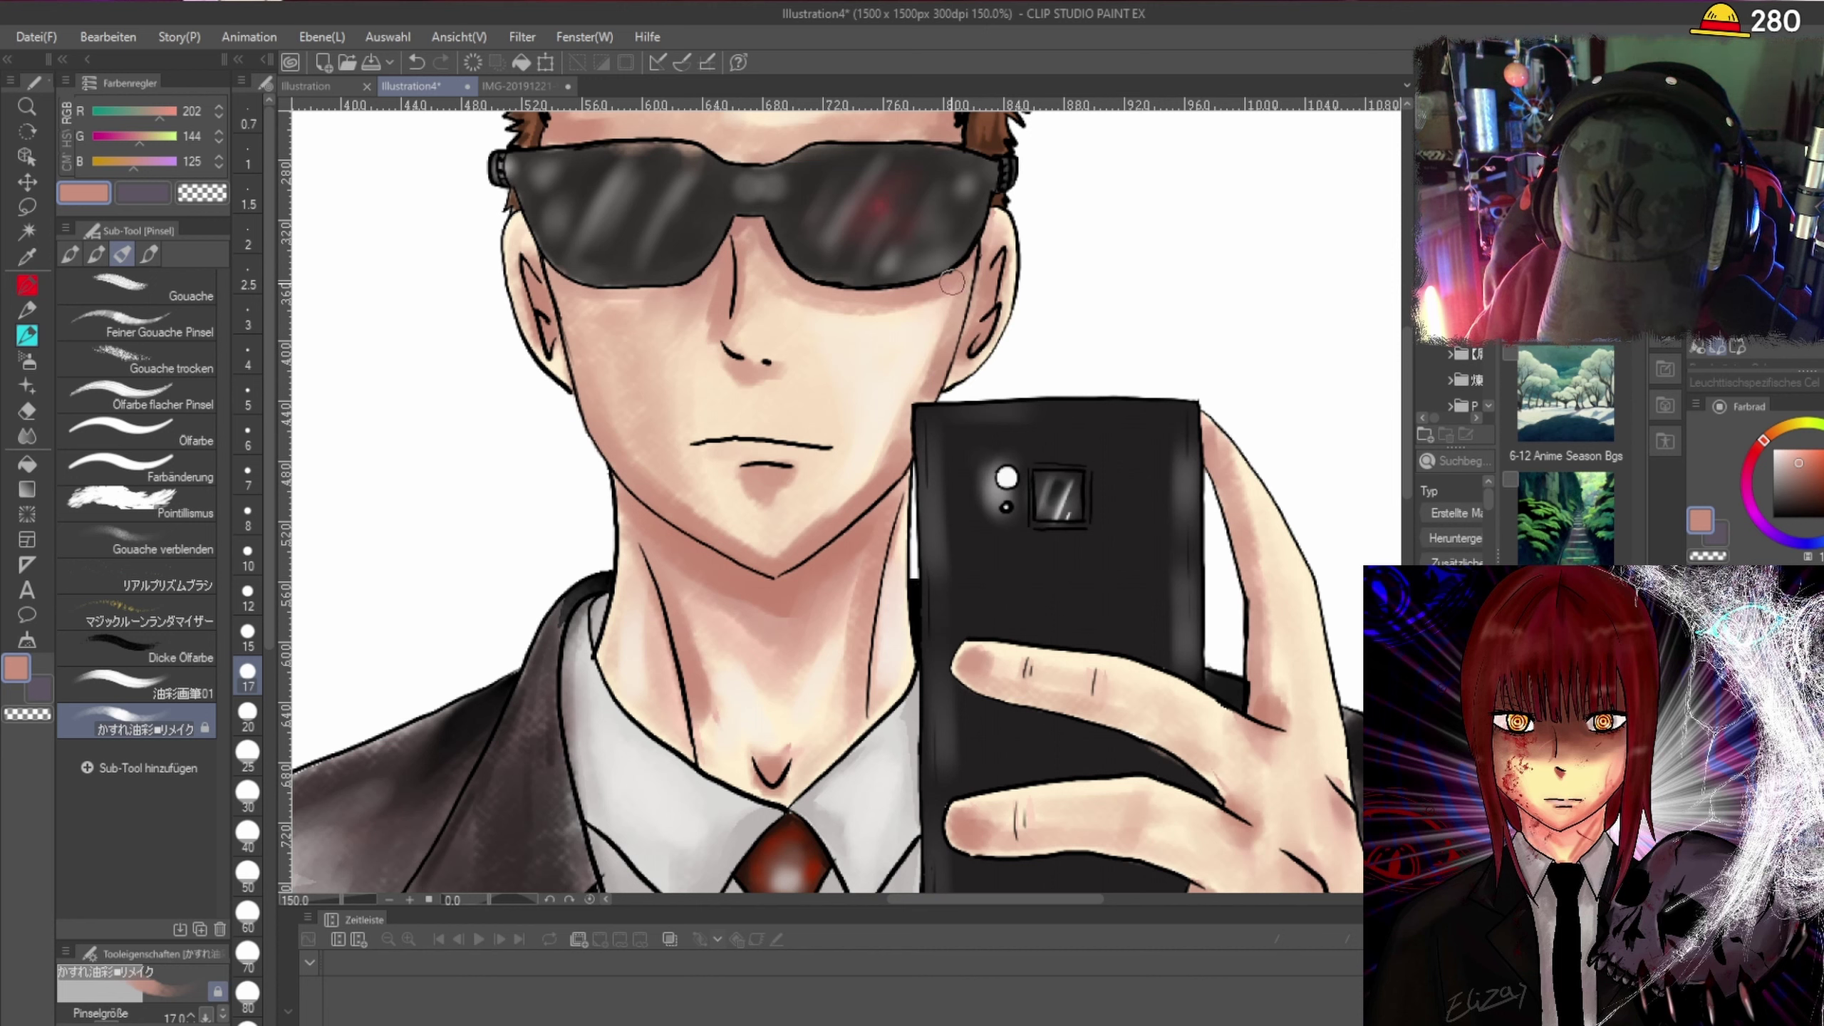
{"action": "left_click_drag", "start_coordinate": [951, 282], "coordinate": [937, 342]}
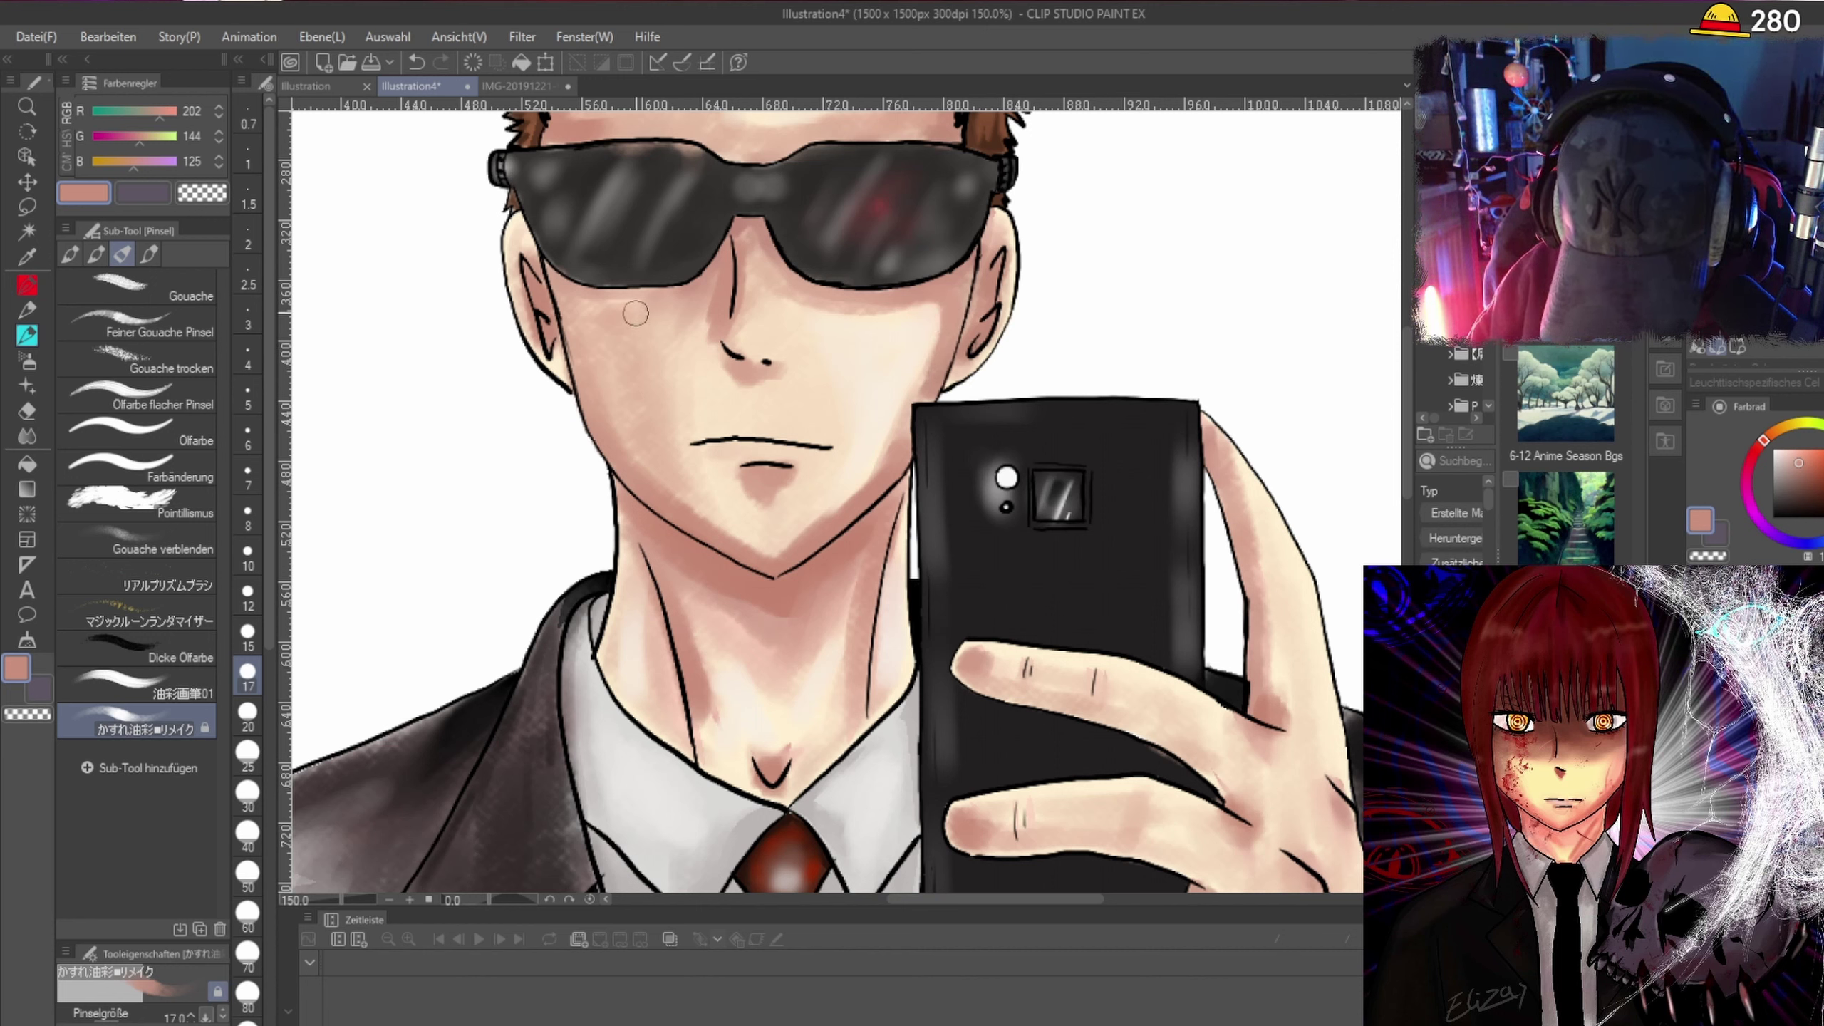
{"action": "left_click_drag", "start_coordinate": [725, 464], "coordinate": [842, 454]}
{"action": "mouse_move", "coordinate": [702, 453]}
{"action": "left_mouse_down"}
{"action": "mouse_move", "coordinate": [846, 465]}
{"action": "mouse_move", "coordinate": [893, 638]}
{"action": "left_mouse_up"}
{"action": "mouse_move", "coordinate": [896, 508]}
{"action": "left_mouse_down"}
{"action": "mouse_move", "coordinate": [896, 690]}
{"action": "mouse_move", "coordinate": [815, 735]}
{"action": "left_mouse_up"}
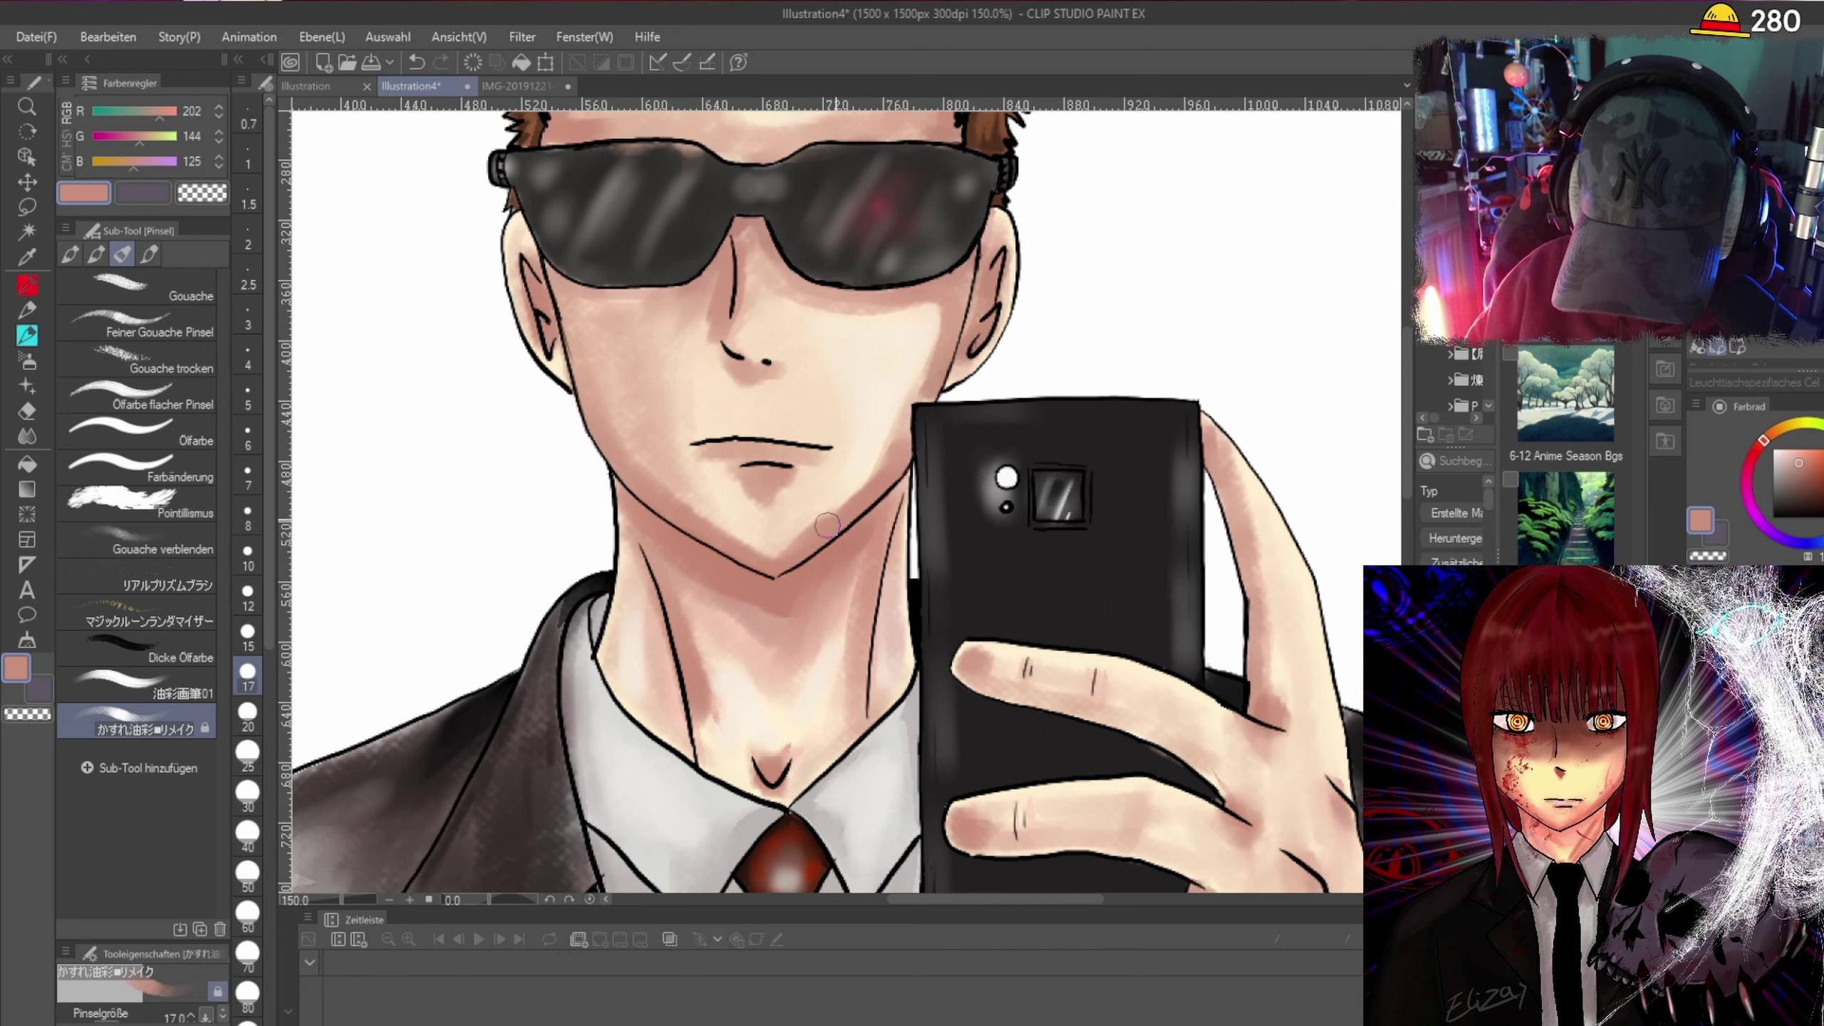
{"action": "scroll", "coordinate": [827, 525], "scroll_direction": "down", "scroll_amount": 4}
{"action": "scroll", "coordinate": [1135, 677], "scroll_direction": "up", "scroll_amount": 1}
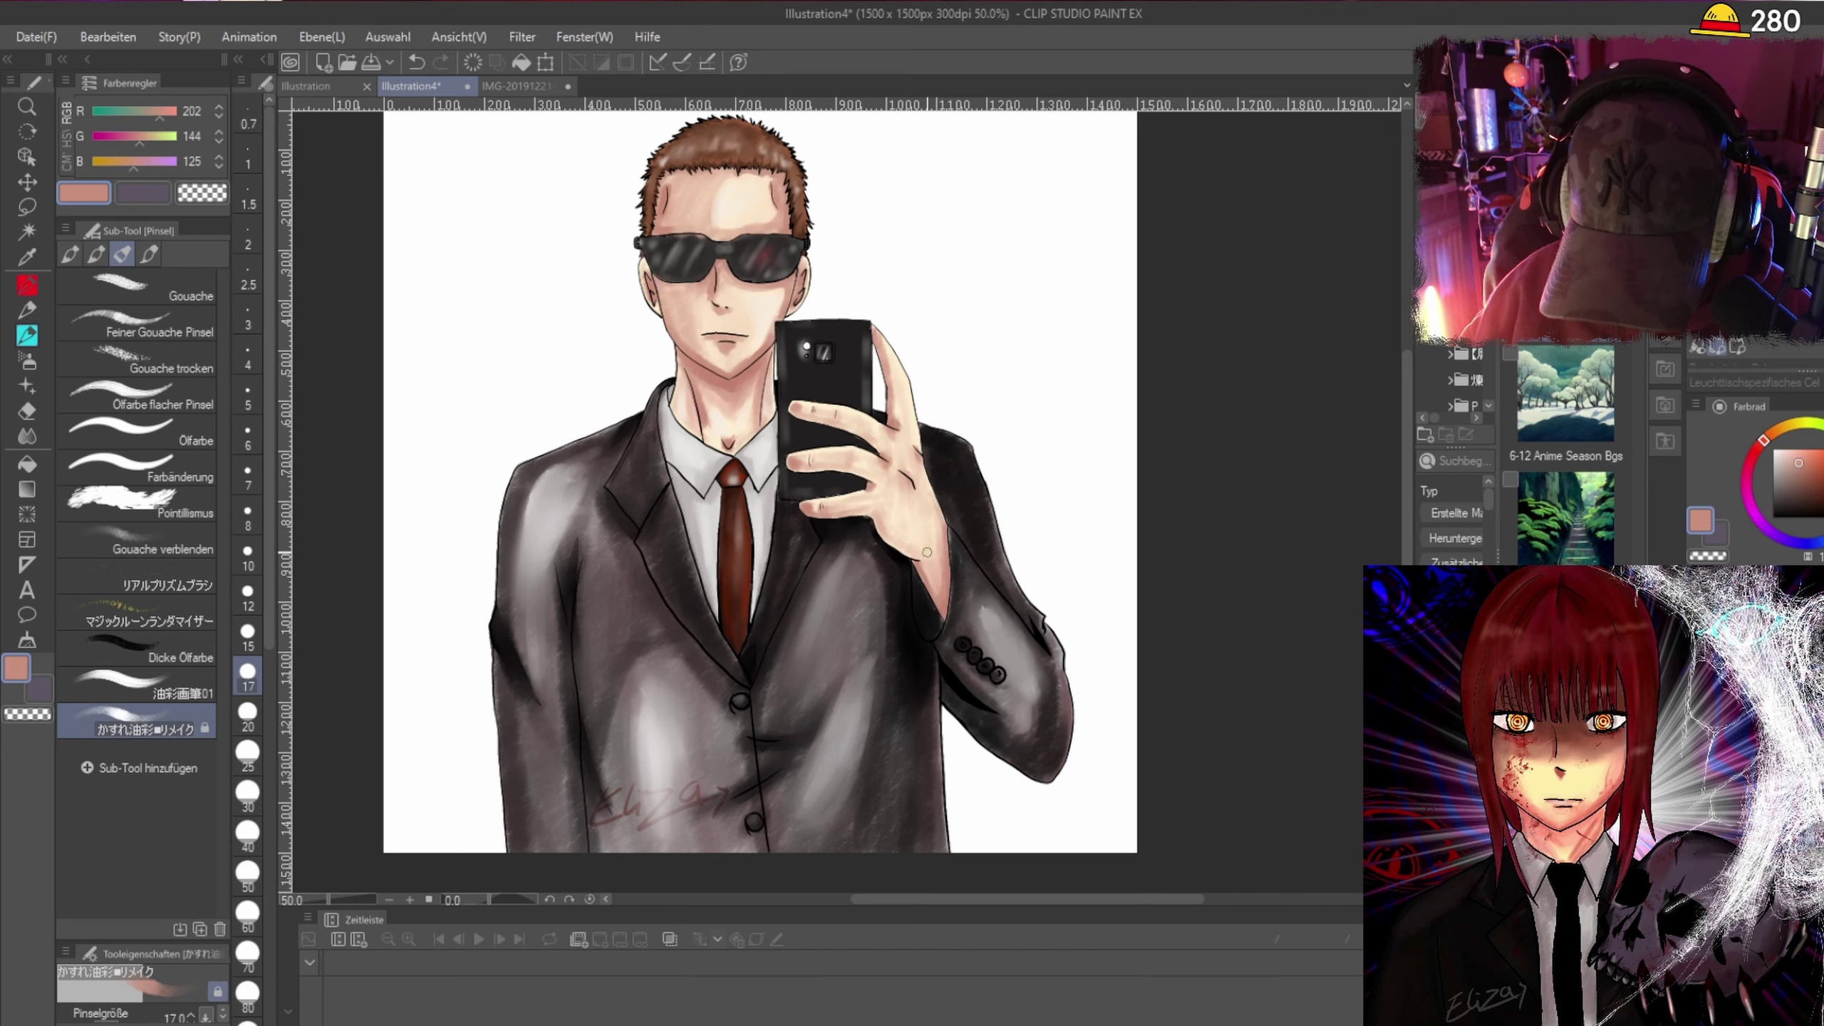
Erase along the sunglasses' top edge with the hard eraser (size 15), then zoom out to 66.7%.
{"action": "scroll", "coordinate": [676, 199], "scroll_direction": "up", "scroll_amount": 3}
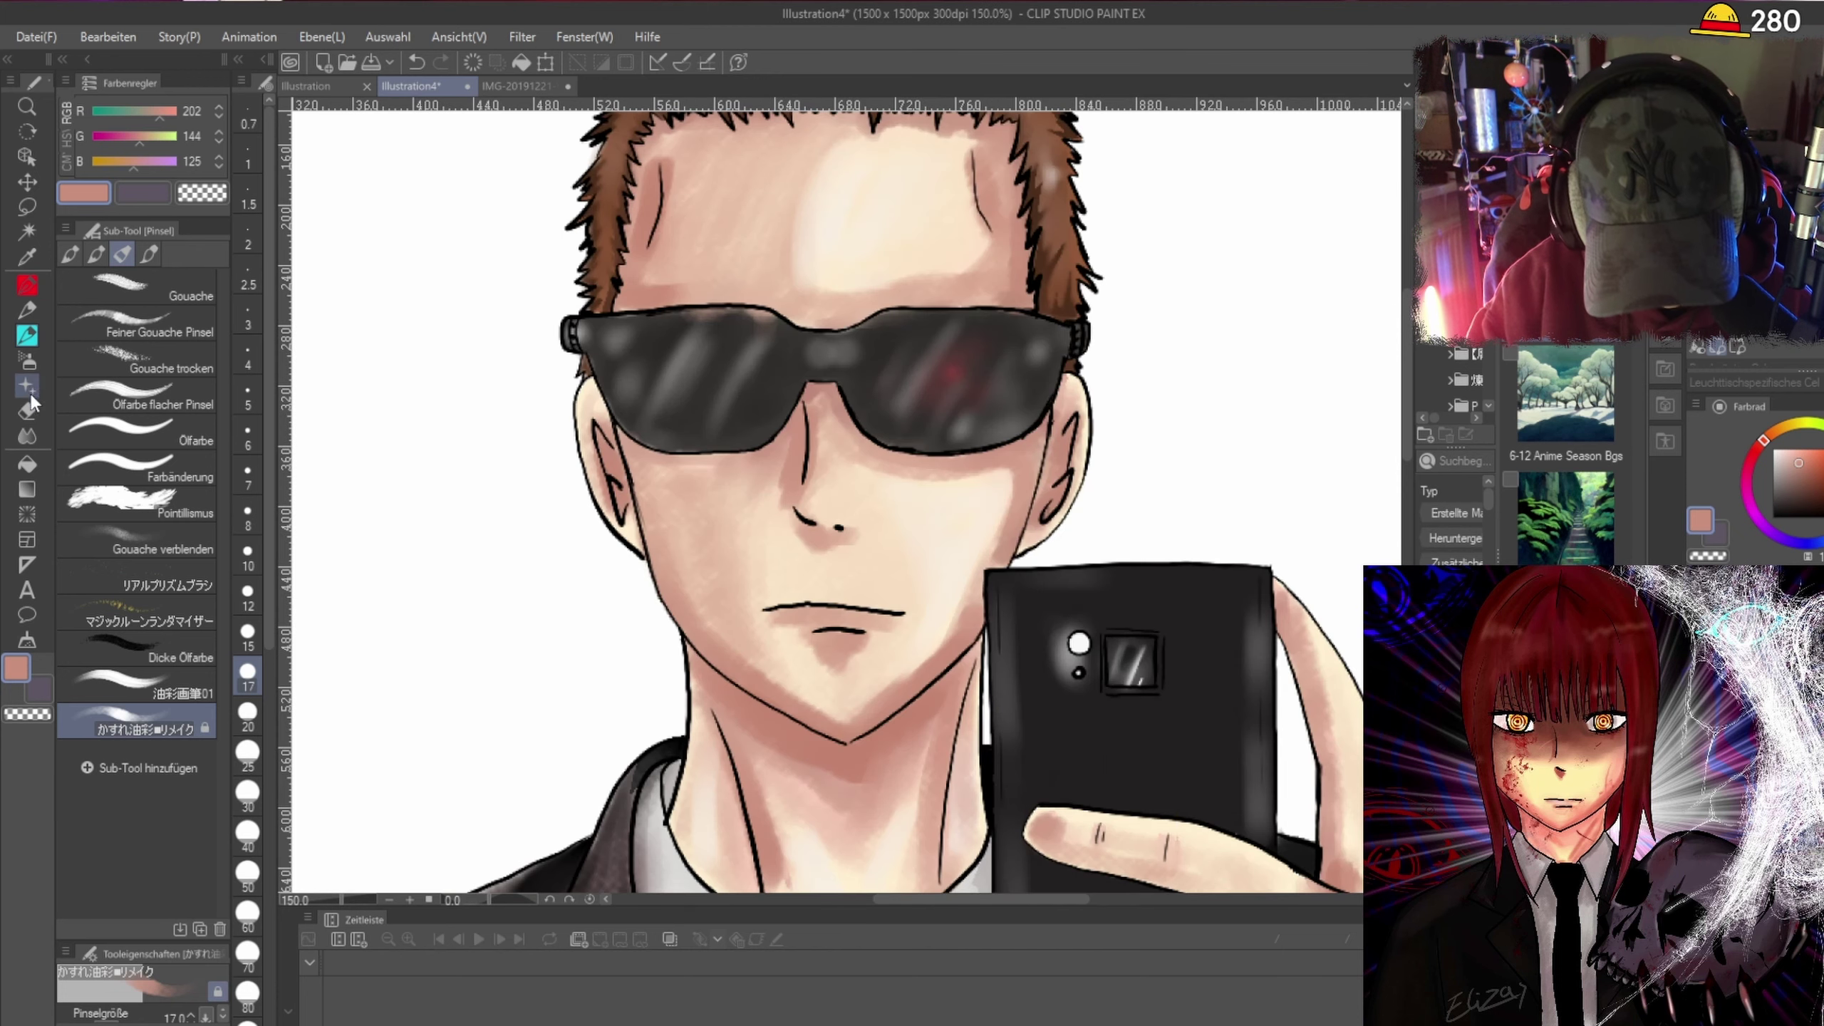
{"action": "left_click", "coordinate": [28, 410]}
{"action": "scroll", "coordinate": [797, 344], "scroll_direction": "up", "scroll_amount": 1}
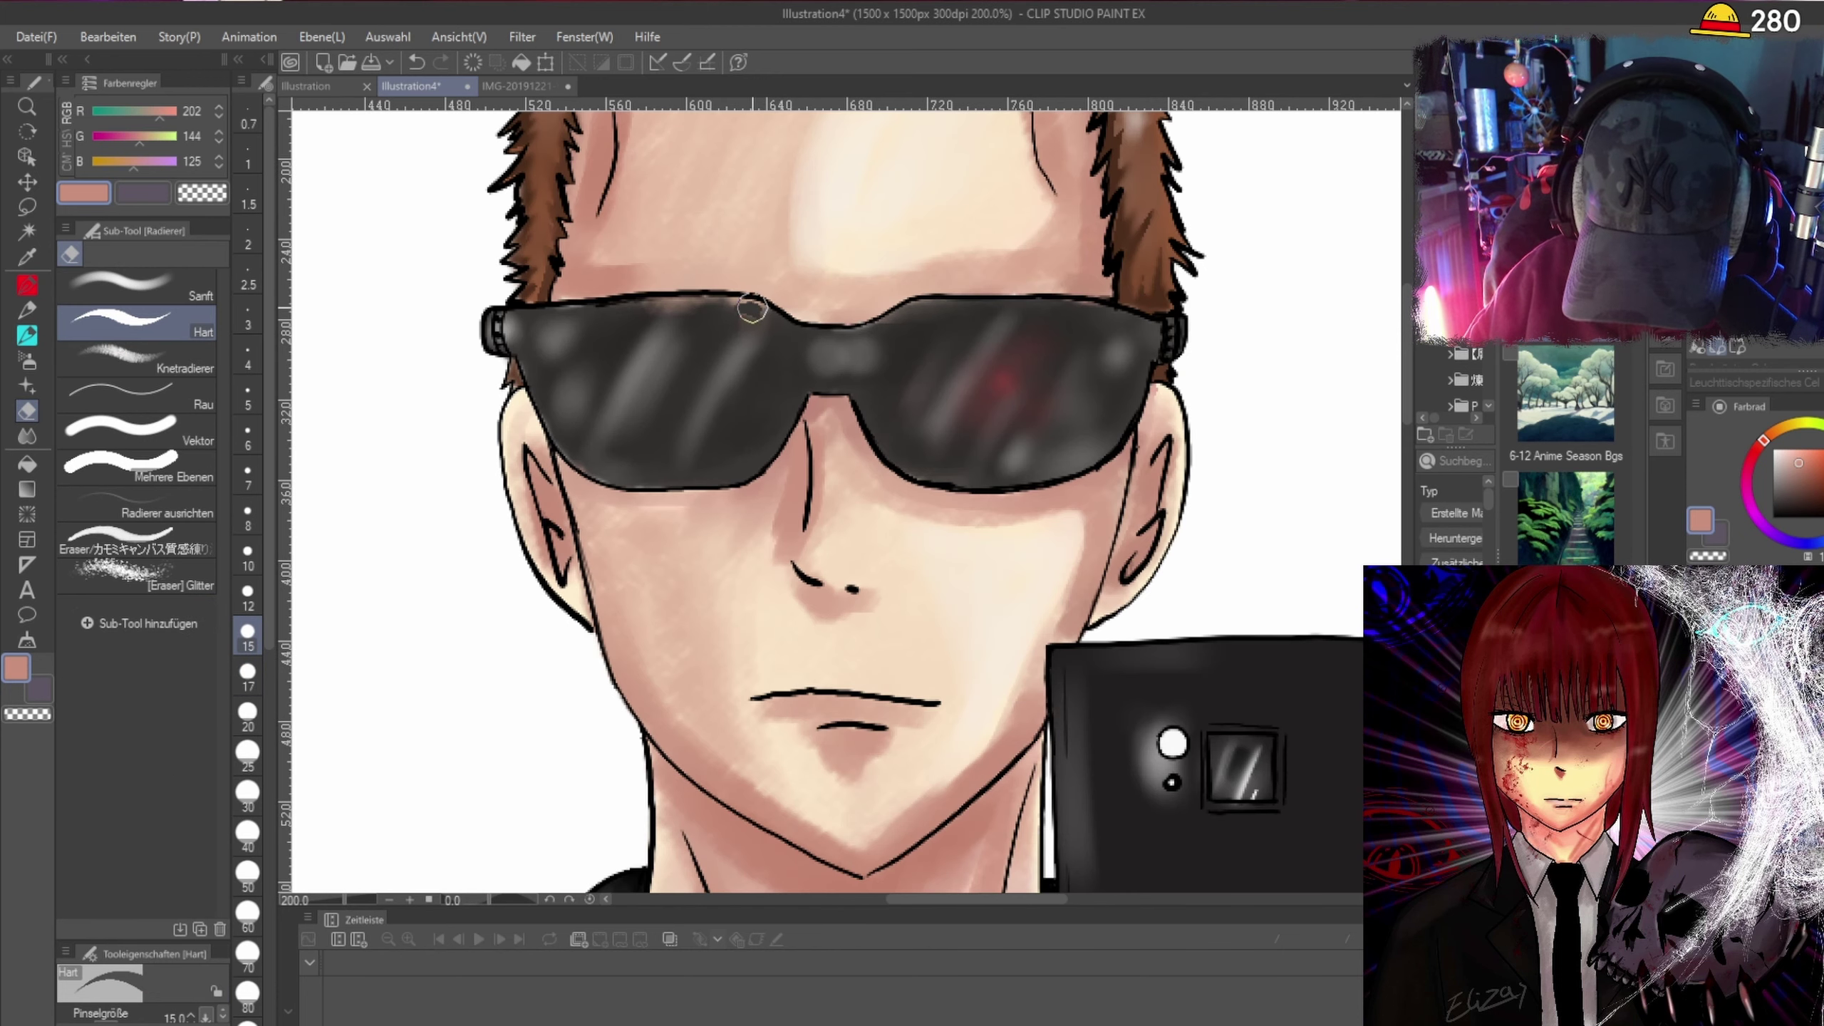
{"action": "mouse_move", "coordinate": [752, 309]}
{"action": "left_mouse_down"}
{"action": "mouse_move", "coordinate": [629, 307]}
{"action": "mouse_move", "coordinate": [730, 307]}
{"action": "mouse_move", "coordinate": [782, 331]}
{"action": "mouse_move", "coordinate": [760, 311]}
{"action": "mouse_move", "coordinate": [877, 367]}
{"action": "mouse_move", "coordinate": [855, 345]}
{"action": "mouse_move", "coordinate": [888, 326]}
{"action": "mouse_move", "coordinate": [844, 339]}
{"action": "mouse_move", "coordinate": [937, 305]}
{"action": "mouse_move", "coordinate": [1137, 334]}
{"action": "left_mouse_up"}
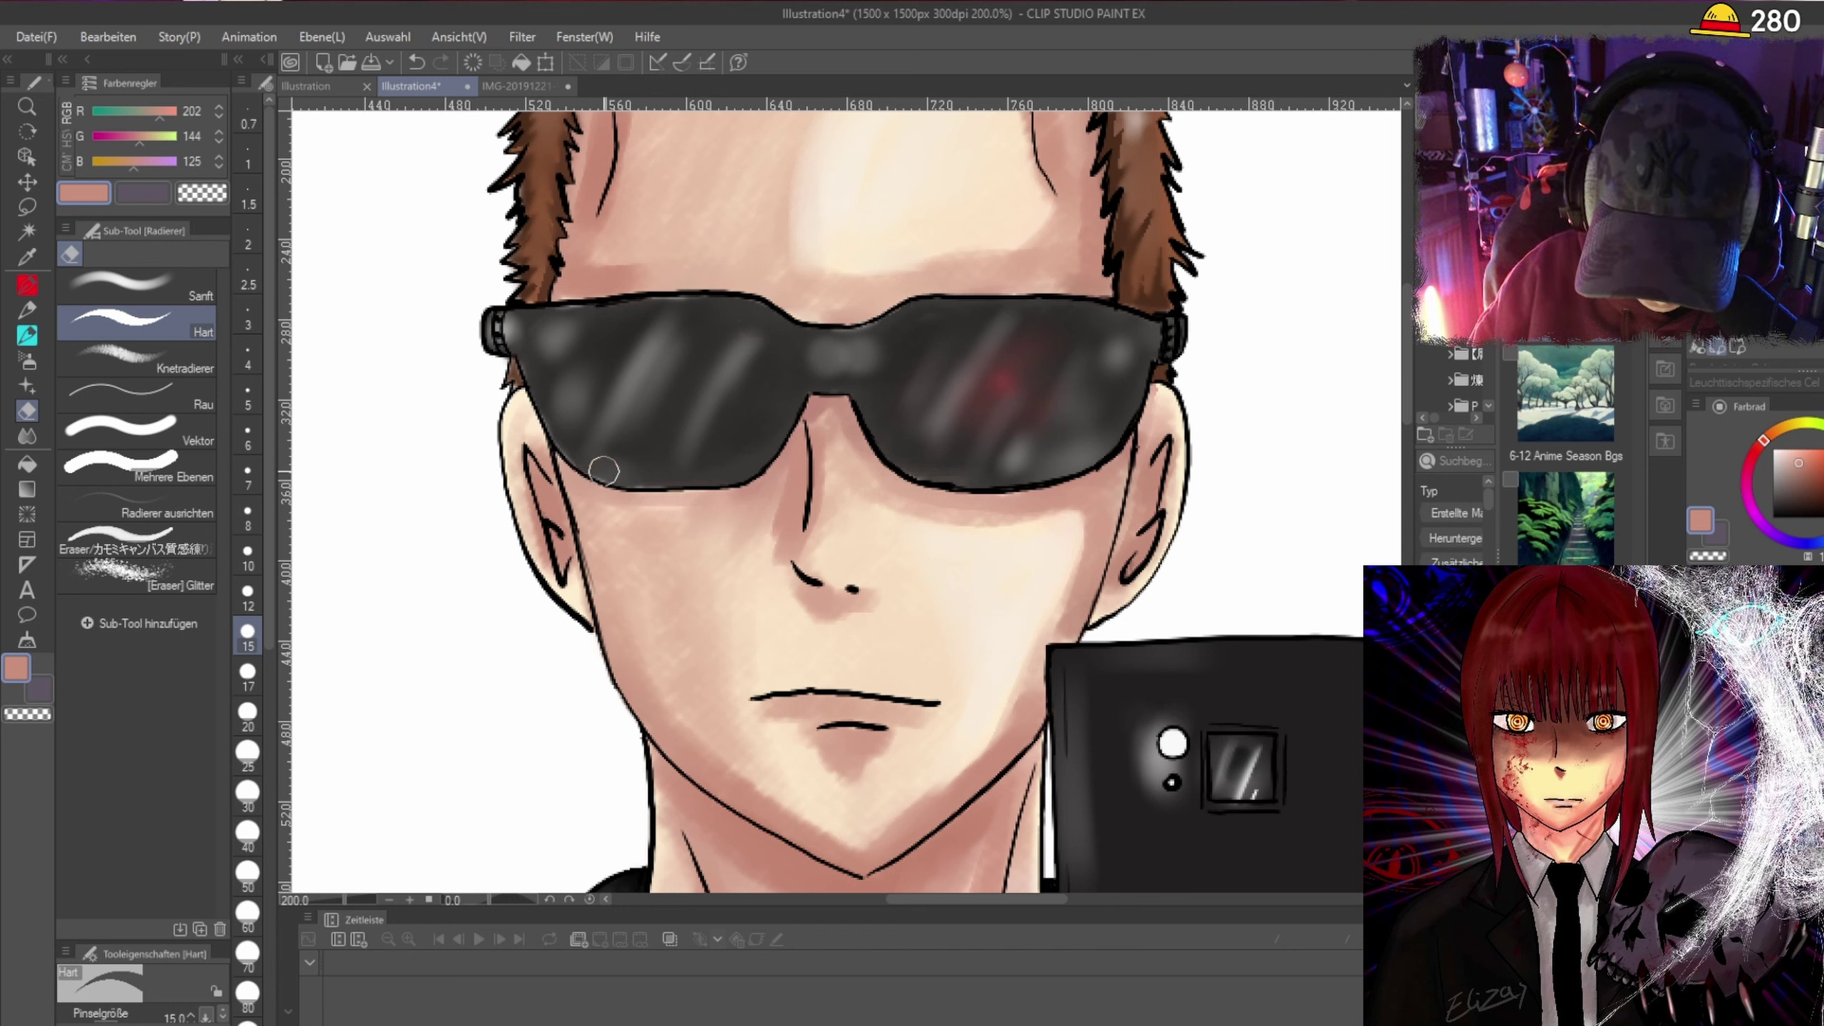
{"action": "key", "text": "ctrl+minus"}
{"action": "key", "text": "ctrl+minus"}
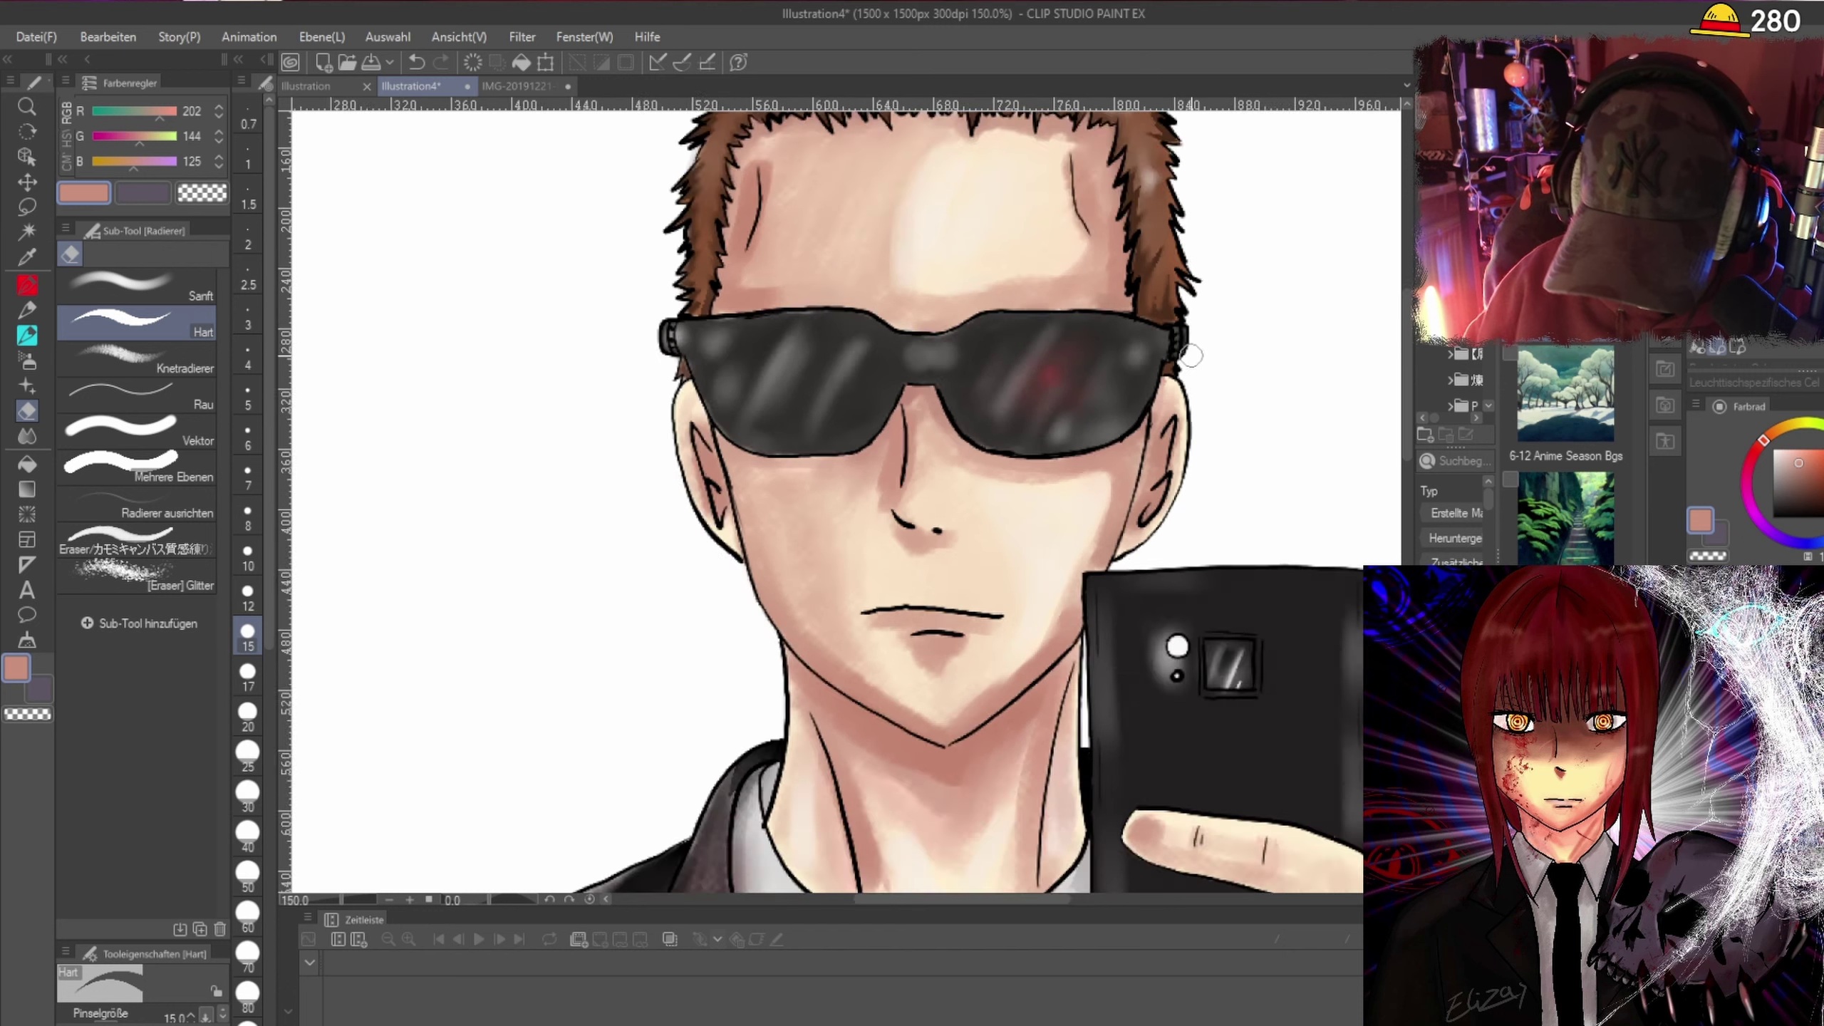
{"action": "key", "text": "ctrl+minus"}
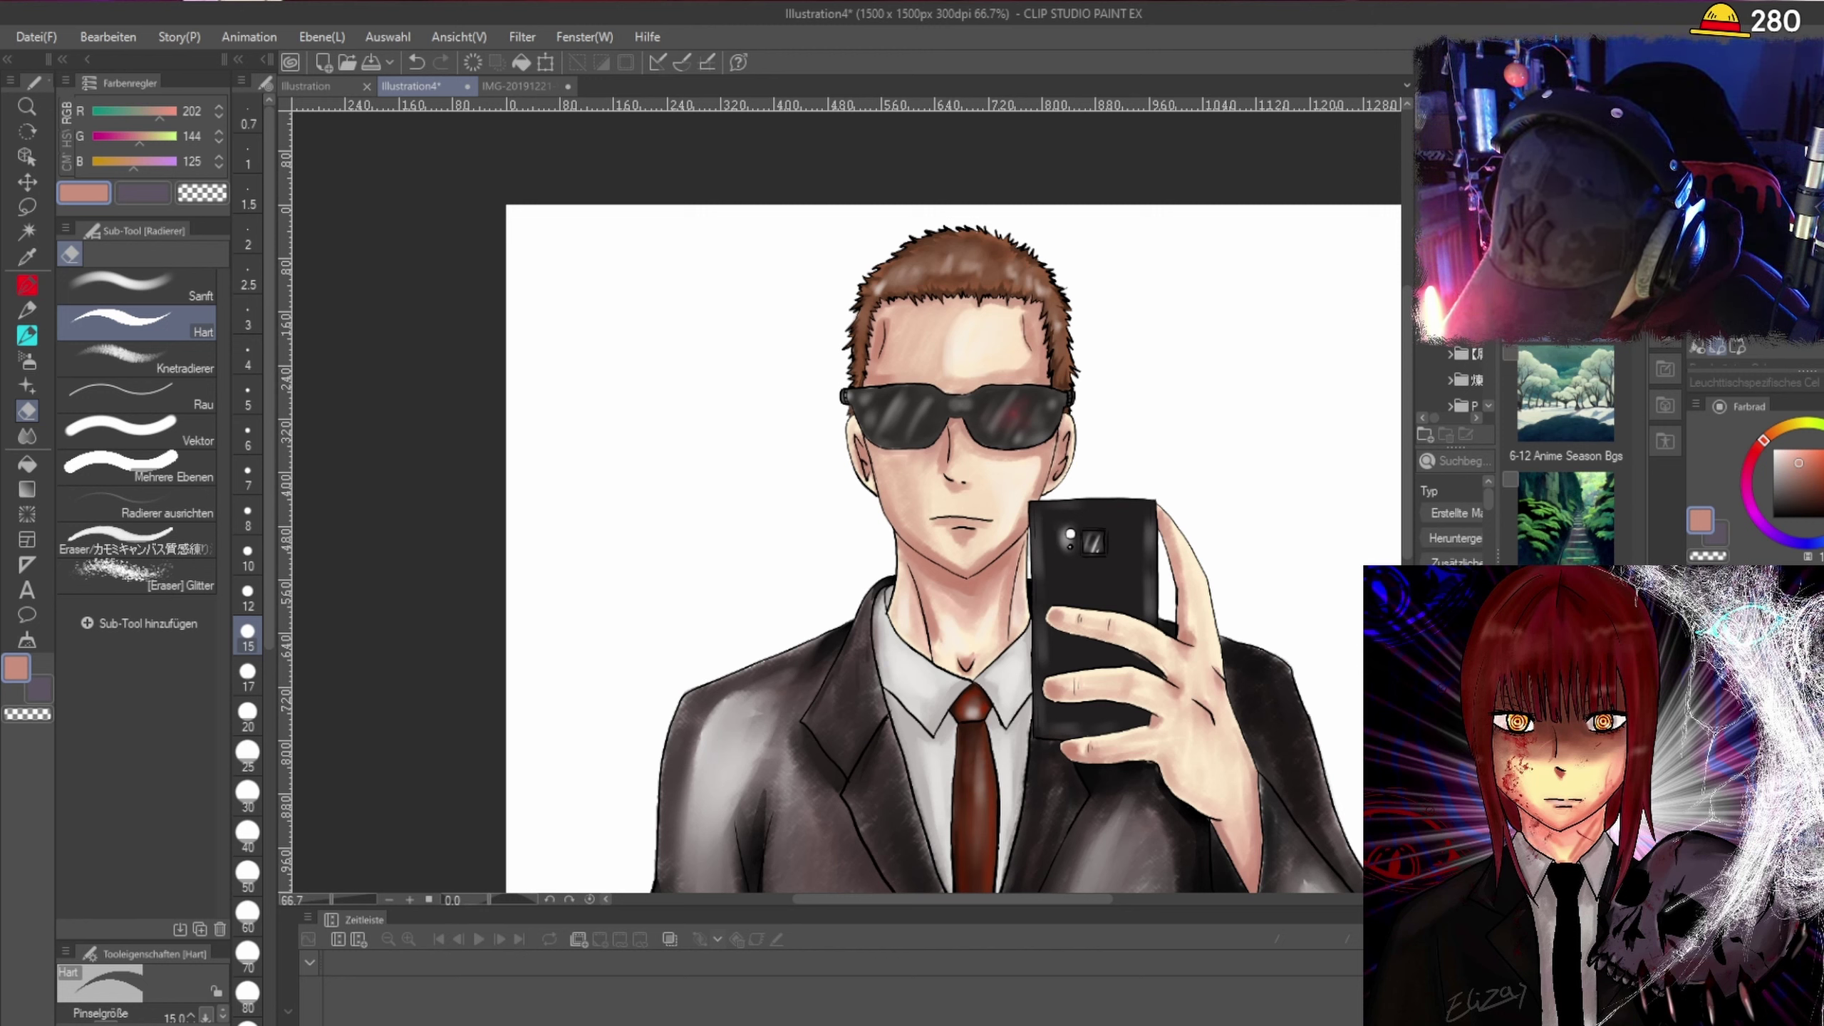
Scroll the Material palette down toward the apartment-building (集合住宅) background materials.
{"action": "scroll", "coordinate": [1565, 460], "scroll_direction": "down", "scroll_amount": 5}
{"action": "scroll", "coordinate": [1565, 459], "scroll_direction": "down", "scroll_amount": 5}
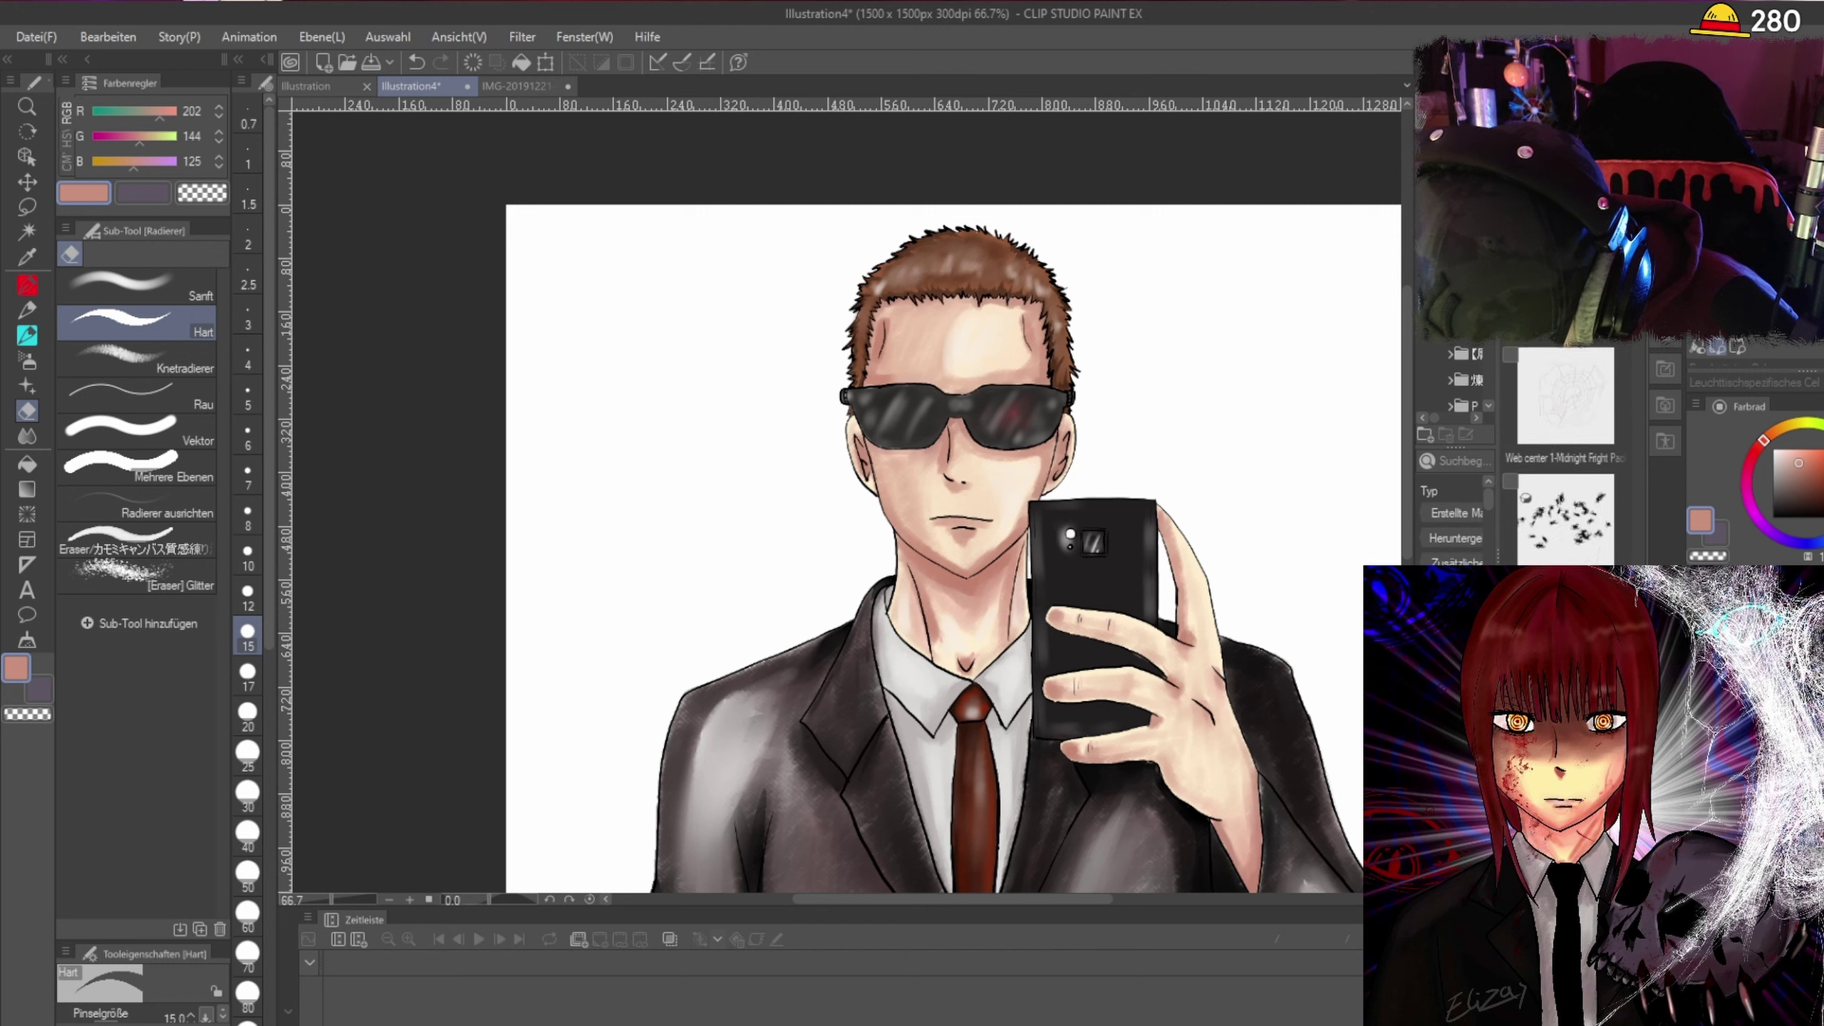
{"action": "scroll", "coordinate": [1645, 345], "scroll_direction": "down", "scroll_amount": 5}
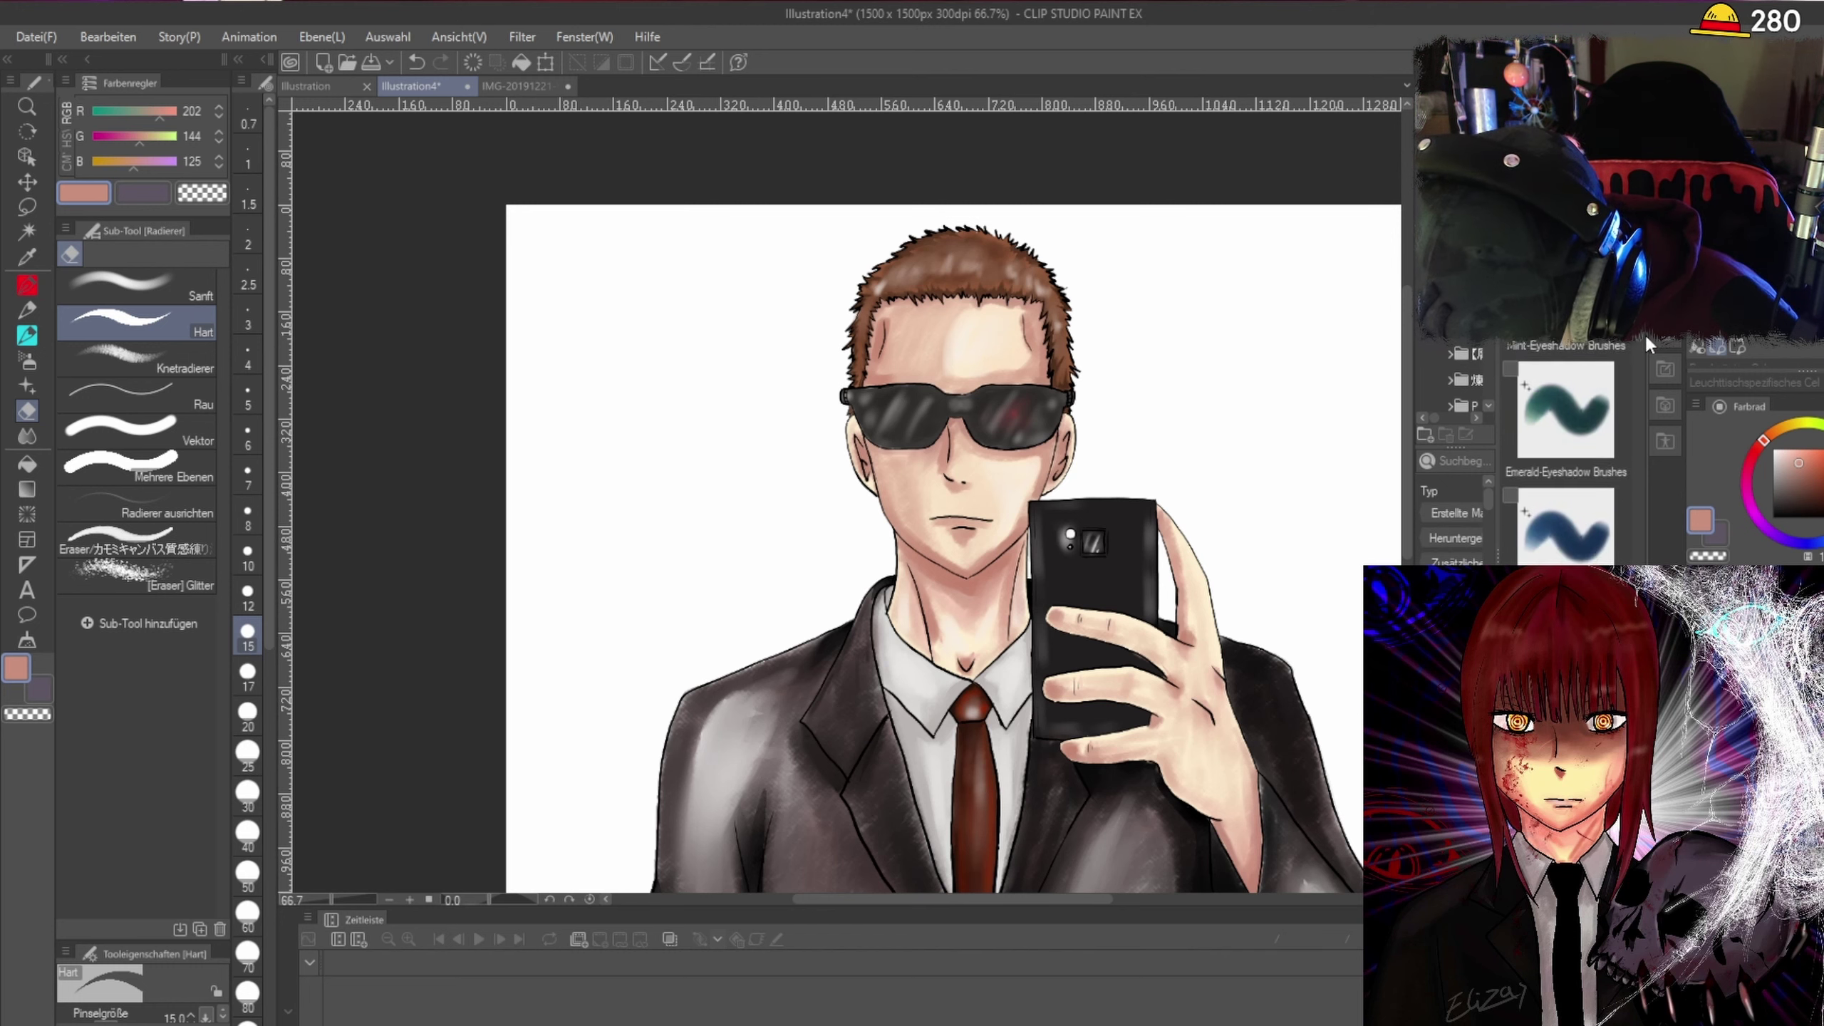
{"action": "scroll", "coordinate": [1648, 367], "scroll_direction": "down", "scroll_amount": 5}
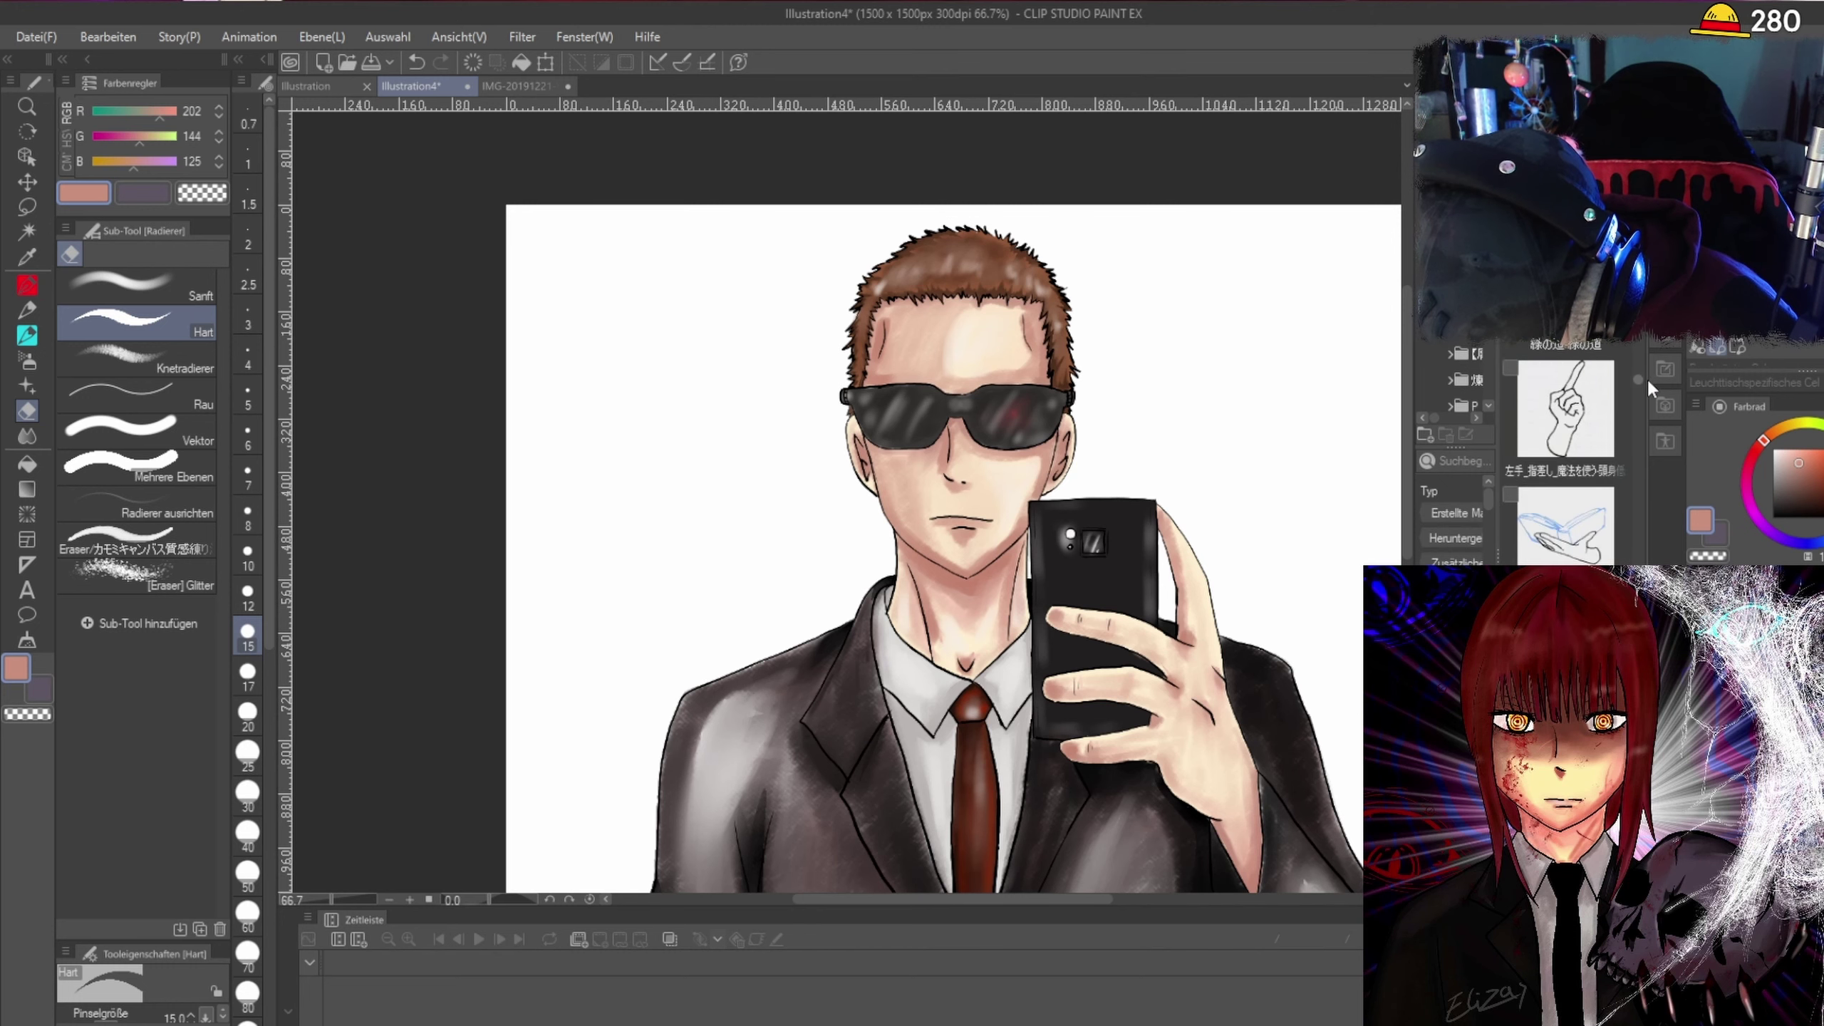
{"action": "left_click_drag", "start_coordinate": [1648, 403], "coordinate": [1647, 642]}
{"action": "left_click_drag", "start_coordinate": [1647, 543], "coordinate": [1648, 548]}
{"action": "left_click_drag", "start_coordinate": [1646, 325], "coordinate": [1648, 719]}
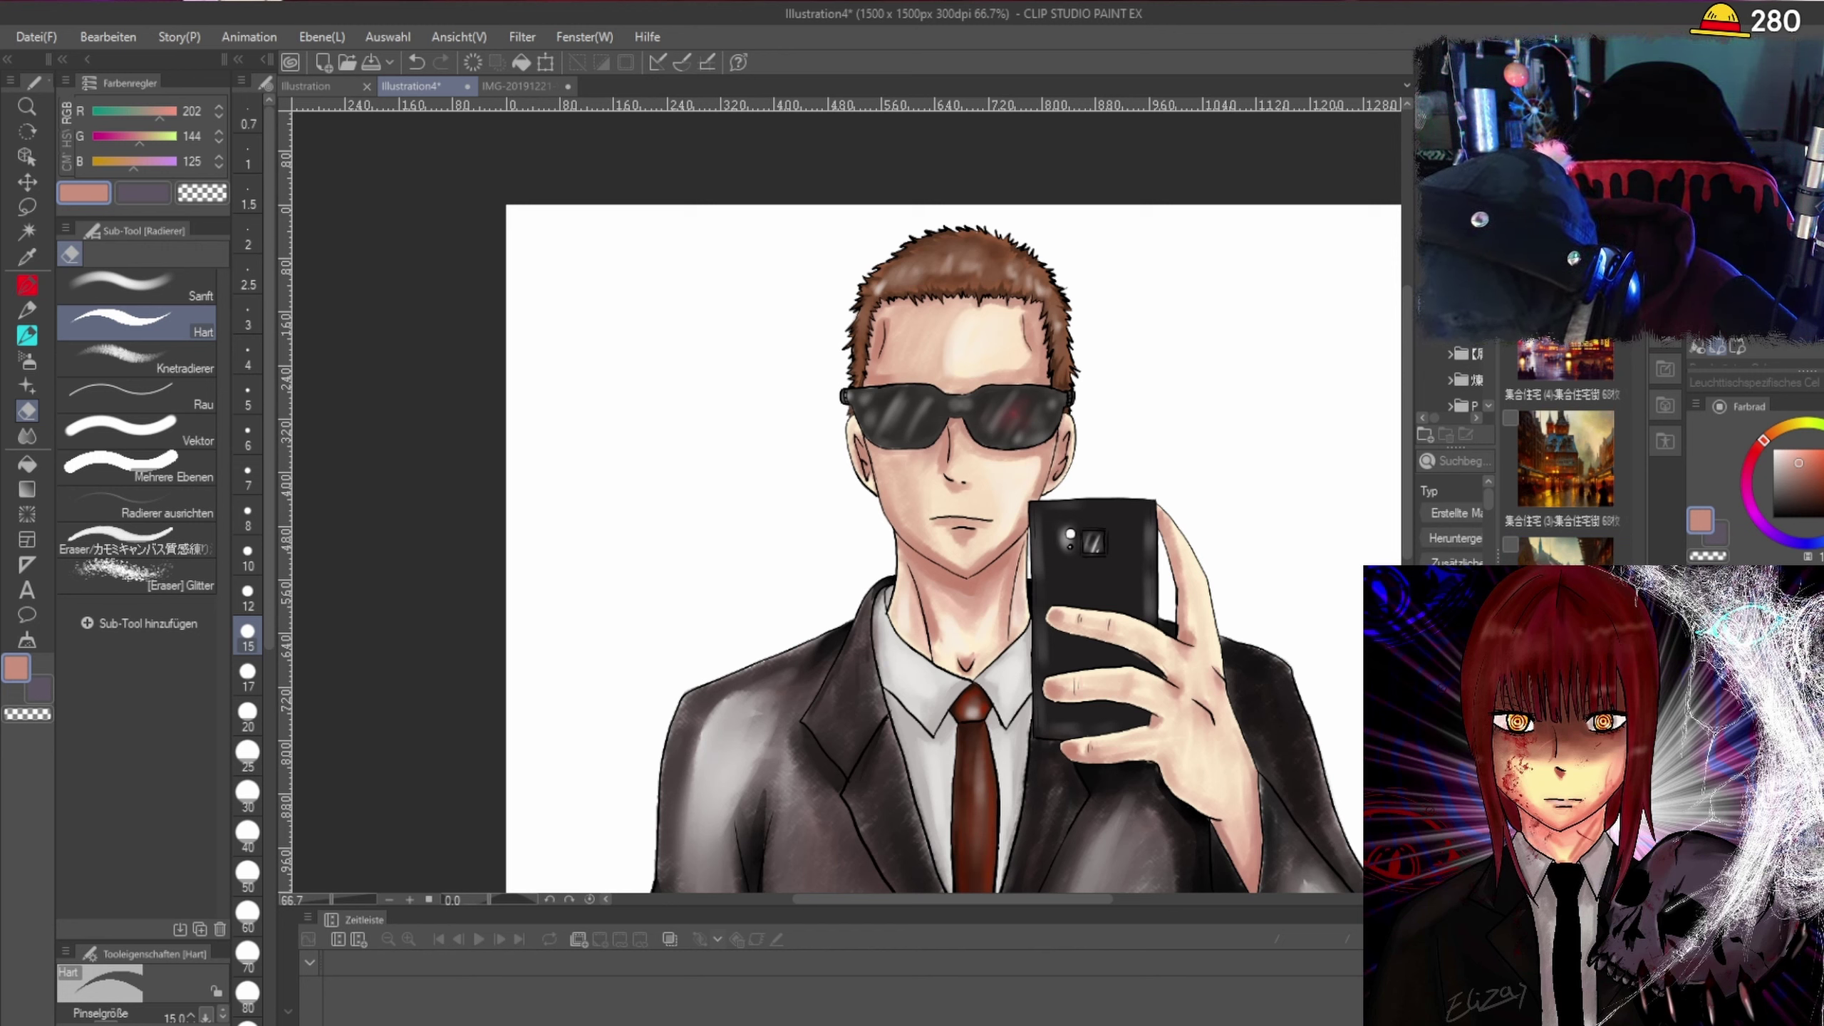
{"action": "left_click_drag", "start_coordinate": [1648, 720], "coordinate": [1647, 695]}
Browse the apartment-building materials and drag the night-building photo onto the canvas behind the figure.
{"action": "scroll", "coordinate": [1563, 450], "scroll_direction": "down", "scroll_amount": 3}
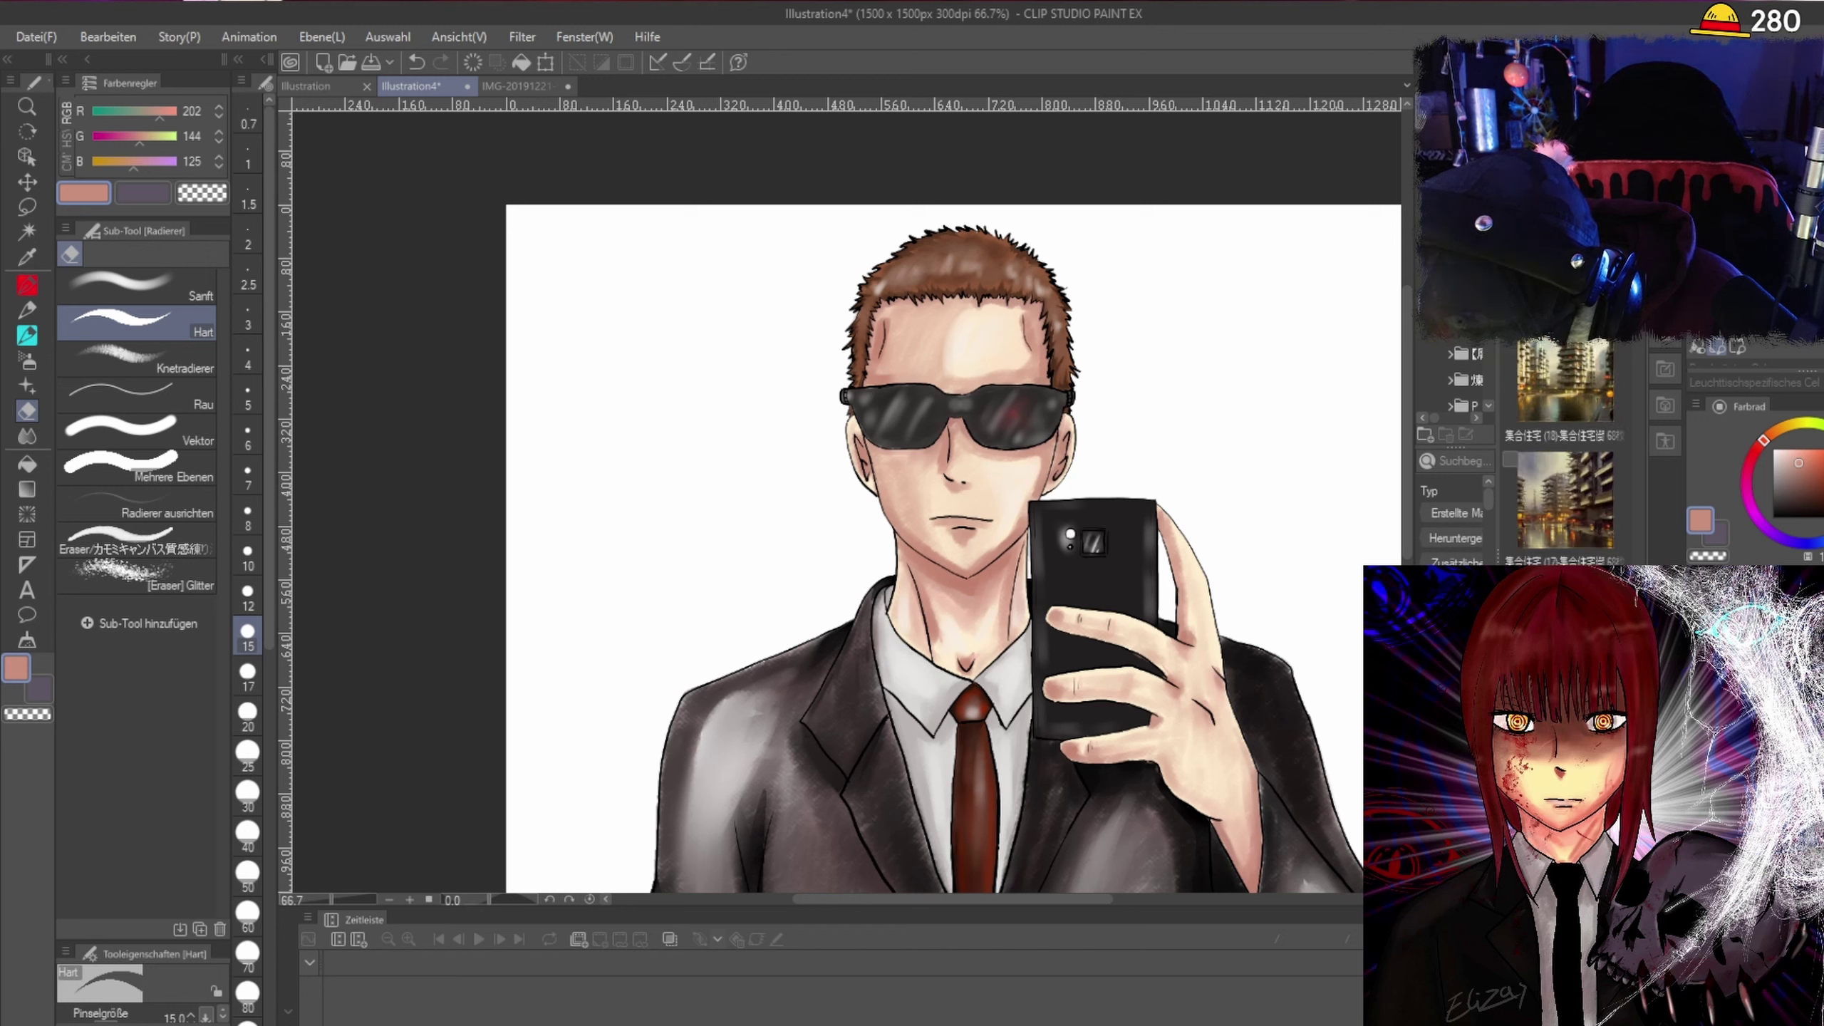
{"action": "scroll", "coordinate": [1563, 460], "scroll_direction": "down", "scroll_amount": 2}
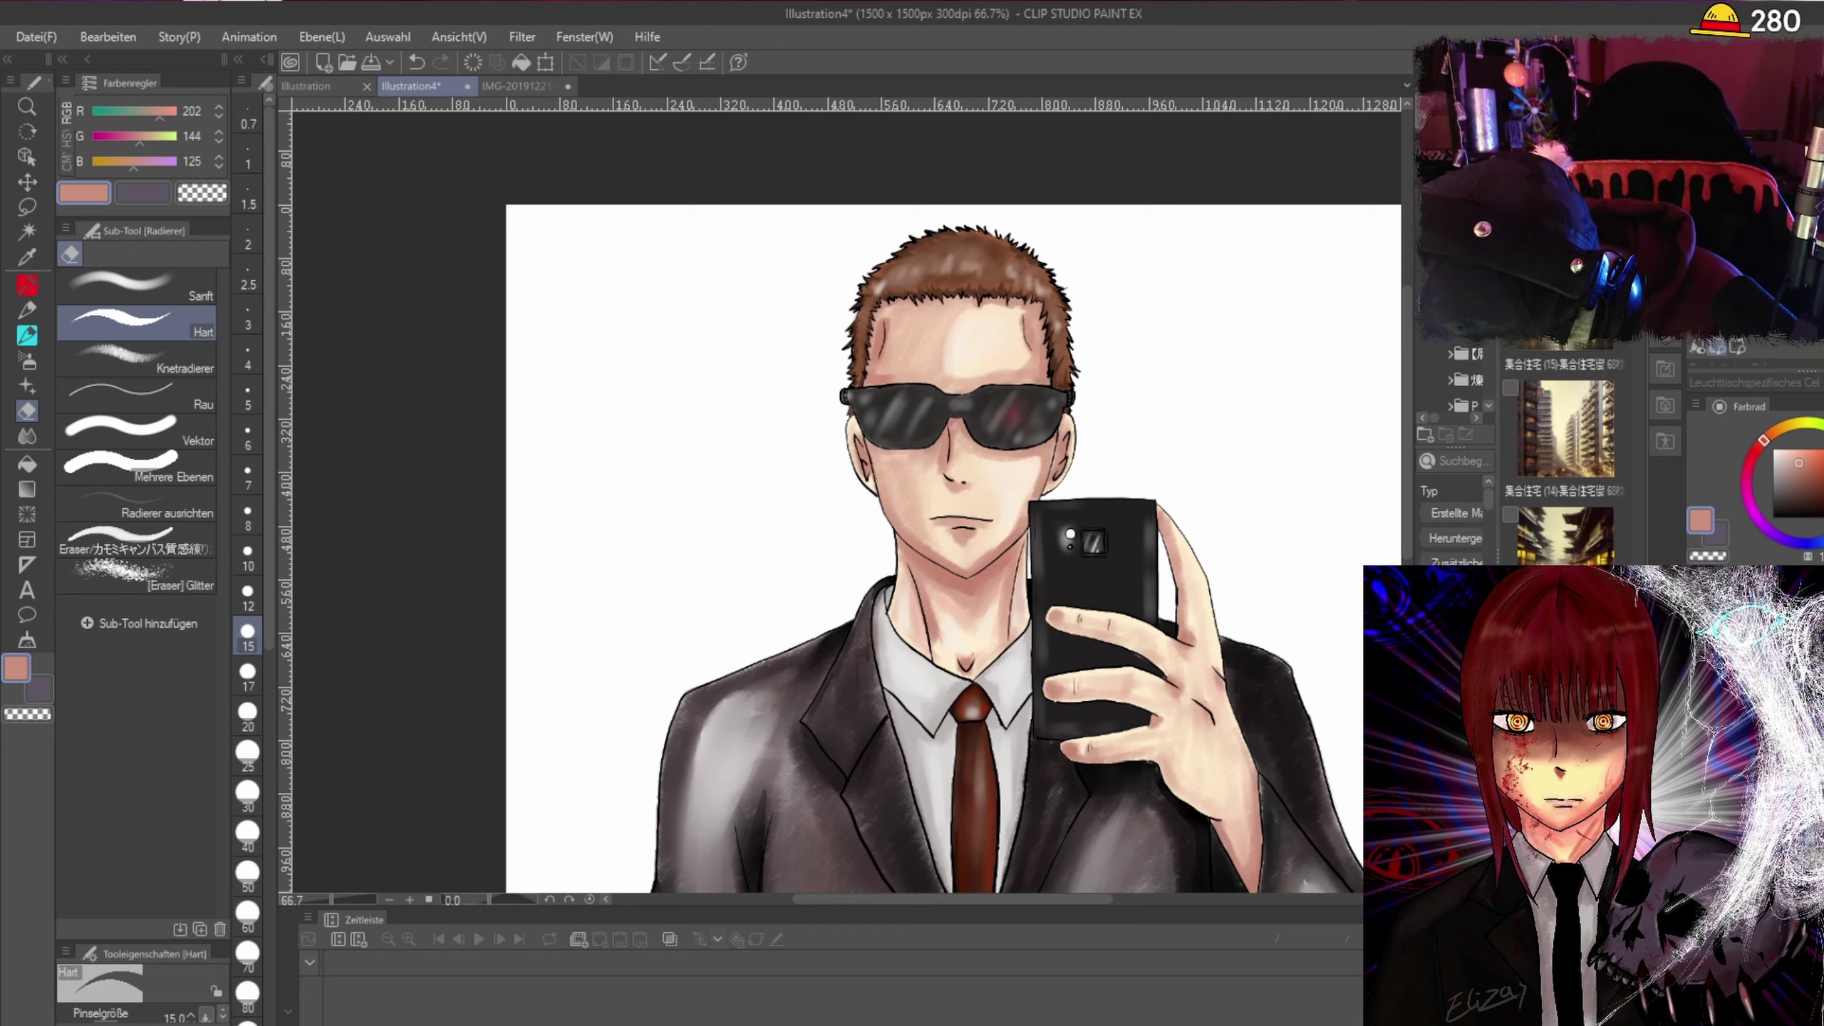
{"action": "scroll", "coordinate": [1563, 459], "scroll_direction": "up", "scroll_amount": 10}
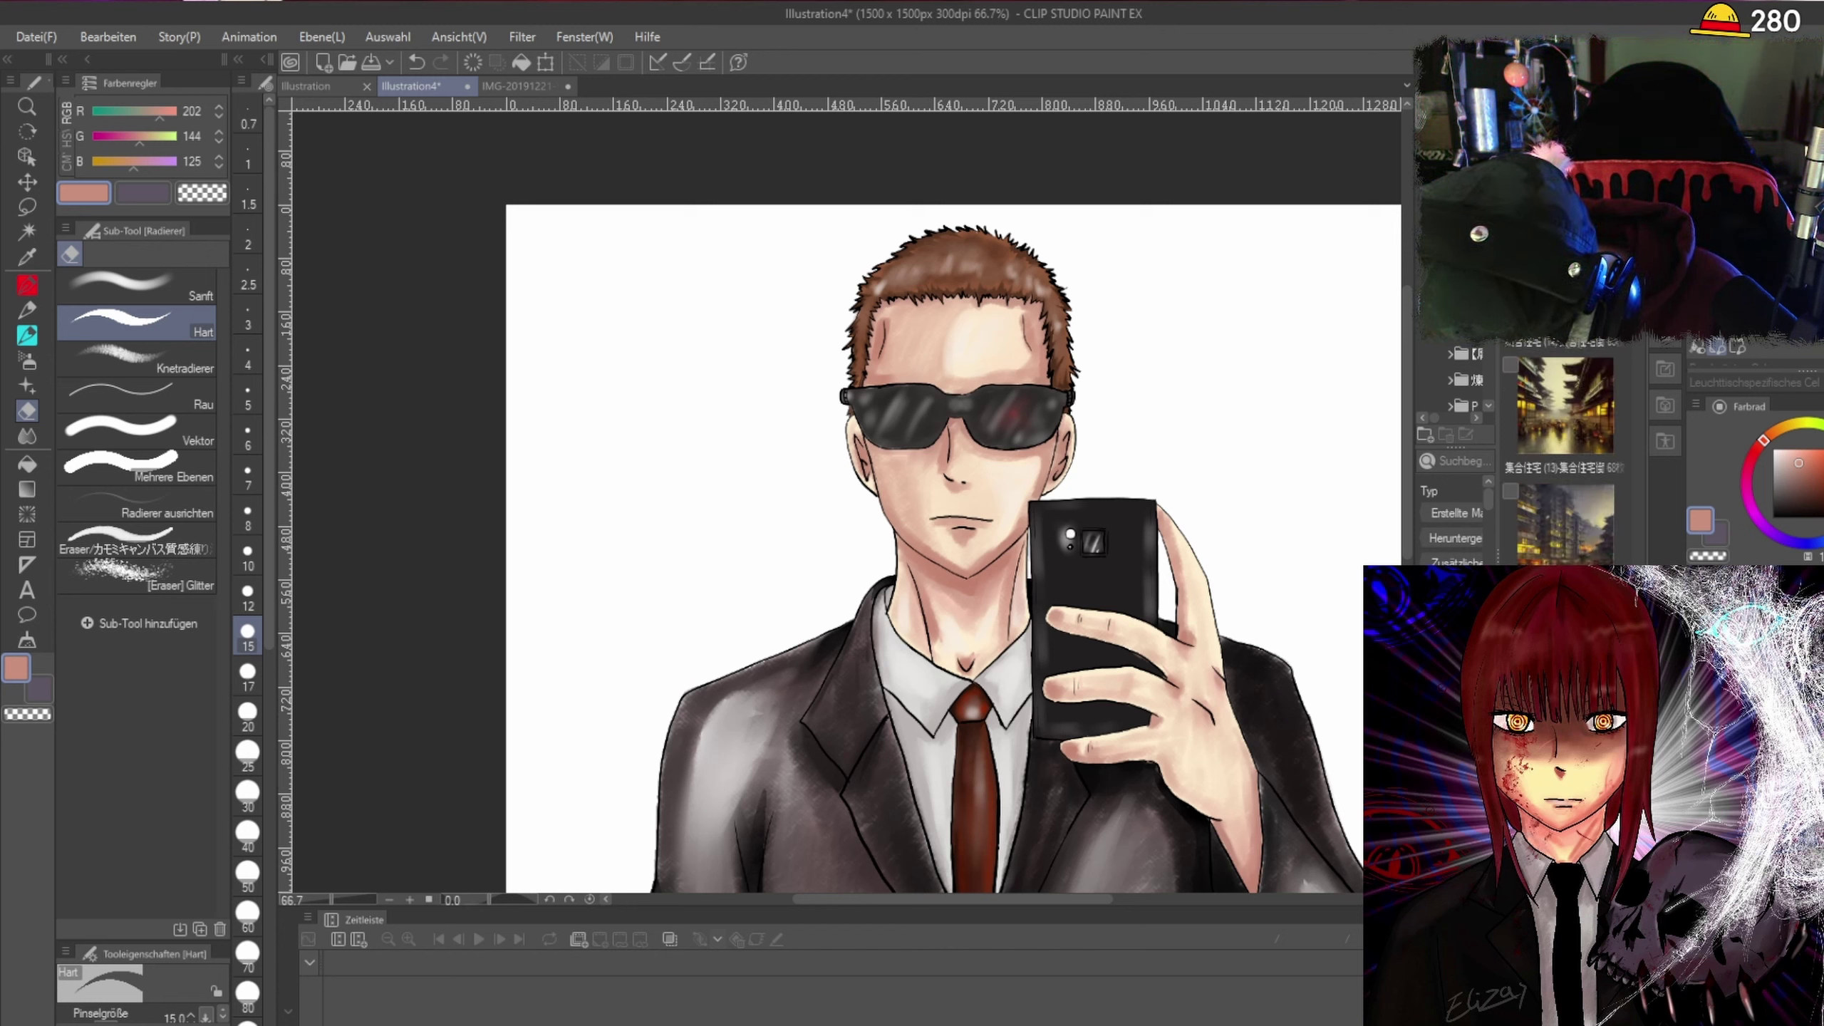
{"action": "scroll", "coordinate": [1563, 453], "scroll_direction": "down", "scroll_amount": 3}
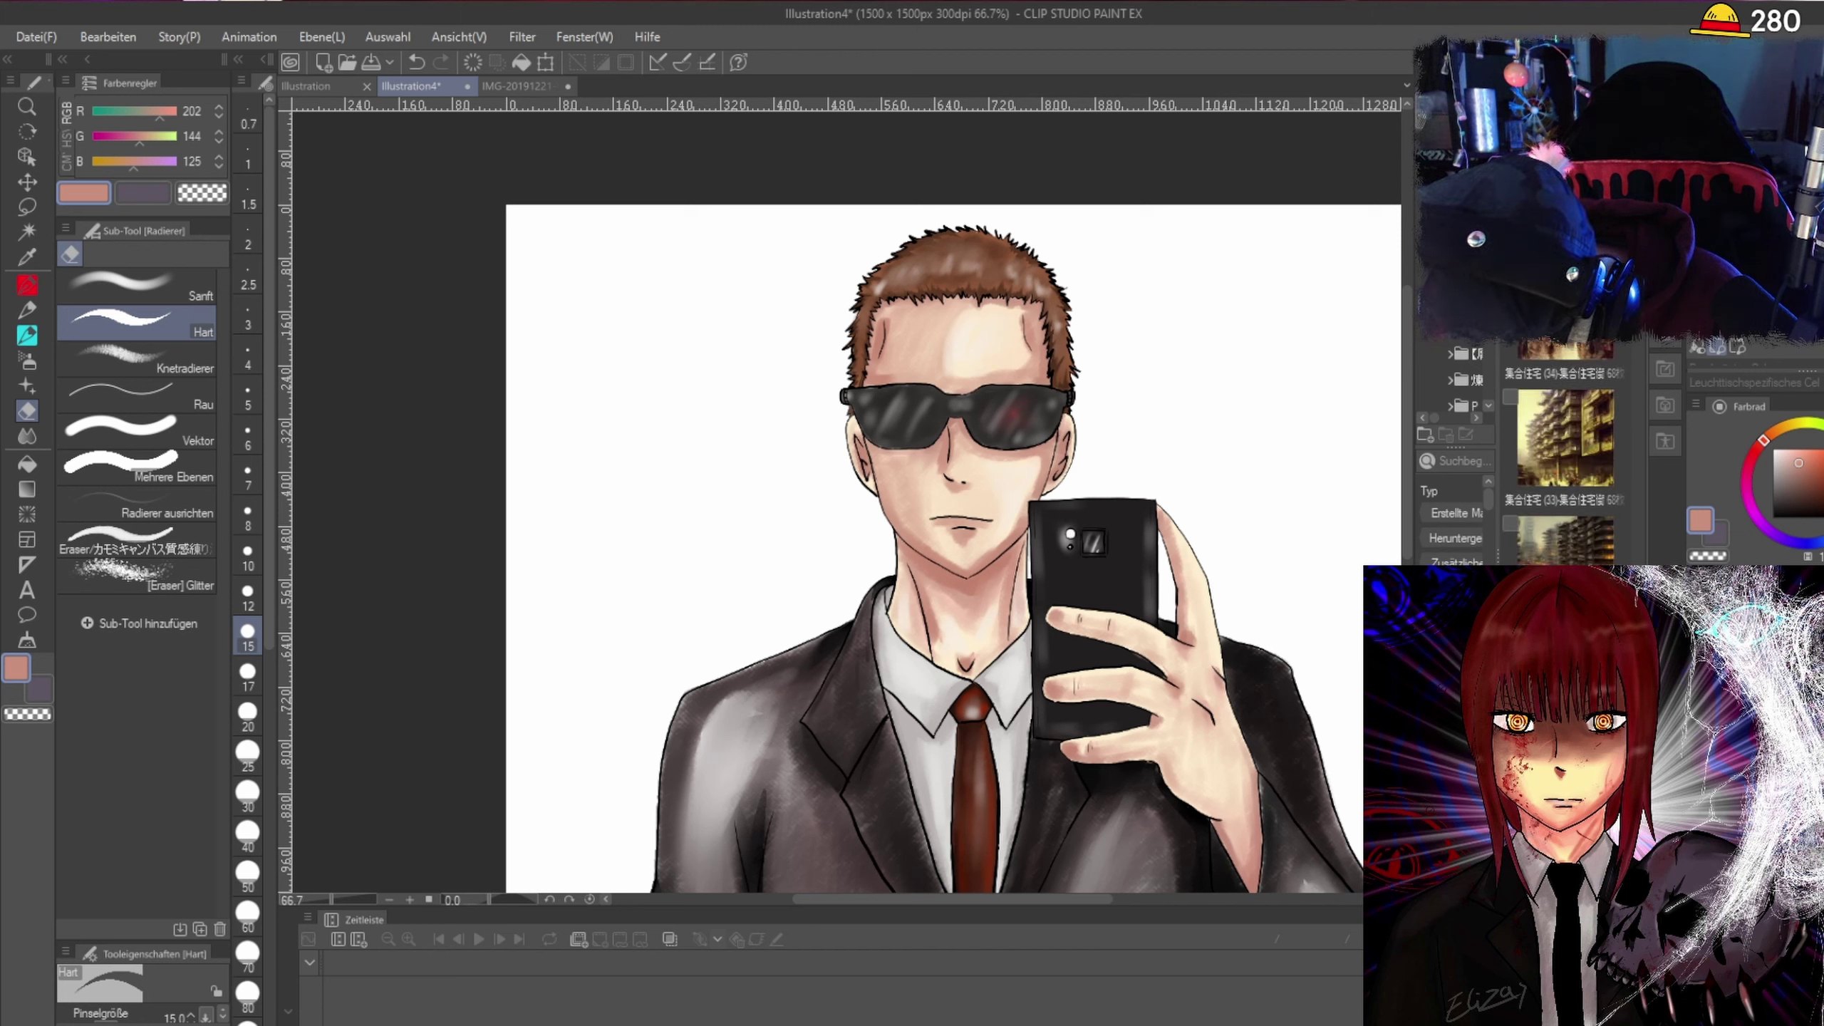
{"action": "scroll", "coordinate": [1564, 452], "scroll_direction": "up", "scroll_amount": 6}
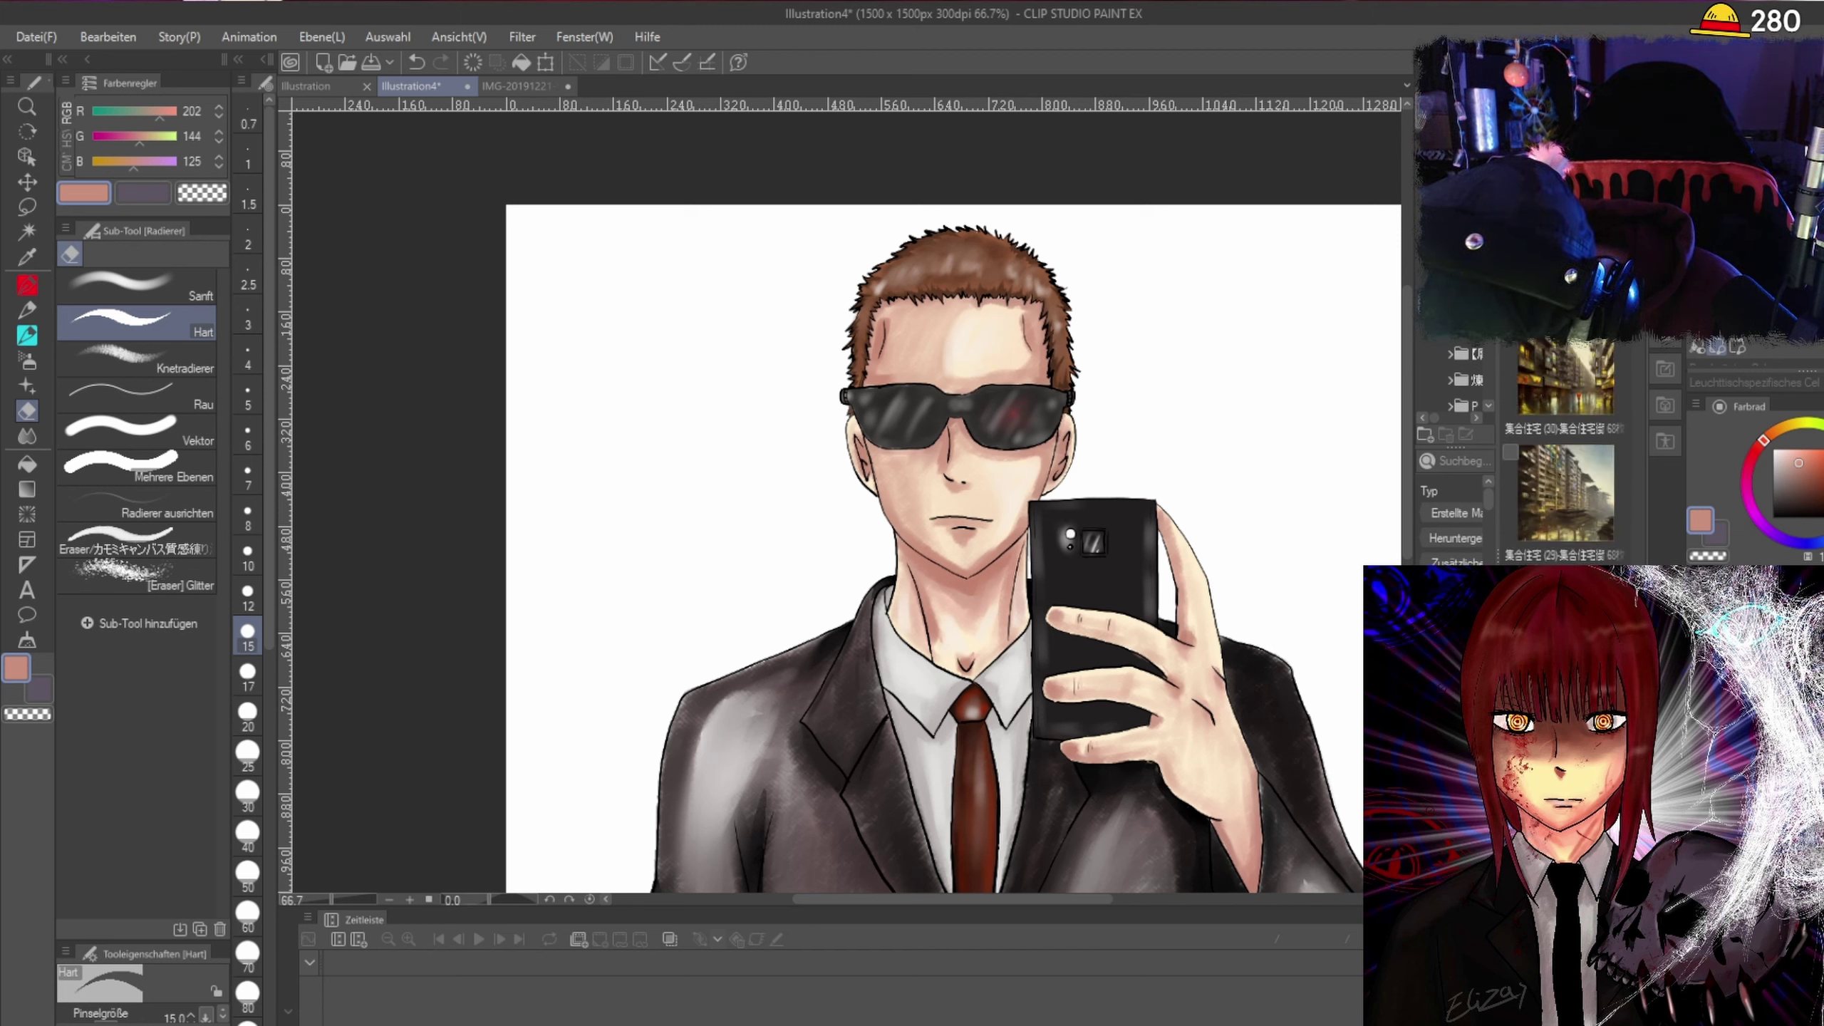
{"action": "scroll", "coordinate": [1563, 453], "scroll_direction": "up", "scroll_amount": 10}
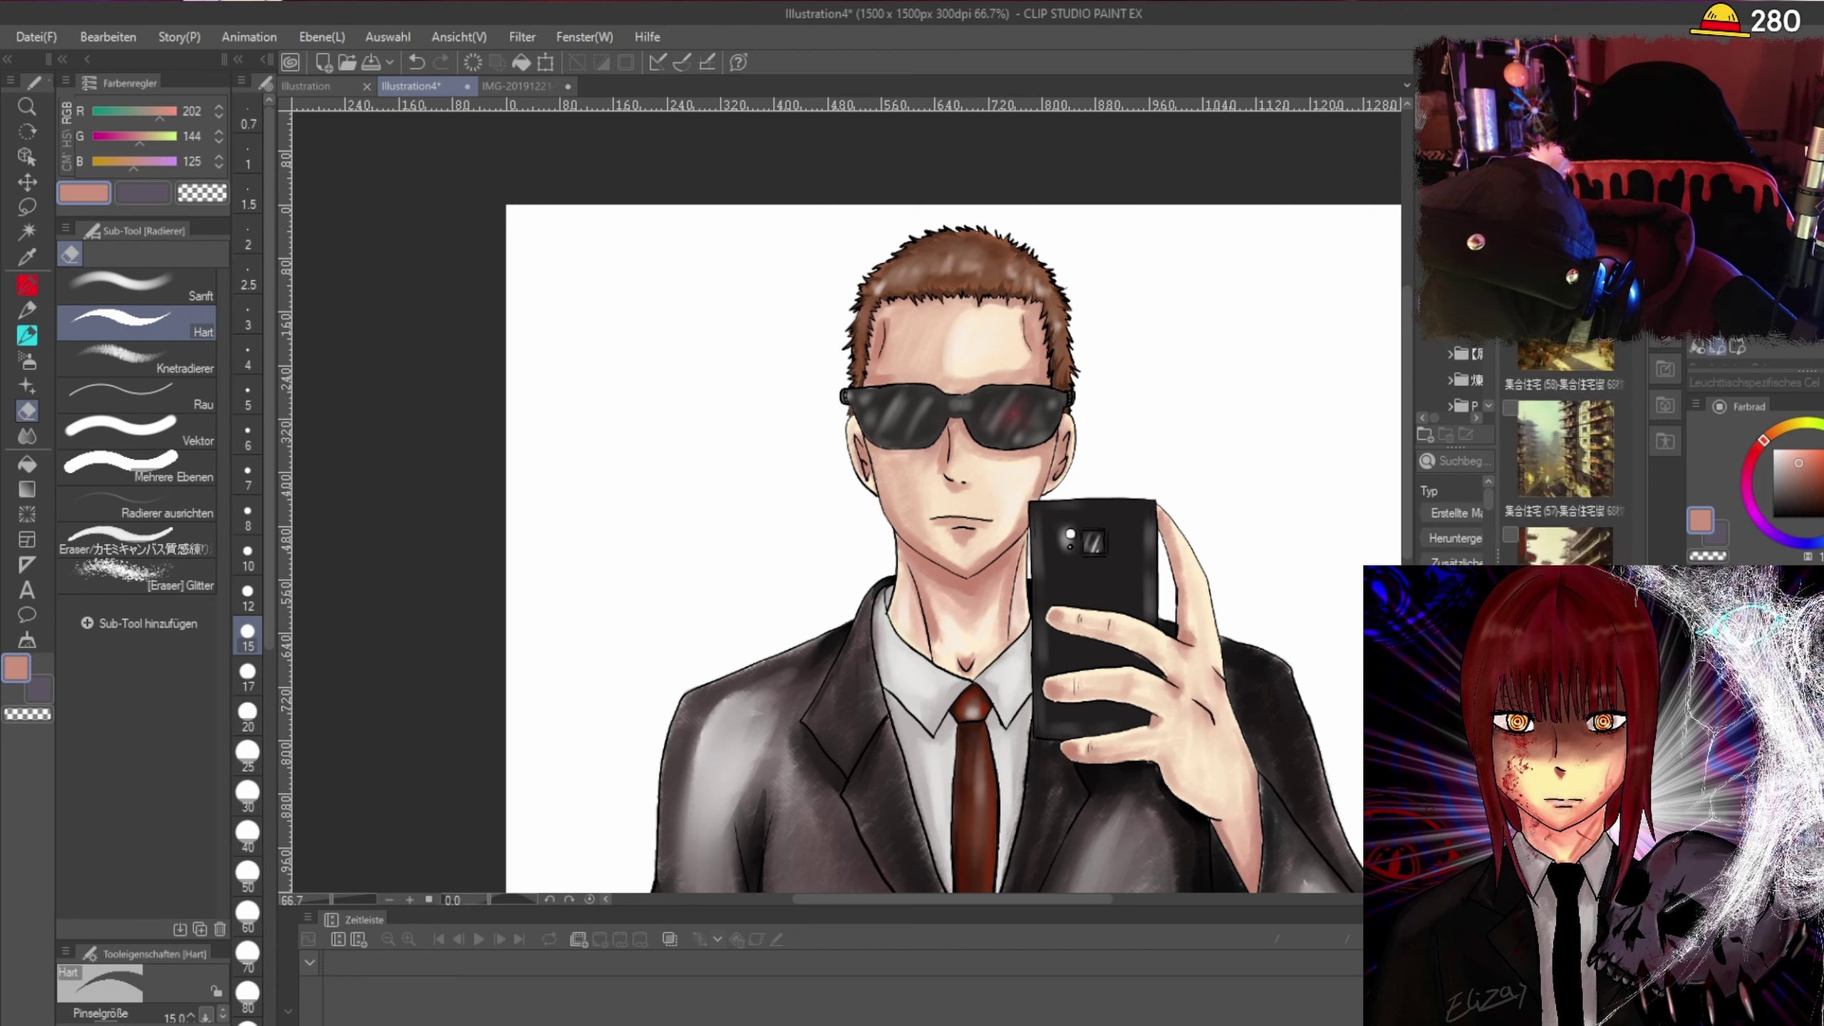
{"action": "scroll", "coordinate": [1563, 453], "scroll_direction": "up", "scroll_amount": 2}
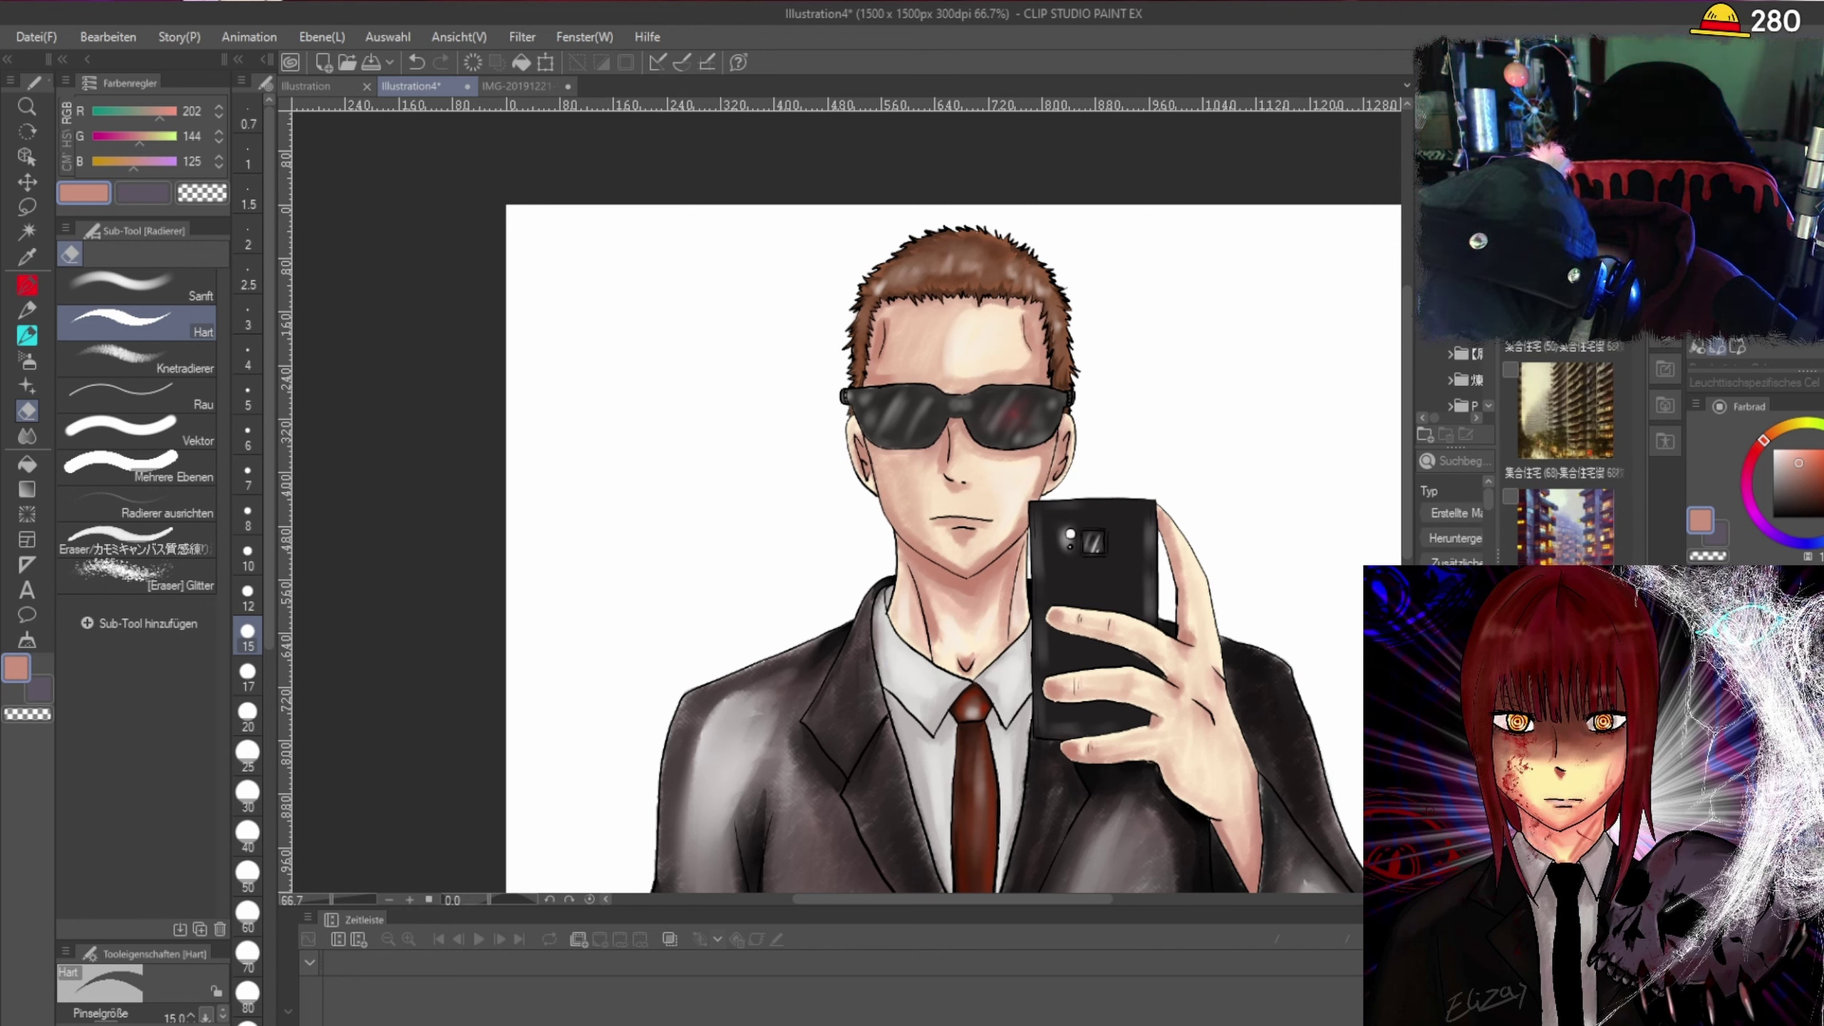
{"action": "scroll", "coordinate": [1563, 453], "scroll_direction": "down", "scroll_amount": 5}
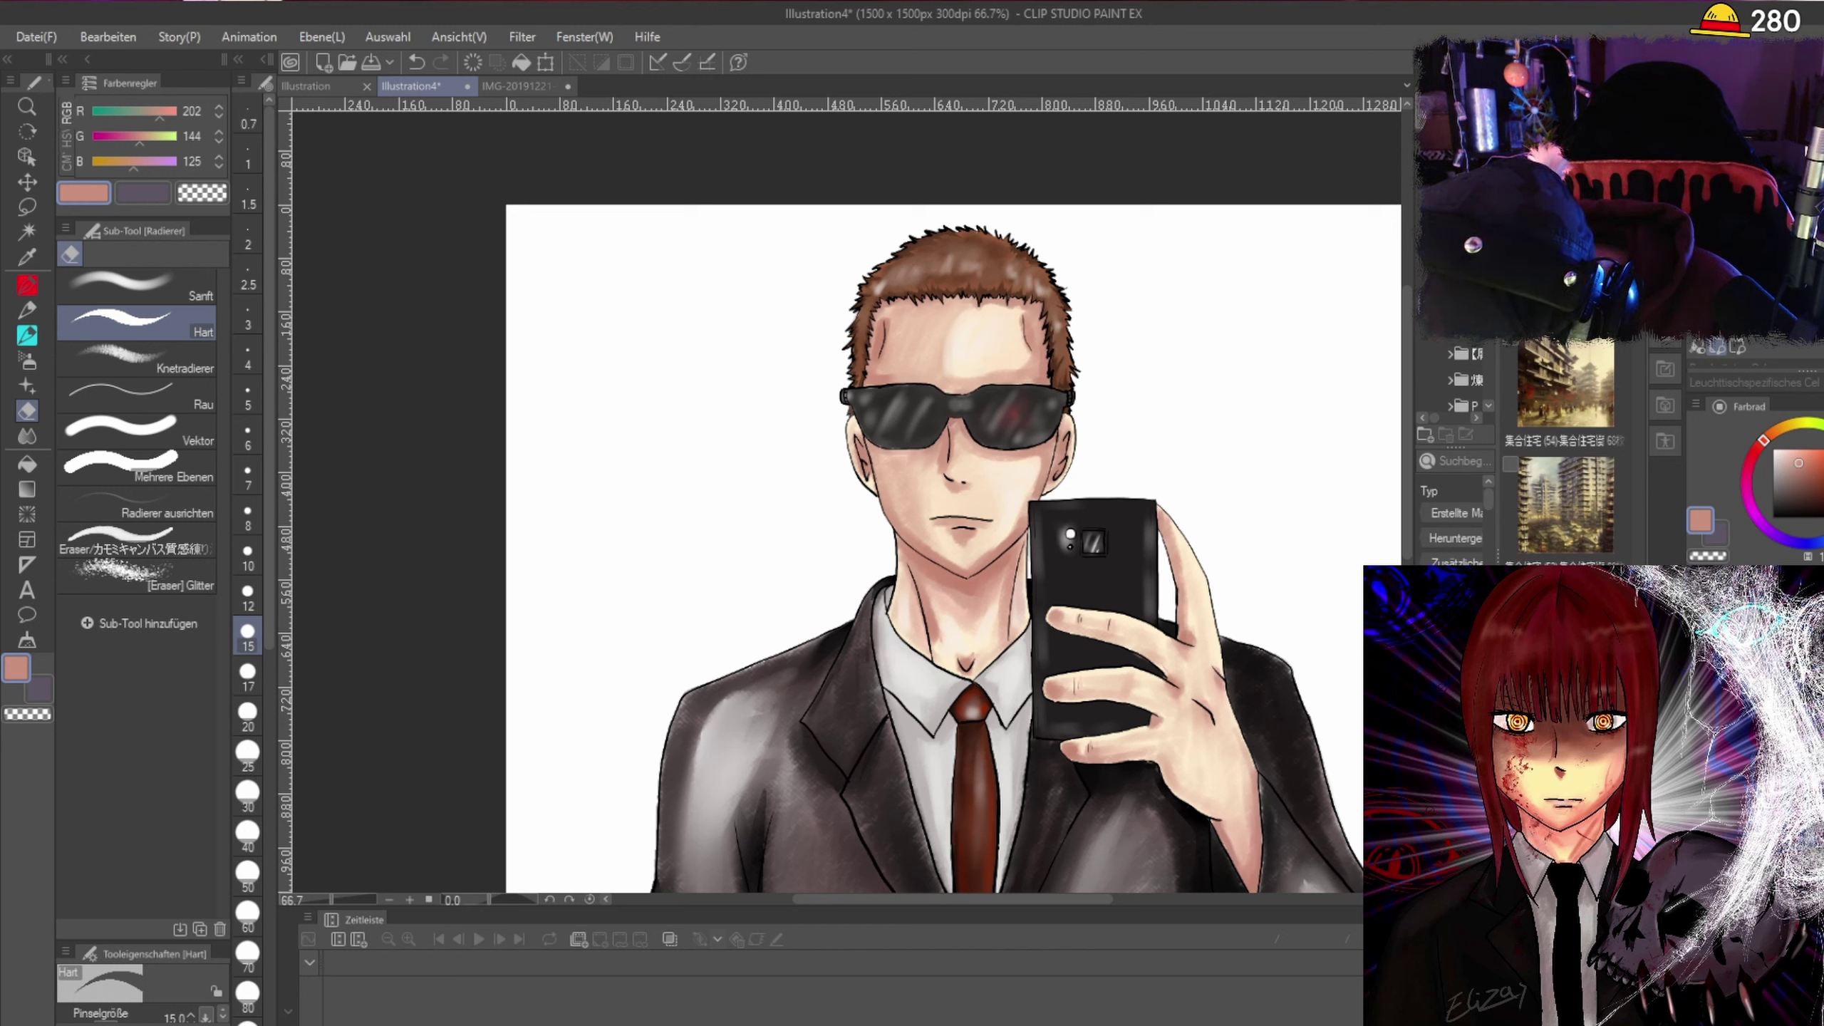
{"action": "scroll", "coordinate": [1564, 452], "scroll_direction": "down", "scroll_amount": 2}
{"action": "scroll", "coordinate": [1564, 452], "scroll_direction": "down", "scroll_amount": 1}
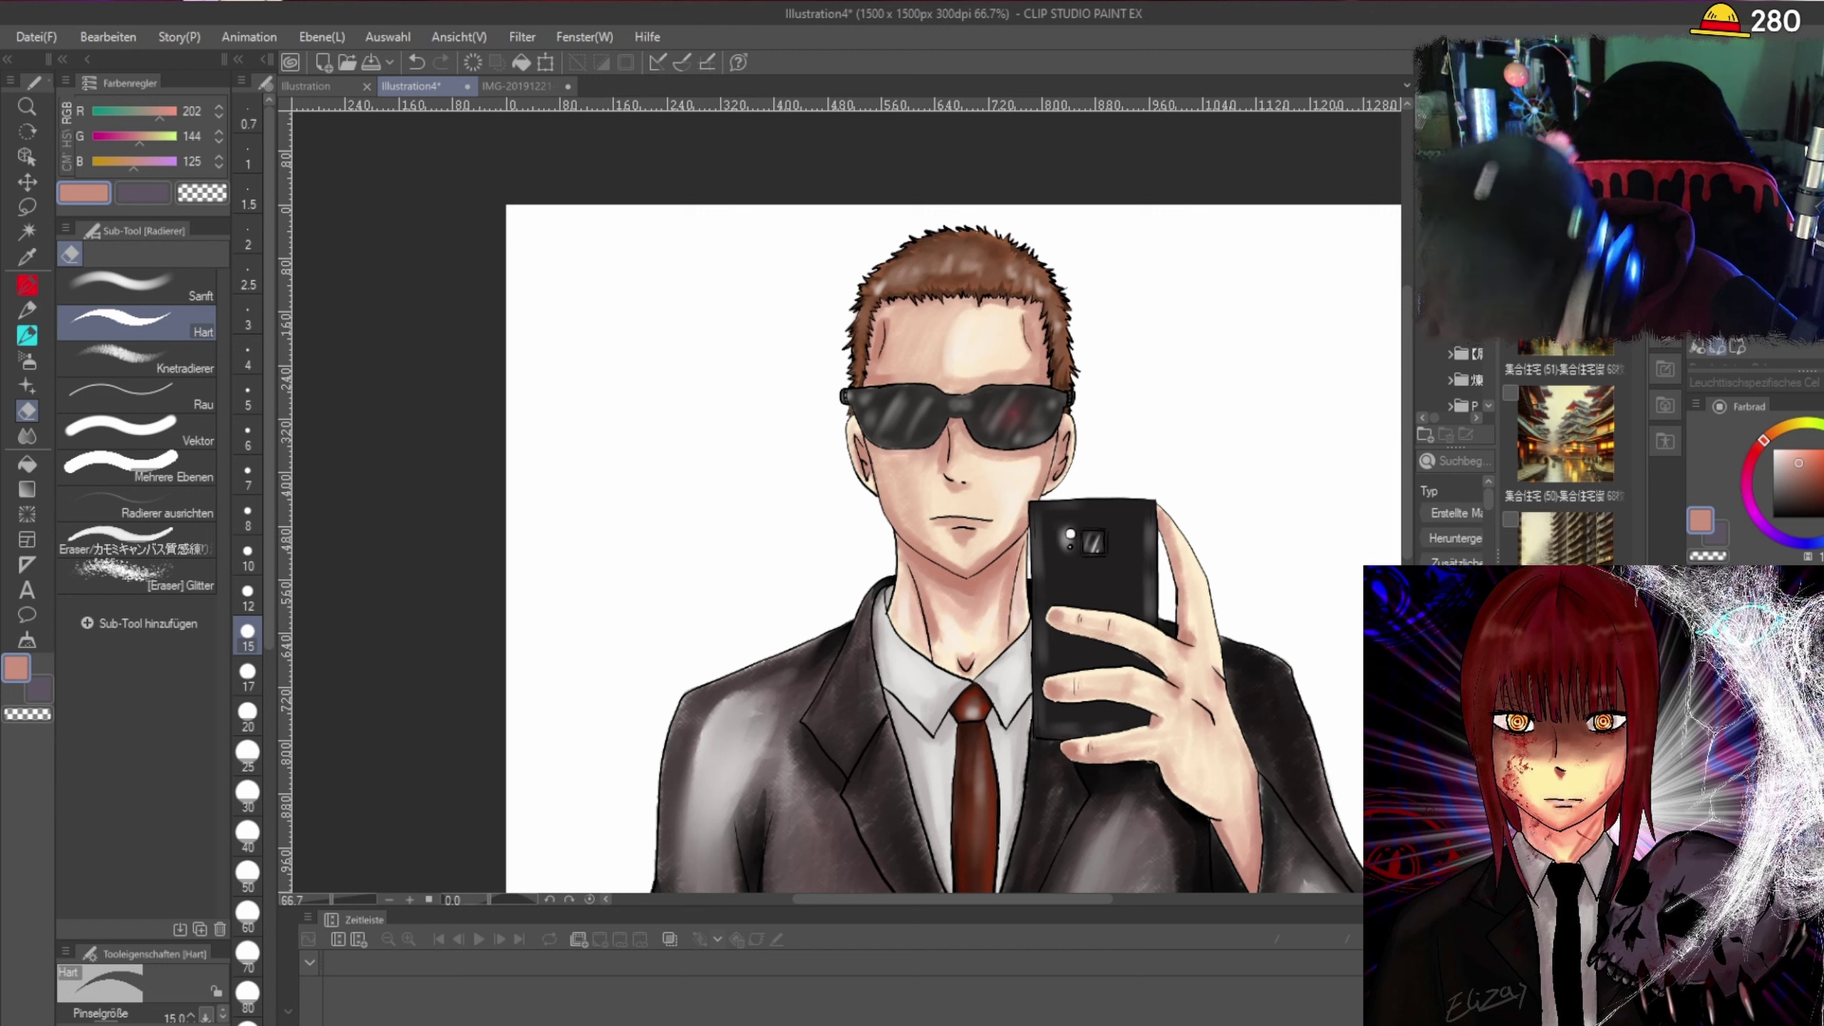
{"action": "left_click_drag", "start_coordinate": [1565, 313], "coordinate": [1066, 644]}
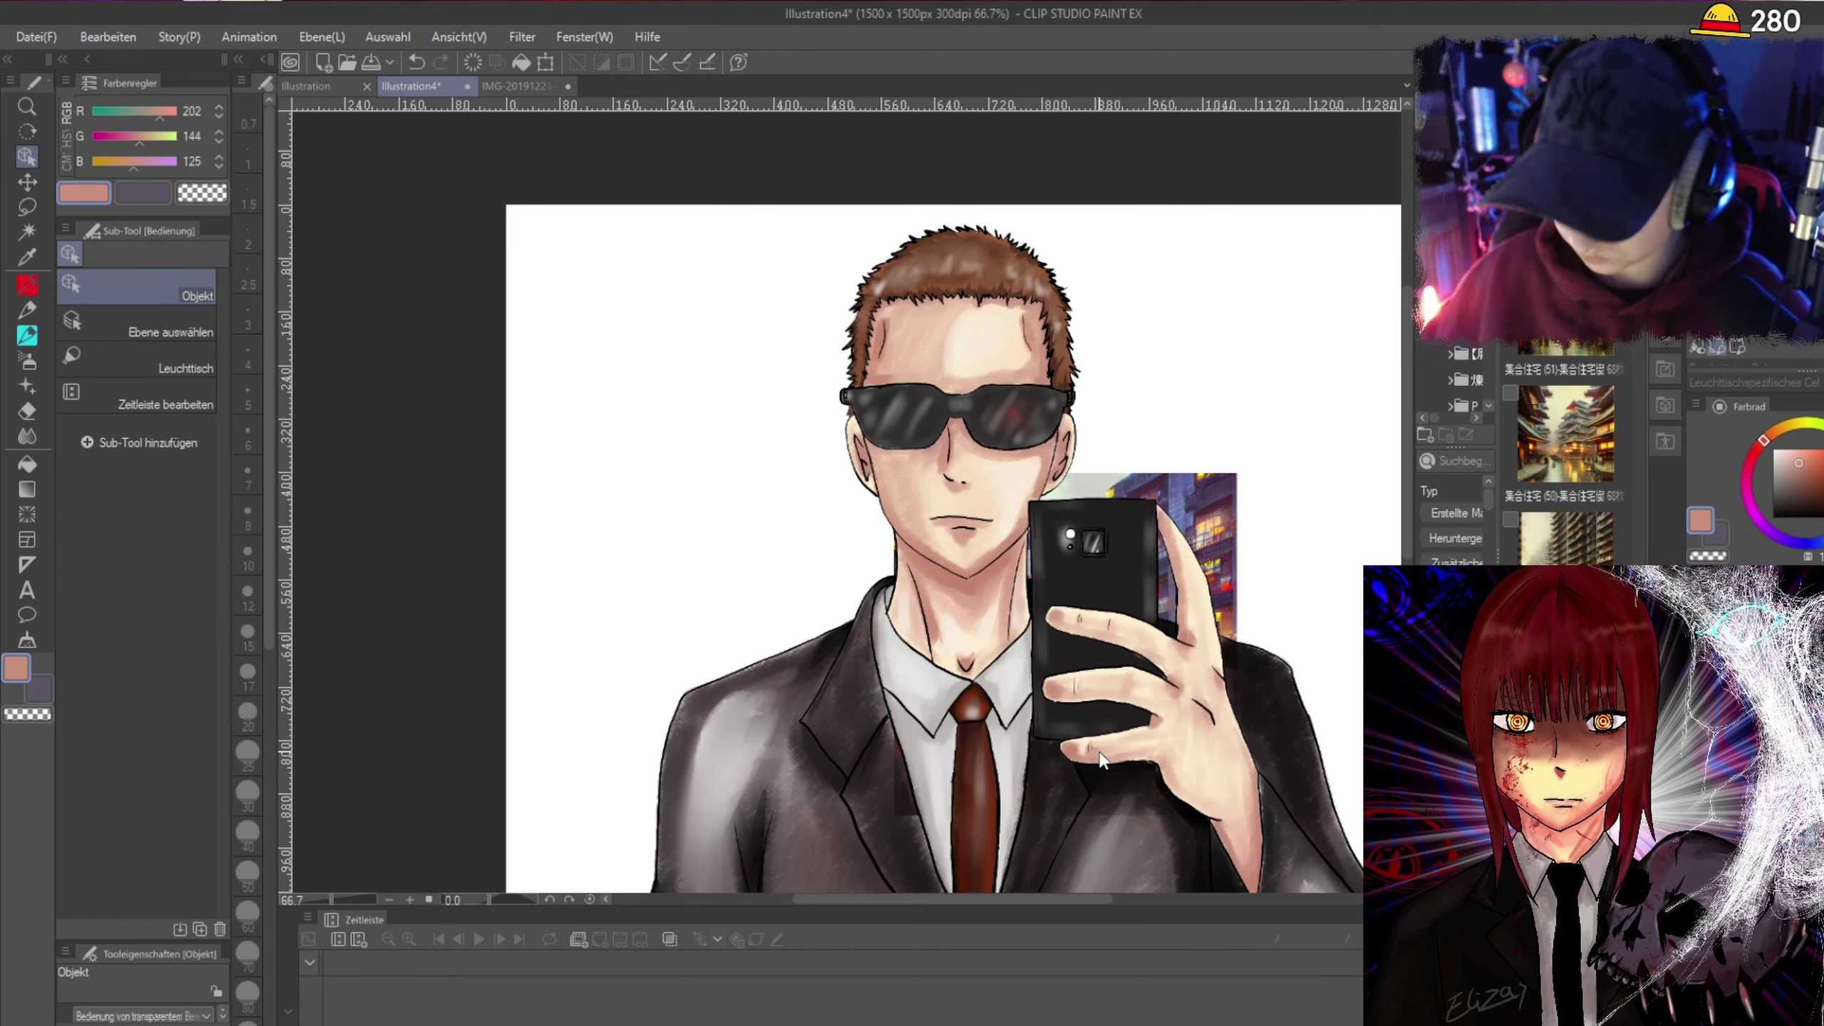
{"action": "key", "text": "ctrl+t"}
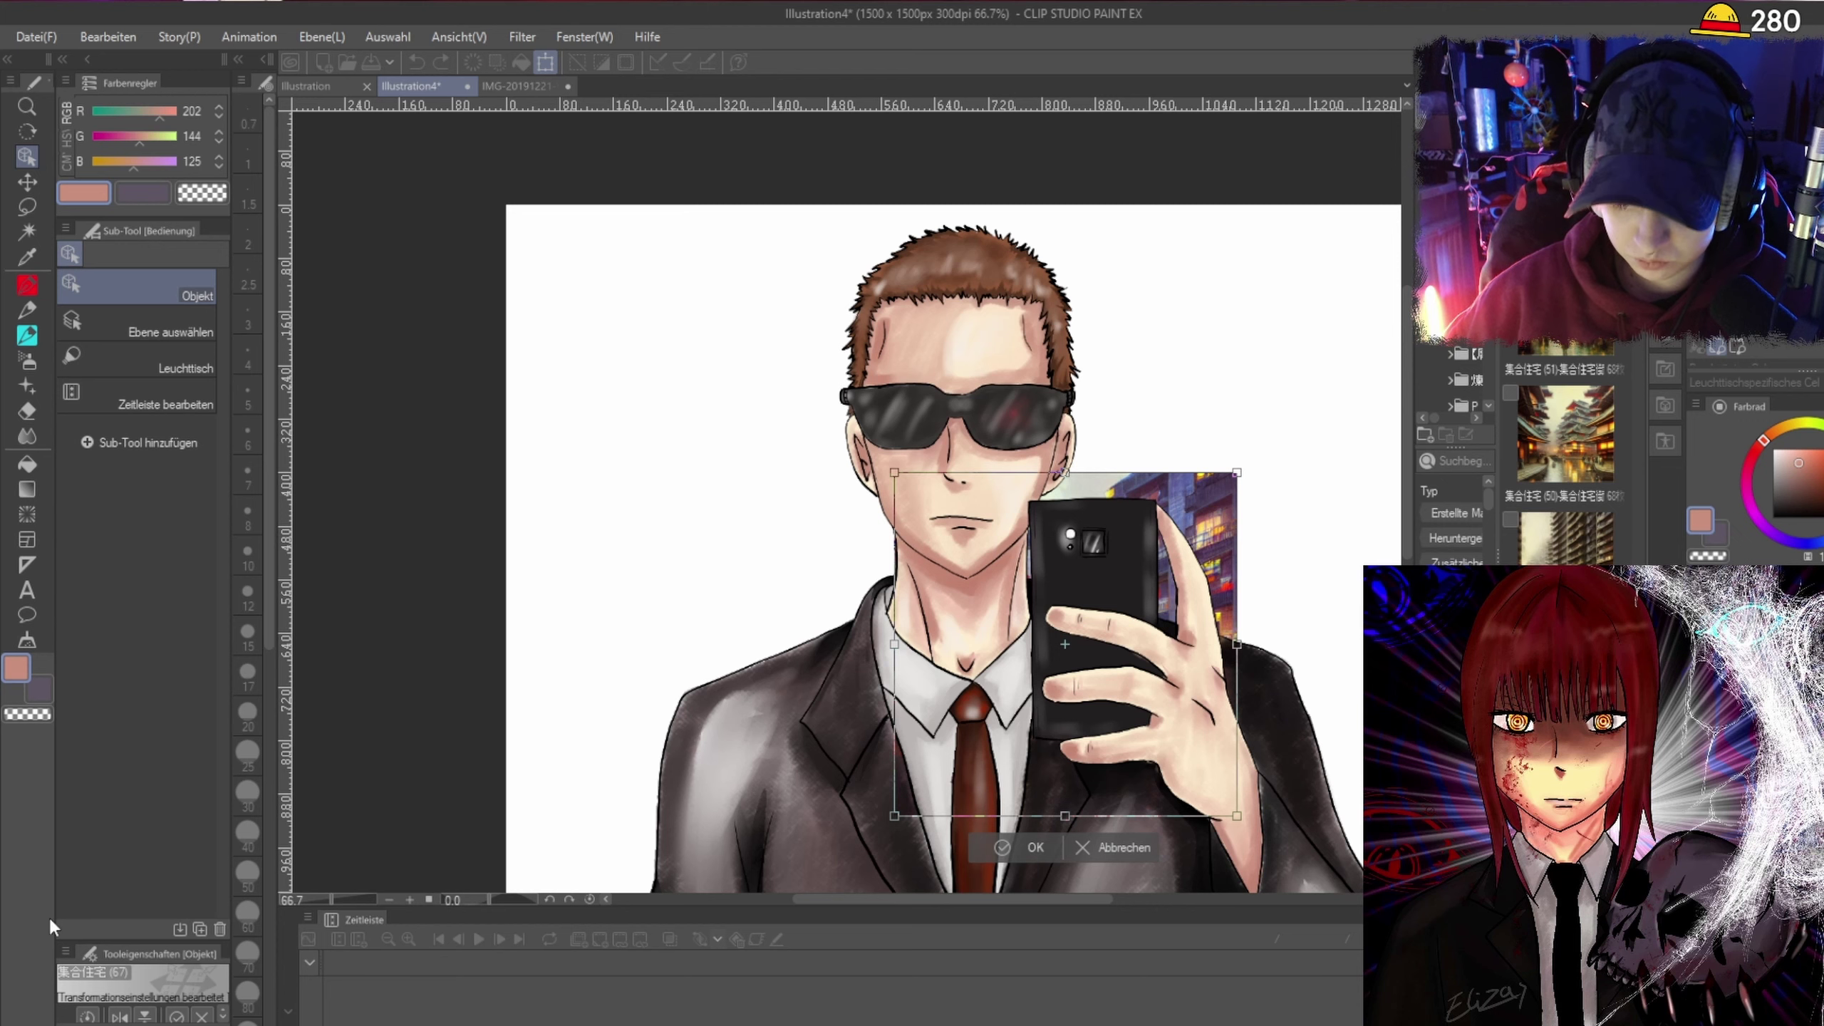
{"action": "scroll", "coordinate": [1081, 615], "scroll_direction": "down", "scroll_amount": 5}
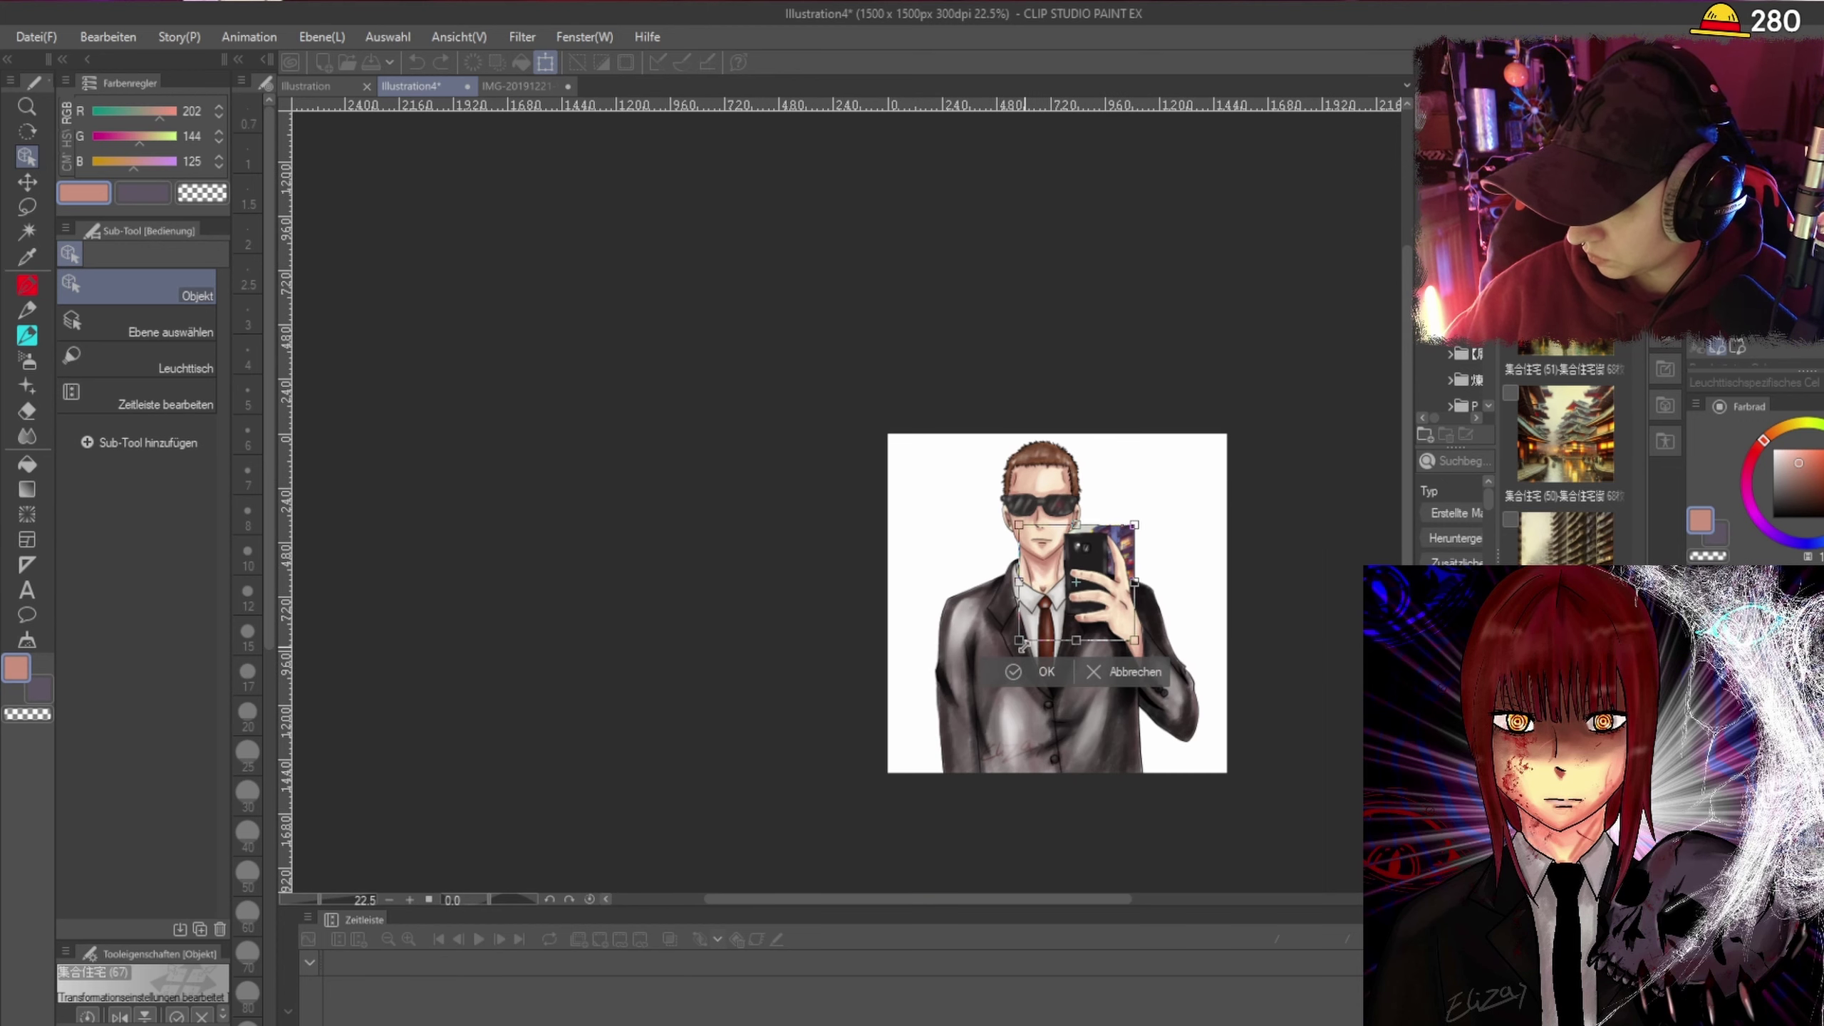
{"action": "left_click_drag", "start_coordinate": [1023, 645], "coordinate": [826, 840]}
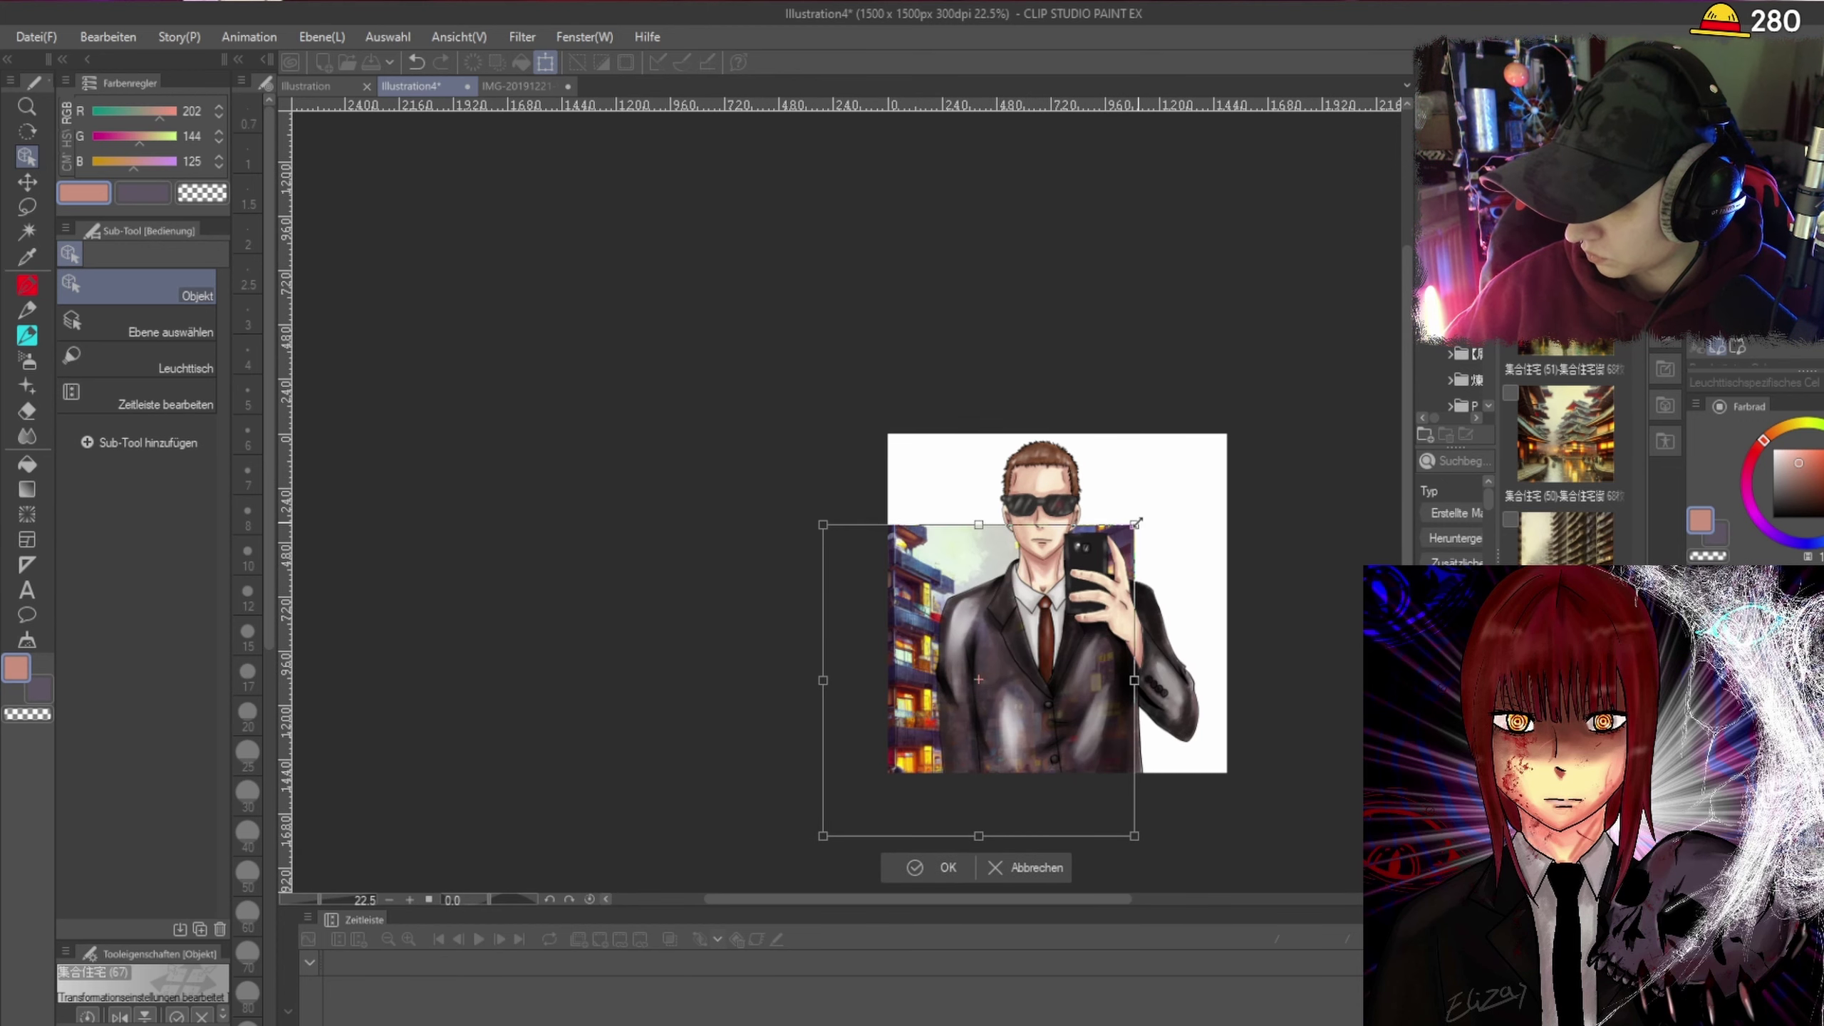
{"action": "left_click_drag", "start_coordinate": [1135, 522], "coordinate": [1308, 297]}
{"action": "left_click_drag", "start_coordinate": [1195, 458], "coordinate": [1131, 437]}
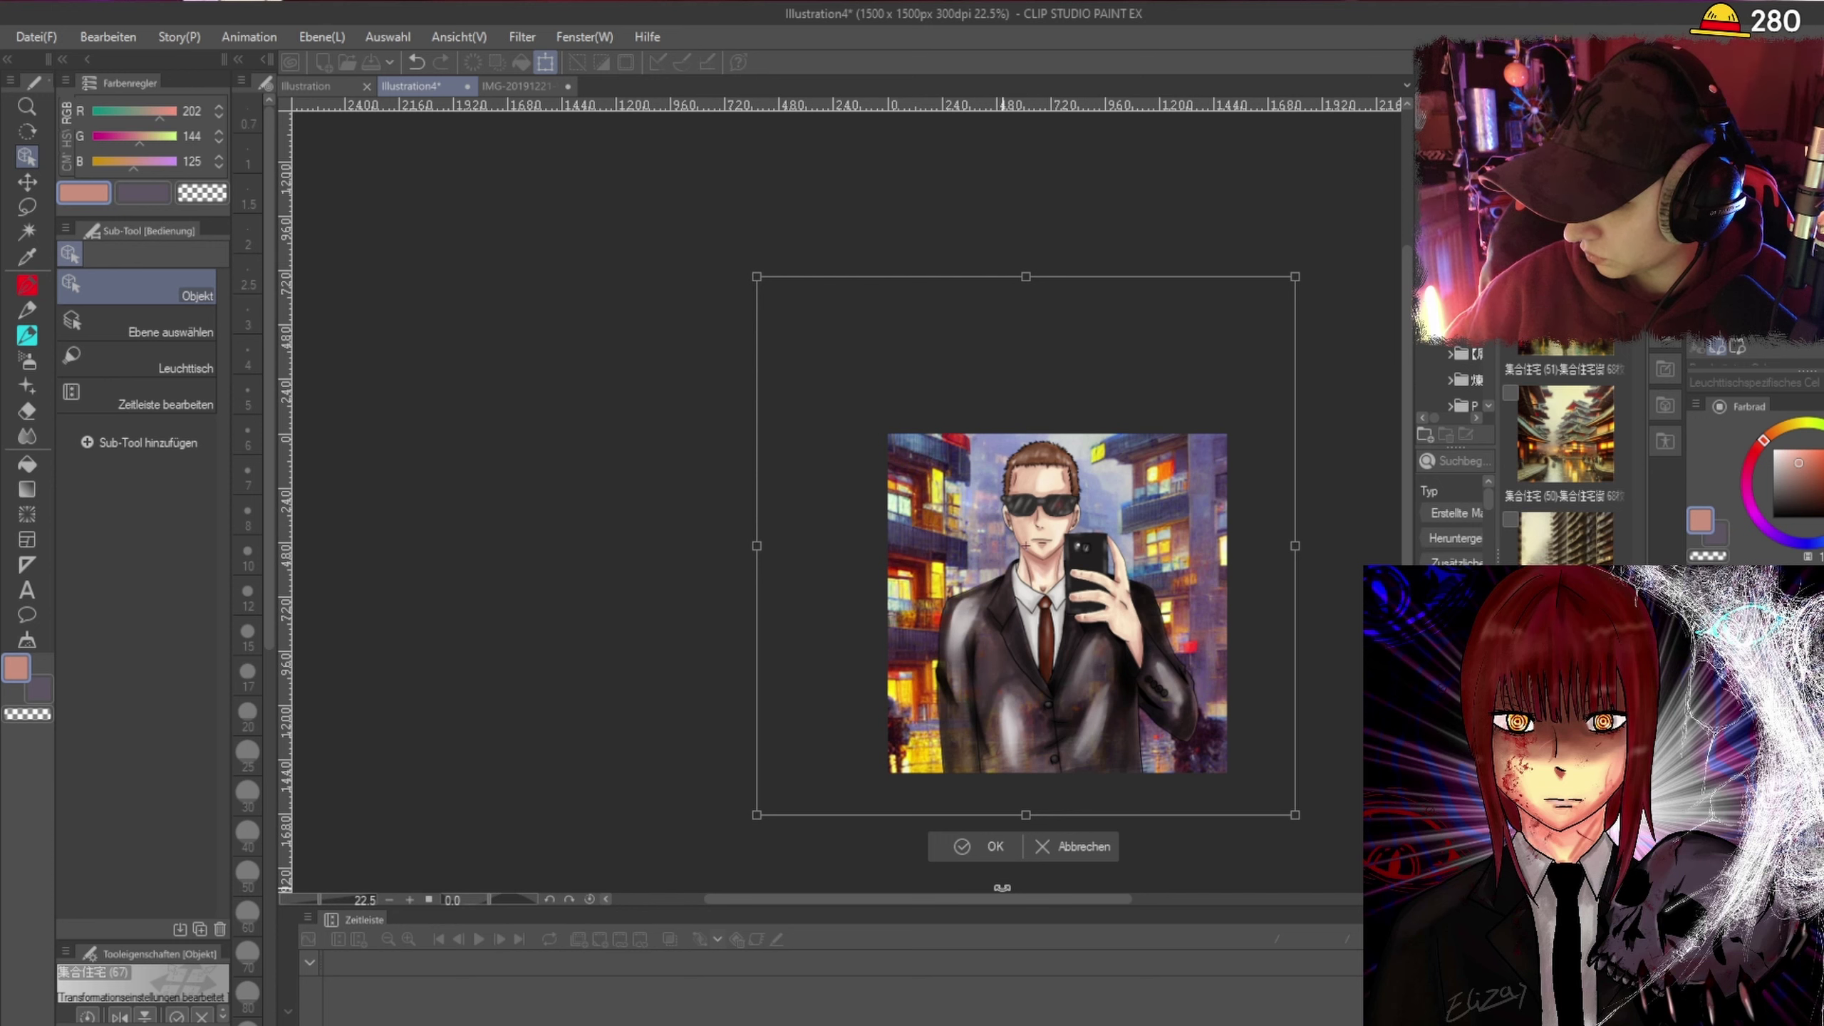
{"action": "left_click", "coordinate": [989, 839]}
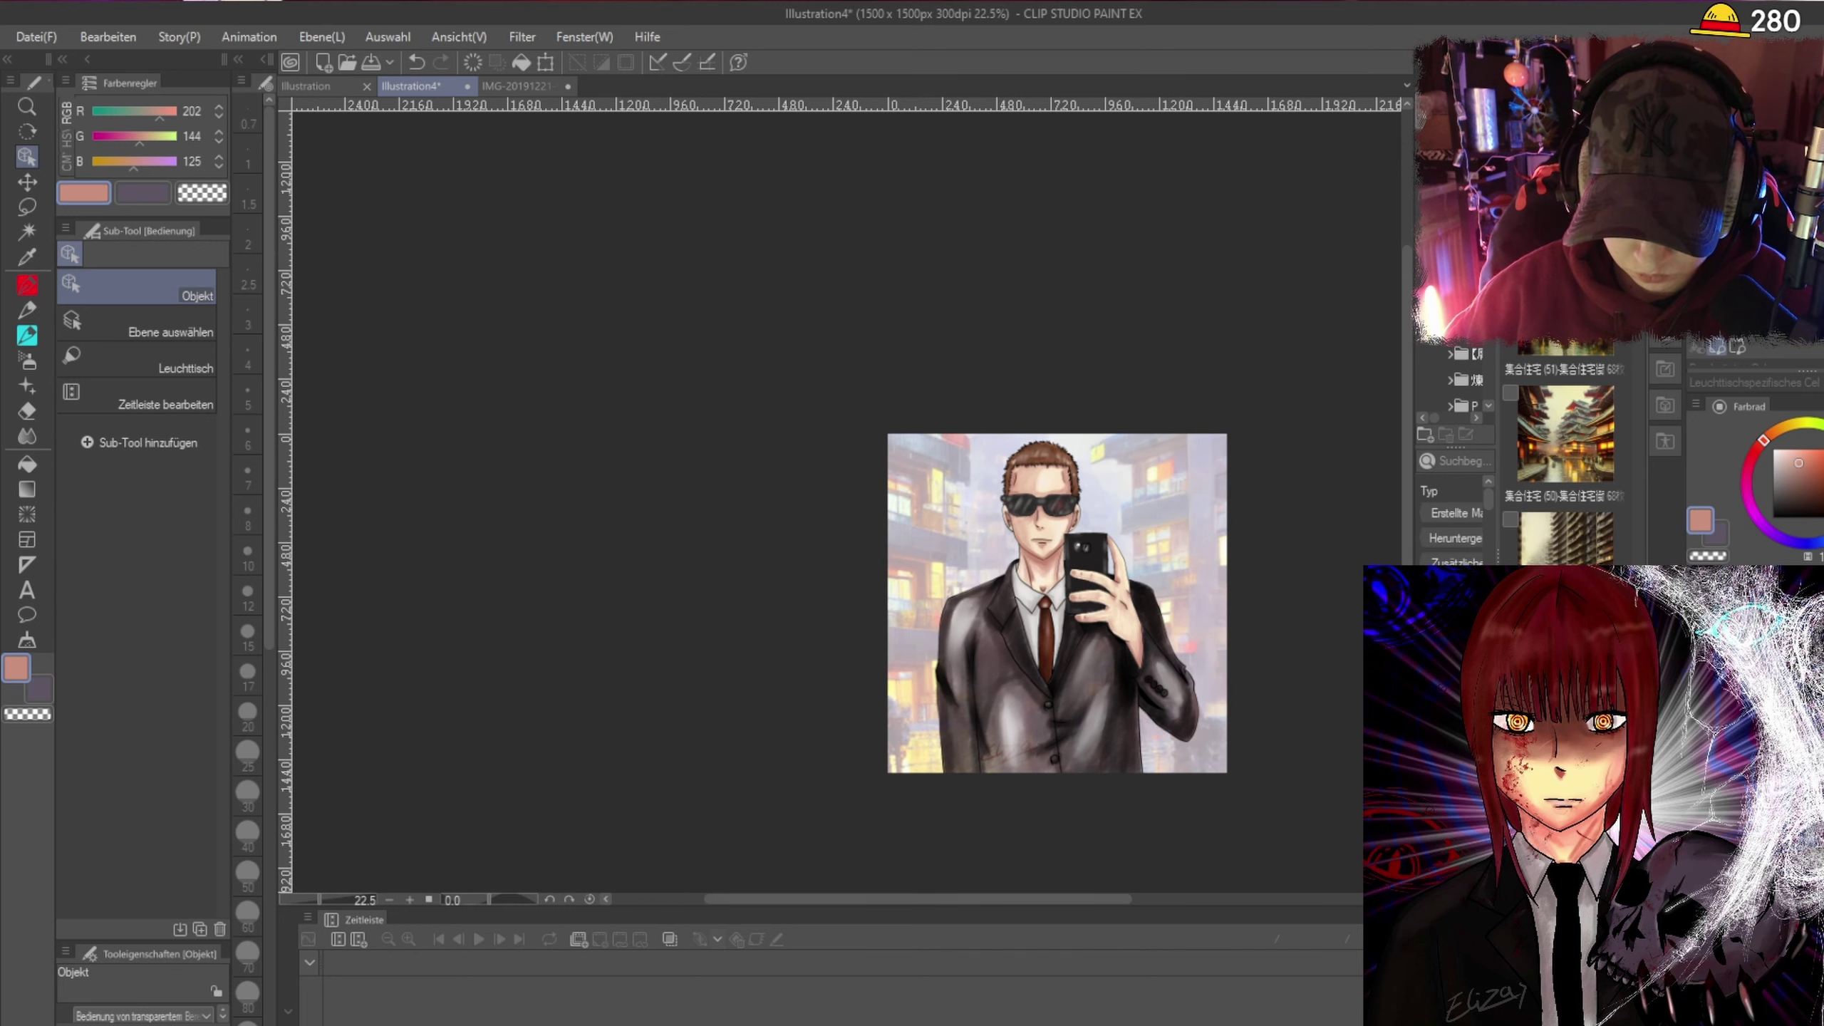
{"action": "scroll", "coordinate": [1129, 613], "scroll_direction": "up", "scroll_amount": 3}
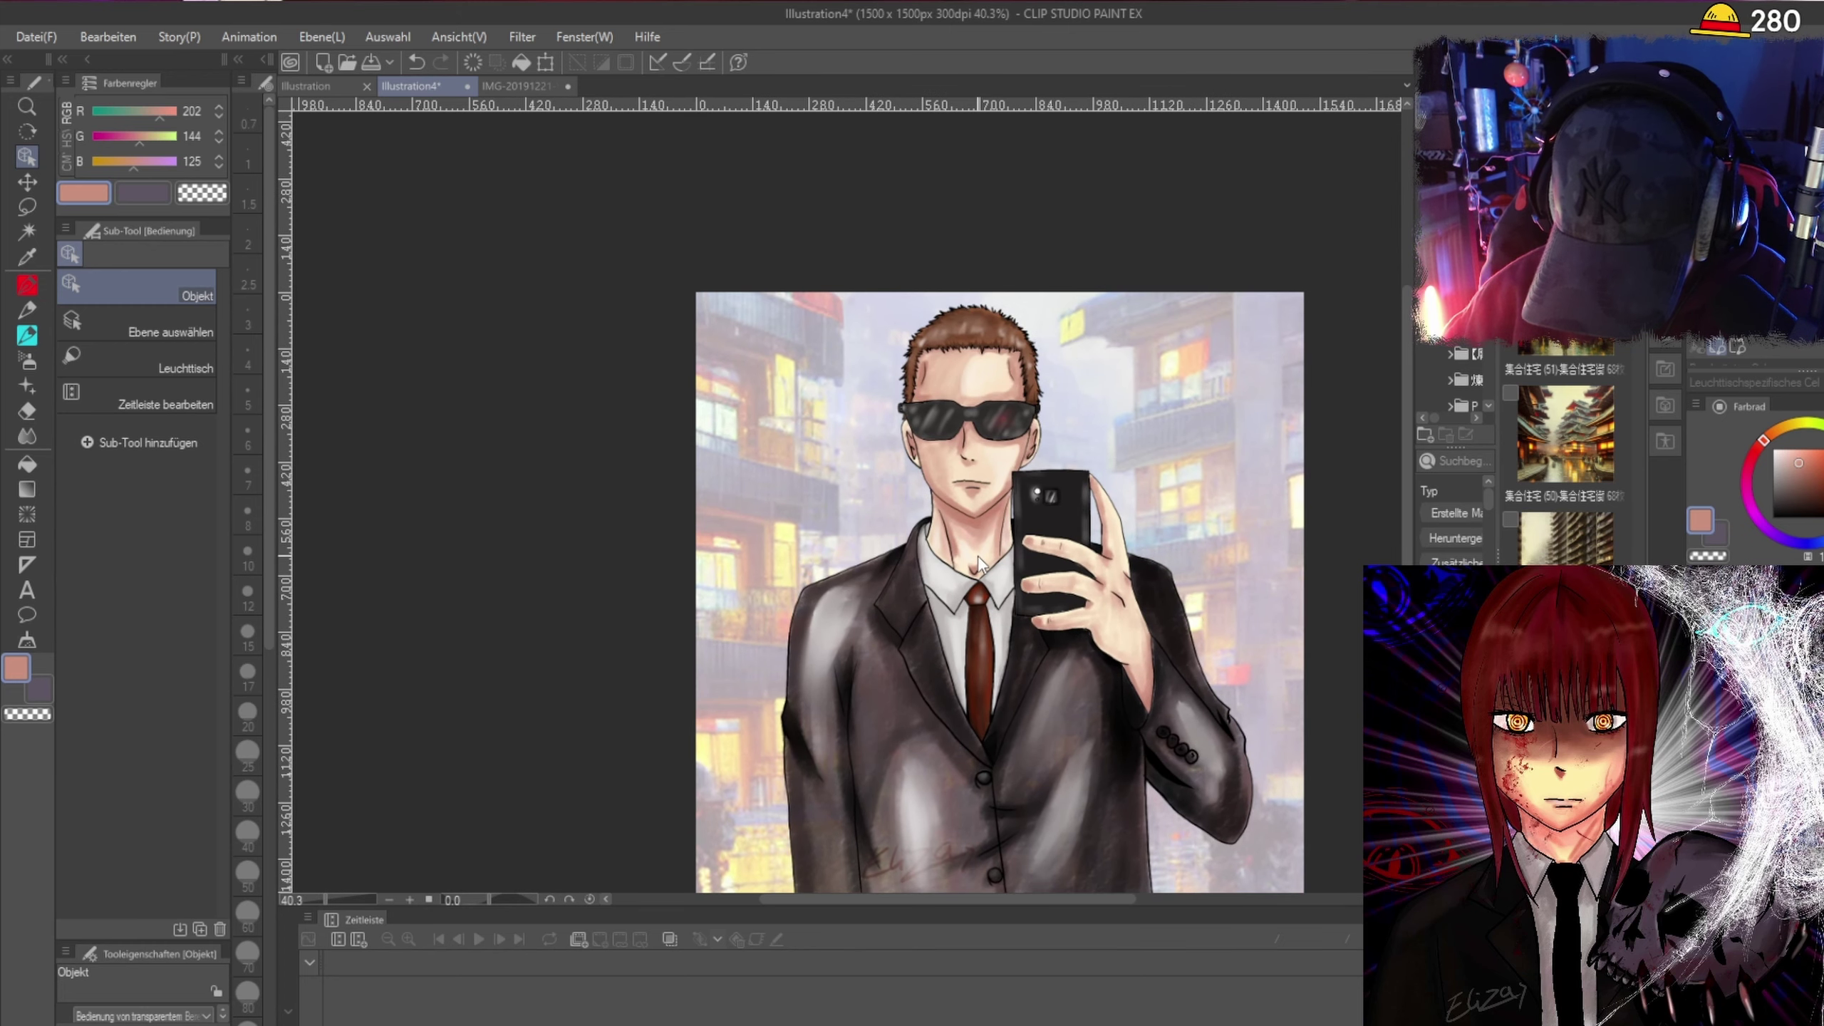
{"action": "scroll", "coordinate": [1240, 594], "scroll_direction": "down", "scroll_amount": 1}
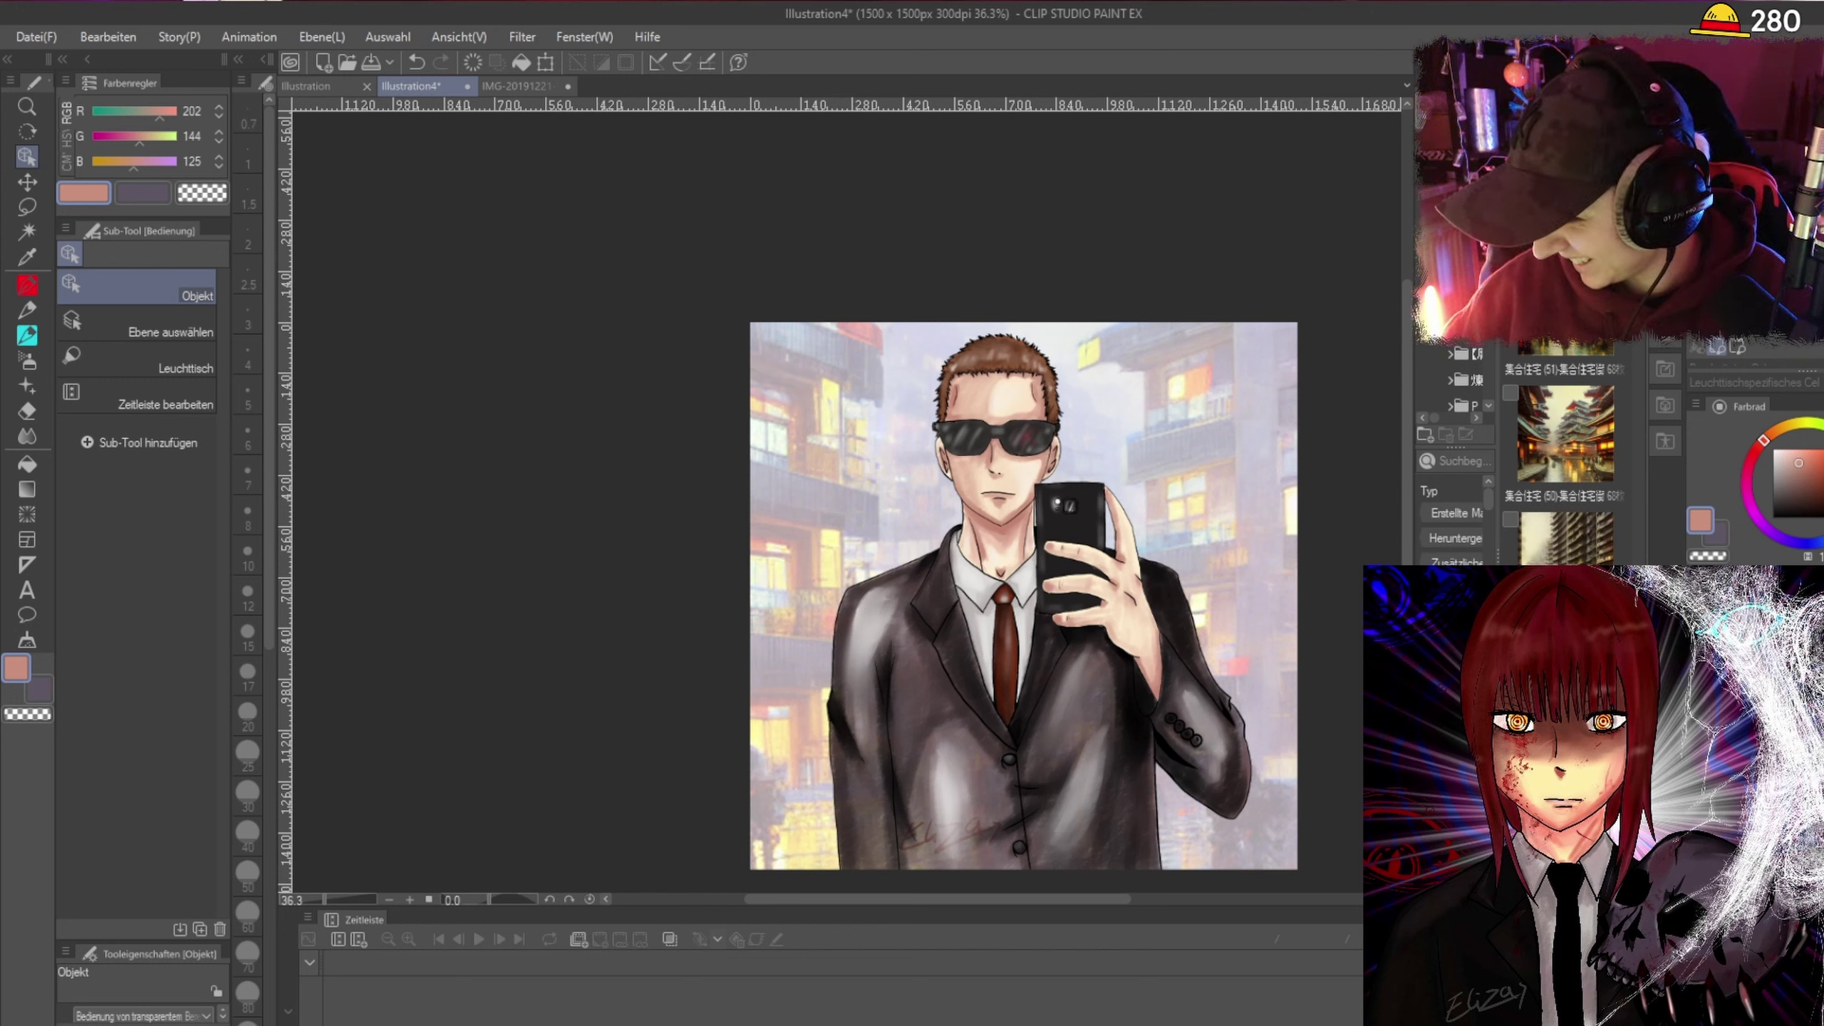
{"action": "scroll", "coordinate": [1585, 505], "scroll_direction": "down", "scroll_amount": 5}
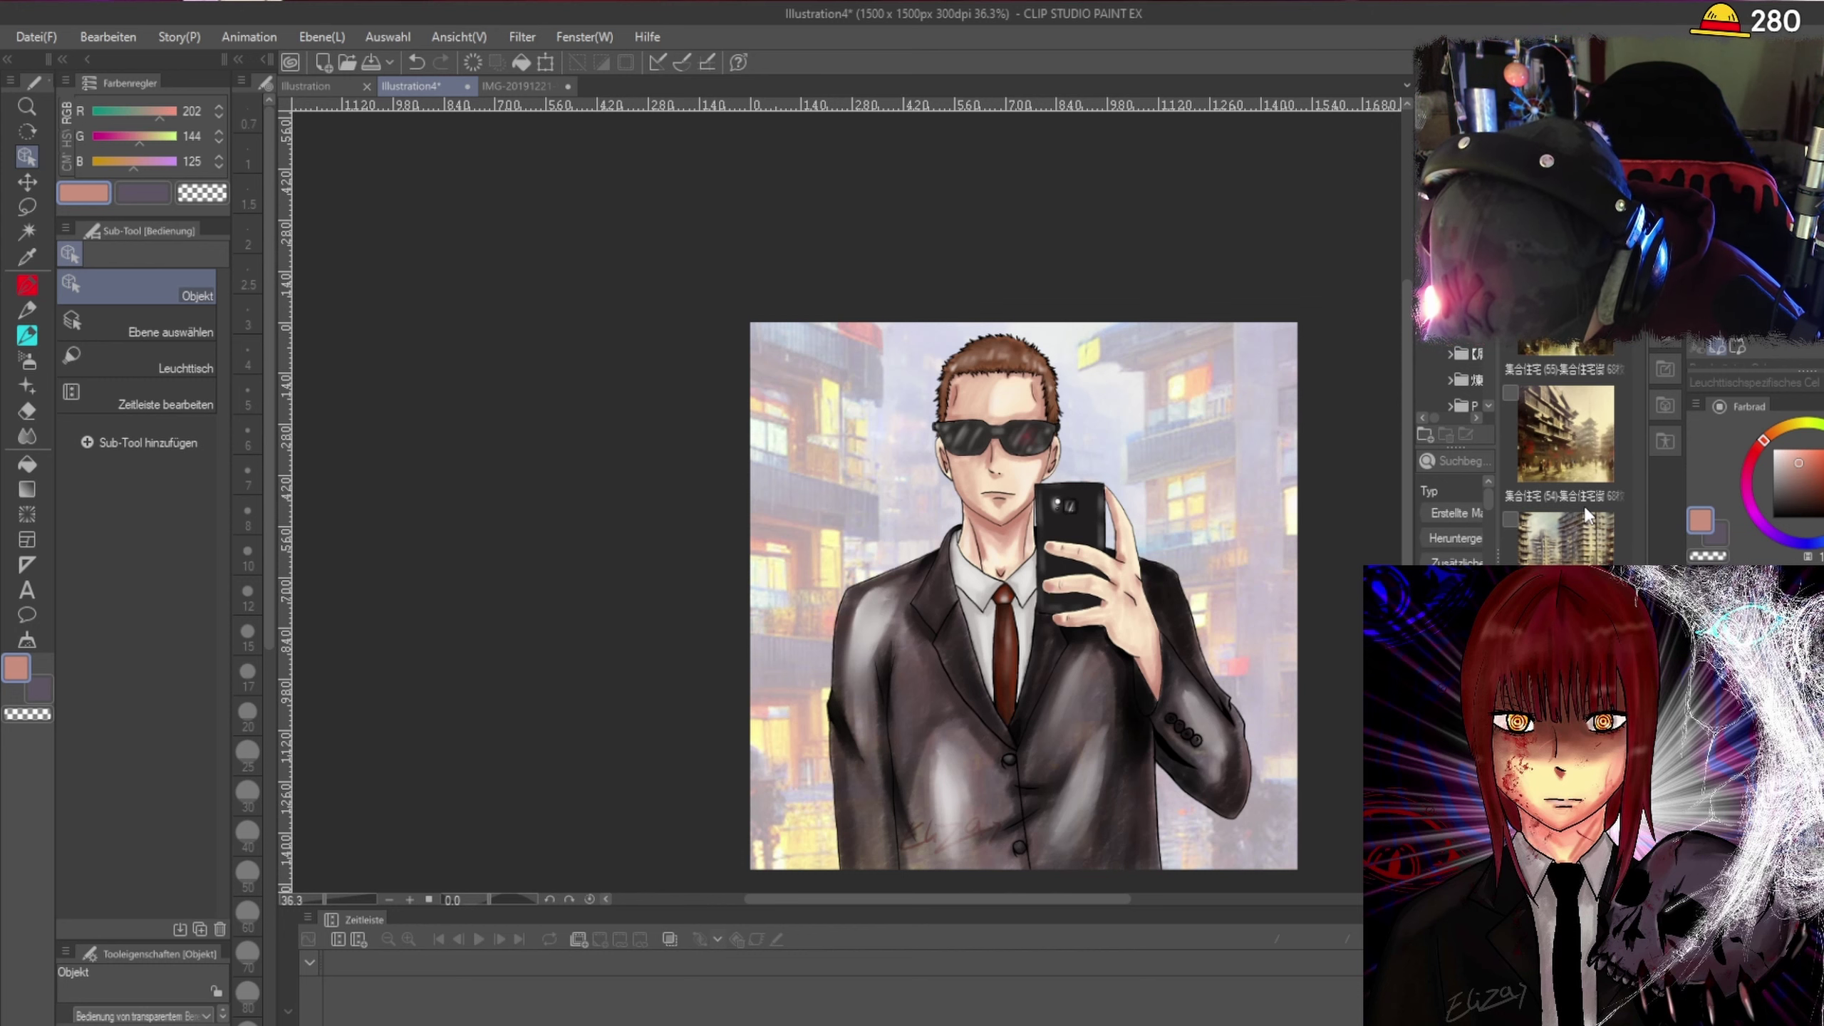
{"action": "scroll", "coordinate": [1585, 504], "scroll_direction": "down", "scroll_amount": 3}
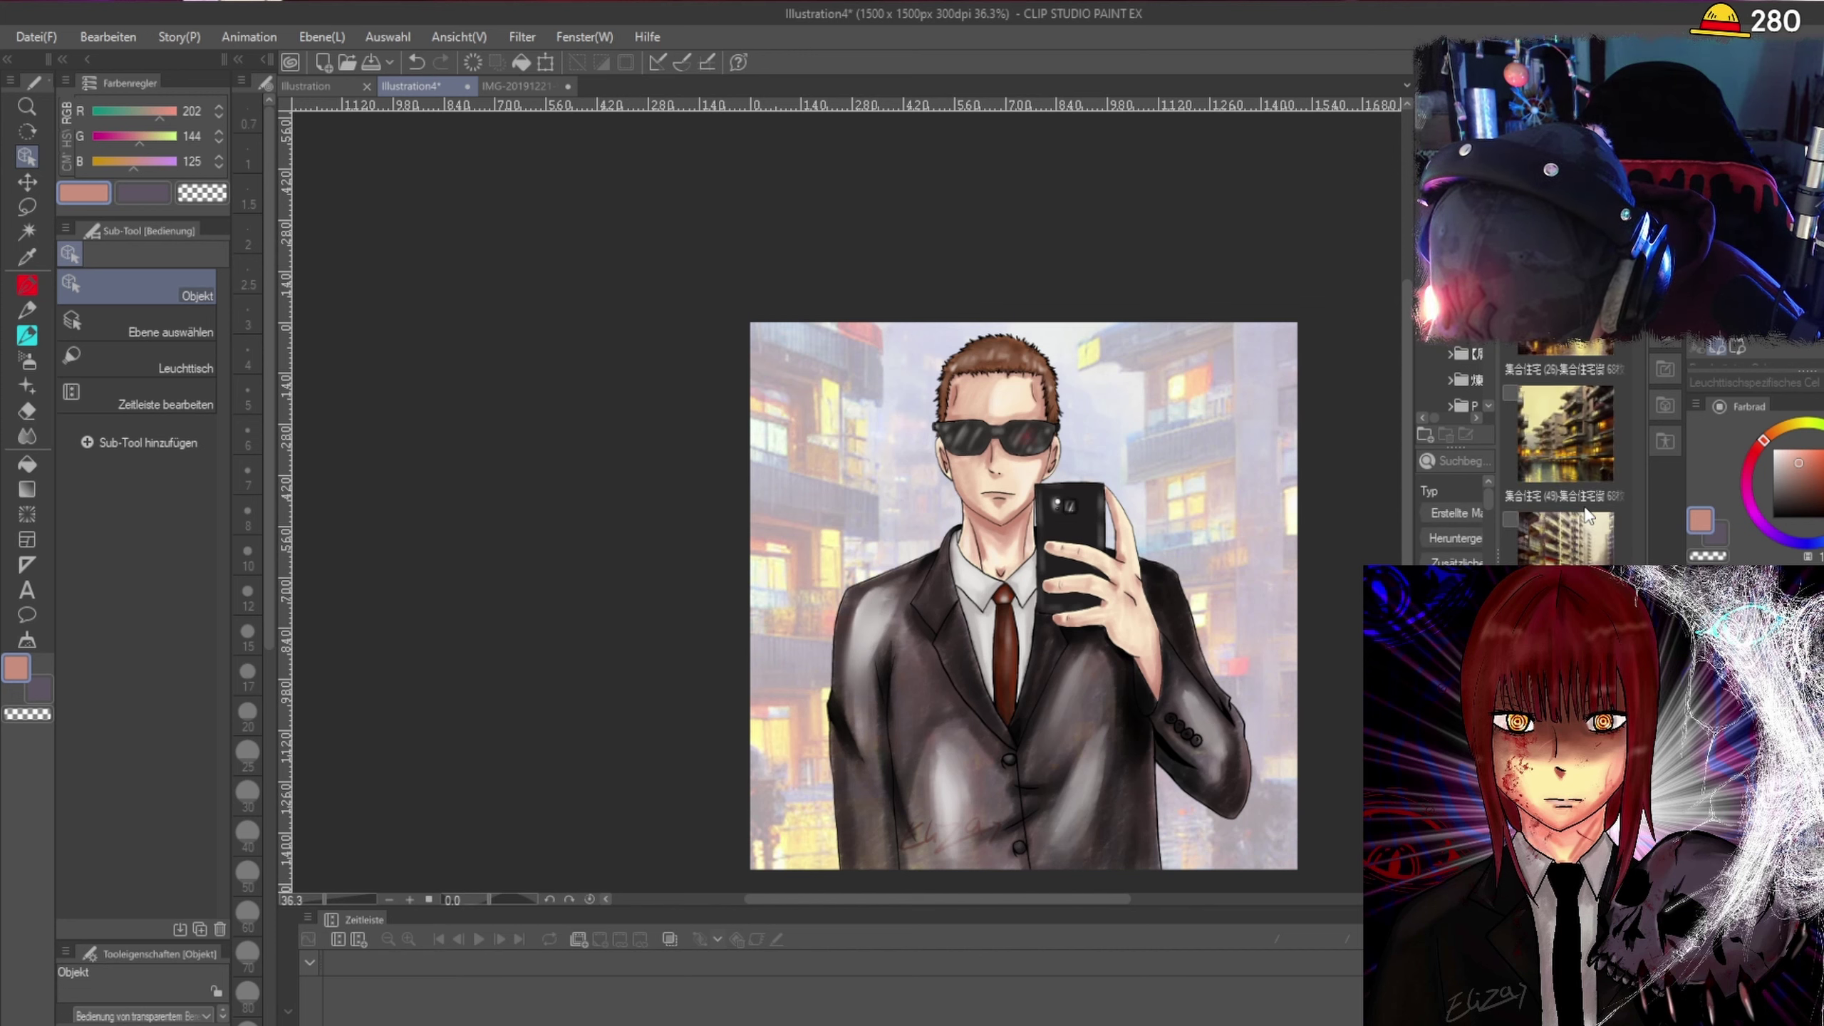
{"action": "key", "text": "Delete"}
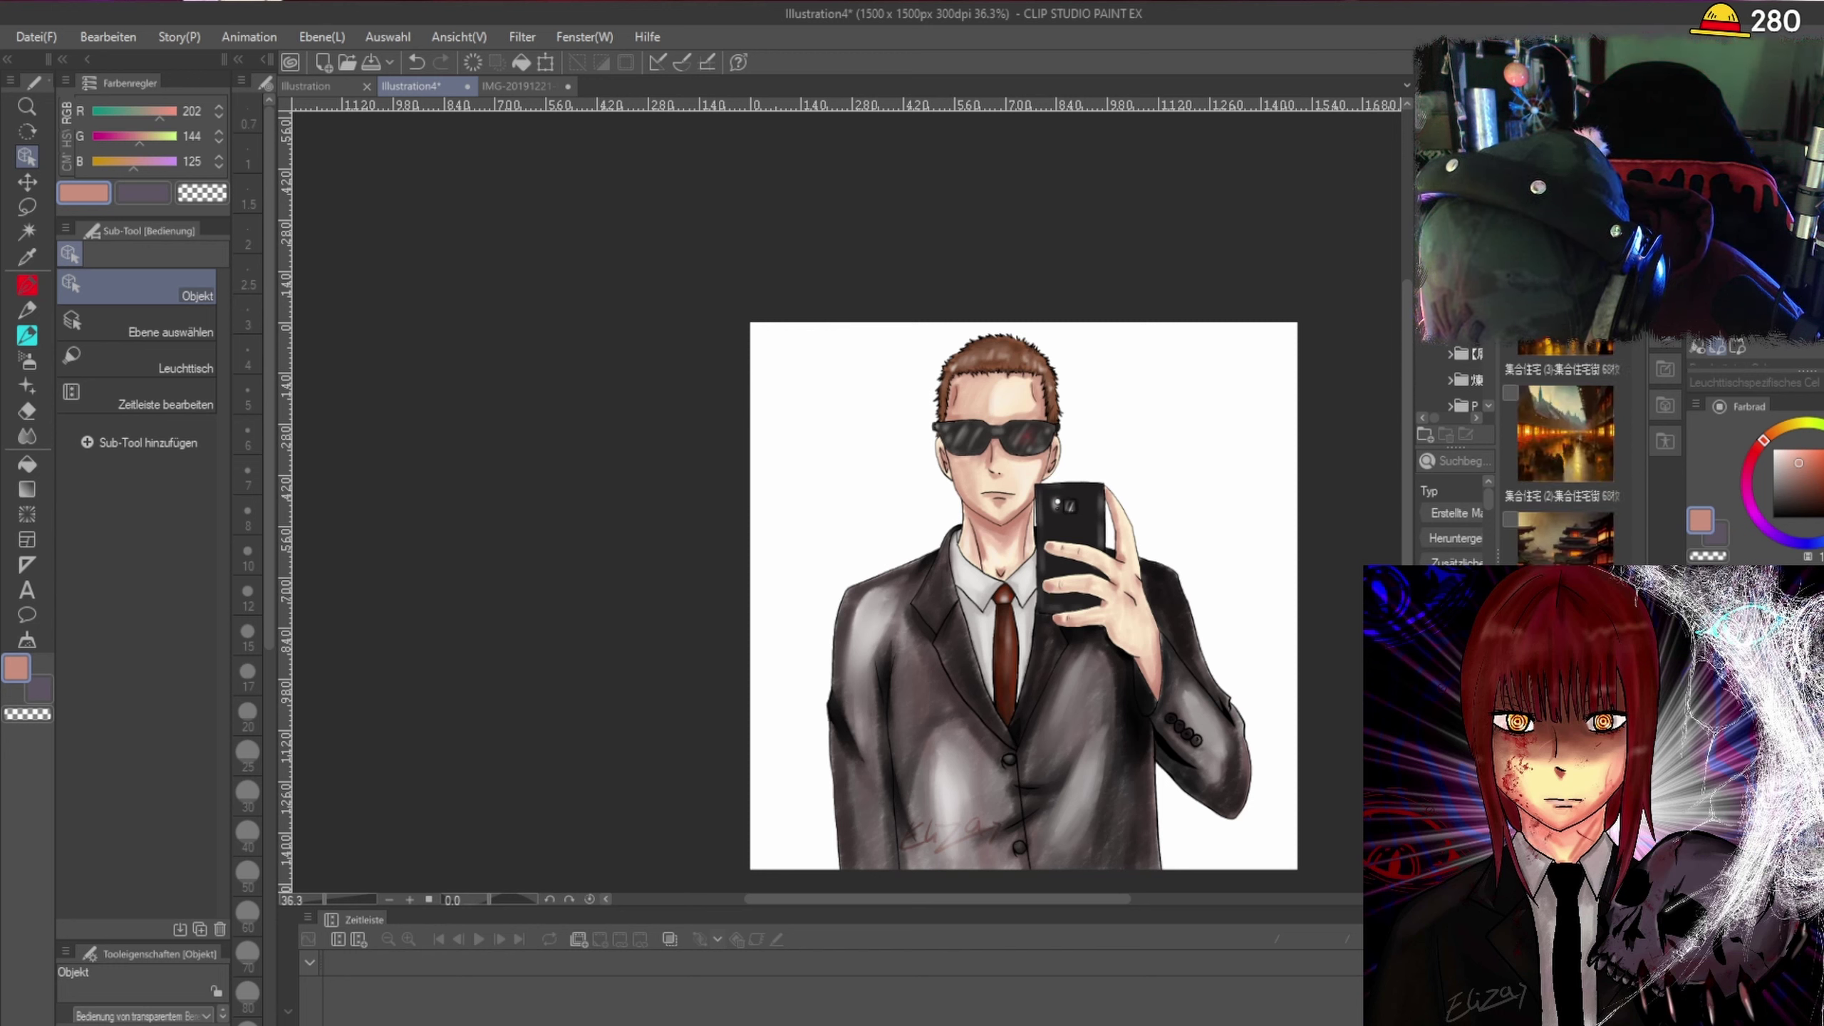
{"action": "left_click", "coordinate": [1565, 549]}
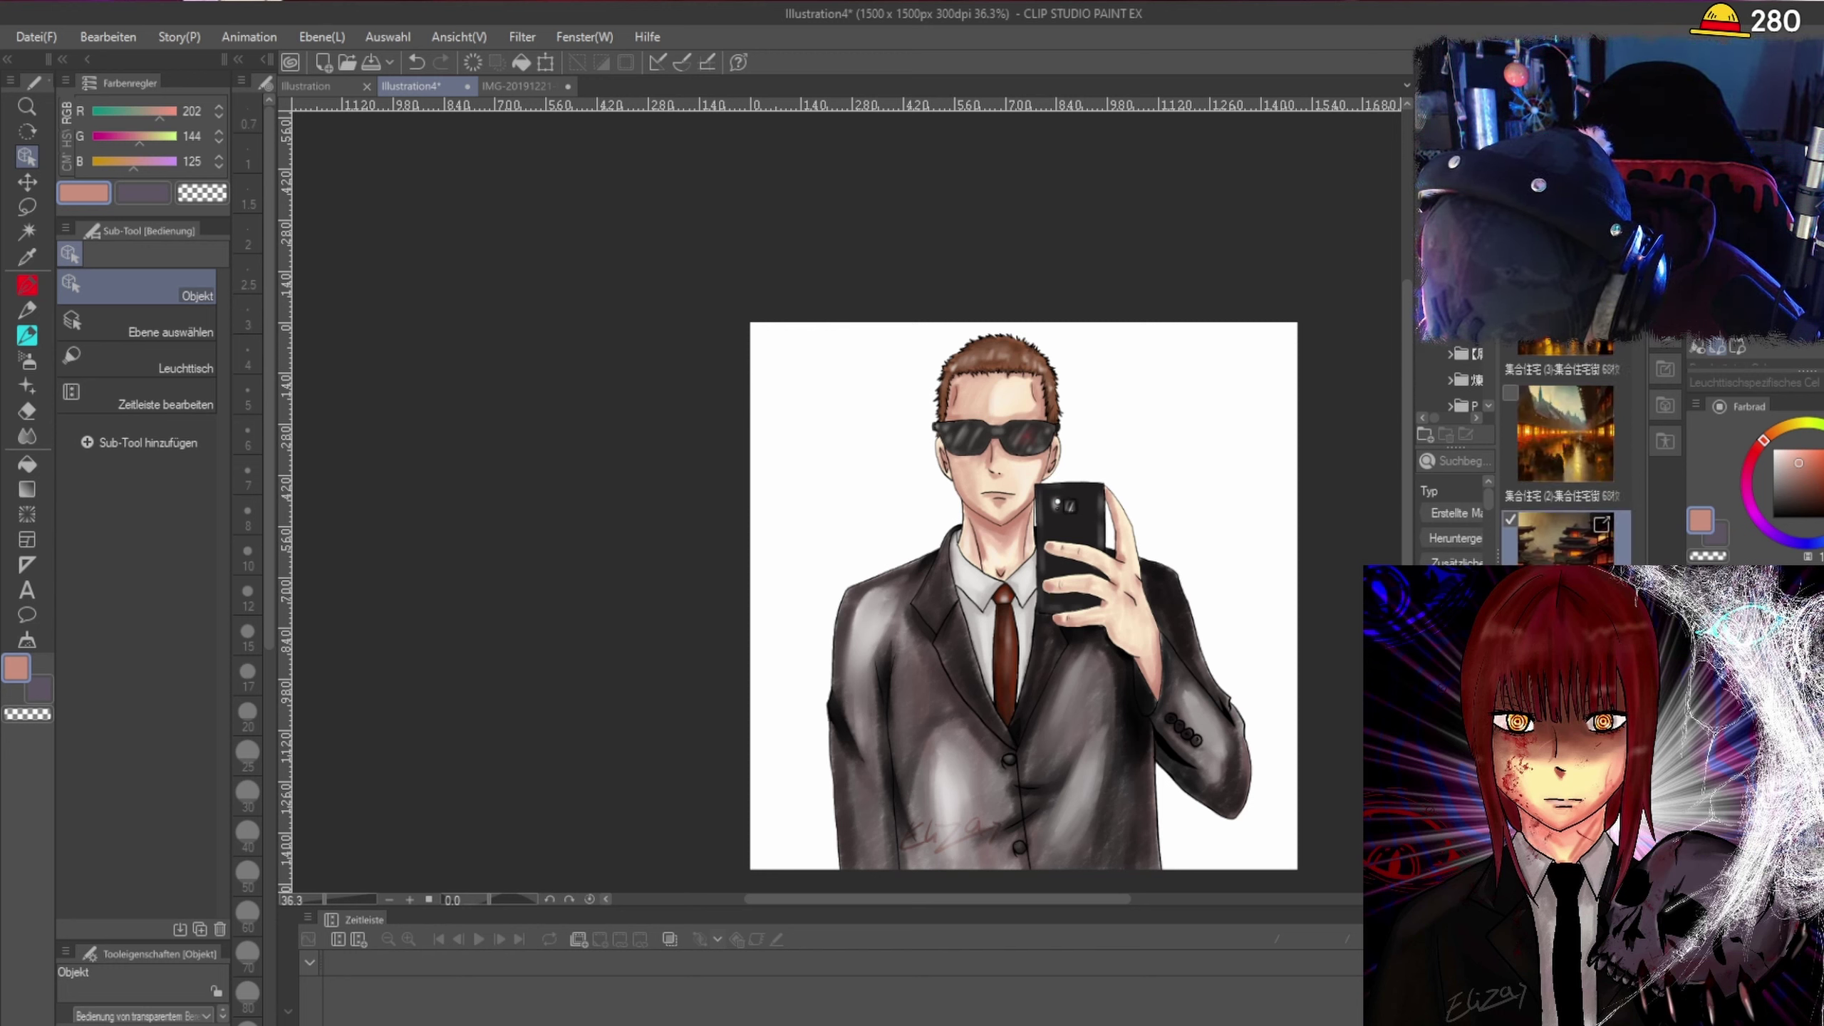
{"action": "left_click_drag", "start_coordinate": [1566, 550], "coordinate": [1141, 550]}
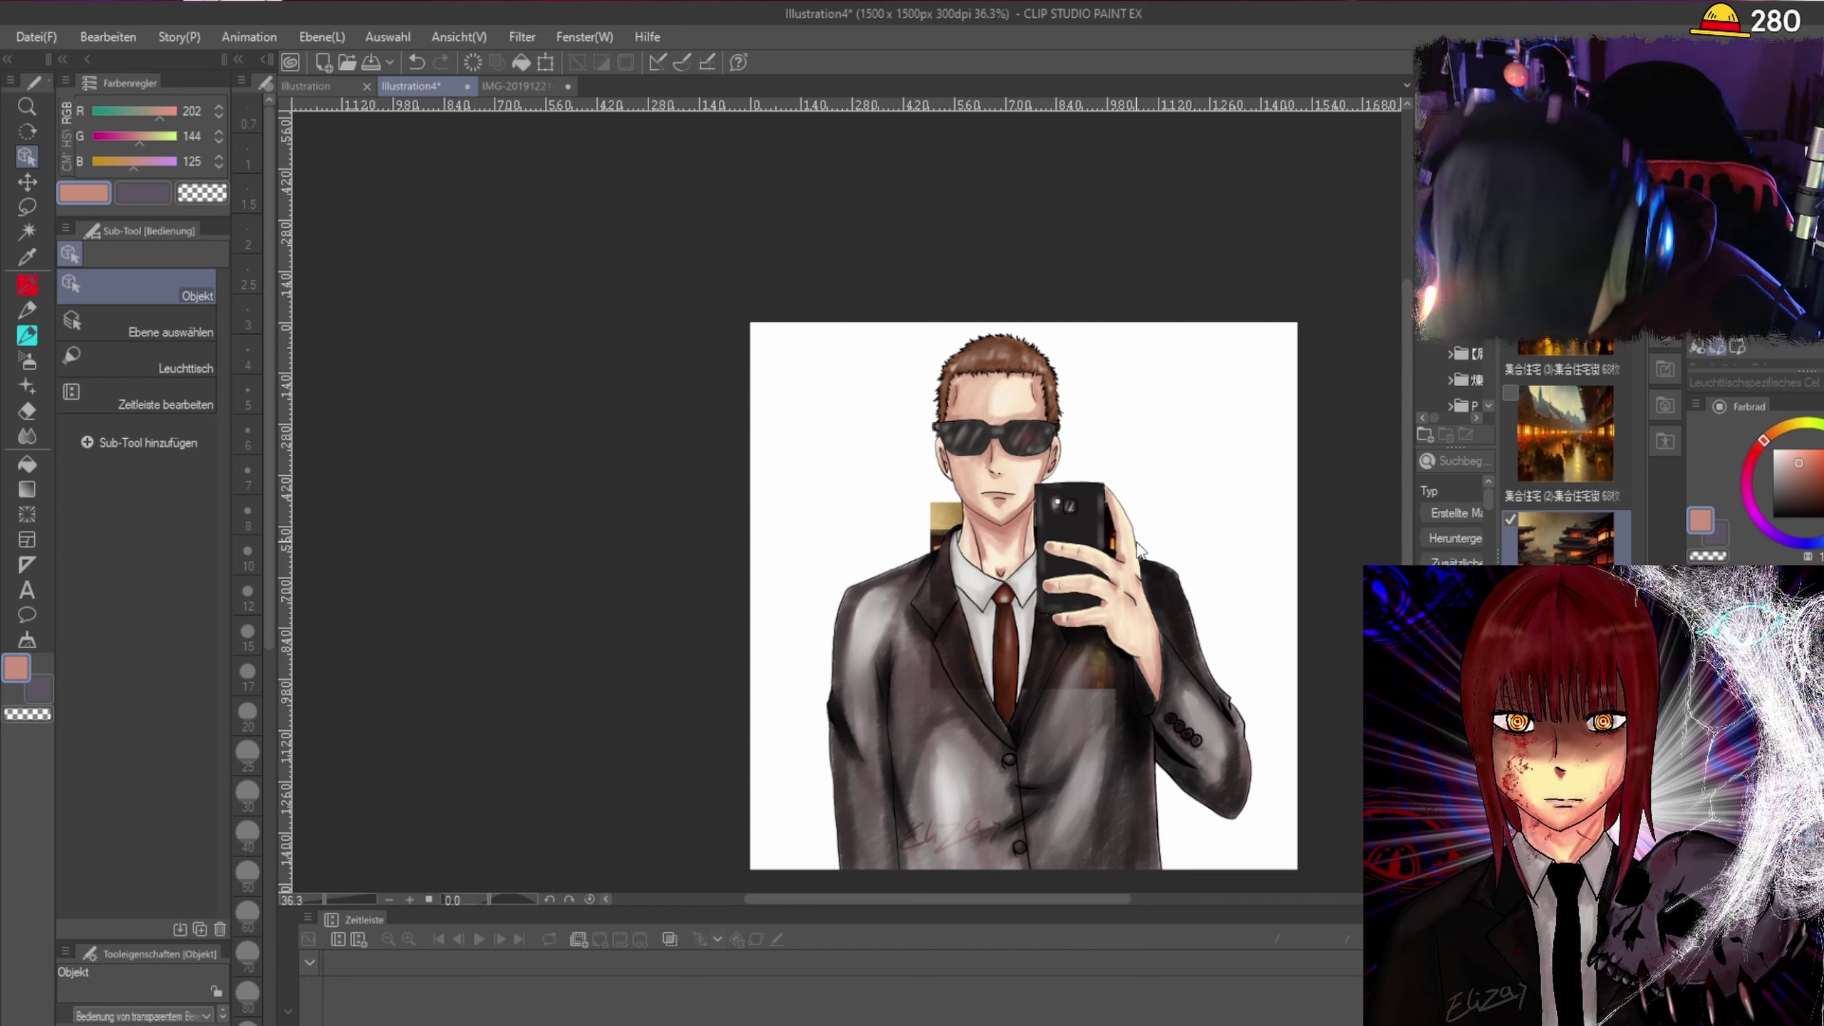
{"action": "left_click_drag", "start_coordinate": [1141, 550], "coordinate": [1141, 549]}
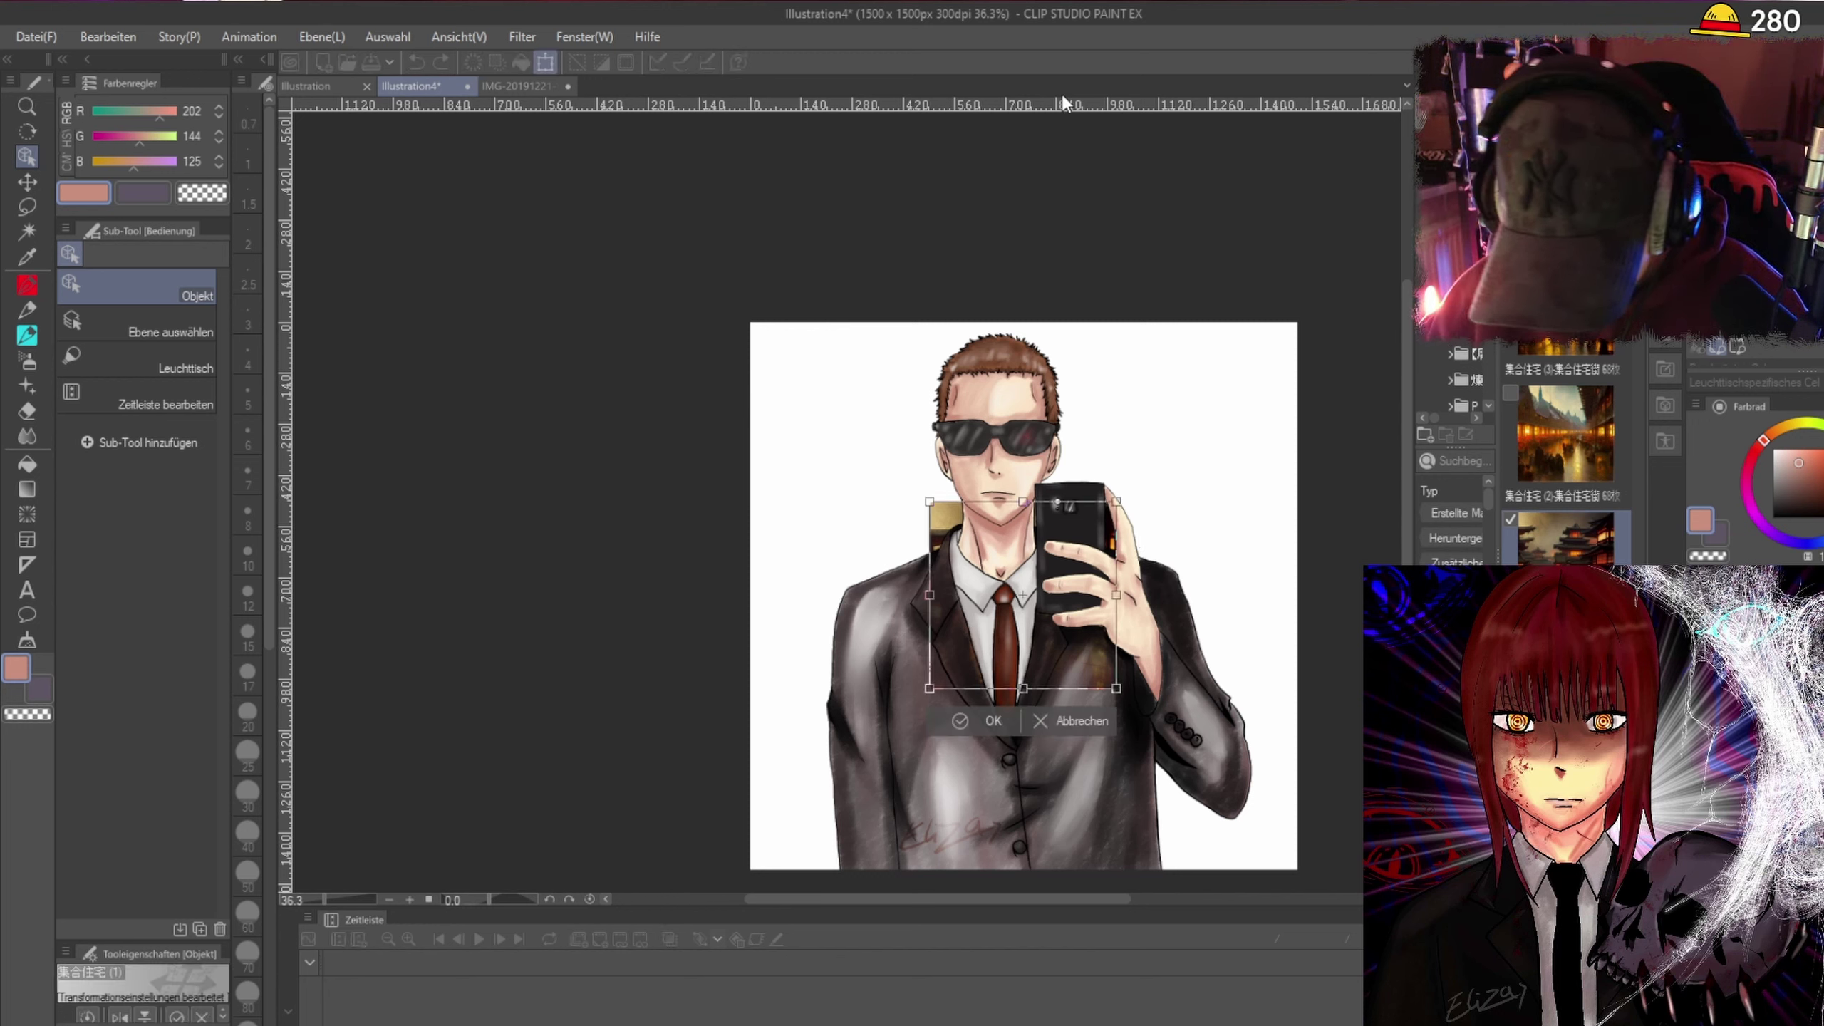
{"action": "left_click_drag", "start_coordinate": [930, 498], "coordinate": [607, 146]}
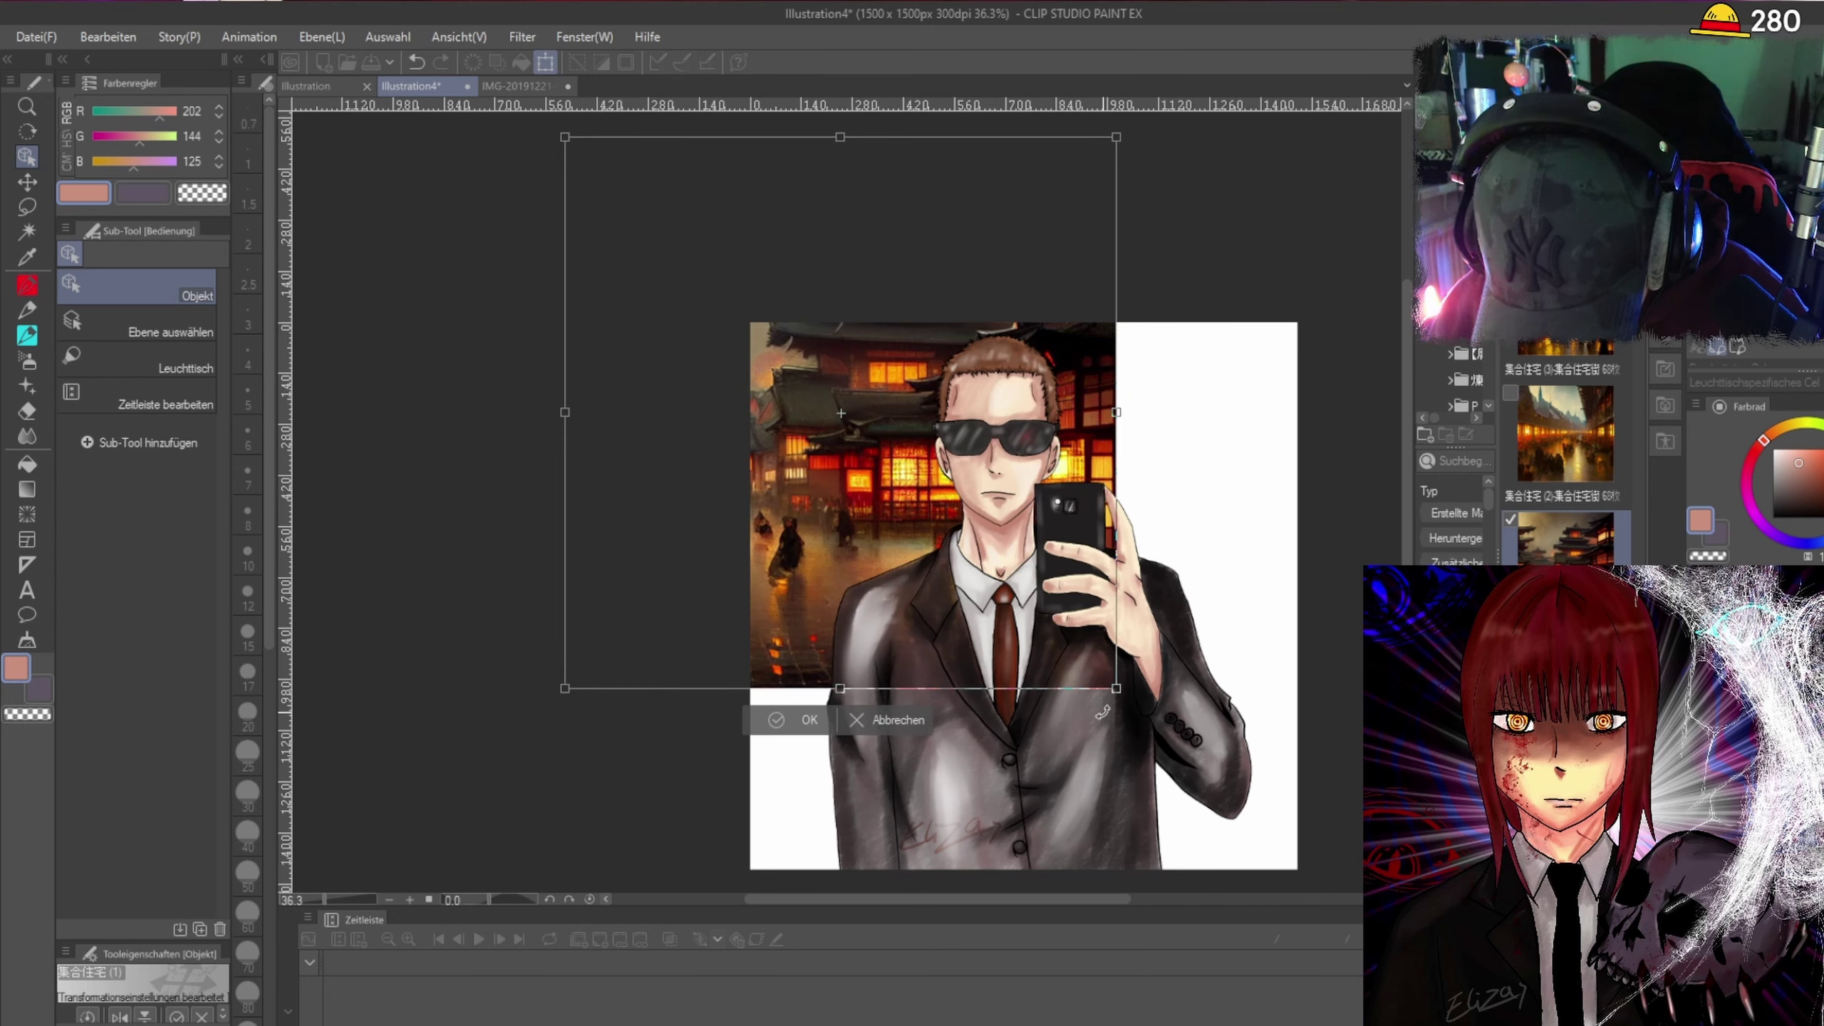
{"action": "left_click_drag", "start_coordinate": [1117, 688], "coordinate": [1445, 1017]}
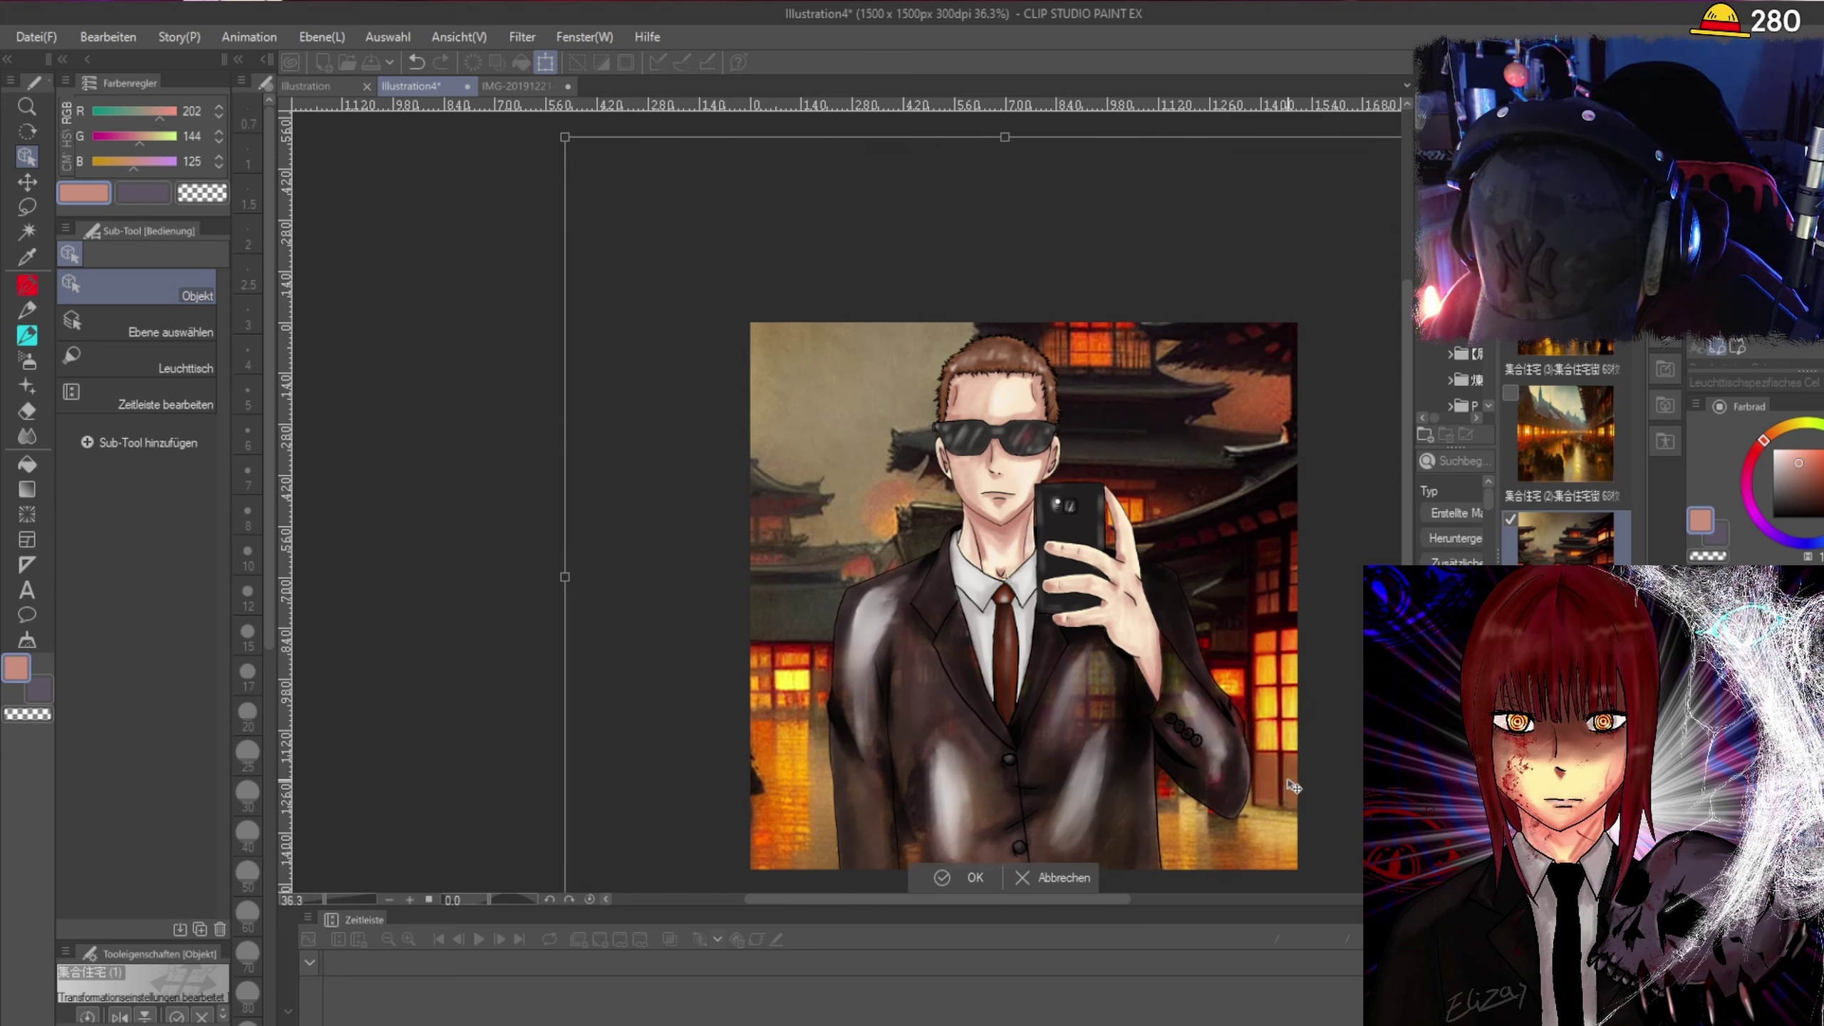
{"action": "left_click_drag", "start_coordinate": [1294, 787], "coordinate": [1360, 779]}
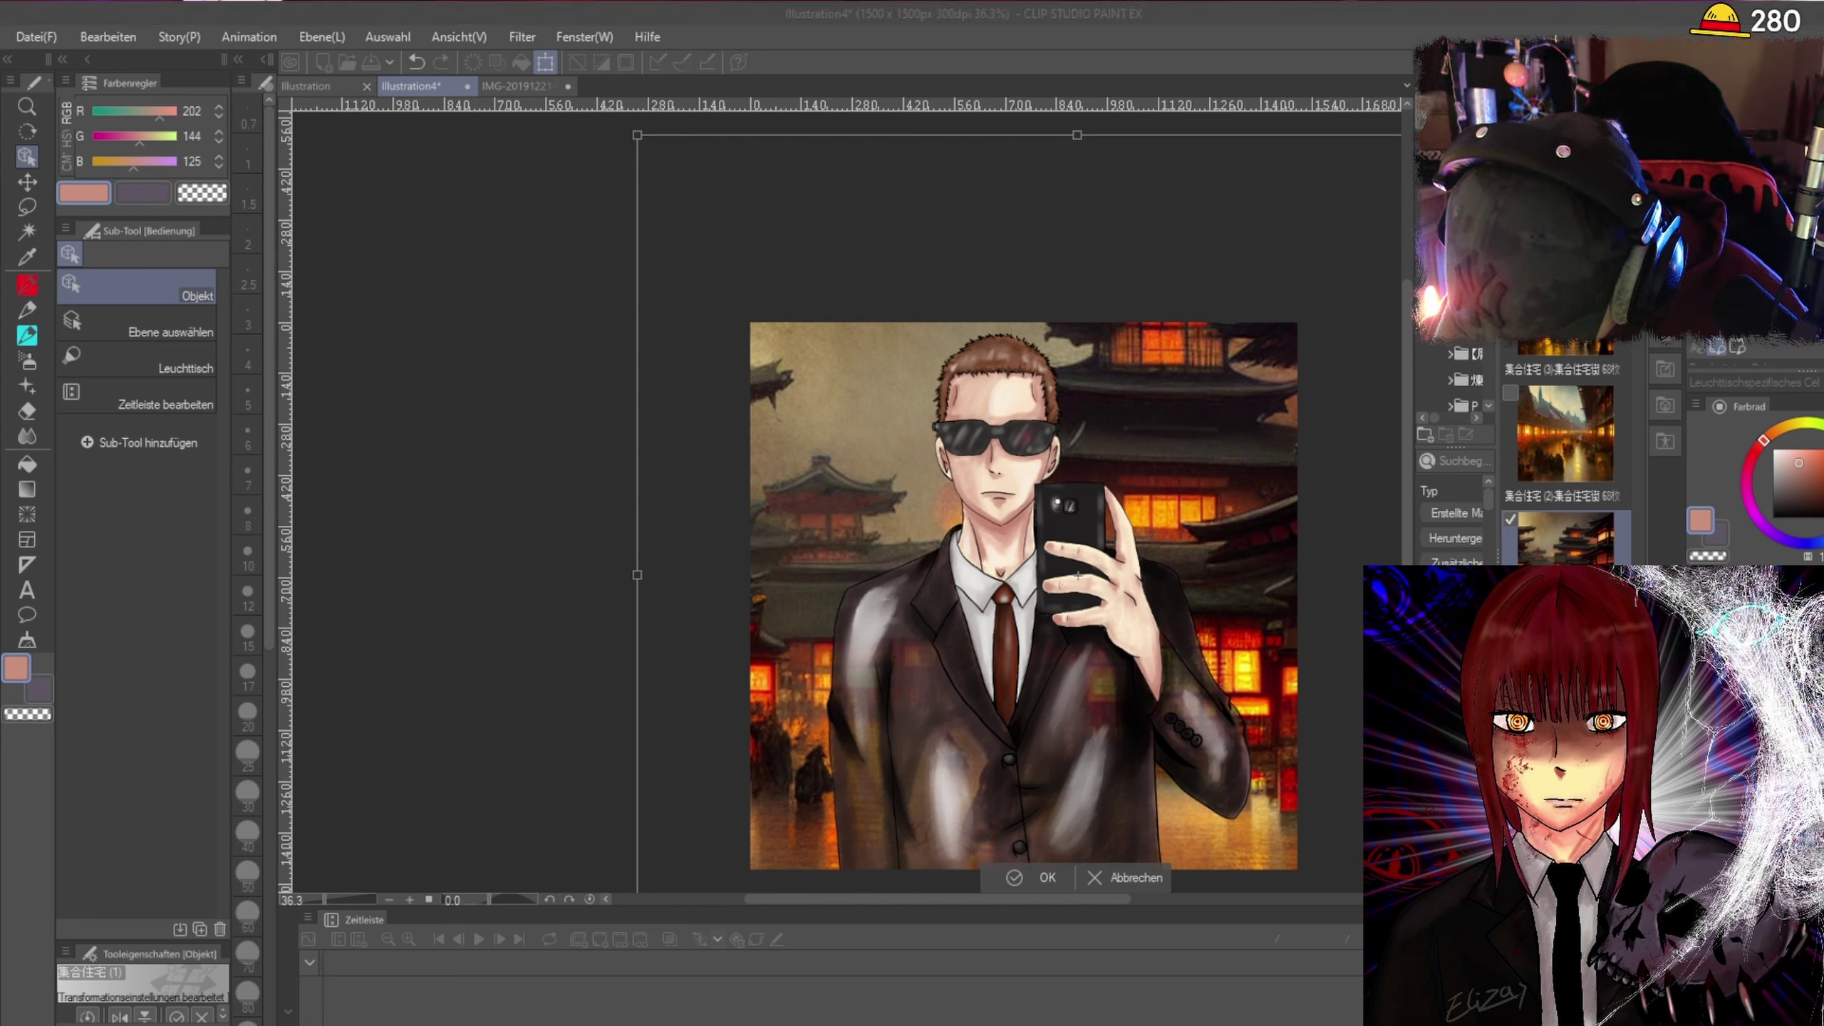
{"action": "key", "text": "Return"}
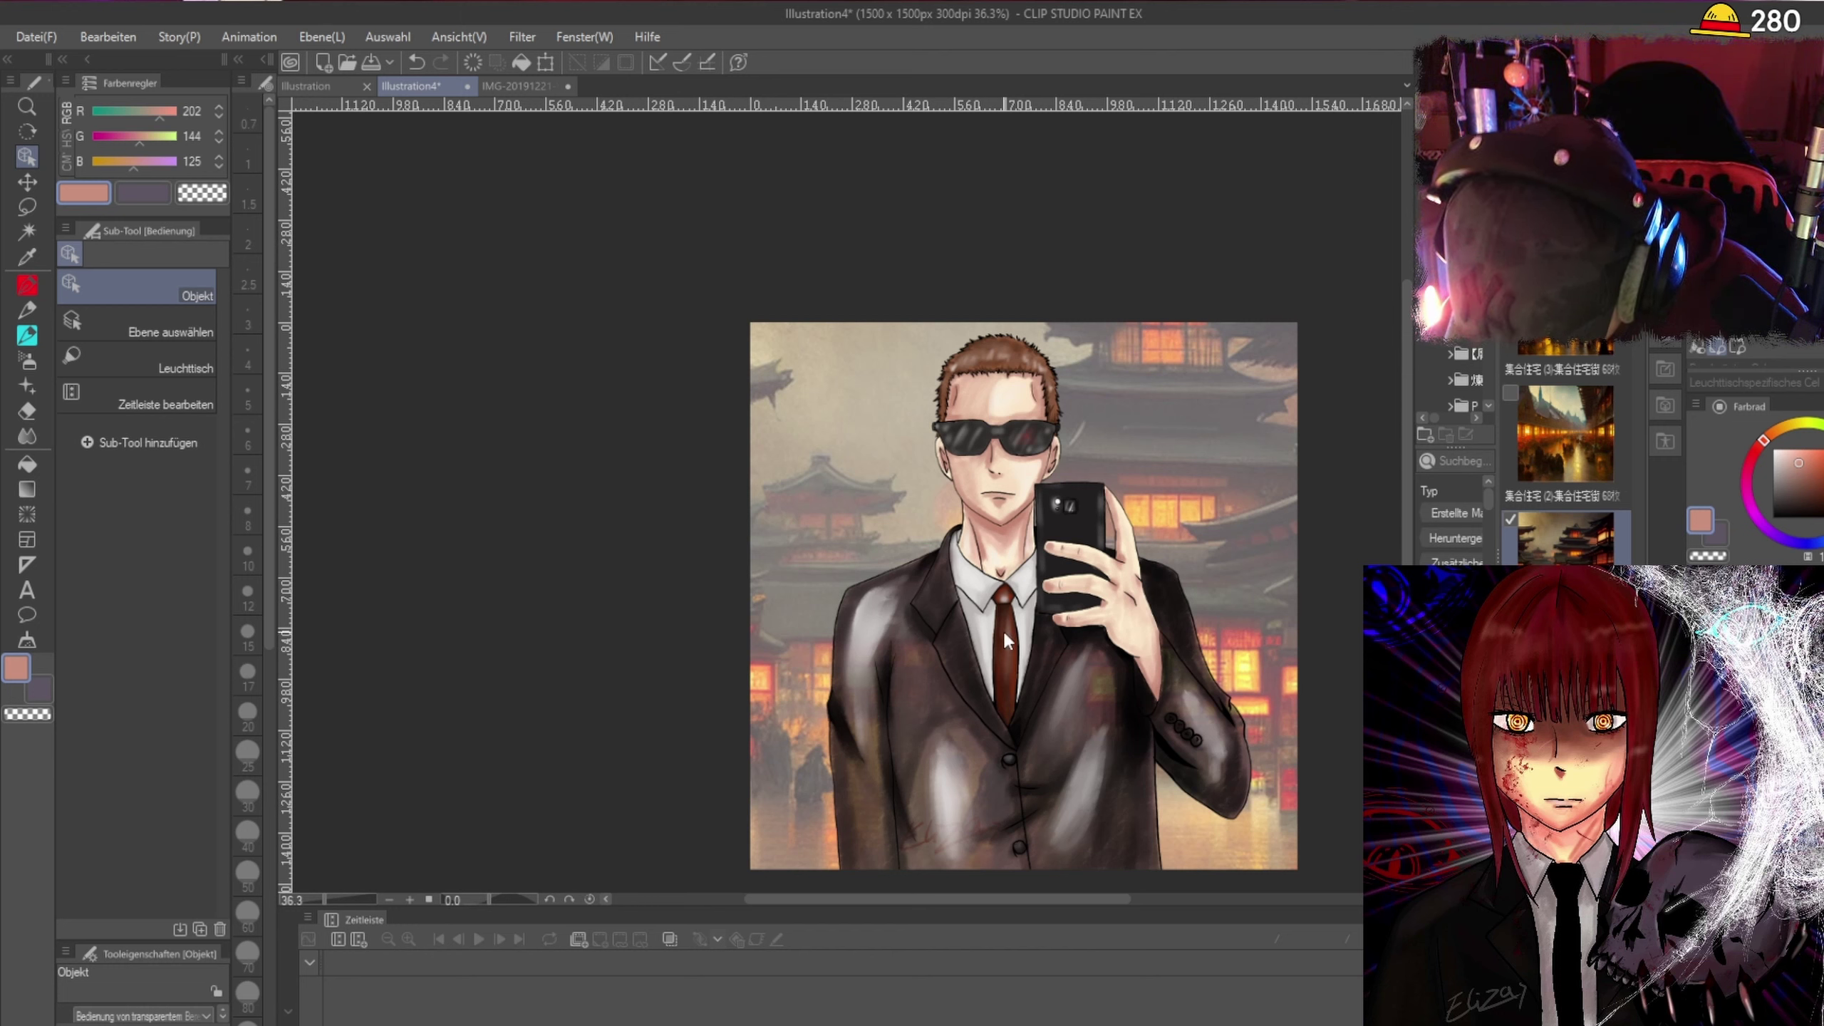
{"action": "left_click", "coordinate": [29, 361]}
Select the oil-paint brush and pick a near-black paint colour.
{"action": "left_click", "coordinate": [28, 358]}
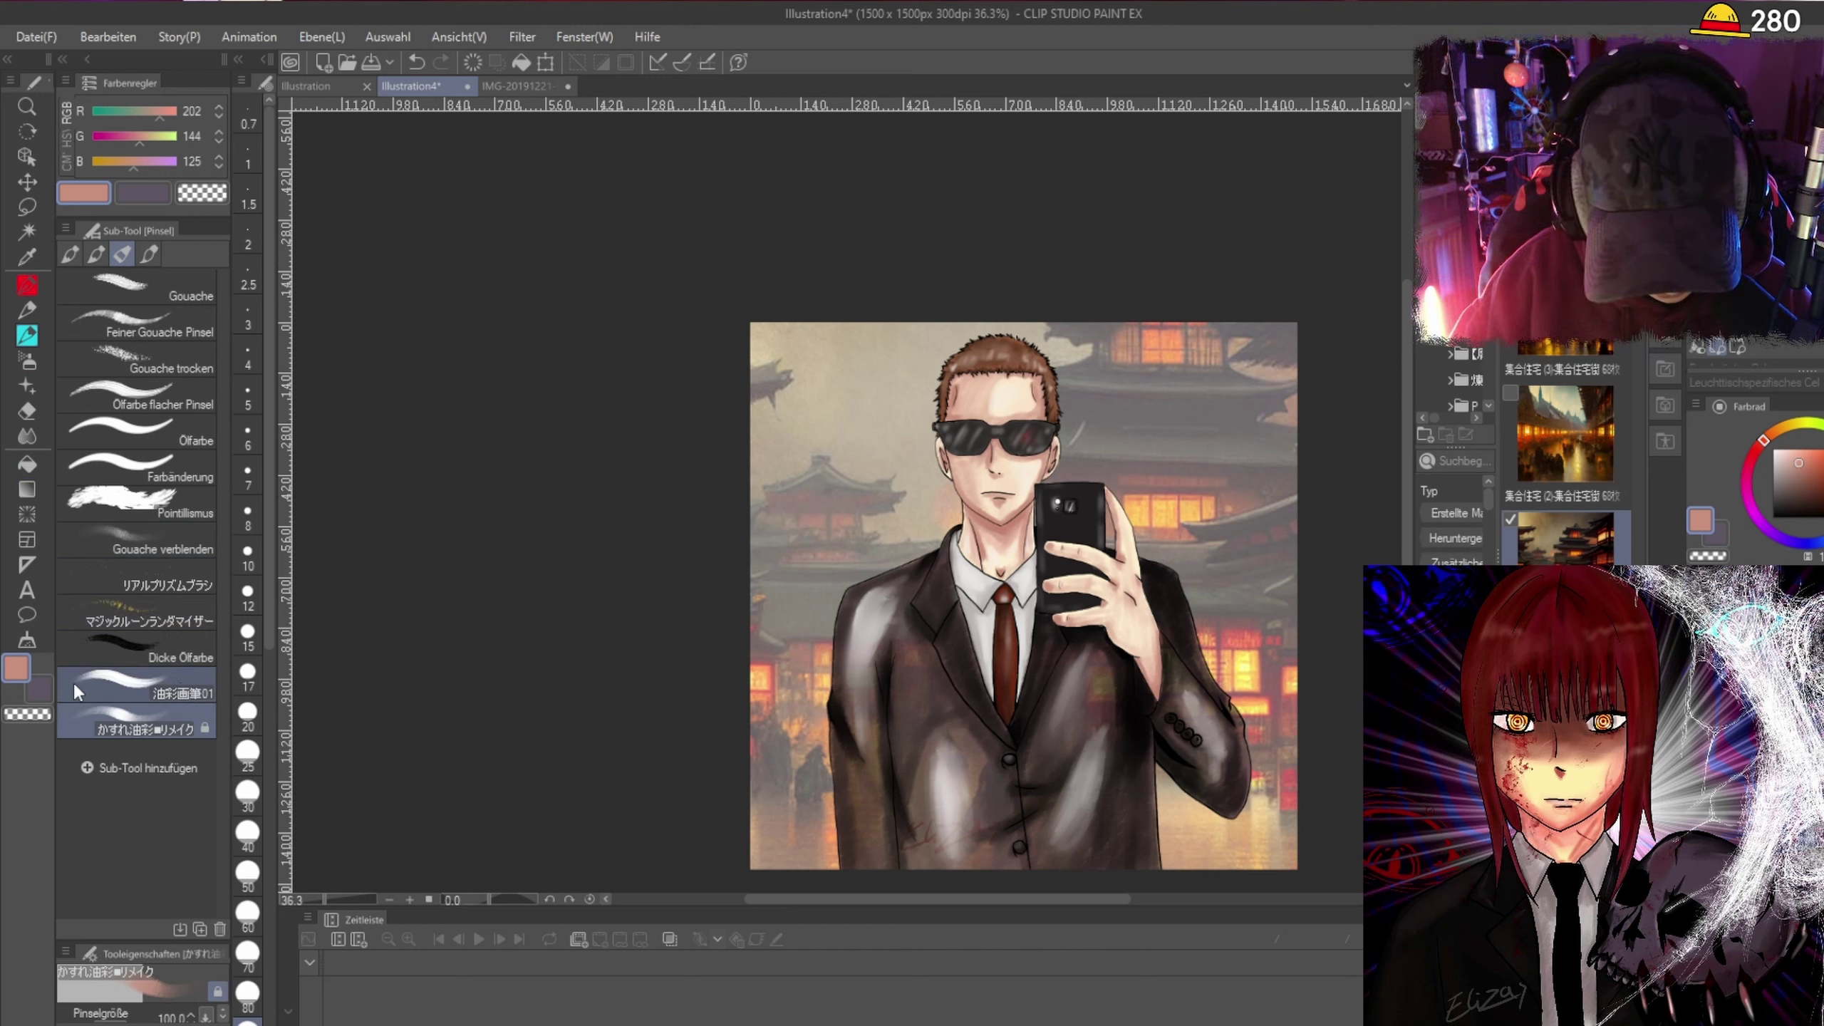
{"action": "double_click", "coordinate": [15, 668]}
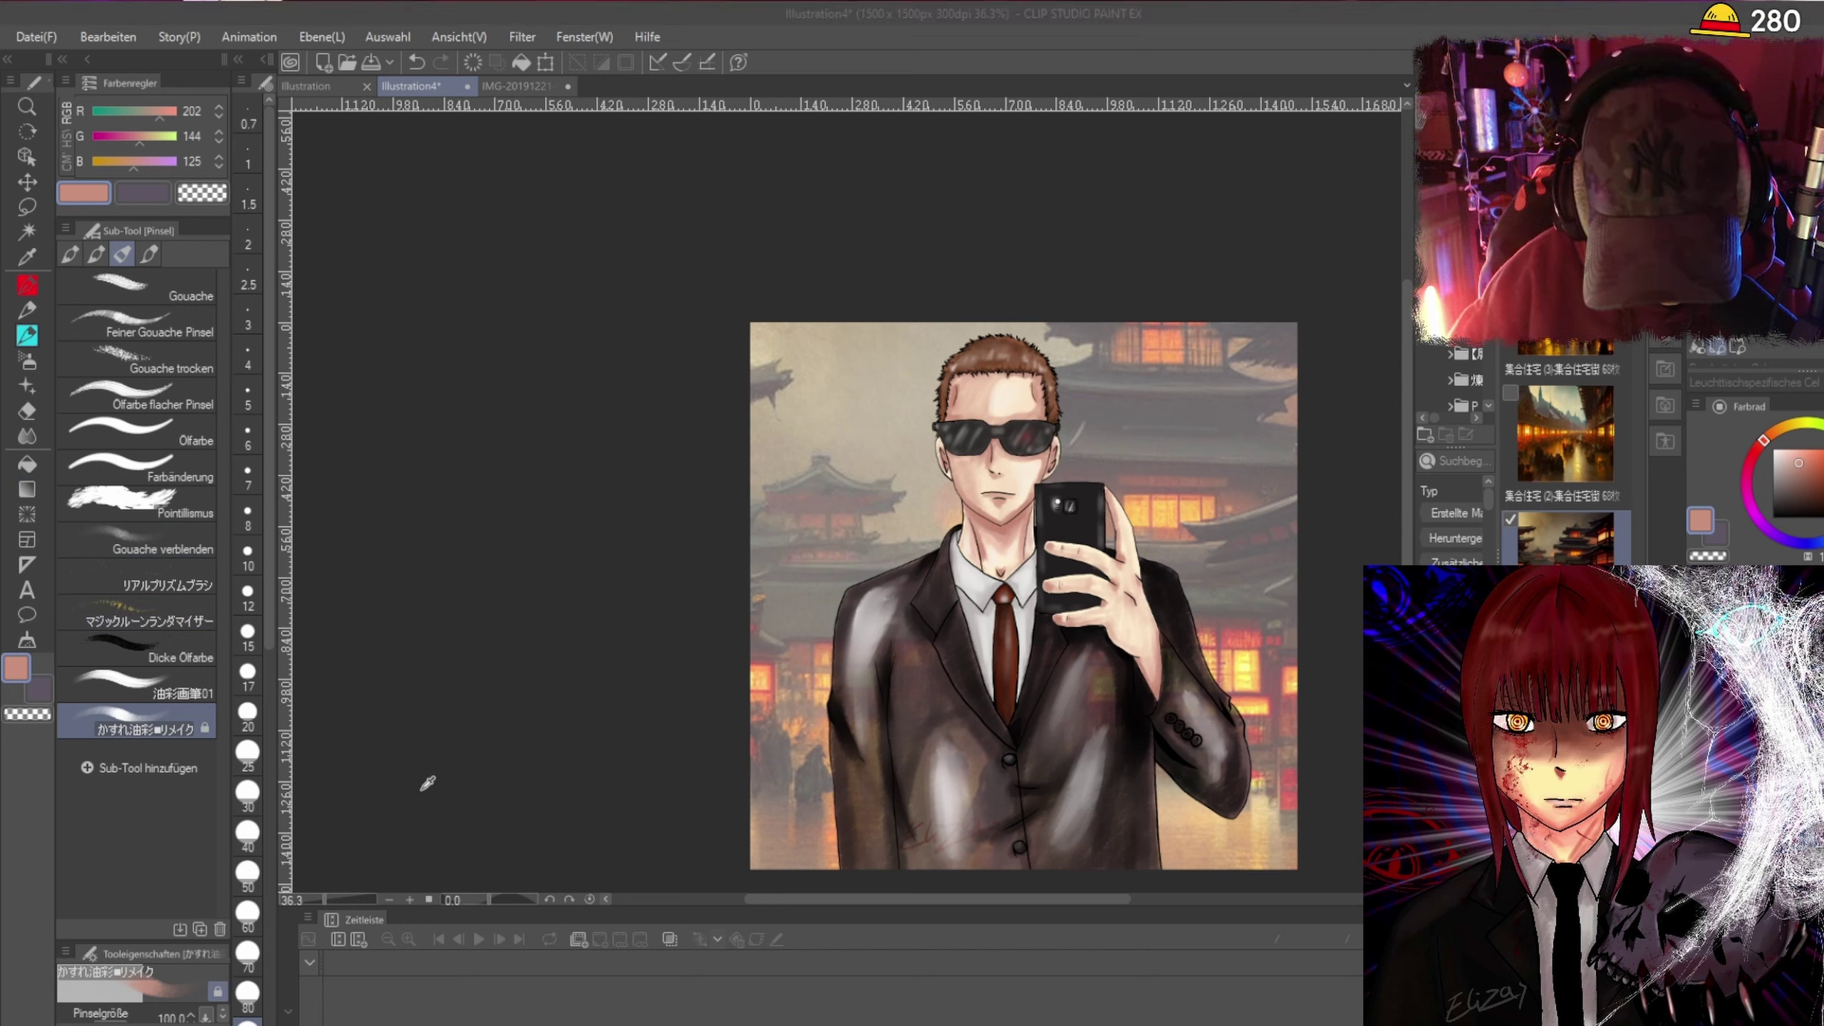
{"action": "left_click", "coordinate": [695, 568]}
{"action": "scroll", "coordinate": [1058, 543], "scroll_direction": "up", "scroll_amount": 1}
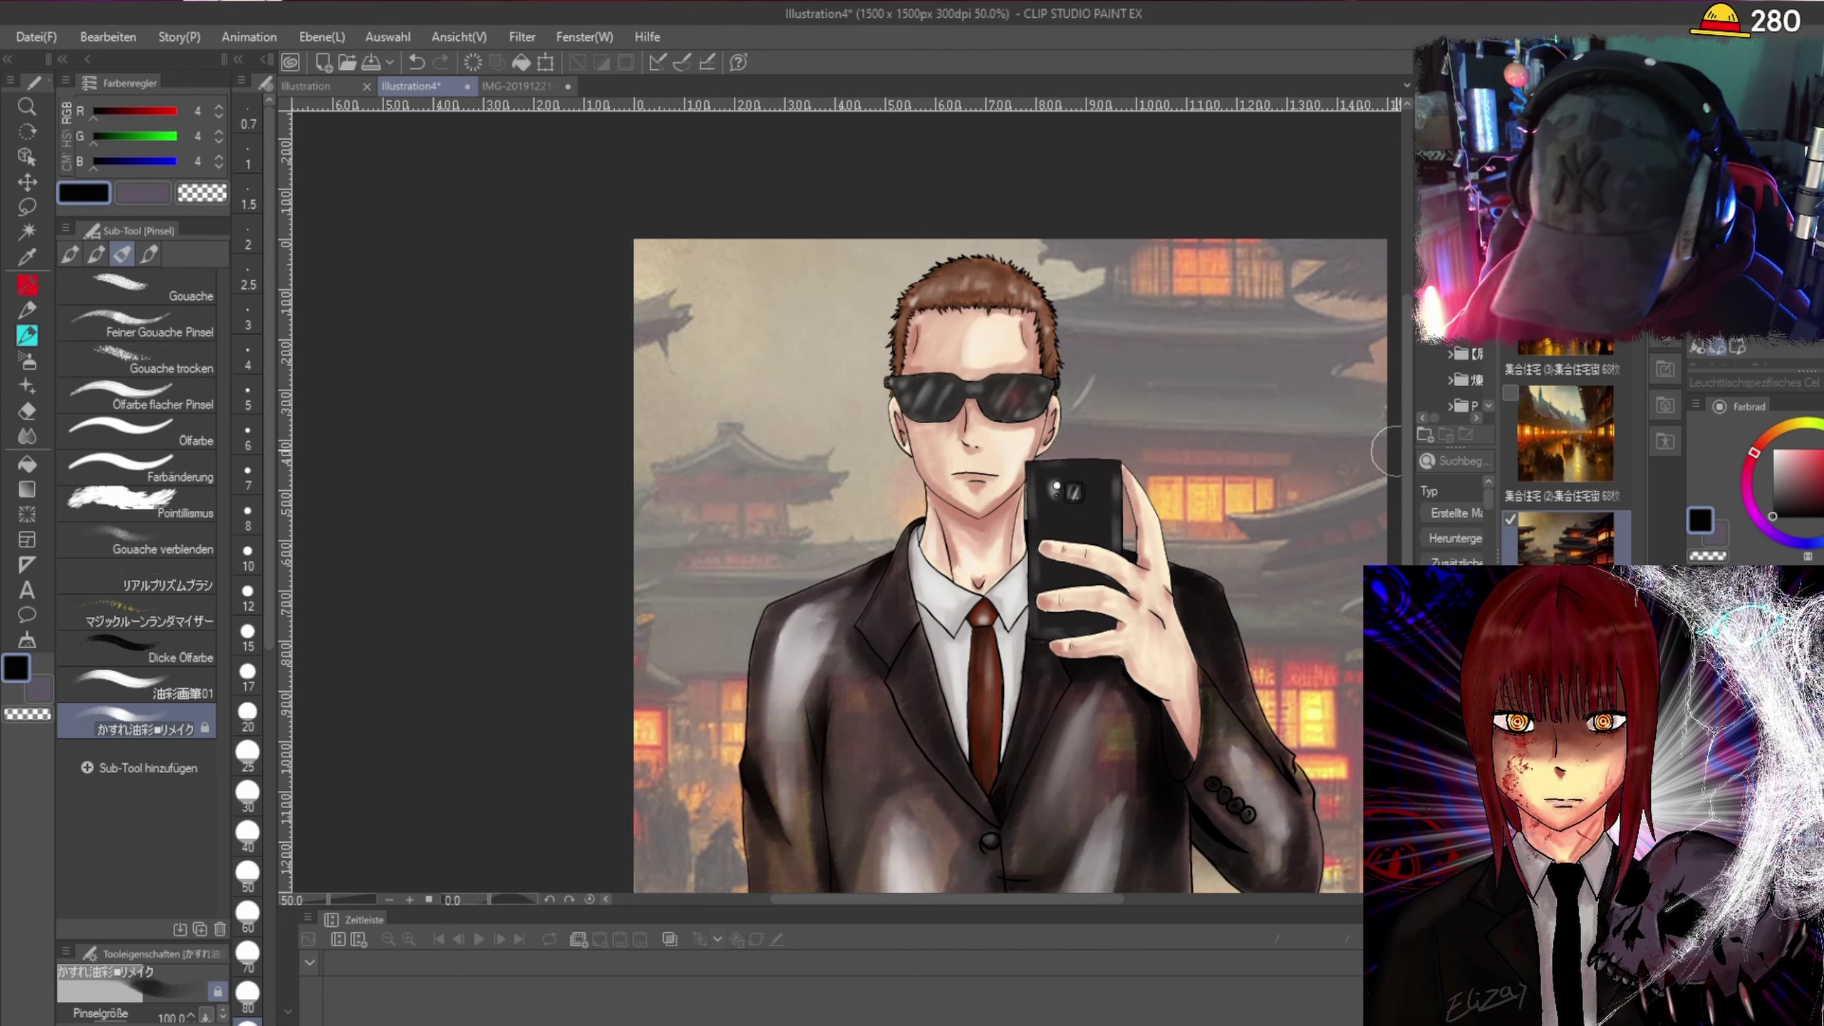
{"action": "scroll", "coordinate": [1393, 456], "scroll_direction": "down", "scroll_amount": 4}
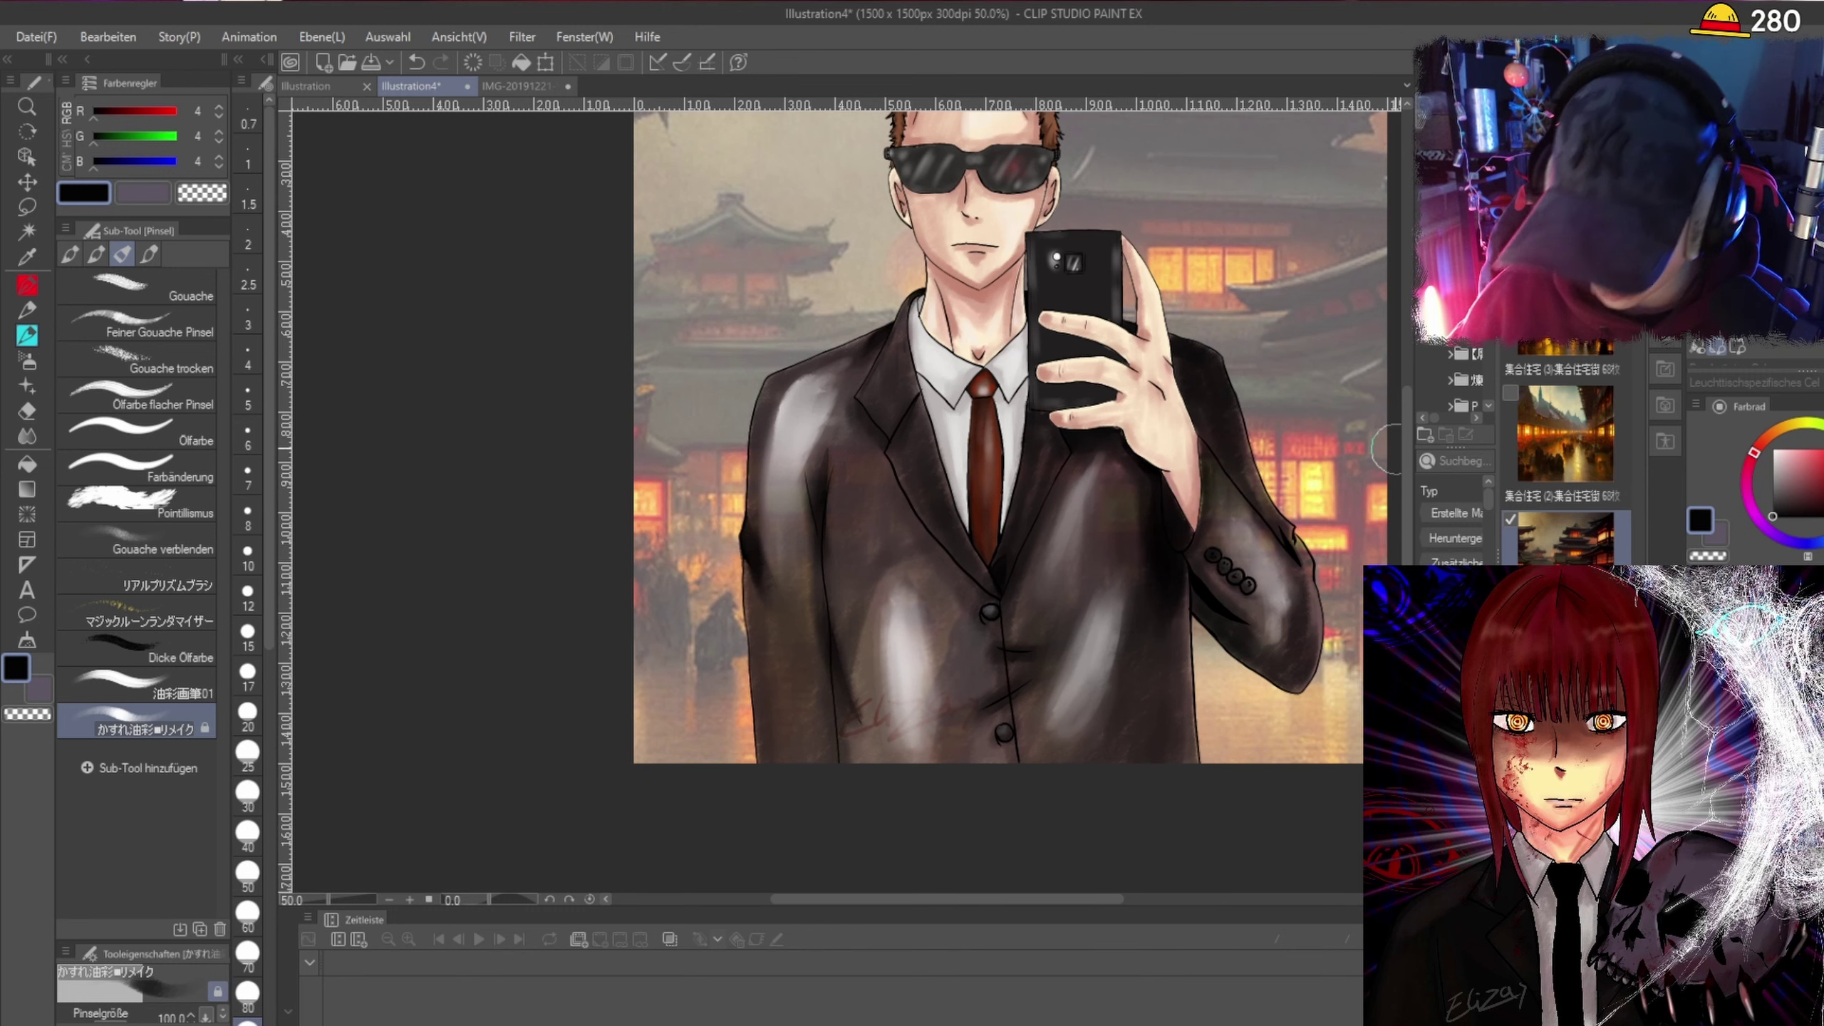
Zoom and pan around the canvas to inspect the face and suit up close.
{"action": "scroll", "coordinate": [1390, 449], "scroll_direction": "up", "scroll_amount": 3}
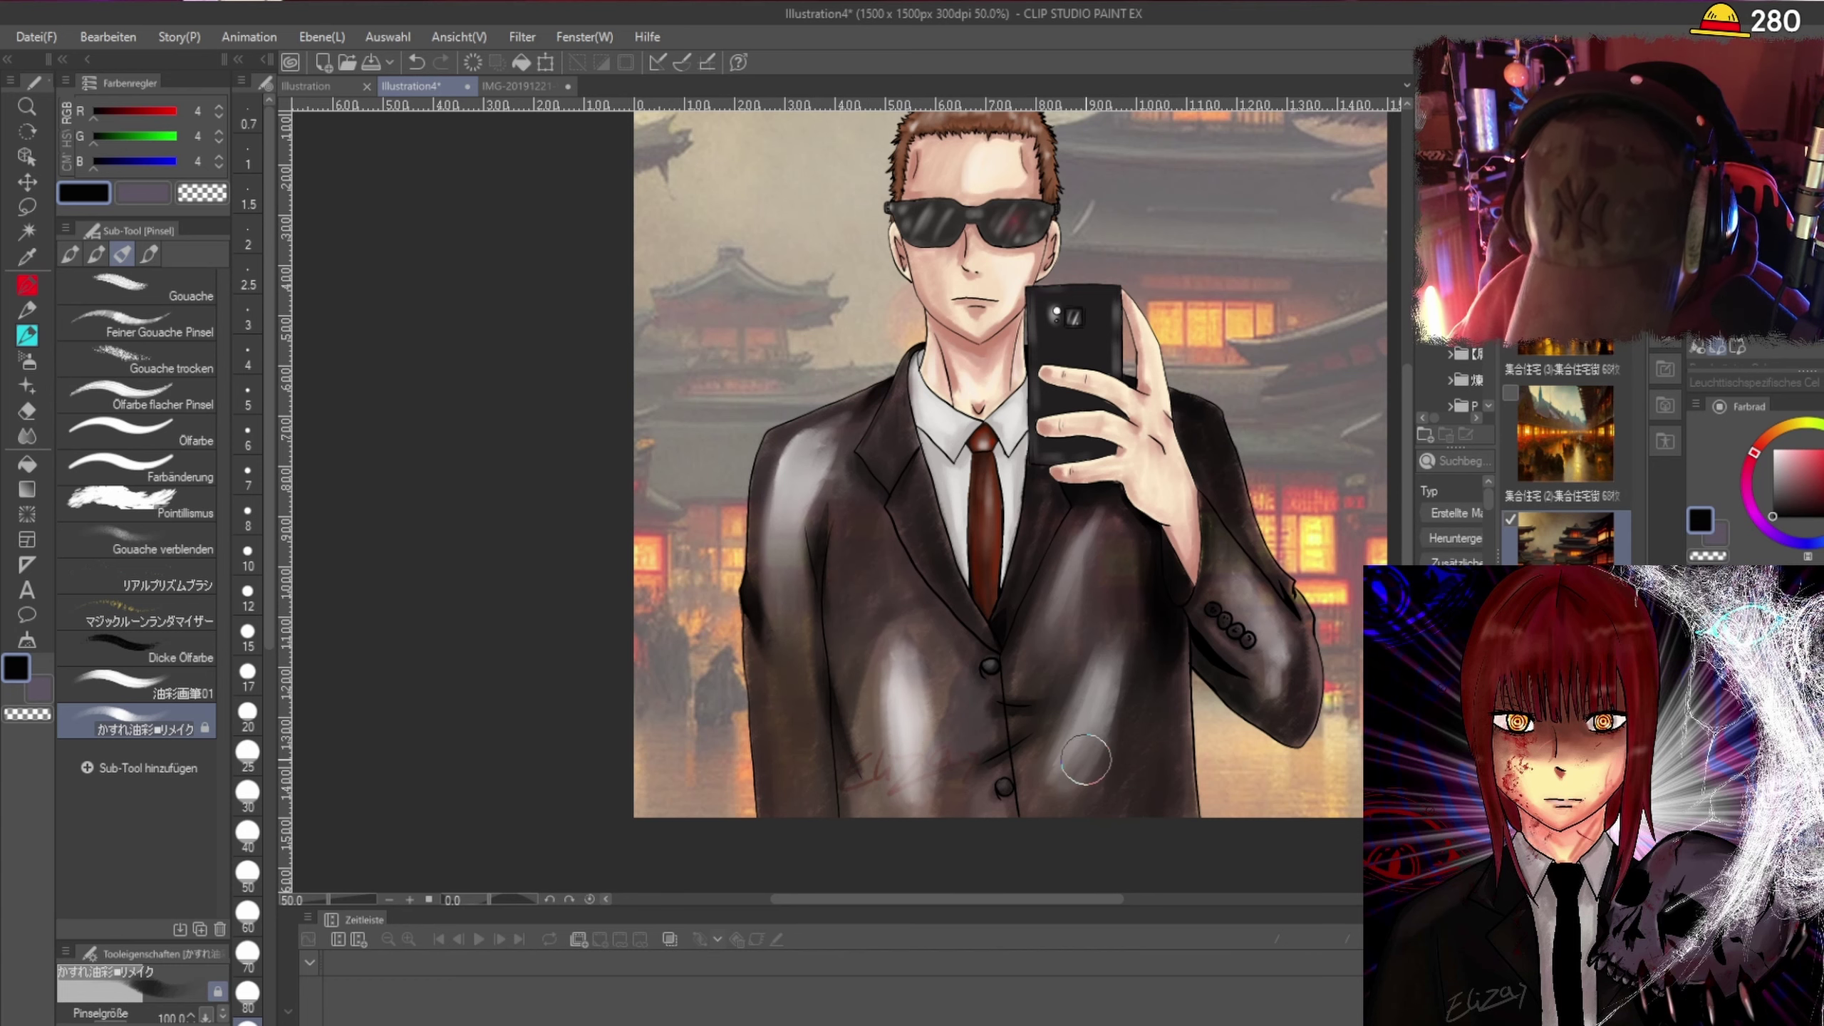
{"action": "scroll", "coordinate": [1336, 545], "scroll_direction": "down", "scroll_amount": 1}
{"action": "scroll", "coordinate": [1250, 516], "scroll_direction": "up", "scroll_amount": 2}
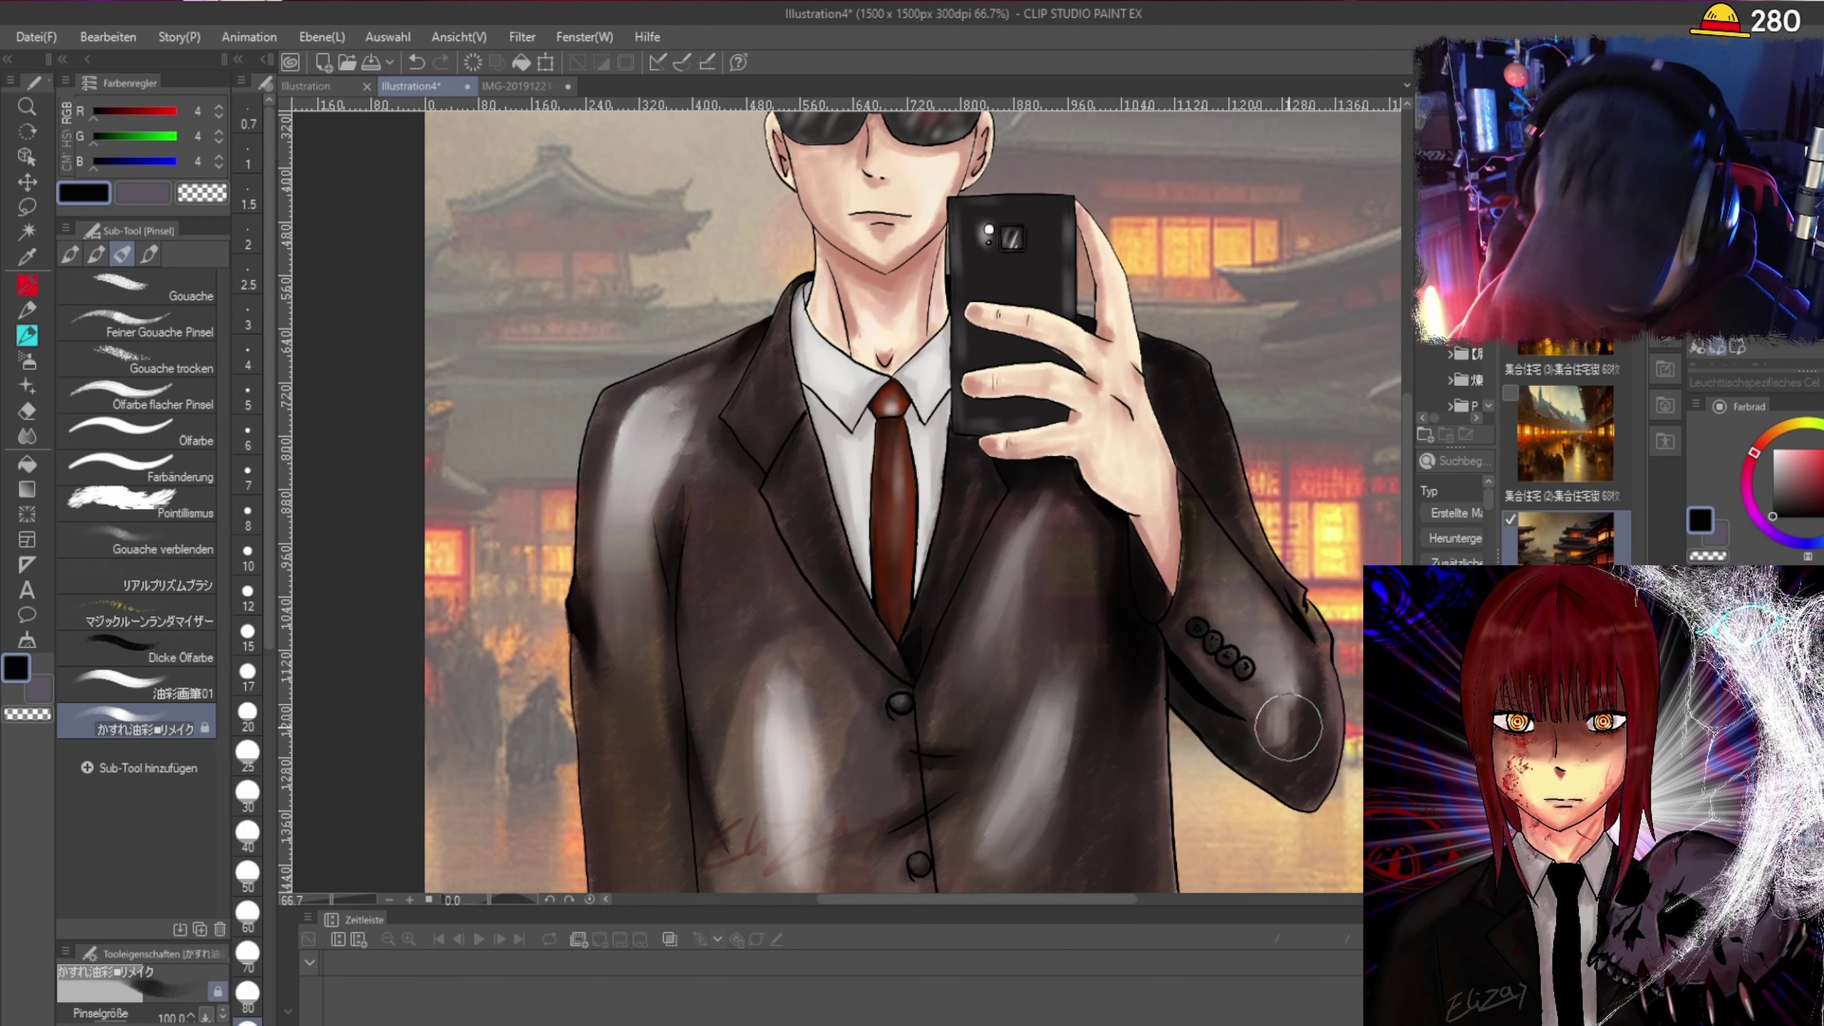
{"action": "left_click_drag", "start_coordinate": [1408, 450], "coordinate": [1400, 356]}
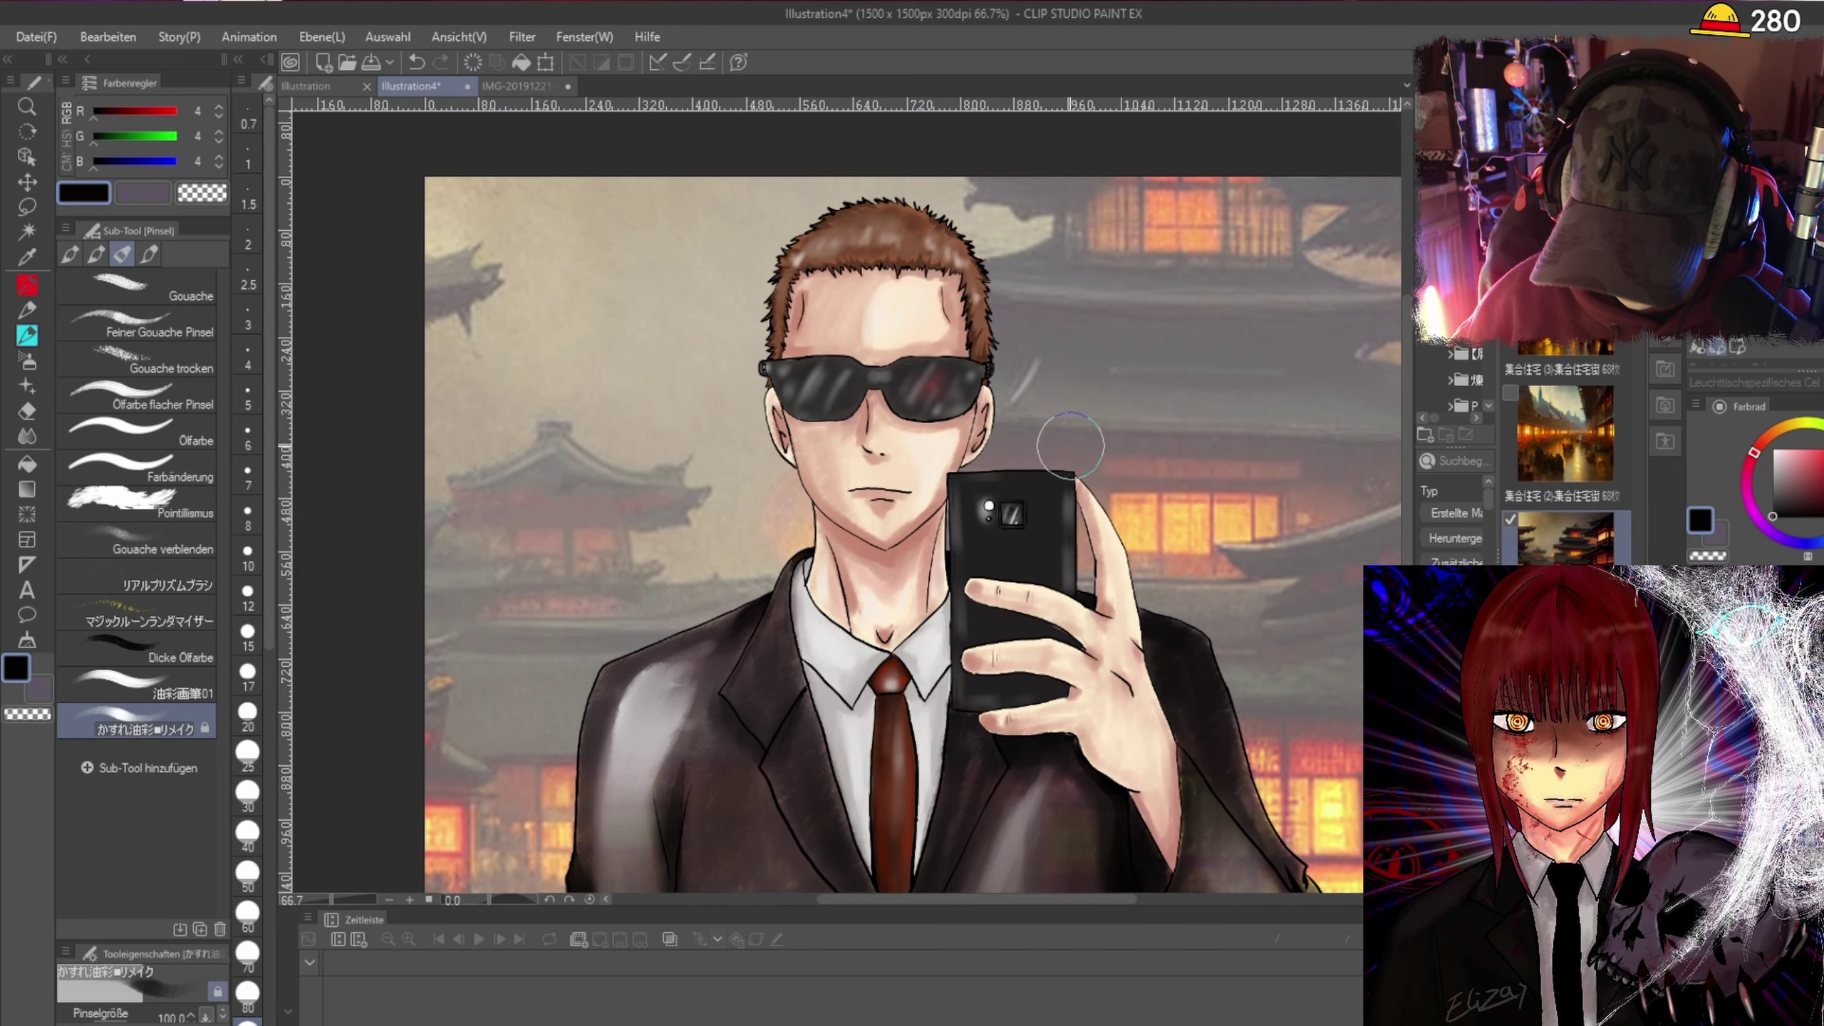
{"action": "scroll", "coordinate": [1070, 446], "scroll_direction": "up", "scroll_amount": 2}
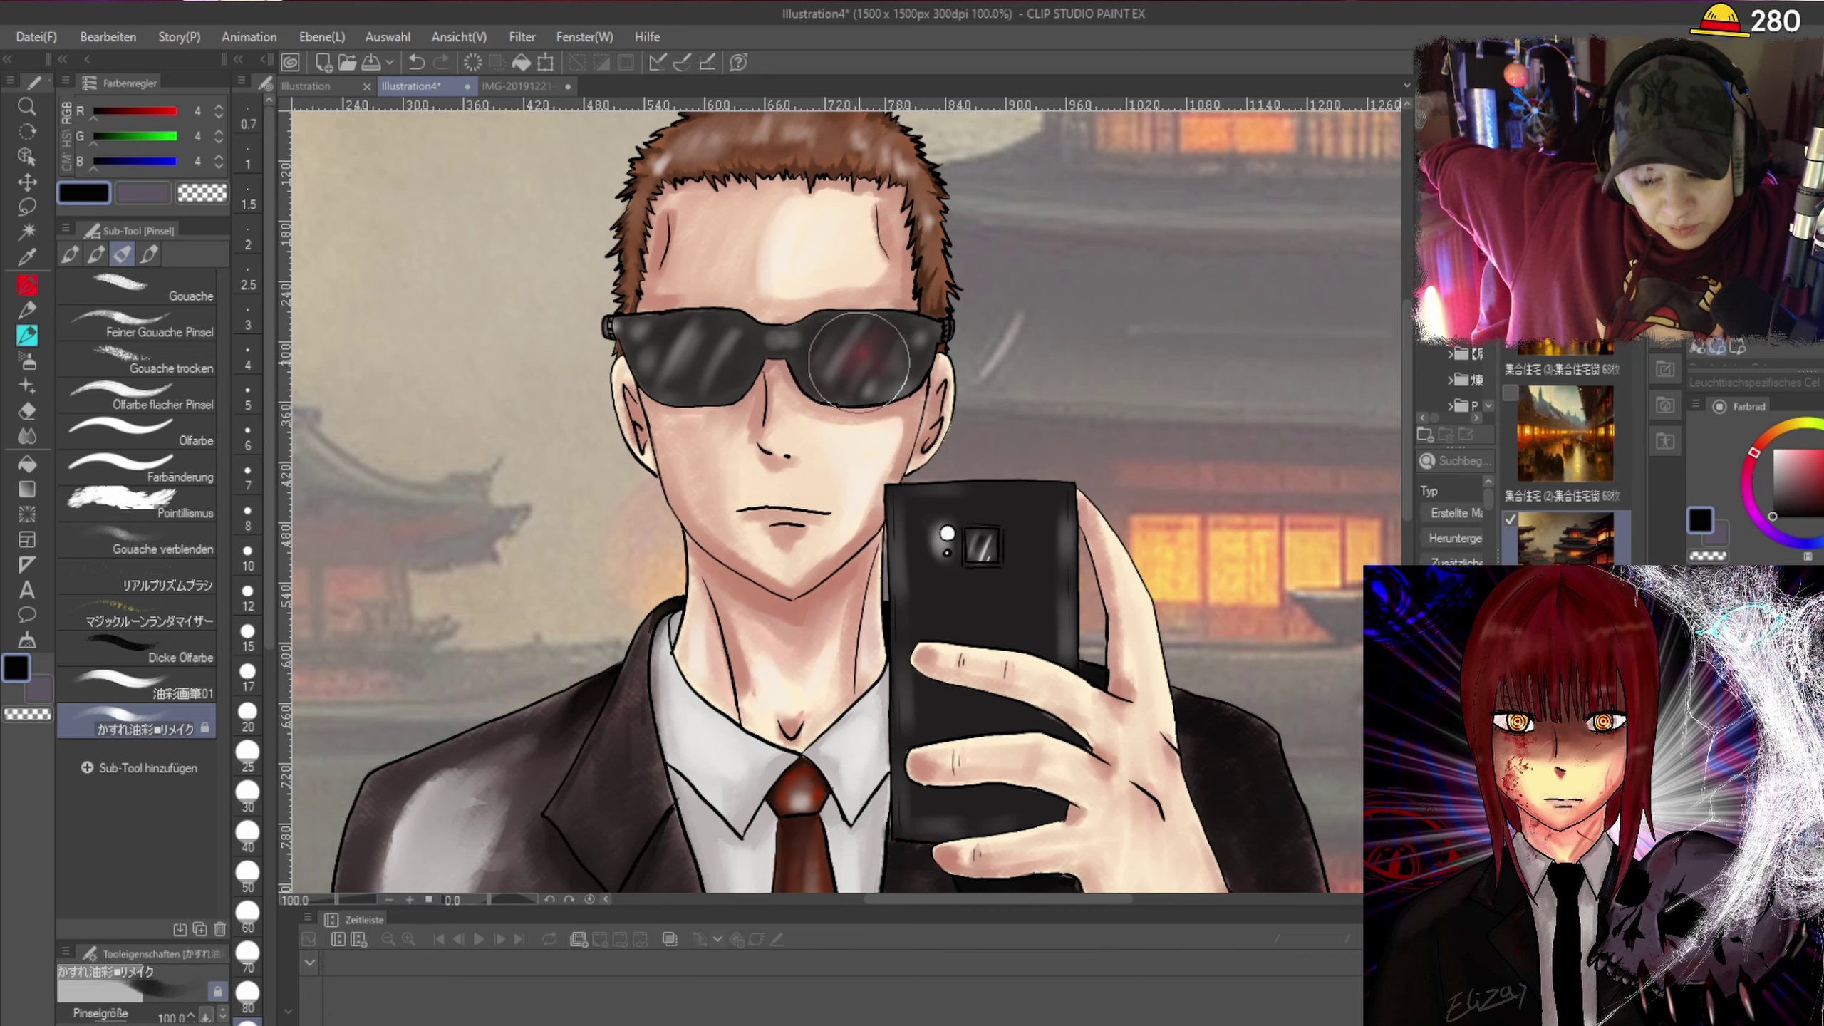
{"action": "scroll", "coordinate": [859, 360], "scroll_direction": "down", "scroll_amount": 2}
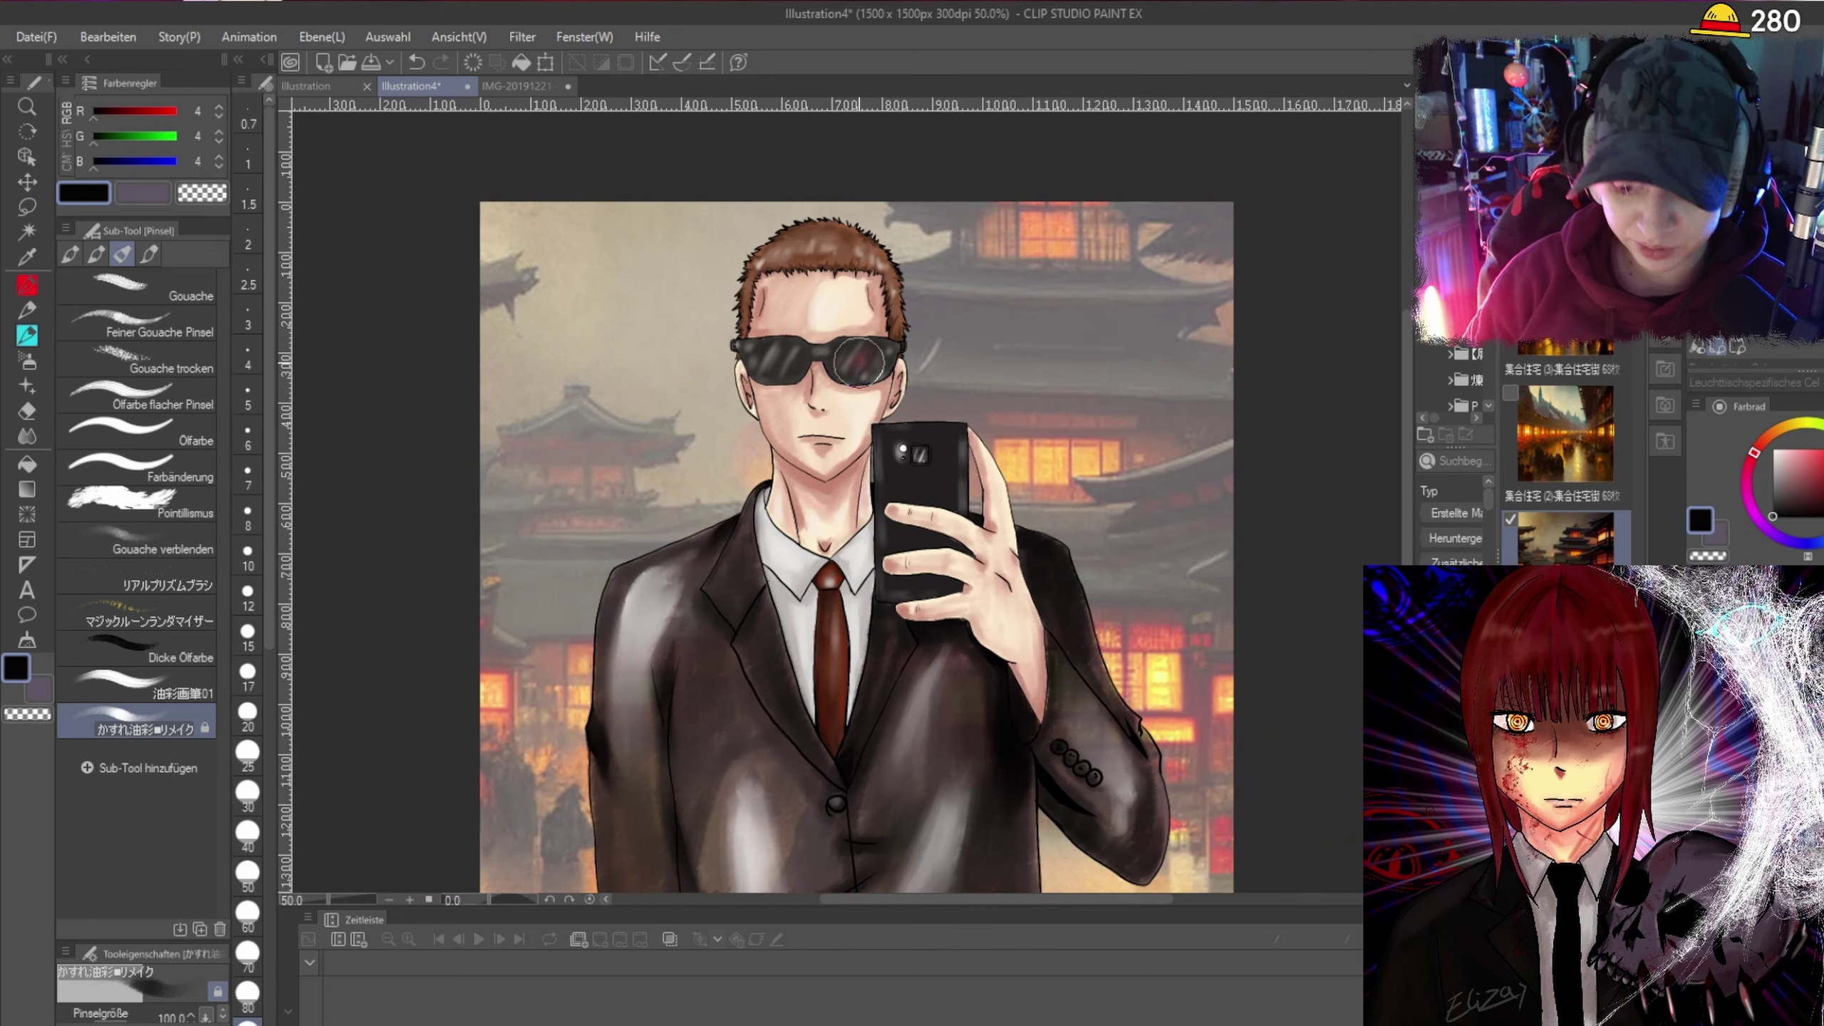
{"action": "scroll", "coordinate": [1166, 248], "scroll_direction": "down", "scroll_amount": 1}
{"action": "scroll", "coordinate": [1166, 248], "scroll_direction": "up", "scroll_amount": 1}
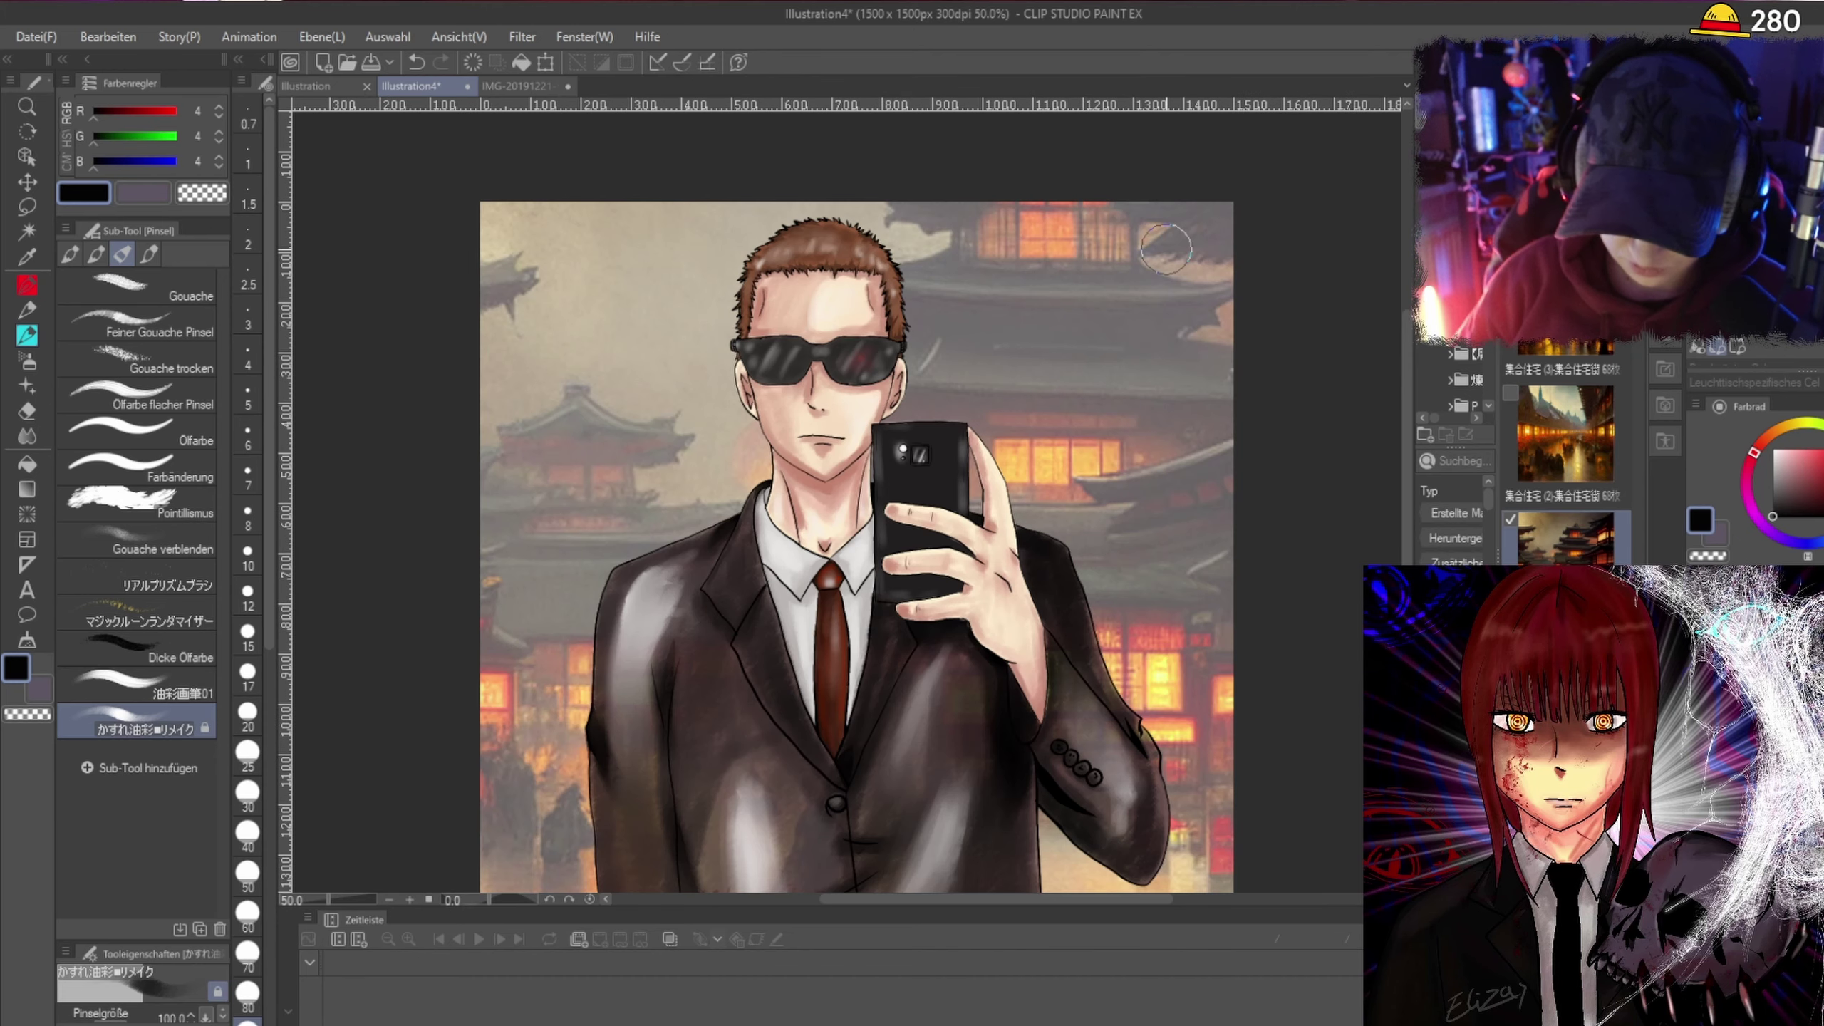
{"action": "scroll", "coordinate": [1166, 248], "scroll_direction": "up", "scroll_amount": 1}
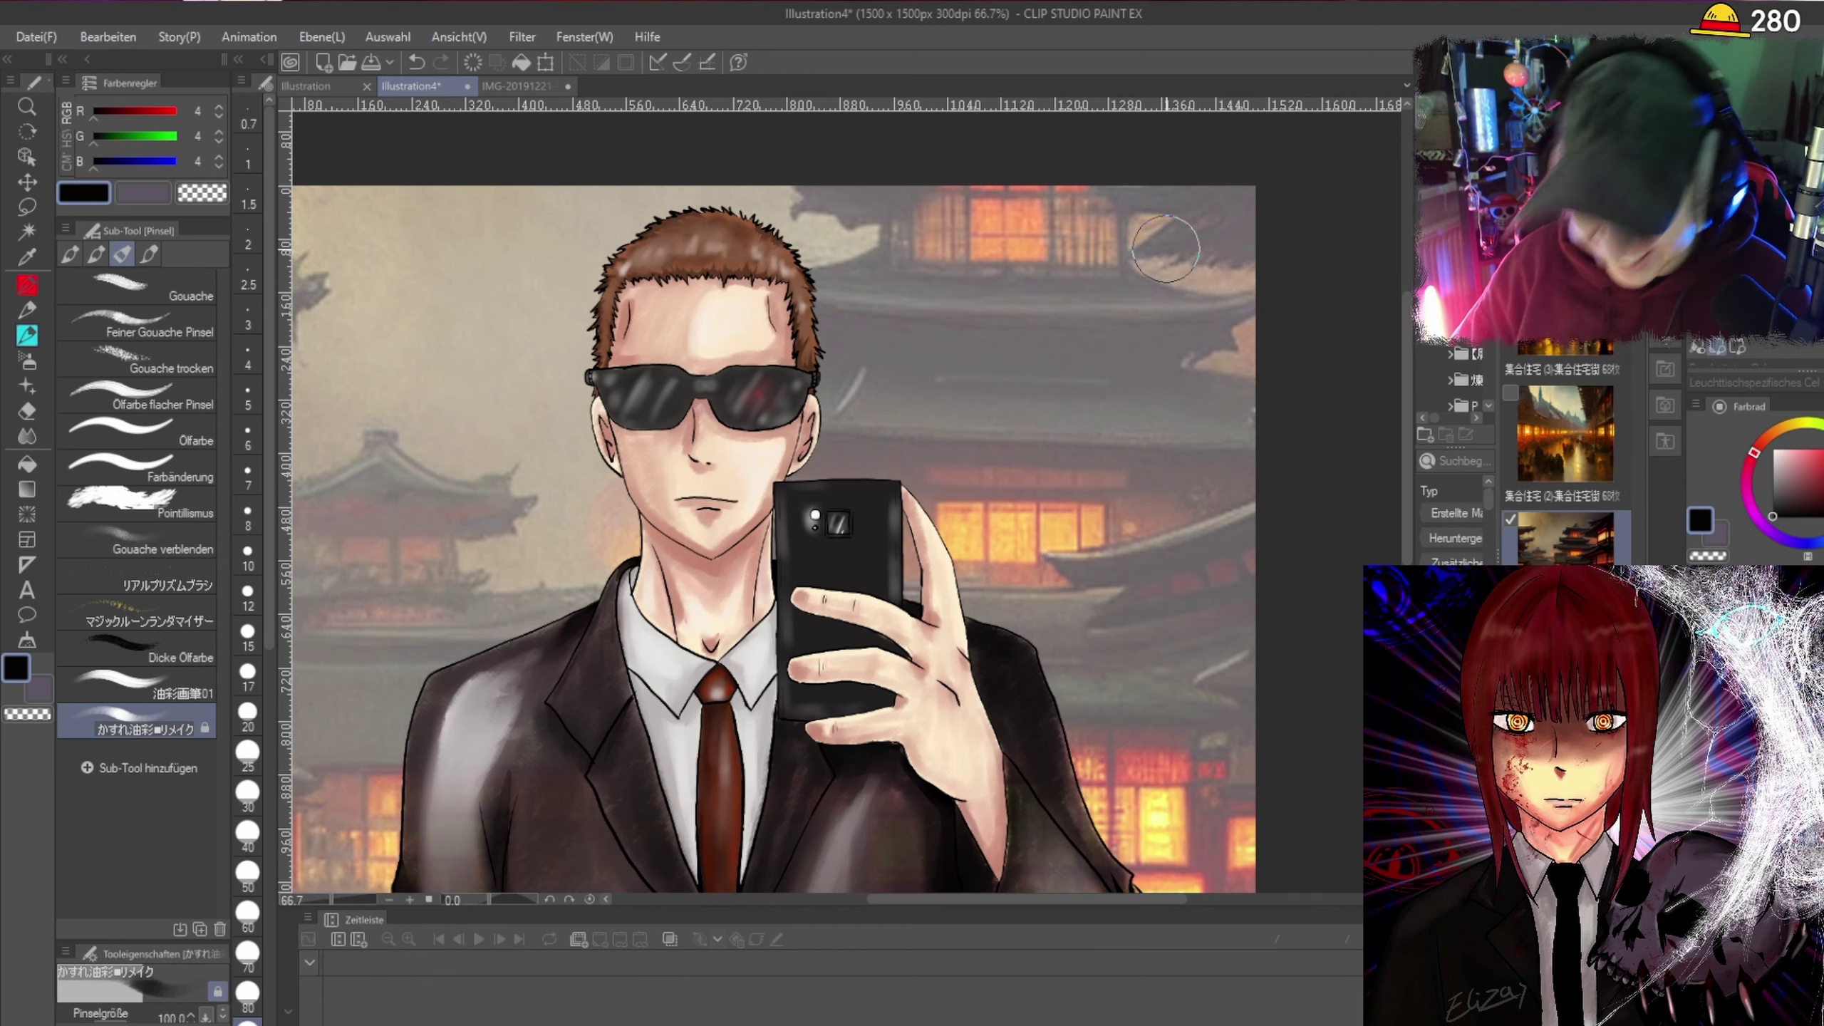
{"action": "scroll", "coordinate": [1166, 248], "scroll_direction": "up", "scroll_amount": 2}
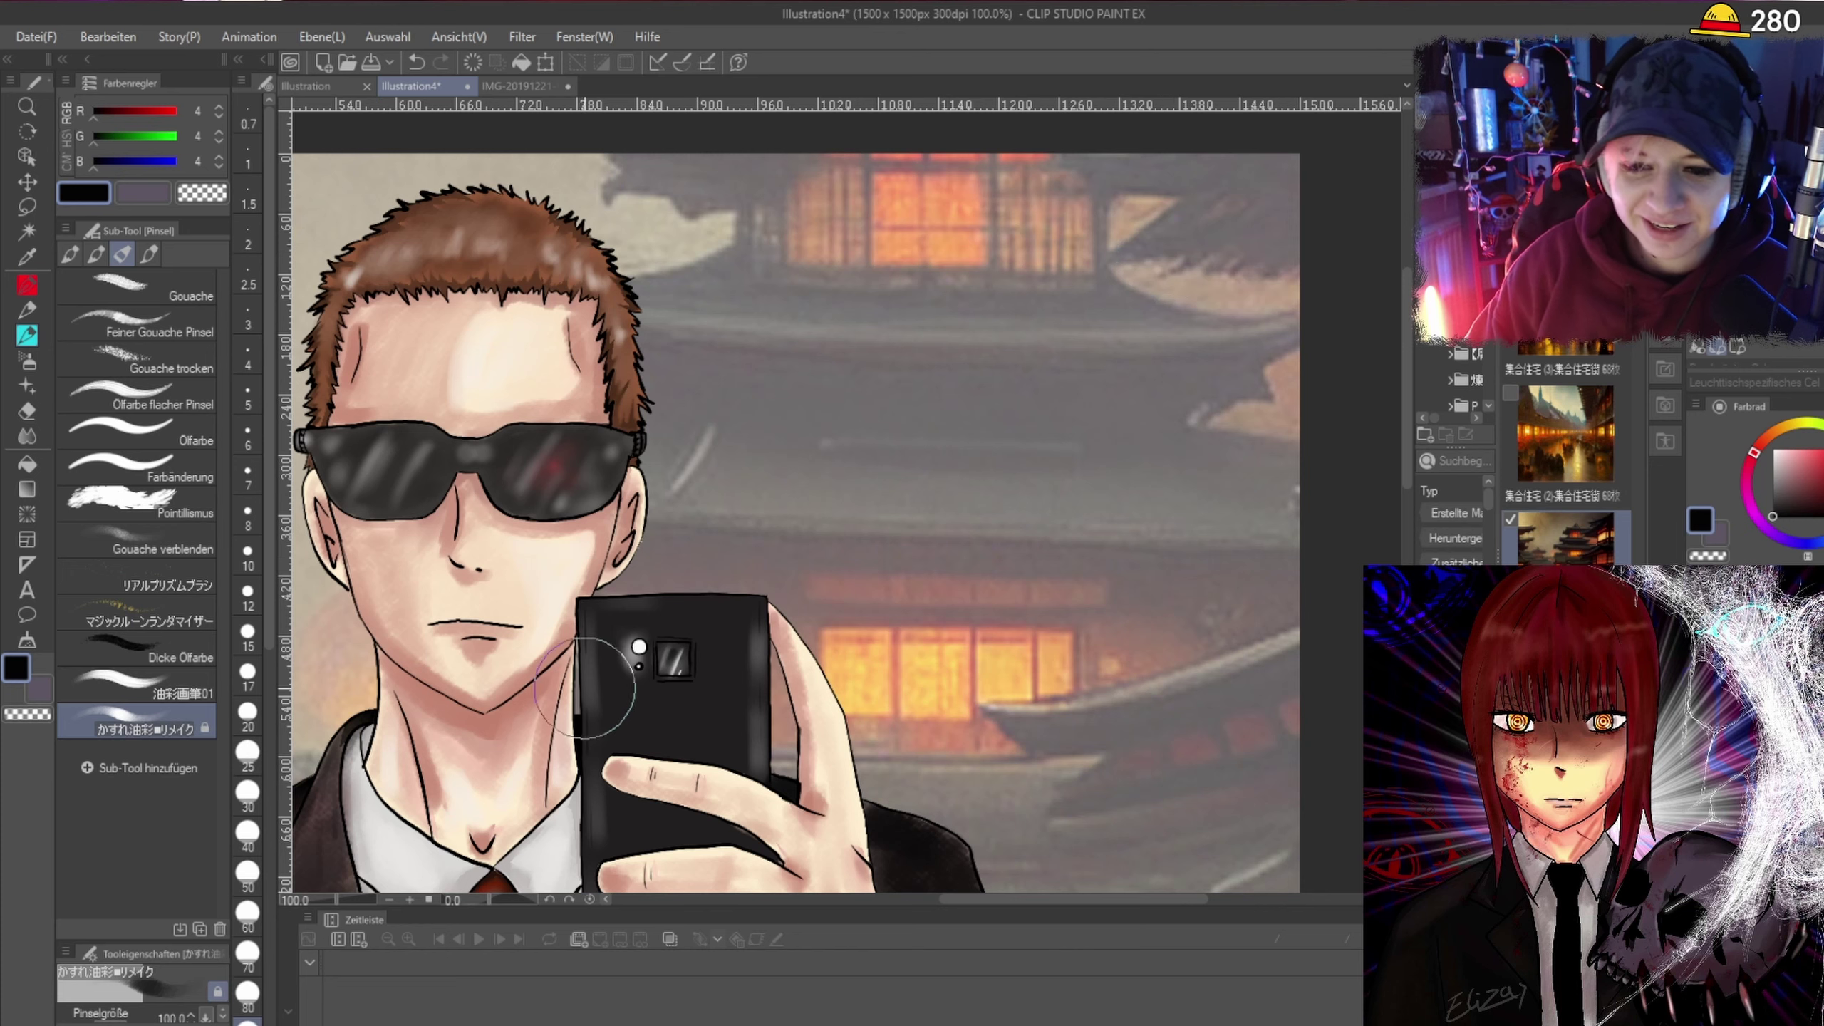
{"action": "scroll", "coordinate": [594, 666], "scroll_direction": "down", "scroll_amount": 2}
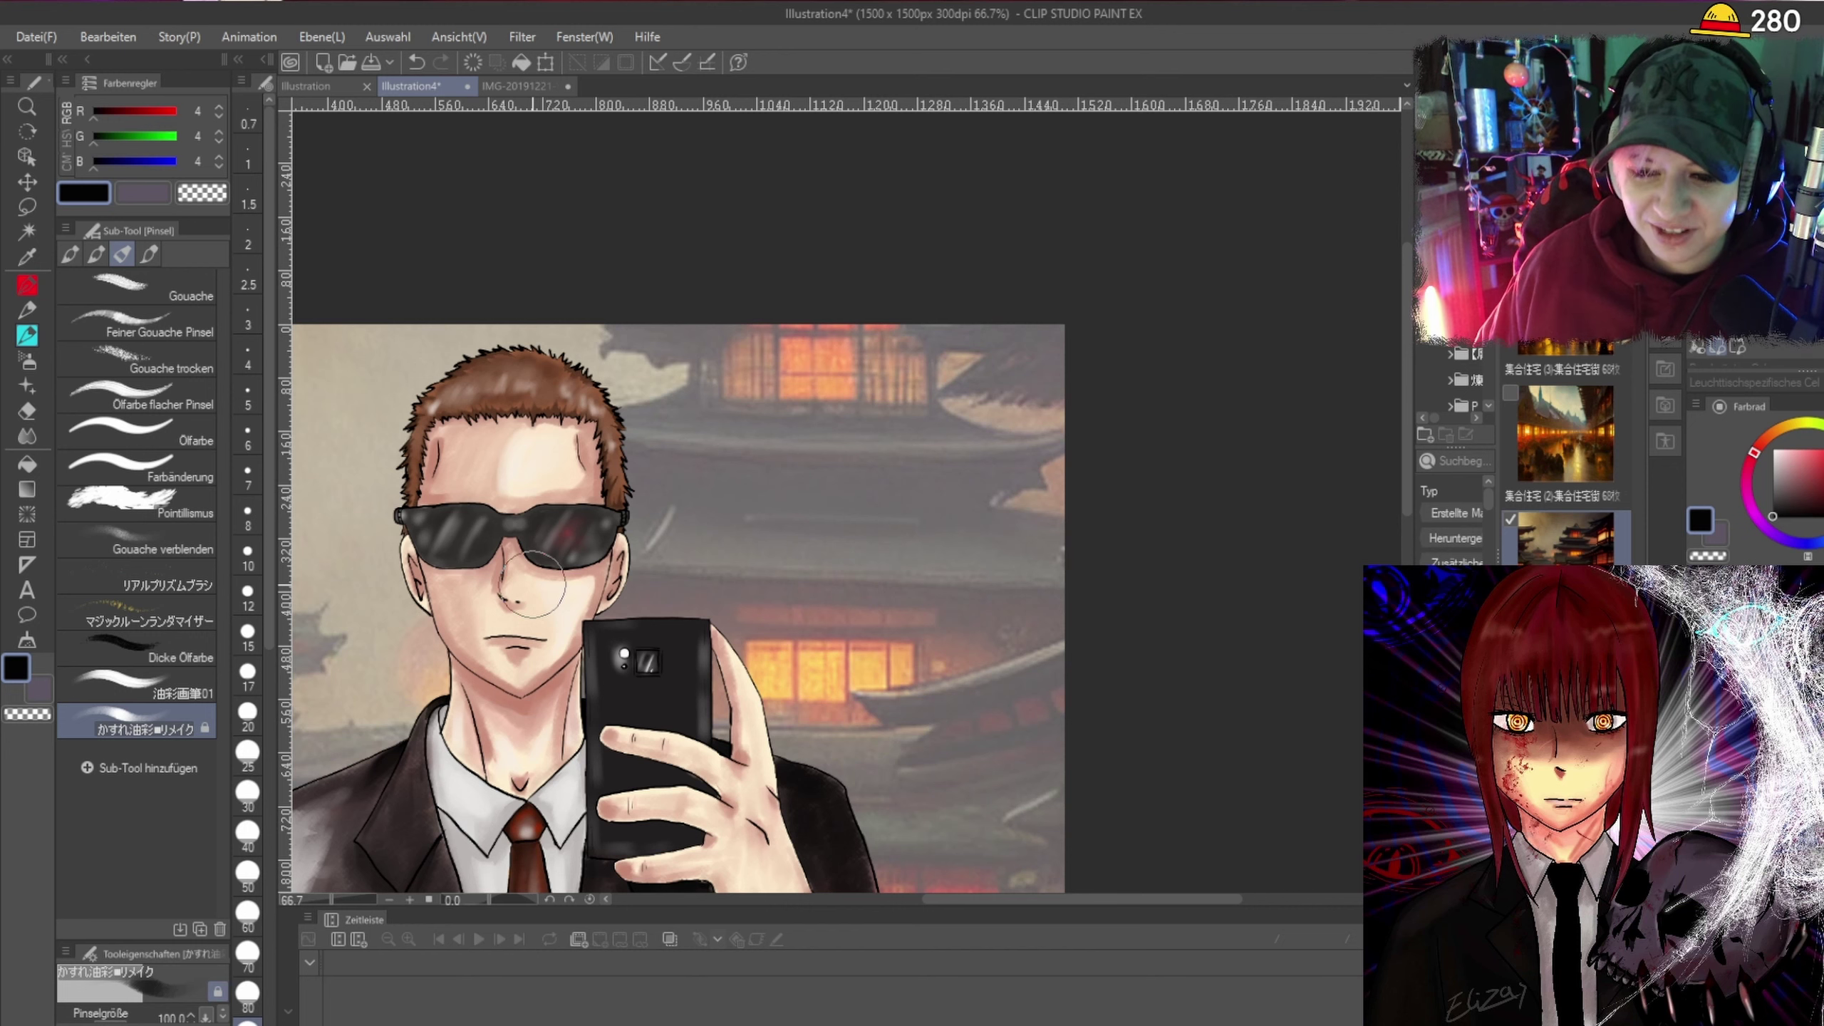
{"action": "scroll", "coordinate": [533, 584], "scroll_direction": "up", "scroll_amount": 1}
{"action": "scroll", "coordinate": [533, 584], "scroll_direction": "down", "scroll_amount": 1}
{"action": "scroll", "coordinate": [533, 584], "scroll_direction": "down", "scroll_amount": 1}
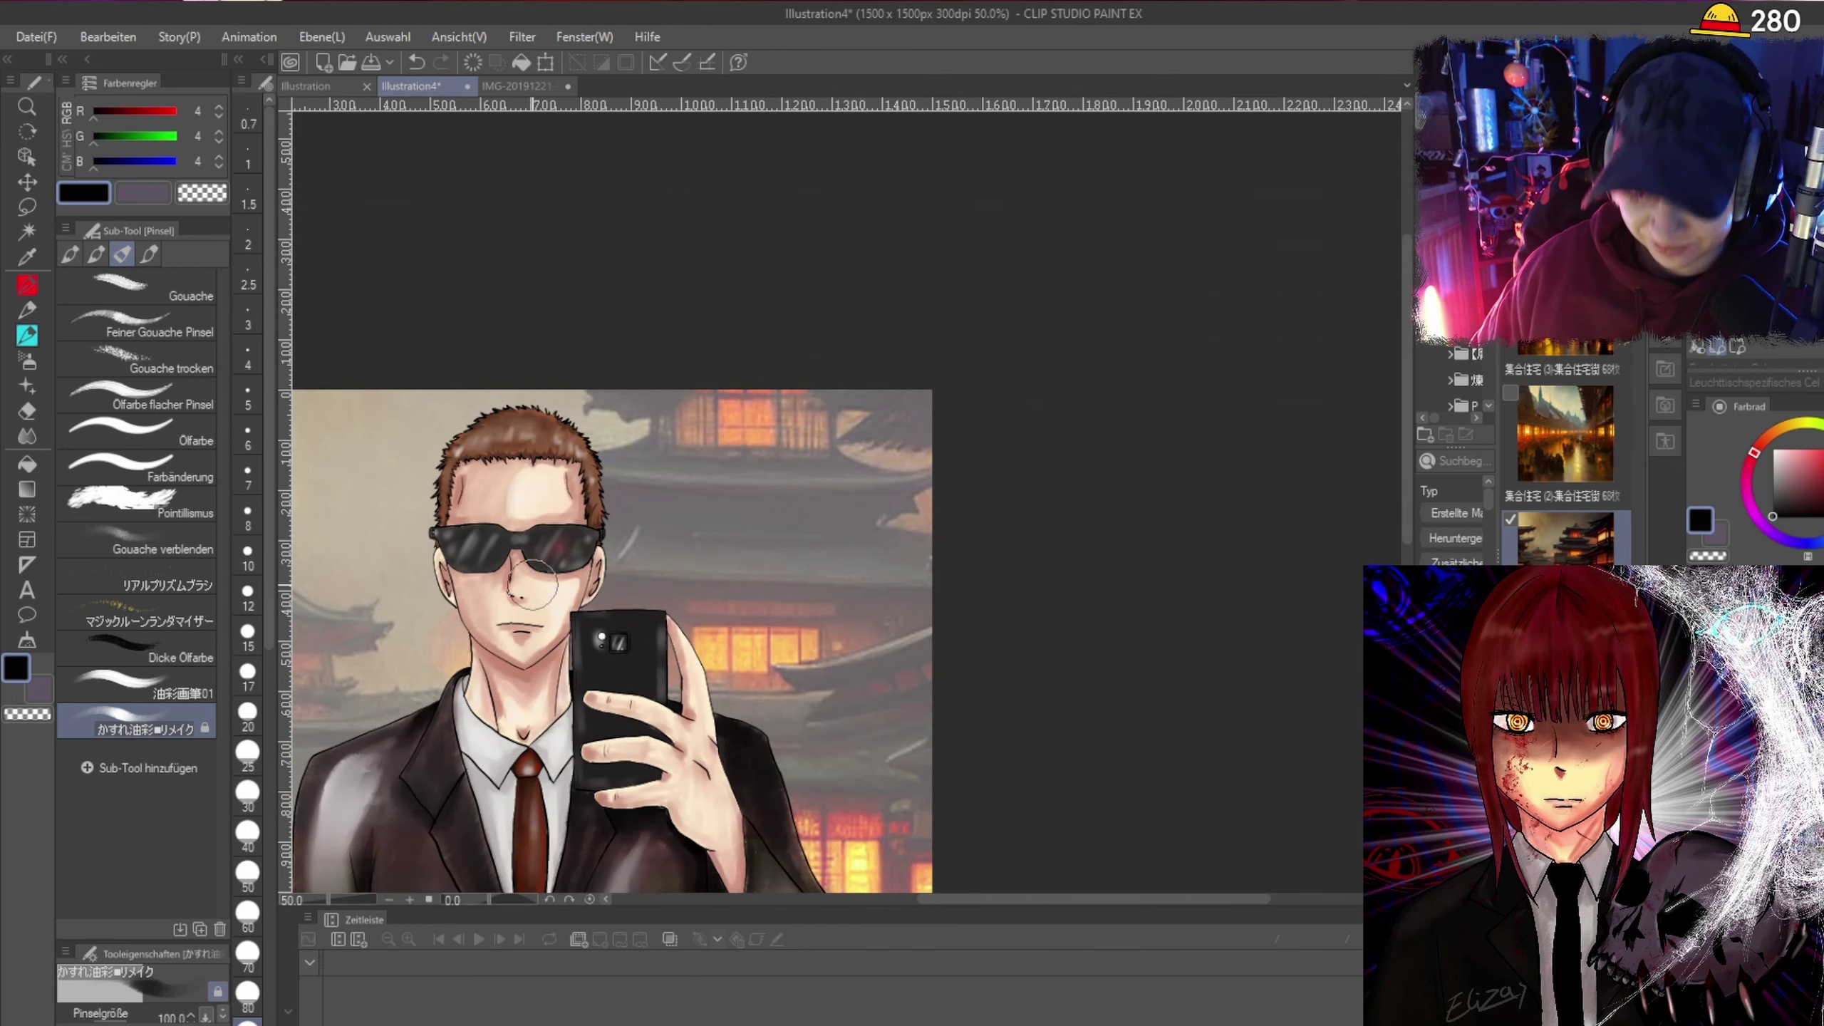
{"action": "left_click_drag", "start_coordinate": [1405, 316], "coordinate": [1412, 471]}
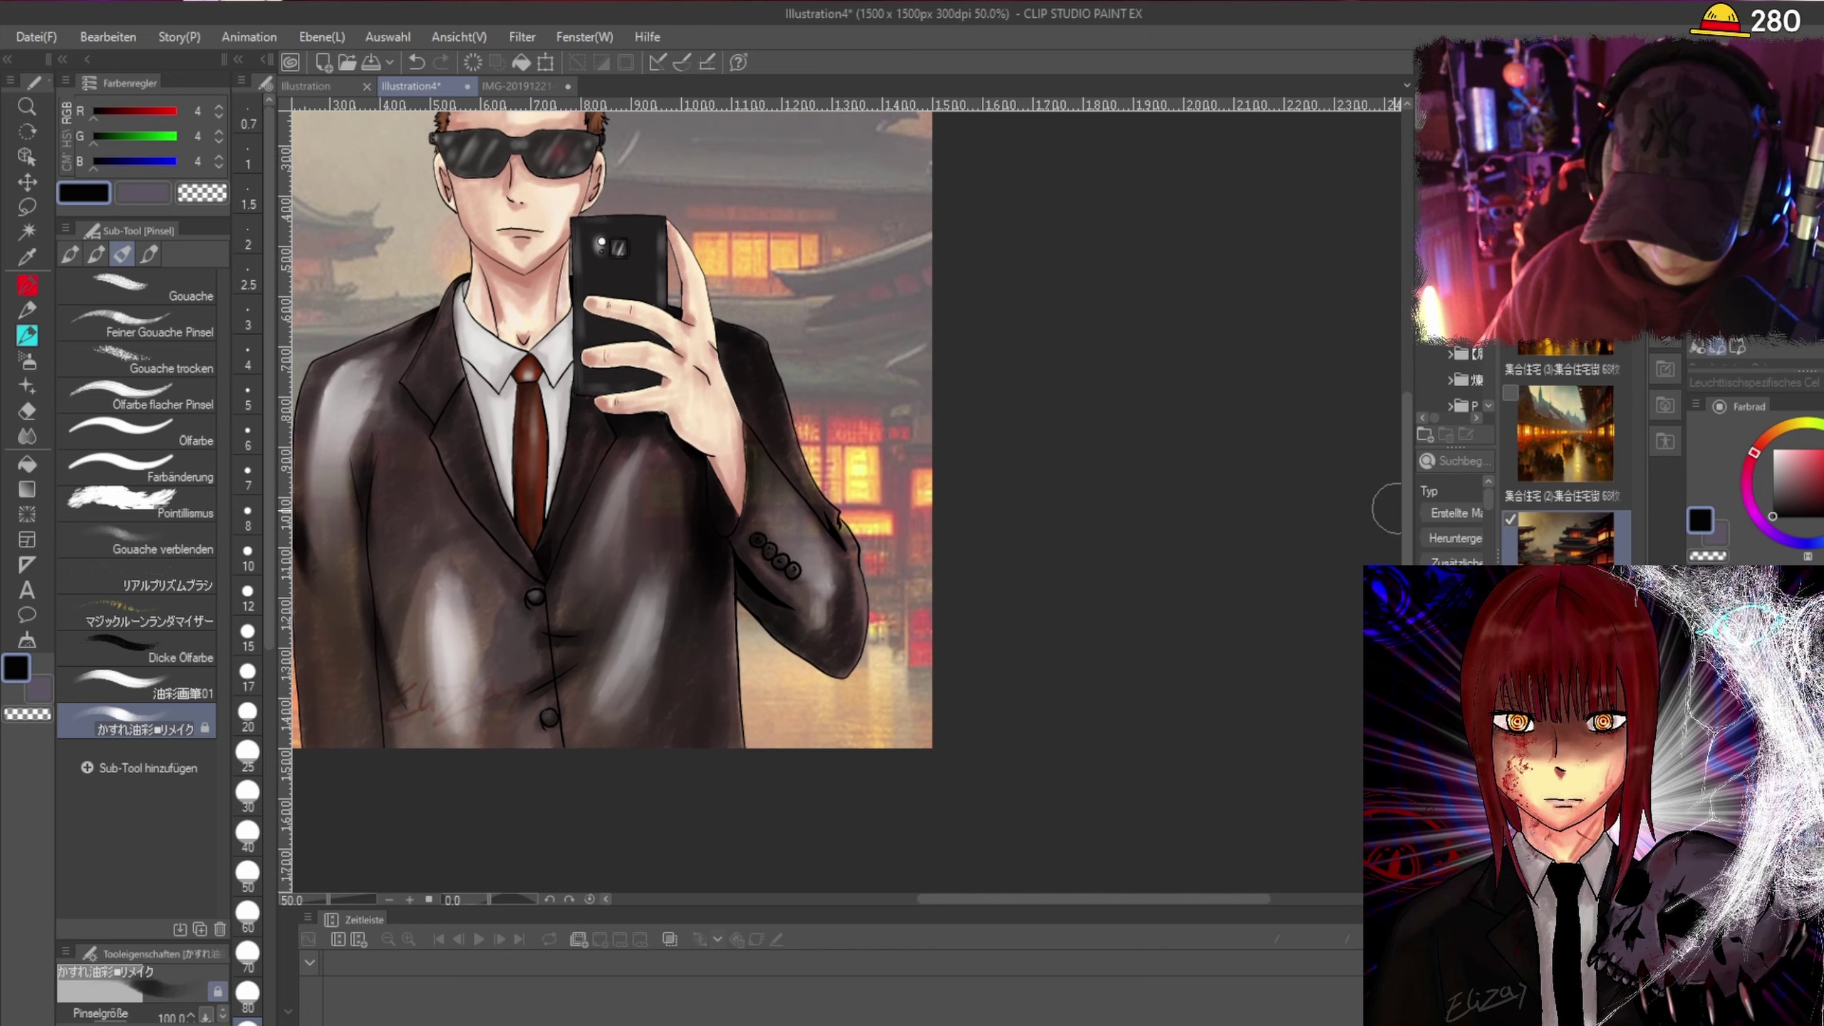
{"action": "left_click_drag", "start_coordinate": [999, 898], "coordinate": [933, 897]}
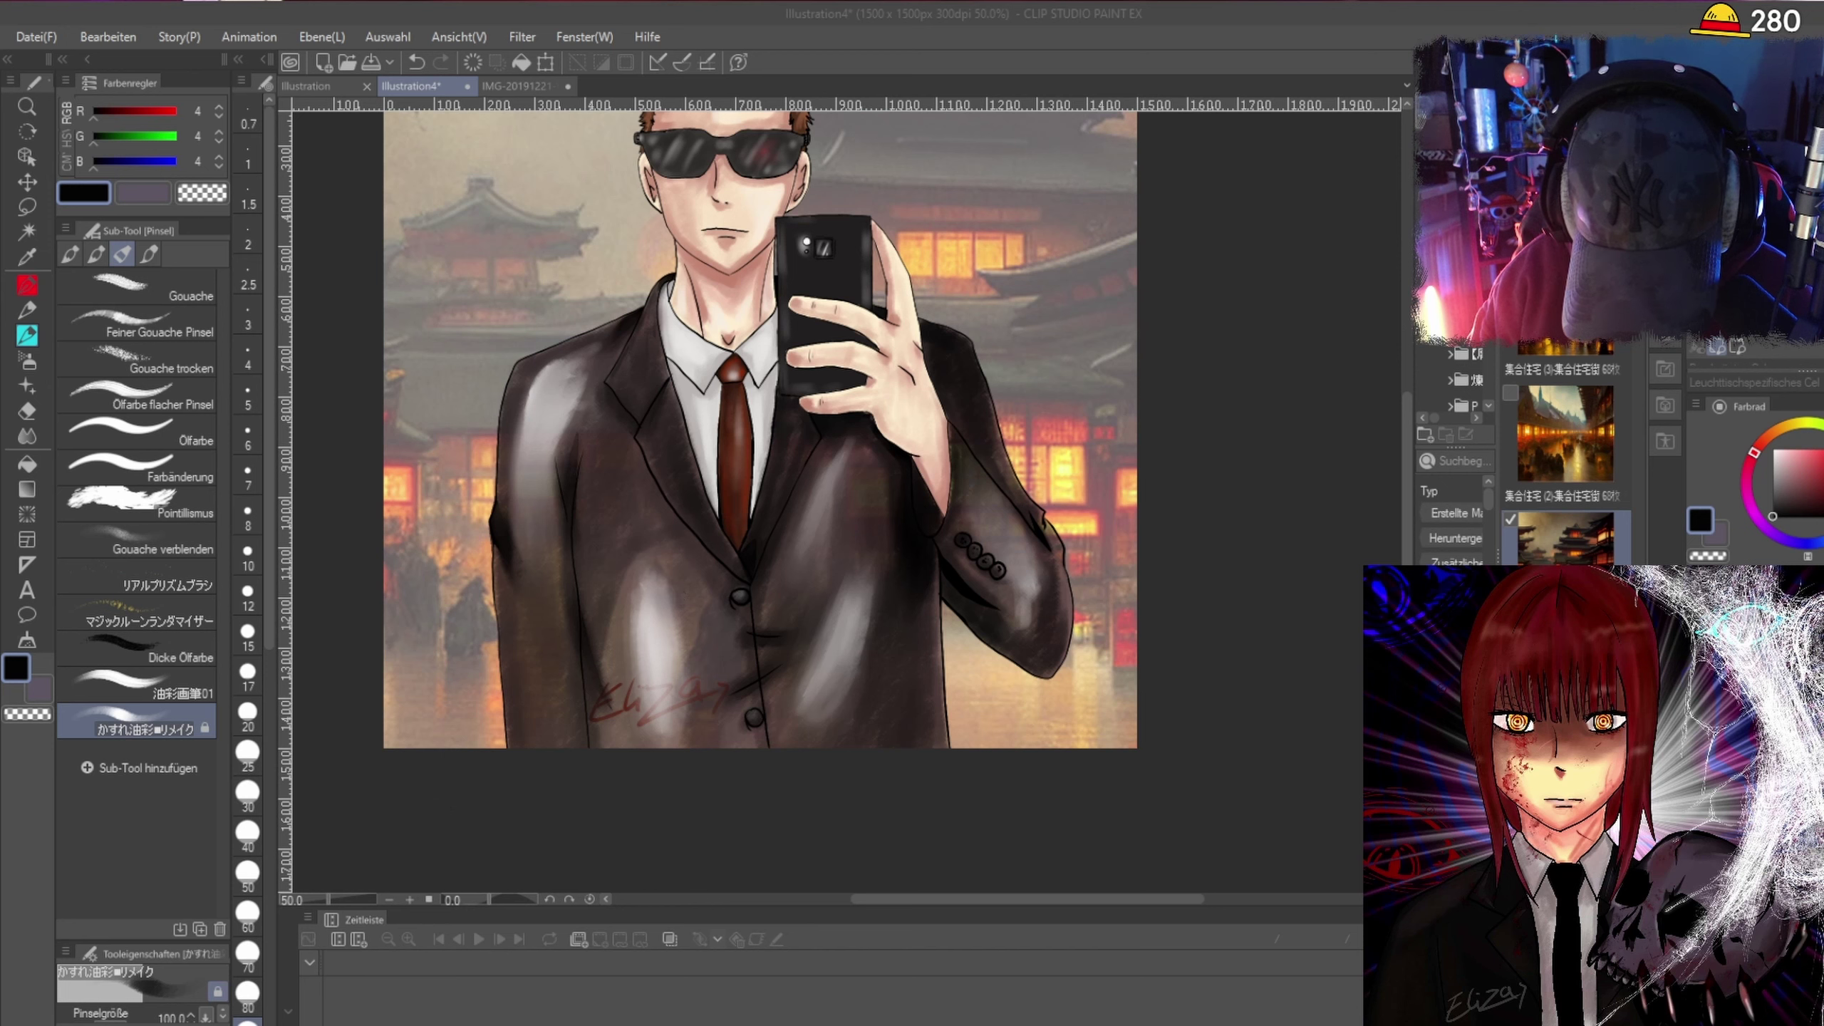
Delete the faint signature on the lower jacket and switch to the Pen tool at size 12.
{"action": "left_click", "coordinate": [740, 576]}
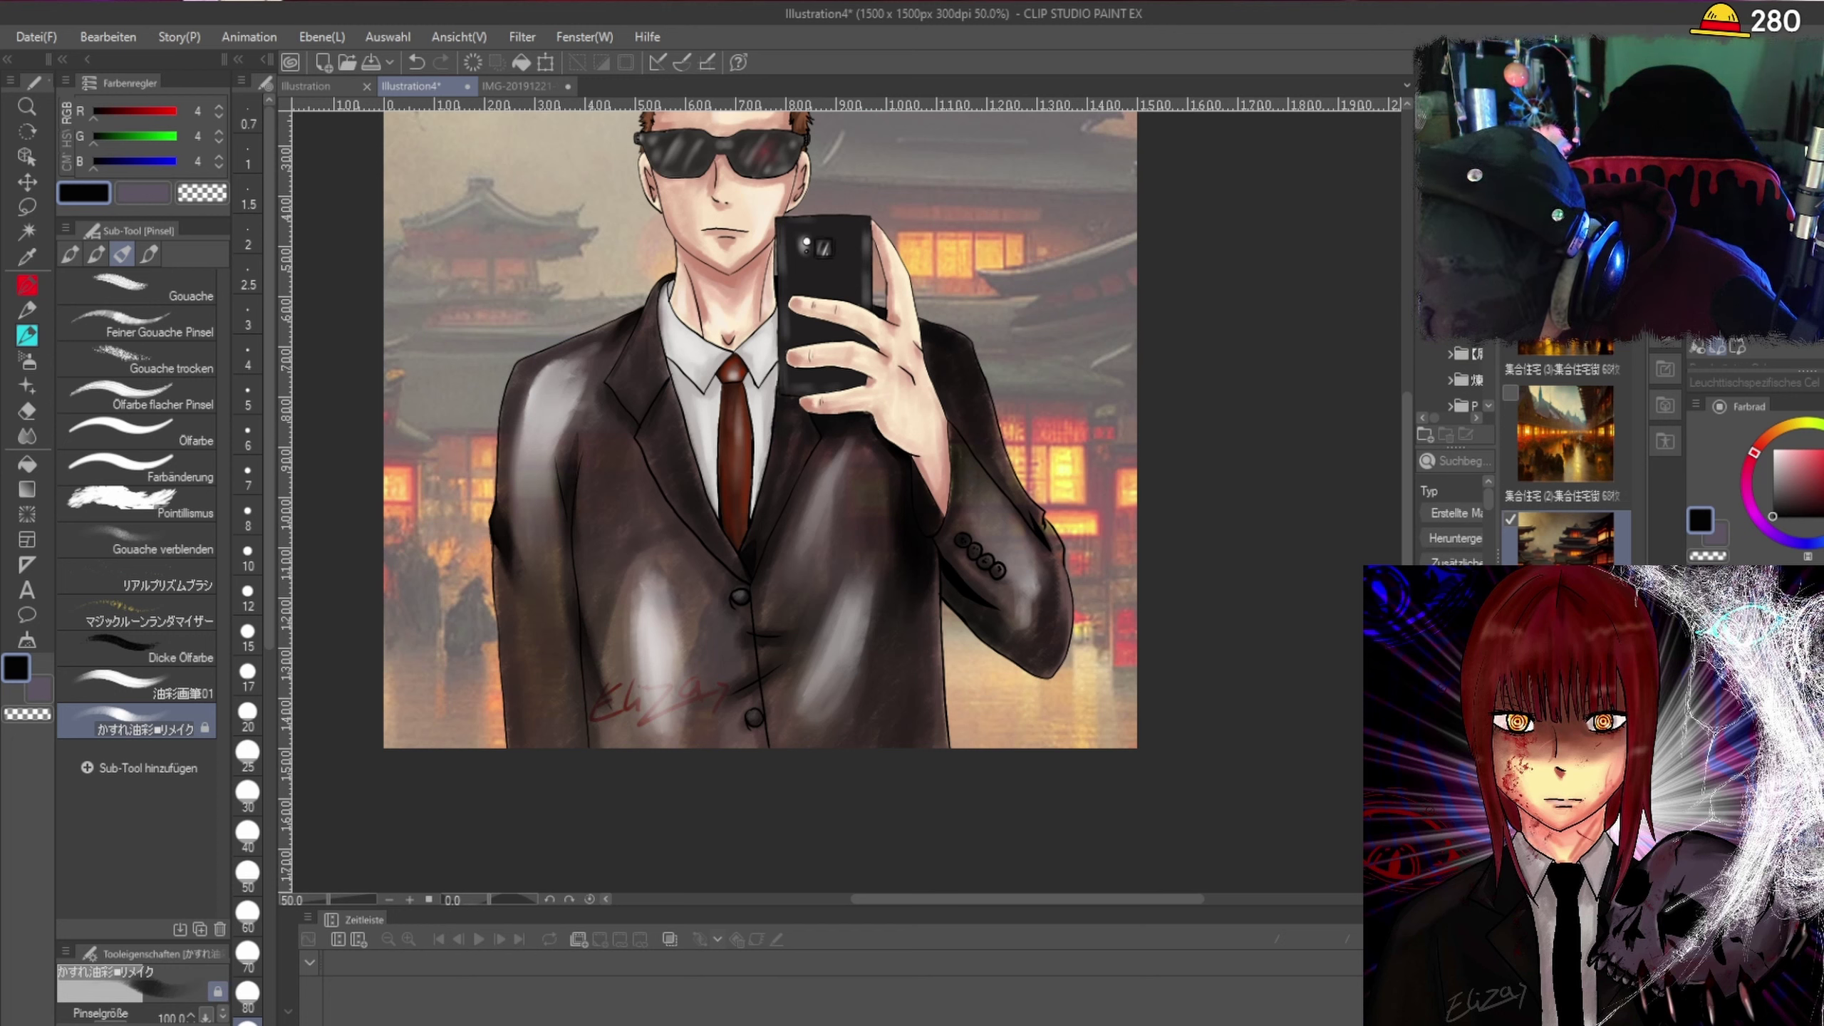
{"action": "key", "text": "alt+Tab"}
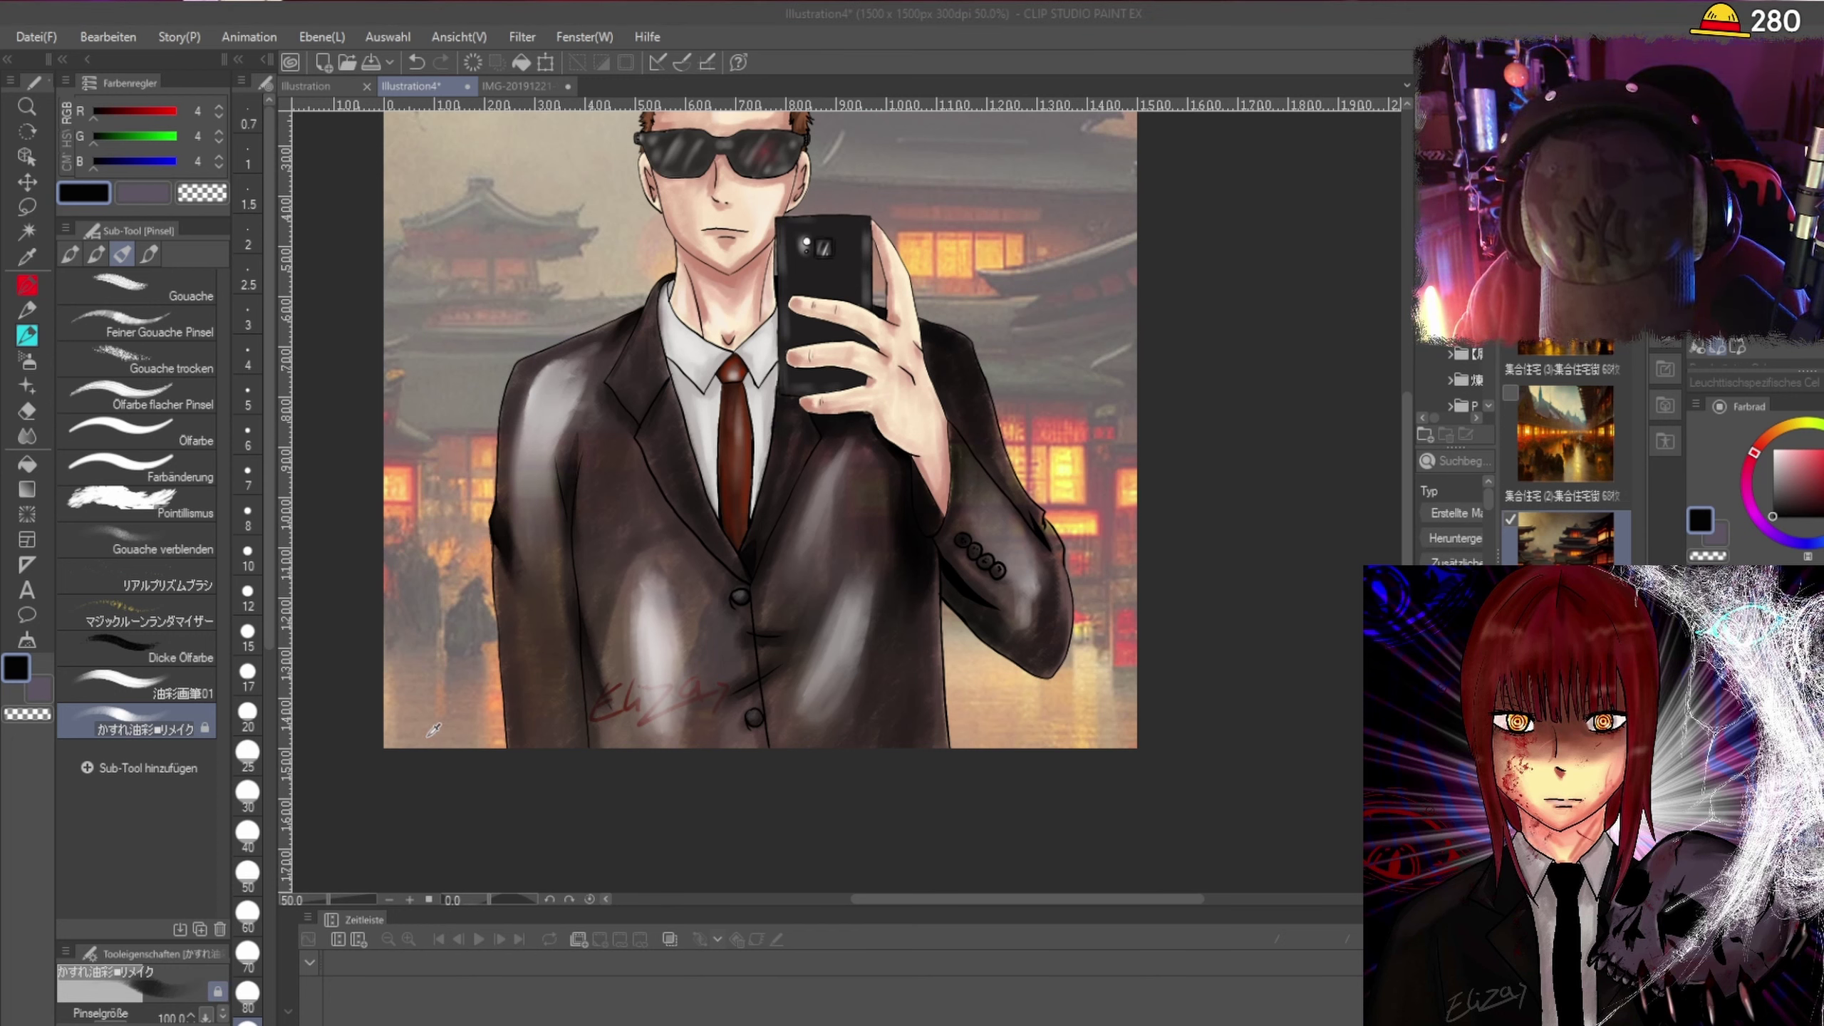
{"action": "left_click", "coordinate": [676, 575]}
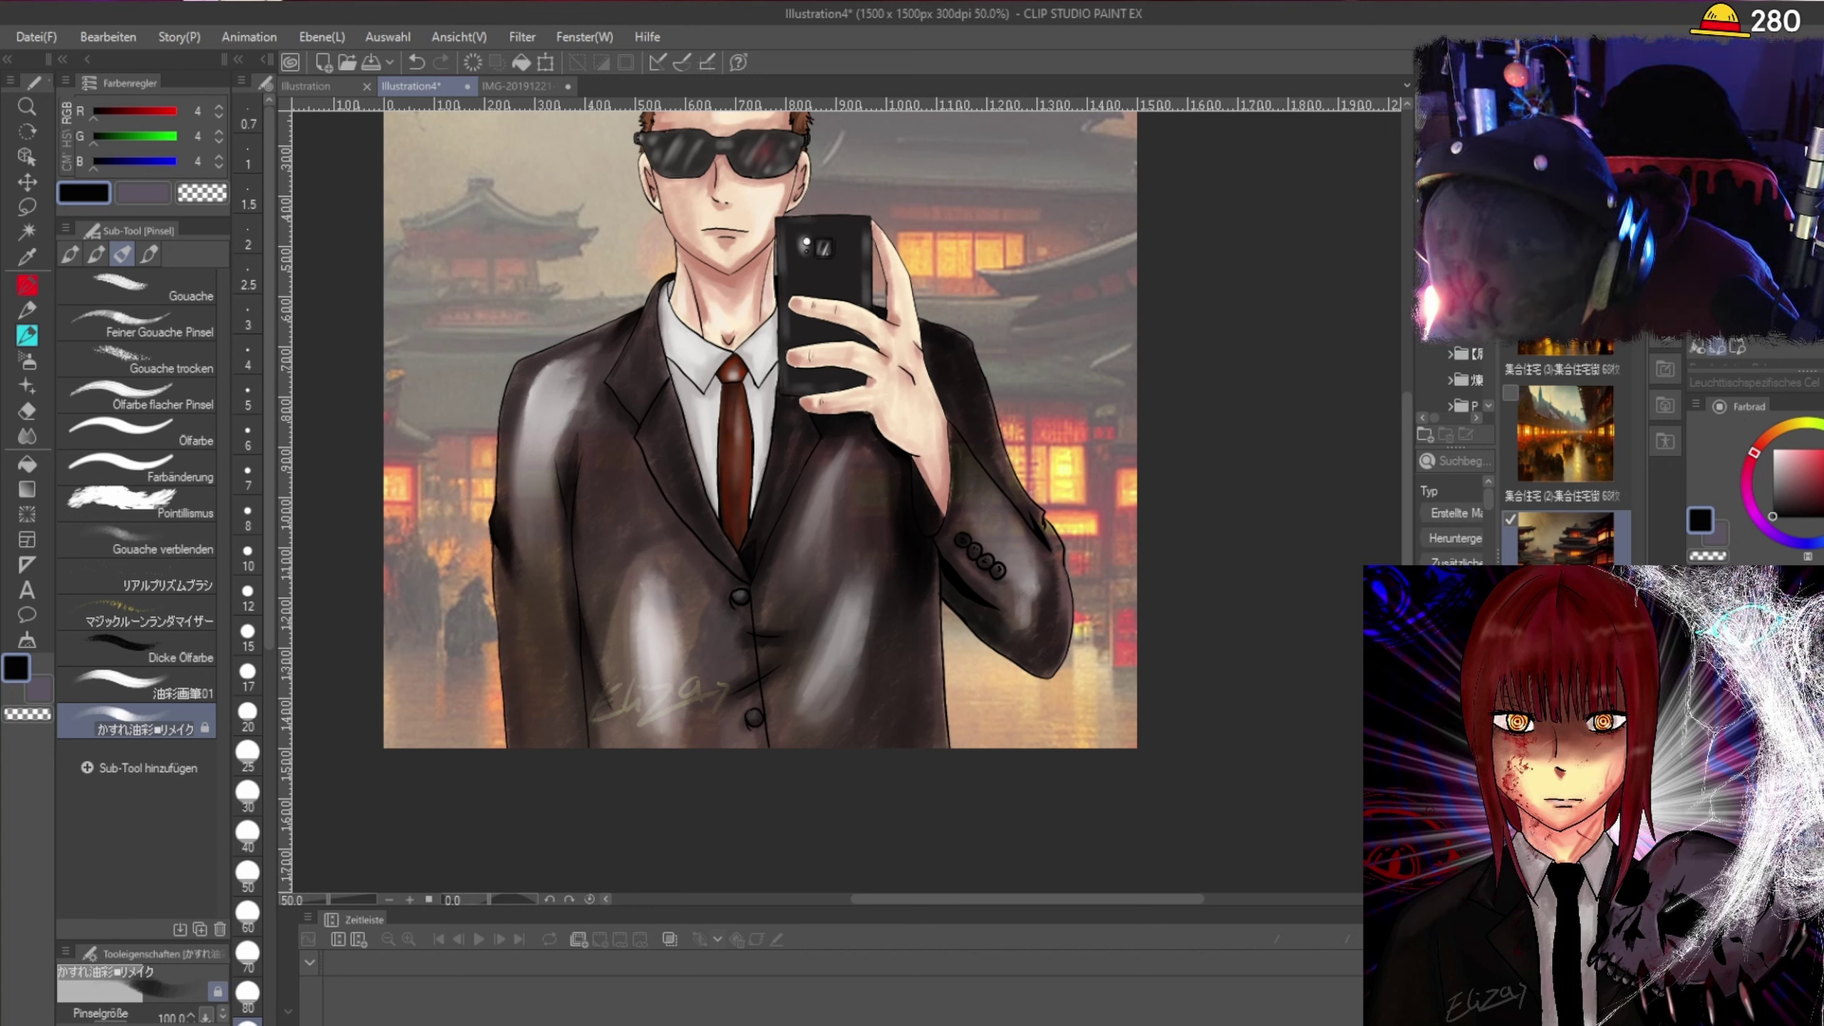
{"action": "key", "text": "Delete"}
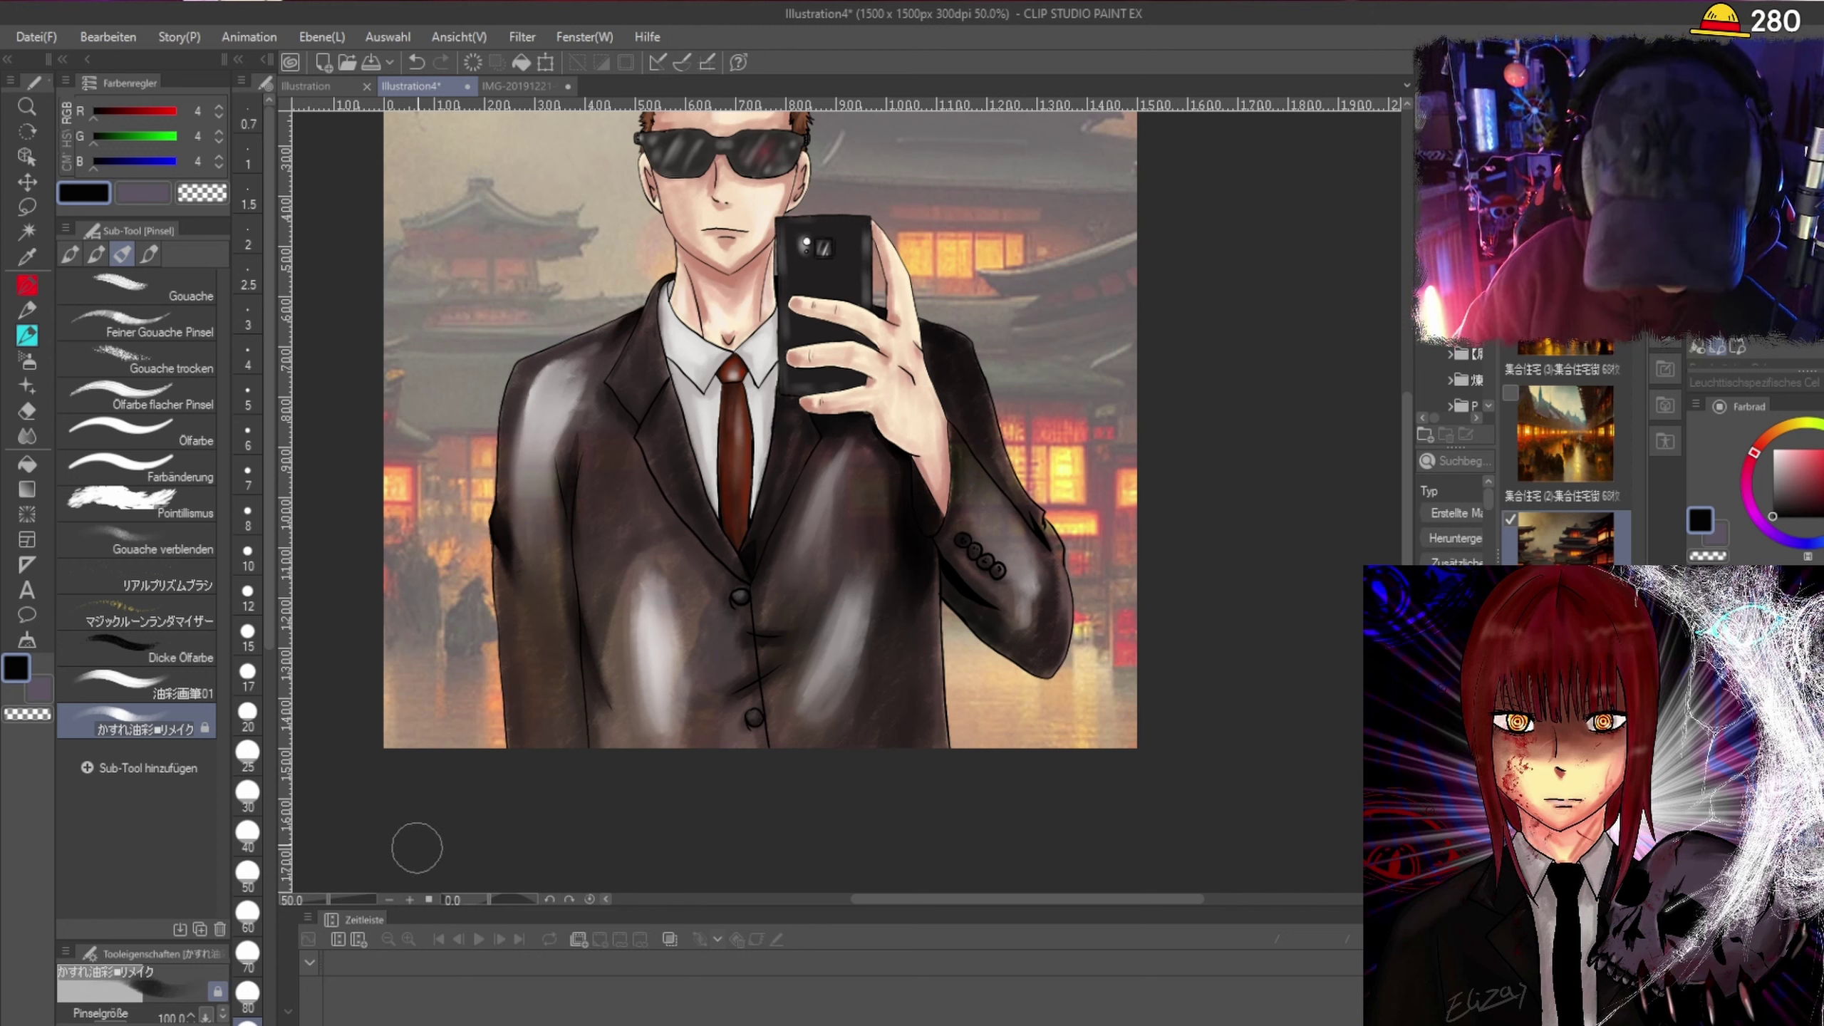
{"action": "key", "text": "p"}
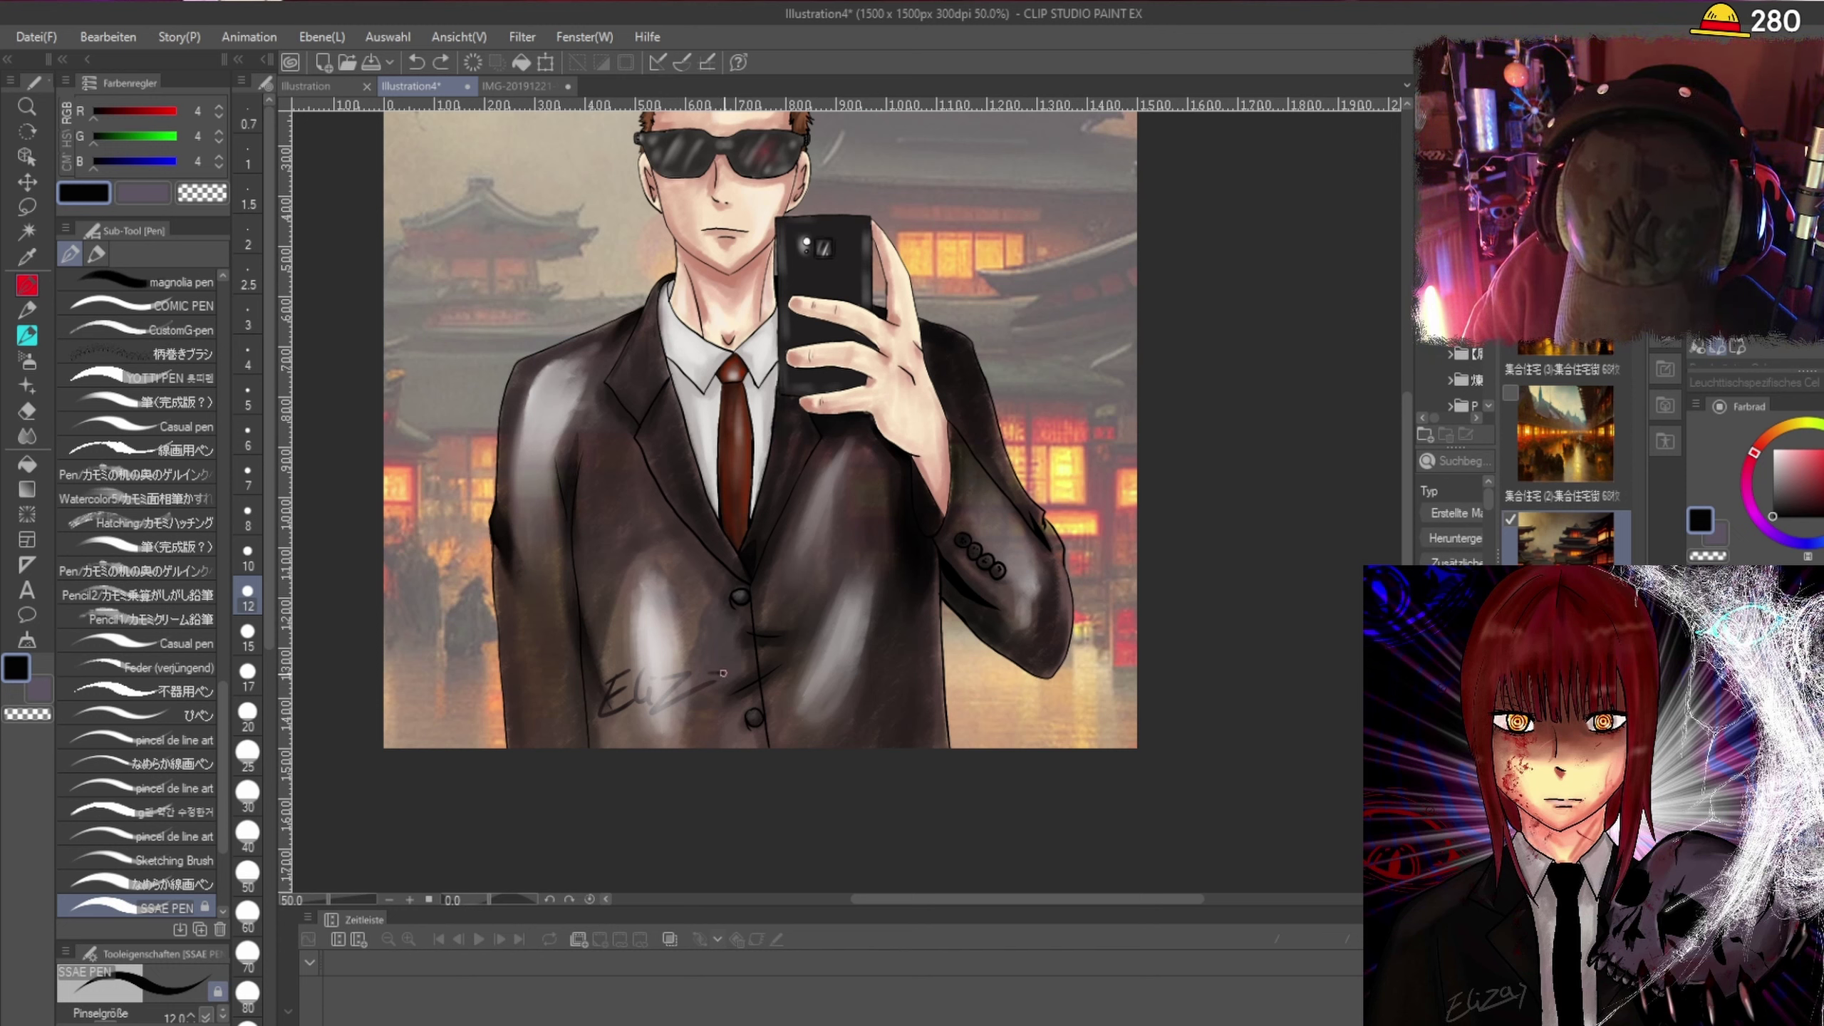
Undo the previous strokes and redraw the signature on the lower jacket.
{"action": "key", "text": "ctrl+z"}
{"action": "key", "text": "ctrl+z"}
{"action": "key", "text": "ctrl+z"}
{"action": "key", "text": "ctrl+z"}
{"action": "key", "text": "ctrl+z"}
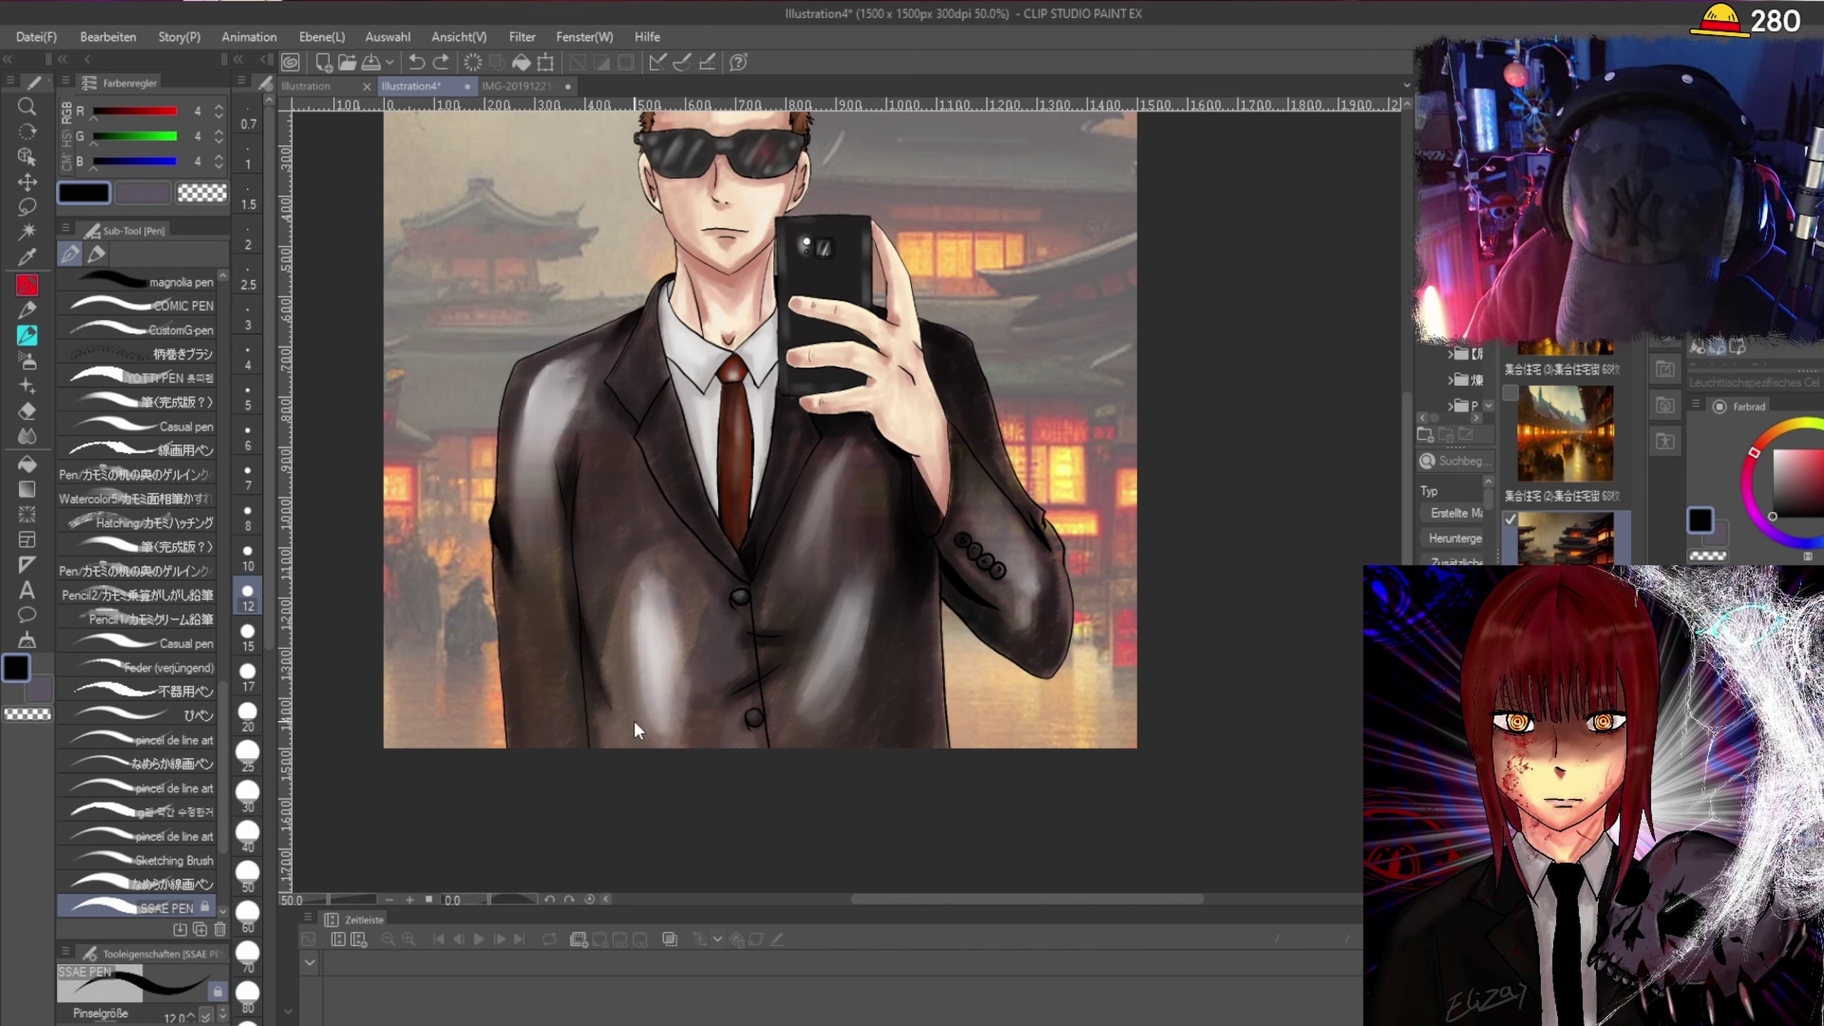
{"action": "mouse_move", "coordinate": [615, 707]}
{"action": "left_mouse_down"}
{"action": "mouse_move", "coordinate": [635, 729]}
{"action": "mouse_move", "coordinate": [631, 714]}
{"action": "left_mouse_up"}
{"action": "mouse_move", "coordinate": [650, 700]}
{"action": "left_mouse_down"}
{"action": "mouse_move", "coordinate": [643, 727]}
{"action": "mouse_move", "coordinate": [759, 700]}
{"action": "mouse_move", "coordinate": [709, 722]}
{"action": "mouse_move", "coordinate": [740, 741]}
{"action": "left_mouse_up"}
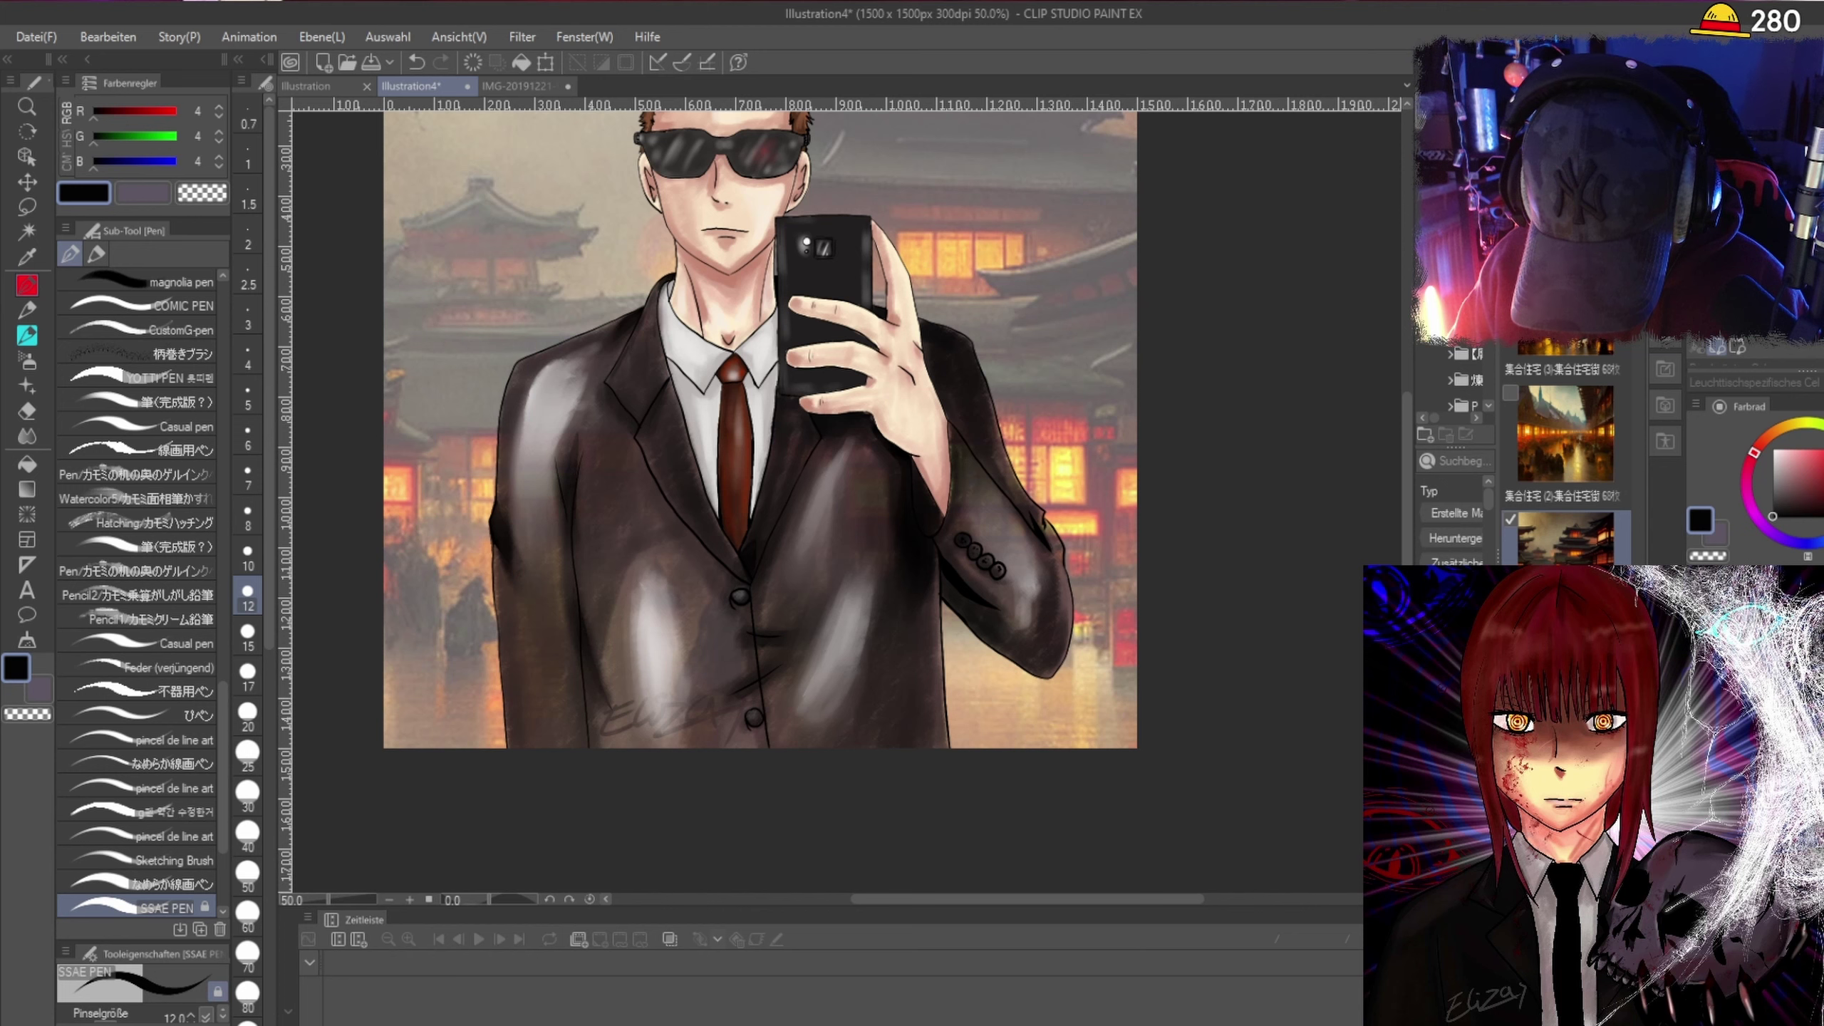
Deselect and paste the original selfie photo over the drawing's upper right.
{"action": "key", "text": "ctrl+minus"}
{"action": "key", "text": "ctrl+minus"}
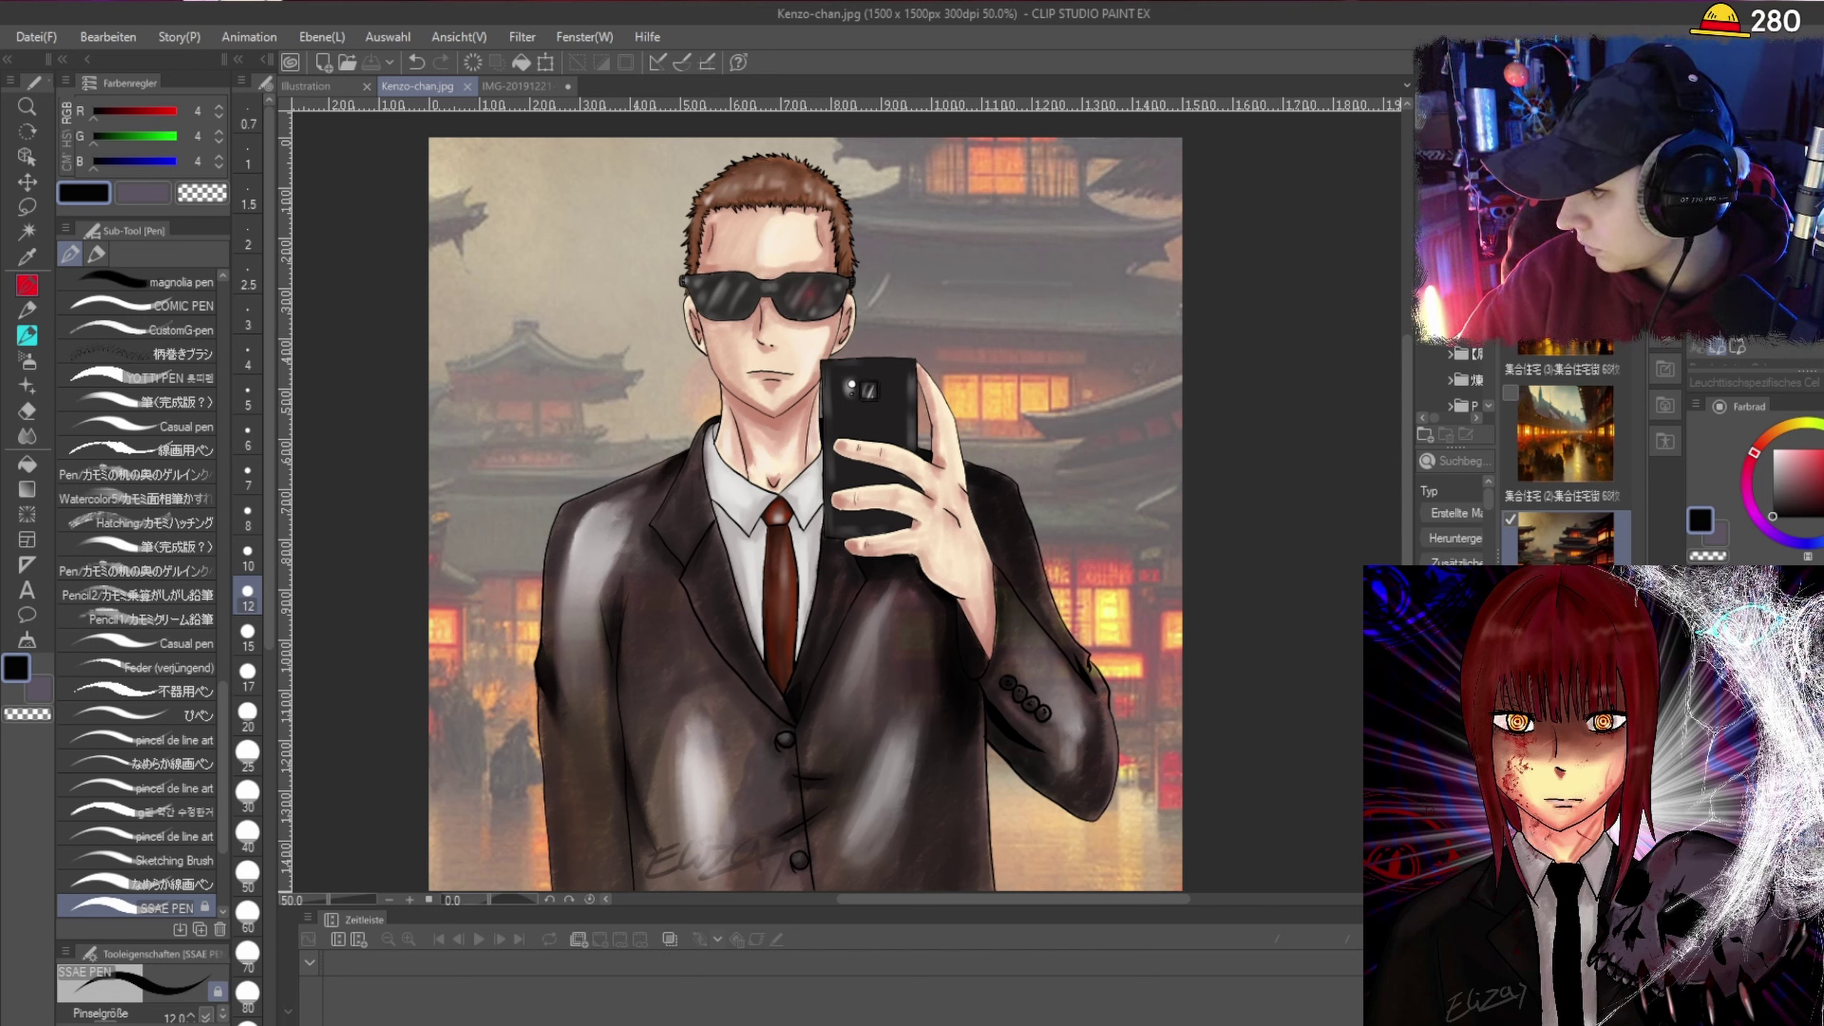
{"action": "key", "text": "ctrl+d"}
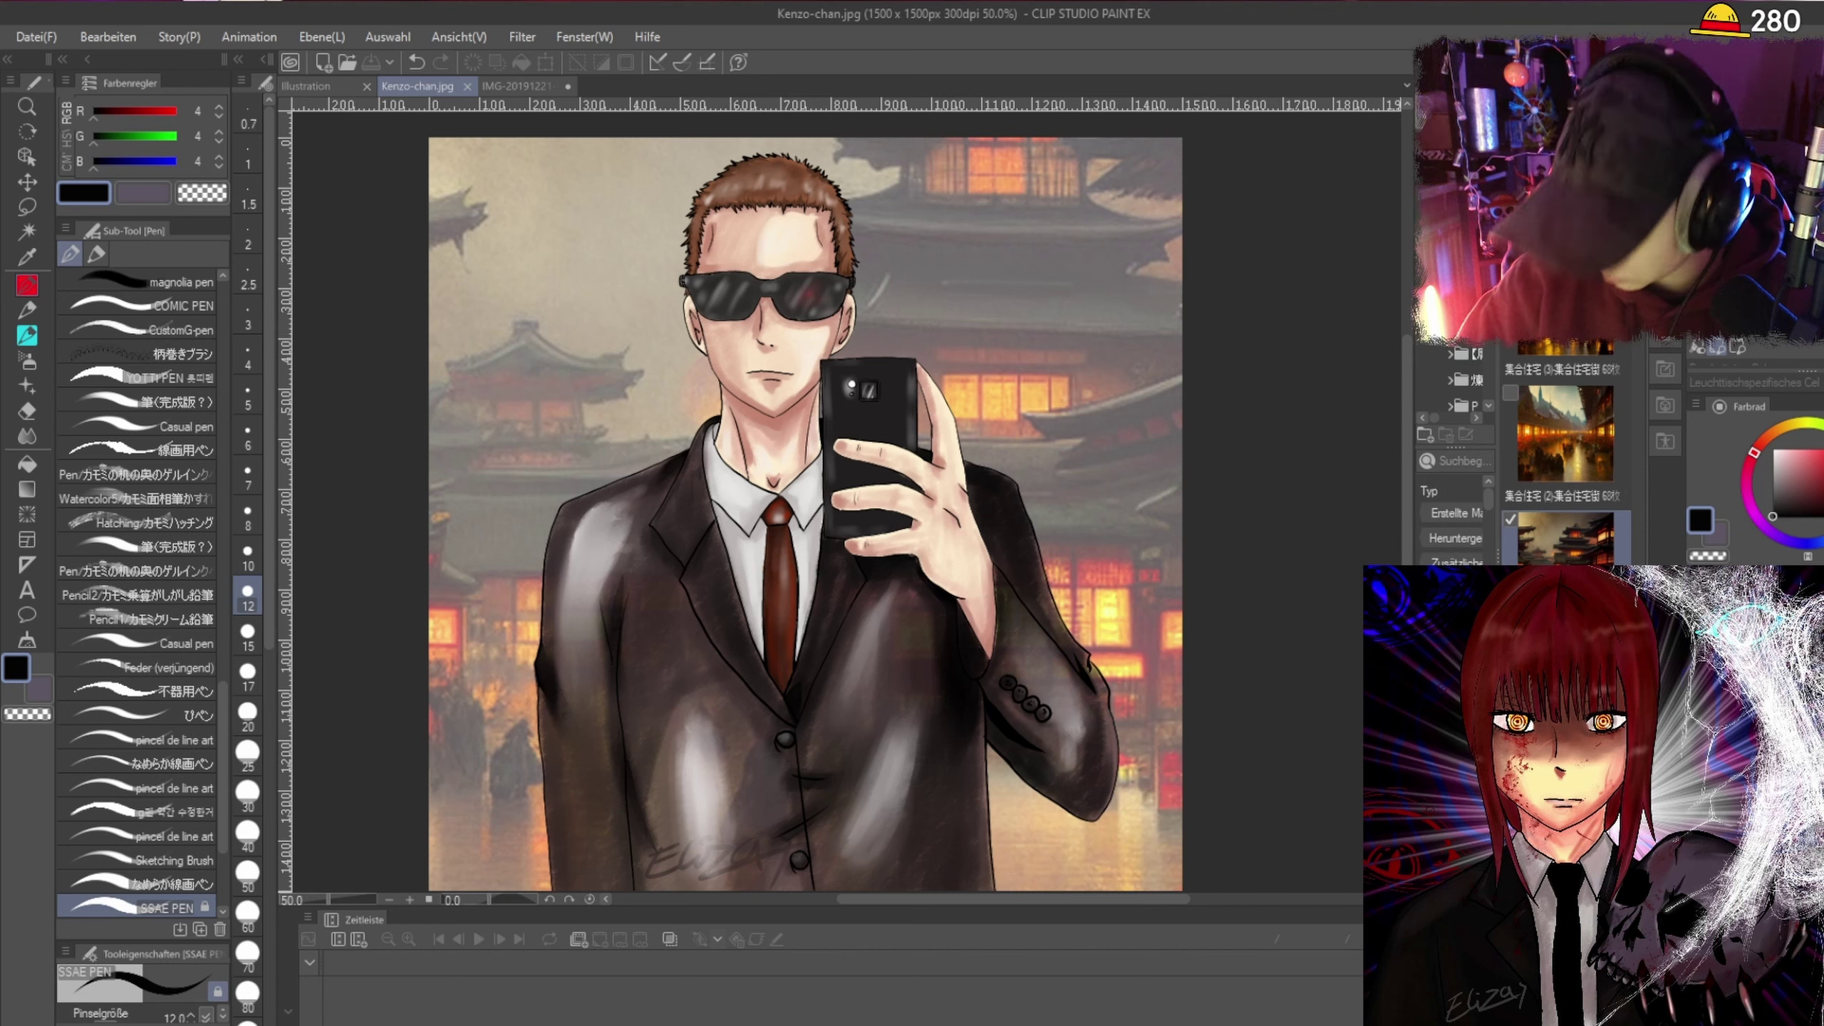
{"action": "key", "text": "ctrl+v"}
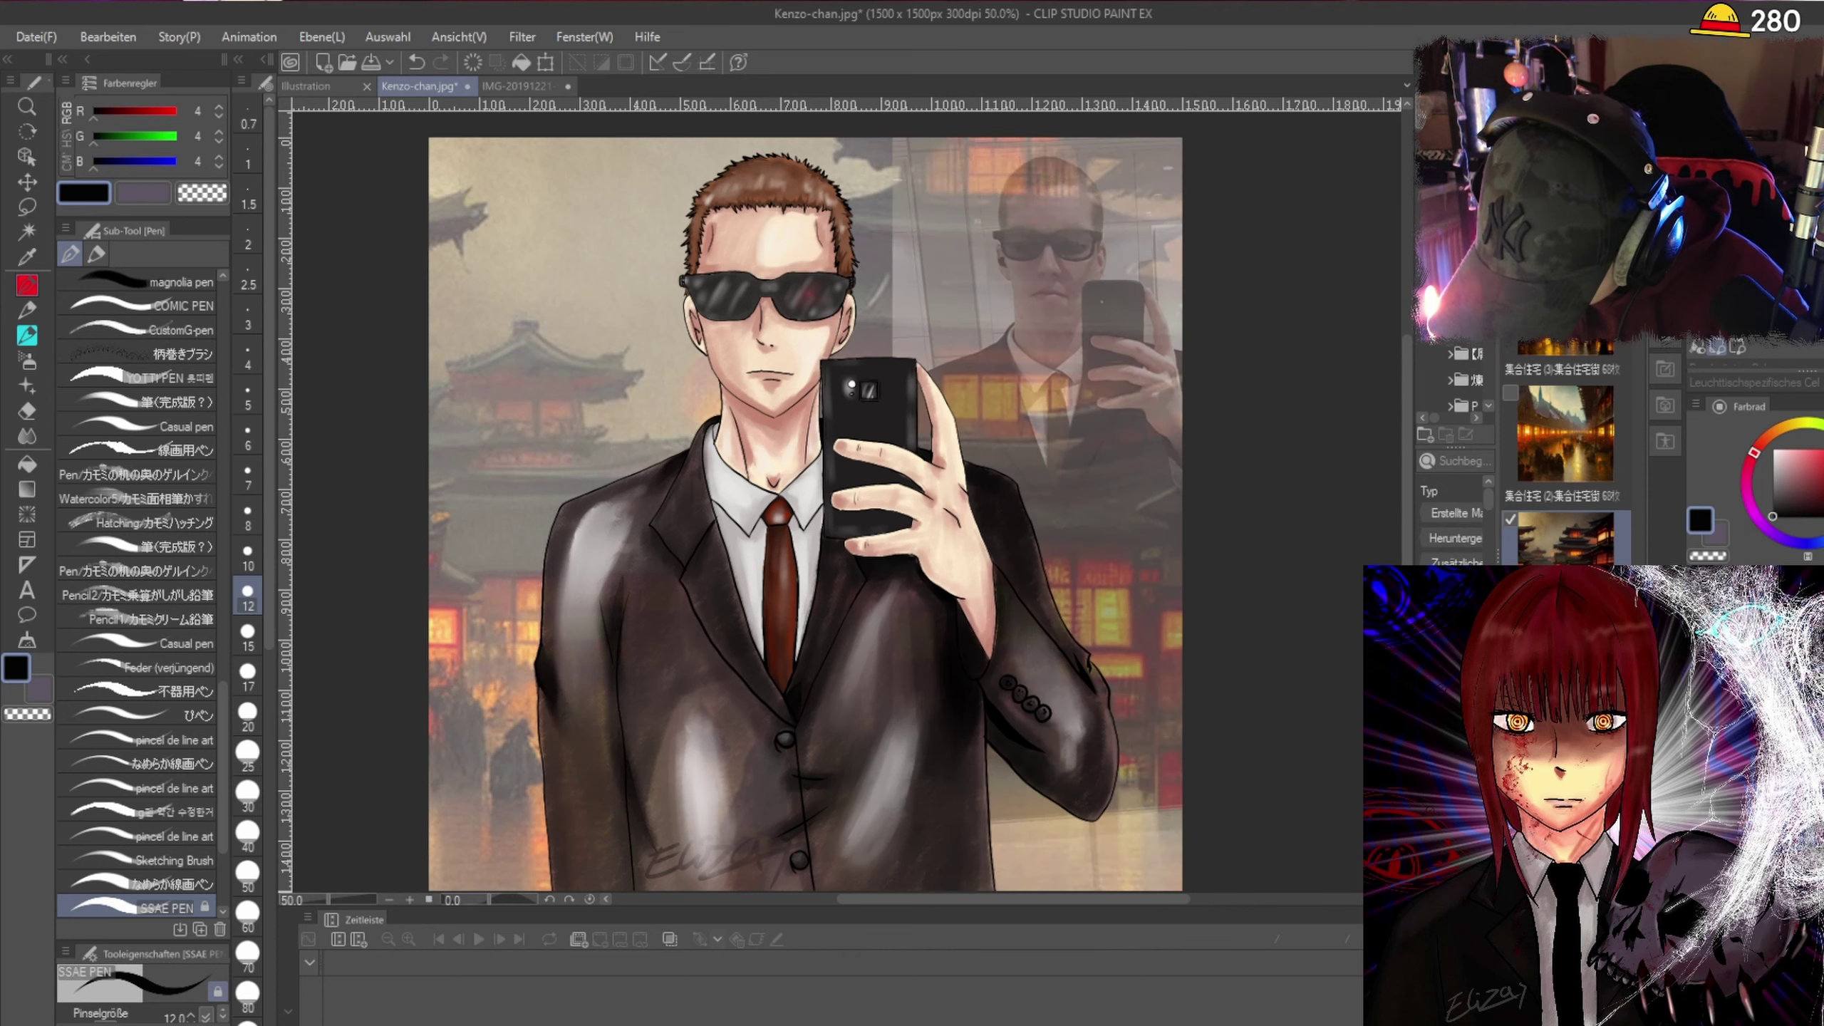